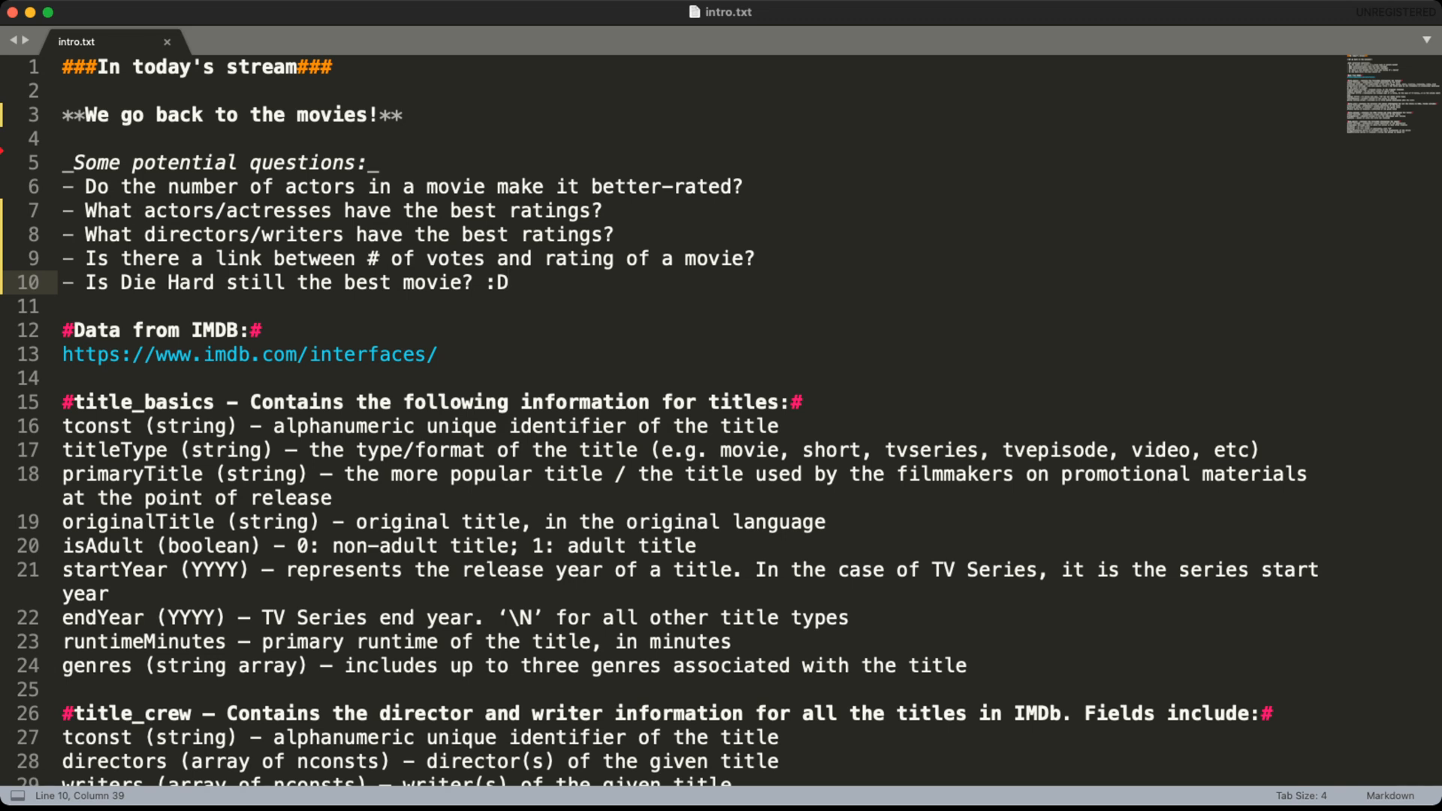
- Start a new dash bullet directly under the "Some potential questions:" heading, above the question about the number of actors
drag(755, 258, 63, 258)
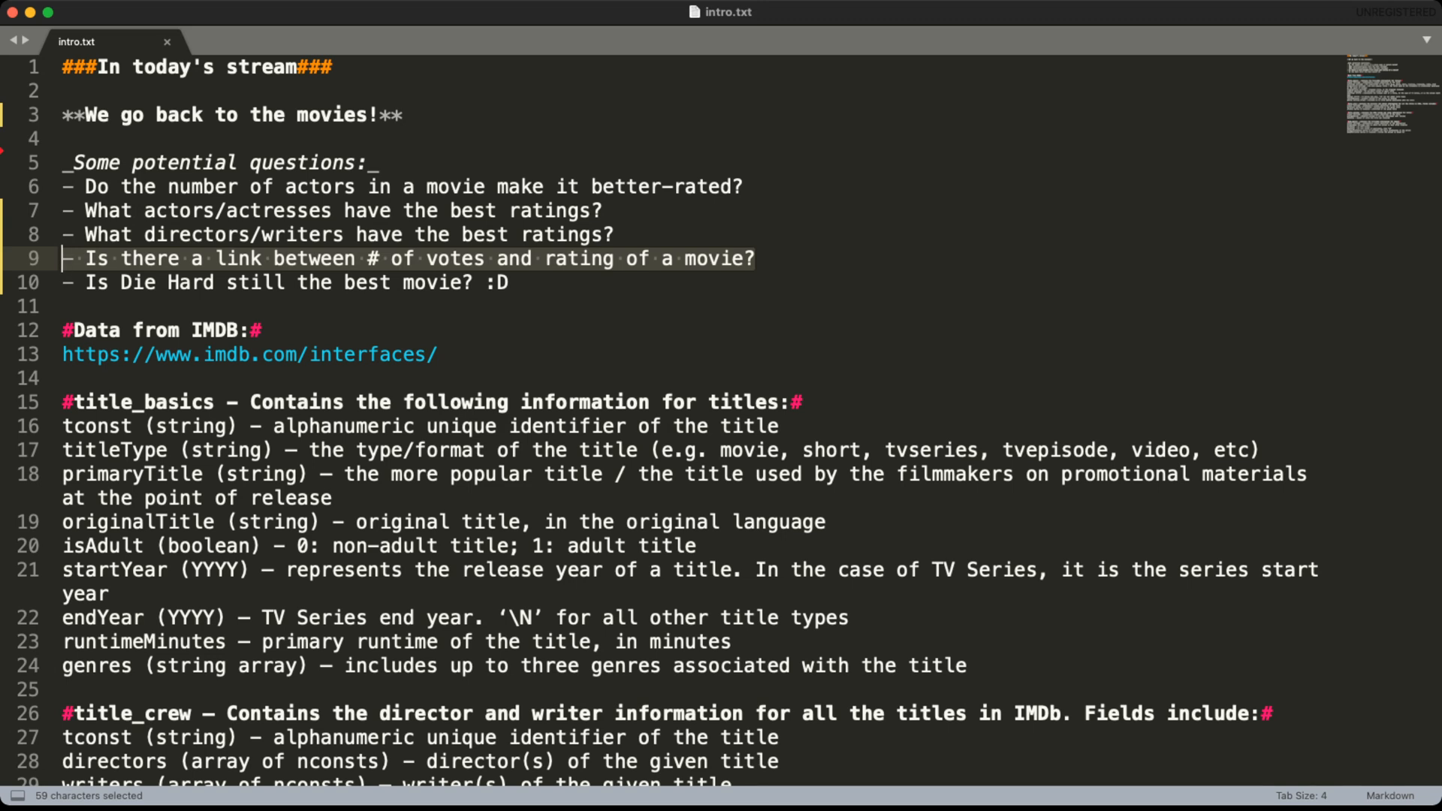
click(439, 187)
key(super+Right)
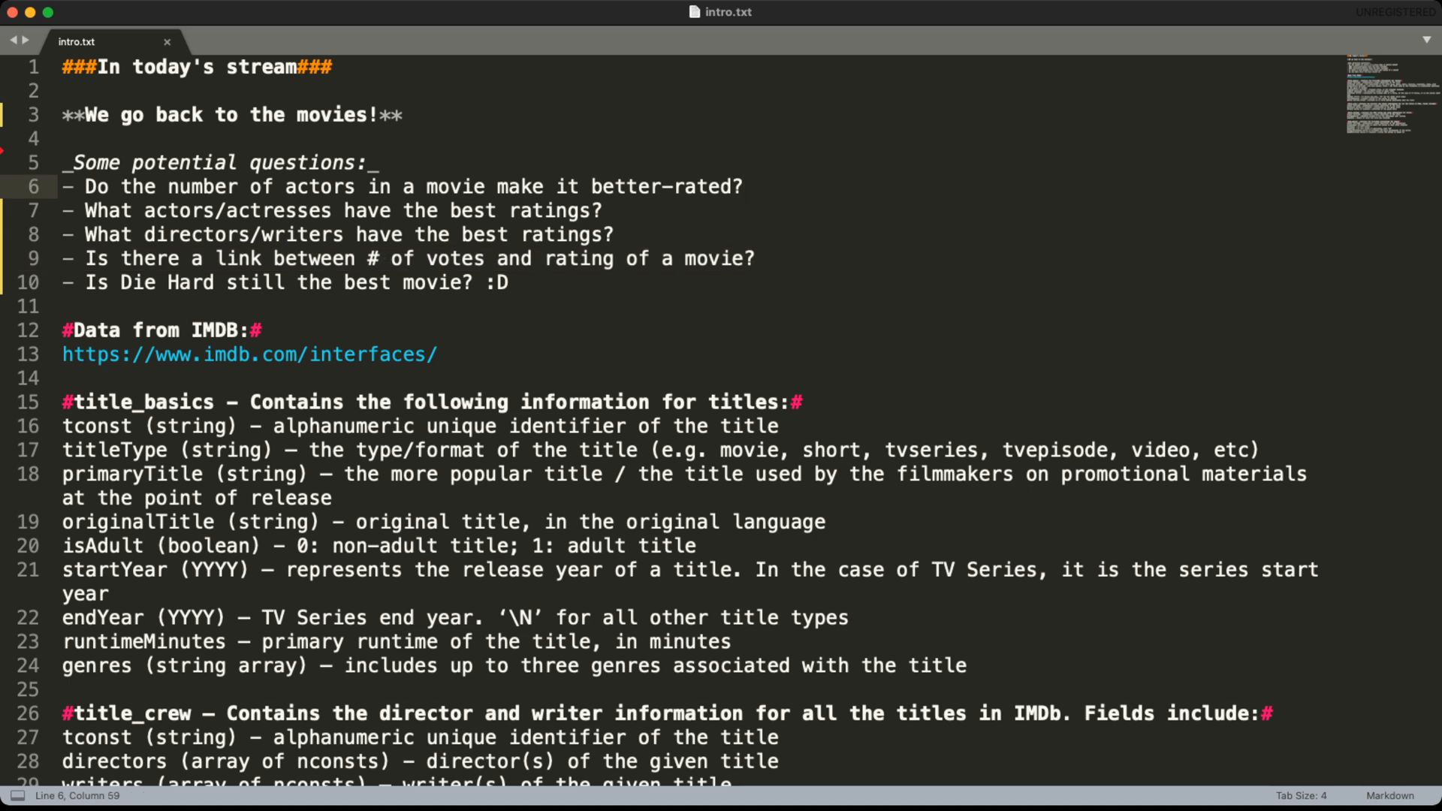
key(Up)
key(Return)
text(-)
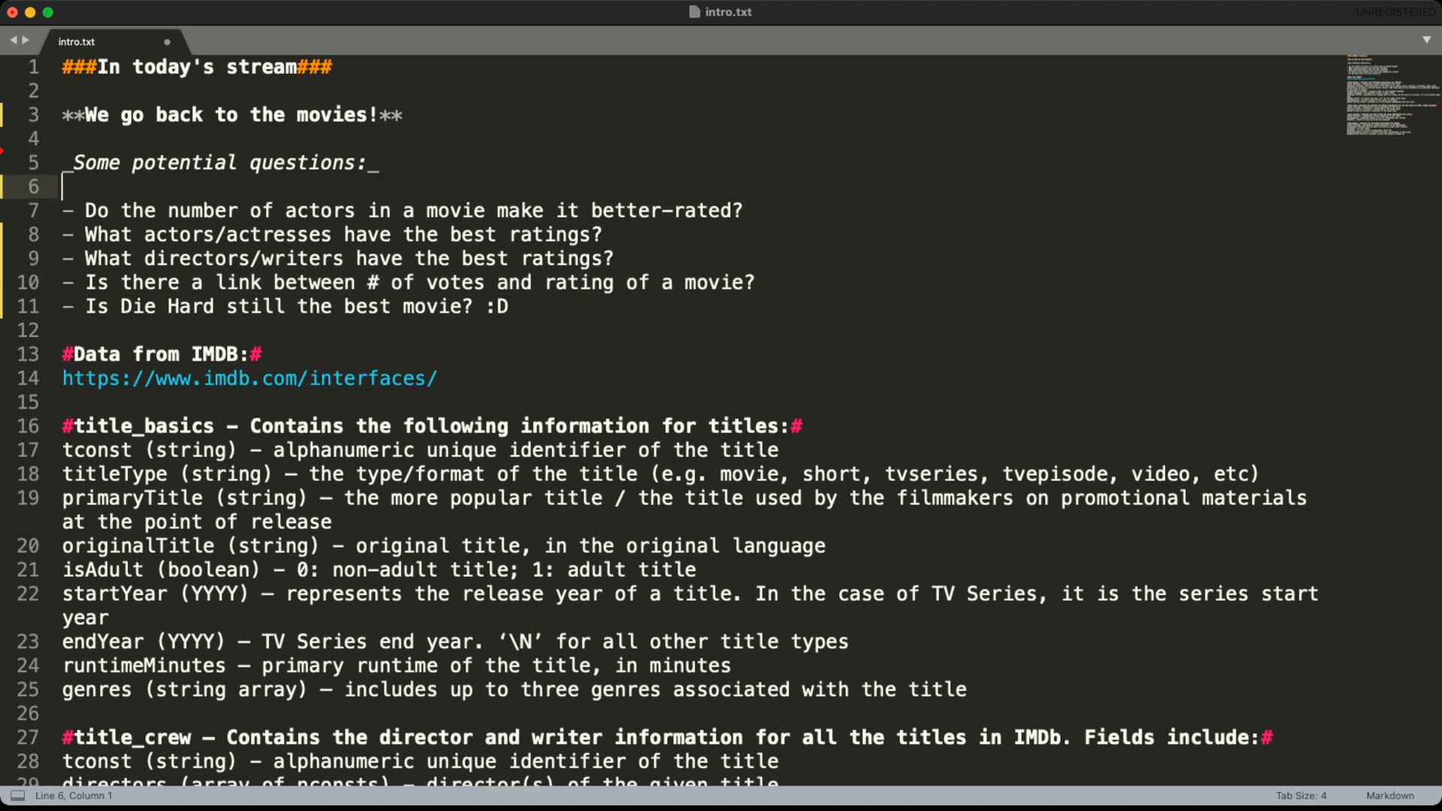
text( Divise a breakgow)
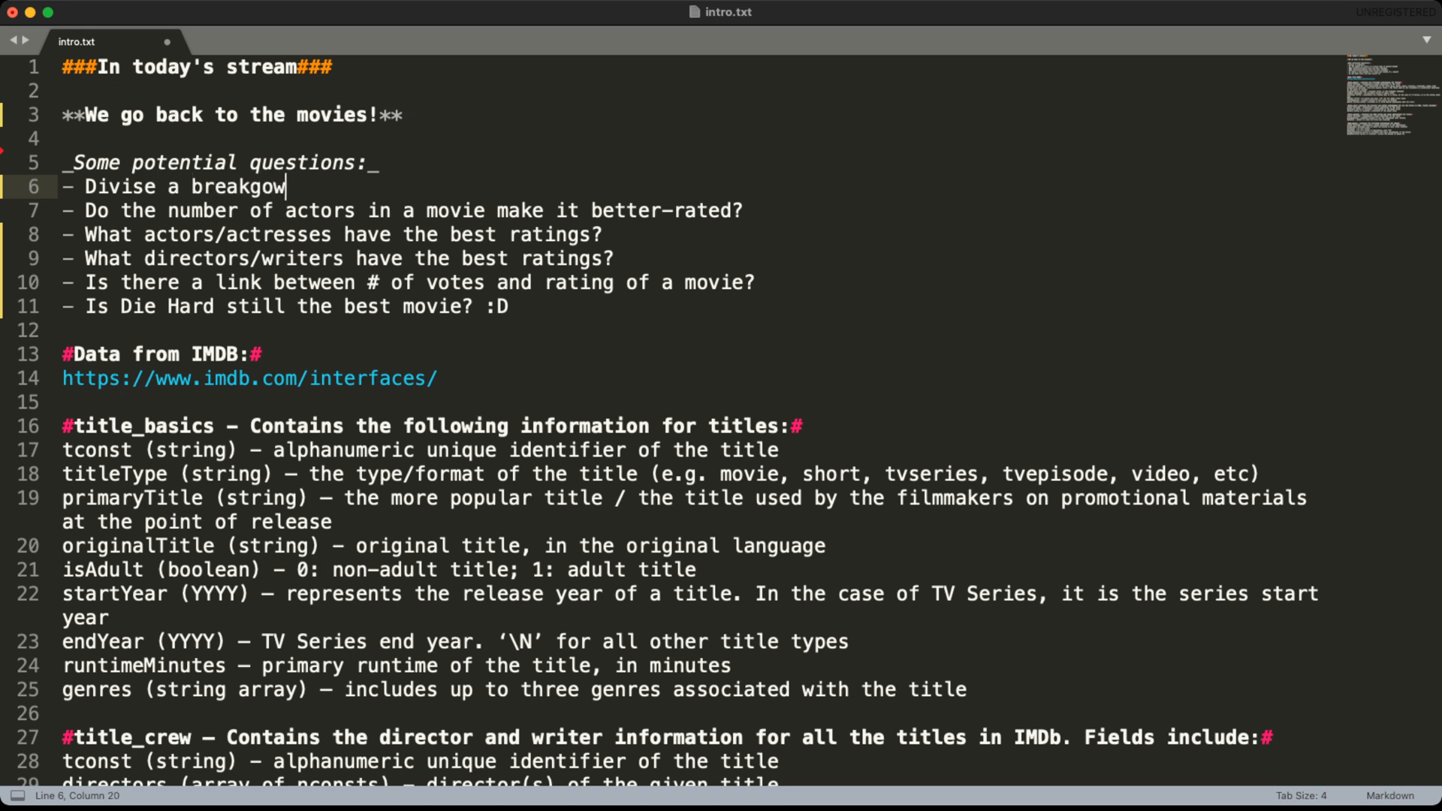
key(BackSpace)
key(BackSpace)
key(BackSpace)
text(down of ratings)
key(super+shift+Left)
text(- )
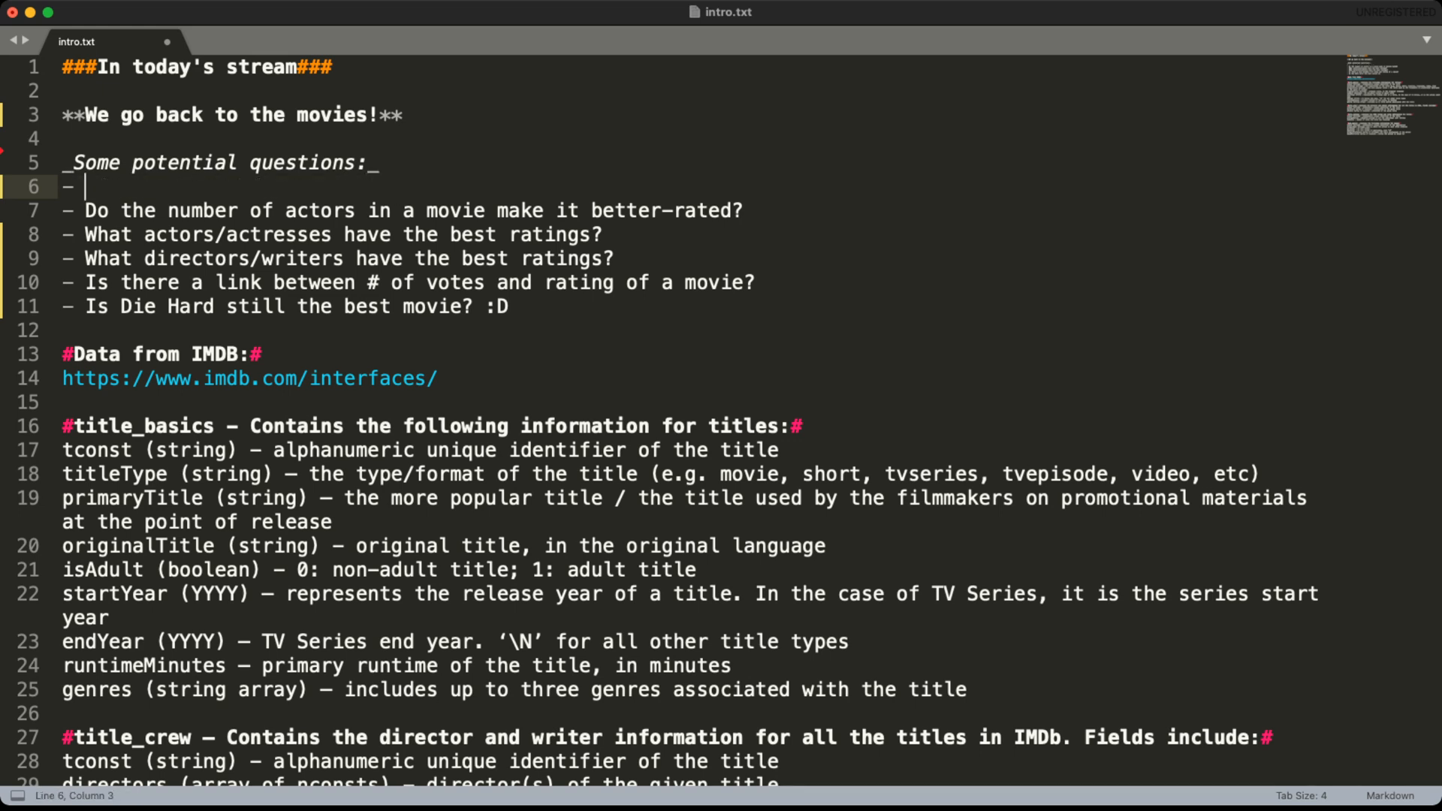
- Write "Can we classify ratings in good, average, bad?" as the first potential question and save the file
text(Can we classif)
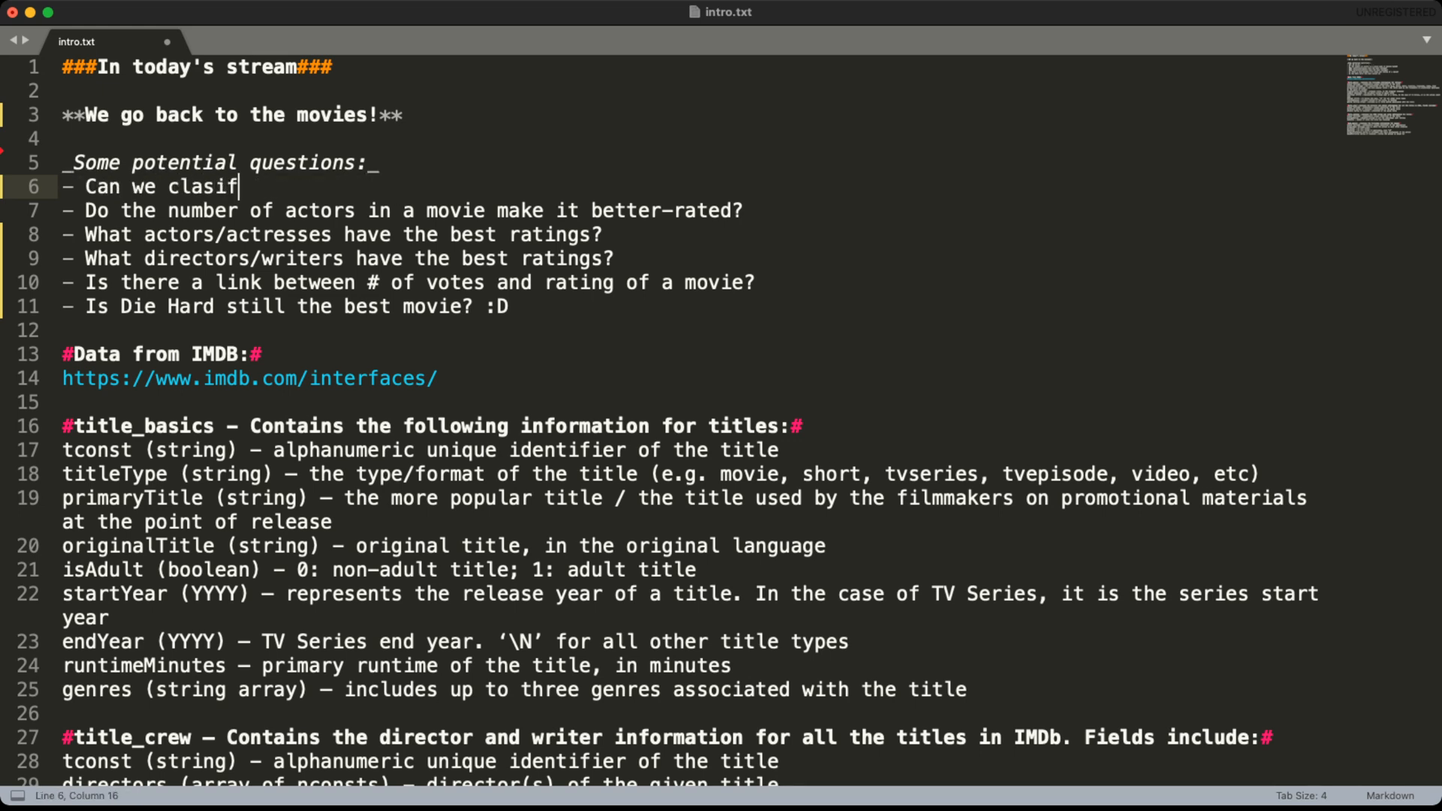
key(BackSpace)
key(BackSpace)
text(sify ratings )
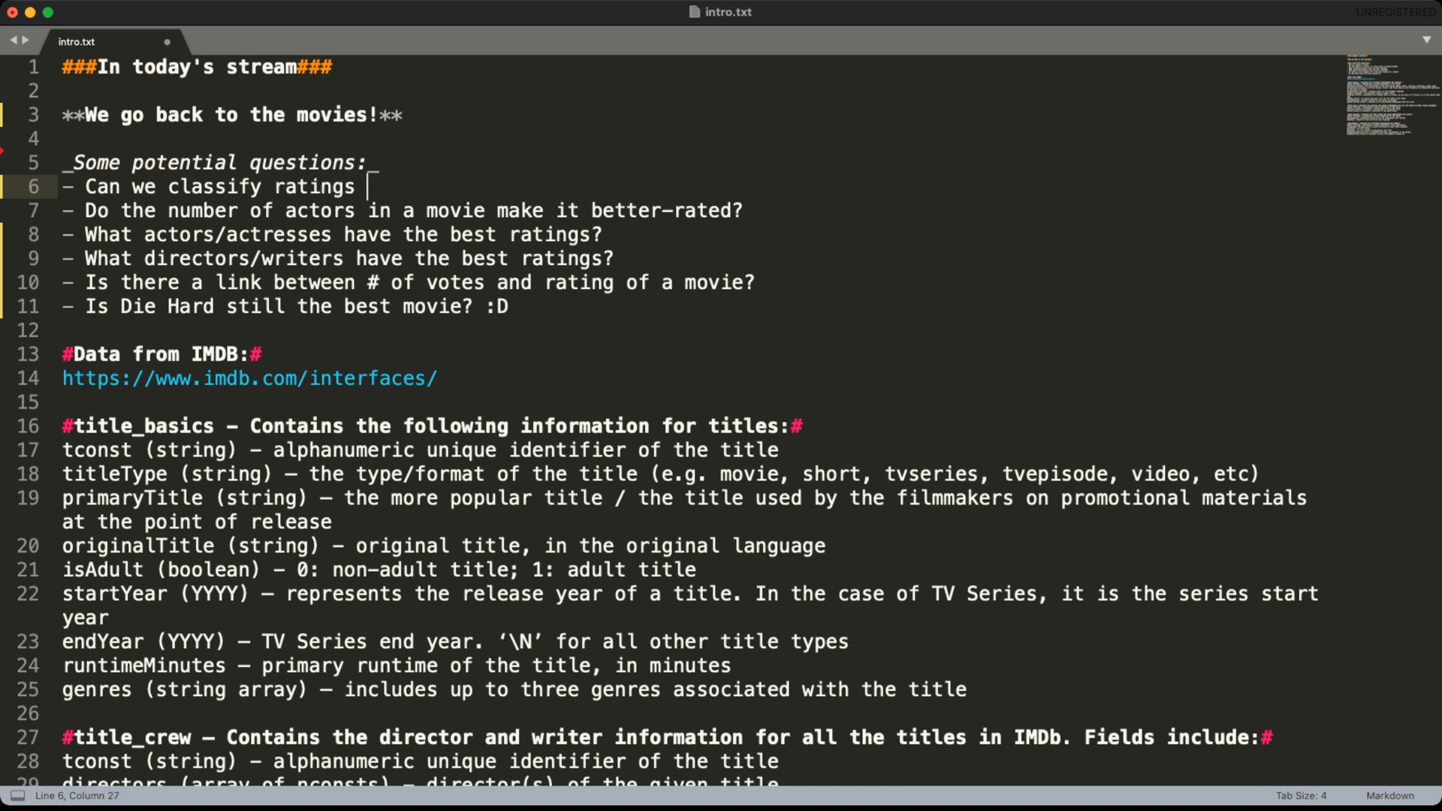
text(in good, aver)
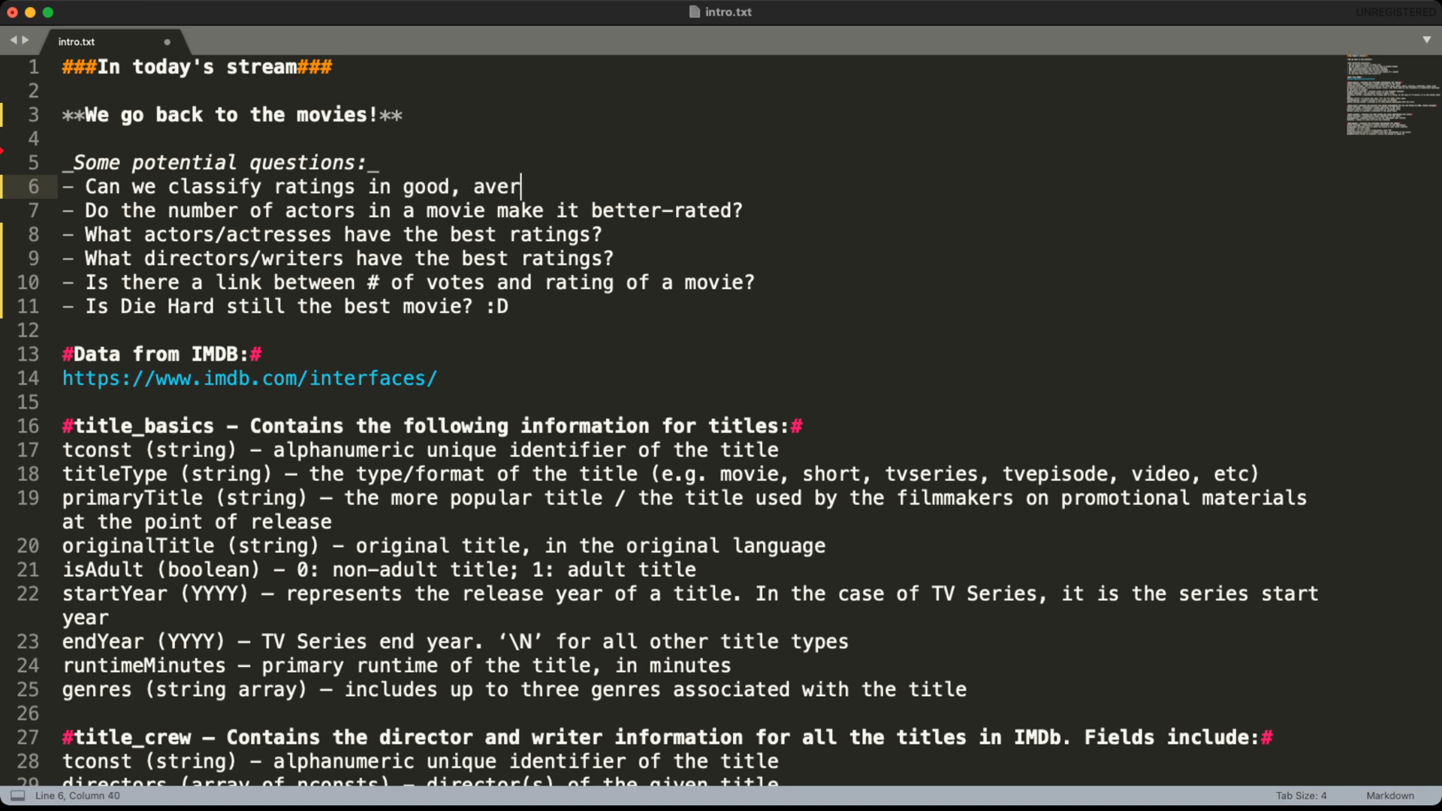
text(age, bad?)
key(super+s)
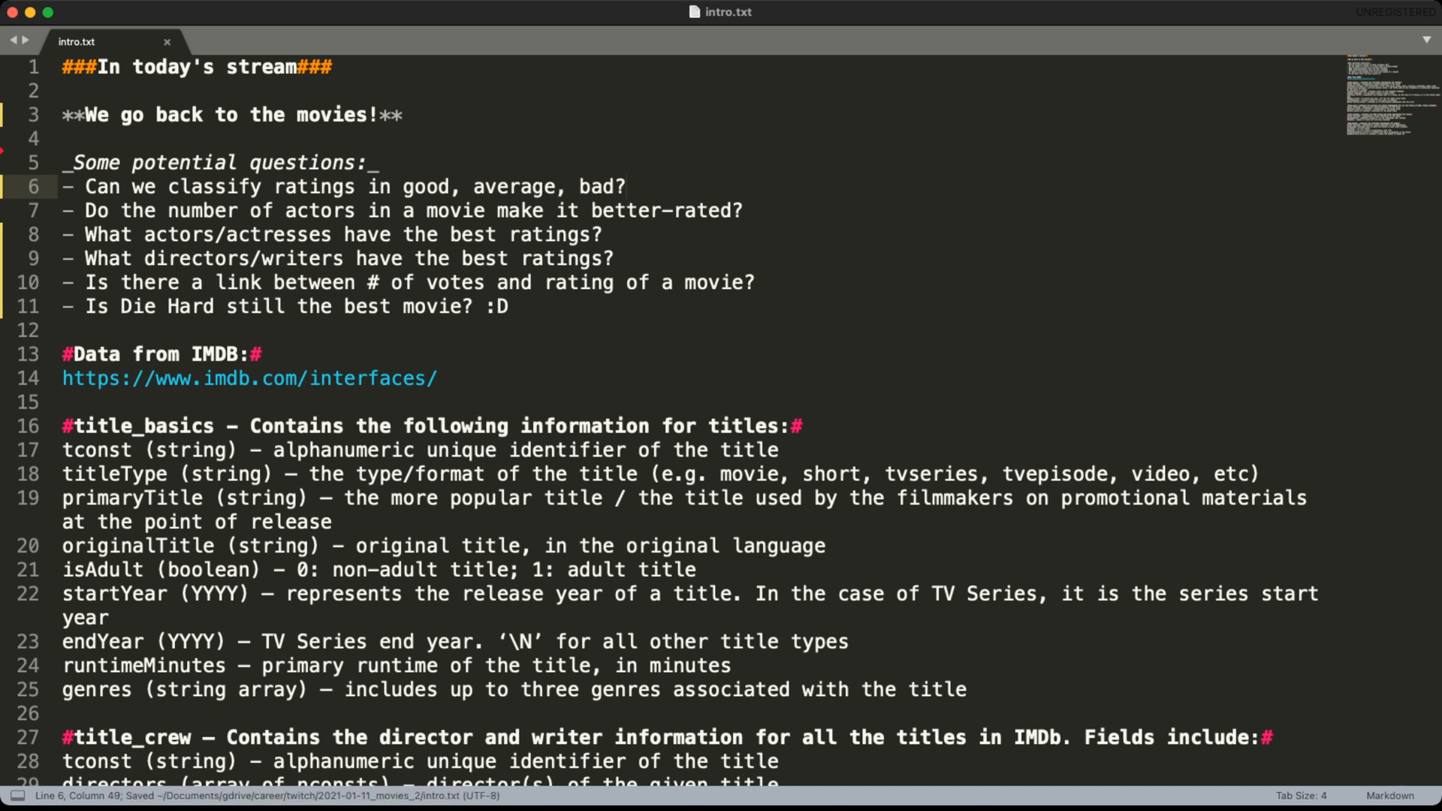
- Go over the questions about the number of actors and the best-rated actors, actresses, directors and writers
scroll(720, 420, down, 1)
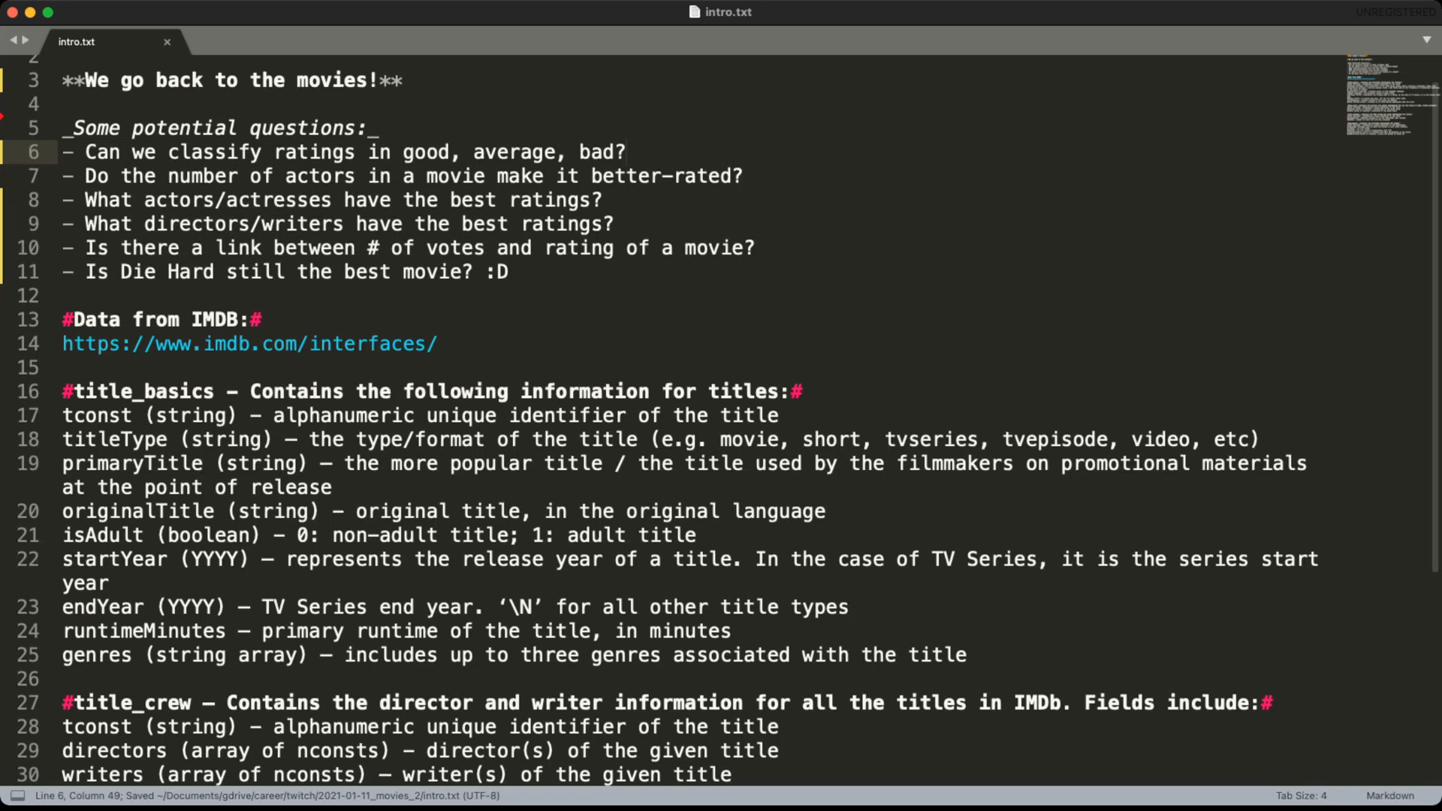
double_click(261, 177)
key(super+l)
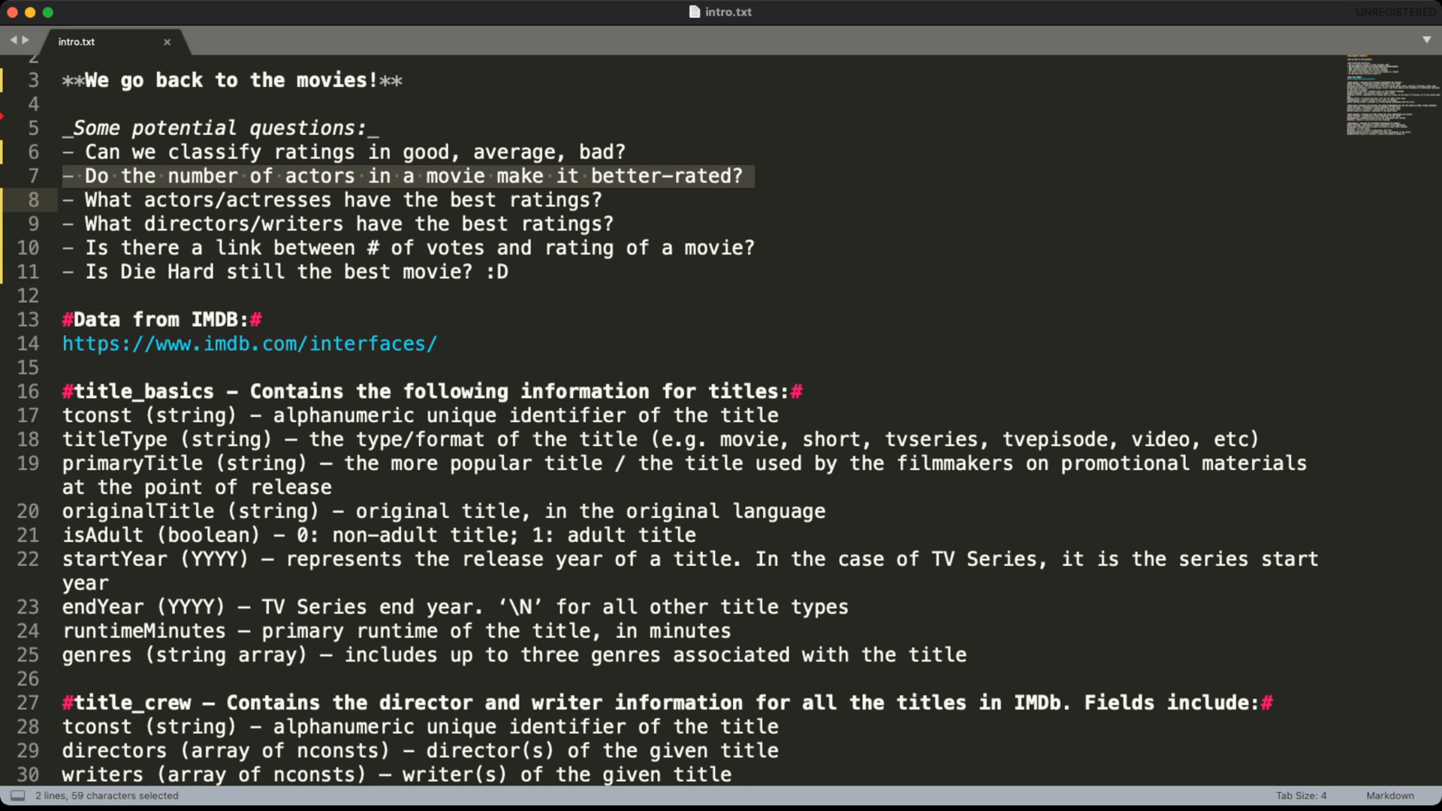
click(391, 200)
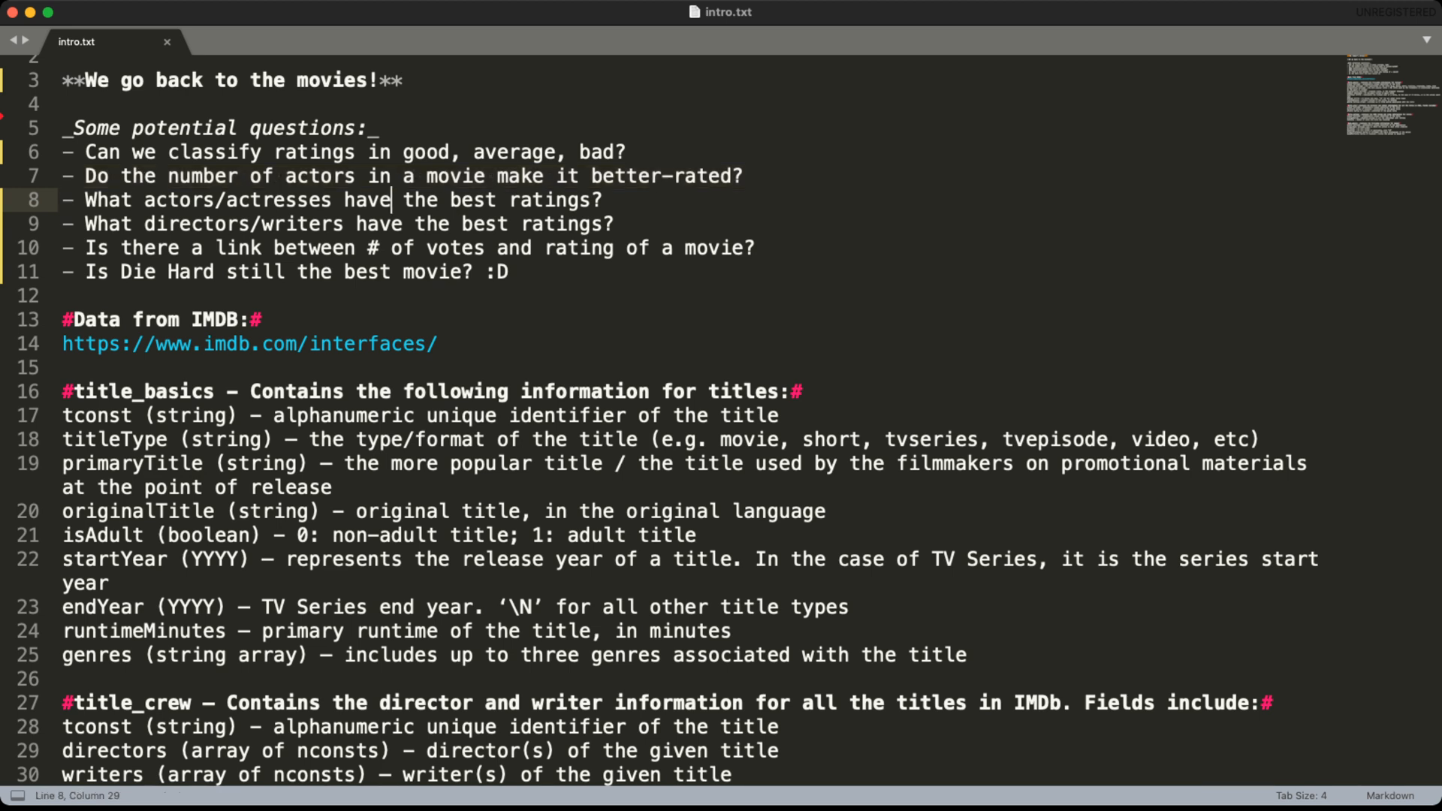
drag(602, 201, 133, 201)
drag(613, 224, 155, 201)
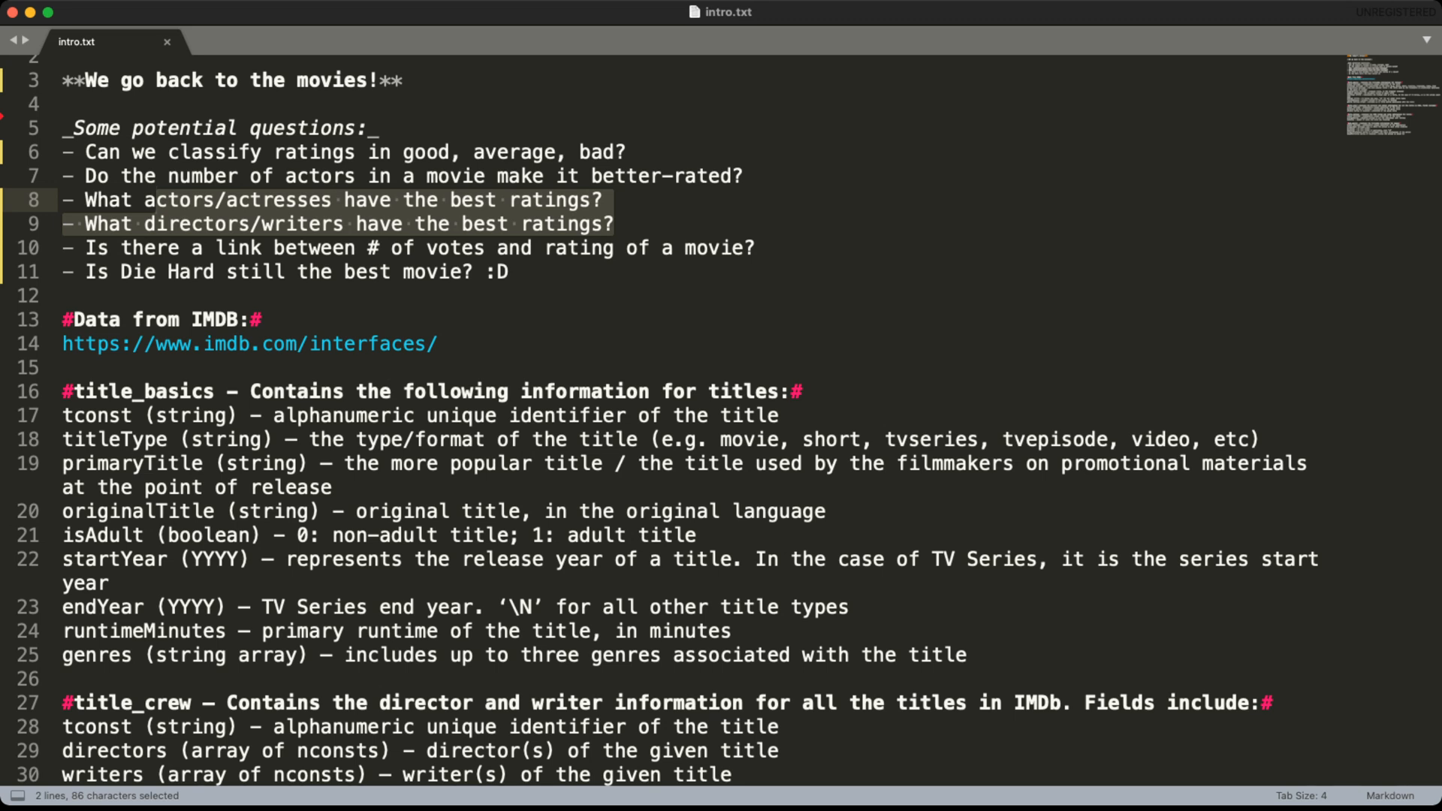
click(166, 200)
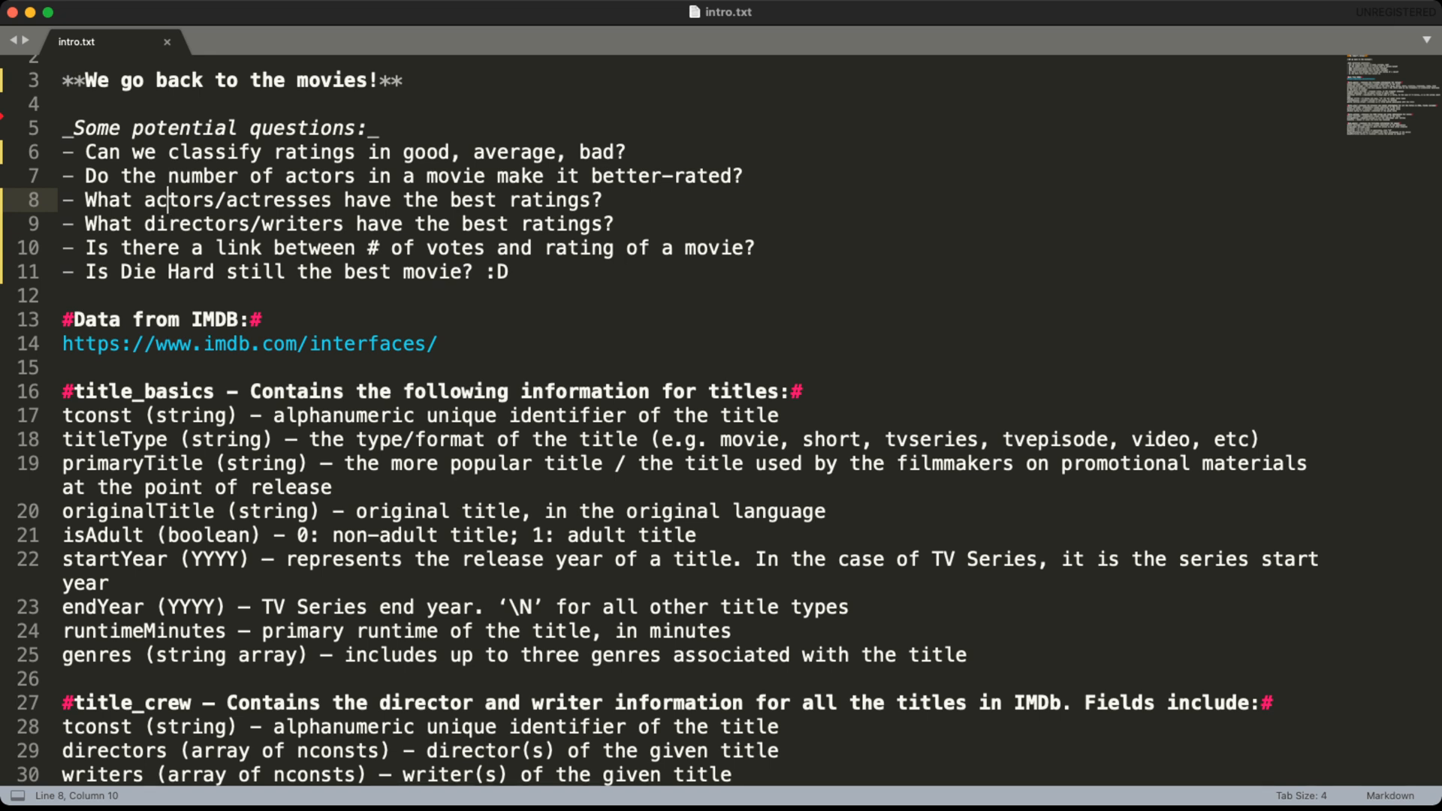
scroll(721, 421, down, 3)
scroll(721, 421, down, 2)
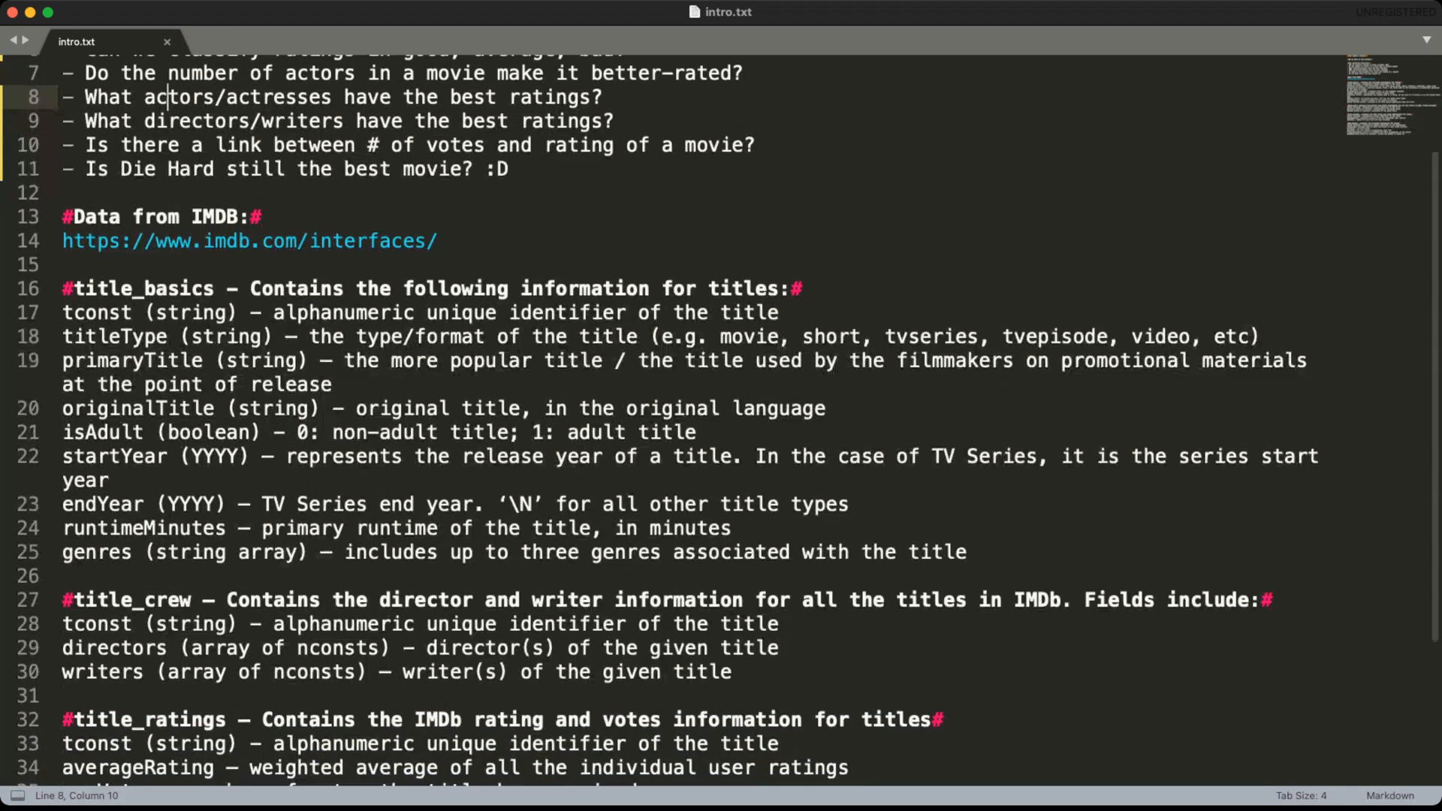
drag(437, 240, 62, 241)
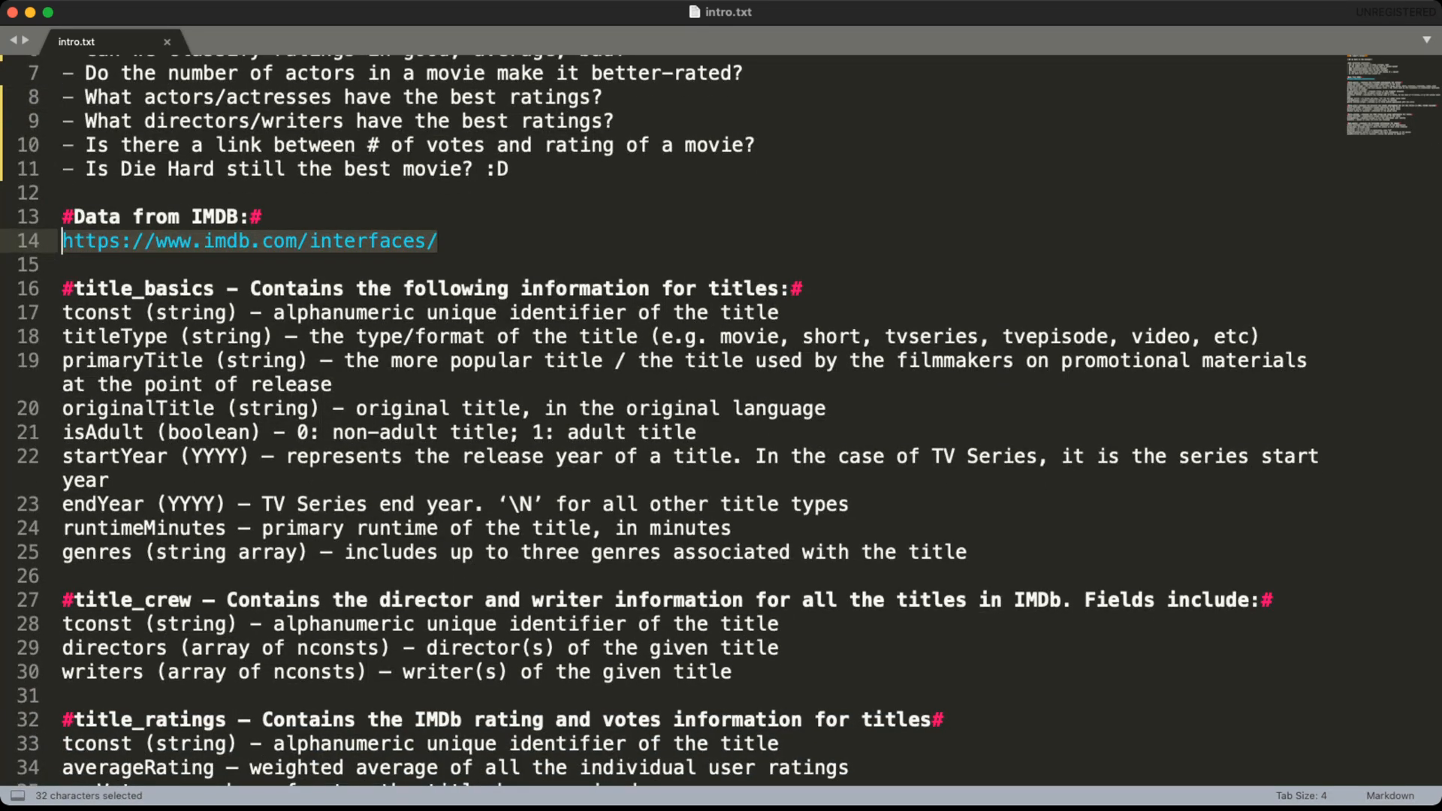
key(super+c)
key(super+Tab)
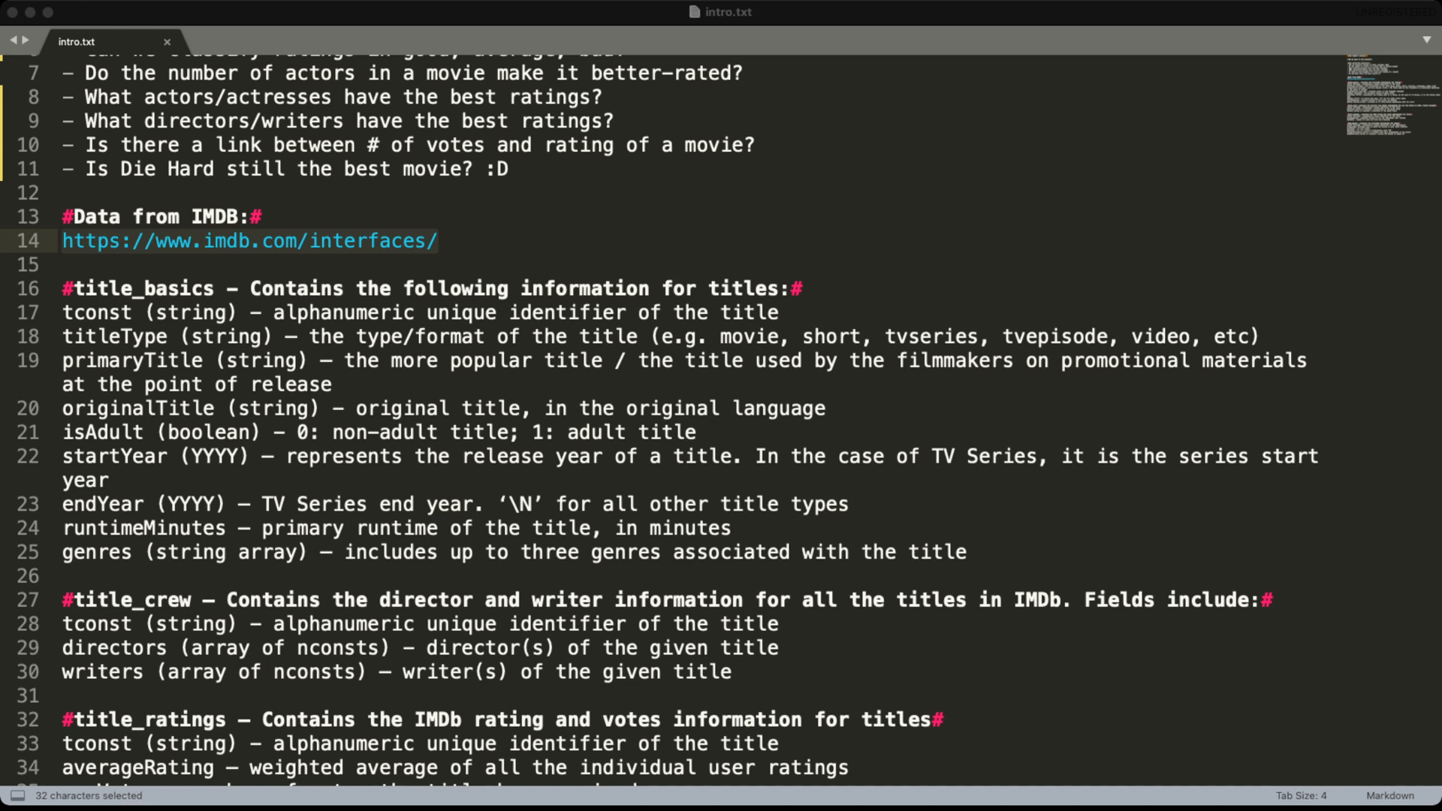
- Examine the field descriptions of the IMDB tables listed in the notes
scroll(721, 420, down, 3)
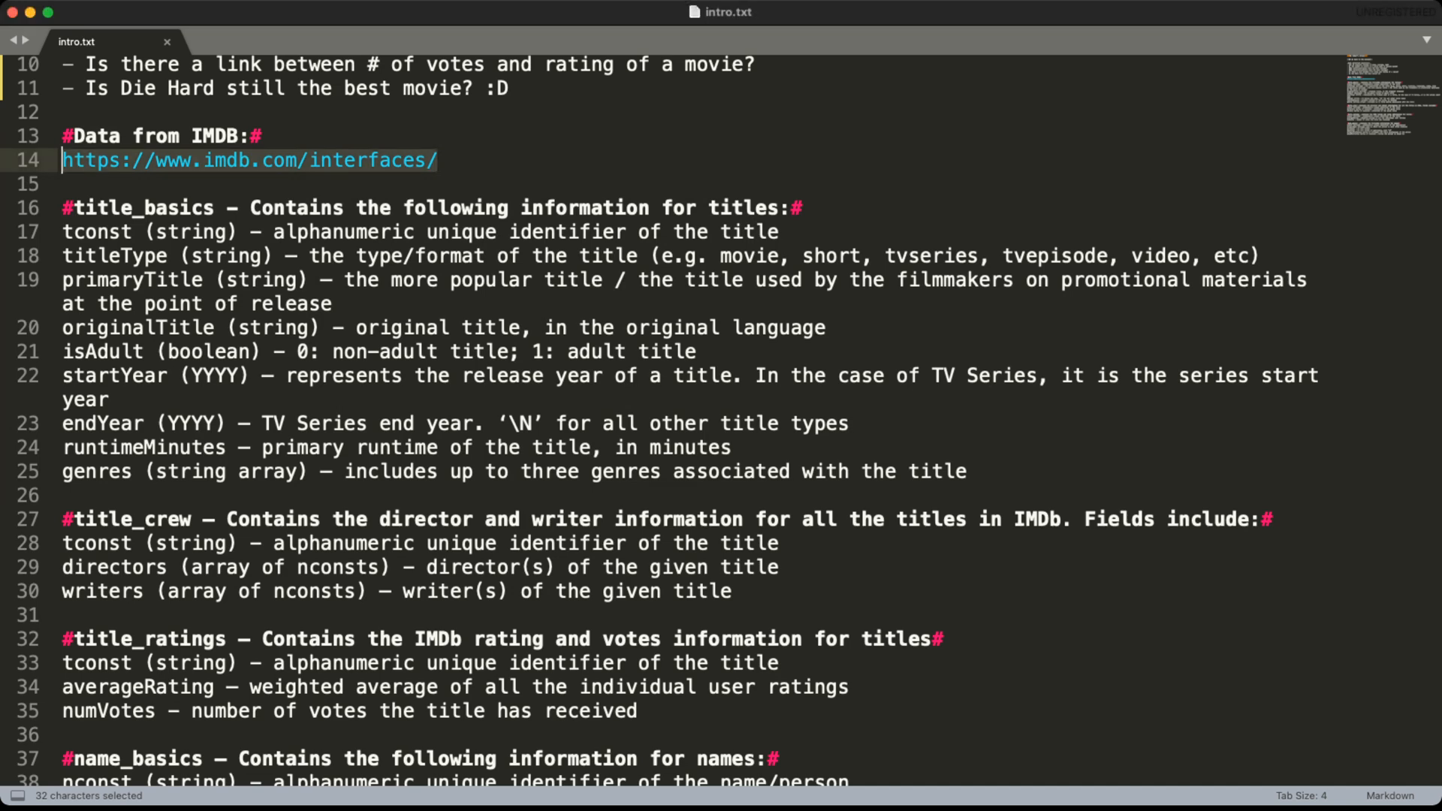
key(super+minus)
click(370, 367)
key(super+equal)
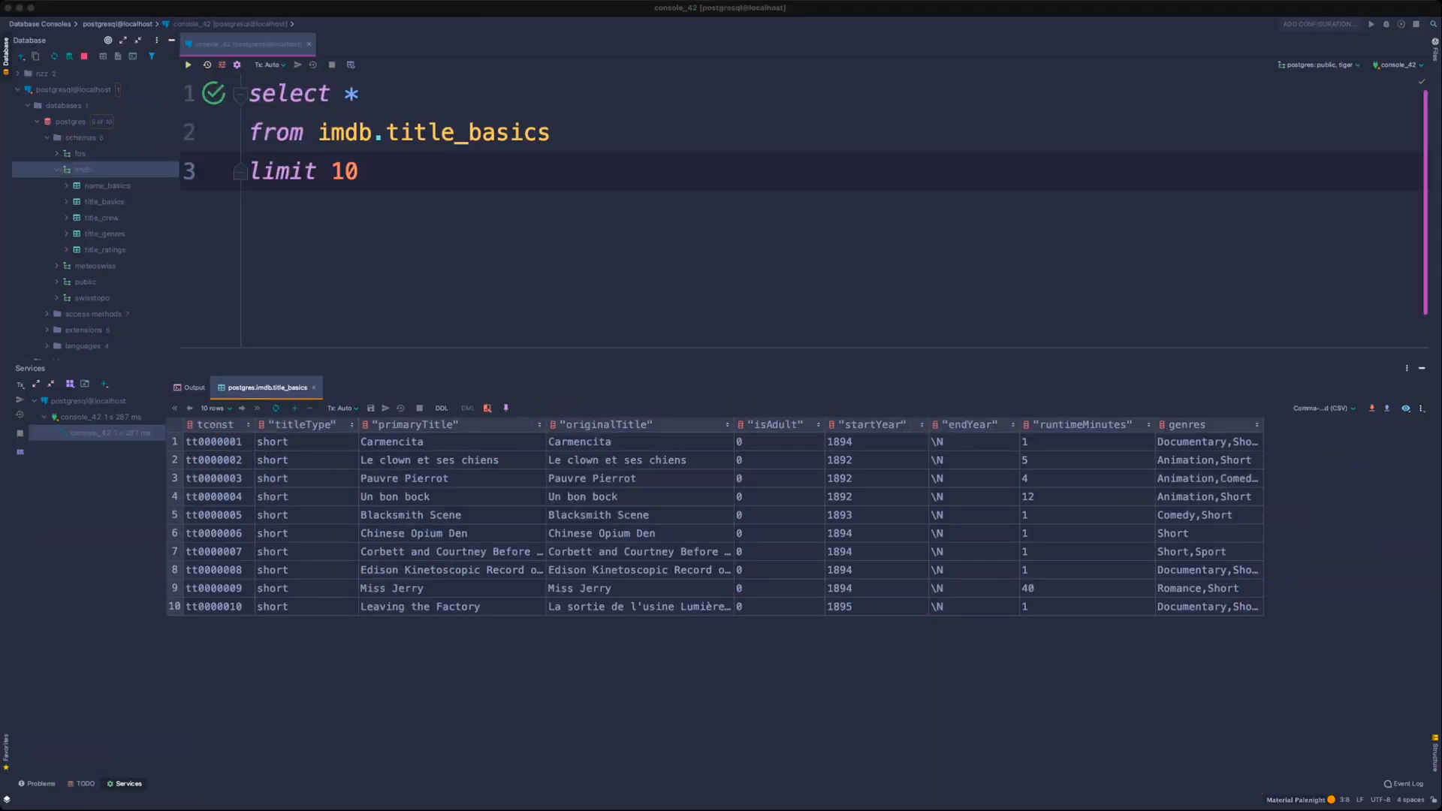
- In the console_42 SQL console, insert two lines above the imdb.title_basics query and begin a -- comment on line 1
click(359, 171)
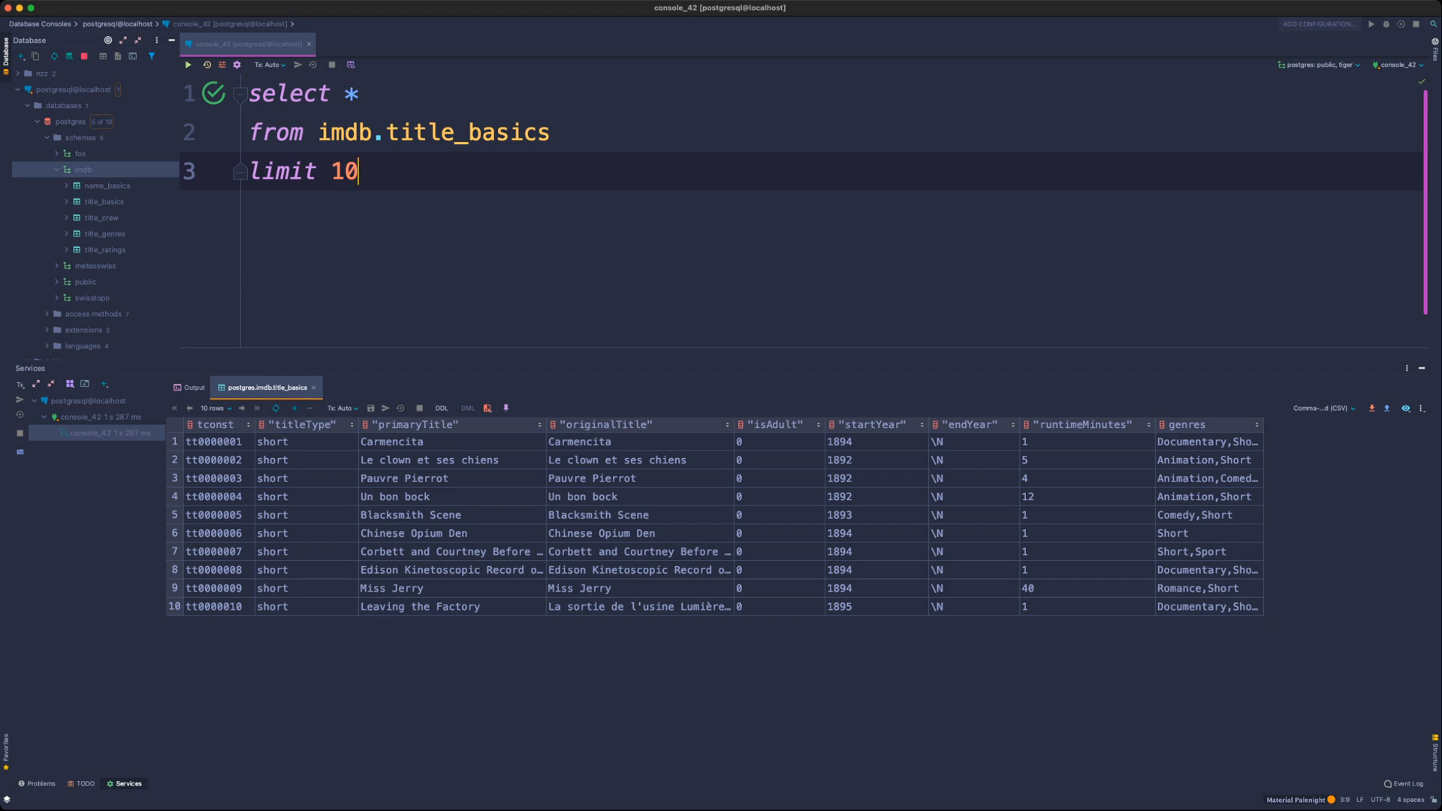
key(super+minus)
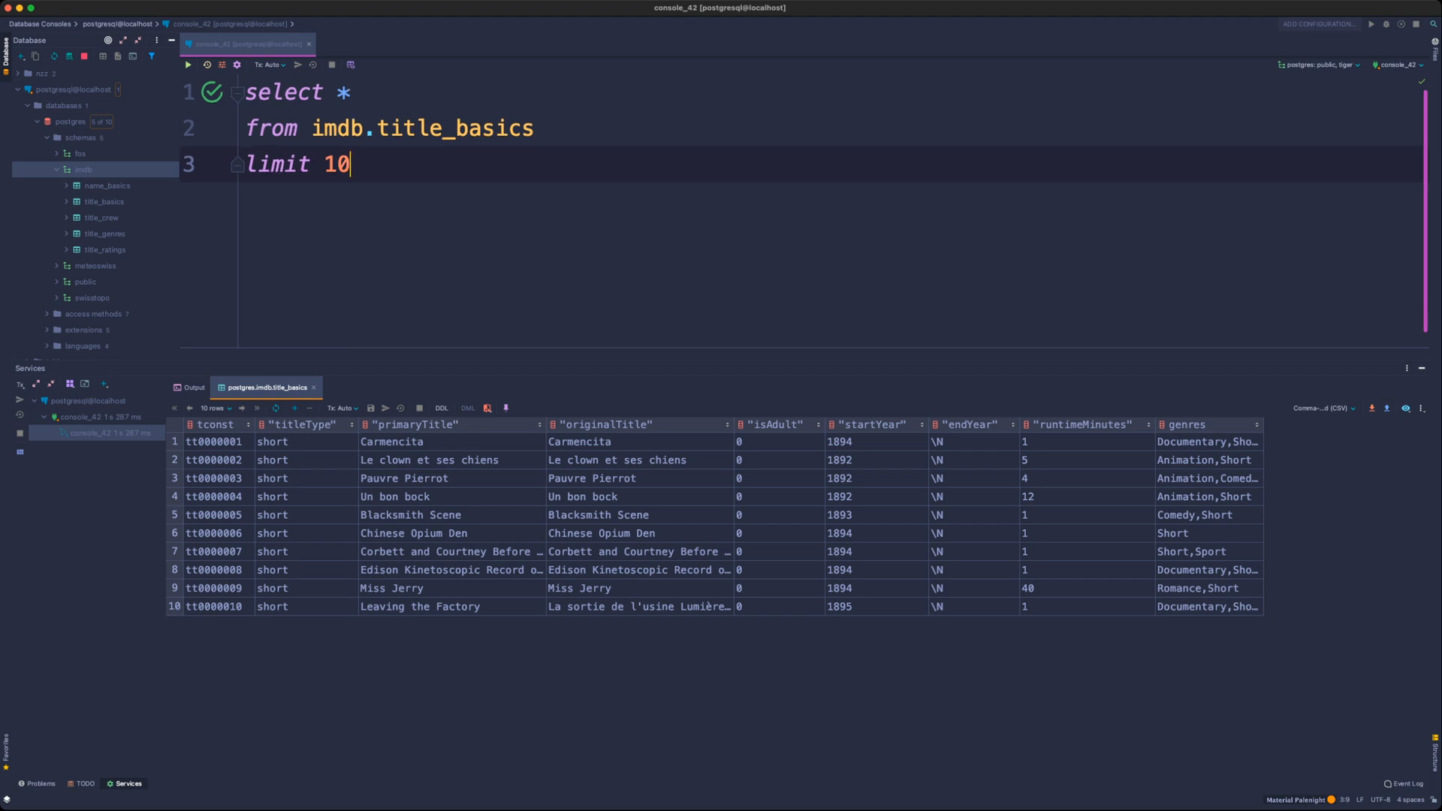
key(Up)
key(Up)
key(Home)
key(Return)
key(Return)
key(Up)
key(Up)
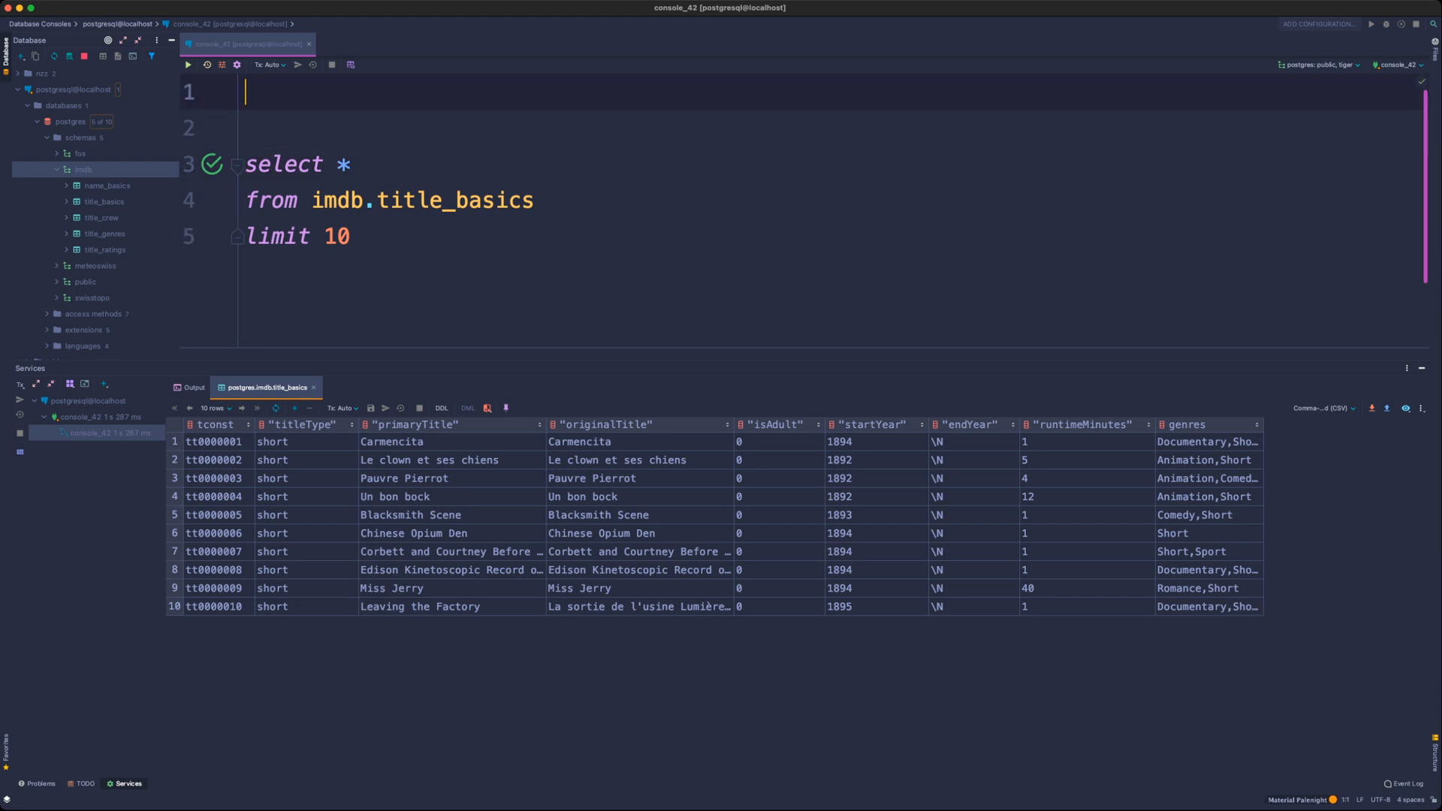
text(--)
- Bring the first question over from intro.txt and tidy the comment to "--can we classify ratings in good, average, bad?"
key(super+Tab)
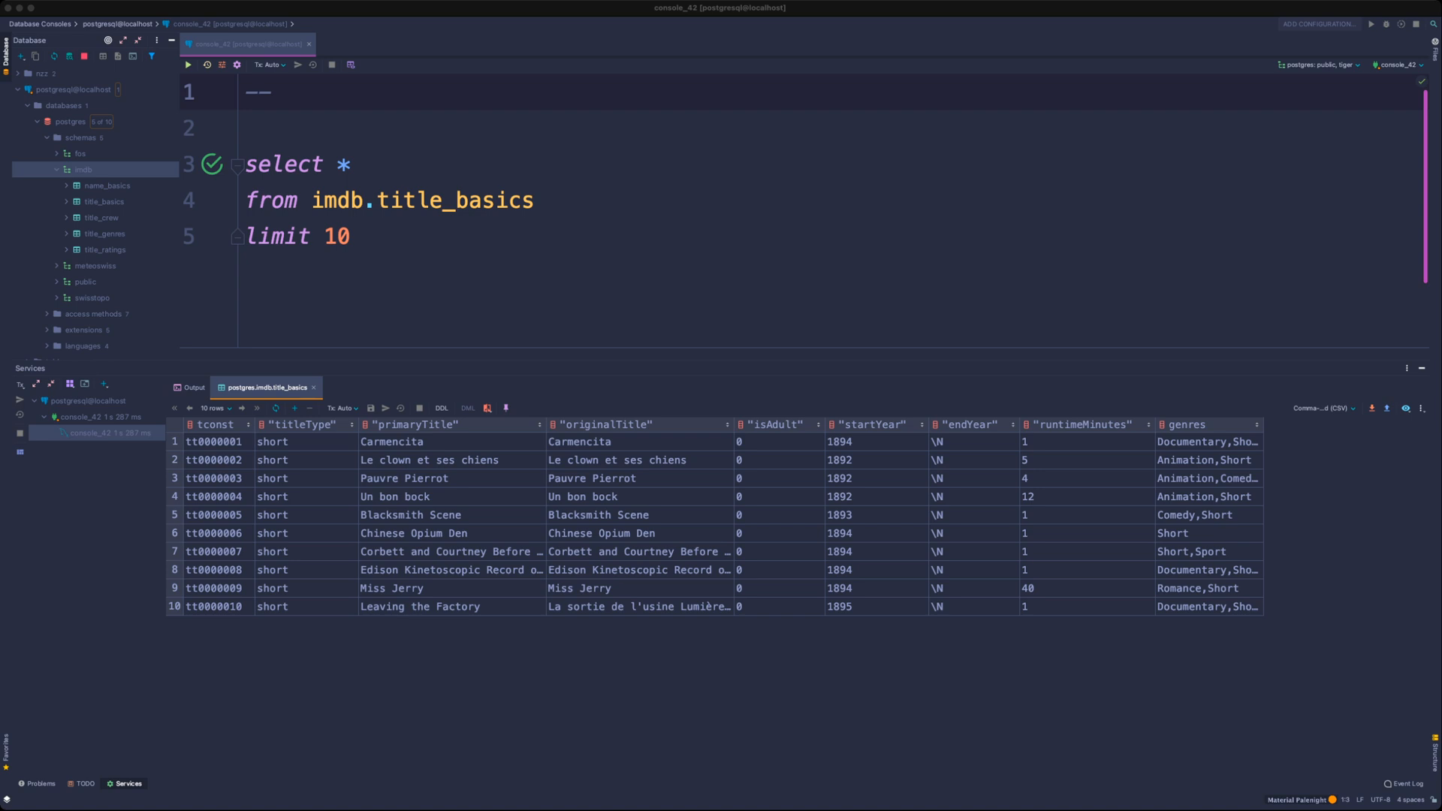
key(super+Tab)
key(super+v)
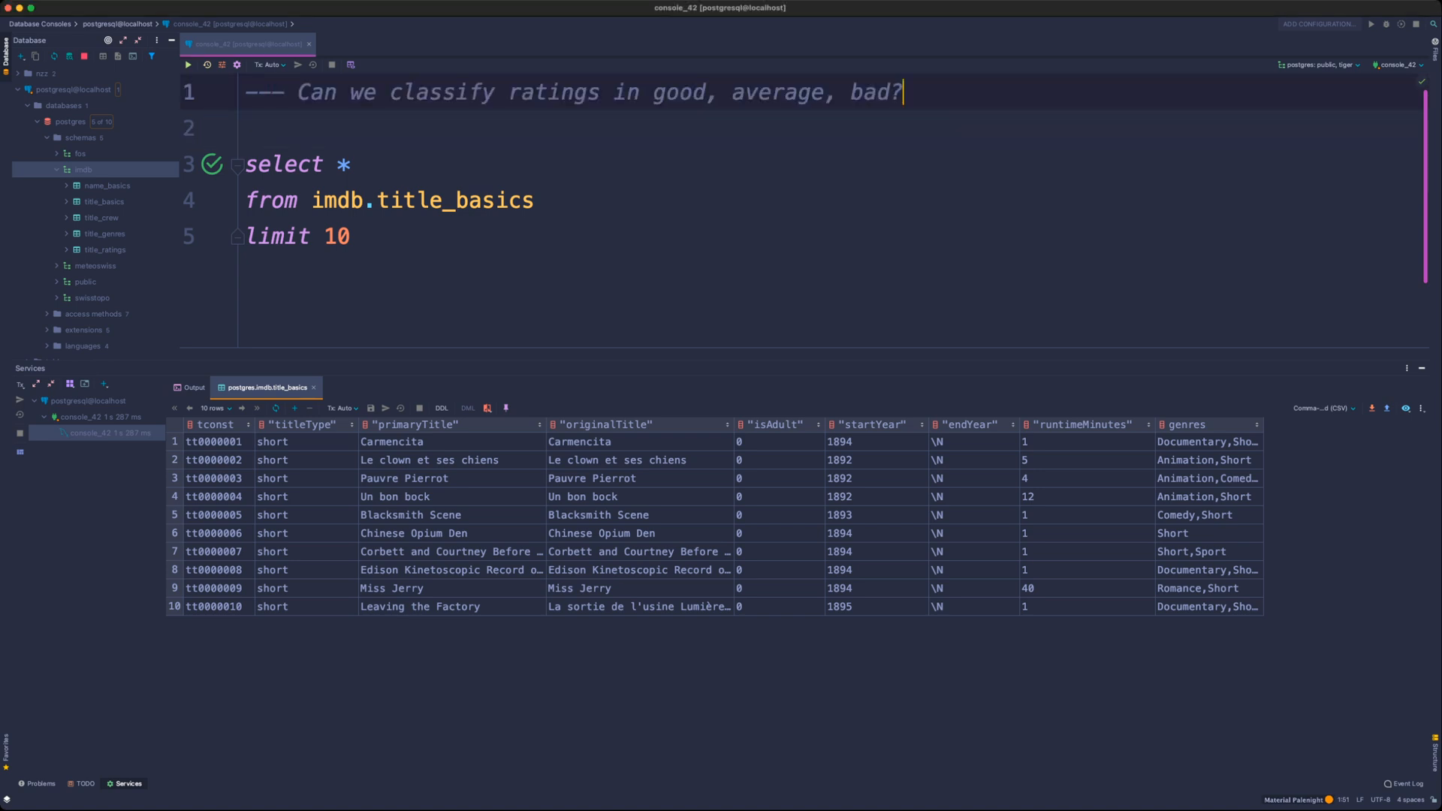
key(Left)
key(Left)
click(312, 93)
key(BackSpace)
key(BackSpace)
key(BackSpace)
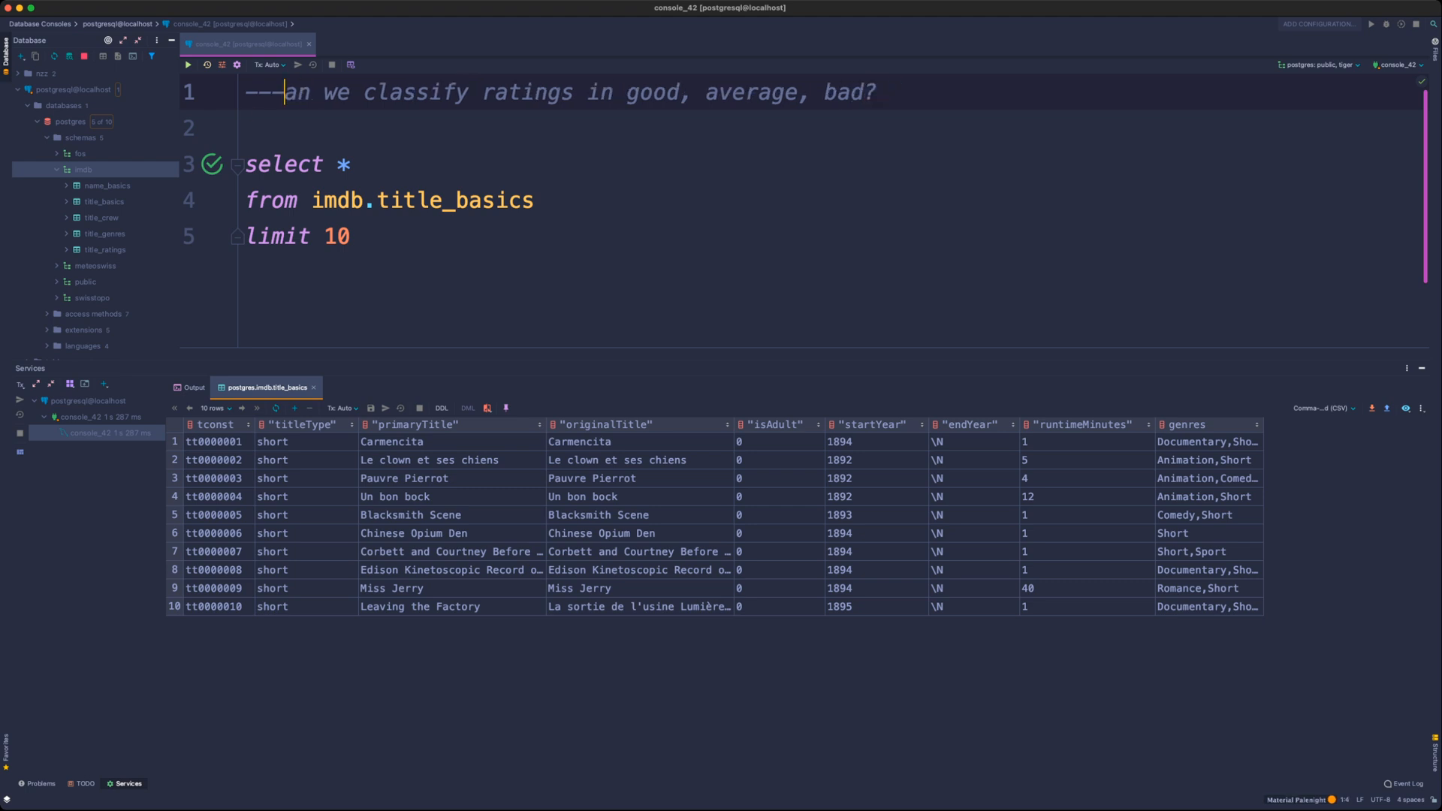
text(c)
key(Down)
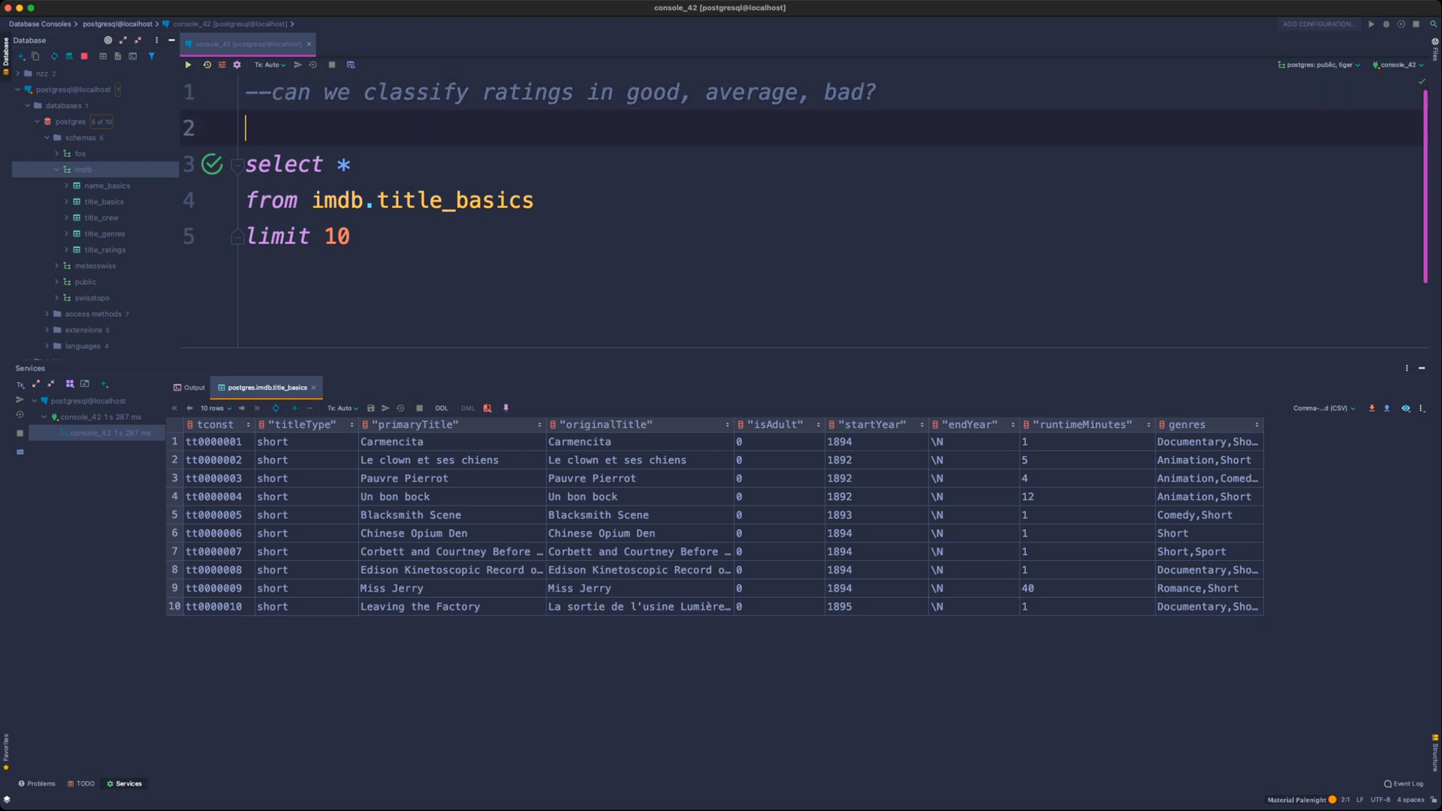
- Open the earlier saved query console_41 from the project's console files
key(super+minus)
key(super+minus)
key(super+minus)
key(super+minus)
key(super+minus)
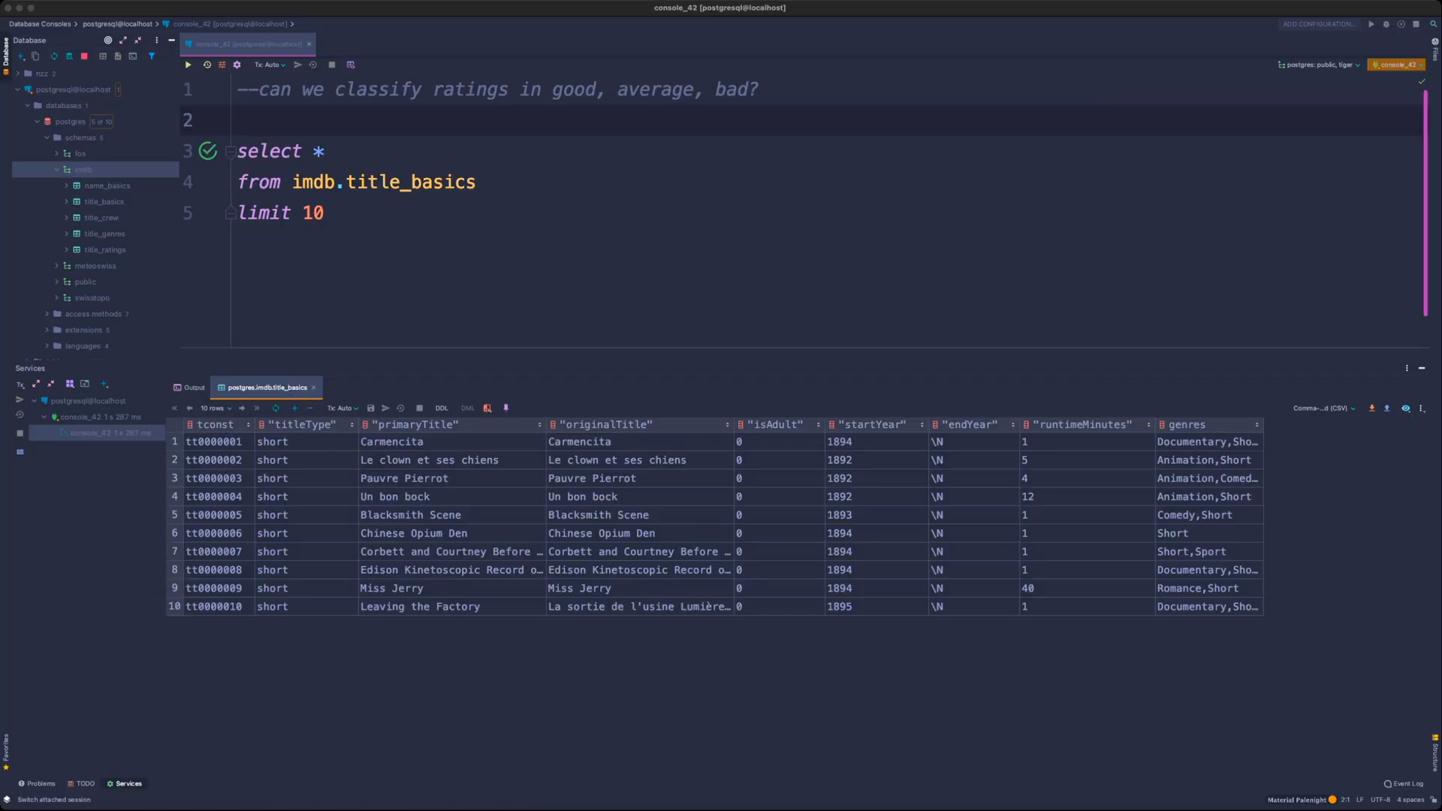
click(1435, 49)
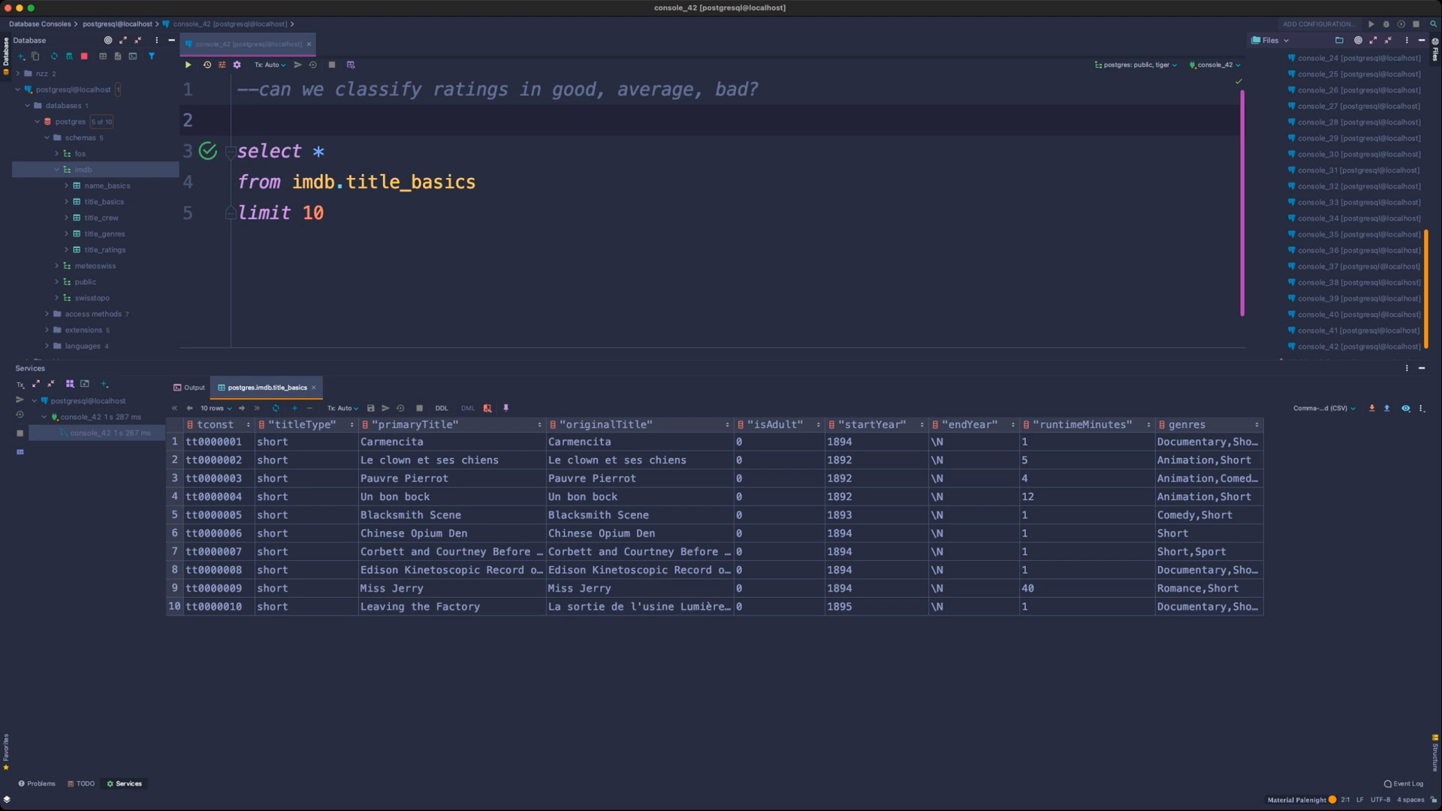
scroll(1348, 204, down, 1)
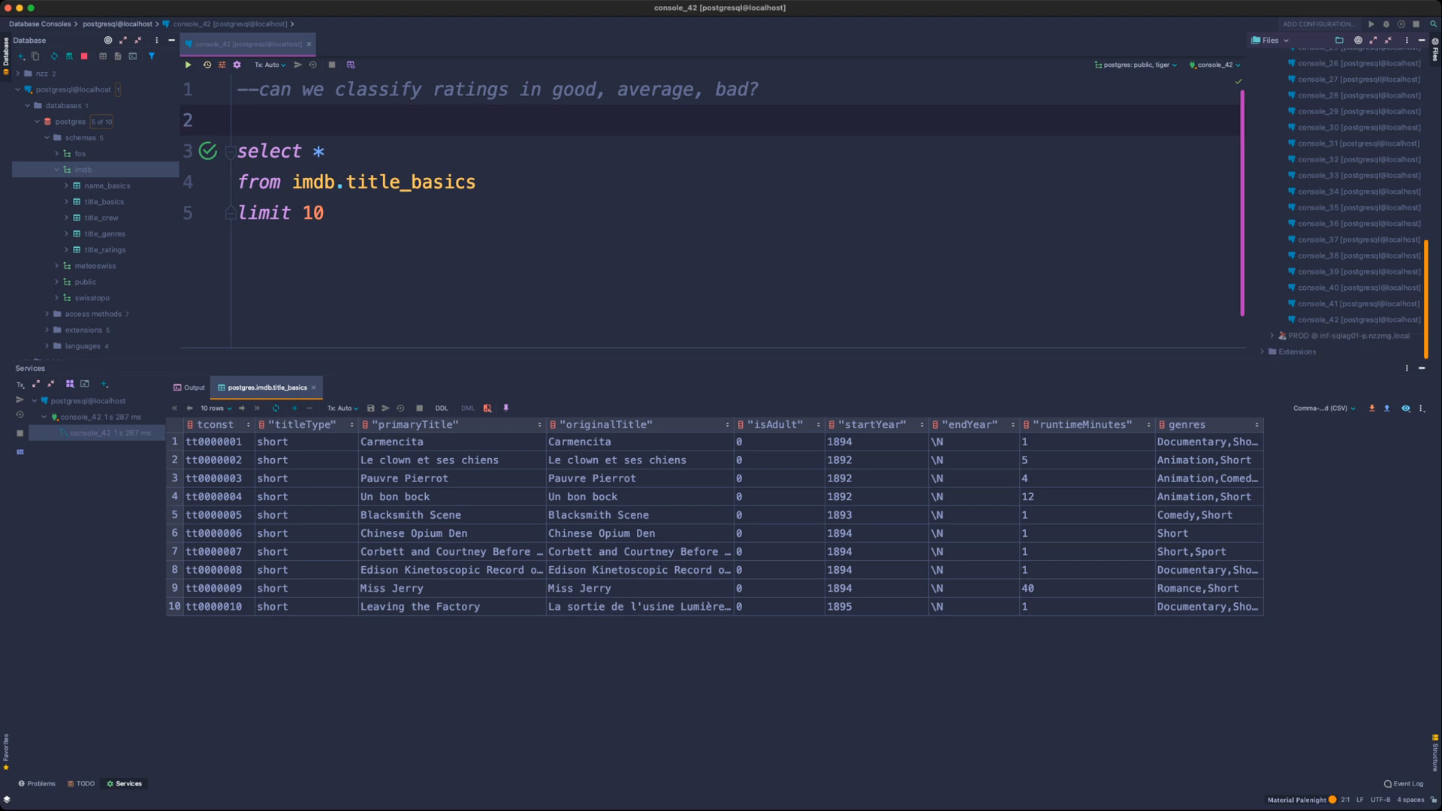
click(1358, 304)
double_click(1358, 304)
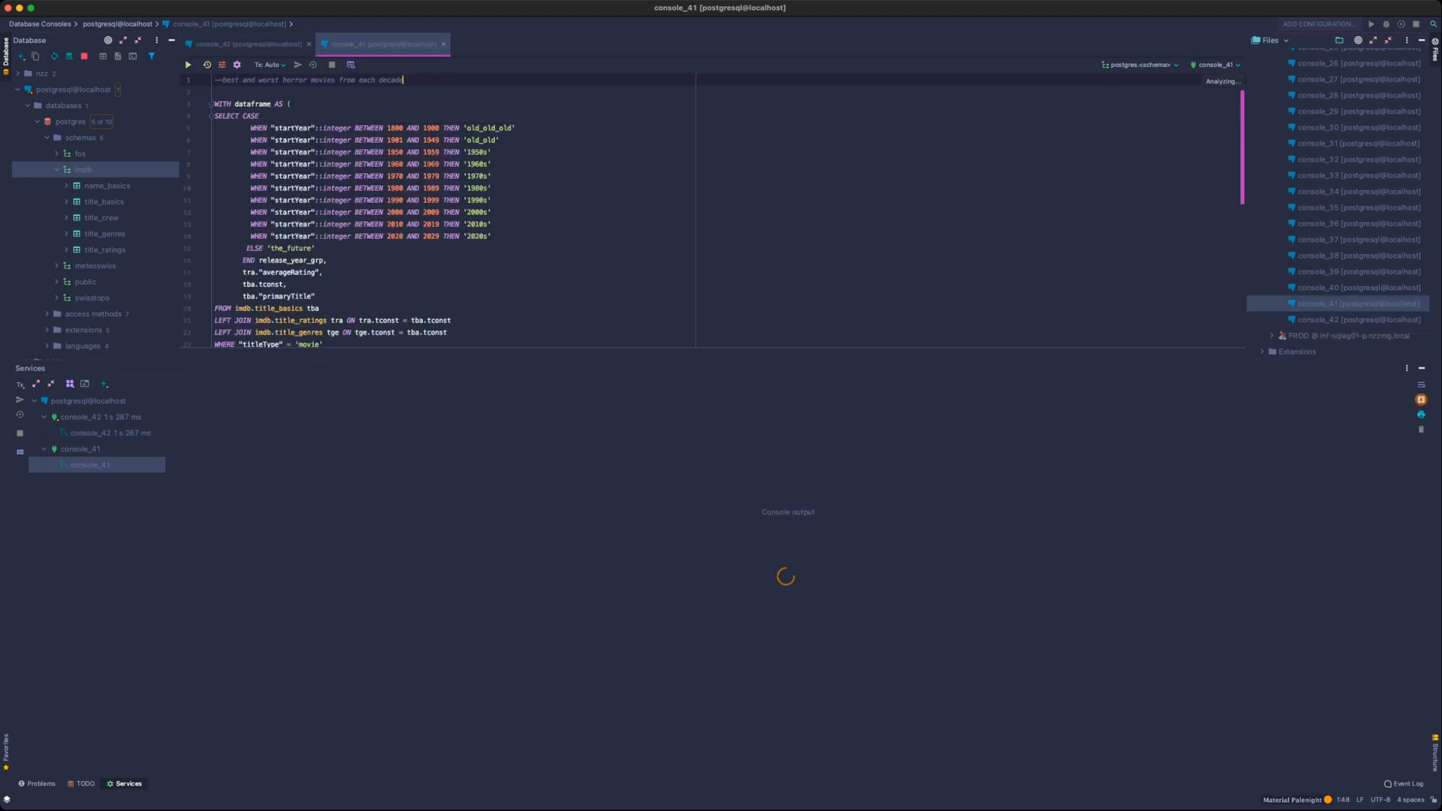
- Examine the console_41 query for best and worst horror movies per decade, including its release-year CASE grouping, joins and ranking
scroll(714, 248, up, 1)
scroll(714, 247, down, 2)
scroll(713, 210, down, 5)
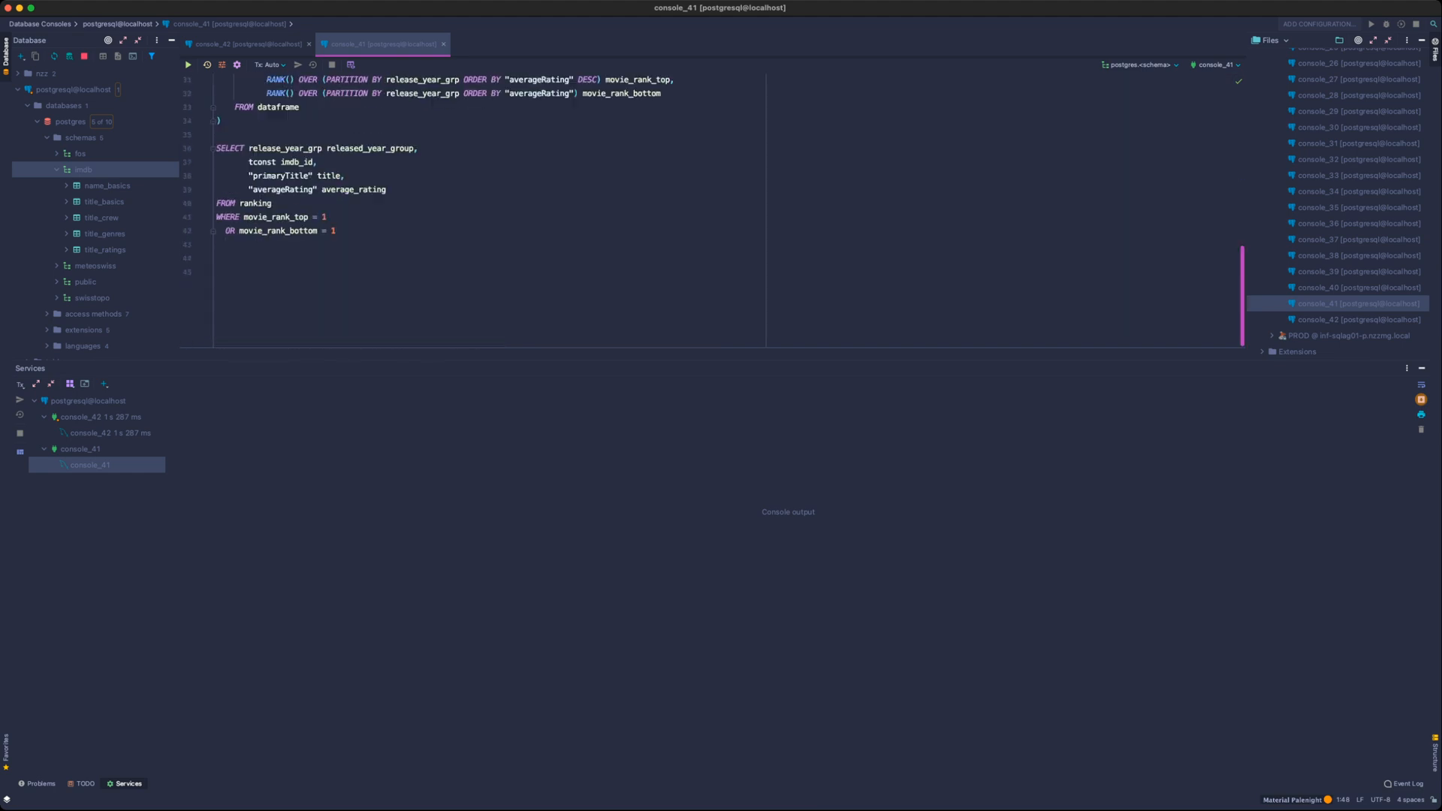
scroll(714, 210, up, 10)
scroll(713, 239, up, 4)
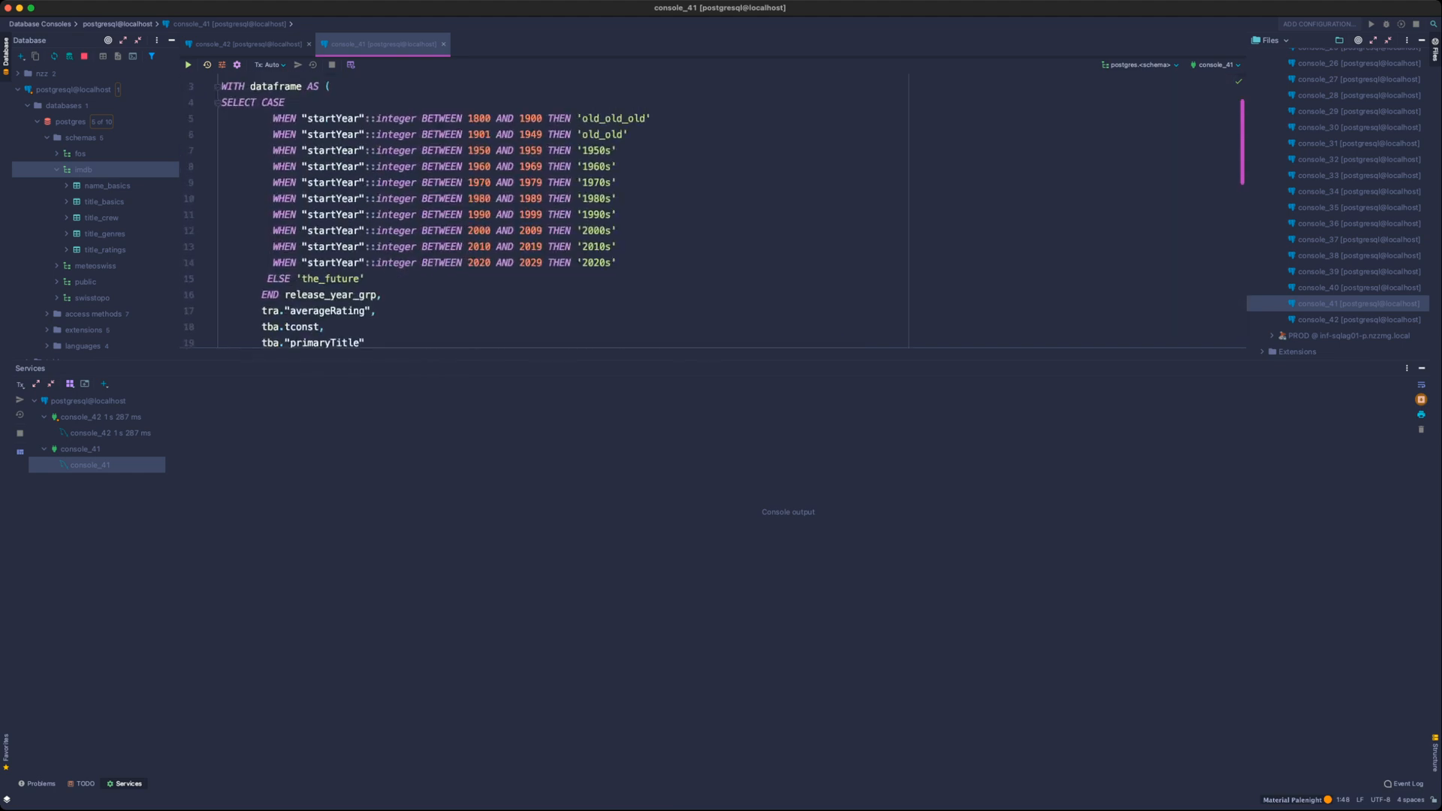
scroll(714, 210, down, 3)
scroll(713, 211, up, 4)
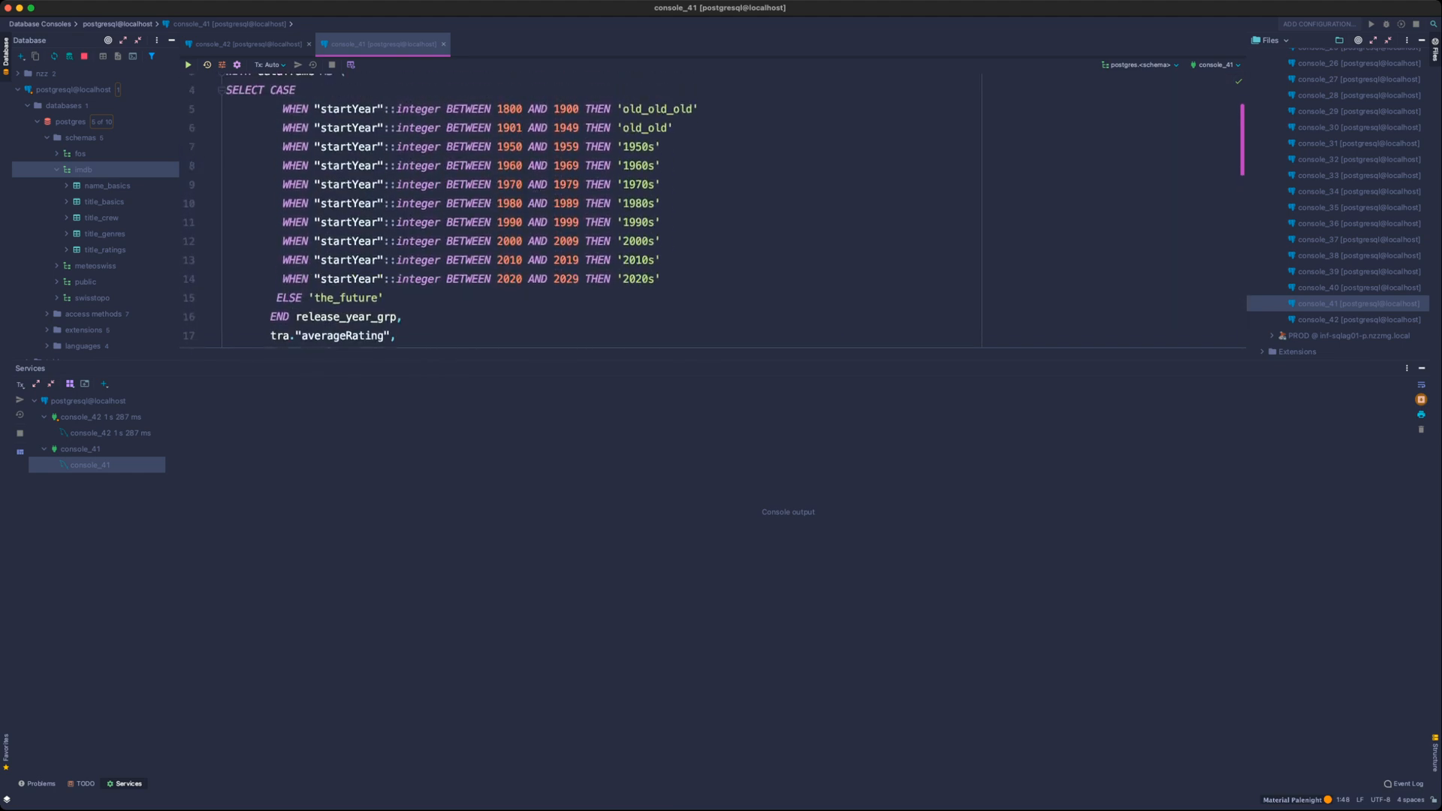
scroll(714, 210, down, 2)
click(406, 287)
scroll(406, 287, down, 3)
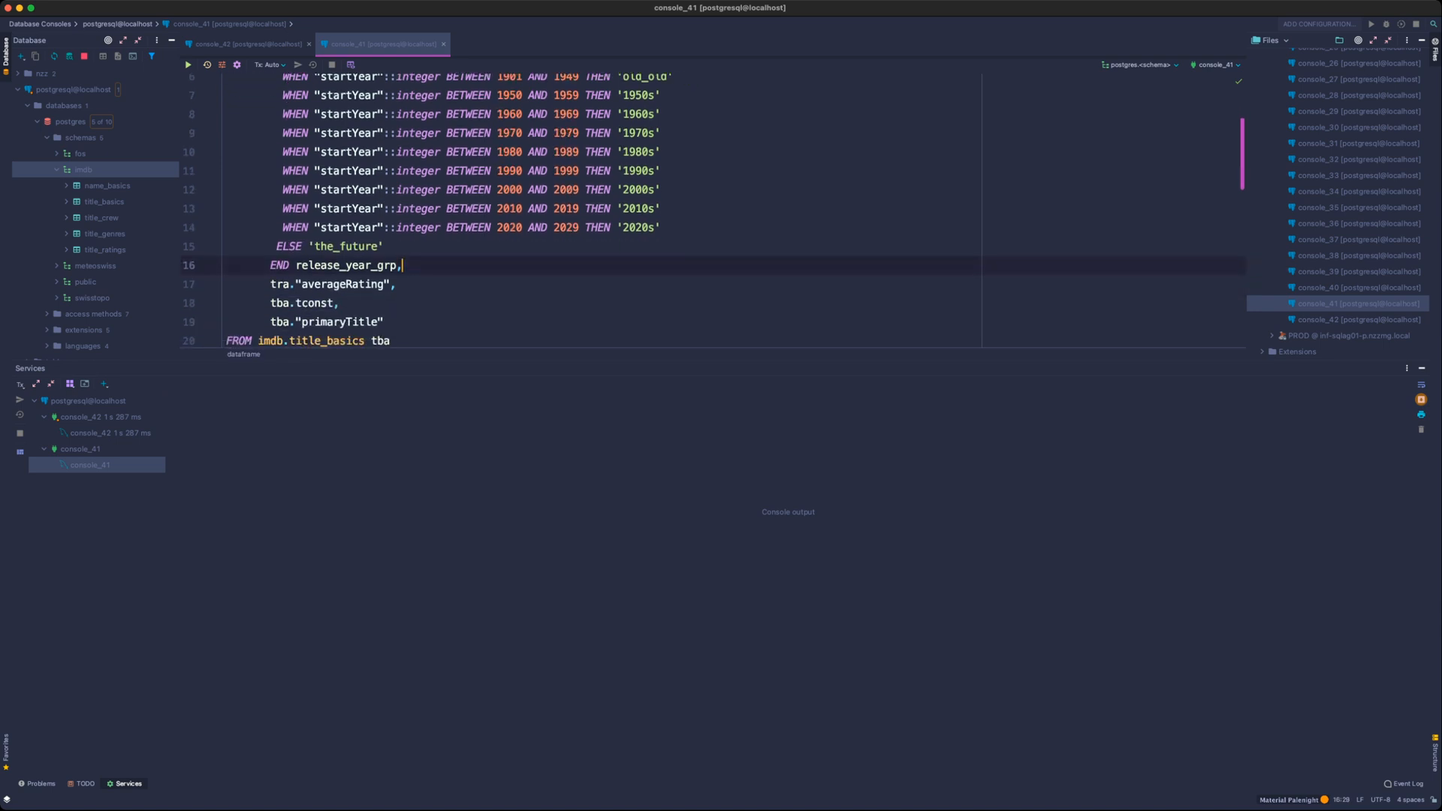
scroll(714, 210, down, 1)
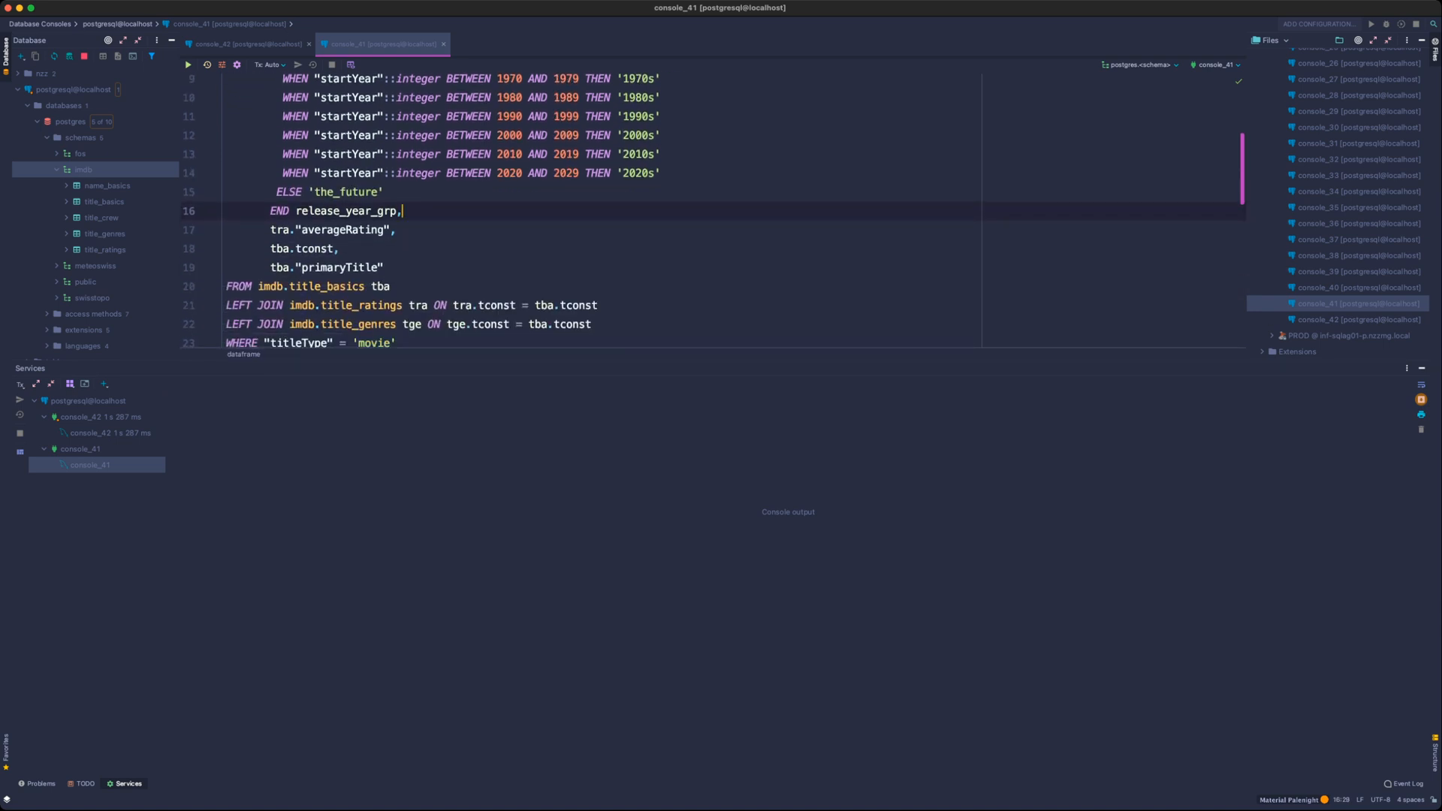
- Read through the joins, WHERE filters and ordering of the dataframe subquery in console_41
scroll(713, 210, down, 1)
scroll(714, 210, down, 1)
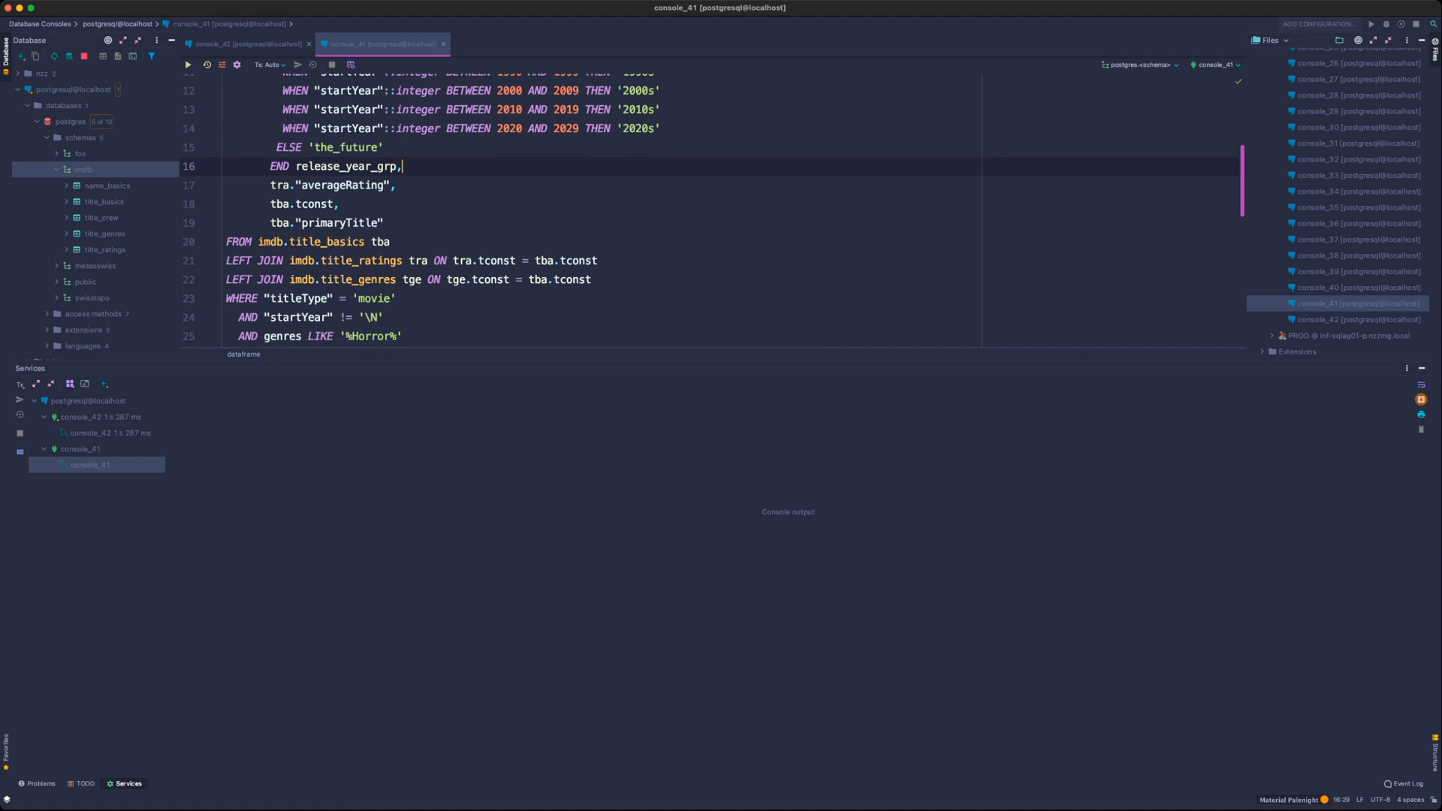
scroll(713, 210, down, 1)
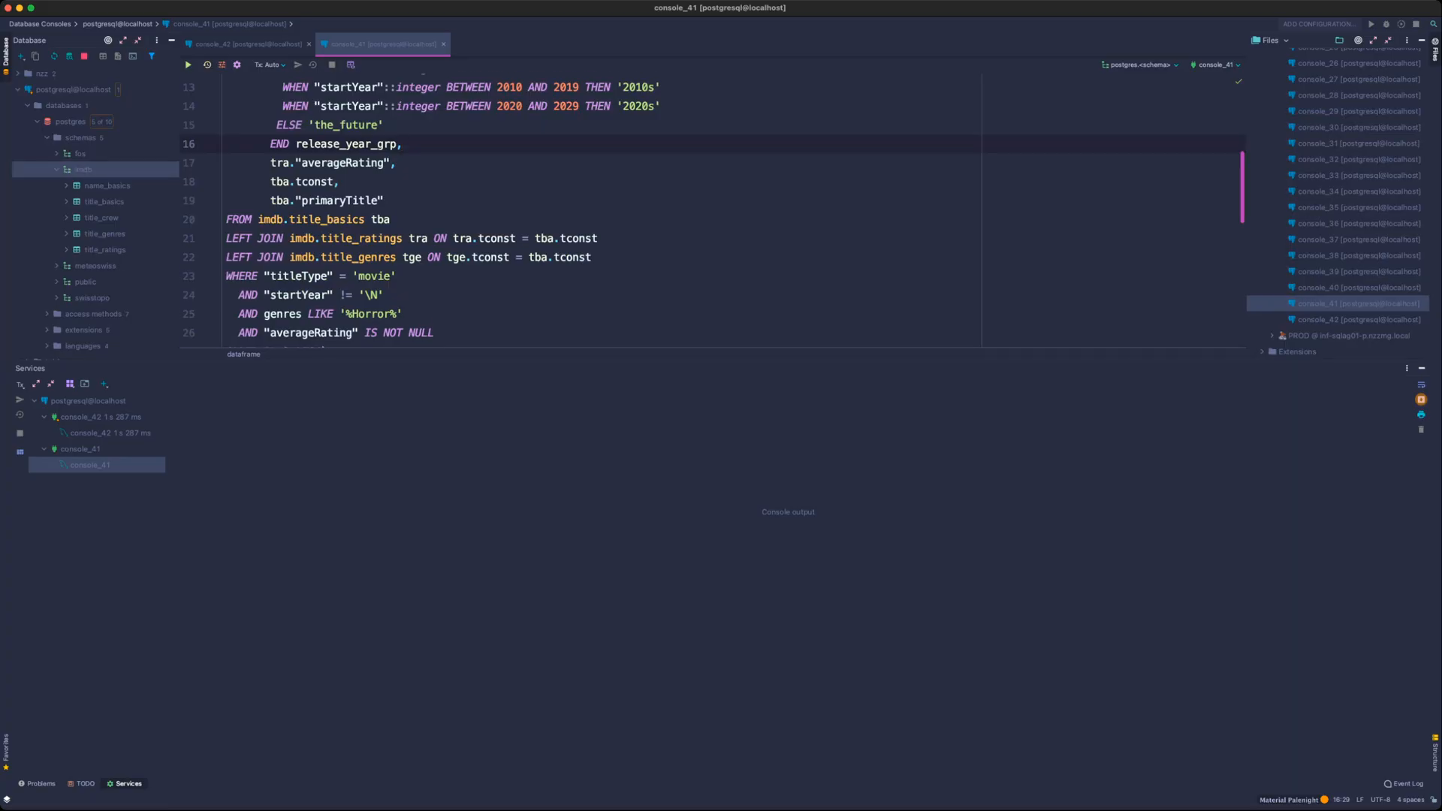
scroll(713, 210, down, 1)
click(397, 254)
scroll(714, 211, down, 1)
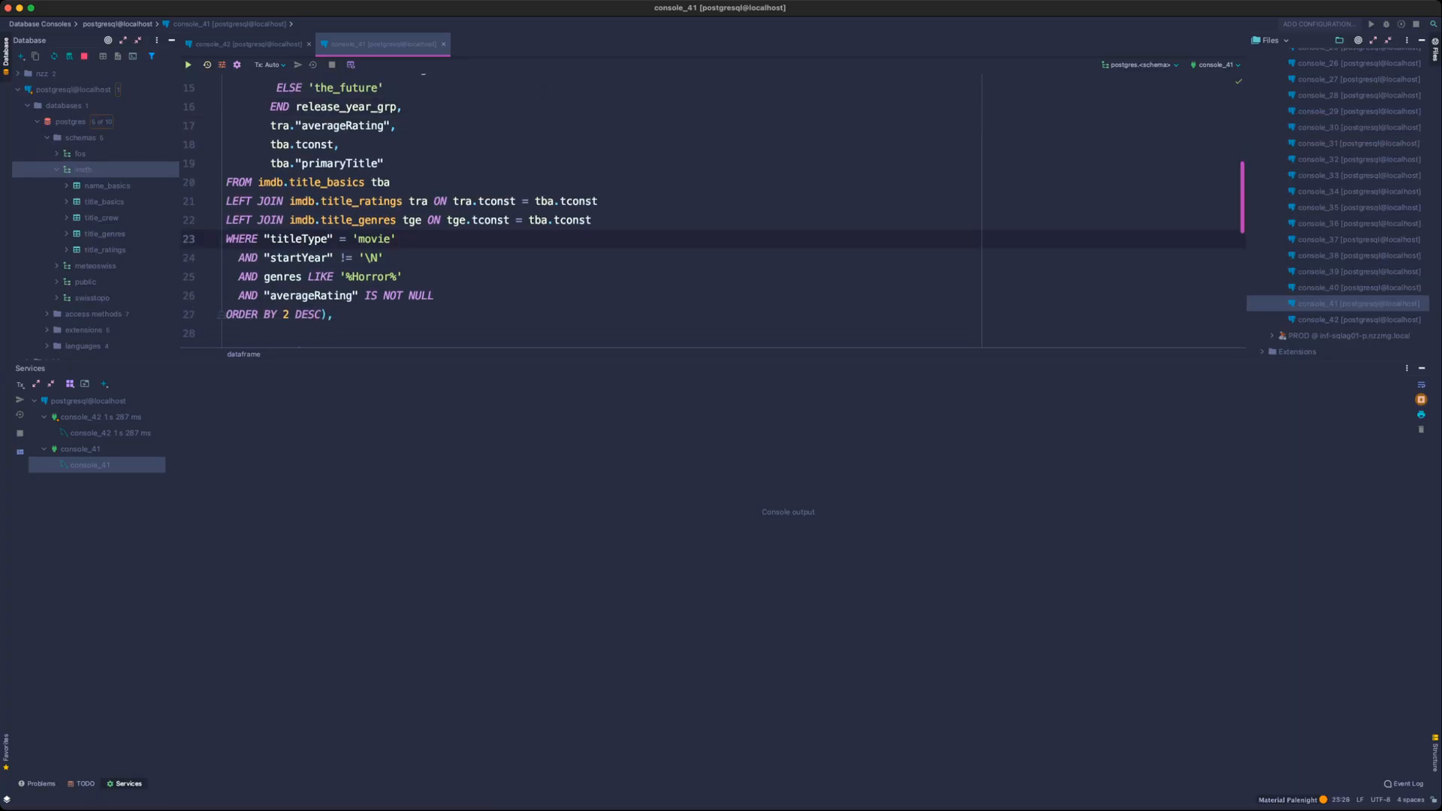
scroll(714, 210, down, 1)
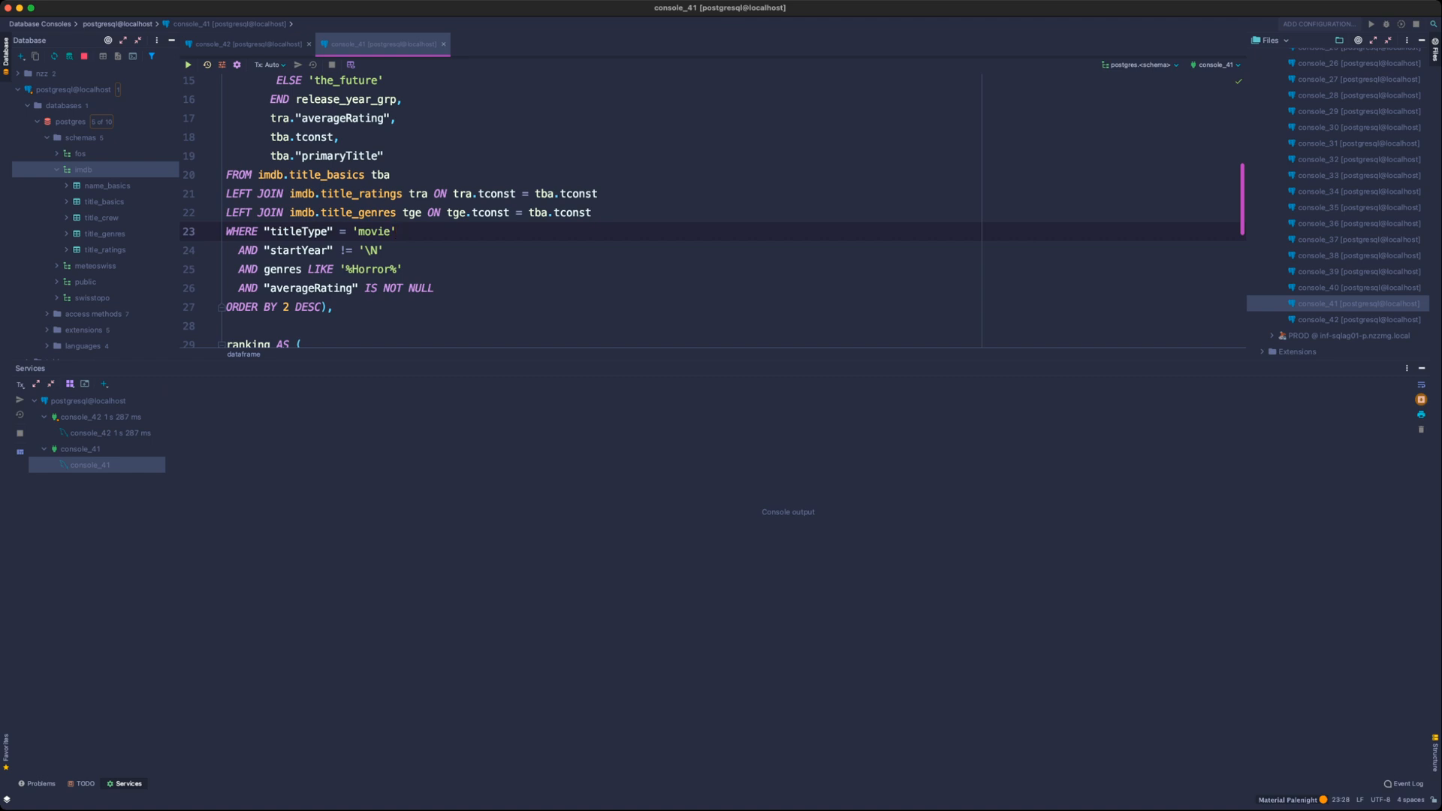
- Copy the entire console_41 query into console_42 below the limit 10 line, closing console_41
click(1435, 50)
click(333, 307)
key(super+a)
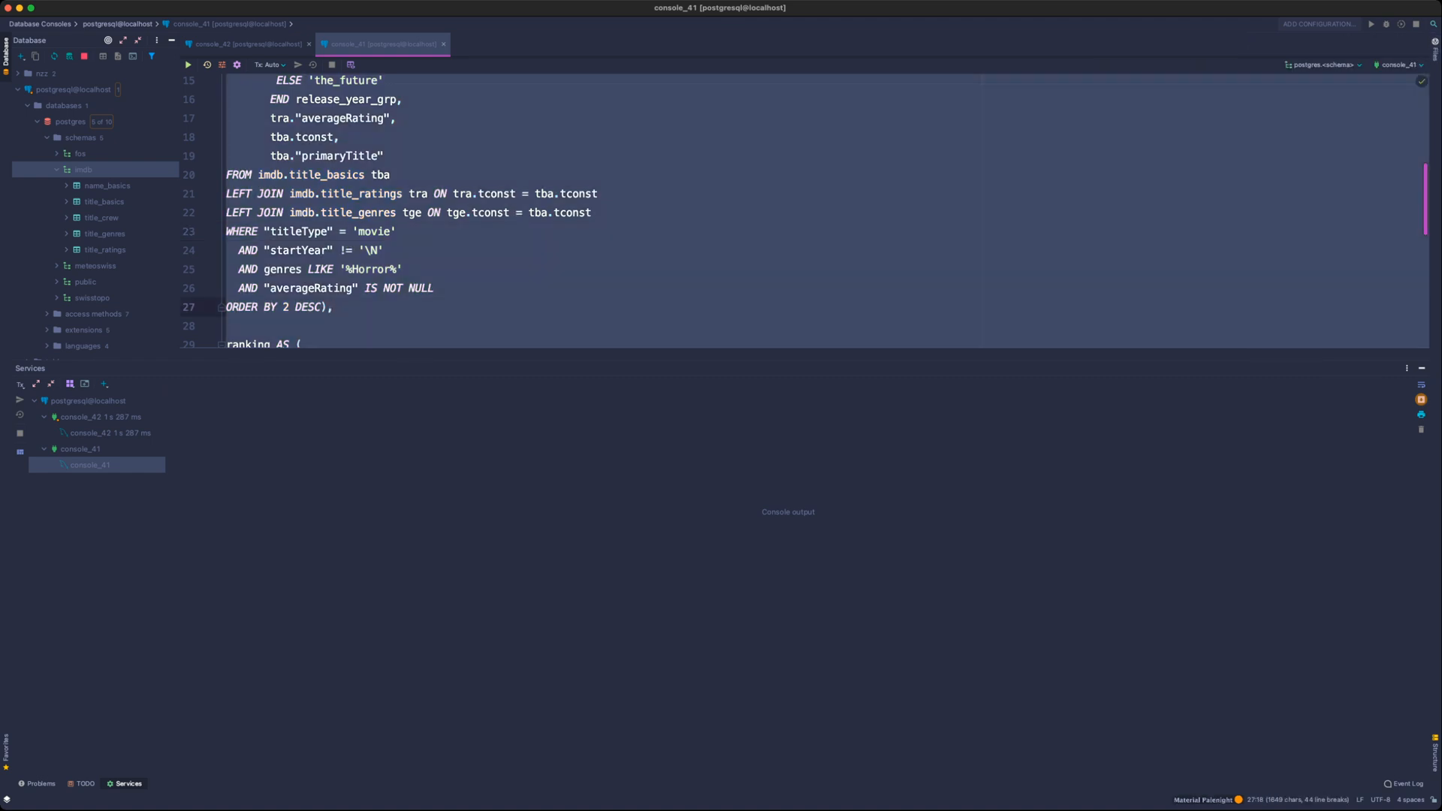
click(444, 45)
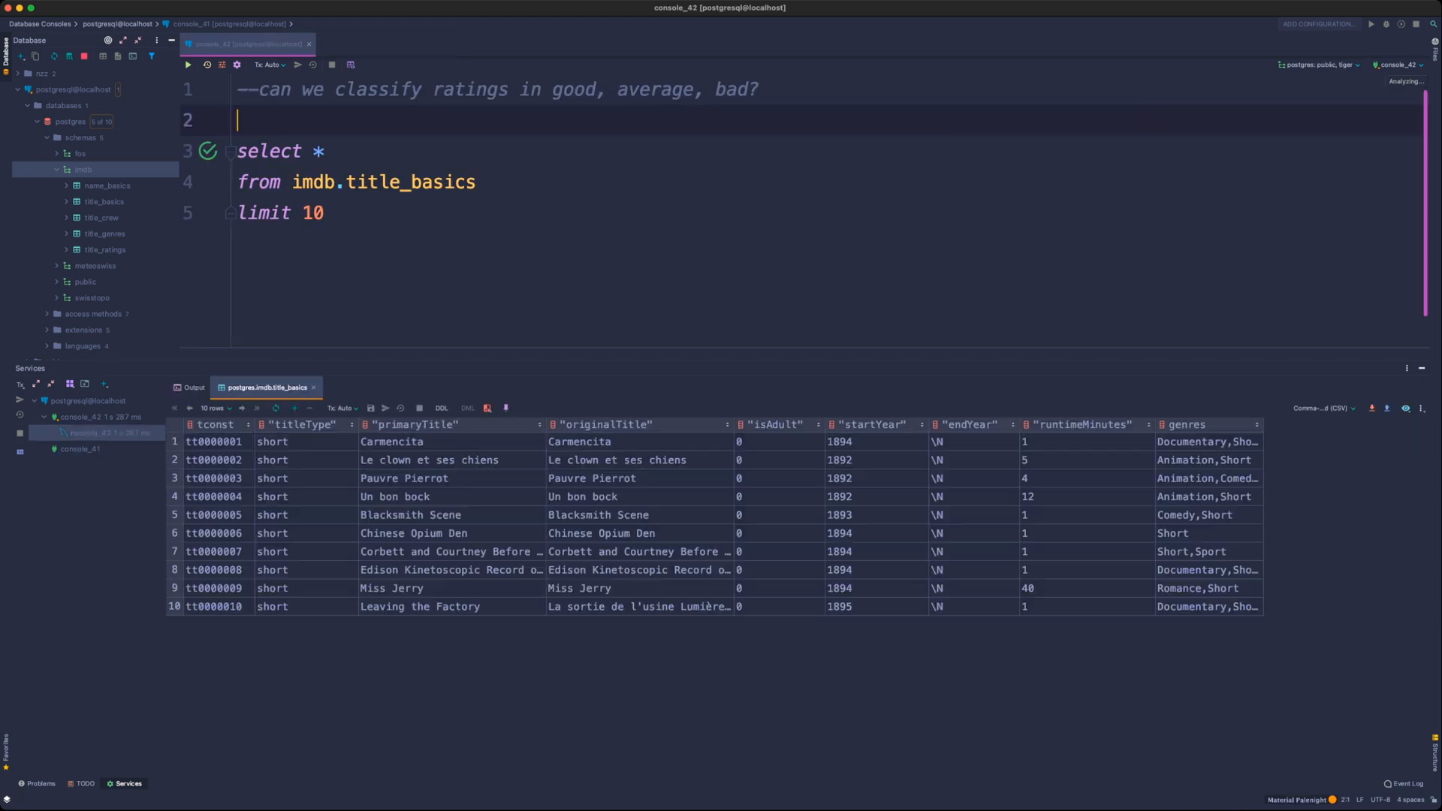
click(326, 213)
key(Return)
key(Return)
key(super+v)
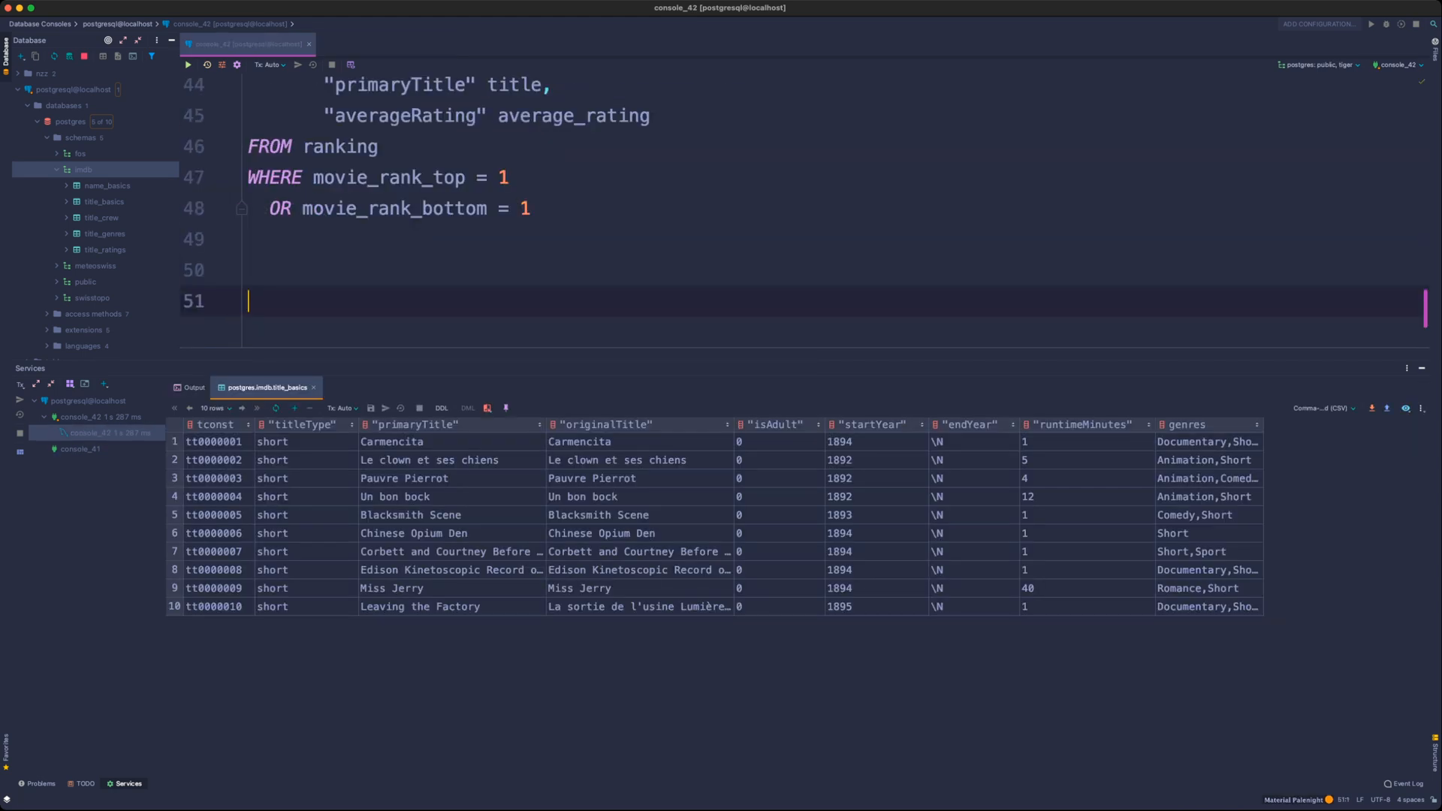
- Delete the final SELECT from ranking, including its movie_rank_top and movie_rank_bottom conditions, from the pasted query
drag(532, 209, 313, 204)
scroll(249, 148, up, 3)
key(BackSpace)
key(BackSpace)
key(BackSpace)
key(BackSpace)
key(BackSpace)
key(BackSpace)
key(BackSpace)
key(BackSpace)
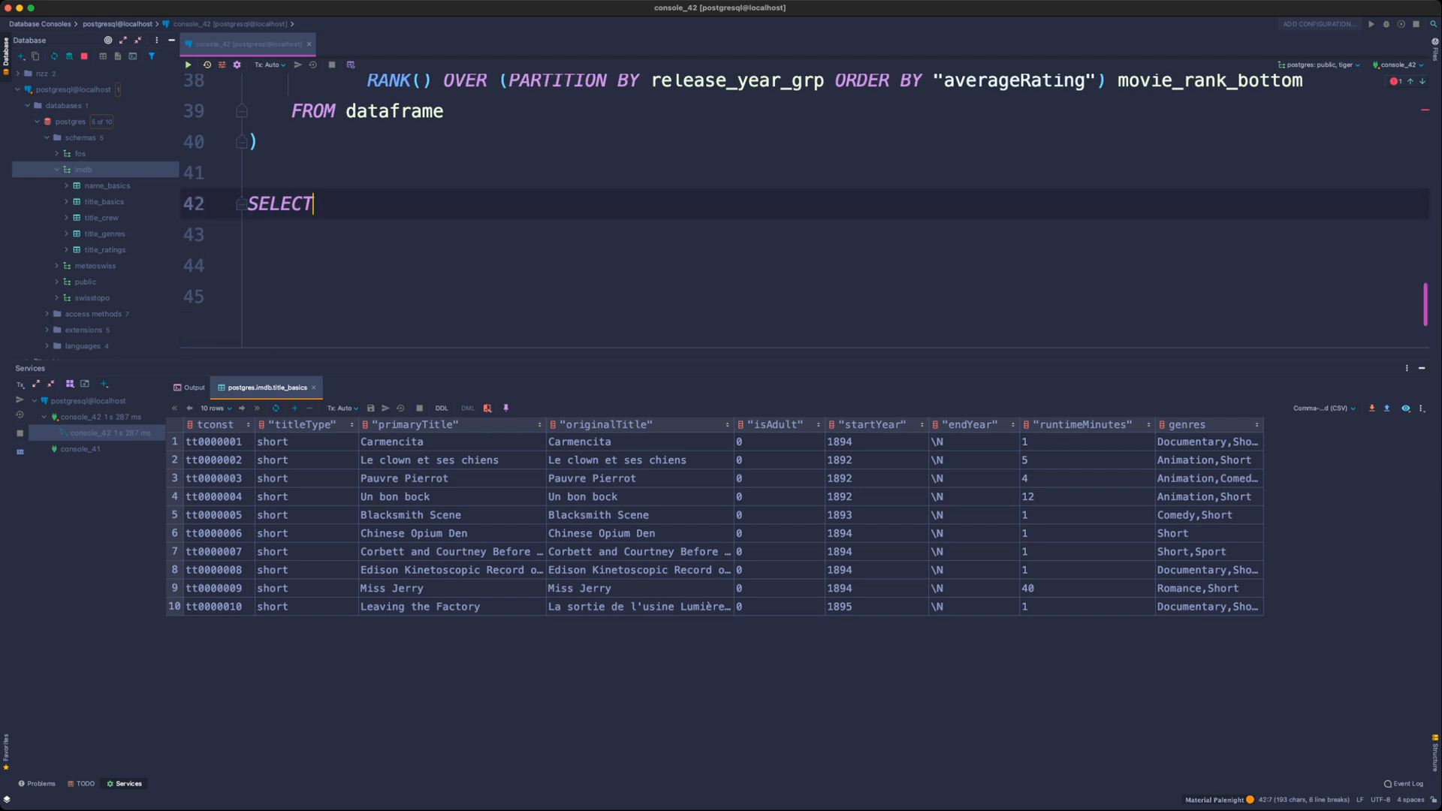
key(BackSpace)
- Remove the whole ranking CTE with its two RANK() columns from the pasted query
scroll(803, 188, up, 3)
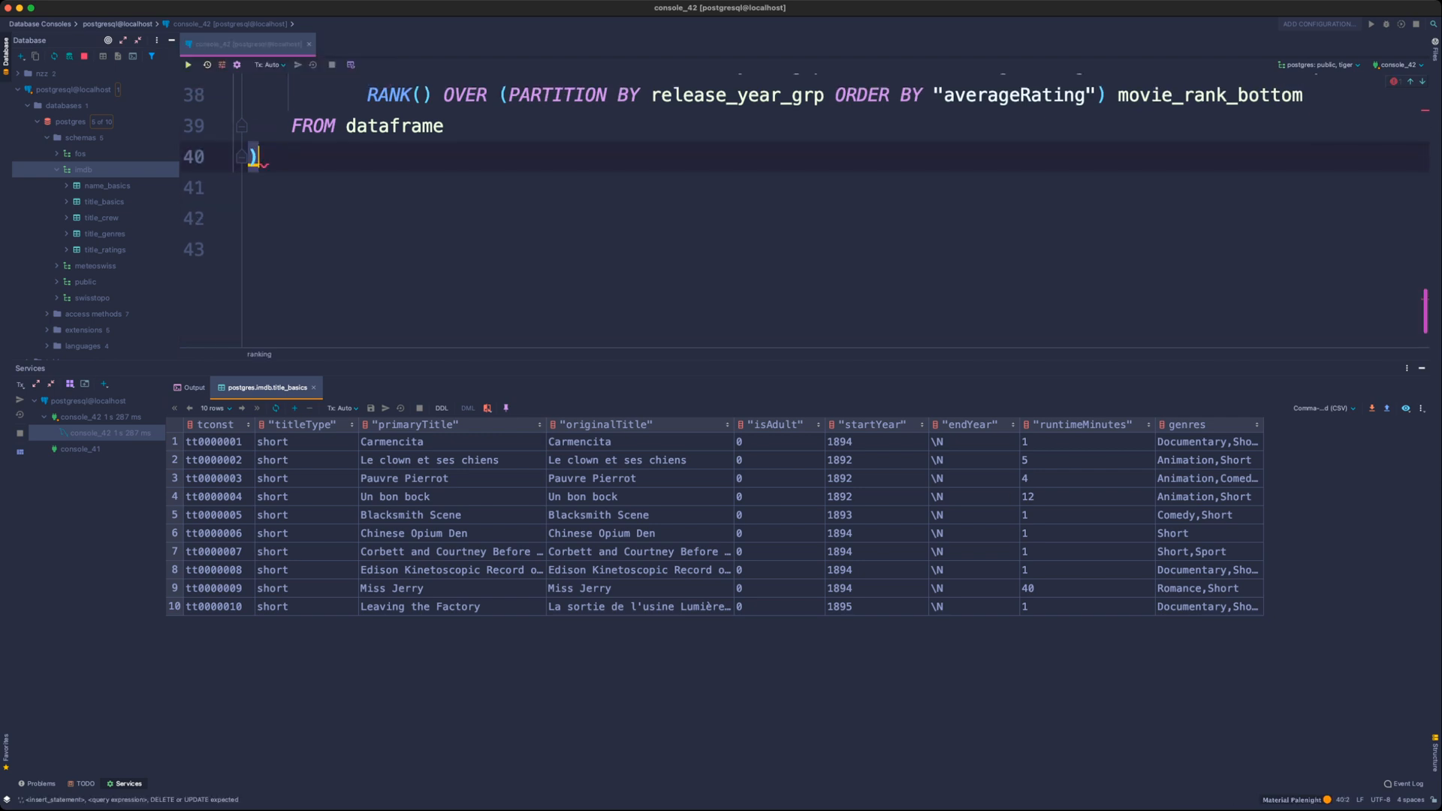
key(shift+Up)
key(shift+Up)
key(shift+Up)
key(shift+Up)
key(shift+Up)
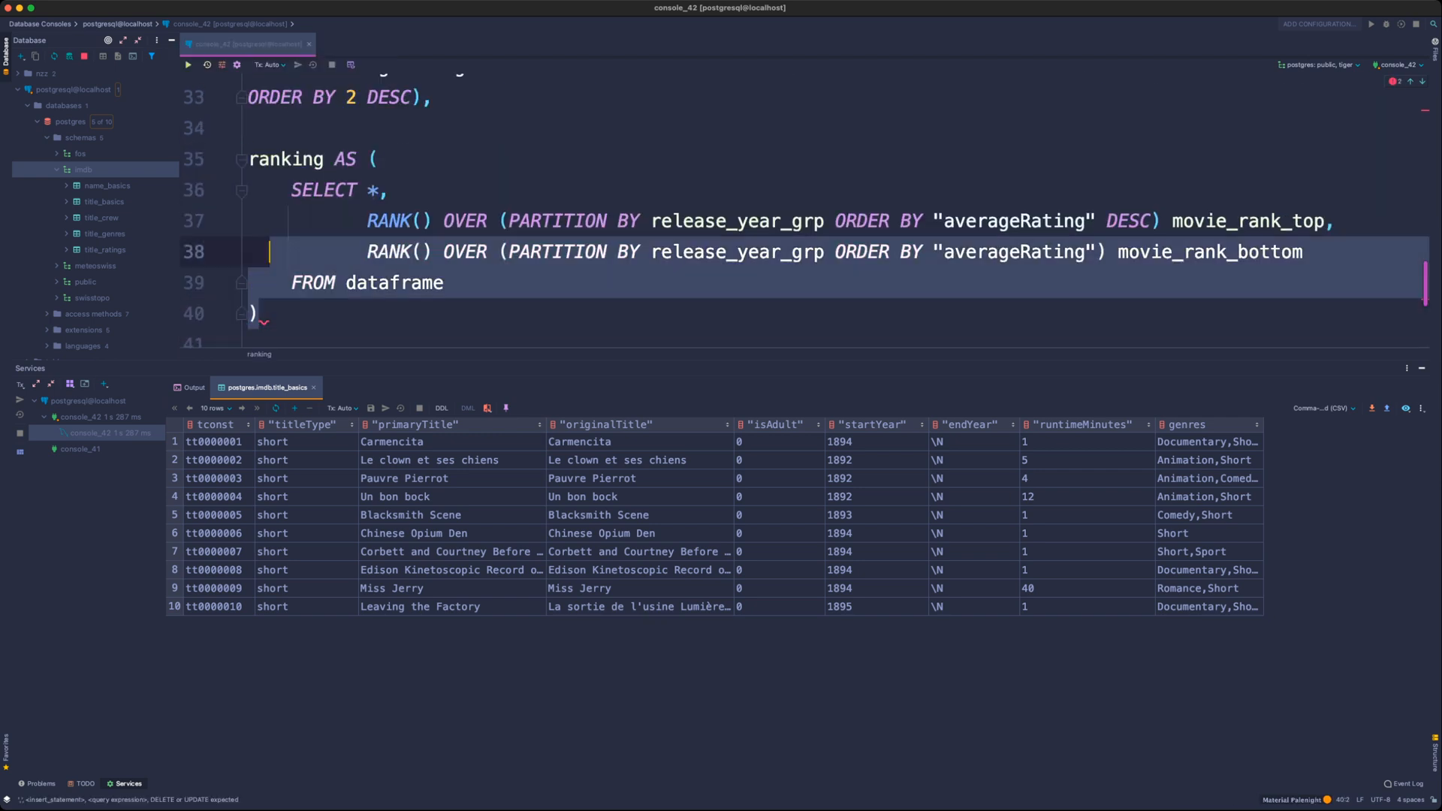
key(shift+Home)
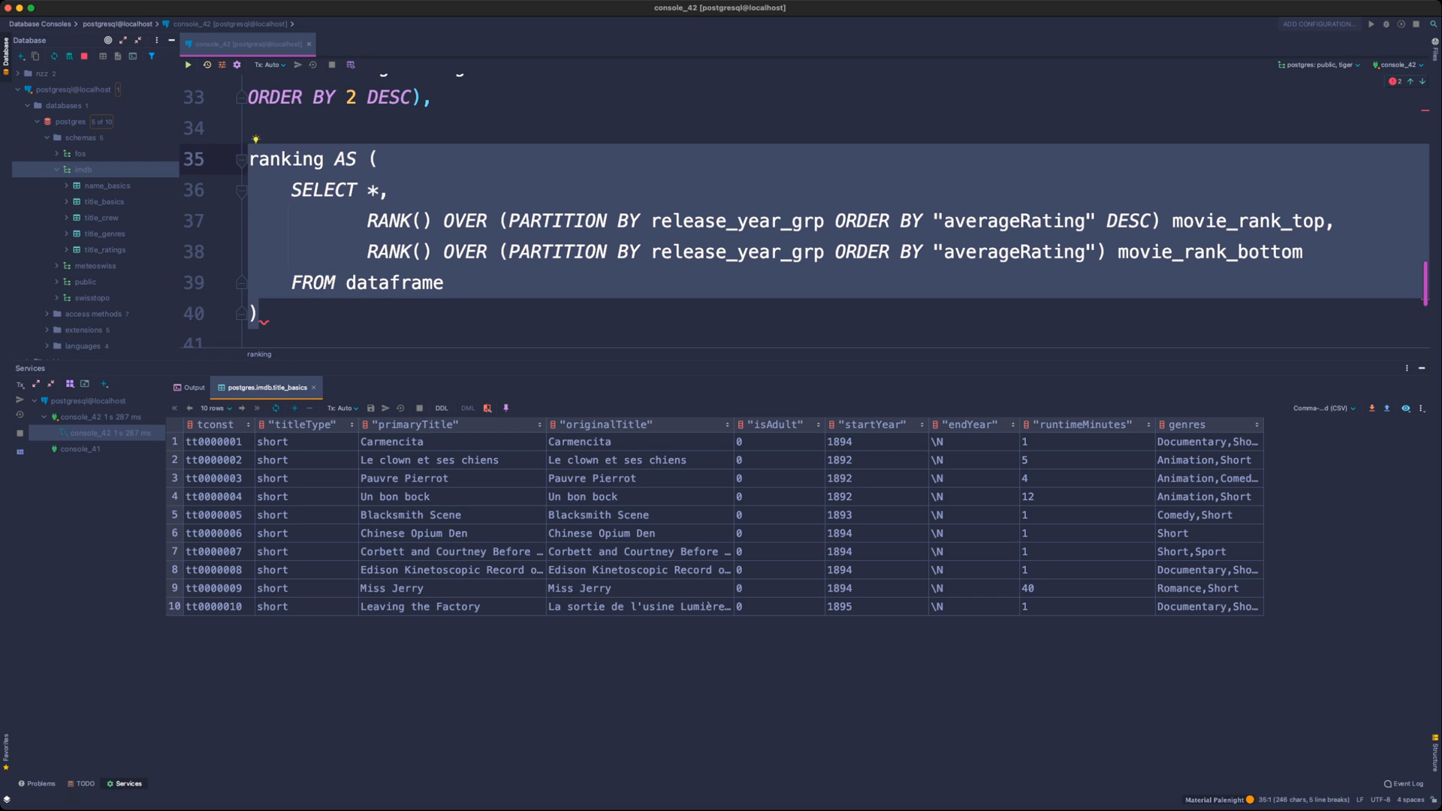
key(BackSpace)
key(BackSpace)
key(BackSpace)
- Remove the trailing comma and closing parenthesis after ORDER BY 2 DESC
scroll(804, 210, up, 3)
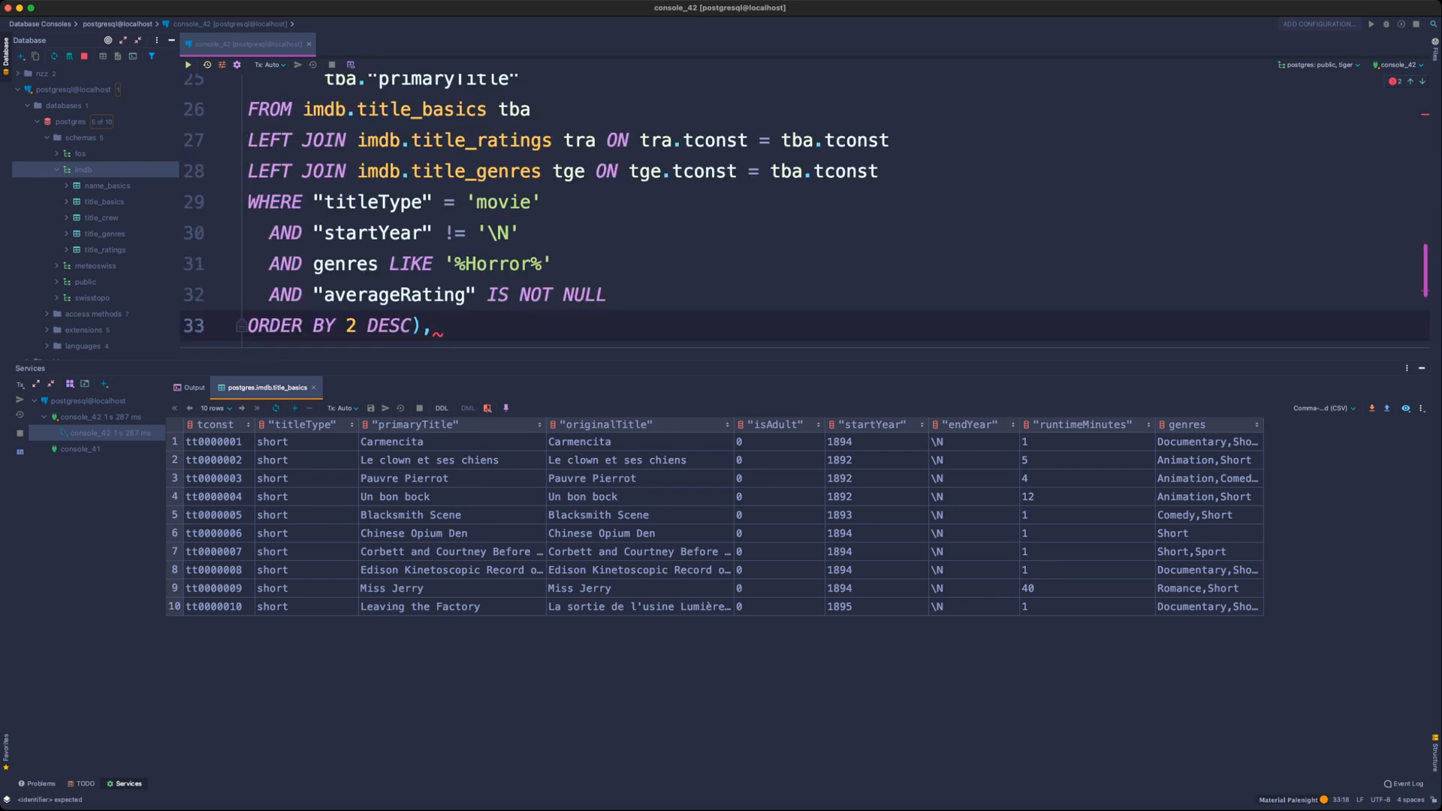
mouse_move(434, 326)
mouse_down()
mouse_move(389, 326)
mouse_move(423, 326)
mouse_up()
key(BackSpace)
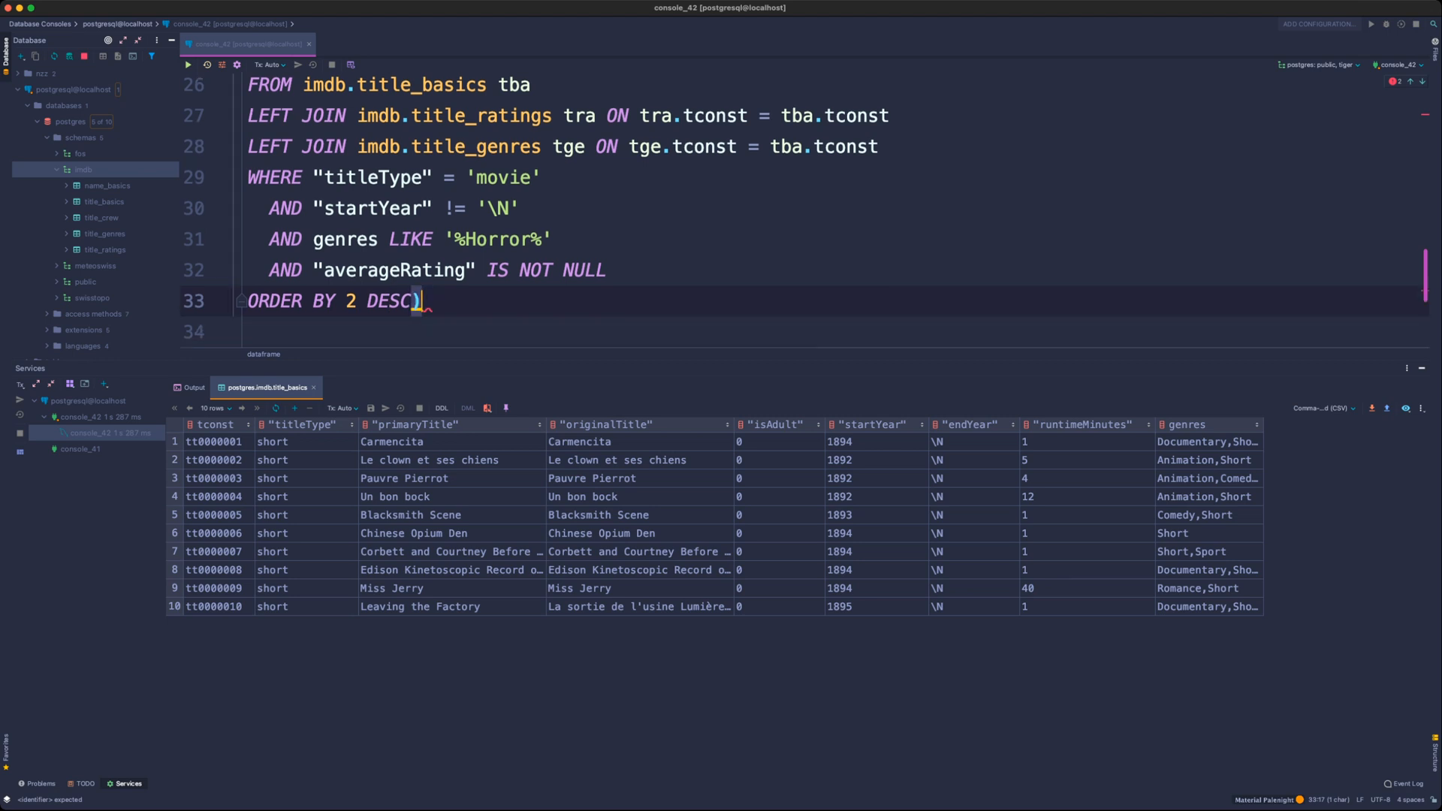
key(BackSpace)
- Delete the WITH dataframe AS ( line so the pasted query starts directly with SELECT CASE
scroll(804, 210, up, 10)
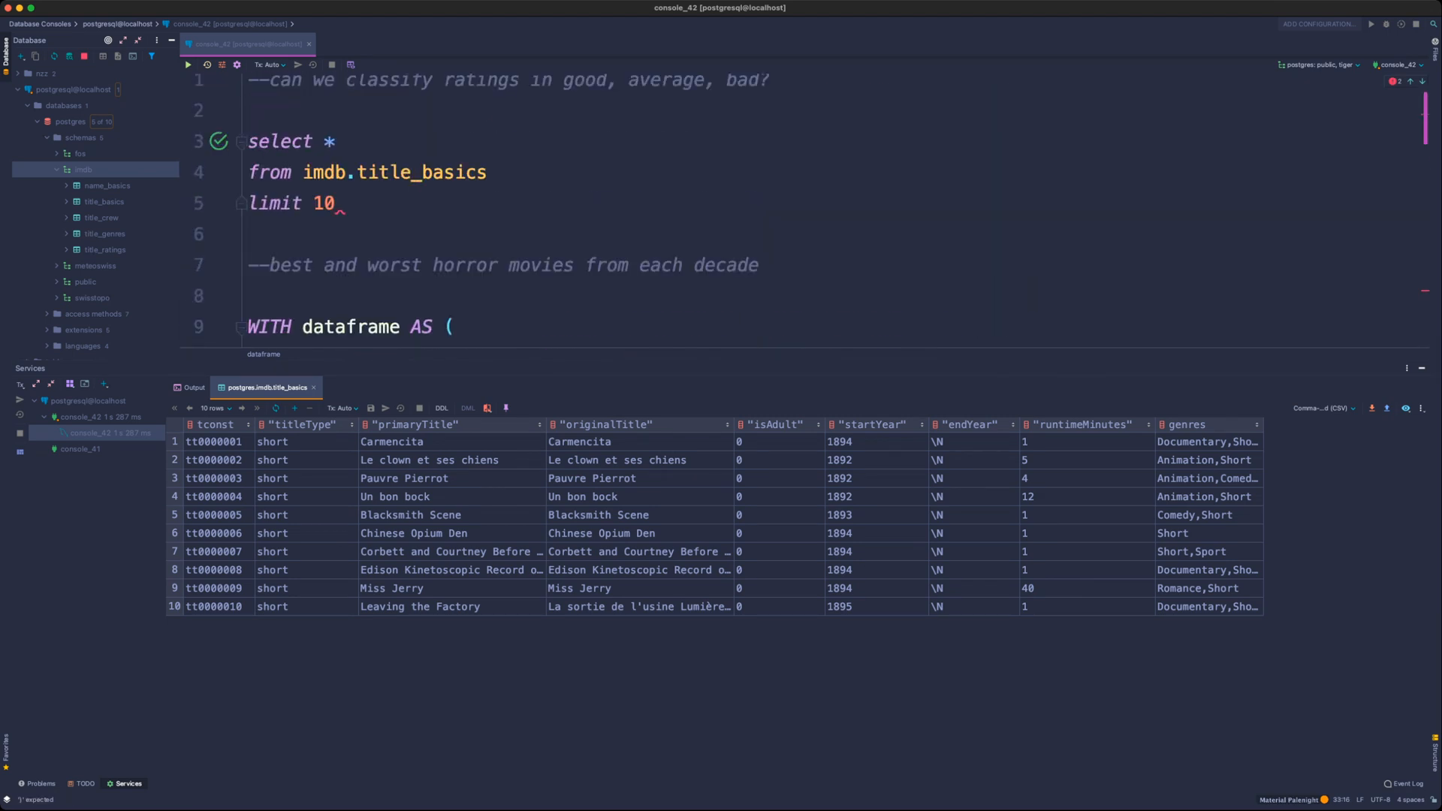
scroll(803, 211, down, 2)
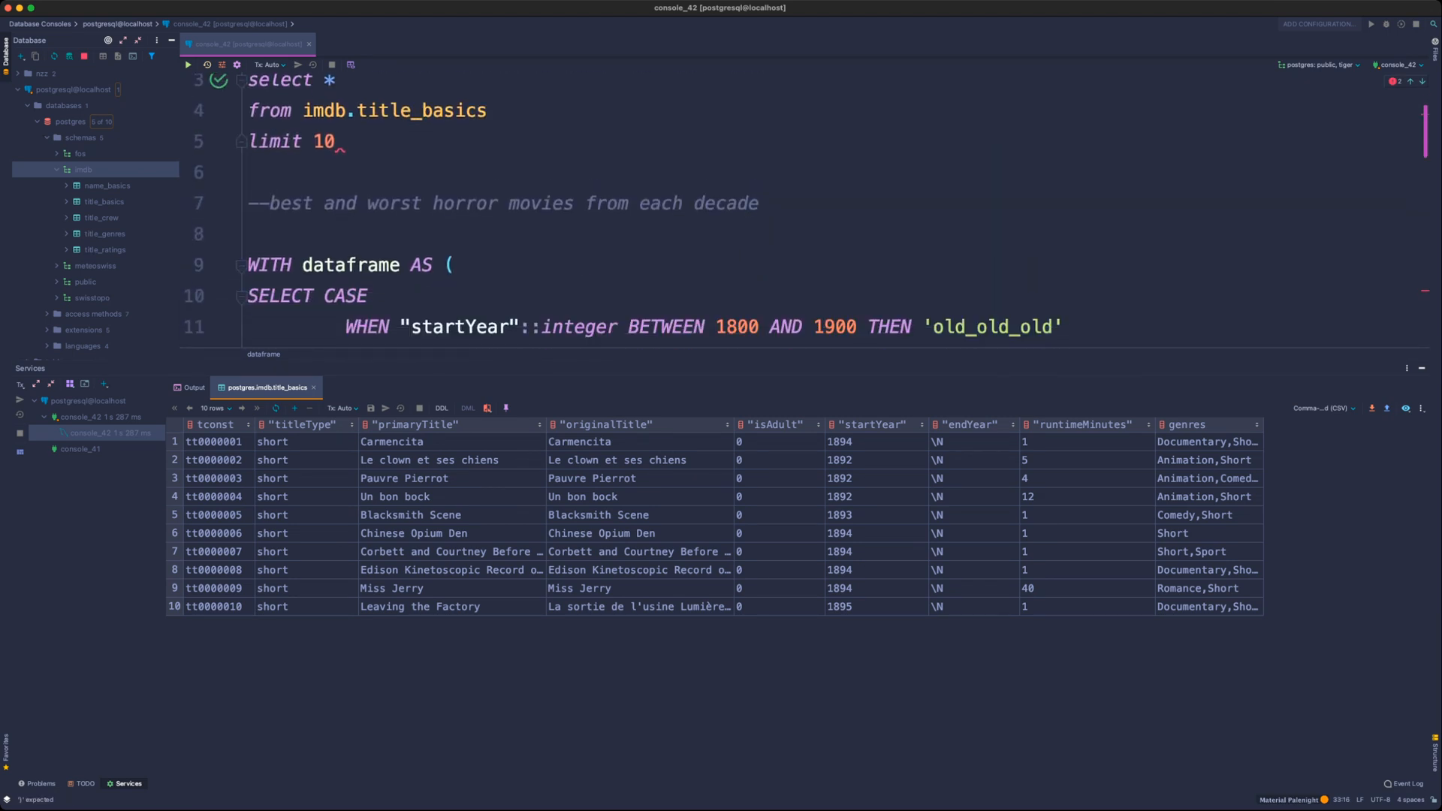
click(456, 265)
scroll(804, 210, down, 4)
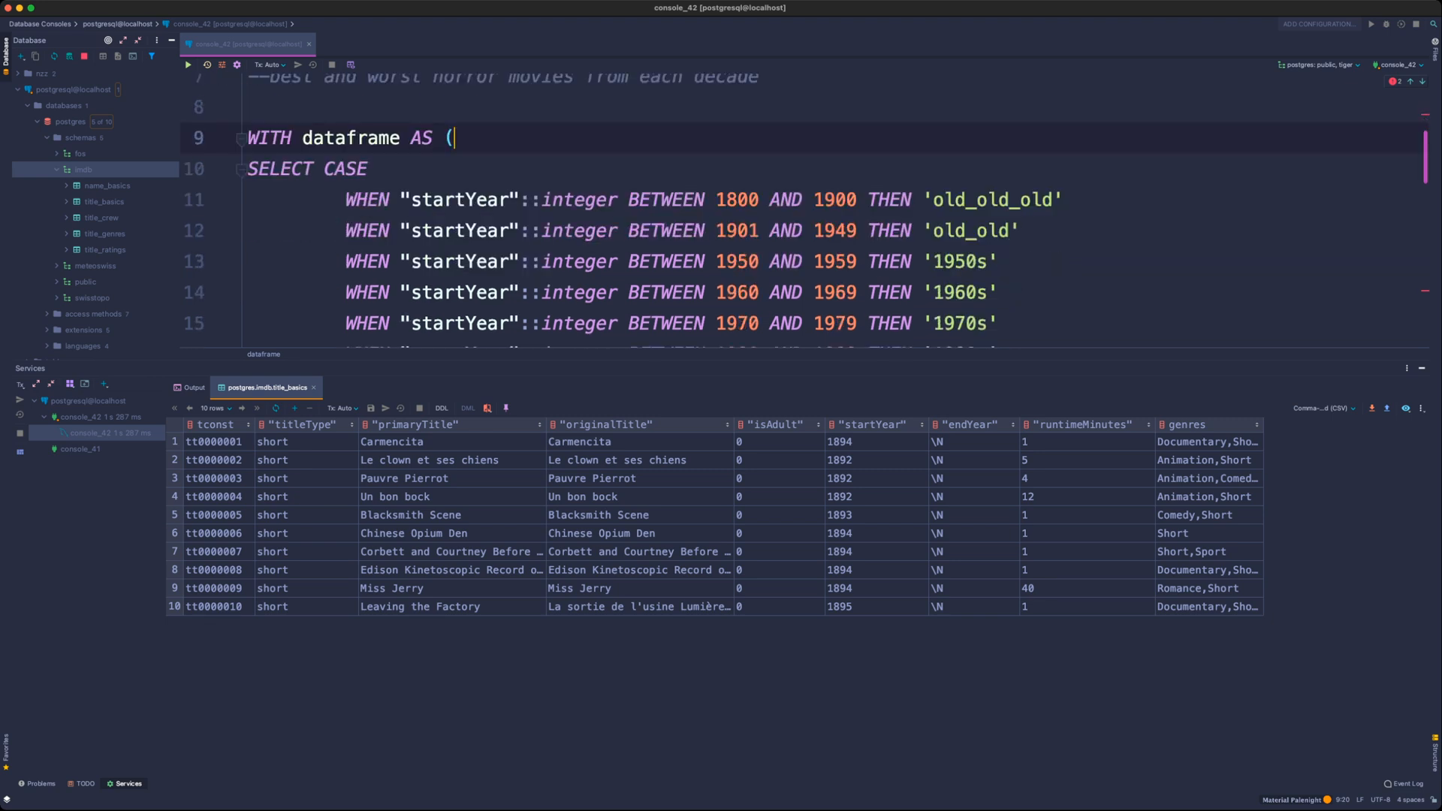
key(shift+Home)
key(BackSpace)
key(Delete)
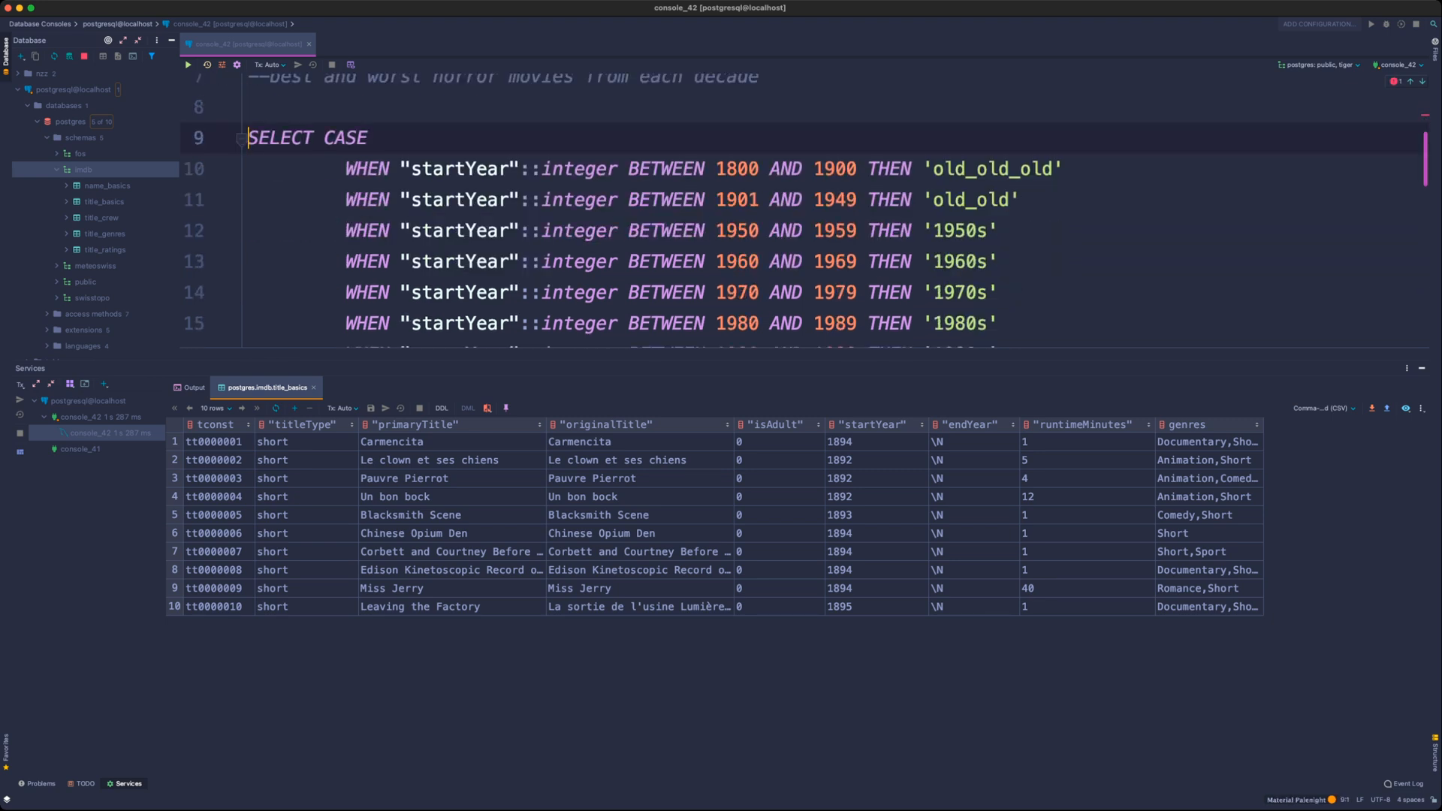
- Examine the title_basics result columns, including titleType, genres, titles, isAdult, endYear and runtimeMinutes, and the column list of the title_genres table
mouse_move(796, 348)
mouse_down()
mouse_move(796, 542)
mouse_move(796, 317)
mouse_move(796, 371)
mouse_up()
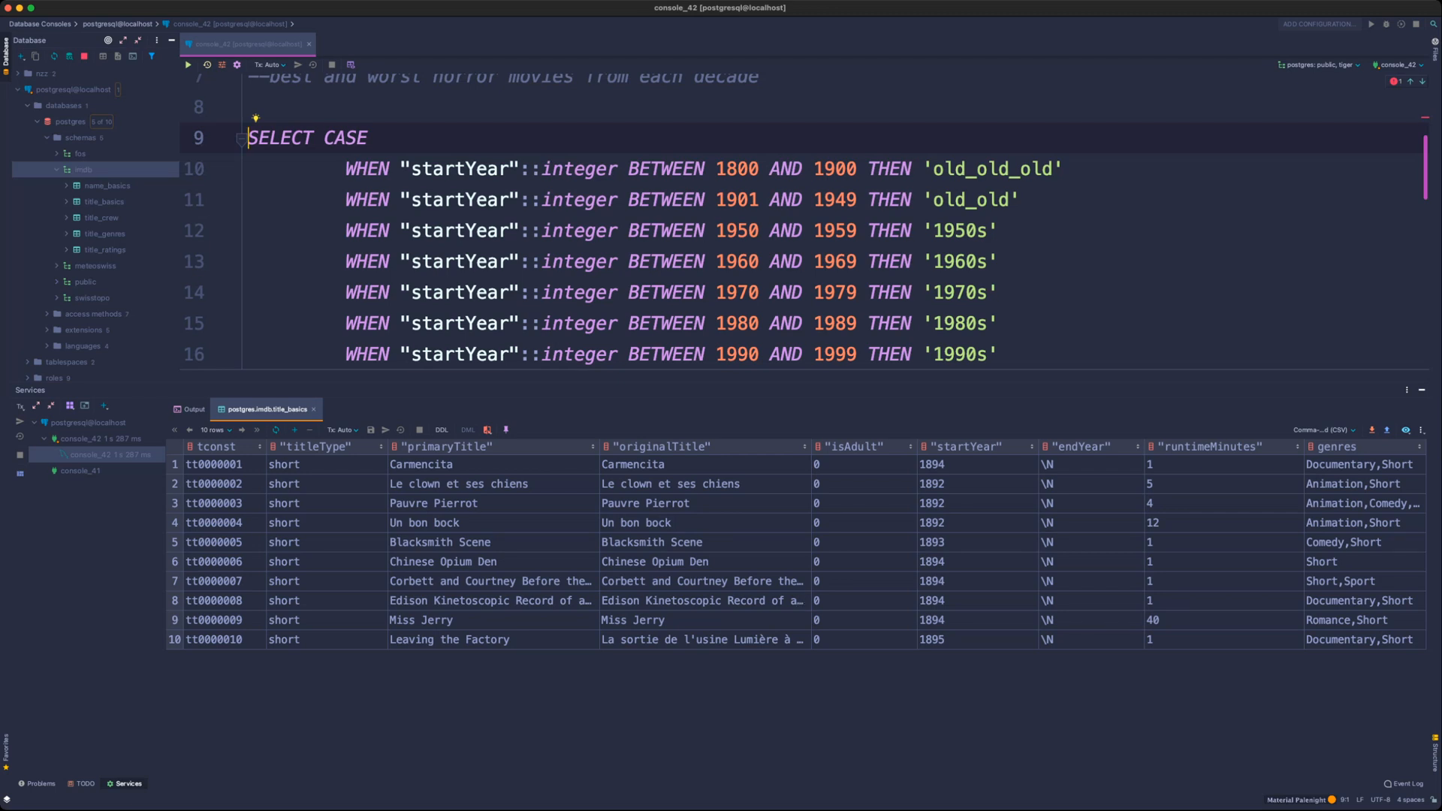
drag(323, 464, 323, 581)
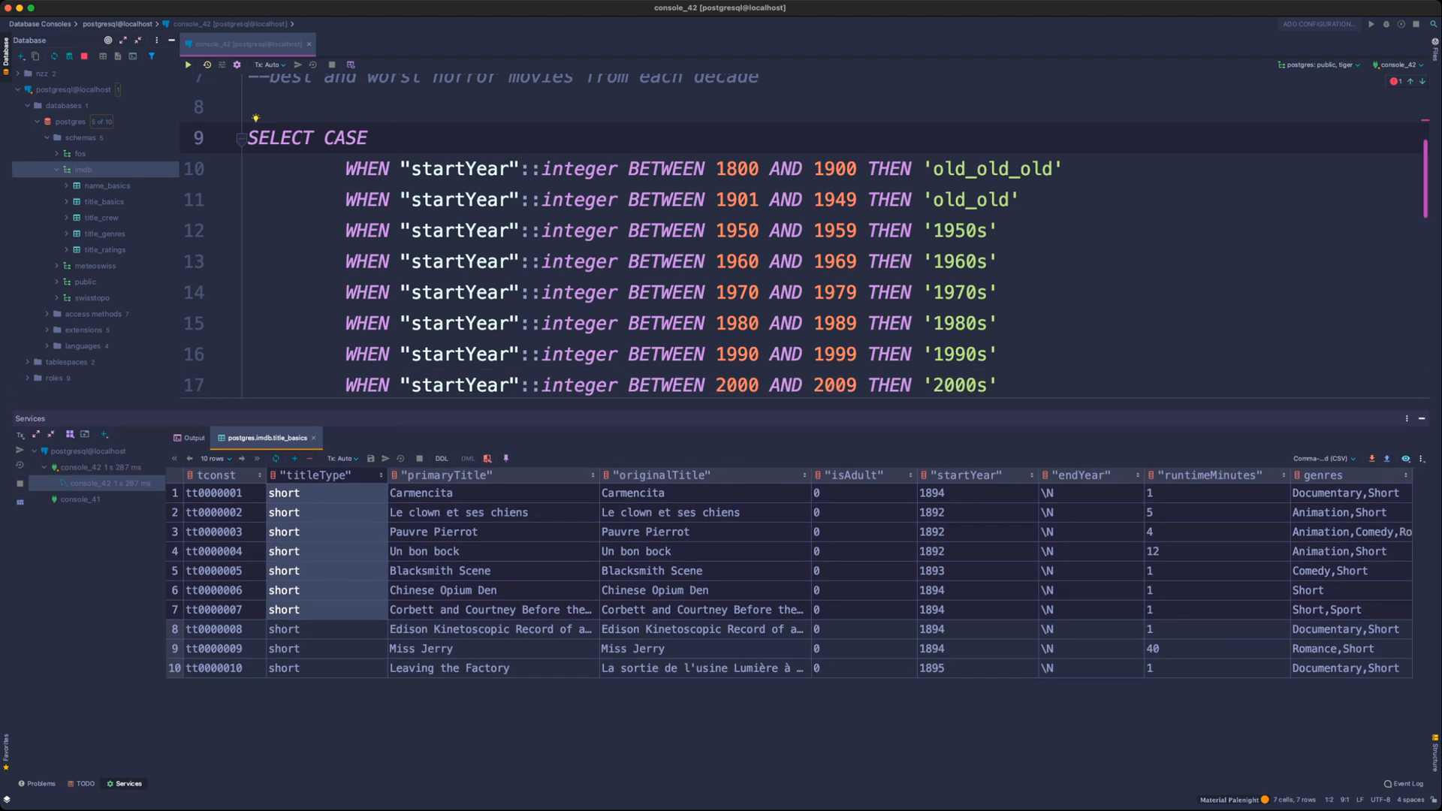
click(1333, 648)
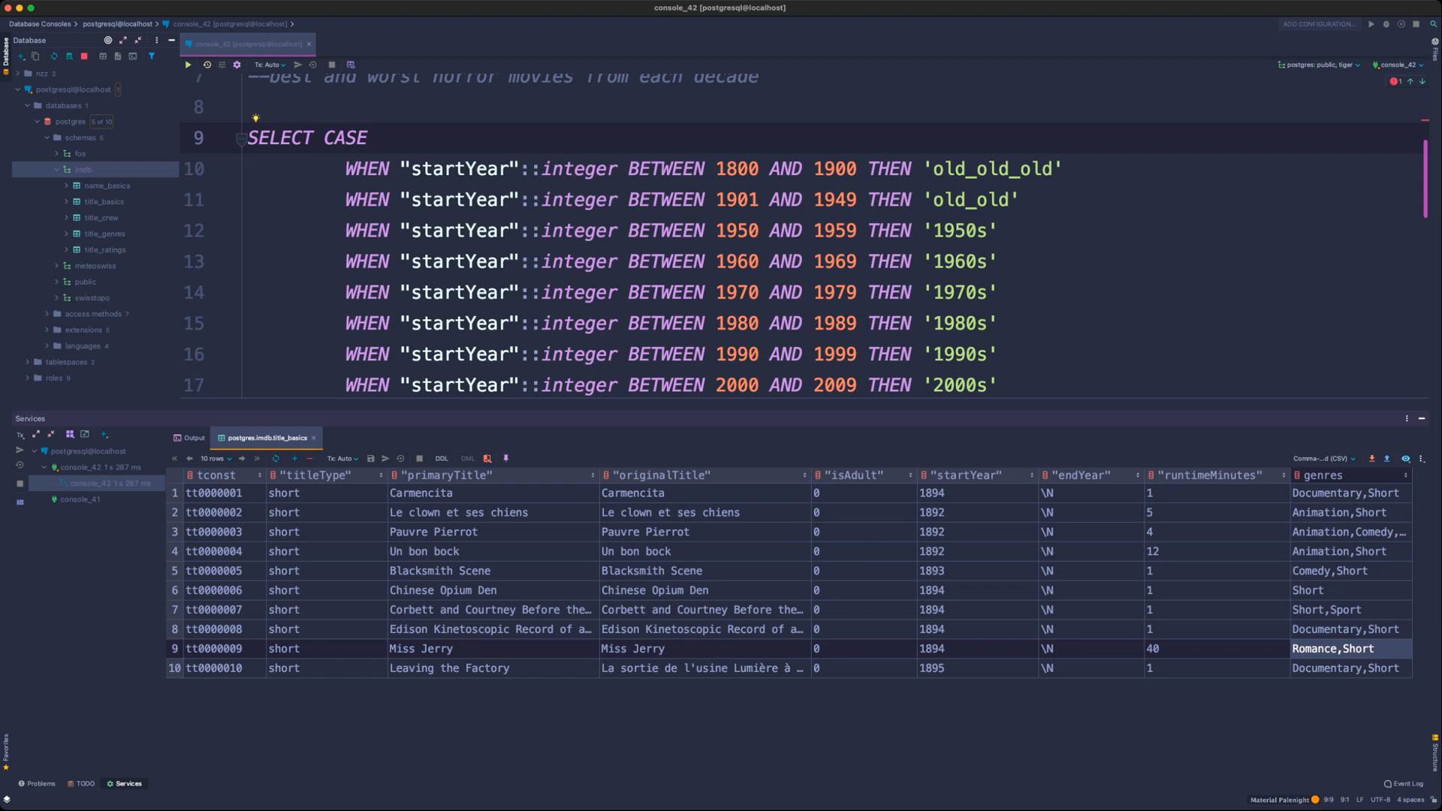
click(66, 234)
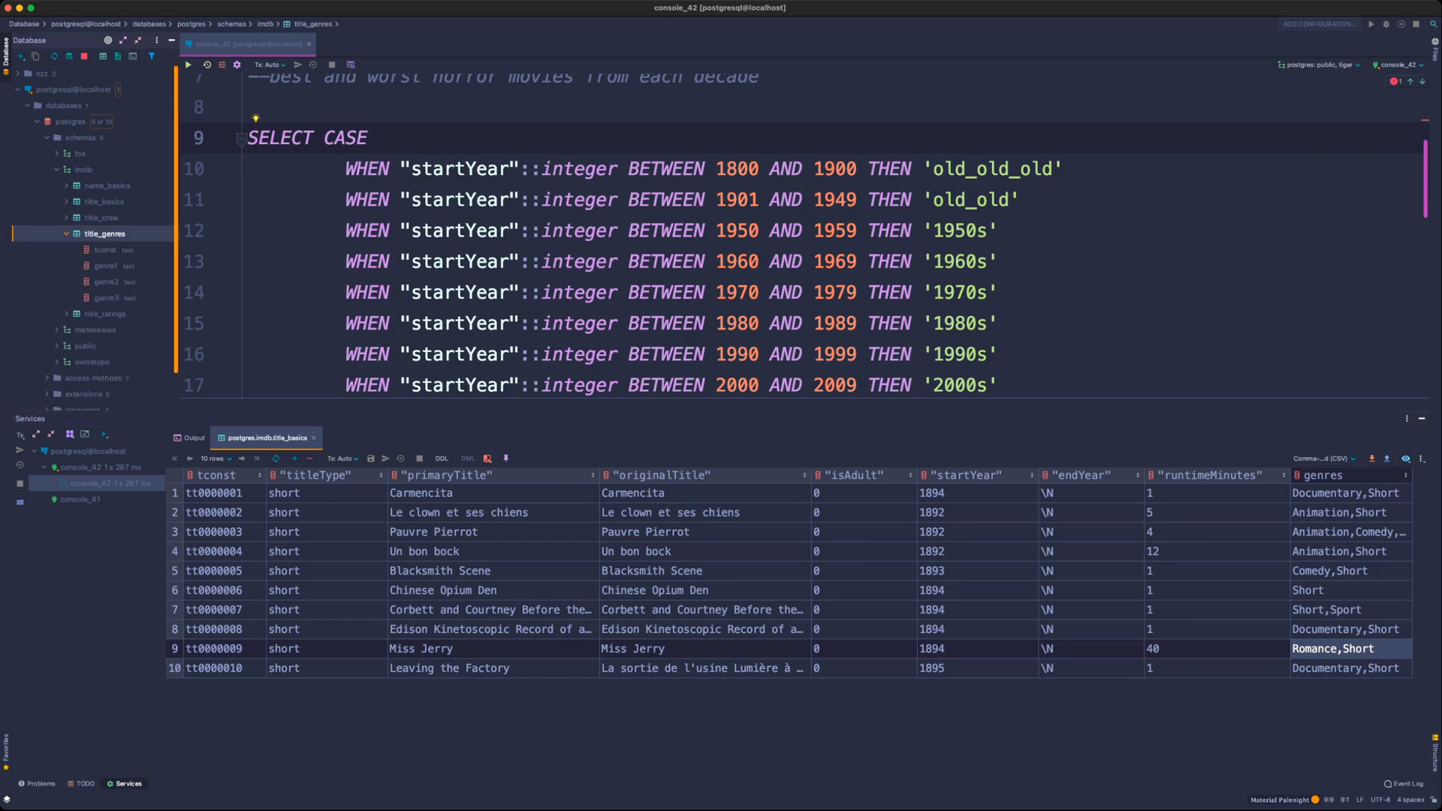
key(Left)
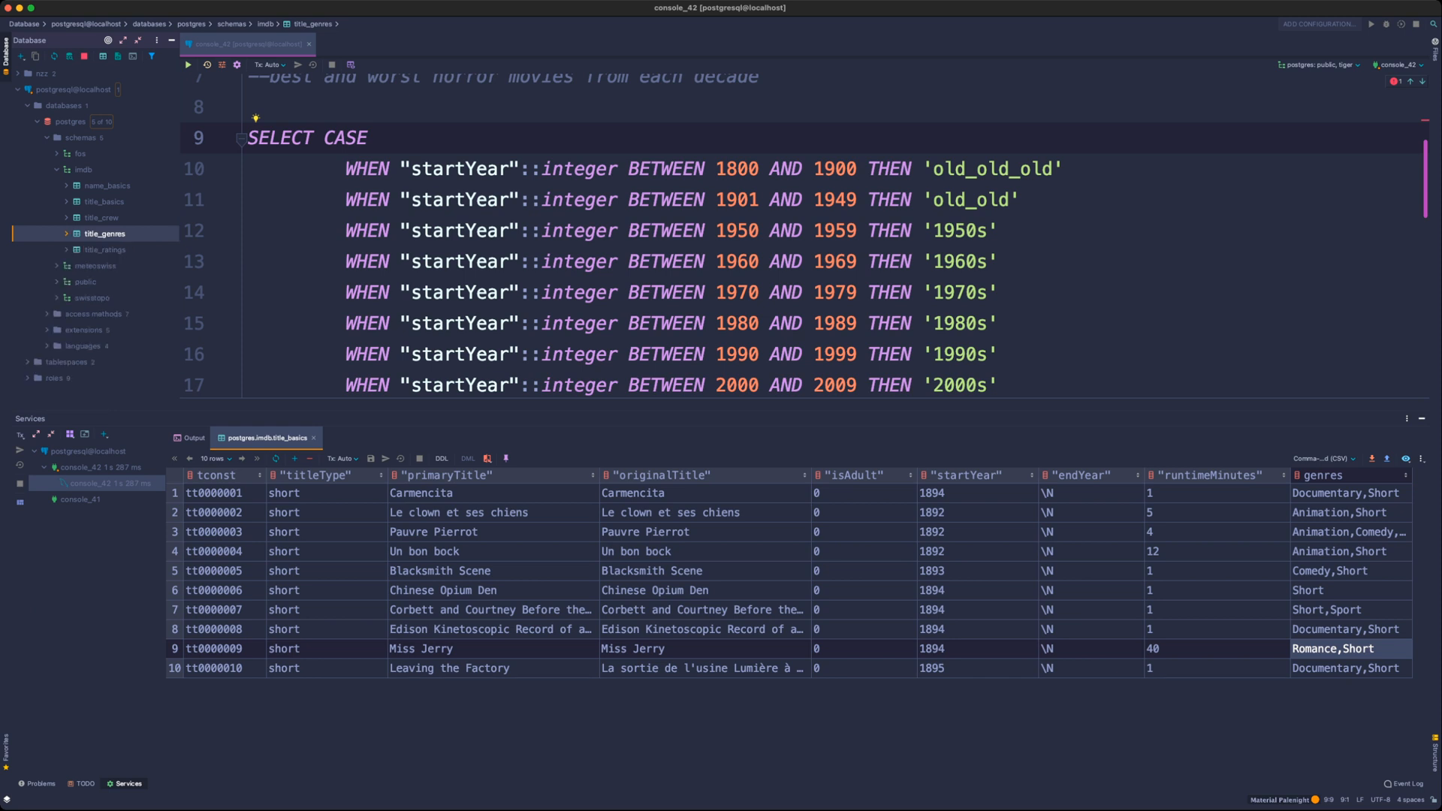
click(420, 493)
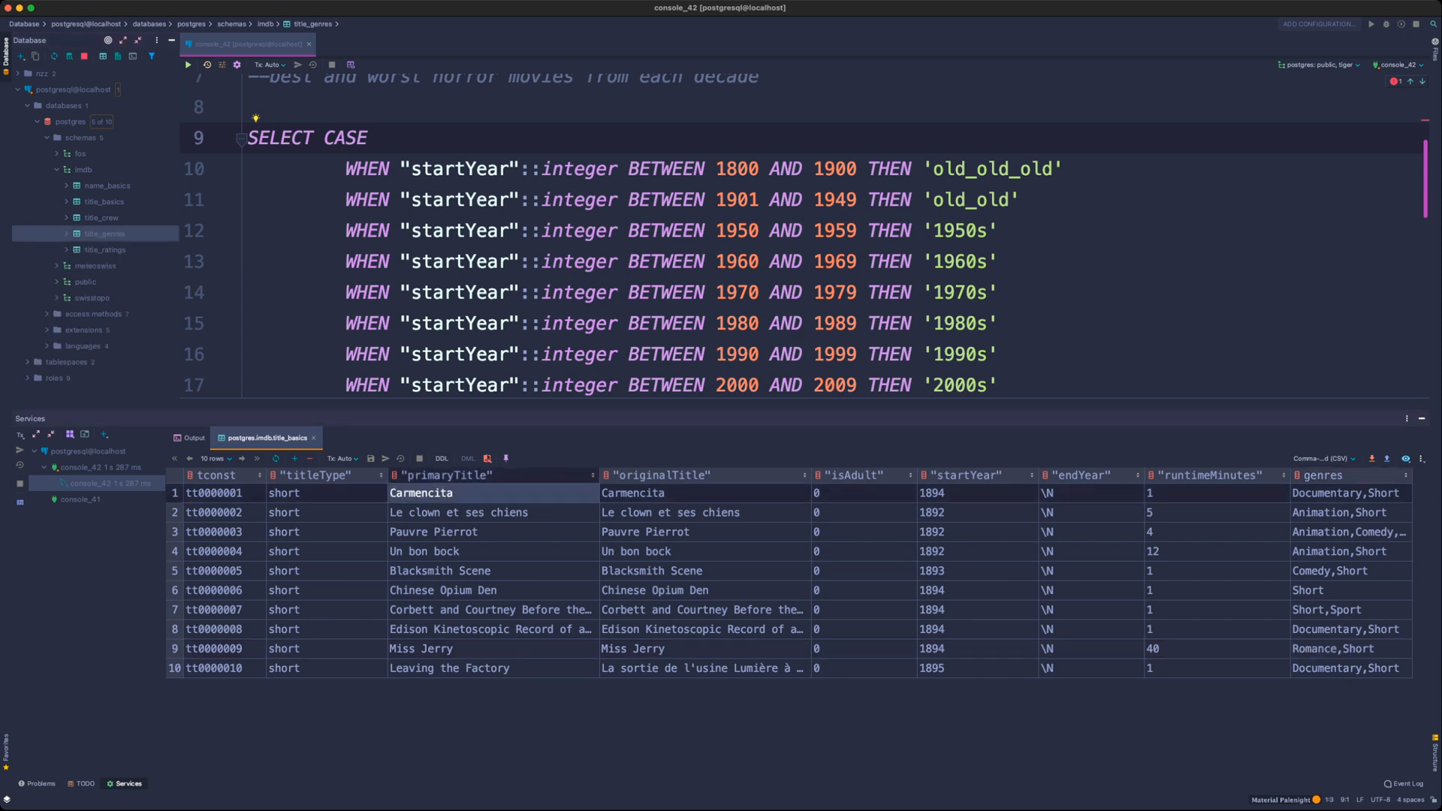
click(652, 571)
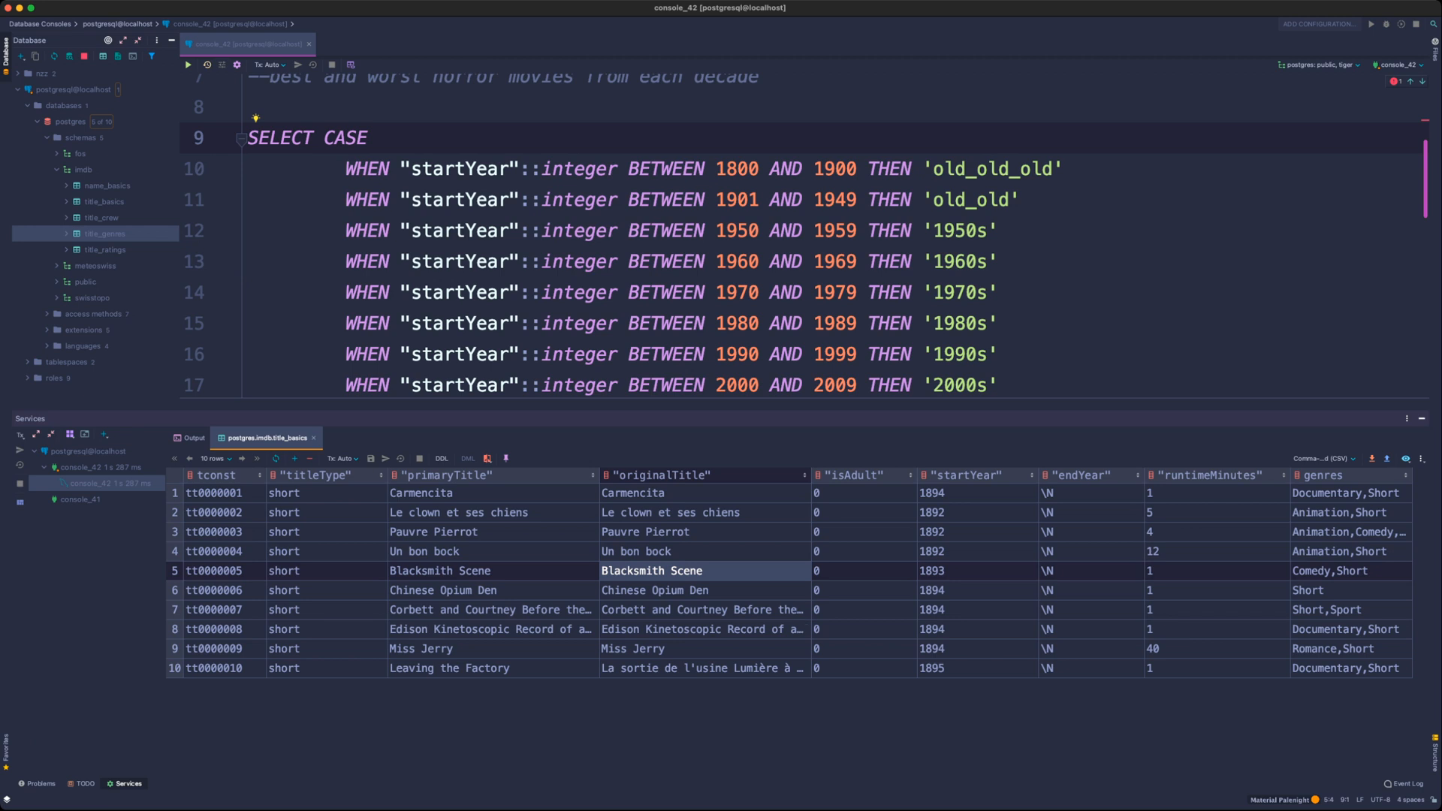
drag(863, 492, 864, 610)
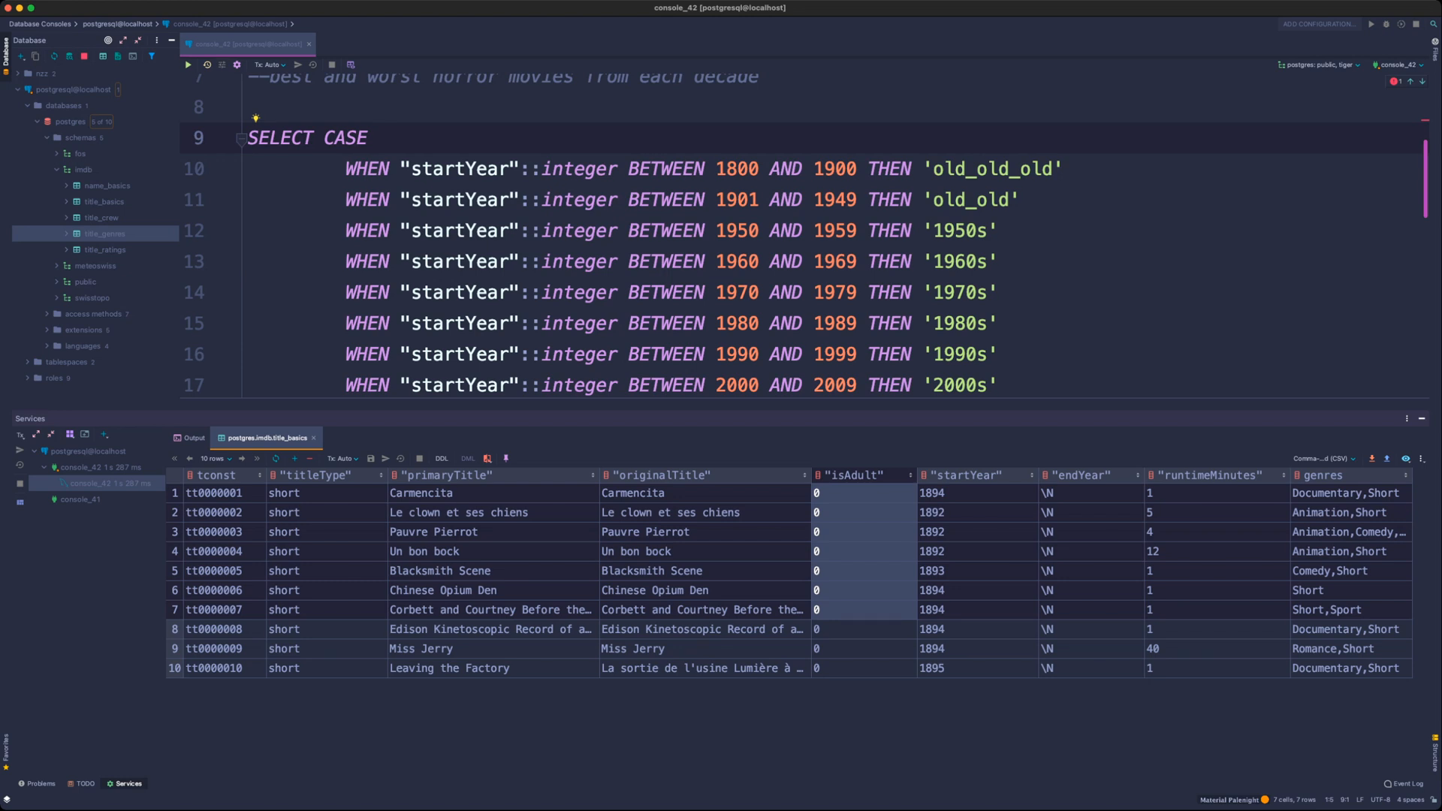
drag(1091, 493, 1091, 629)
drag(1213, 493, 1213, 590)
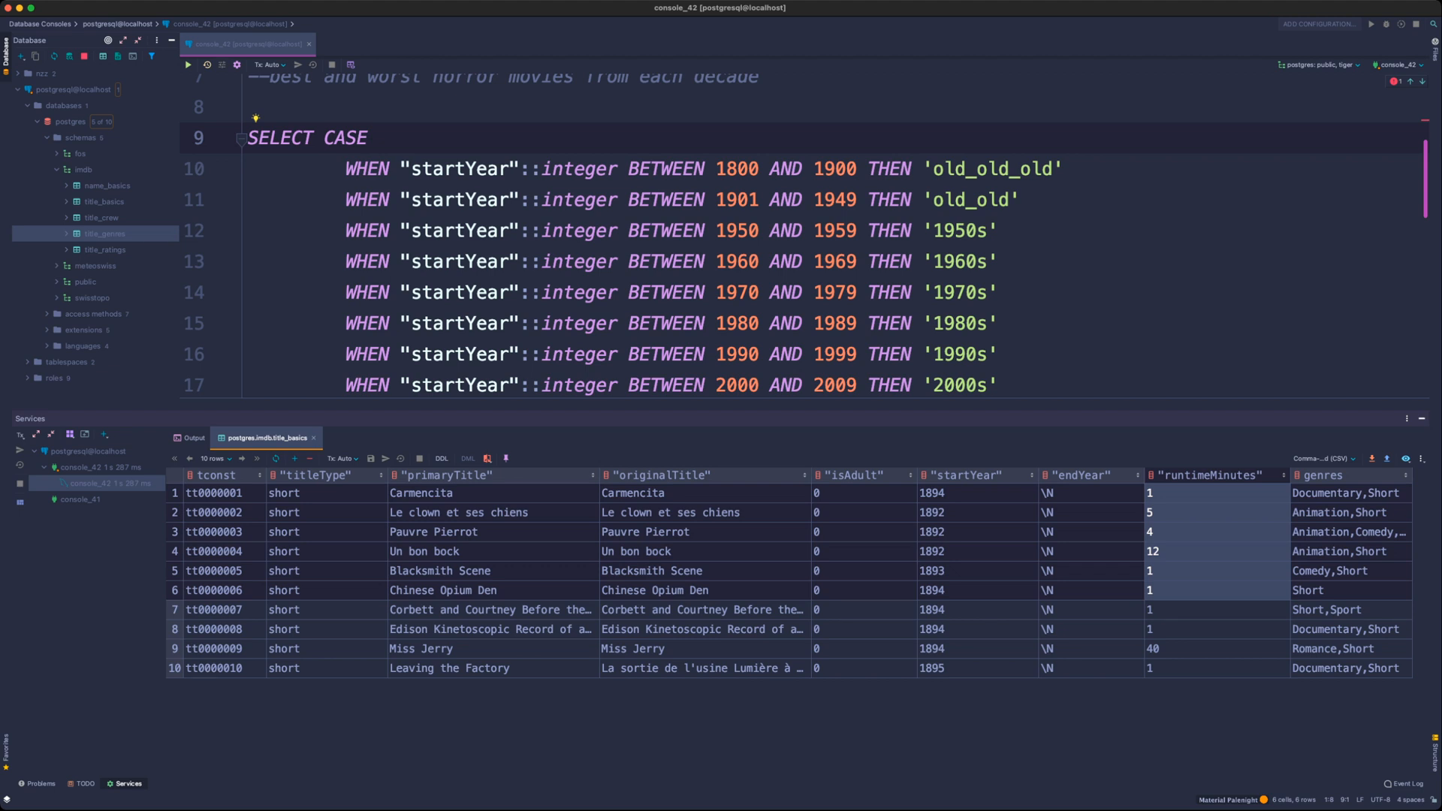
- Switch to intro.txt in Sublime Text and fill the empty line 11 bullet with "Does the runtime of a movie affect it's rating?"
key(super+Tab)
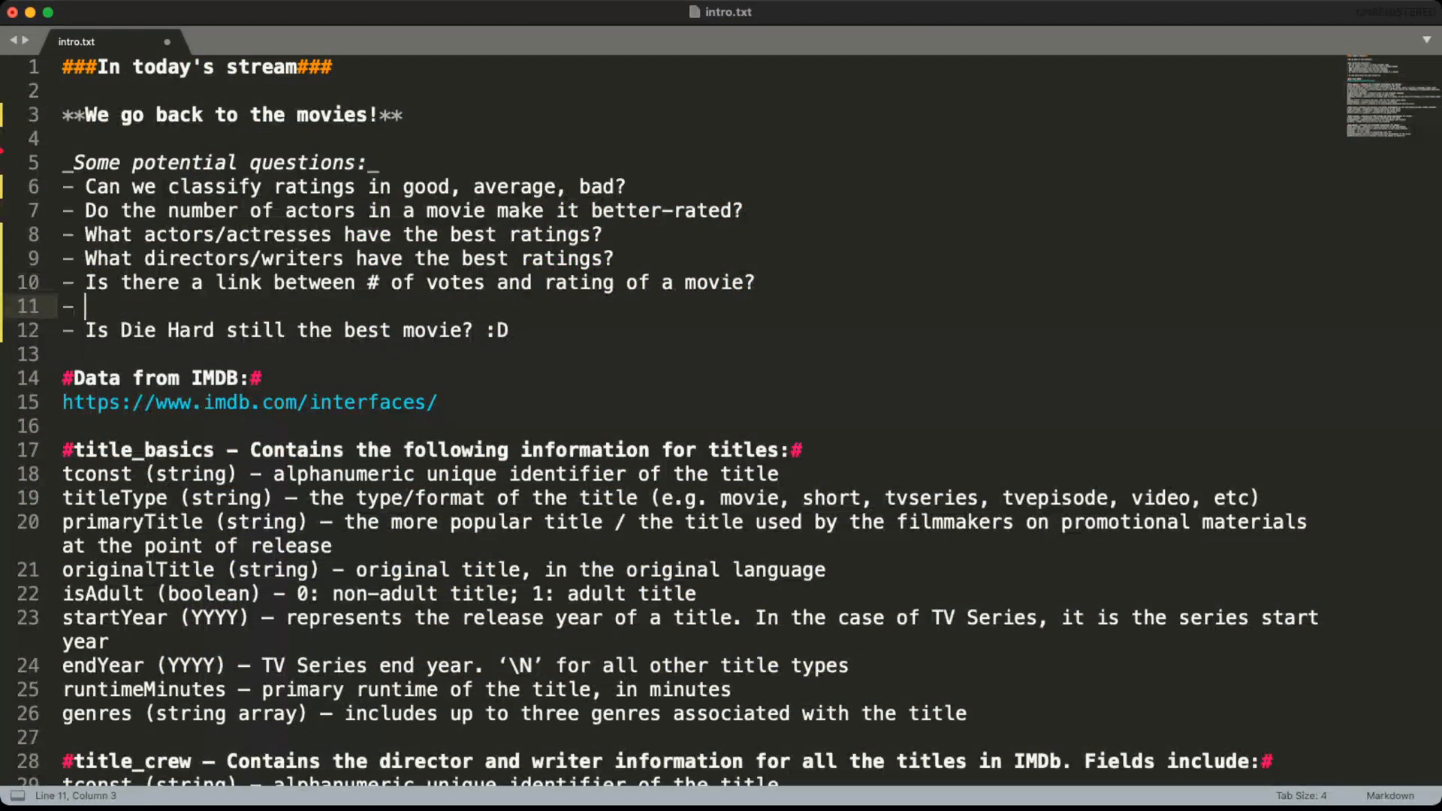
text(Does the run)
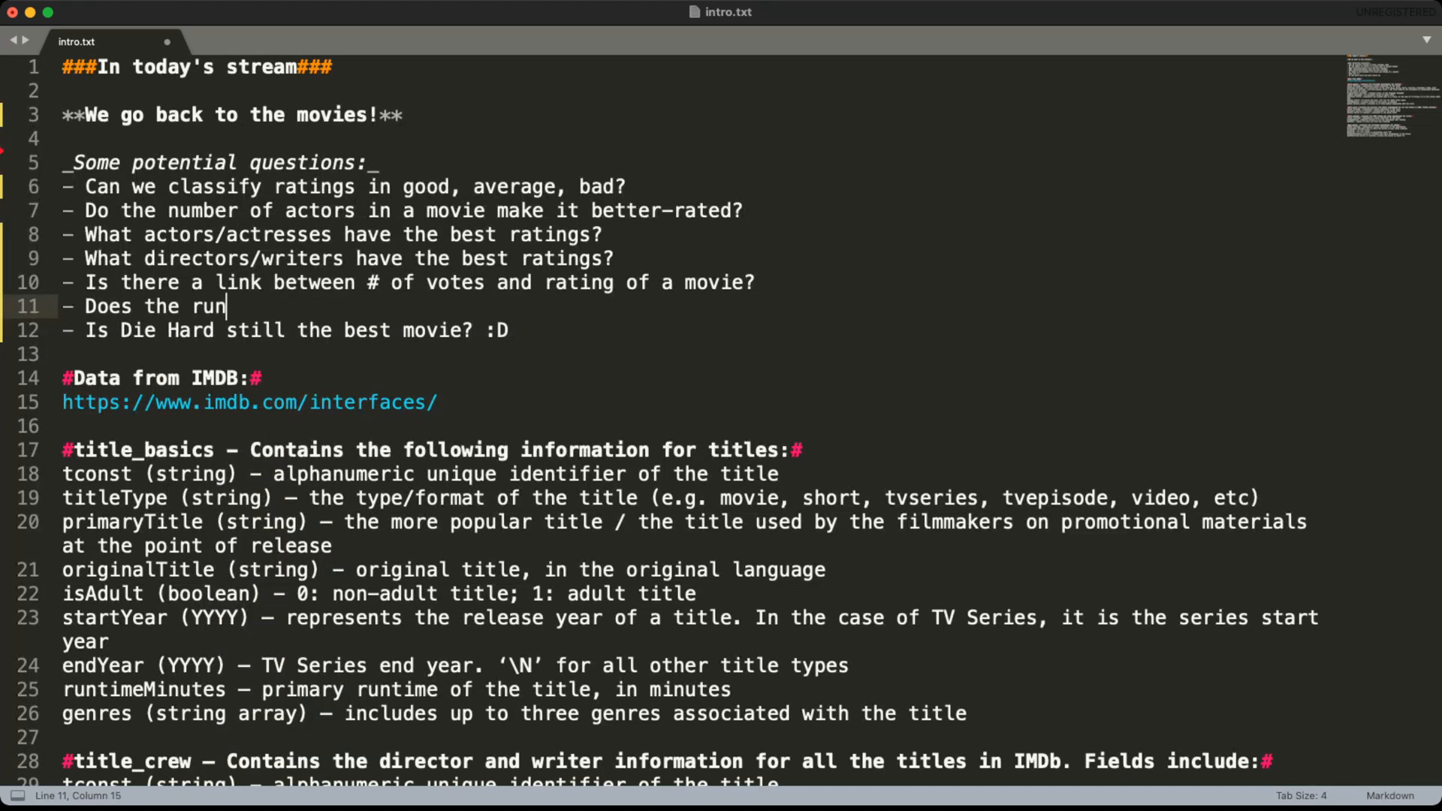
text(time of a movie a)
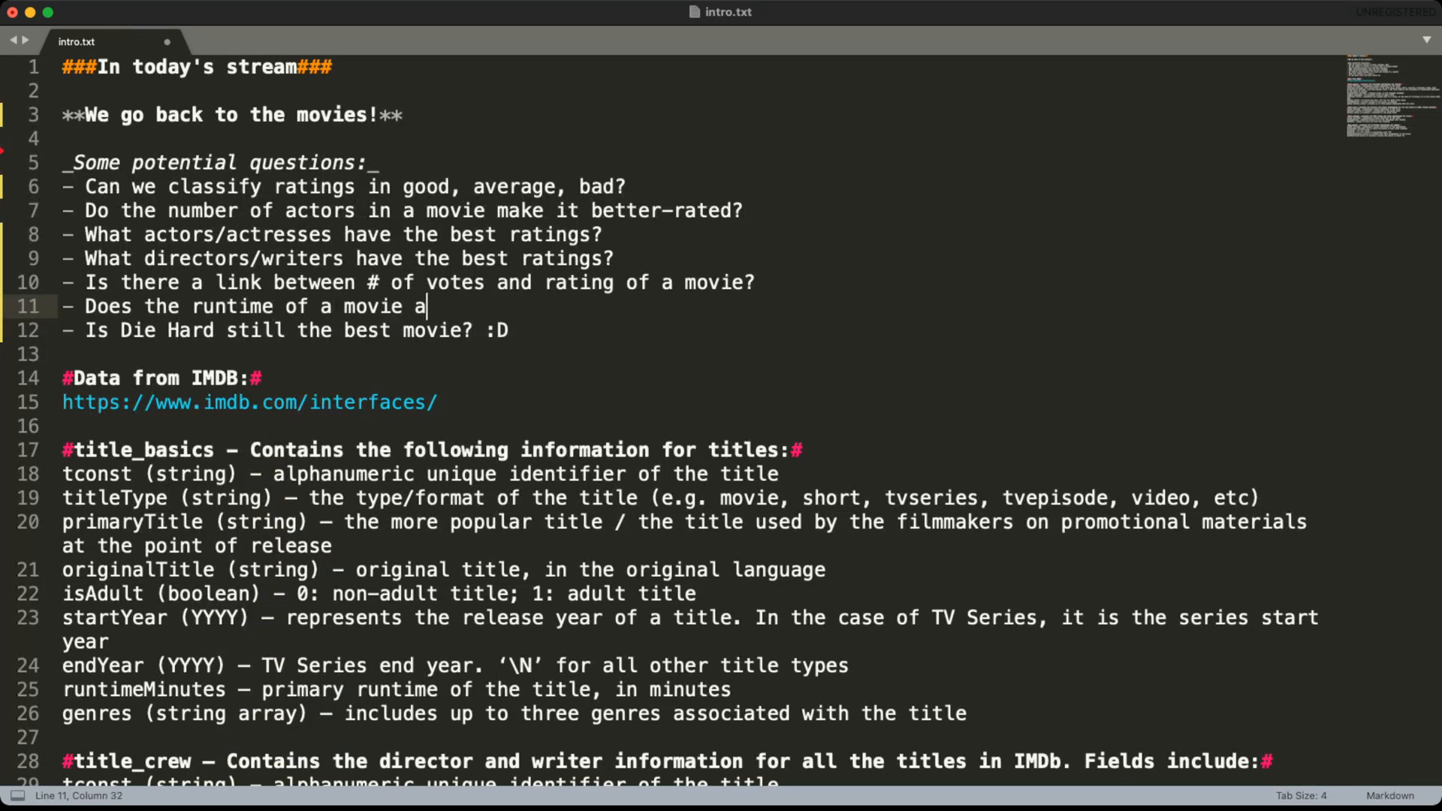
text(ffect it's rating?)
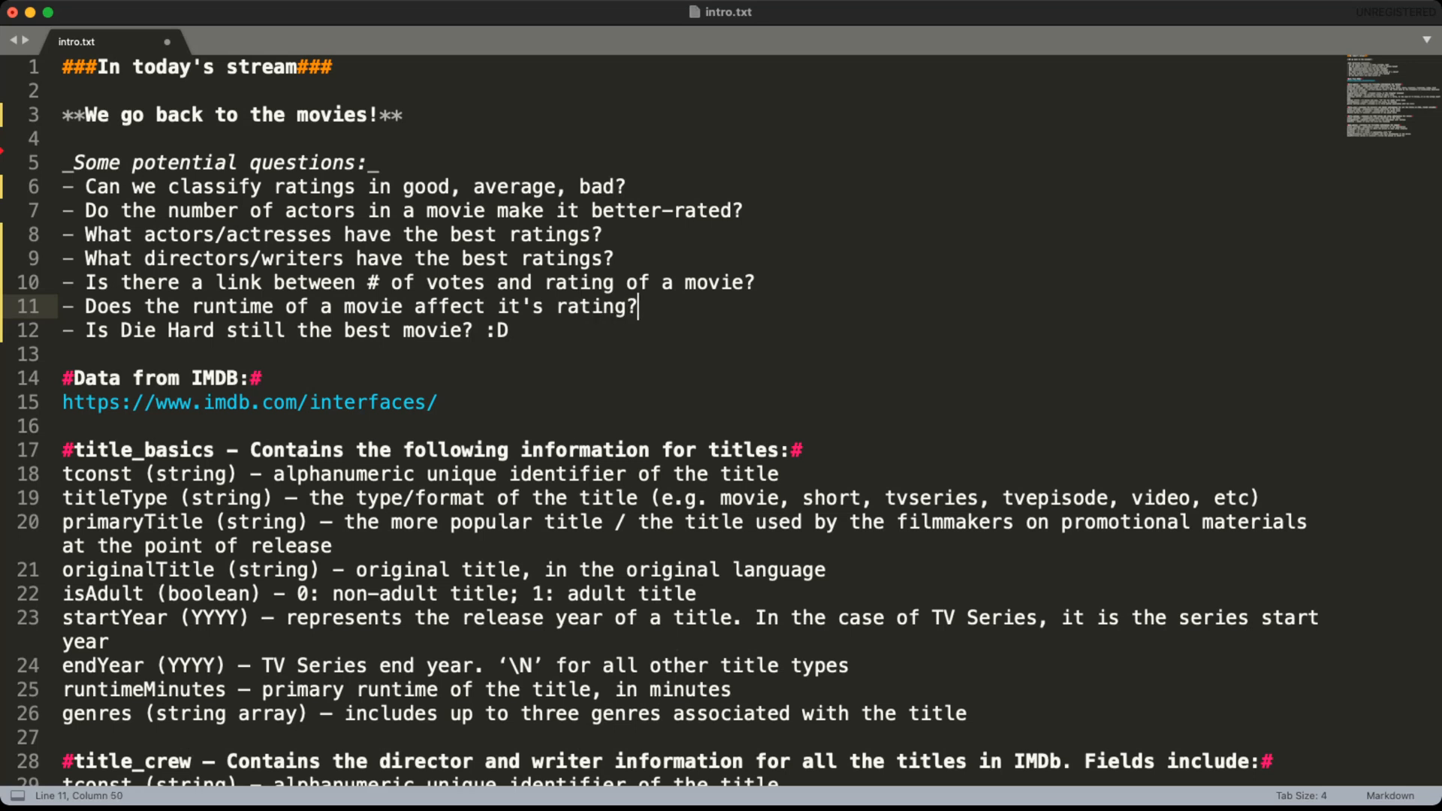
- Correct "it's" to "its" in the runtime question and save intro.txt
key(Left)
key(Left)
key(Left)
key(Left)
key(Left)
key(Left)
key(Left)
key(Left)
key(Left)
key(BackSpace)
key(super+s)
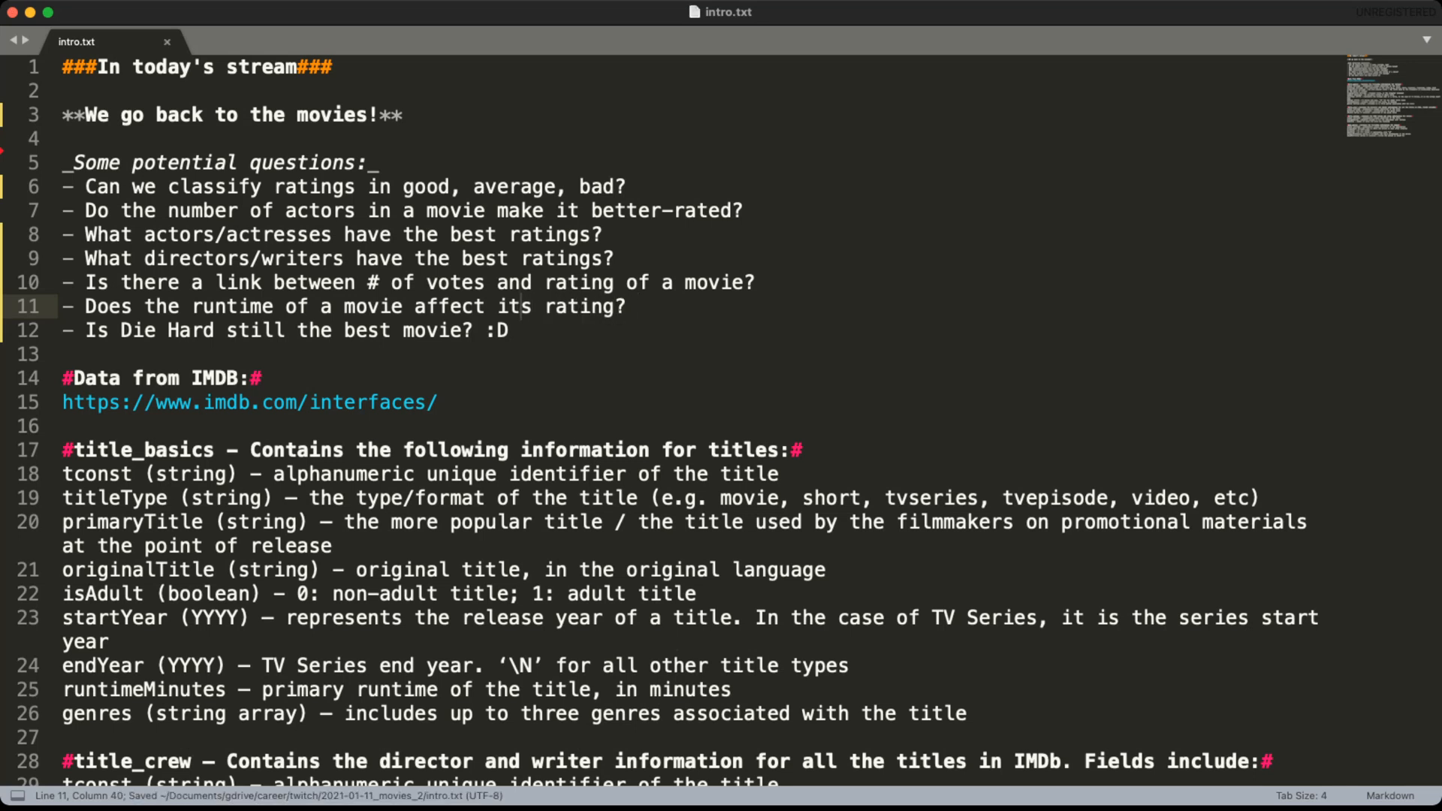
- Back in DataGrip's console_42, delete the release-year CASE expression and the leftover whitespace so SELECT is directly followed by tra."averageRating"
key(super+Tab)
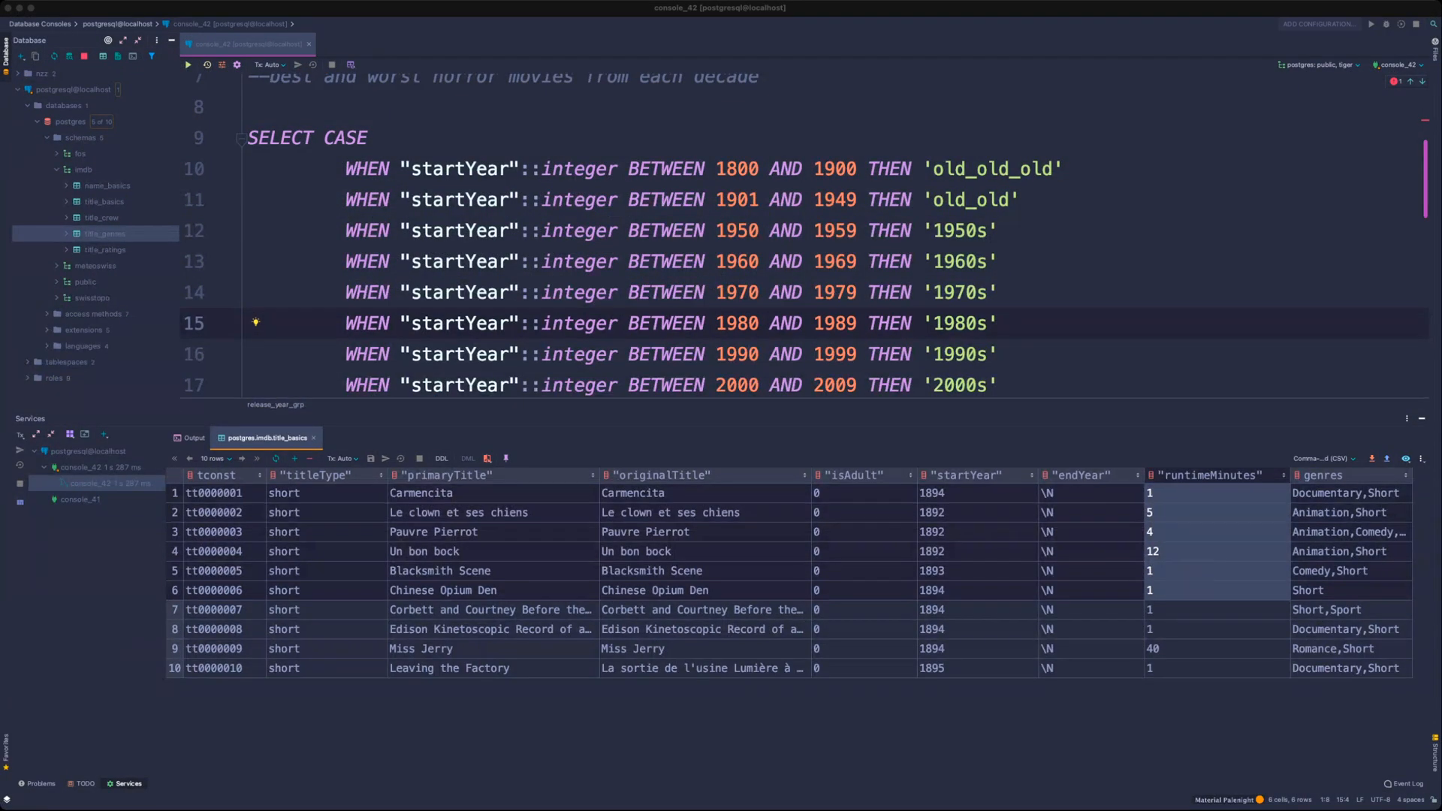
click(999, 262)
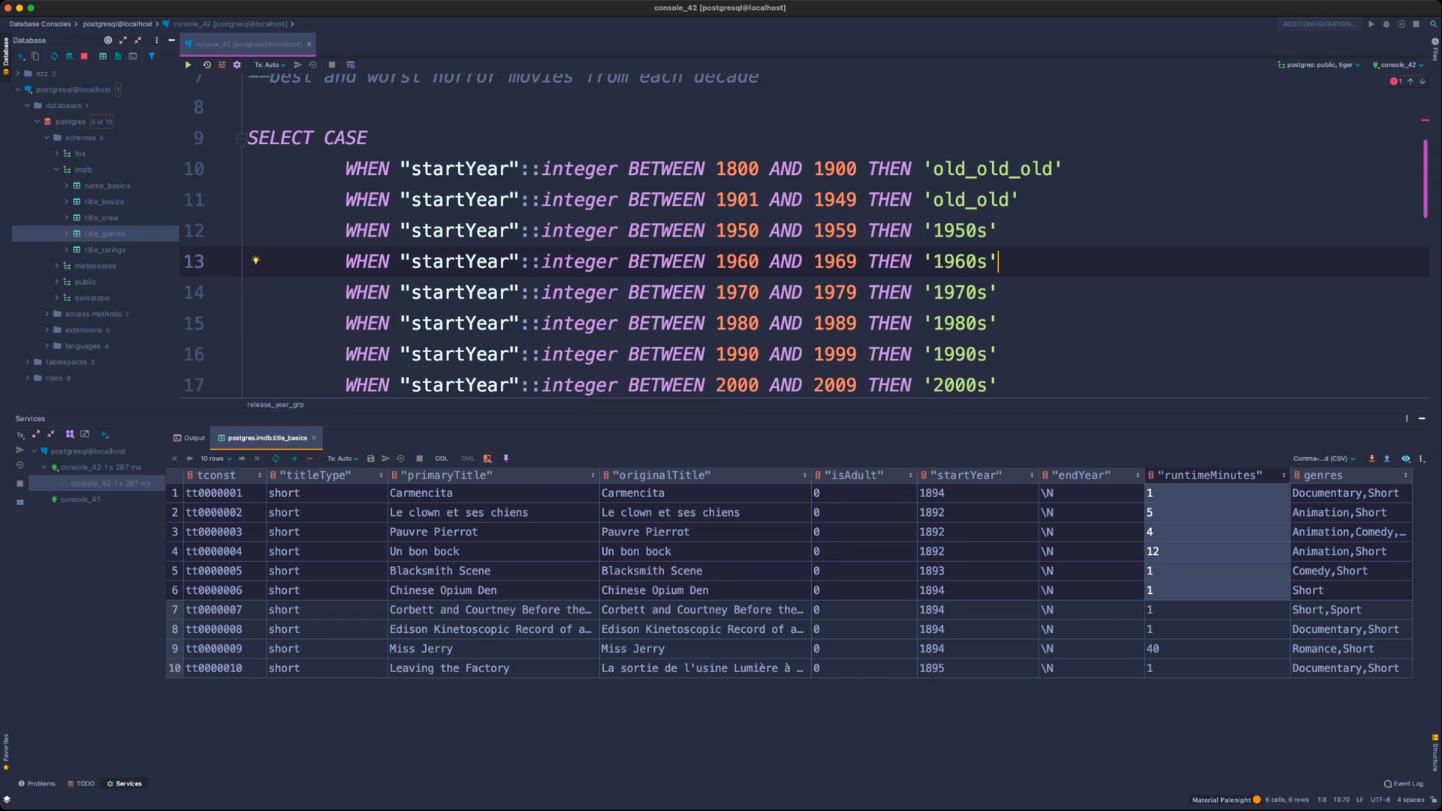
drag(325, 138, 552, 352)
key(BackSpace)
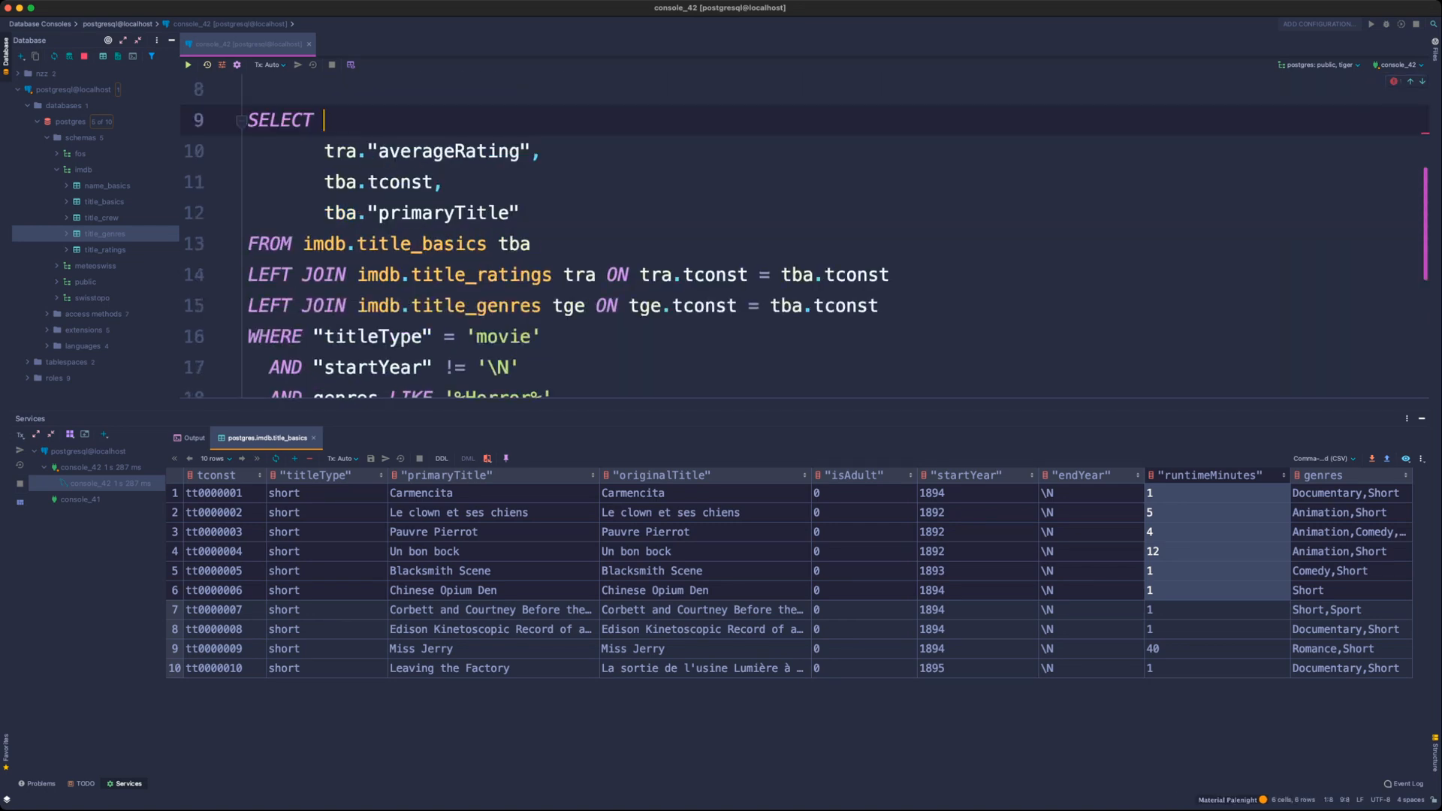
key(Delete)
key(Delete)
key(Delete)
key(Delete)
key(Delete)
key(Delete)
key(Delete)
key(Delete)
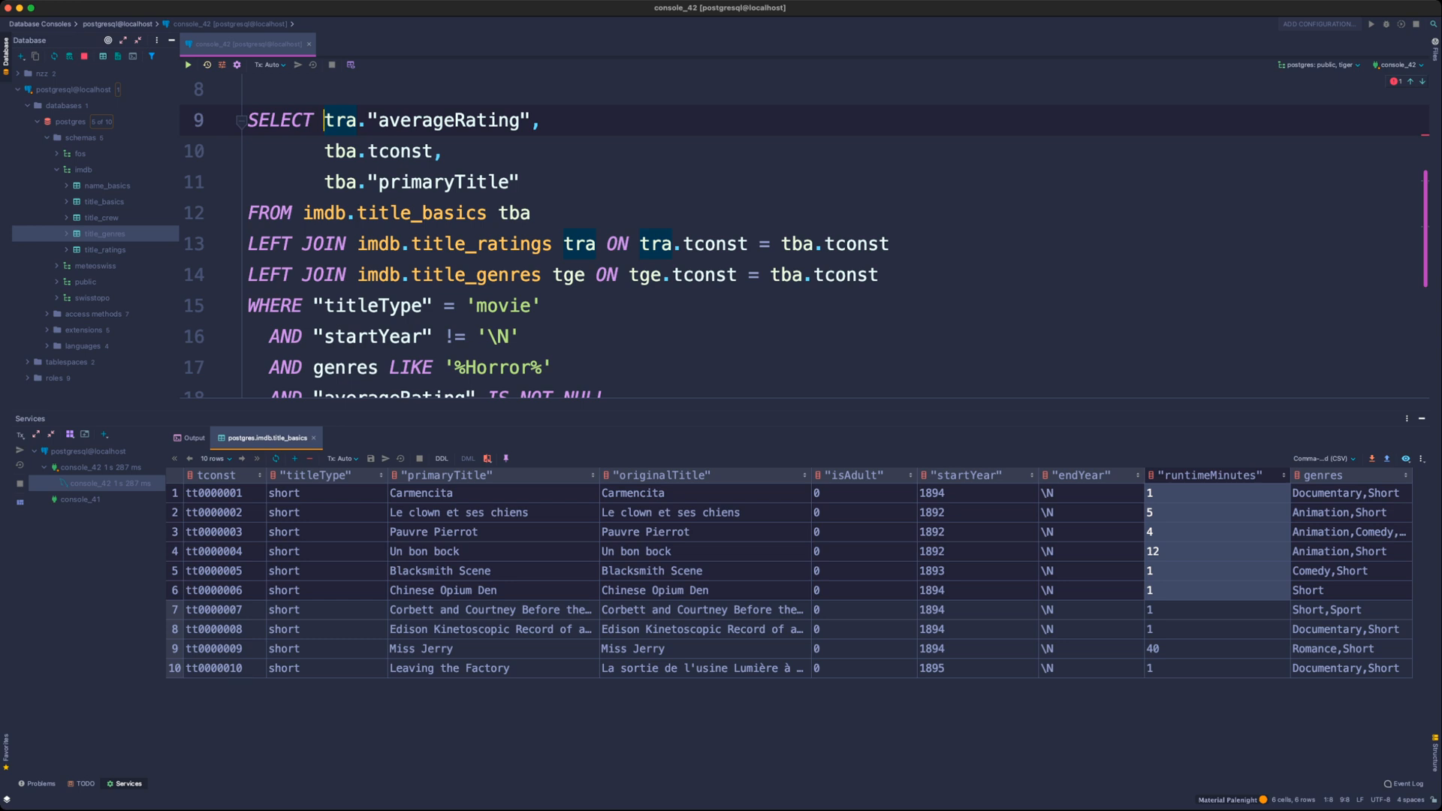
- Move the tba.tconst, column line above the SELECT line and remove the SELECT keyword before tra."averageRating"
key(Down)
key(shift+End)
key(alt+shift+Up)
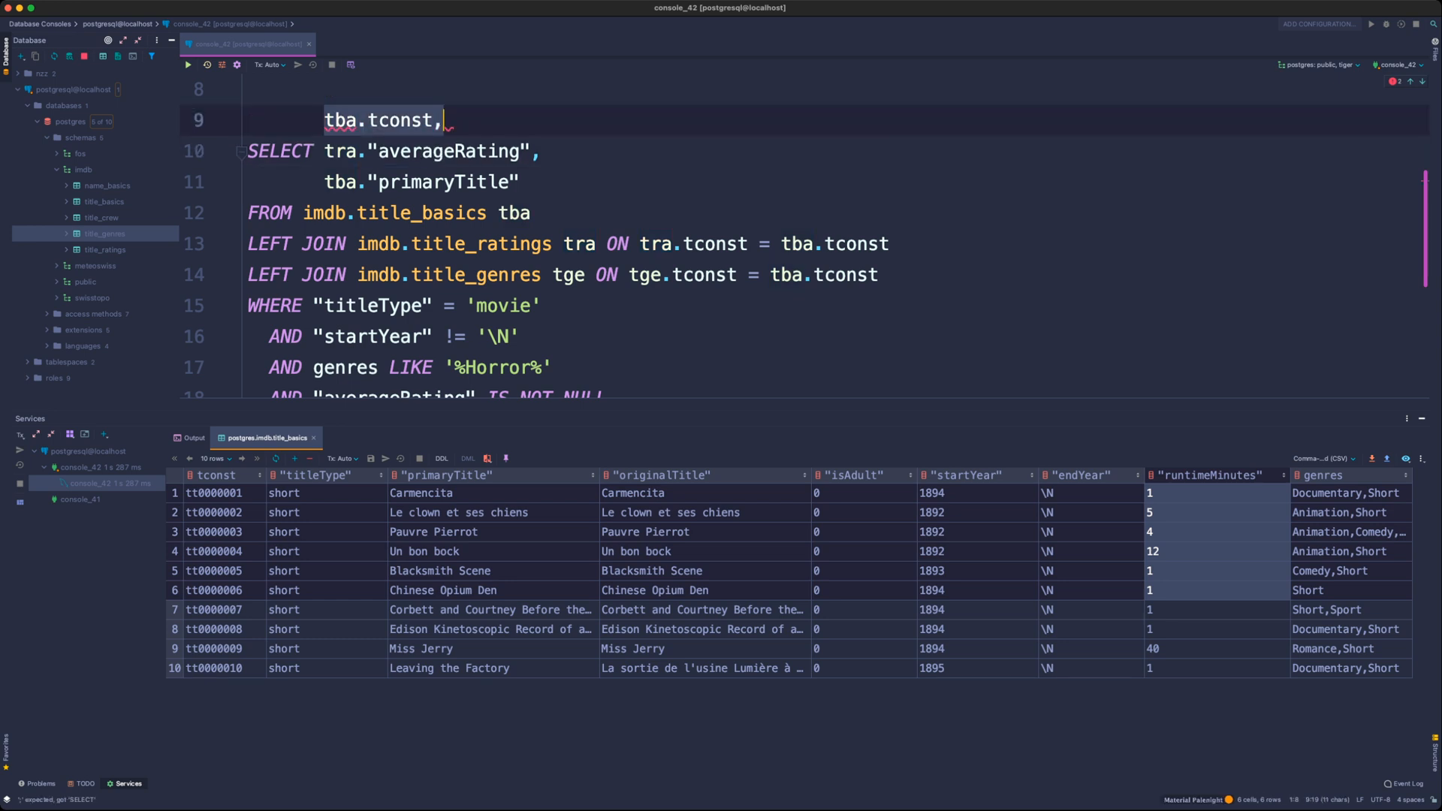
key(Down)
key(alt+Left)
key(alt+Left)
key(alt+Left)
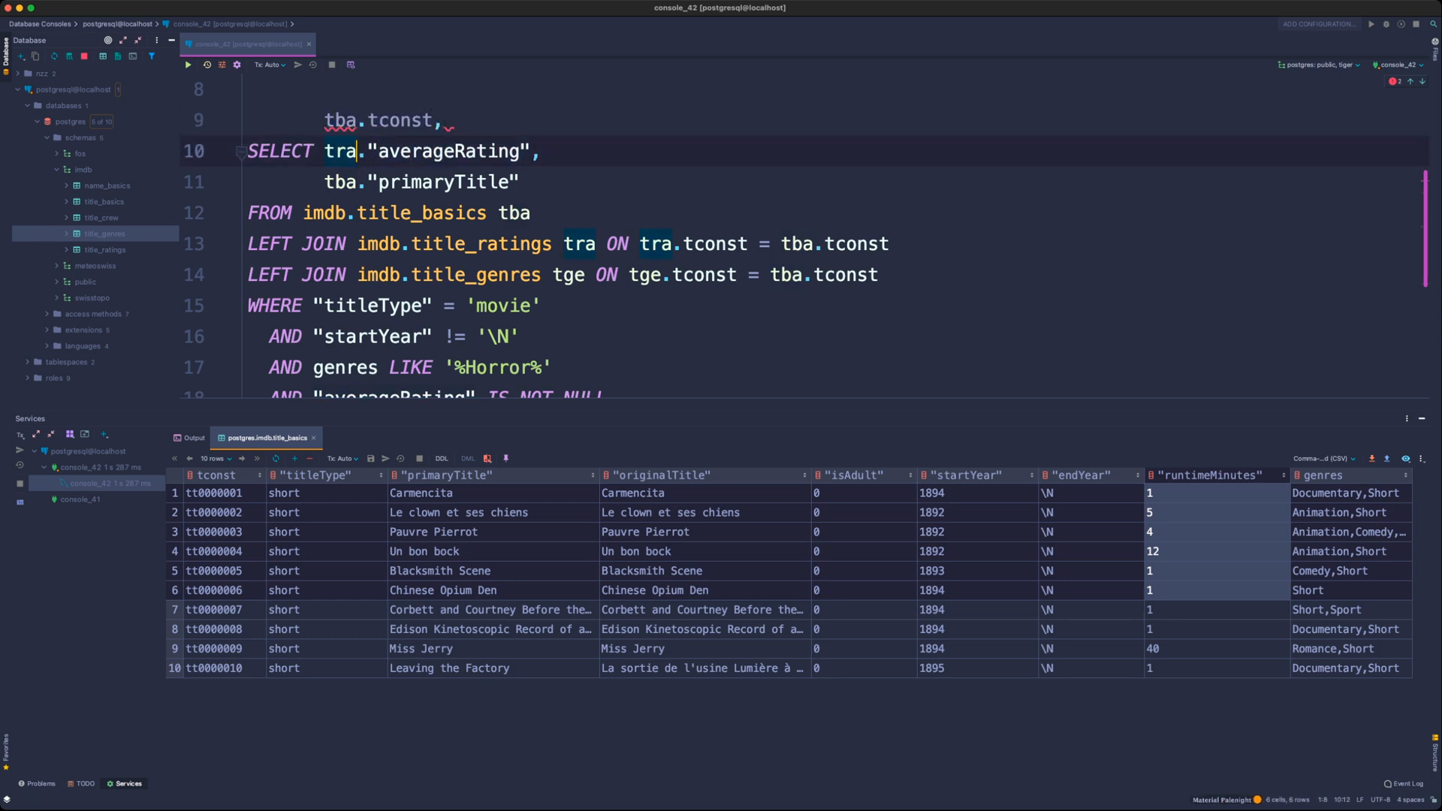
key(alt+shift+Left)
key(BackSpace)
key(Up)
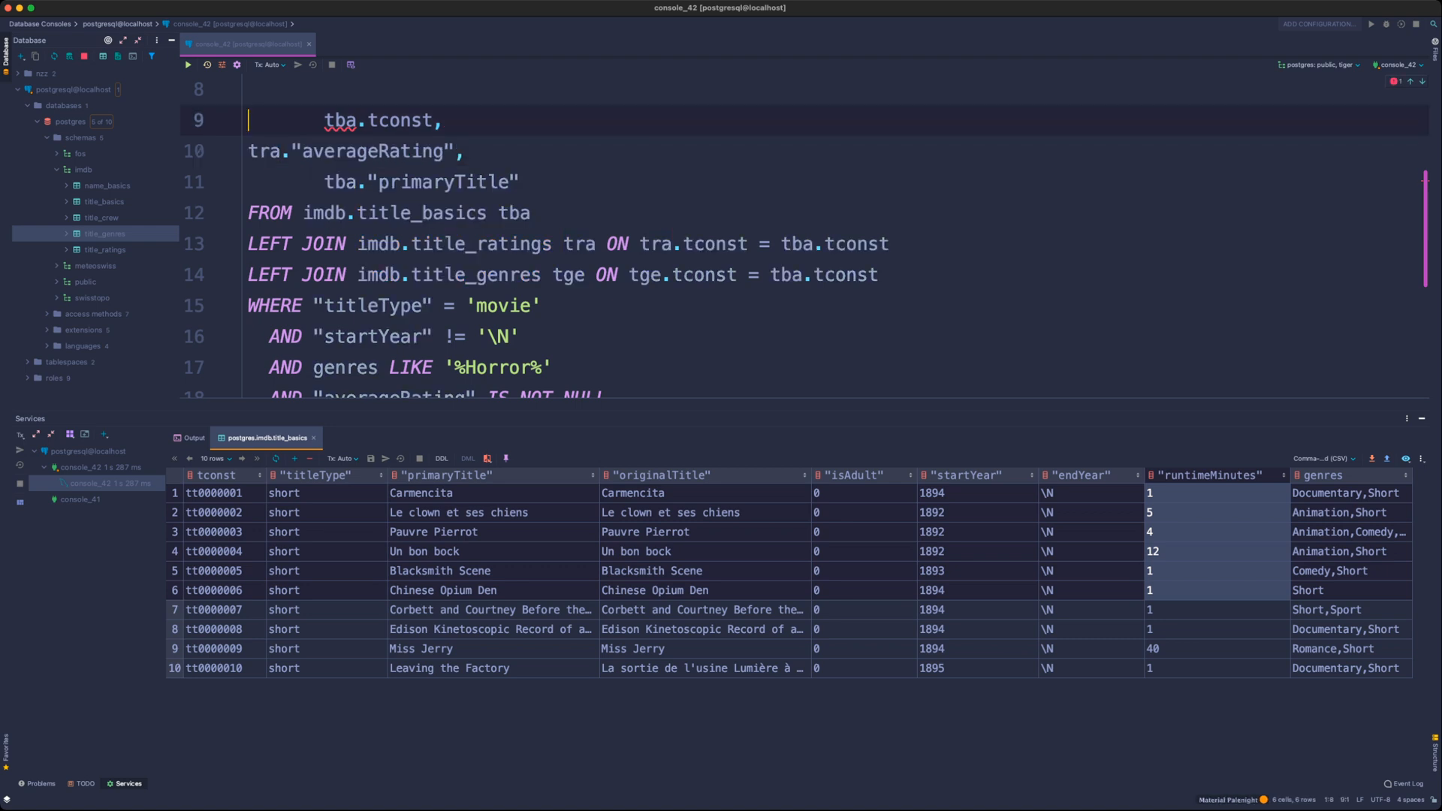
- Put SELECT in front of tba.tconst on line 9 and trim the extra spaces between them
text(SELECT)
key(Delete)
key(Delete)
key(Delete)
key(Delete)
key(Delete)
key(Delete)
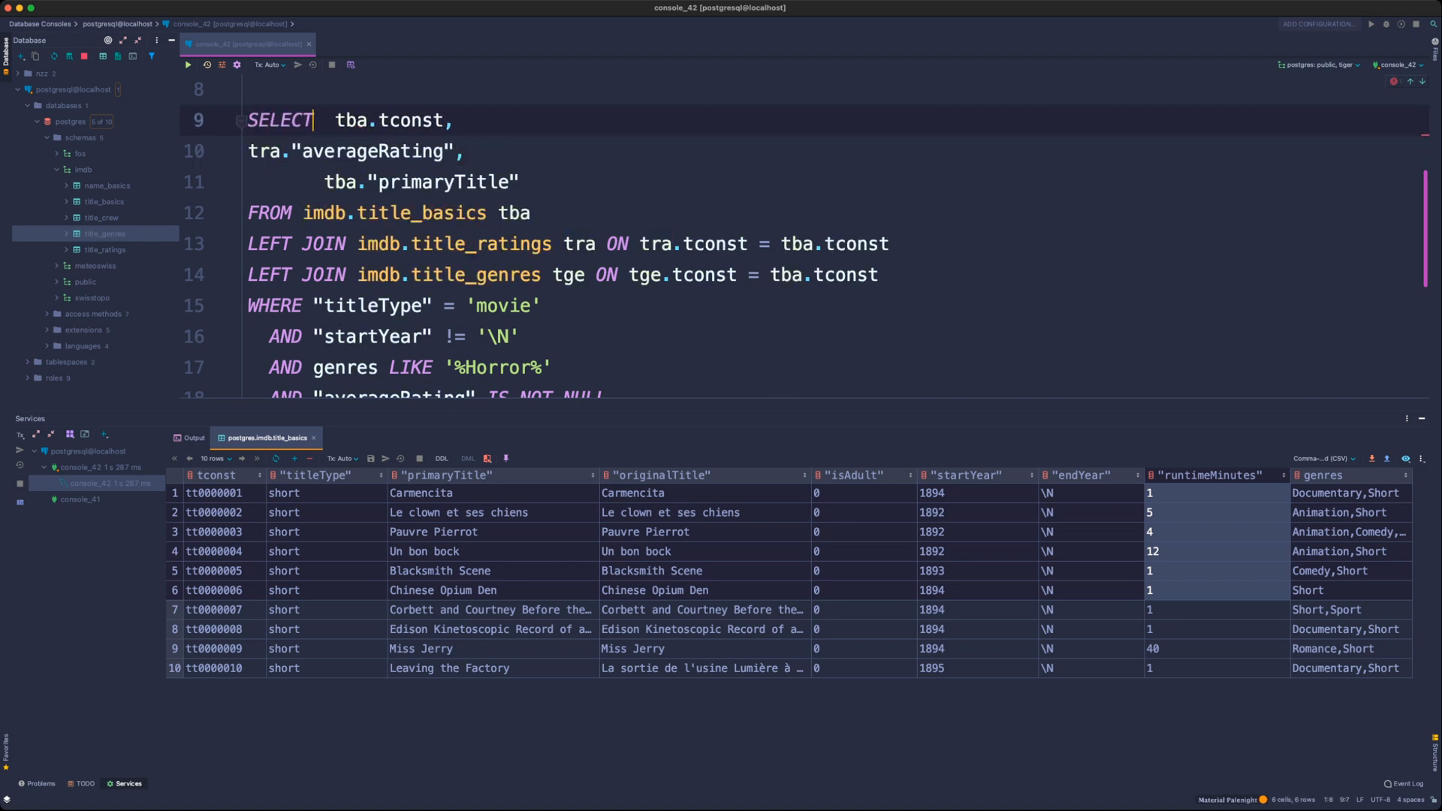
- Indent the tra."averageRating" line so it aligns with the other selected columns
key(Down)
key(Home)
key(Tab)
key(Tab)
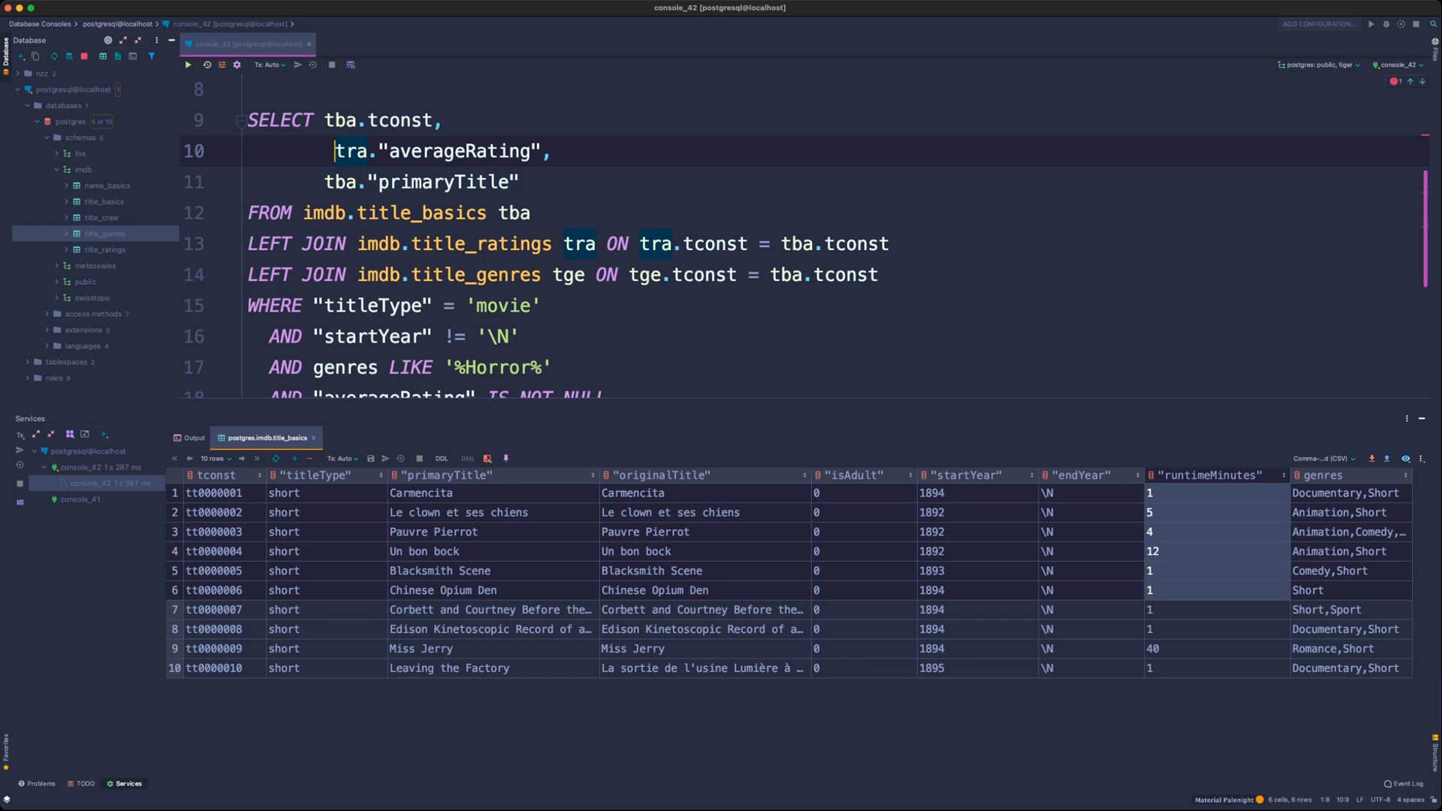
key(BackSpace)
key(BackSpace)
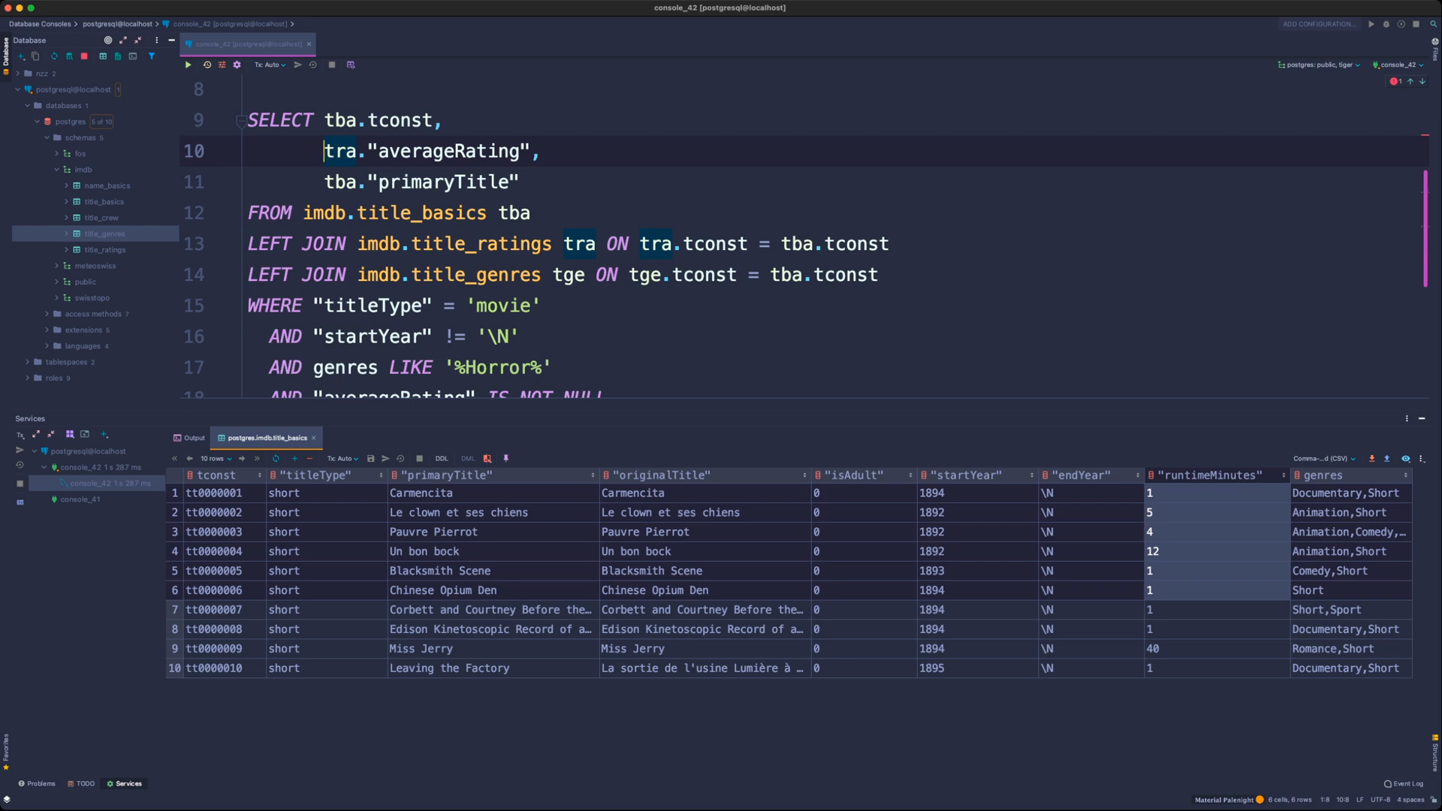
- Enlarge the editor area and delete the "--best and worst horror movies from each decade" comment with its surrounding blank lines
drag(721, 409, 721, 509)
scroll(721, 301, up, 1)
scroll(805, 288, up, 1)
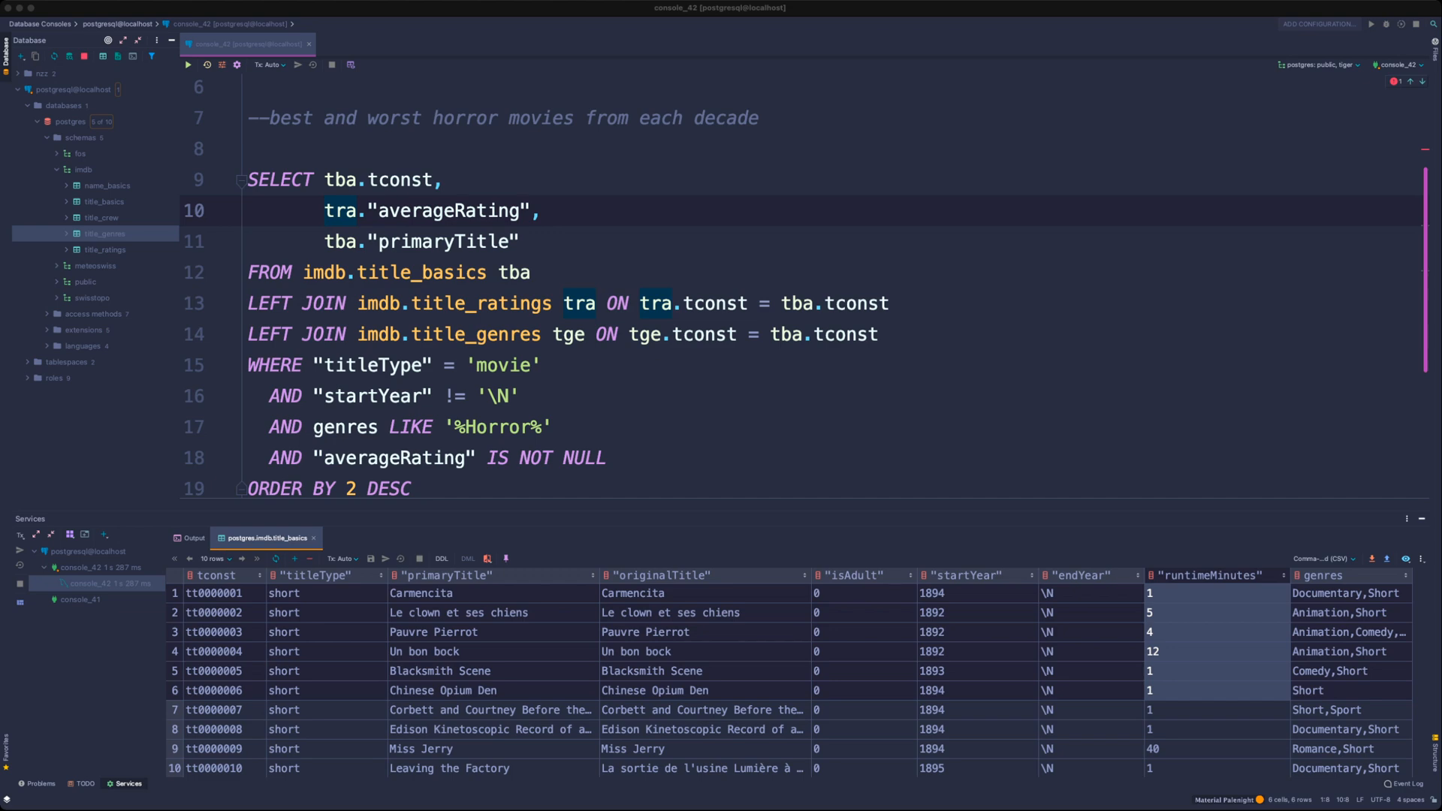
scroll(805, 289, up, 4)
click(302, 275)
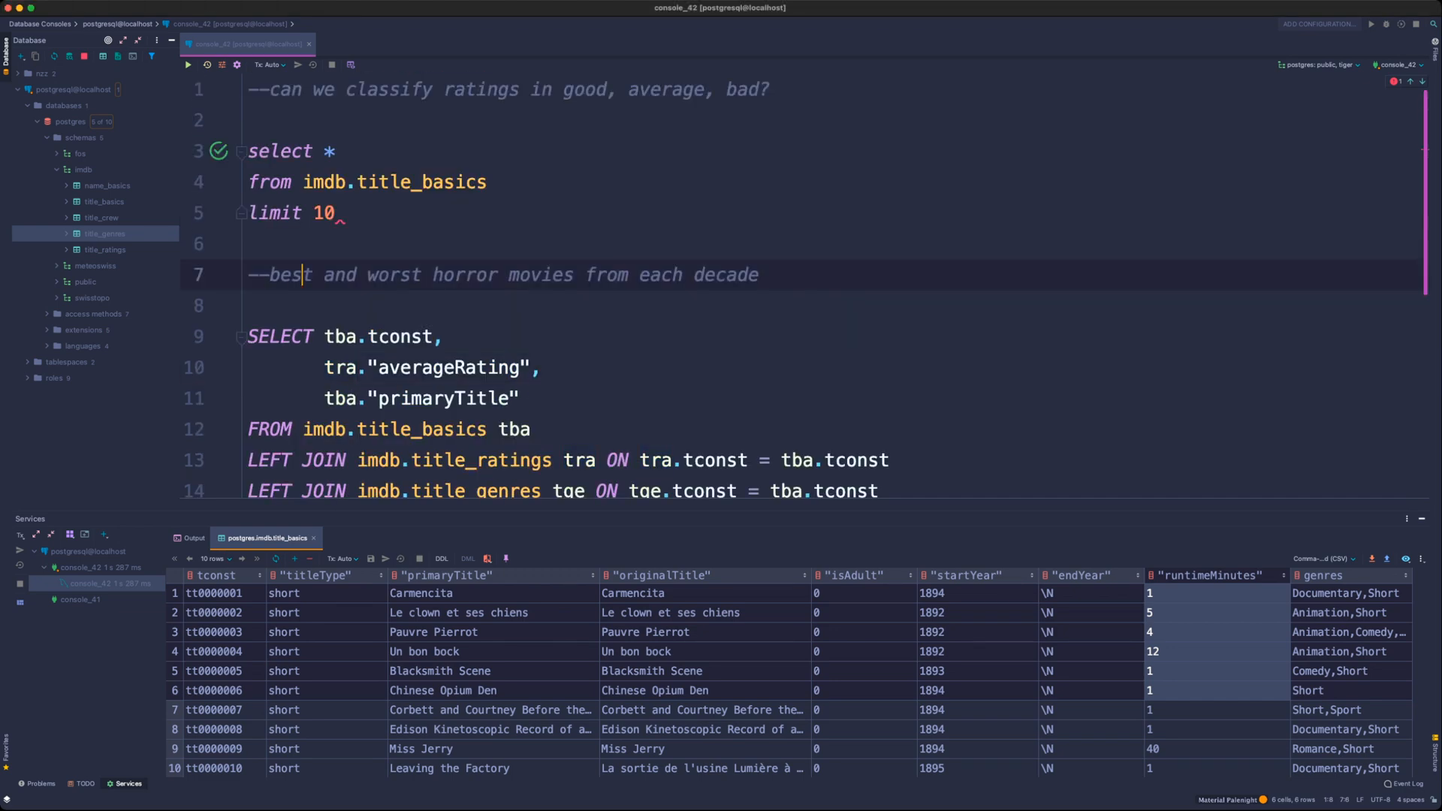
click(338, 151)
drag(760, 274, 249, 275)
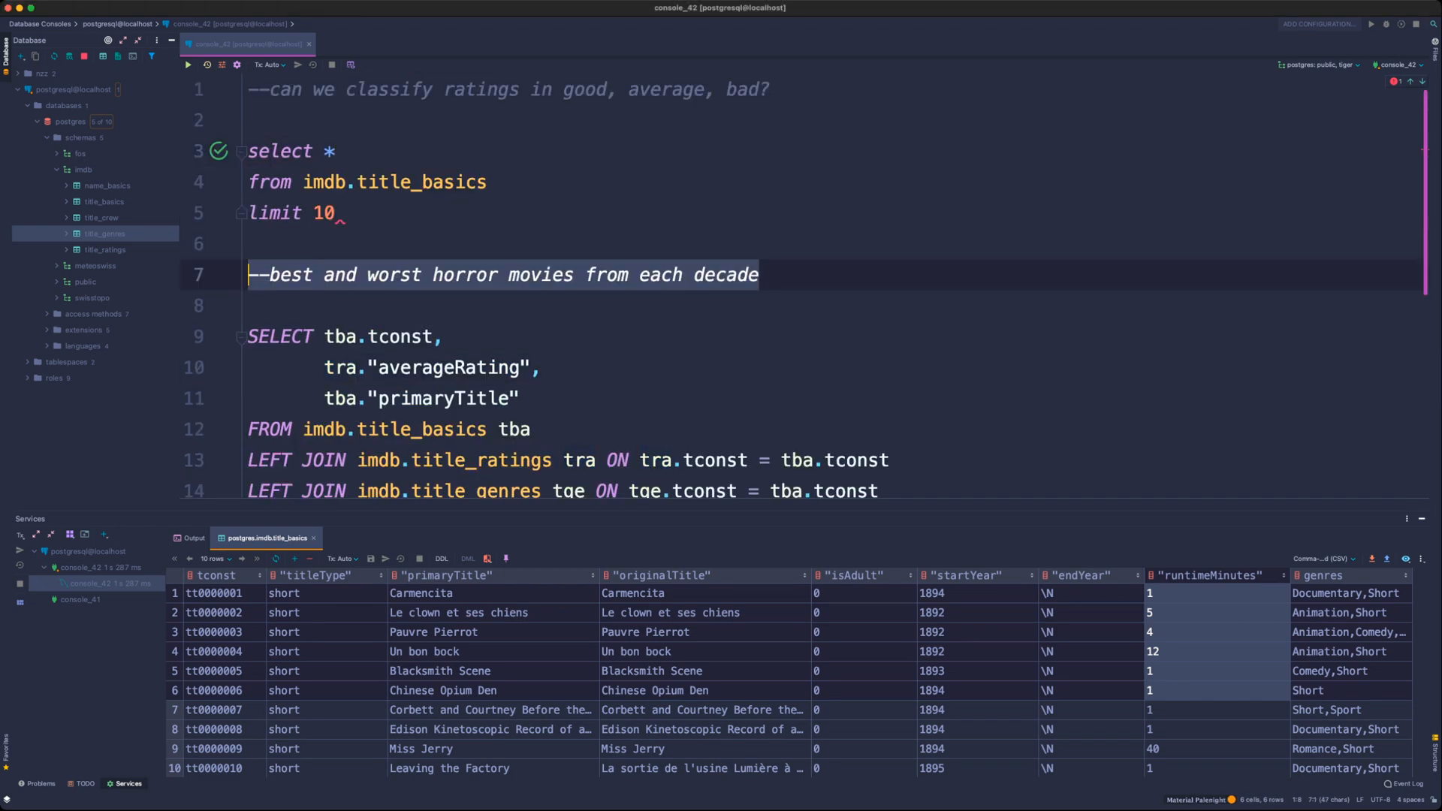
key(super+BackSpace)
key(BackSpace)
key(BackSpace)
key(BackSpace)
key(BackSpace)
key(BackSpace)
key(BackSpace)
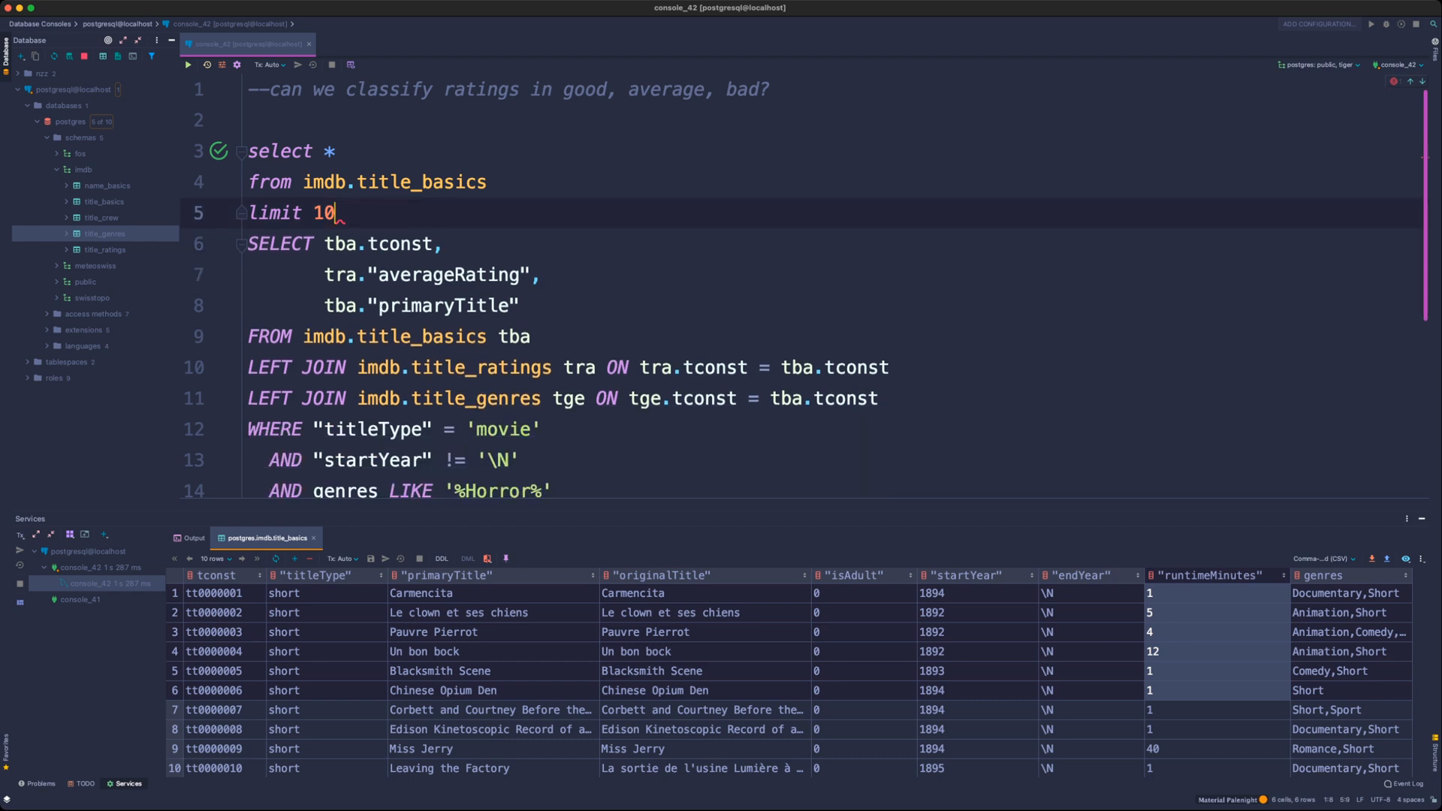
- Delete the "select * from imdb.title_basics limit 10" query, keeping one blank line between the ratings question comment and the remaining SELECT
key(shift+Up)
key(shift+Up)
key(shift+Up)
key(BackSpace)
key(BackSpace)
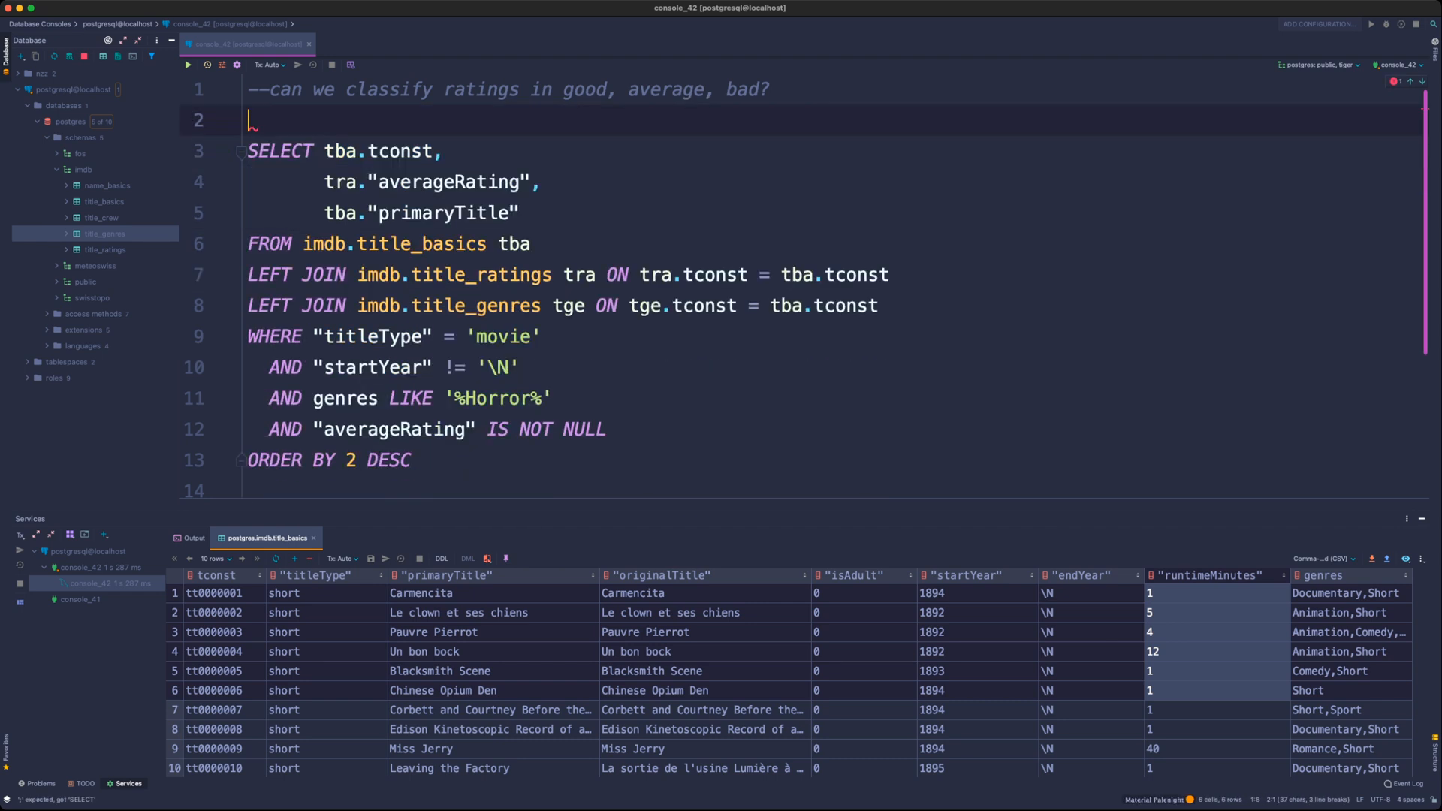
key(Return)
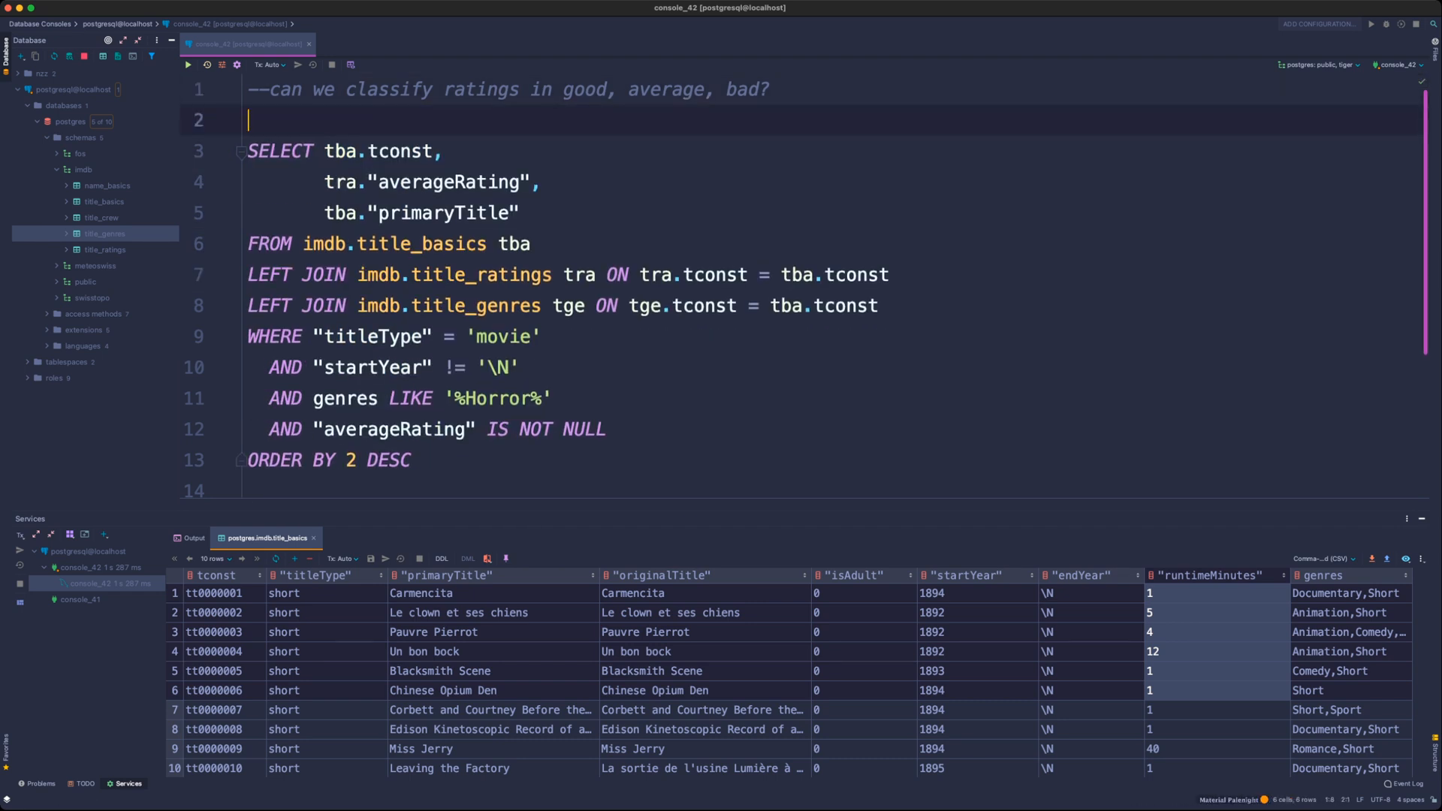
- Comment out the AND genres LIKE '%Horror%' condition in the WHERE clause with --
double_click(400, 151)
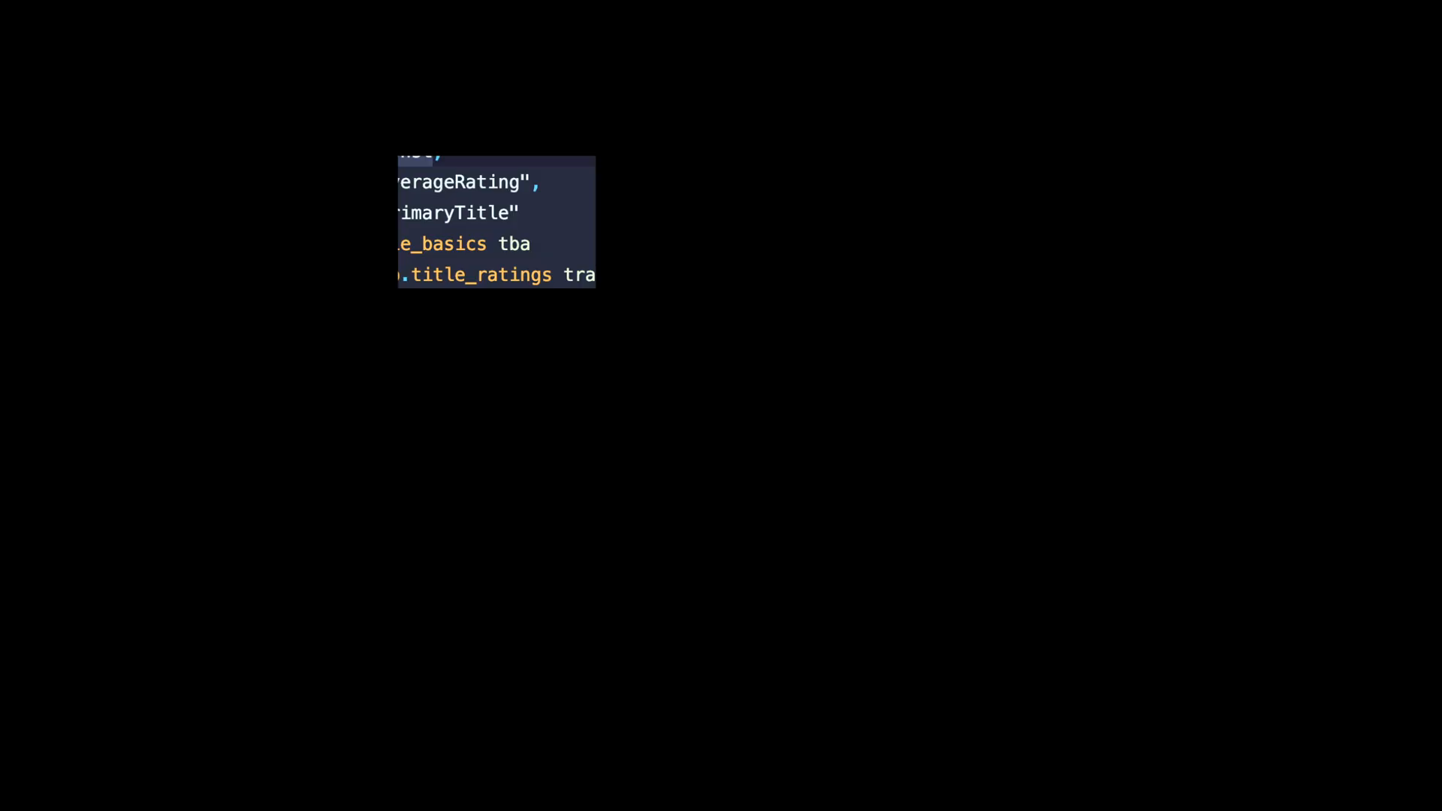
click(358, 181)
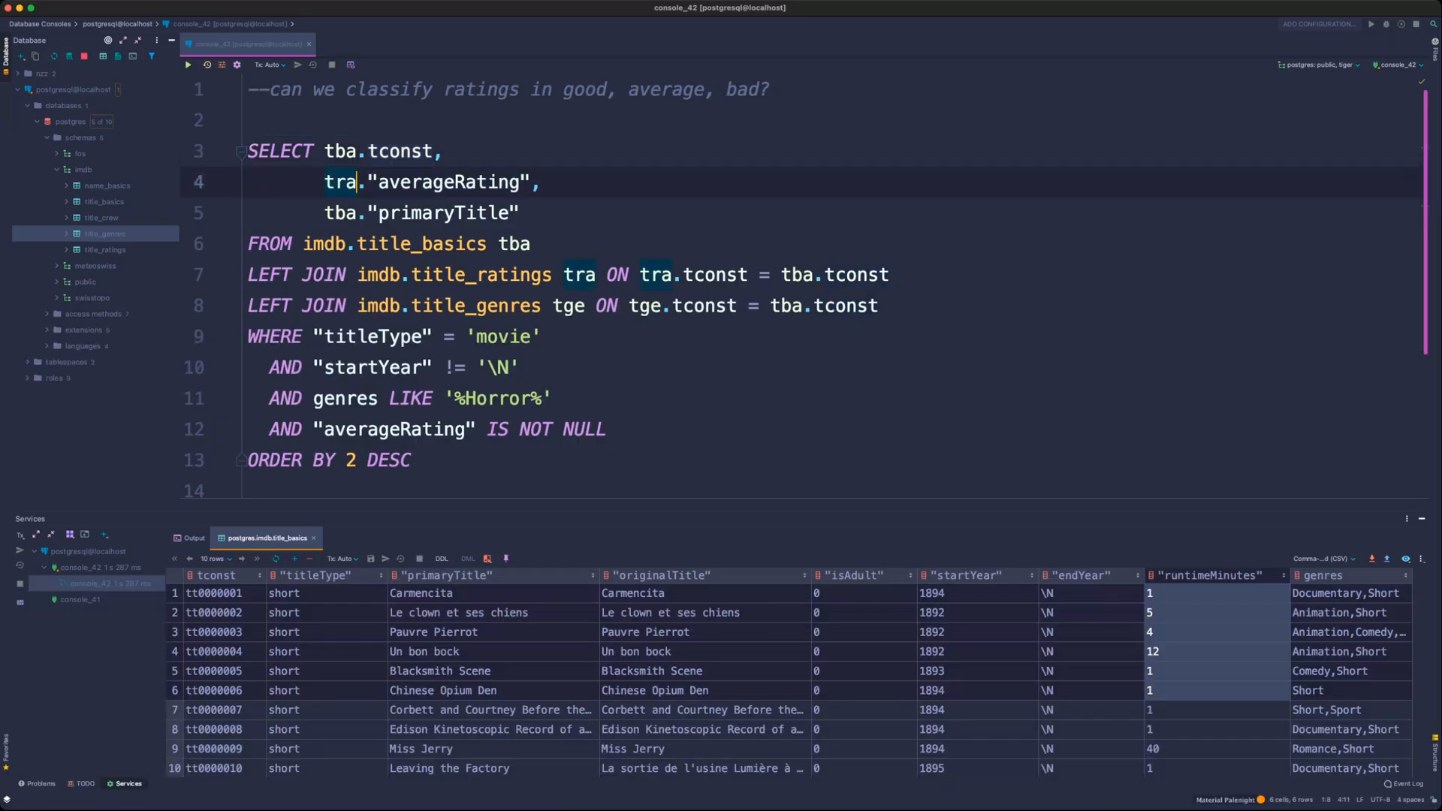
click(509, 214)
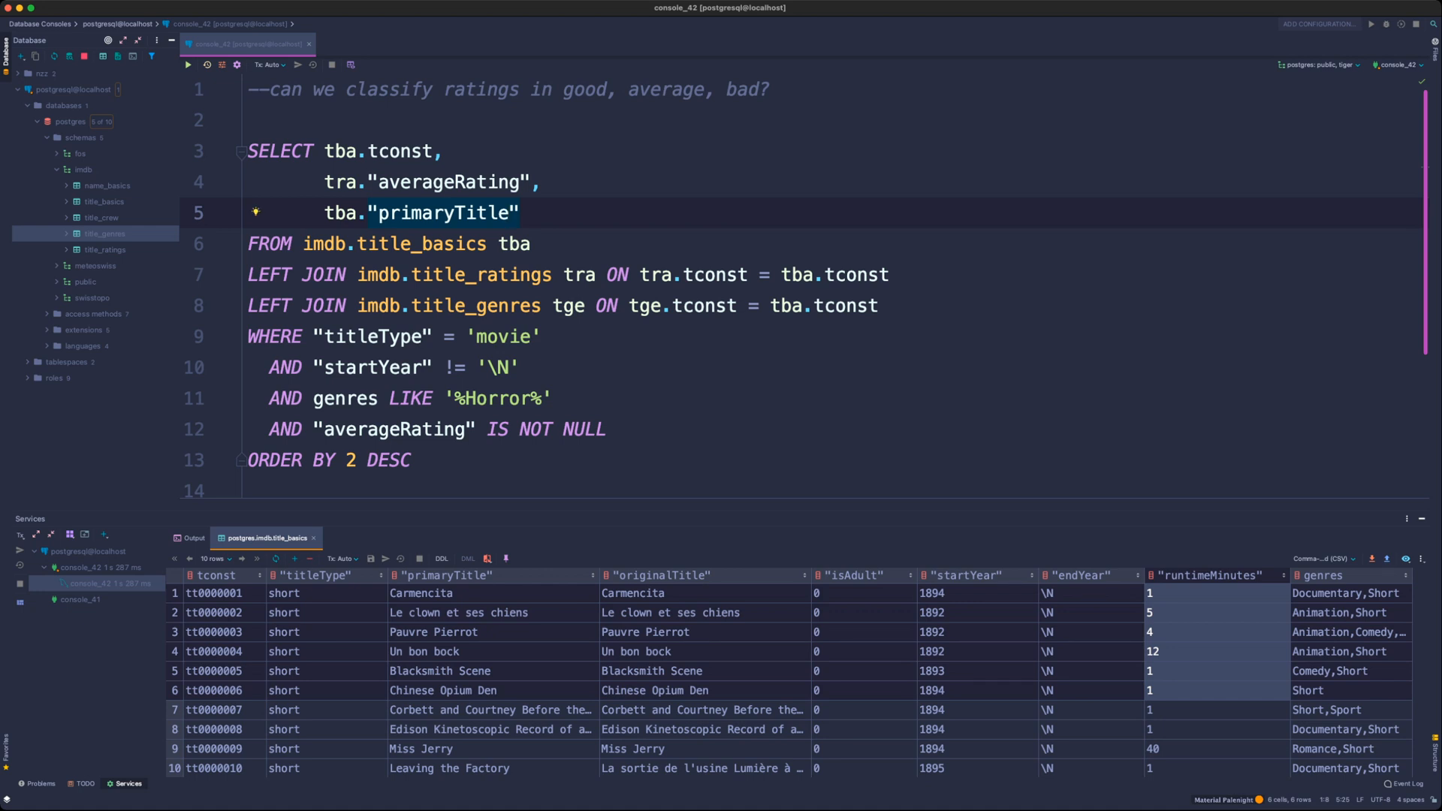
drag(518, 368, 443, 368)
click(521, 367)
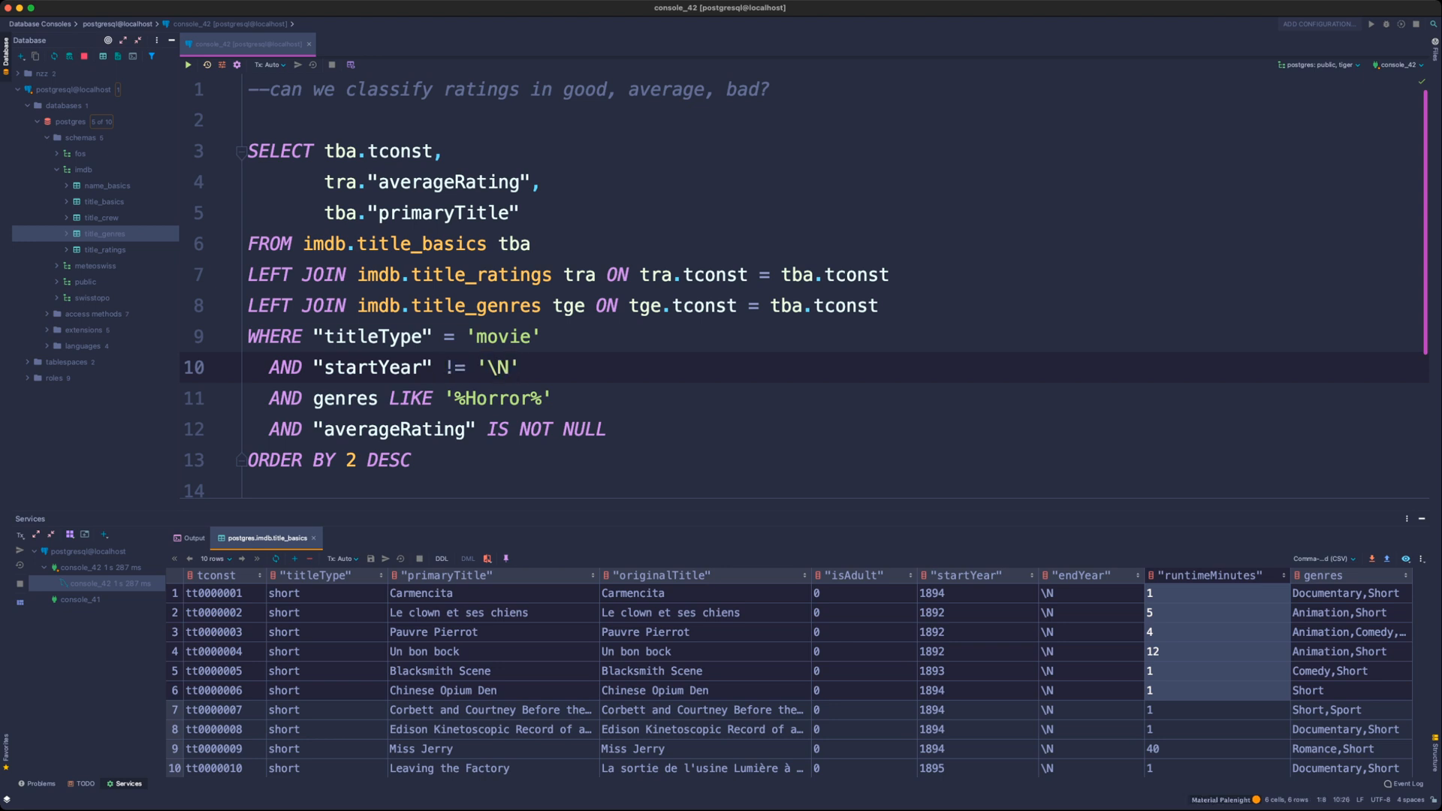
drag(553, 398, 269, 398)
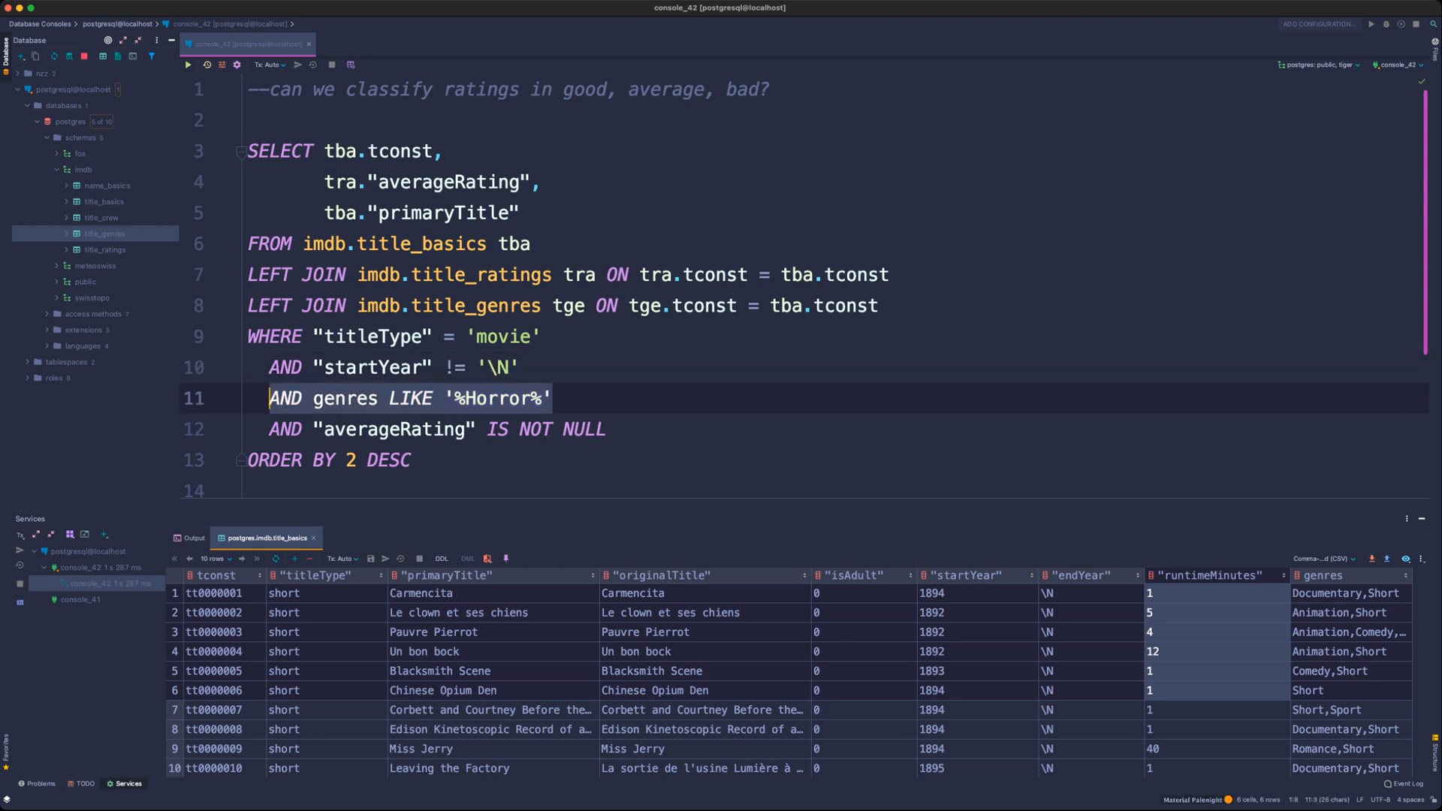
click(270, 398)
text(--)
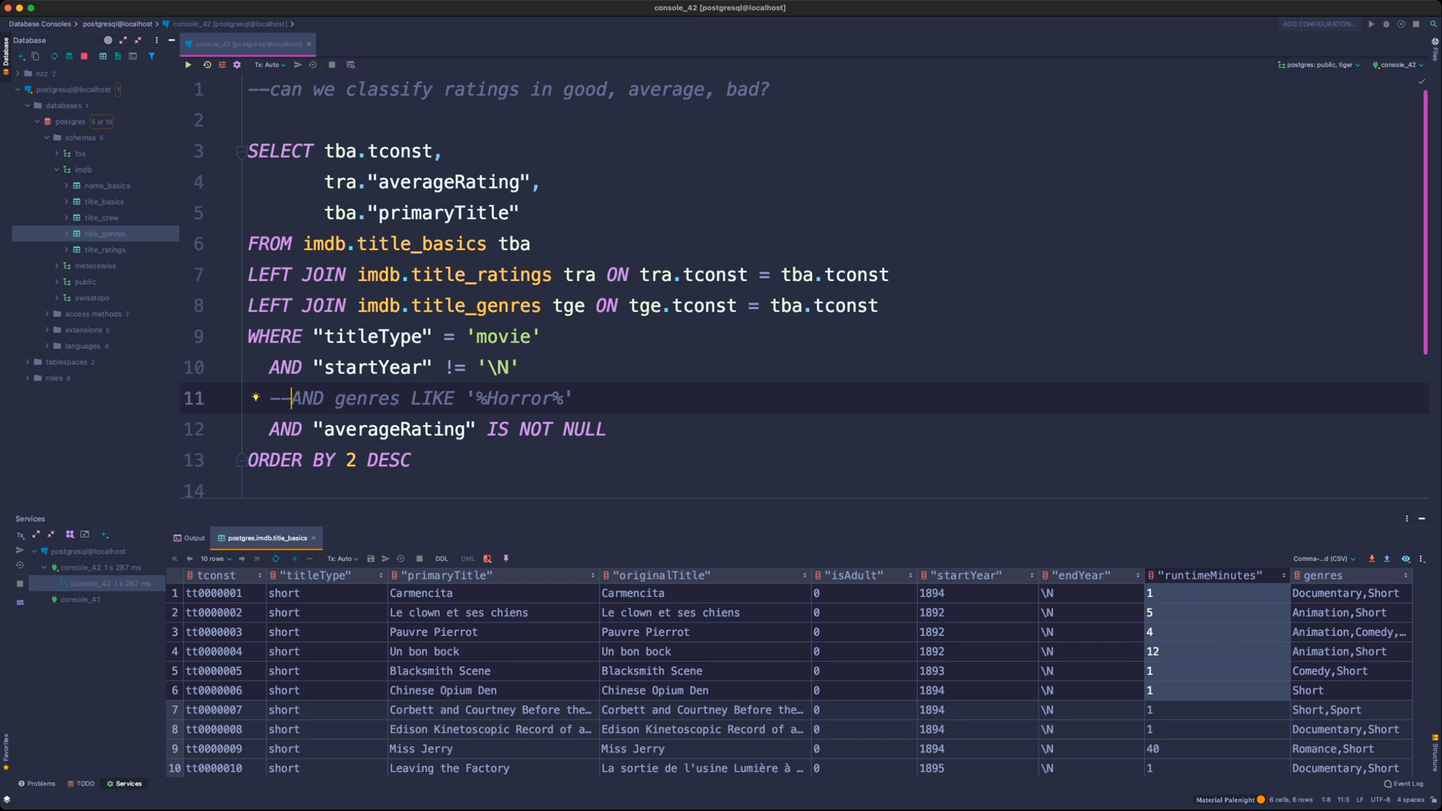
click(607, 429)
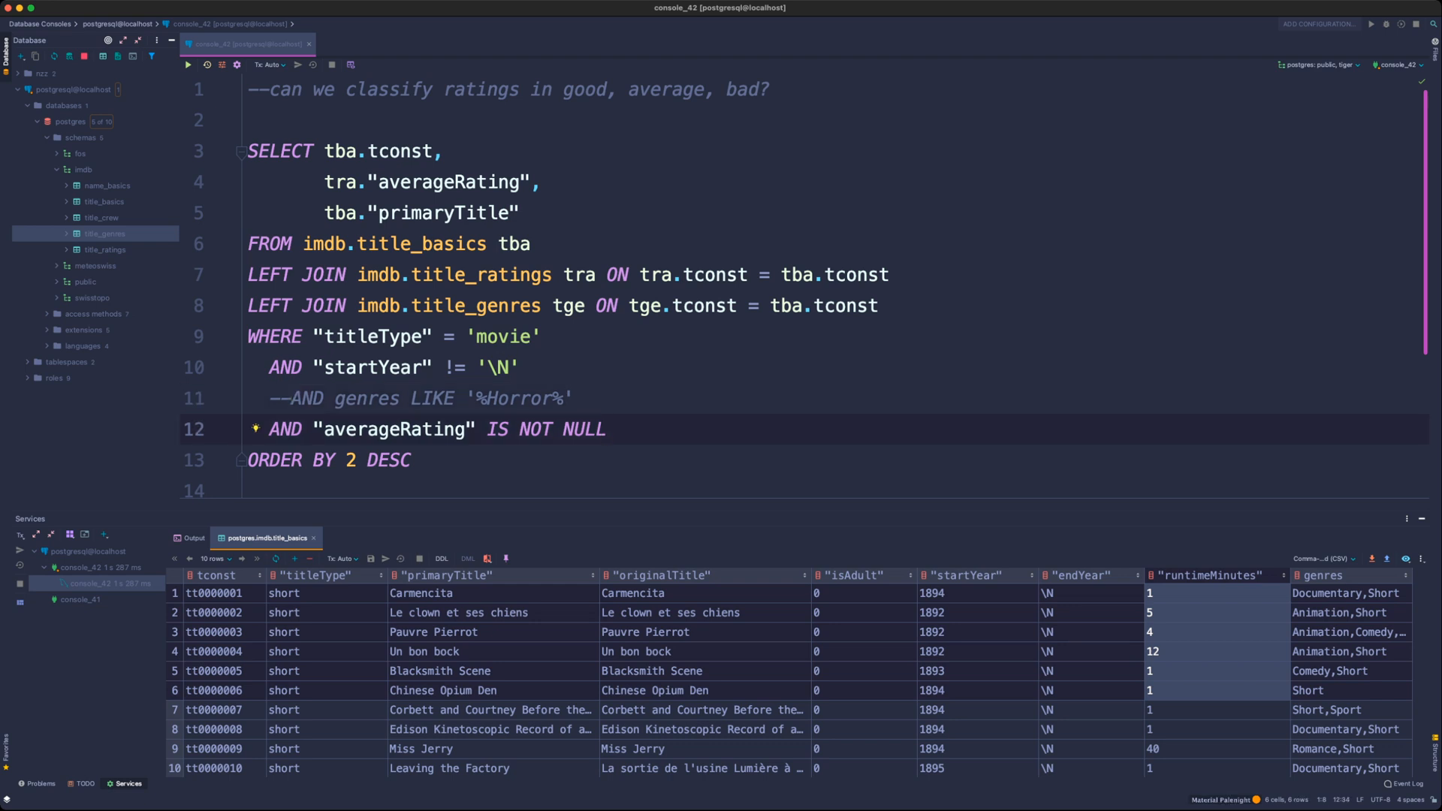
key(Down)
key(Left)
key(Left)
key(Left)
key(Left)
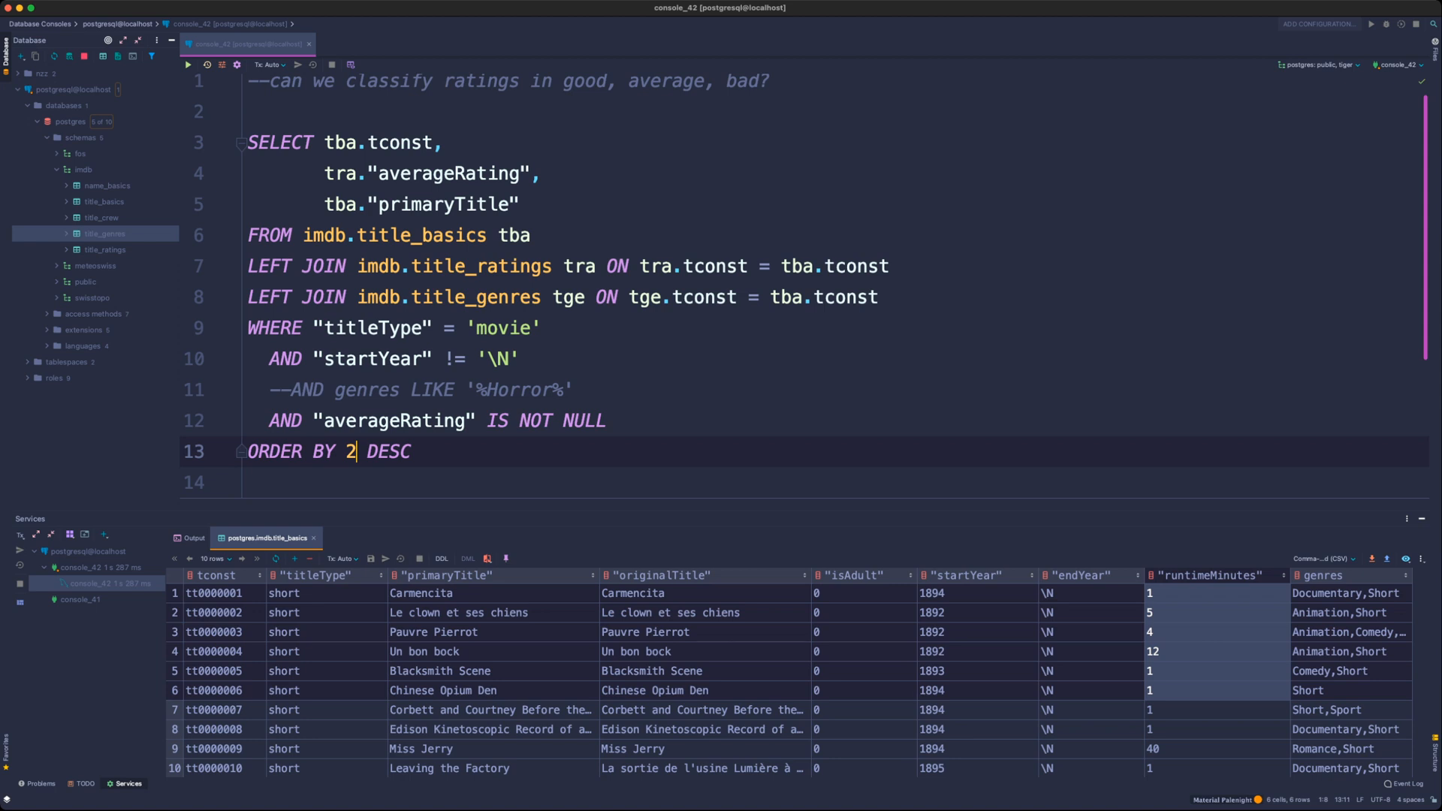
key(BackSpace)
key(BackSpace)
text(1)
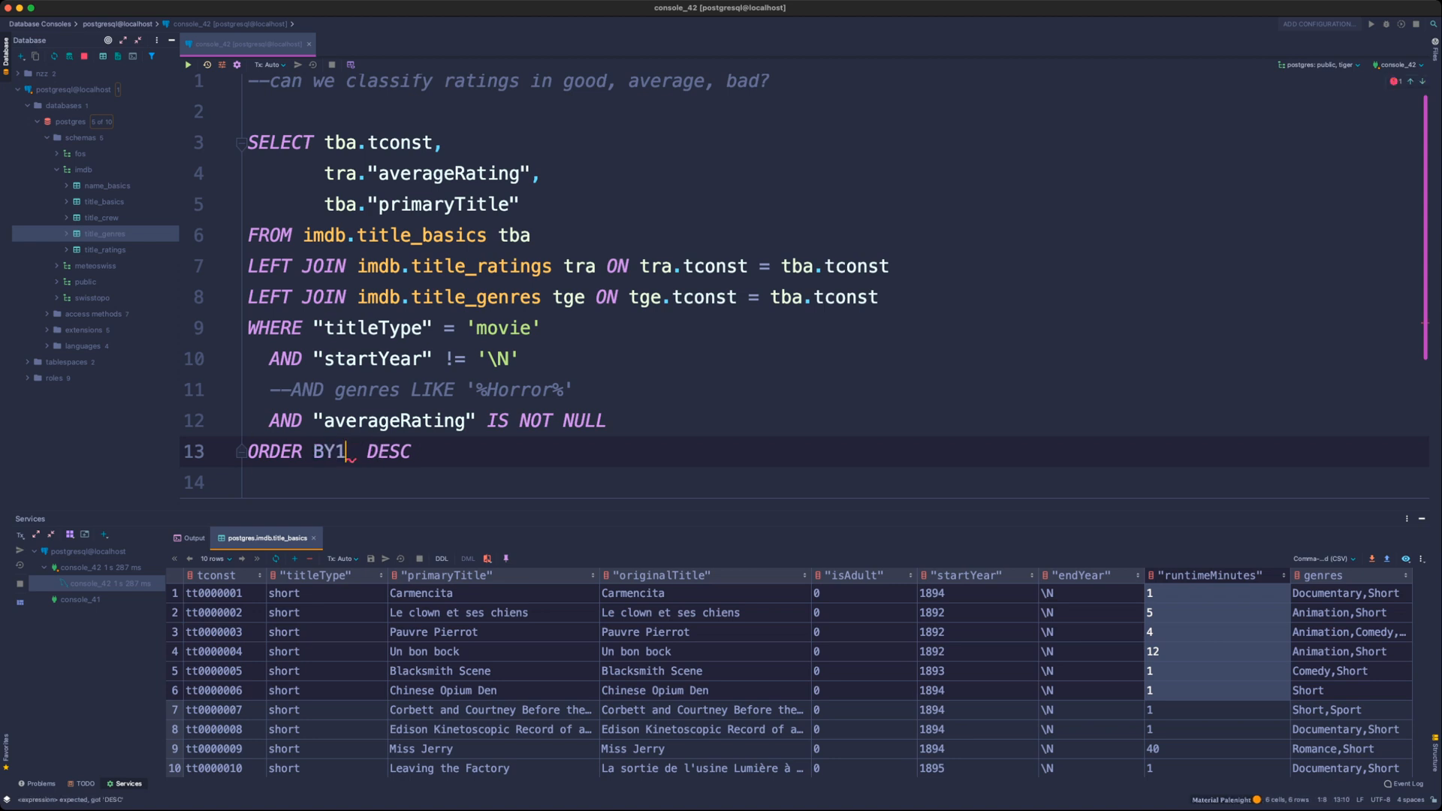
- Delete the whole ORDER BY line so the query ends with "averageRating" IS NOT NULL
key(BackSpace)
key(End)
key(shift+Home)
key(BackSpace)
key(BackSpace)
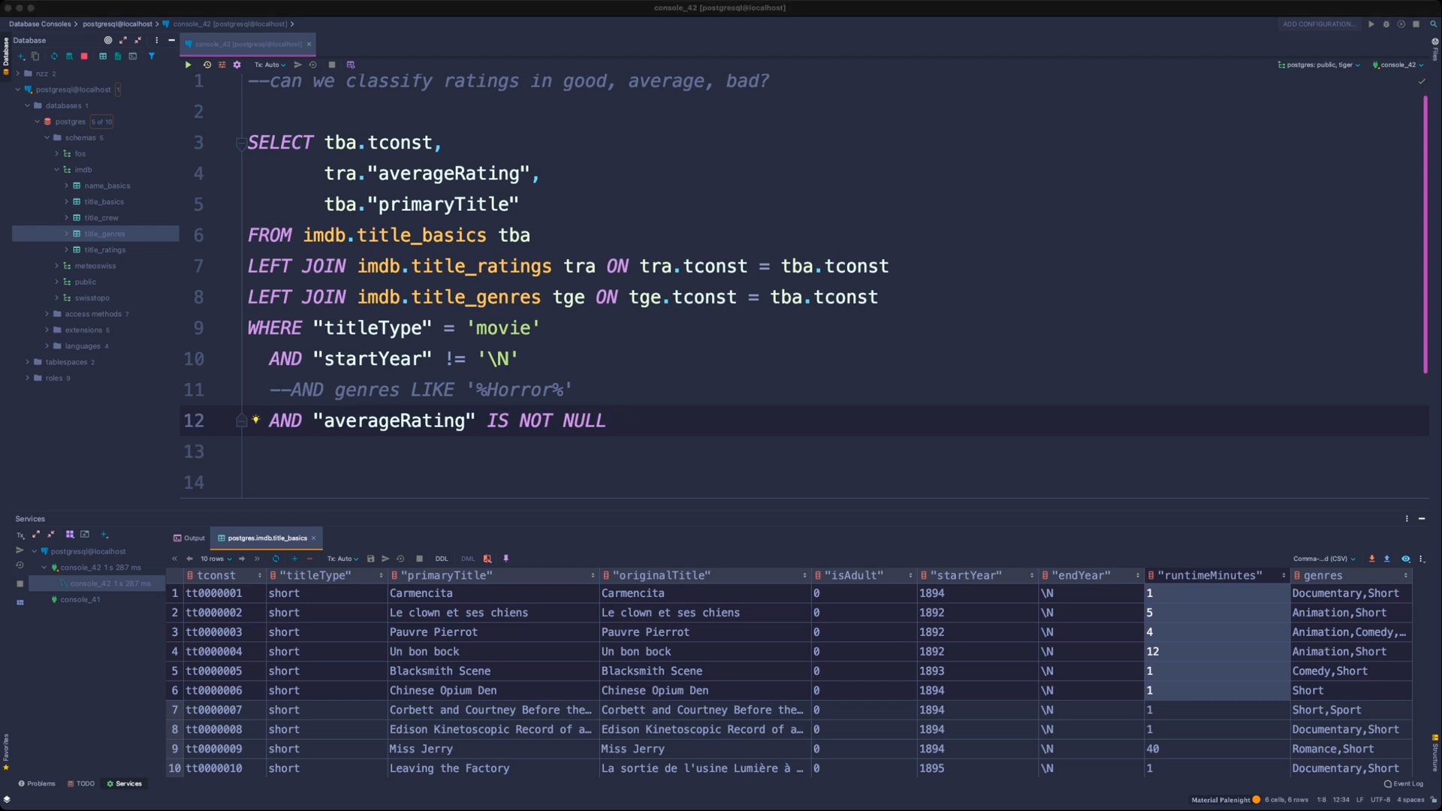
click(521, 359)
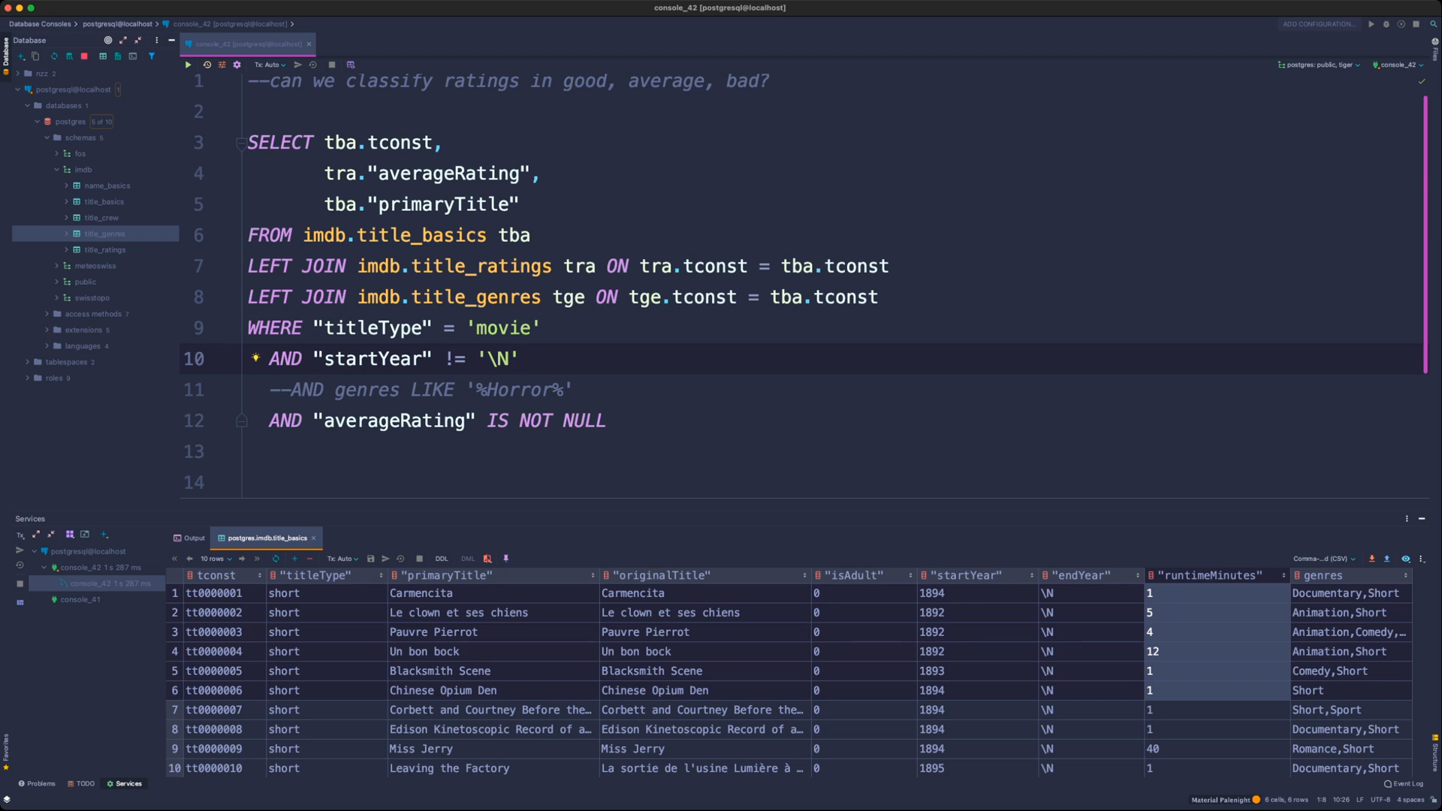
- Insert a new line WITH dataframe AS ( directly above the SELECT to start a common table expression, without the automatic closing parenthesis
click(249, 112)
key(Return)
text(WITH )
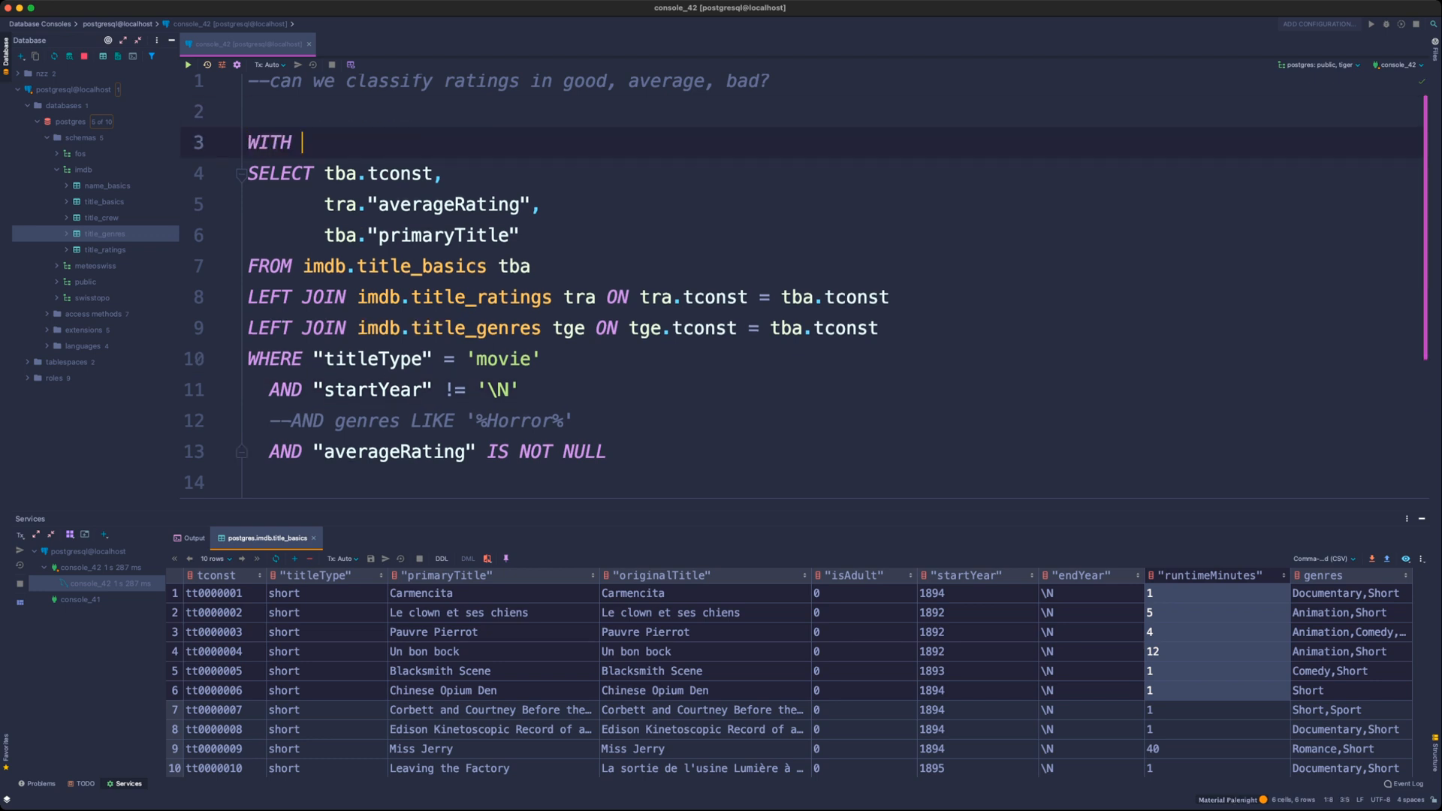
text(dataframe ()
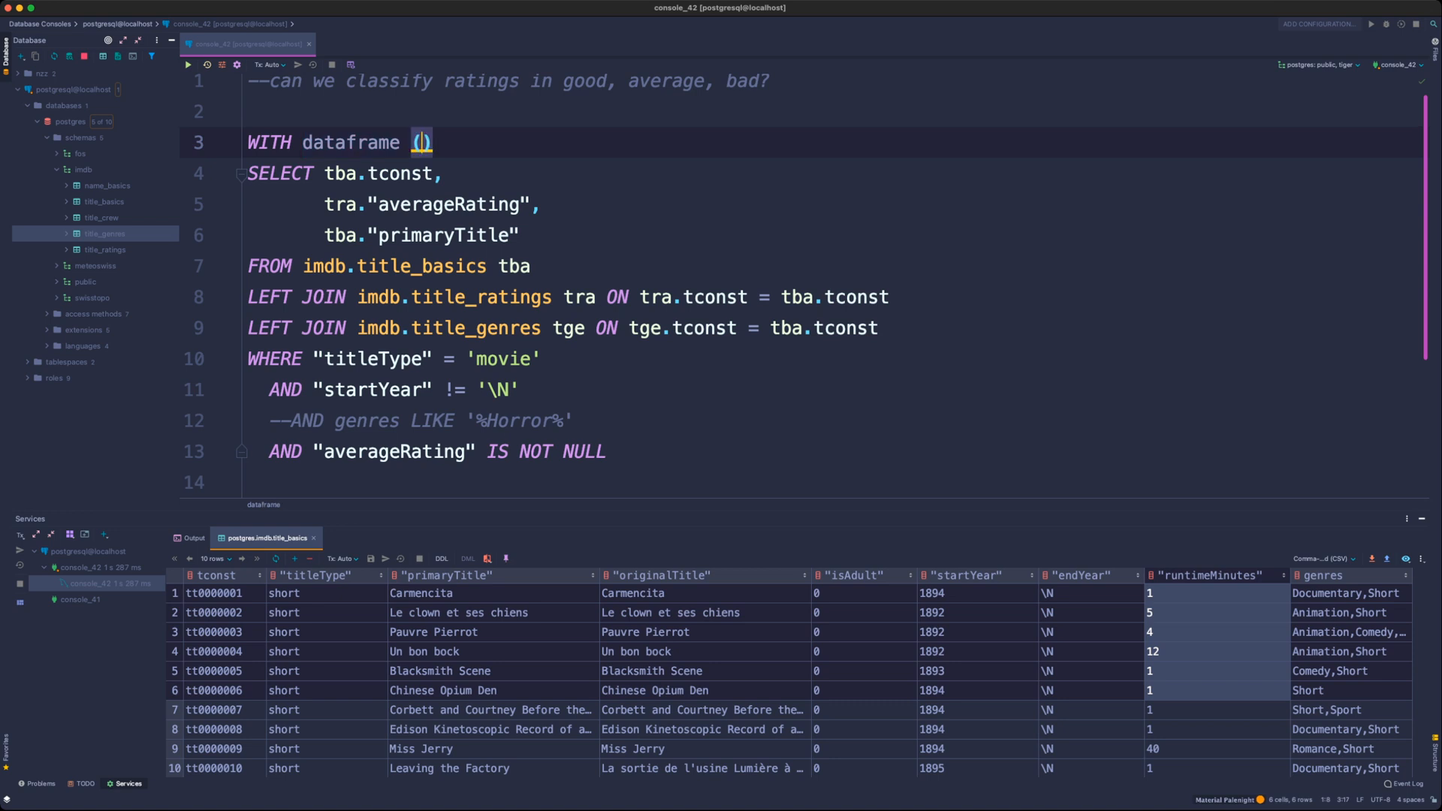
text( AS)
key(End)
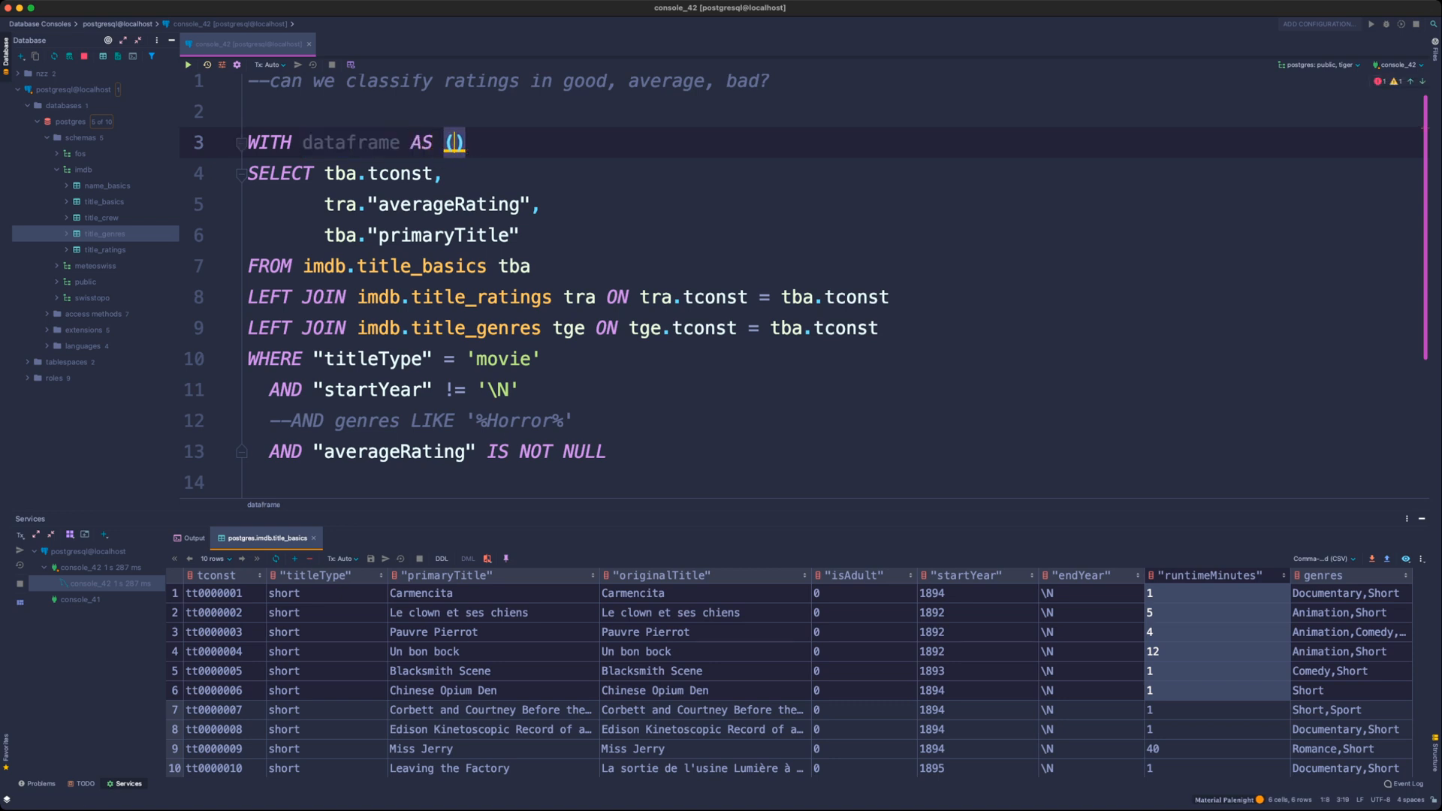
key(BackSpace)
- Close the common table expression with ) after IS NOT NULL and add SELECT * FROM dataframe on two lines below a blank line
click(607, 452)
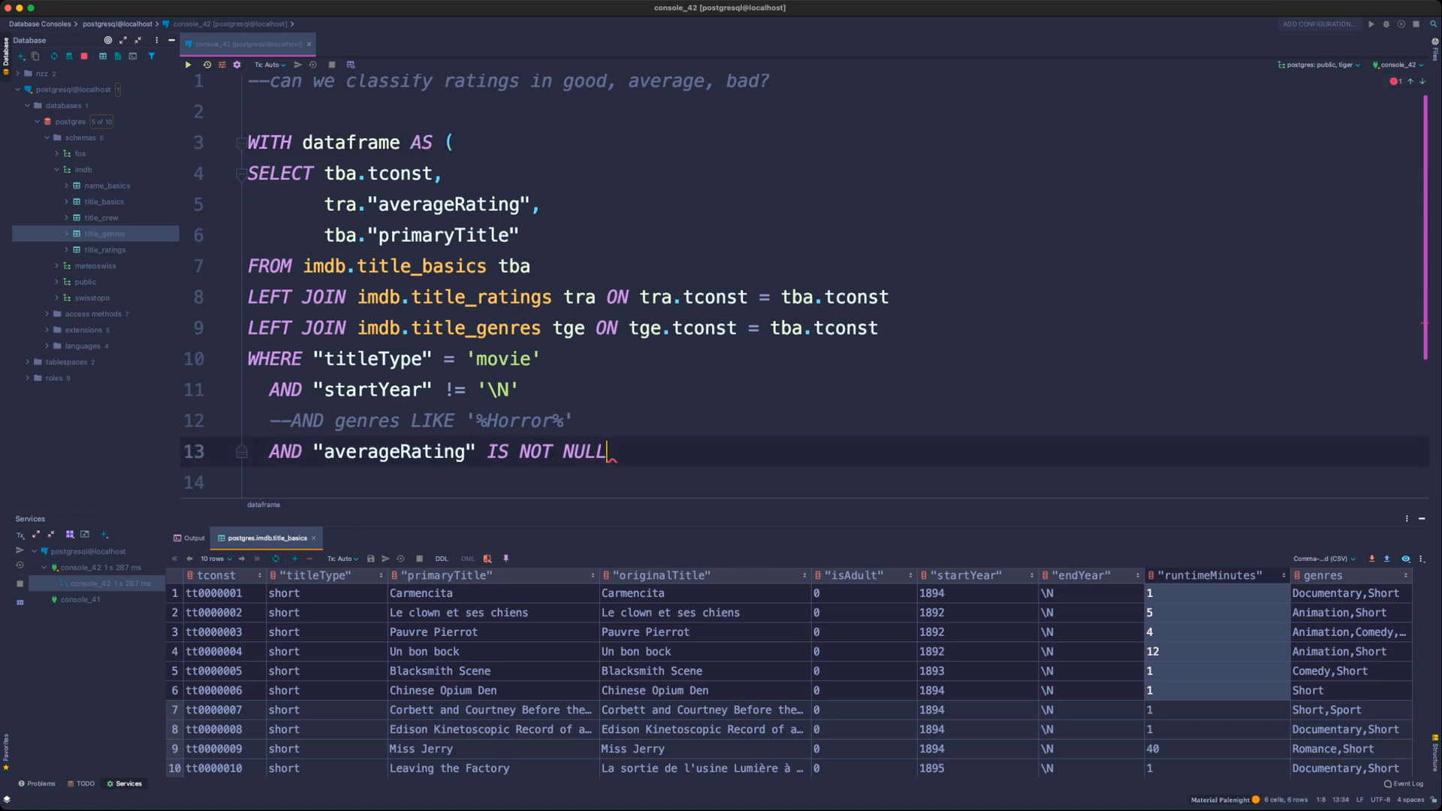
text())
key(Return)
key(Return)
text(SELECT *)
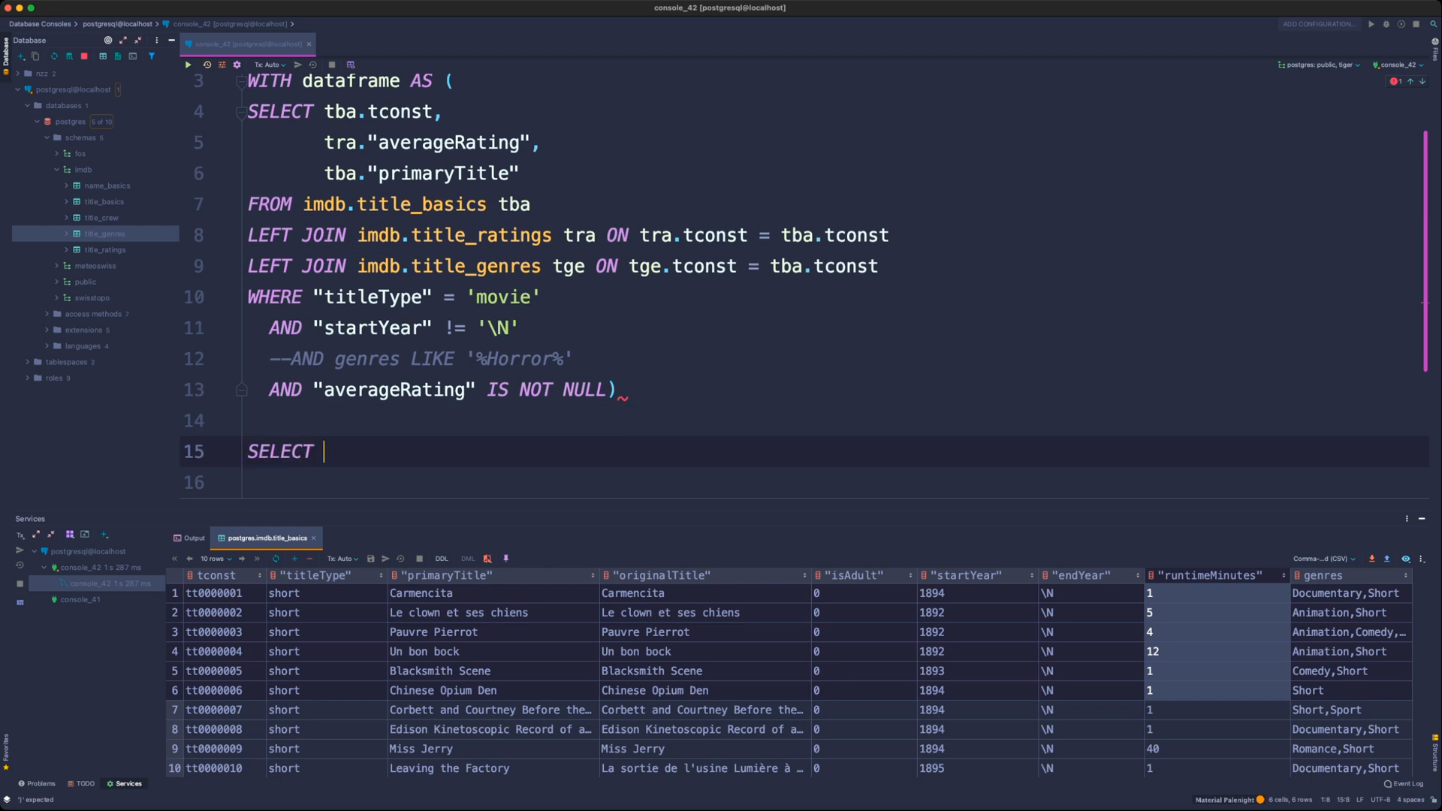
key(Return)
text(from)
key(BackSpace)
key(BackSpace)
key(BackSpace)
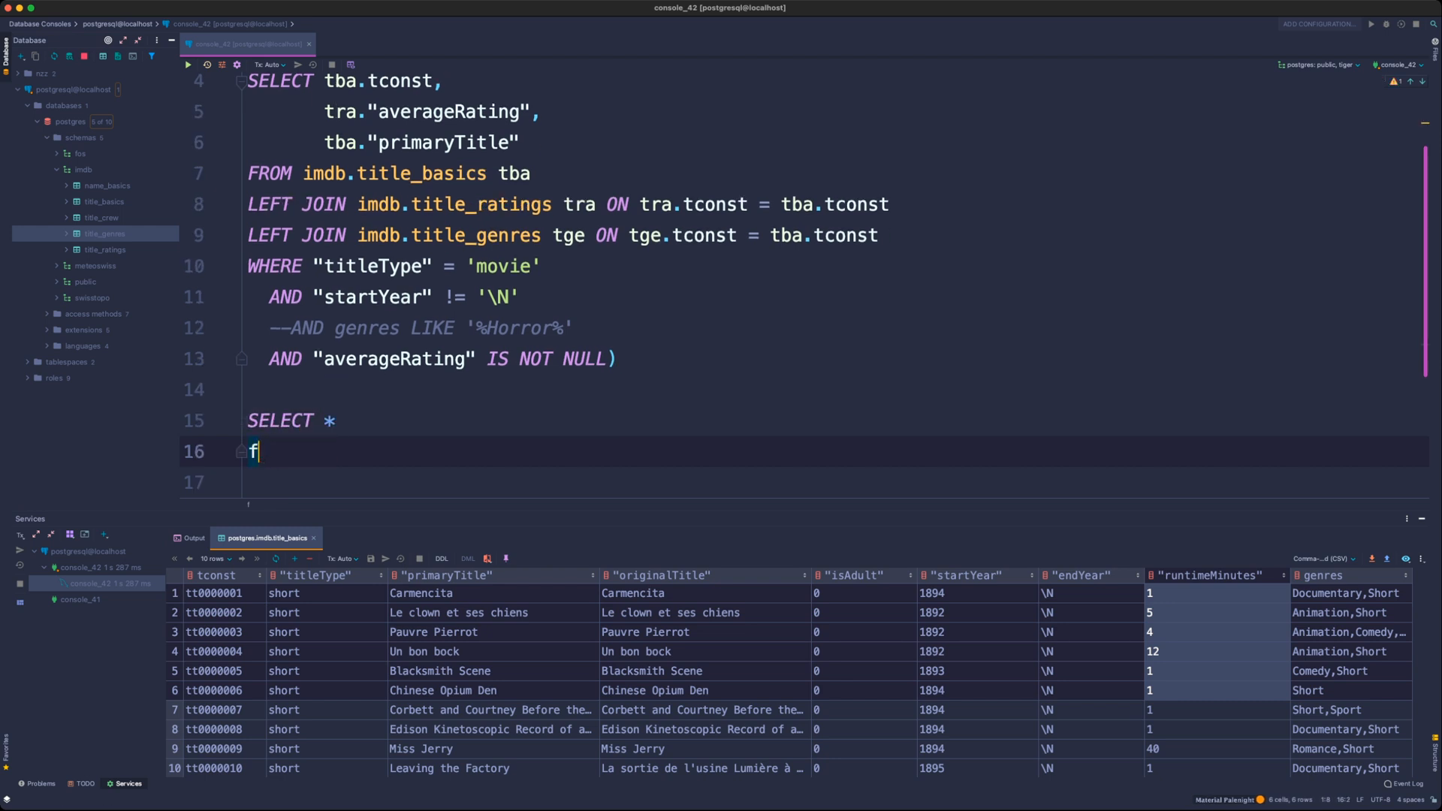
key(BackSpace)
text(FROM dataframe)
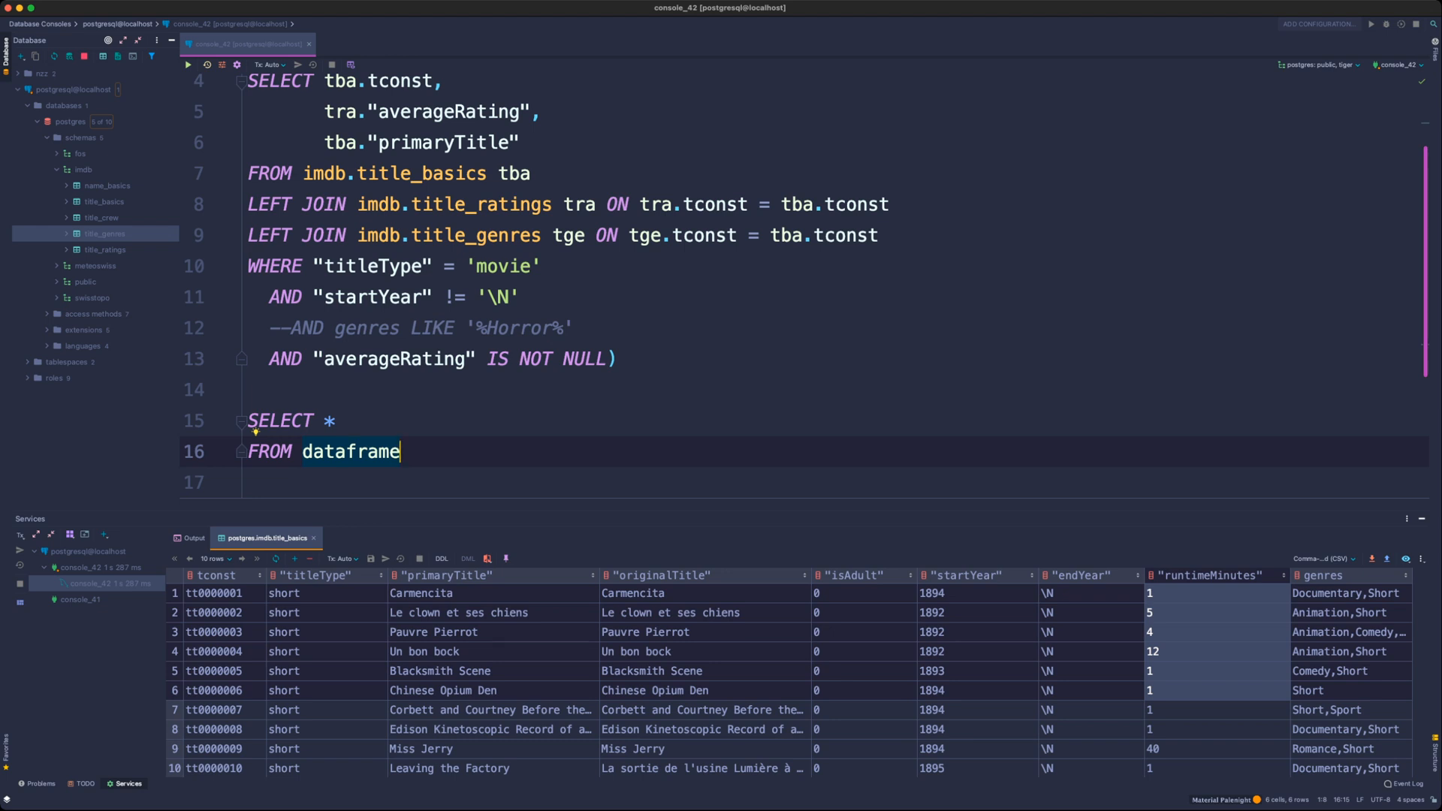
scroll(803, 285, up, 3)
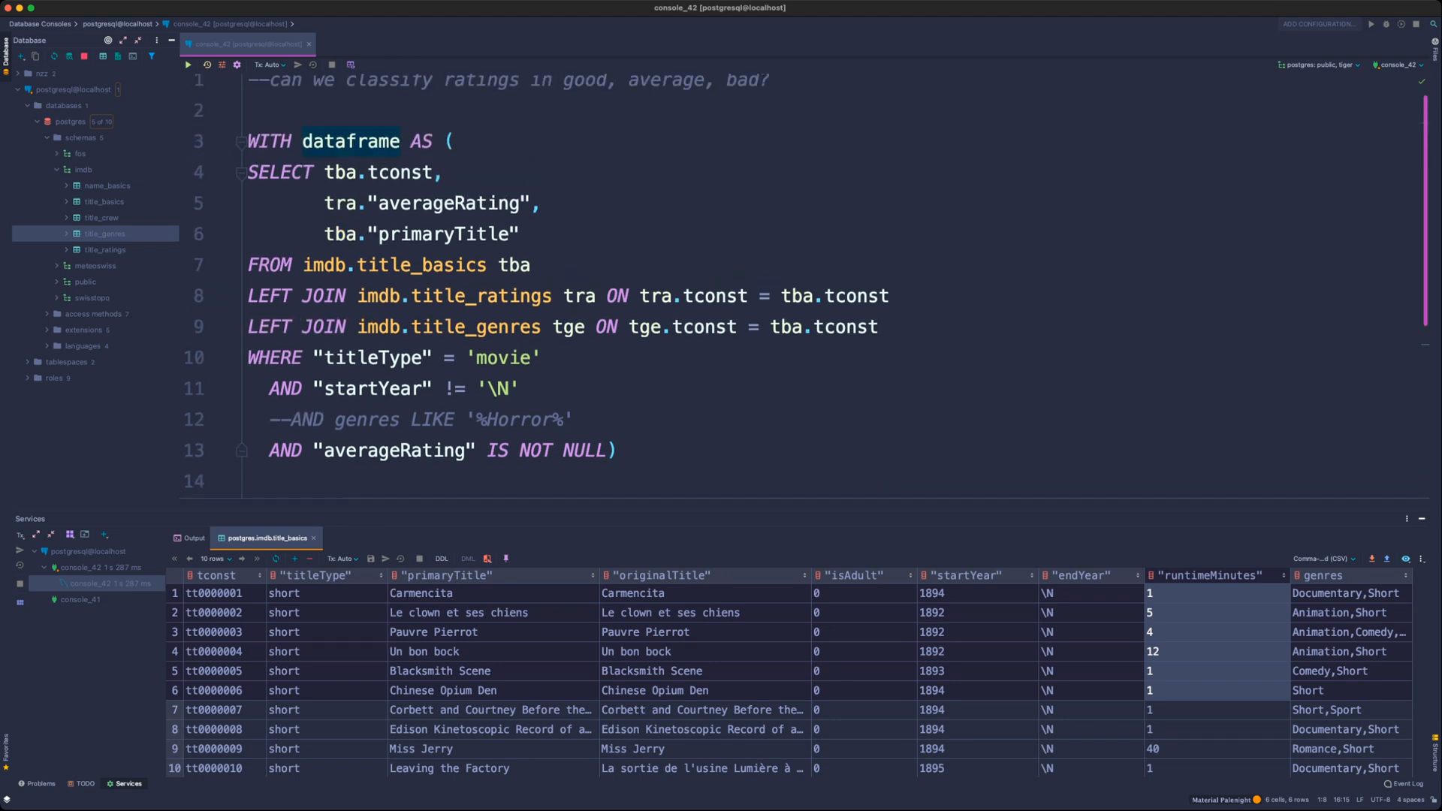
click(521, 205)
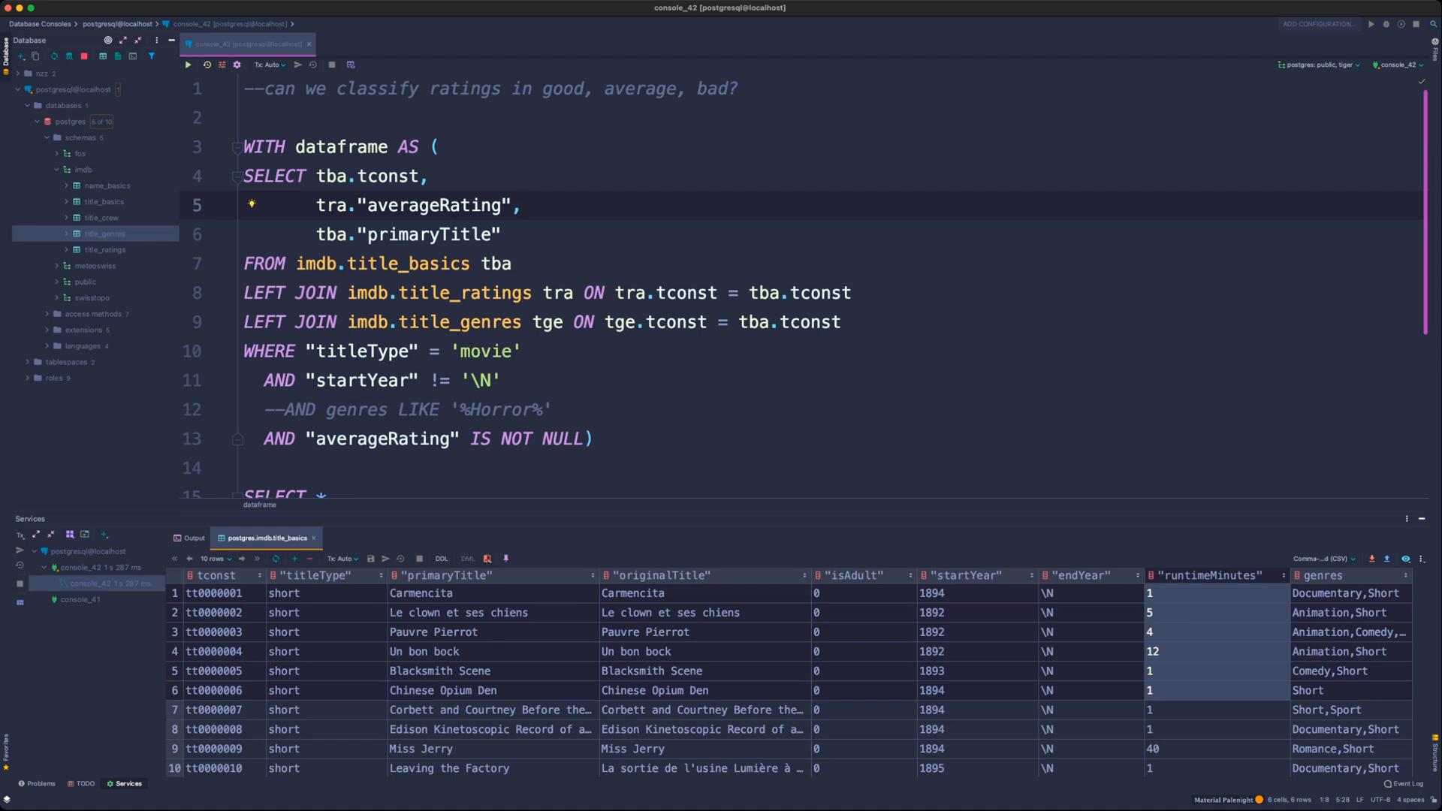
click(420, 176)
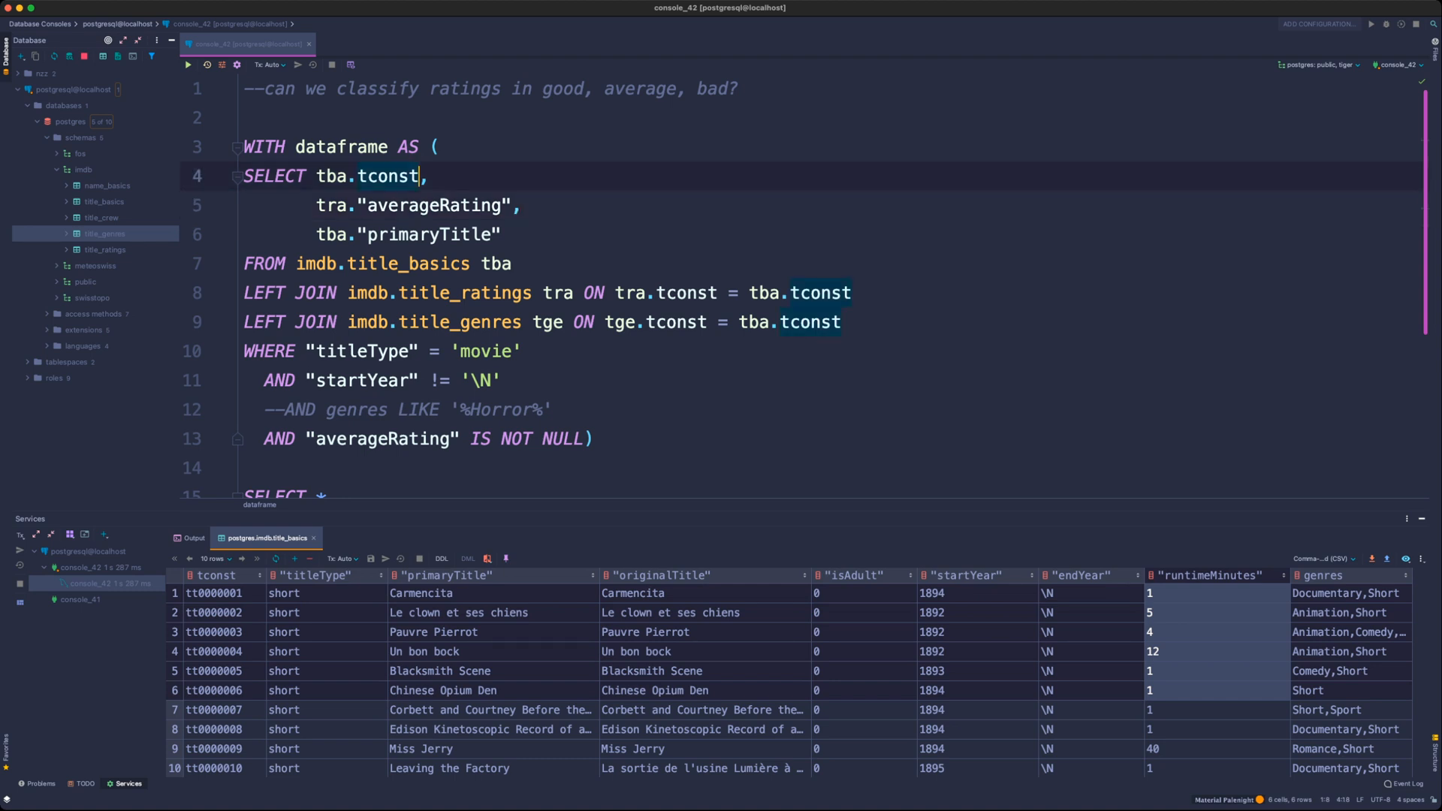
key(super+minus)
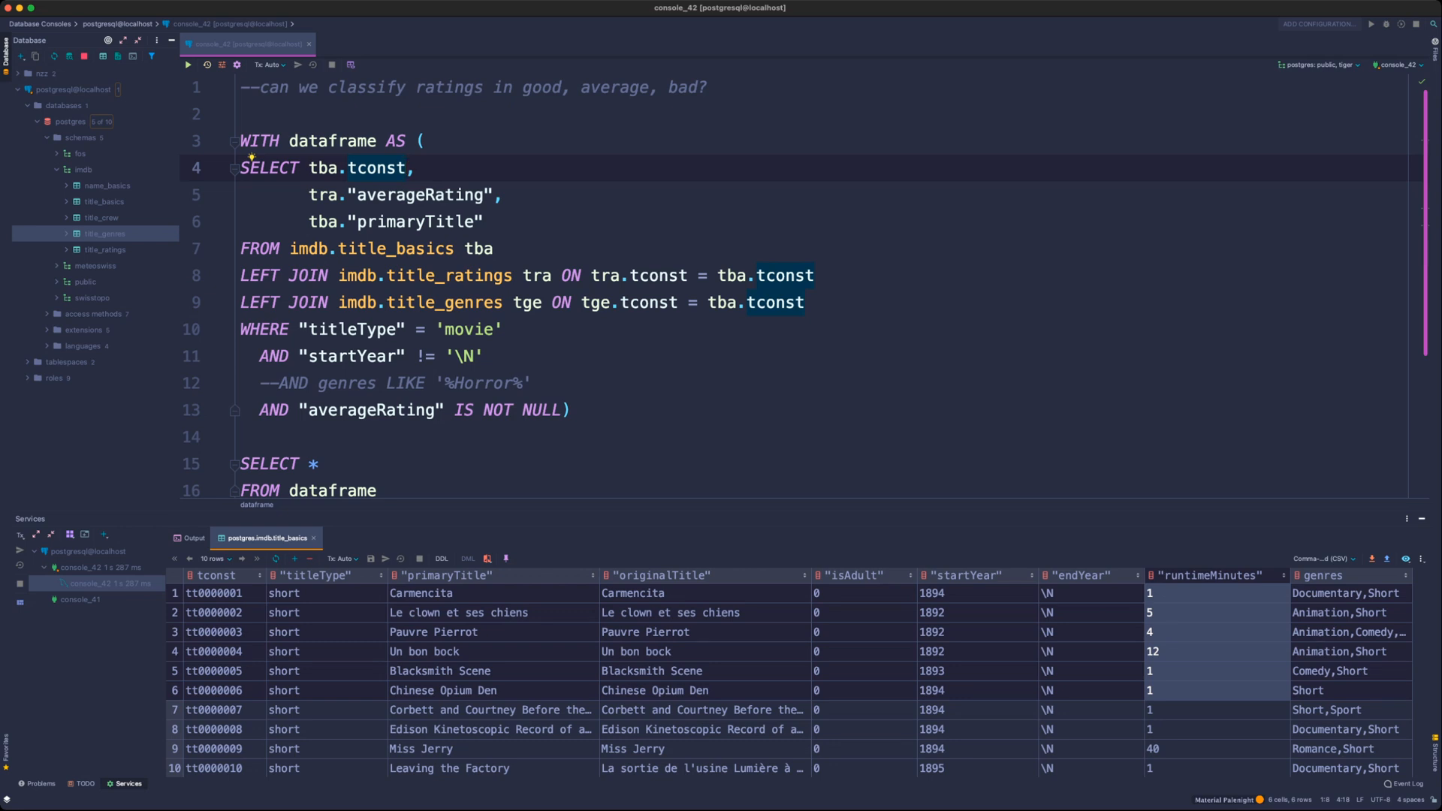
drag(329, 87, 688, 87)
click(241, 115)
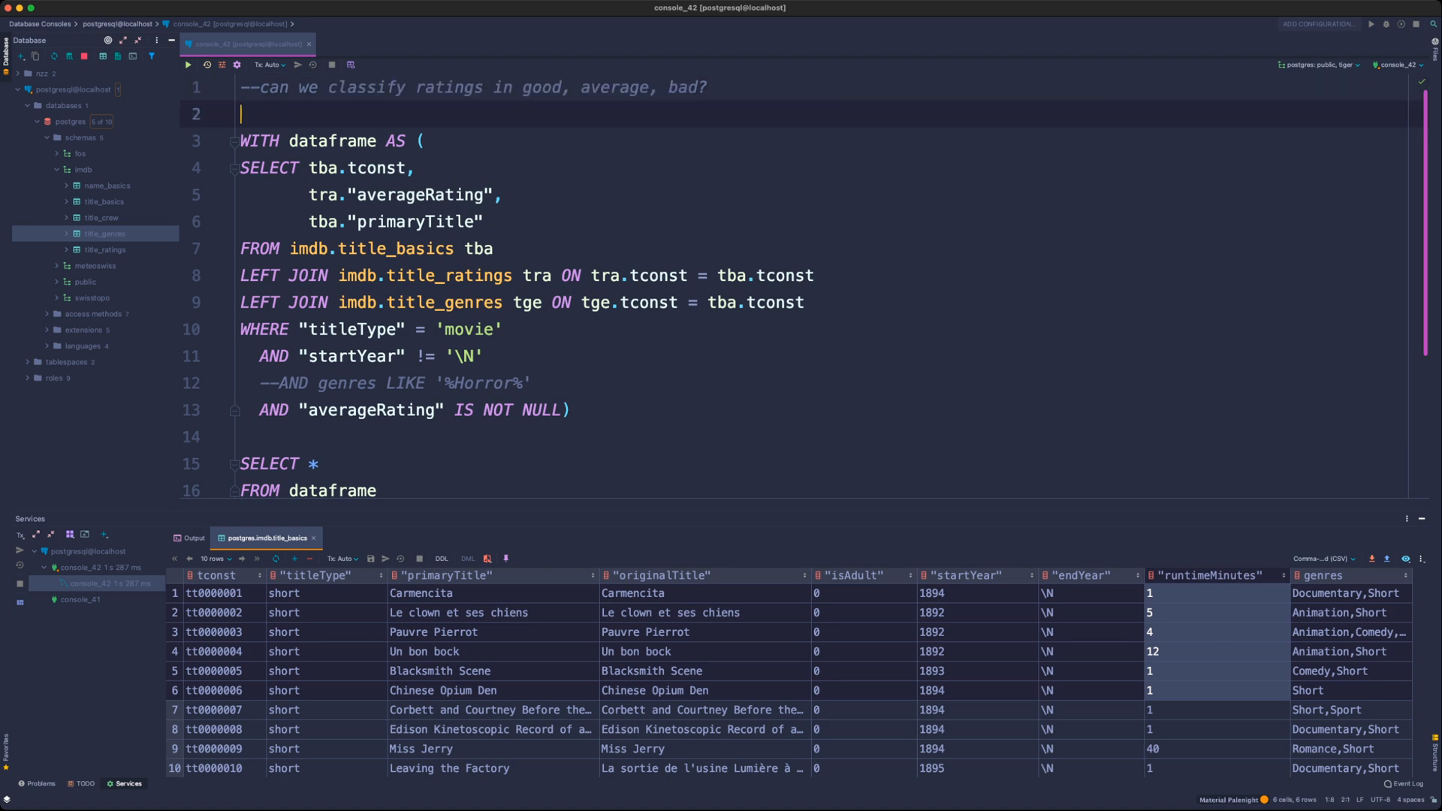
- Add LIMIT 10 on a new line below FROM dataframe and run the query
click(426, 141)
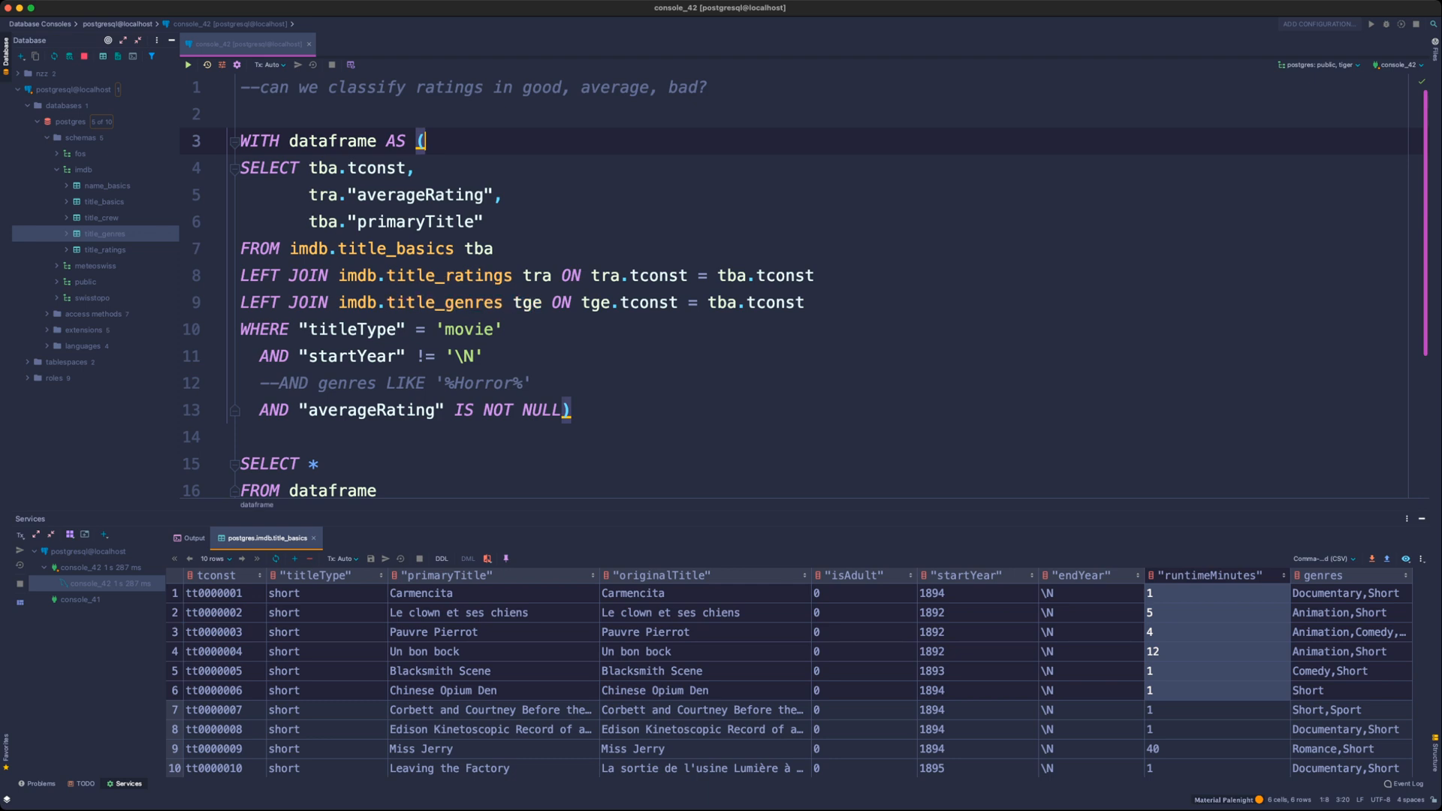
scroll(525, 300, down, 1)
click(377, 476)
key(Return)
text(LIMI)
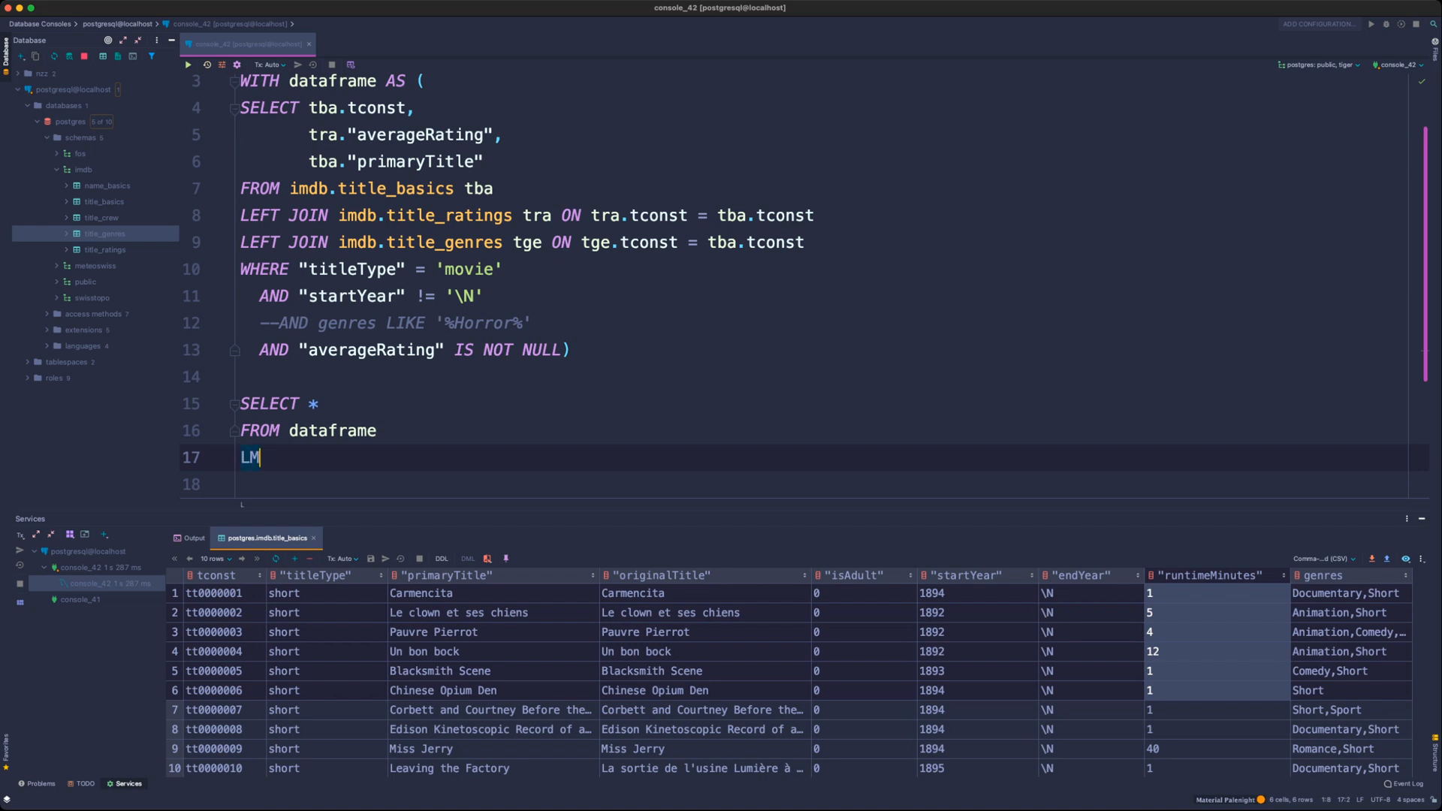
text(T 10)
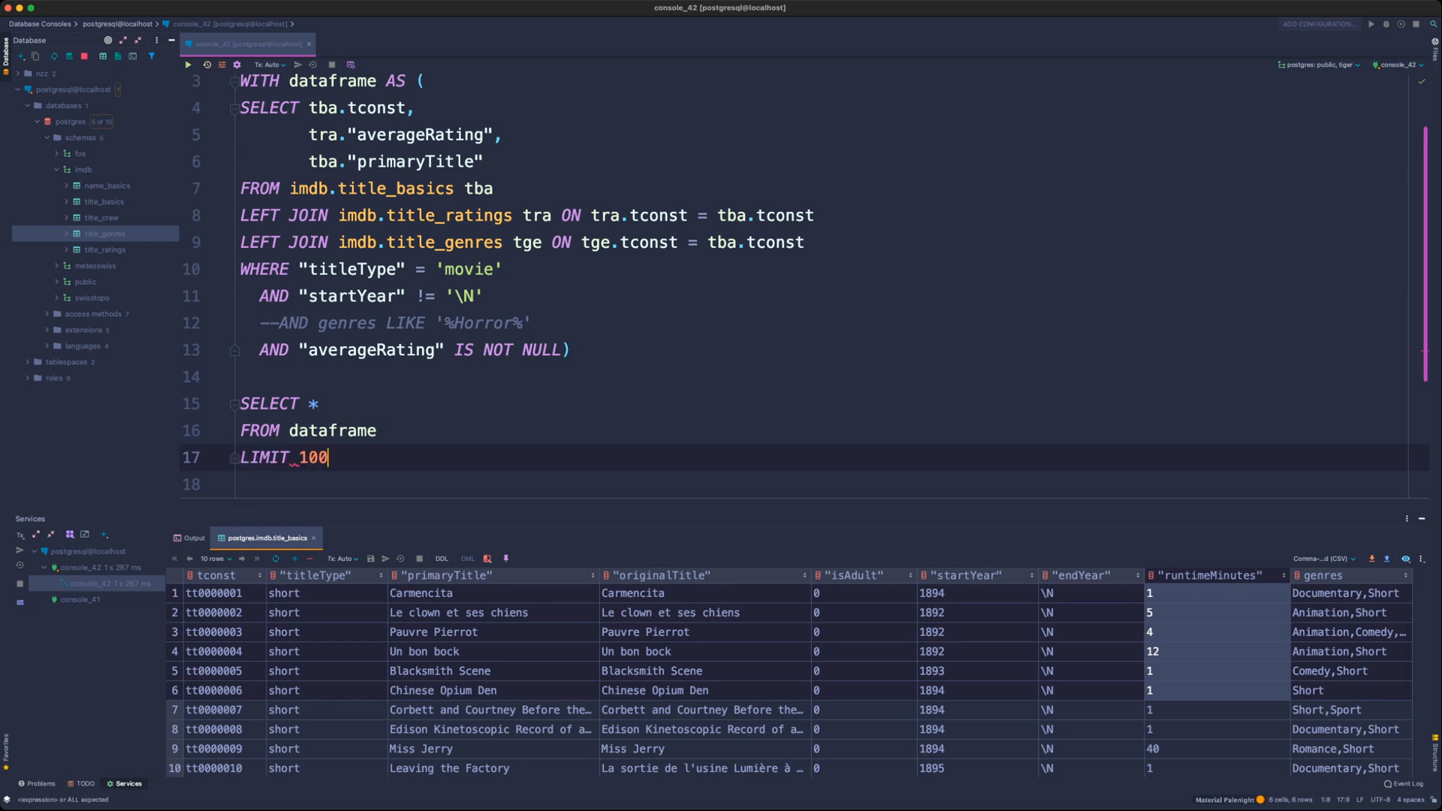
key(super+Return)
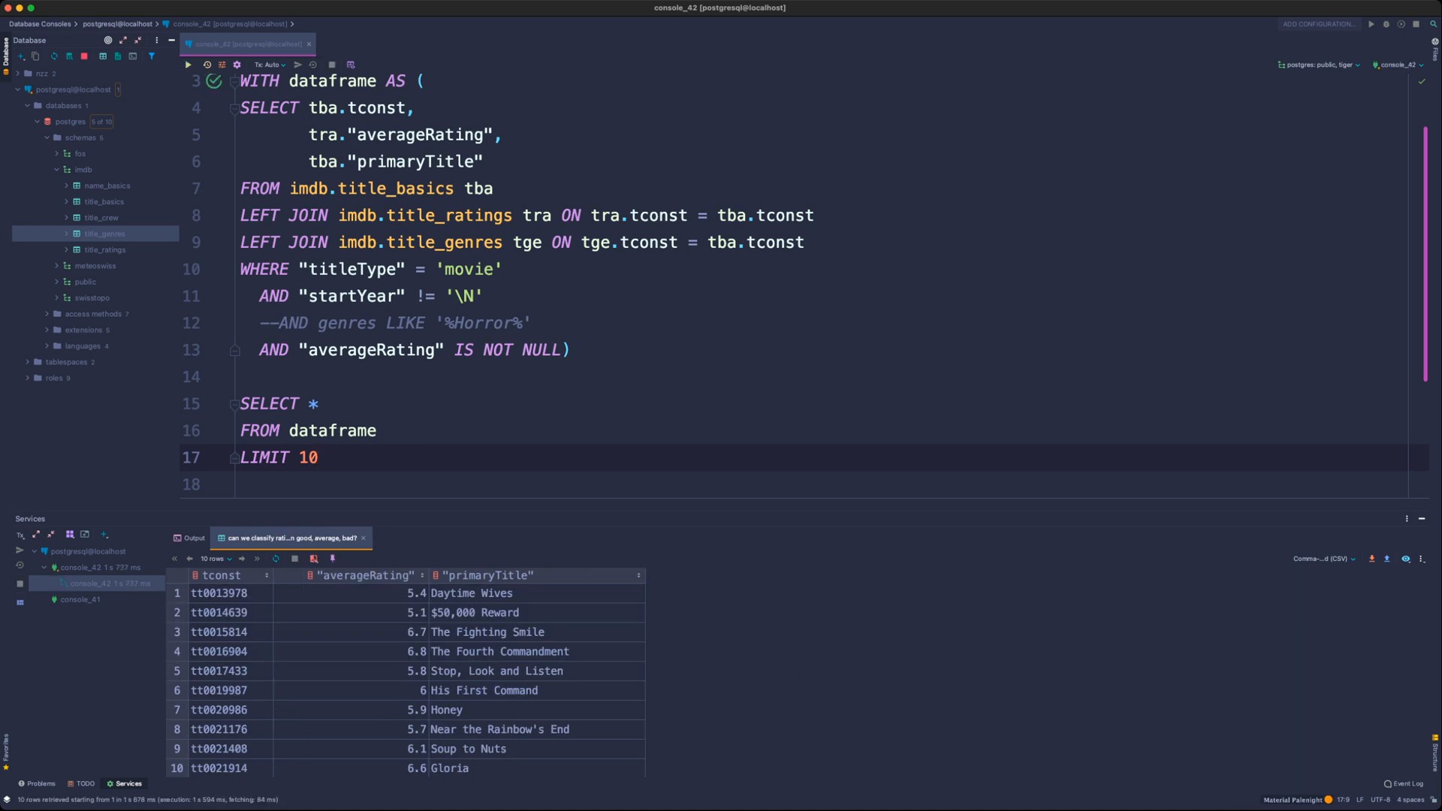
- Examine the three columns of the first result row and the tra."averageRating" line inside the dataframe CTE
drag(225, 593, 346, 593)
click(346, 613)
click(225, 593)
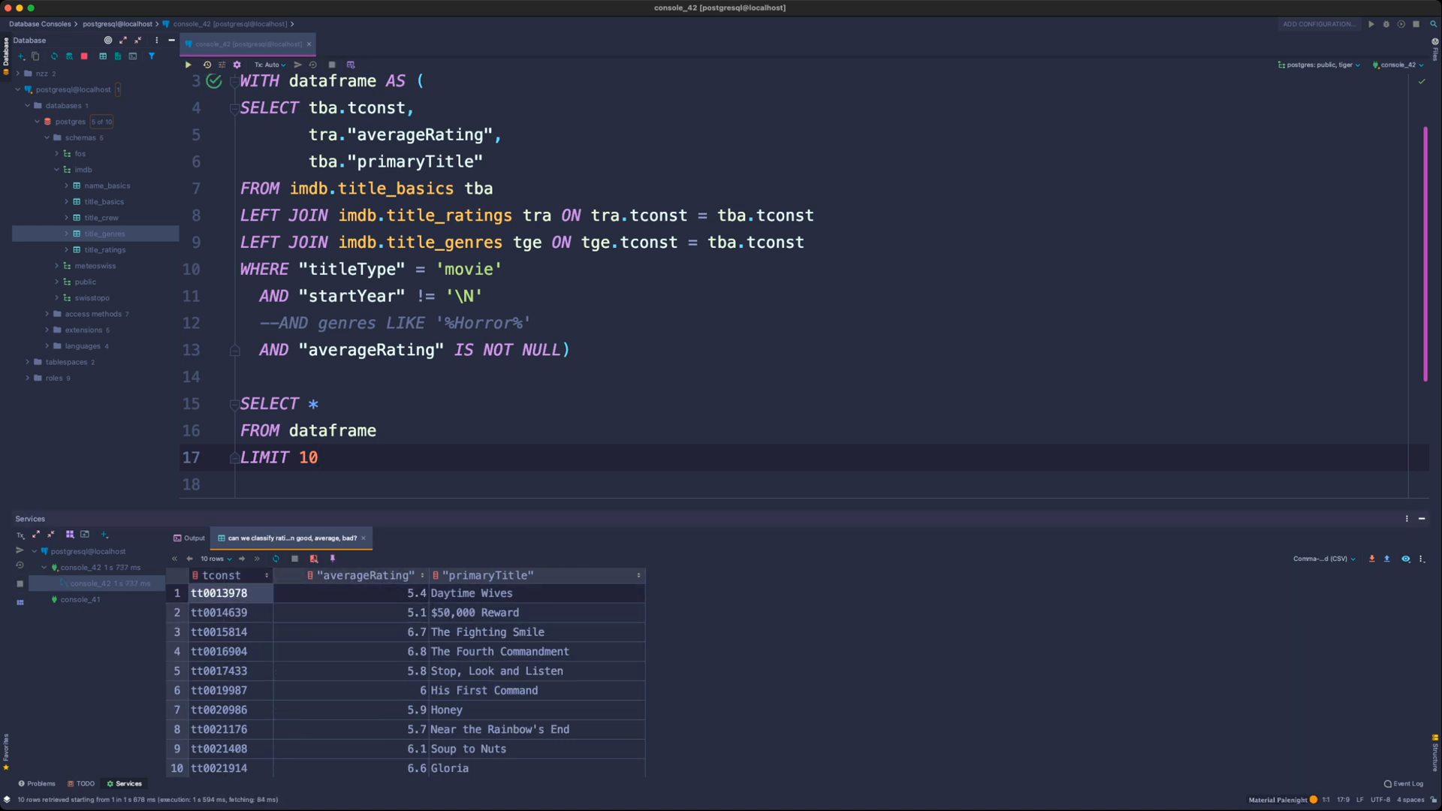
click(346, 593)
click(472, 593)
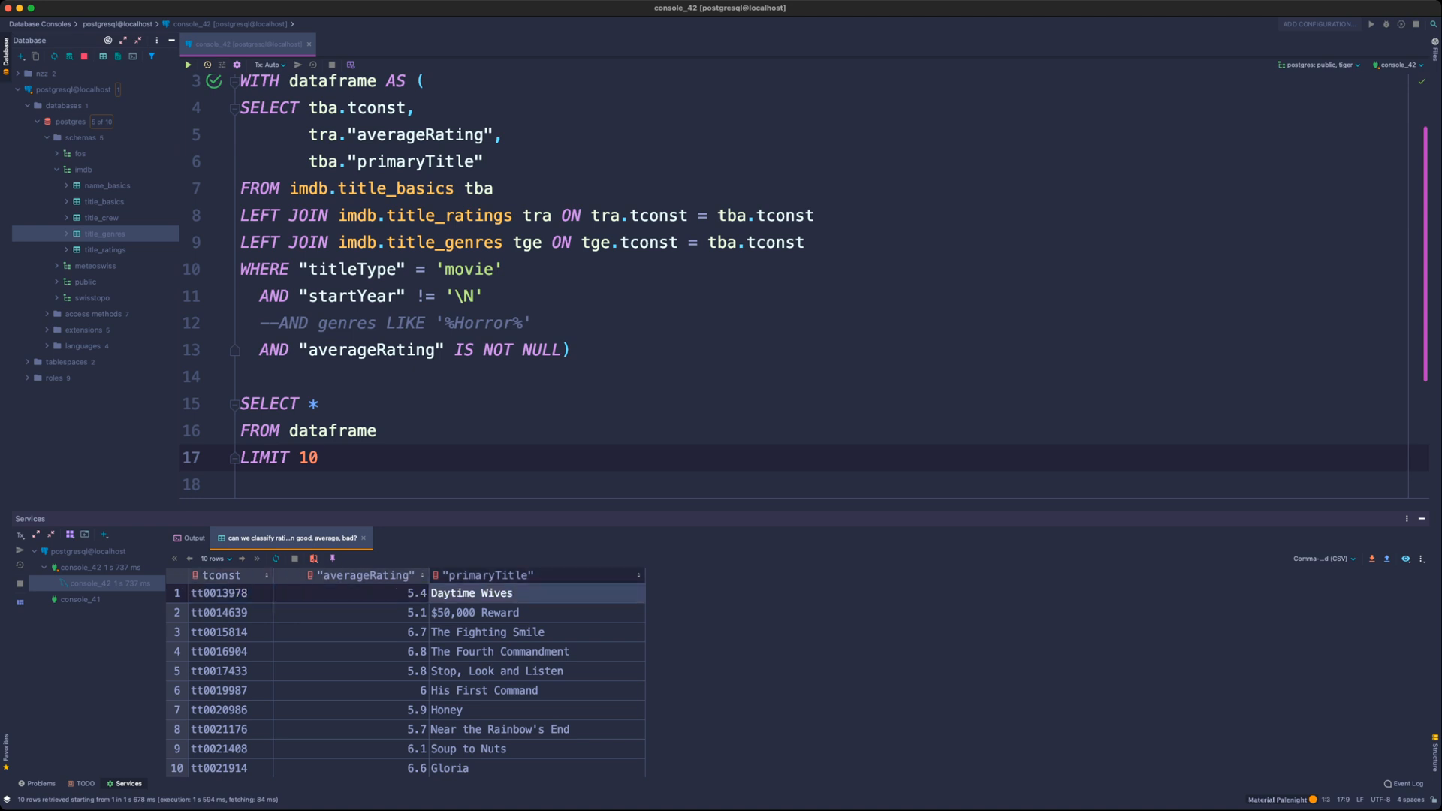
scroll(804, 286, up, 1)
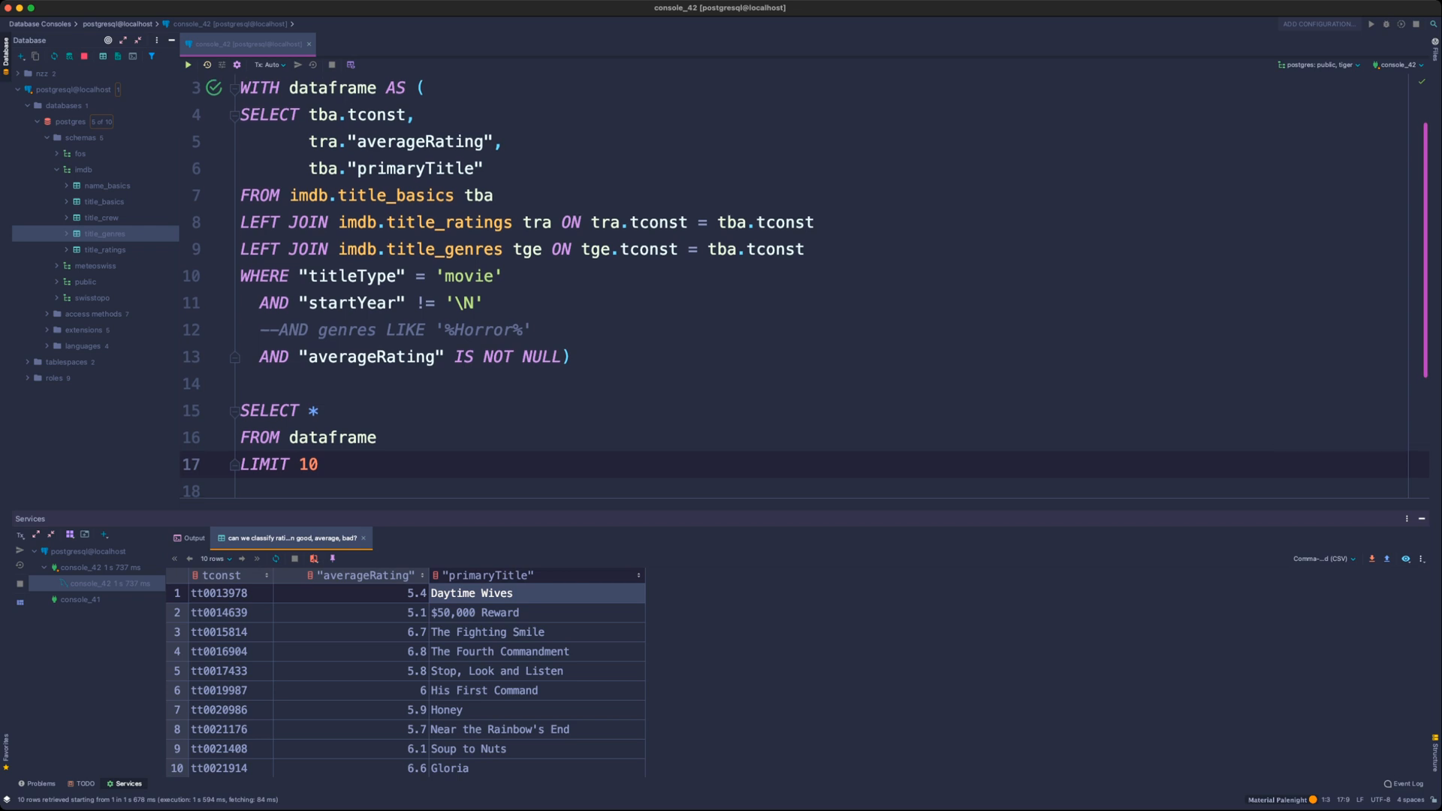
drag(503, 156, 309, 156)
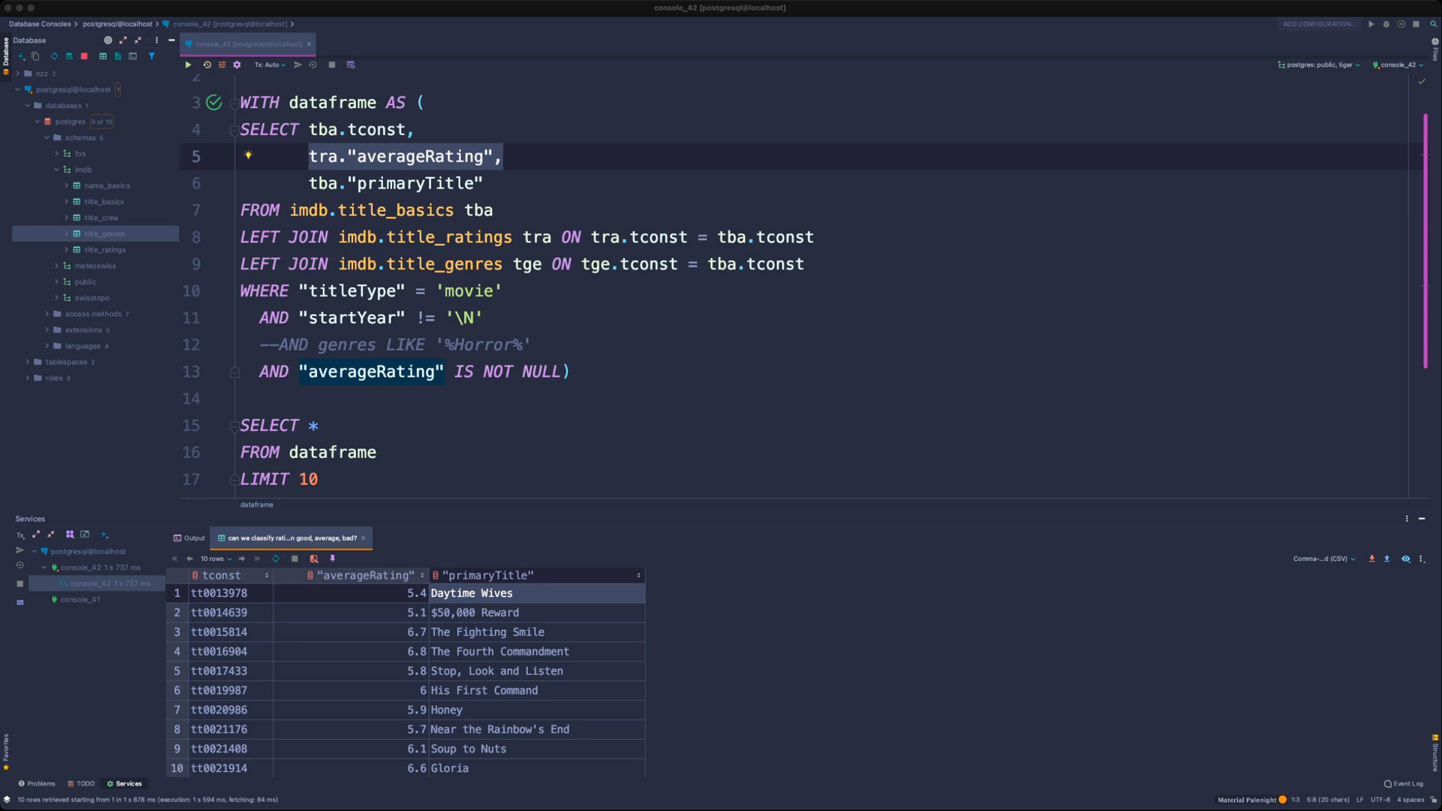
click(503, 157)
key(shift+Home)
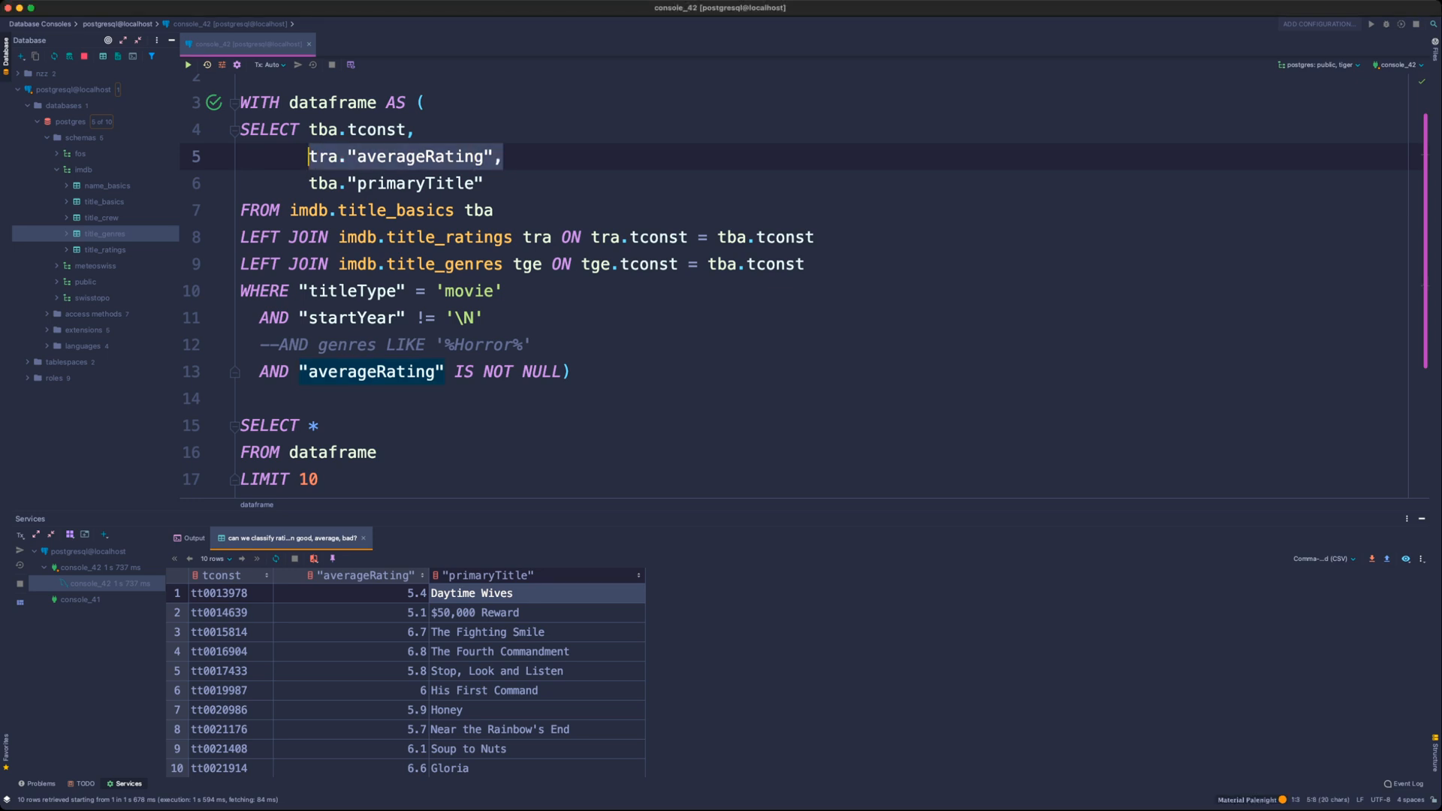
key(shift+End)
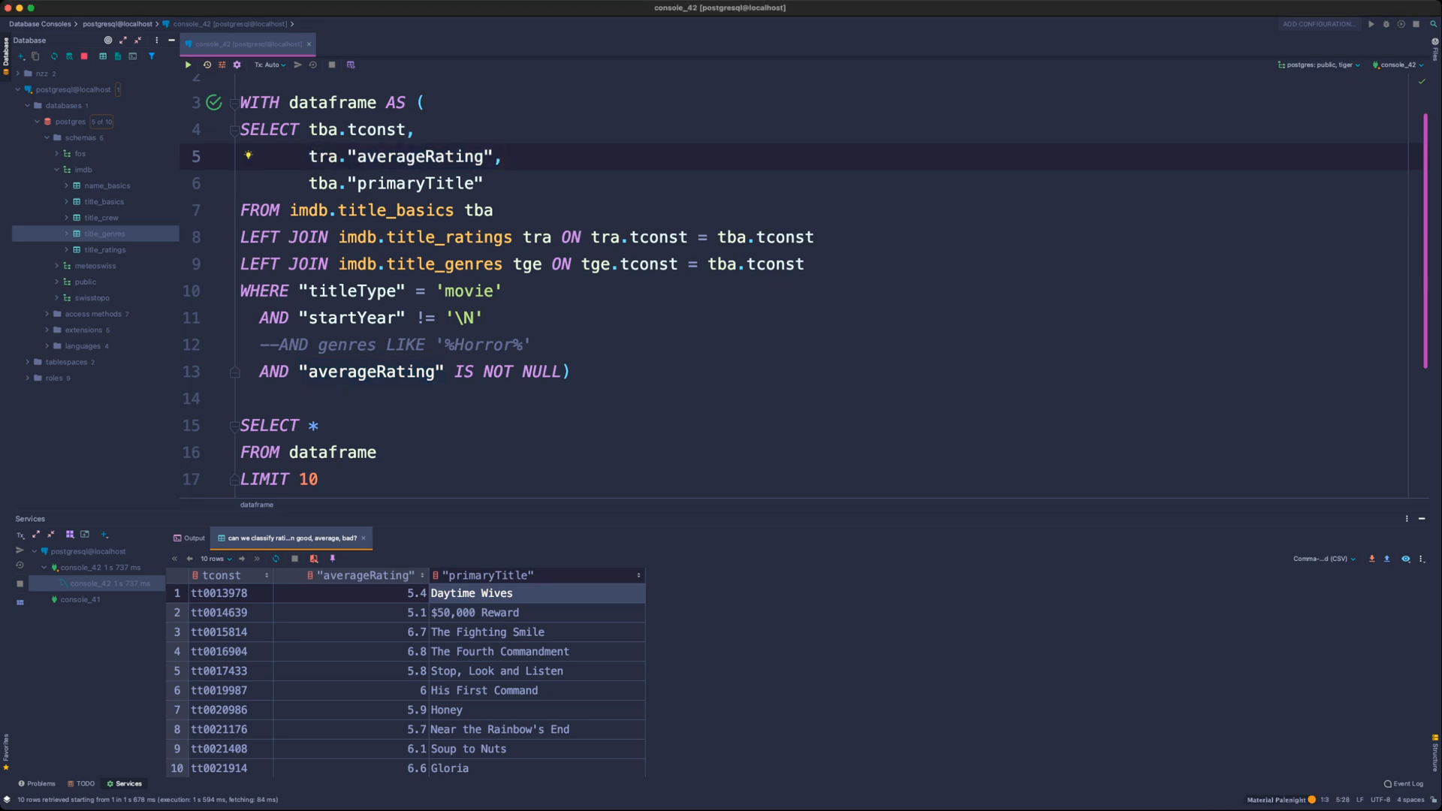
key(shift+Home)
drag(503, 156, 300, 156)
click(505, 156)
key(super+Tab)
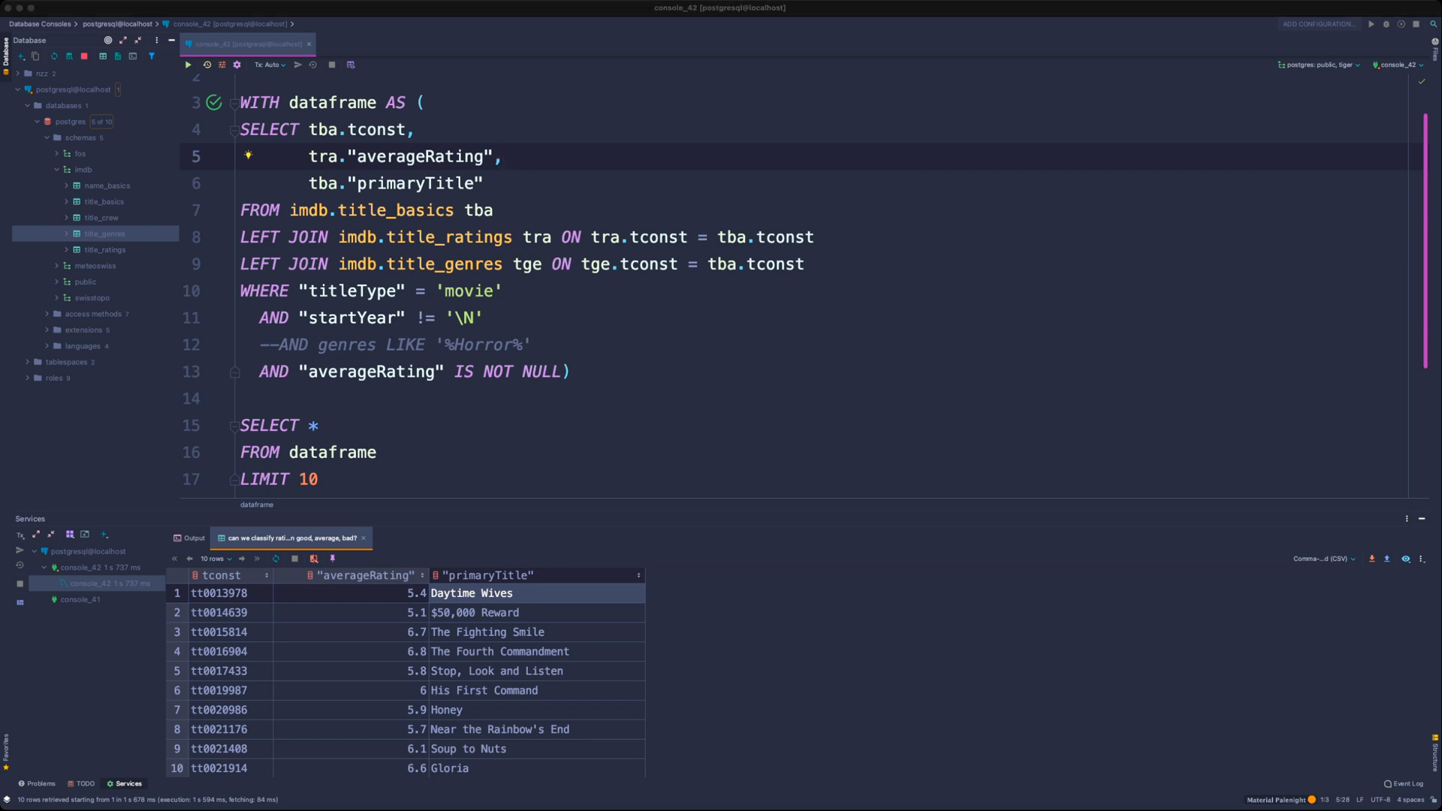
key(super+Tab)
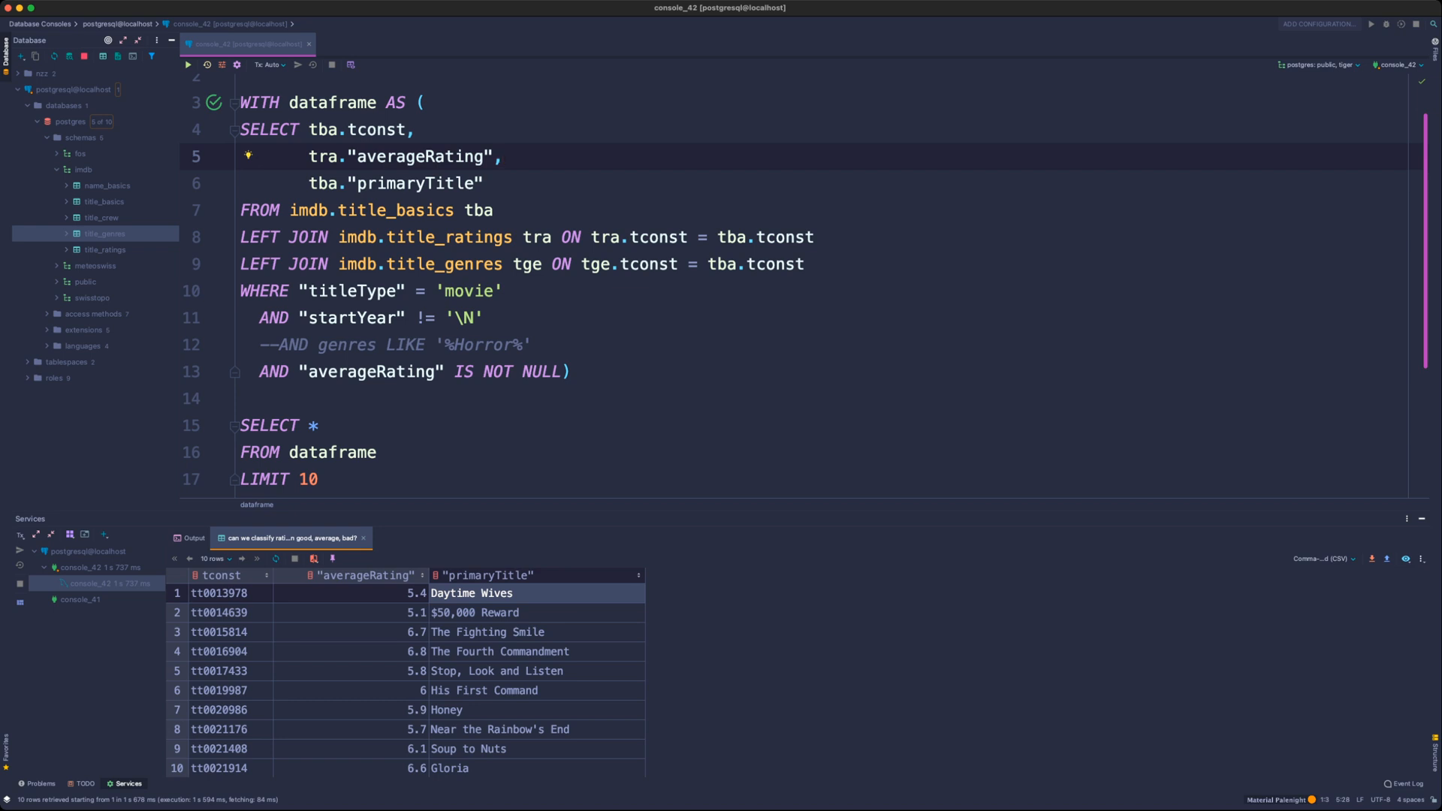
- Remove the asterisk from the final SELECT, leaving its column list empty
click(319, 426)
key(BackSpace)
text(t)
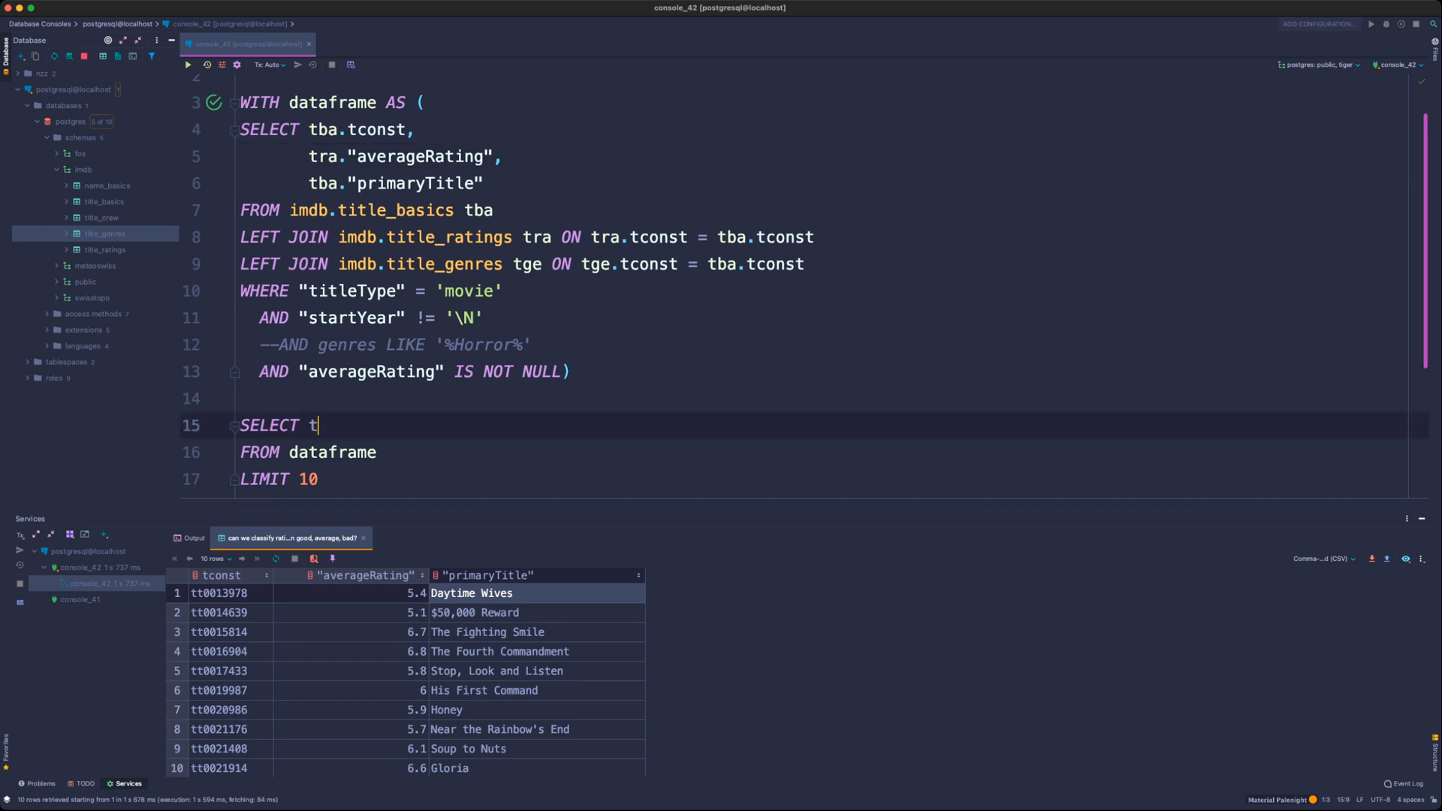
key(BackSpace)
key(super+Tab)
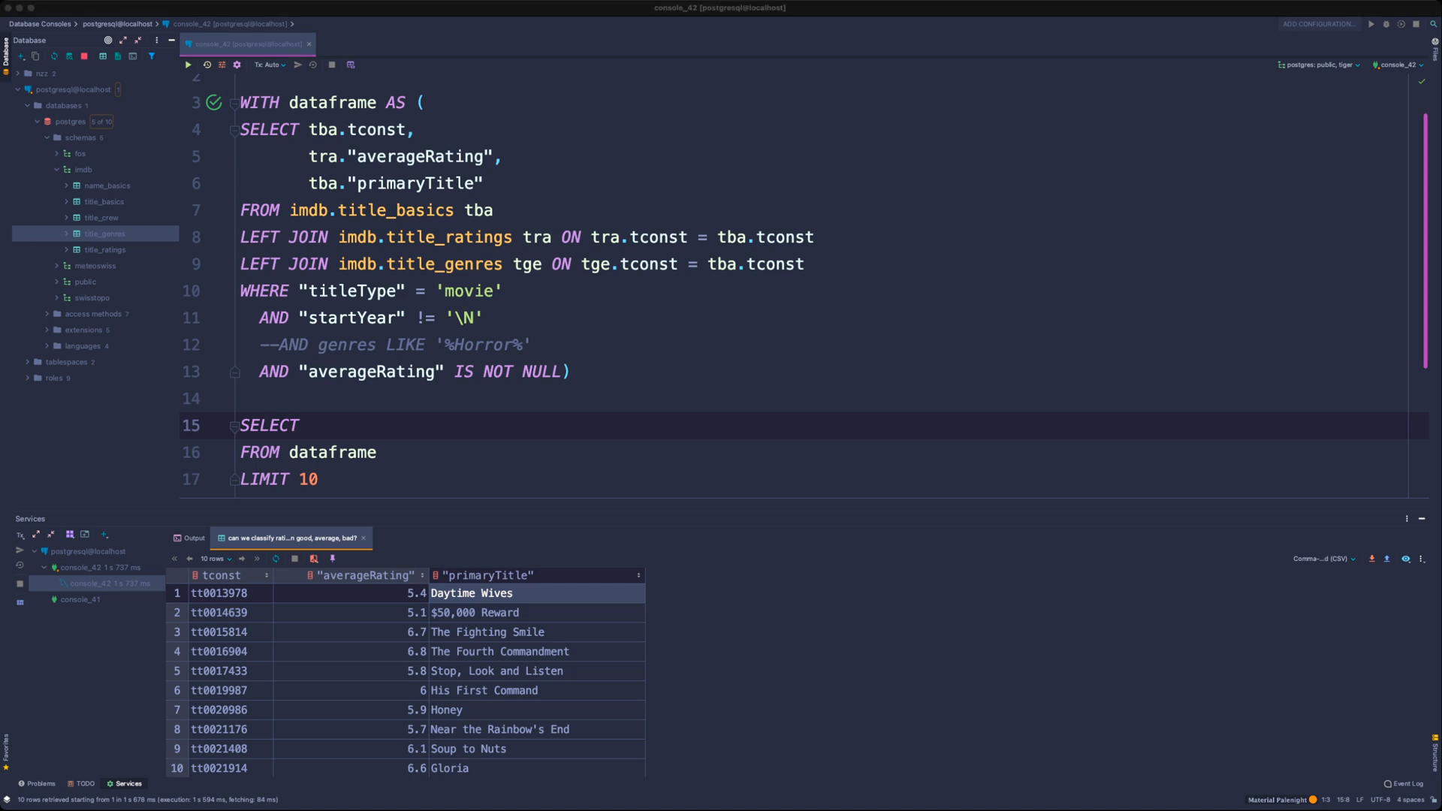
click(240, 399)
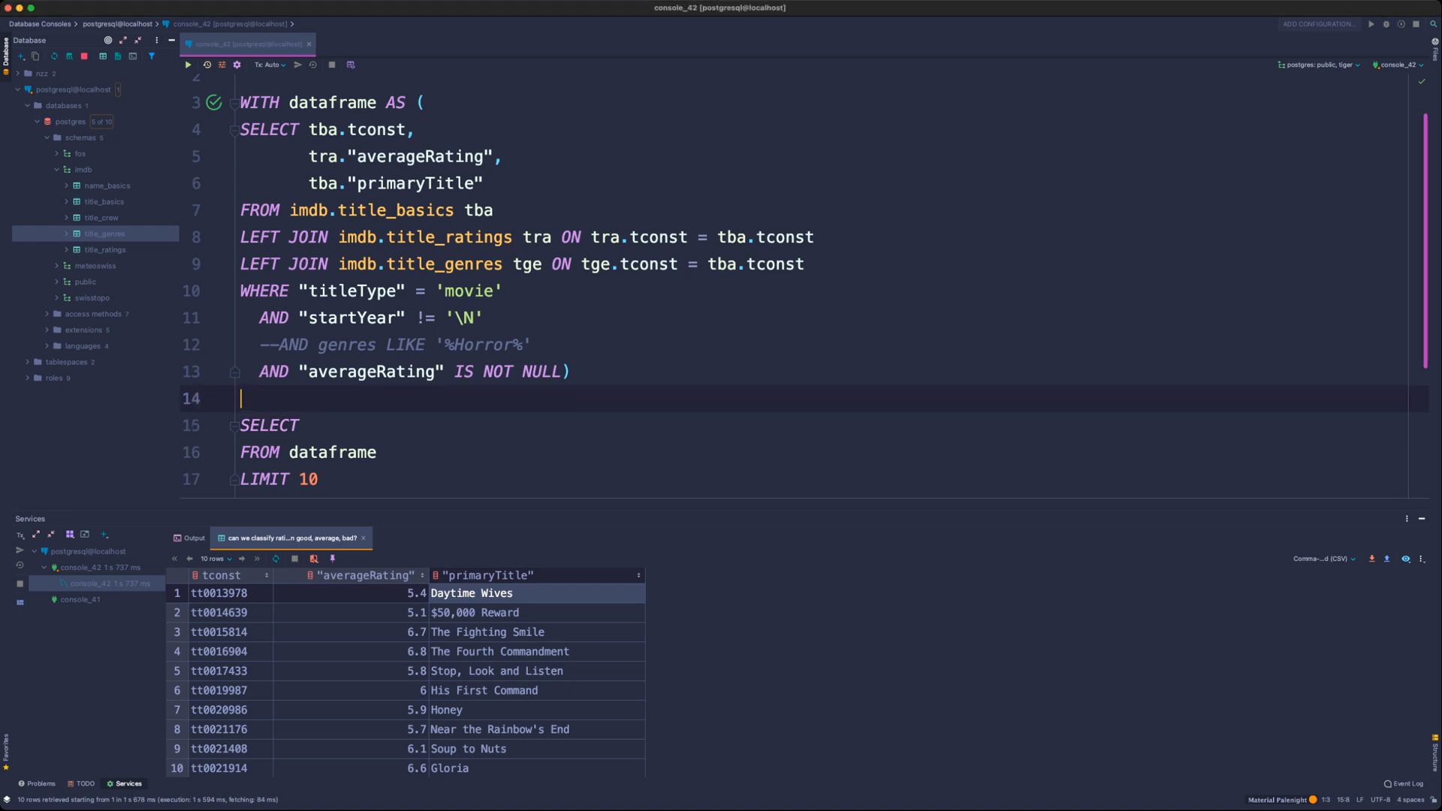
click(299, 425)
text(")
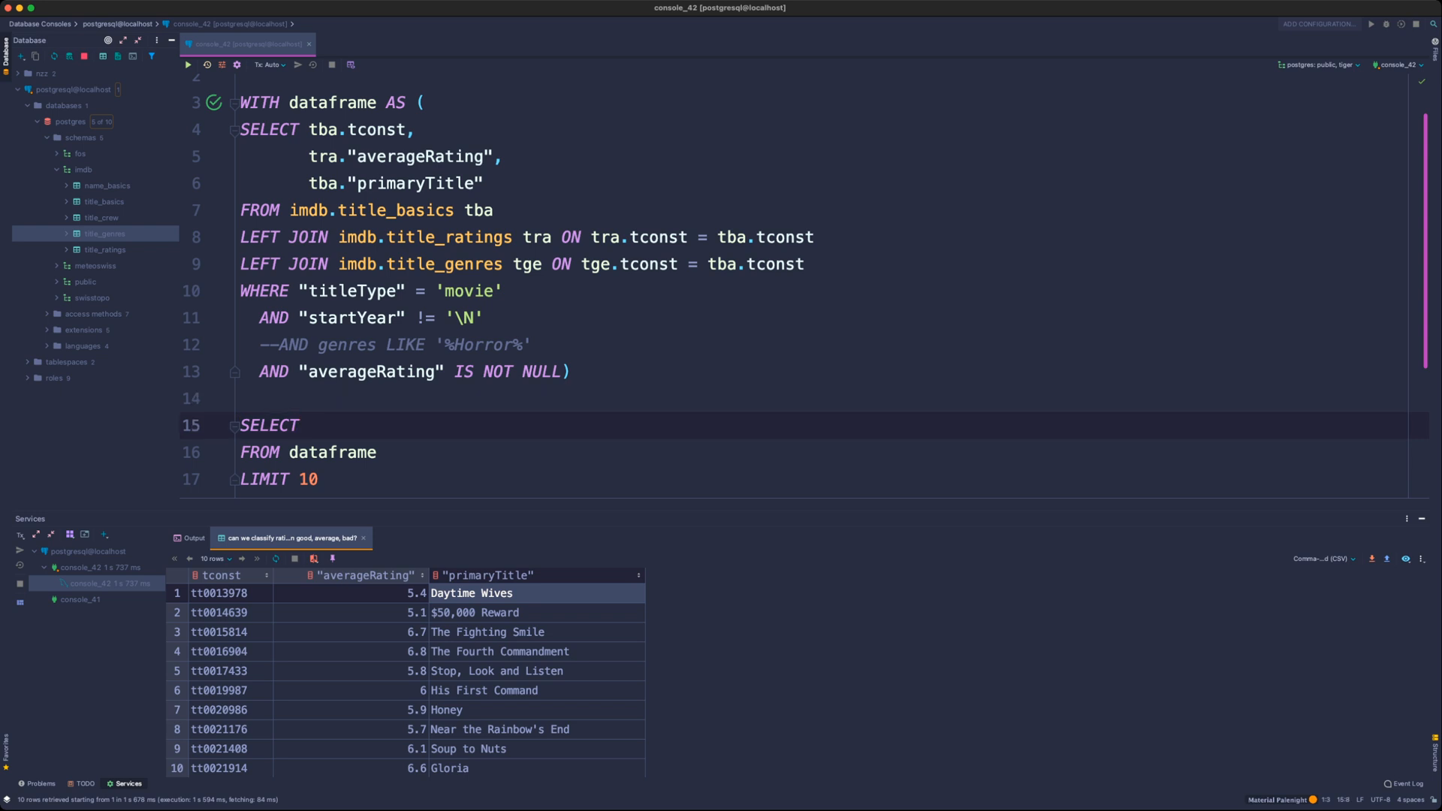
text(aver)
key(Return)
key(BackSpace)
key(BackSpace)
key(BackSpace)
key(BackSpace)
key(BackSpace)
key(BackSpace)
key(BackSpace)
key(BackSpace)
key(BackSpace)
key(BackSpace)
key(BackSpace)
key(BackSpace)
key(BackSpace)
key(BackSpace)
key(BackSpace)
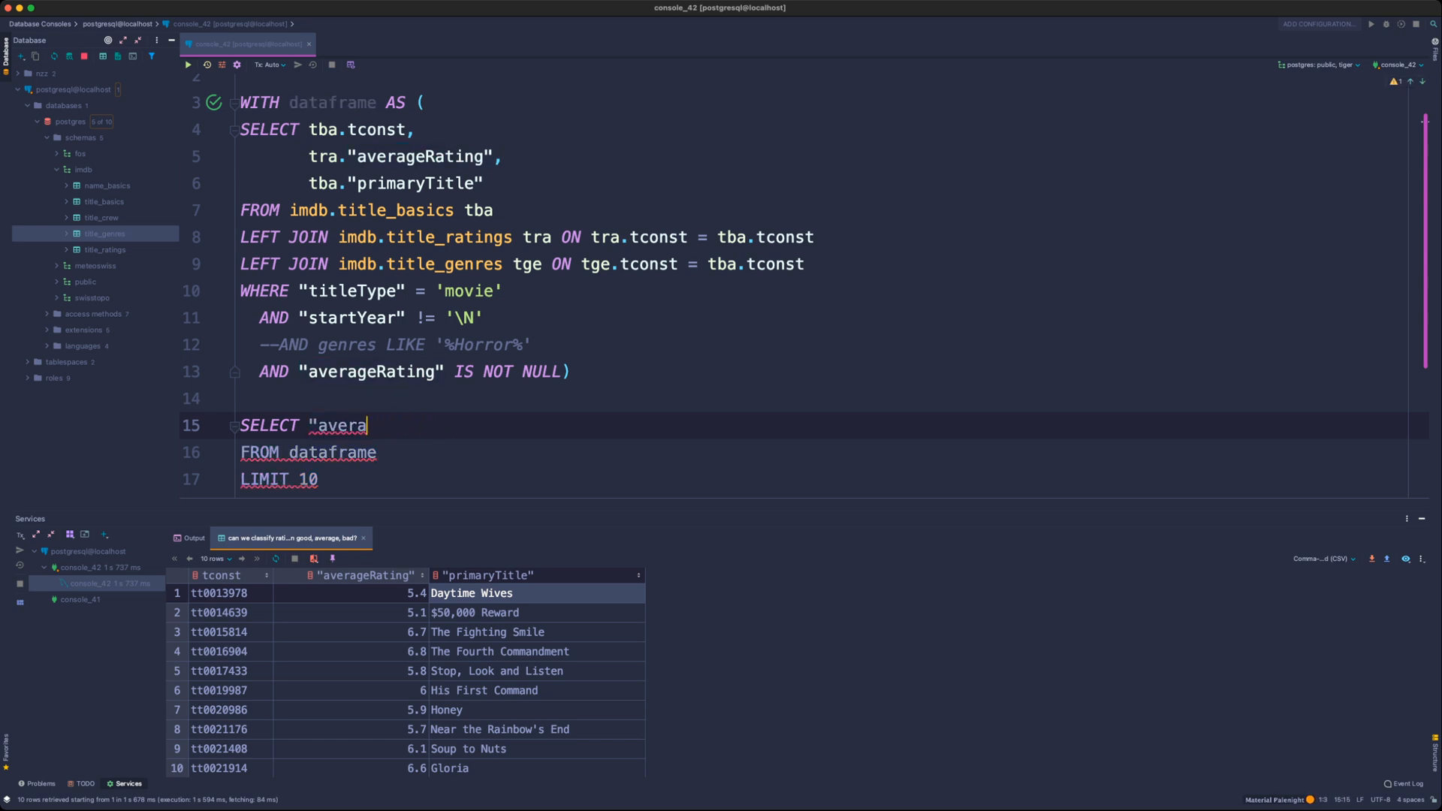
text(CASE WHEN "av)
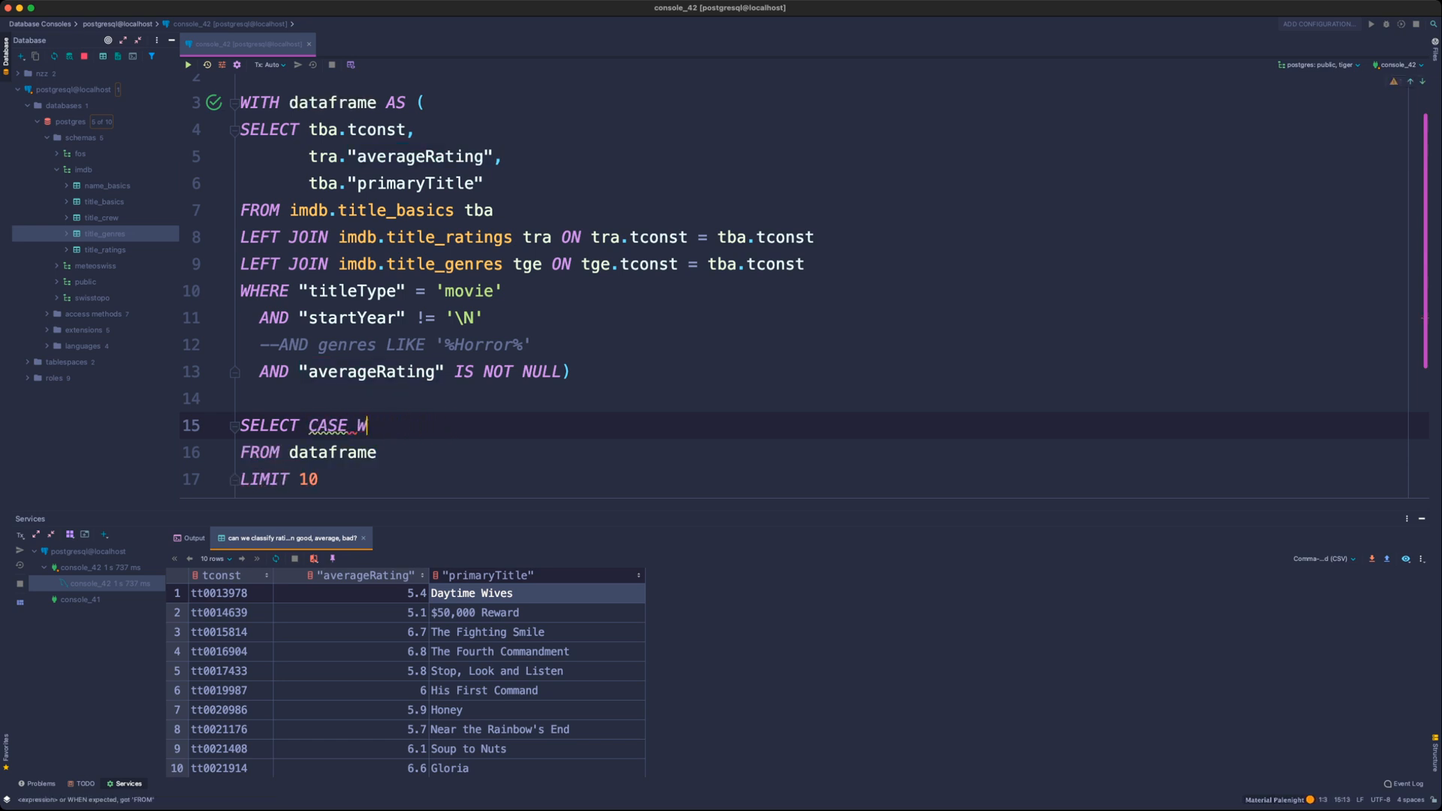
key(Return)
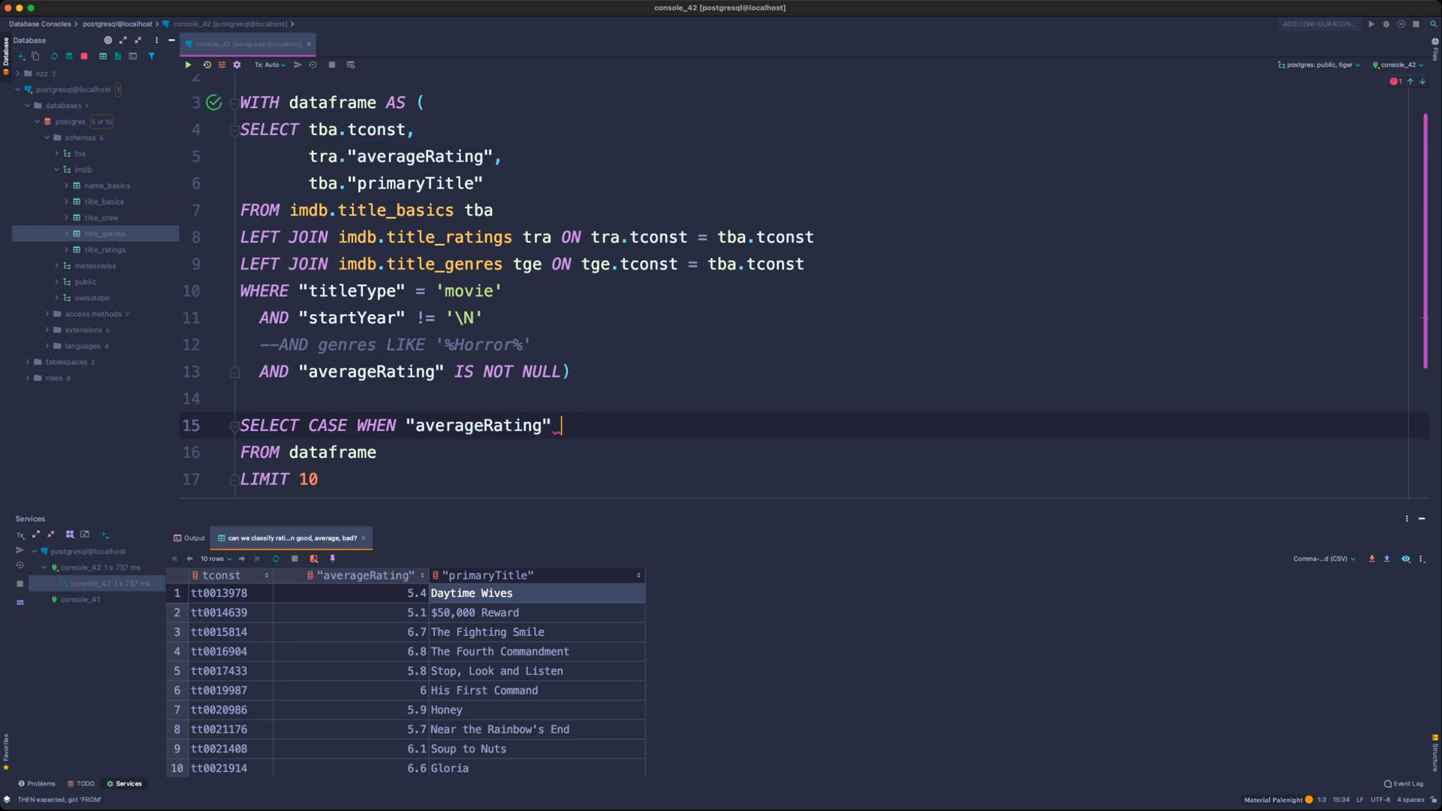
- Put "averageRating", after the final SELECT in place of the CASE WHEN expression and open a new line below it
drag(309, 426, 542, 425)
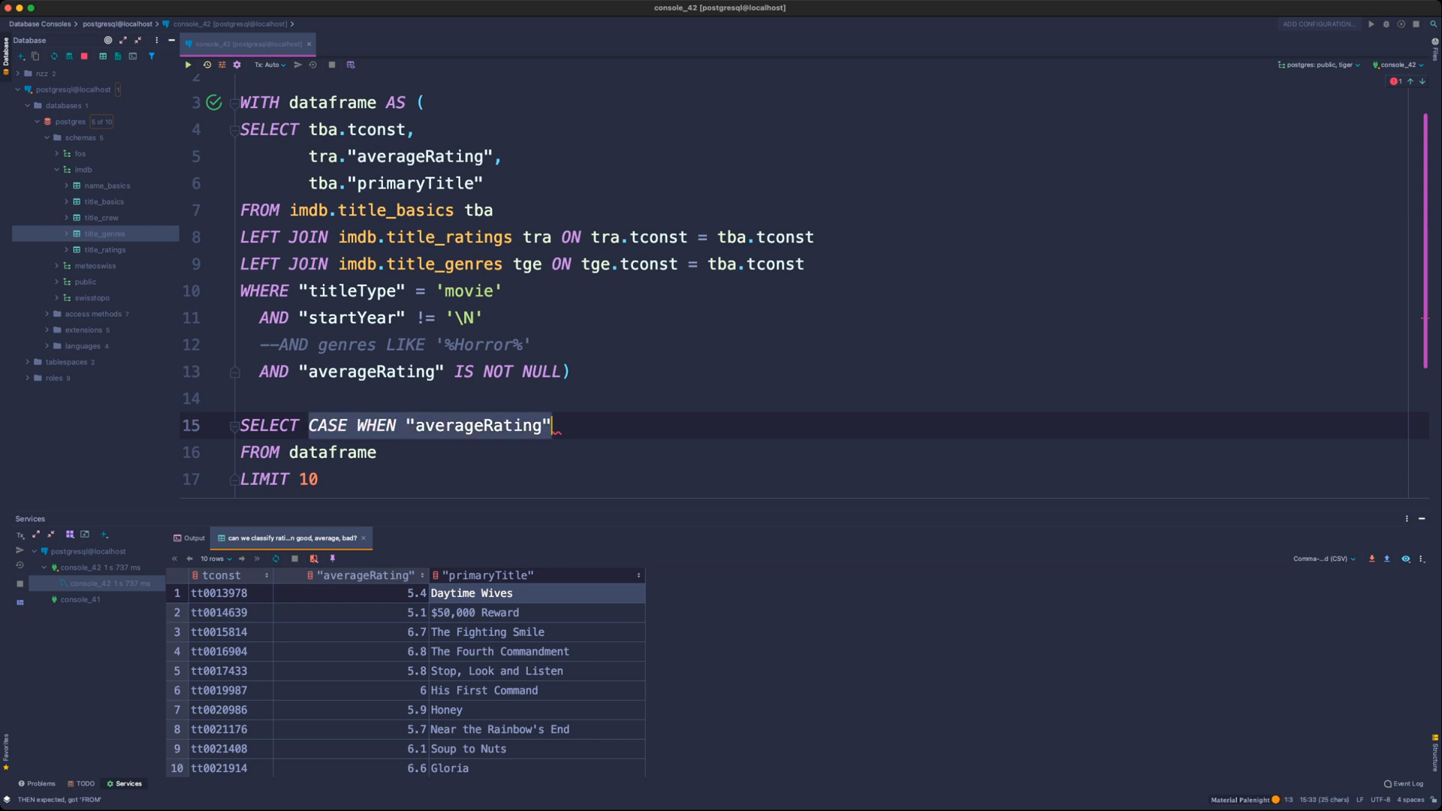
text(aver)
key(Return)
text(,)
key(Return)
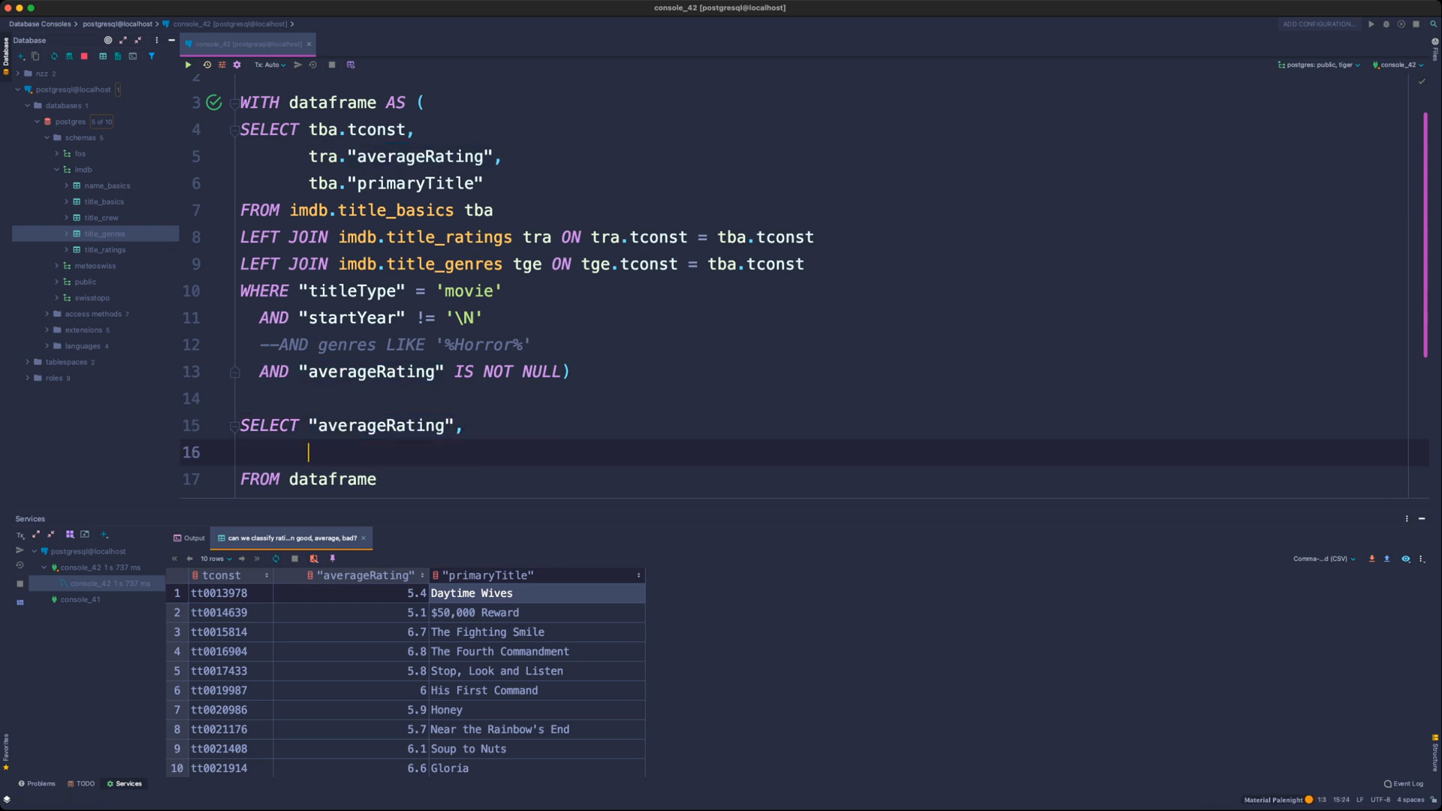
text(COUNT(distinct)
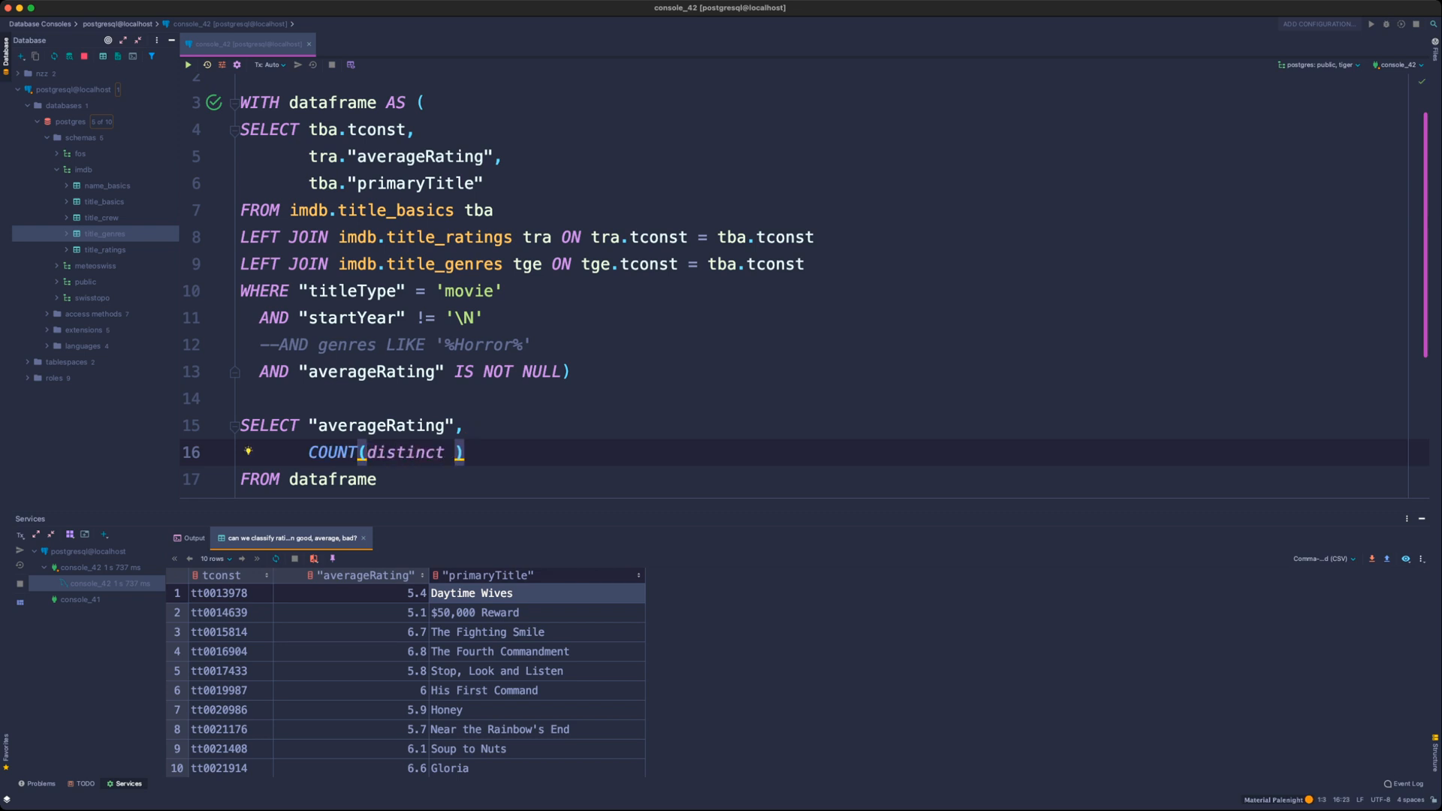
key(BackSpace)
key(BackSpace)
key(BackSpace)
key(BackSpace)
key(BackSpace)
key(BackSpace)
key(BackSpace)
key(BackSpace)
key(BackSpace)
key(BackSpace)
key(BackSpace)
key(BackSpace)
key(BackSpace)
key(BackSpace)
key(BackSpace)
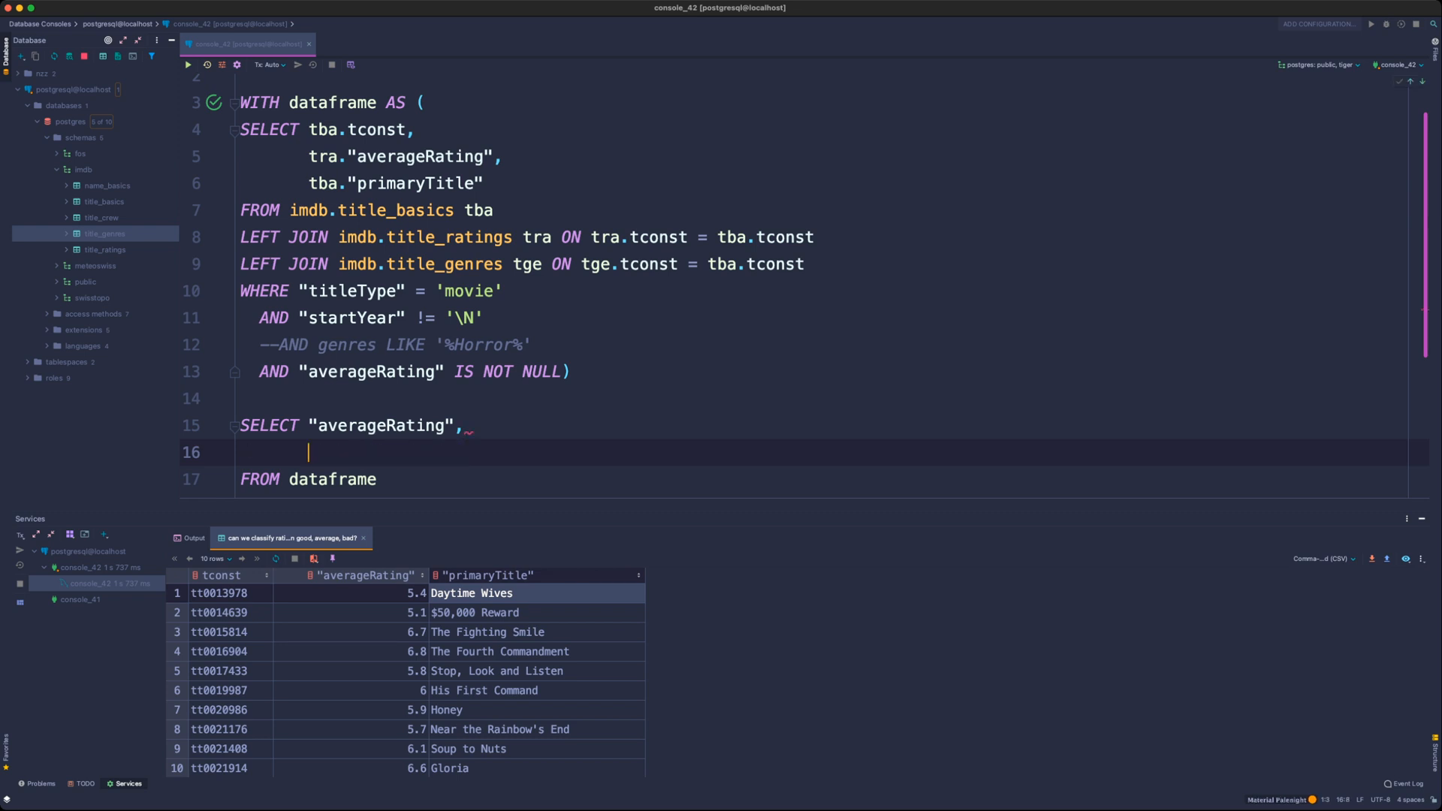
- Add COUNT(DISTINCT tconst) with the alias nr_of_titles as the second column of the final SELECT
text(COUNT(DIOSTI)
key(BackSpace)
key(BackSpace)
key(BackSpace)
key(BackSpace)
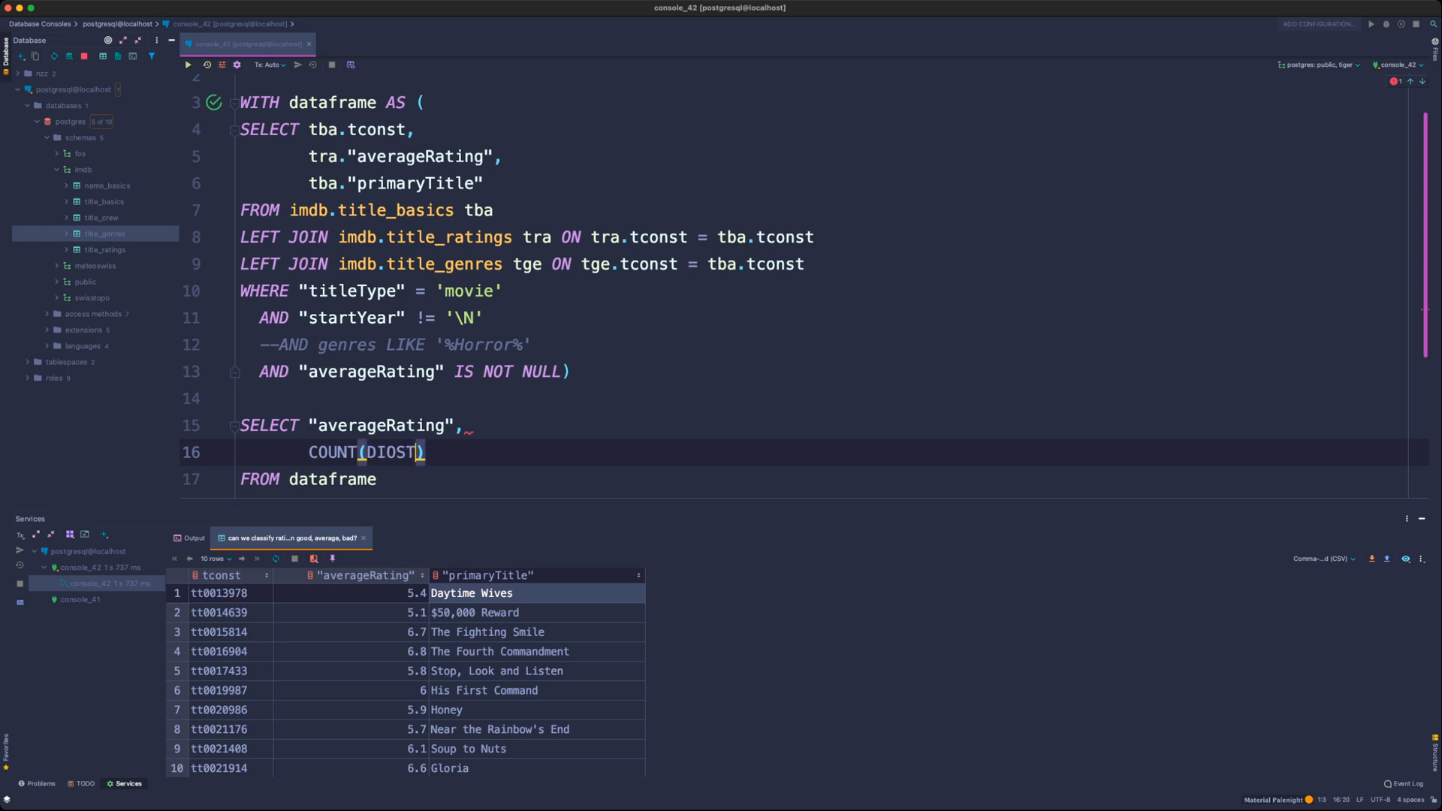
text(STIN)
text(CT tc)
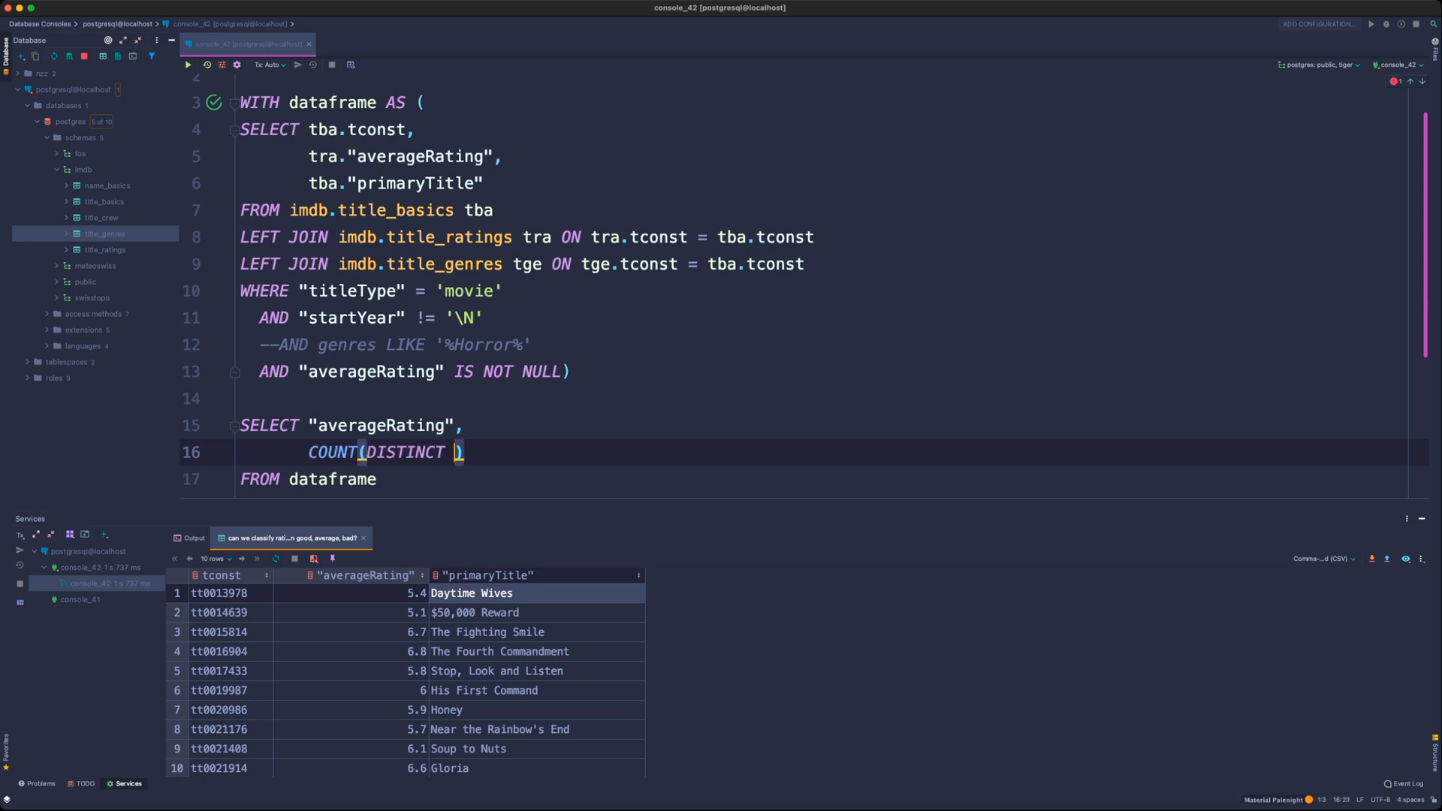
text(onst) nr_)
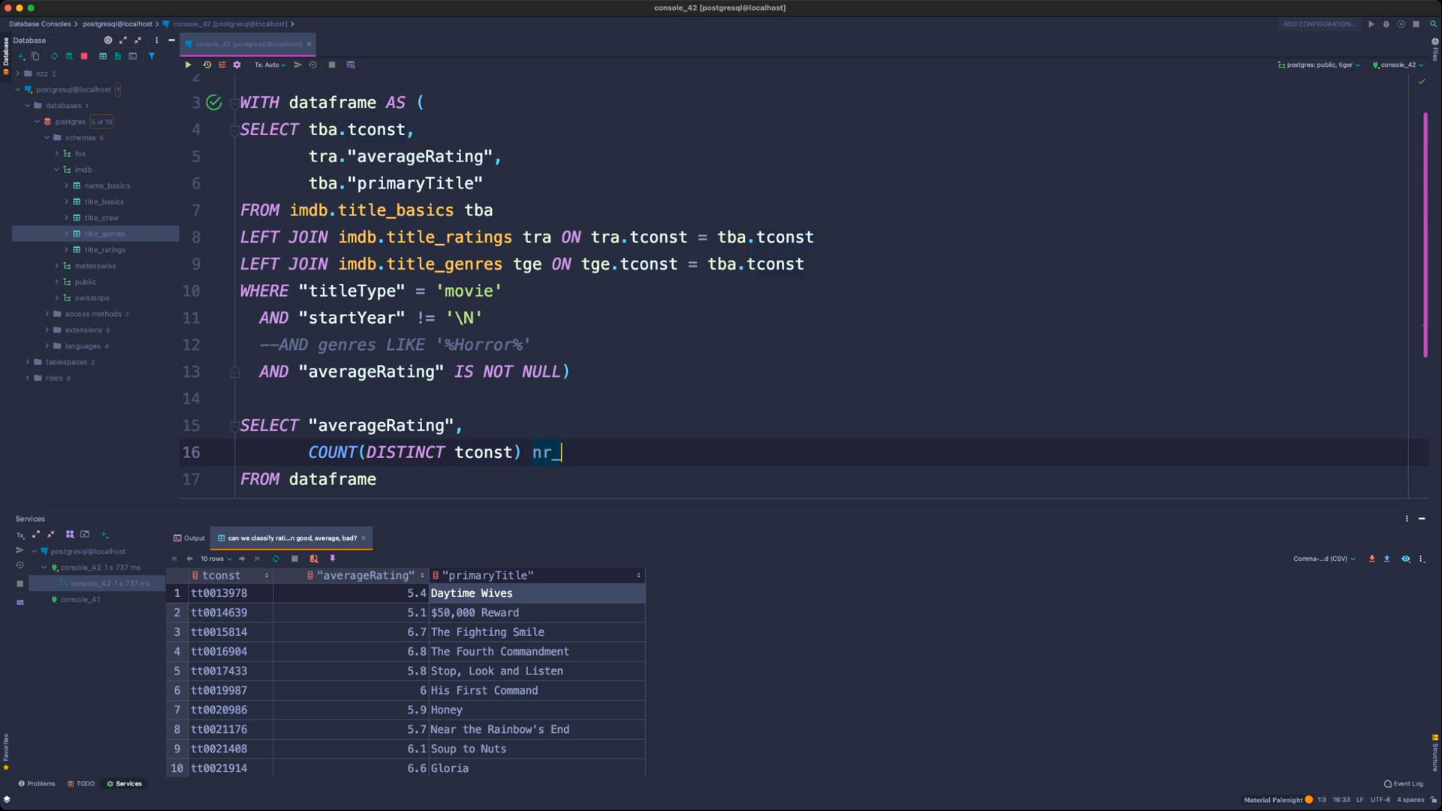
text(of_titles)
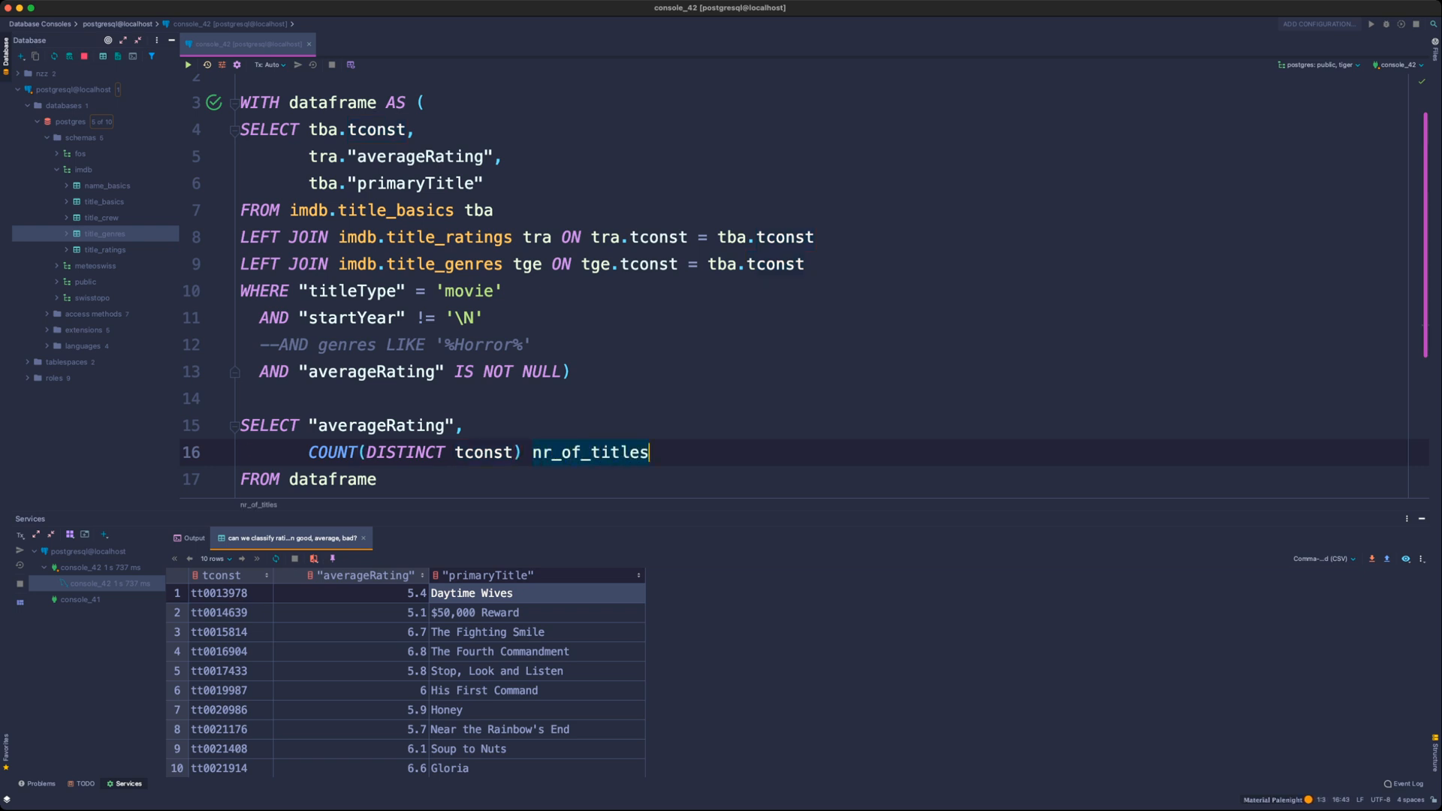
- Replace LIMIT 10 below FROM dataframe with GROUP BY 1 and run the query
key(Down)
key(Return)
text(LIMIT 10)
key(shift+Home)
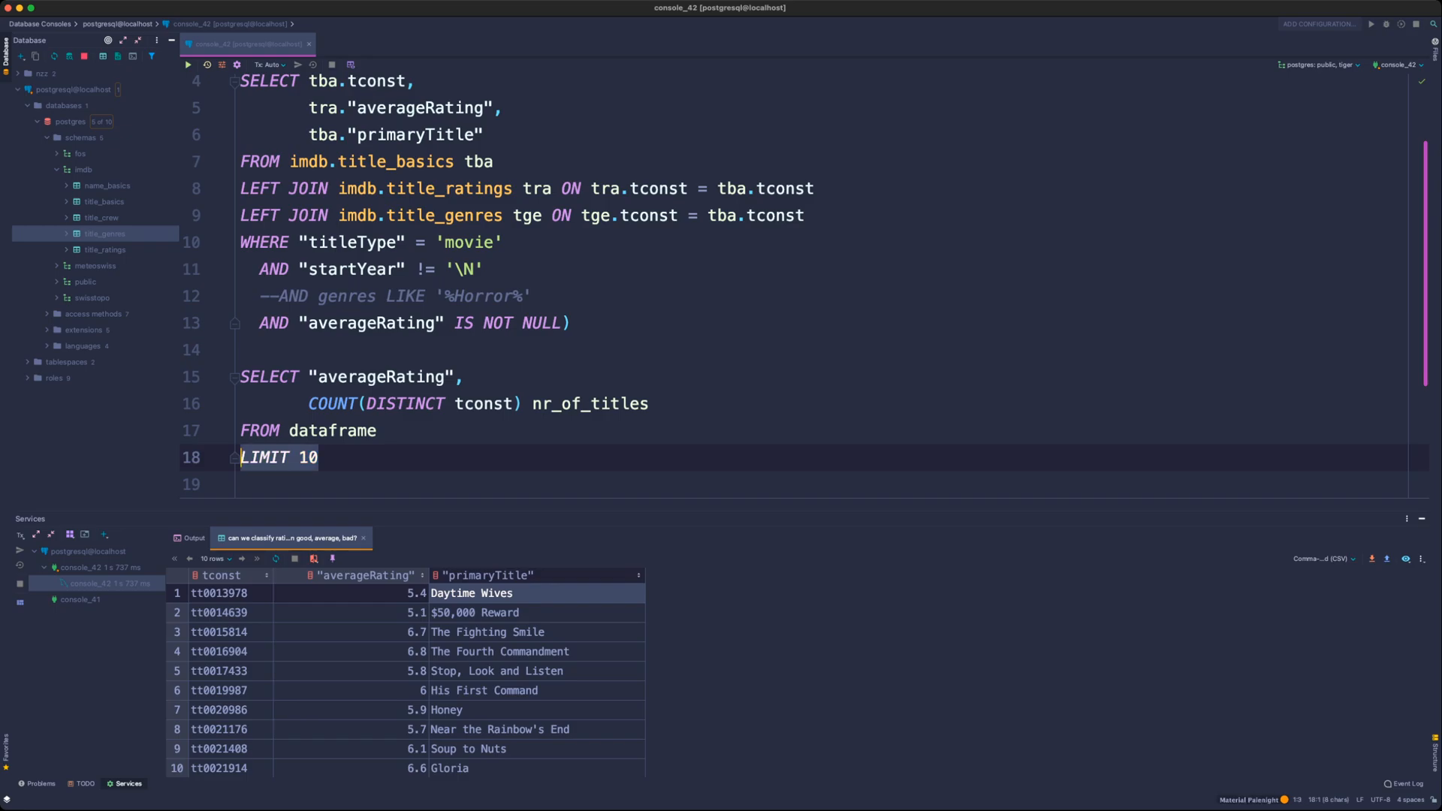
text(GROUP BY )
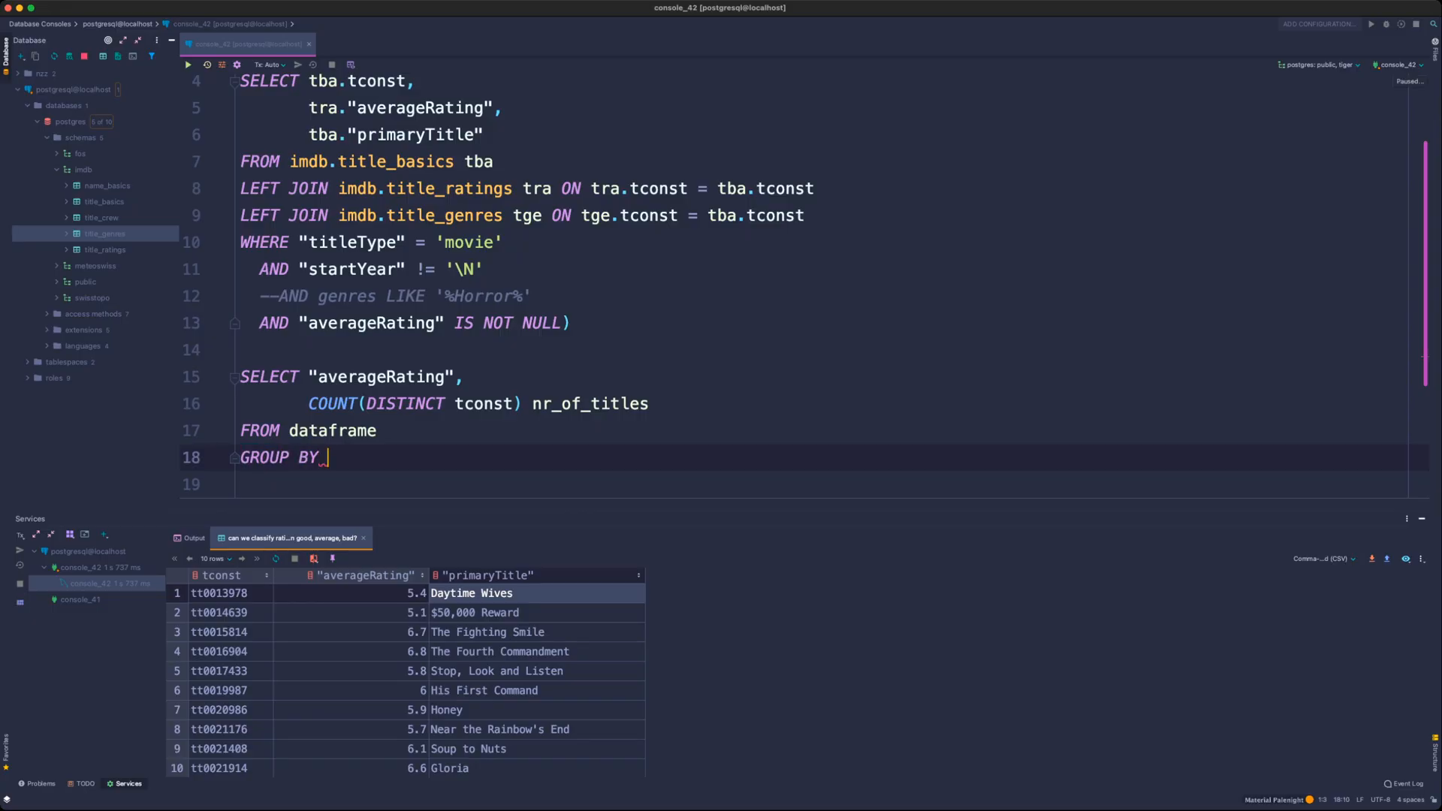
text(1;)
key(super+Return)
- Add ORDER BY 1 DESC on a new line below GROUP BY 1 and rerun the query
key(BackSpace)
key(Return)
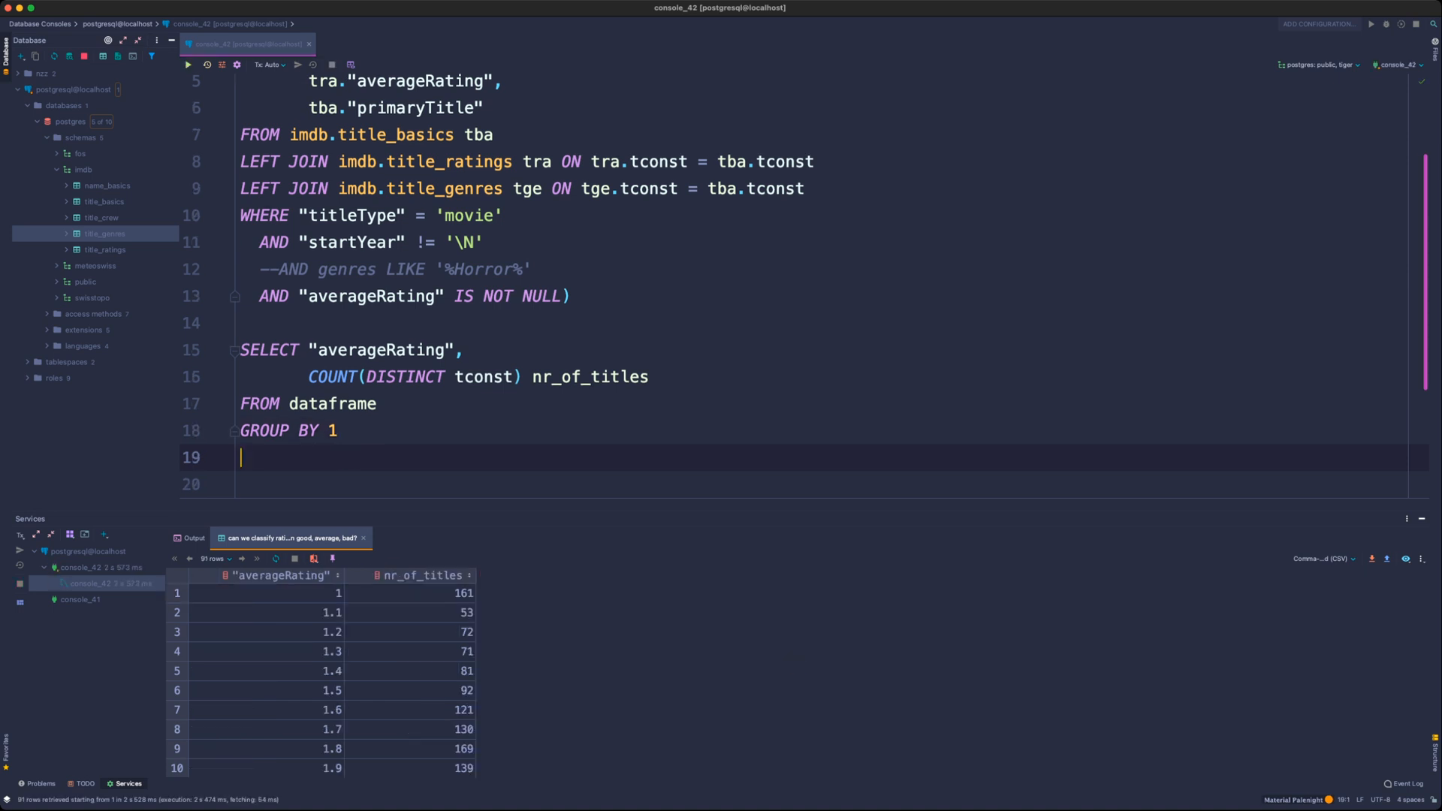
text(ORDER BY )
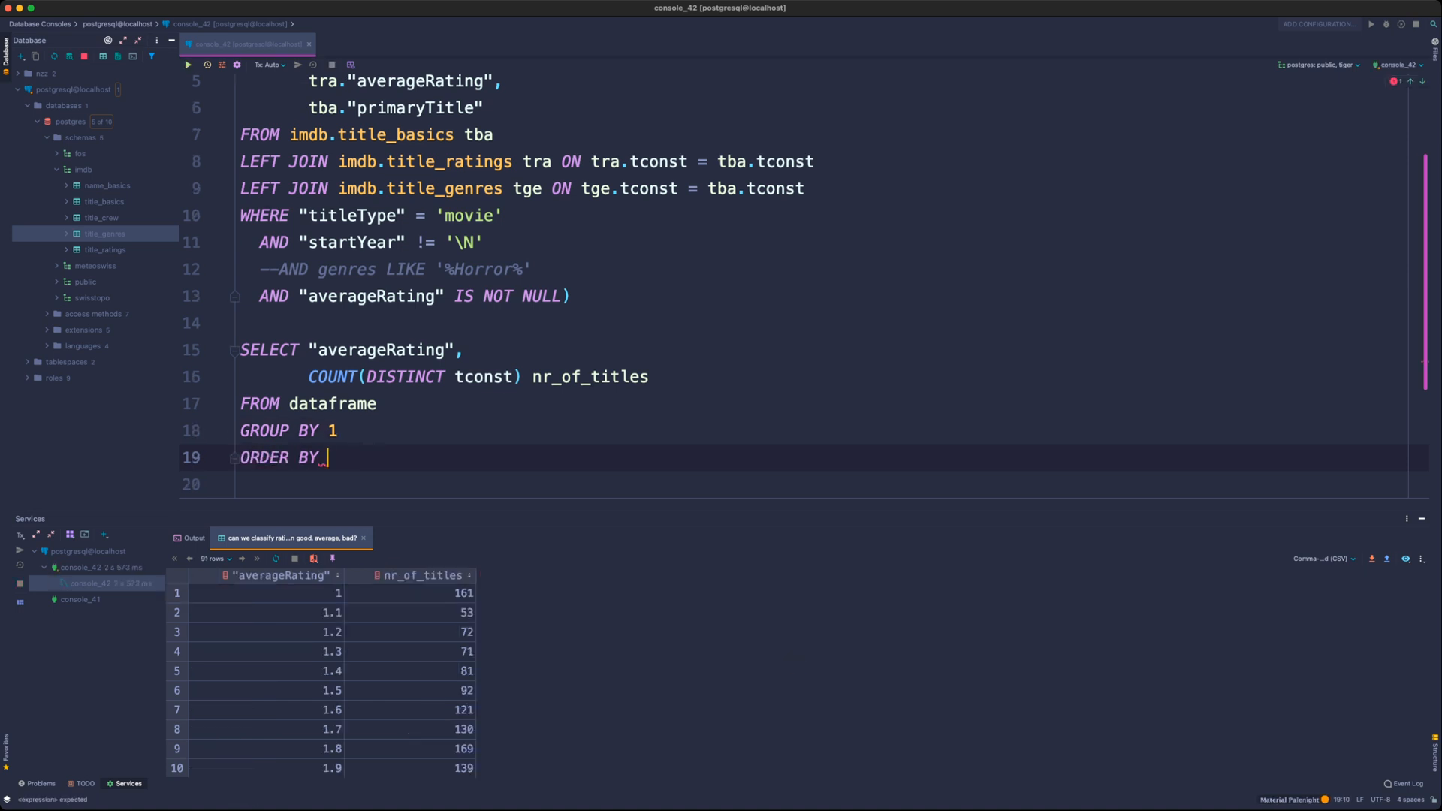
text(1 DESC)
key(super+Return)
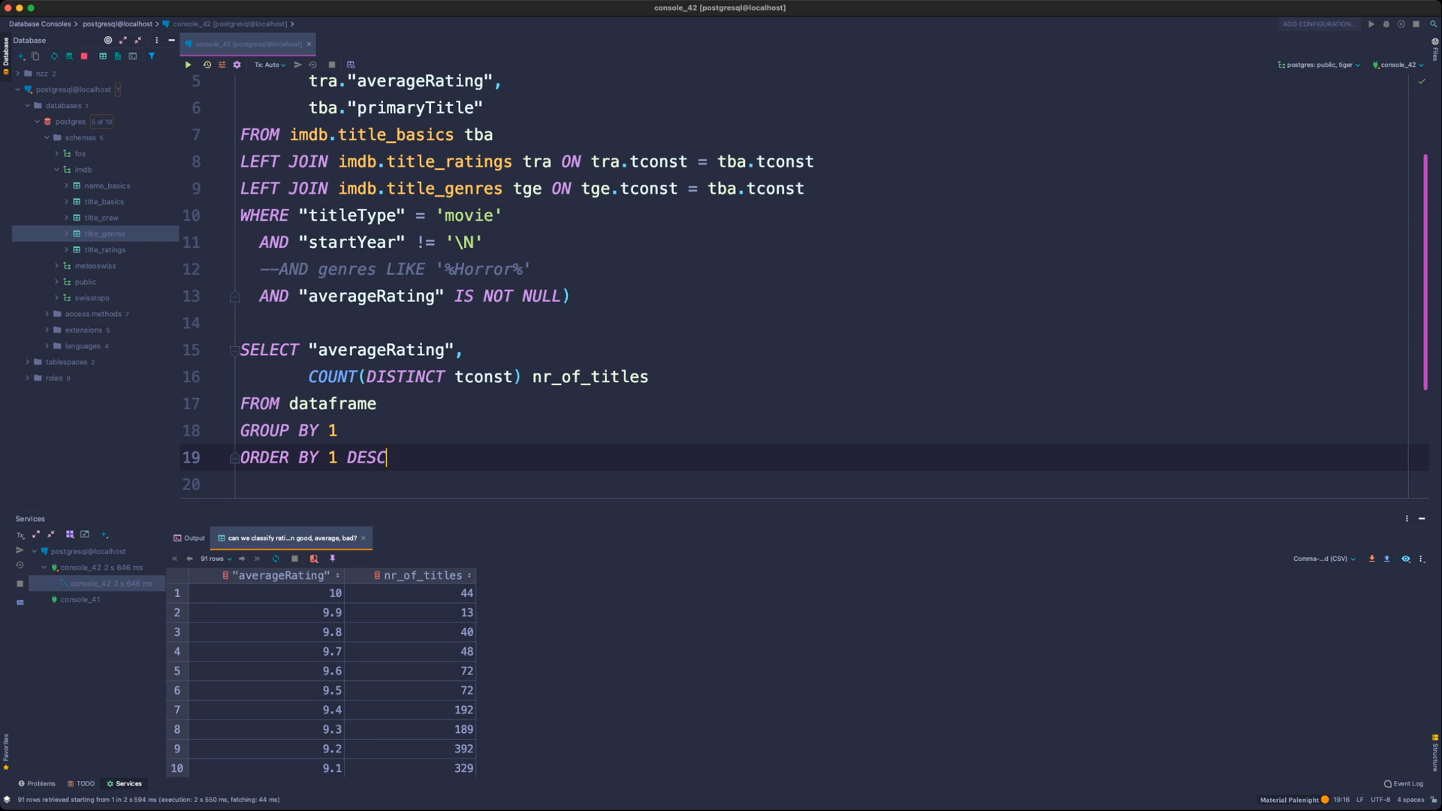
key(alt+Up)
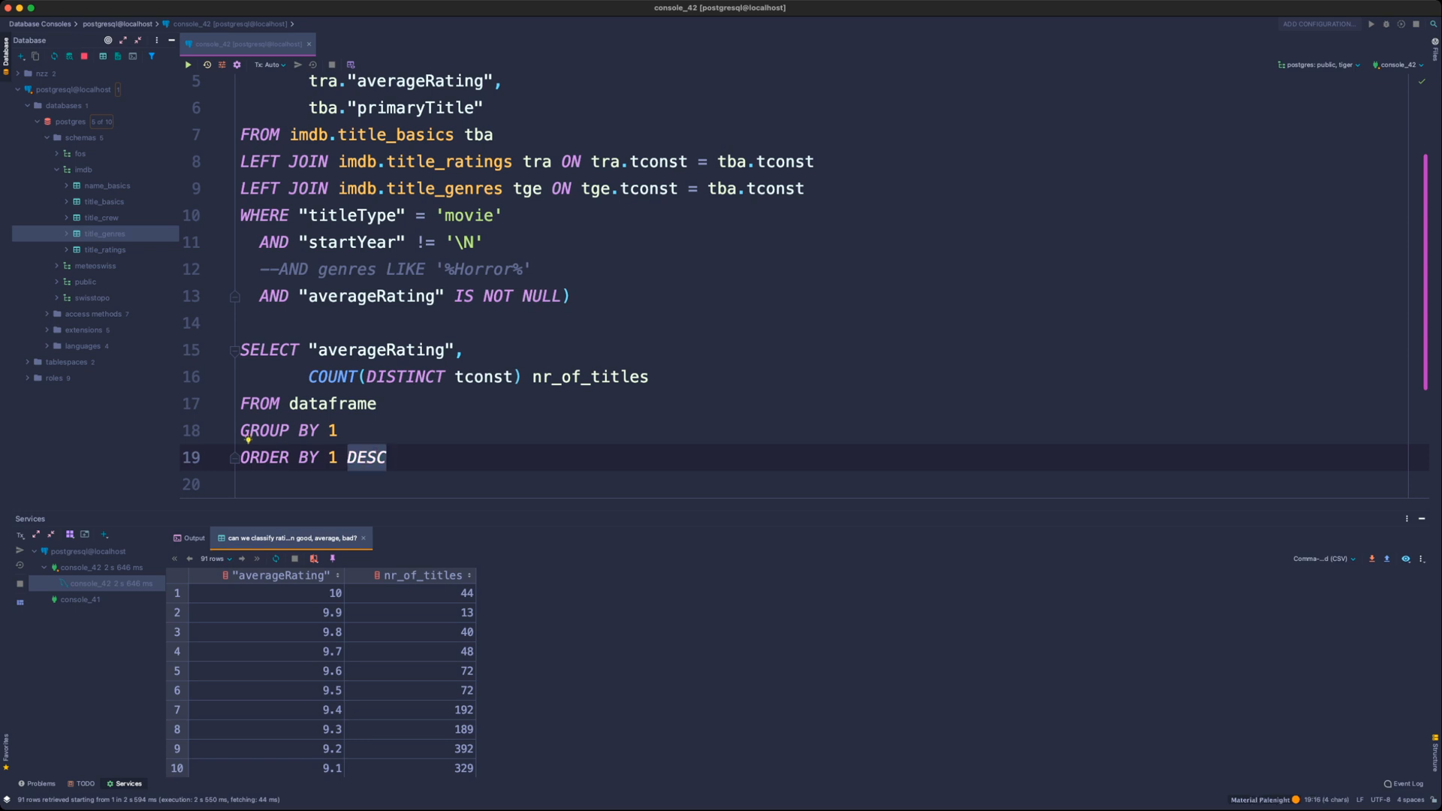
key(super+Tab)
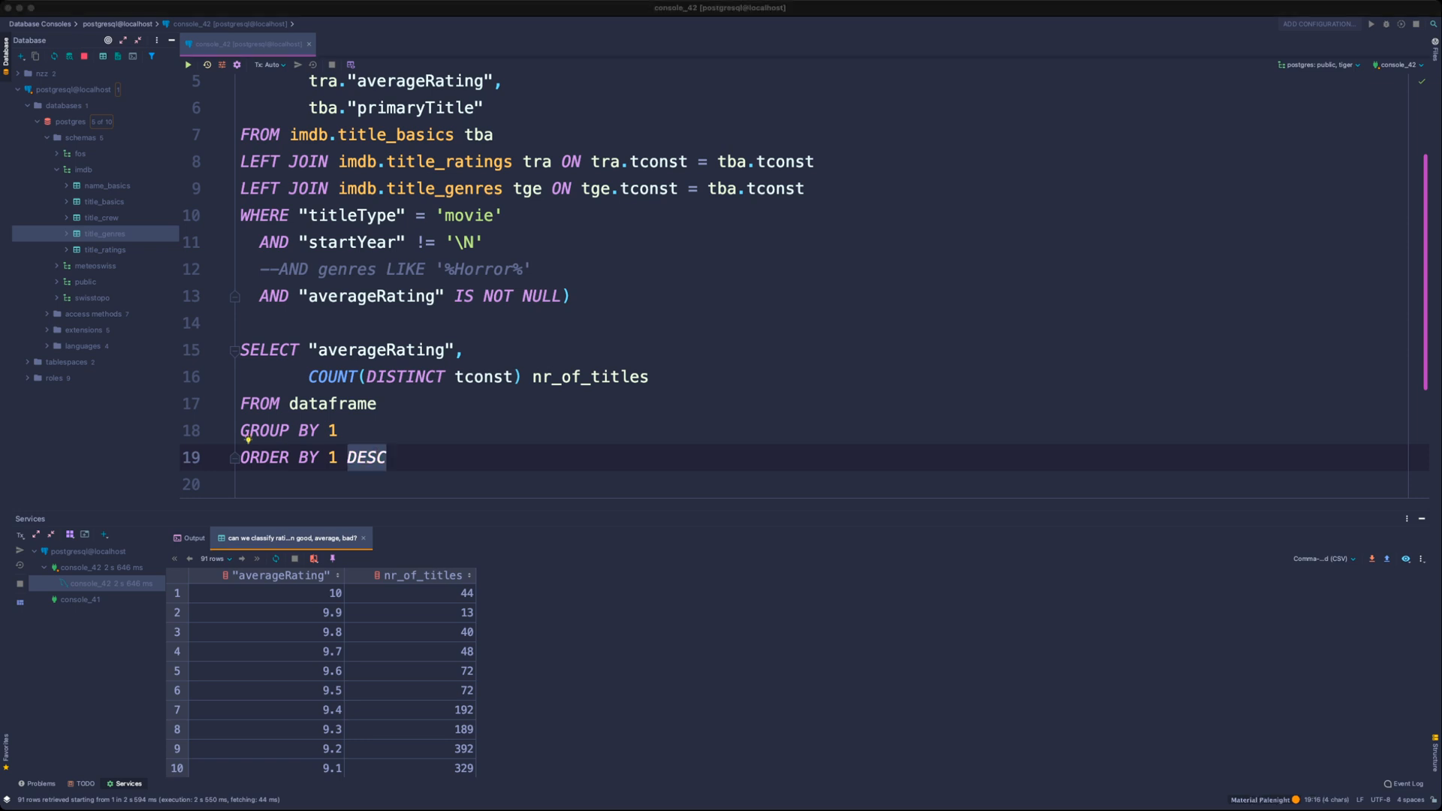
key(super+Tab)
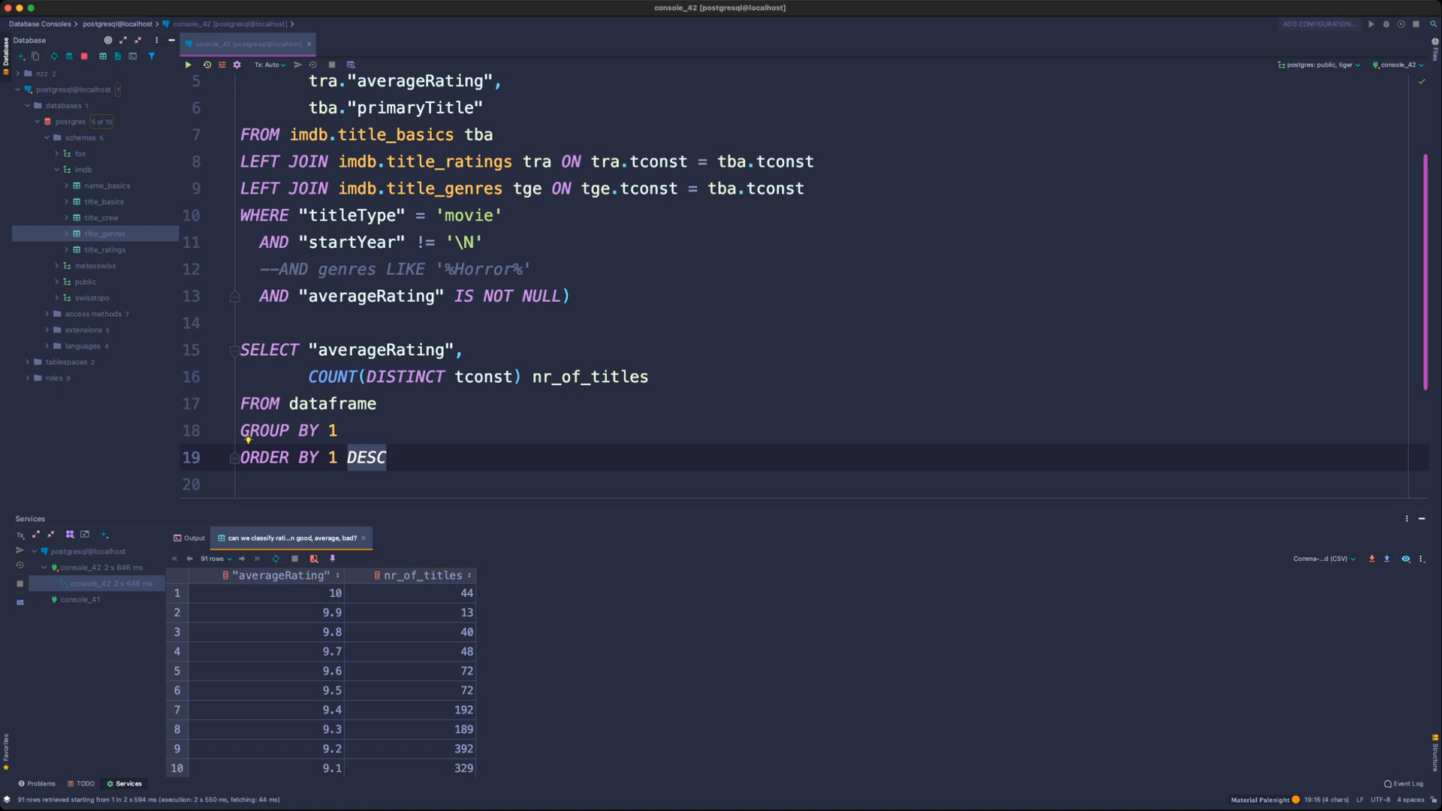
- Examine the title counts per average rating in an enlarged result grid, from the highest ratings down to 7.9
drag(721, 511, 721, 279)
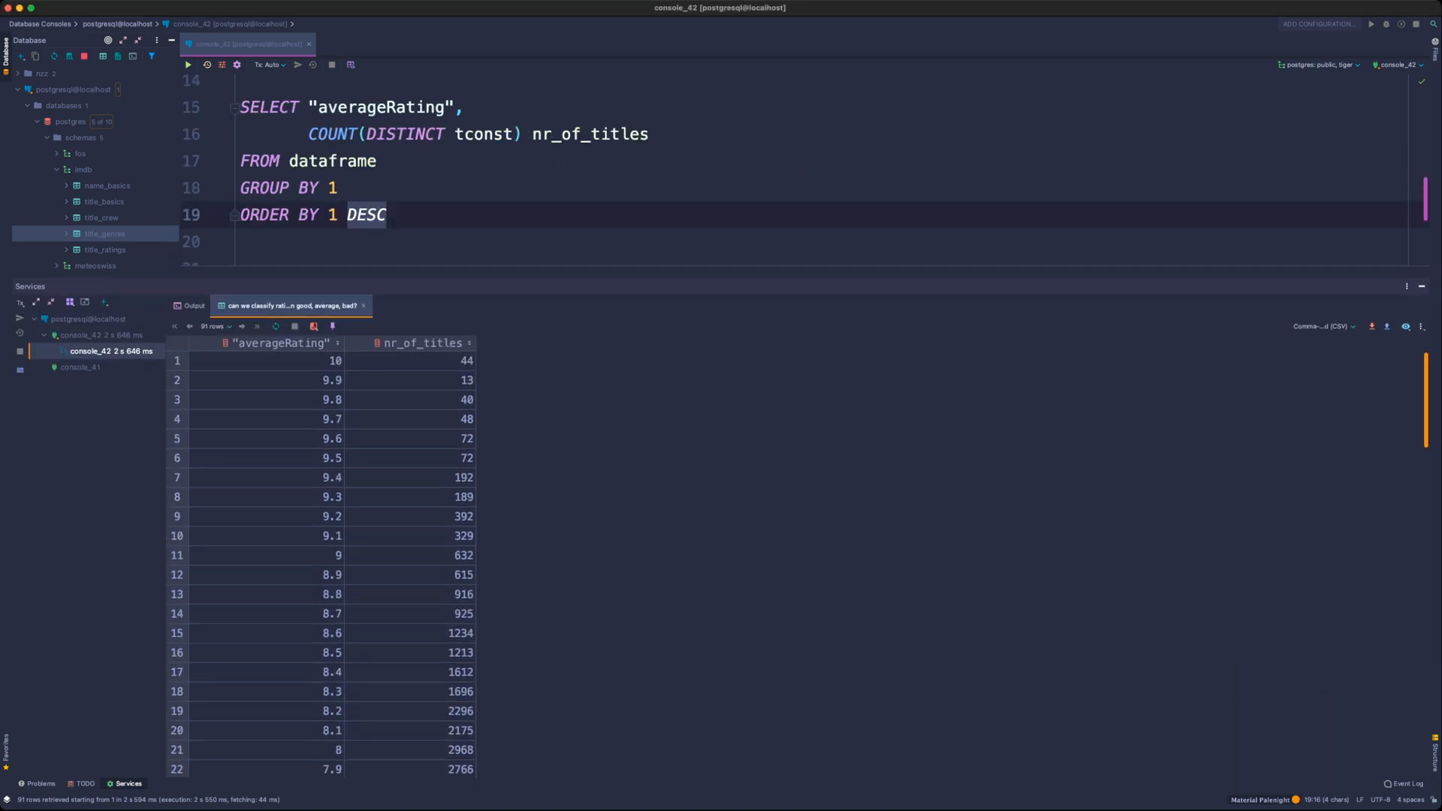
click(433, 361)
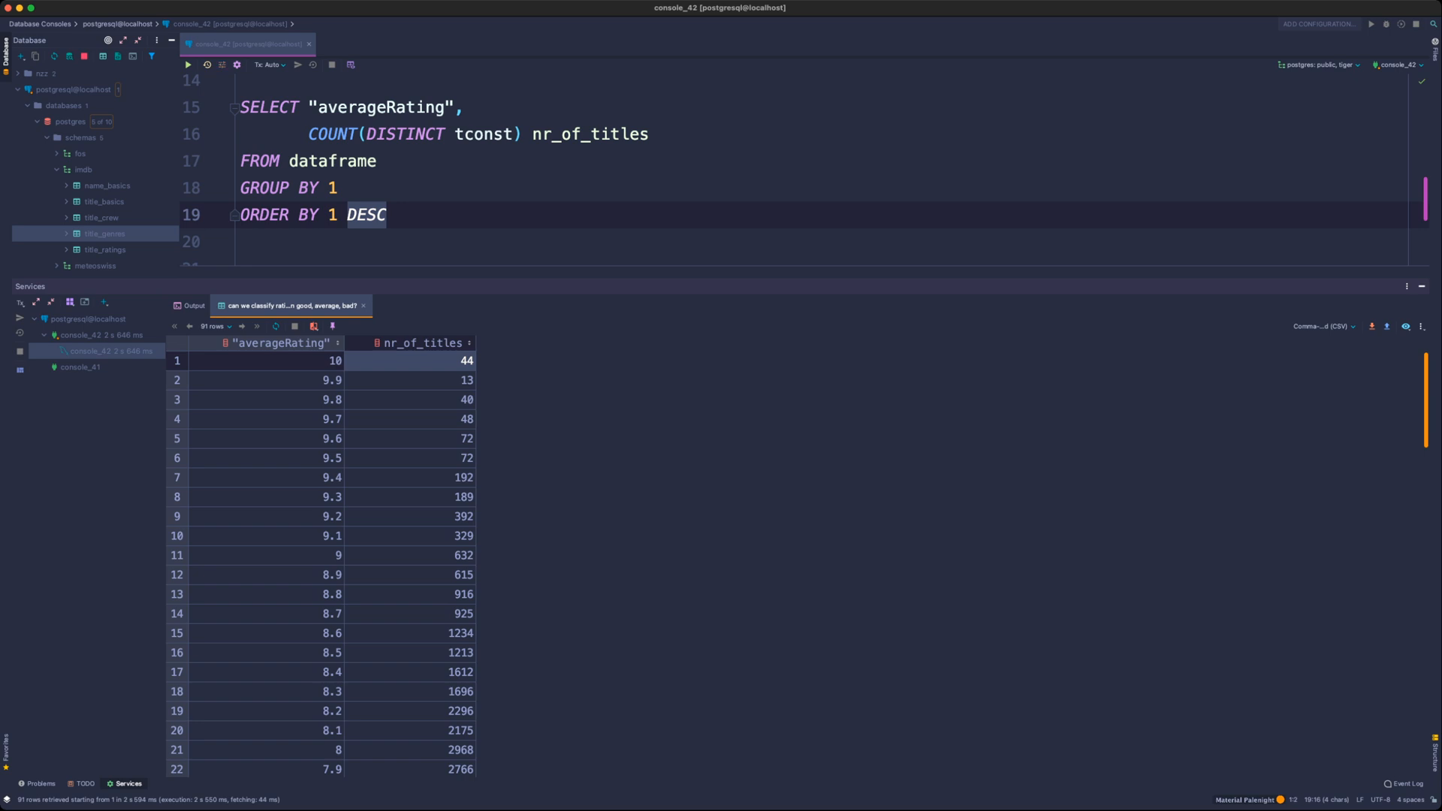
drag(267, 361, 267, 516)
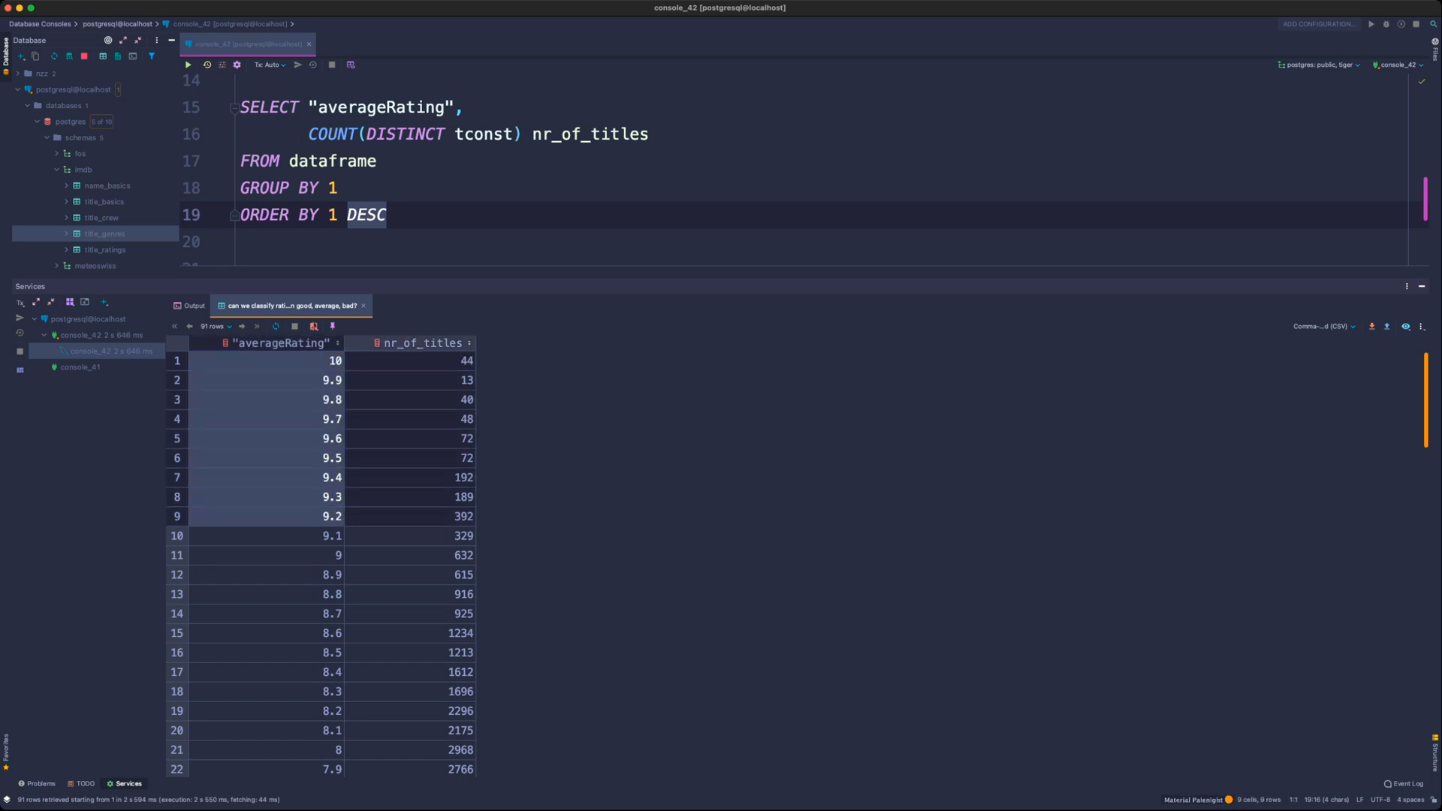
click(410, 556)
click(267, 381)
drag(267, 380, 411, 769)
click(411, 653)
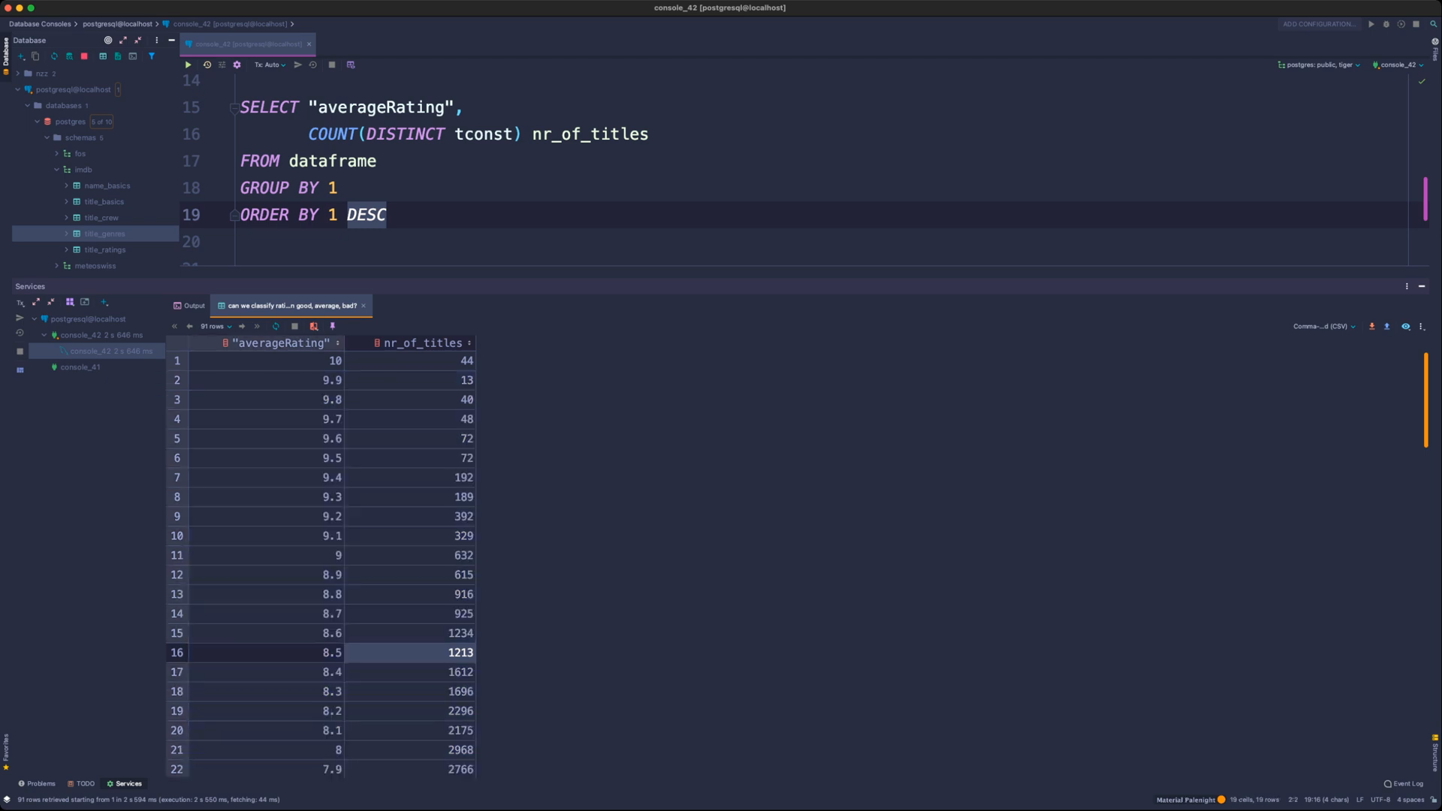
drag(466, 286, 465, 607)
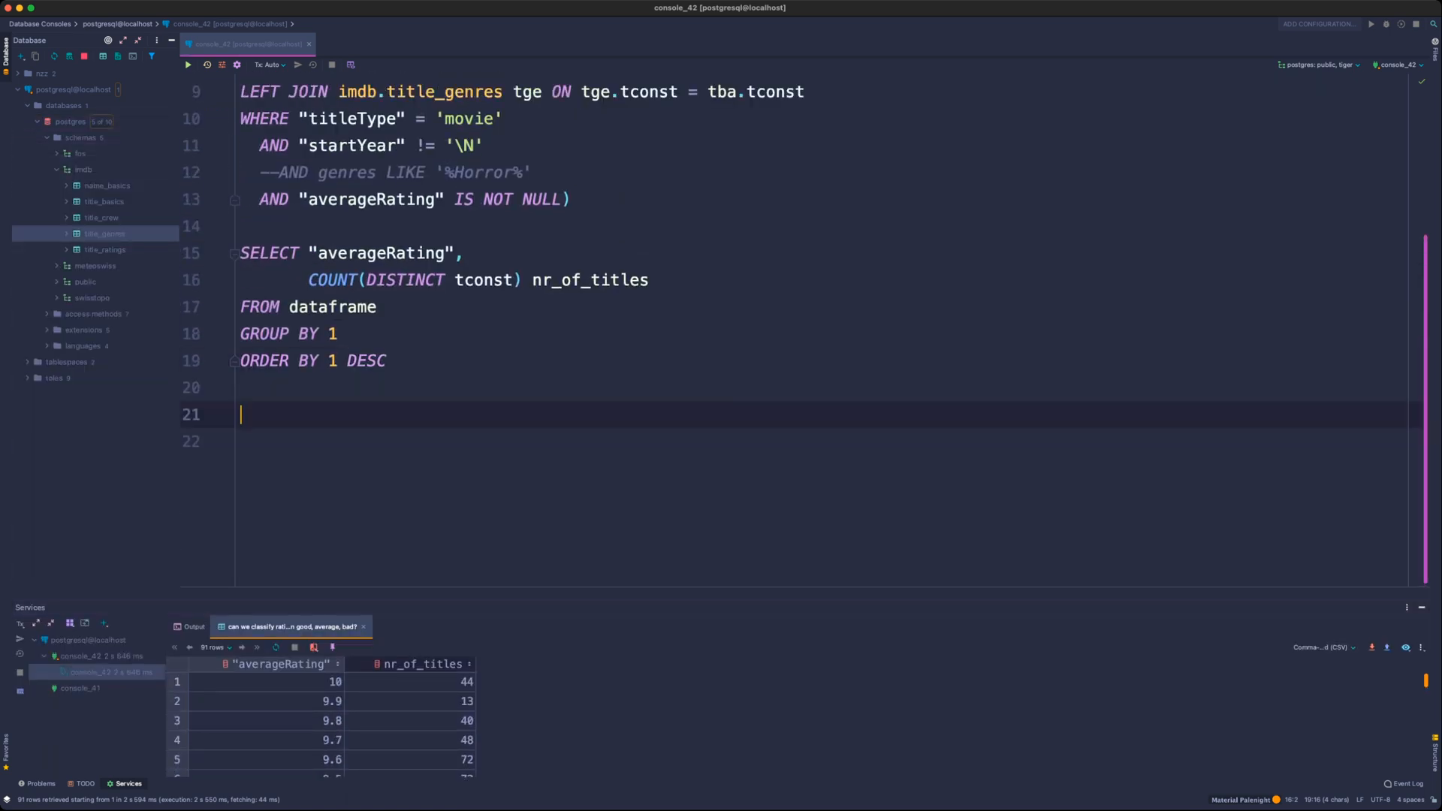
- Copy the entire dataframe query without its comment line, switch to Metabase and start a new SQL question on the postgres database
drag(388, 361, 238, 141)
key(super+c)
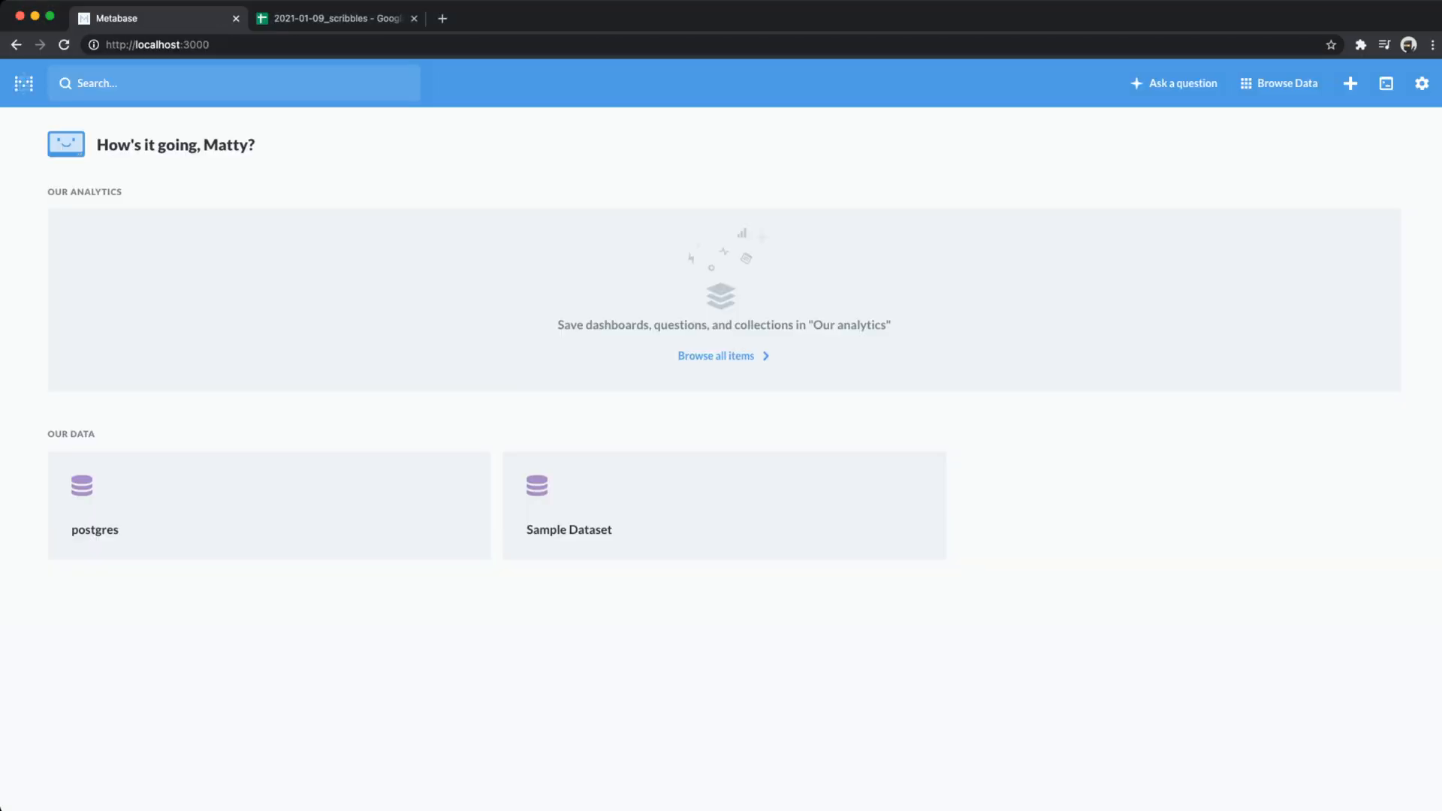
click(1387, 83)
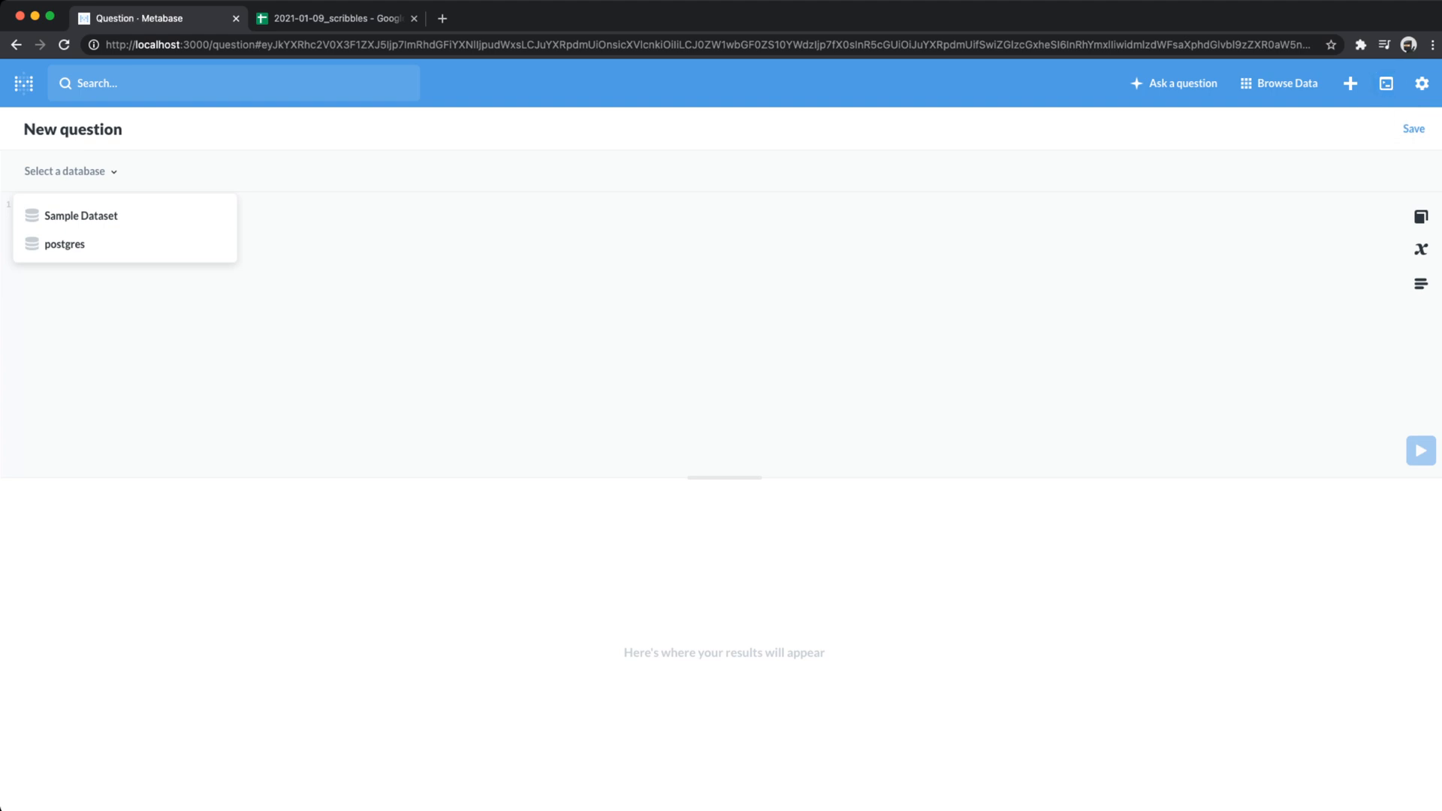
click(65, 244)
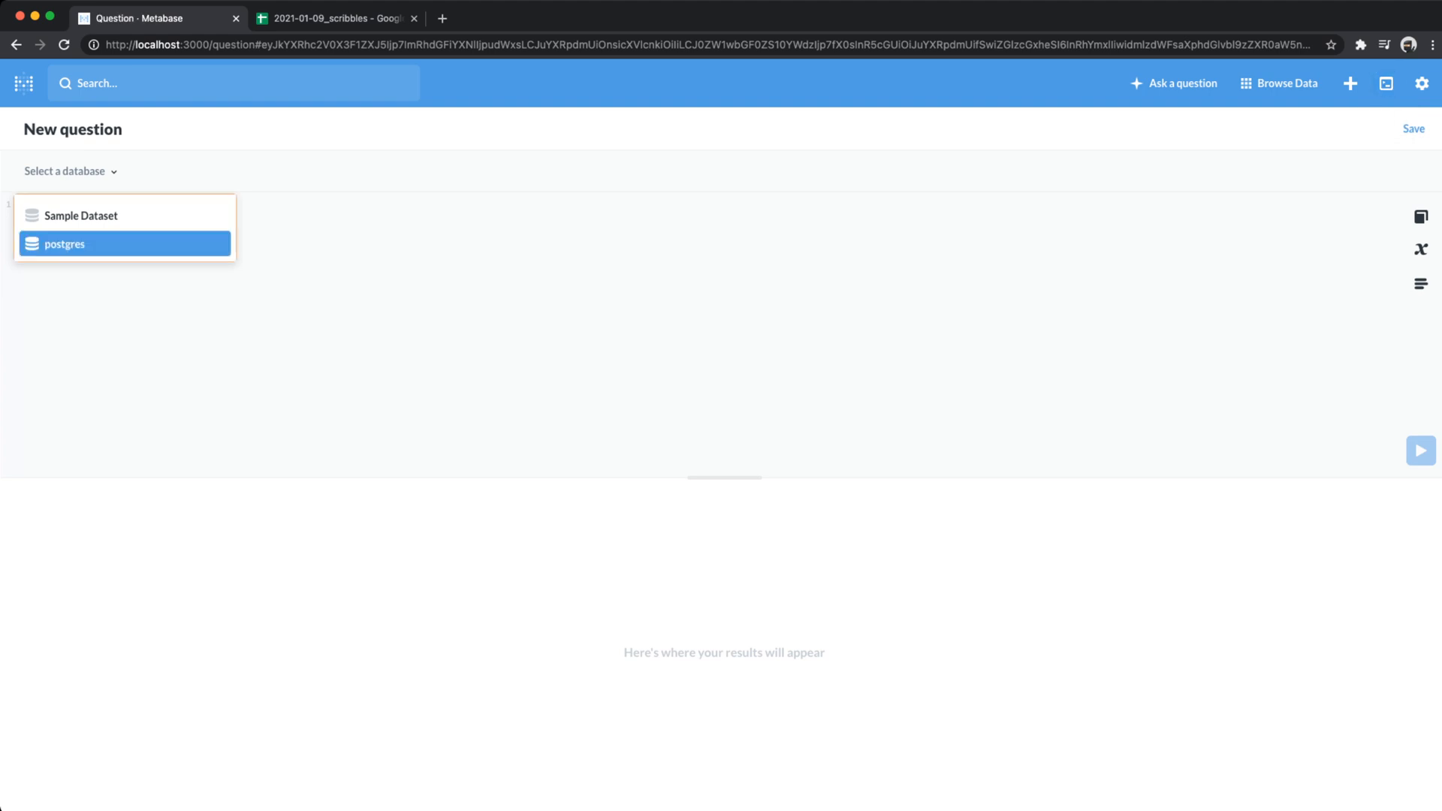
- Paste the copied dataframe query into the new Metabase question and run it
key(super+Tab)
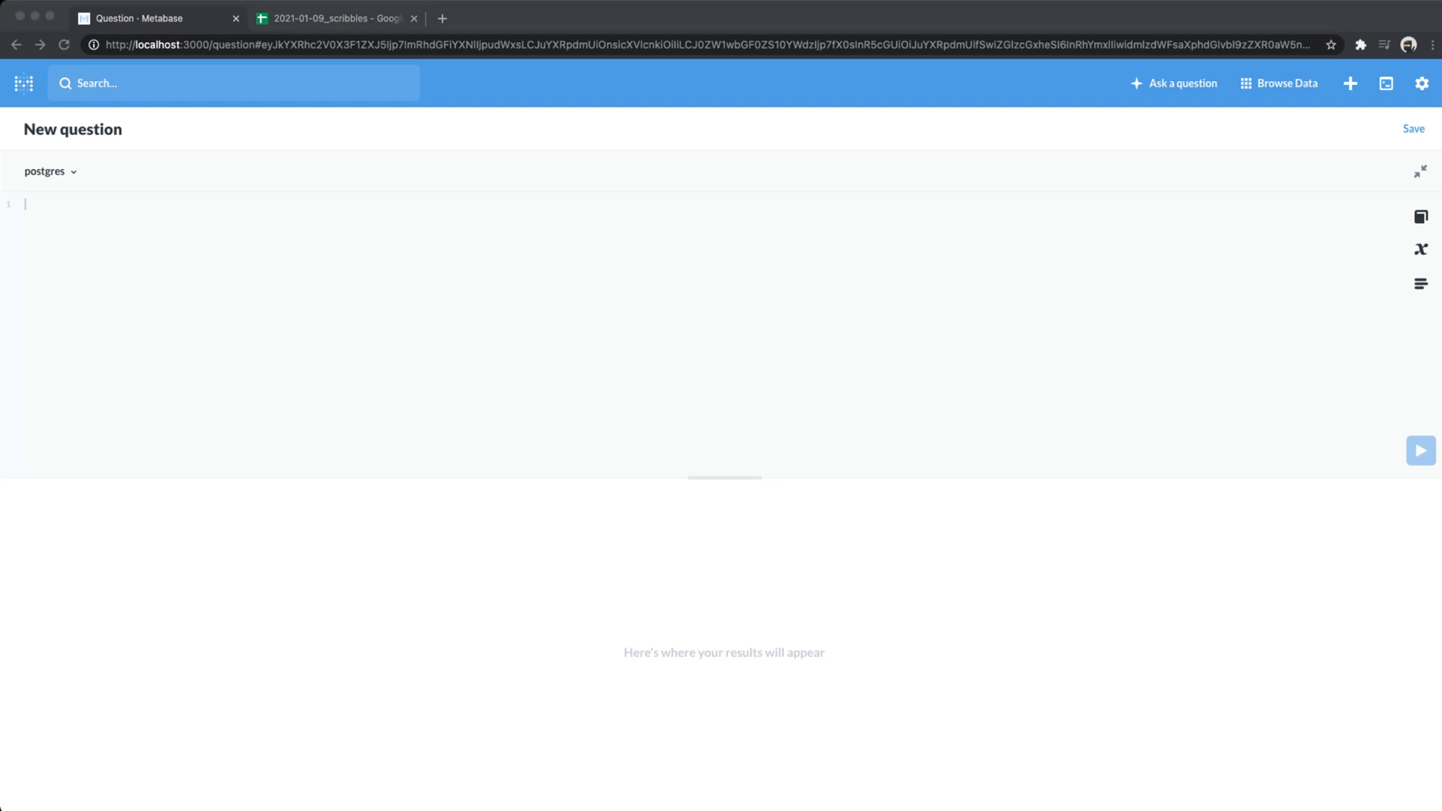
key(super+Tab)
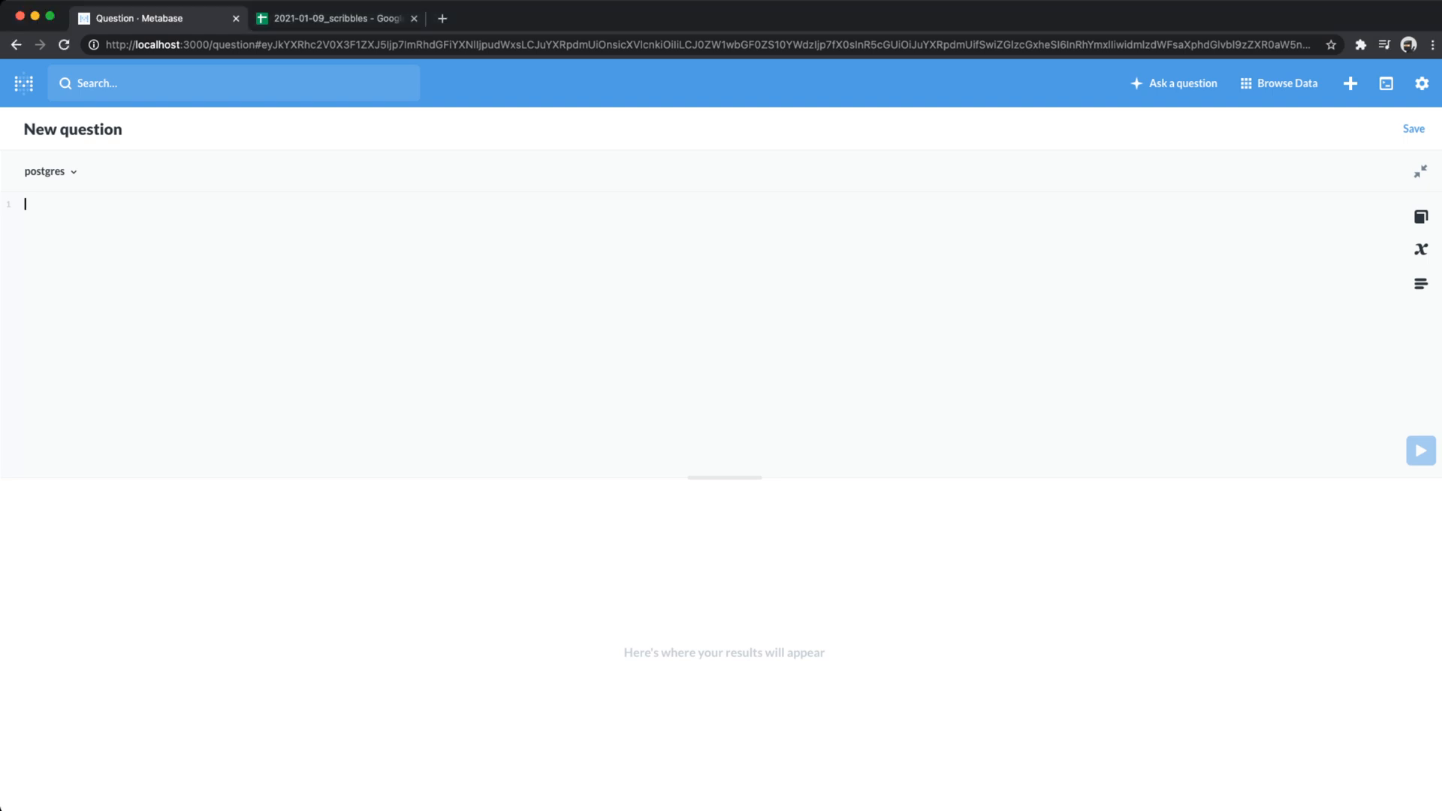
key(super+v)
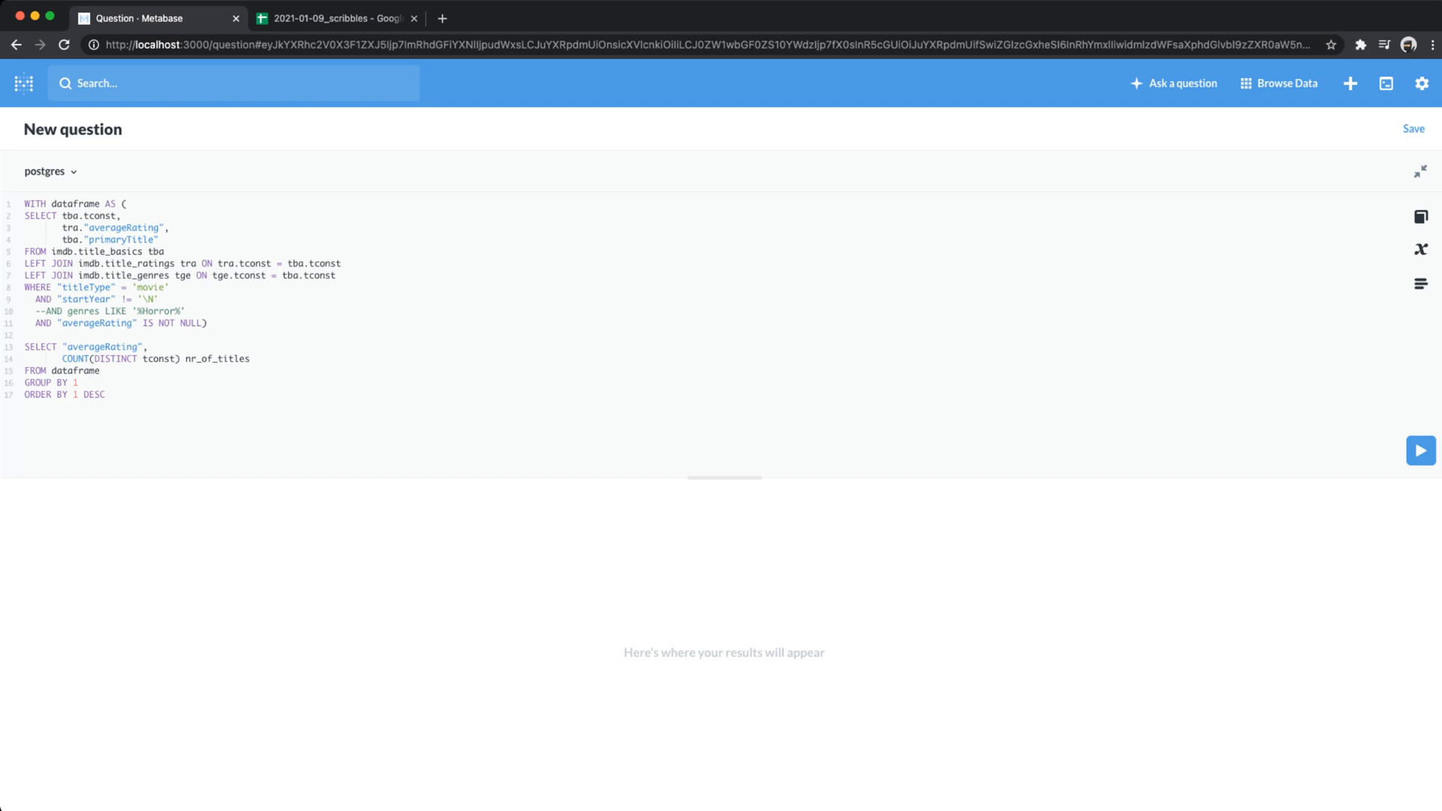
key(super+Return)
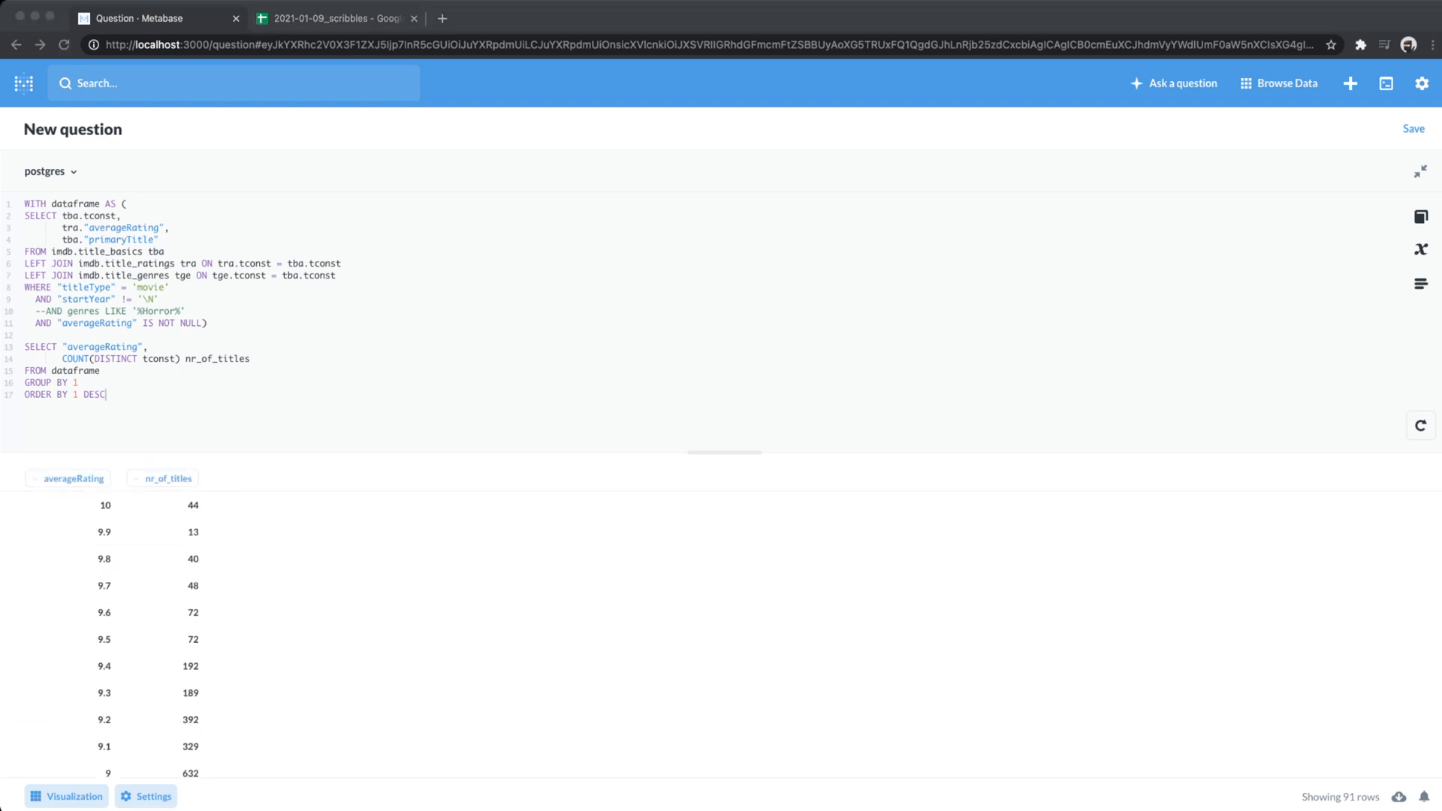
- Switch to intro.txt and review the potential questions on rating classes, actors, directors/writers and number of votes
key(super+Tab)
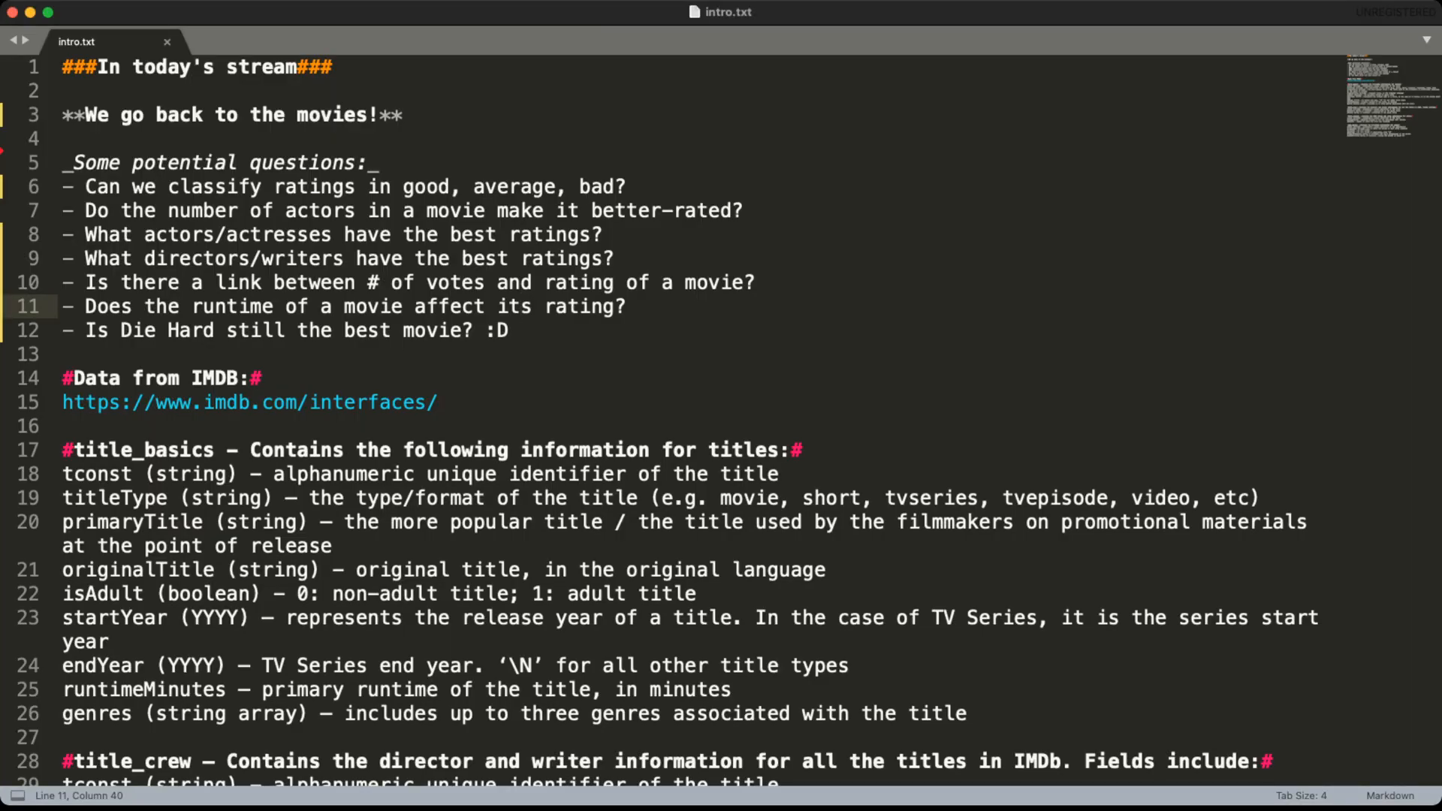
drag(627, 186, 96, 186)
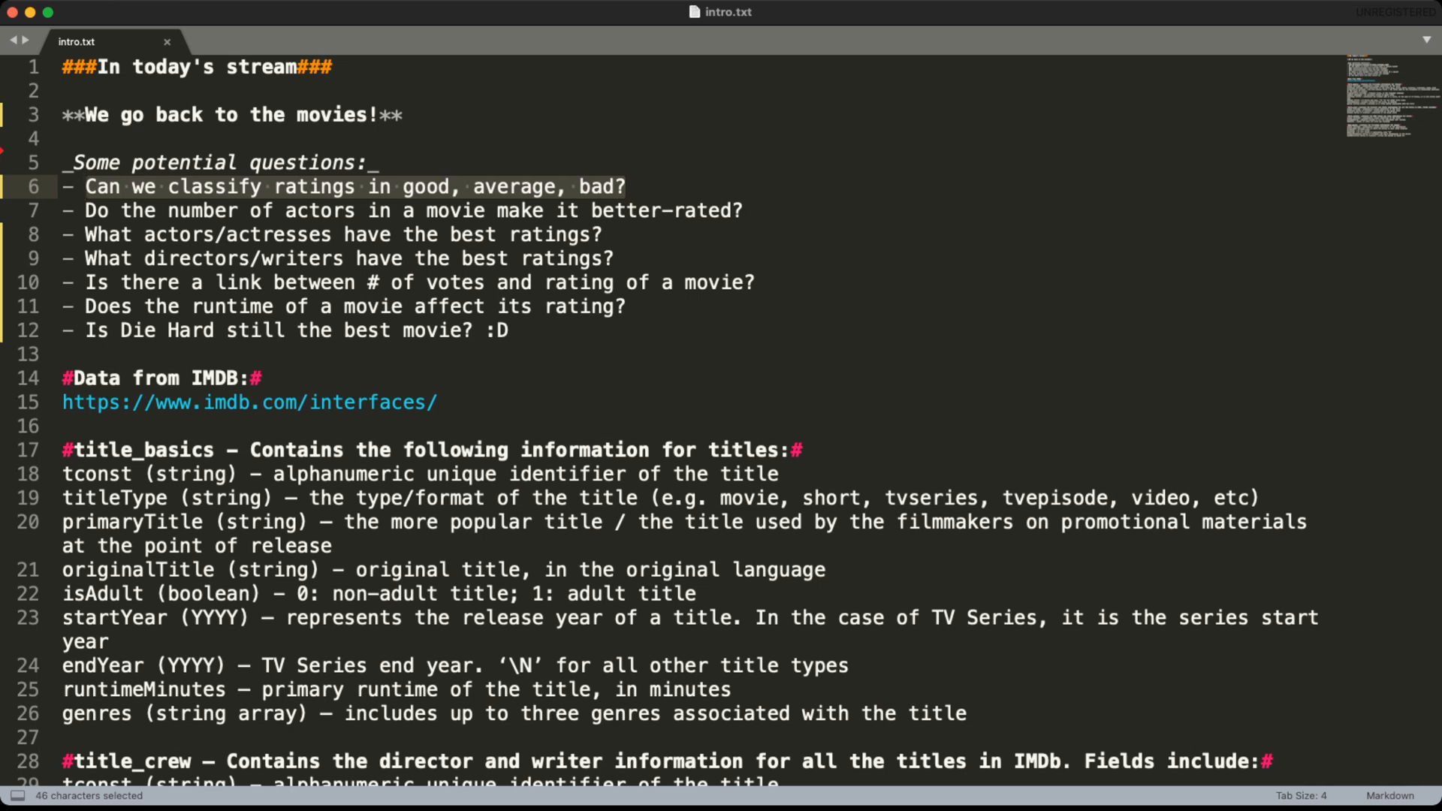
drag(744, 211, 85, 210)
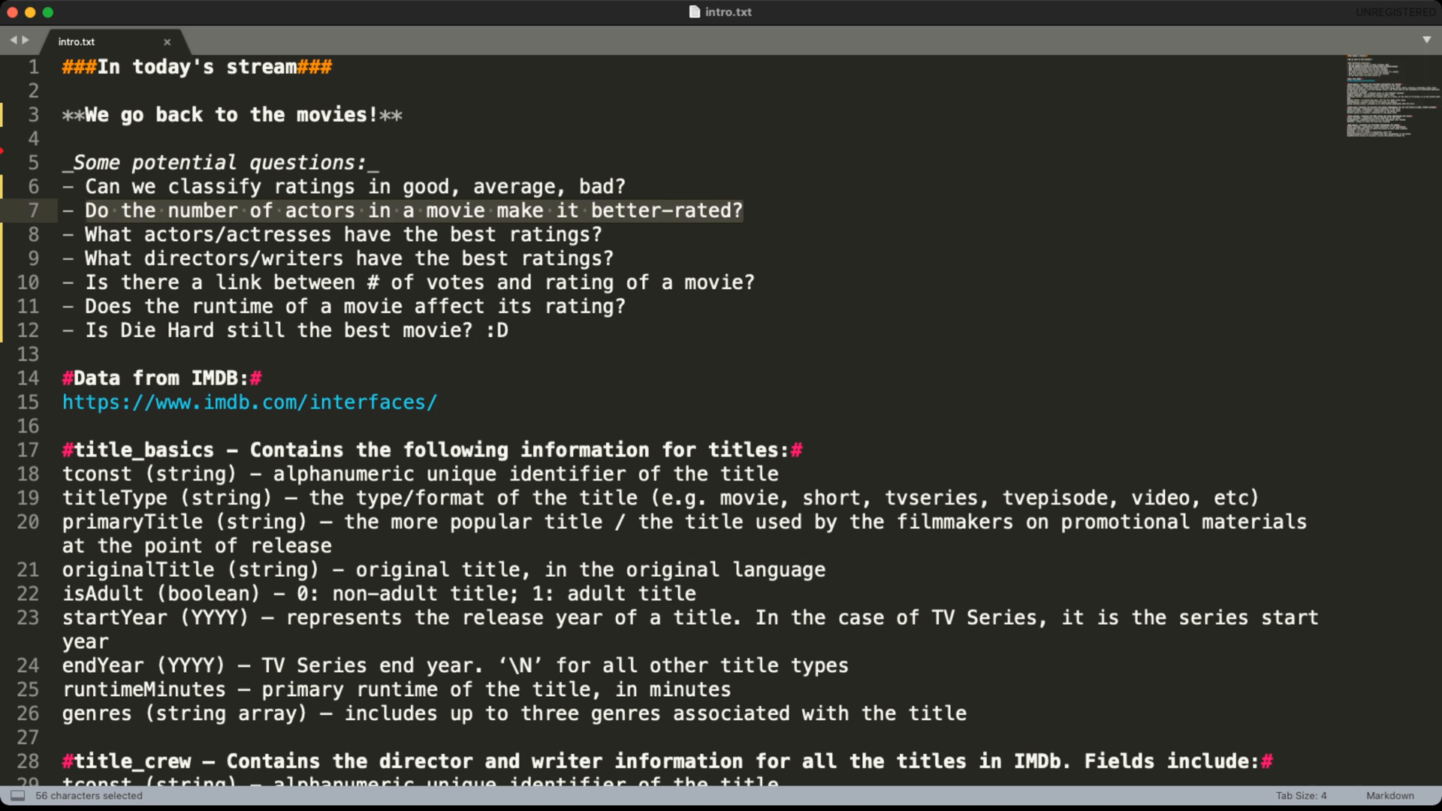
click(744, 211)
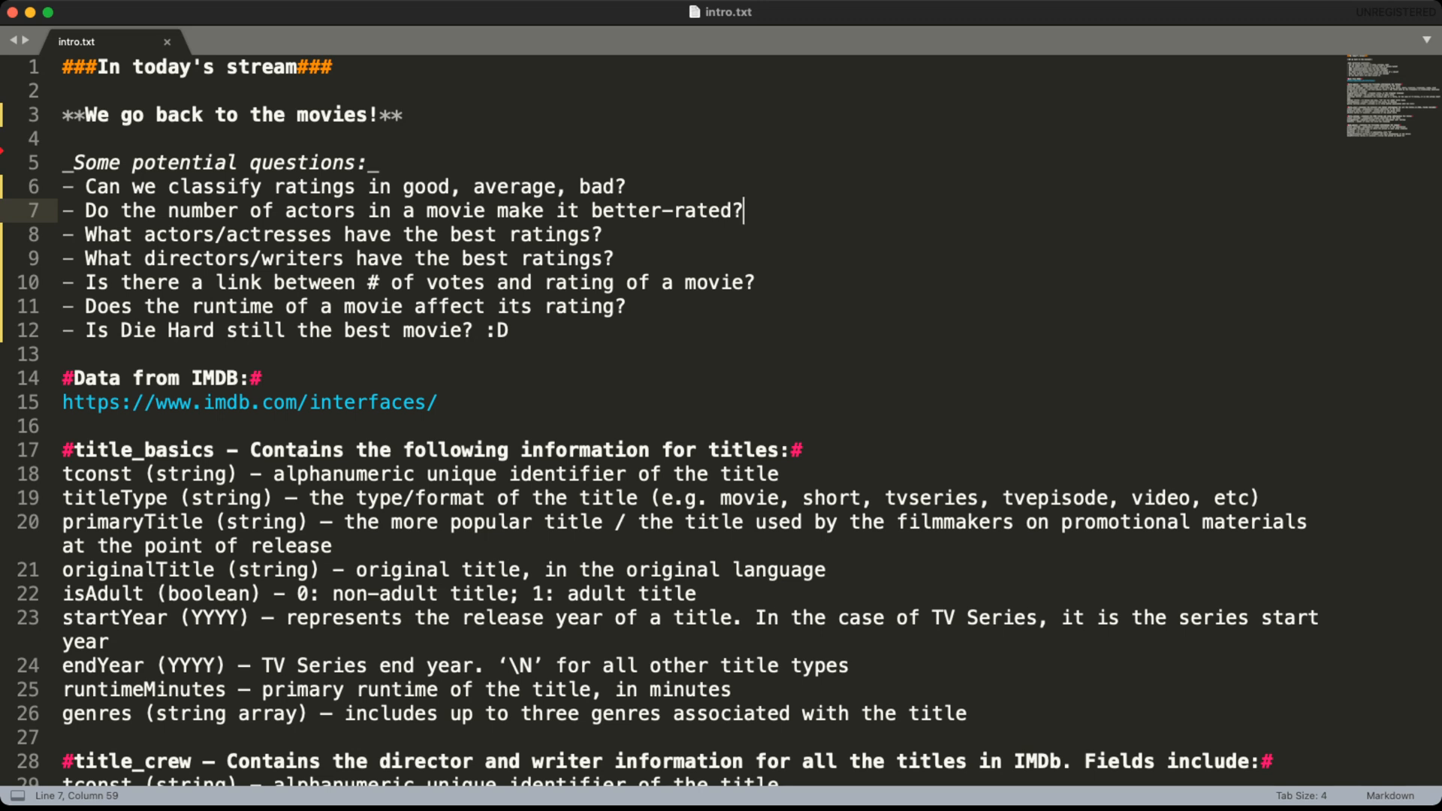
double_click(456, 211)
double_click(368, 234)
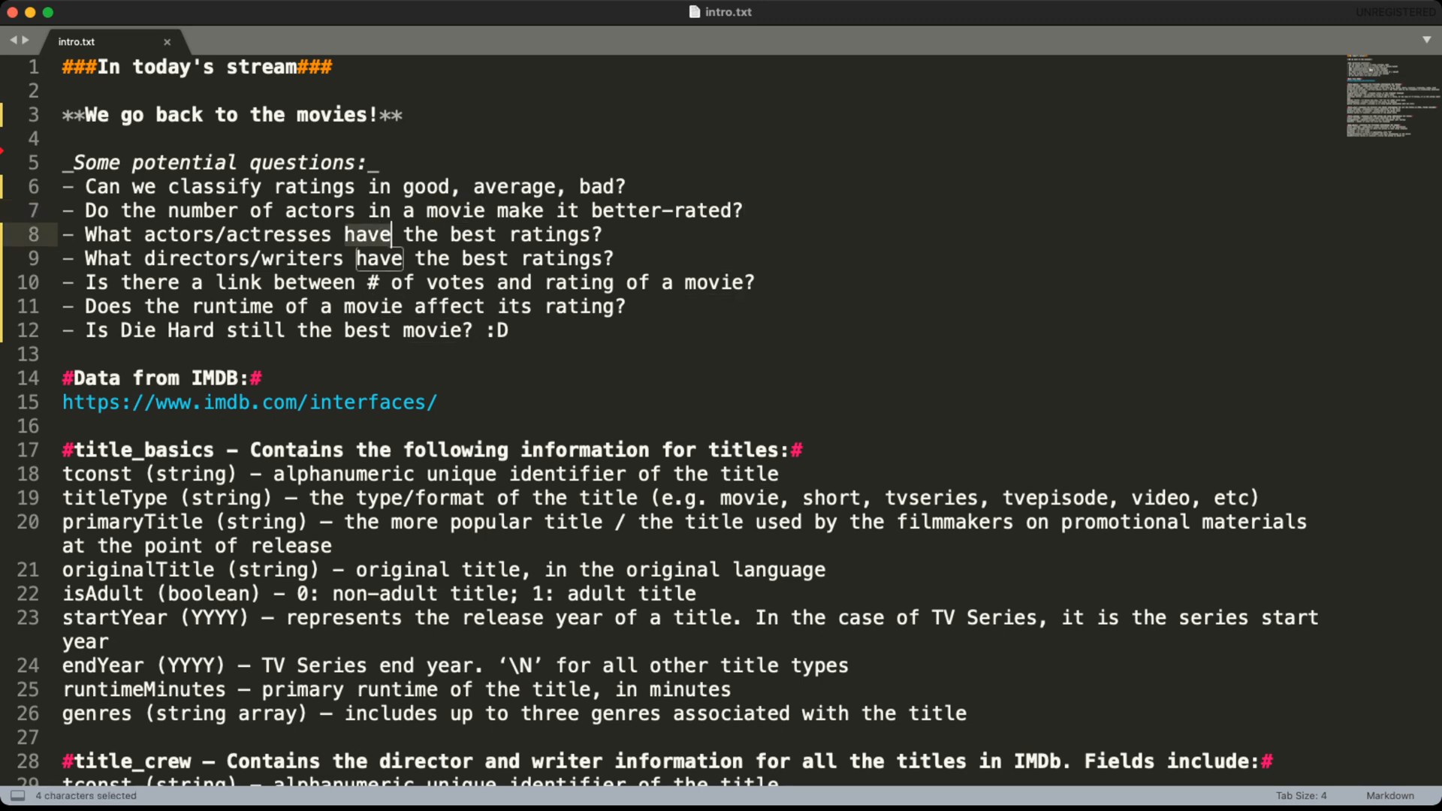
key(super+l)
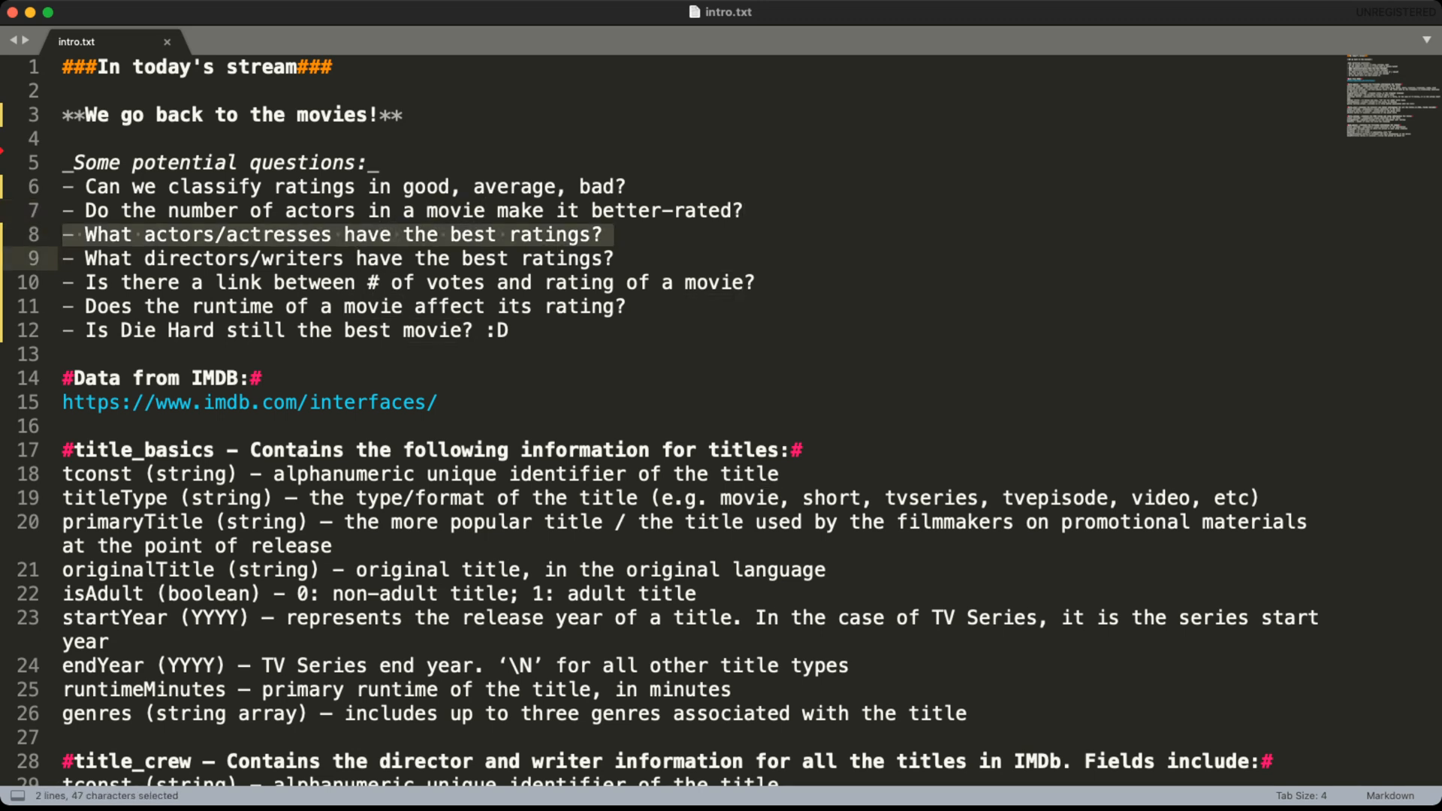
drag(616, 258, 121, 258)
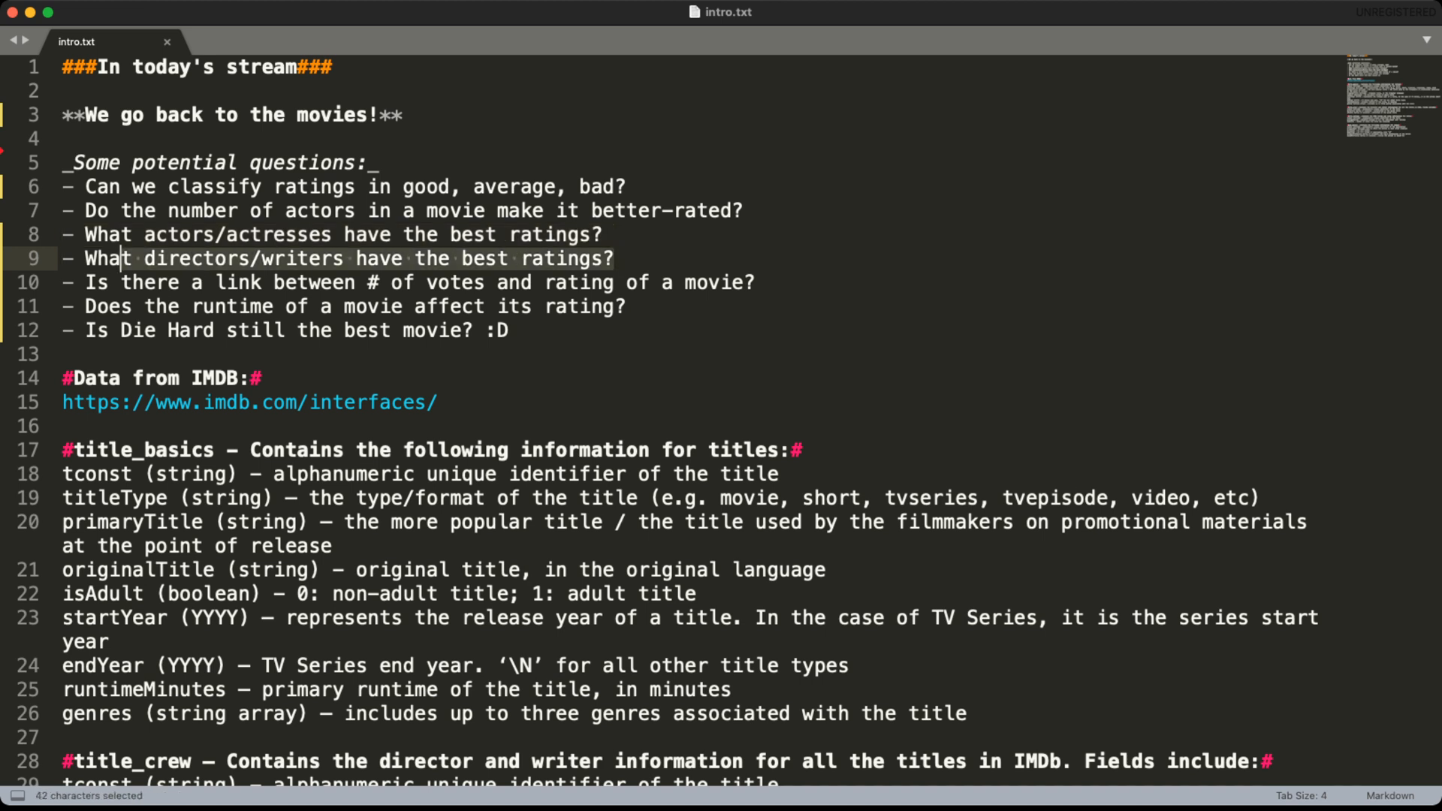
click(532, 258)
double_click(197, 258)
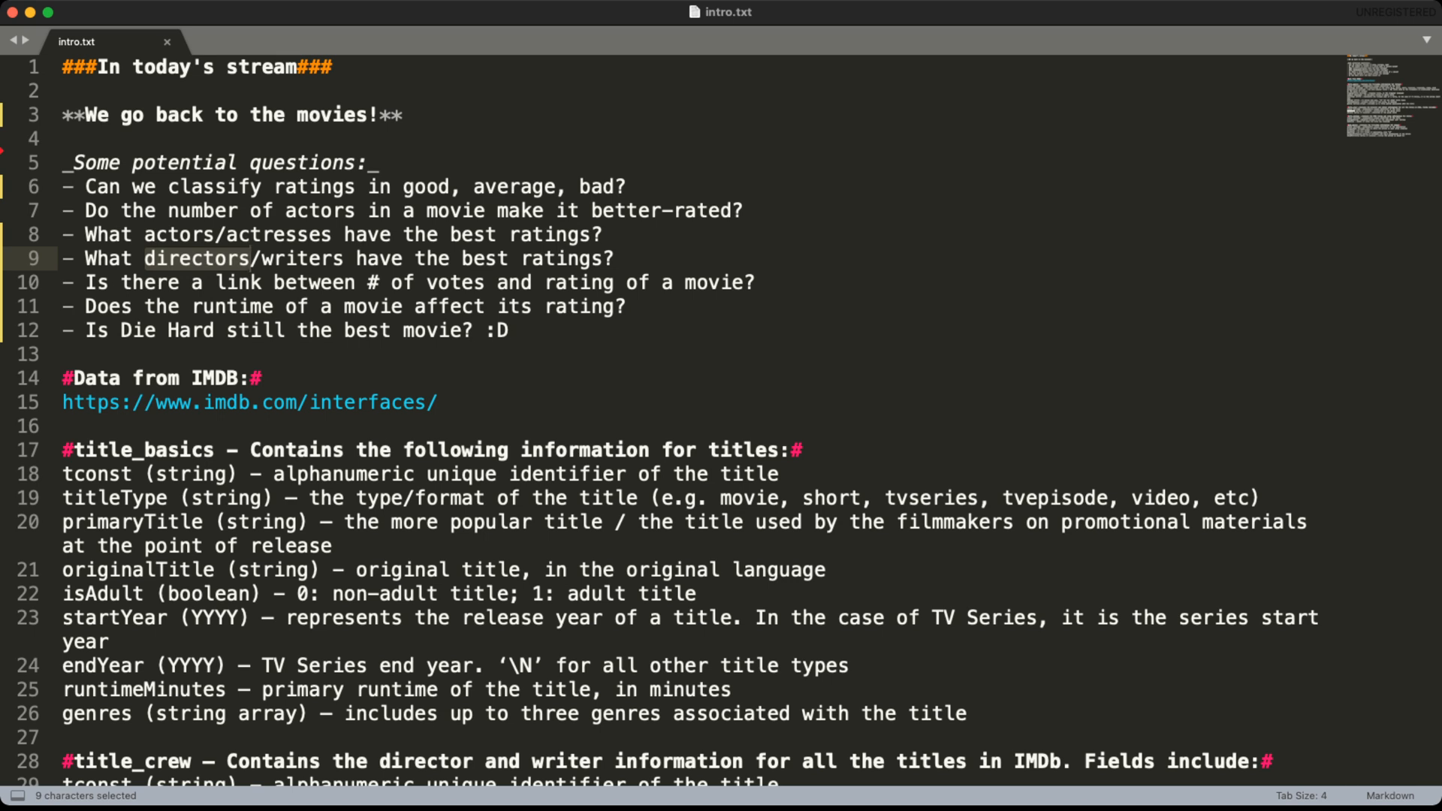
click(191, 258)
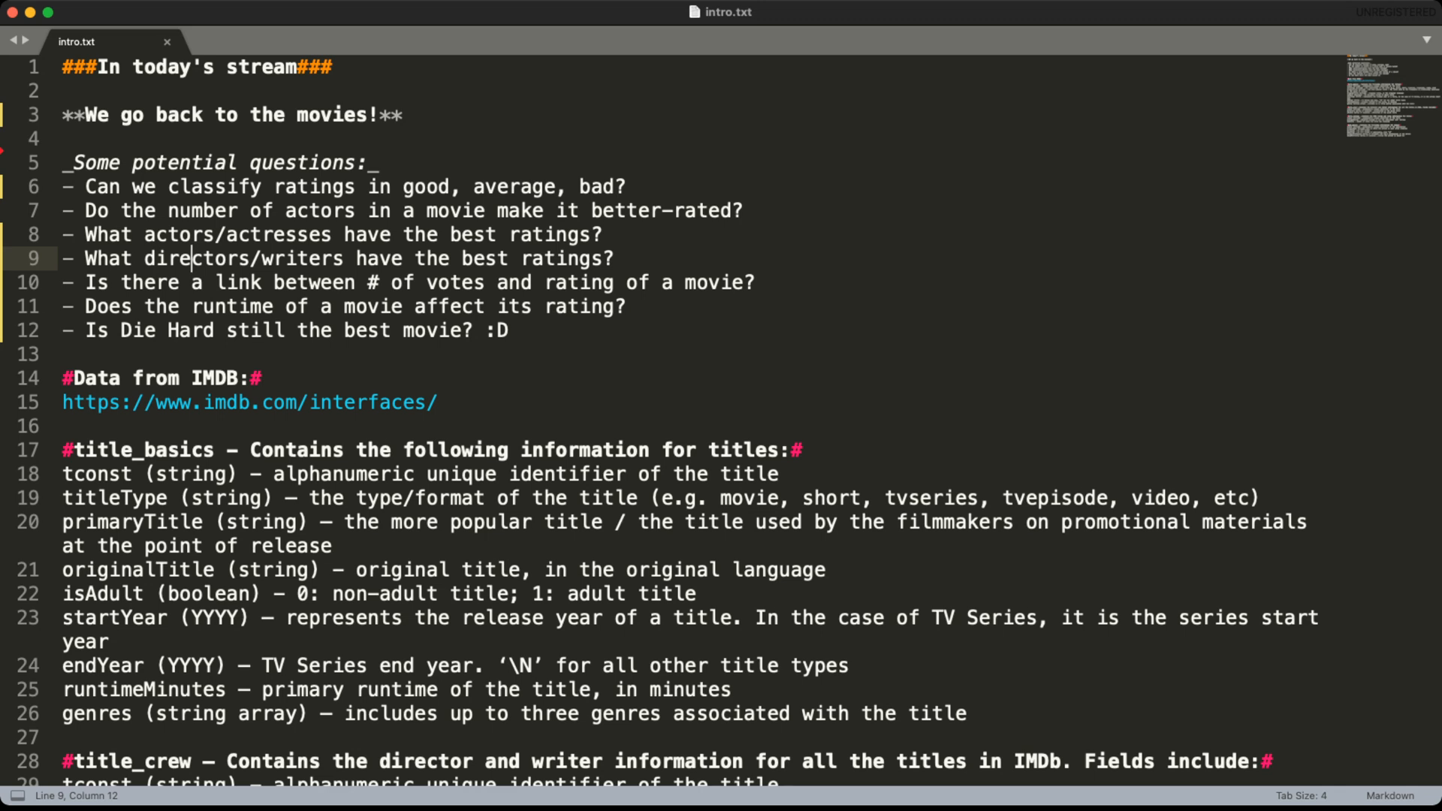
drag(757, 283, 121, 283)
click(203, 282)
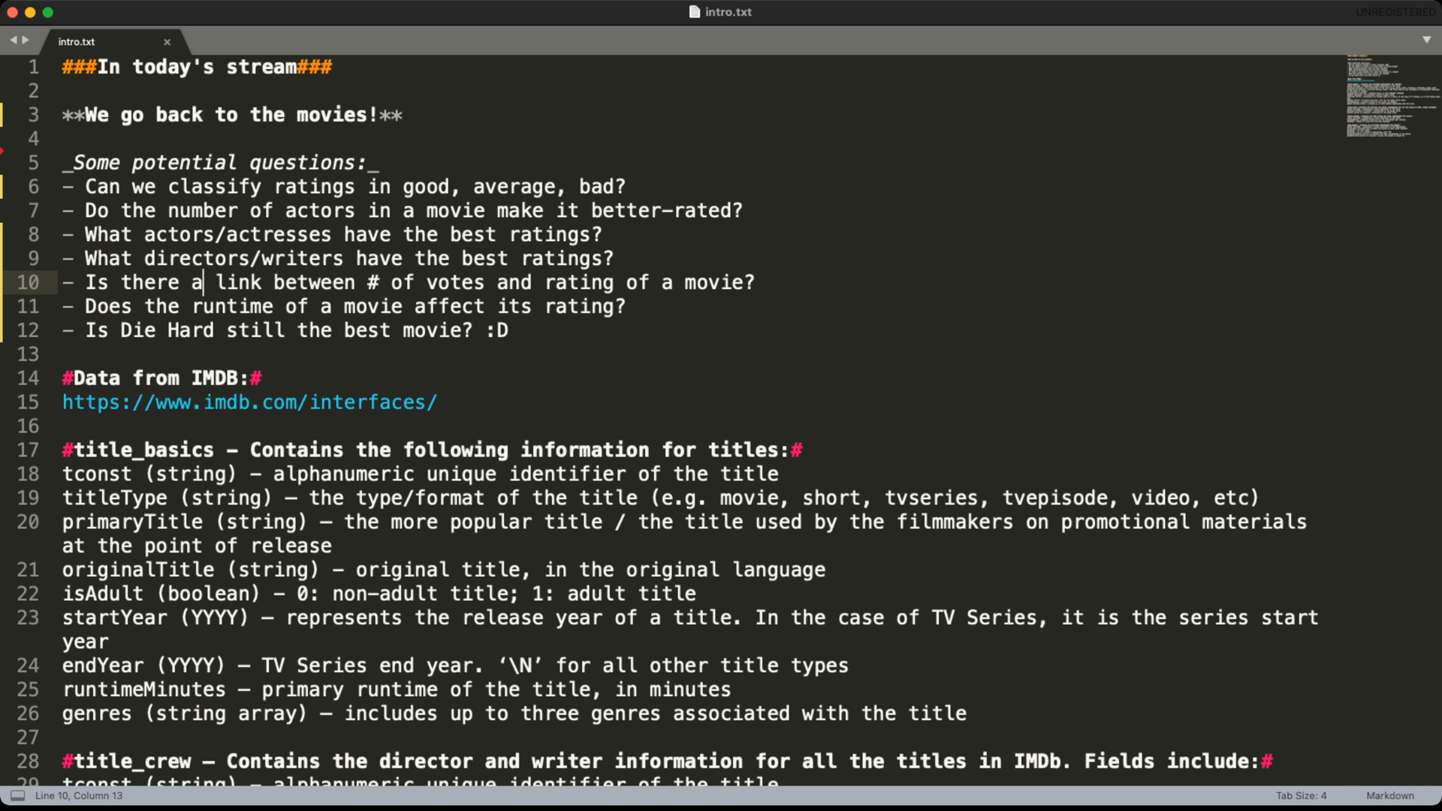
- Return to Metabase and visualize the results as an area chart with averageRating on the X-axis and nr_of_titles on the Y-axis
key(super+Tab)
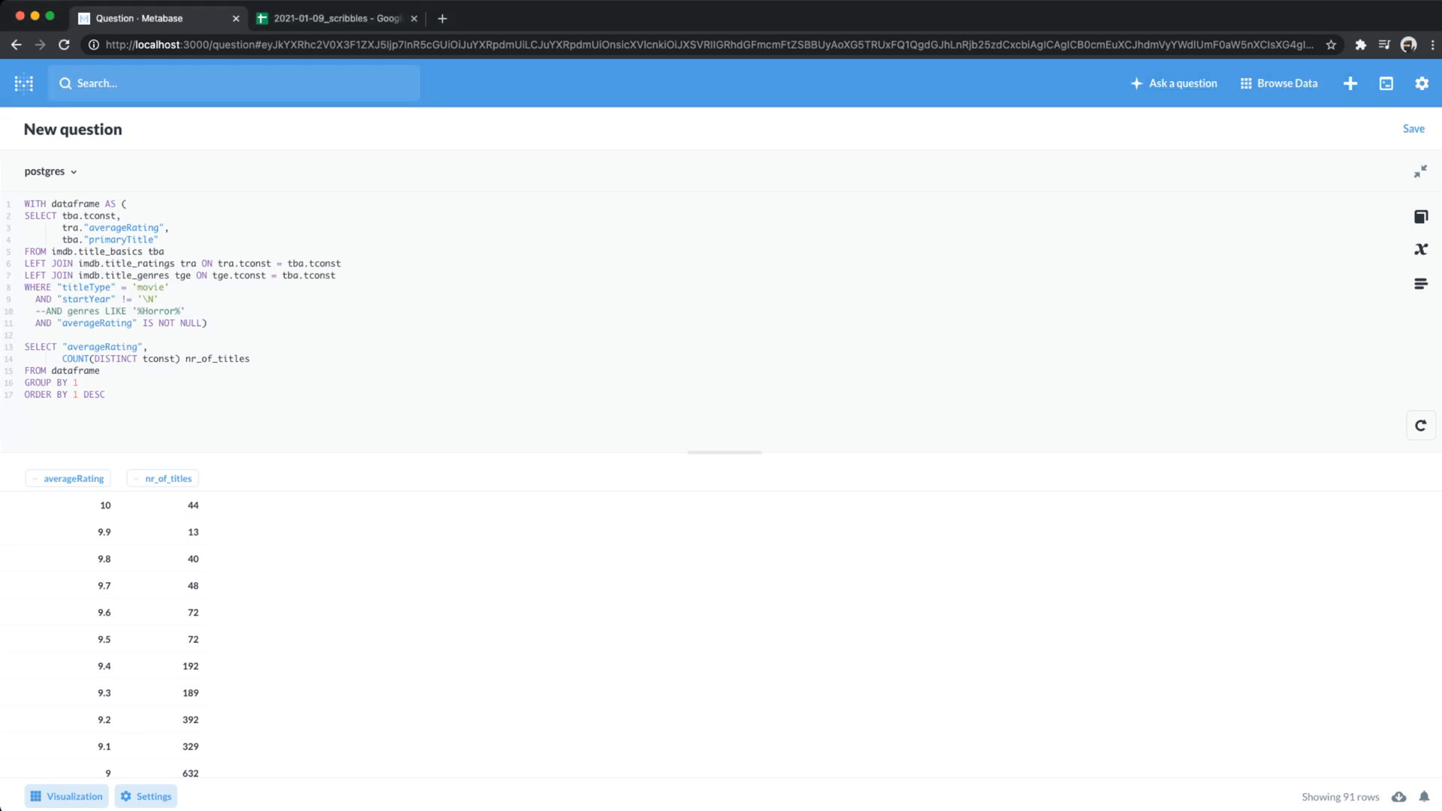
click(67, 797)
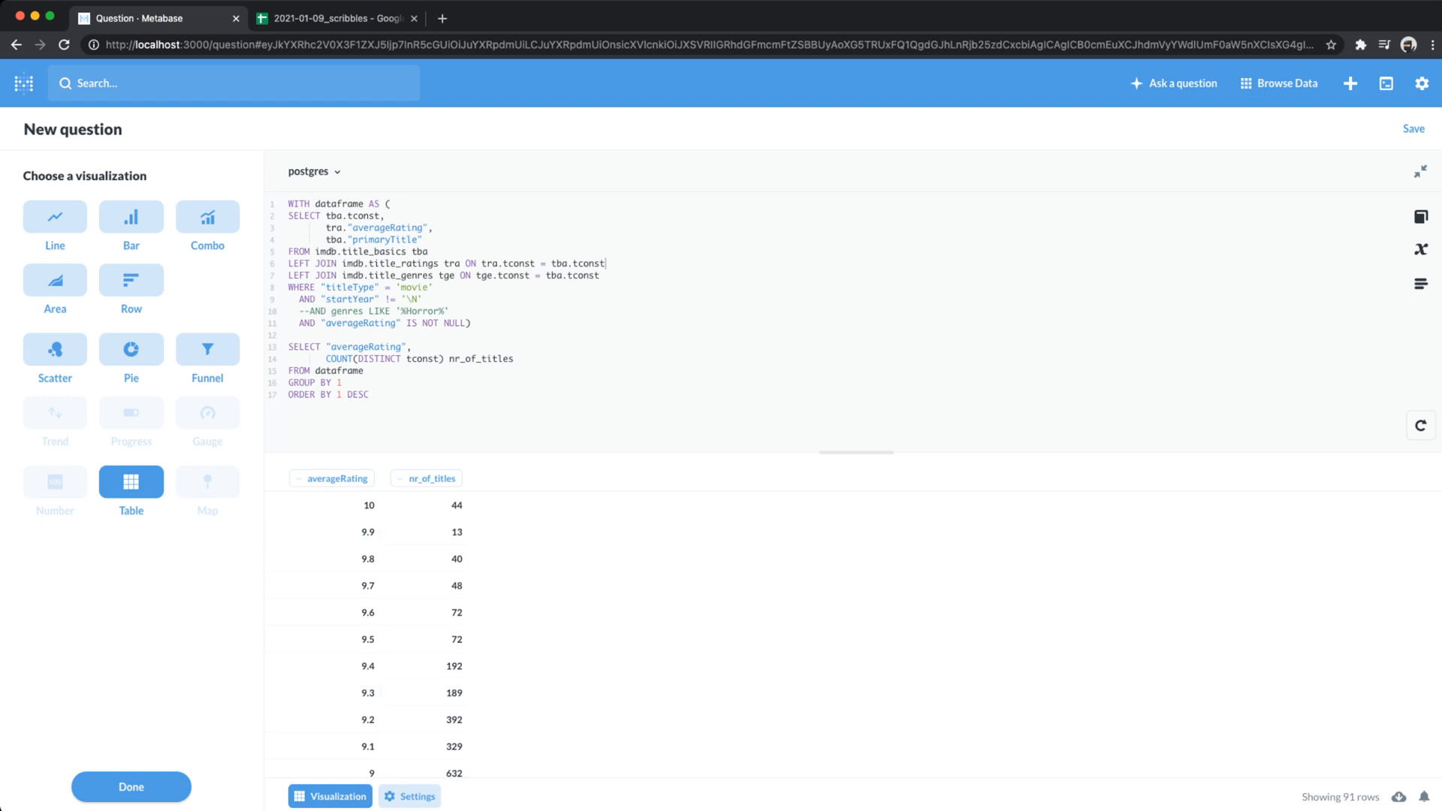
click(55, 280)
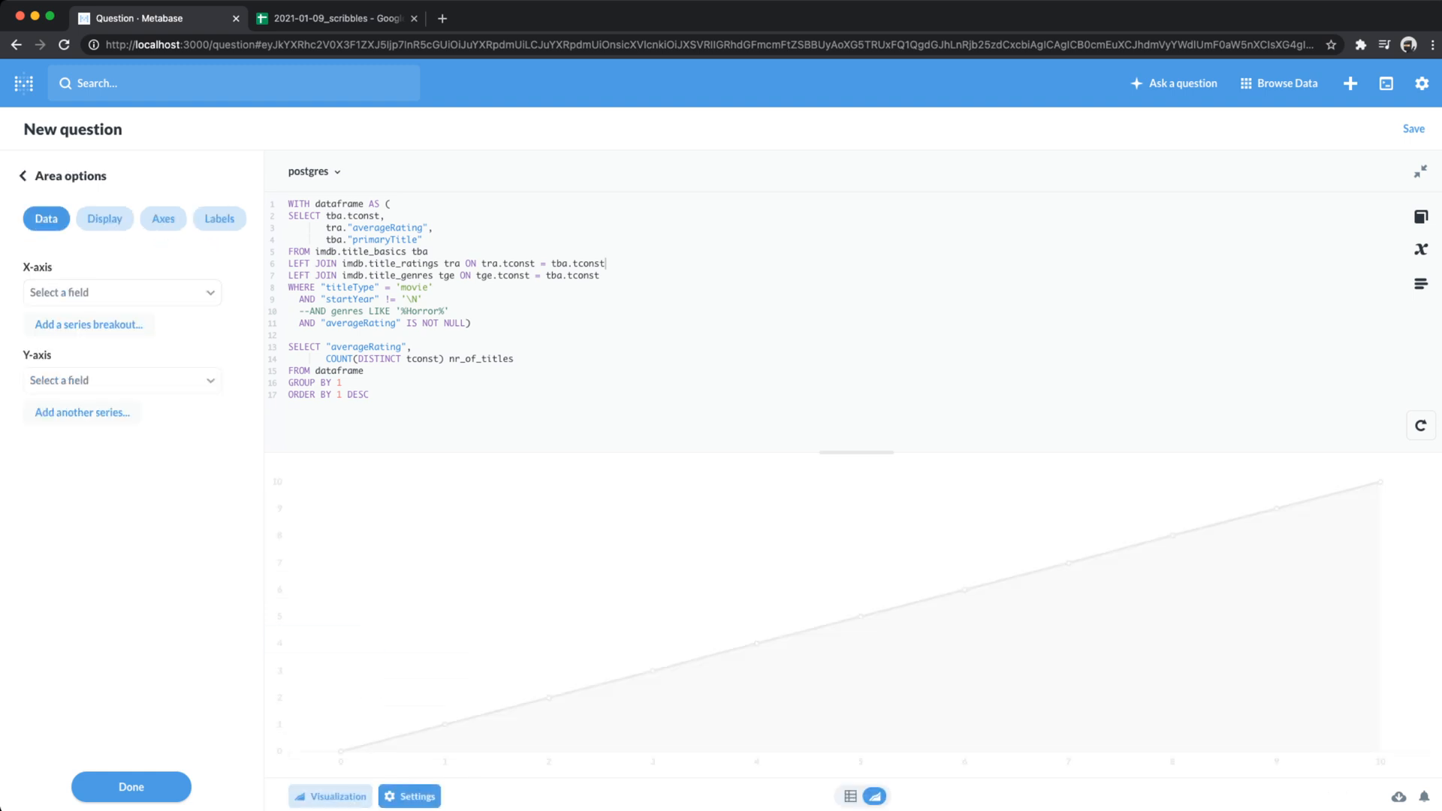
click(121, 293)
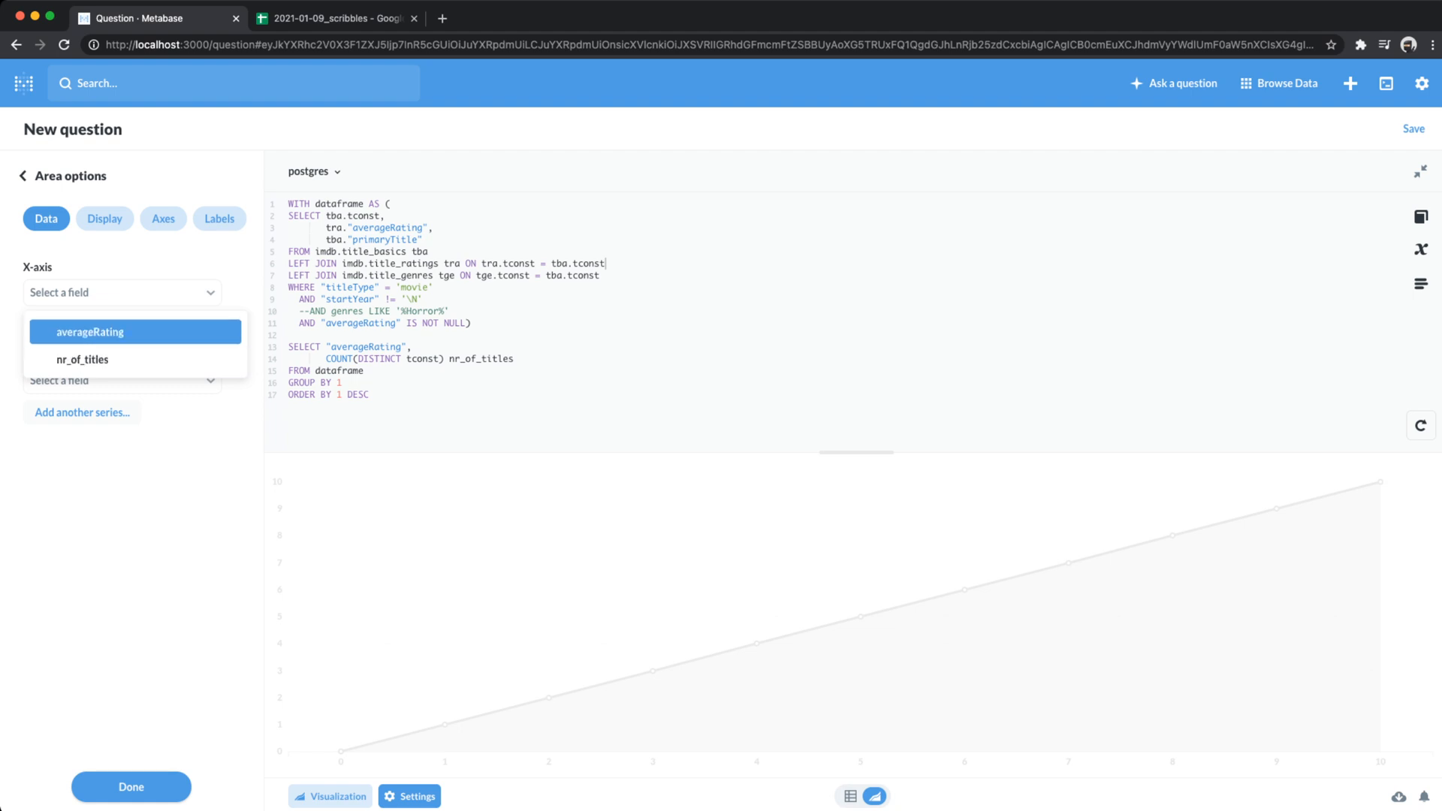
click(135, 332)
click(123, 380)
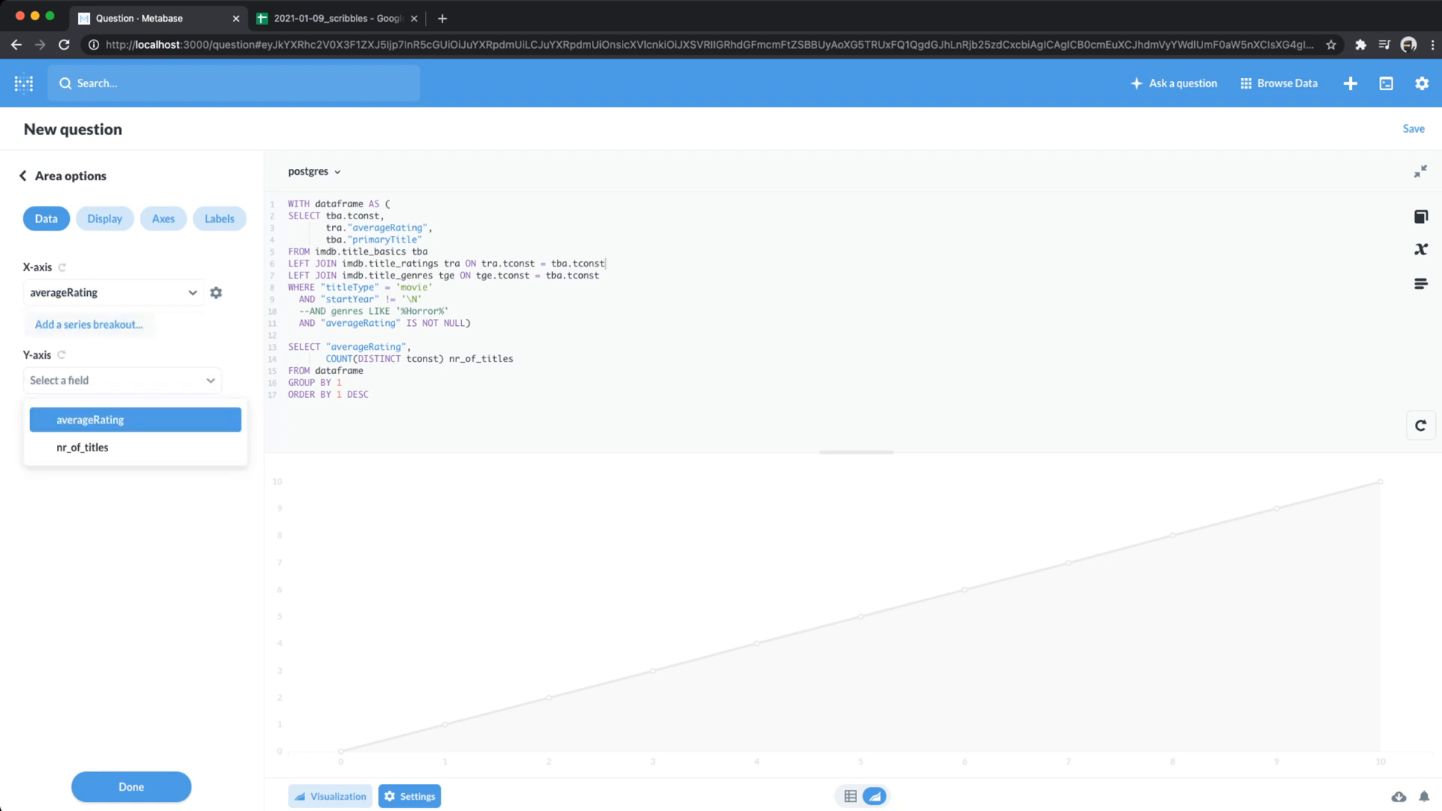
click(83, 446)
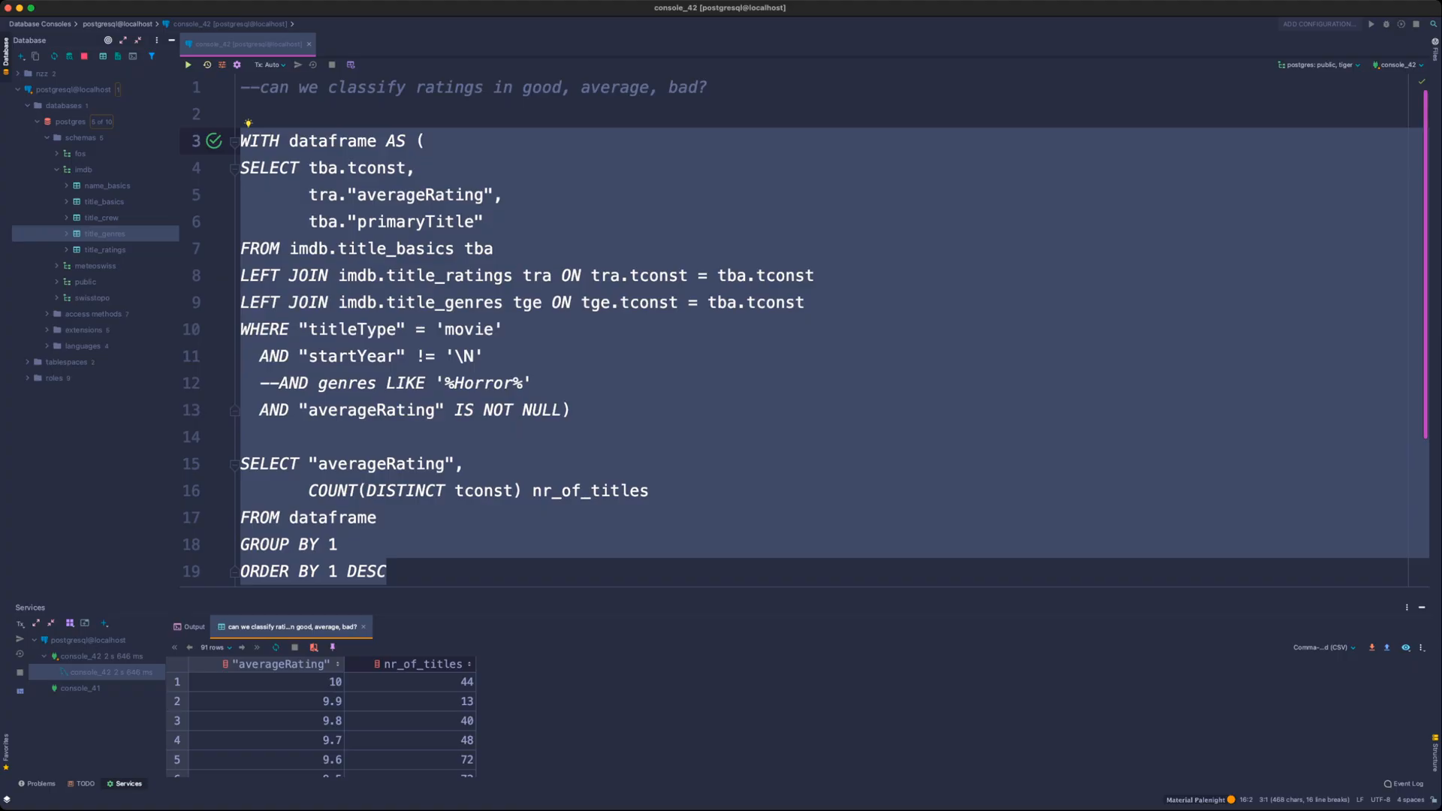
- In console_42, insert CASE before "averageRating" in the final SELECT and move that column onto its own indented line
click(505, 330)
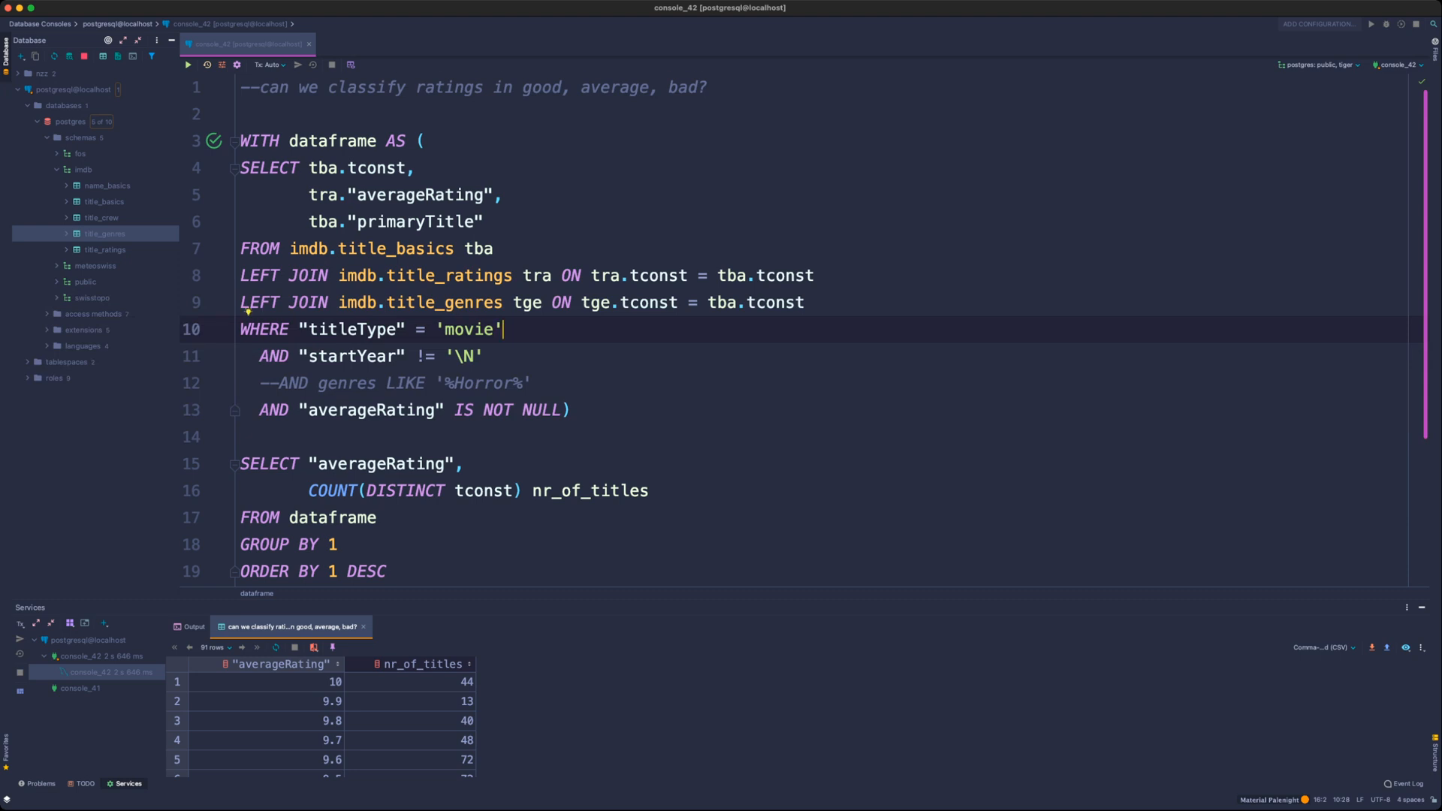
scroll(804, 331, down, 3)
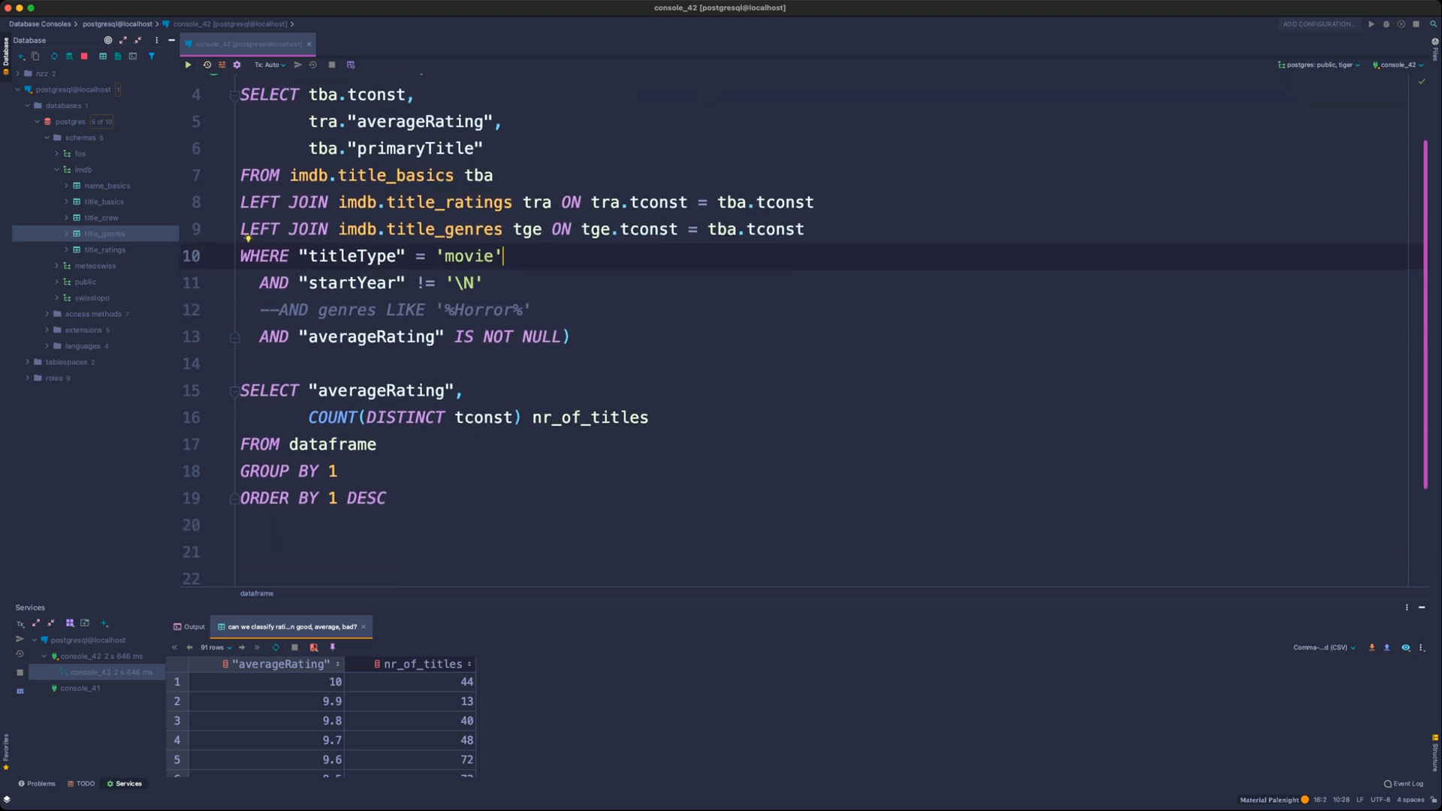
click(464, 390)
key(alt+Left)
key(alt+Left)
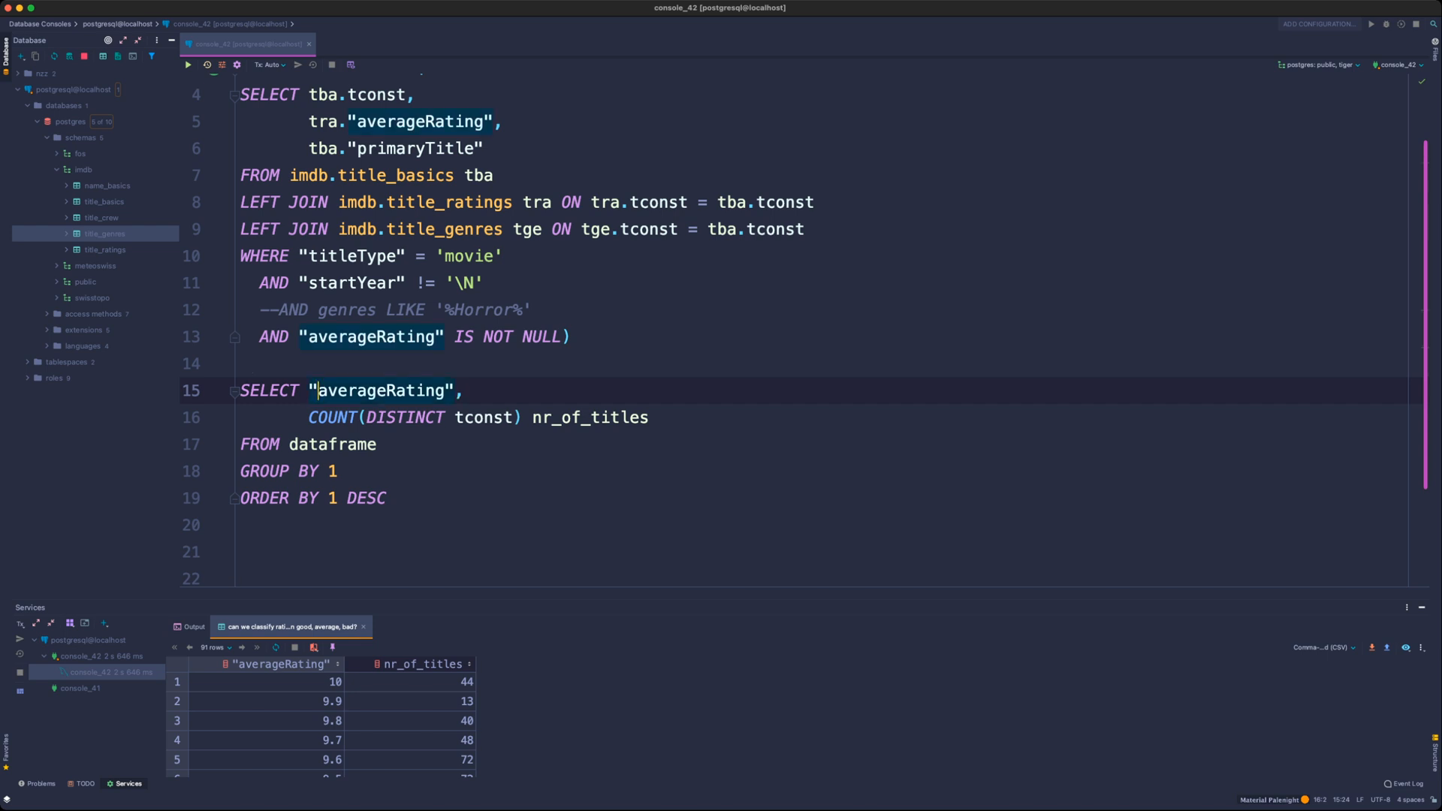
key(Left)
text(CASE)
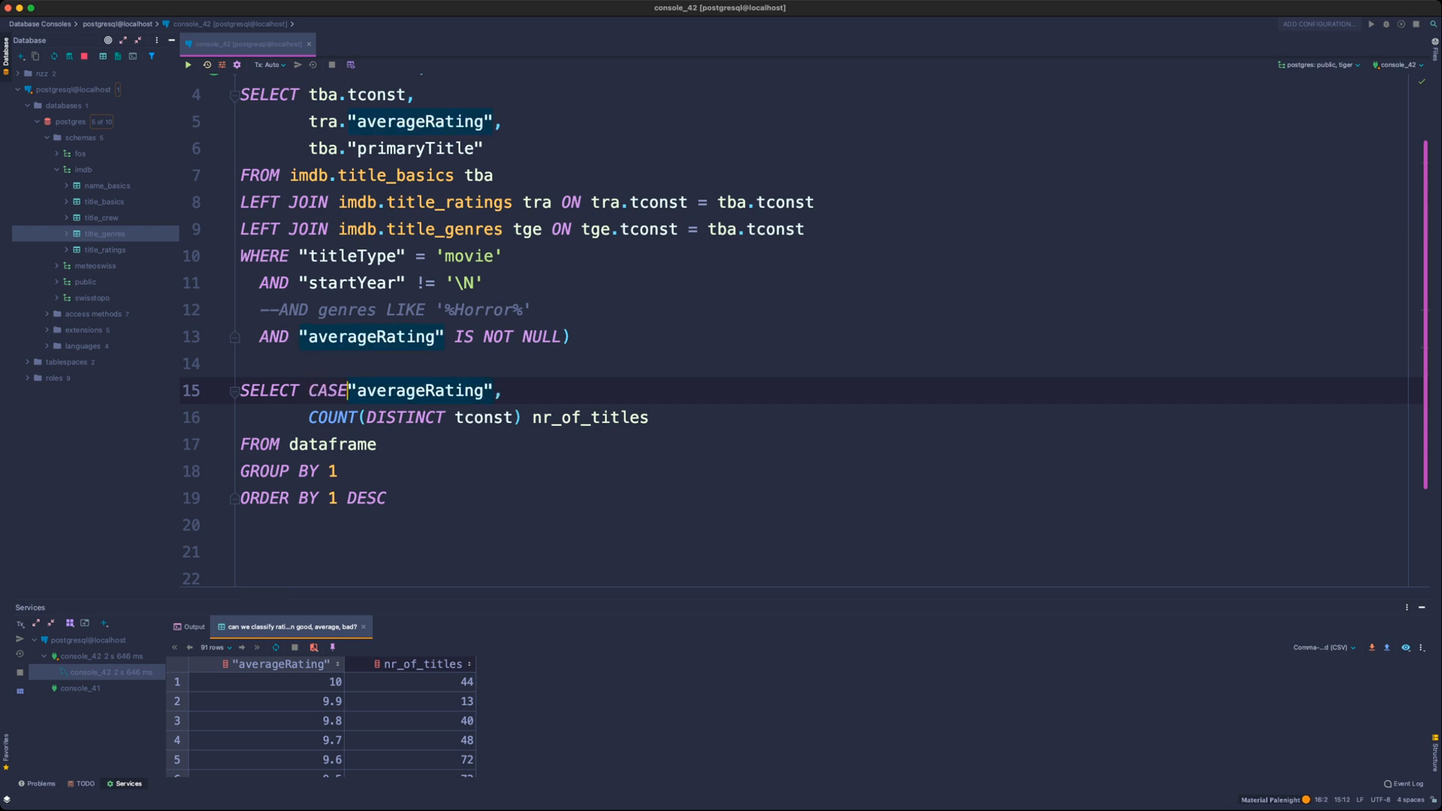
key(Return)
key(Tab)
key(shift+Tab)
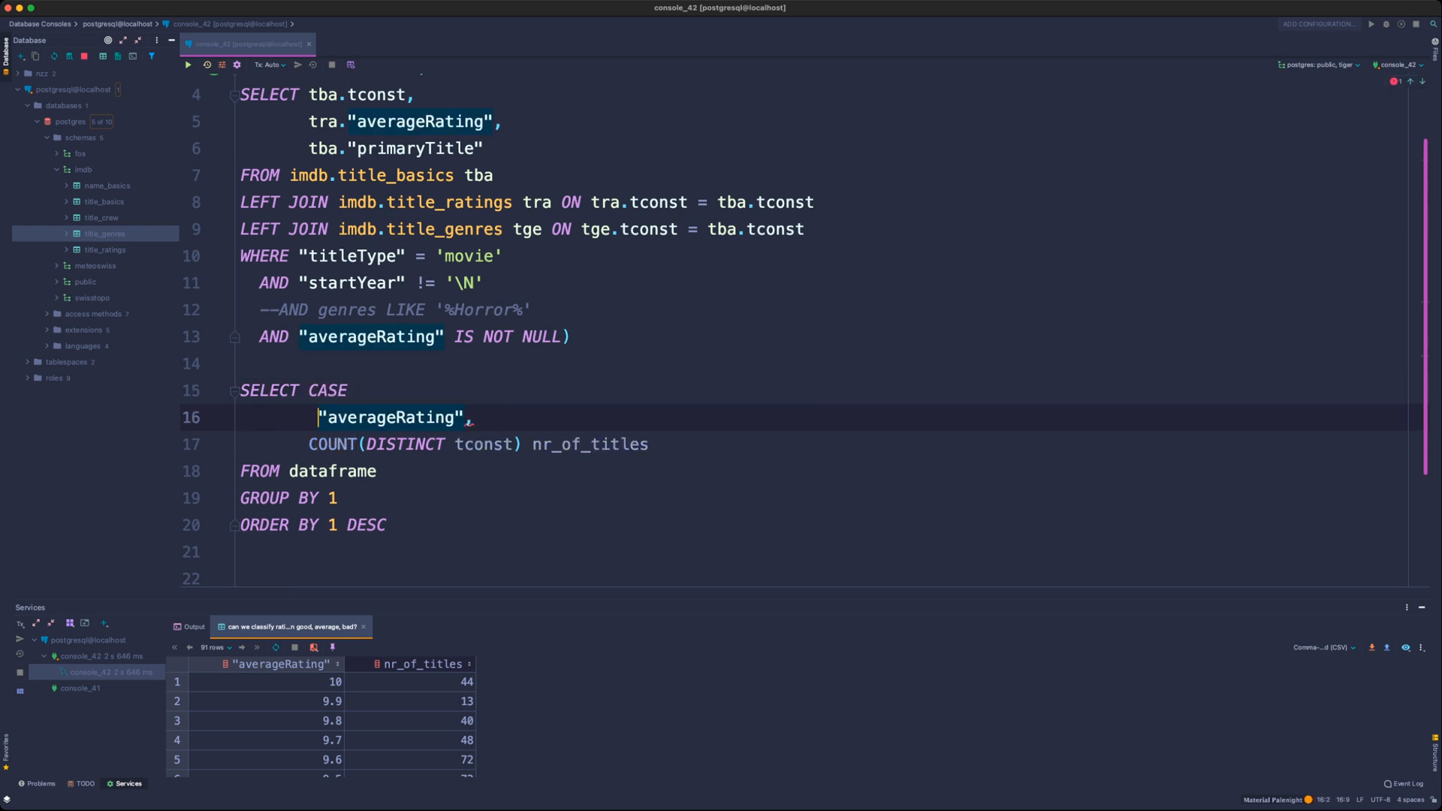
- Begin the first CASE branch by adding WHEN before "averageRating" on line 16
text(WHEN)
key(End)
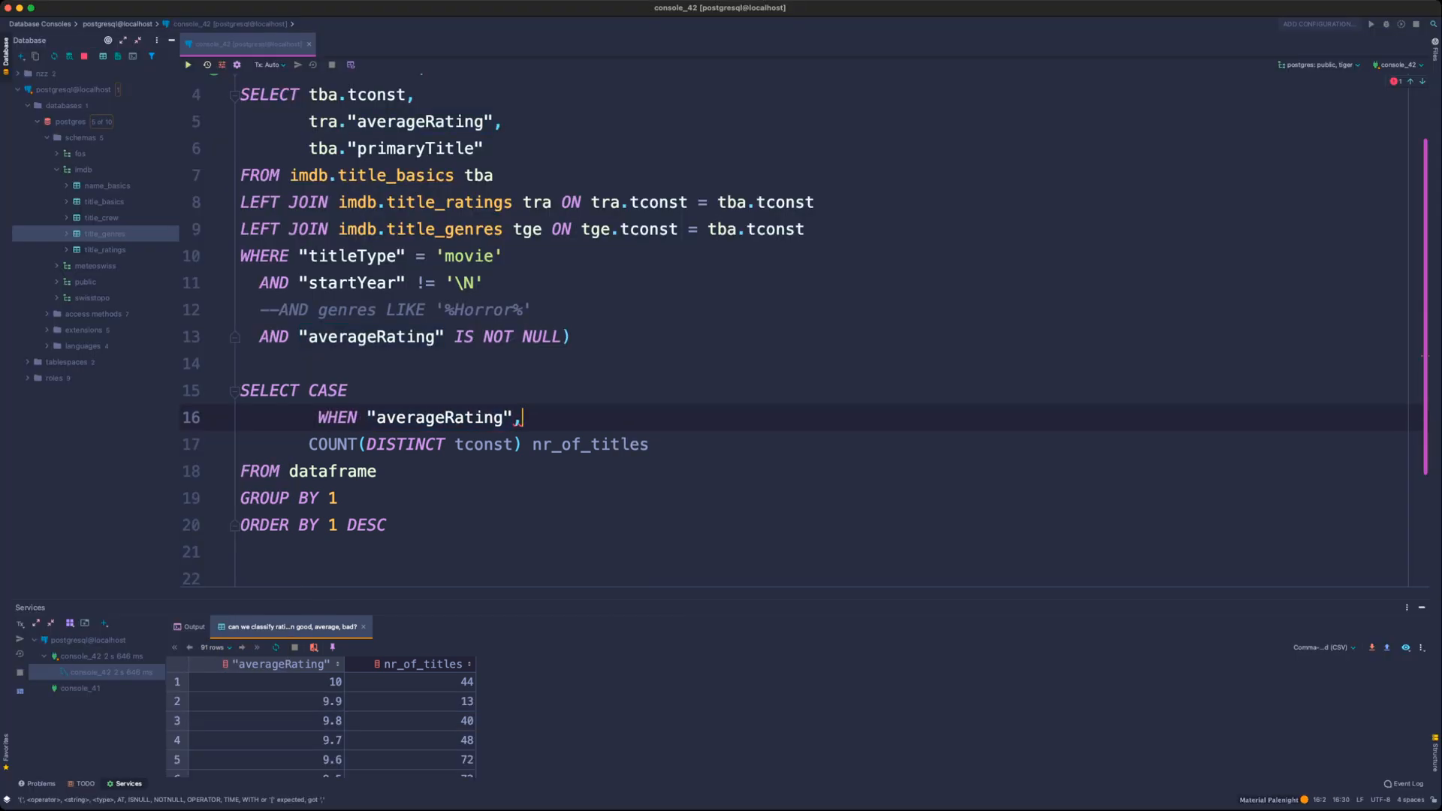
key(Left)
text(> )
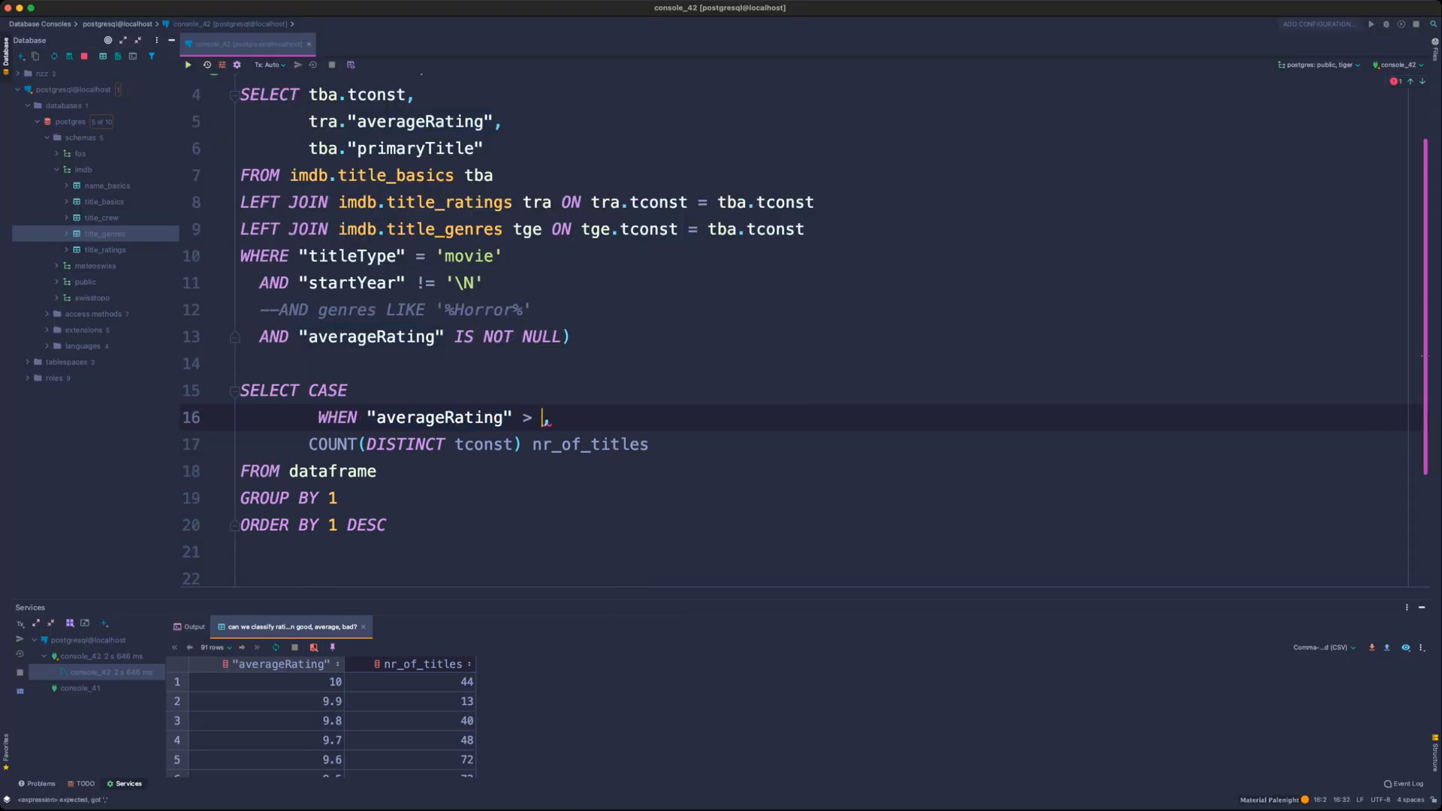
text(0 AN)
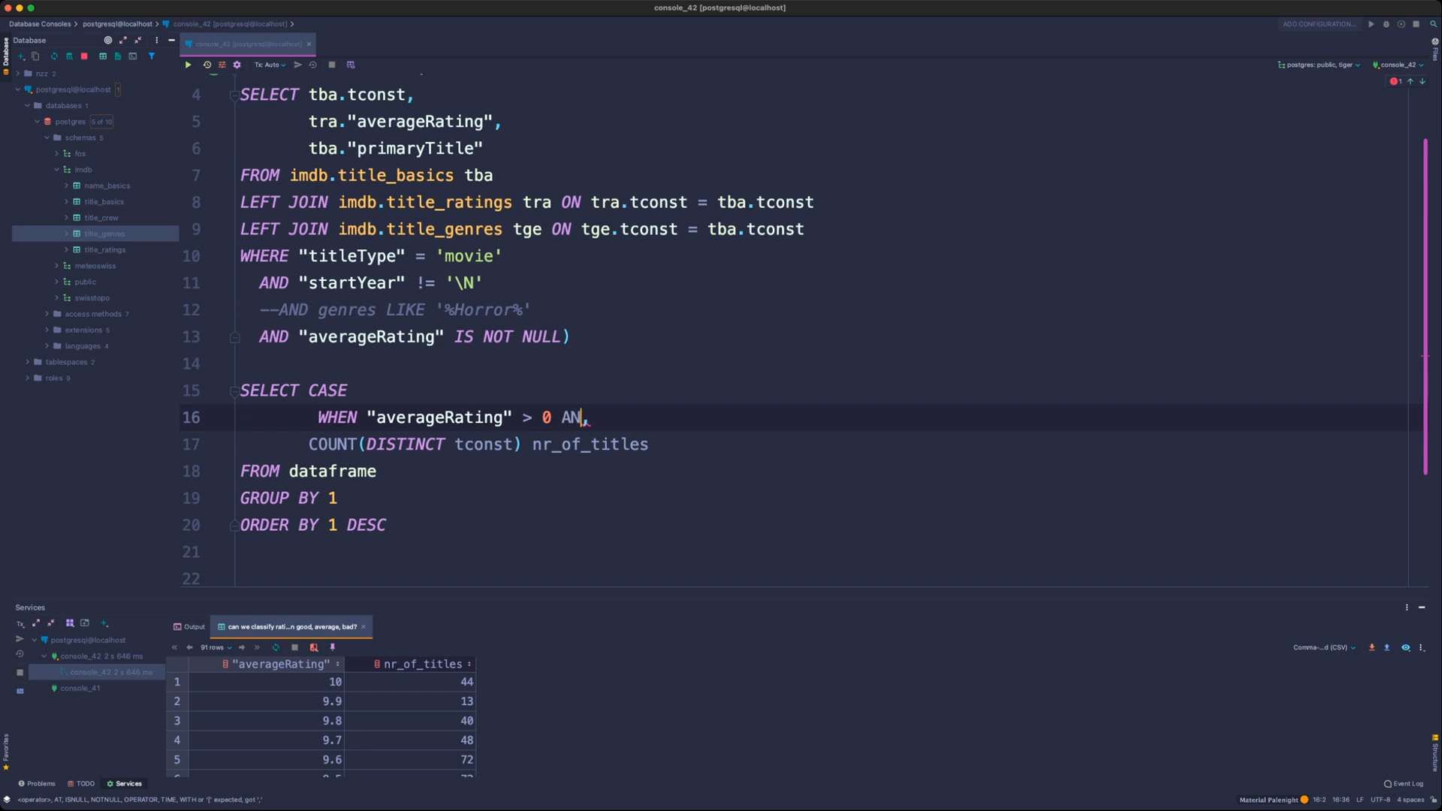
text(D)
key(BackSpace)
key(BackSpace)
key(BackSpace)
key(BackSpace)
key(BackSpace)
key(BackSpace)
key(BackSpace)
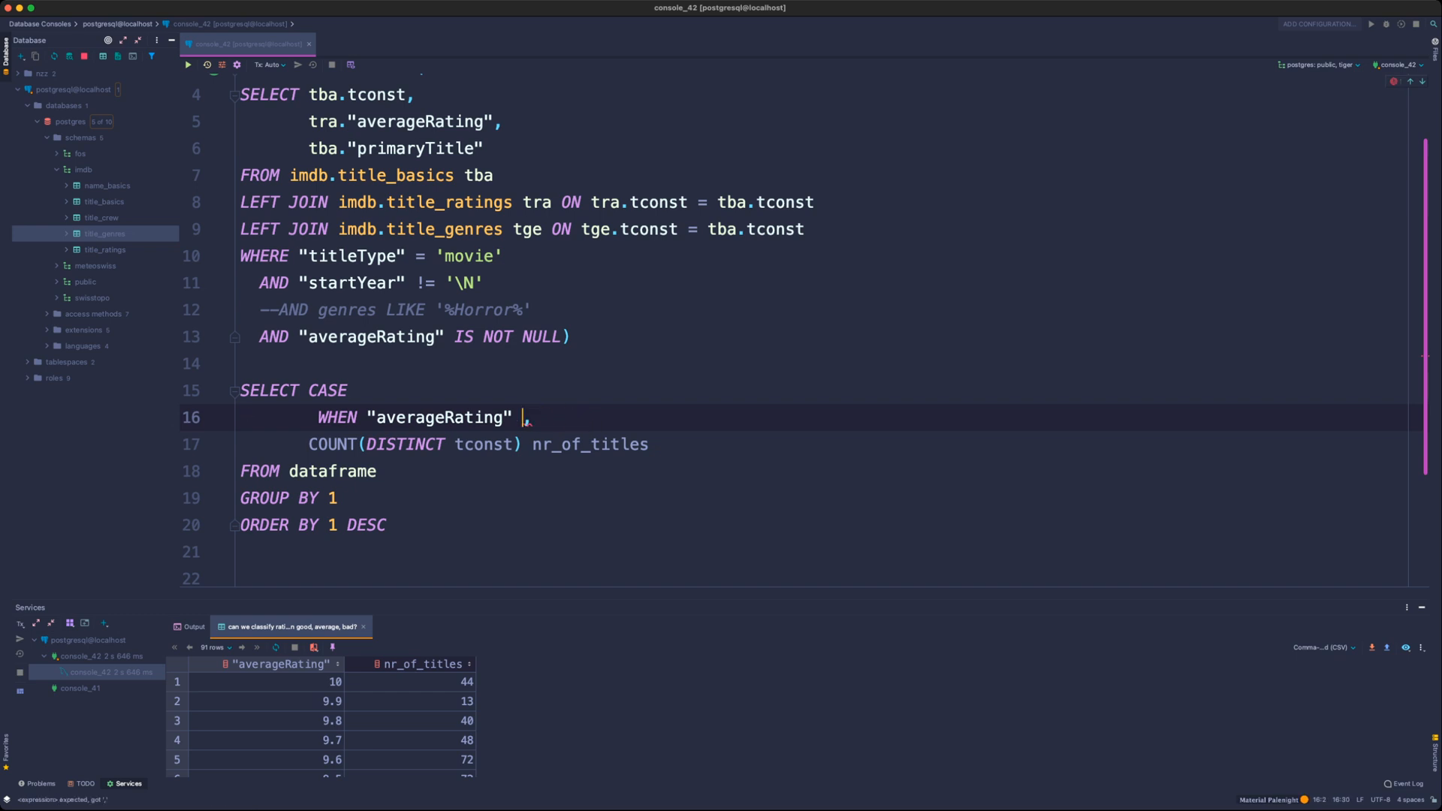
text(AND 0)
key(BackSpace)
key(BackSpace)
key(BackSpace)
key(BackSpace)
key(BackSpace)
- Complete the first WHEN condition with BETWEEN 0 AND 5 THEN 'low', keeping it before the trailing comma
text(BETWEEN 0 AND )
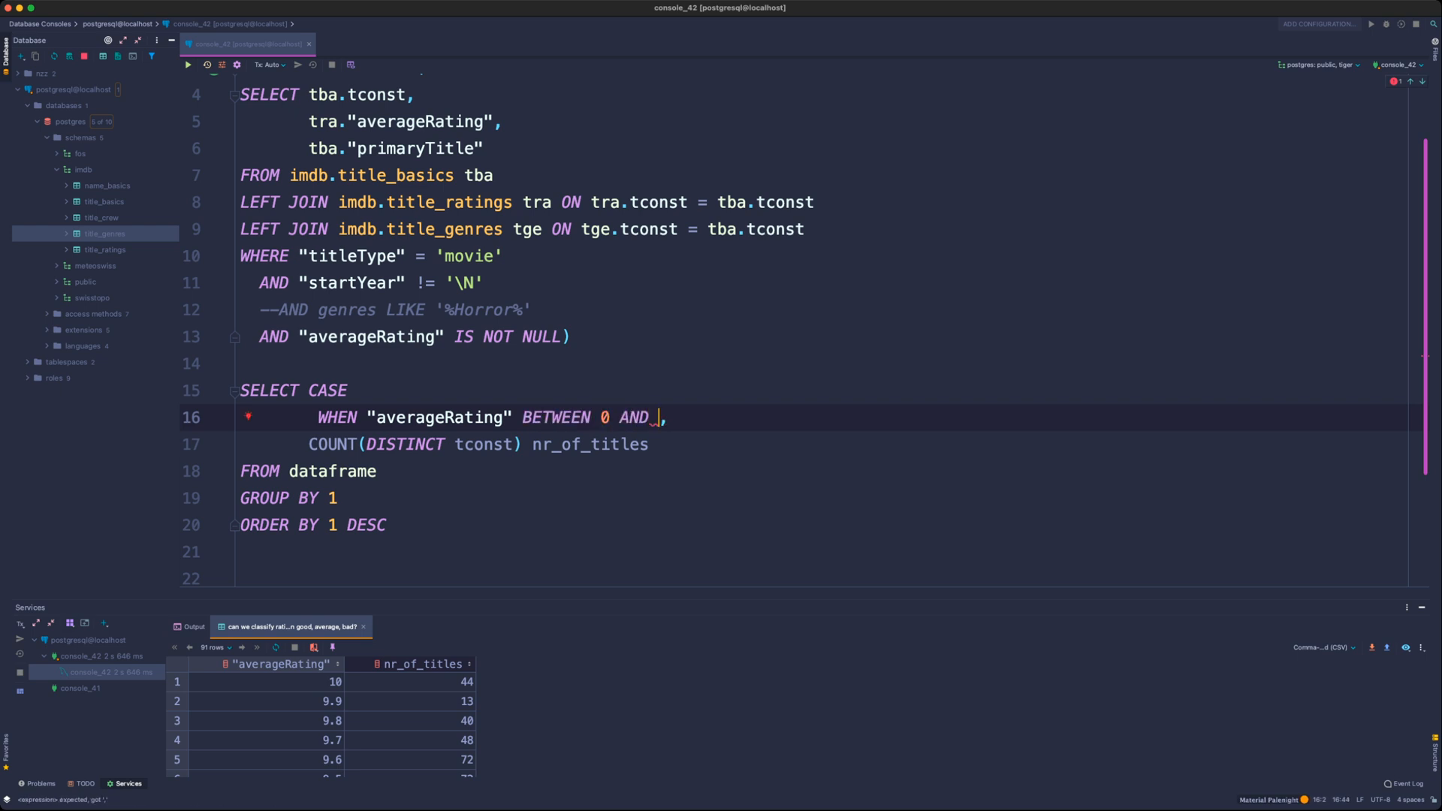
text(5)
text( THEN )
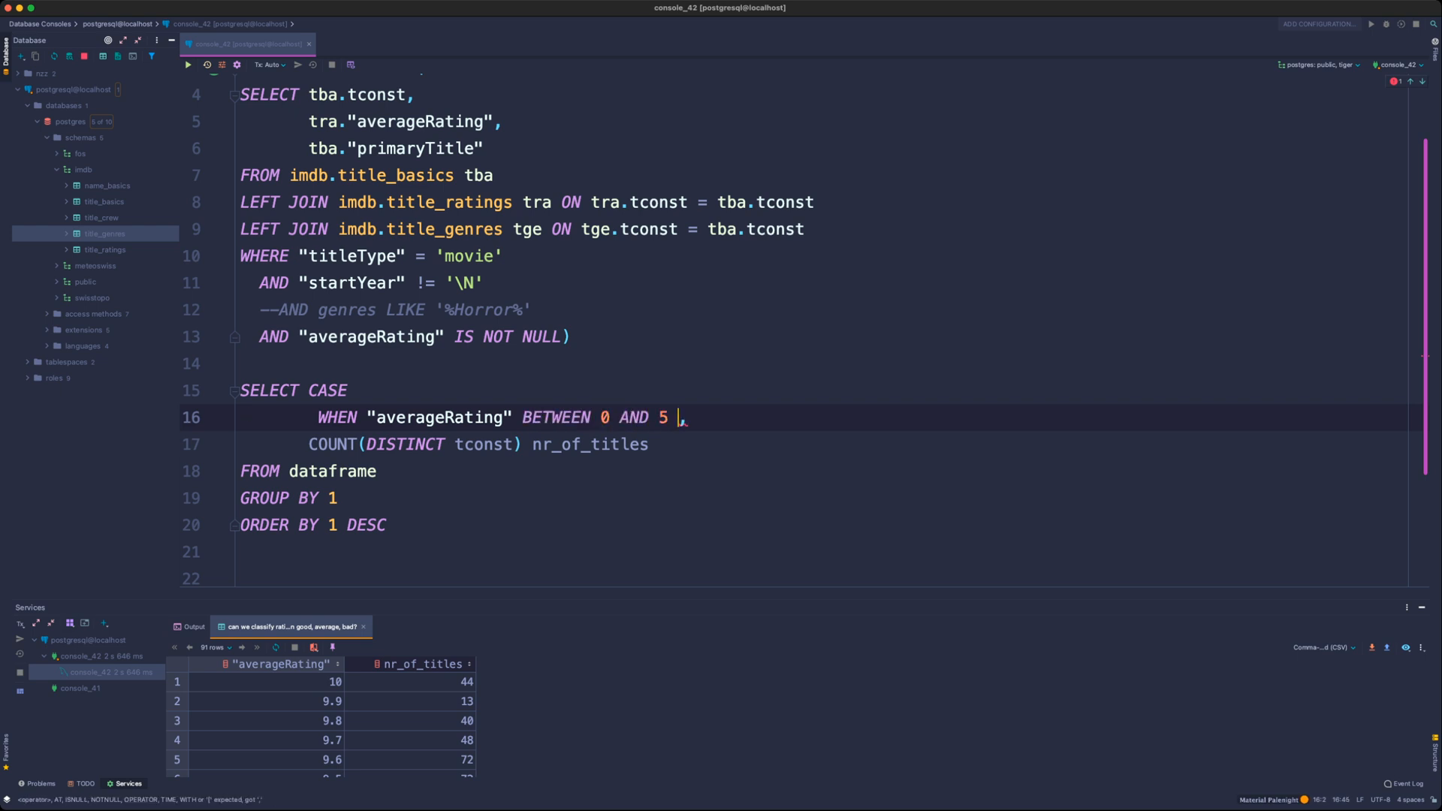
text('low')
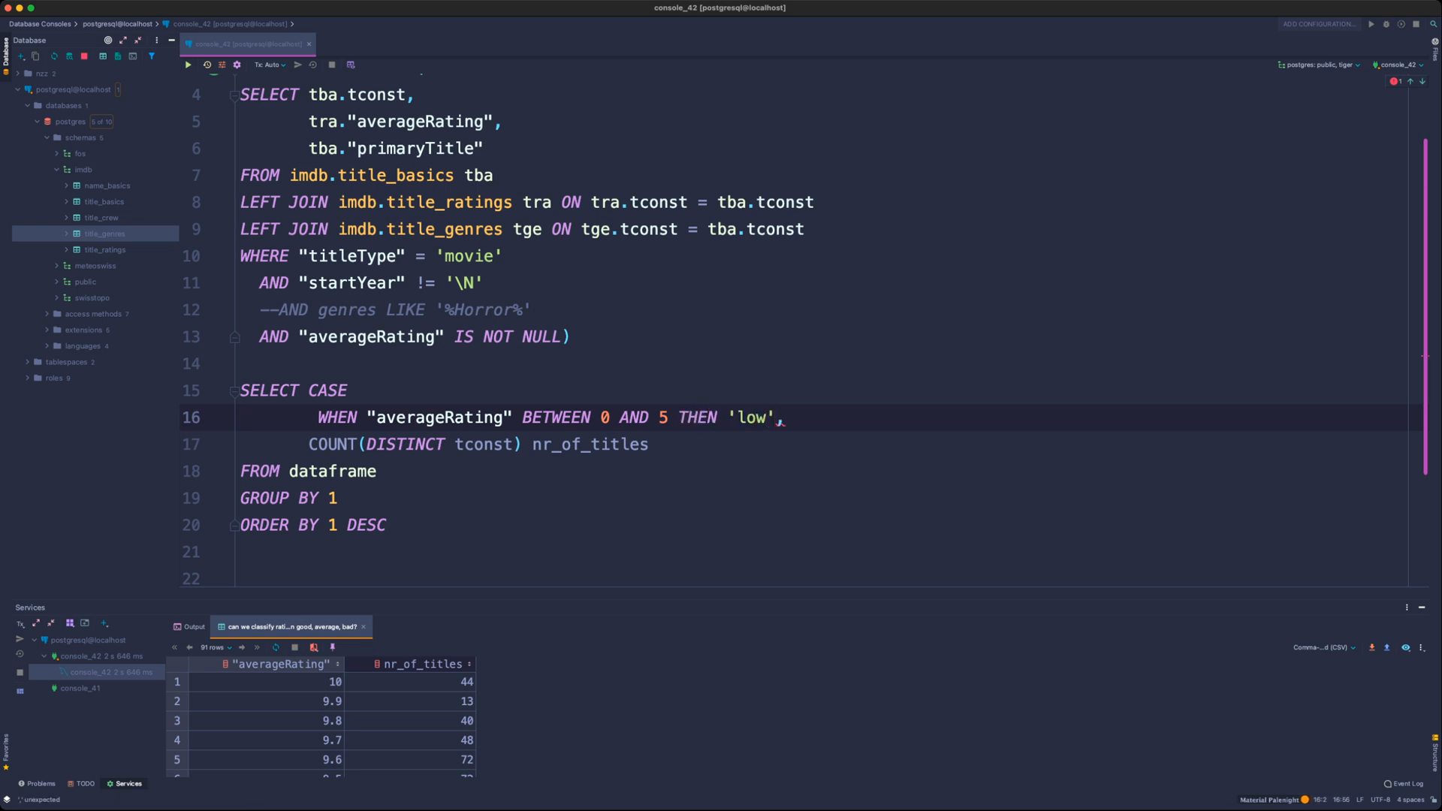
- Duplicate the WHEN line twice below itself, aligning both copies with the original and leaving the comma after the last one
key(shift+Home)
key(super+c)
key(Return)
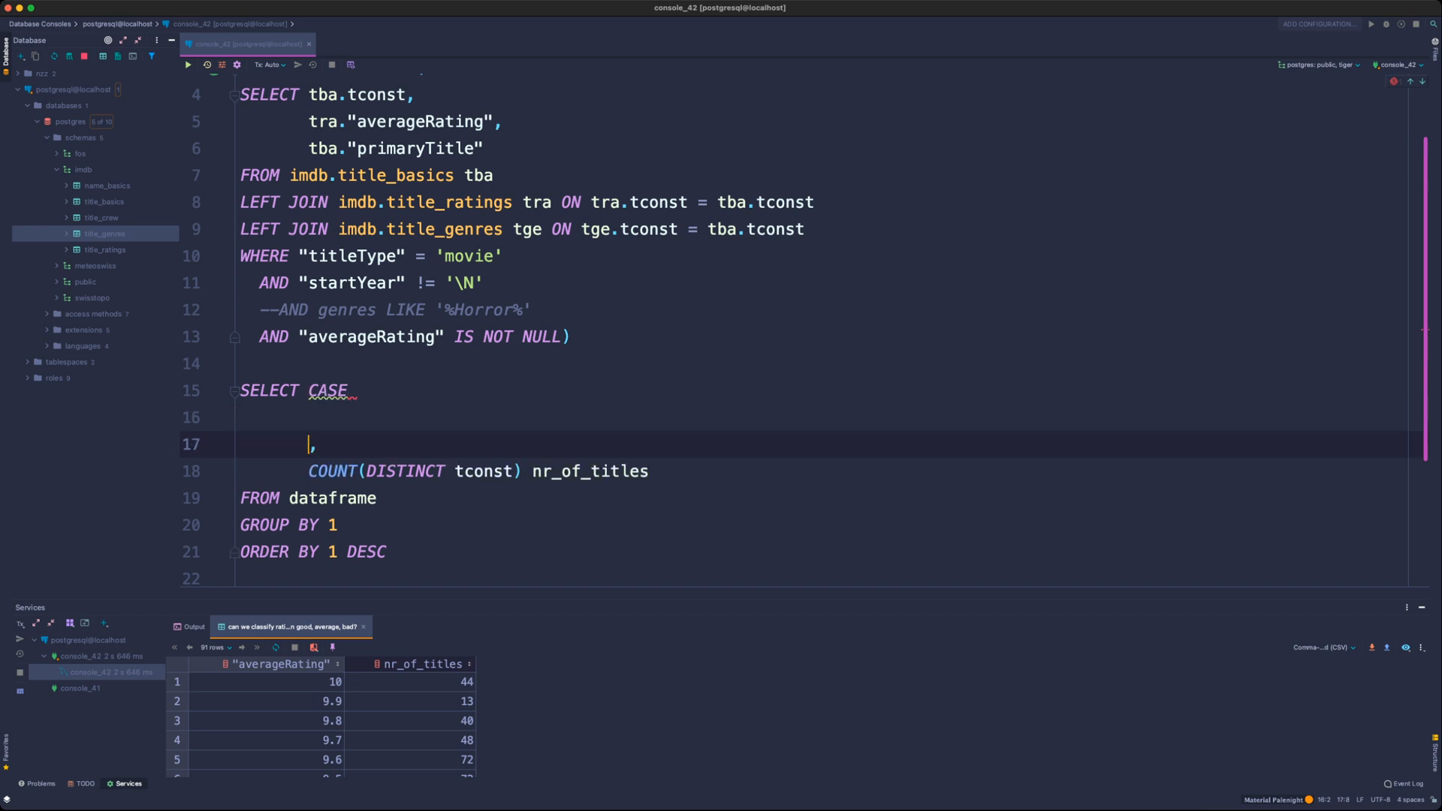
key(super+z)
key(Right)
key(Return)
key(super+v)
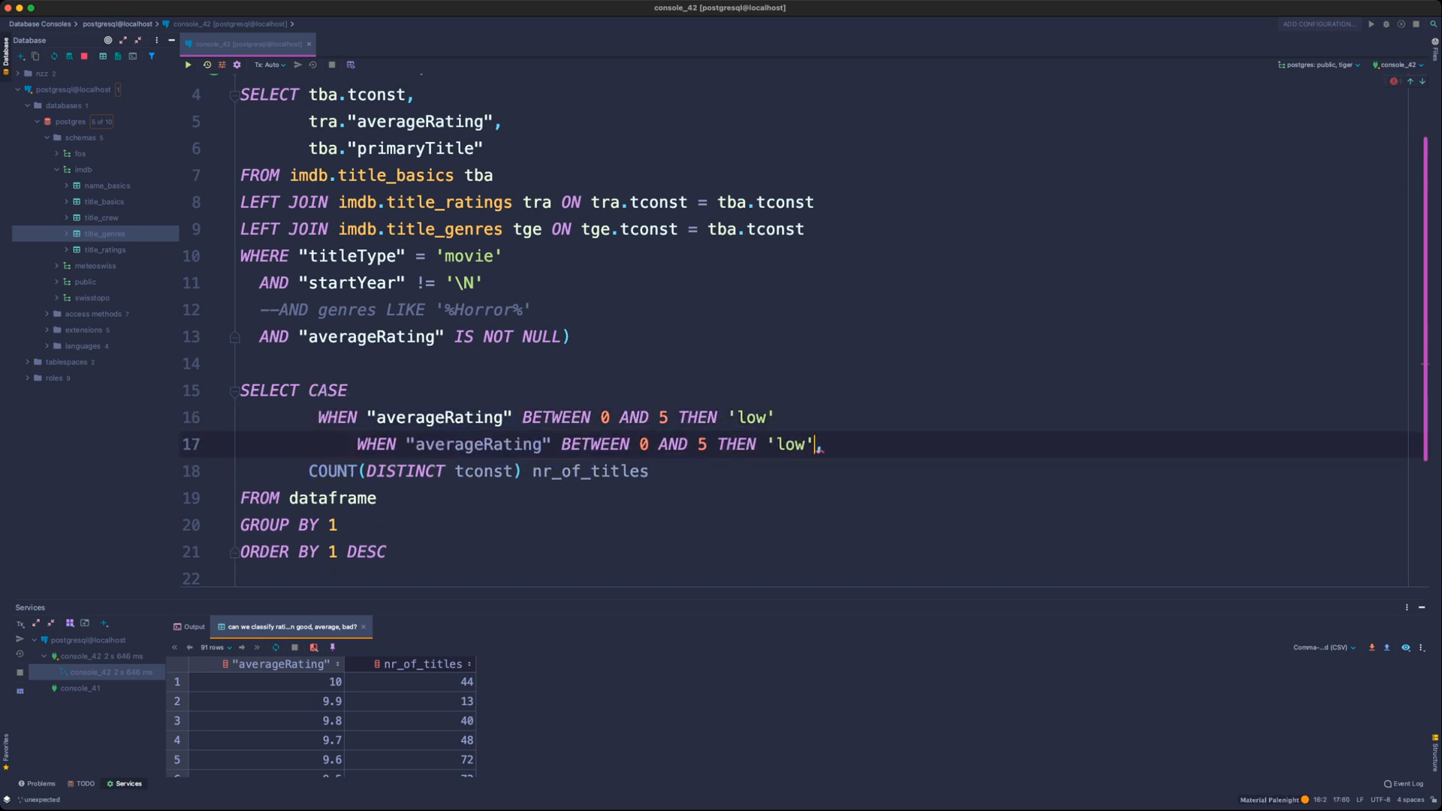
key(super+Left)
key(shift+Tab)
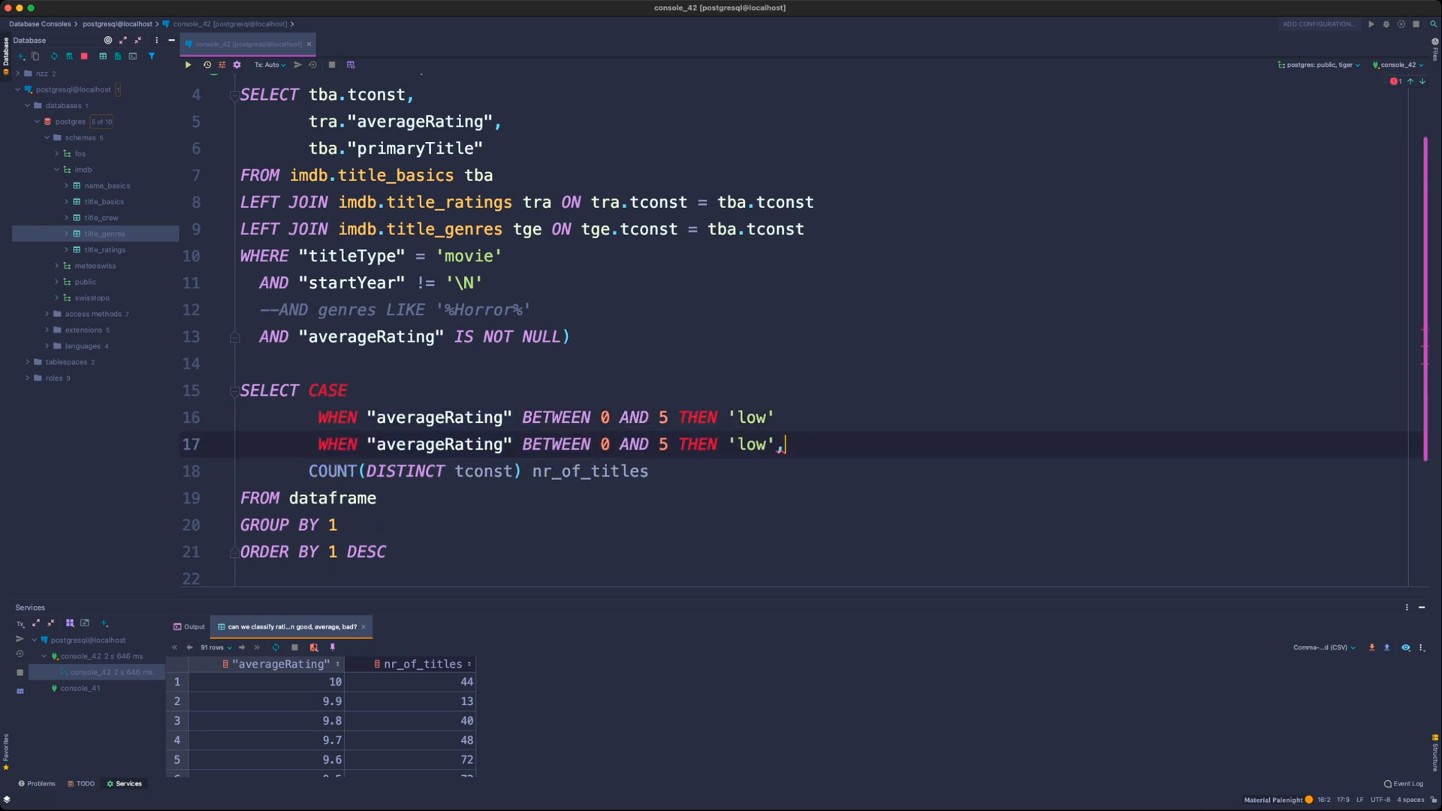
key(Return)
key(super+v)
key(super+Left)
key(shift+Tab)
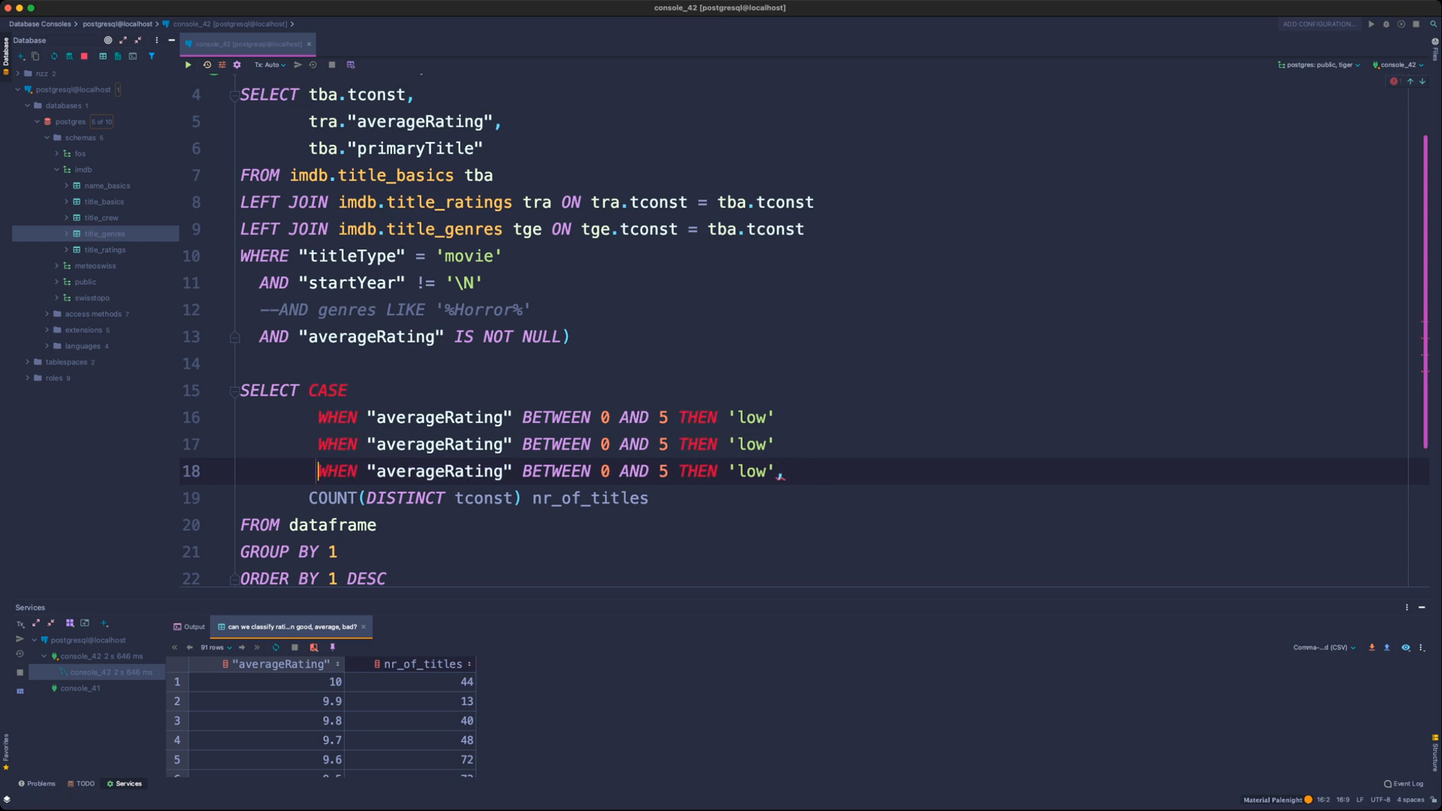
- Set the lower bound of the second WHEN branch to 6
key(Up)
key(alt+Right)
key(alt+Right)
key(alt+Right)
key(alt+Right)
key(alt+Right)
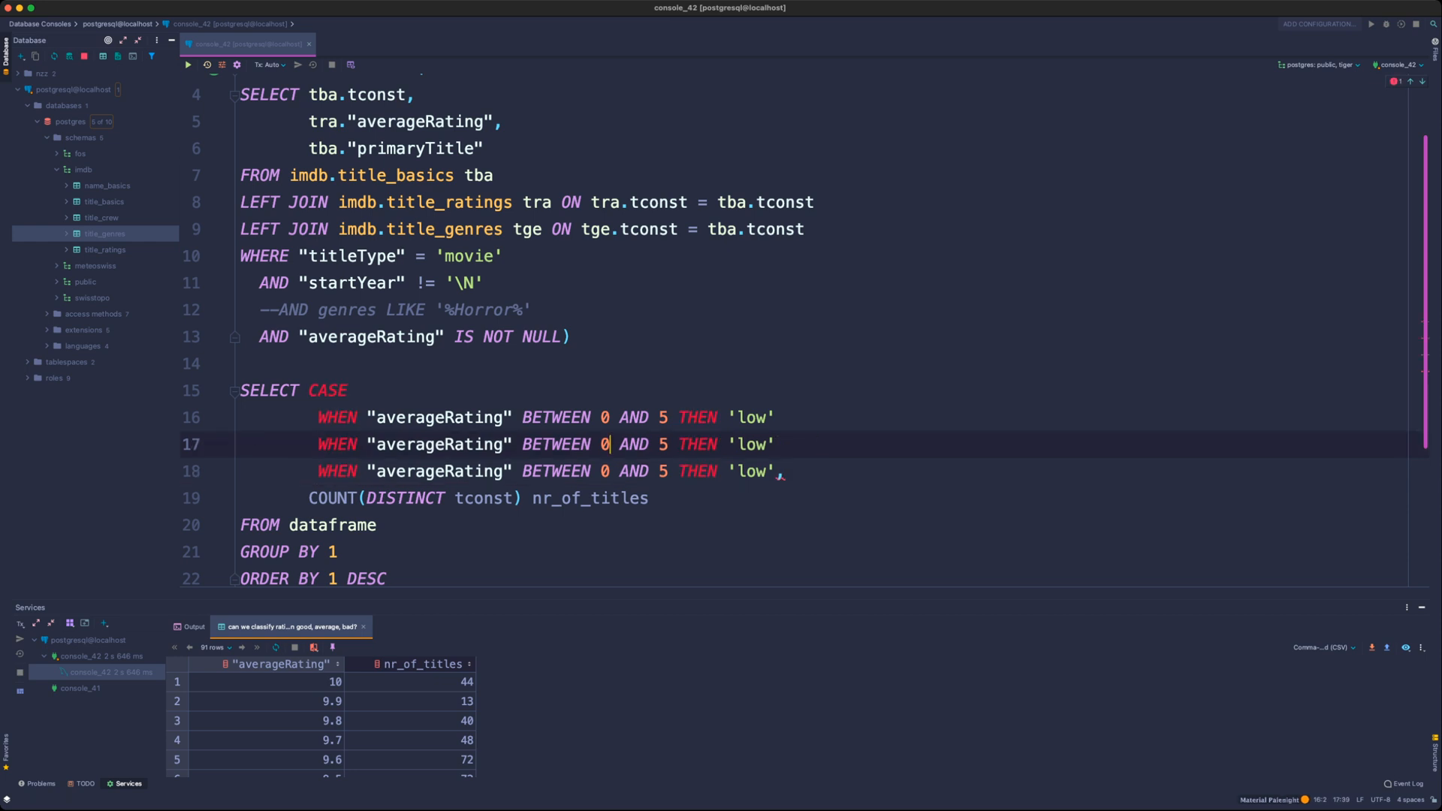
key(BackSpace)
text(5)
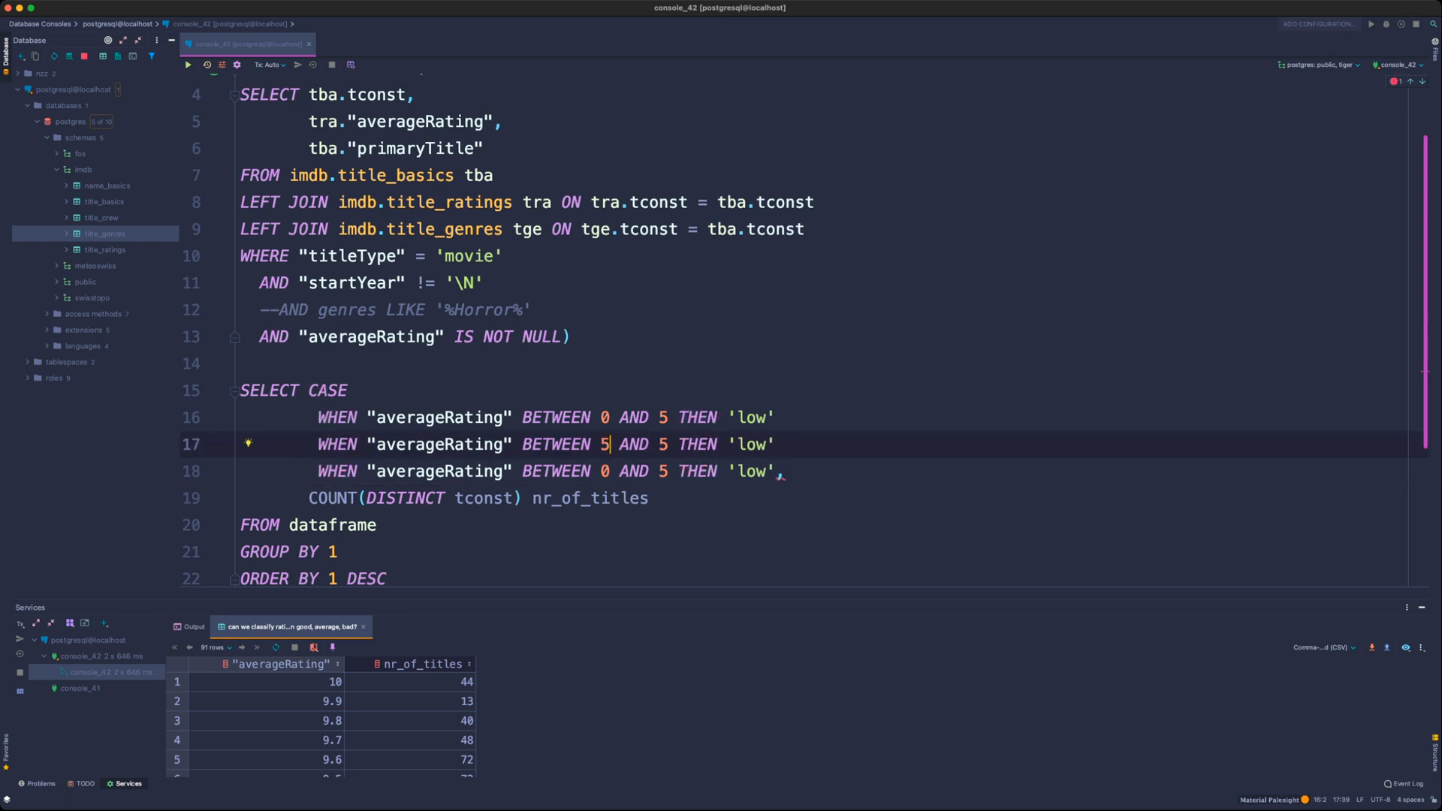
key(Right)
key(Right)
key(Right)
- Set the upper bound of the first WHEN branch to 4
key(Up)
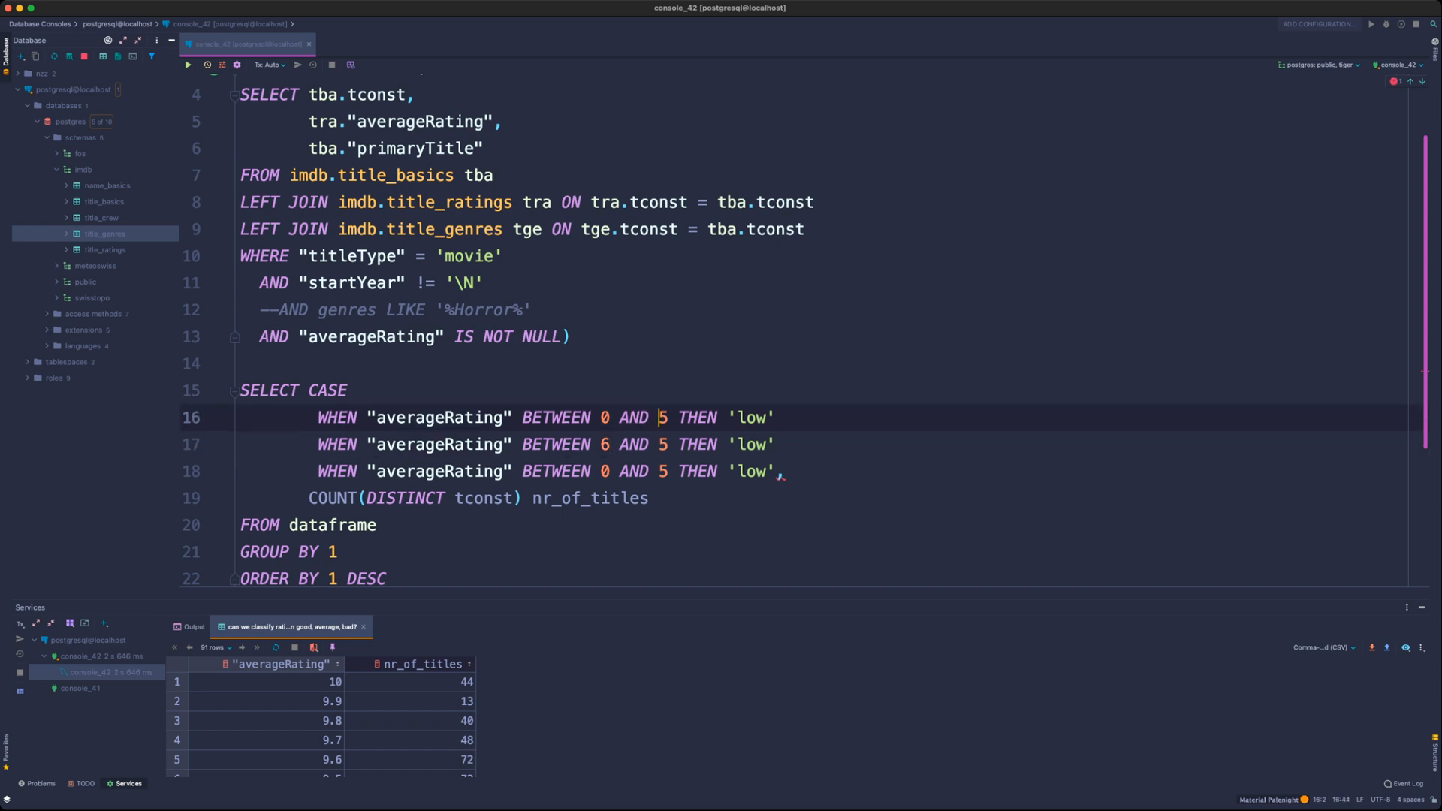
key(shift+Right)
text(4)
- Change the second WHEN branch to BETWEEN 5 AND 7 with the result 'average'
key(alt+shift+Right)
key(alt+shift+Right)
key(alt+shift+Right)
key(Left)
key(Down)
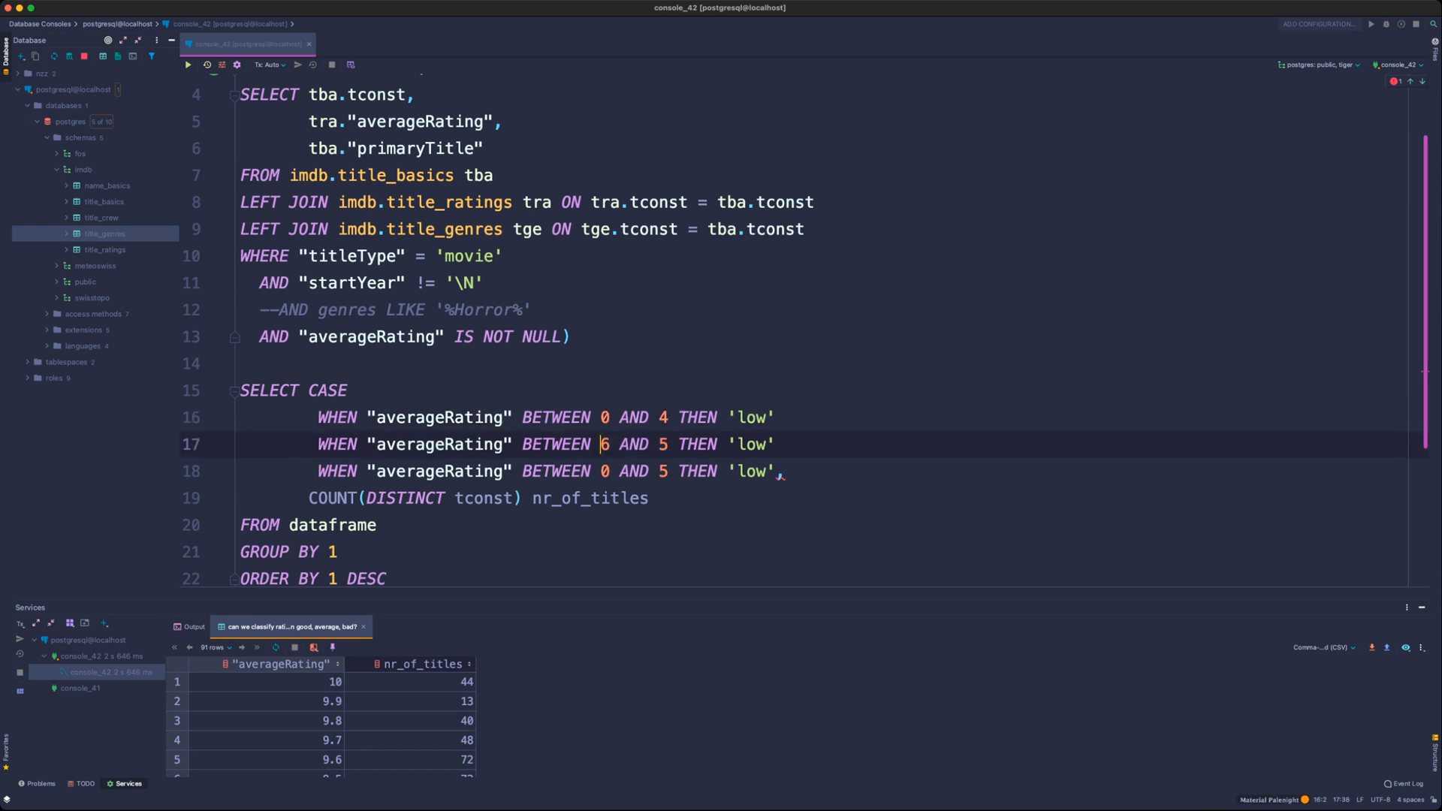
key(shift+Right)
text(5)
key(Delete)
text(7)
double_click(752, 444)
text(average)
- Change the third WHEN branch to BETWEEN 8 AND 10 with the result 'high'
click(611, 470)
key(BackSpace)
text(8)
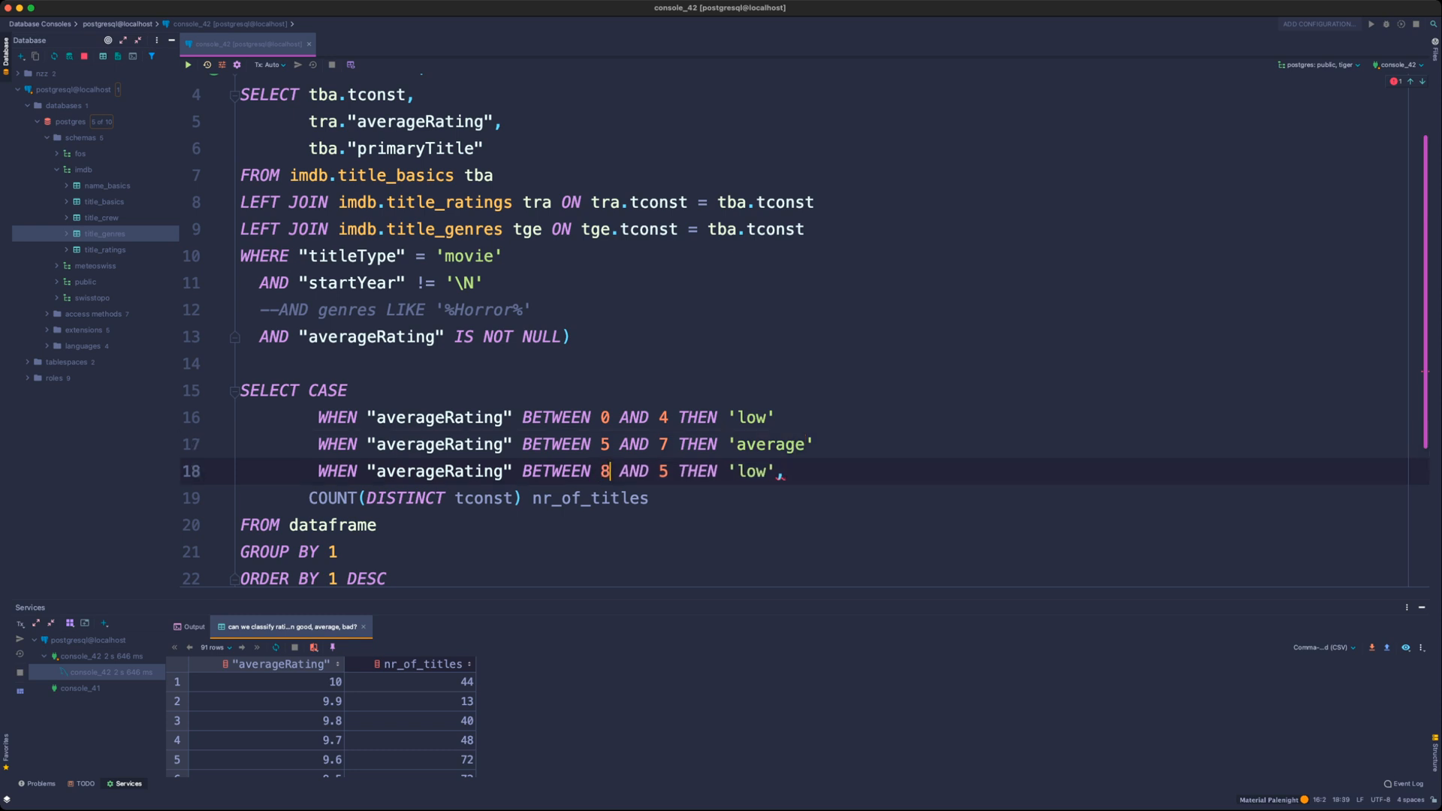
click(659, 471)
key(Delete)
text(10)
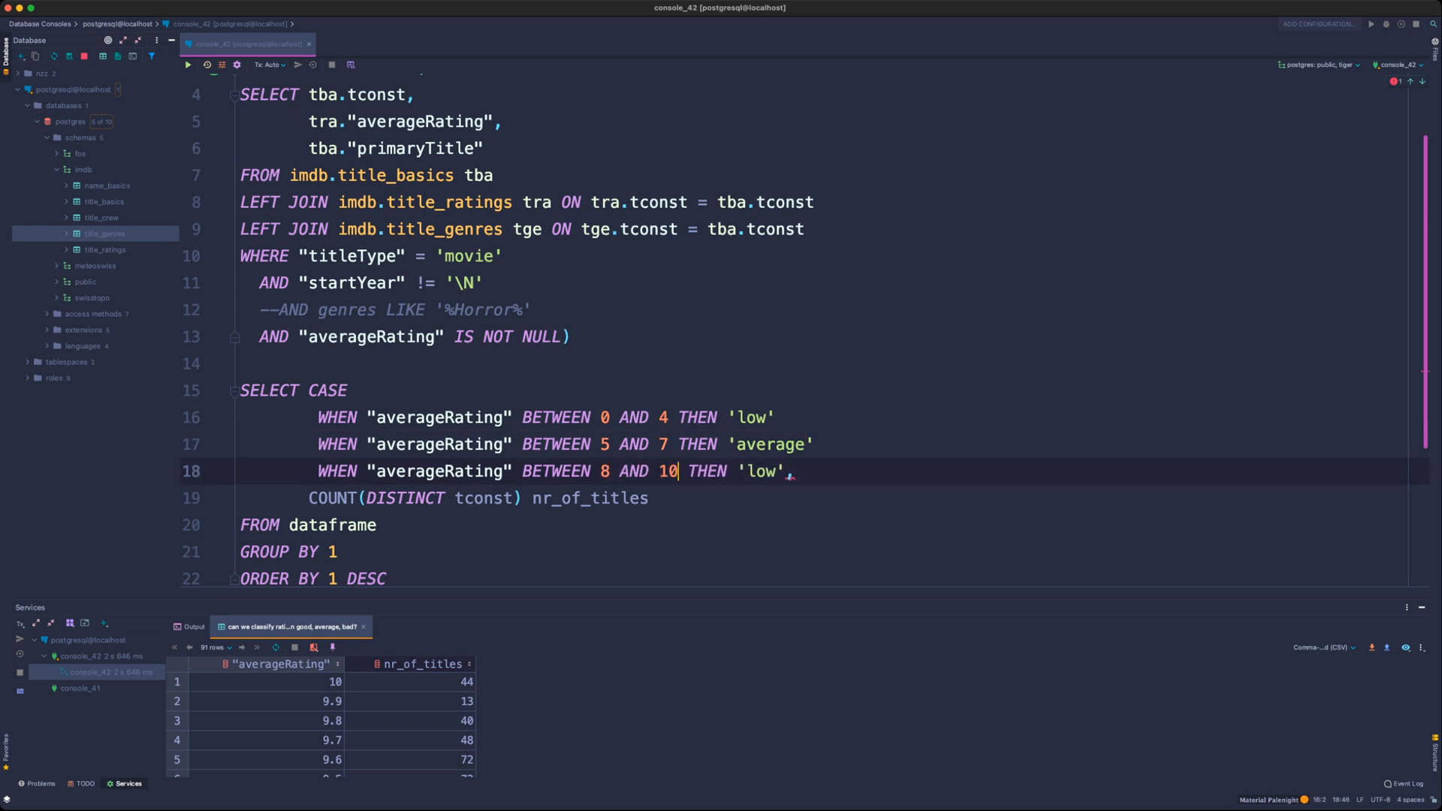
double_click(762, 471)
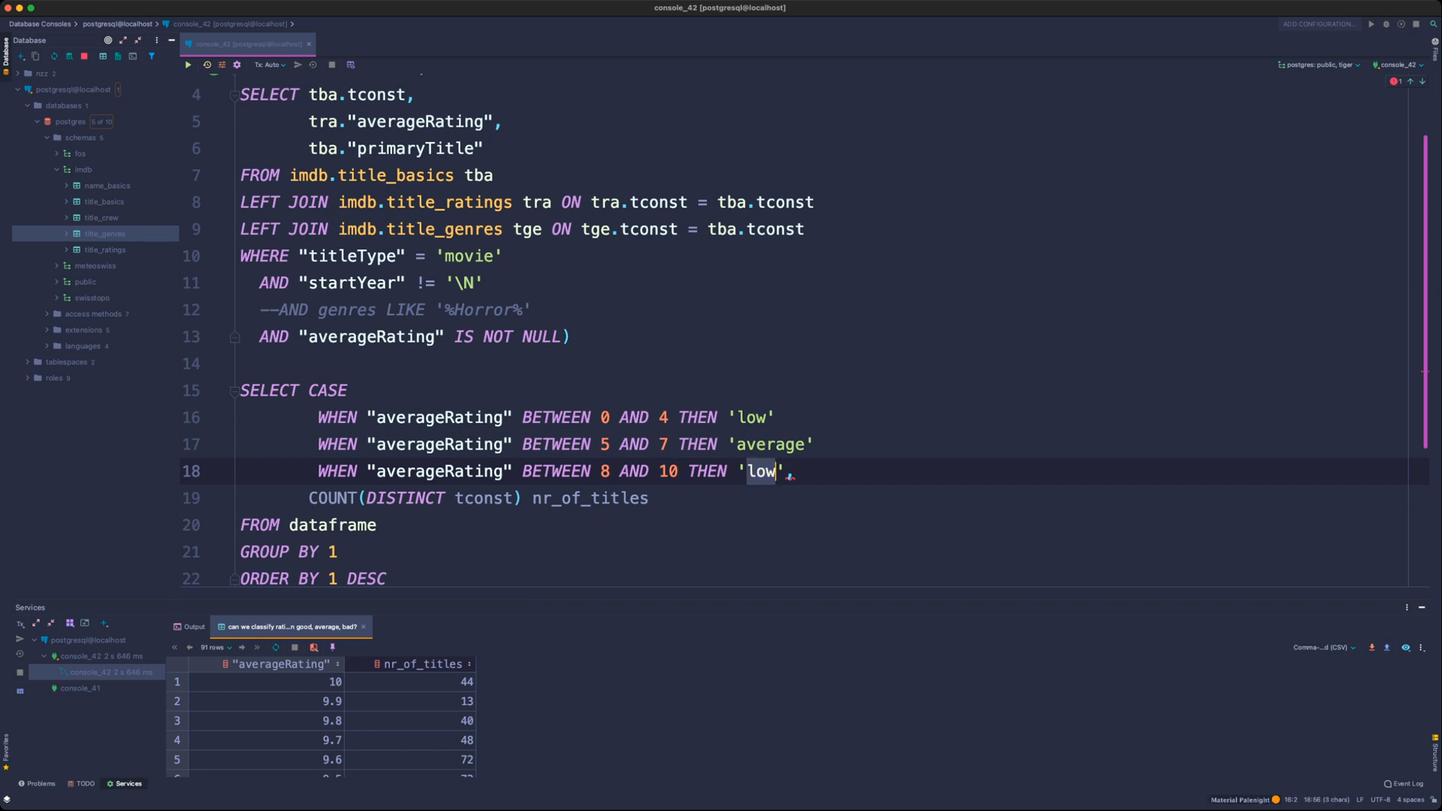
text(high)
- Add an ELSE 'unranked' line below the three WHEN branches, before the trailing comma
key(Right)
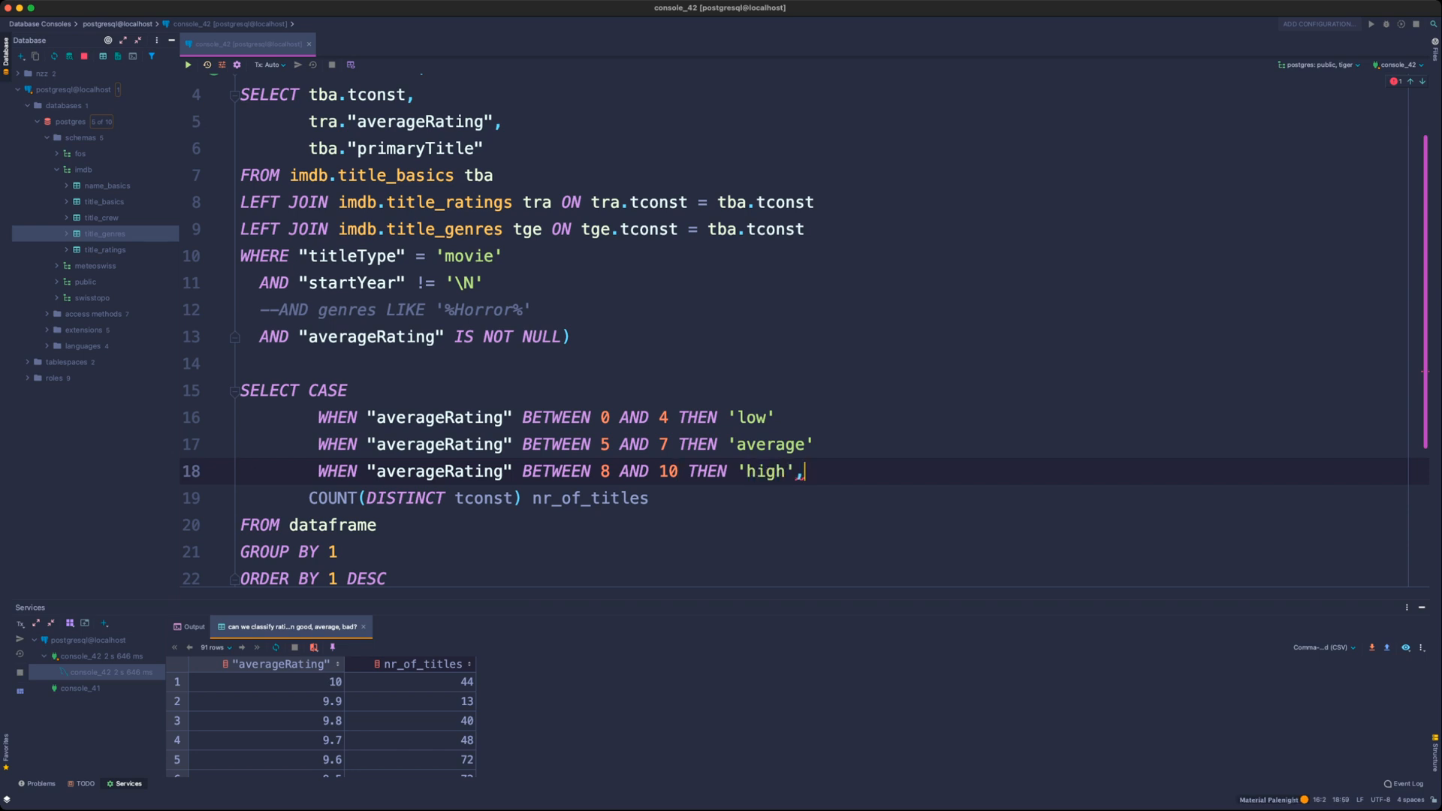
key(Return)
key(BackSpace)
key(BackSpace)
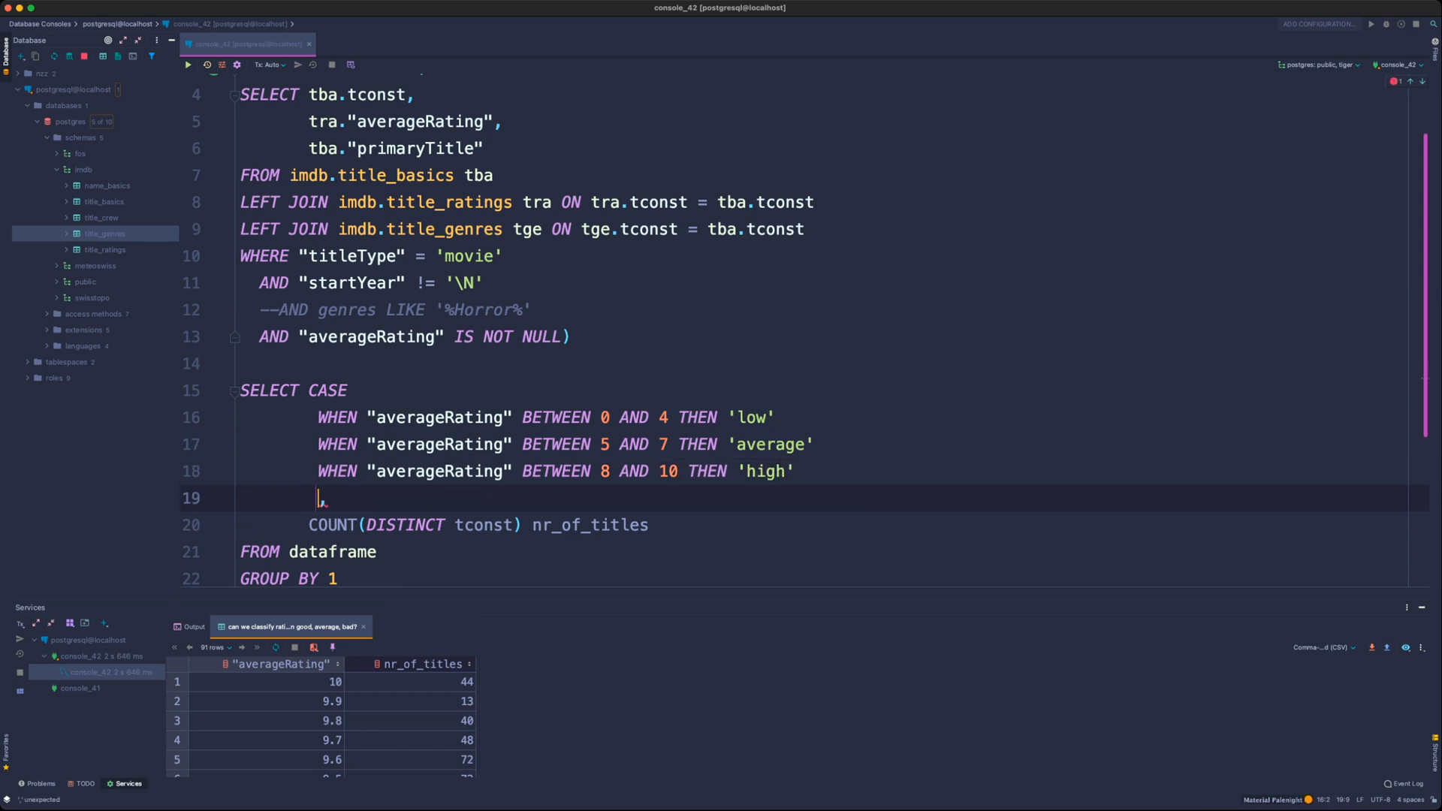
text(ELSE)
text('unranked)
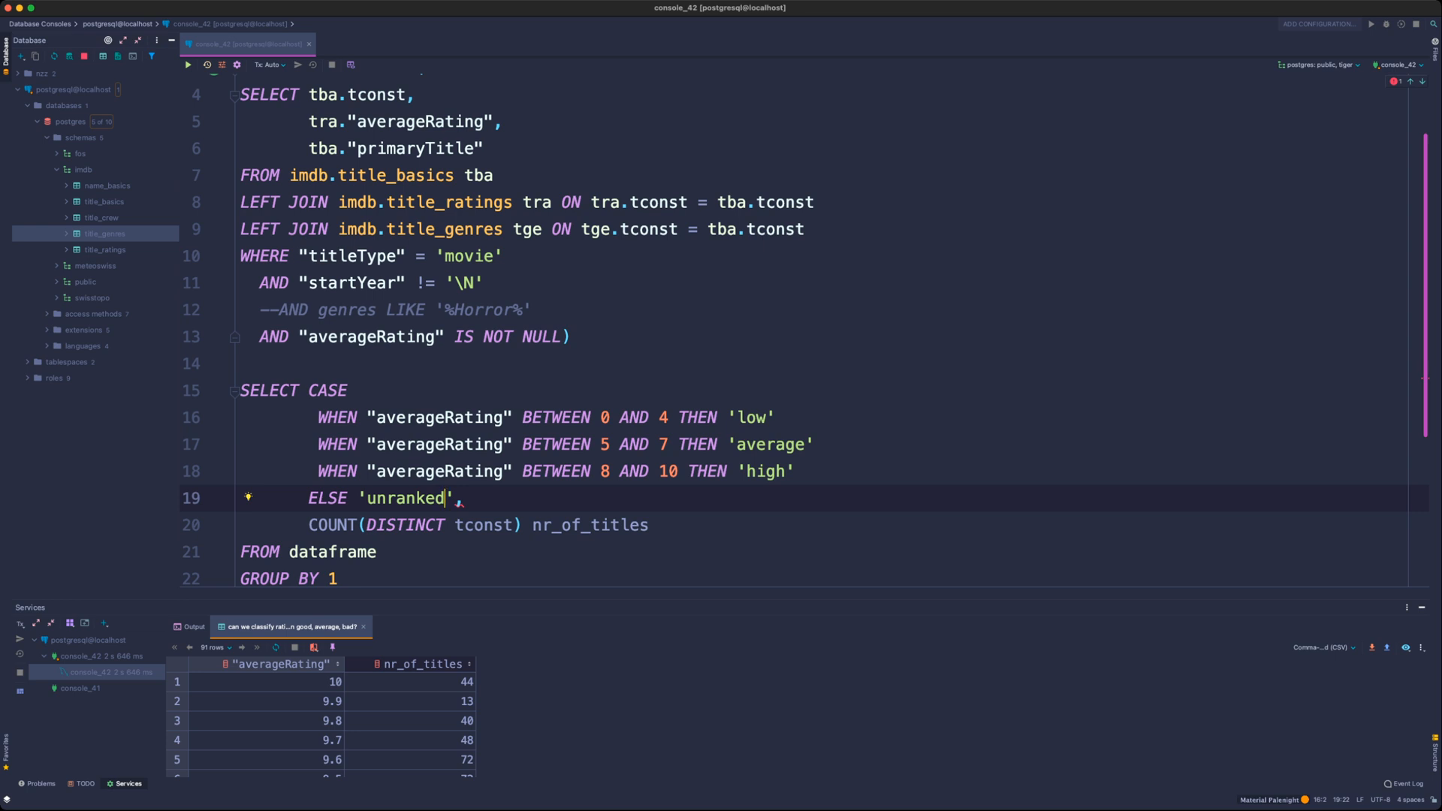
click(601, 417)
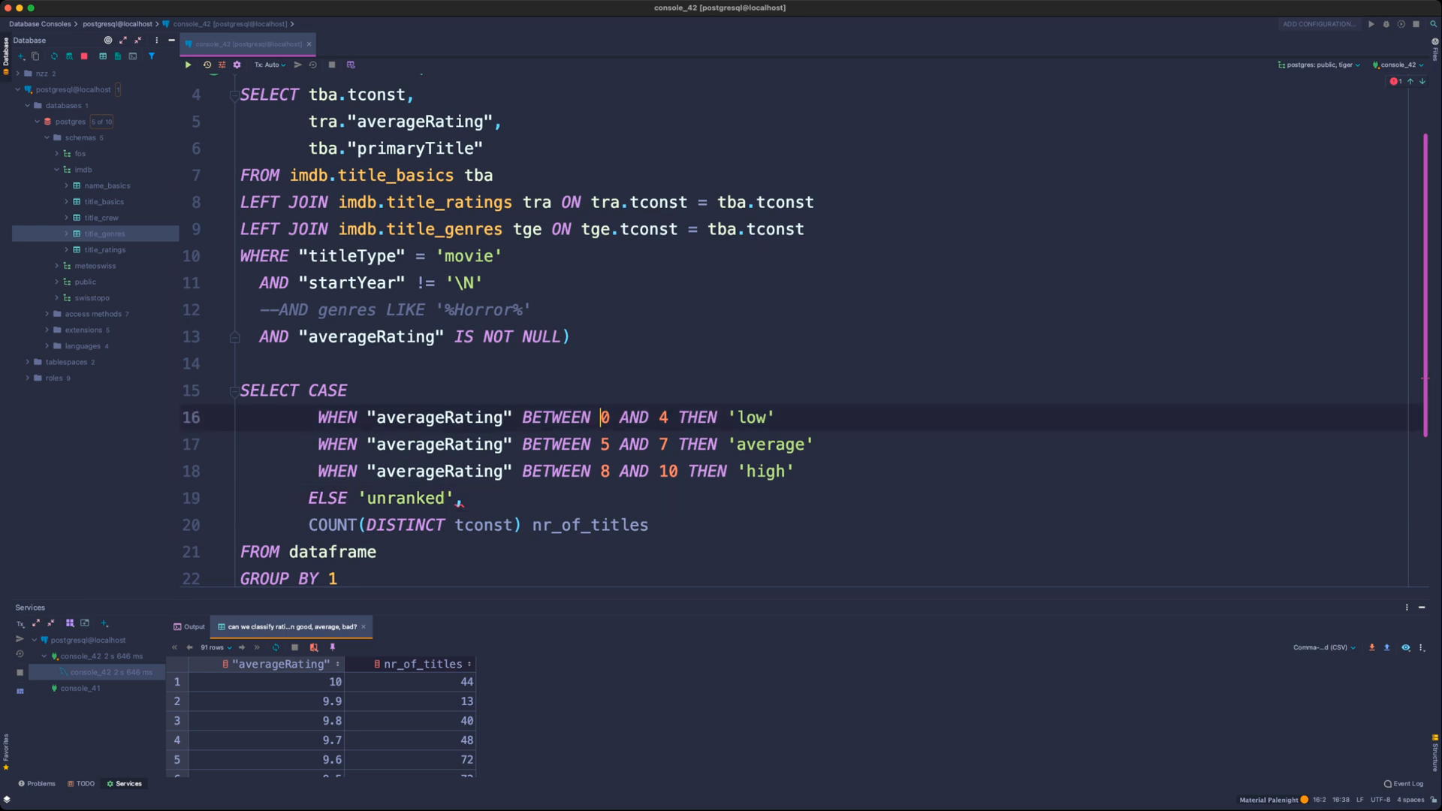
key(shift+Right)
click(484, 525)
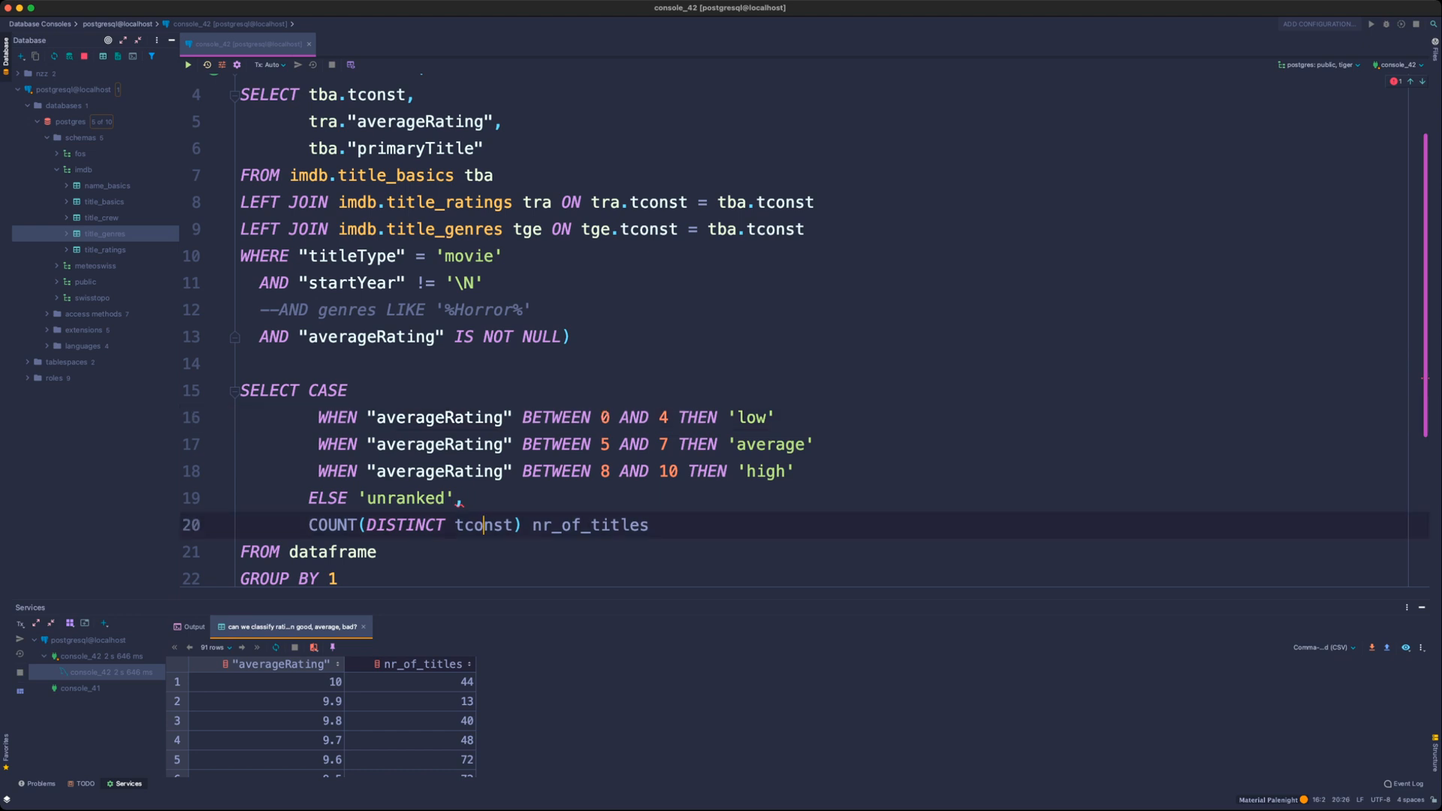
- Close the CASE expression with END on its own line after ELSE and alias it average_grp
click(454, 498)
key(Return)
key(BackSpace)
key(BackSpace)
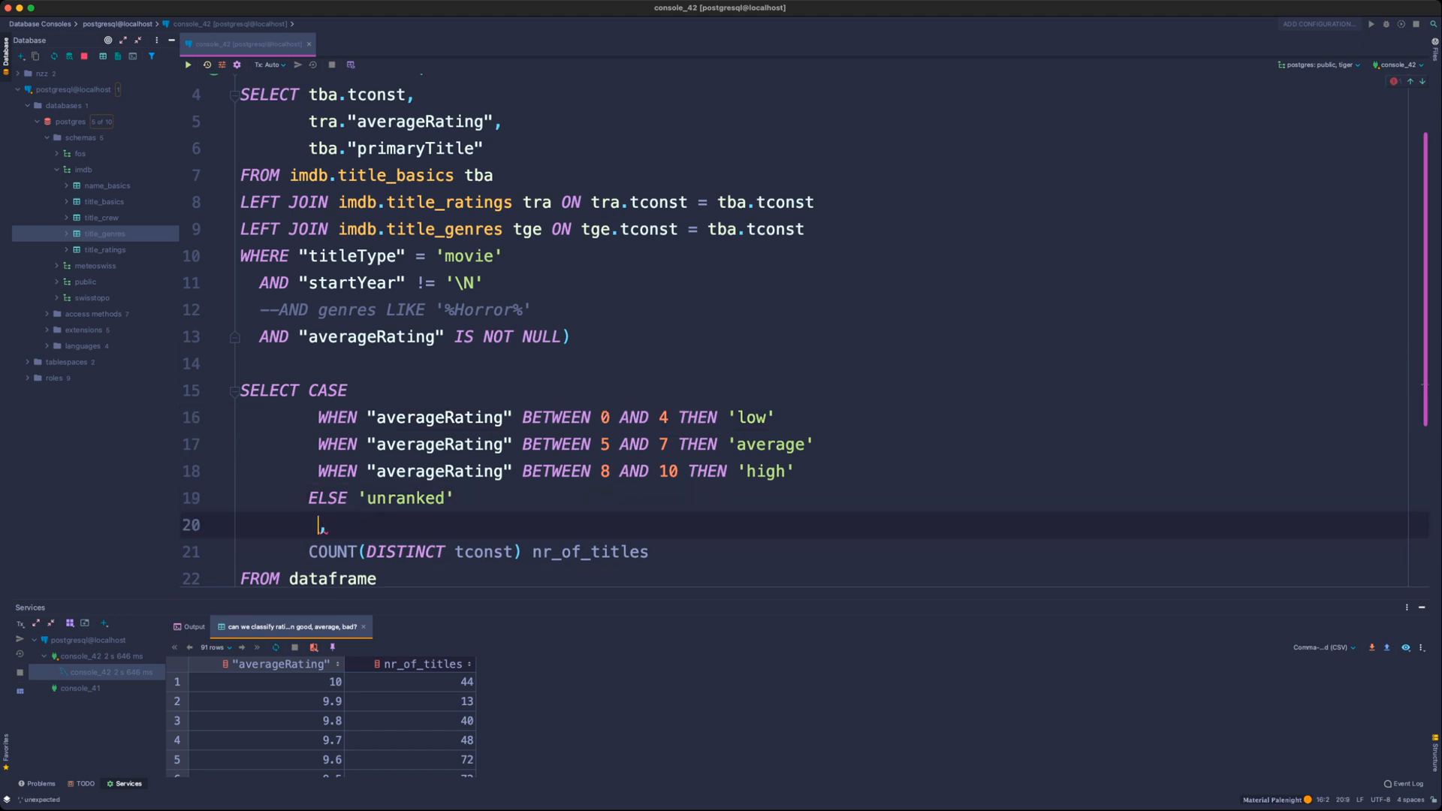
text(END )
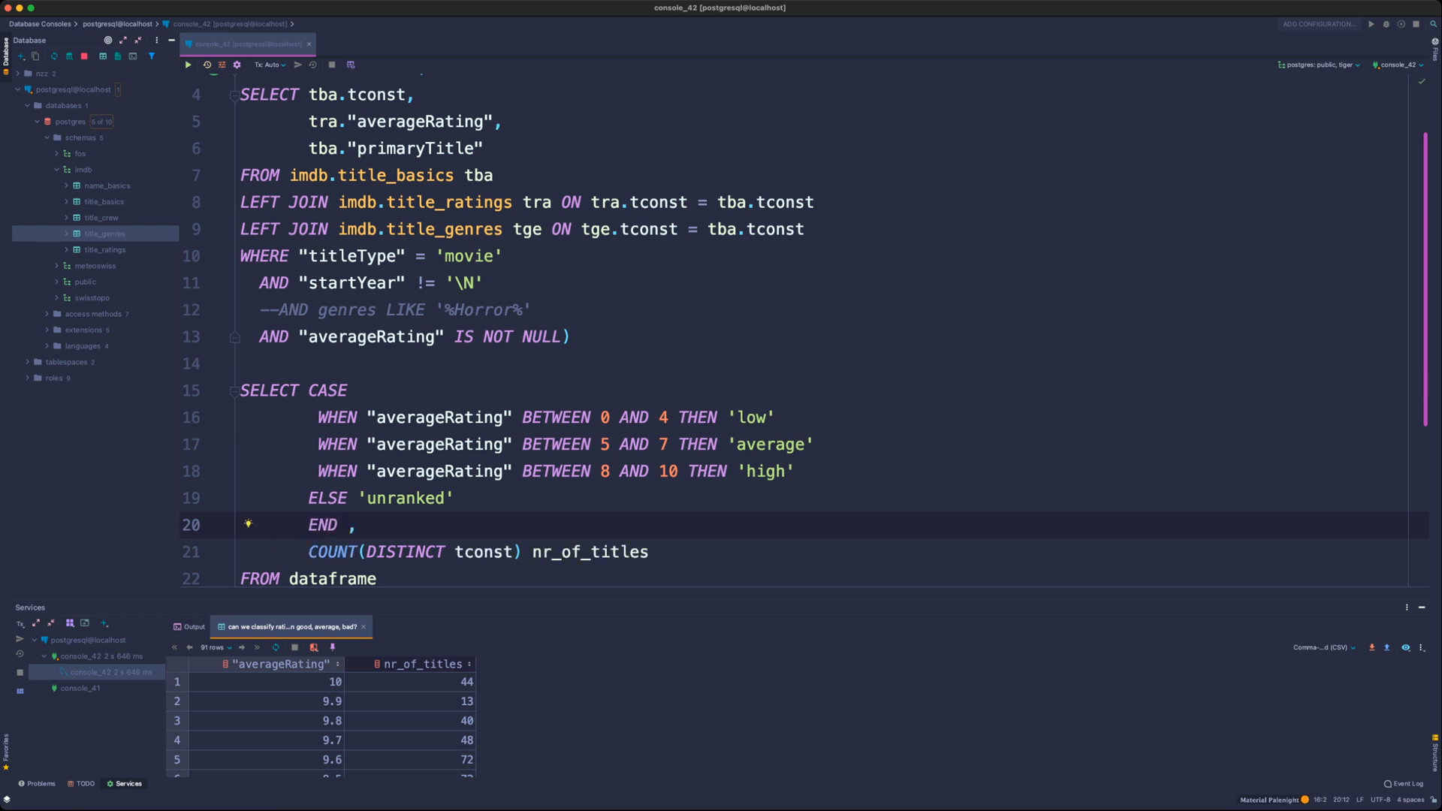
text(average_)
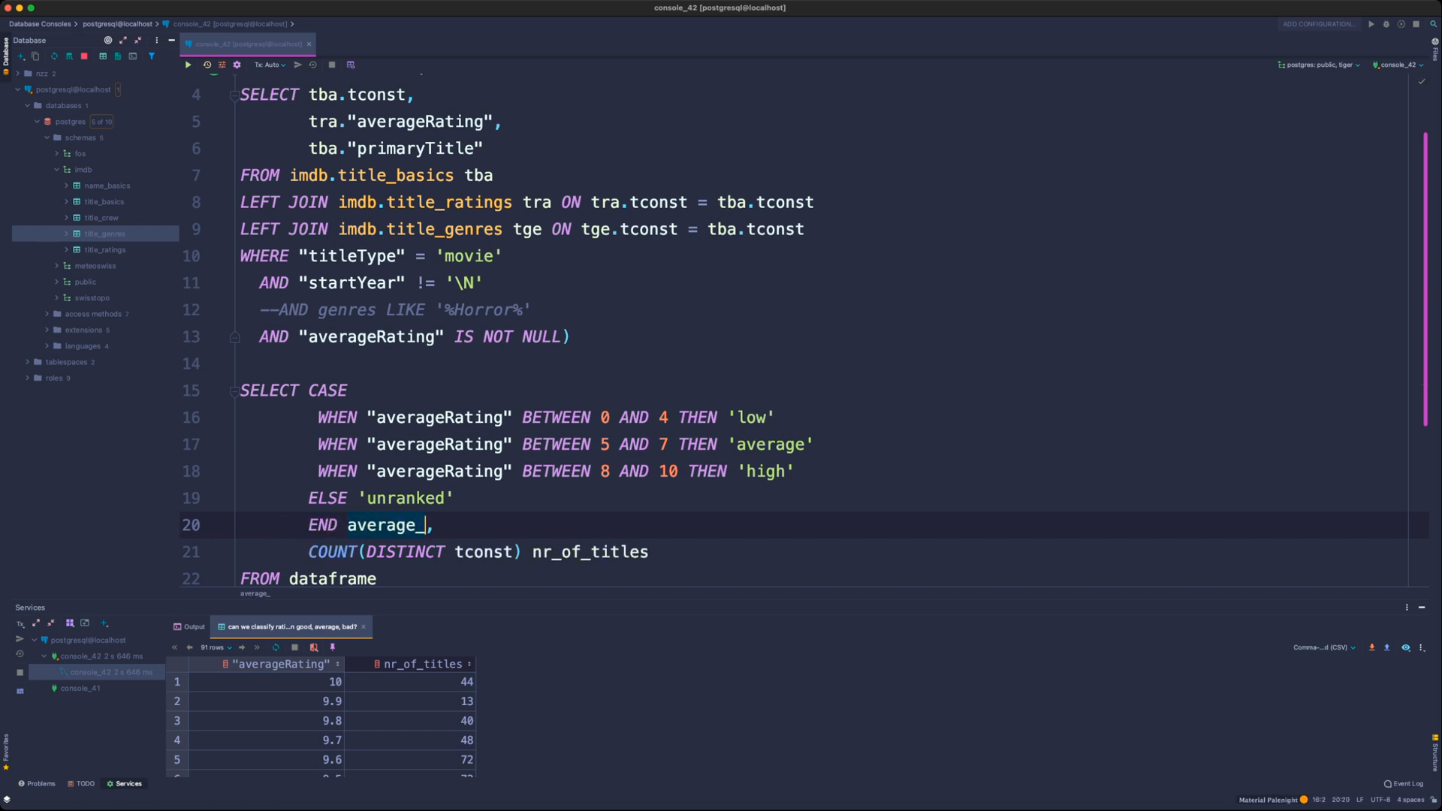
text(grp)
- Rename the CASE expression's alias to rating_grp
scroll(751, 338, down, 2)
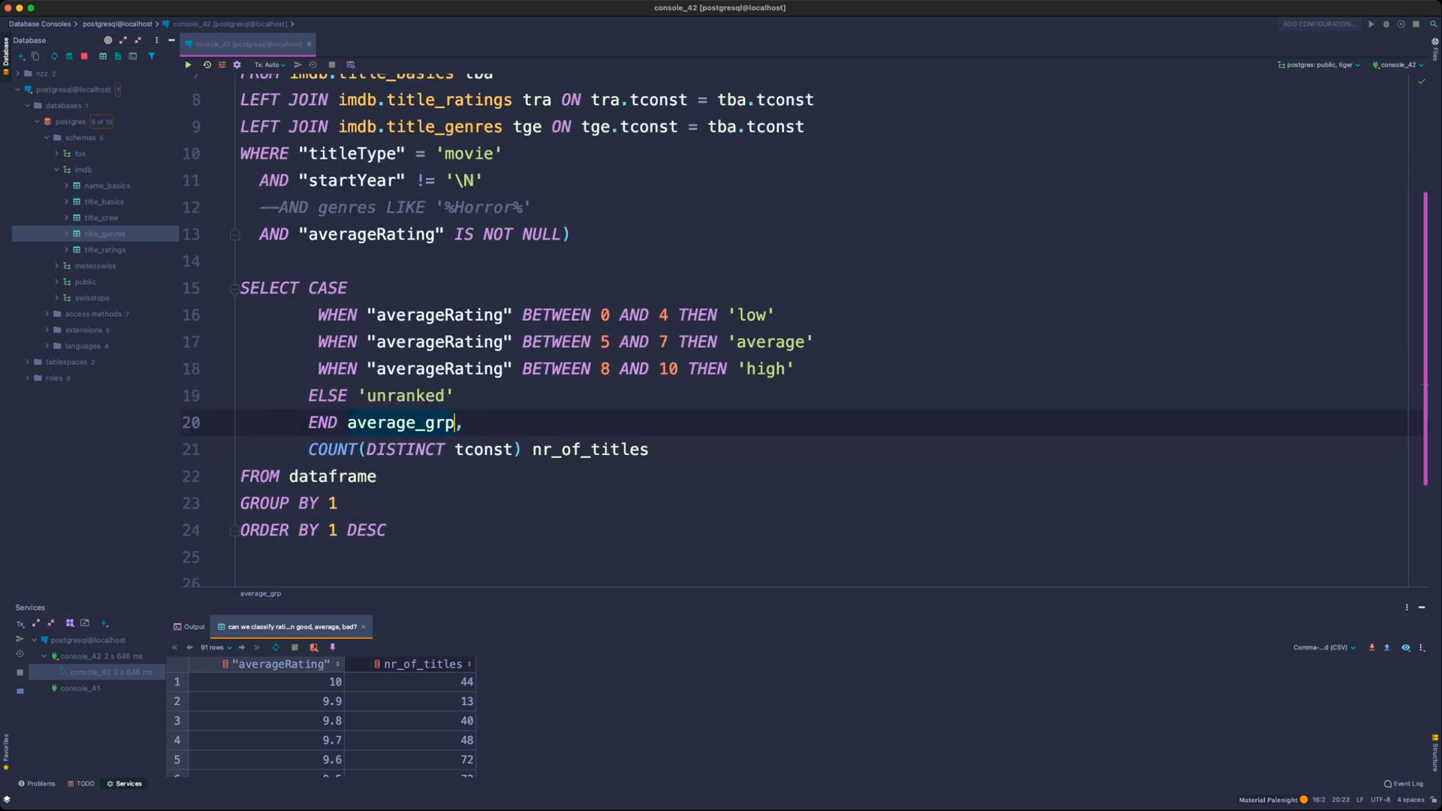
key(Left)
key(Left)
key(Left)
key(Left)
key(shift+Left)
key(shift+Left)
key(shift+Left)
key(shift+Left)
key(shift+Left)
key(shift+Left)
key(shift+Left)
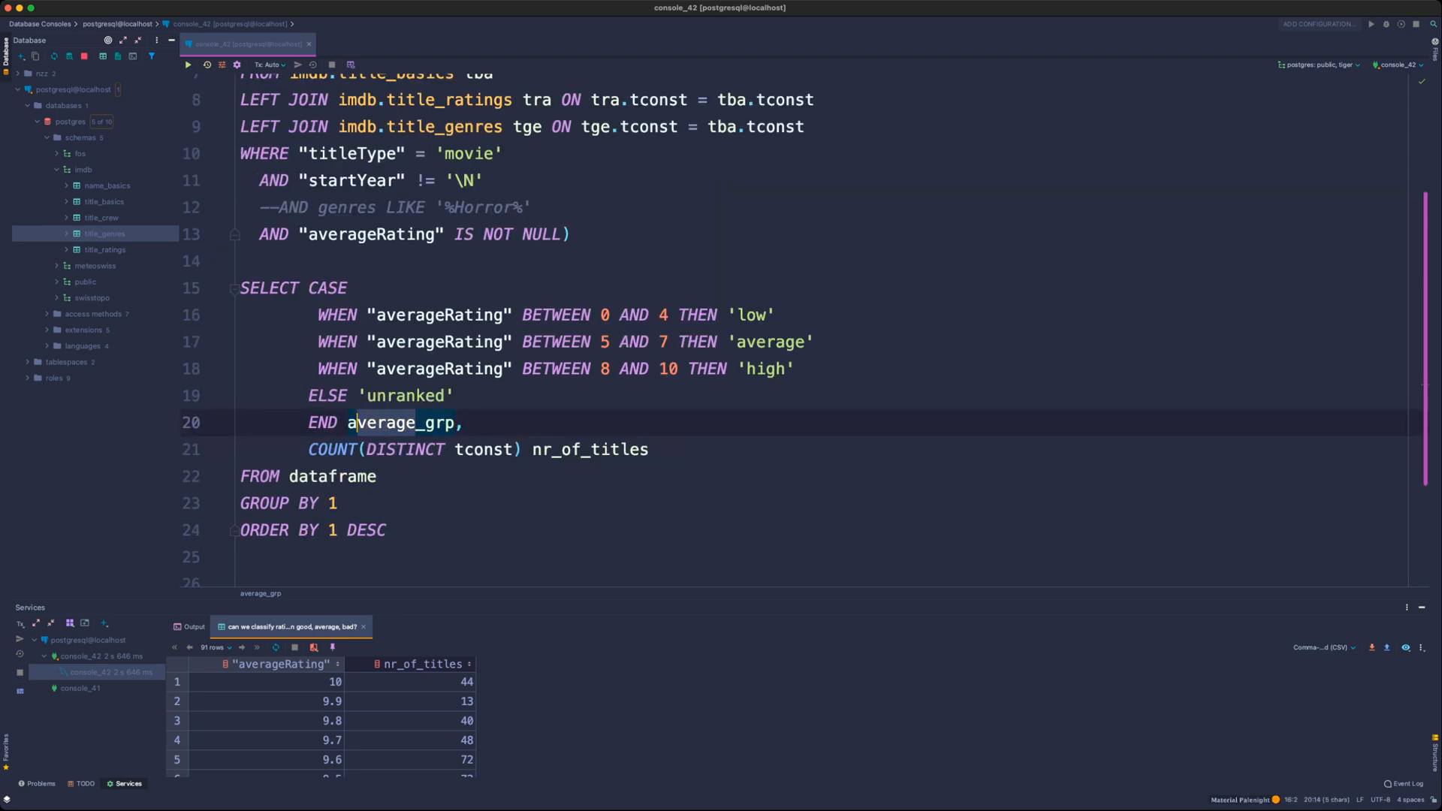
text(rating)
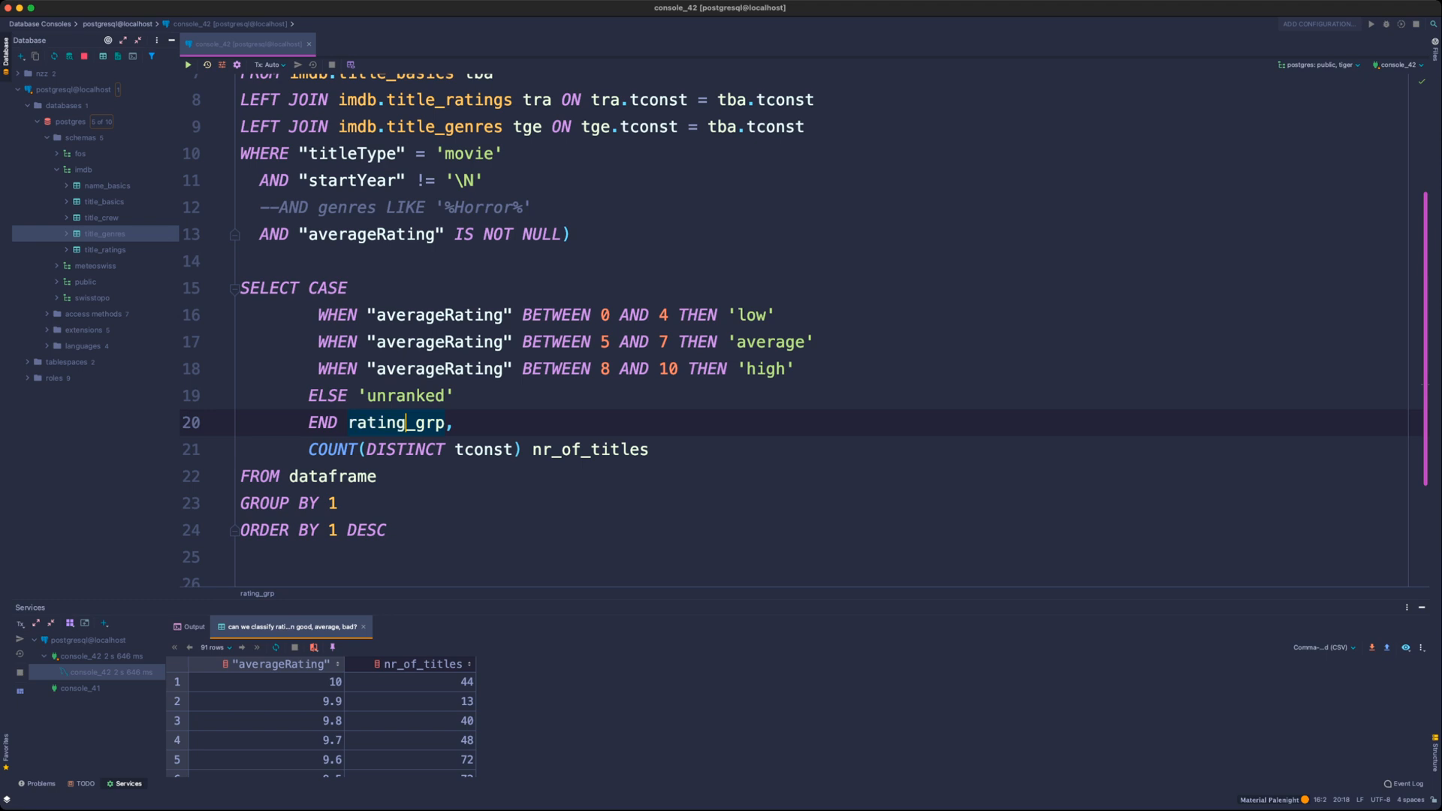
- Indent the ELSE line one space past END and the three WHEN lines two spaces further than ELSE
click(309, 395)
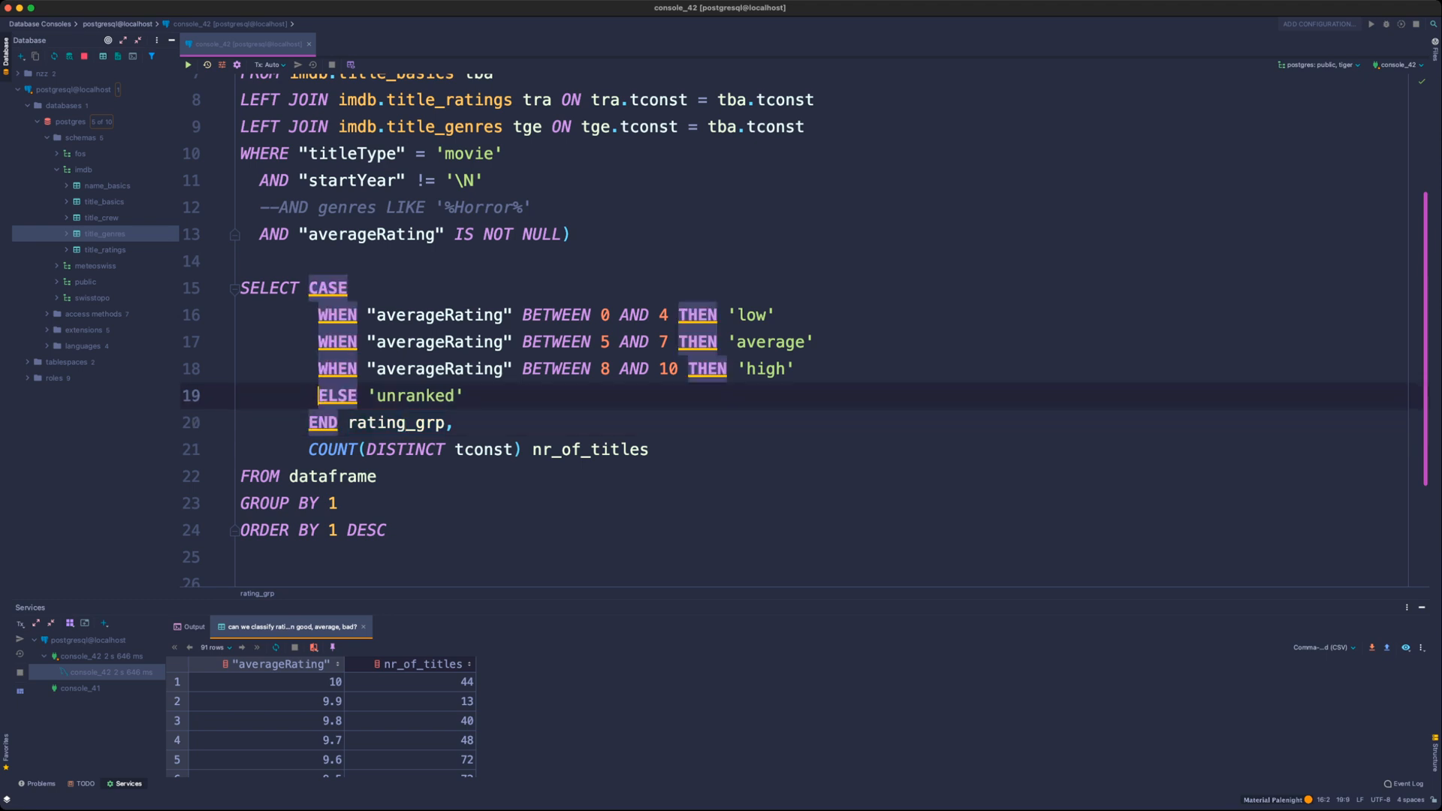
drag(318, 314, 318, 369)
key(Tab)
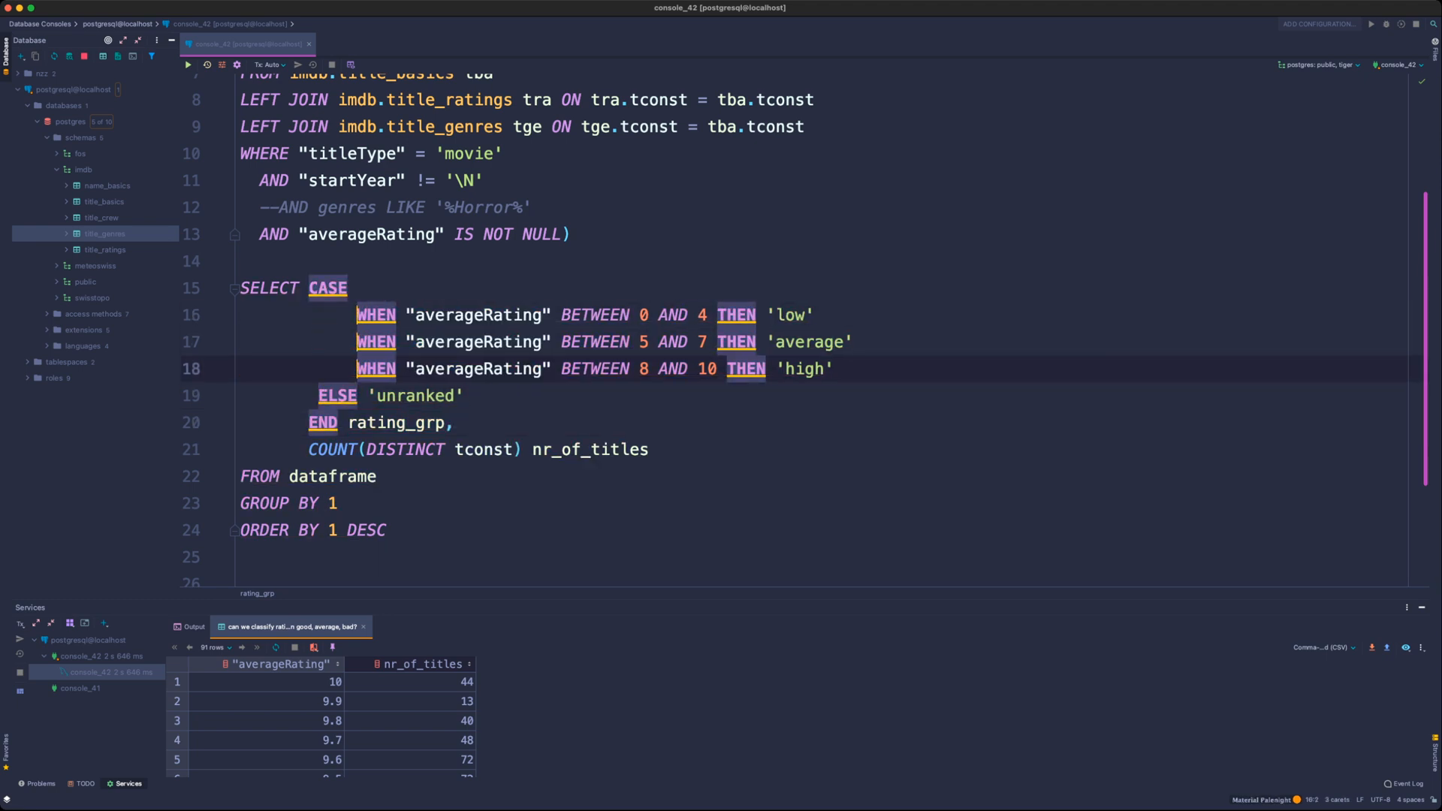
click(523, 368)
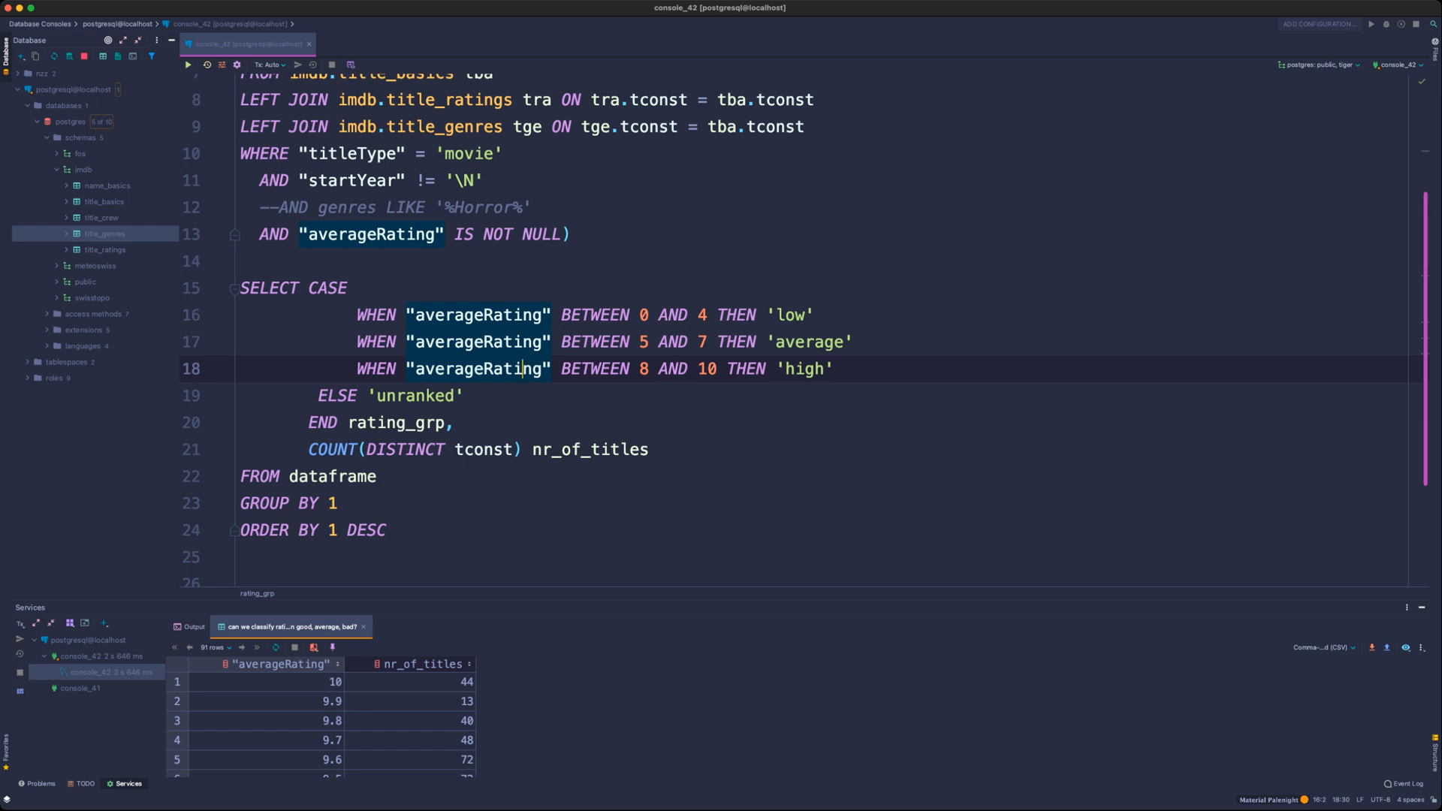
drag(358, 315, 357, 369)
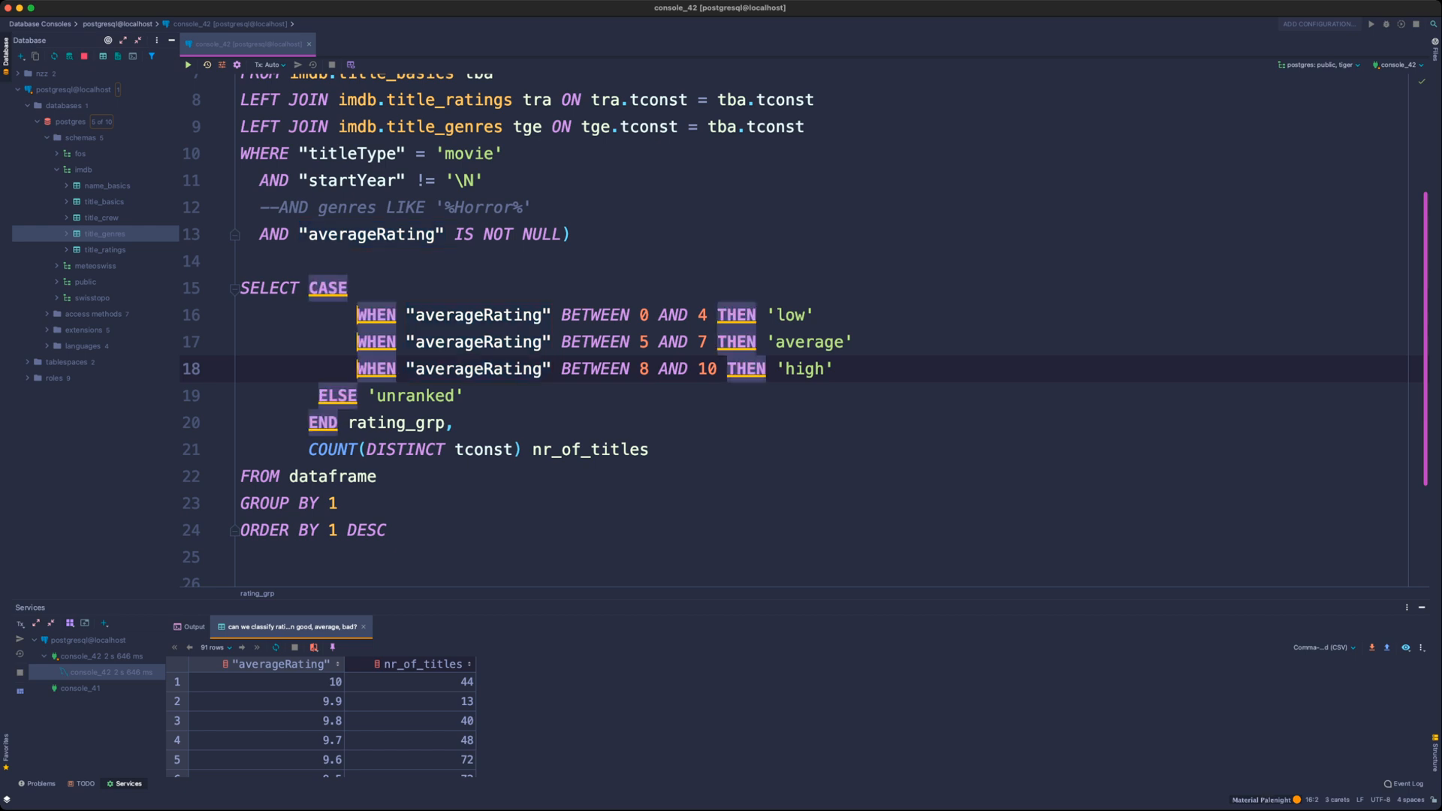
key(shift+Tab)
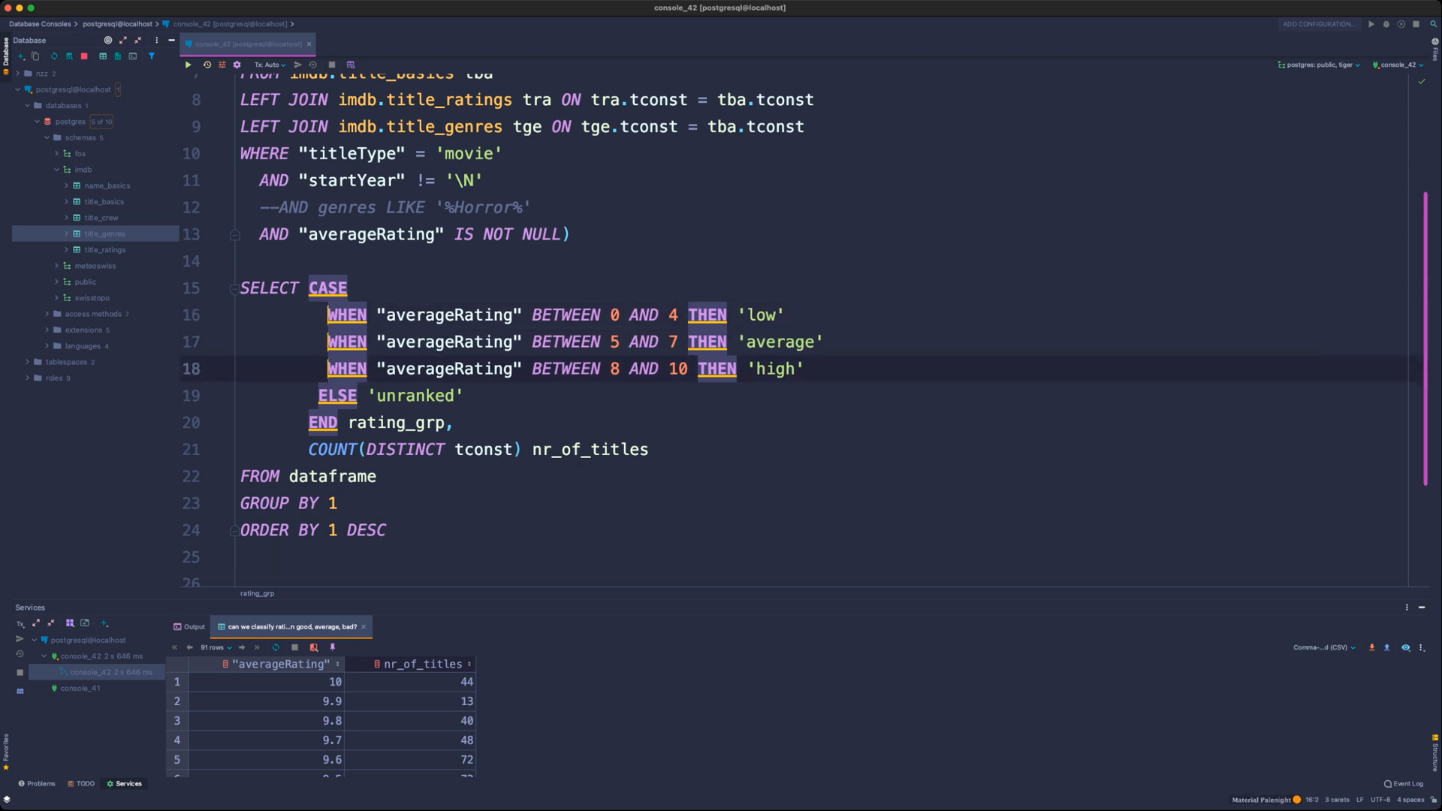
click(464, 396)
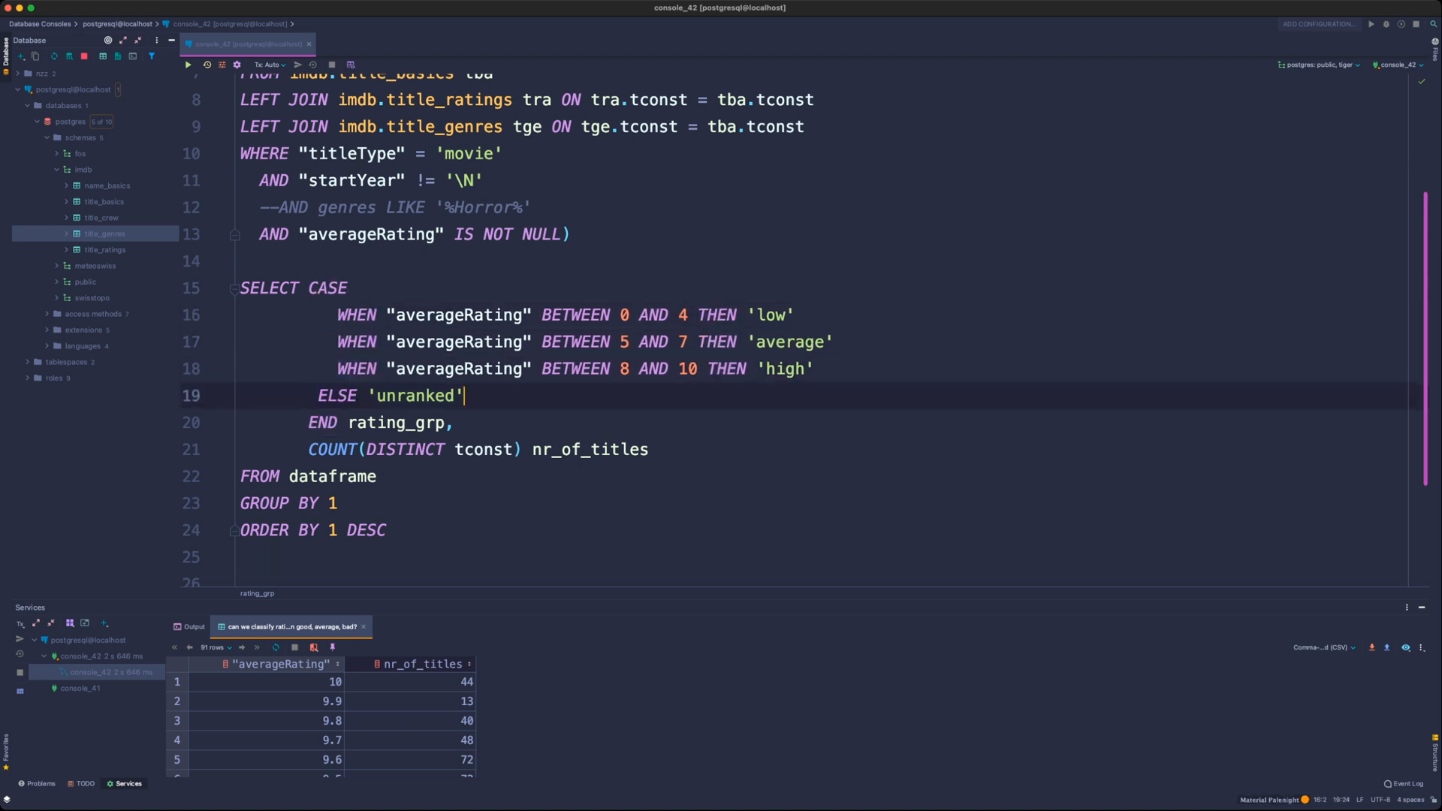
- Run the query grouped by rating_grp and check the title count of the unranked group
click(455, 423)
key(super+Return)
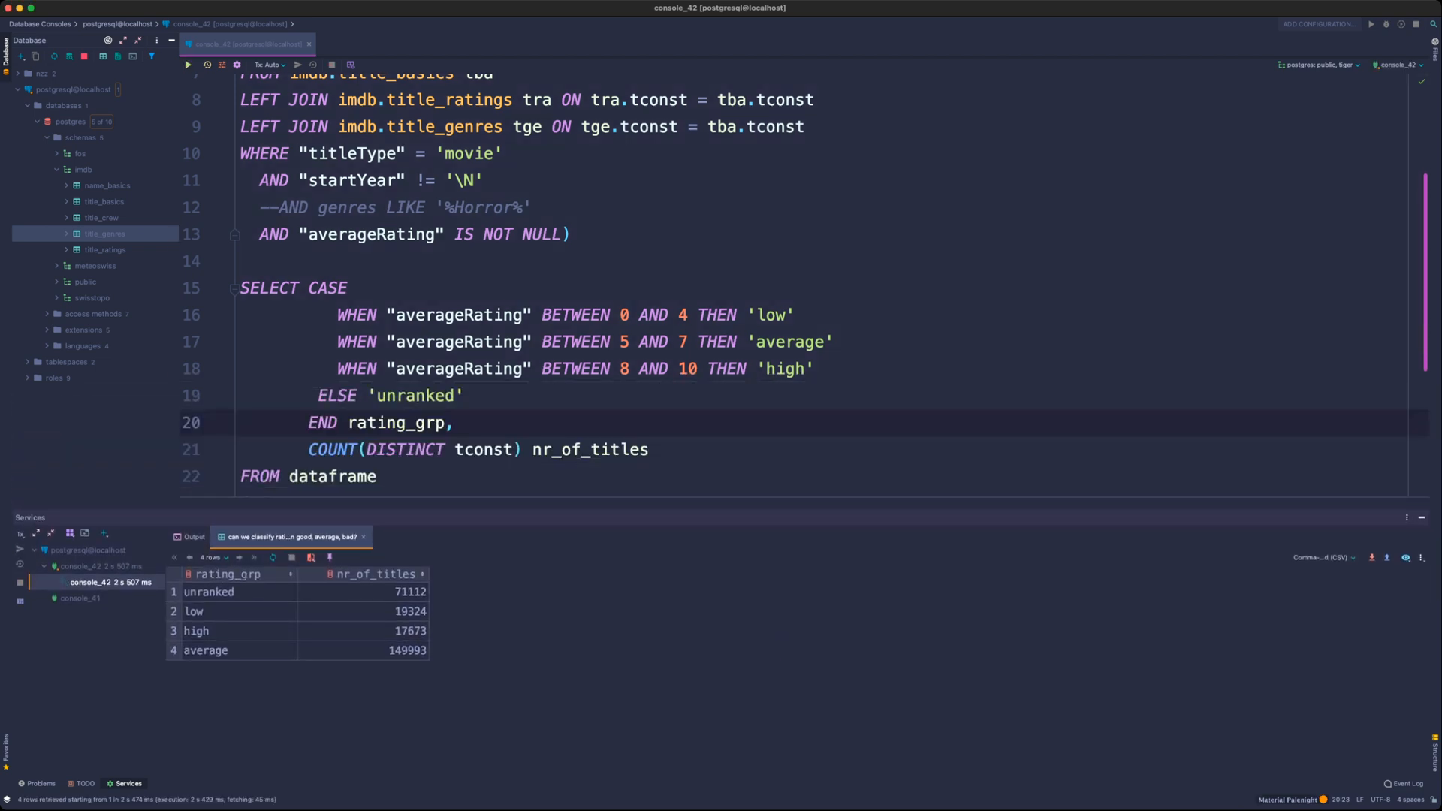
scroll(297, 618, up, 5)
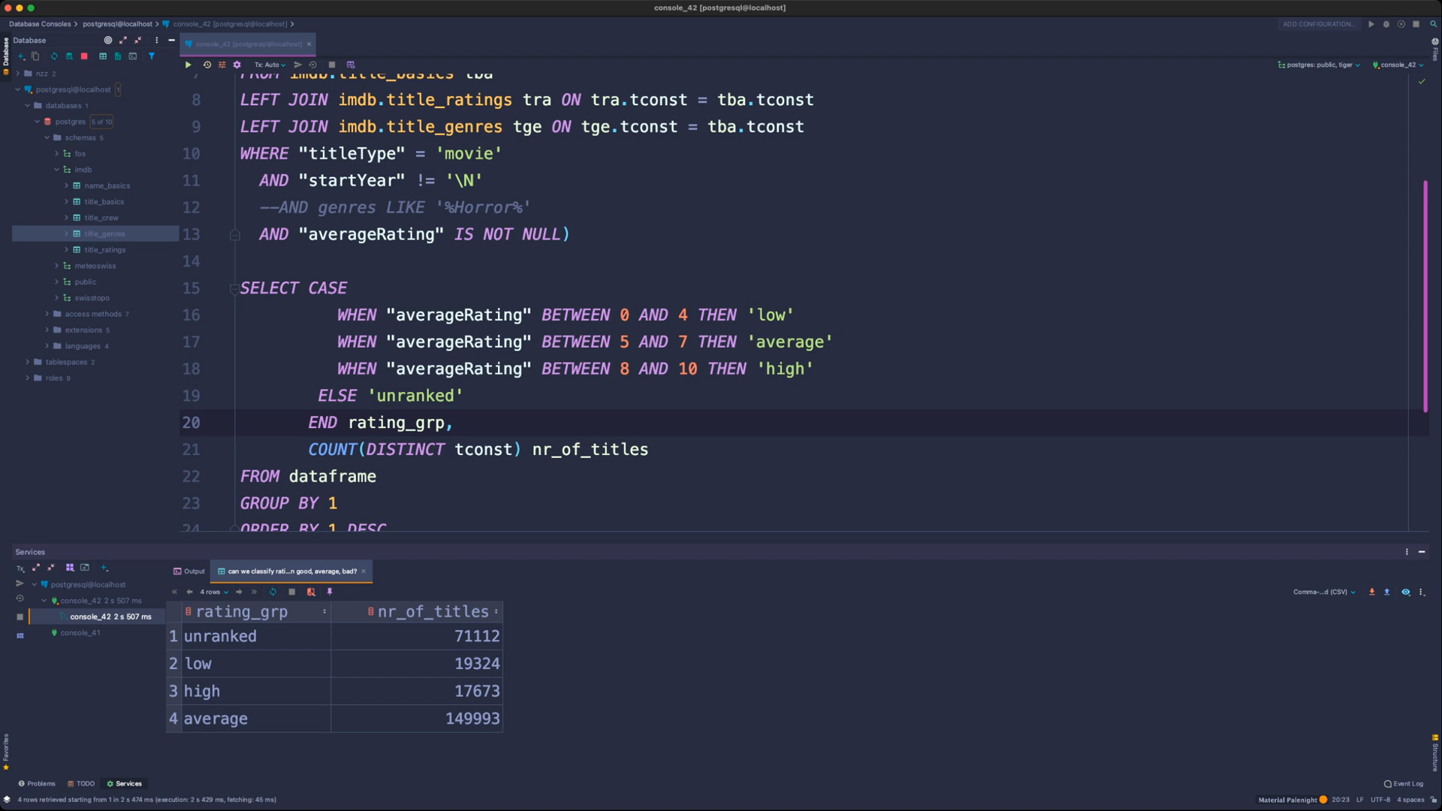
click(817, 369)
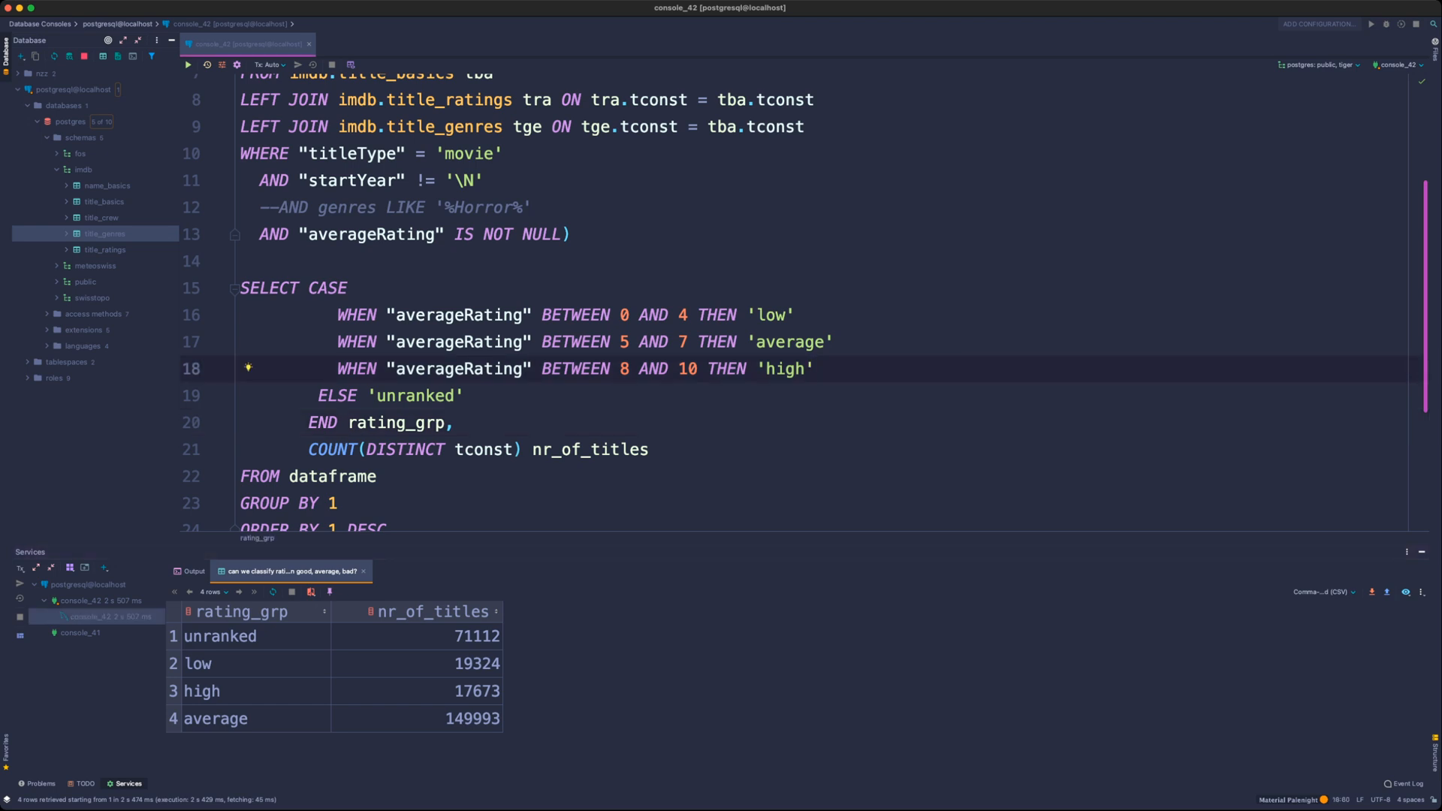
click(436, 636)
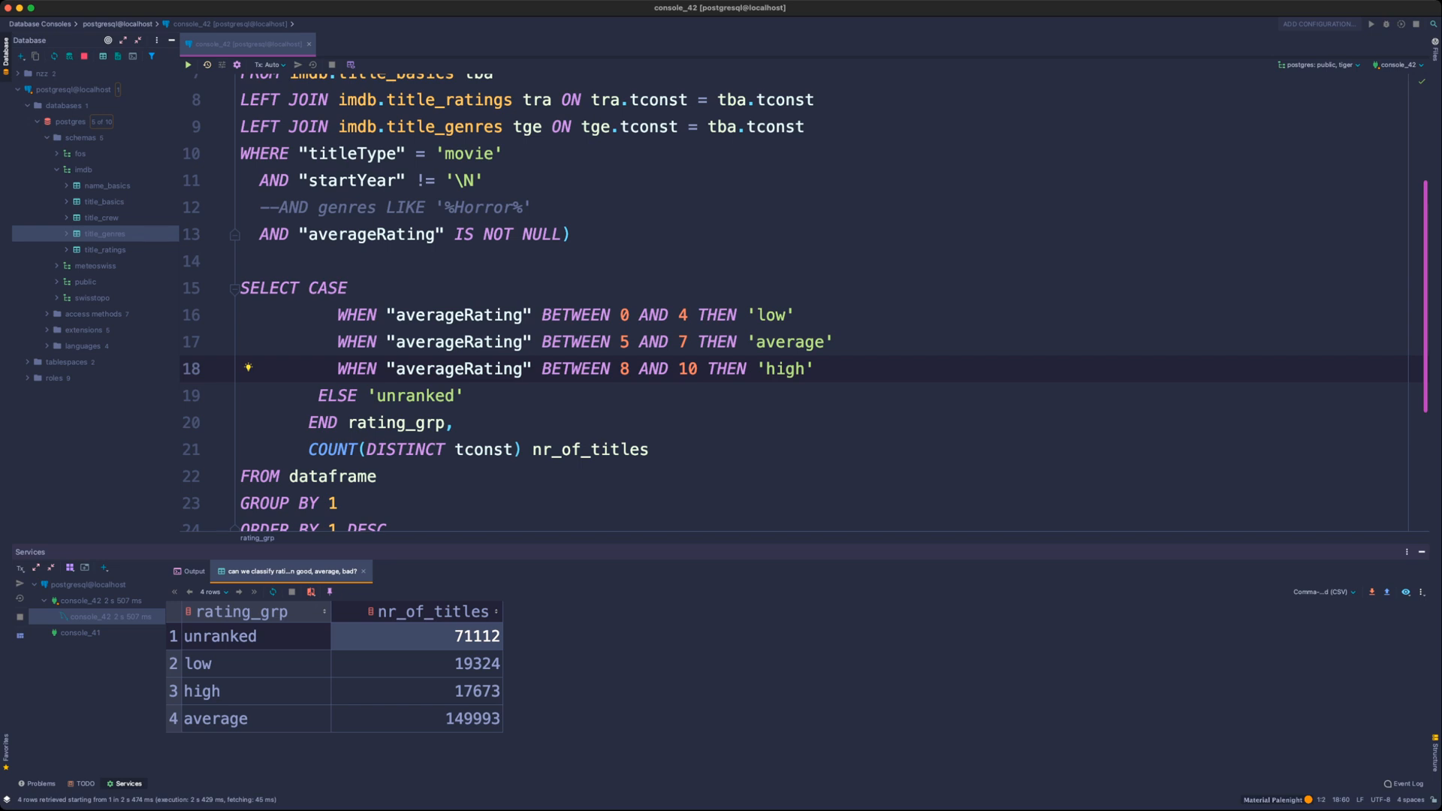
- Replace the BETWEEN operator in the 'low' WHEN branch with >=
key(Up)
key(Up)
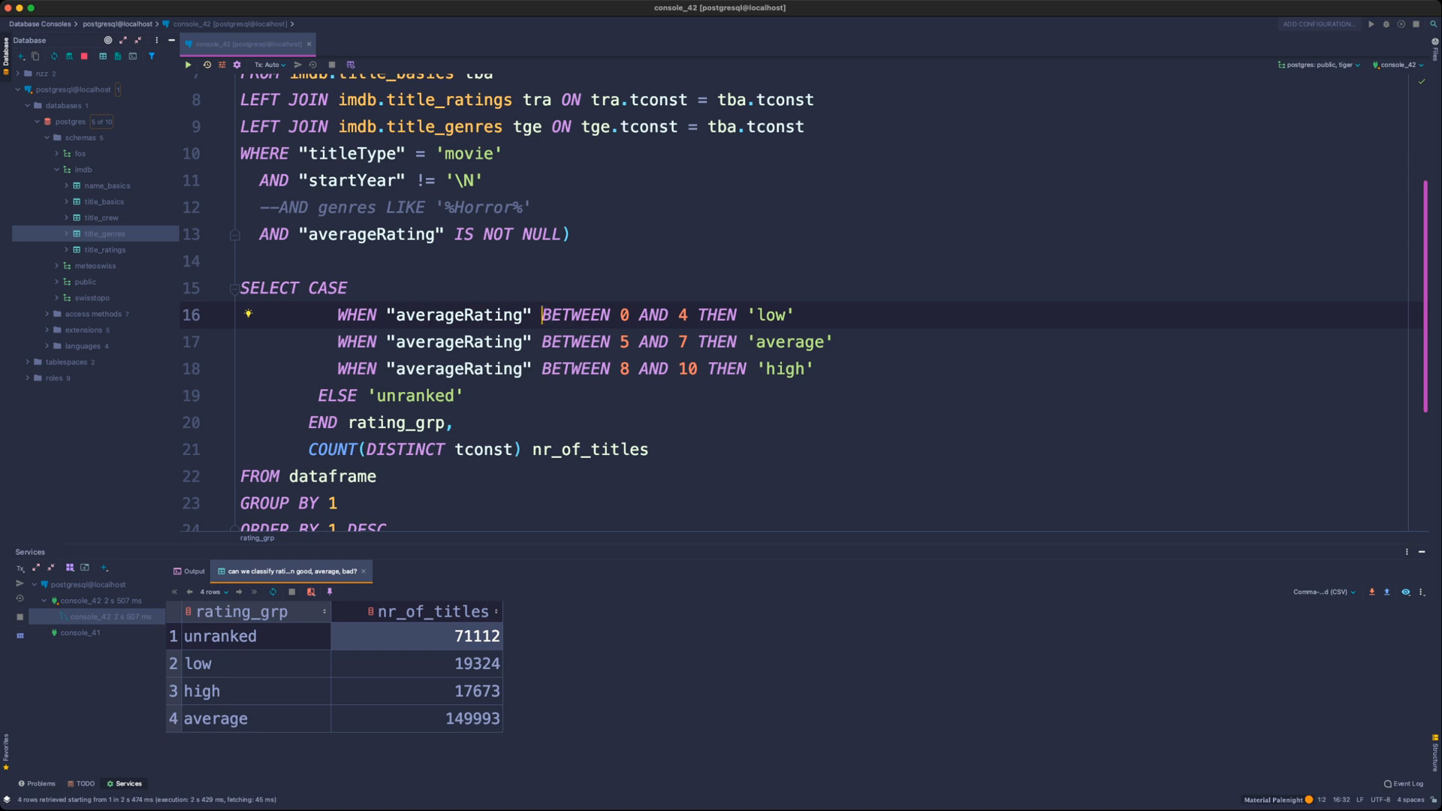
key(alt+shift+Right)
text(=>)
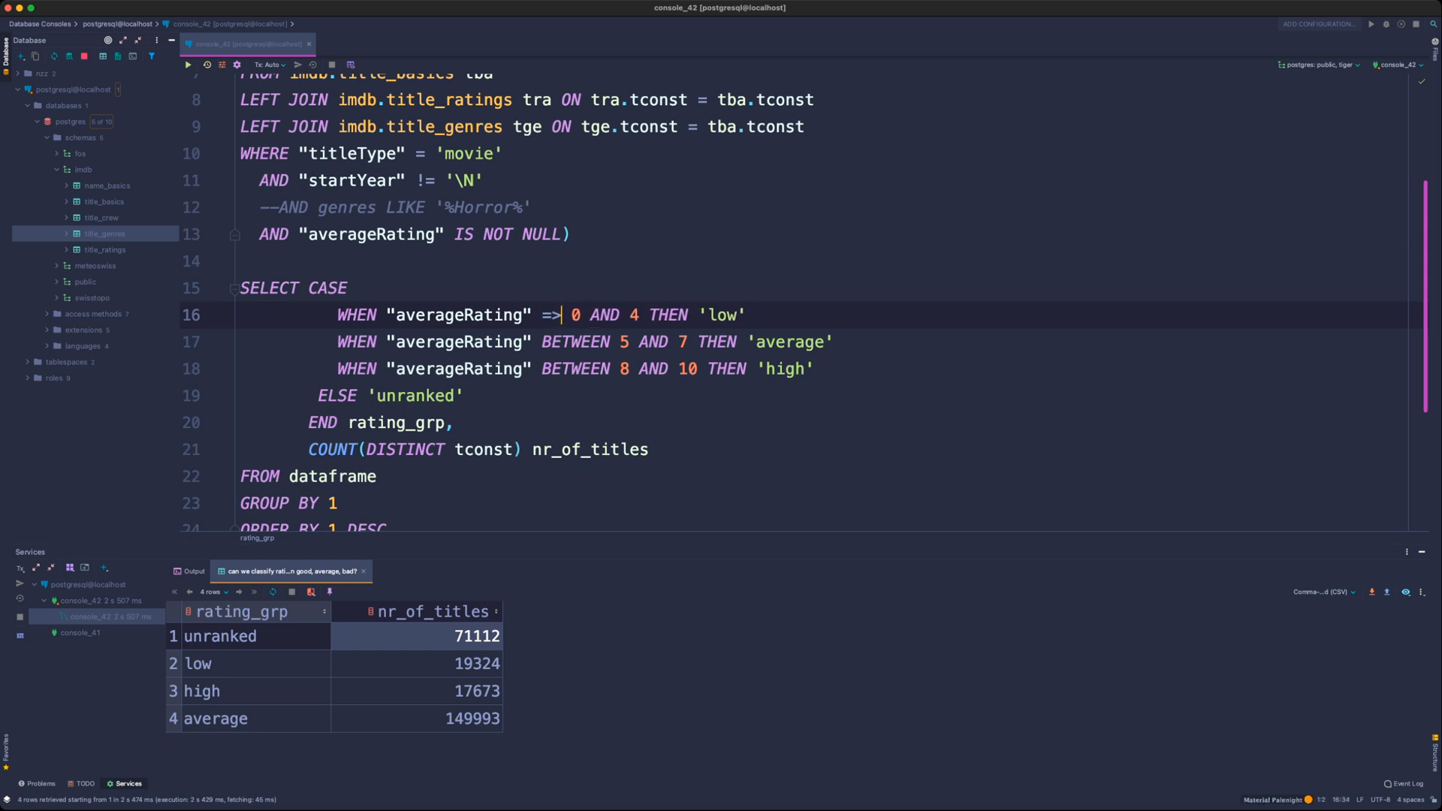
key(BackSpace)
key(BackSpace)
text(0)
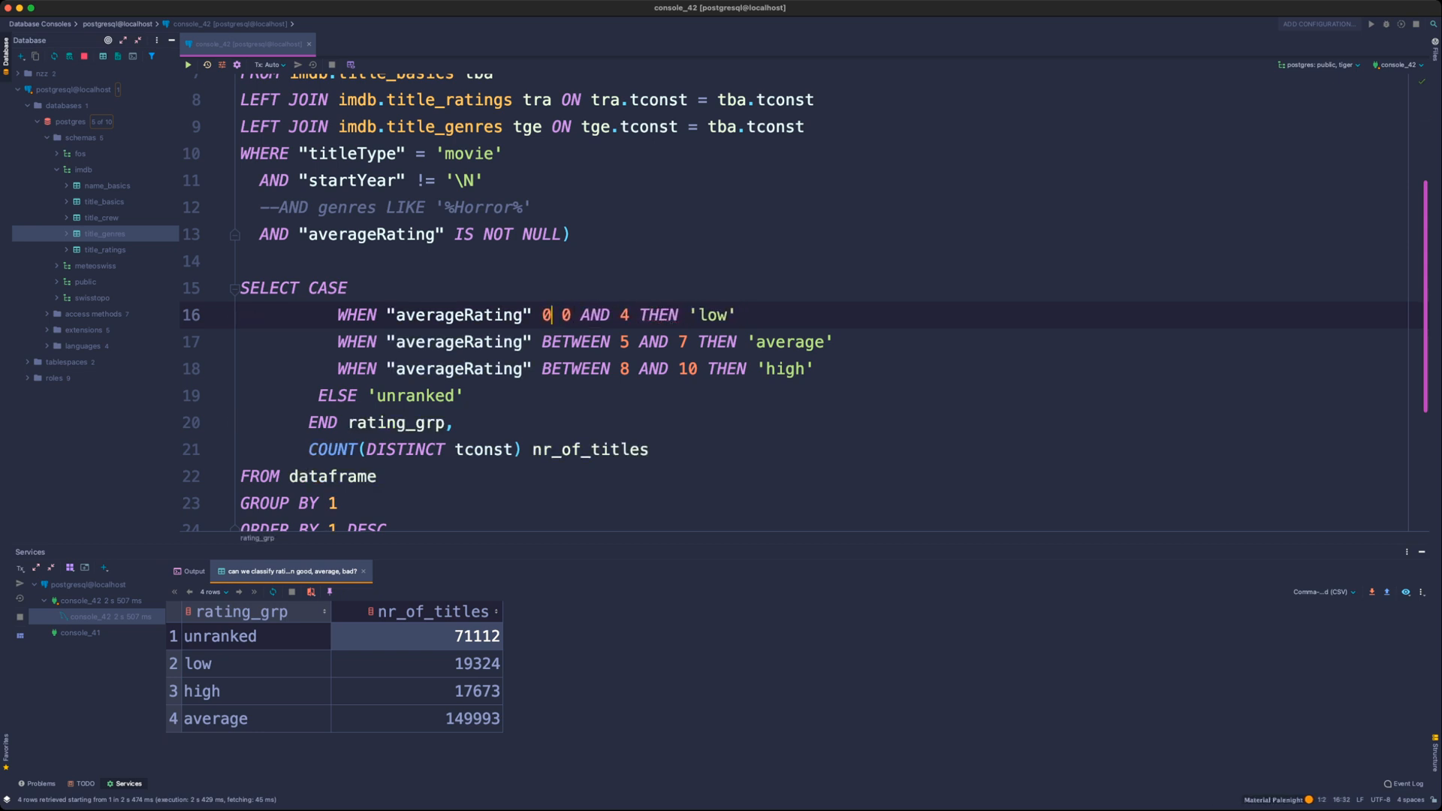
key(BackSpace)
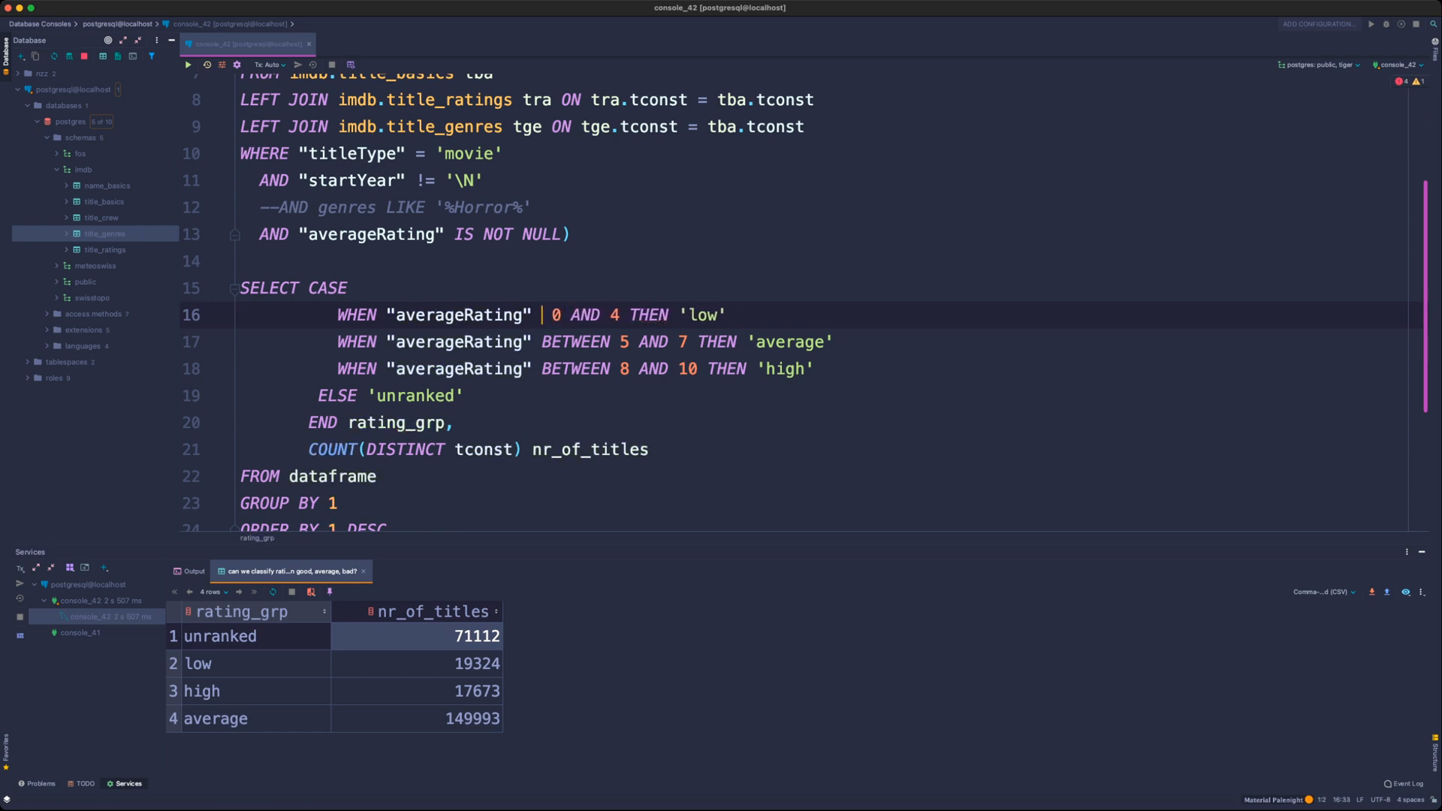
text(-)
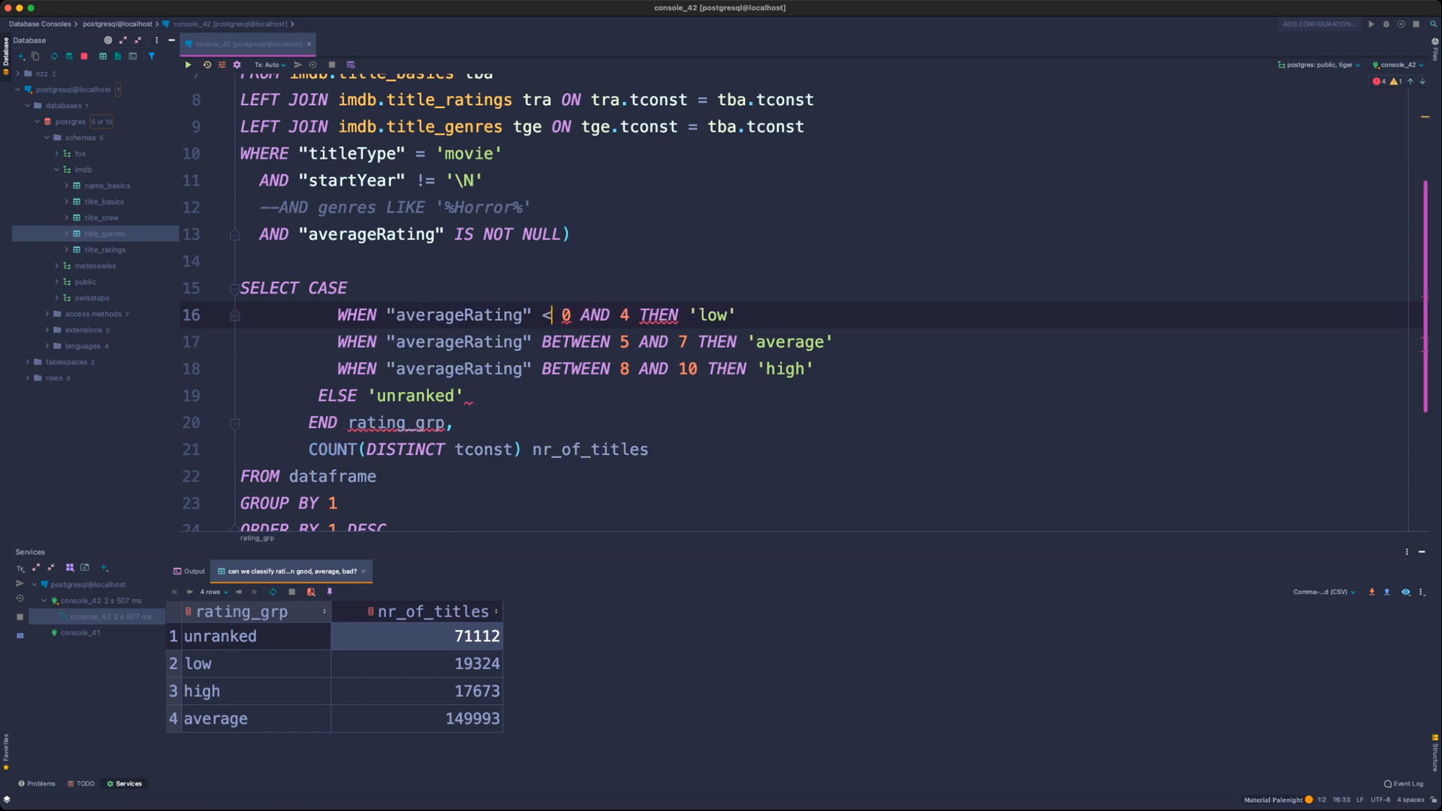
key(BackSpace)
text(>=)
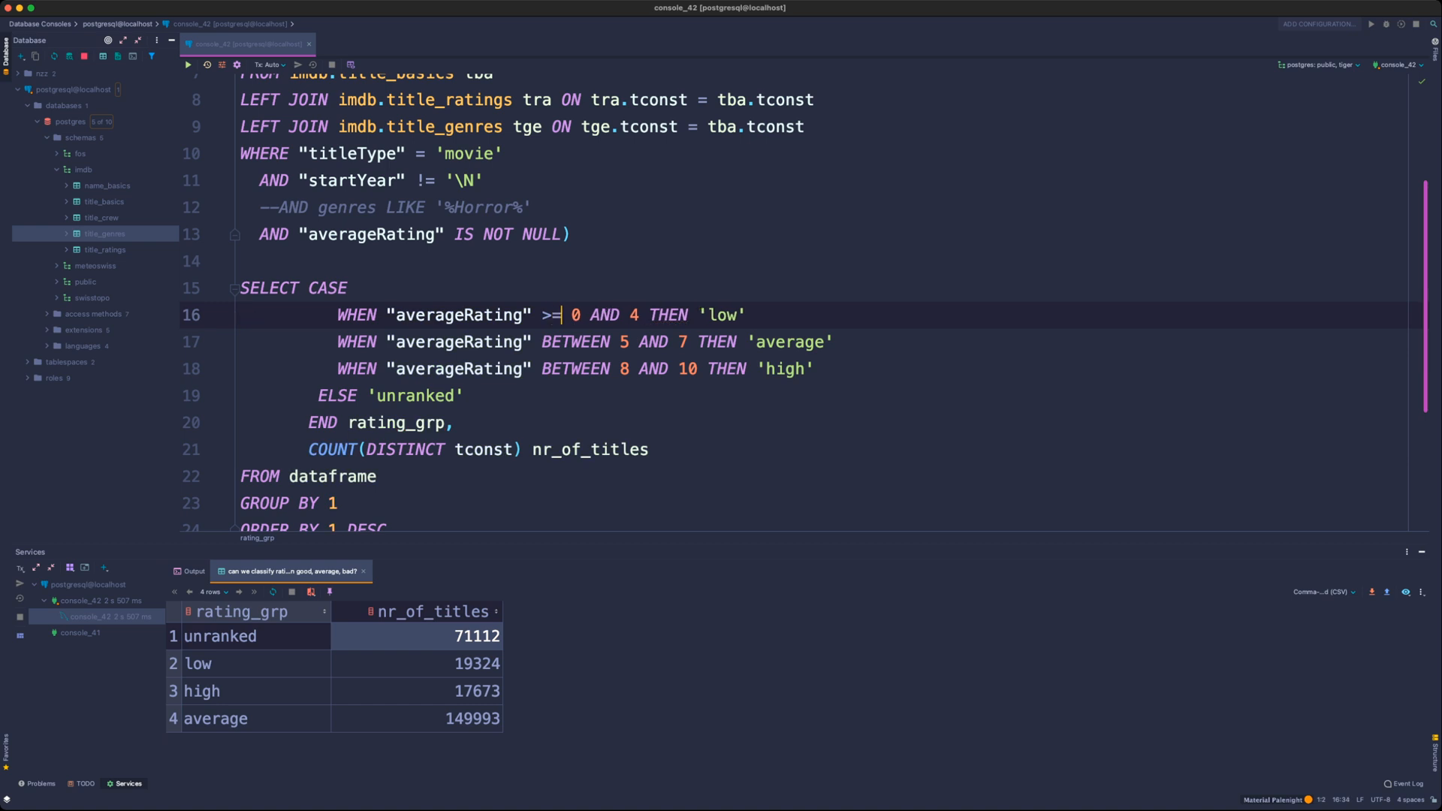
- Insert "averageRating" after AND in the 'low' branch so the upper bound has its own column reference
key(Right)
key(Right)
key(Right)
key(Right)
key(Right)
key(Right)
key(Right)
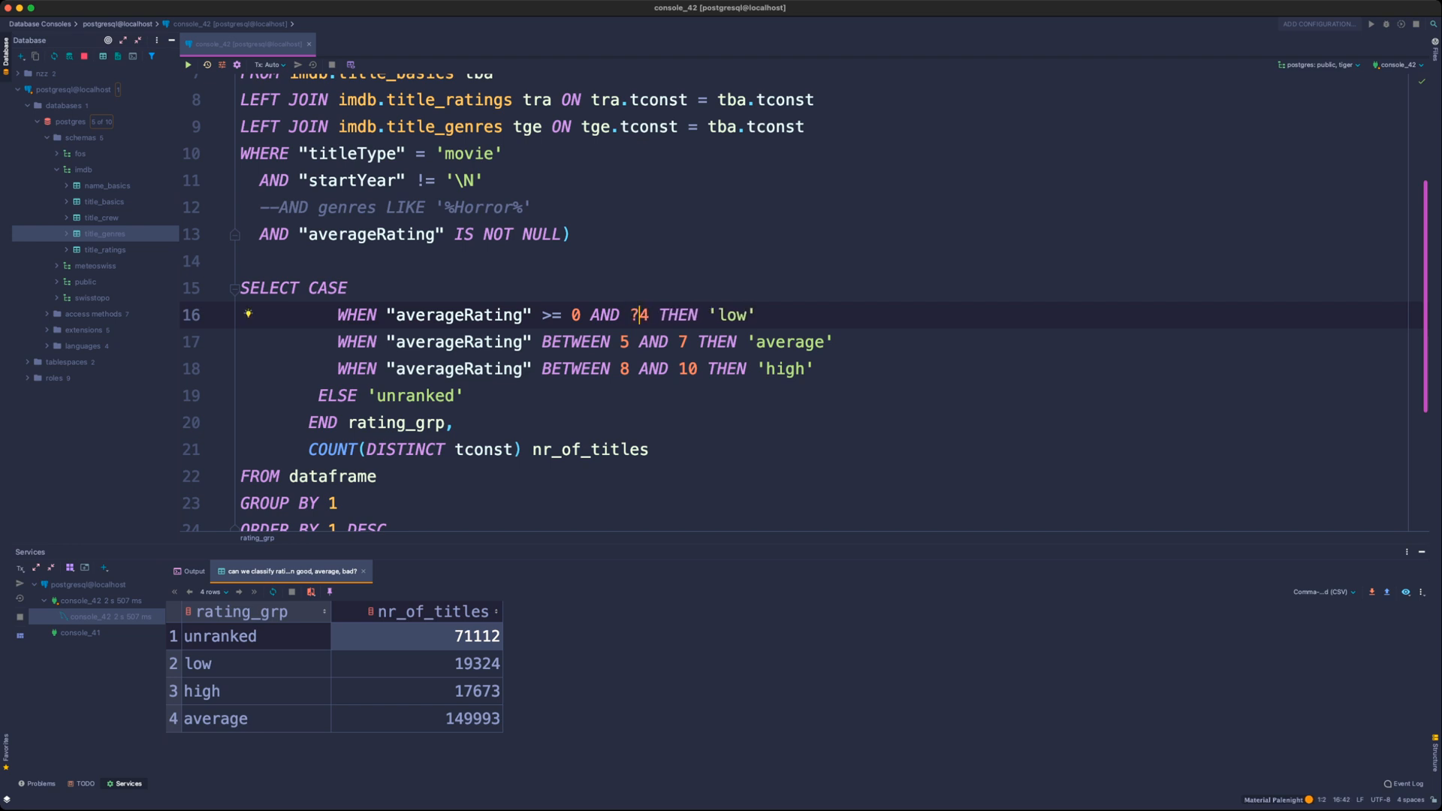
text("averageRating")
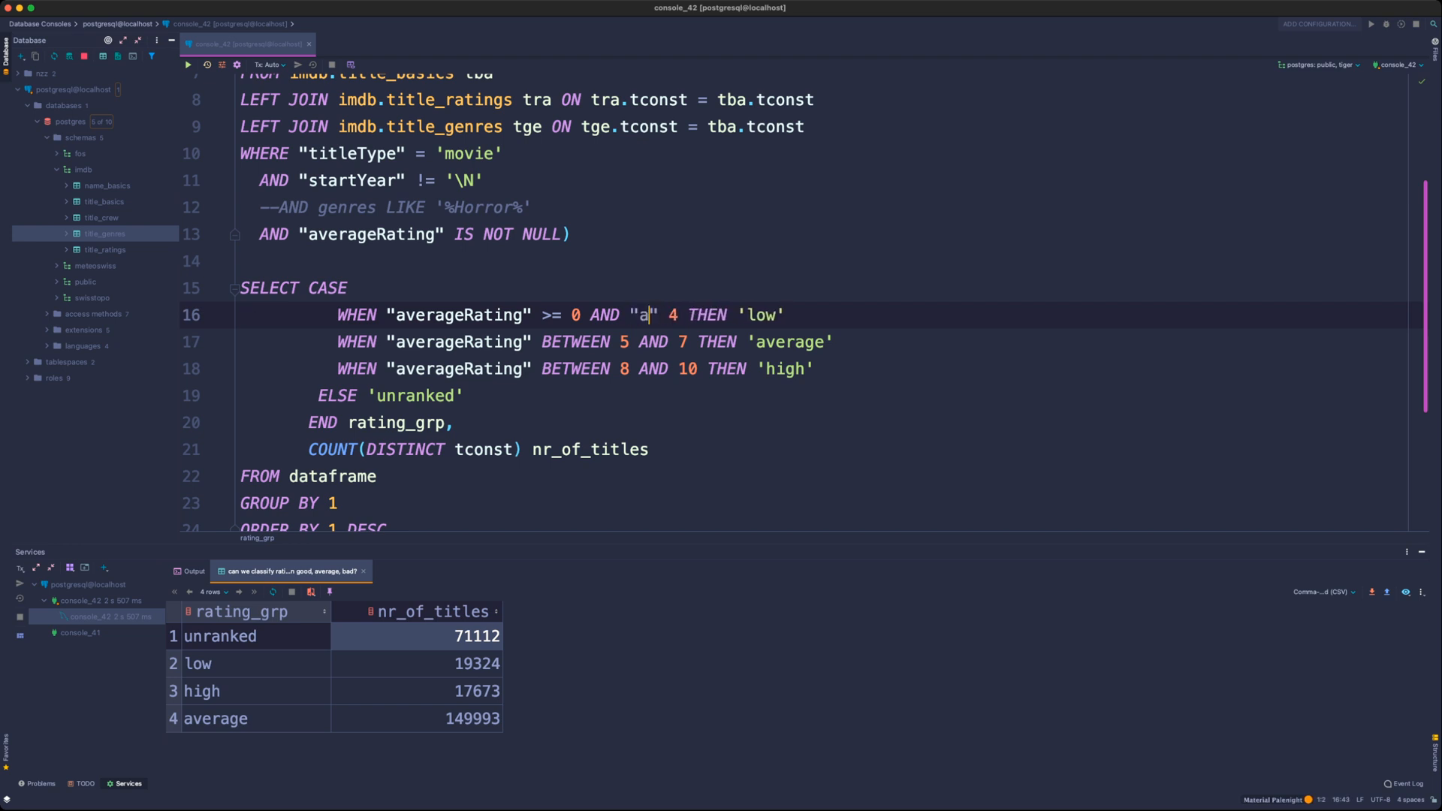
key(Right)
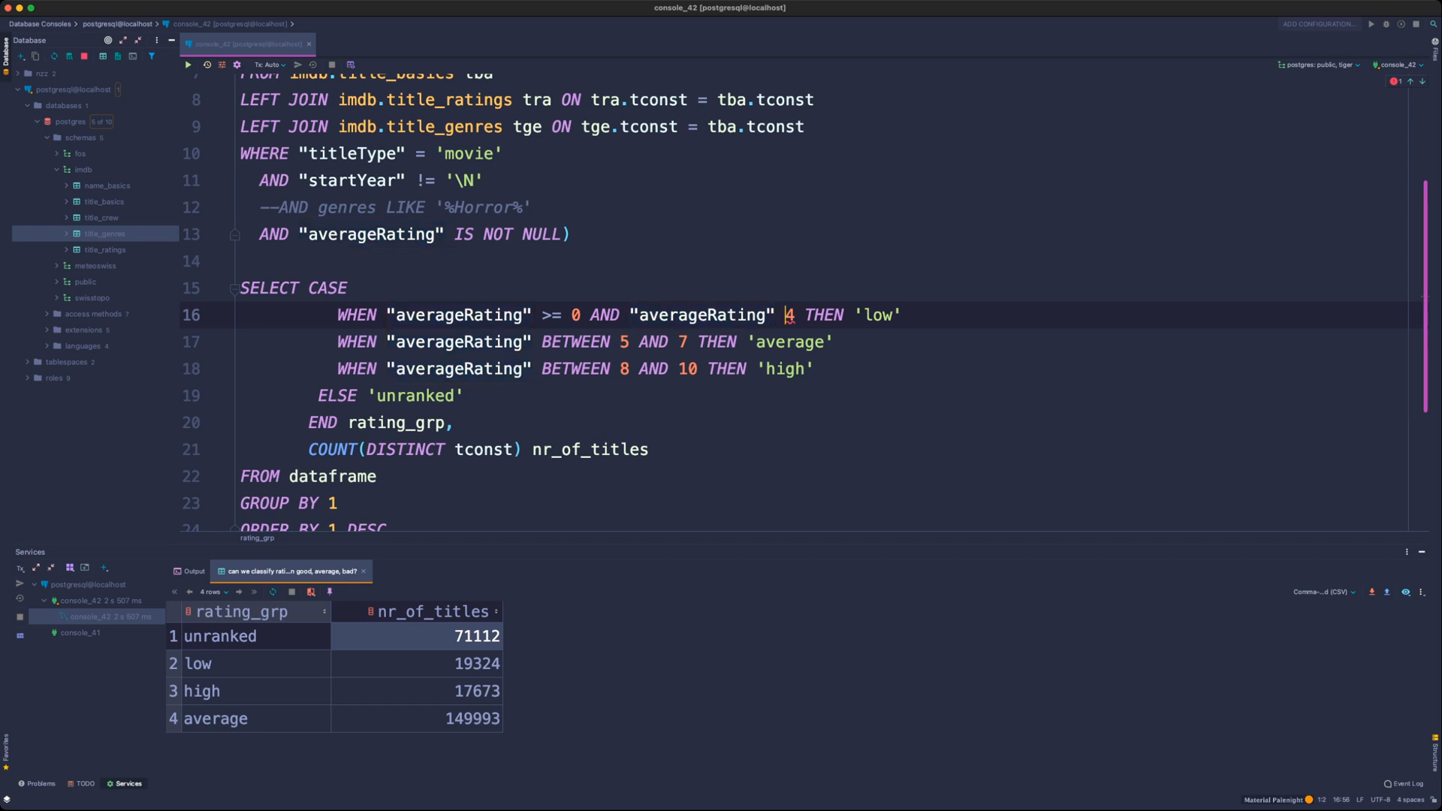
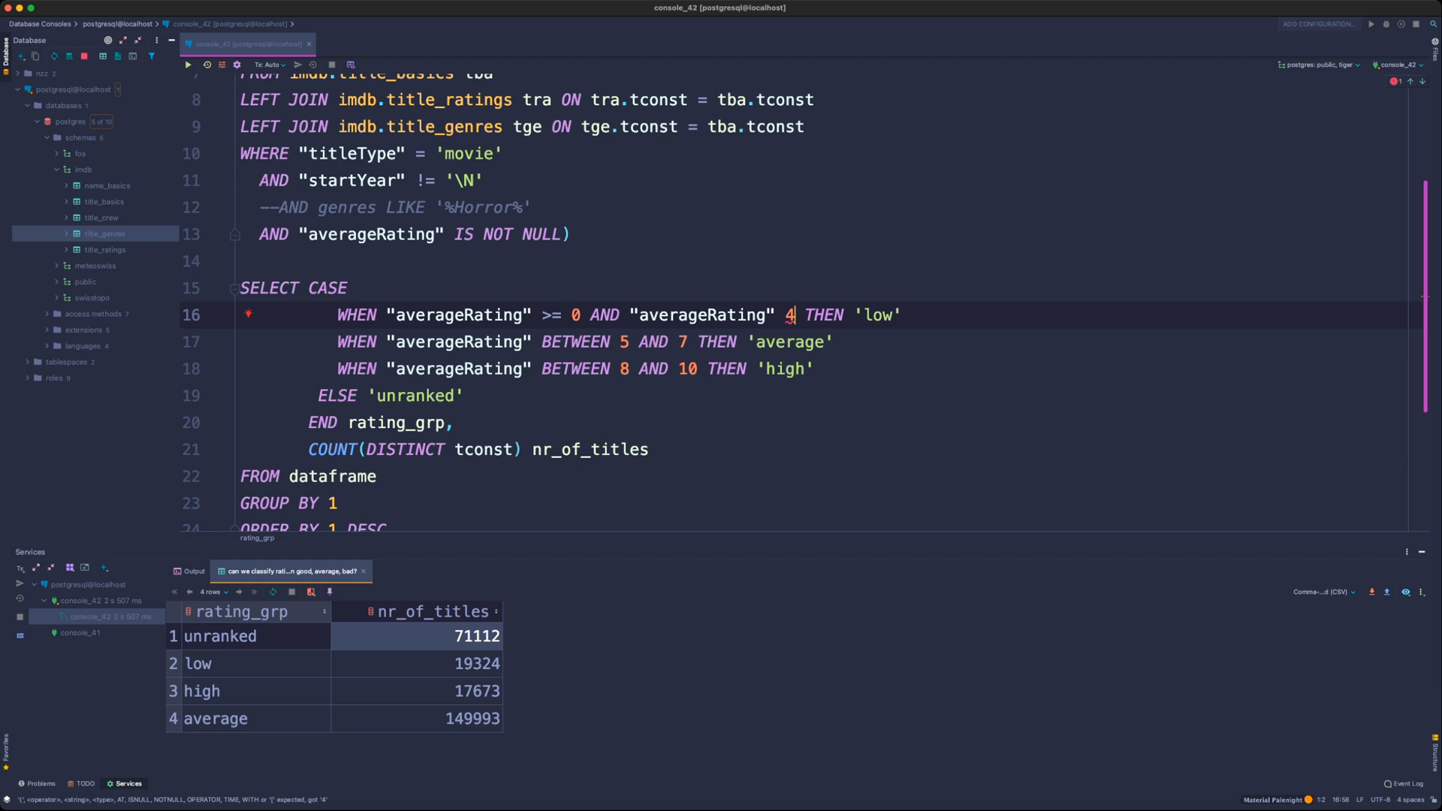
- Set the upper bound of the 'low' branch to < 5
drag(902, 316, 474, 315)
click(474, 316)
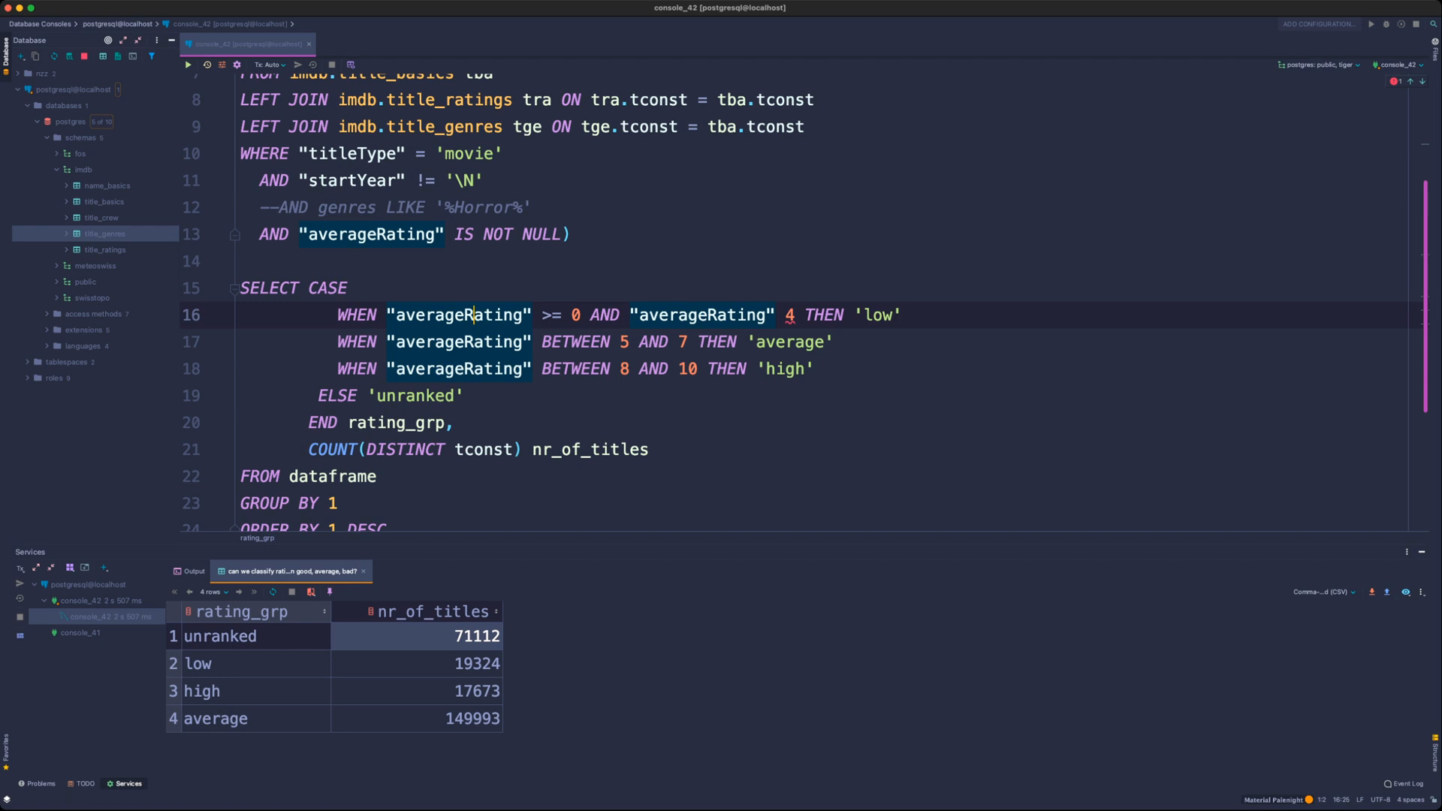
click(795, 316)
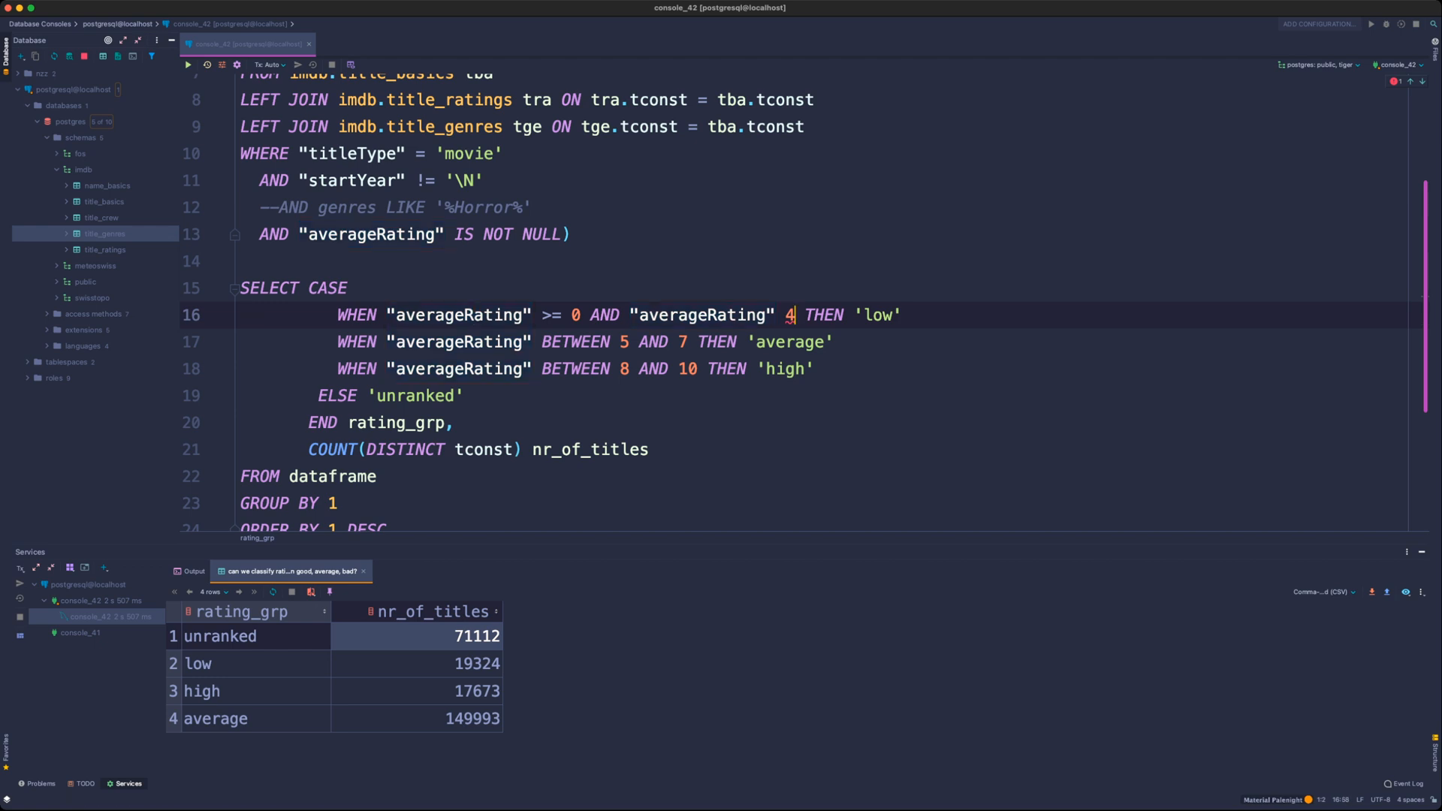
key(BackSpace)
text(< 5)
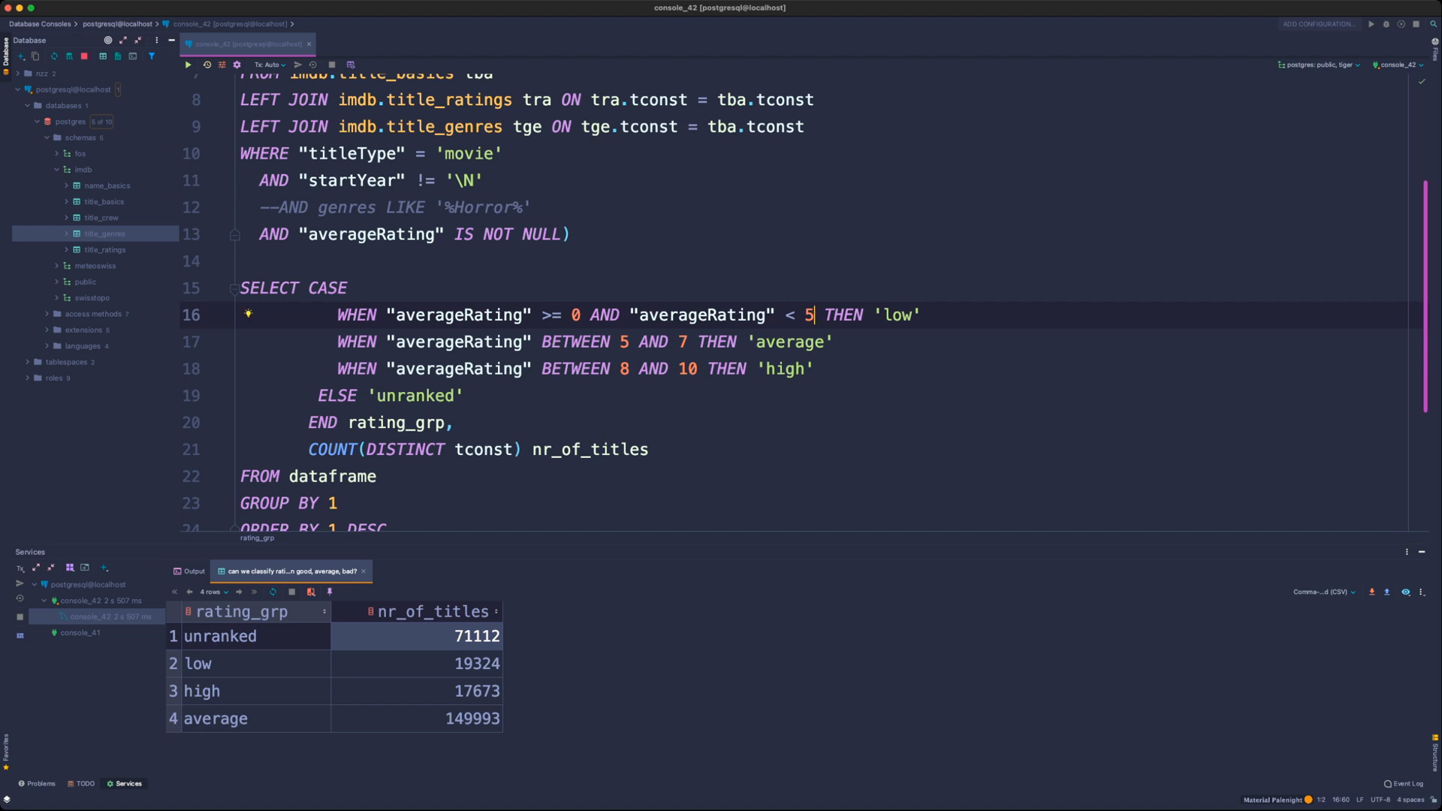
- Rerun the query with the revised 'low' branch and check the unranked group's title count
click(795, 315)
key(End)
key(super+Return)
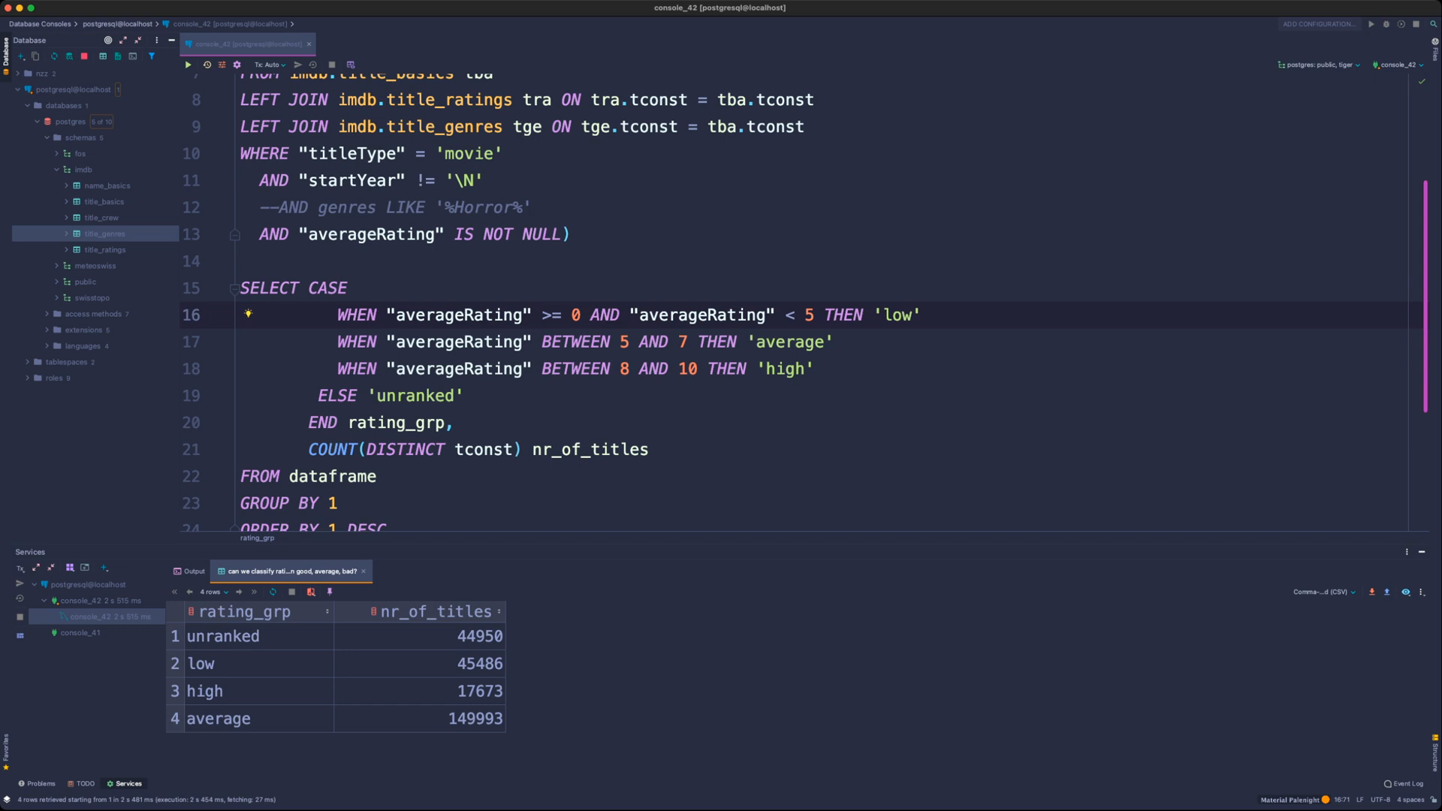
click(419, 637)
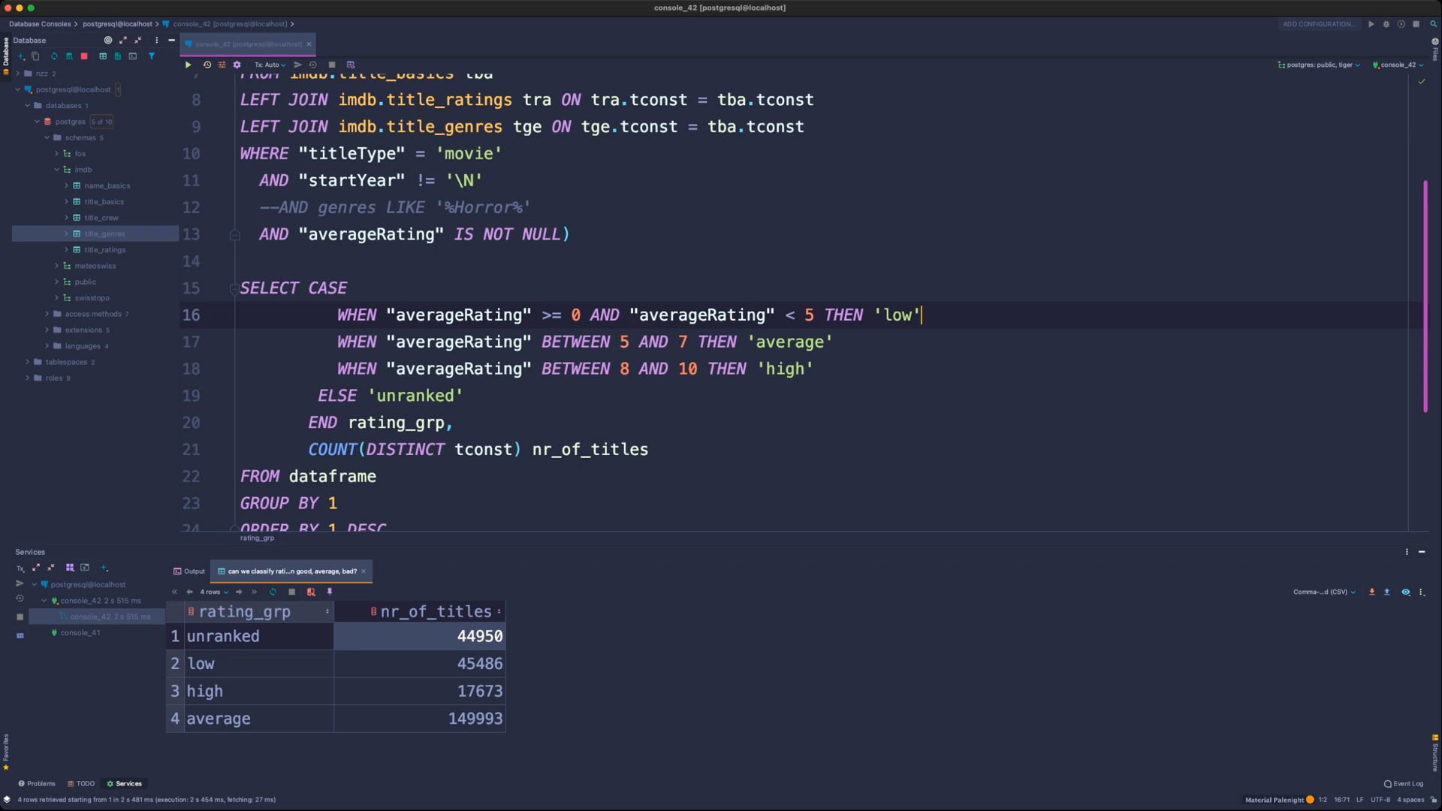
- Examine the BETWEEN 5 AND 7 bounds of the 'average' branch for ratings left outside the ranges
click(348, 287)
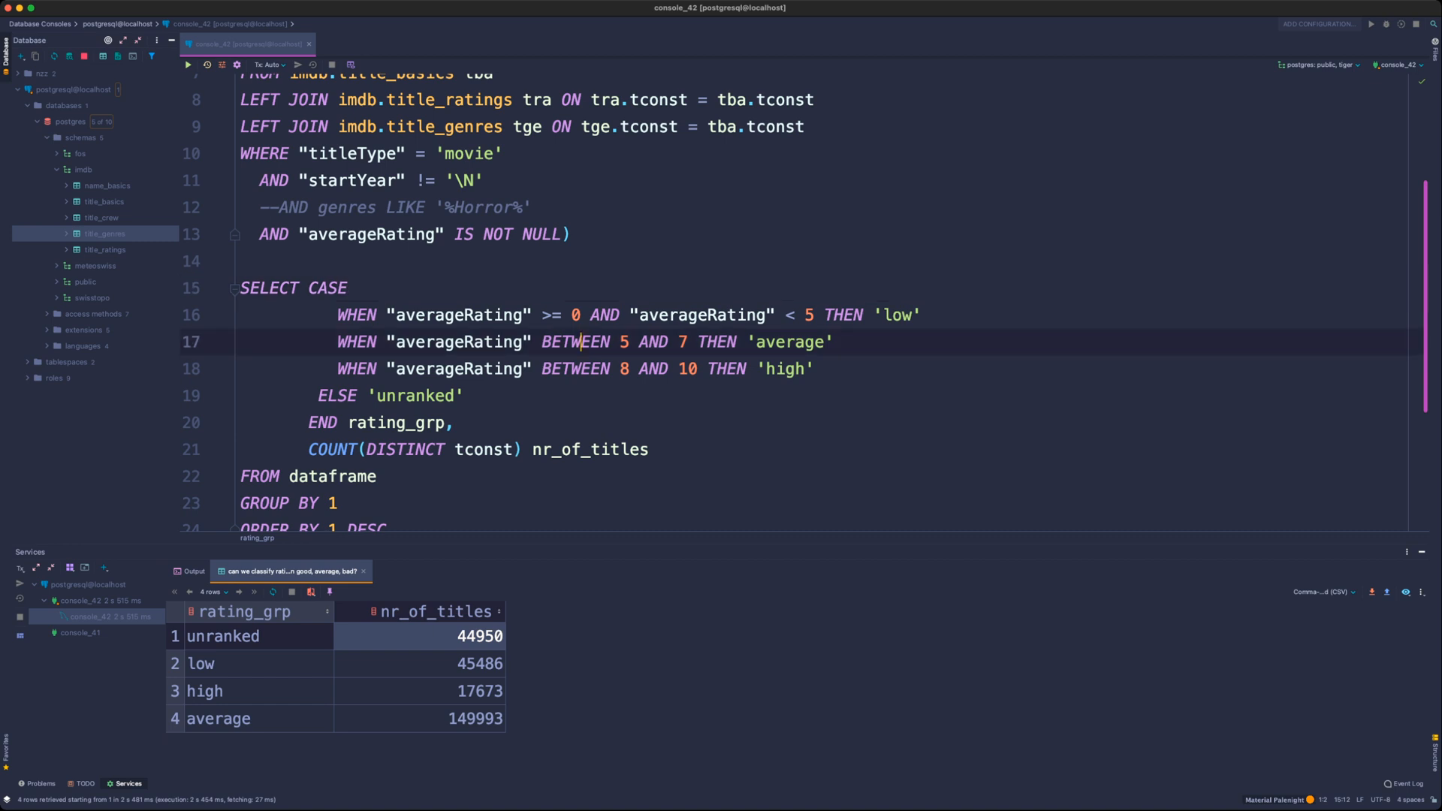
double_click(576, 341)
key(Right)
key(Right)
key(shift+Right)
key(Right)
key(Right)
key(Right)
key(Right)
key(Right)
key(Right)
key(shift+Right)
key(Left)
key(Left)
key(Left)
key(Left)
key(Left)
key(Left)
key(Left)
key(shift+Right)
key(Right)
key(Right)
key(Right)
key(Right)
key(Right)
key(Right)
key(Right)
- Wrap the final SELECT in a CTE by adding debug AS ( above it and a closing parenthesis after ORDER BY 1 DESC
click(241, 261)
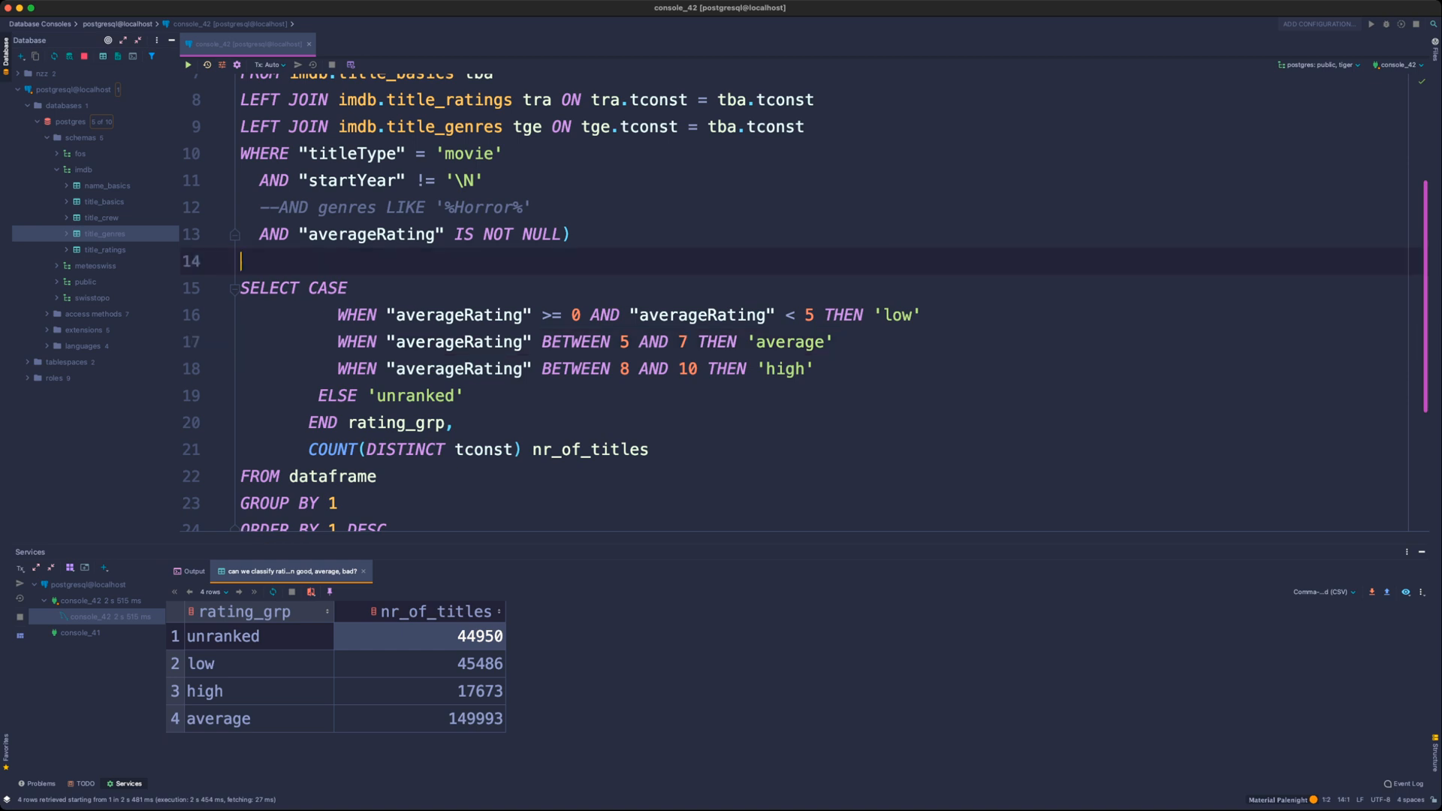
scroll(751, 301, up, 2)
scroll(751, 300, down, 3)
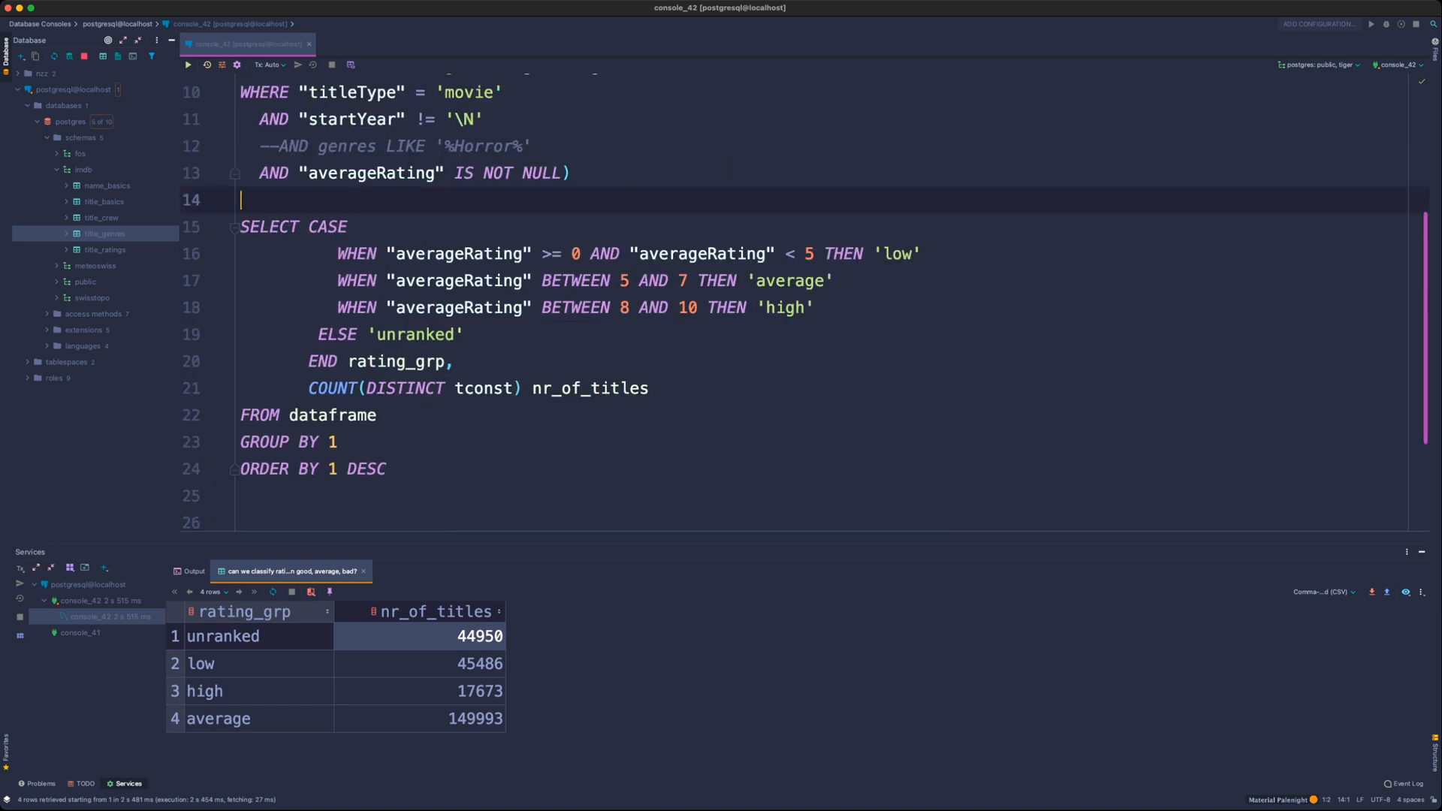
key(Return)
text(debug)
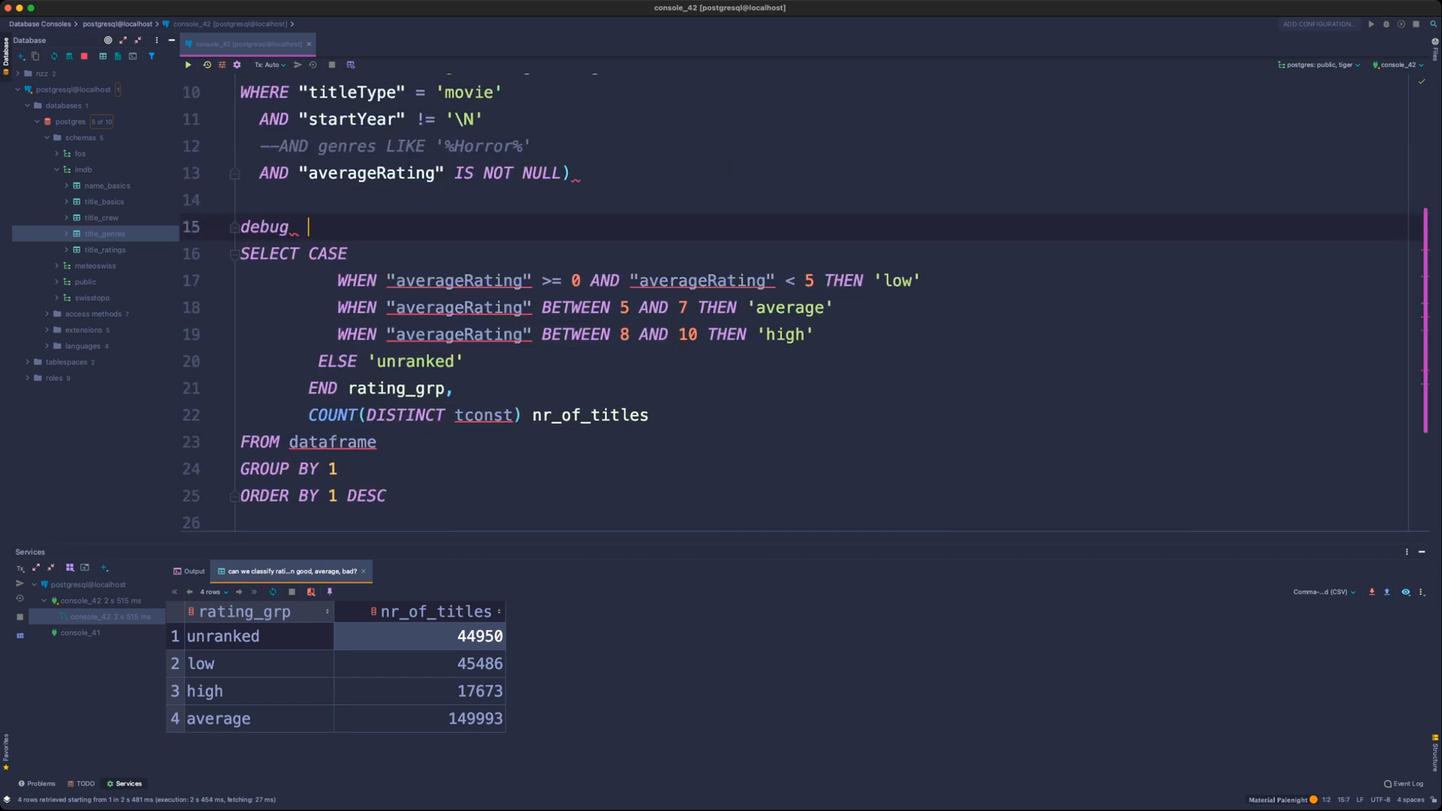
text(()
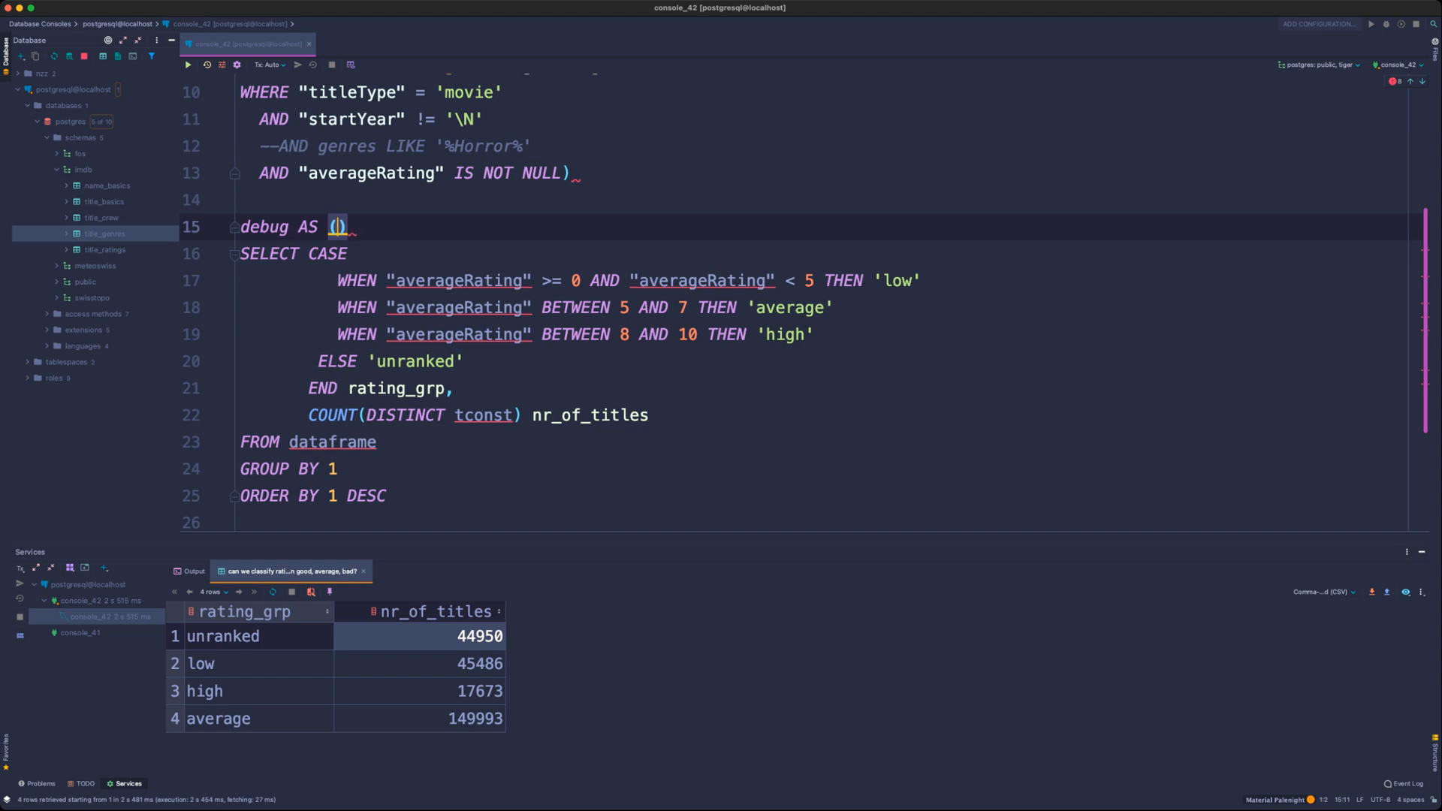
key(Delete)
click(389, 496)
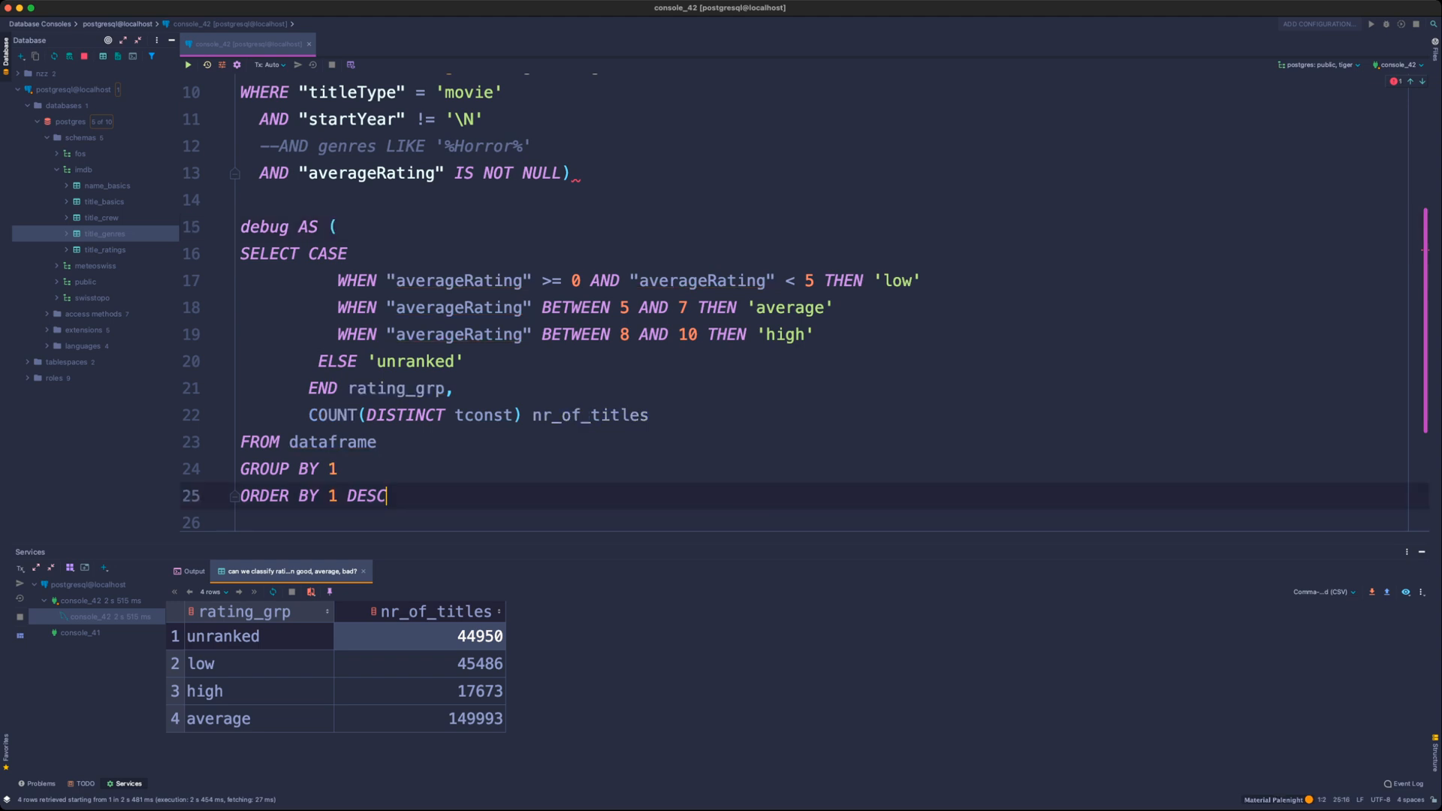
text())
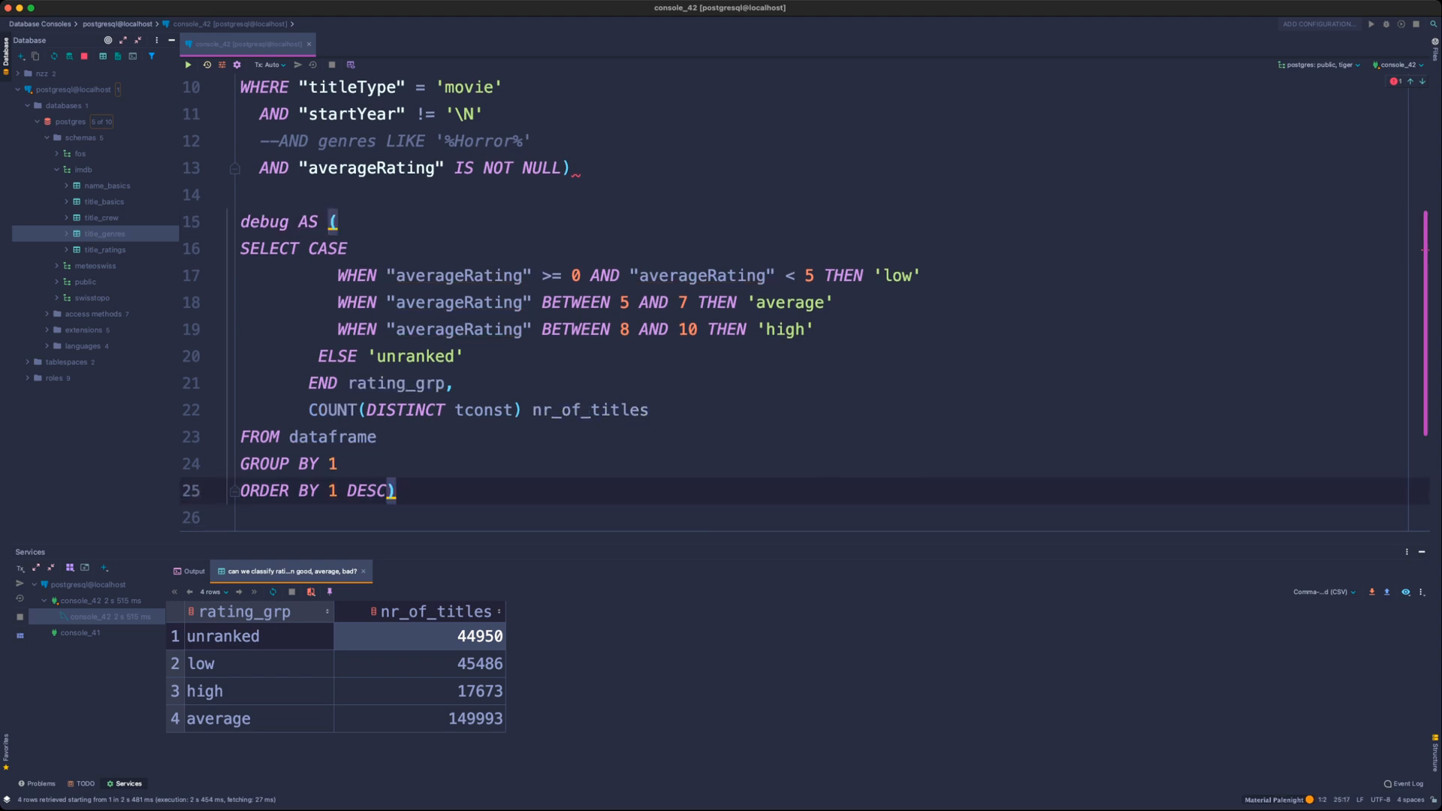
- Comment out the COUNT(DISTINCT tconst) line in the debug CTE and add tconst as a column above it
drag(650, 411, 308, 411)
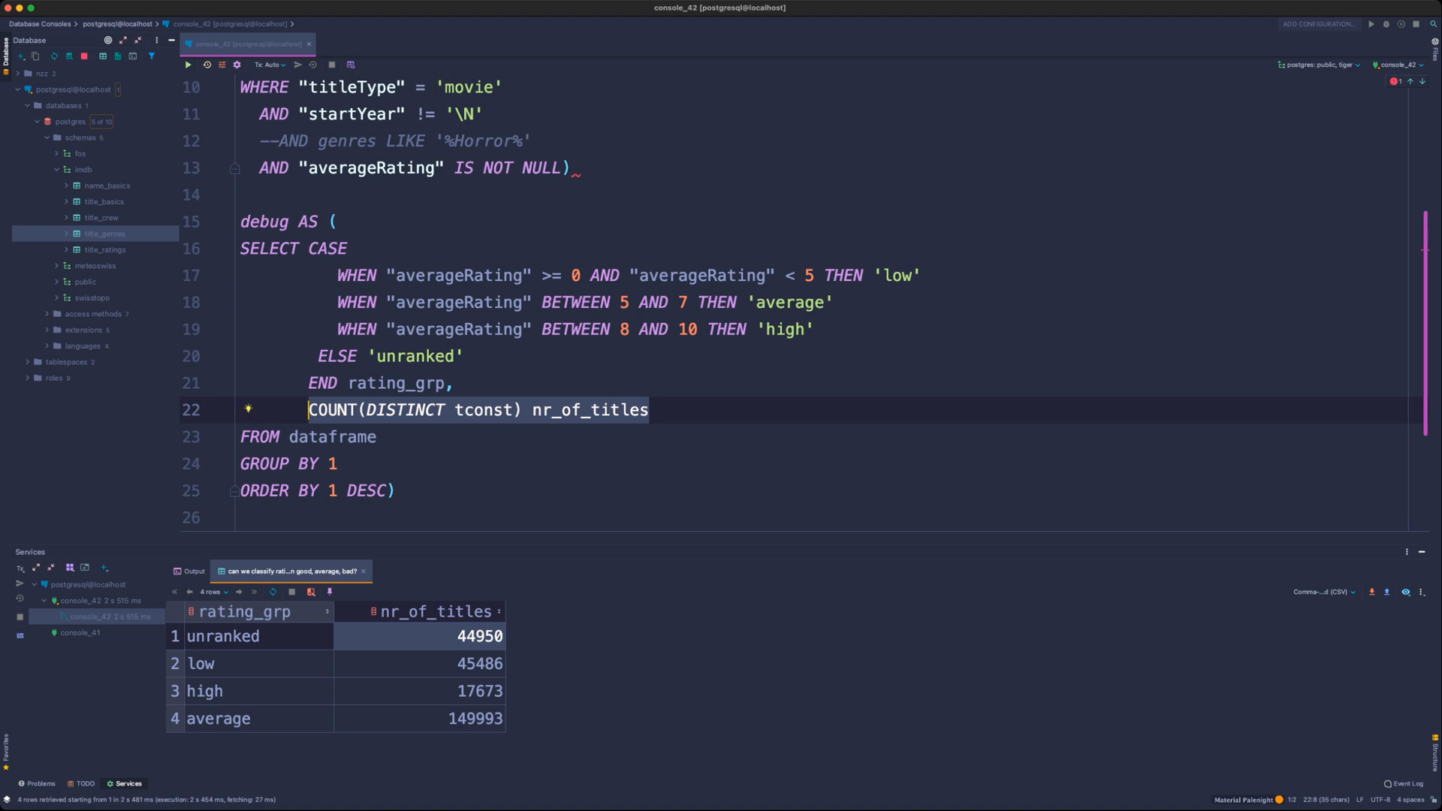
key(super+slash)
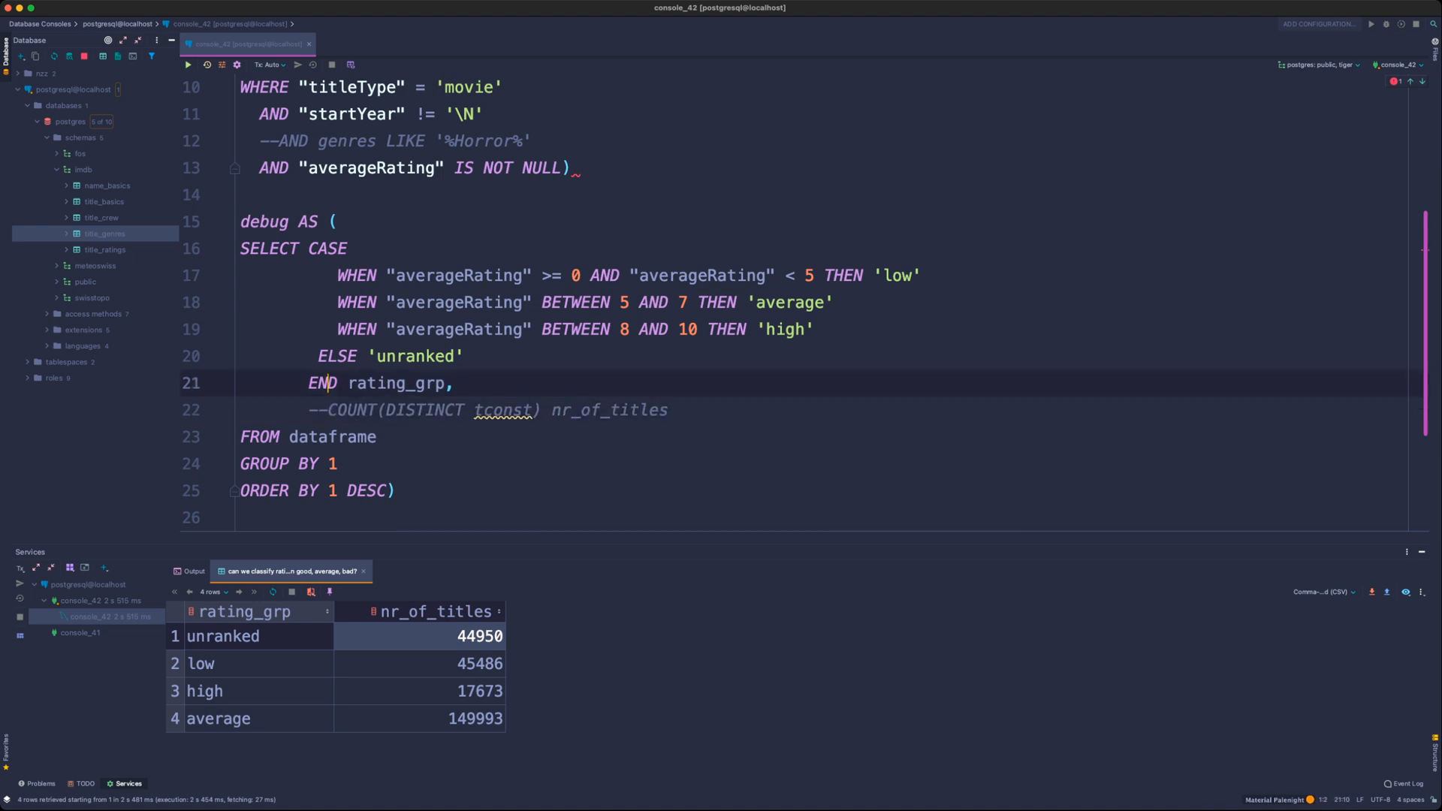
key(super+alt+Return)
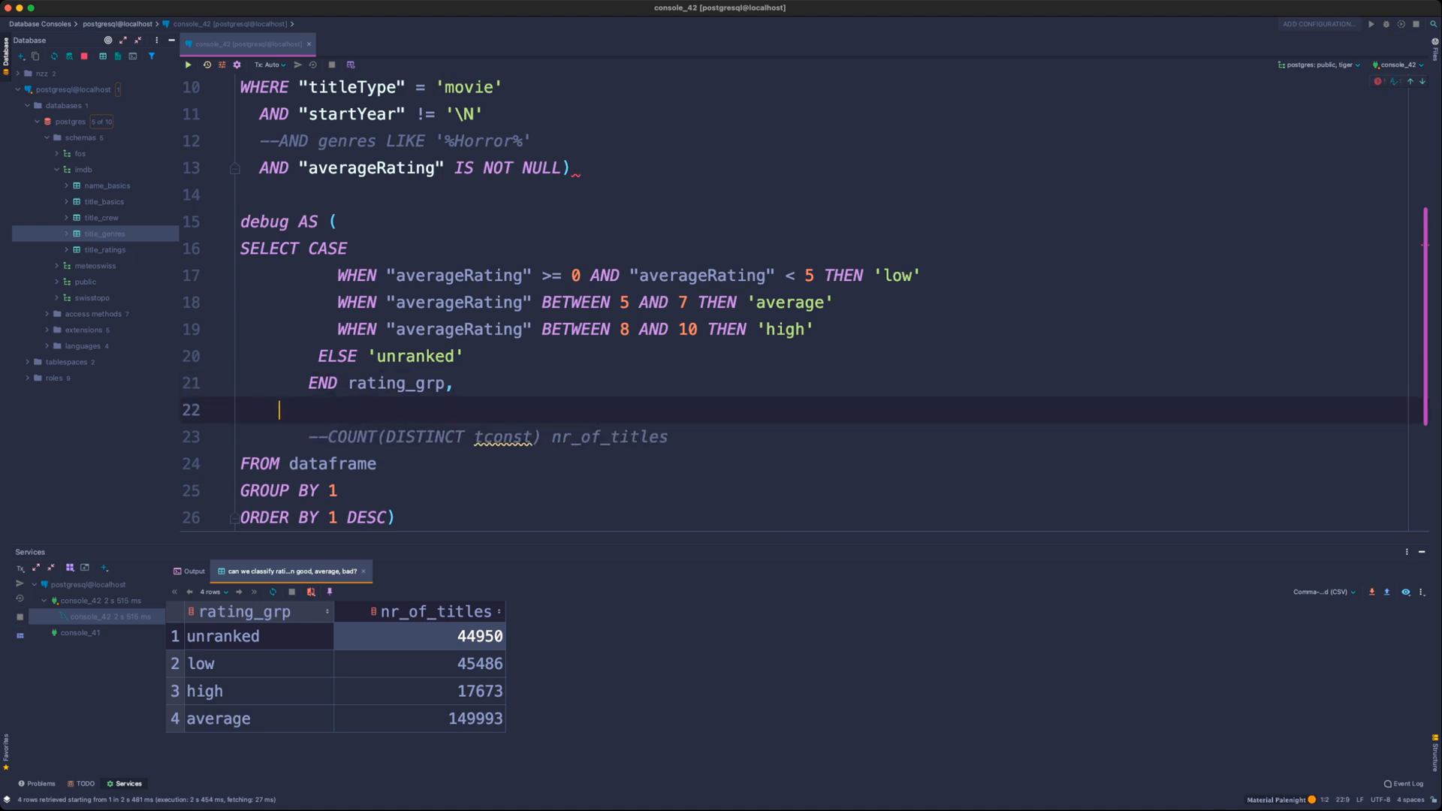
key(Tab)
text(tconst,)
key(BackSpace)
- Start an outer query with select * below the debug CTE, leaving a blank line between them
key(Down)
key(Down)
key(Down)
key(Down)
key(Down)
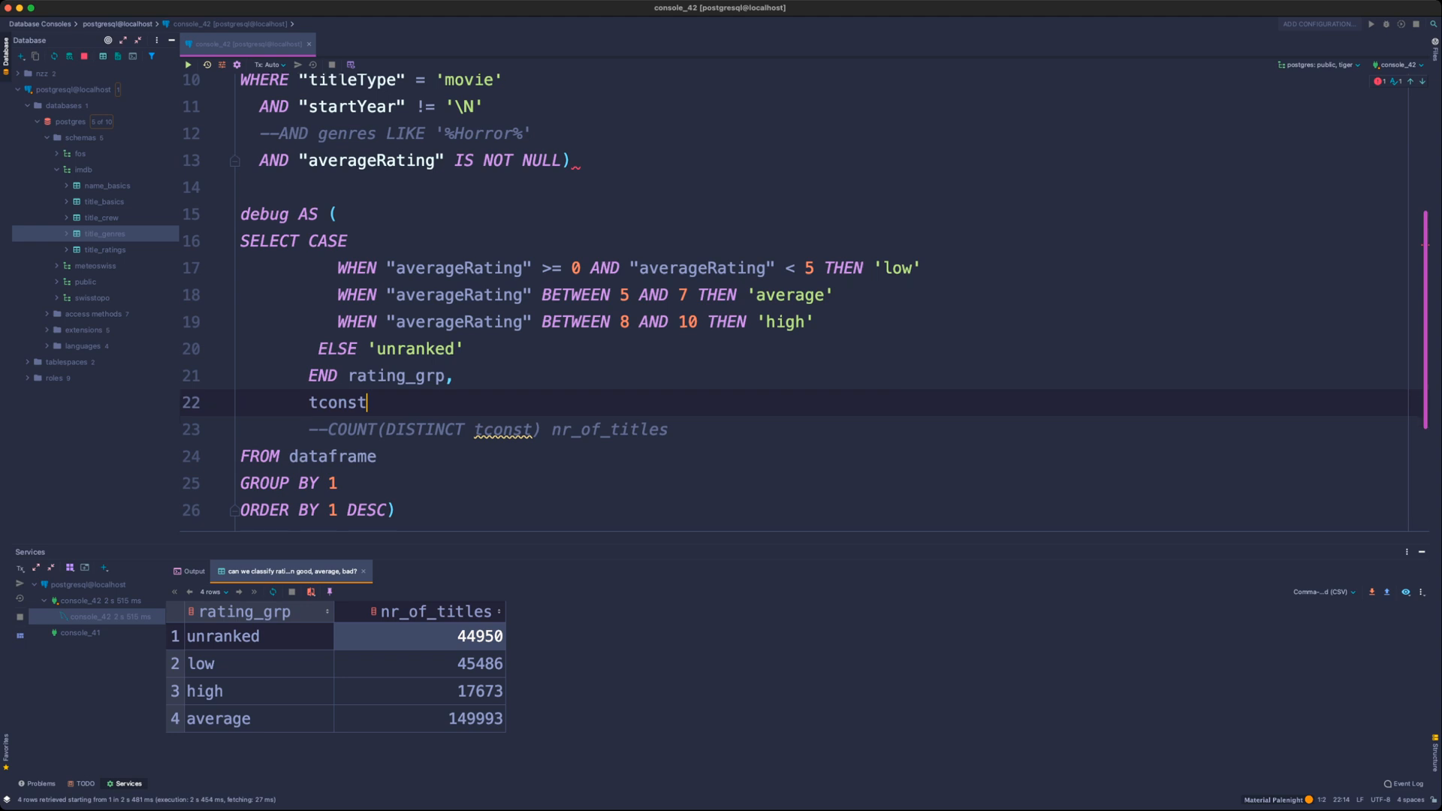
key(Return)
text(select *)
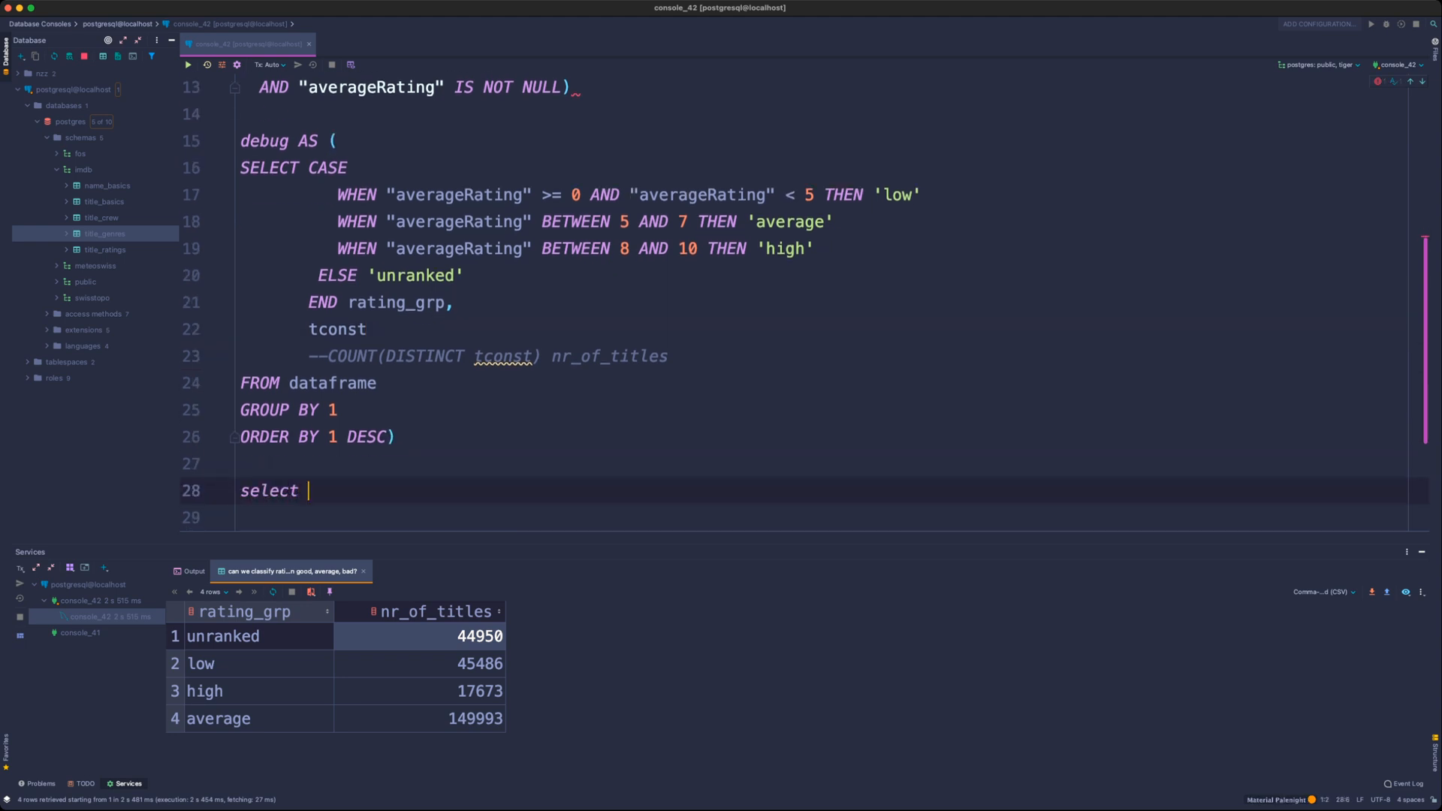
- Add from debug to the outer query and open a new line beneath it
key(Return)
text(from ts_de)
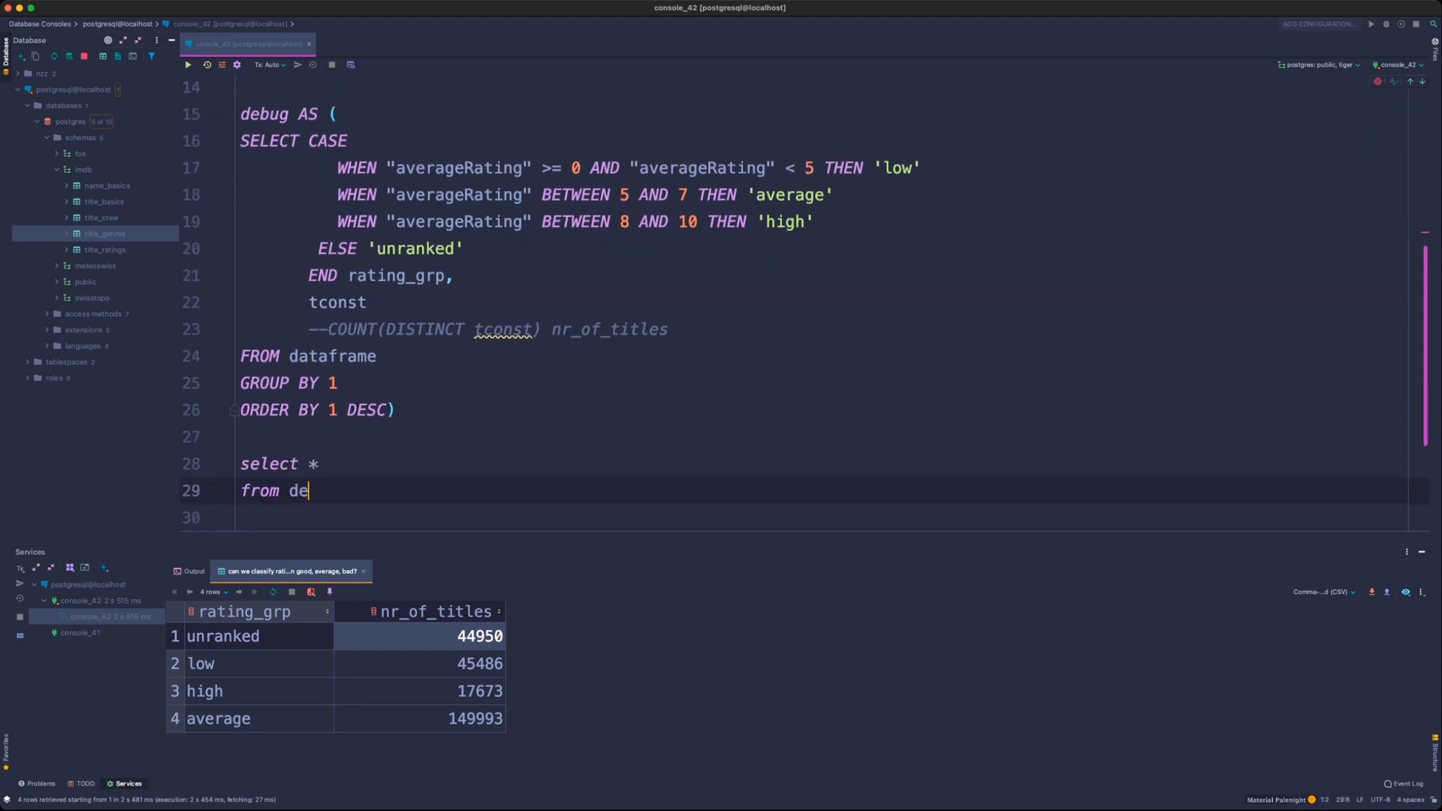
text(bug)
key(Return)
key(BackSpace)
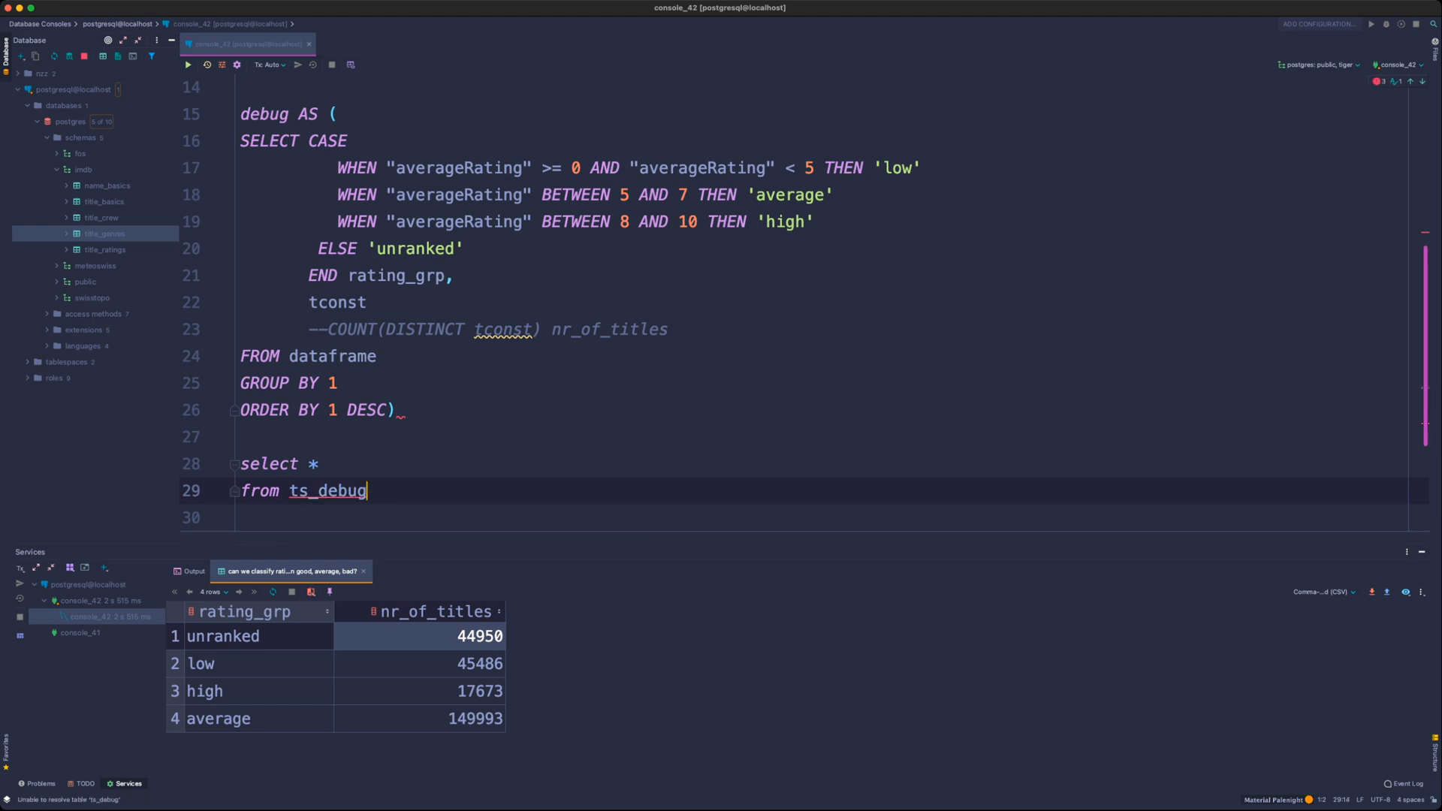
key(alt+shift+Left)
text(debug)
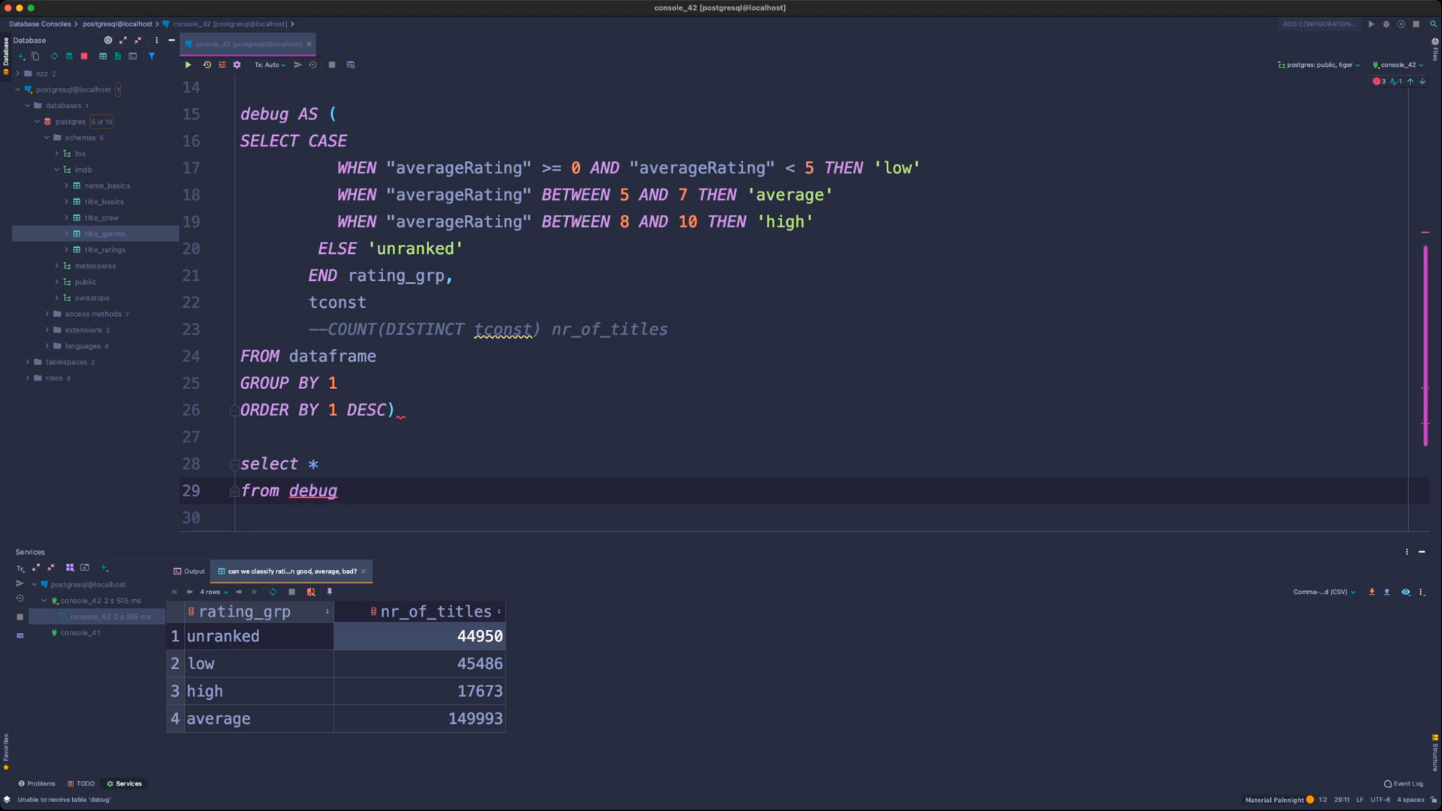
key(Return)
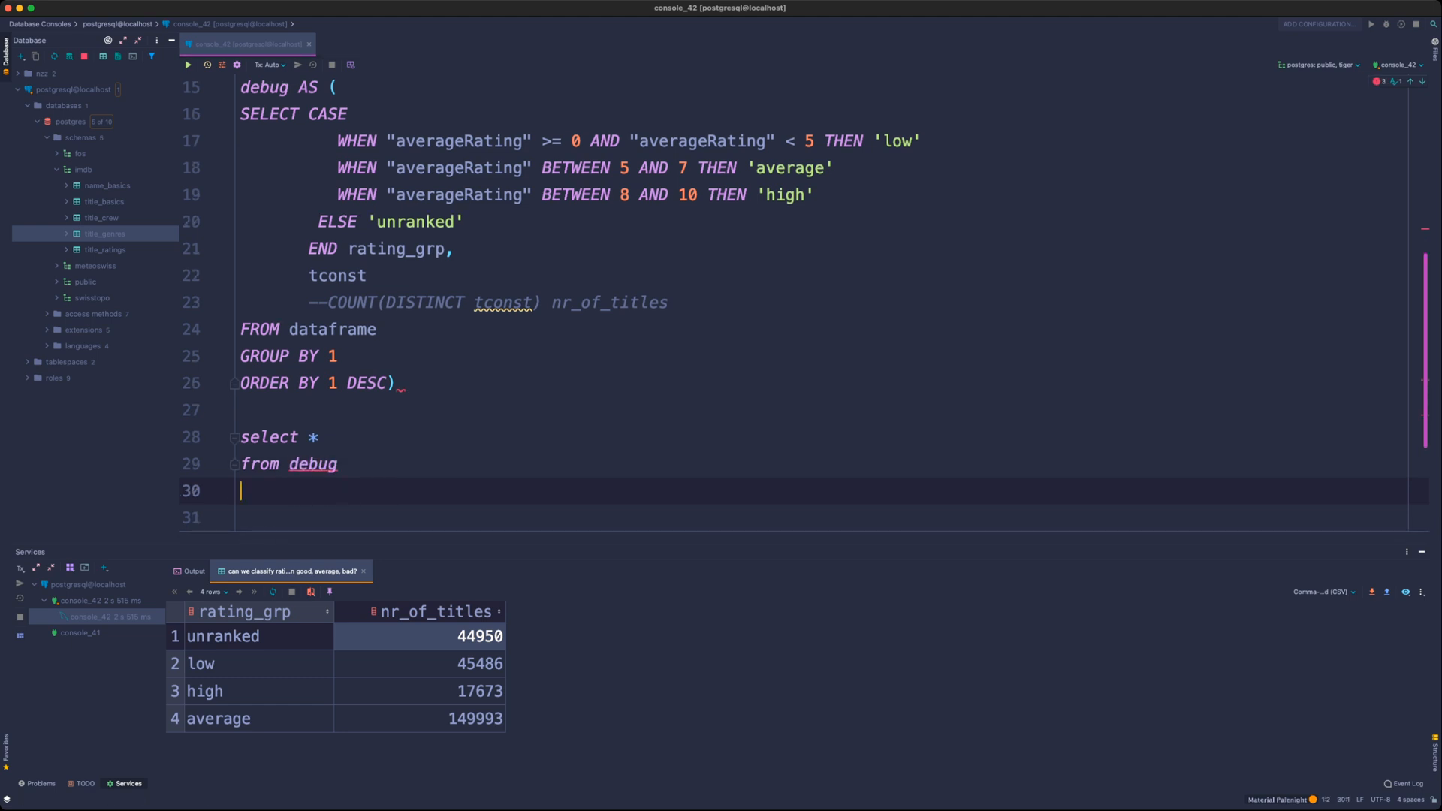
- Add a comma after the closing parenthesis of the dataframe CTE, following "averageRating" IS NOT NULL
scroll(794, 303, up, 1)
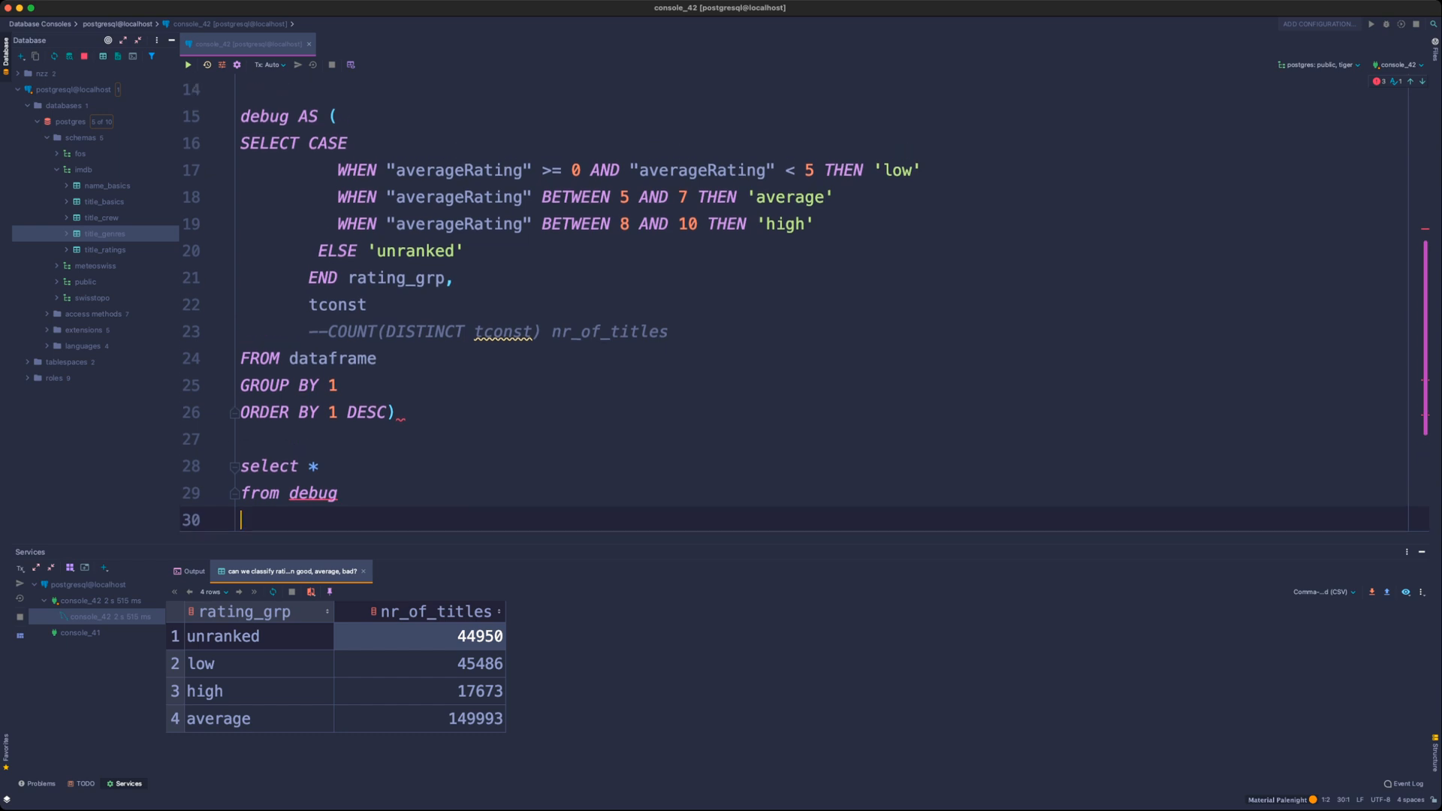
scroll(794, 303, up, 5)
click(533, 171)
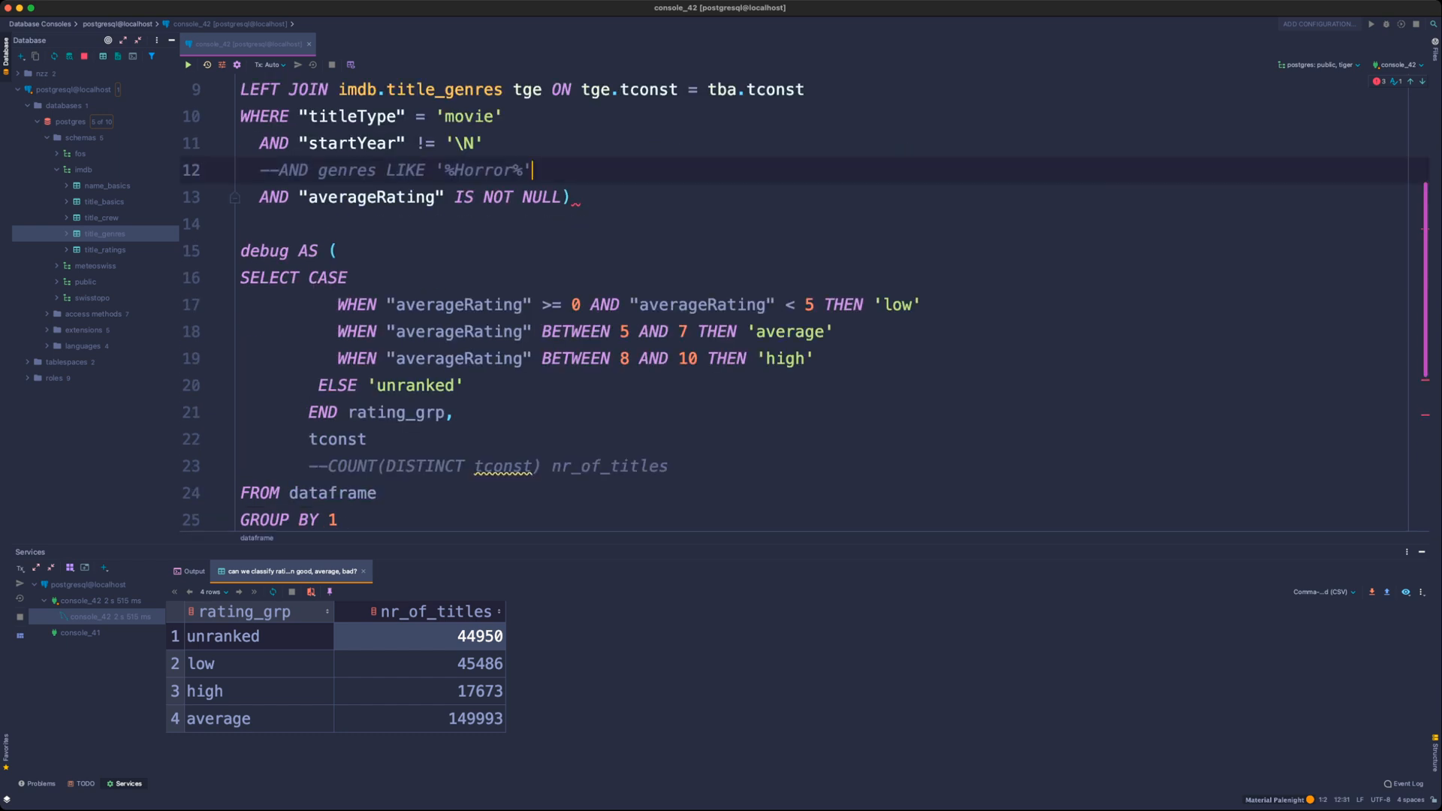
click(573, 197)
text(,)
scroll(794, 303, down, 5)
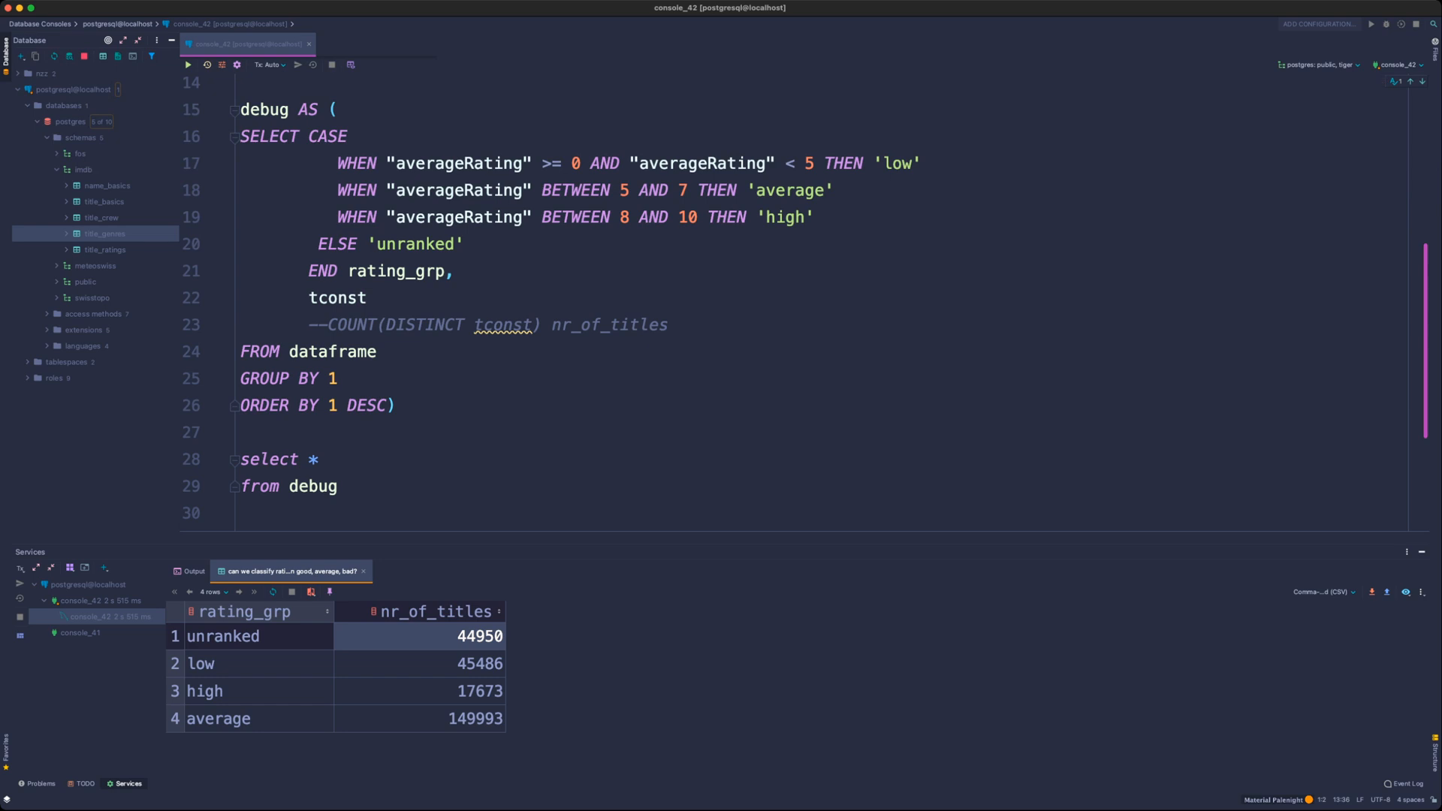
- Add where rating_grp = 'unranked' to the outer query below from debug
click(339, 487)
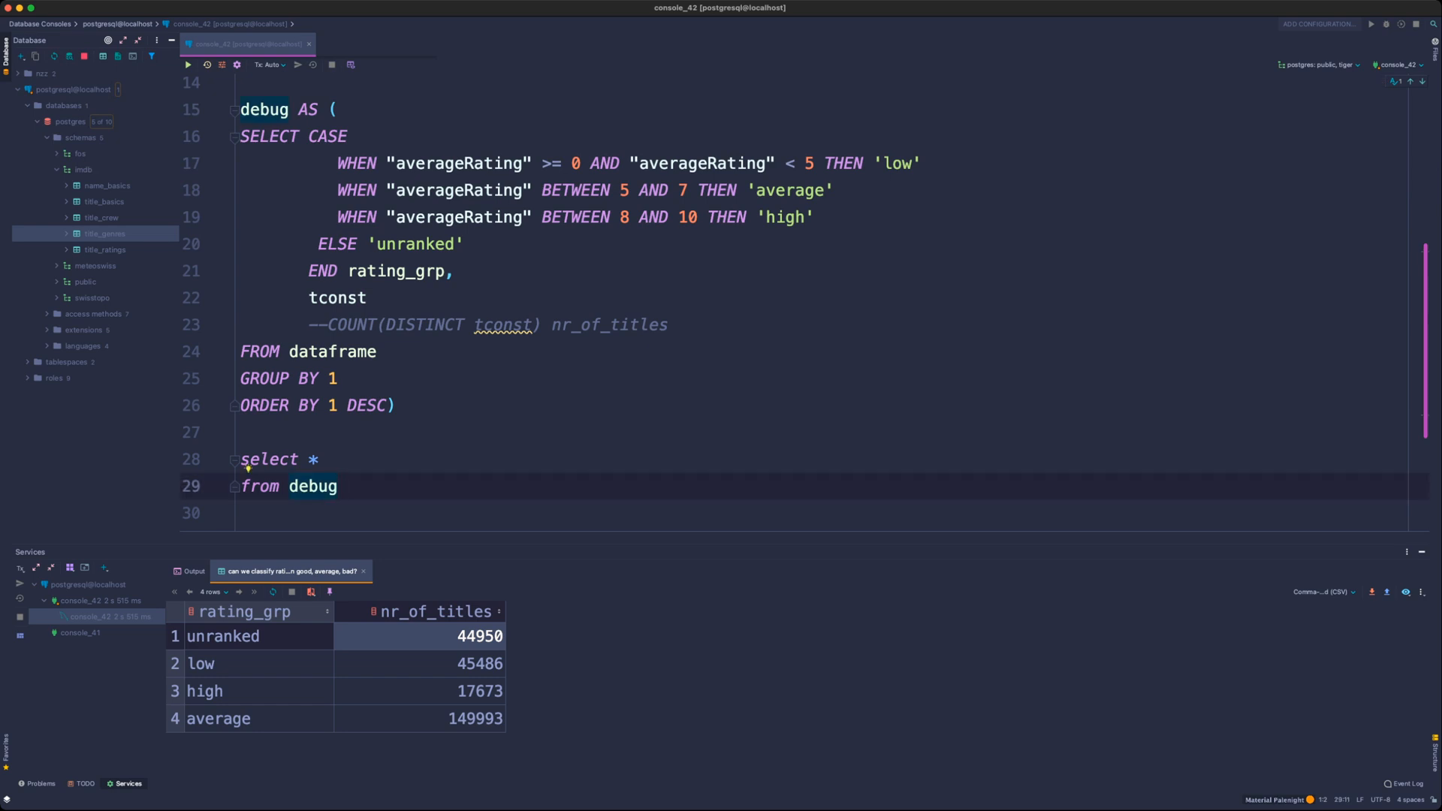
click(241, 432)
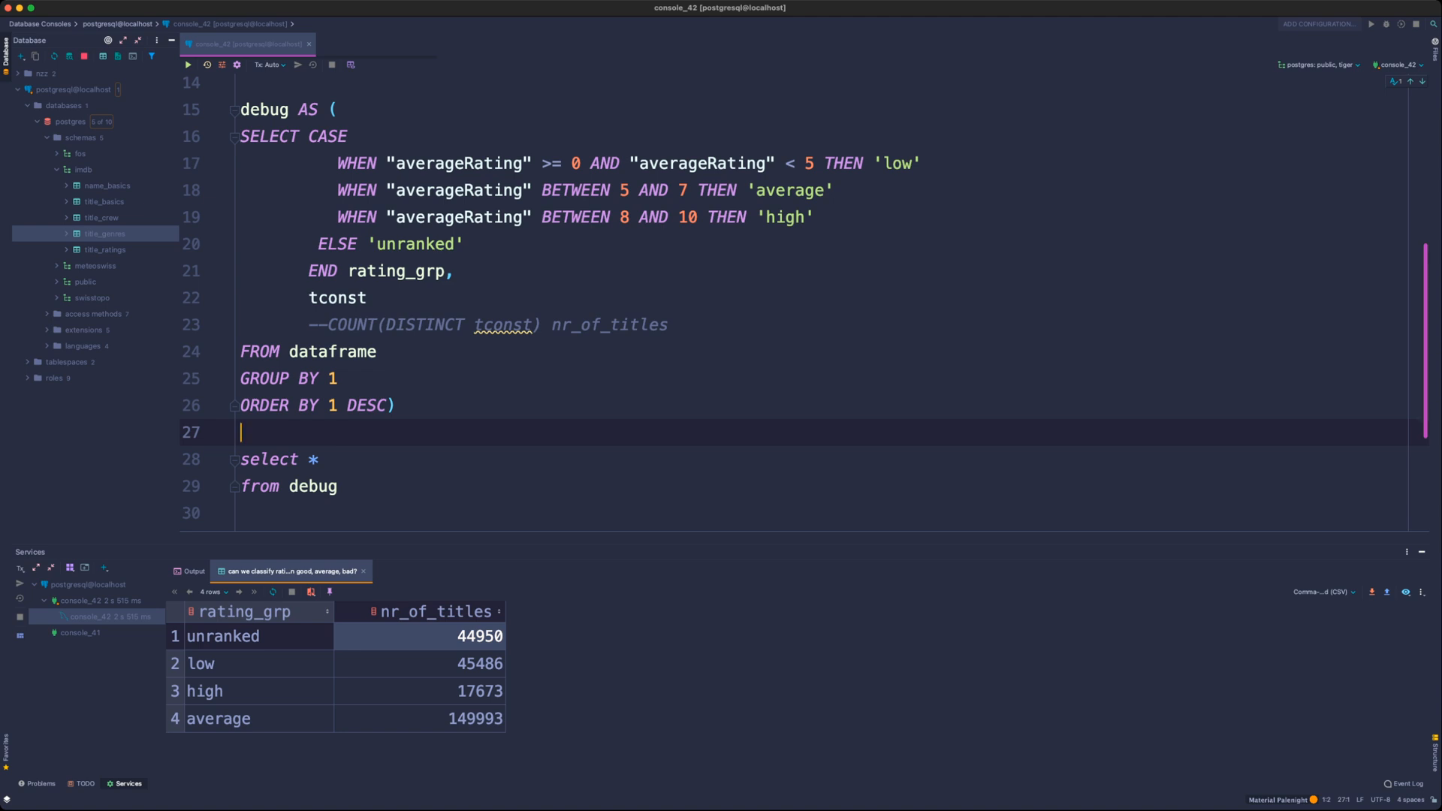
scroll(751, 300, down, 3)
scroll(752, 300, down, 1)
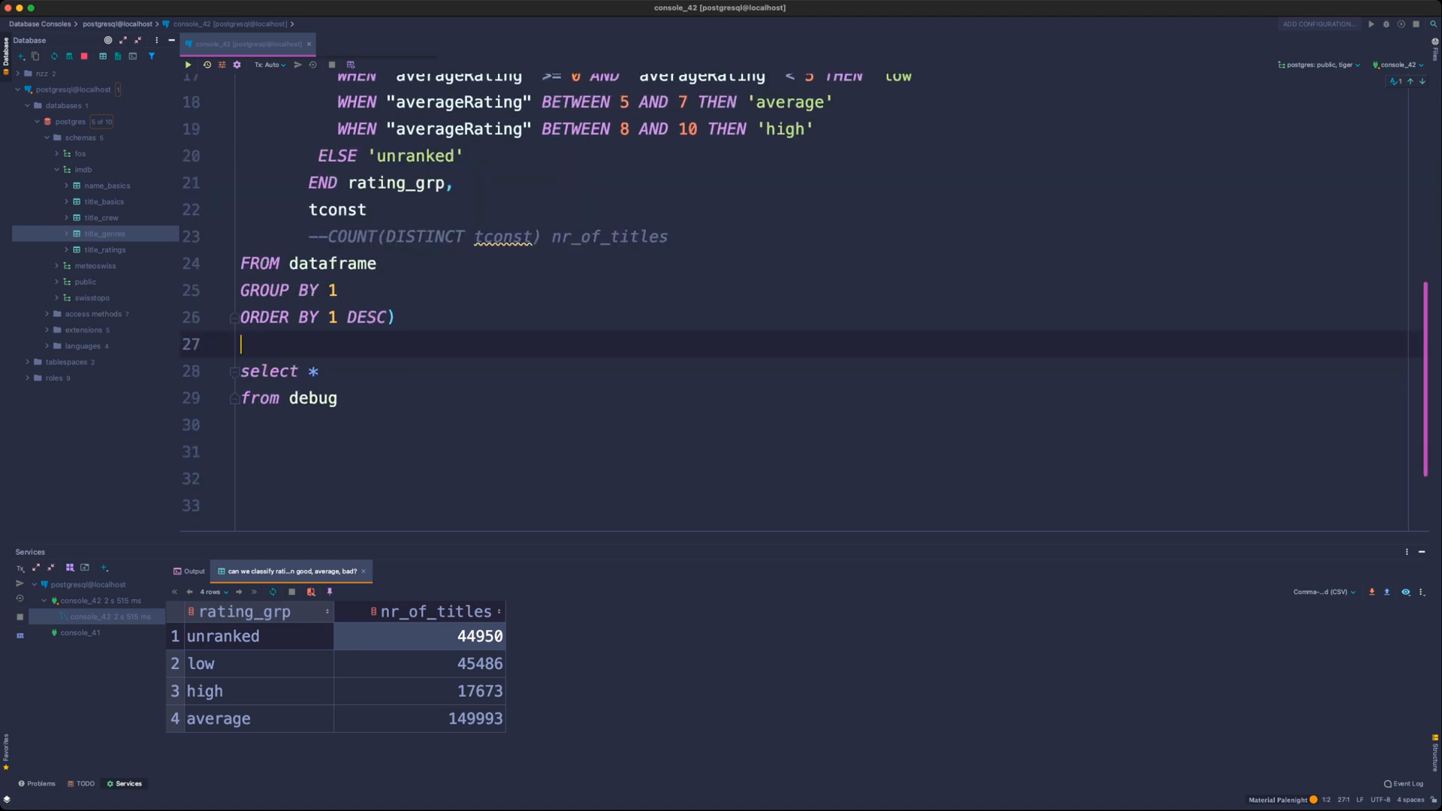
click(320, 364)
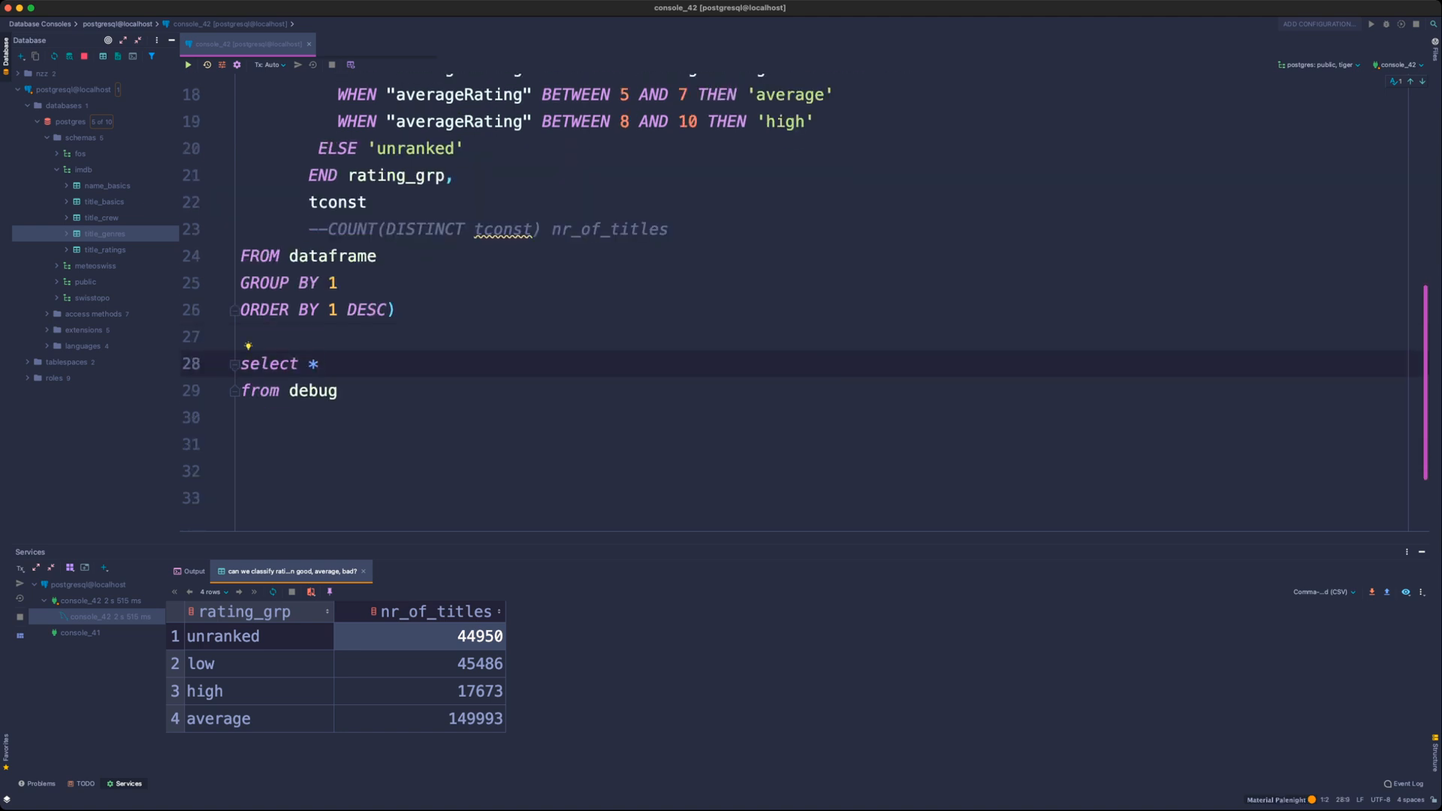
scroll(751, 301, up, 5)
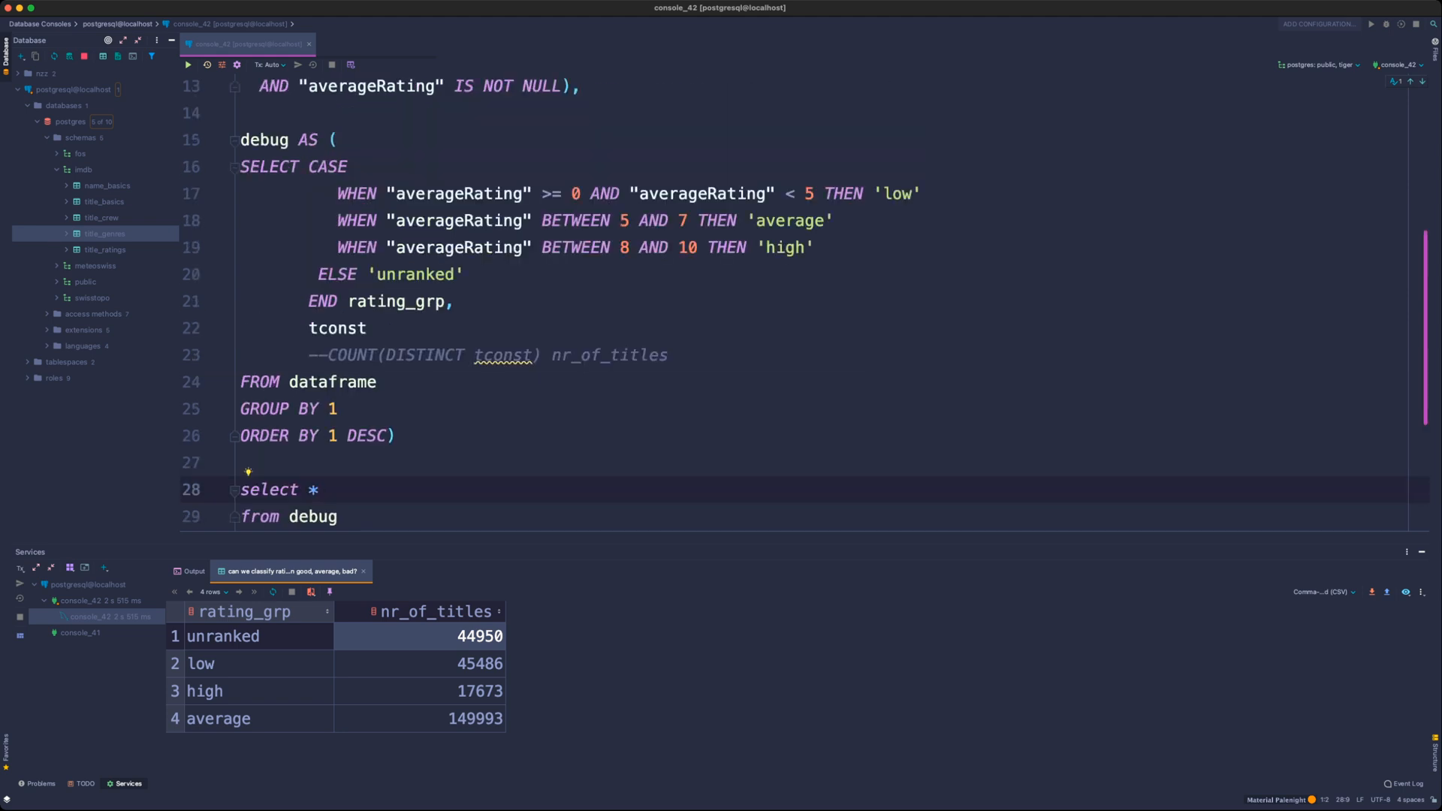
scroll(751, 300, down, 1)
key(Down)
key(Down)
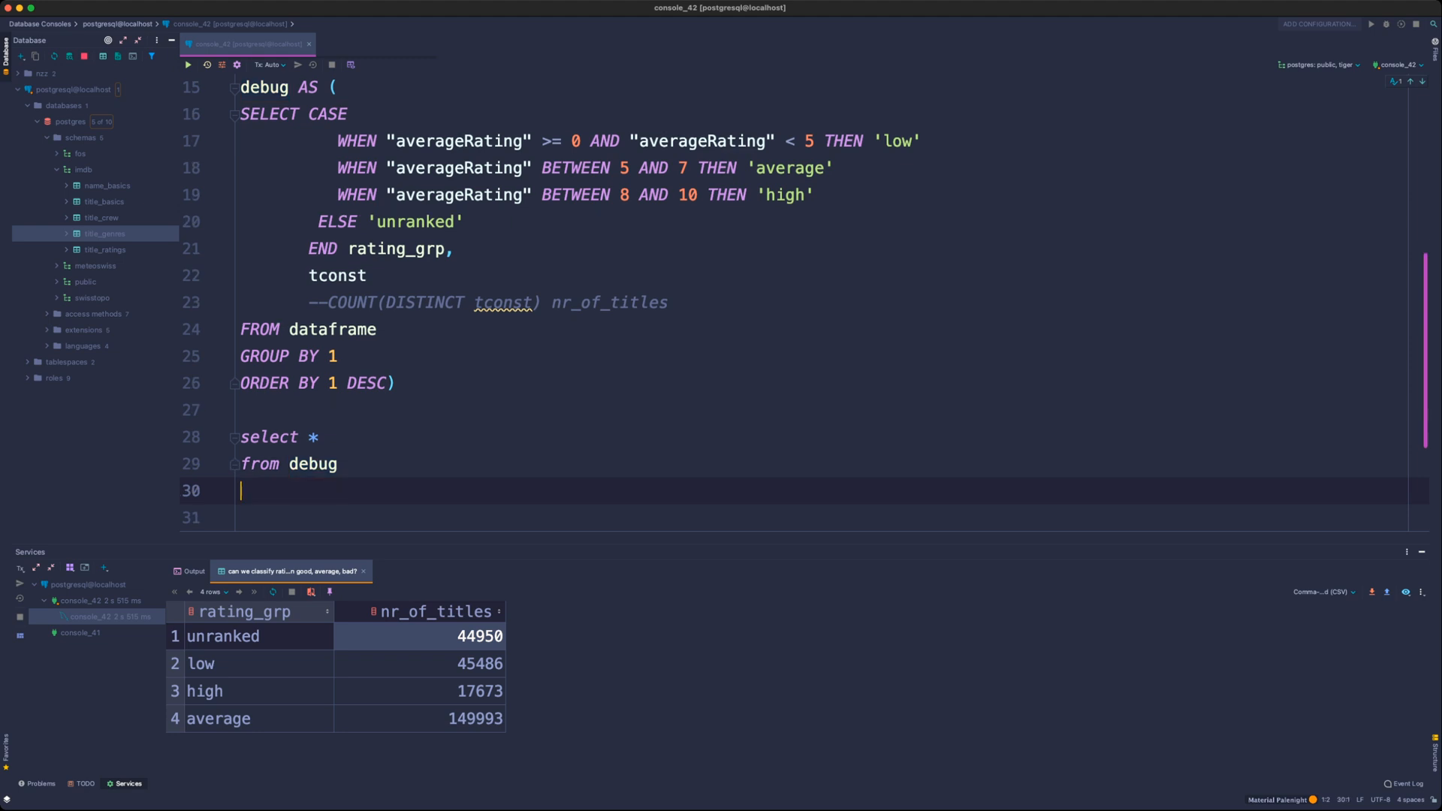
text(where rating_grp = 'unranke)
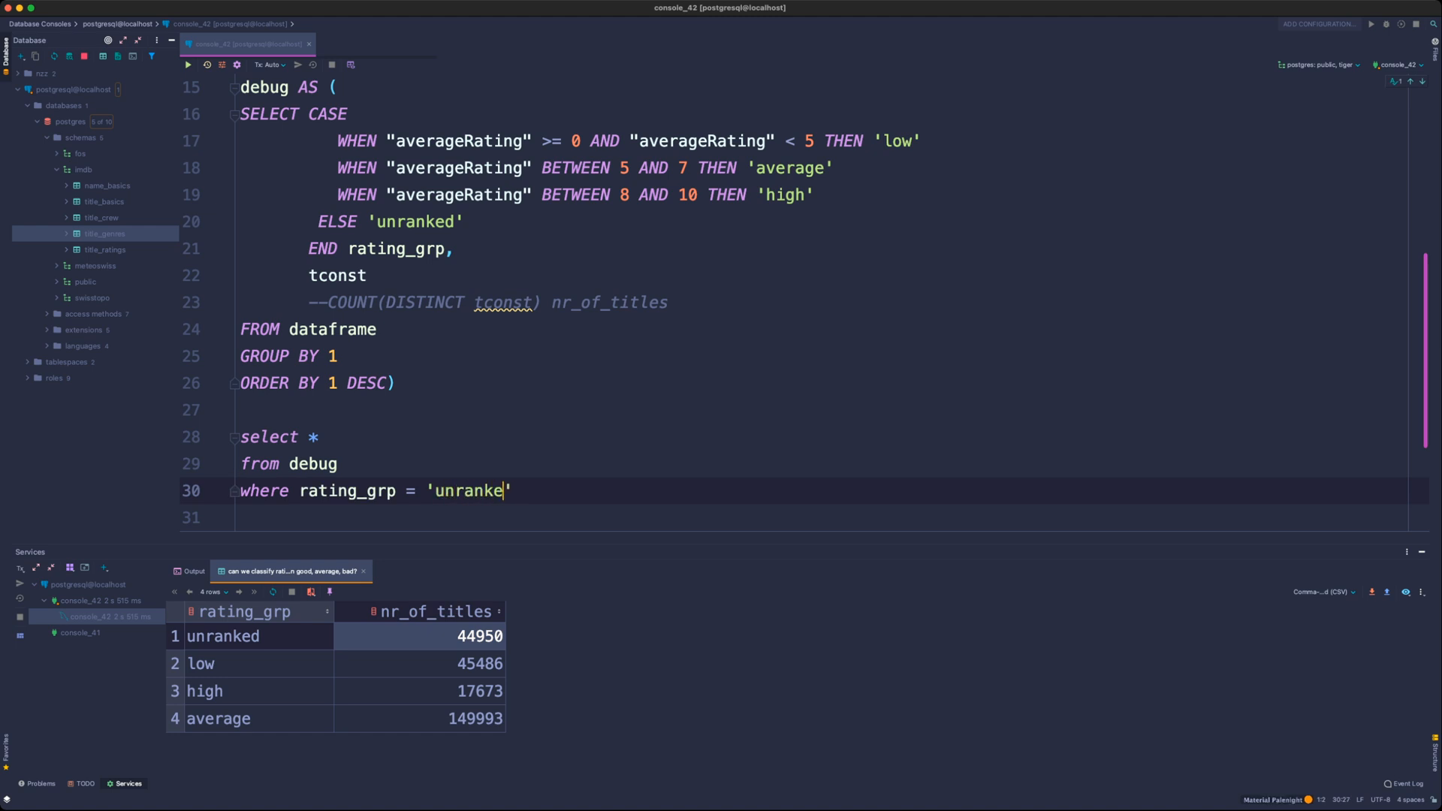
text(d')
- Add limit 10 on a new line at the end of the outer query and run it
key(Return)
text(limit)
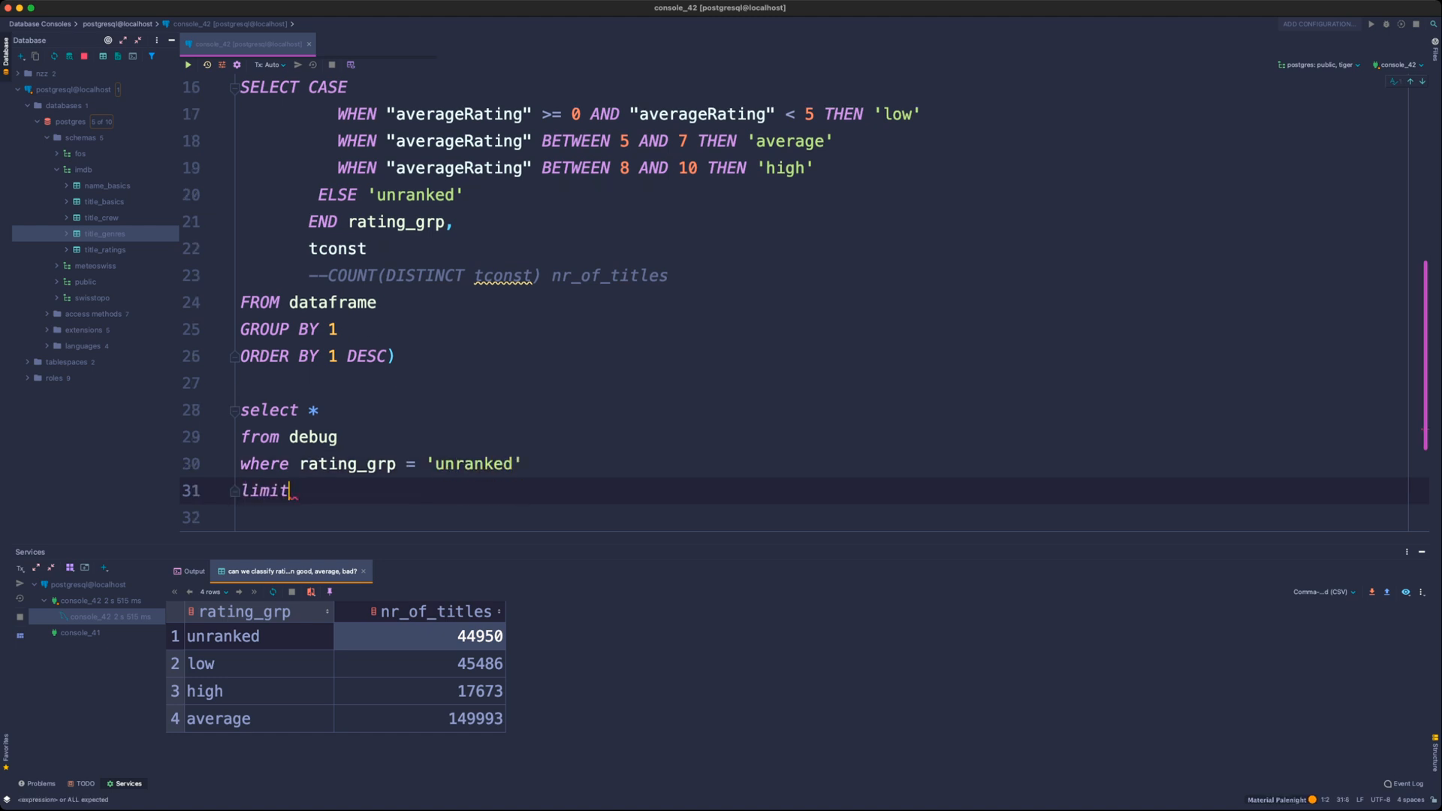
text( 10)
key(super+Return)
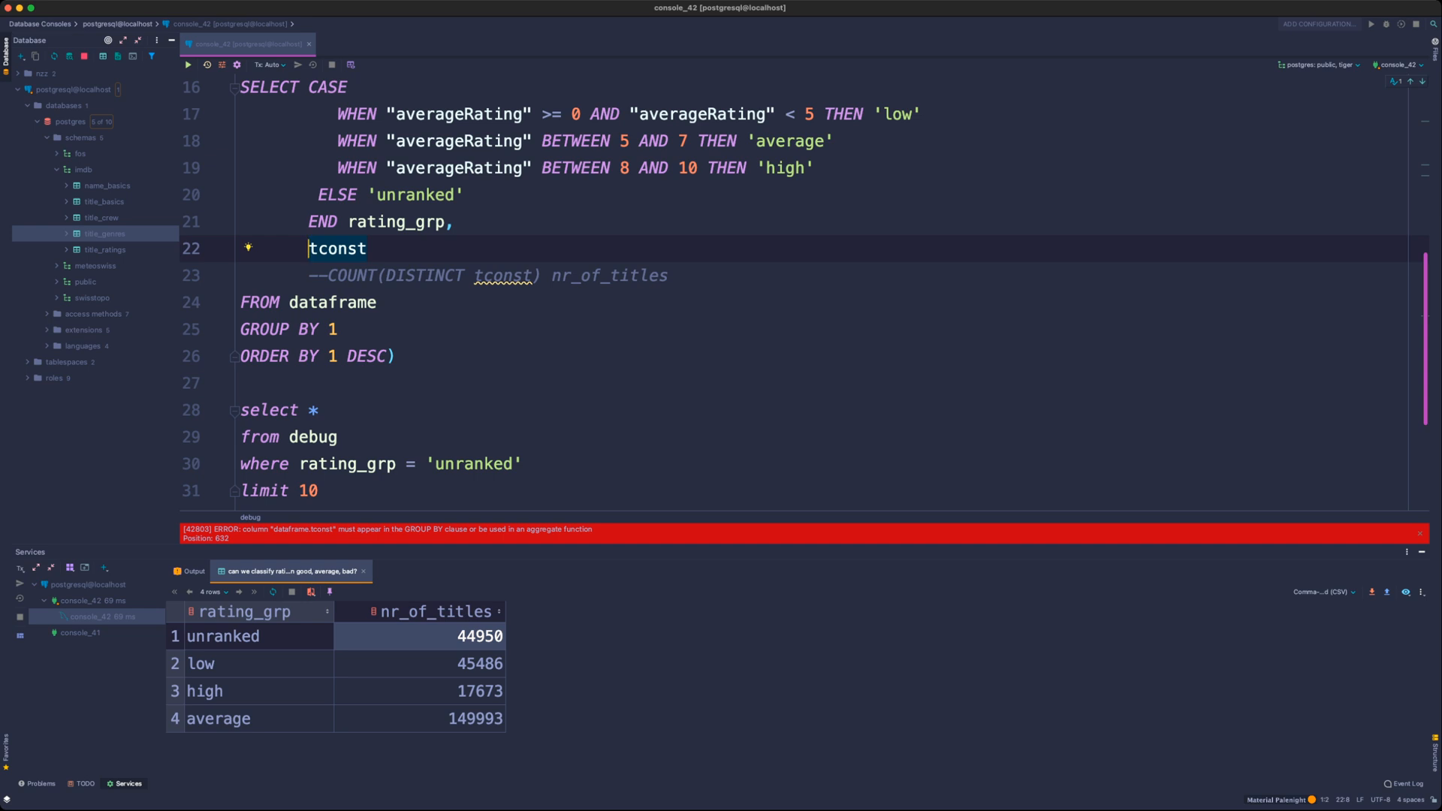
- Comment out the GROUP BY 1 line in the debug CTE and rerun the query
key(Down)
key(Down)
key(Down)
key(super+Left)
text(--)
key(Up)
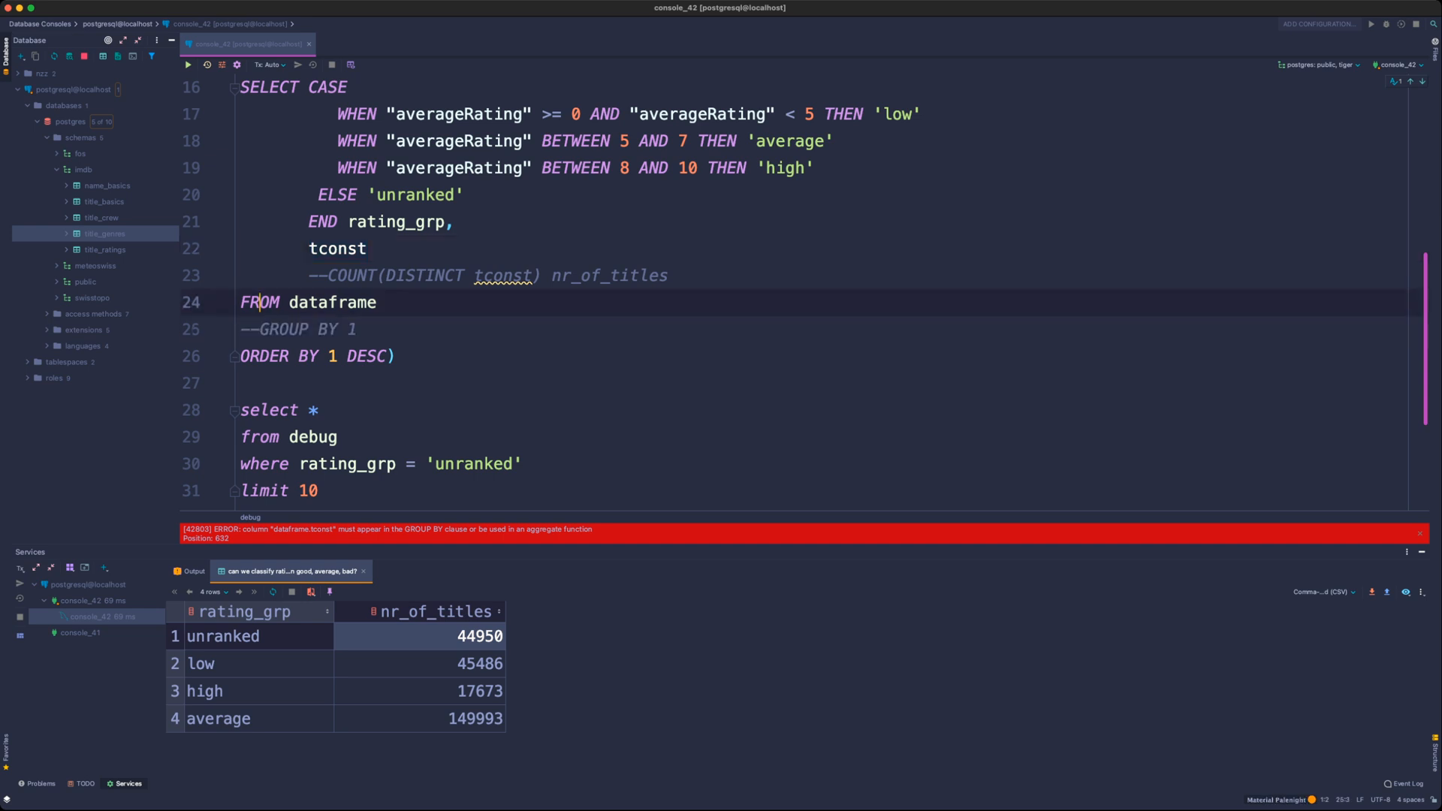
key(super+Return)
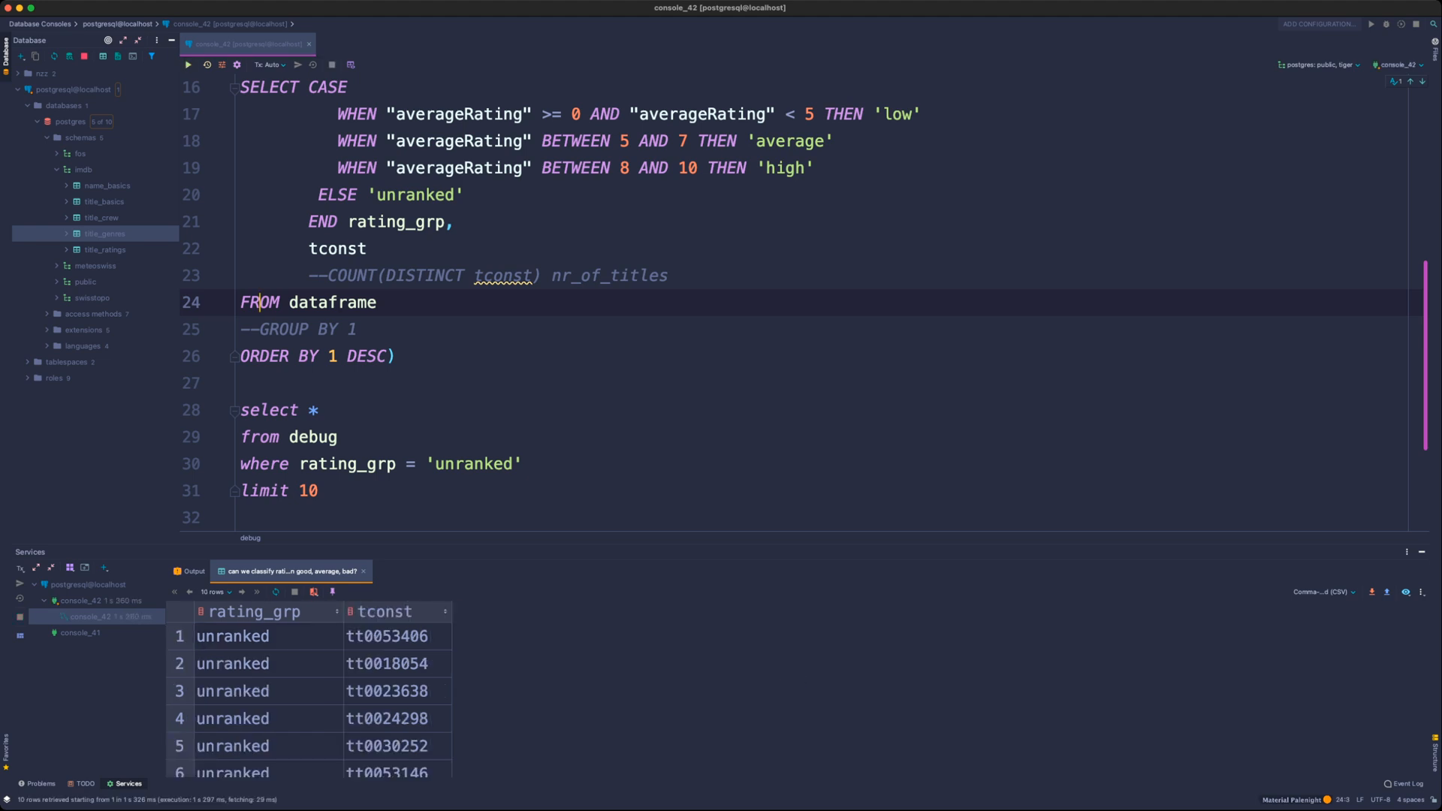
- Add "averageRating" as a column below tconst in the debug CTE and rerun the query
scroll(793, 303, up, 3)
scroll(794, 303, down, 1)
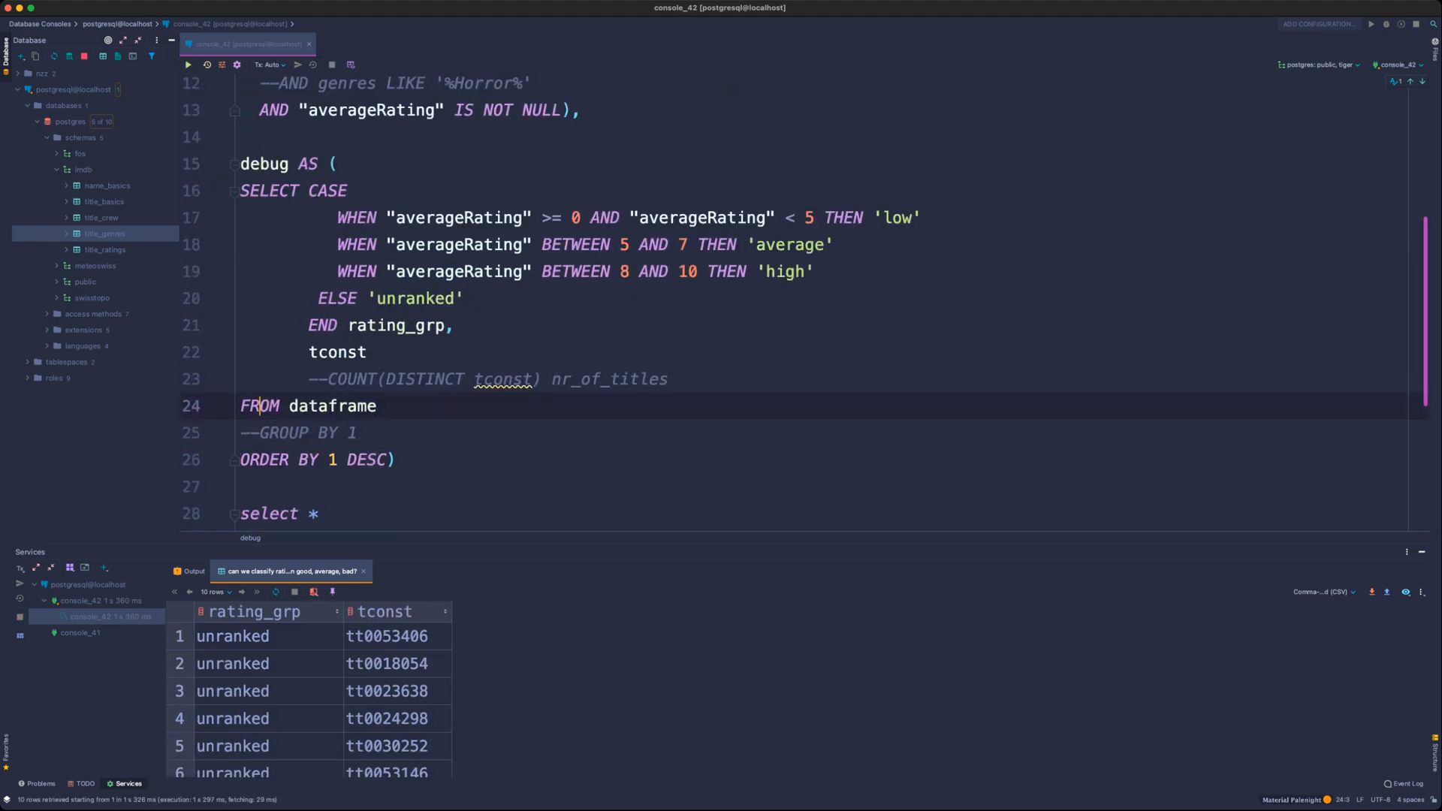
click(368, 353)
text(,)
key(Return)
text("averageRating")
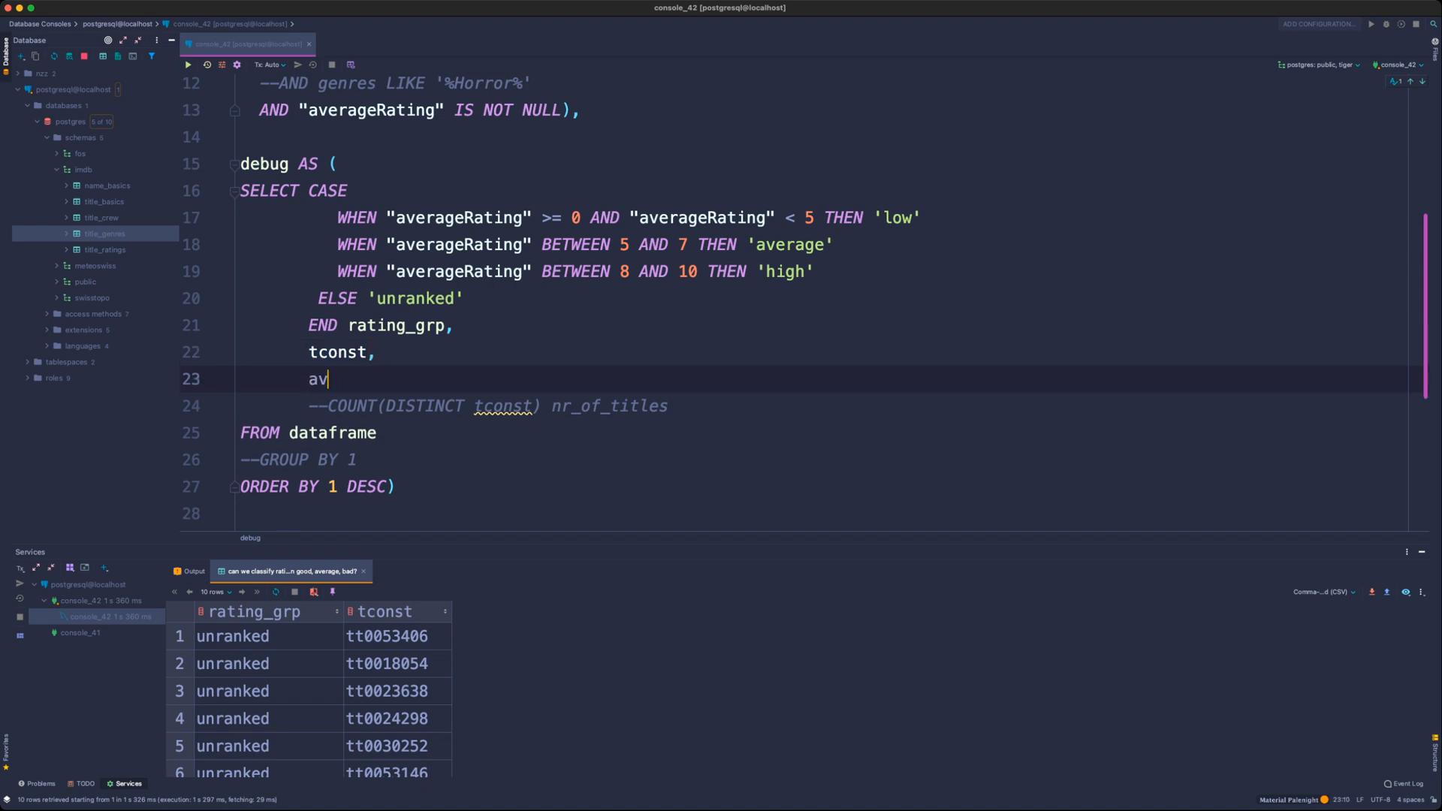
key(super+Return)
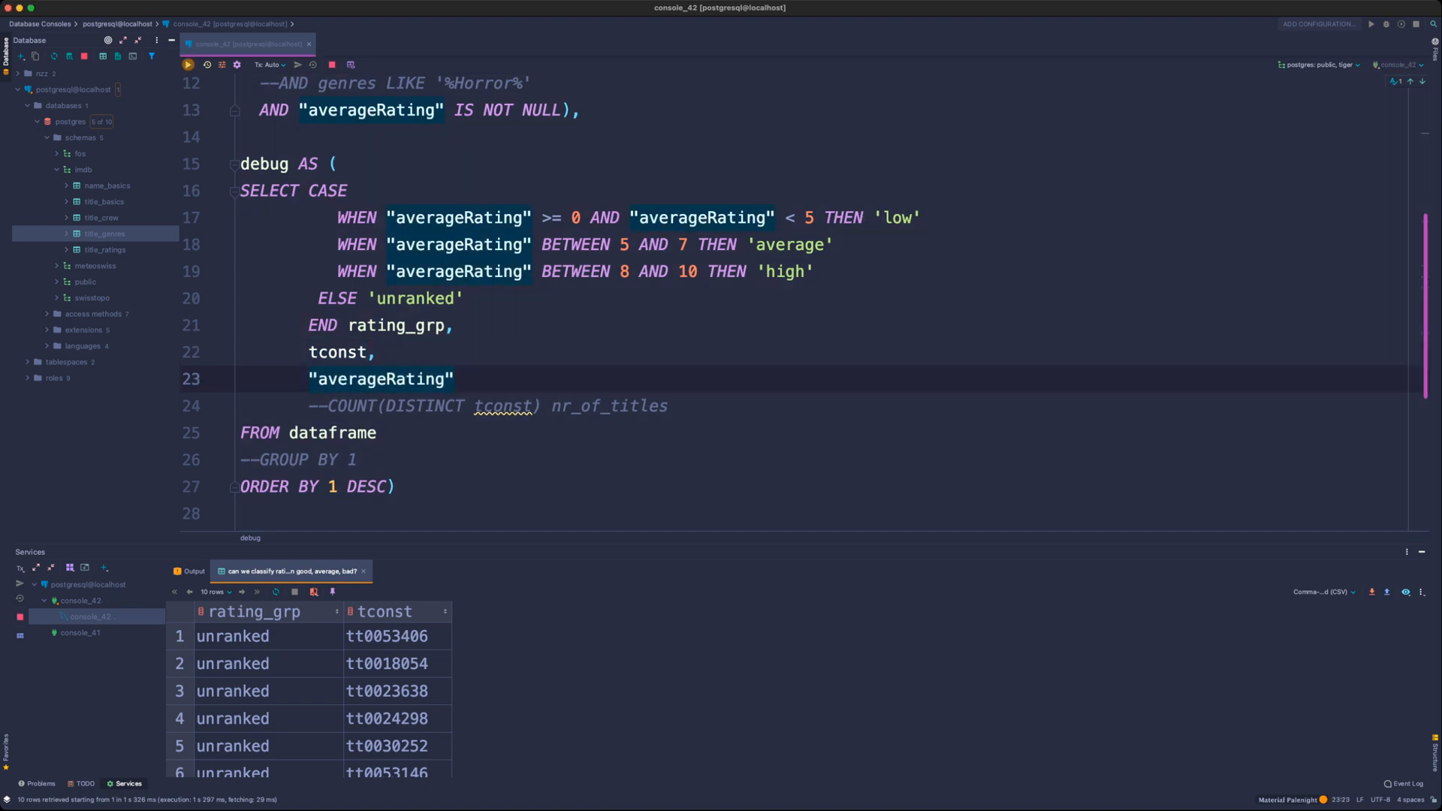
- Resize the results area and compare the unranked titles' averageRating values with the CASE ranges
scroll(793, 303, down, 3)
drag(793, 552, 793, 286)
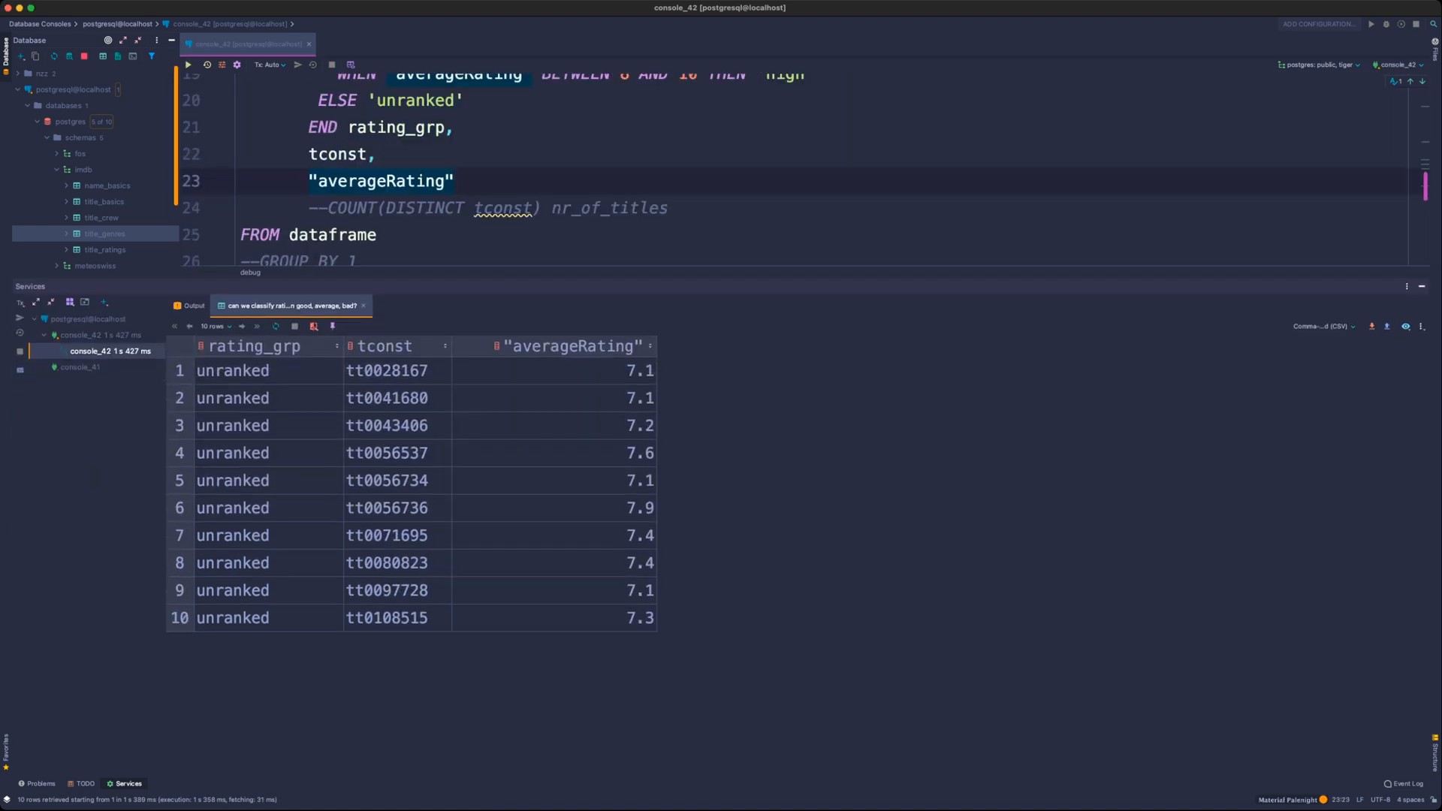
drag(571, 370, 571, 563)
scroll(804, 169, up, 3)
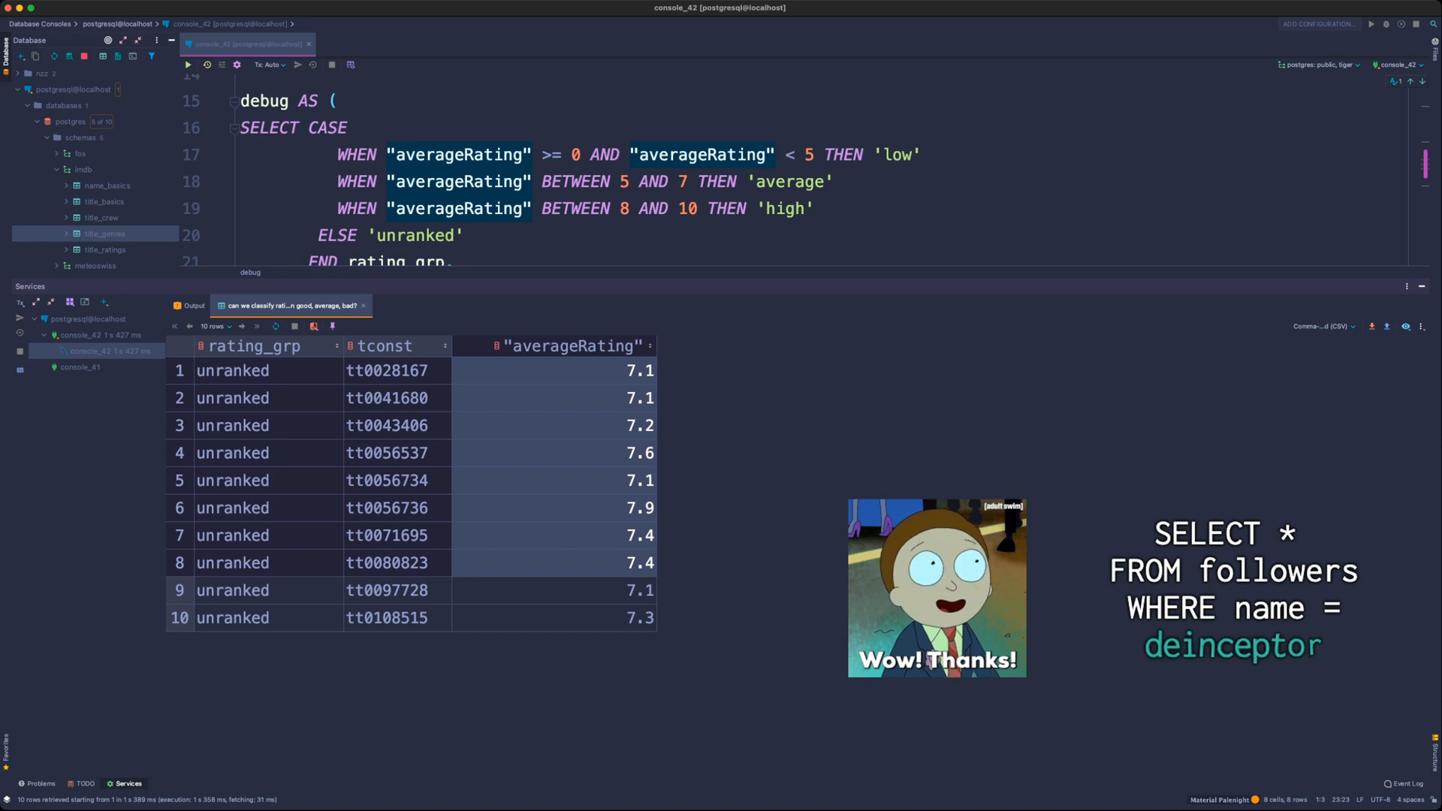
click(706, 183)
drag(706, 279, 706, 396)
click(456, 316)
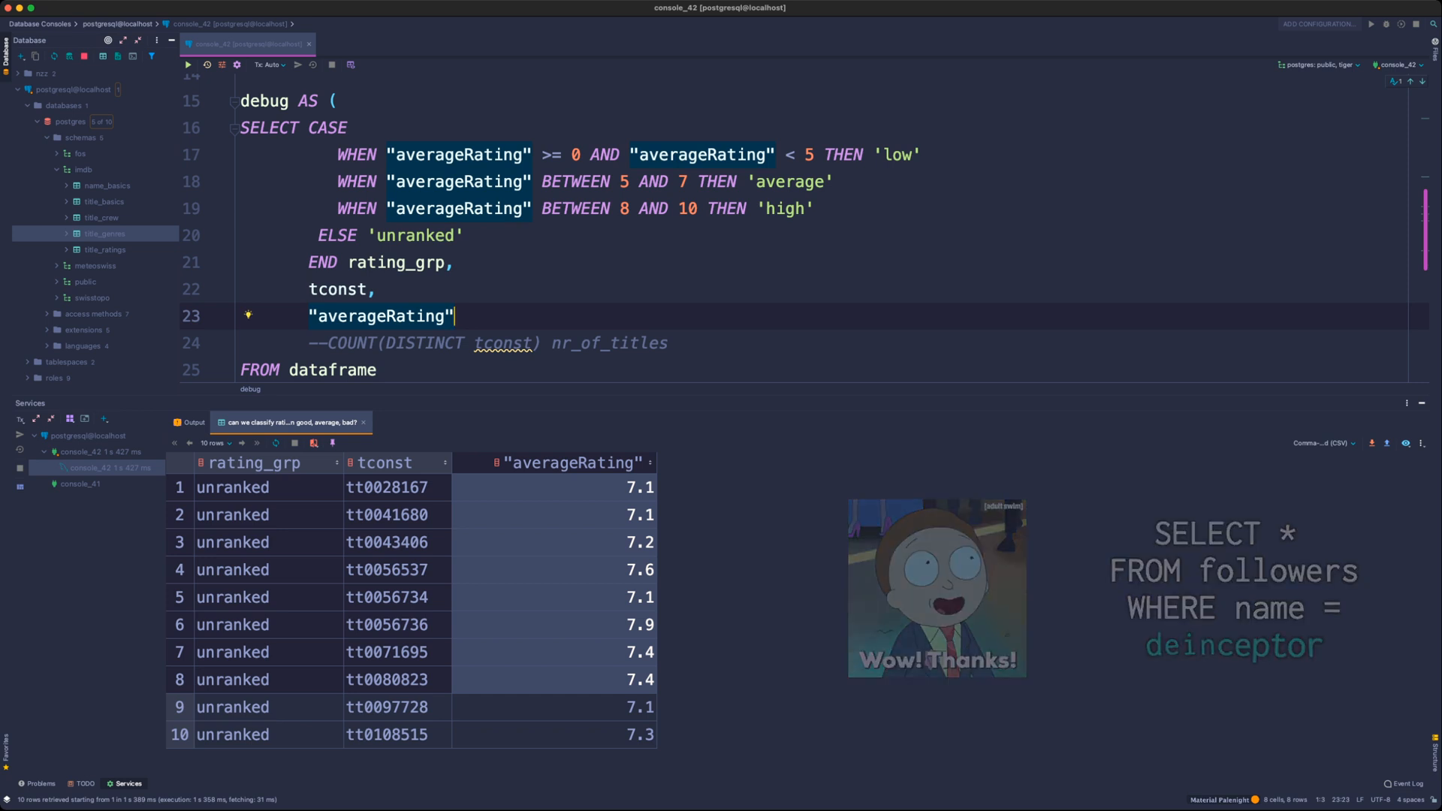
- Examine the debug CTE's columns and commented-out count, and check the BETWEEN 5 AND 7 range of the average group
scroll(804, 232, down, 1)
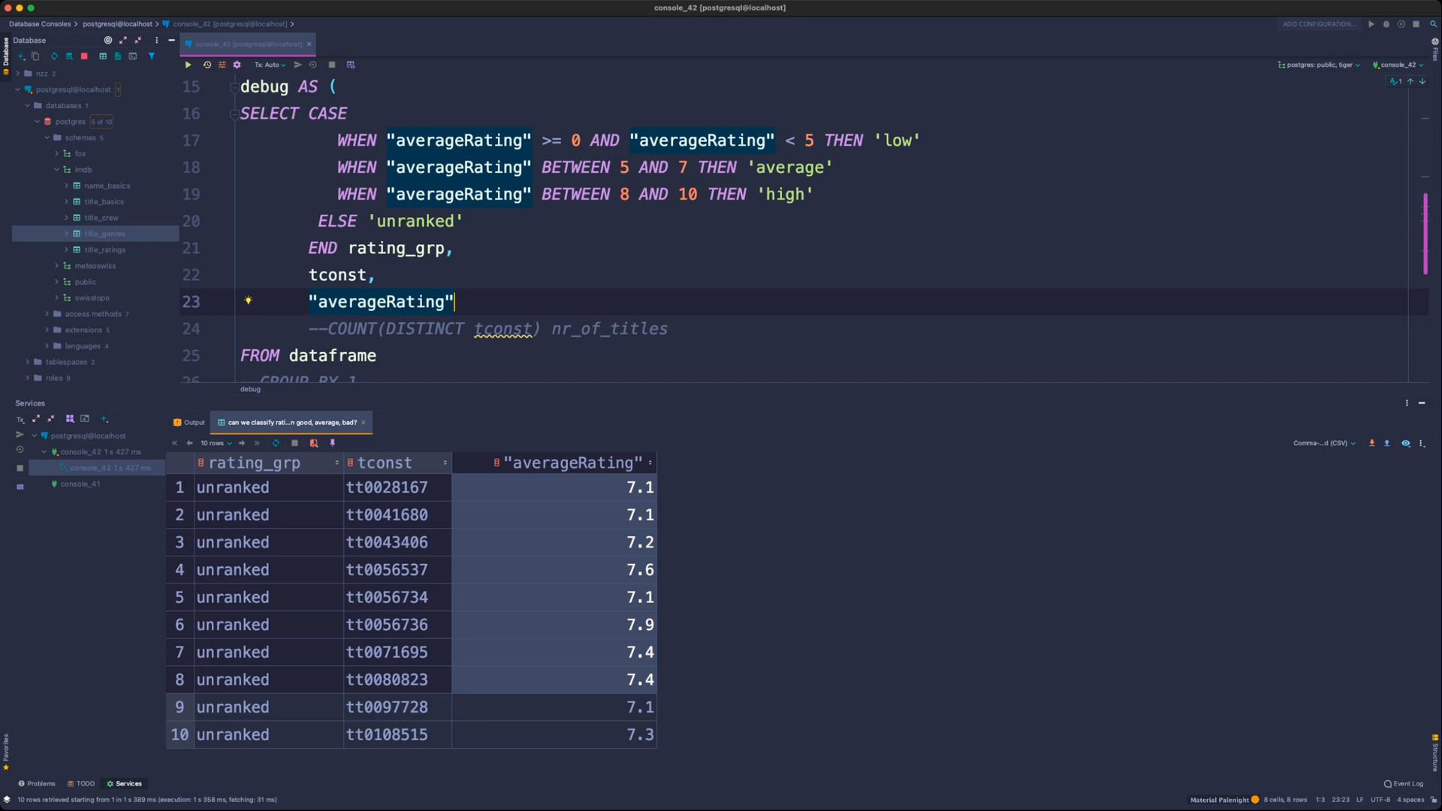
scroll(804, 225, down, 1)
scroll(803, 225, down, 1)
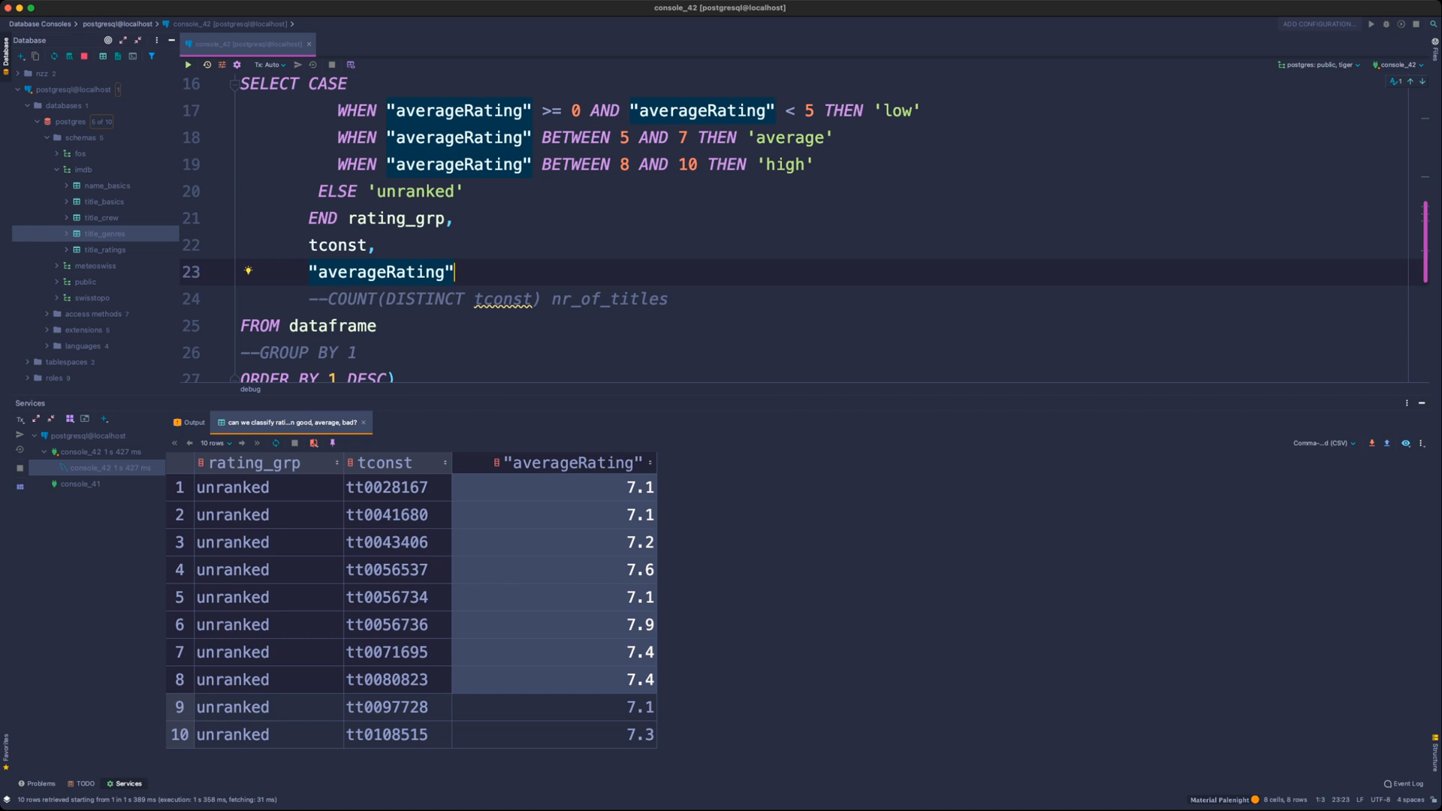
scroll(804, 225, down, 1)
click(670, 283)
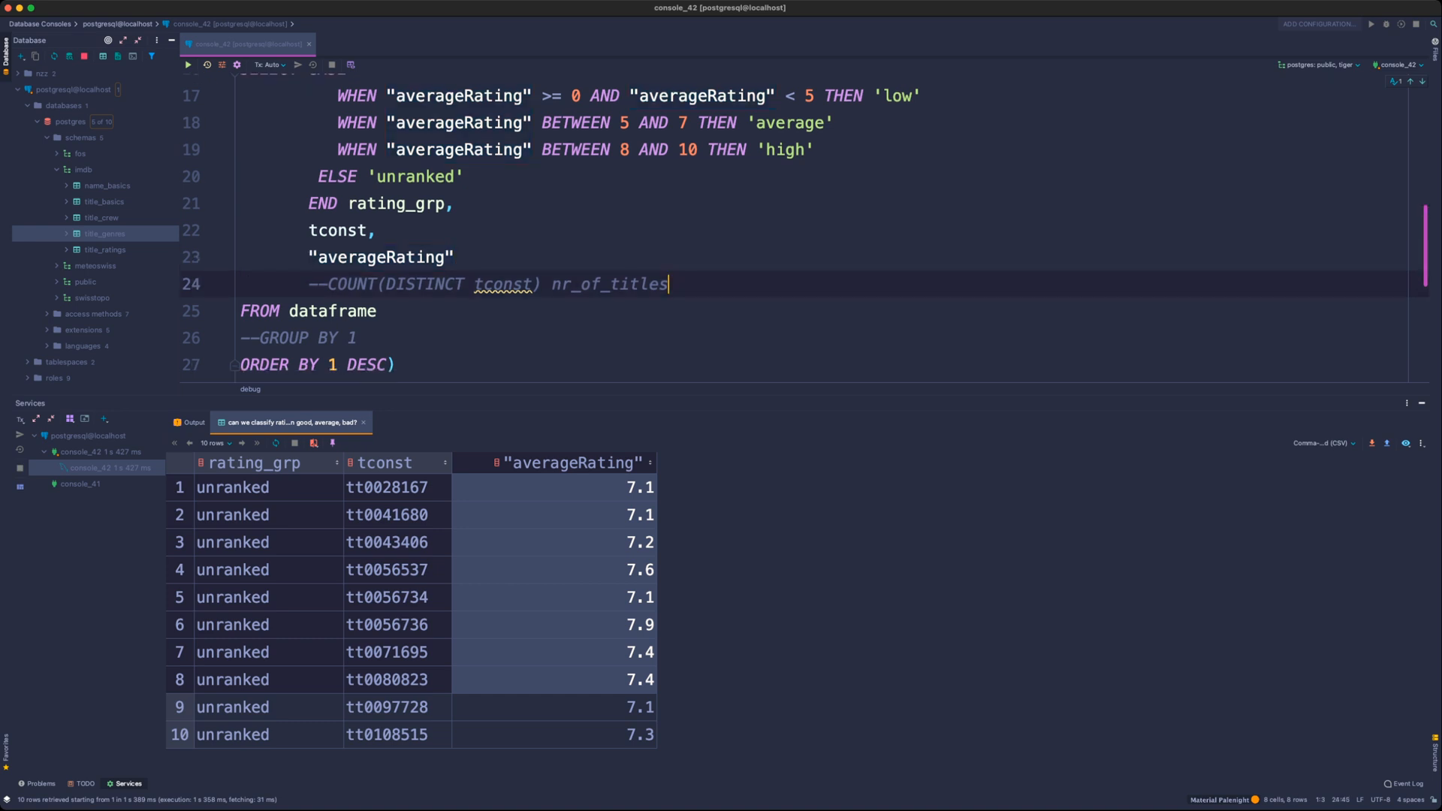
scroll(803, 226, down, 1)
click(377, 288)
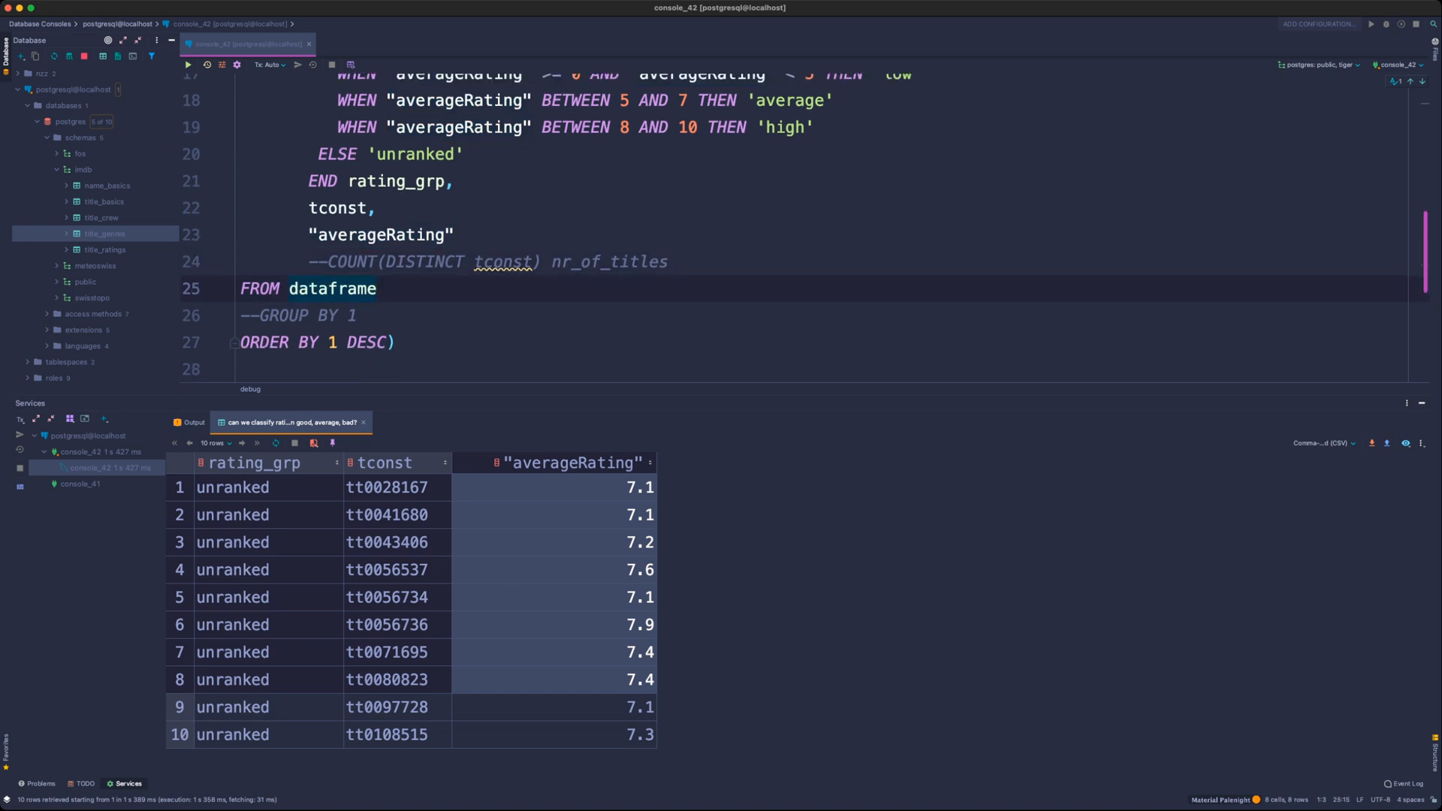
drag(308, 261, 621, 261)
click(629, 262)
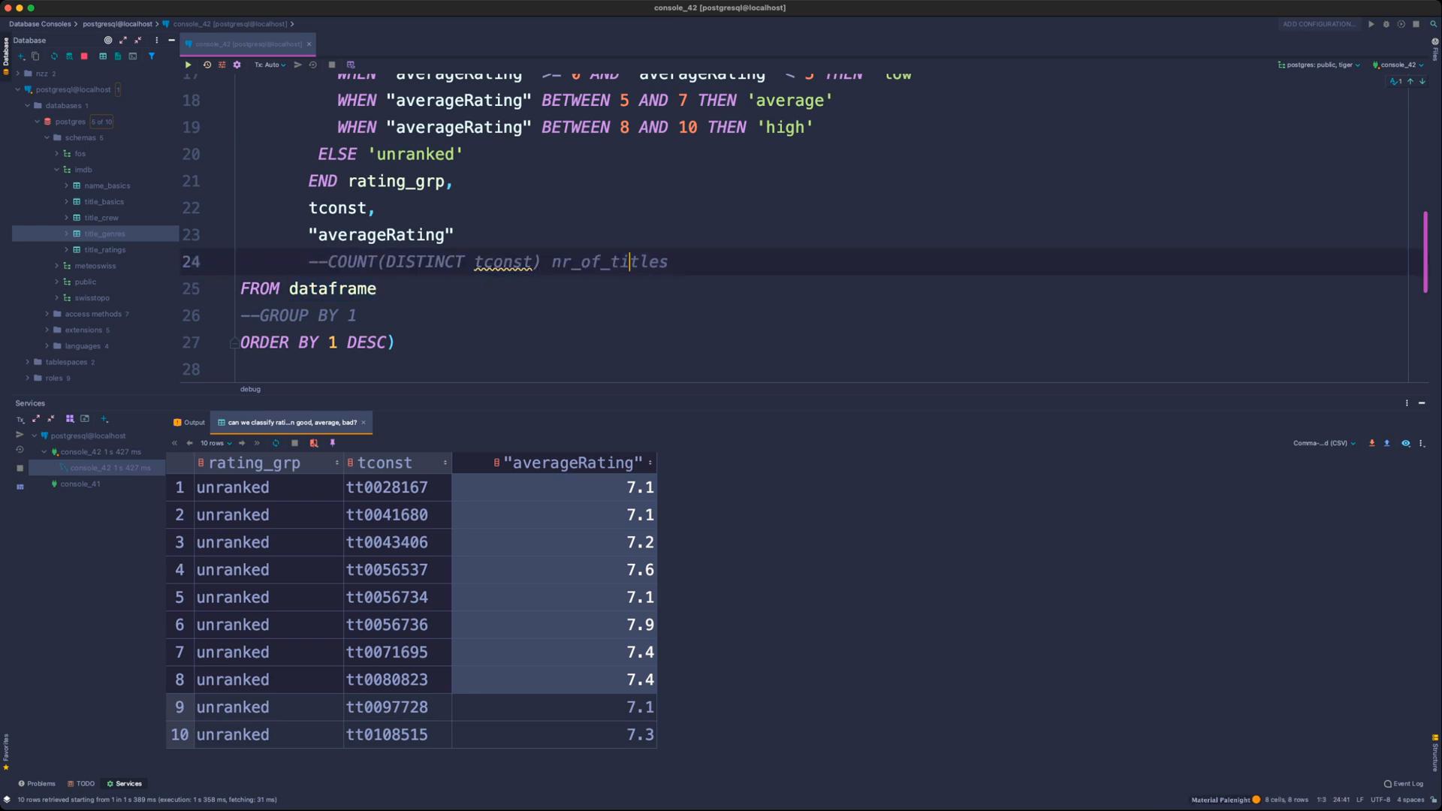
scroll(630, 261, down, 1)
double_click(629, 262)
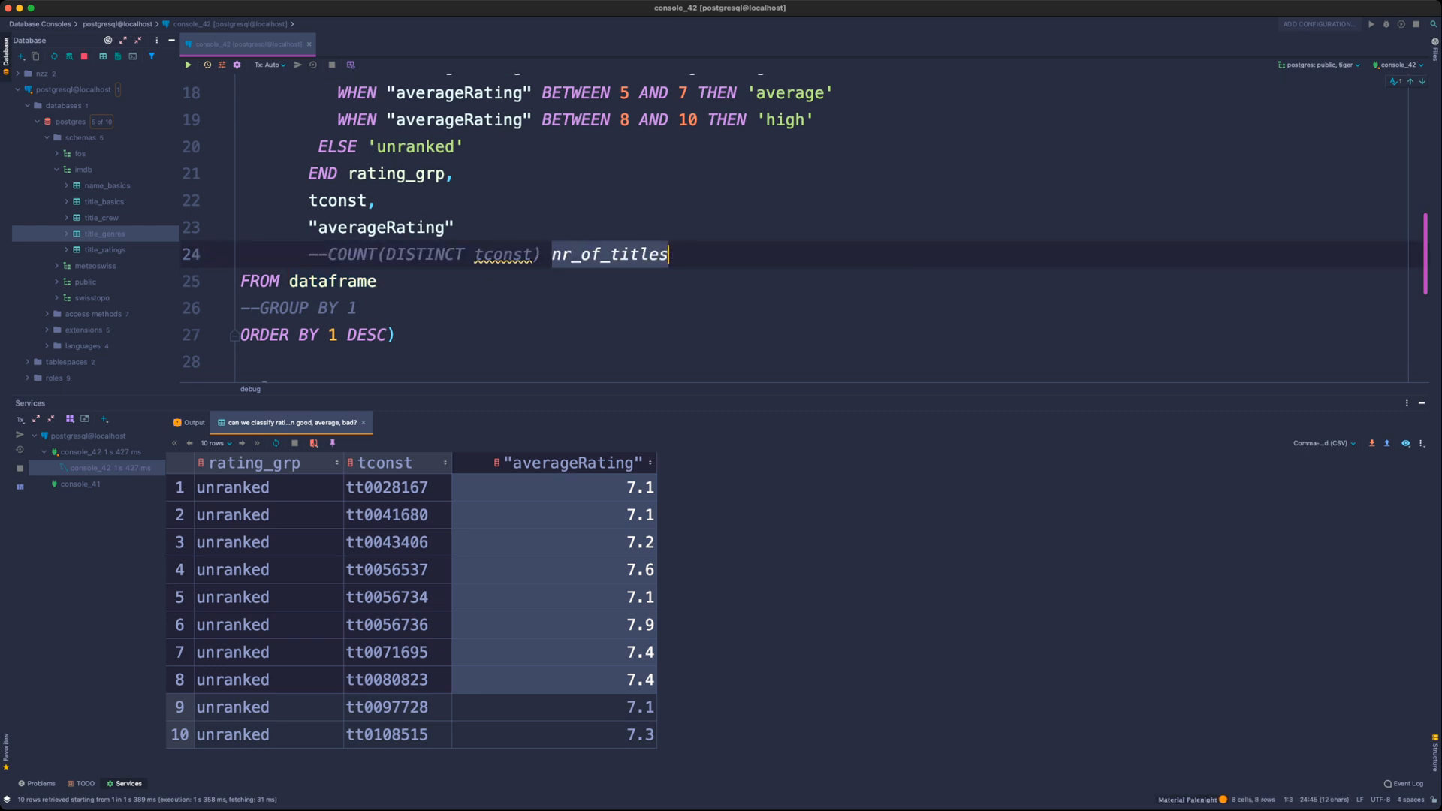
scroll(629, 261, up, 2)
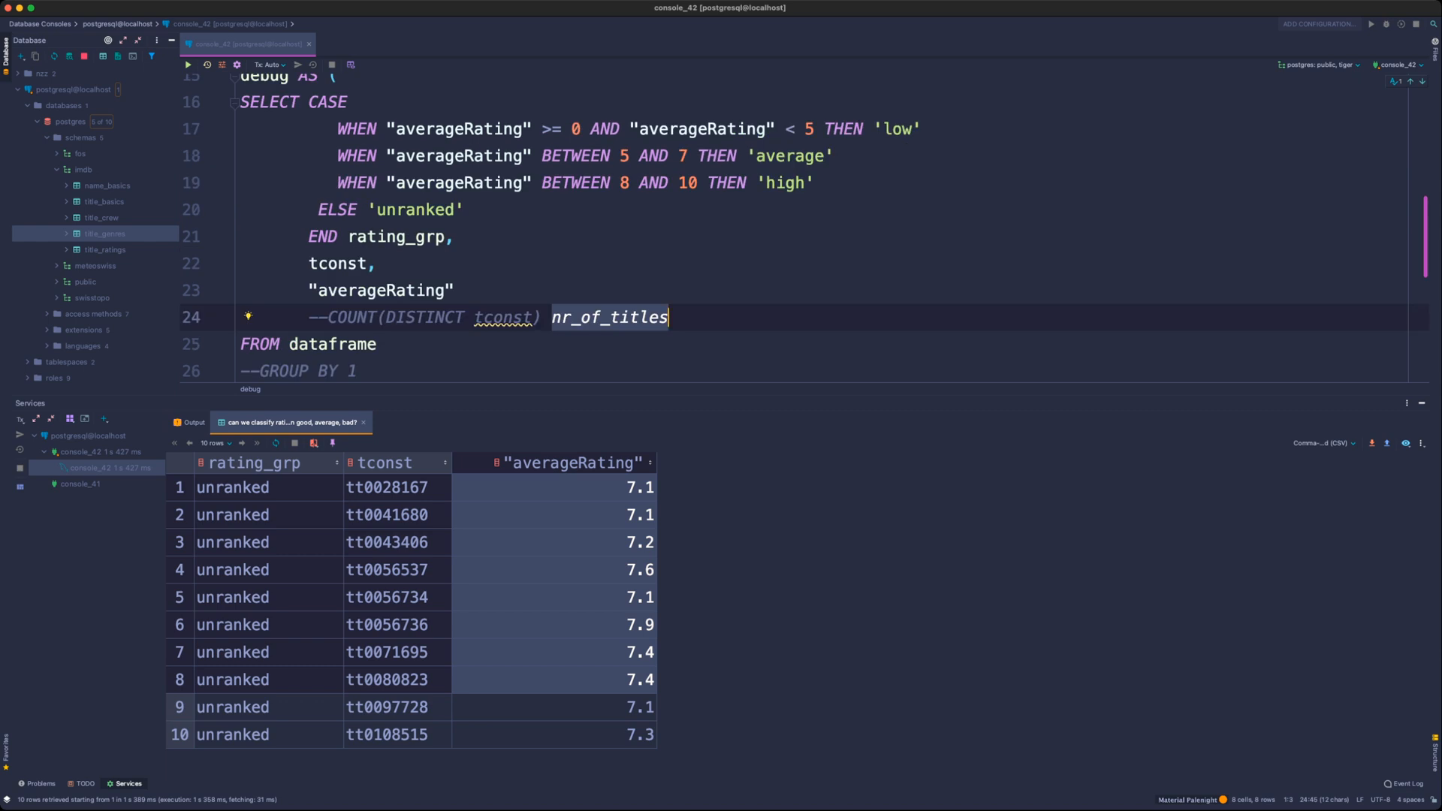
drag(620, 155, 698, 156)
click(688, 156)
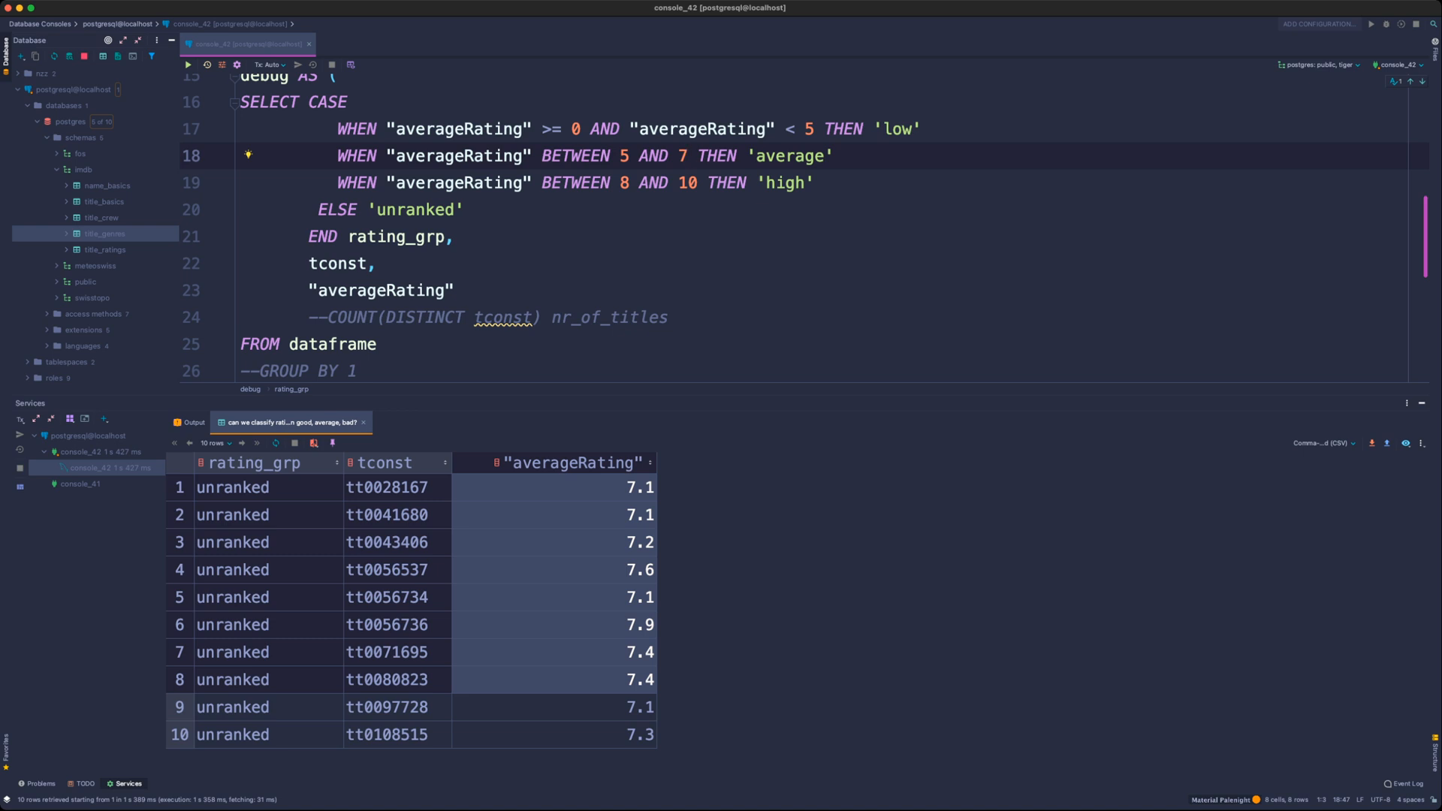
- Replace the low group's comparison conditions with the BETWEEN keyword in the CASE expression
scroll(804, 225, up, 5)
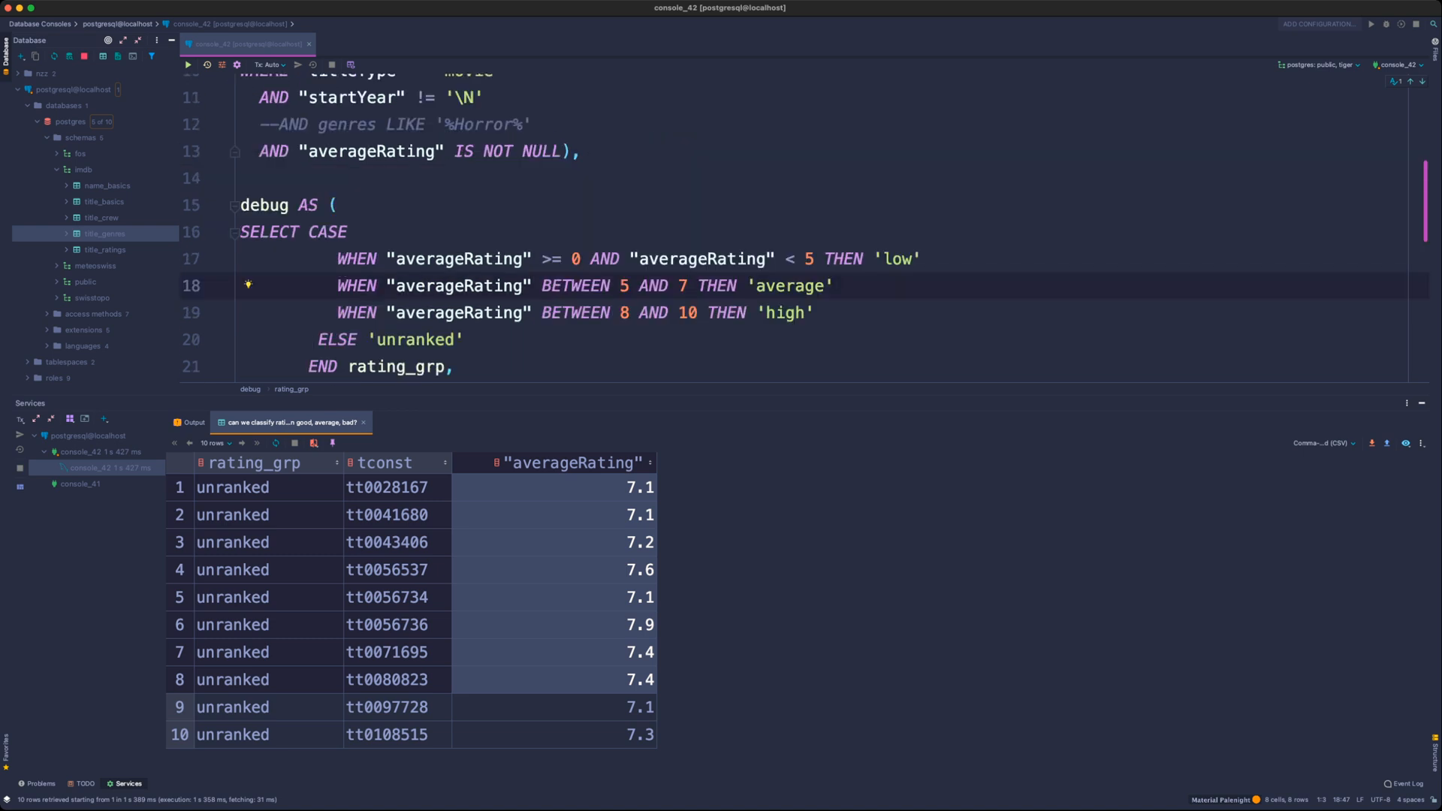
drag(542, 259, 815, 259)
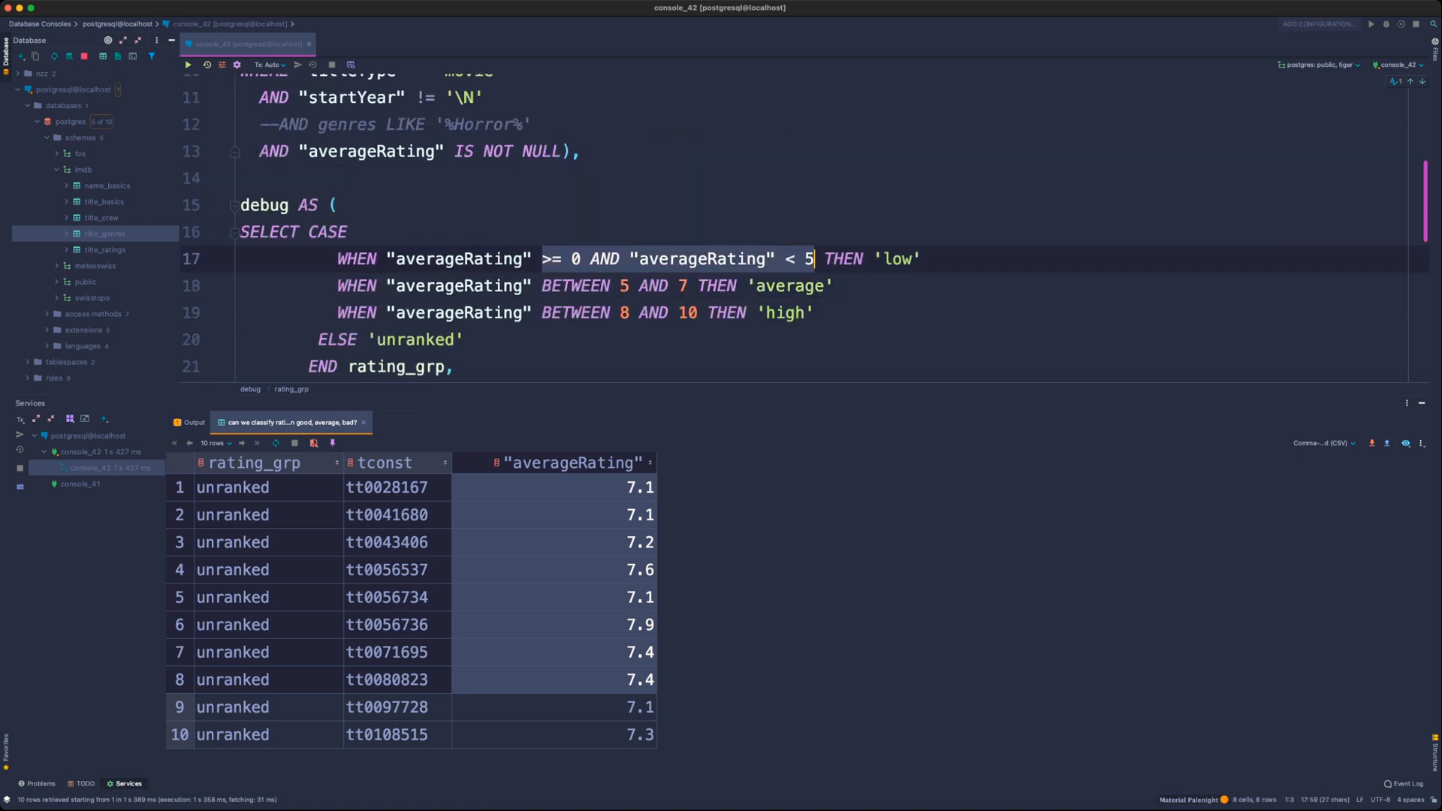
text(B)
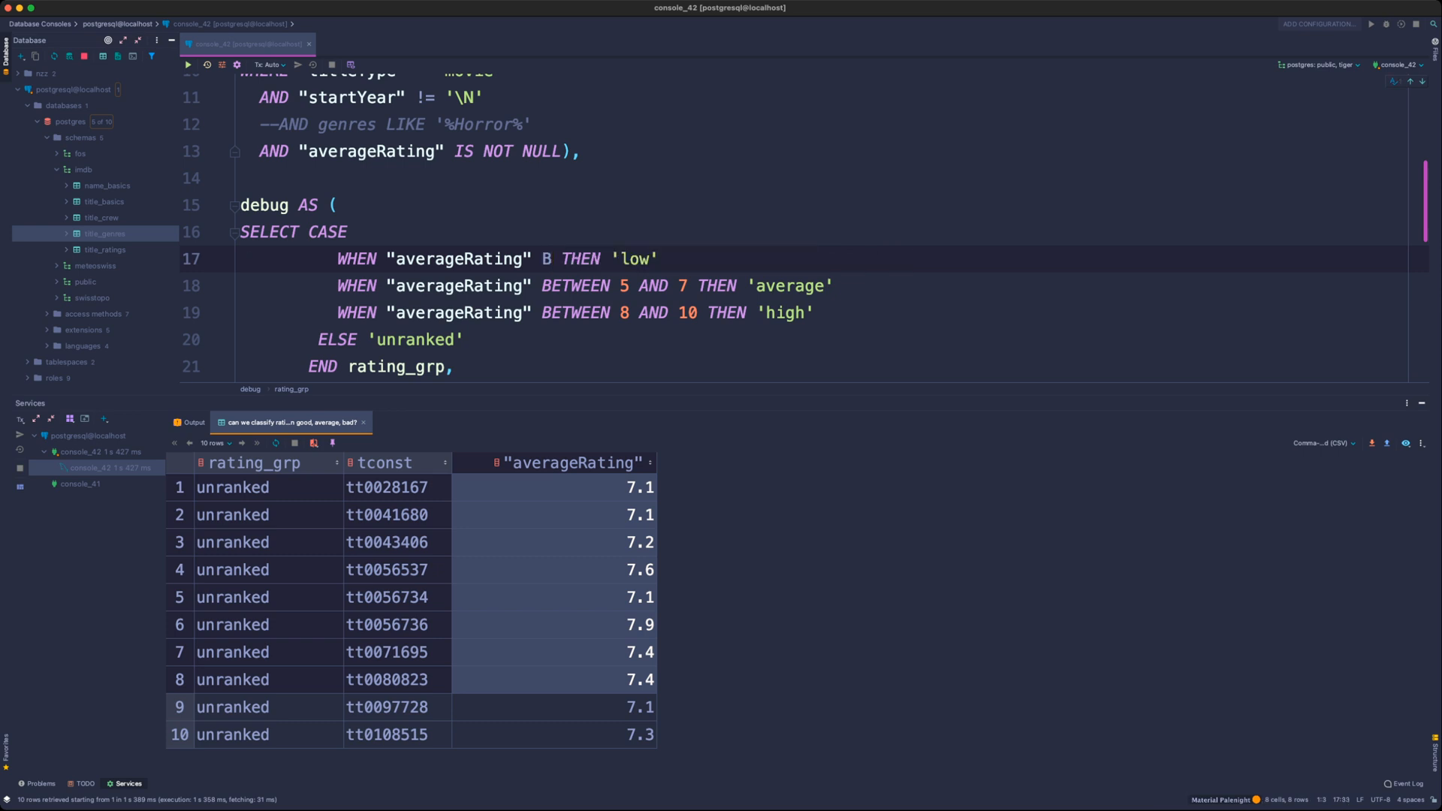
text(ETWT THEN)
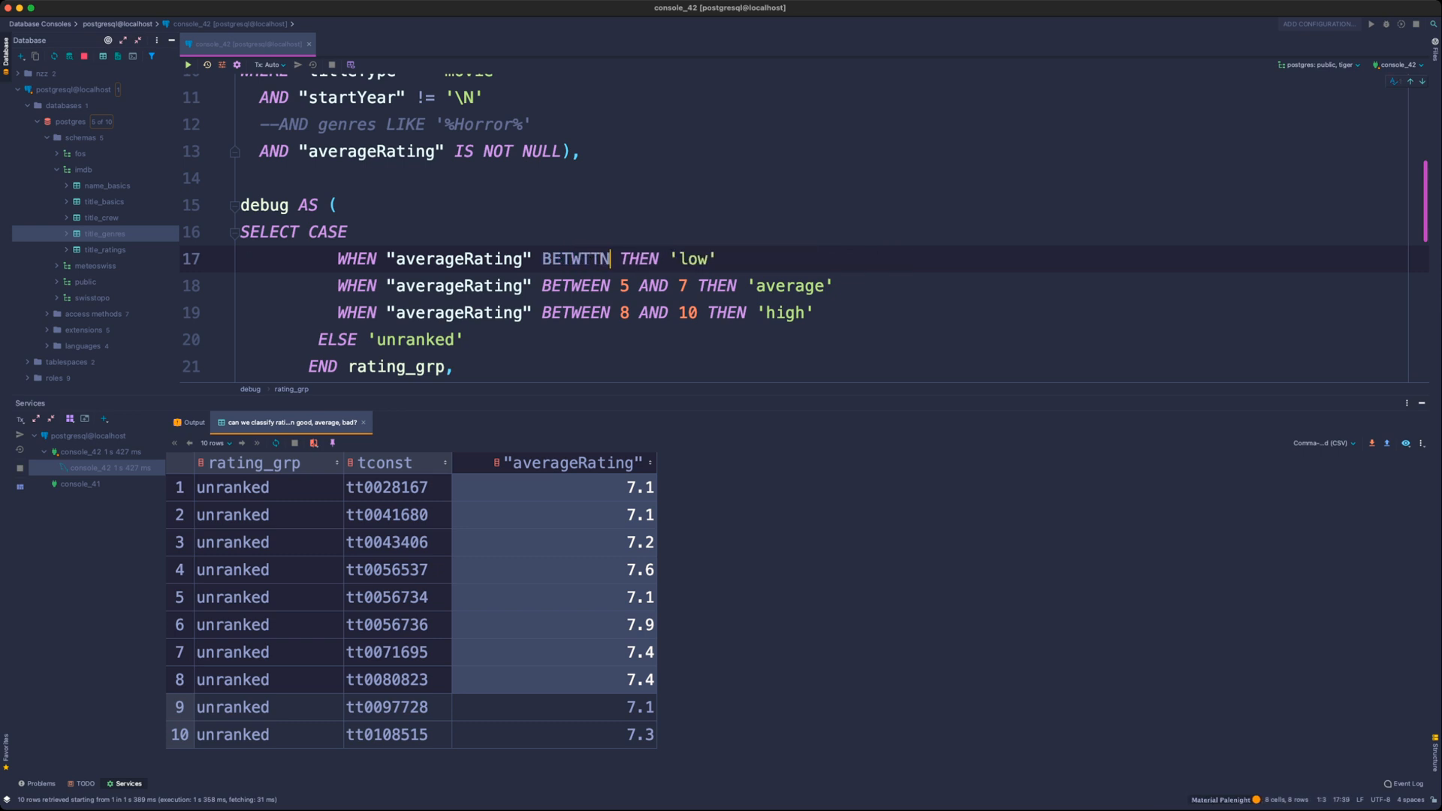
key(BackSpace)
key(BackSpace)
text(EEN)
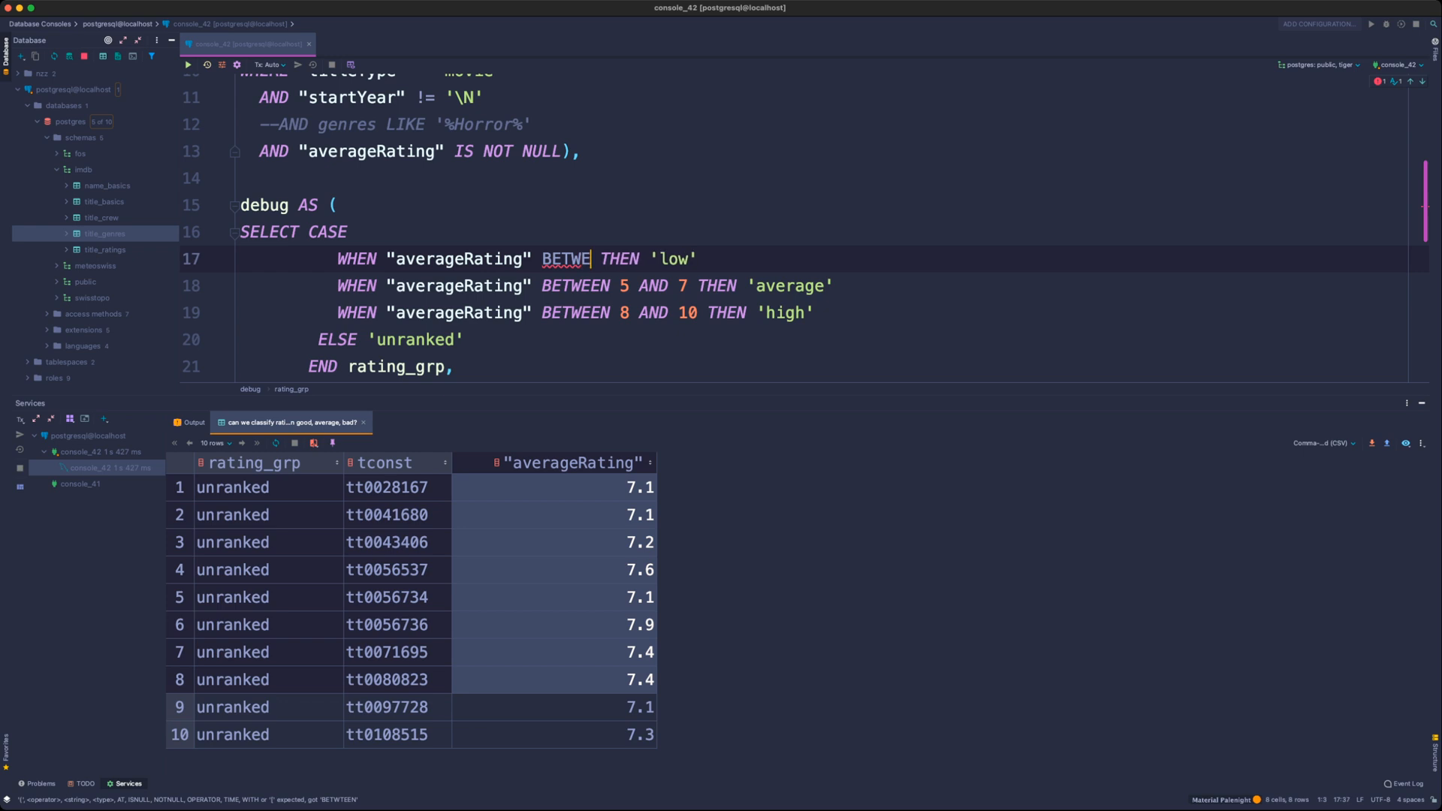
key(Up)
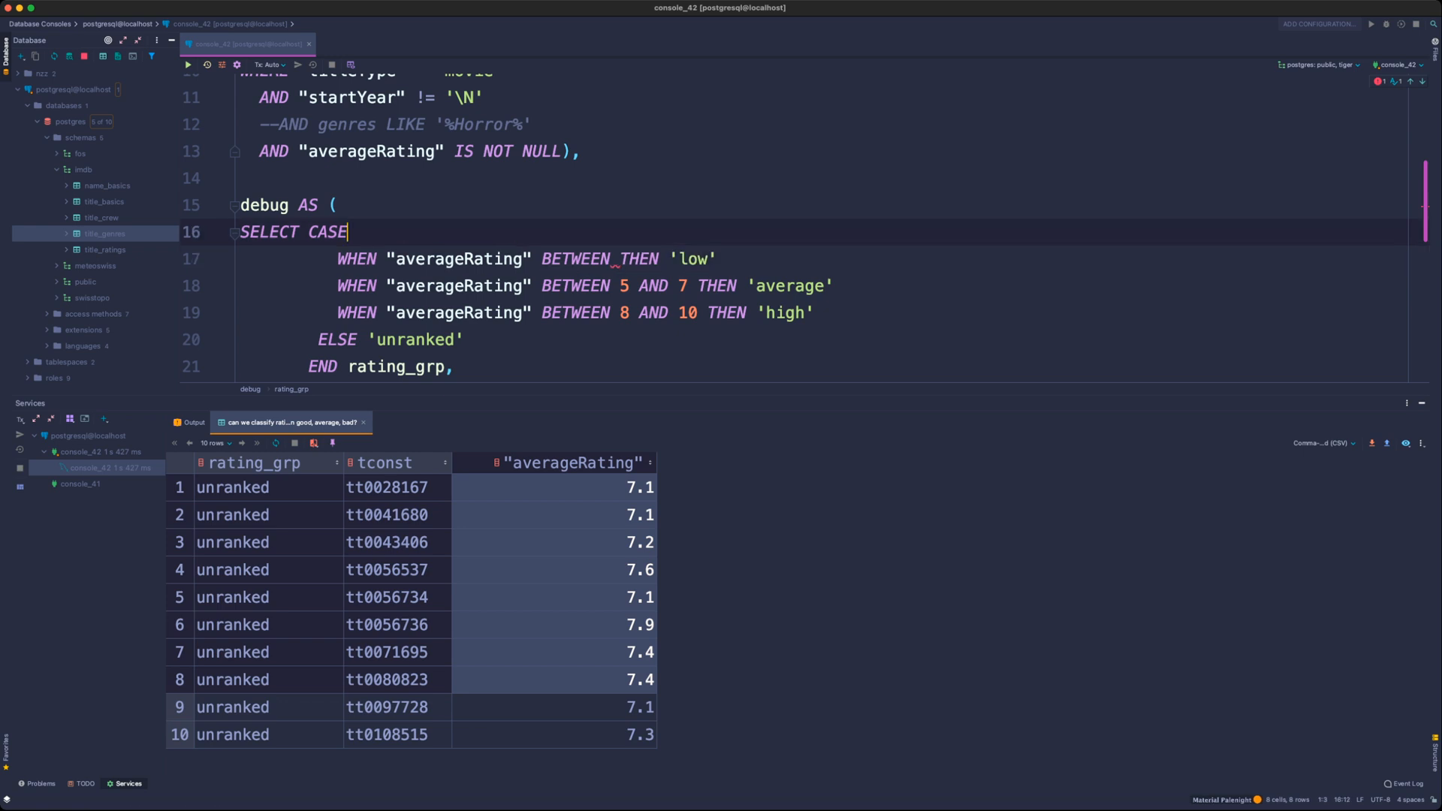
- Set the average group's upper limit to 8 and complete the low group's BETWEEN range as 0 AND 4
click(689, 286)
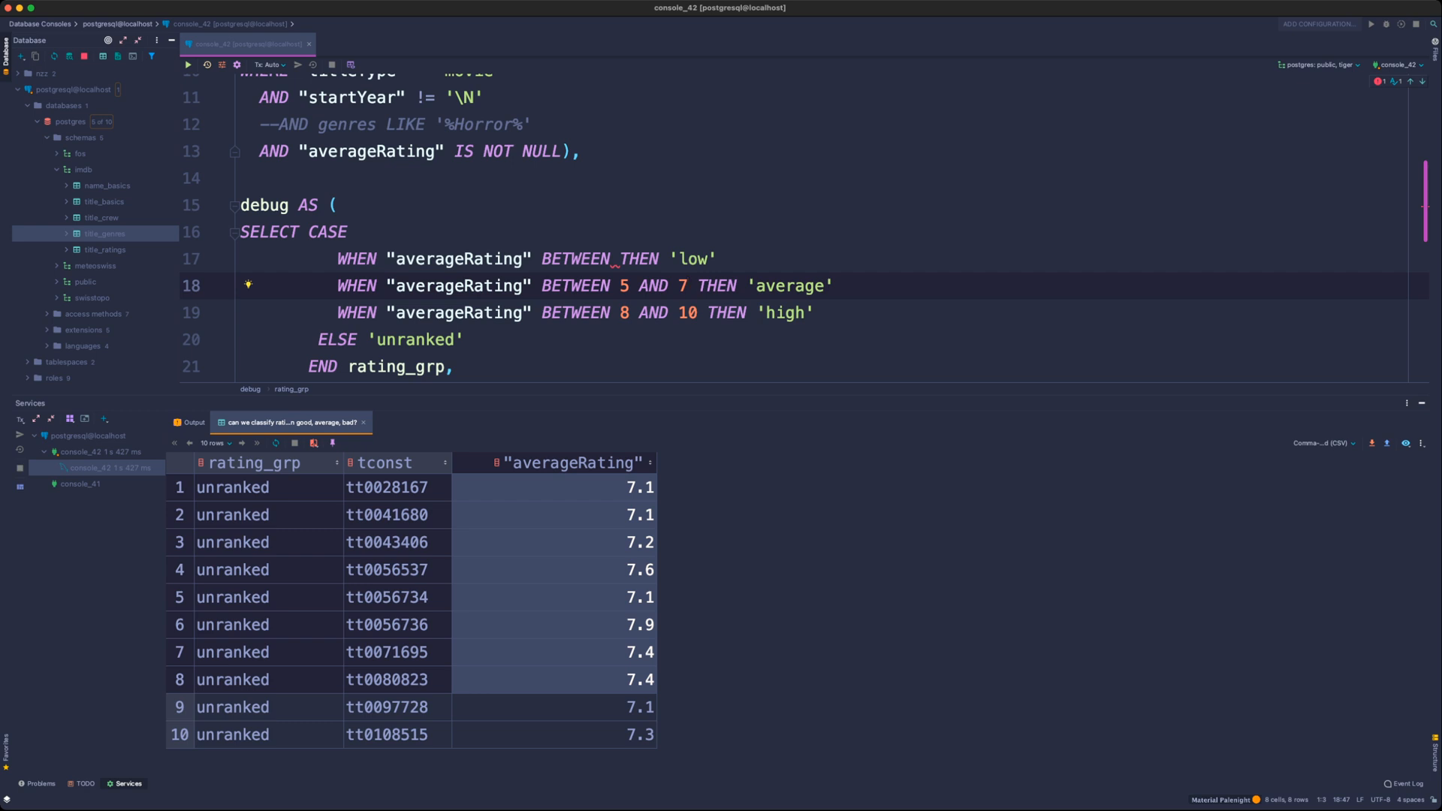
key(BackSpace)
text(8)
click(612, 260)
text(0  )
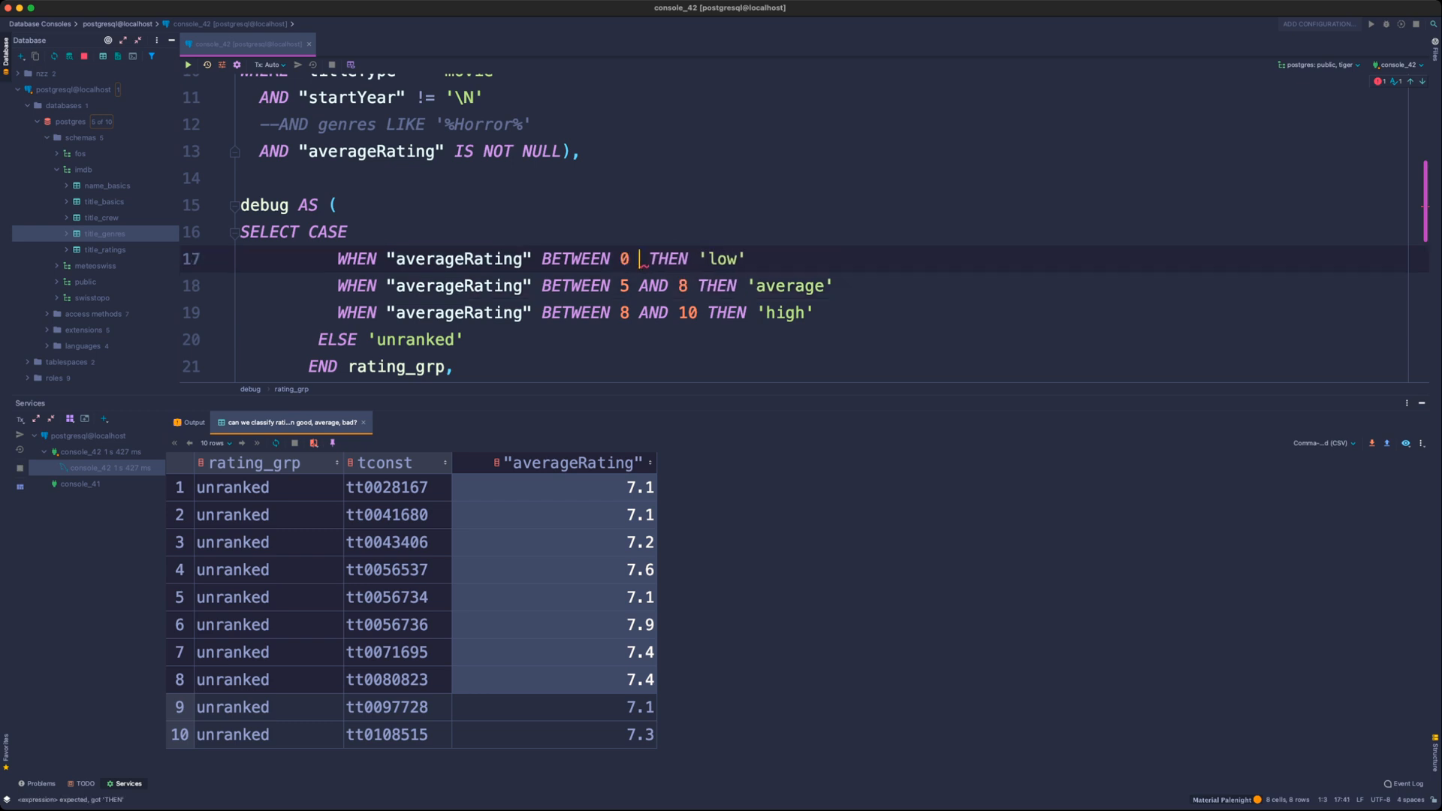
text(AND )
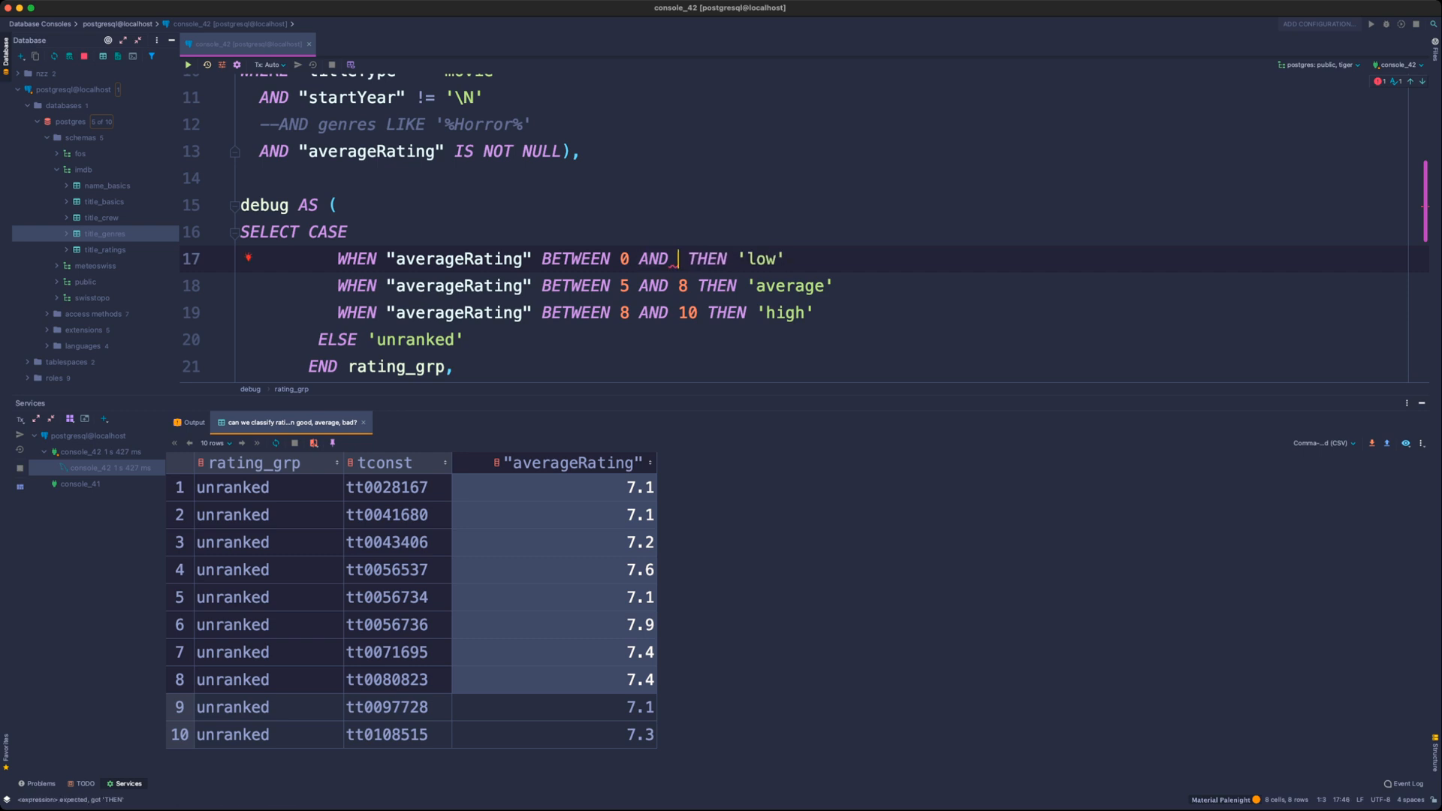
text(4)
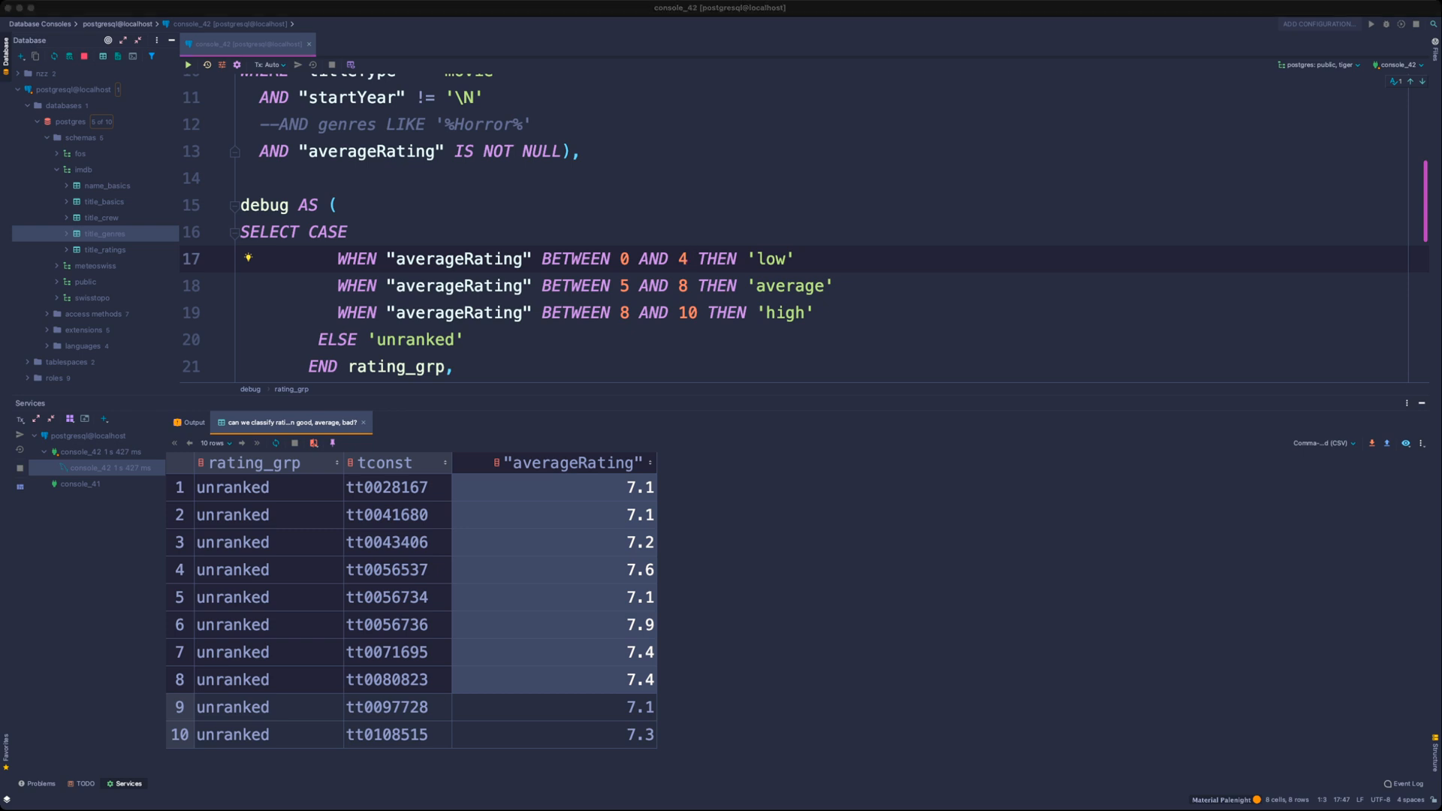
click(465, 339)
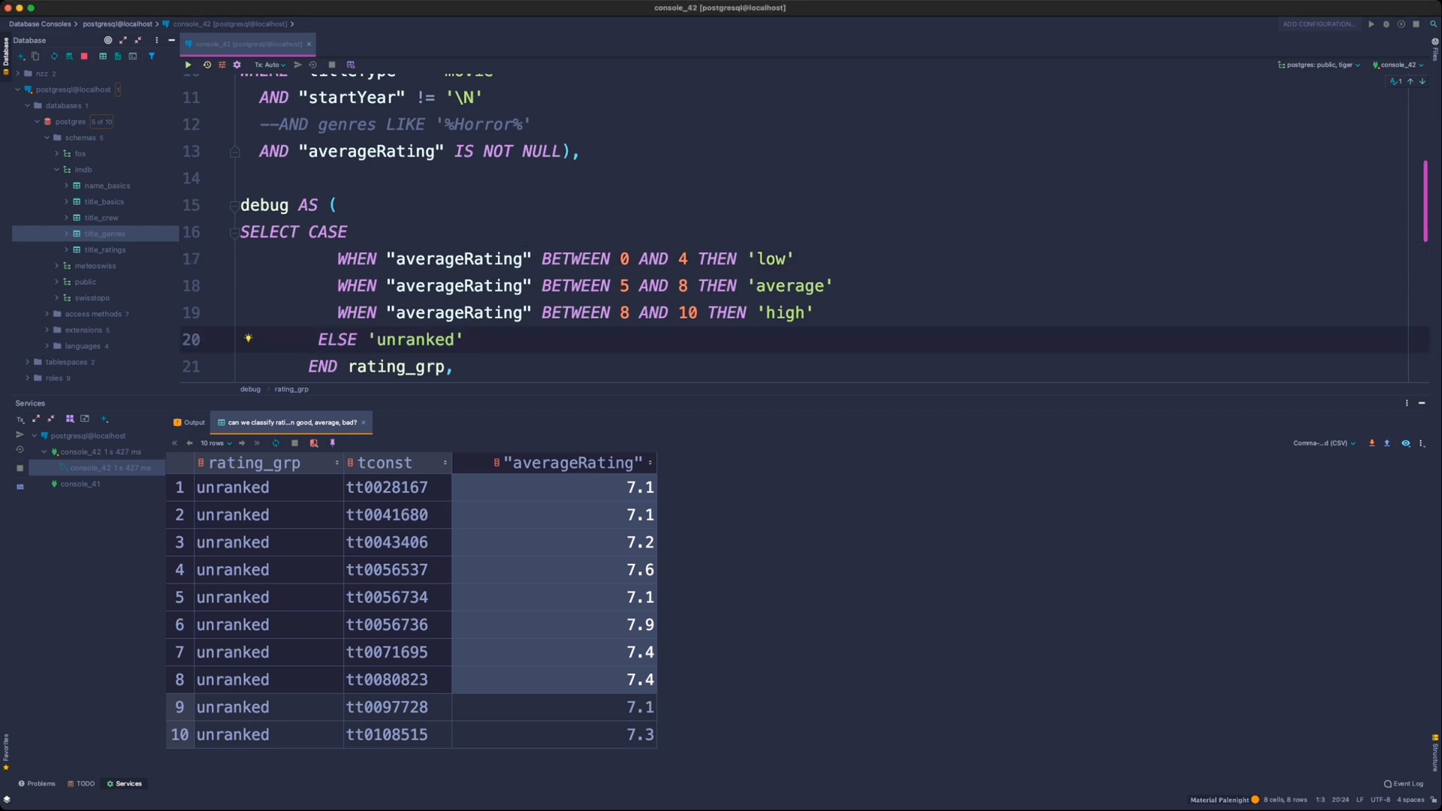
- Set the average group's lower limit to 4 in the CASE expression
click(688, 259)
key(Down)
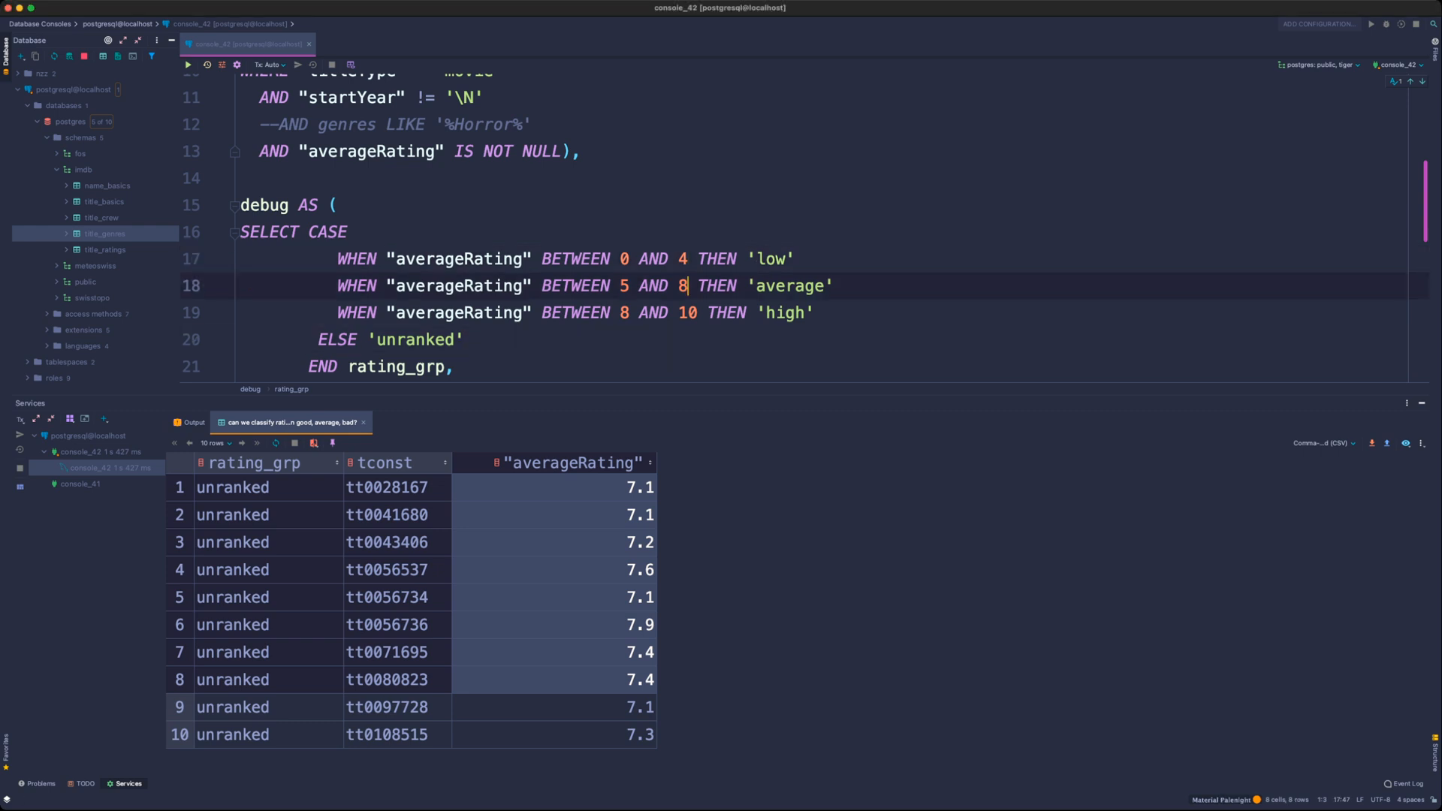
key(alt+Left)
key(alt+Left)
key(Delete)
text(4)
- Set both the low group's upper limit and the average group's lower limit to 5
key(Up)
key(Delete)
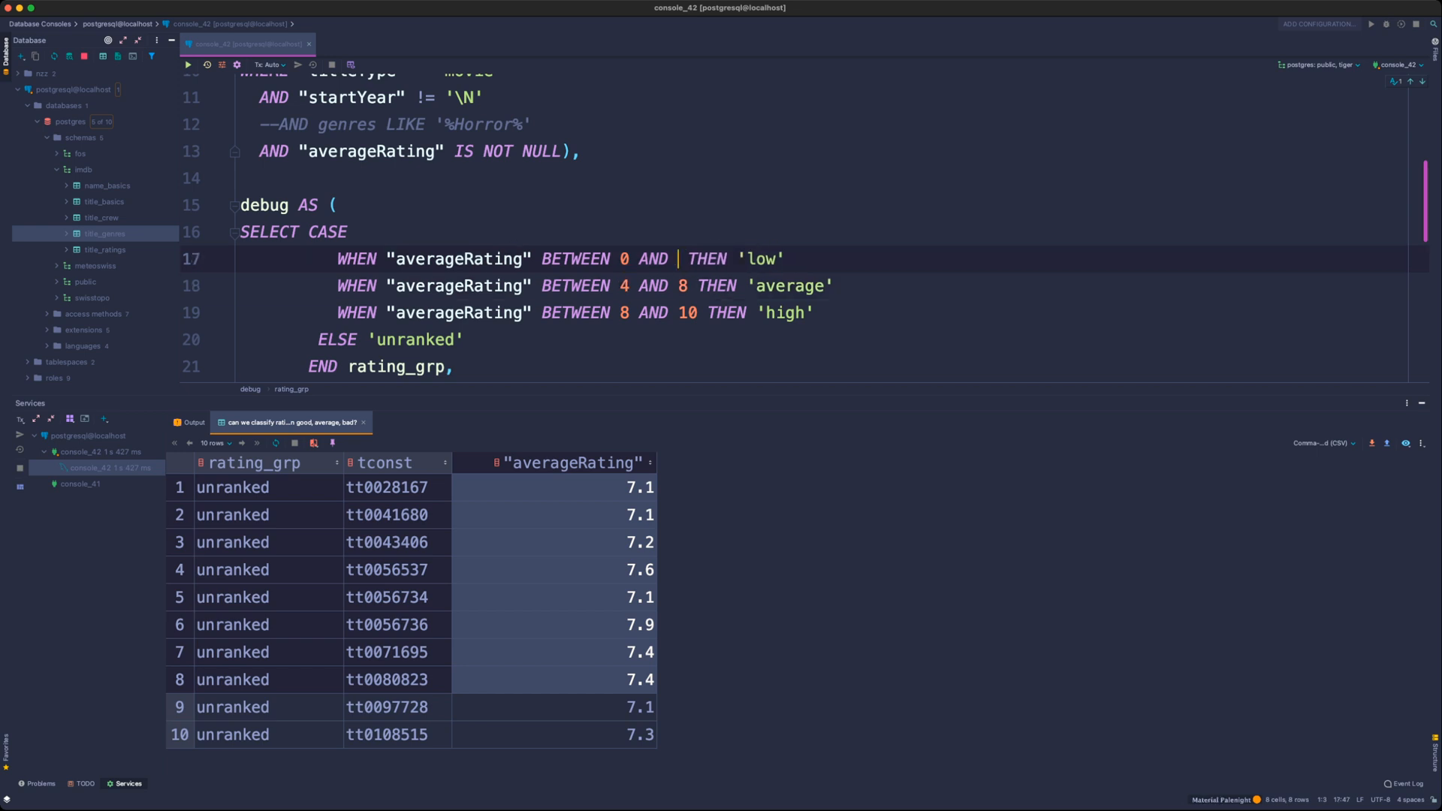
text(5)
key(Down)
key(Left)
key(Left)
key(Left)
key(Left)
key(BackSpace)
text(5)
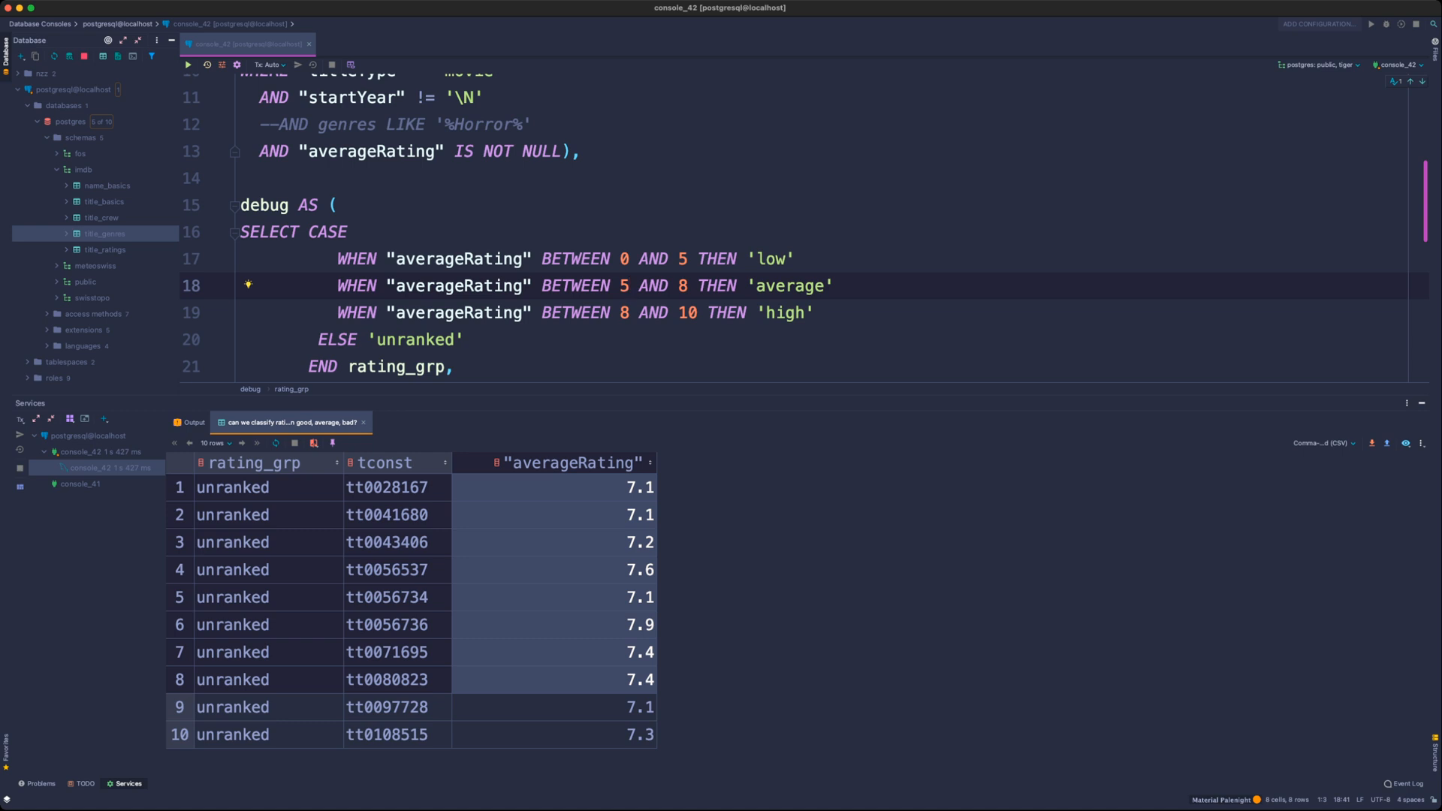
- Remove the tconst and "averageRating" columns below rating_grp in the debug CTE
scroll(804, 226, down, 2)
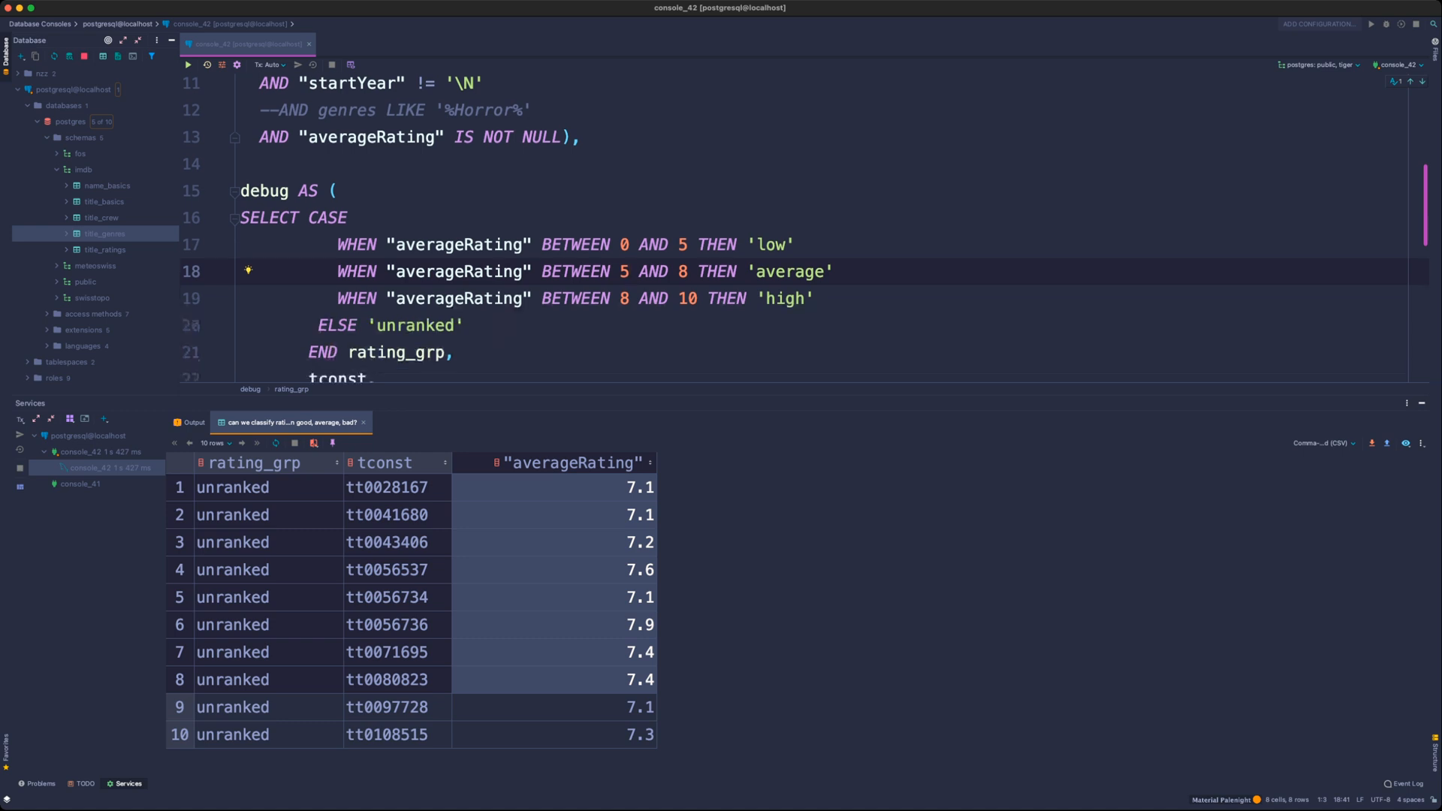
scroll(804, 225, down, 1)
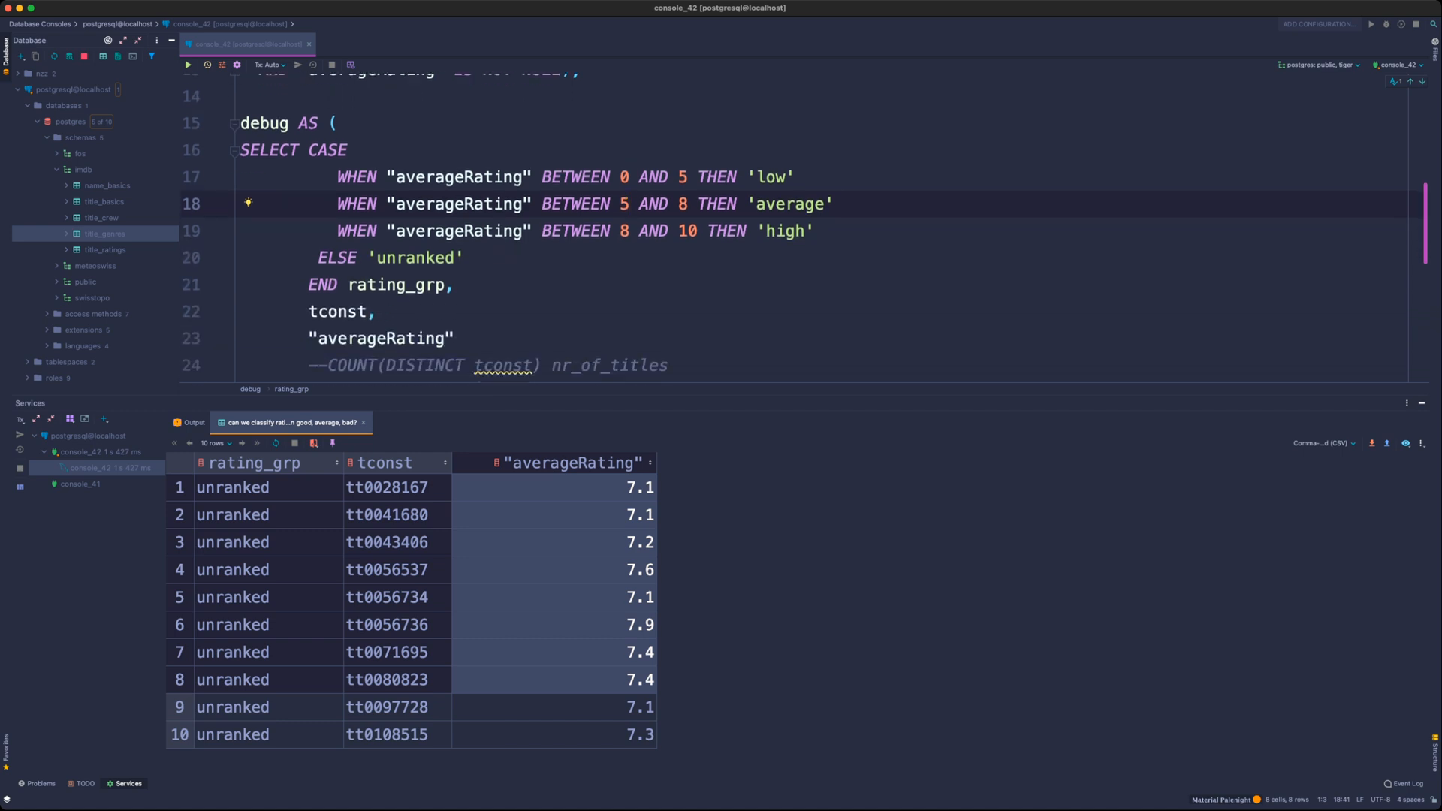
drag(299, 312, 457, 338)
key(BackSpace)
key(BackSpace)
key(BackSpace)
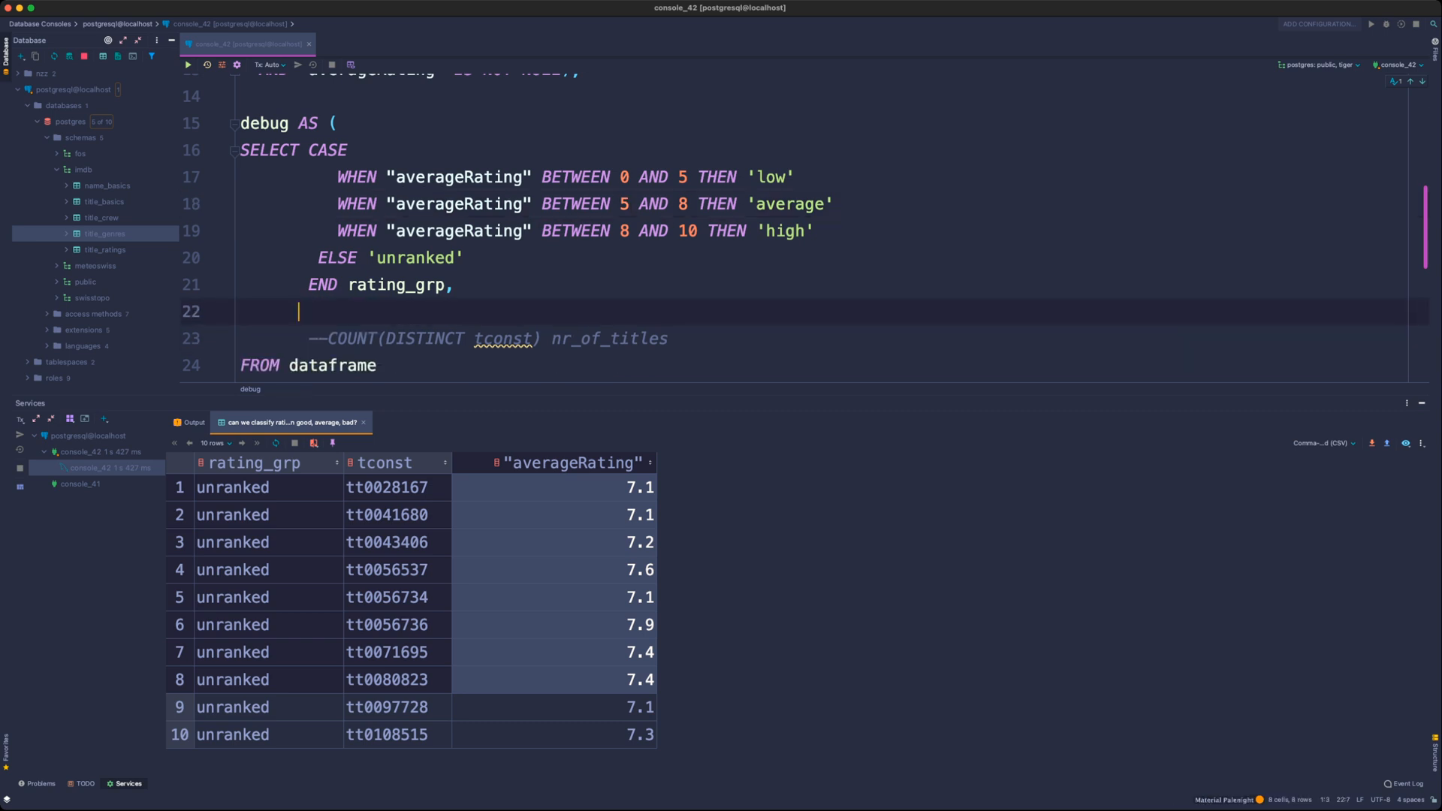
key(BackSpace)
- Uncomment the COUNT(DISTINCT tconst) nr_of_titles and GROUP BY 1 lines in the debug CTE
click(328, 311)
key(BackSpace)
key(BackSpace)
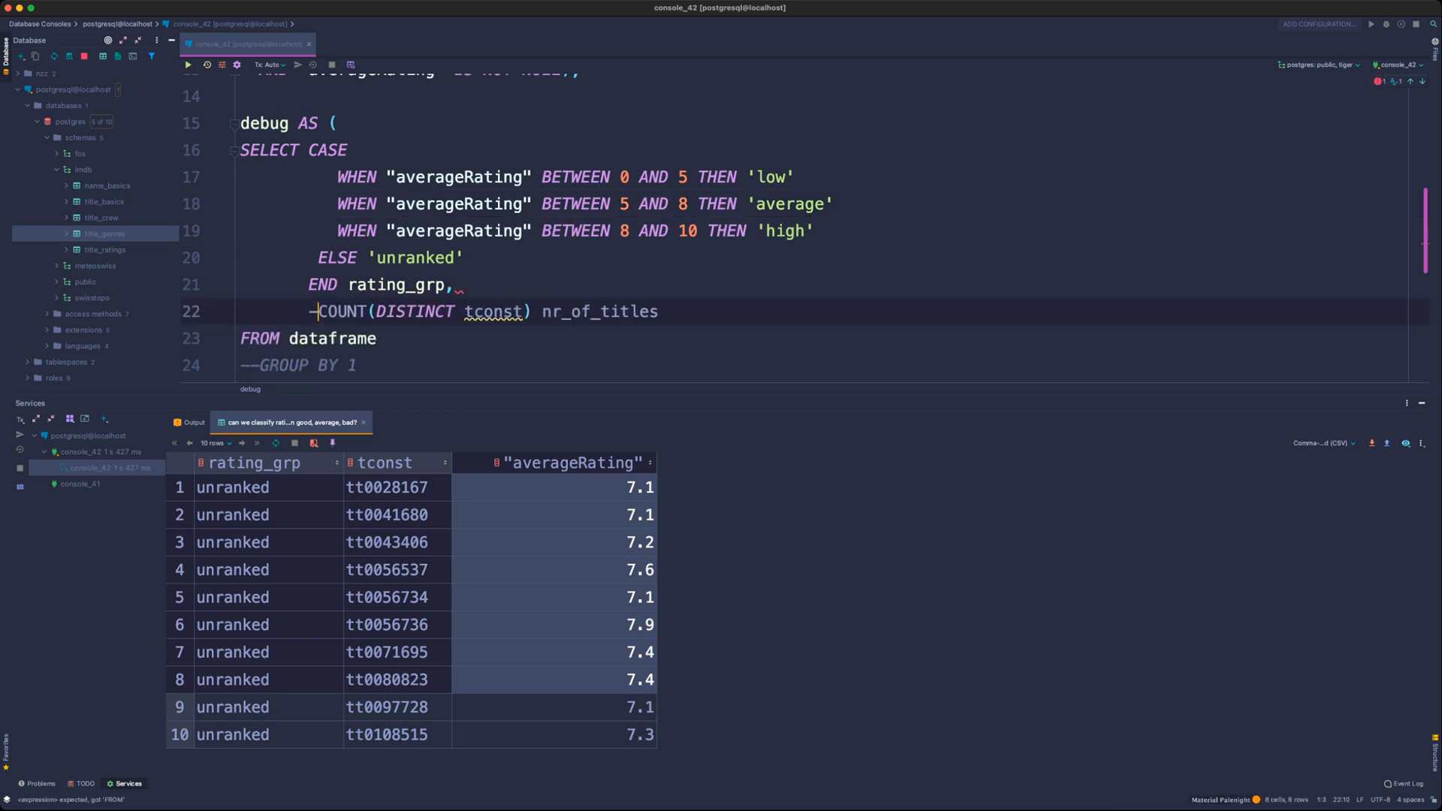
scroll(804, 225, down, 3)
click(260, 209)
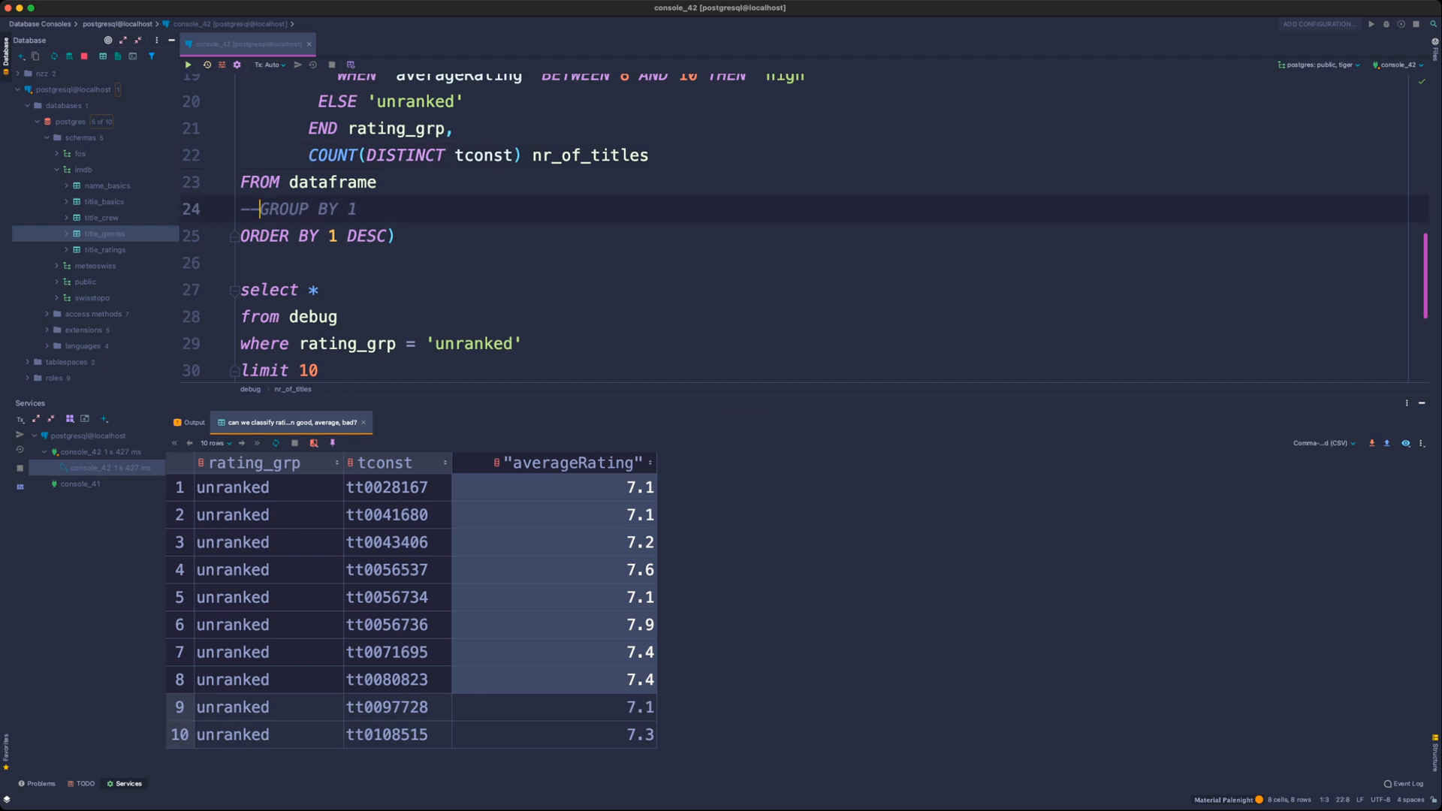
key(BackSpace)
key(BackSpace)
- Delete the final select on debug together with the debug CTE's closing parenthesis after ORDER BY 1 DESC
scroll(803, 226, down, 1)
click(318, 321)
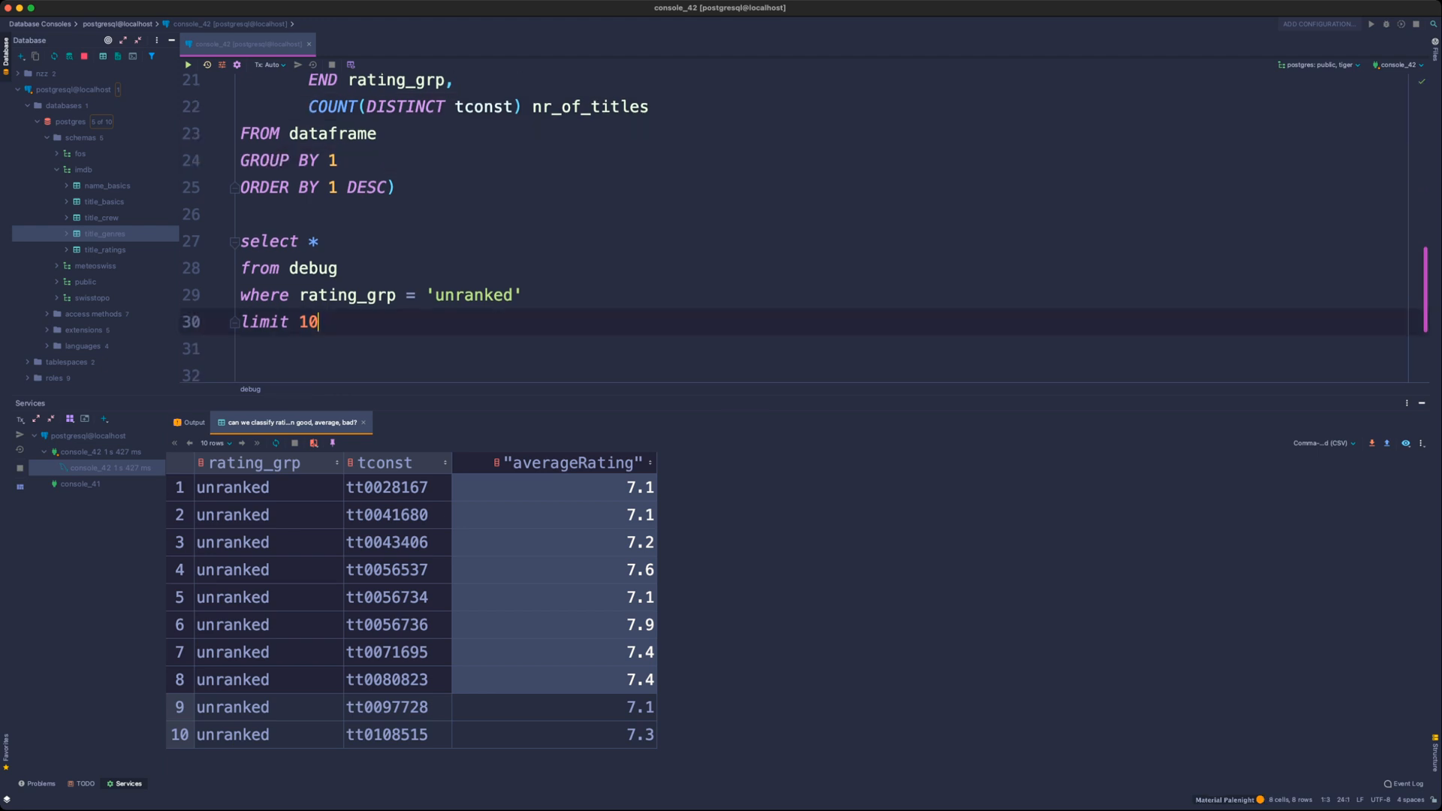
key(shift+Up)
key(shift+Up)
key(shift+Up)
key(shift+Up)
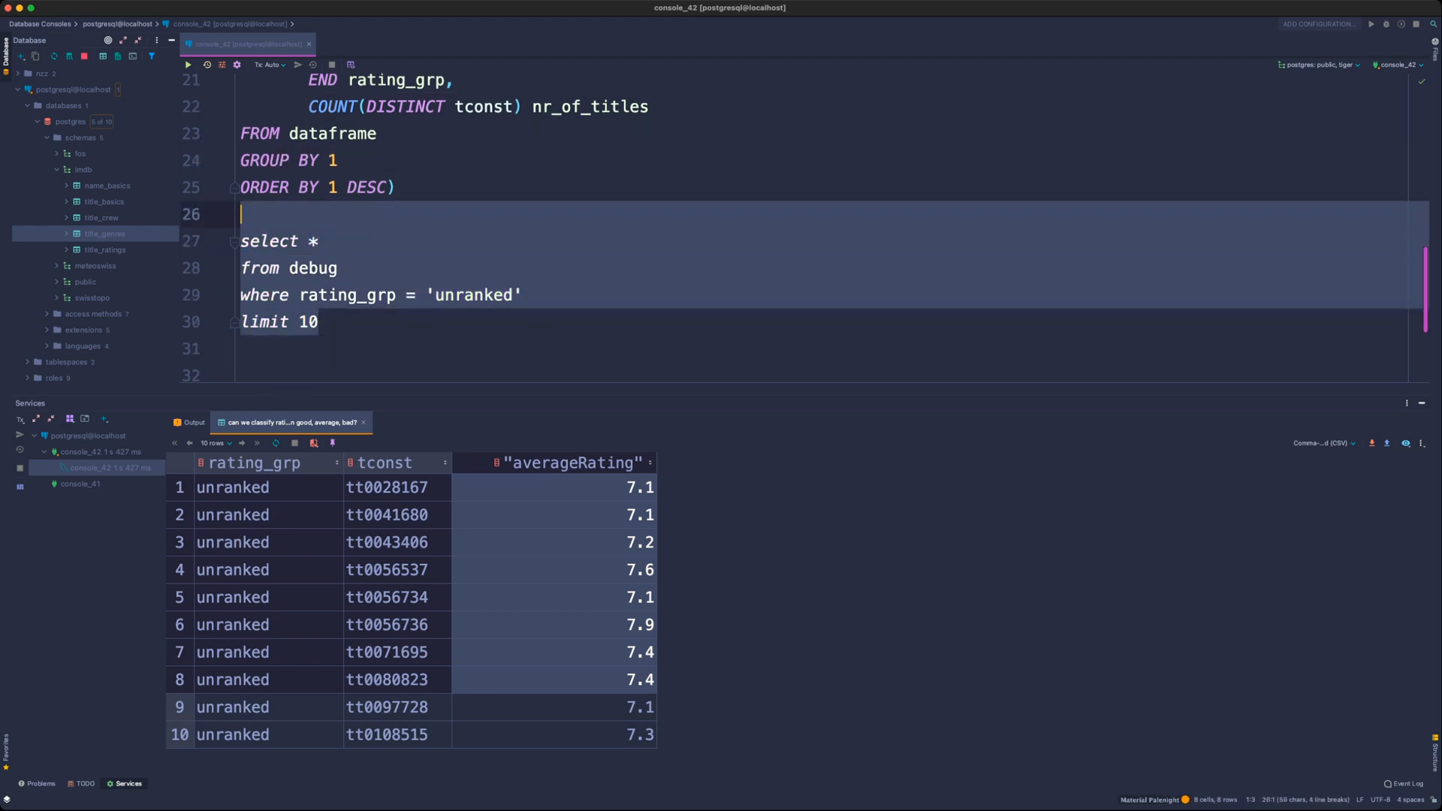
key(BackSpace)
key(BackSpace)
- Delete the debug AS ( line so that SELECT CASE becomes the main query
scroll(804, 225, up, 5)
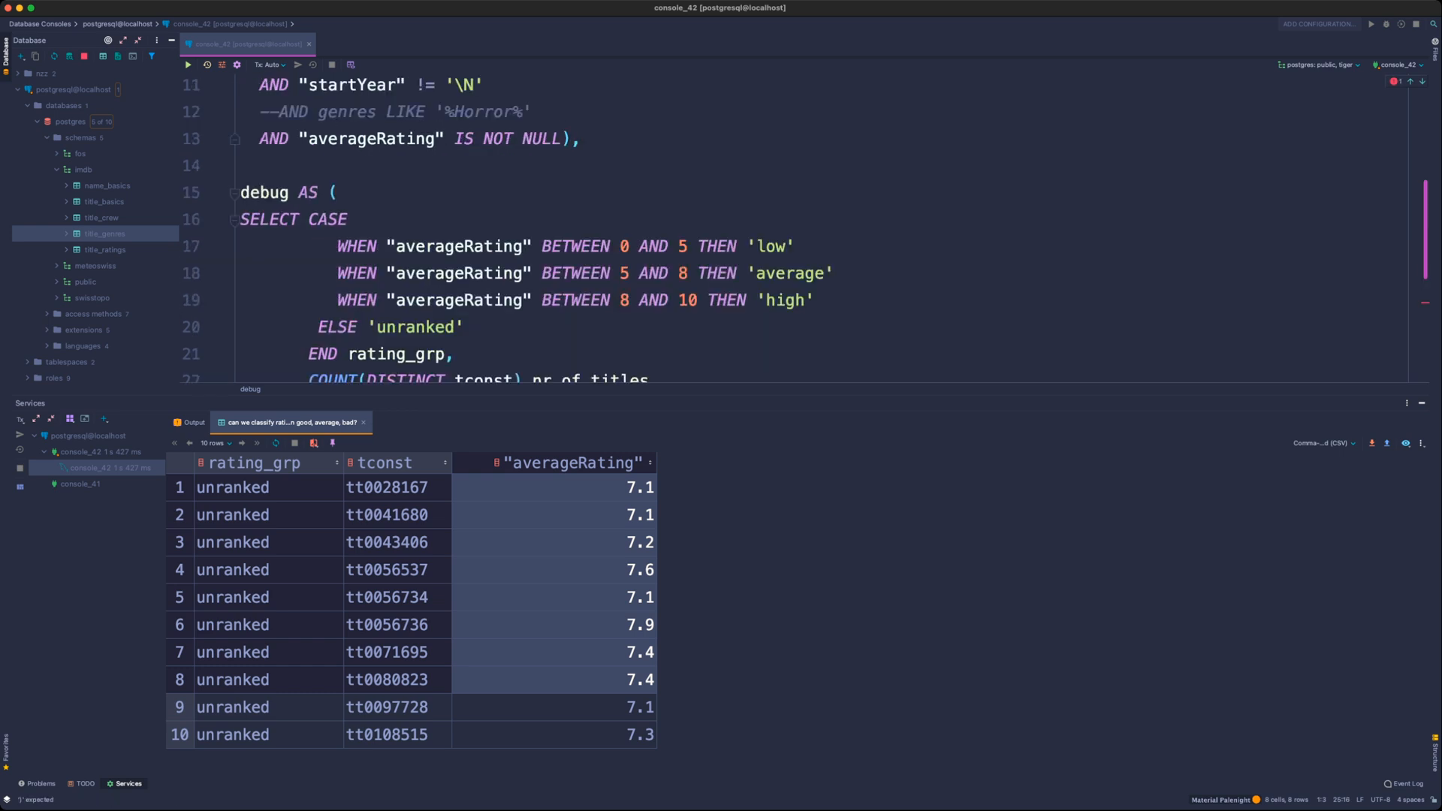
click(336, 193)
key(shift+Home)
key(BackSpace)
key(BackSpace)
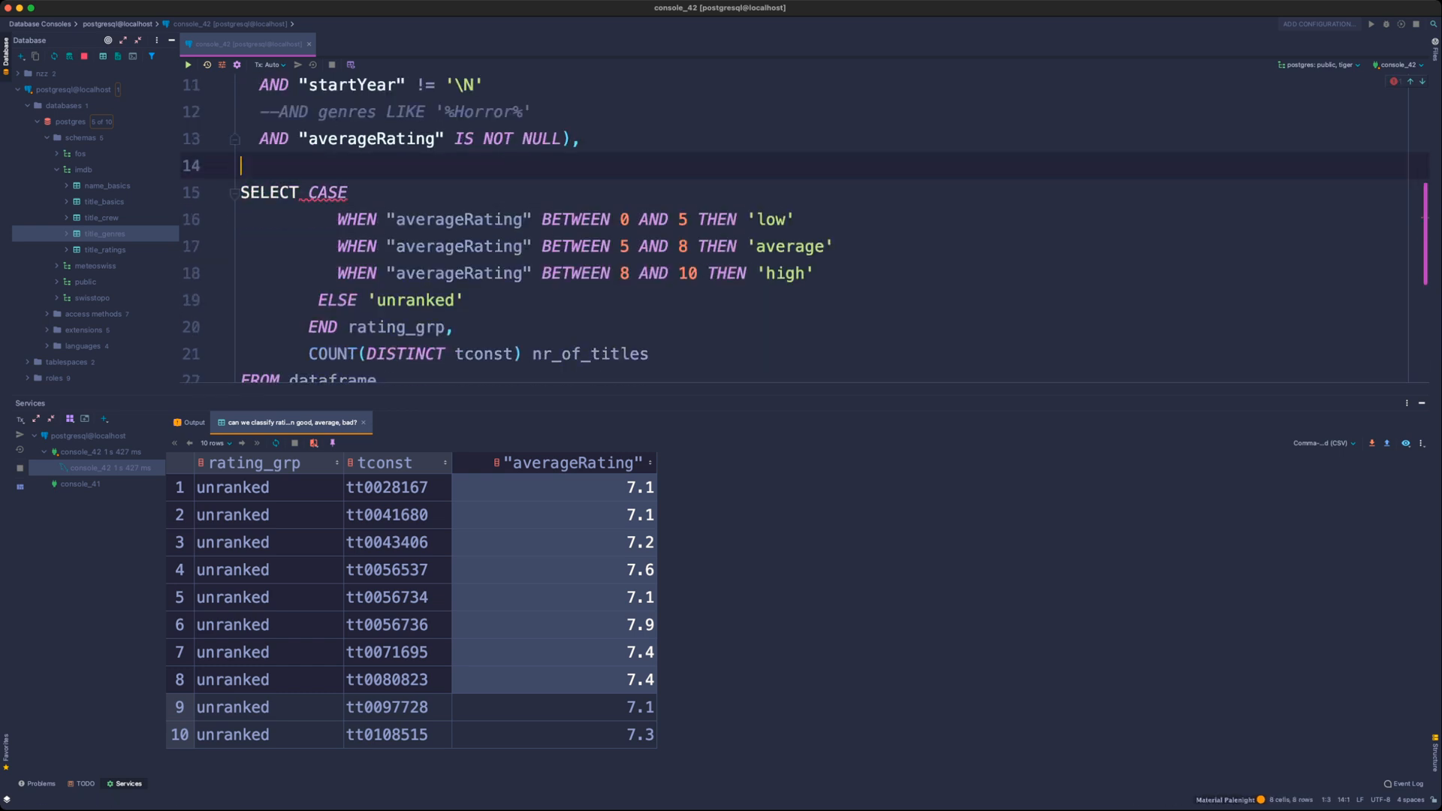
- Remove the trailing comma after the dataframe CTE's closing parenthesis and run the query
scroll(804, 225, down, 2)
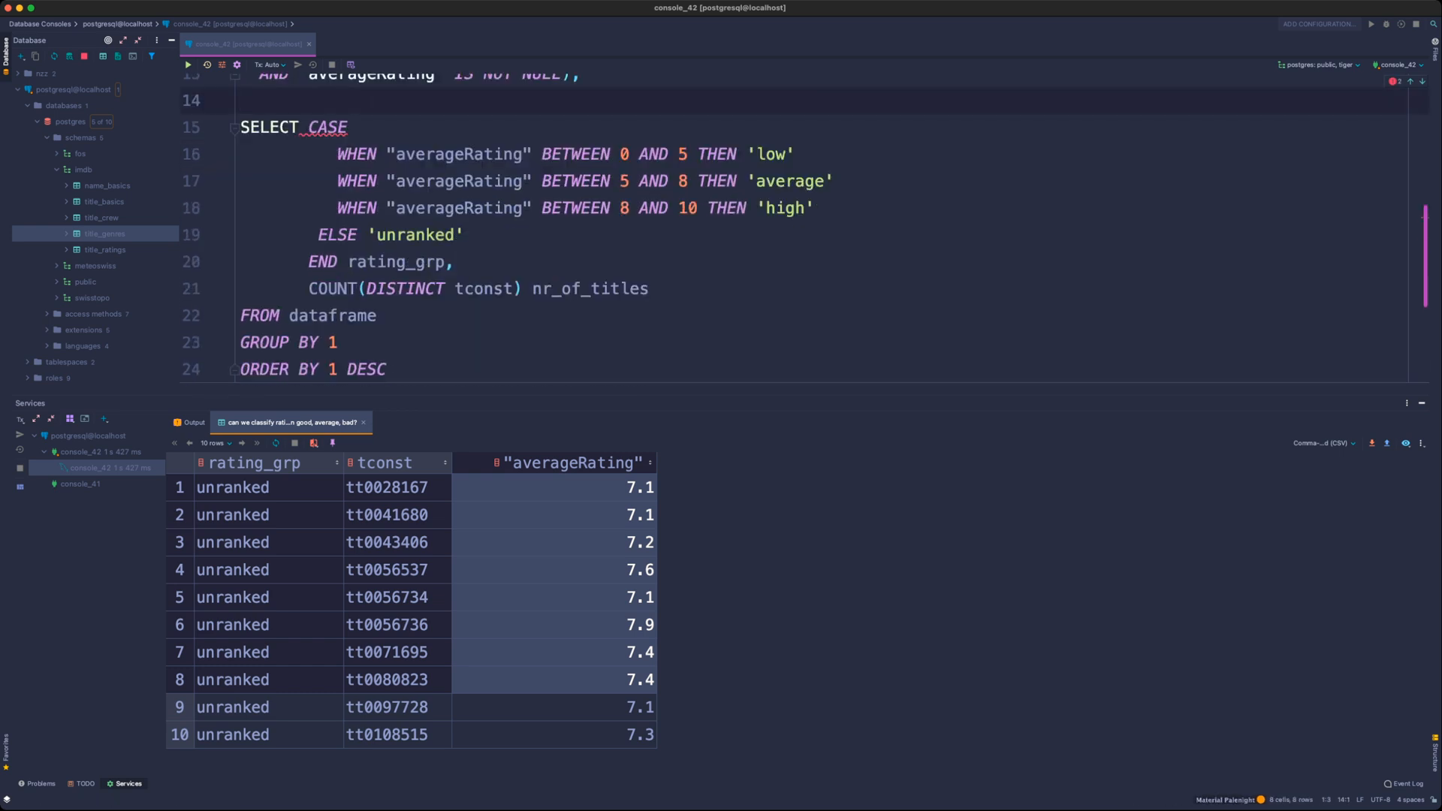
click(453, 261)
scroll(803, 225, down, 1)
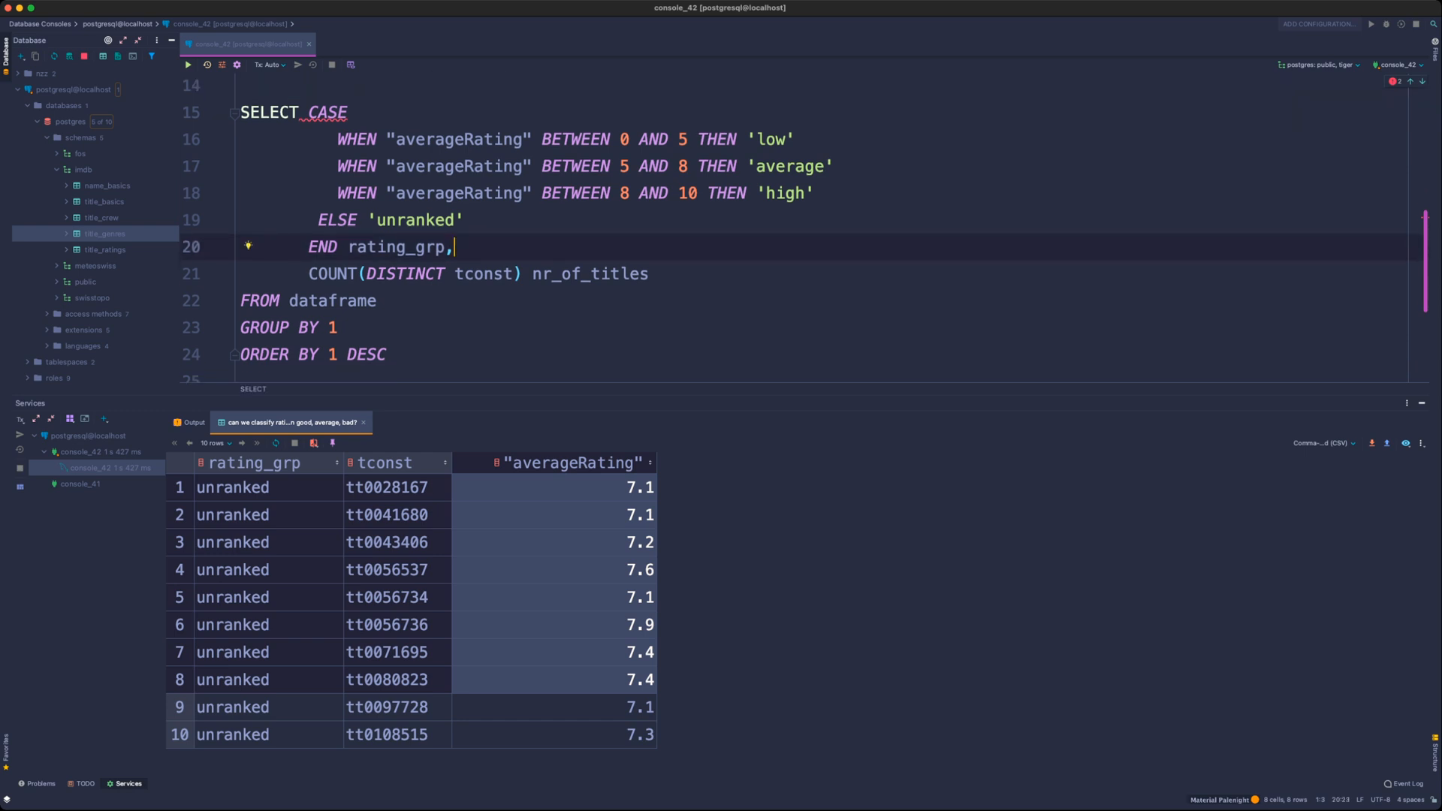
click(387, 353)
scroll(804, 225, up, 4)
scroll(804, 225, up, 2)
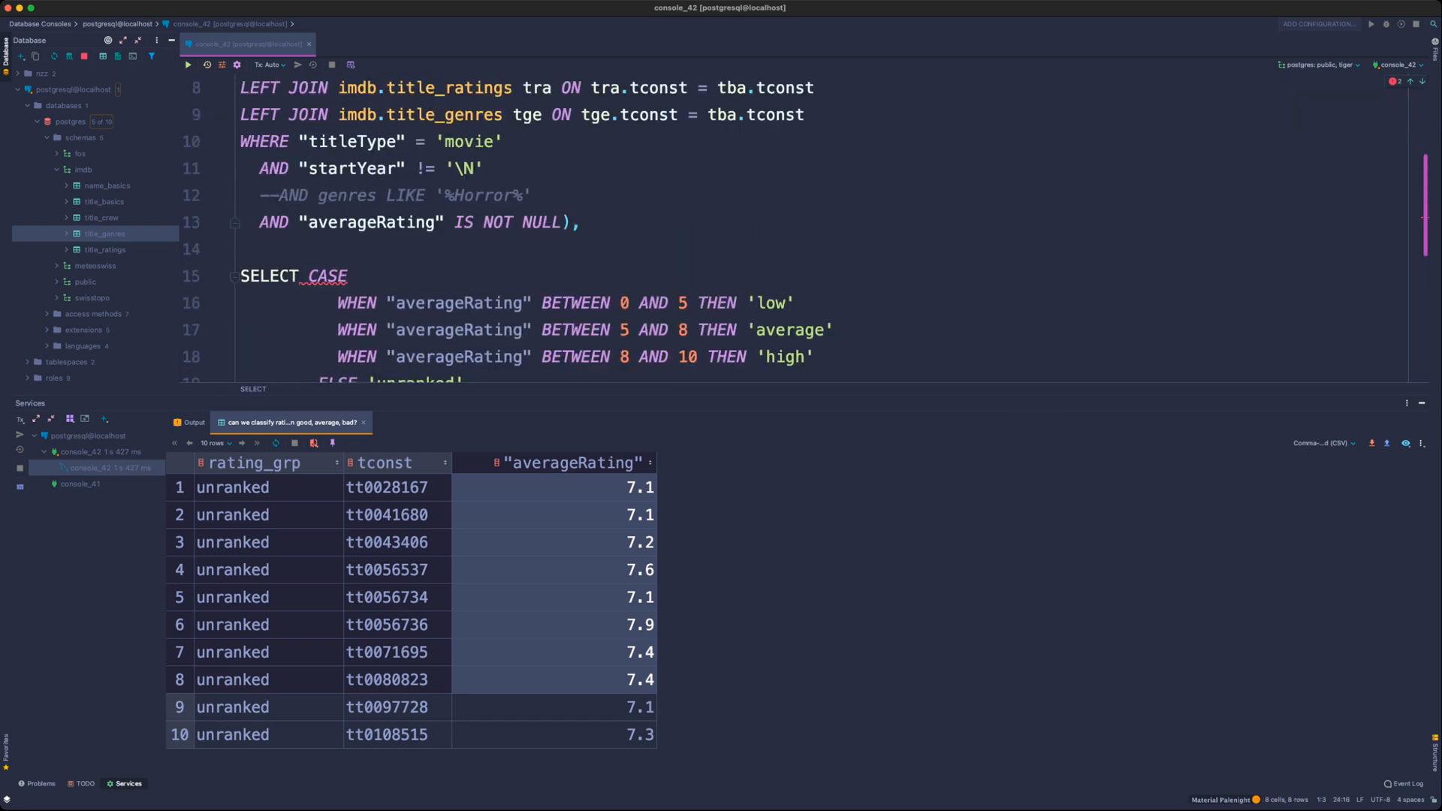
click(580, 222)
key(BackSpace)
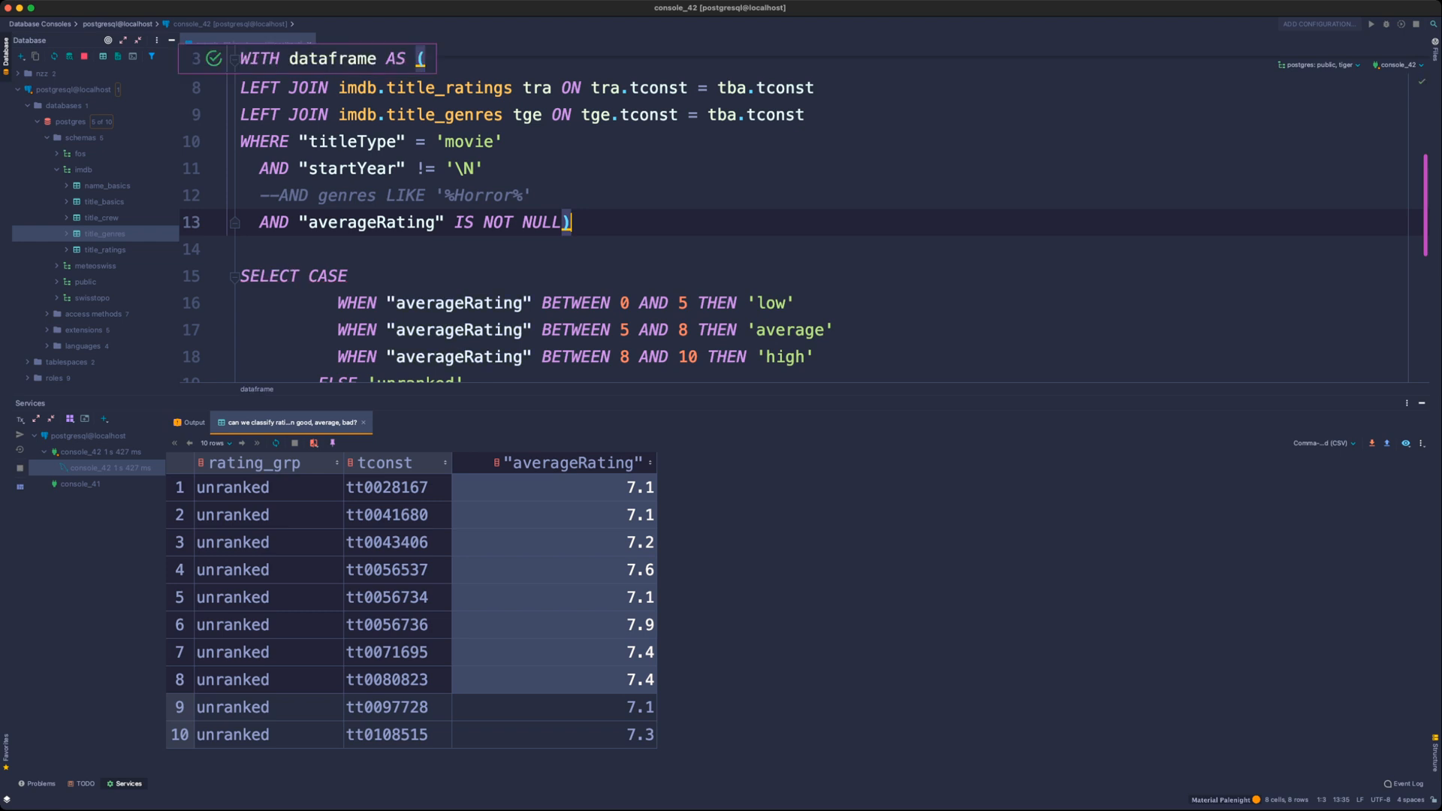
key(super+Return)
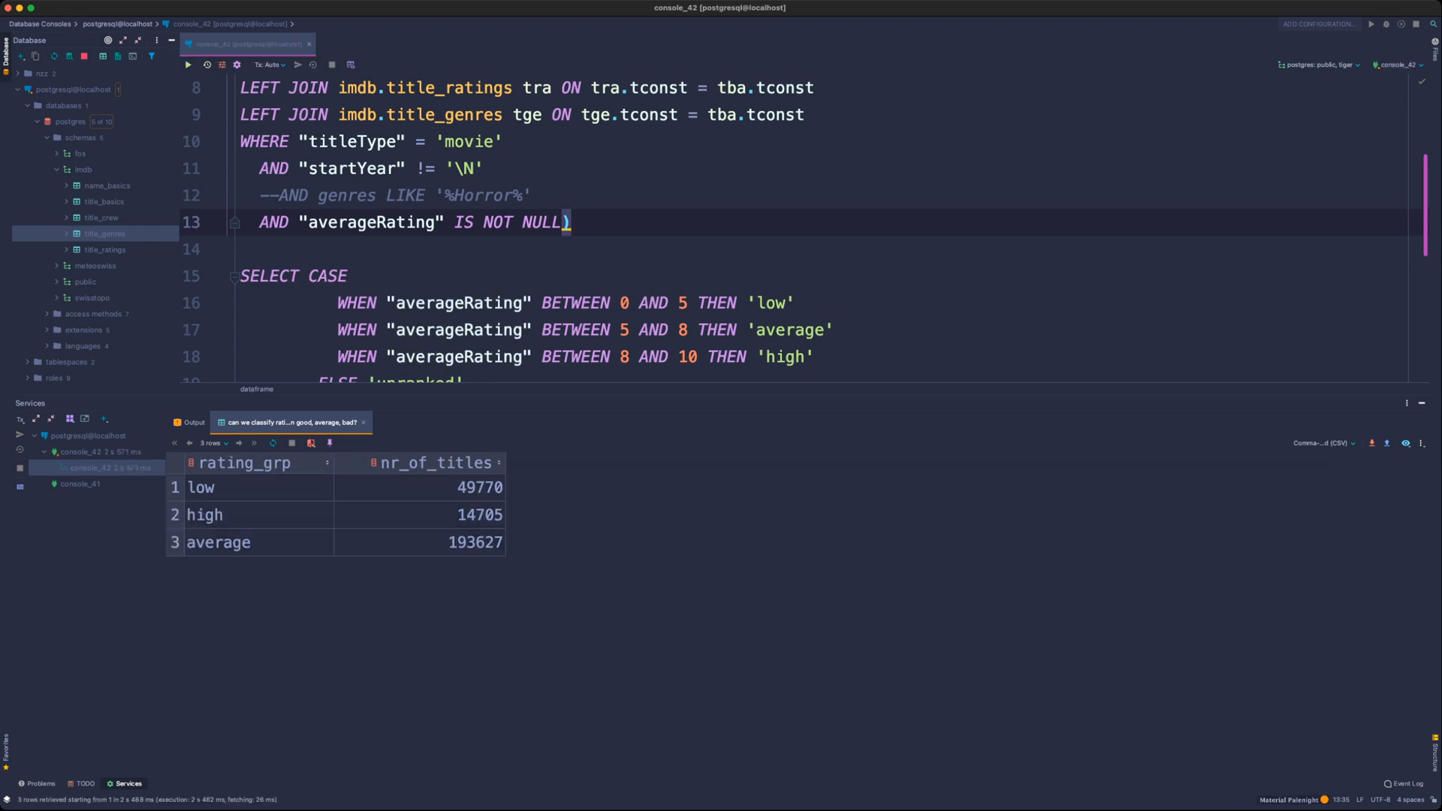
- Examine nr_of_titles for each rating group, enlarge the editor area and review the low, average and high CASE ranges
drag(443, 488, 443, 542)
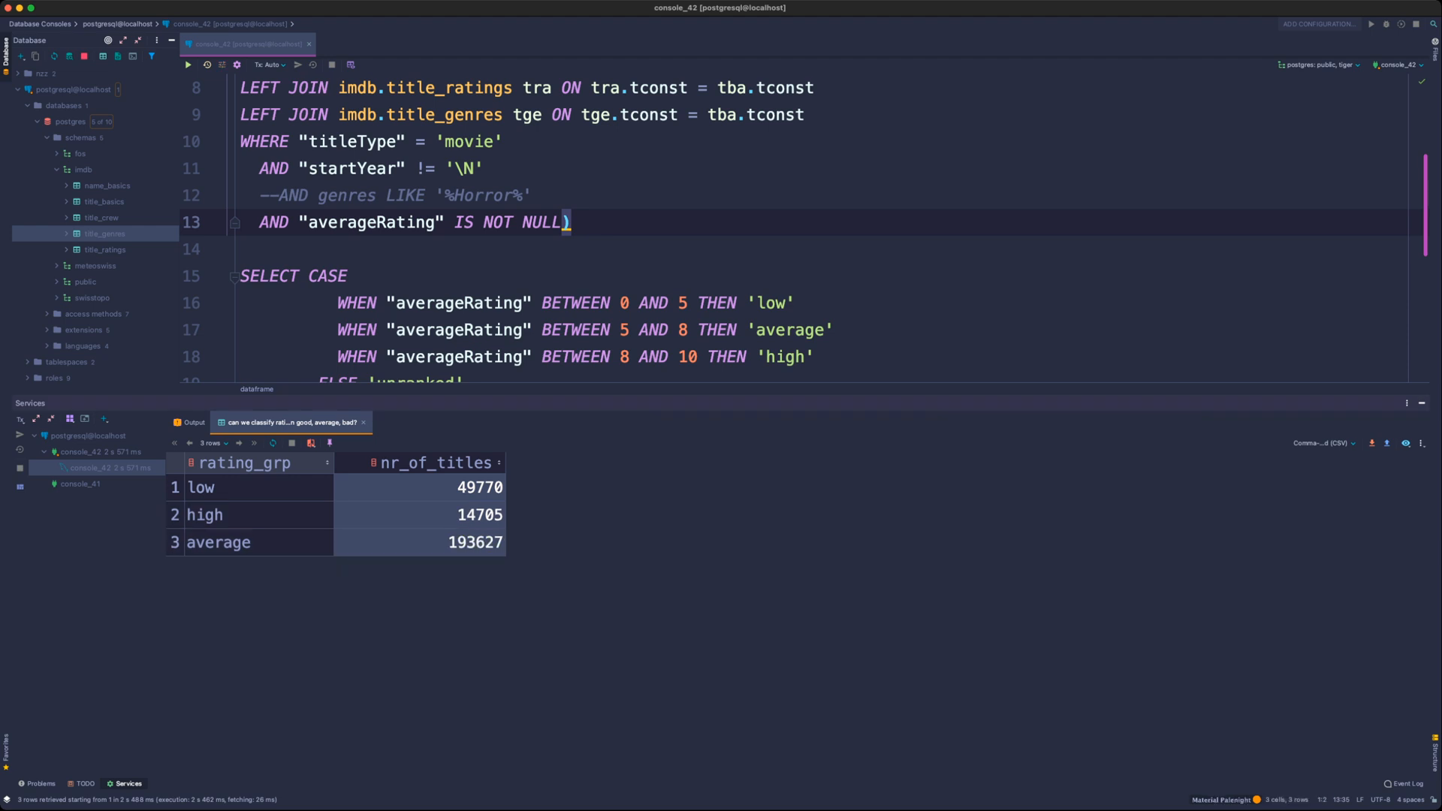
click(443, 489)
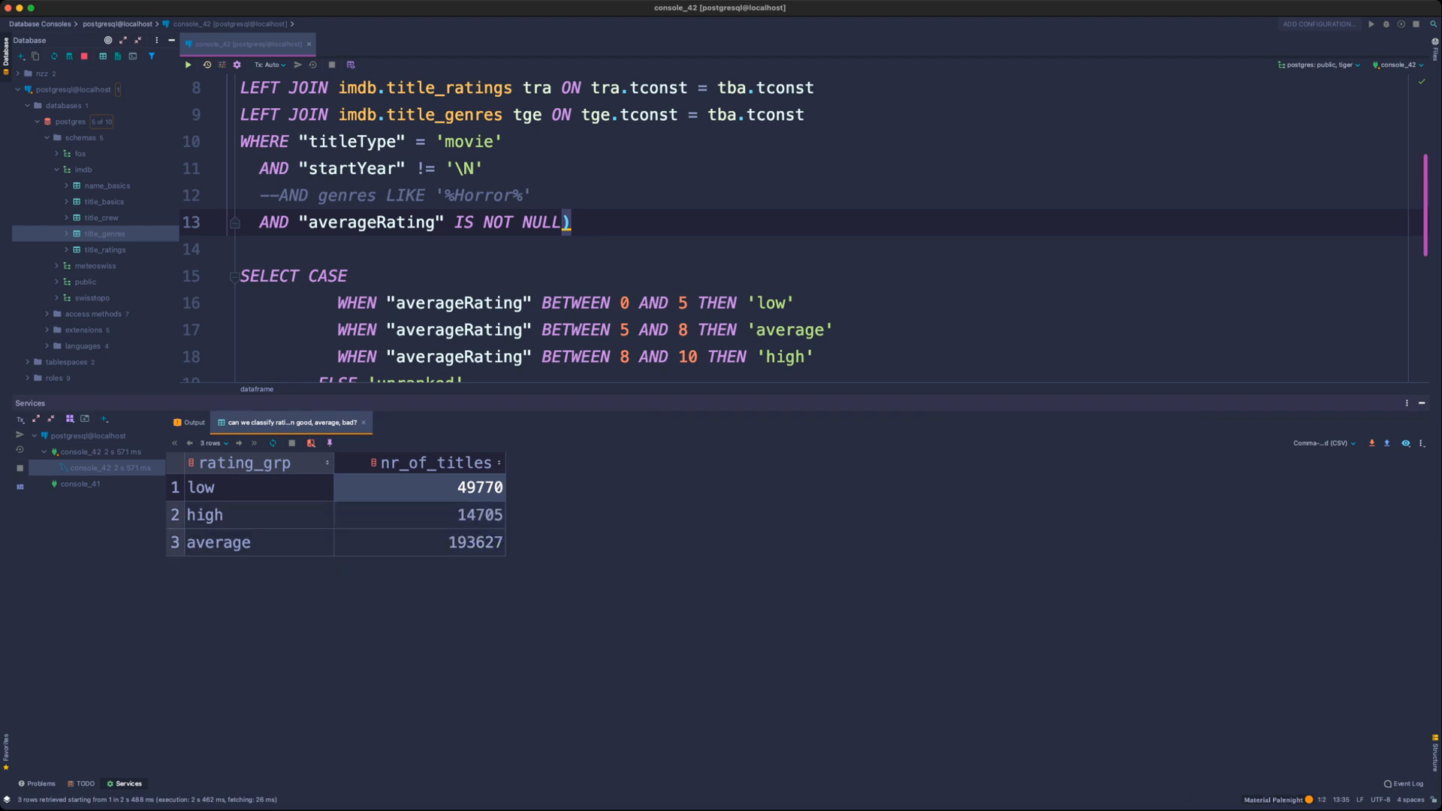
click(419, 515)
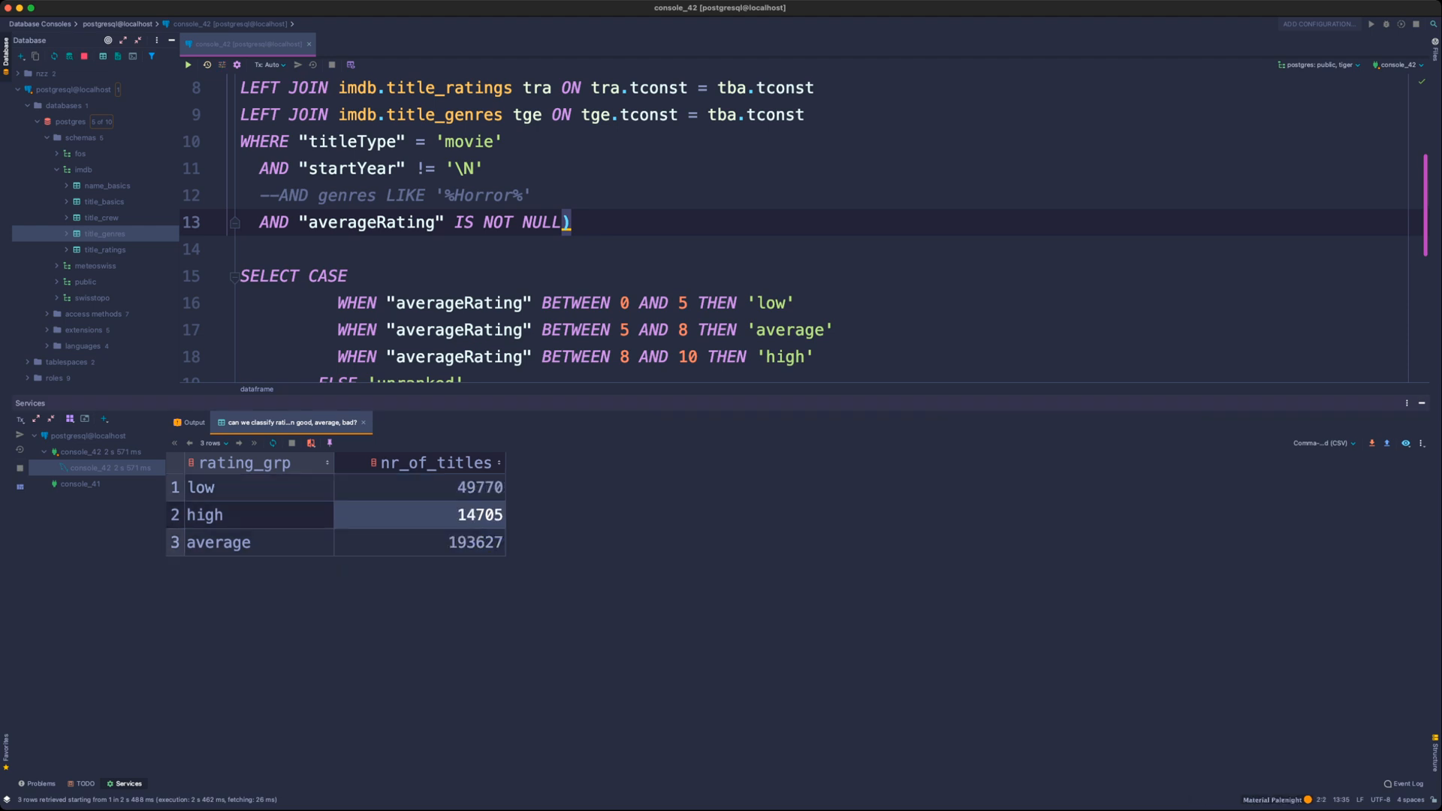
click(420, 542)
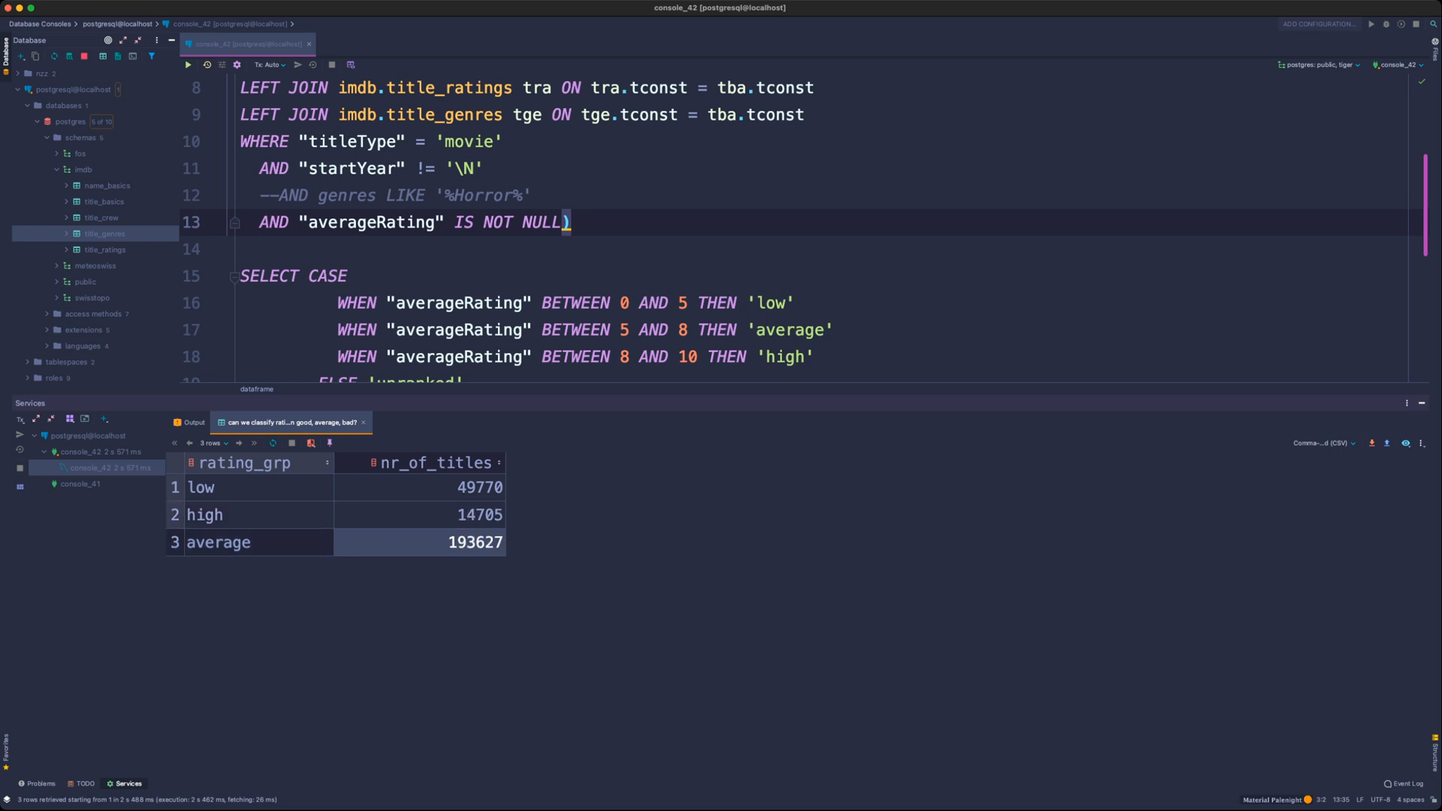
drag(481, 397, 481, 511)
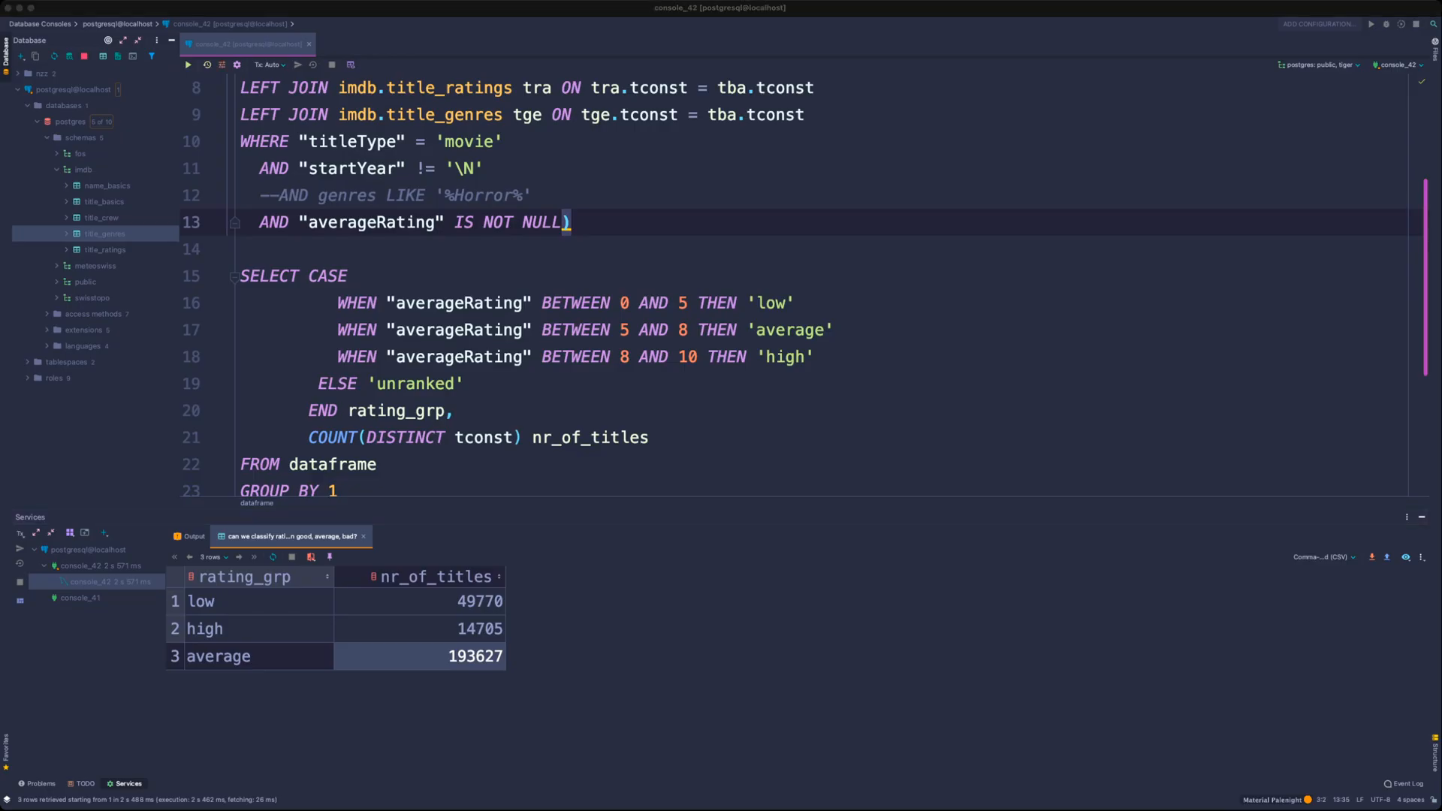
click(515, 438)
scroll(804, 286, down, 1)
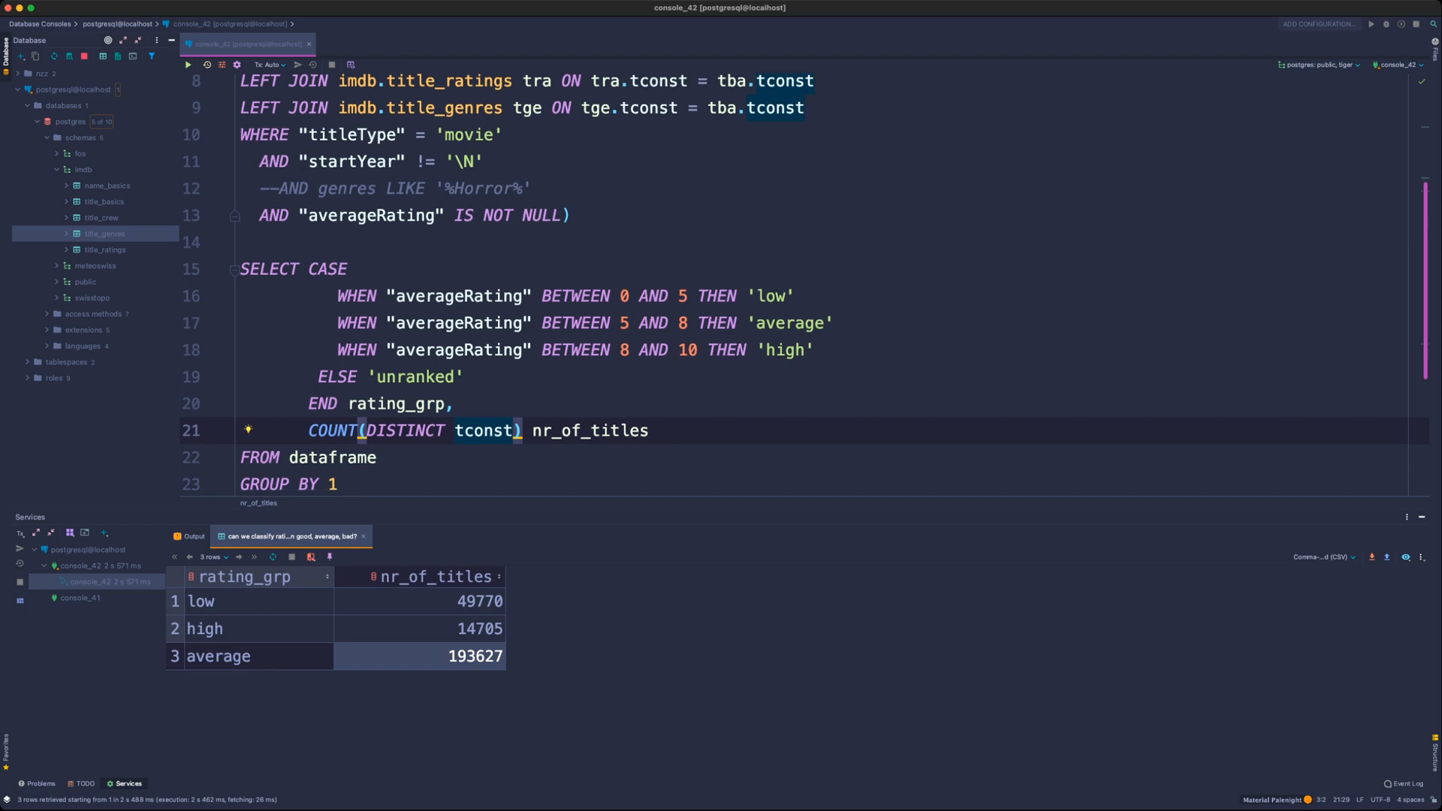
drag(591, 297, 803, 350)
click(805, 350)
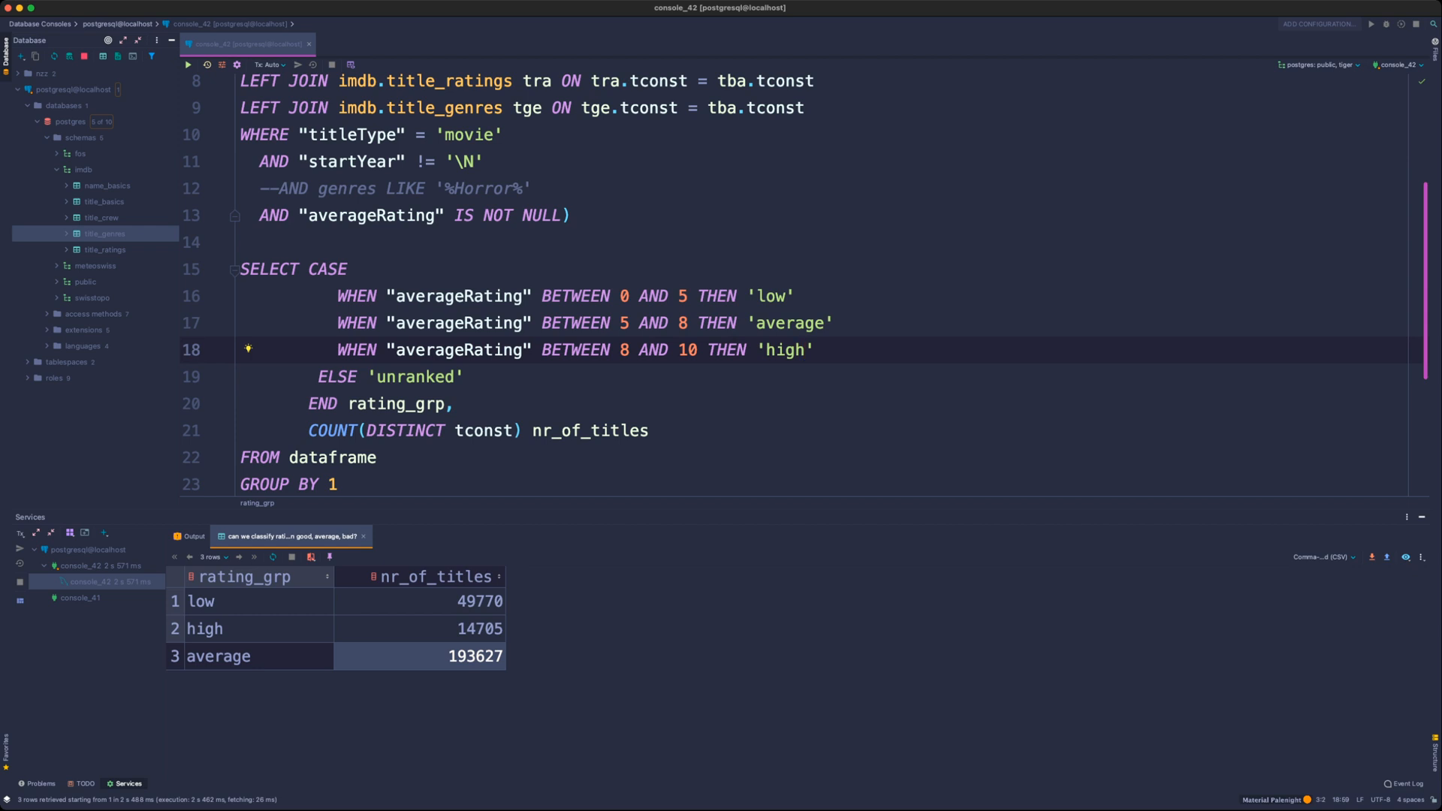
- Compare the fixed boundaries of the three WHEN conditions with the distribution of titles across the rating groups
drag(816, 350, 357, 297)
click(405, 297)
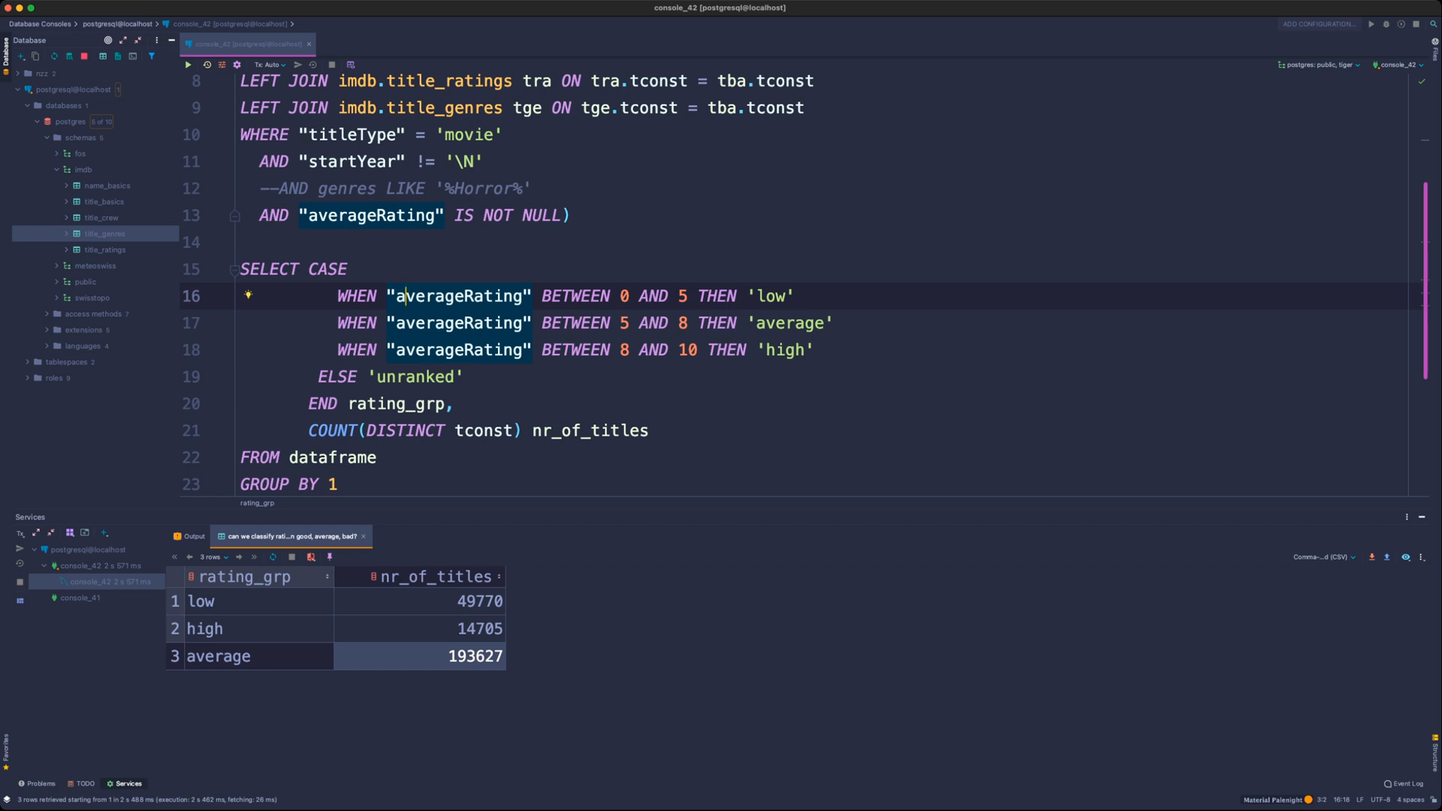
key(super+Tab)
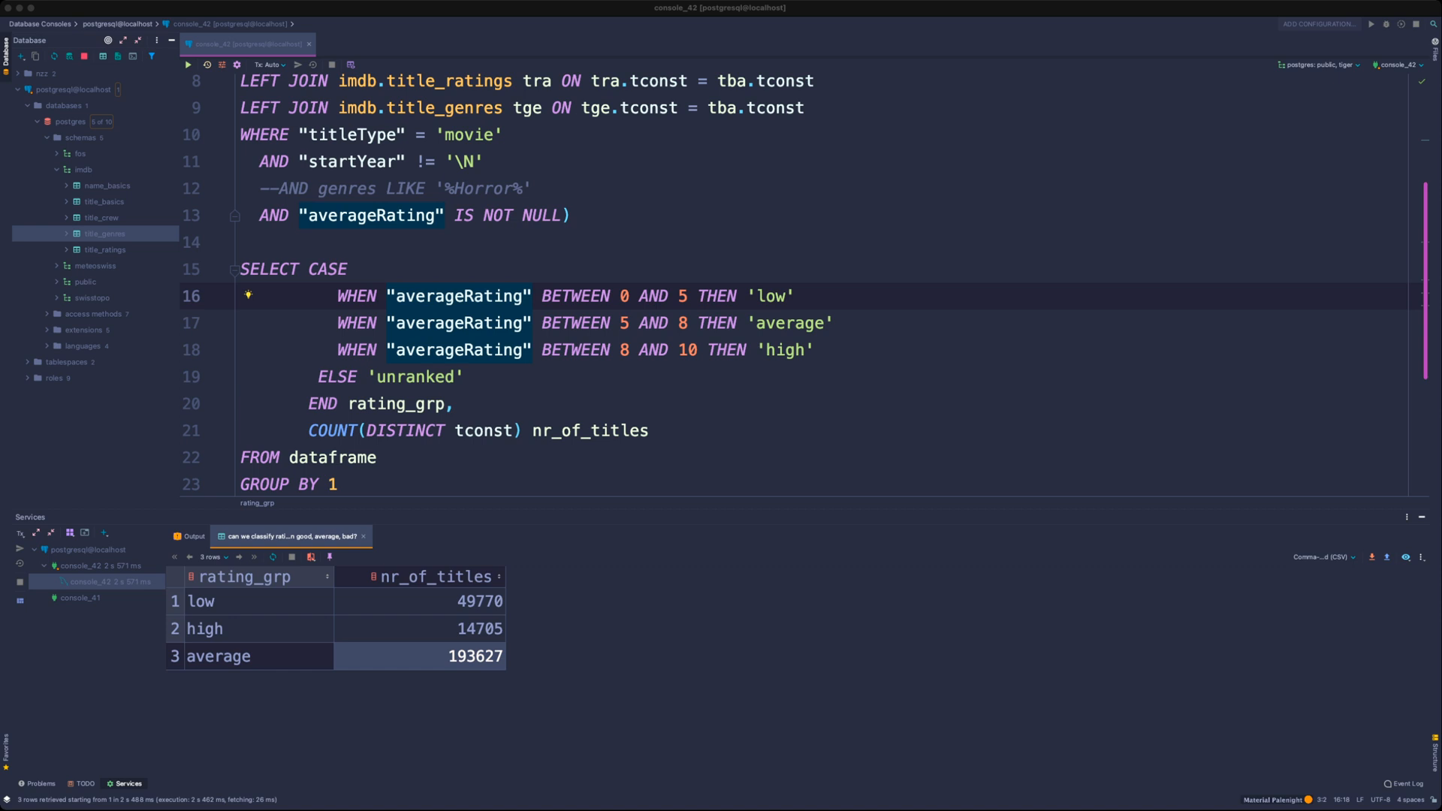
click(466, 377)
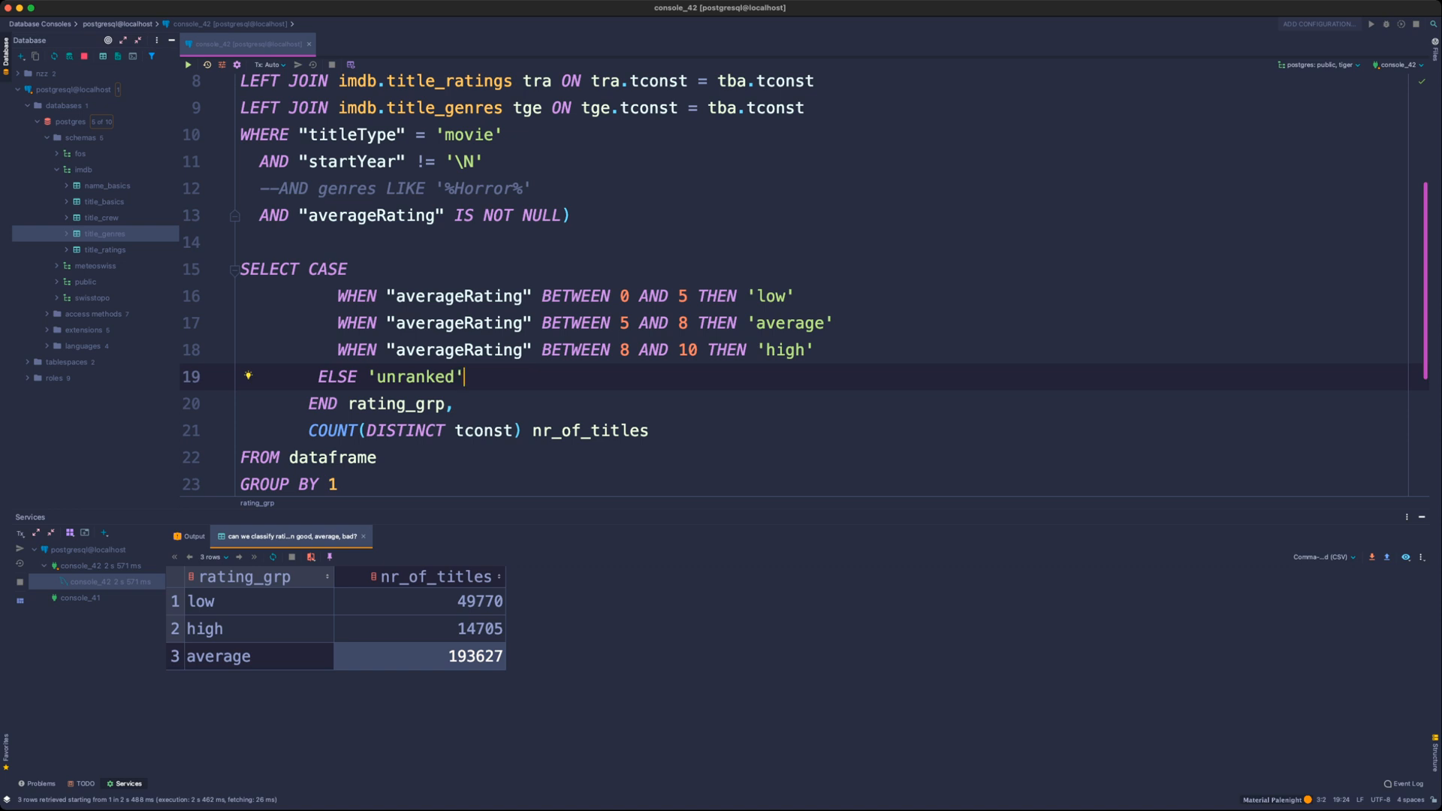
drag(458, 602, 458, 655)
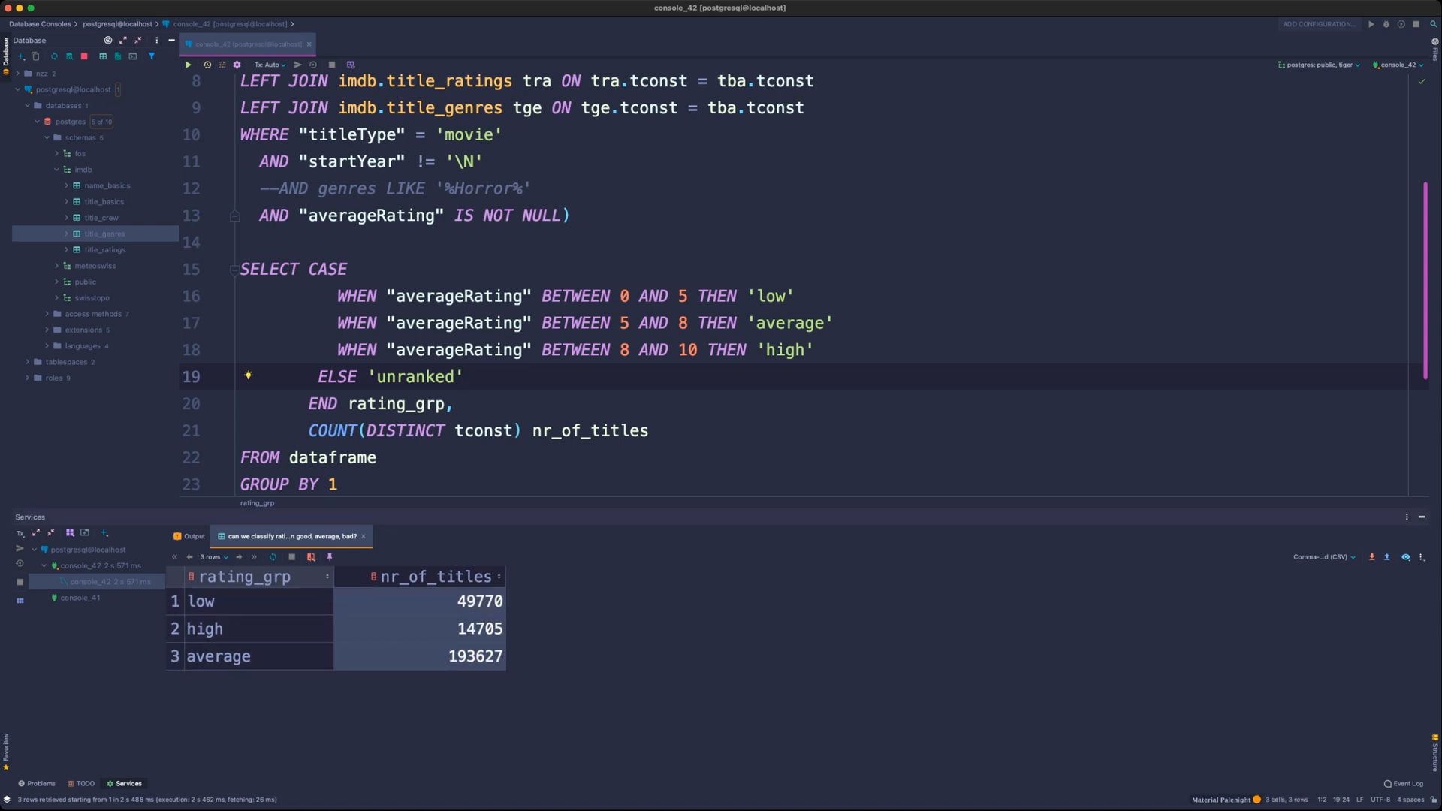
click(756, 350)
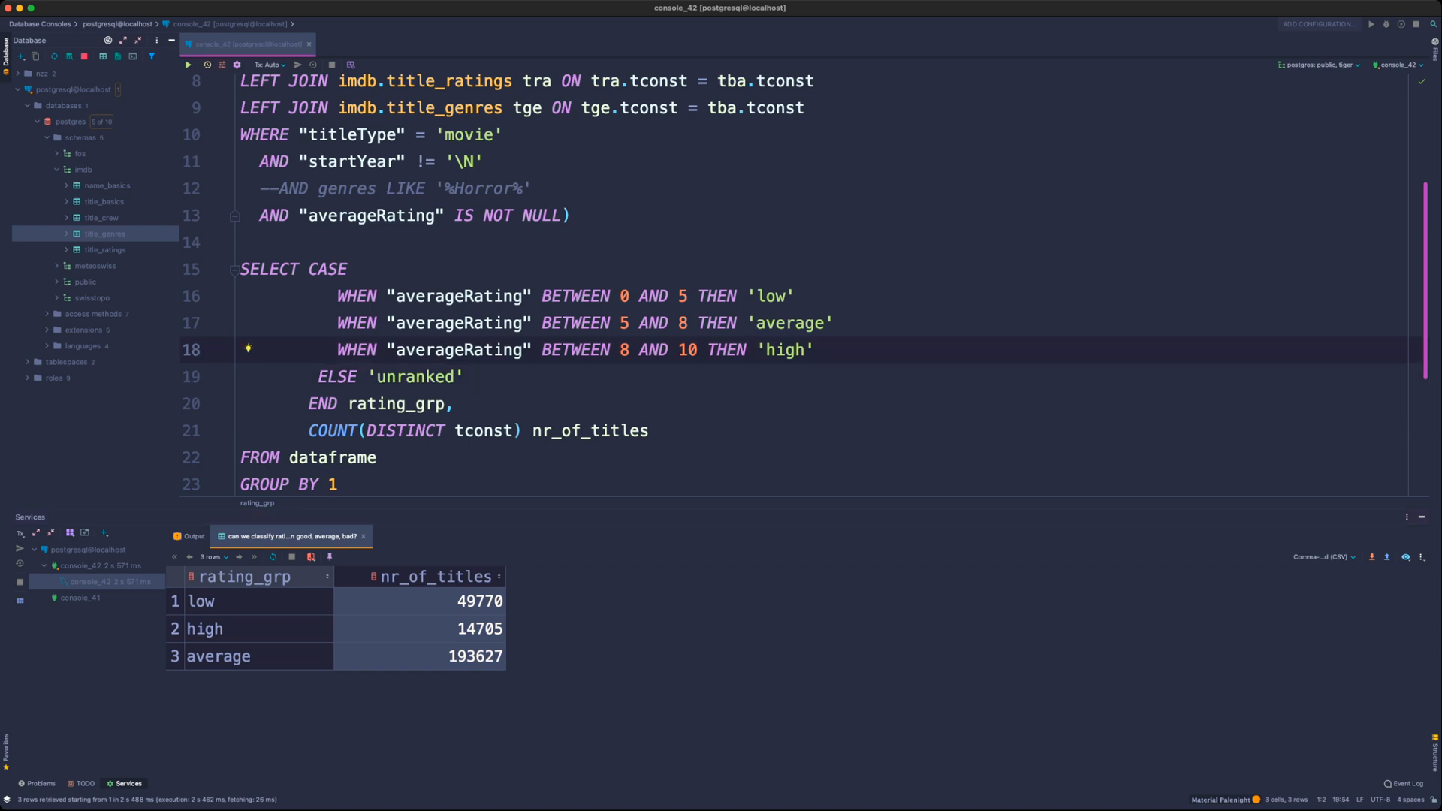
key(super+Tab)
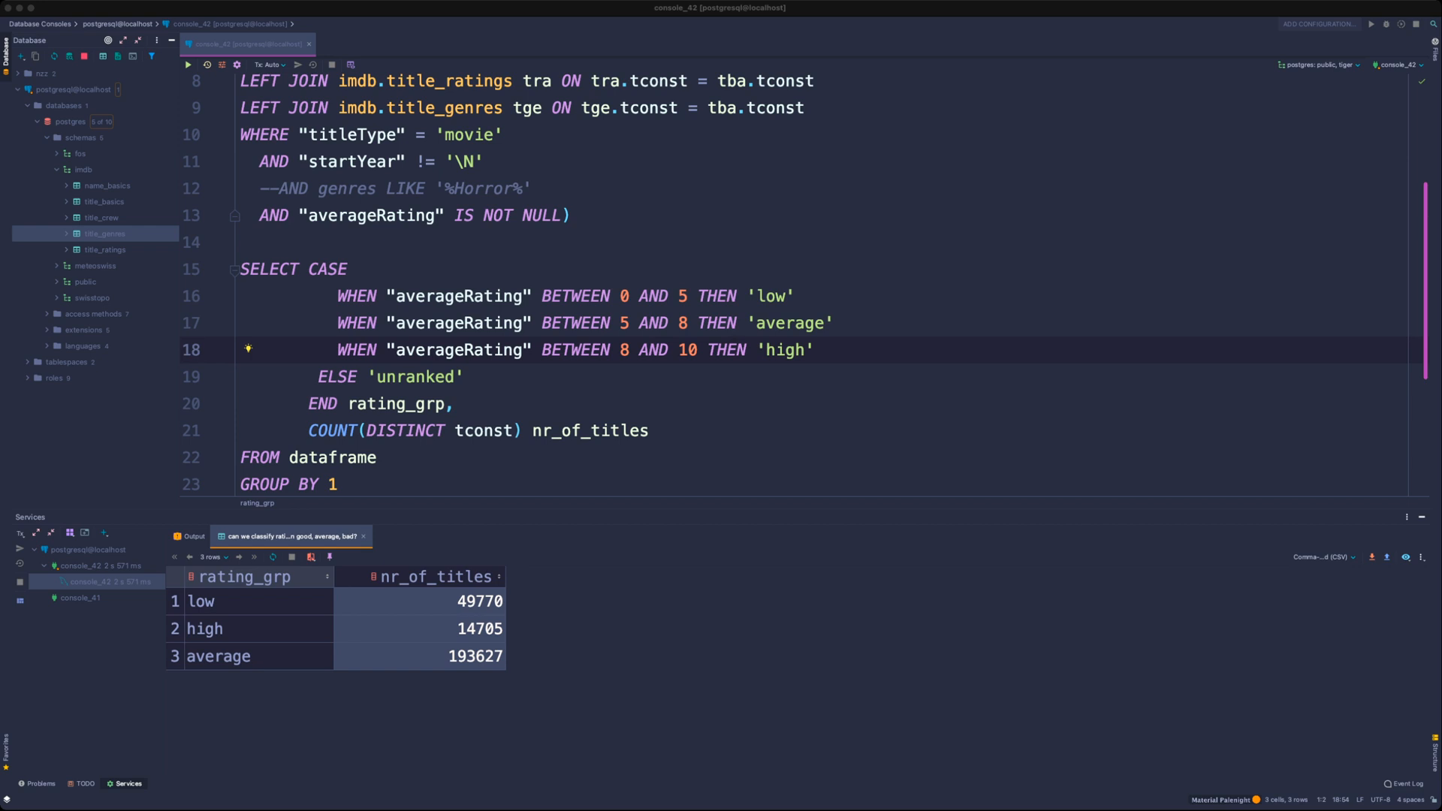
key(super+Tab)
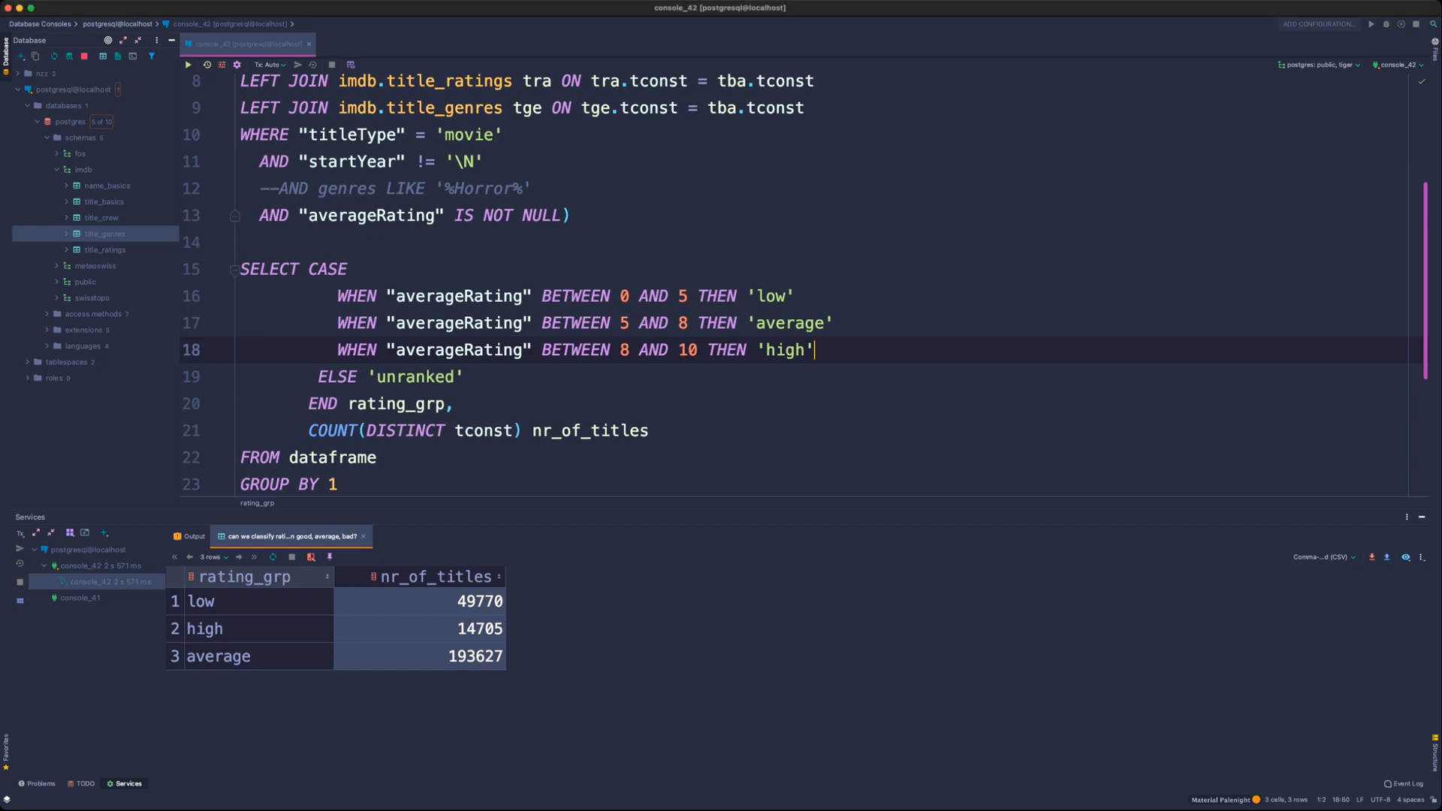
drag(337, 296, 815, 350)
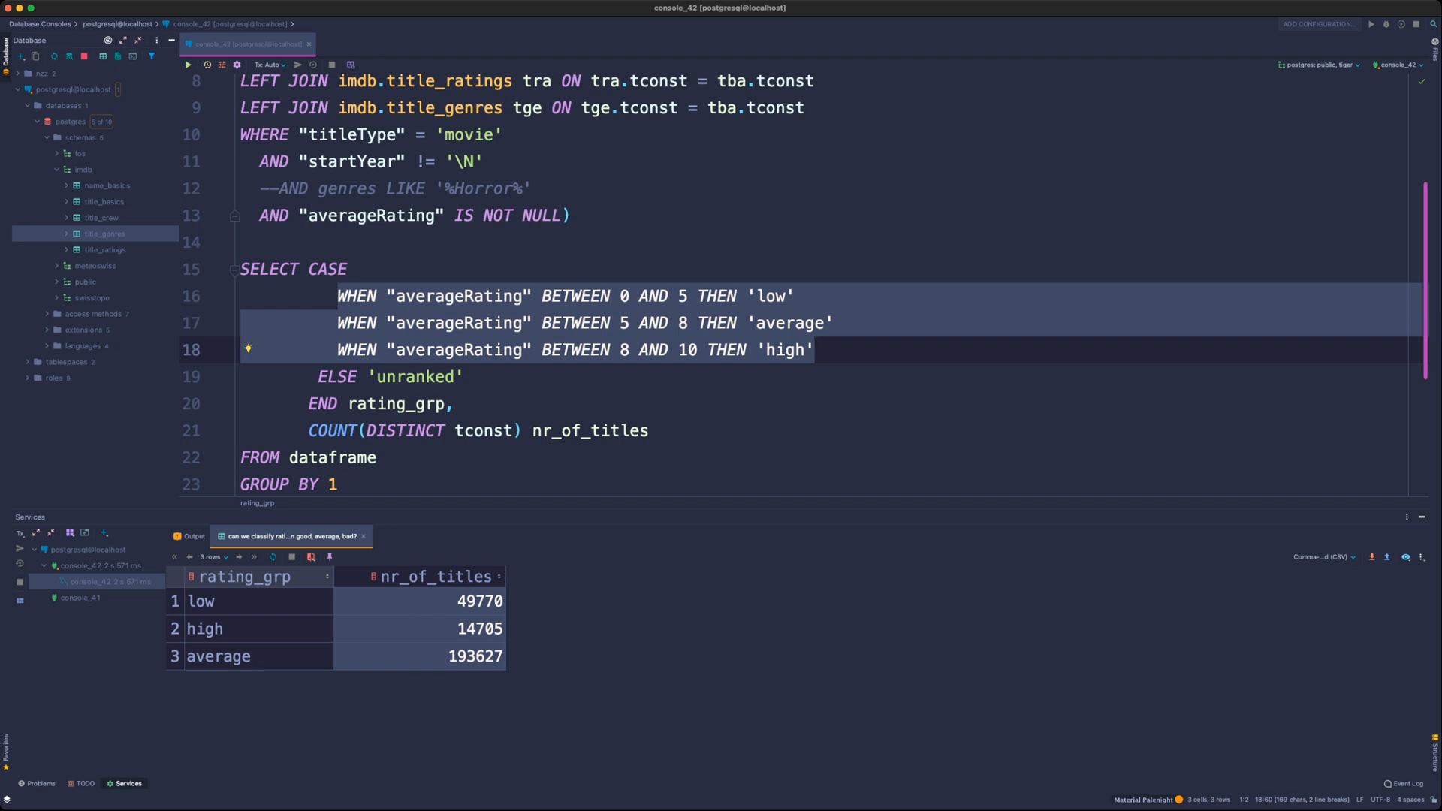
key(Escape)
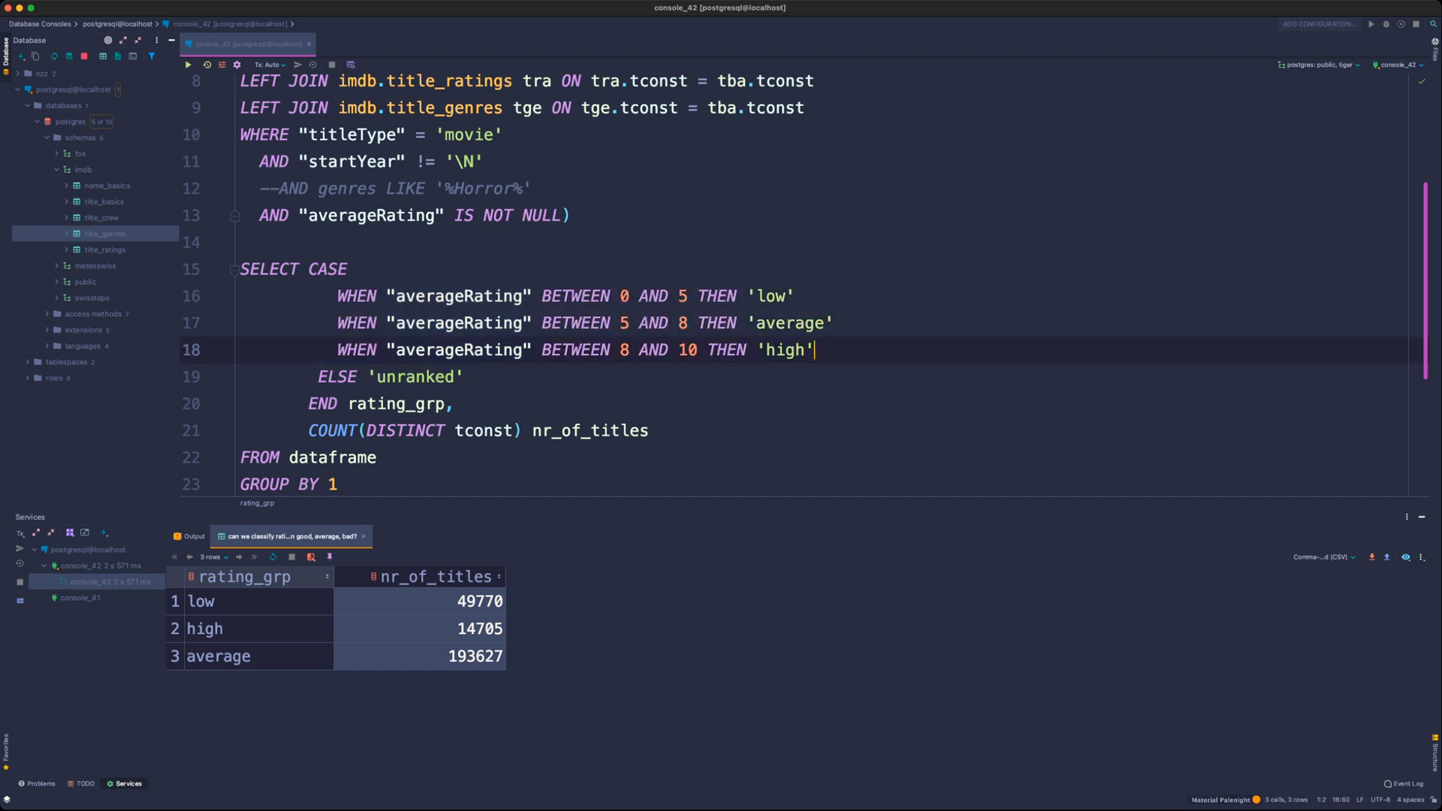
double_click(625, 296)
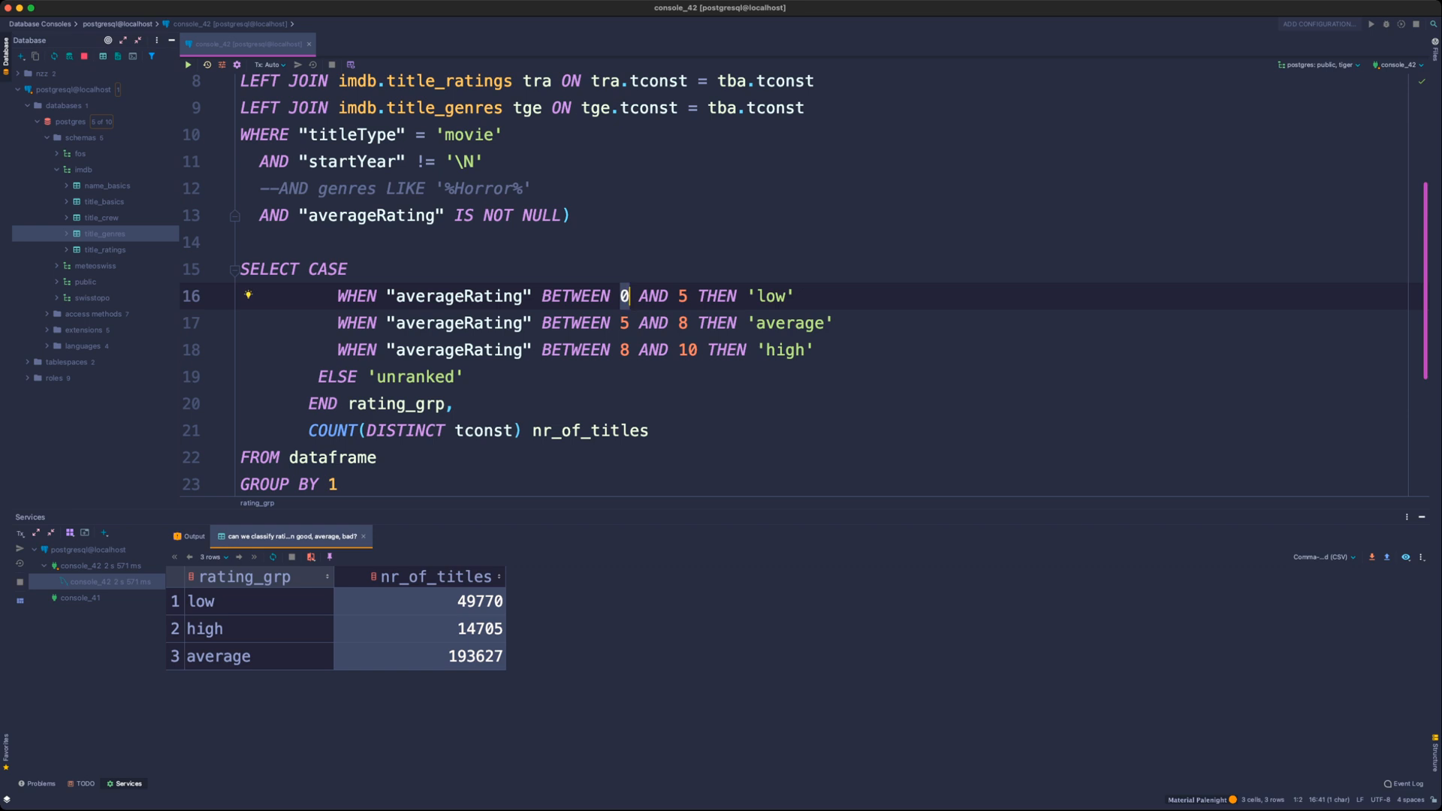
click(620, 323)
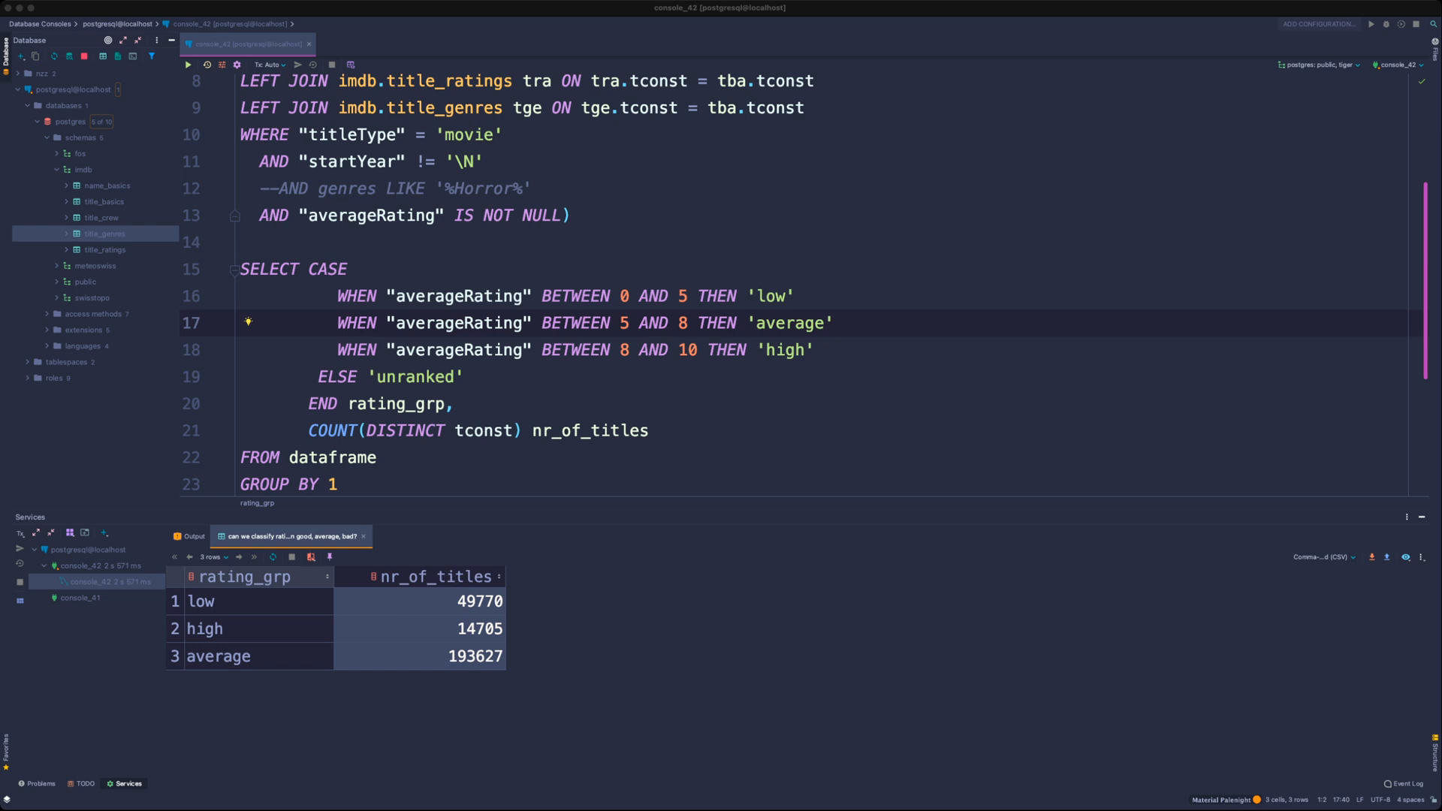
click(834, 323)
click(815, 350)
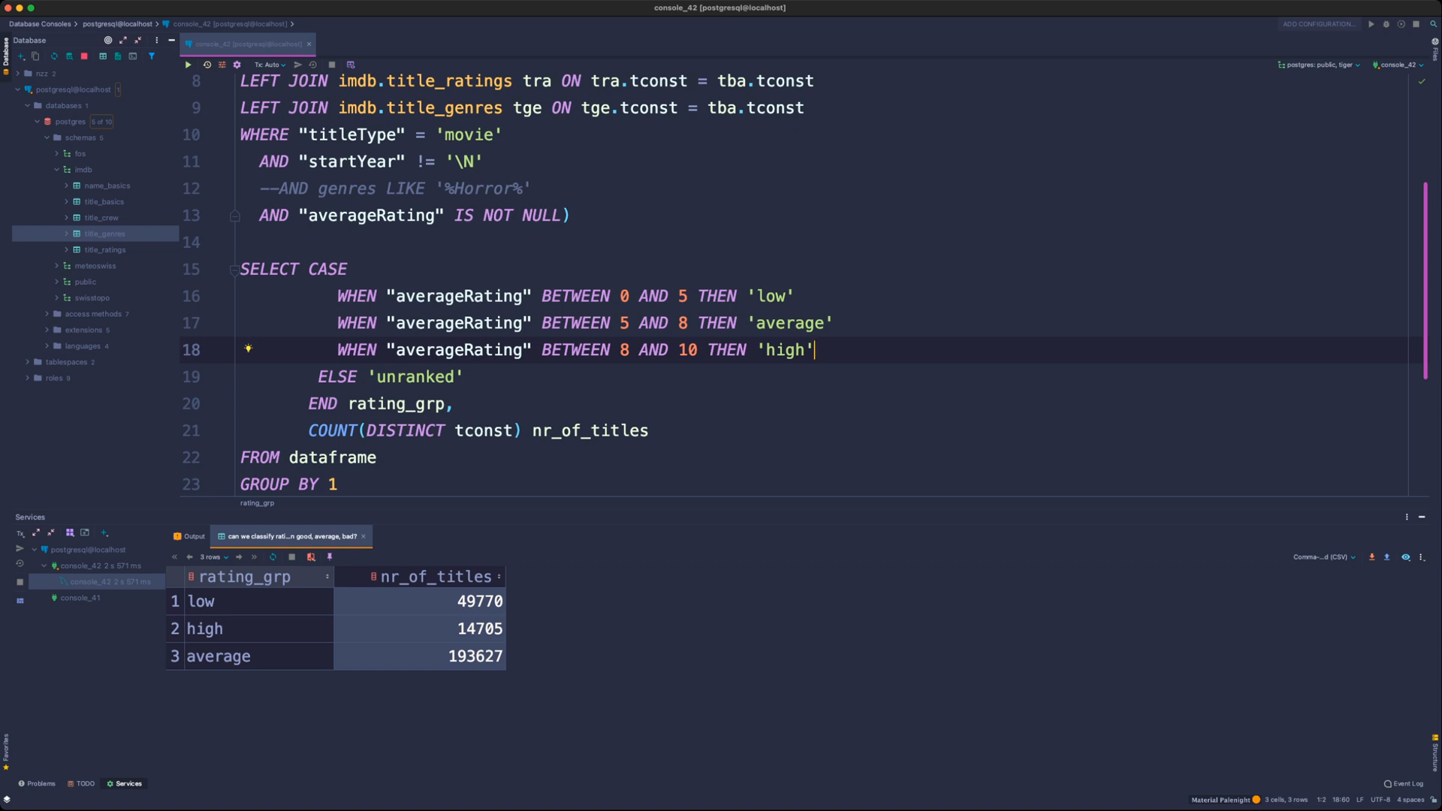
- Add a percentile_disc() column between rating_grp and the COUNT(DISTINCT tconst) column of the main query
click(465, 377)
key(Up)
key(shift+Return)
key(BackSpace)
key(BackSpace)
key(Down)
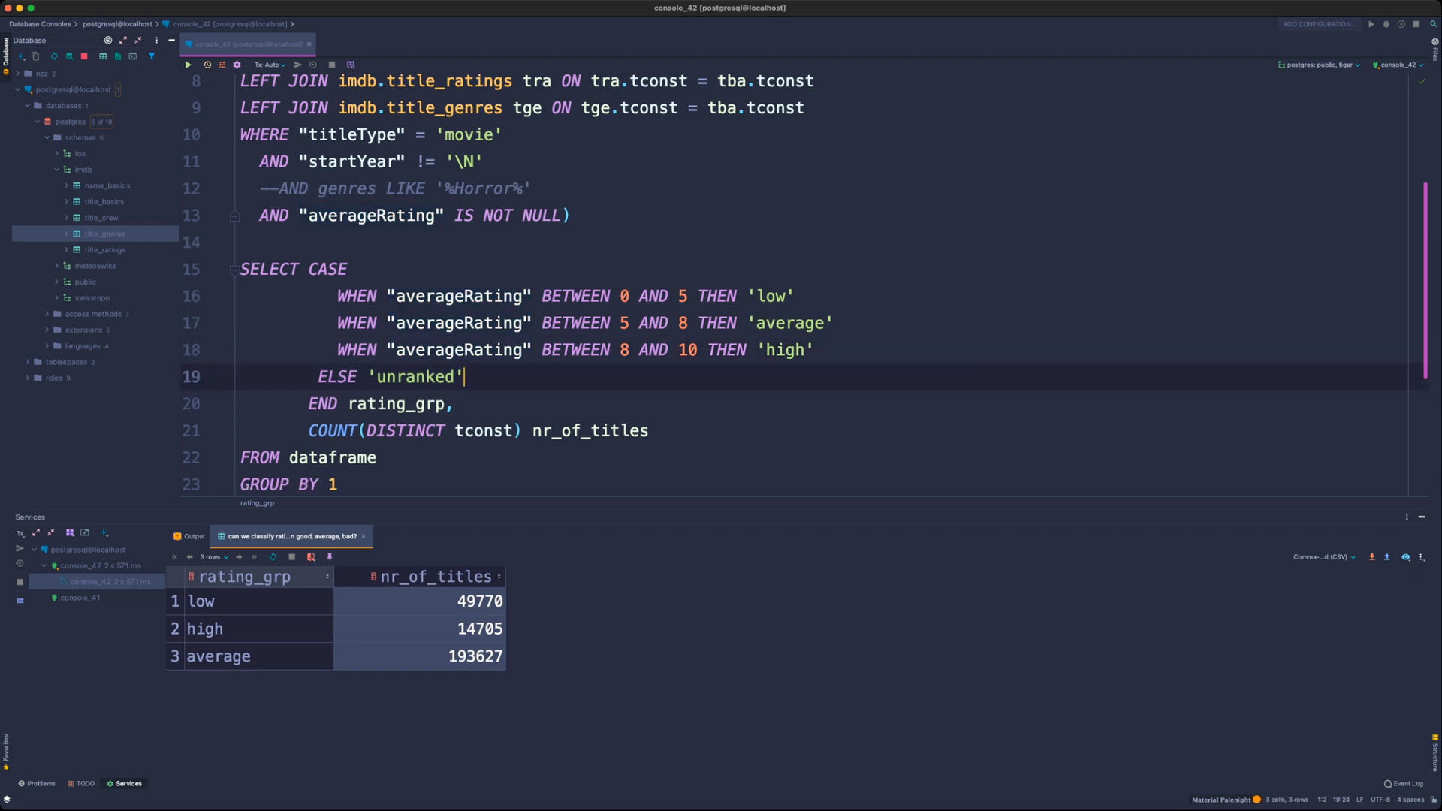
key(Down)
key(Return)
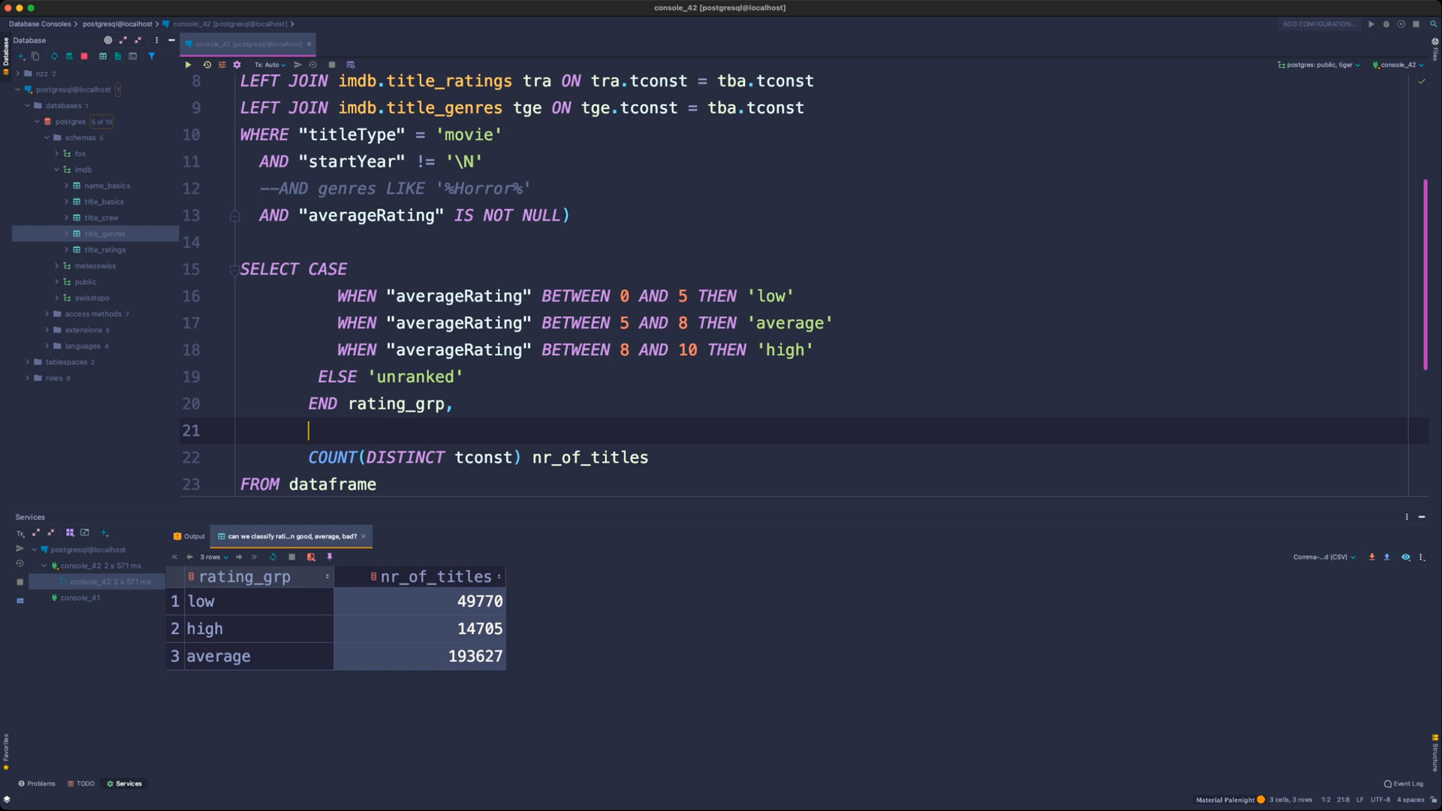
text(percent)
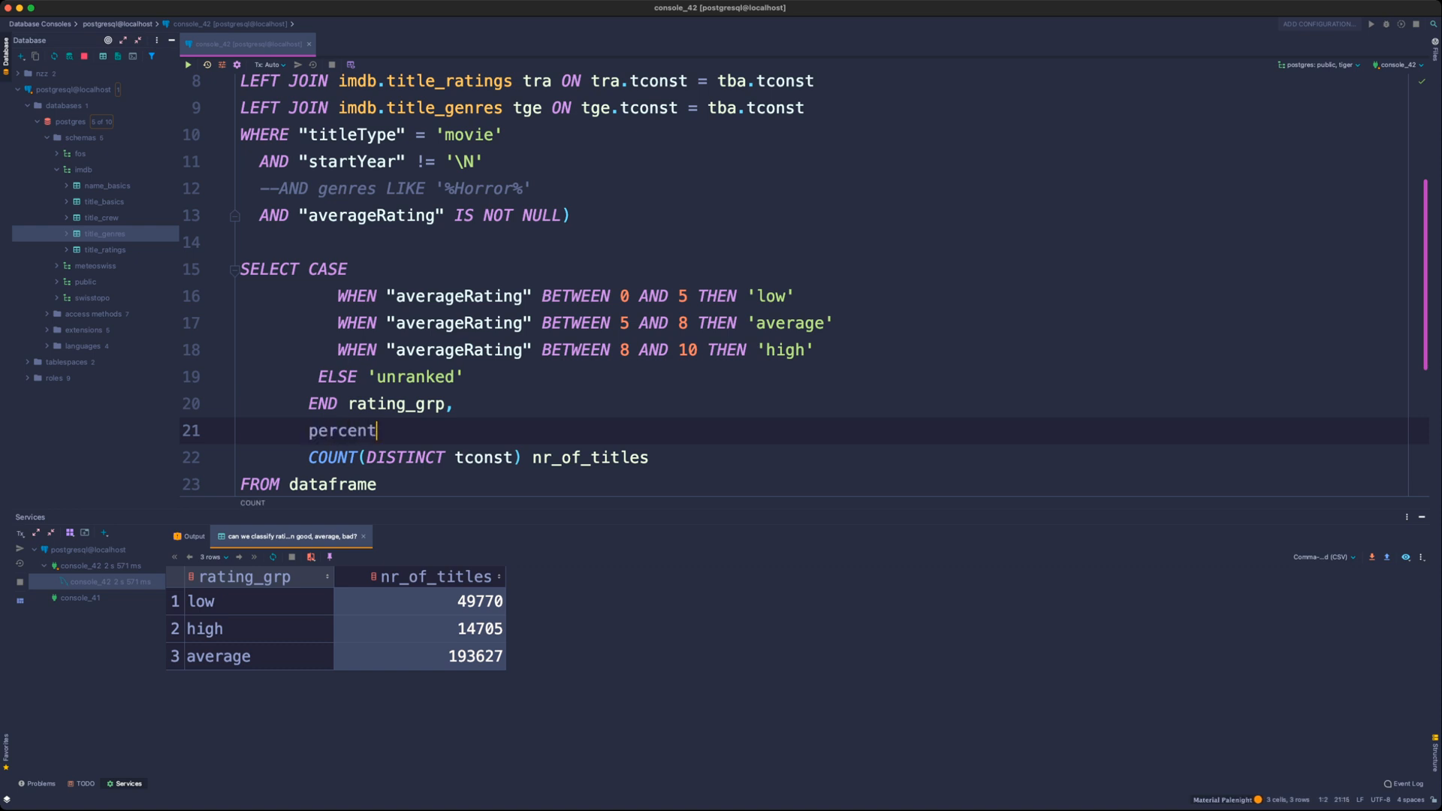
text(ile_disc()
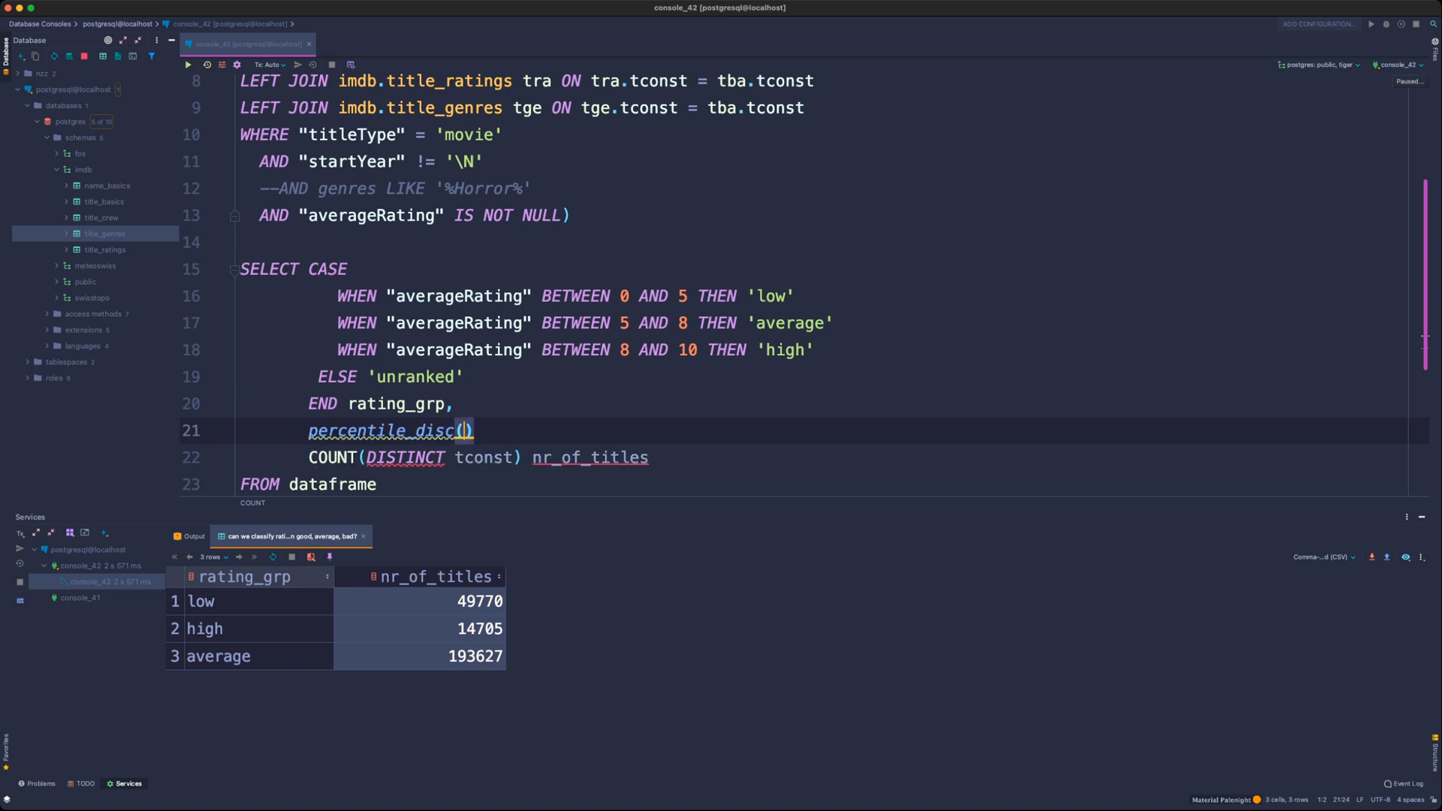
key(Right)
text(,)
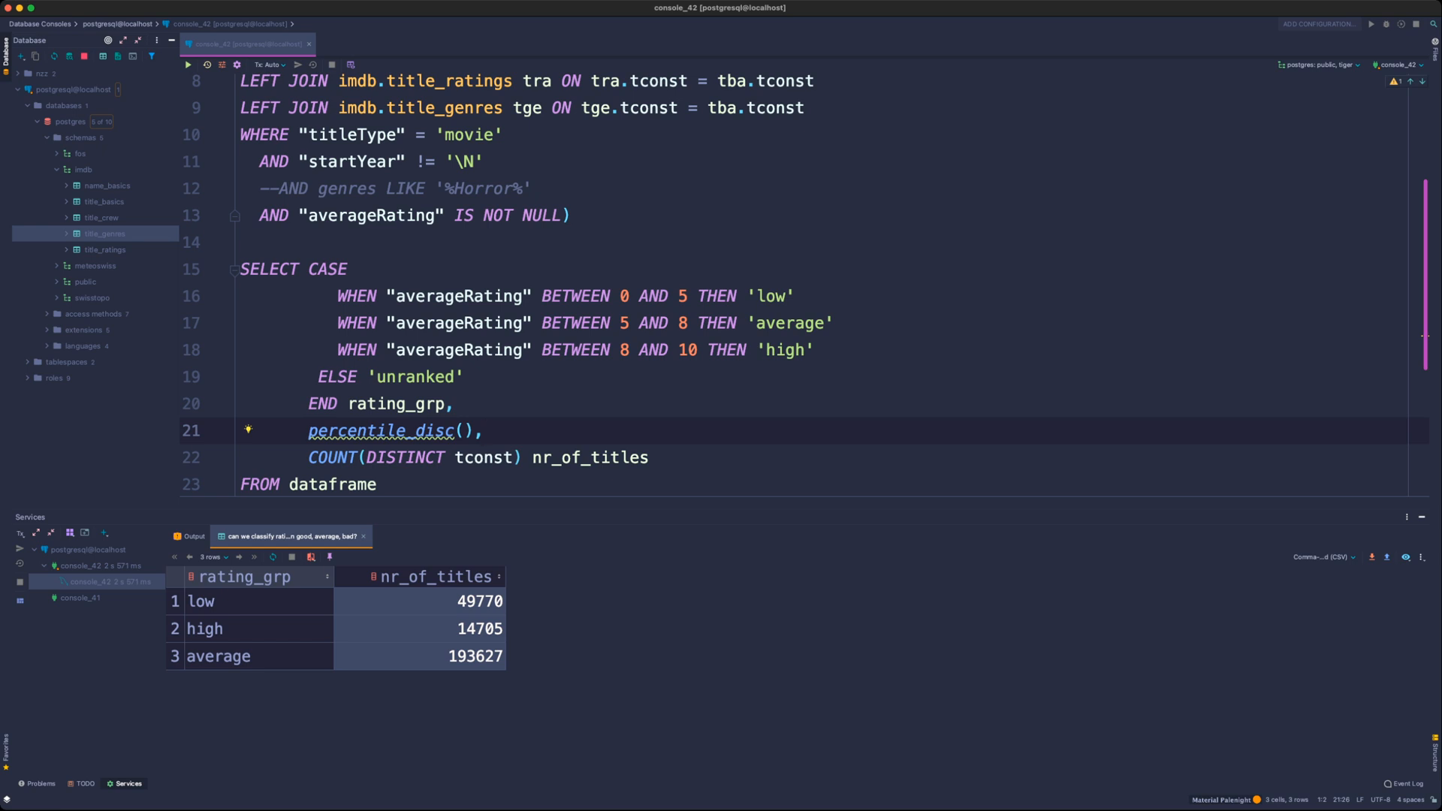
- Move the percentile_disc() line from the main query into the dataframe CTE, directly after tba."primaryTitle"
key(shift+Home)
key(cmd+c)
key(BackSpace)
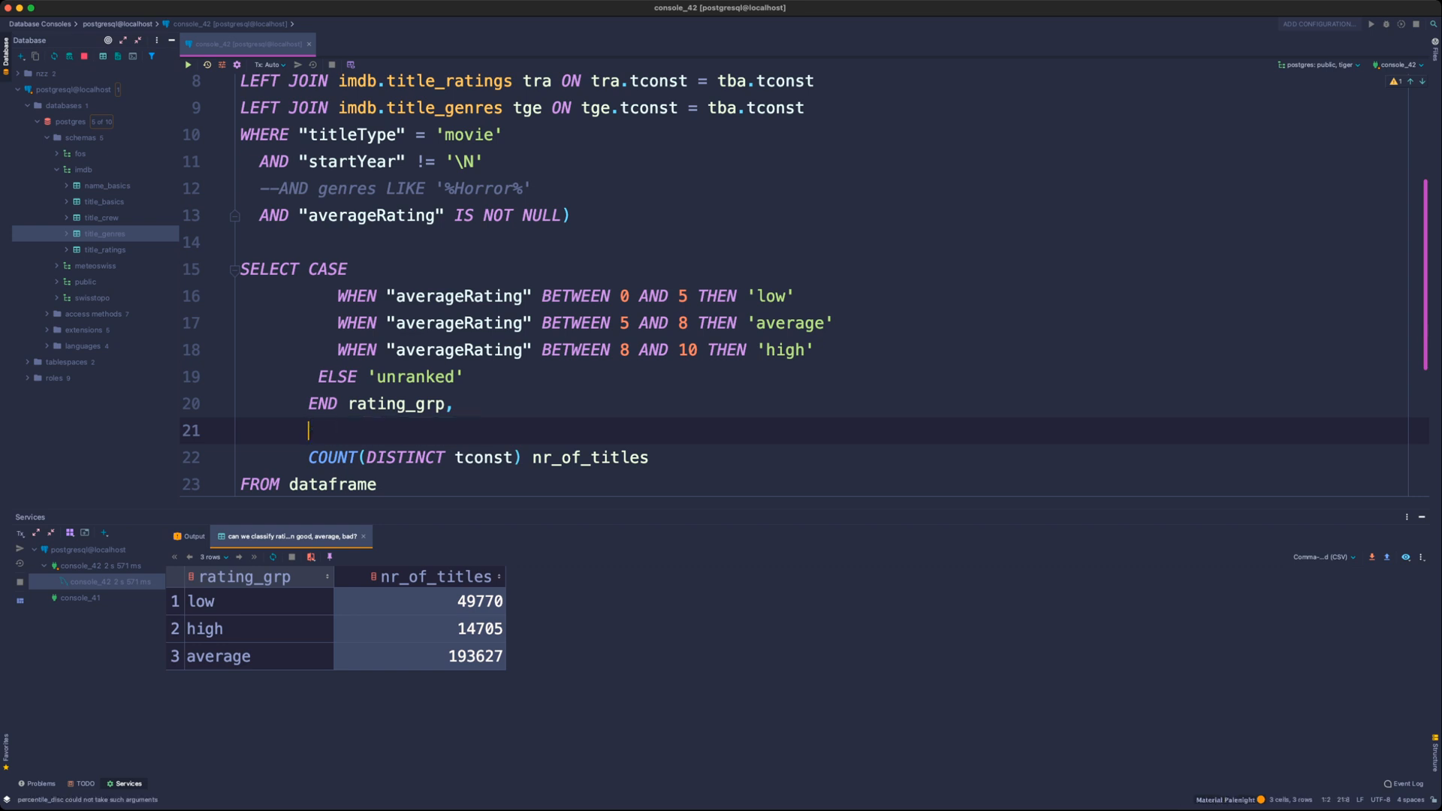
key(BackSpace)
key(BackSpace)
scroll(805, 282, up, 5)
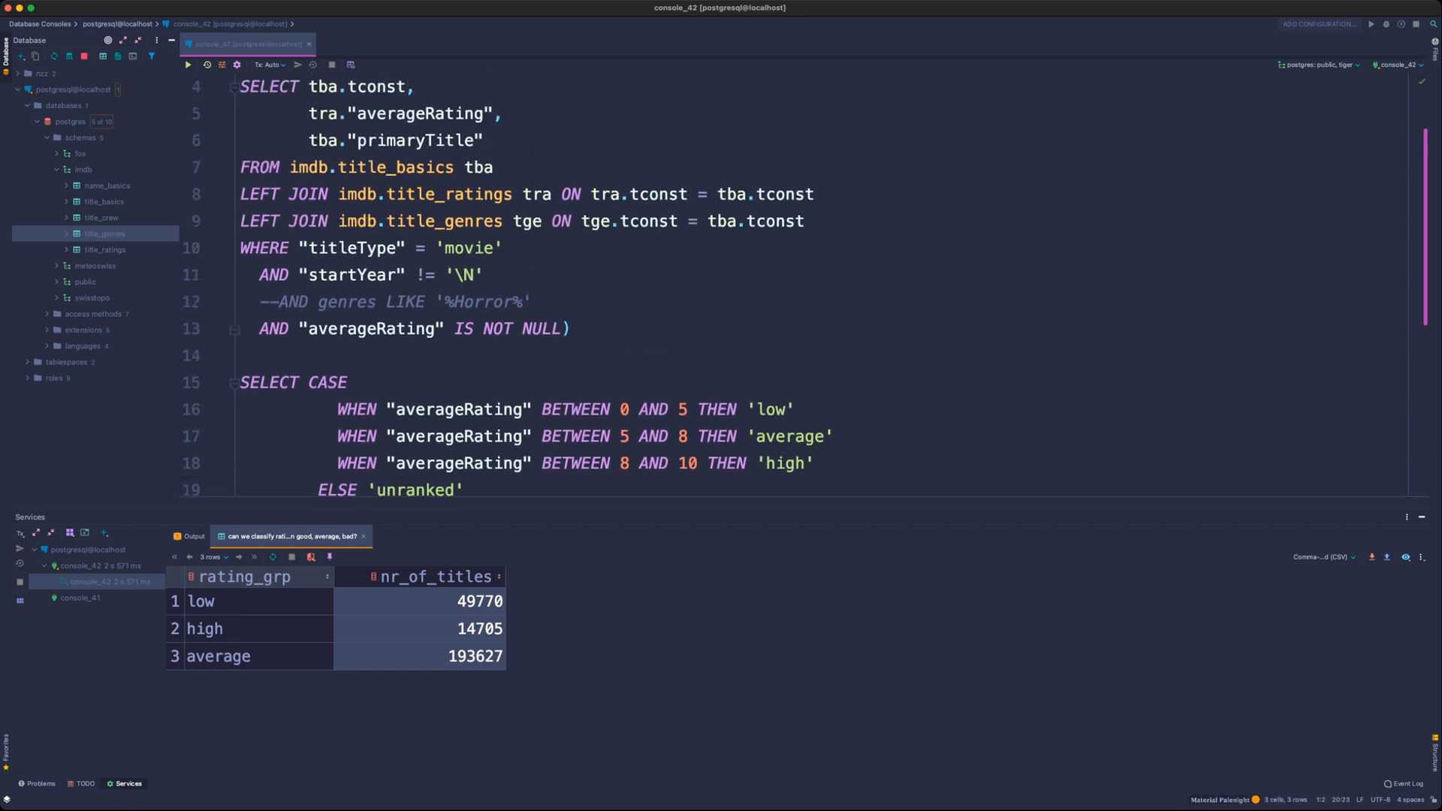
click(484, 222)
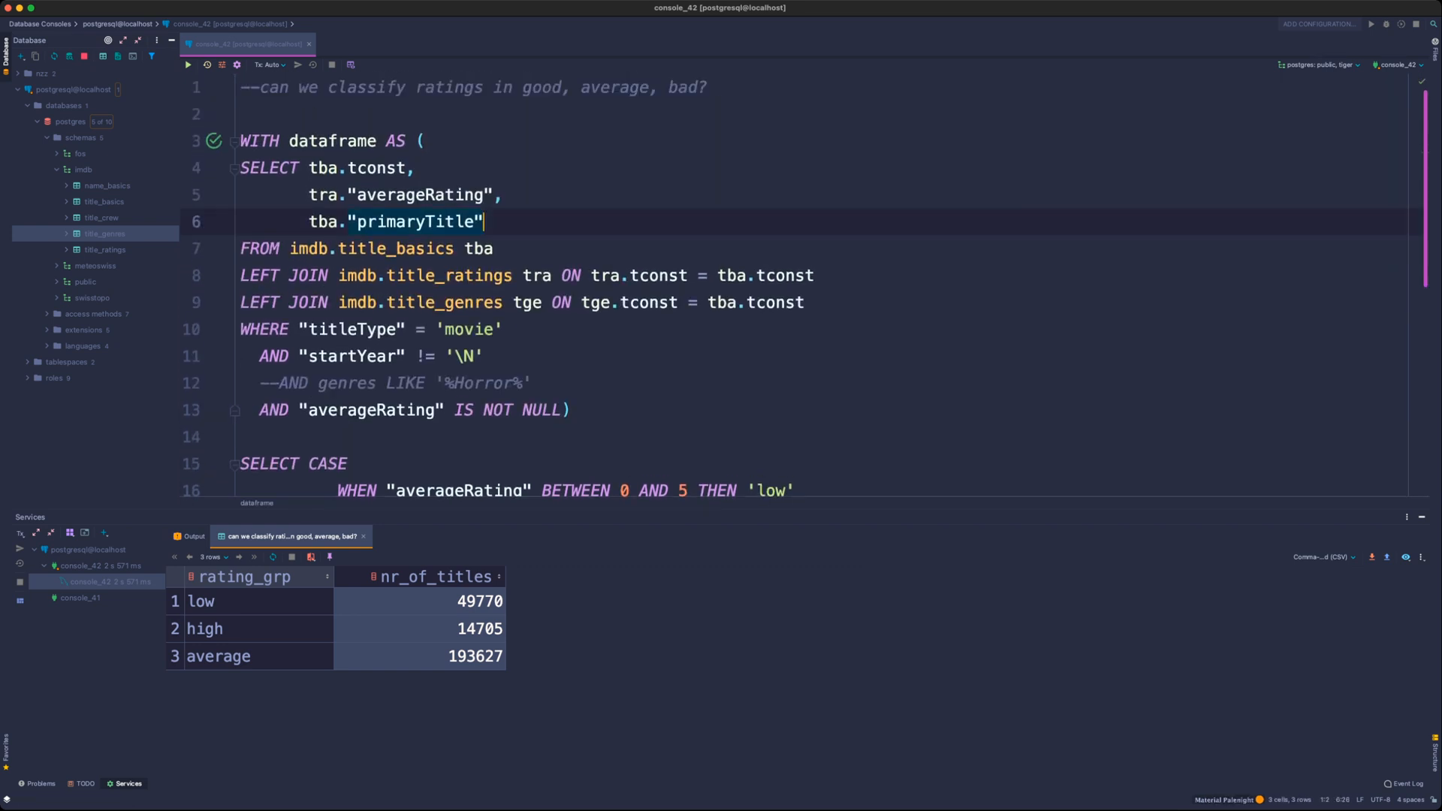
text(,)
key(Return)
key(cmd+v)
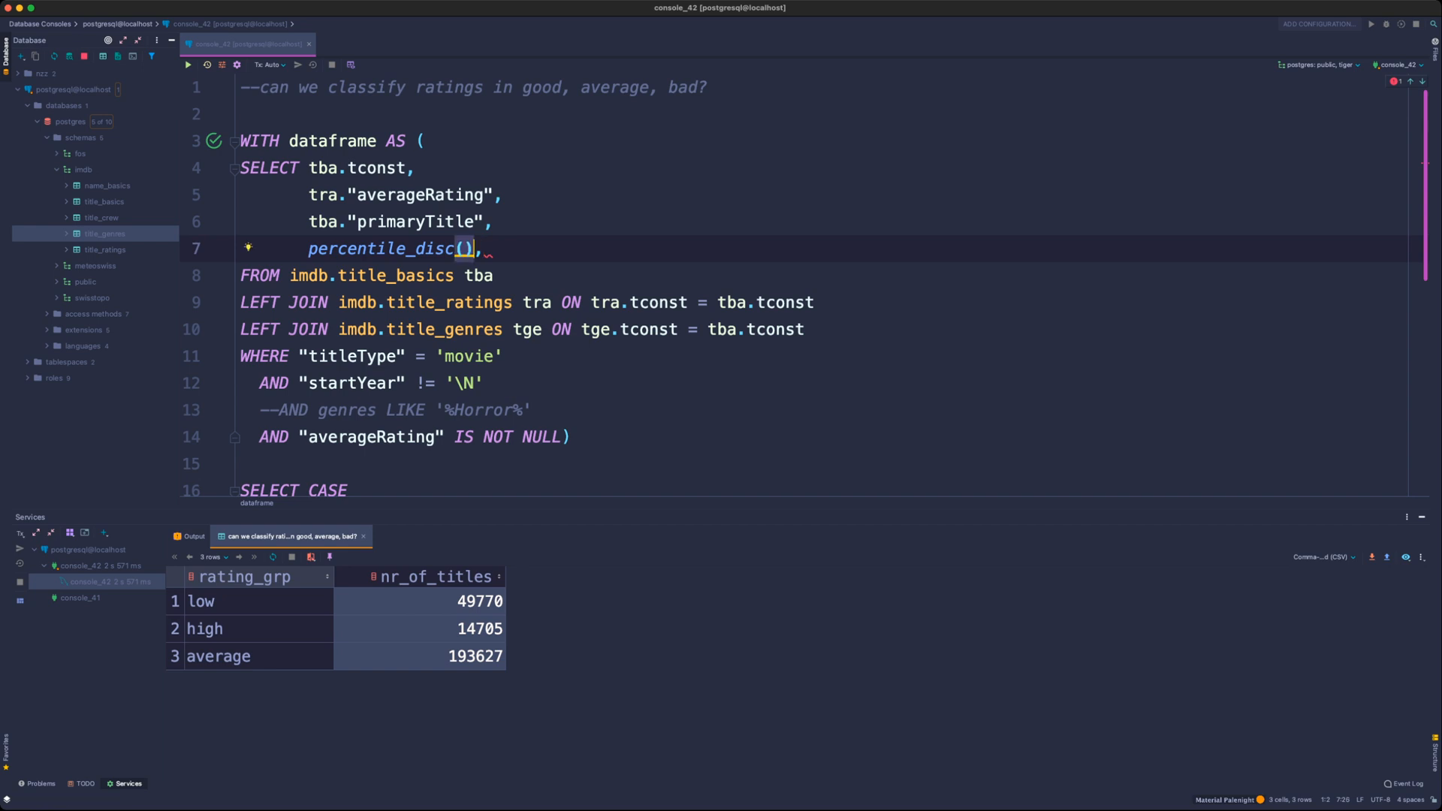
- Give percentile_disc the fraction 0.25 and append an empty within group () clause
click(445, 249)
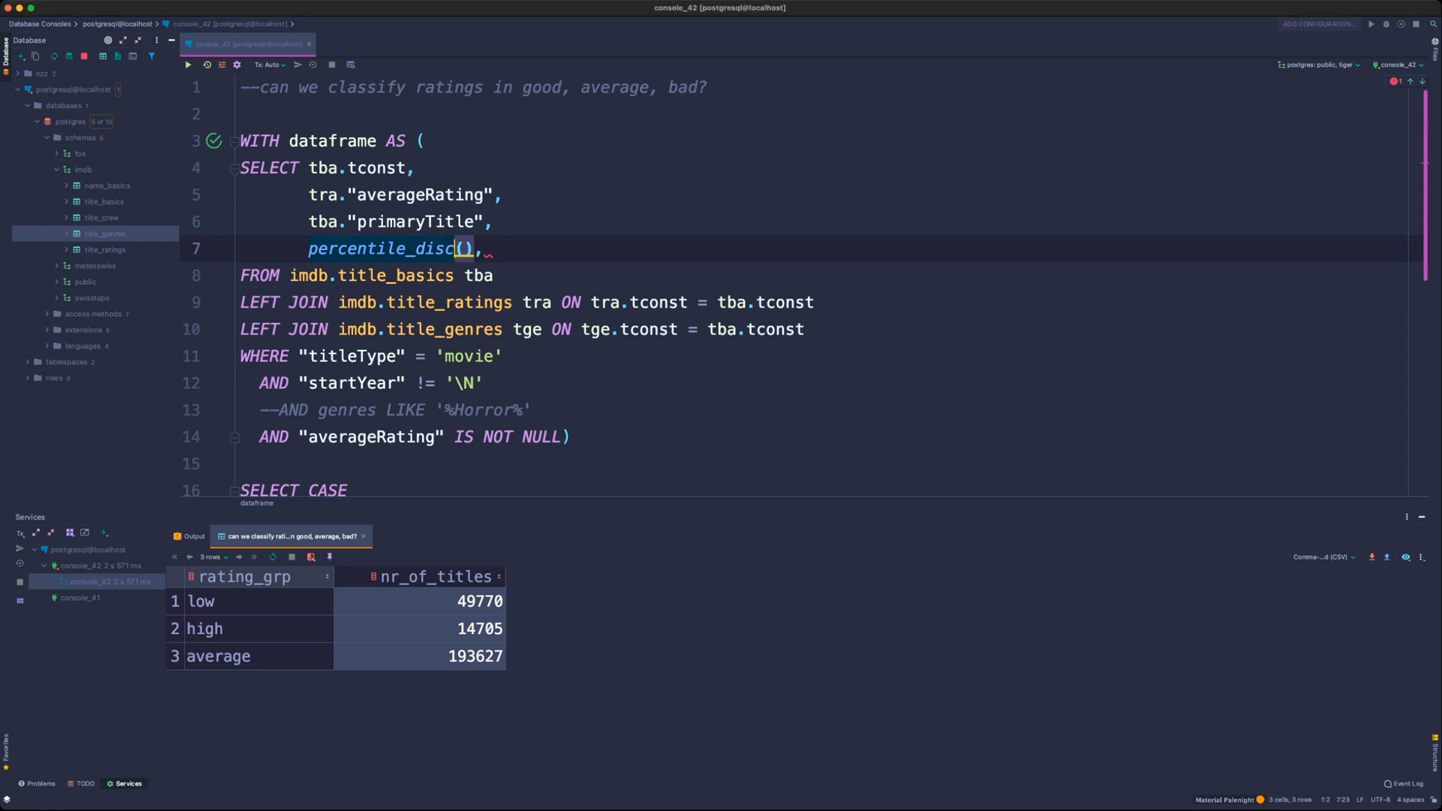
click(464, 249)
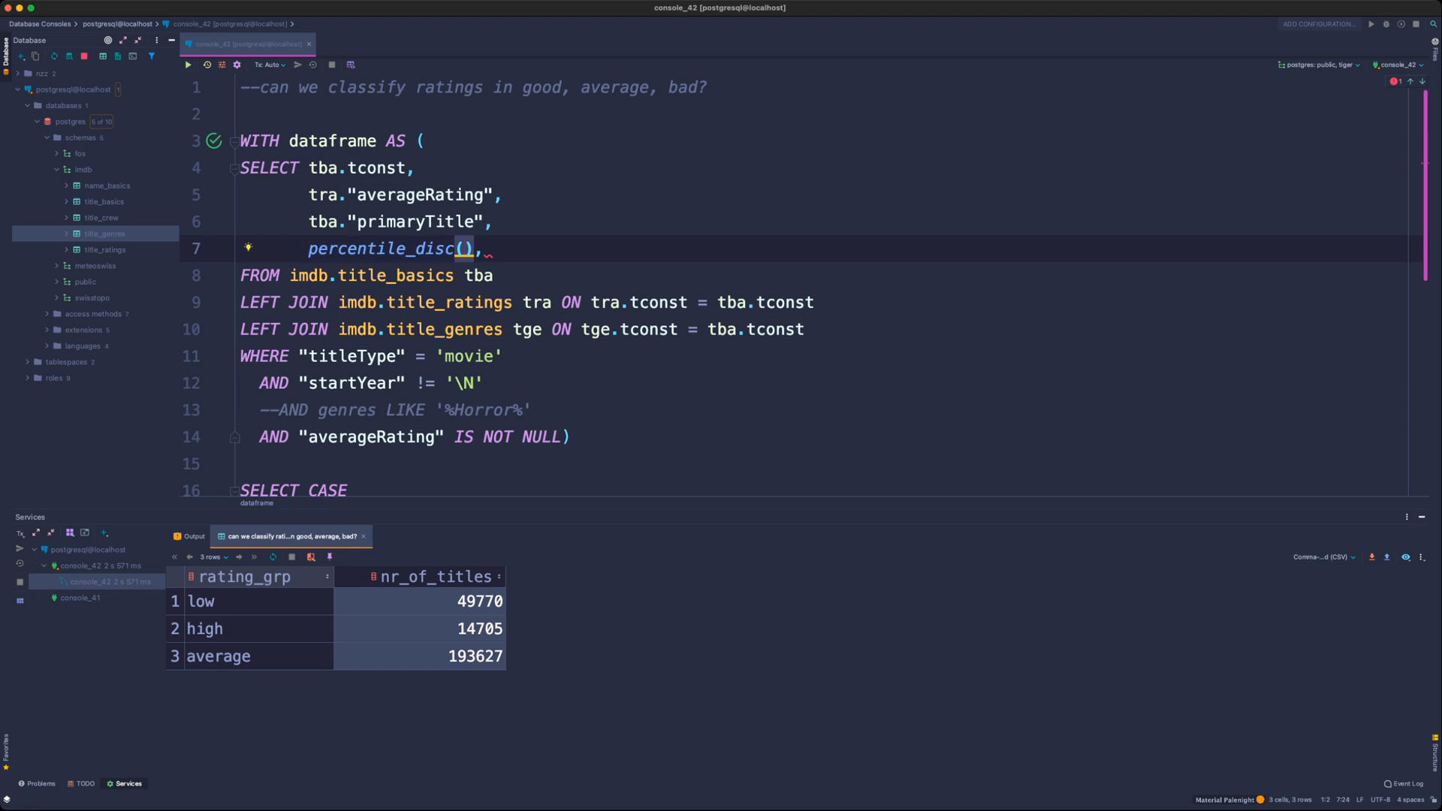
text(0.25) within )
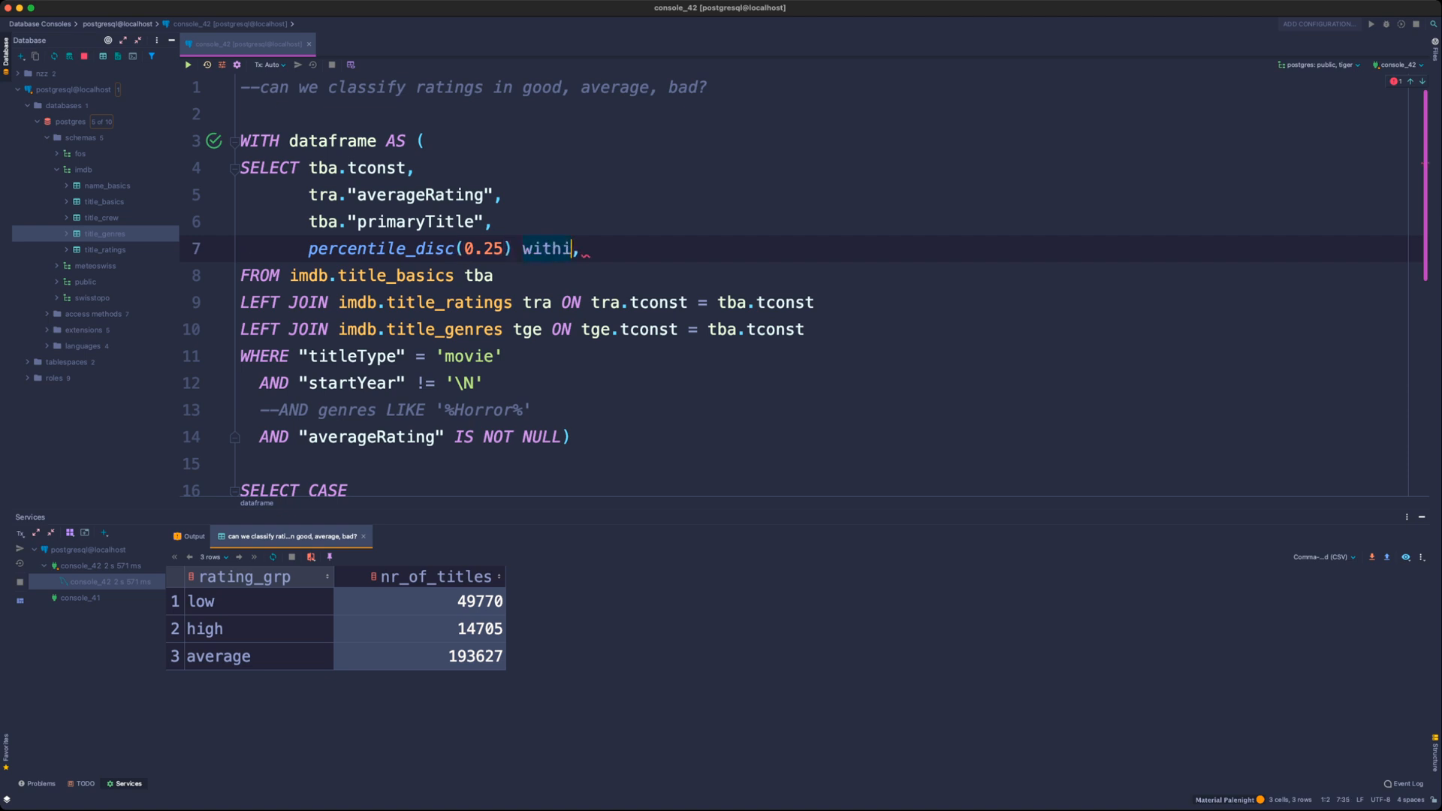
text(group ()
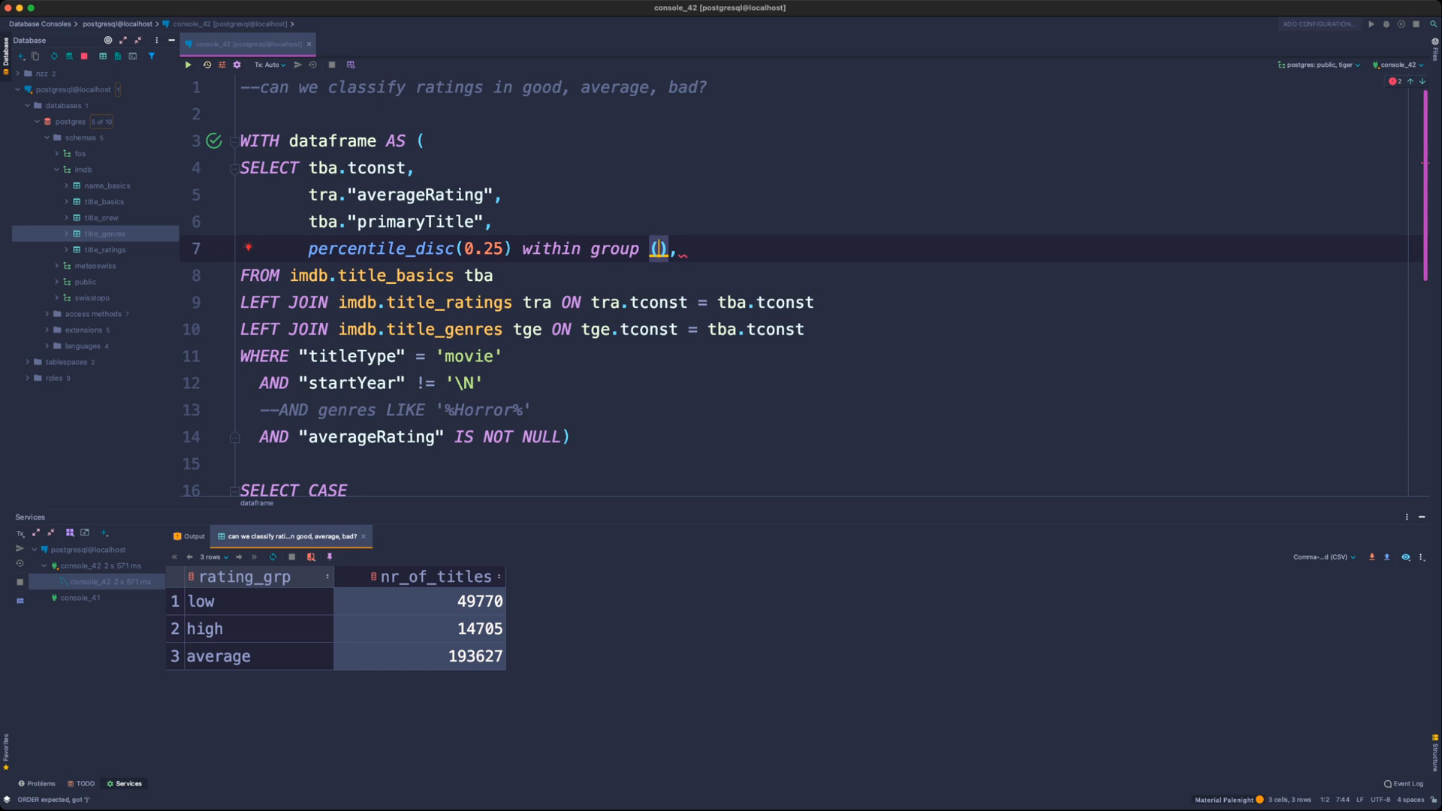
- Fill the within group clause with order by "averageRating"
text(order)
key(BackSpace)
key(BackSpace)
key(BackSpace)
key(BackSpace)
key(BackSpace)
text(p)
key(BackSpace)
text(rder by ")
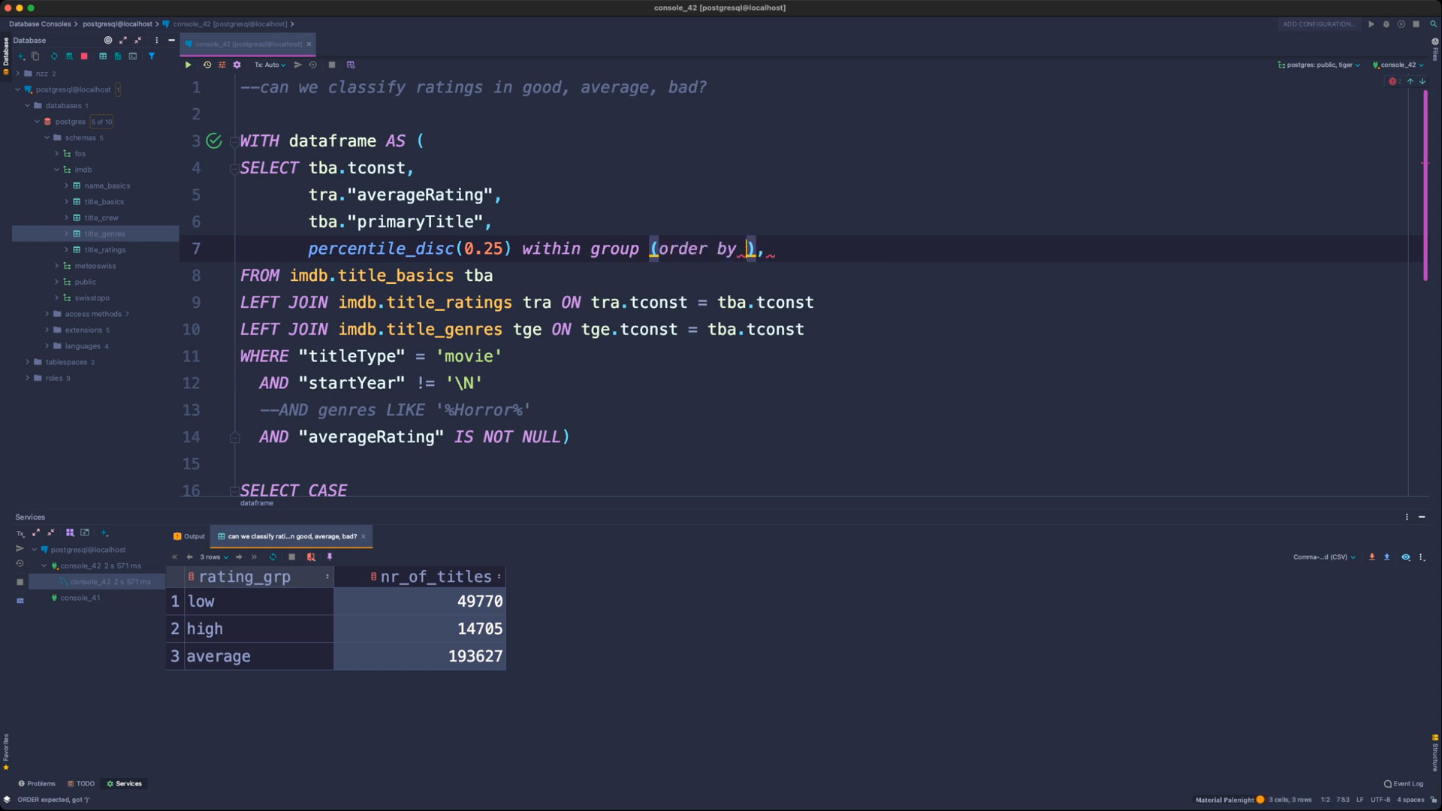
text(ave)
key(Return)
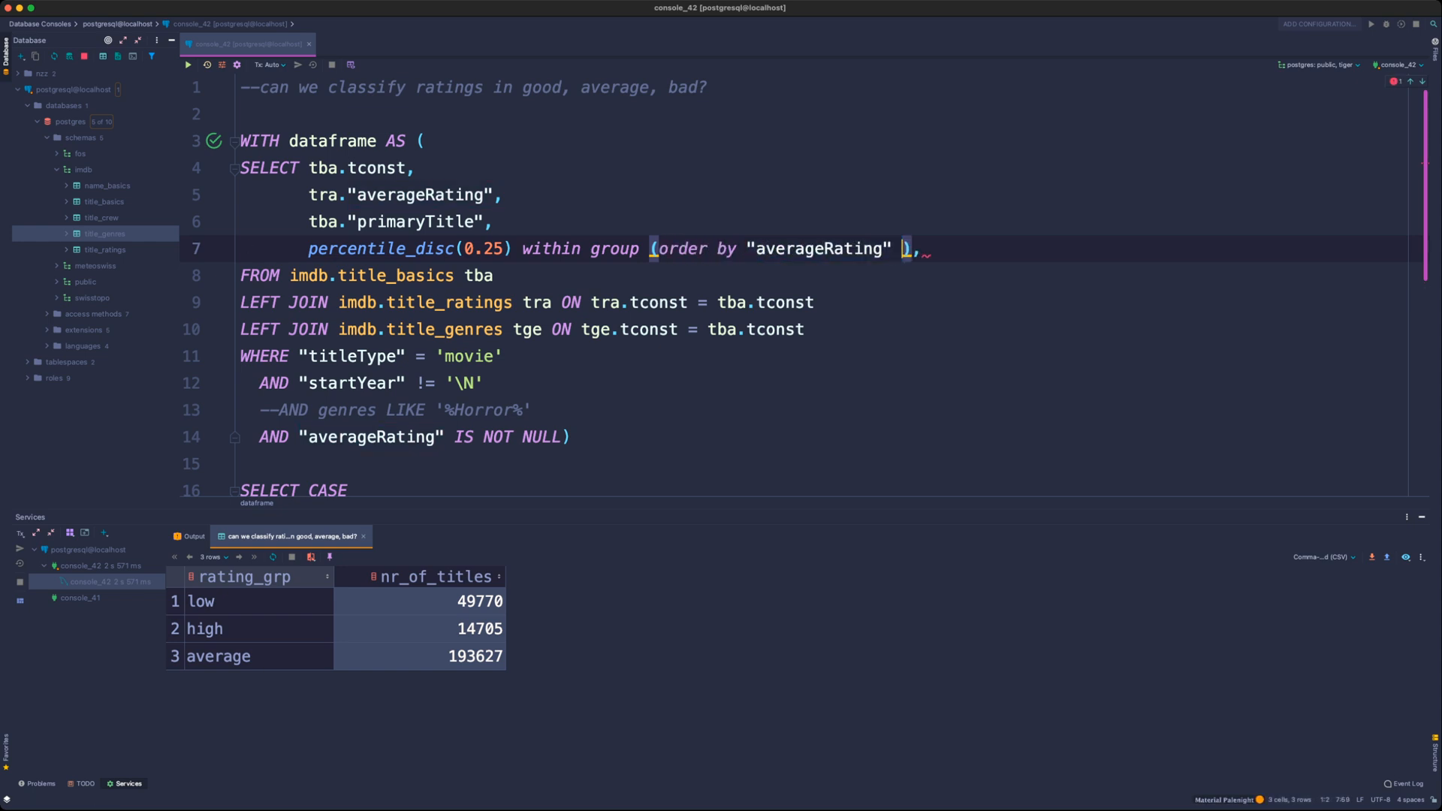
key(BackSpace)
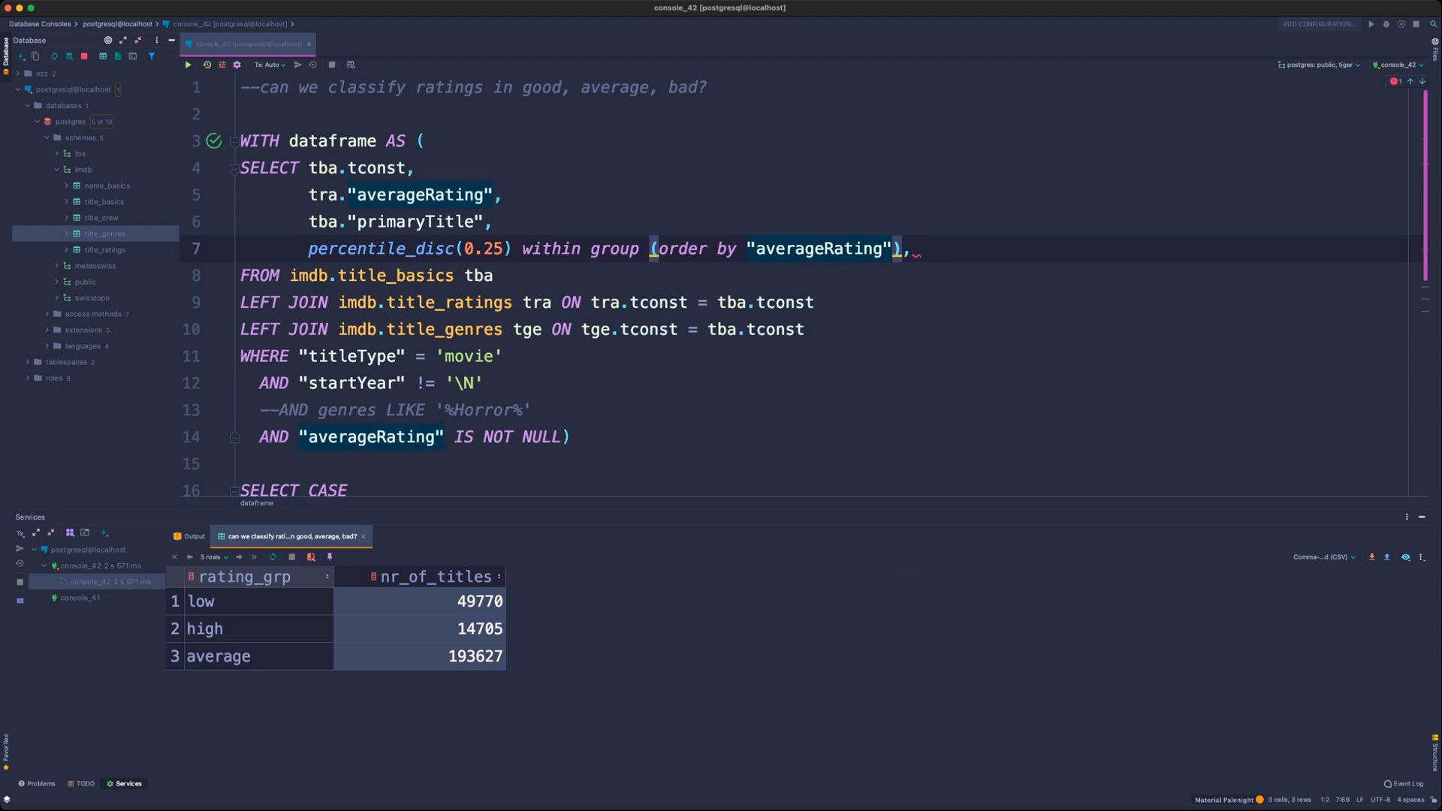
- Replace the trailing comma of the percentile_disc line with the alias perc_25
key(Right)
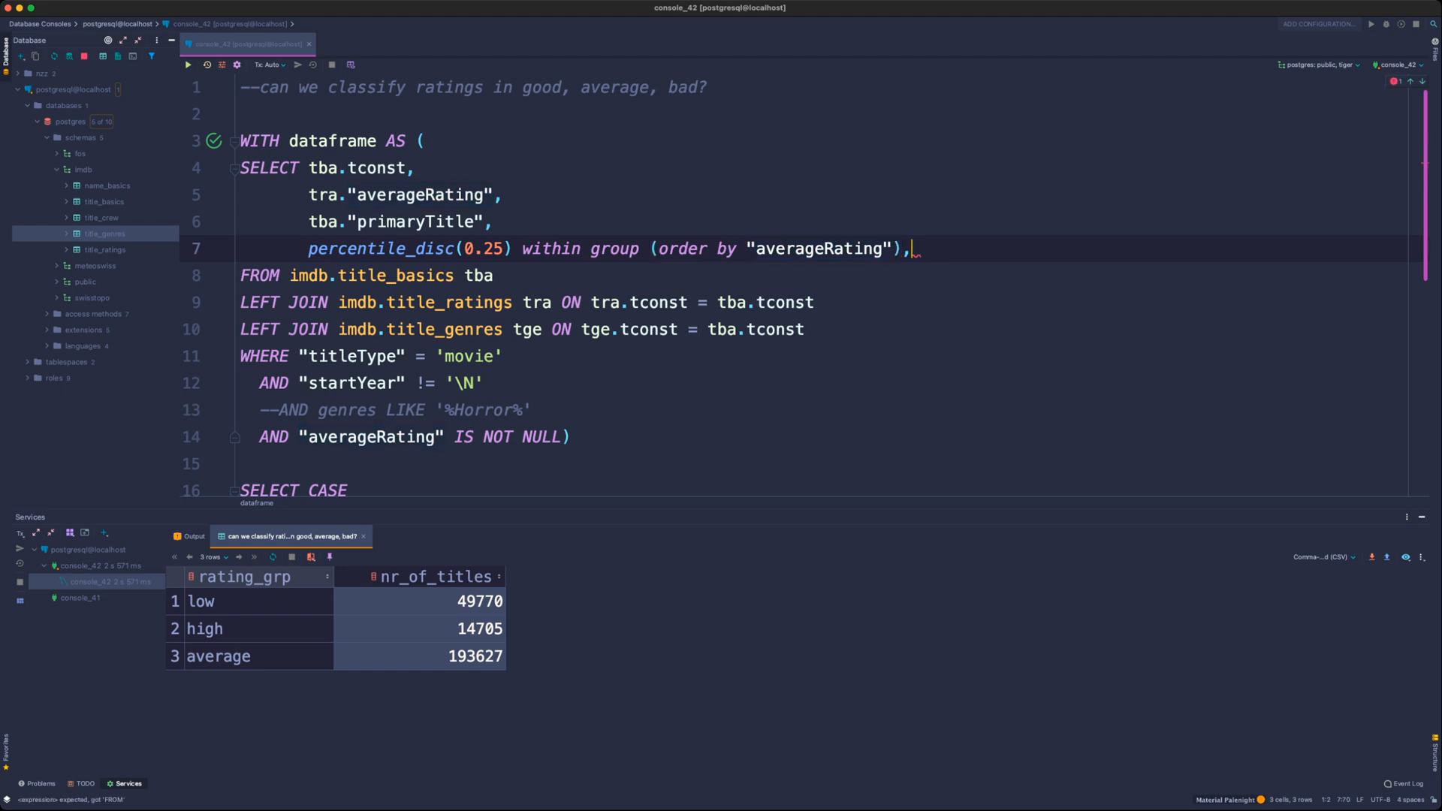
key(Delete)
text(perce)
key(BackSpace)
text(_2)
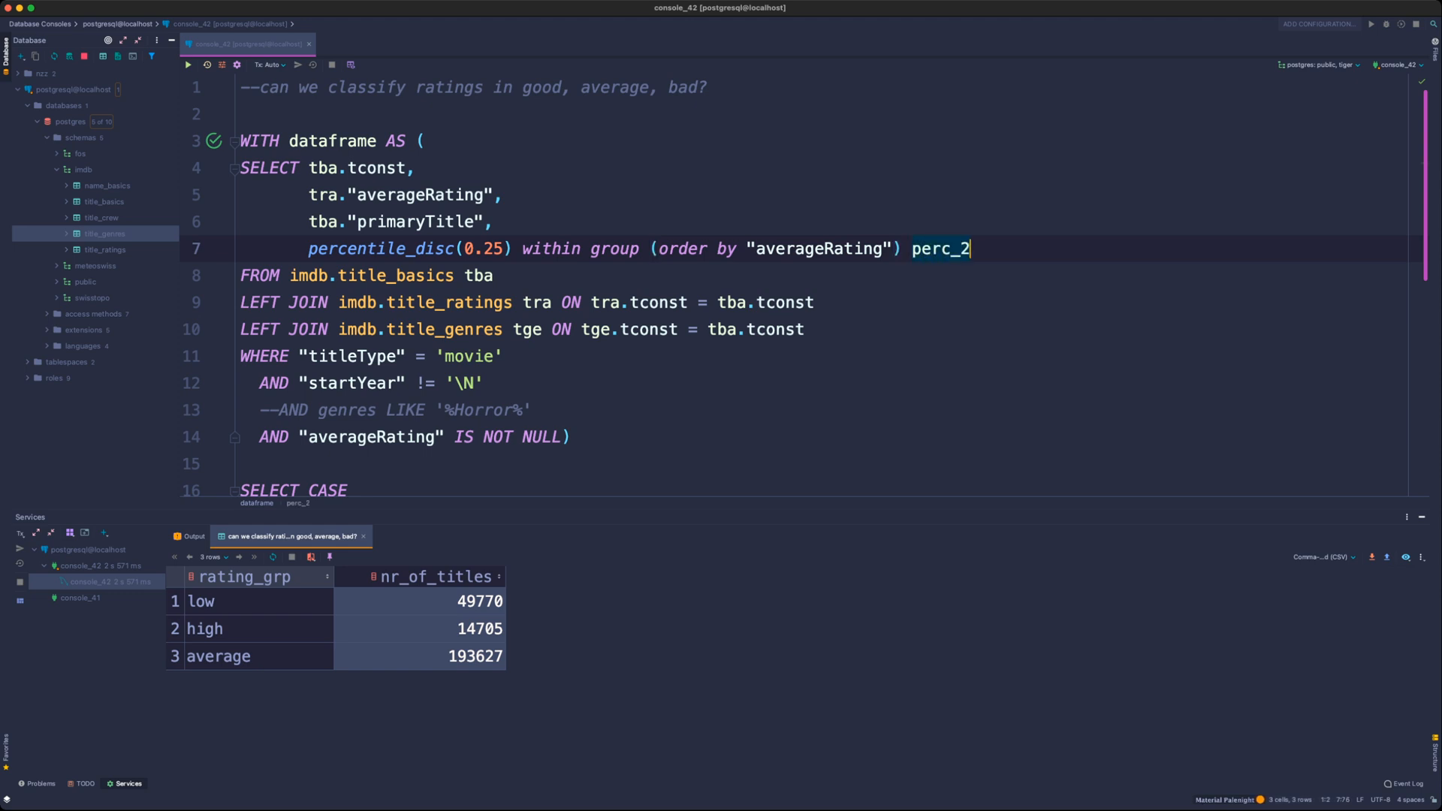
key(BackSpace)
text(25)
- Run only the inner SELECT of the dataframe CTE to test the percentile column
drag(561, 437, 425, 140)
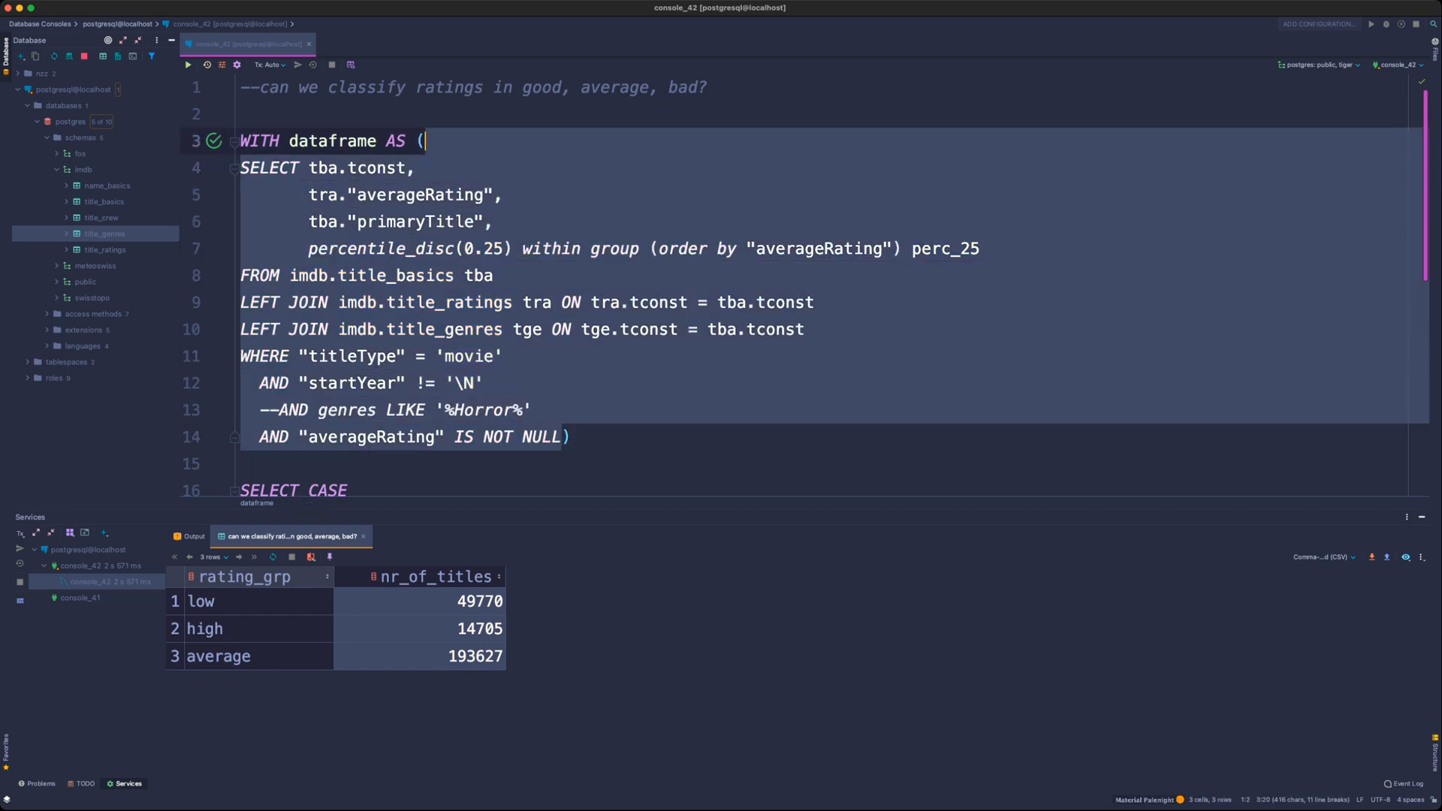
key(super+Return)
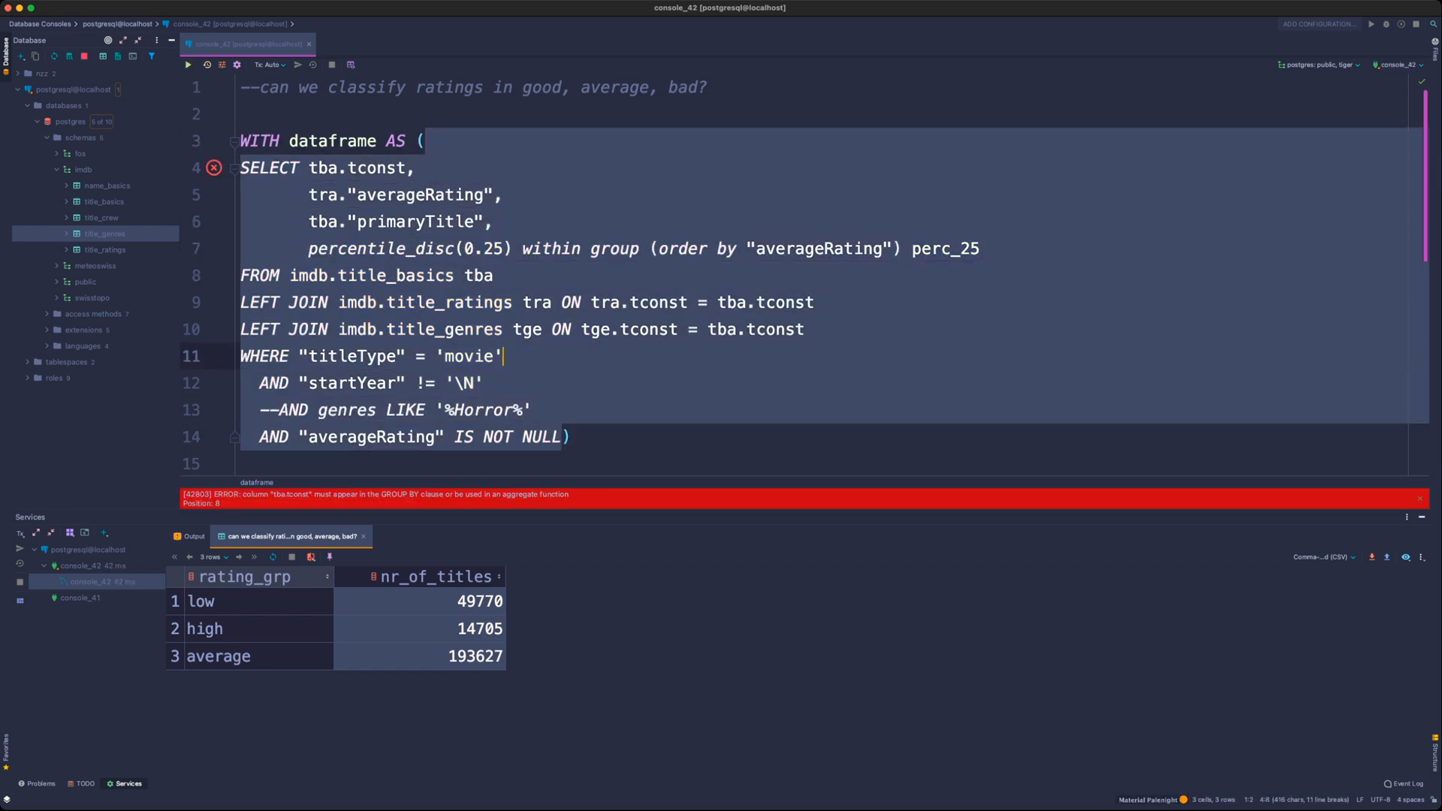
click(493, 248)
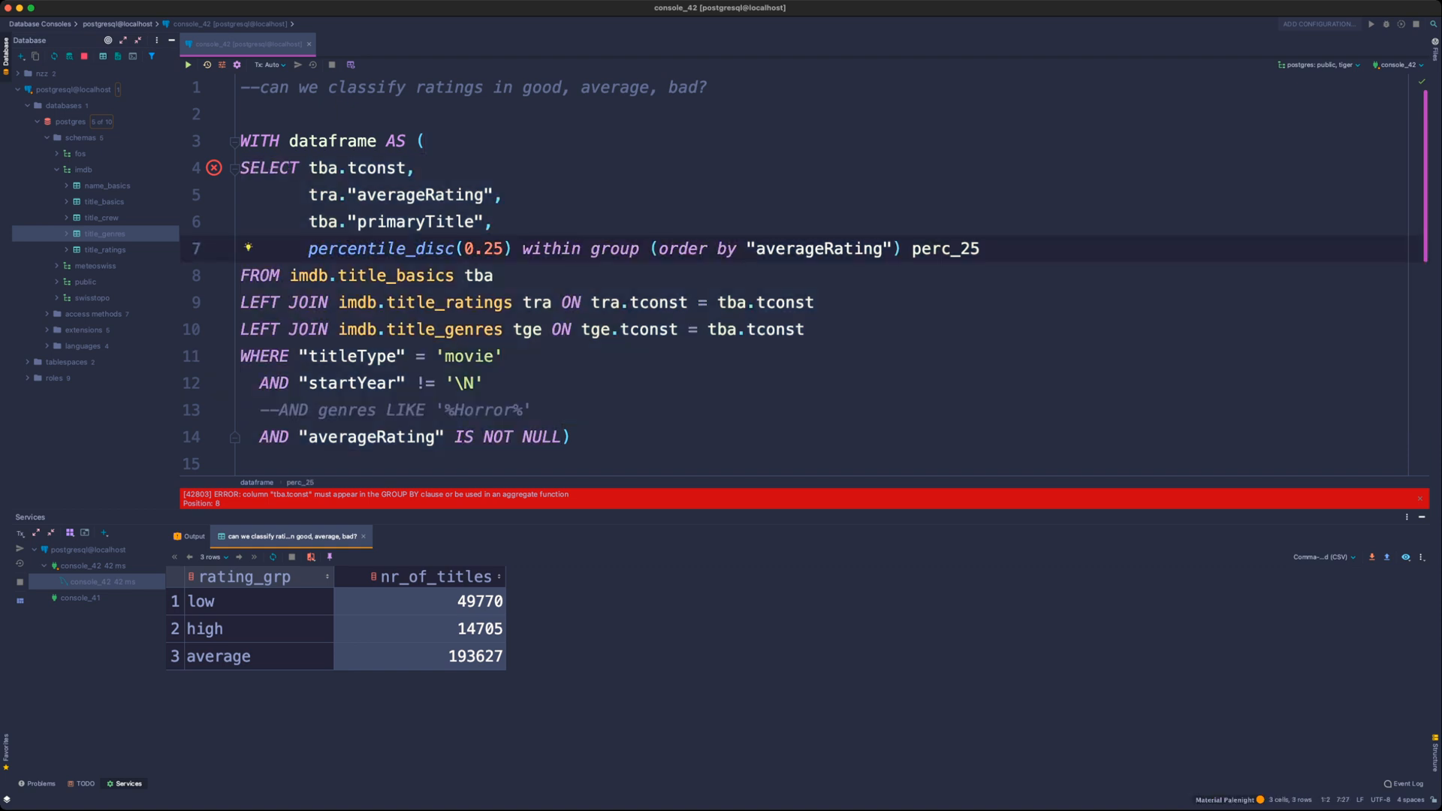
- Examine the tconst, averageRating and primaryTitle columns alongside the percentile_disc expression in the dataframe SELECT
click(328, 168)
key(Down)
key(Down)
key(Down)
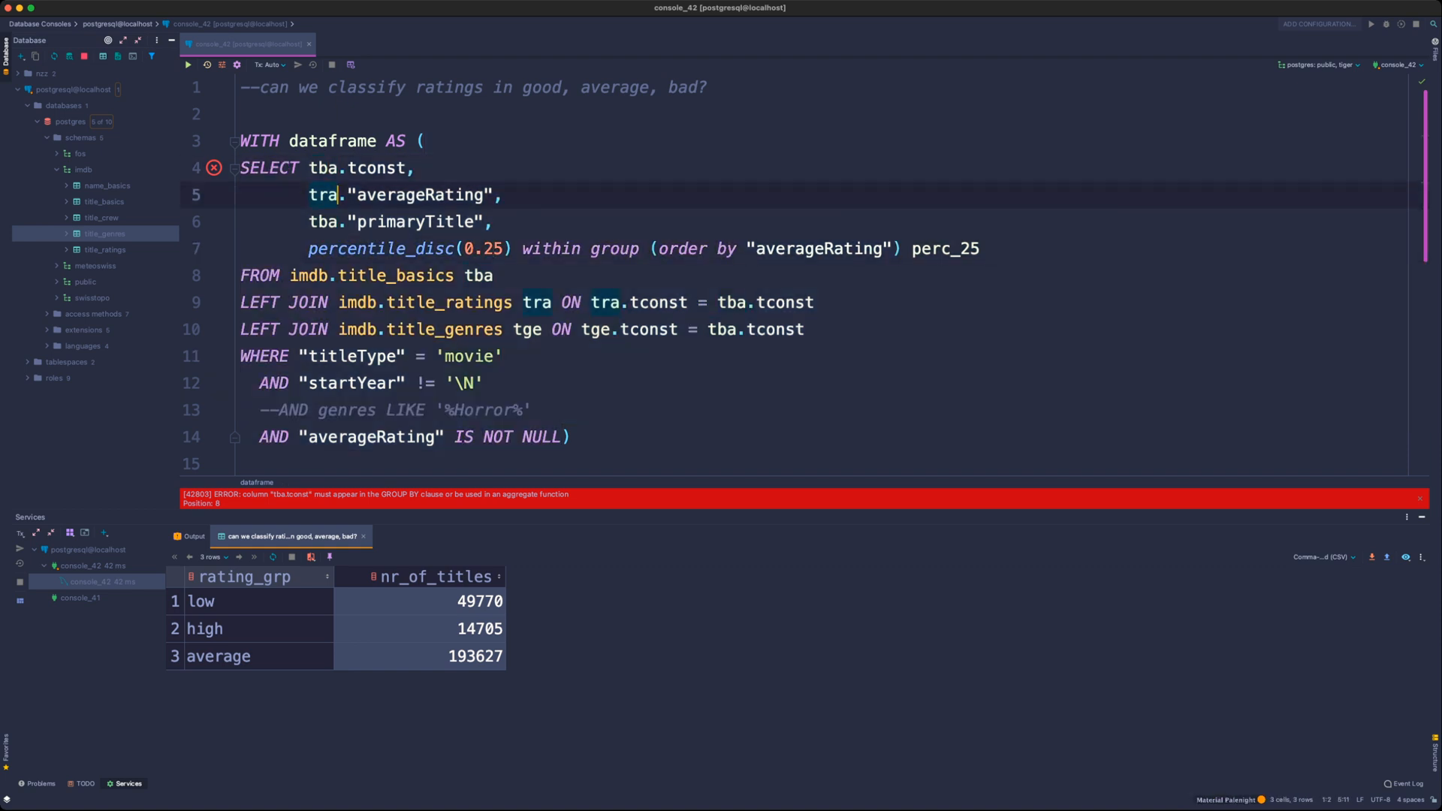
key(alt+Up)
key(alt+Up)
key(alt+Up)
key(alt+Up)
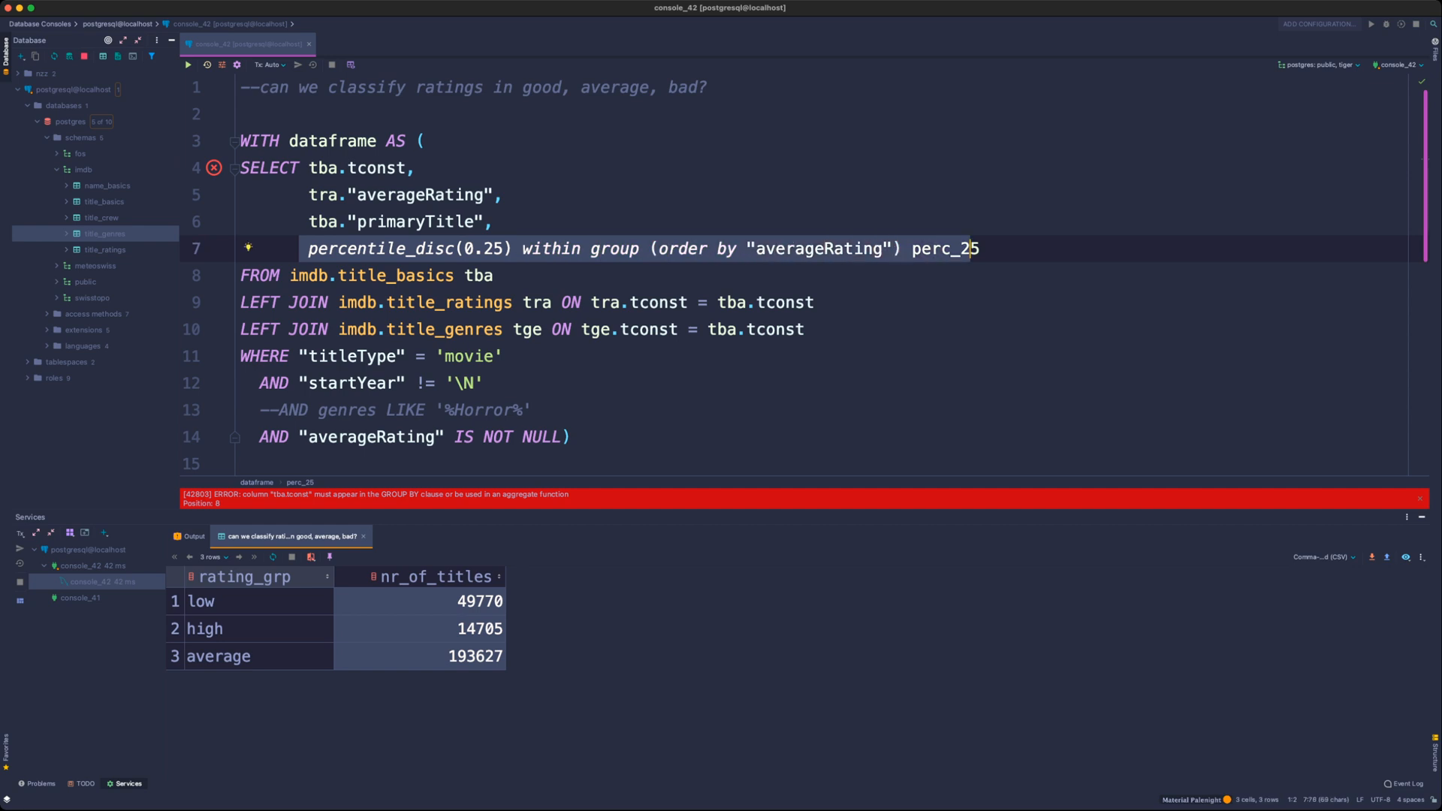
- Add GROUP BY 1,2,3 after the IS NOT NULL condition in the dataframe CTE, putting the closing parenthesis on its own line
click(562, 437)
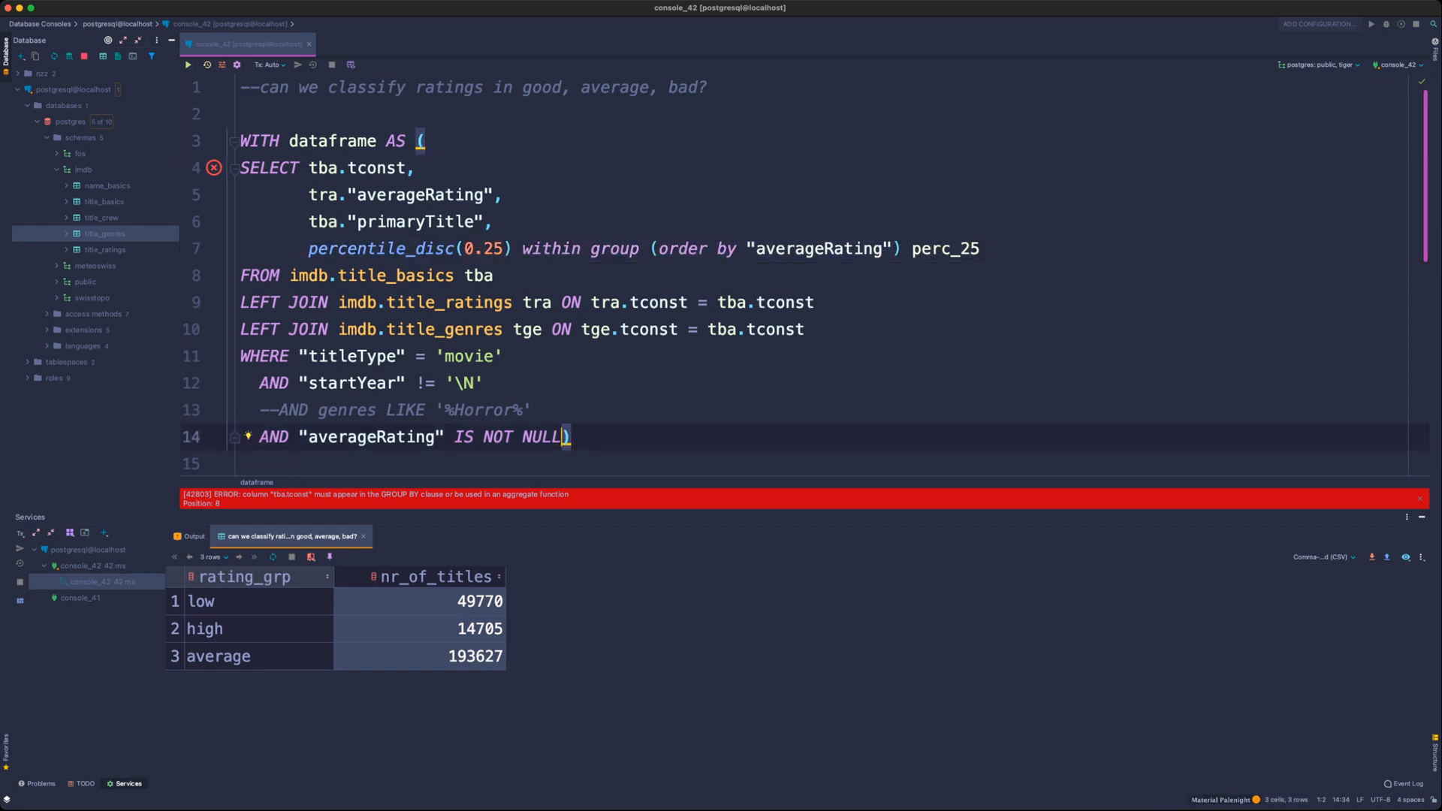
key(Return)
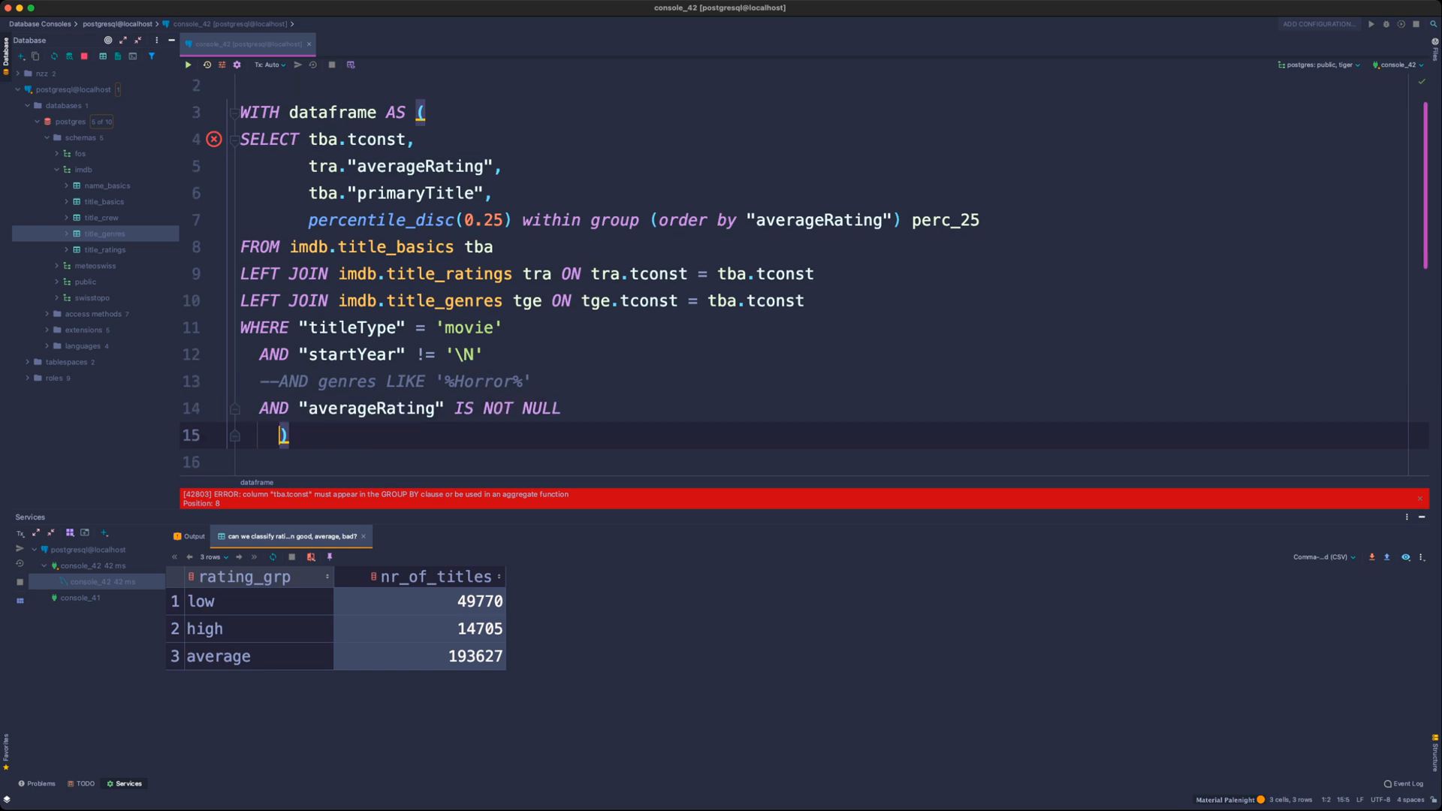
key(BackSpace)
text(GROUP BY 1,2,3)
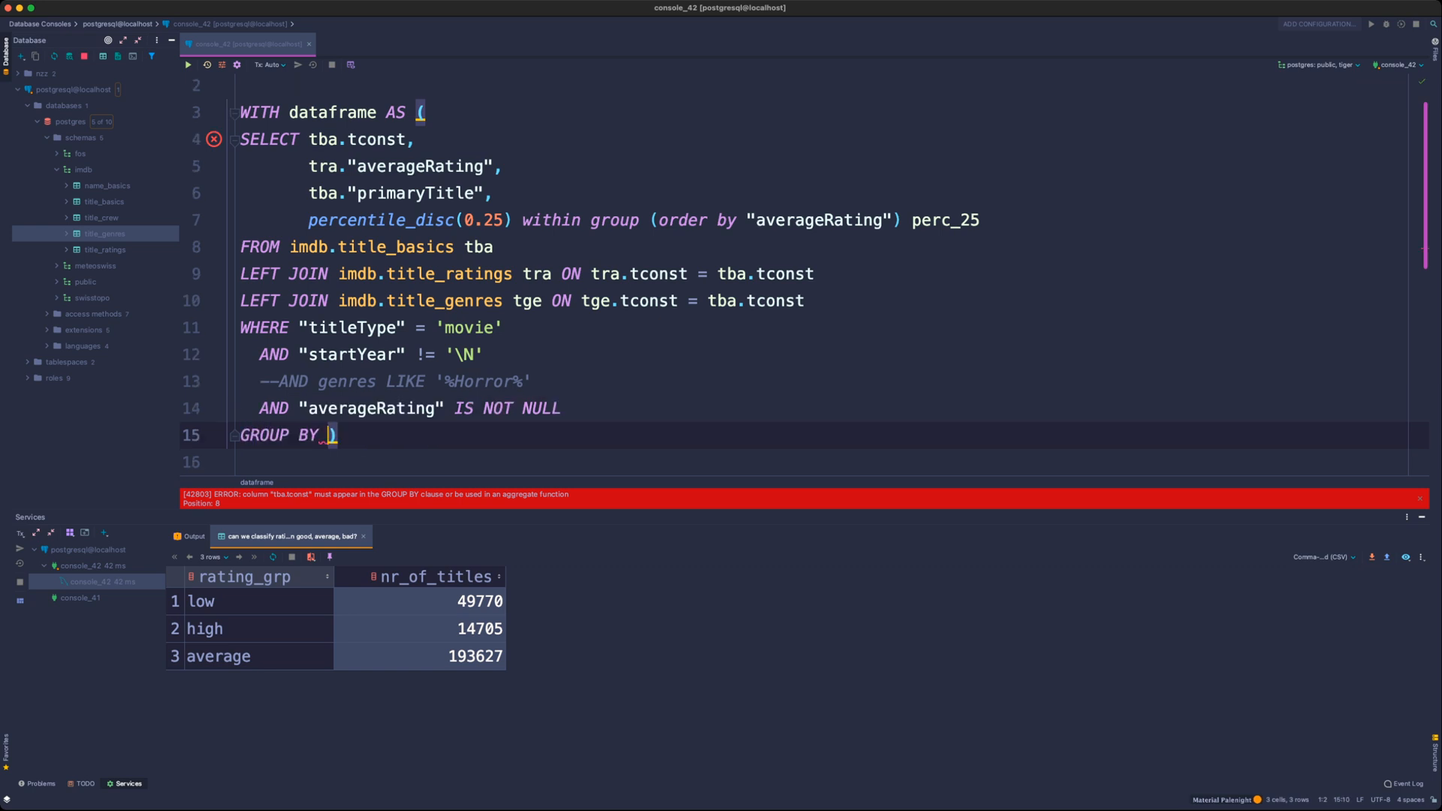
key(Return)
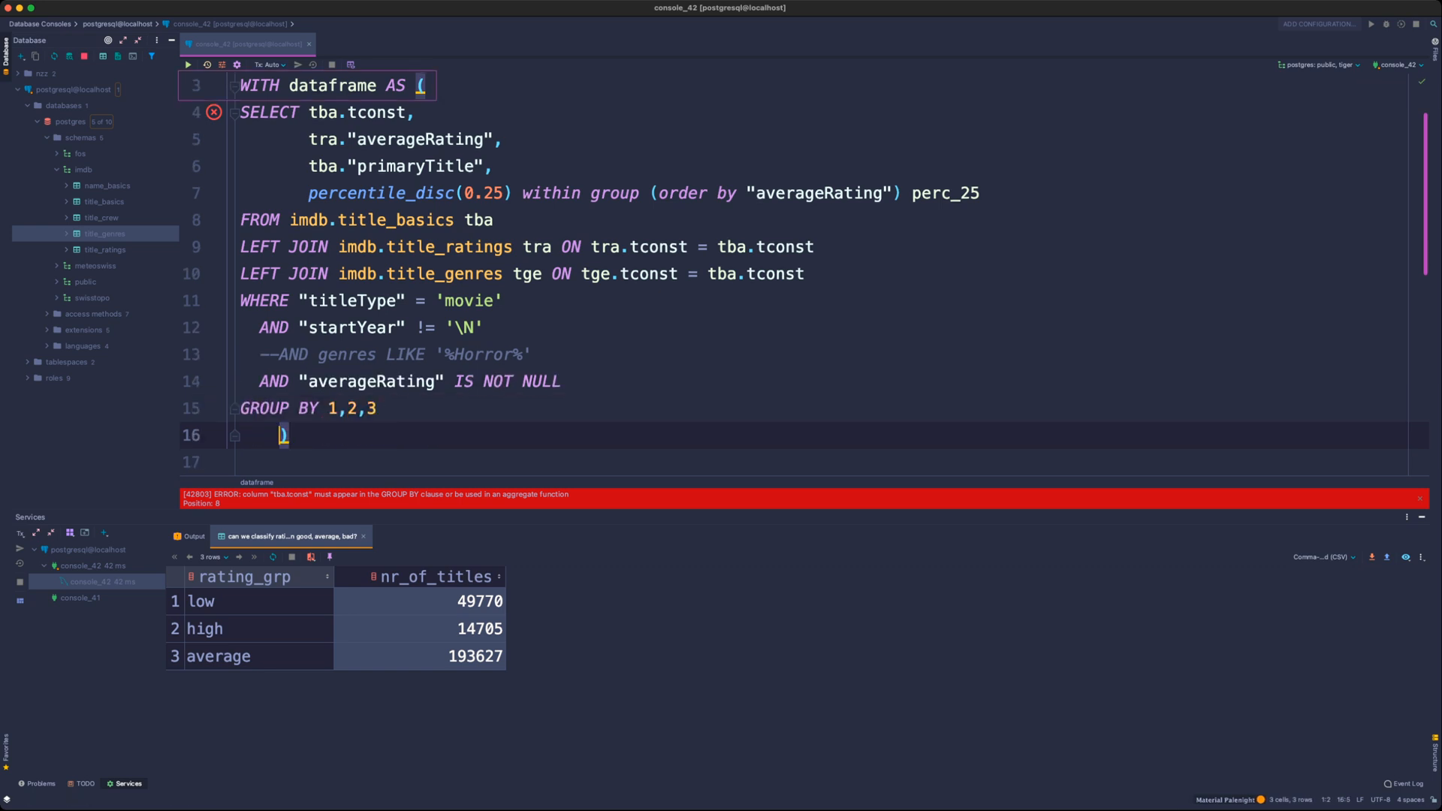
- Check the three selected columns against the GROUP BY positions and run the full statement with the dataframe CTE
click(381, 113)
click(387, 139)
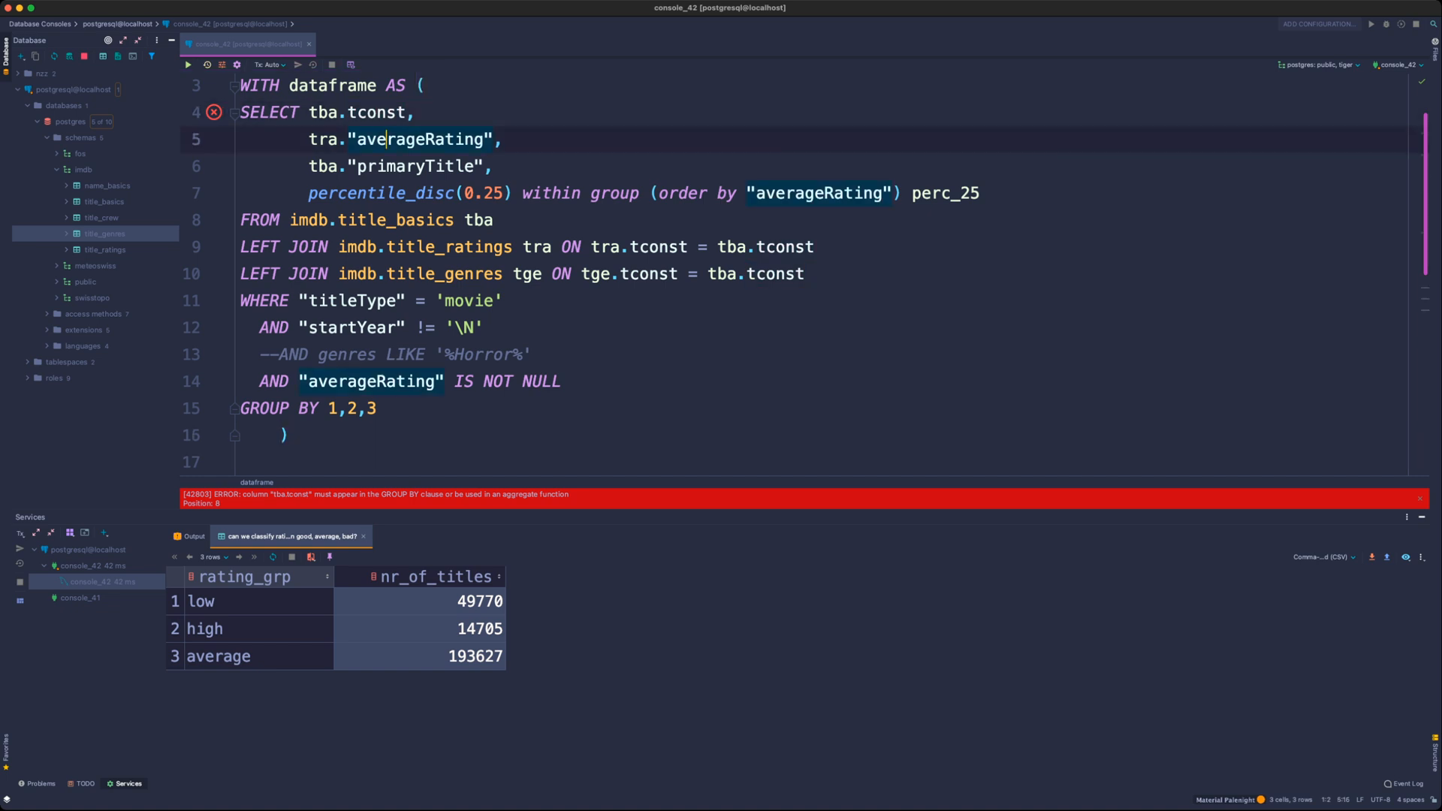
click(387, 167)
drag(329, 408, 377, 409)
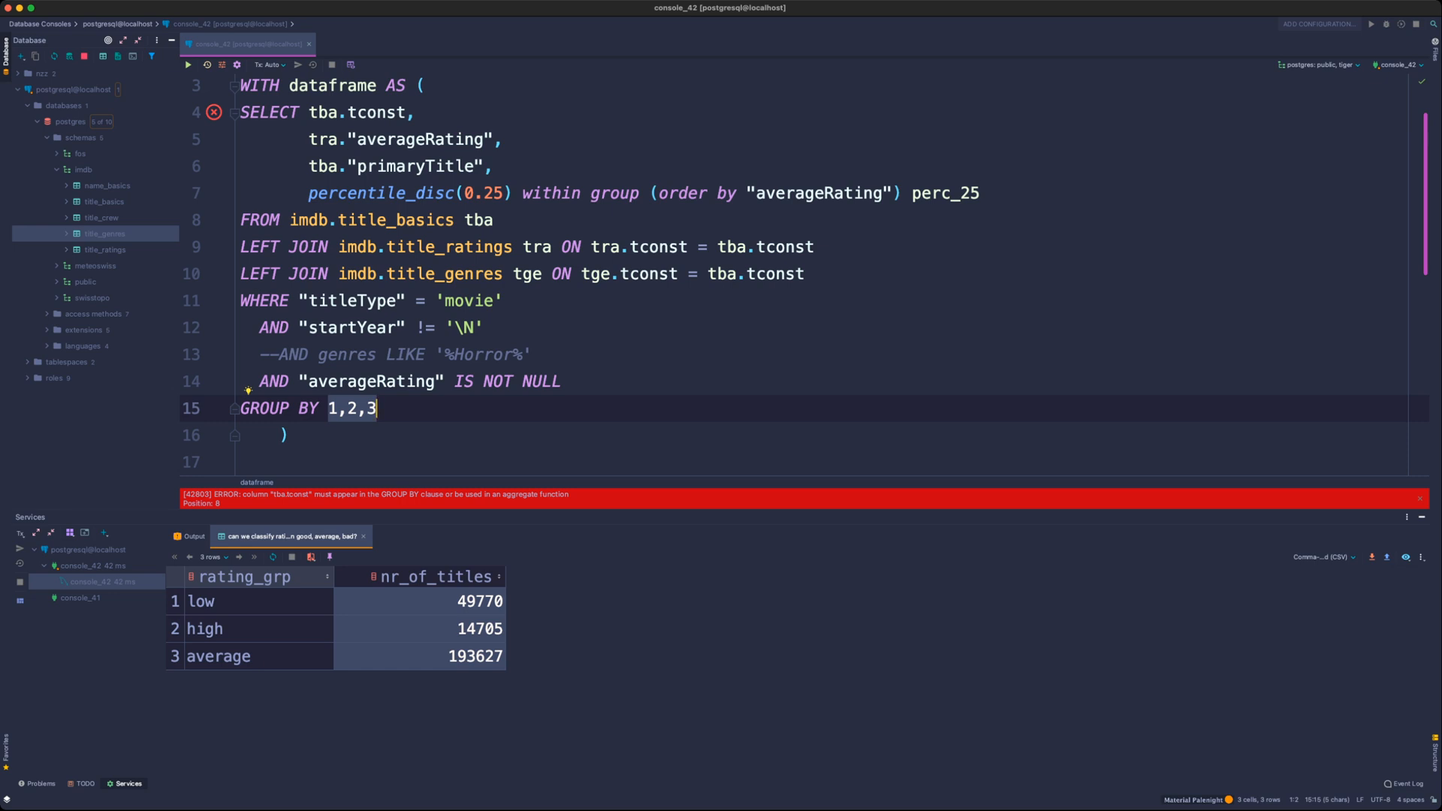
click(504, 301)
key(super+Return)
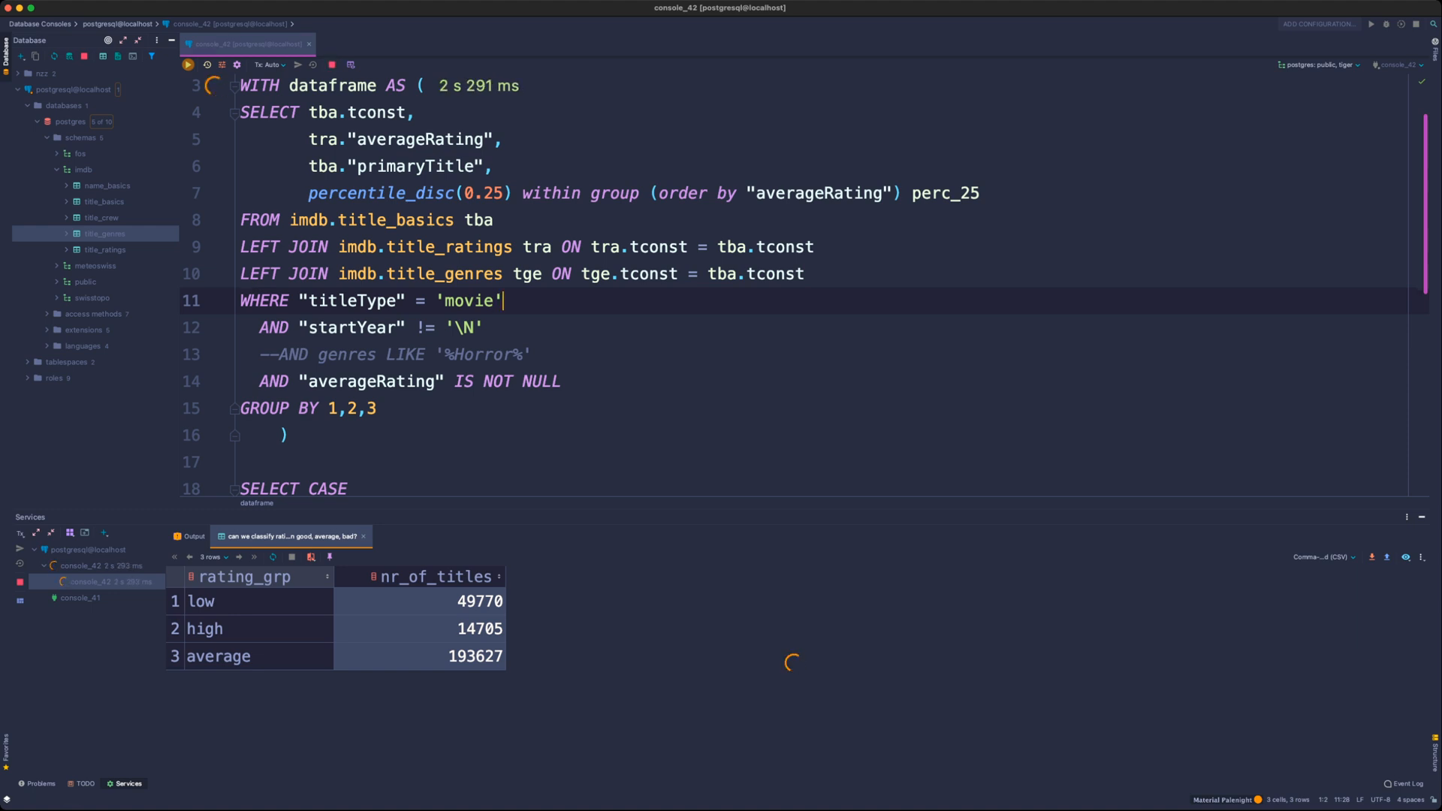
- Cancel the running query, run only the SELECT inside the dataframe CTE, and compare its perc_25 column with averageRating
key(super+F2)
drag(240, 85, 377, 408)
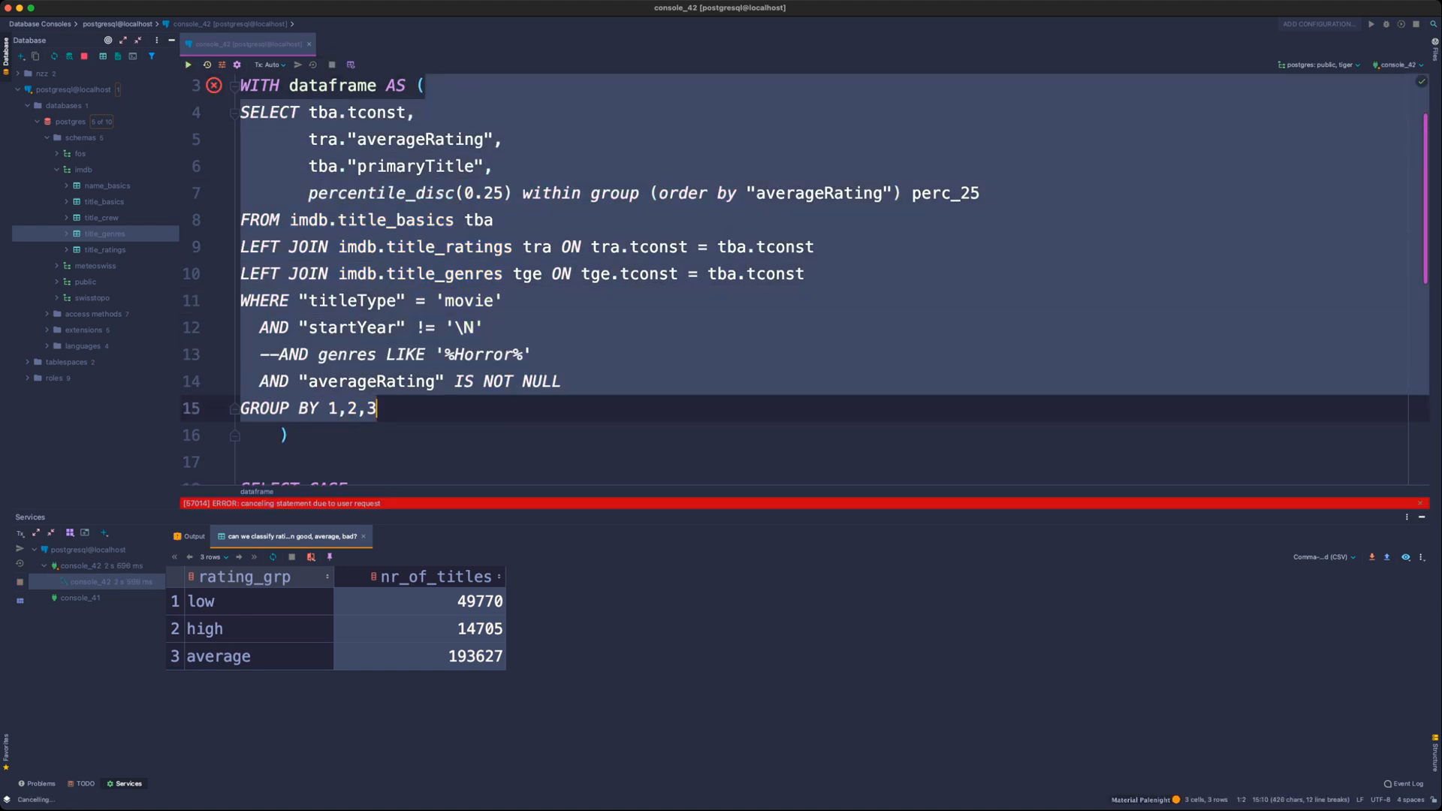
key(super+Return)
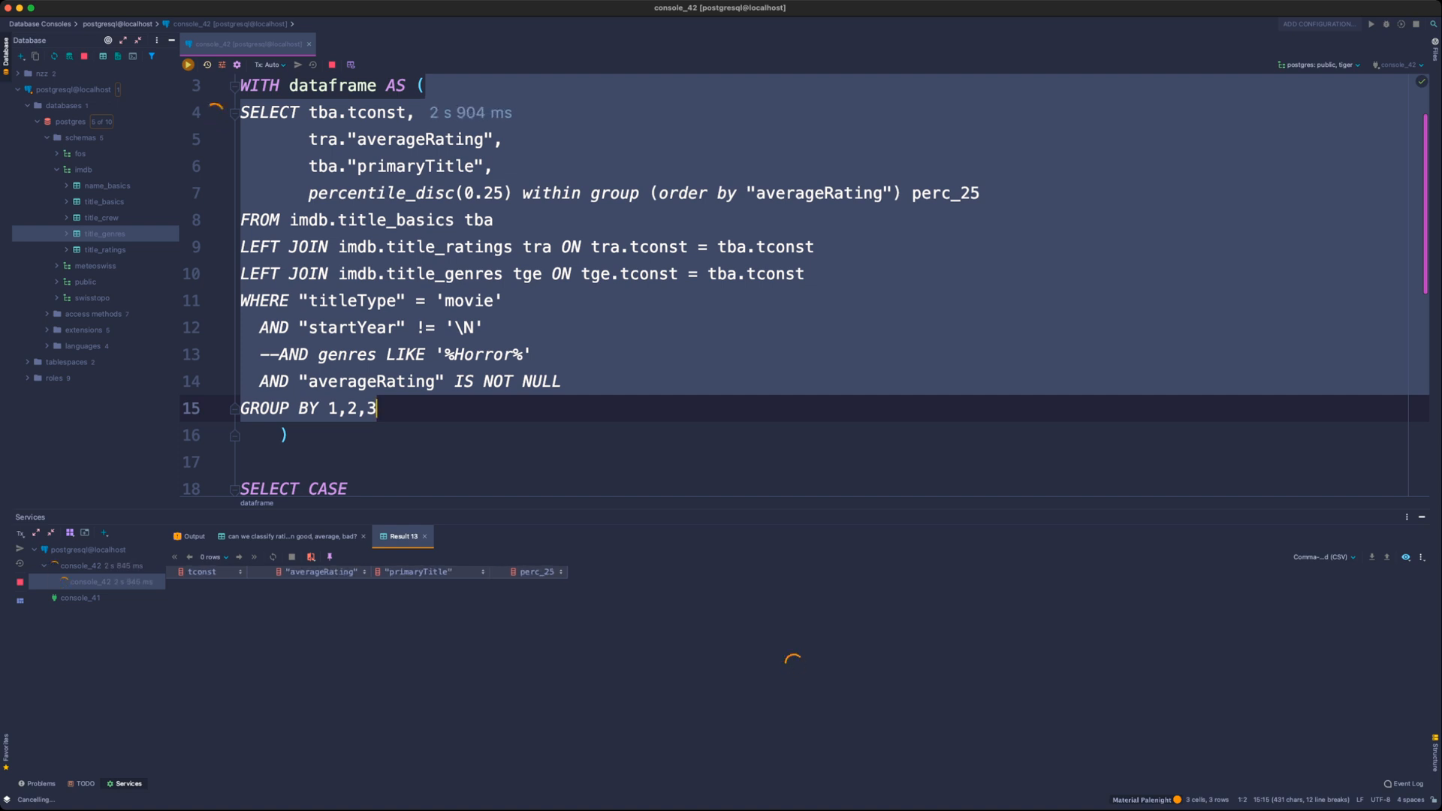
scroll(556, 672, up, 2)
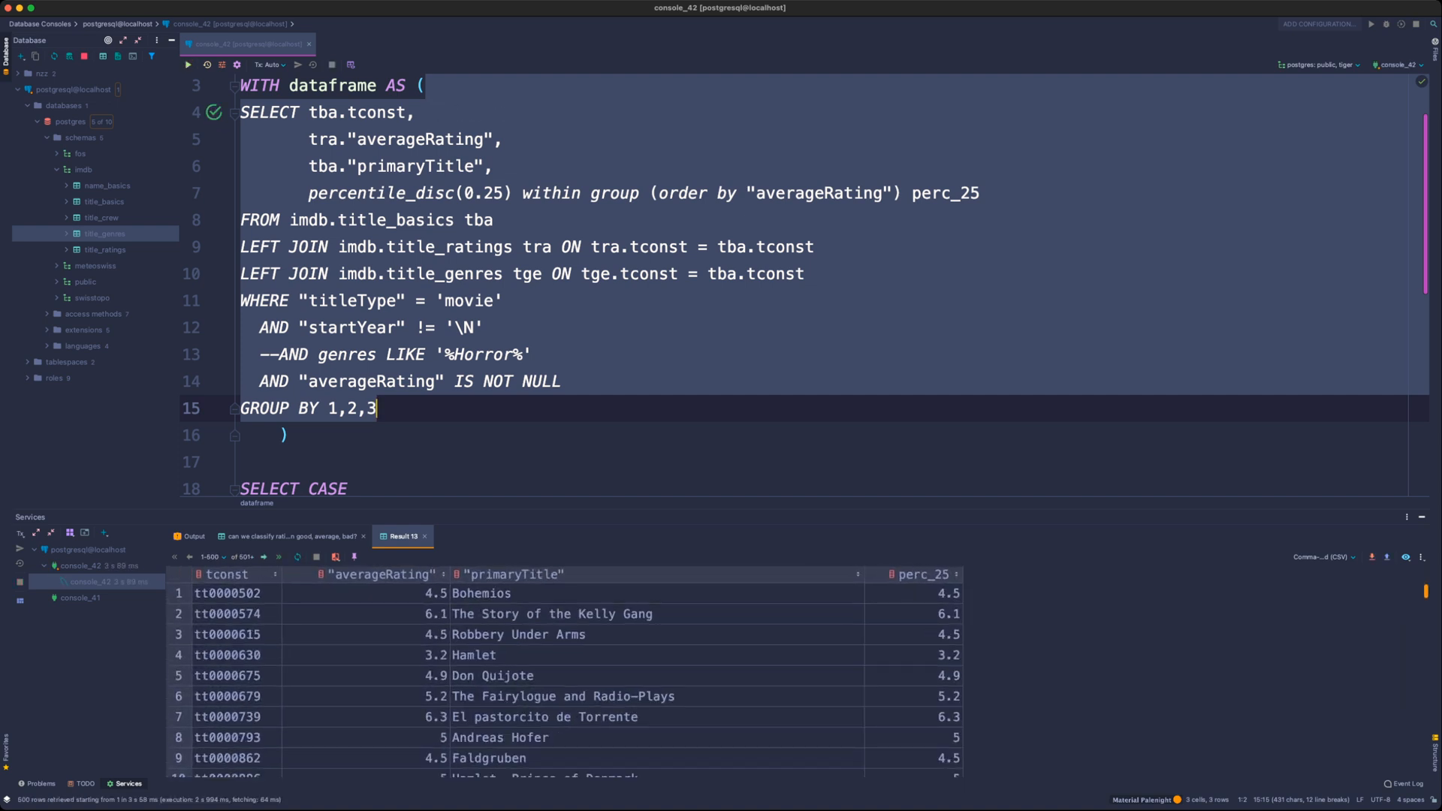
drag(924, 593, 923, 696)
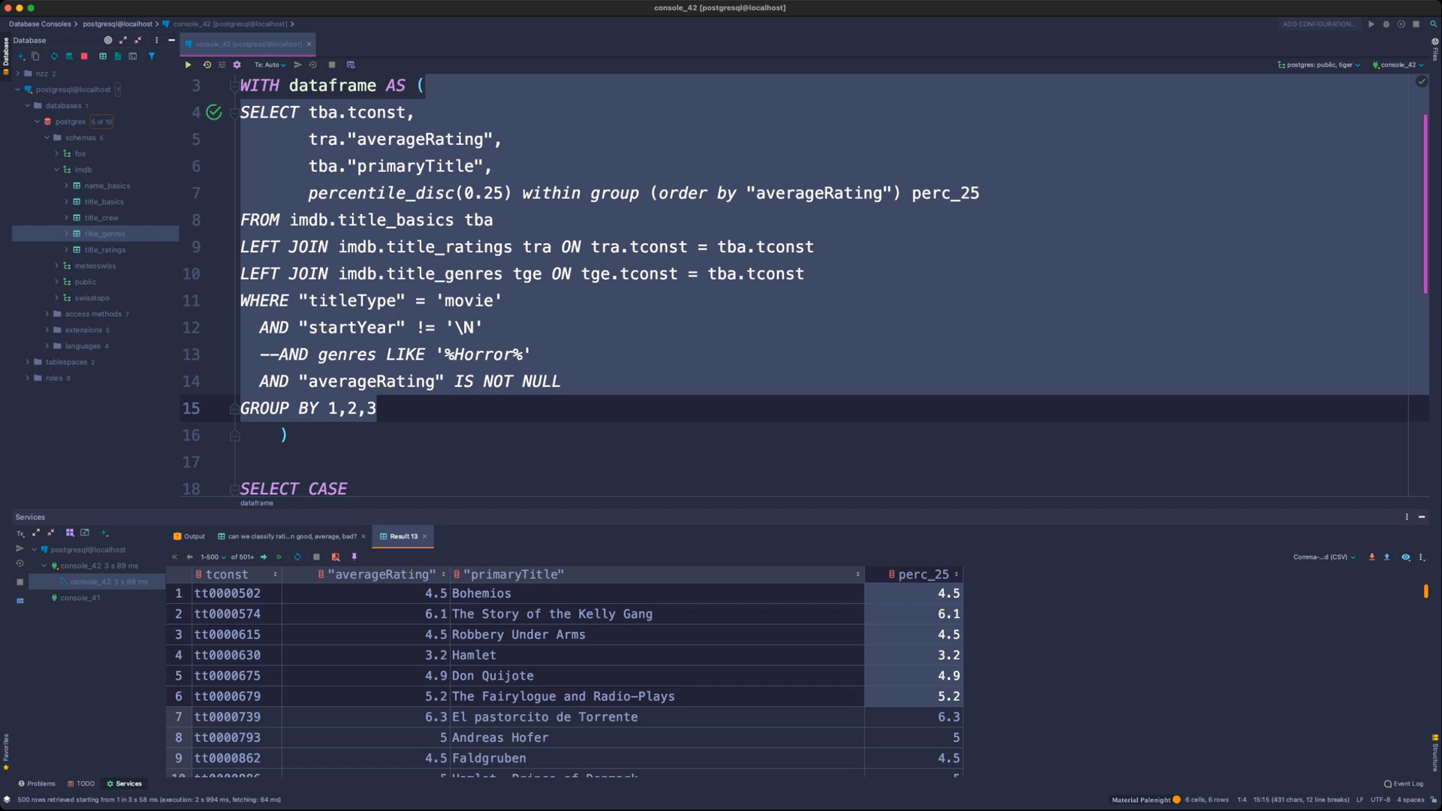
drag(804, 511, 804, 482)
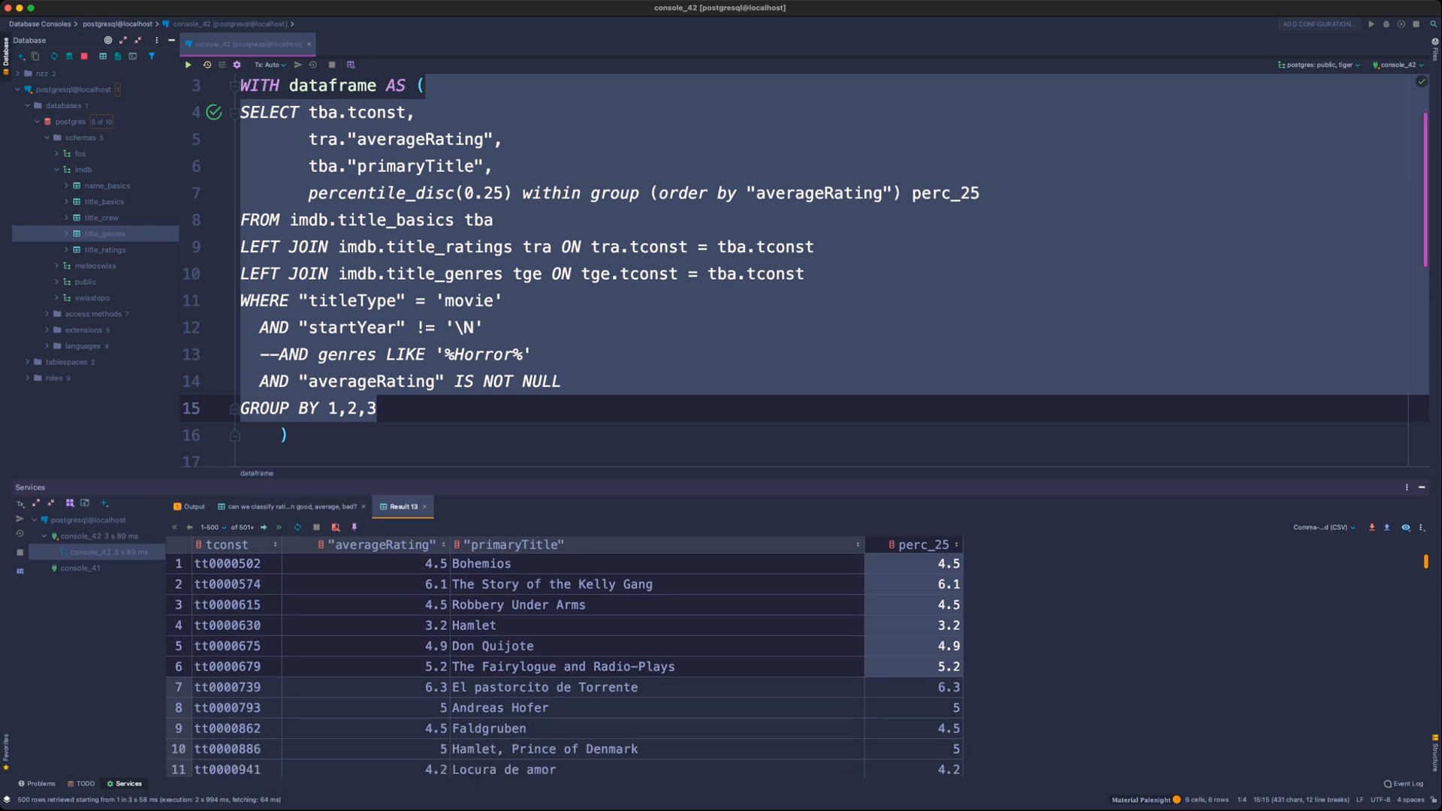
click(405, 564)
click(924, 564)
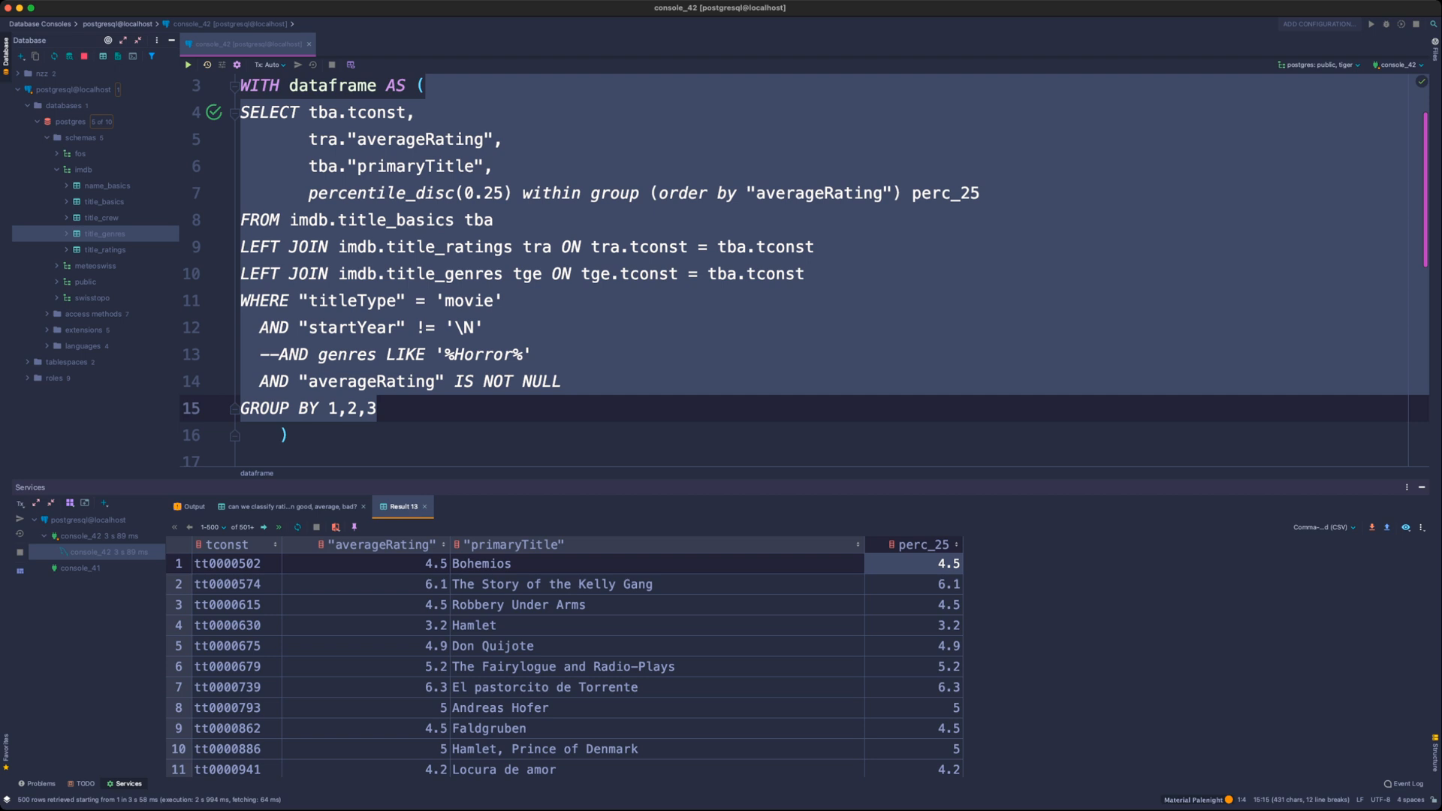
- Cut the percentile_disc(0.25) perc_25 expression out of the dataframe CTE and remove the trailing comma after "primaryTitle"
click(747, 247)
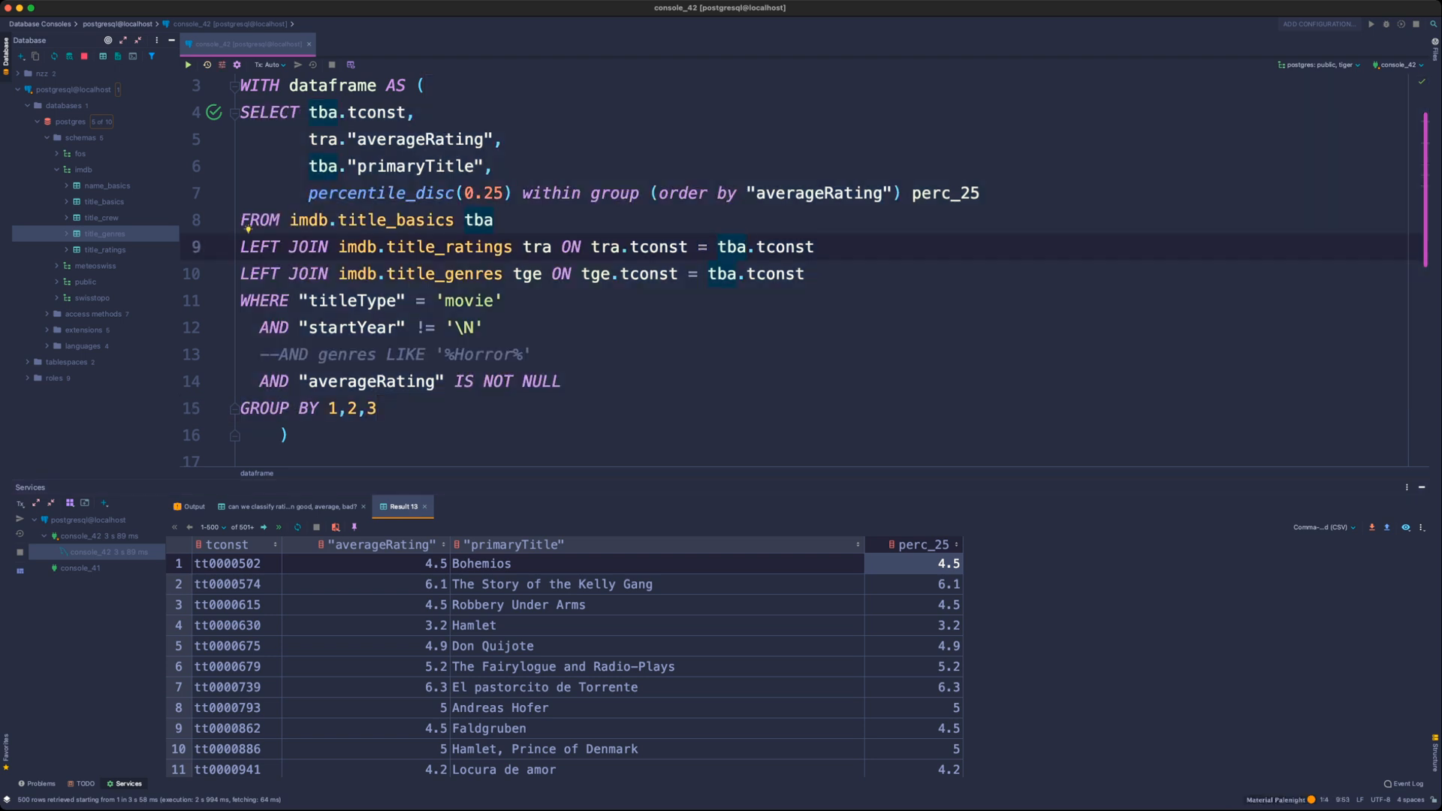
drag(980, 193, 308, 193)
key(super+c)
key(BackSpace)
key(BackSpace)
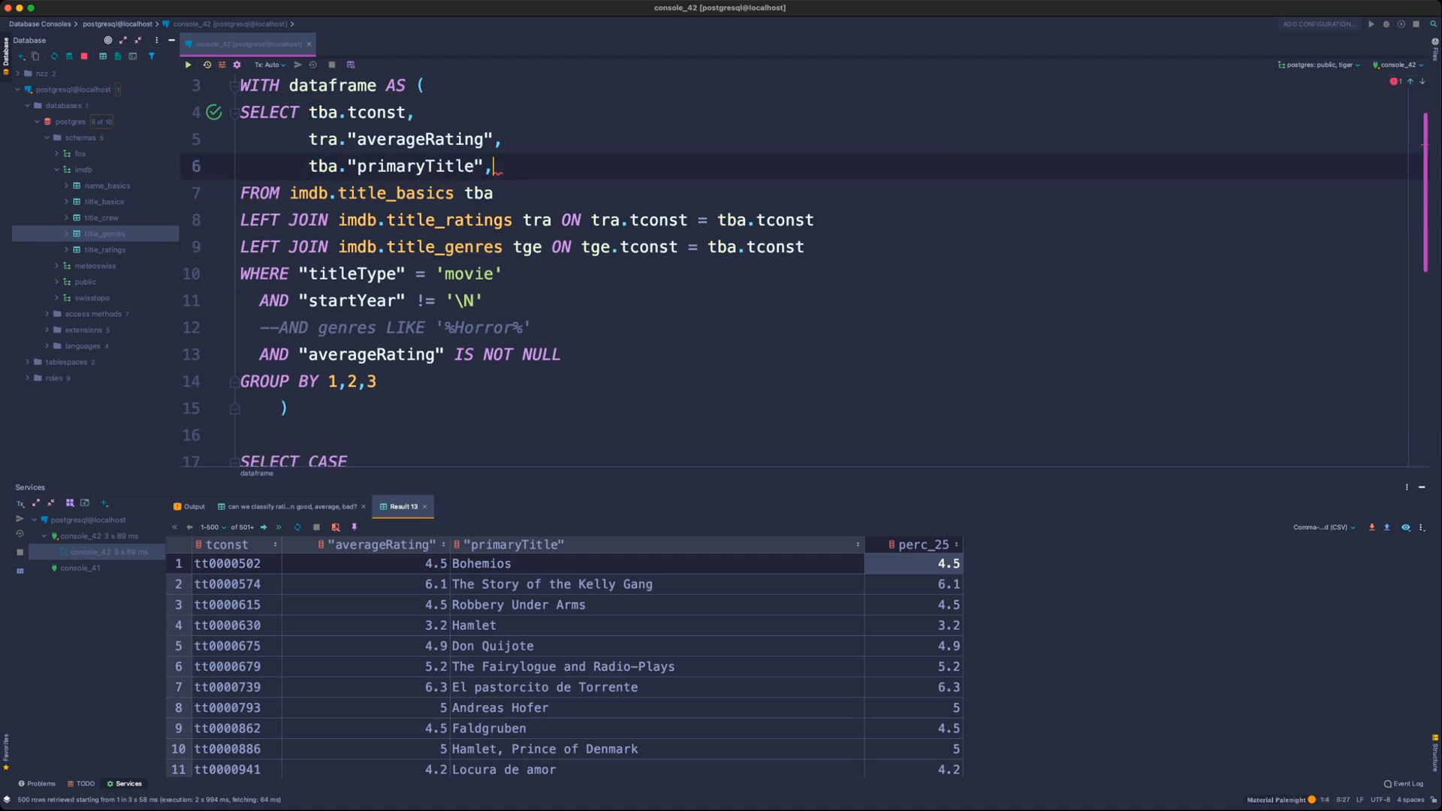
key(BackSpace)
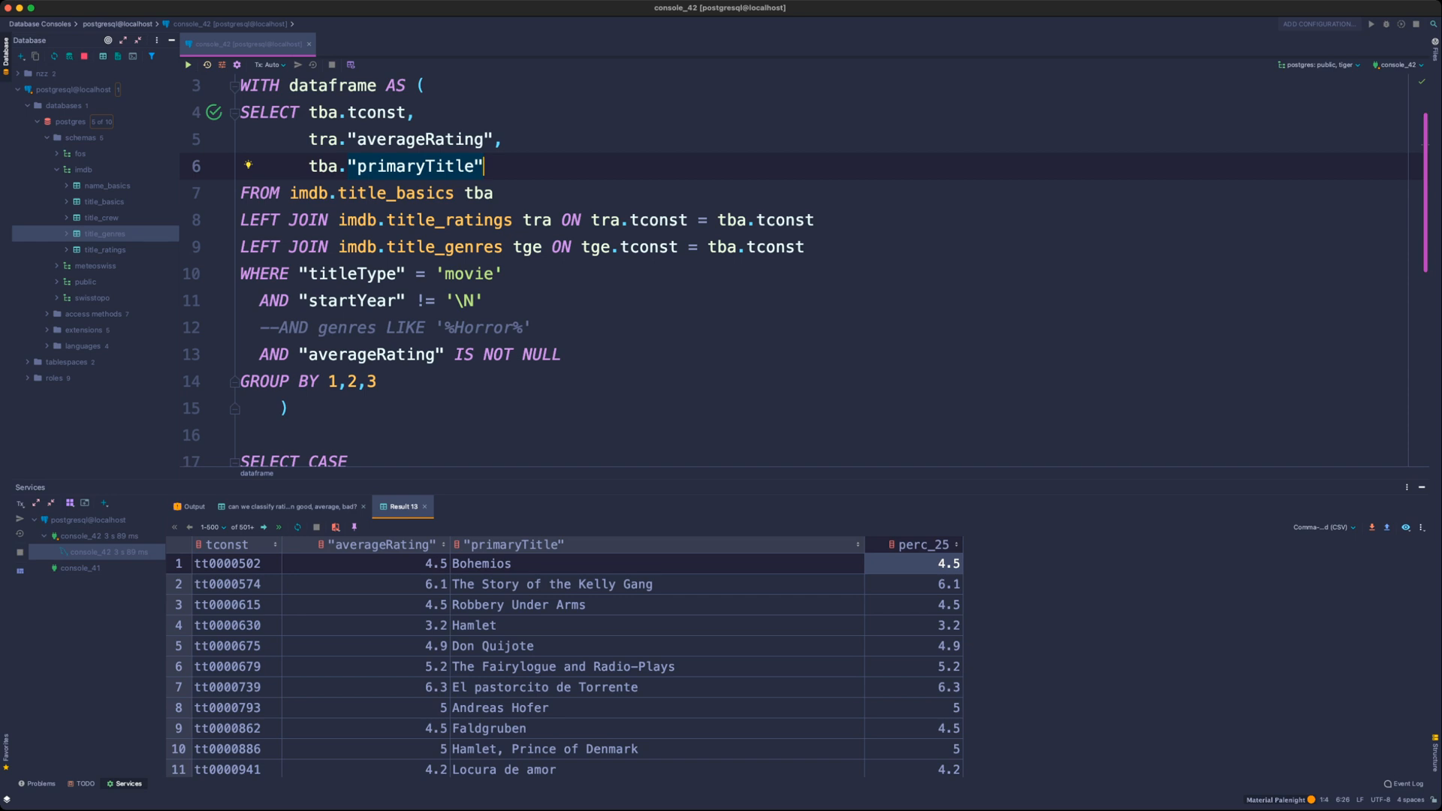
- Insert the copied percentile_disc(0.25) perc_25 expression, ending in a comma, below END rating_grp in the outer SELECT
scroll(804, 273, down, 5)
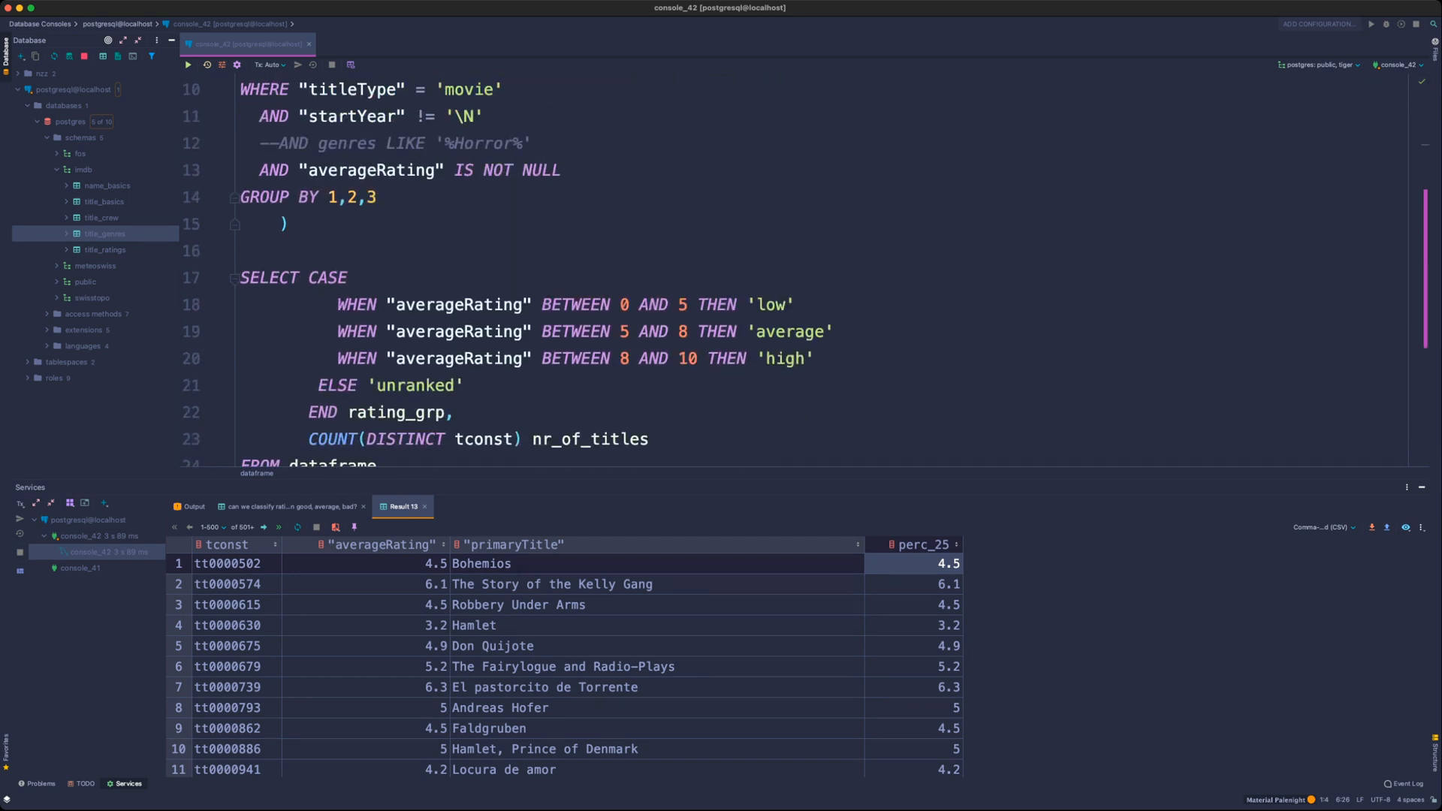
scroll(804, 273, down, 2)
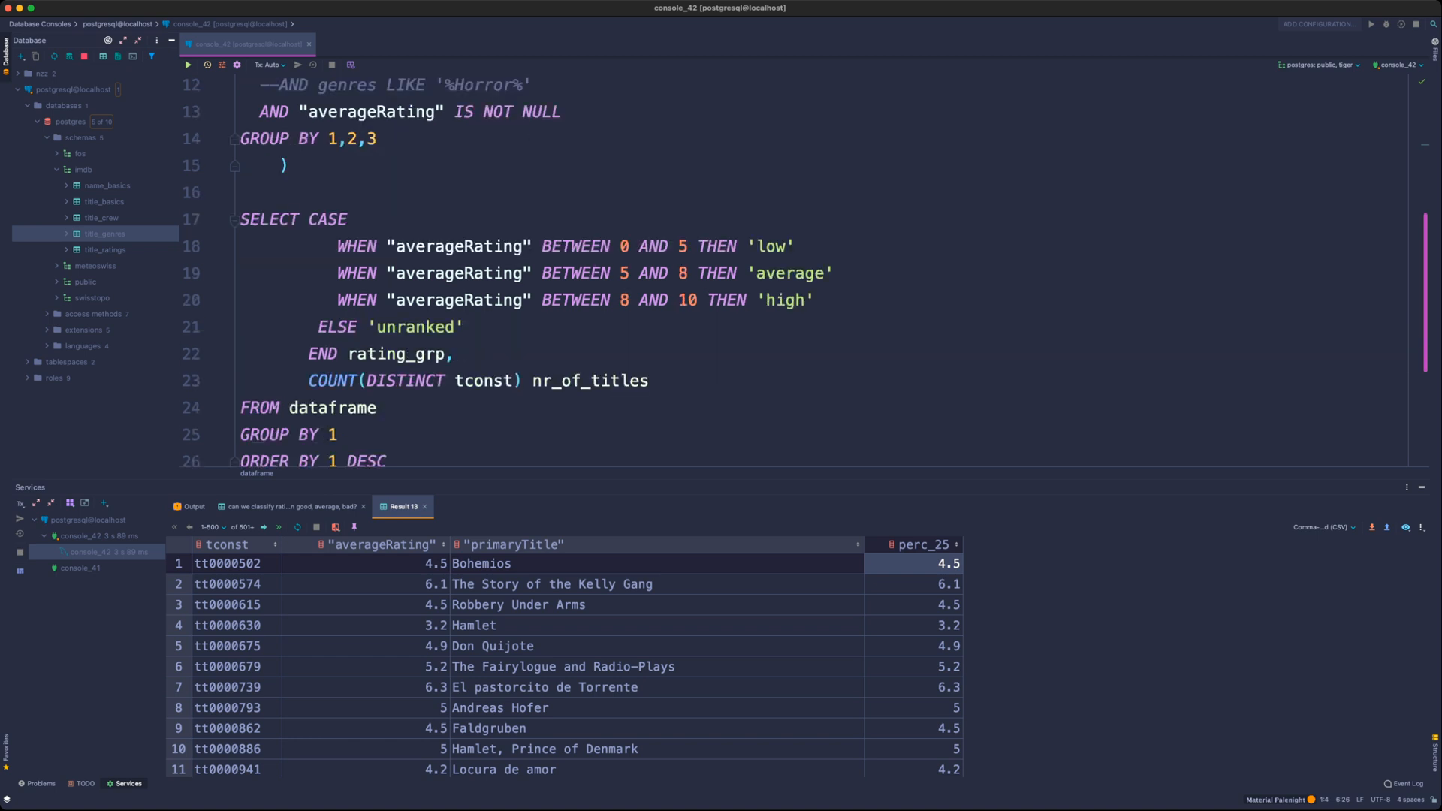
click(455, 354)
key(Return)
key(super+v)
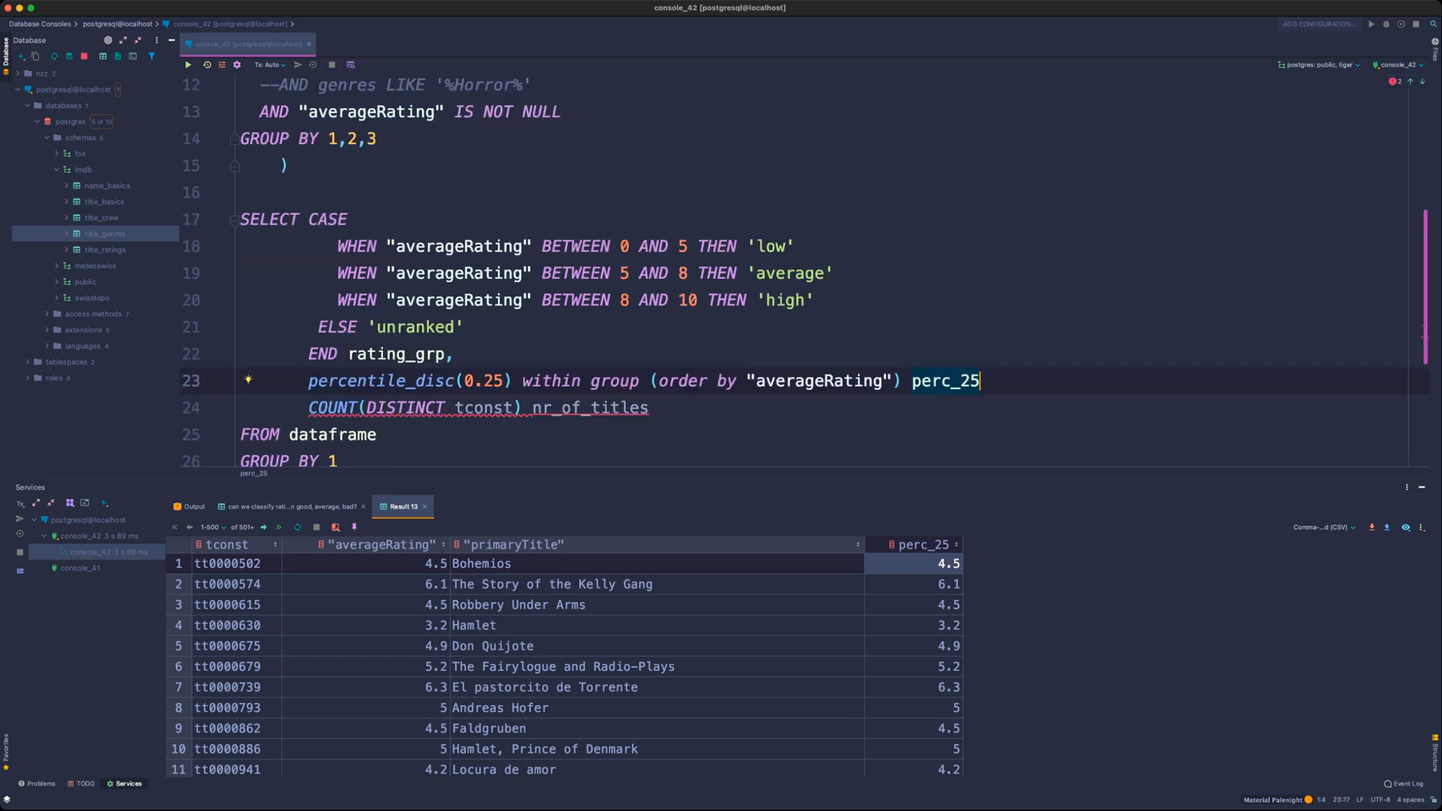
text(,)
- Extend the outer query's GROUP BY to 1,2
scroll(804, 272, down, 3)
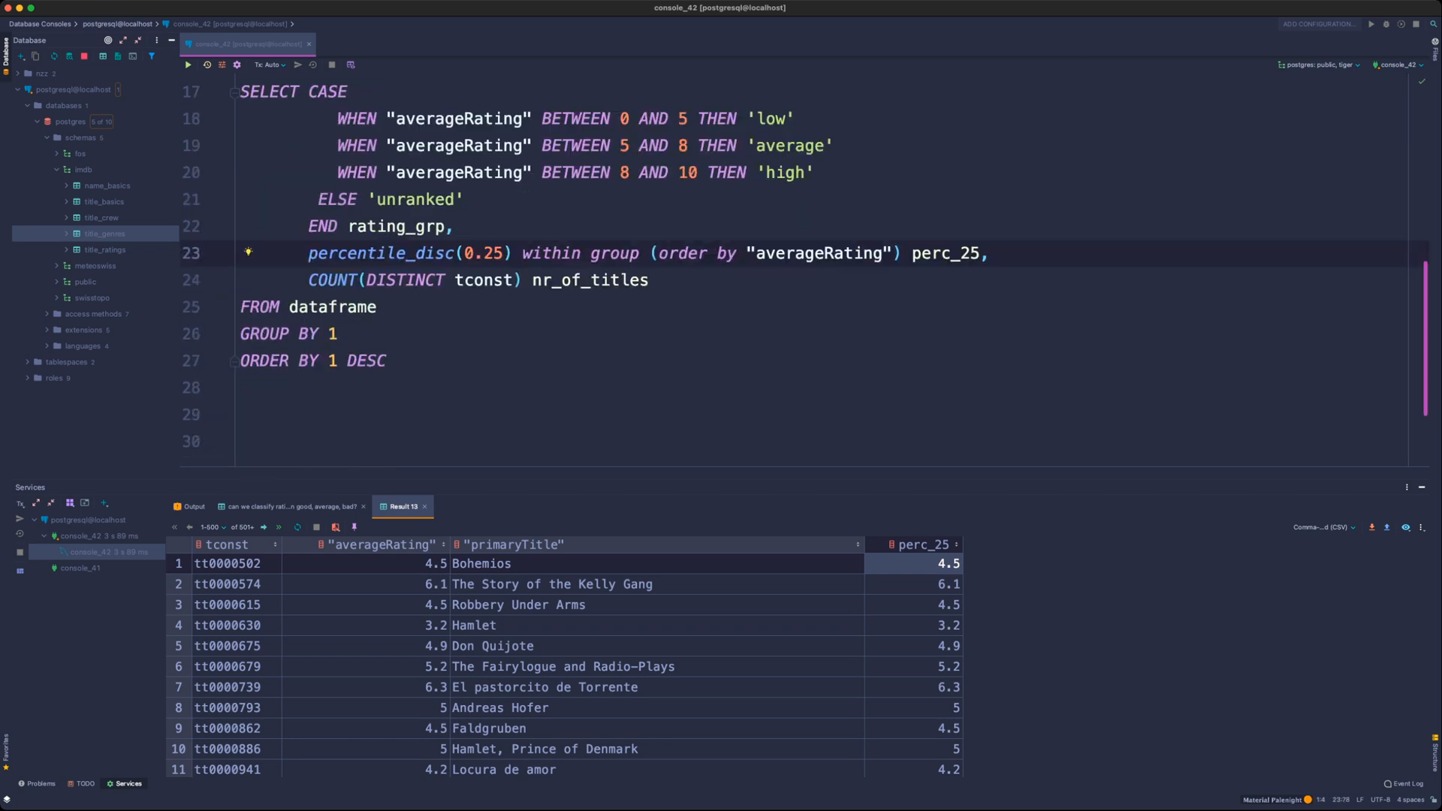
click(340, 334)
text(,2)
- Delete the GROUP BY 1,2,3 line from the dataframe CTE
scroll(803, 273, up, 5)
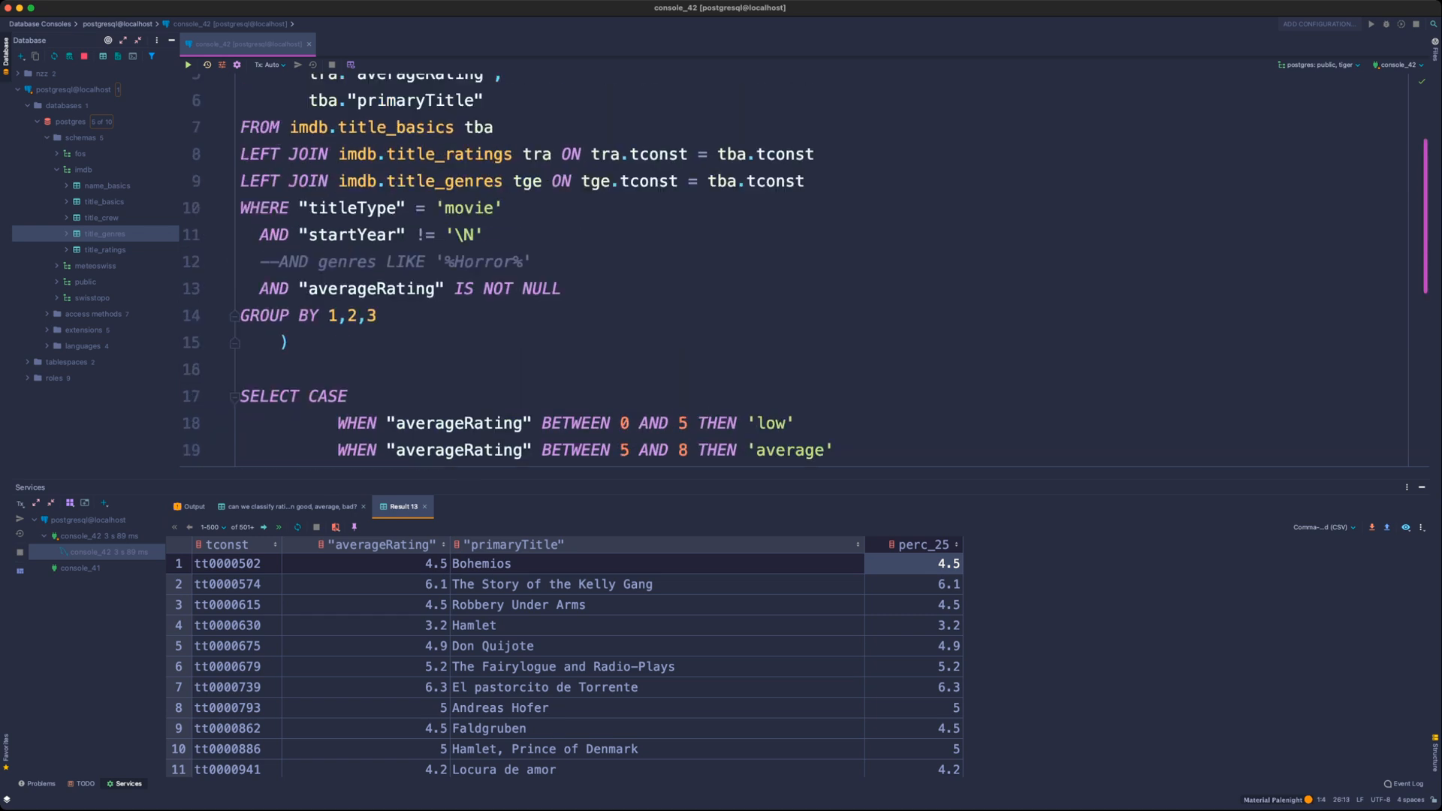
click(377, 316)
key(shift+super+Left)
key(BackSpace)
key(BackSpace)
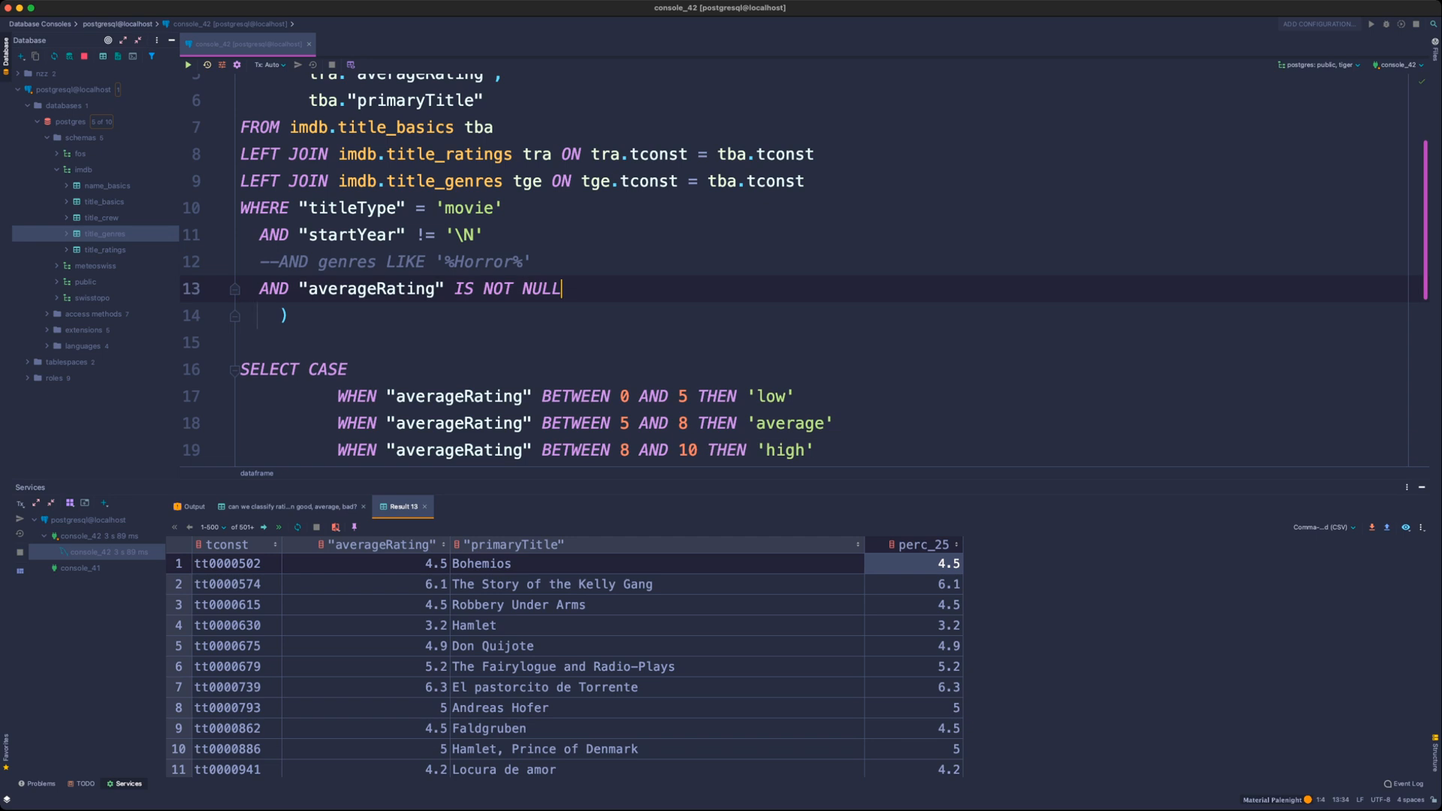
- Try to run the full rating group query with the GROUP BY 1,2 clause
scroll(804, 273, down, 4)
click(453, 280)
key(super+Return)
key(Return)
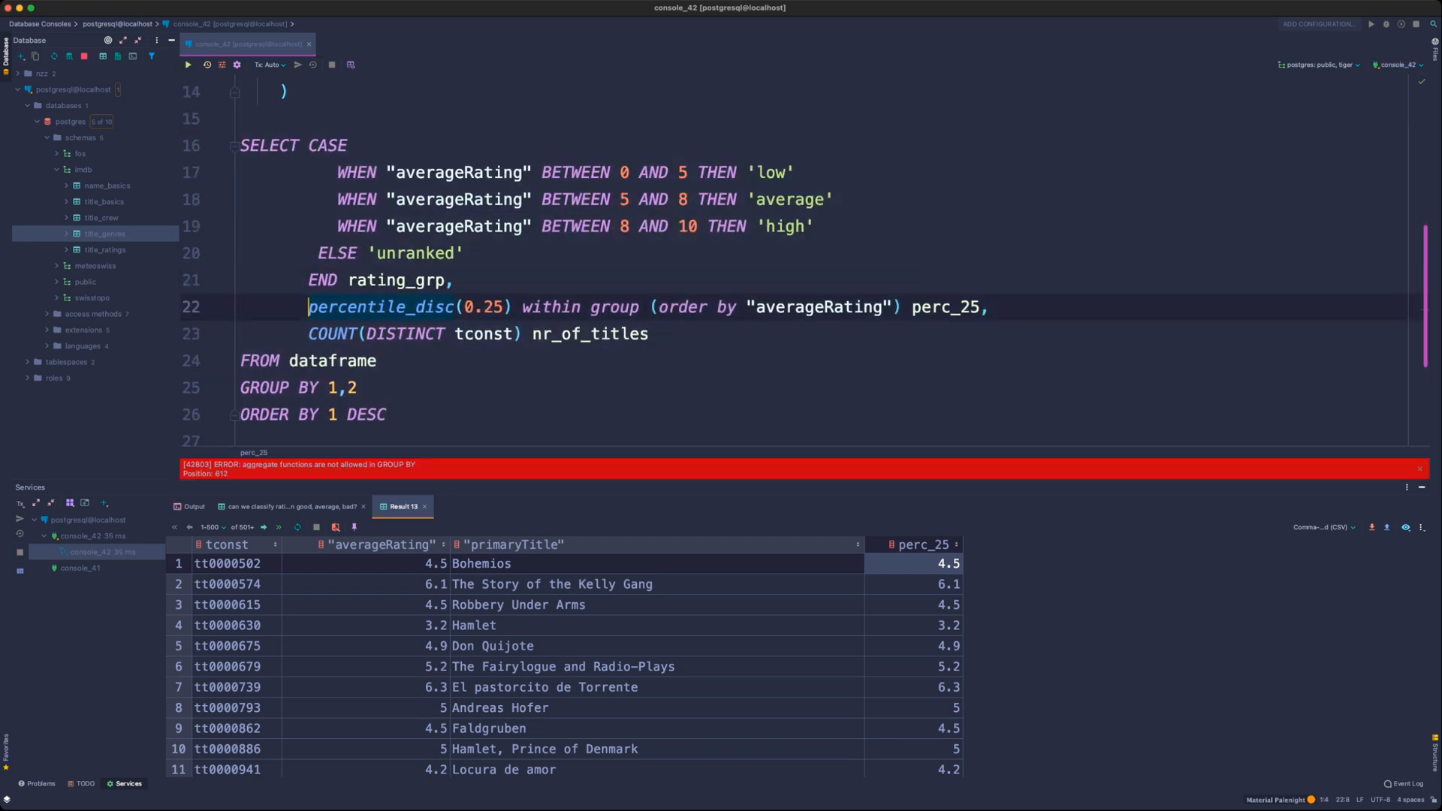
- Reduce the outer GROUP BY to 1, rerun the query and select the low group's perc_25 value
click(358, 388)
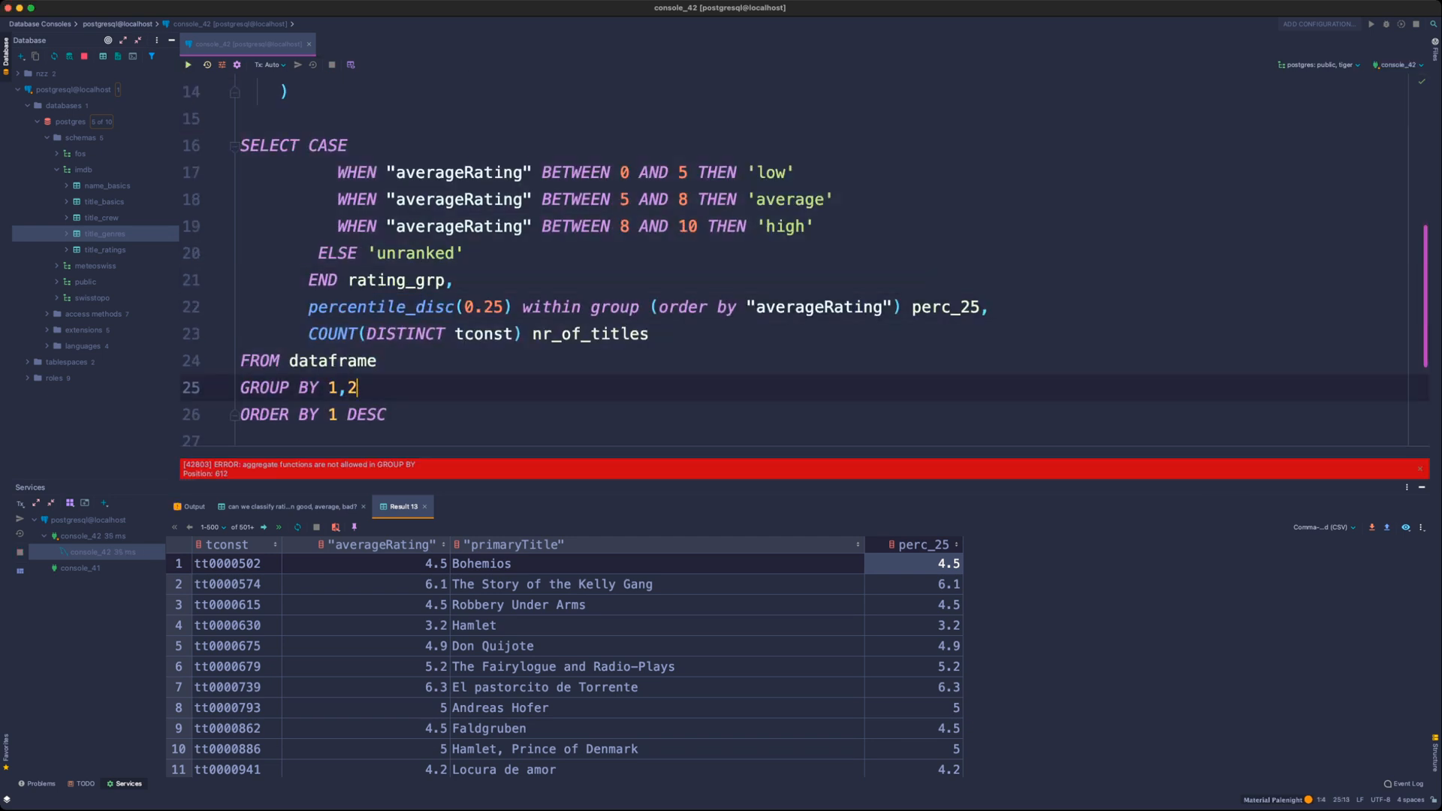
key(BackSpace)
key(BackSpace)
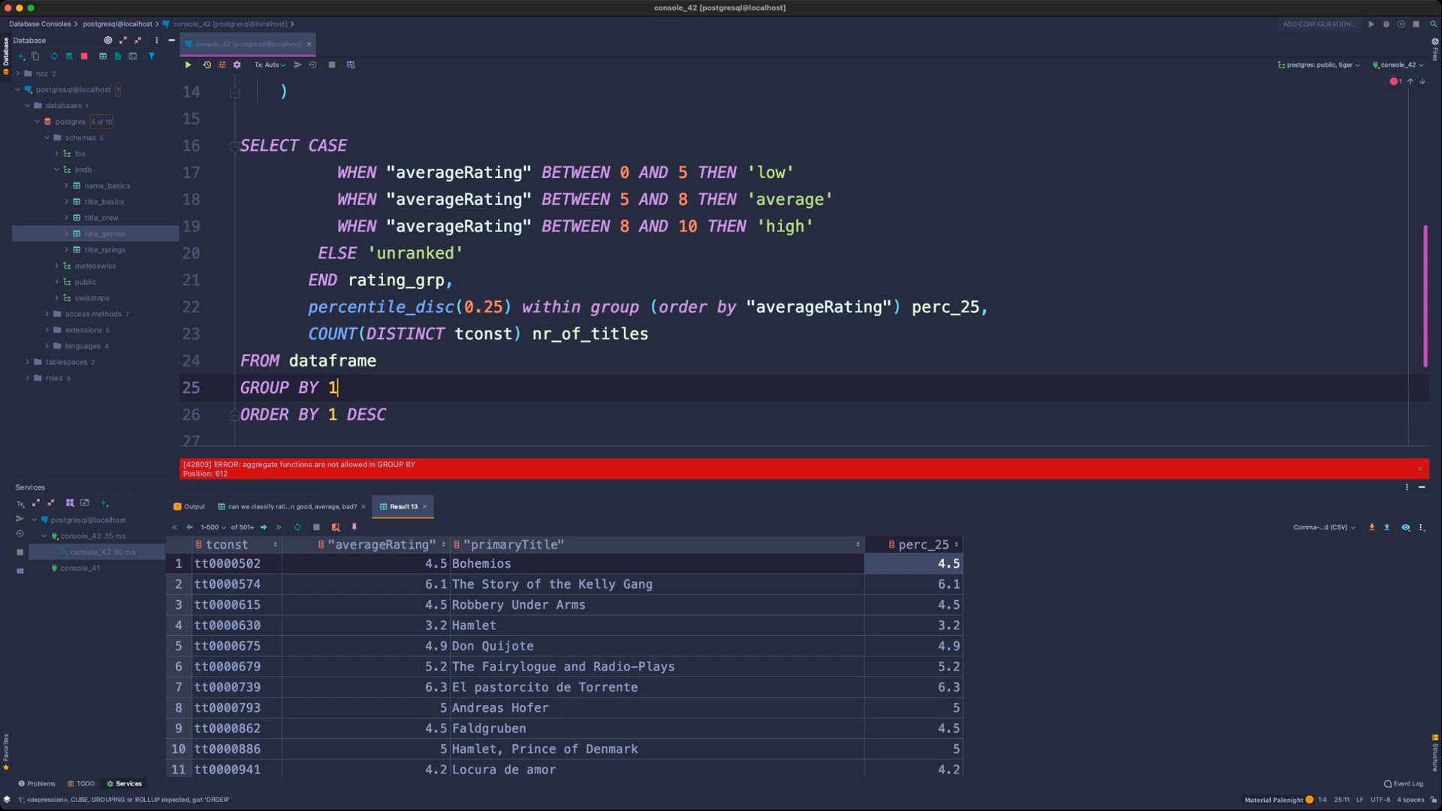
key(super+Return)
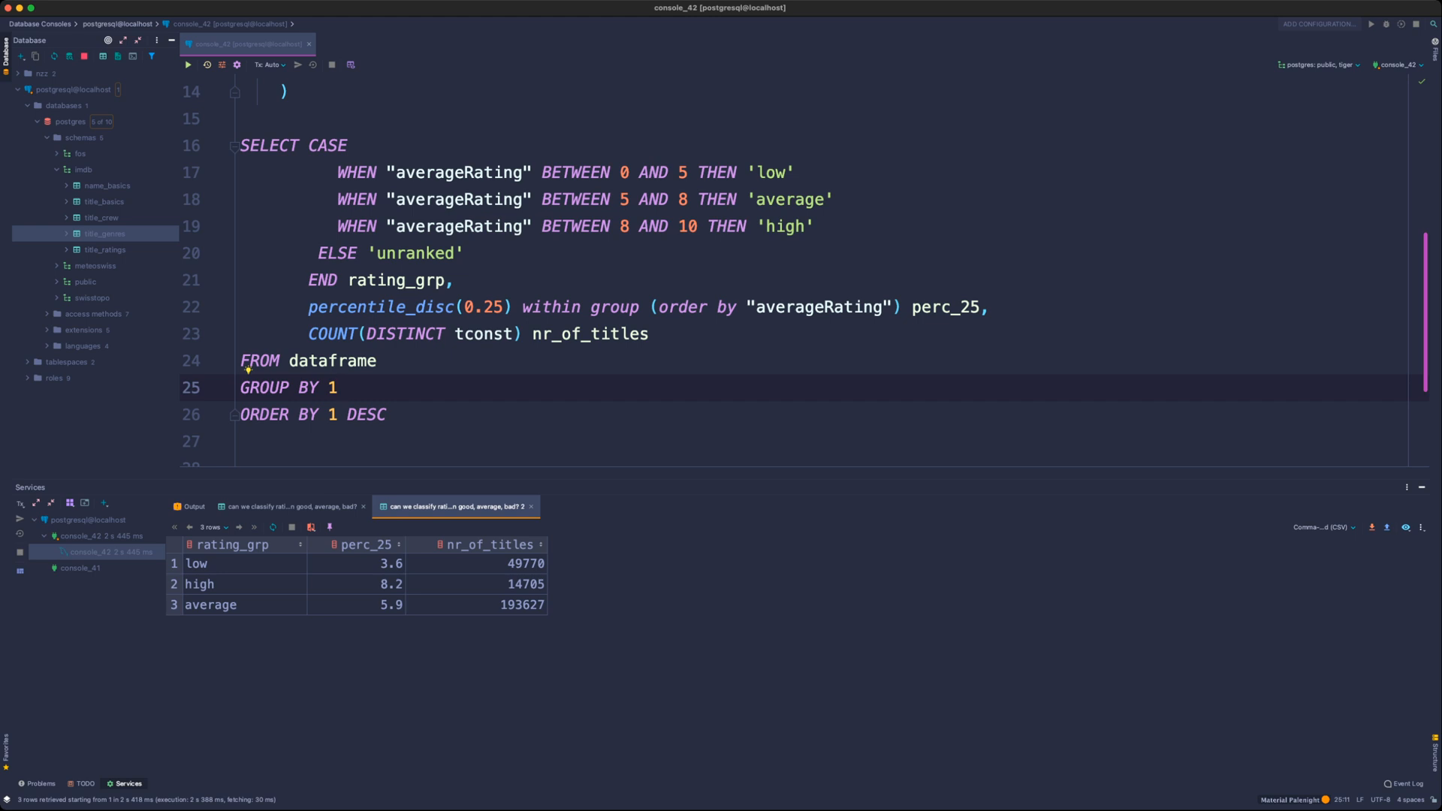
click(357, 564)
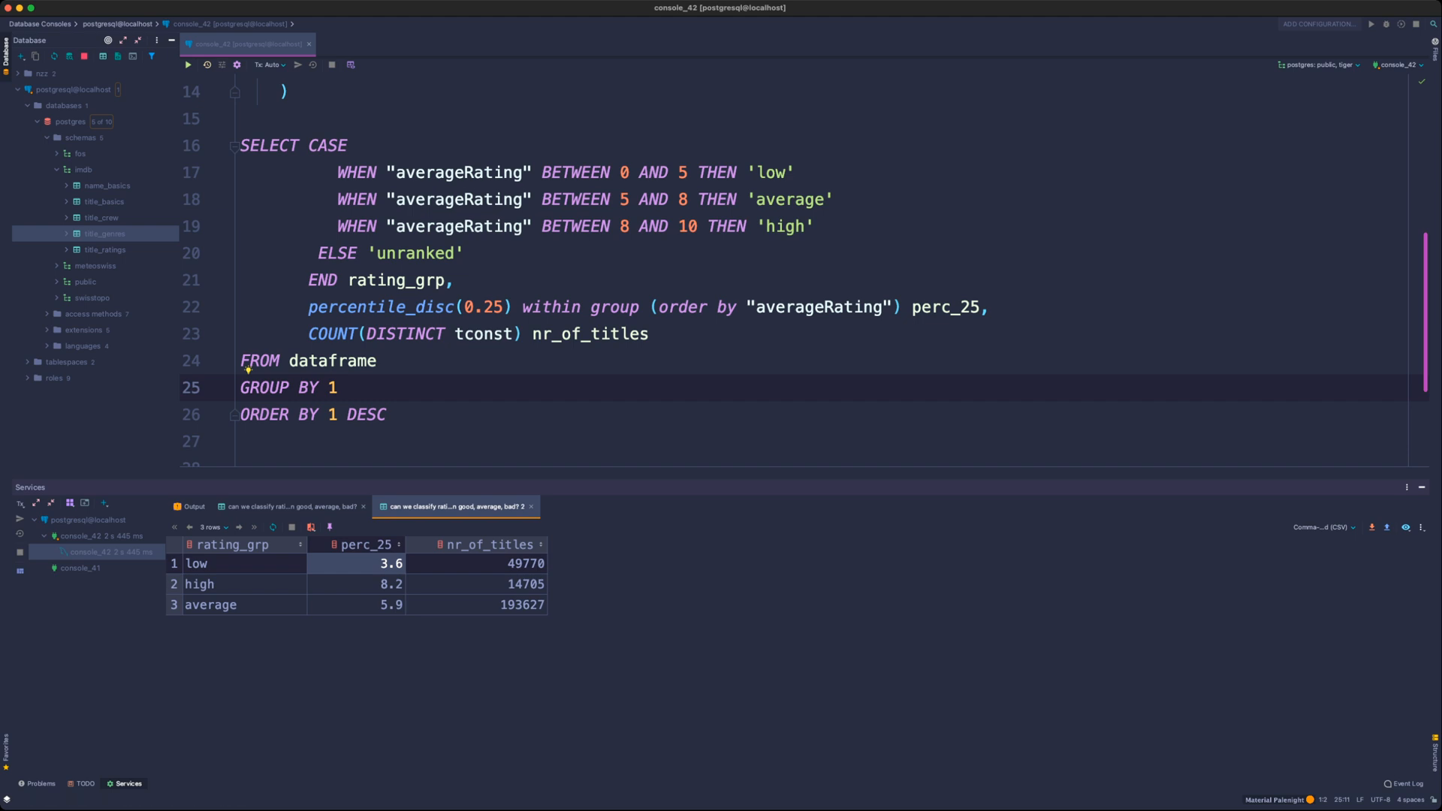
- Rename the CASE labels to '1_low', '2_average' and '3_high', and rerun the query
click(756, 172)
text(1_)
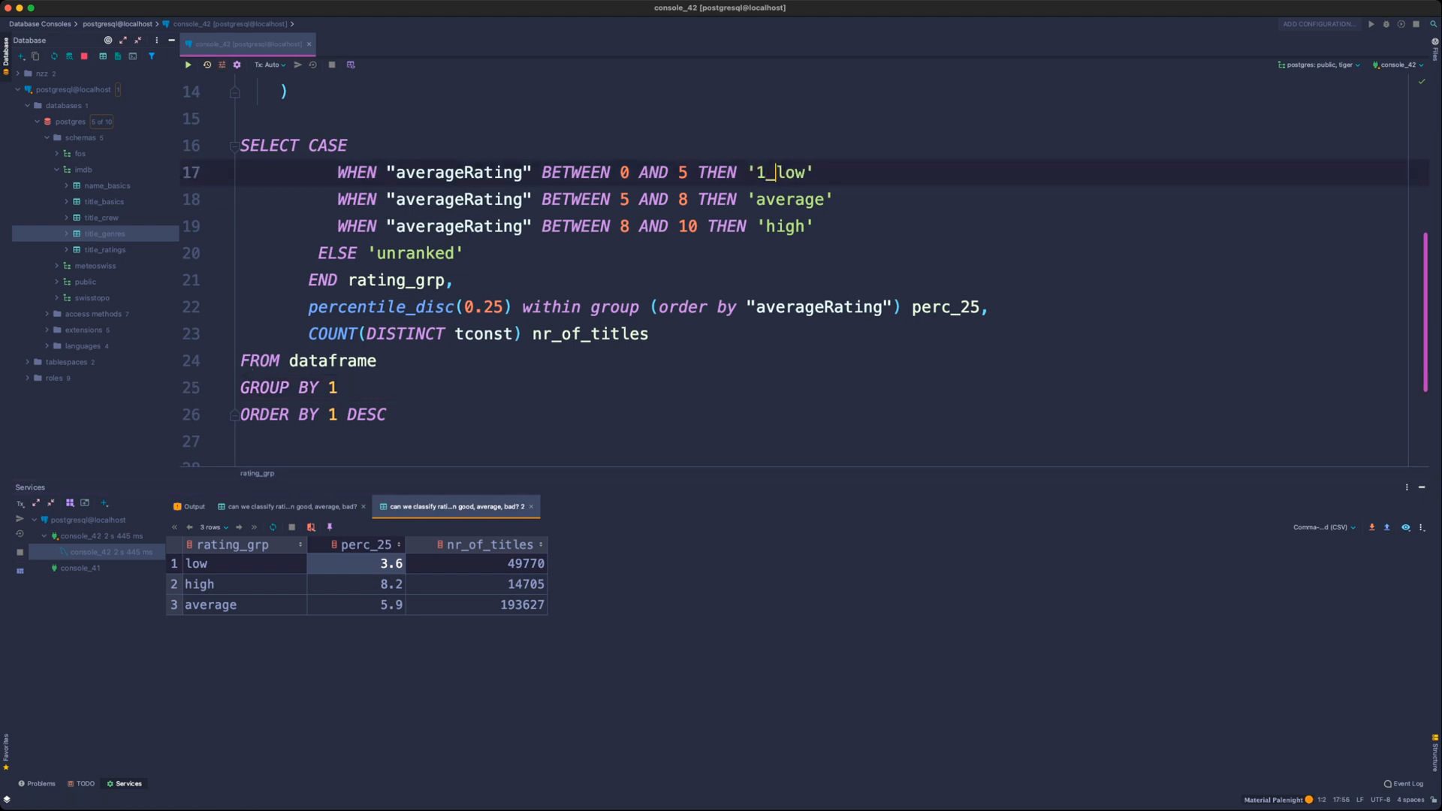
click(756, 199)
text(2_)
click(767, 226)
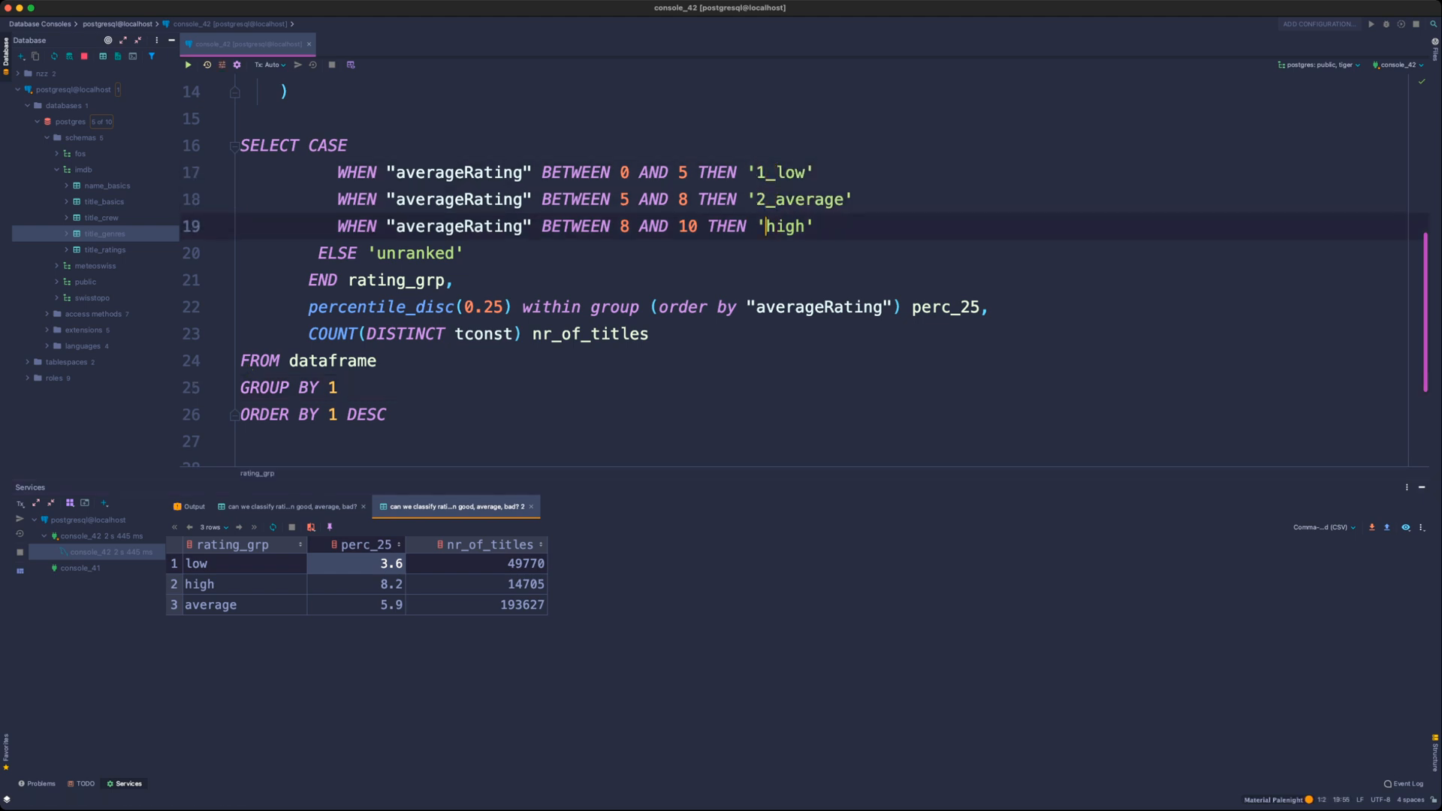
text(3_)
click(387, 415)
click(187, 64)
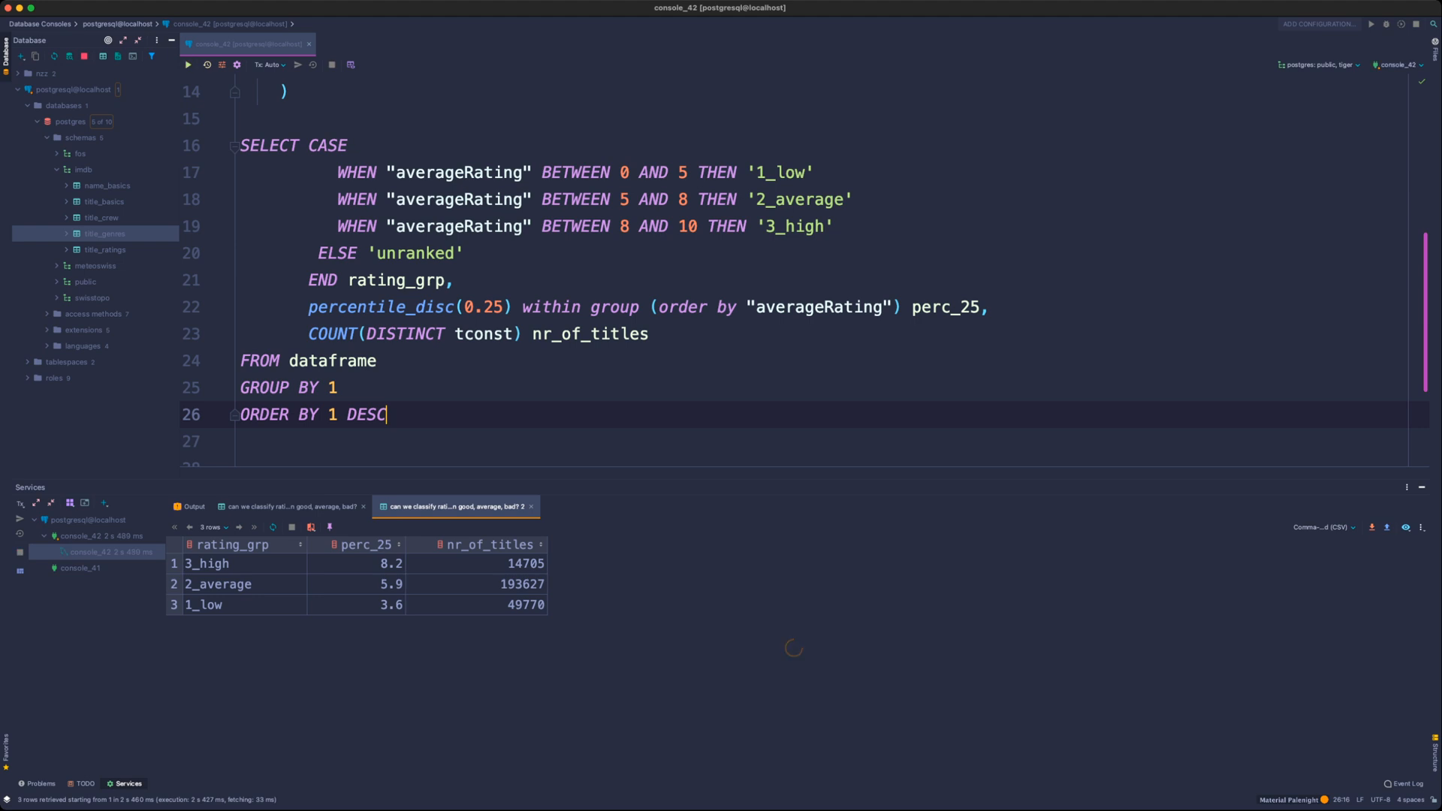
- Remove DESC from the outer ORDER BY clause and rerun the query in ascending order
key(alt+shift+Left)
key(BackSpace)
key(super+Return)
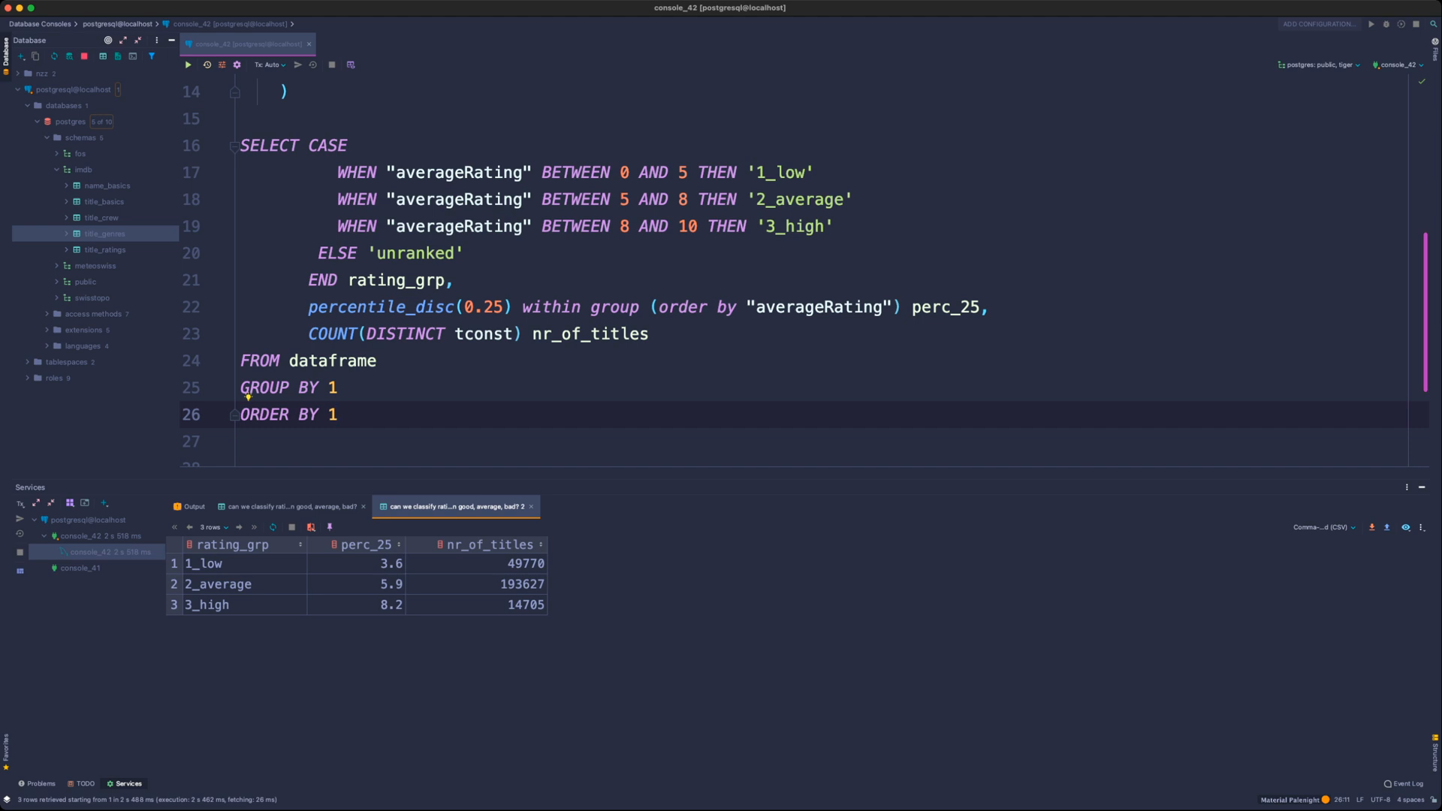
- Examine the 1_low group and its 25th percentile value in the query results
click(241, 564)
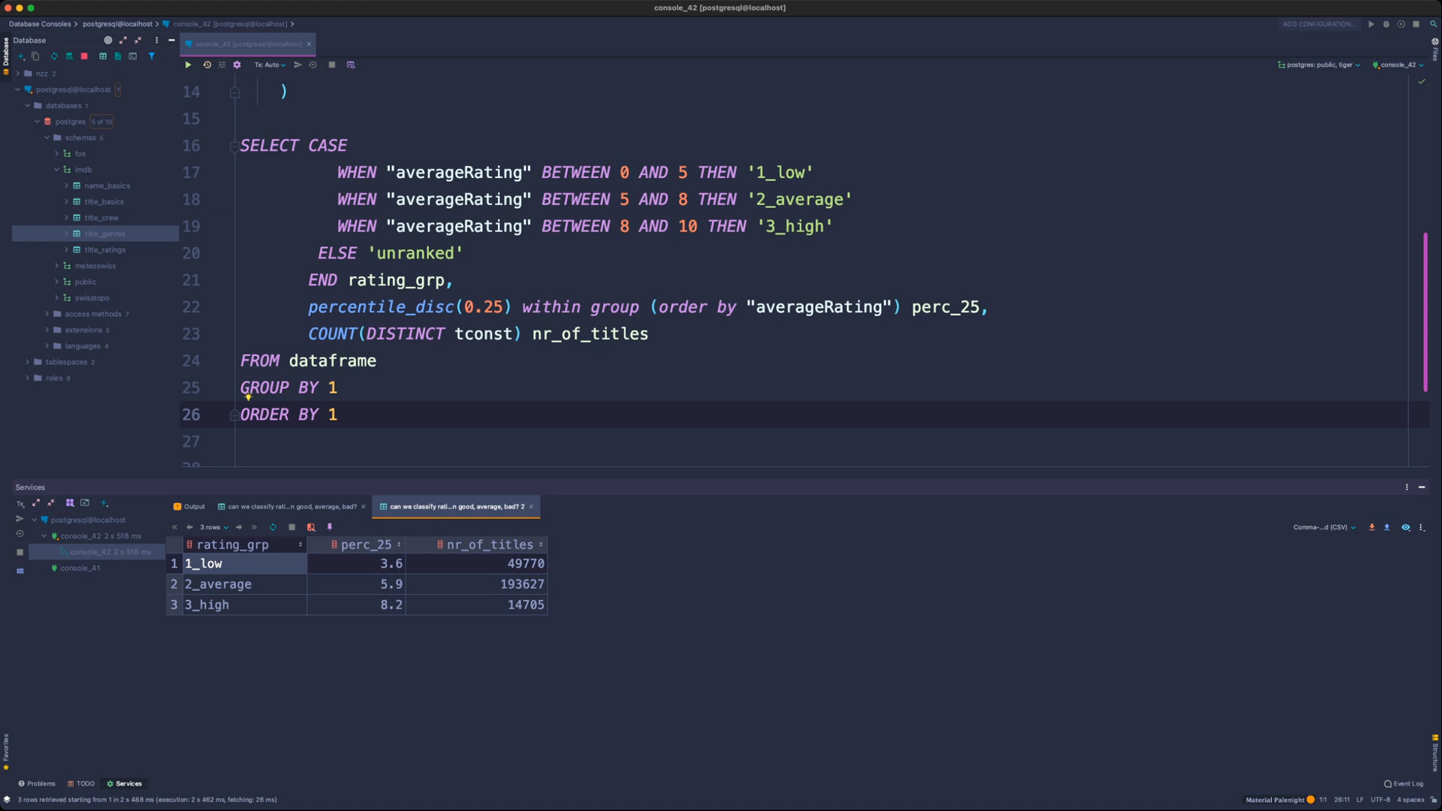
key(super+Tab)
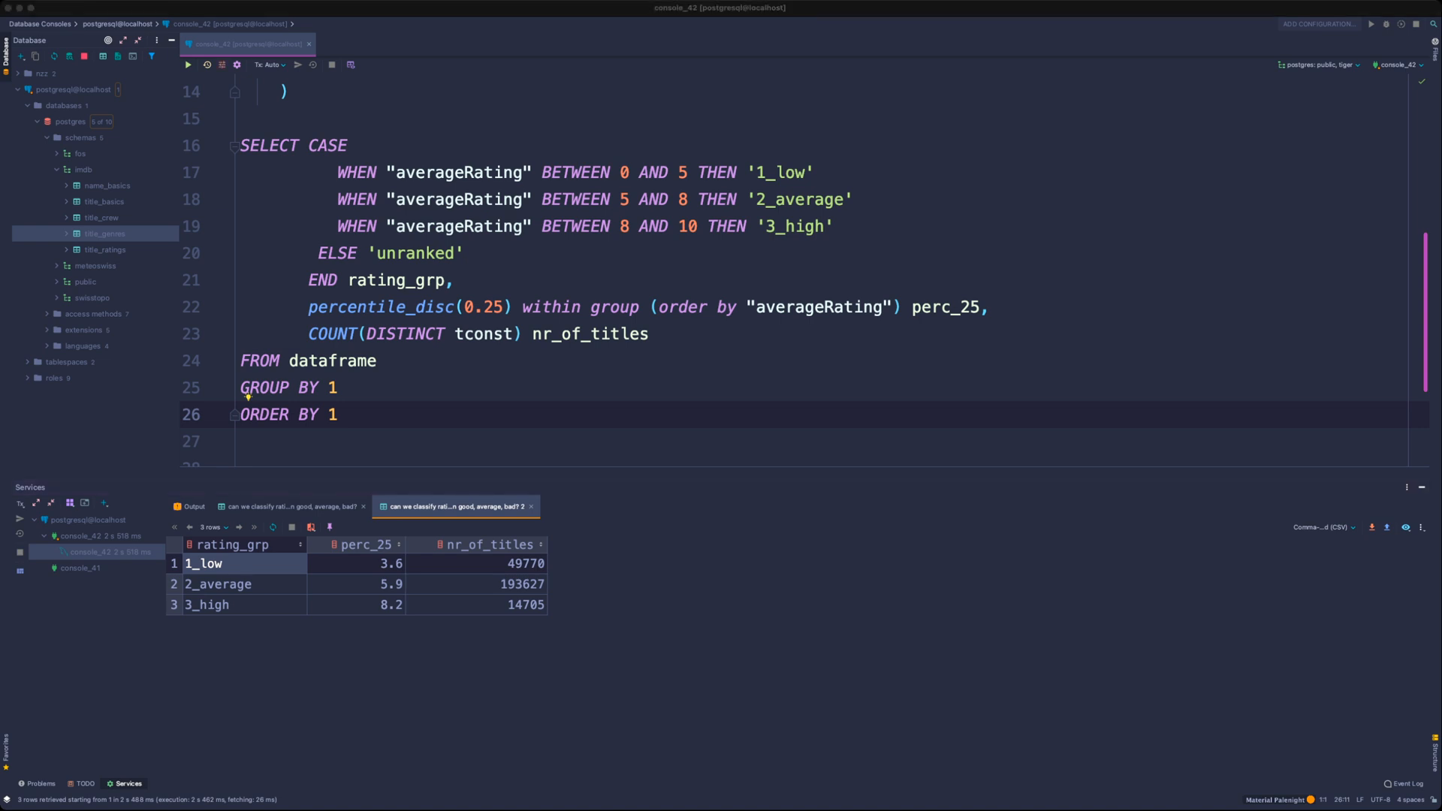
click(368, 564)
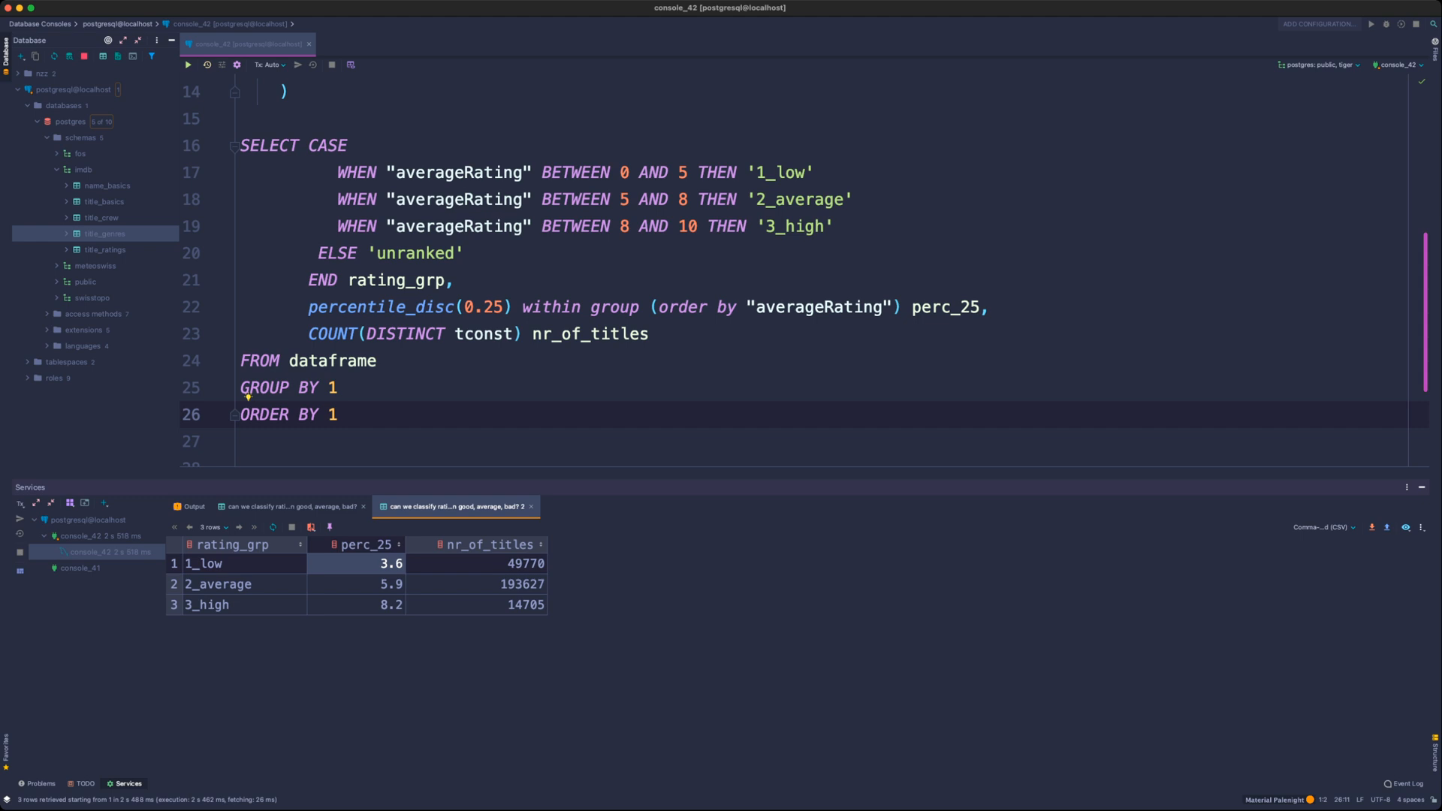
key(super+Tab)
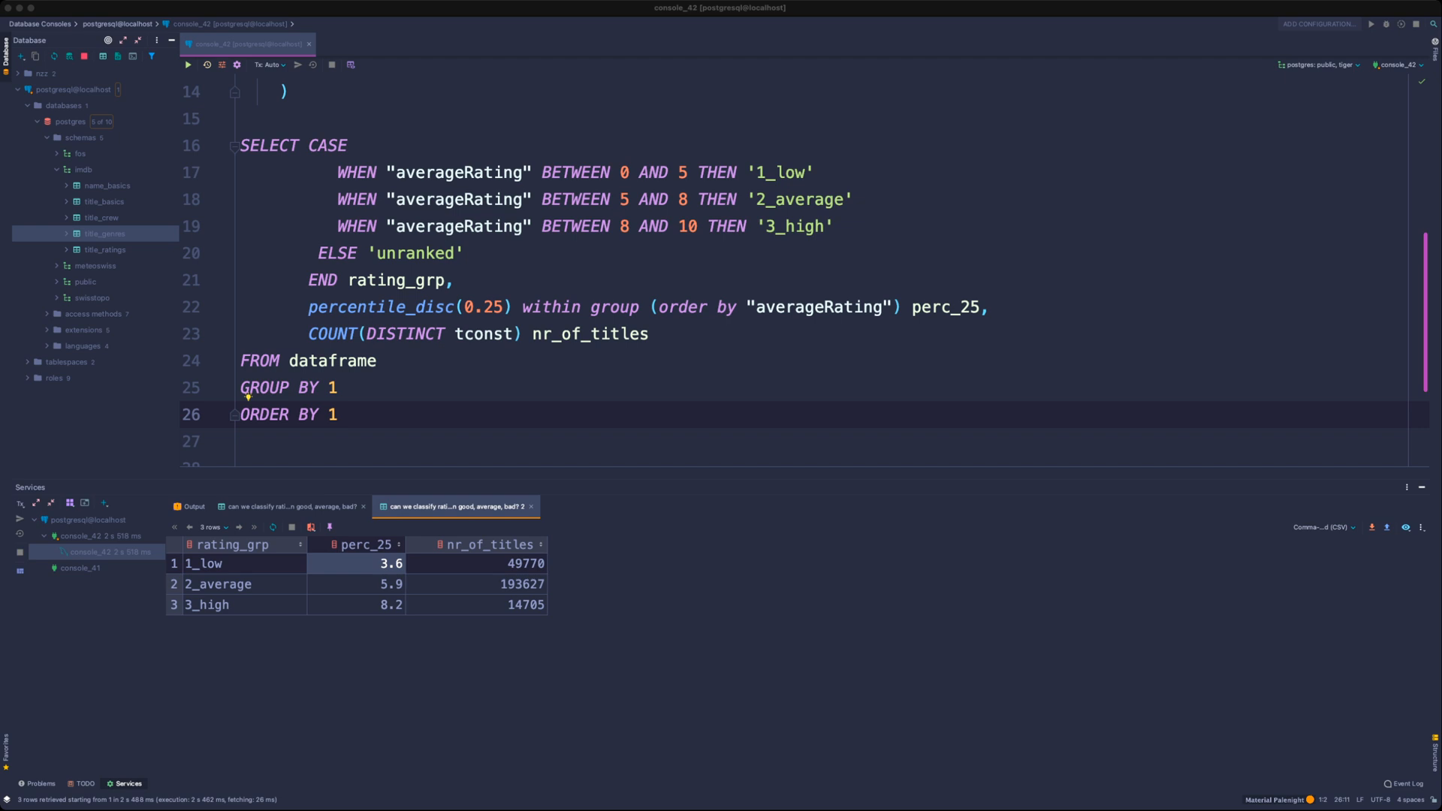
- Duplicate the percentile_disc(0.25) perc_25 line directly below itself in the outer SELECT
click(455, 280)
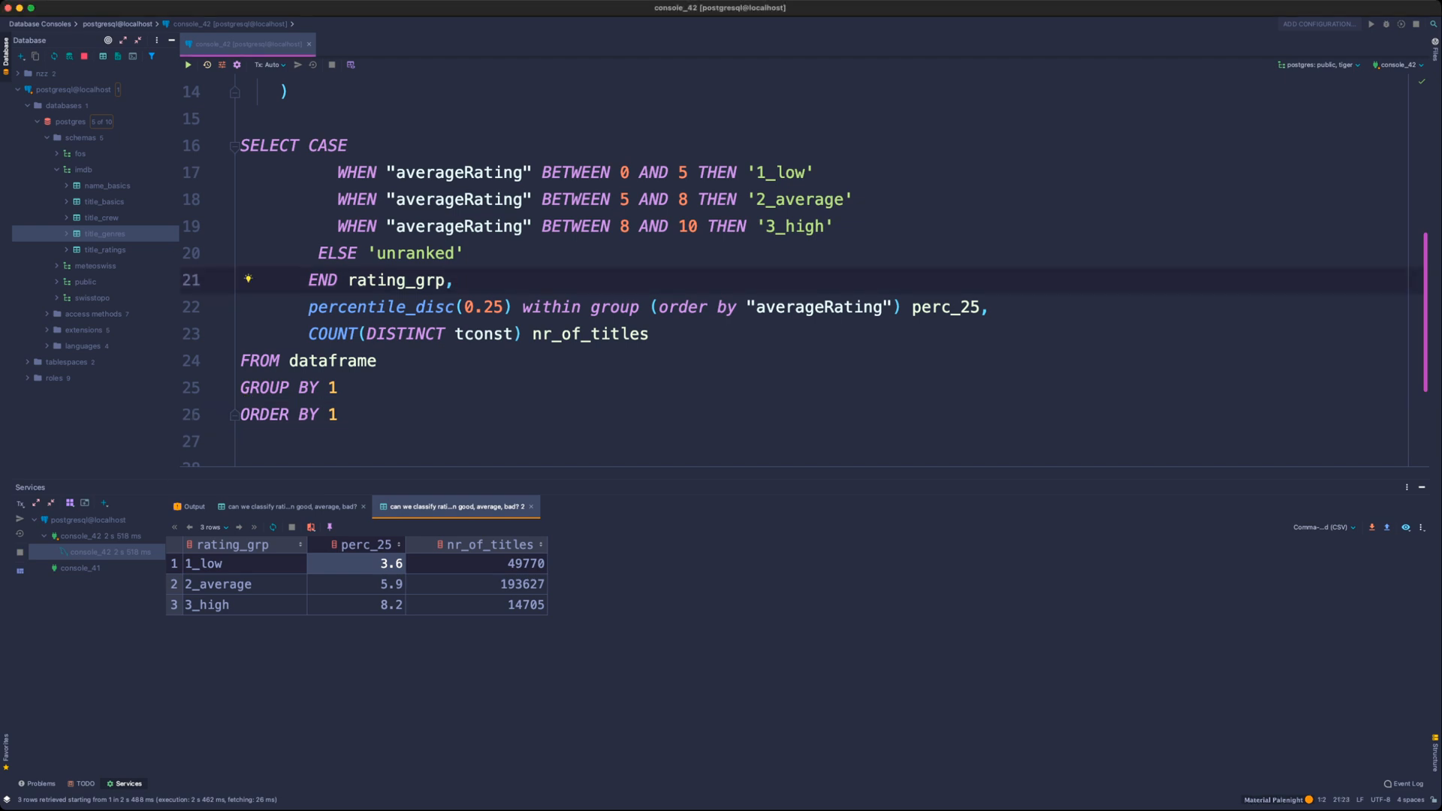
drag(990, 306, 308, 306)
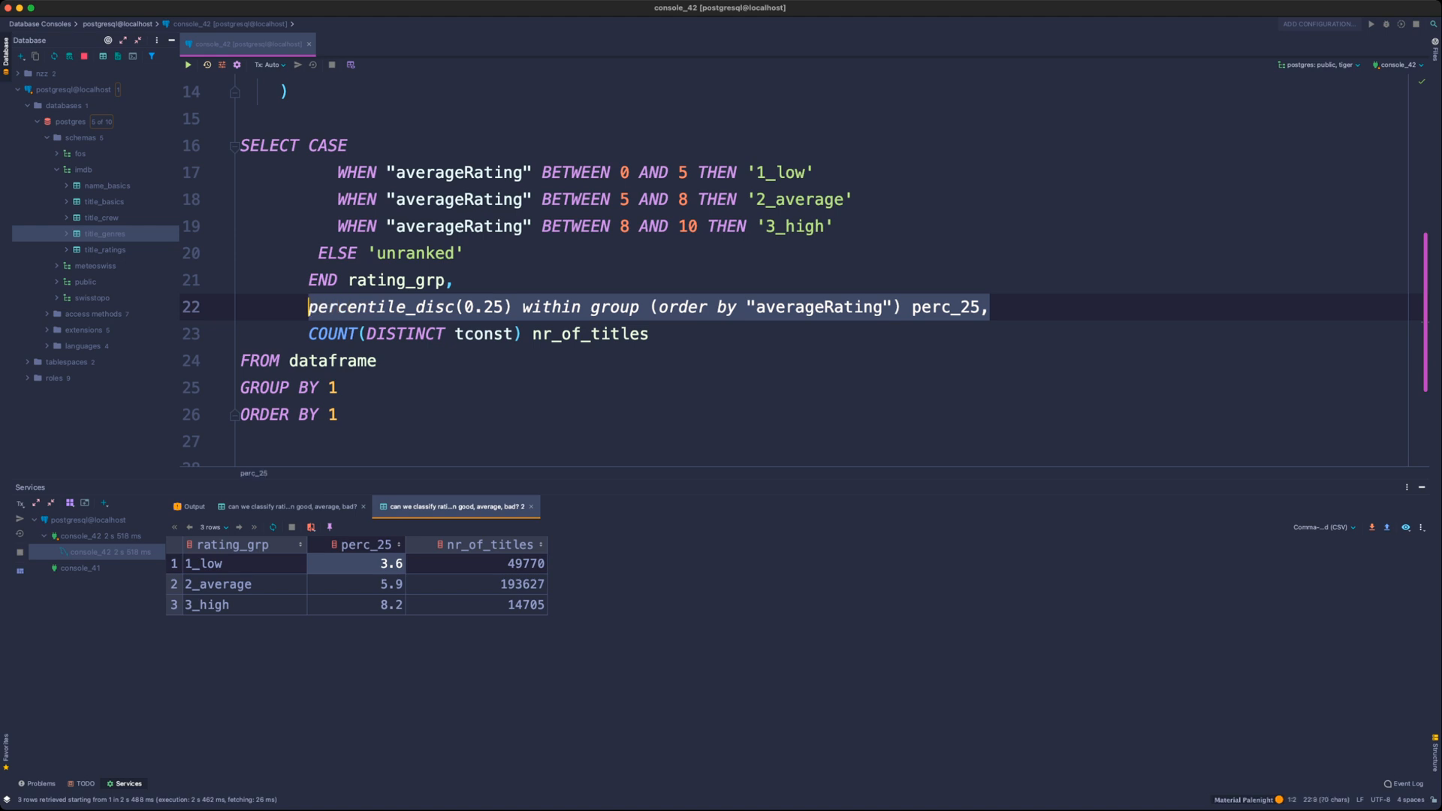
key(super+c)
key(Right)
key(Return)
key(super+v)
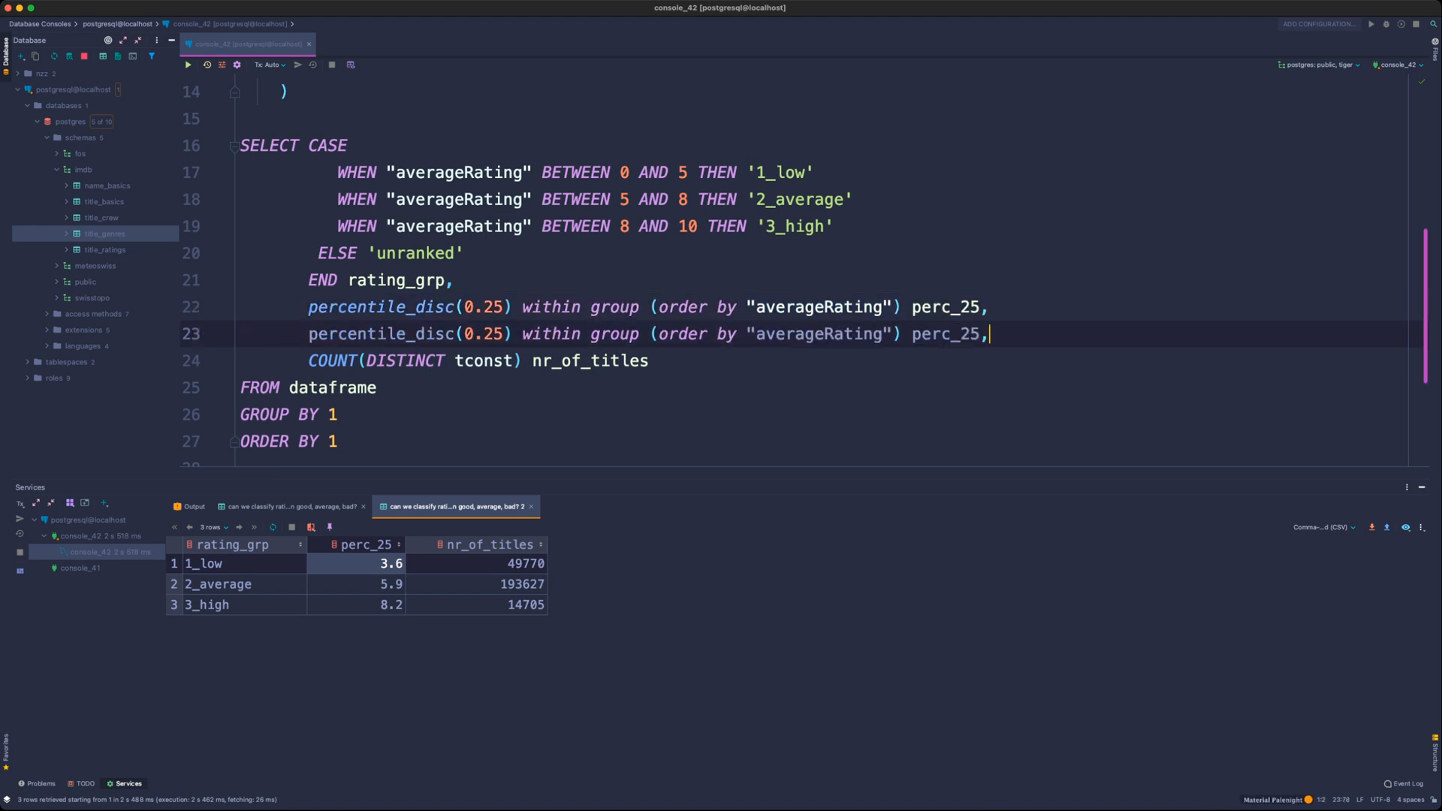
- Change the duplicated line's alias to perc_50 and its percentile argument to 0.50
key(Left)
key(BackSpace)
key(BackSpace)
text(50)
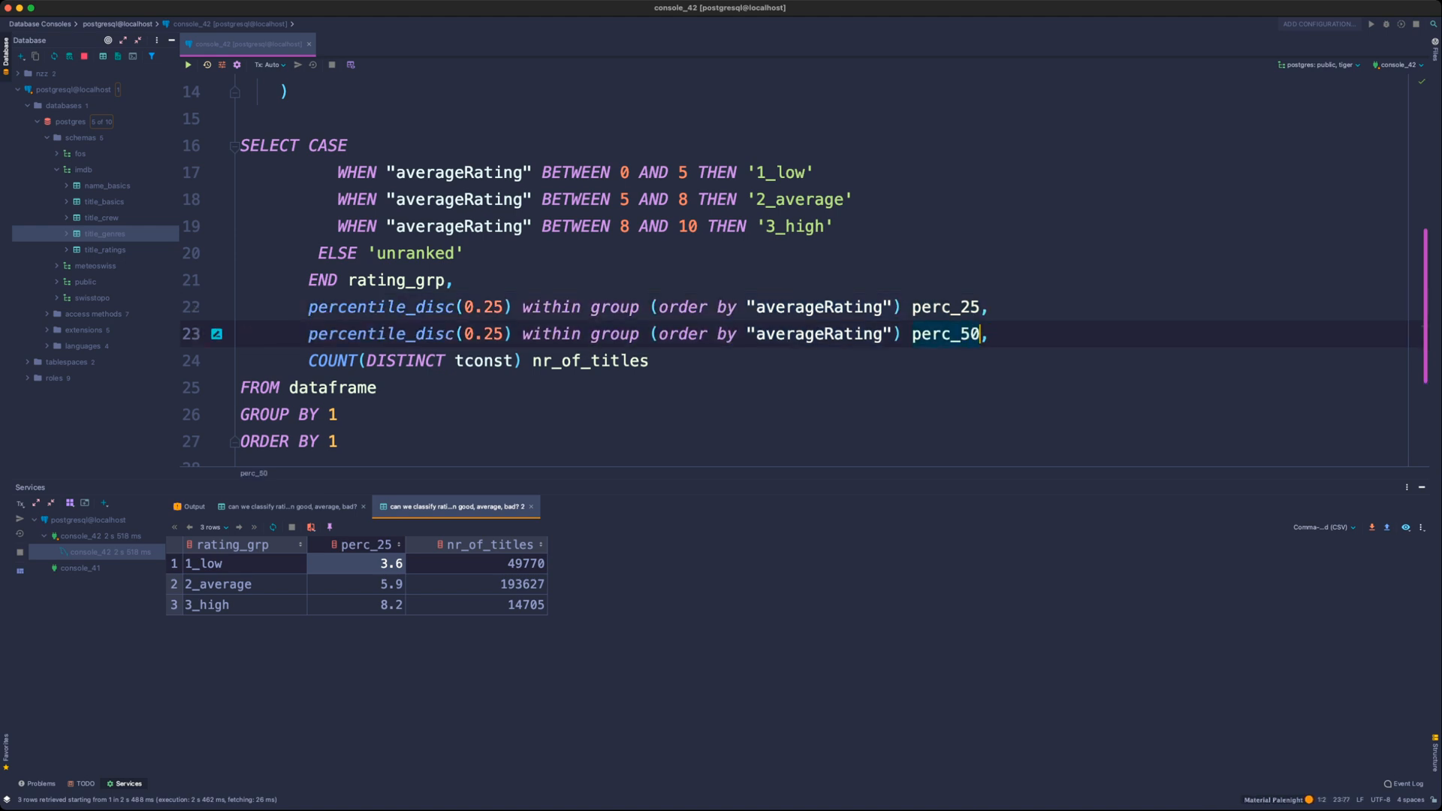
click(504, 334)
key(BackSpace)
key(BackSpace)
text(50)
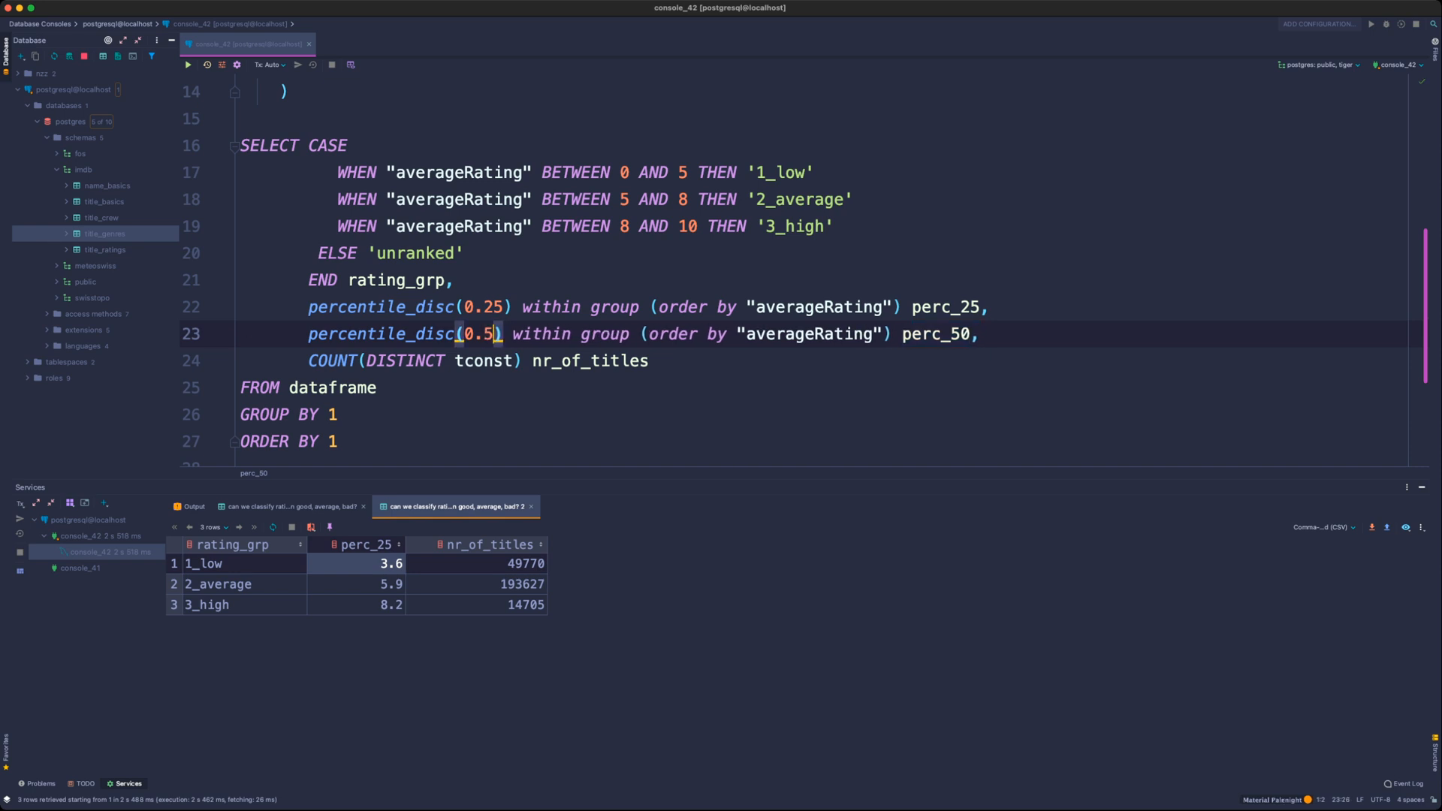
- Rename the alias of the percentile_disc(0.50) expression as median, keeping the comma after it
key(super+Right)
key(Left)
key(BackSpace)
key(BackSpace)
key(BackSpace)
key(BackSpace)
key(BackSpace)
key(BackSpace)
key(BackSpace)
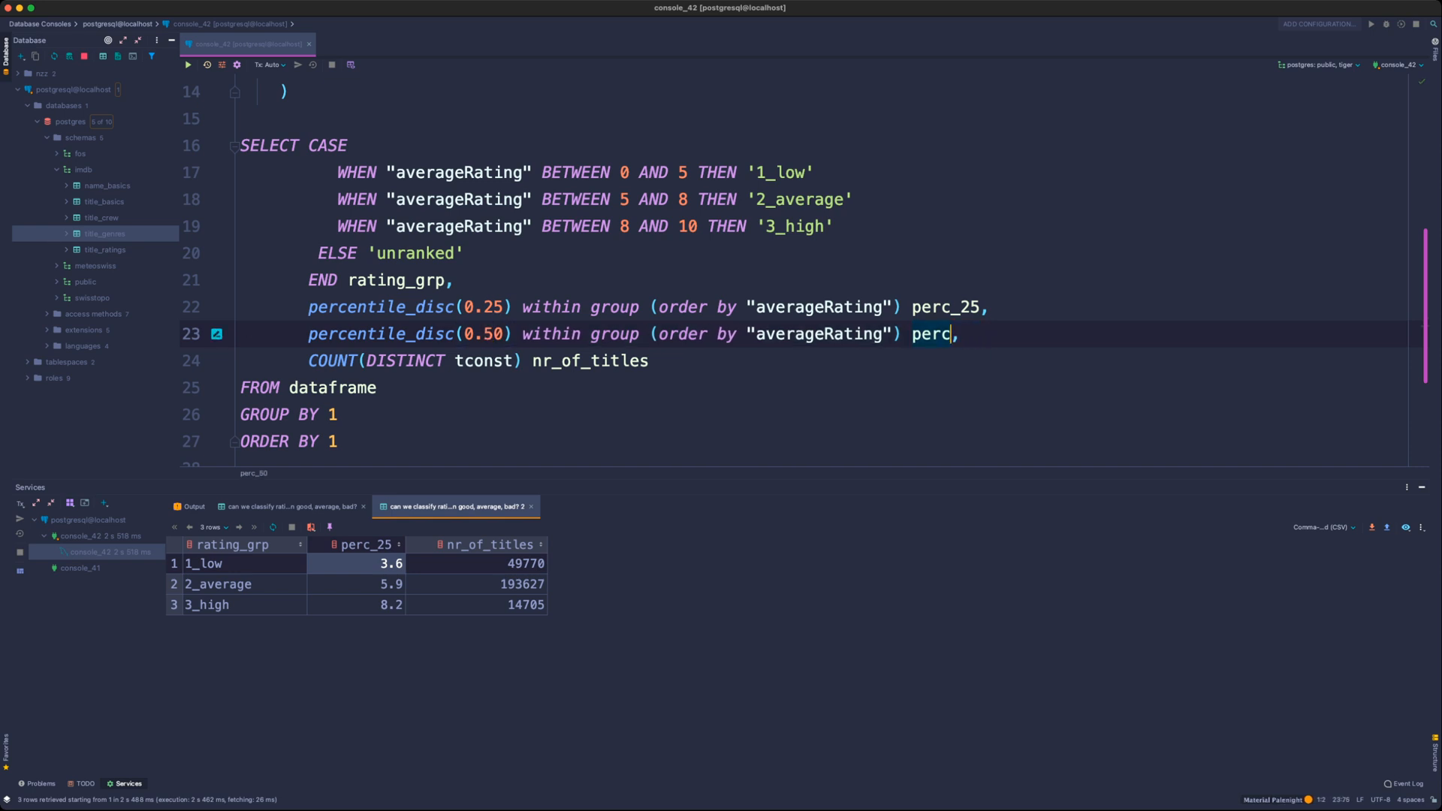
text(median)
key(Right)
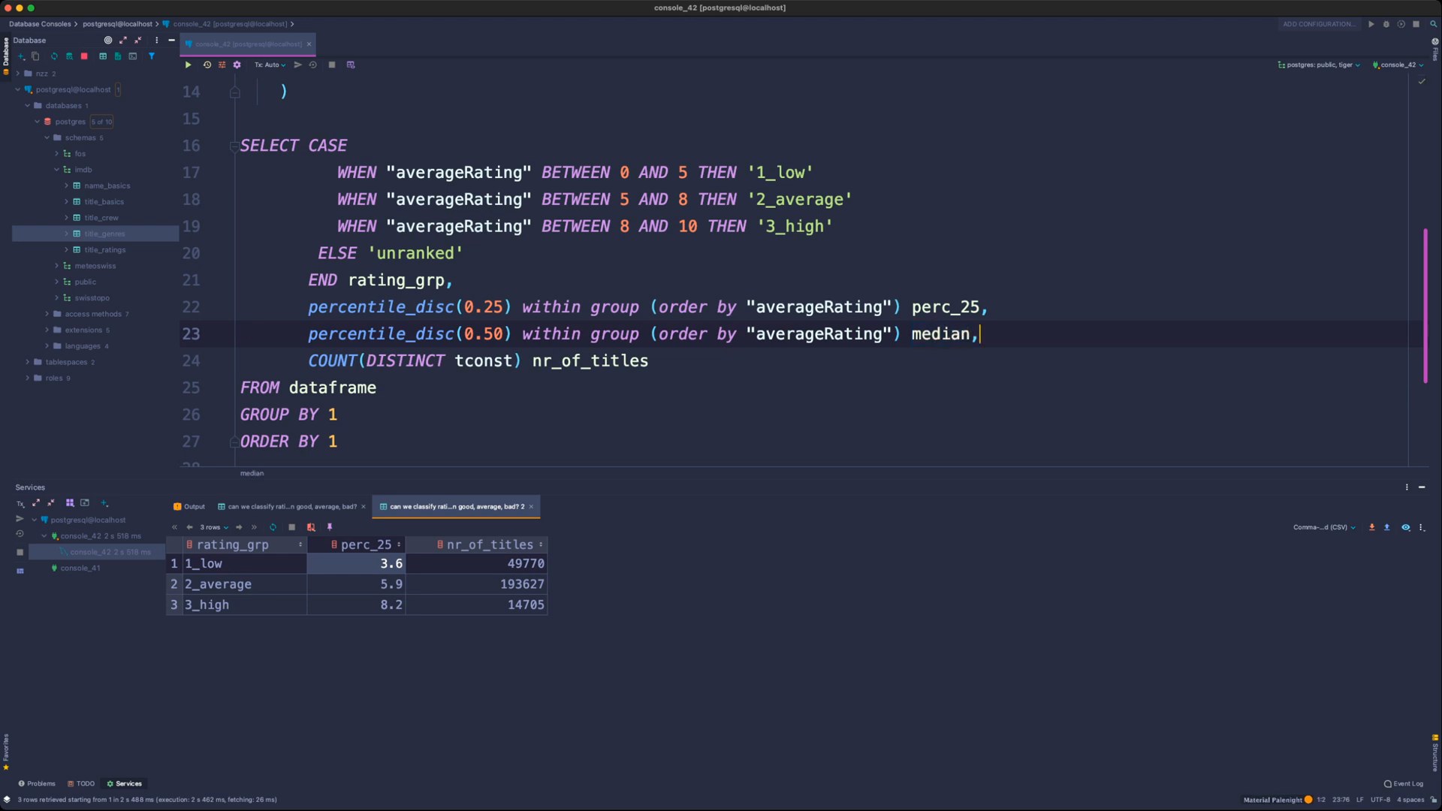
key(Return)
text(median)
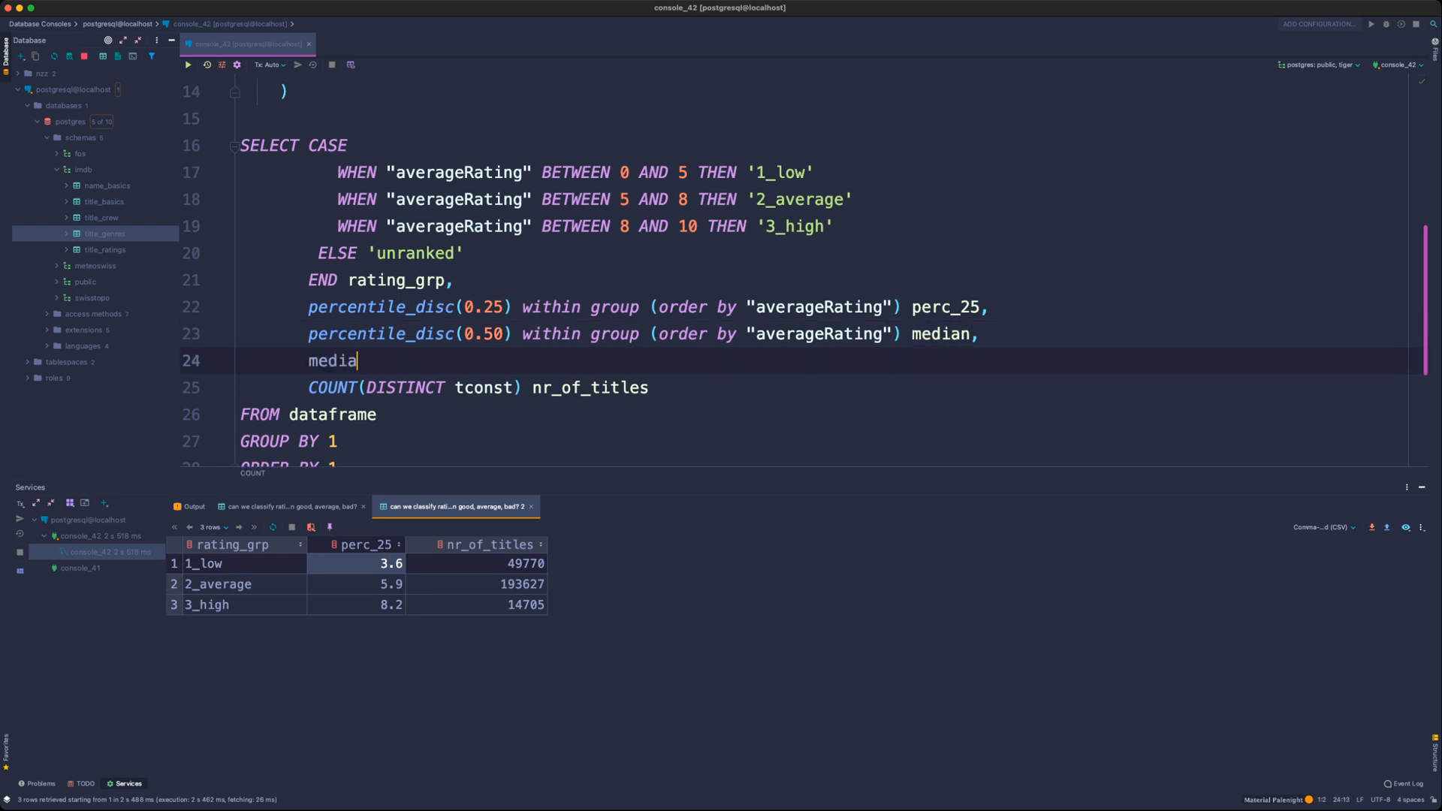
key(shift+Home)
key(BackSpace)
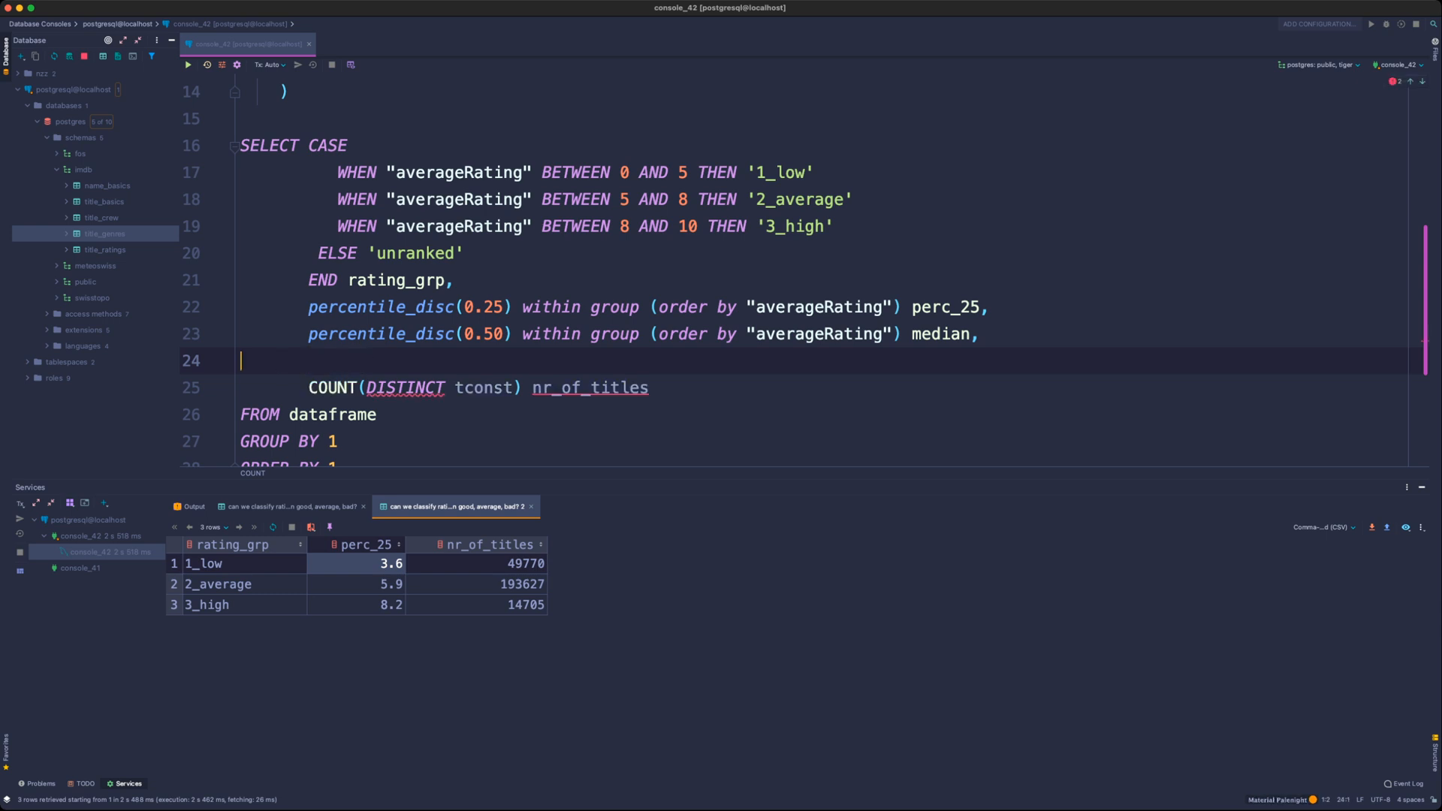
key(BackSpace)
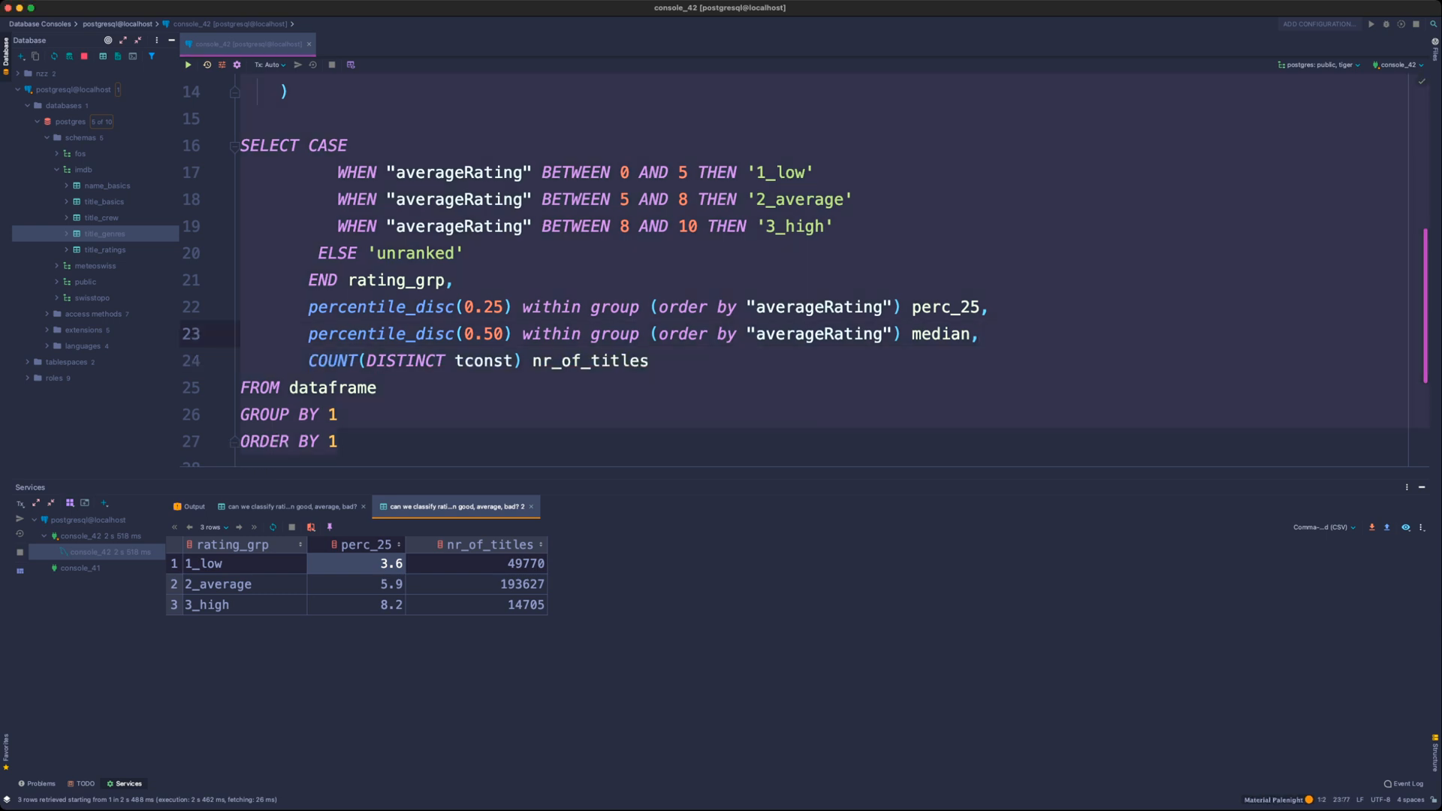
- Run the query and check the 25th percentile and median of the 1_low group in the results
key(super+Return)
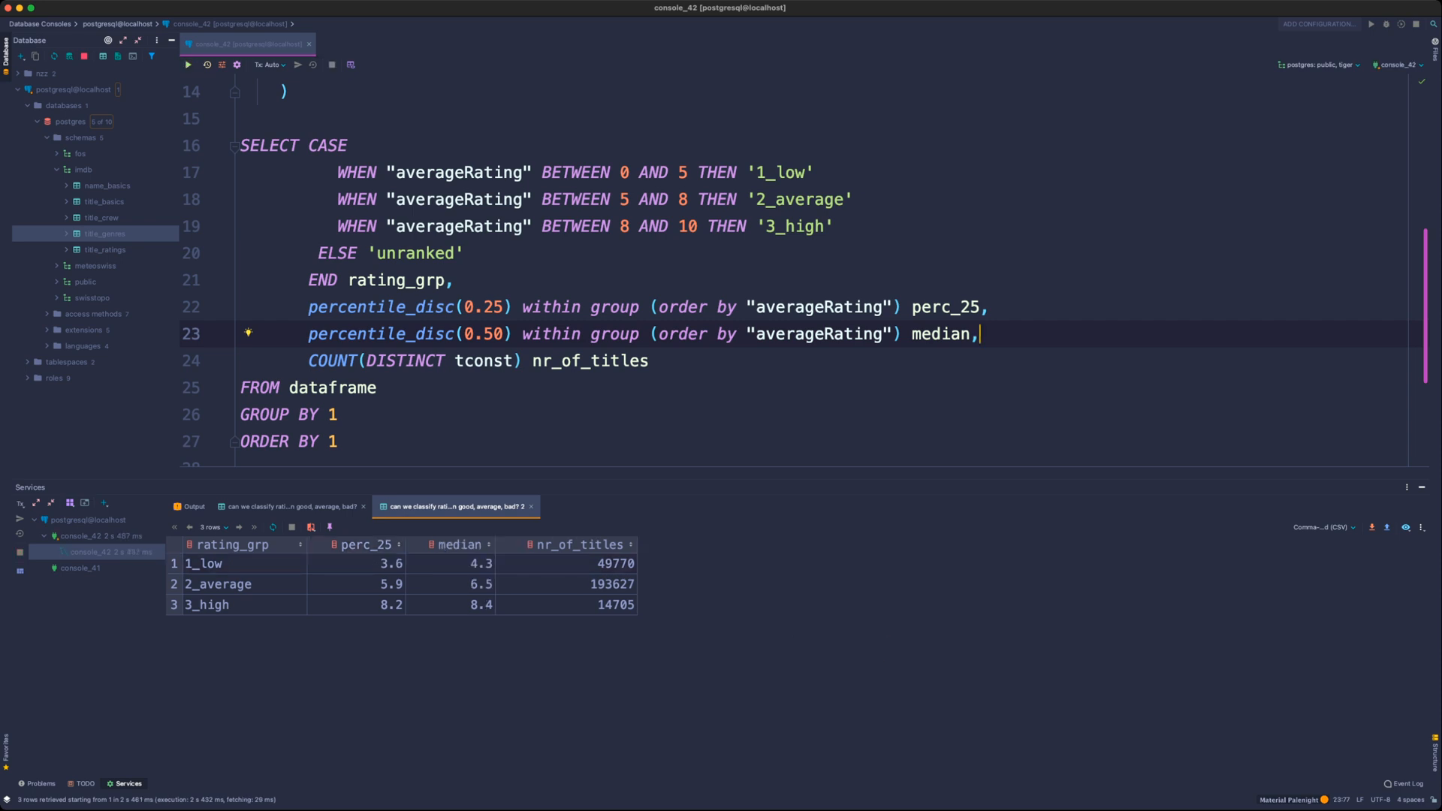
click(391, 564)
key(Right)
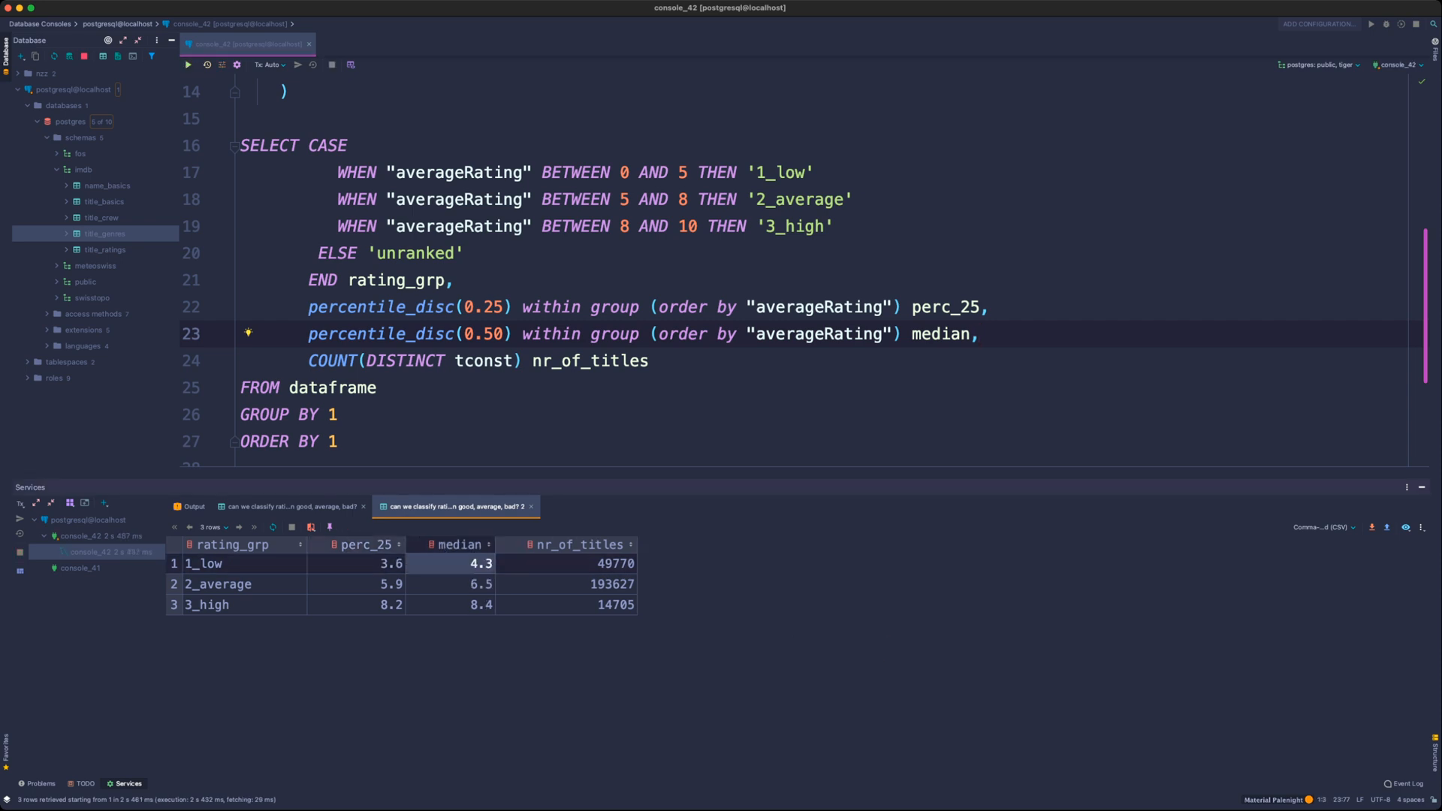
- Duplicate the percentile_disc(0.50) median line directly below itself in the outer SELECT
key(shift+Home)
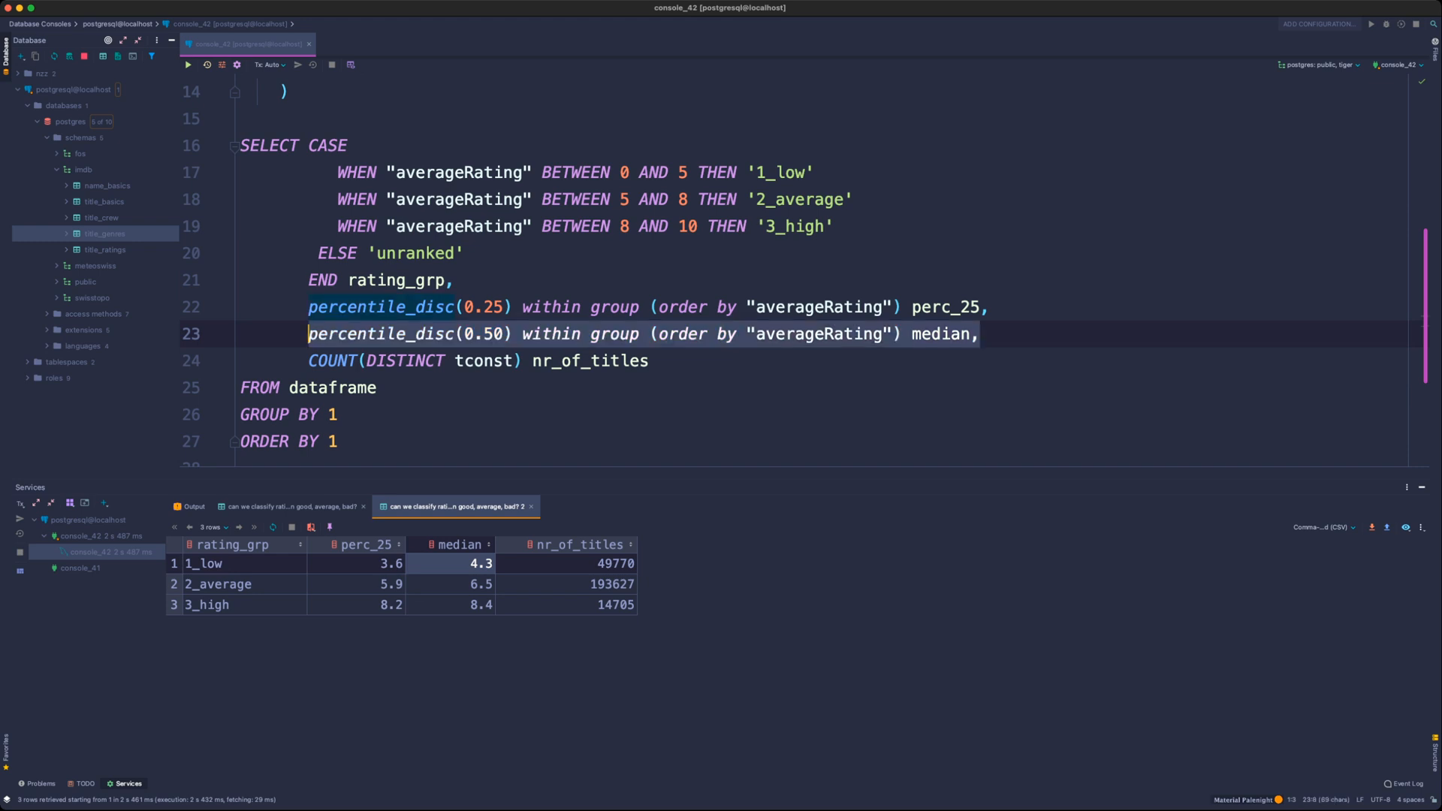
key(Right)
key(super+d)
key(Home)
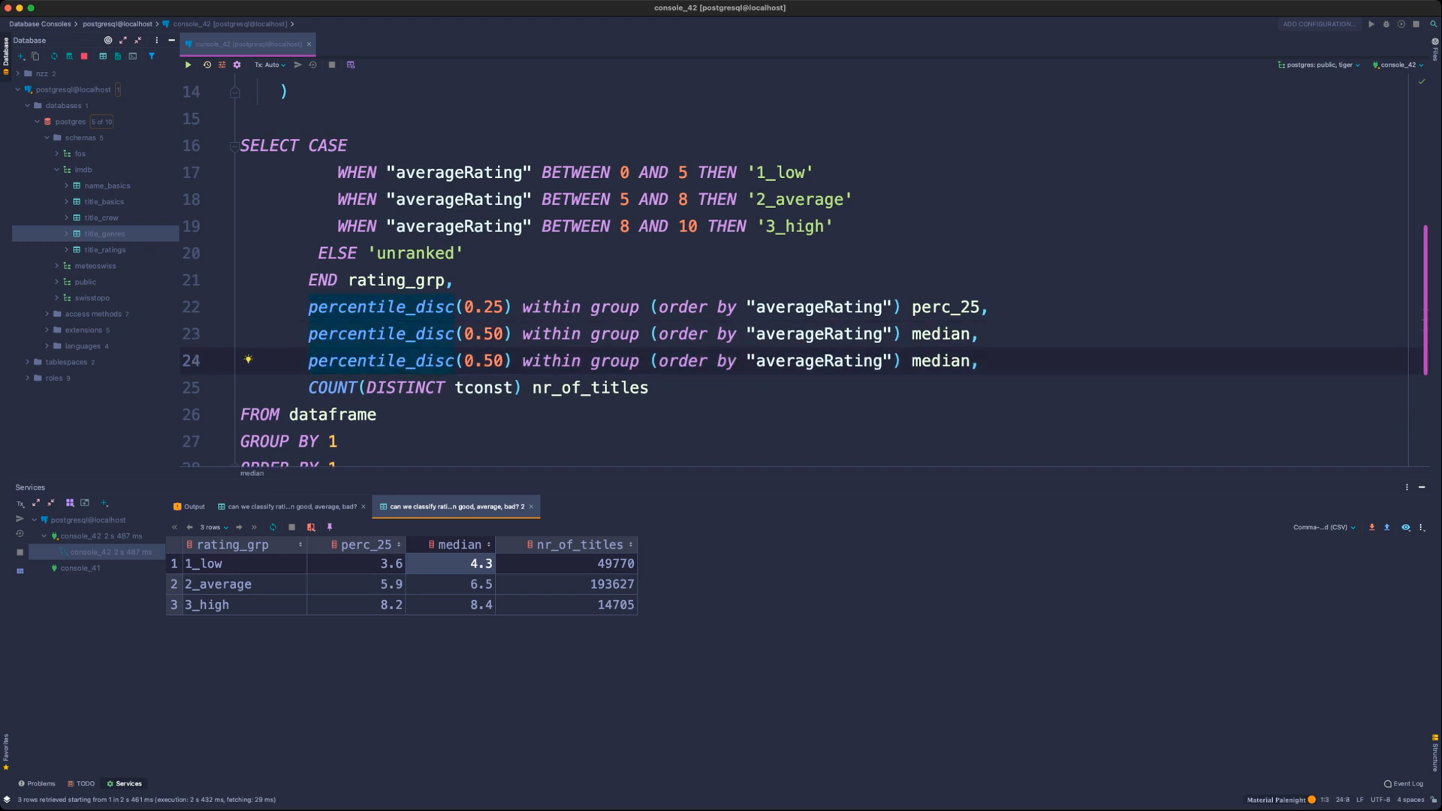
- Change the duplicated line's percentile argument to 0.75 and its alias to perc_75
key(alt+Right)
key(alt+Right)
key(alt+Right)
key(alt+shift+Left)
text(75)
double_click(941, 361)
text(perc75)
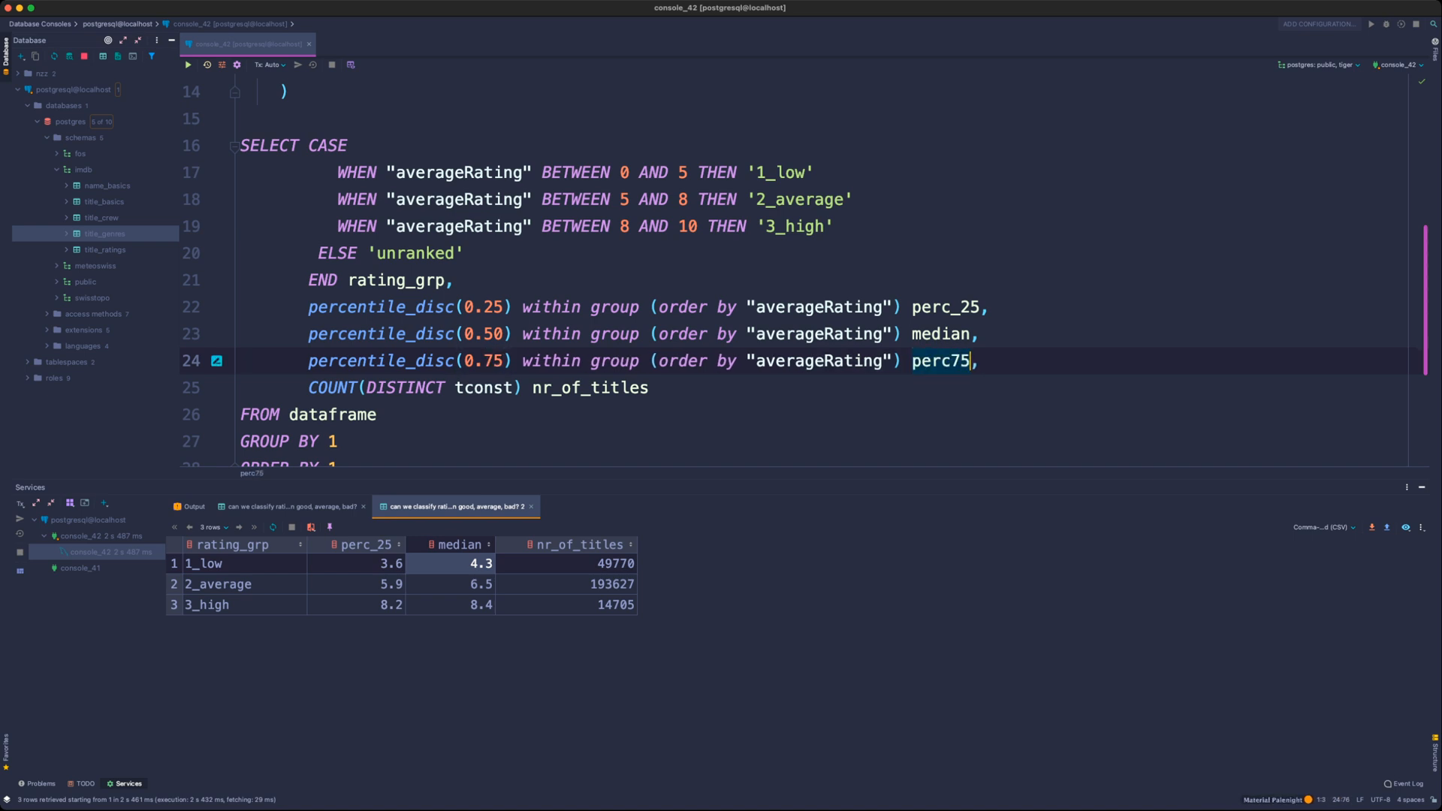
key(Left)
key(Left)
text(_)
- Rename the alias of the percentile_disc(0.50) expression as perc_50 and rerun the query
key(Left)
key(Left)
key(Up)
key(alt+shift+Right)
text(perc_)
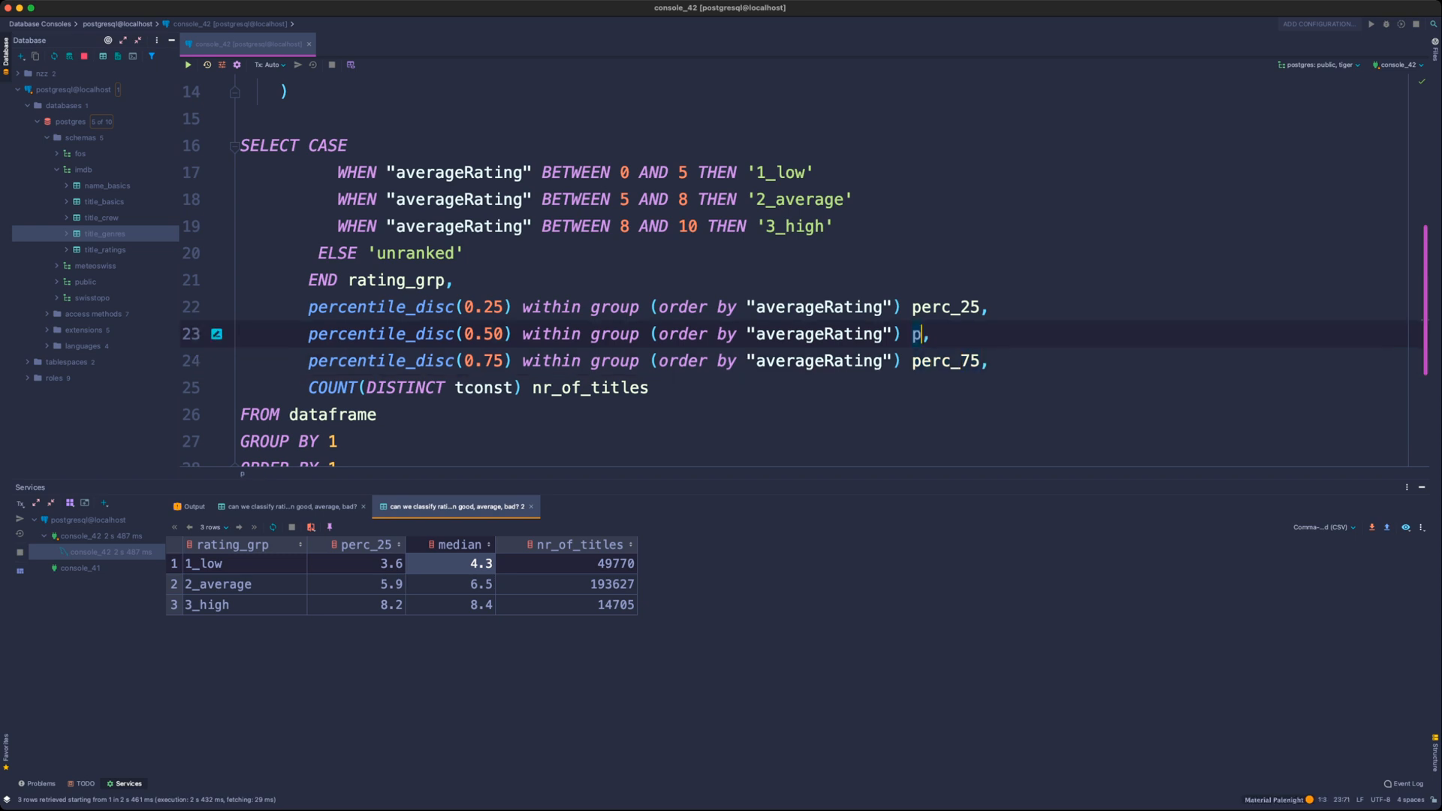
text(50)
key(super+Return)
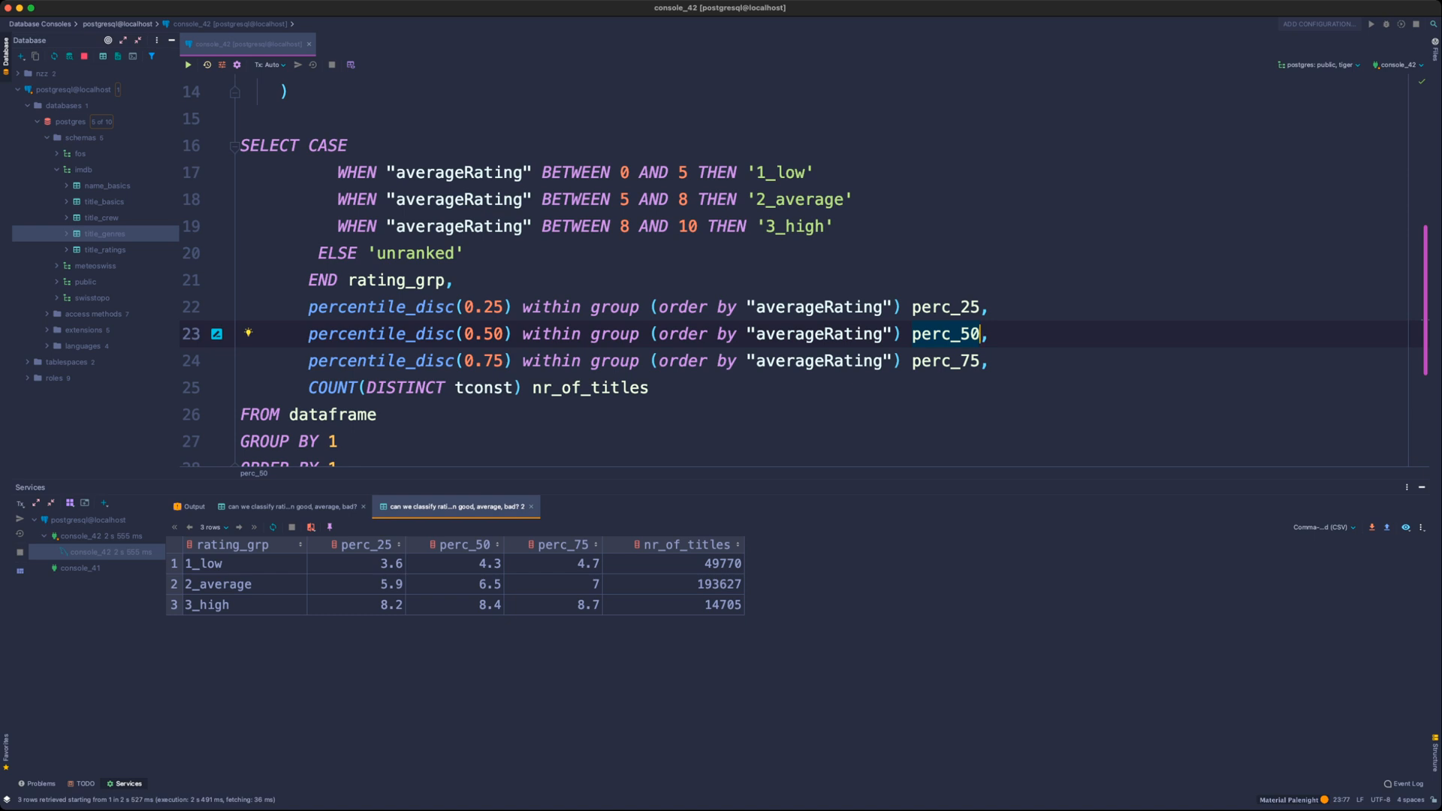
- Examine the 2_average group's three percentile values, then compare the 1_low rating condition with that group's perc_25 value
click(356, 585)
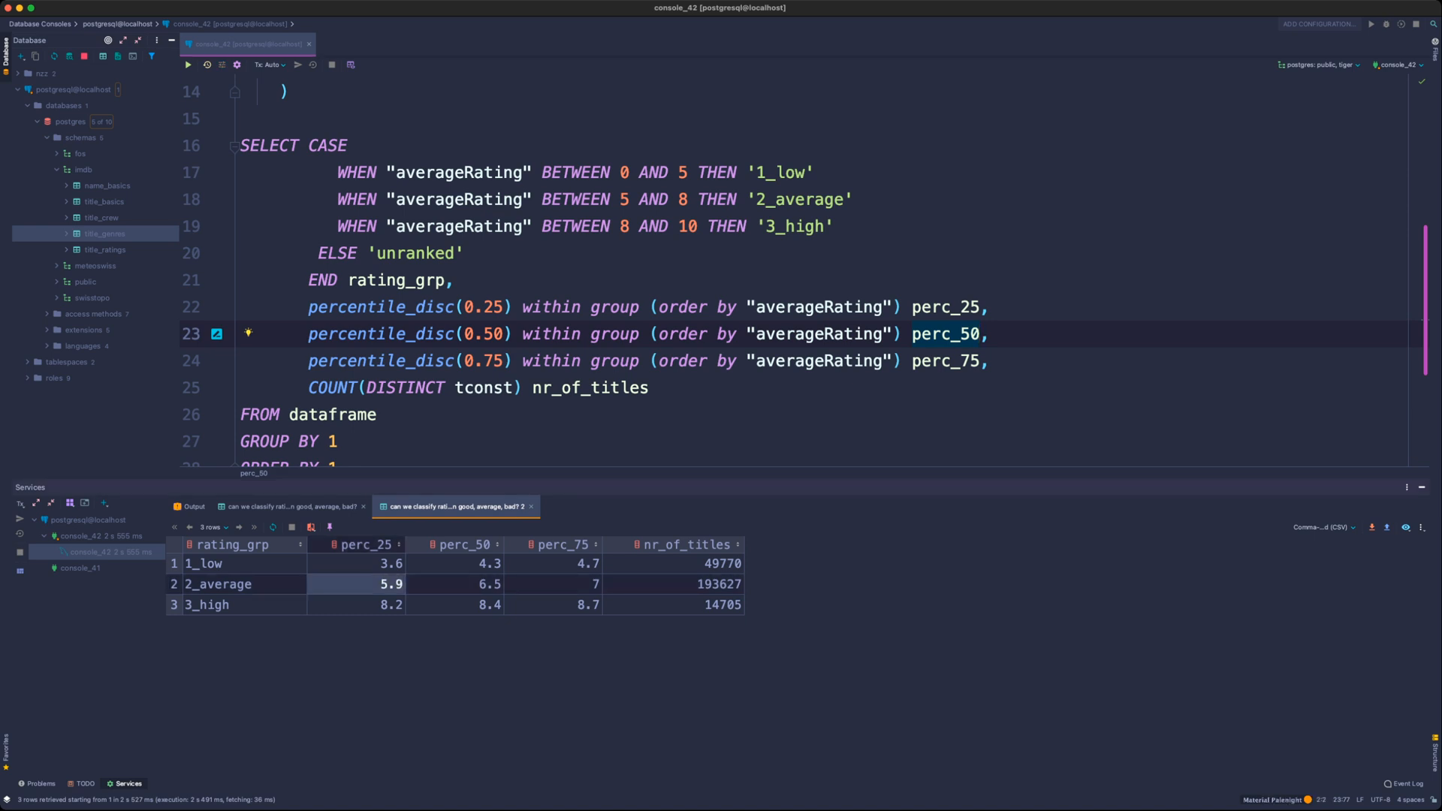
click(455, 584)
click(554, 584)
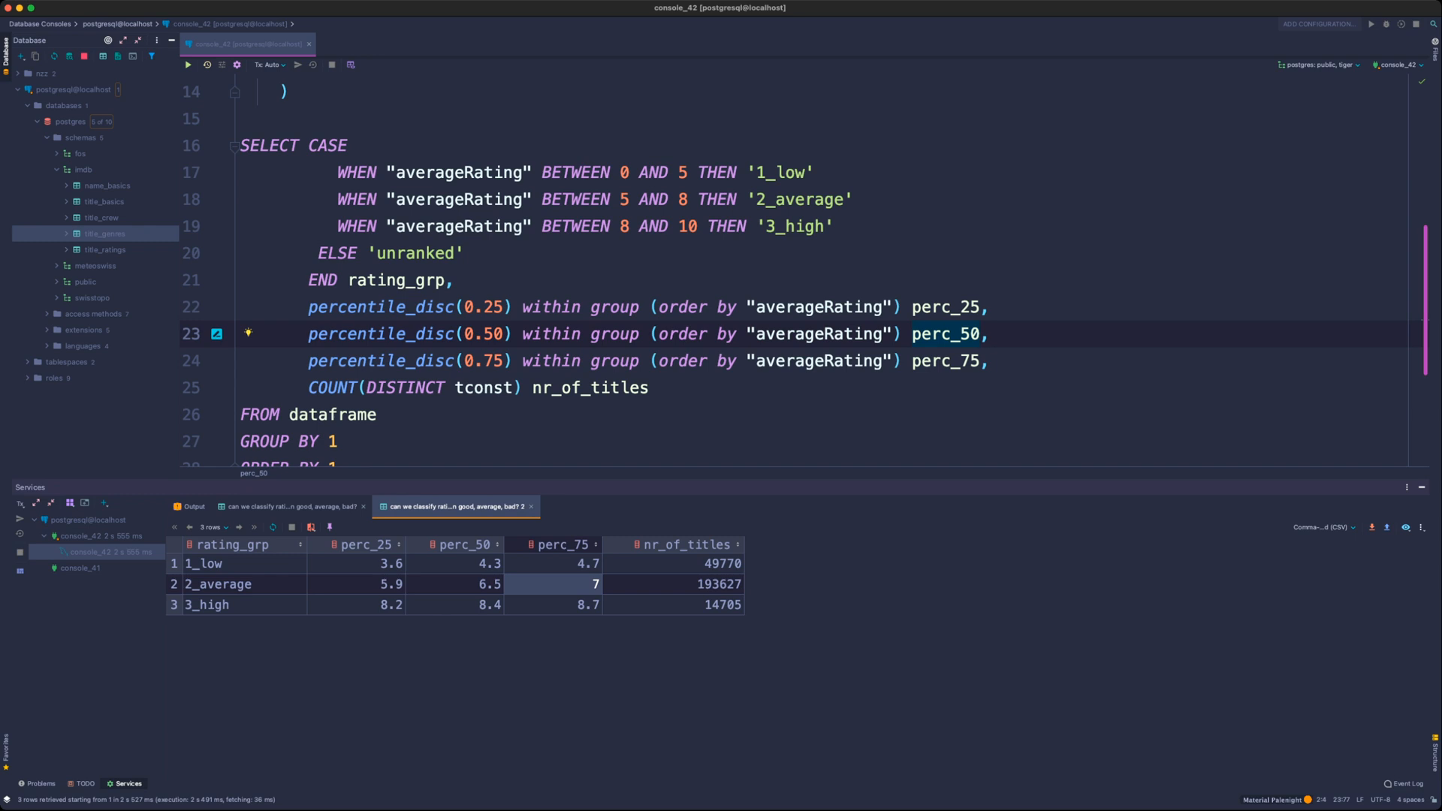
drag(621, 172, 815, 172)
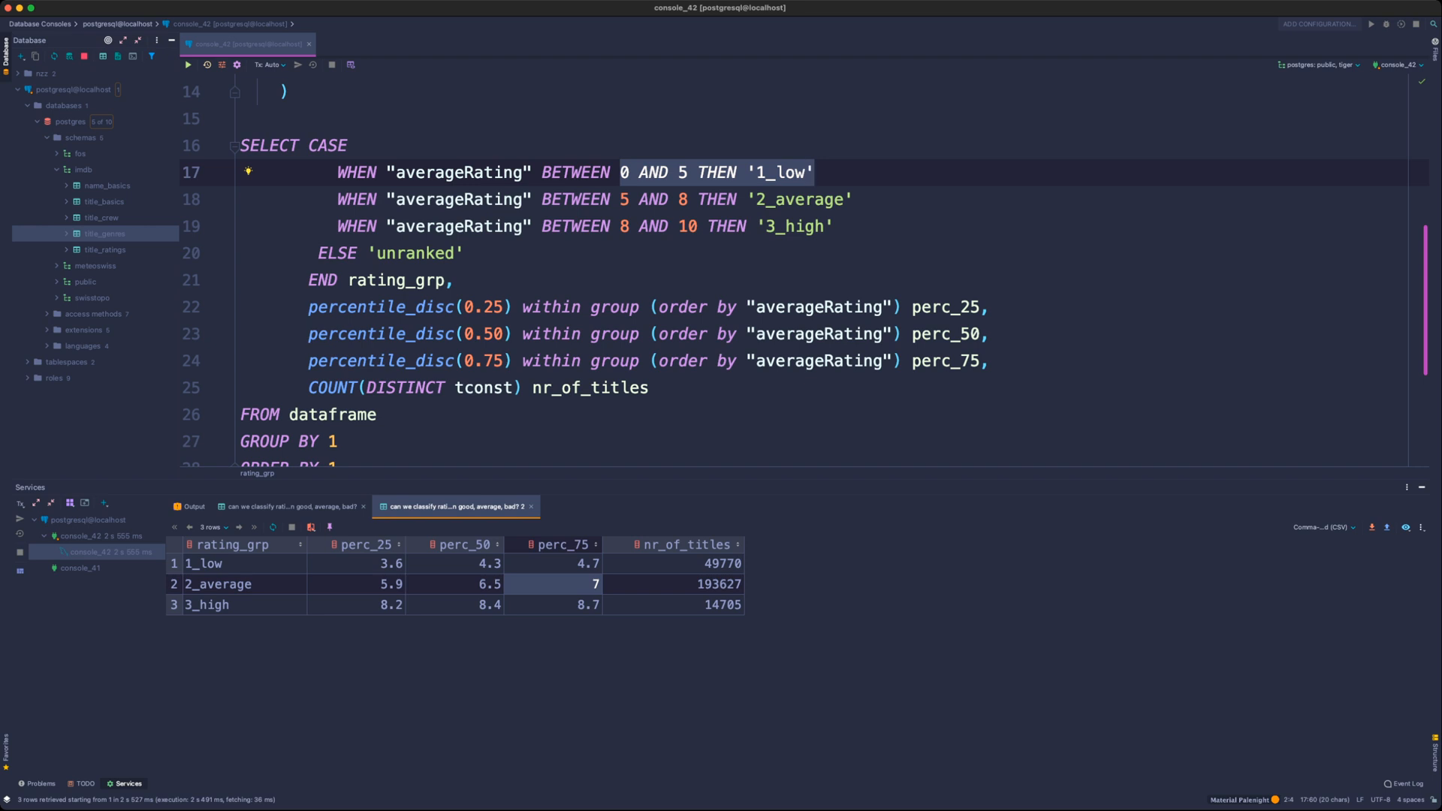
click(366, 564)
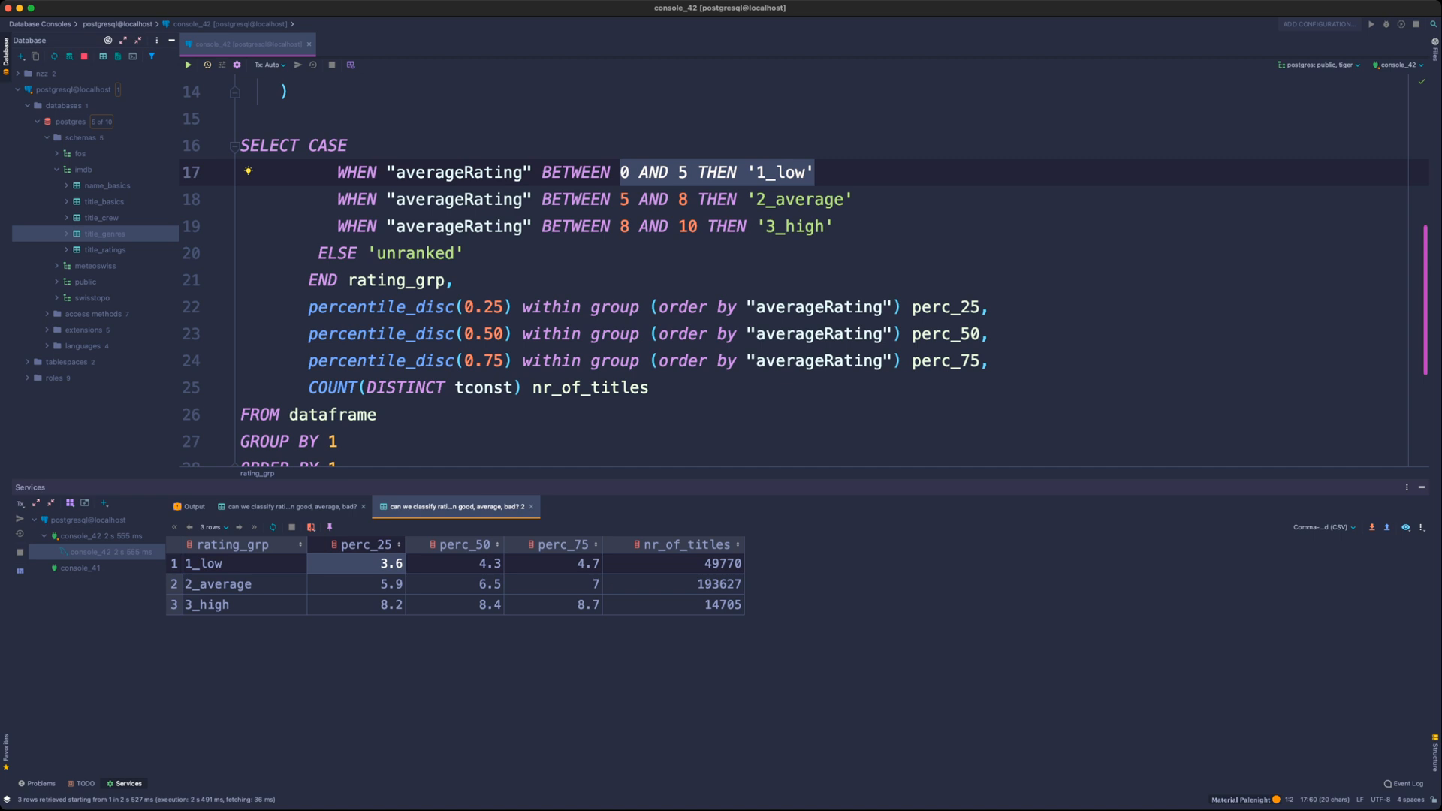
key(super+Tab)
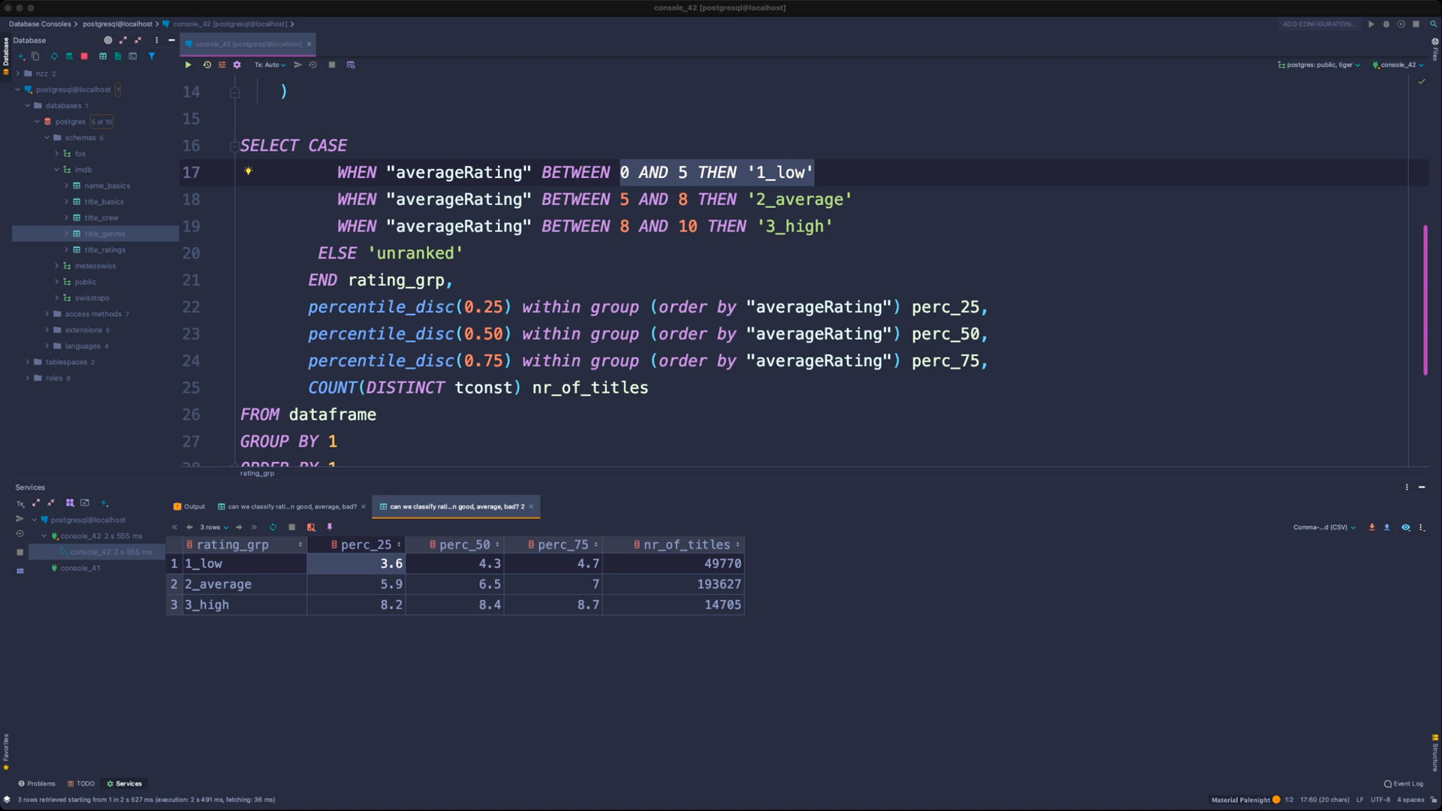
click(444, 307)
scroll(445, 308, down, 2)
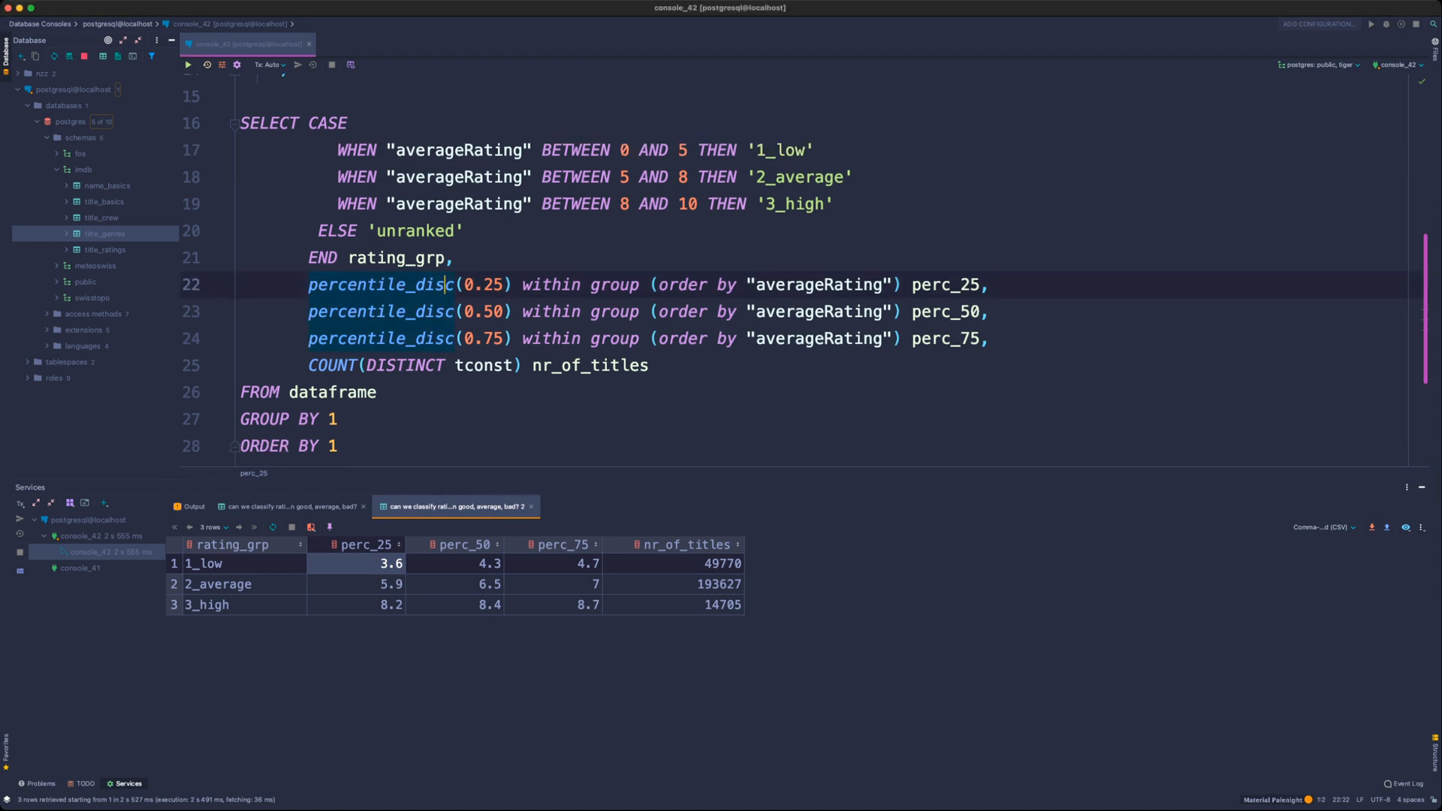
click(378, 362)
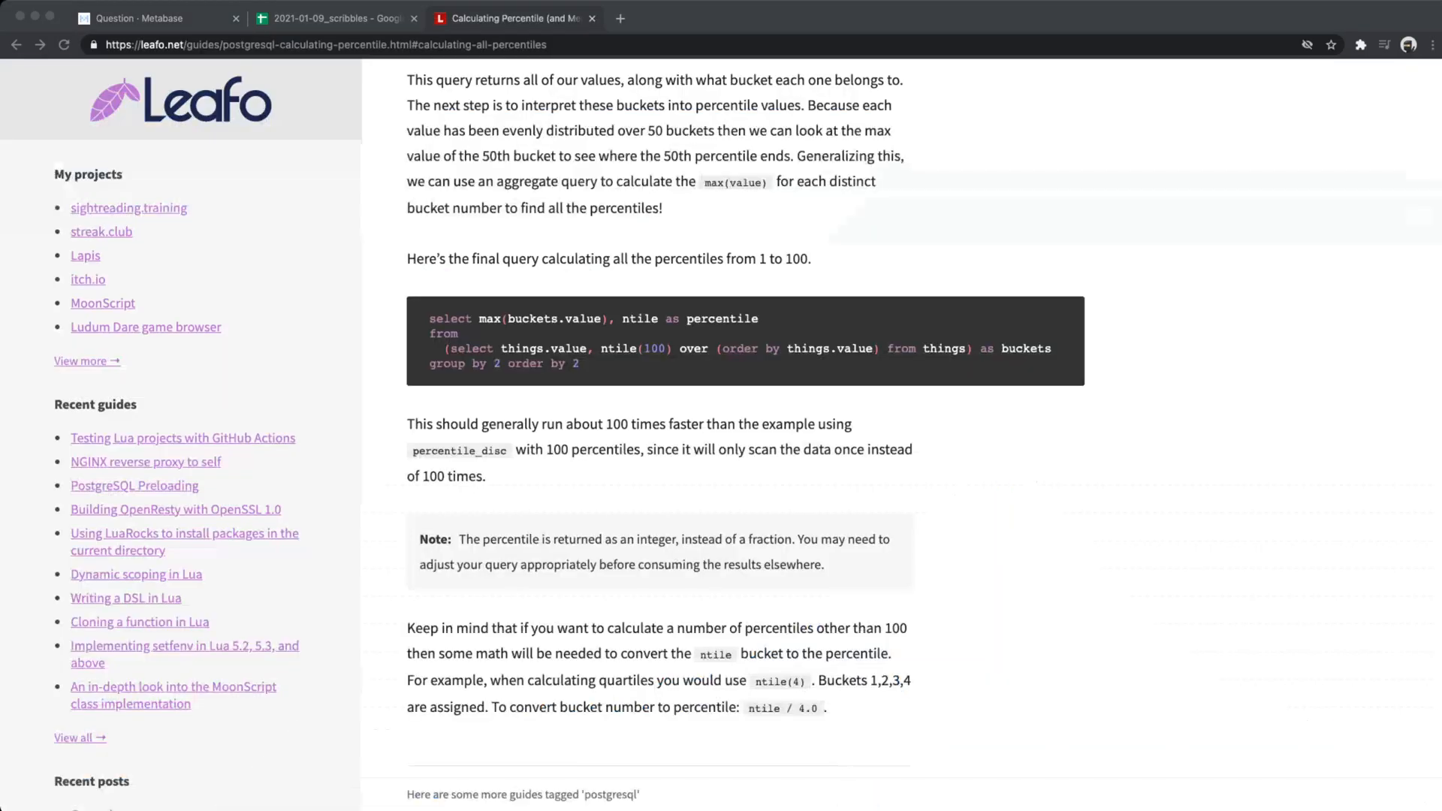
- Look through the Leafo percentile guide's section on calculating all percentiles, including the ntile(100) inner query
scroll(745, 442, up, 6)
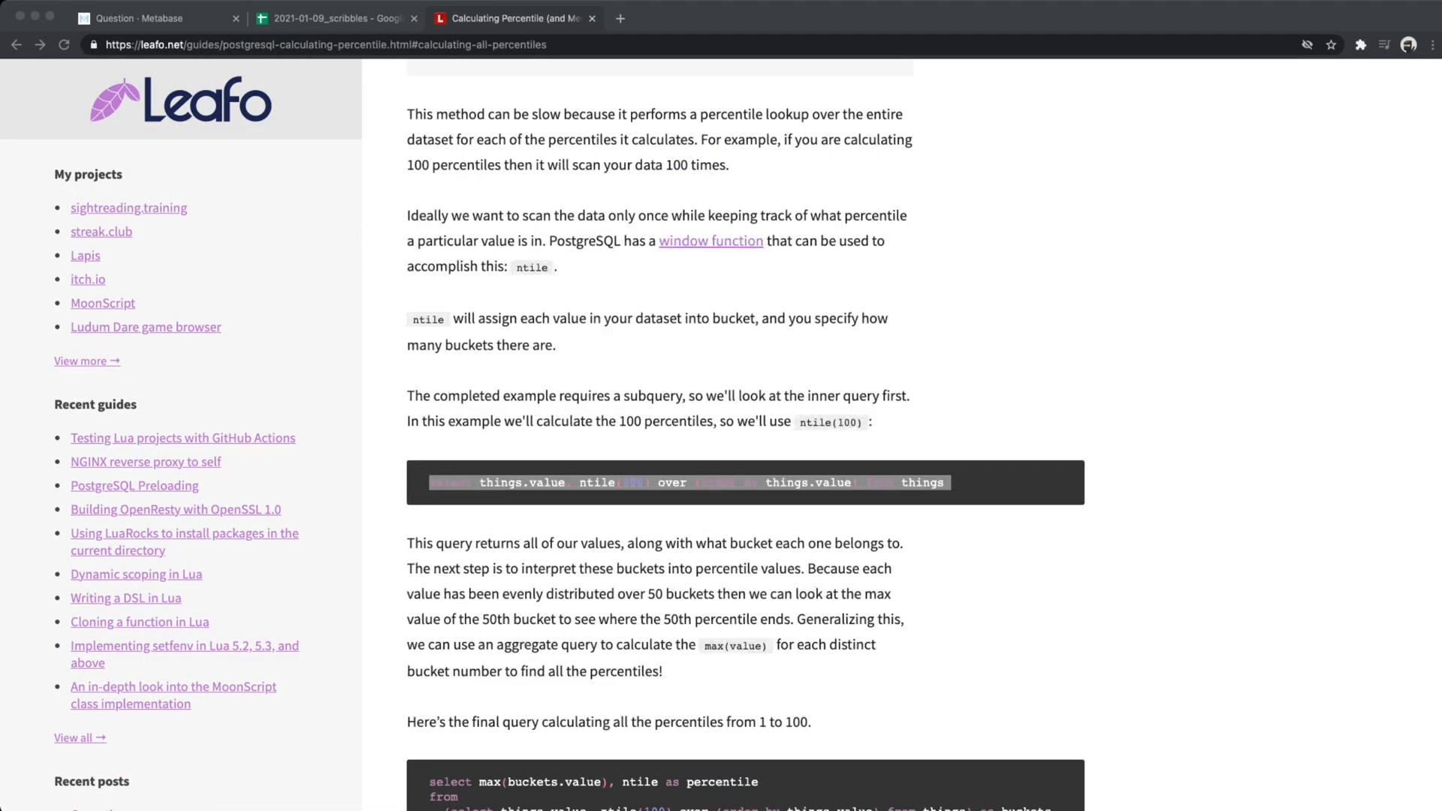
scroll(746, 441, up, 3)
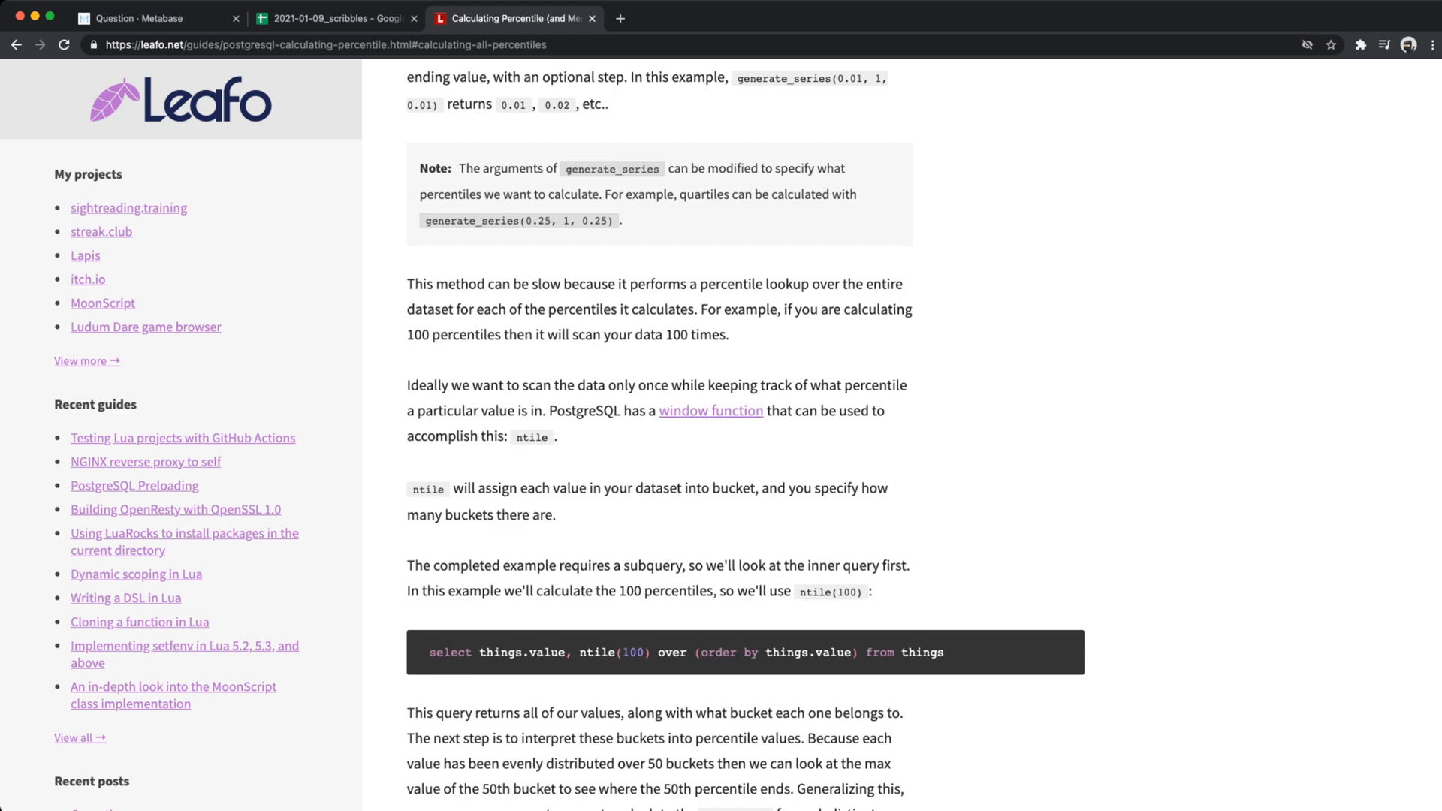
scroll(633, 624, down, 1)
triple_click(634, 624)
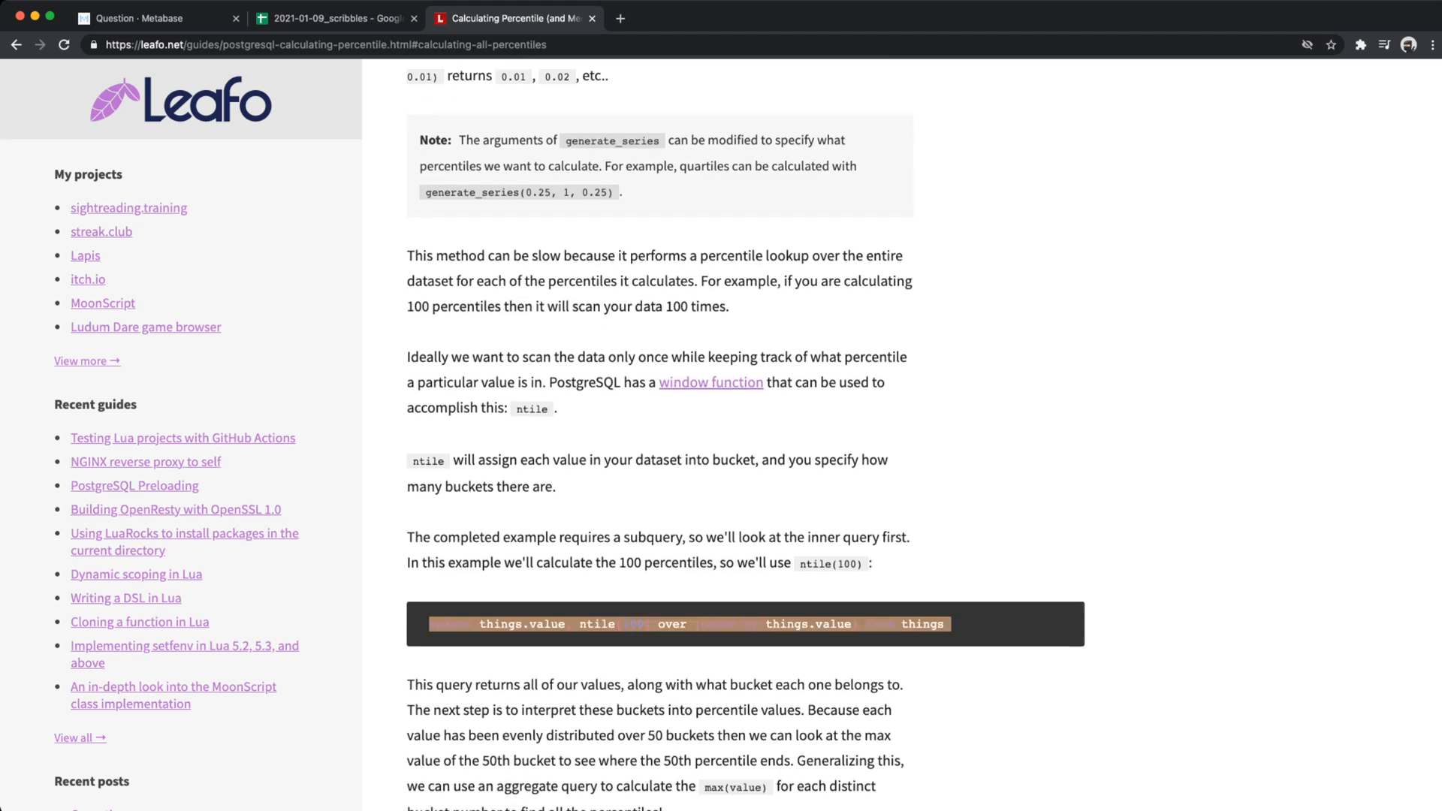
scroll(634, 624, up, 2)
scroll(745, 435, up, 3)
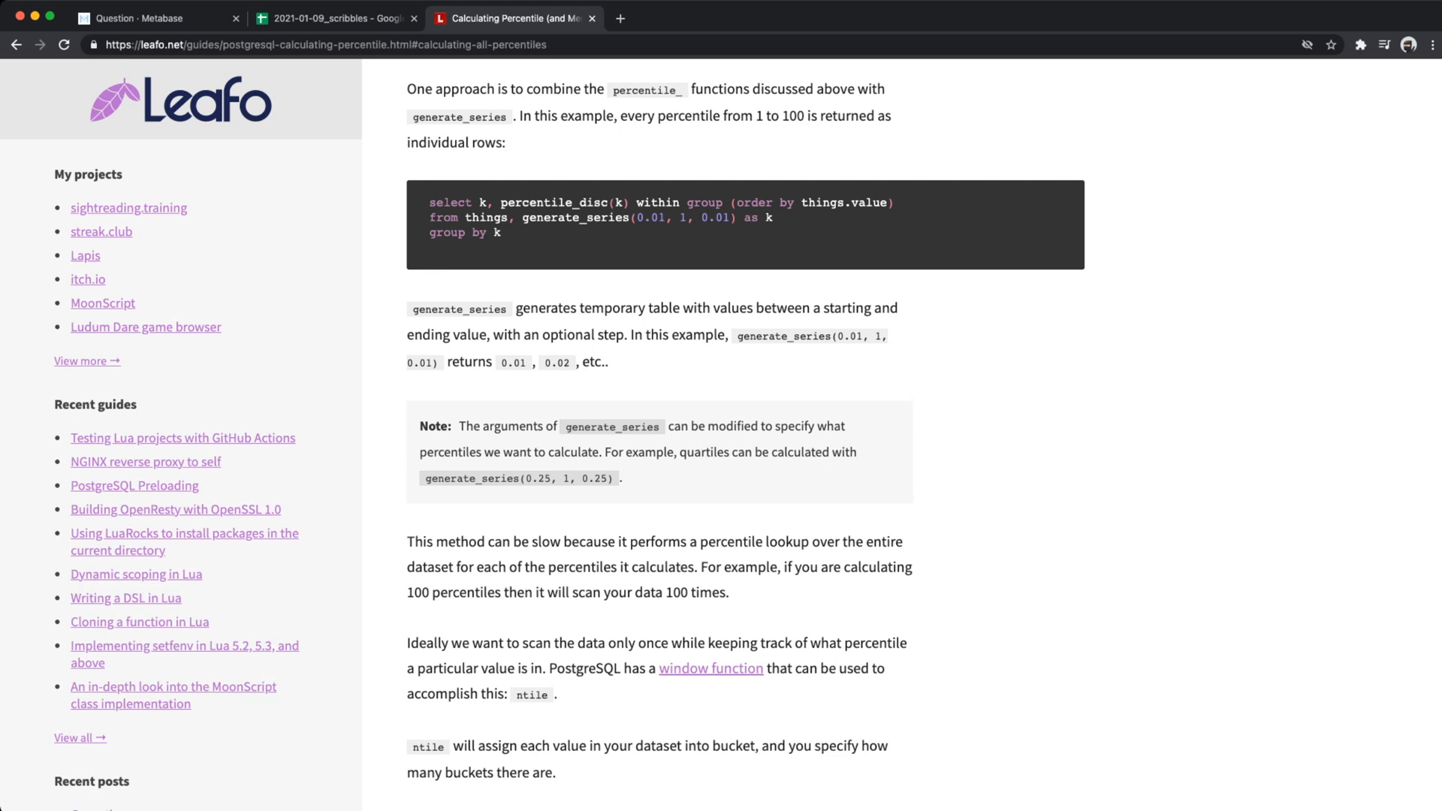
- Examine the guide's percentile_disc example that uses generate_series(0.01, 1, 0.01) and copy its query
drag(522, 218, 774, 218)
click(774, 218)
drag(522, 217, 737, 217)
click(519, 233)
drag(501, 234, 429, 202)
key(super+c)
click(429, 202)
- Read how the guide assigns values to buckets with ntile(100) and interprets the buckets as percentile values
scroll(746, 435, down, 5)
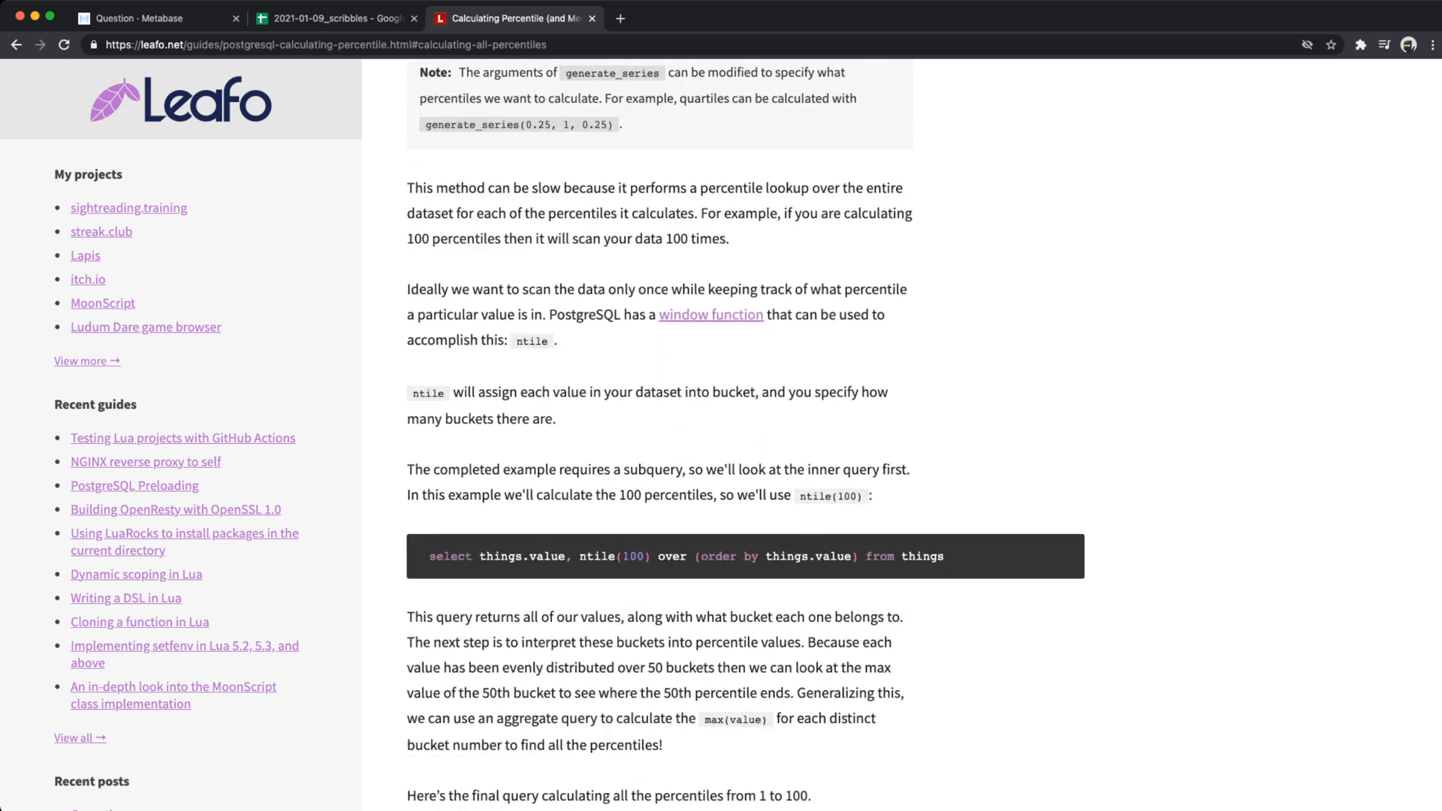
drag(573, 557, 651, 556)
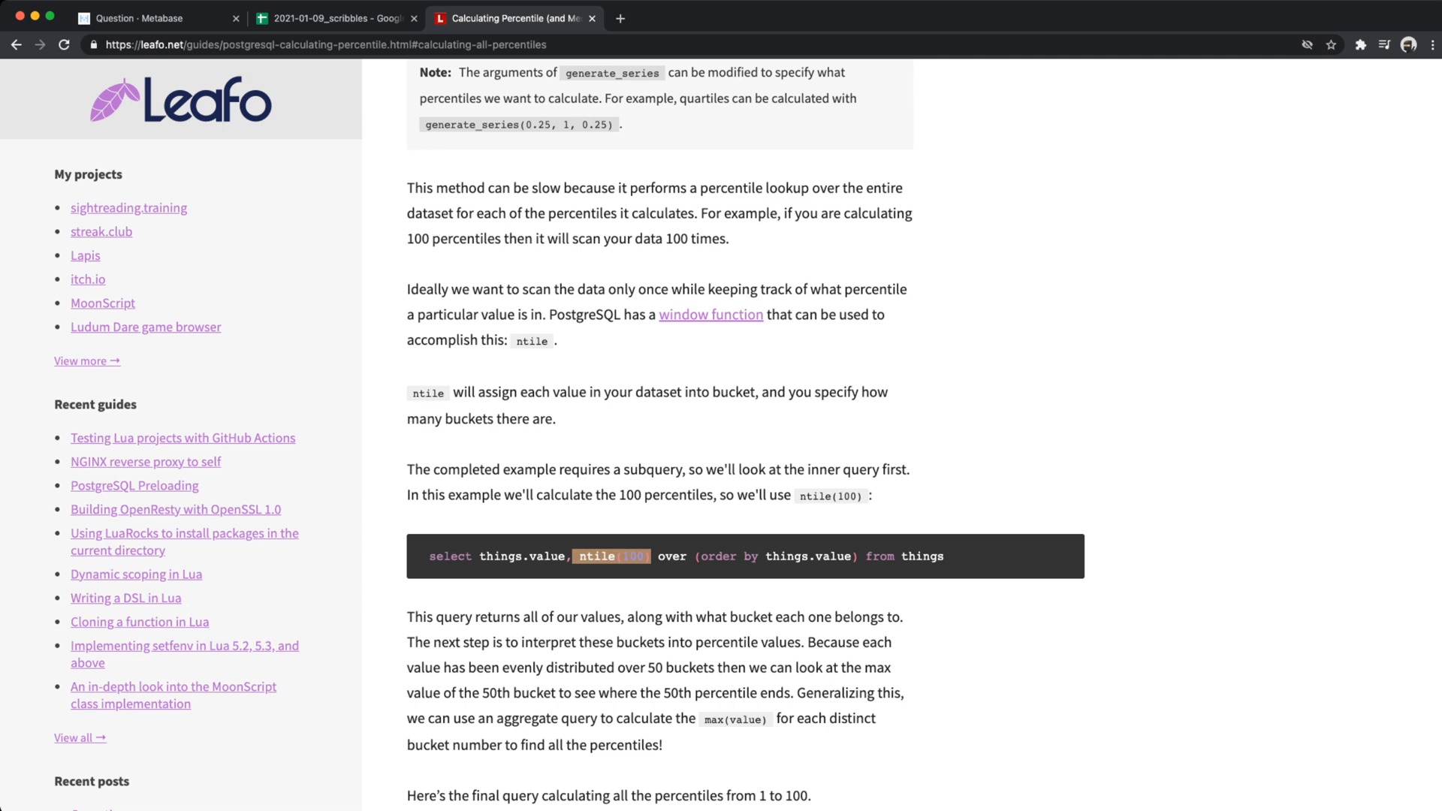
drag(560, 419, 412, 392)
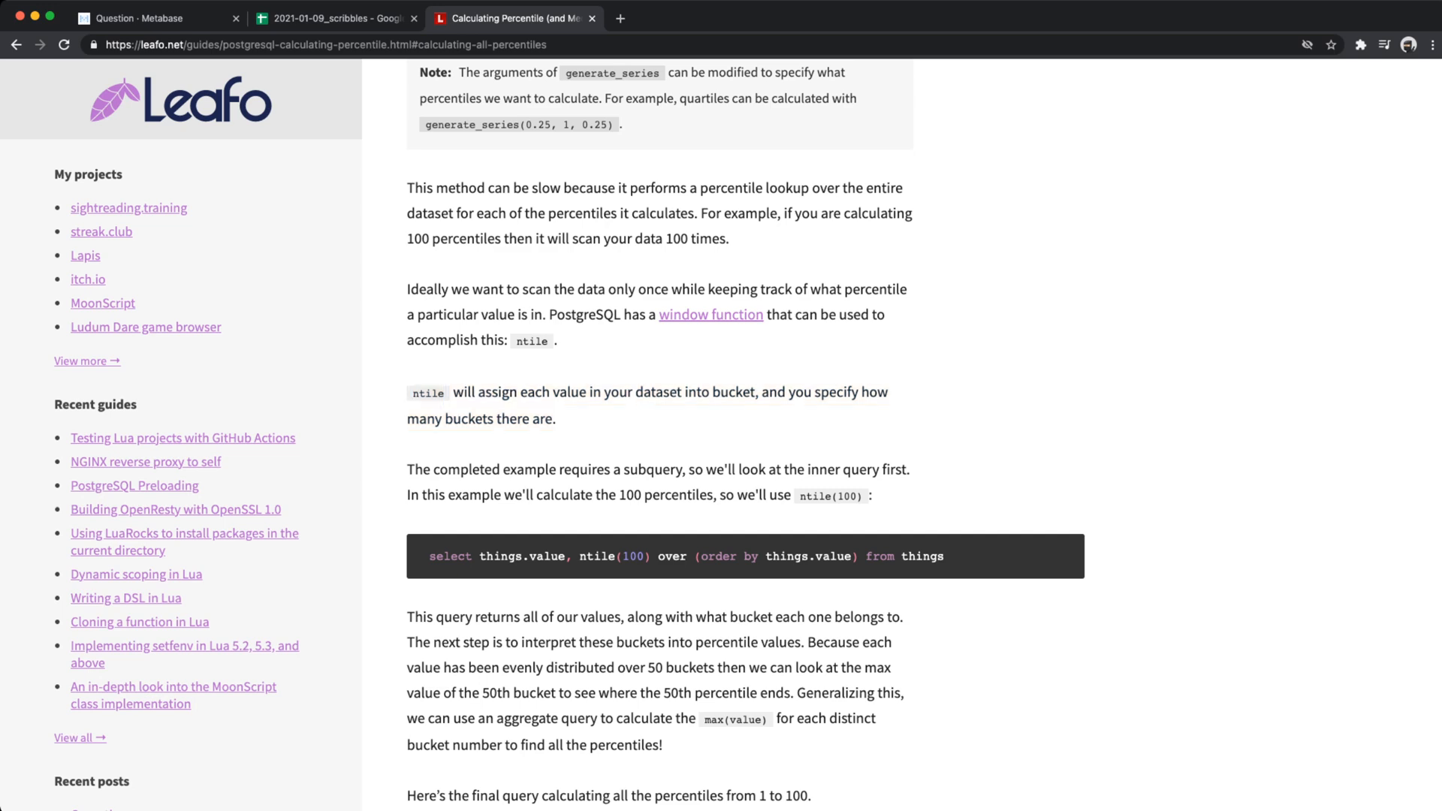
scroll(745, 432, down, 5)
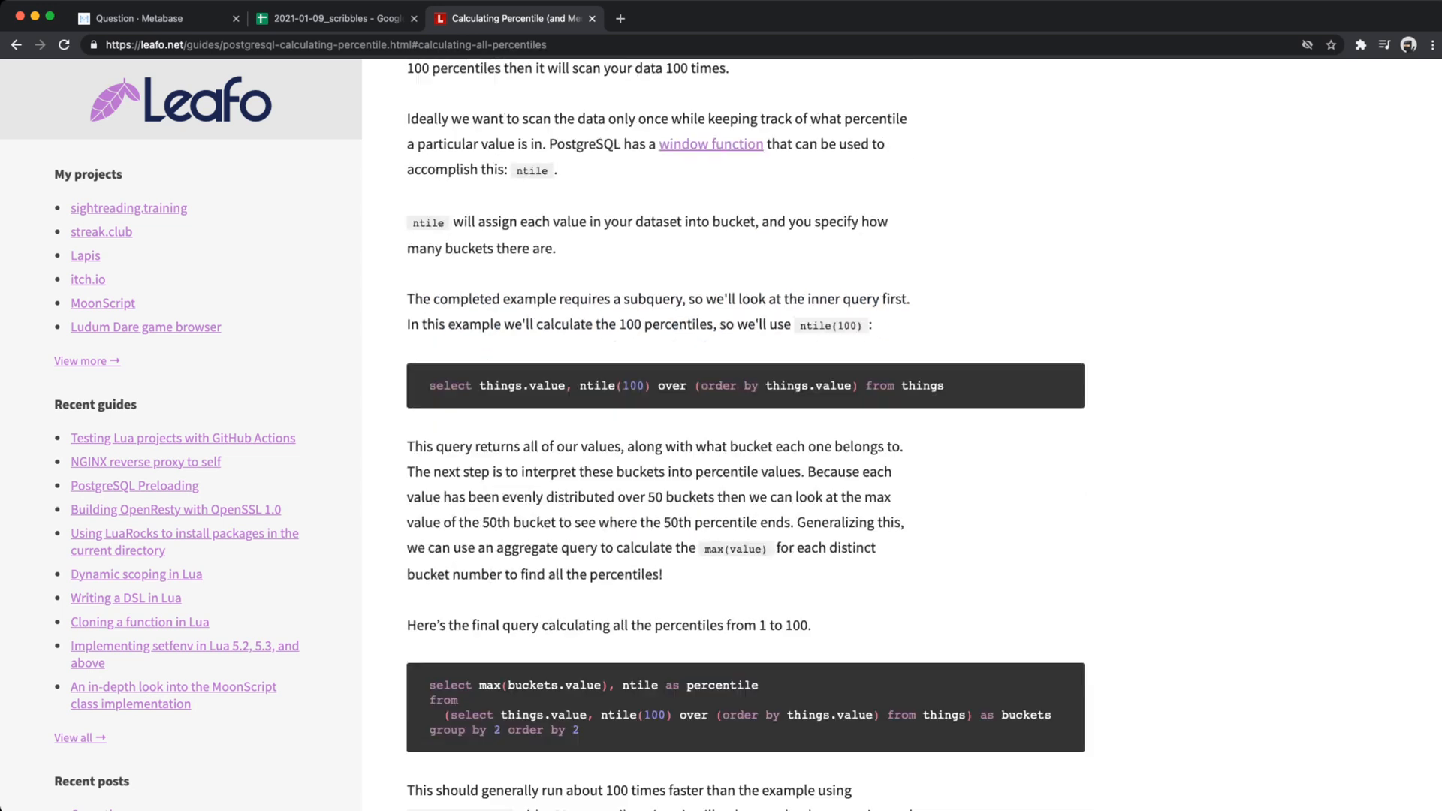
drag(493, 363, 694, 389)
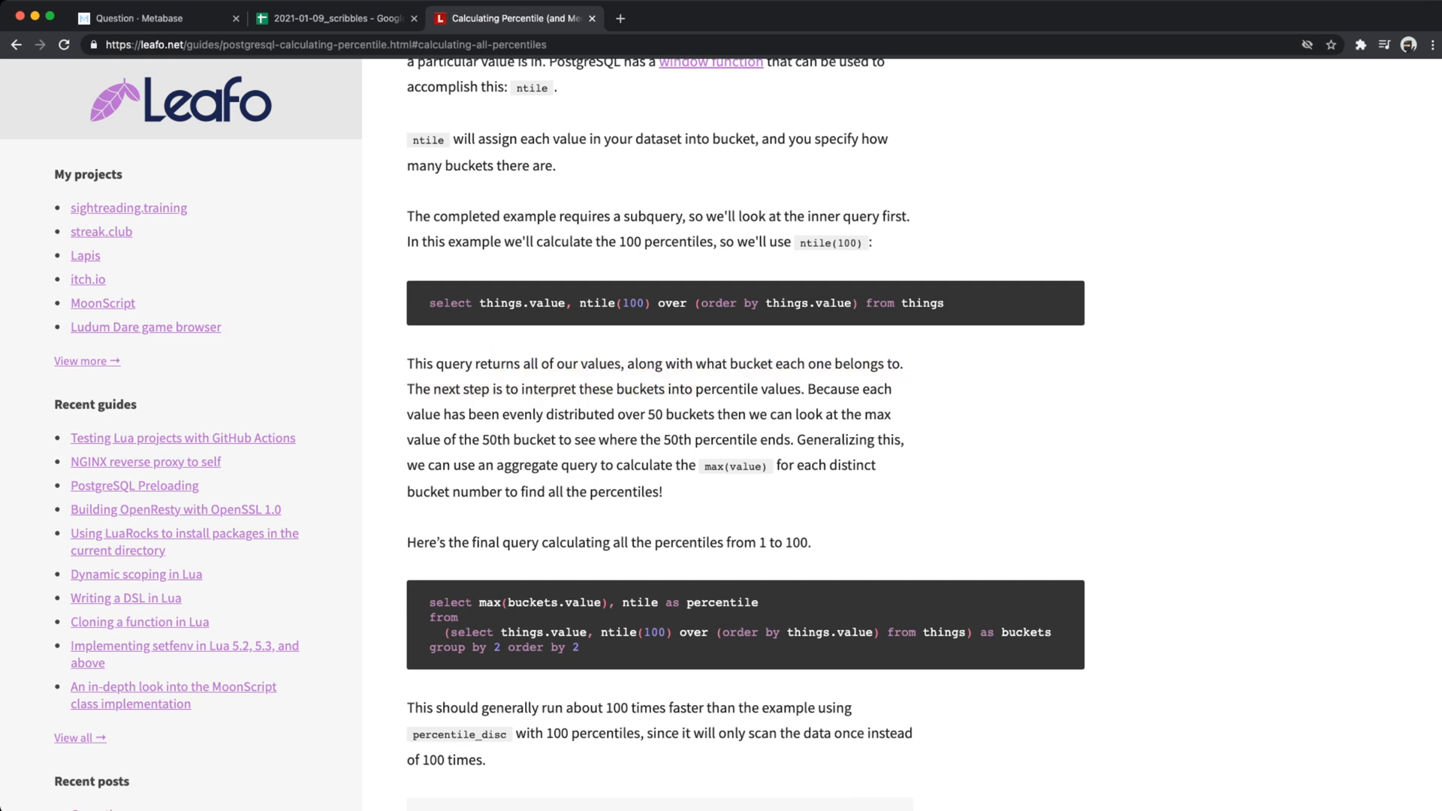
drag(522, 389, 795, 389)
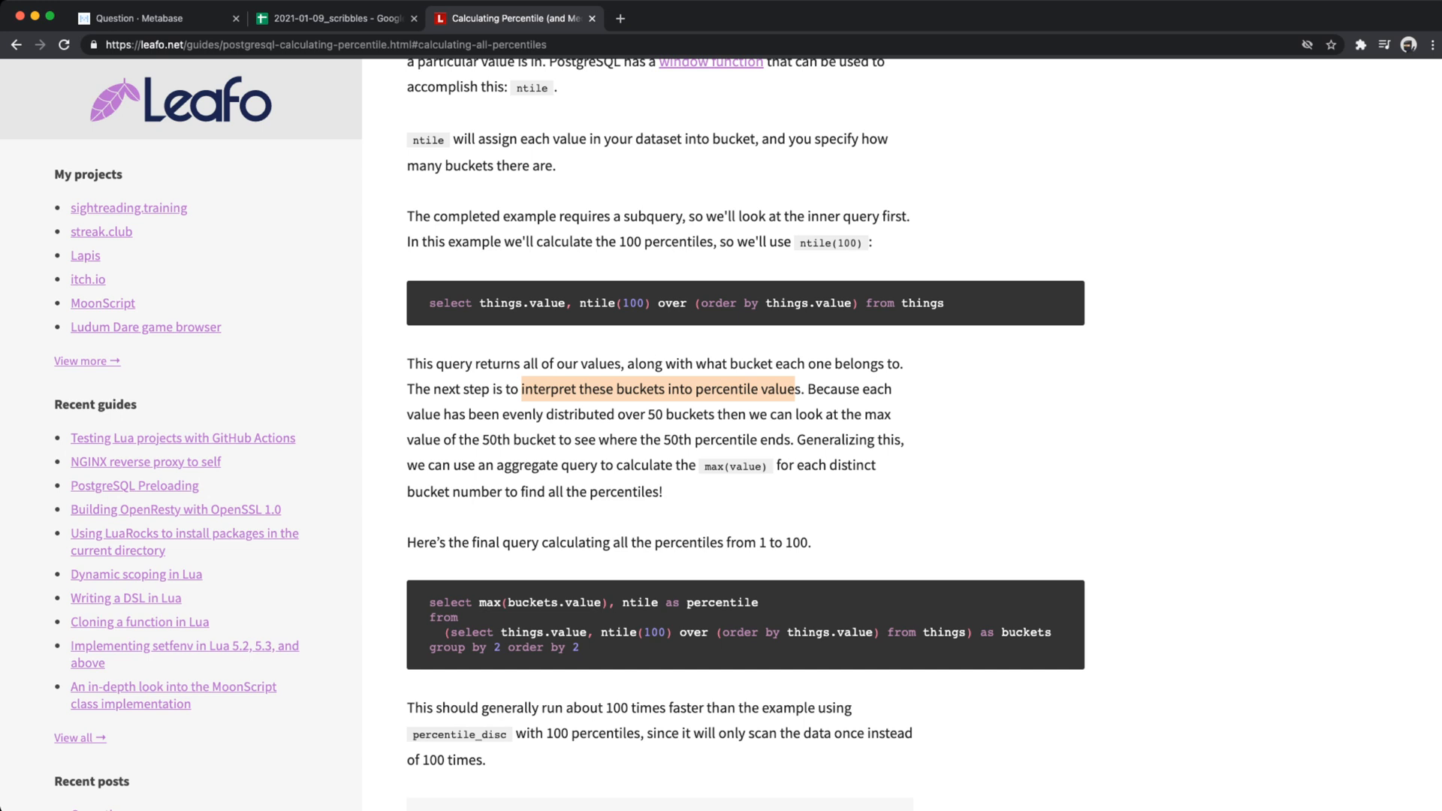
- Close the Leafo percentile guide and switch back to the SQL console
key(super+w)
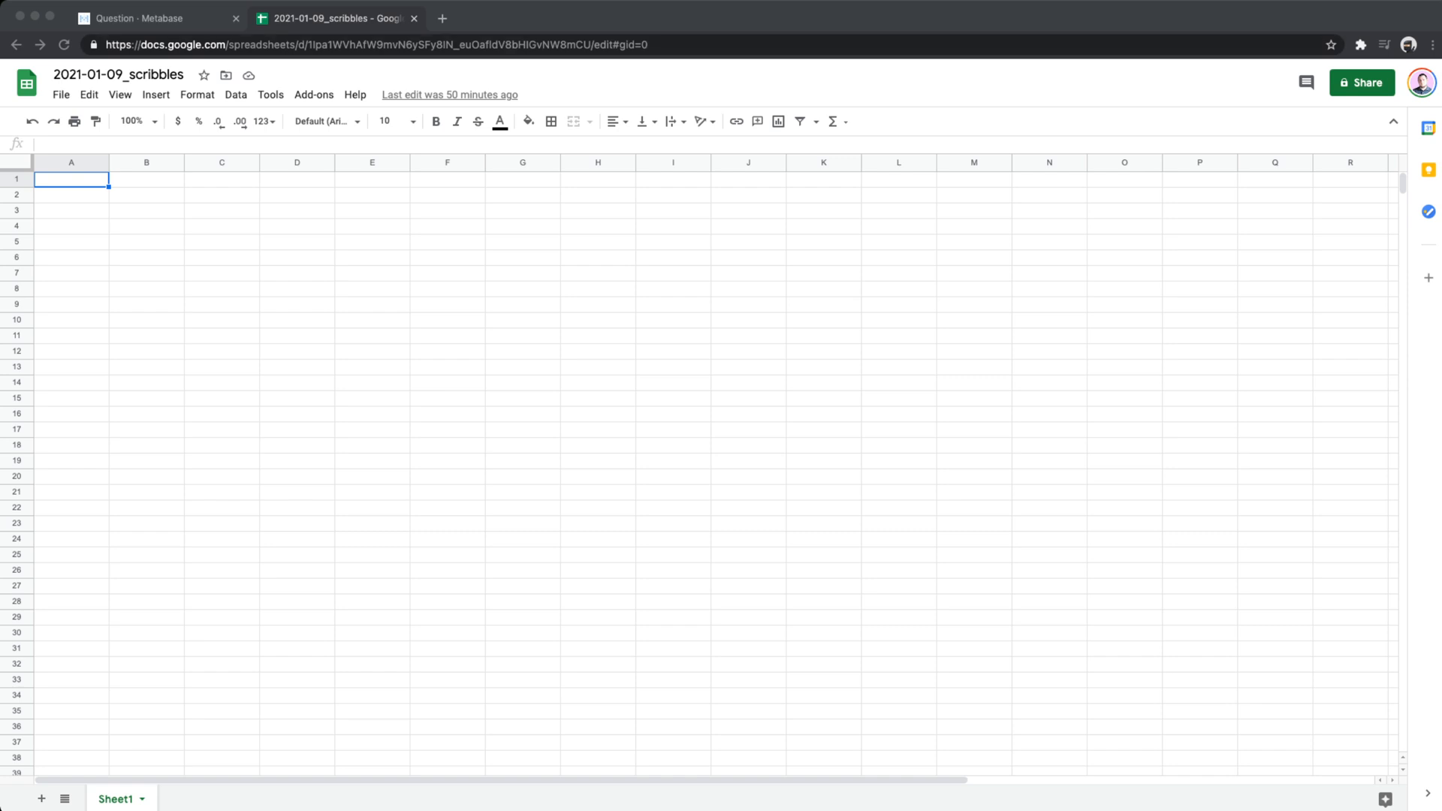
key(super+Tab)
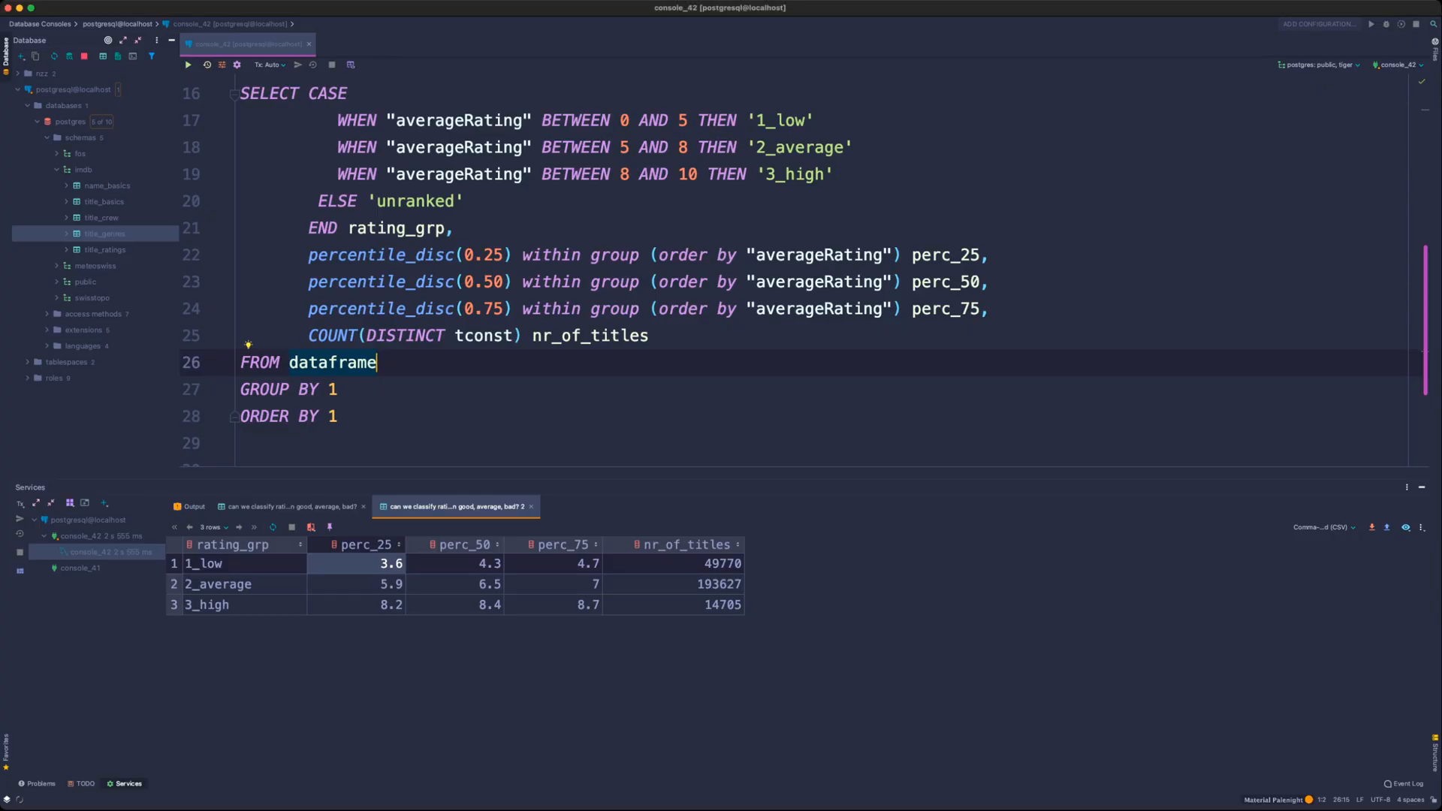
key(super+Tab)
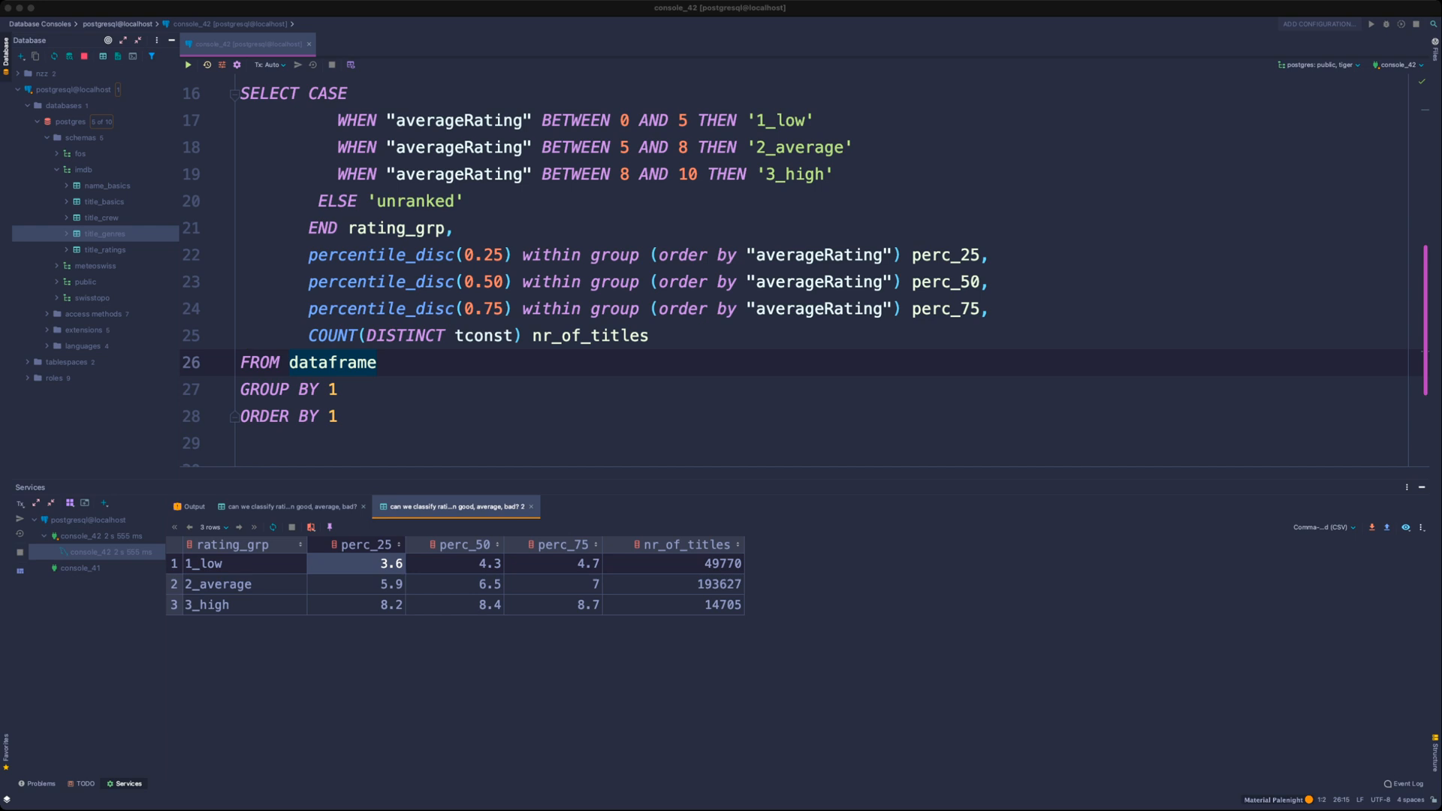
- Move the dataframe CTE definition onto its own line below WITH, leaving two blank lines between them, and return to the end of the WITH line
click(526, 201)
scroll(526, 201, up, 5)
click(526, 114)
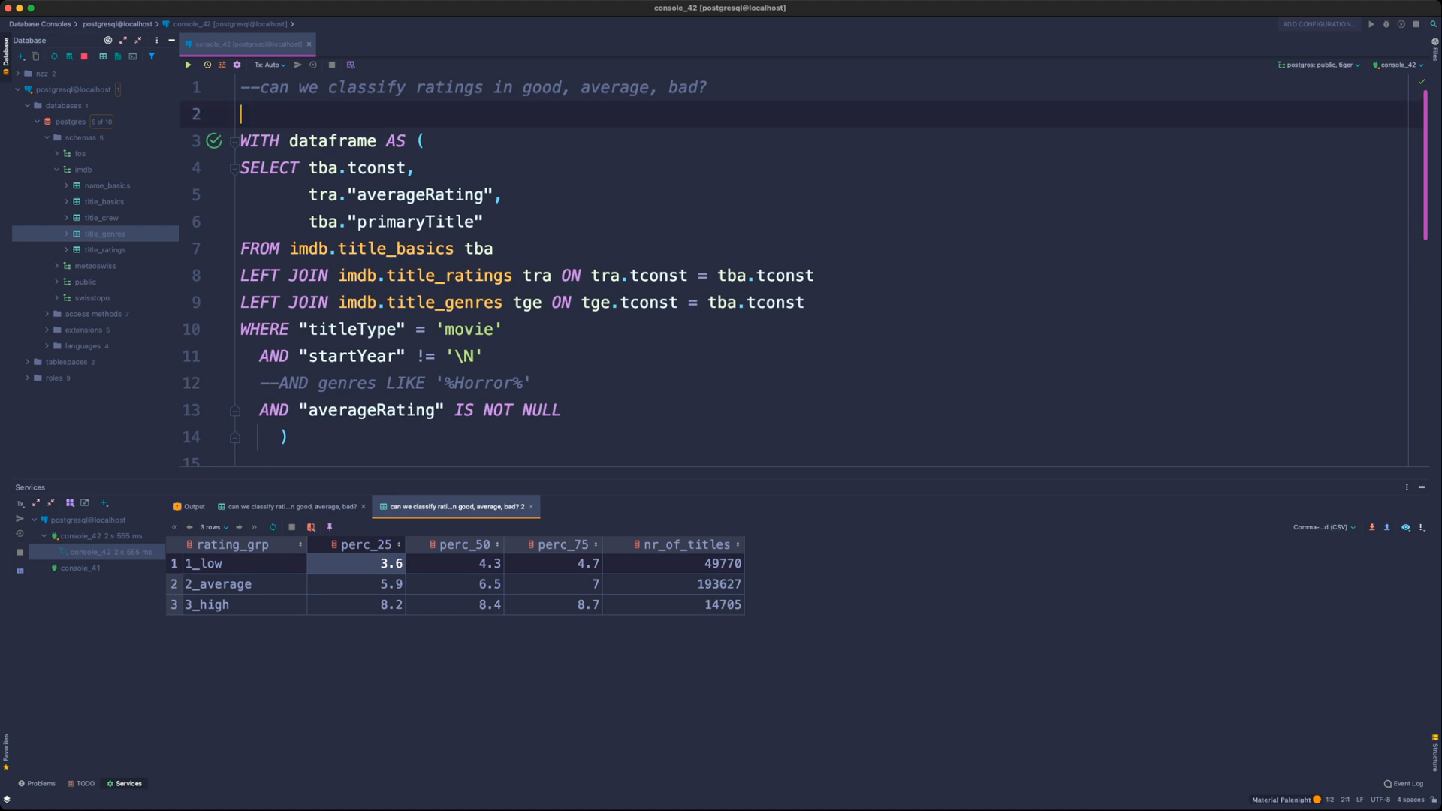
click(242, 142)
key(End)
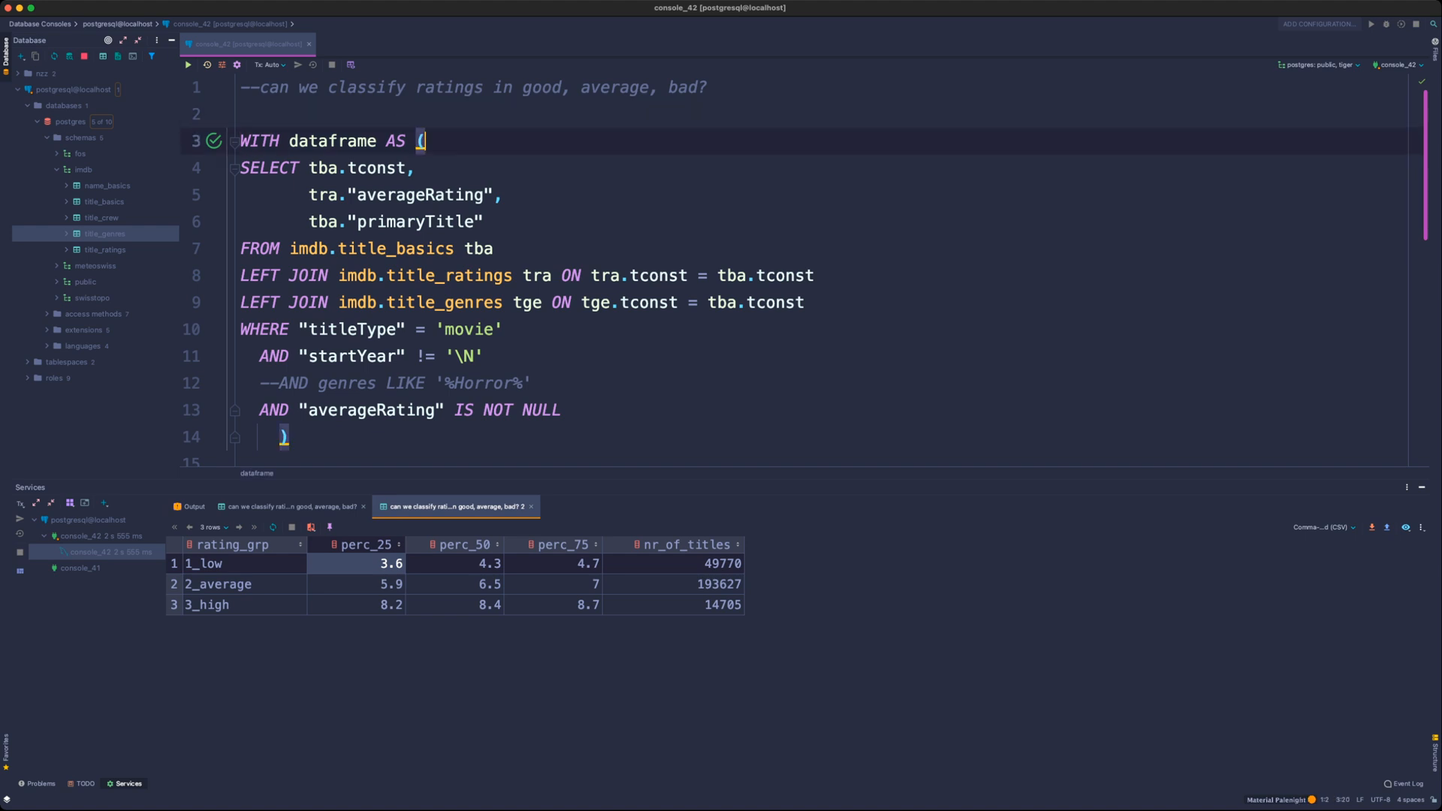
key(Left)
key(Left)
key(Left)
key(Left)
key(Left)
key(Left)
key(Left)
key(Left)
key(Left)
key(Left)
key(Left)
key(Left)
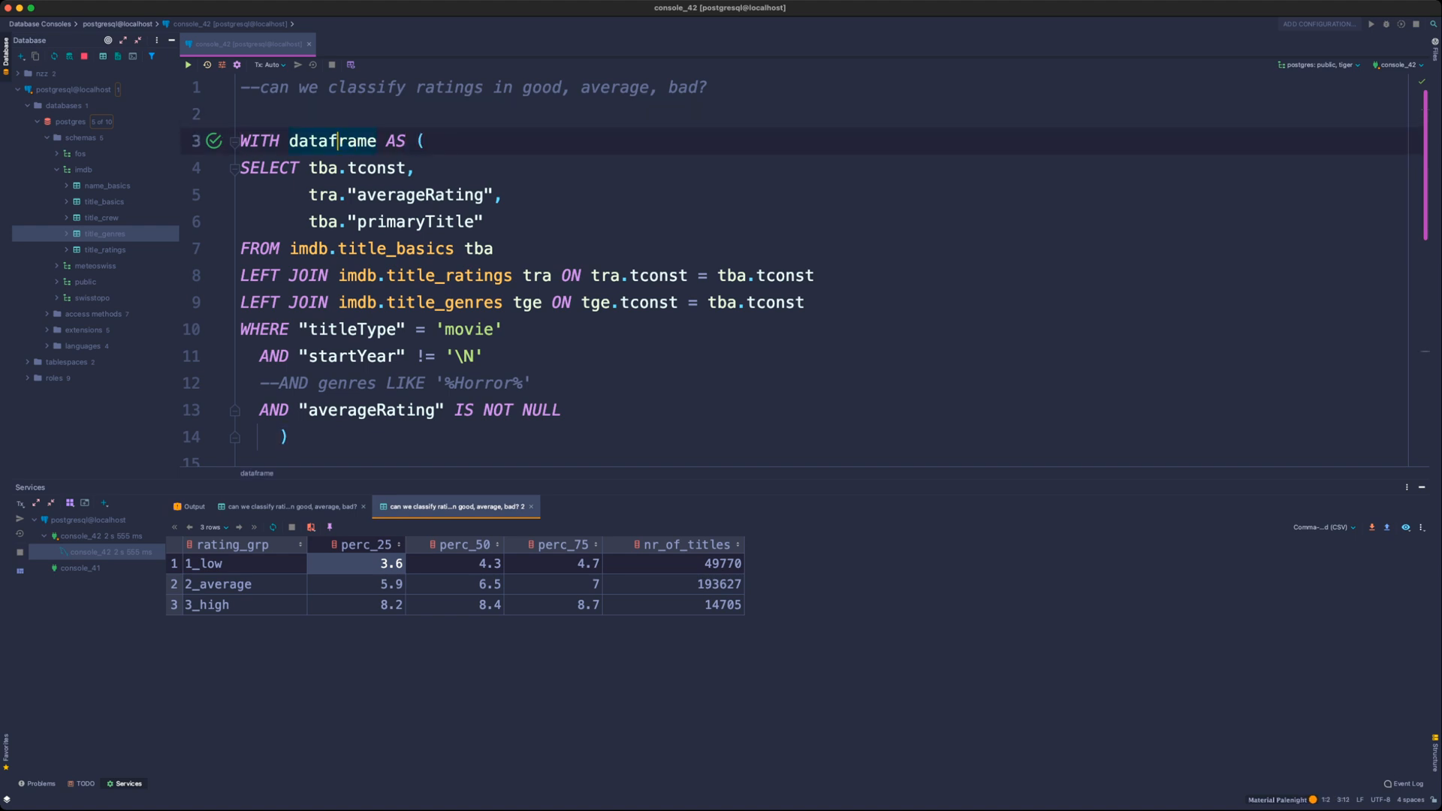
key(Return)
key(Return)
key(Return)
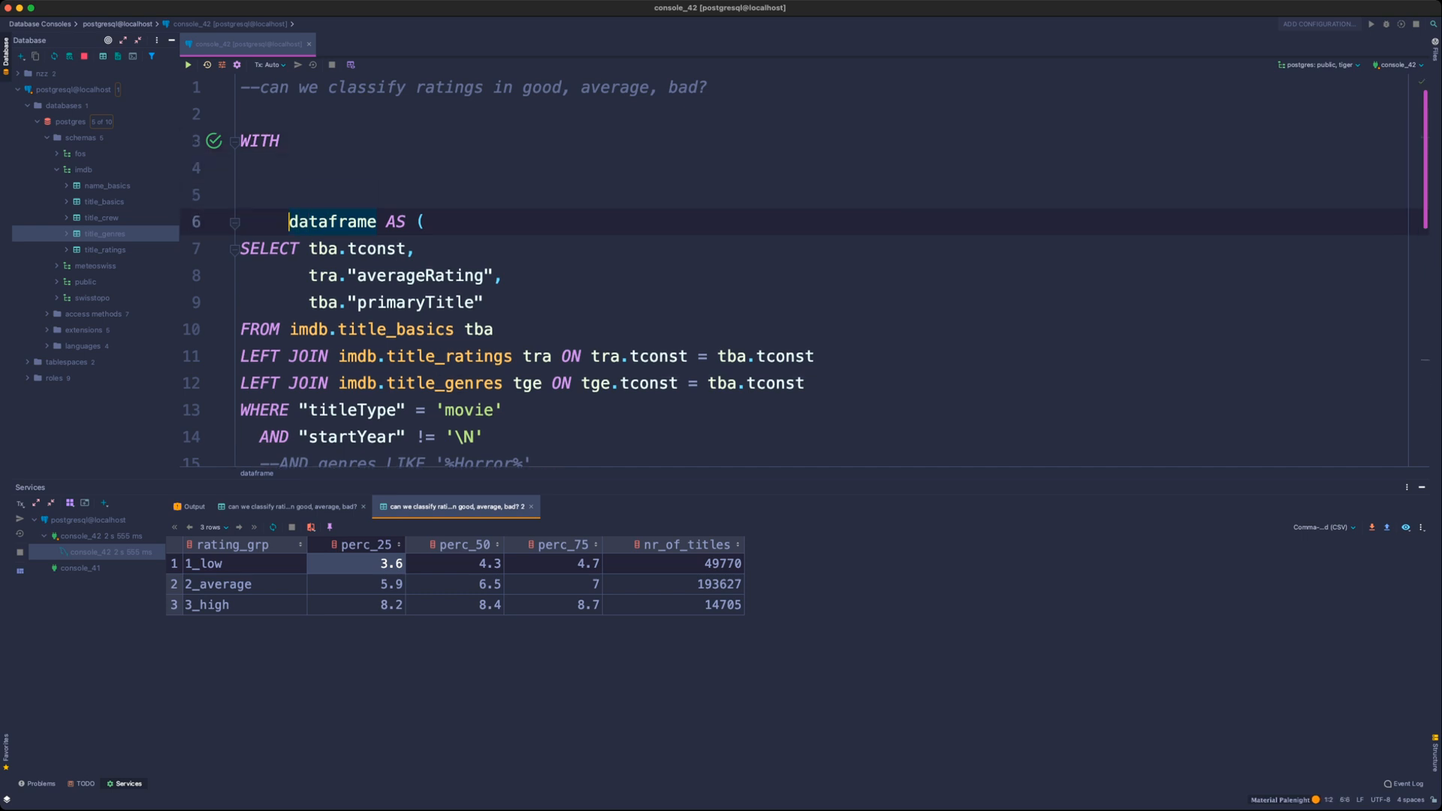
key(BackSpace)
key(Up)
key(Up)
key(Up)
key(End)
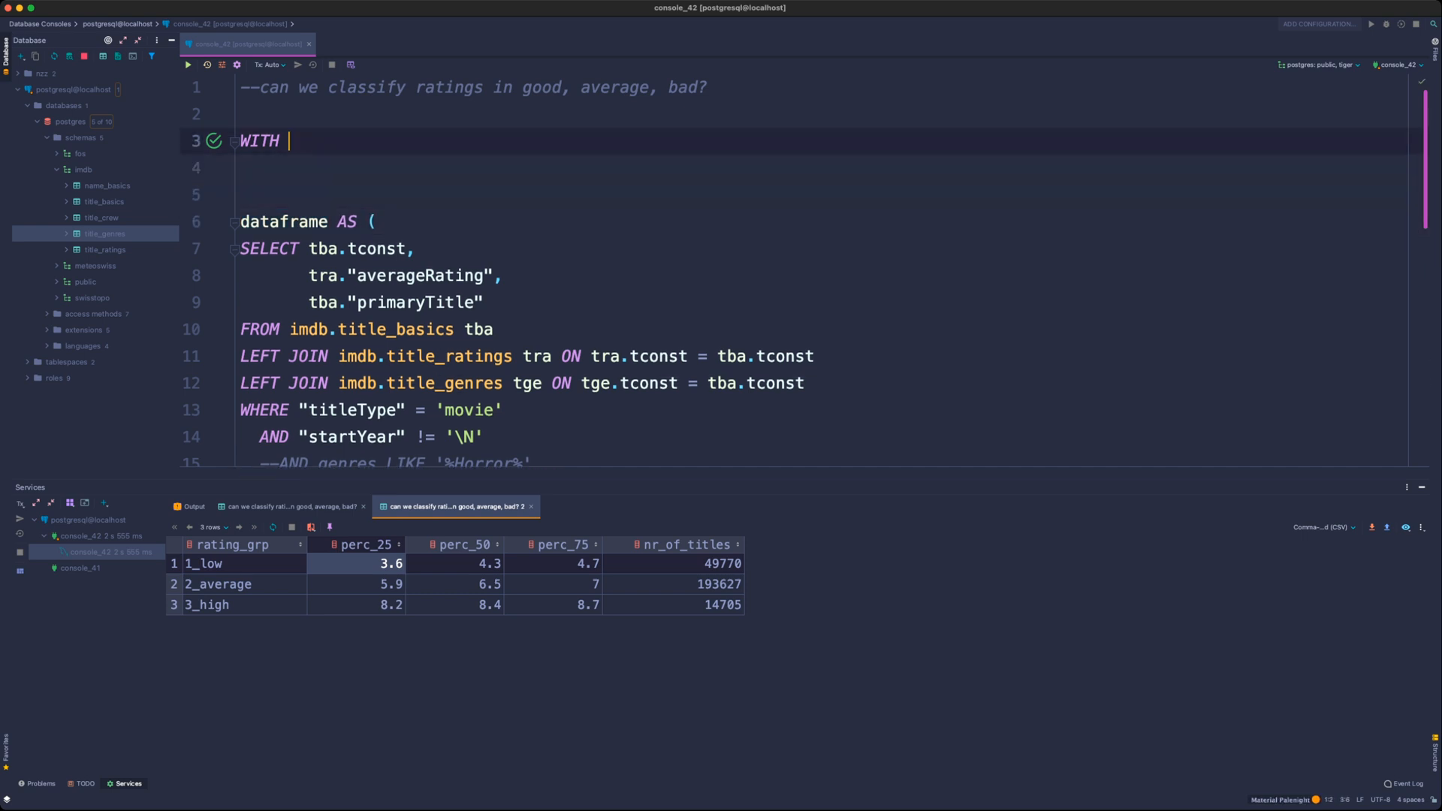
- Add a CTE named series after WITH and paste the copied percentile_disc query into its parentheses
text(genera)
key(BackSpace)
key(BackSpace)
key(BackSpace)
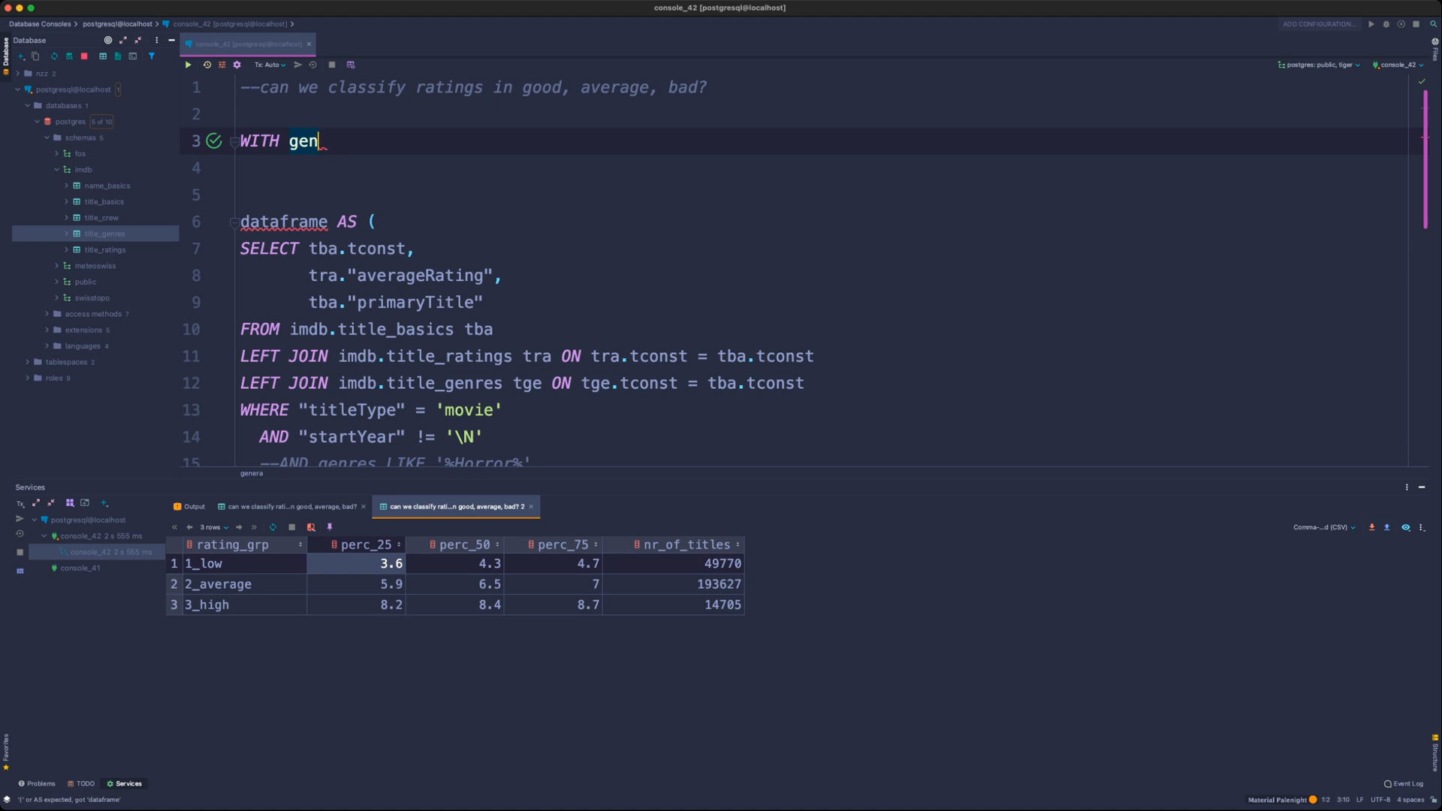
key(BackSpace)
key(BackSpace)
key(BackSpace)
text(series A)
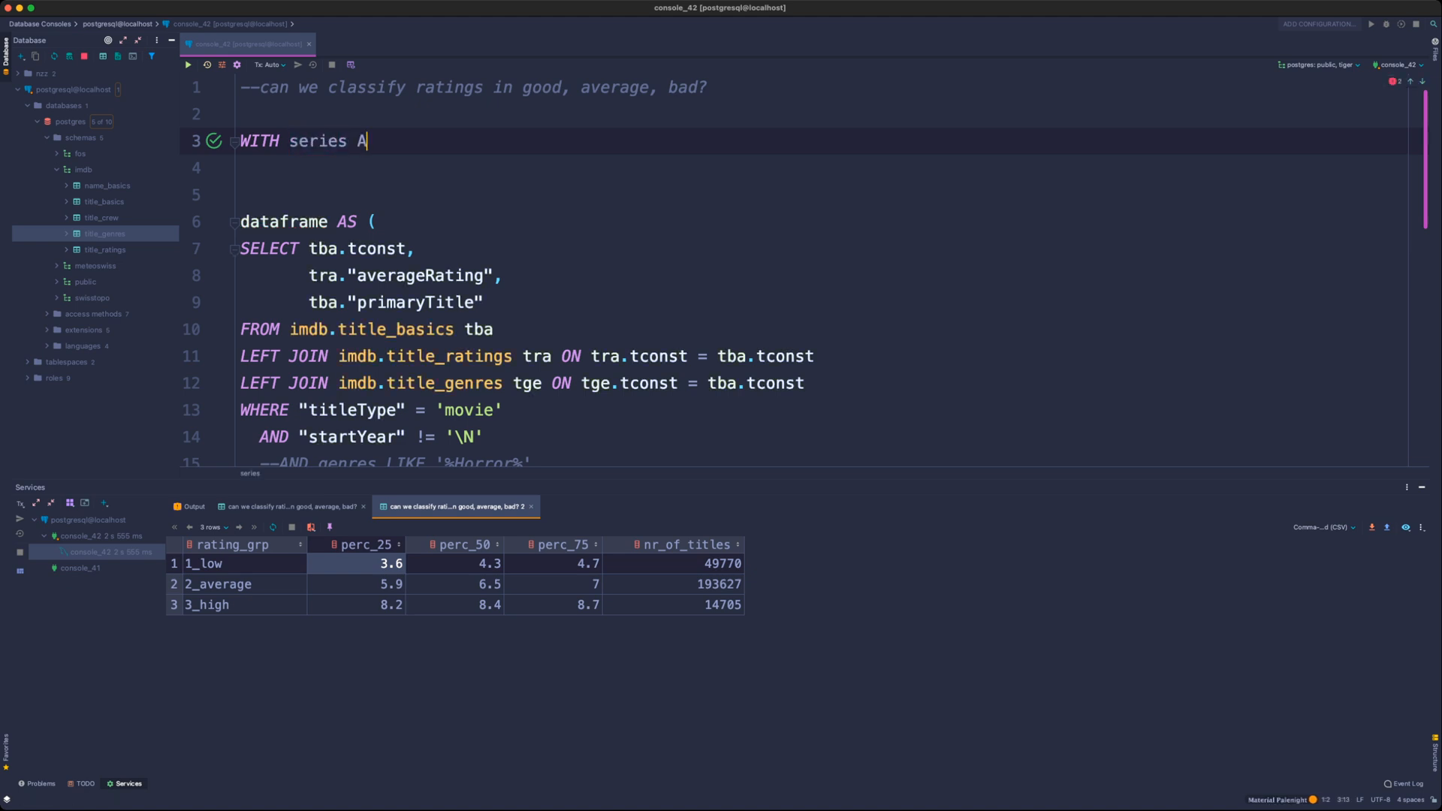
text(S ()
key(Return)
key(super+v)
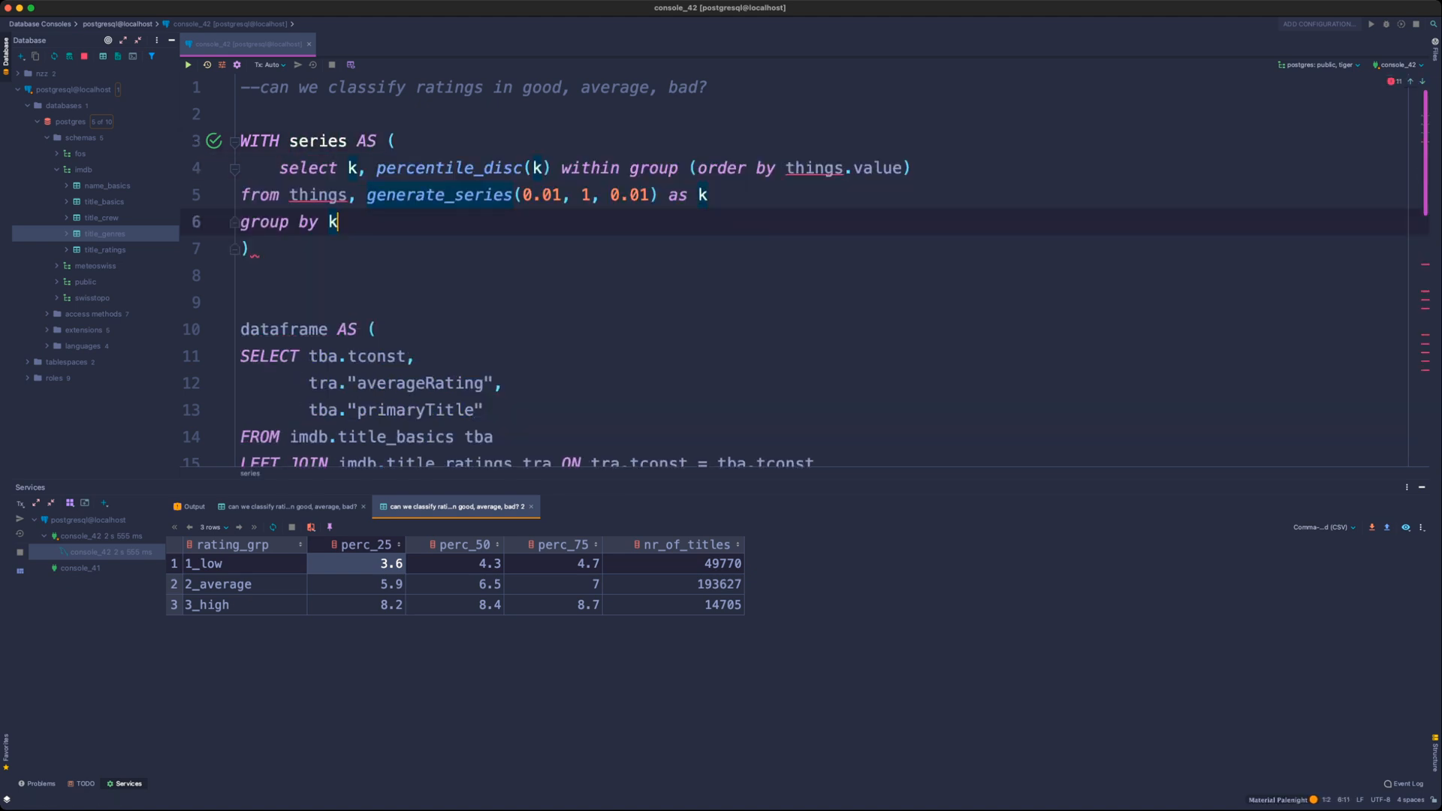
- Examine the series CTE's percentile_disc expression, its k column and the generate_series(0.01, 1, 0.01) source
click(504, 168)
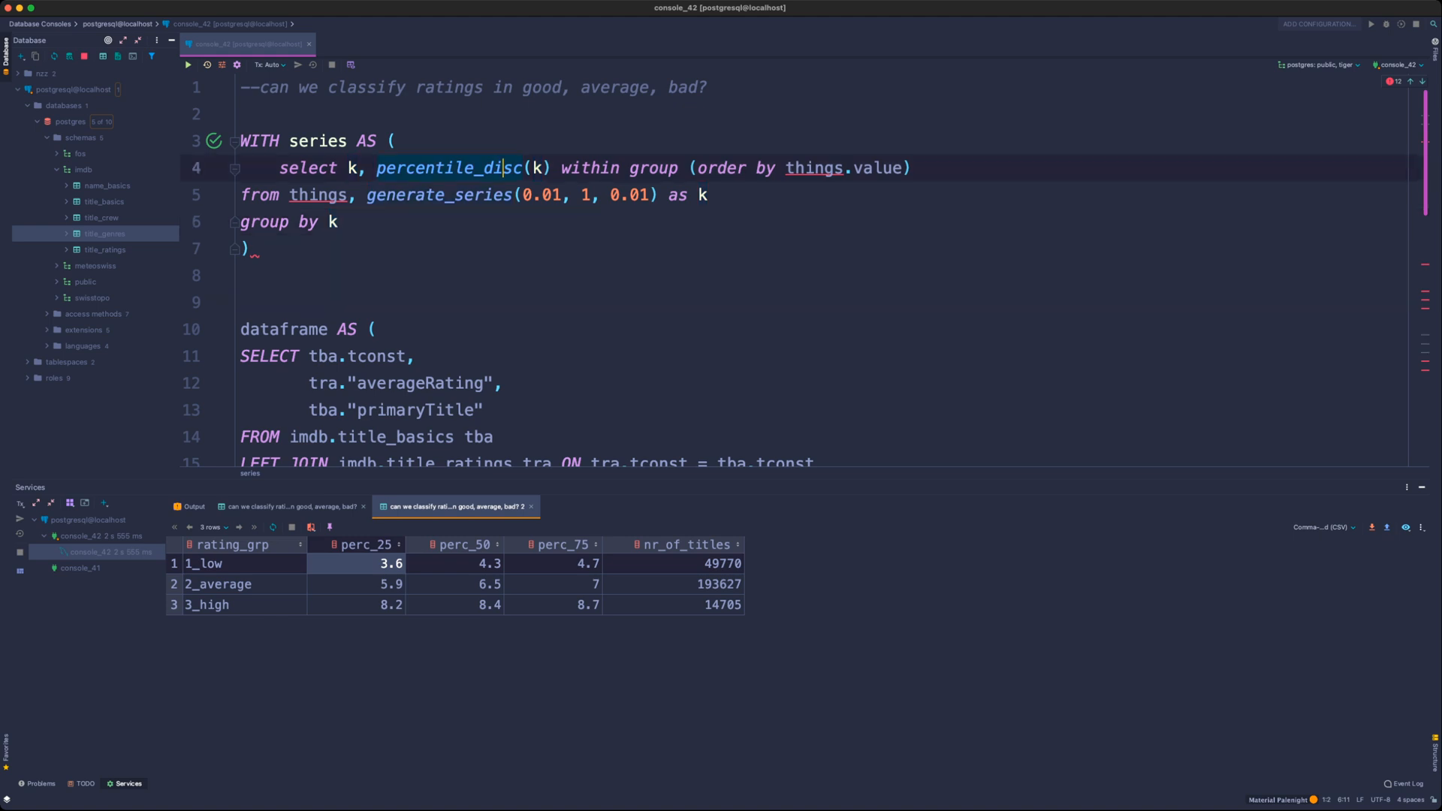
click(630, 168)
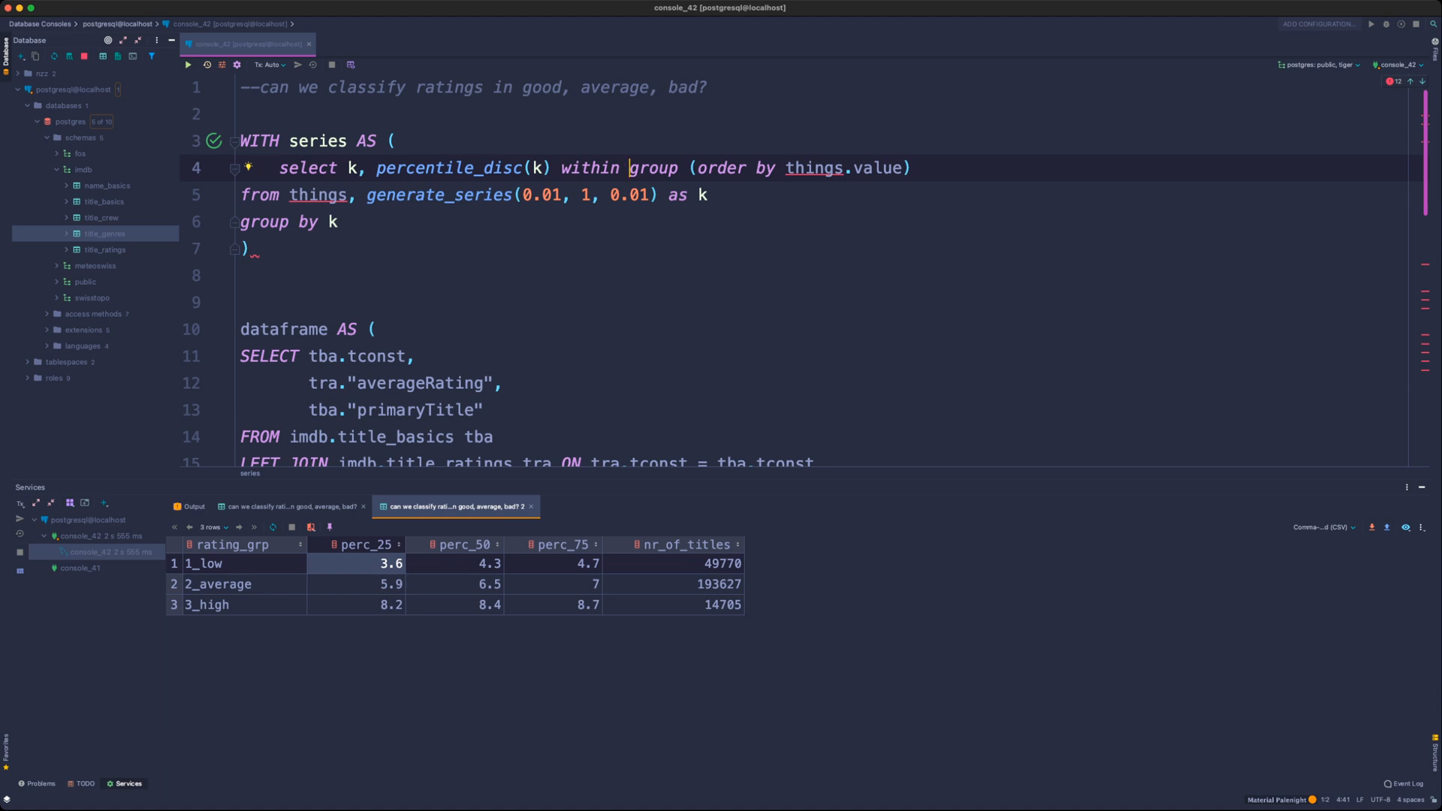
click(708, 195)
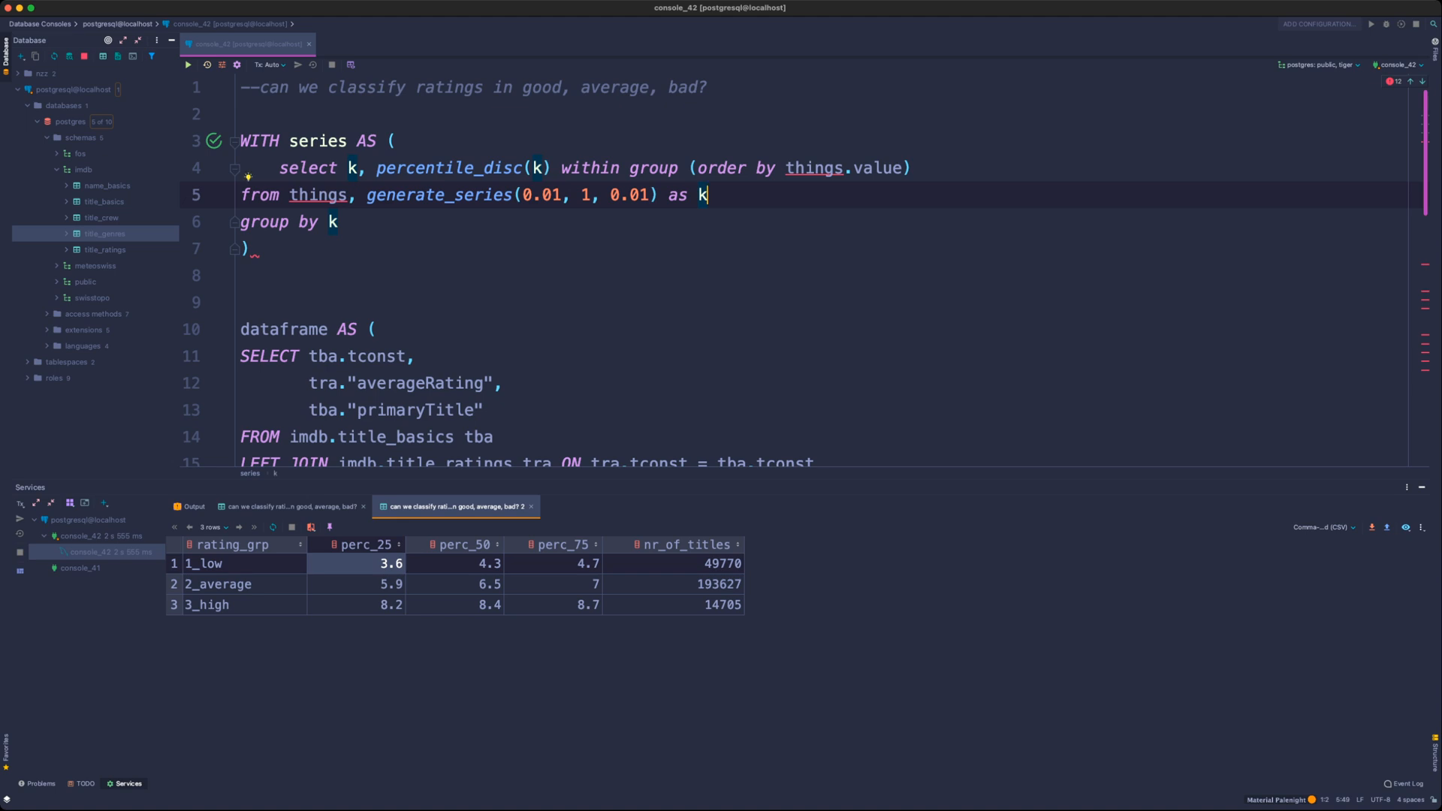
drag(365, 195, 709, 195)
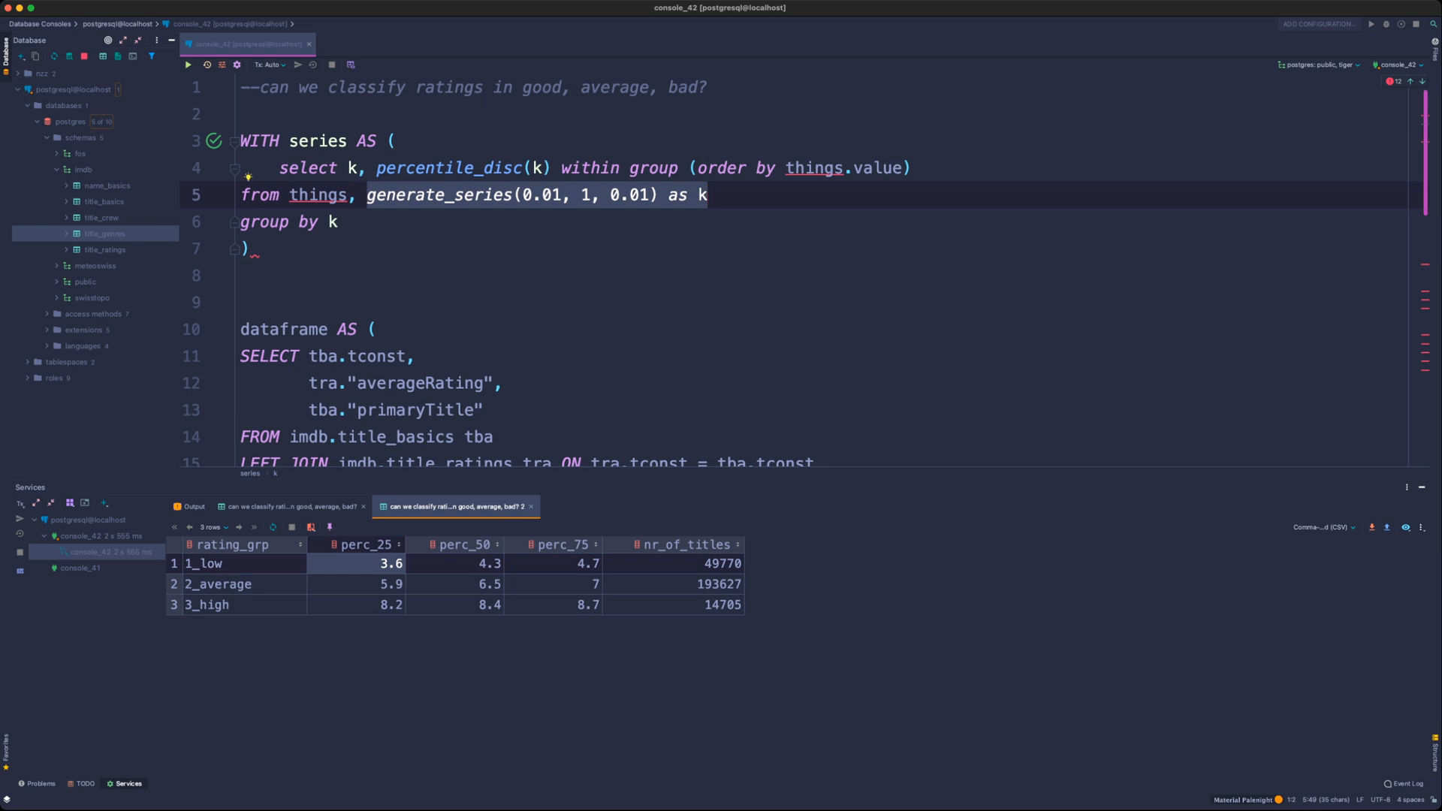
click(358, 168)
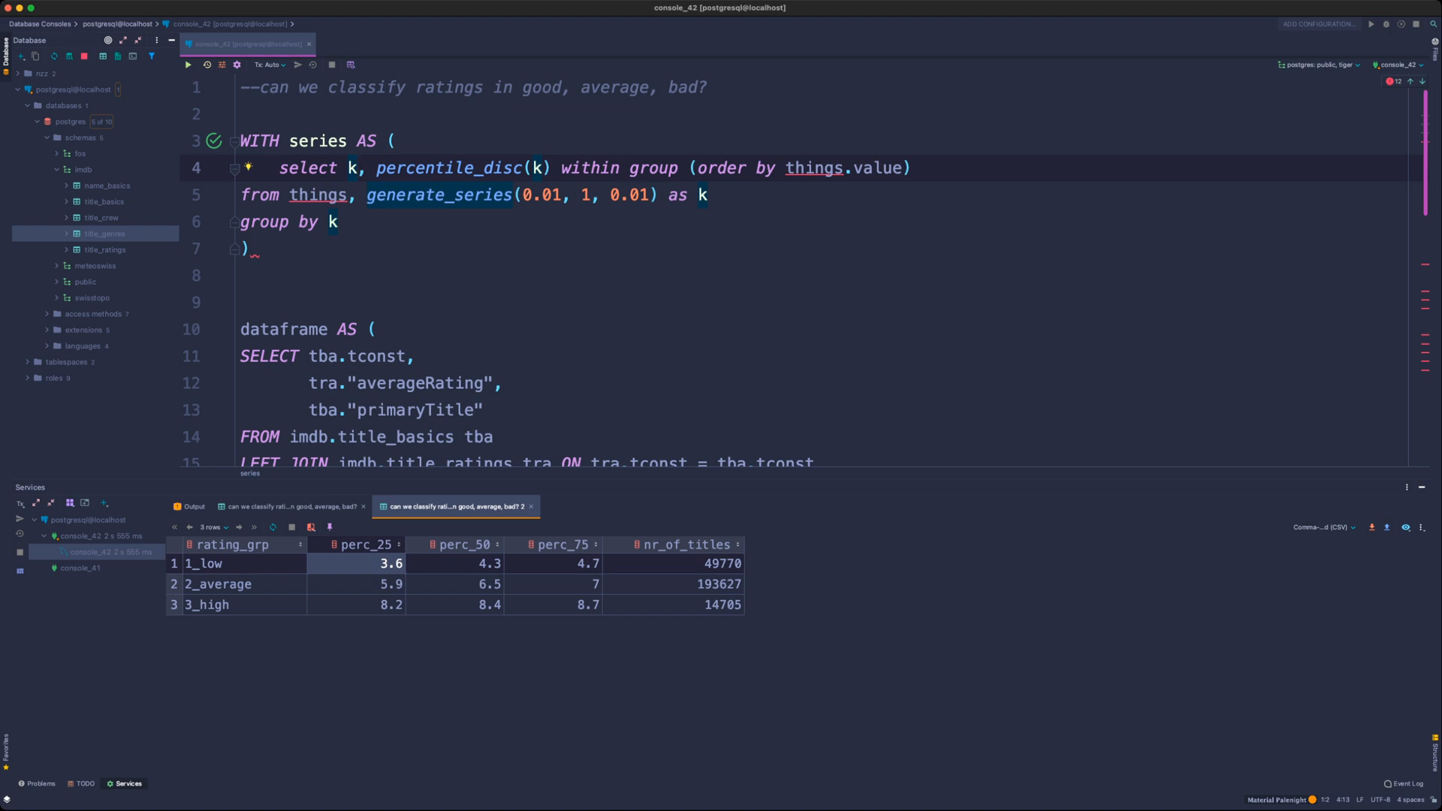
click(688, 169)
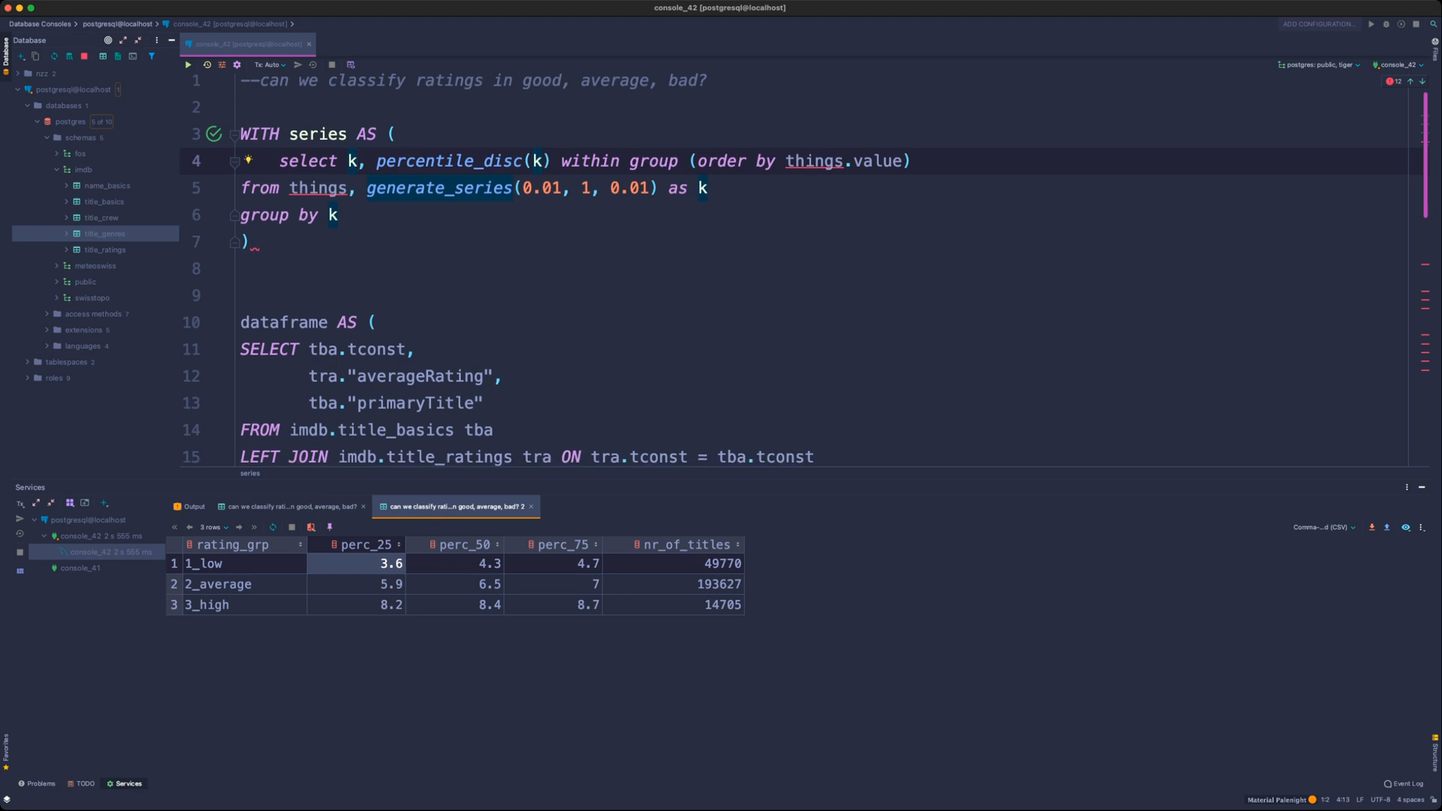
click(688, 196)
scroll(688, 195, down, 1)
- Remove one blank line below the series CTE and prefix the dataframe definition with WITH
click(290, 237)
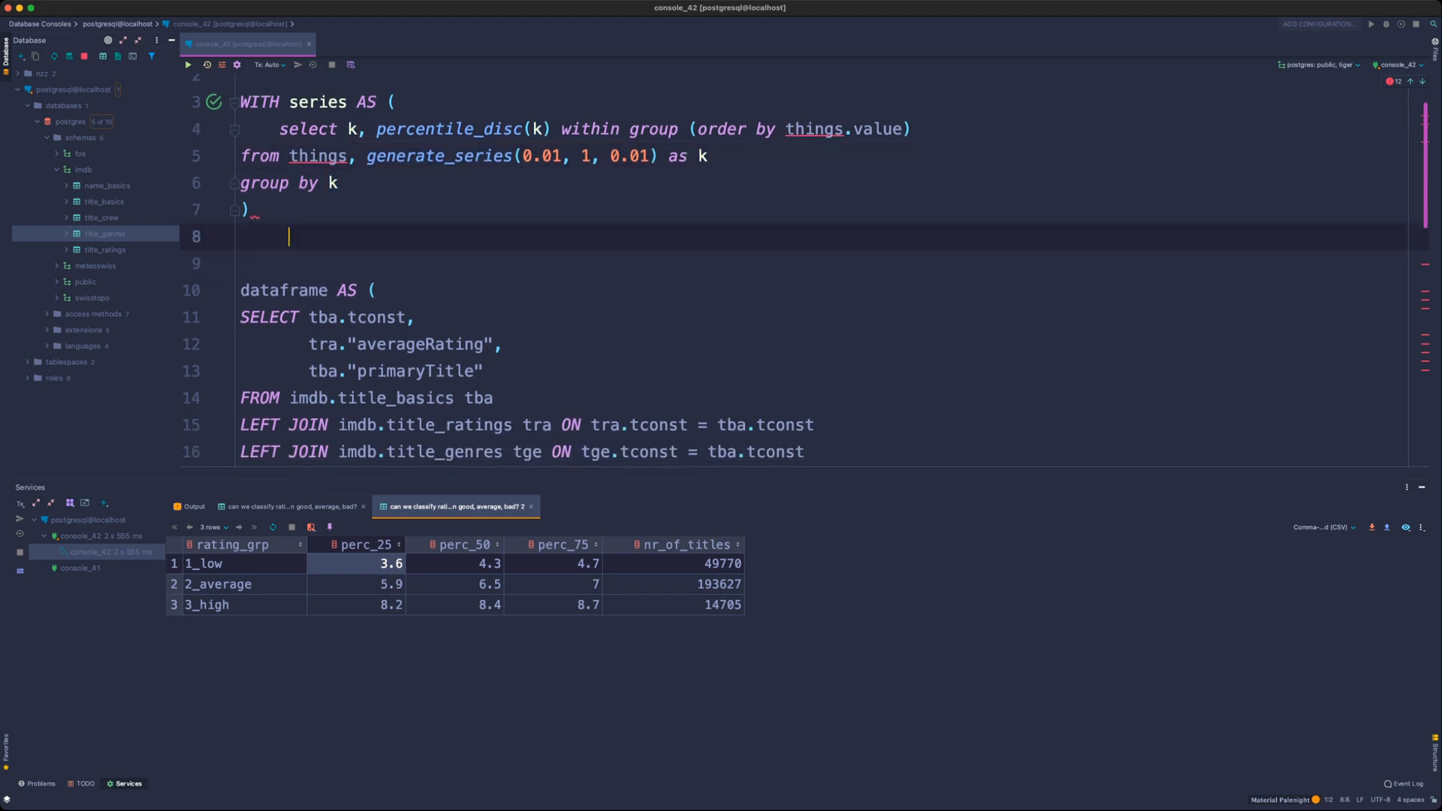
key(BackSpace)
key(BackSpace)
key(BackSpace)
click(338, 264)
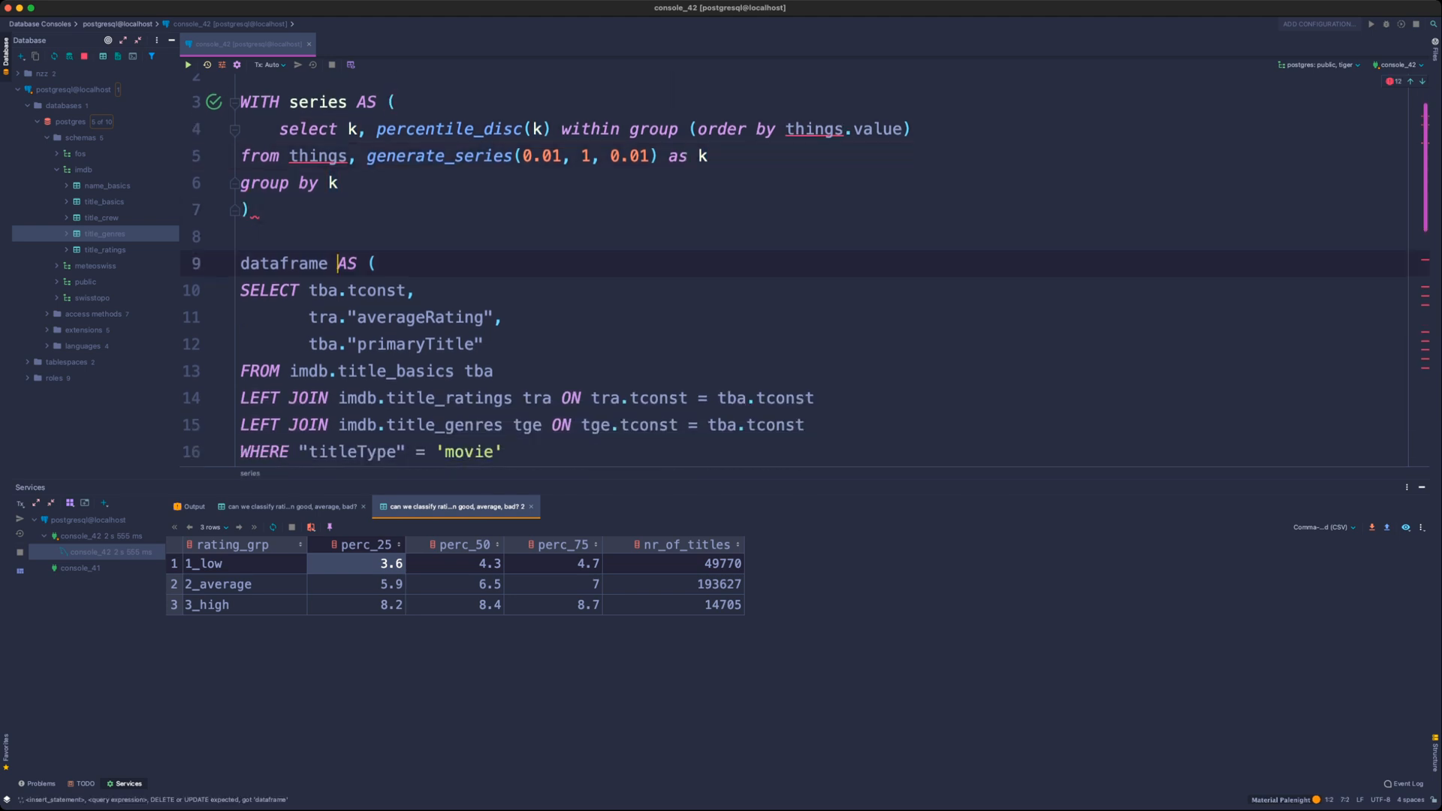
click(241, 264)
text(WITH)
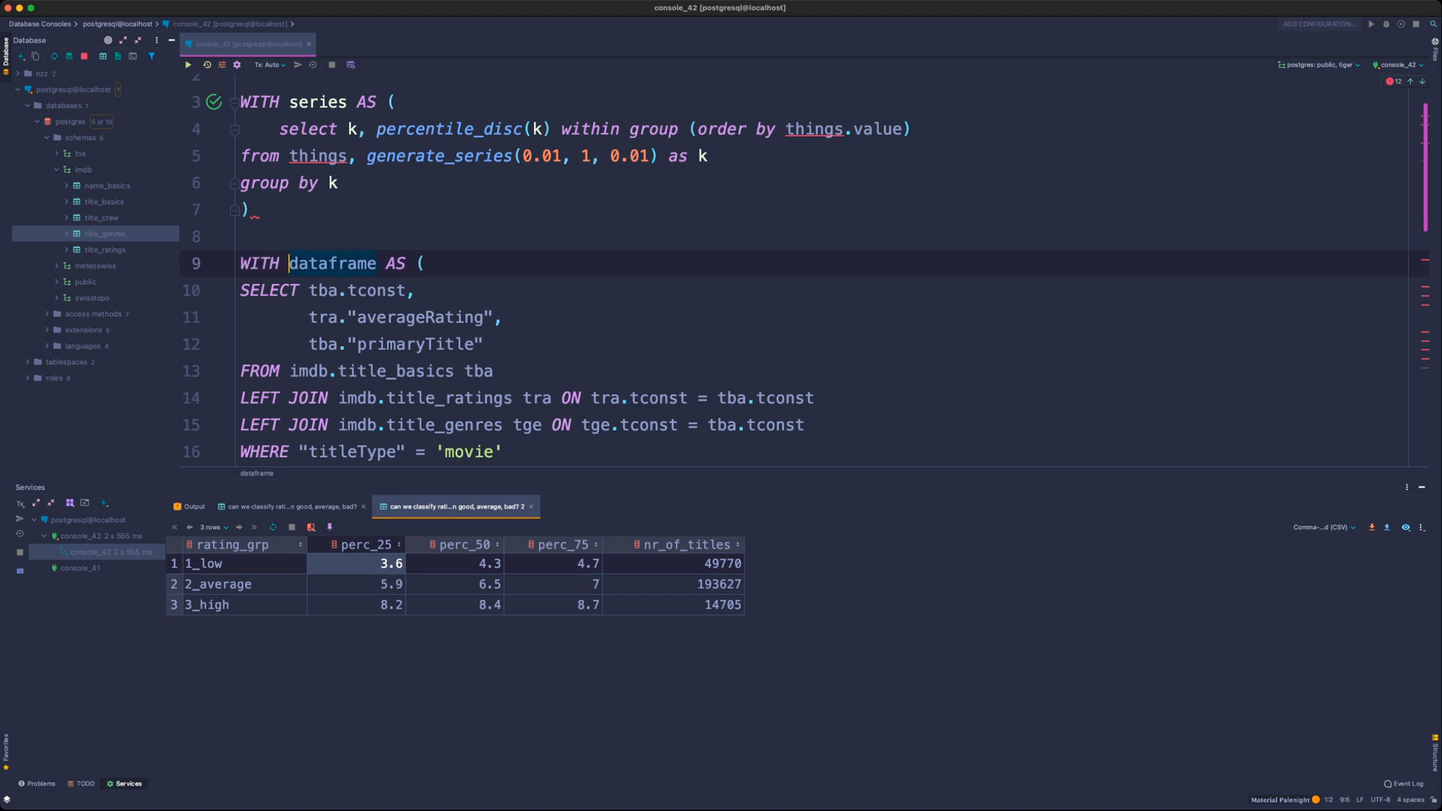
- Delete the tba."primaryTitle" column and its line from the dataframe CTE's SELECT list
click(376, 291)
double_click(377, 291)
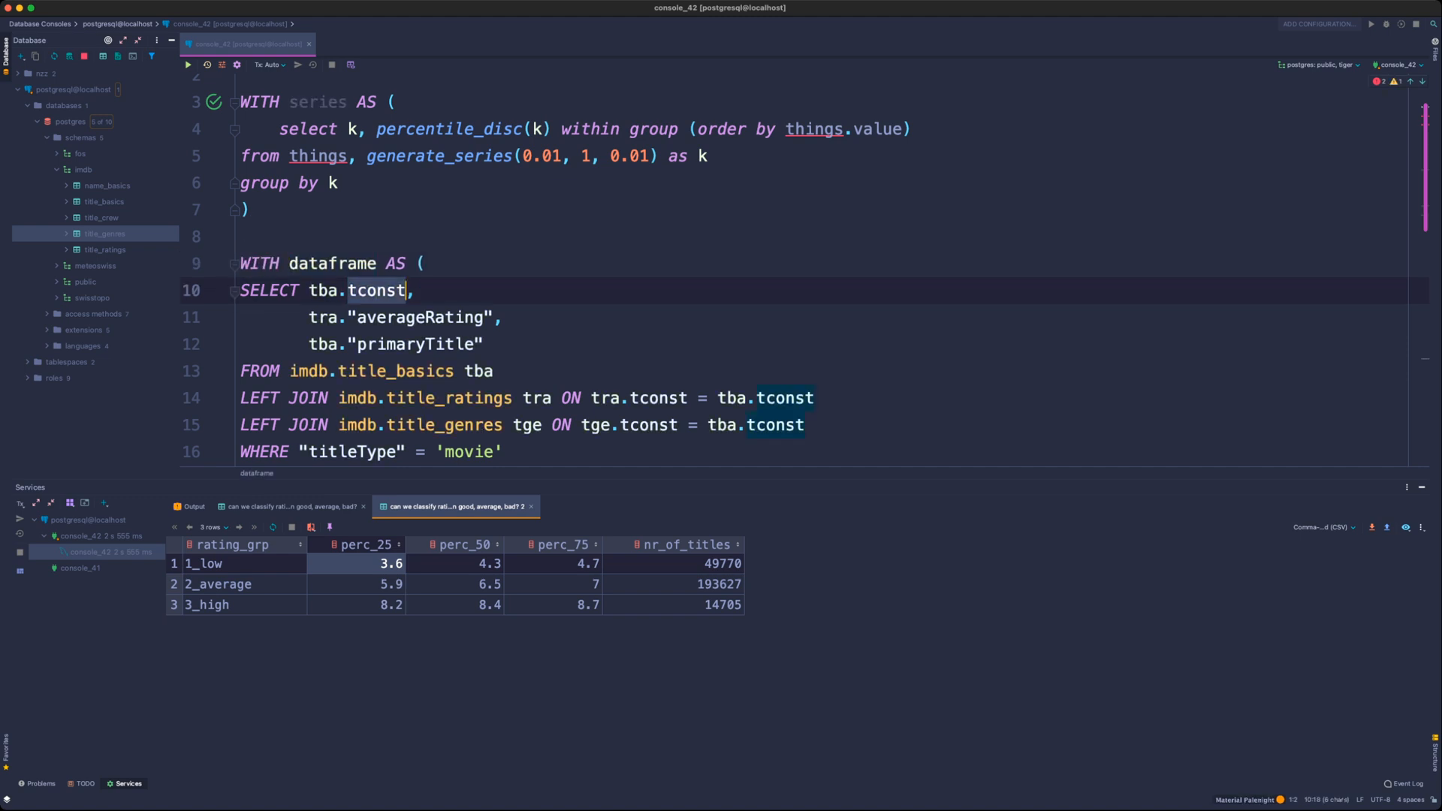
double_click(424, 317)
click(484, 344)
key(shift+Home)
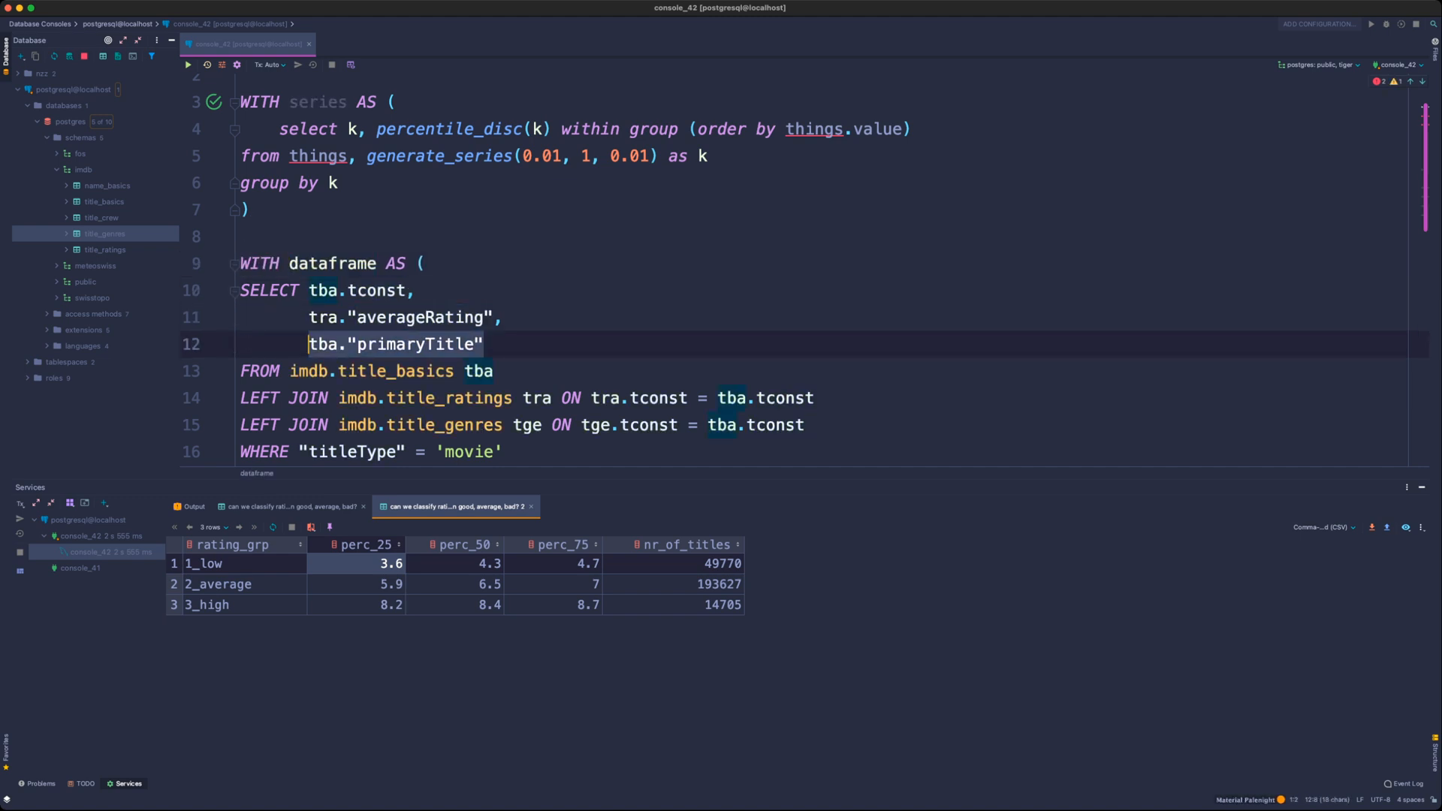
key(BackSpace)
key(BackSpace)
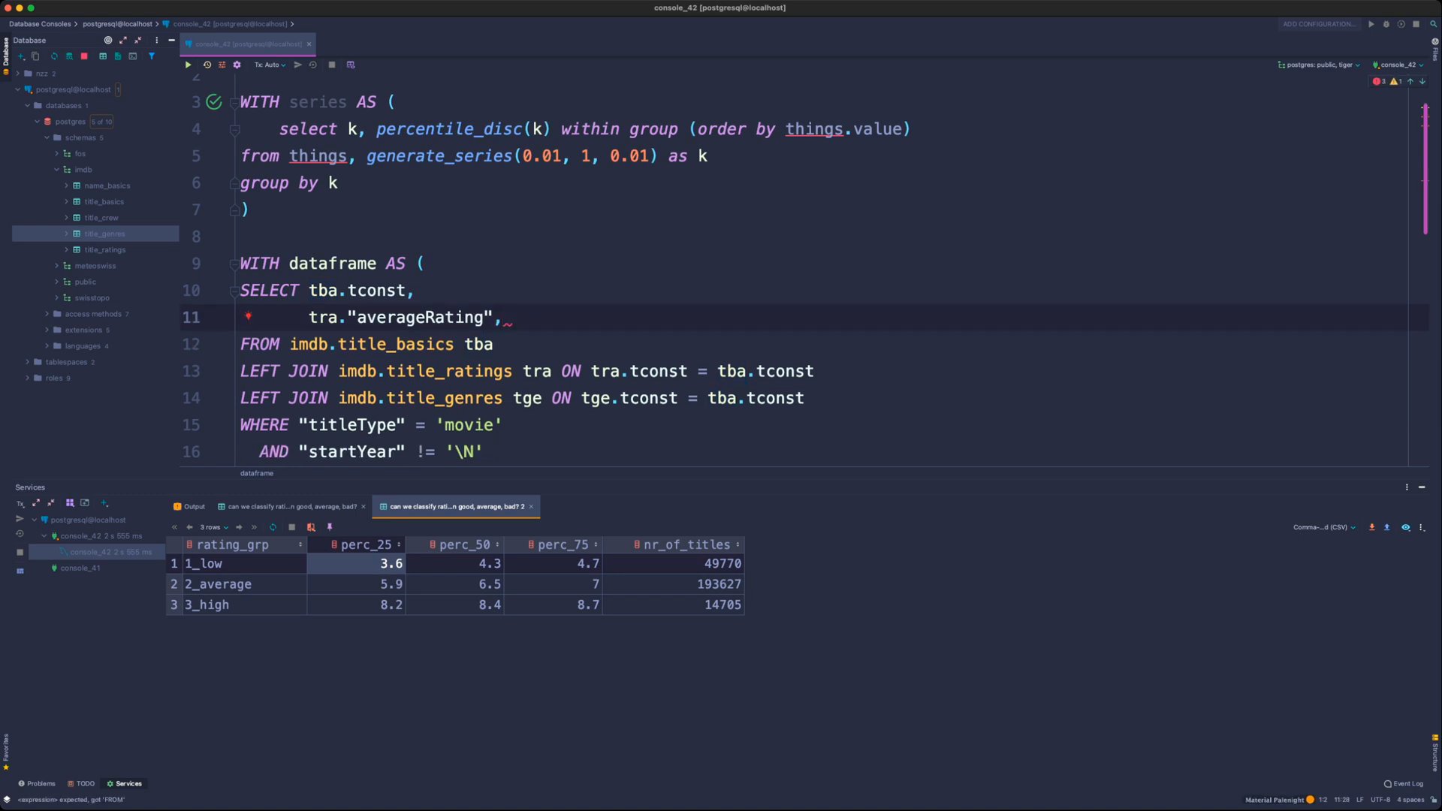
- Copy the percentile_disc(k) within group expression from series onto a new line below tra."averageRating" in the dataframe SELECT
click(805, 398)
scroll(805, 398, up, 1)
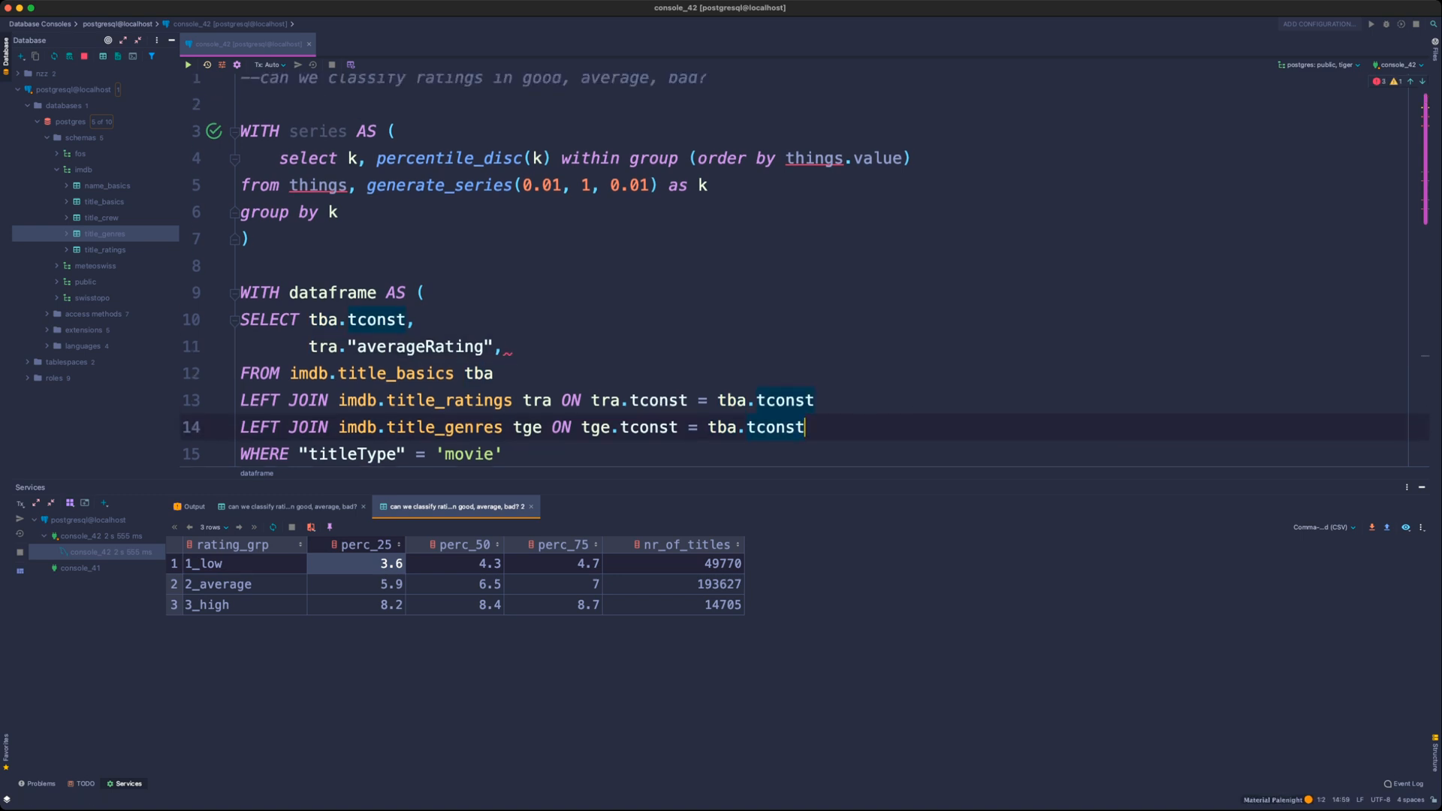
drag(376, 157, 911, 158)
key(super+c)
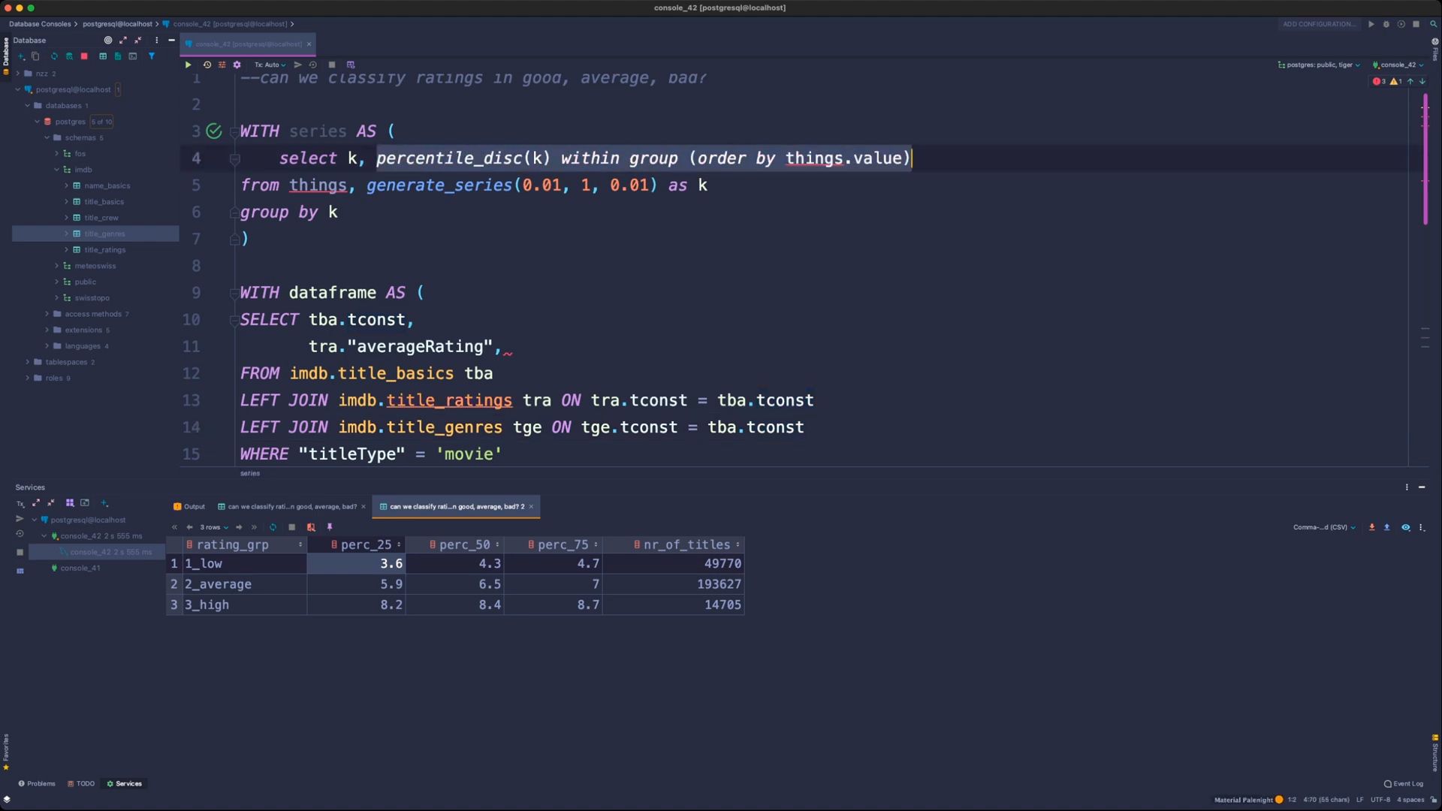
click(508, 346)
key(Return)
key(super+v)
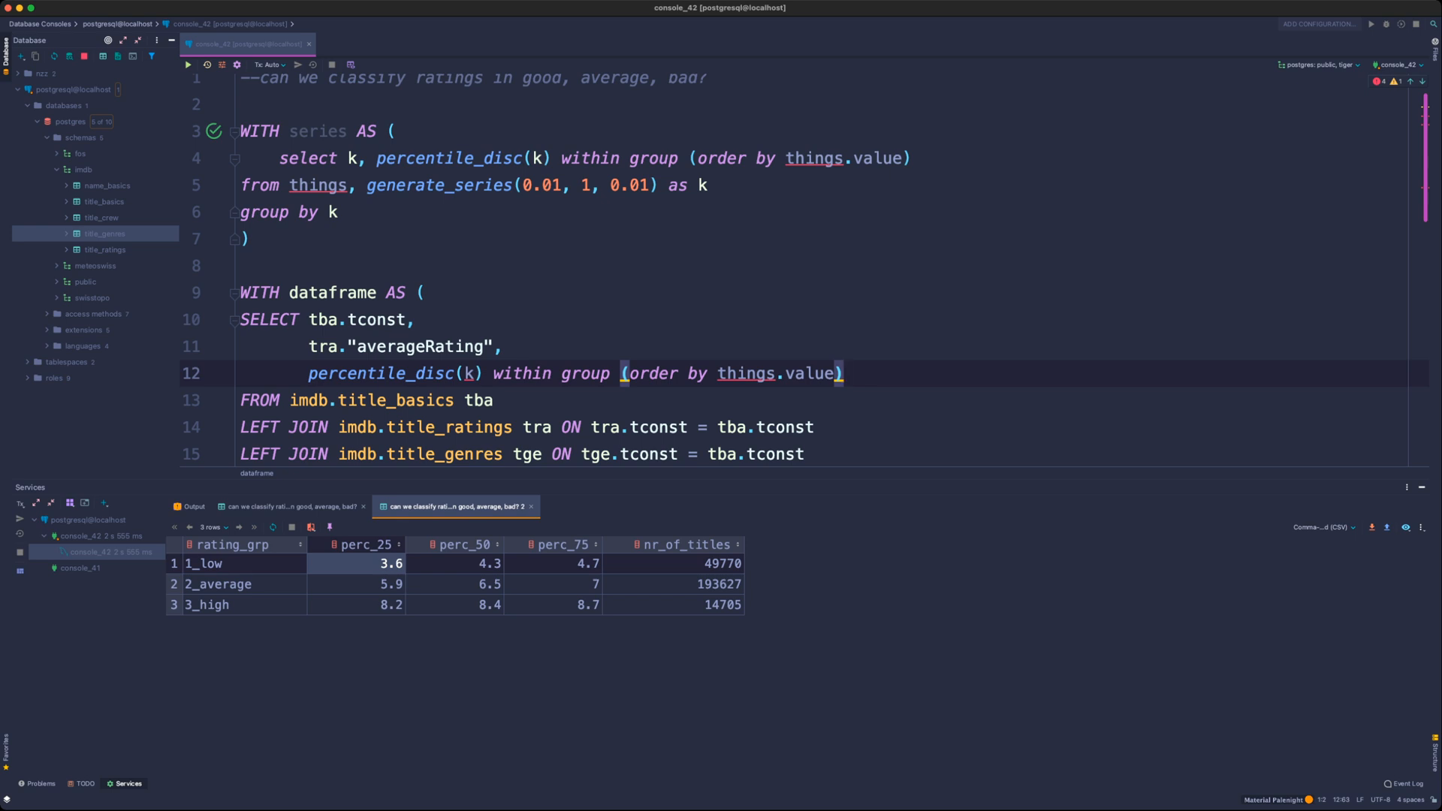
- Replace the k argument of the dataframe CTE's percentile_disc with "averageRating"
click(474, 374)
key(BackSpace)
text(a)
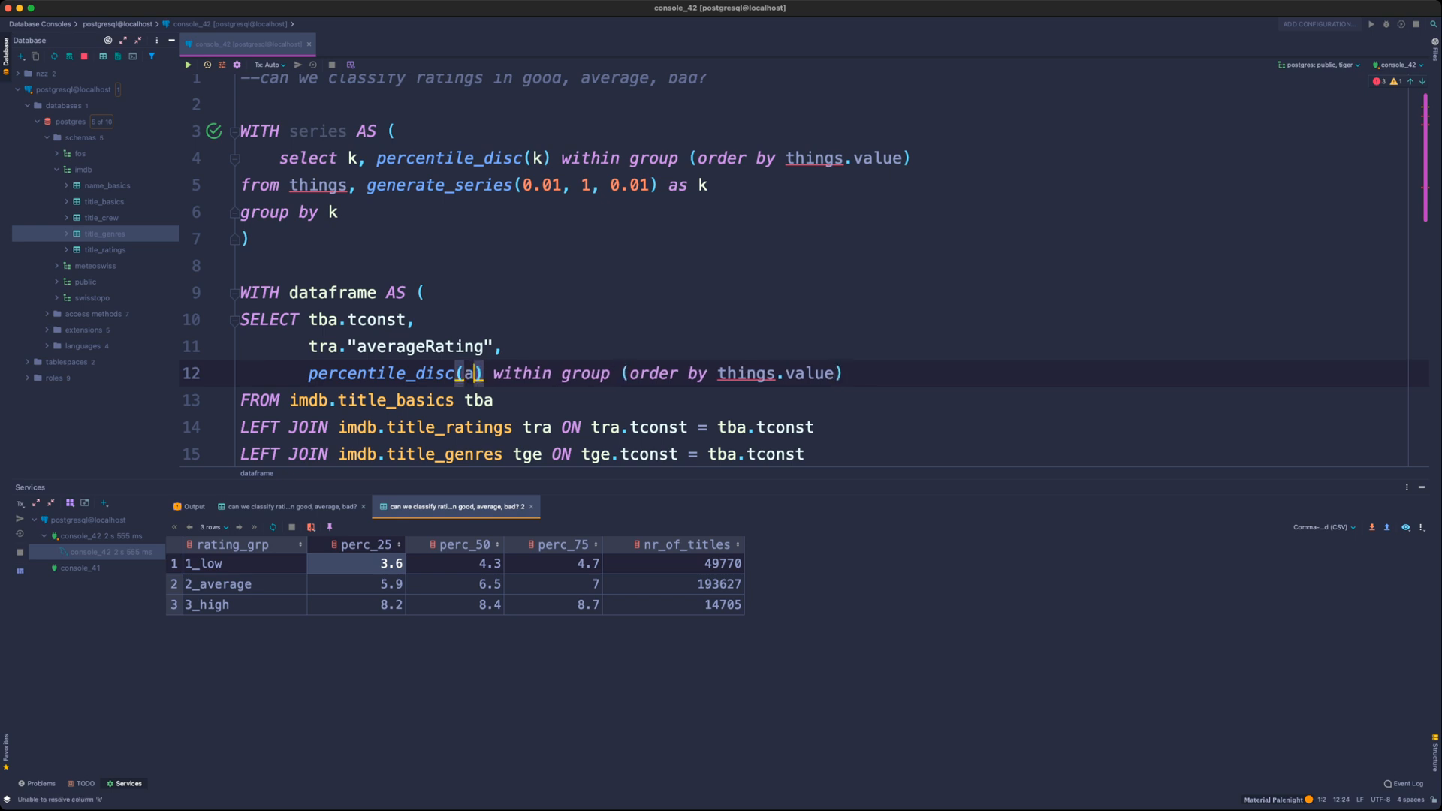
key(Return)
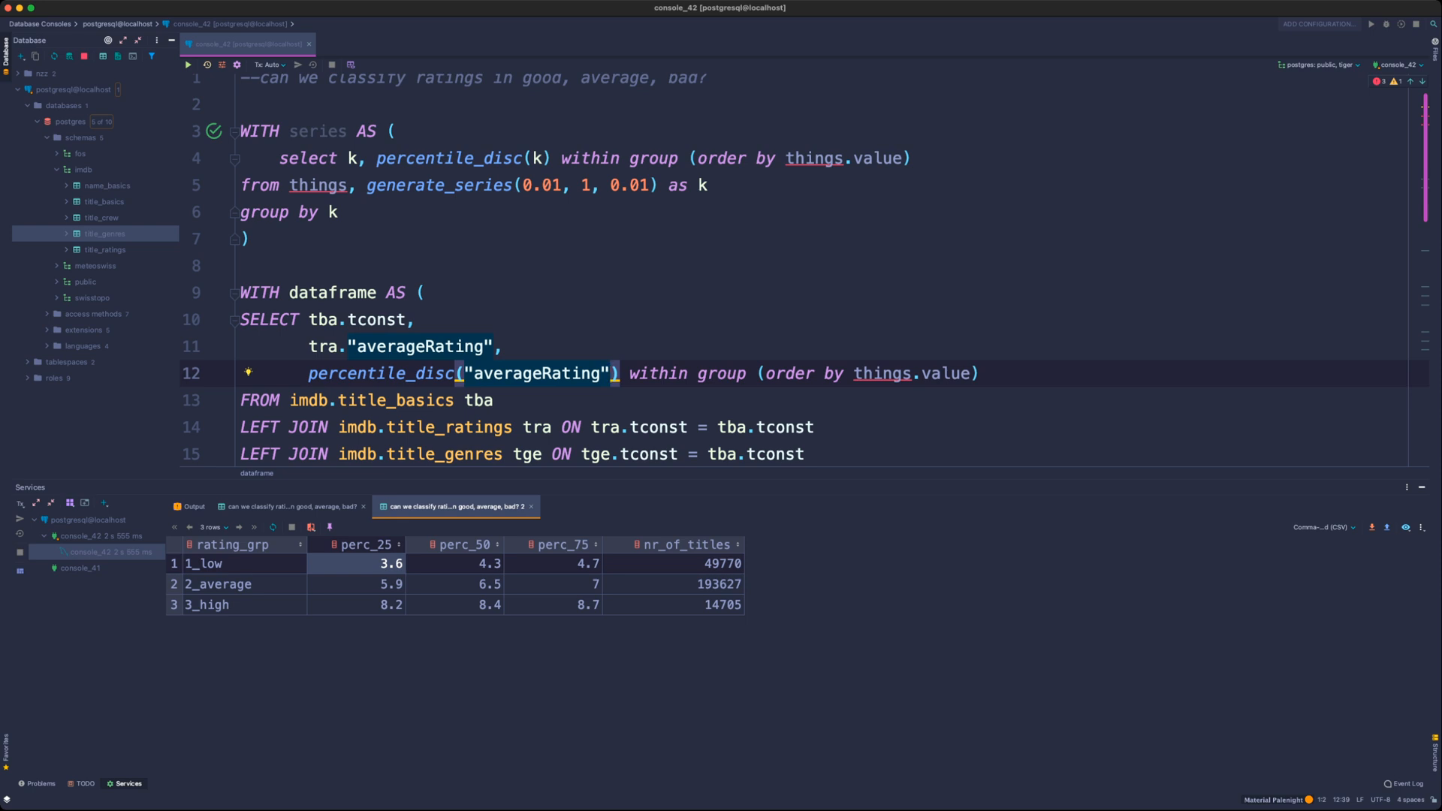
- Delete things.value from the order by clause of the dataframe CTE's percentile_disc expression
double_click(873, 374)
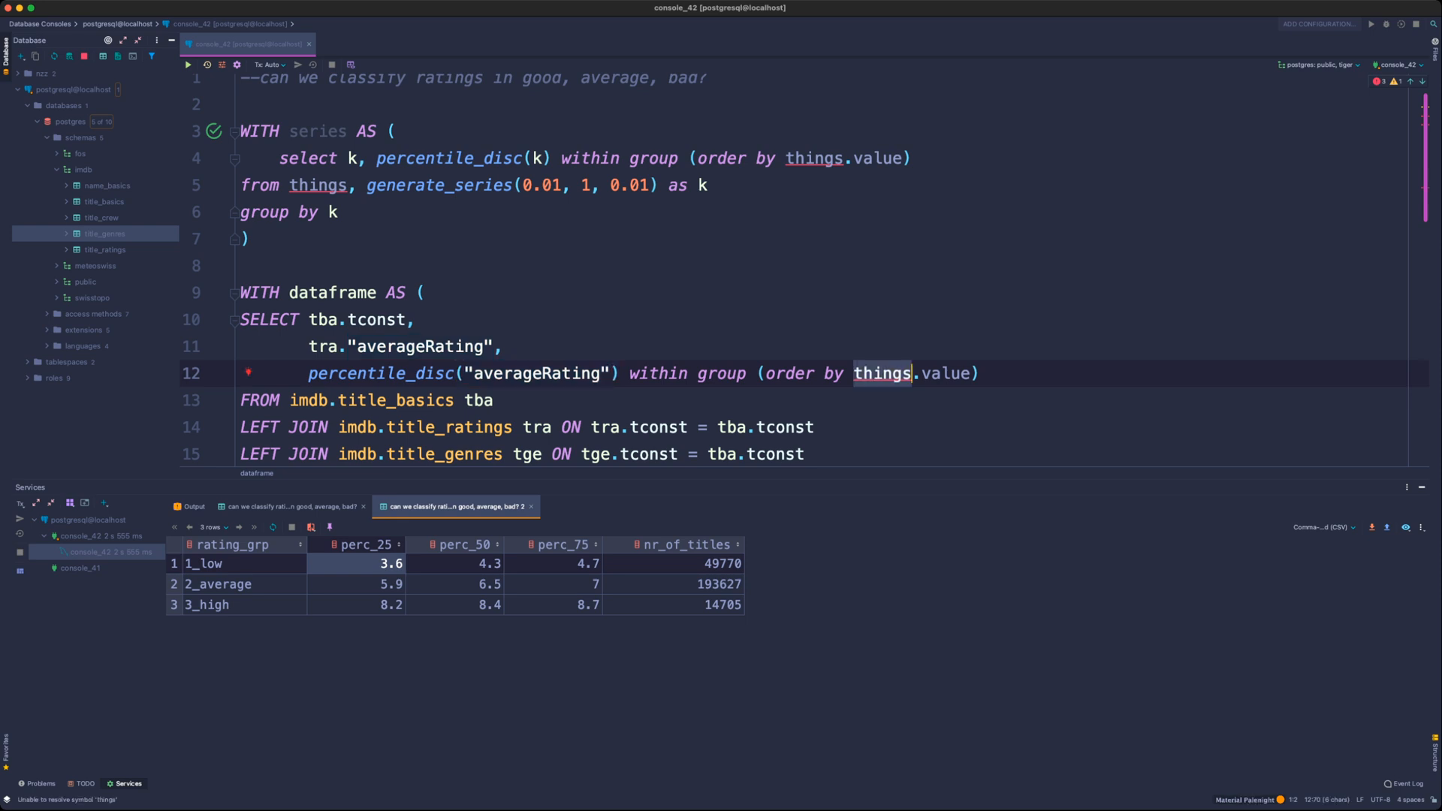
key(shift+Right)
key(shift+Right)
key(shift+Right)
key(shift+Right)
key(shift+Right)
key(shift+Right)
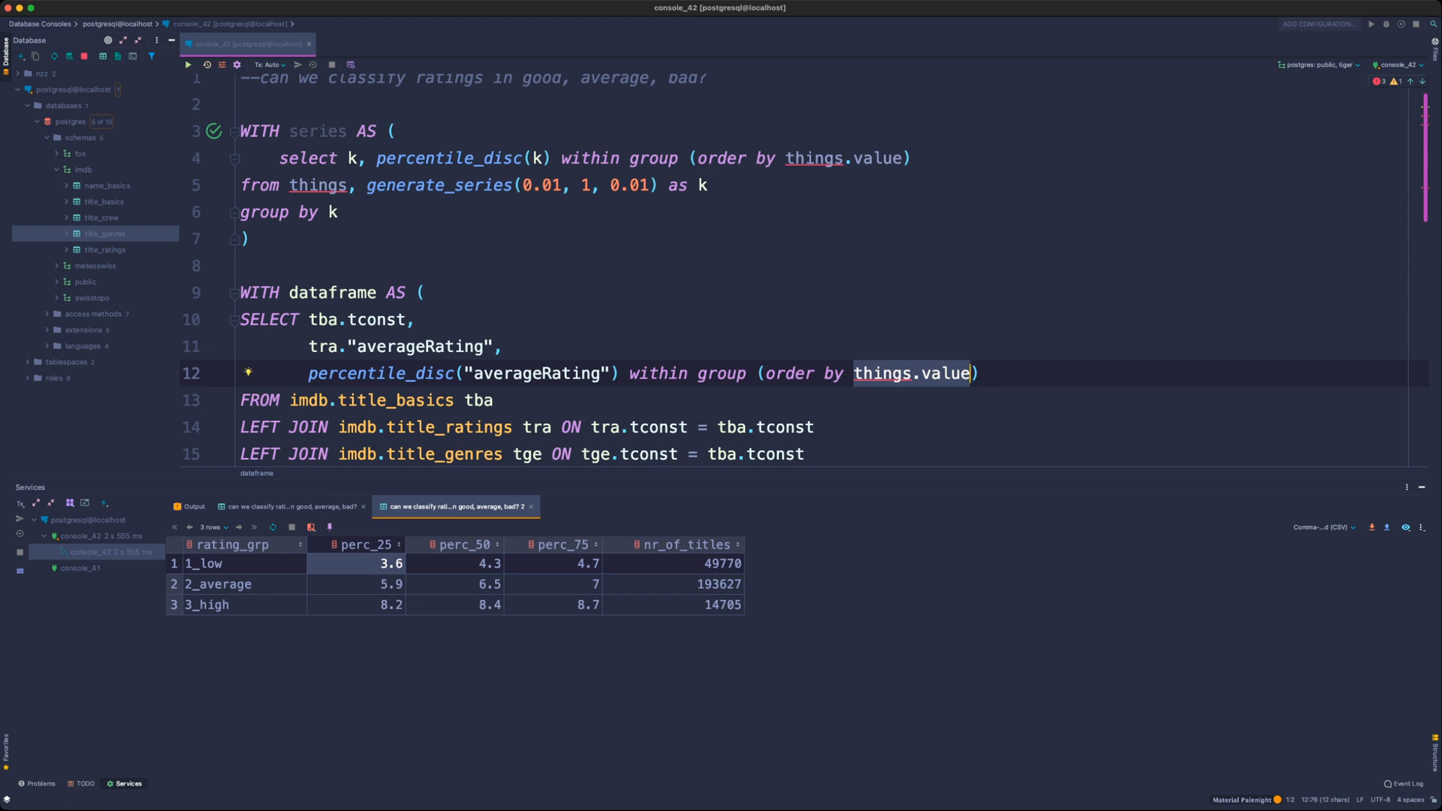
key(BackSpace)
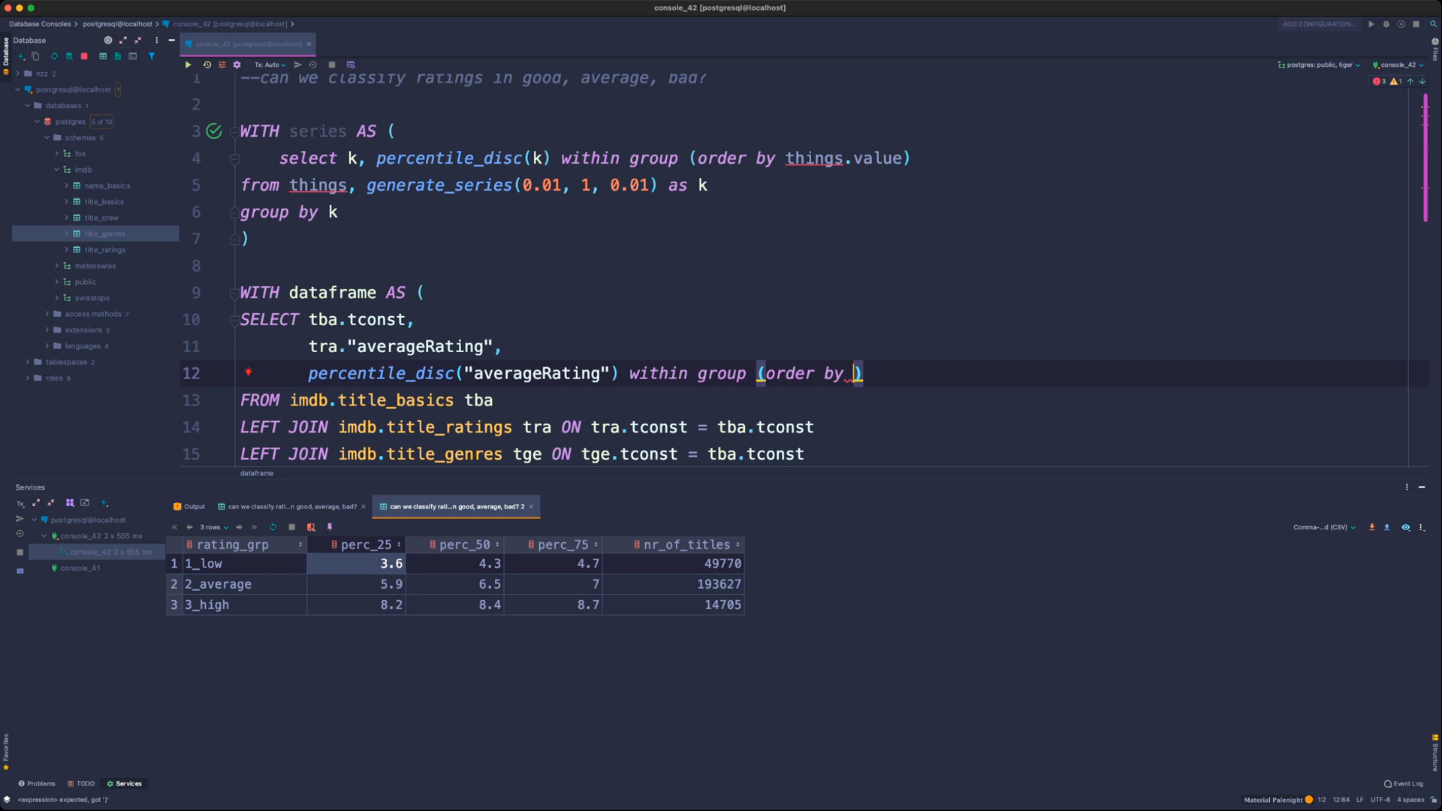
- Compare the series CTE's things table, things.value ordering and k with the dataframe query and the good, average, bad comment
click(349, 159)
scroll(348, 158, down, 1)
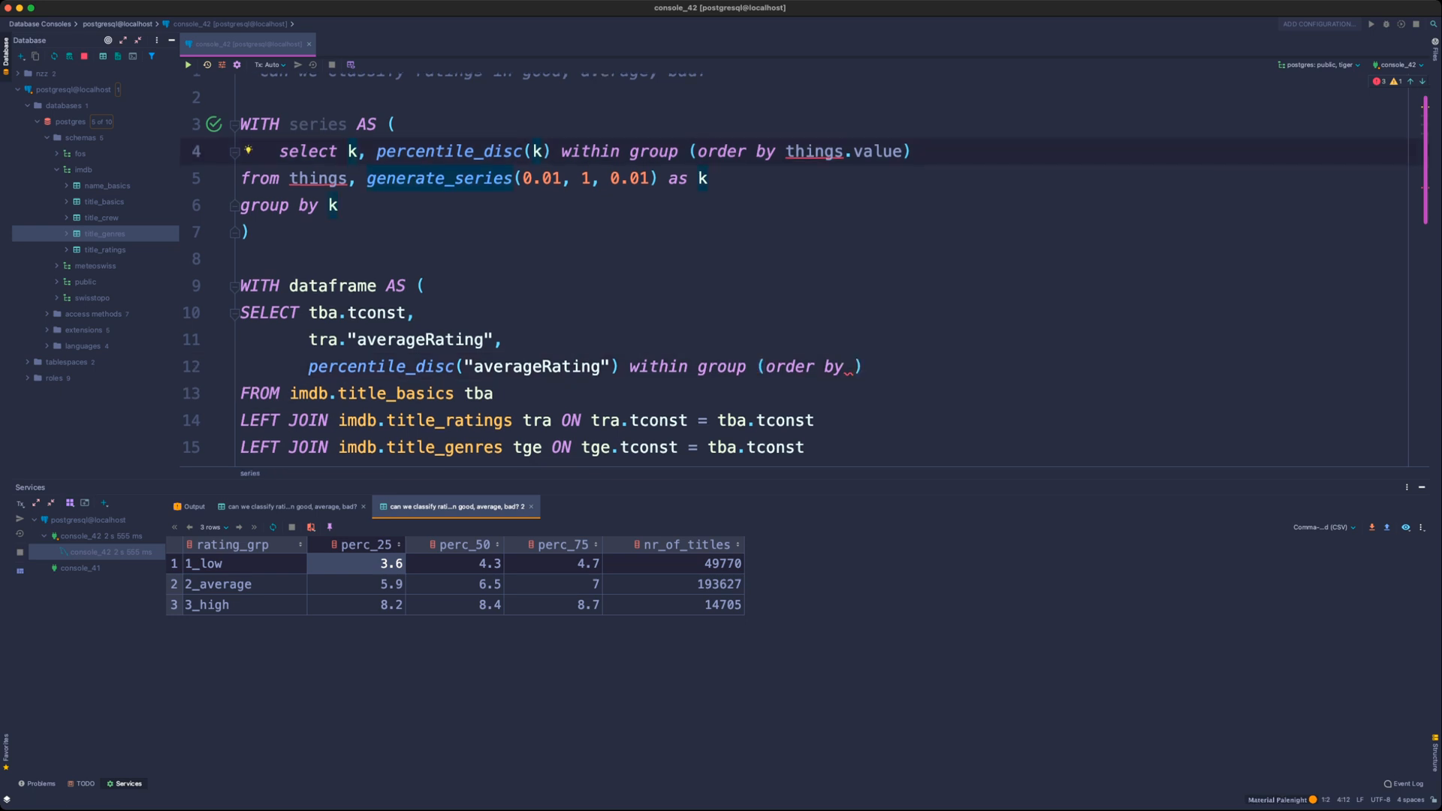
key(super+Tab)
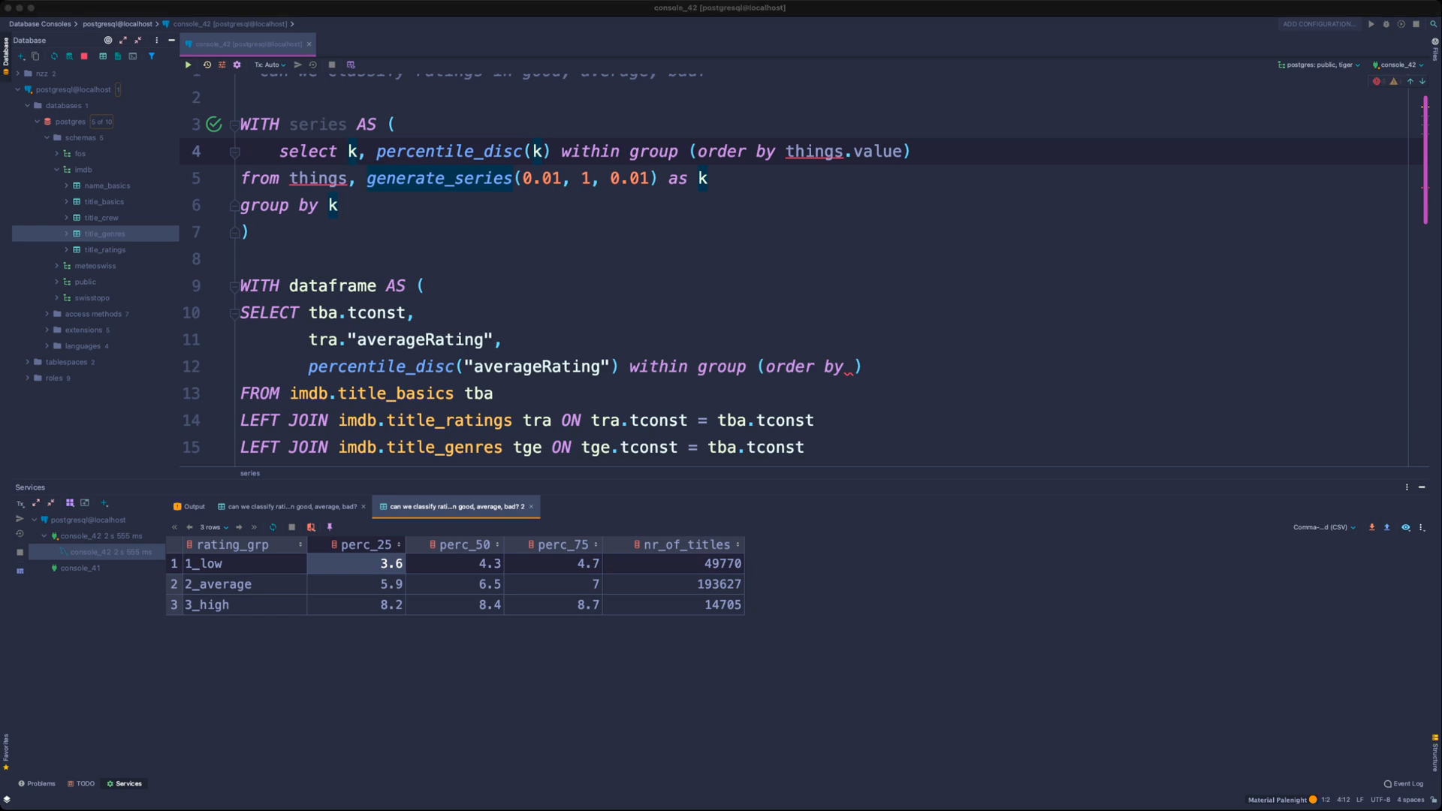
key(super+Tab)
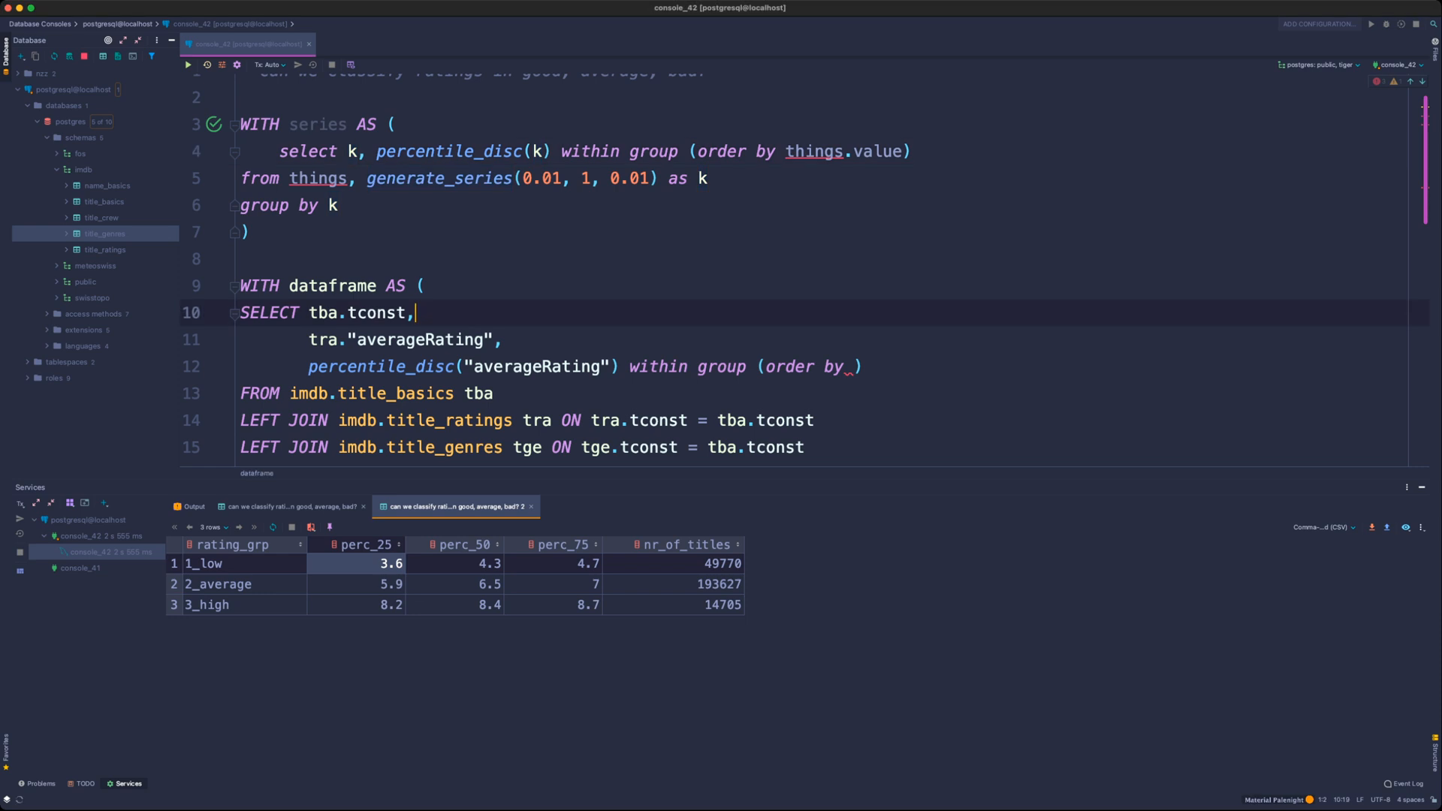
click(426, 286)
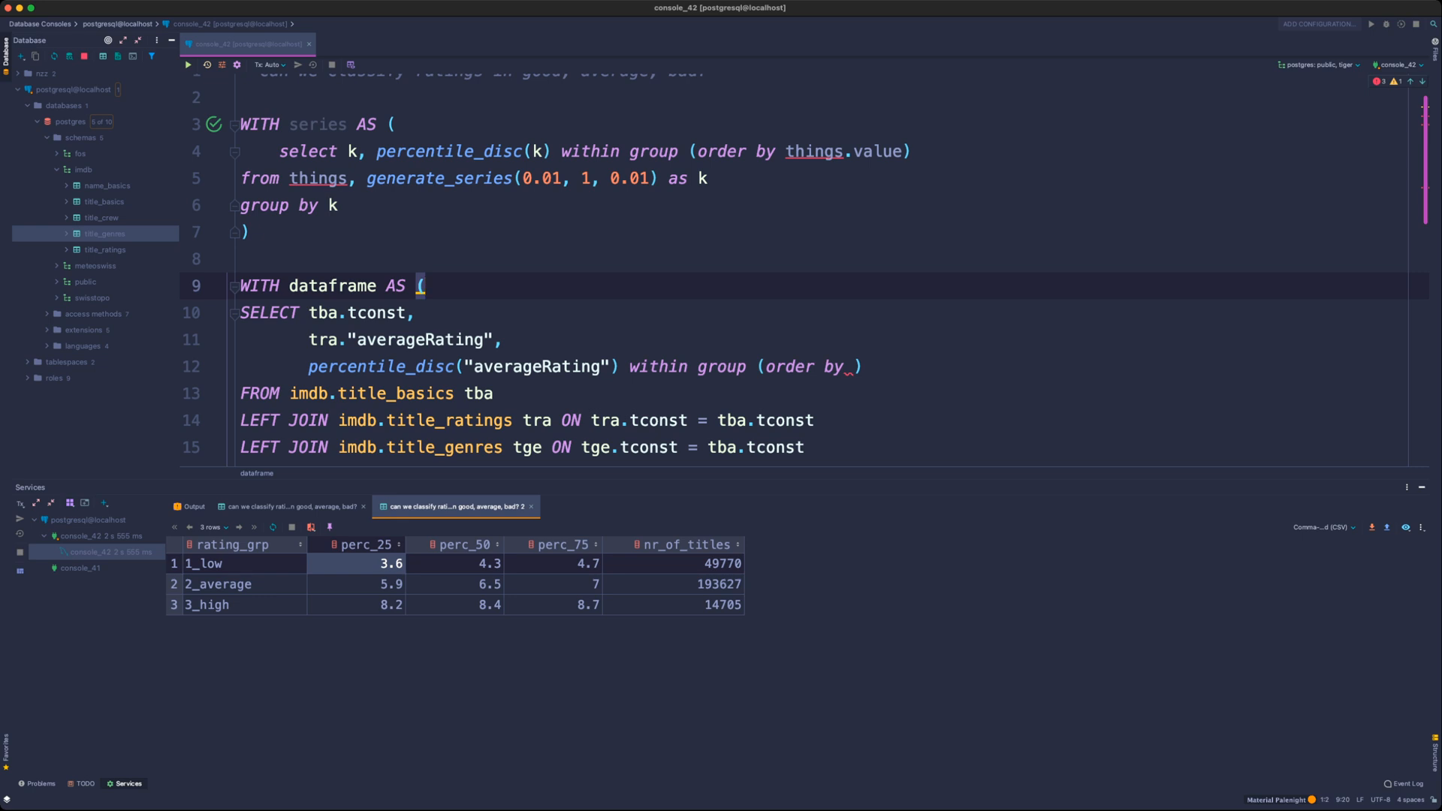
scroll(804, 270, up, 1)
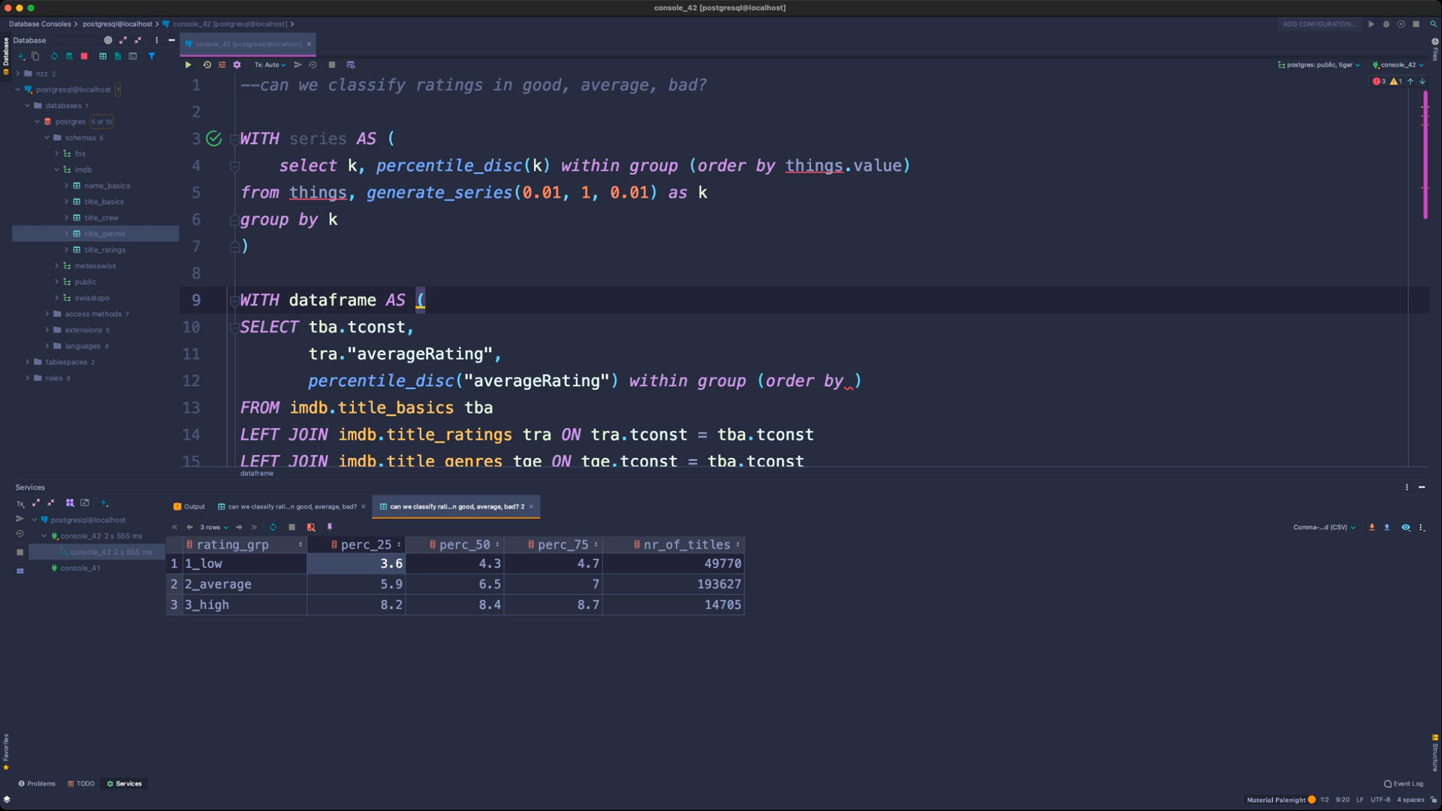
key(Down)
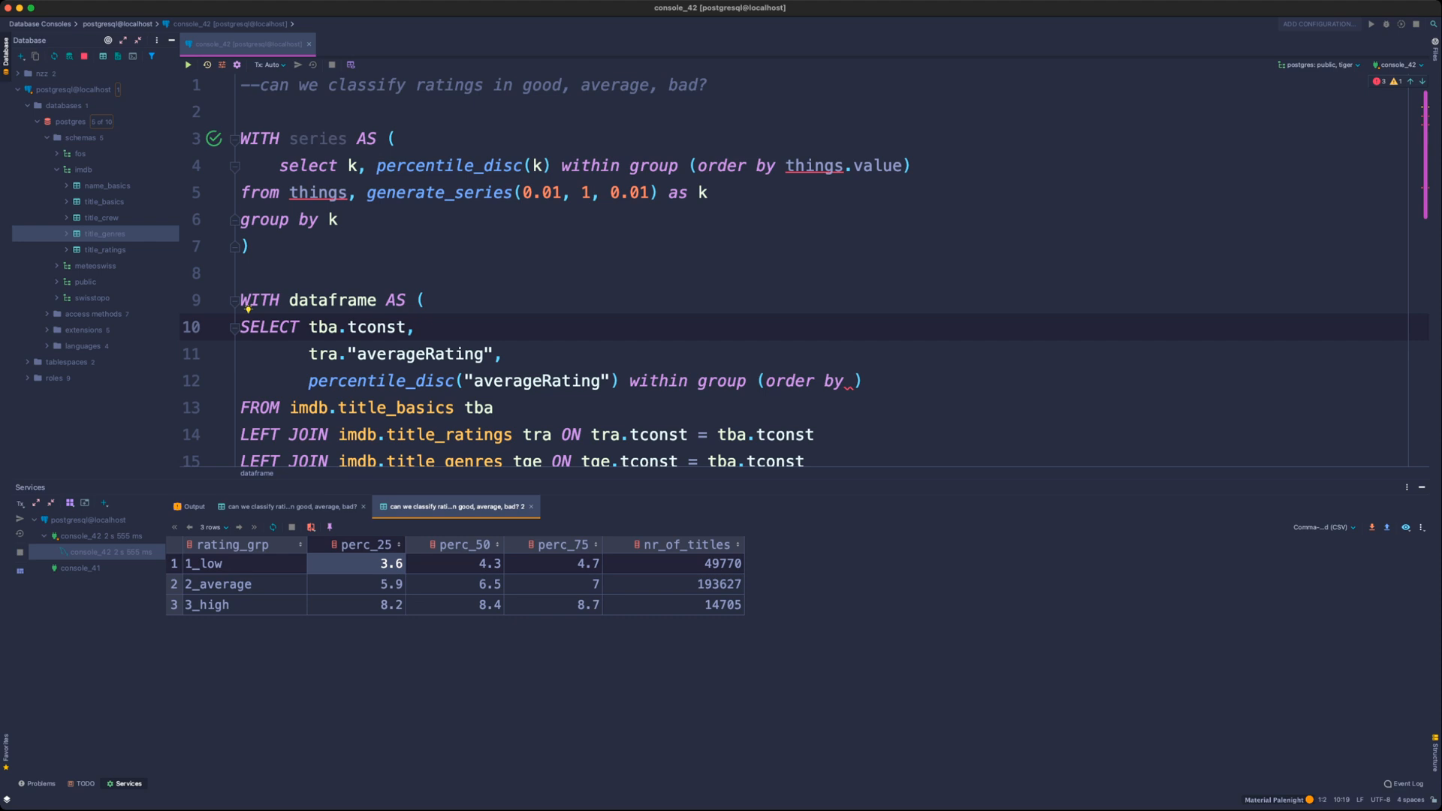
double_click(319, 193)
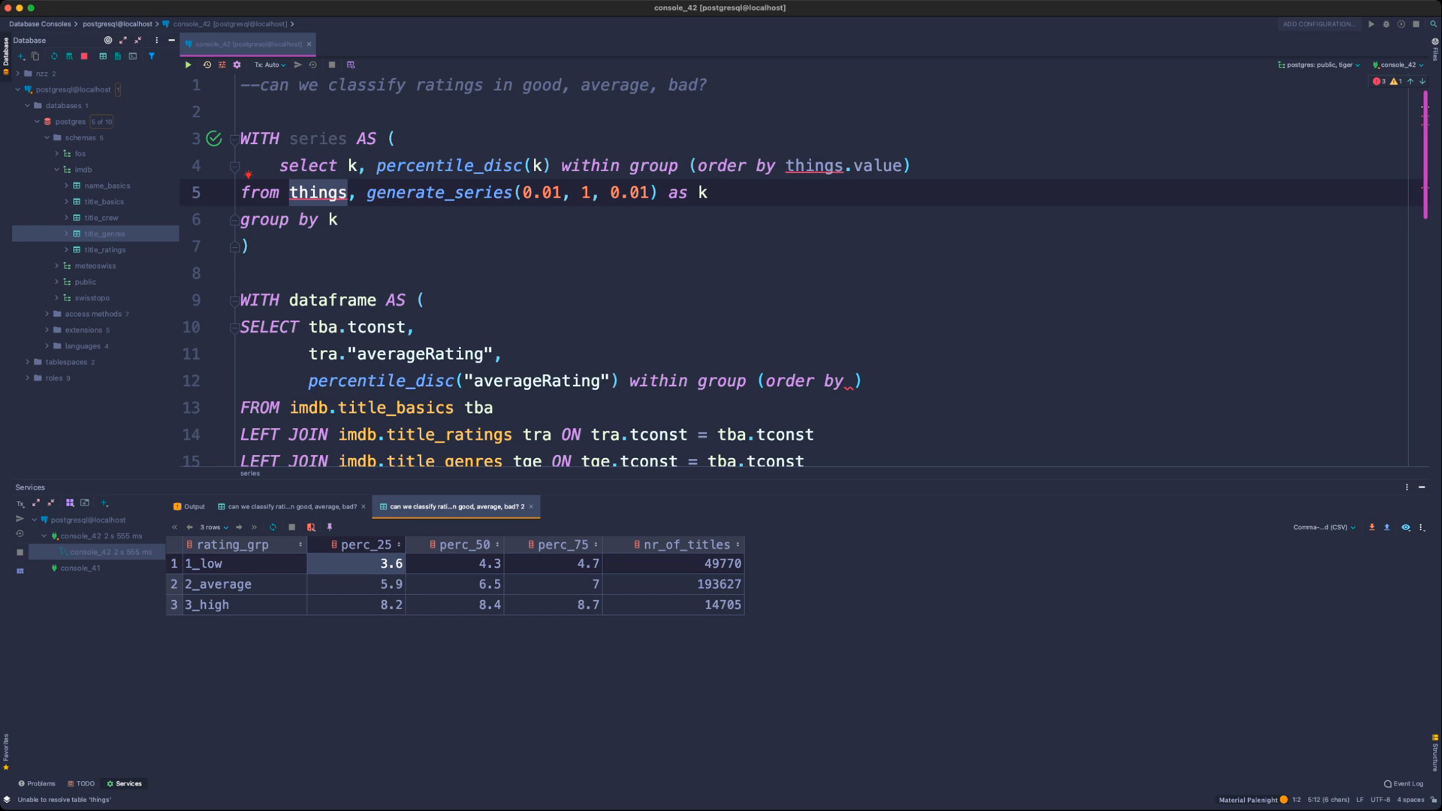
drag(787, 165, 903, 165)
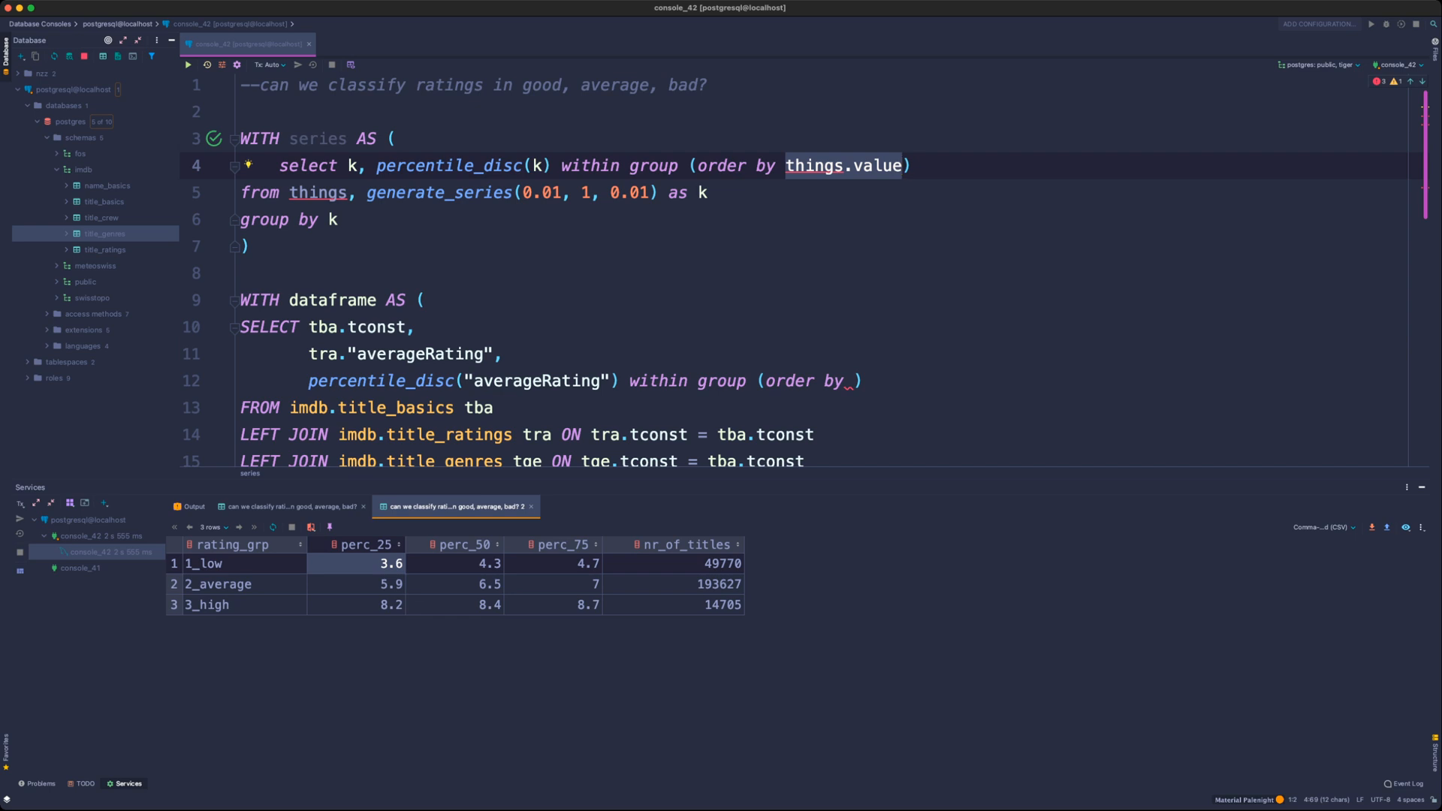
drag(523, 85, 698, 85)
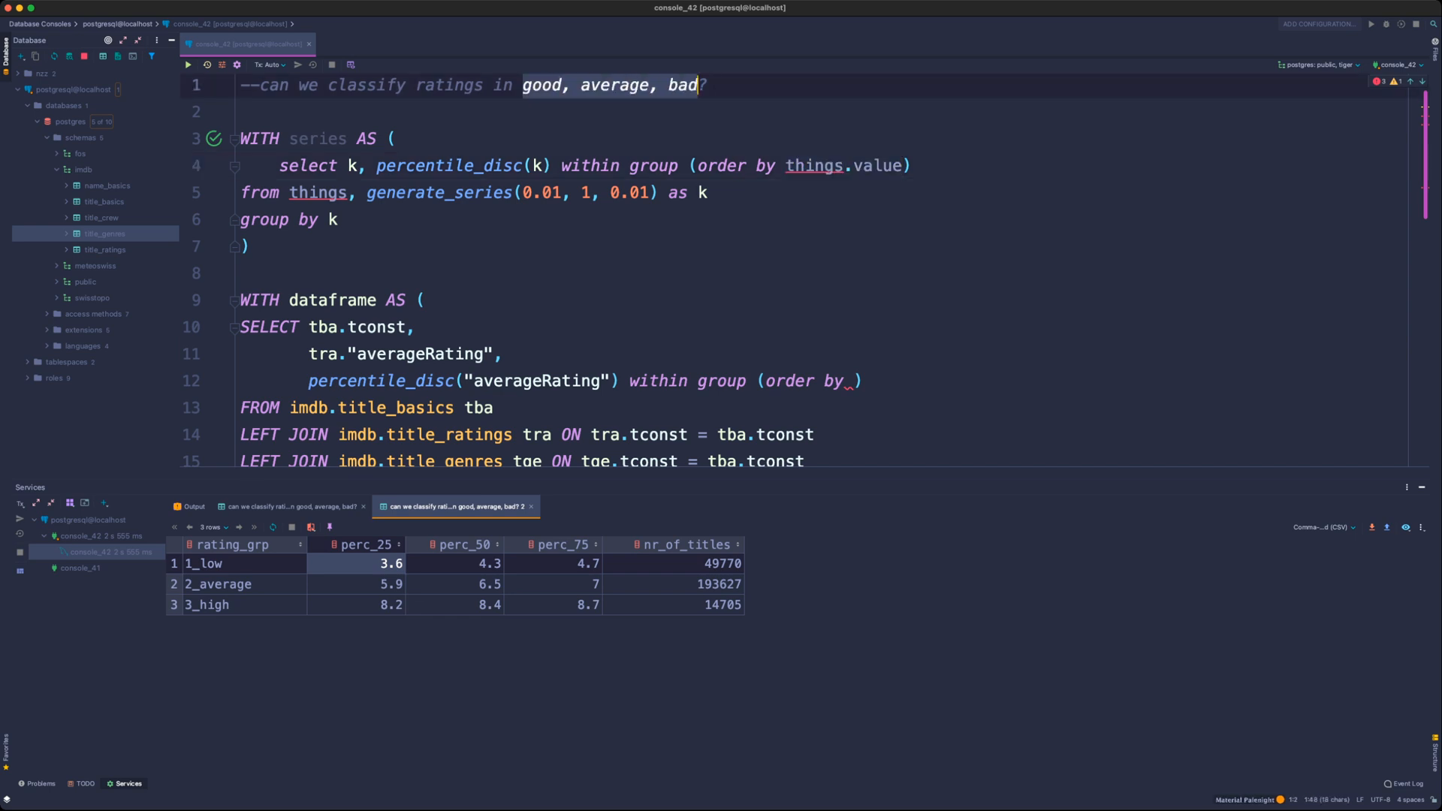
click(699, 85)
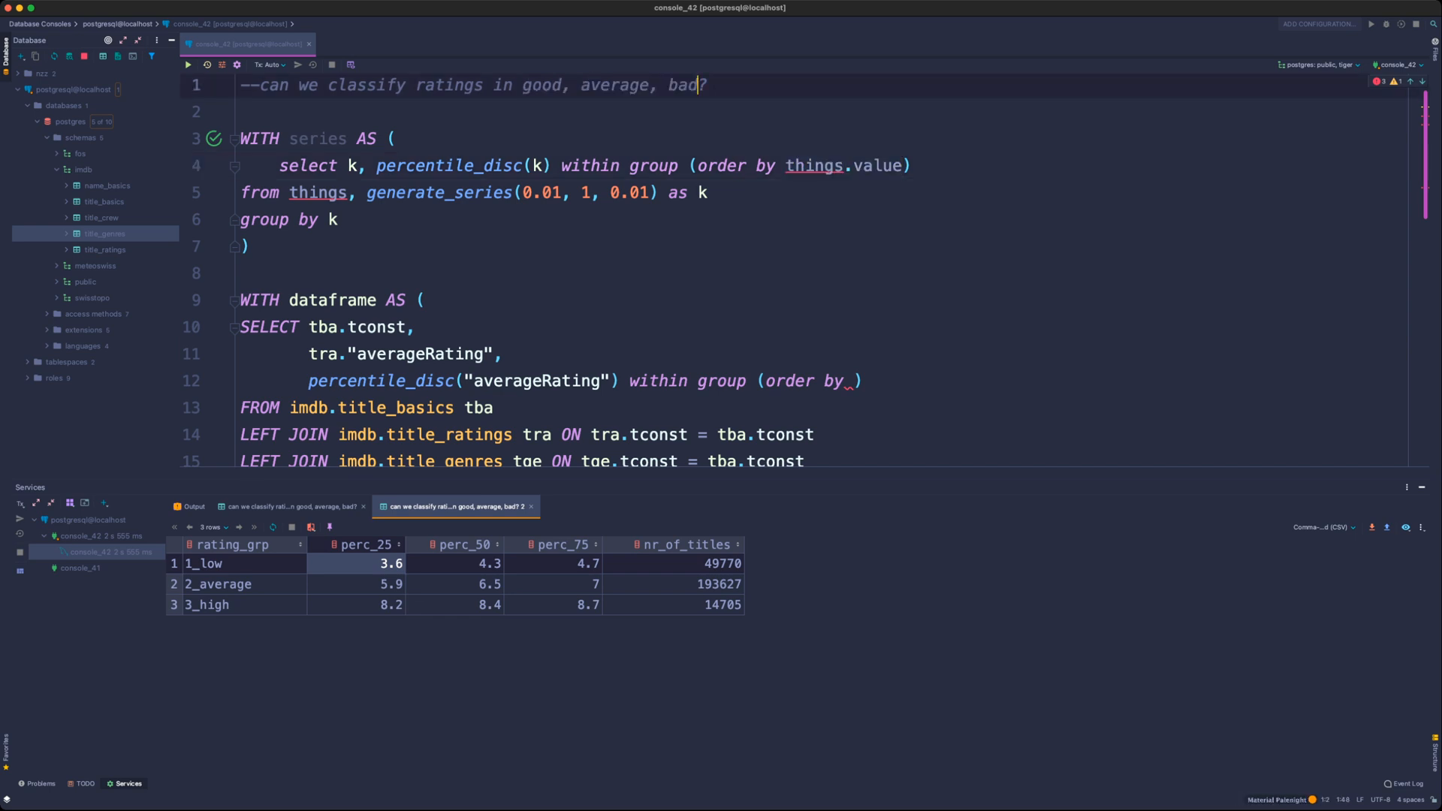
double_click(318, 193)
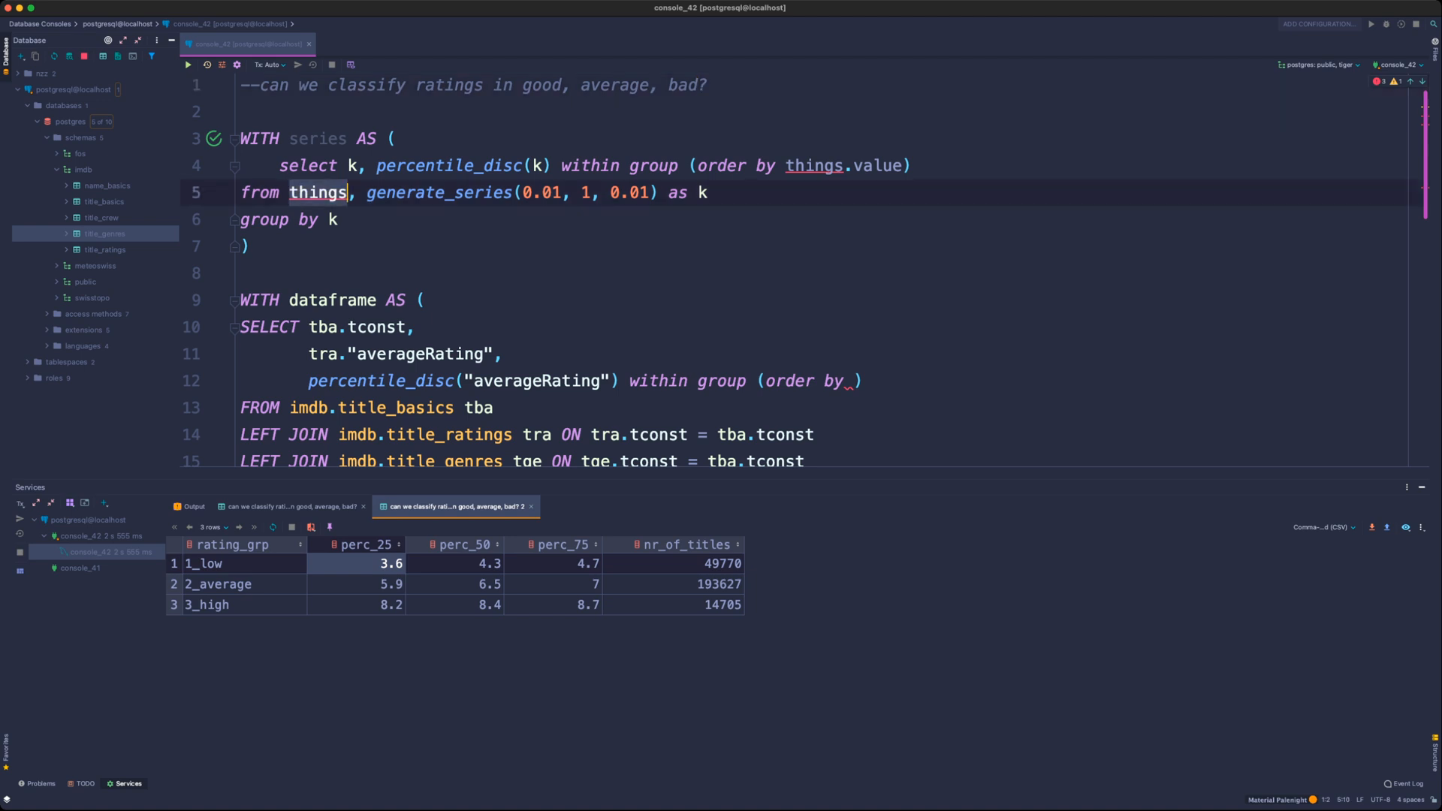
scroll(319, 193, down, 2)
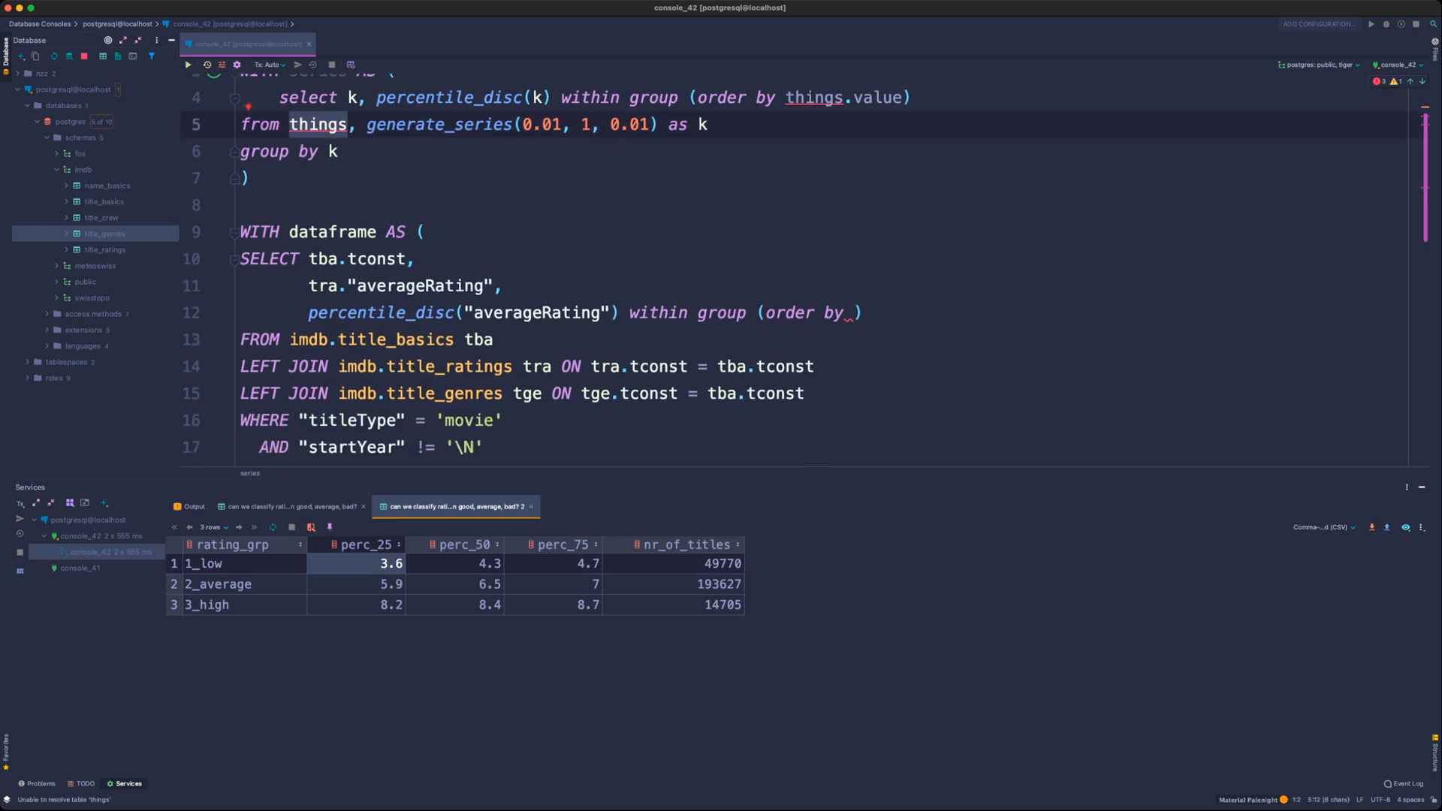
- Set the dataframe CTE's percentile_disc argument to k and complete its order by clause with "averageRating"
scroll(802, 271, up, 1)
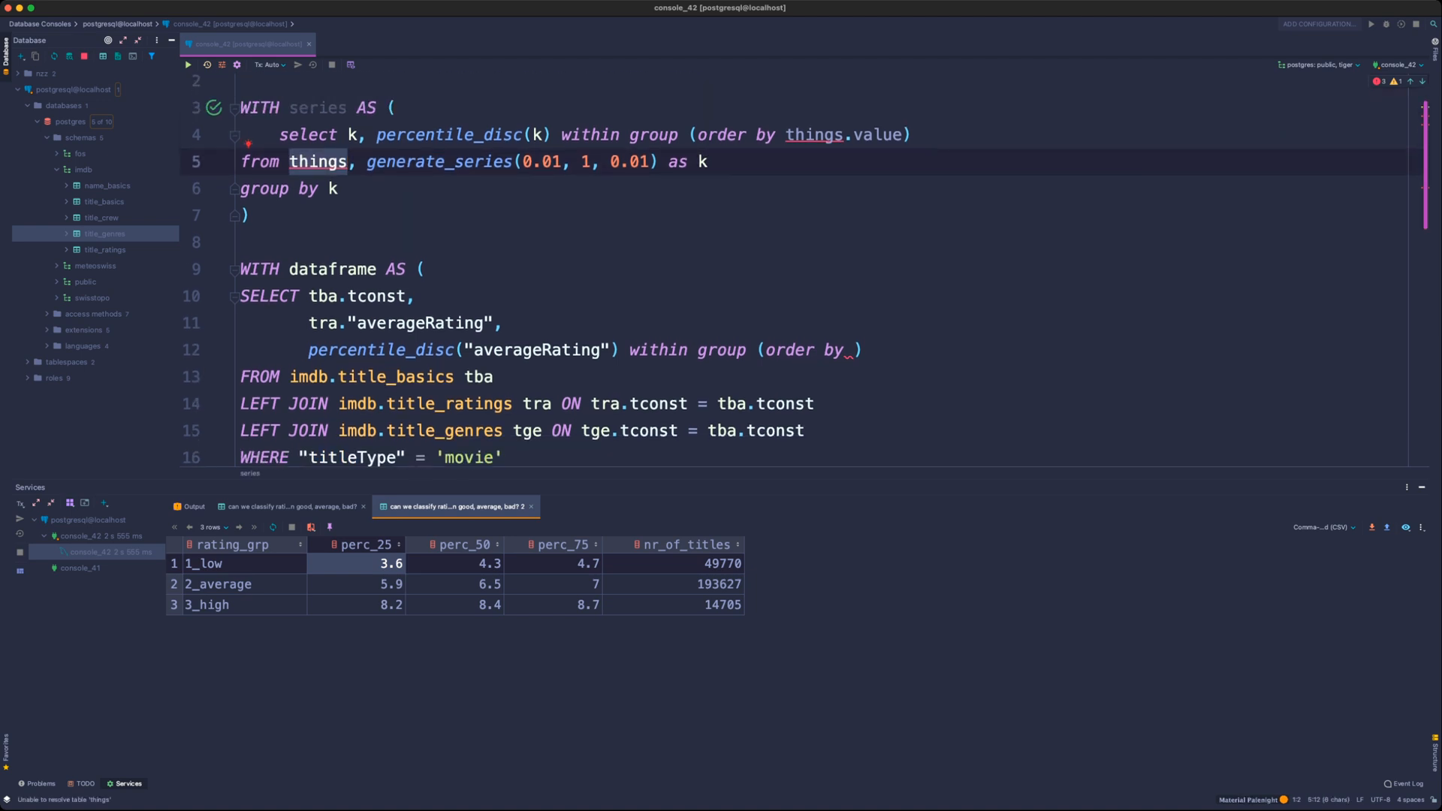
drag(367, 162, 708, 161)
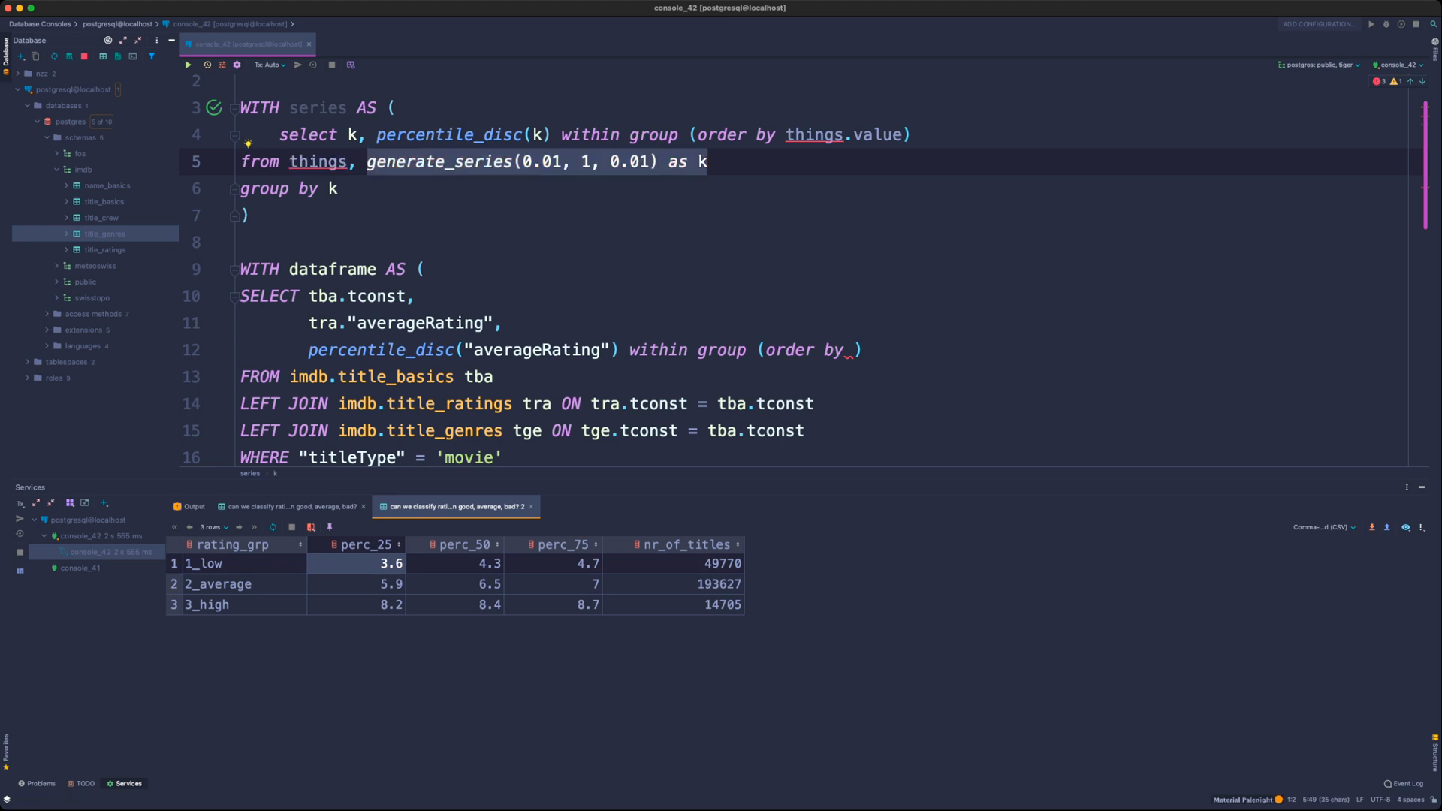
click(504, 162)
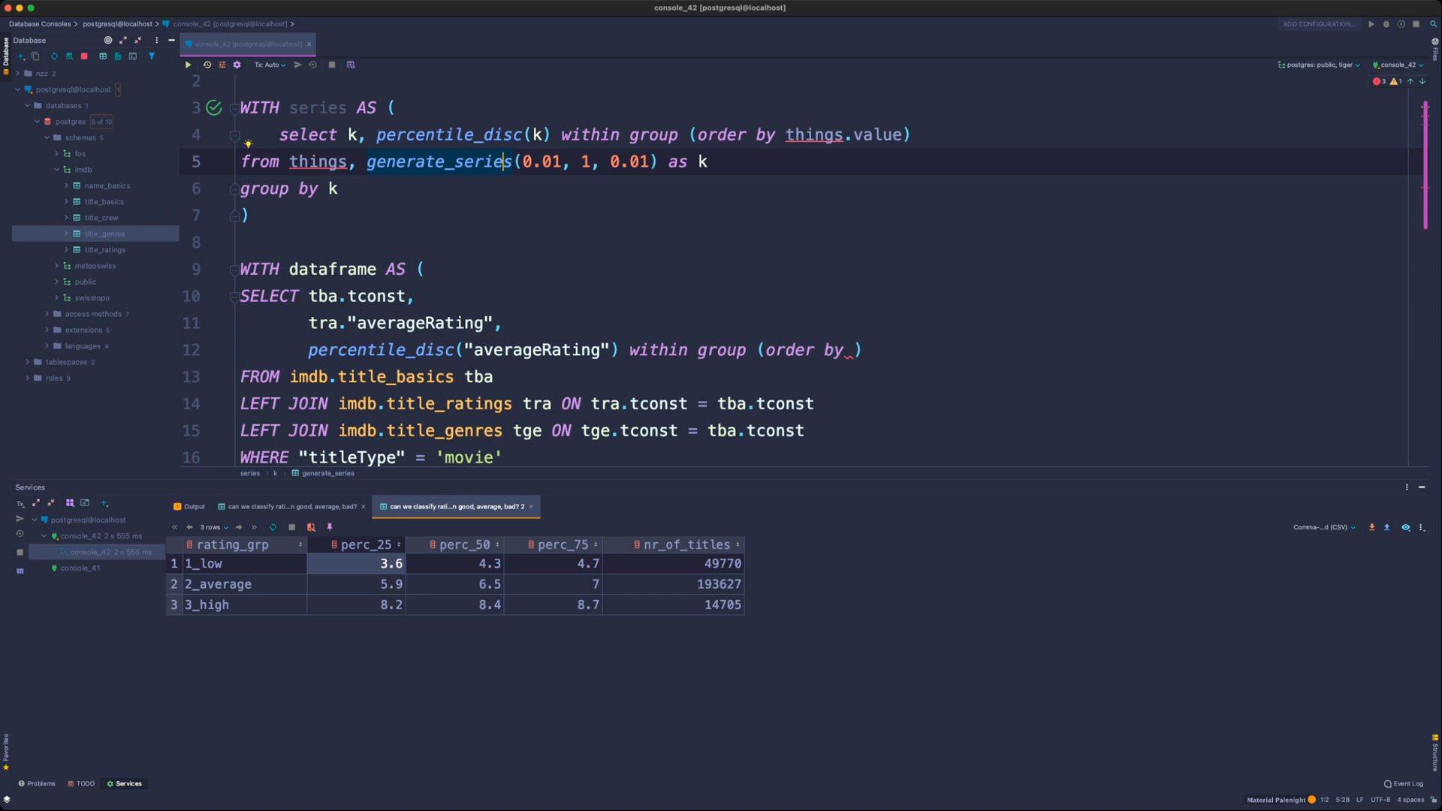
drag(461, 350, 610, 350)
text(k)
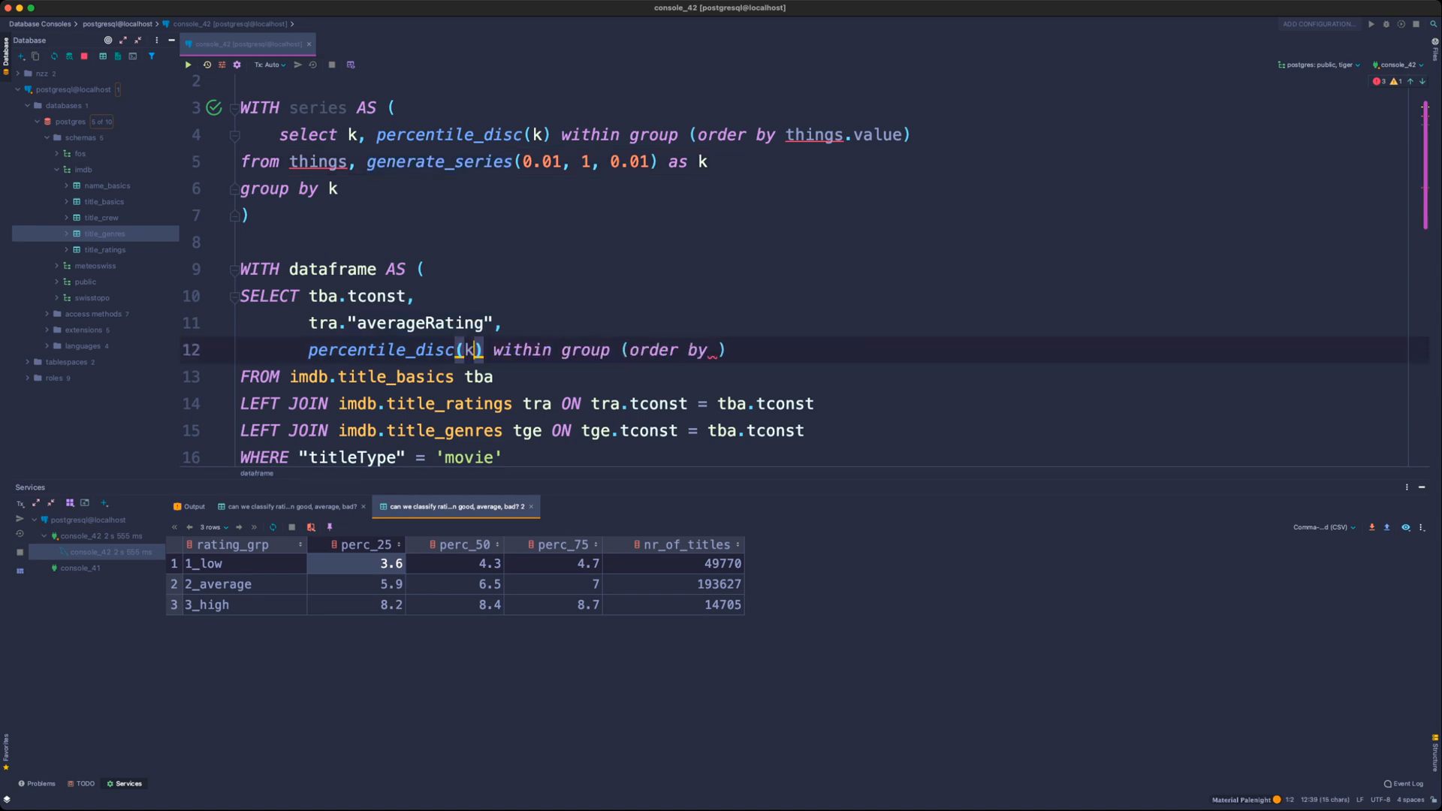
click(717, 350)
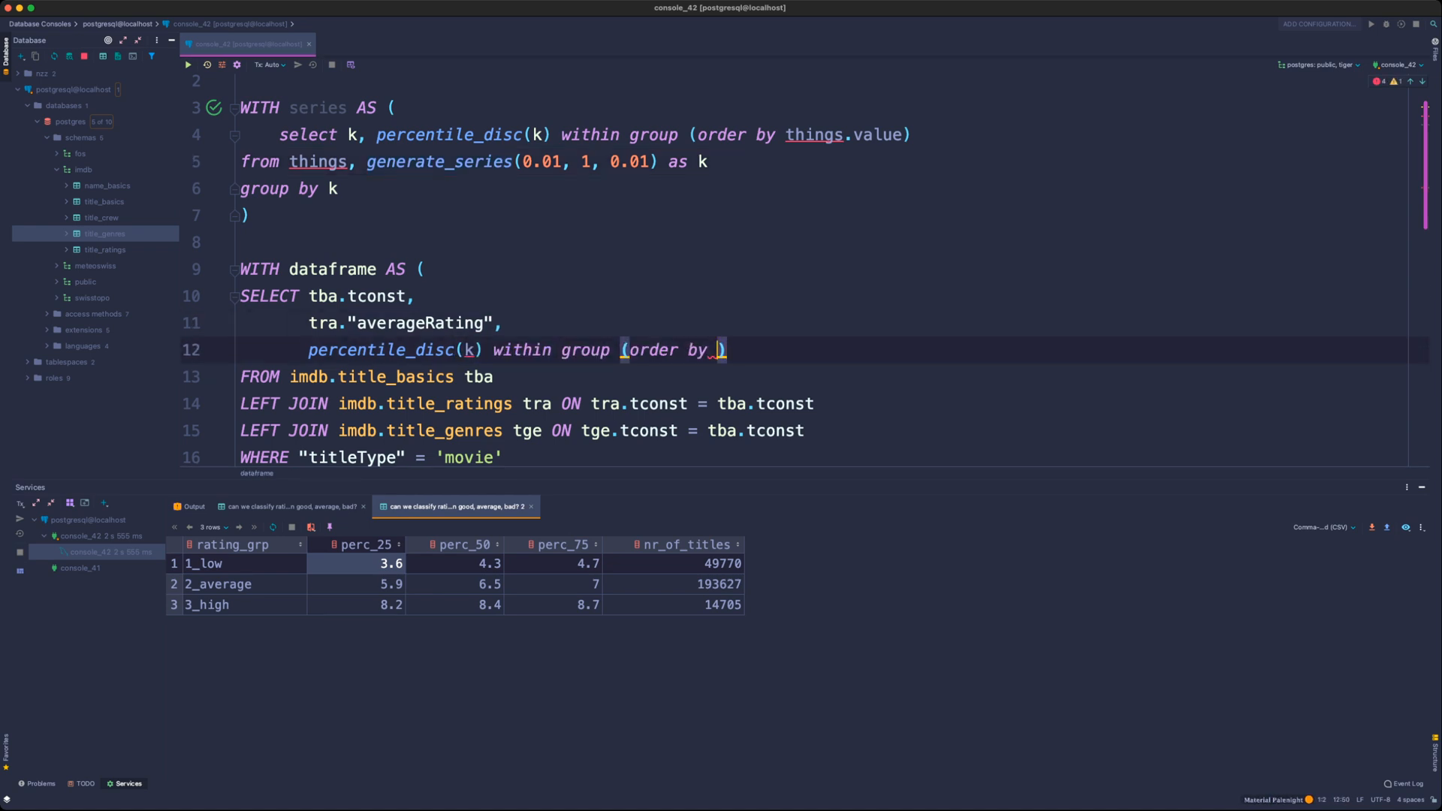
text("averageRating")
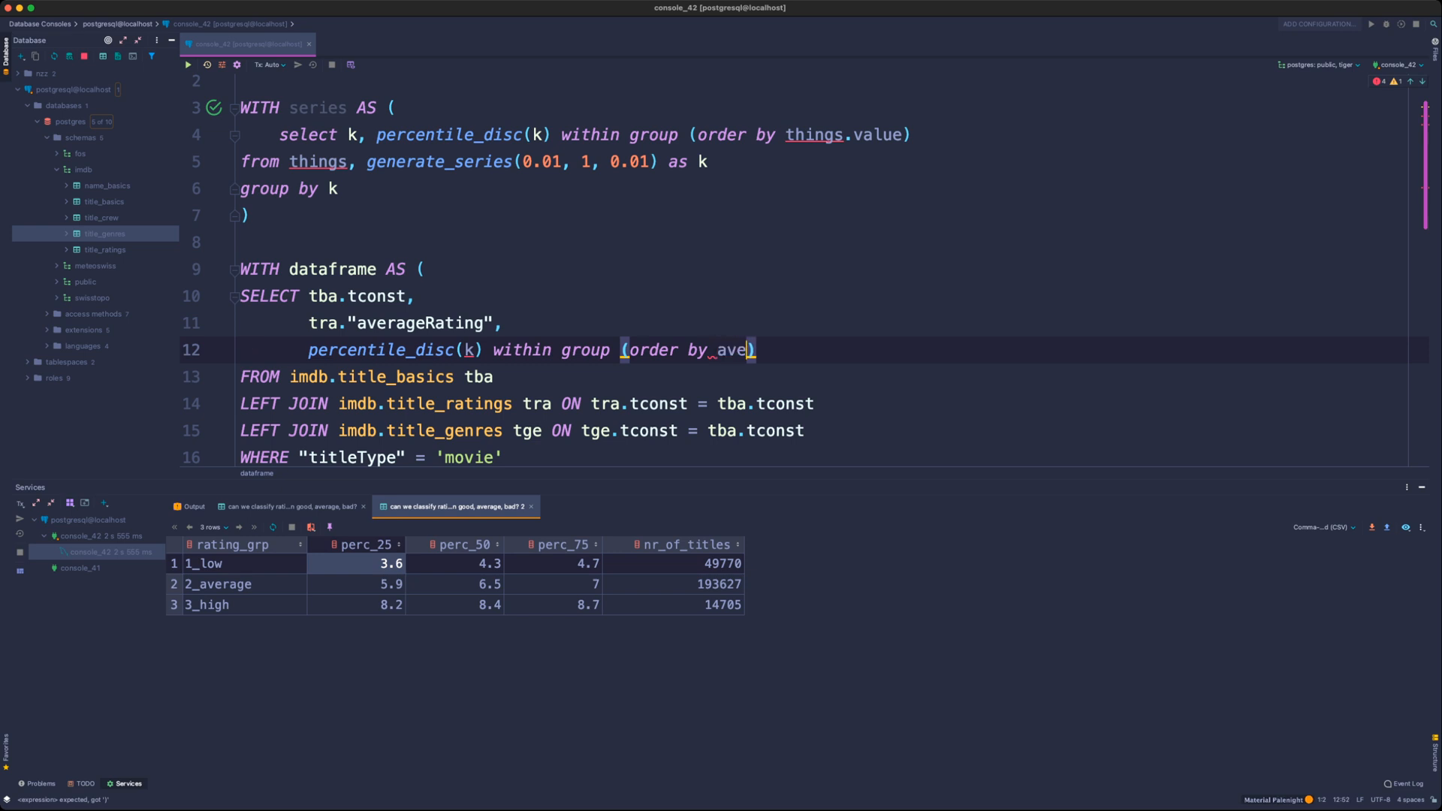
- Copy generate_series(0.01, 1, 0.01) as k from the series CTE into the dataframe FROM clause, after imdb.title_basics tba and a comma
click(706, 162)
drag(708, 161, 366, 161)
key(ctrl+c)
scroll(367, 162, down, 2)
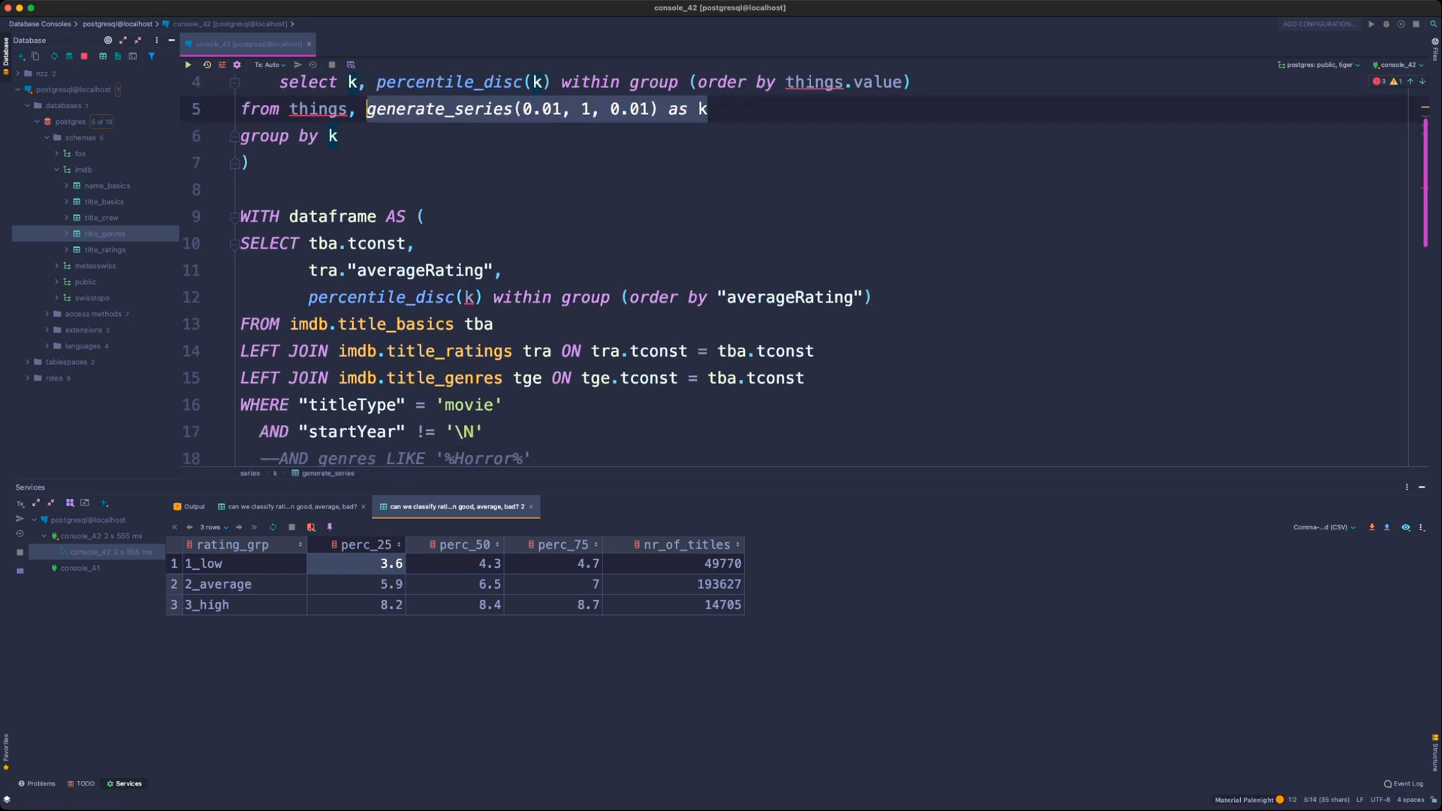
click(493, 324)
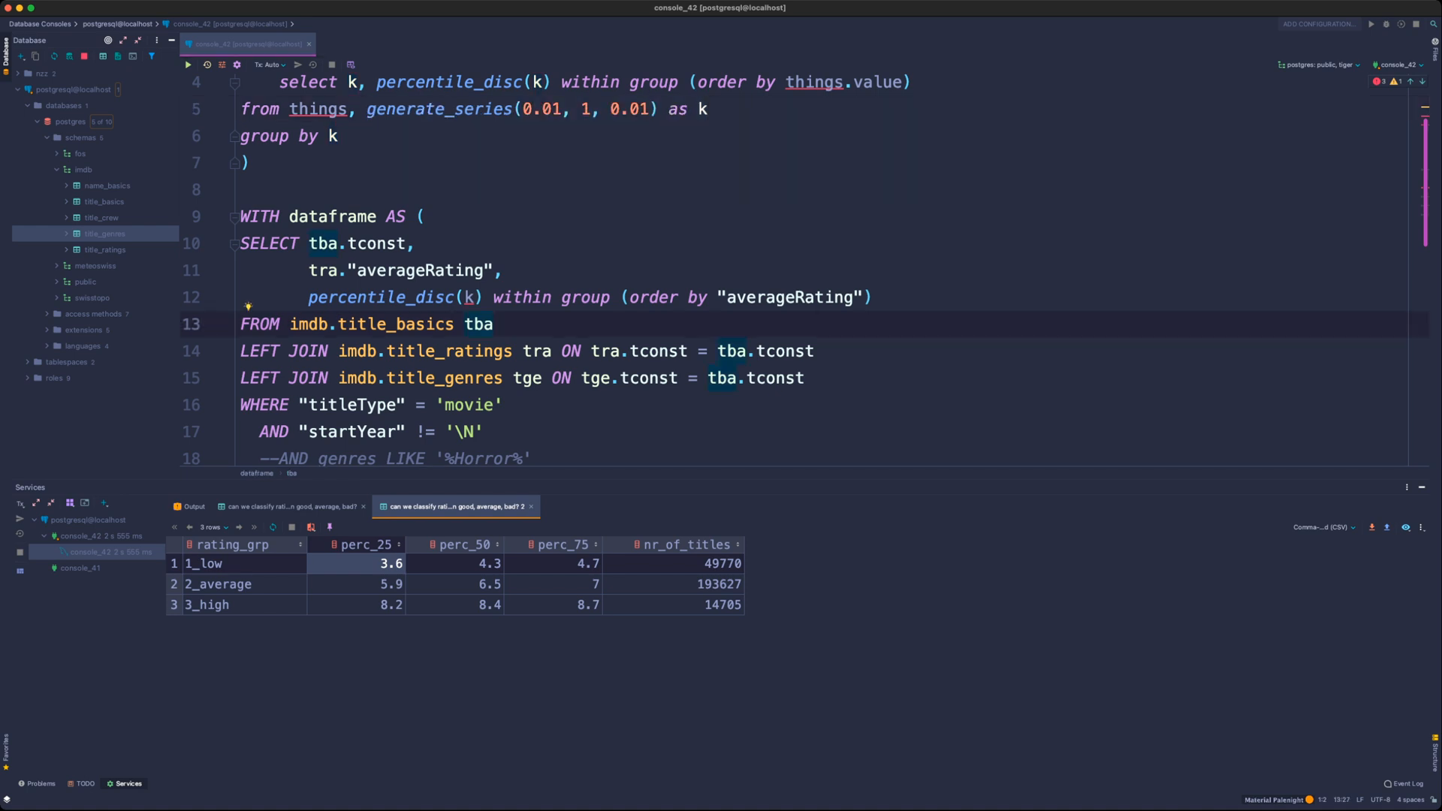
text(,)
key(ctrl+v)
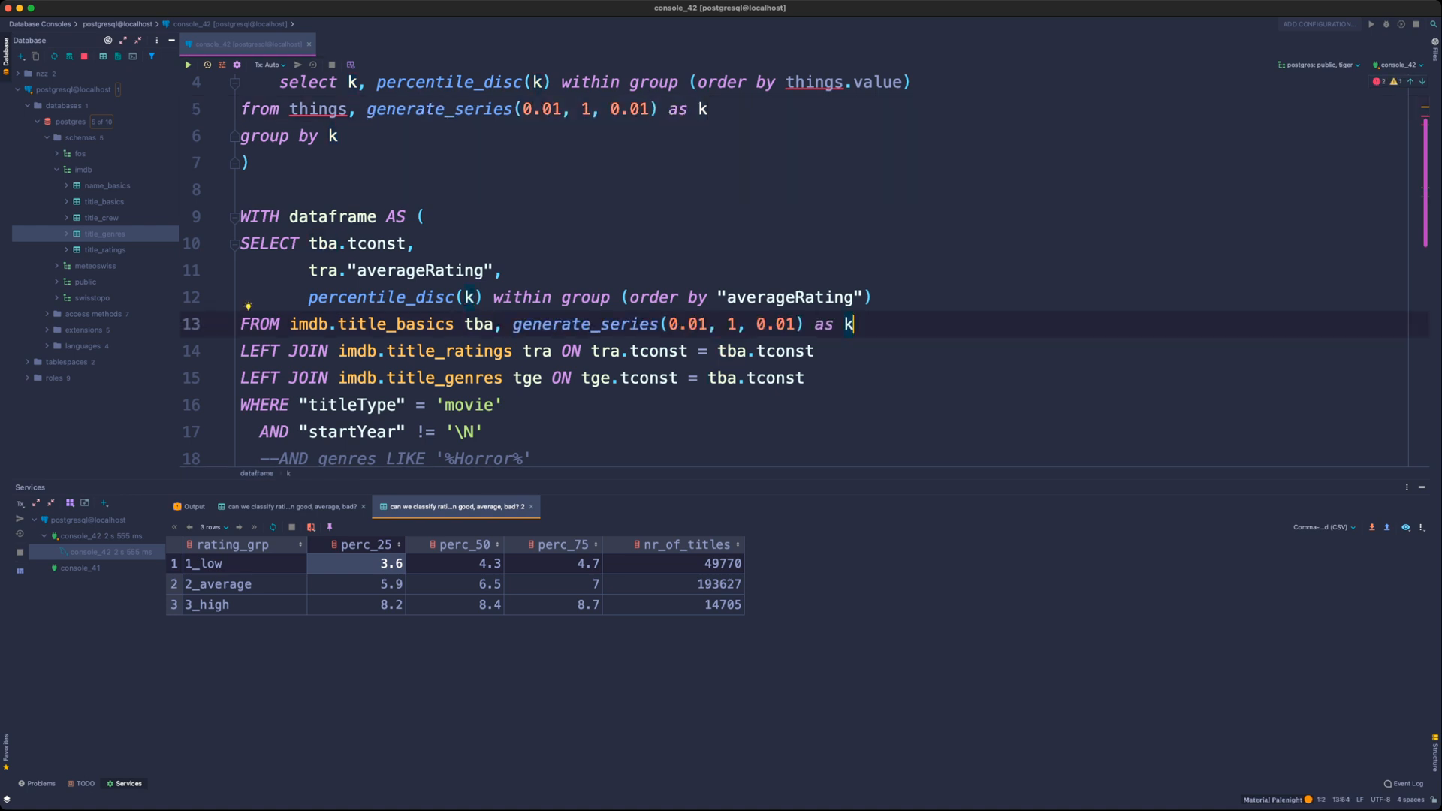
- Delete the whole series CTE and the leftover blank line above the dataframe CTE
scroll(804, 269, up, 1)
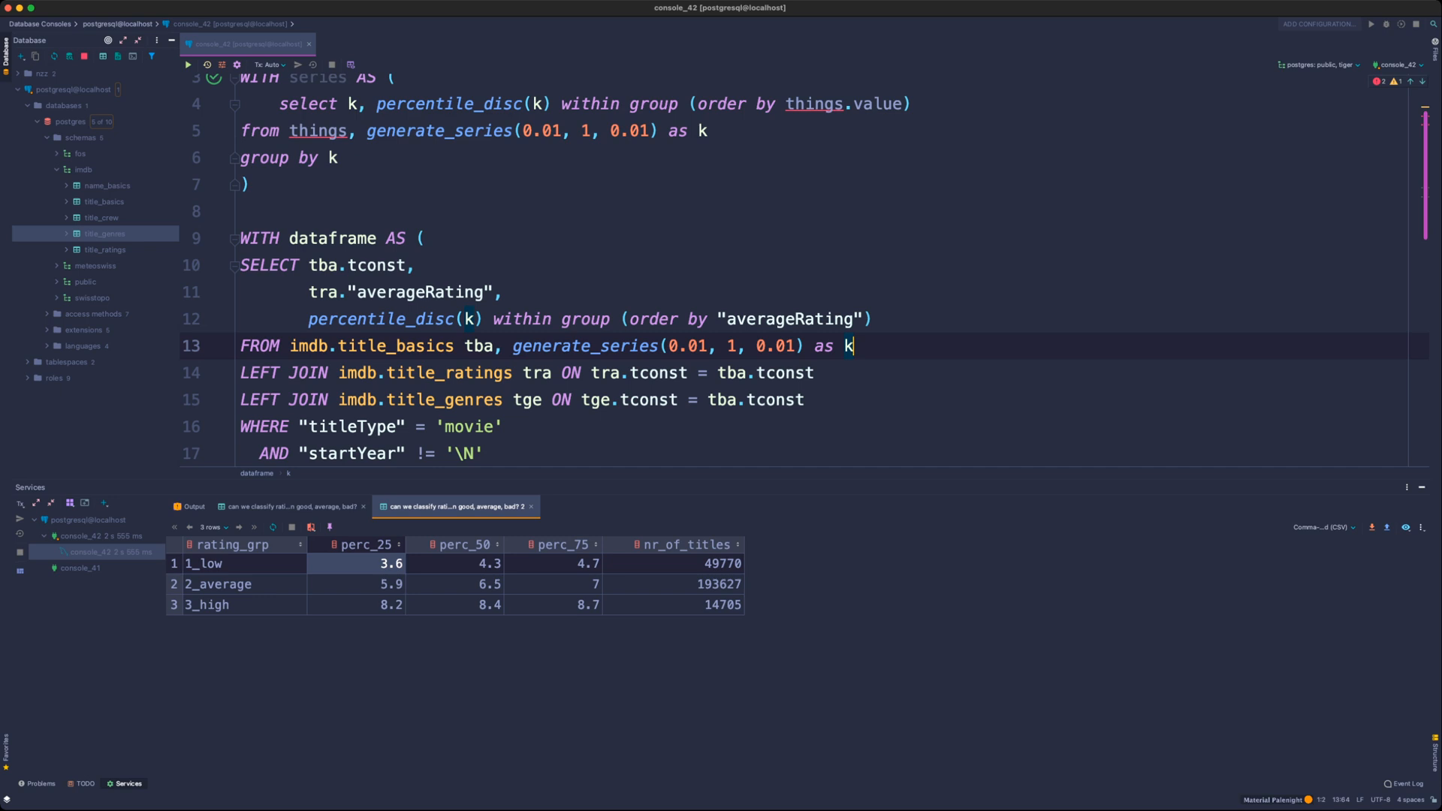
drag(250, 184, 250, 115)
key(BackSpace)
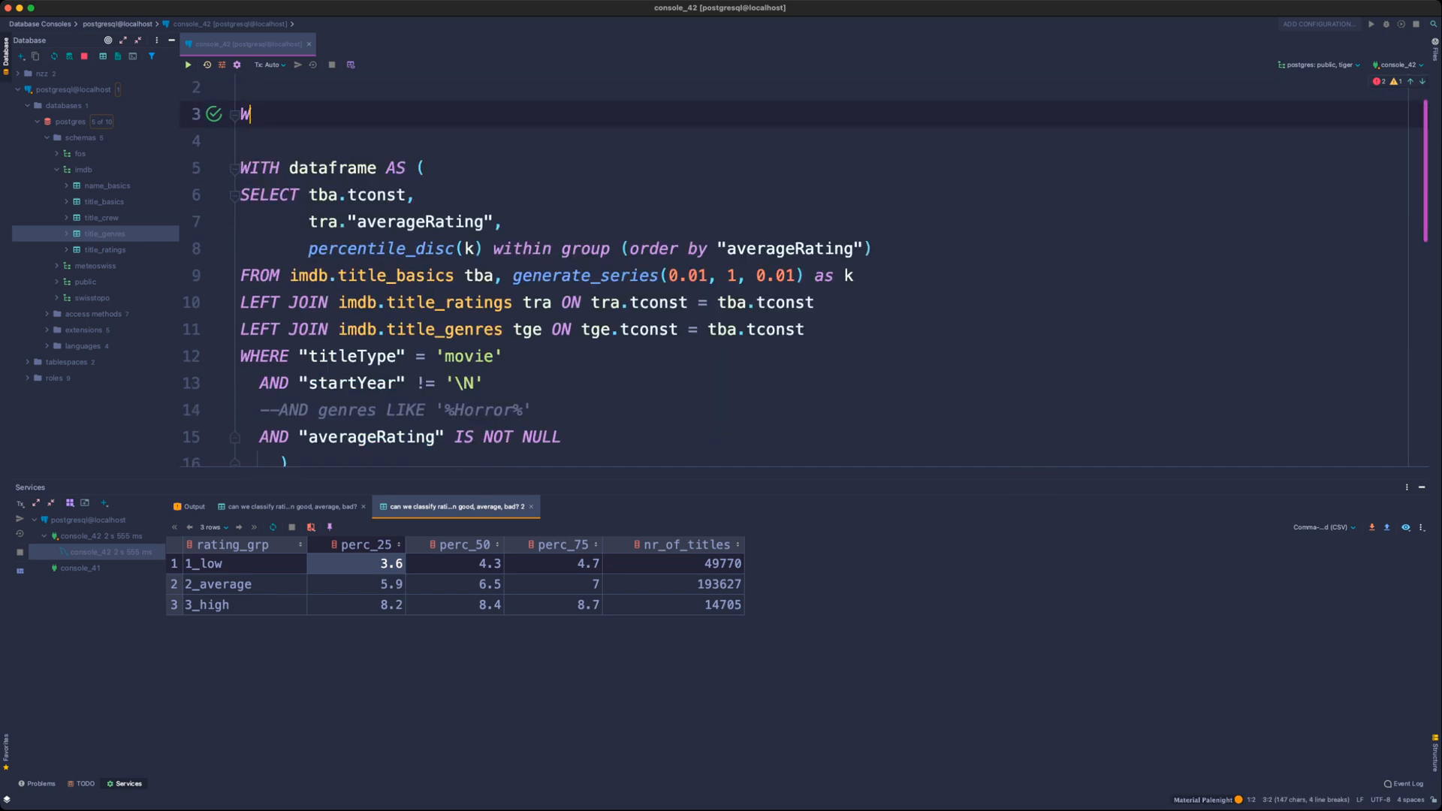
key(BackSpace)
key(BackSpace)
key(Delete)
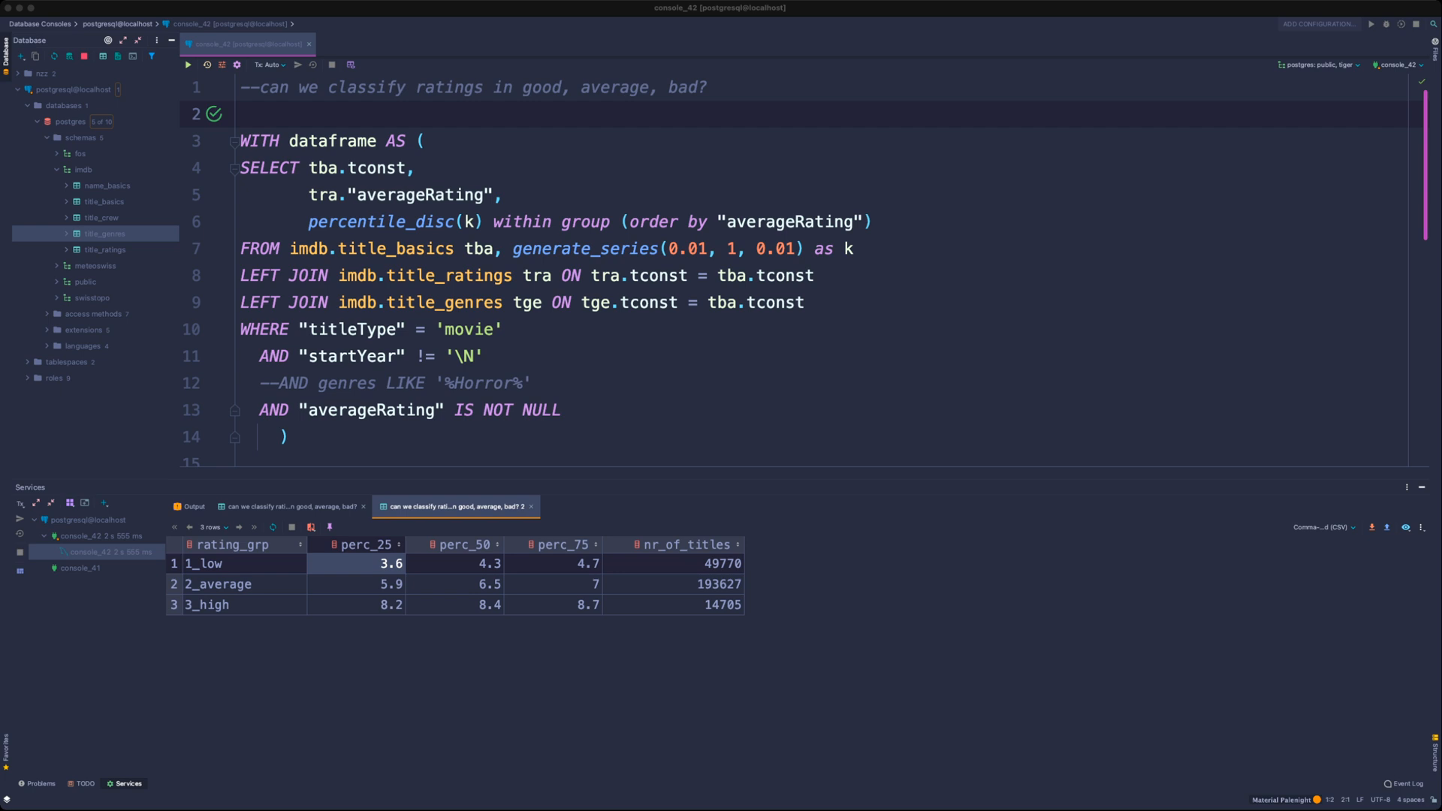
- Examine percentile_disc(k) and the start, end and step arguments of generate_series in the dataframe CTE
click(552, 410)
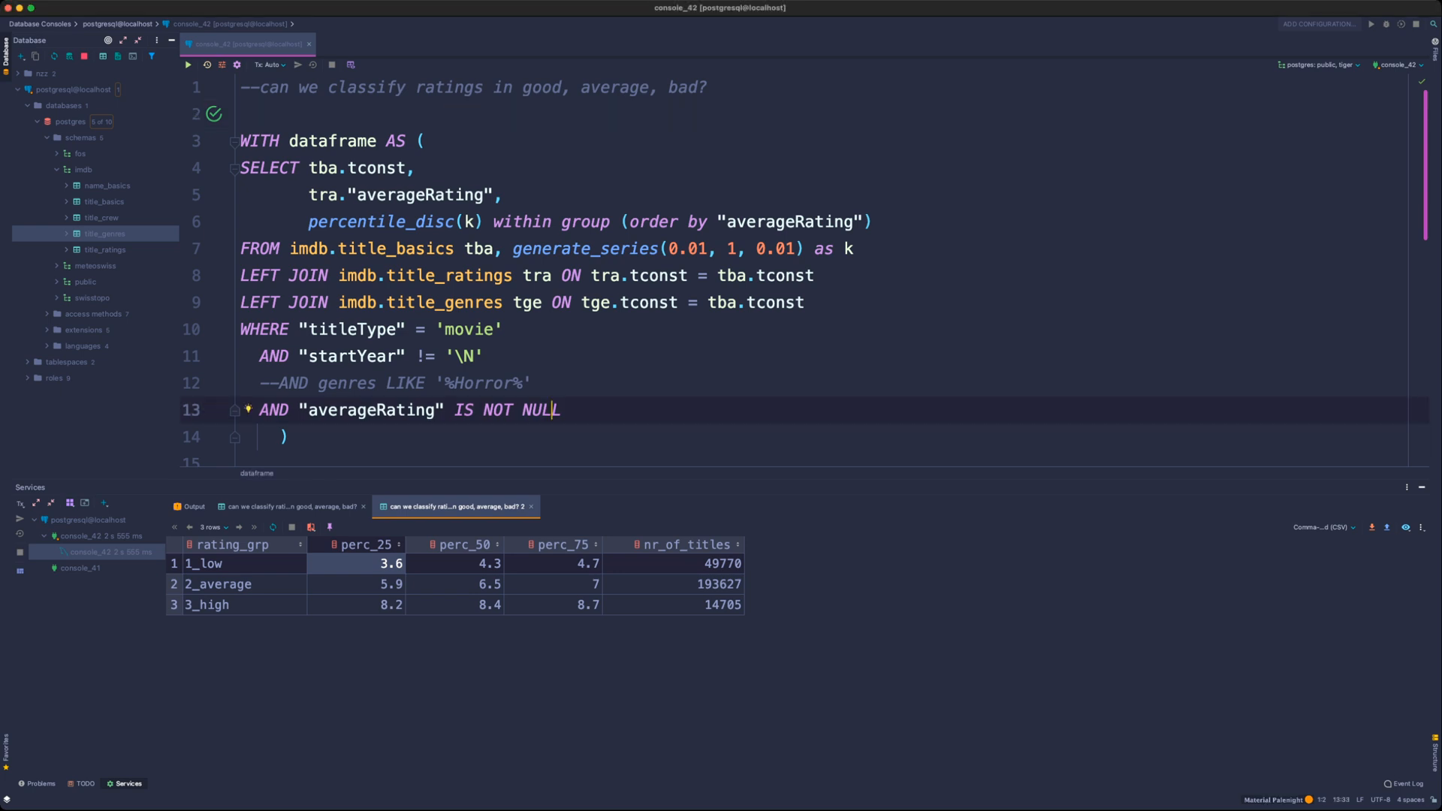
scroll(552, 410, down, 1)
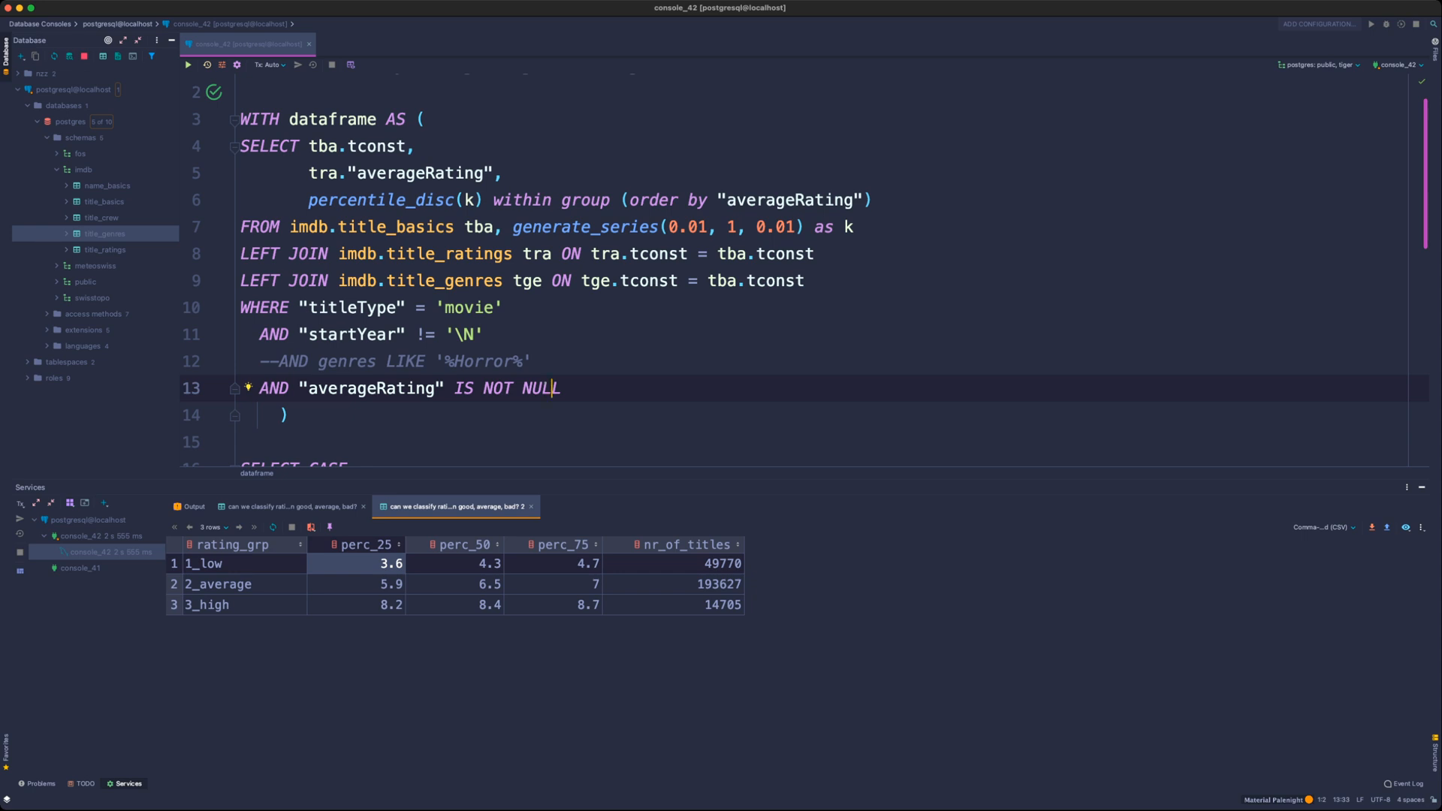
click(447, 200)
click(600, 228)
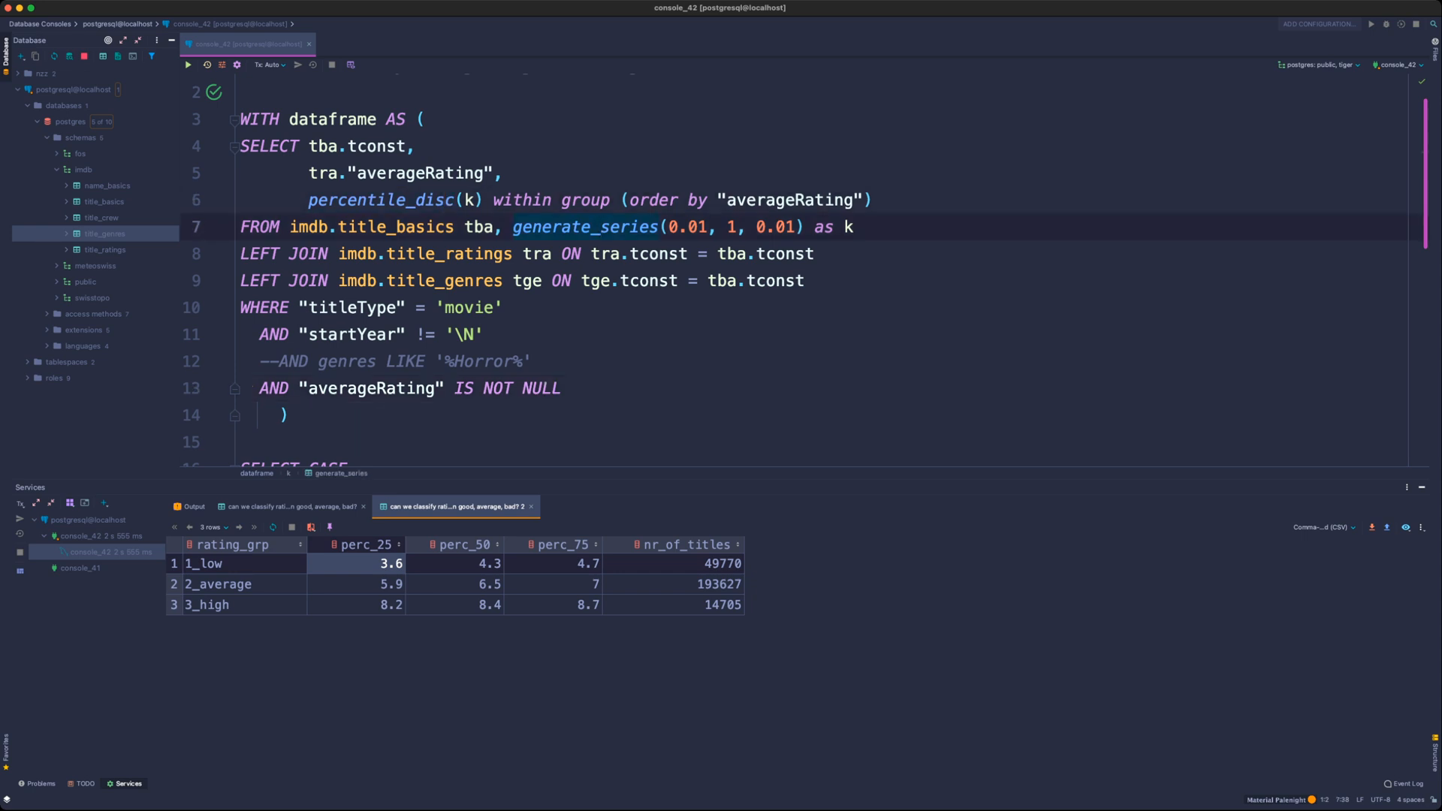
click(853, 227)
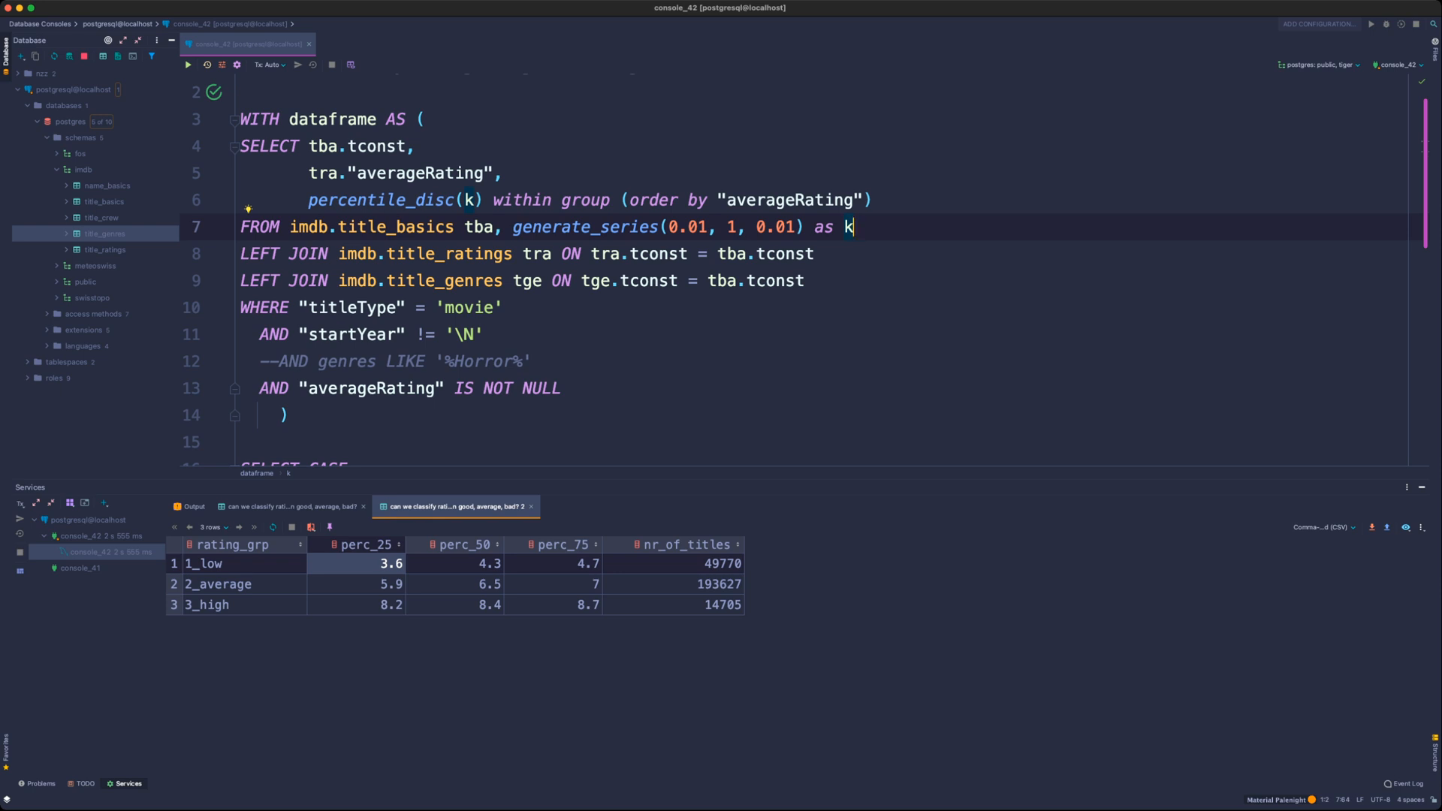
drag(669, 227, 708, 227)
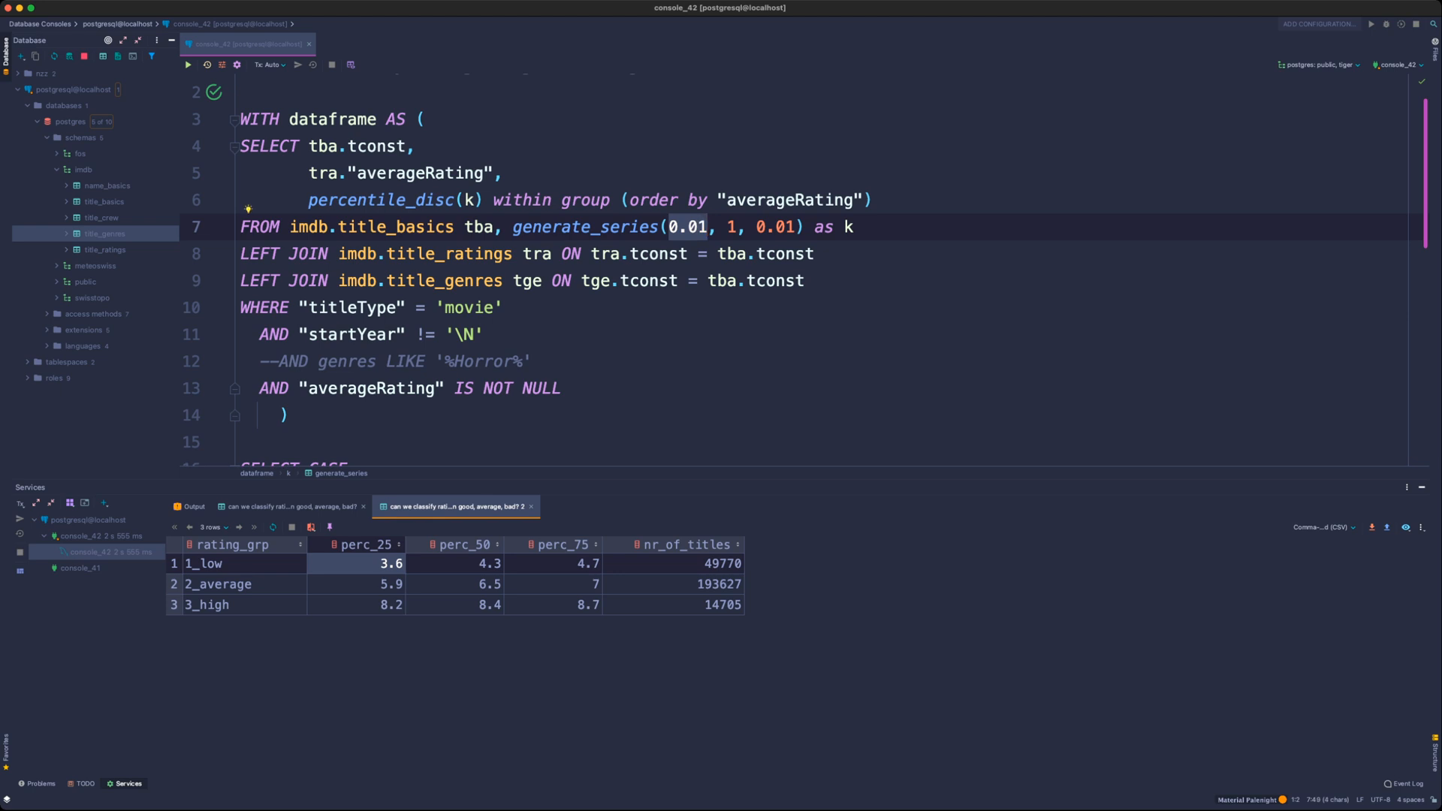
click(727, 227)
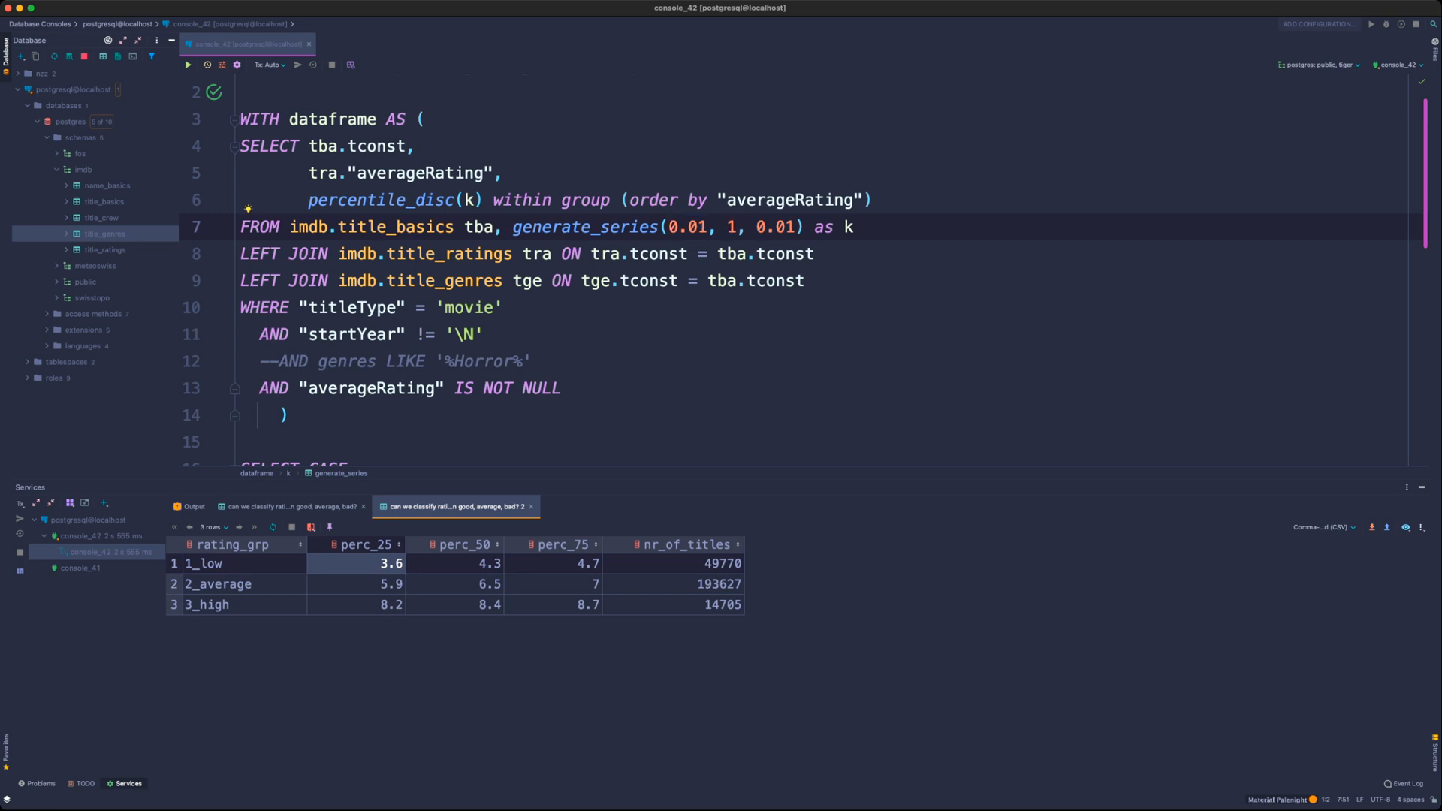
key(Right)
key(Right)
key(Right)
key(shift+Right)
key(shift+Right)
key(shift+Right)
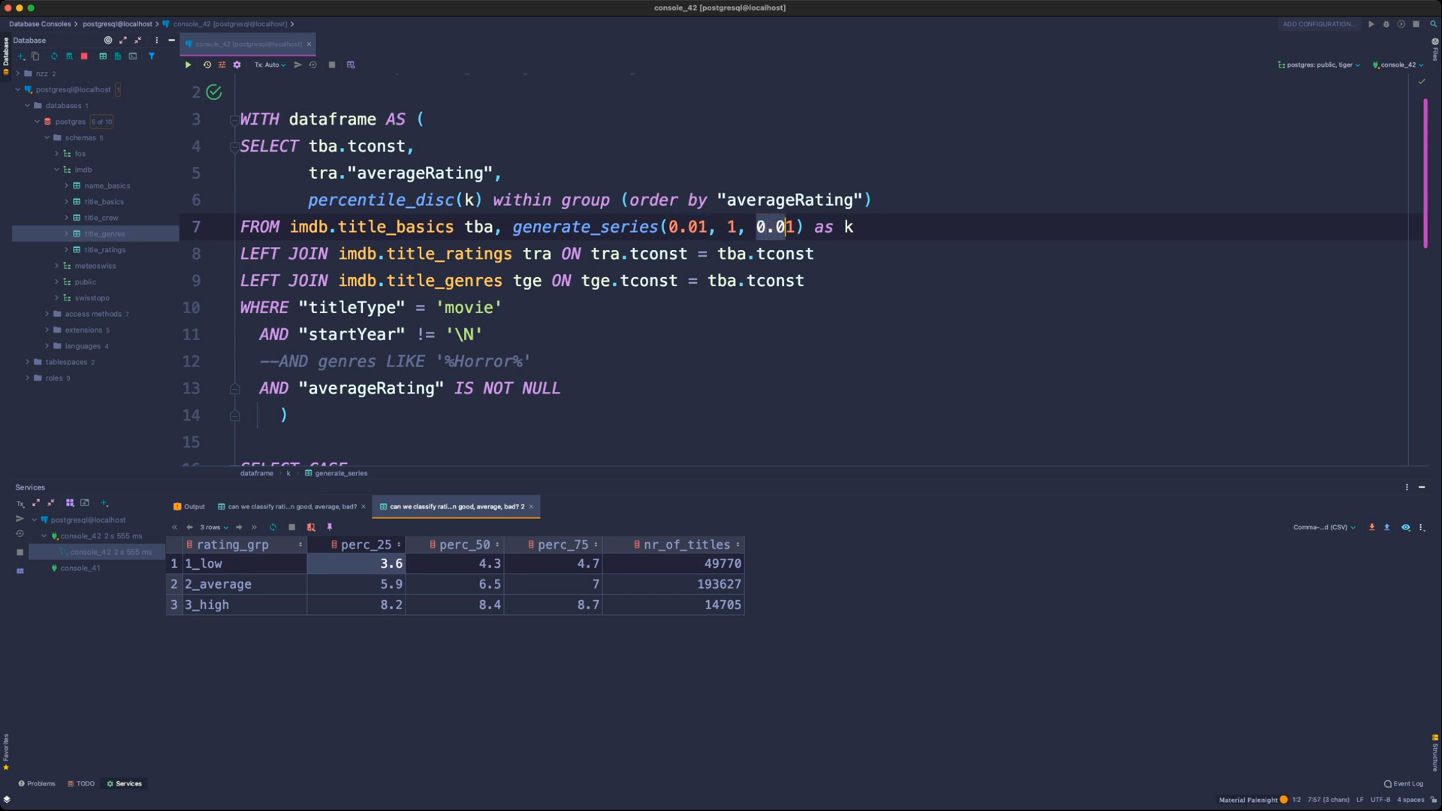
key(Escape)
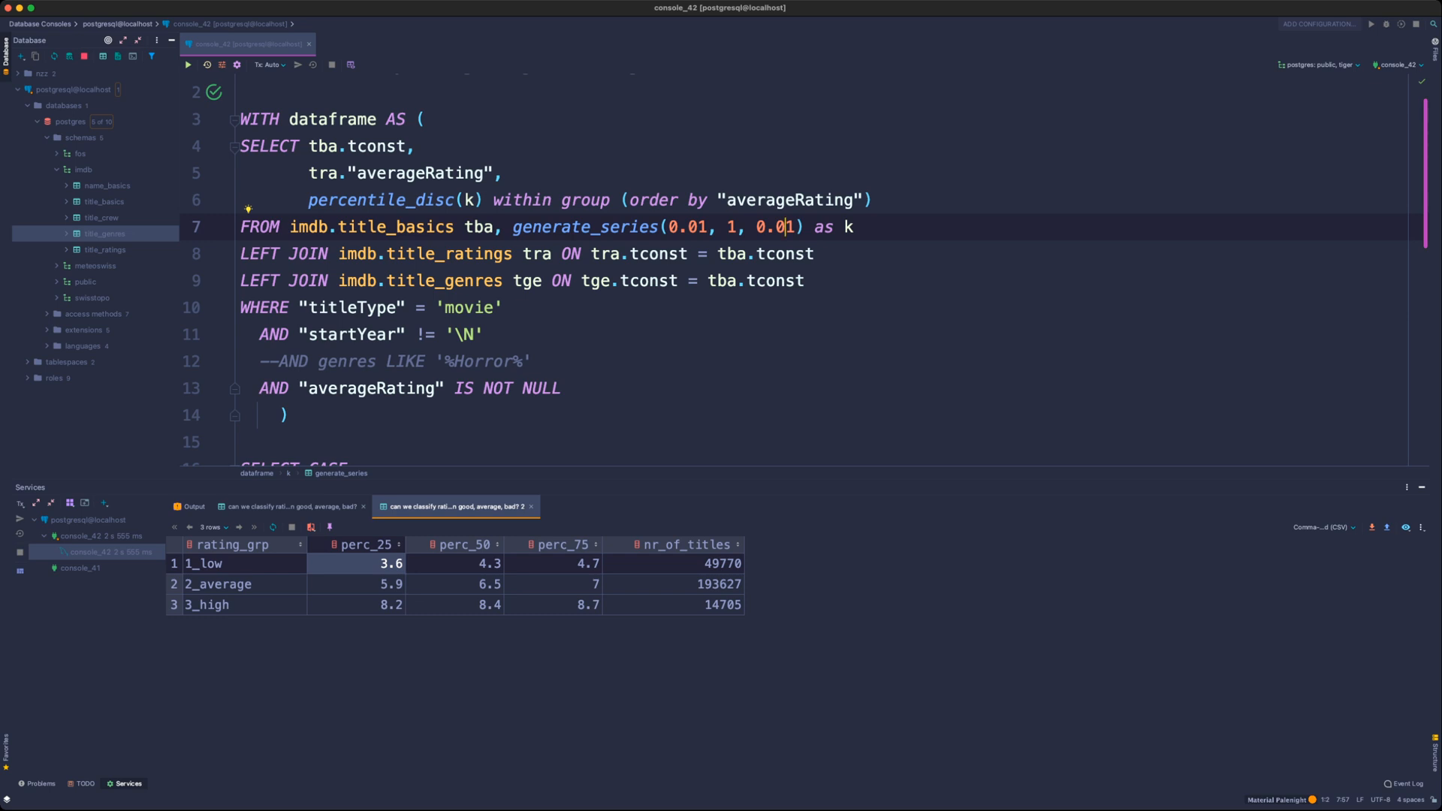
drag(513, 227, 659, 226)
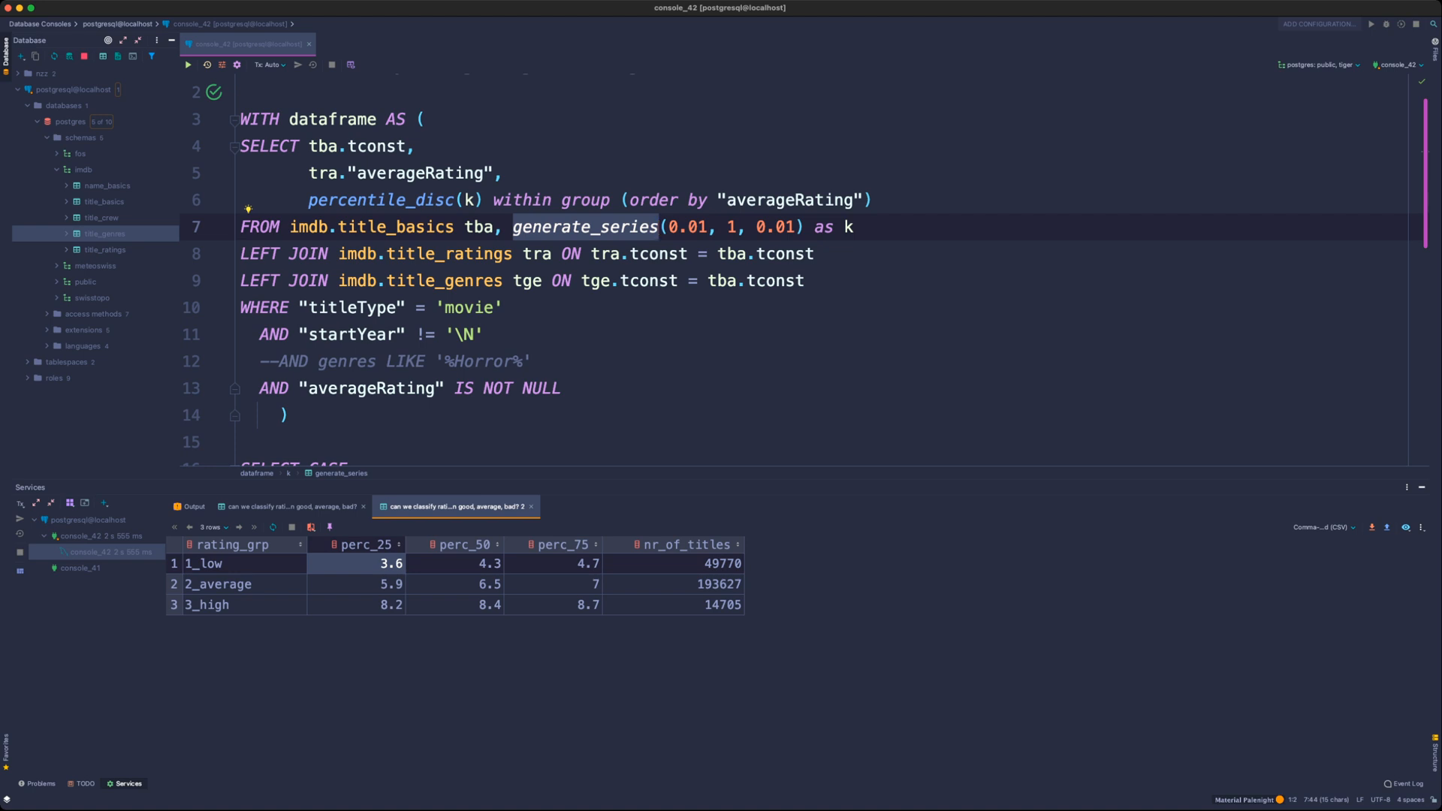
click(708, 227)
double_click(764, 227)
click(825, 227)
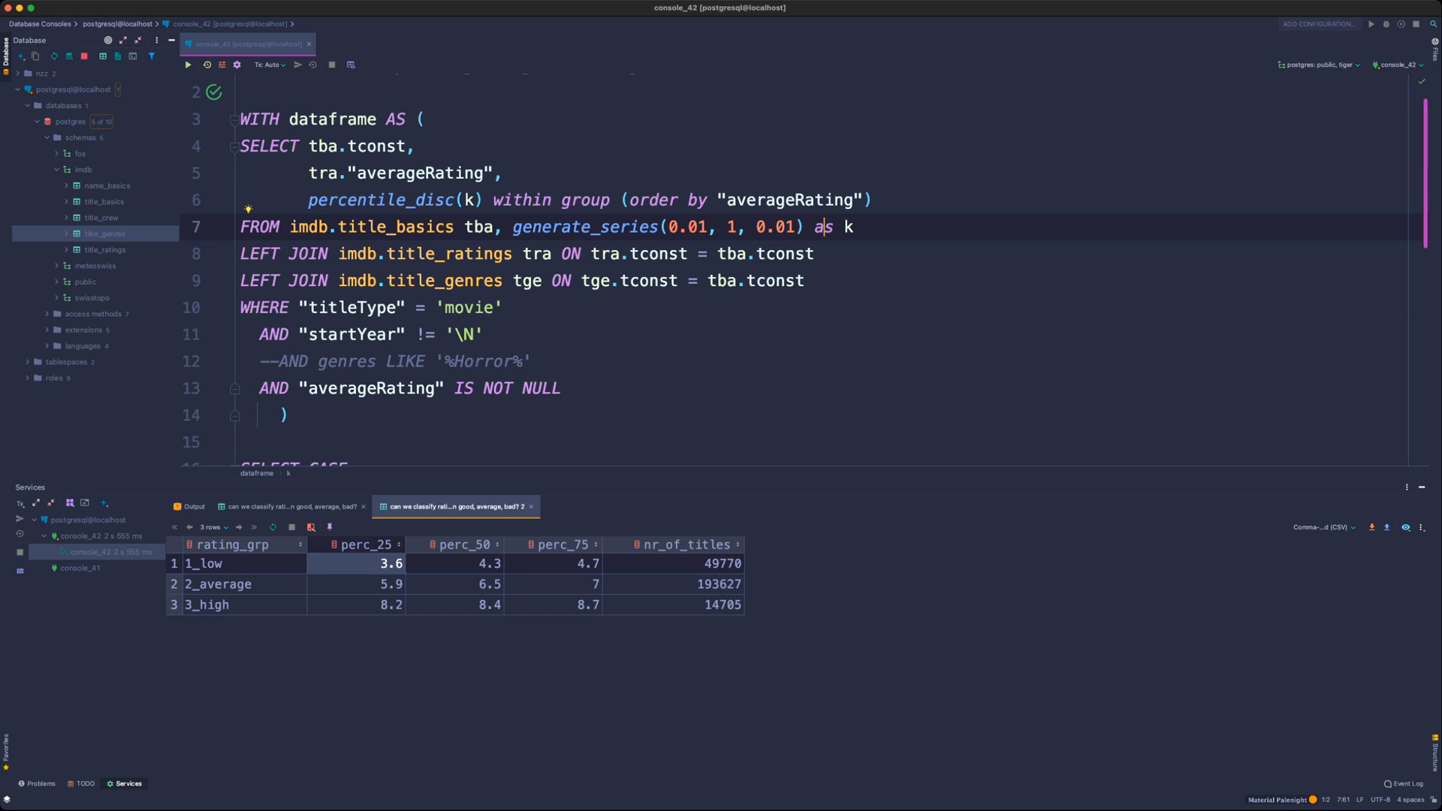
- Run the dataframe CTE's inner SELECT on its own and check its joins and generate_series source
drag(424, 119, 562, 389)
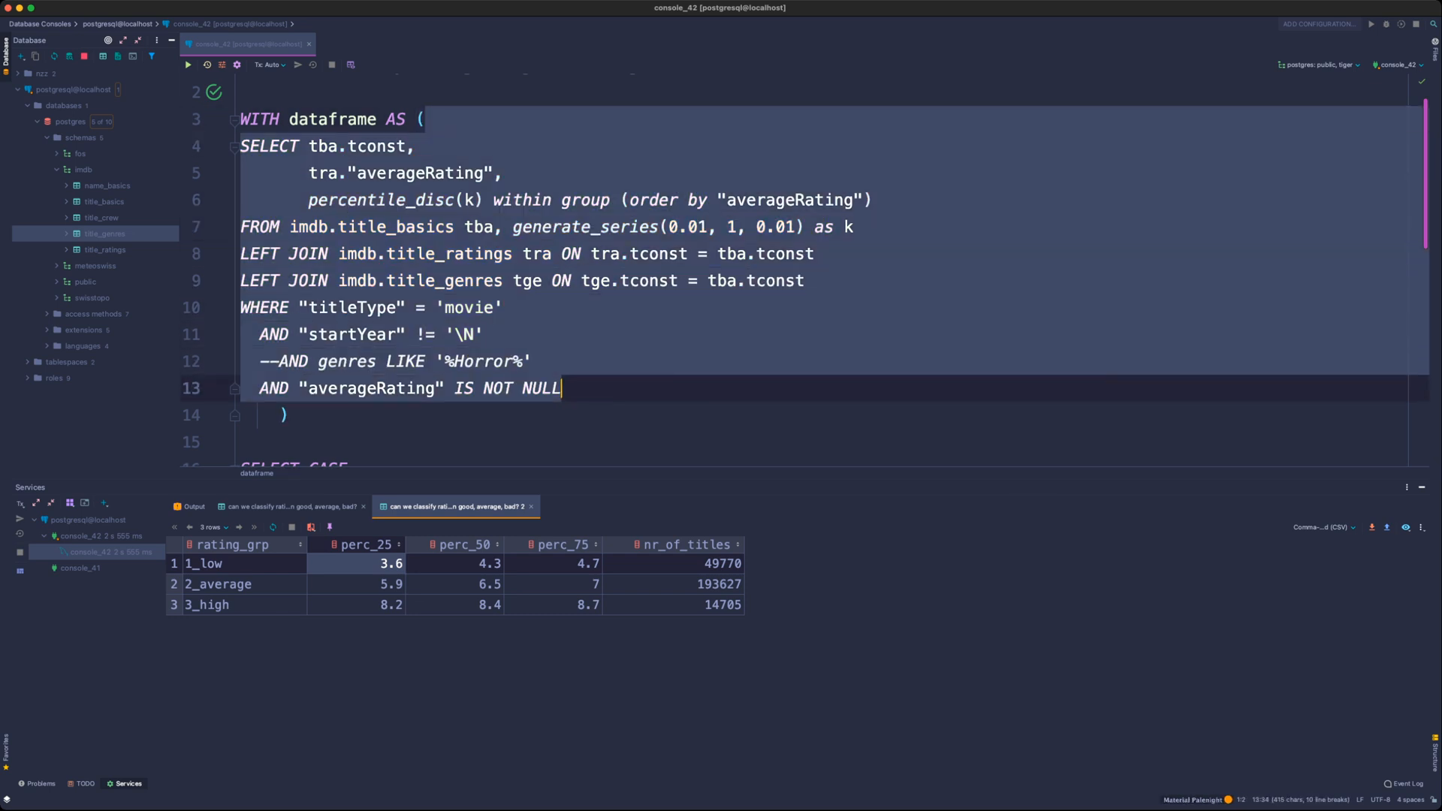
key(super+Return)
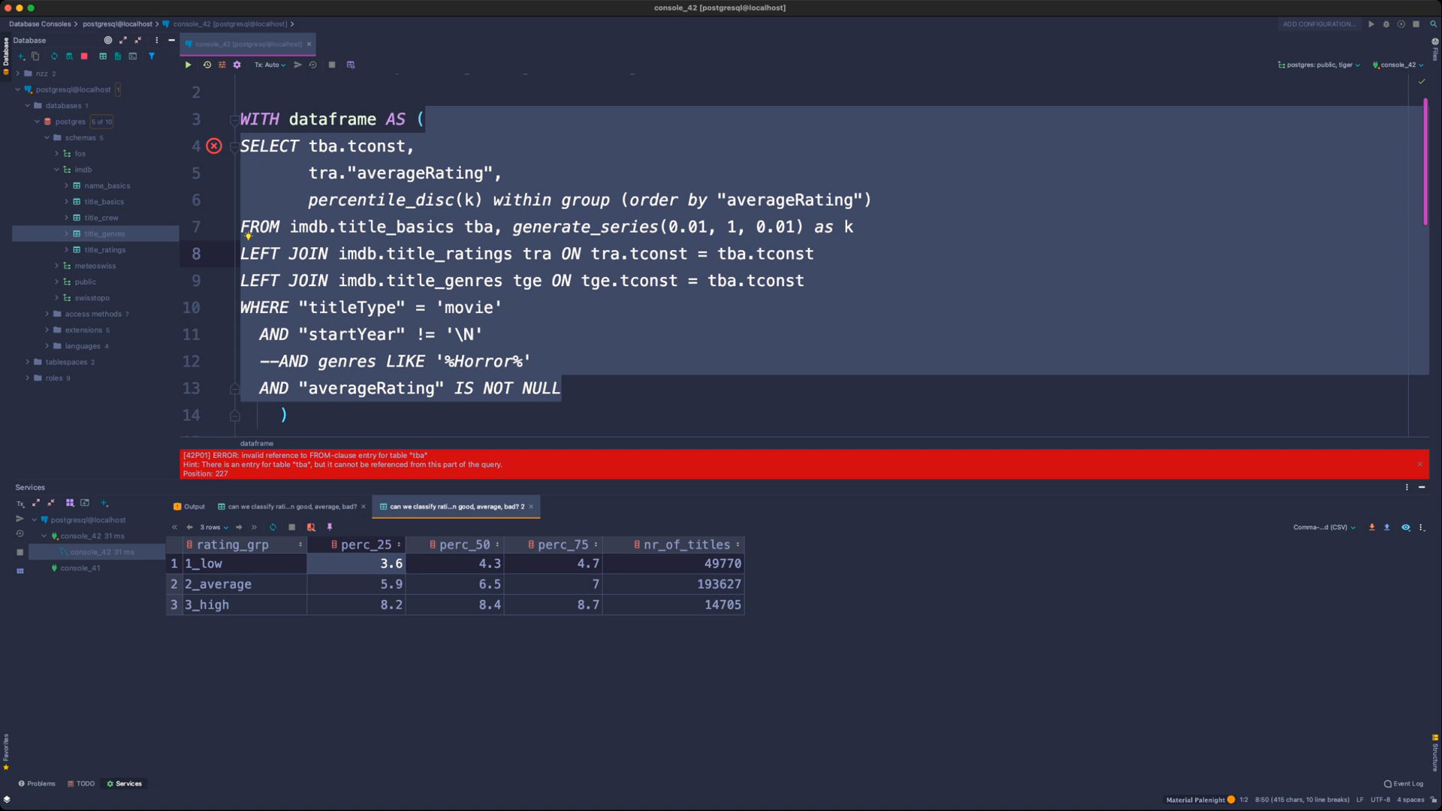
click(503, 281)
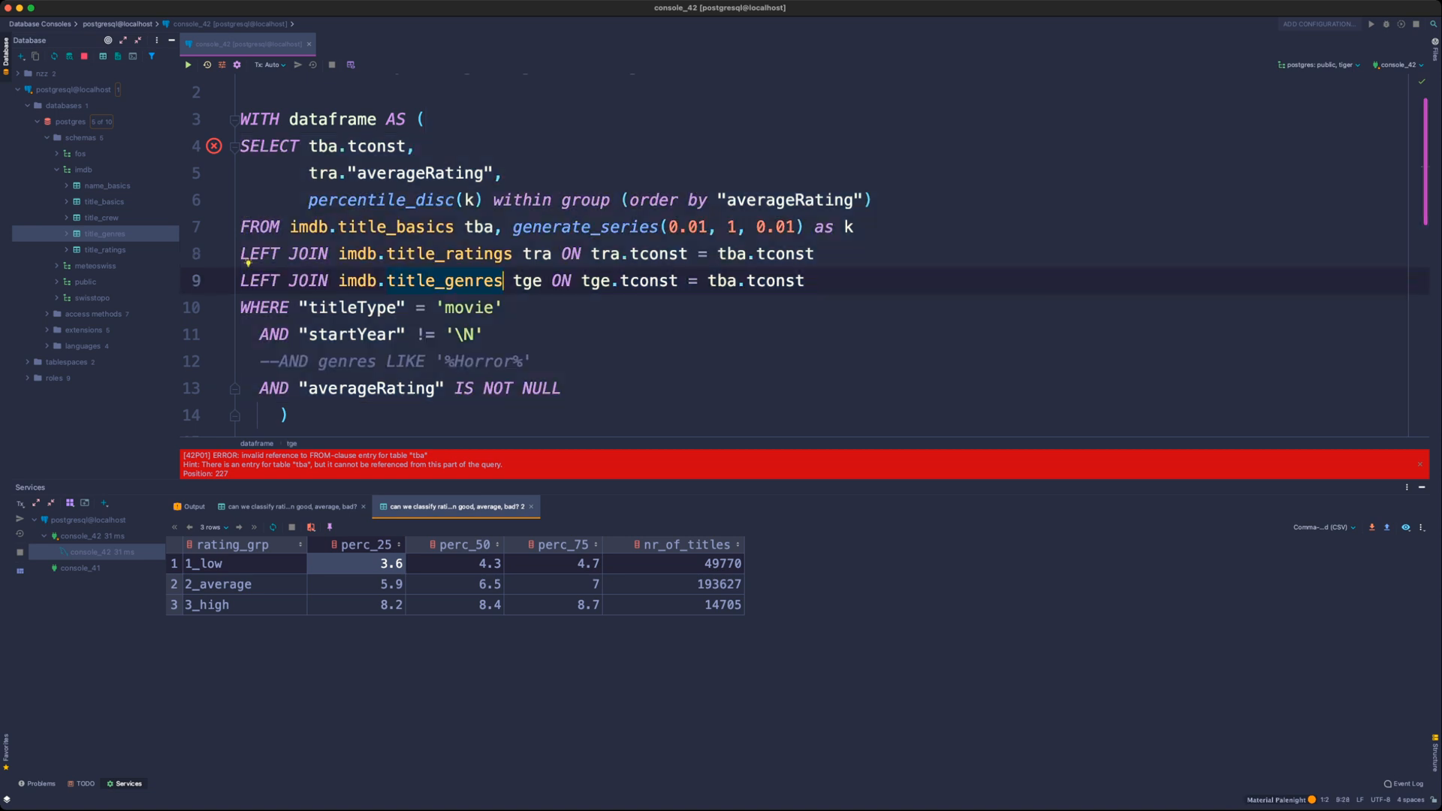
click(494, 226)
drag(513, 226, 854, 226)
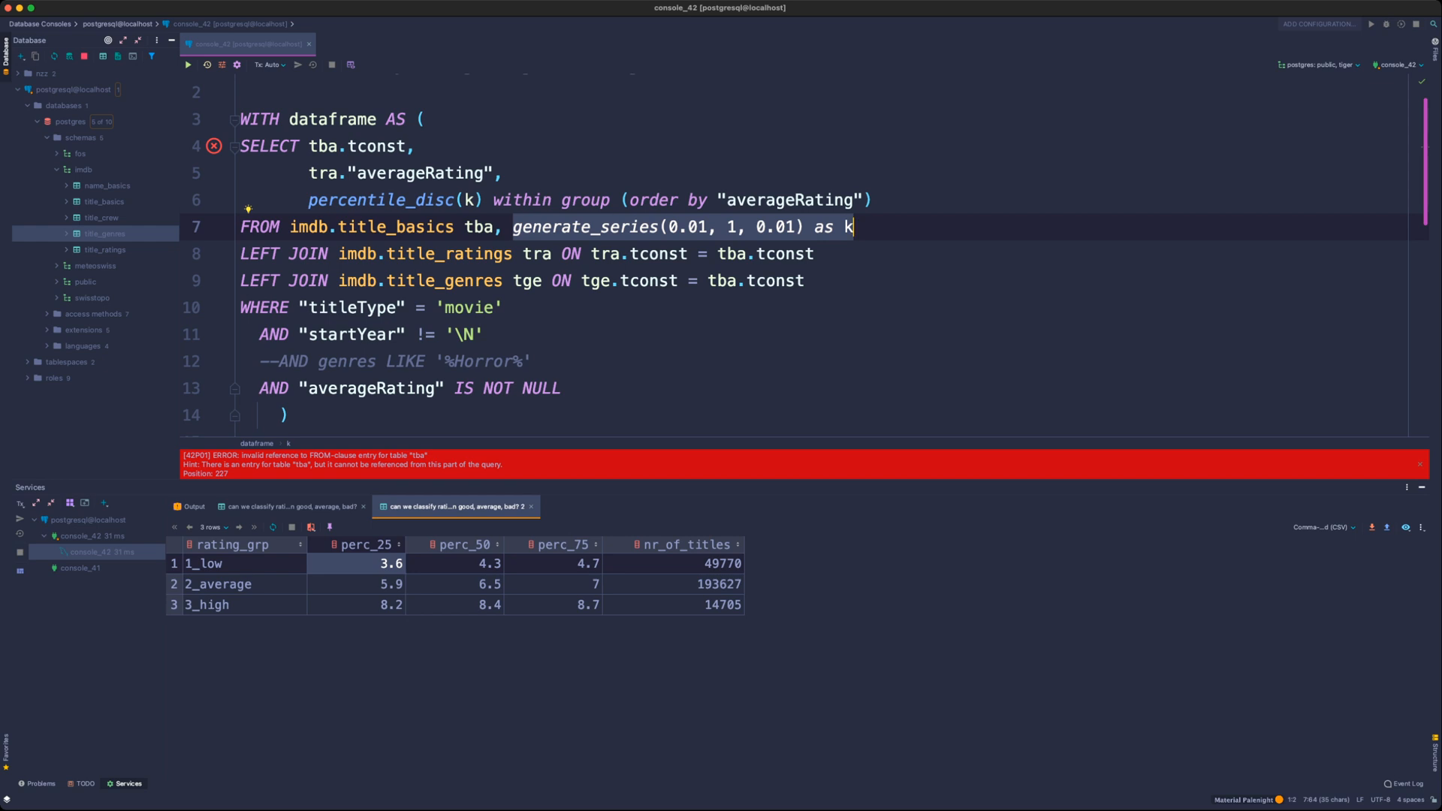
click(746, 227)
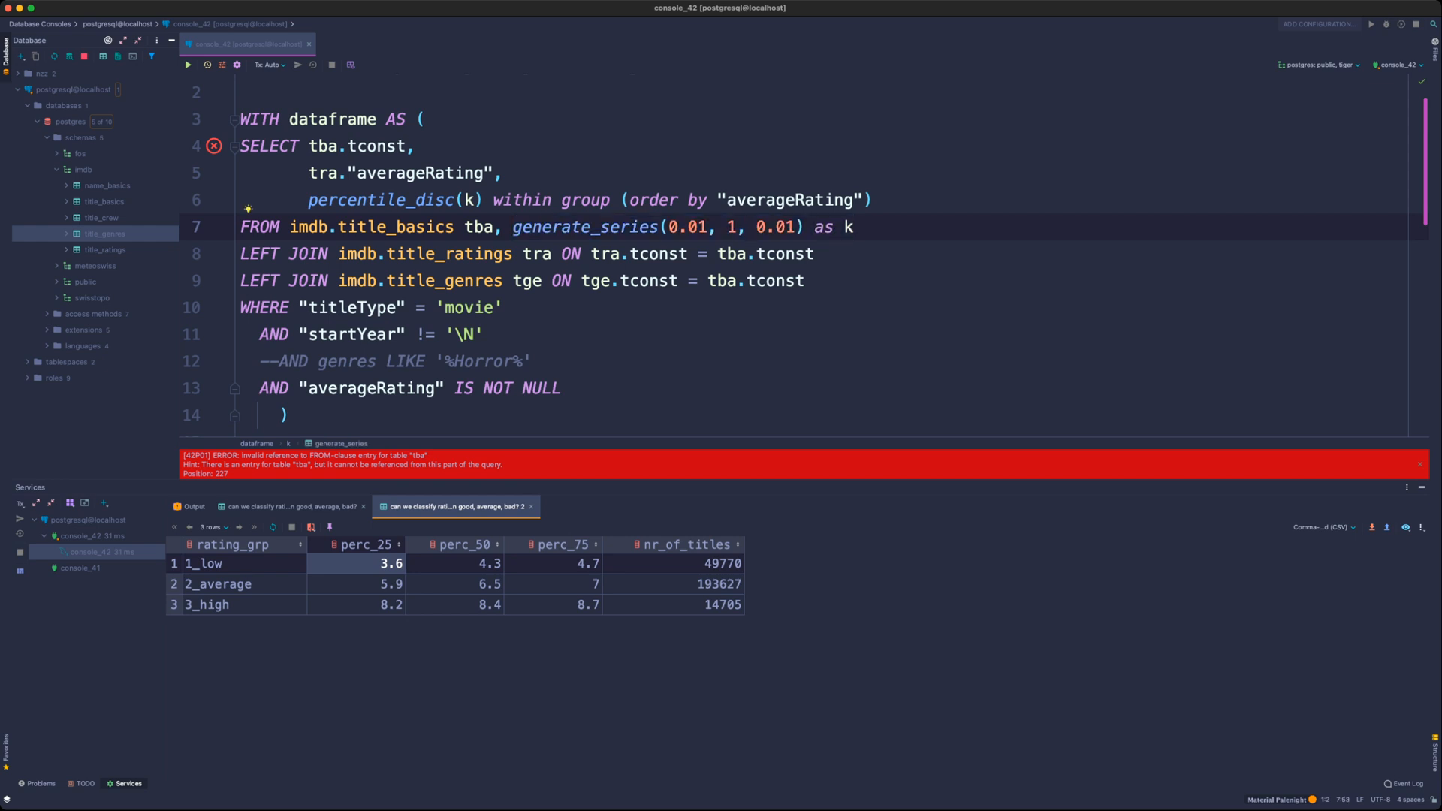
- Retype the tba alias and the comma after imdb.title_basics in the dataframe FROM clause
click(502, 227)
key(BackSpace)
key(BackSpace)
key(BackSpace)
key(BackSpace)
key(BackSpace)
text(,)
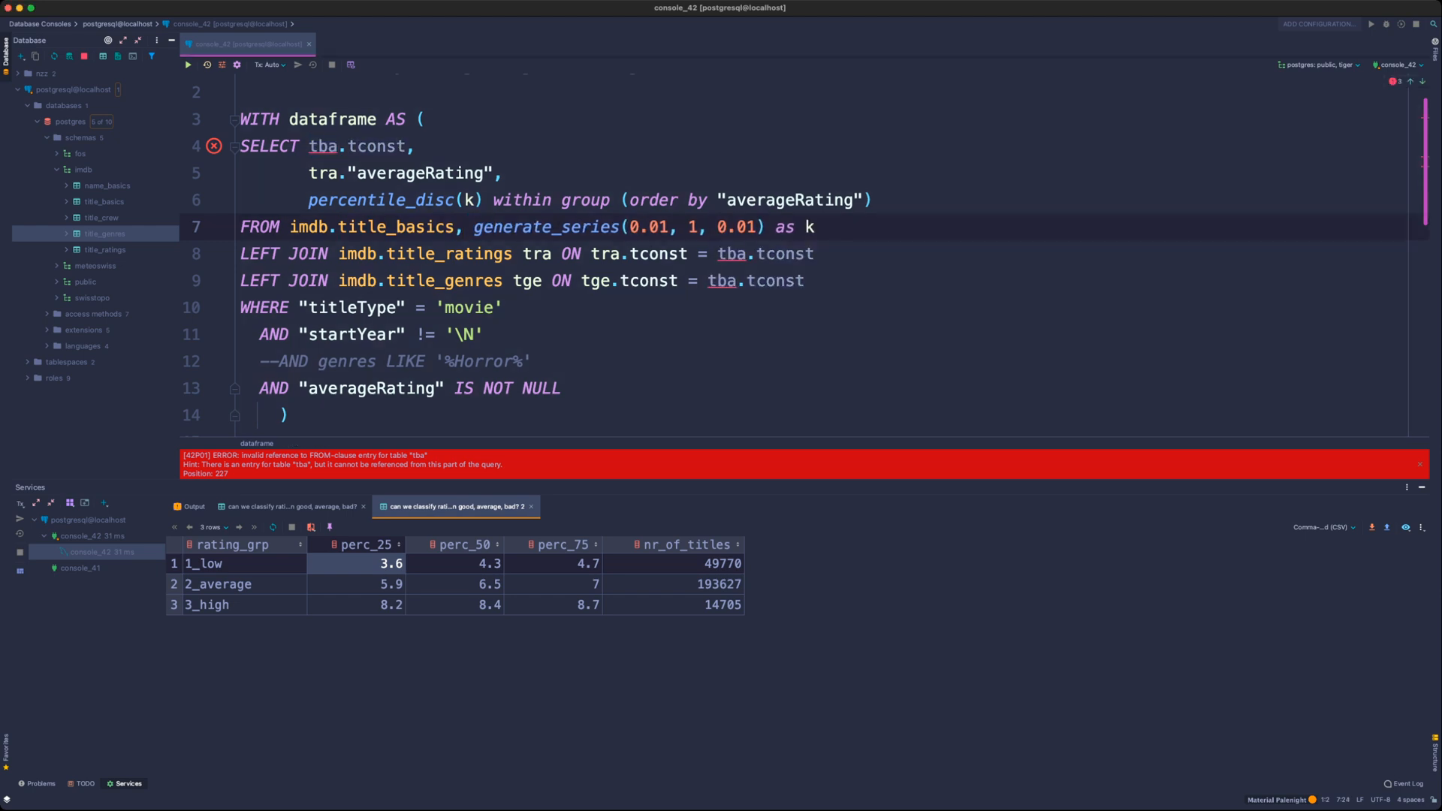
key(Left)
text(tba)
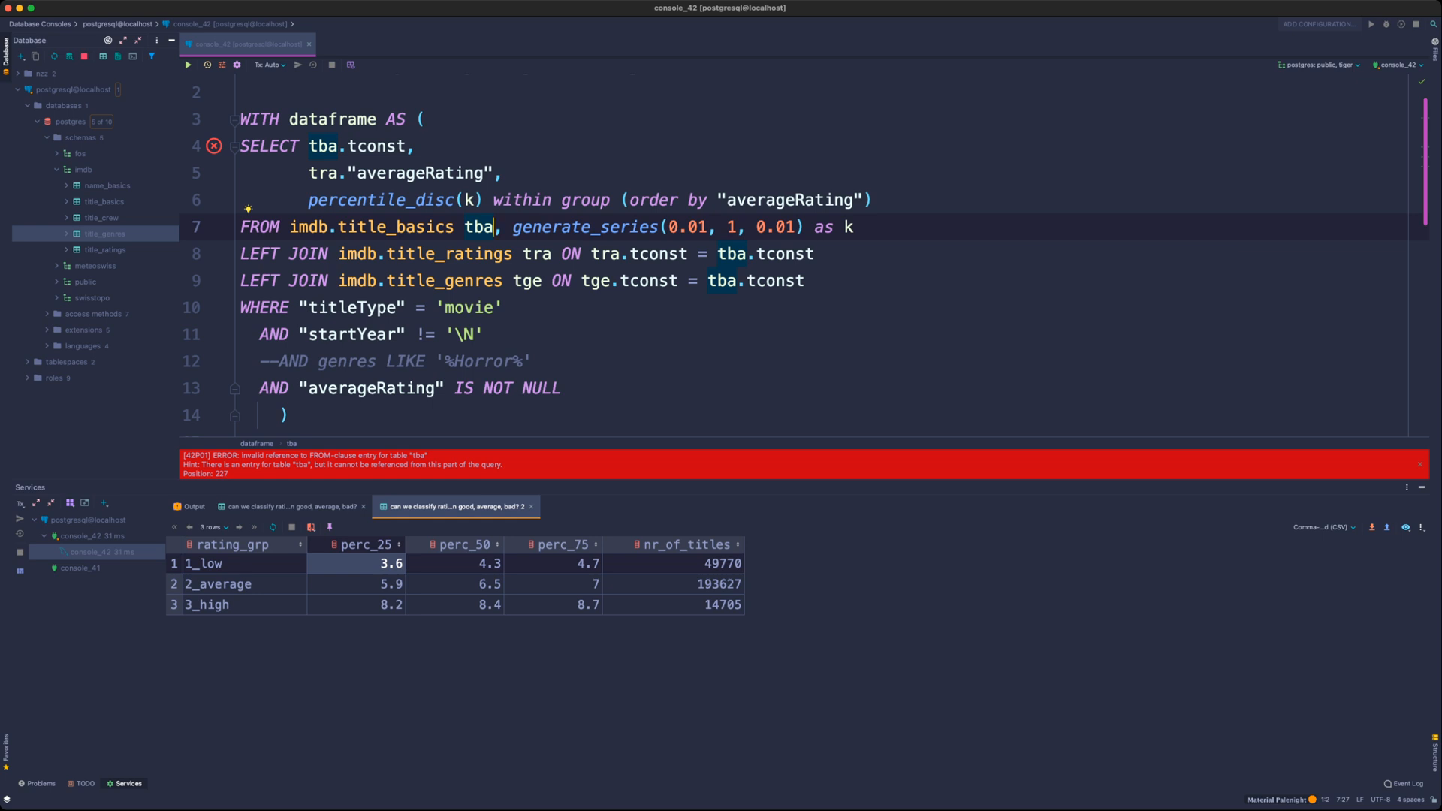
- Remove the as keyword before the k alias of generate_series and rerun the query
click(591, 254)
click(844, 227)
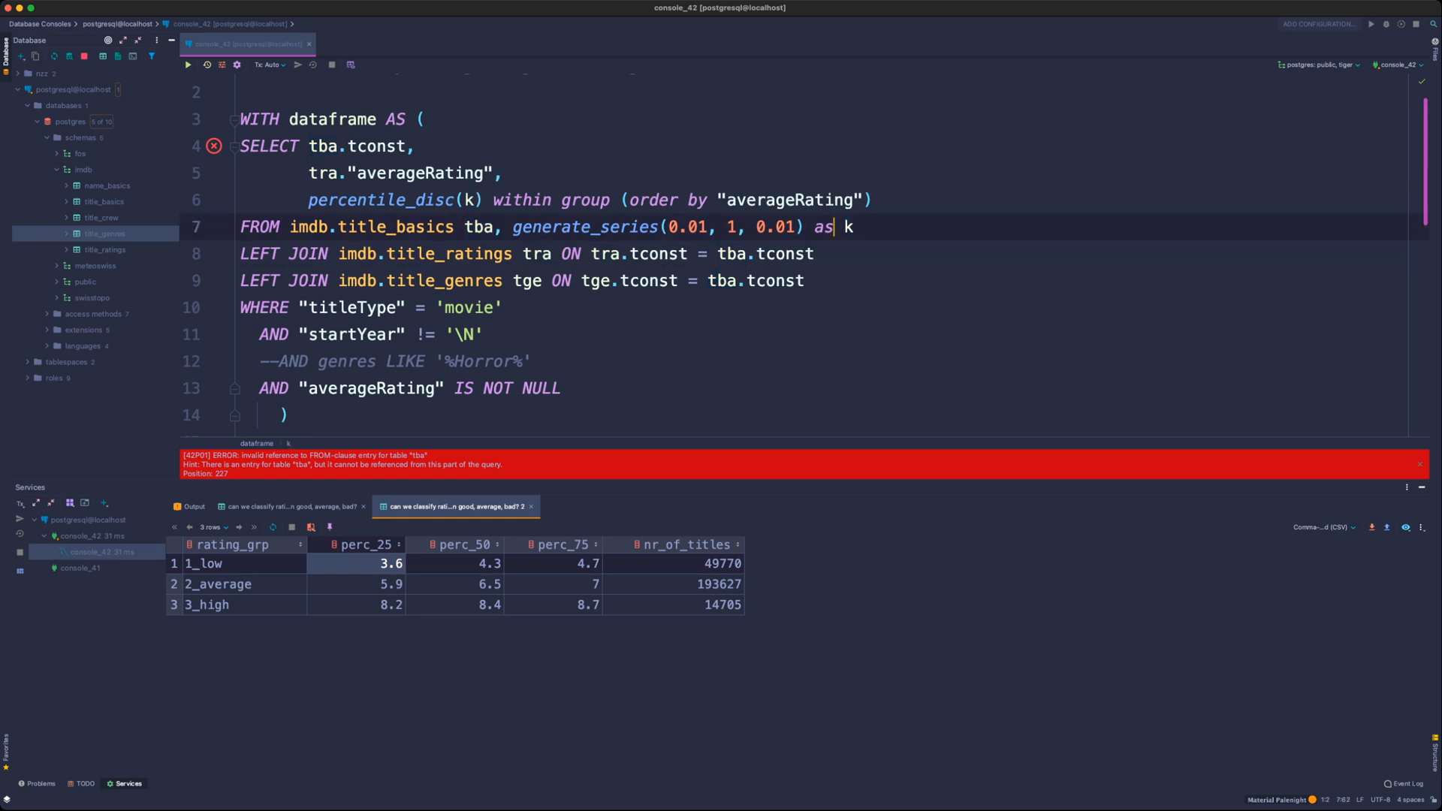
key(BackSpace)
key(BackSpace)
key(BackSpace)
key(Left)
key(super+Return)
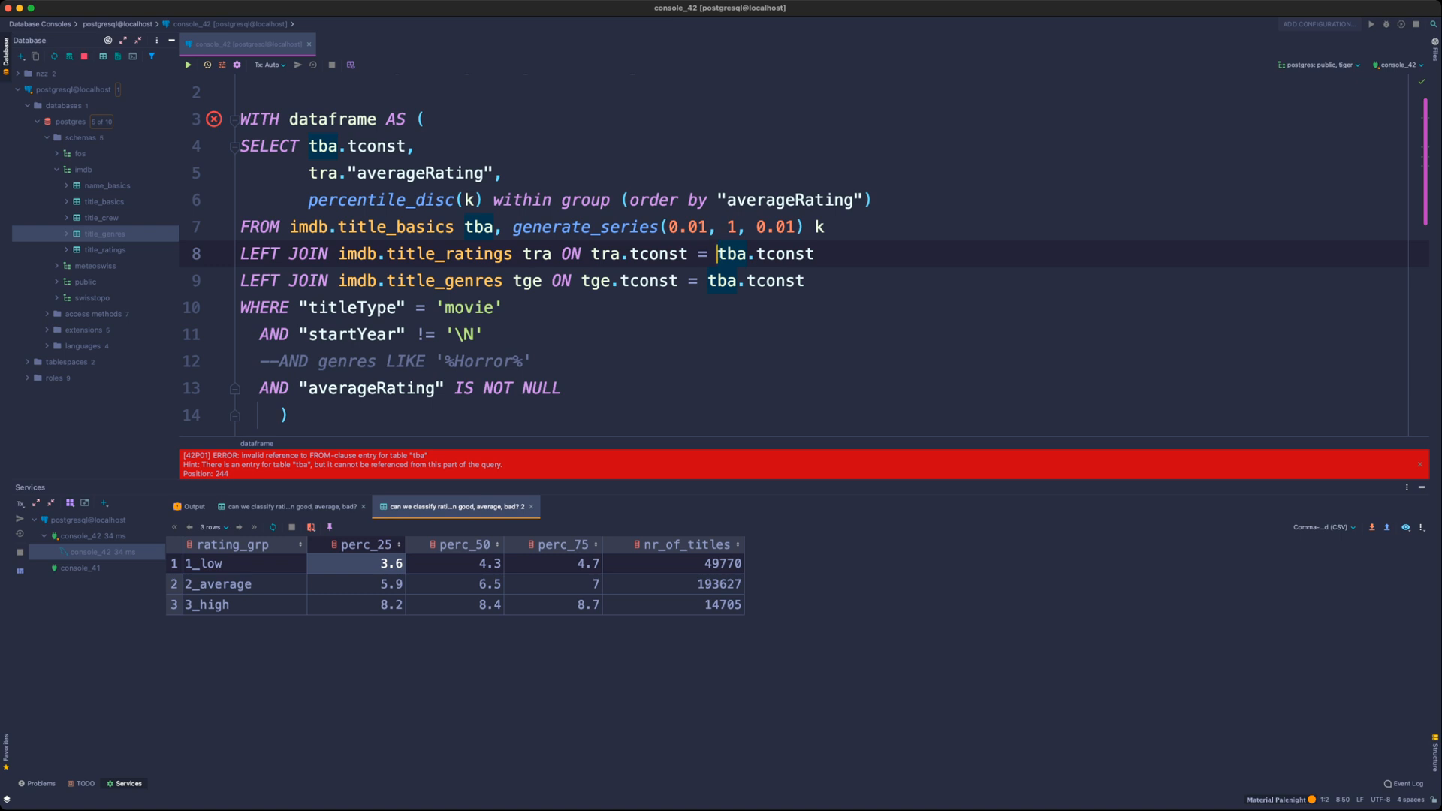
- Cut the lines from SELECT tba.tconst through the FROM clause with generate_series out of the dataframe CTE, leaving the LEFT JOIN lines
drag(806, 281, 240, 254)
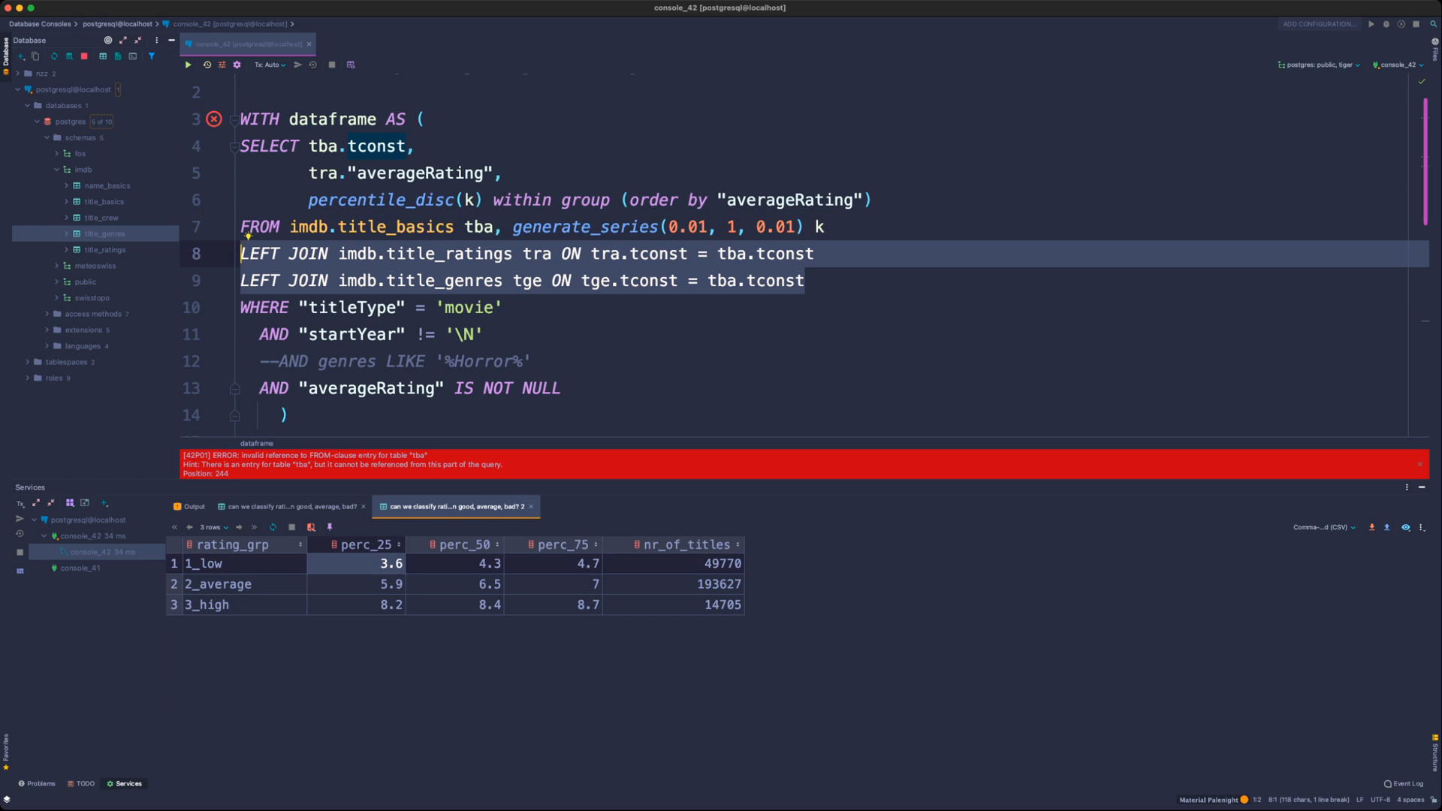
click(534, 281)
scroll(534, 287, up, 1)
scroll(534, 288, up, 2)
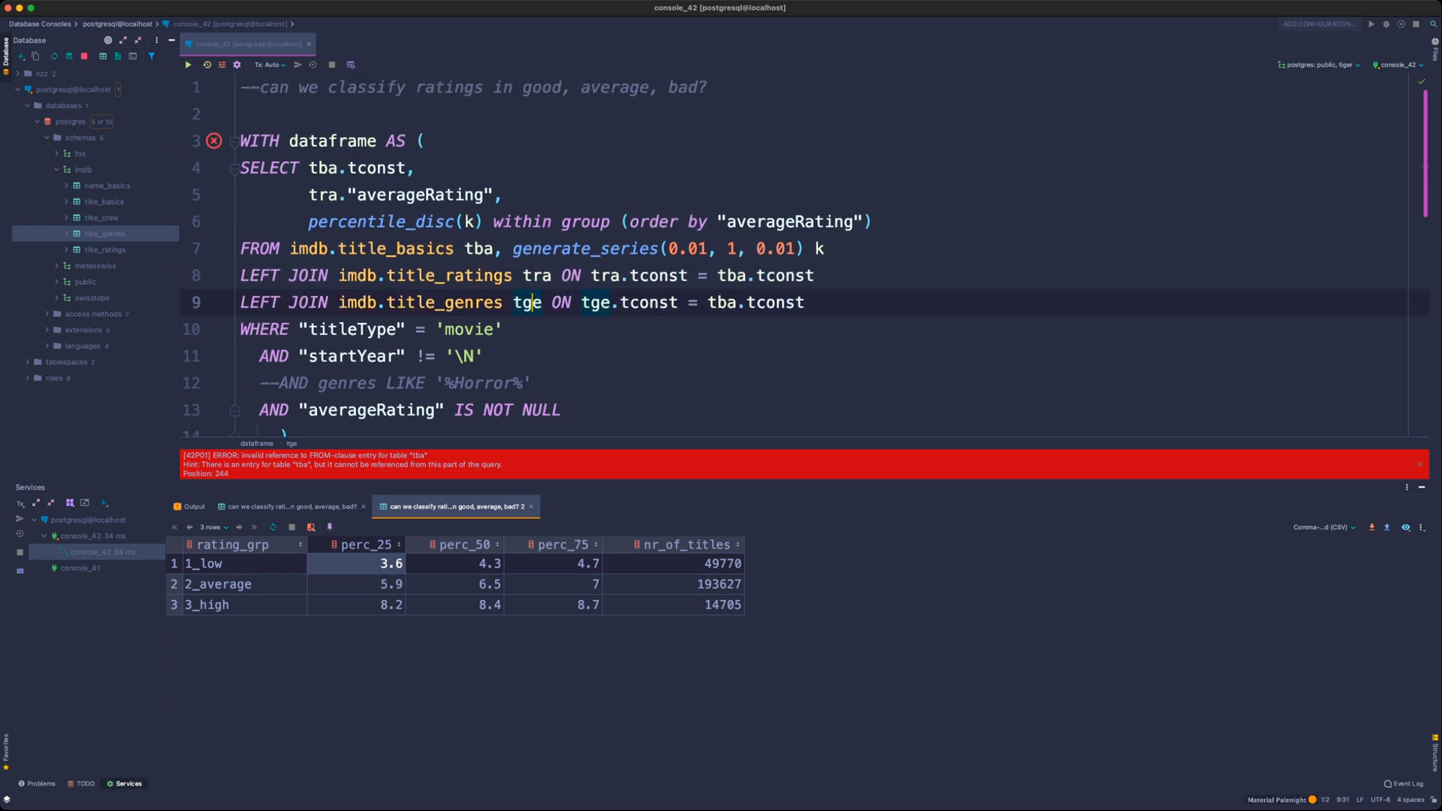
drag(825, 249, 240, 168)
key(super+c)
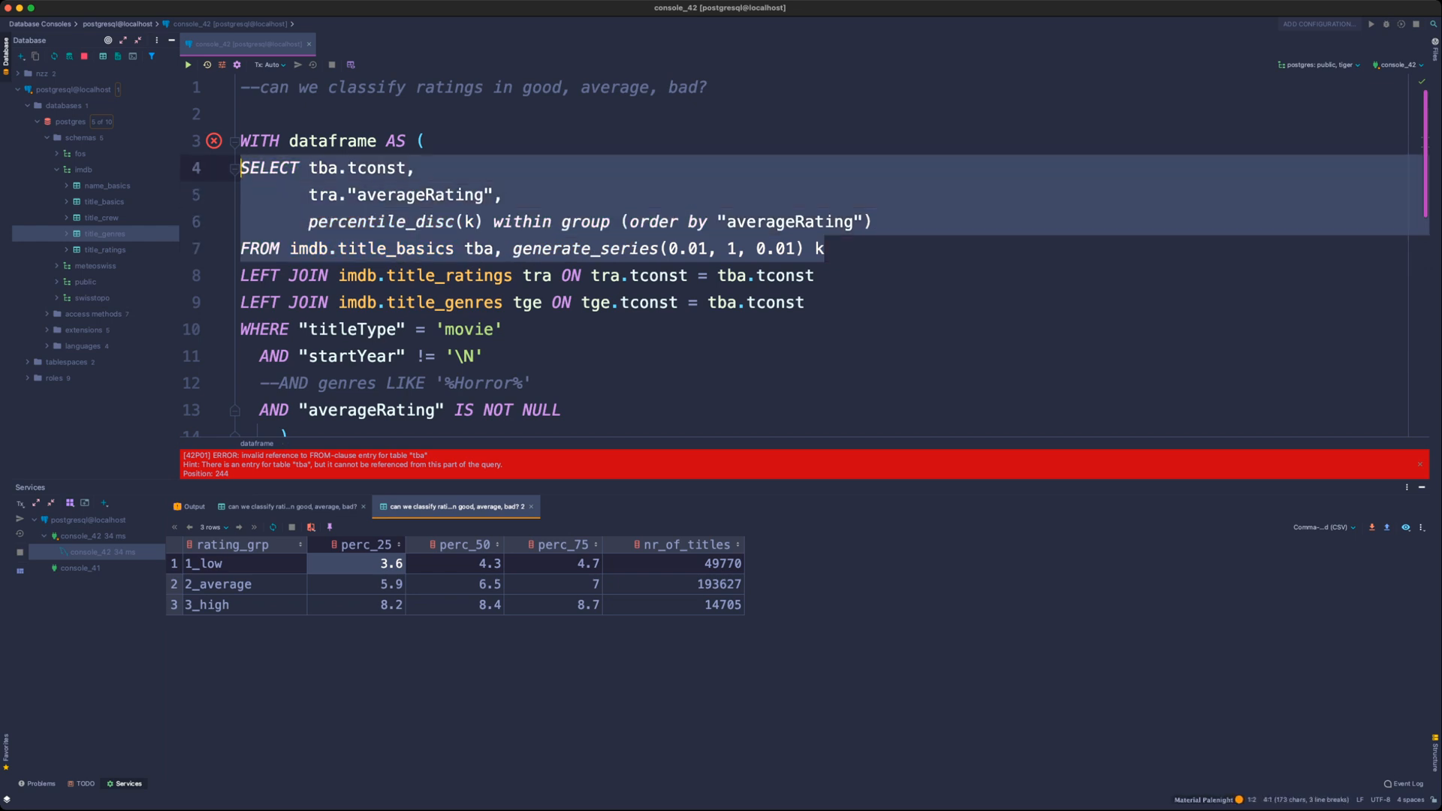
key(BackSpace)
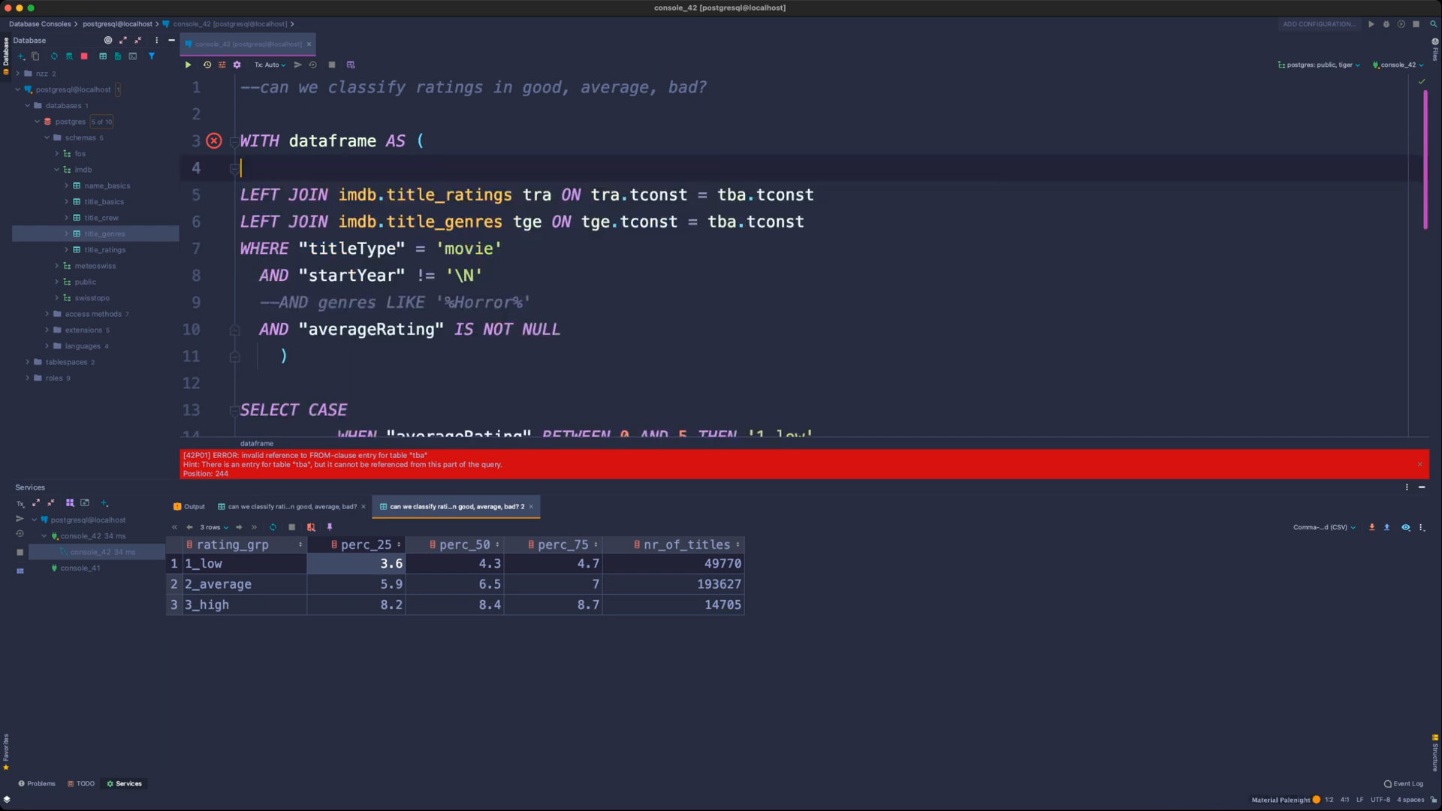
- Try moving the cut SELECT and FROM lines into a new titles CTE above dataframe, without the tra."averageRating" column
key(Up)
key(Up)
key(Return)
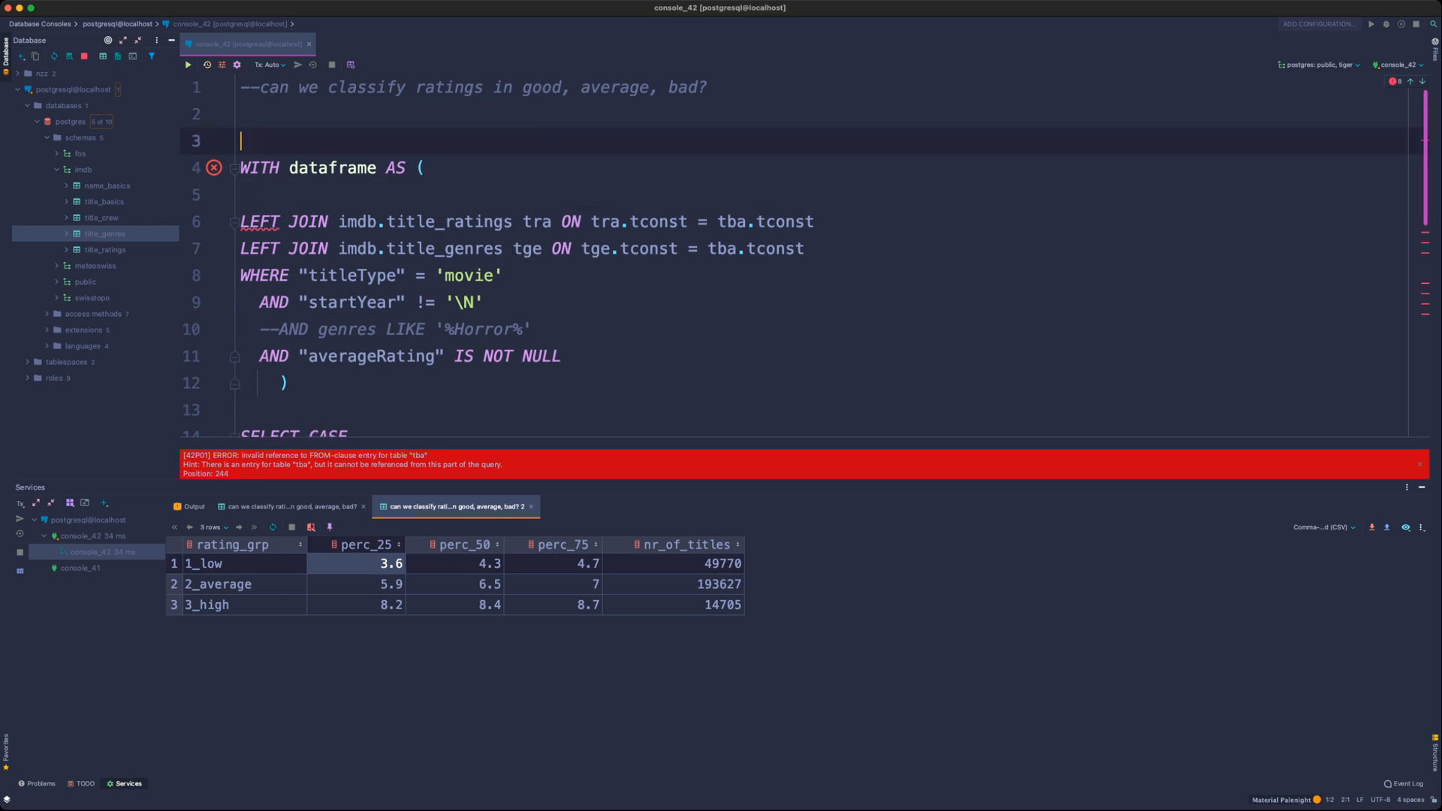
key(Return)
key(Up)
text(WITH )
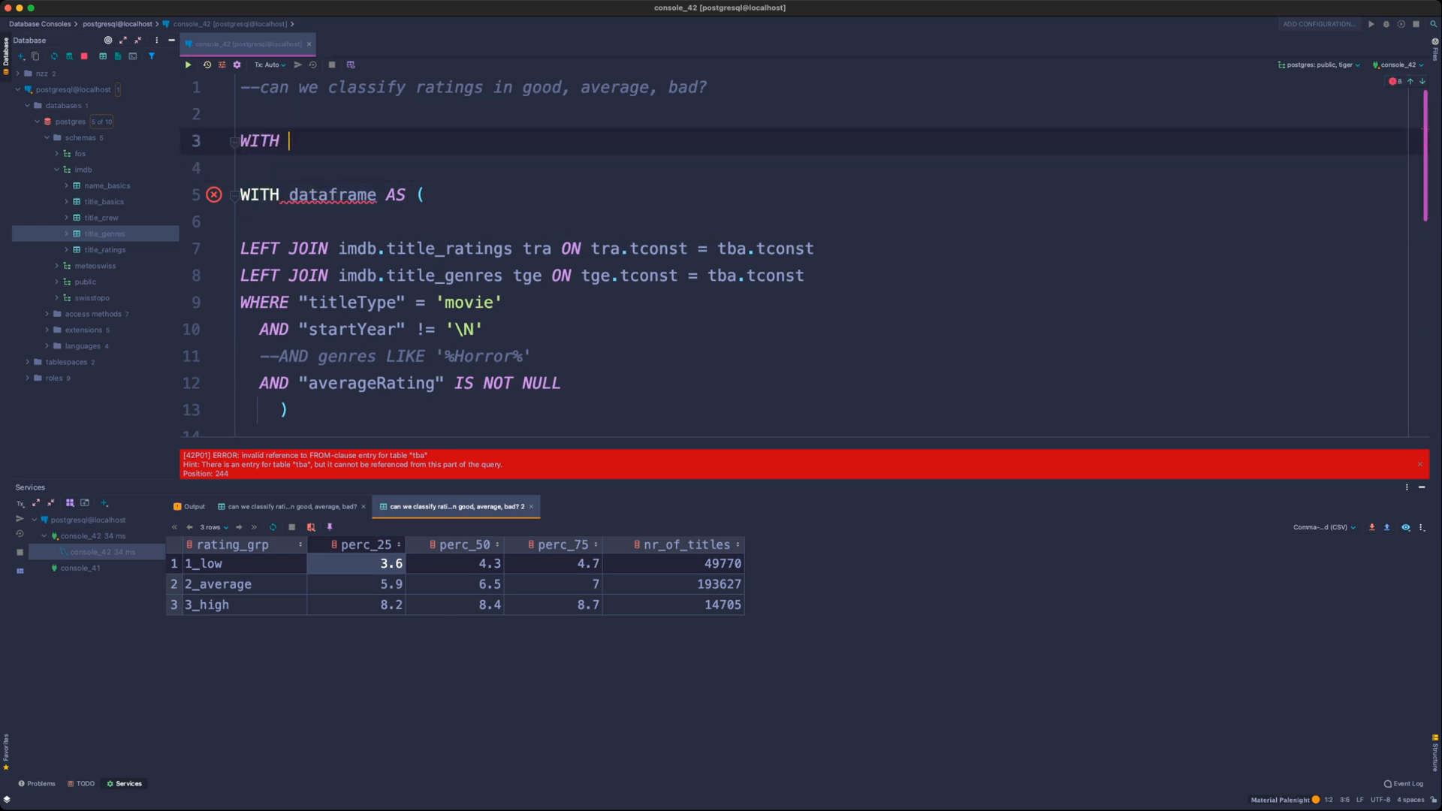
text(titles AS ()
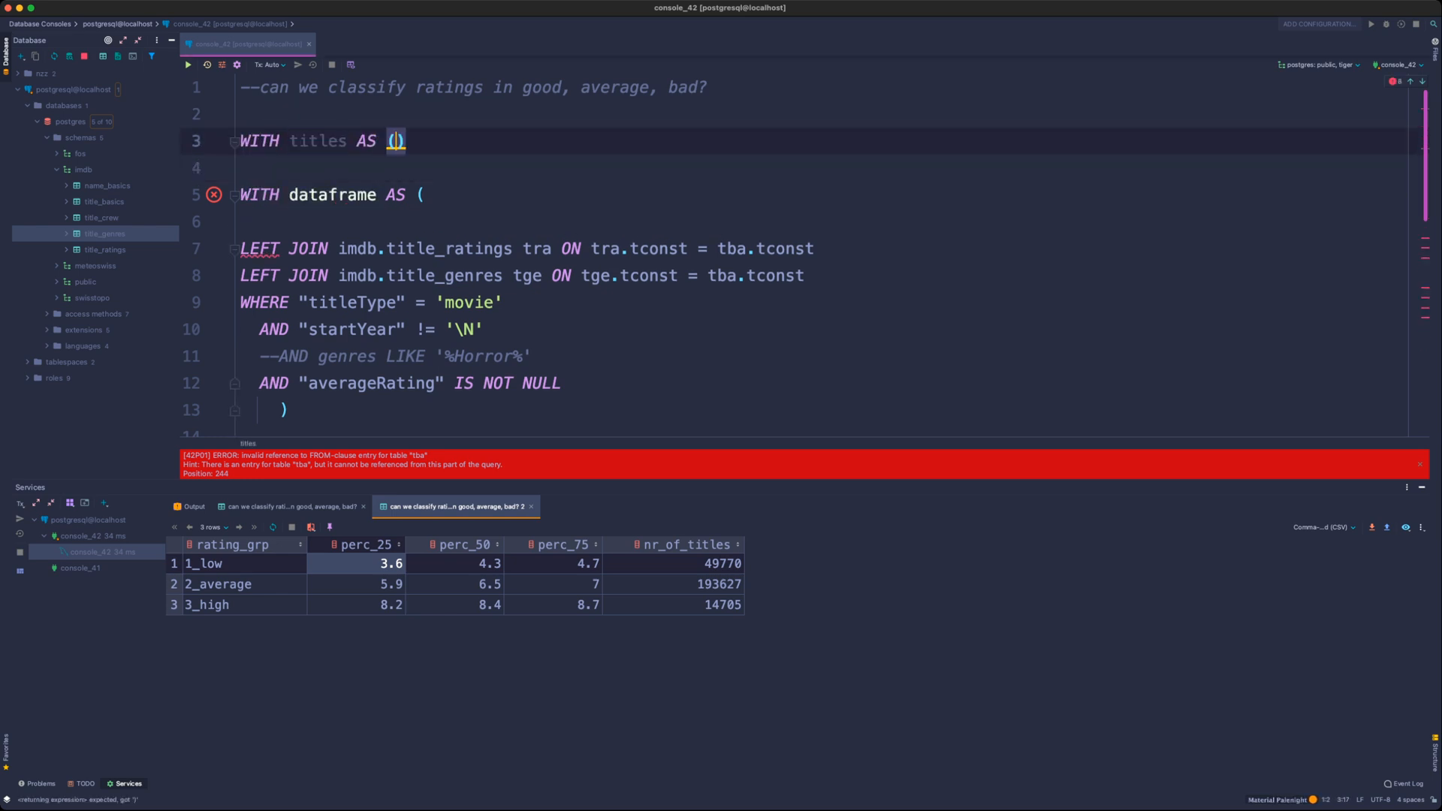
key(super+v)
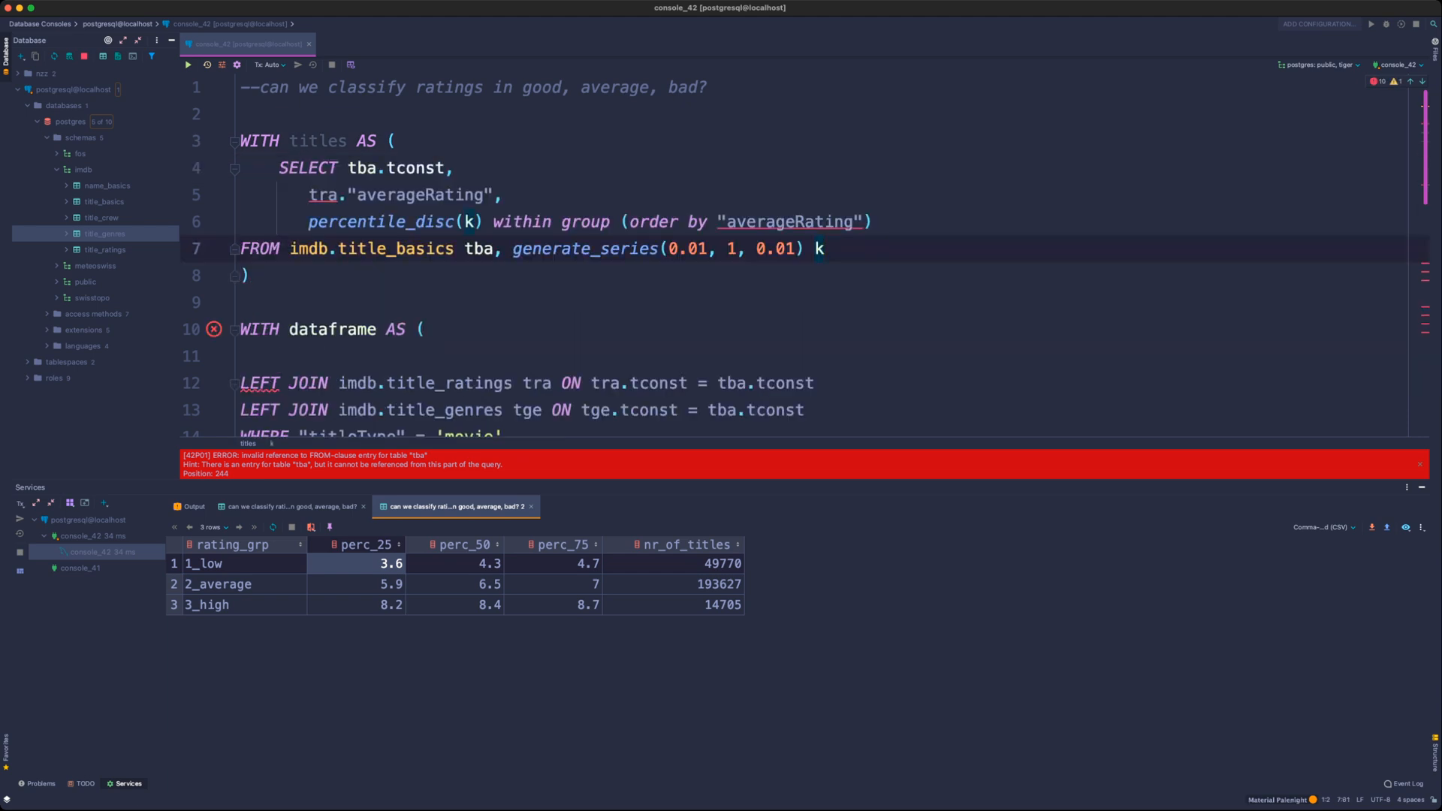
click(503, 195)
key(shift+Home)
key(BackSpace)
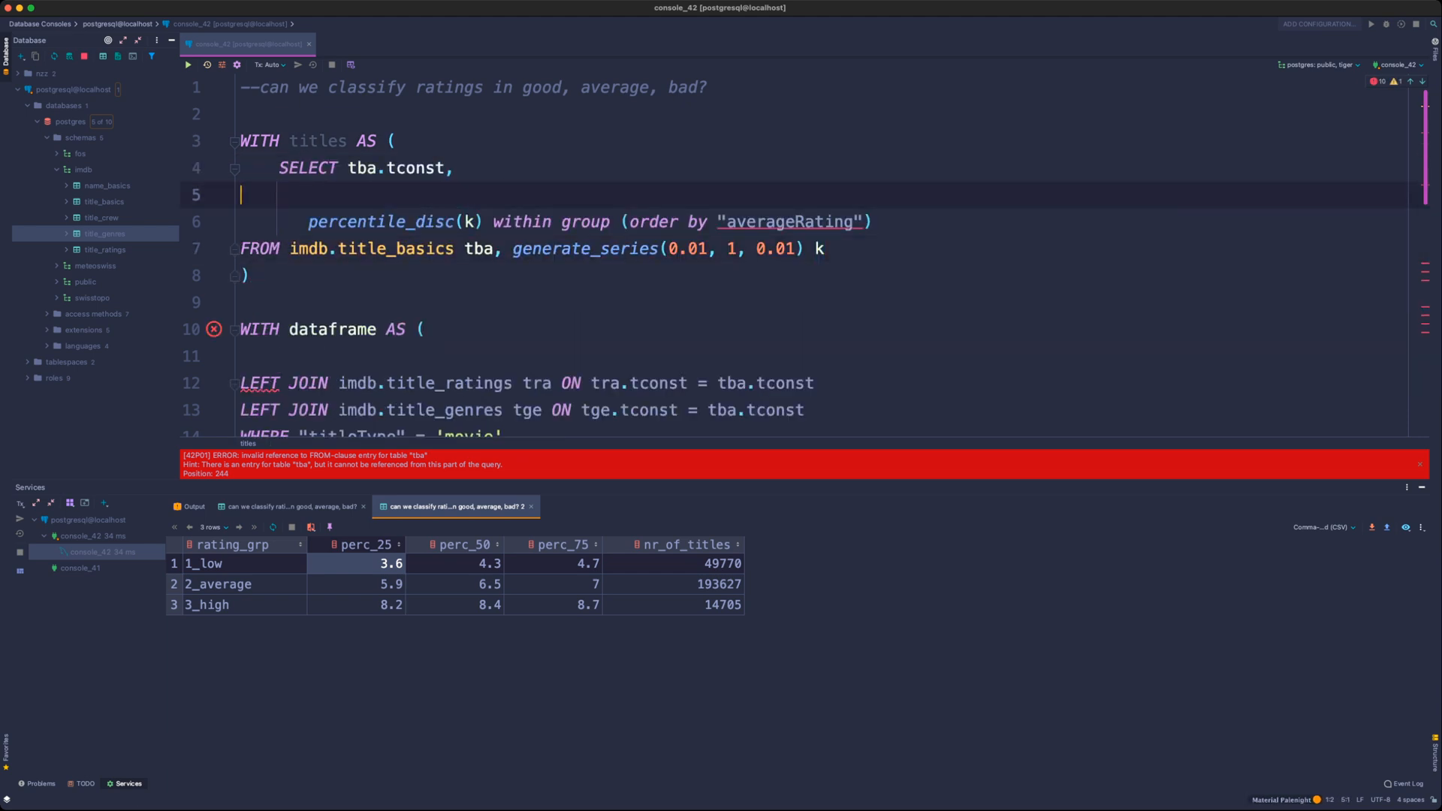
key(BackSpace)
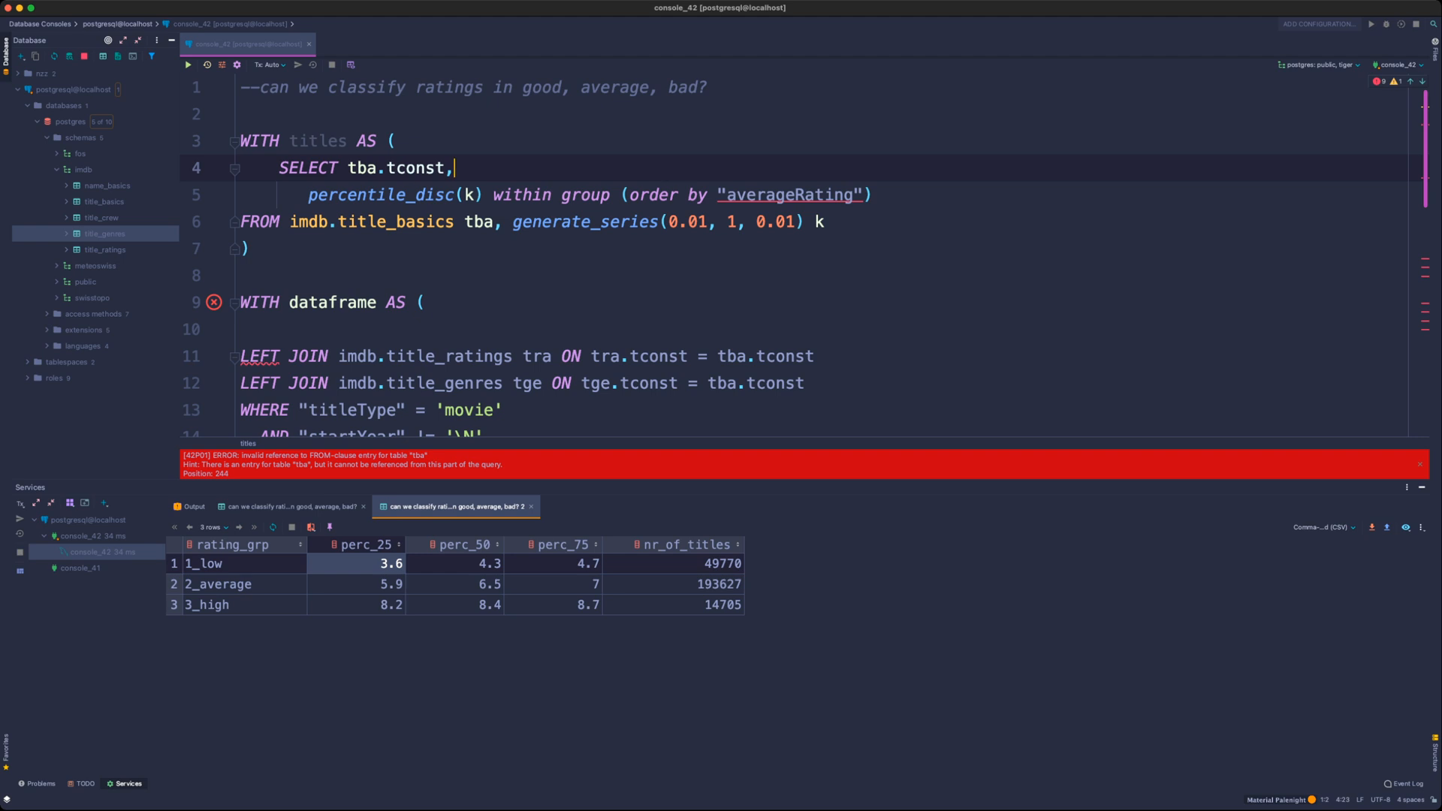
- Undo the titles CTE edits and the earlier cut, restoring the SELECT and FROM lines inside the dataframe CTE
key(super+z)
key(super+z)
key(super+z)
key(super+z)
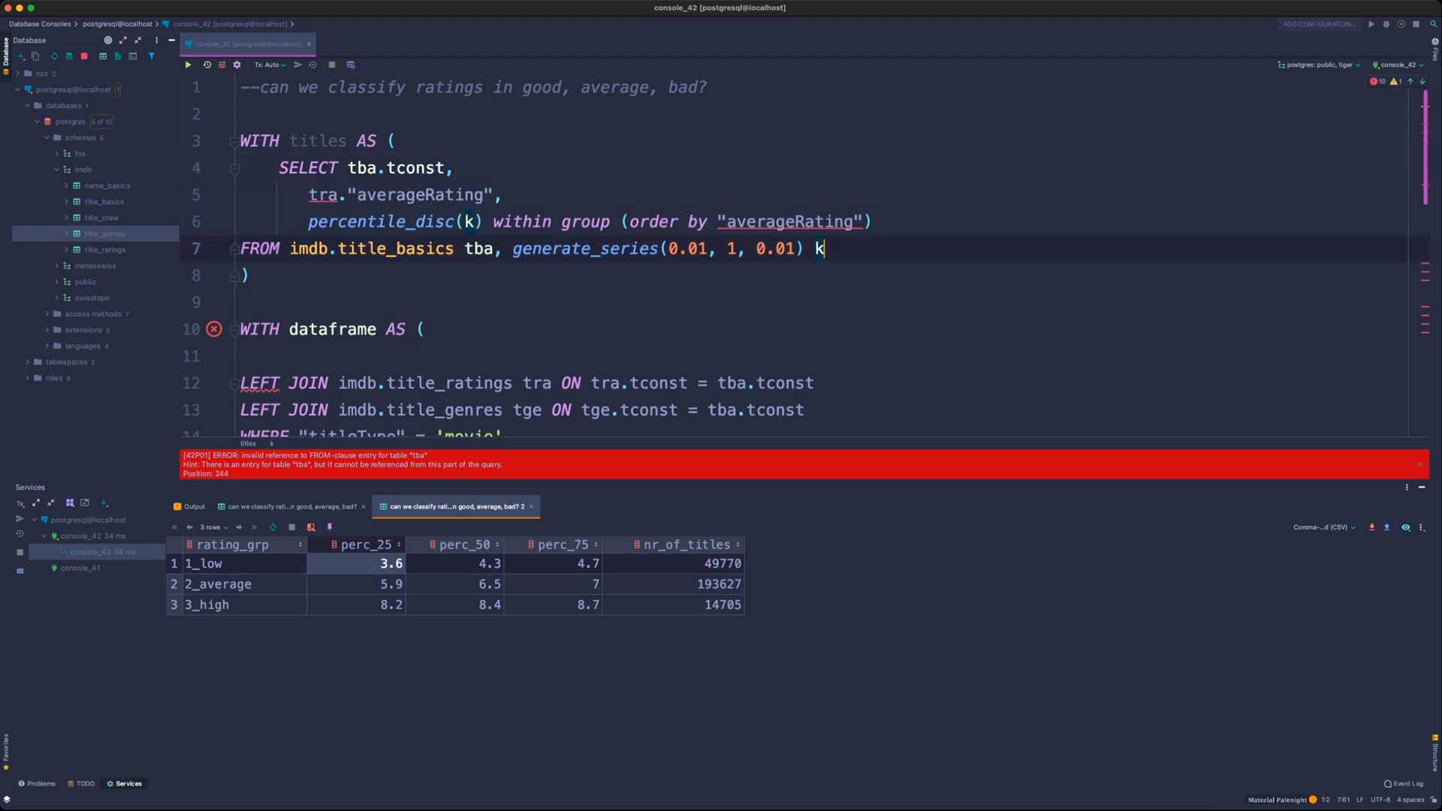
key(super+z)
key(super+z)
key(super+z)
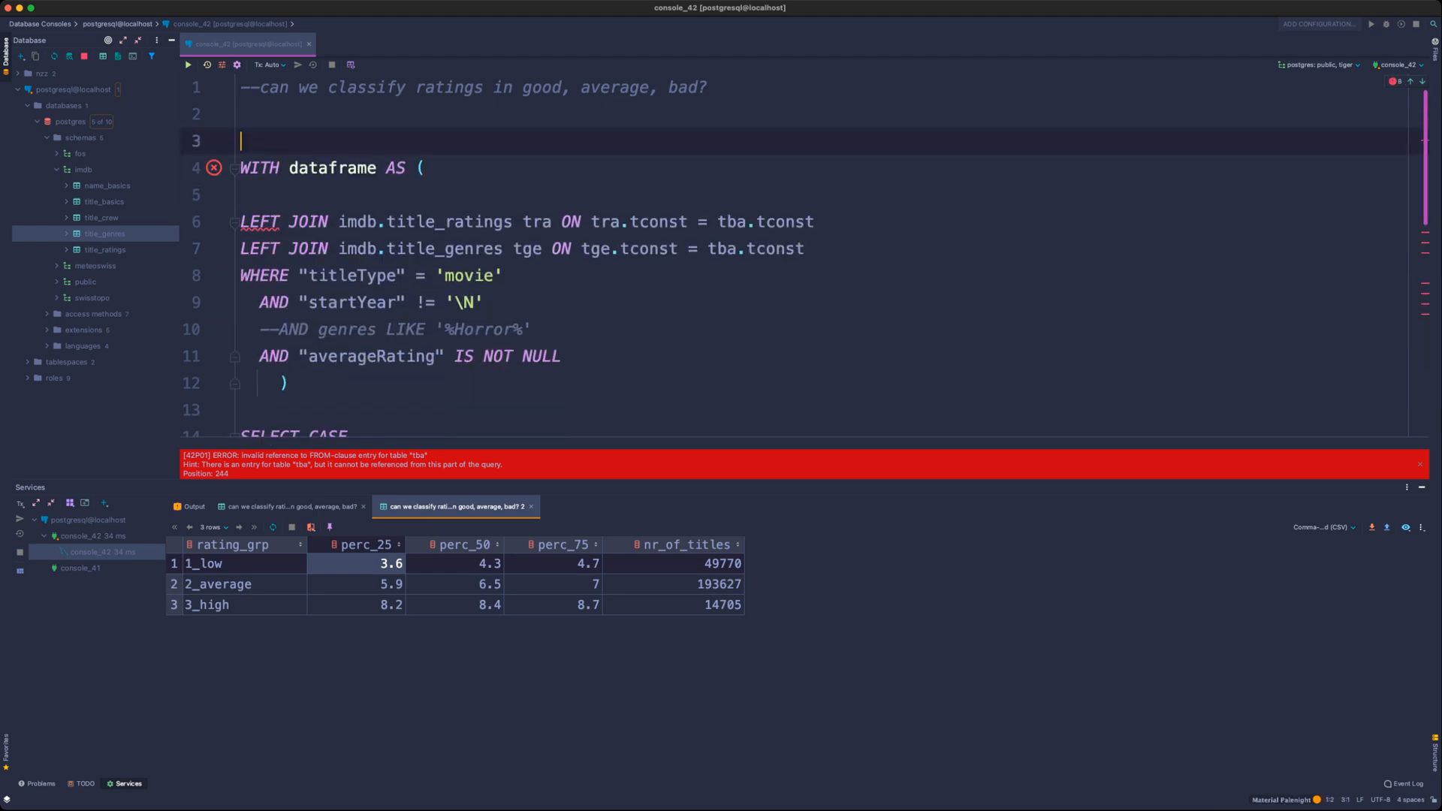
key(super+z)
key(super+z)
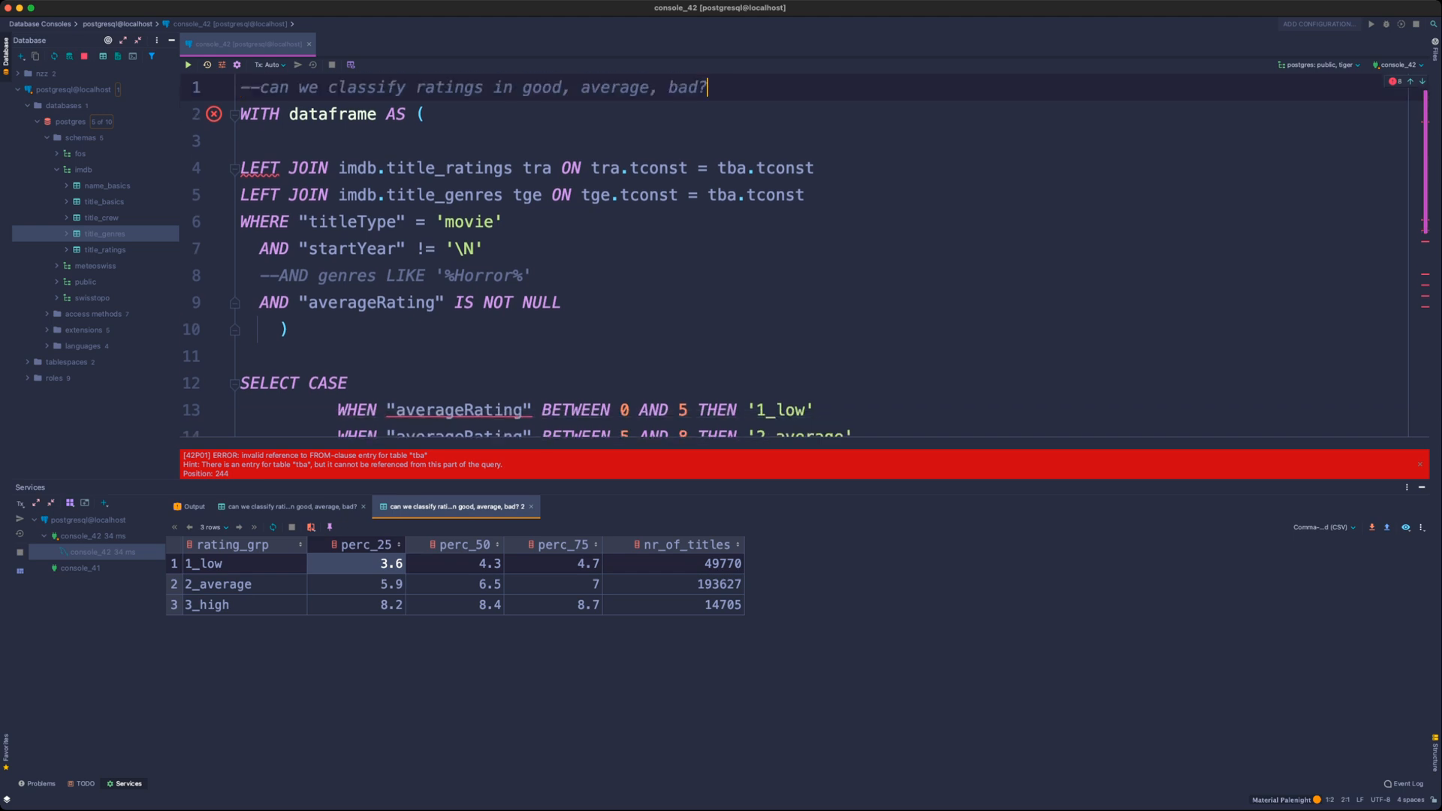
key(super+z)
key(super+z)
key(super+z)
key(super+z)
key(super+z)
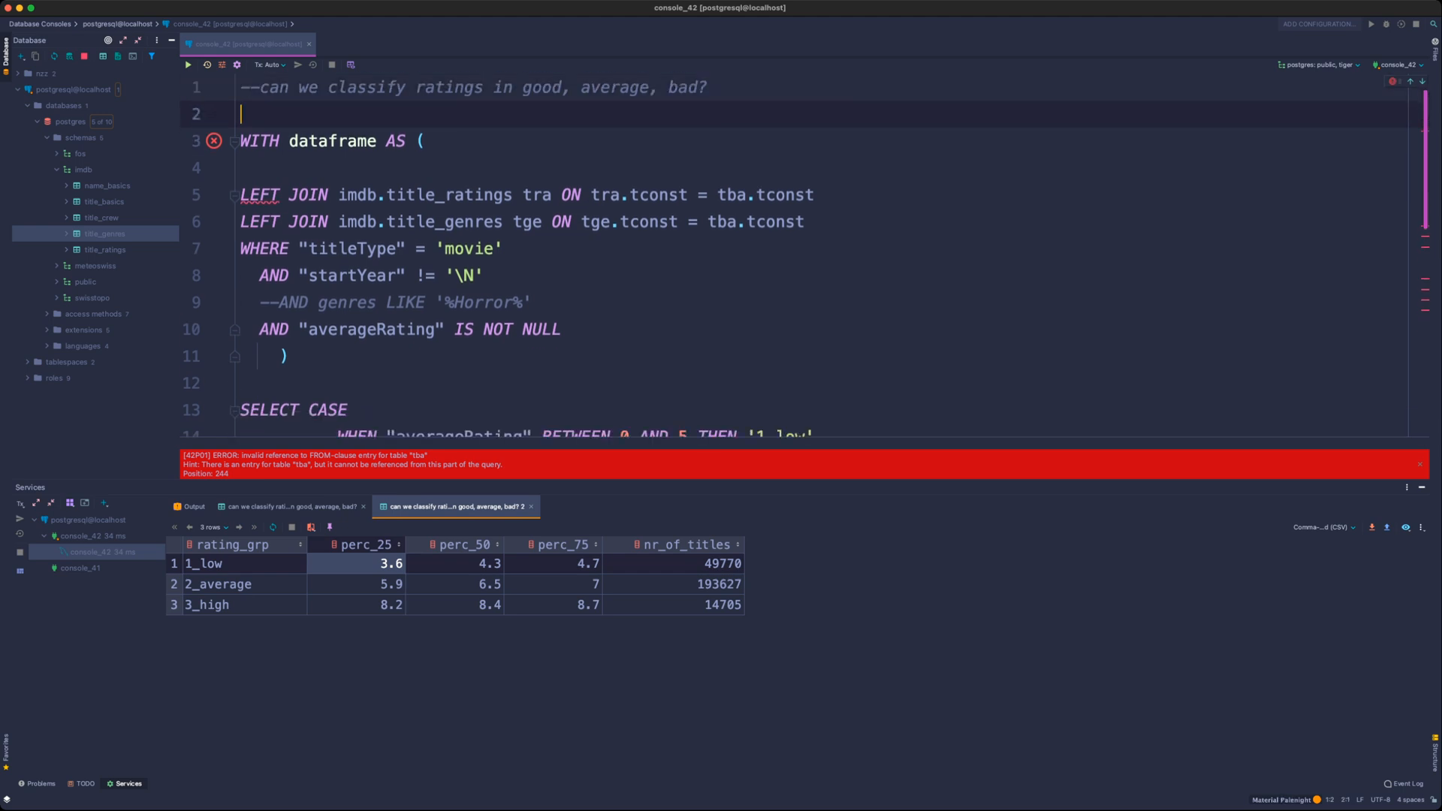
- Copy generate_series(0.01, 1, 0.01) k and remove it with its preceding comma from the dataframe CTE's FROM clause
click(376, 168)
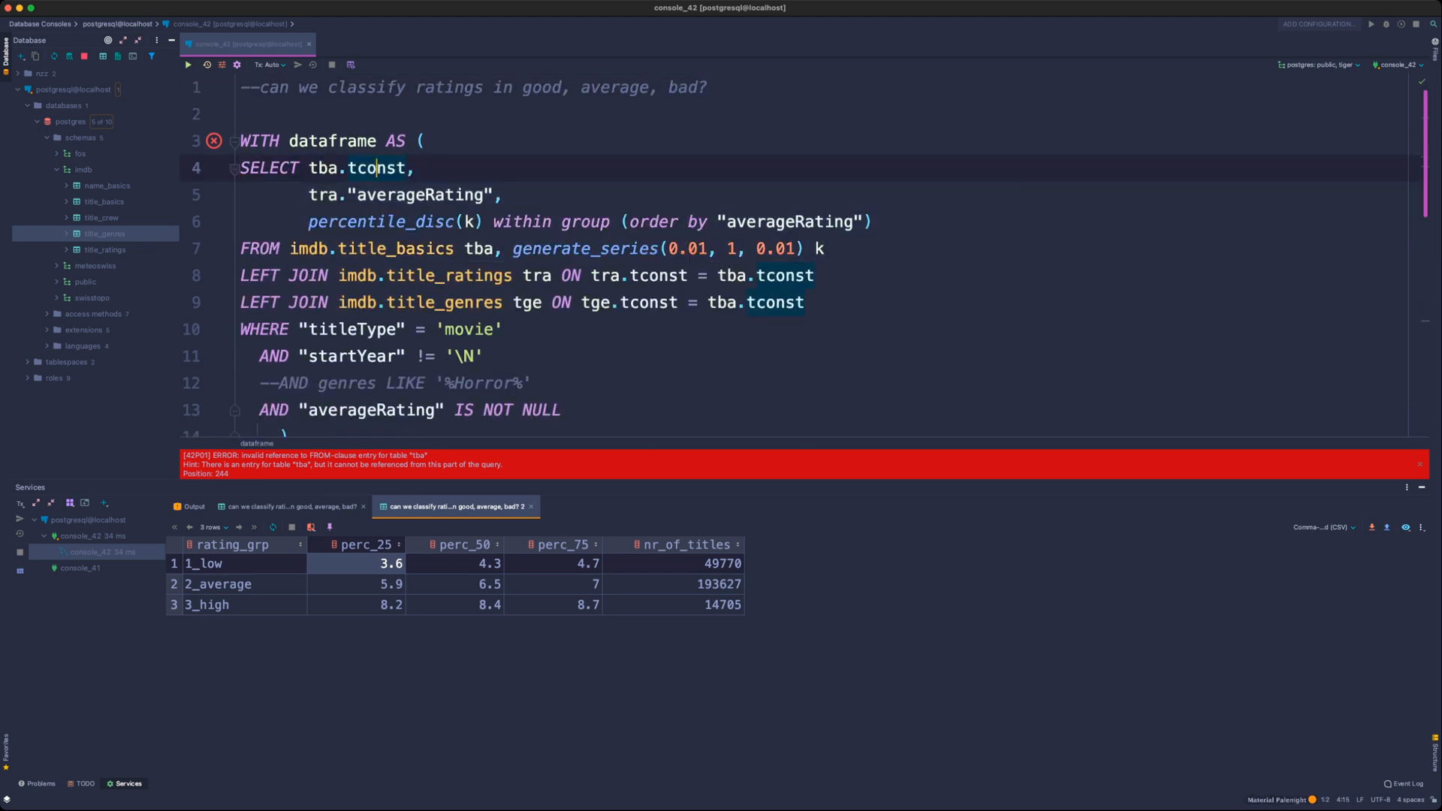
double_click(479, 249)
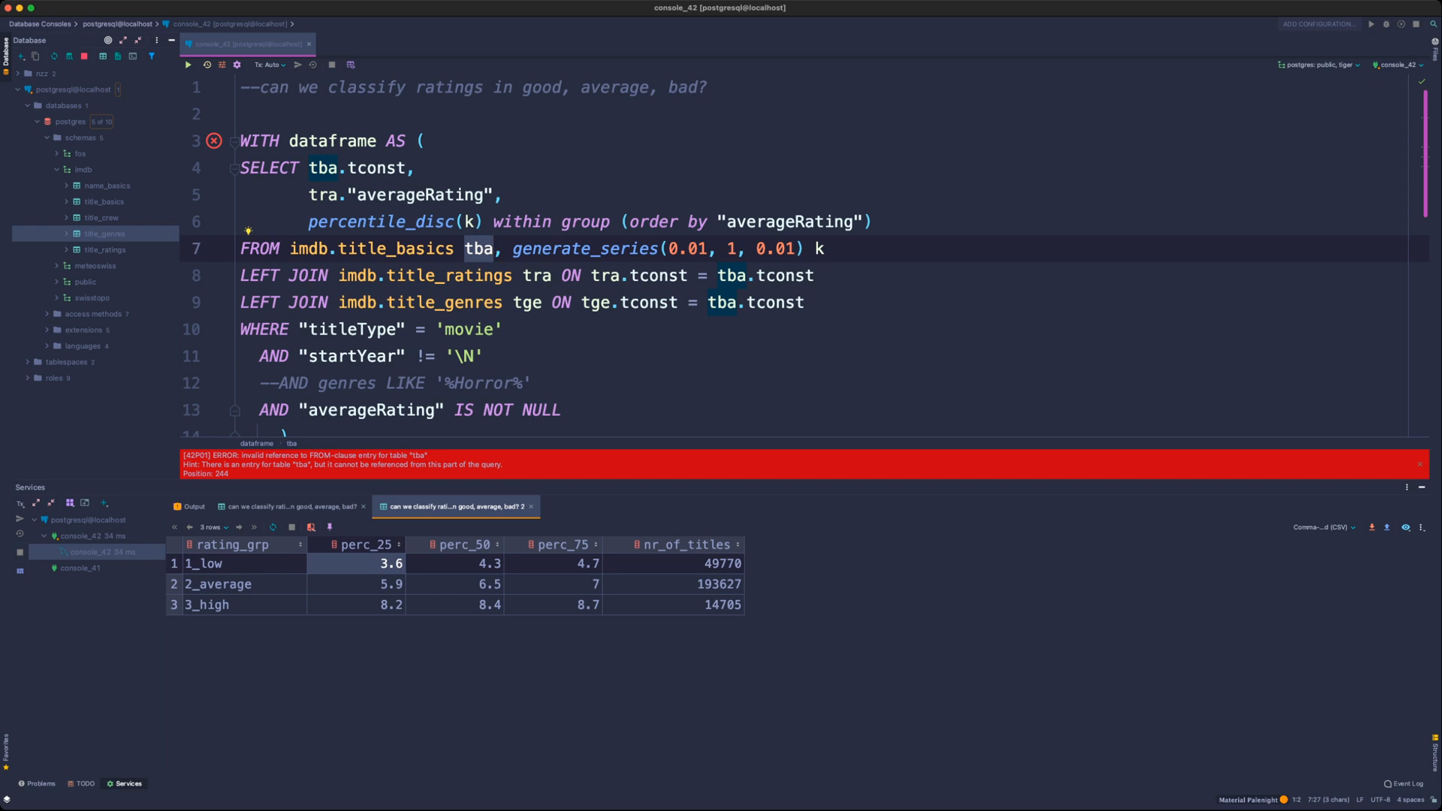
drag(513, 249, 824, 248)
key(super+c)
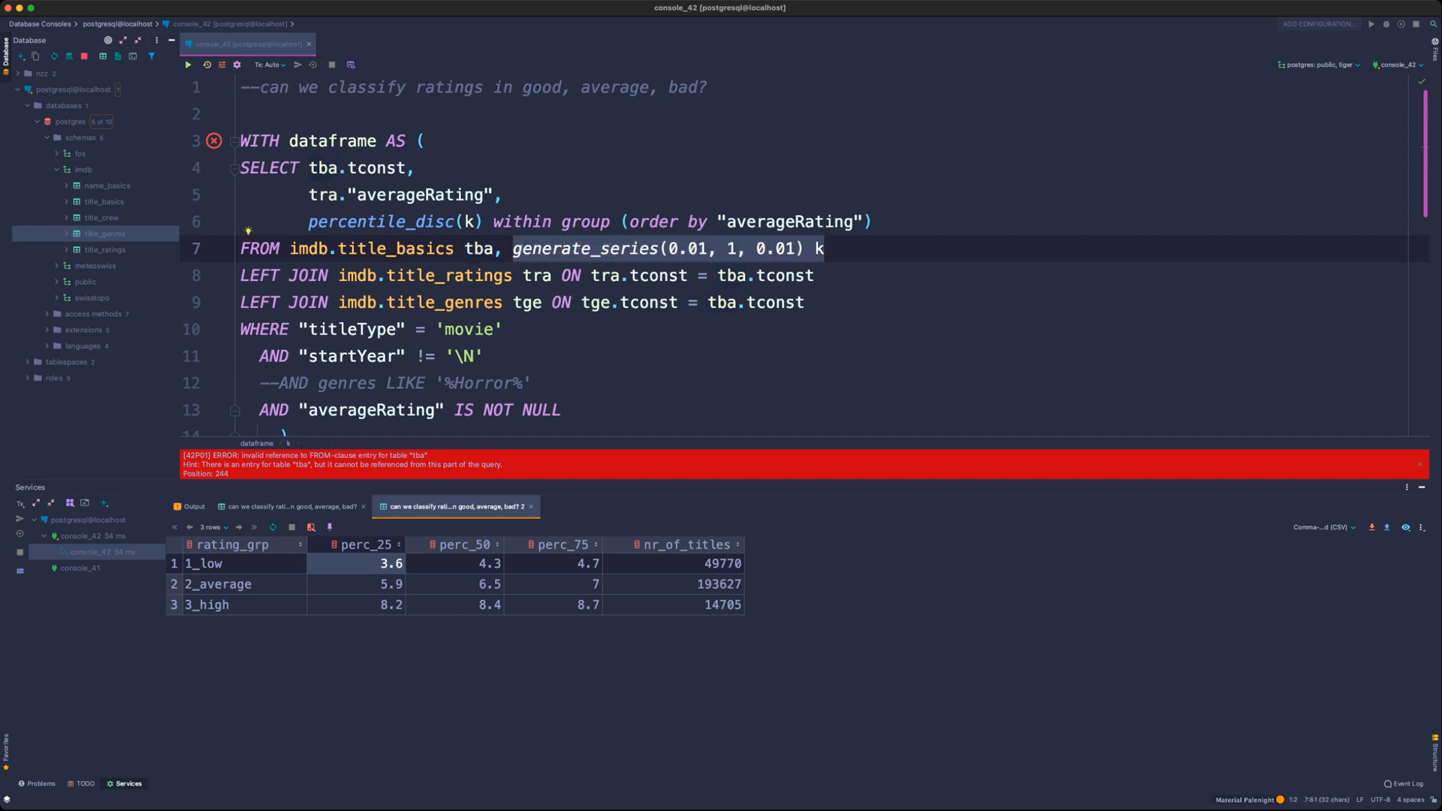
key(BackSpace)
key(BackSpace)
key(BackSpace)
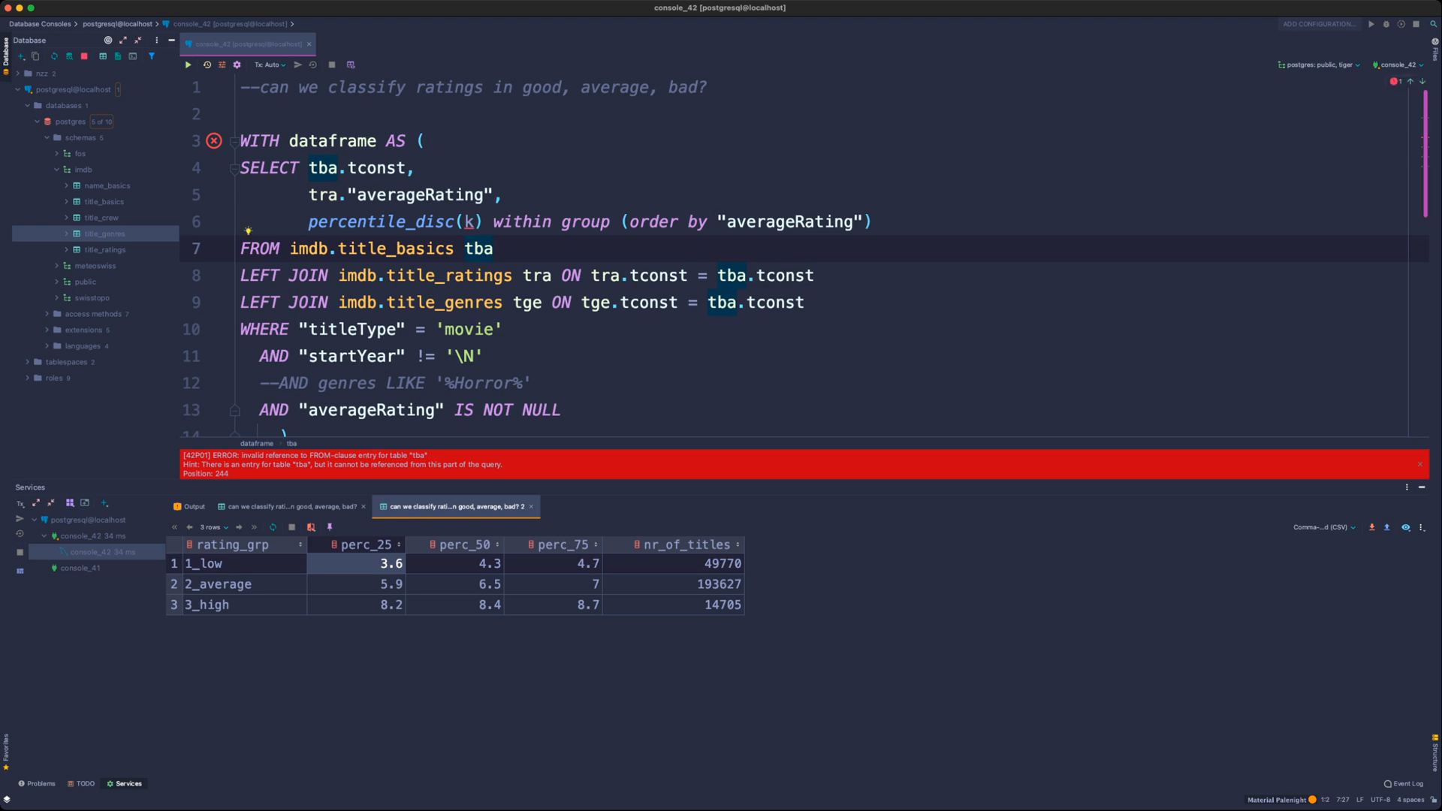
- Add a CROSS JOIN line below FROM imdb.title_basics tba, before the LEFT JOIN lines
click(474, 223)
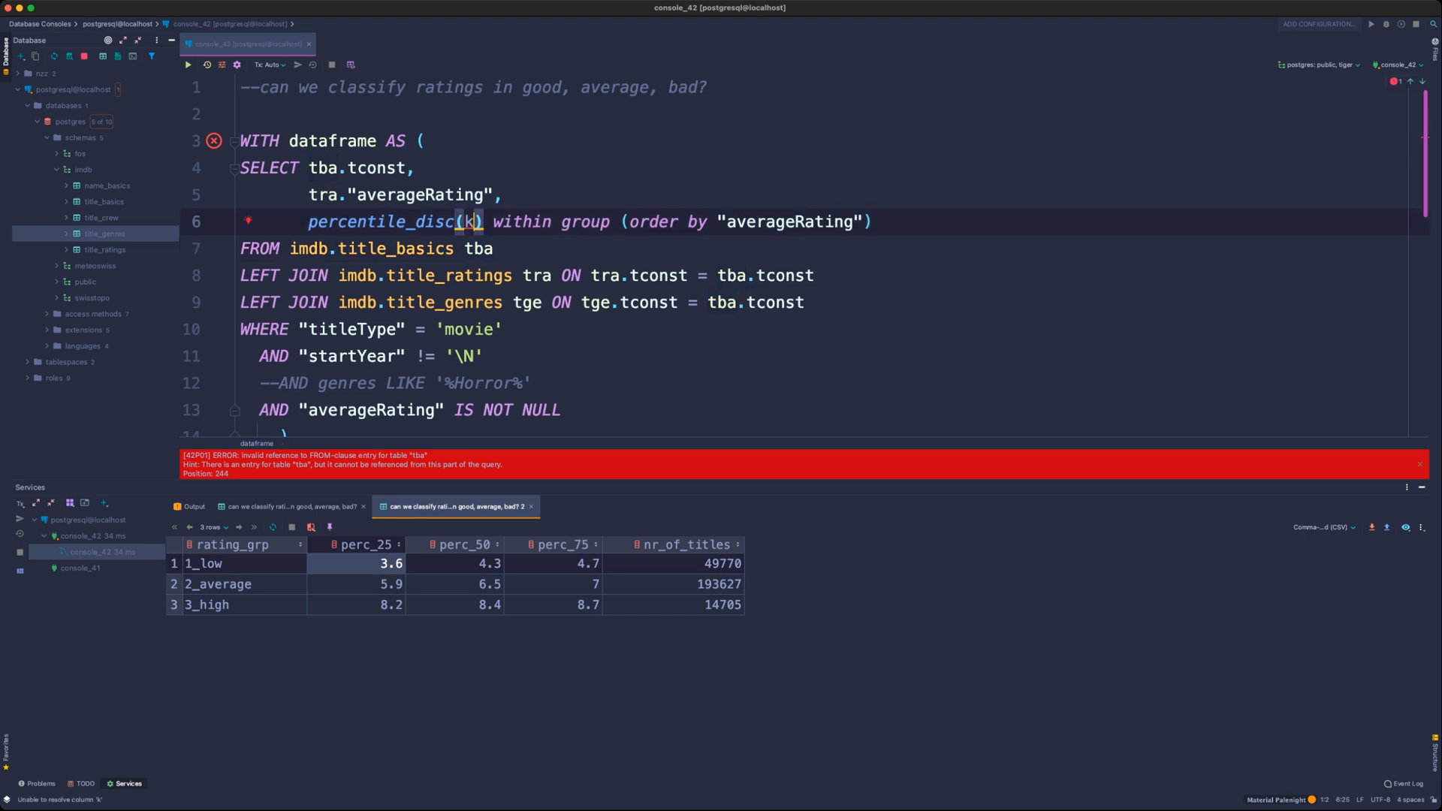
click(496, 249)
key(Return)
key(BackSpace)
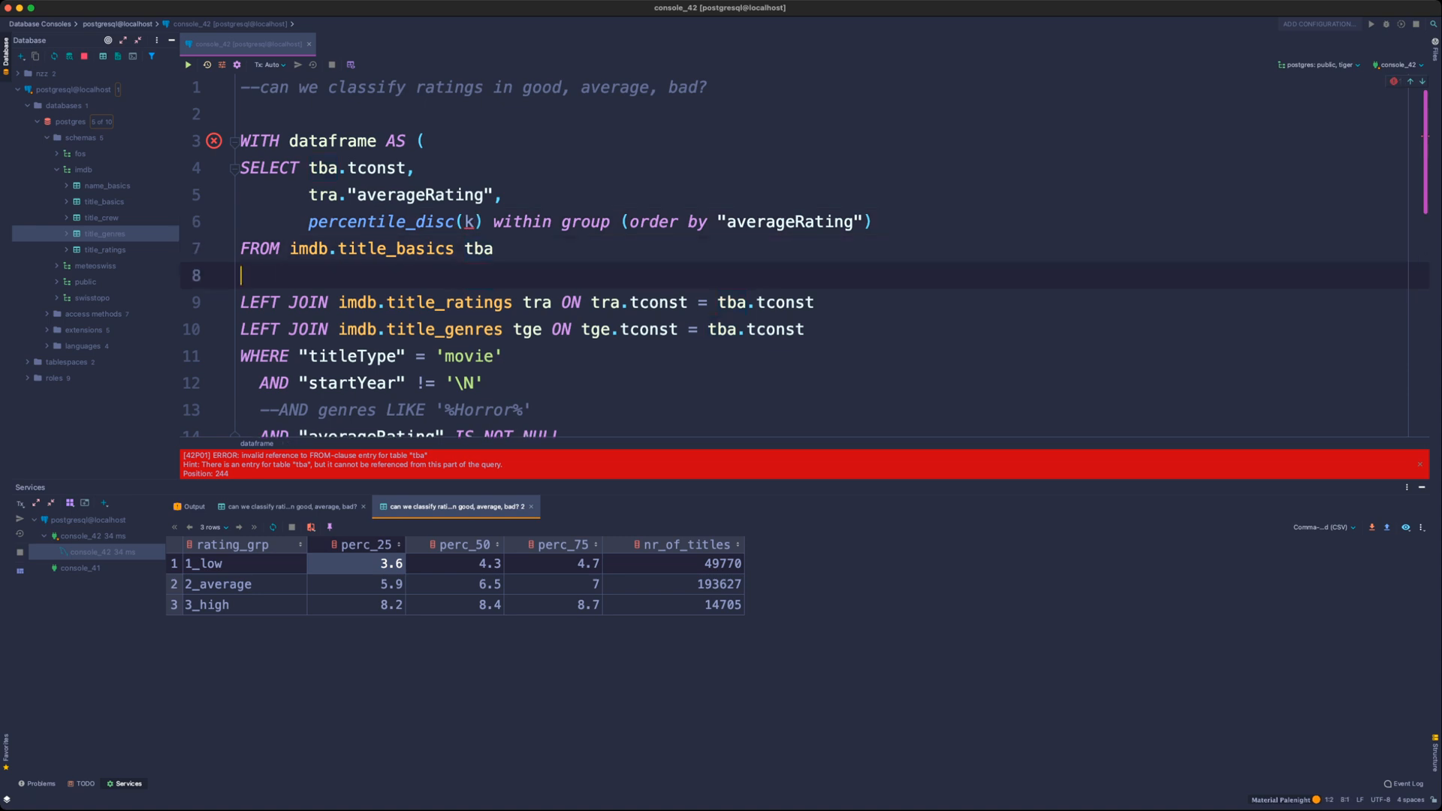
text(CROSS JOIN)
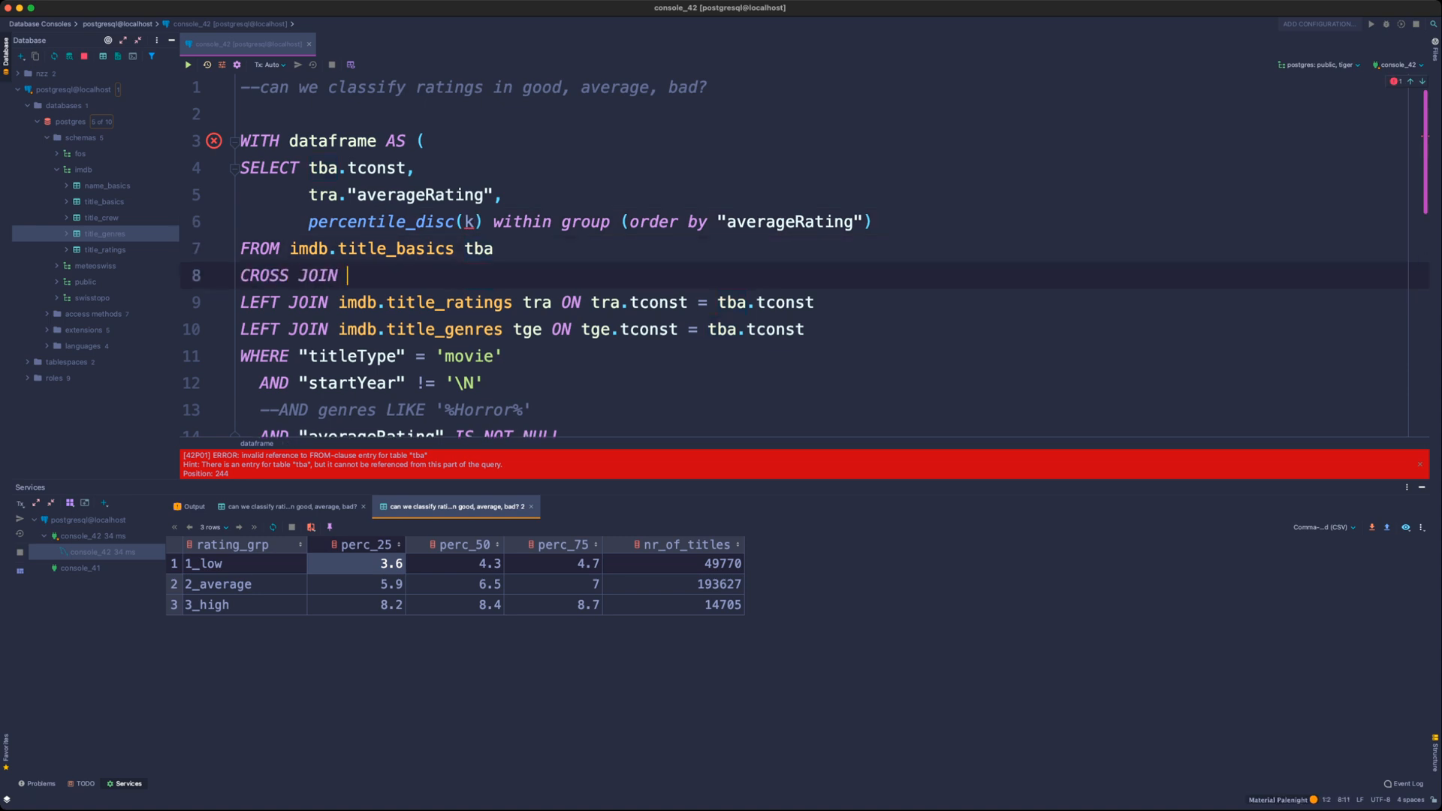
- Move dataframe AS ( to its own unindented line below WITH, with an empty line between them
click(426, 141)
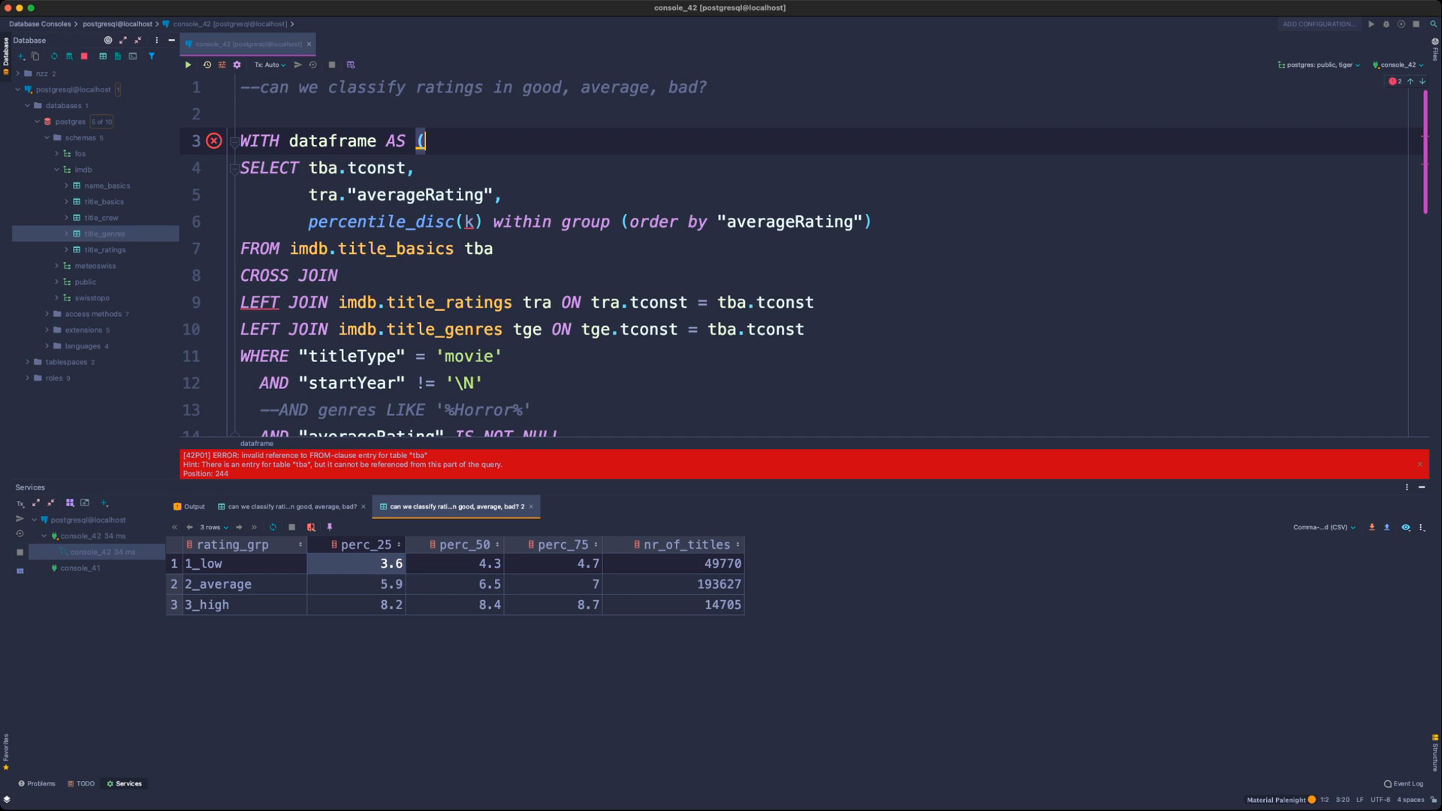
key(Left)
key(Left)
key(Left)
key(Left)
key(Left)
key(Left)
key(Left)
key(Left)
key(Left)
key(Left)
key(Left)
key(Left)
key(Left)
key(Left)
key(Return)
key(Return)
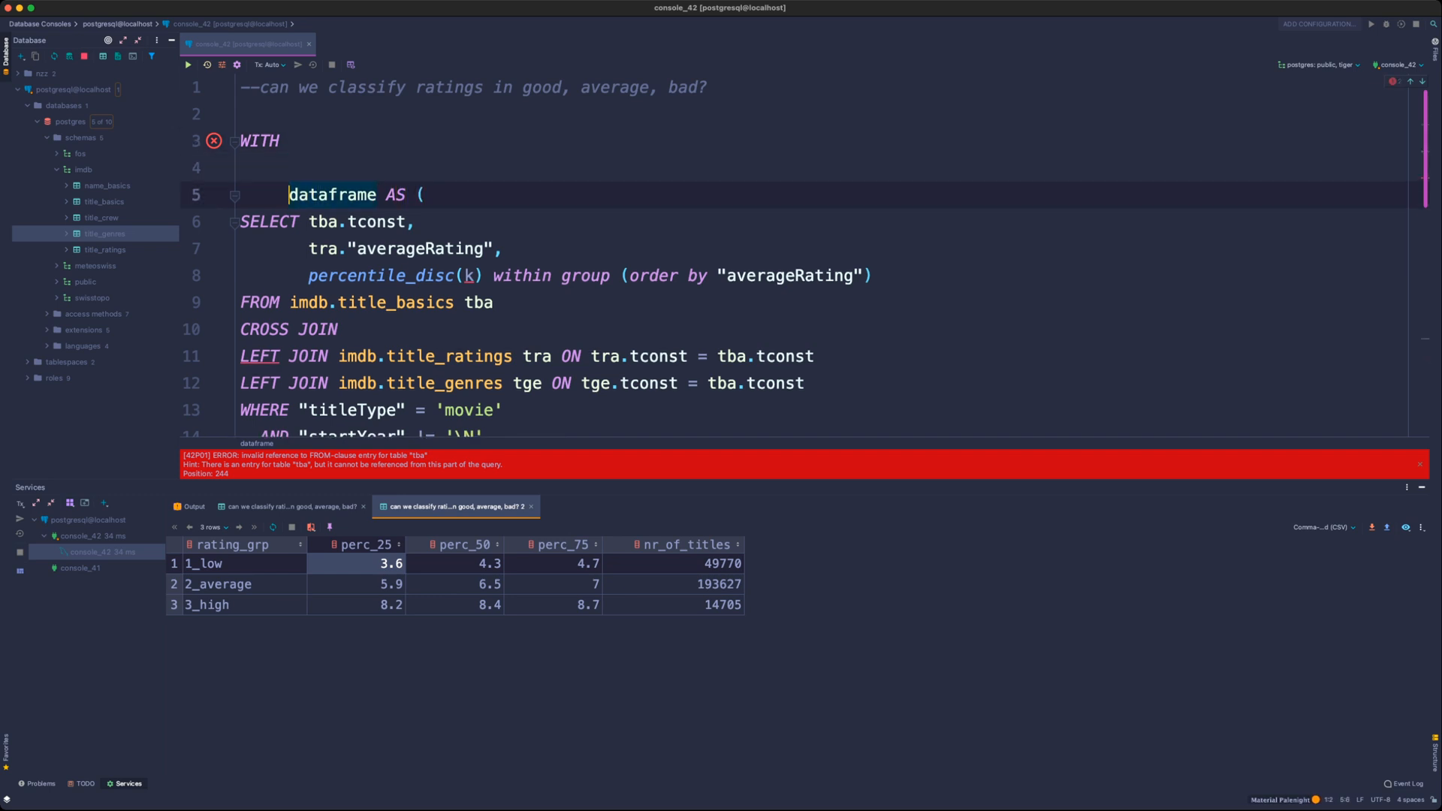
key(BackSpace)
key(BackSpace)
key(Up)
key(Up)
key(End)
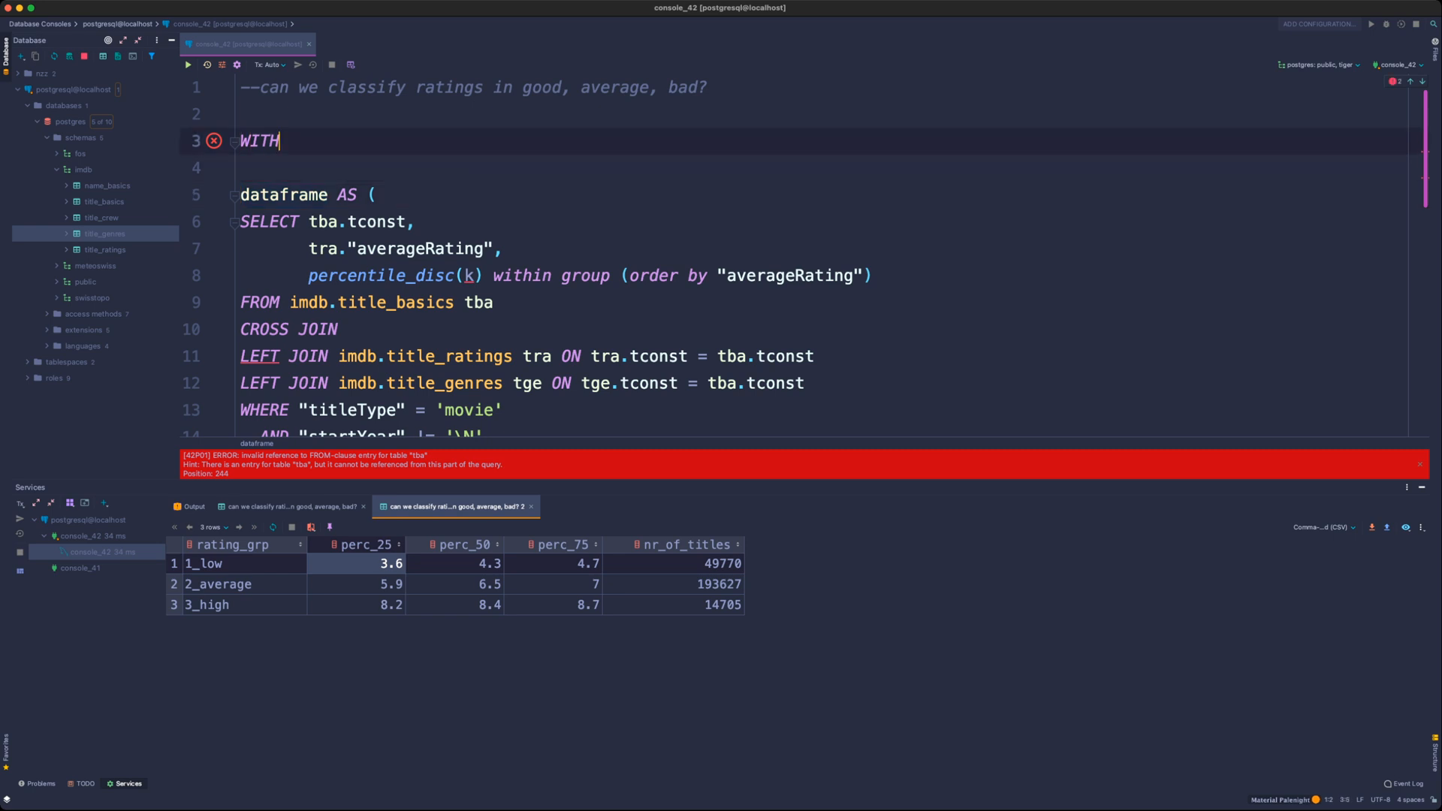
- Add a CTE named k after WITH, containing SELECT generate_series(0.01, 1, 0.01) k
text(k AS ()
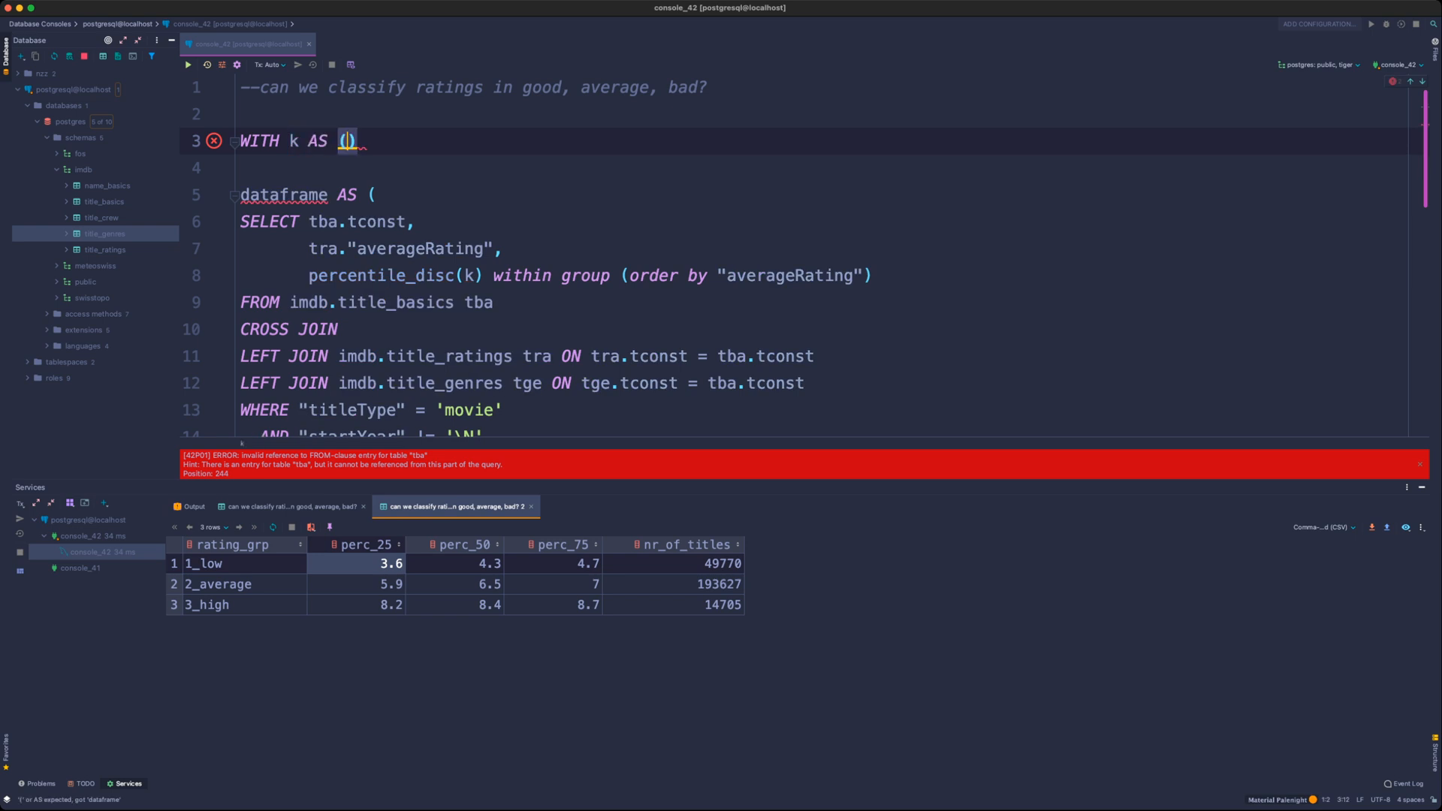
key(Return)
key(super+v)
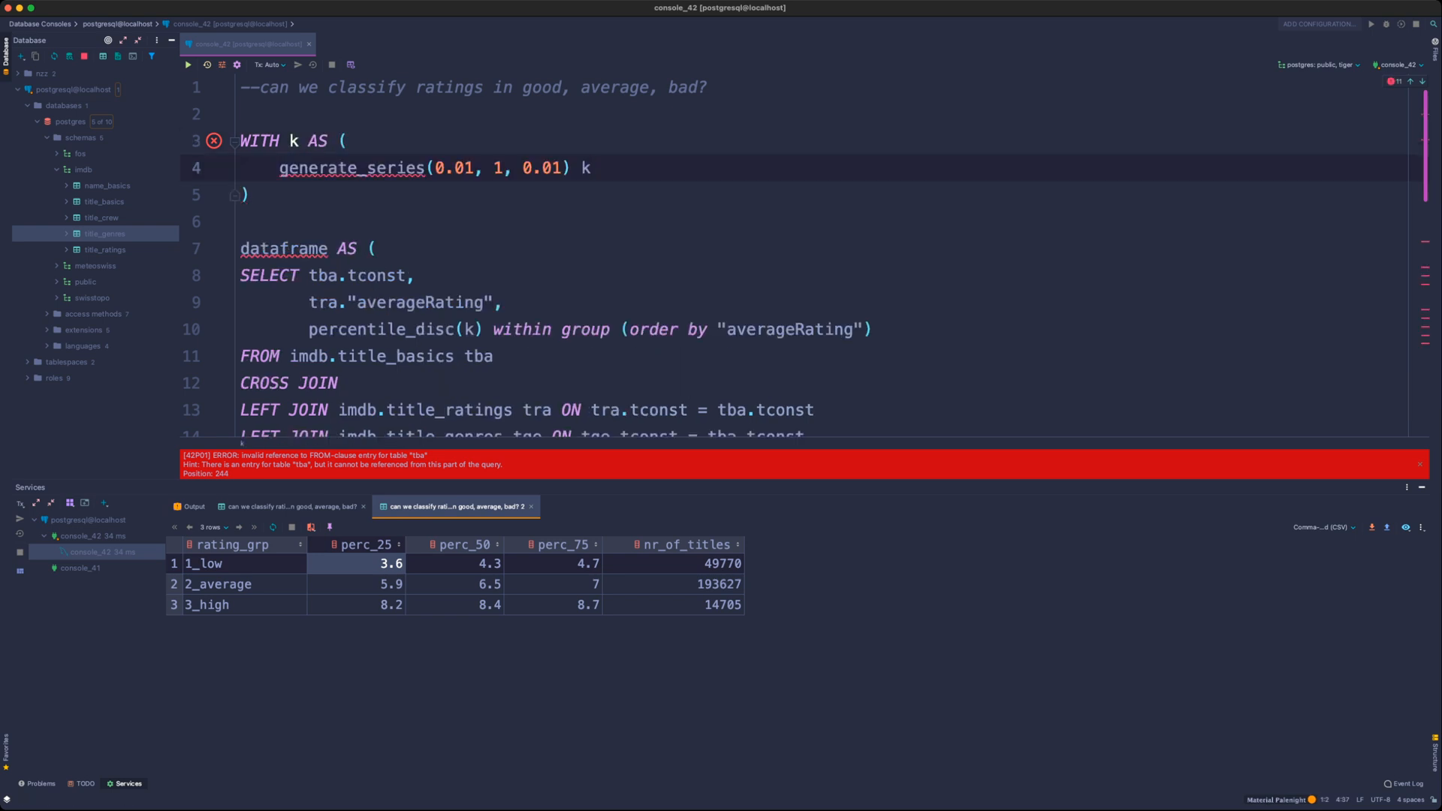
click(270, 167)
text(SELECT)
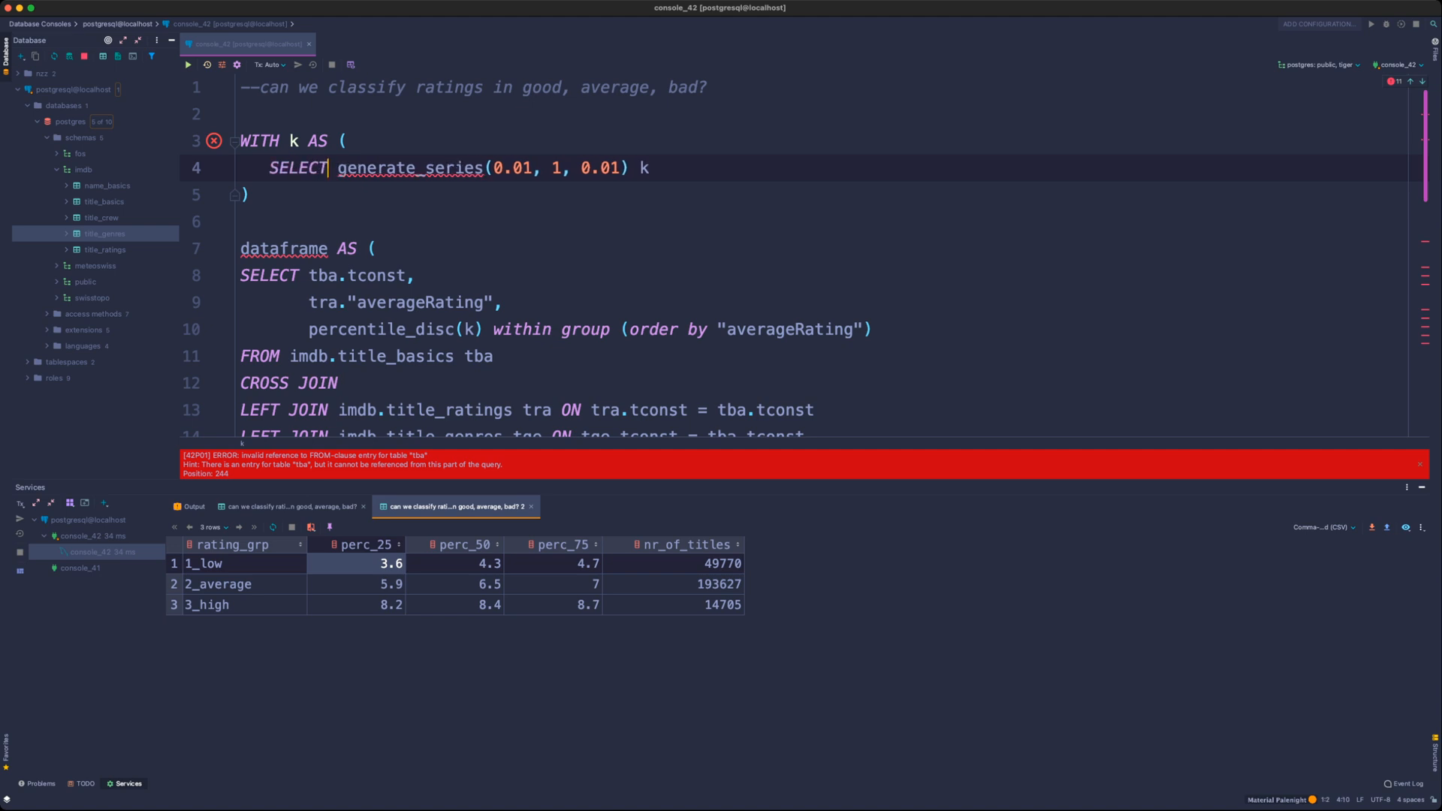
click(278, 167)
key(Left)
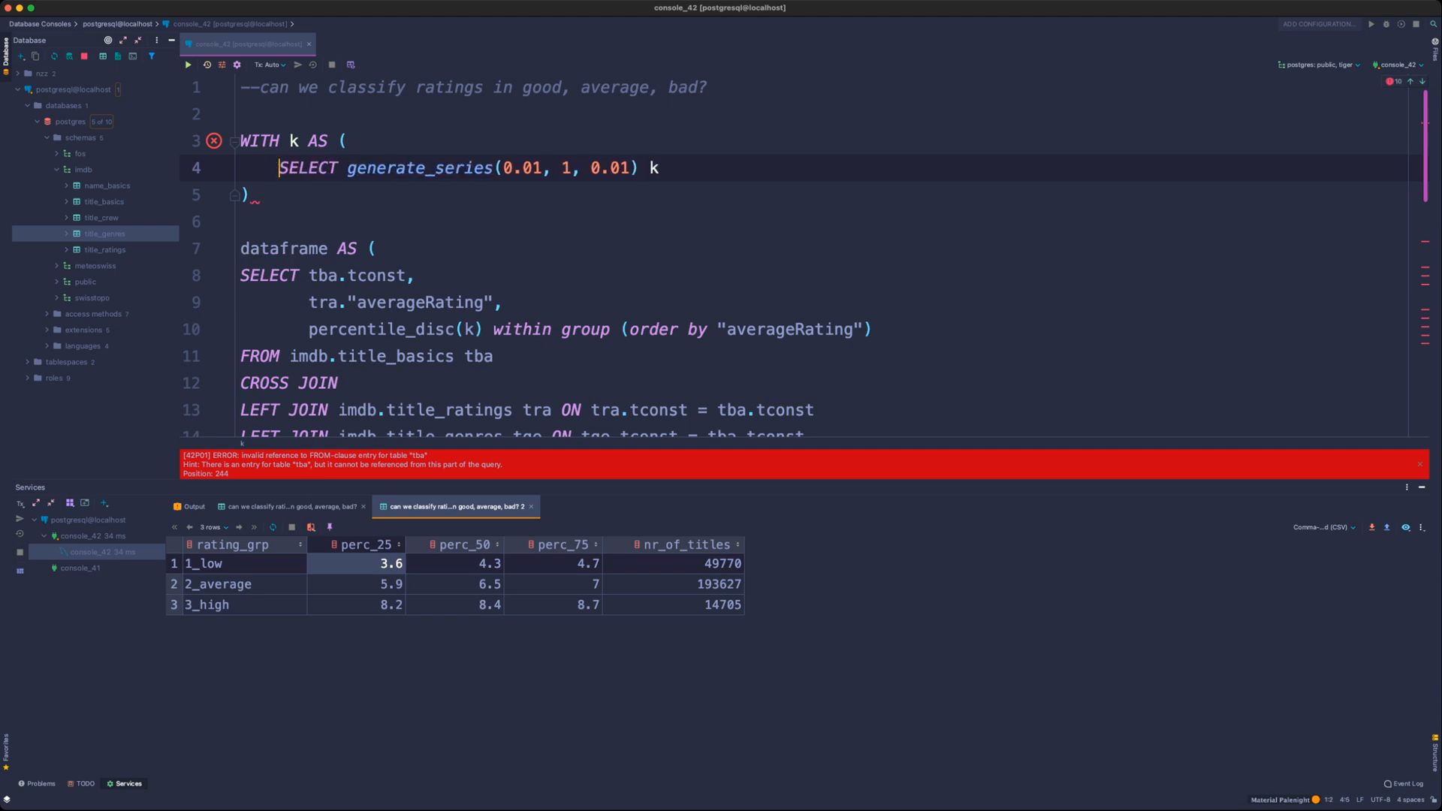
- Rename the first CTE to series and add a comma after its closing parenthesis
key(Down)
click(657, 168)
click(296, 140)
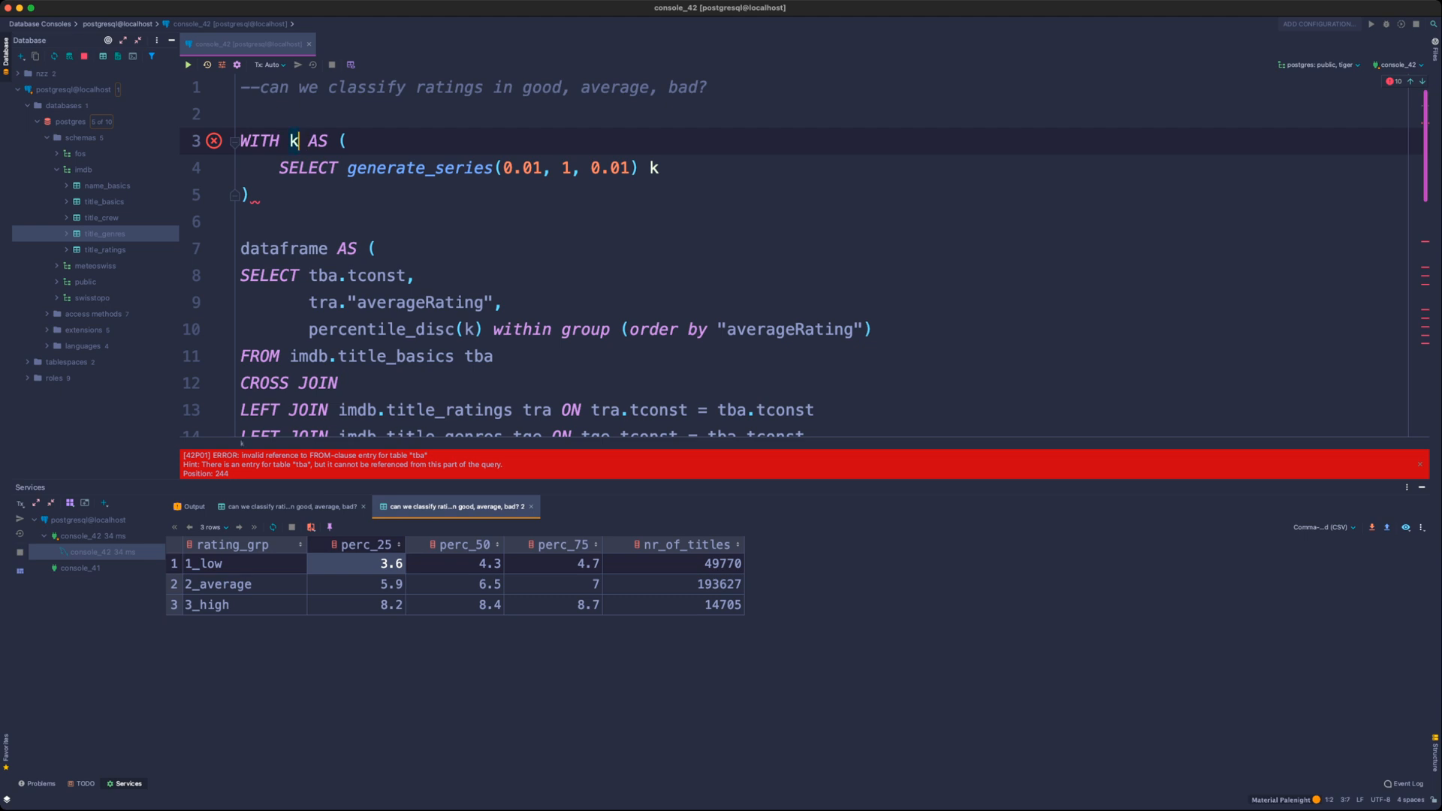
key(BackSpace)
text(series)
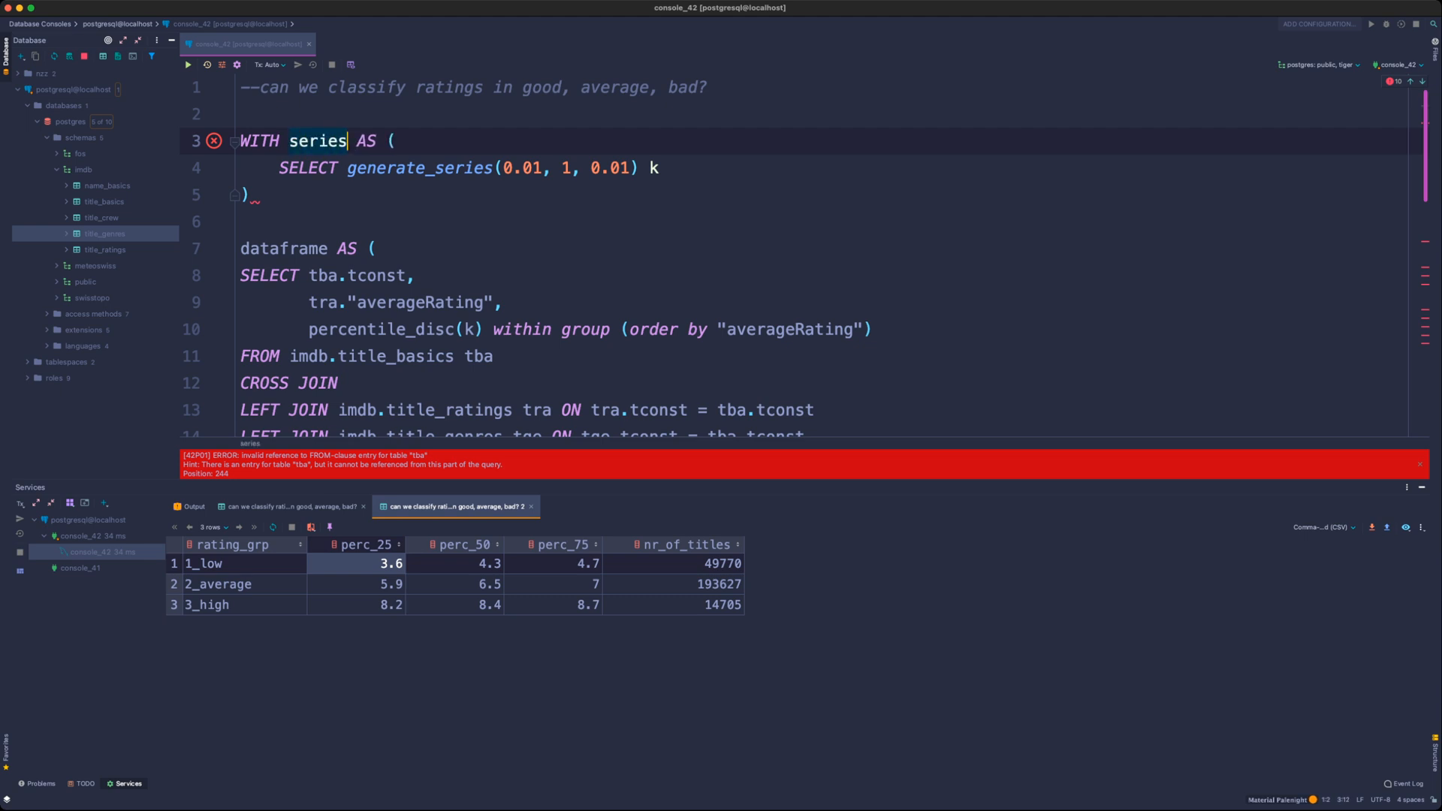
key(Down)
key(Down)
text(,)
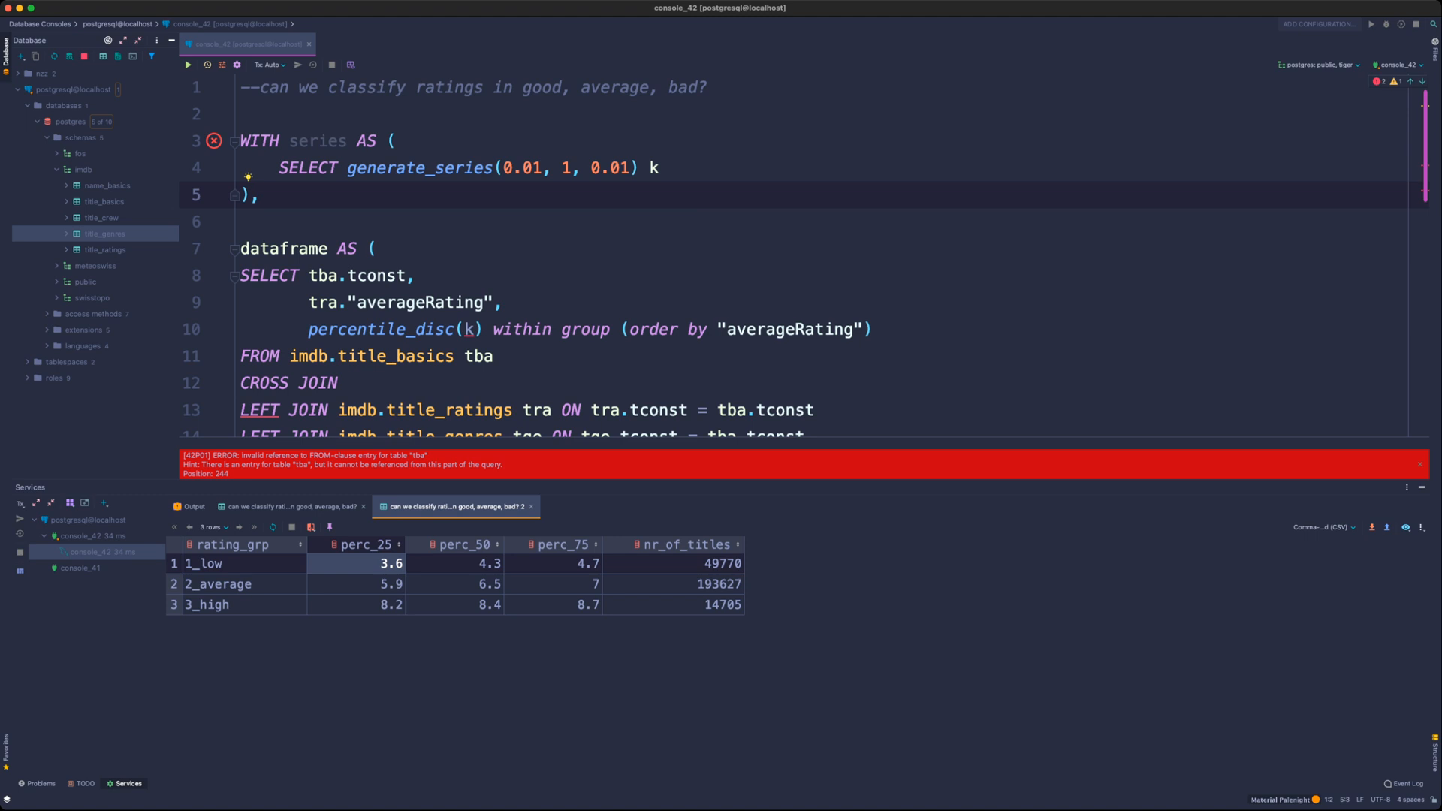
- Insert the line select * from dataframe between the dataframe CTE and the SELECT CASE query
scroll(376, 153, down, 1)
click(377, 152)
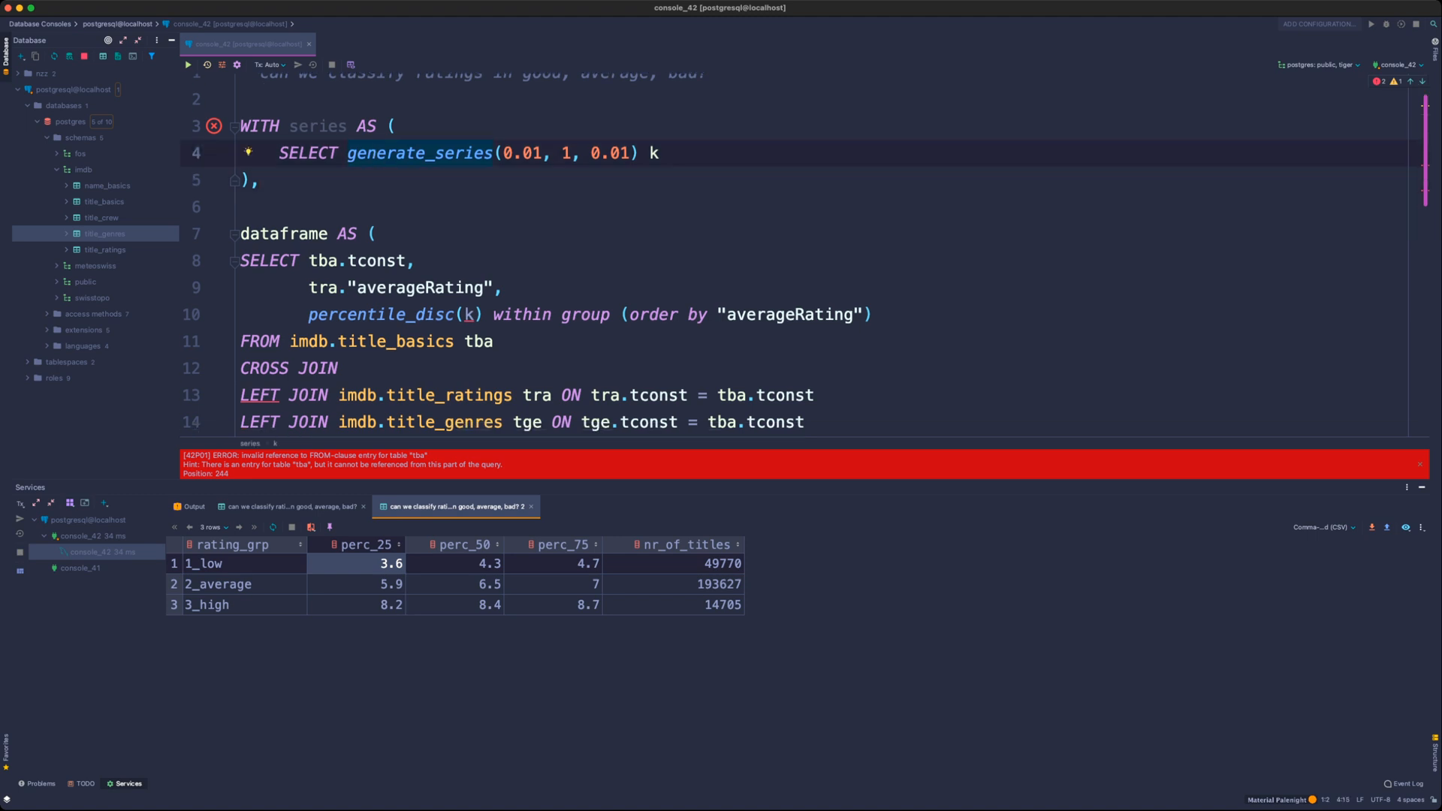
scroll(377, 153, down, 2)
scroll(525, 255, down, 1)
scroll(525, 256, up, 2)
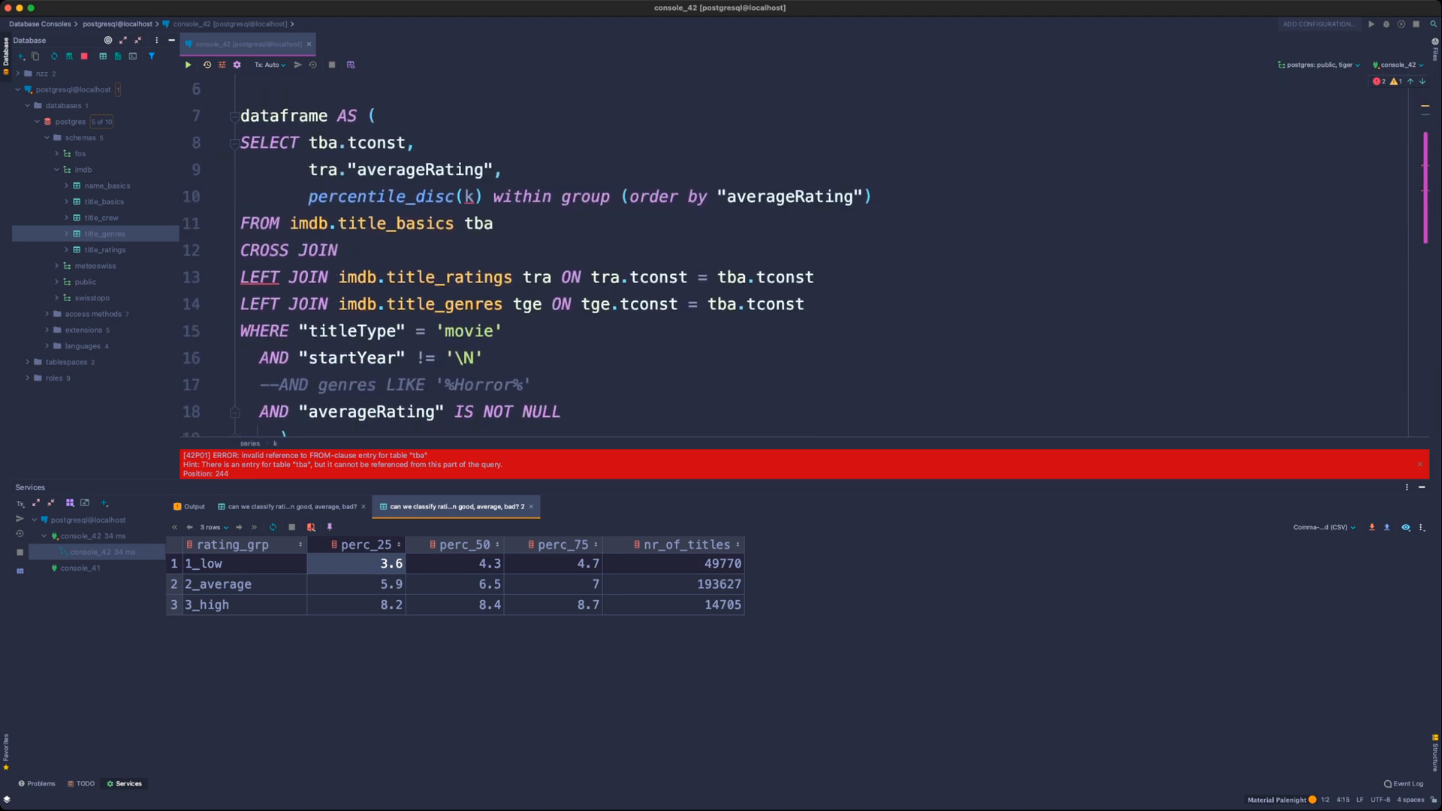
scroll(526, 255, down, 3)
click(289, 277)
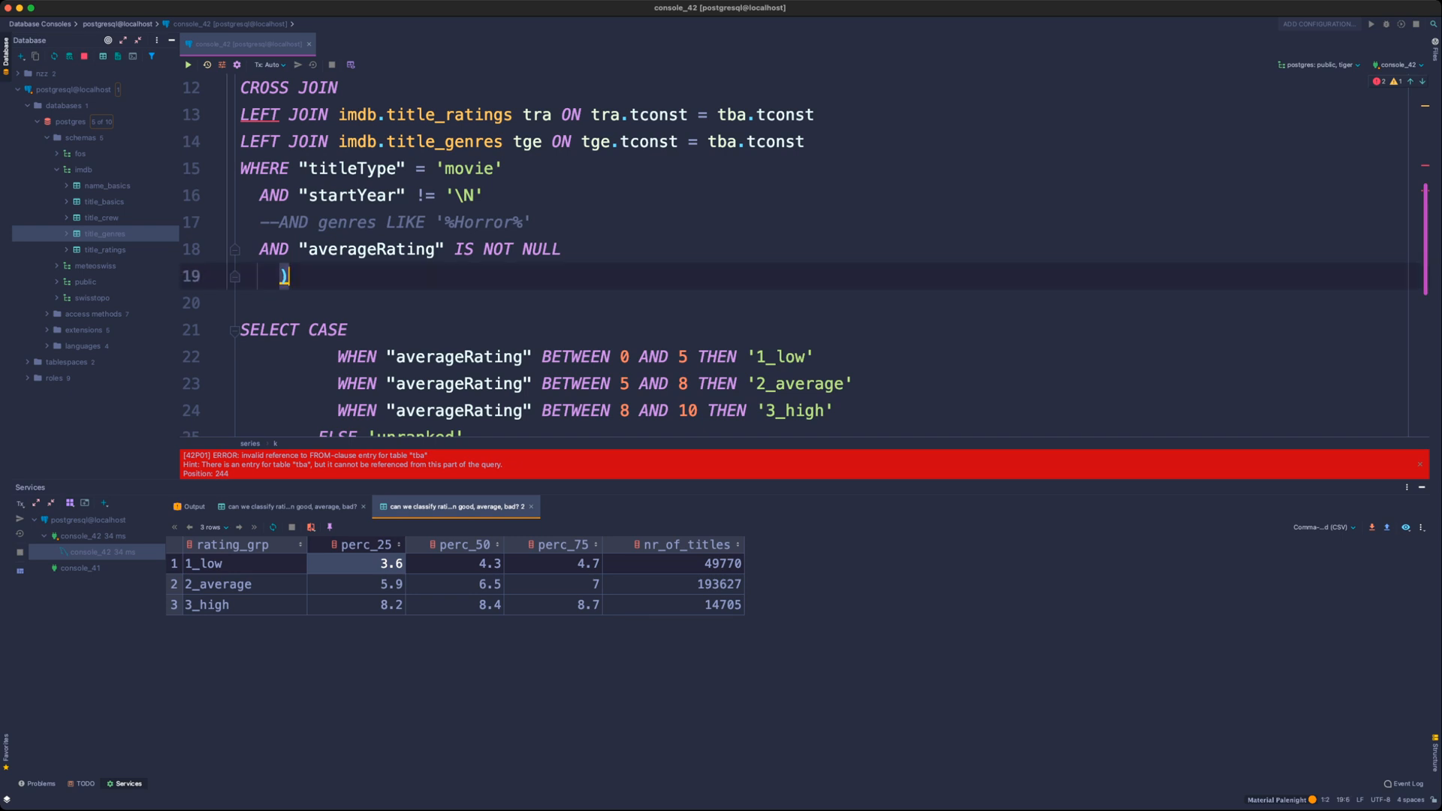
key(Return)
key(Return)
text(select * from pg_aggregated)
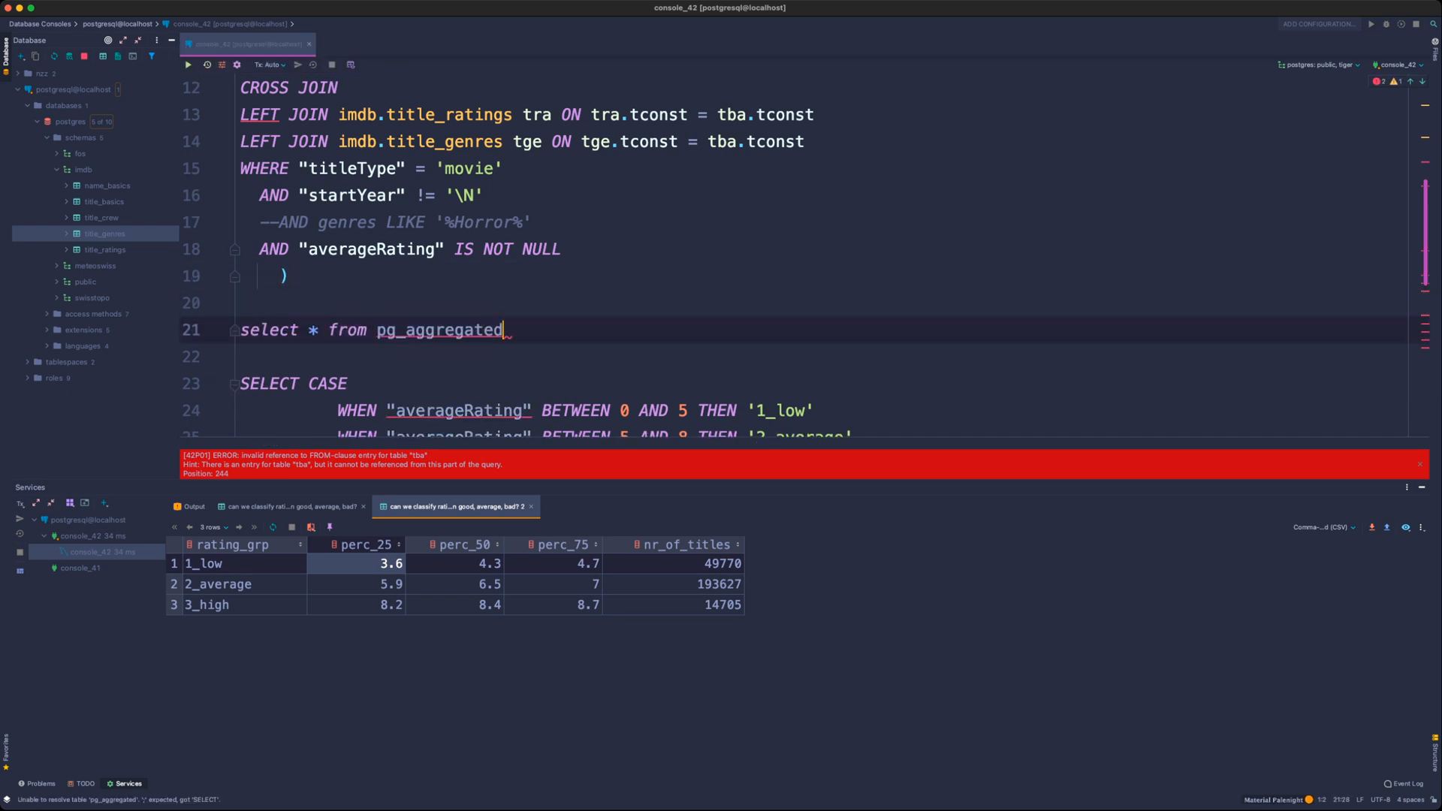
key(BackSpace)
key(alt+BackSpace)
text(dataframe)
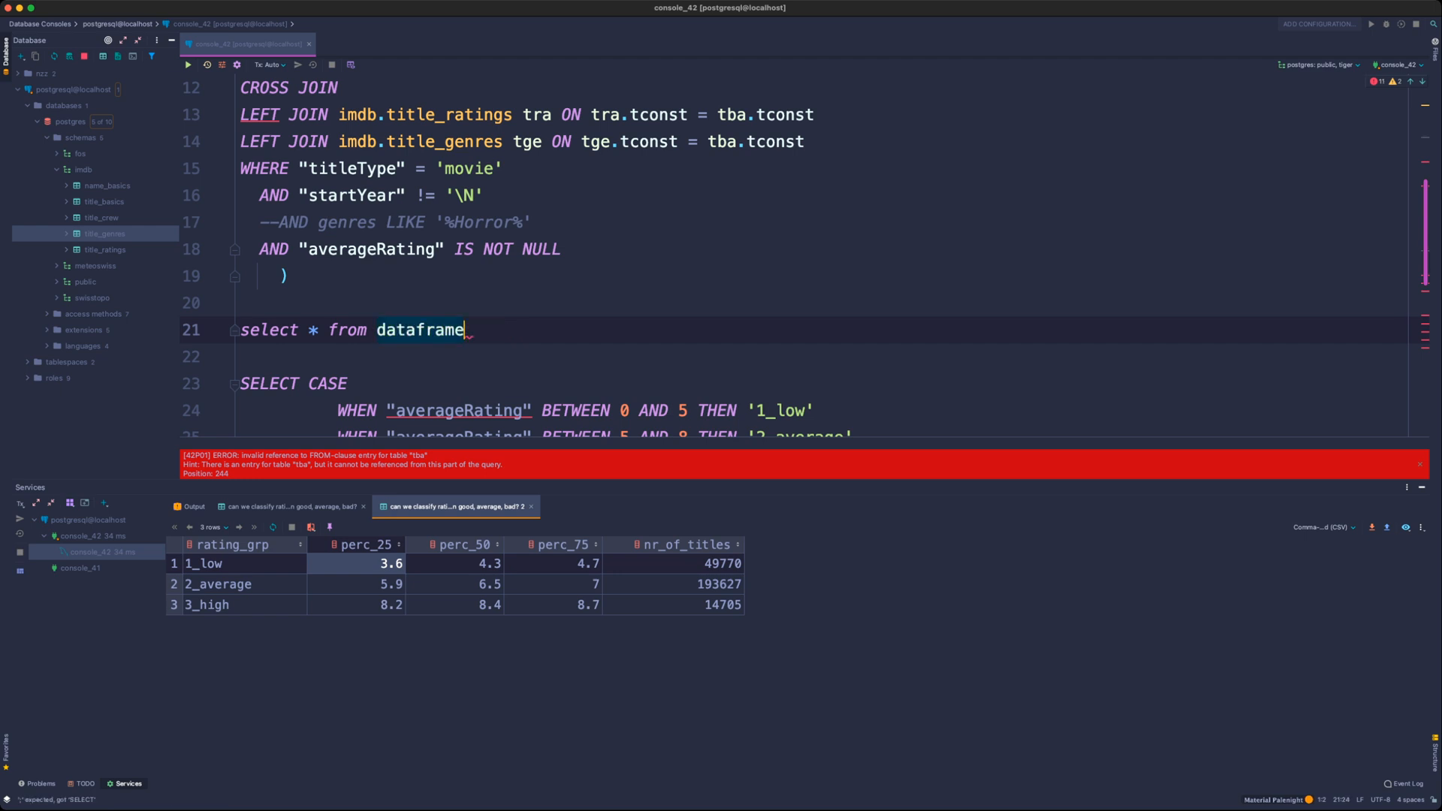
- Complete the CROSS JOIN line in the dataframe CTE with series
key(super+b)
scroll(556, 255, up, 1)
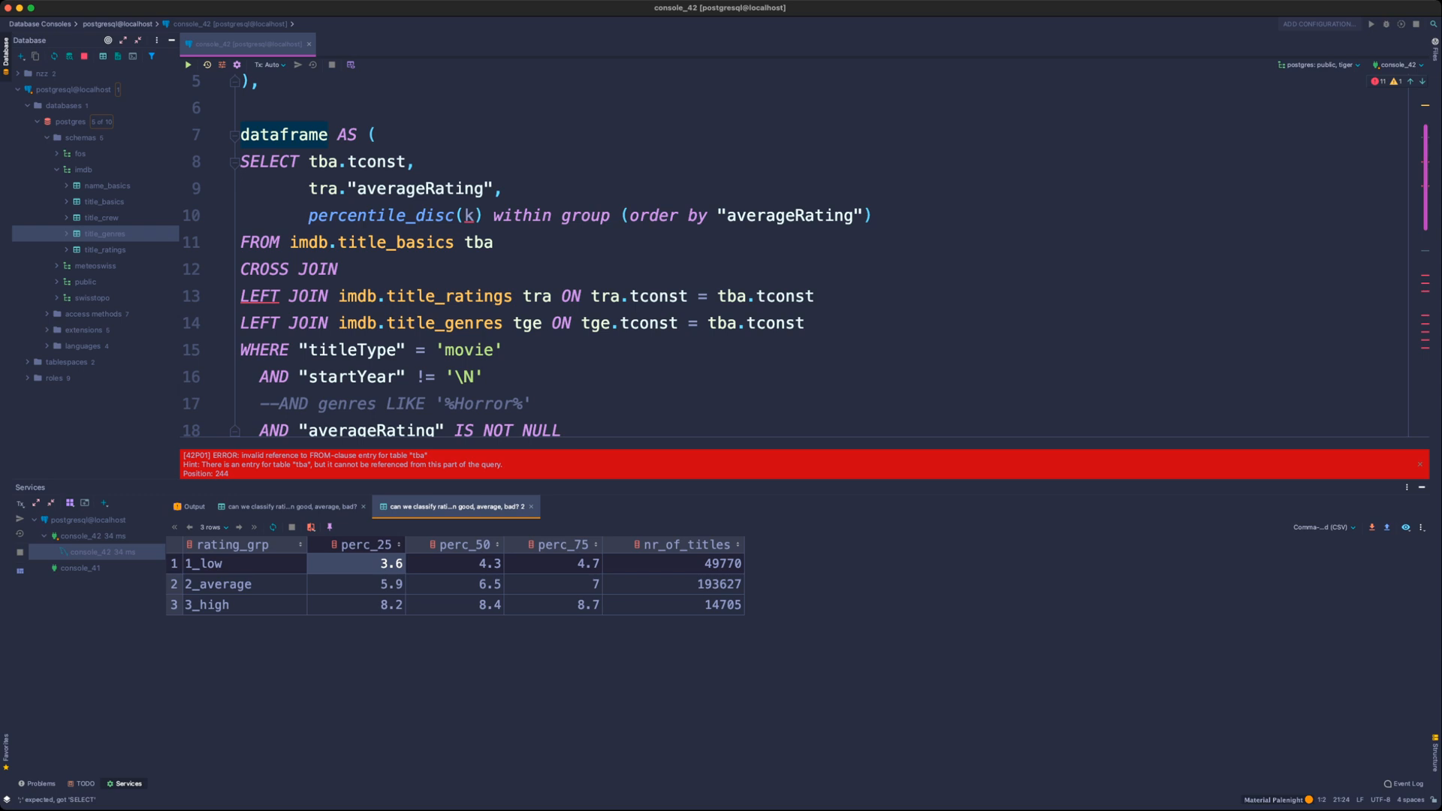
click(348, 269)
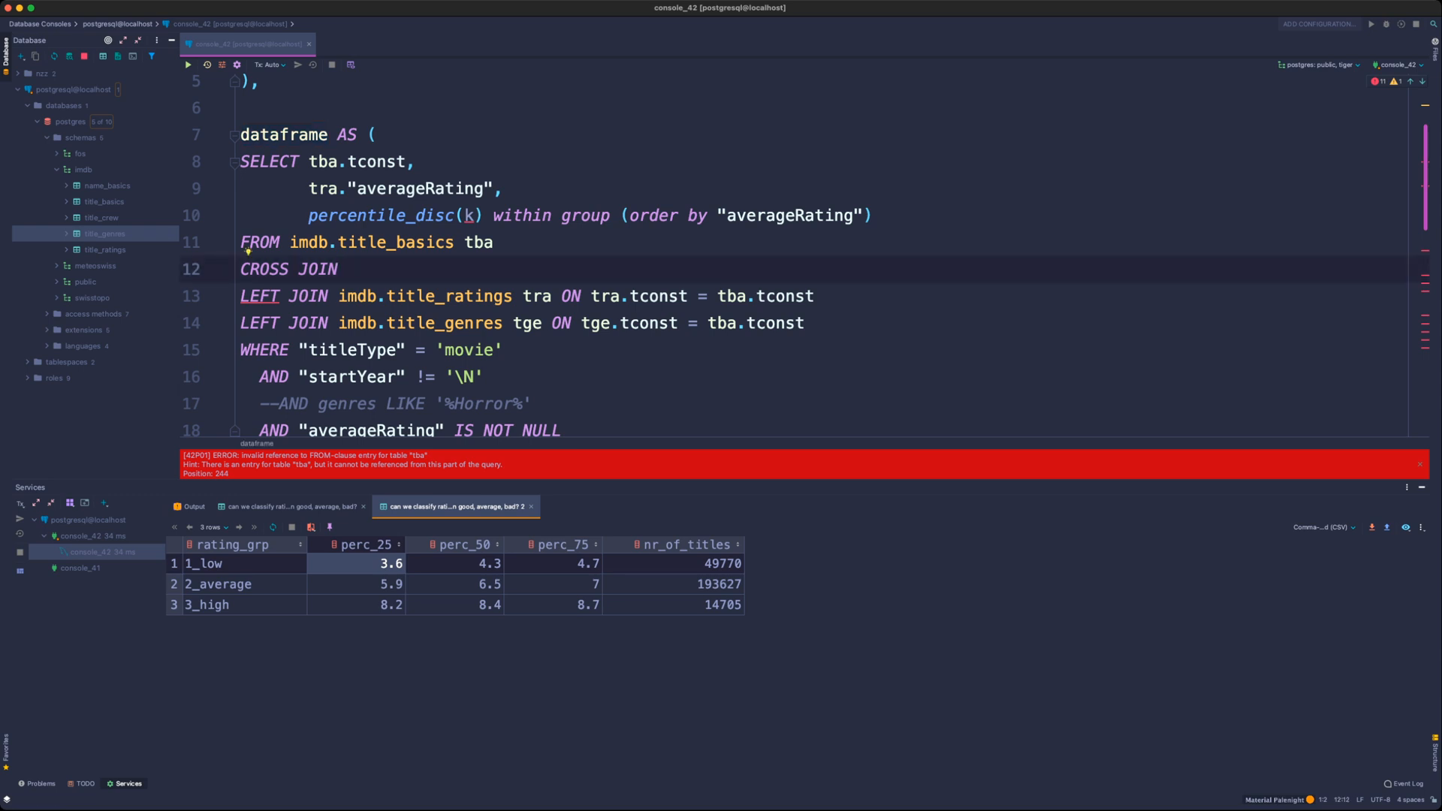
scroll(556, 255, up, 3)
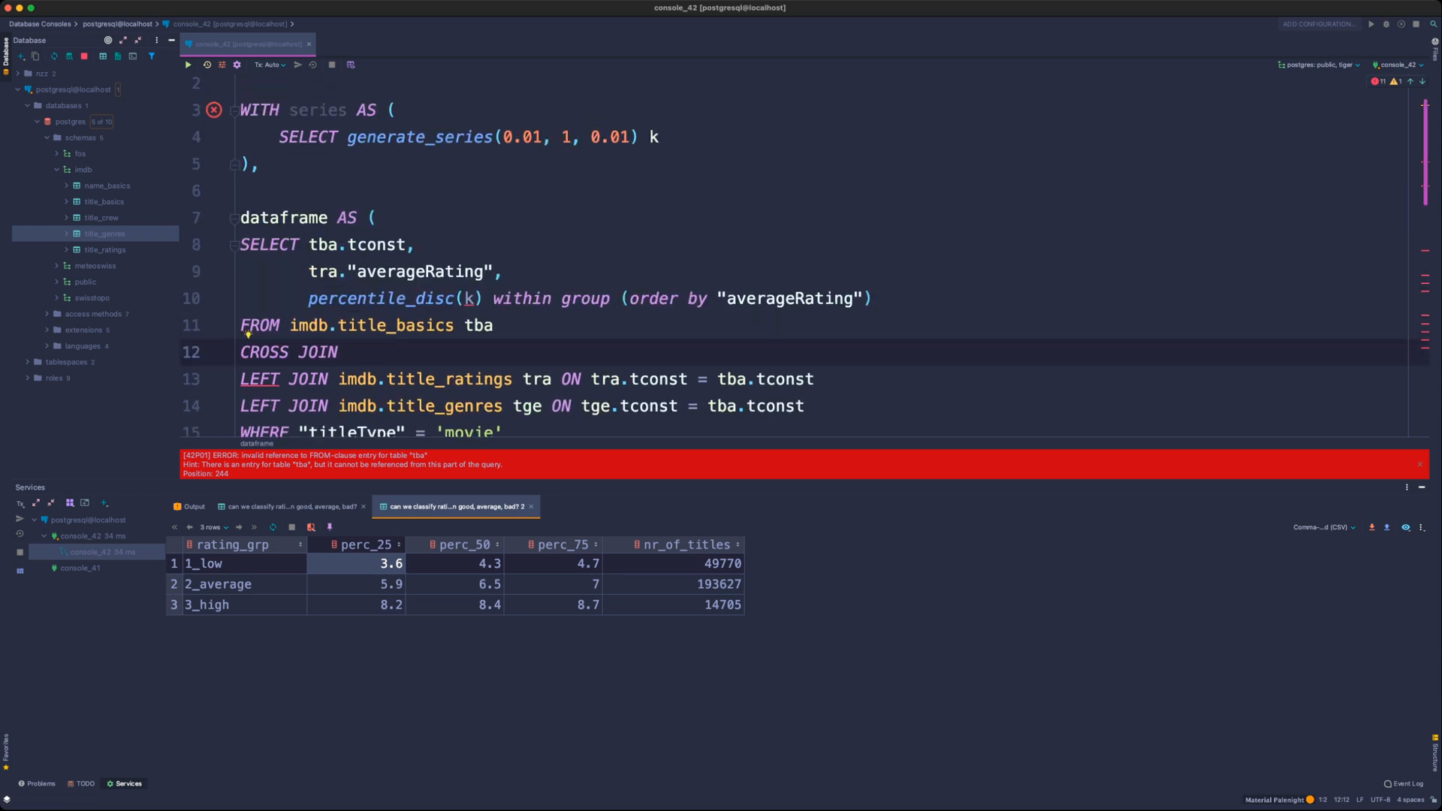
text(series)
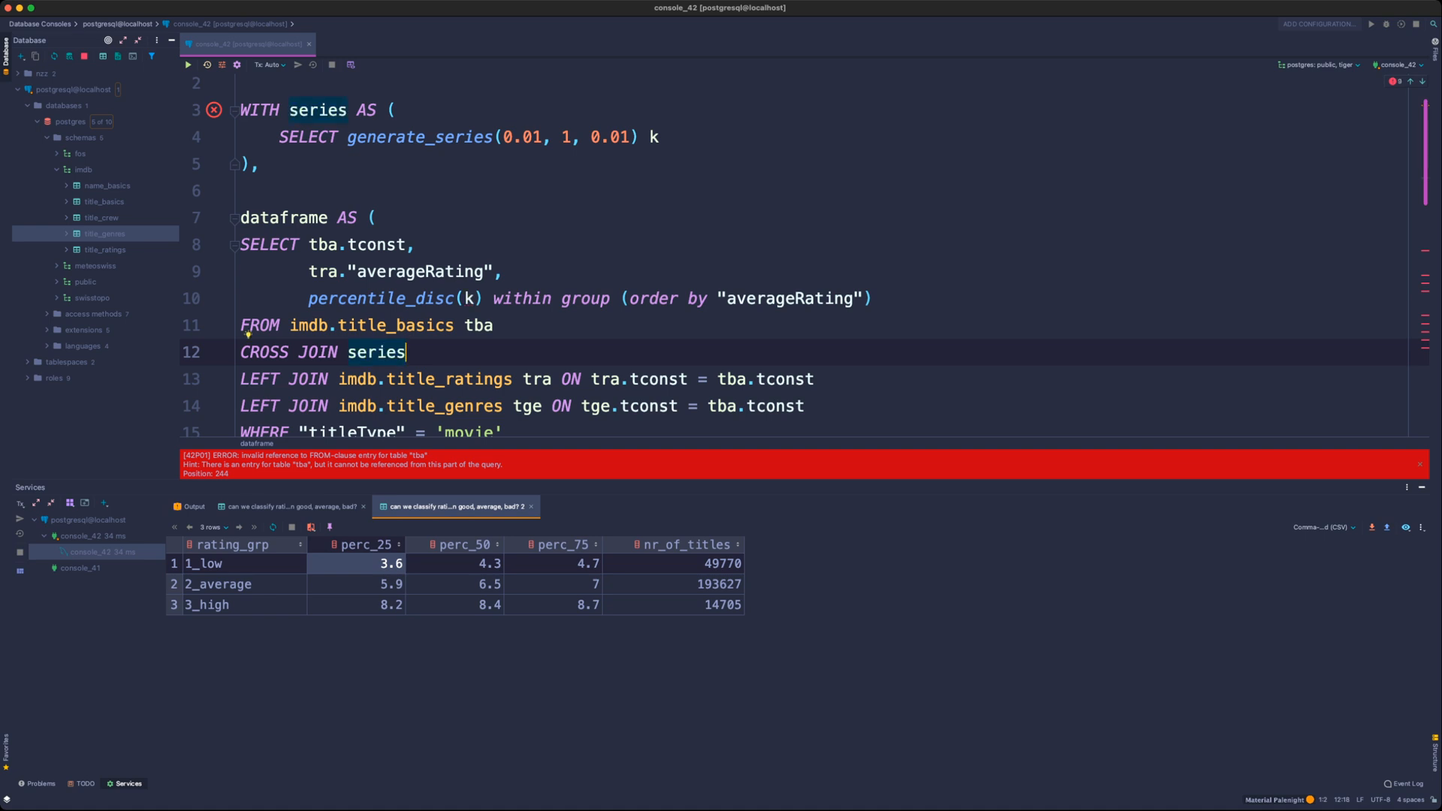
- Run only the part of the dataframe CTE from SELECT tba.tconst through CROSS JOIN series
key(shift+Up)
key(shift+Up)
key(shift+Up)
key(shift+Up)
key(shift+Home)
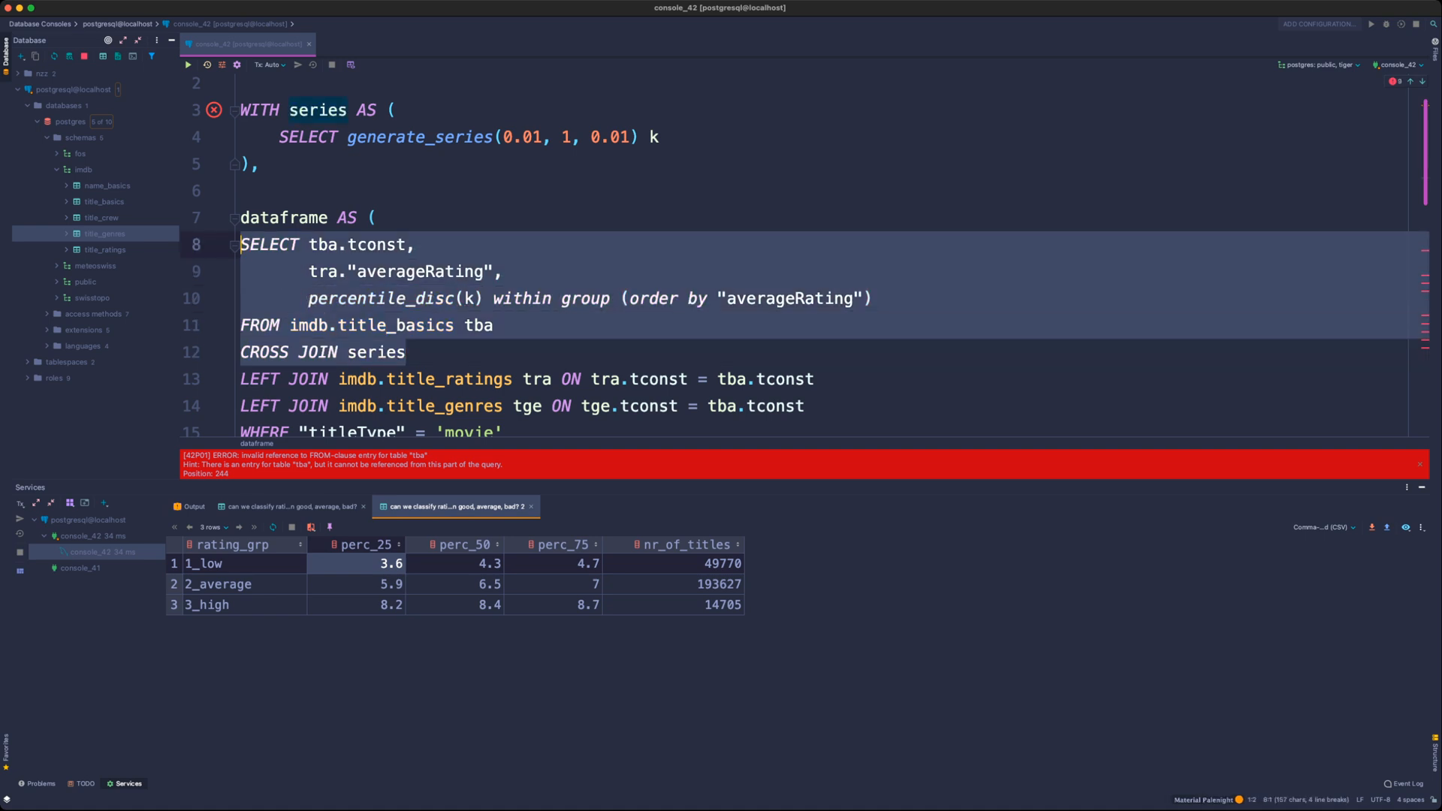
key(super+Return)
- End select * from dataframe with a semicolon and run the complete WITH query
scroll(463, 354, down, 1)
click(463, 355)
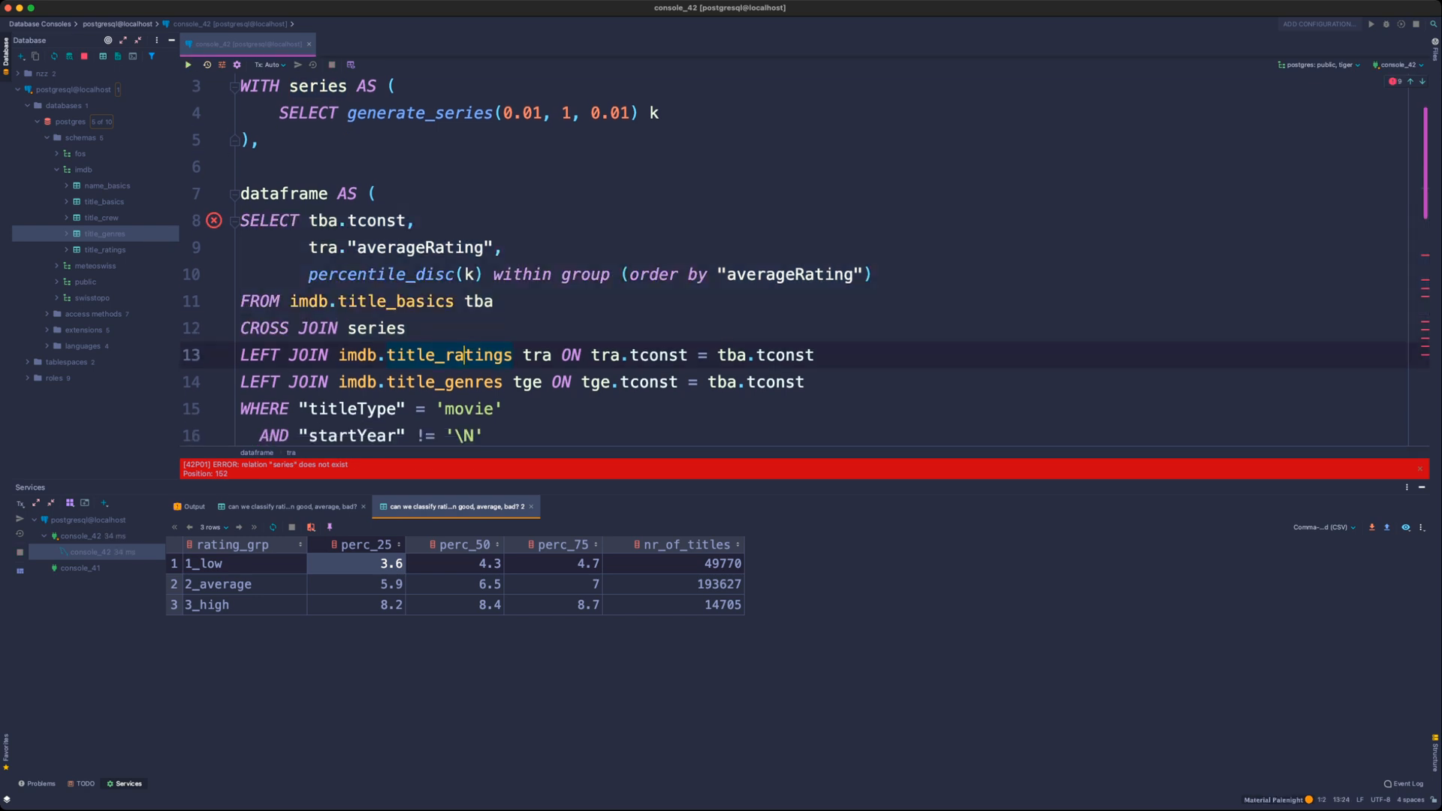
scroll(464, 354, down, 5)
click(396, 344)
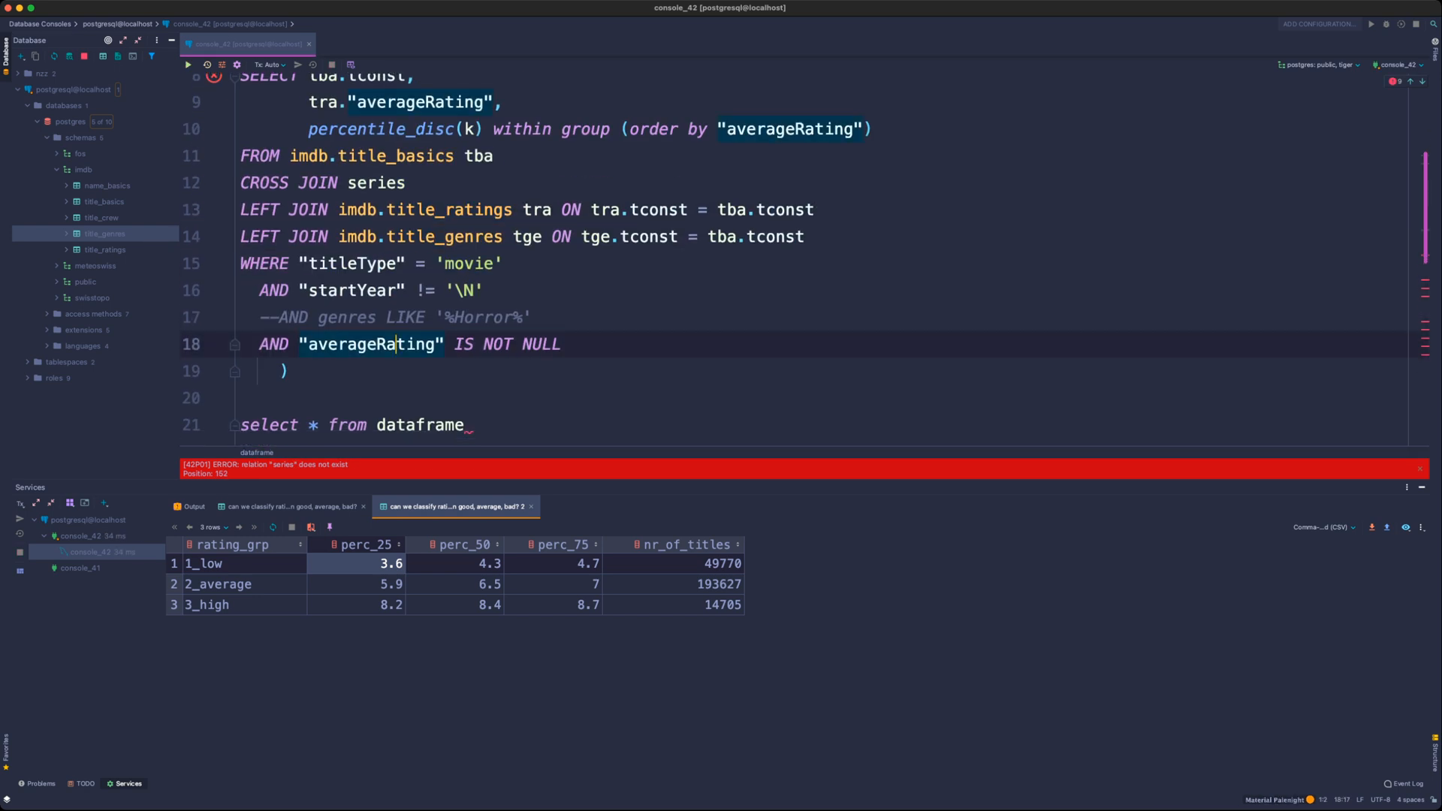
click(465, 425)
text(;)
key(super+Return)
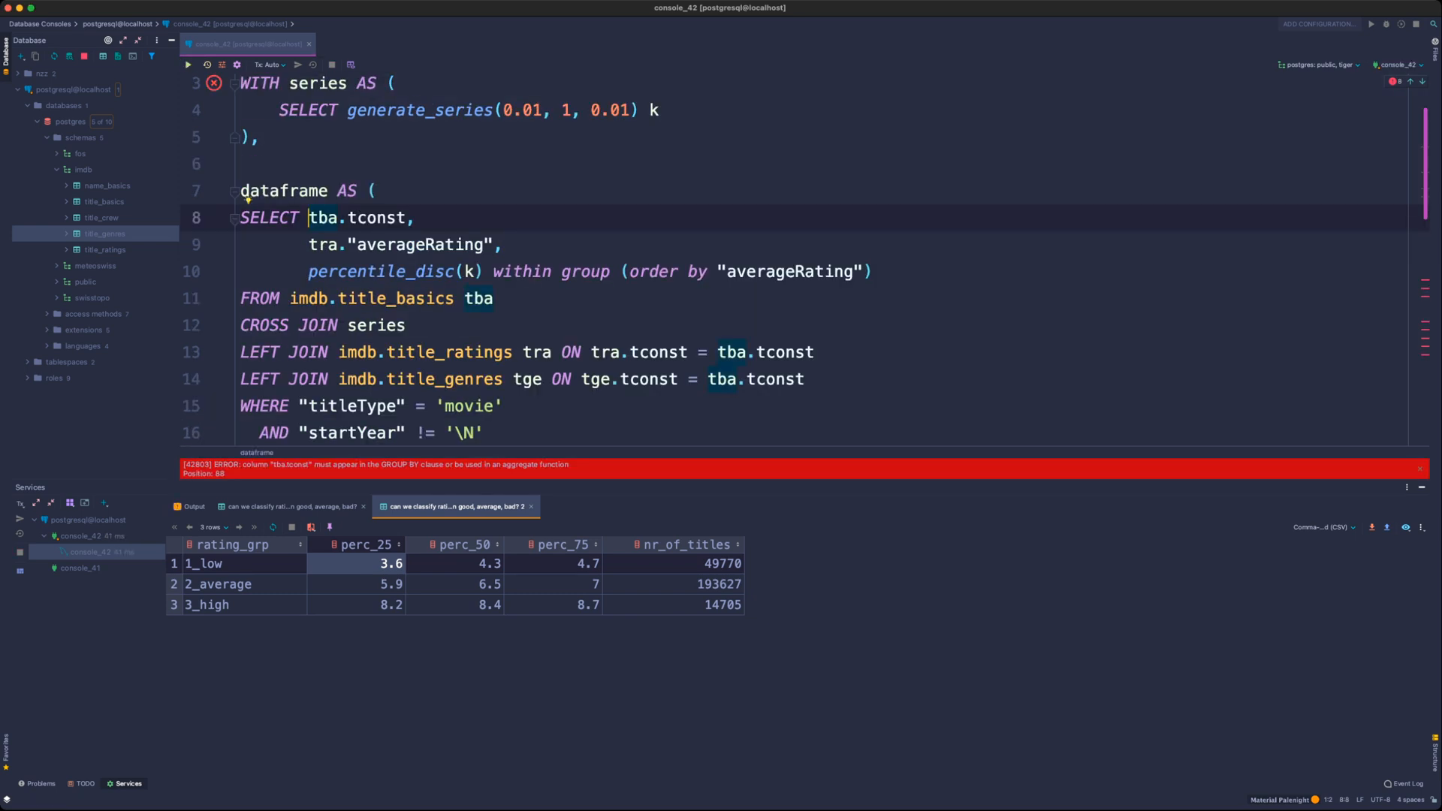
- Add a GROUP BY 1,2 line below the "averageRating" IS NOT NULL condition in the dataframe CTE
scroll(794, 260, down, 1)
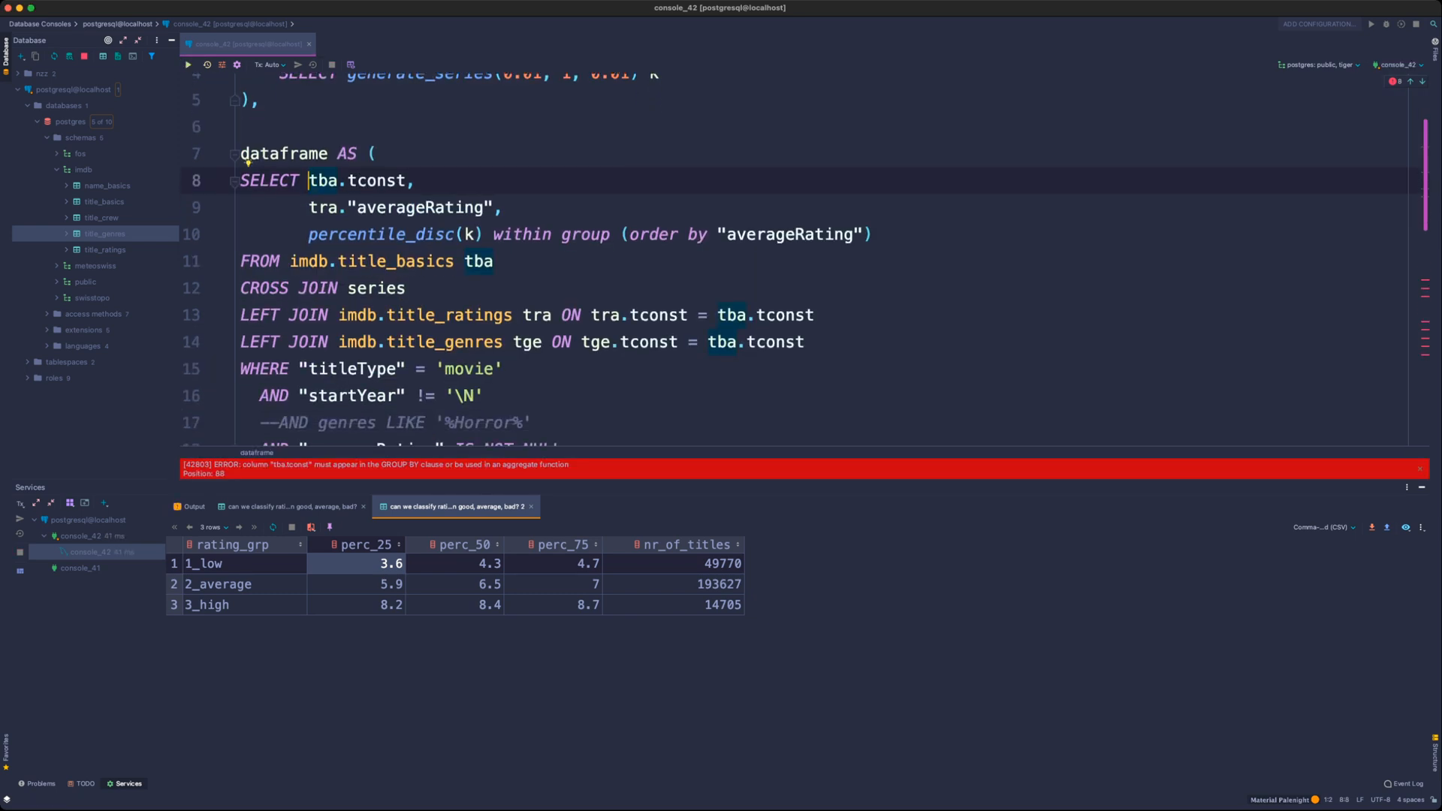
scroll(794, 260, down, 2)
click(563, 404)
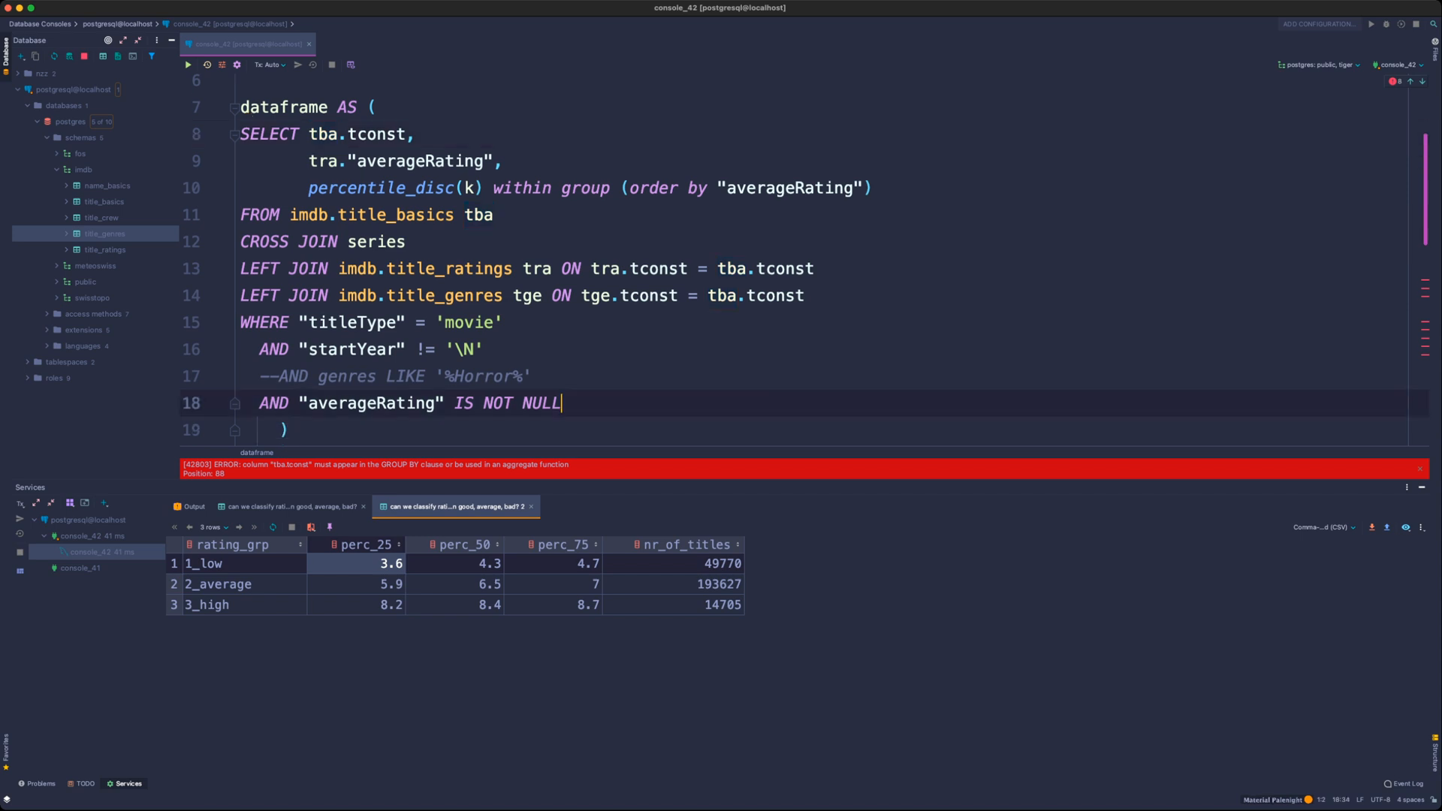
key(Return)
key(BackSpace)
text(GR)
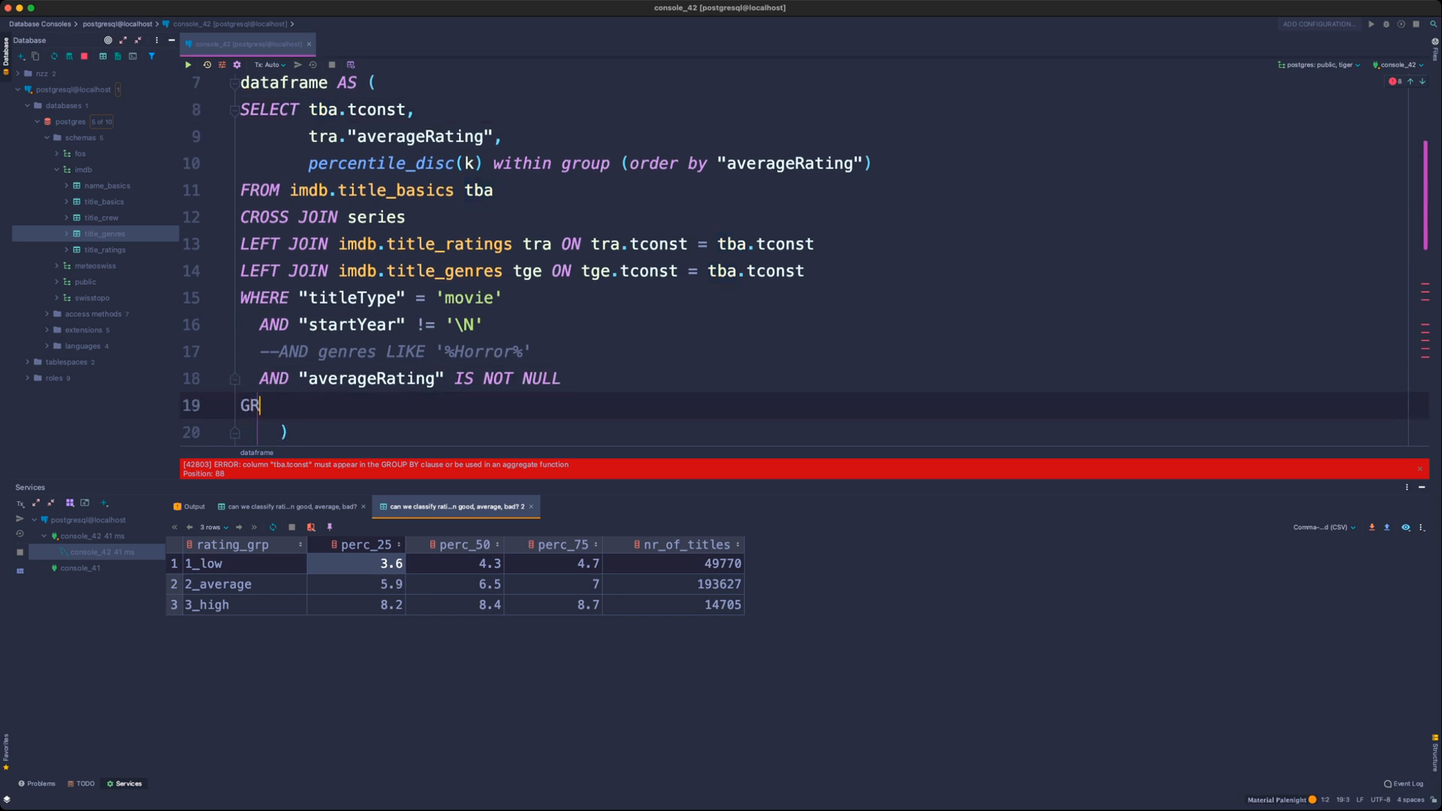
key(BackSpace)
text(ROUP BY 1,)
key(BackSpace)
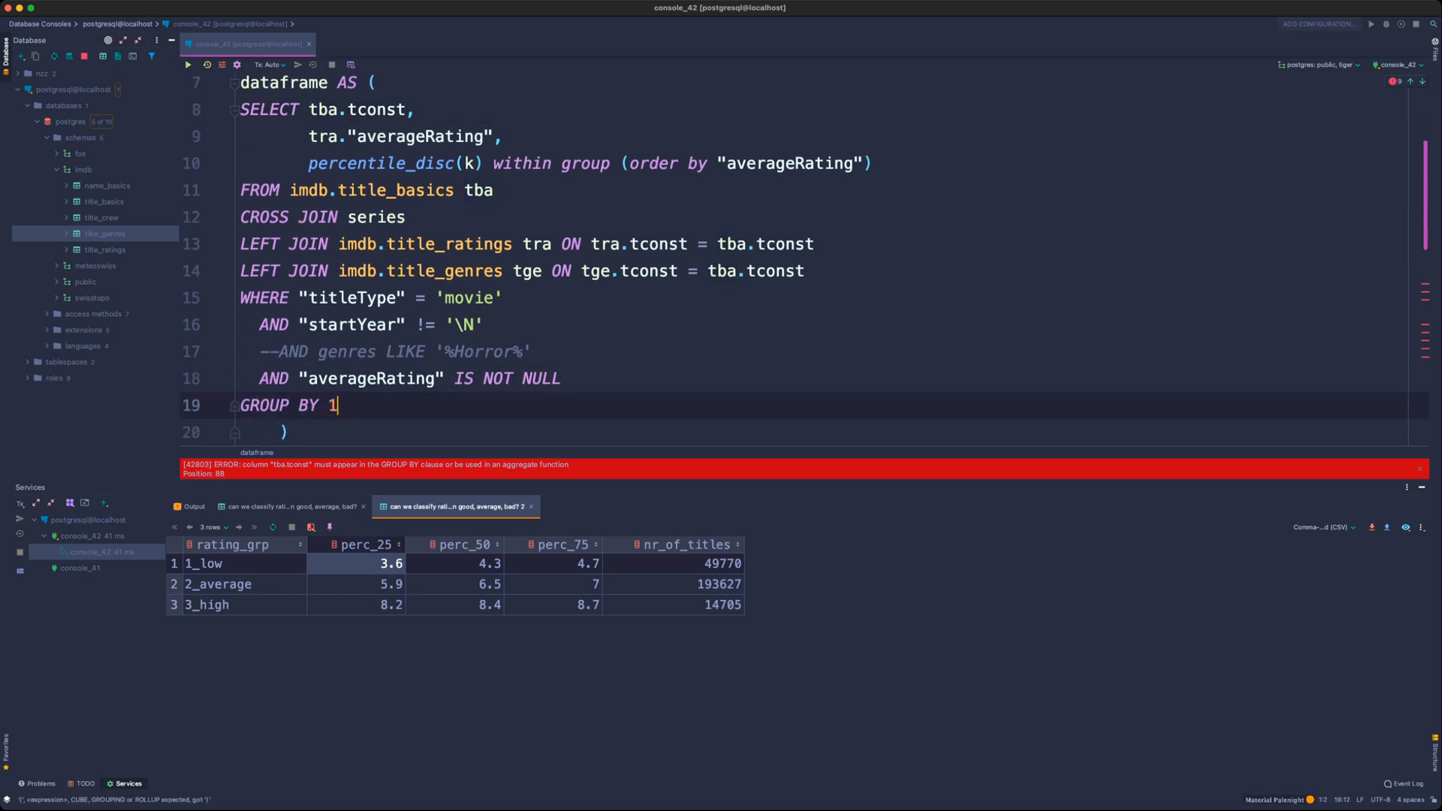
text(,2)
- Run the whole WITH query ending in select * from dataframe with the grouping in place
scroll(248, 388, up, 5)
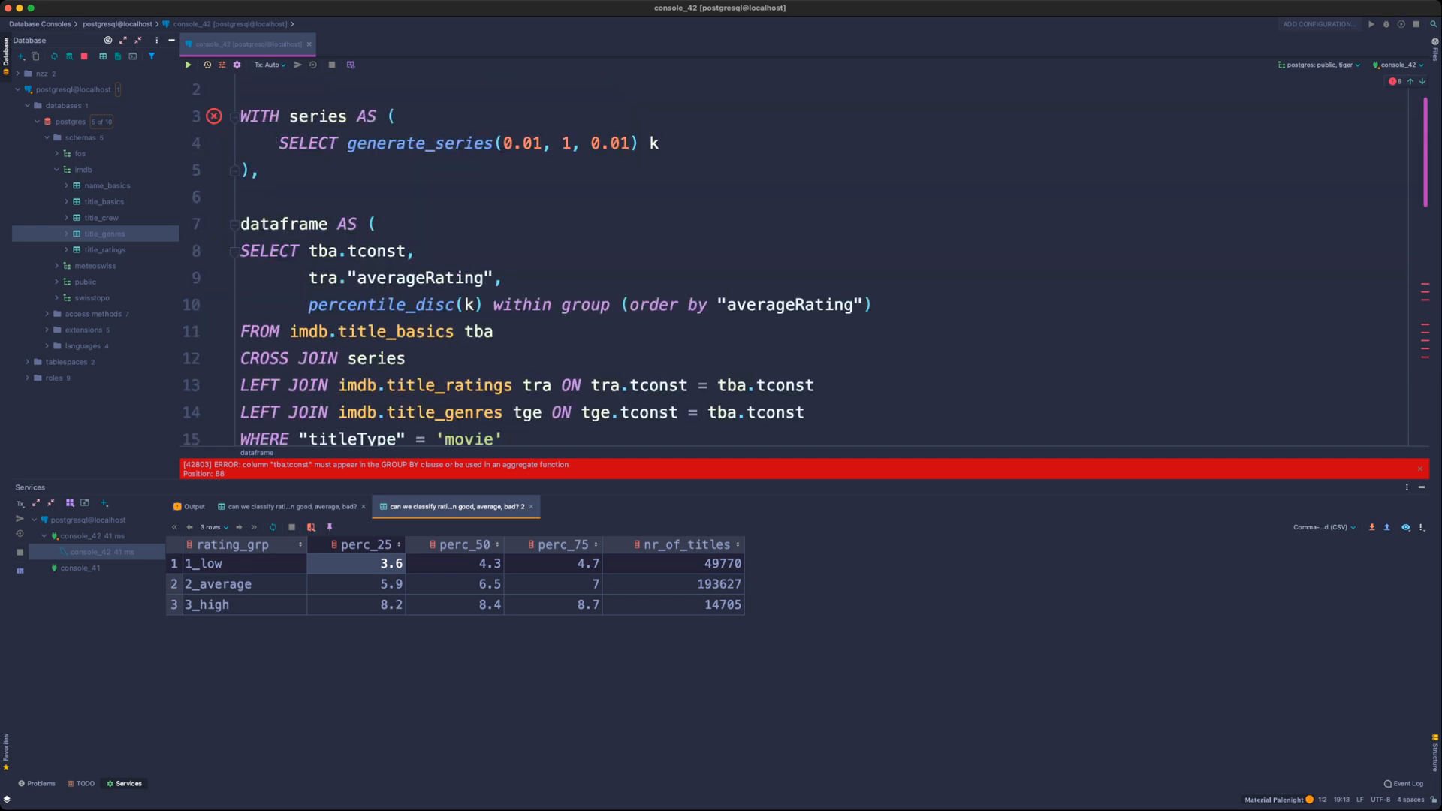
shift+click(378, 224)
scroll(378, 224, up, 1)
scroll(378, 224, down, 10)
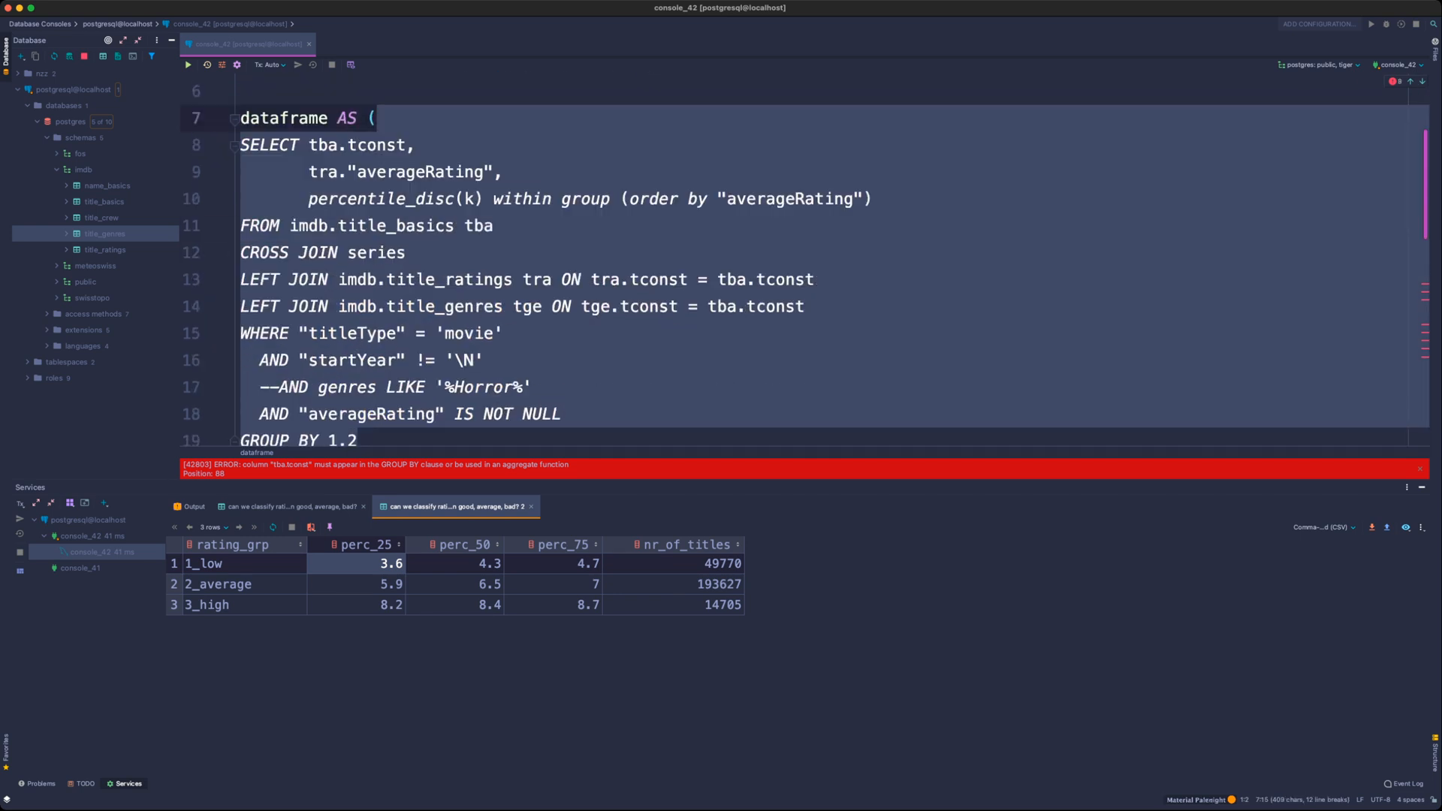
click(464, 377)
key(super+Return)
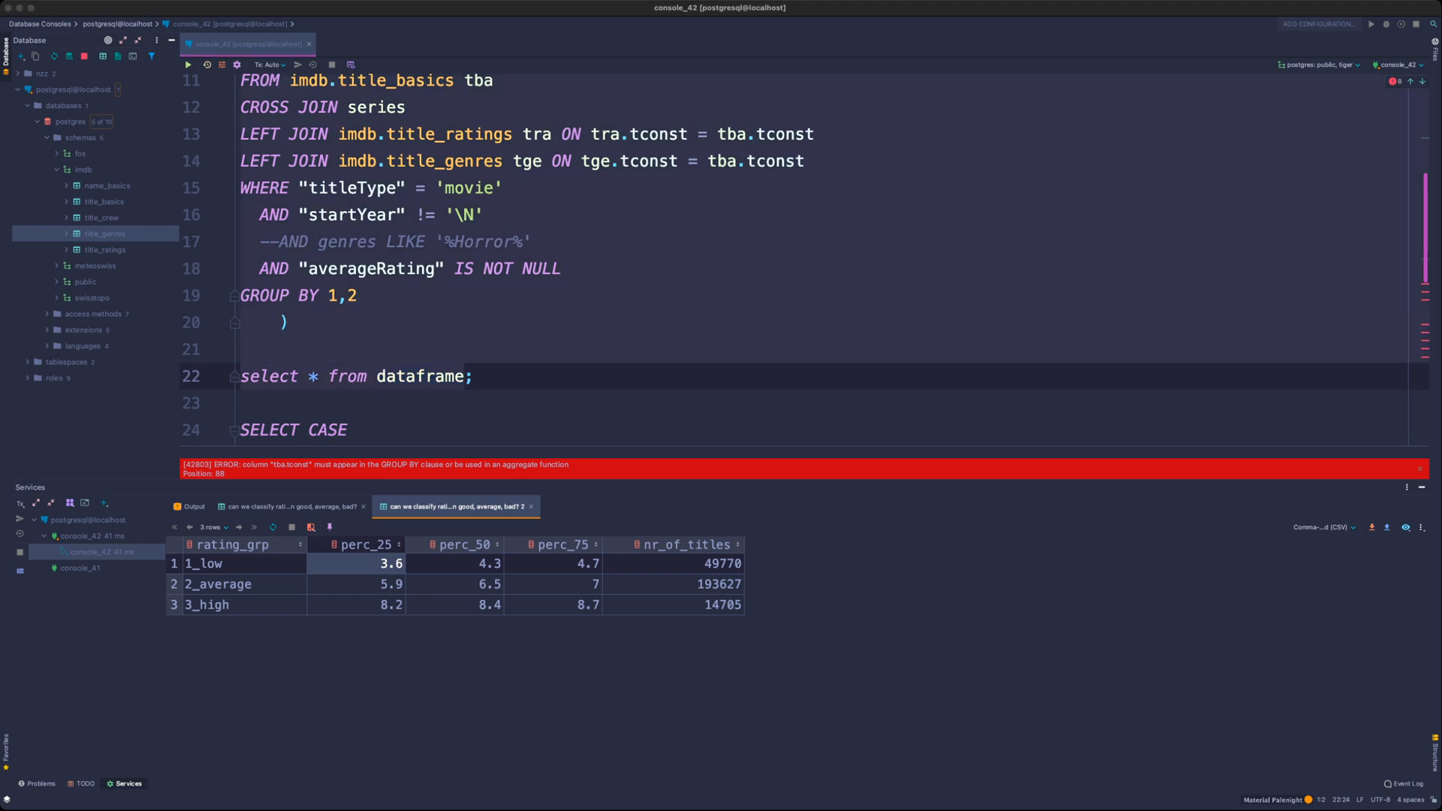
key(Return)
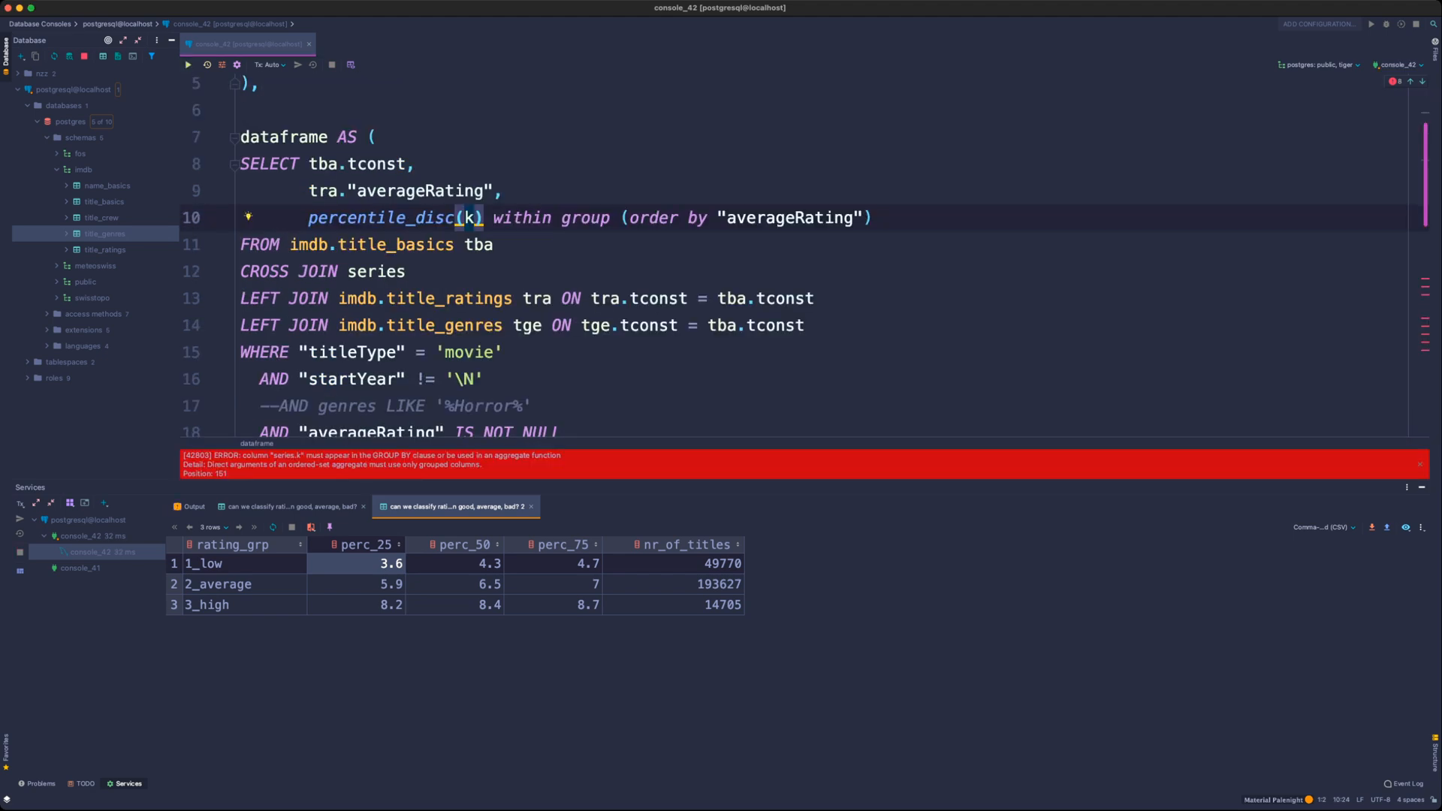
- Delete the CROSS JOIN series line from the dataframe CTE
scroll(751, 255, down, 3)
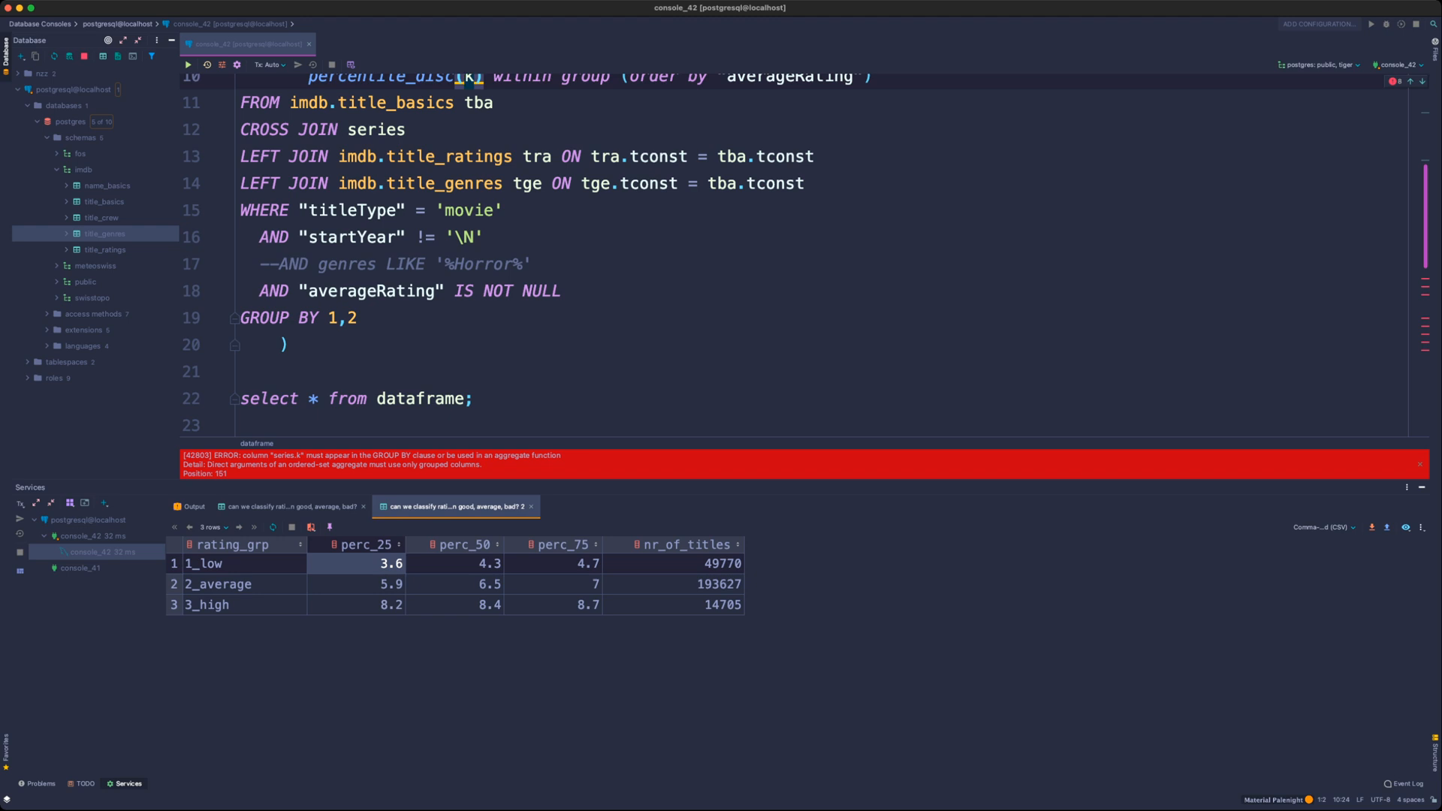
scroll(791, 254, up, 2)
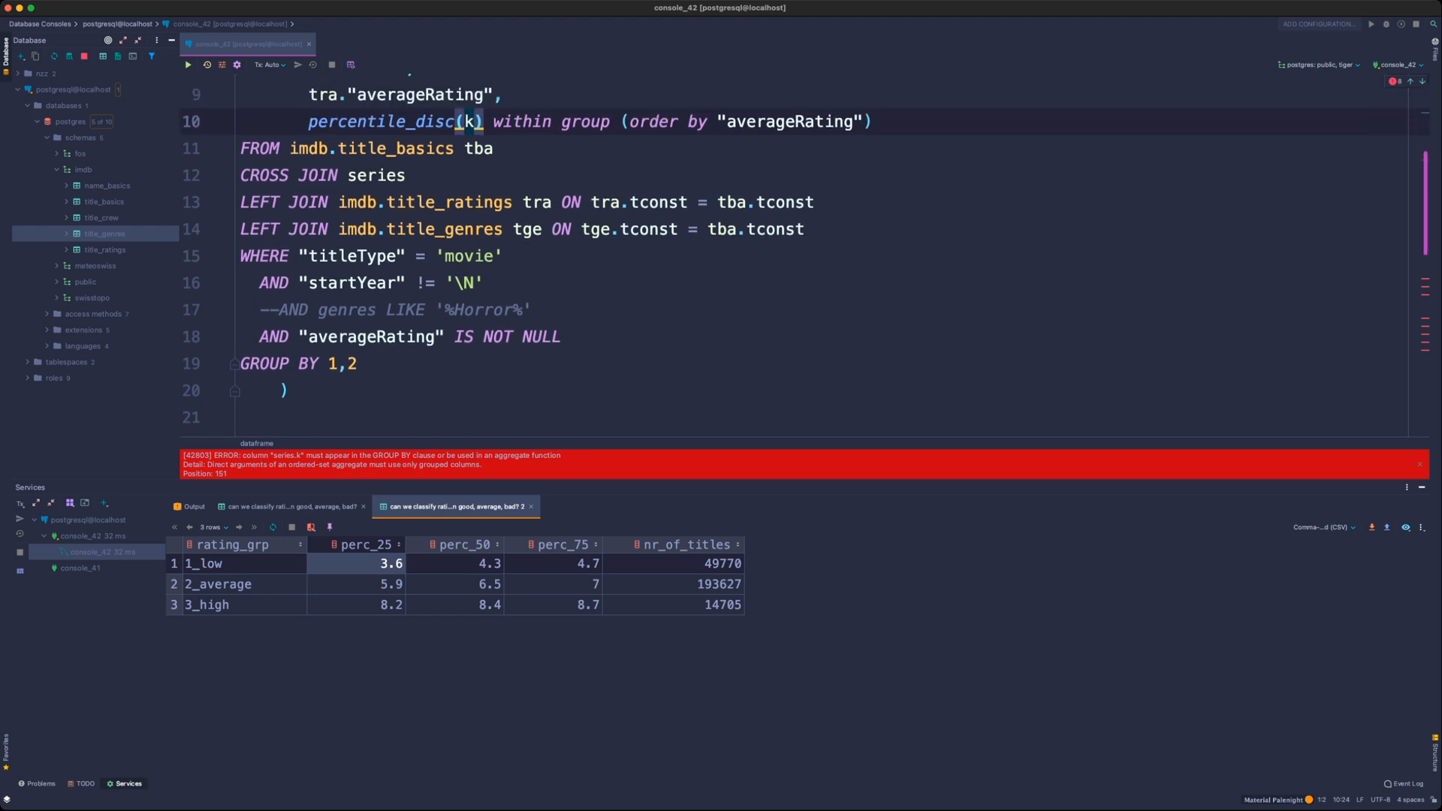
scroll(752, 256, up, 5)
scroll(405, 241, down, 3)
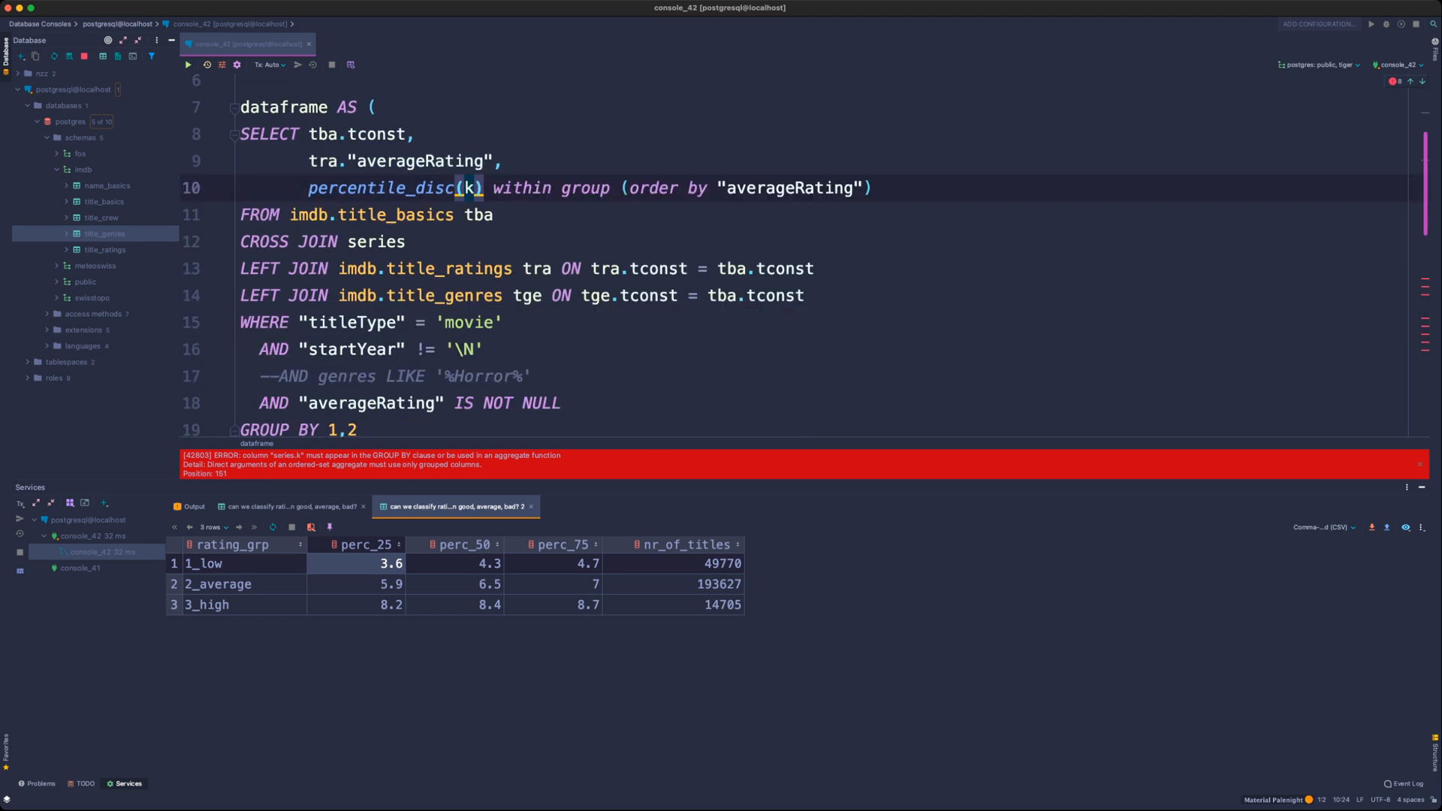
drag(405, 241, 261, 241)
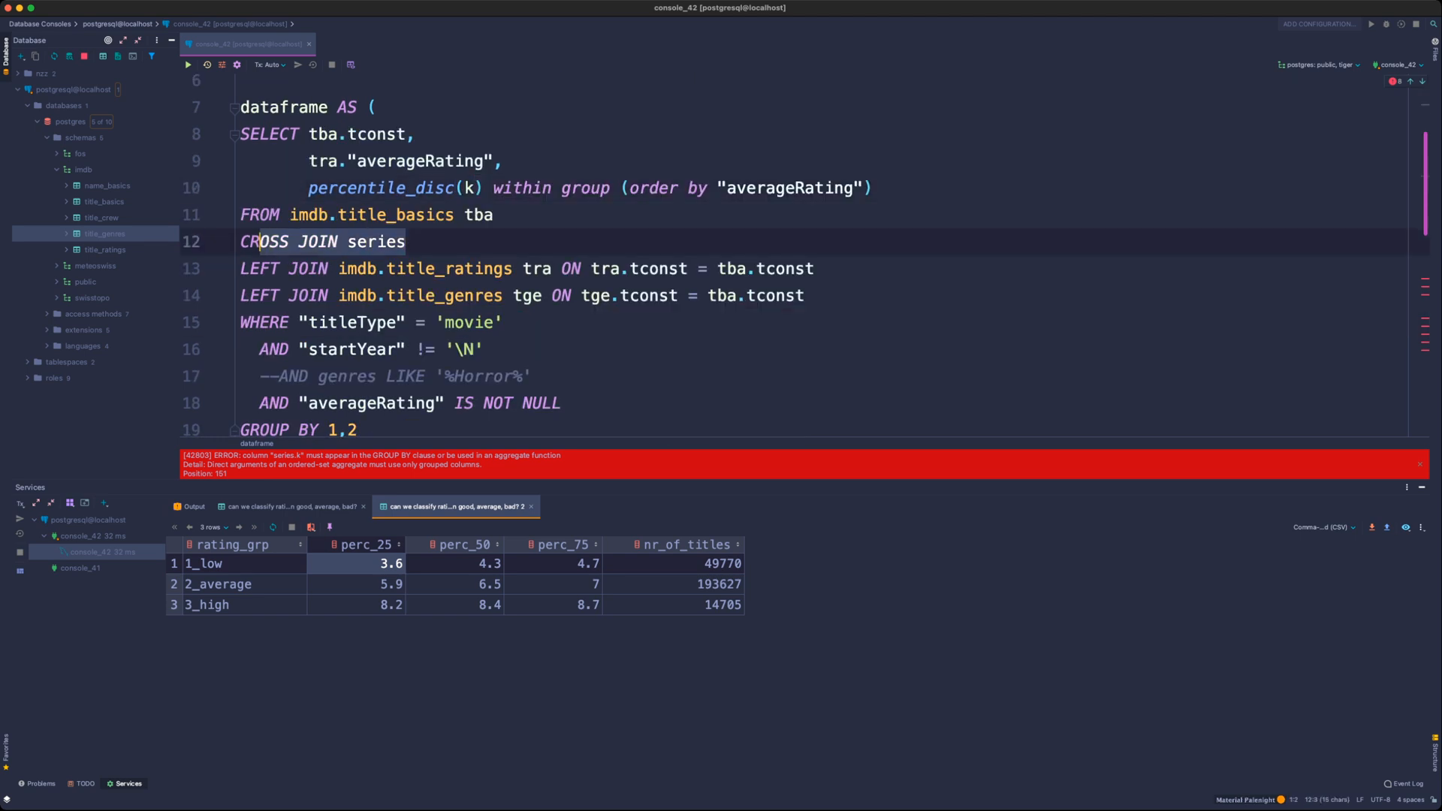
key(BackSpace)
key(BackSpace)
key(BackSpace)
key(BackSpace)
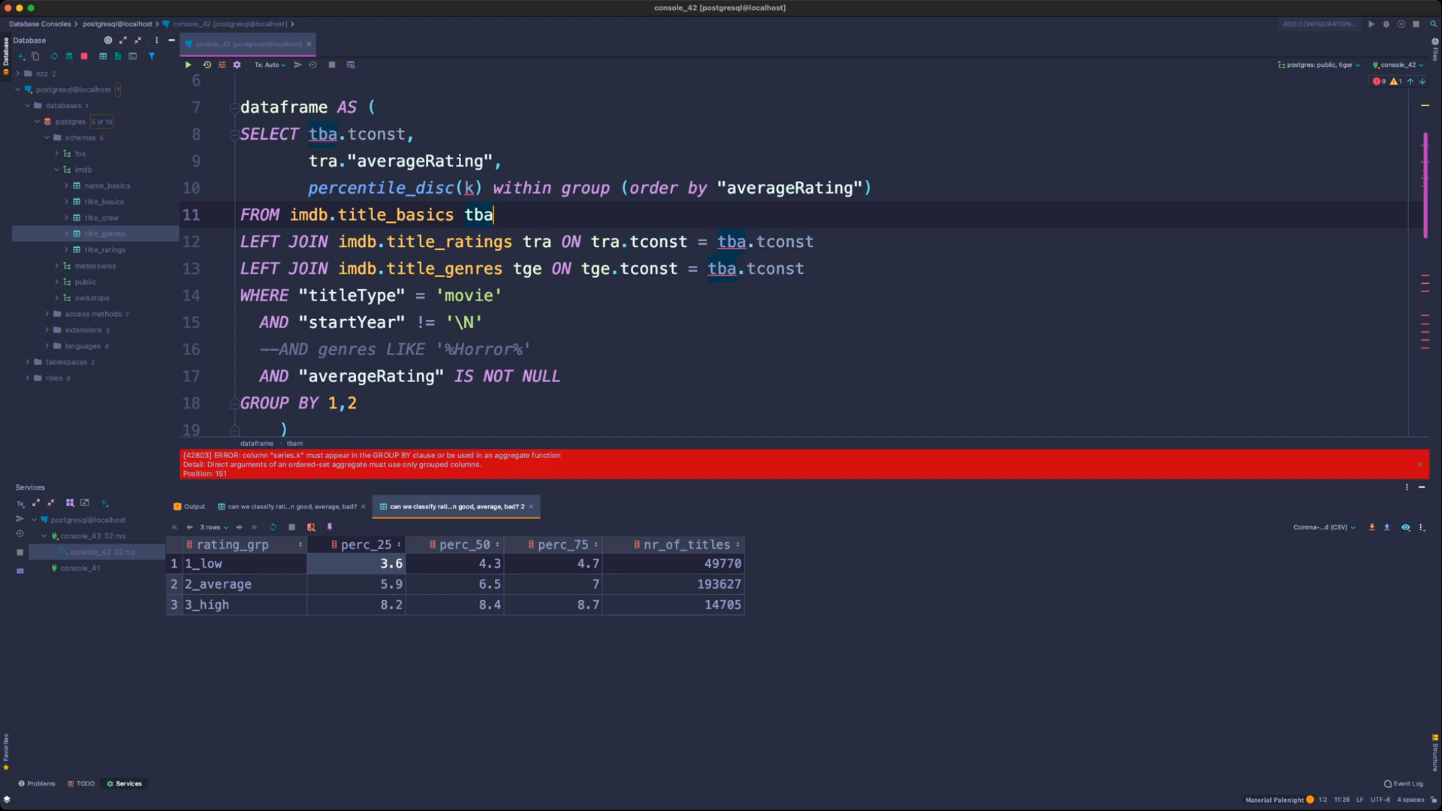
- Append a comma and a copy of generate_series(0.01, 1, 0.01) k after imdb.title_basics tba in the FROM clause
text(,)
scroll(752, 256, up, 3)
drag(347, 167, 660, 167)
key(super+c)
click(512, 357)
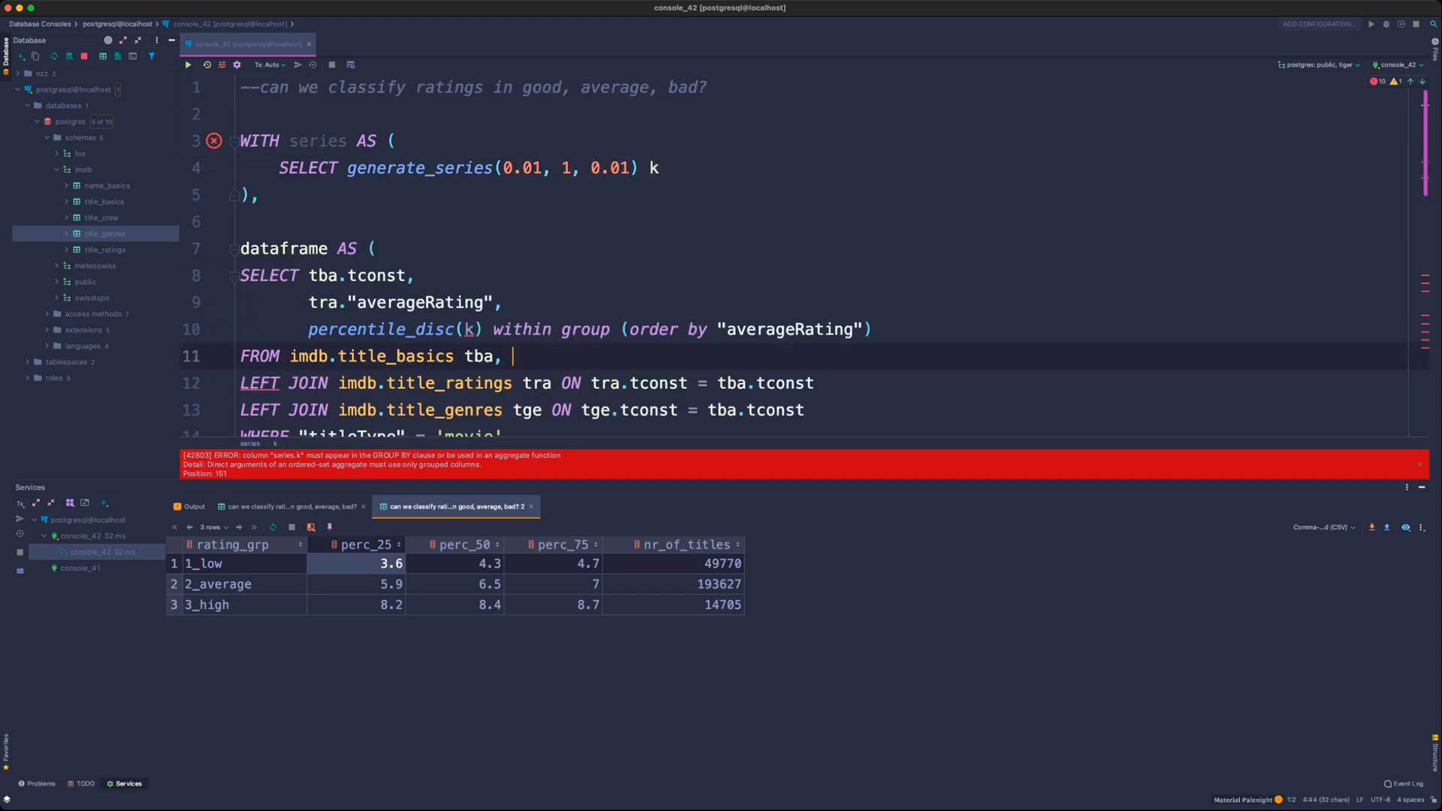
key(super+v)
scroll(751, 255, down, 3)
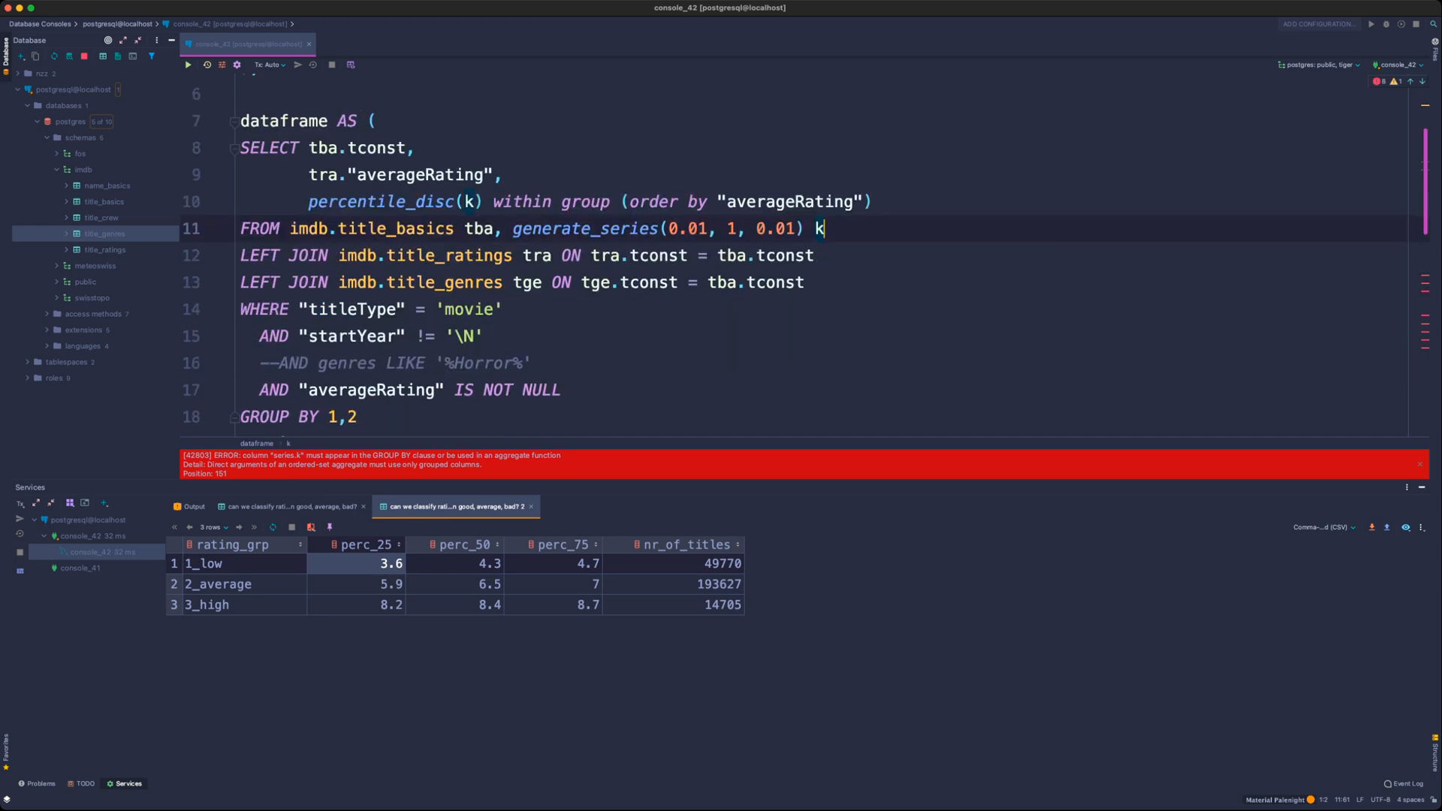
- Run only the dataframe CTE's inner query, from SELECT through GROUP BY 1,2
click(358, 417)
scroll(805, 255, down, 1)
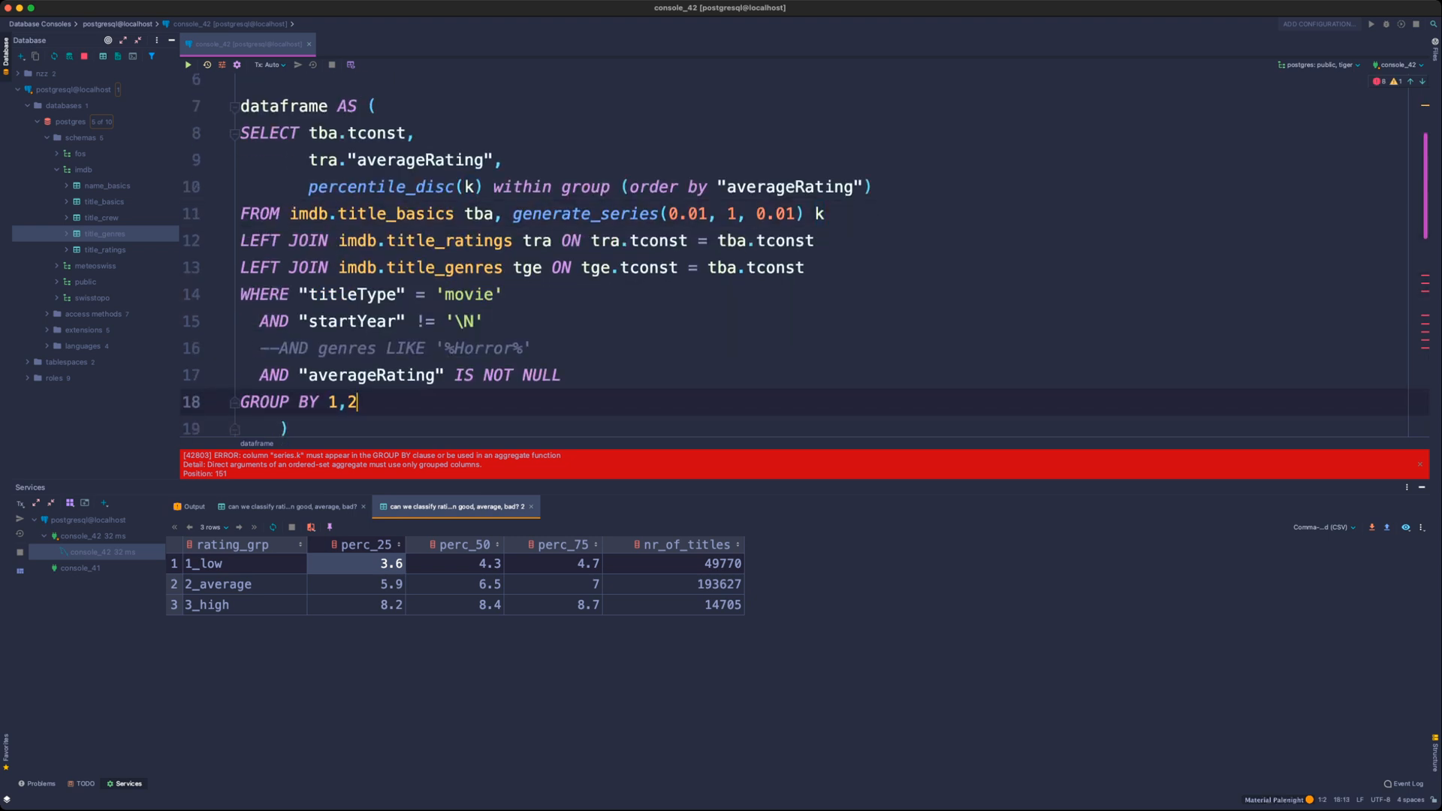
shift+click(377, 106)
key(super+Return)
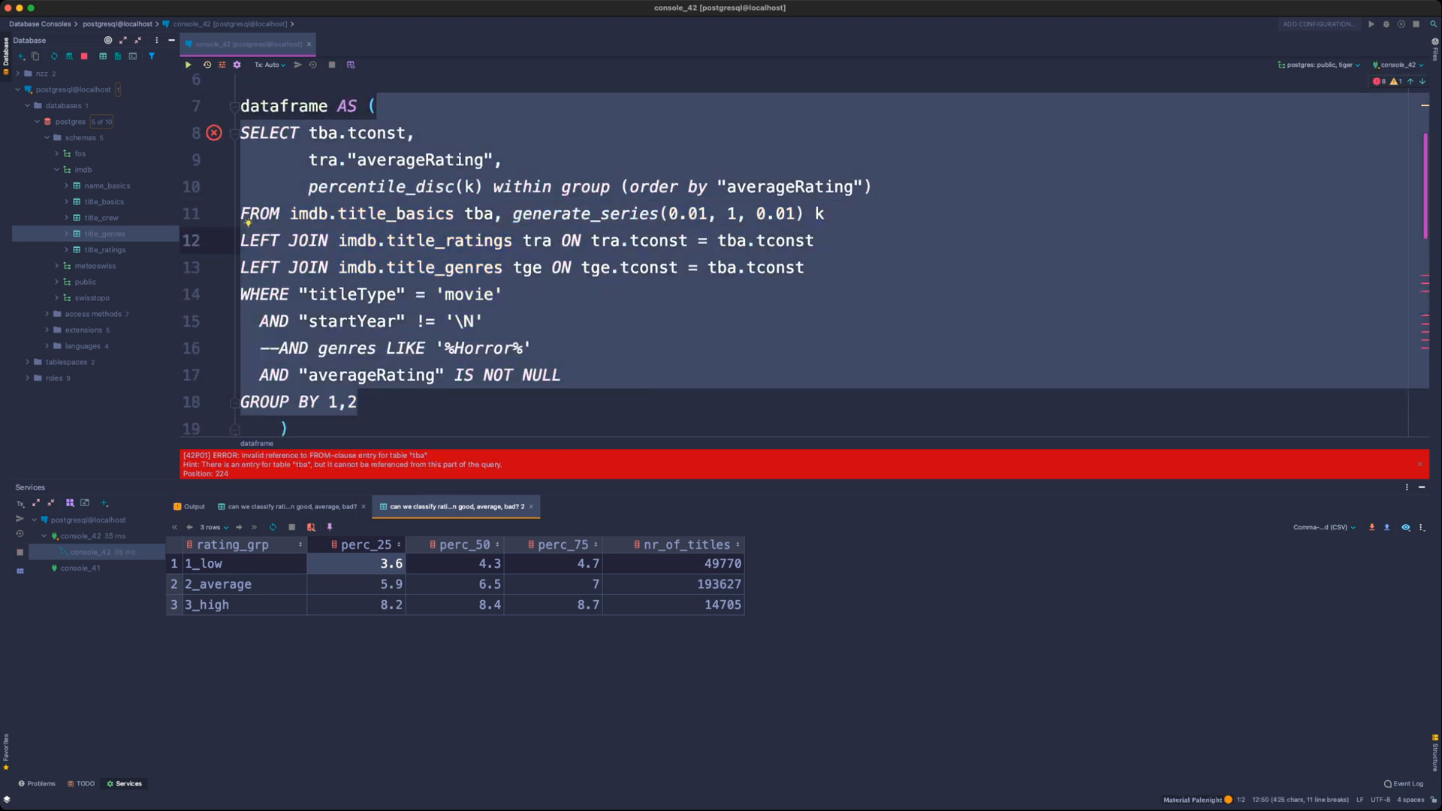
- Comment out the LEFT JOIN to imdb.title_genres, leaving the imdb.title_ratings join active
click(356, 322)
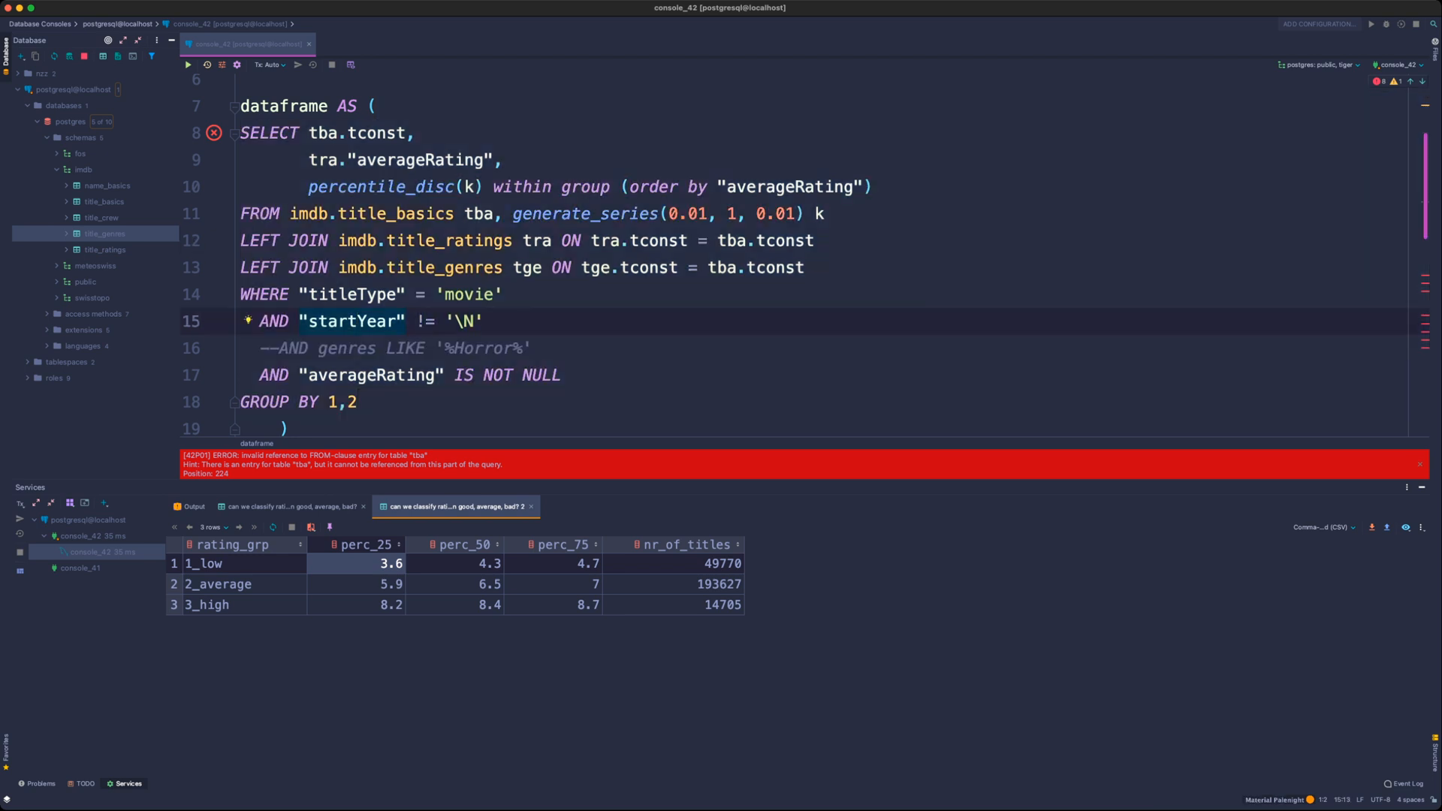
click(329, 241)
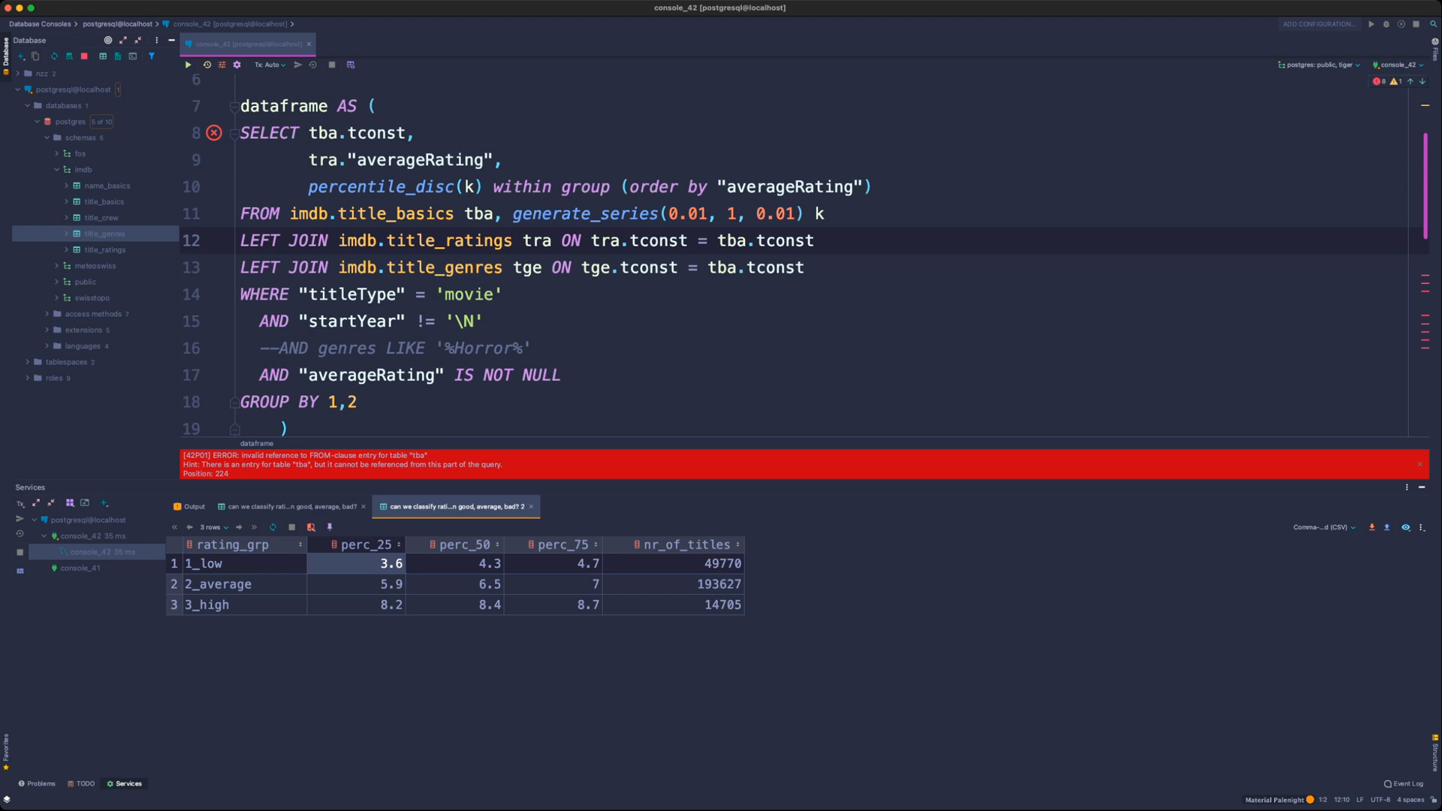
drag(806, 268, 241, 241)
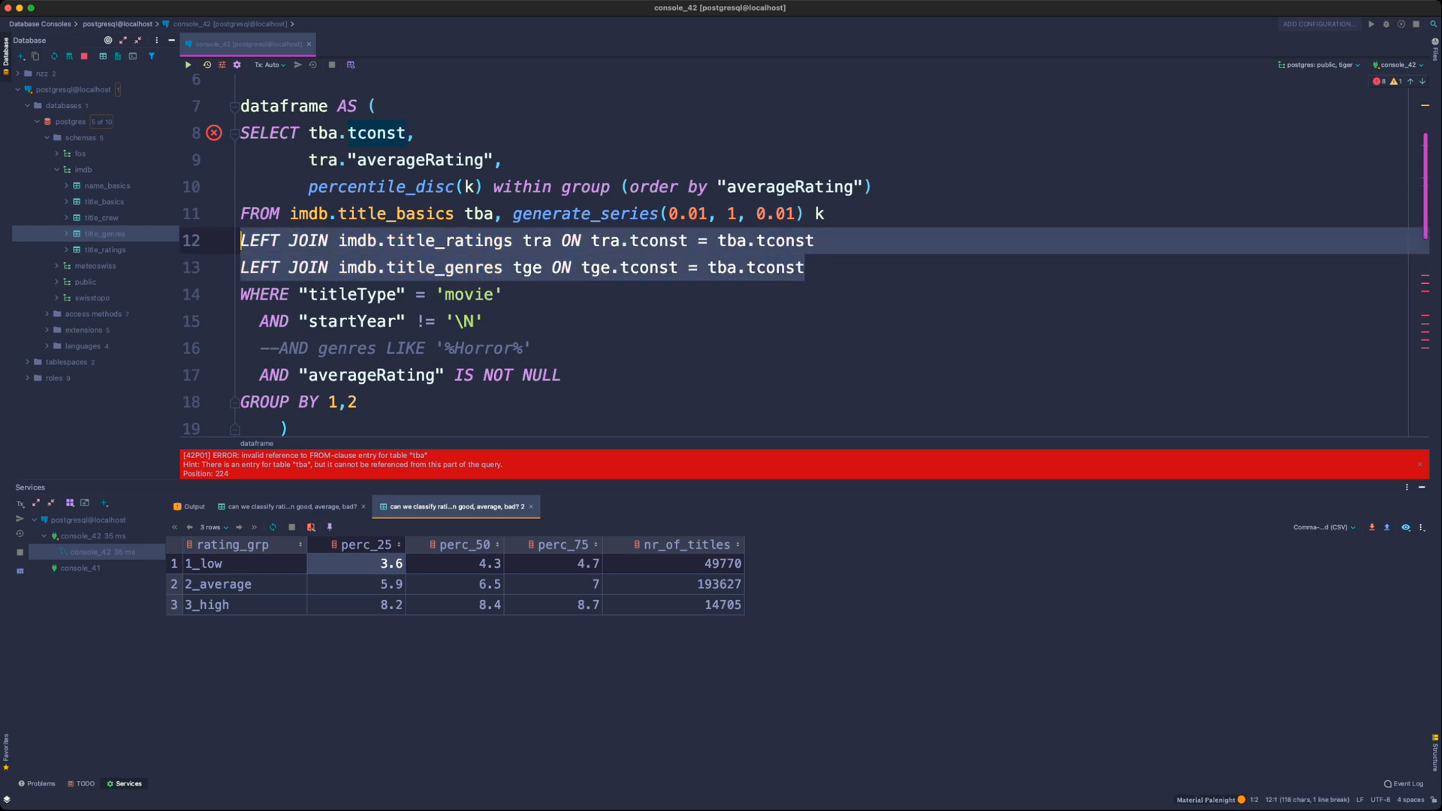
click(242, 239)
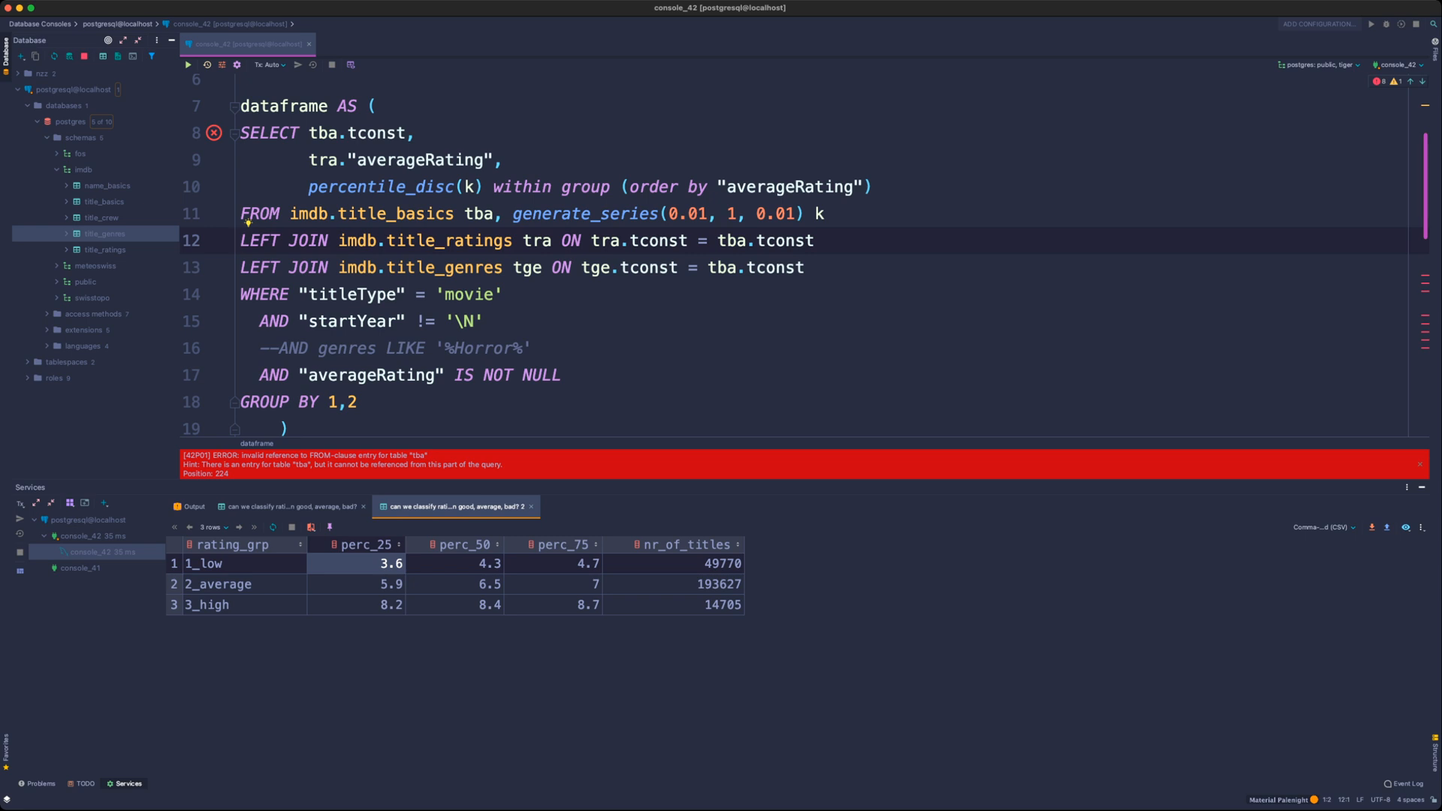
key(super+slash)
key(Left)
text(--)
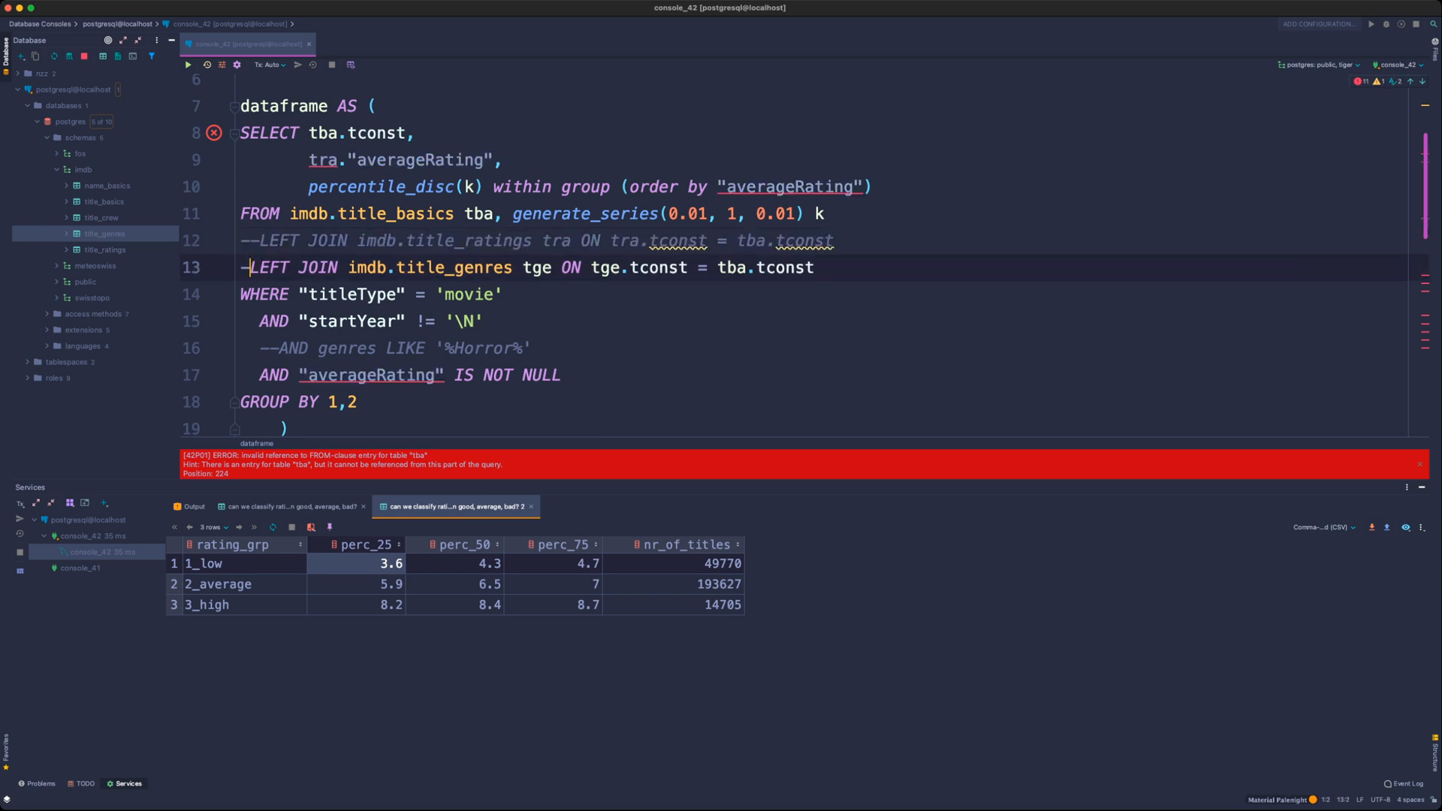
key(Up)
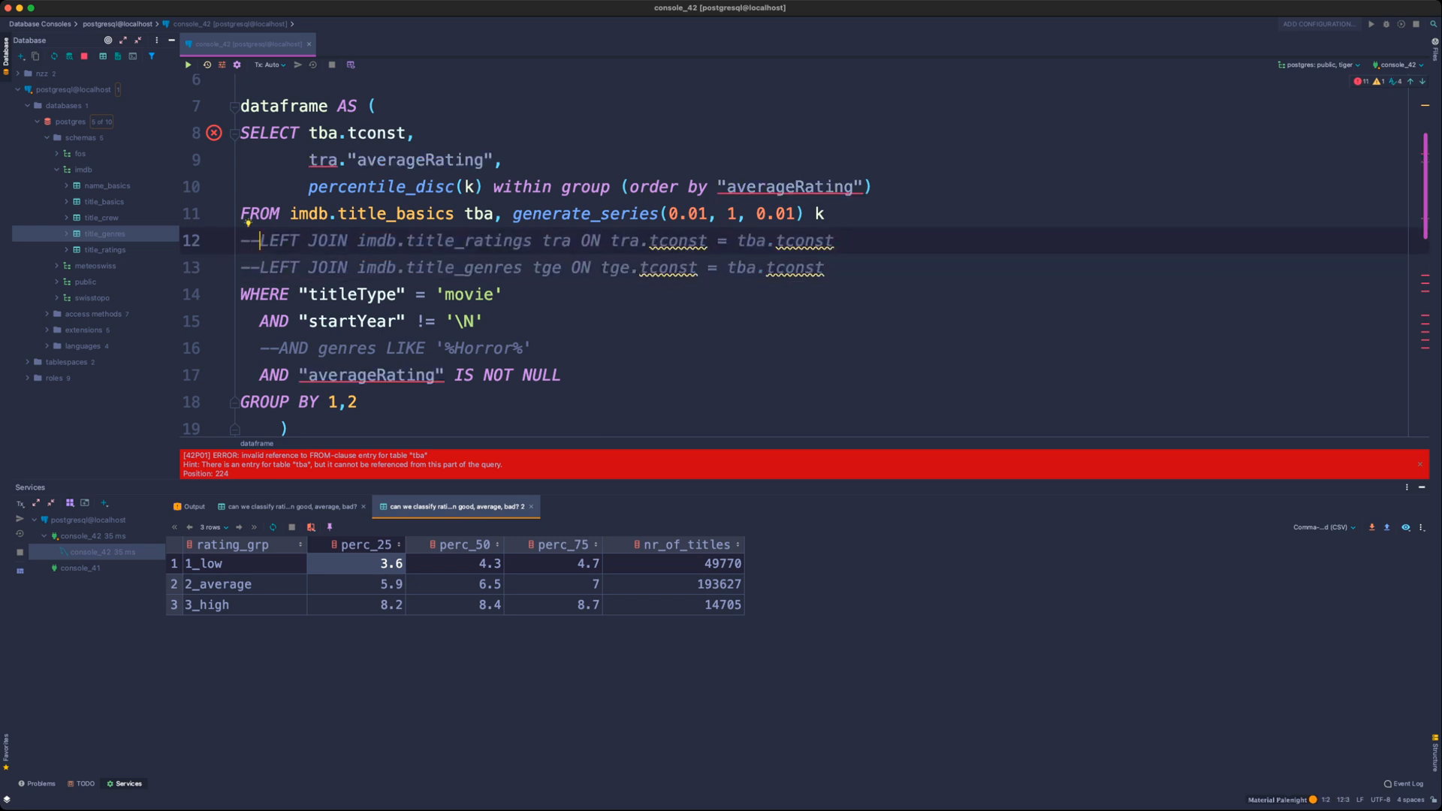
key(BackSpace)
key(BackSpace)
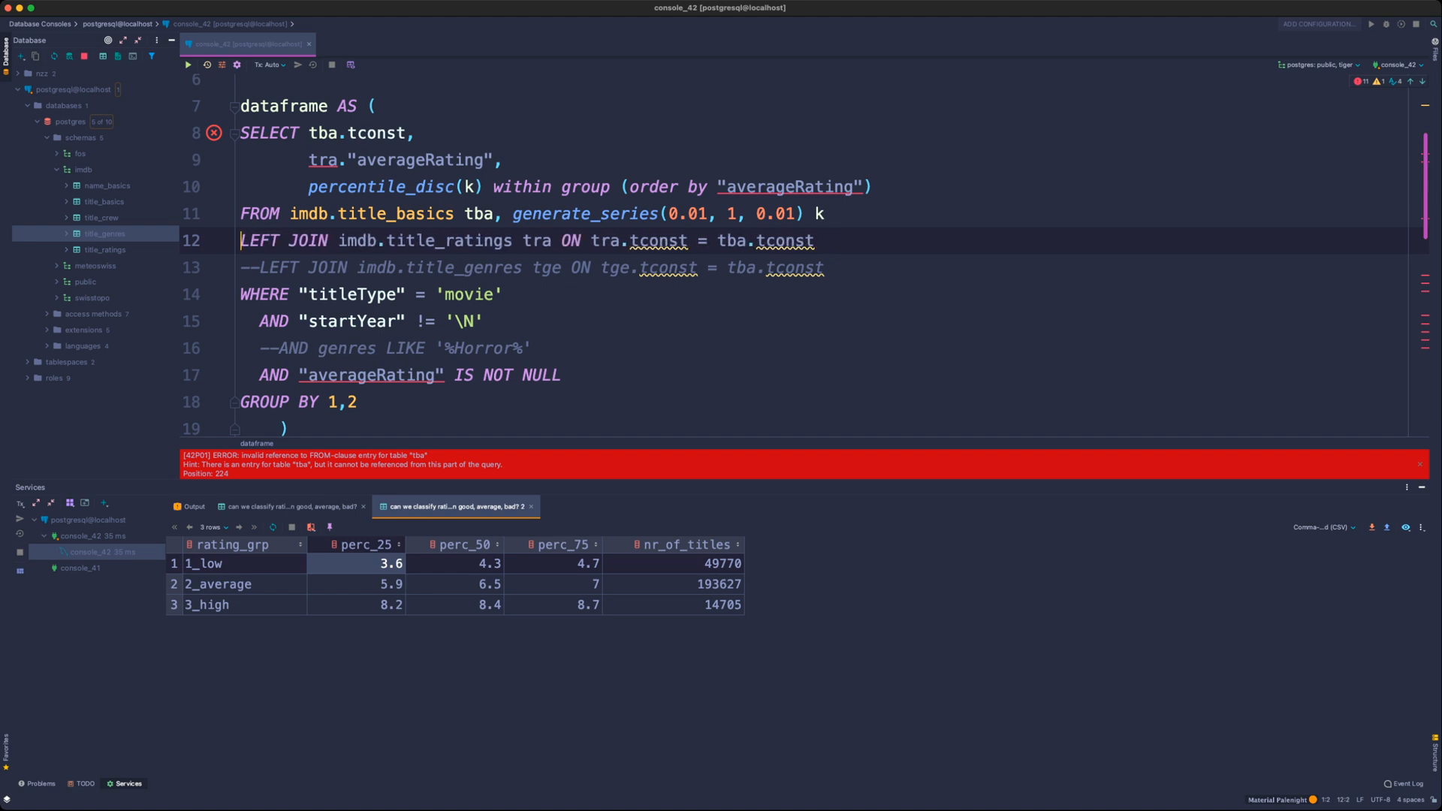
- Rerun the dataframe CTE's inner query with the imdb.title_genres join commented out
click(387, 214)
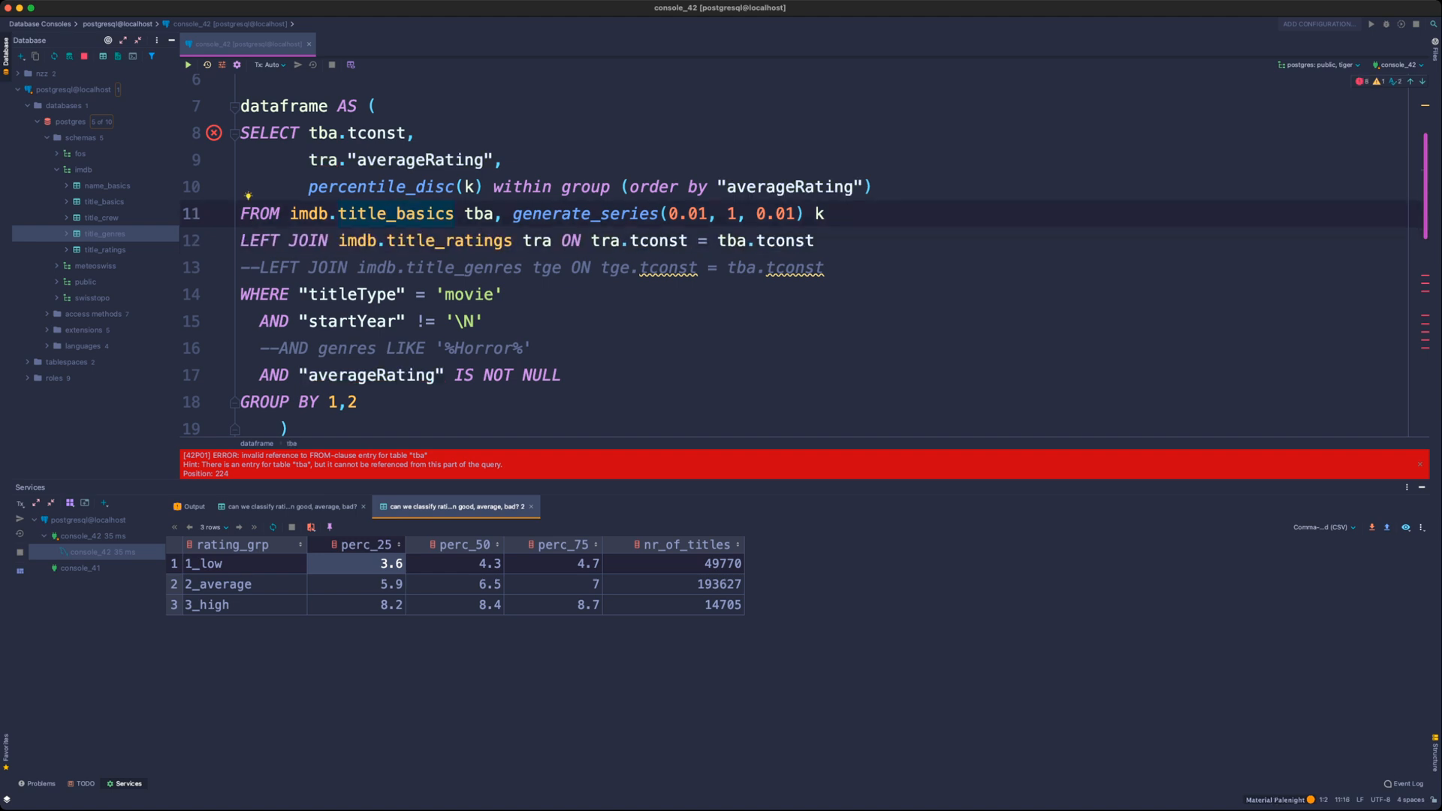
triple_click(387, 213)
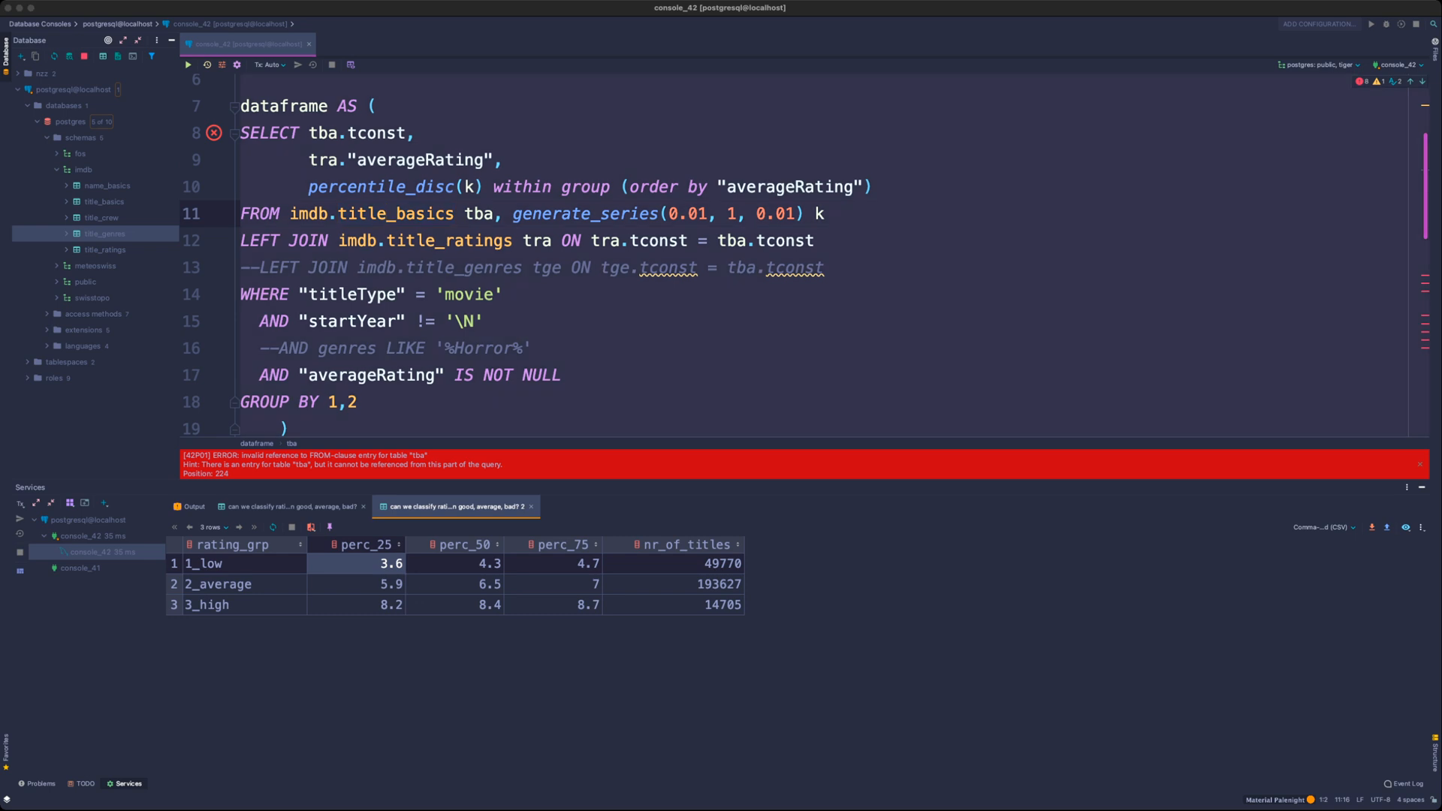
click(387, 213)
drag(359, 402, 376, 106)
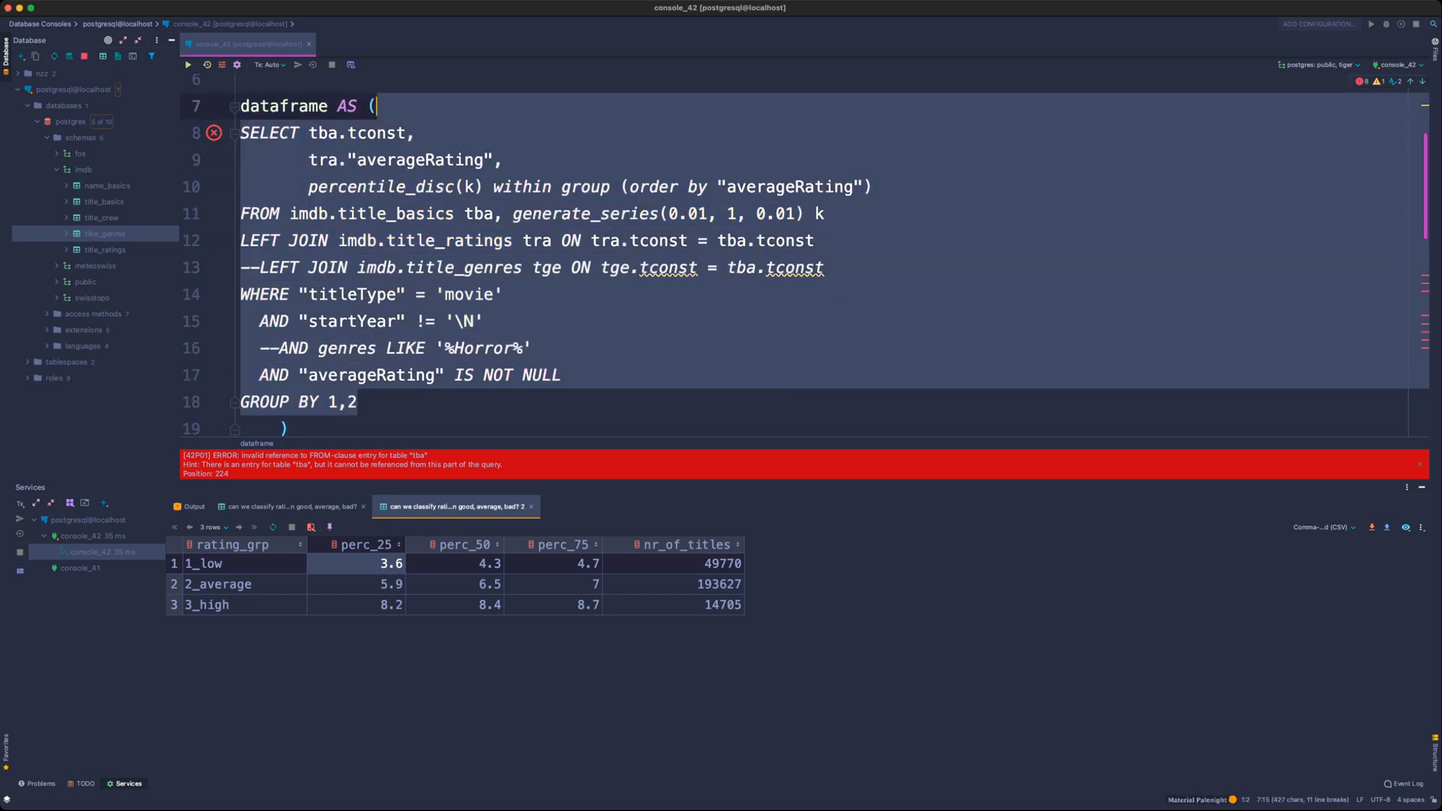
key(super+Return)
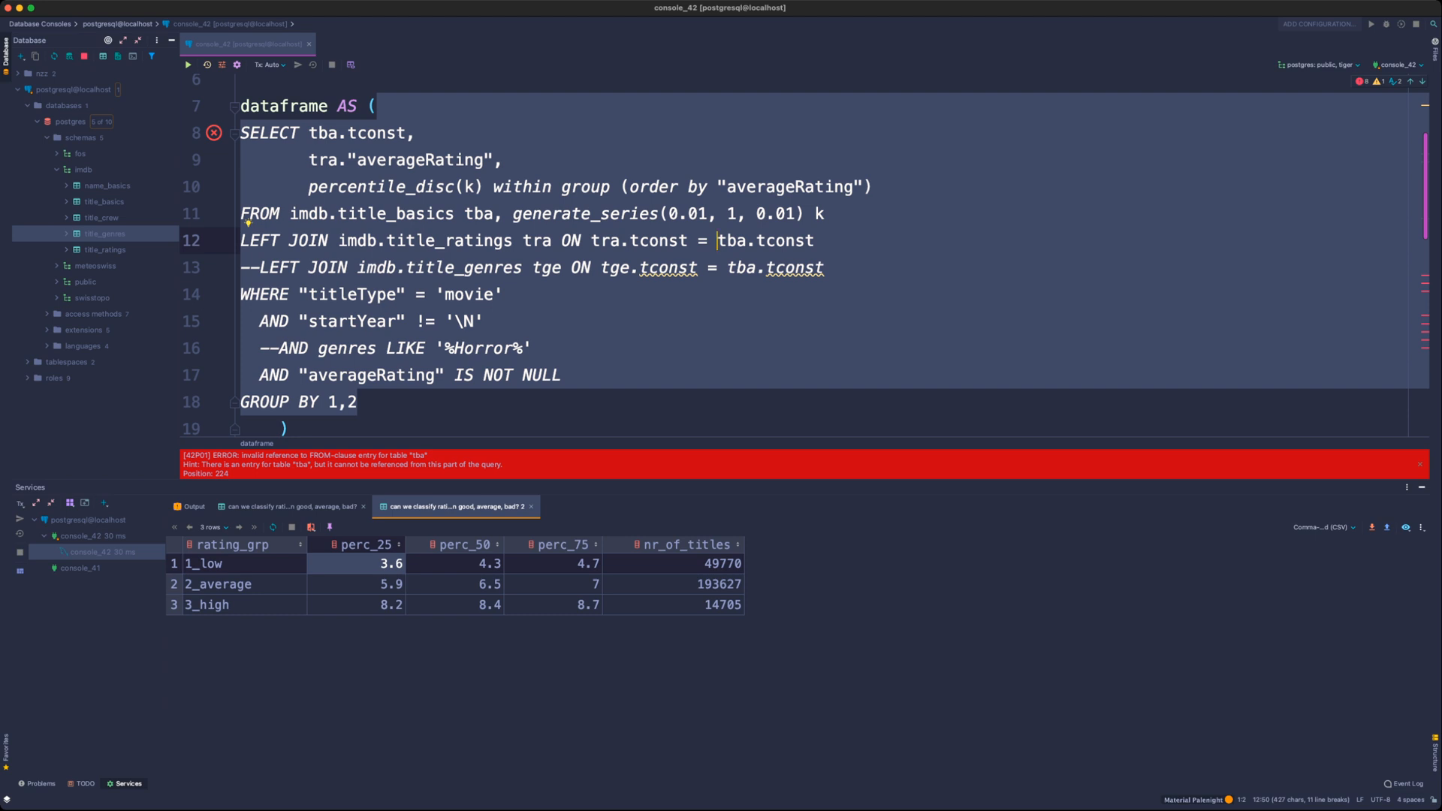
- Try moving the tba alias from imdb.title_basics to generate_series in place of k, and remove it there again
click(552, 213)
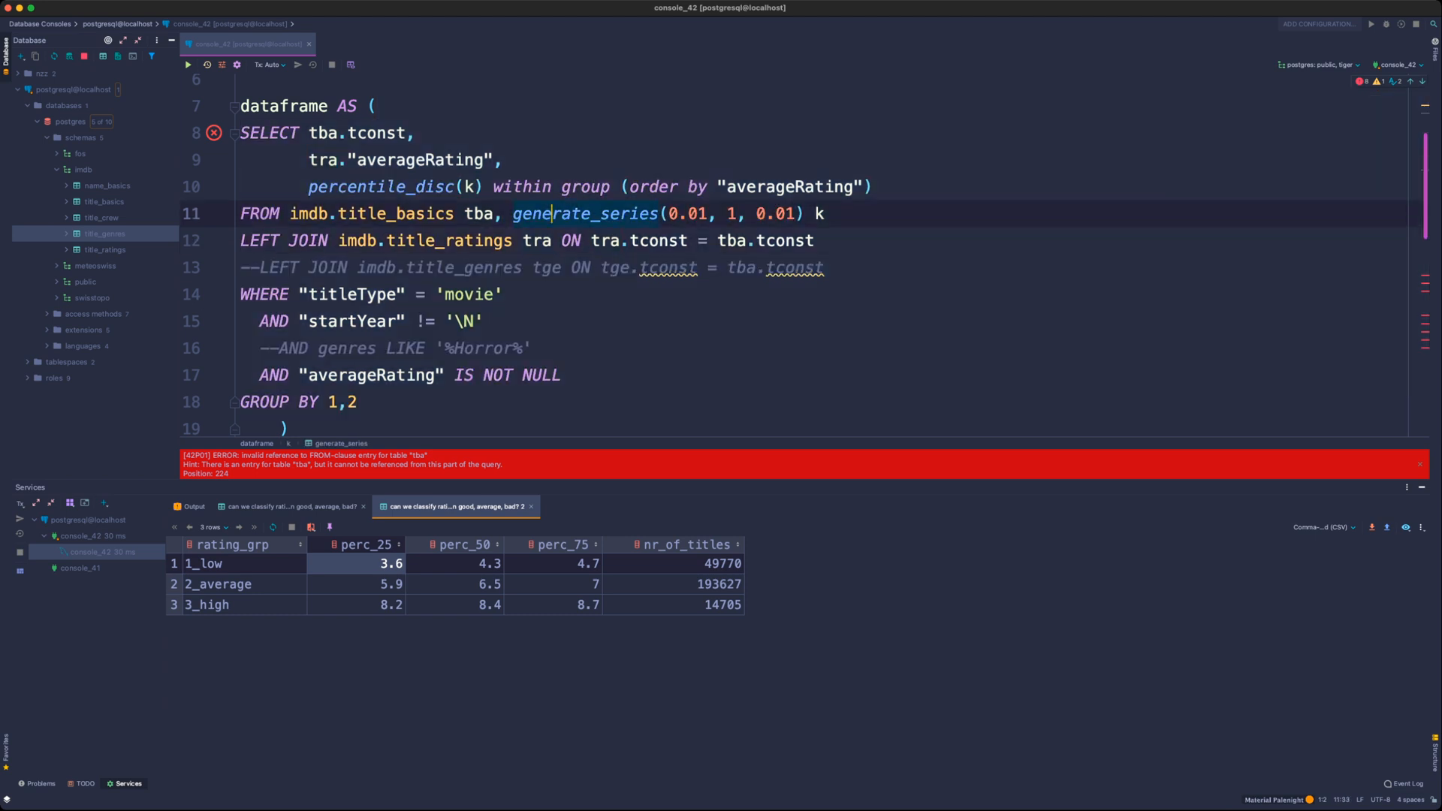
click(824, 214)
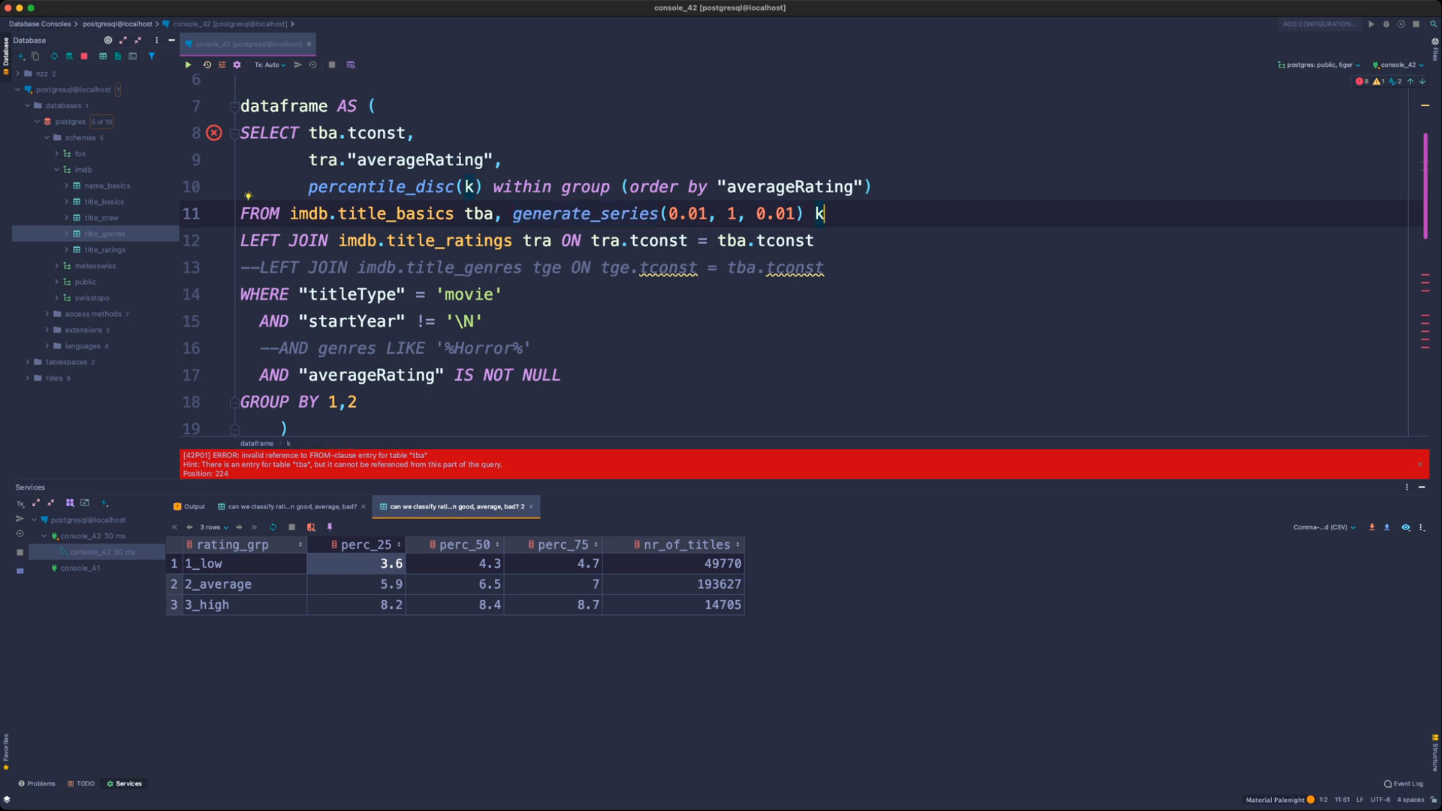
click(494, 214)
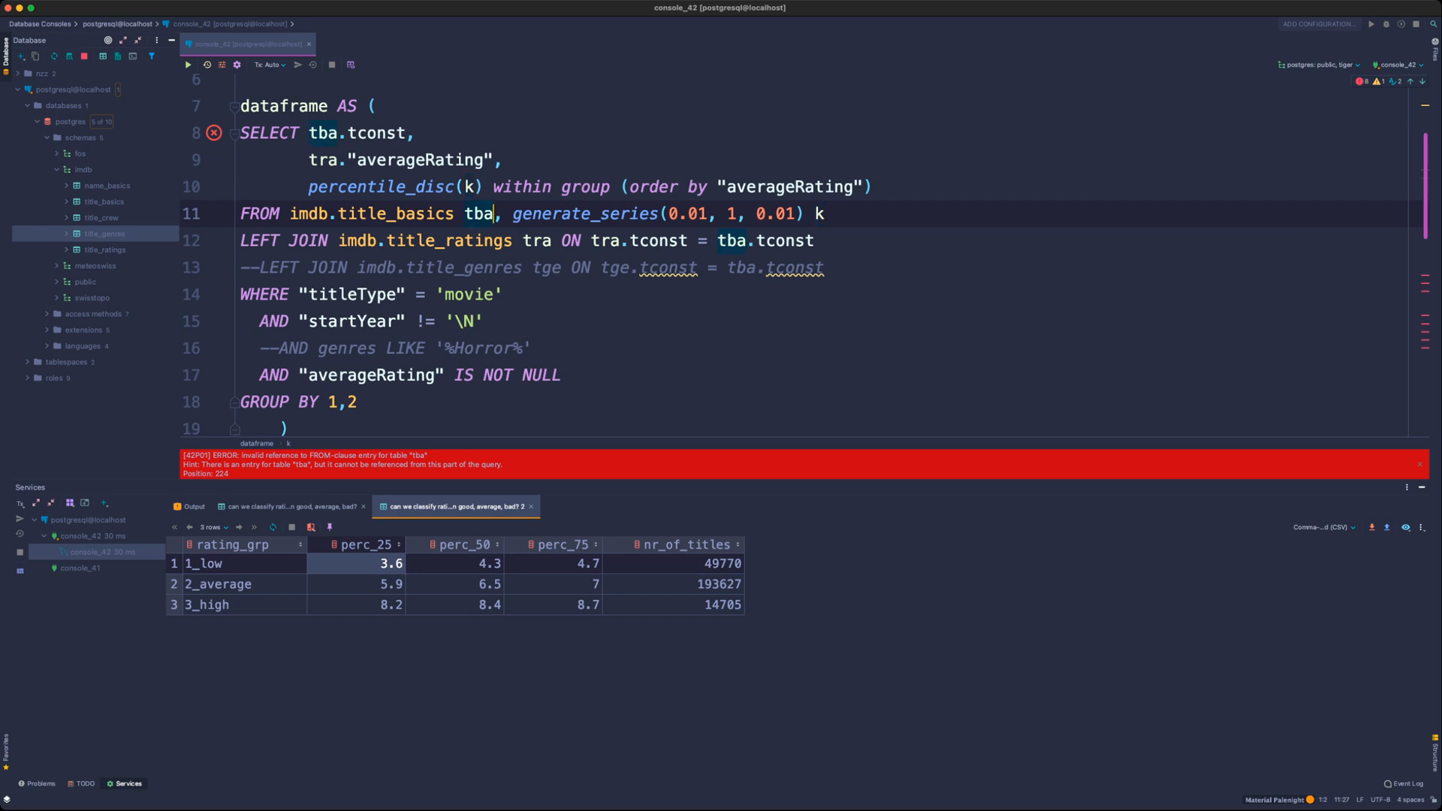
key(BackSpace)
key(BackSpace)
key(BackSpace)
key(BackSpace)
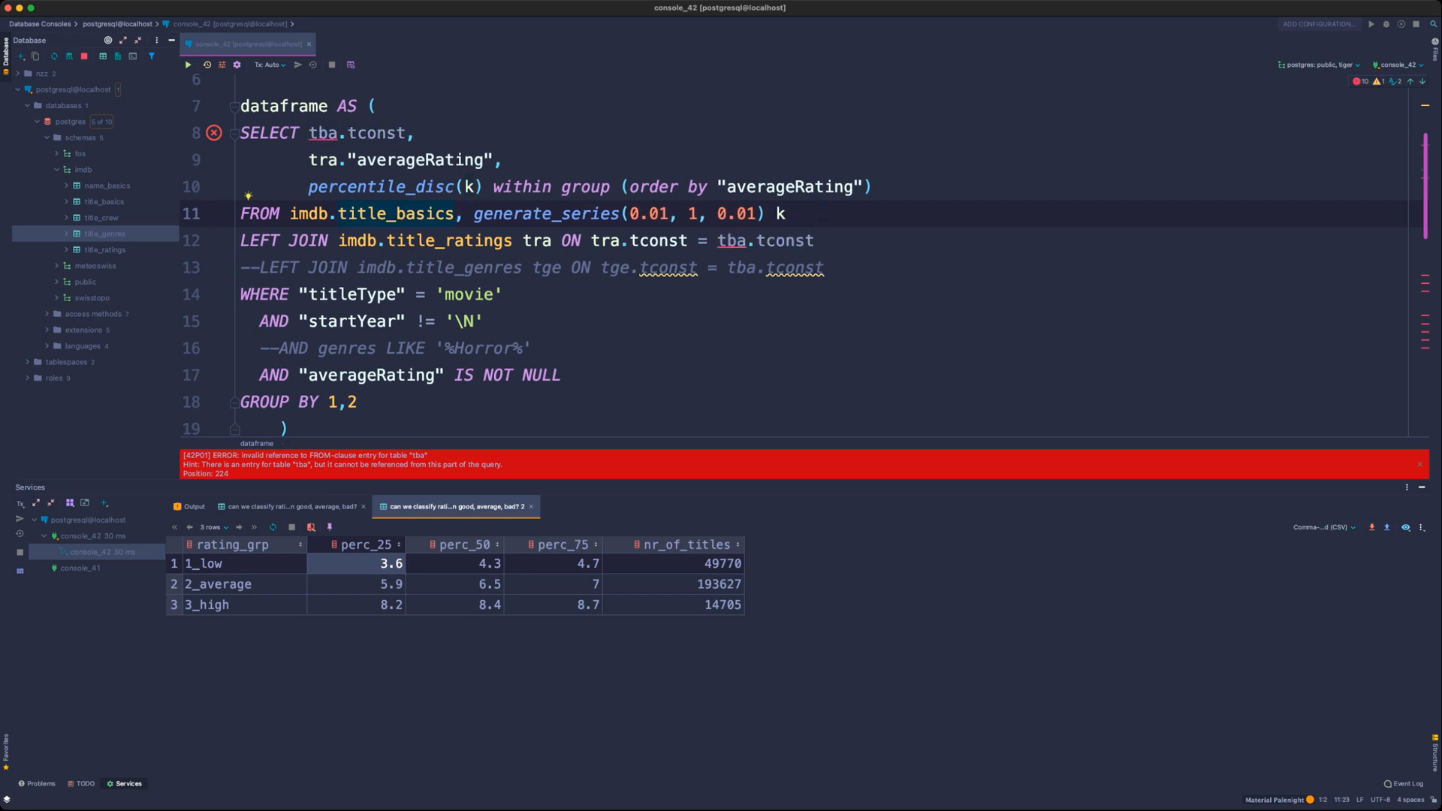
key(End)
key(BackSpace)
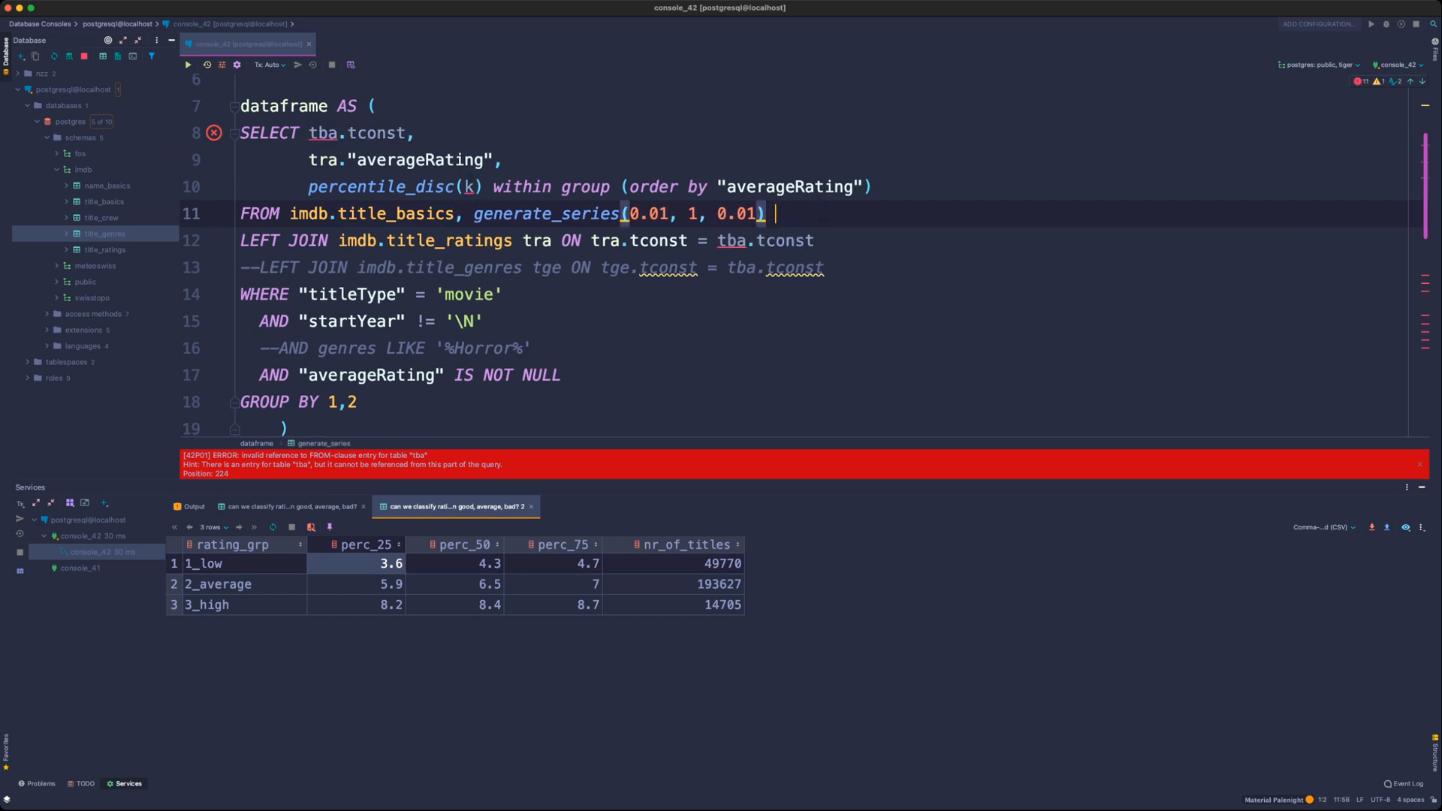
text(tba)
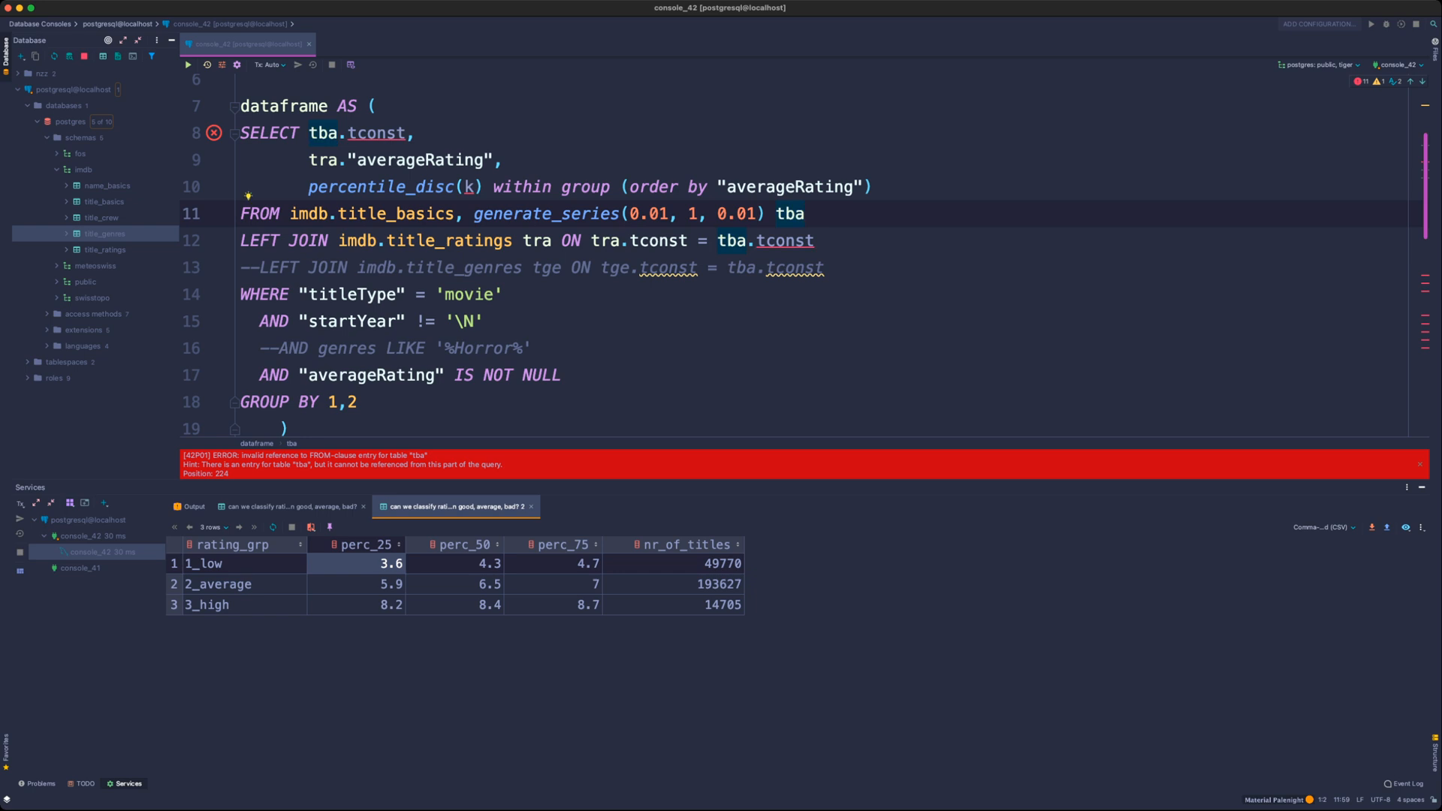
key(BackSpace)
key(BackSpace)
key(BackSpace)
key(BackSpace)
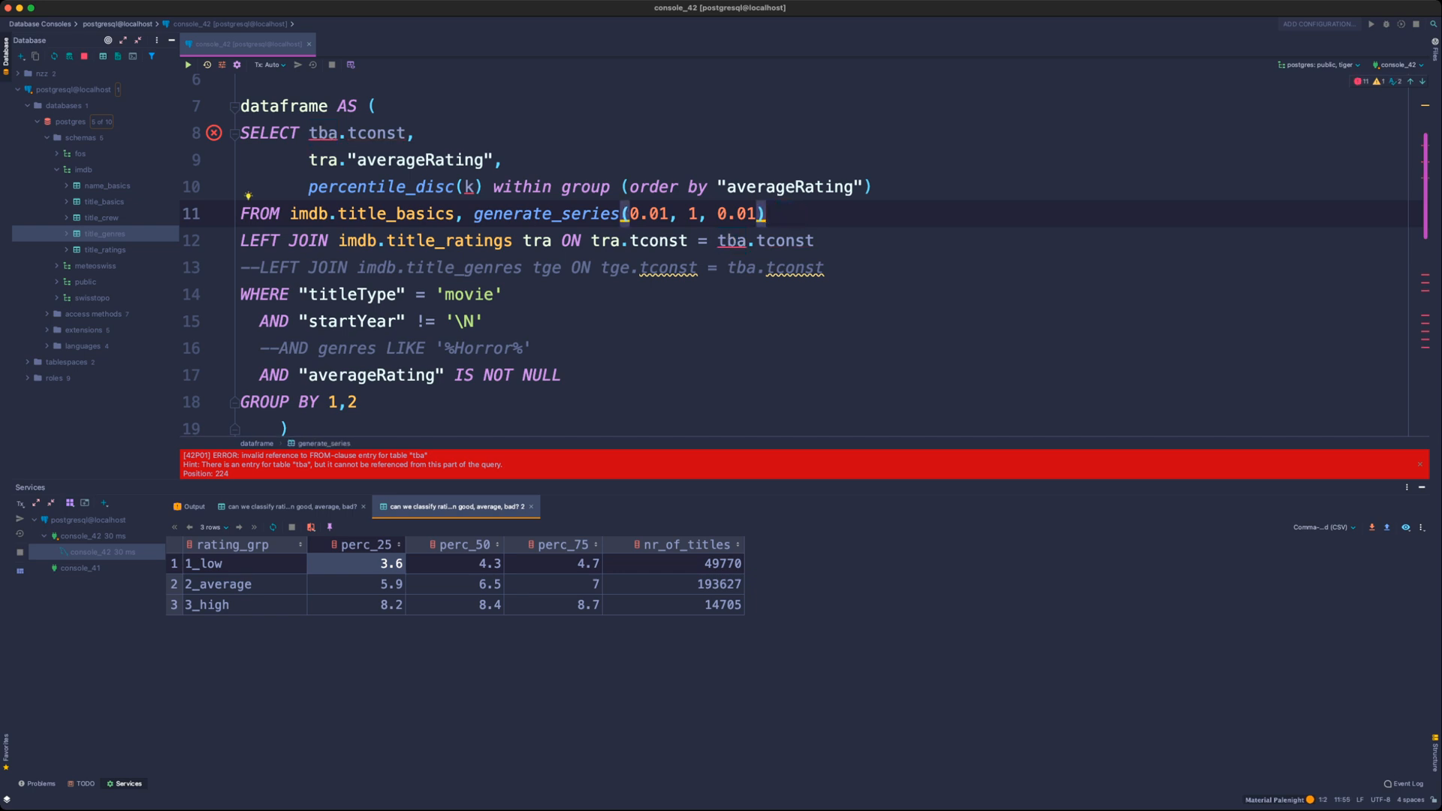
- Remove the tba. prefix from tconst in the SELECT and put the alias k back after generate_series(0.01, 1, 0.01)
click(347, 133)
key(BackSpace)
key(BackSpace)
key(BackSpace)
key(BackSpace)
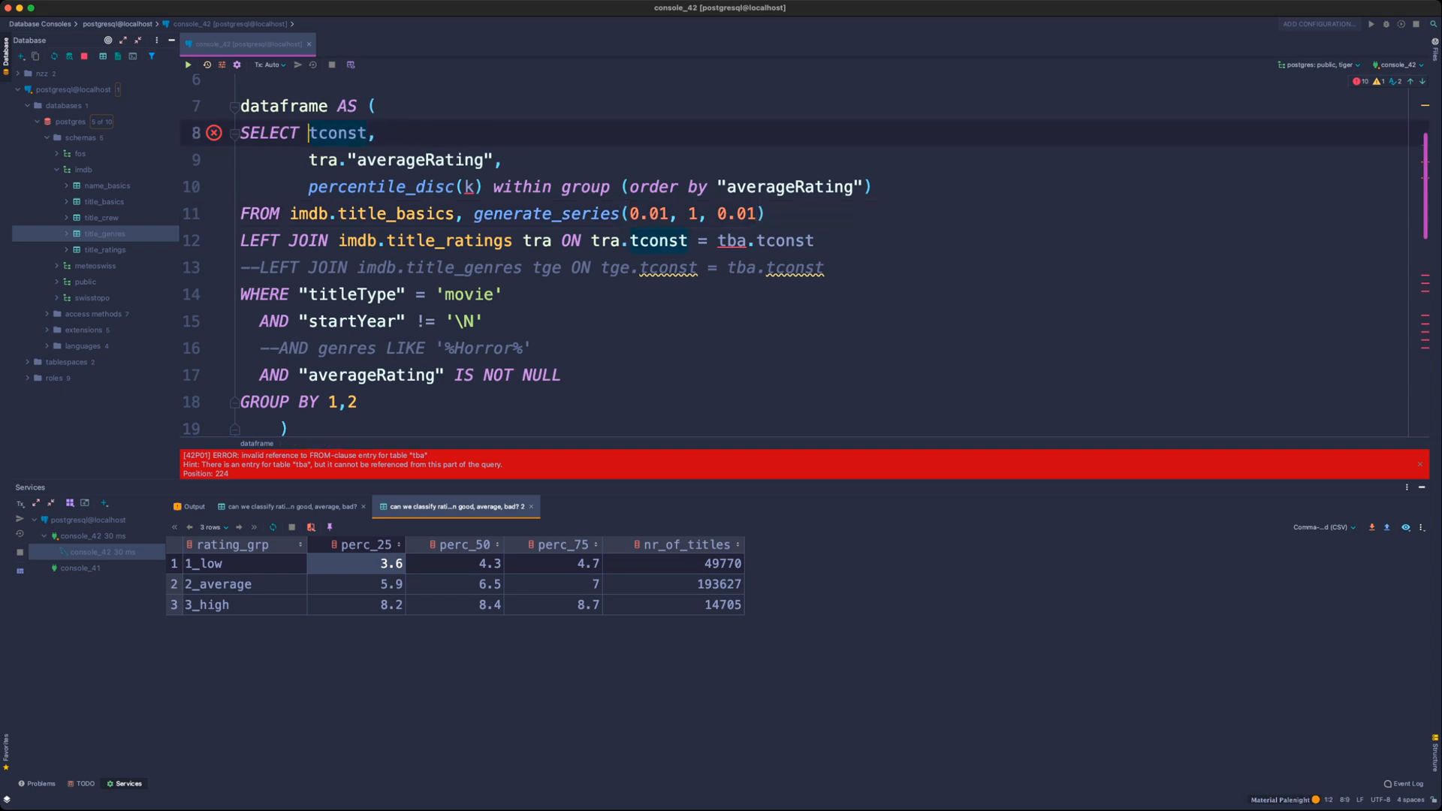
click(766, 215)
text(k)
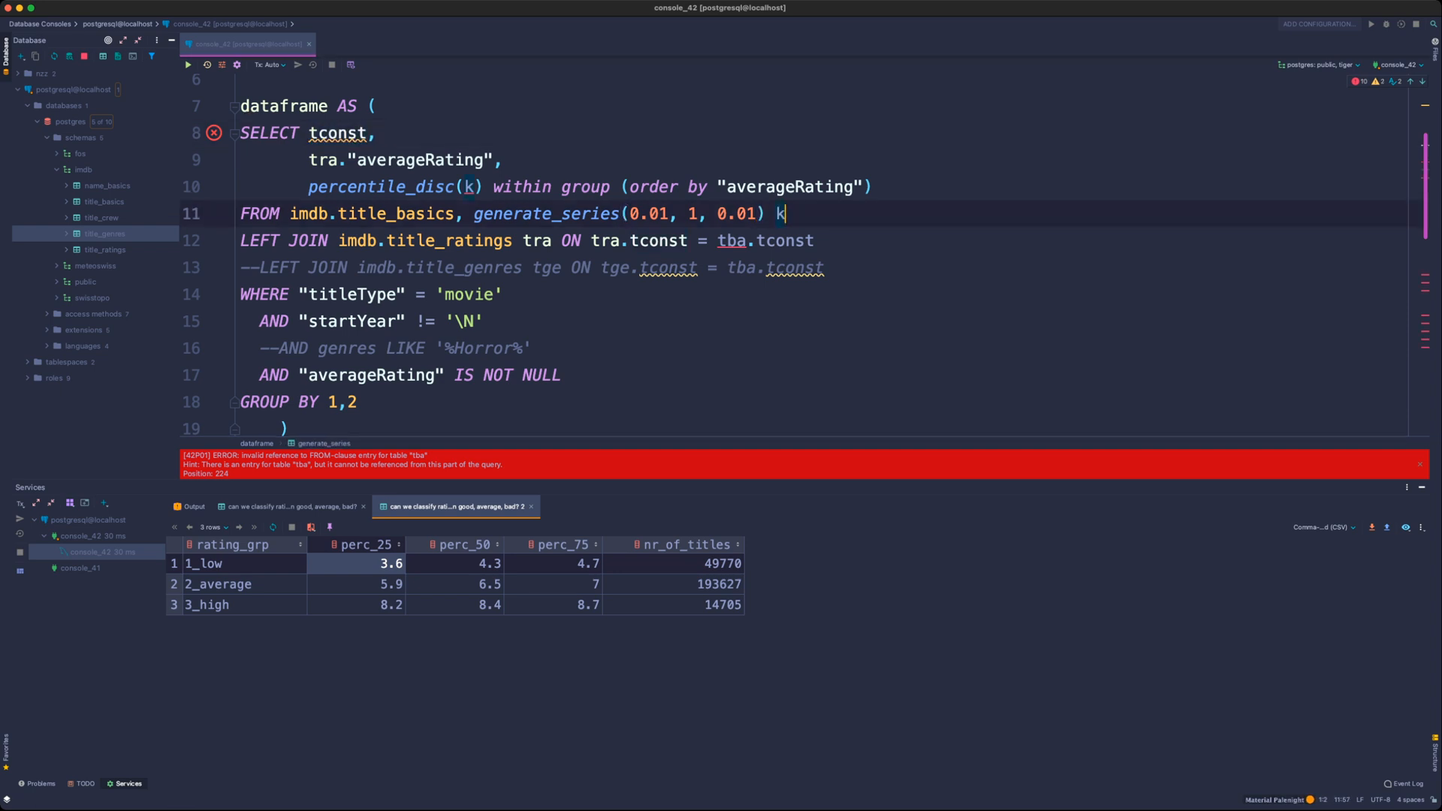
- Put the alias tba back after imdb.title_basics in the FROM clause
click(776, 188)
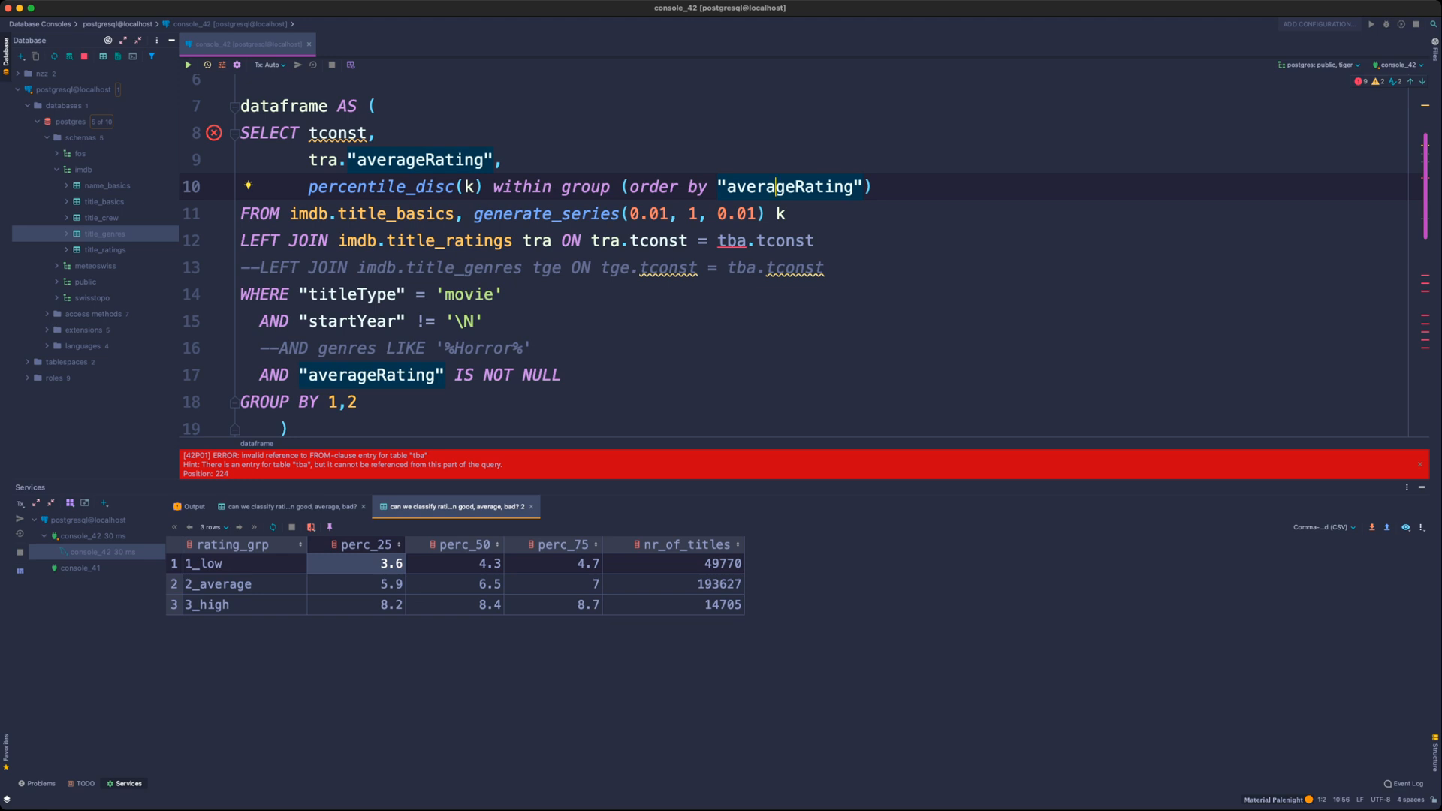
double_click(730, 241)
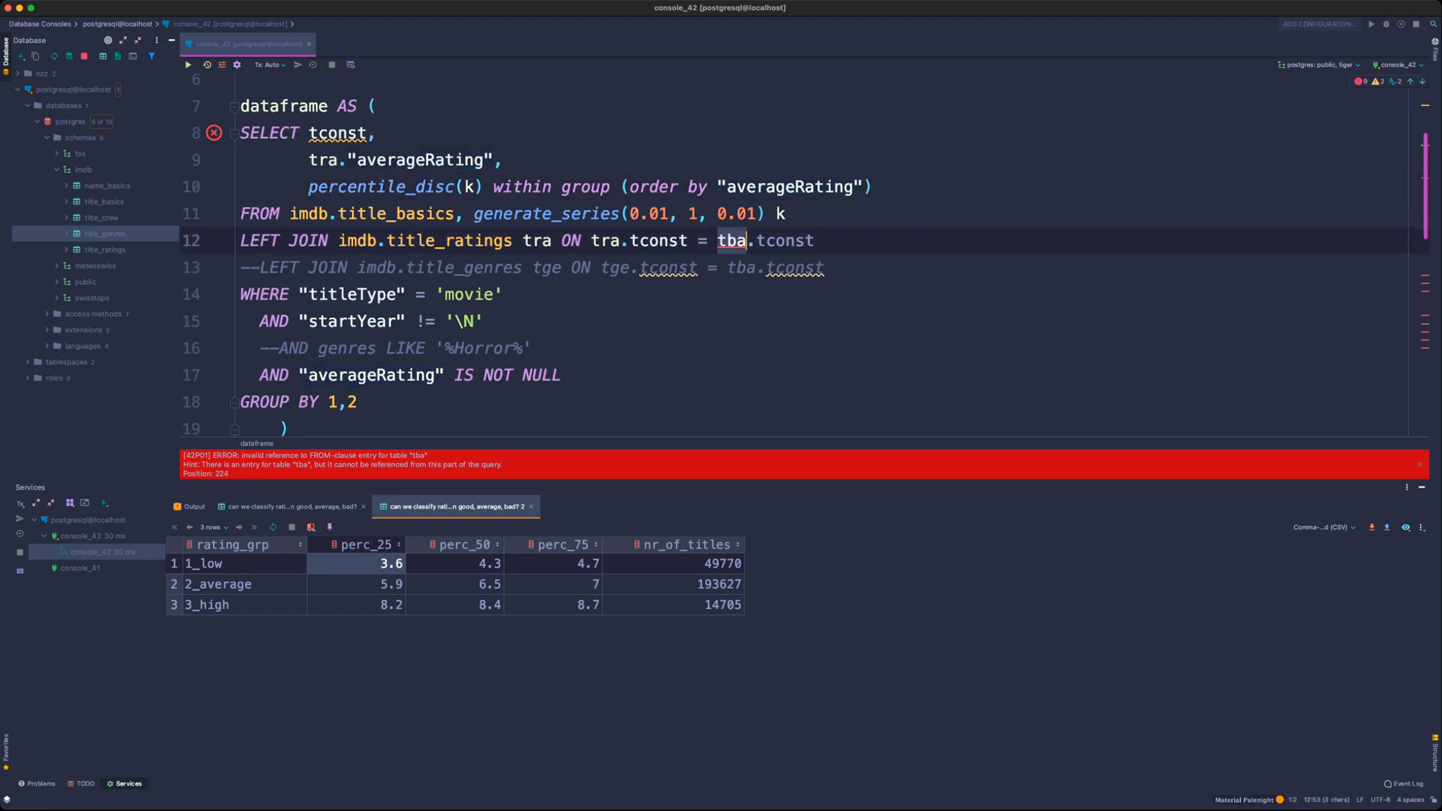
click(445, 215)
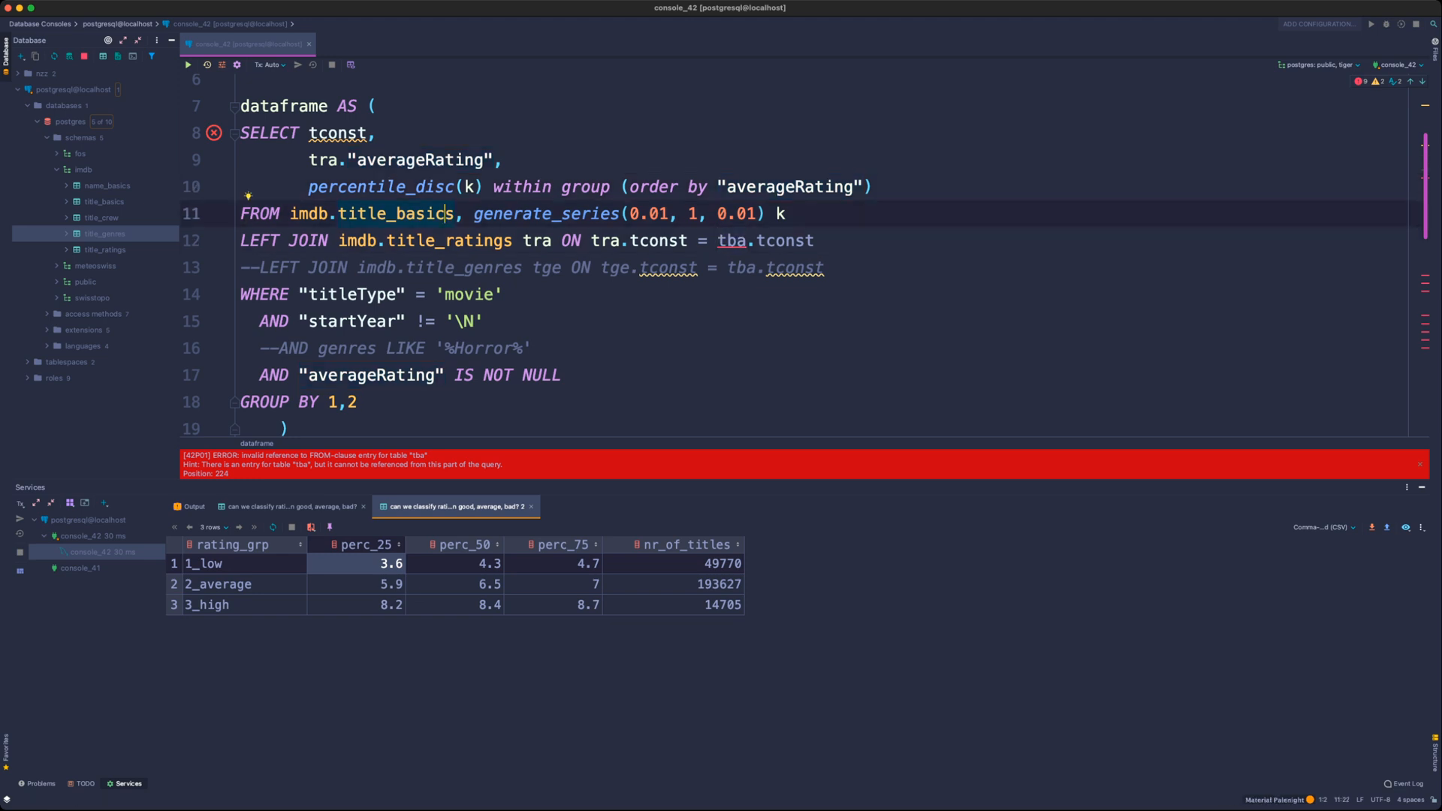
double_click(731, 241)
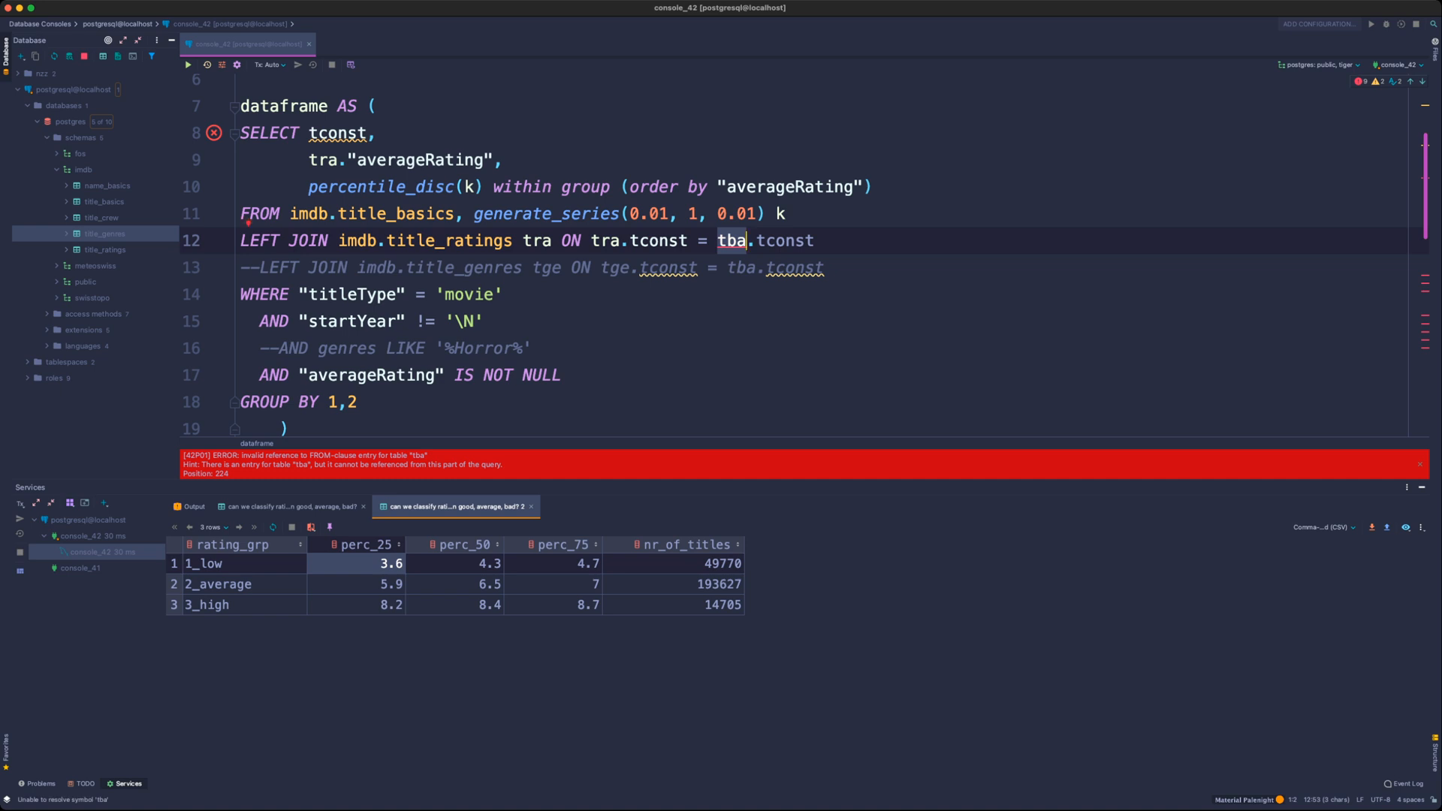
scroll(731, 241, down, 1)
click(533, 334)
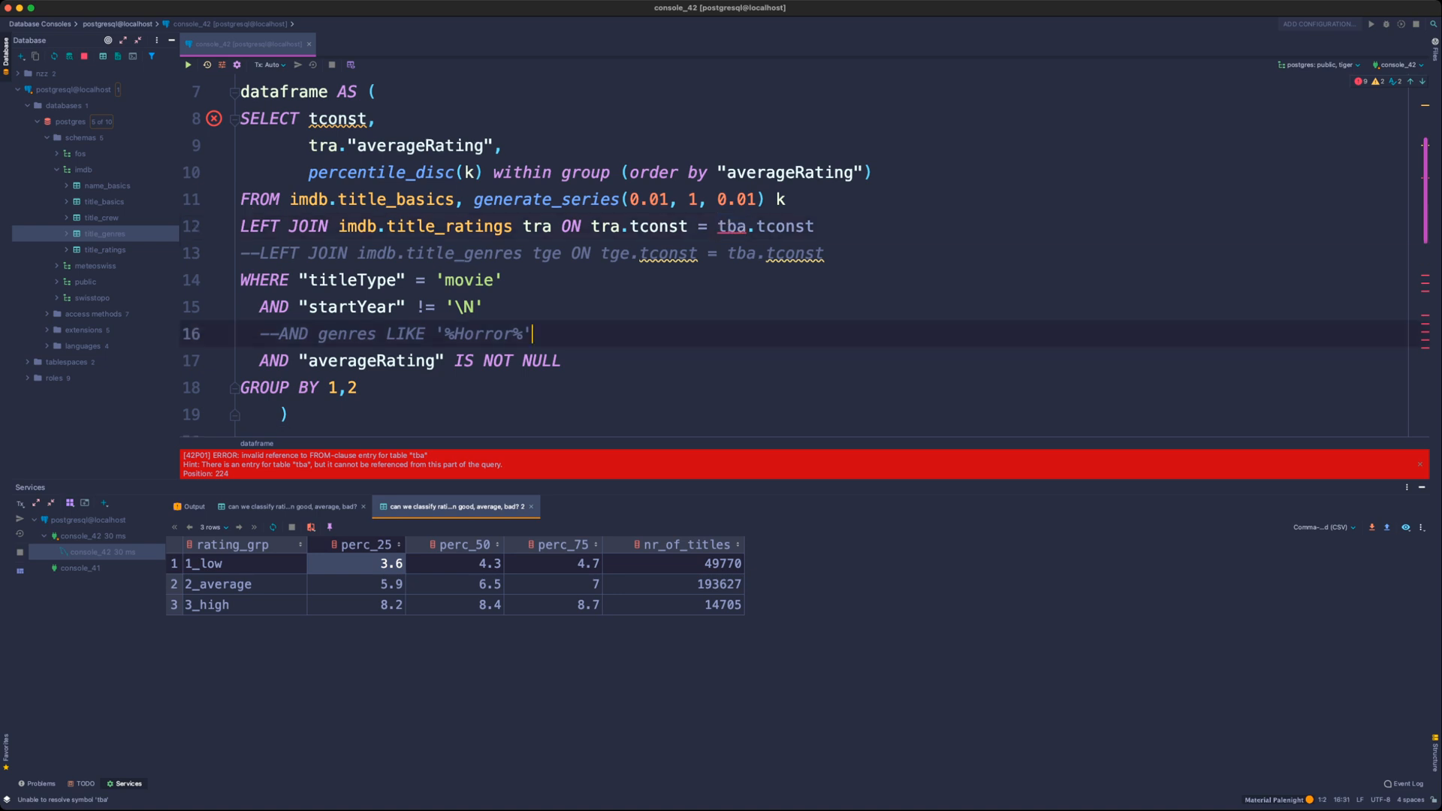
click(455, 200)
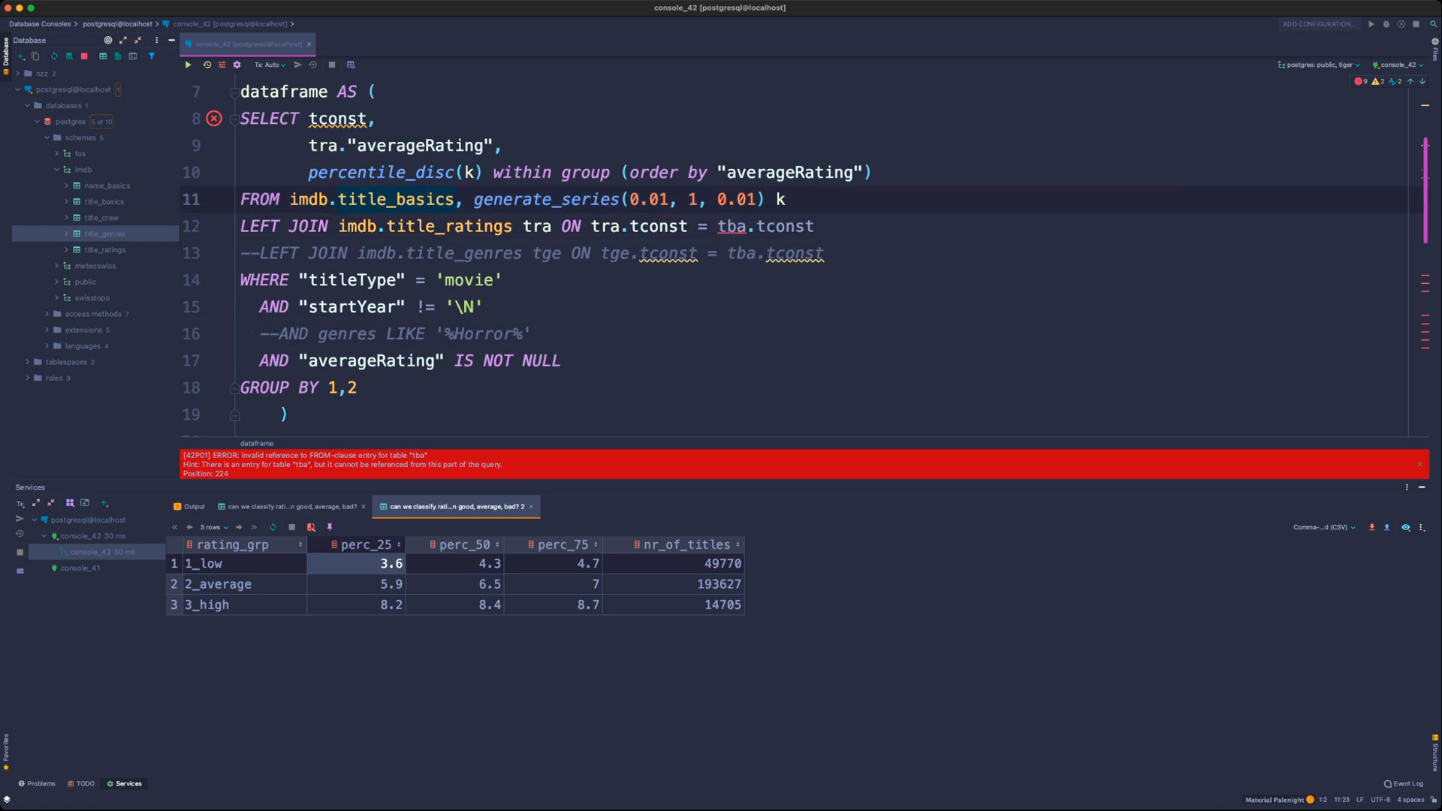
text(tba)
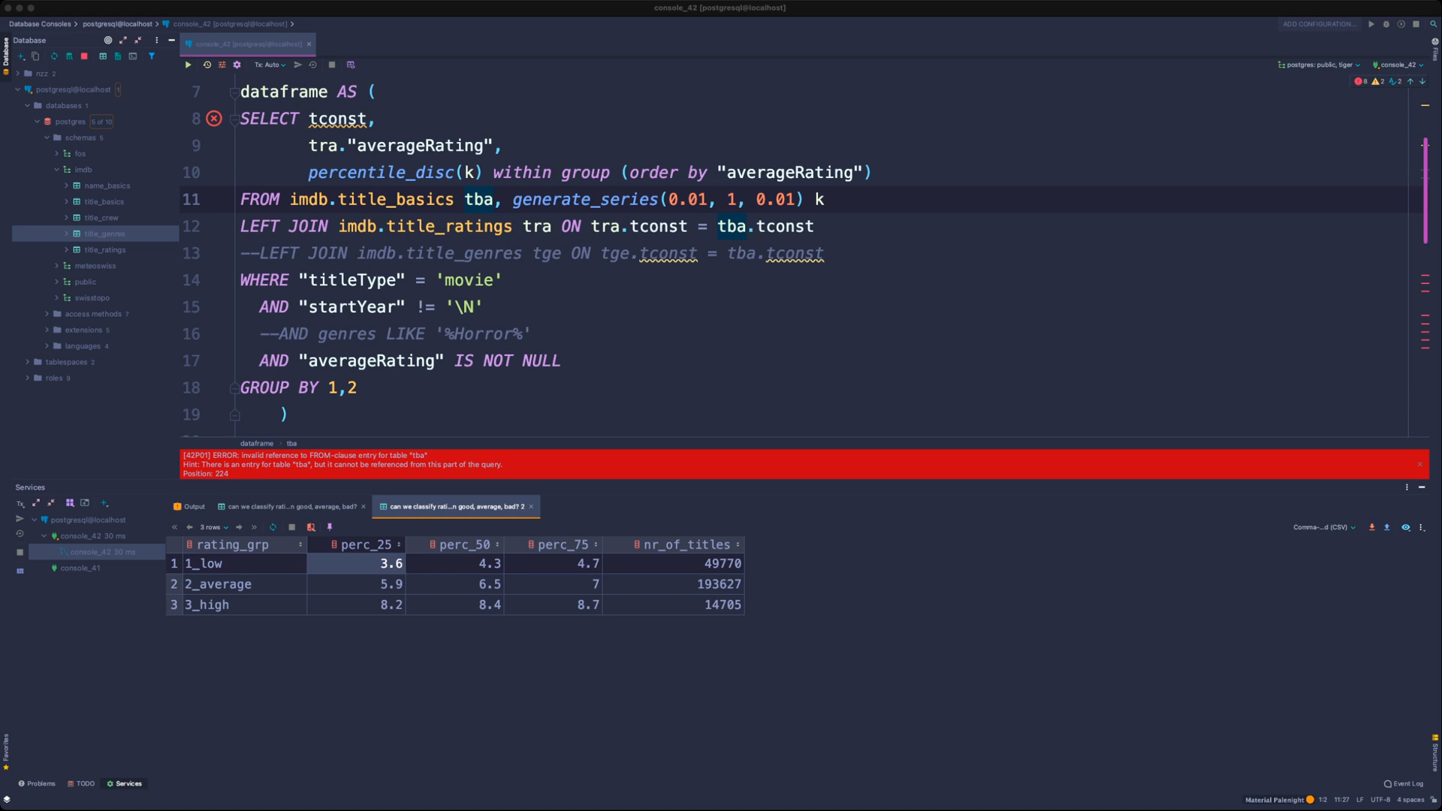
- Try the aliases a for imdb.title_basics and b for generate_series, and undo the alias changes
key(Left)
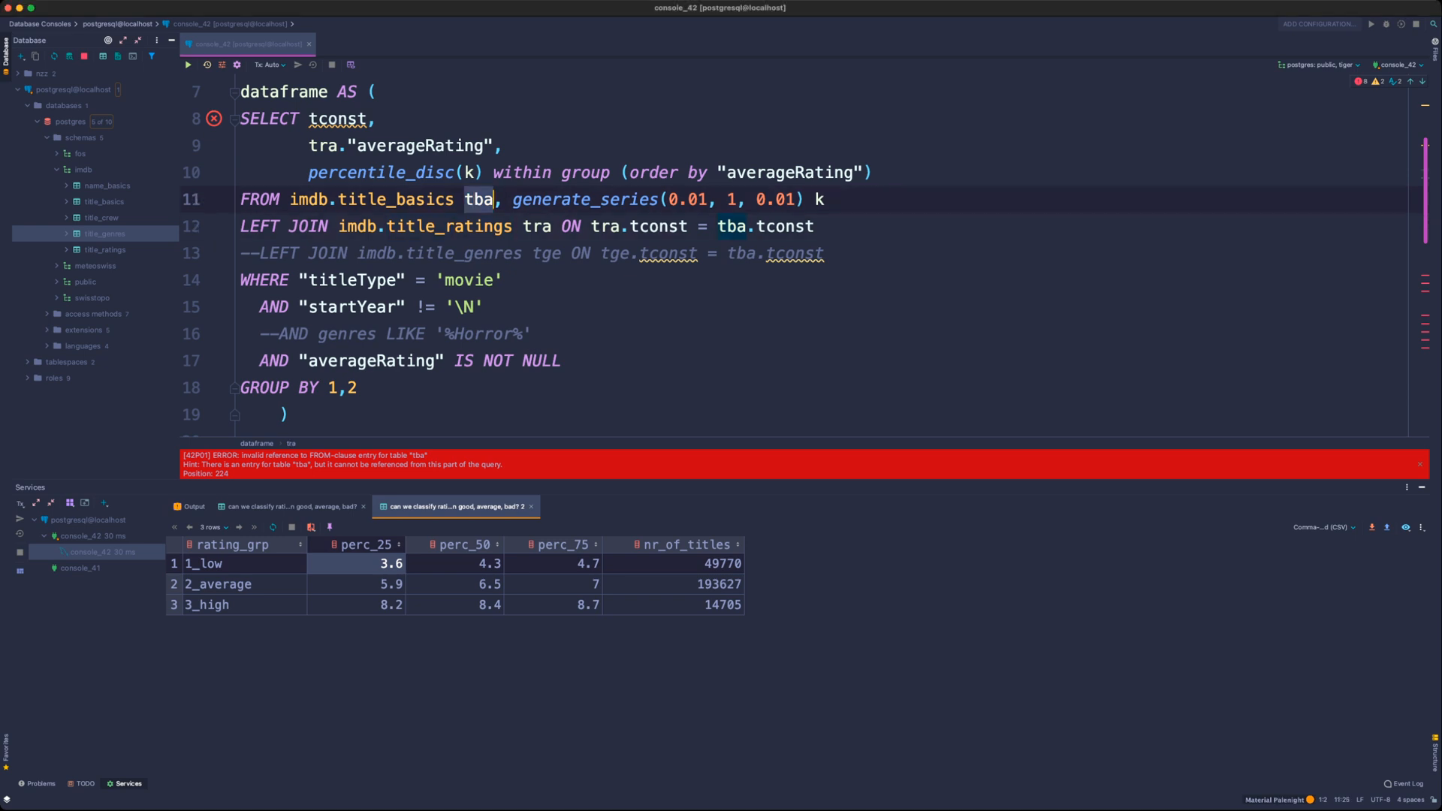
key(BackSpace)
key(BackSpace)
key(End)
key(BackSpace)
text(b)
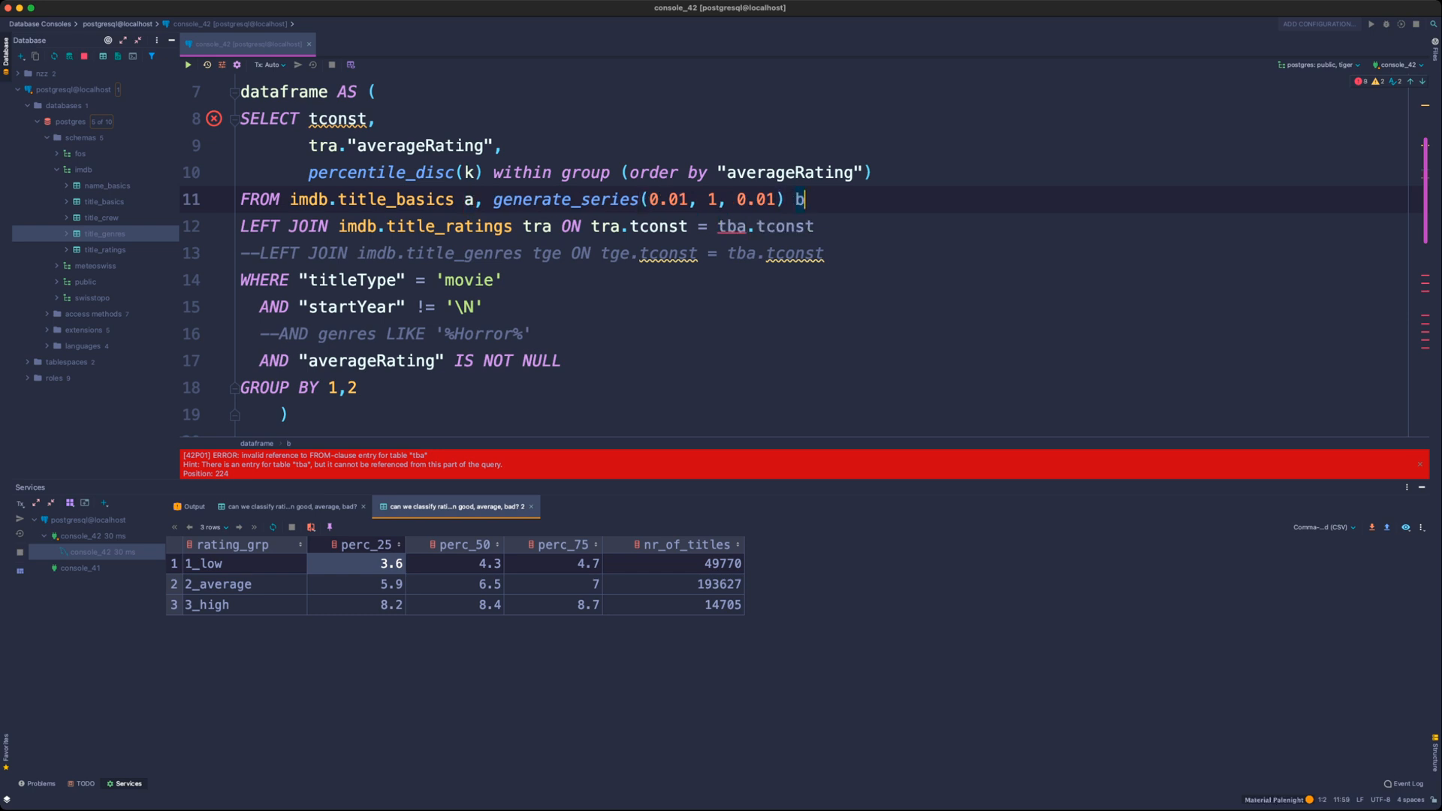
click(745, 172)
key(super+z)
key(super+z)
key(super+z)
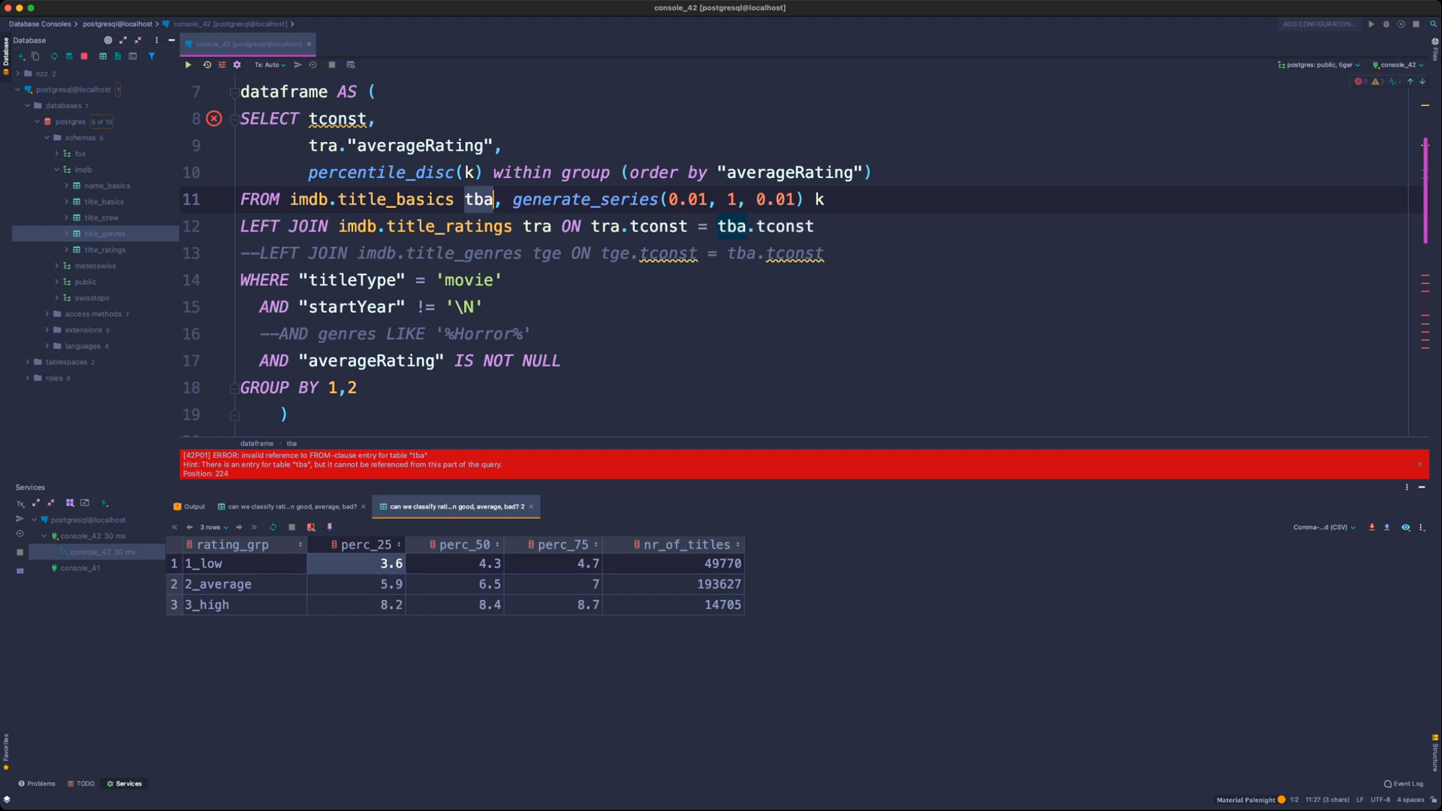
- Place generate_series(0.01, 1, 0.01) k on its own line in the FROM clause and qualify the selected column as tba.tconst
click(532, 199)
key(Left)
key(Left)
key(Return)
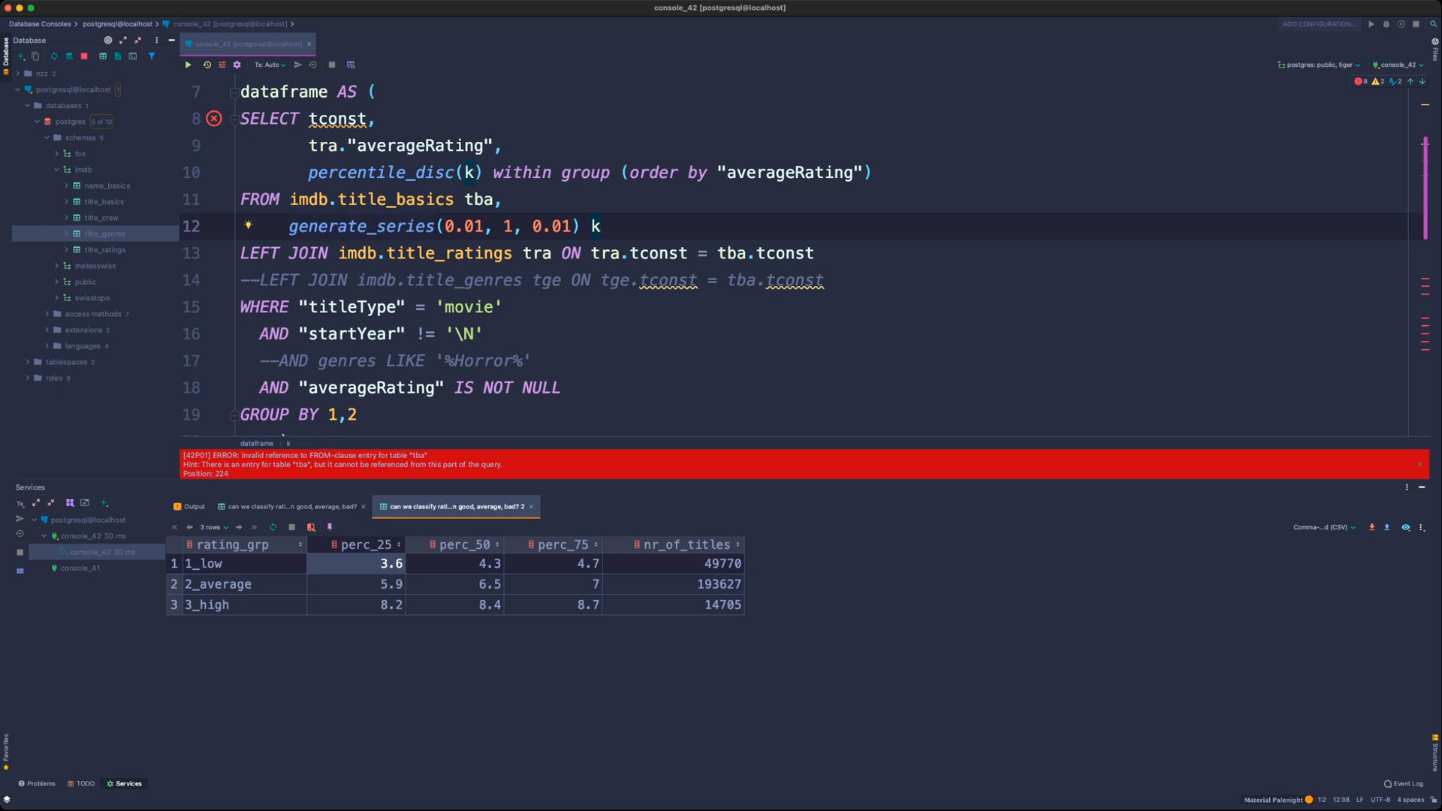
click(308, 119)
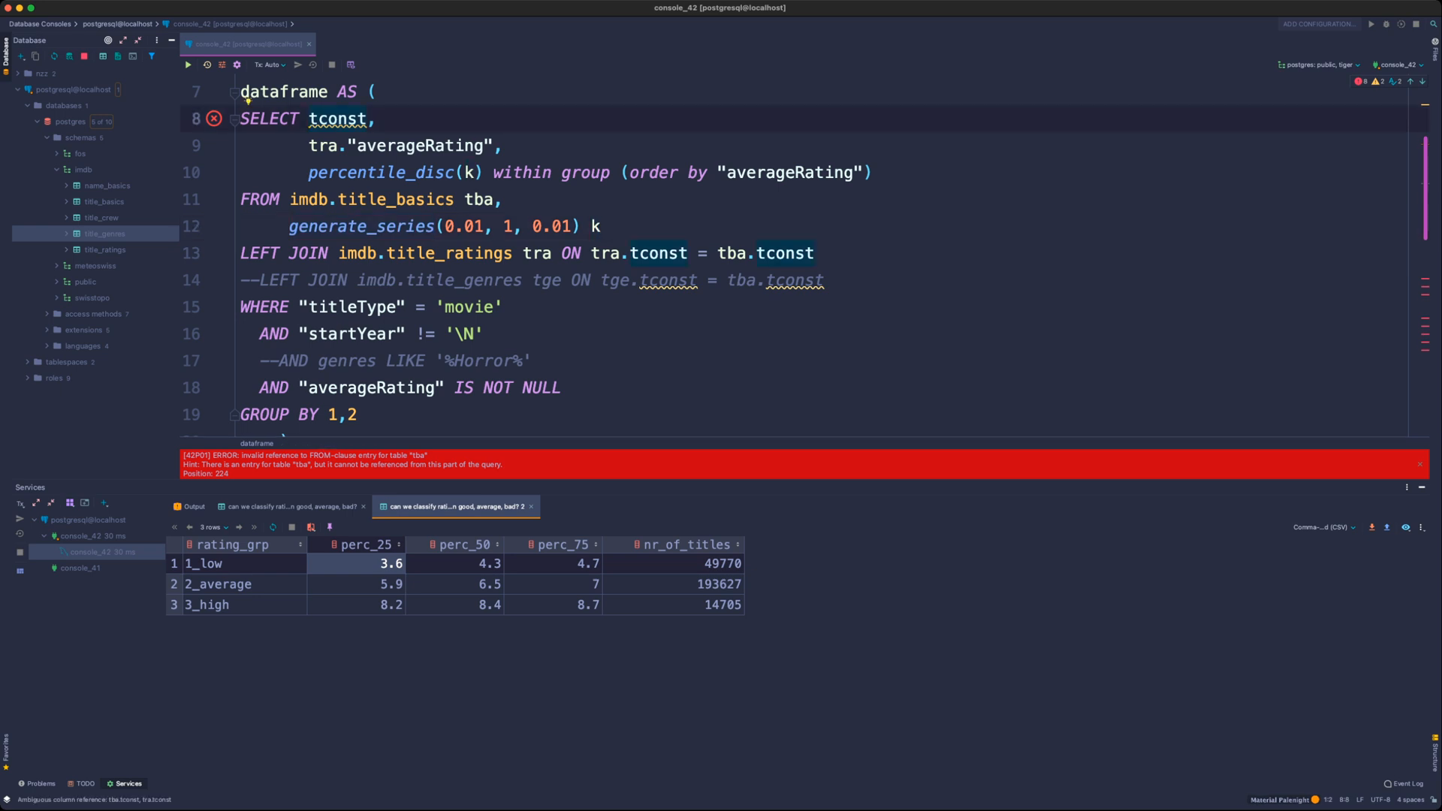
text(tba.)
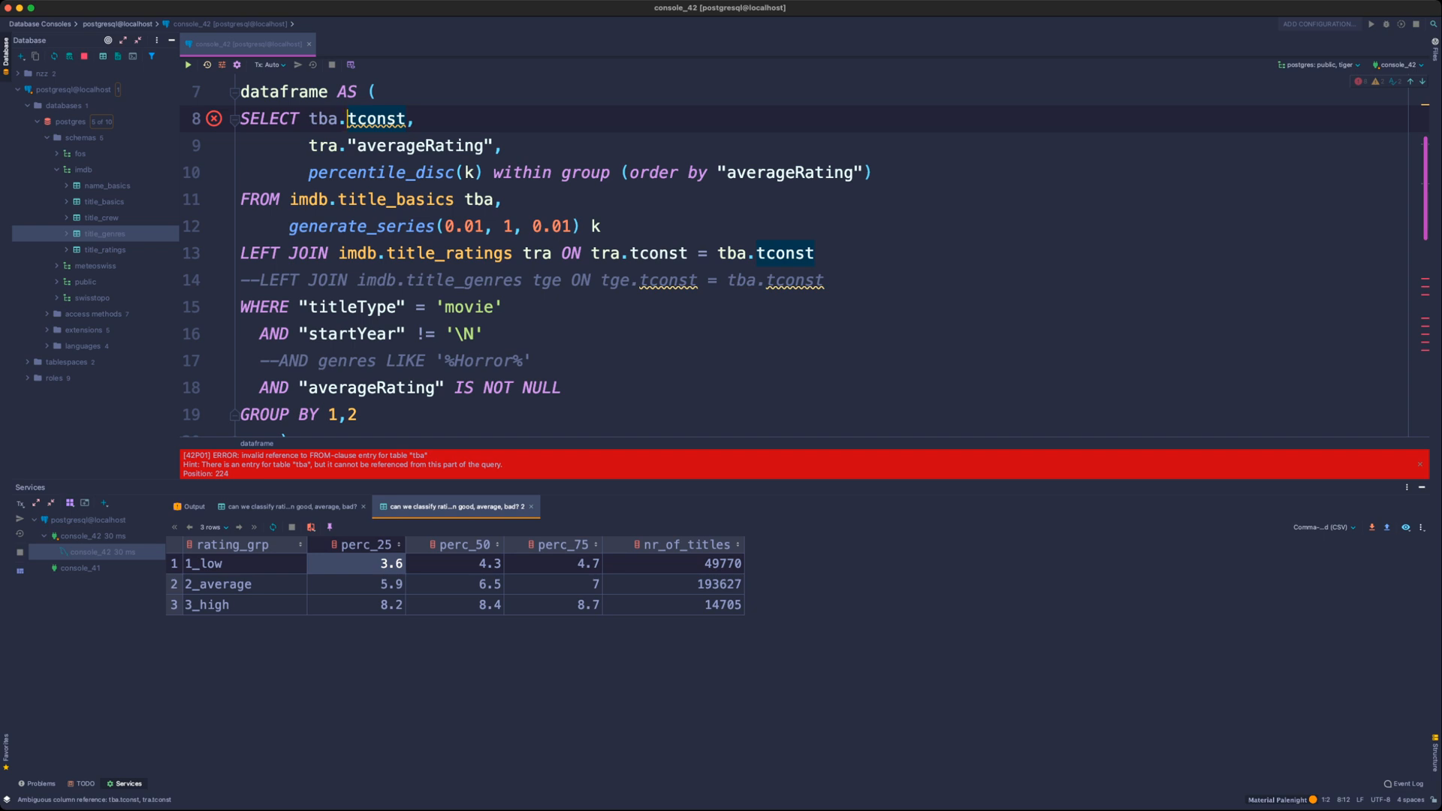
click(786, 172)
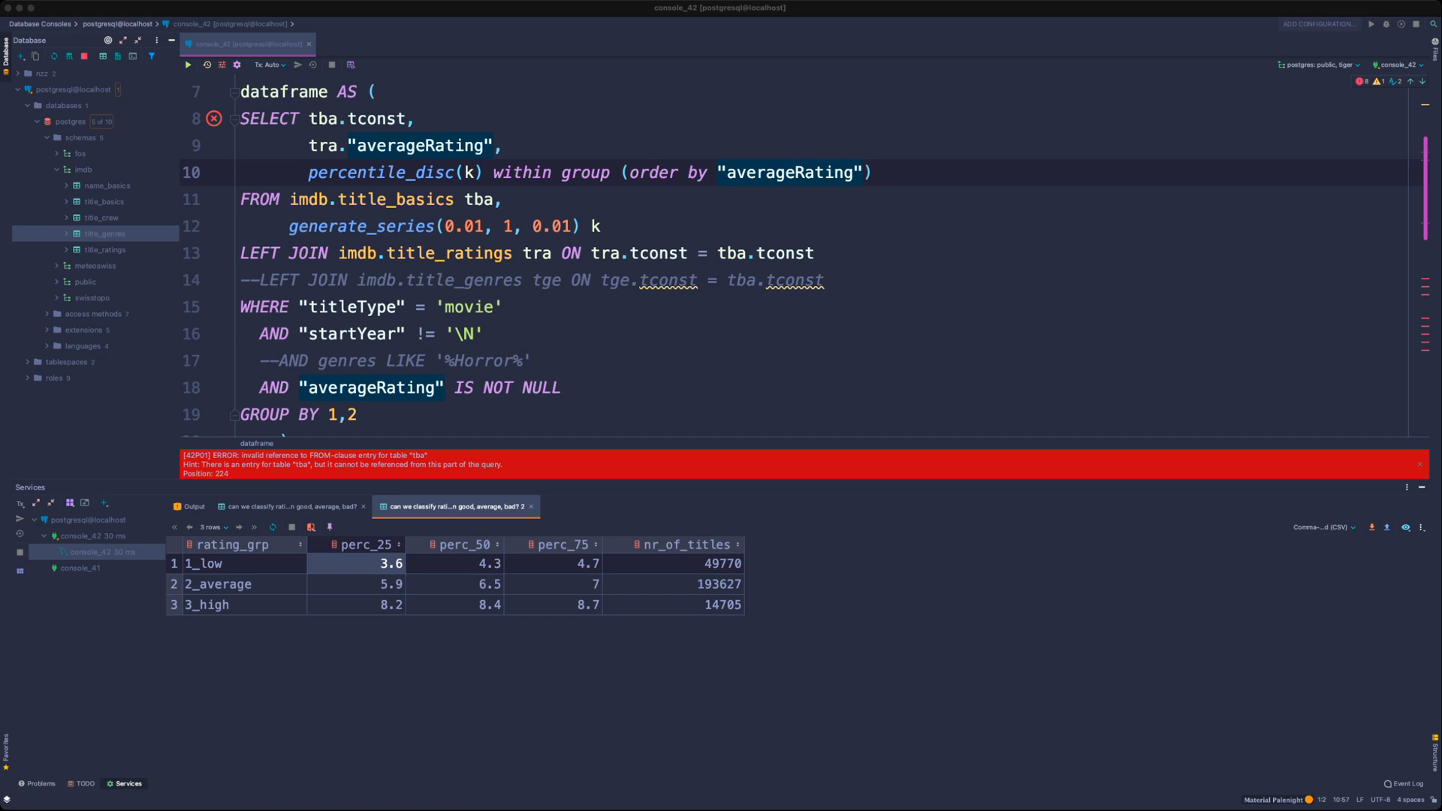
click(504, 307)
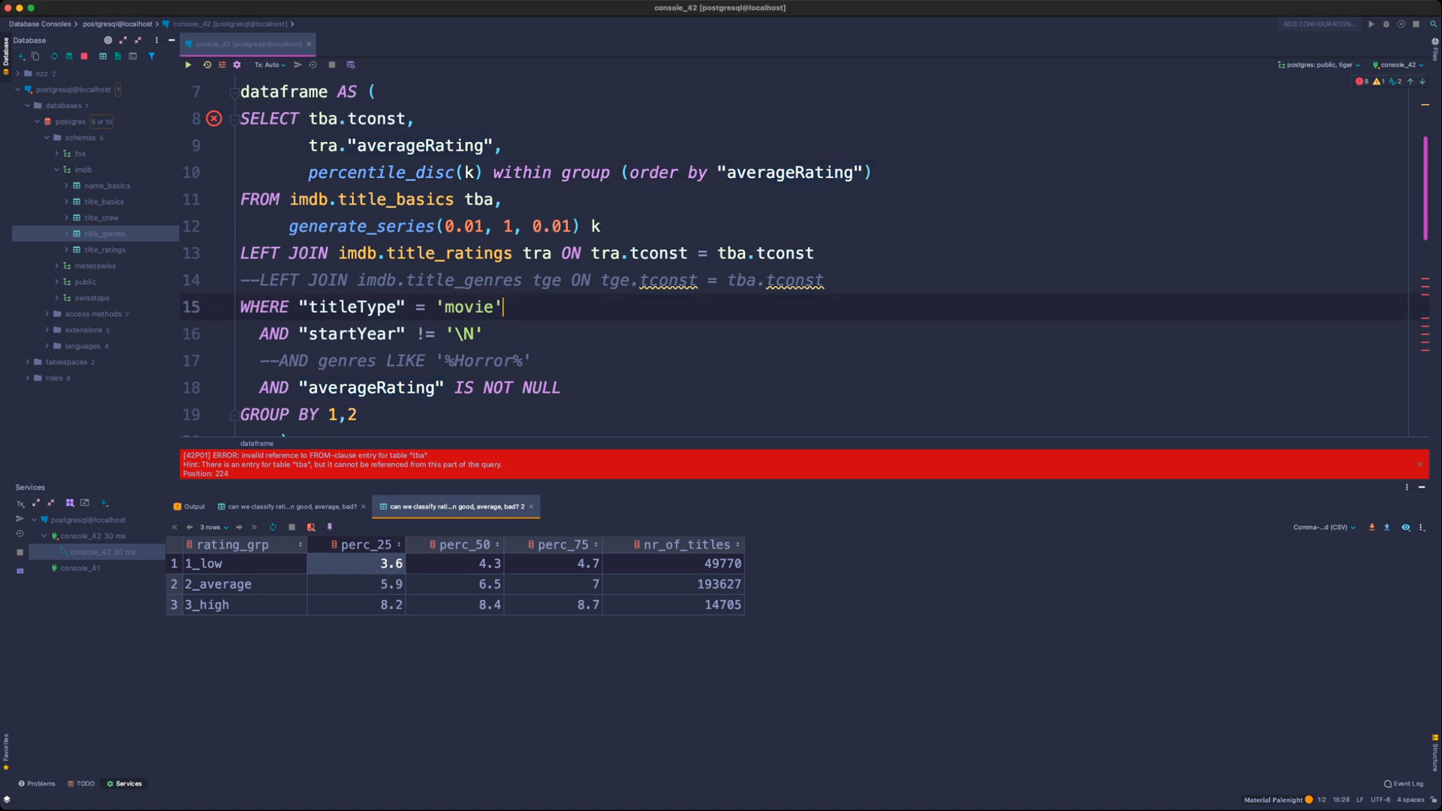
drag(814, 253, 561, 253)
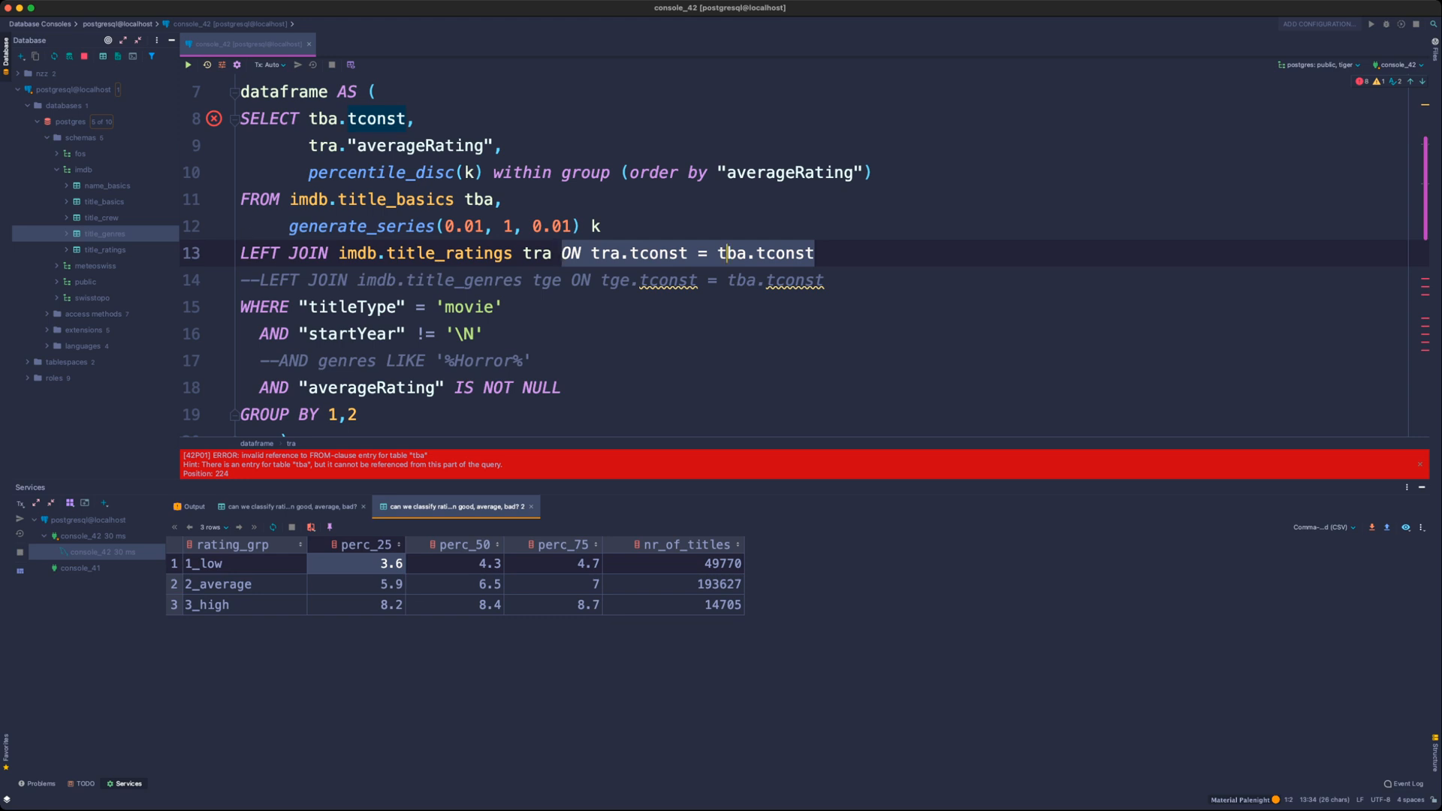
click(725, 253)
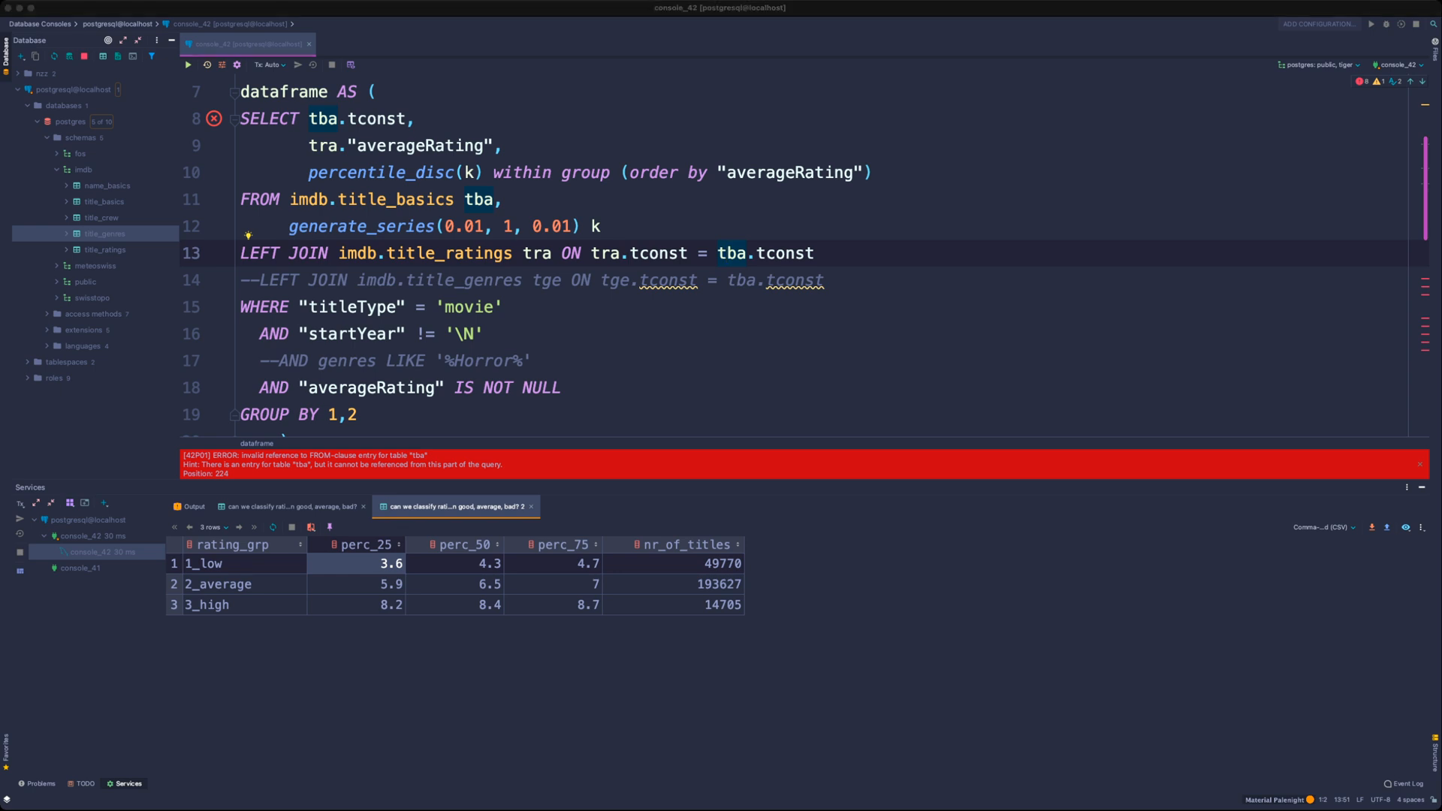
click(504, 307)
drag(601, 227, 288, 226)
- Run only the SELECT generate_series(0.01, 1, 0.01) k statement inside the series CTE
scroll(526, 256, up, 3)
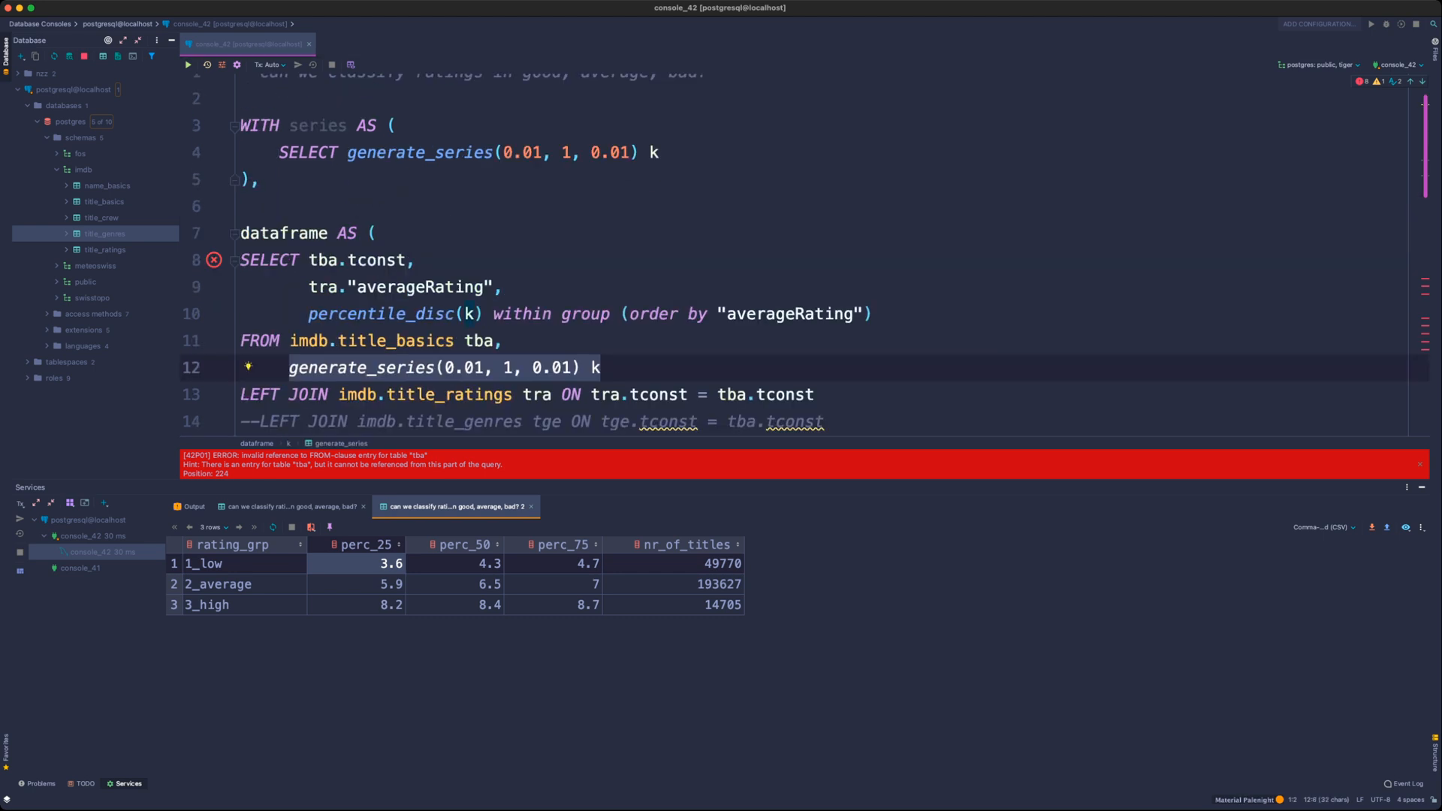
click(523, 153)
drag(280, 152, 658, 152)
key(super+Return)
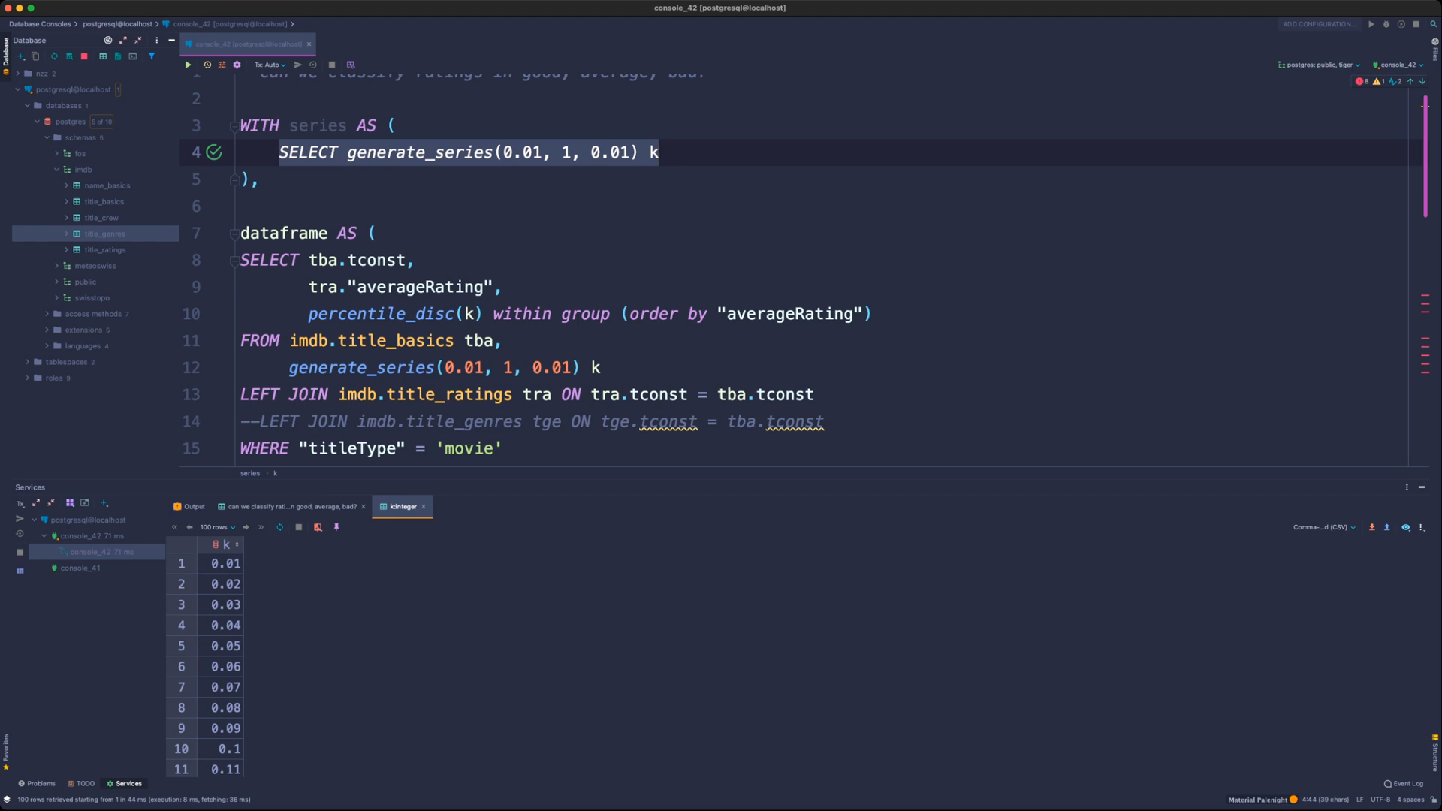
- Enlarge the query results area and examine the first generated k values
drag(721, 480, 721, 235)
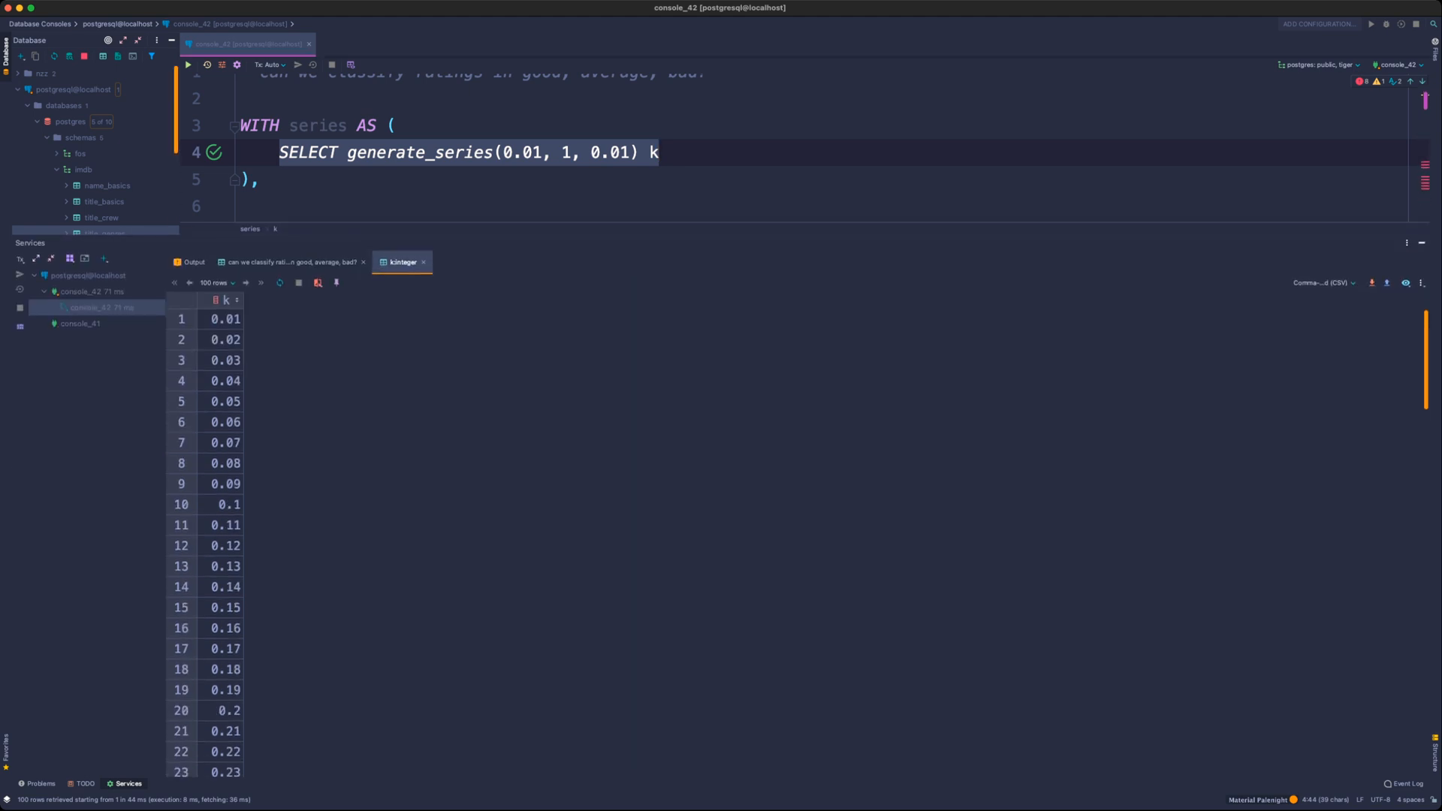
drag(225, 320, 226, 588)
click(225, 381)
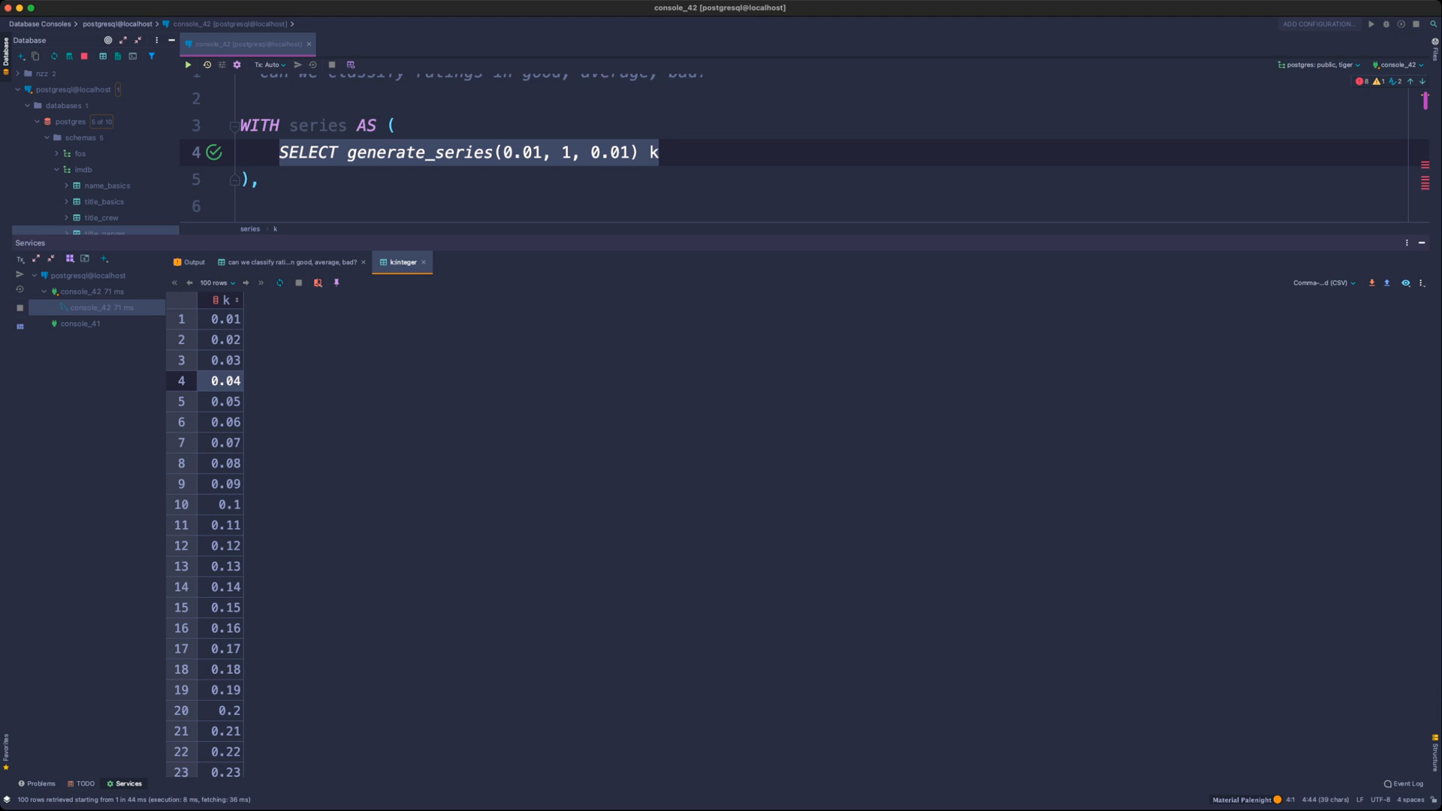
click(225, 319)
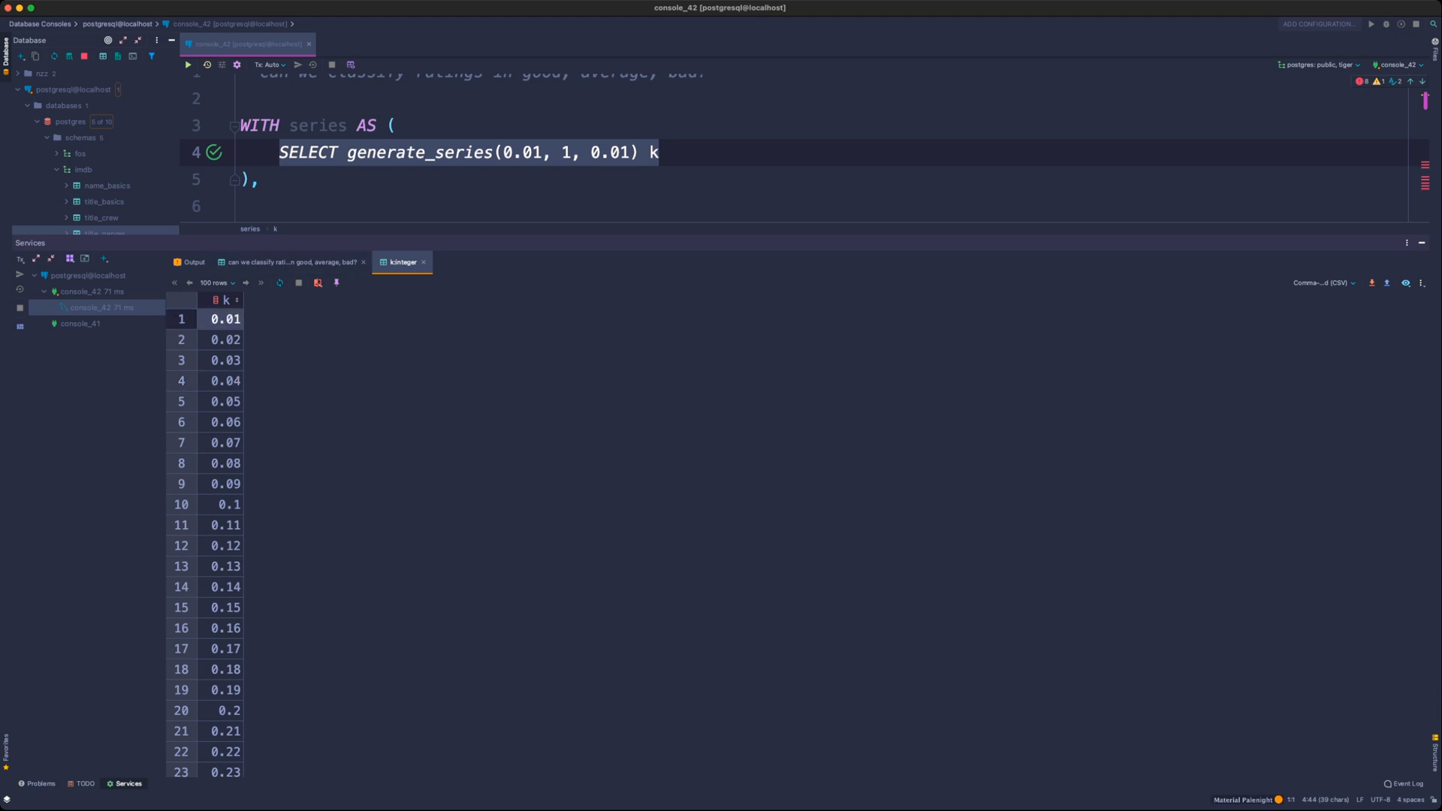
- Shrink the query results area to show more of the SQL script
drag(676, 243, 676, 410)
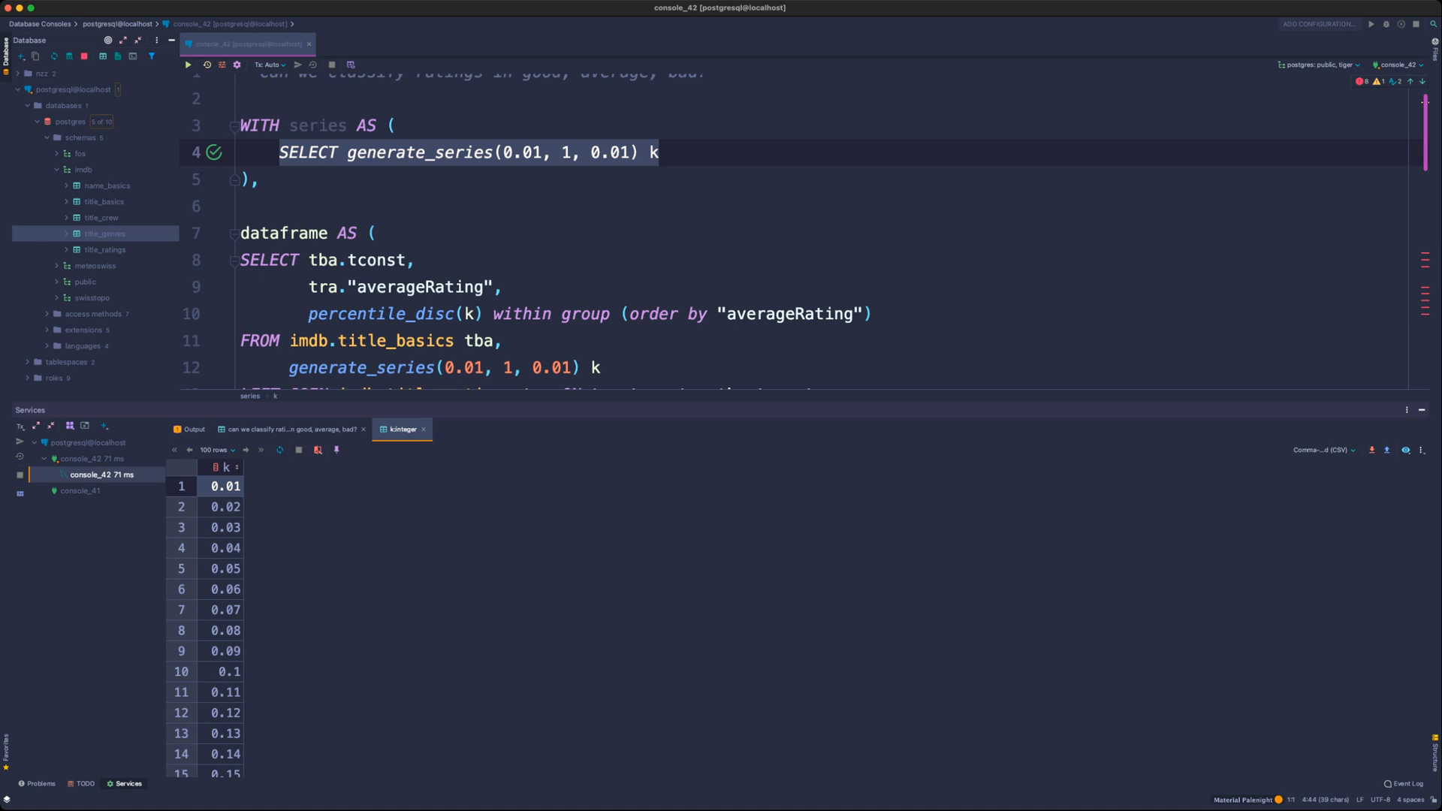
drag(466, 406, 466, 527)
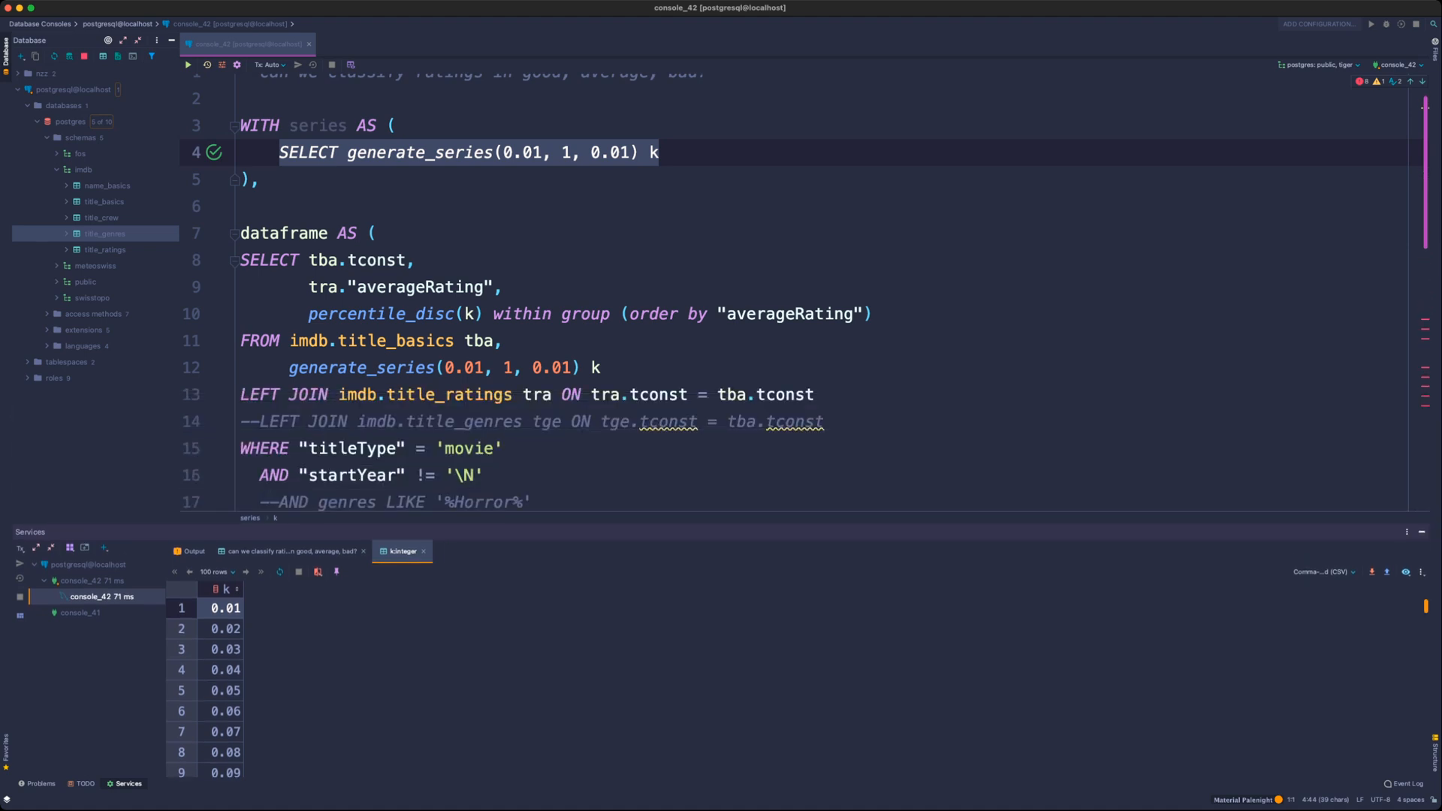
- Comment out the tra."averageRating" column in the dataframe SELECT
drag(603, 368, 270, 289)
click(445, 288)
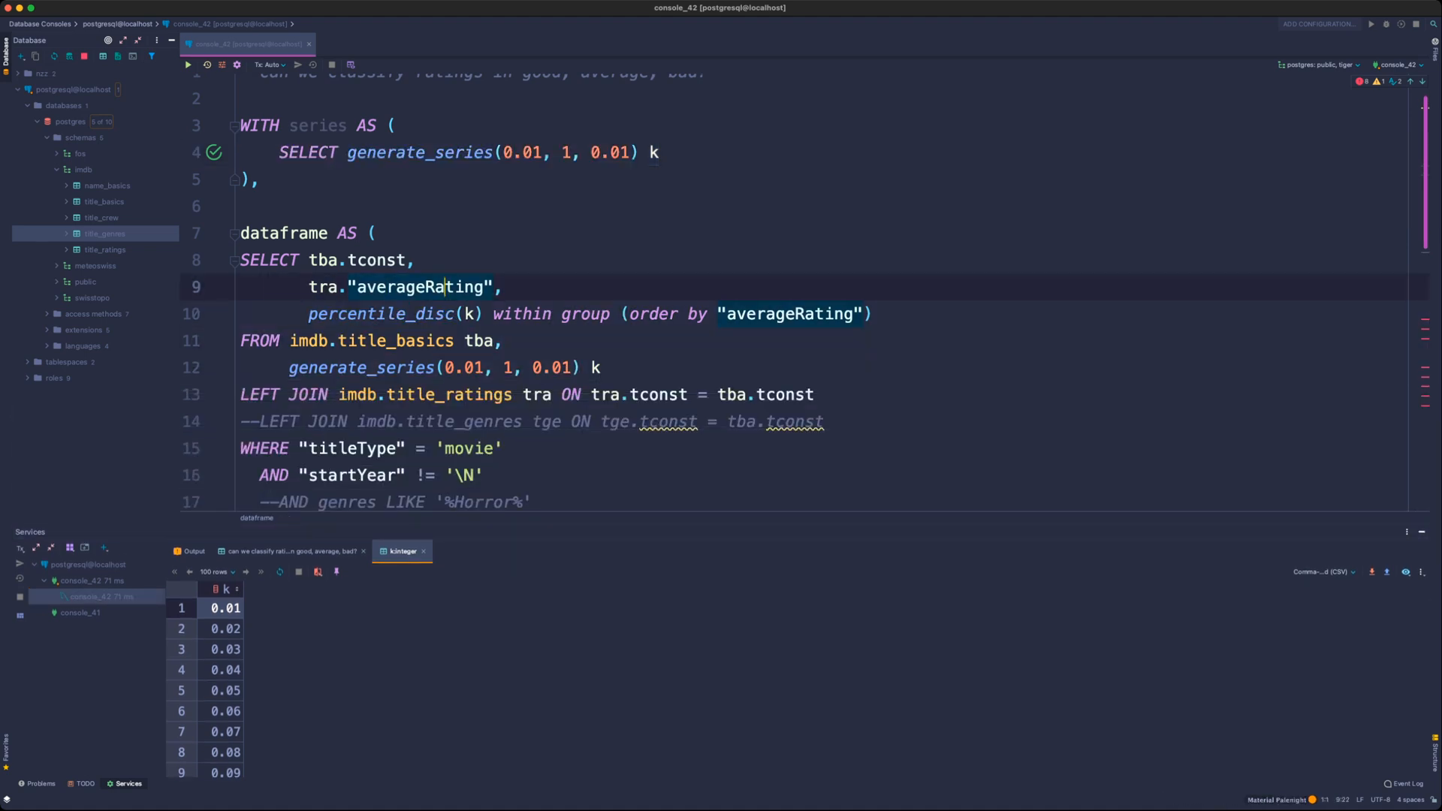
key(super+Left)
text(--)
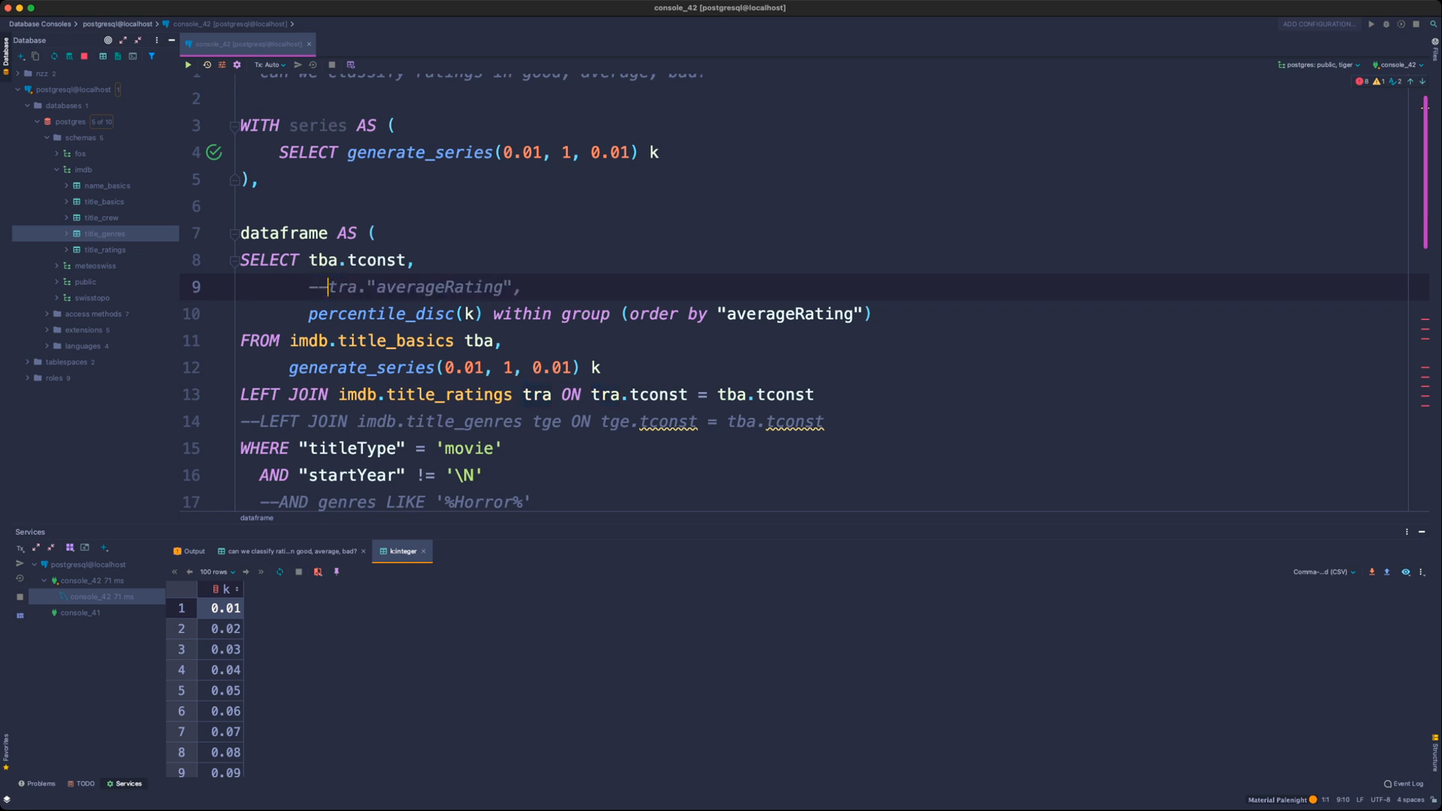
- Try running the dataframe SELECT up to the generate_series line, and again including the LEFT JOIN on imdb.title_ratings
click(737, 314)
click(524, 288)
drag(600, 367, 241, 260)
key(super+Return)
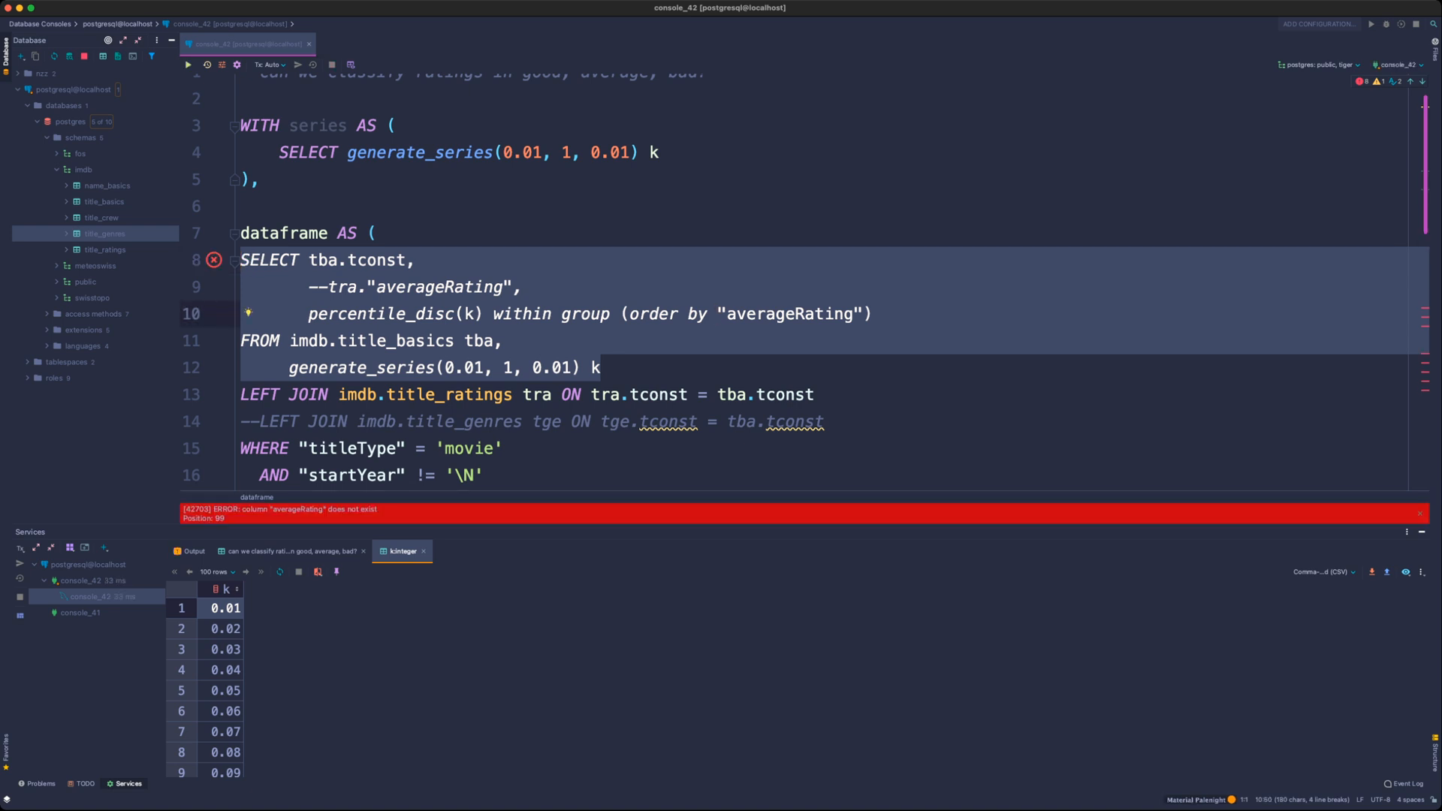
drag(815, 395, 241, 260)
key(super+Return)
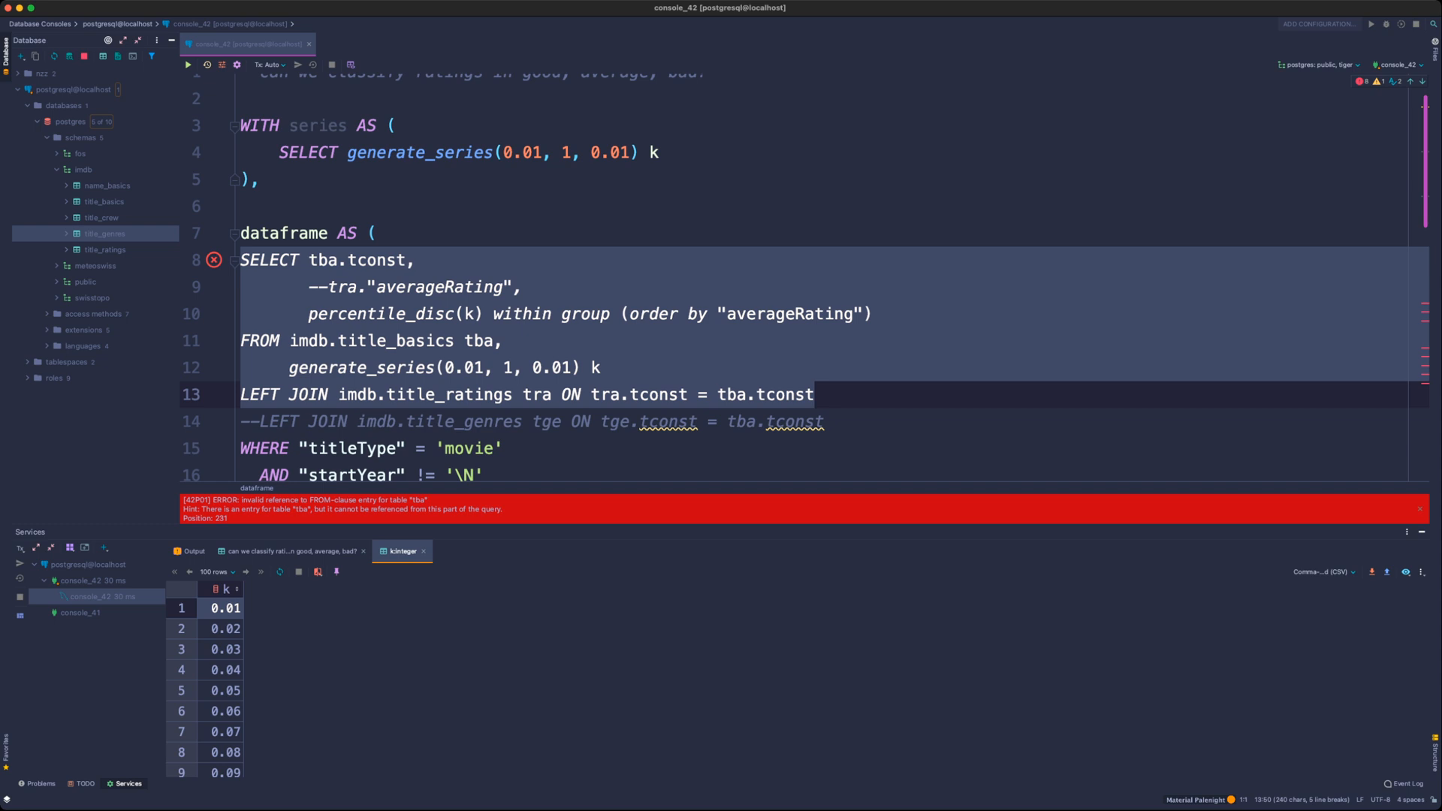
click(513, 395)
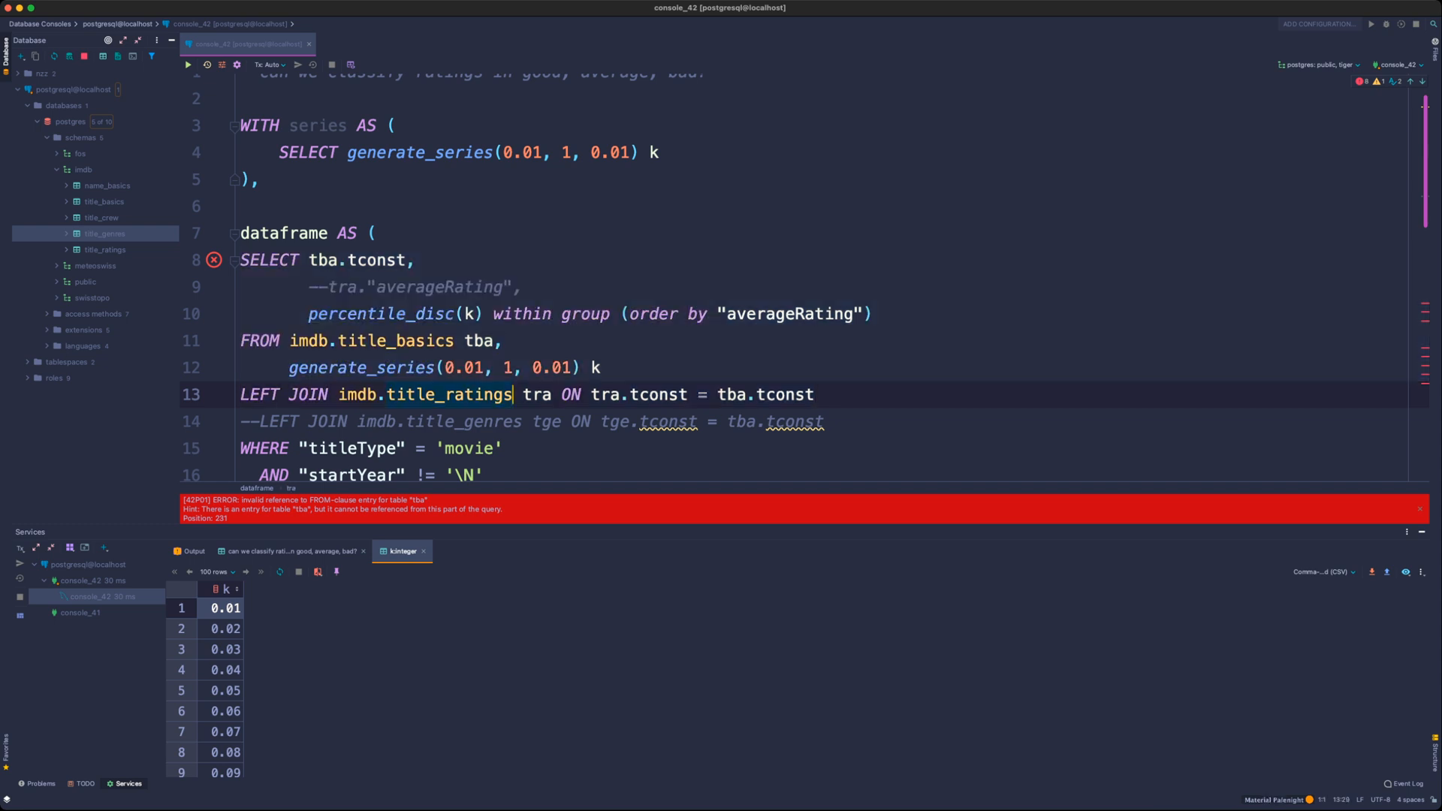
drag(290, 340, 464, 340)
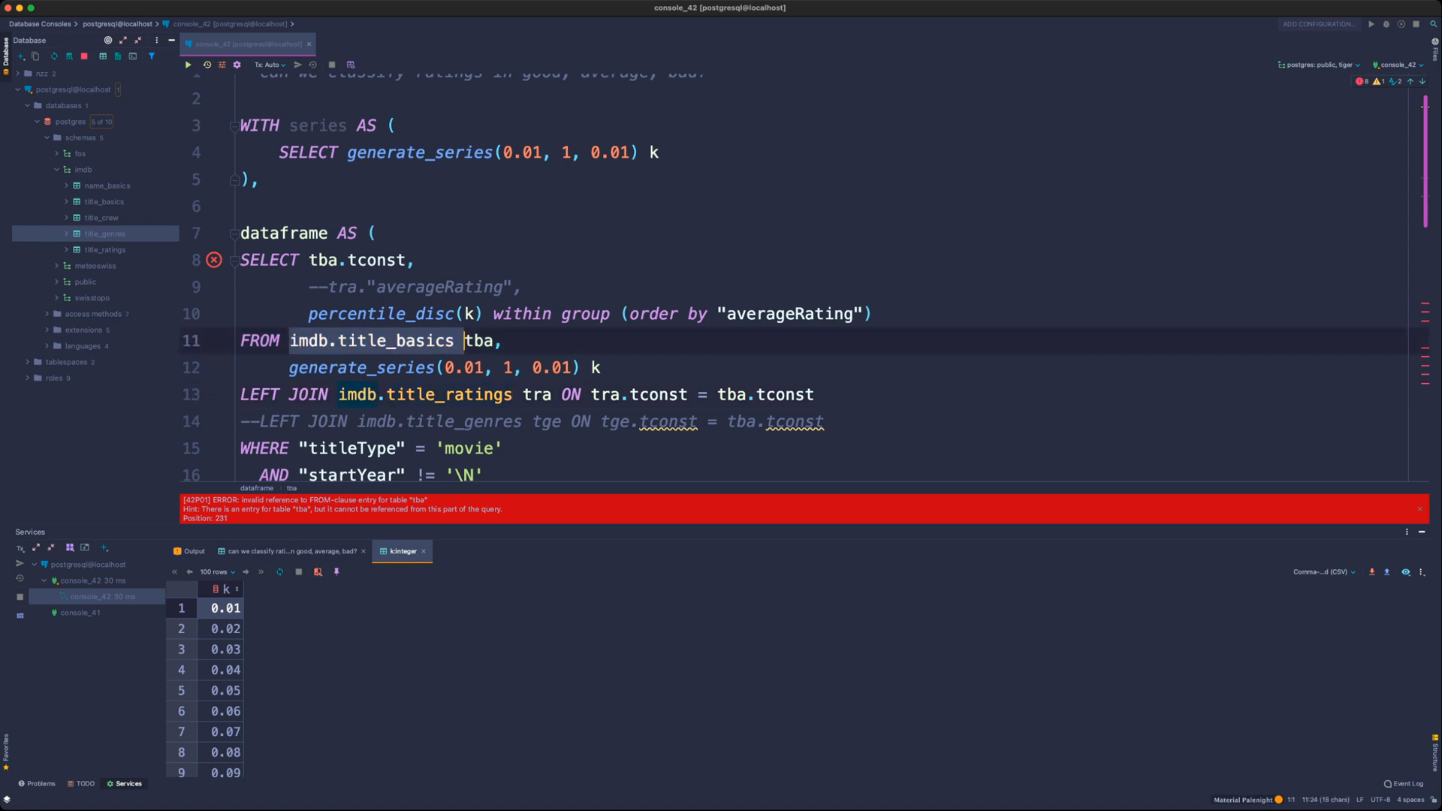
click(416, 260)
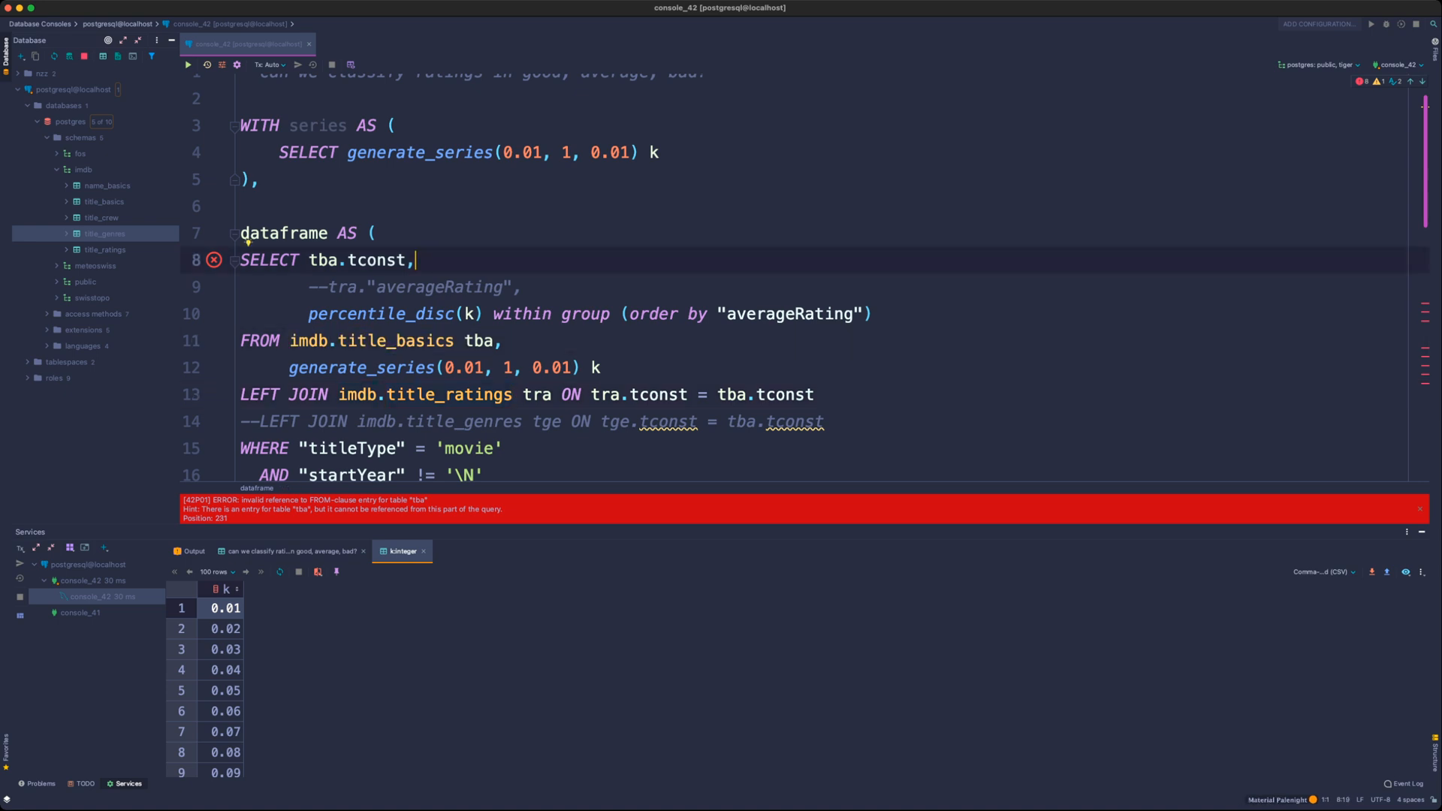
key(super+Tab)
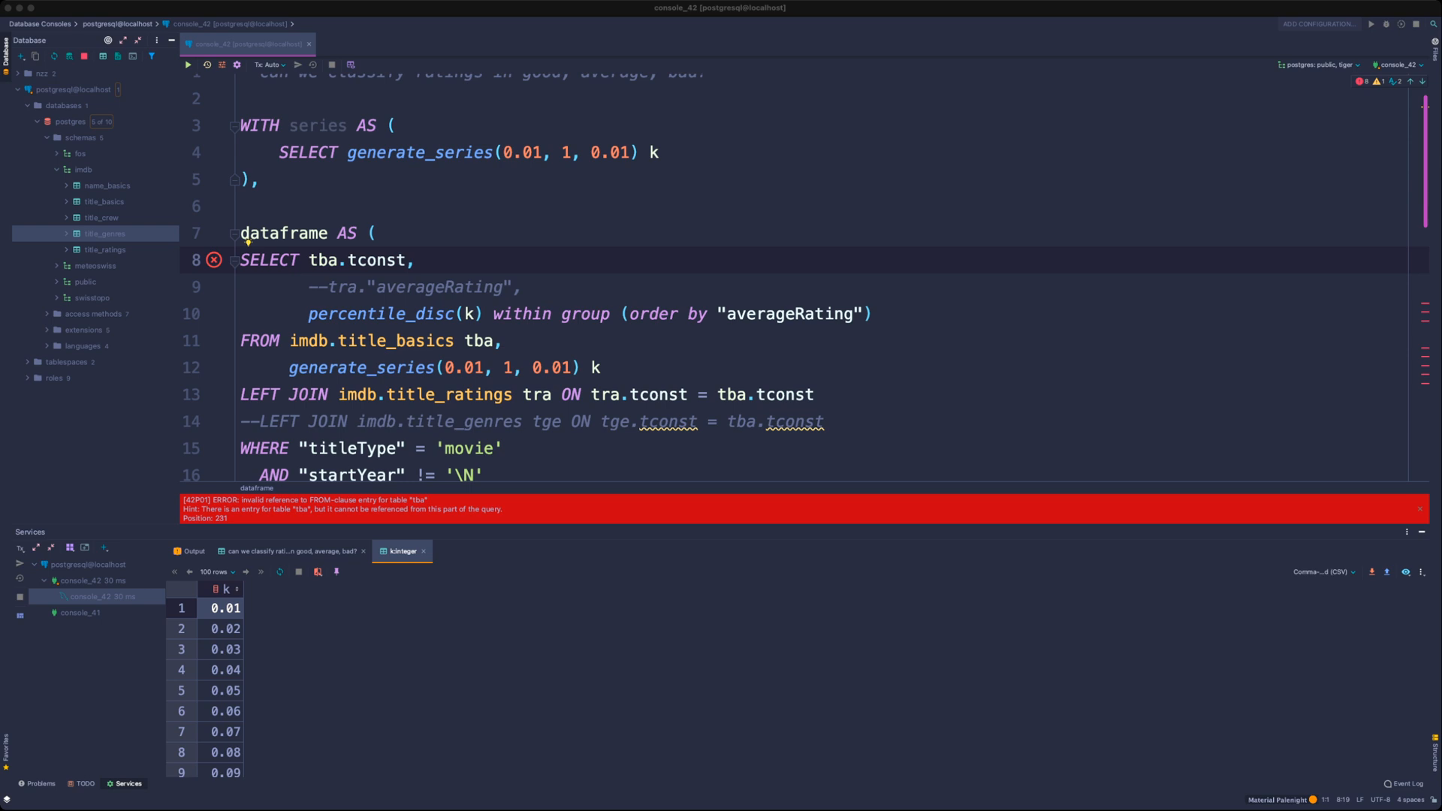
key(super+Tab)
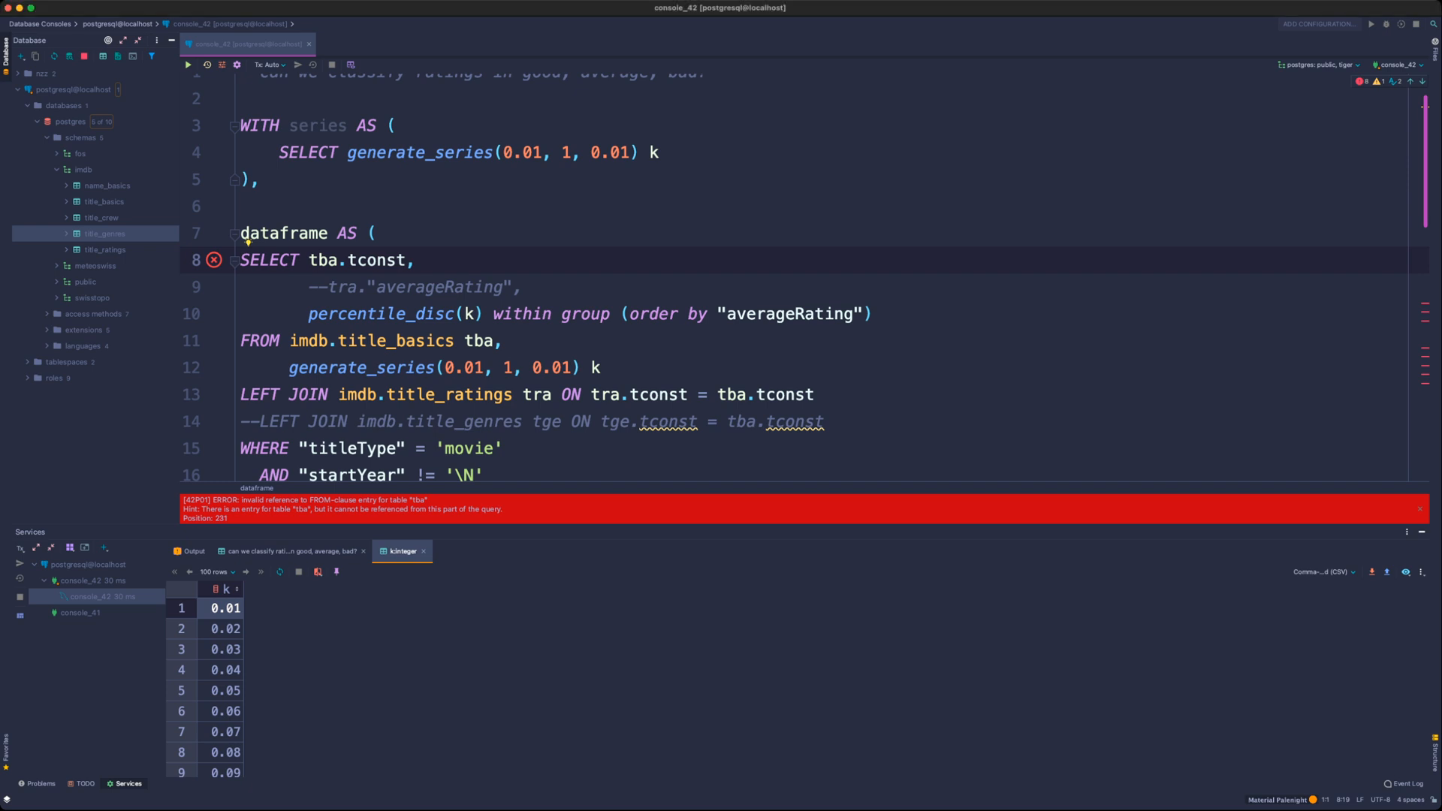
- Uncomment the tra."averageRating" column in the dataframe SELECT
drag(309, 260, 406, 260)
key(Down)
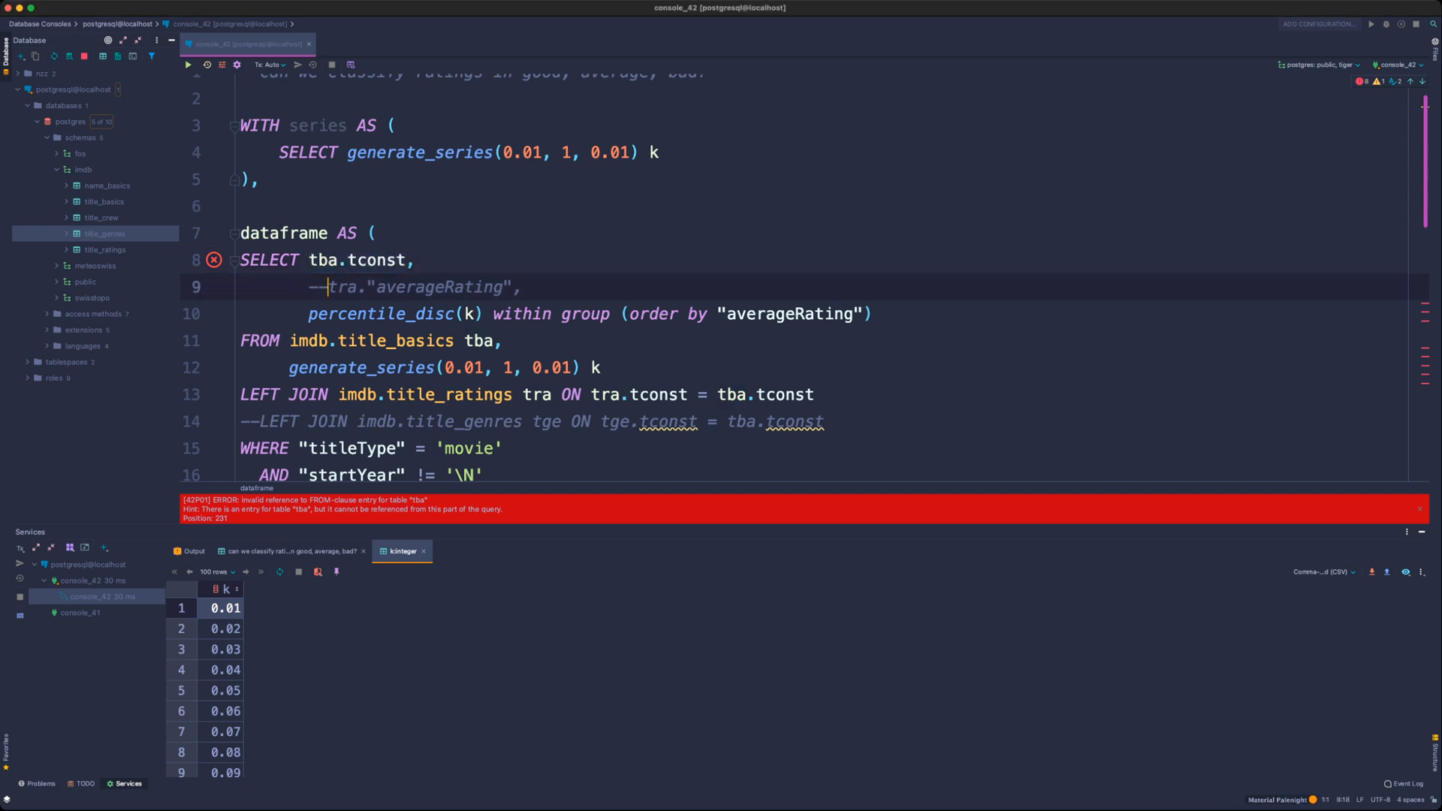
key(BackSpace)
key(BackSpace)
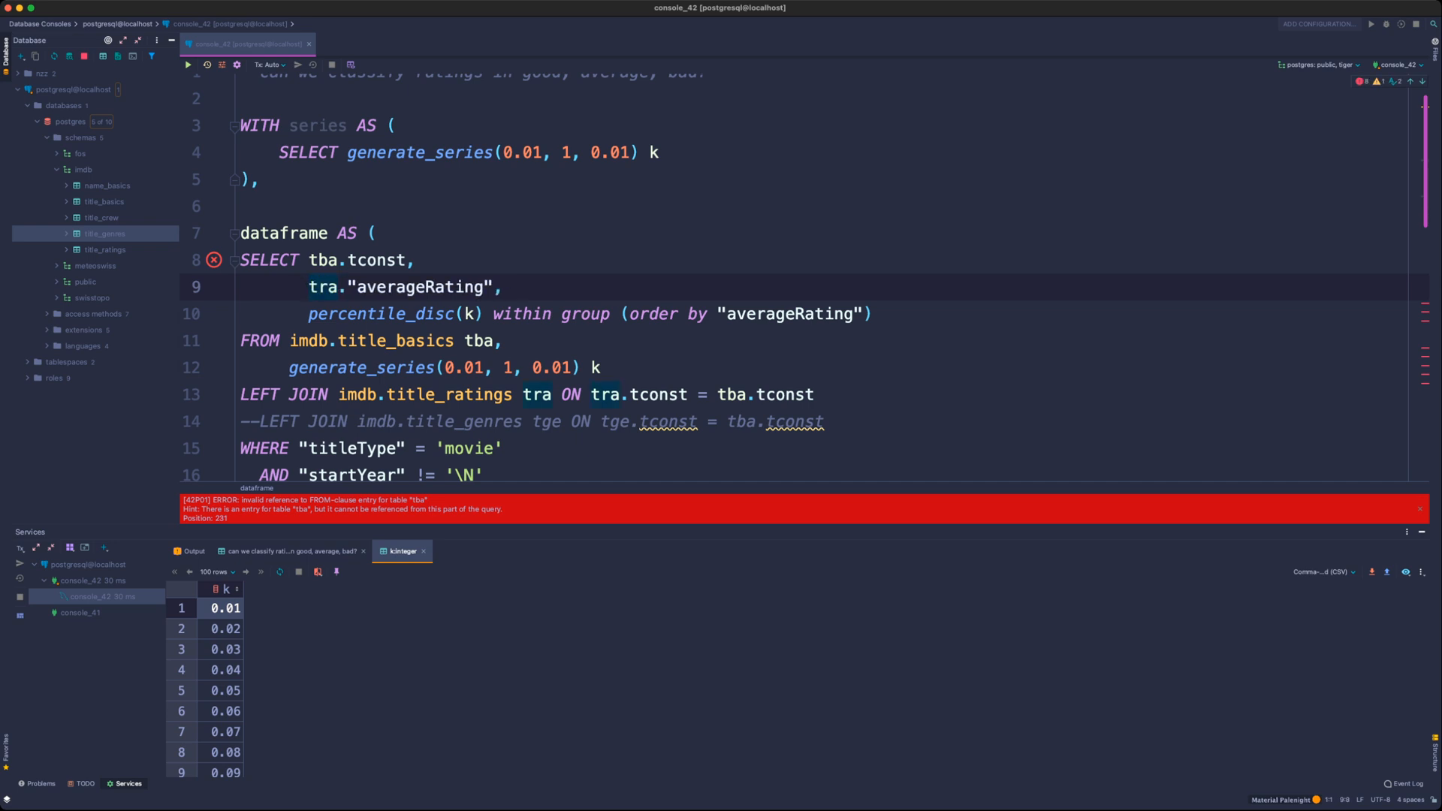
click(415, 287)
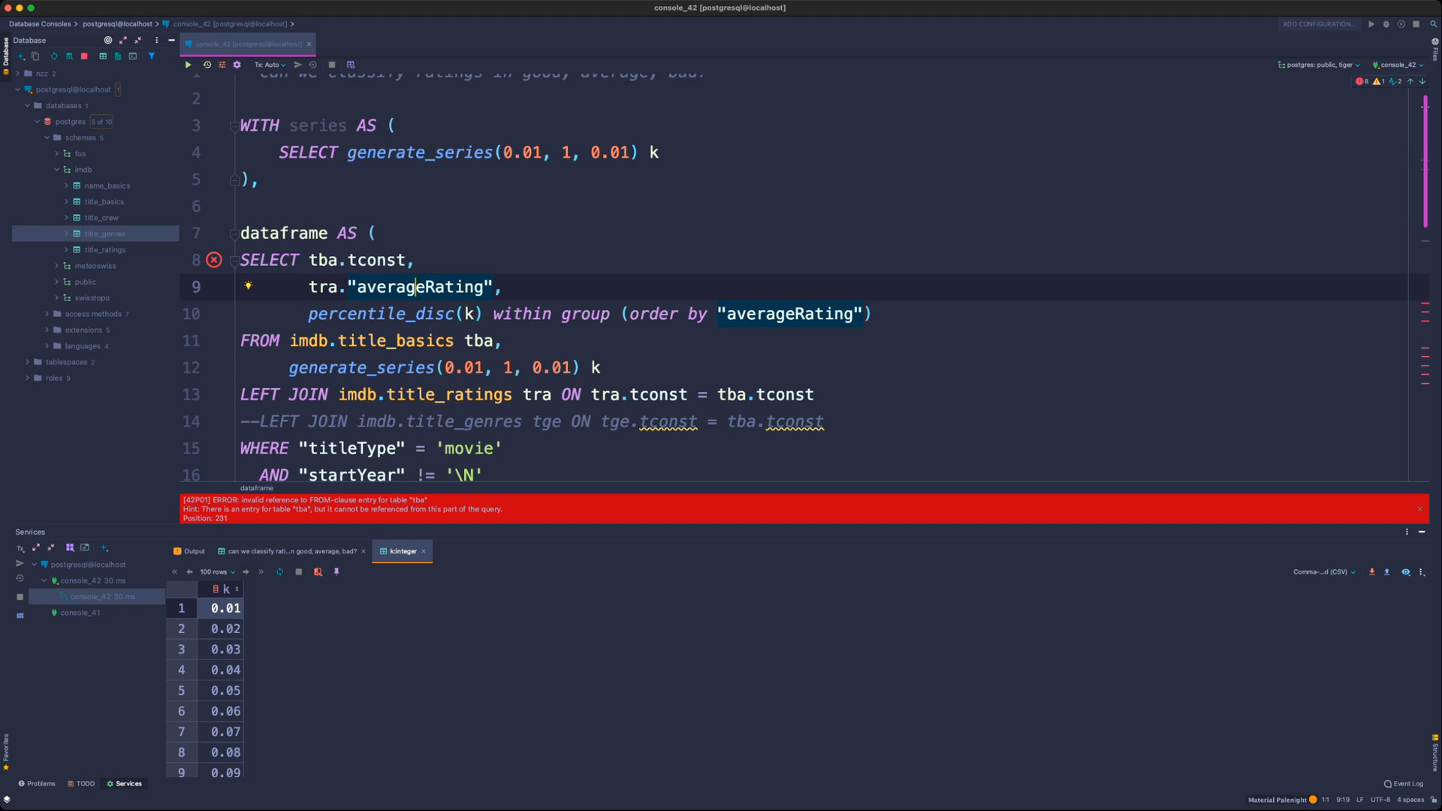
drag(601, 367, 289, 368)
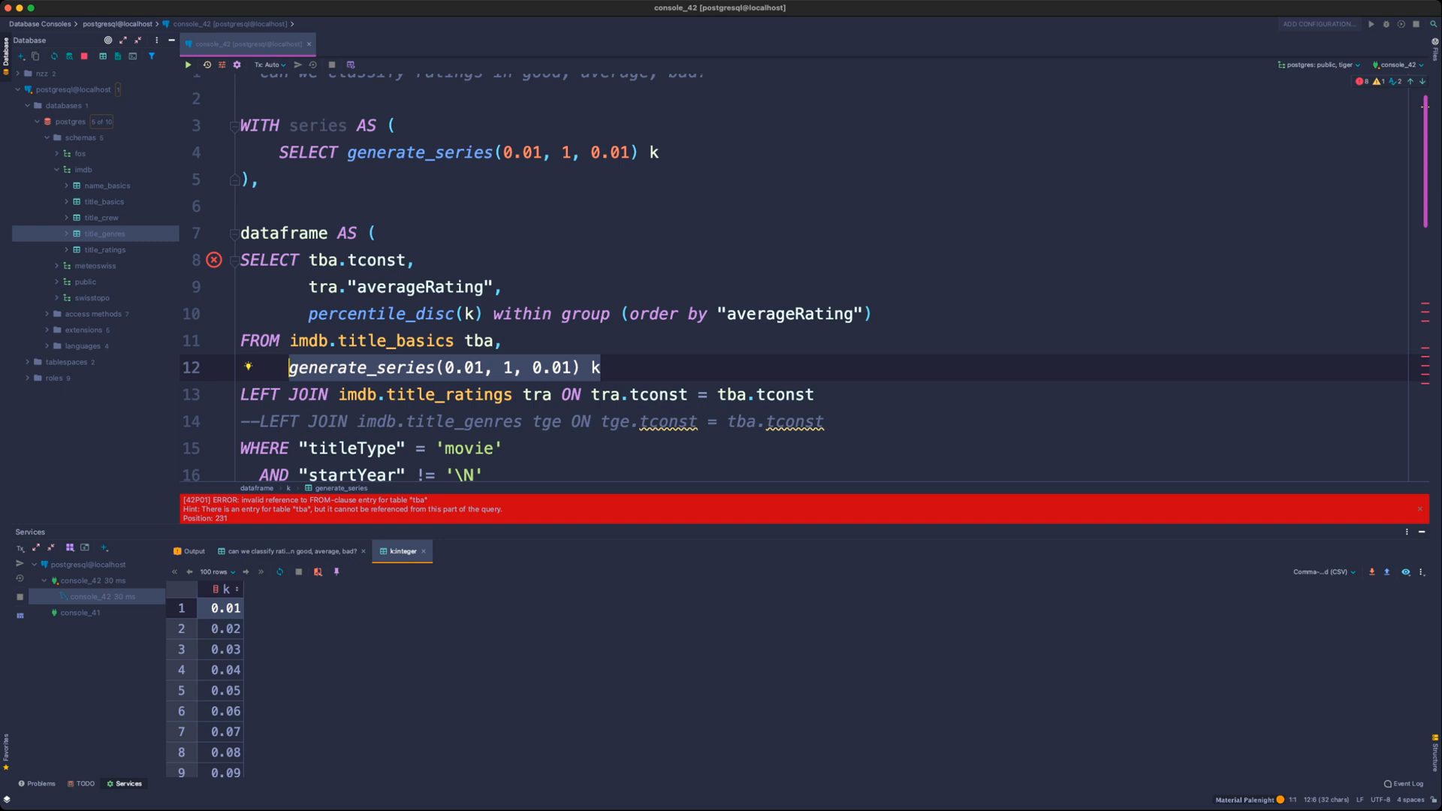
click(417, 260)
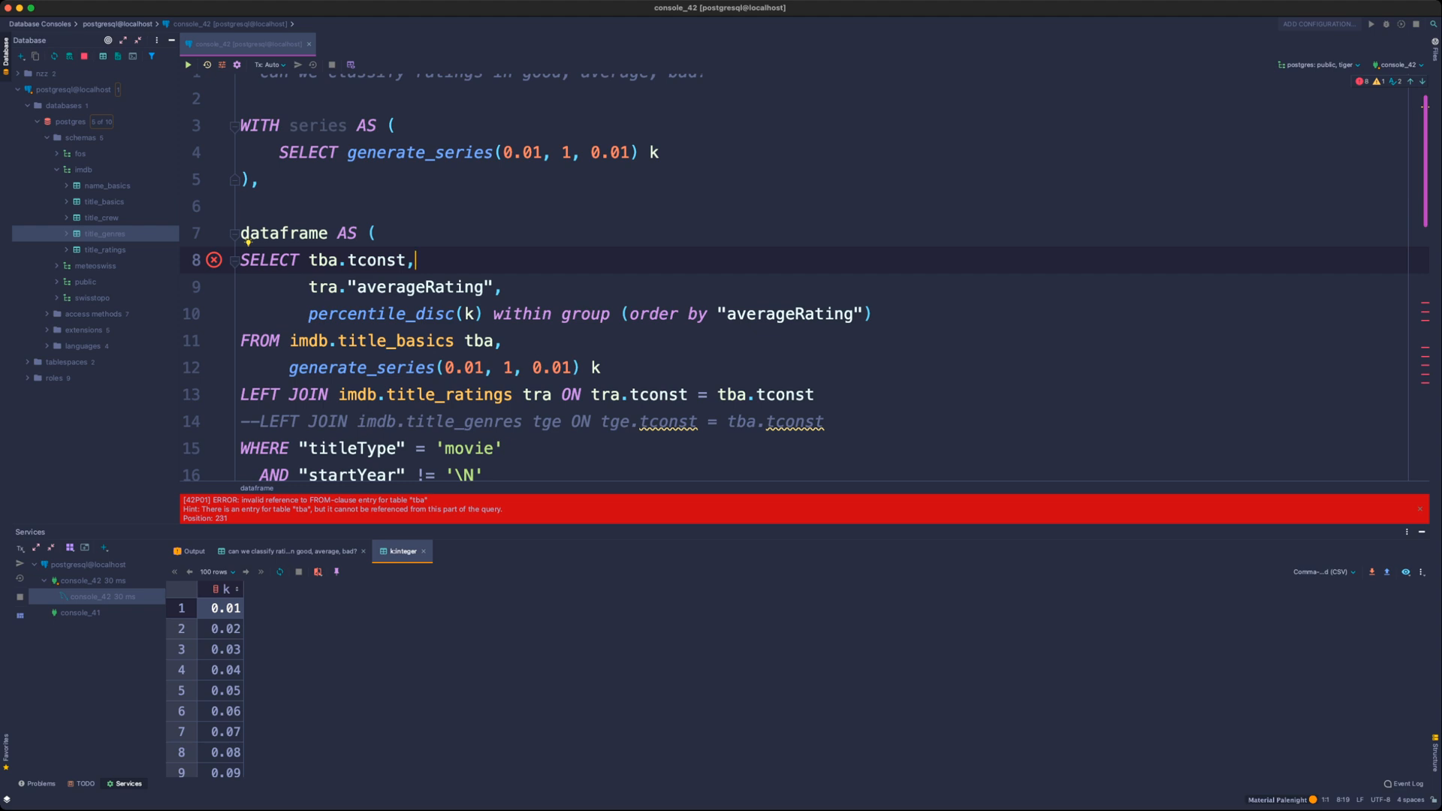
- Uncomment the LEFT JOIN imdb.title_genres tge line in the dataframe CTE
click(270, 422)
key(BackSpace)
key(BackSpace)
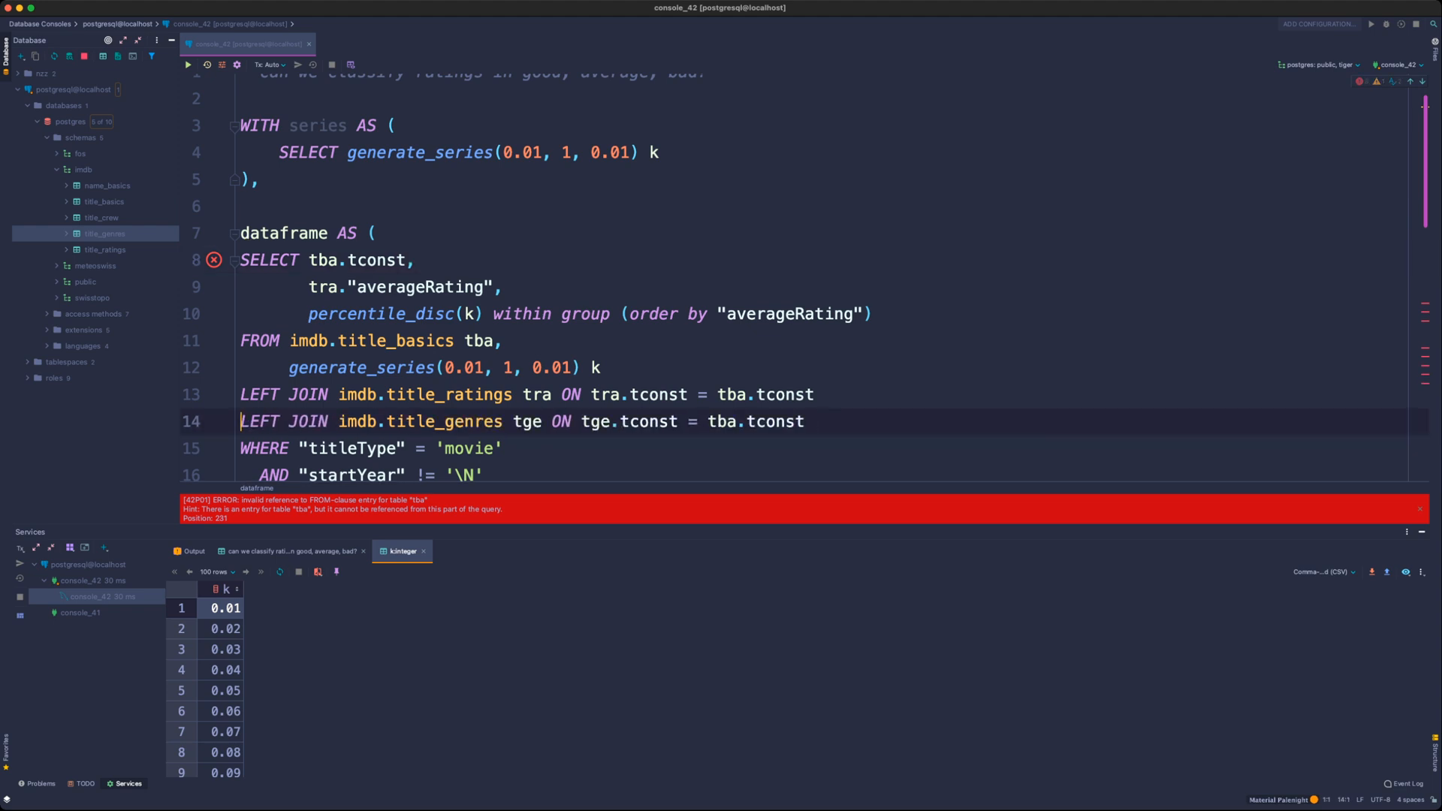
- Cut the percentile_disc(k) expression from the dataframe SELECT and remove the leftover comma and empty line
scroll(804, 278, down, 2)
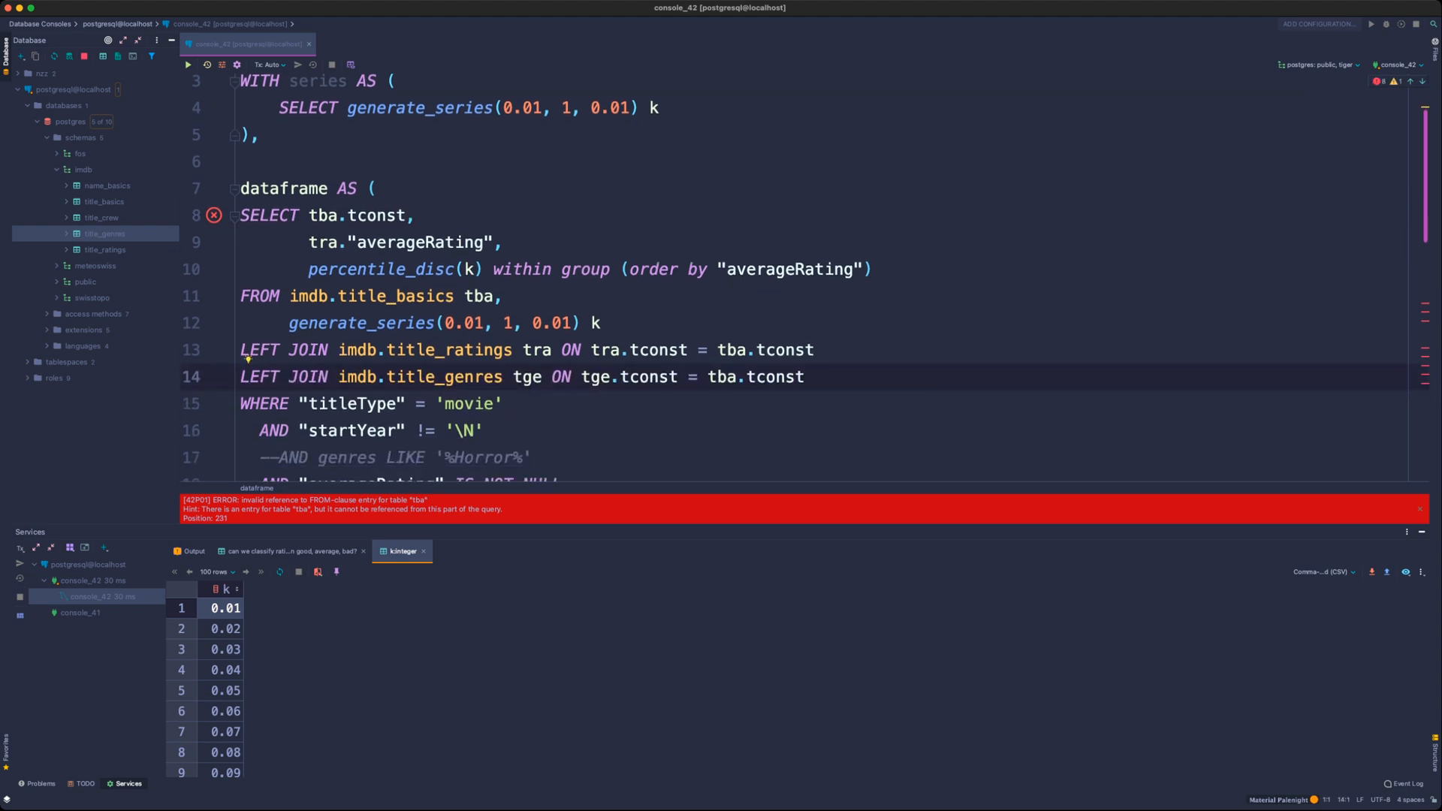
drag(879, 268, 308, 268)
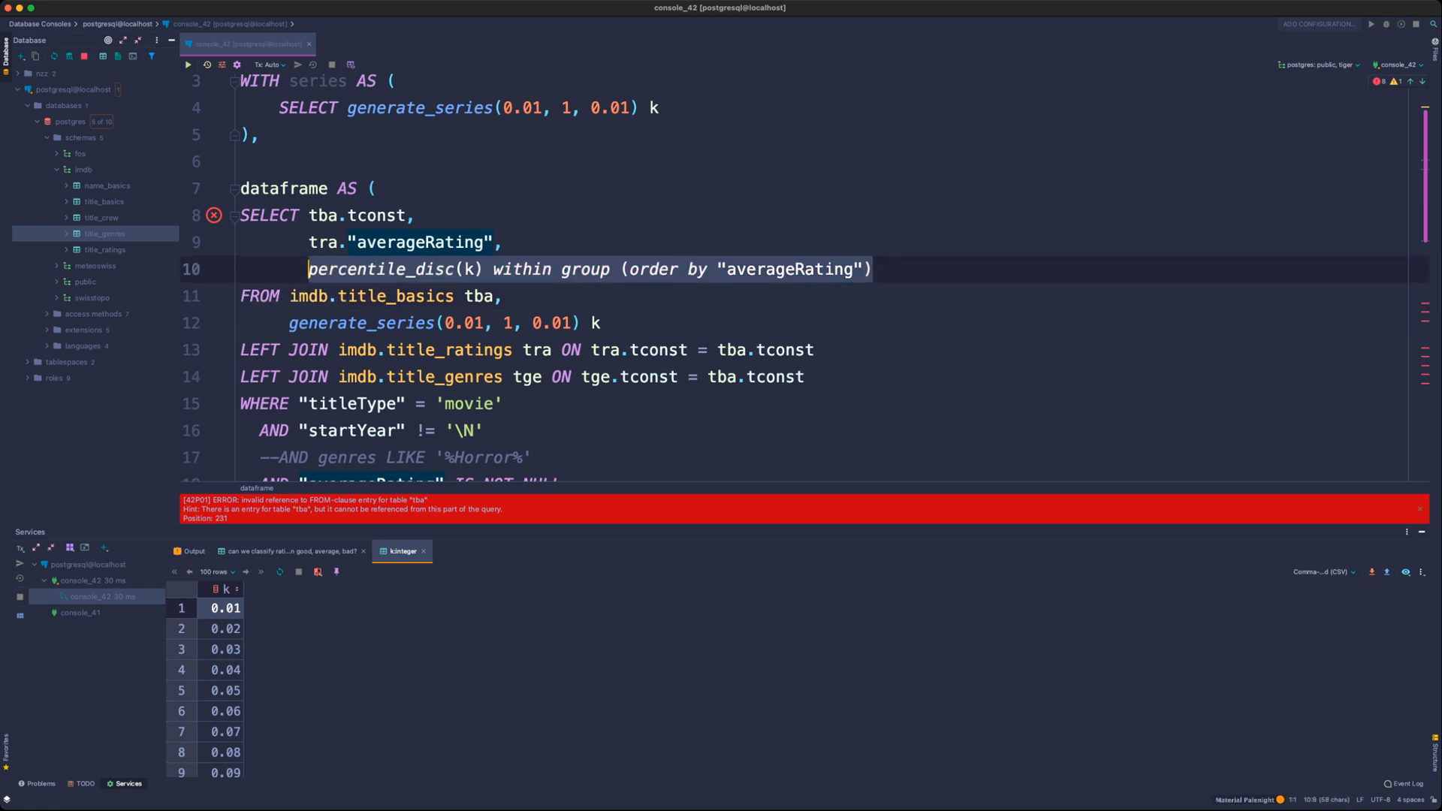
key(super+x)
scroll(804, 278, down, 1)
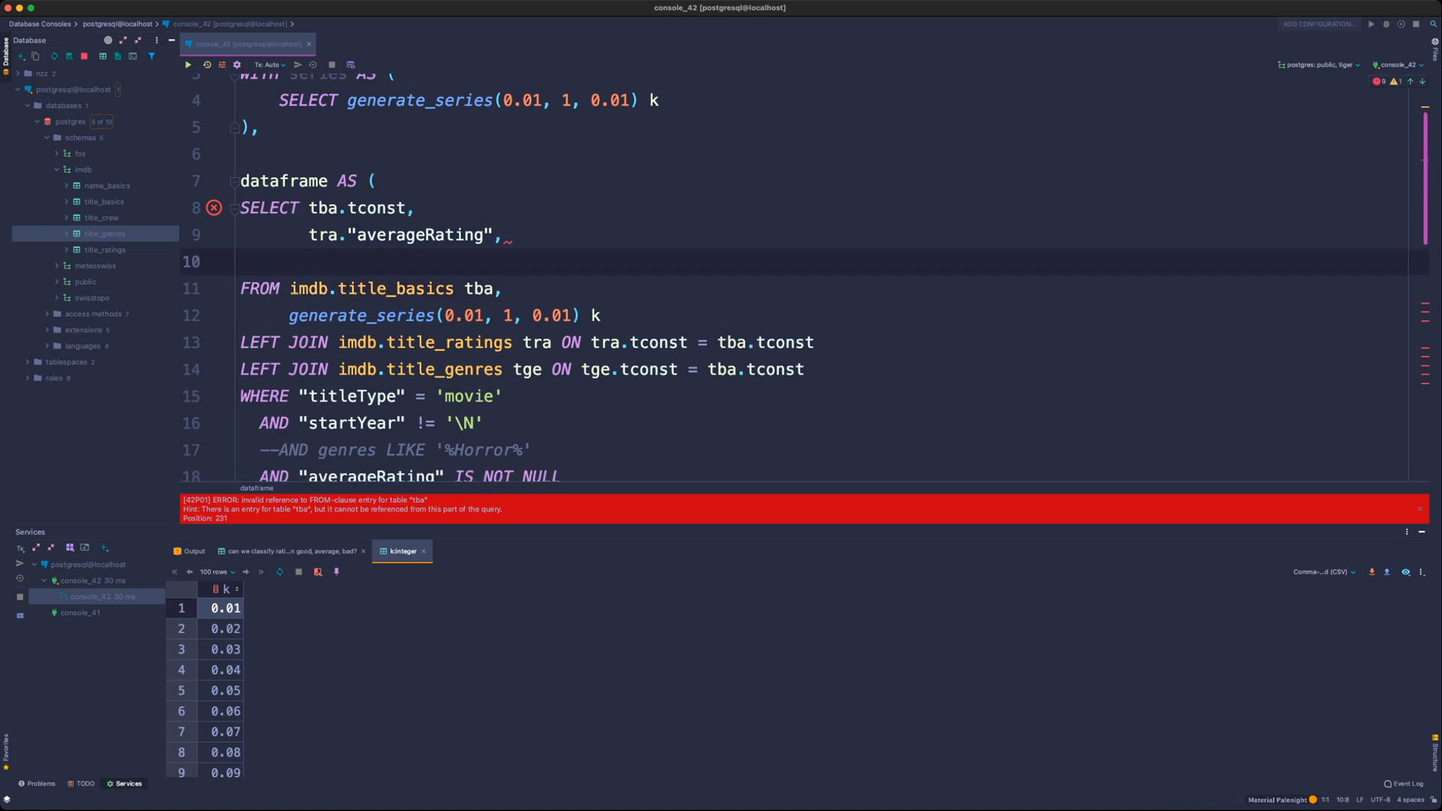
click(505, 235)
key(BackSpace)
key(Down)
key(BackSpace)
key(BackSpace)
key(BackSpace)
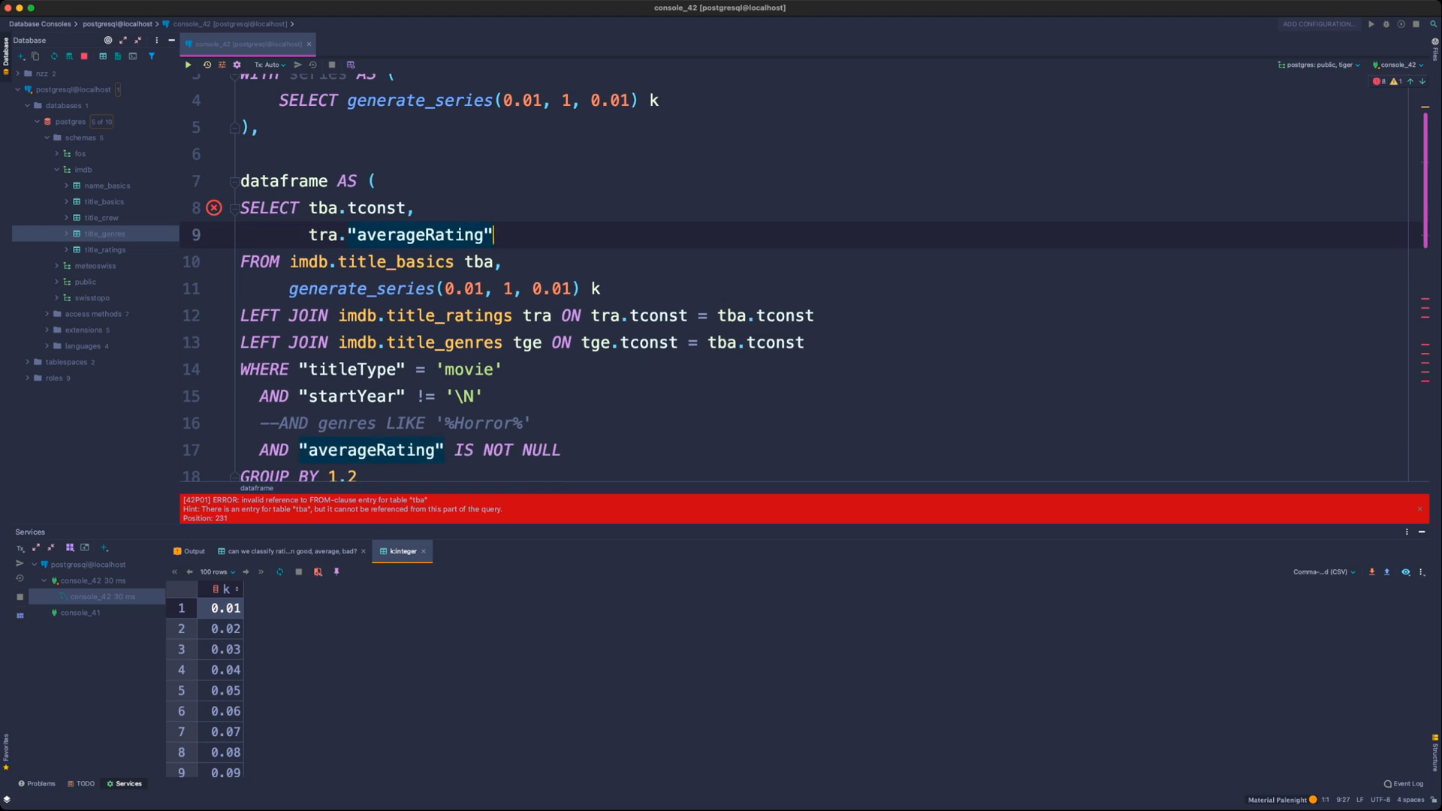
- Rewrite the select statement below the dataframe CTE as SELECT * and FROM dataframe on two lines, without a semicolon
scroll(621, 282, down, 1)
click(621, 282)
key(Up)
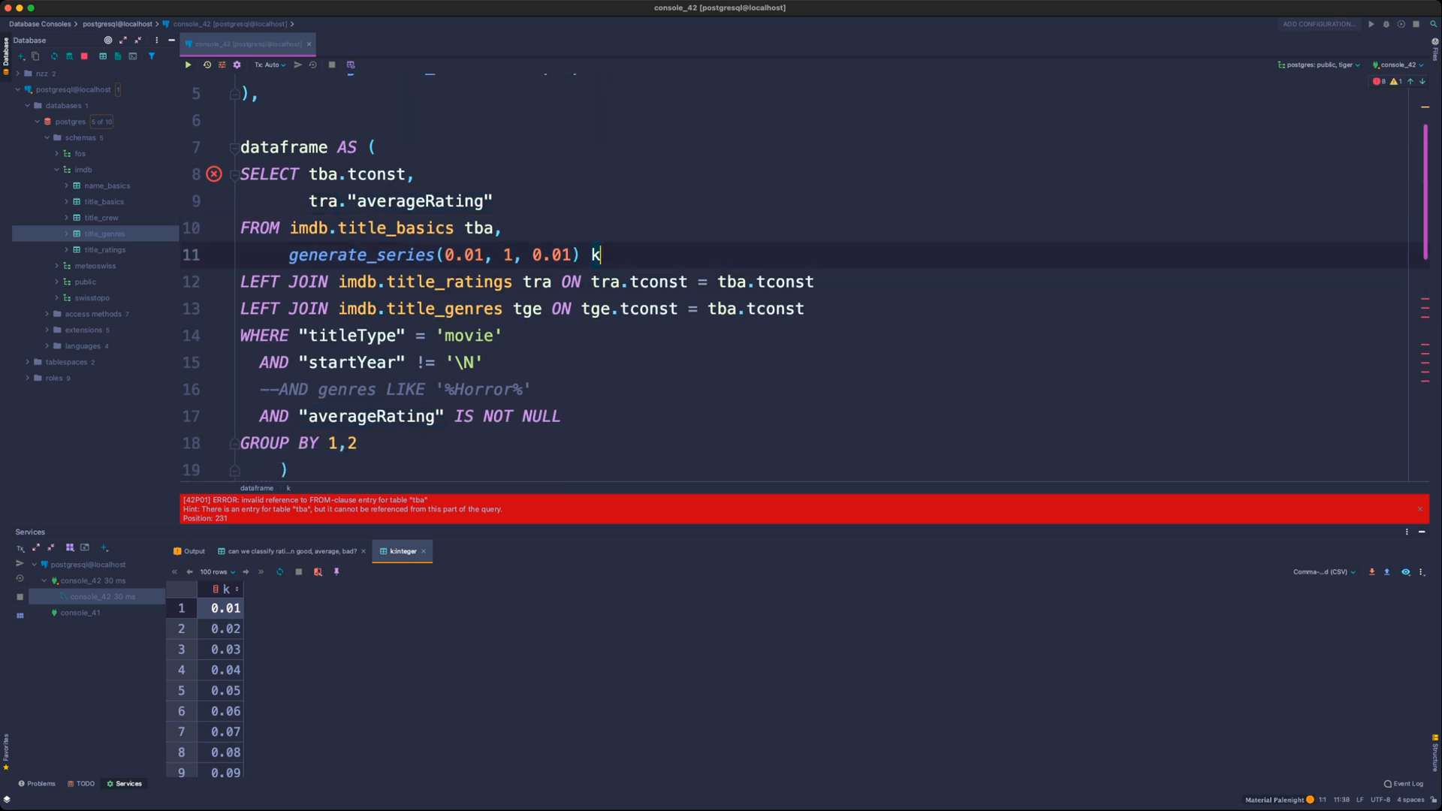
scroll(622, 282, down, 4)
click(622, 287)
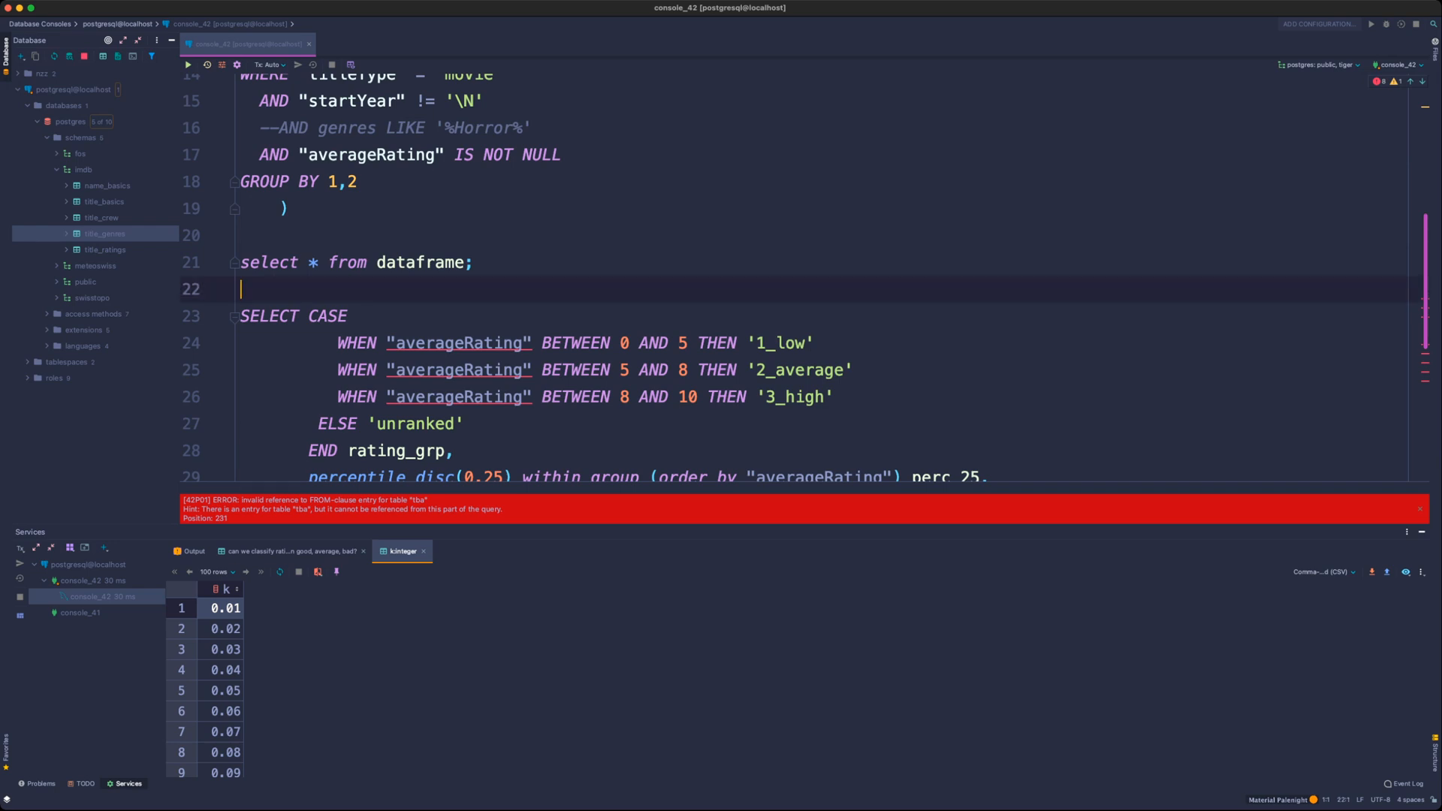
key(Up)
key(Up)
key(Down)
key(Right)
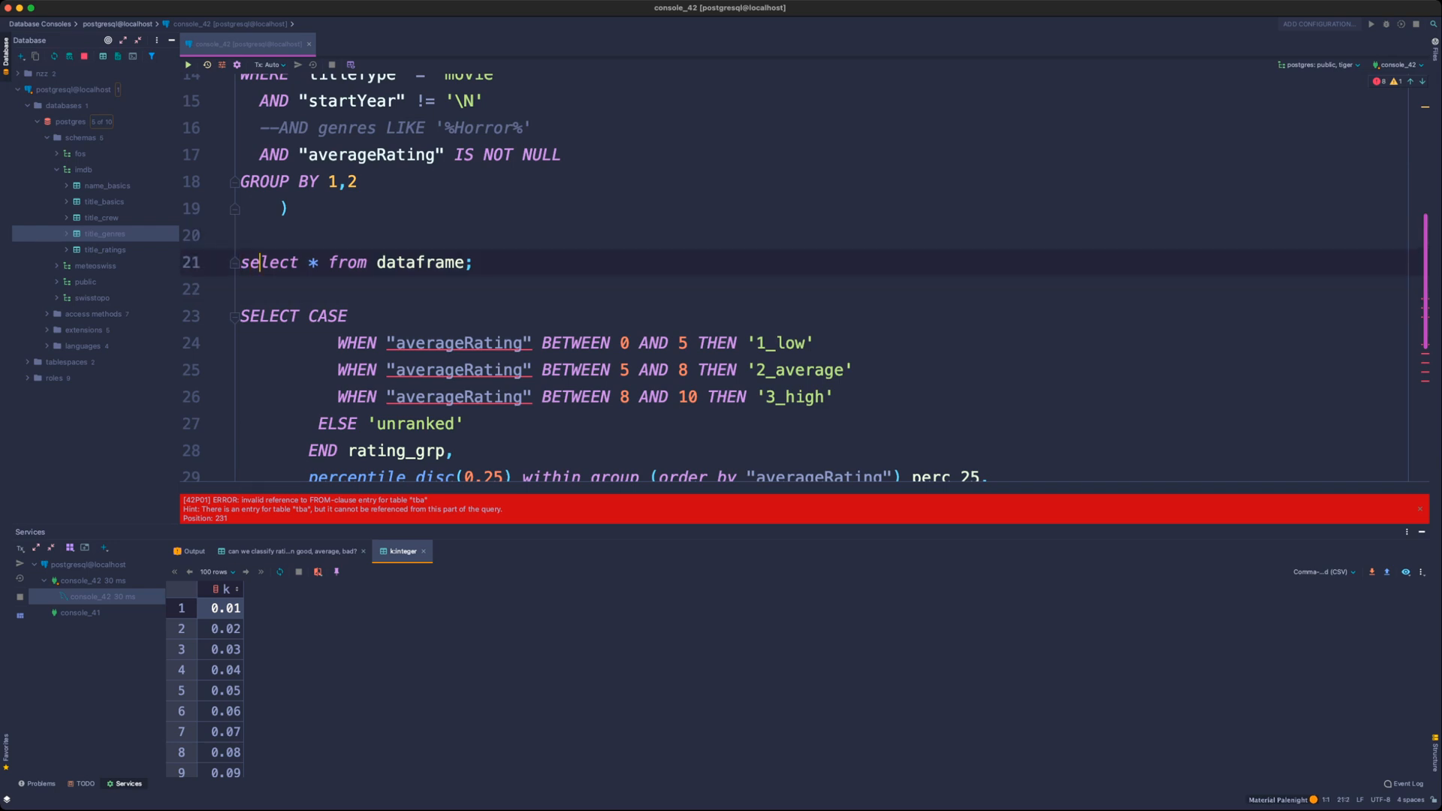
key(Left)
key(shift+End)
text(SELECT *)
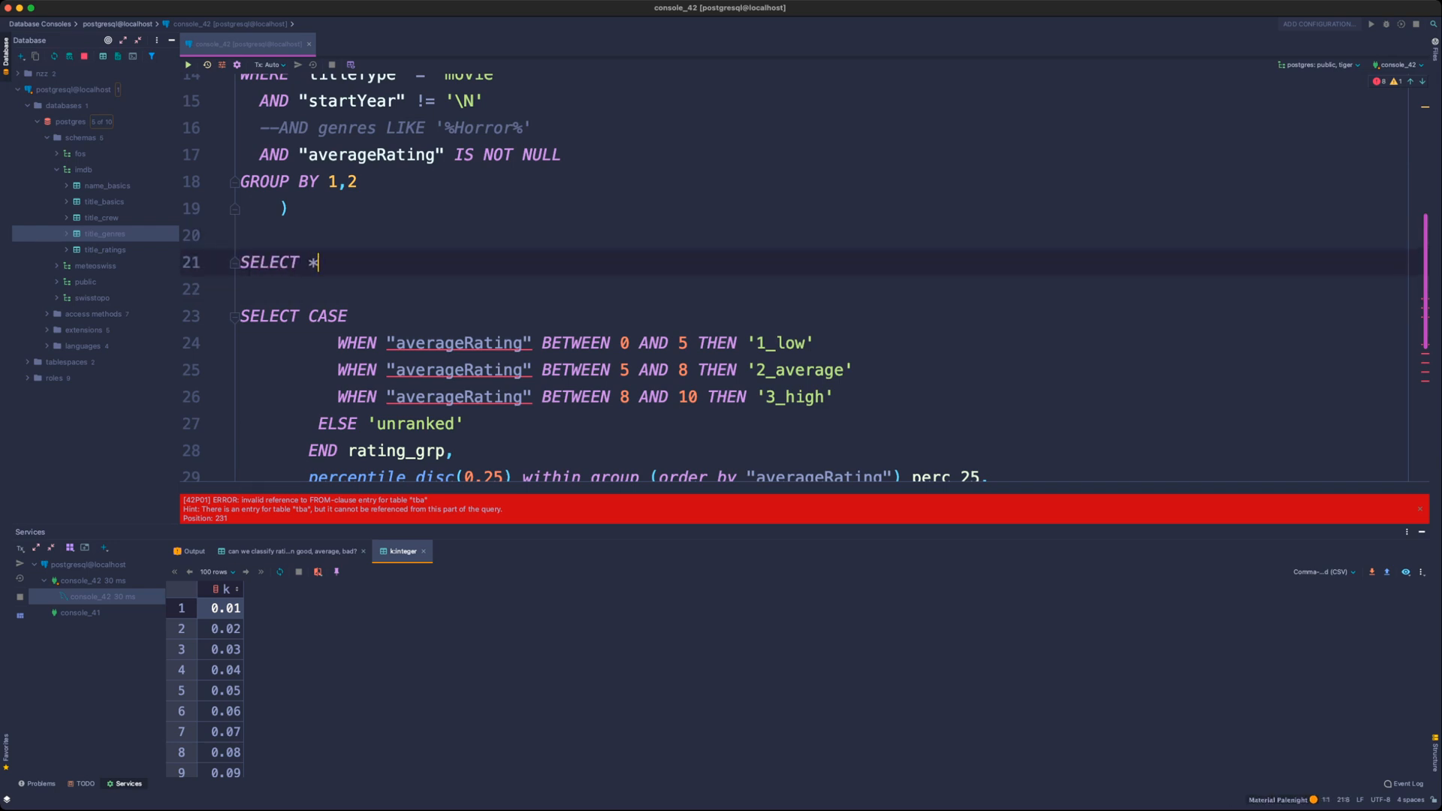
key(Return)
text(FROM dataframe)
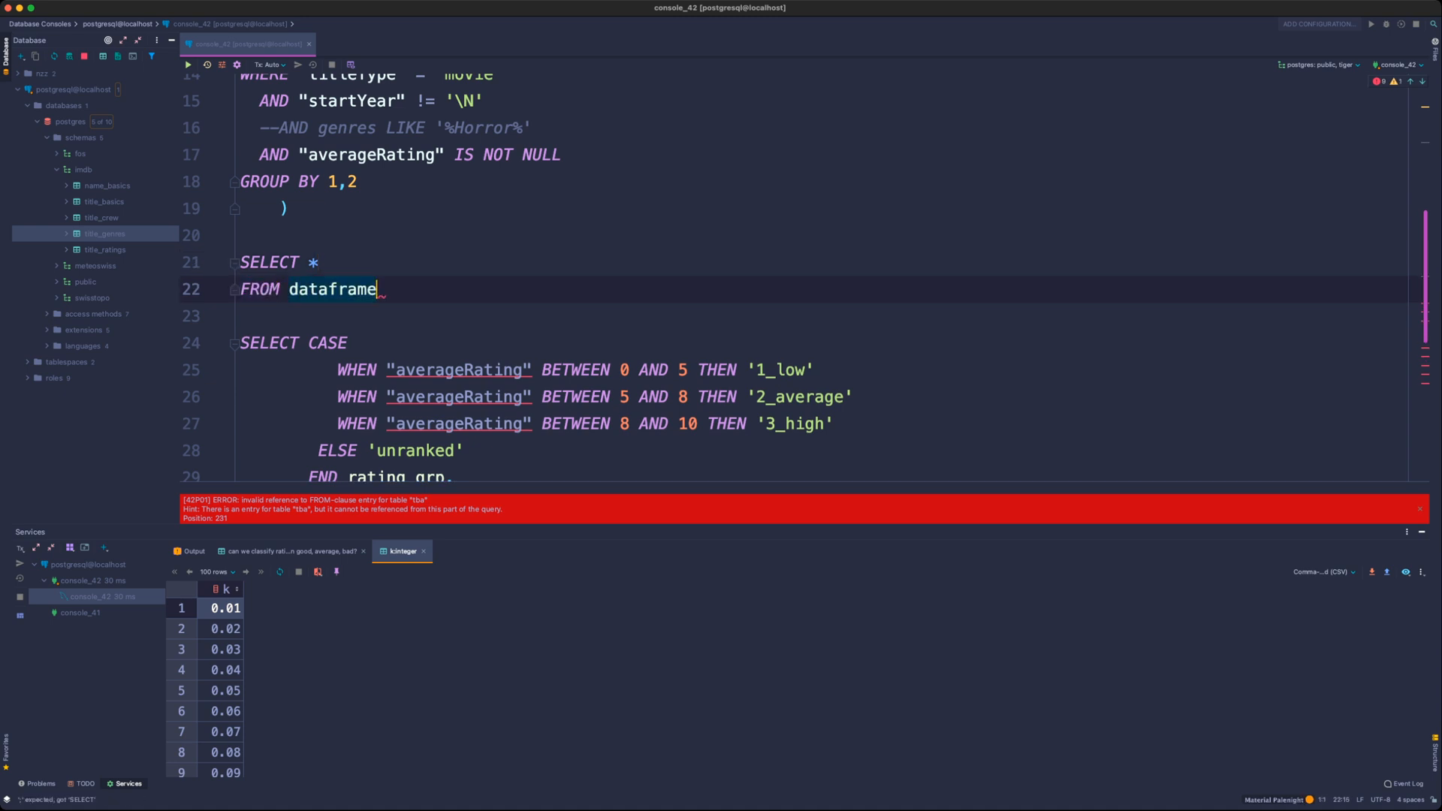
key(Return)
key(ctrl+v)
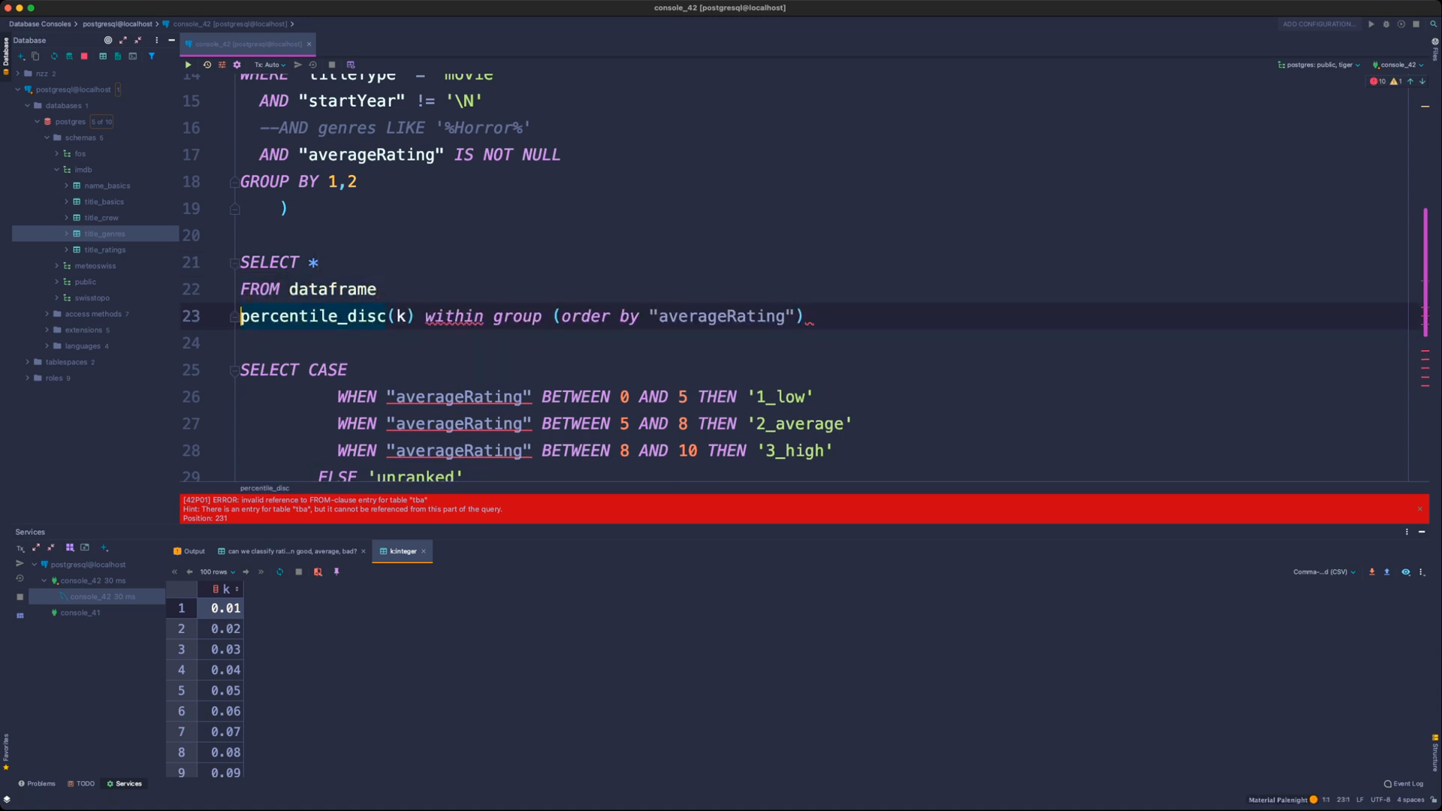
key(shift+End)
key(BackSpace)
- Add percentile_disc(k) within group (order by "averageRating") after SELECT * in the outer query and alias dataframe as df
key(Up)
key(Up)
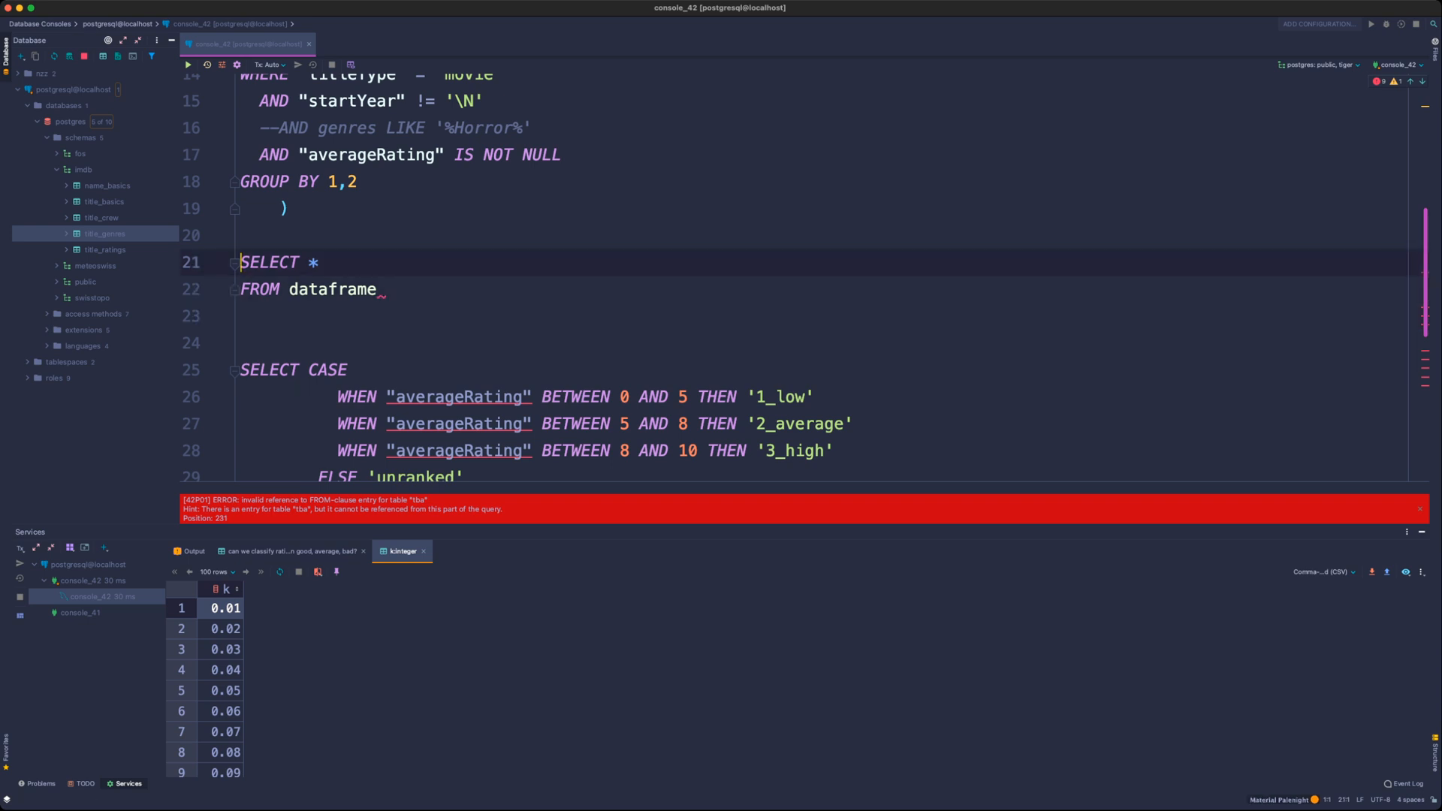
key(End)
text(,)
key(Return)
key(ctrl+v)
key(Down)
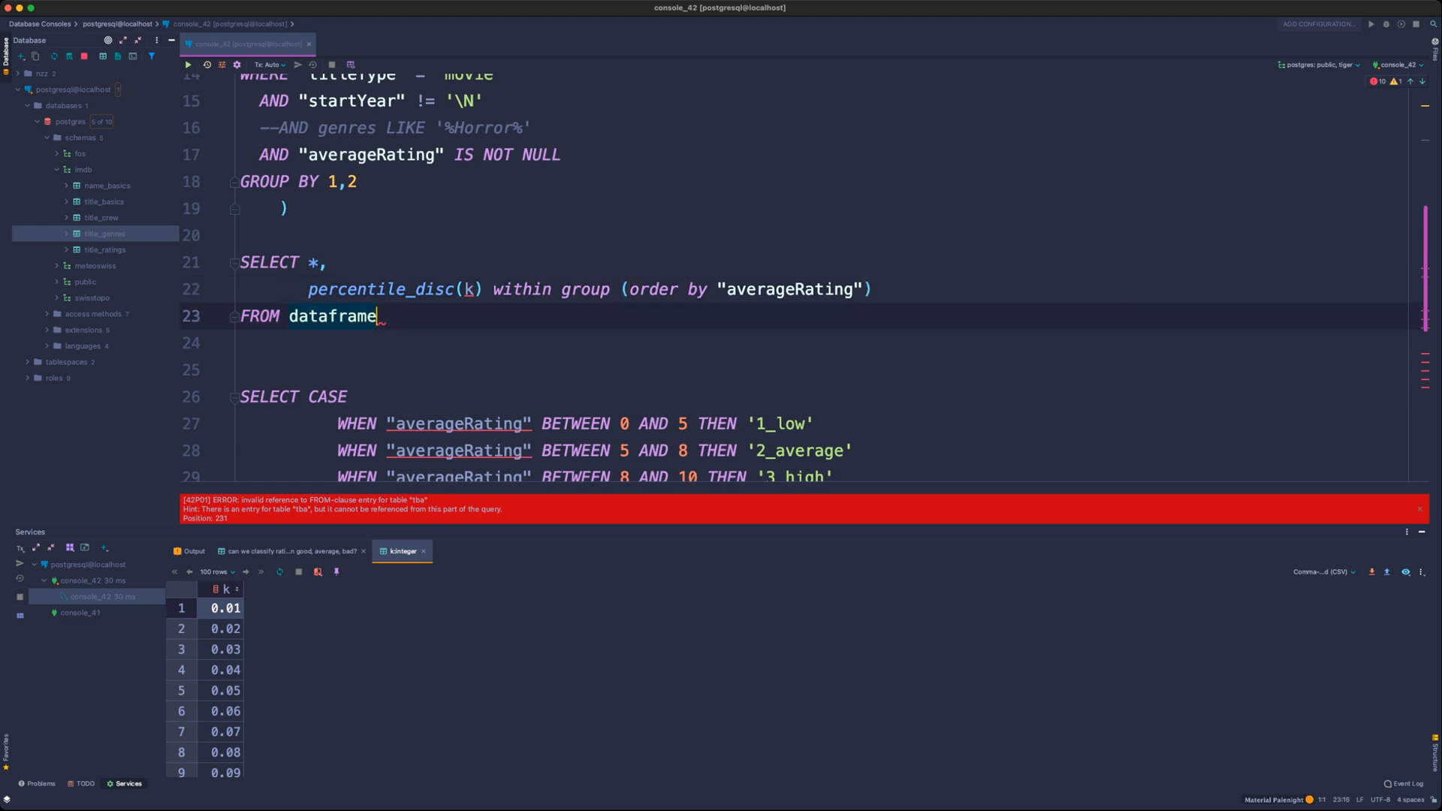
text(df)
key(Return)
- Remove generate_series(0.01, 1, 0.01) k and the comma before it from the dataframe CTE's FROM clause
scroll(751, 278, up, 5)
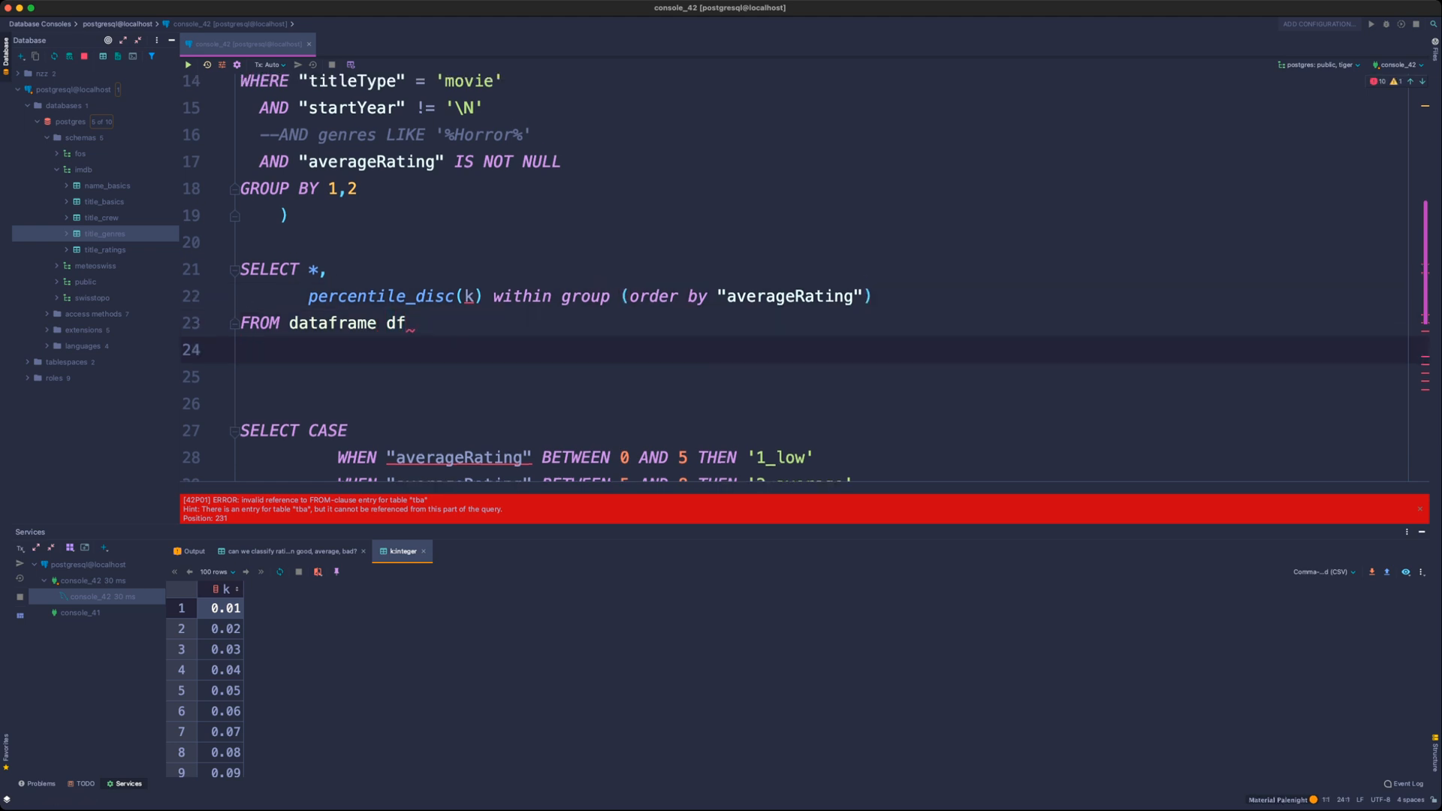
click(503, 171)
key(Down)
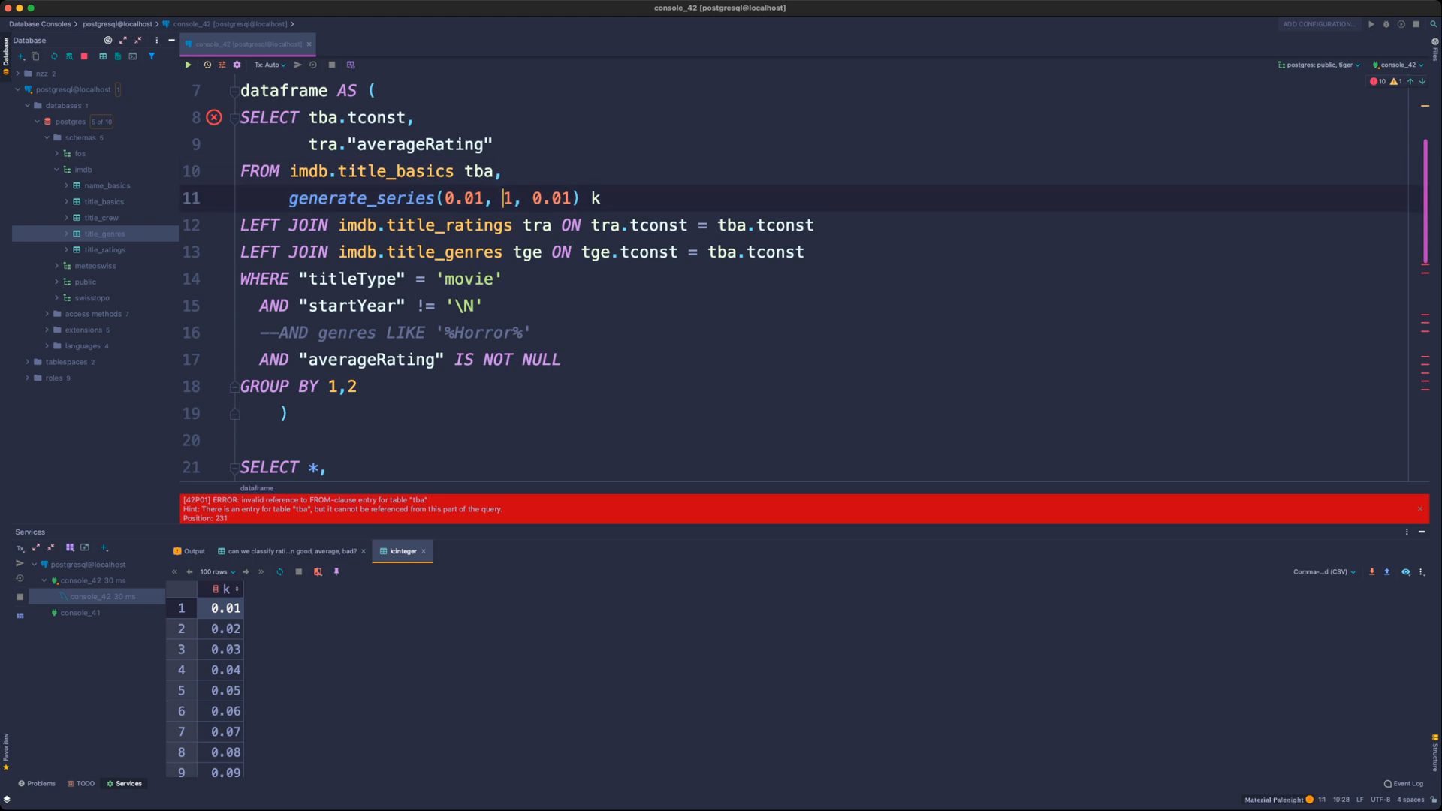
key(End)
key(shift+Home)
key(BackSpace)
key(BackSpace)
key(BackSpace)
key(BackSpace)
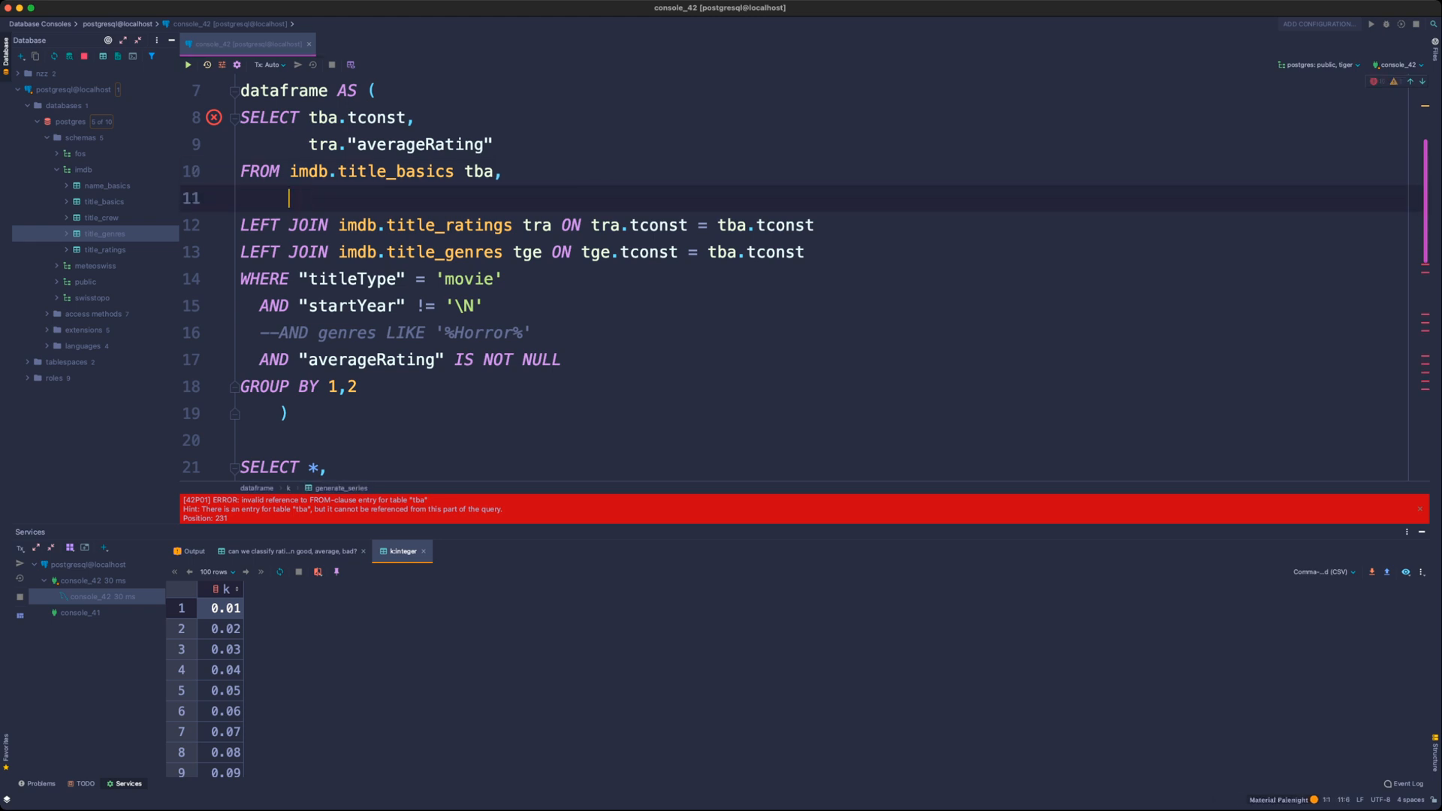
- Add generate_series(0.01, 1, 0.01) k after dataframe df, separated by a comma, in the outer query's FROM clause
scroll(751, 278, down, 3)
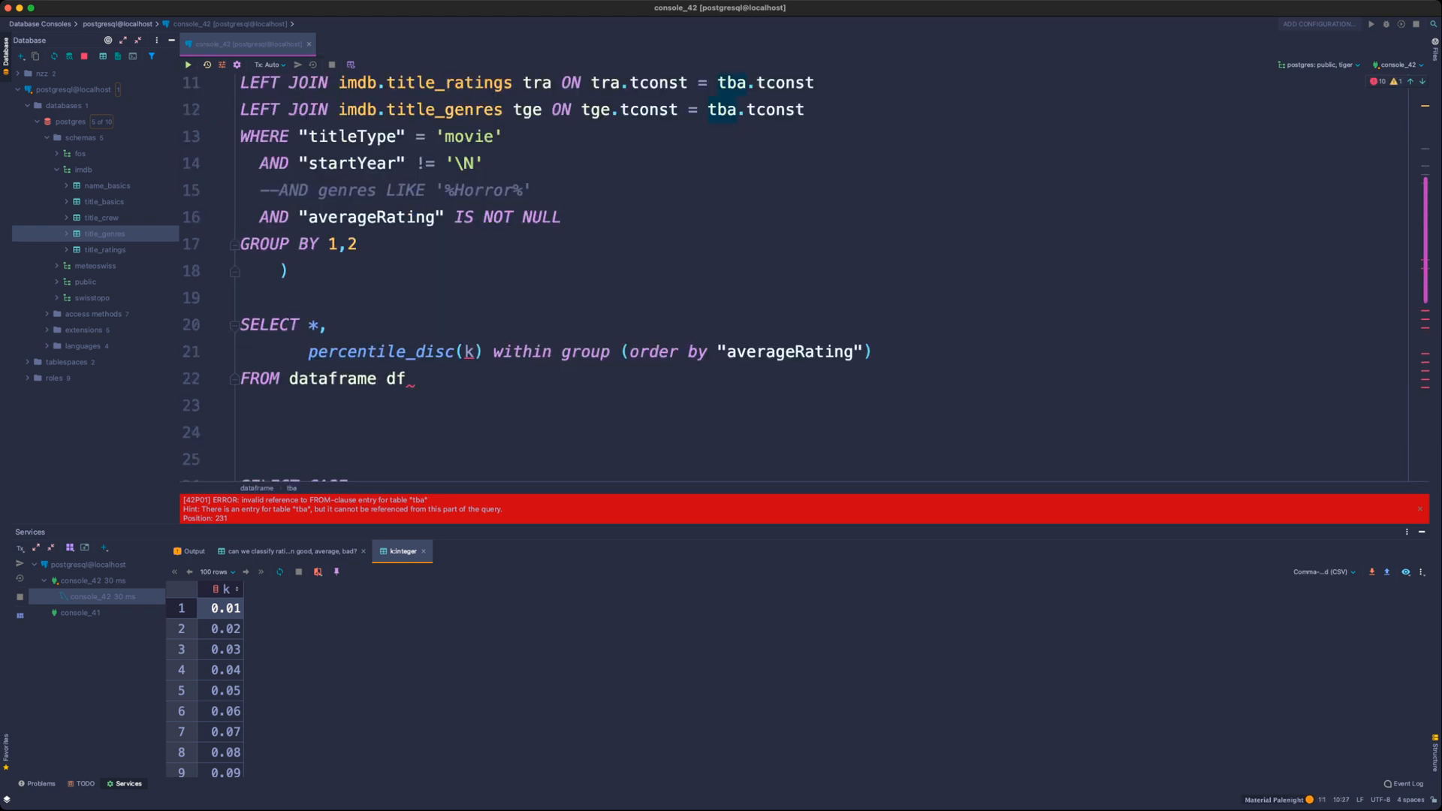
click(407, 378)
key(Return)
key(super+v)
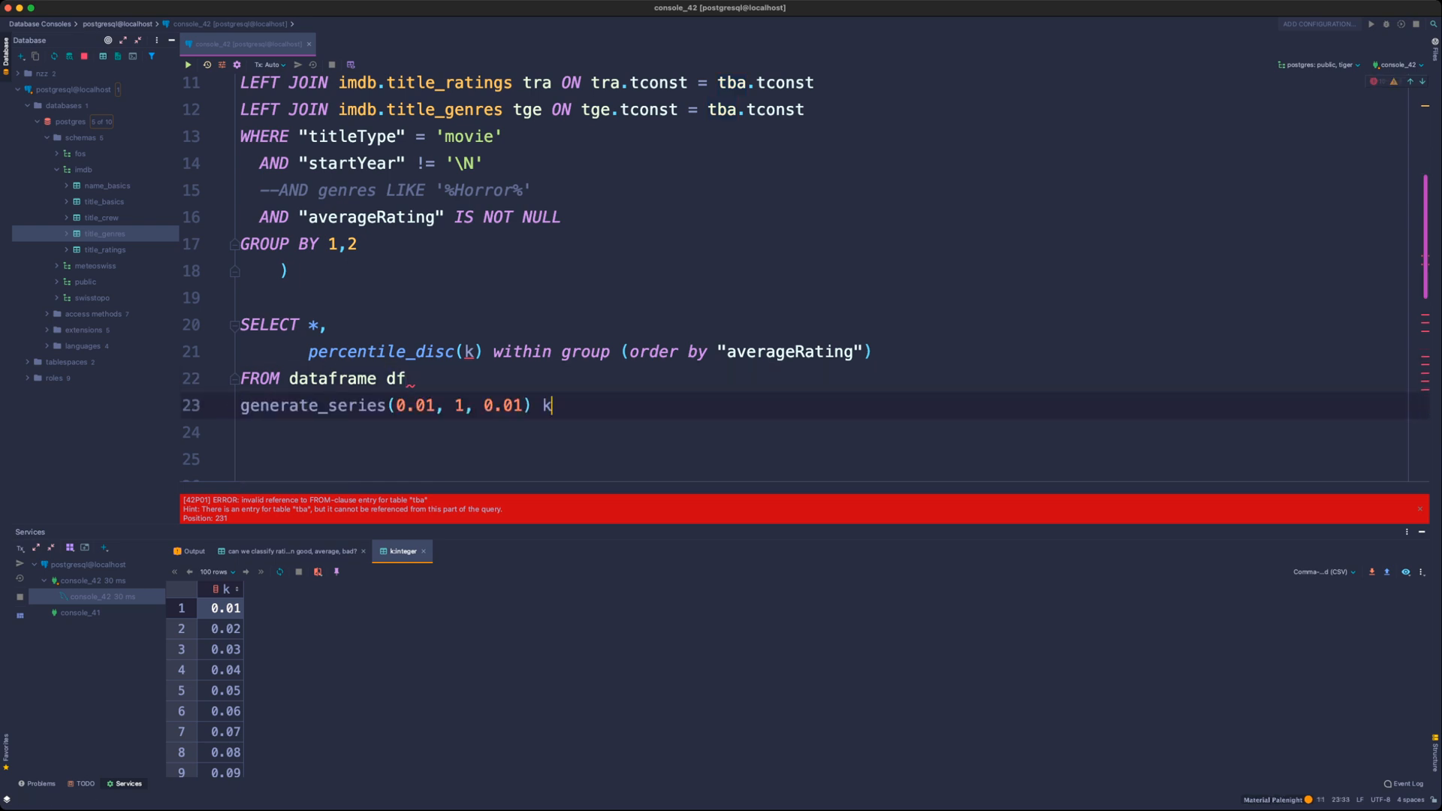
key(BackSpace)
text(,)
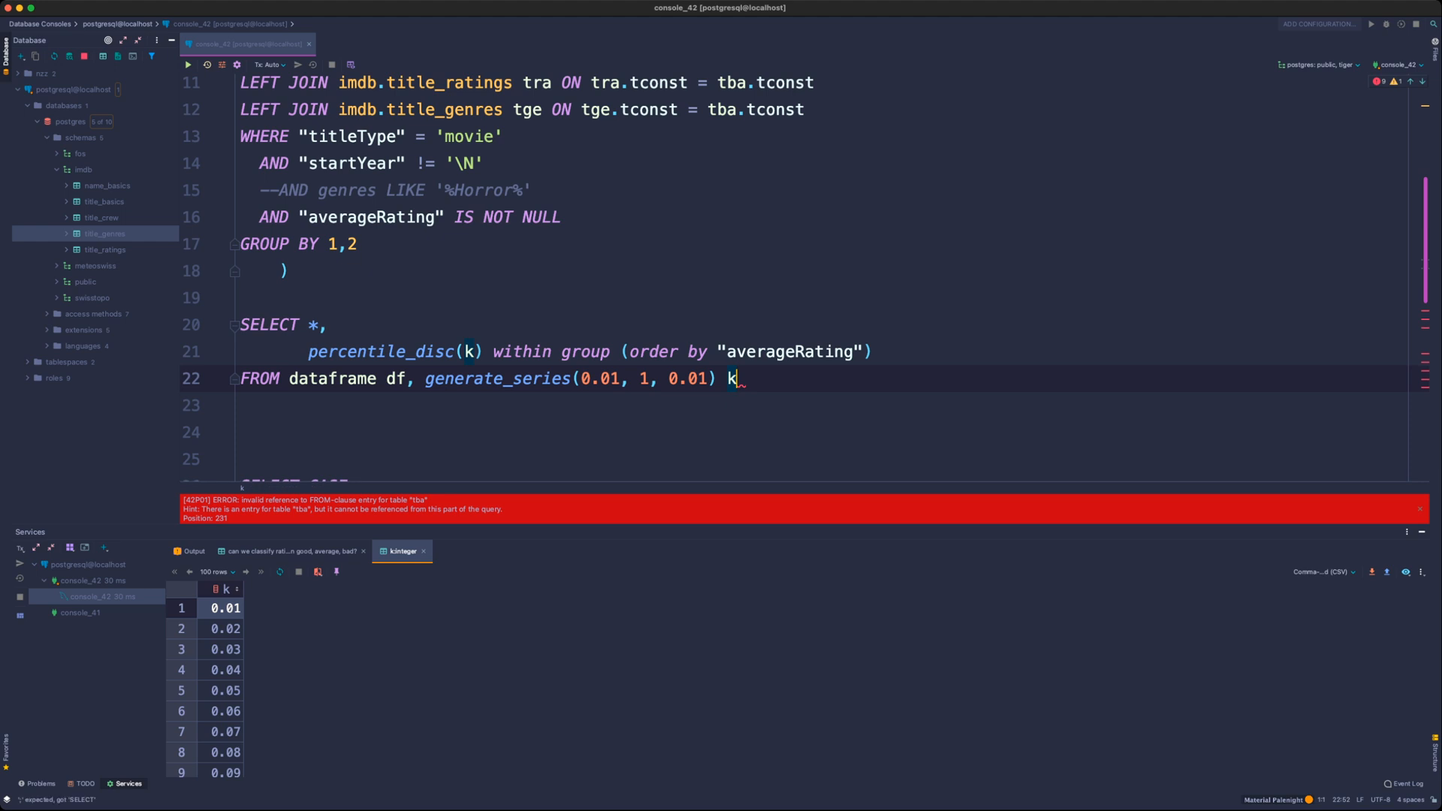
- Rename the generate_series alias from k to gs in the outer FROM clause and in the percentile_disc argument
key(BackSpace)
text(gs)
double_click(470, 352)
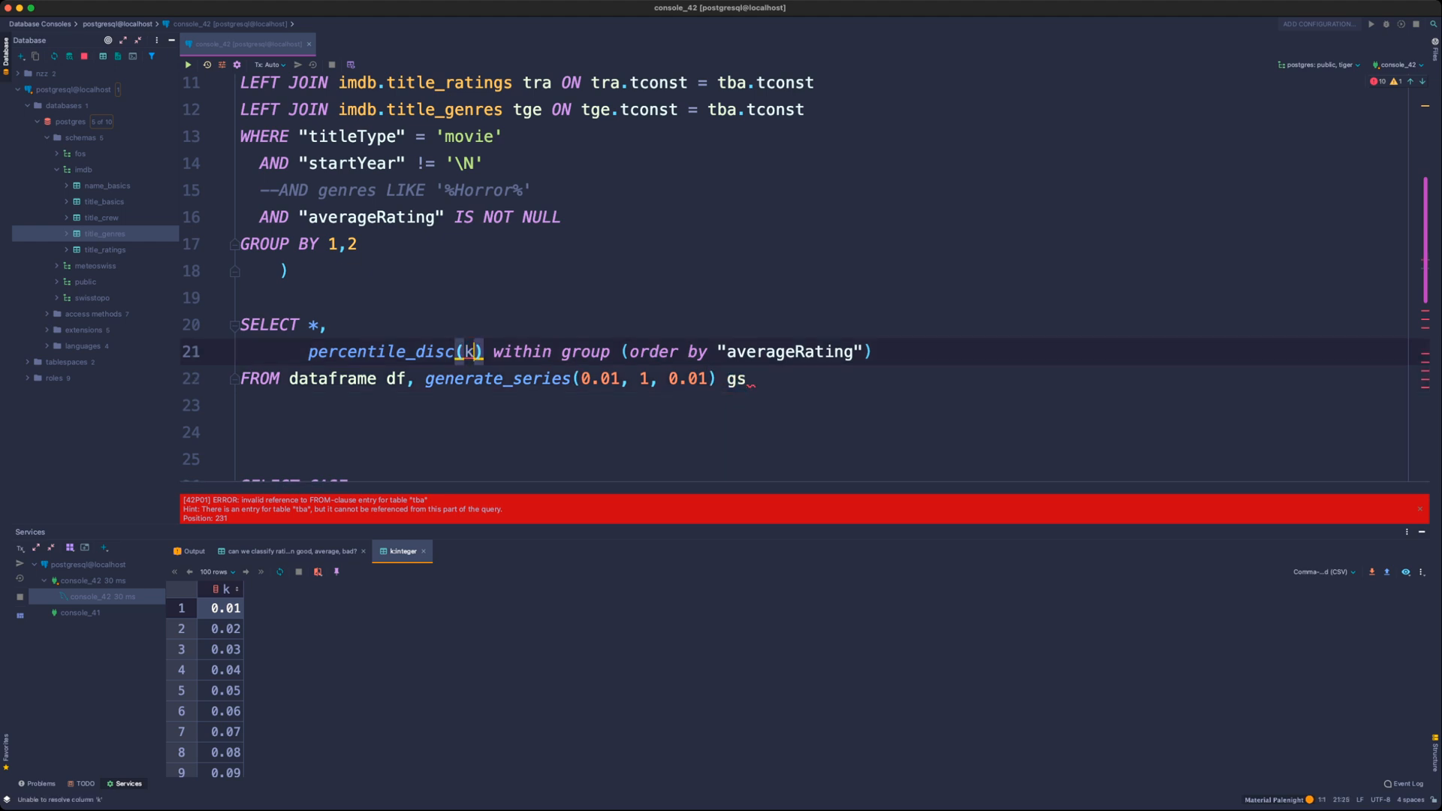
text(gs)
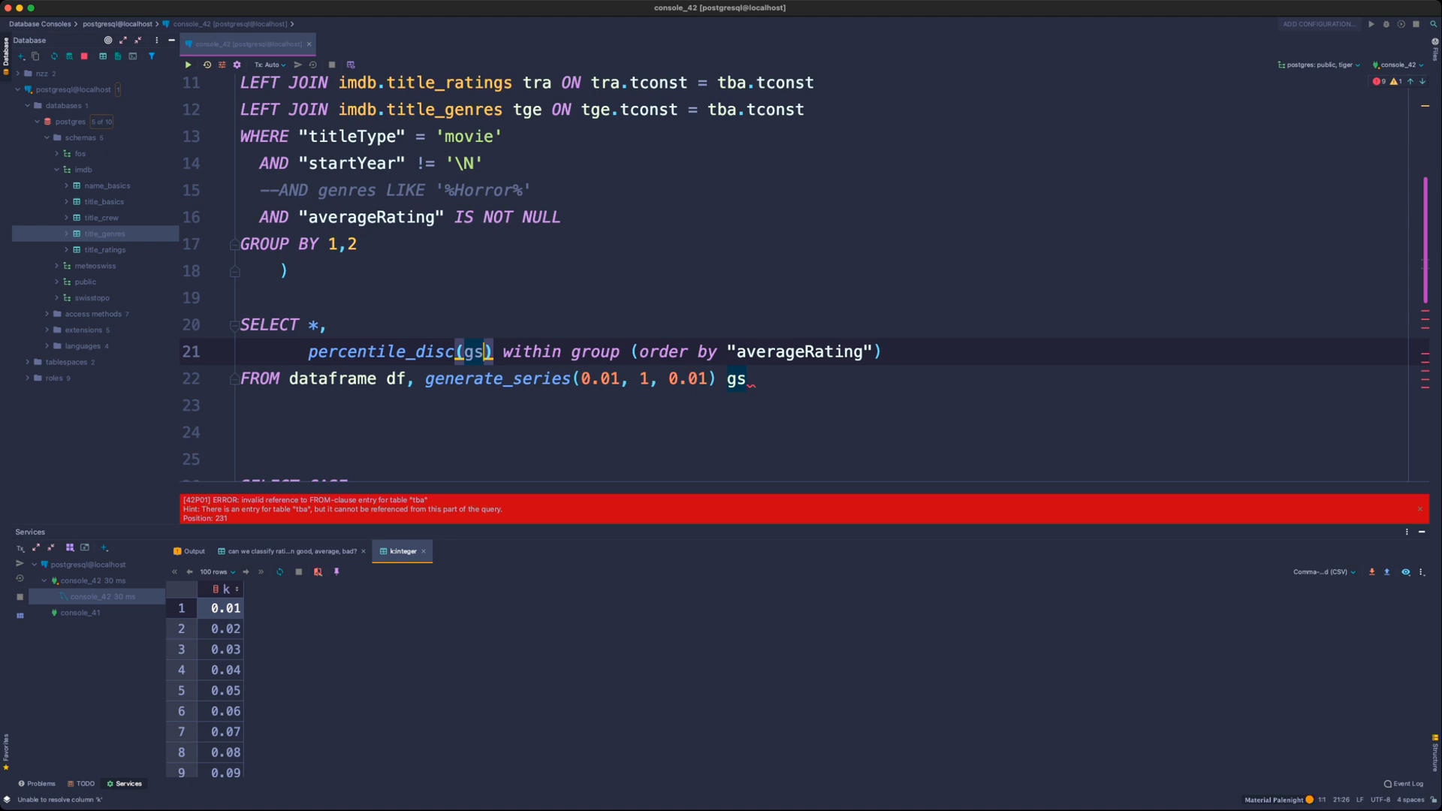
click(242, 298)
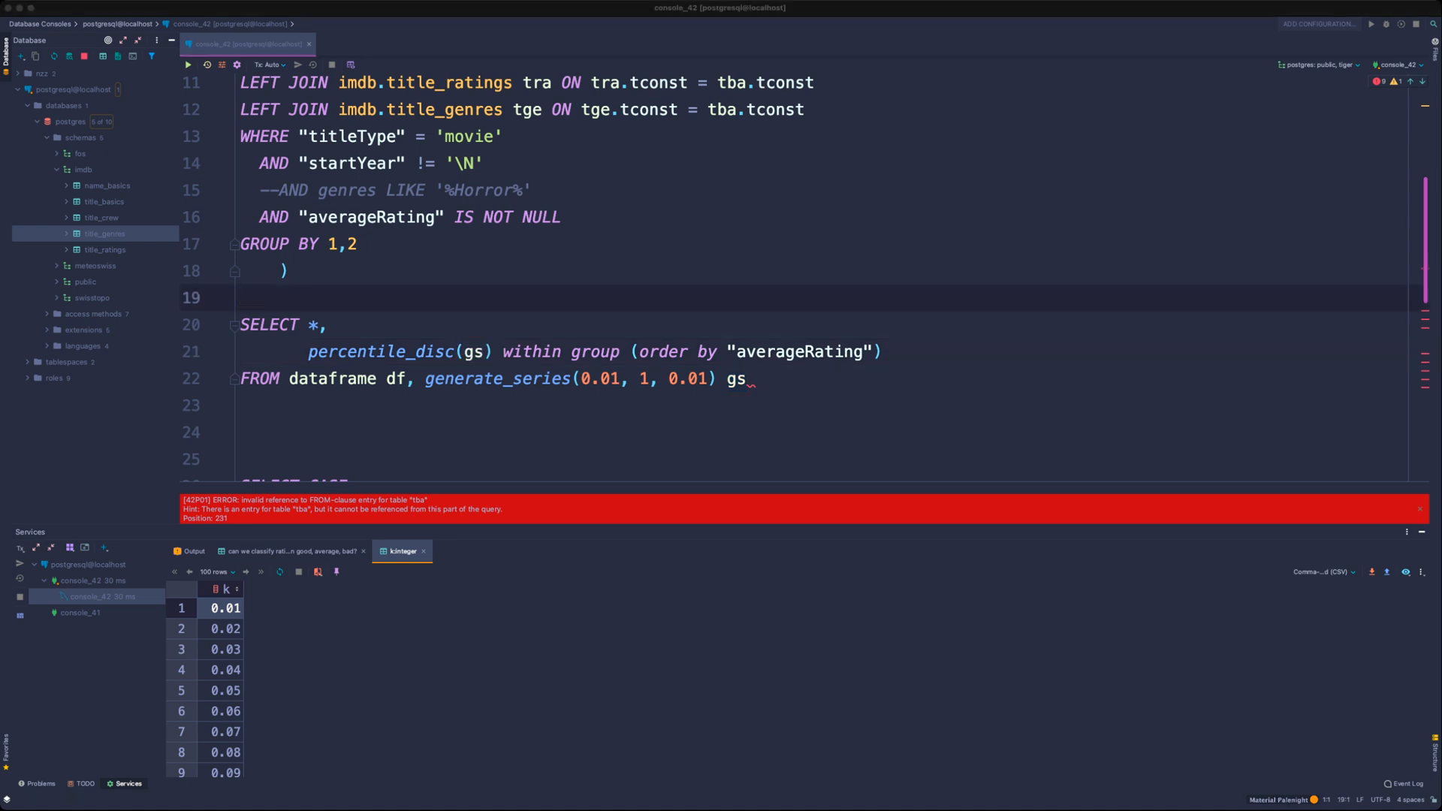
- Delete the series CTE and make dataframe the first CTE, starting with WITH dataframe AS (
scroll(793, 277, up, 4)
click(261, 196)
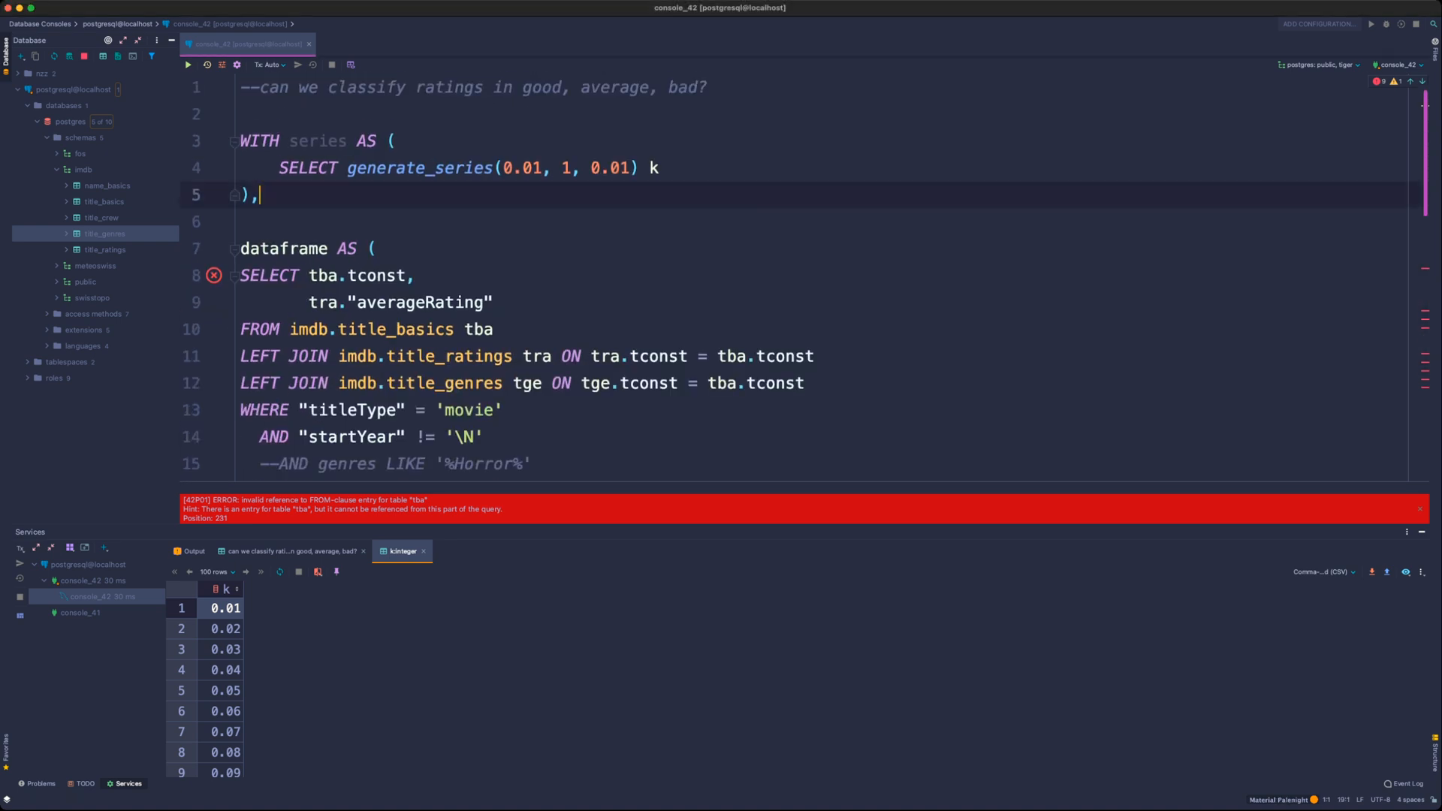
drag(261, 196, 240, 141)
key(BackSpace)
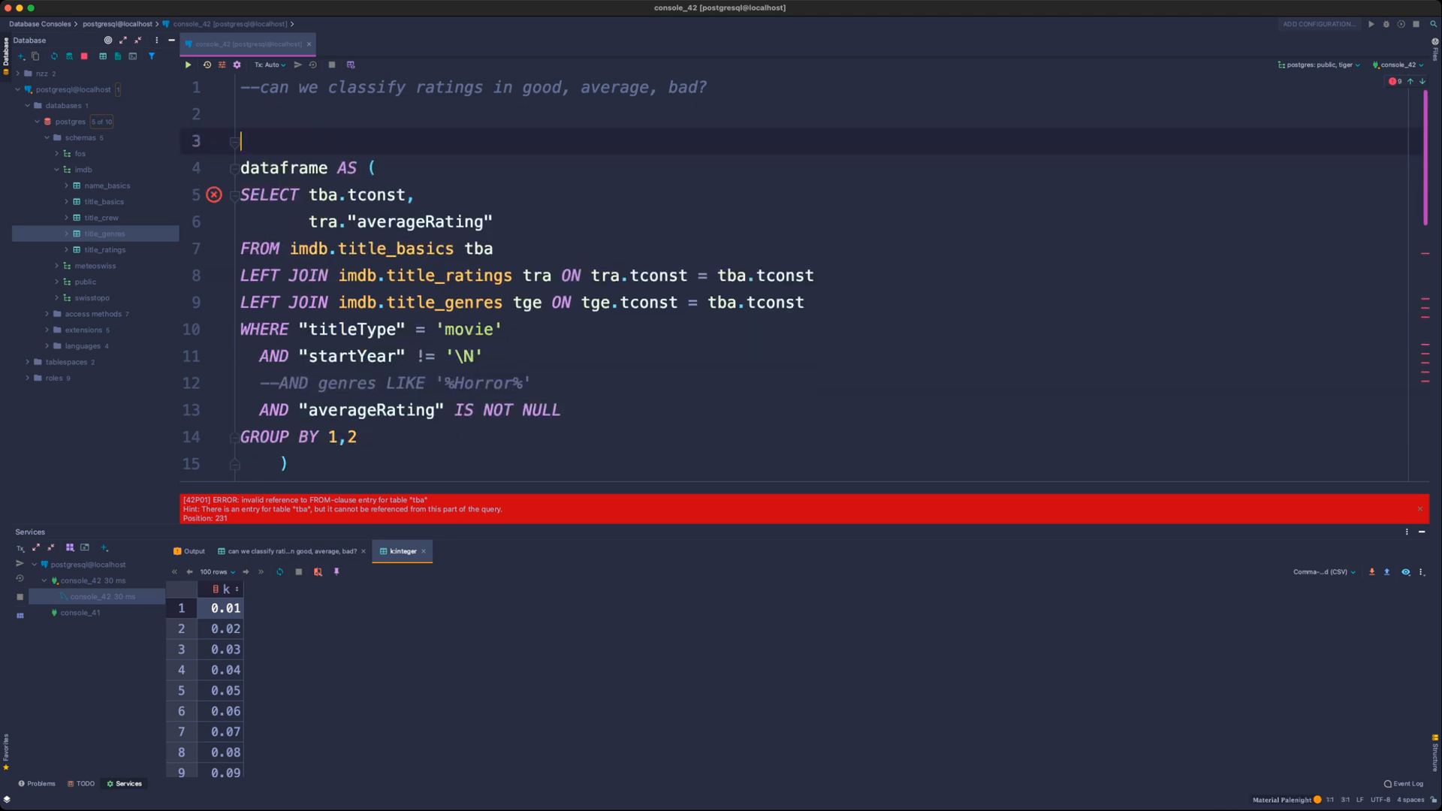
key(Delete)
text(WITH dataframe AS ()
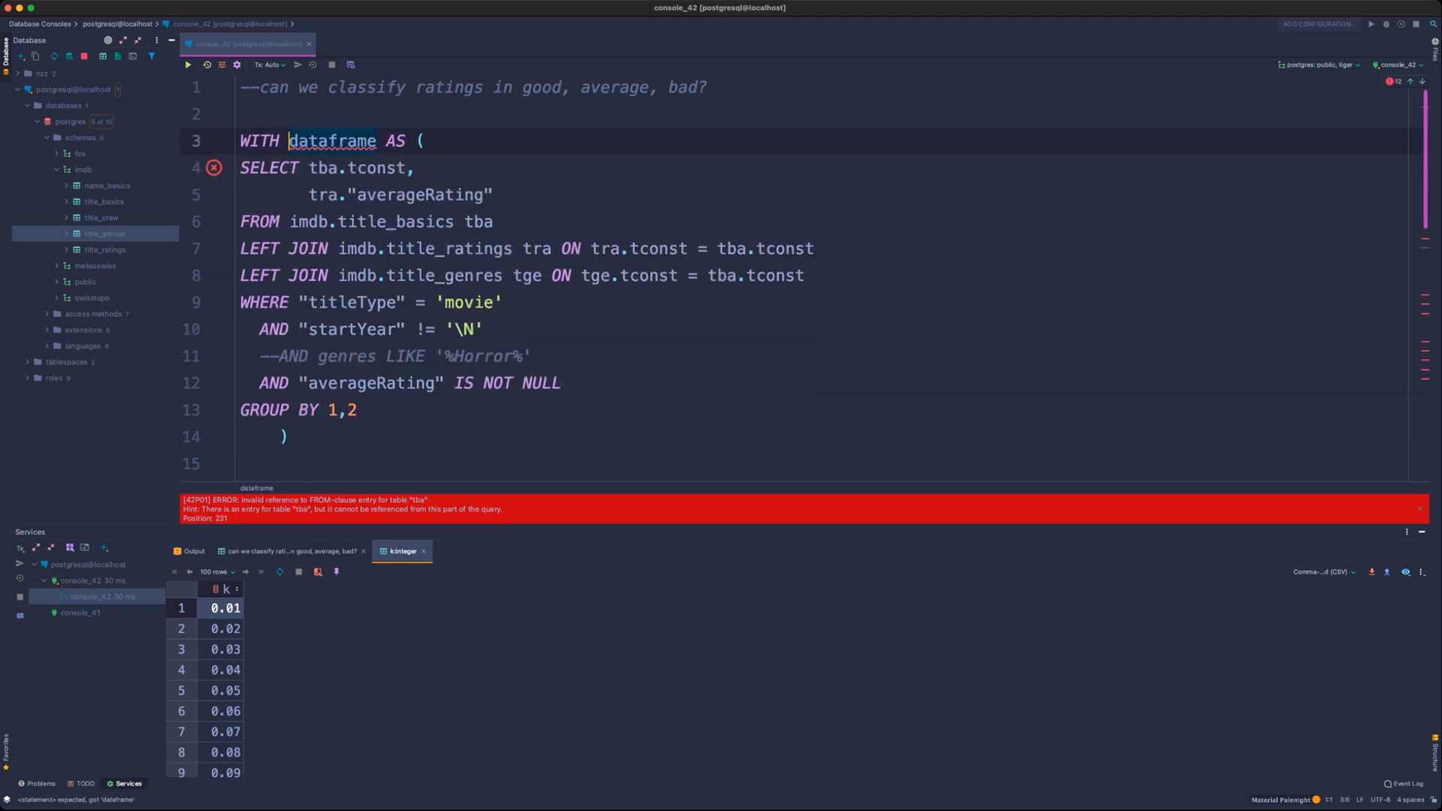
click(241, 114)
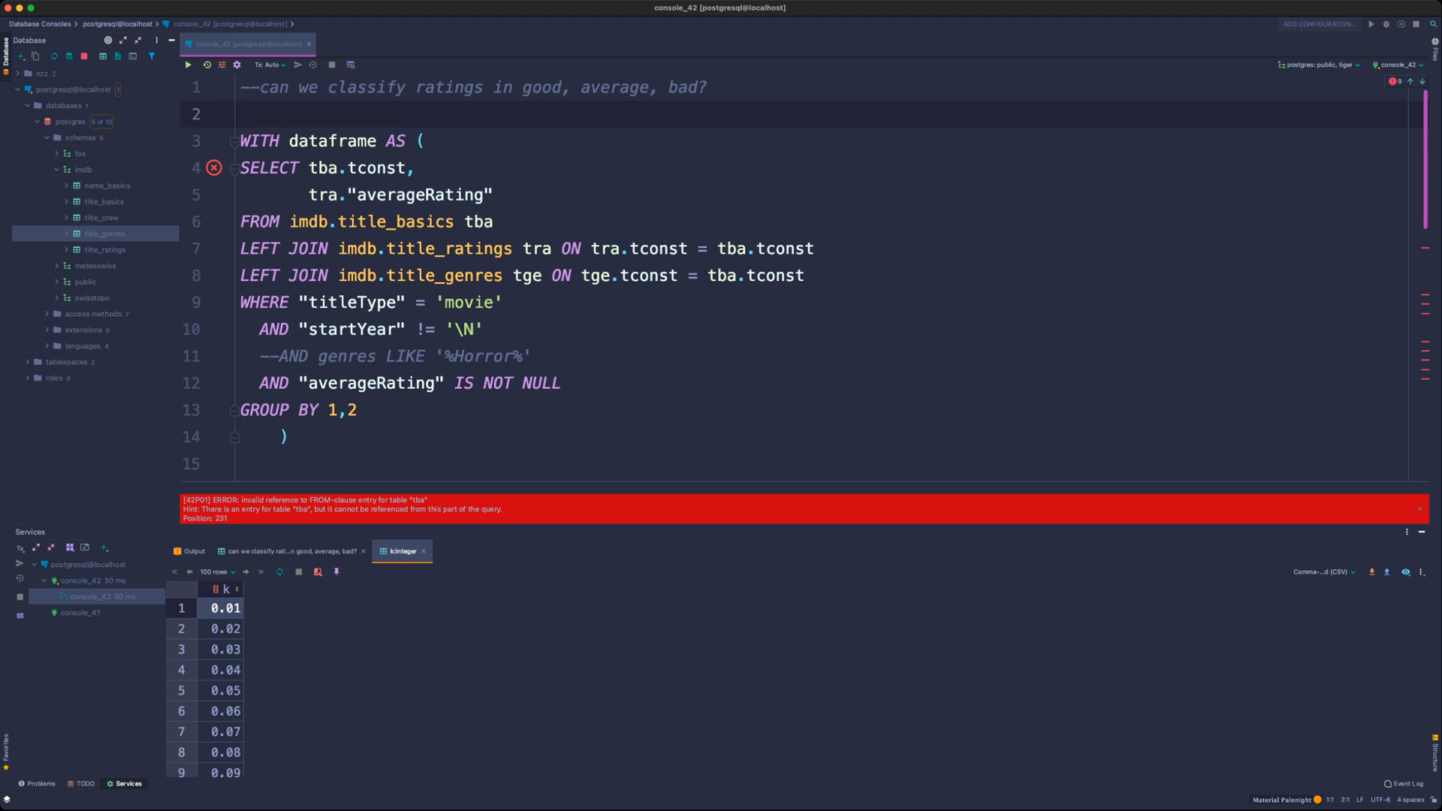
- Reformat the code of the whole dataframe CTE
drag(289, 437, 240, 142)
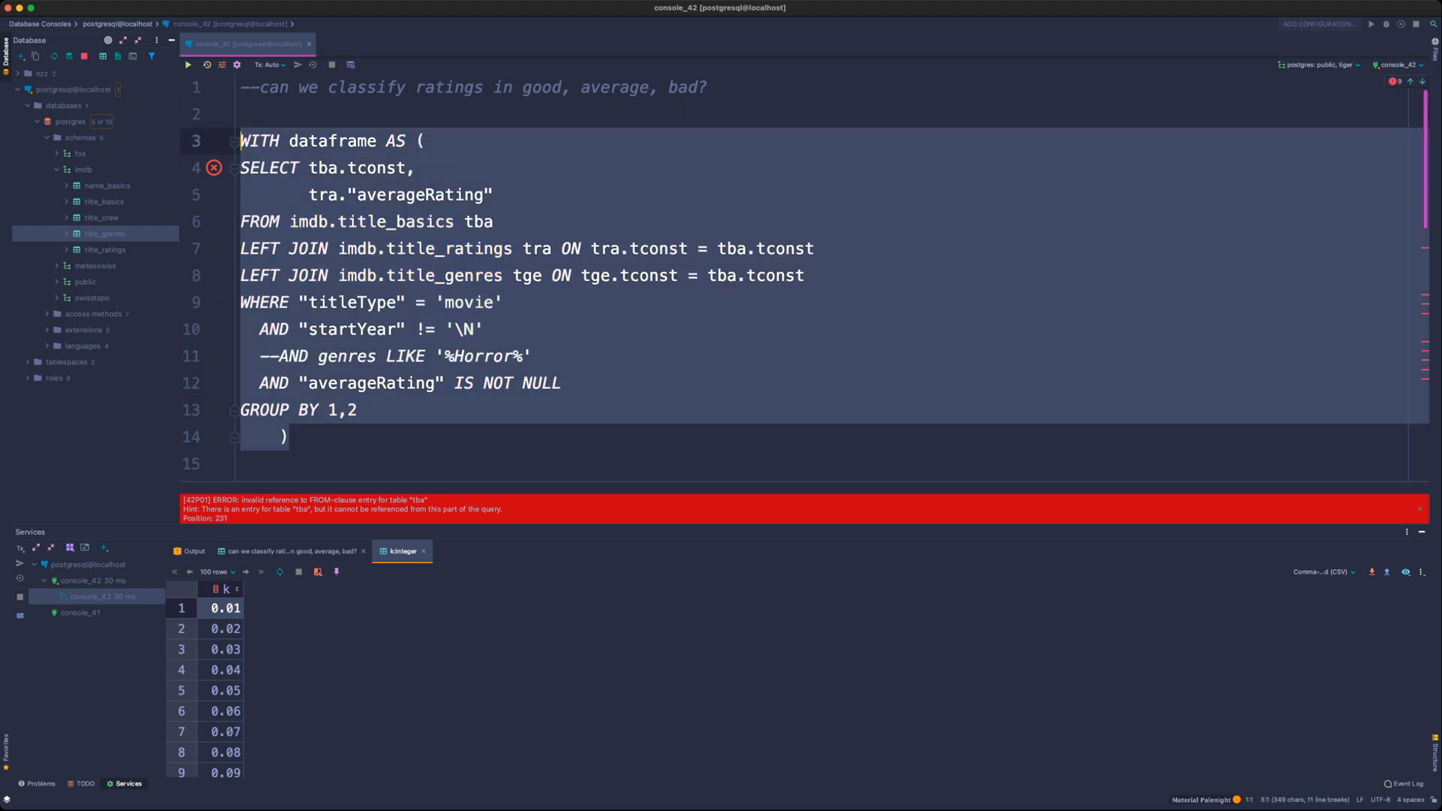
key(alt+super+l)
click(377, 168)
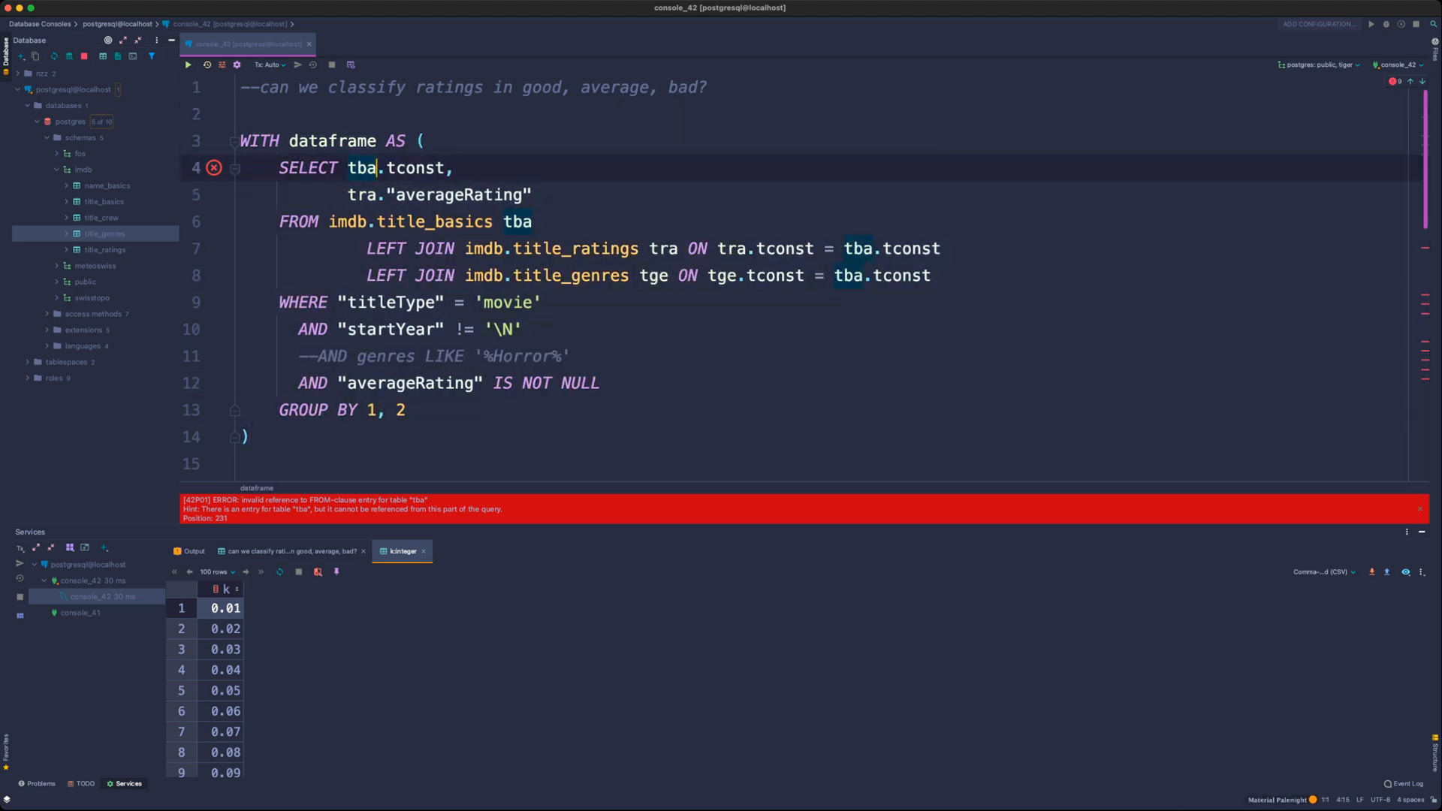
click(367, 249)
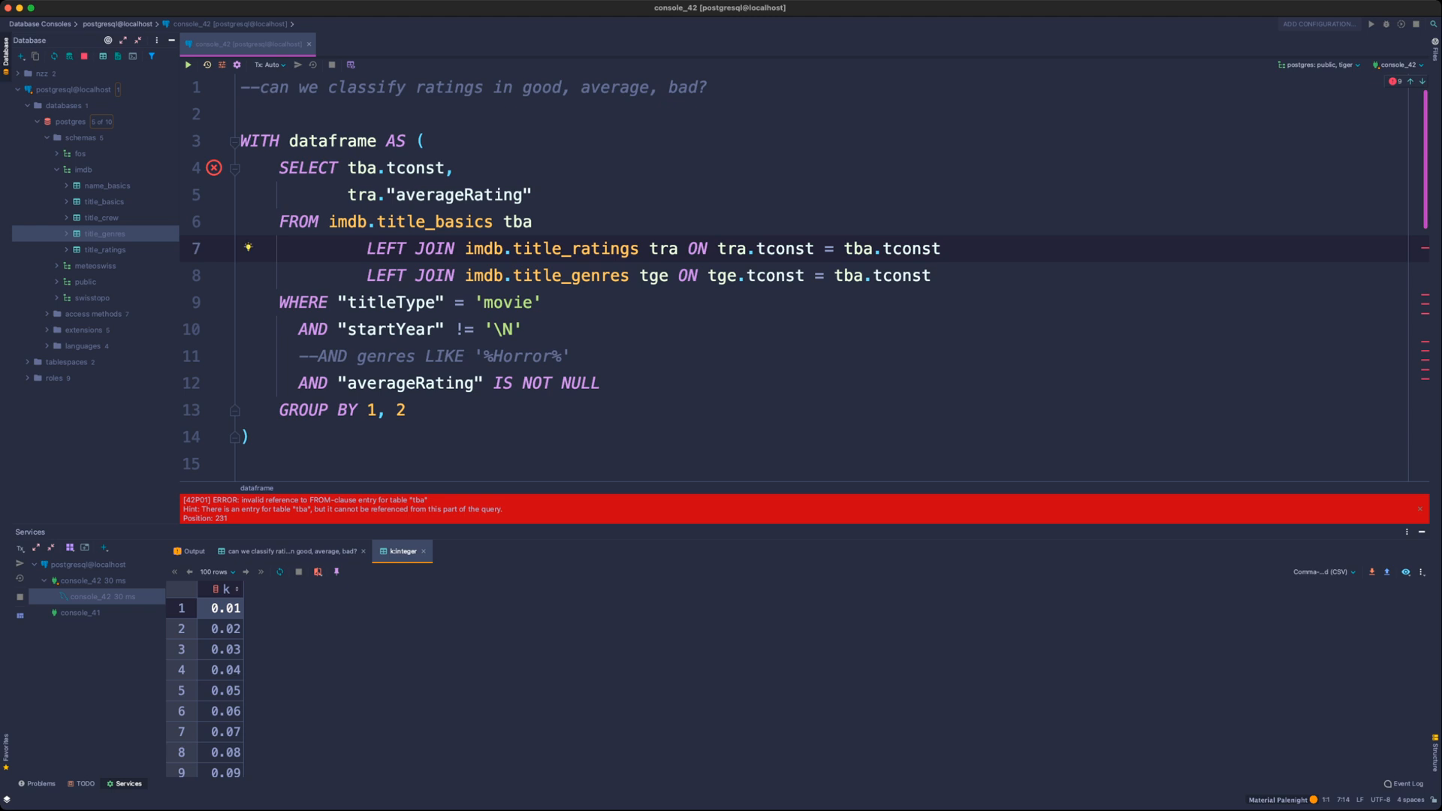
click(347, 168)
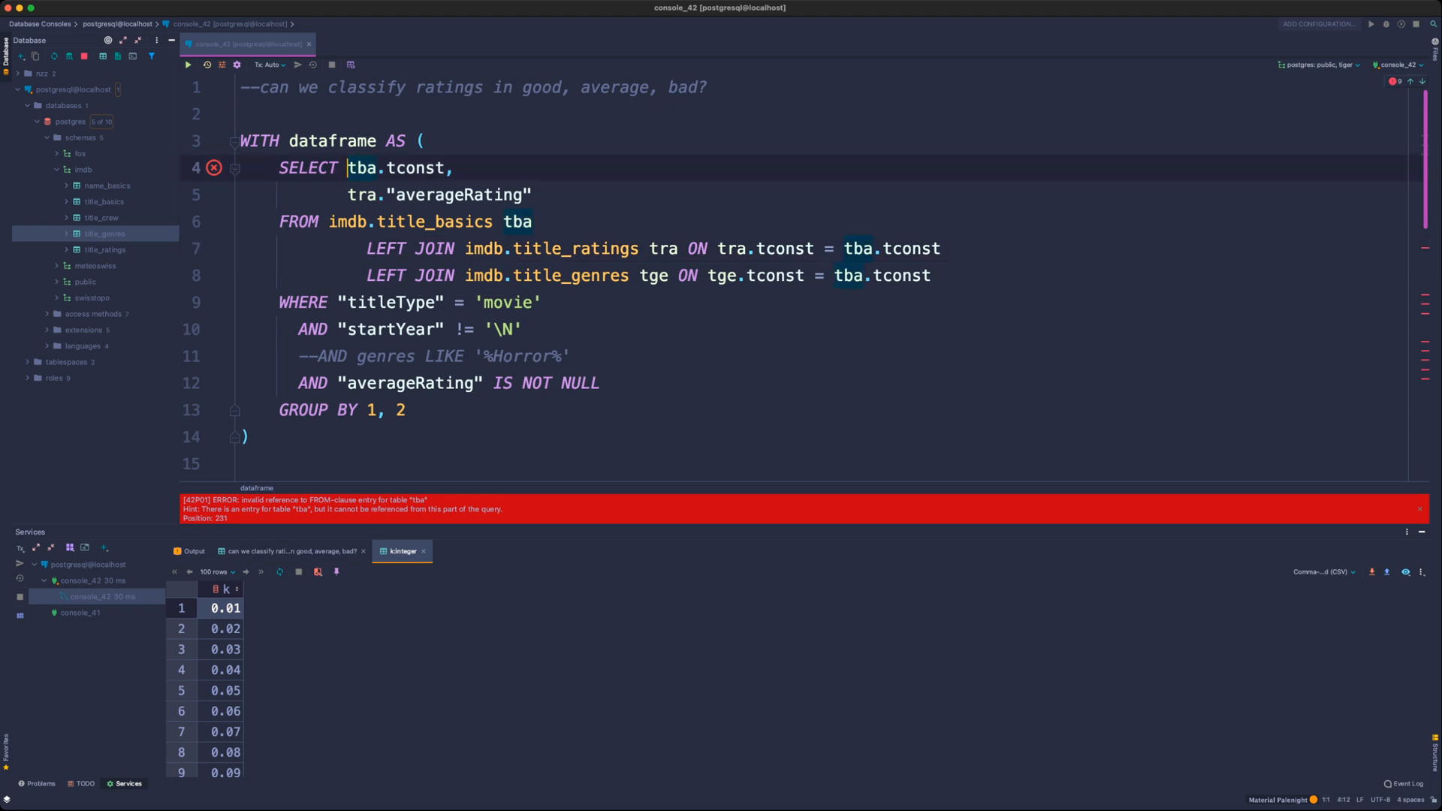
click(347, 195)
- Remove the GROUP BY 1, 2 line from the dataframe CTE so that it ends after "averageRating" IS NOT NULL
drag(426, 141, 406, 410)
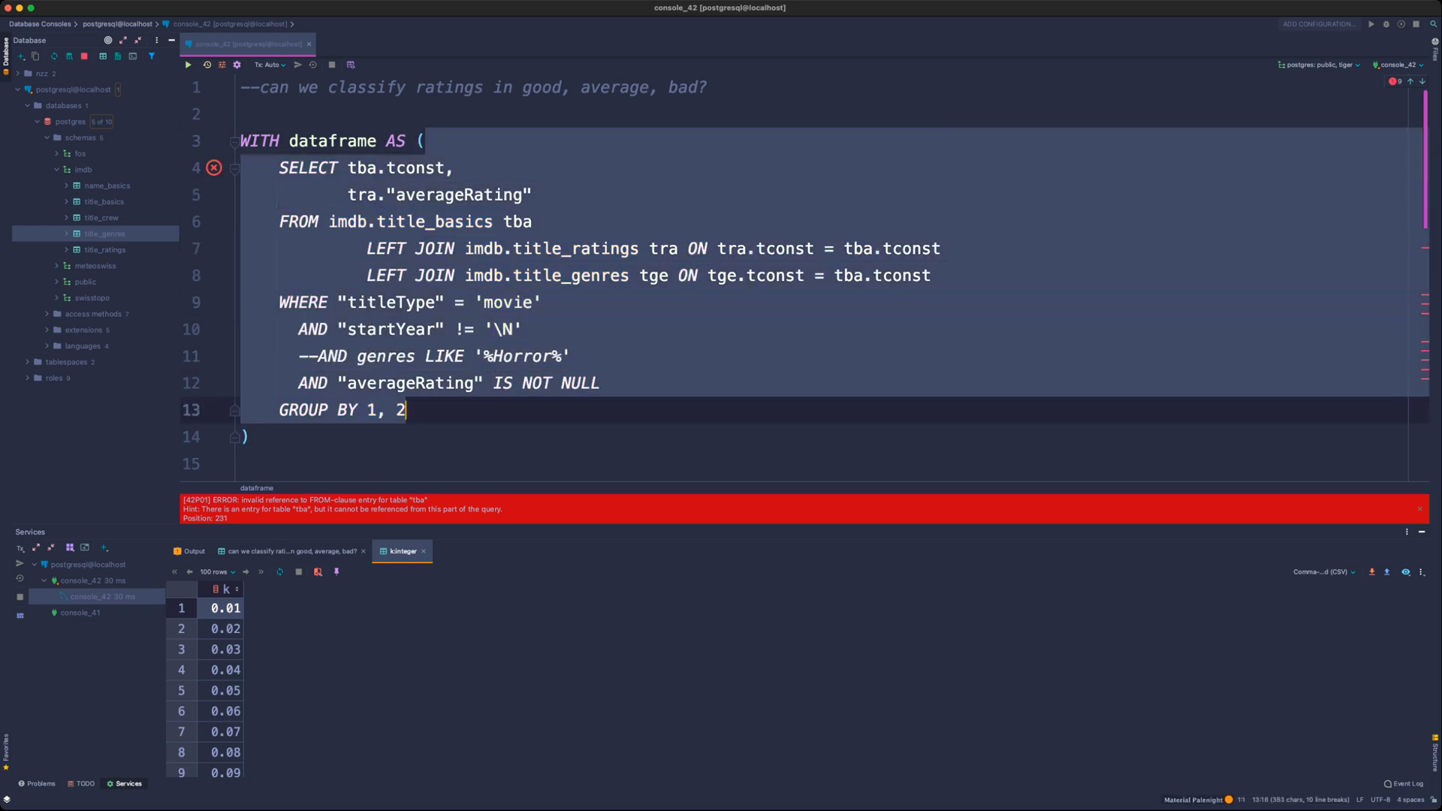
key(Right)
key(super+shift+Left)
key(BackSpace)
key(BackSpace)
key(BackSpace)
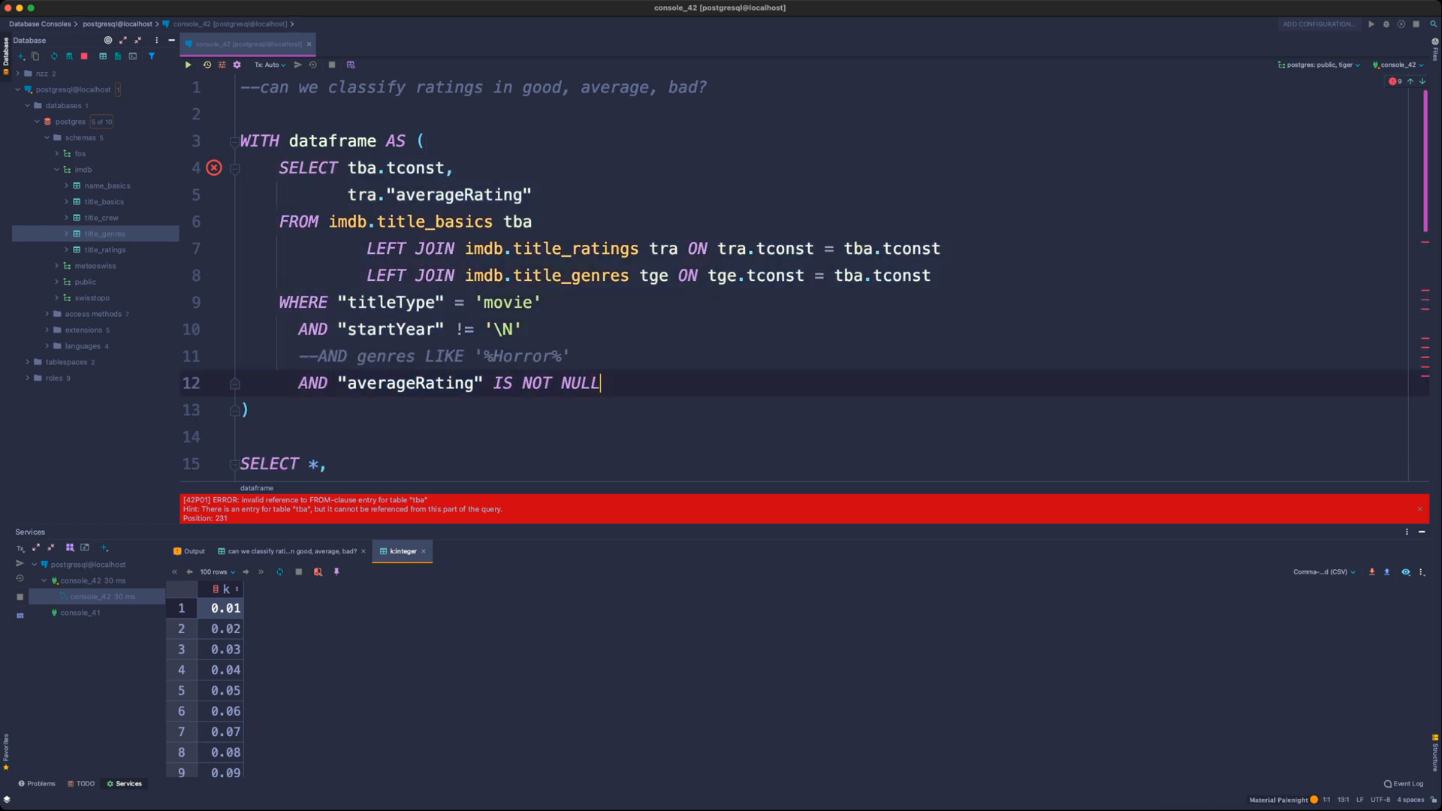
text(L)
- Run only the SELECT statement inside the dataframe CTE and examine the averageRating values it returns
key(shift+Up)
key(shift+Up)
key(shift+Up)
key(shift+Up)
key(shift+Up)
key(shift+Up)
key(shift+Up)
key(shift+Up)
key(shift+Up)
key(super+Return)
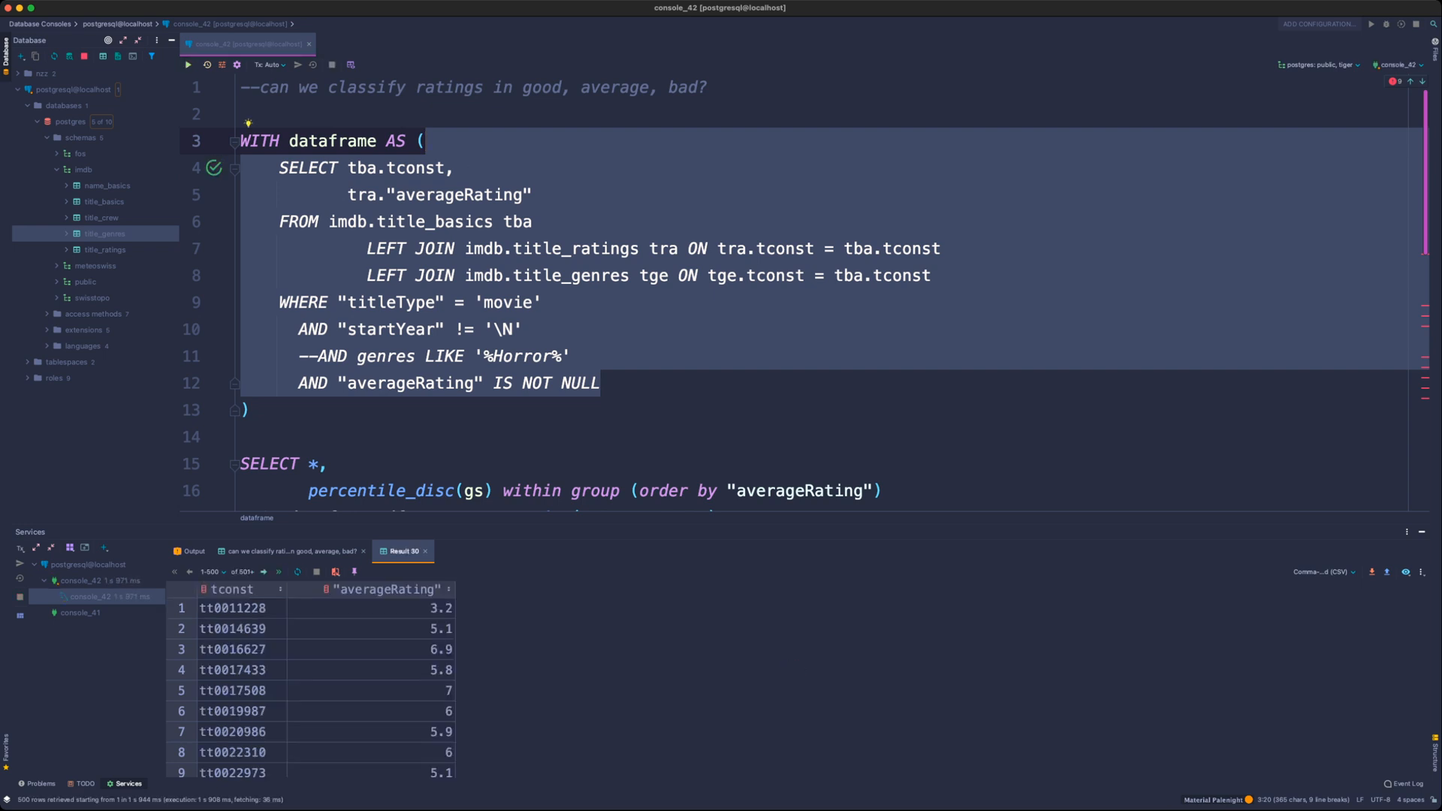
drag(398, 629, 398, 753)
- Try to run the full query with a semicolon after gs in the outer FROM clause
scroll(806, 292, down, 5)
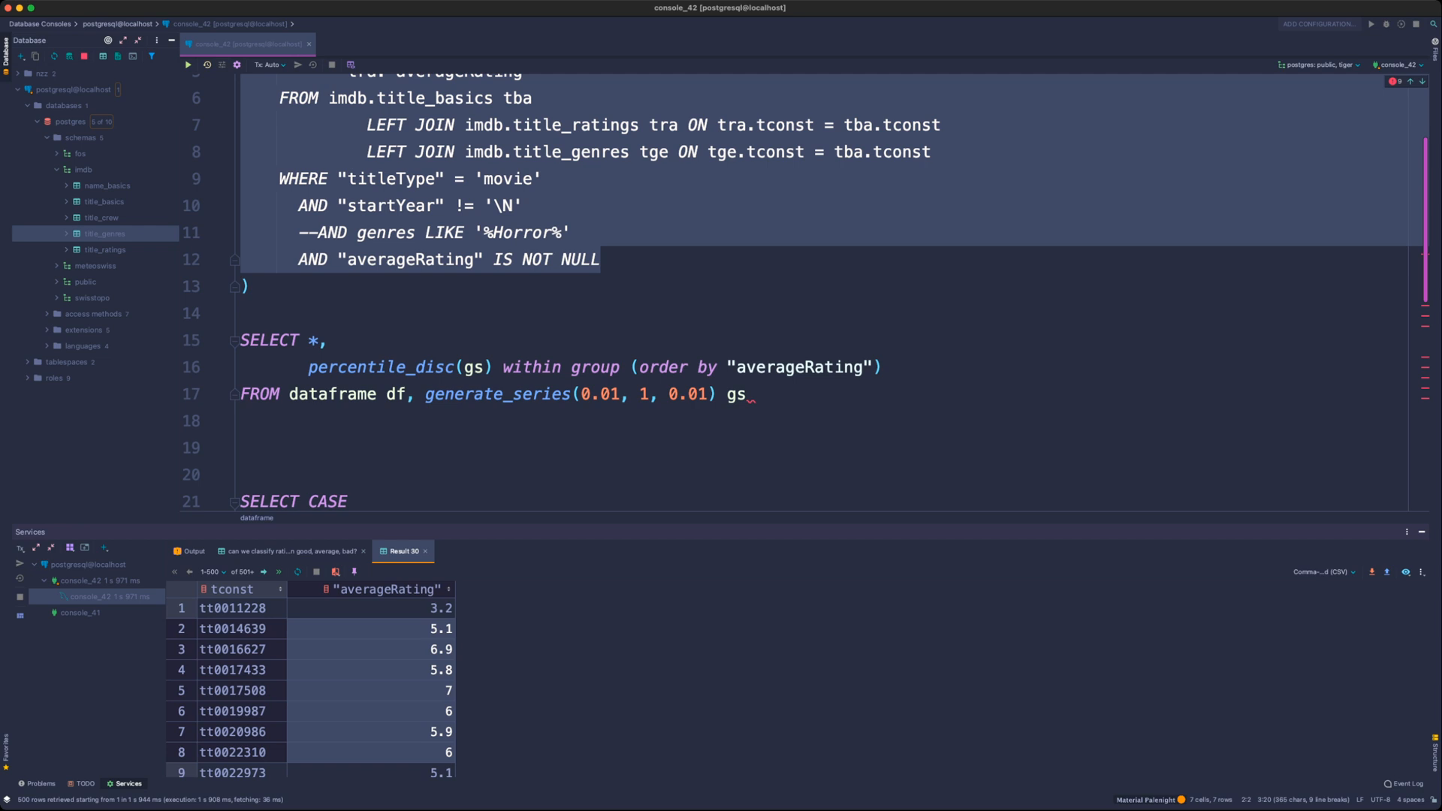
scroll(803, 292, down, 1)
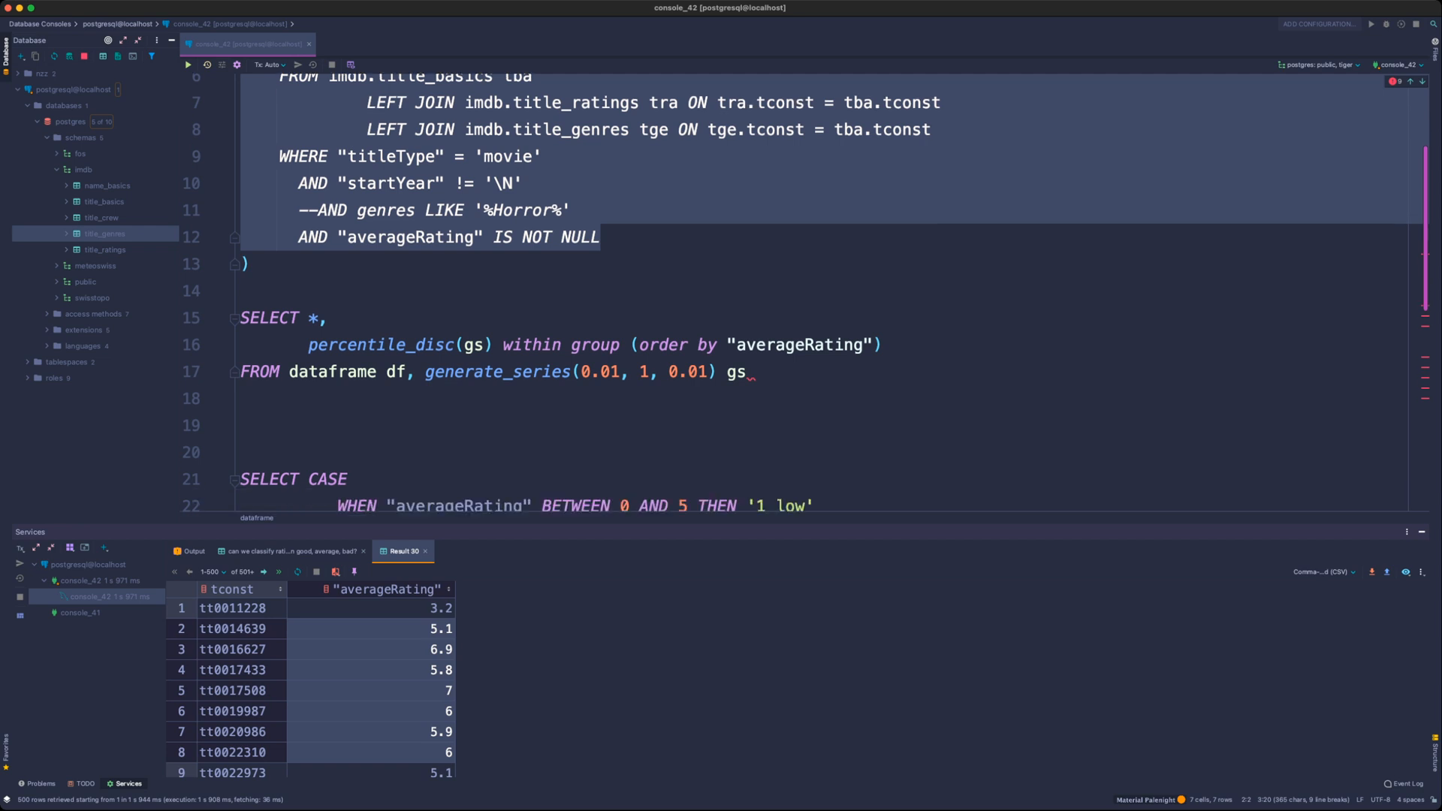
click(241, 291)
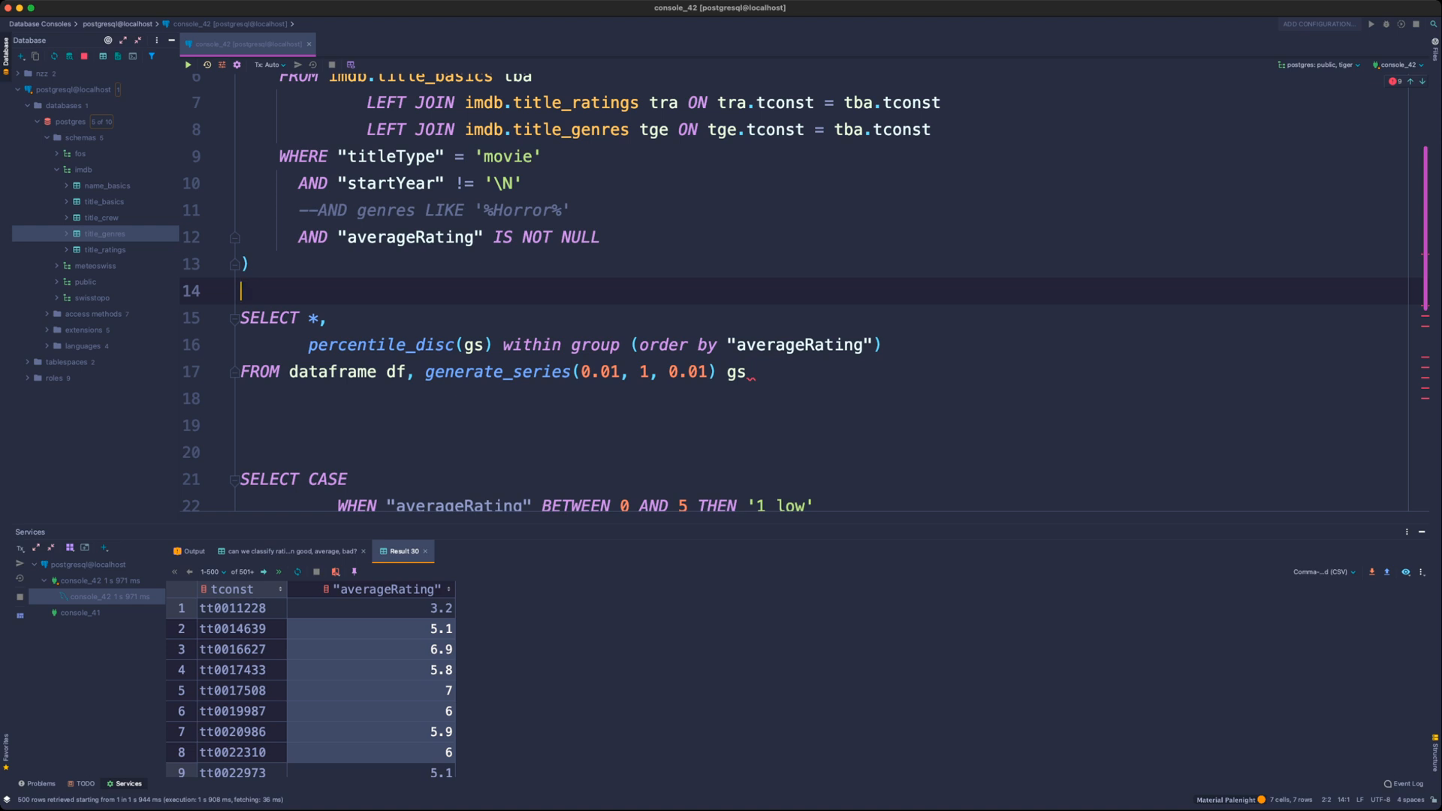
click(748, 372)
text(;)
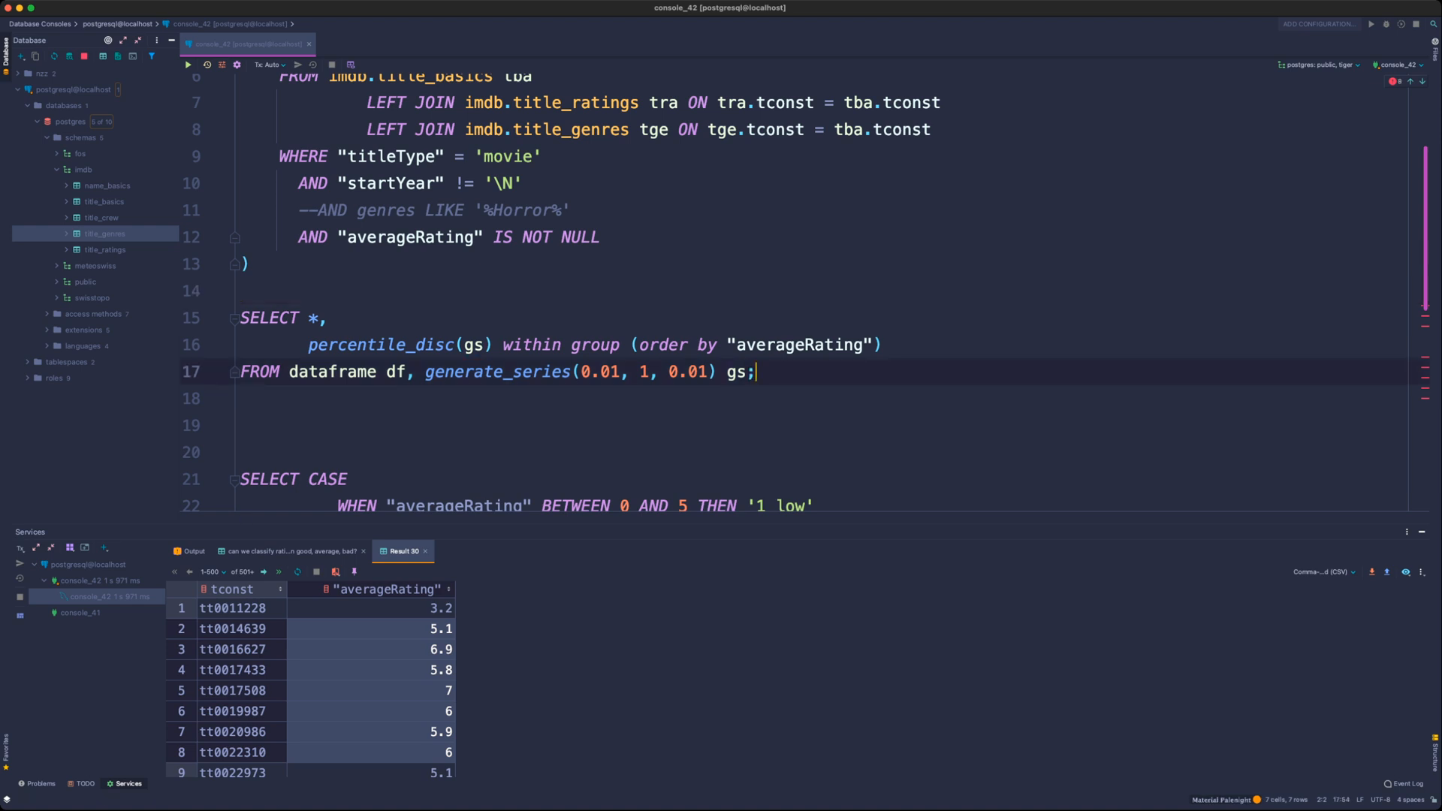
key(super+Return)
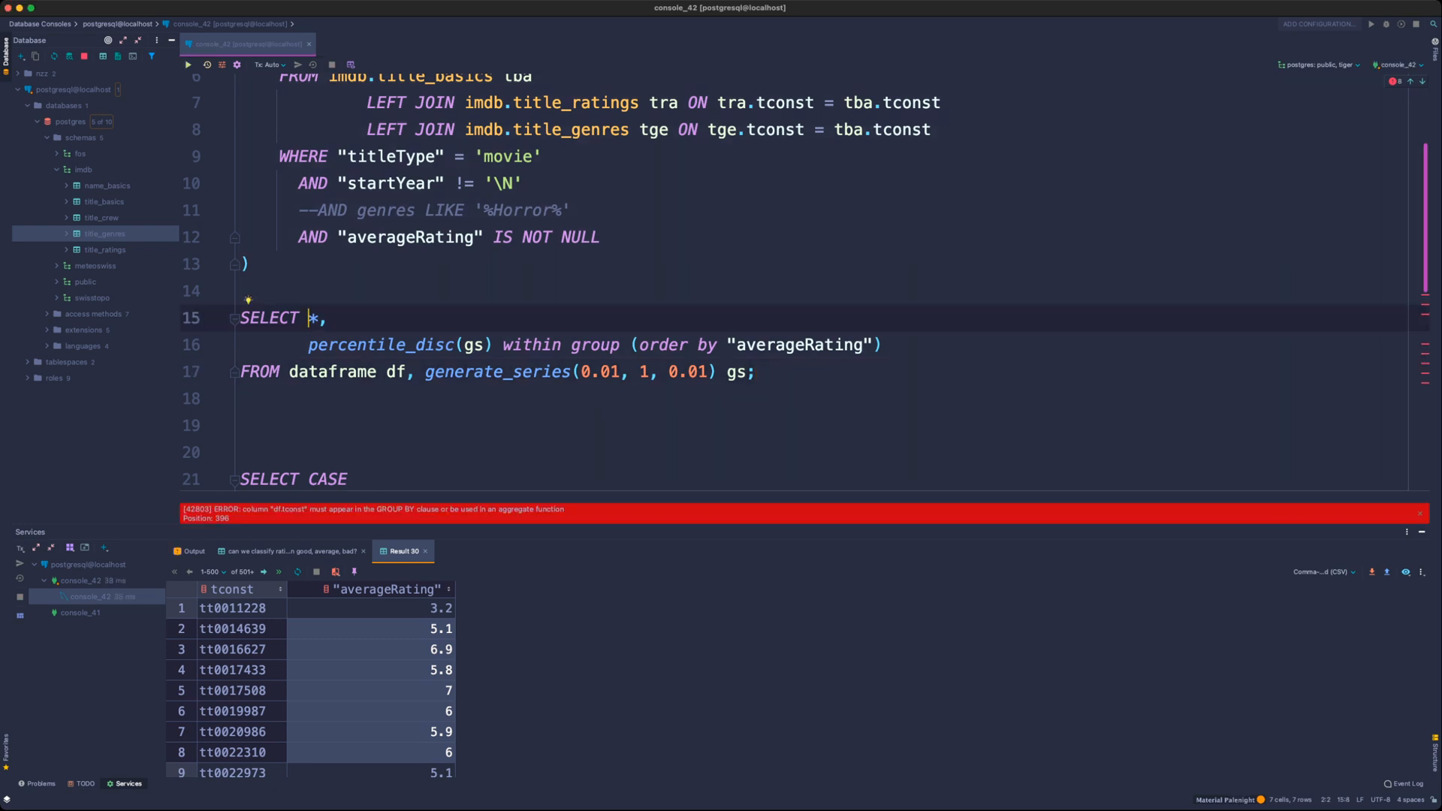
- Replace the semicolon after gs with a new line GROUP BY 1,2; and run the full query
click(757, 372)
key(BackSpace)
key(Return)
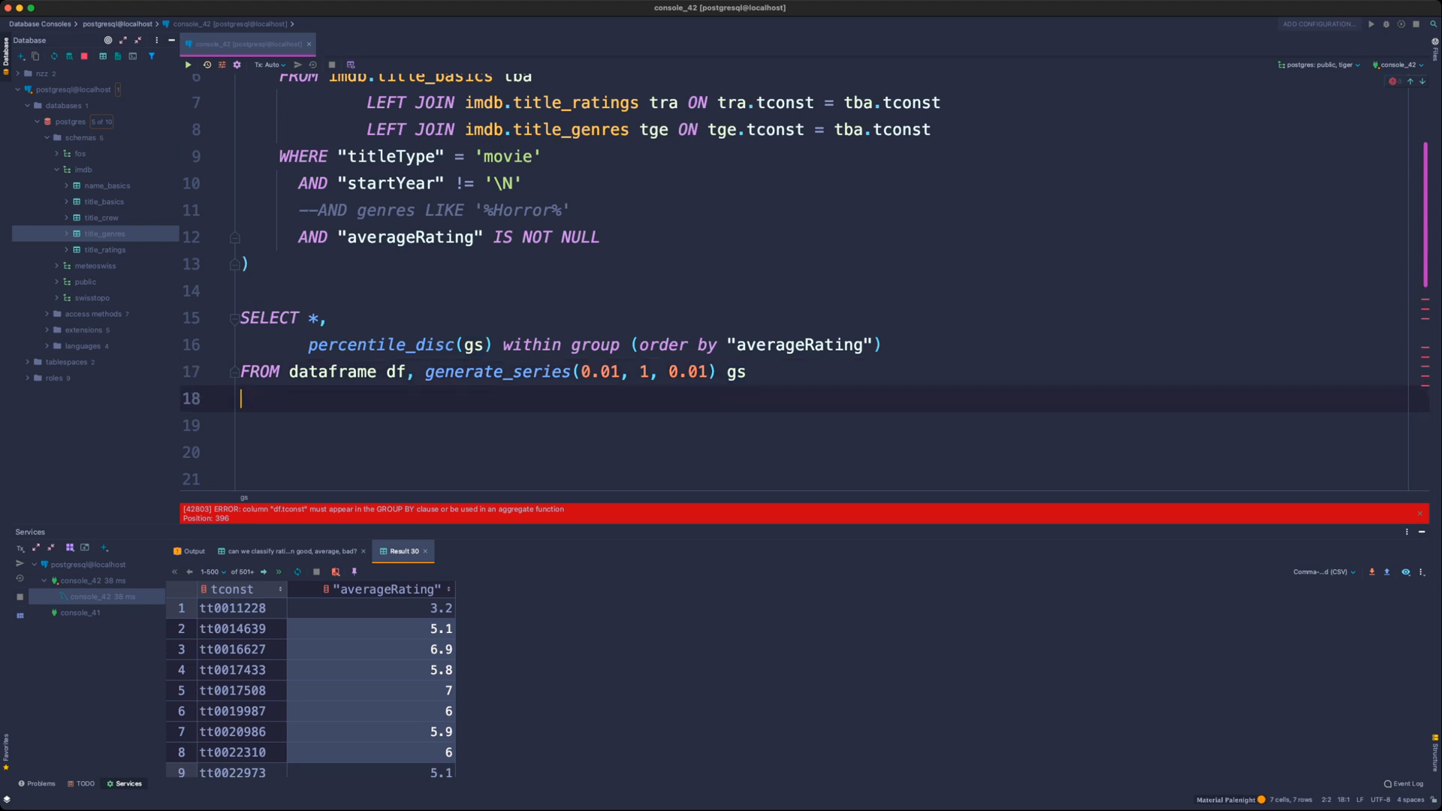
text(GROUP )
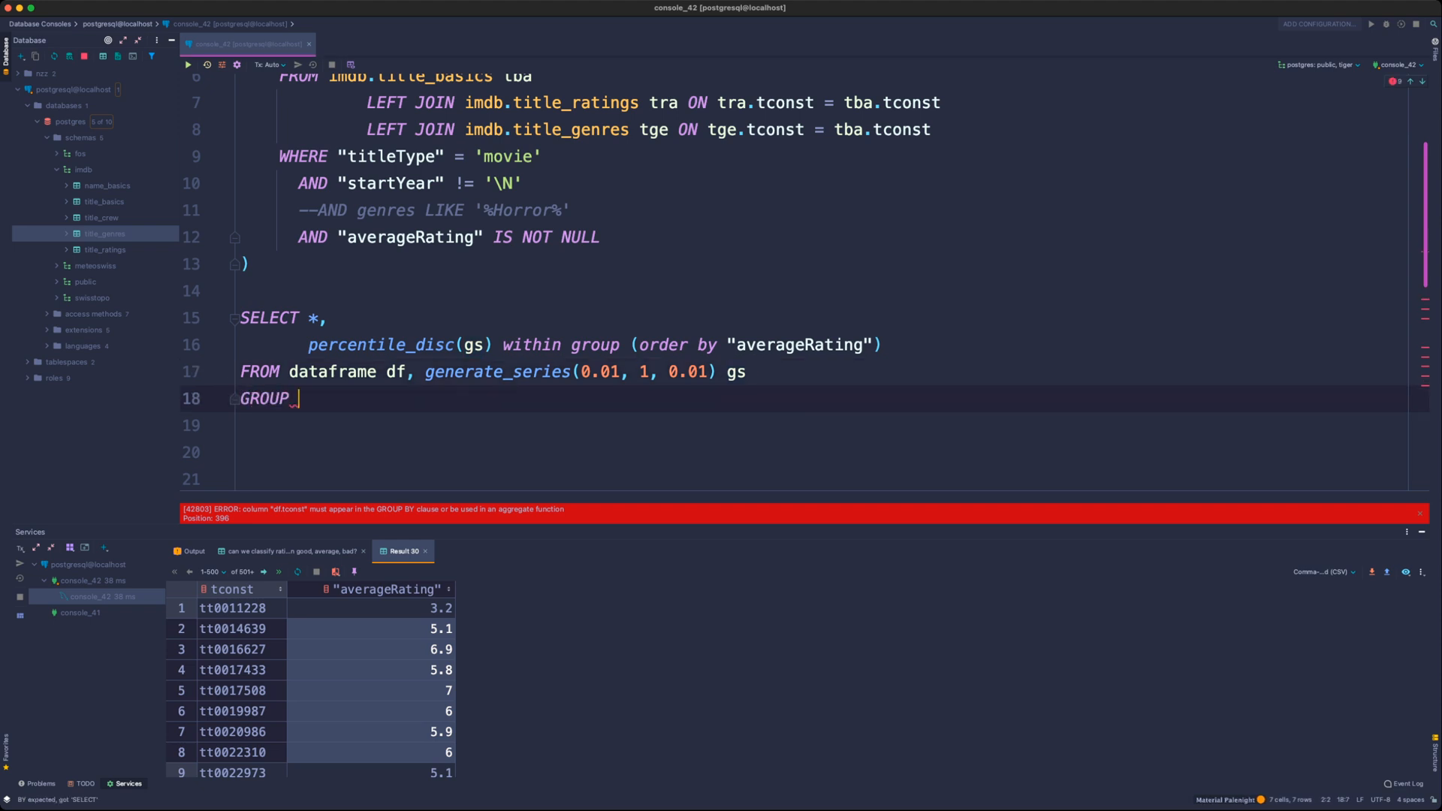
text(BY 1,2)
scroll(804, 282, up, 3)
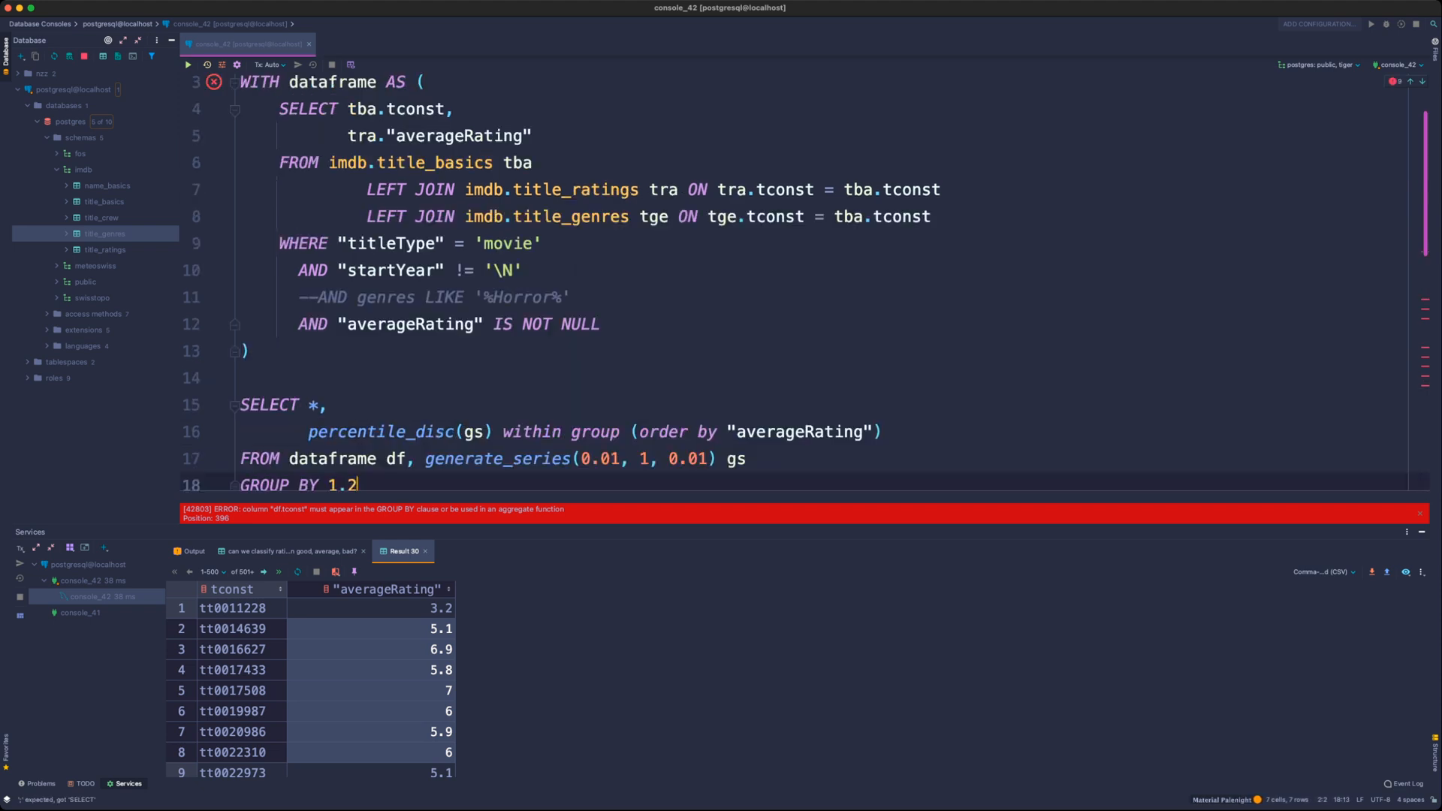
scroll(804, 281, down, 1)
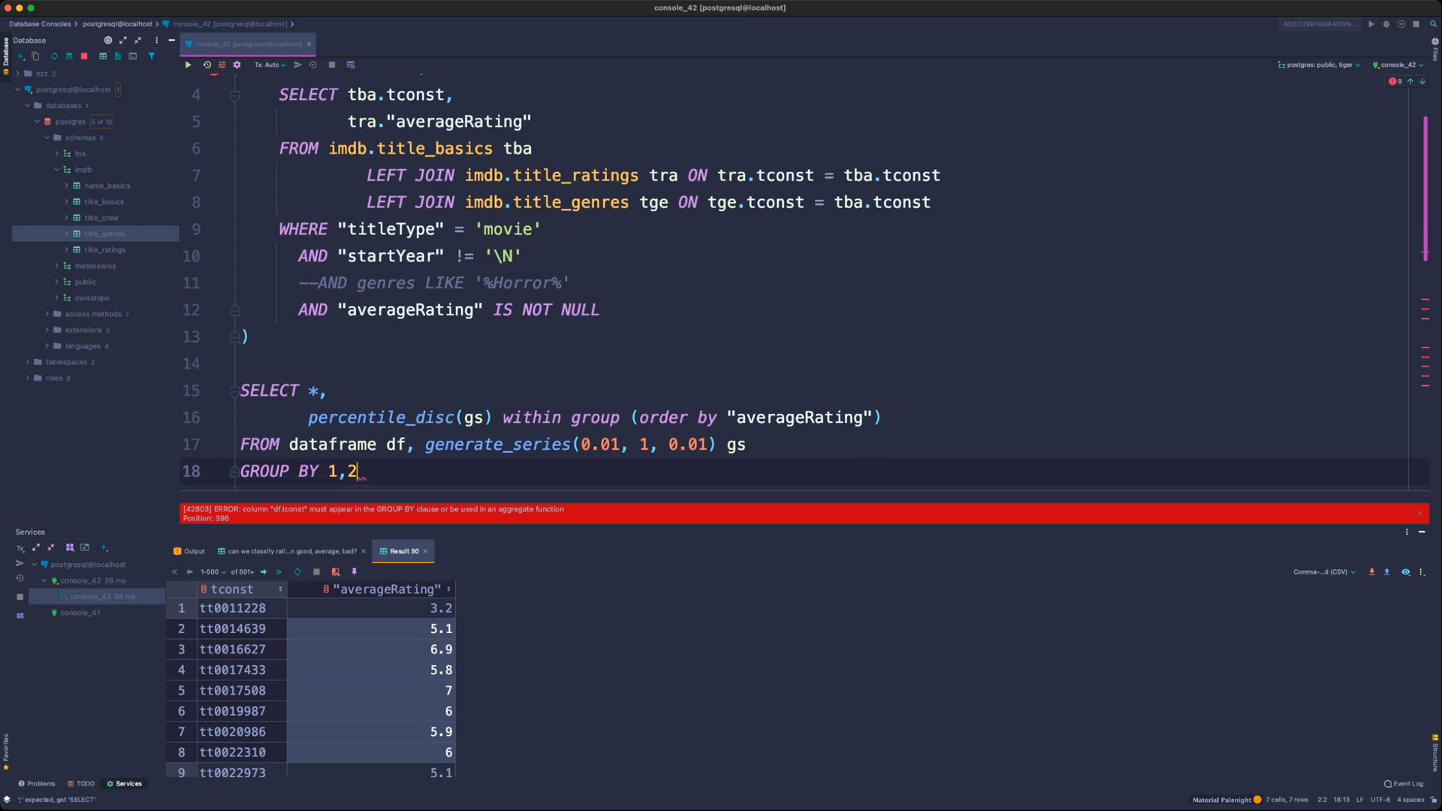
text(;)
key(super+Return)
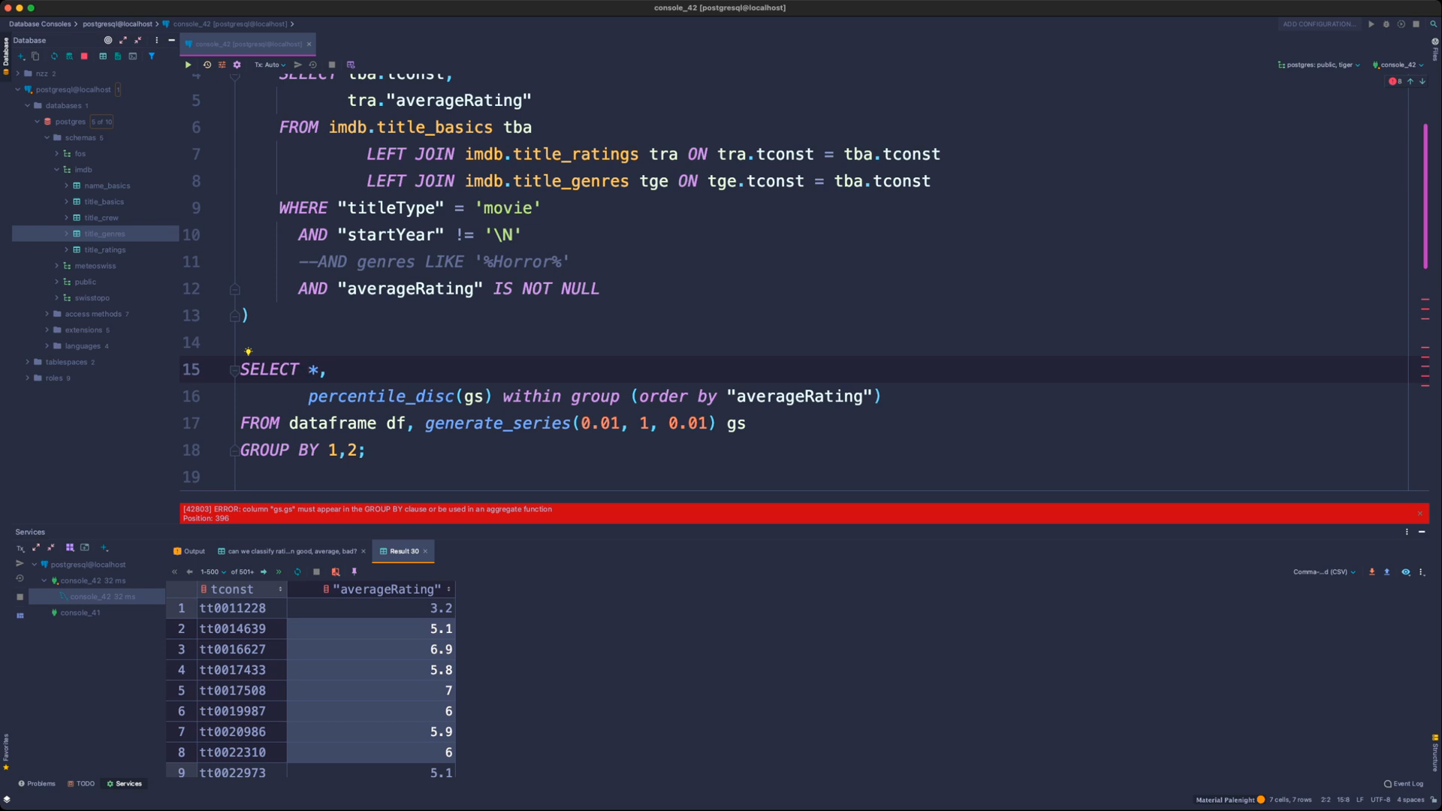
- Extend the outer query's grouping to GROUP BY 1,2,3; and run the query again
key(super+Tab)
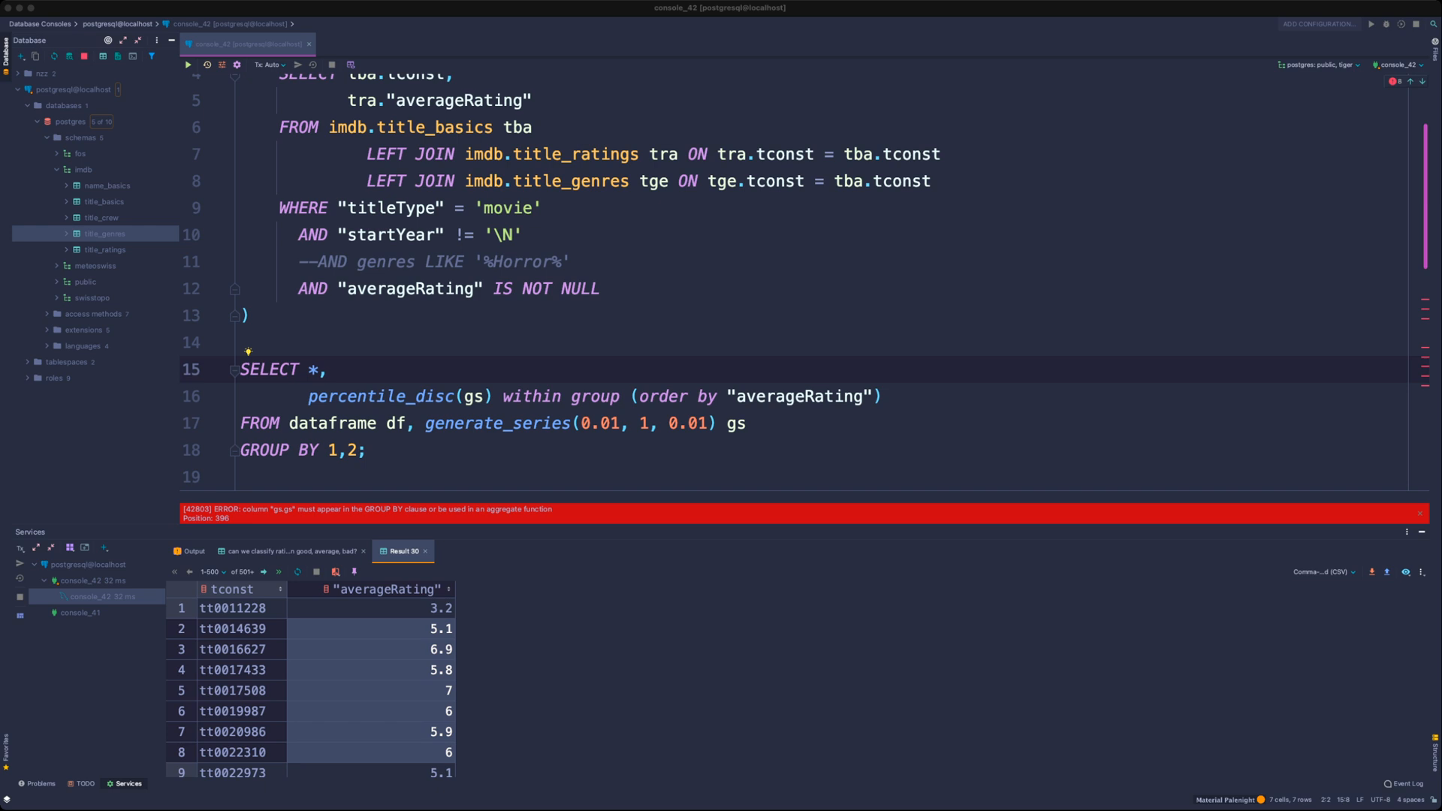
click(367, 451)
scroll(367, 451, down, 1)
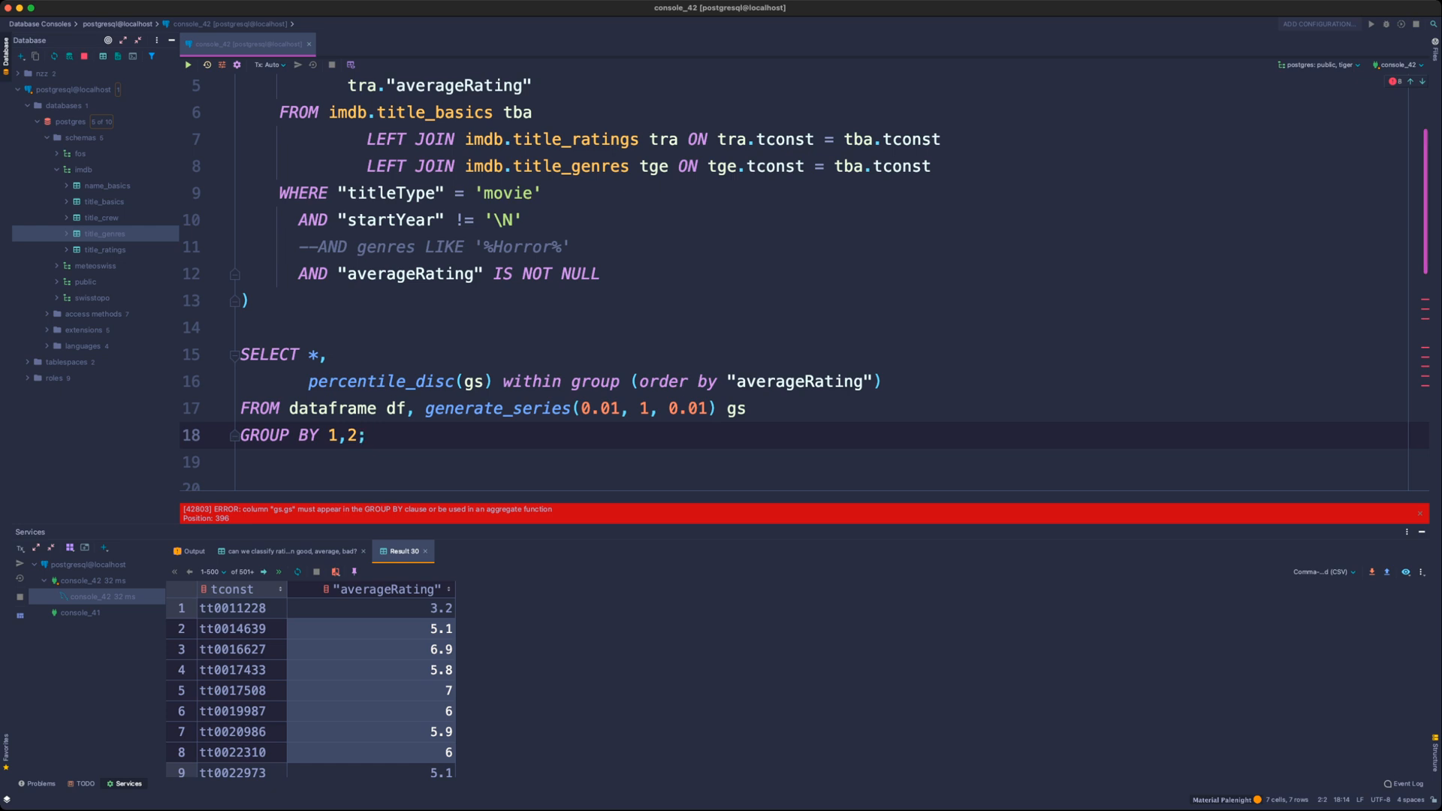
key(BackSpace)
text(,3)
key(super+Return)
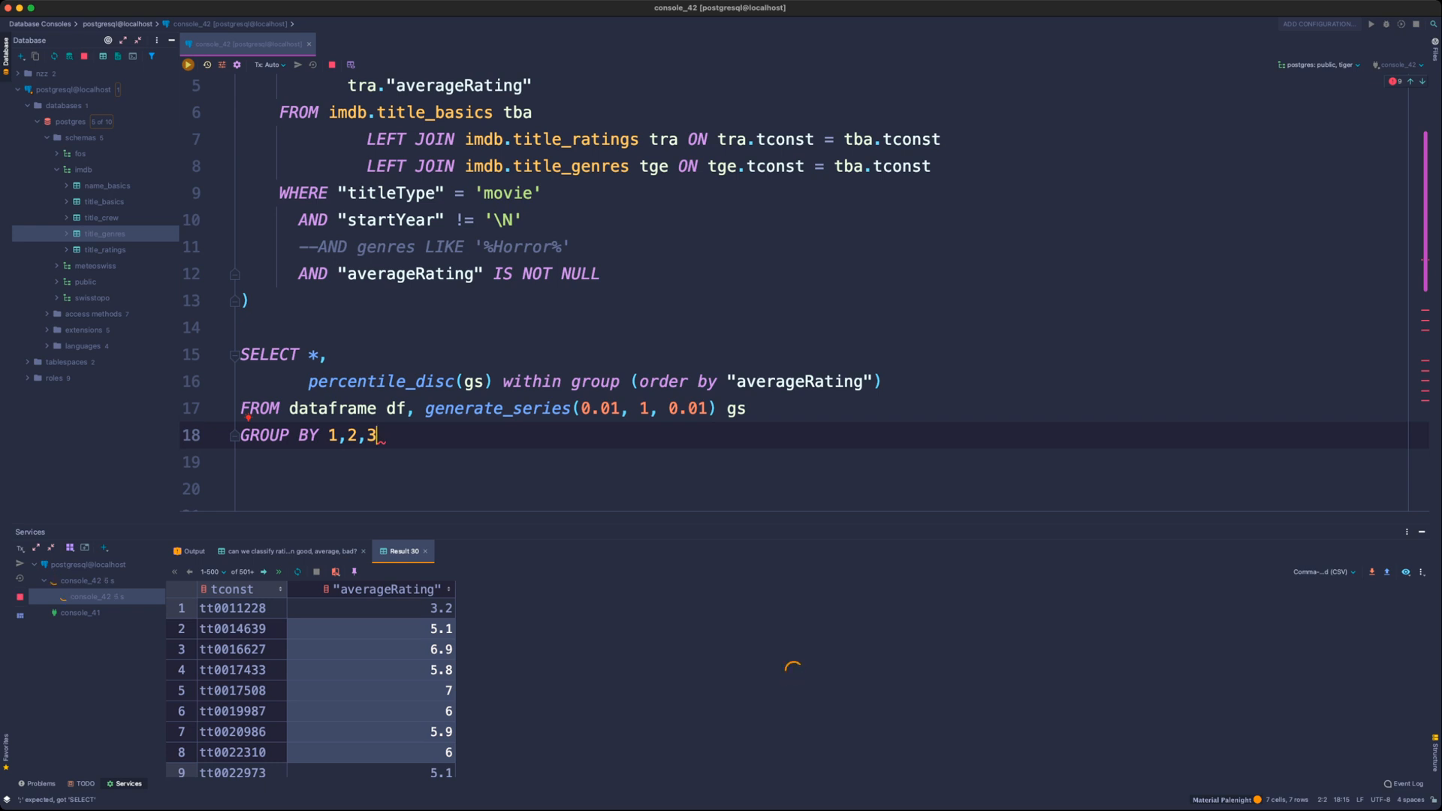
text(;)
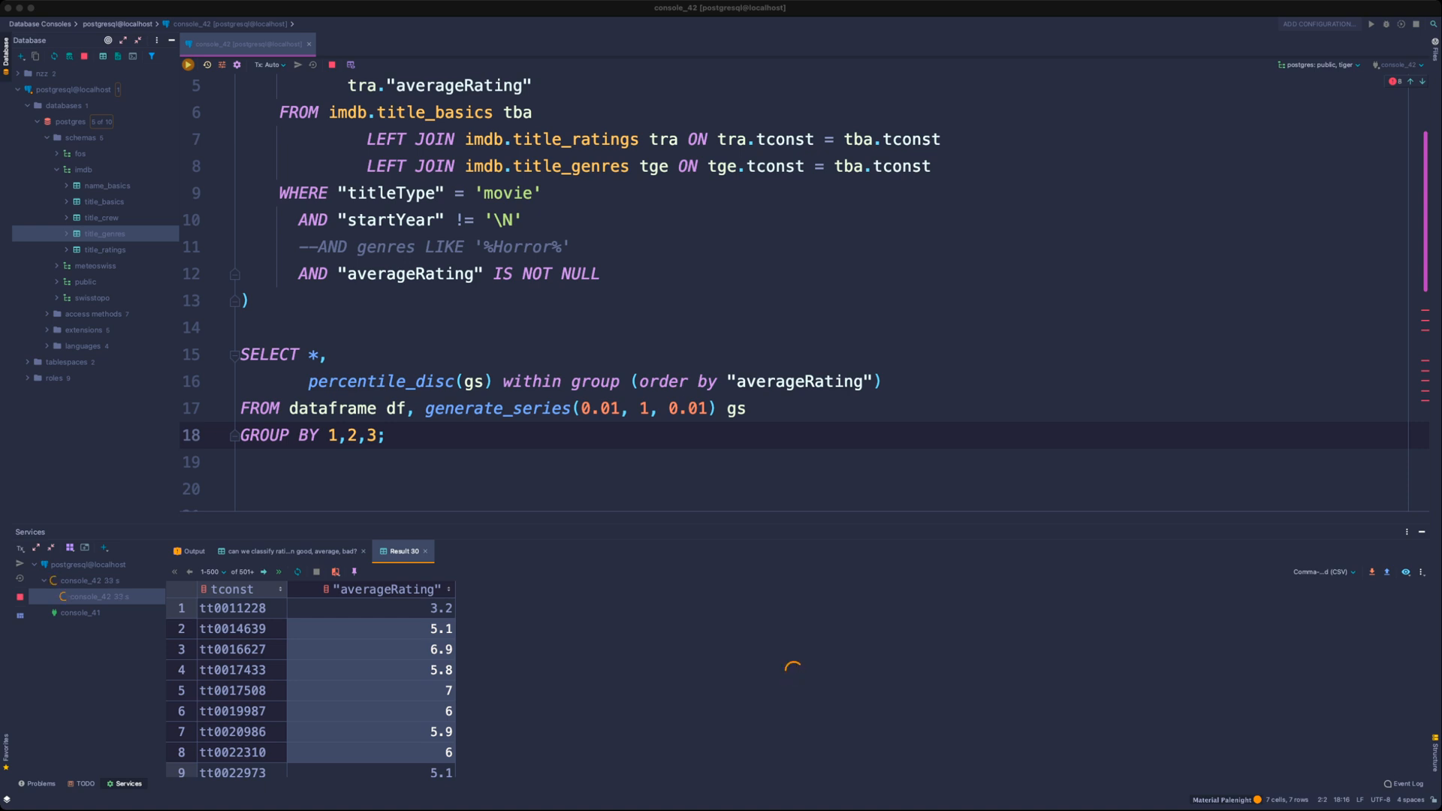
- Dismiss the database client's memory error message above the results
click(445, 381)
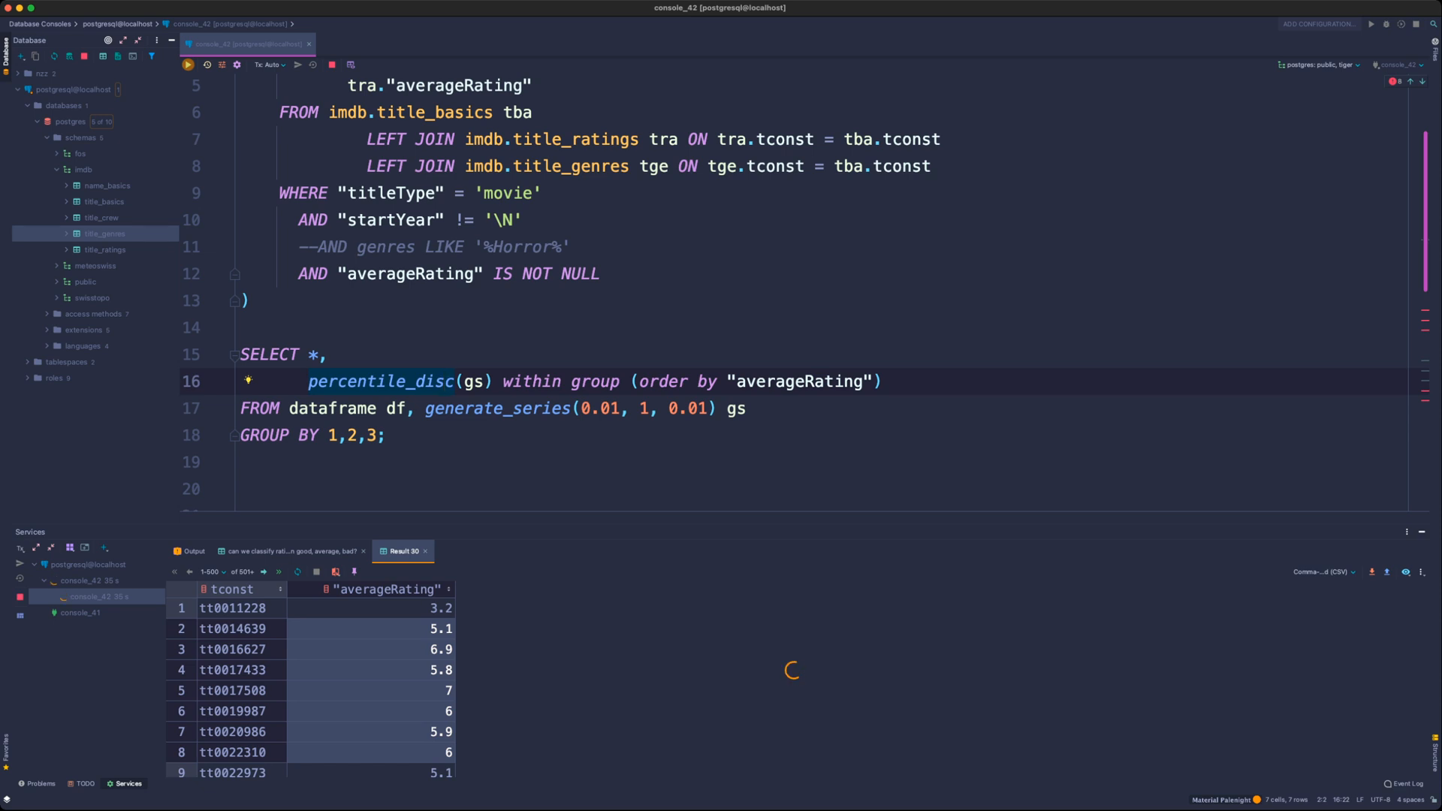
key(super+Tab)
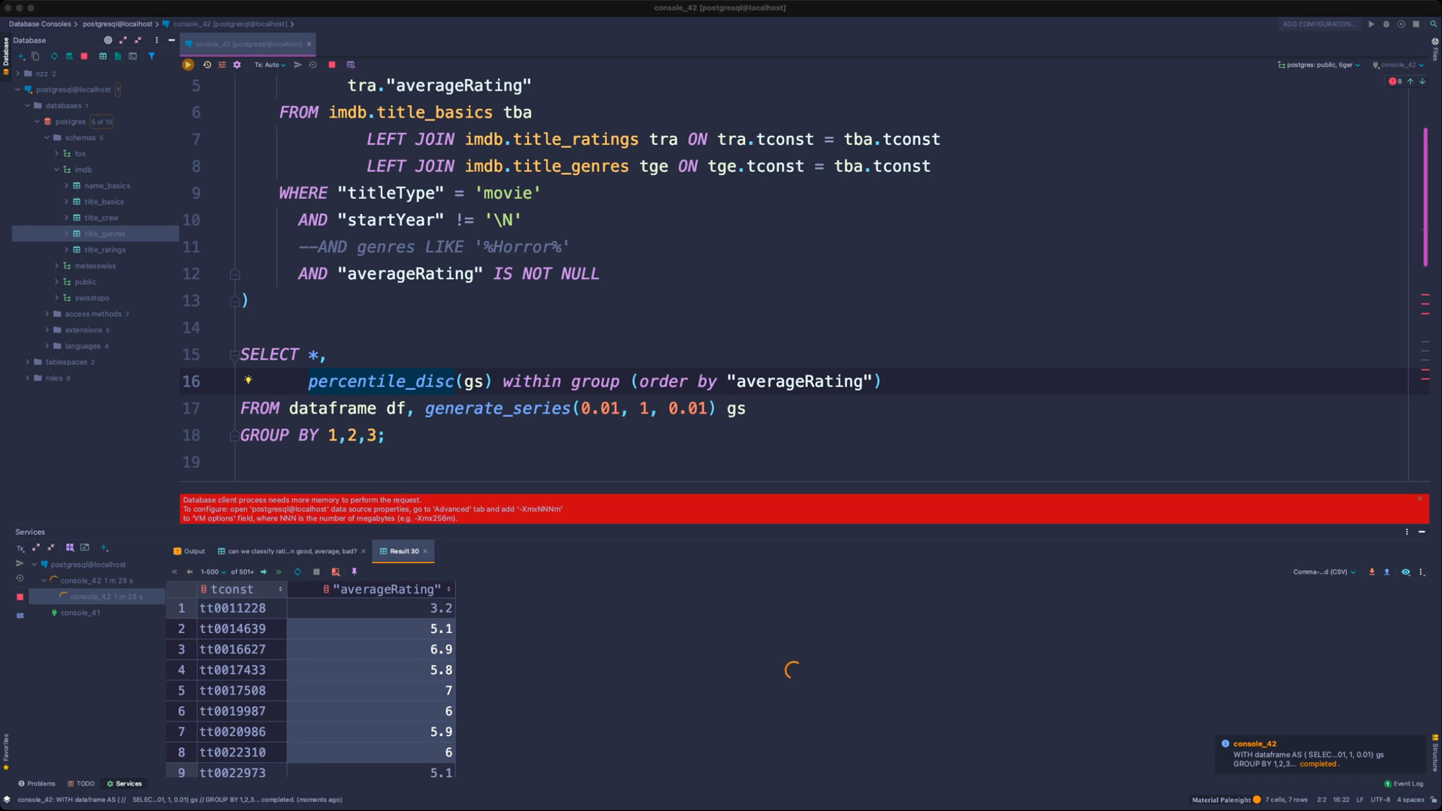
click(1419, 498)
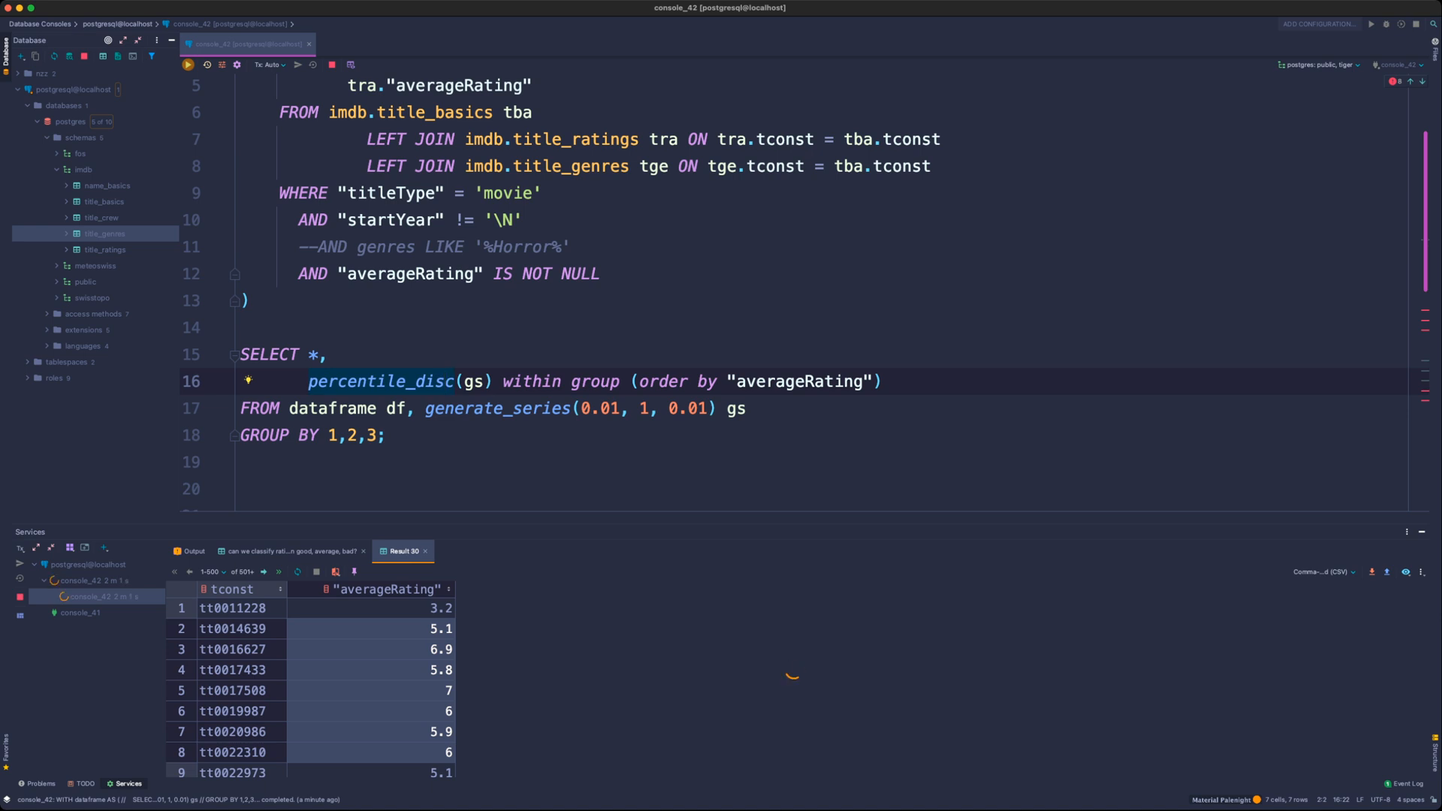
key(super+Tab)
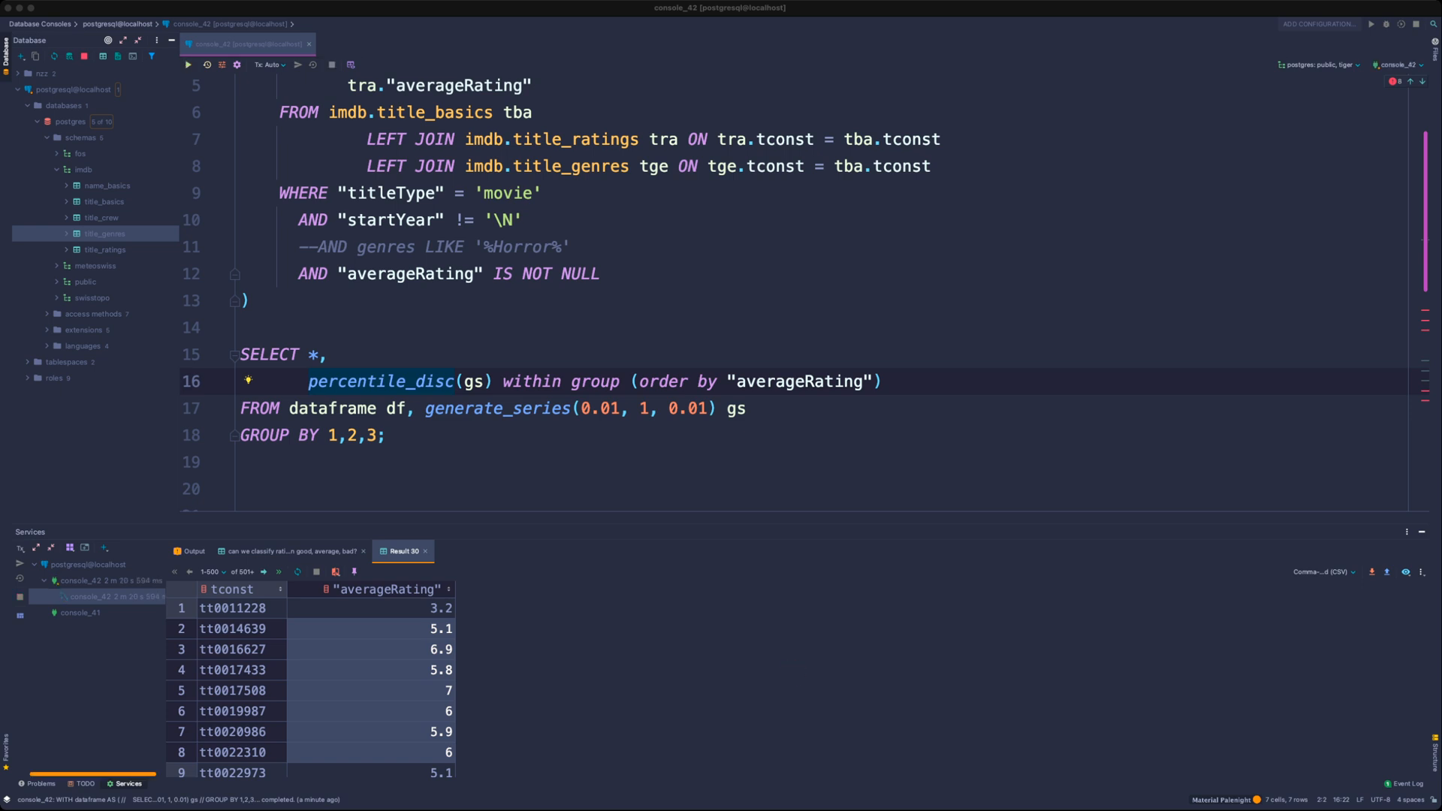
click(242, 462)
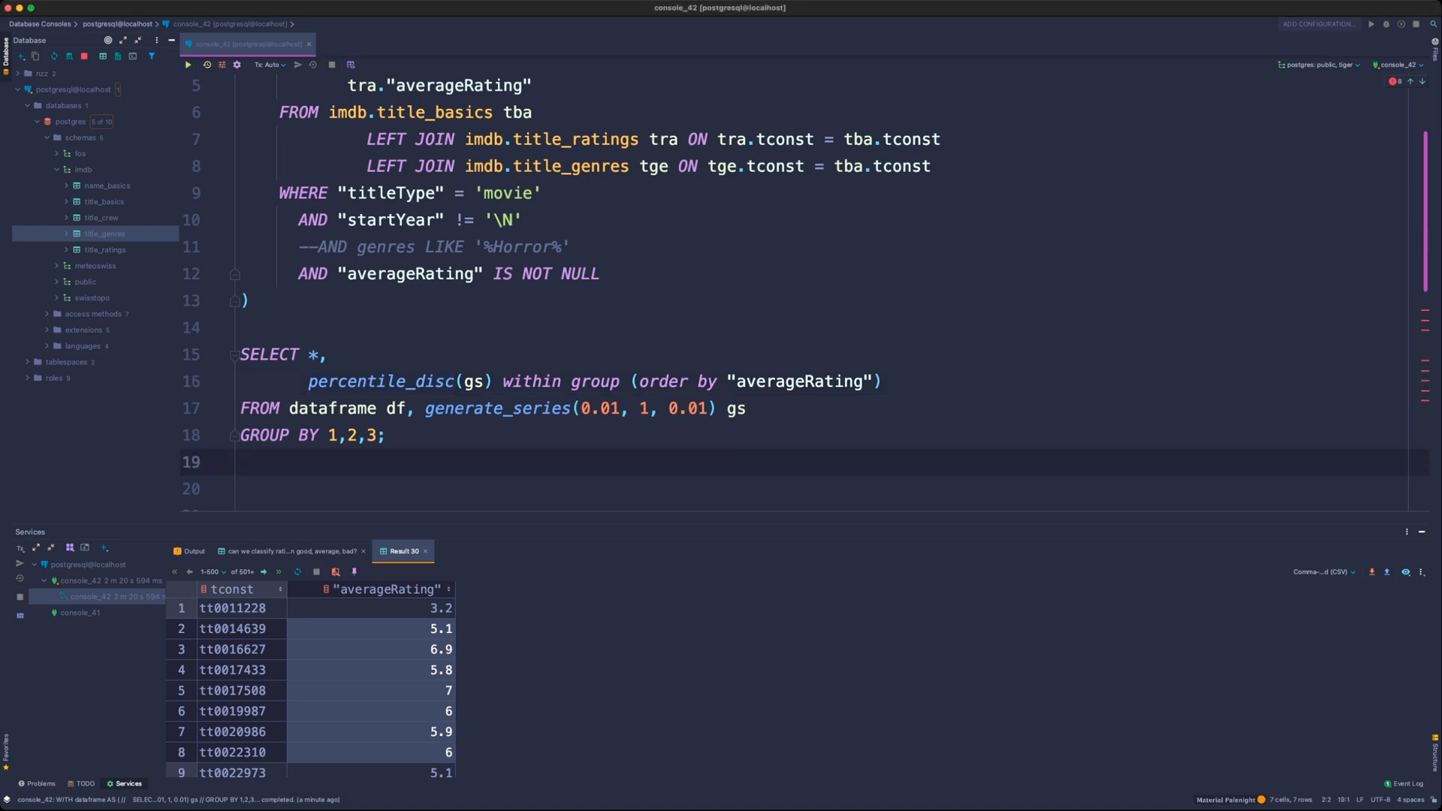
click(387, 436)
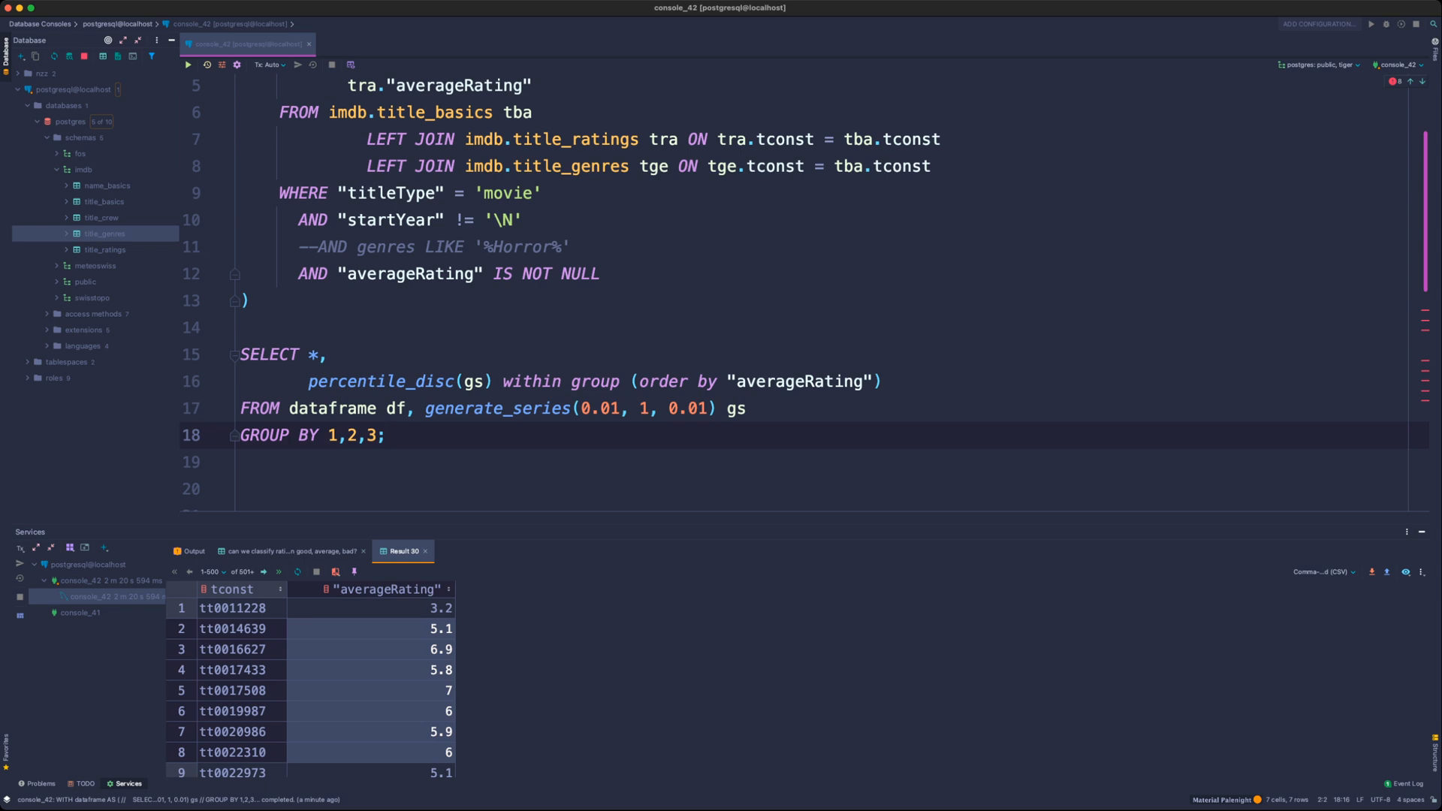
scroll(803, 285, up, 1)
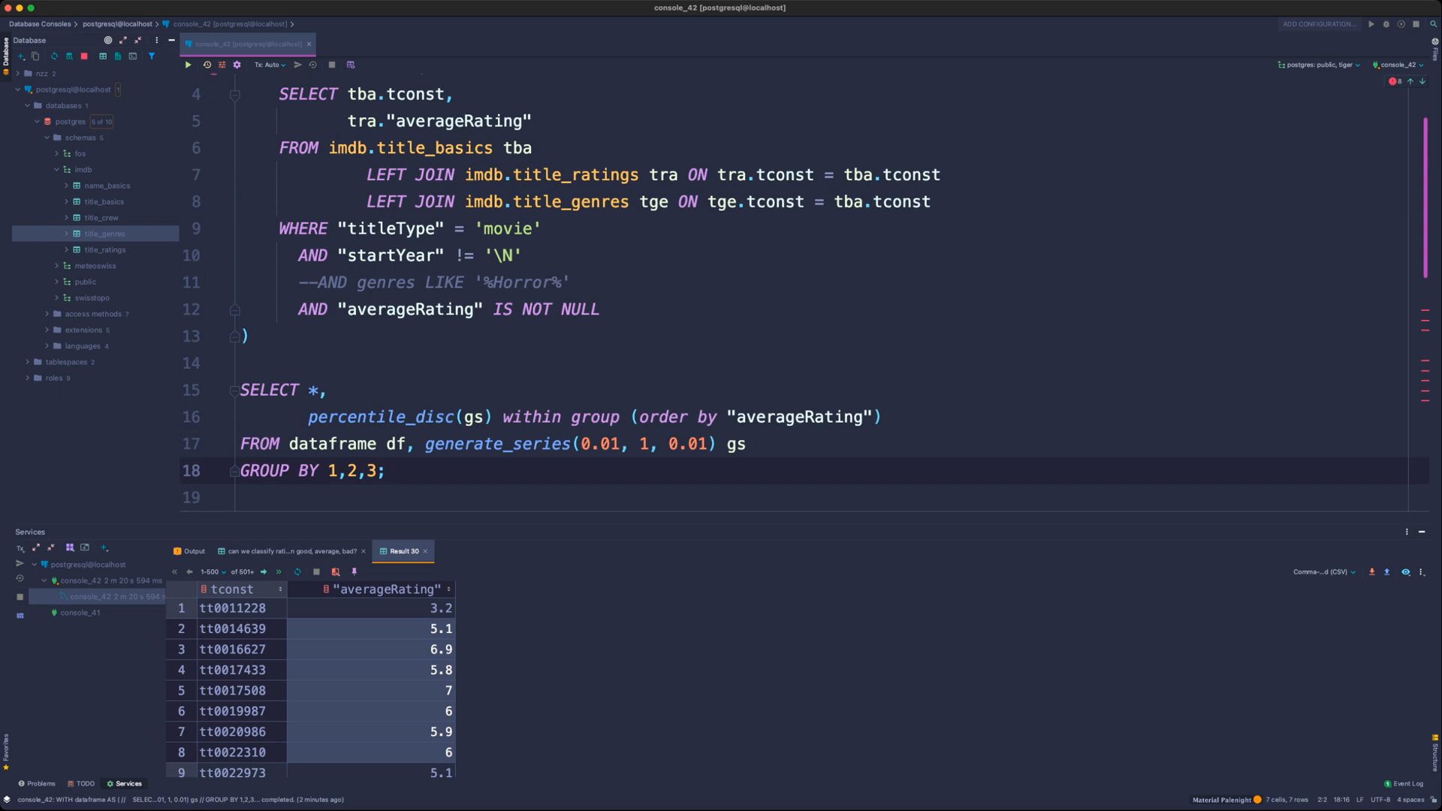
- Uncomment the genres filter in the dataframe CTE and change its pattern to '%Action%'
scroll(803, 293, up, 2)
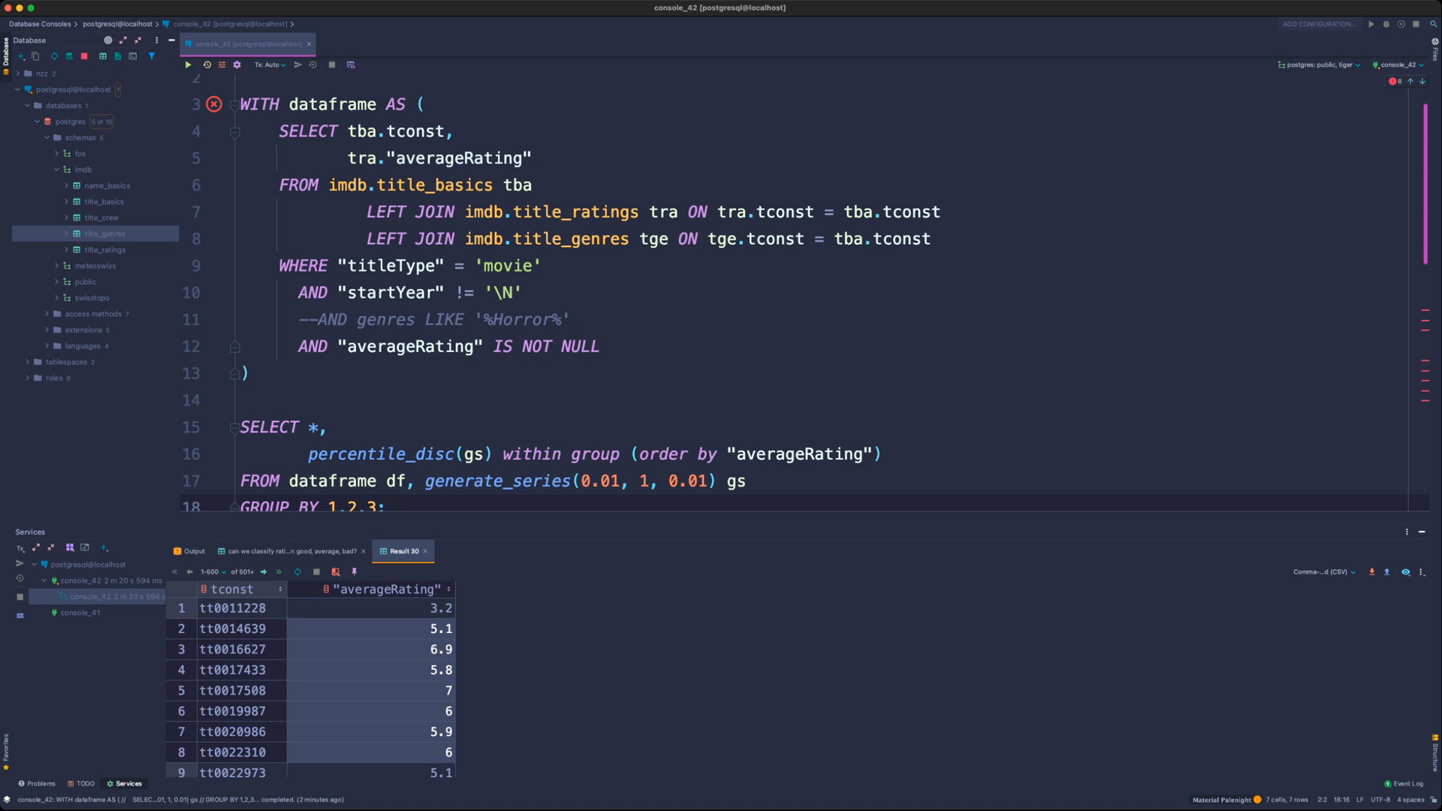
click(318, 320)
key(BackSpace)
key(BackSpace)
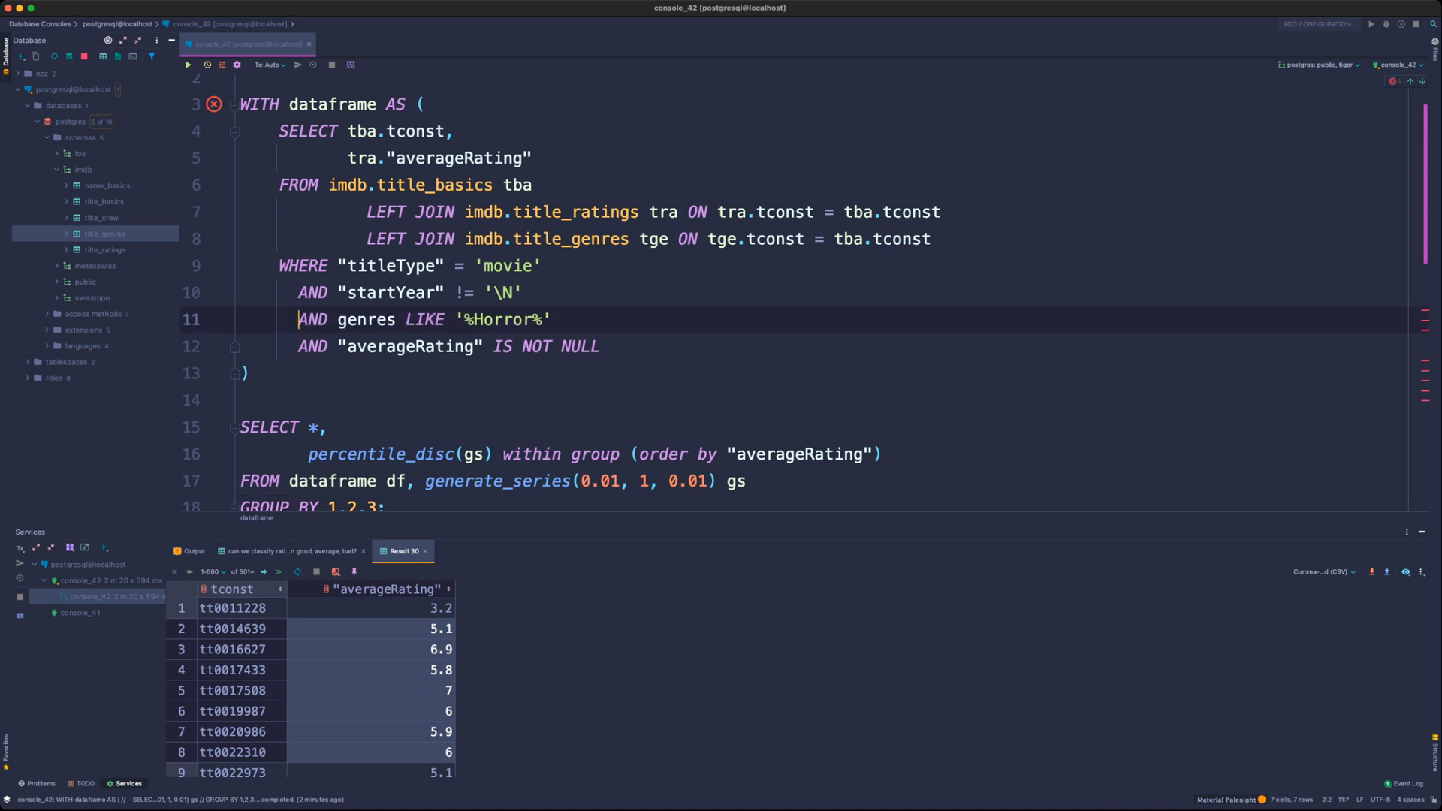
double_click(485, 319)
text(Action)
- Run the full percentile query with the Action genre filter active
scroll(805, 293, down, 1)
click(553, 306)
key(super+Return)
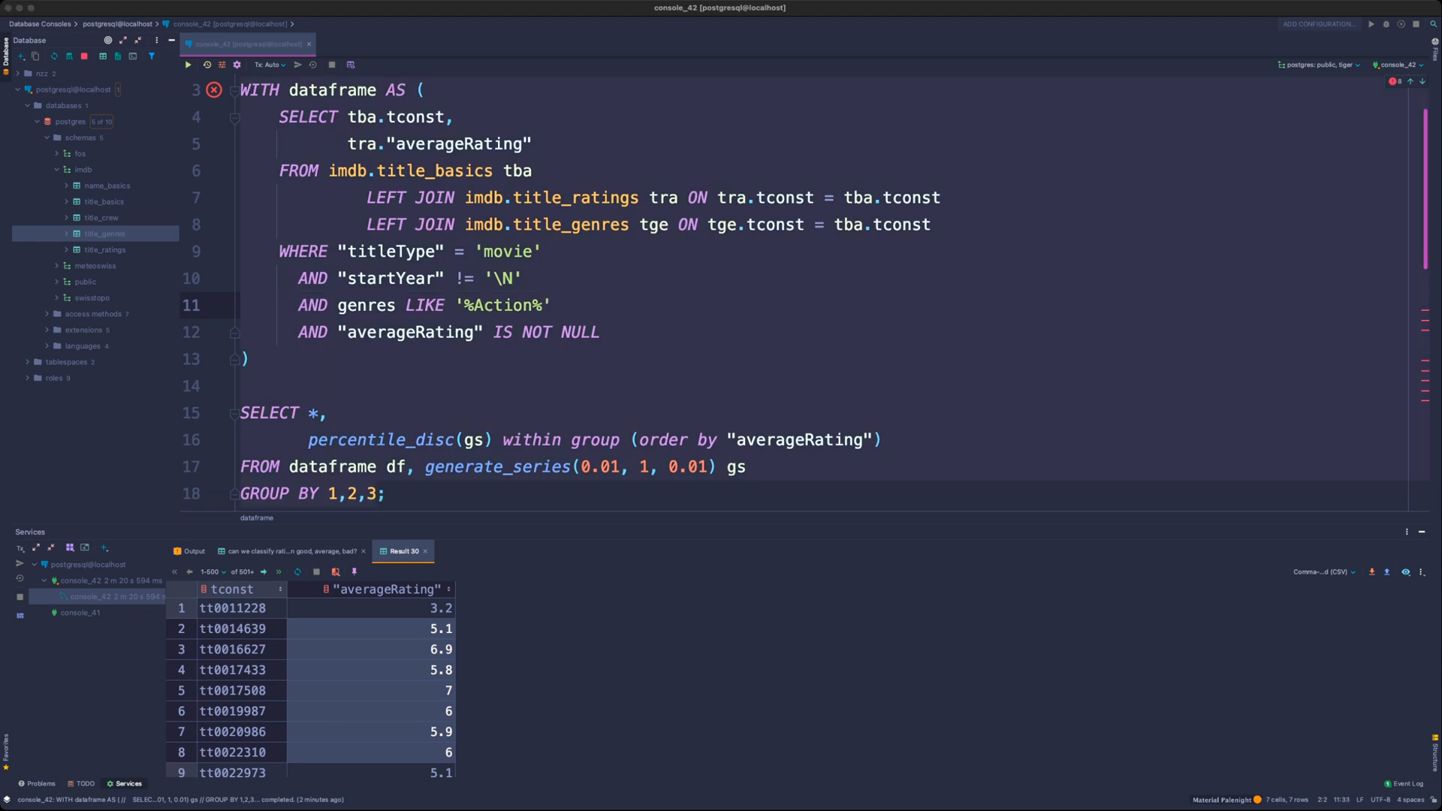
key(Return)
scroll(804, 293, down, 2)
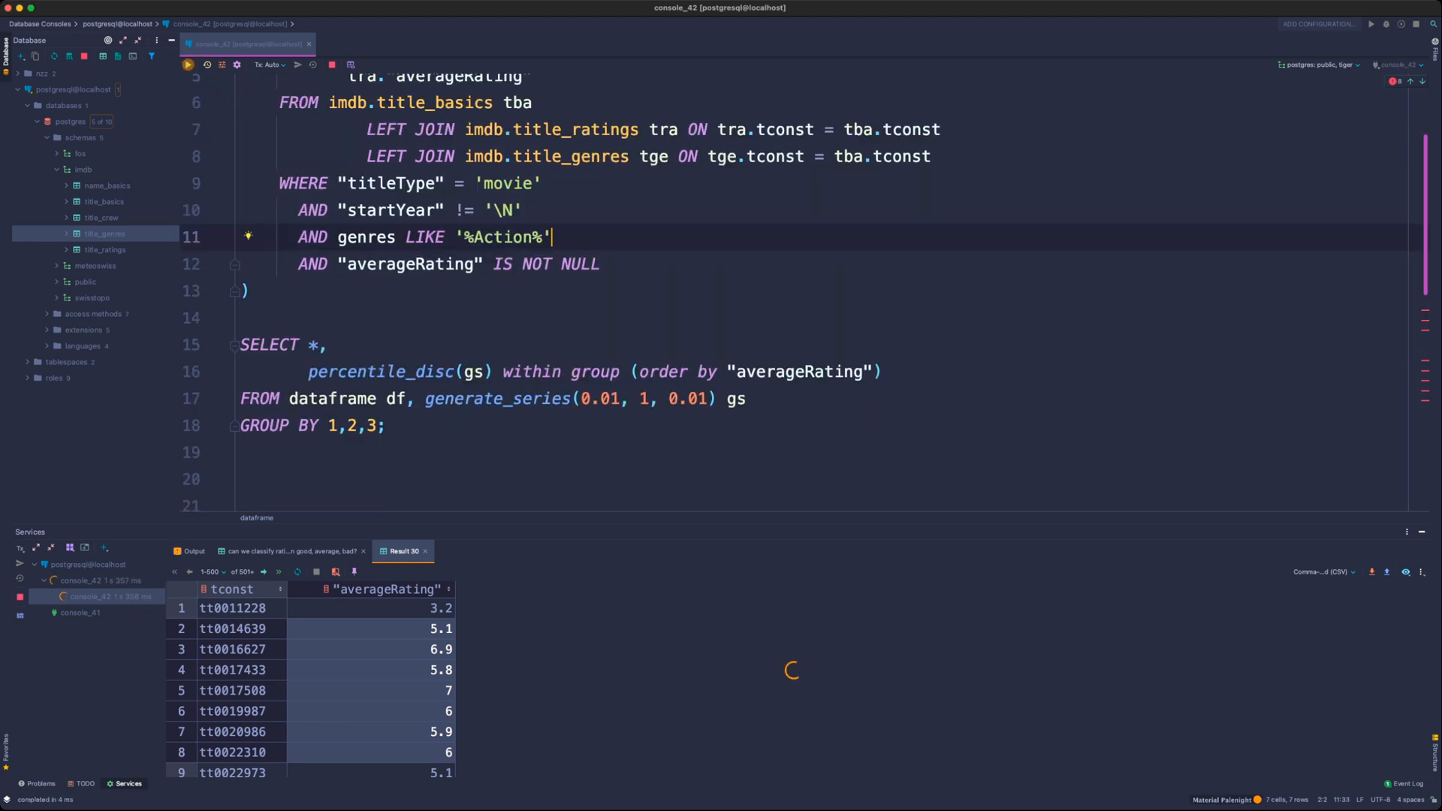
scroll(805, 293, up, 1)
scroll(805, 293, down, 2)
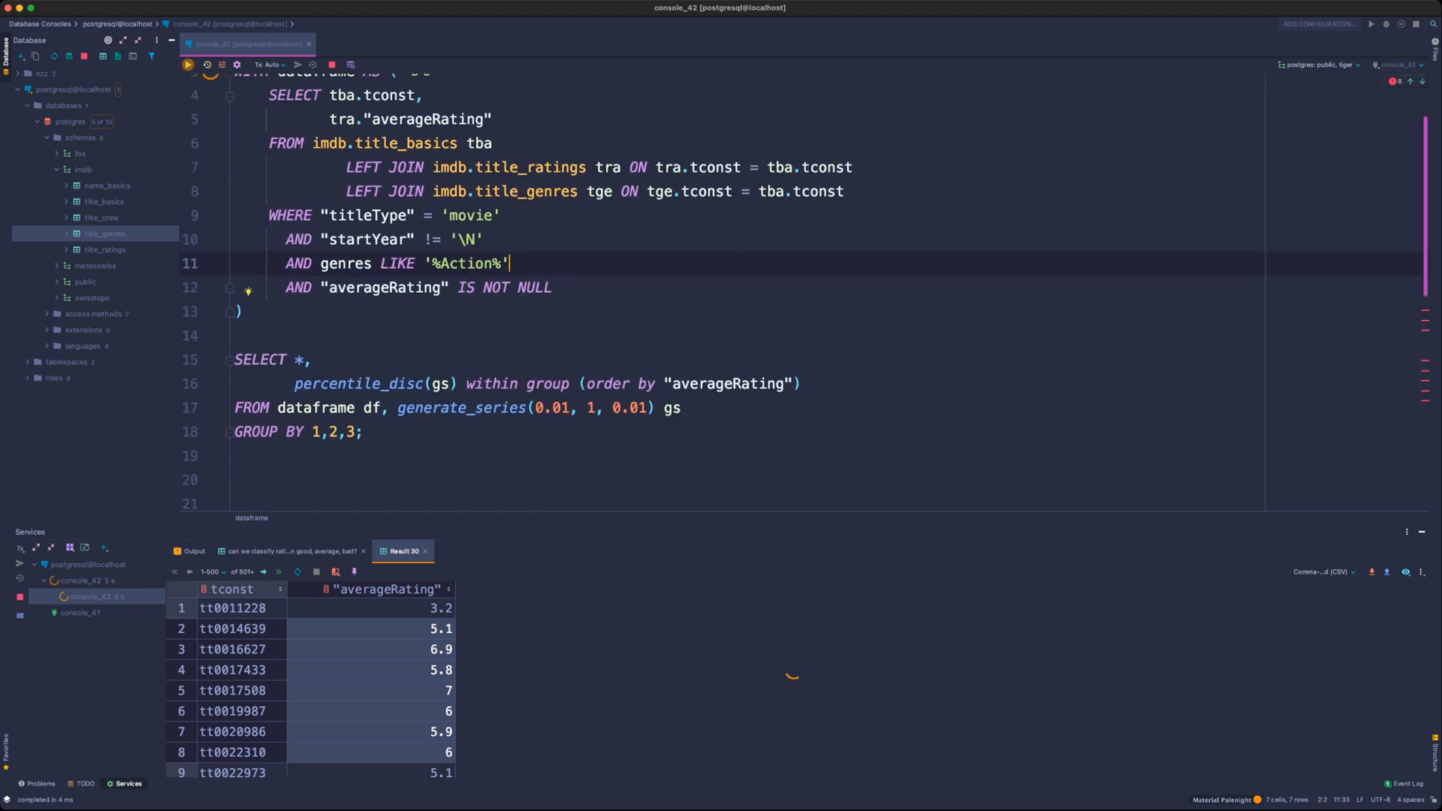
scroll(805, 293, up, 1)
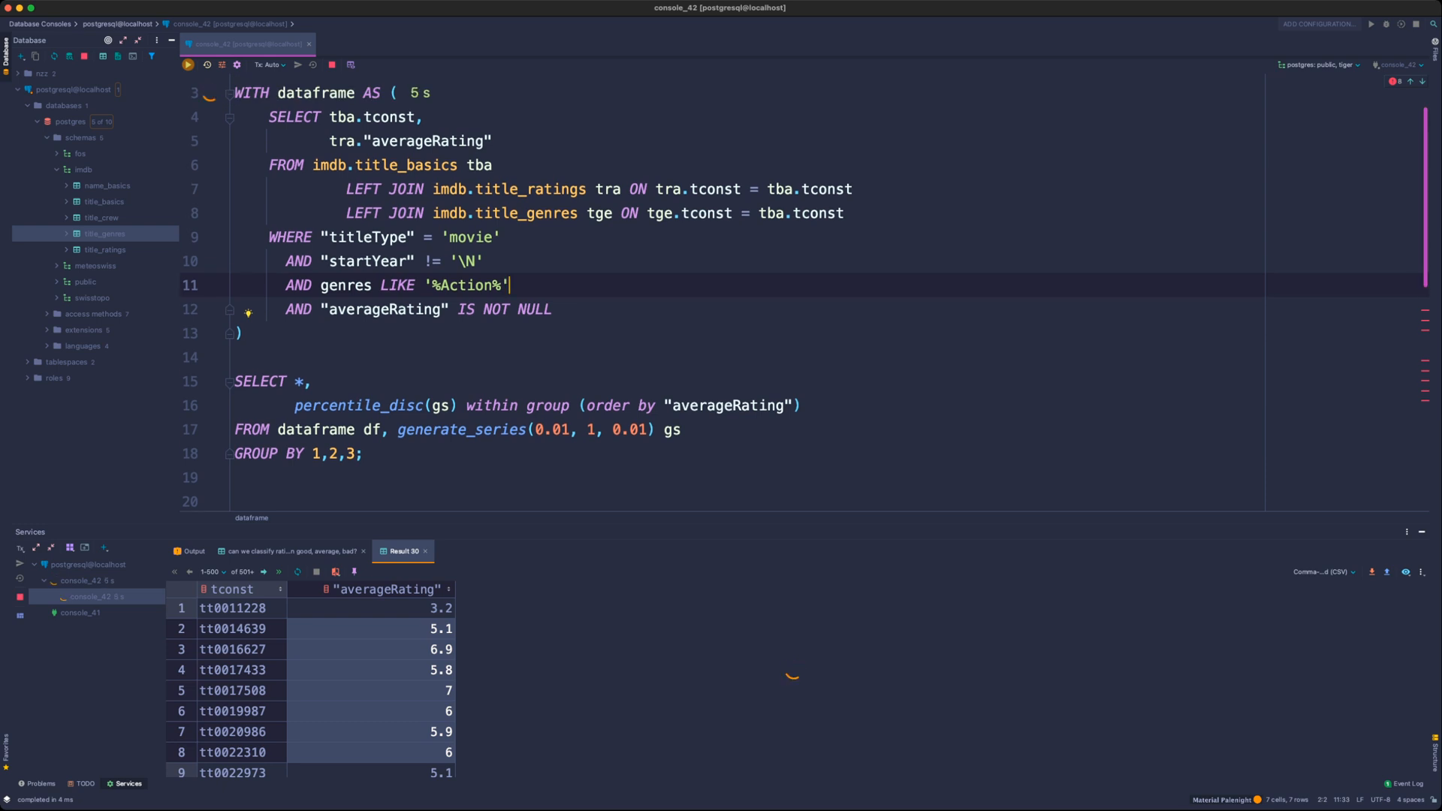
- Enlarge the results area and examine the averageRating, gs and percentile_disc values across the returned rows
drag(805, 524, 804, 505)
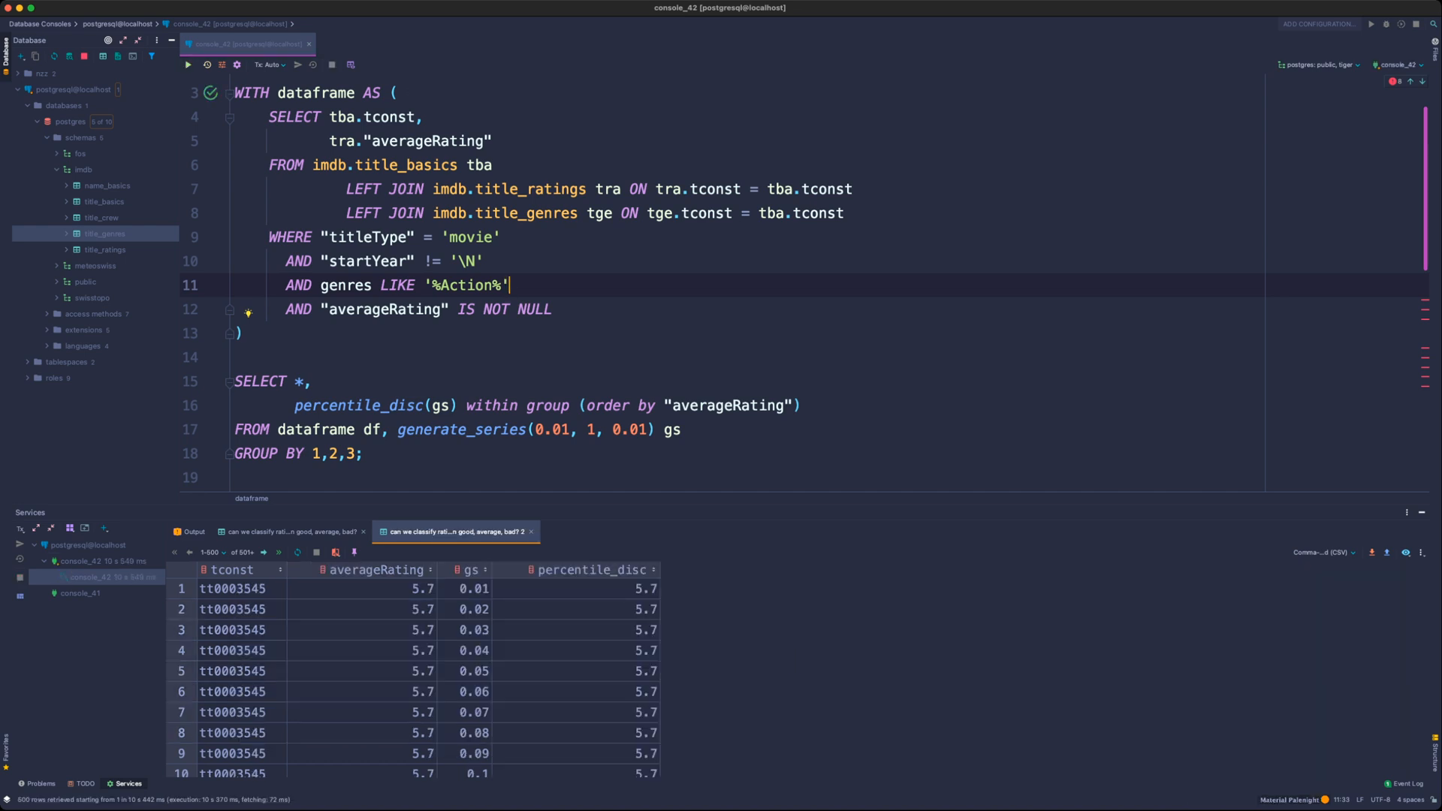
scroll(413, 676, down, 20)
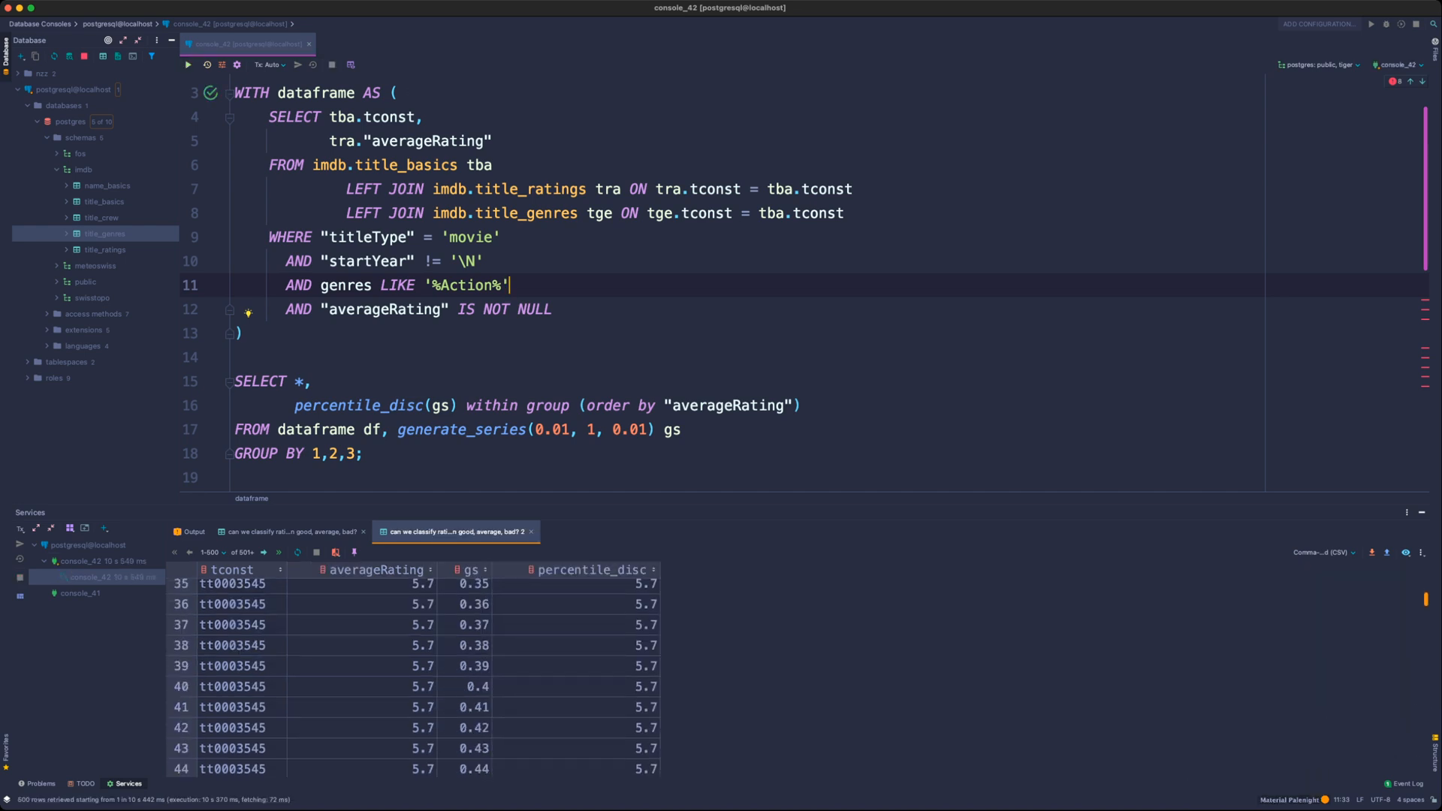
scroll(413, 676, up, 20)
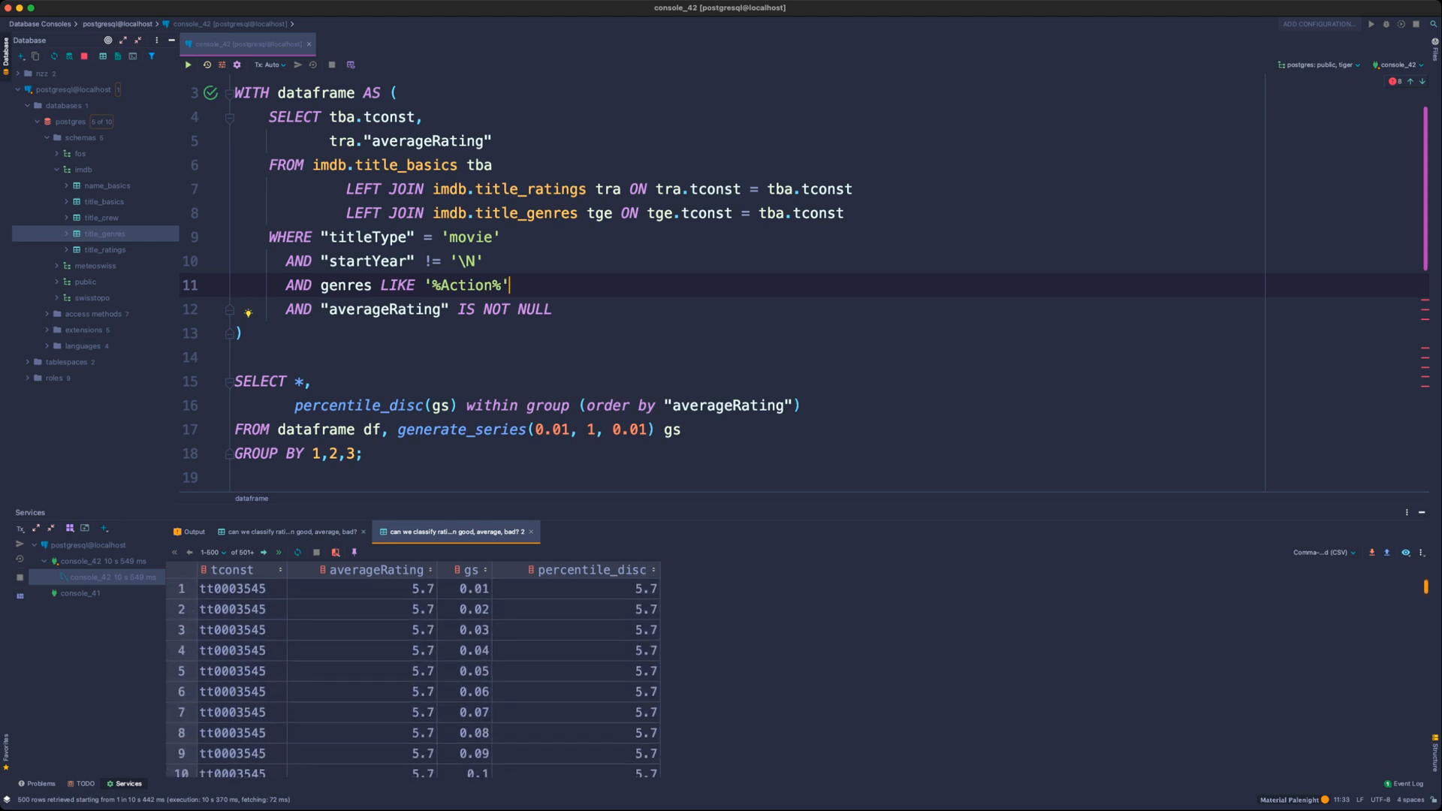
drag(676, 504, 676, 478)
scroll(413, 676, down, 20)
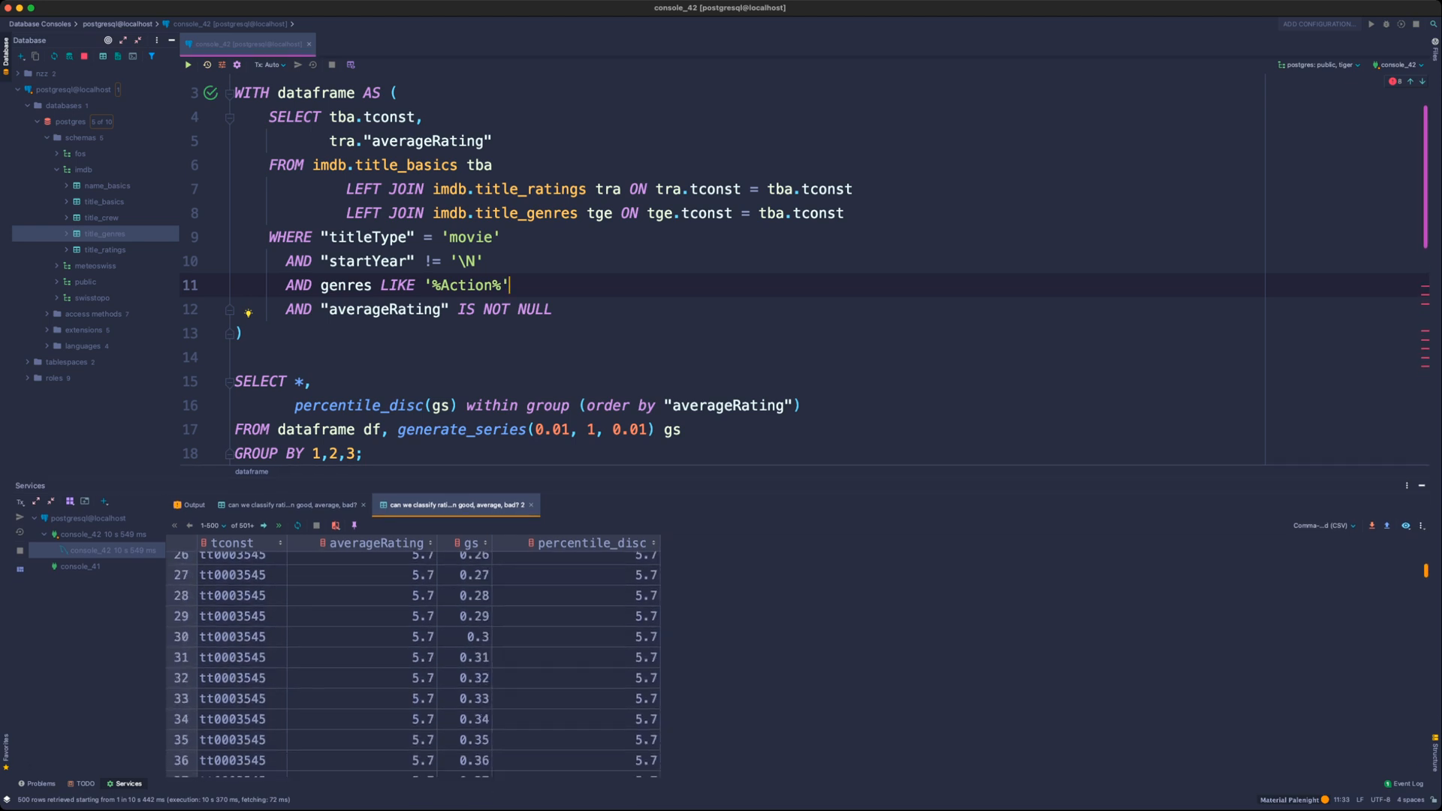
scroll(414, 669, down, 13)
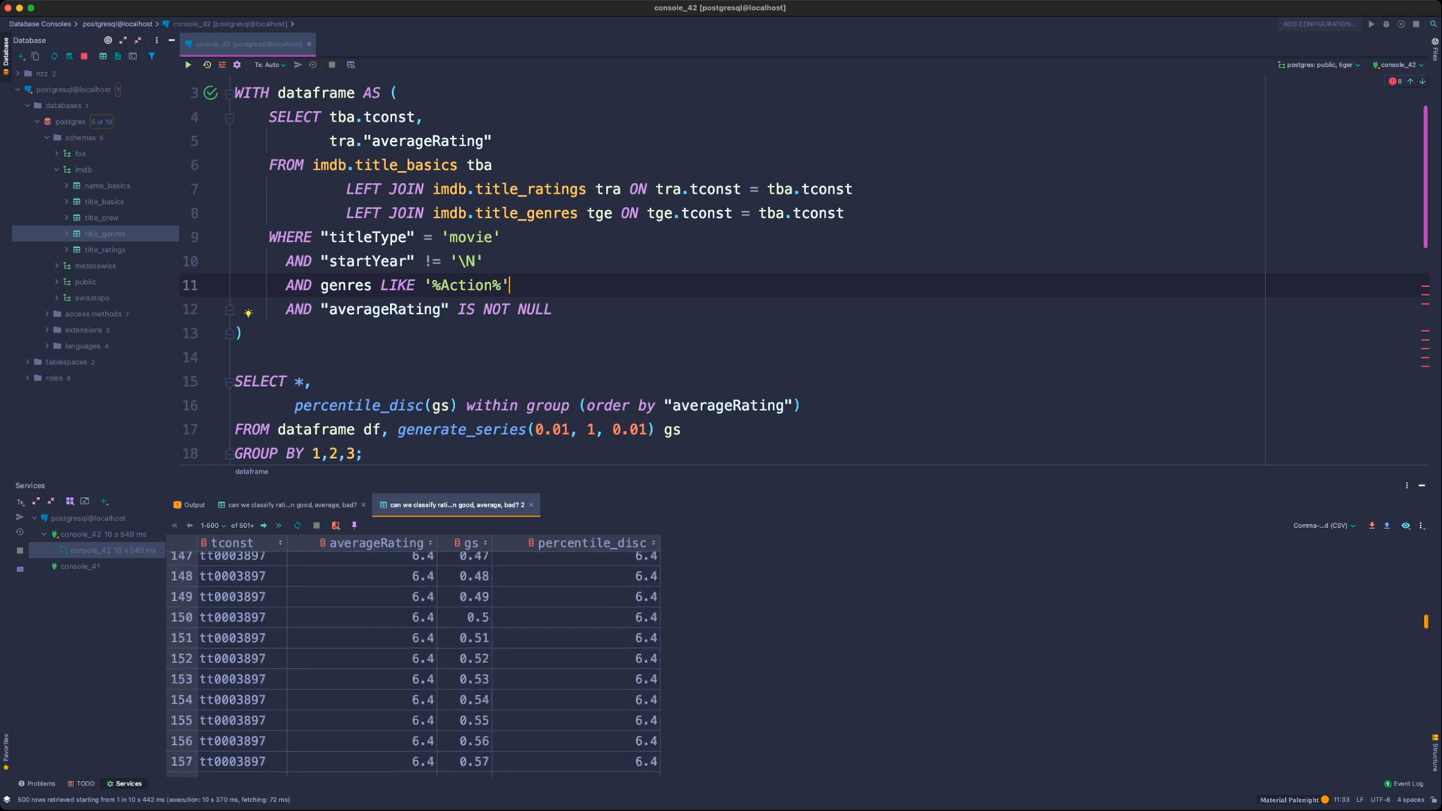
scroll(413, 668, down, 9)
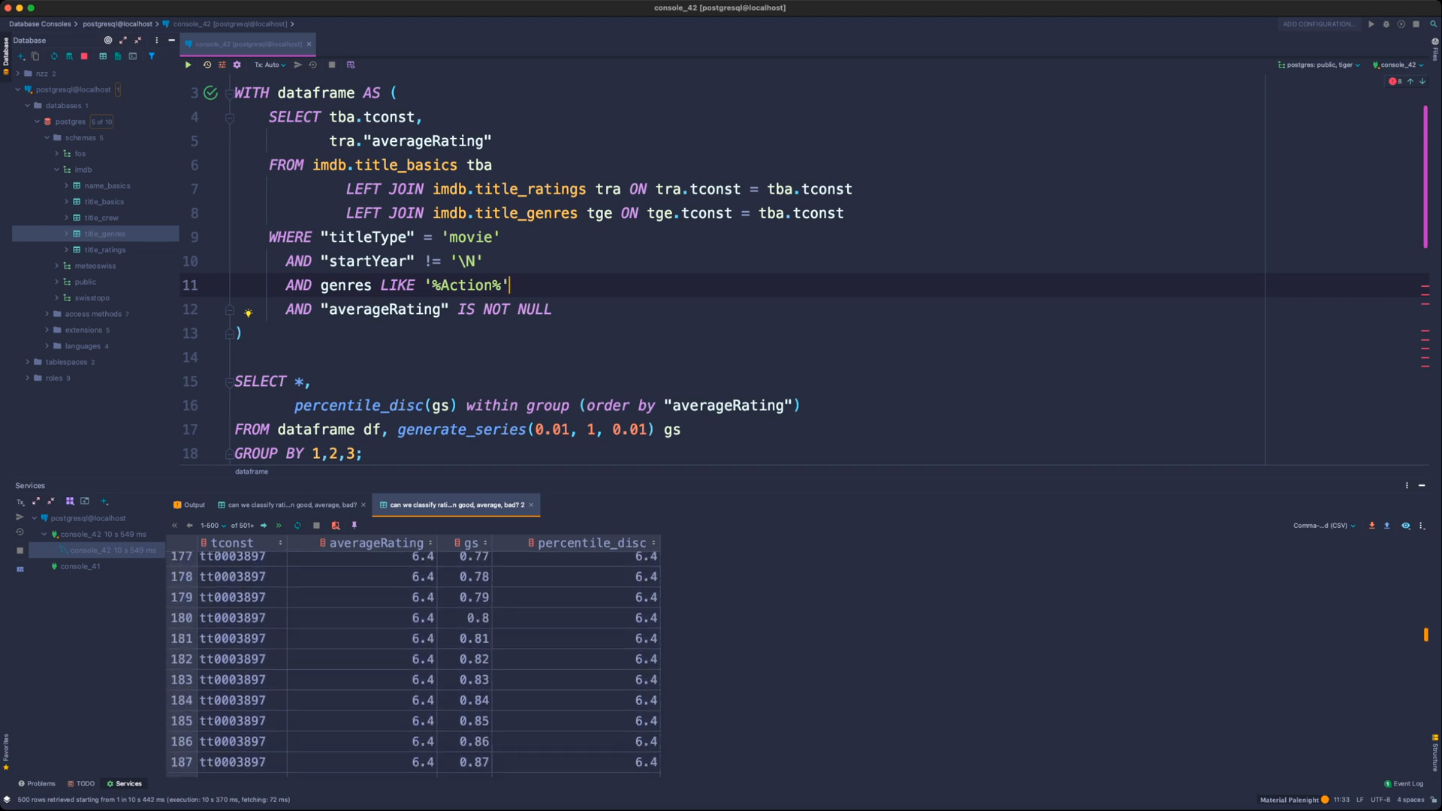
scroll(413, 668, up, 20)
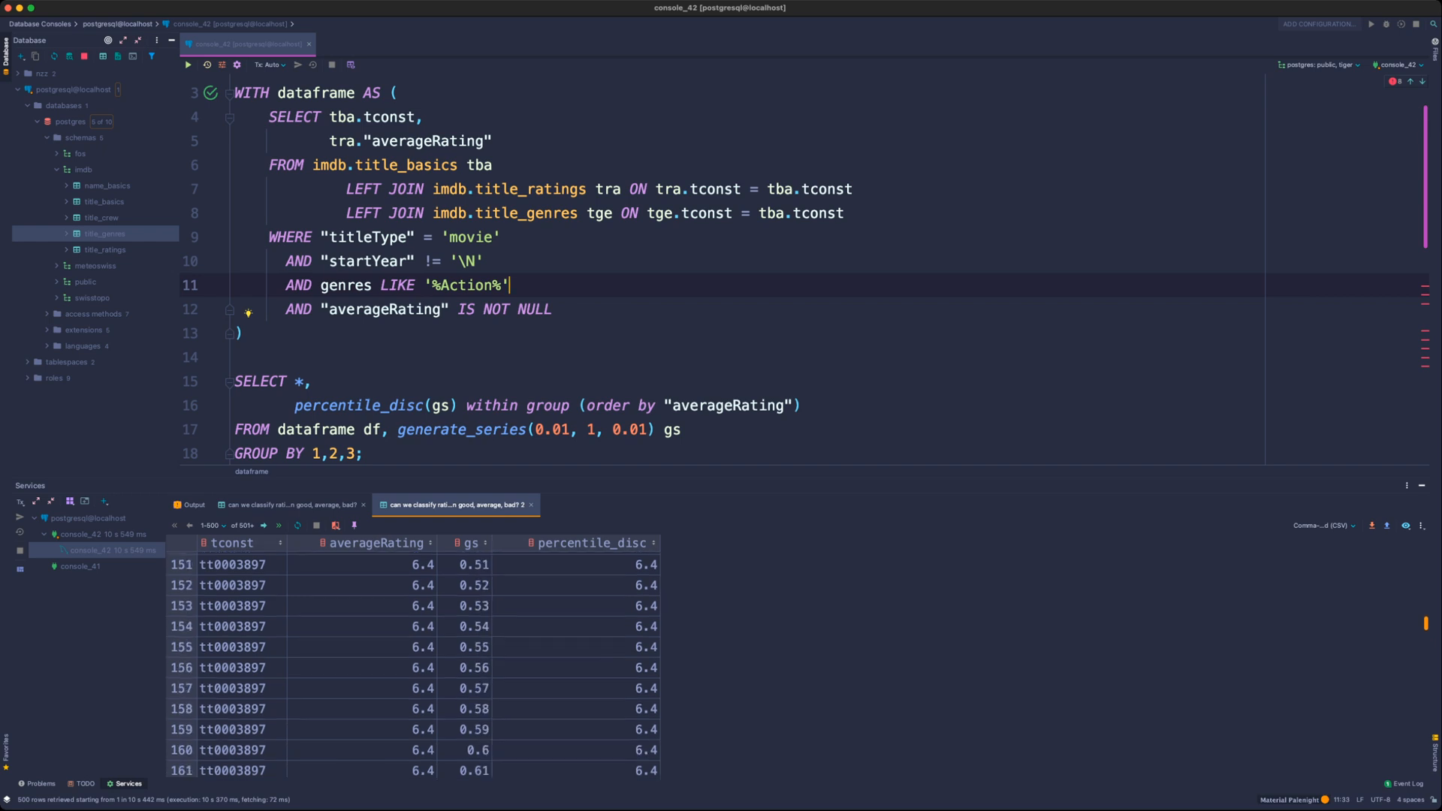
scroll(413, 668, up, 12)
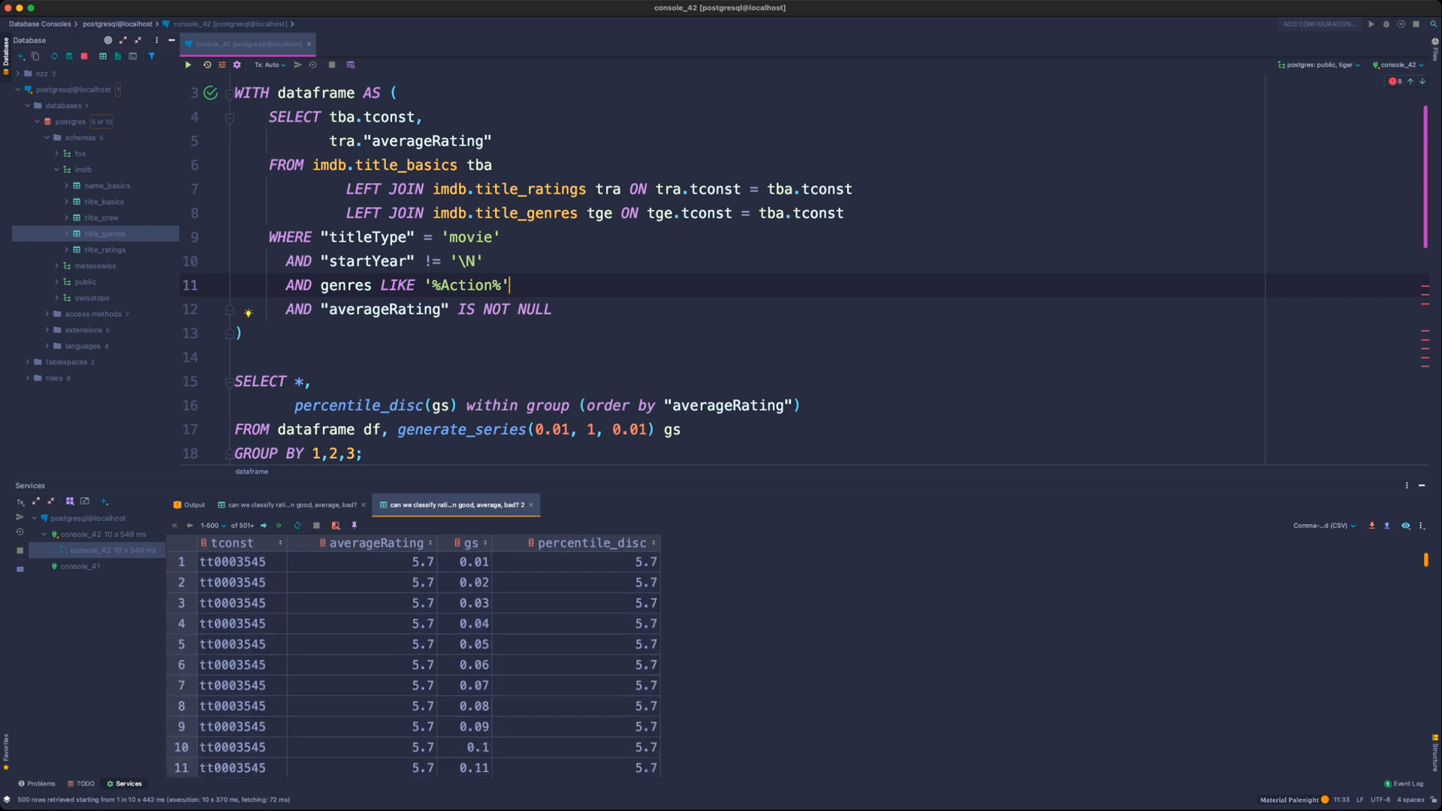
- Comment out the '%Action%' genres filter and run the query again
key(super+Left)
text(--)
key(Up)
key(super+Return)
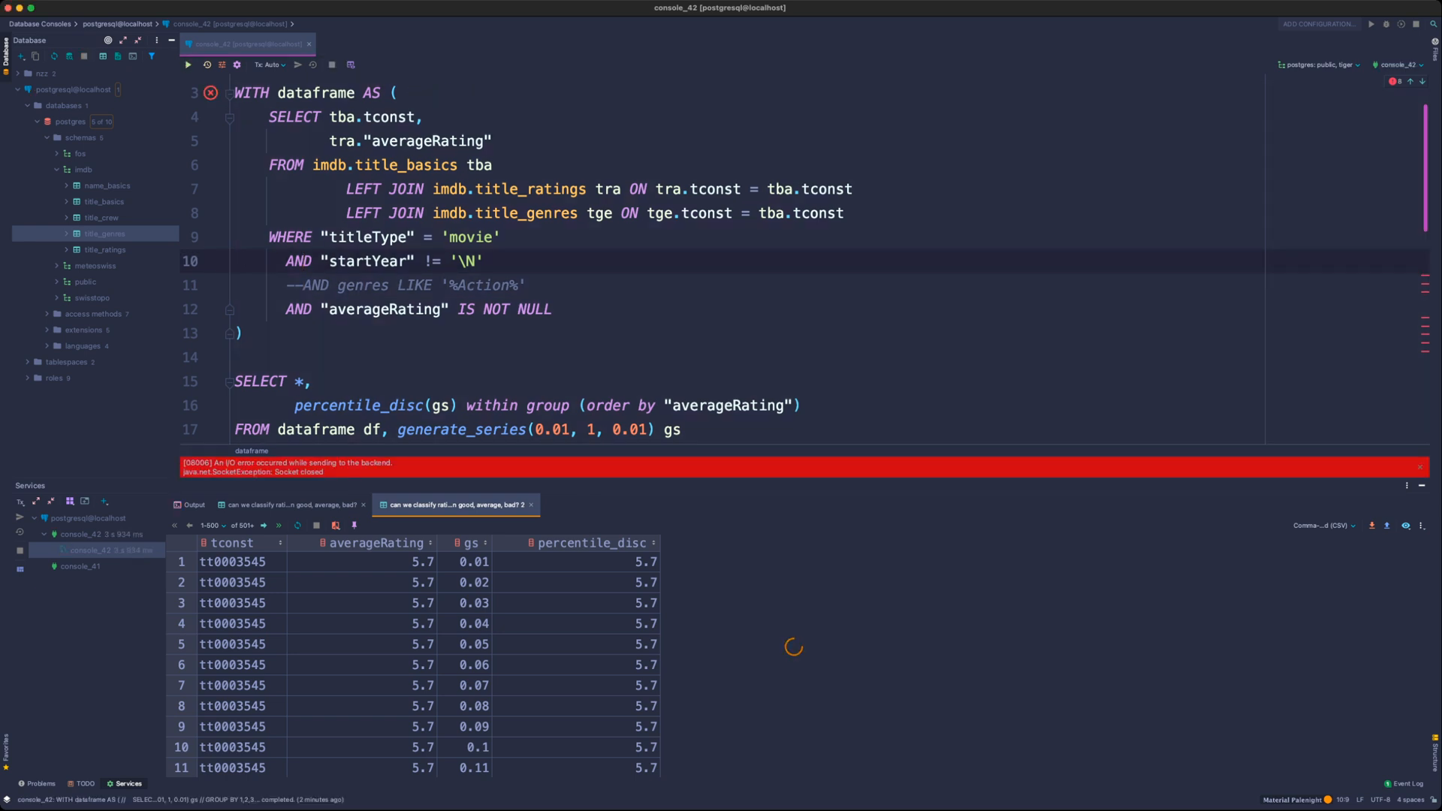
- Comment out the LEFT JOIN to imdb.title_genres and rerun the query
click(346, 212)
text(--)
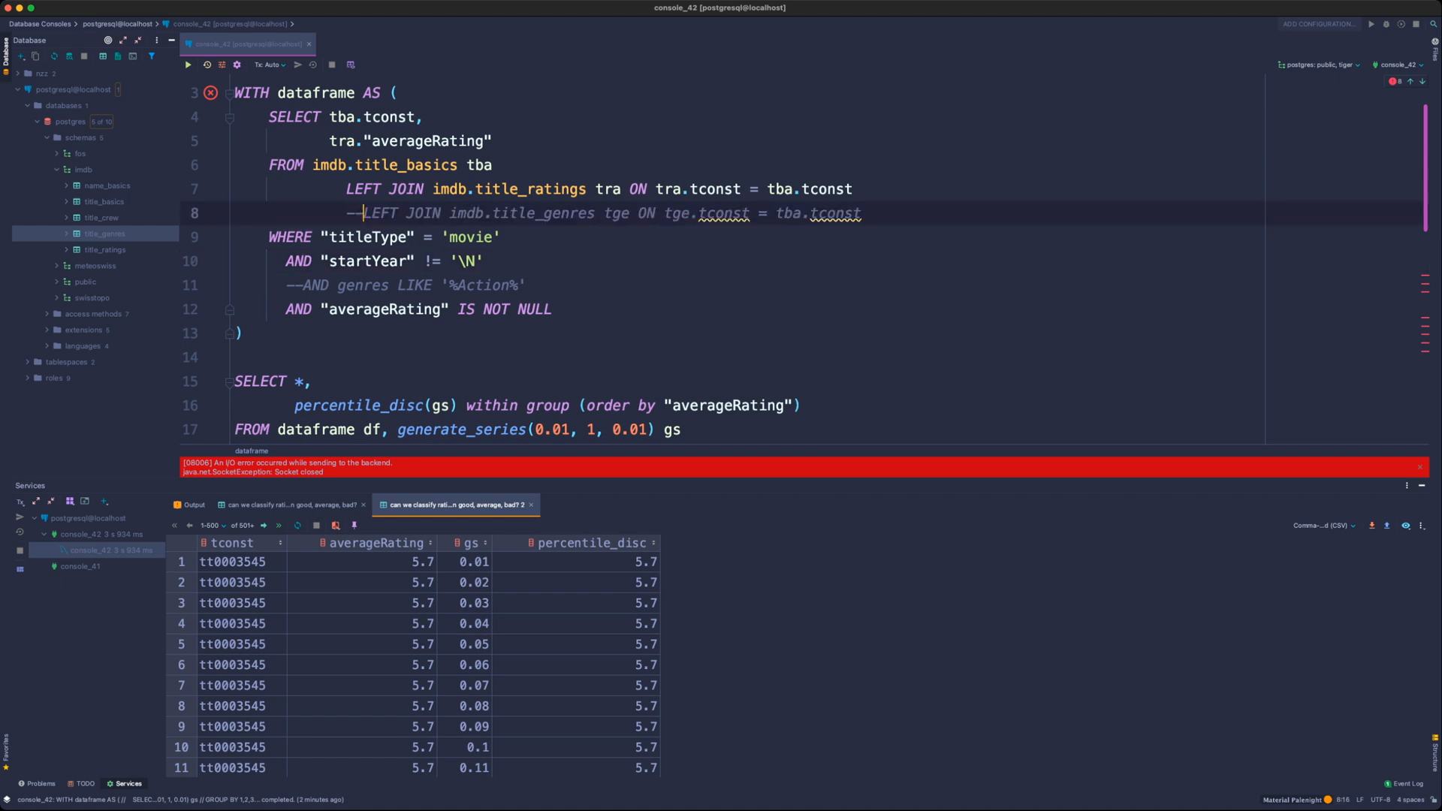
key(Up)
key(super+Return)
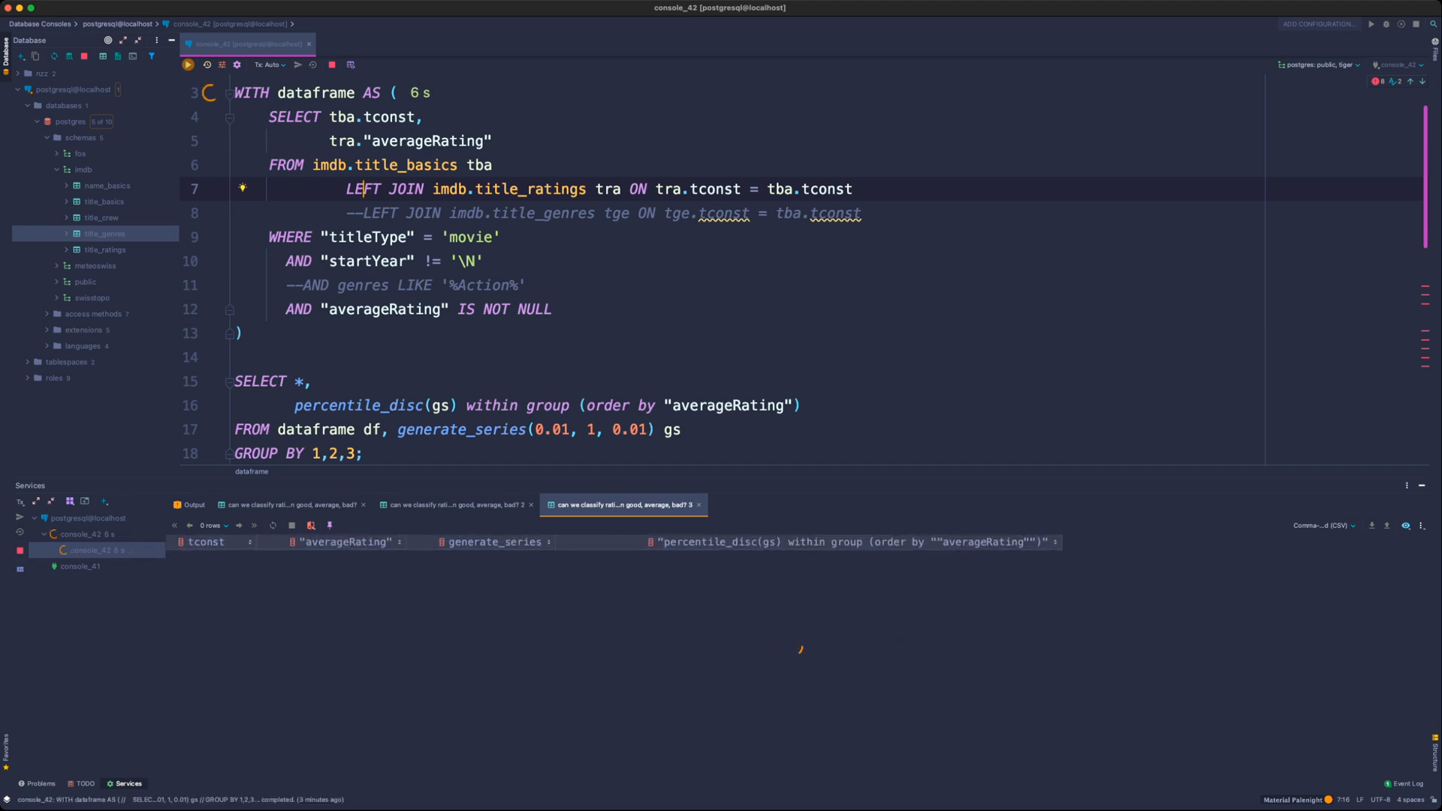
click(801, 405)
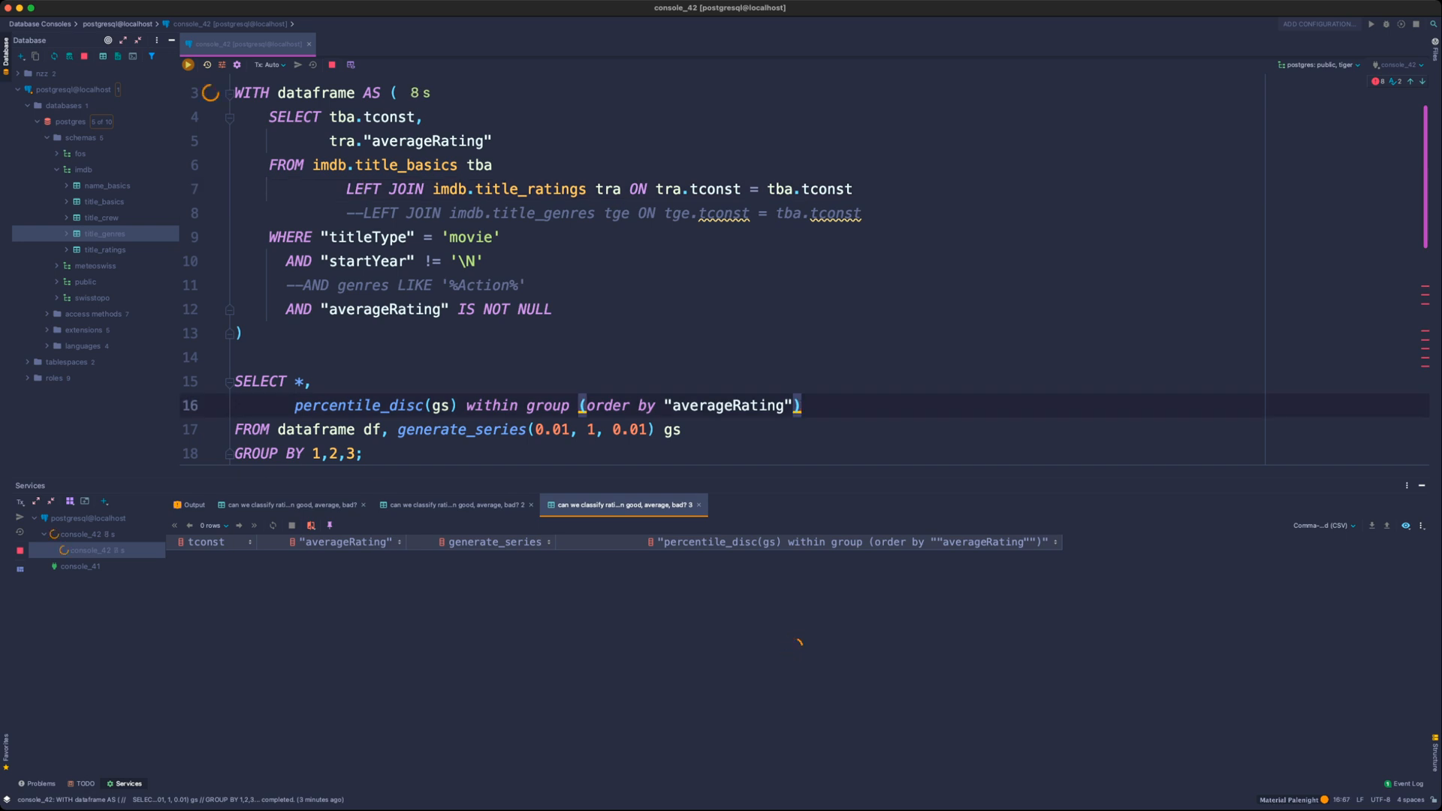
scroll(801, 405, up, 2)
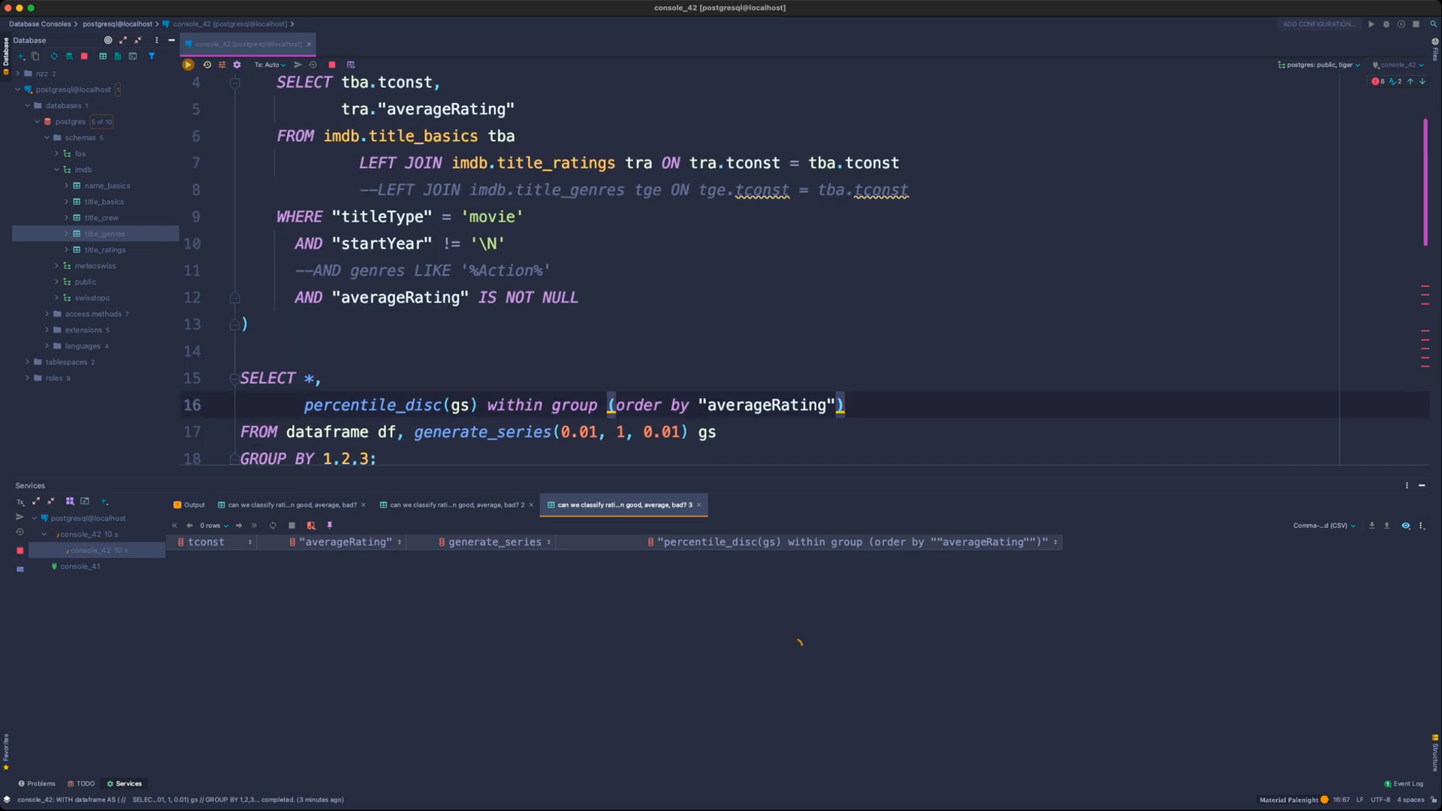
text(AS)
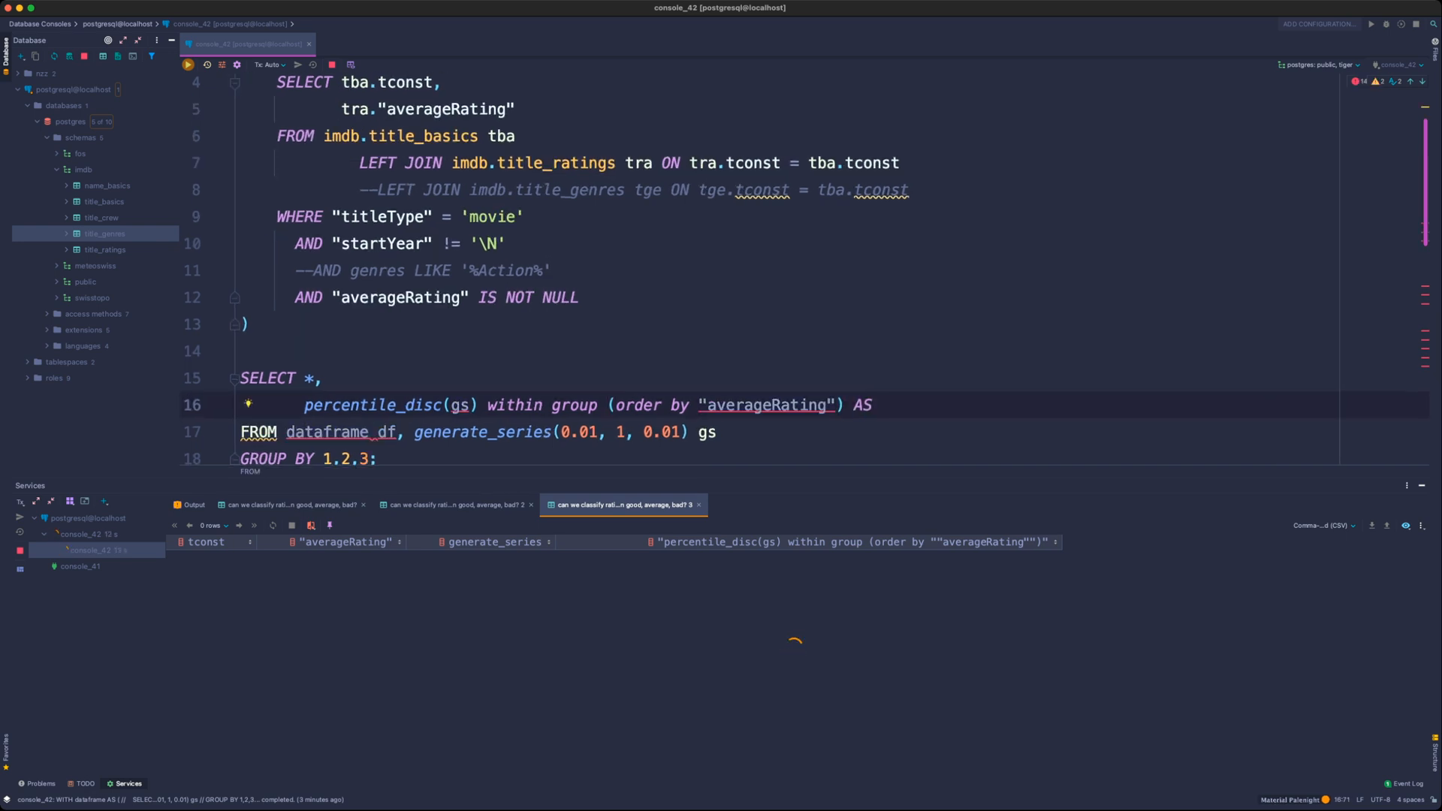
key(BackSpace)
key(BackSpace)
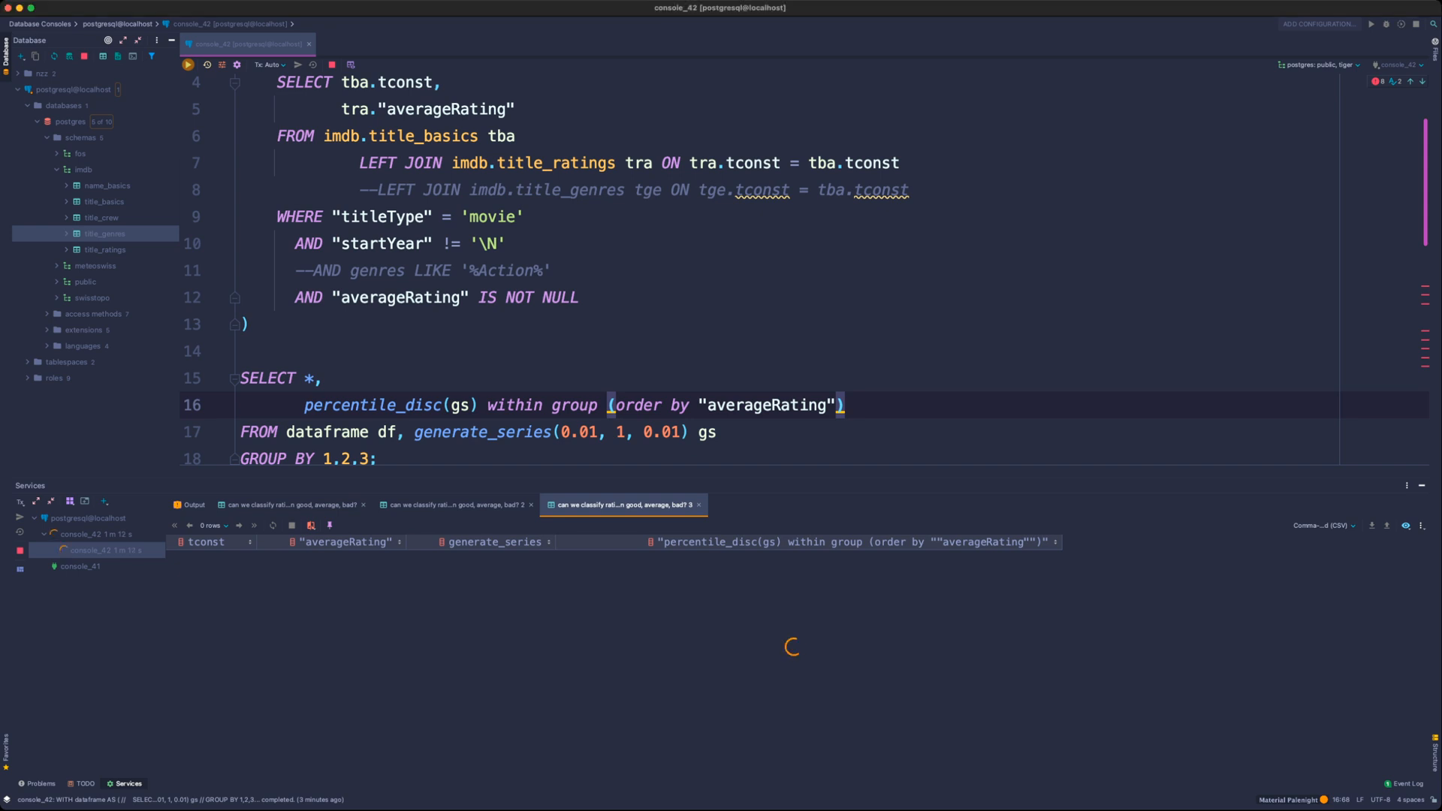
- Below the outer query, insert a sample selecting max(buckets.value) and ntile as percentile from an ntile(100) subquery named buckets, grouped and ordered by 2
click(433, 297)
scroll(433, 297, down, 2)
click(242, 335)
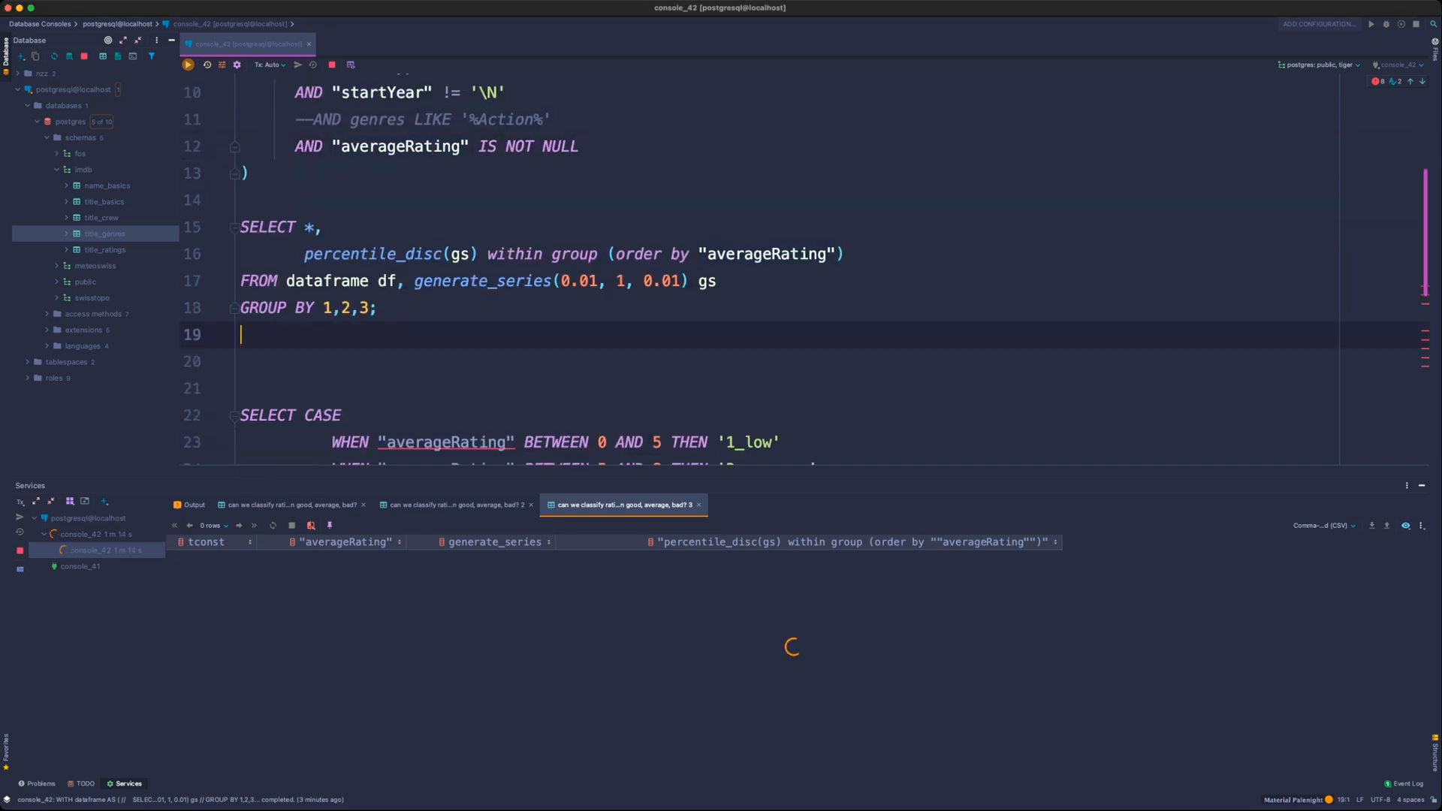
text(select max(buckets.value), ntile as percentile from   (select things.value, ntile(100) over (order by things.value) from things) as buckets group by 2 order by 2)
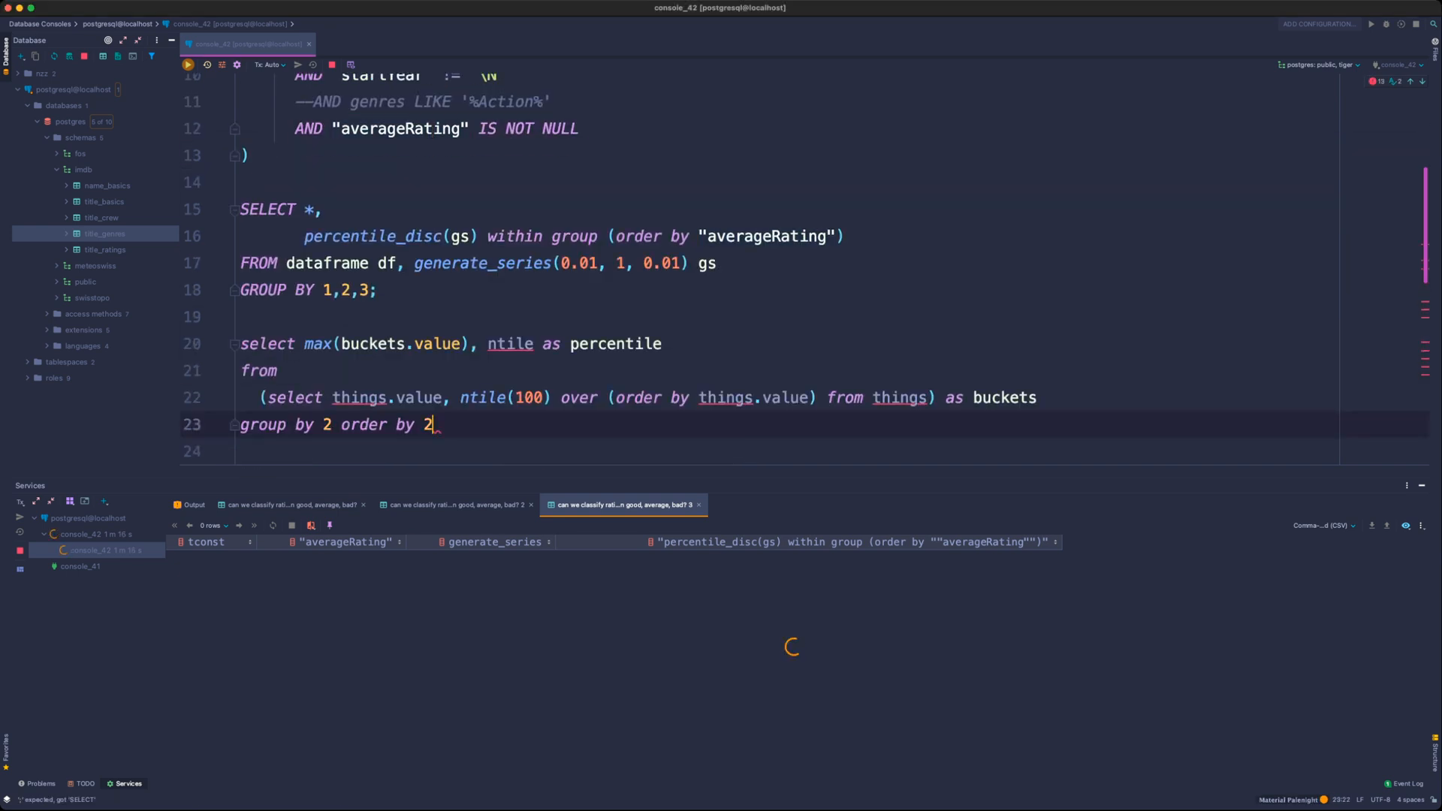
scroll(760, 270, down, 1)
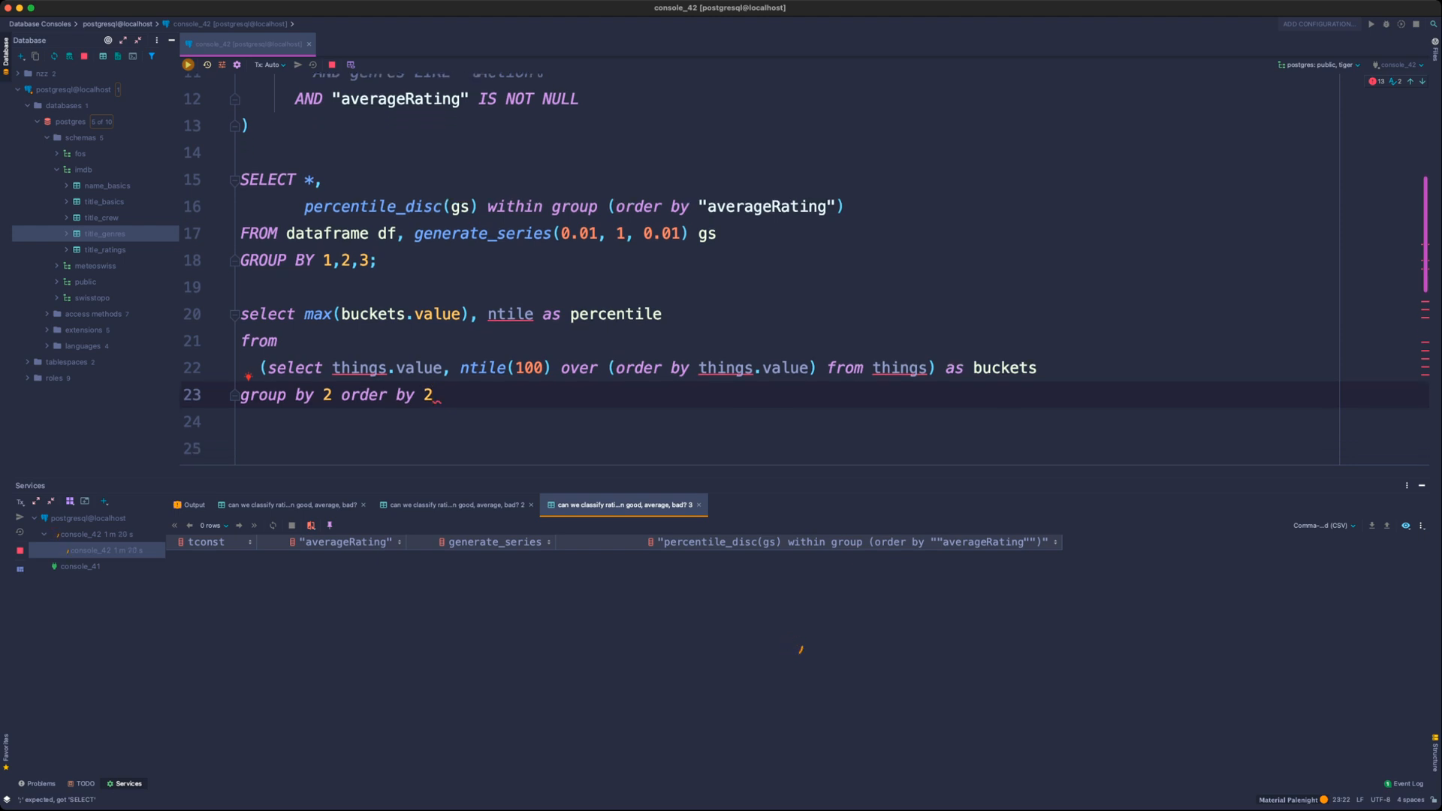
drag(1039, 368, 260, 368)
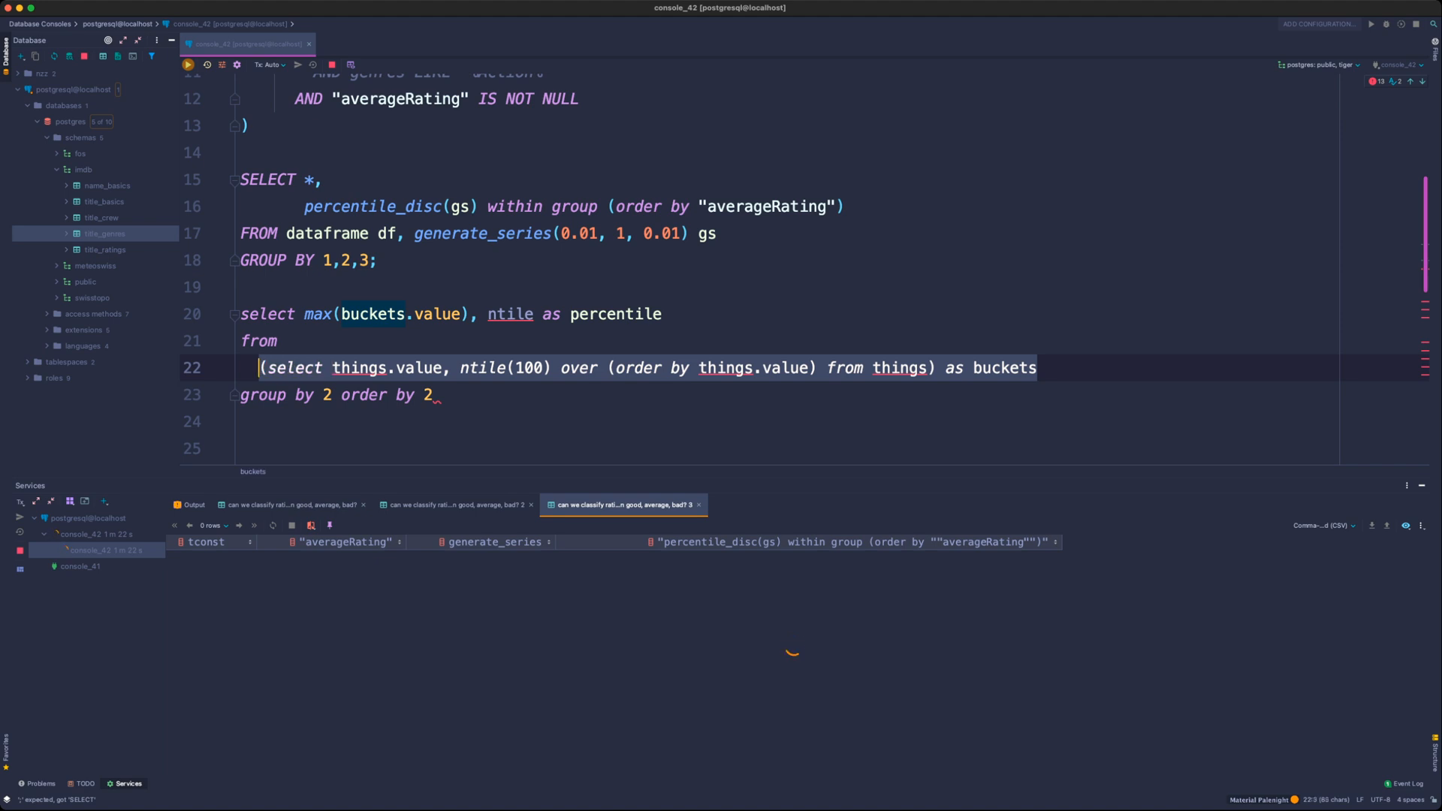
scroll(259, 368, down, 1)
- Delete the old SELECT CASE rating_grp query with the perc_25, perc_50 and perc_75 columns from the end of the script
scroll(760, 270, down, 6)
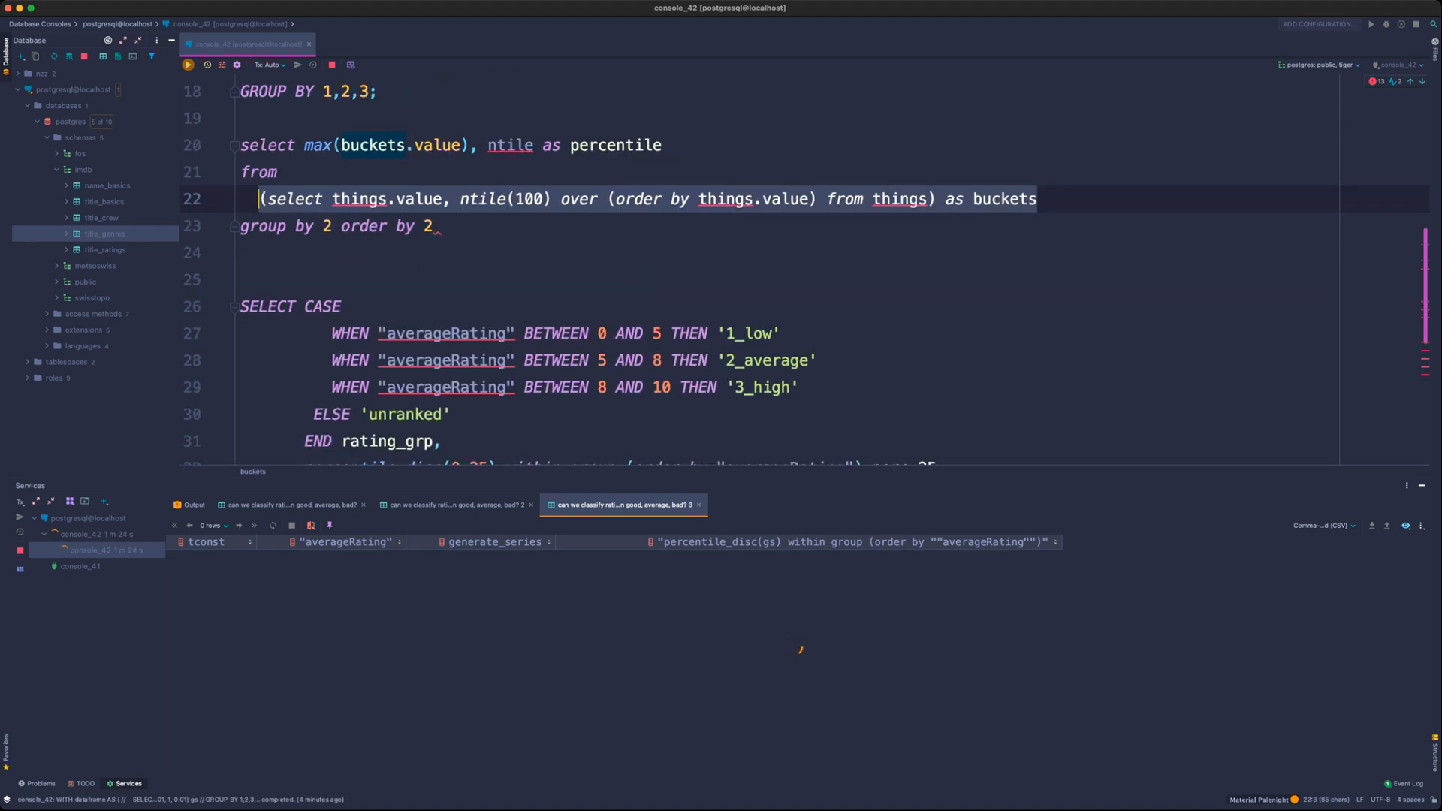
scroll(760, 270, down, 3)
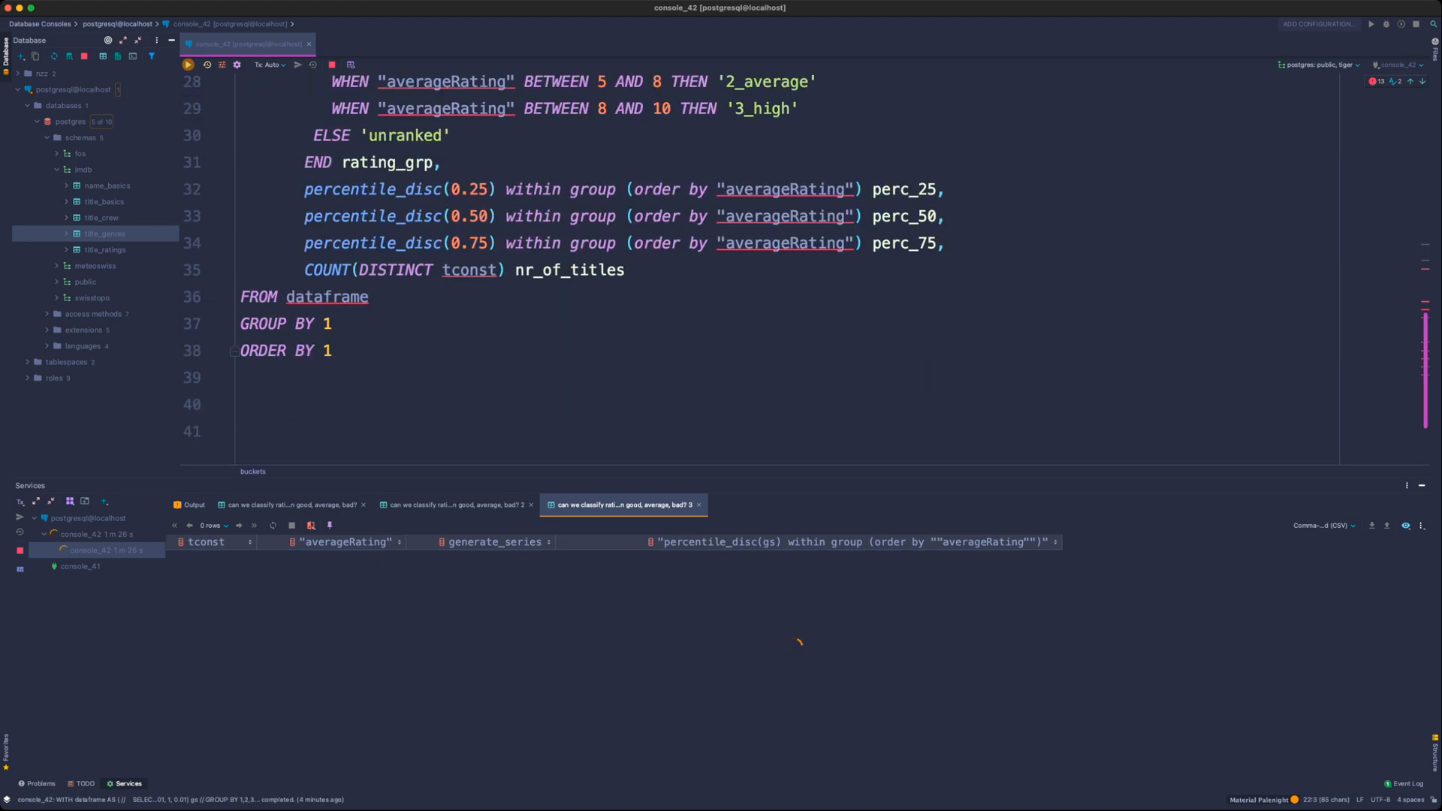
drag(334, 349, 240, 168)
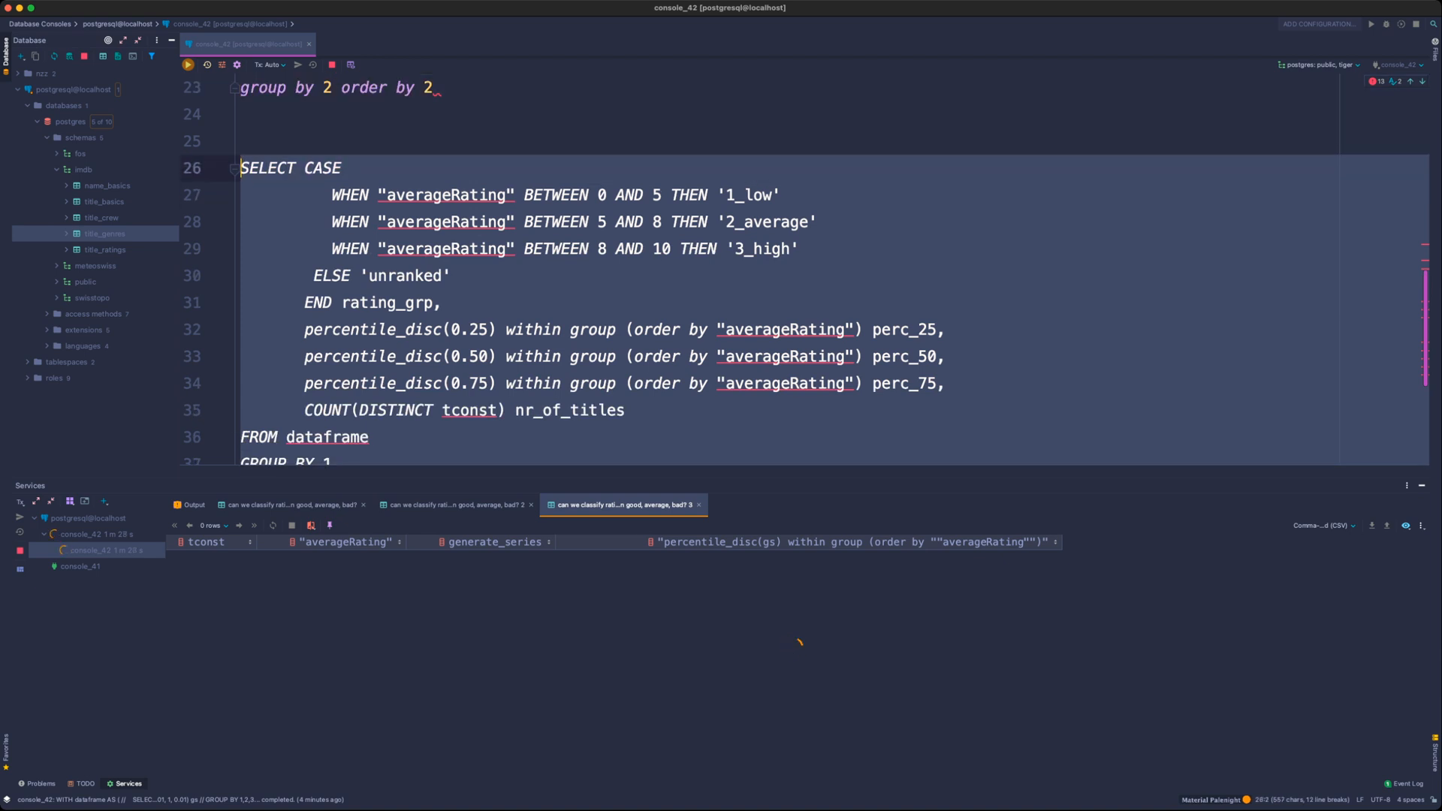
key(BackSpace)
key(BackSpace)
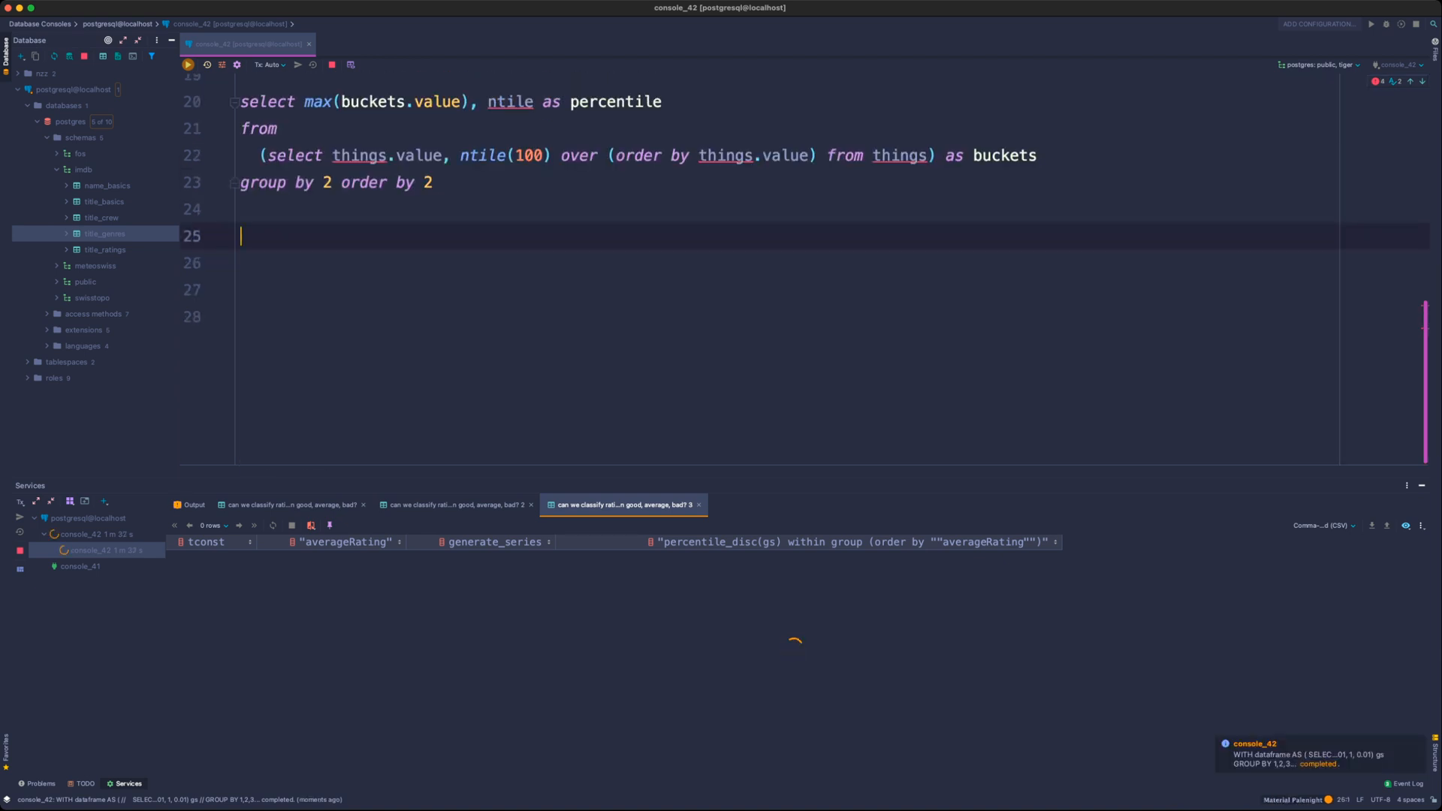
- Enlarge the query editor and review the script from the ntile sample back to the commented-out title_genres join
scroll(751, 270, up, 3)
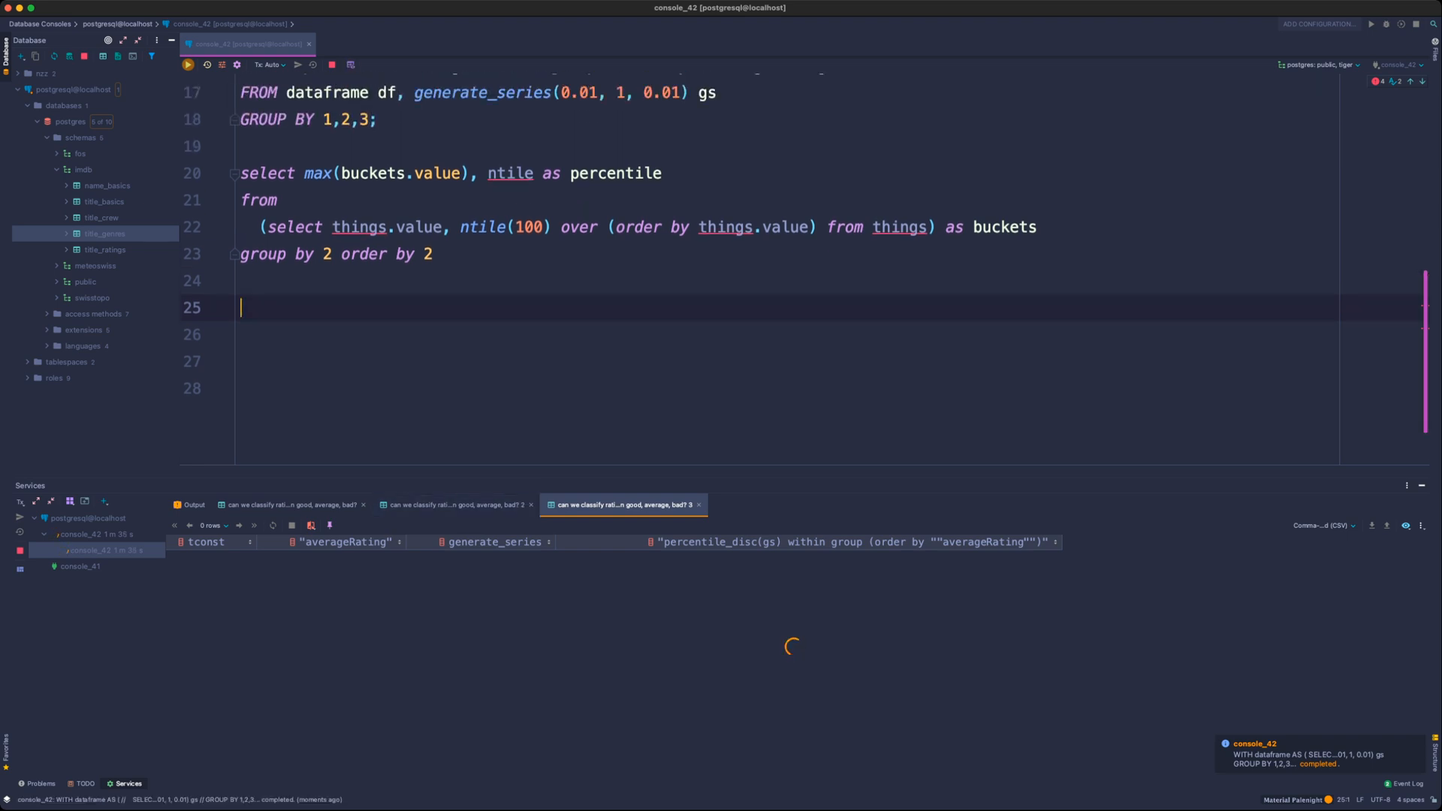
scroll(751, 271, up, 1)
scroll(751, 270, up, 3)
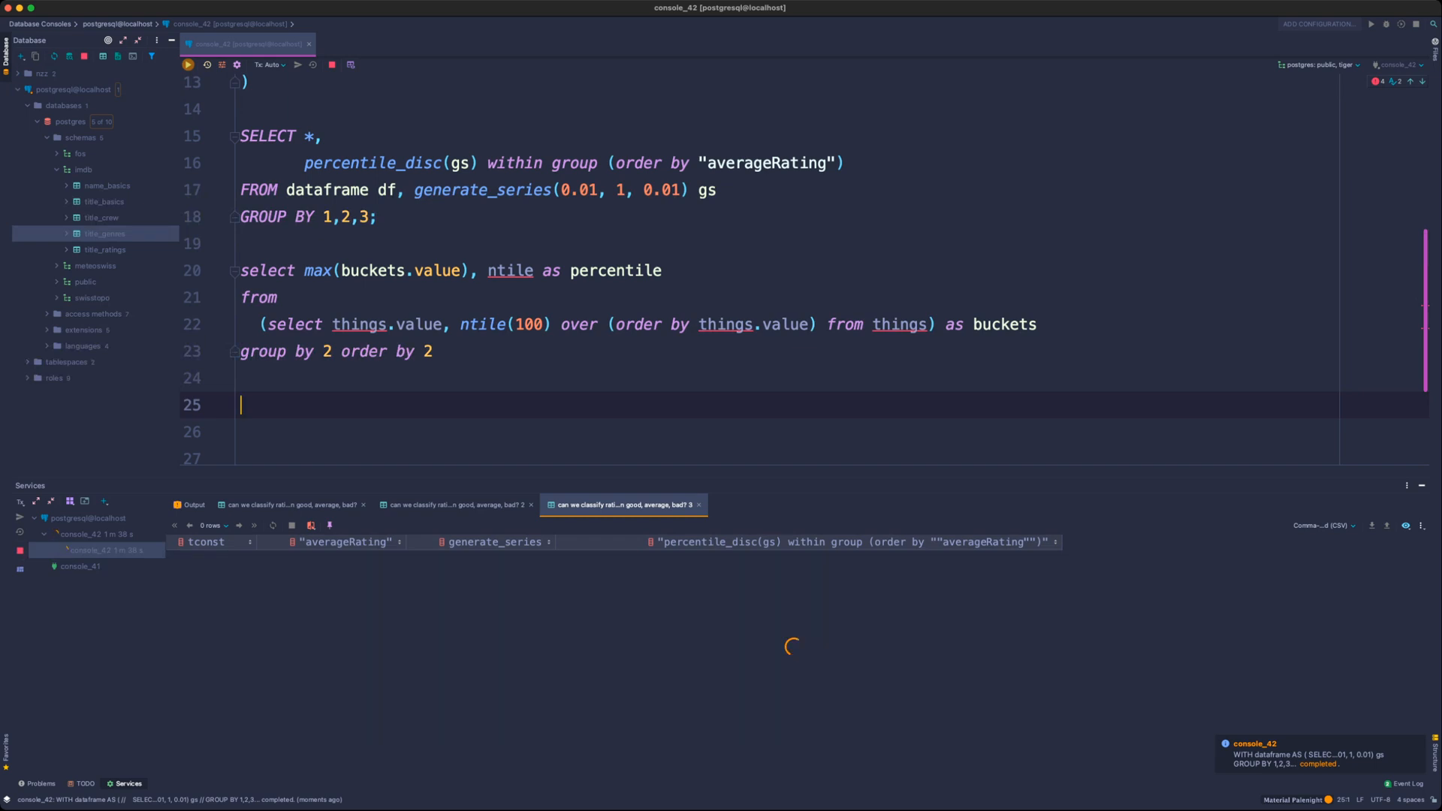
scroll(751, 270, up, 1)
click(242, 133)
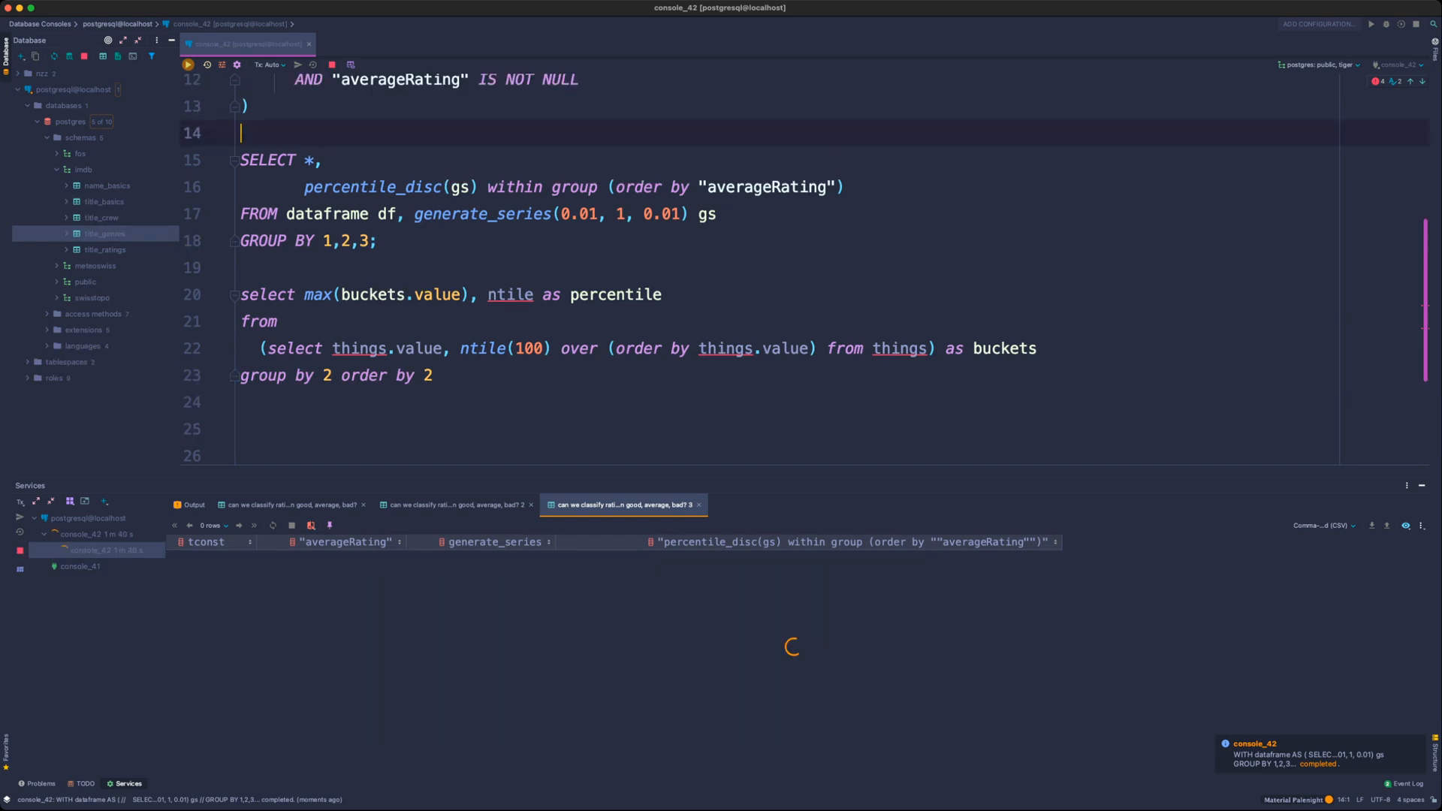
drag(751, 485, 751, 576)
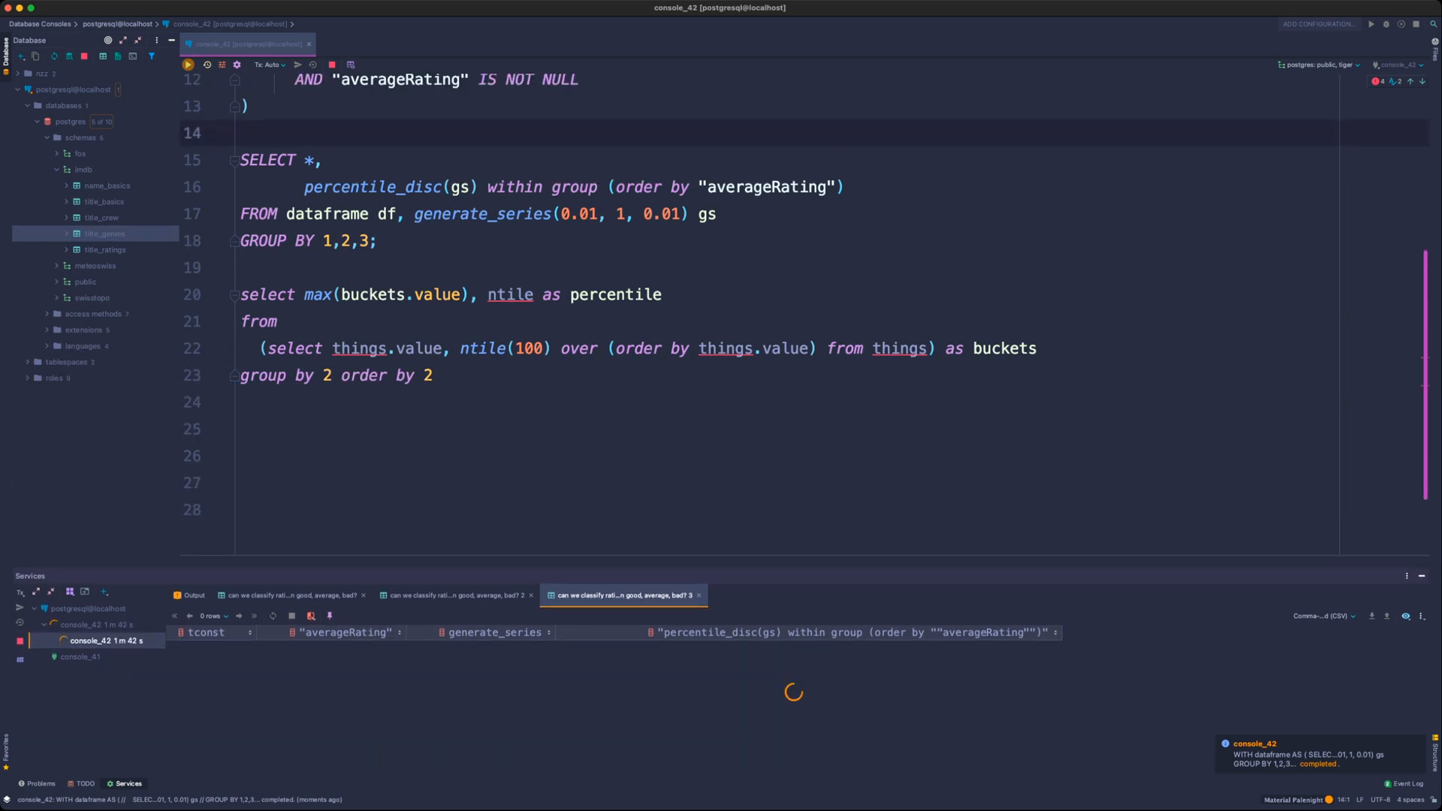
scroll(751, 316, up, 1)
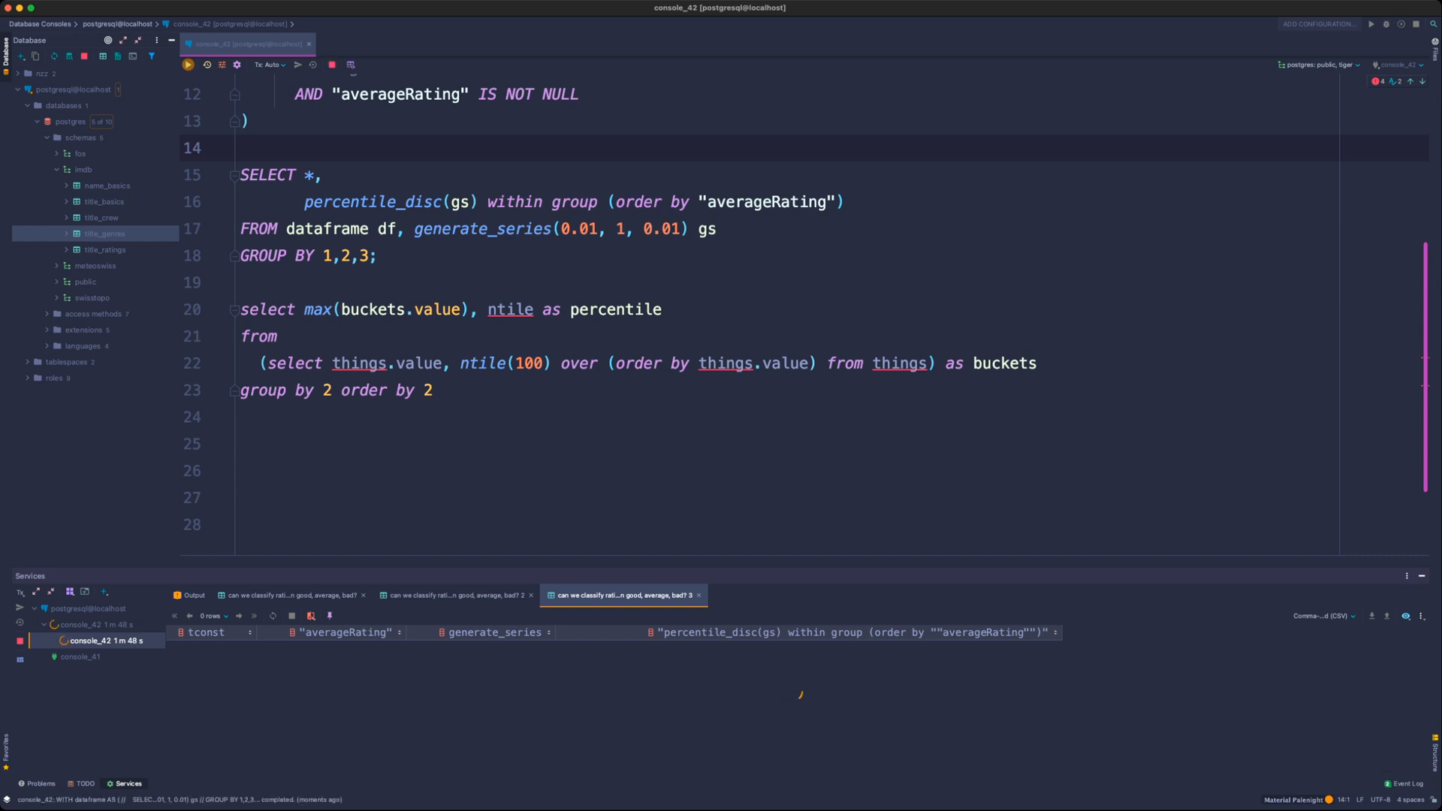
scroll(751, 301, up, 5)
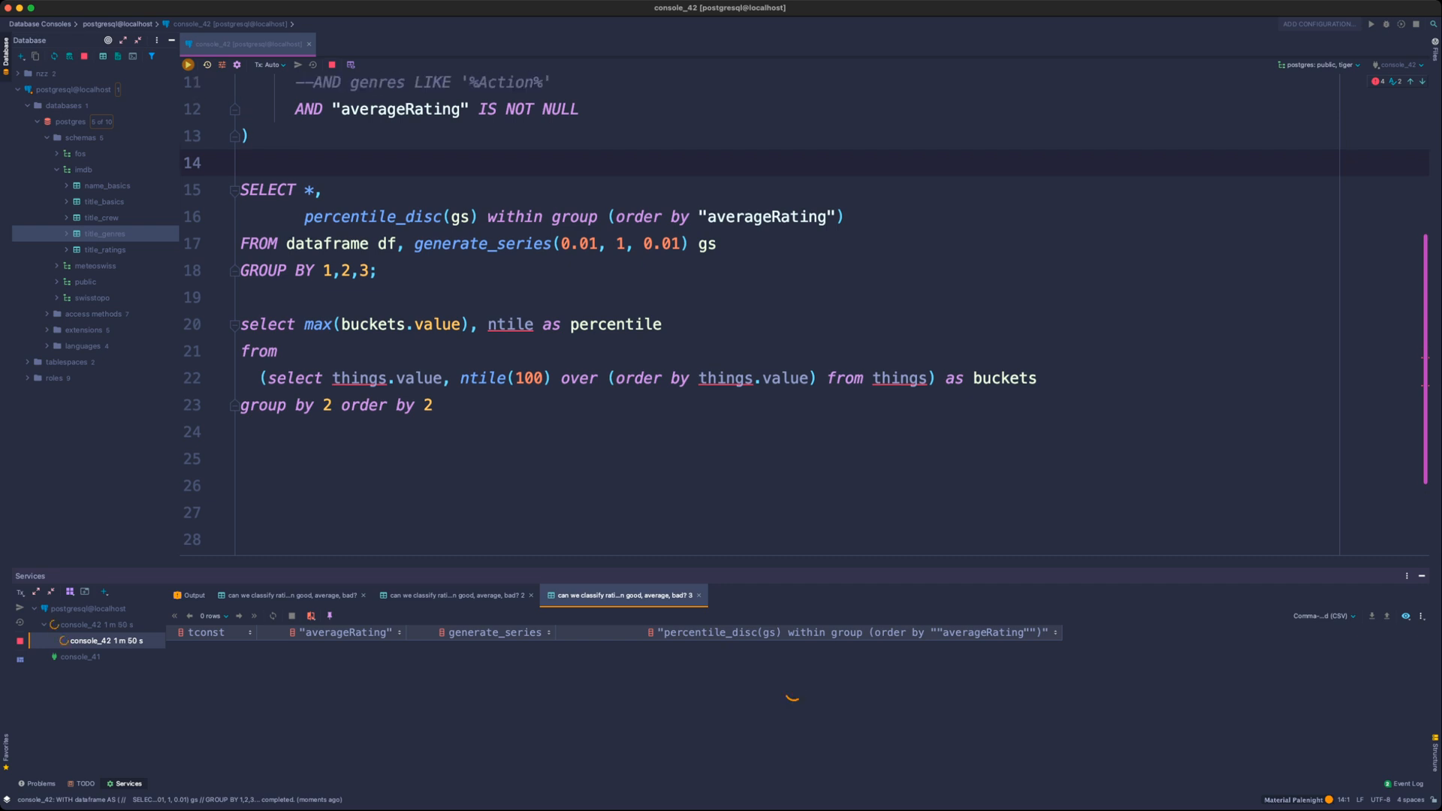
scroll(751, 301, up, 4)
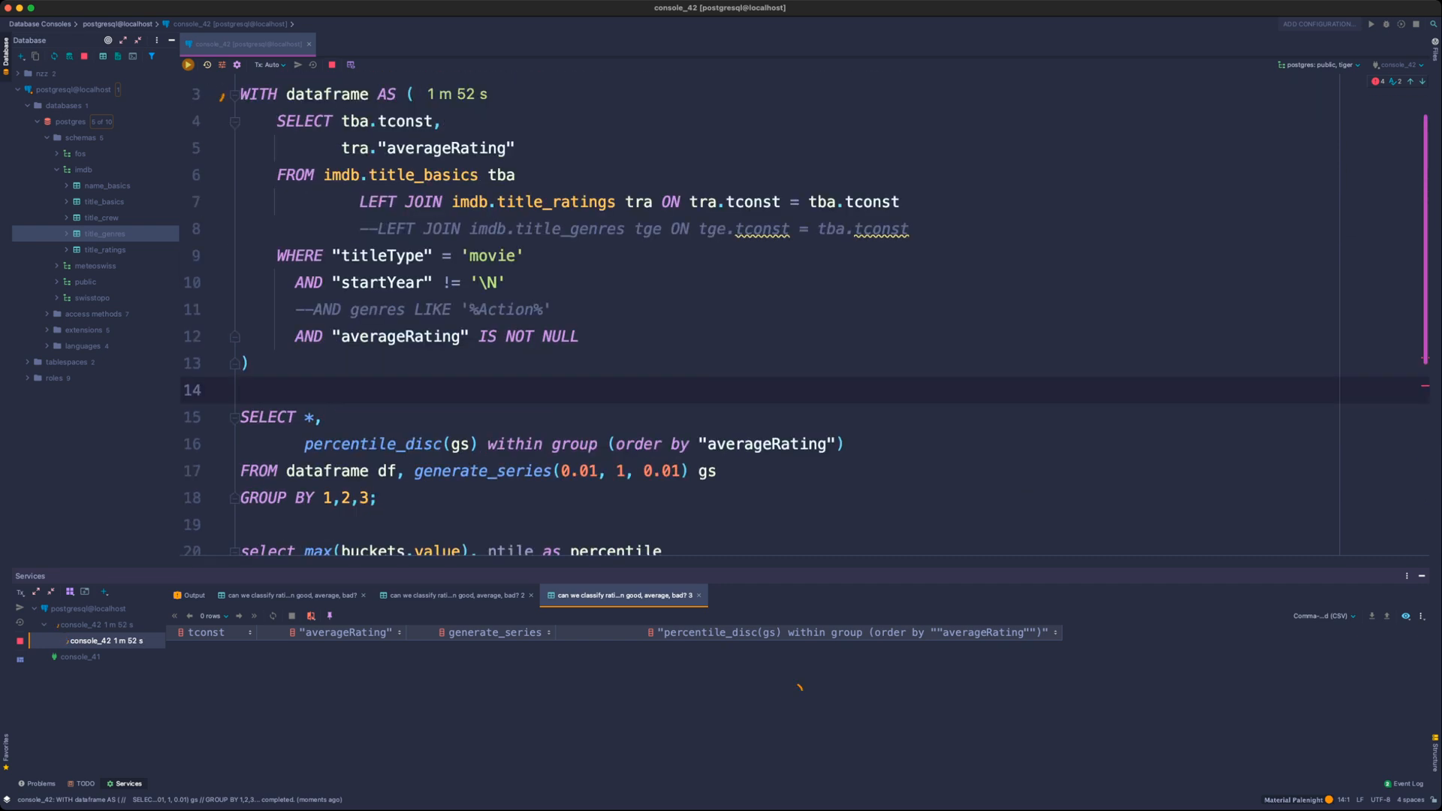
click(910, 229)
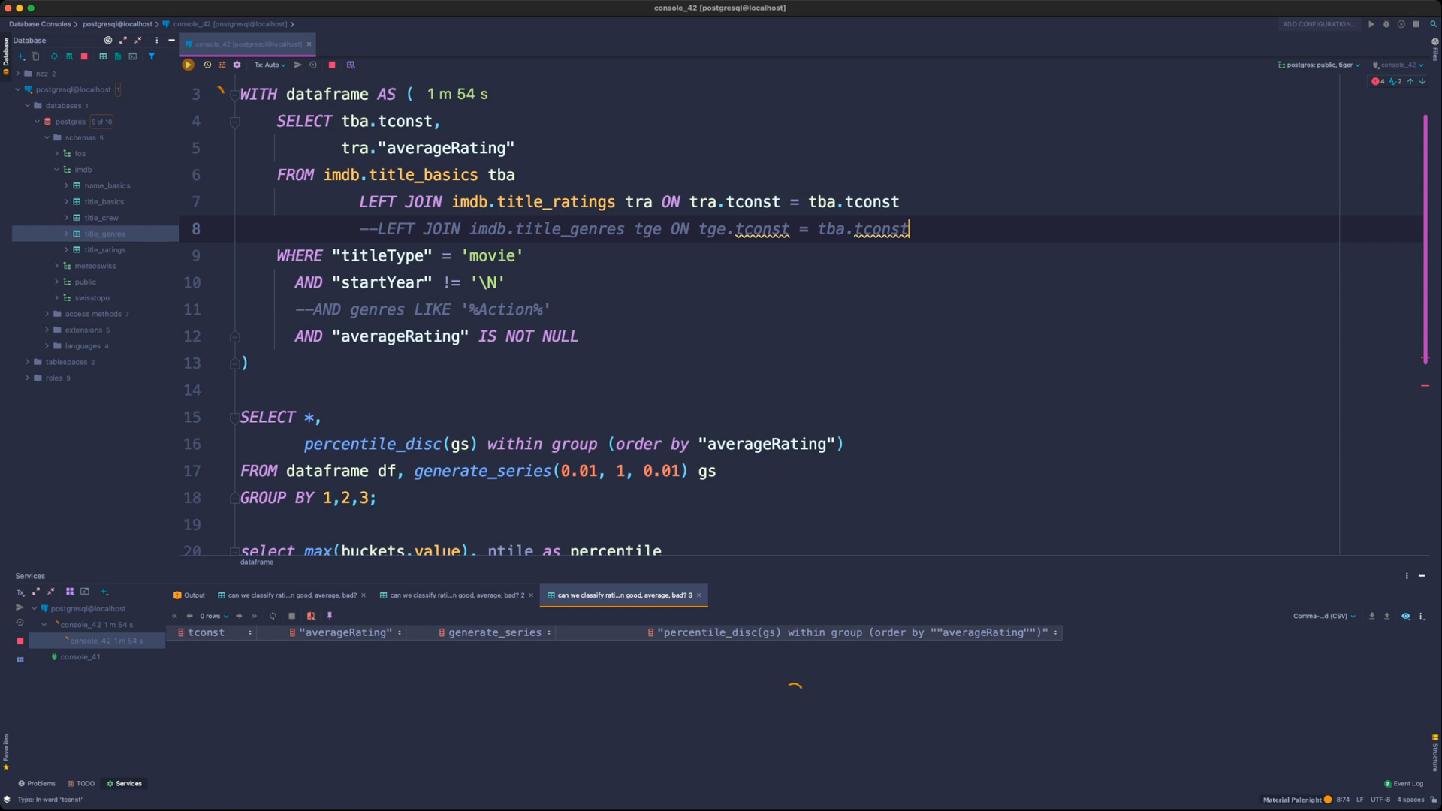
scroll(804, 315, up, 2)
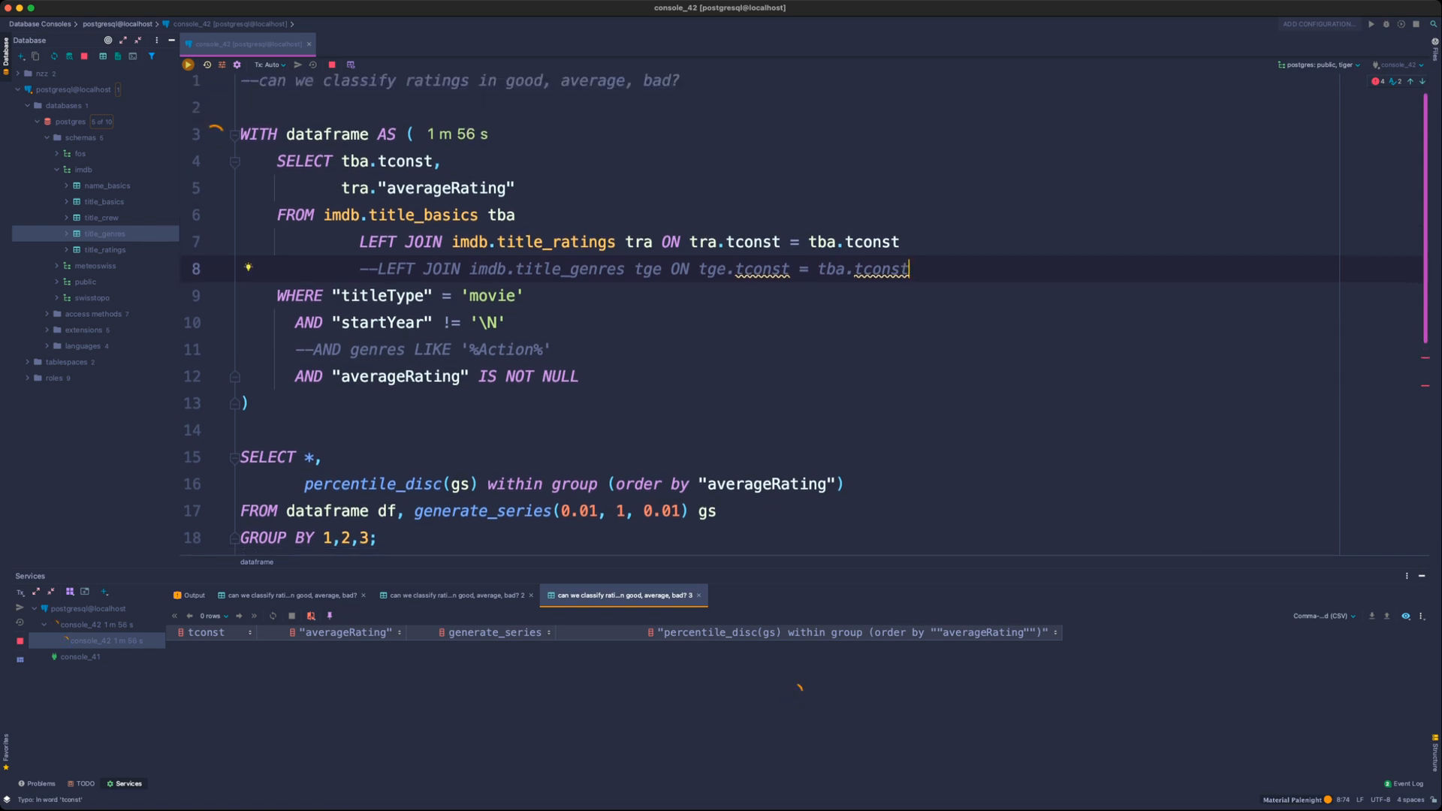
- Examine the sample ntile(100) percentile query below the main query, especially its bucket subquery
scroll(804, 315, down, 4)
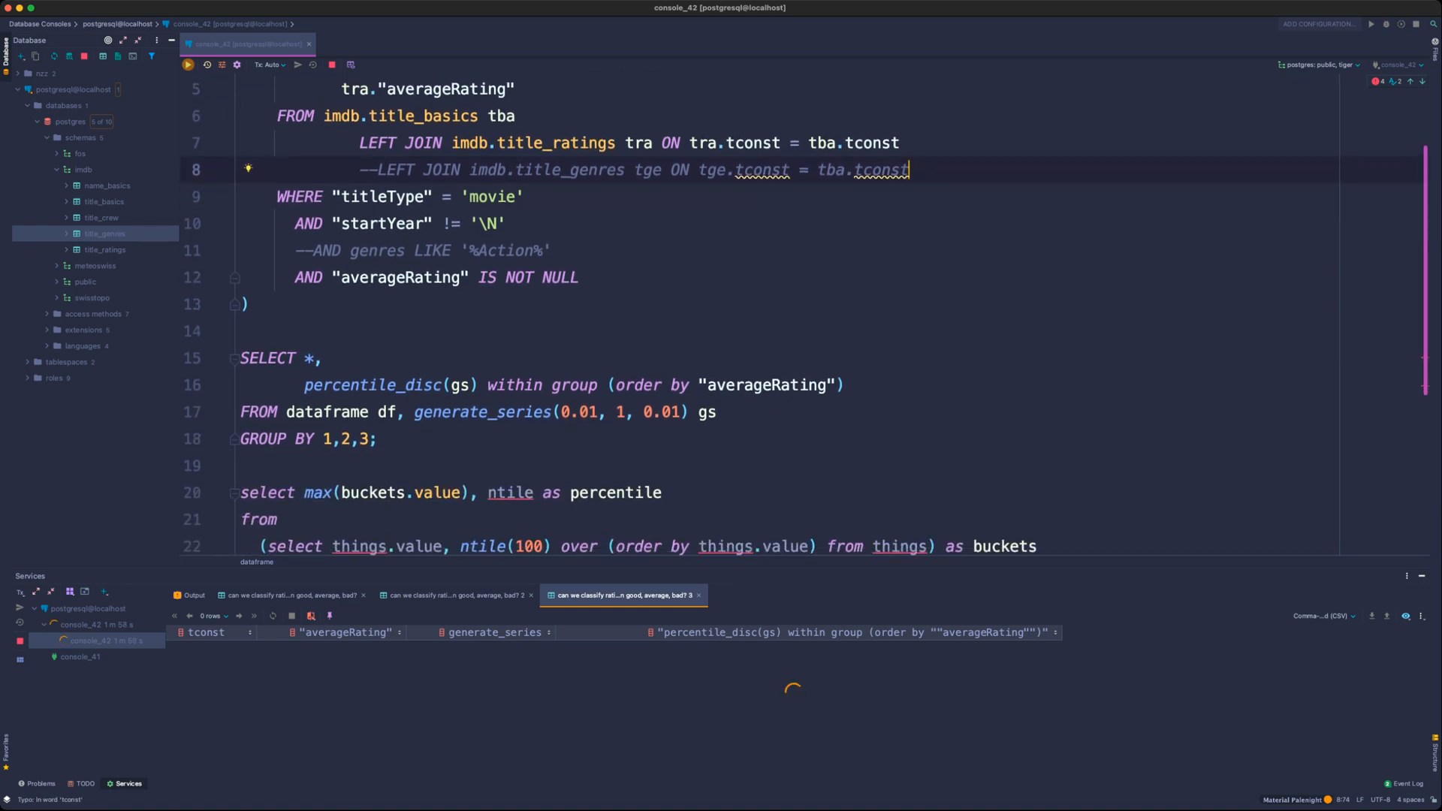
scroll(665, 471, down, 1)
drag(663, 470, 260, 470)
click(248, 450)
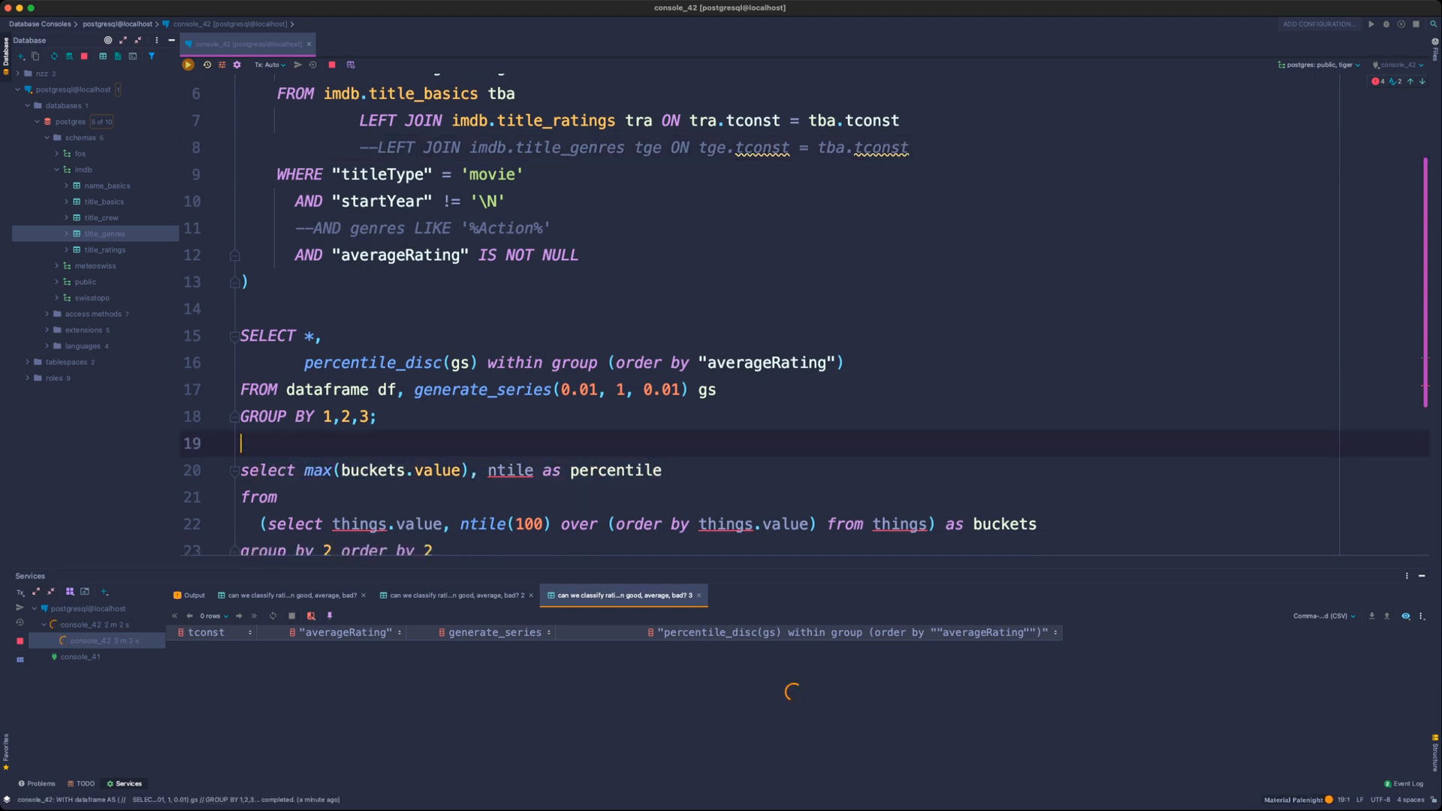
scroll(248, 450, down, 2)
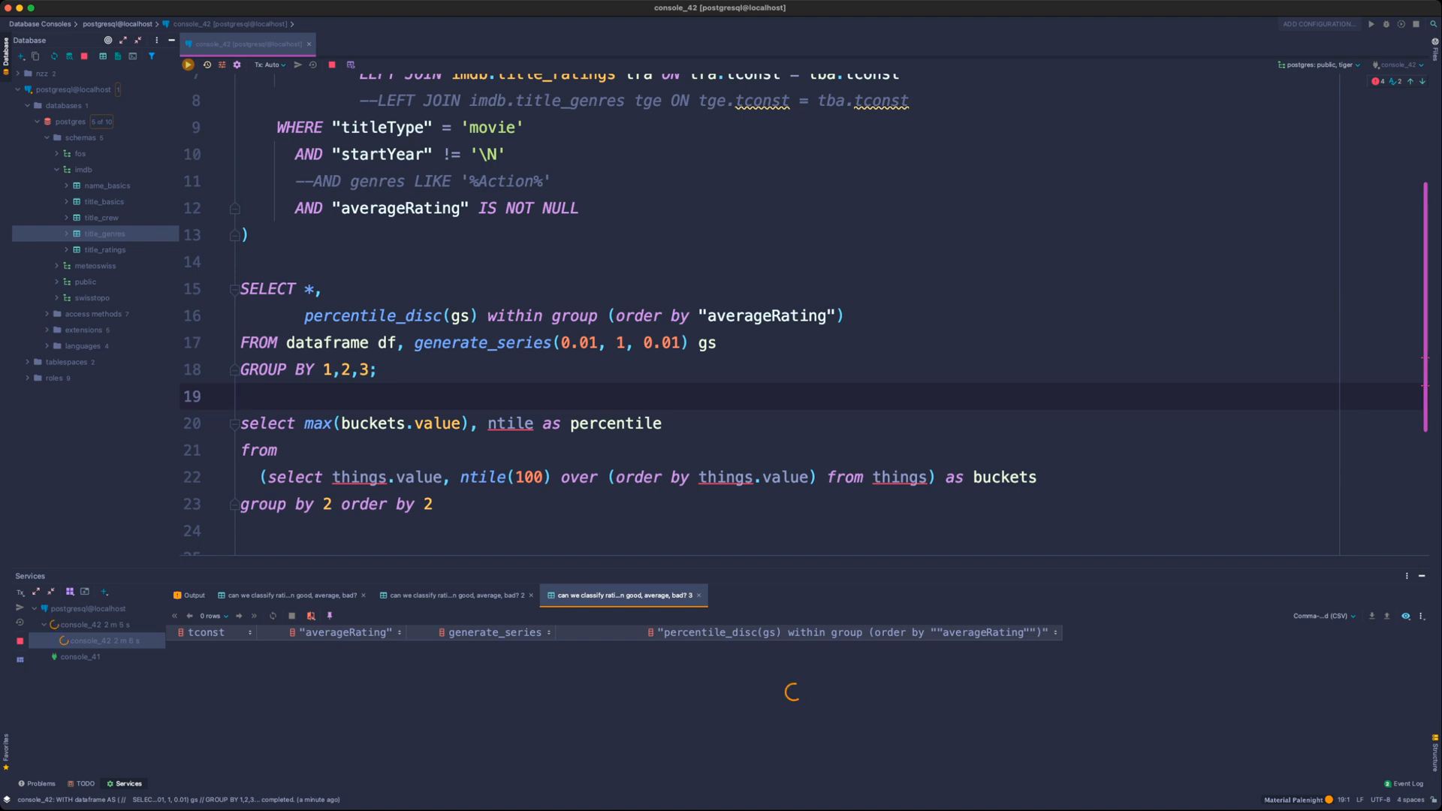
drag(1038, 478, 250, 477)
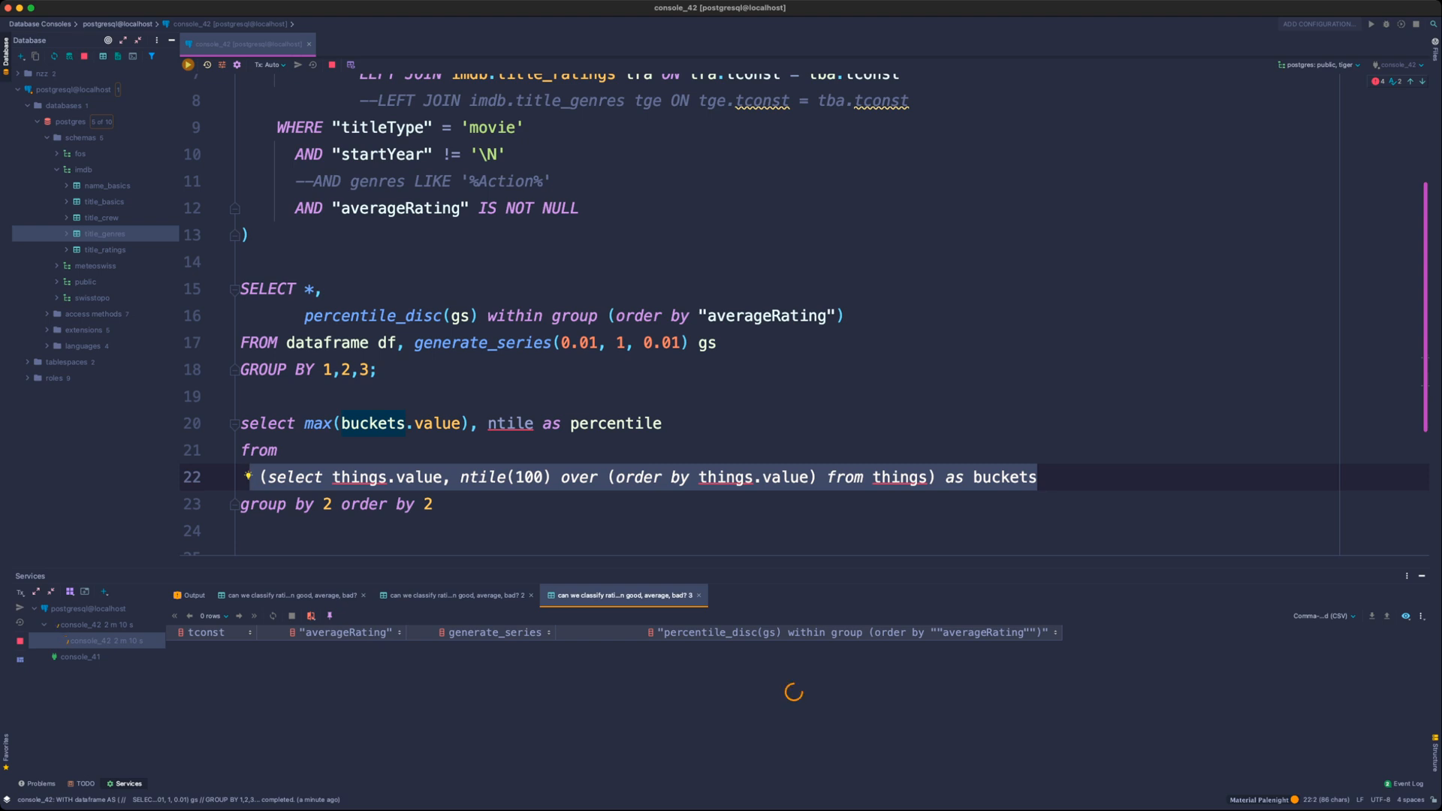
click(552, 478)
click(295, 478)
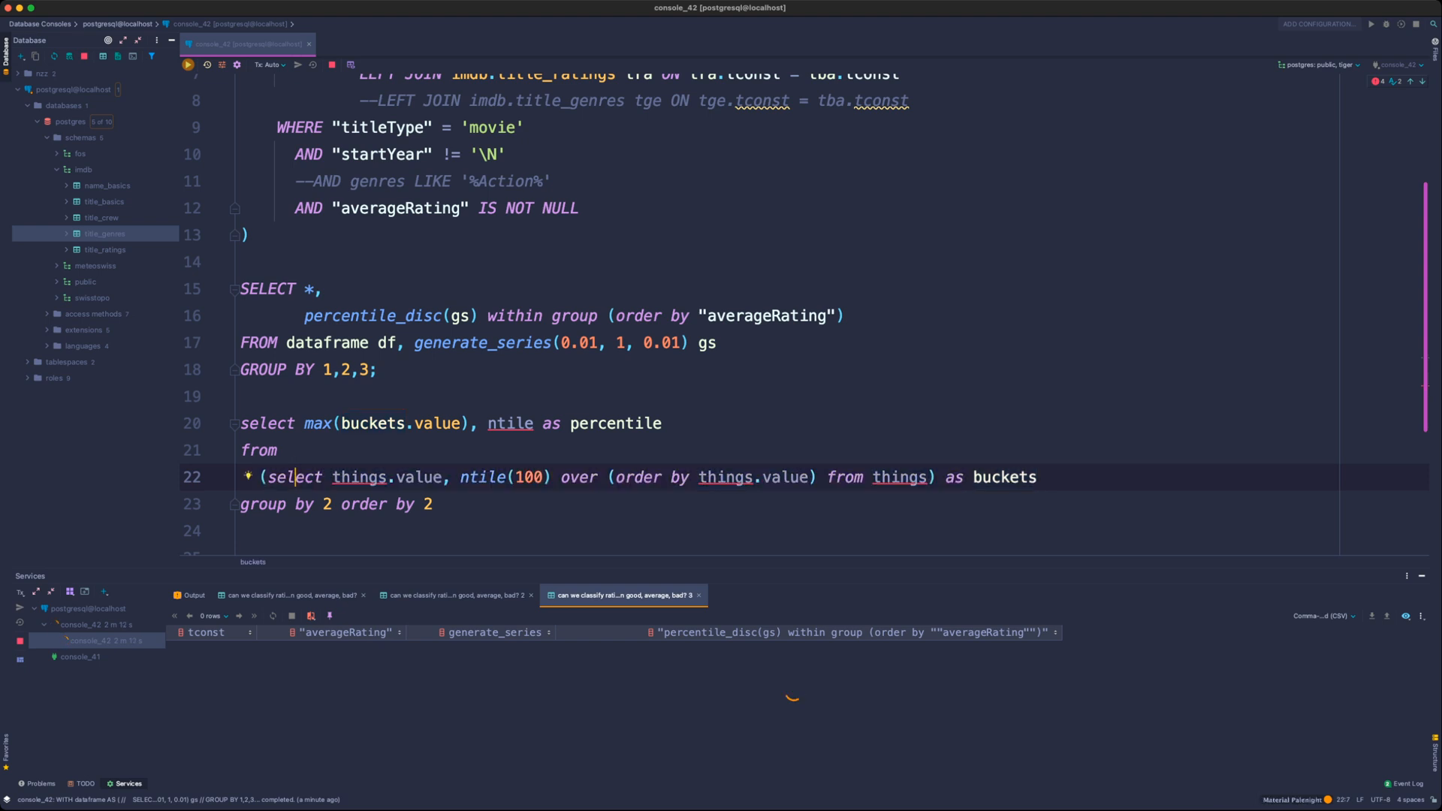
click(241, 397)
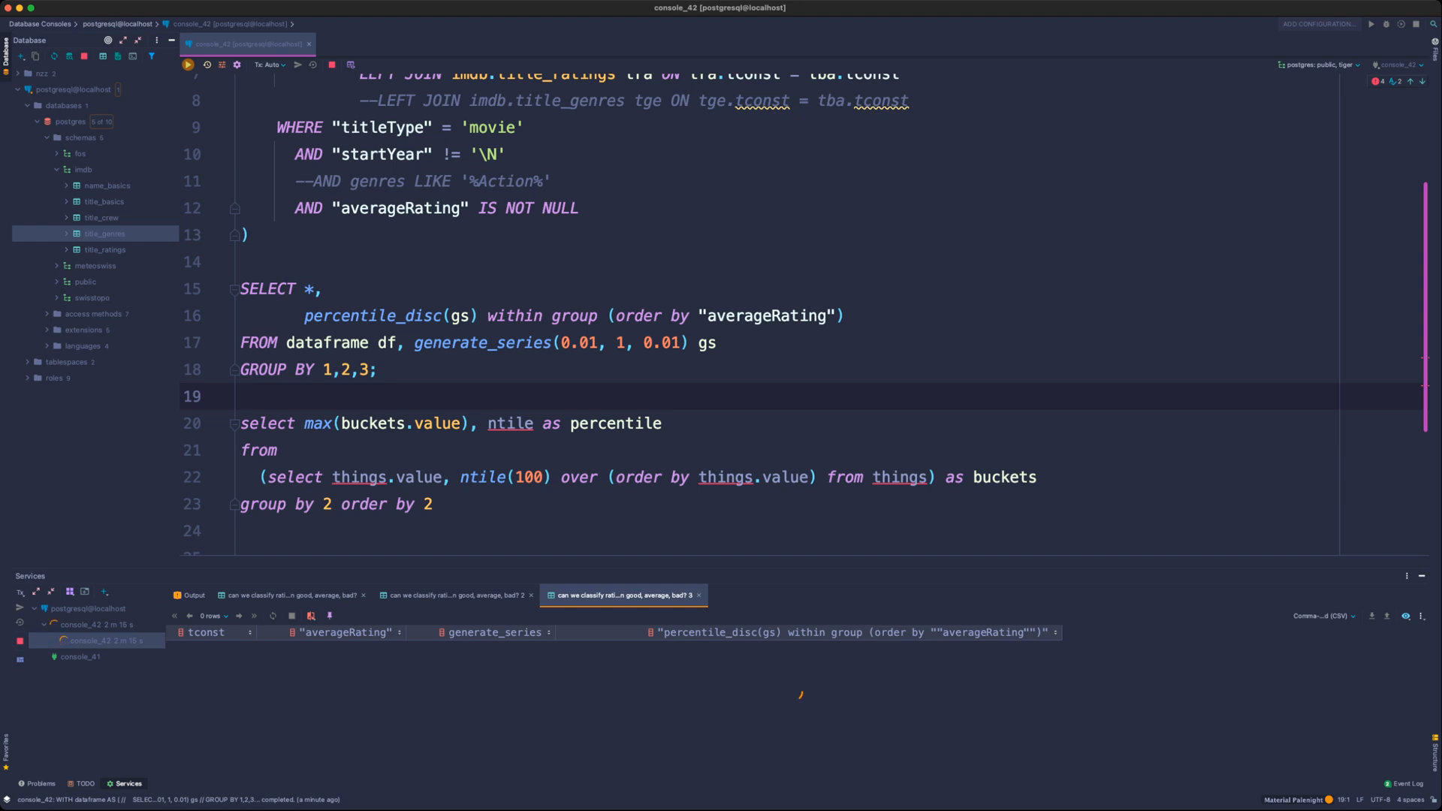
- Open a new CTE with "prep AS (" directly above the percentile_disc SELECT
click(241, 262)
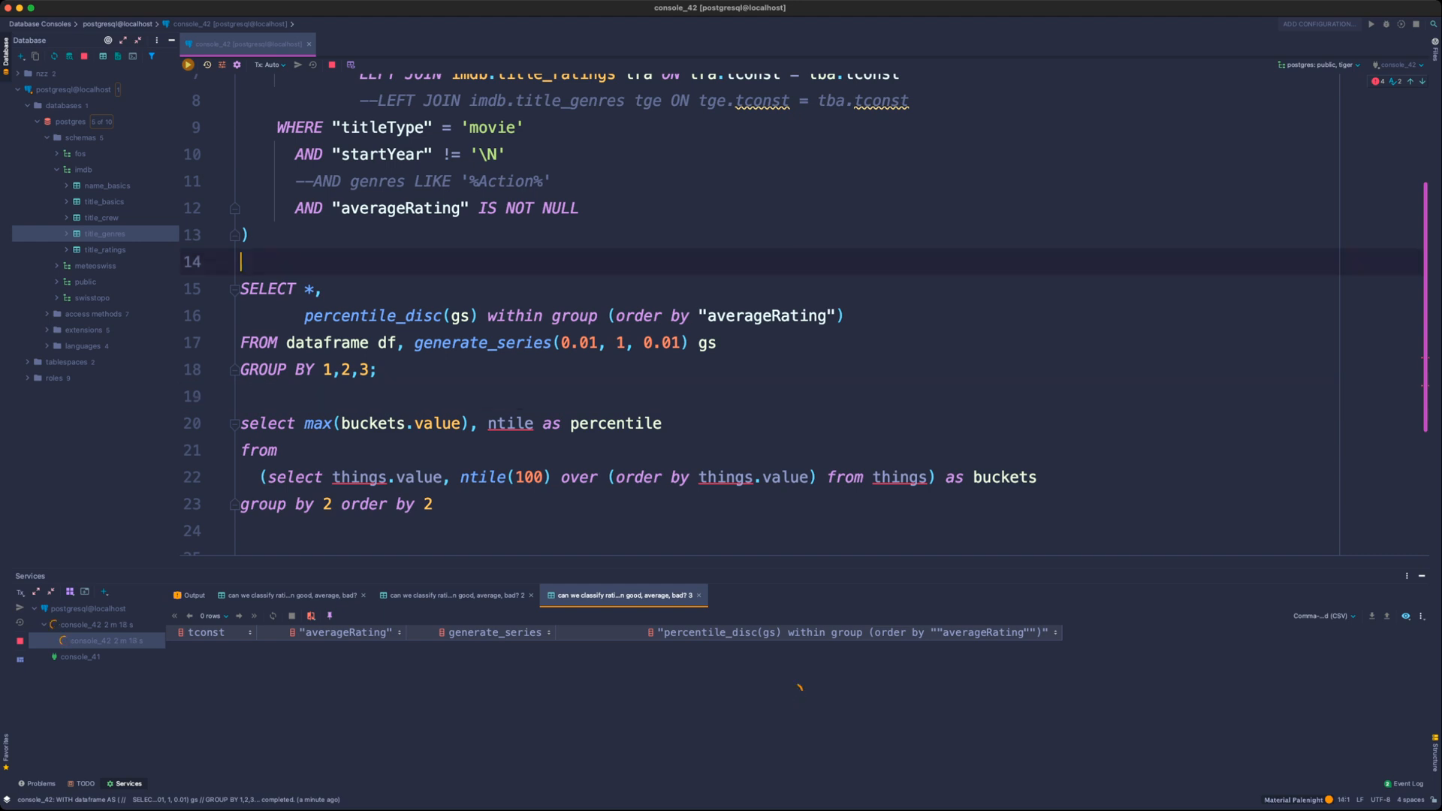
key(Return)
key(Up)
key(Return)
text(pre)
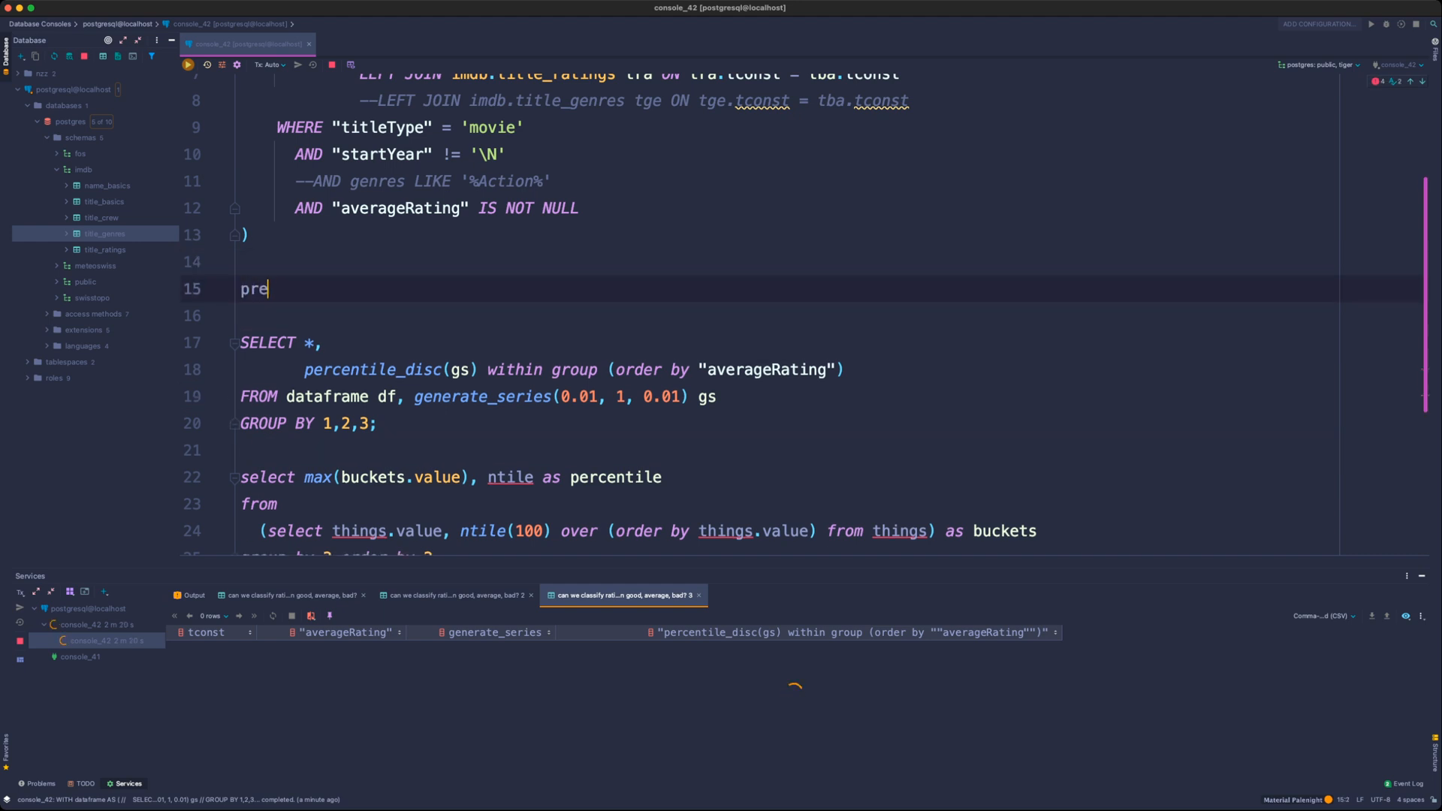
text(p AS ()
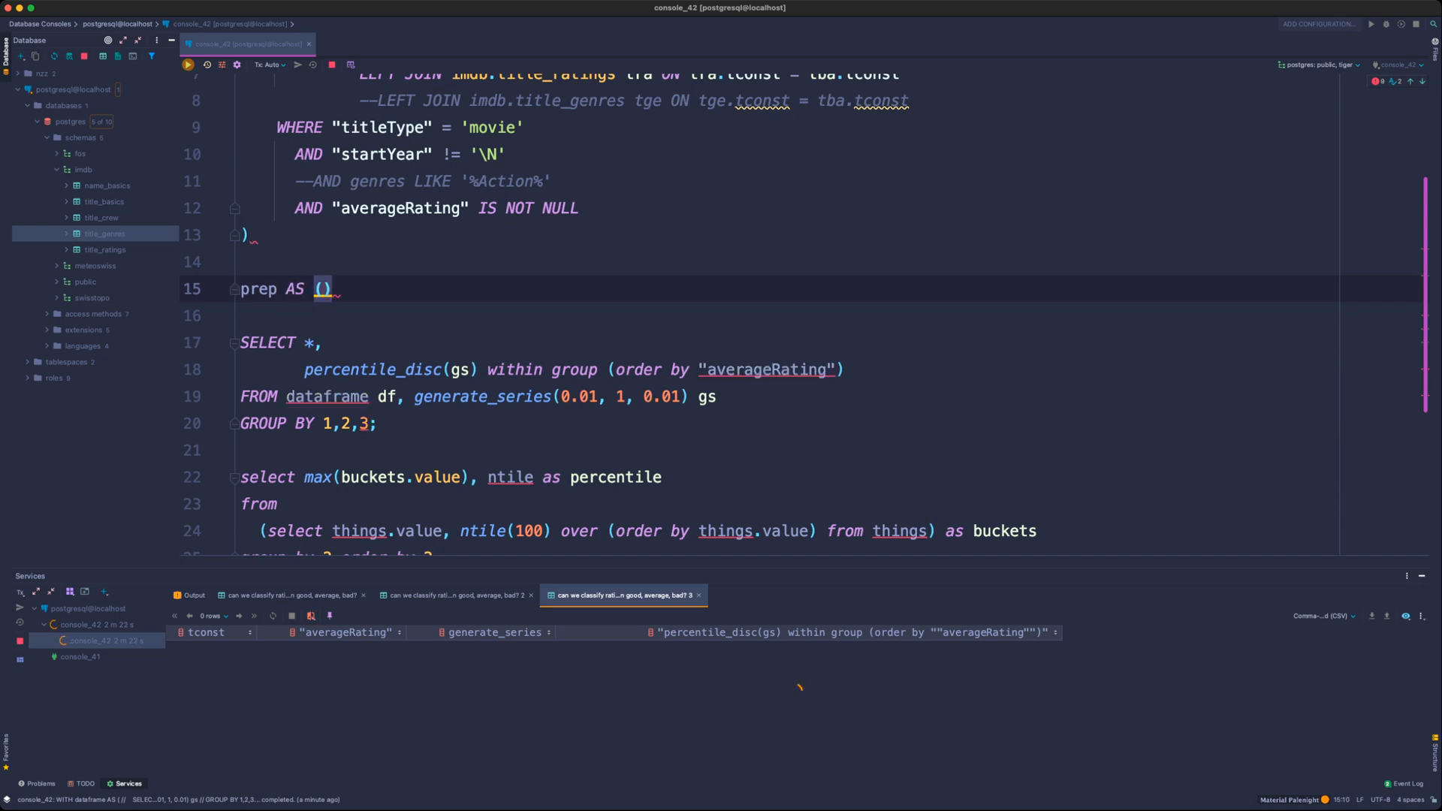
key(Delete)
key(Return)
key(Return)
key(BackSpace)
key(BackSpace)
key(Delete)
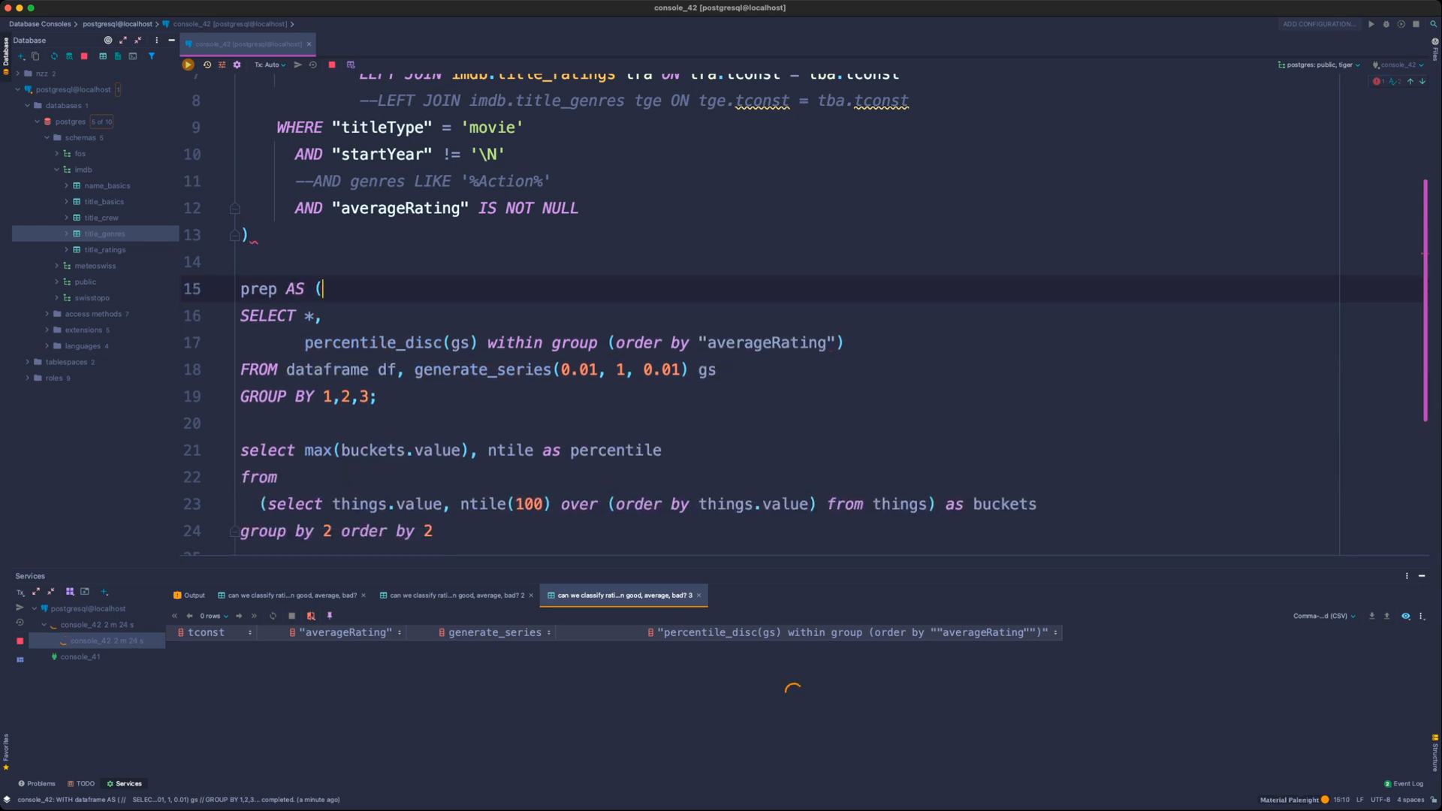
- Remove the semicolon after GROUP BY 1,2,3 and close the prep CTE with a parenthesis on its own line
key(Down)
key(Down)
key(Down)
key(Down)
key(Down)
key(Up)
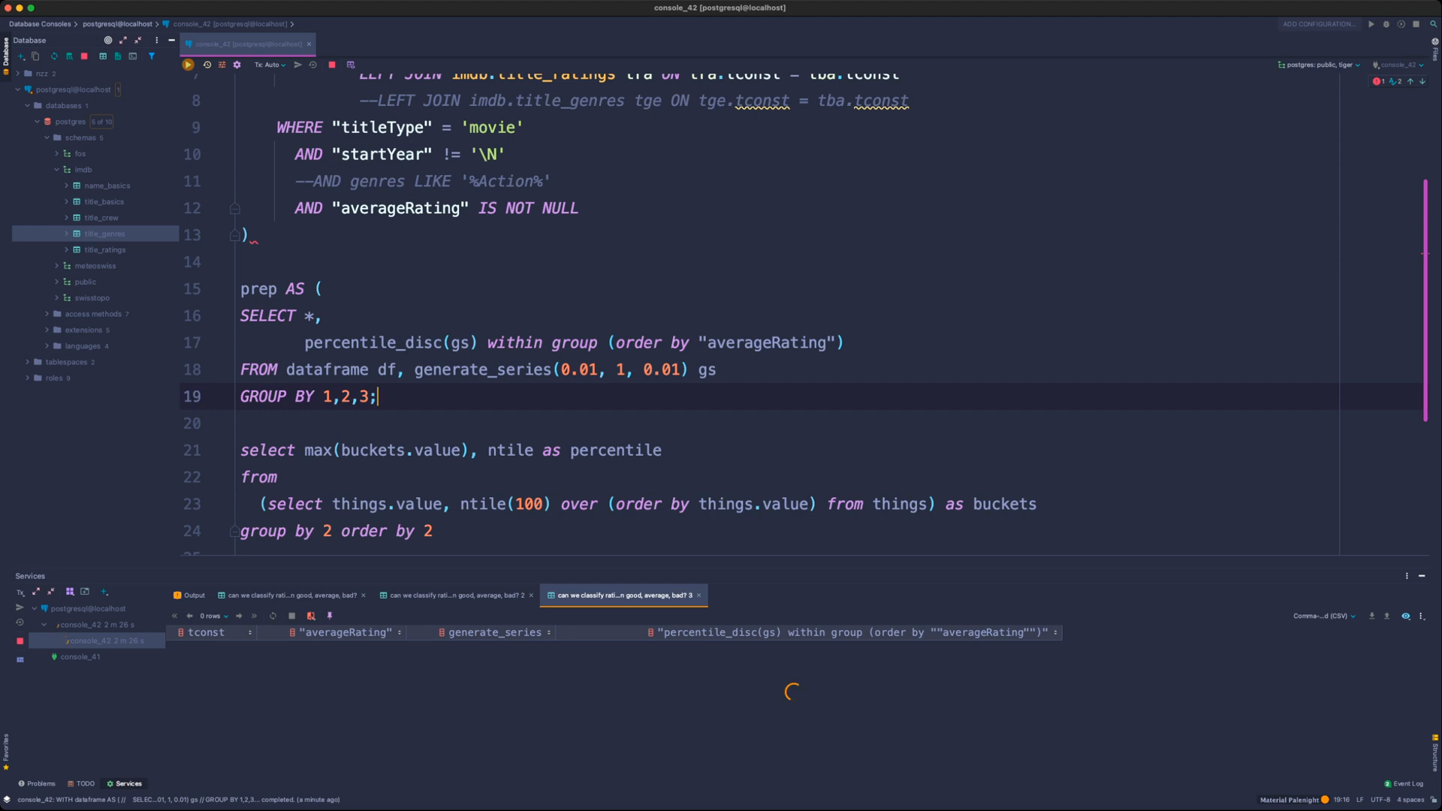
key(BackSpace)
key(Return)
text())
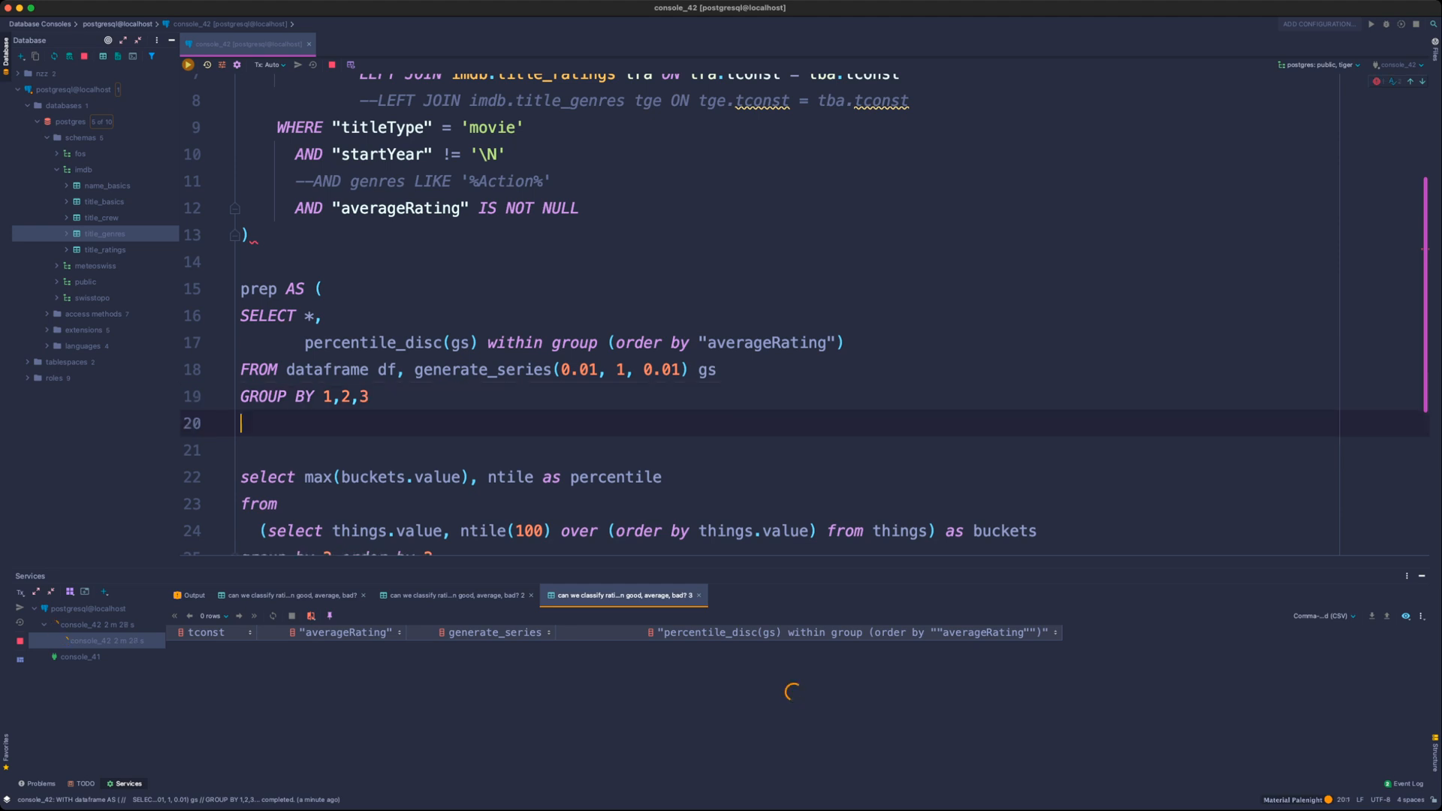
- Try to auto-reformat the code of the whole prep CTE
key(super+alt+l)
key(super+z)
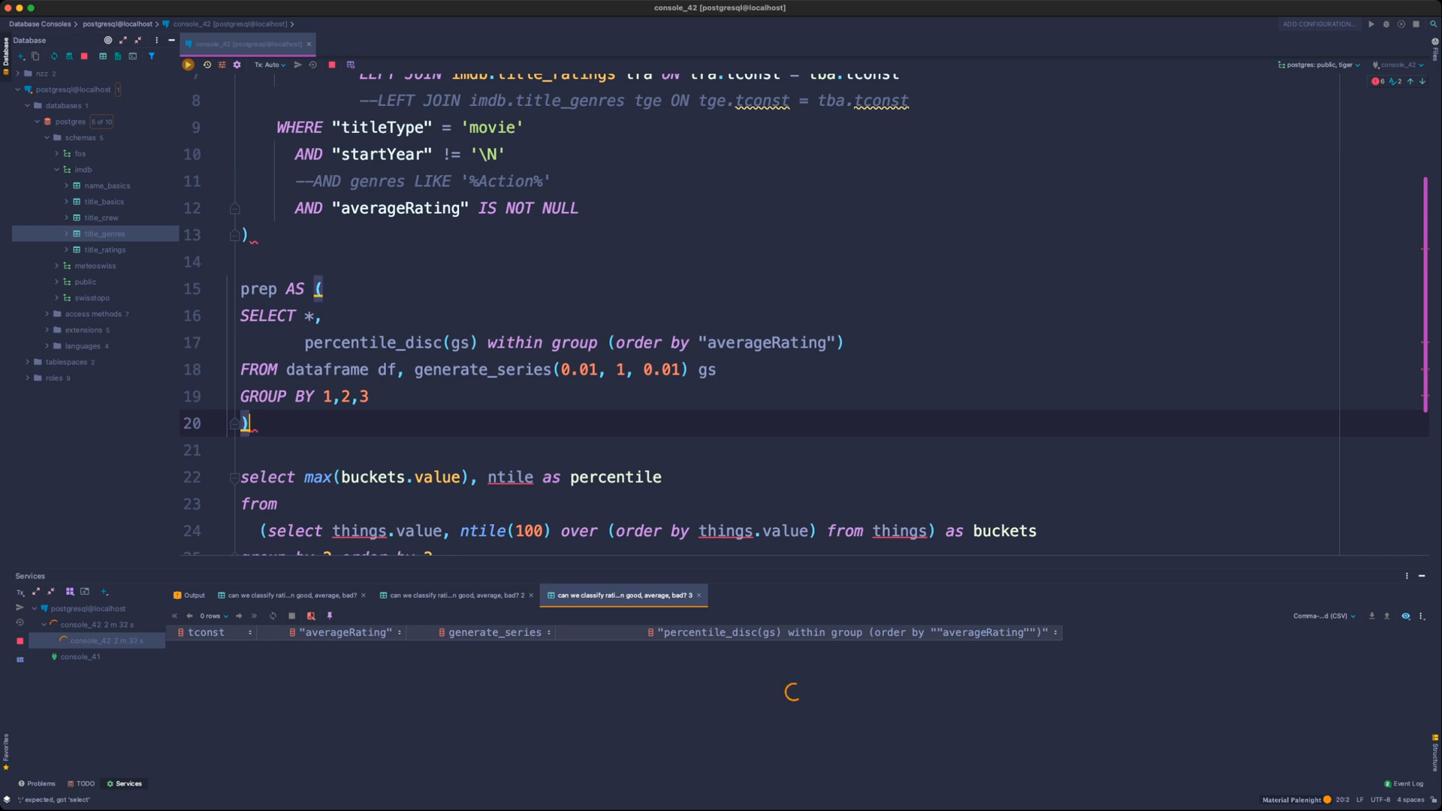
key(shift+Left)
key(shift+Up)
key(shift+Up)
key(shift+Up)
key(shift+Up)
key(shift+Up)
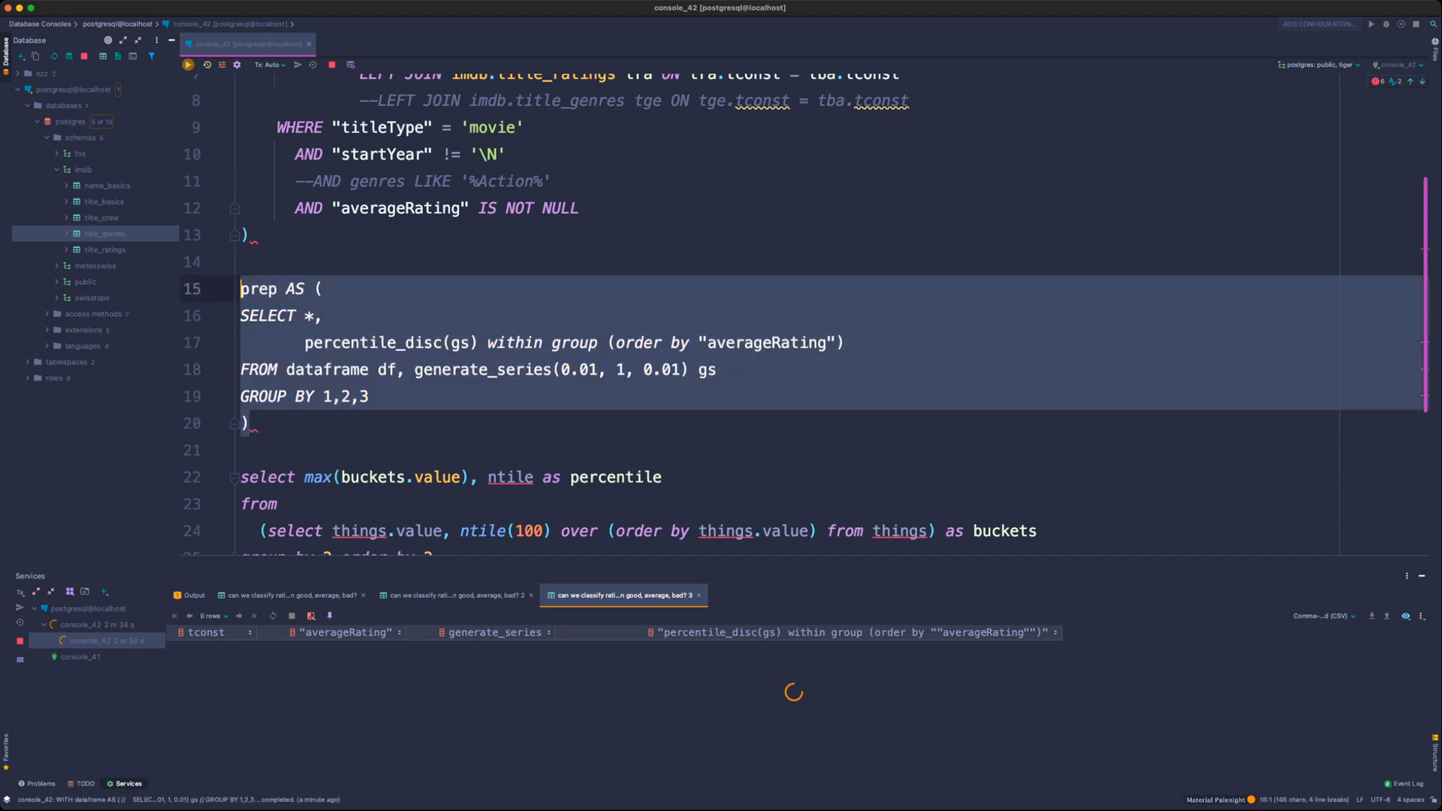
key(super+alt+l)
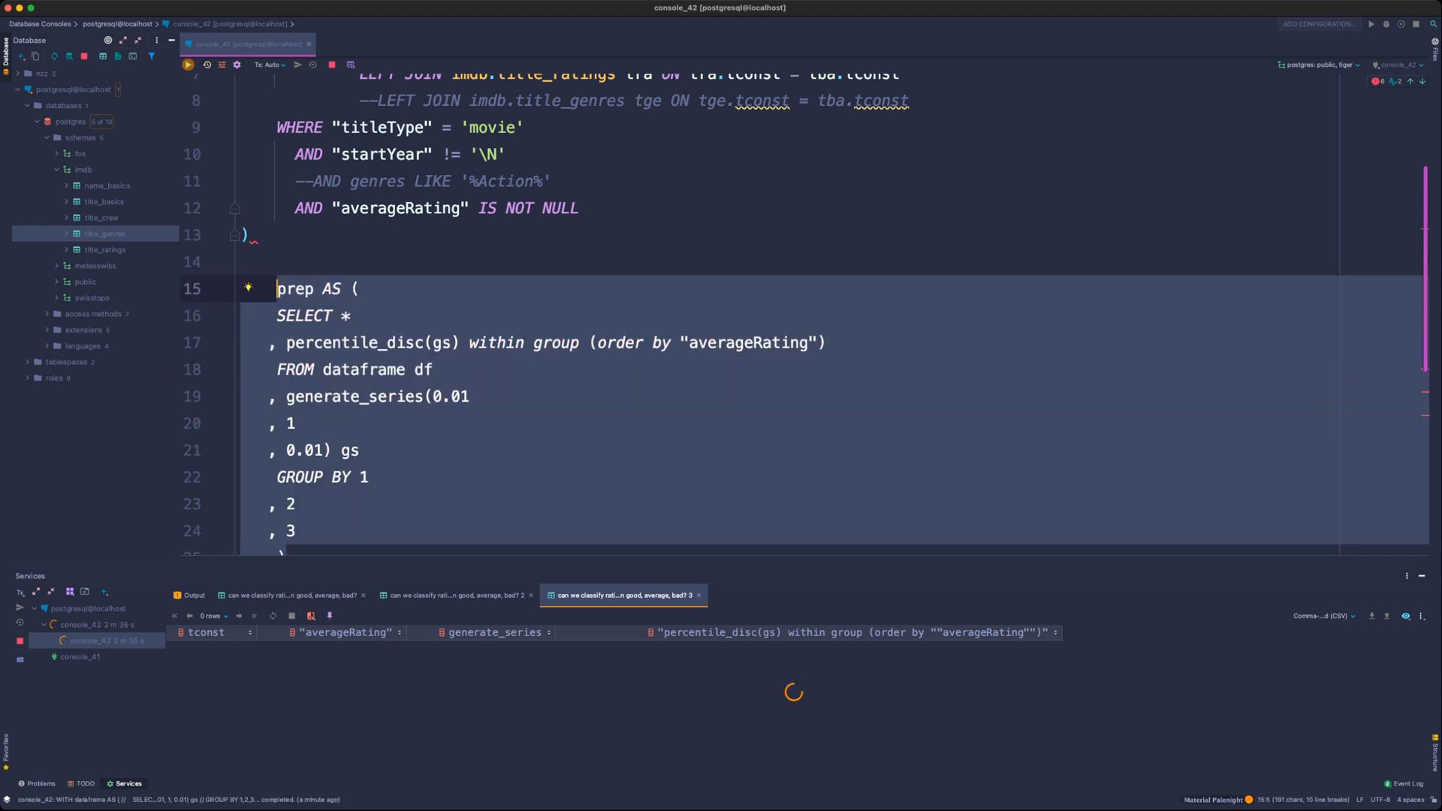
- Undo the automatic reformatting of the prep CTE
click(333, 316)
scroll(333, 316, down, 2)
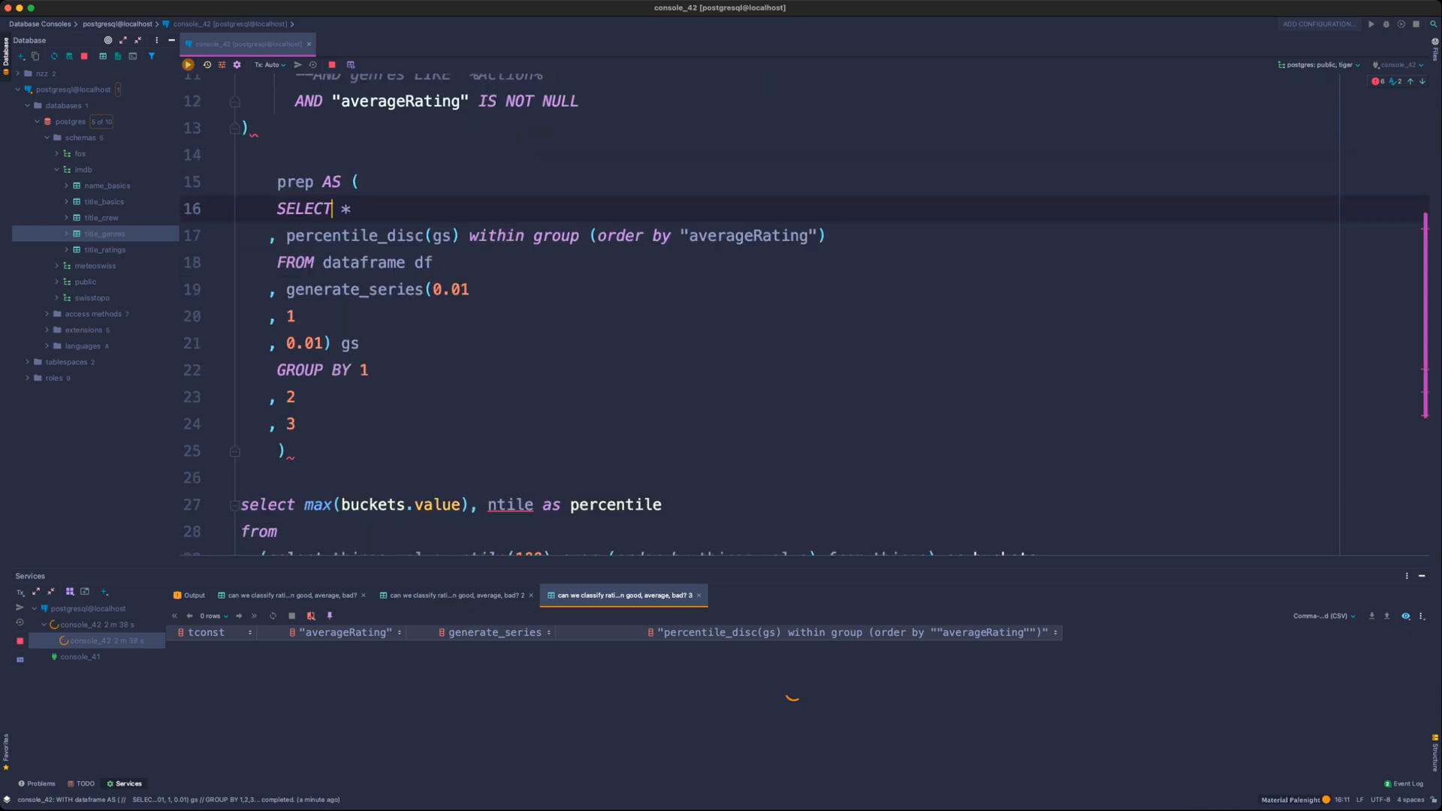
key(alt+Up)
key(alt+Up)
key(alt+Up)
key(alt+Up)
click(296, 398)
key(super+z)
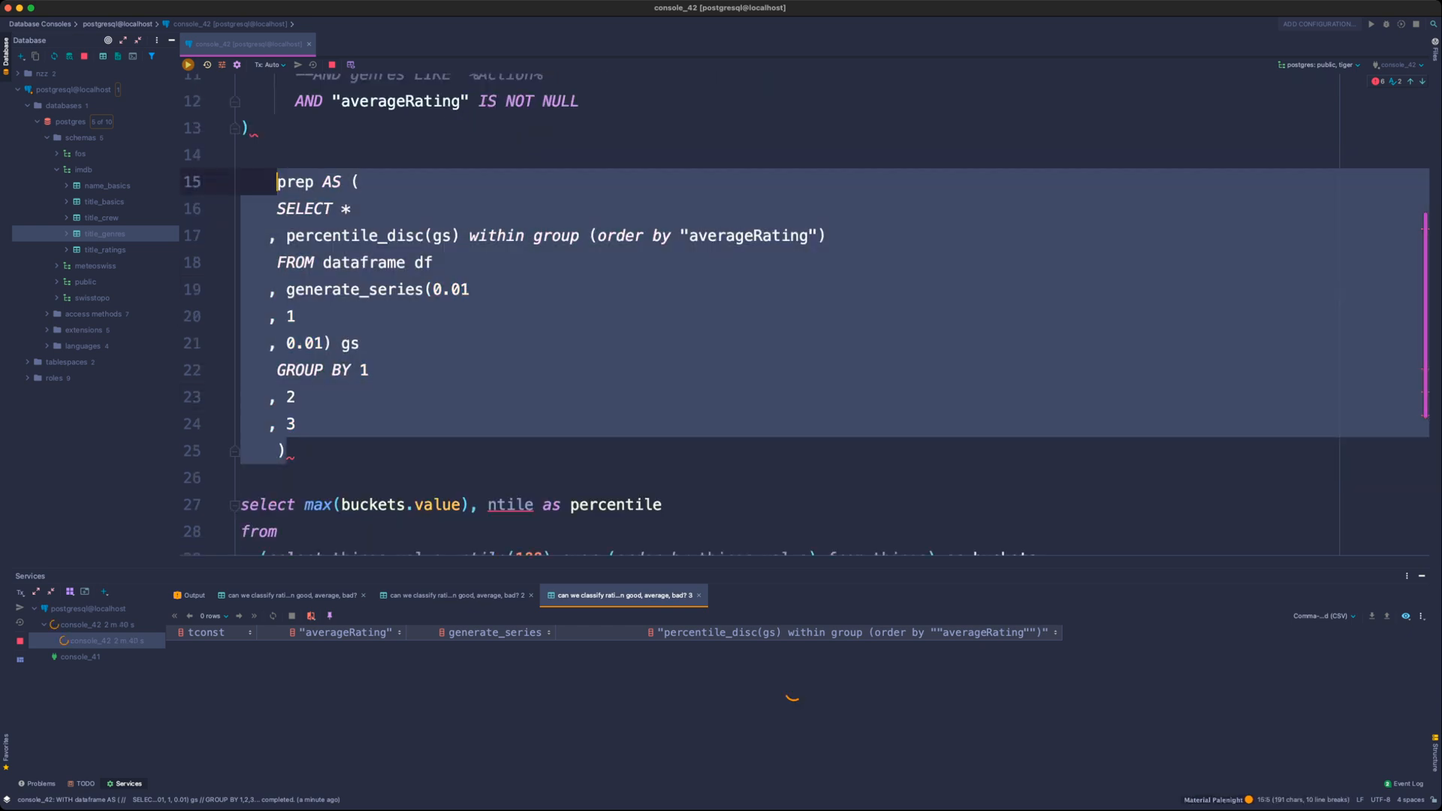
key(super+z)
click(251, 316)
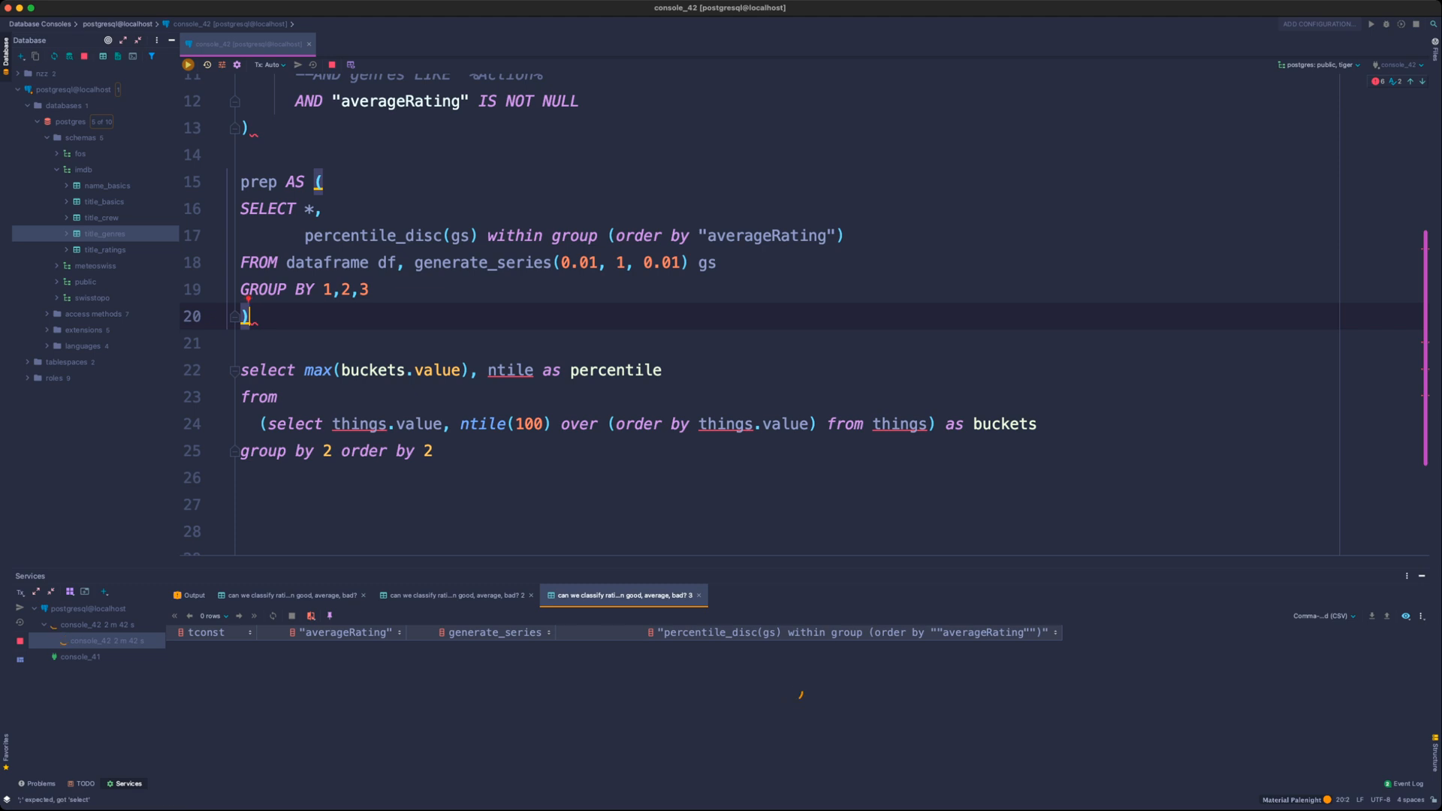
- Indent the SELECT statement inside the prep CTE by one level
drag(241, 208, 370, 290)
key(Tab)
click(251, 316)
- Add a comma after the closing parenthesis of the dataframe CTE
scroll(751, 316, up, 1)
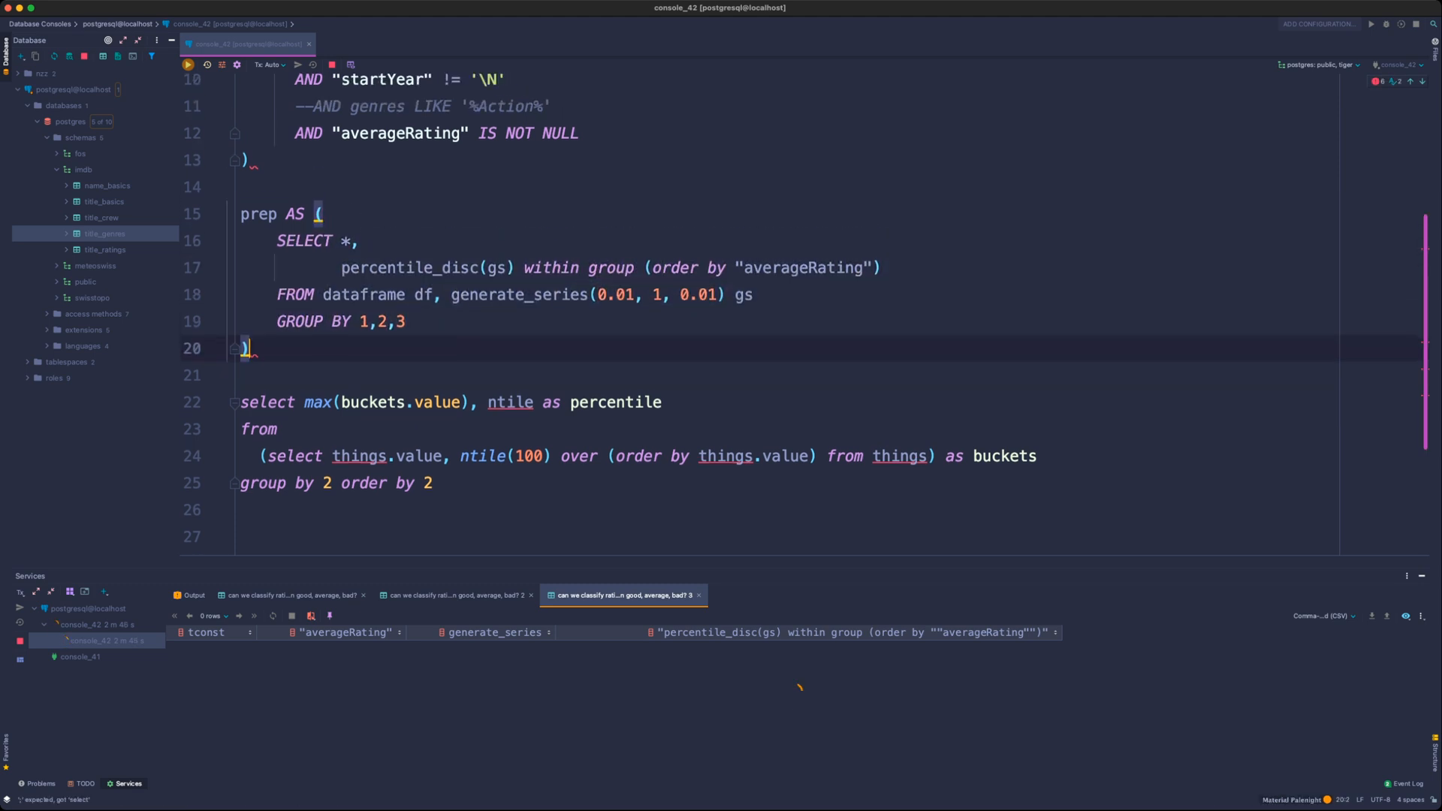
scroll(751, 316, up, 4)
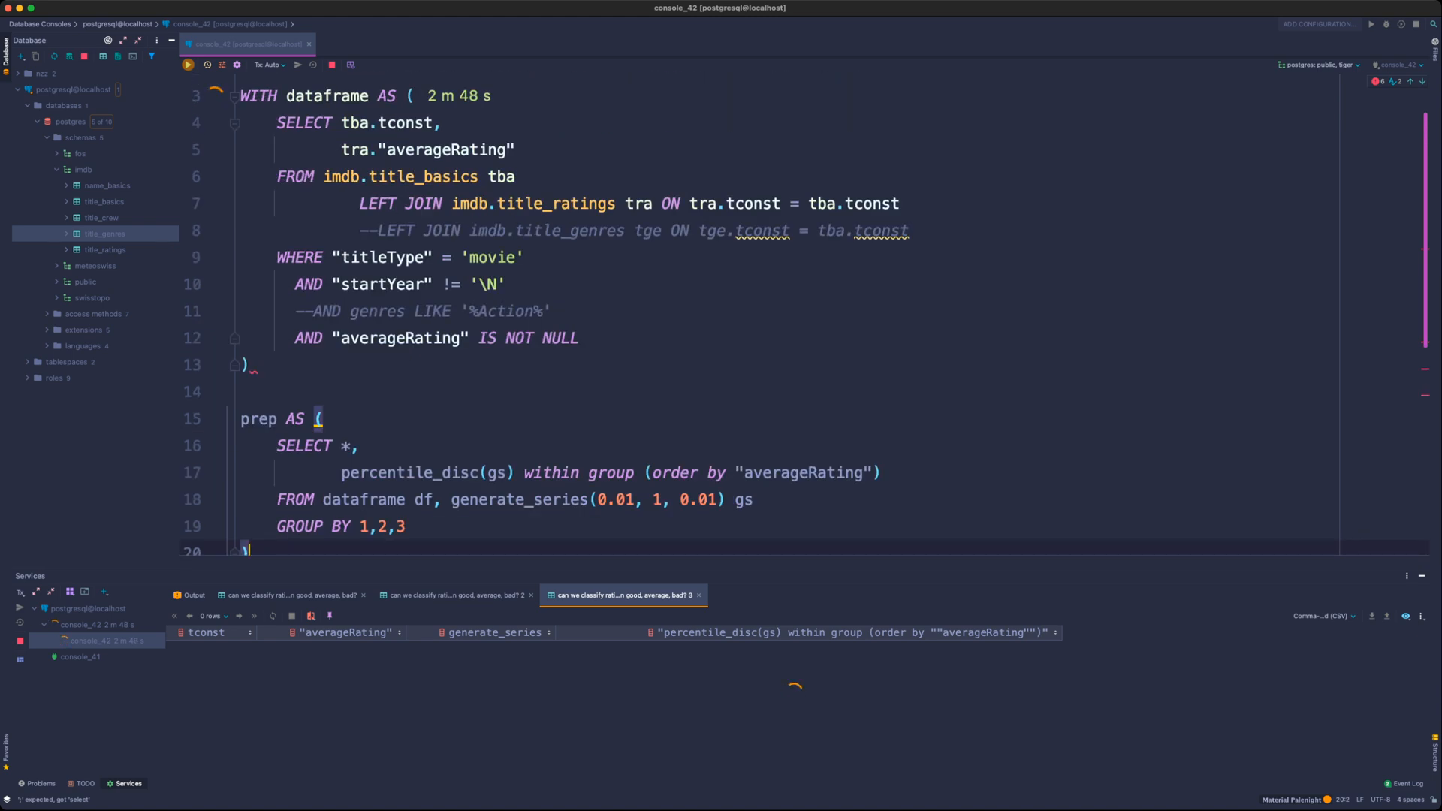
click(254, 293)
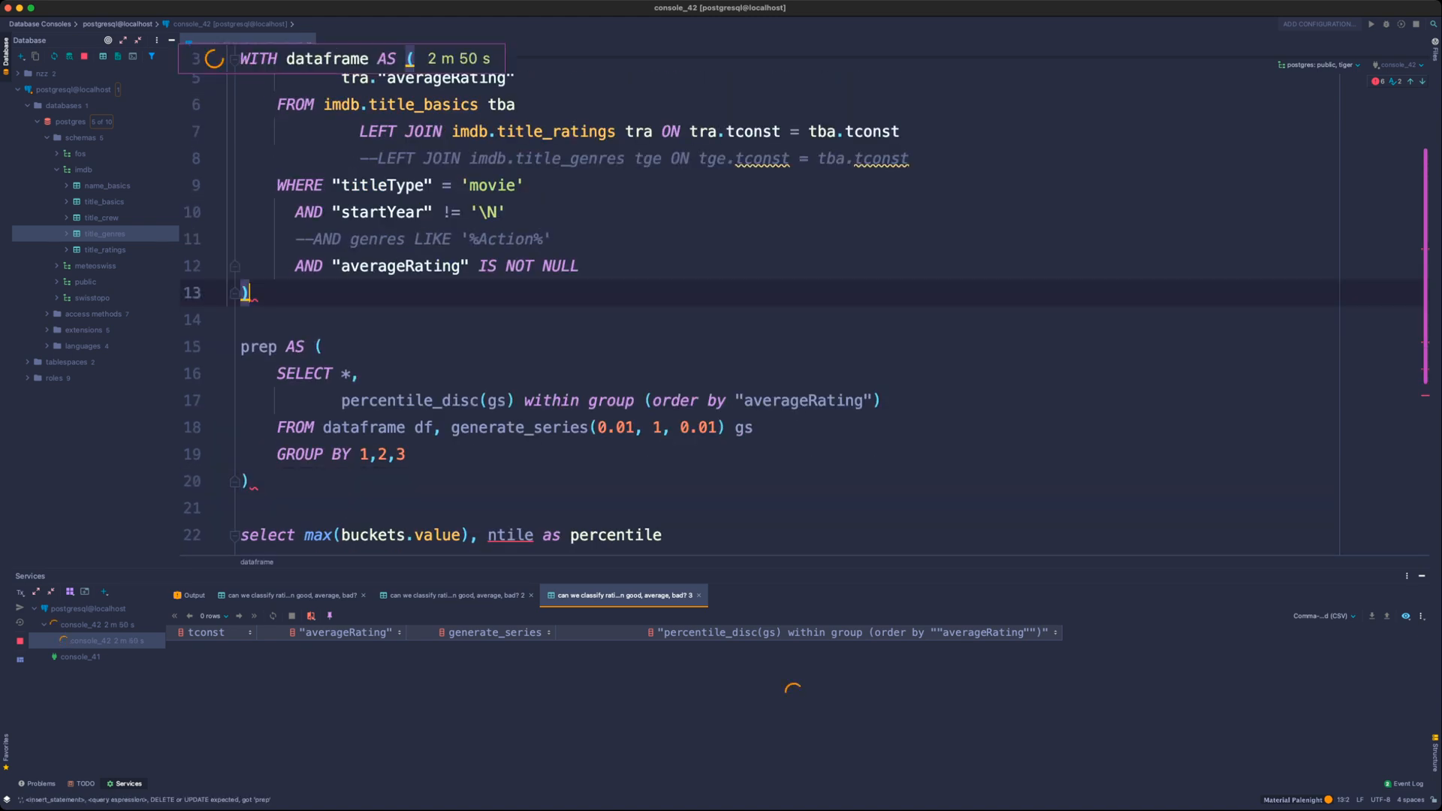
text(,)
scroll(751, 316, down, 4)
- Rename the prep CTE to buckets
click(242, 400)
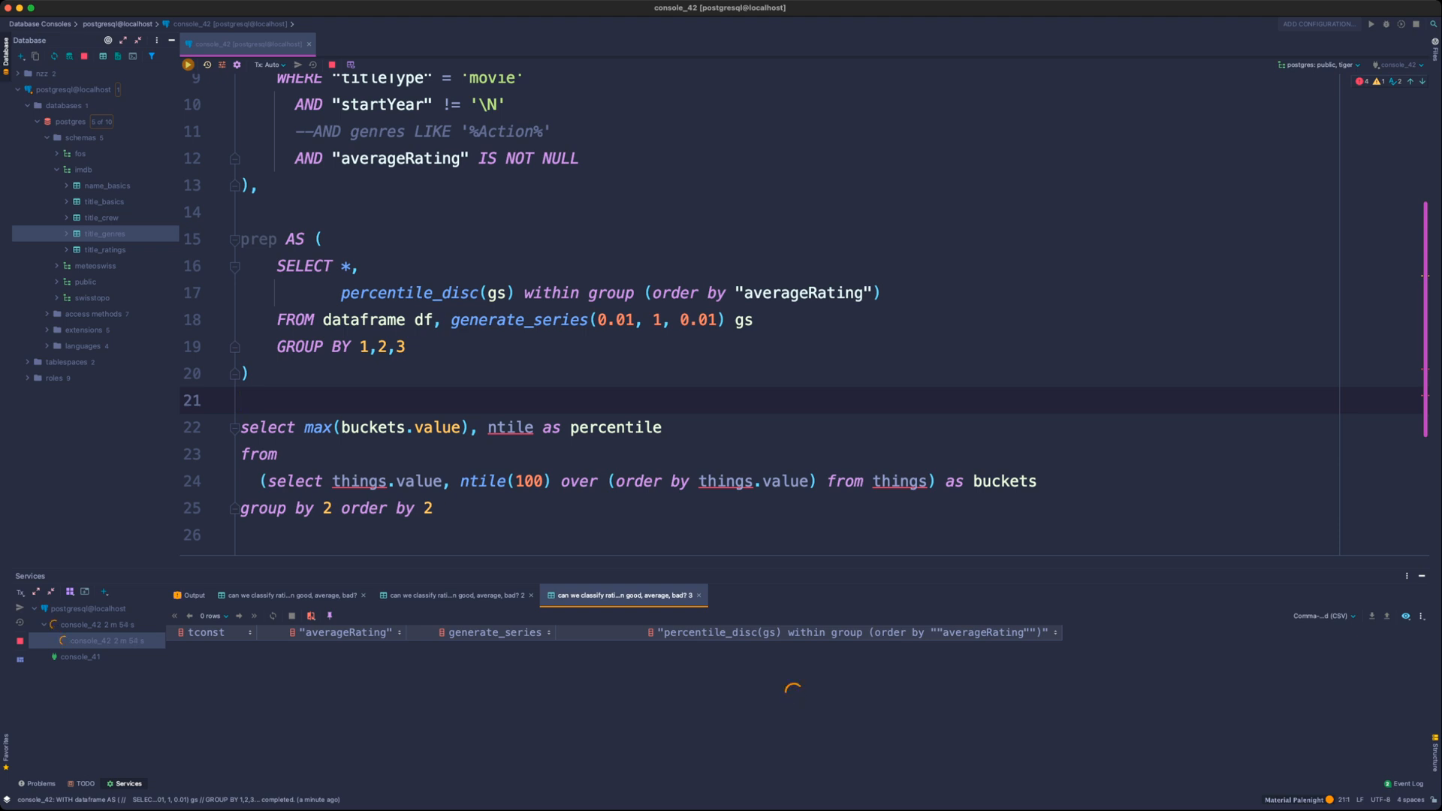
click(1019, 481)
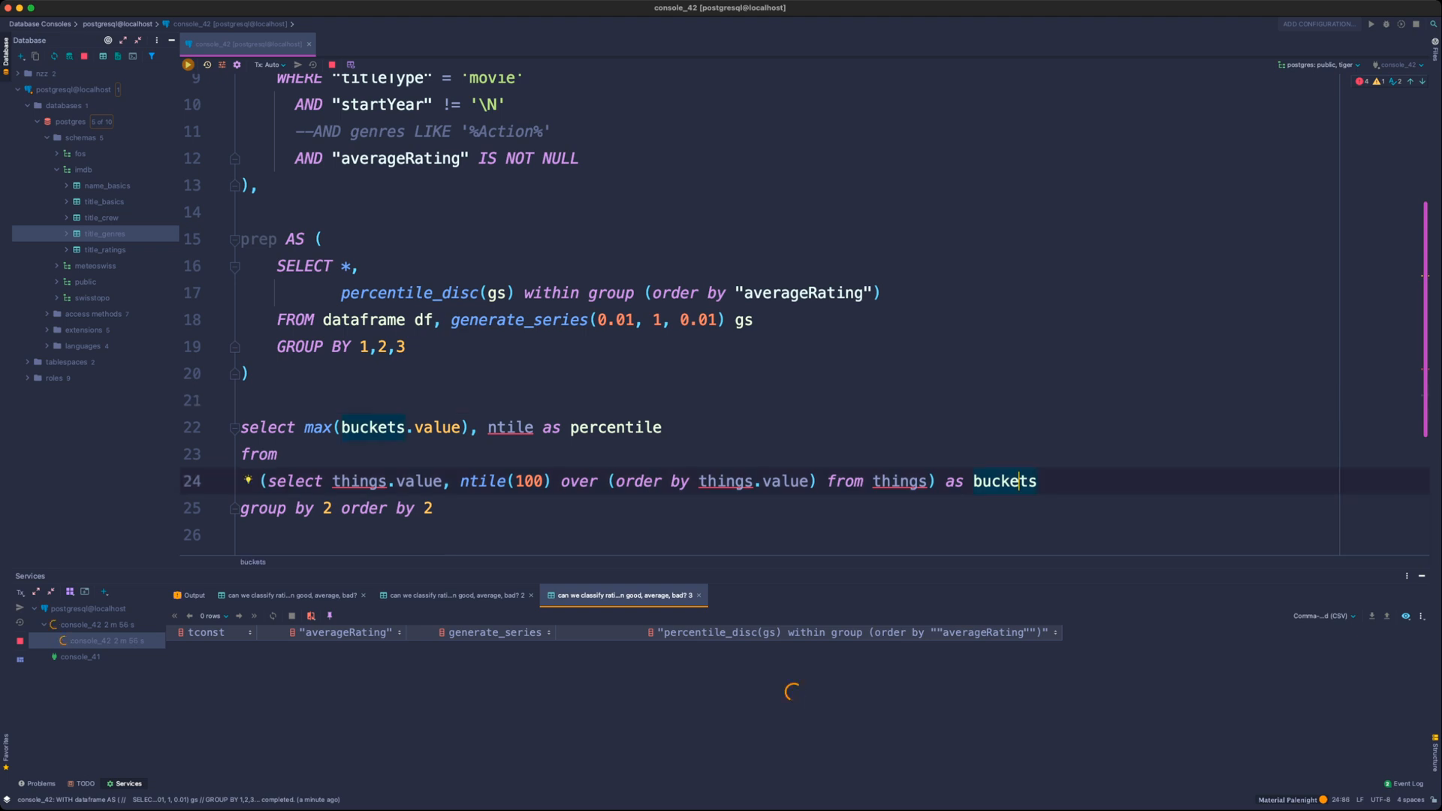
double_click(258, 240)
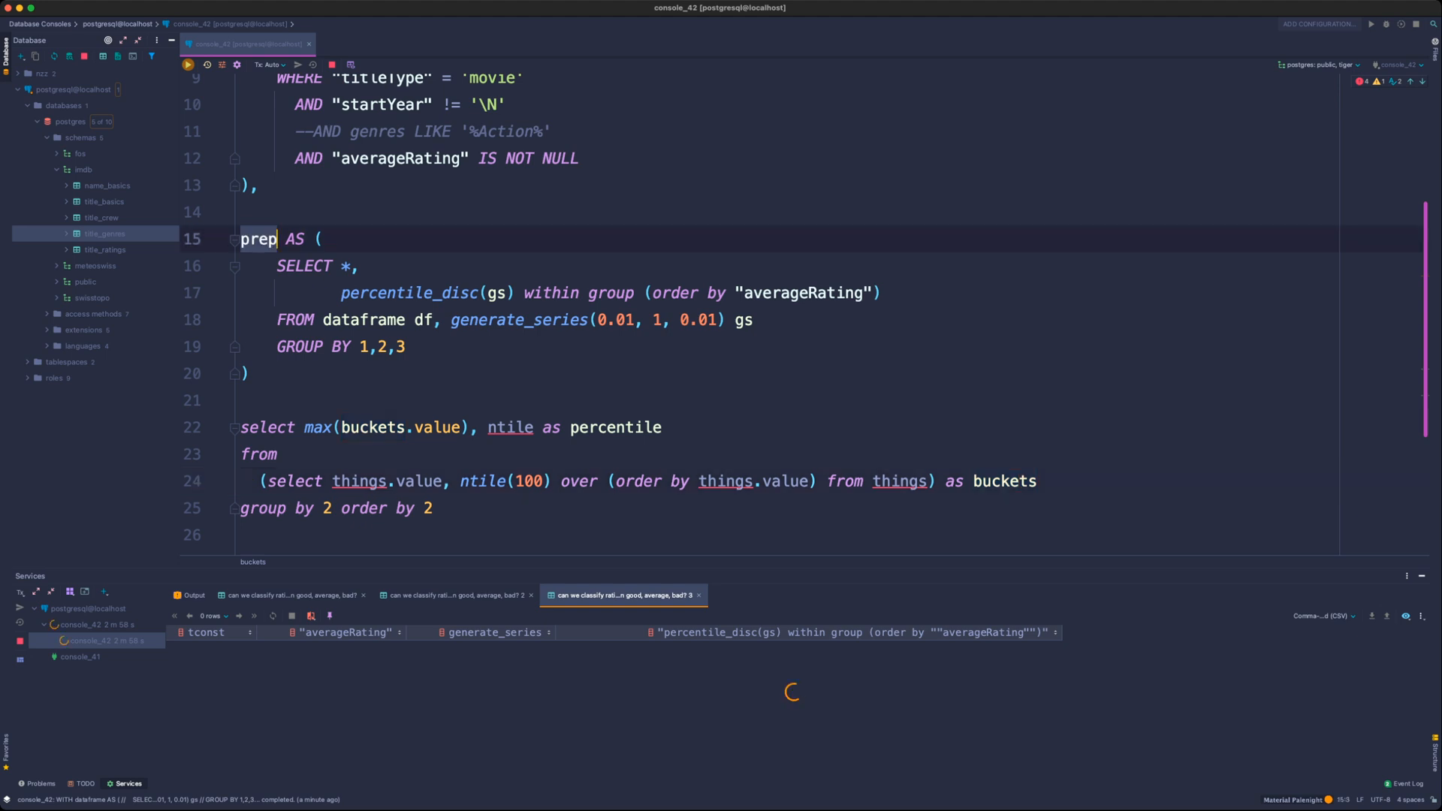
text(buckets)
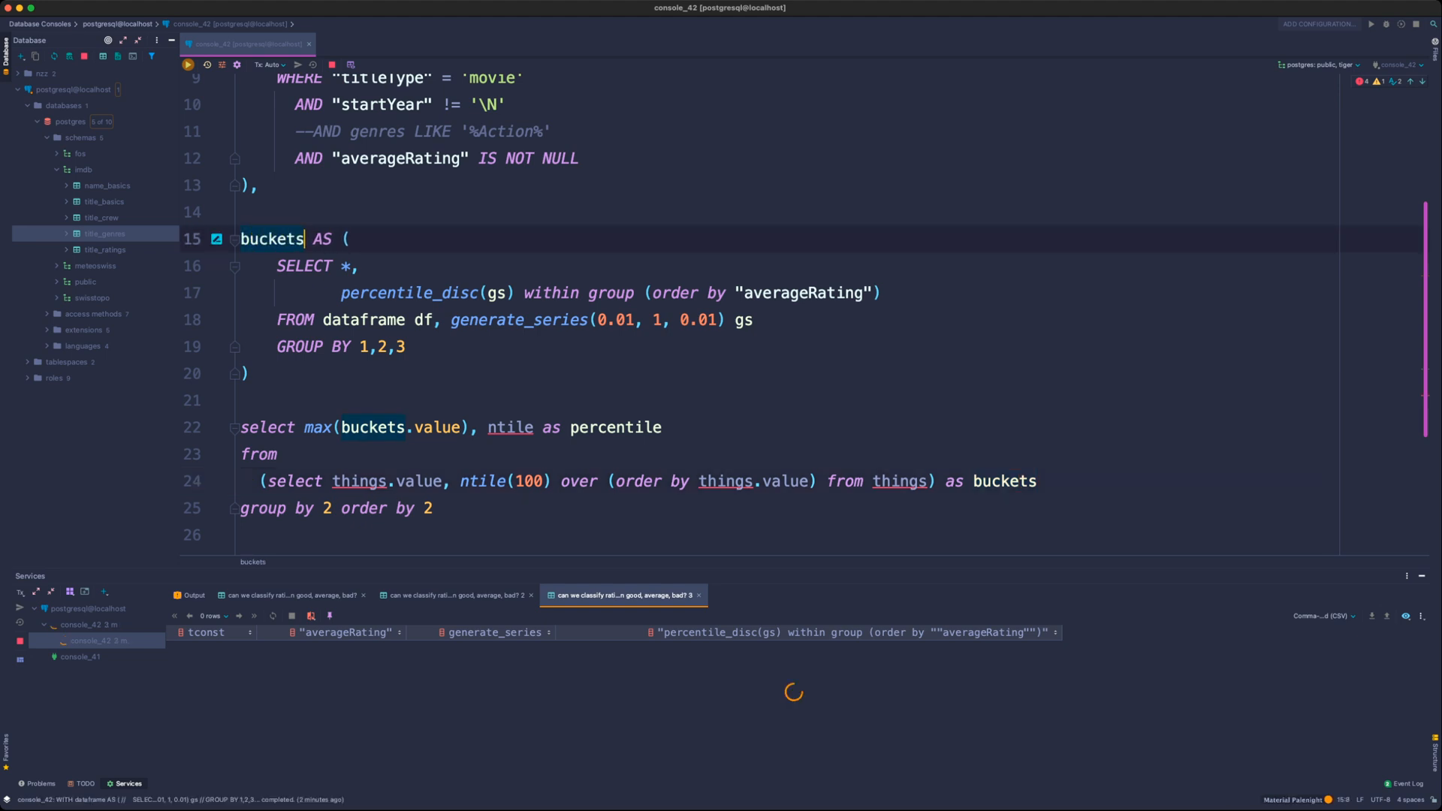
click(361, 347)
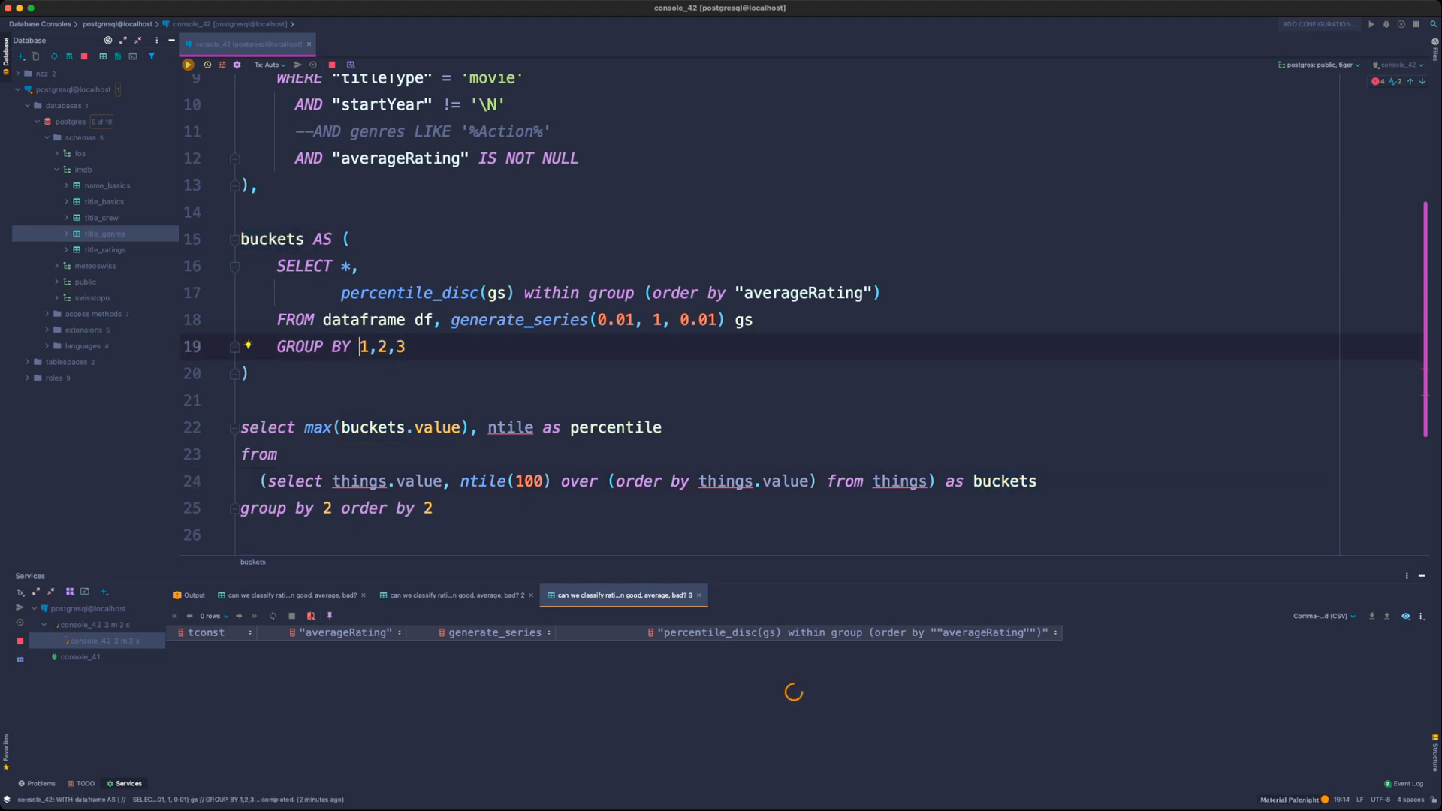
- Write a new query "SELECT * FROM buckets" on two lines below the buckets CTE
click(241, 400)
key(Return)
key(Return)
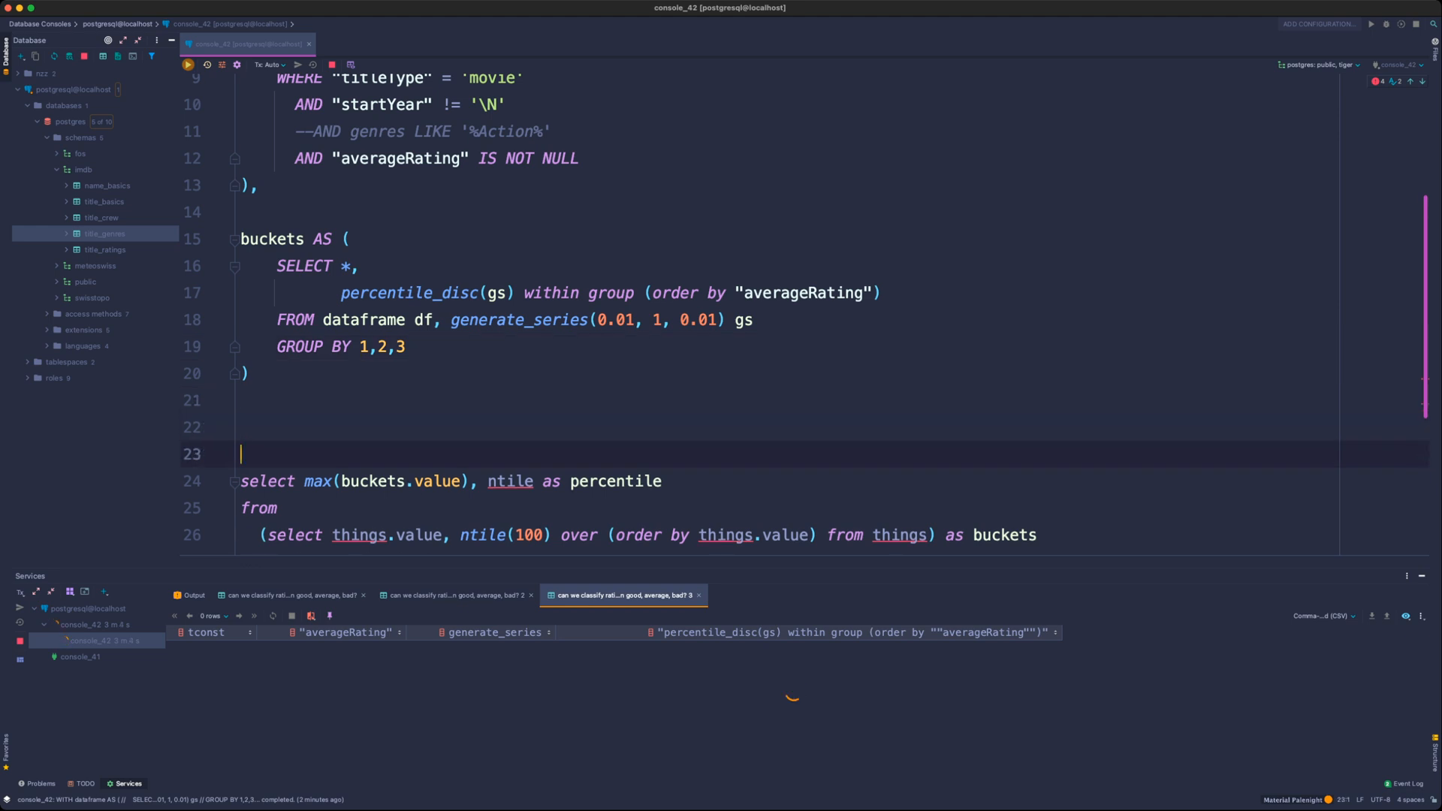
key(Up)
text(SE)
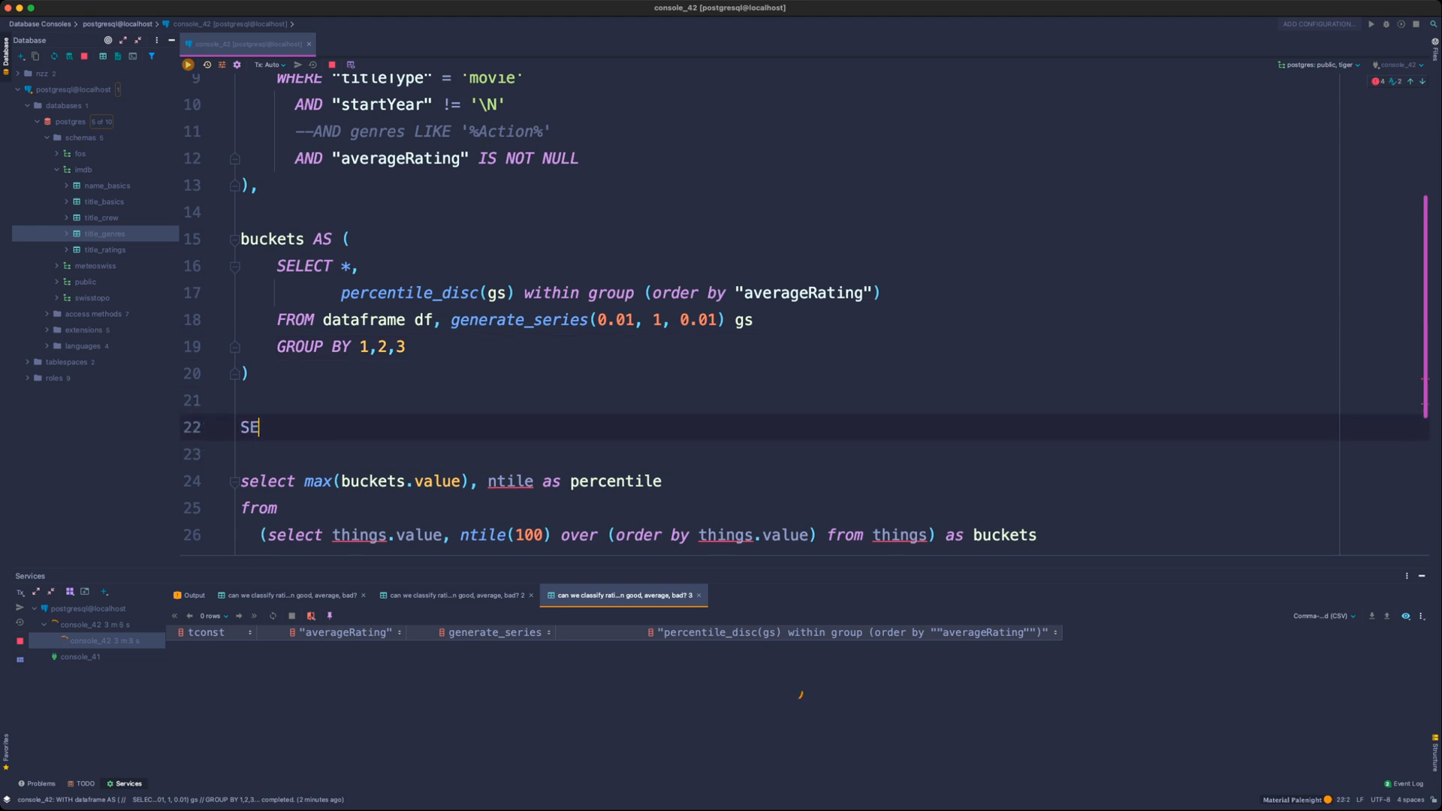
text(LECT MAX()
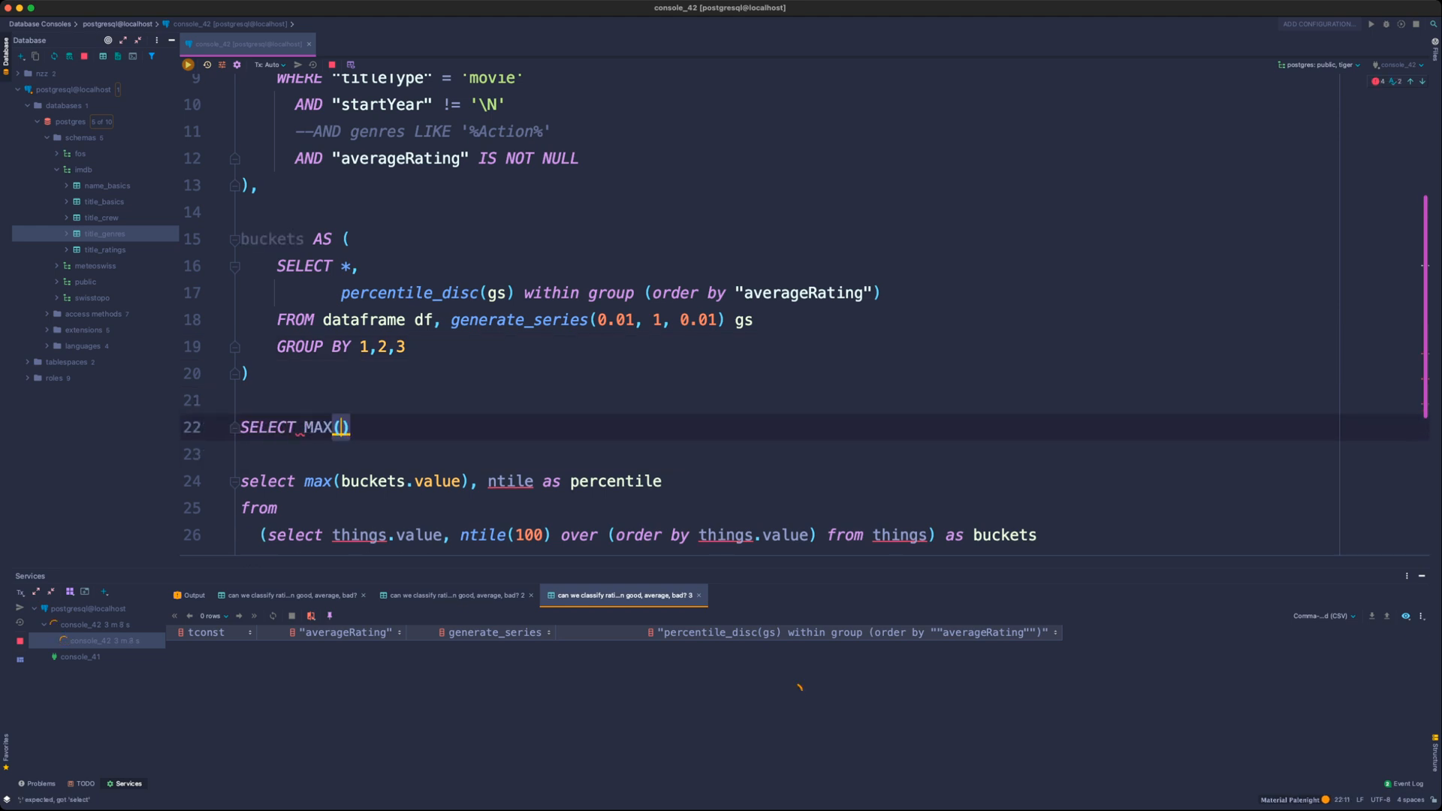
key(Right)
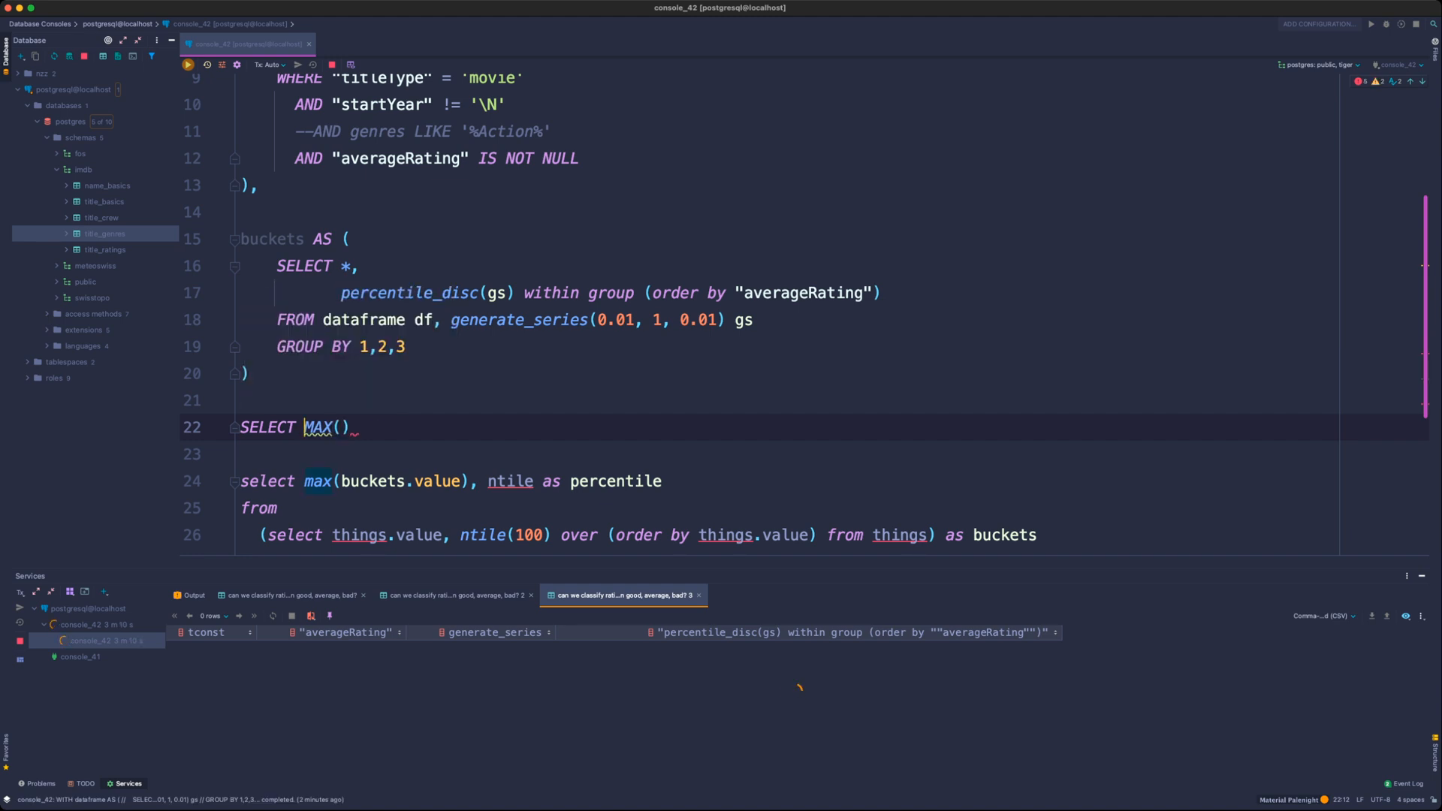
key(alt+shift+Left)
text(*)
key(Return)
text(FROM bvz)
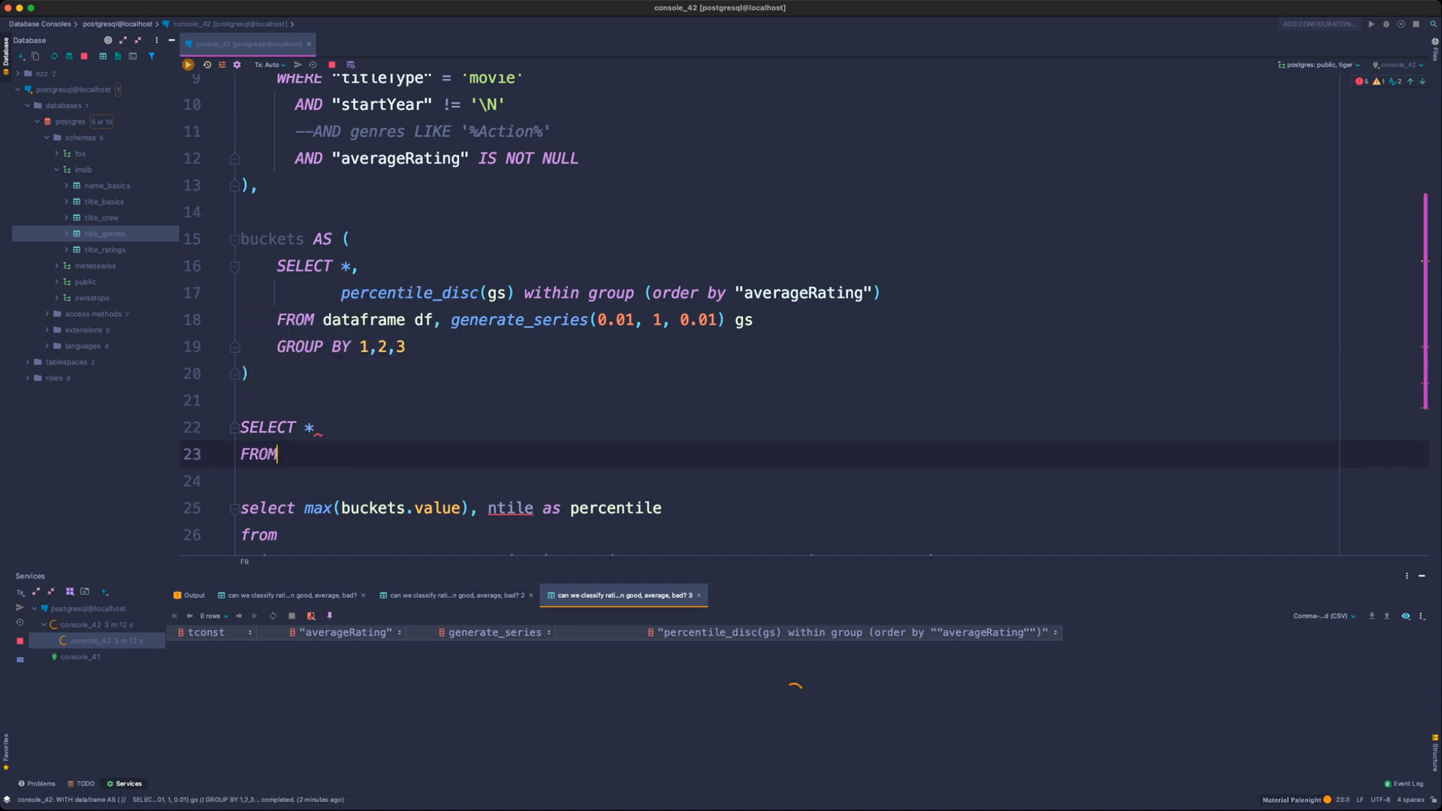
key(BackSpace)
key(BackSpace)
text(uckets)
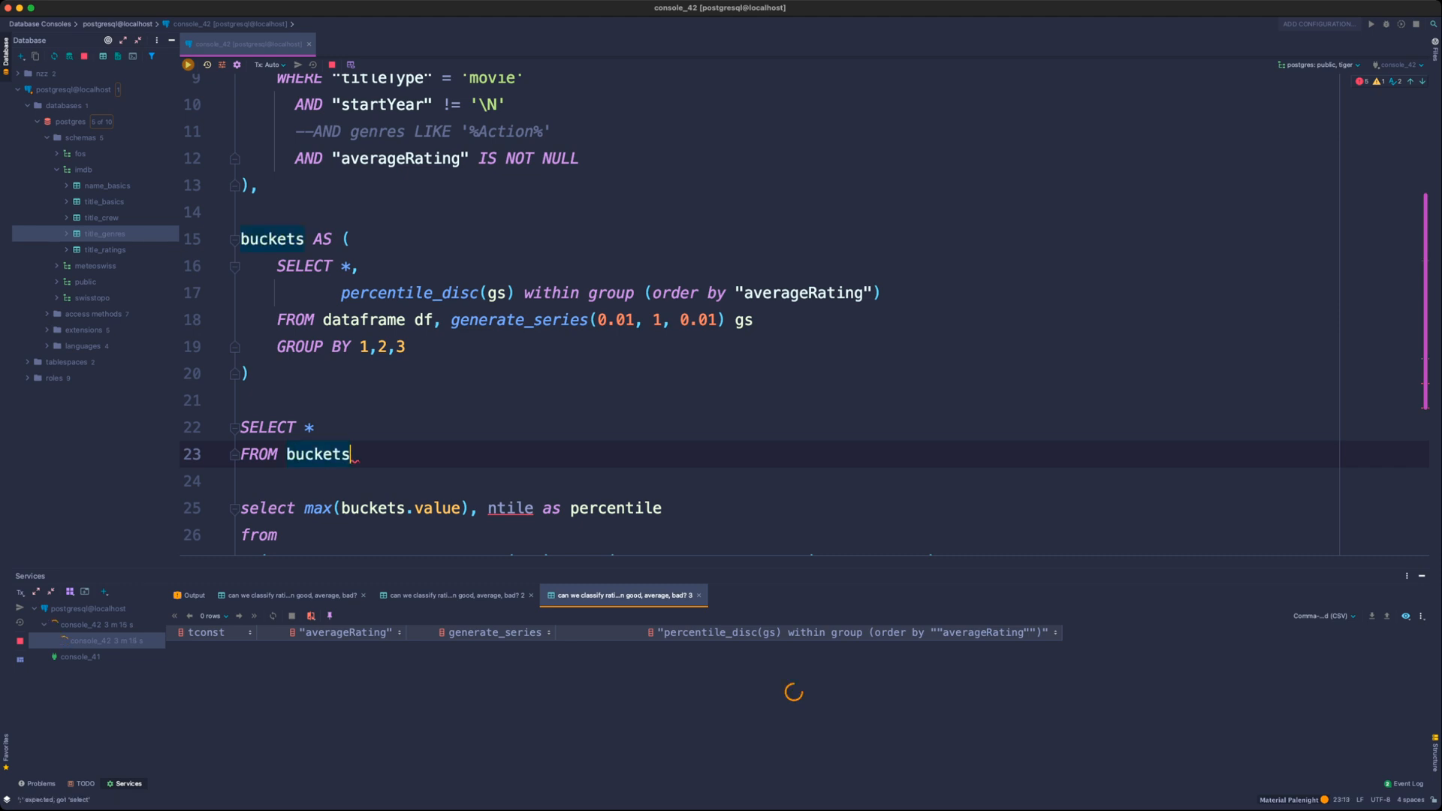
- Review the ntile(100) over (order by ...) expression and the grouping of the sample query
scroll(759, 316, down, 5)
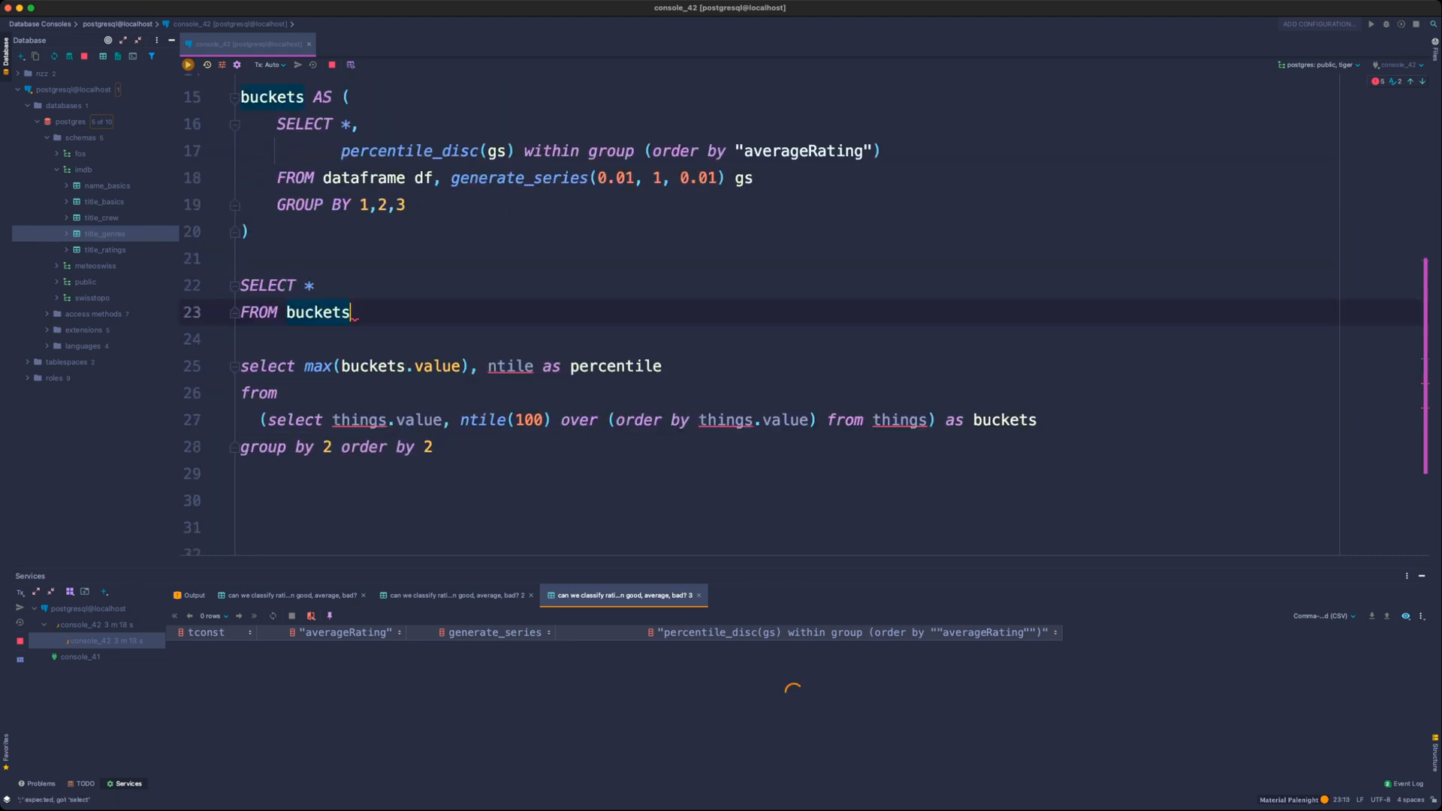
drag(461, 421, 718, 421)
click(434, 448)
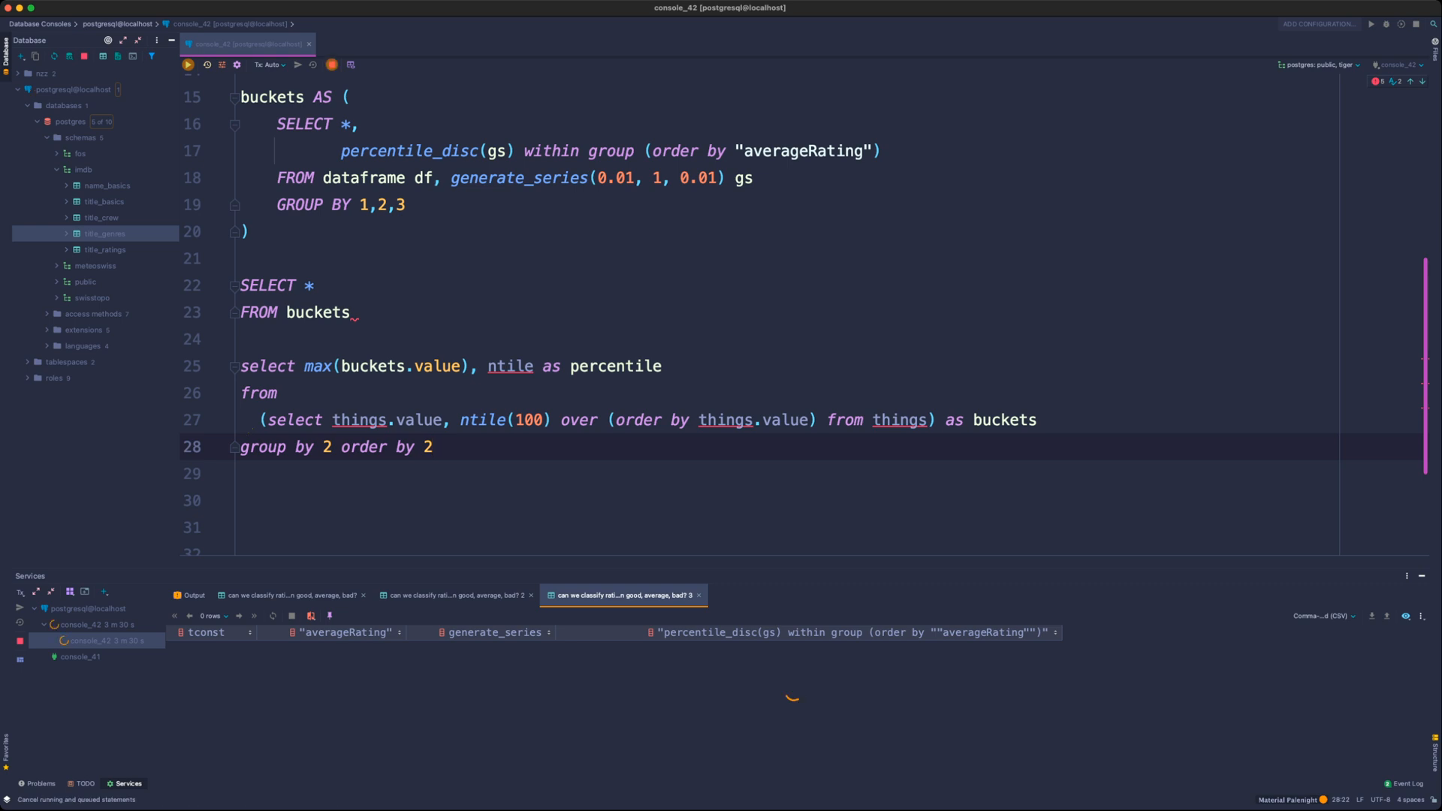
- Cancel the running query and place the cursor in the percentile_disc line of the buckets CTE
click(421, 204)
click(460, 178)
click(460, 151)
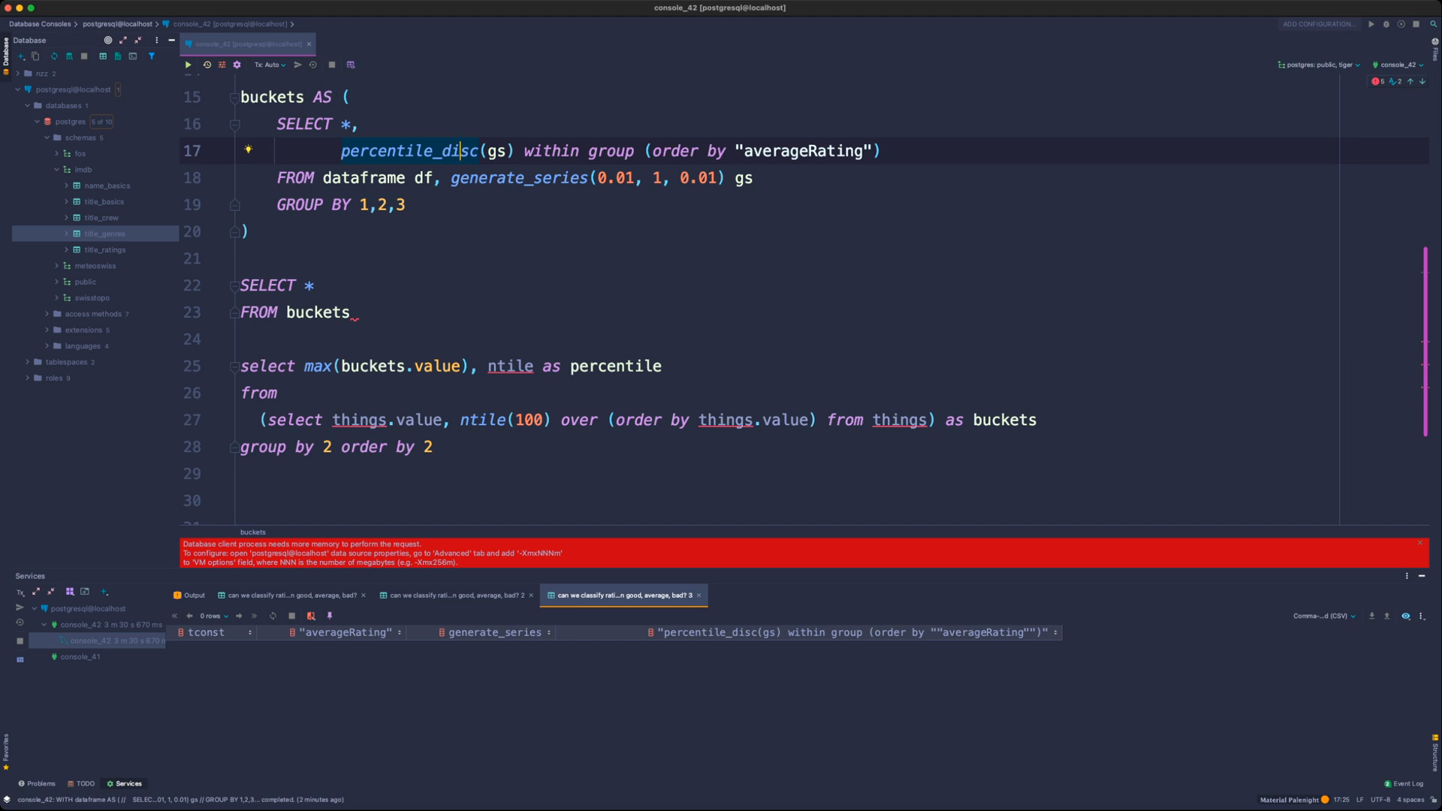
key(super+Tab)
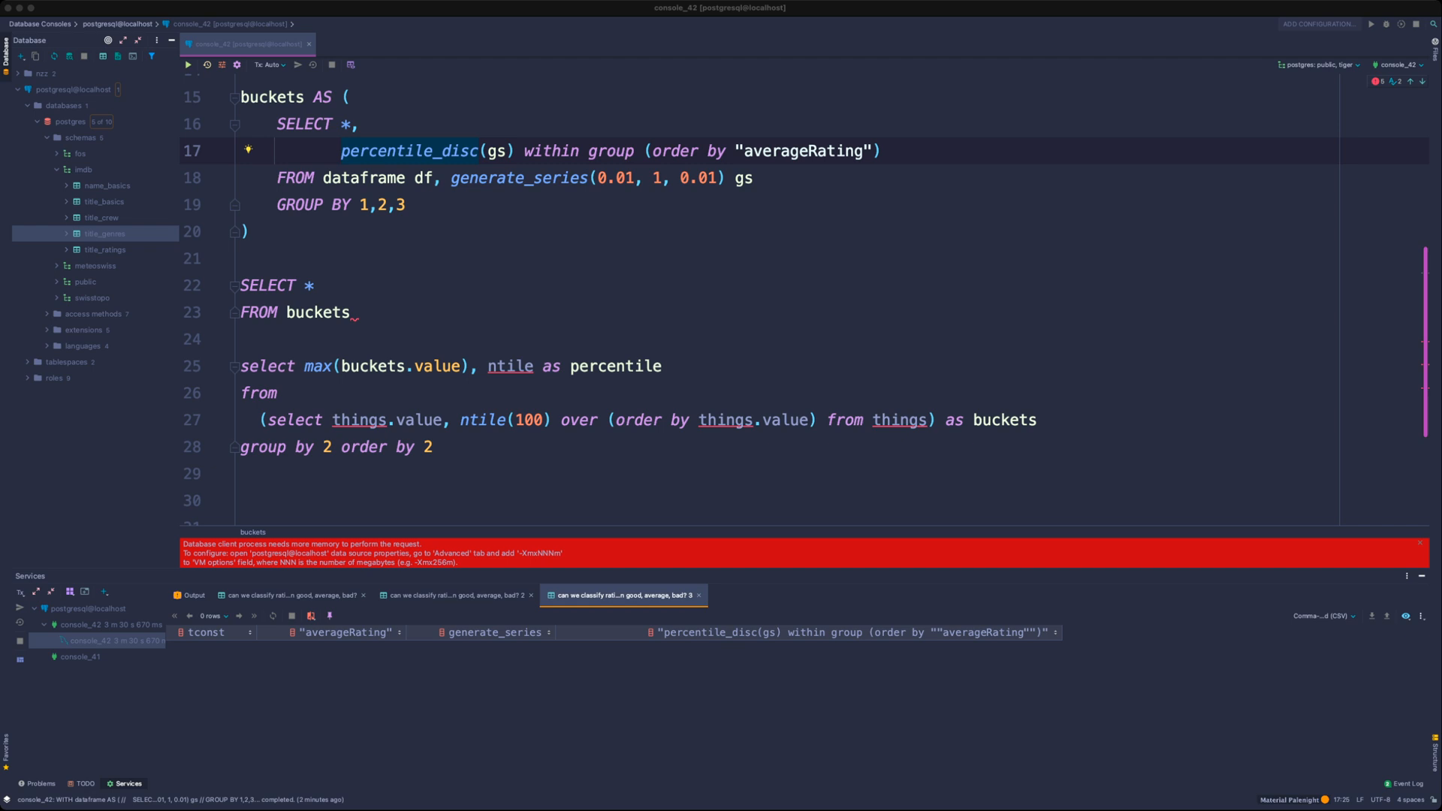
click(435, 448)
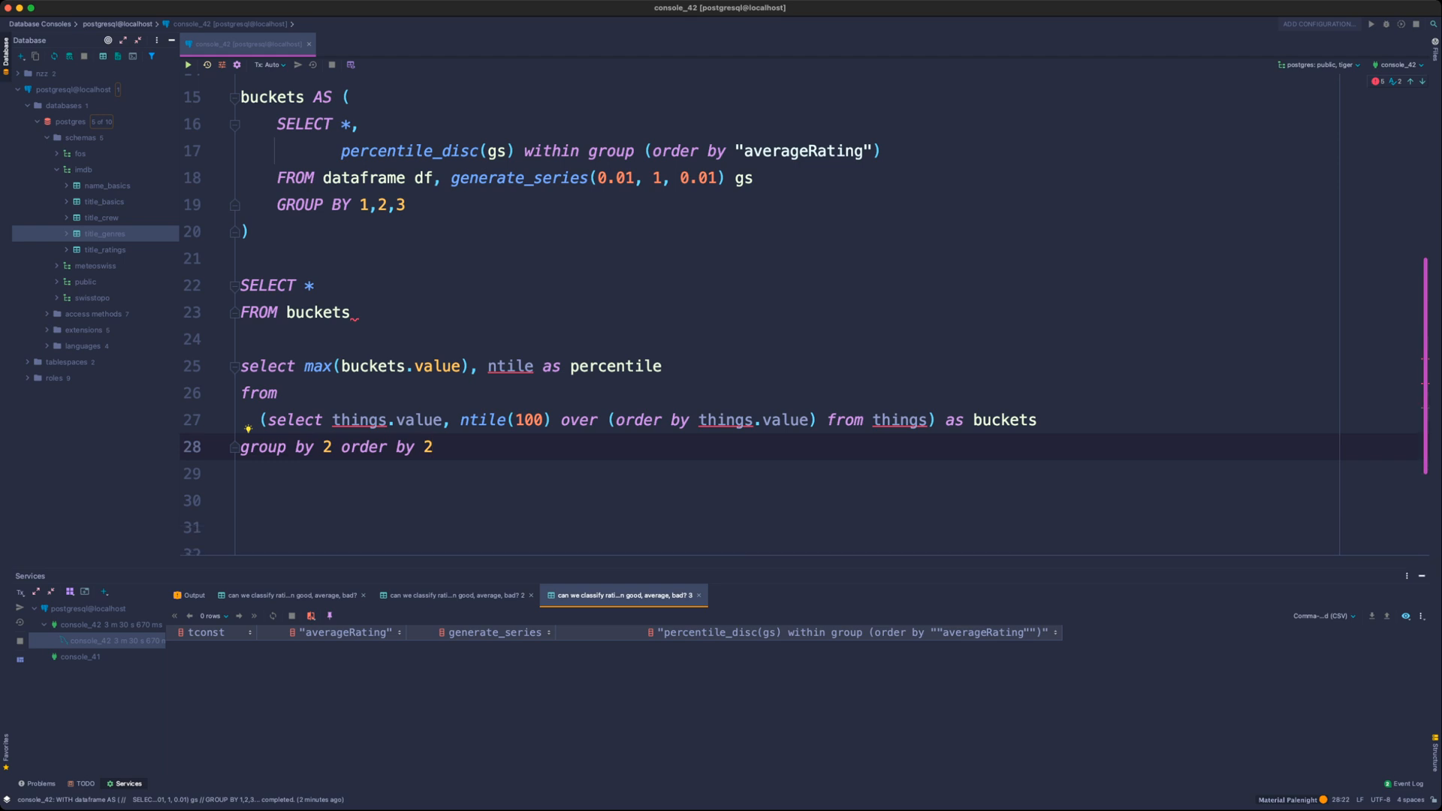
scroll(803, 315, up, 1)
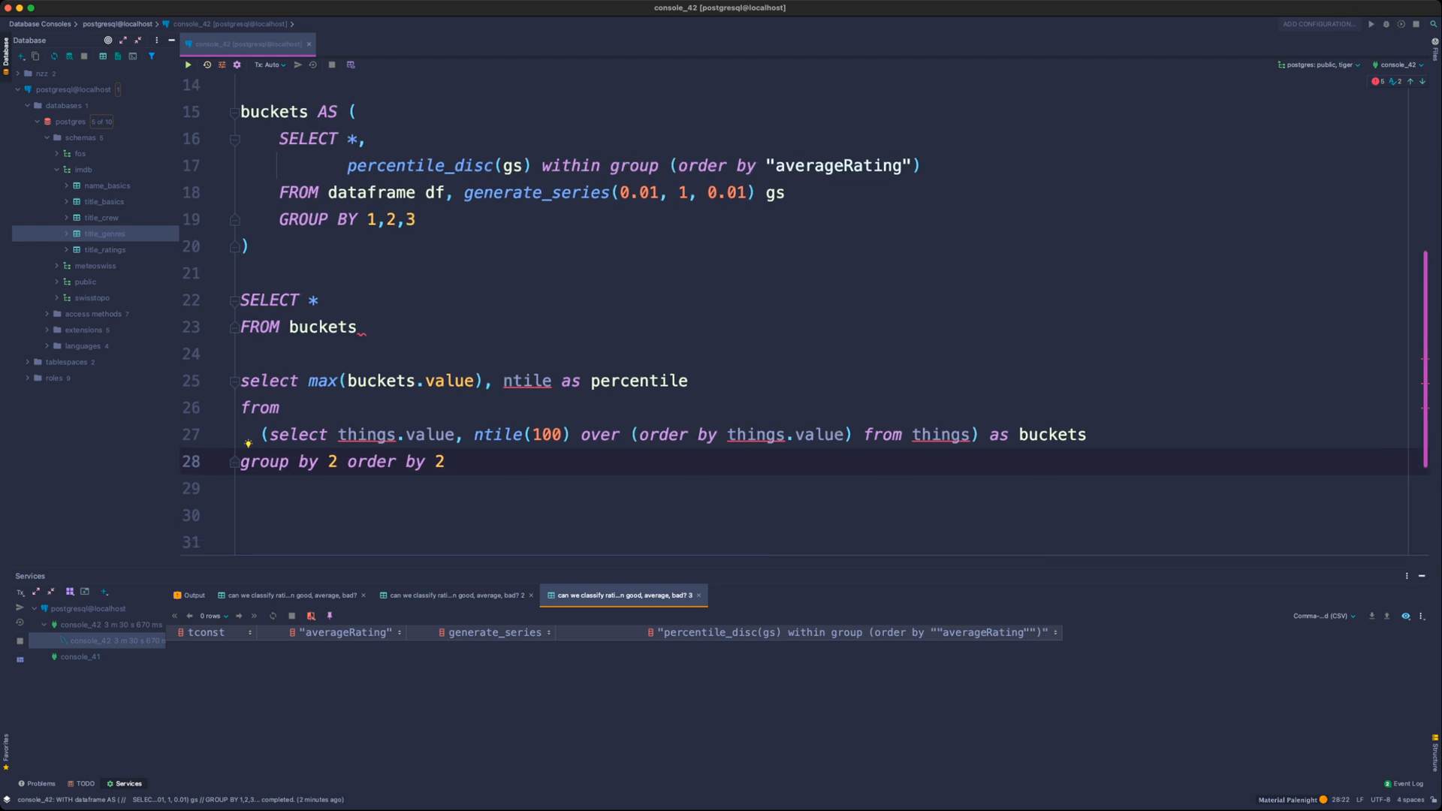
click(279, 408)
click(357, 326)
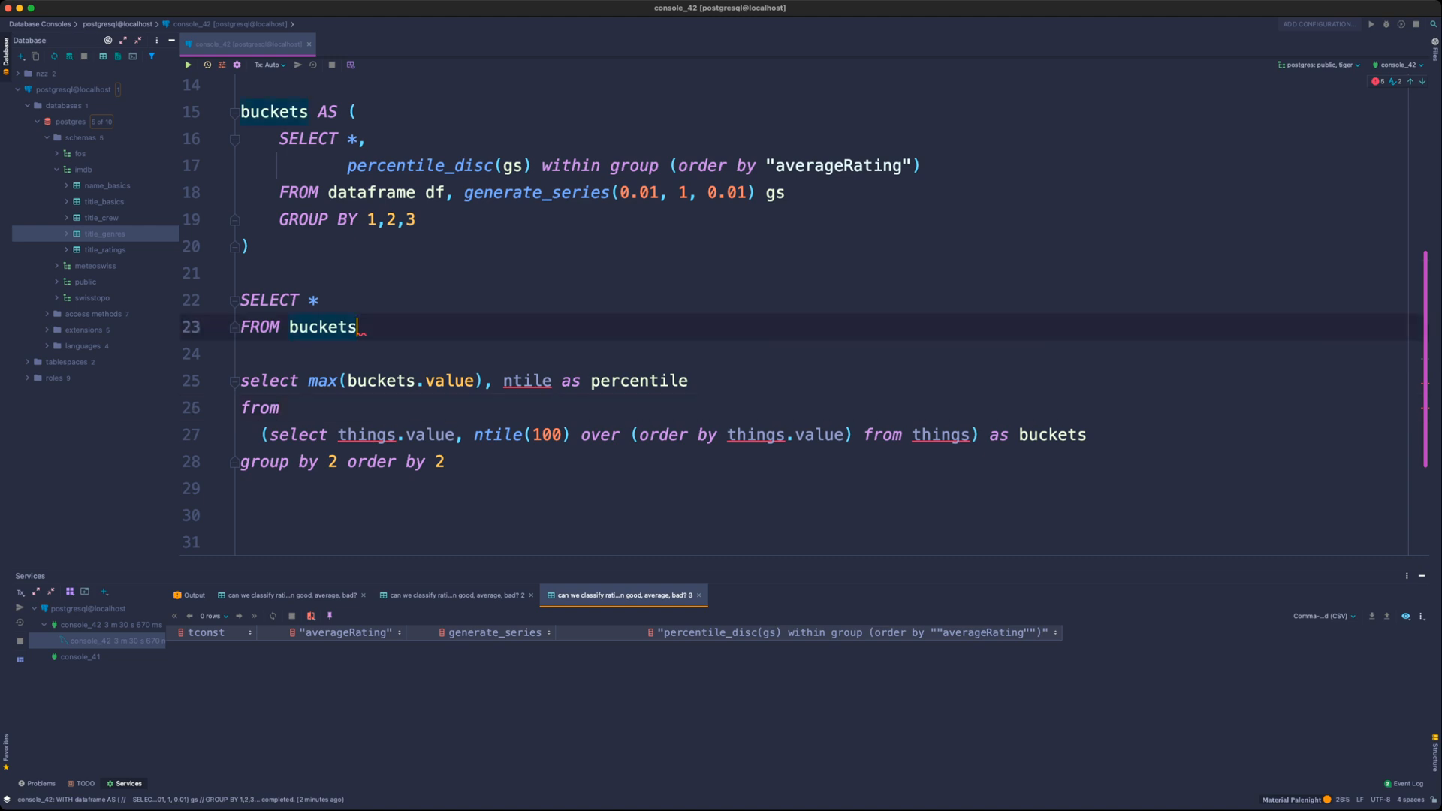
scroll(804, 316, up, 1)
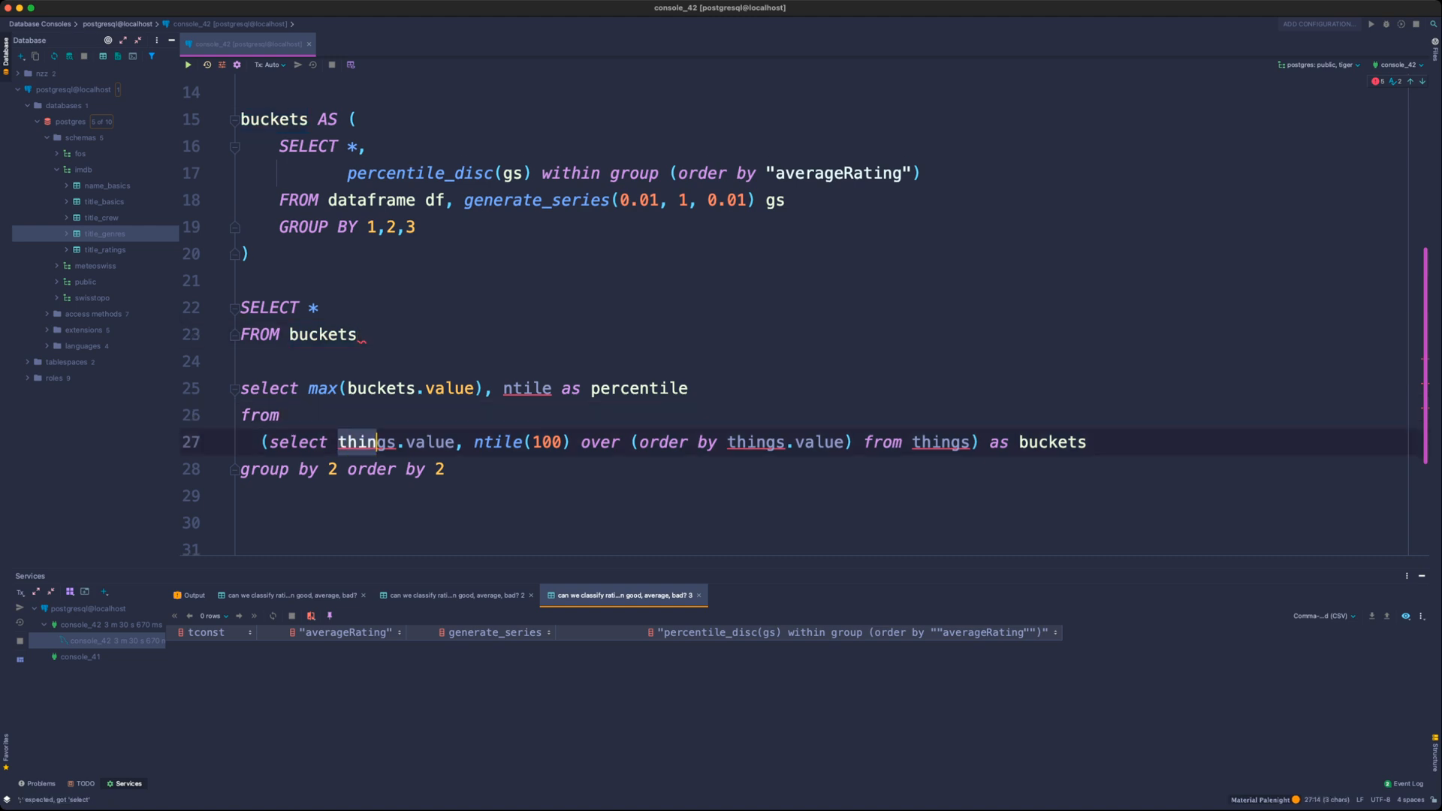
click(515, 443)
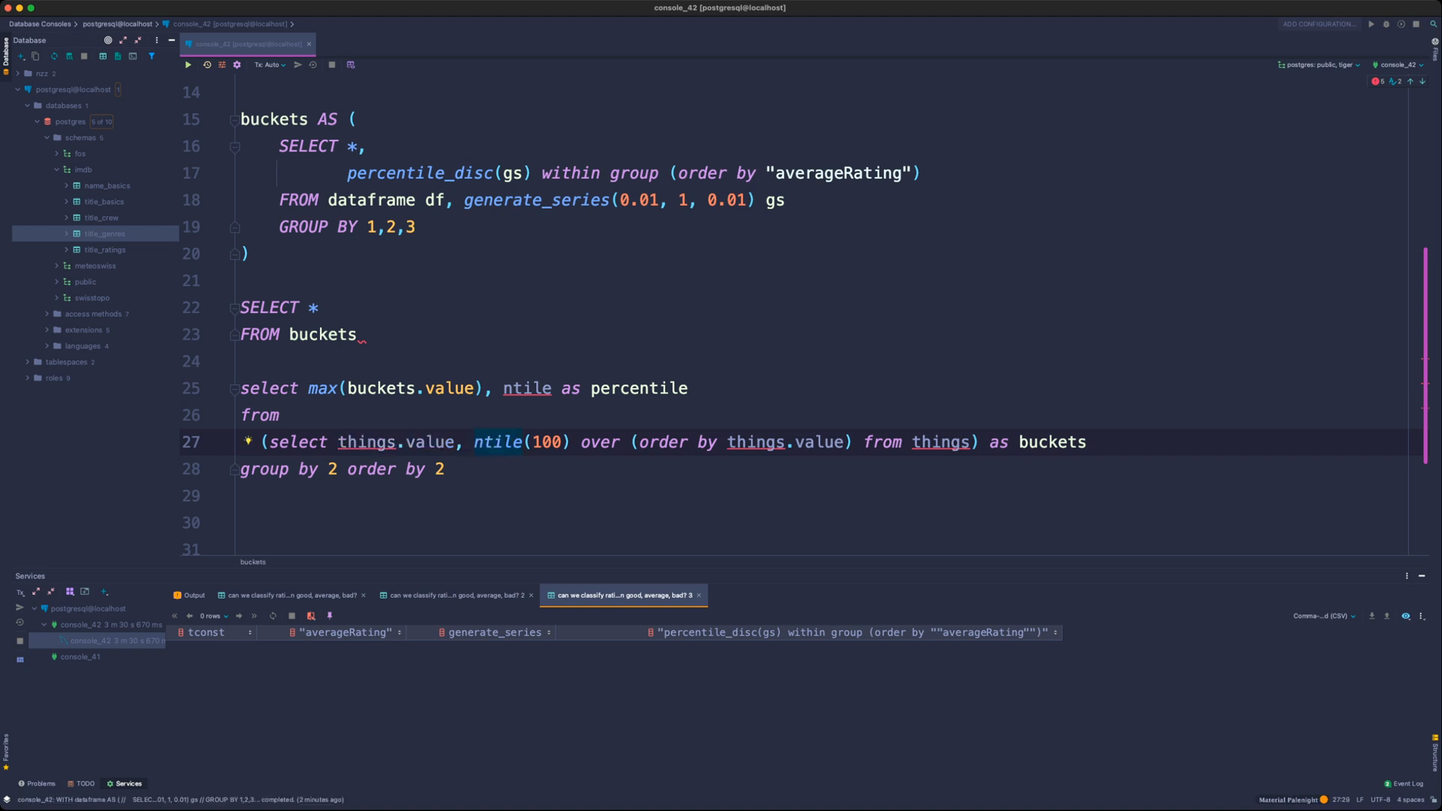
- Replace percentile_disc(gs) in the buckets CTE with ntile(100) followed by the OVER keyword
click(357, 145)
drag(347, 173, 533, 173)
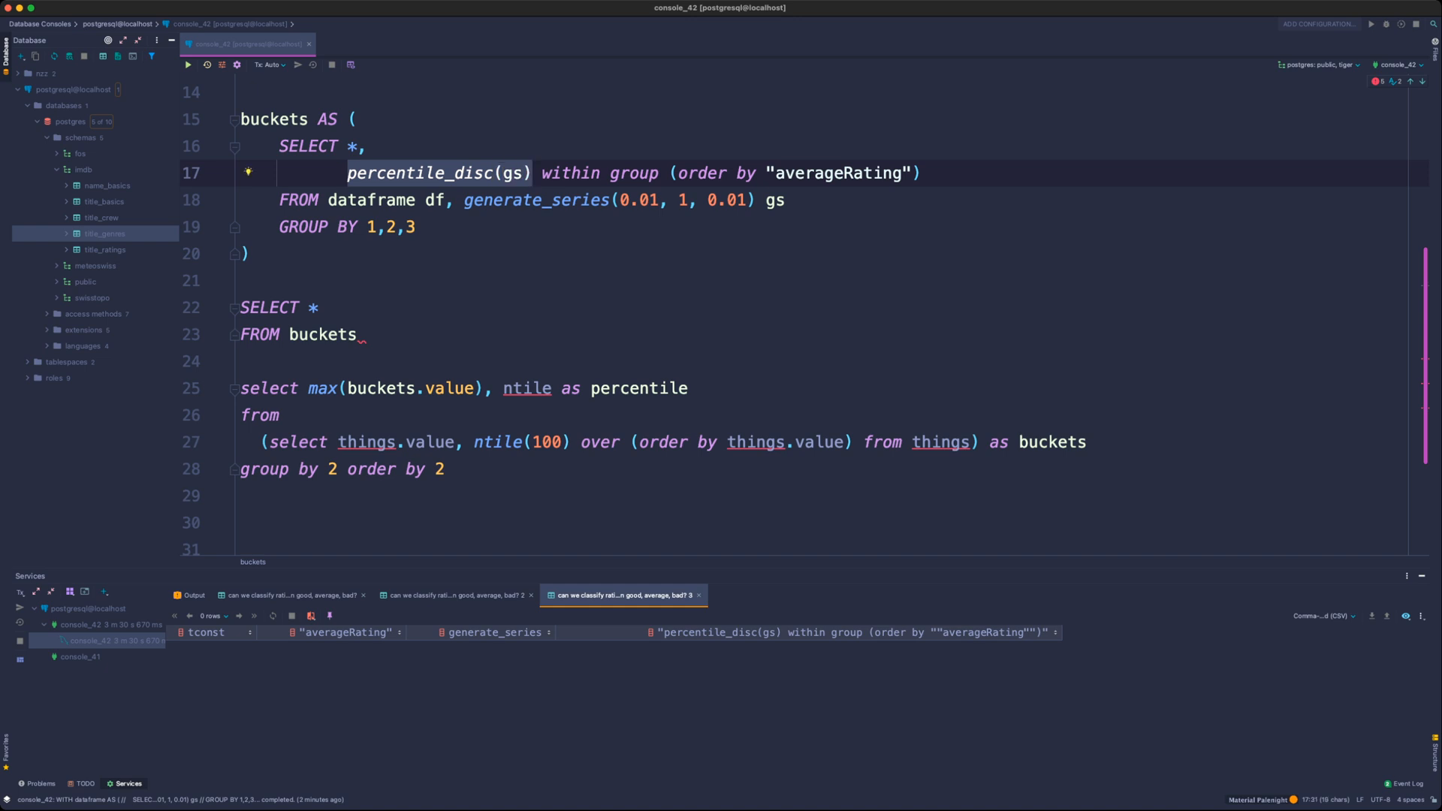
text(ntile(1)
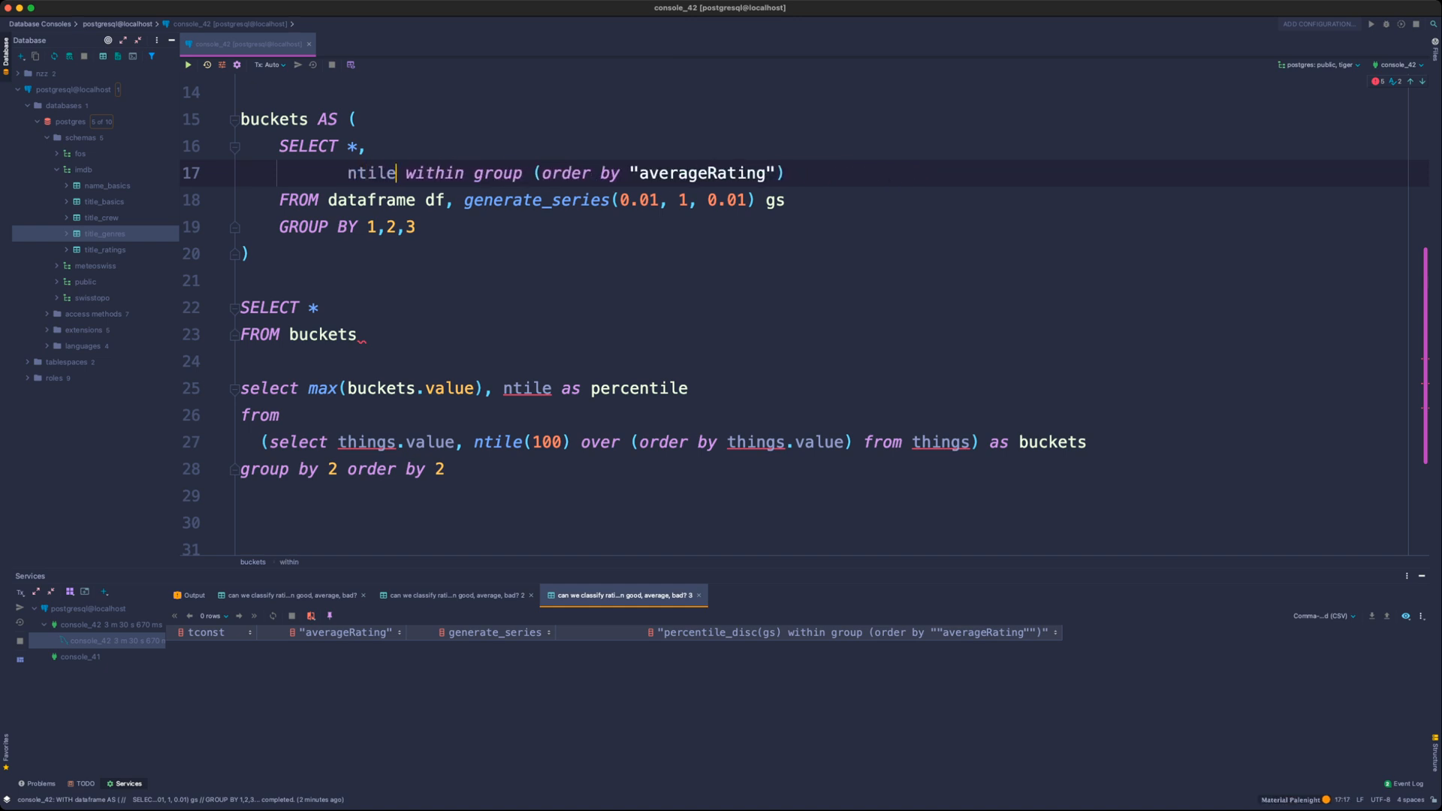
text(00)
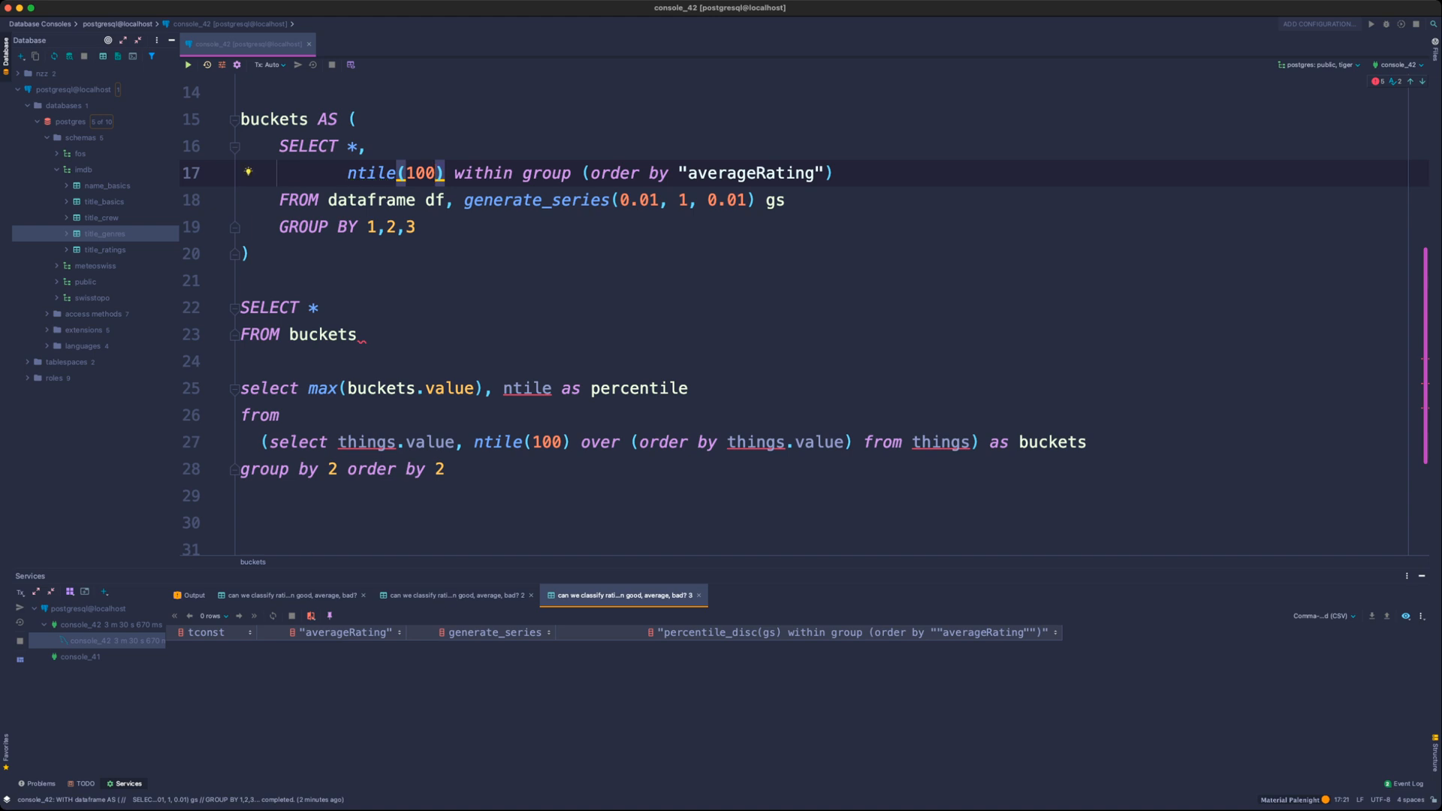
key(Right)
key(Right)
text(OVER)
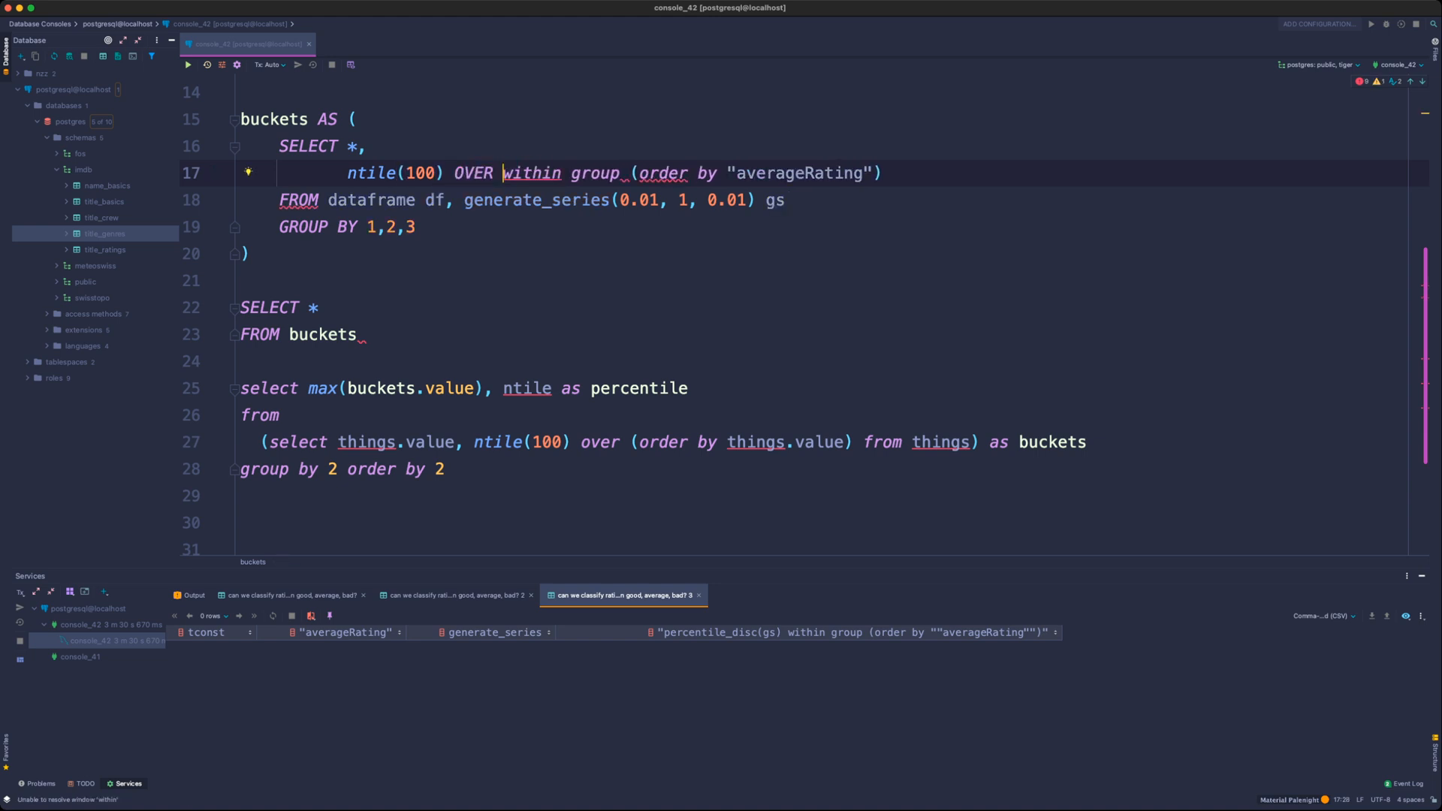
- Capitalize NTILE in the buckets CTE and replace the within group clause after OVER with (ORDER BY "averageRating")
double_click(372, 173)
text(NTILE)
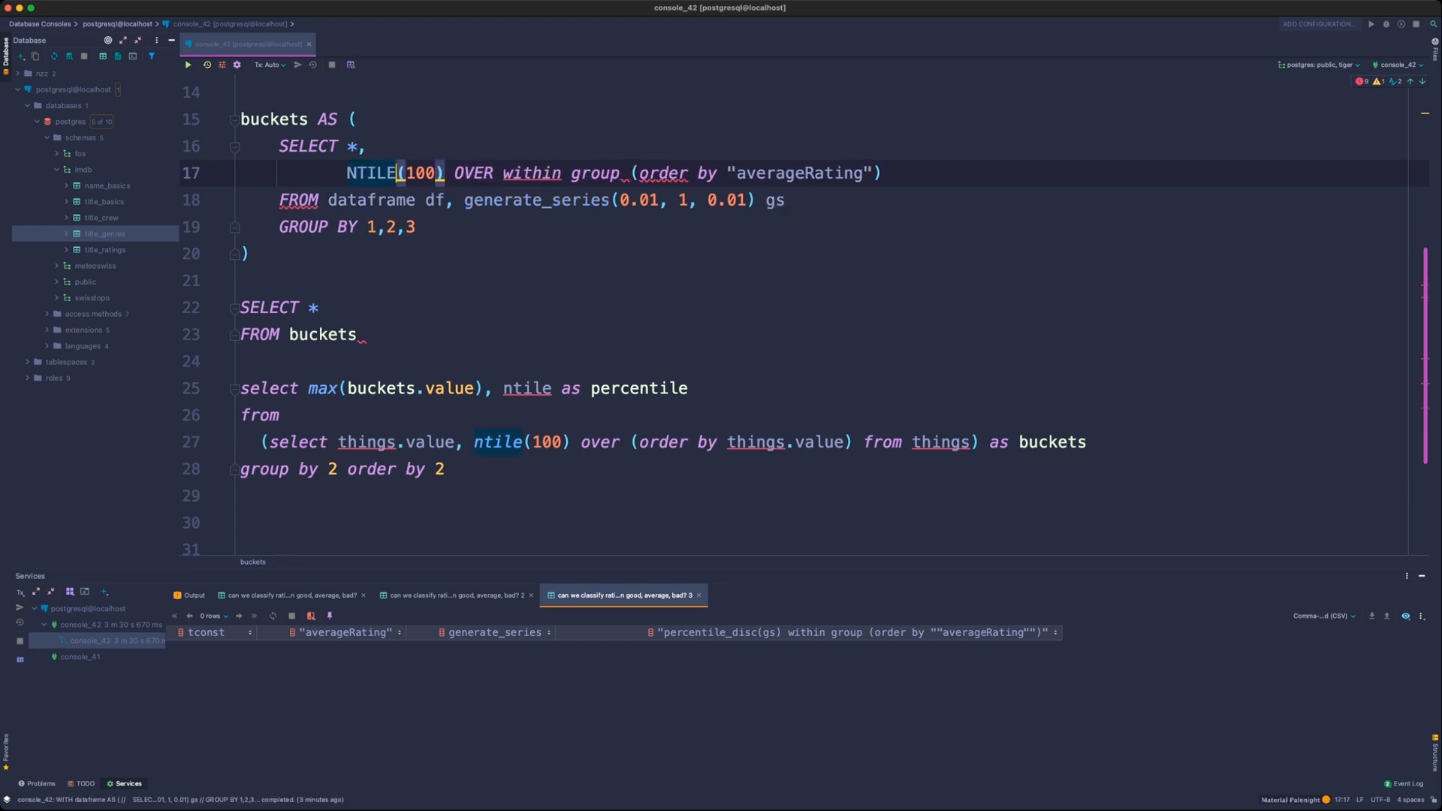
click(485, 173)
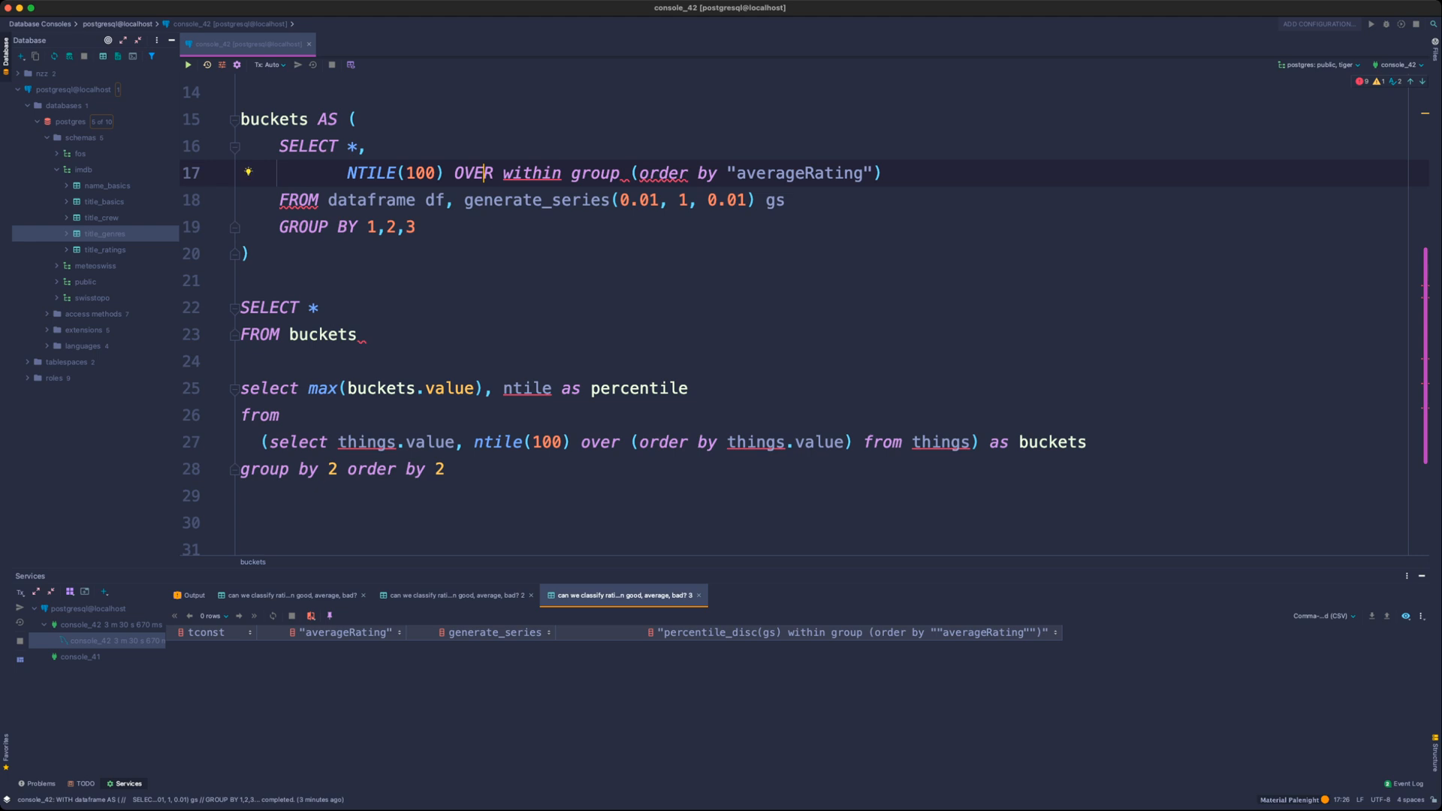
drag(502, 173, 883, 173)
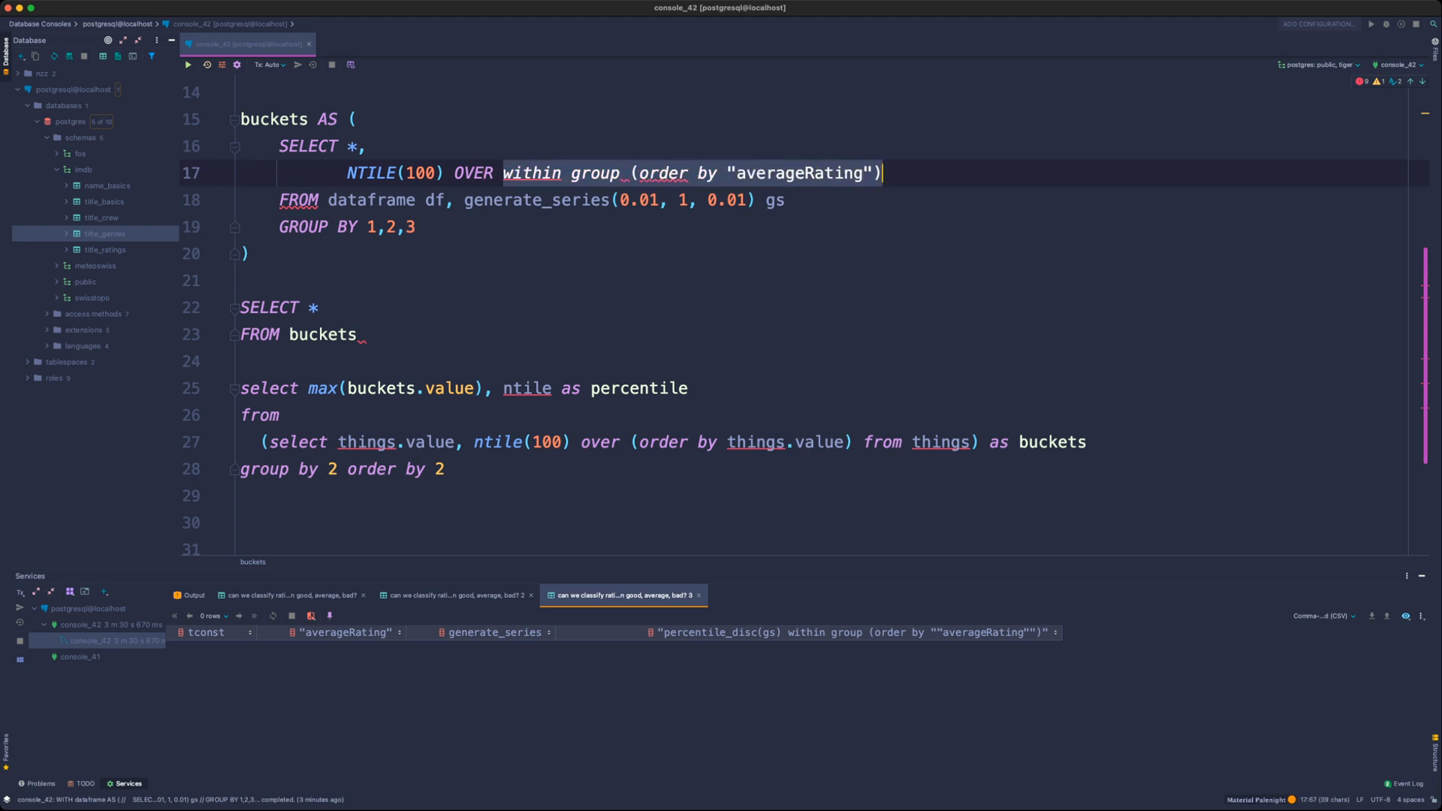
key(BackSpace)
text((ORDER B)
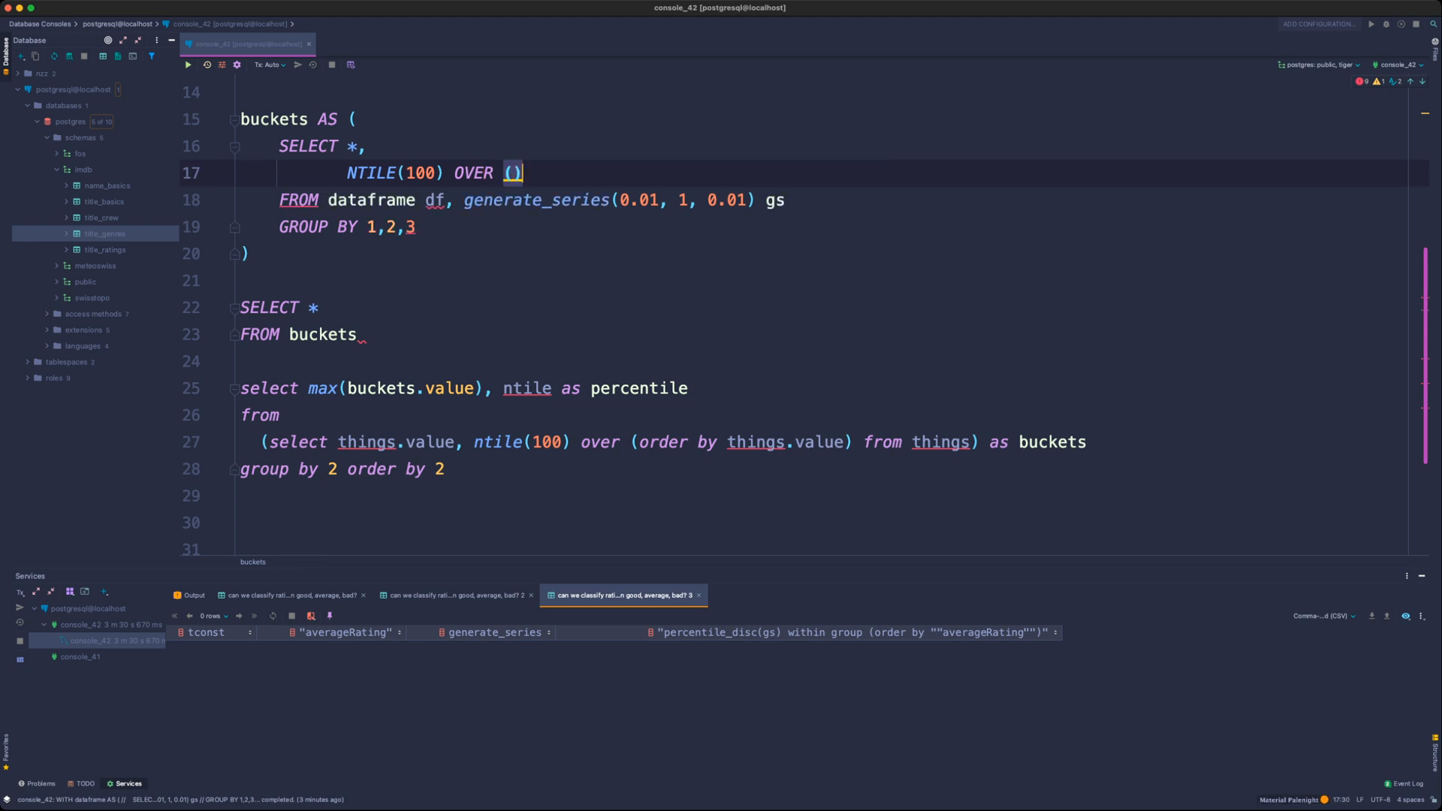
text(Y "averageRating")
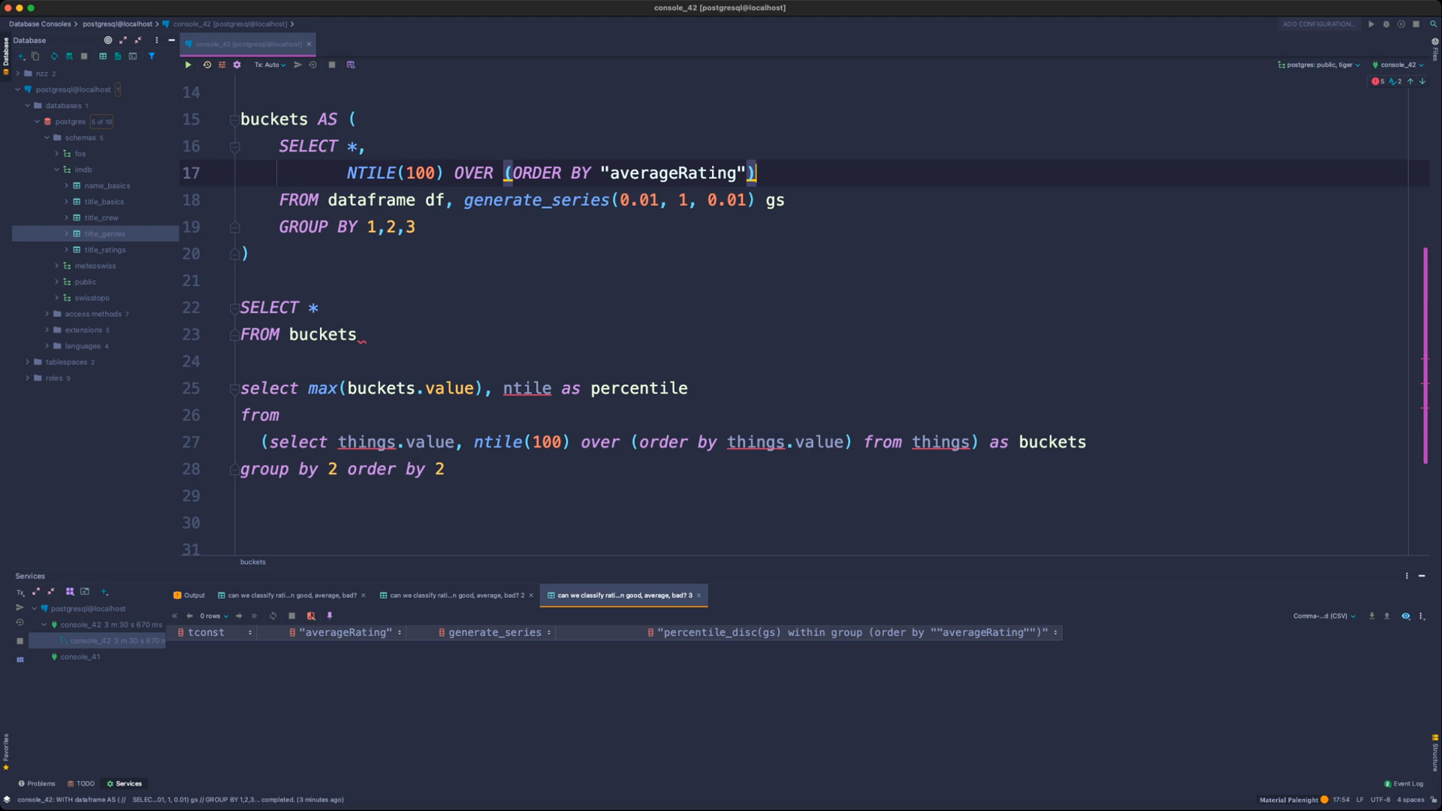
- Replace the asterisk in the final SELECT from buckets with an empty MAX() call, following the sample query
click(387, 469)
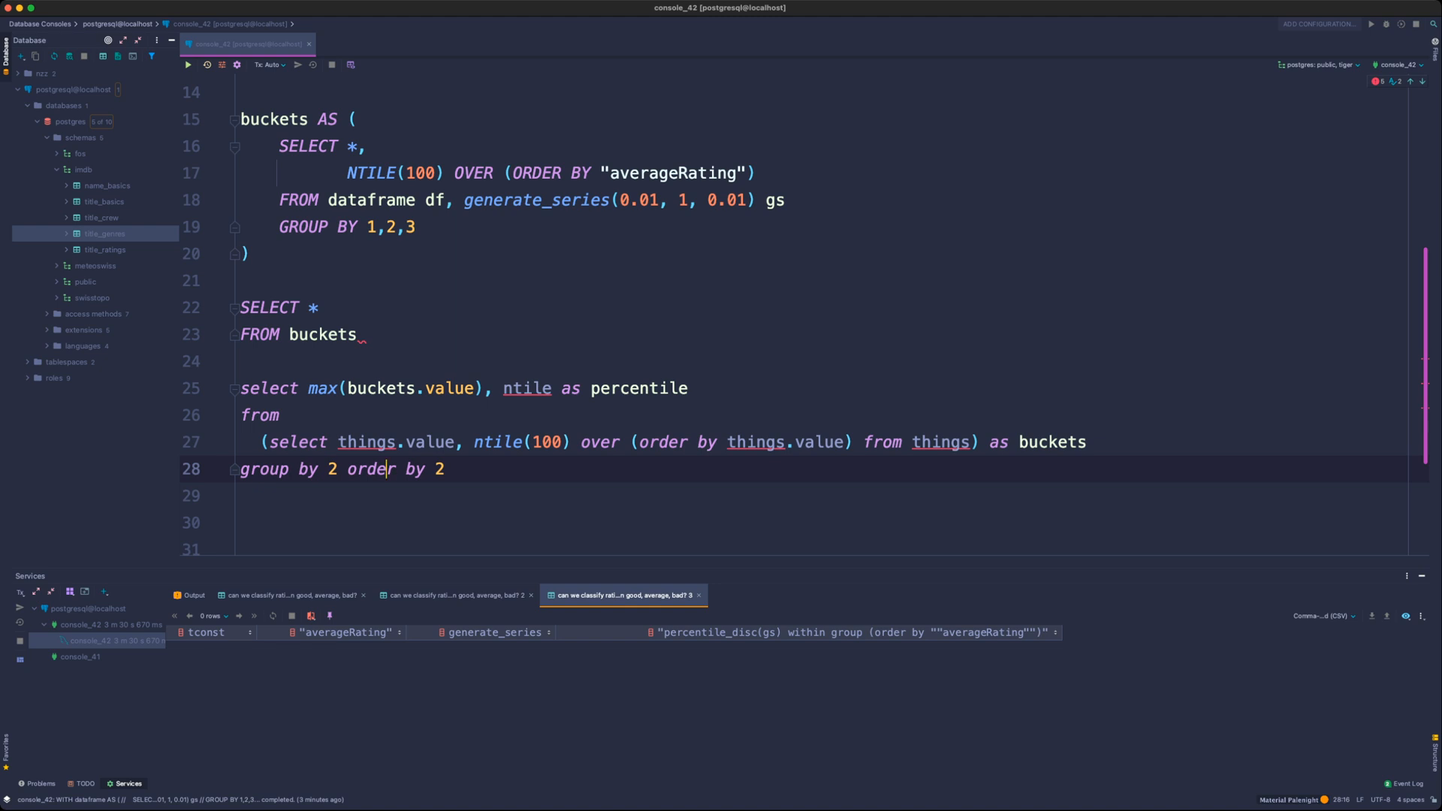
drag(308, 388, 485, 389)
click(367, 146)
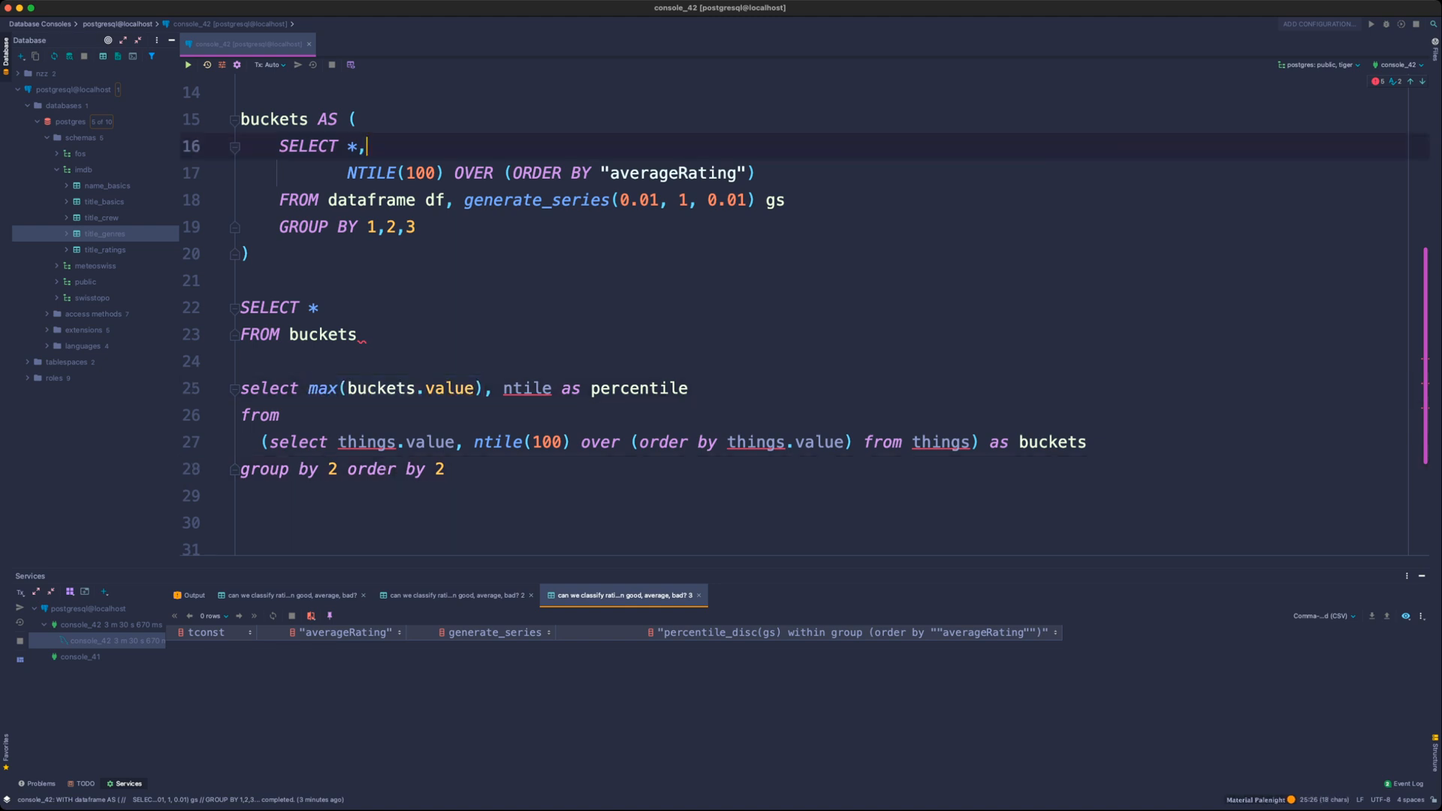
click(358, 335)
click(319, 308)
key(BackSpace)
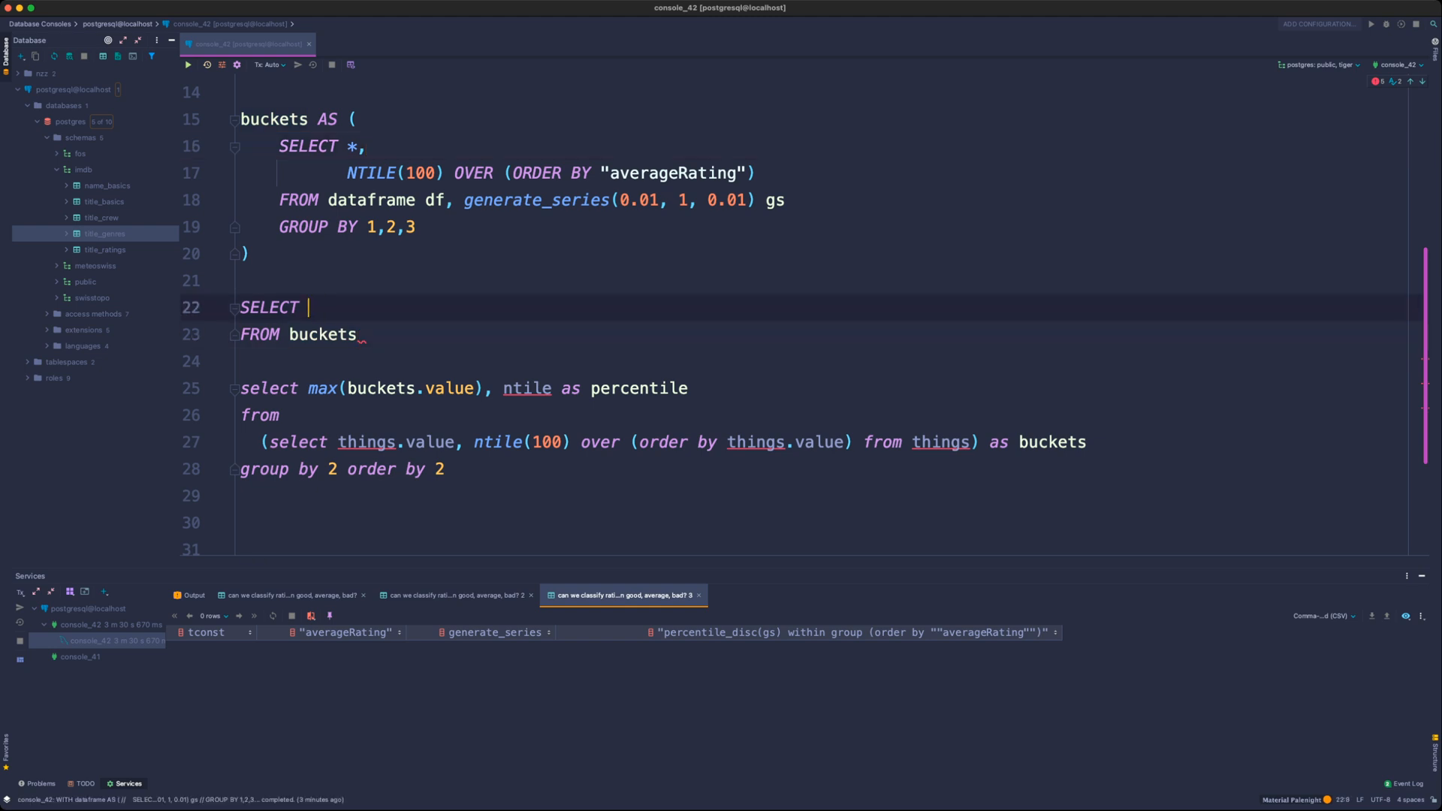
text(MAX()
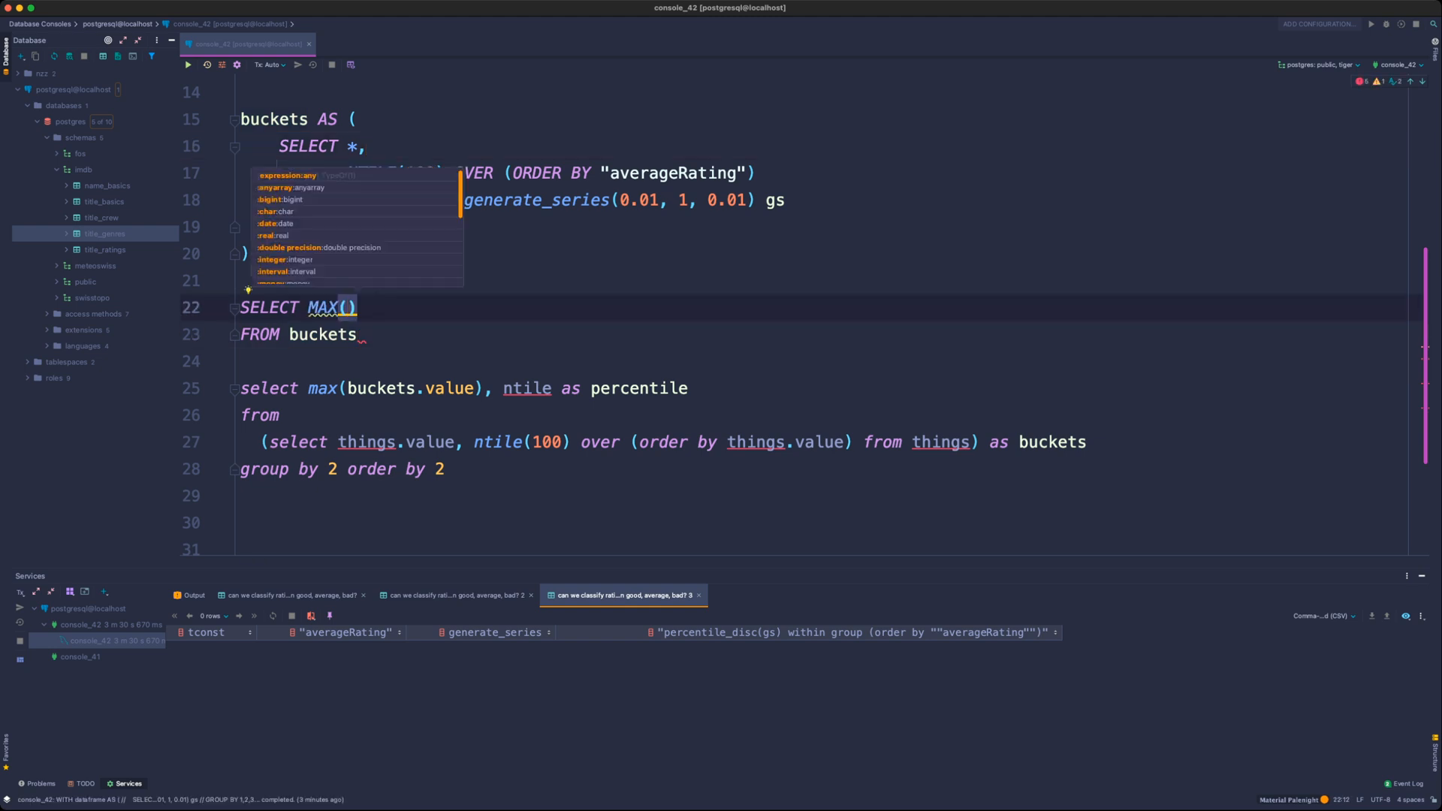
- Alias the NTILE column as rs in the buckets CTE and pass rs to MAX in the final SELECT
click(757, 174)
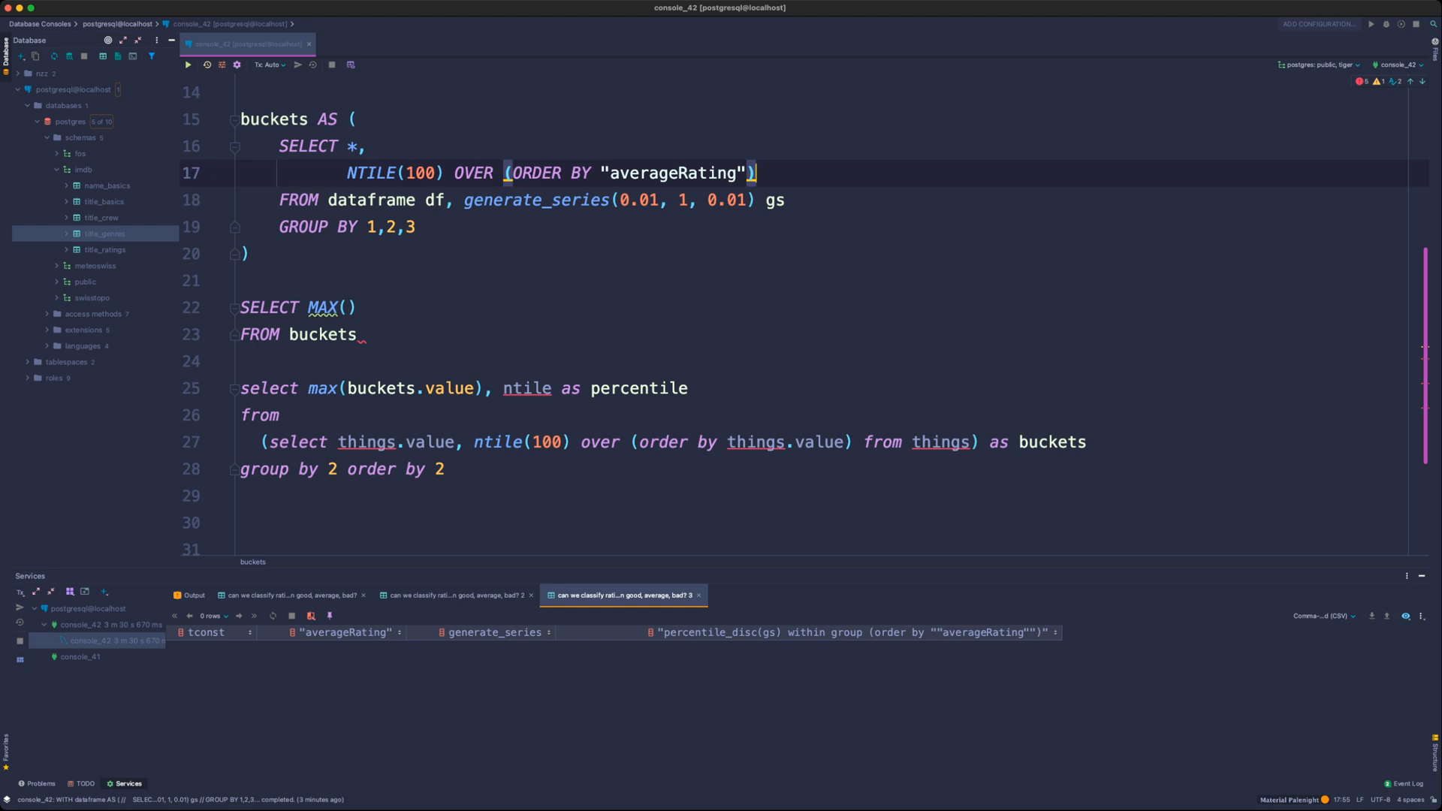
text(rs)
click(348, 308)
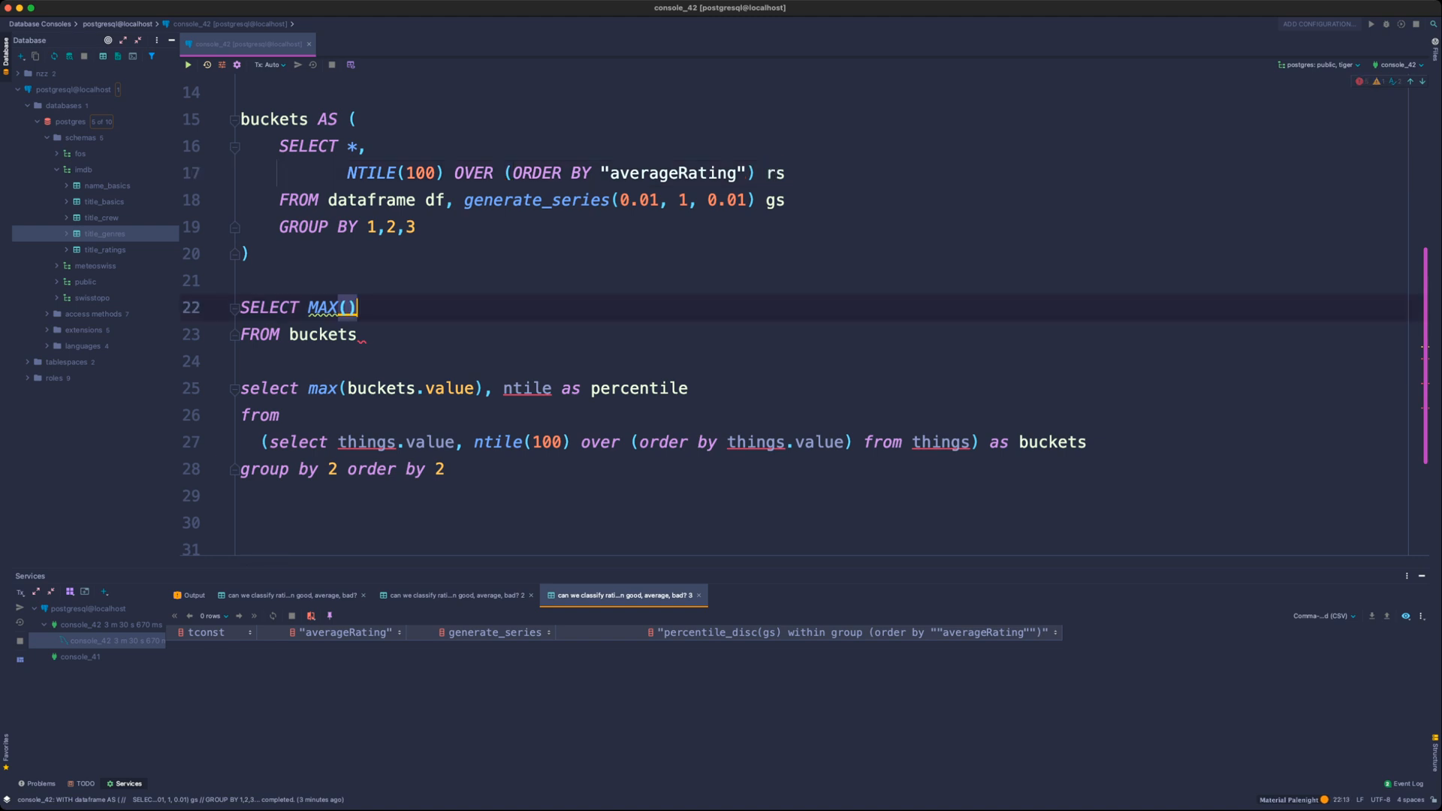
text(rs)
key(Right)
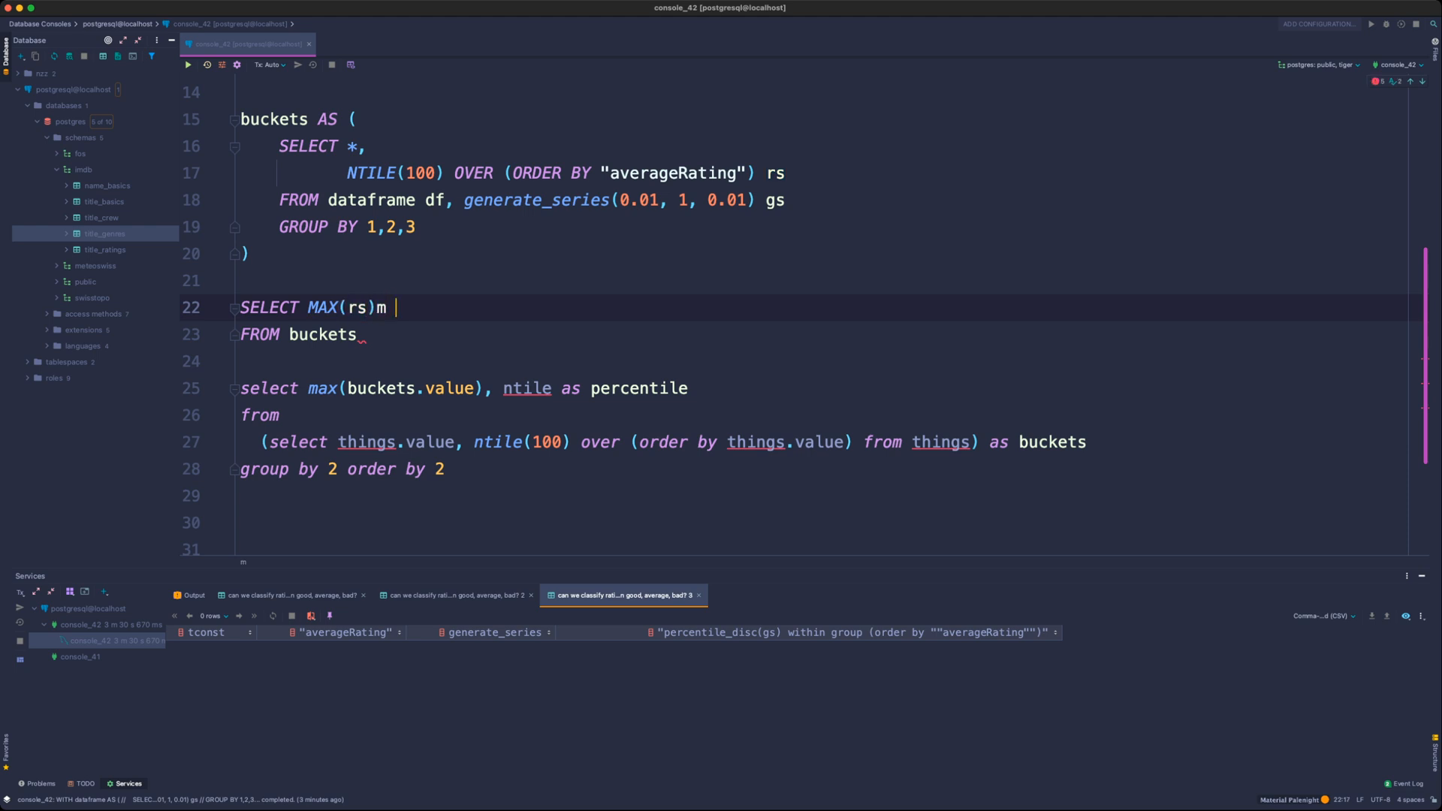
- Add NTILE aliased as percentile as the second column of the final SELECT and end the query with a semicolon
text(, n)
key(BackSpace)
text(NTILE as)
key(BackSpace)
key(BackSpace)
key(BackSpace)
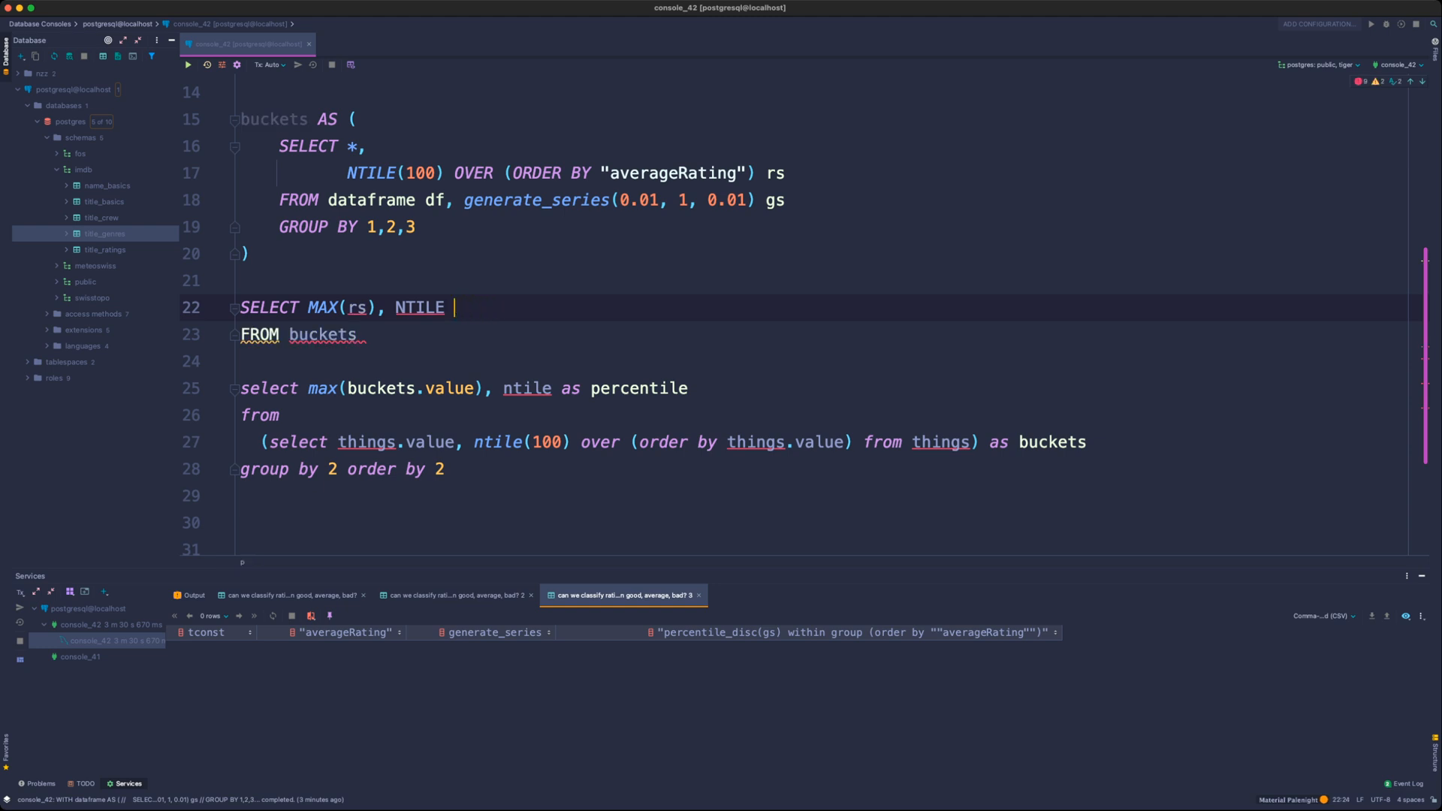
text(percentile)
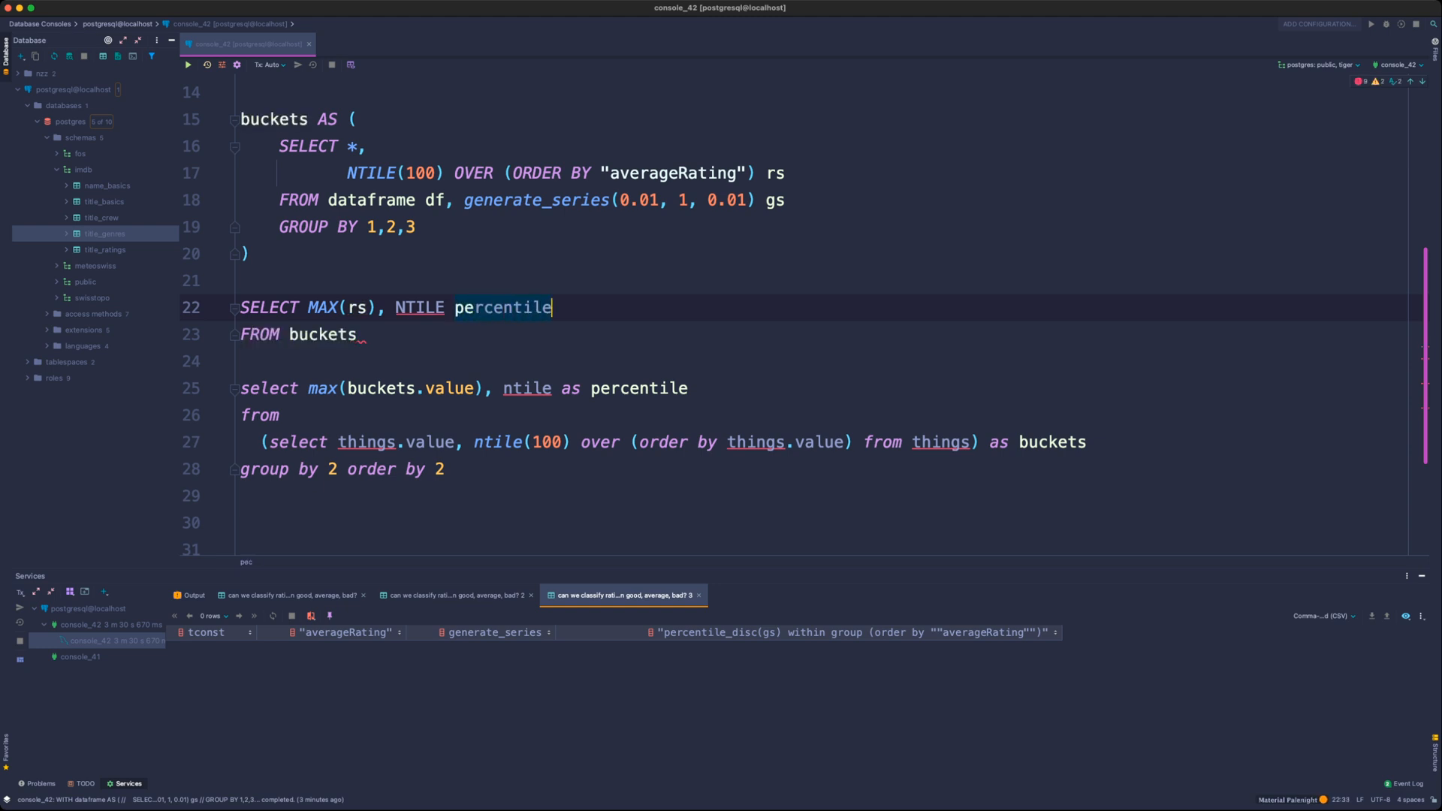
key(Left)
key(Left)
key(Left)
key(Left)
key(Down)
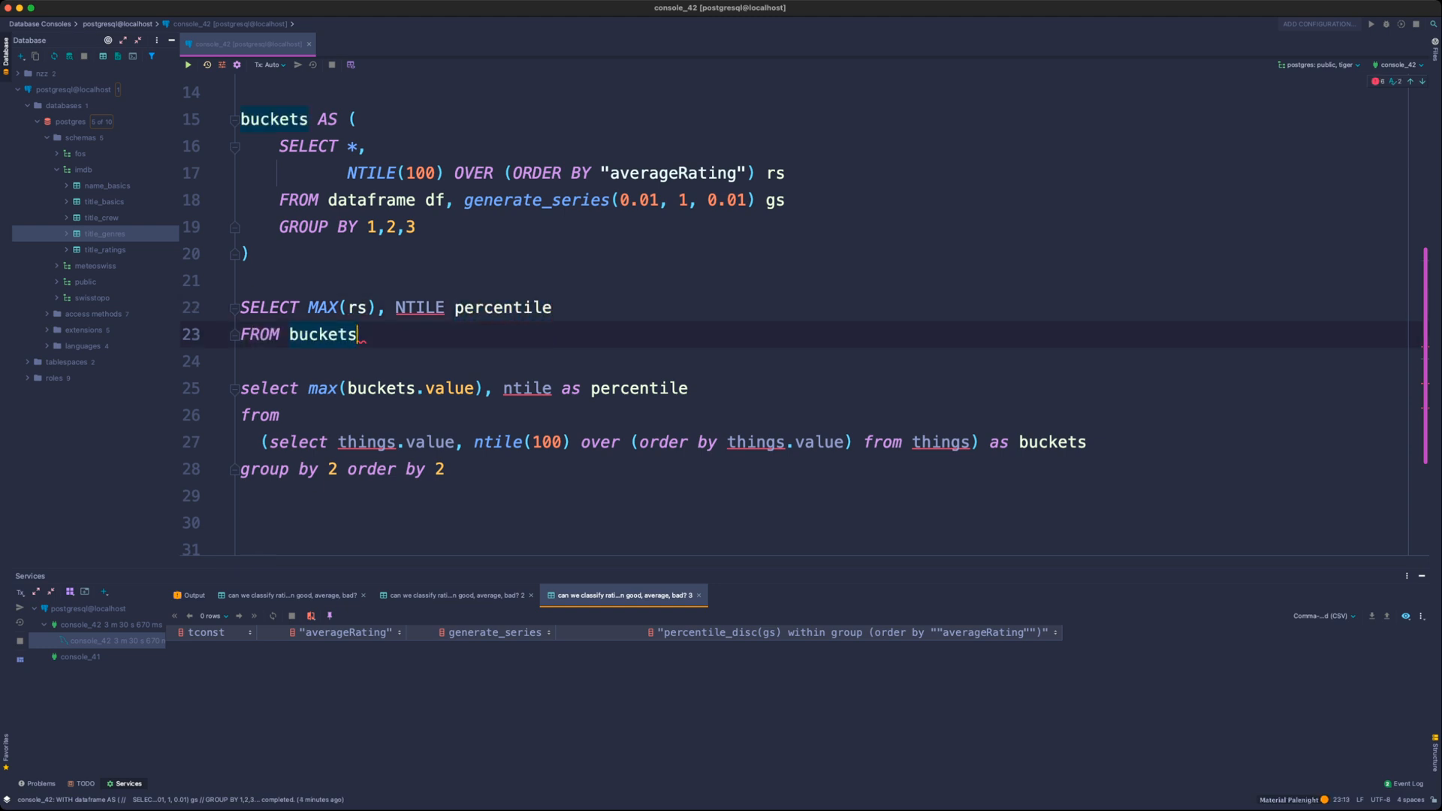
text(;)
- Change the alias of the NTILE column in the buckets CTE to percentile
drag(474, 442, 721, 422)
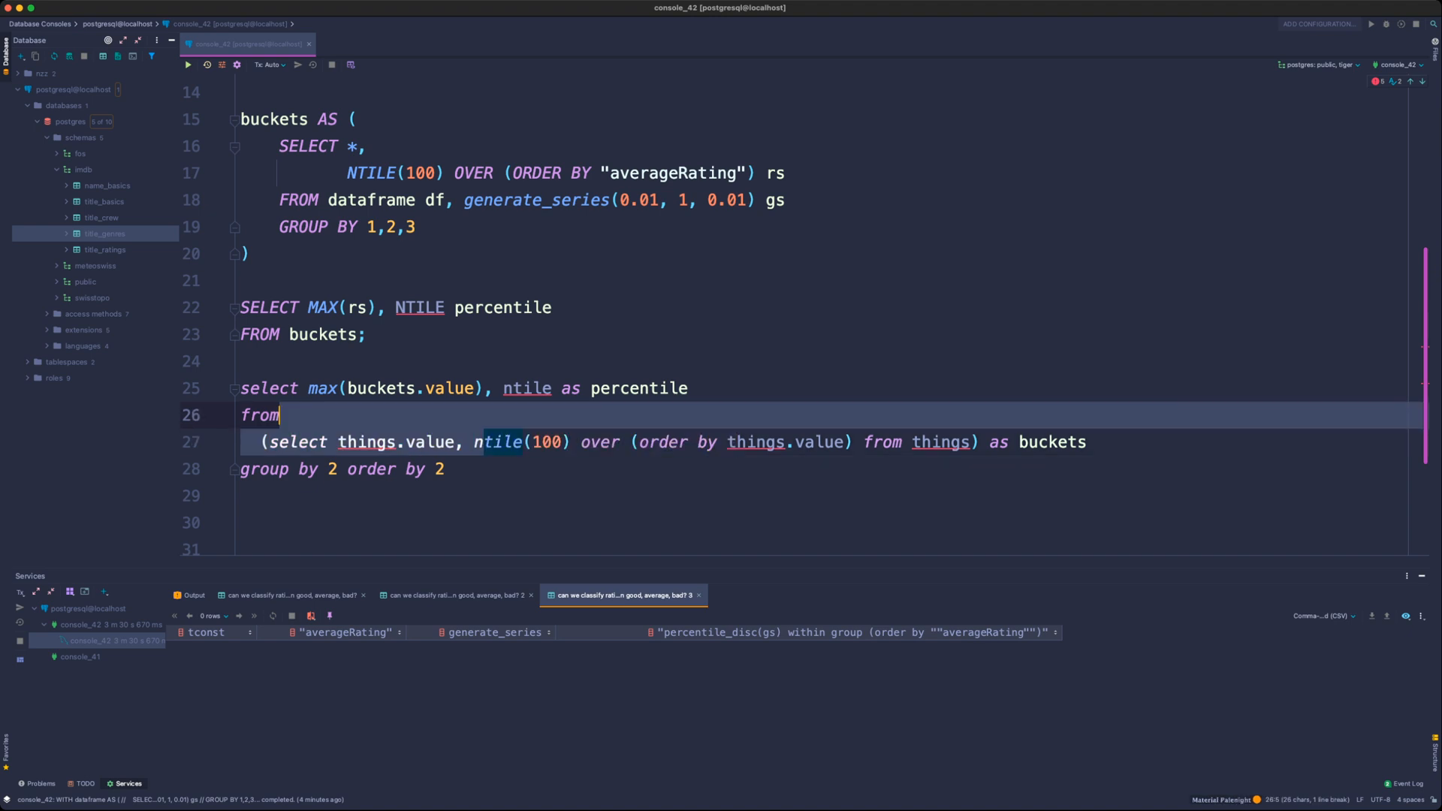
click(834, 441)
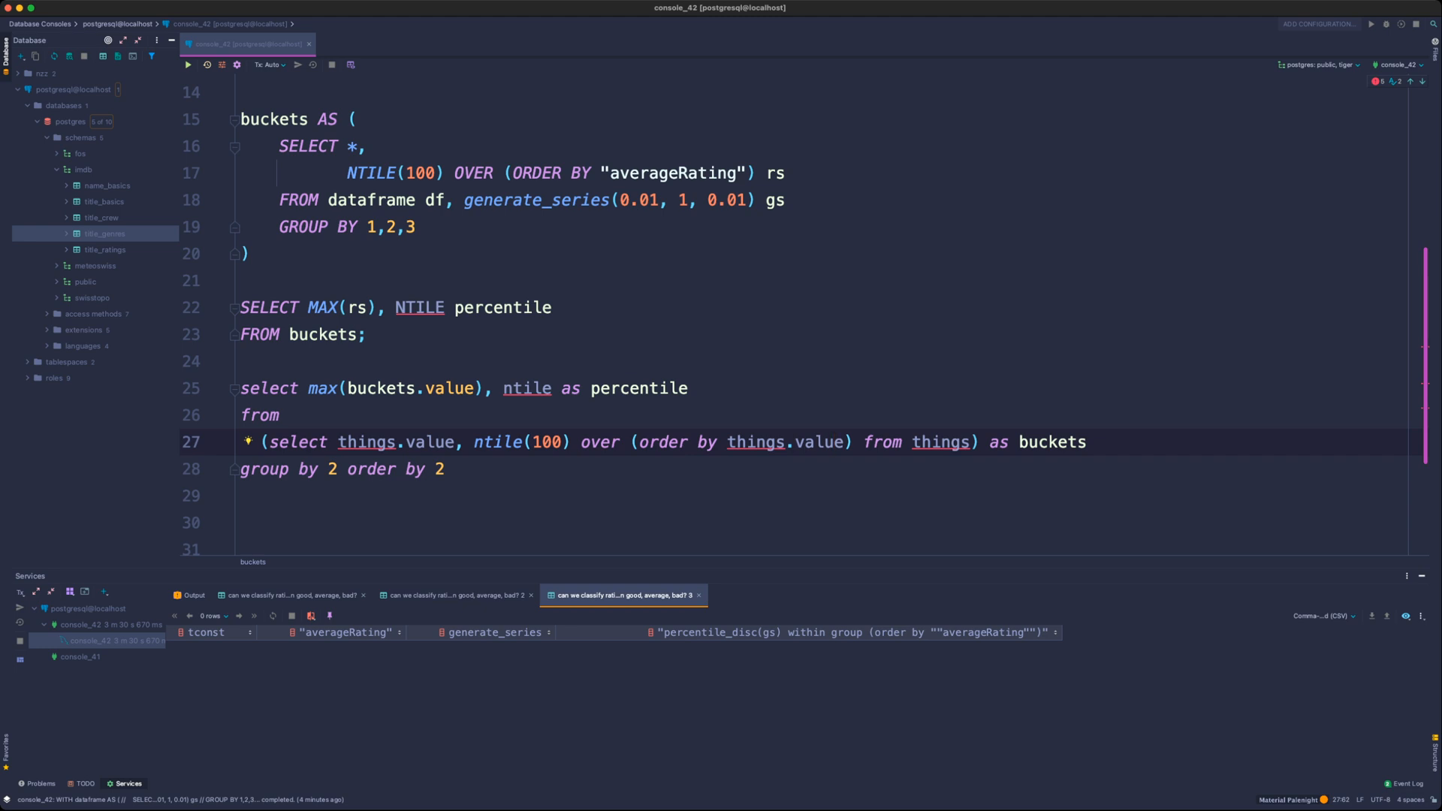
click(1059, 443)
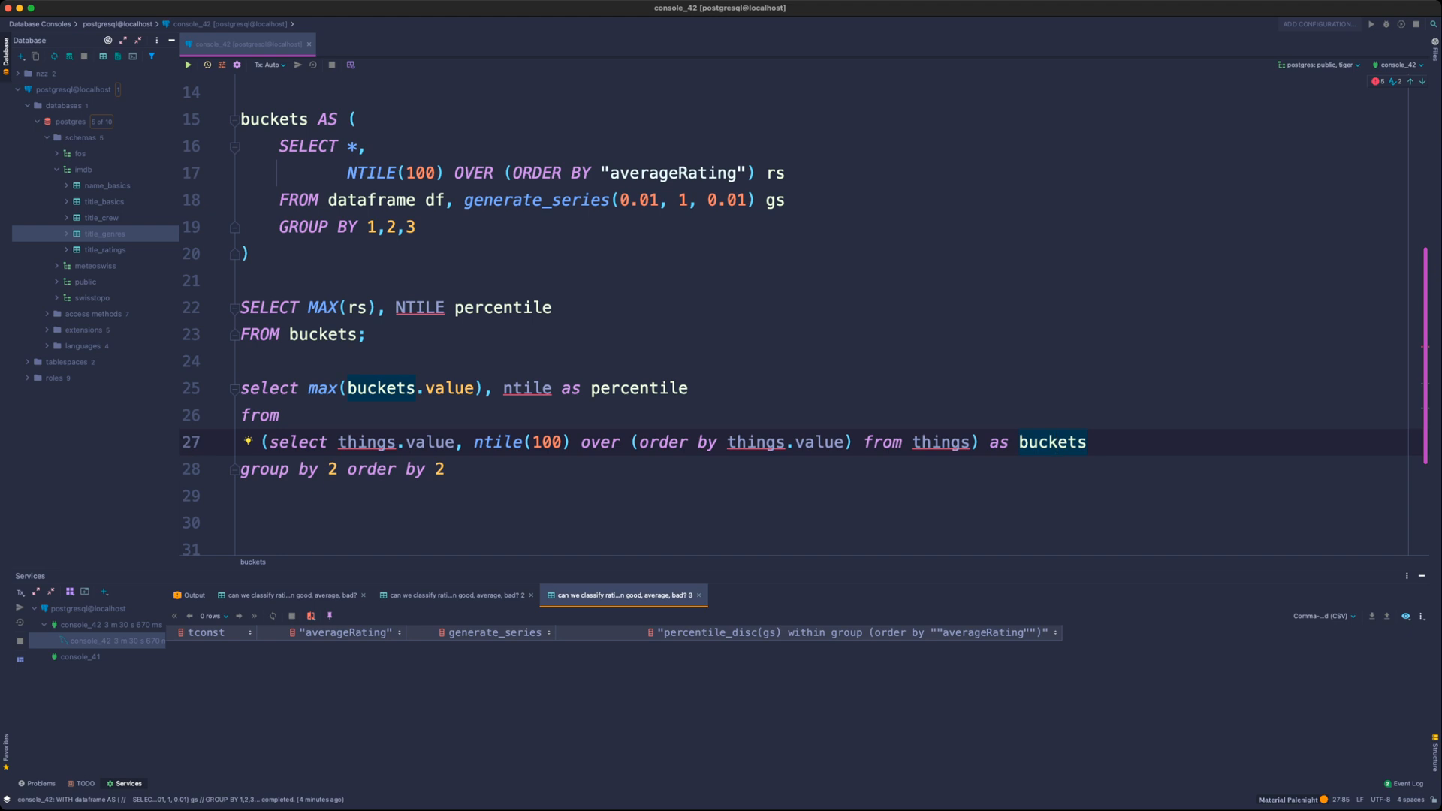
click(367, 146)
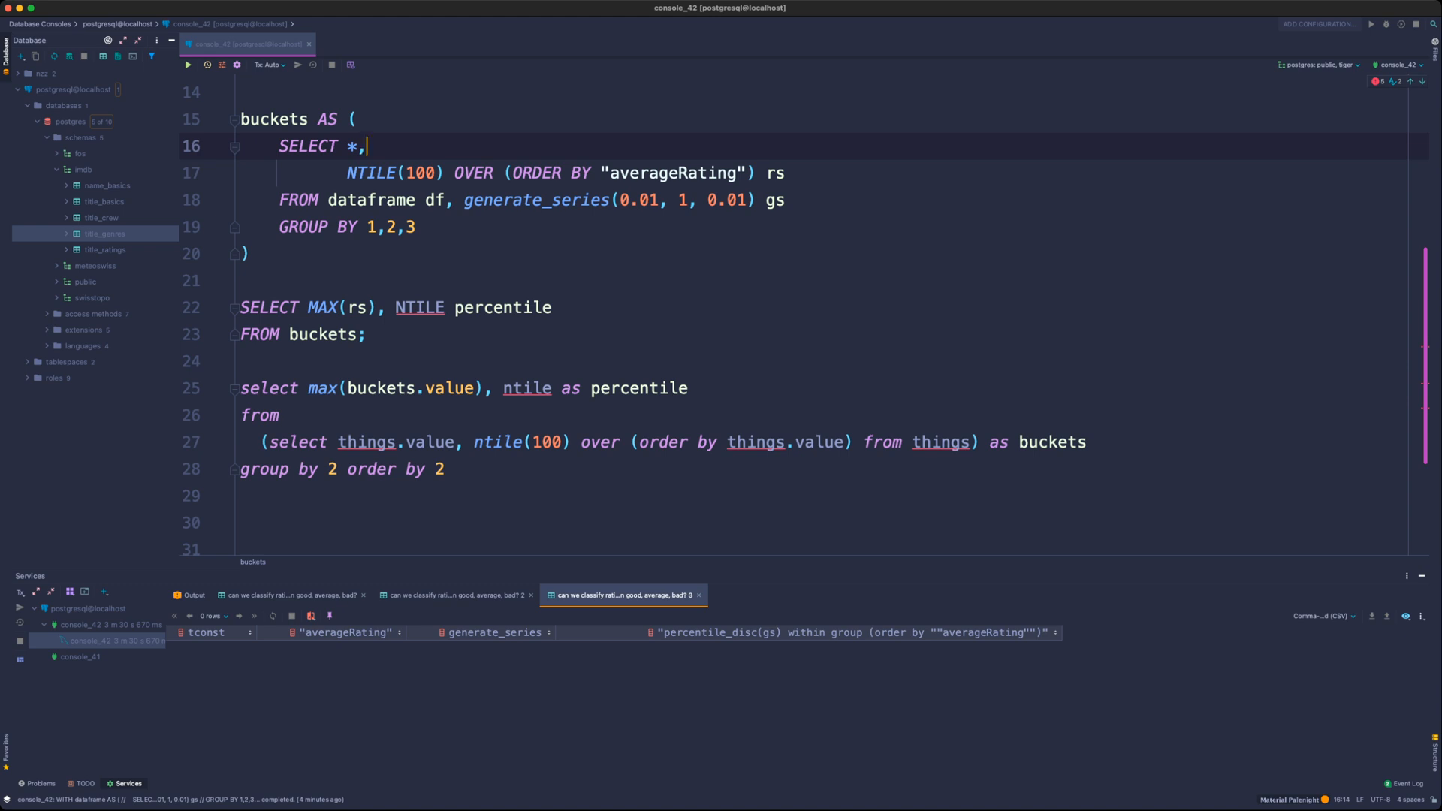
click(785, 174)
key(BackSpace)
key(BackSpace)
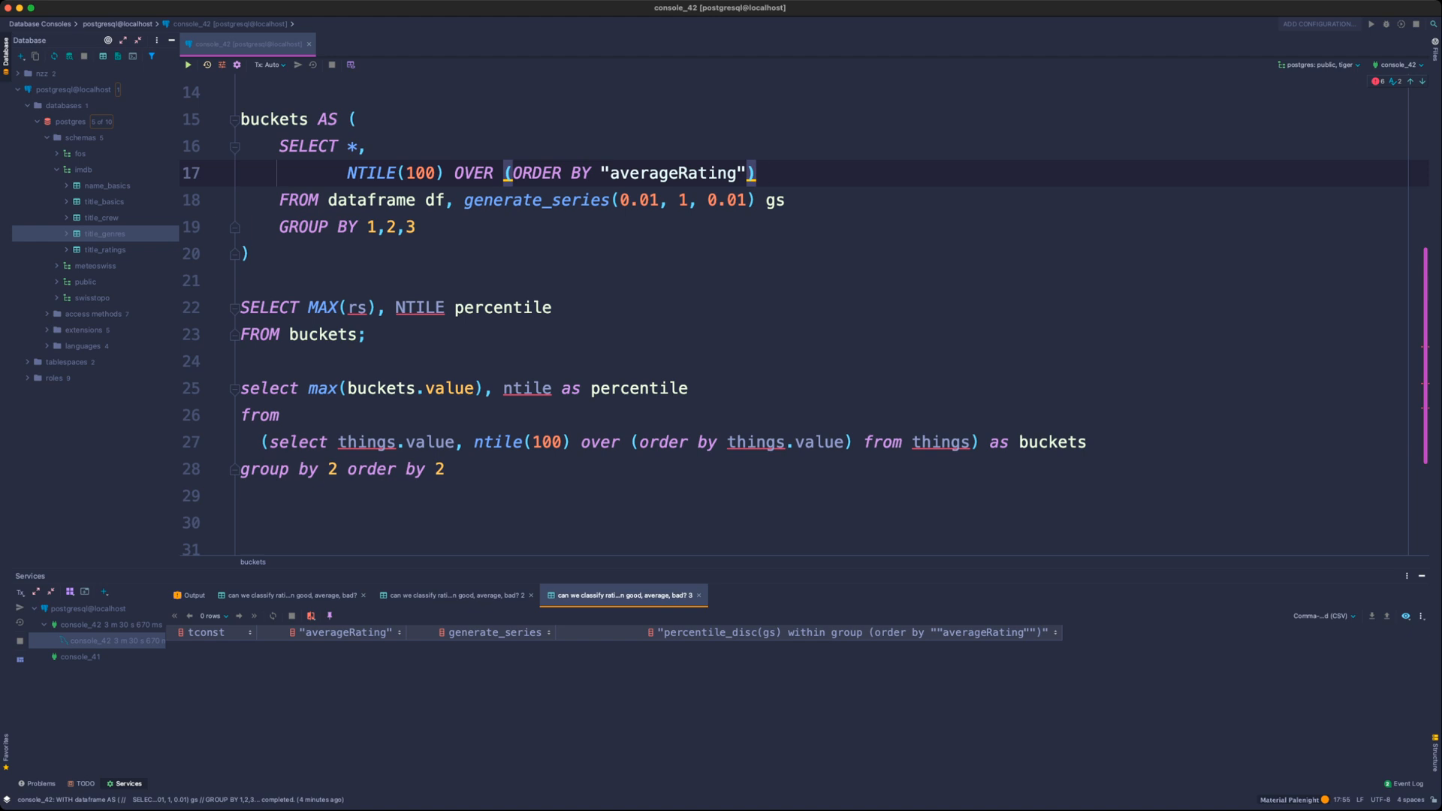
text(percentile)
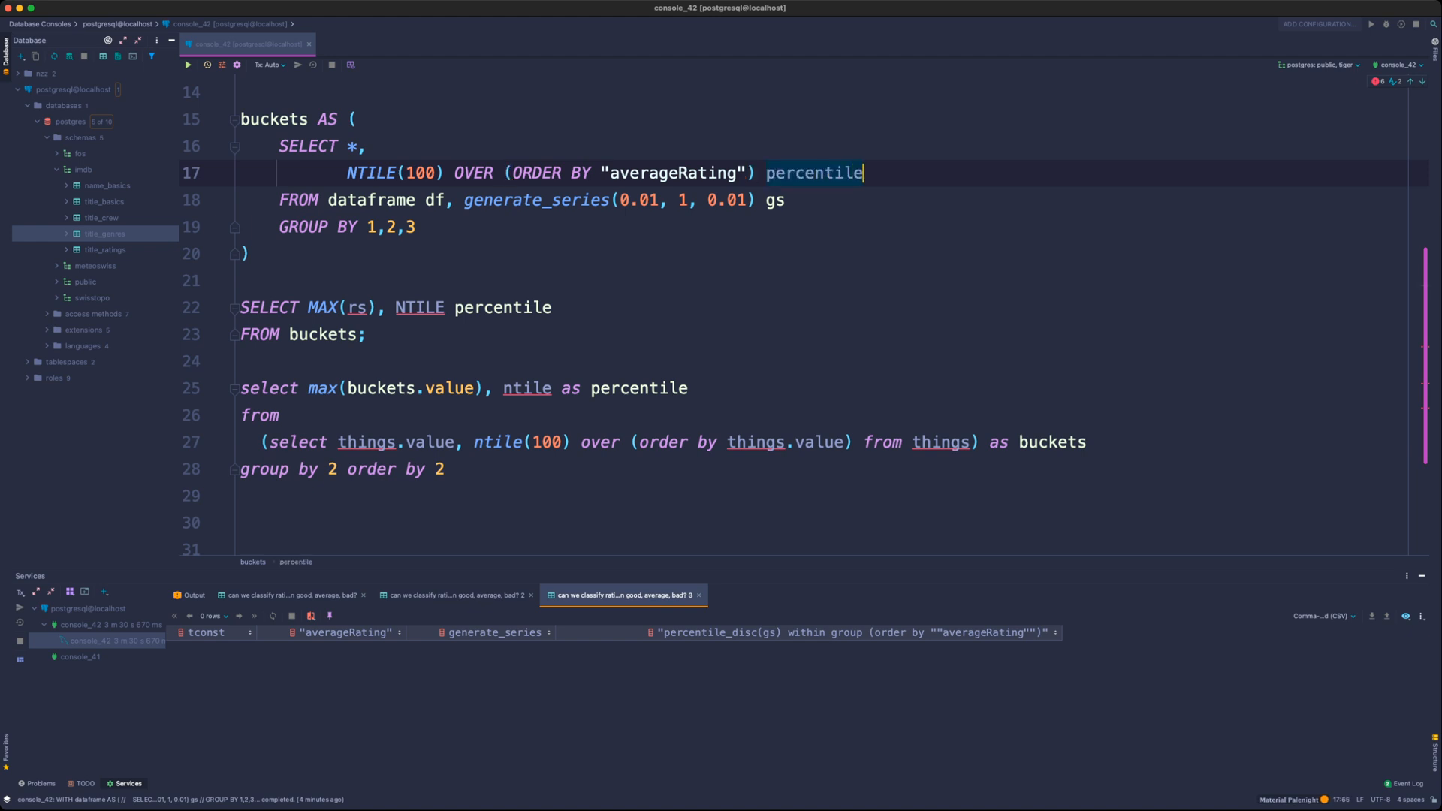
- Replace "ntile as percentile" with percentile in the sample query and remove NTILE from the final SELECT from buckets
double_click(528, 389)
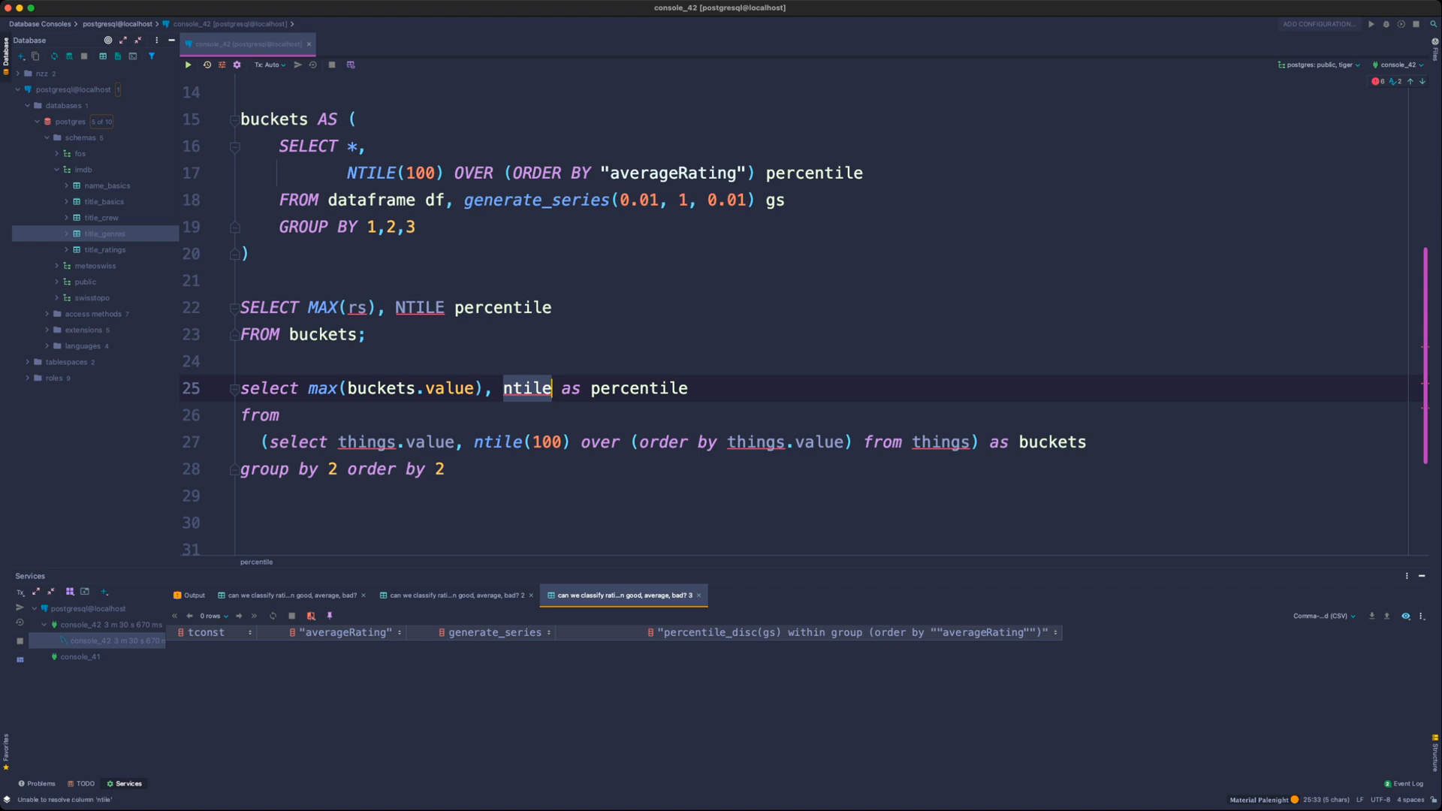
text(percentile)
key(shift+End)
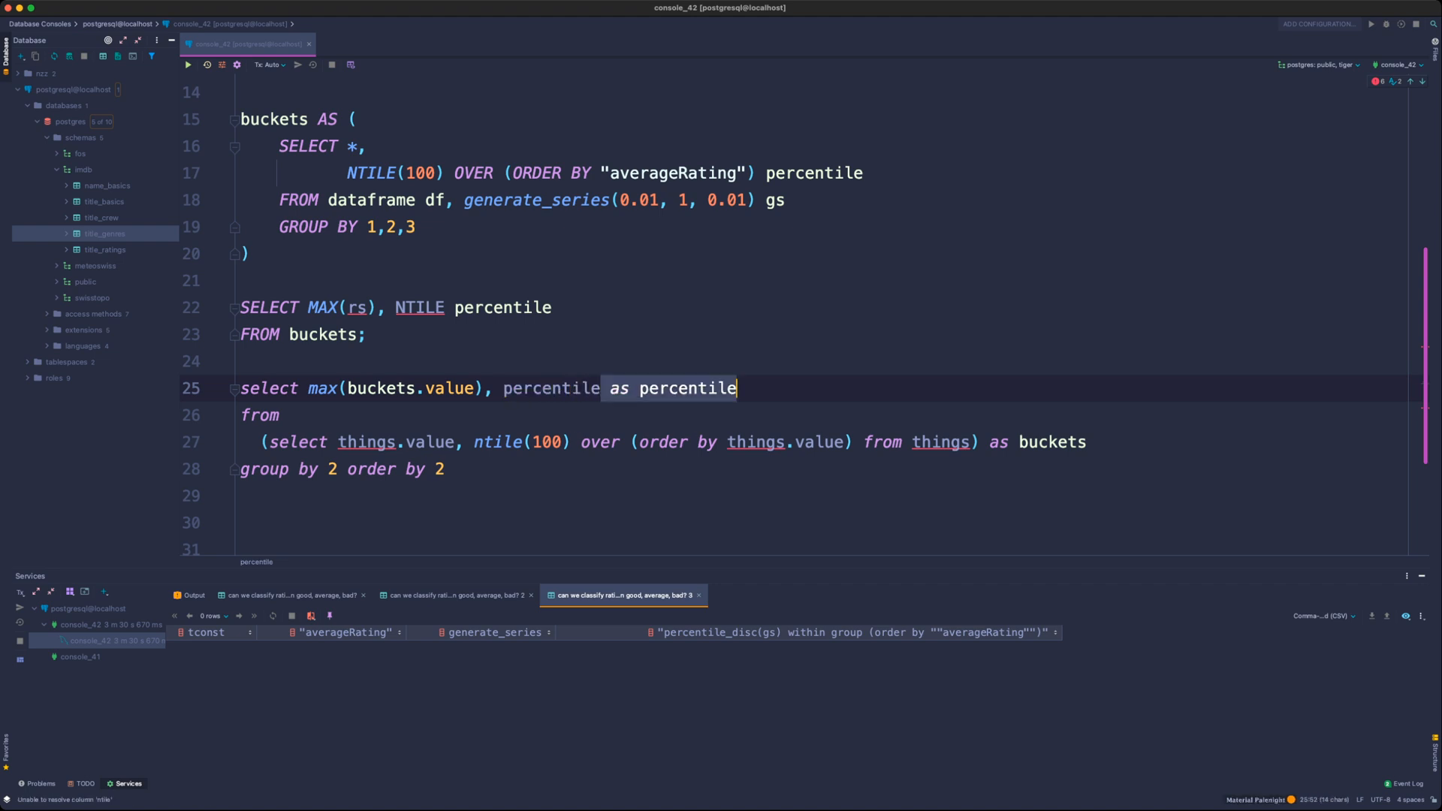
key(Delete)
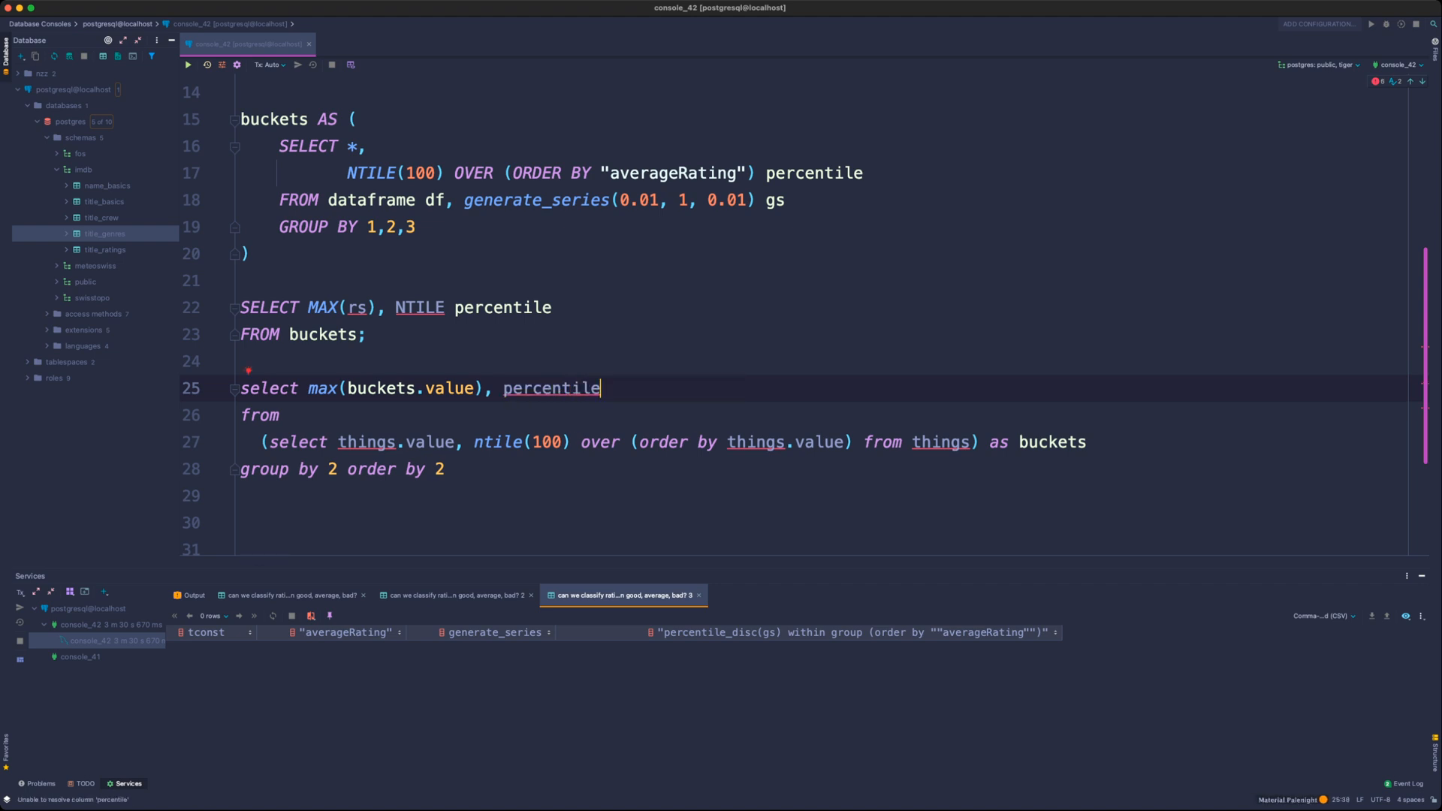
double_click(420, 308)
key(Delete)
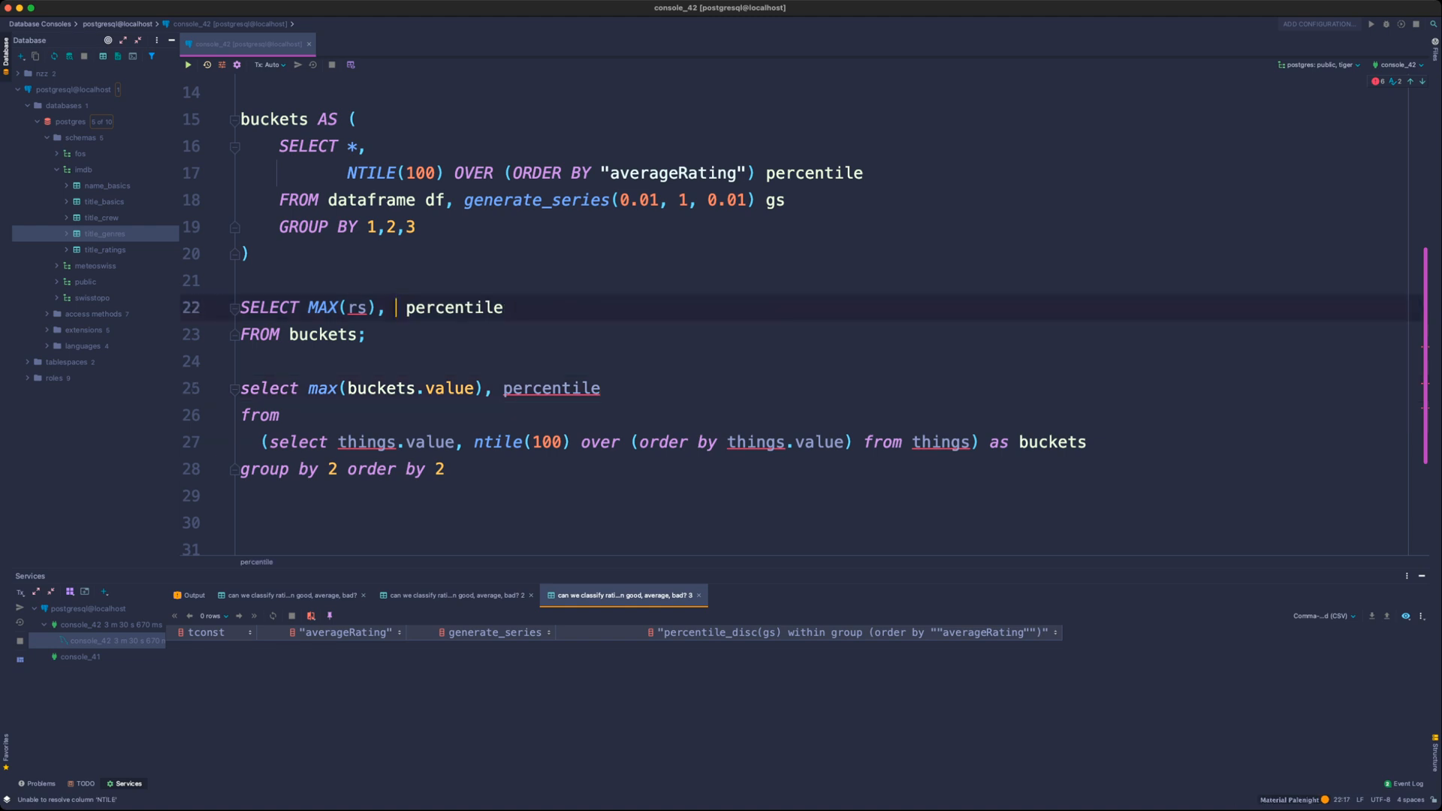
- Replace rs with "averageRating" inside MAX in the final SELECT and run the query
key(Delete)
click(367, 308)
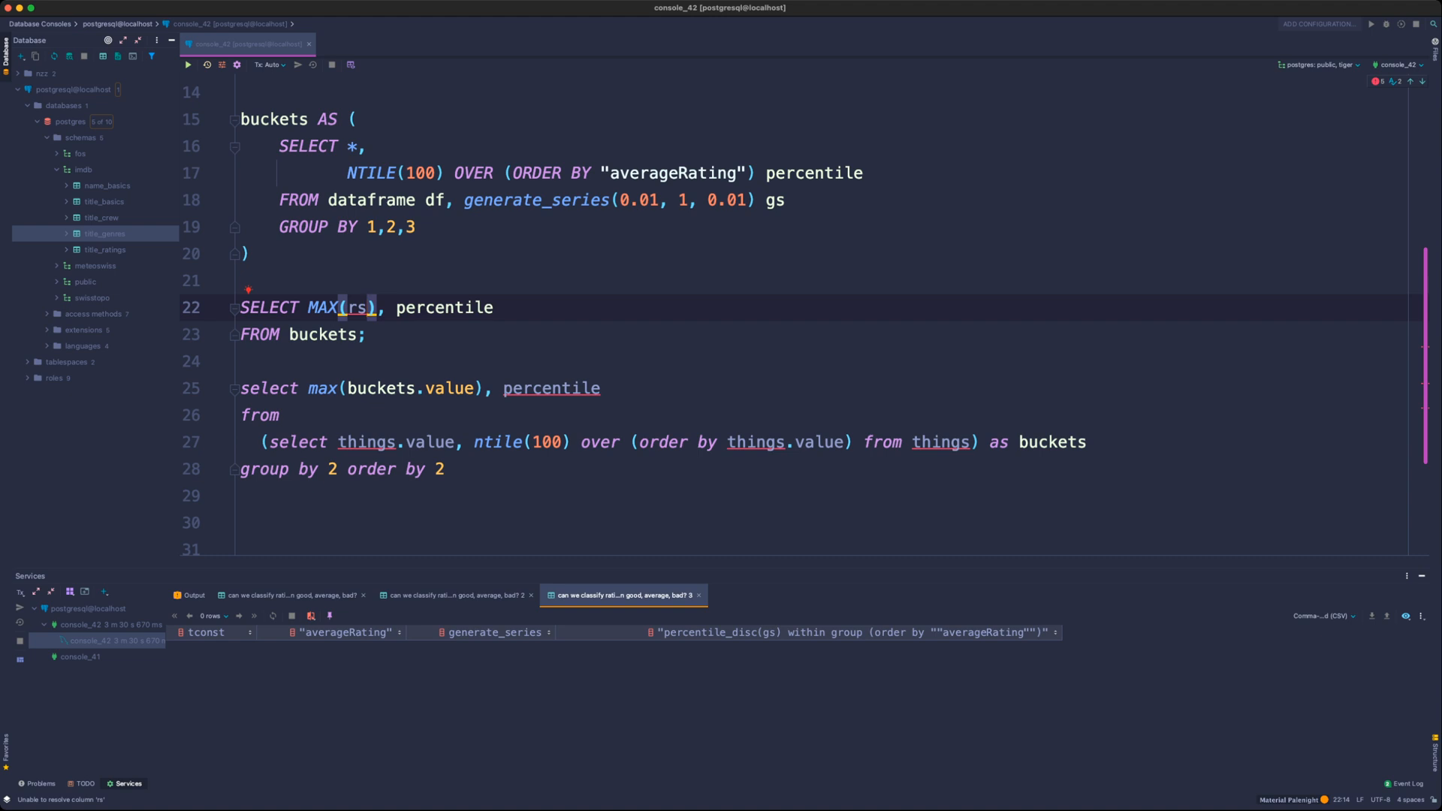
key(BackSpace)
key(BackSpace)
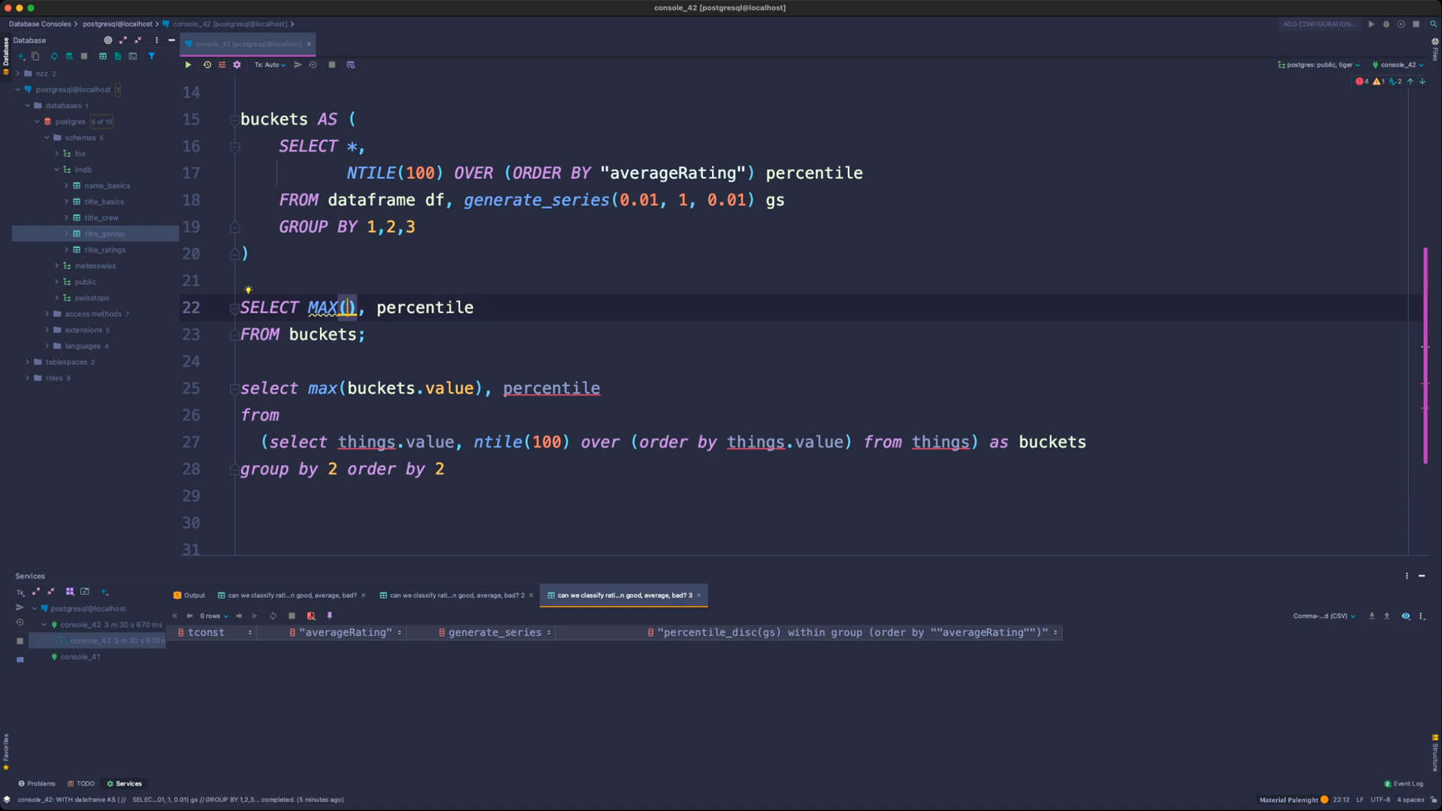
text(aver)
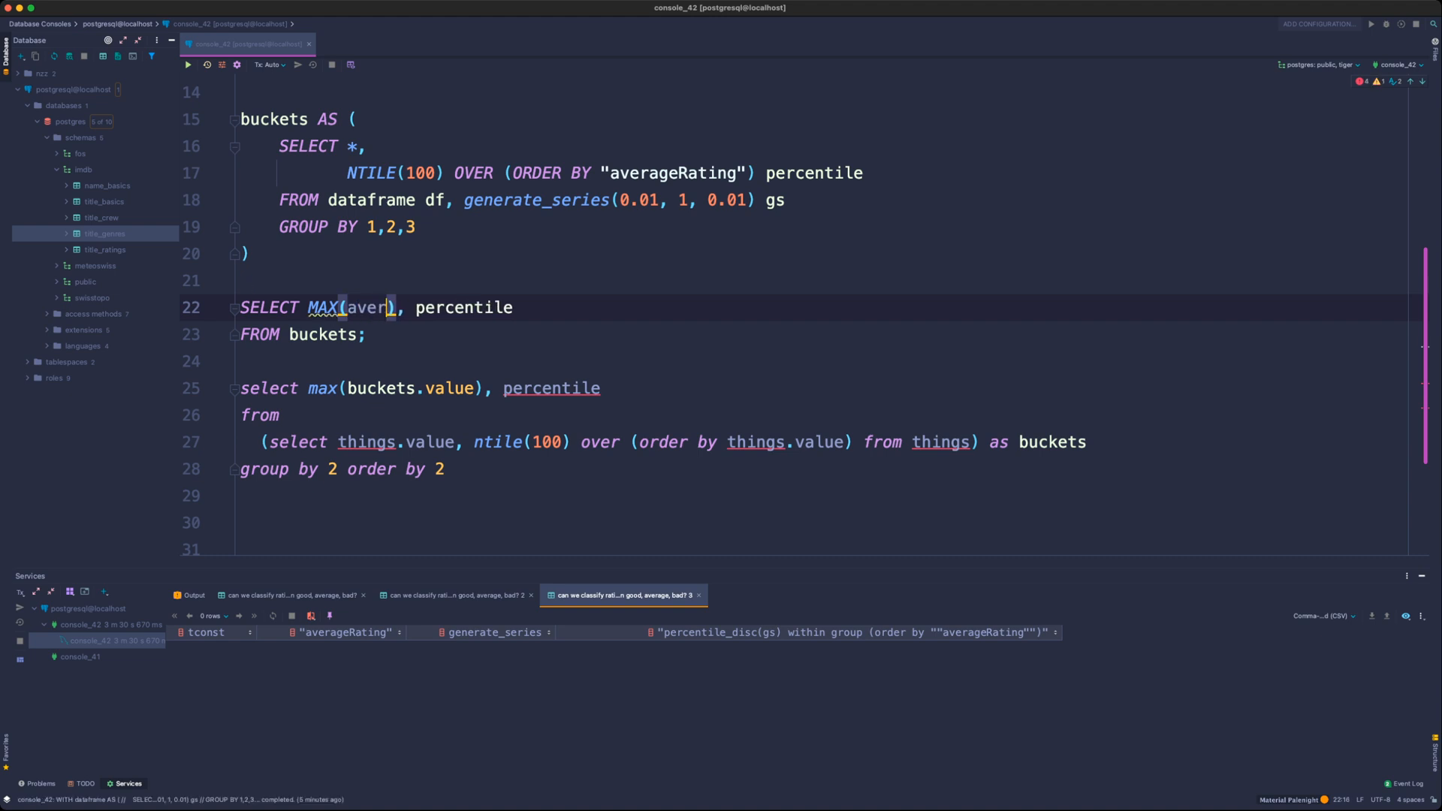
key(Return)
key(Down)
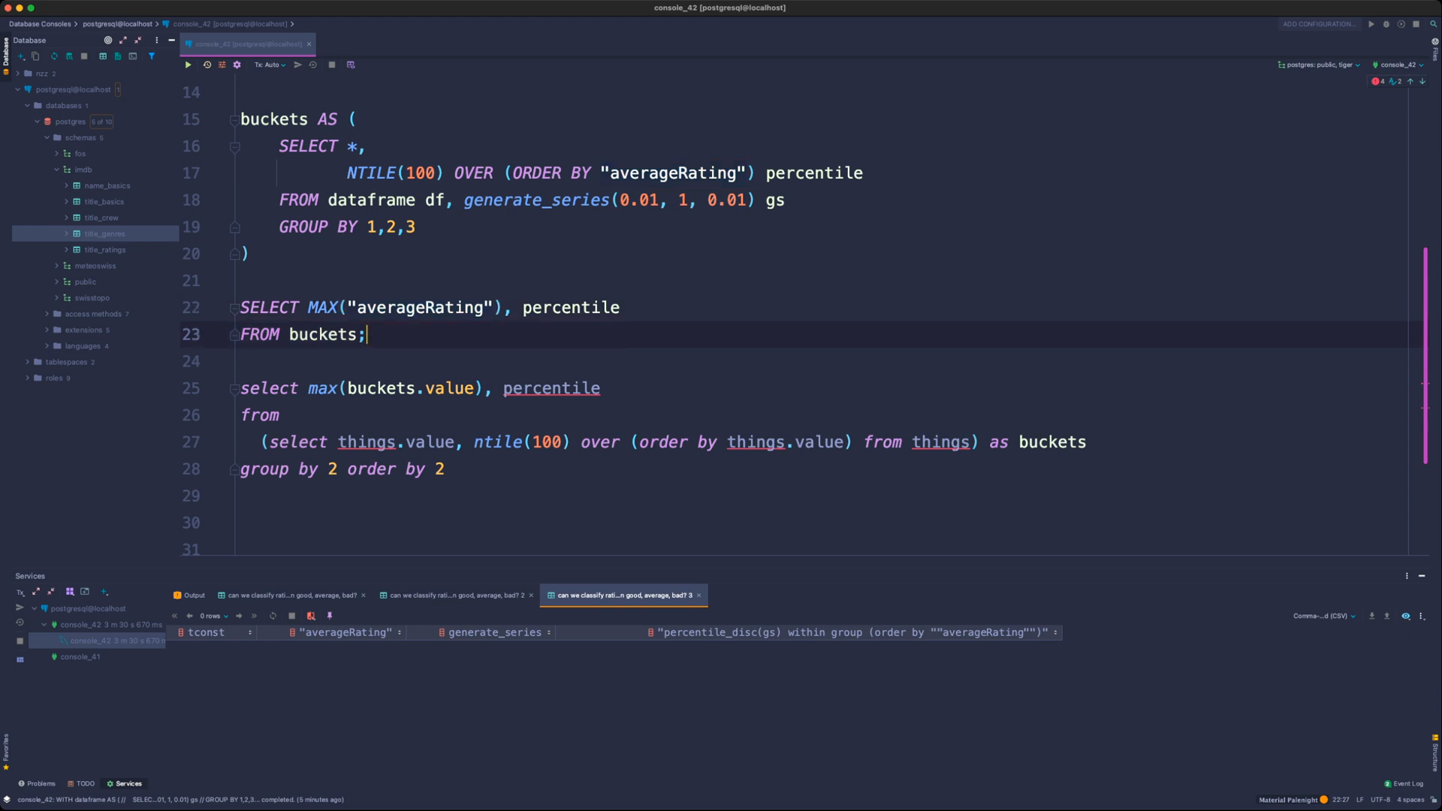
key(super+Return)
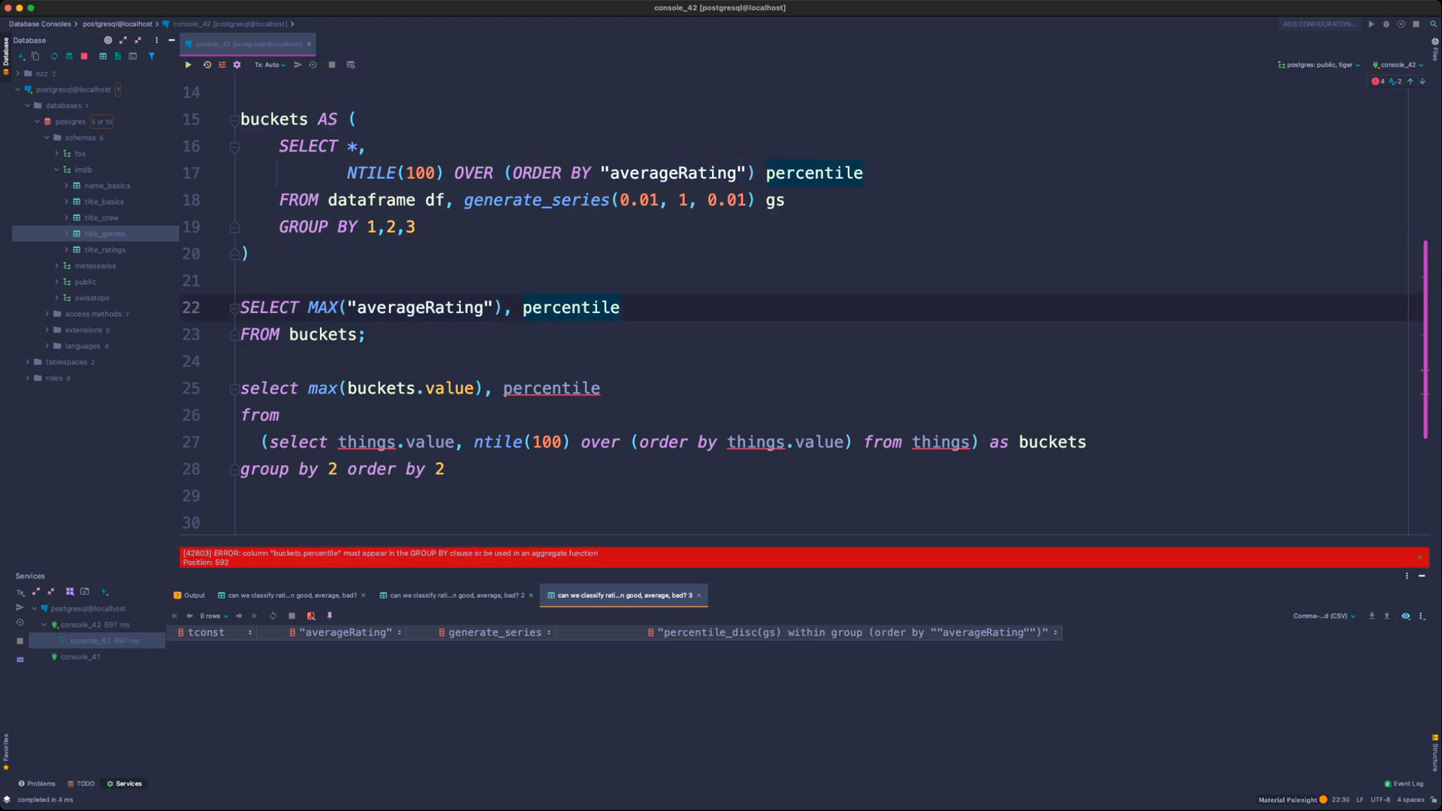
- Add GROUP BY 2 and ORDER BY 2 to the final SELECT from buckets and rerun the query
key(Down)
key(BackSpace)
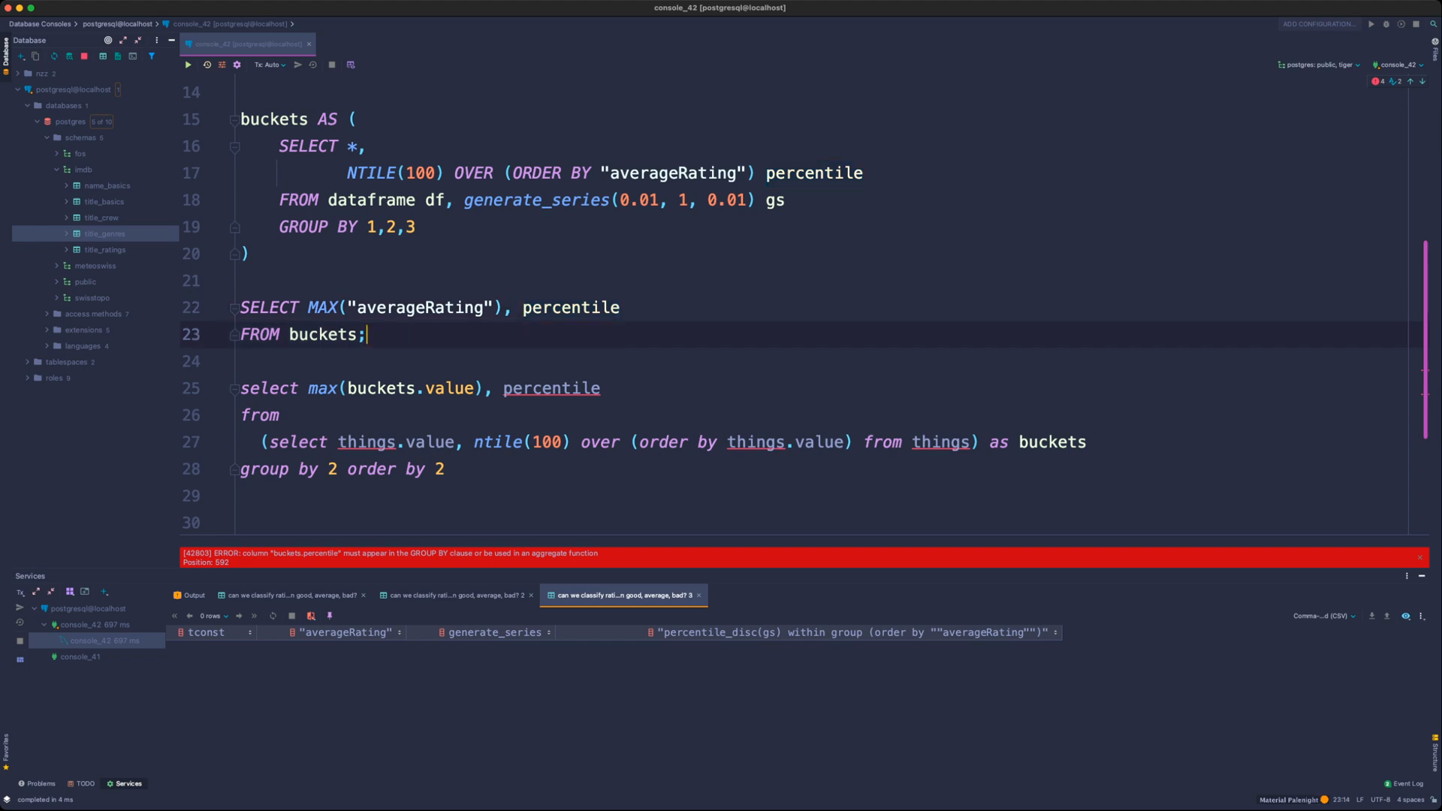
key(Return)
text(GROUP BY 2)
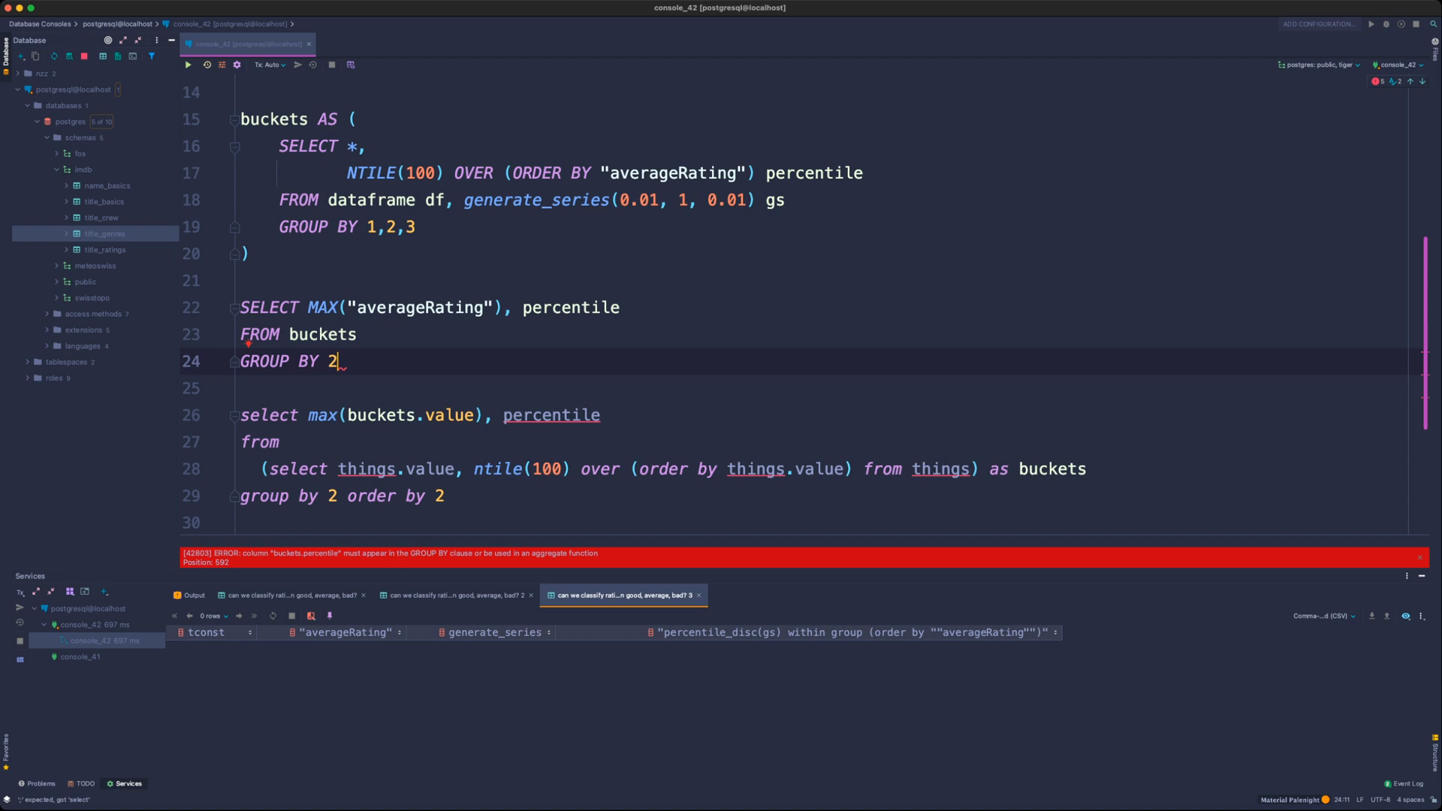
key(Return)
text(O)
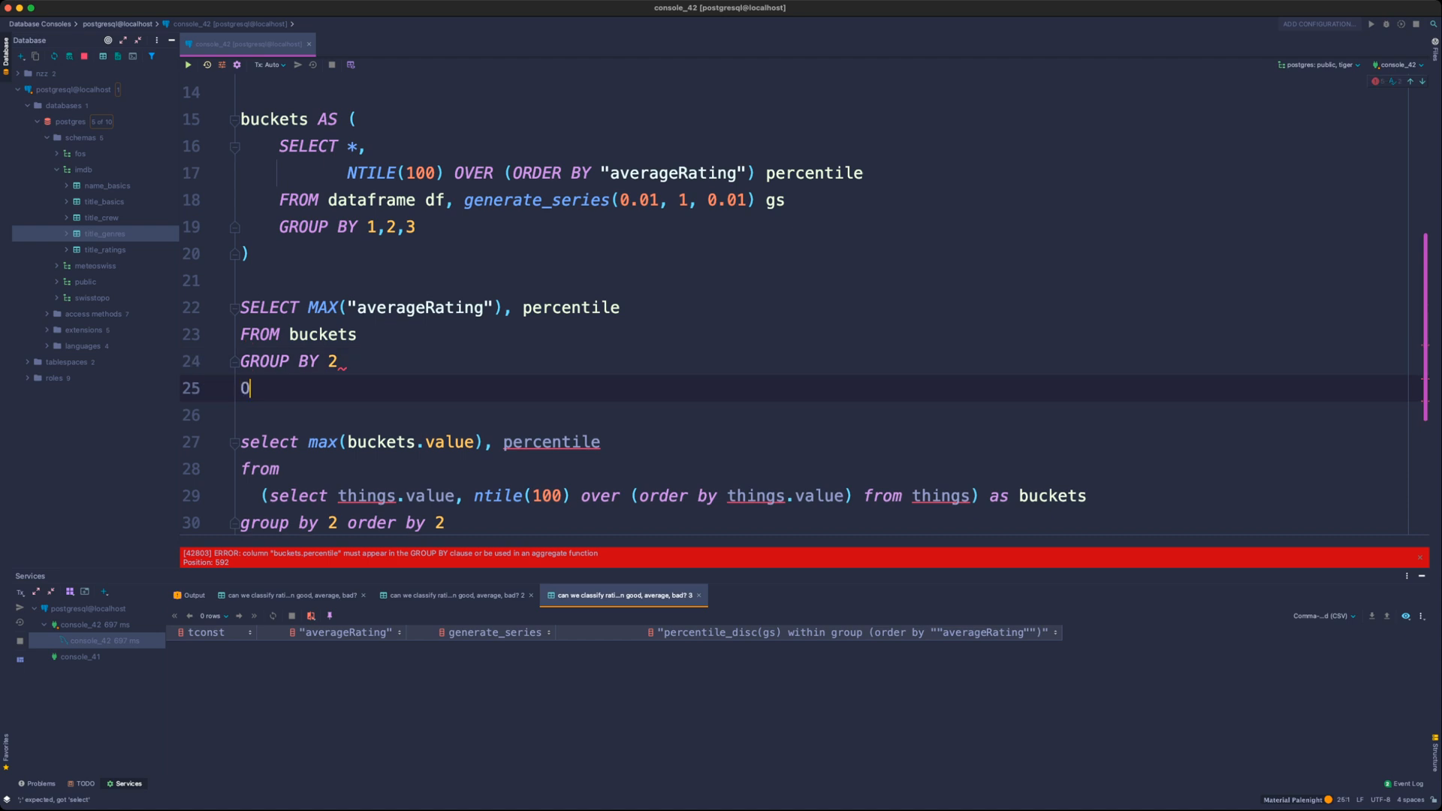
text(RDER BY 2;)
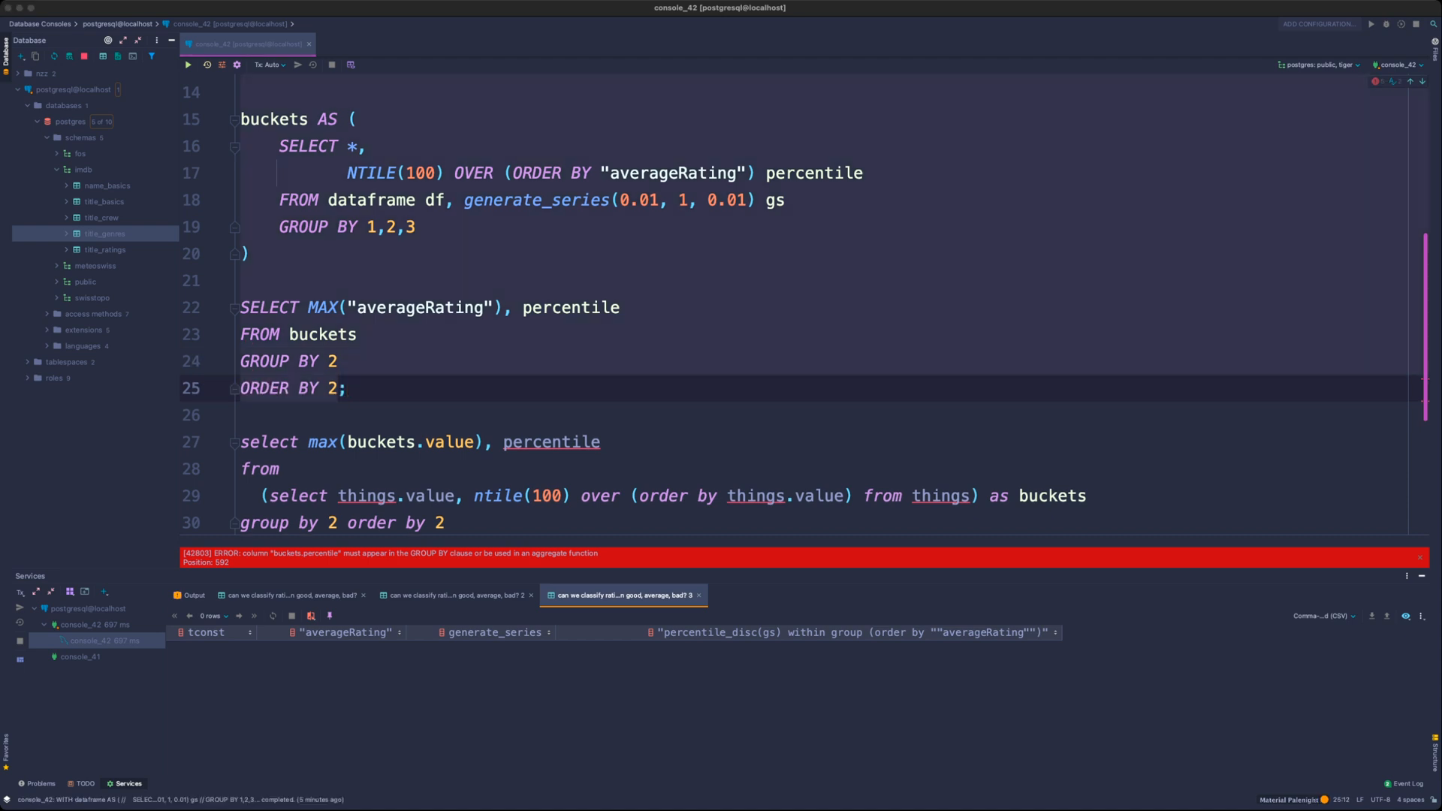
key(super+Return)
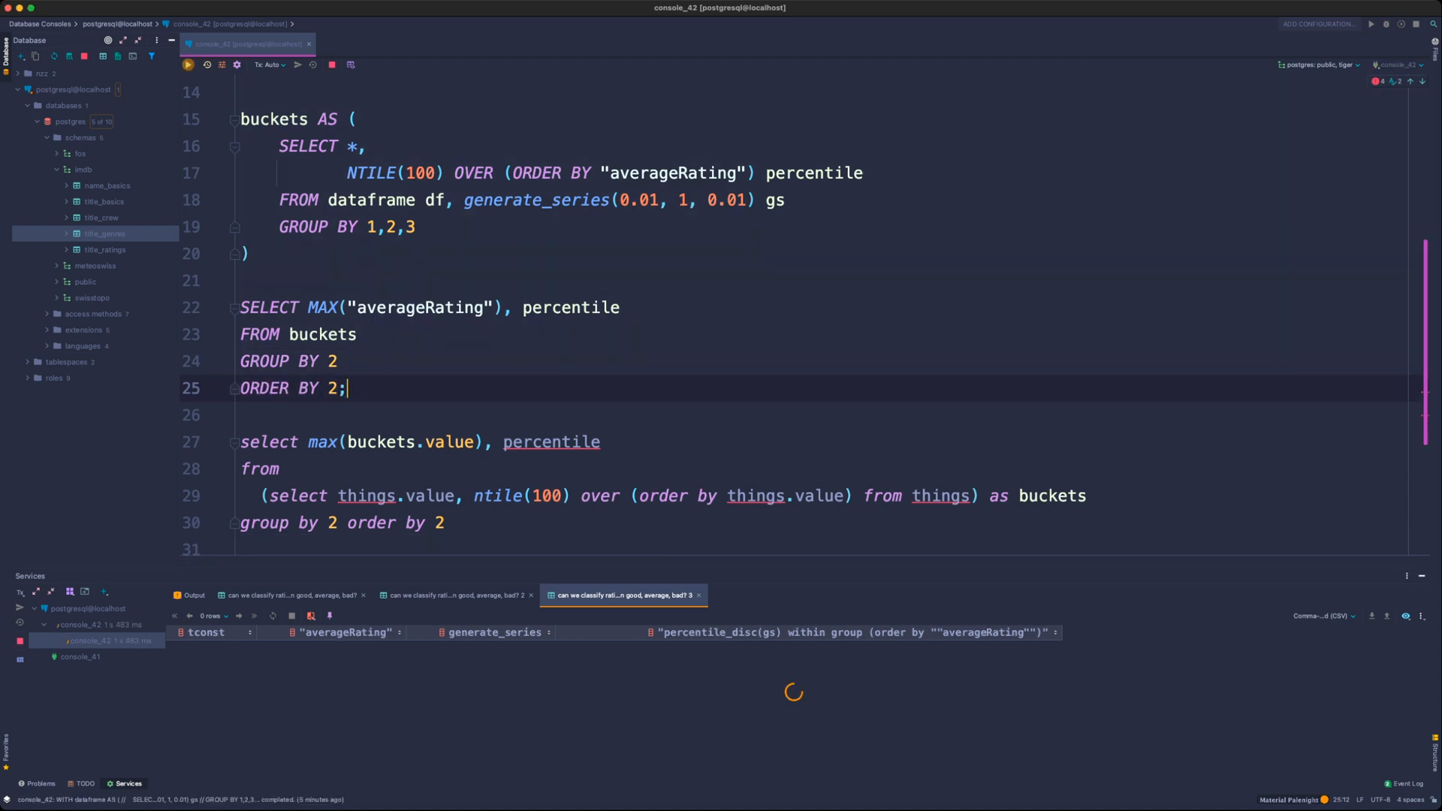
- Replace percentile with "ntile as percentile" in the first line of the sample query below the main query
scroll(751, 315, down, 1)
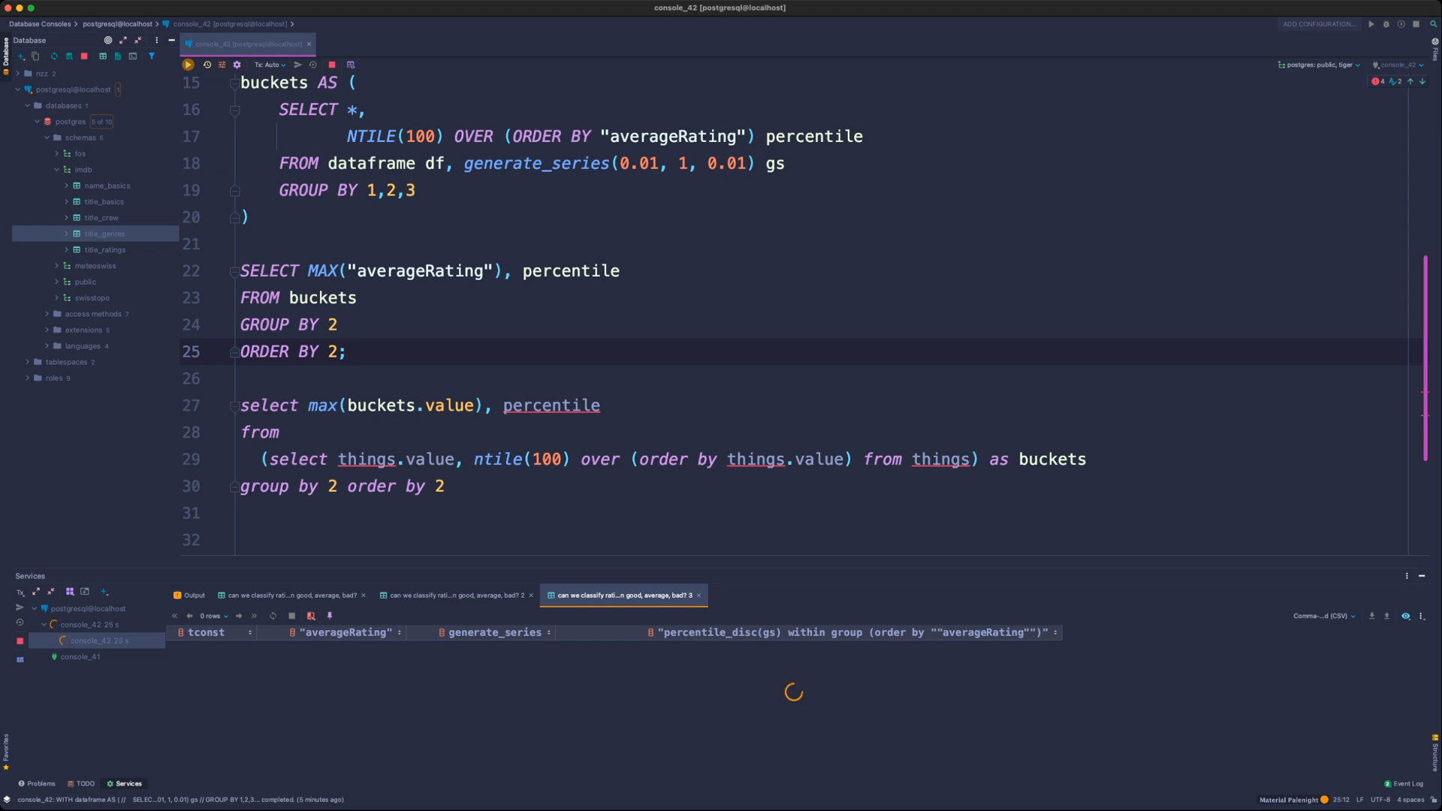
click(571, 405)
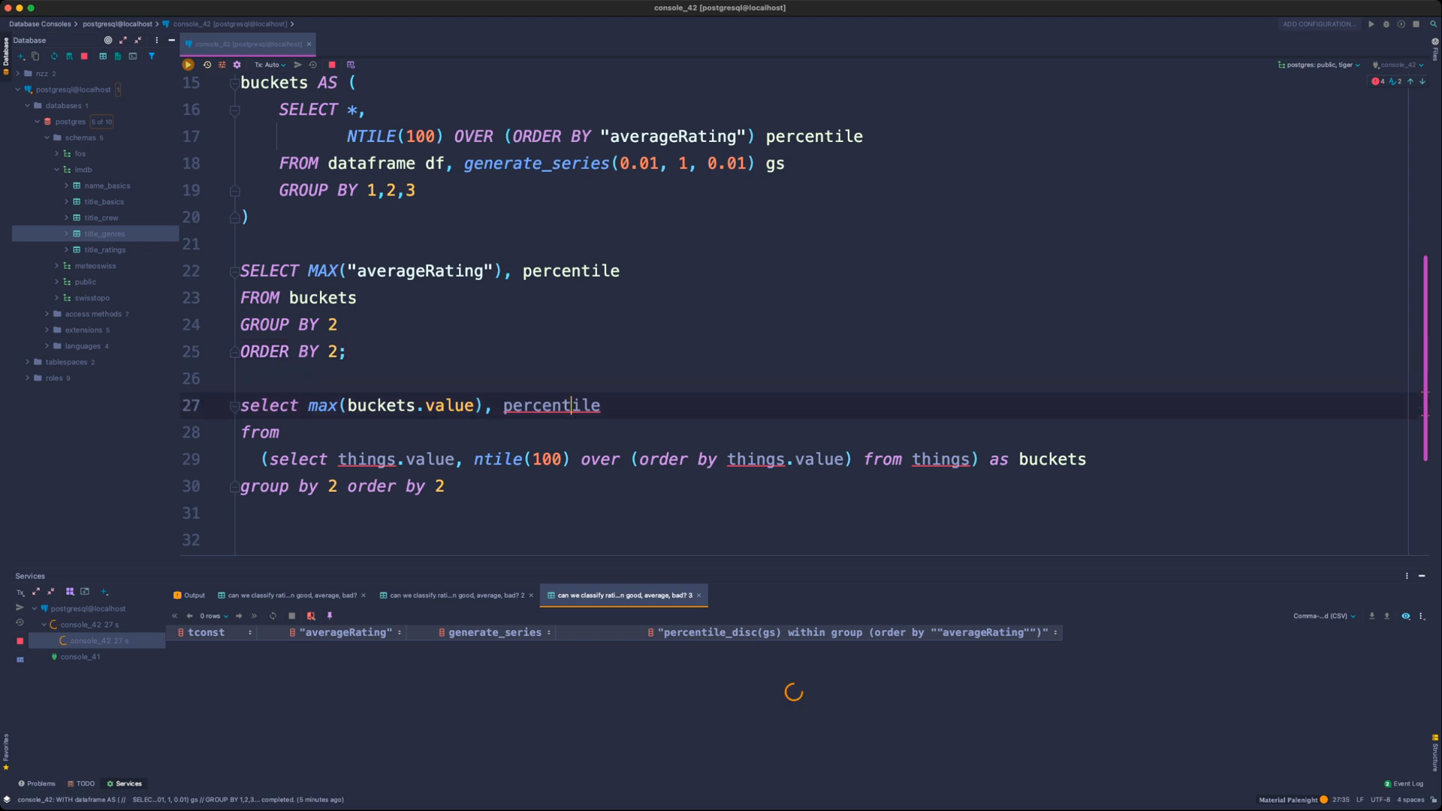
double_click(572, 406)
text(n)
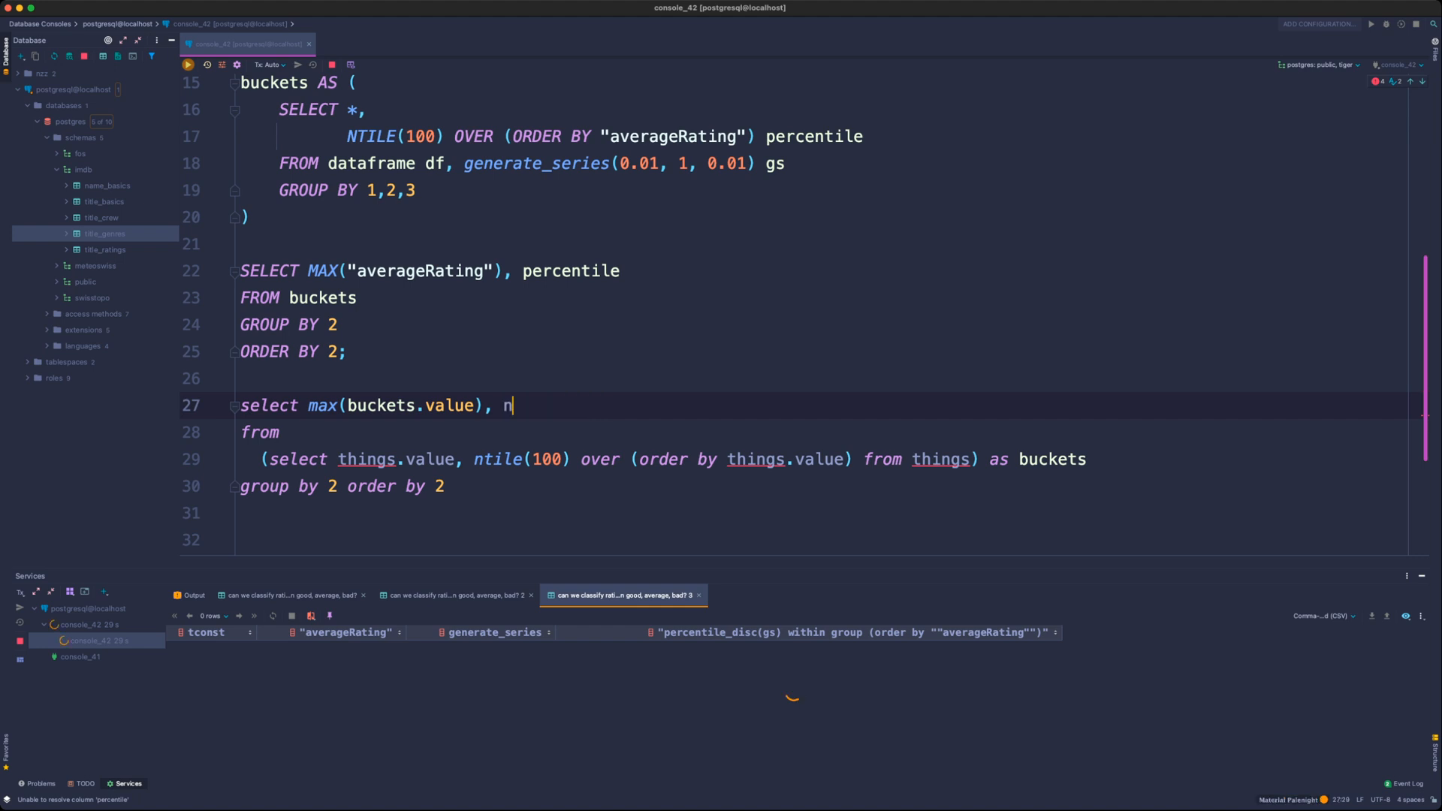
text(tile as percentile)
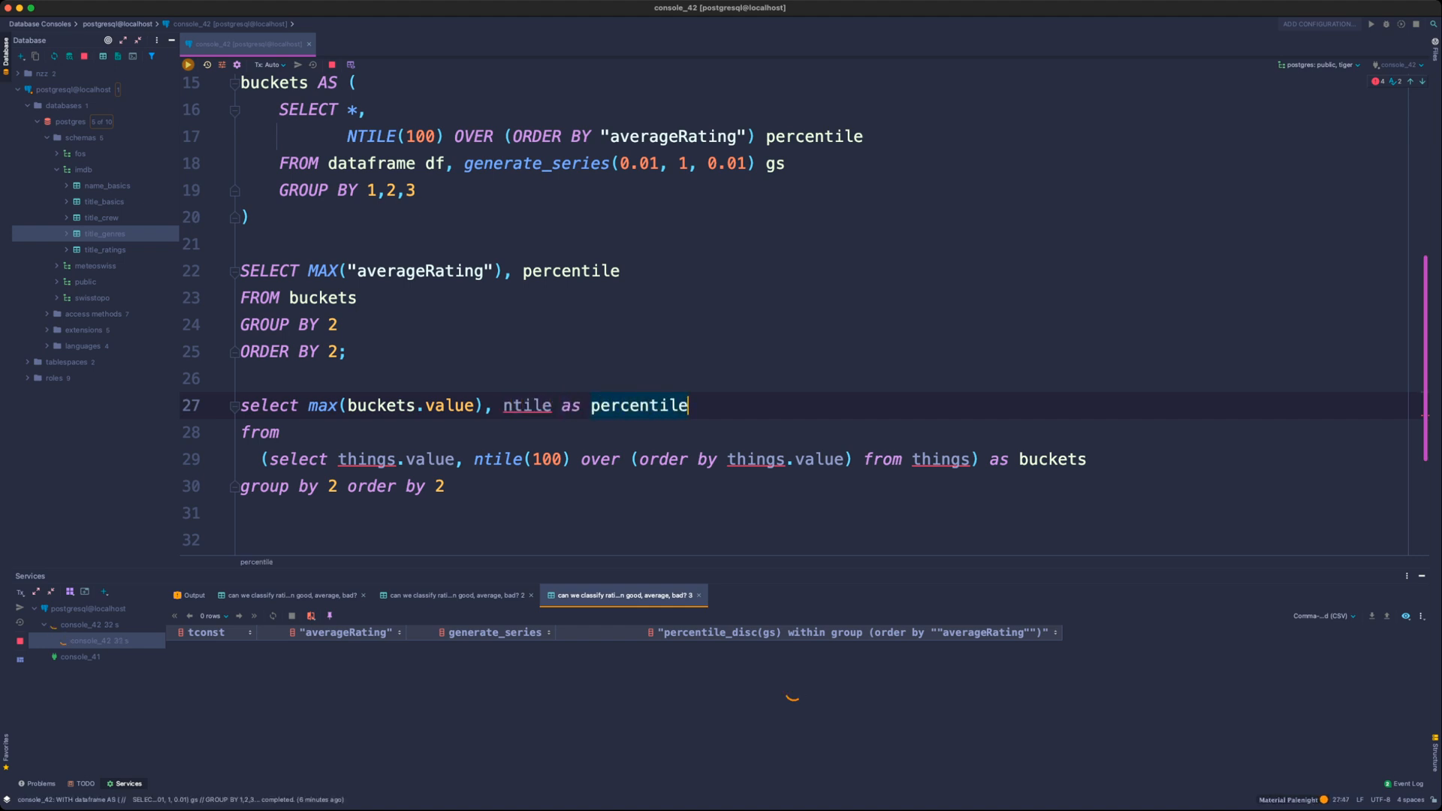
click(240, 378)
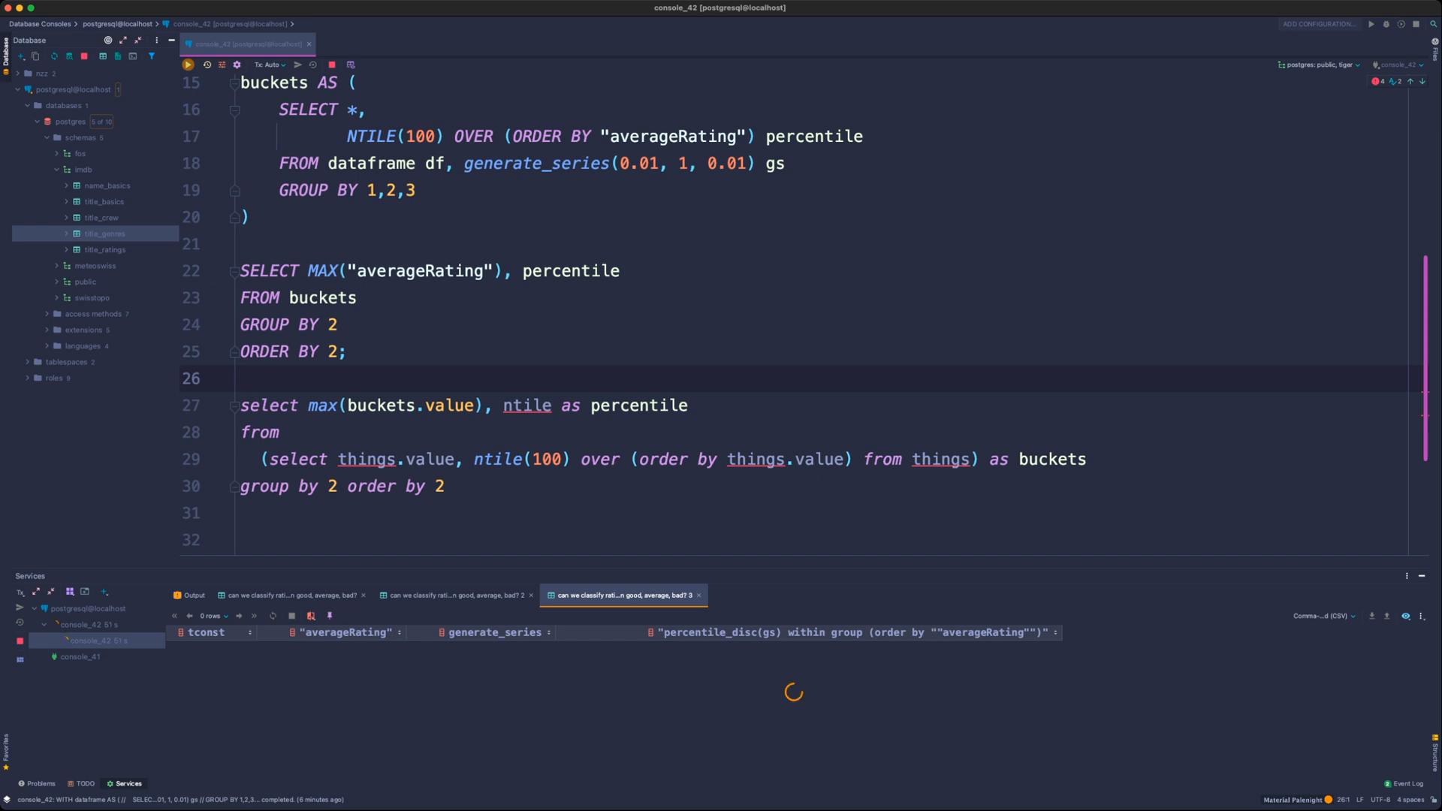
- Enlarge the results area to show more percentile rows alongside the final SELECT
key(super+Tab)
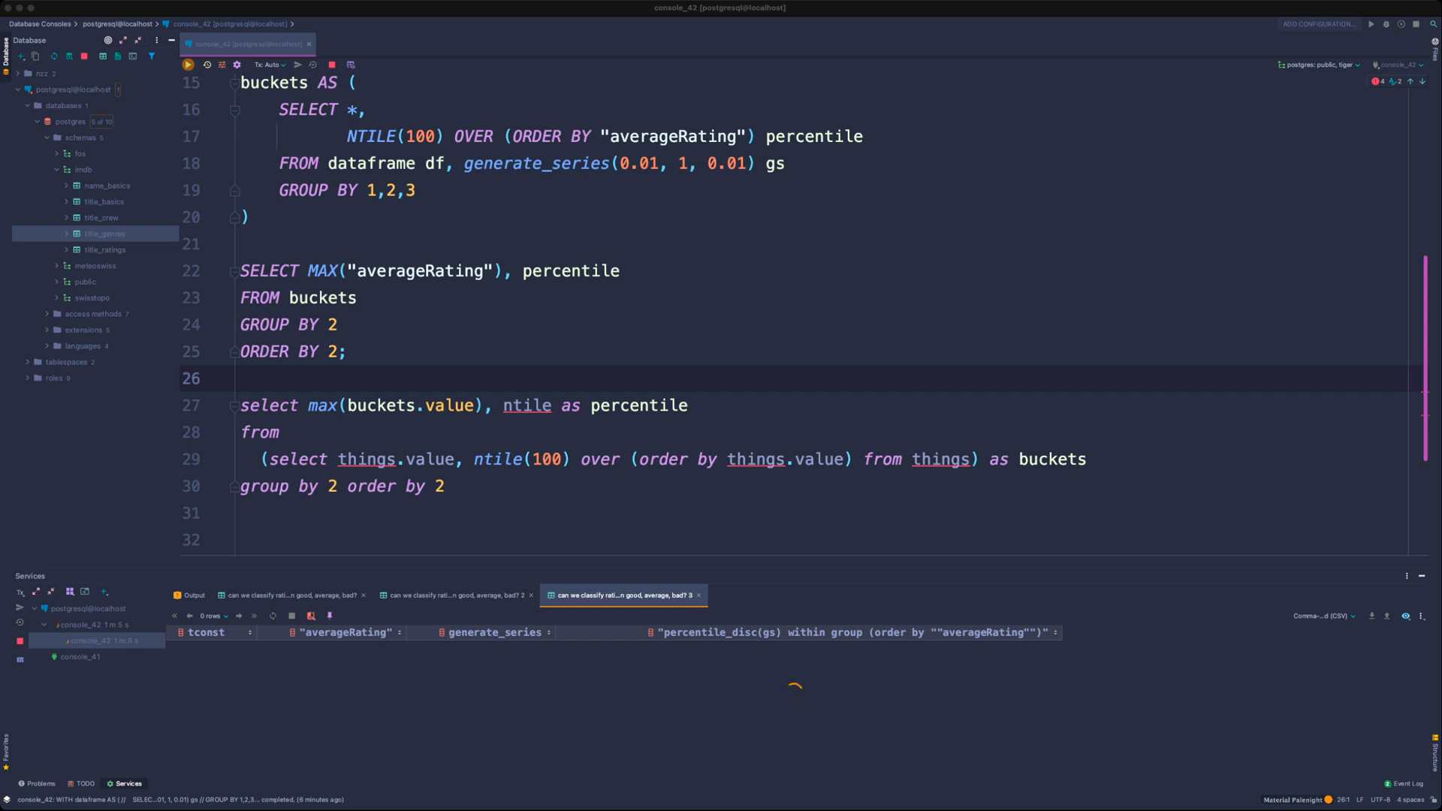
click(348, 352)
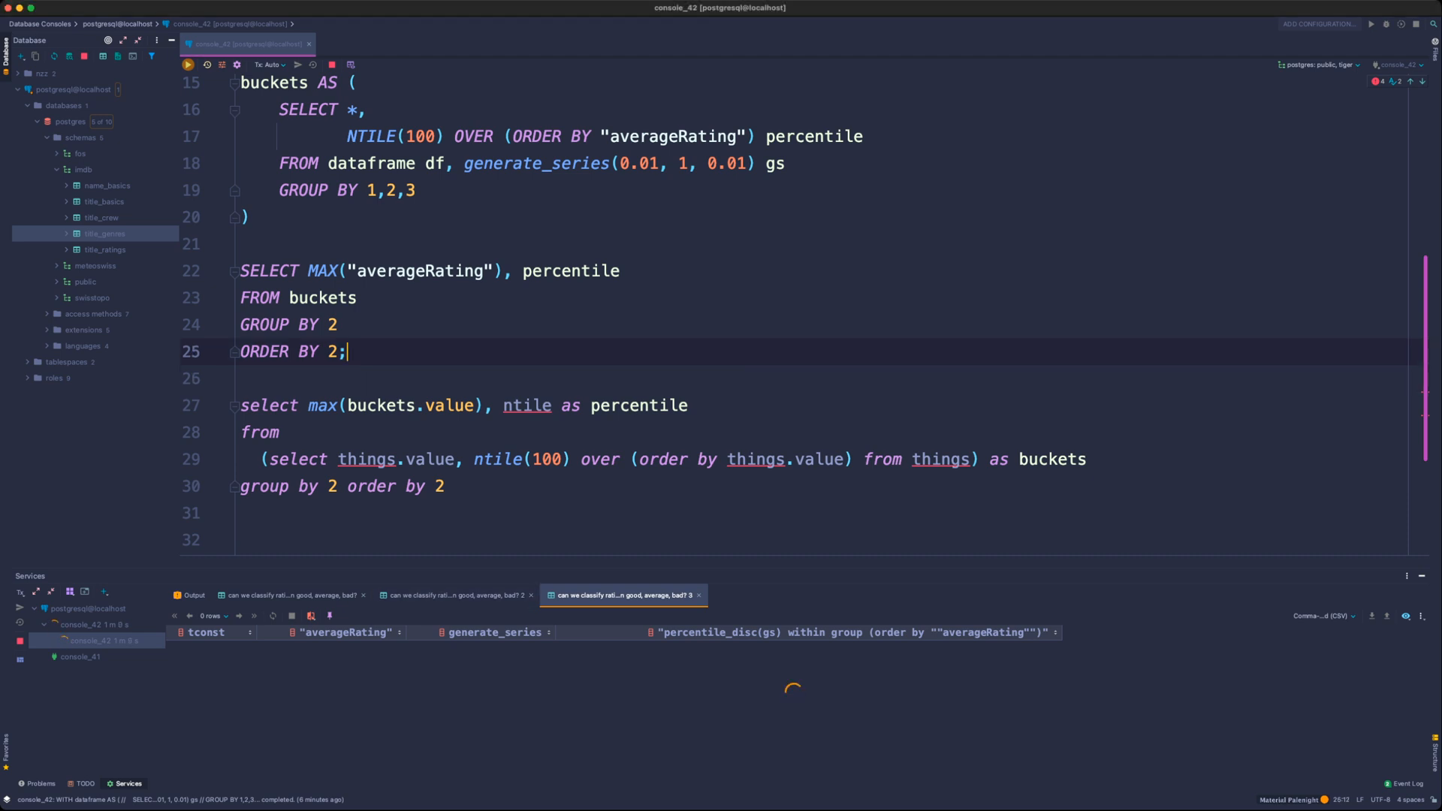
drag(721, 576, 721, 532)
scroll(721, 338, up, 1)
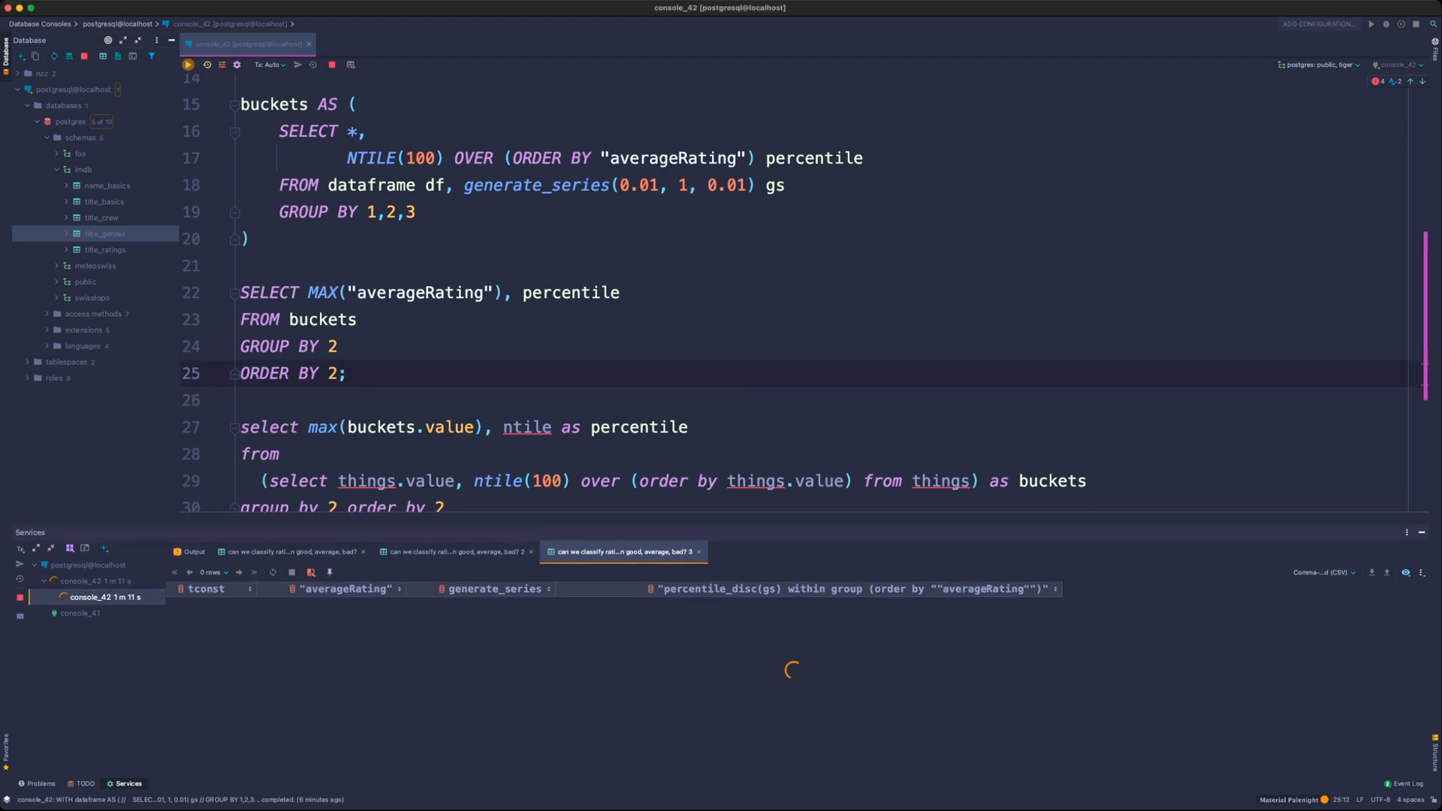
scroll(796, 293, up, 2)
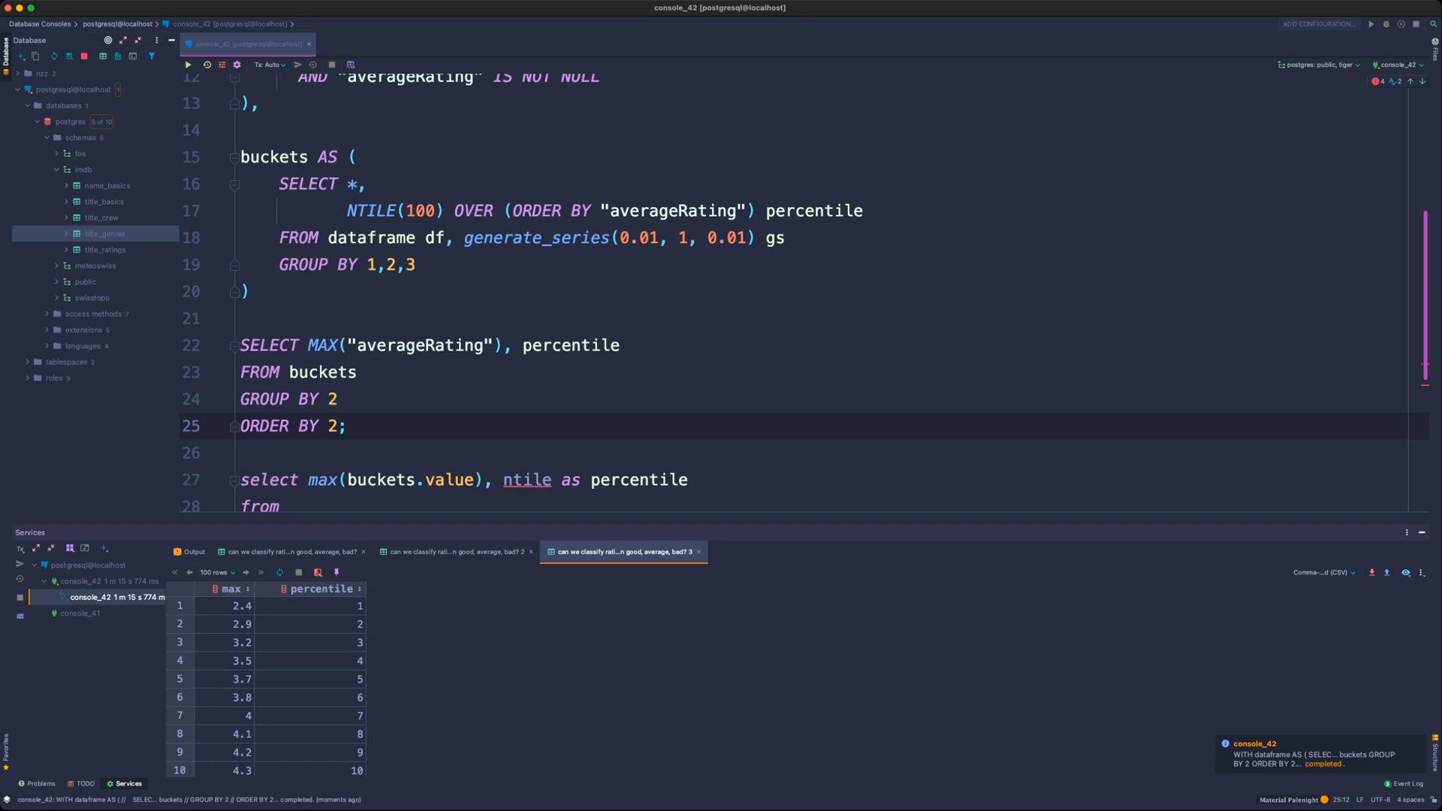
drag(796, 525, 797, 314)
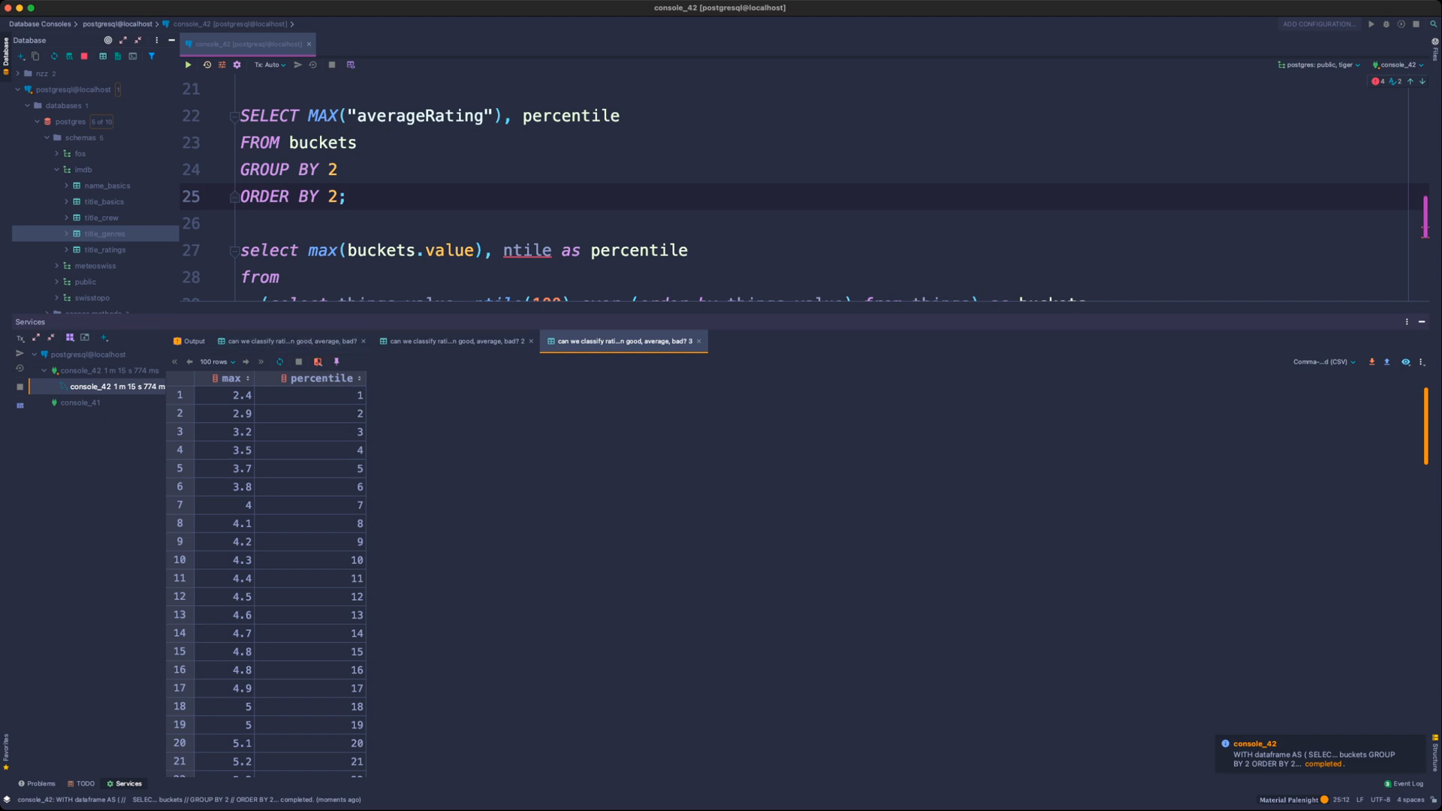
scroll(803, 191, down, 1)
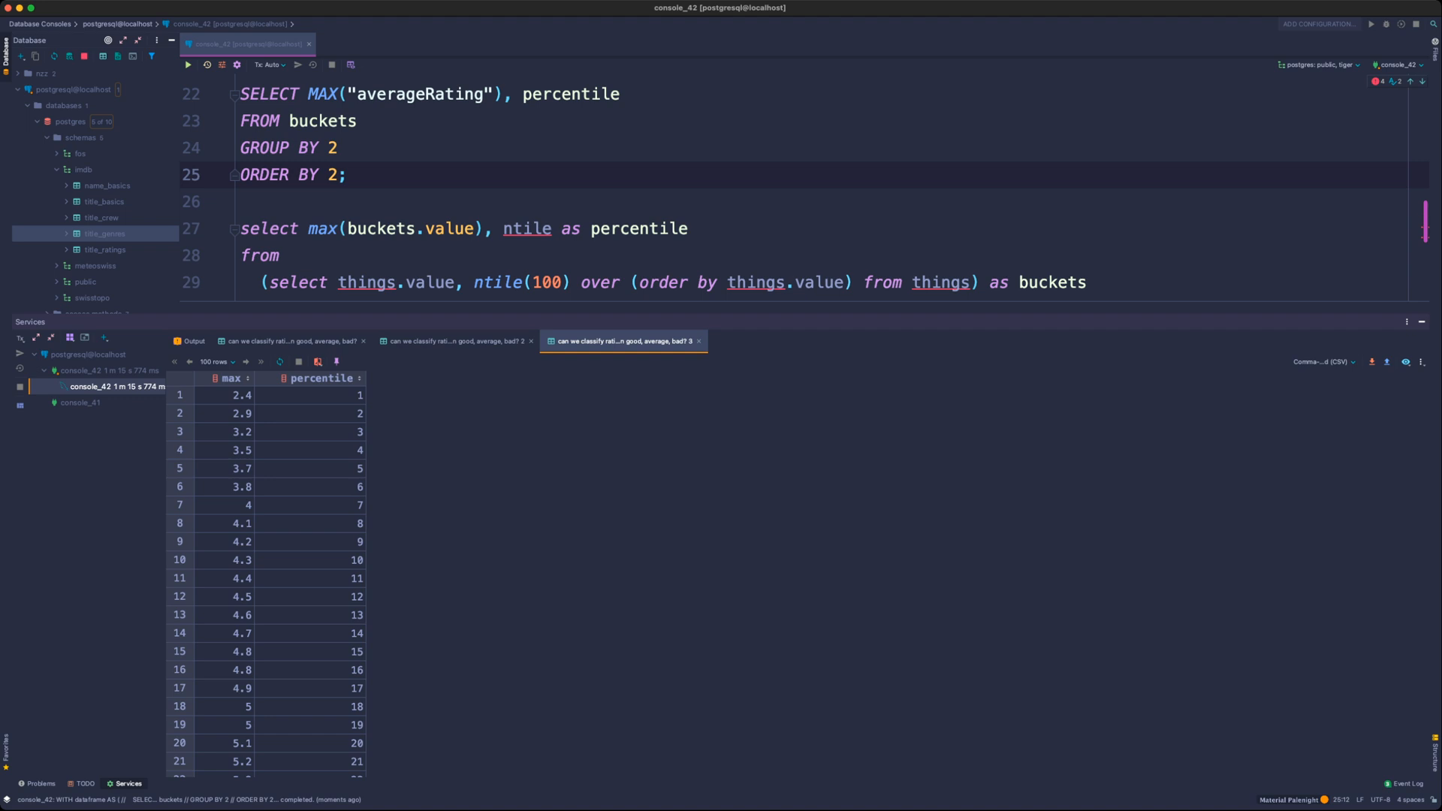
- Examine the maximum rating of each low percentile, highlighting rows 1 to 17, rows 18 and 19, and the range up to percentile 15
click(310, 395)
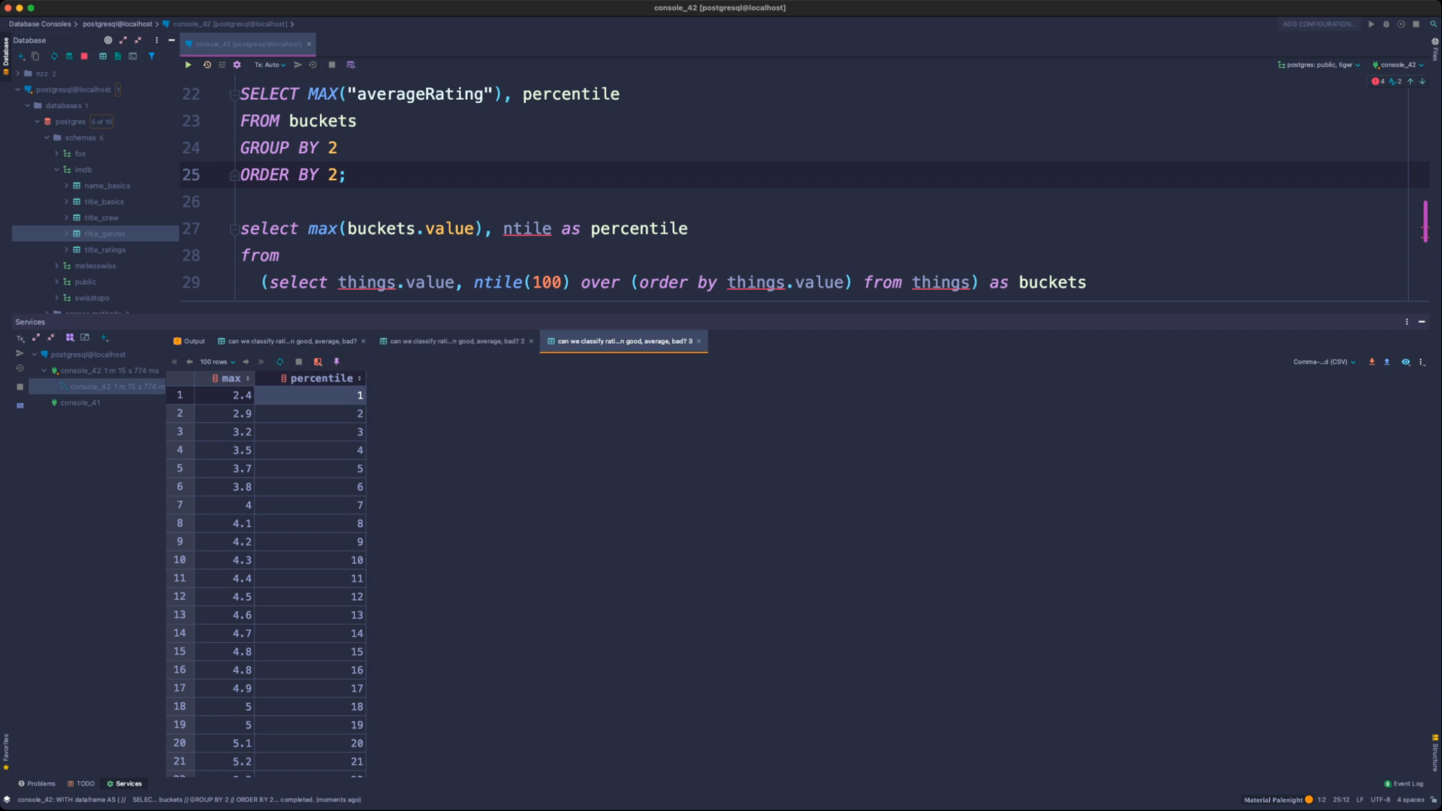
drag(233, 396, 315, 687)
scroll(315, 661, down, 3)
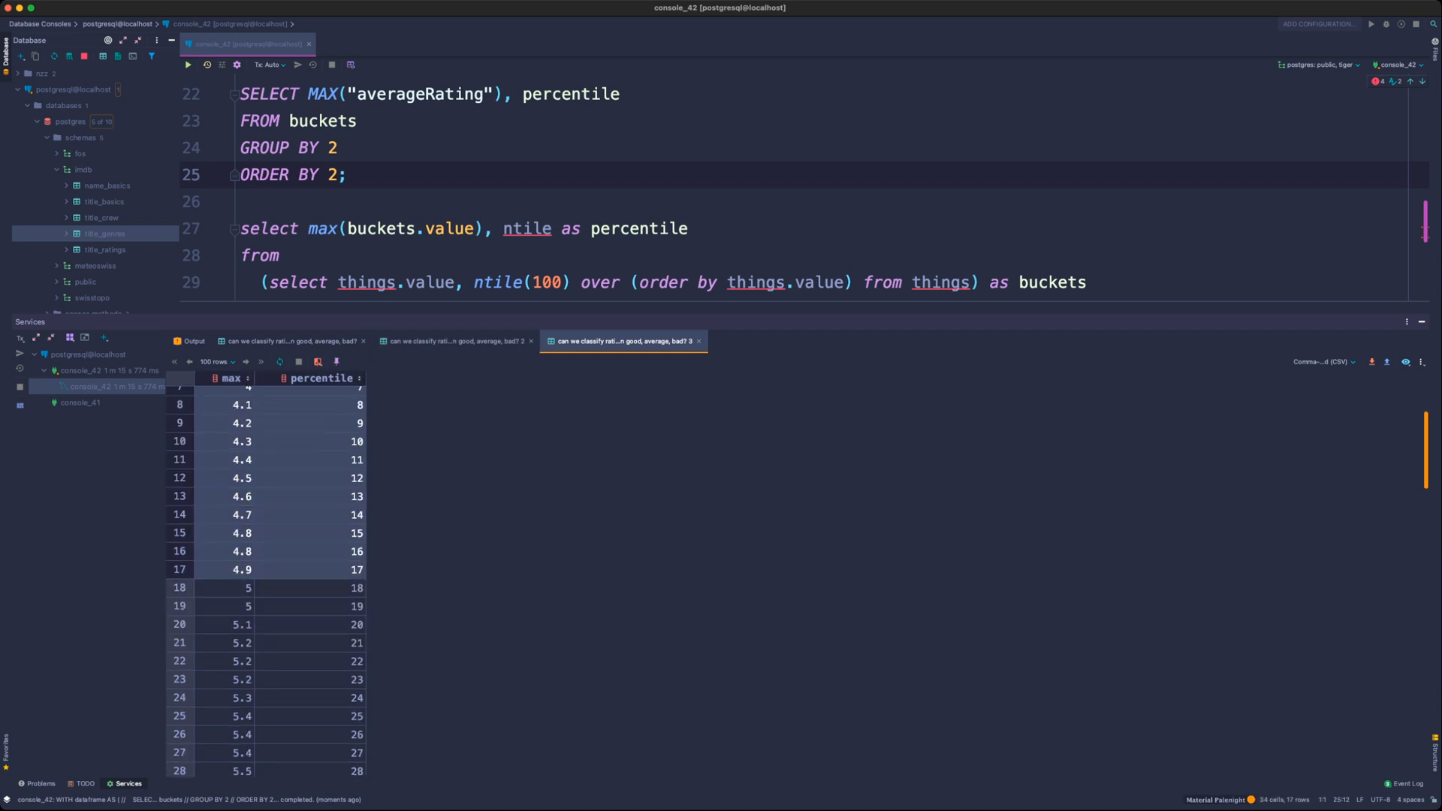
click(316, 625)
drag(234, 589, 330, 606)
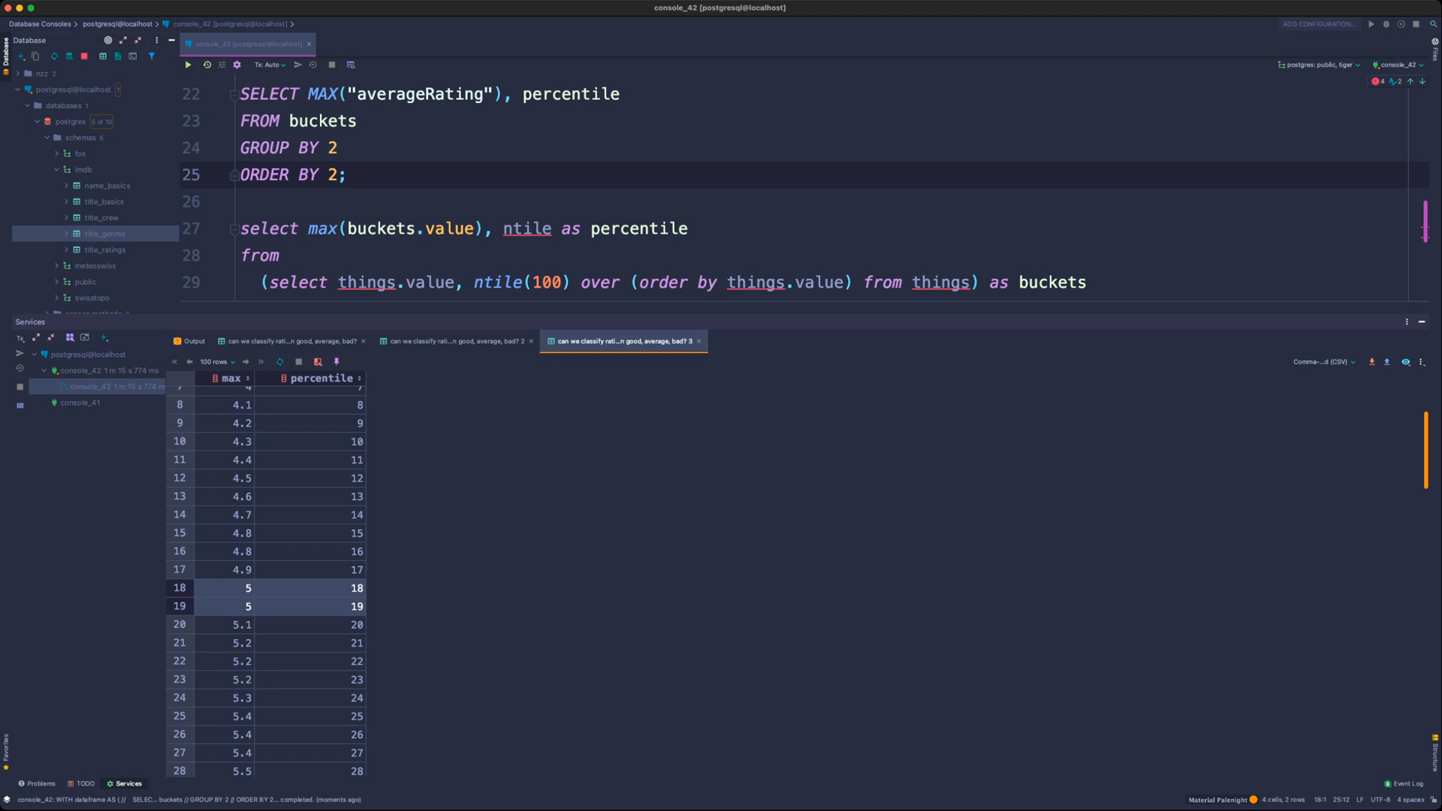
click(322, 588)
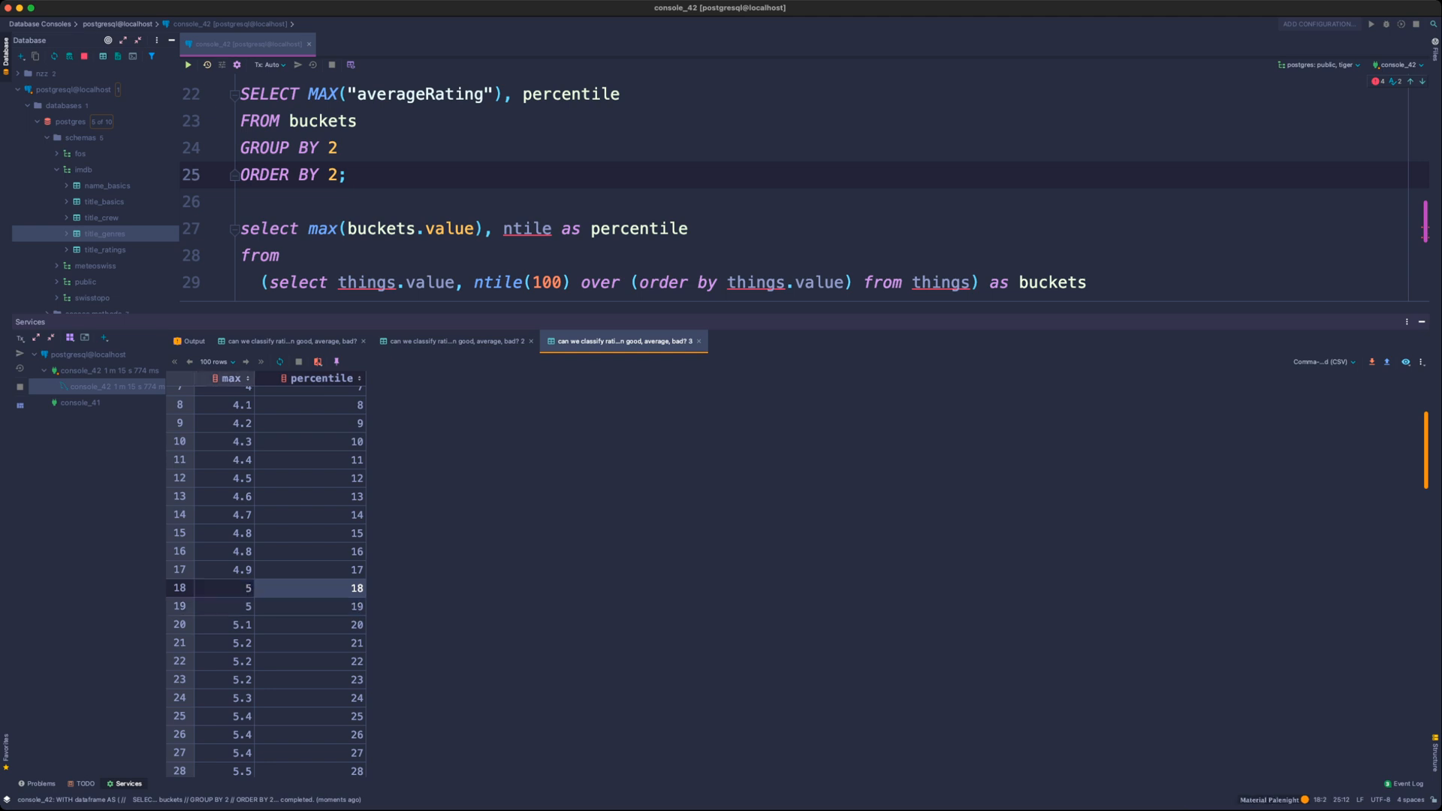
scroll(265, 586, up, 3)
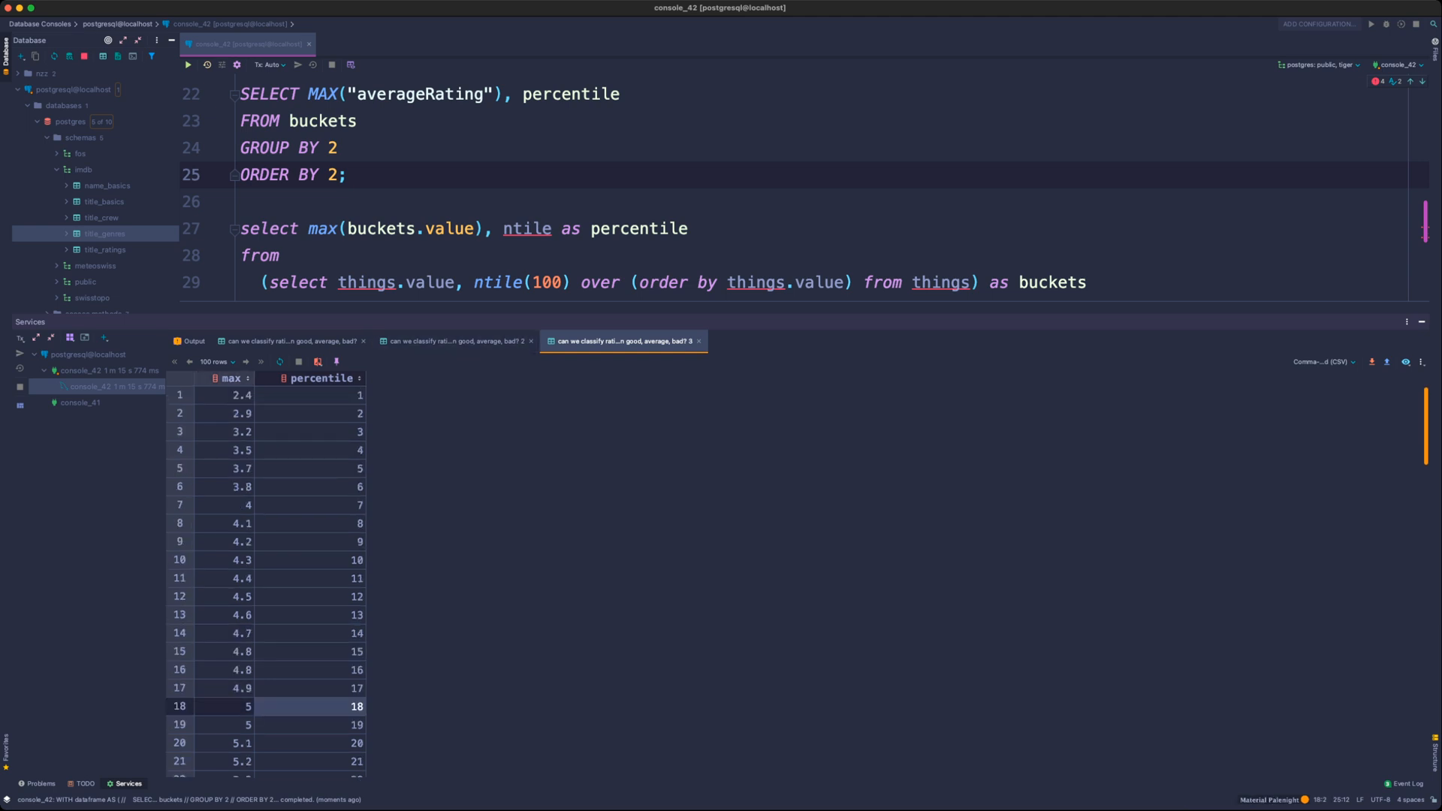
drag(465, 321, 465, 255)
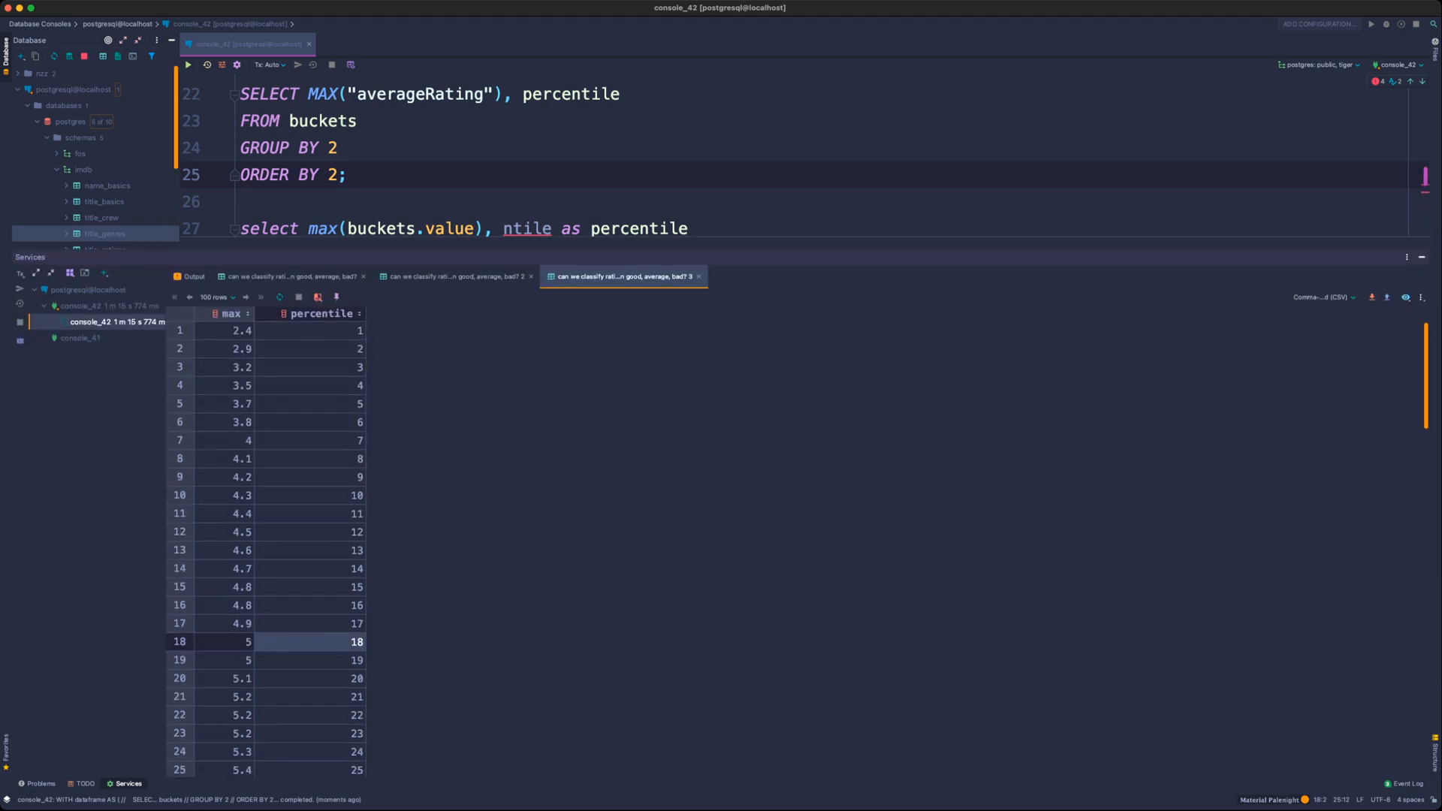
drag(233, 331, 315, 606)
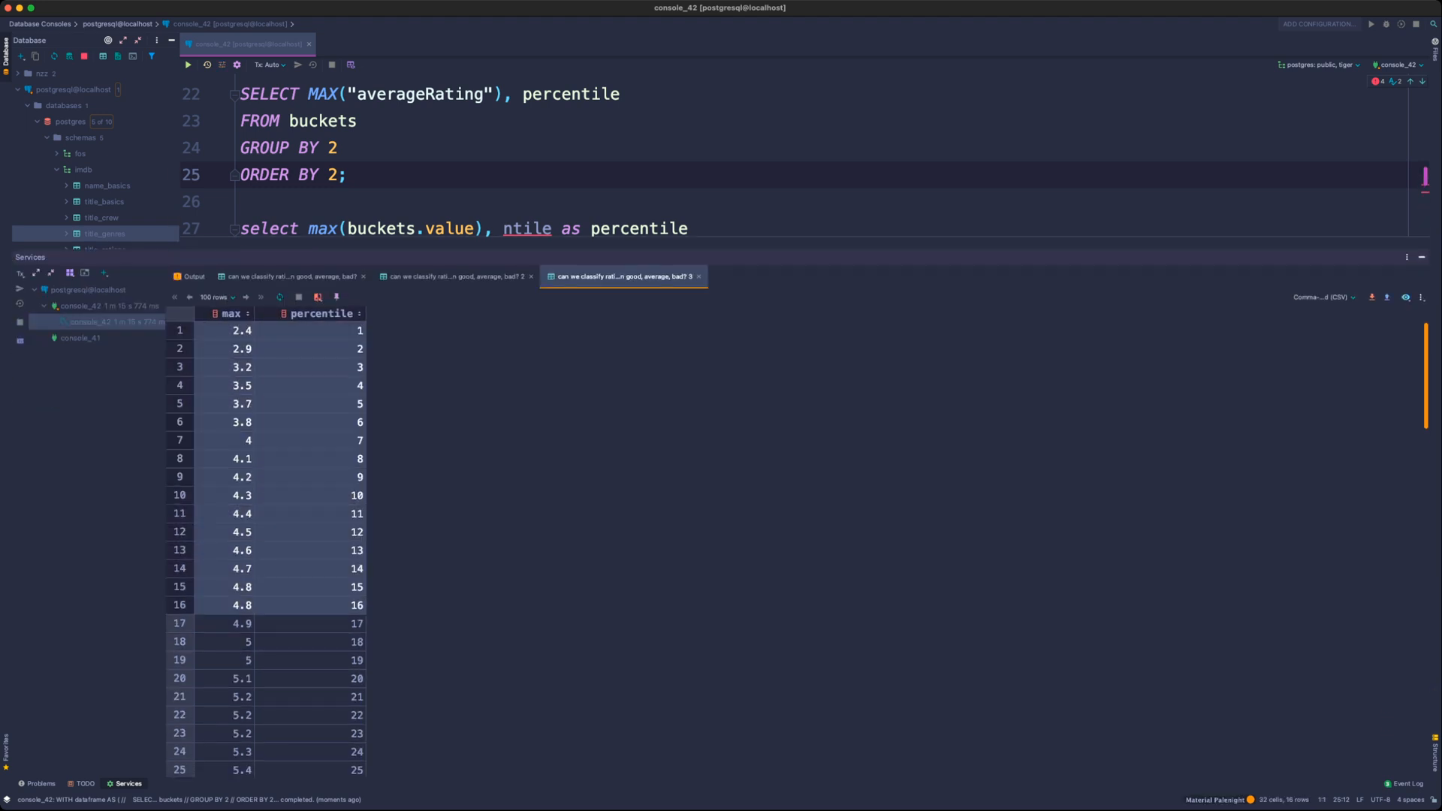
click(316, 422)
drag(233, 331, 315, 587)
click(315, 587)
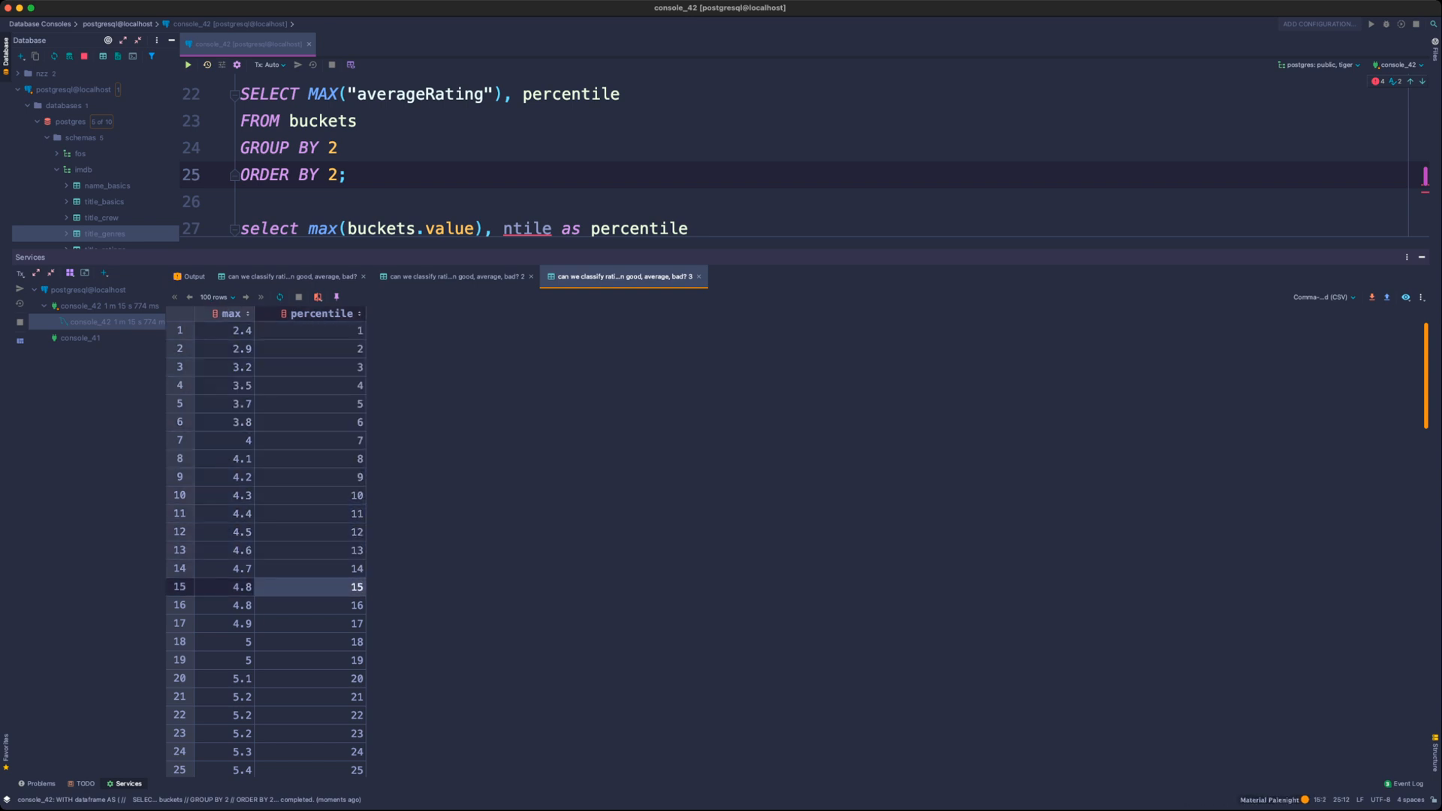
- Check the maximum ratings of the highest percentiles up to 100, return to the first rows and shrink the results area
scroll(265, 549, down, 20)
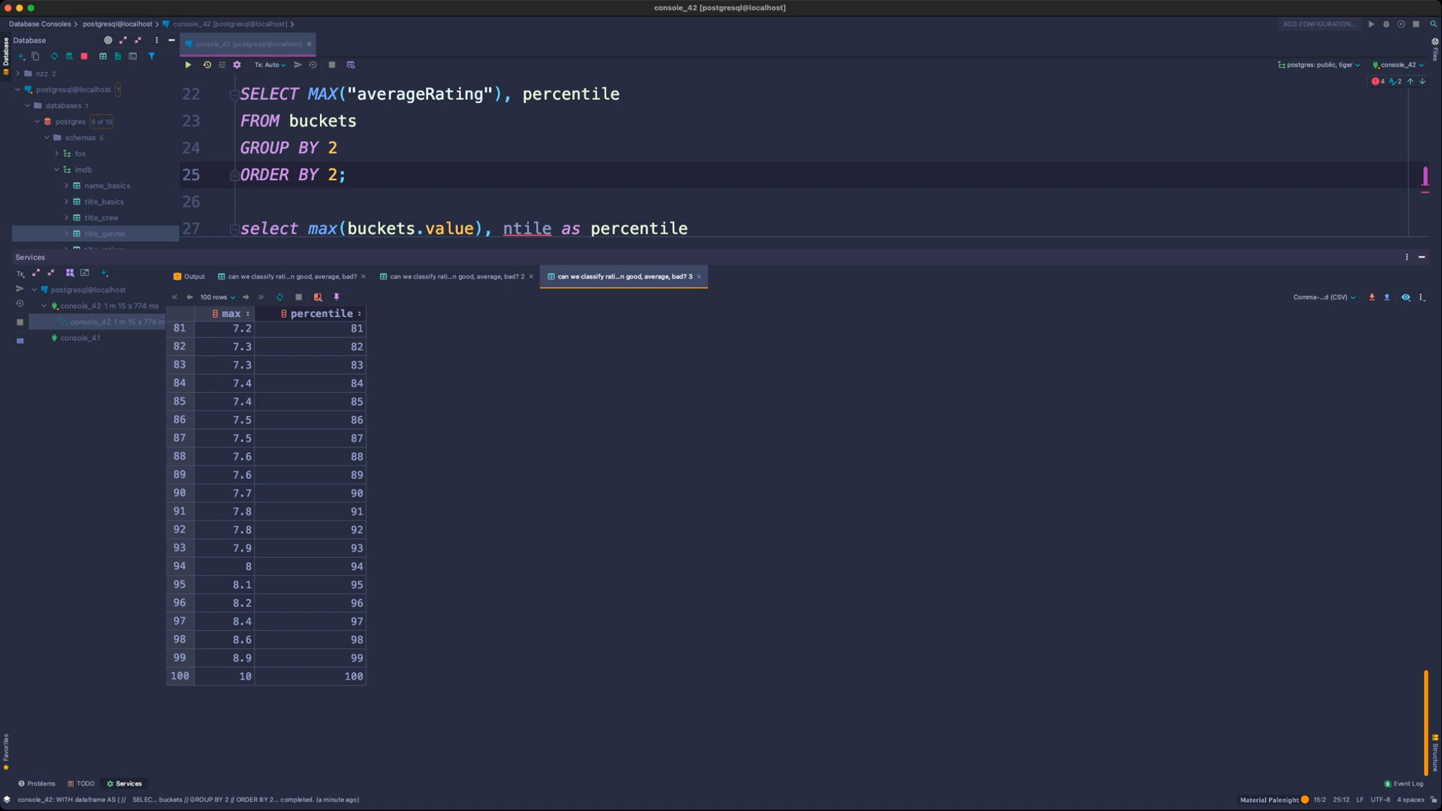
scroll(265, 448, up, 18)
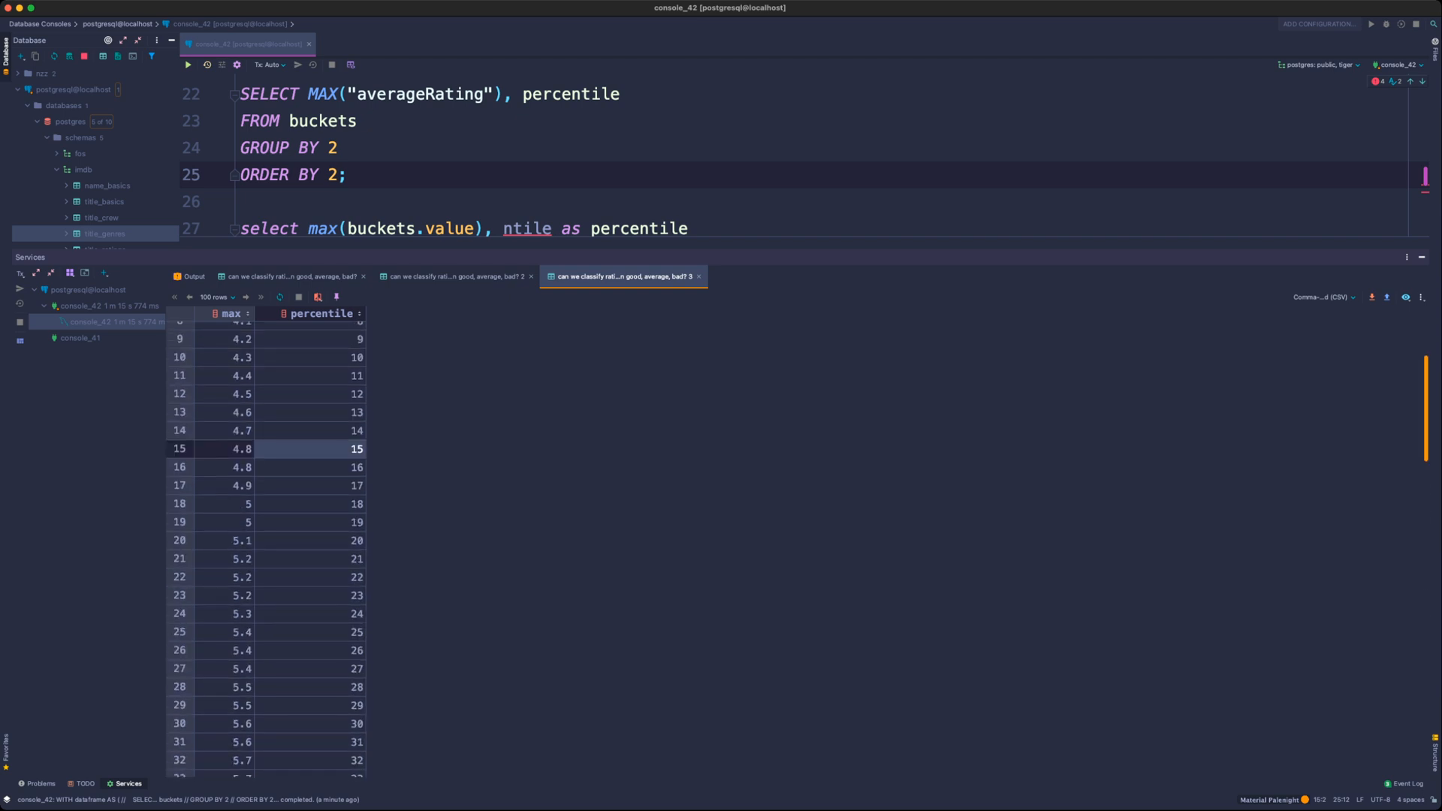
scroll(266, 448, up, 3)
drag(489, 251, 488, 453)
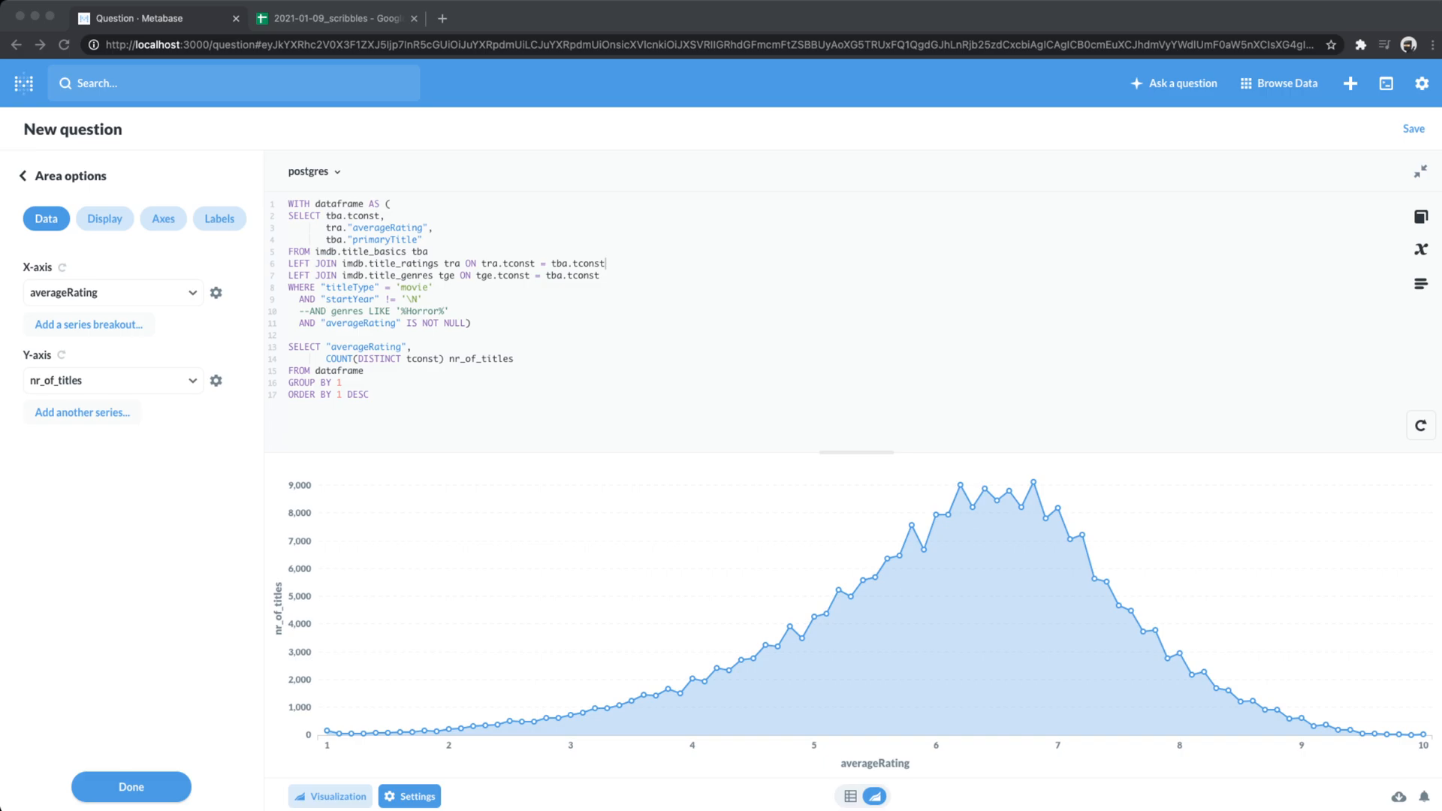
- Switch to DataGrip and uncomment the AND genres LIKE '%Action%' condition in the dataframe CTE
key(super+Tab)
click(242, 389)
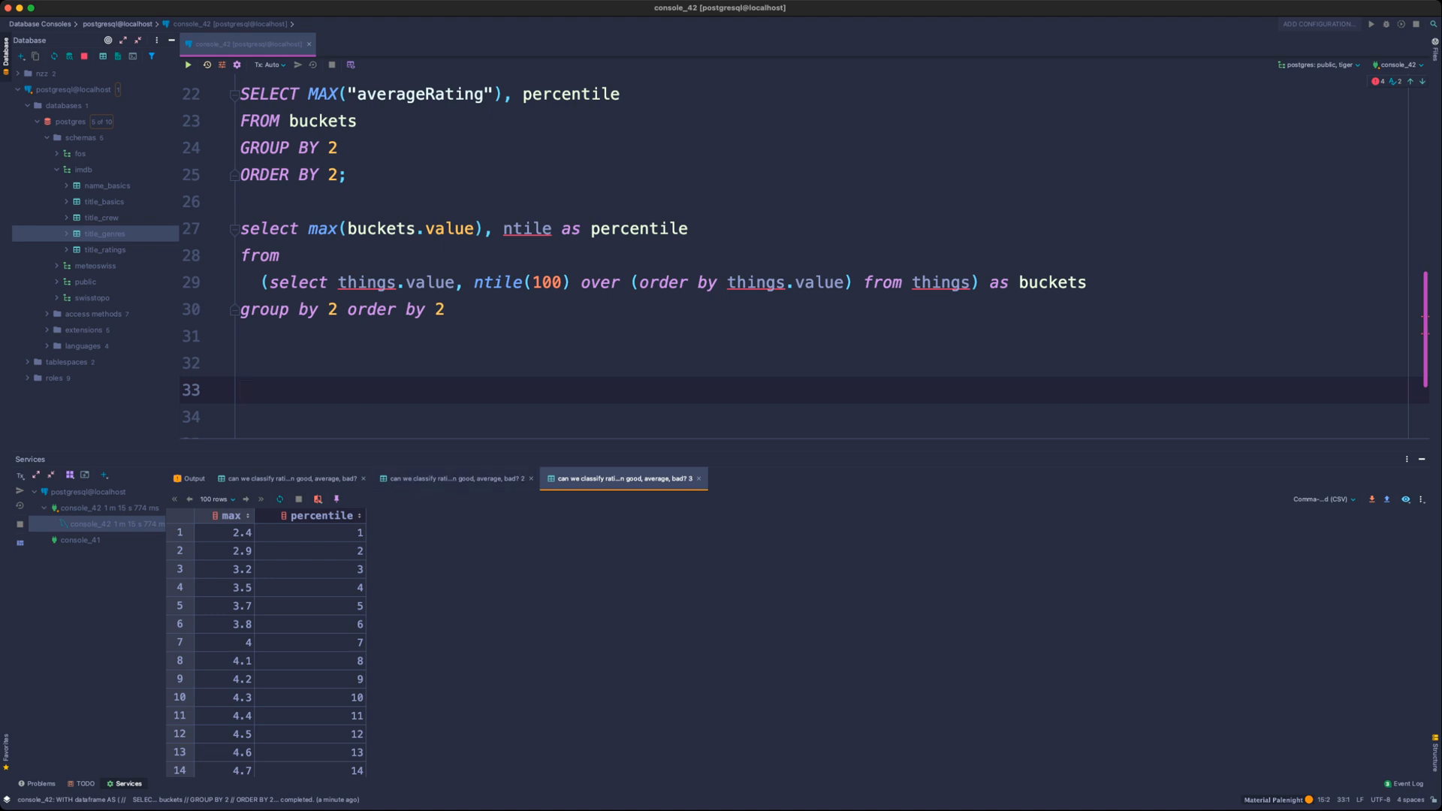
scroll(804, 263, up, 5)
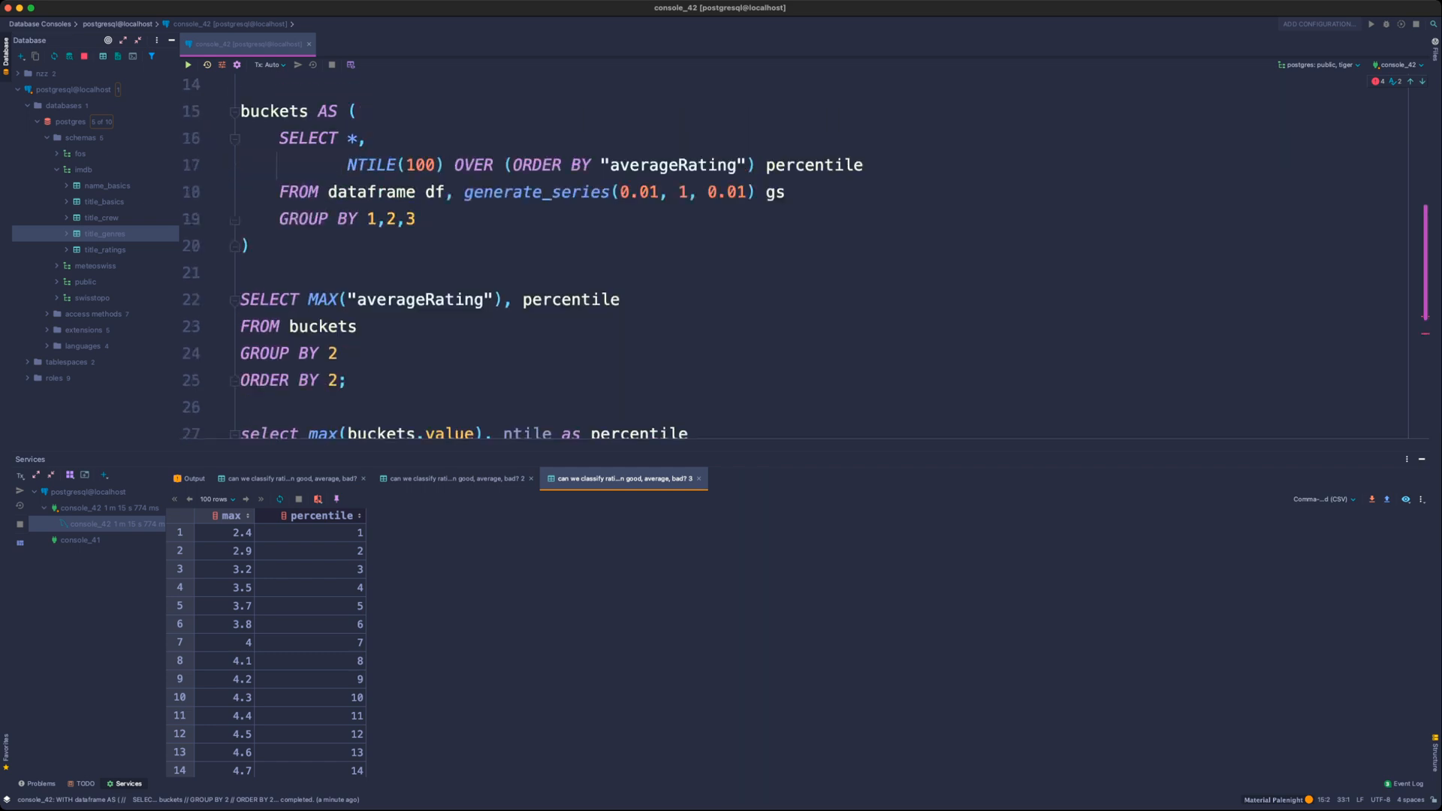
scroll(803, 260, up, 6)
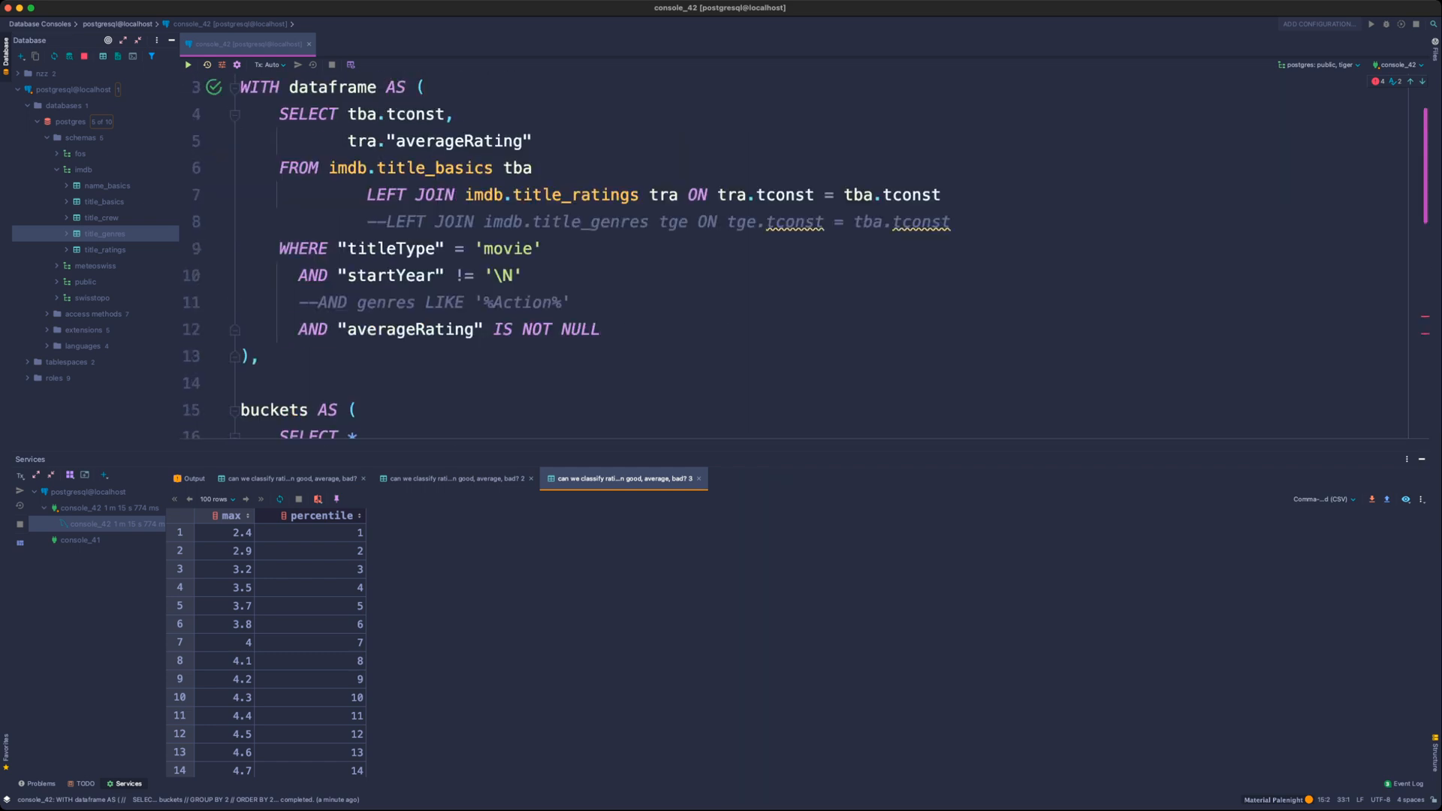
click(319, 357)
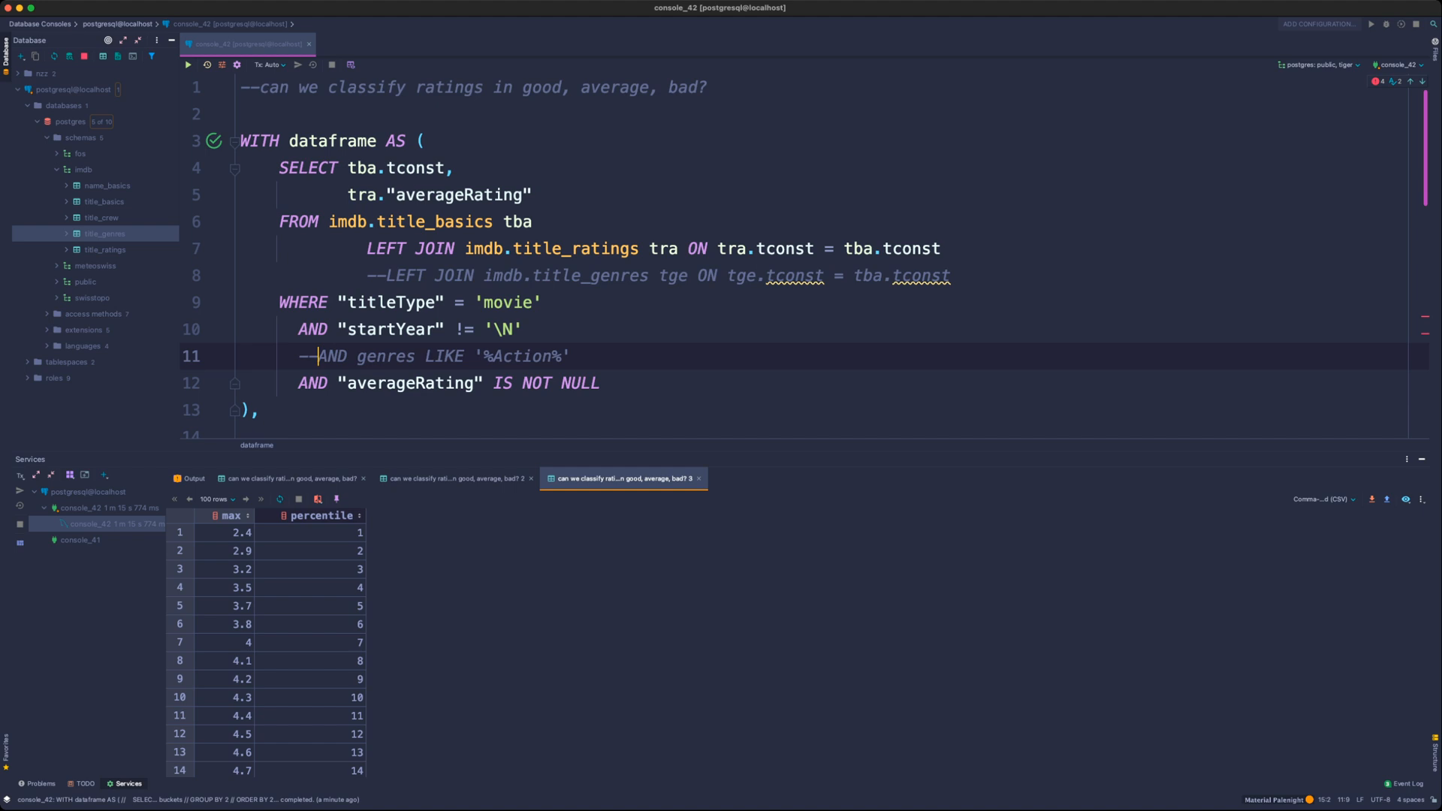
key(BackSpace)
key(BackSpace)
click(426, 302)
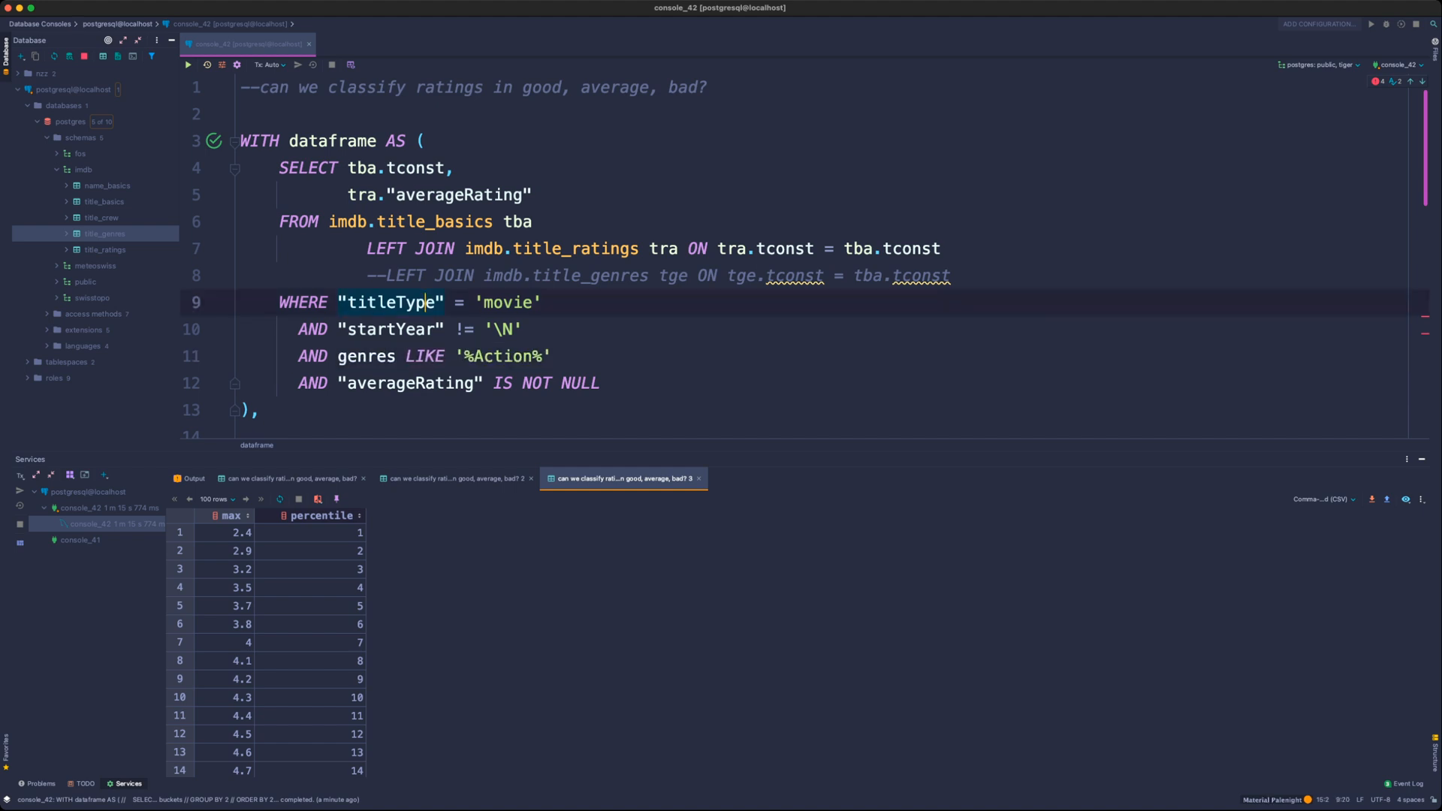
click(407, 276)
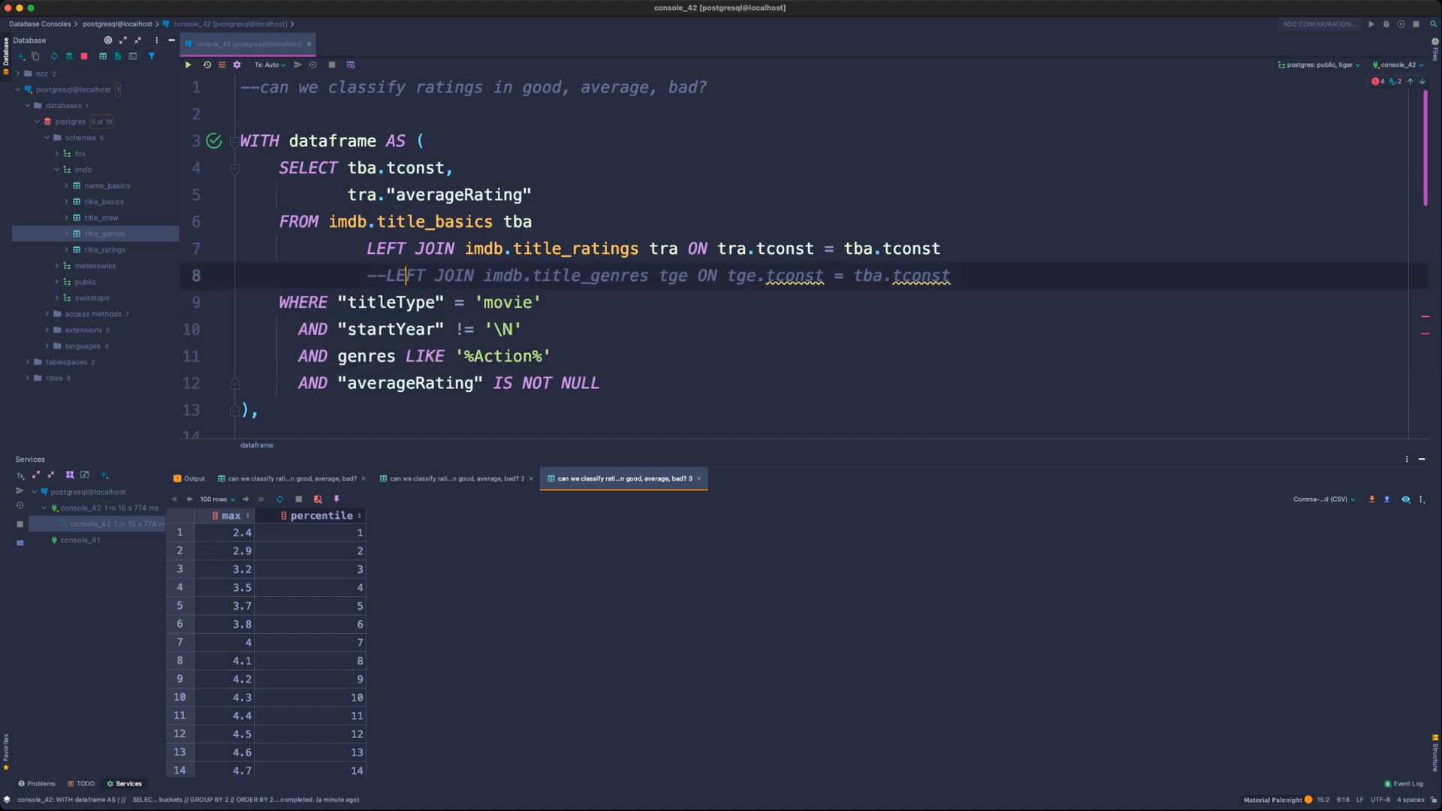
- Run the percentile query with the Action filter and enlarge the results area
scroll(406, 276, down, 3)
click(188, 65)
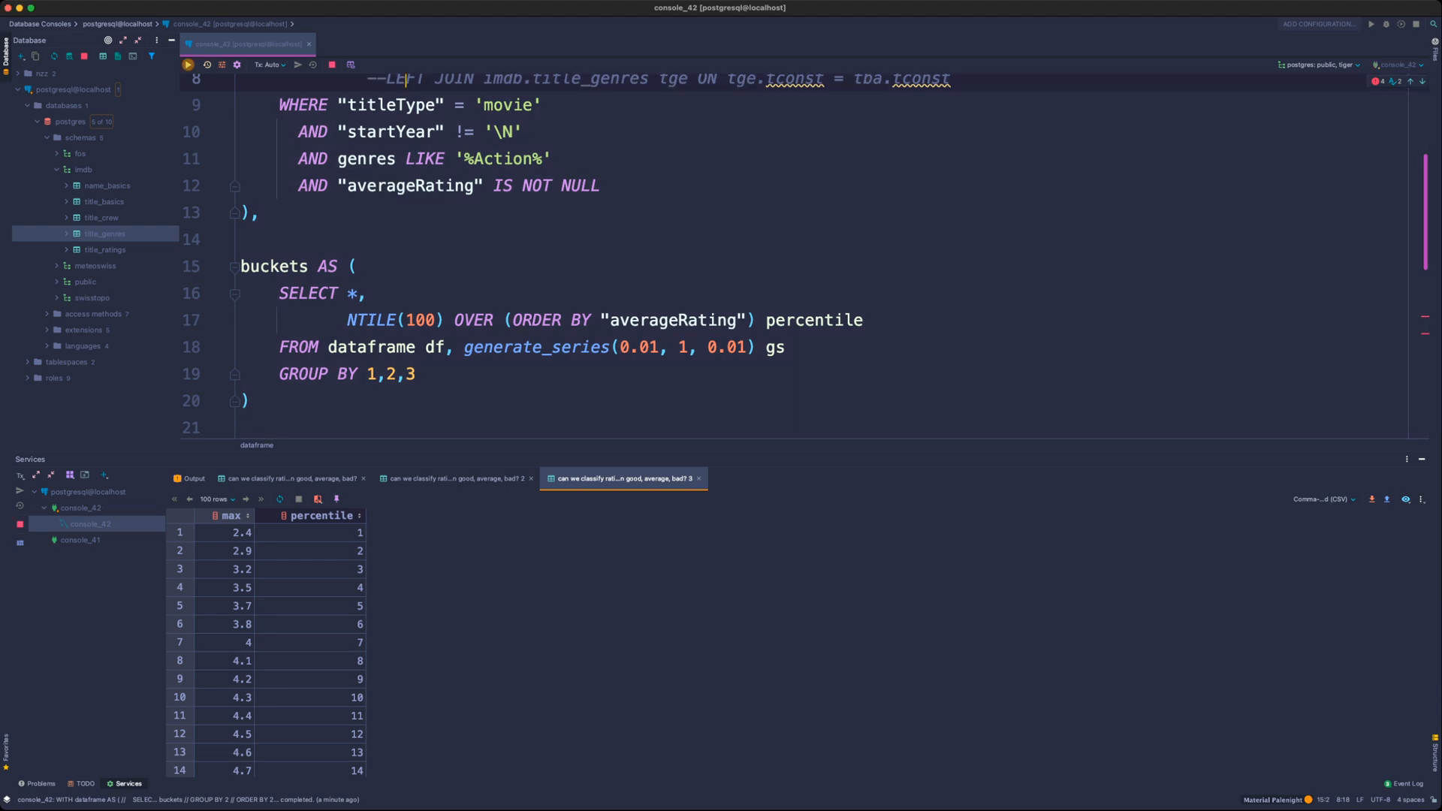
drag(481, 452, 481, 242)
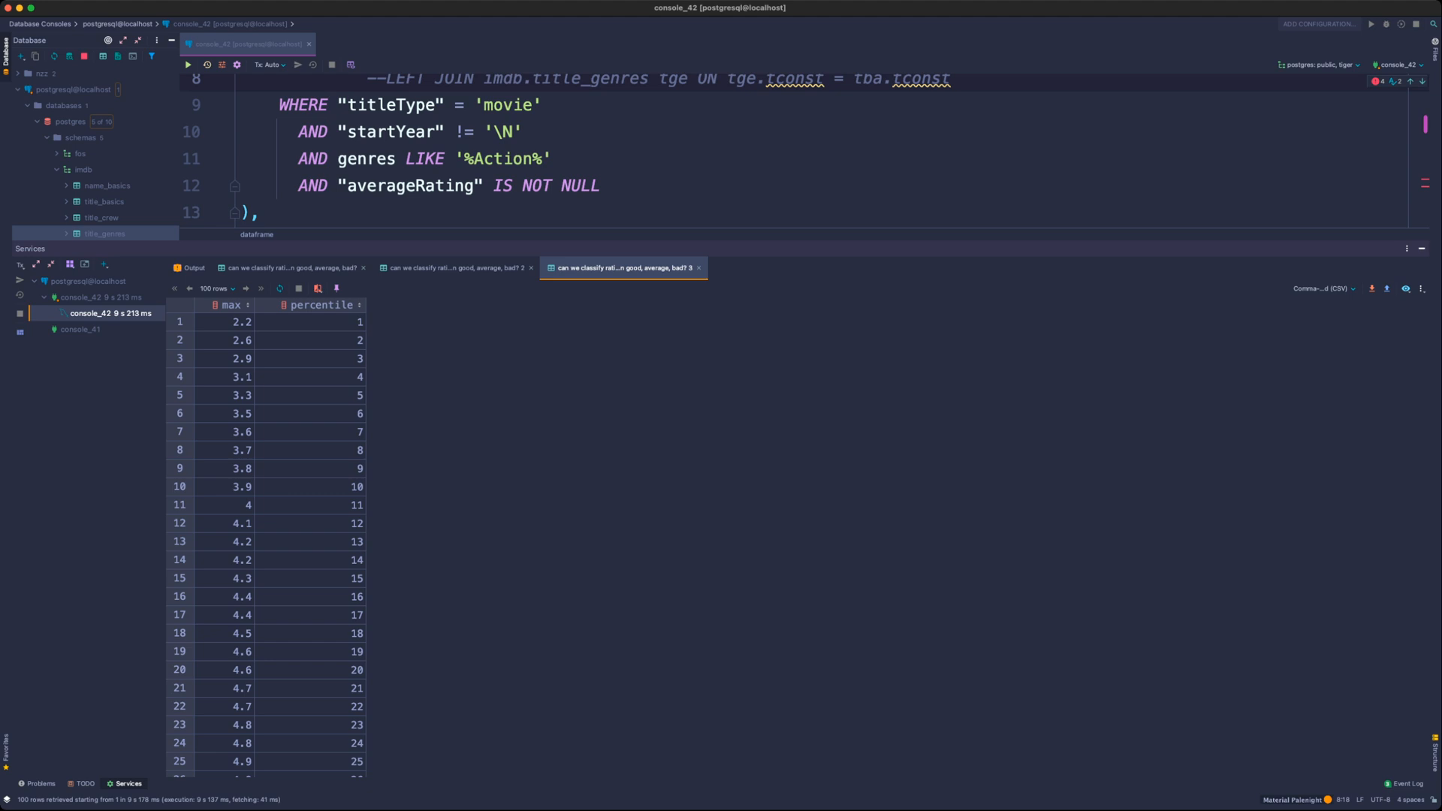
- Examine the Action movies' maximum ratings in rows 1 to 19 and in the highest percentiles, returning to the first row
drag(232, 322, 316, 652)
click(315, 652)
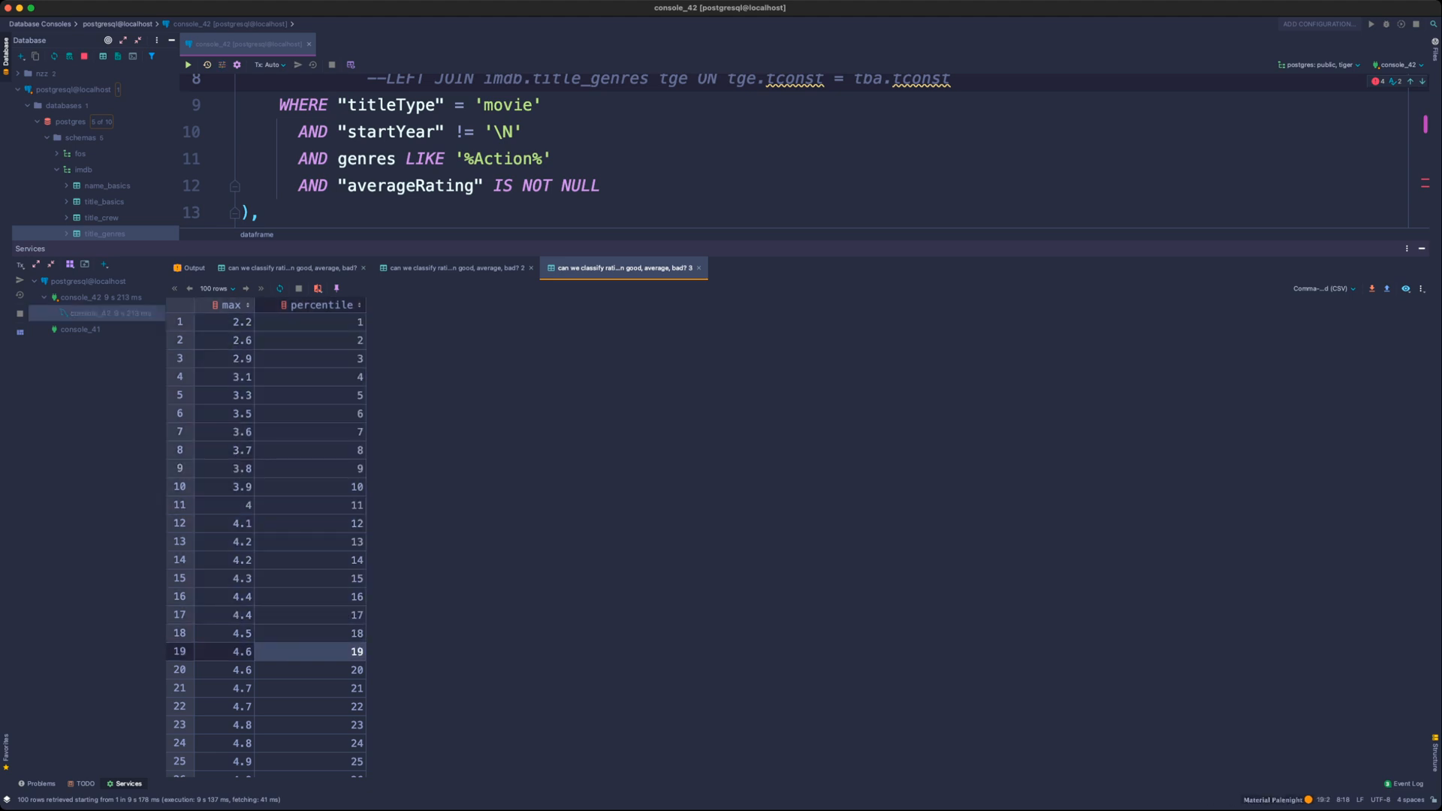
scroll(267, 496, down, 15)
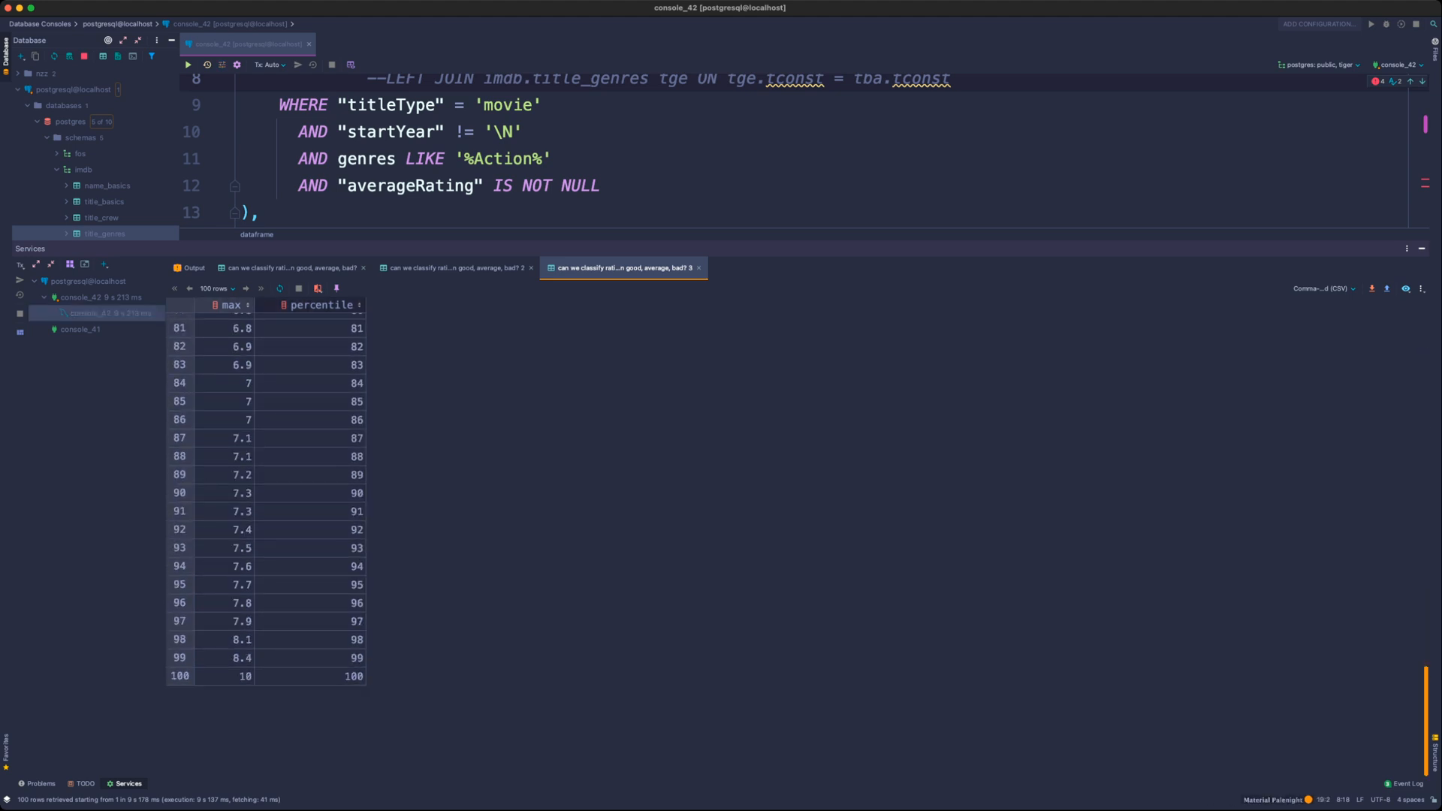
scroll(267, 496, up, 15)
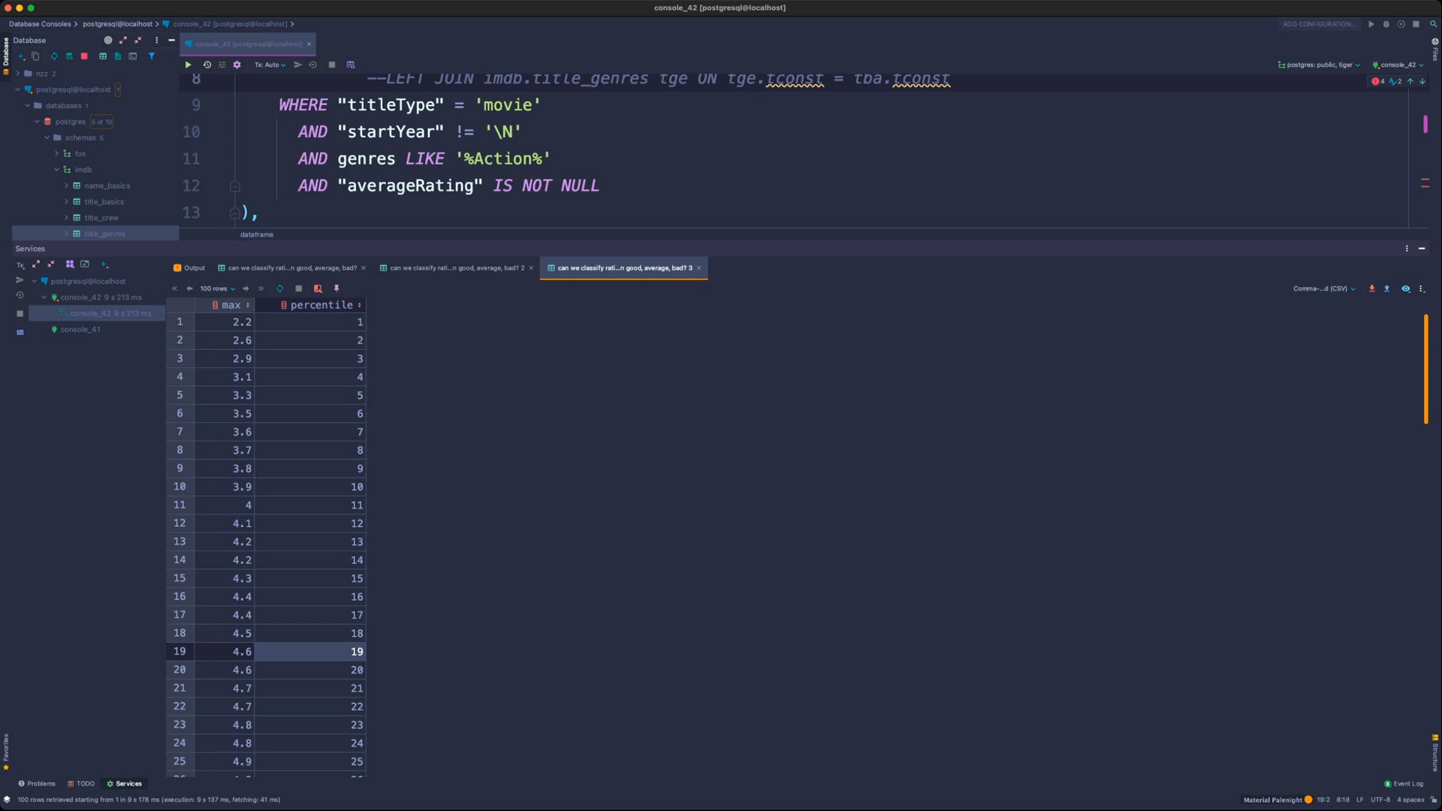
click(233, 340)
click(233, 322)
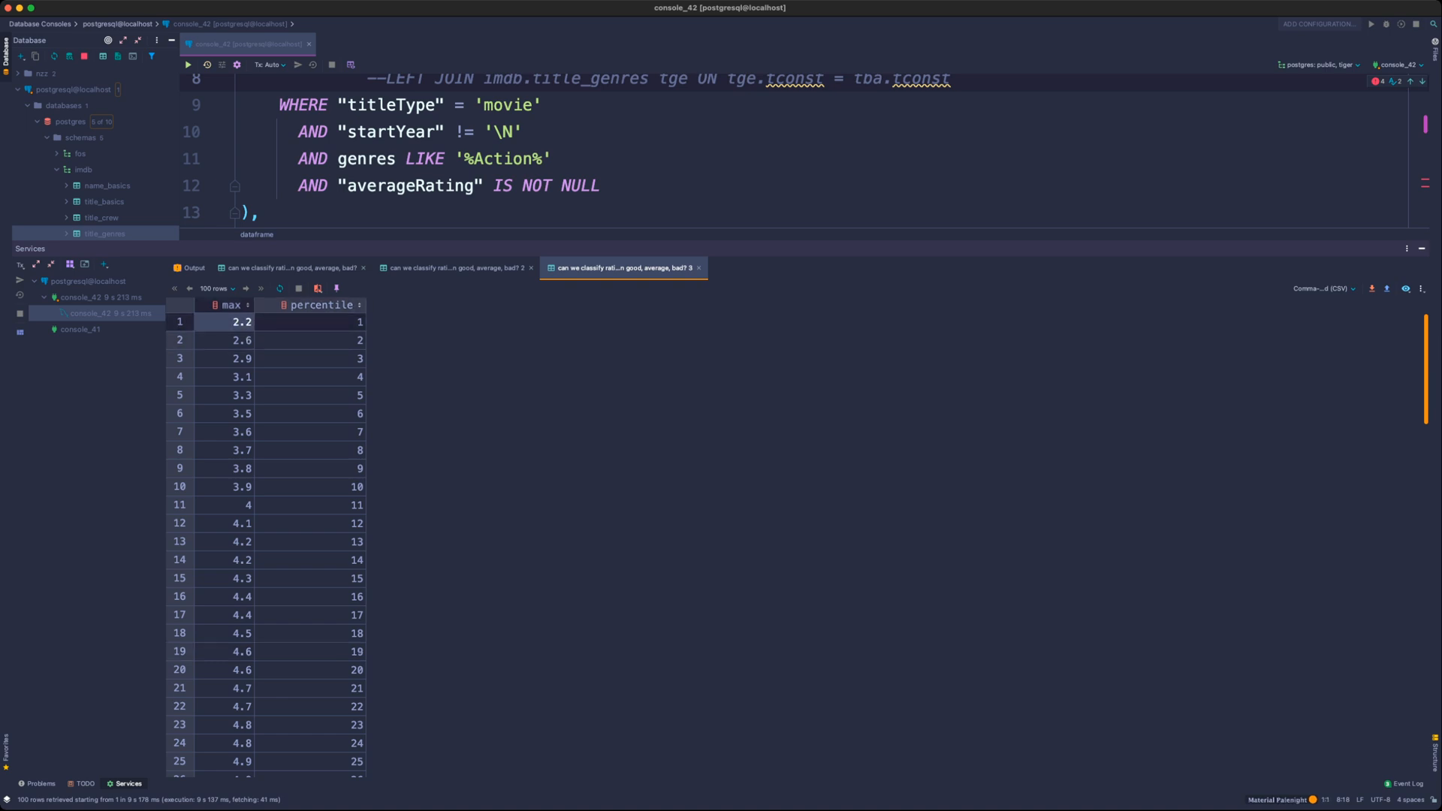
- Check the maximum ratings at percentiles 50 and 100, and return to percentile 1
scroll(267, 495, down, 7)
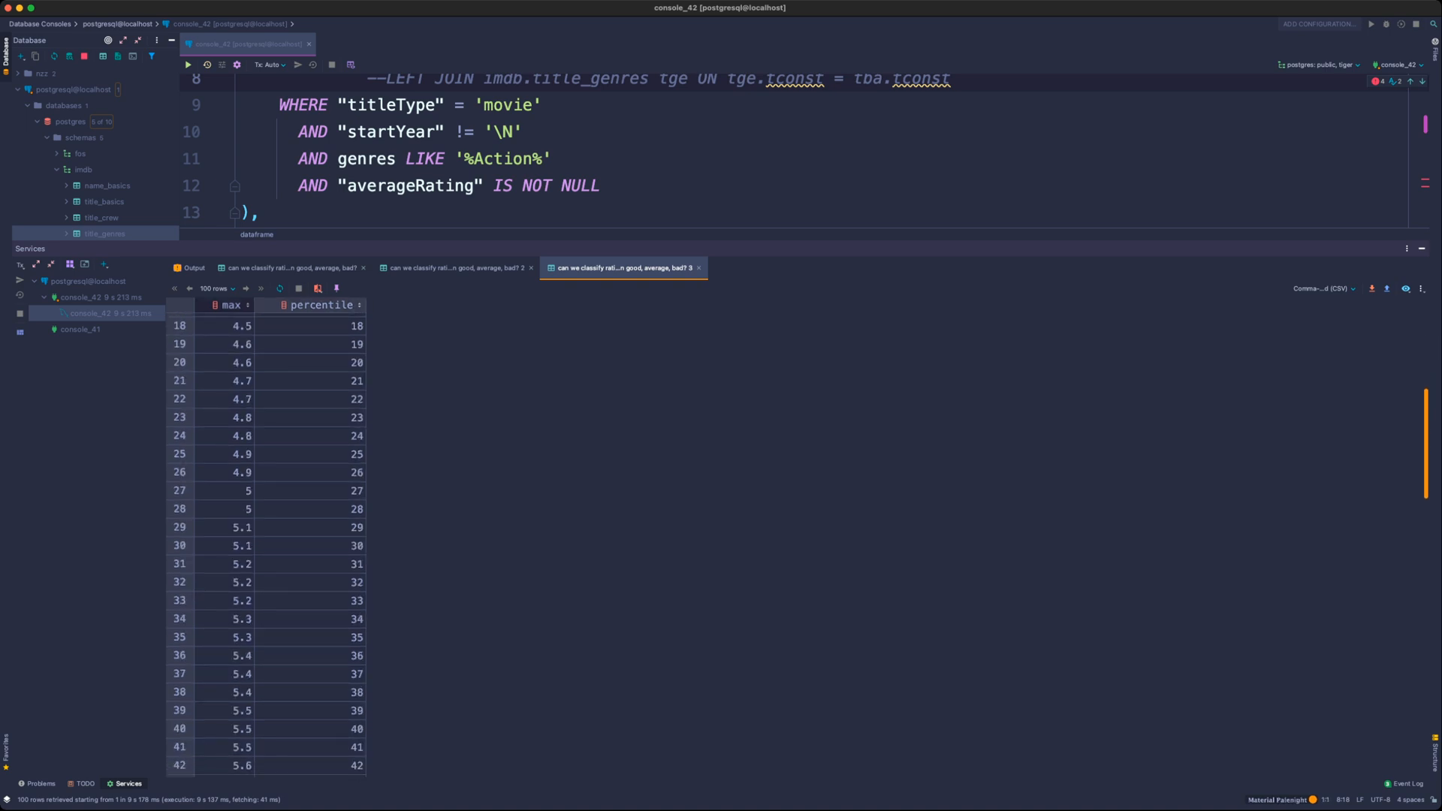
click(233, 560)
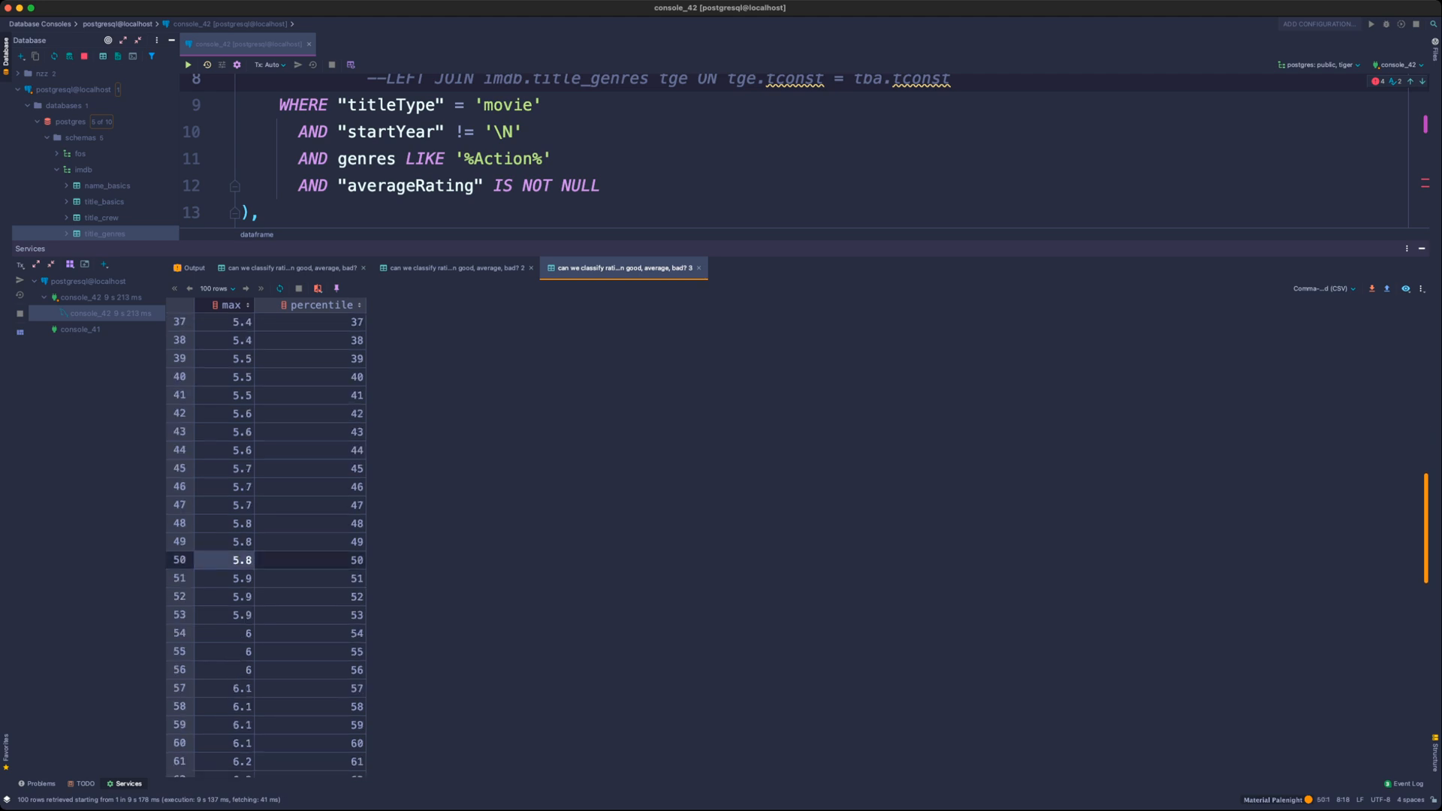
scroll(233, 560, down, 8)
scroll(267, 496, down, 3)
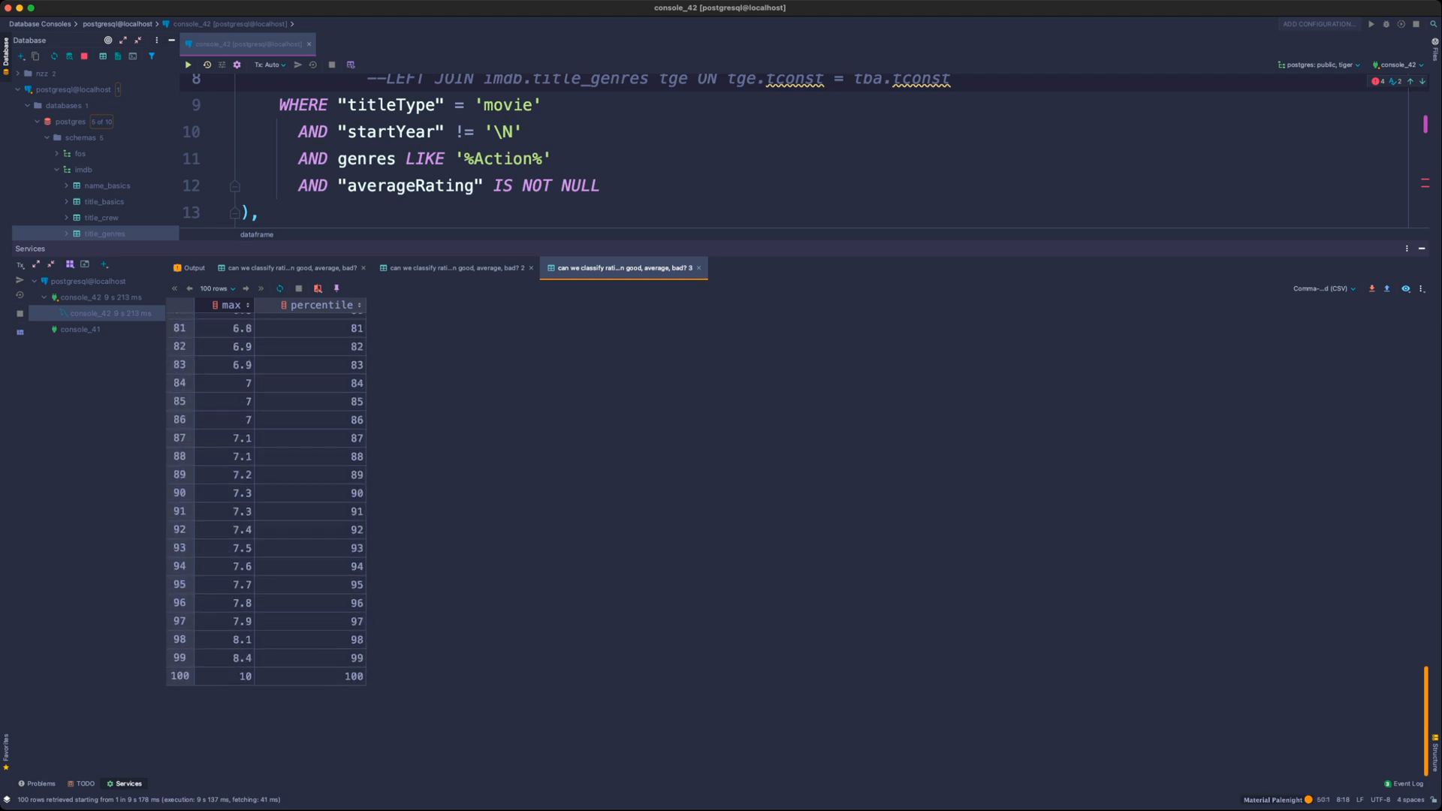
click(233, 677)
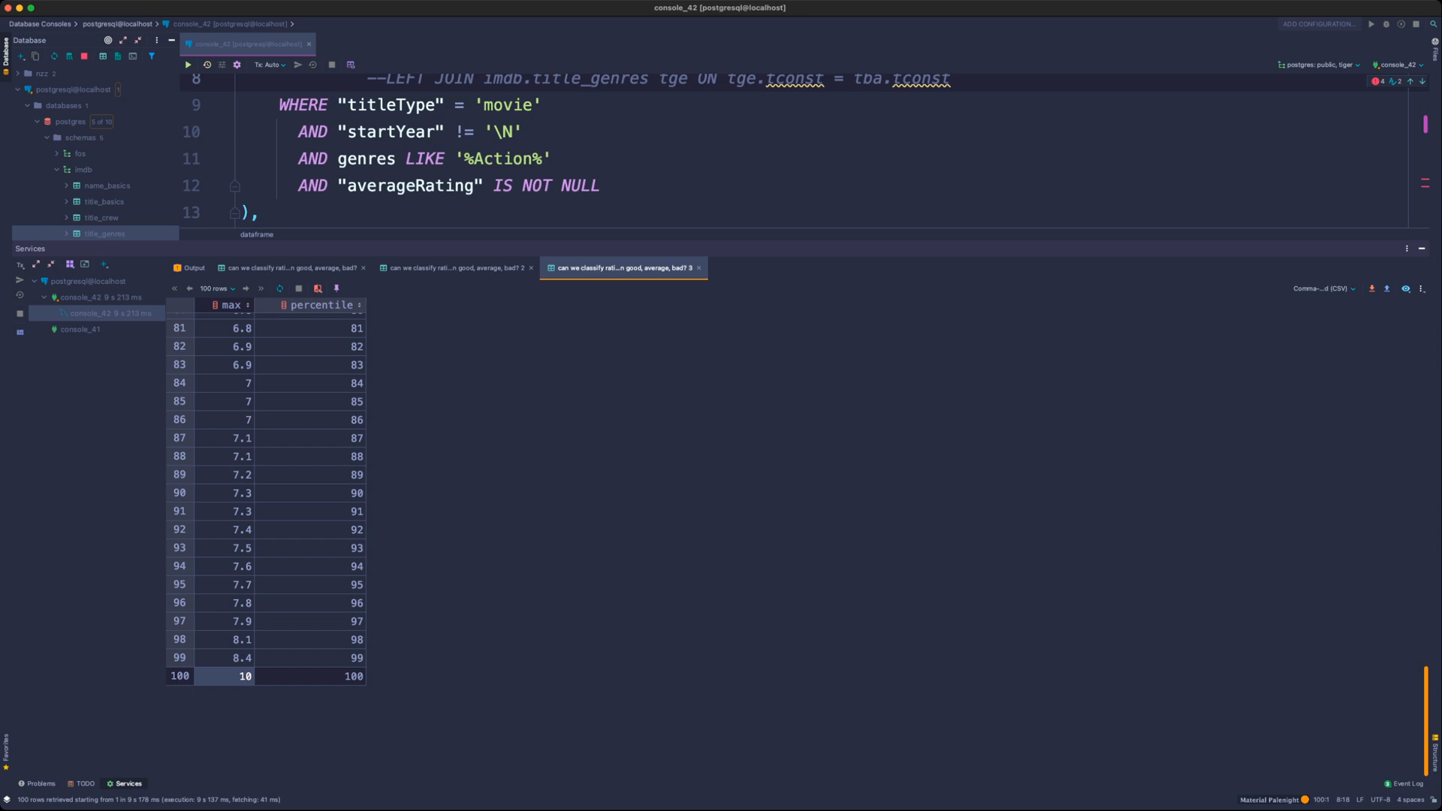
scroll(267, 496, up, 20)
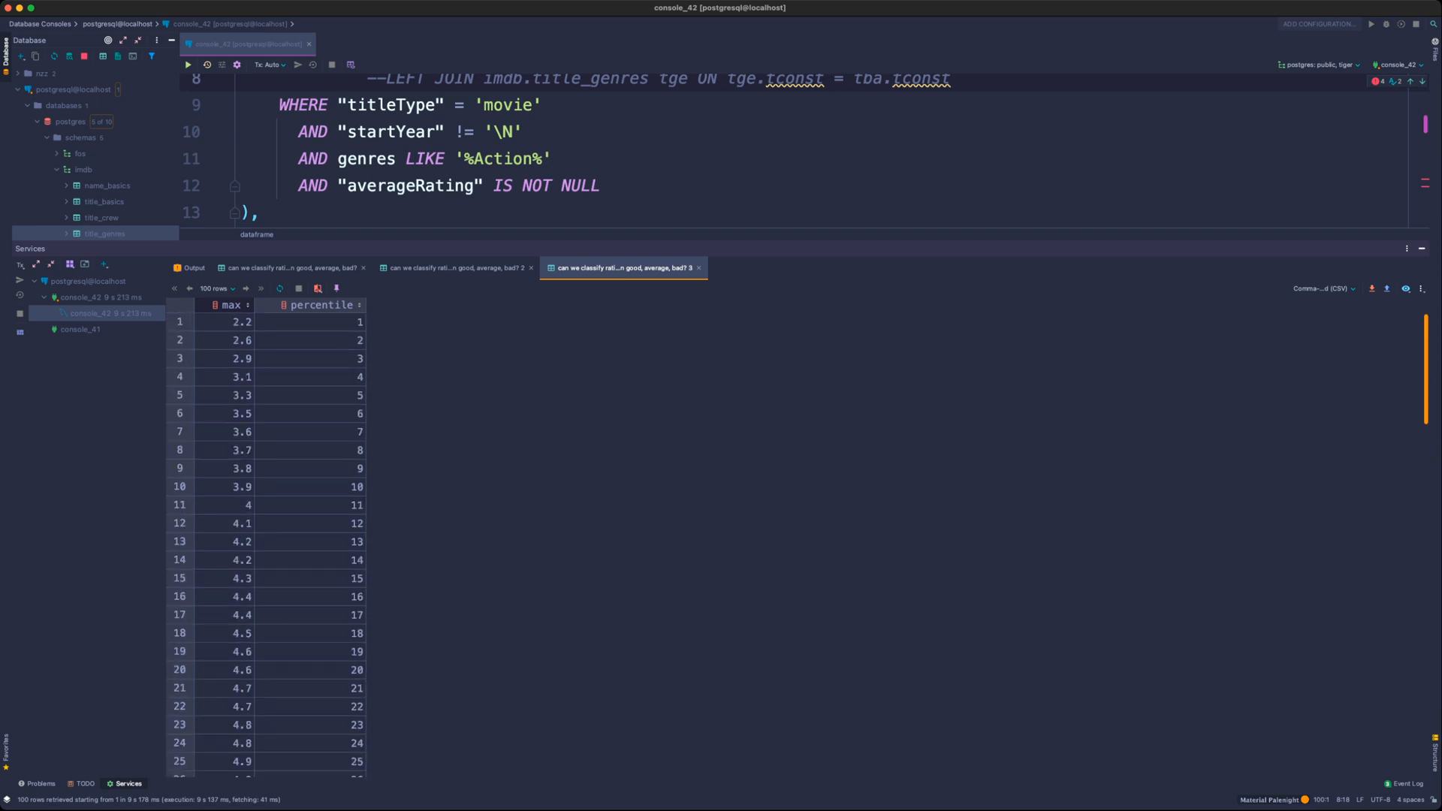
click(233, 322)
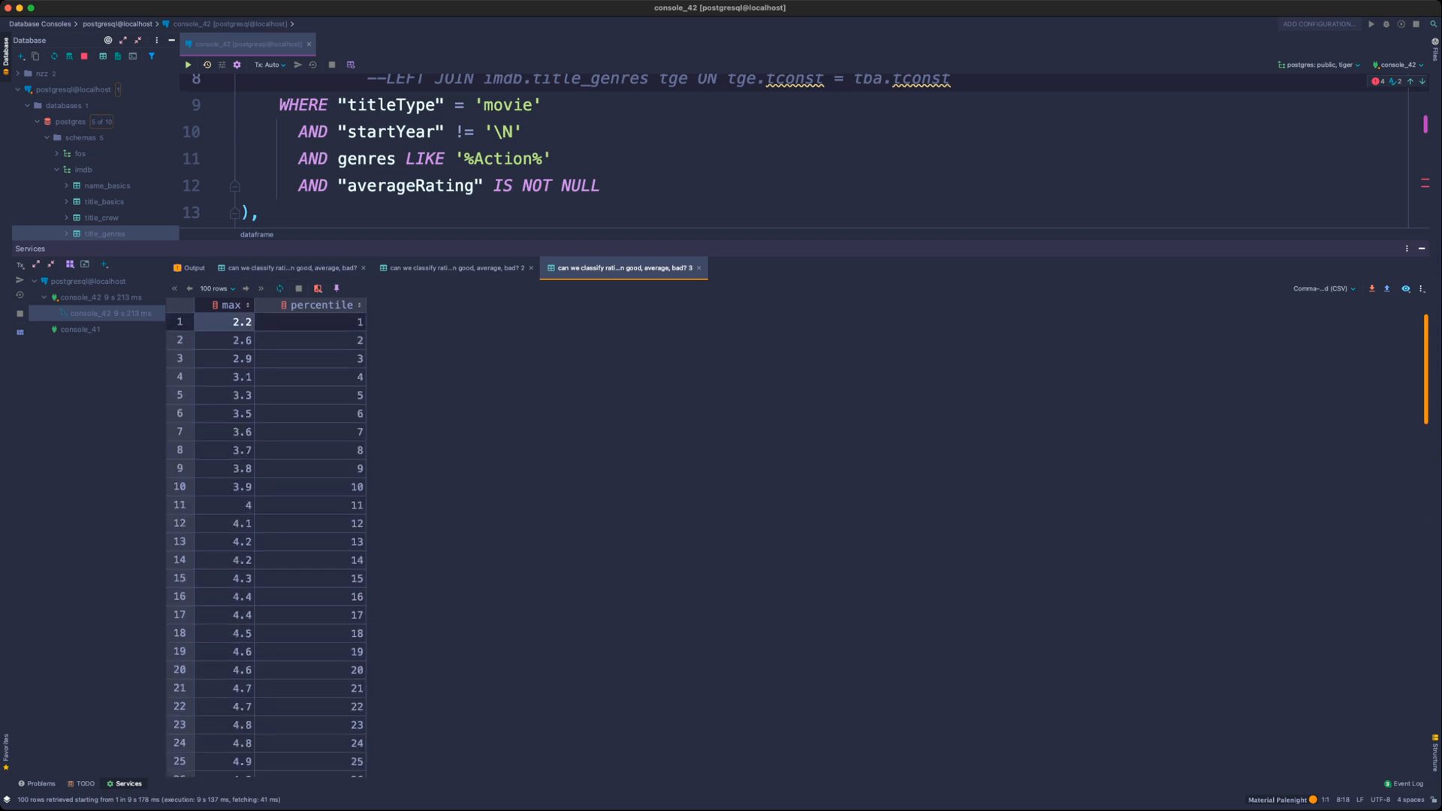
- Shrink the results area and delete the lowercase sample ntile query below the main query
drag(300, 249, 301, 614)
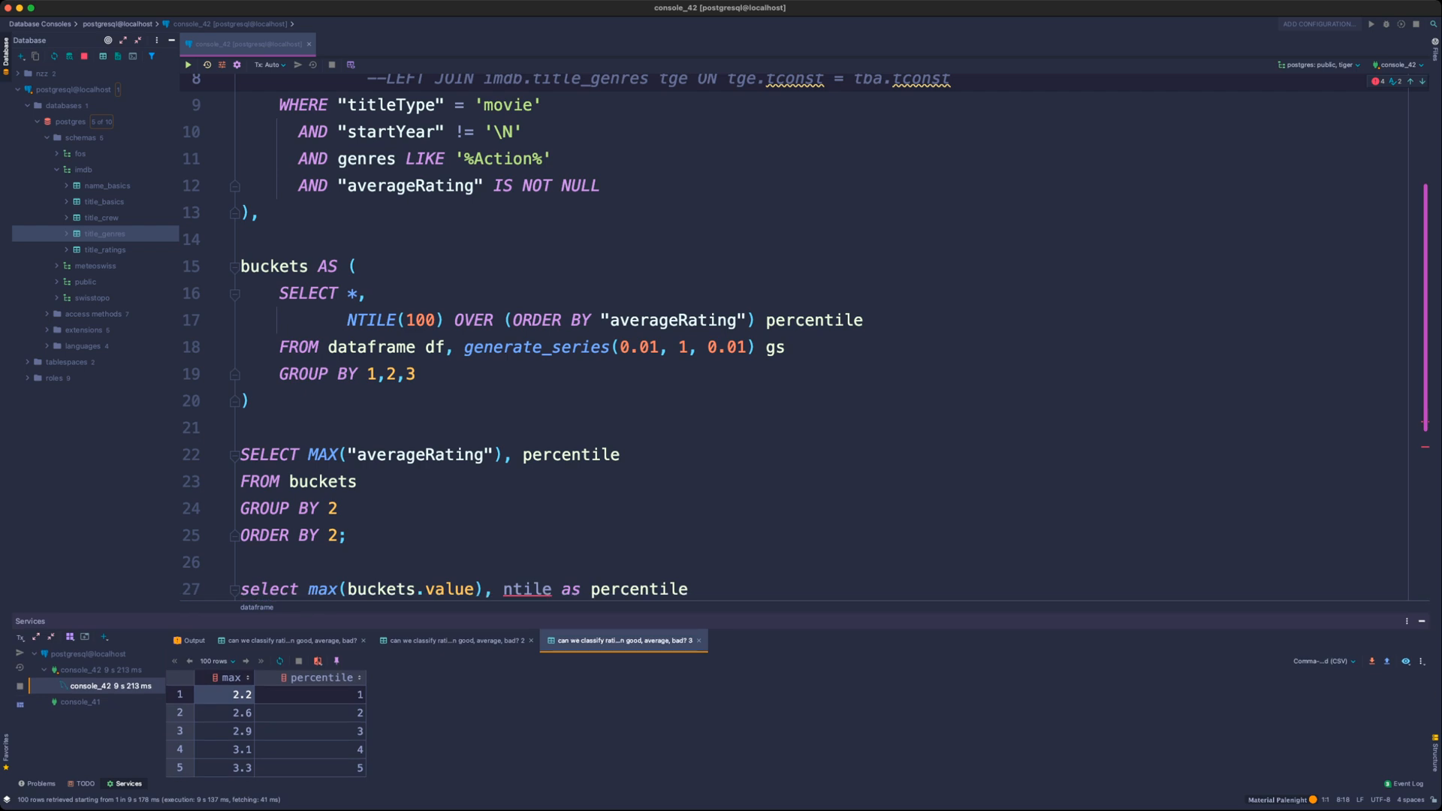
scroll(751, 338, down, 1)
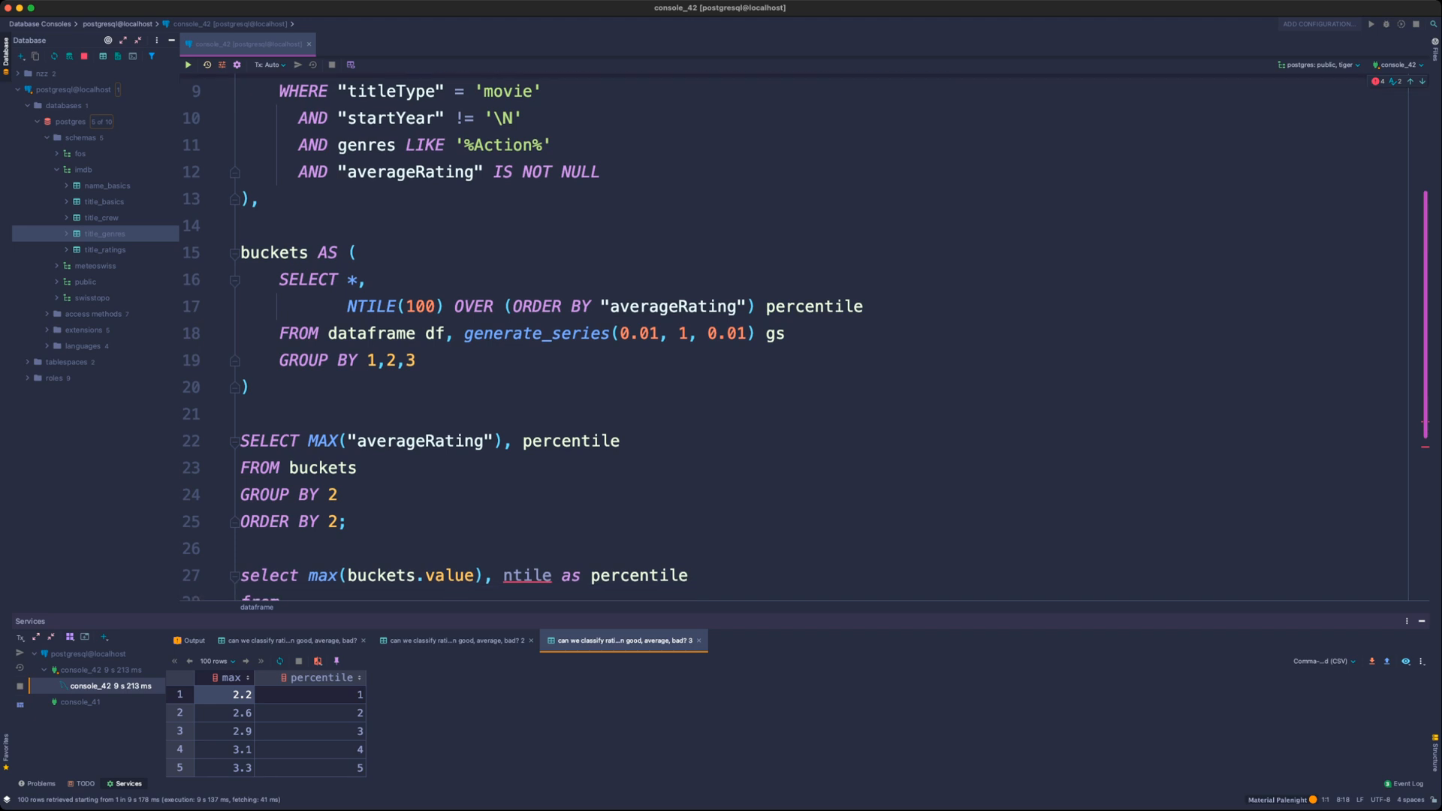
scroll(751, 338, down, 5)
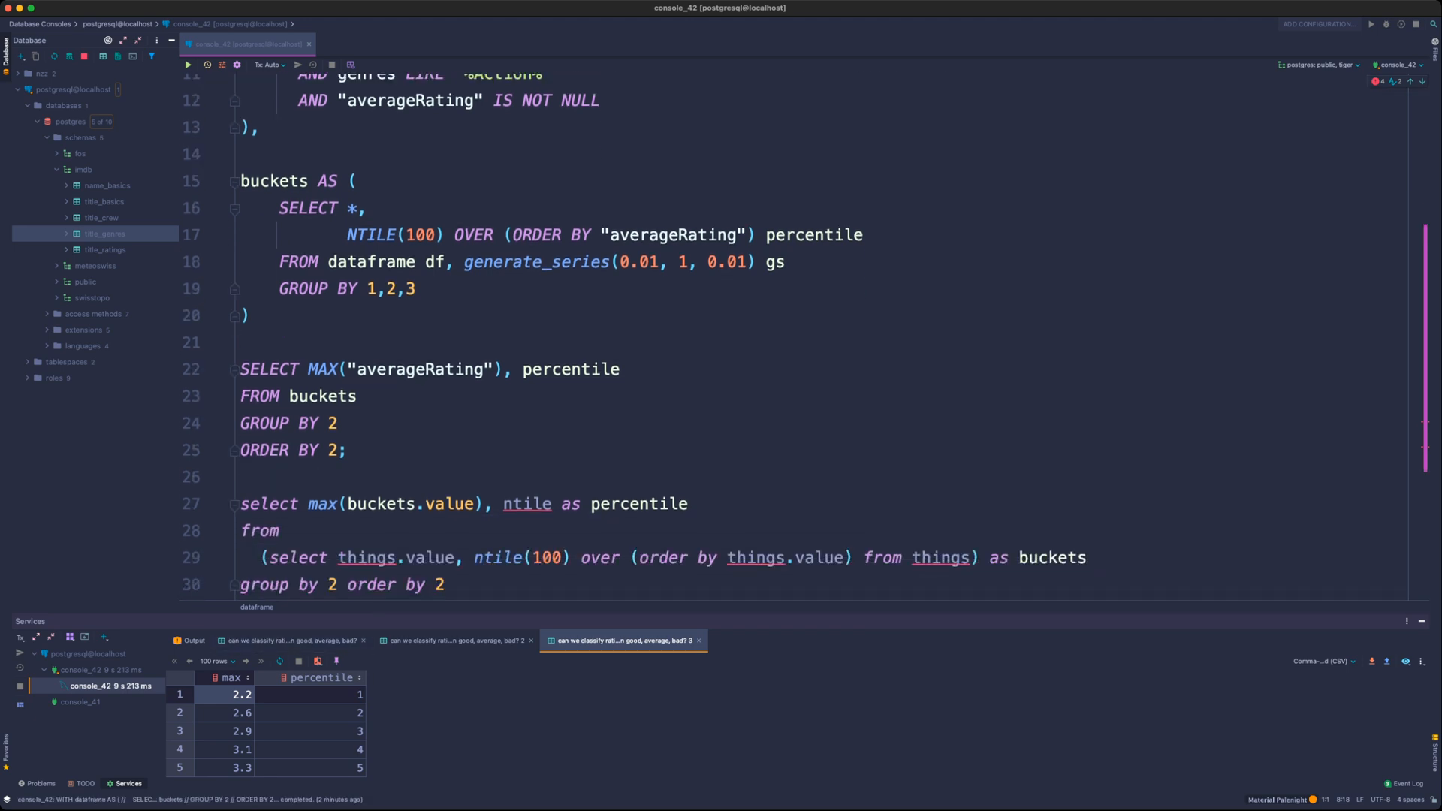
scroll(751, 338, down, 3)
drag(447, 539, 240, 460)
key(BackSpace)
key(BackSpace)
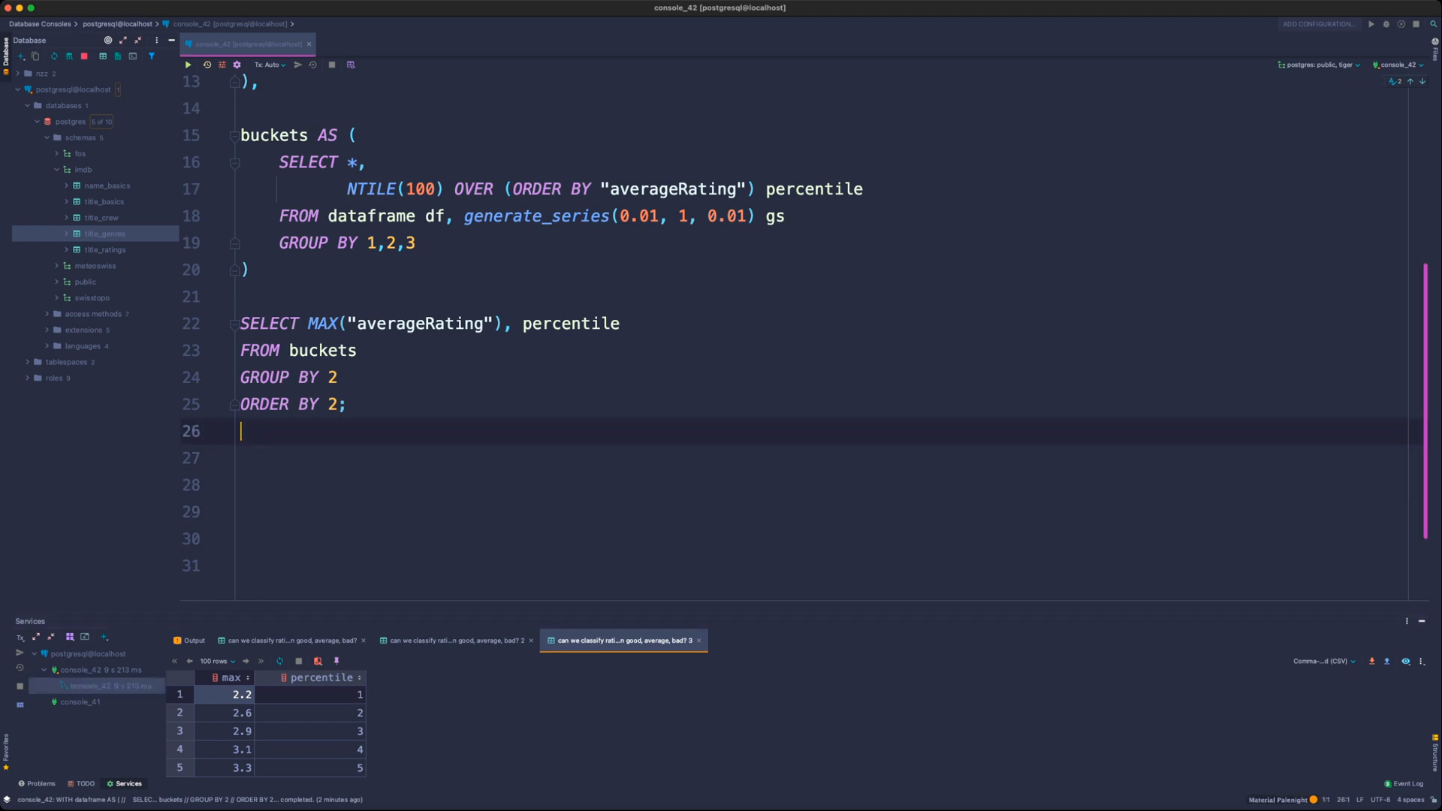
click(348, 404)
- Replace MAX("averageRating") with tconst in the final SELECT, put percentile on its own line, and run the query
click(328, 323)
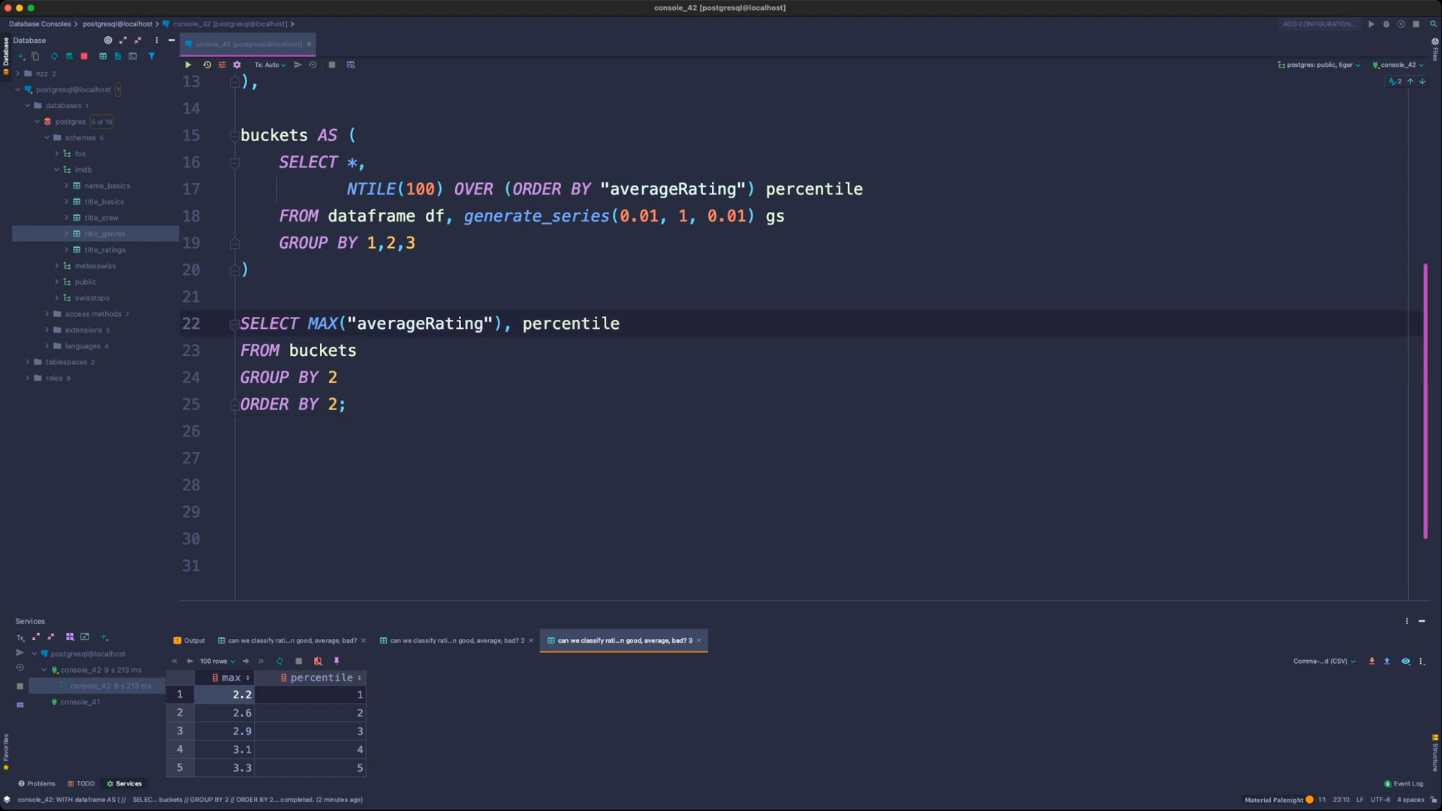
click(241, 297)
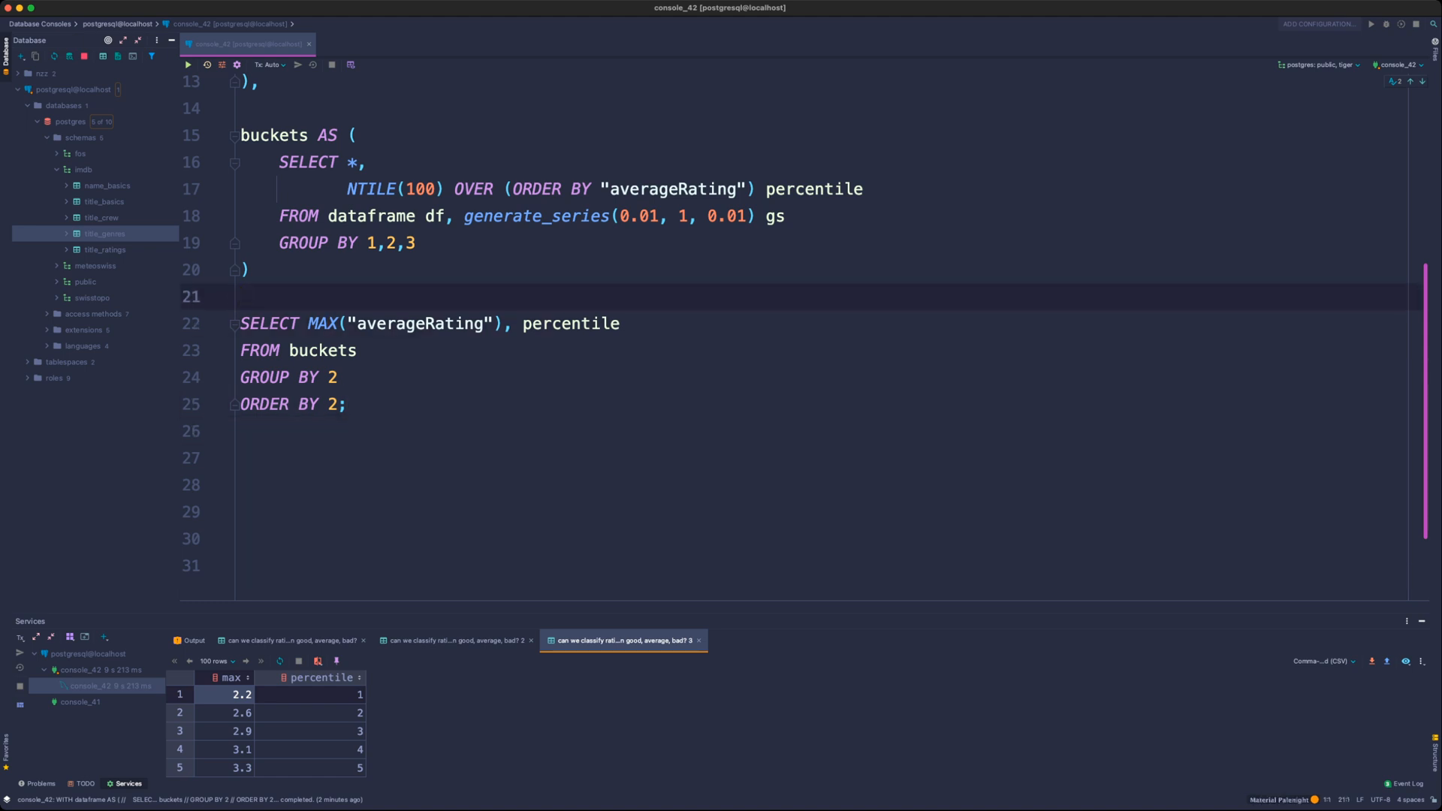
click(299, 135)
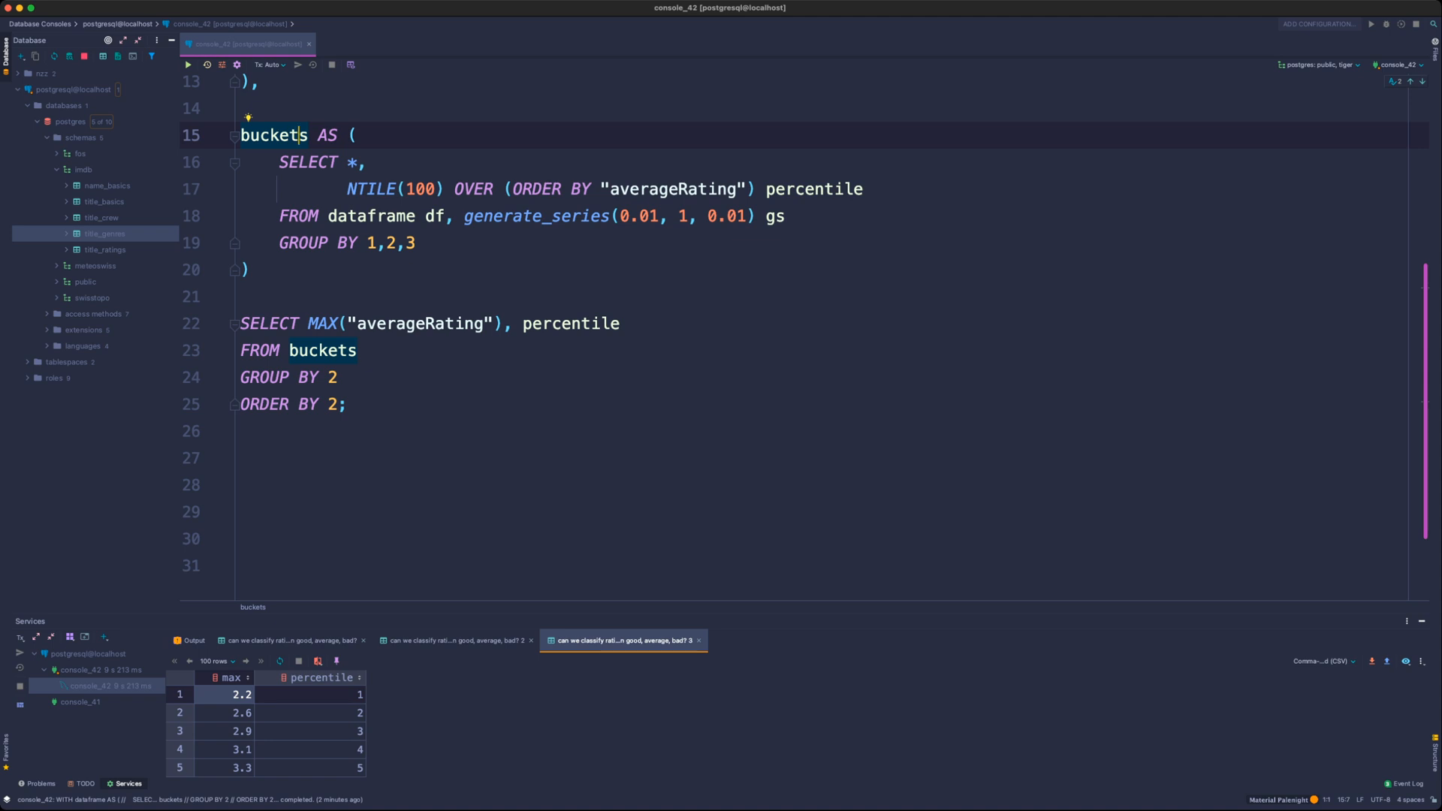
click(863, 189)
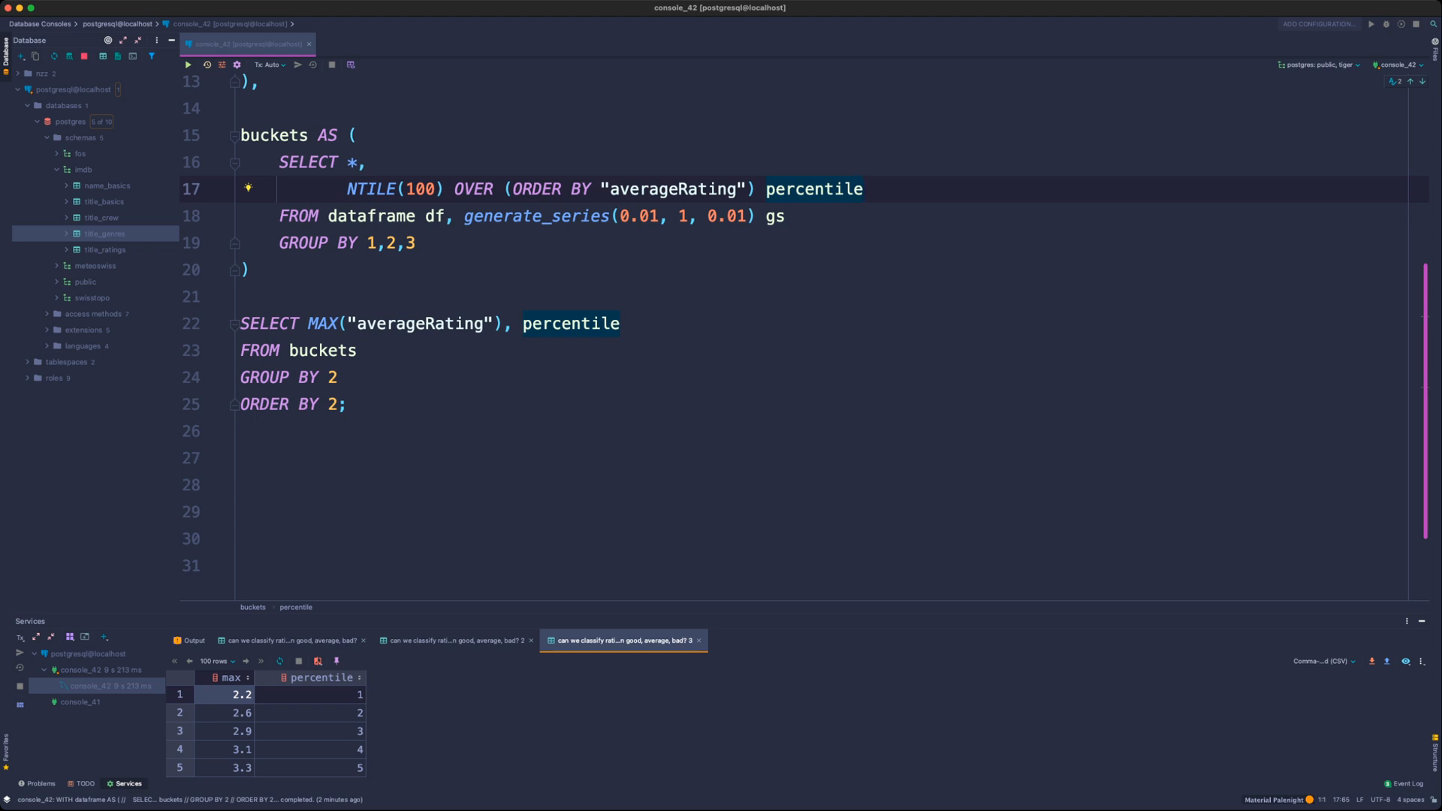
drag(308, 323, 502, 324)
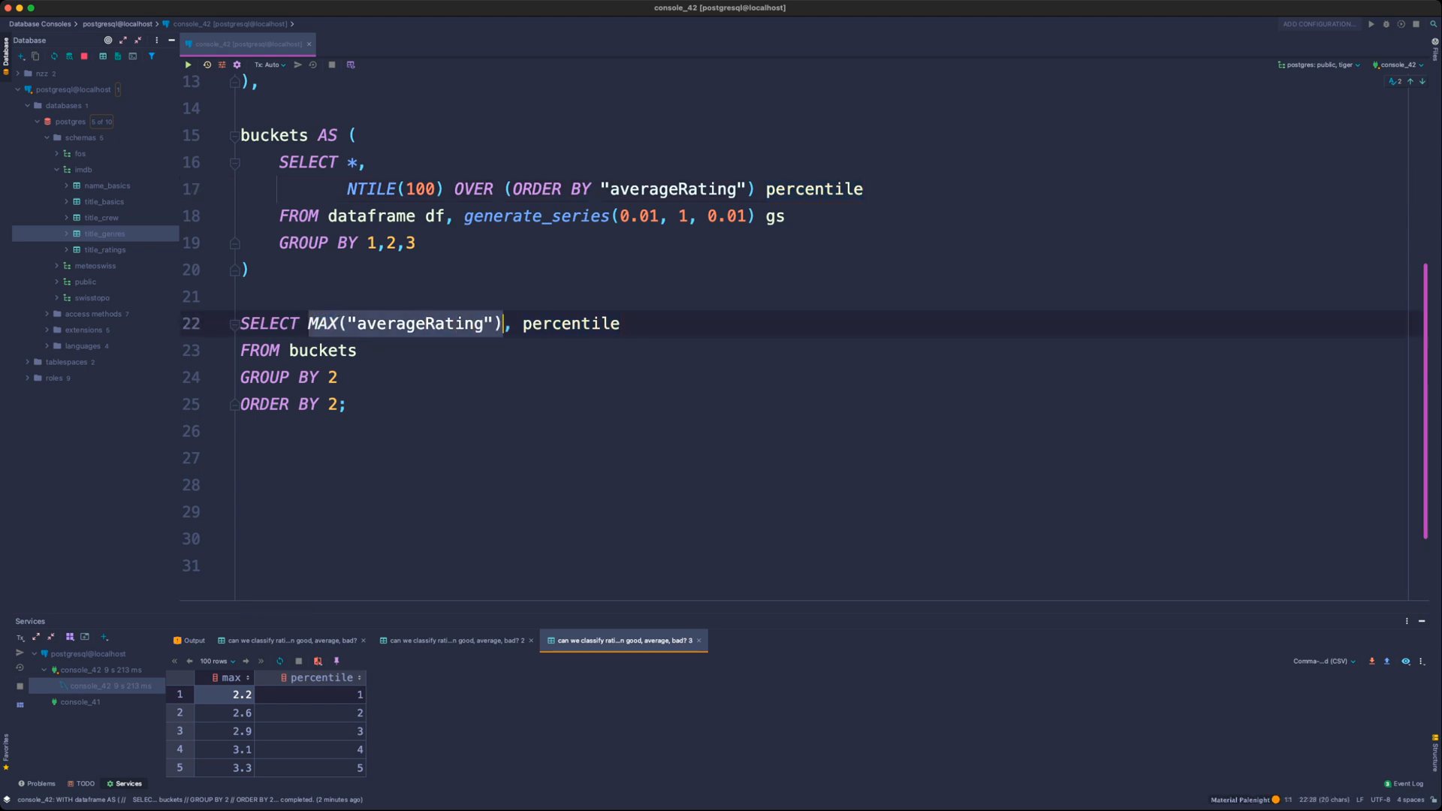
text(tconst)
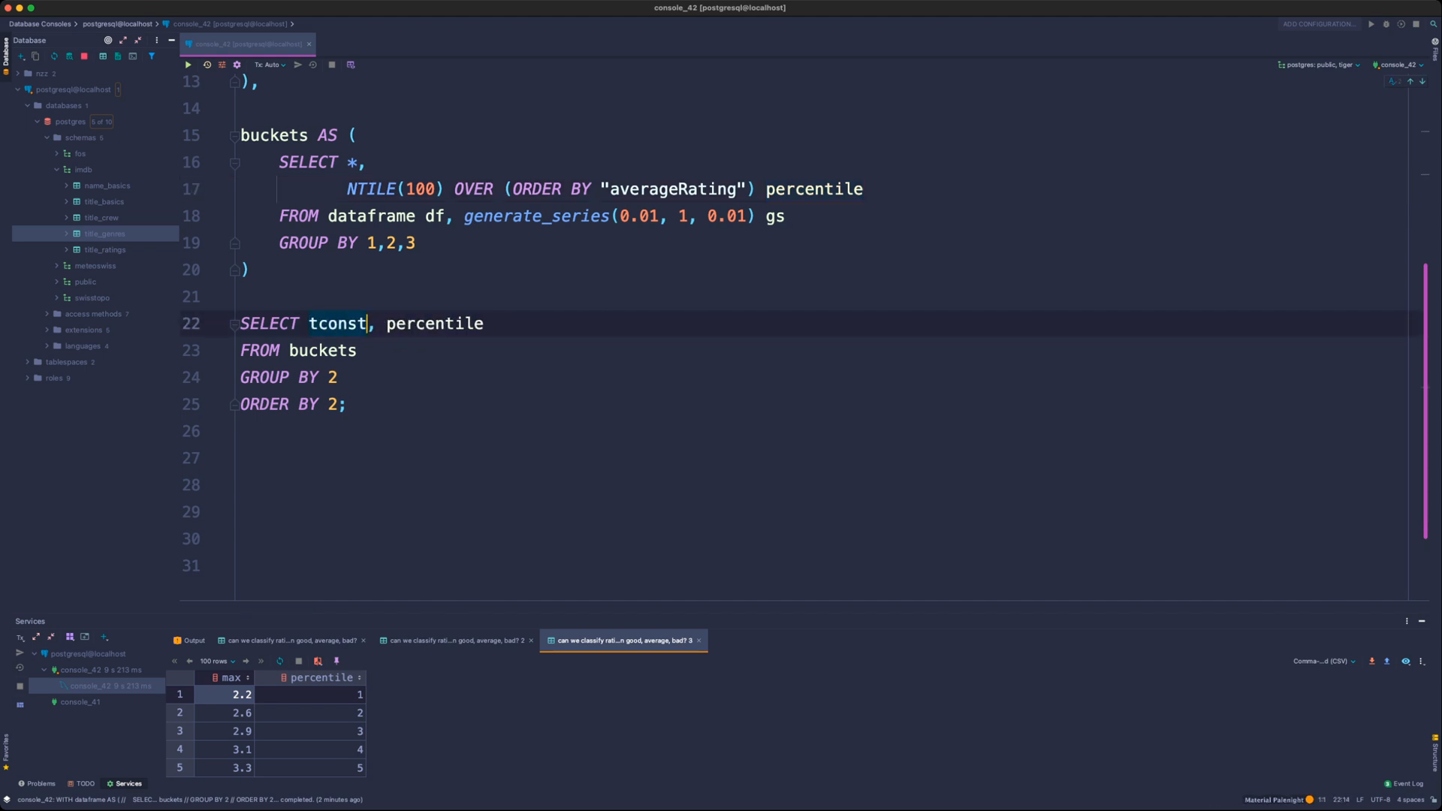
key(Right)
key(Return)
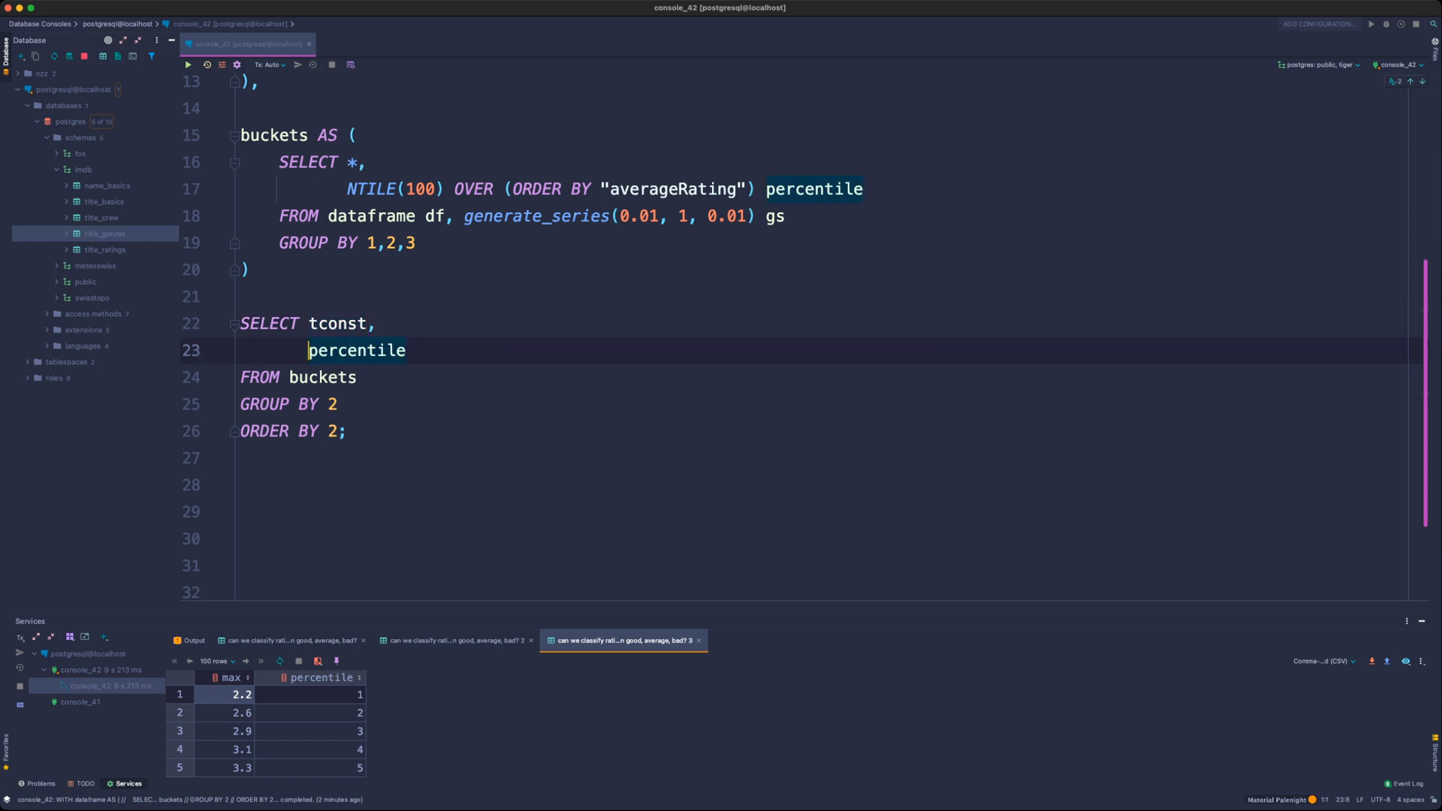
key(super+Return)
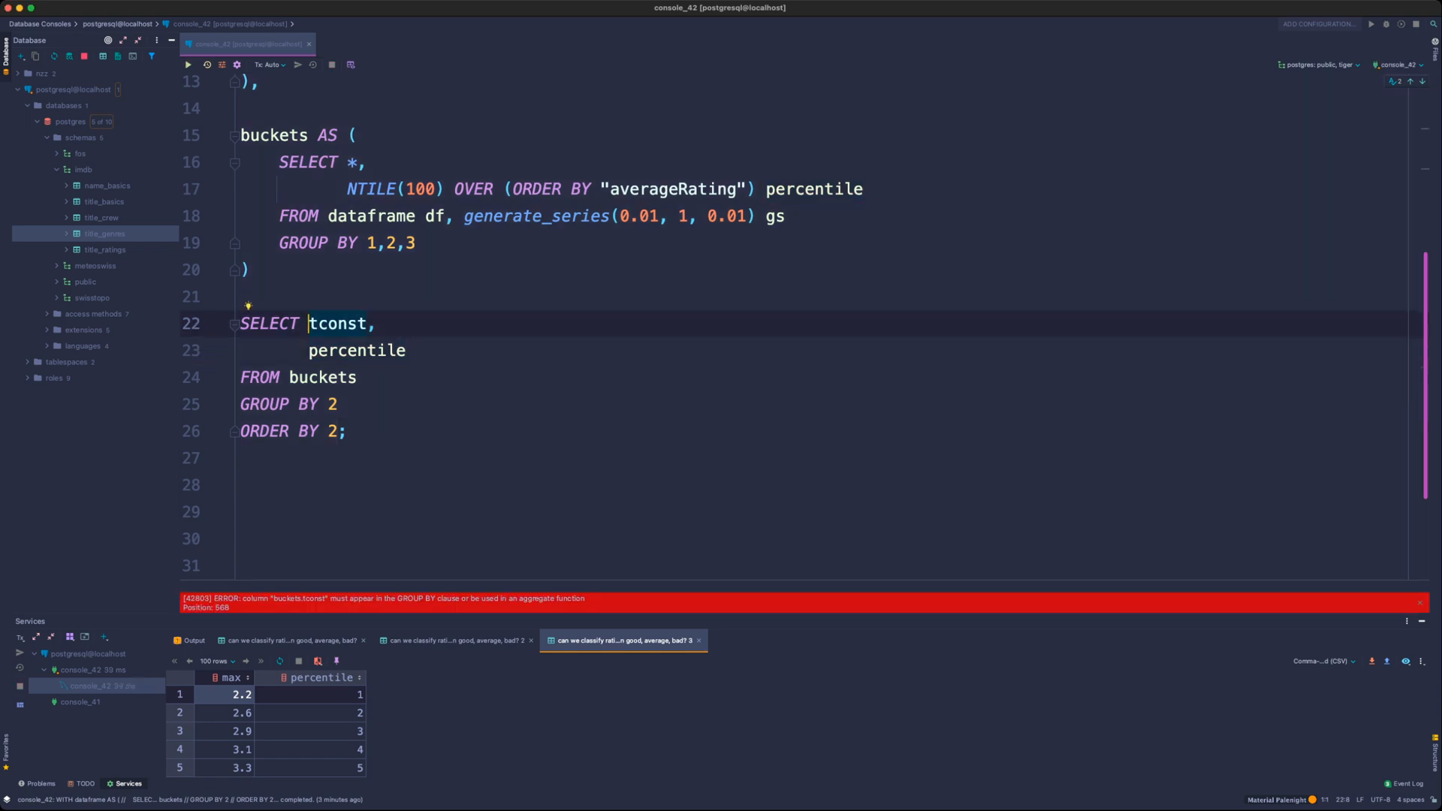
- Remove tconst from the final SELECT, discarding the partly entered COUNT expression and the comma after it
key(alt+shift+Right)
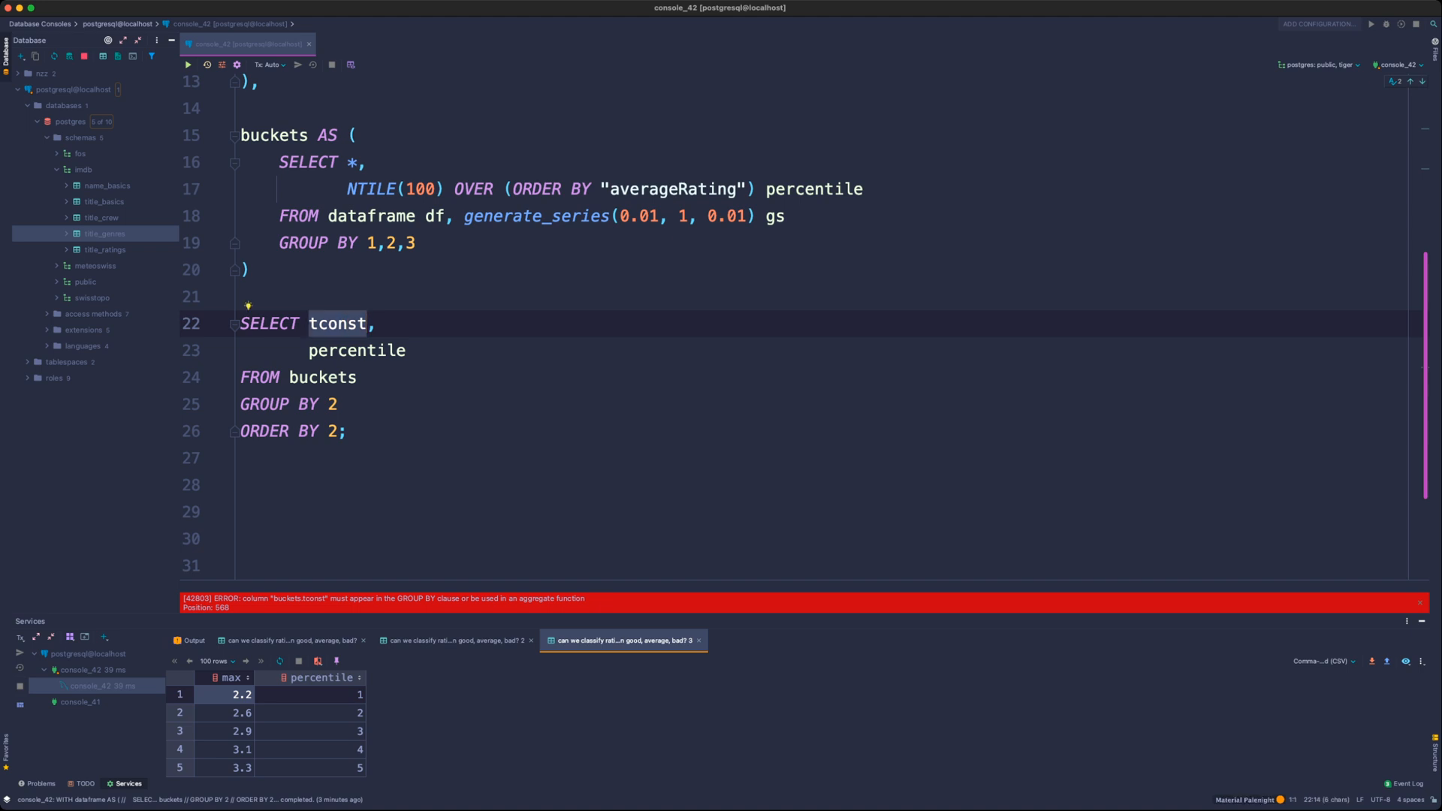
key(BackSpace)
text(COUNT(D)
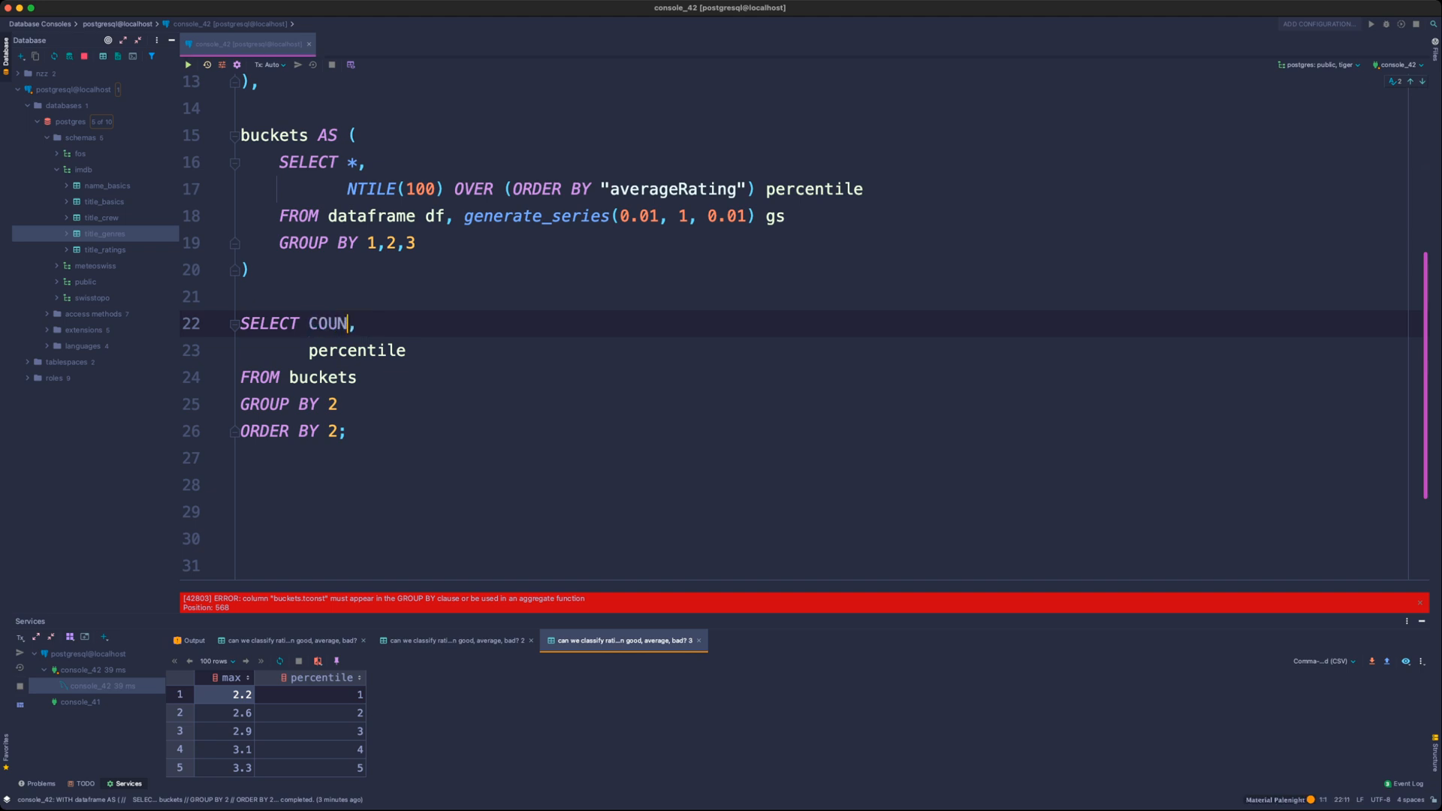
key(BackSpace)
key(Left)
key(Left)
key(Left)
key(Left)
key(Left)
key(alt+Up)
key(BackSpace)
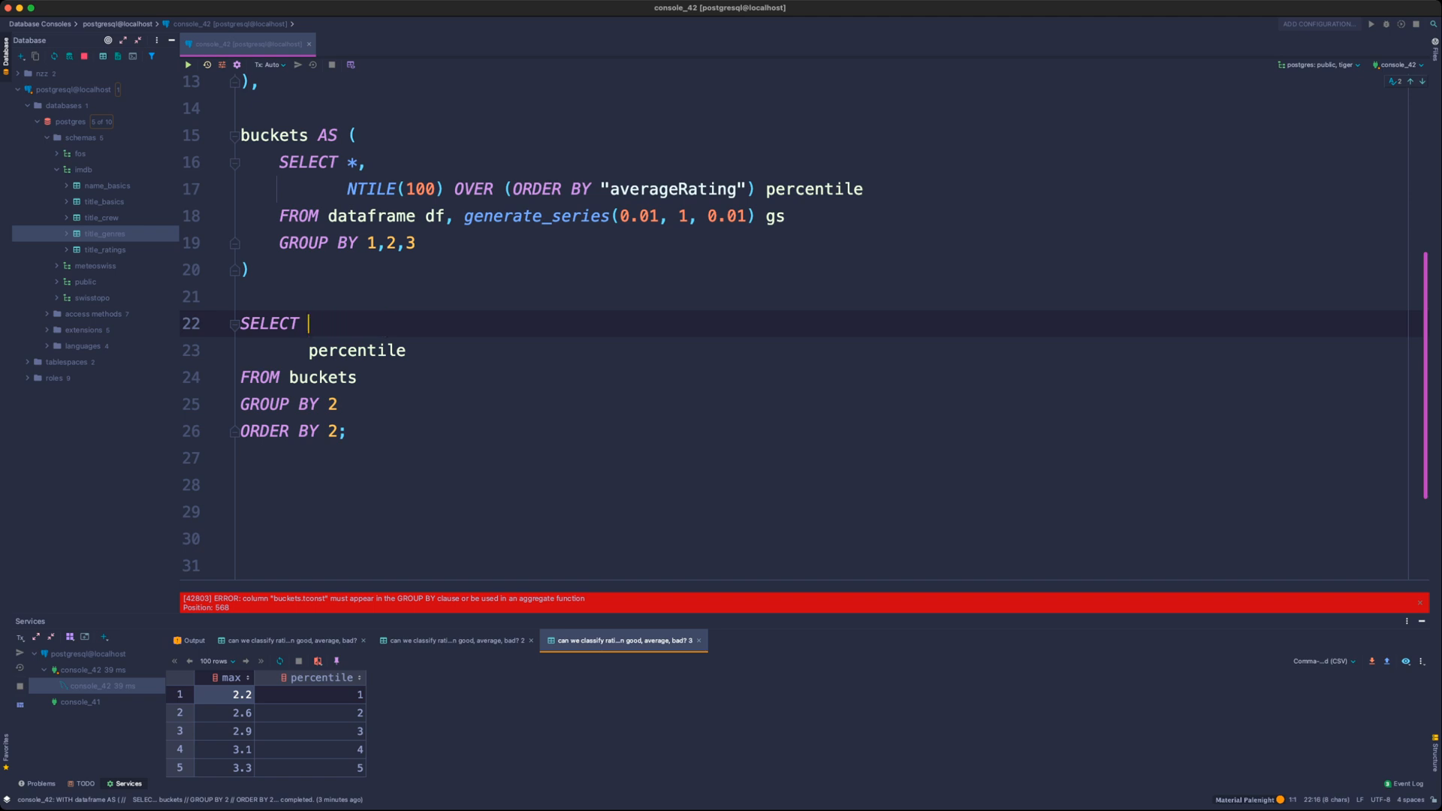
- Make percentile the first column on the final SELECT line and add a comma and a new line after it
key(Delete)
key(Delete)
key(Delete)
key(Delete)
key(Delete)
key(Delete)
key(Delete)
key(Delete)
key(End)
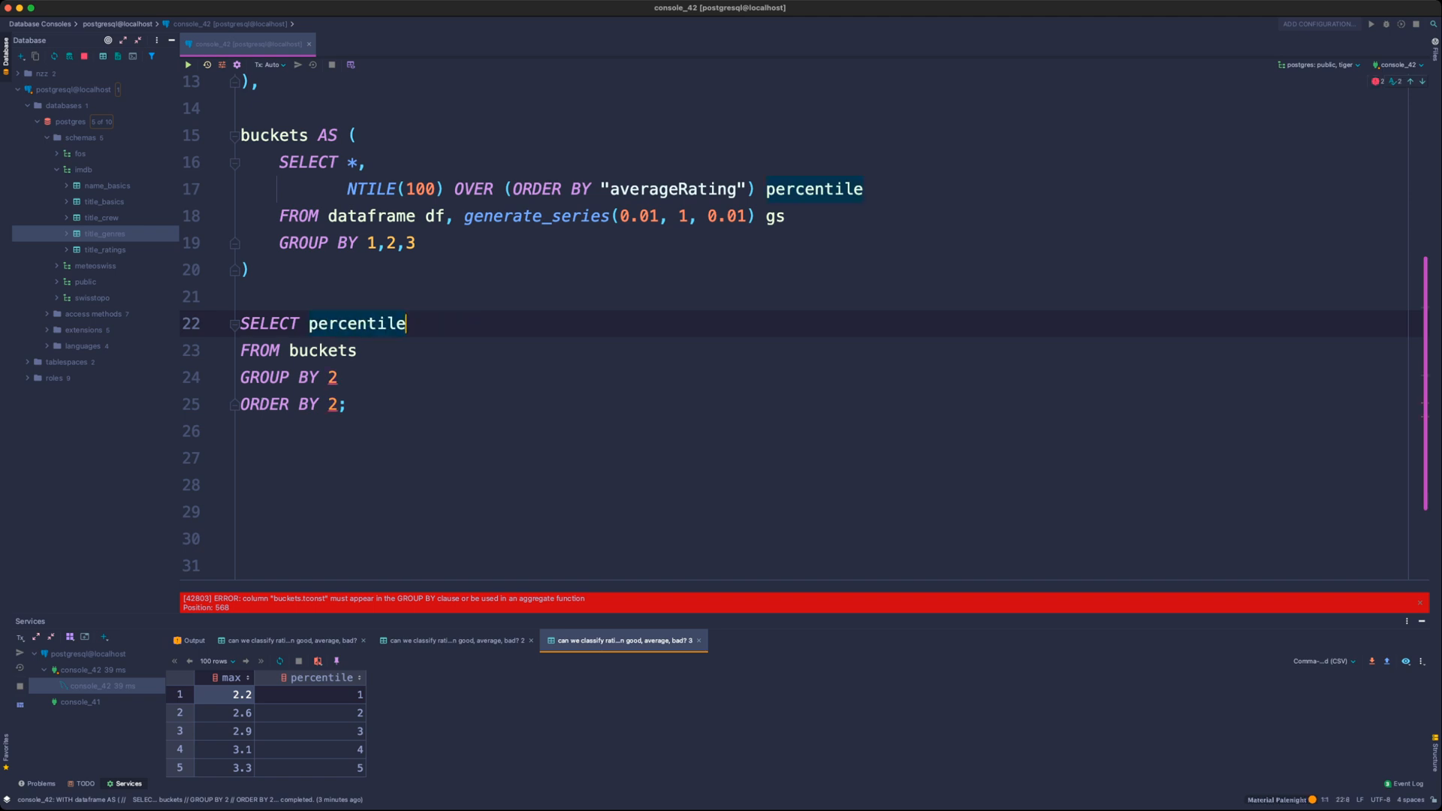
text(.)
key(BackSpace)
text(,)
key(Return)
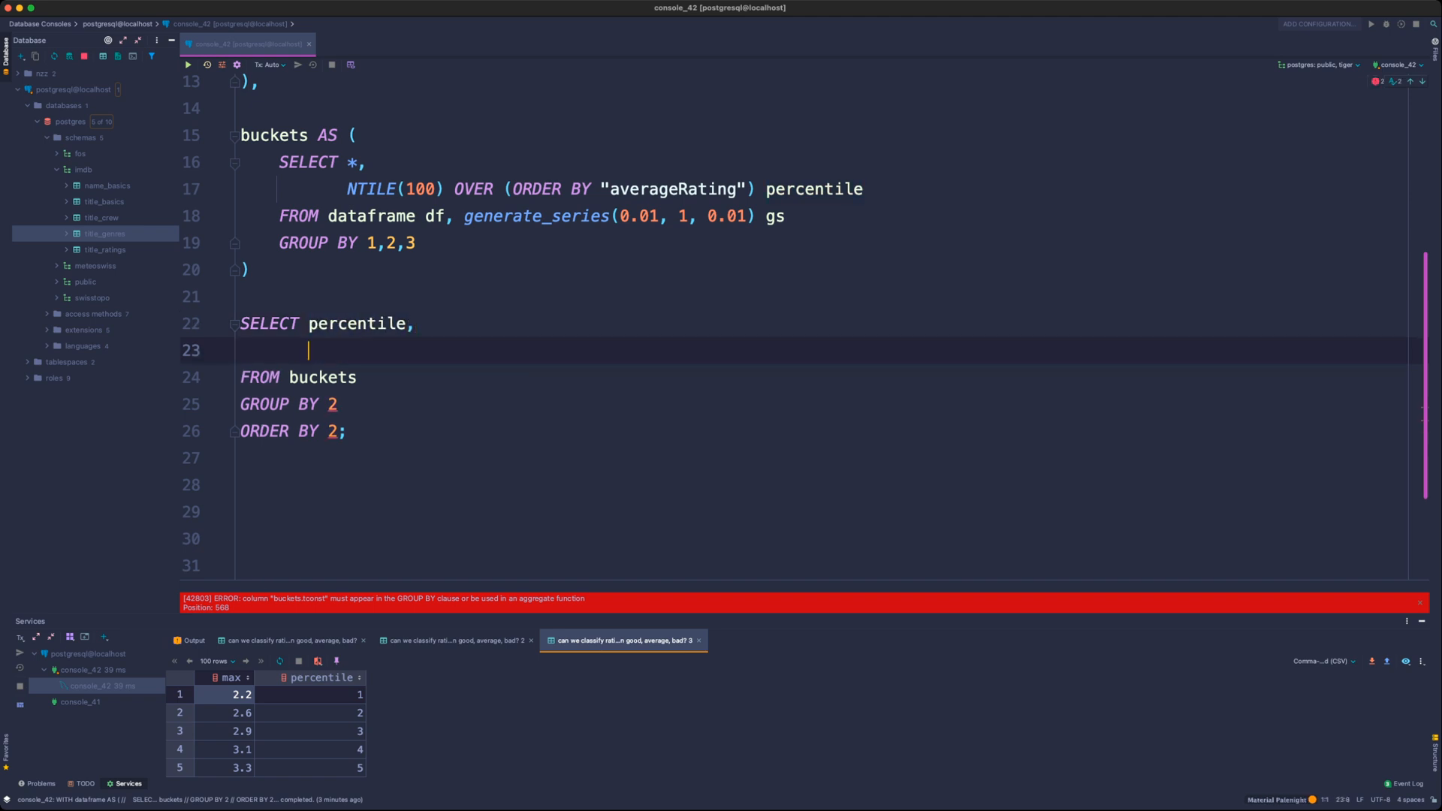
- Add MAX("averageRating") aliased max_rating as the second column of the final SELECT, ending with a comma and a new line
text(MAX()
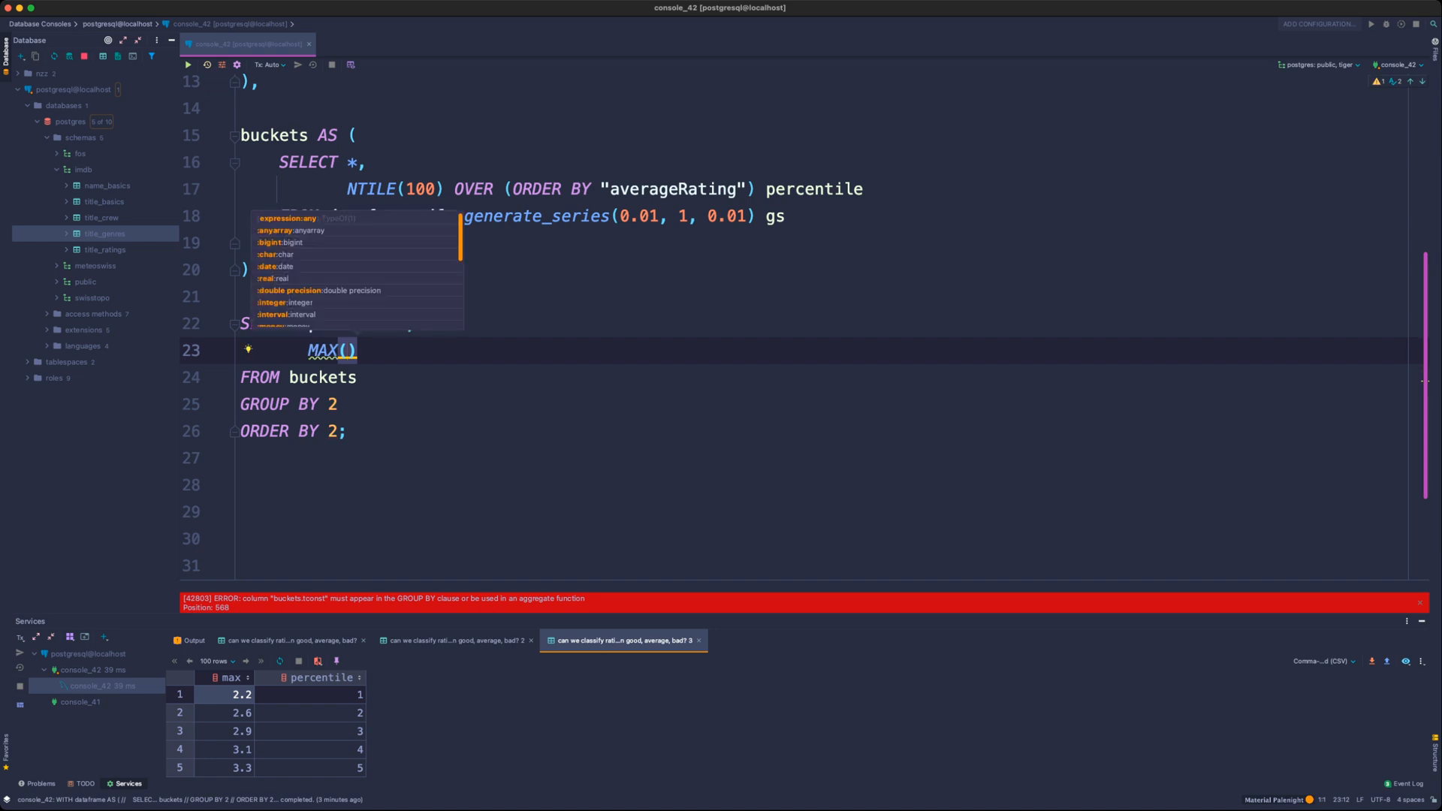
text("averageRating")
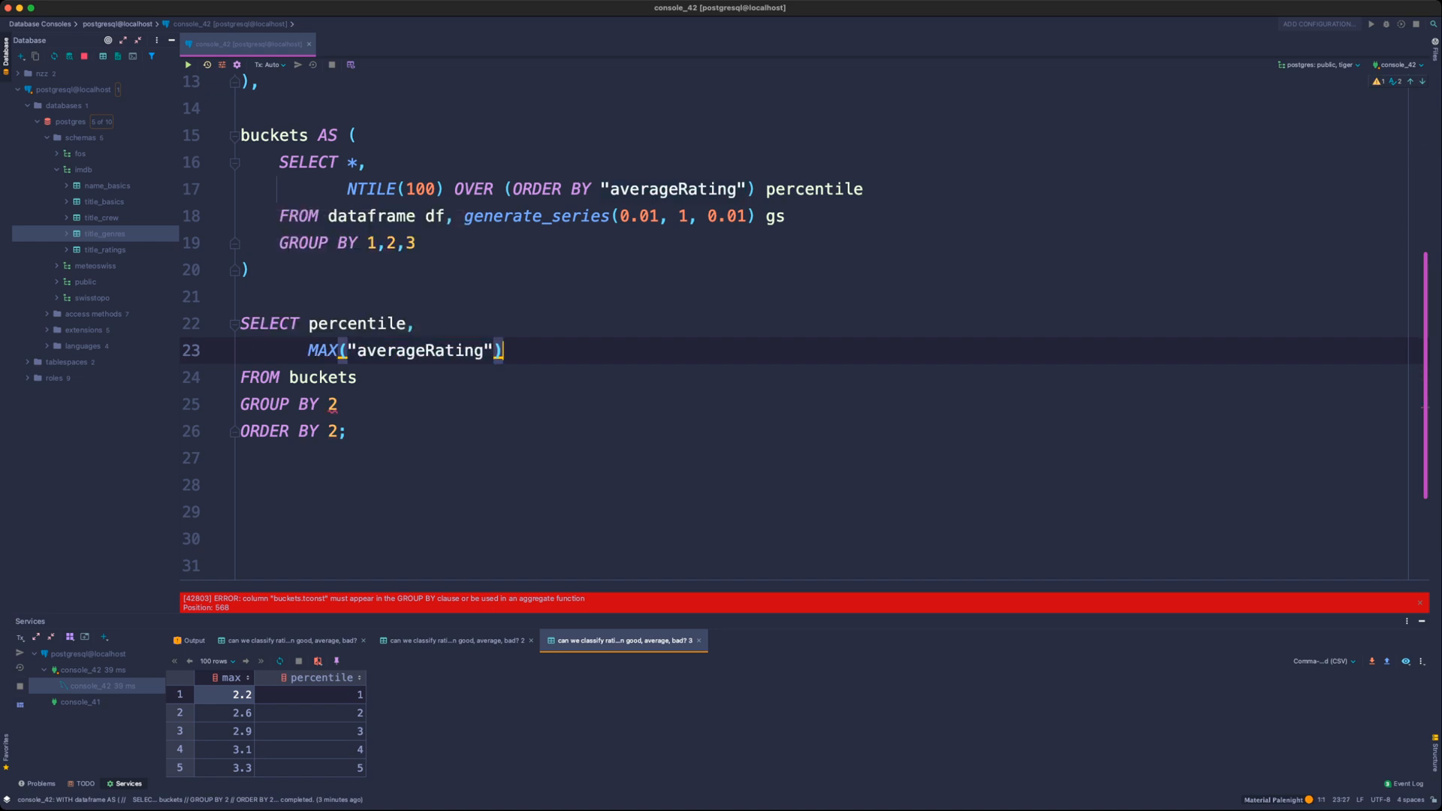
text() max_r)
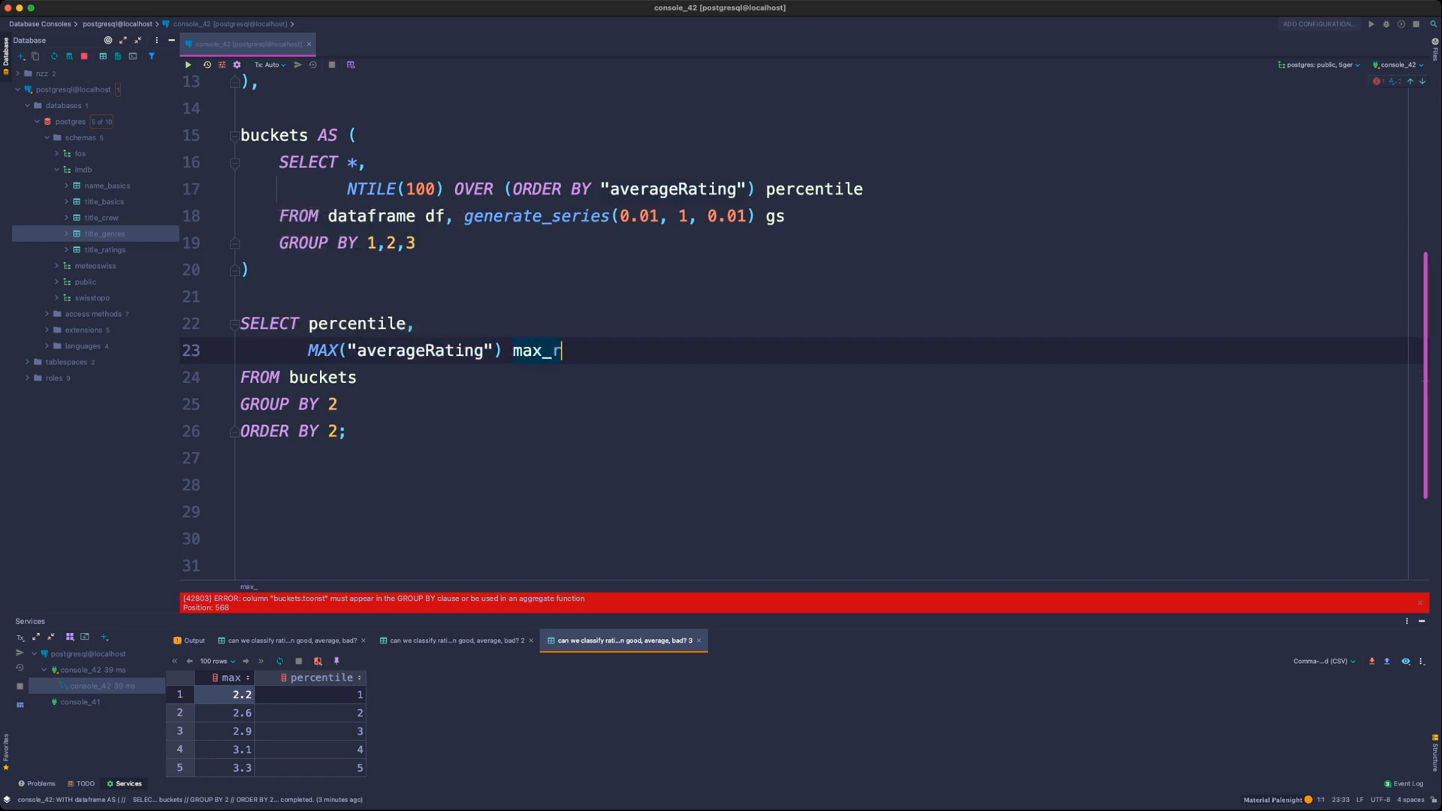
text(ating,)
key(Return)
- Add COUNT(DISTINCT tconst) aliased nr_of_titles as the third column of the final SELECT
text(DISCOU)
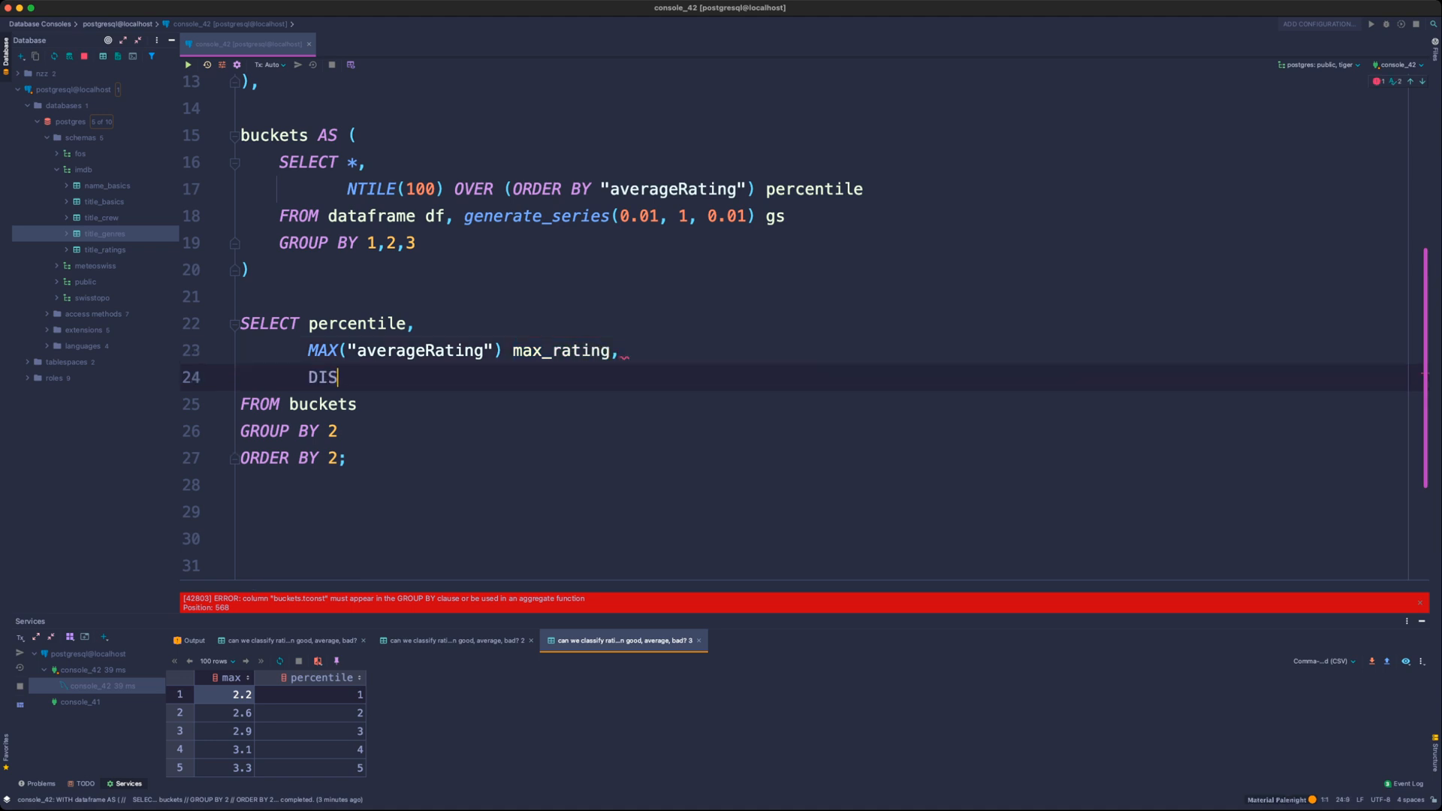
key(BackSpace)
key(BackSpace)
key(BackSpace)
key(BackSpace)
key(BackSpace)
key(BackSpace)
text(COUNT)
text((DISTINC)
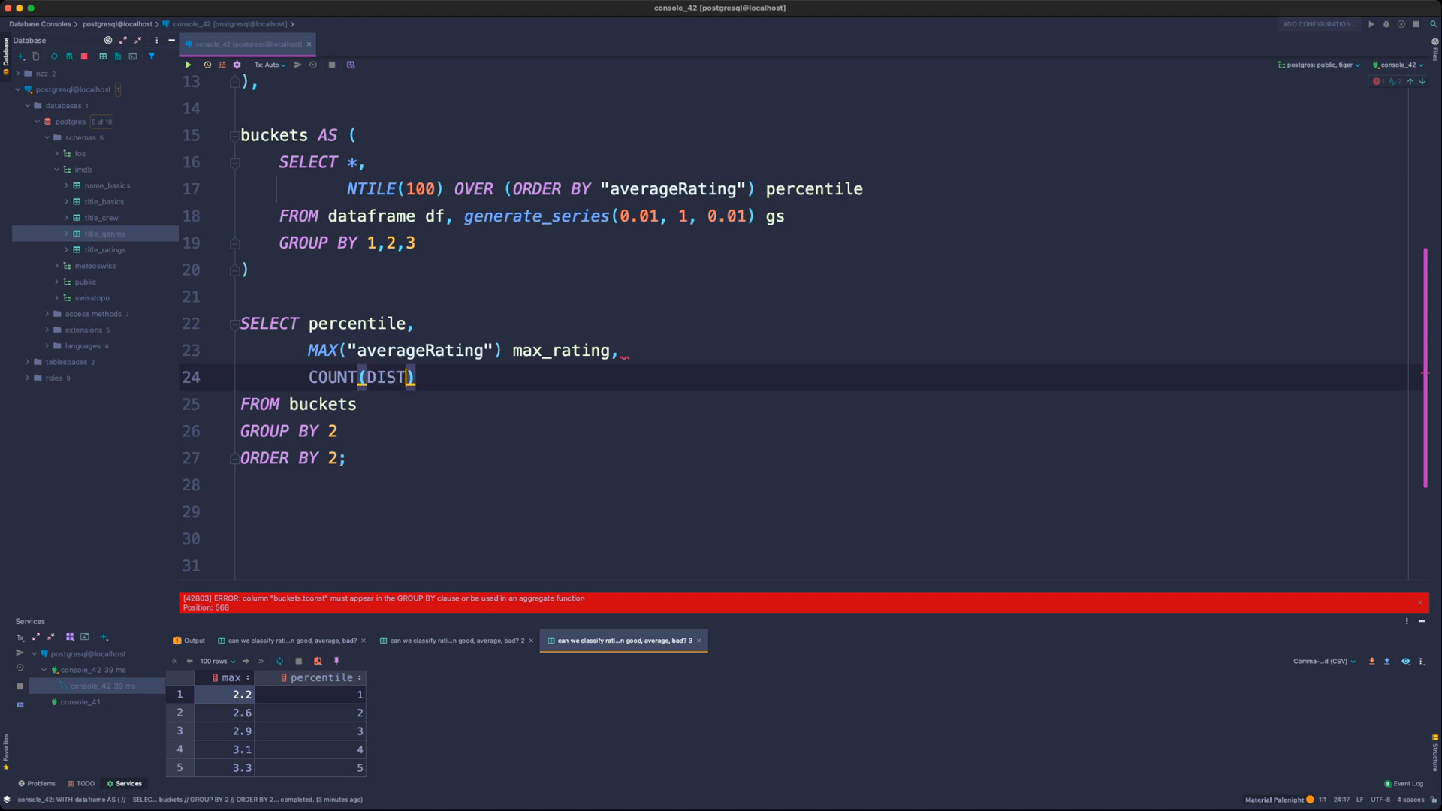
text(T tconst)
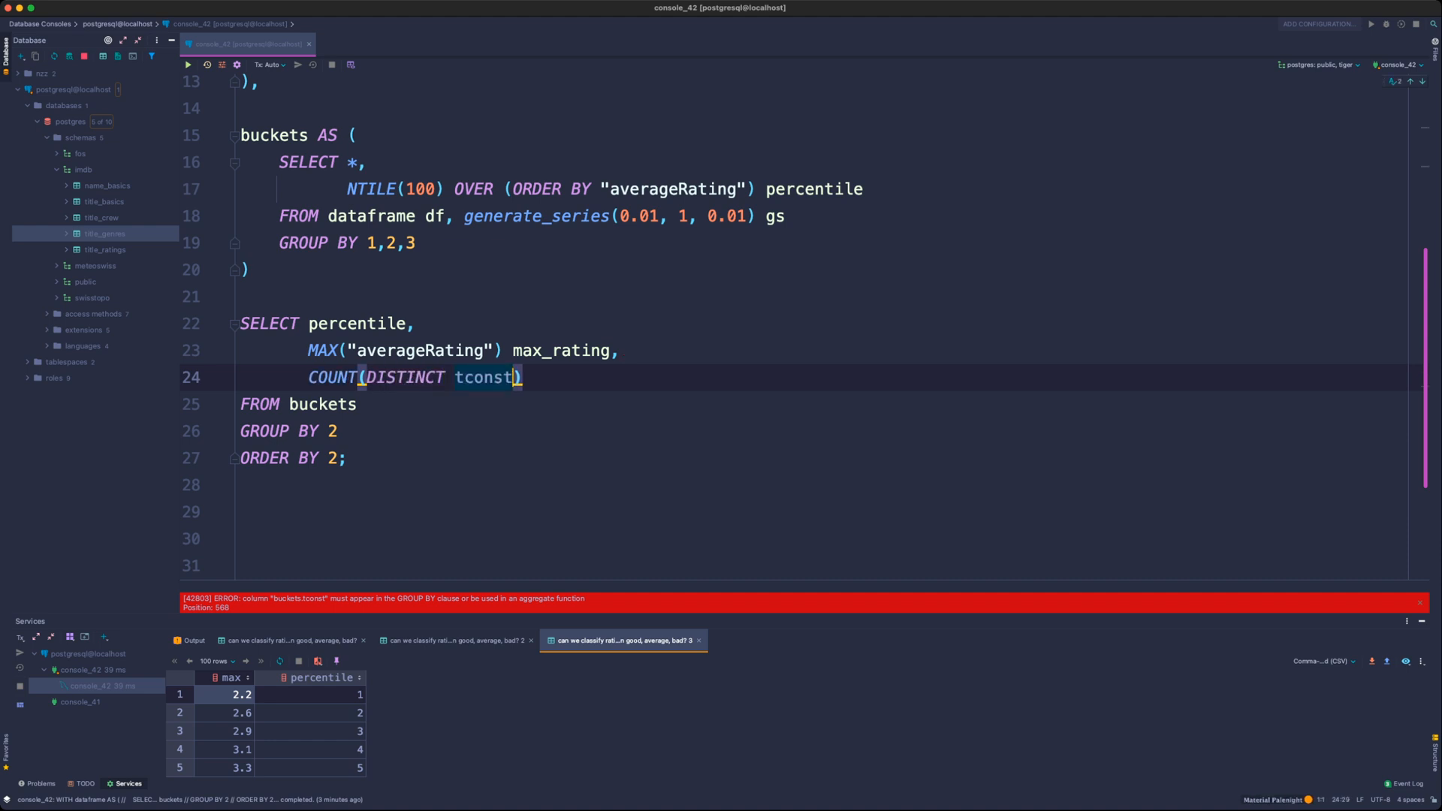
text() nr_of_titles)
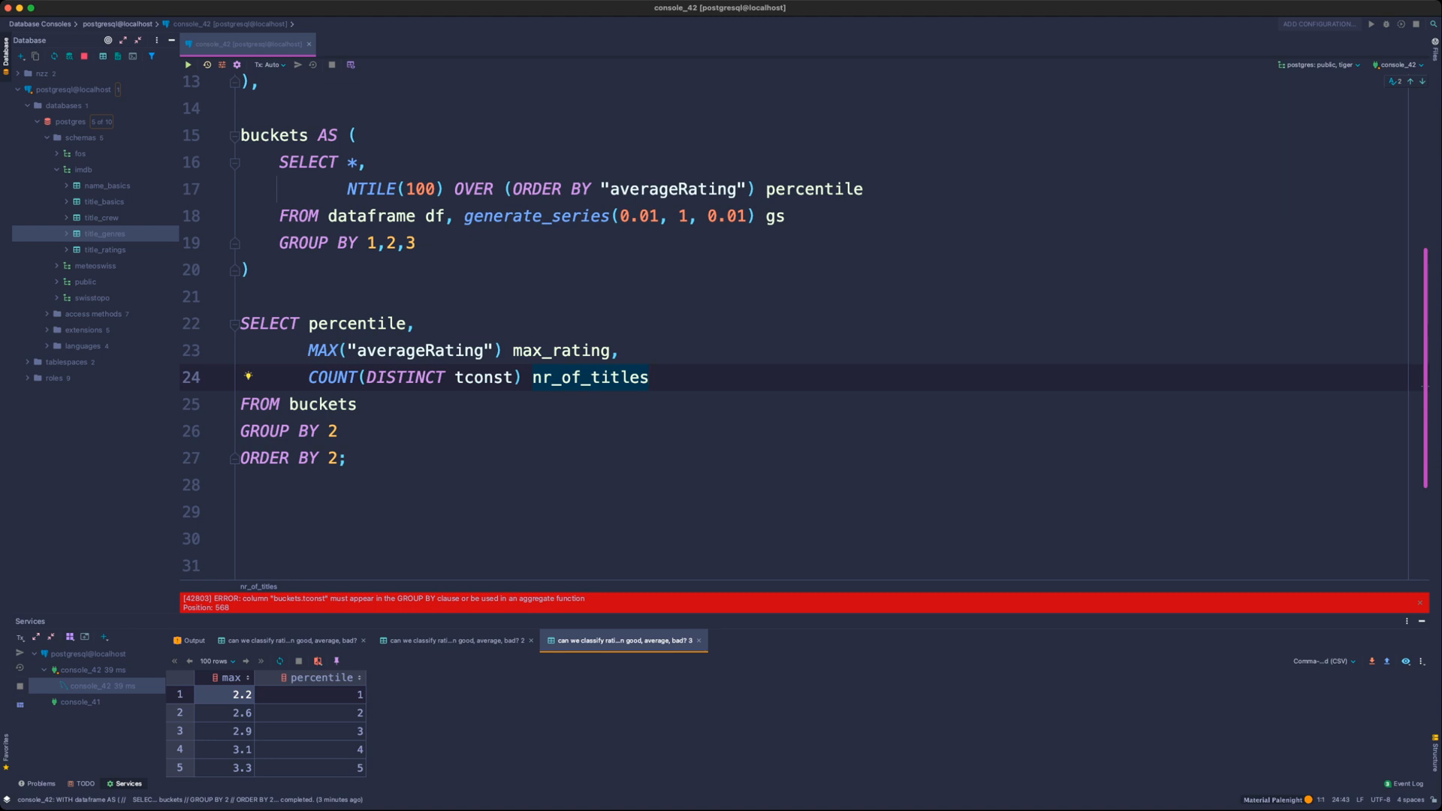
- Change the final query's GROUP BY and ORDER BY to column 1 and run the query
scroll(805, 323, down, 1)
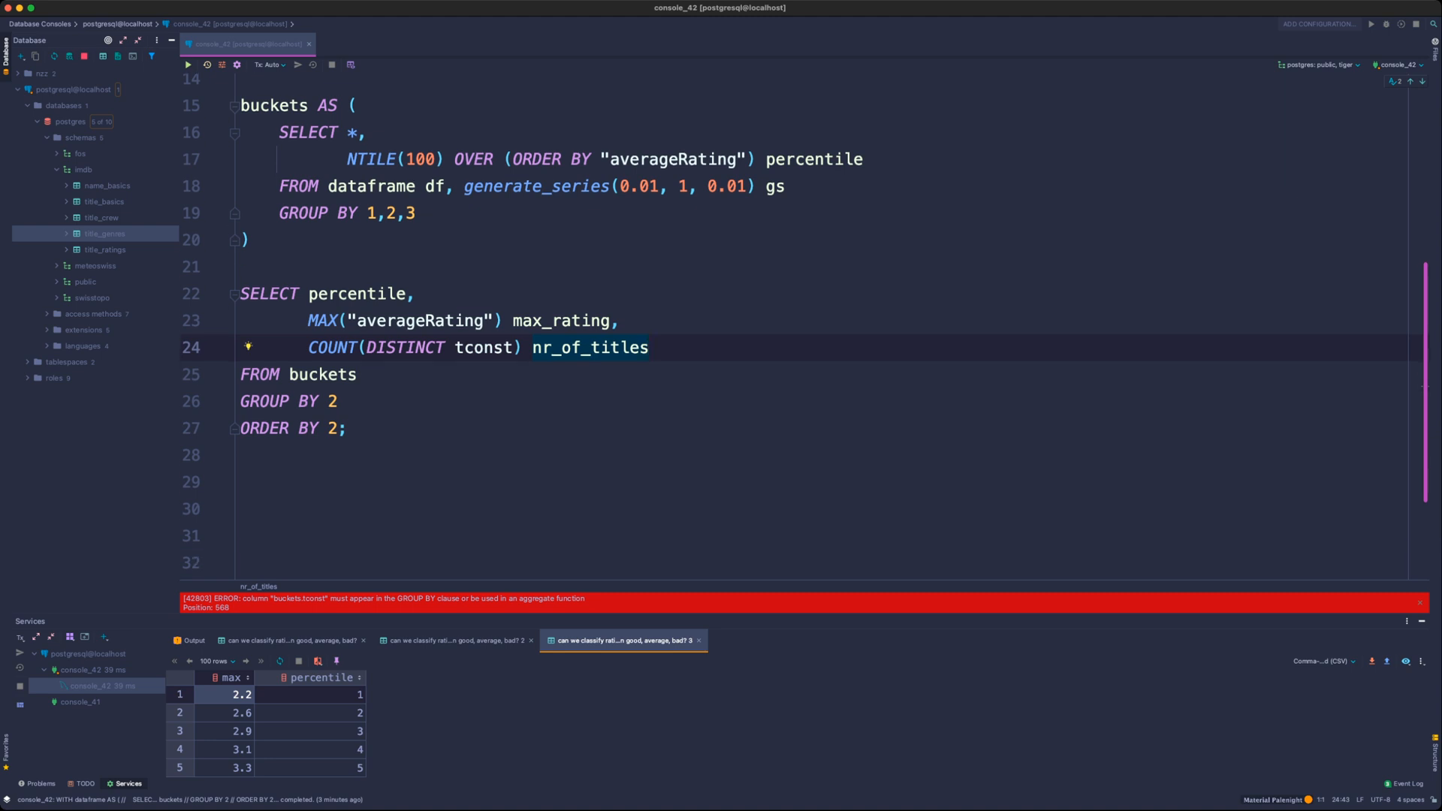
key(Down)
key(Down)
key(BackSpace)
text(1)
key(Down)
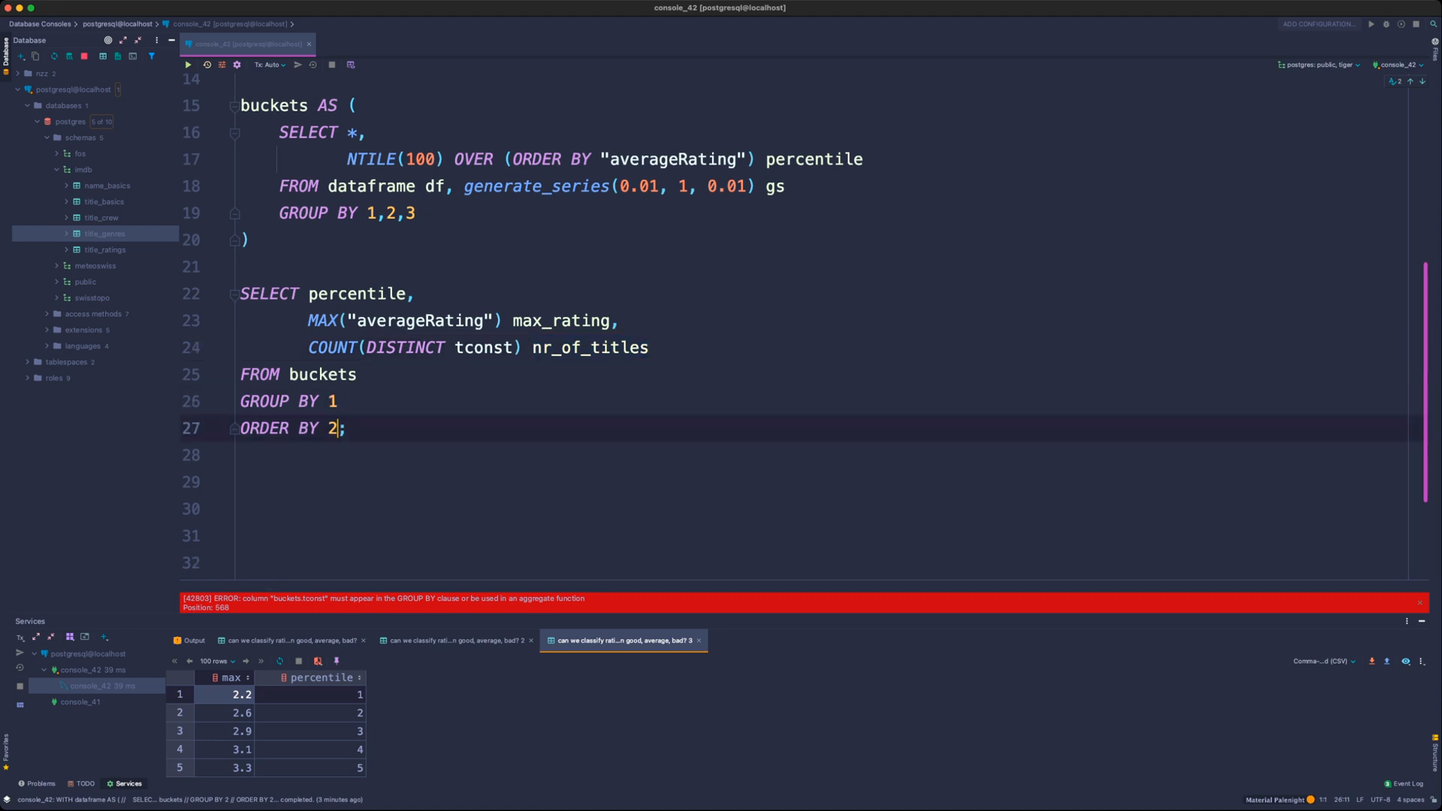
key(BackSpace)
text(1)
key(super+Return)
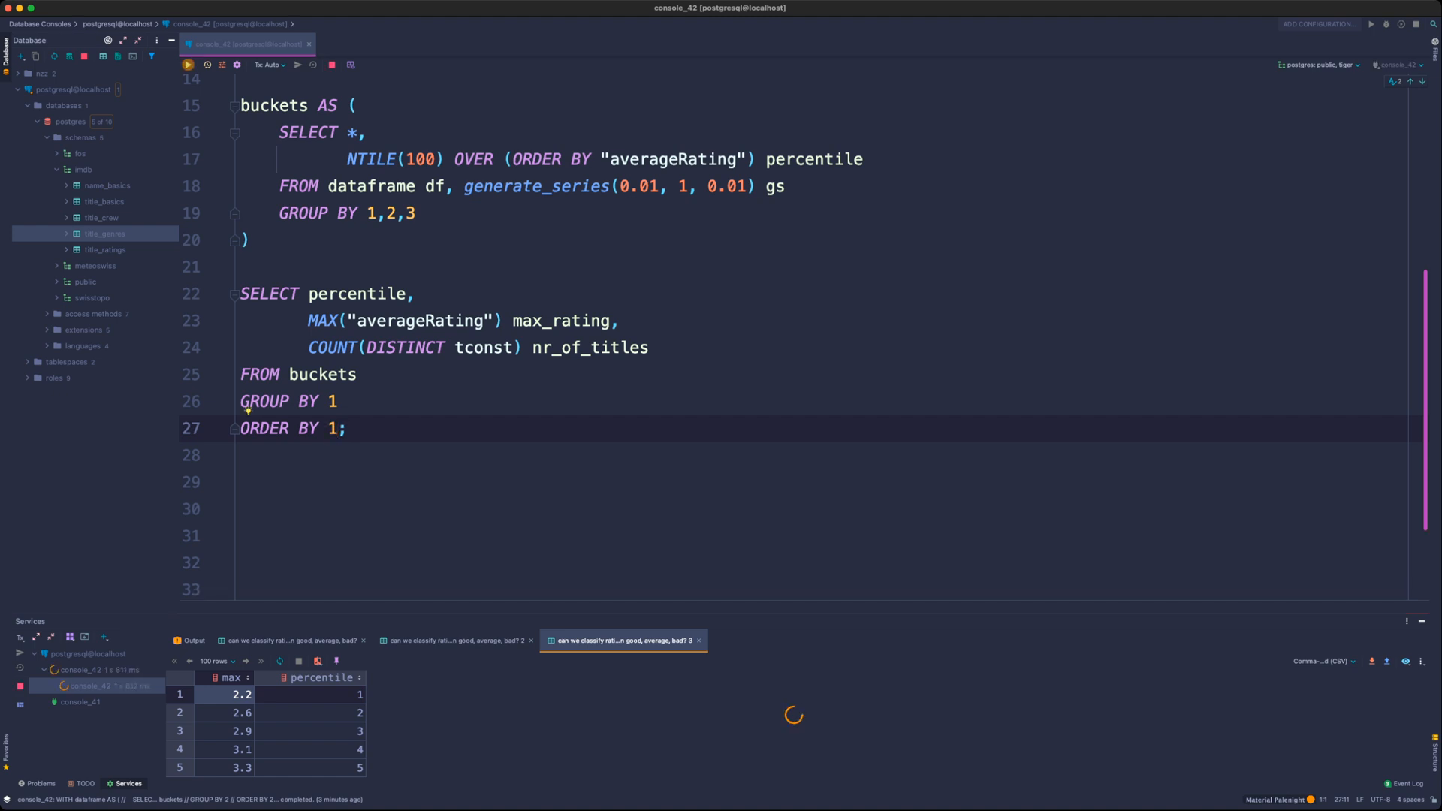
- Enlarge the results area and review the '%Action%' genre filter in the dataframe query
key(super+8)
key(ctrl+alt+Up)
key(ctrl+alt+Up)
key(ctrl+alt+Up)
key(ctrl+alt+Up)
key(ctrl+alt+Up)
key(ctrl+alt+Up)
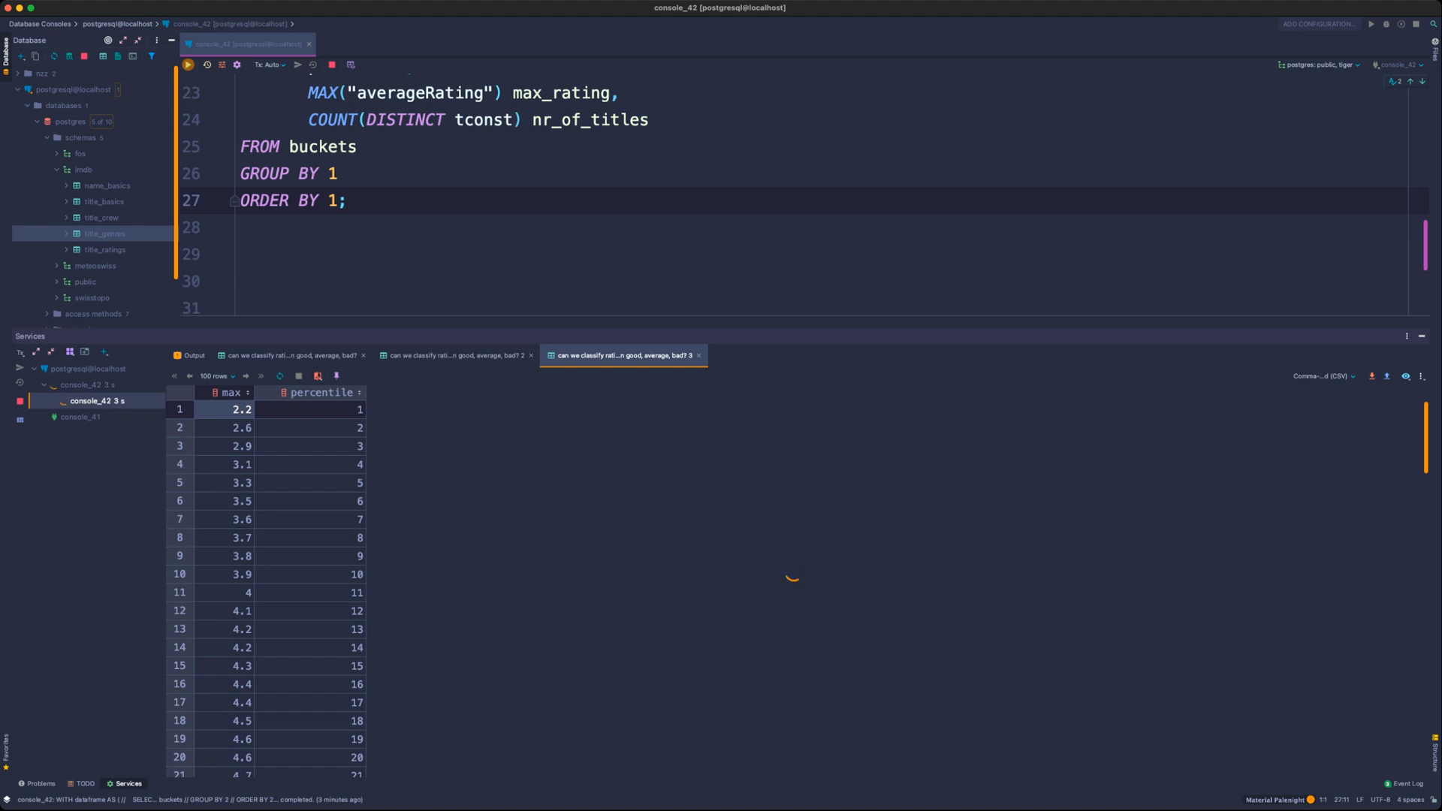
scroll(796, 195, up, 8)
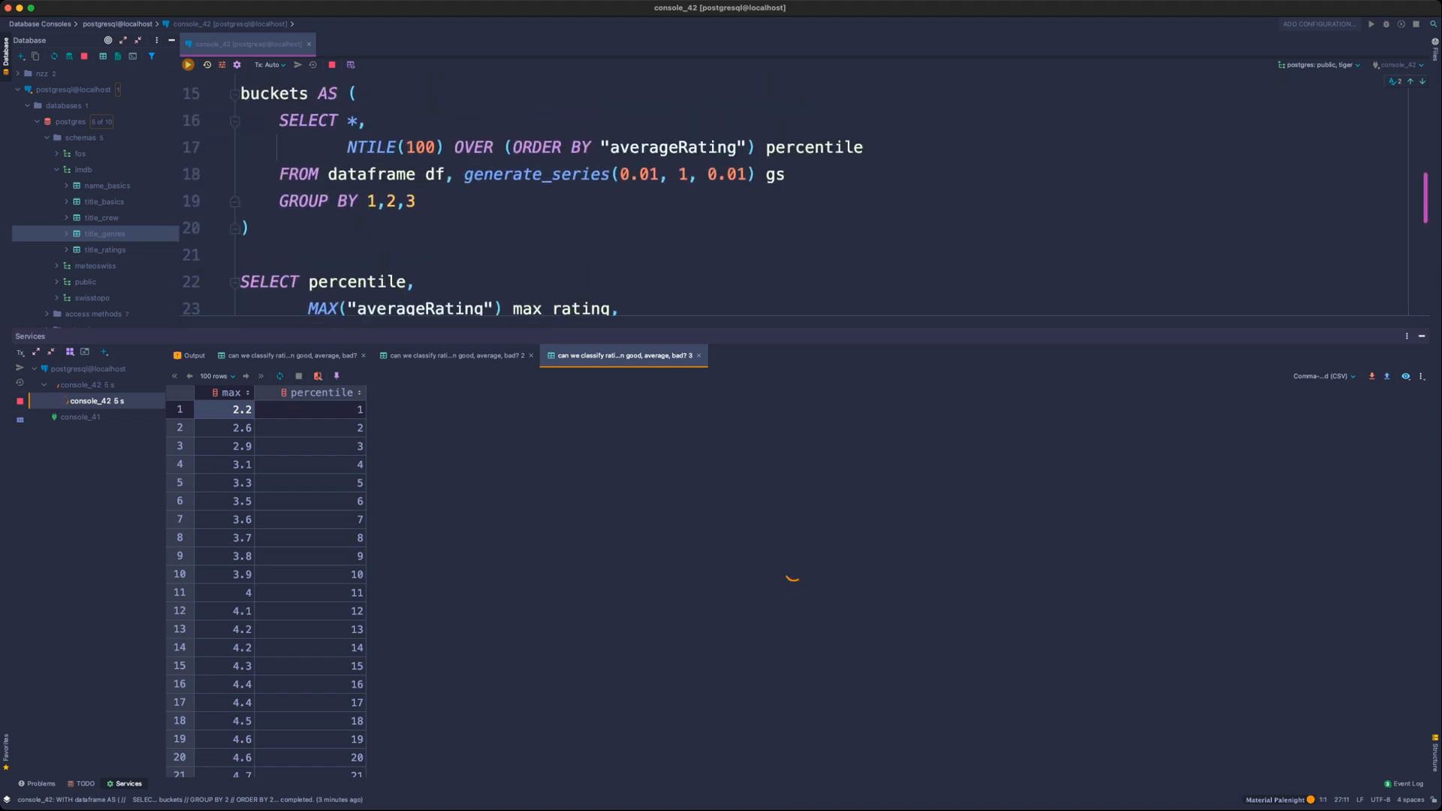
scroll(796, 195, up, 4)
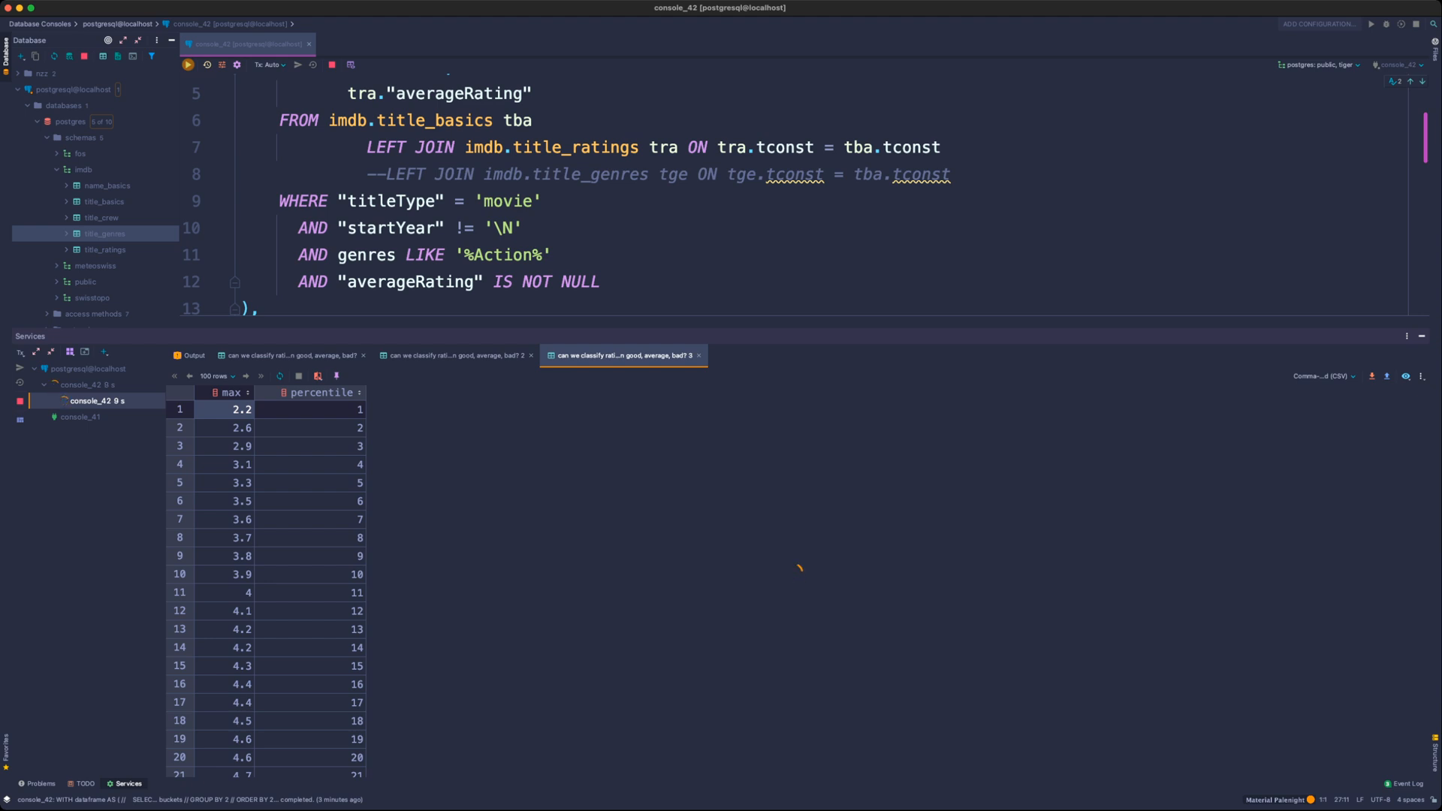
drag(464, 255, 540, 256)
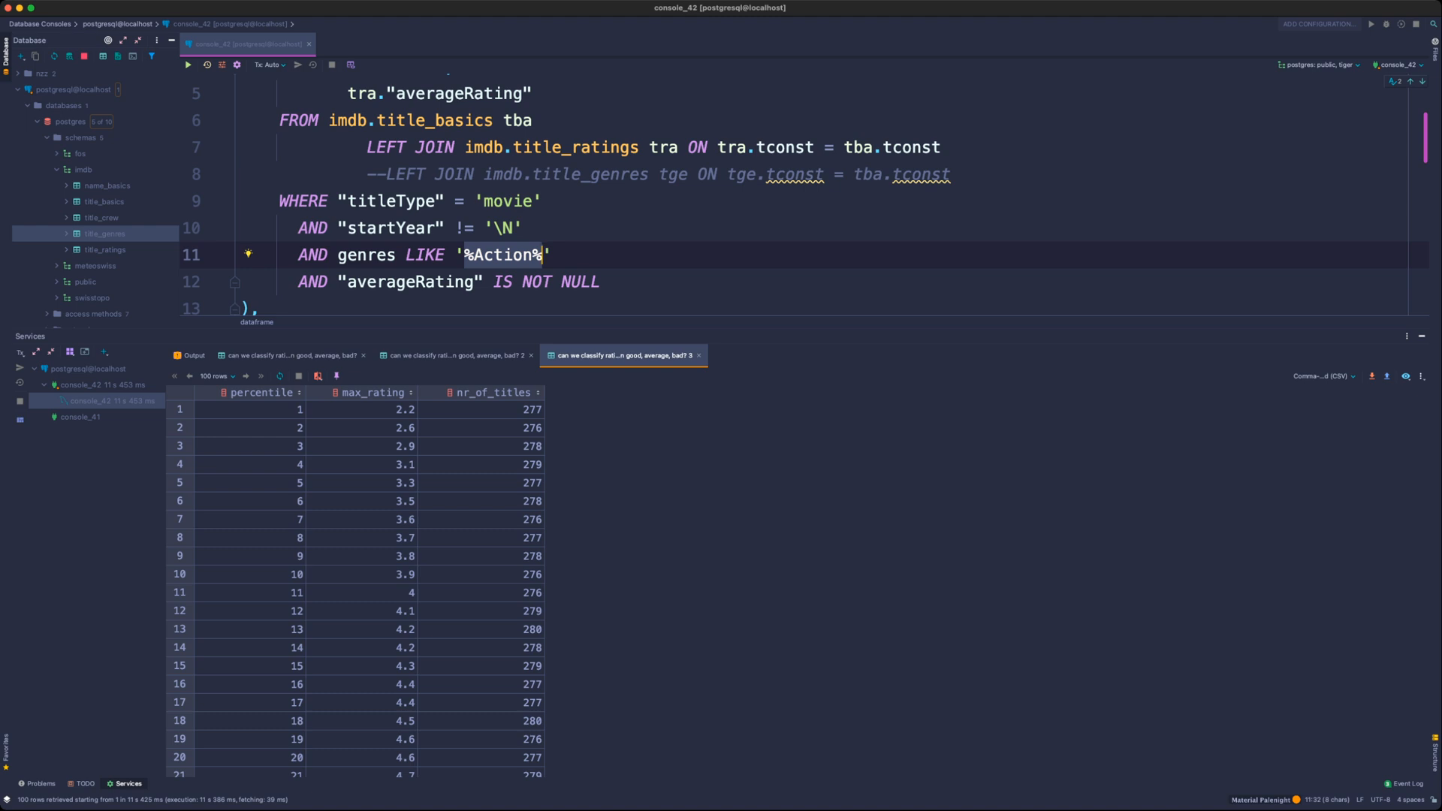
key(Up)
scroll(804, 196, down, 1)
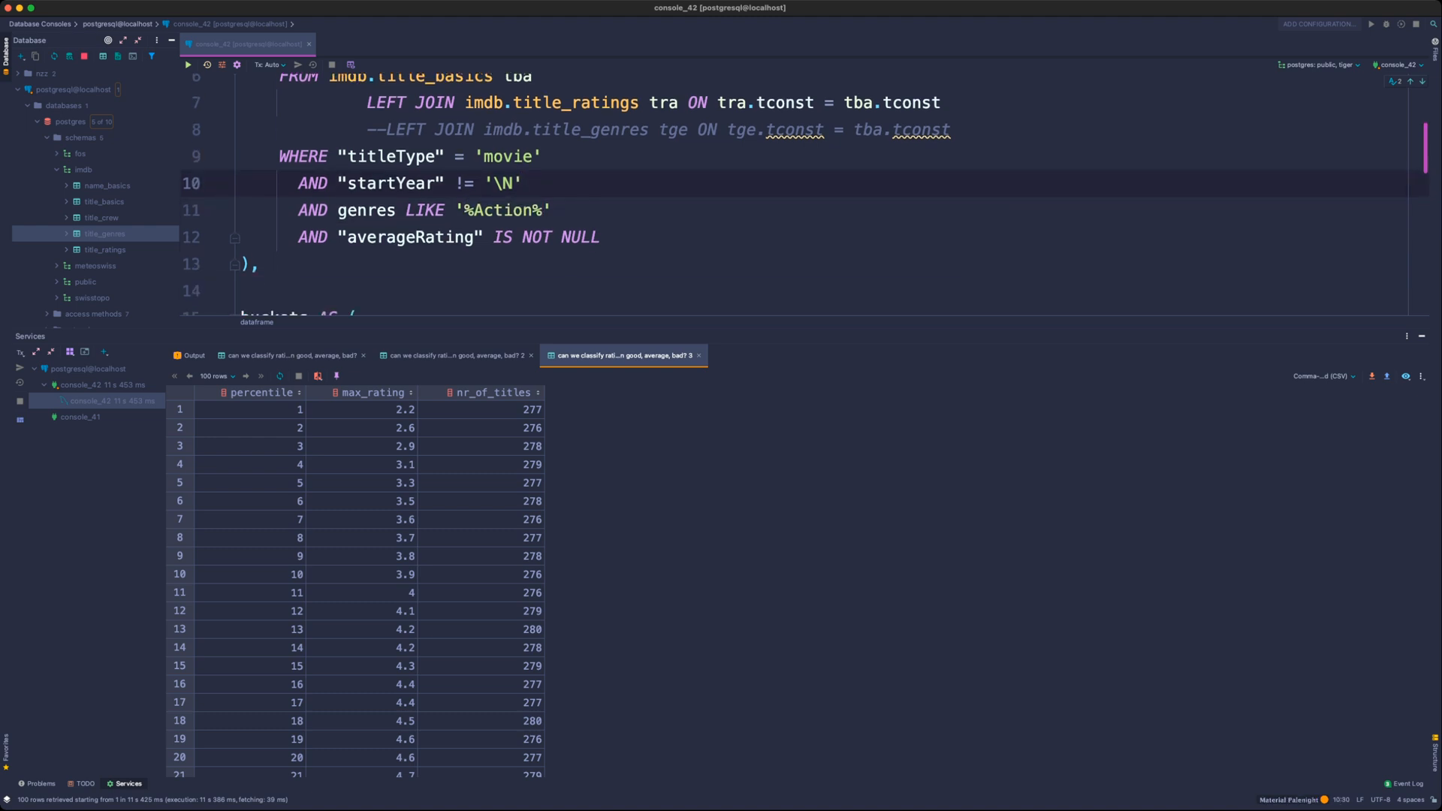
scroll(804, 196, down, 1)
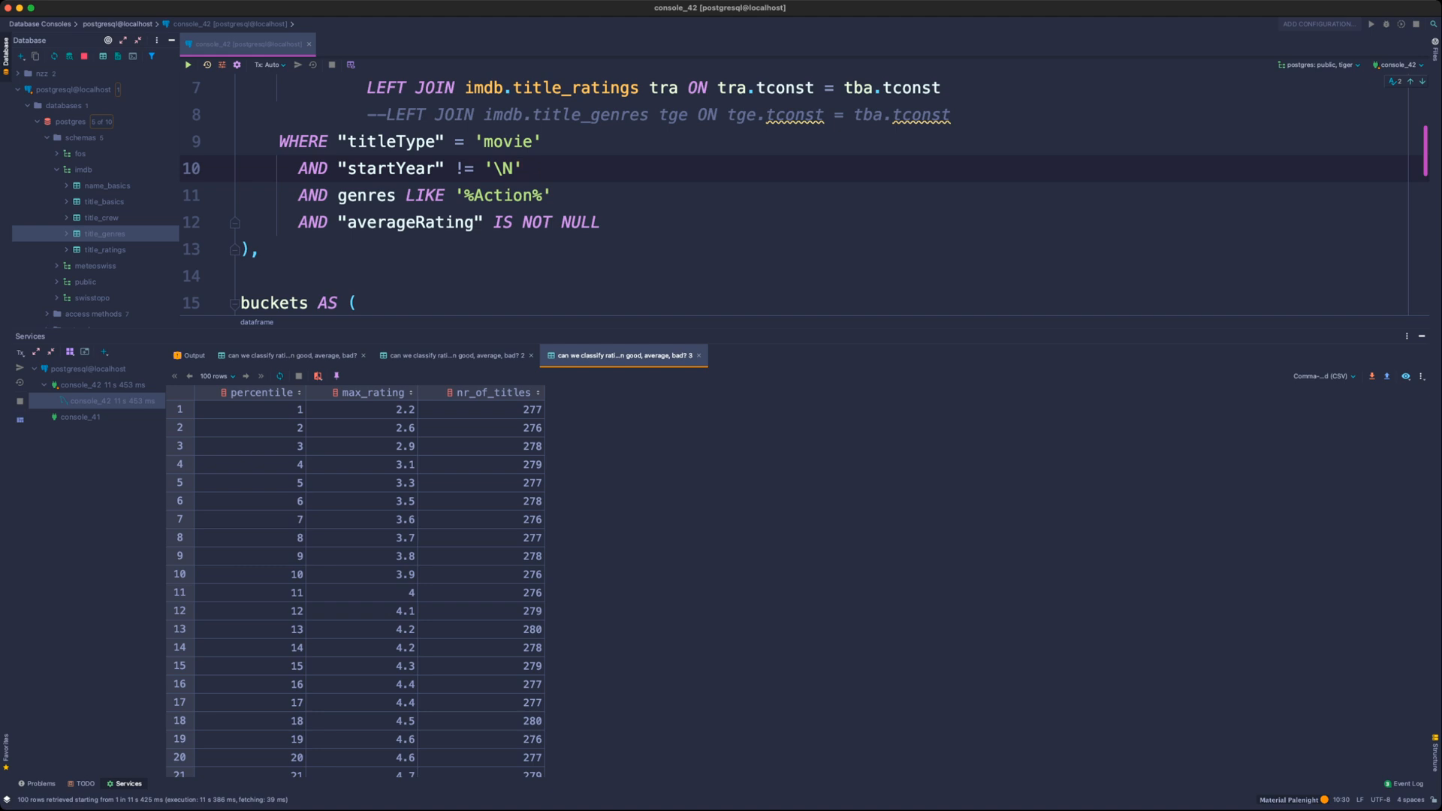
- Examine percentile, max_rating and nr_of_titles from the first result row down to the last, focusing on title counts for percentiles 94 to 100
click(251, 410)
click(362, 410)
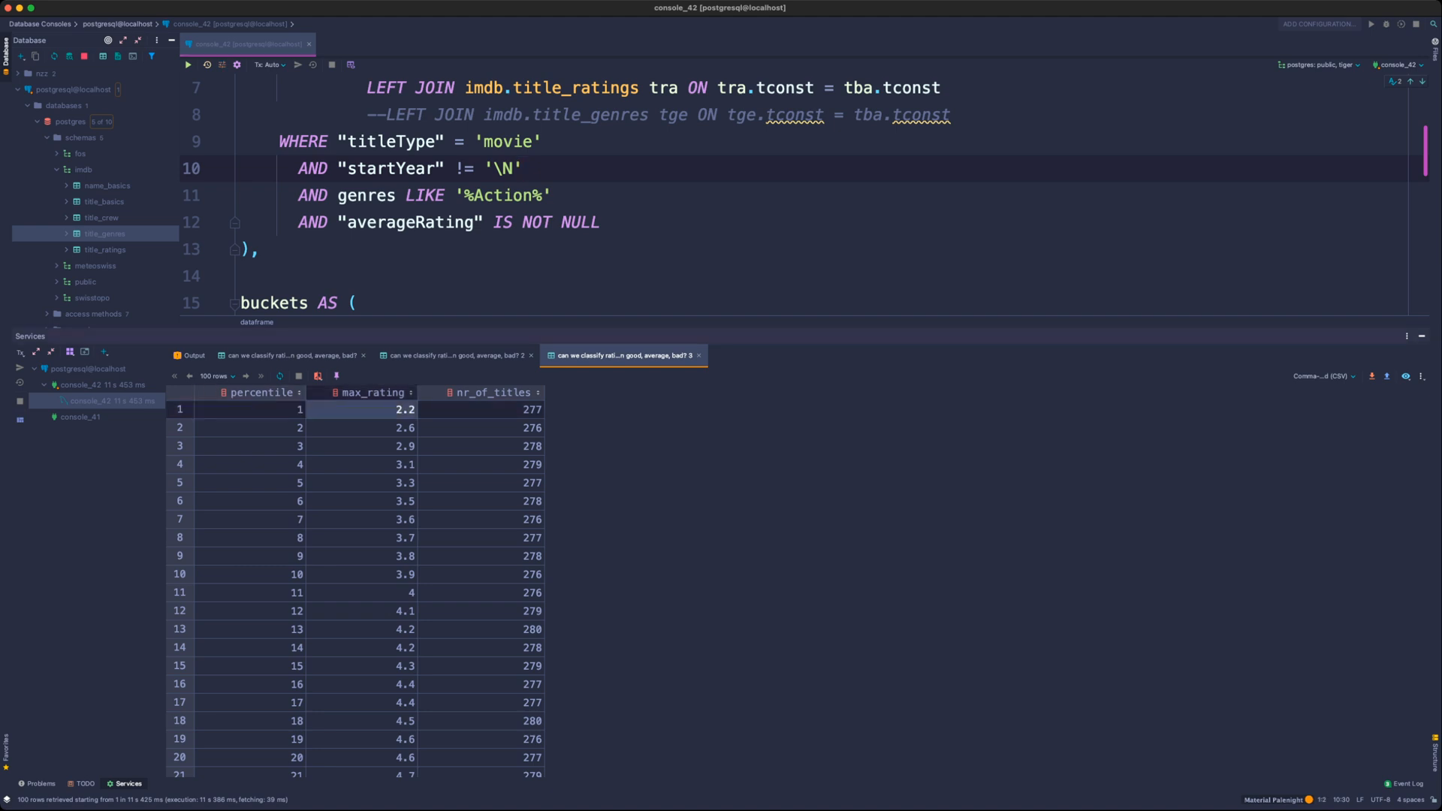
click(481, 411)
scroll(481, 526, down, 6)
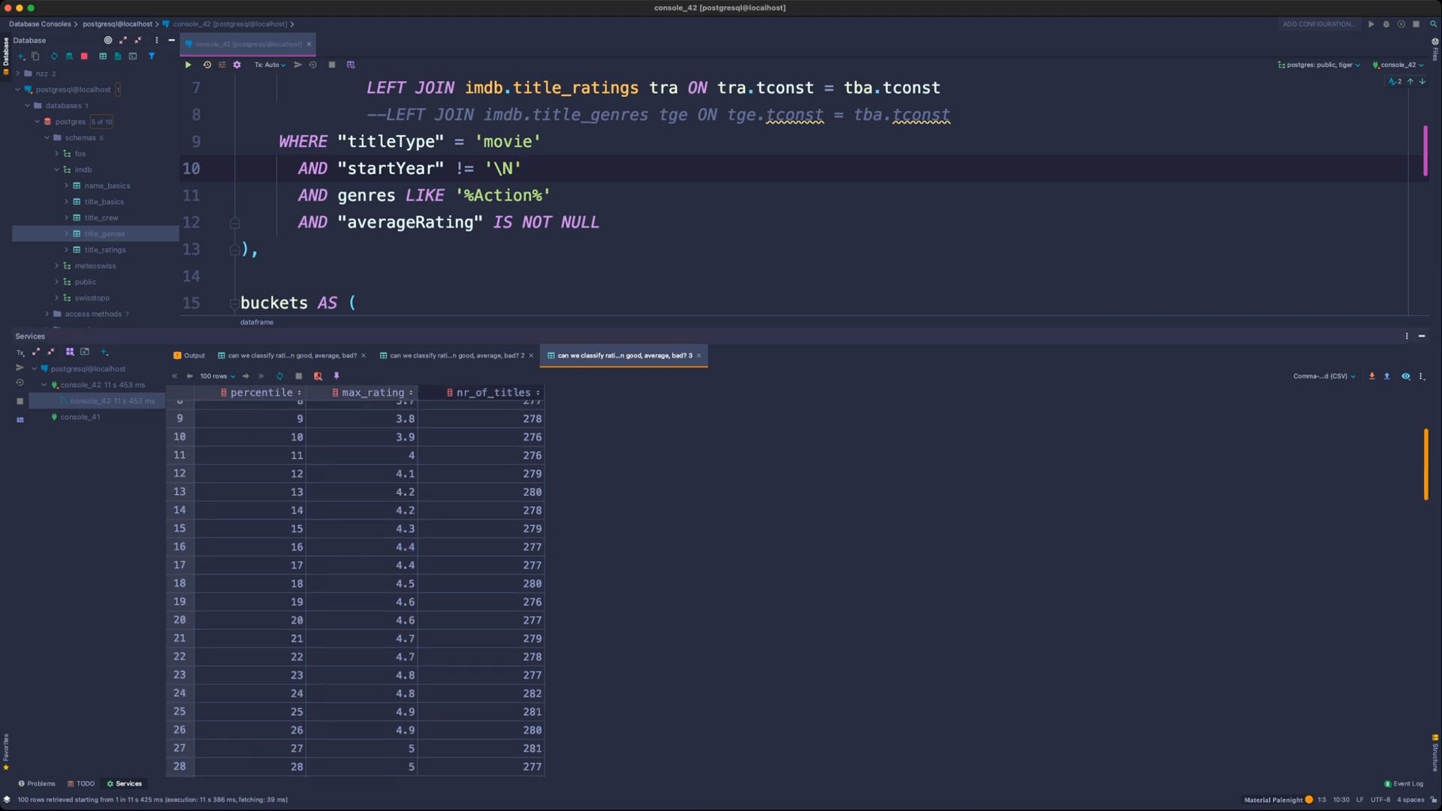
scroll(356, 588, down, 20)
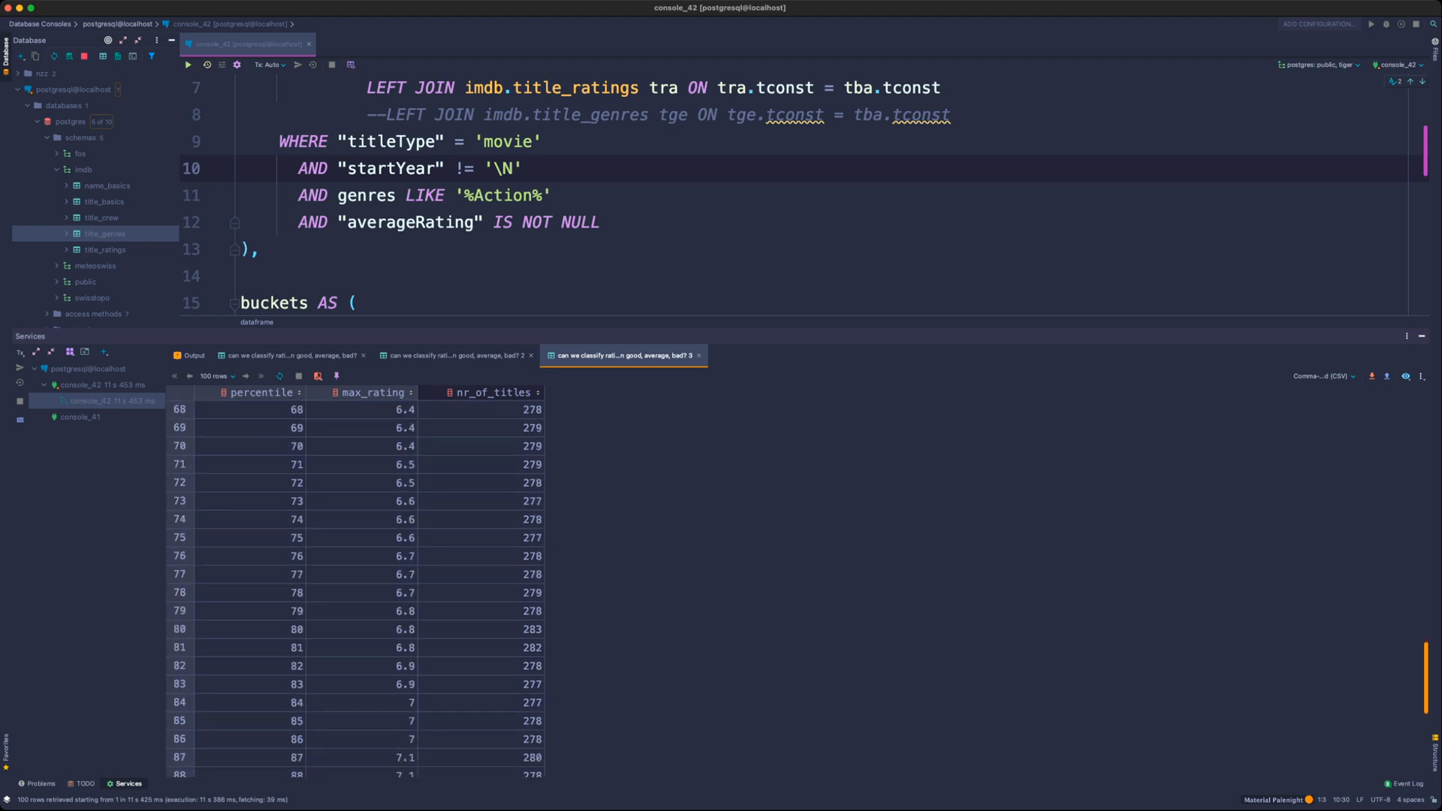
scroll(356, 588, down, 2)
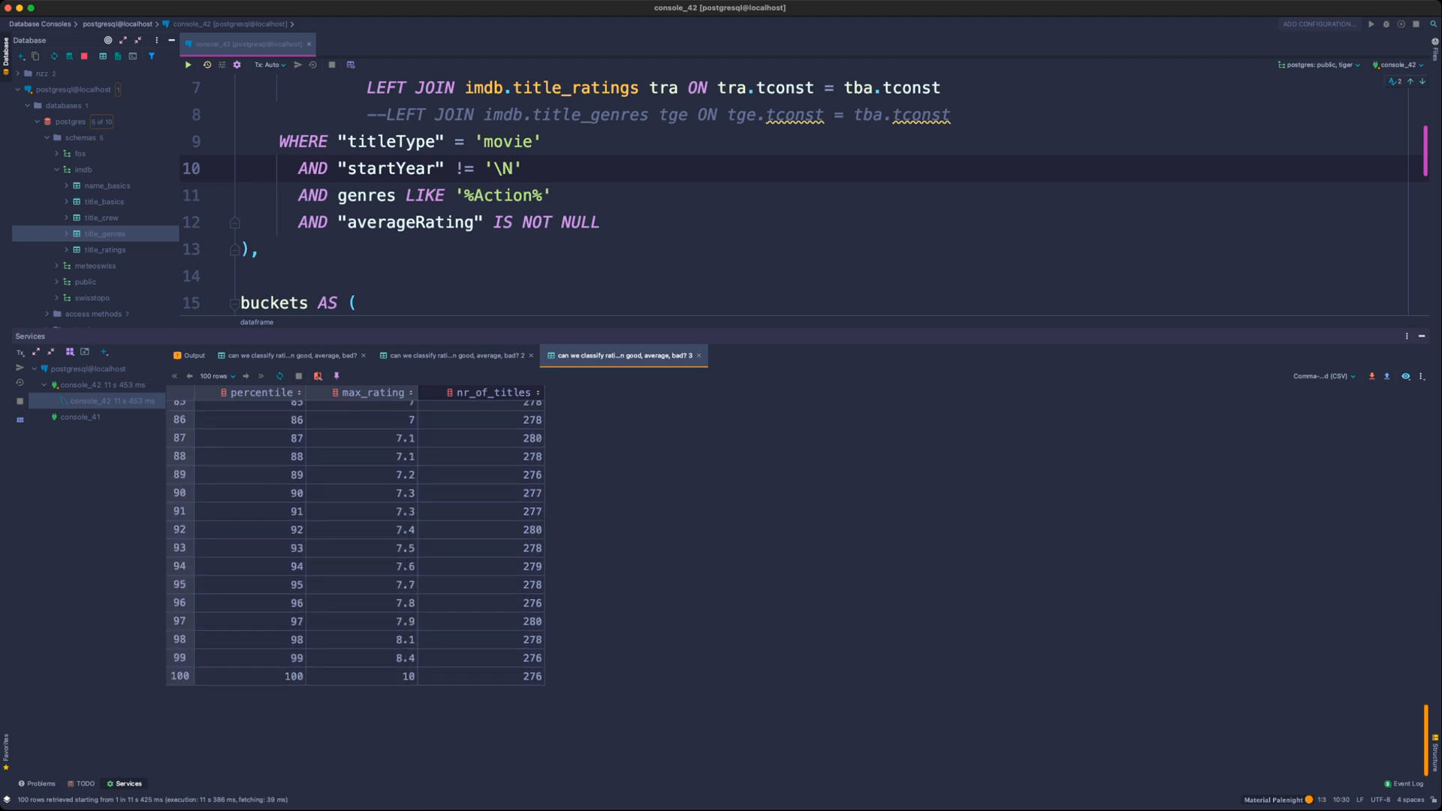
drag(481, 677, 481, 567)
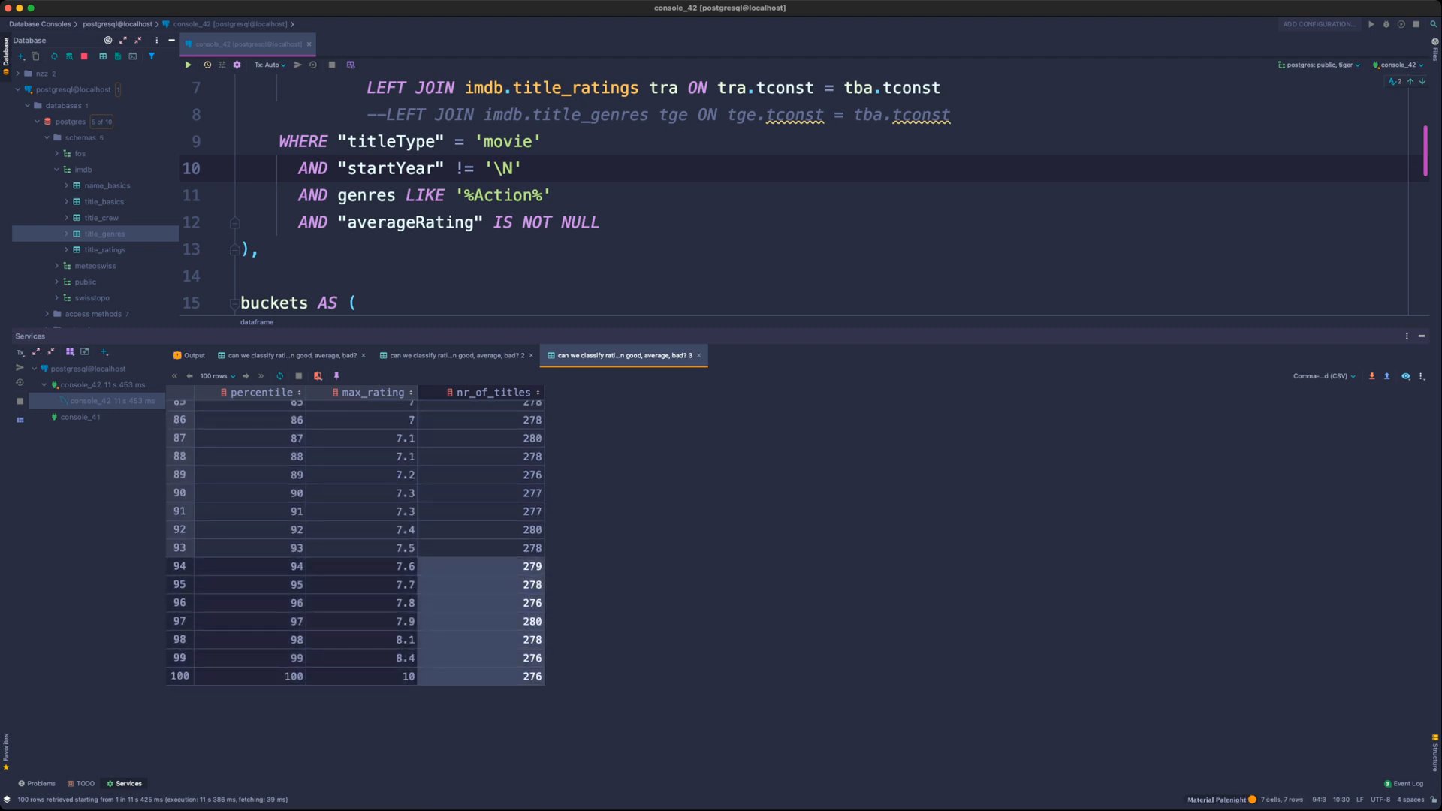
- Return to the start of the results and examine the title counts of the lowest five percentiles and the first max_rating
scroll(356, 589, up, 12)
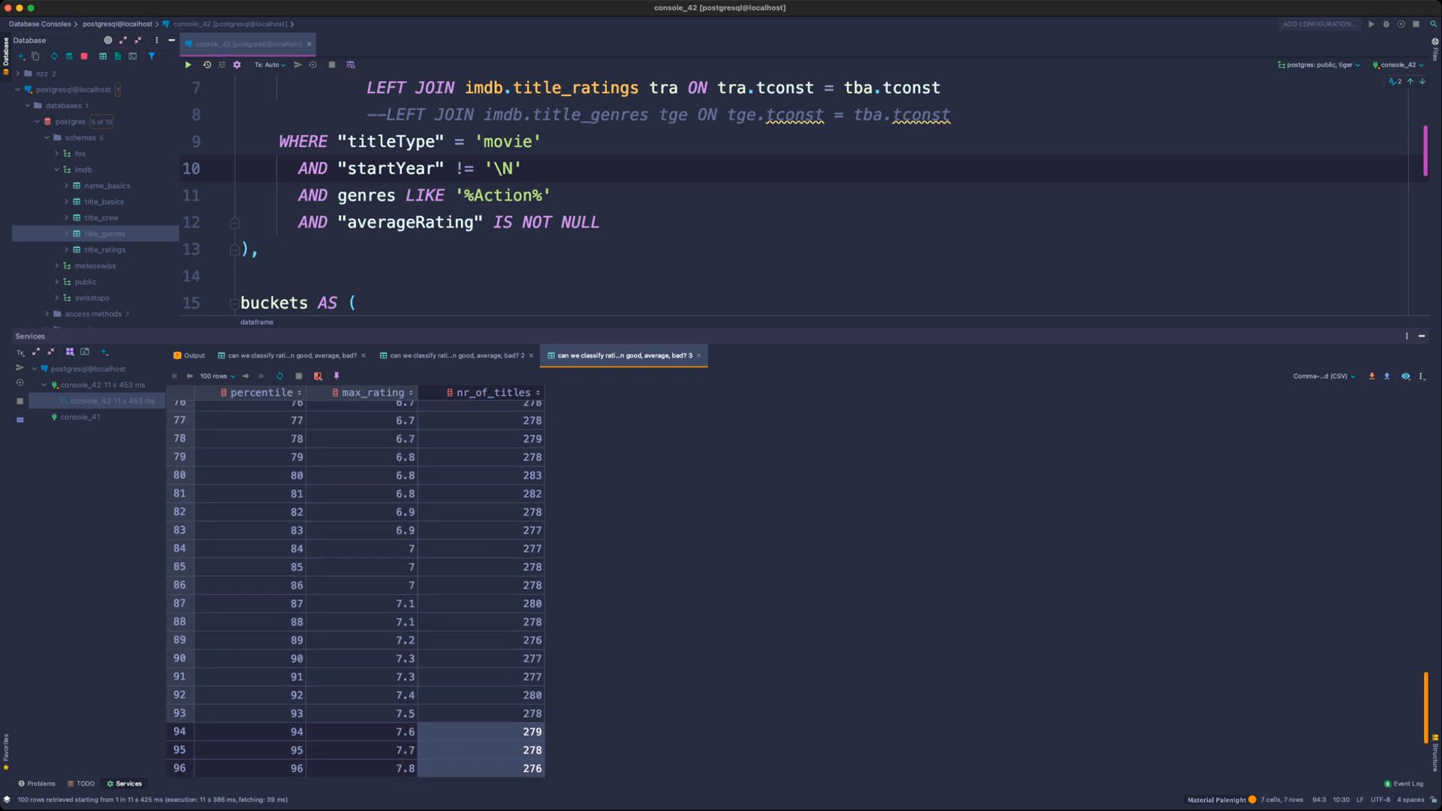
scroll(356, 588, up, 15)
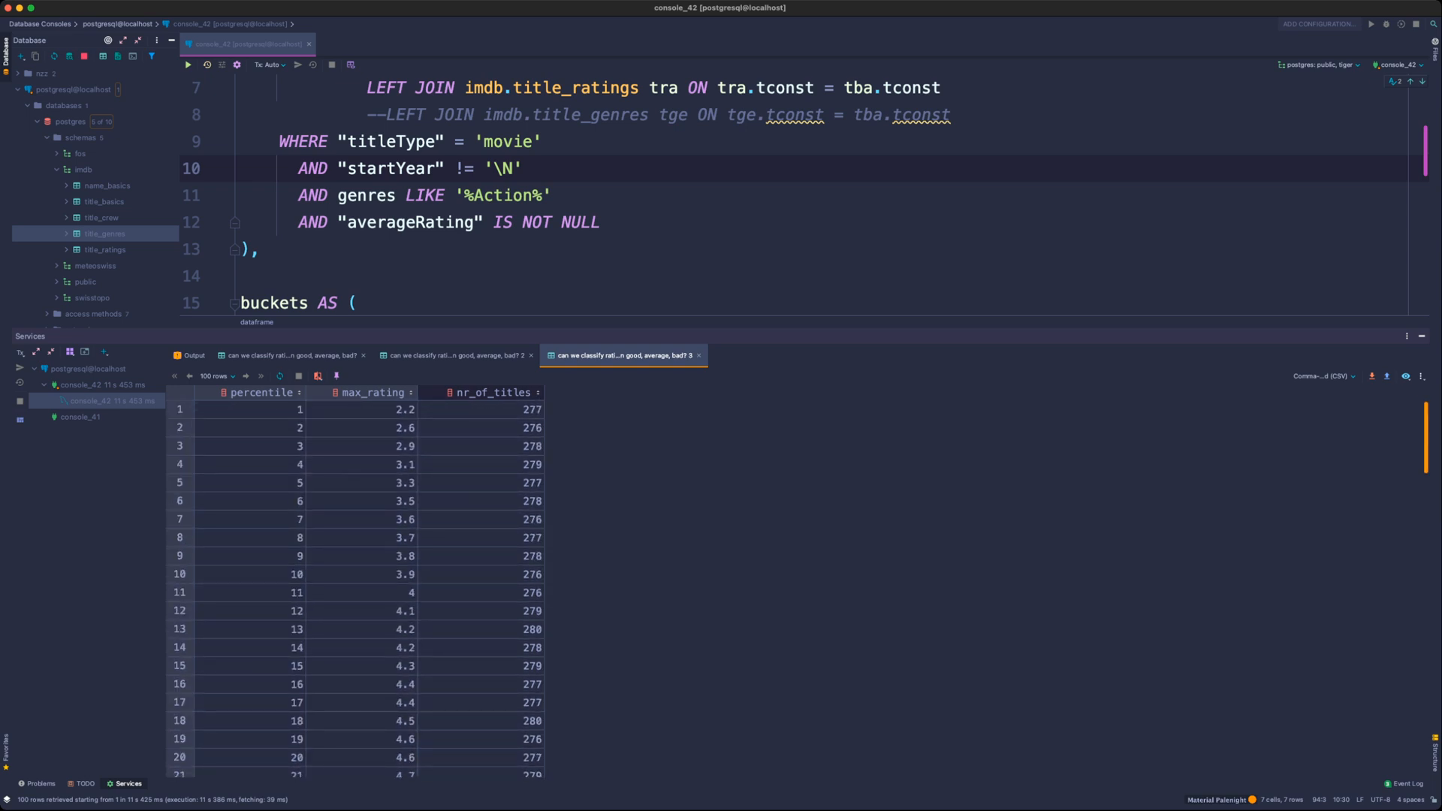
drag(481, 409, 480, 483)
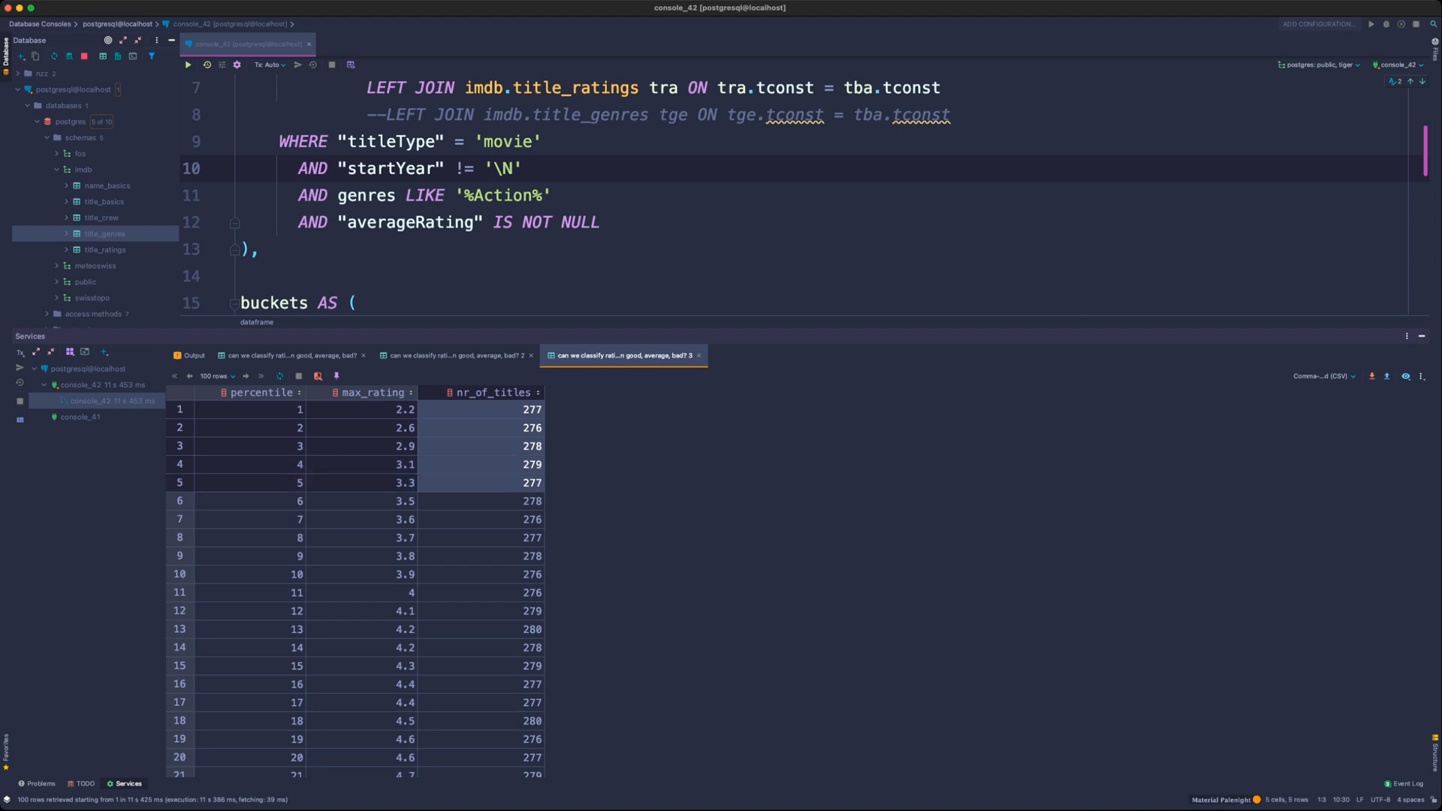
click(481, 446)
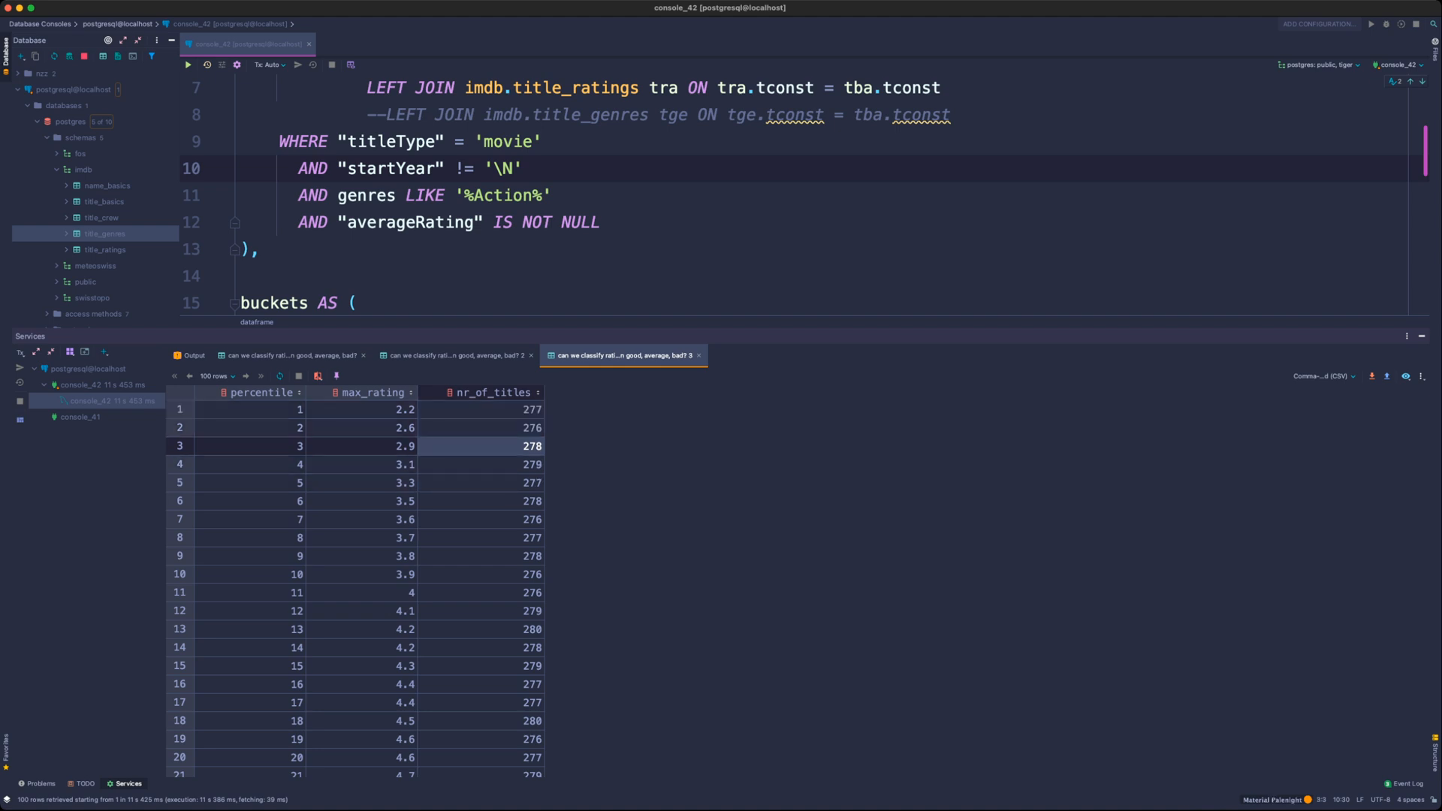
drag(481, 409, 481, 446)
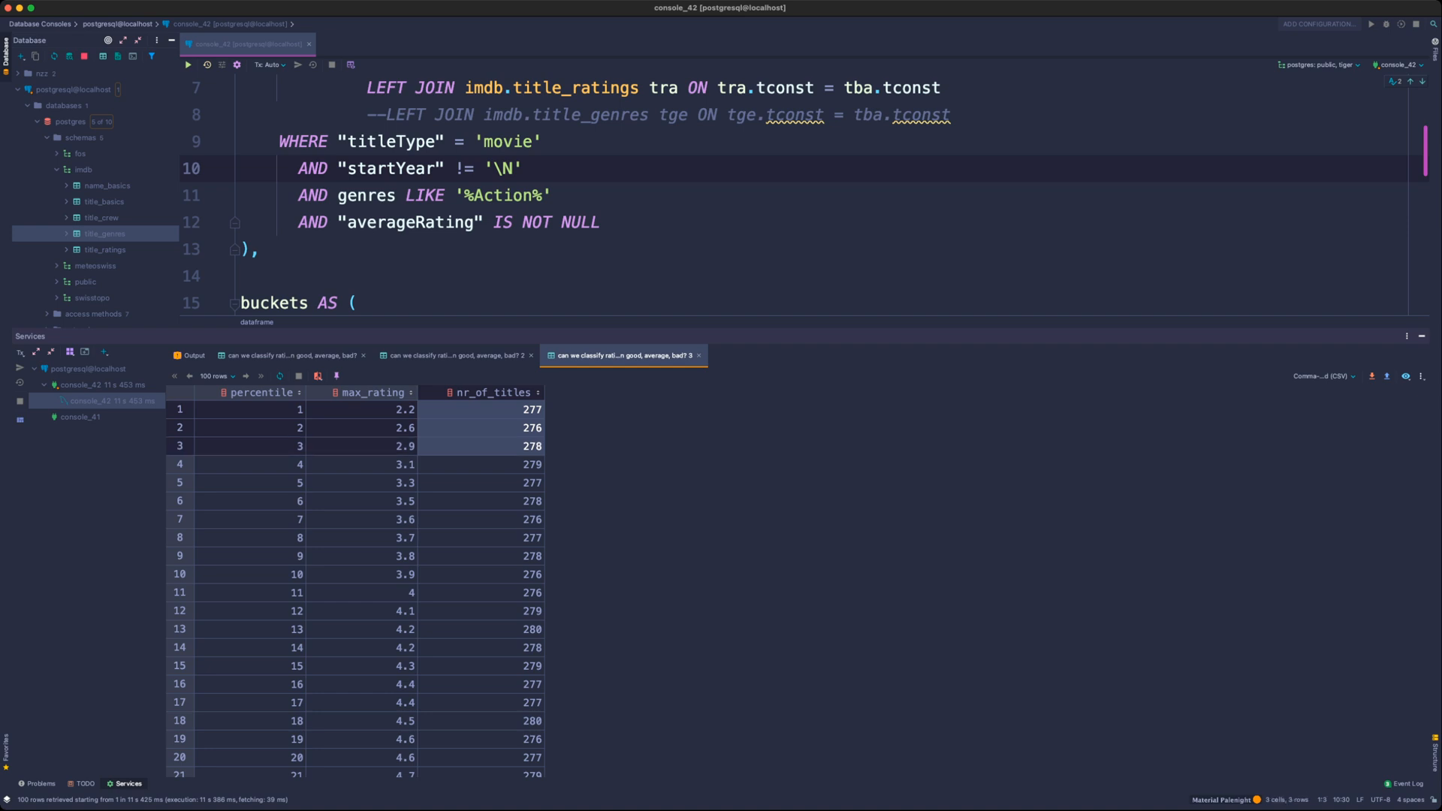
click(368, 410)
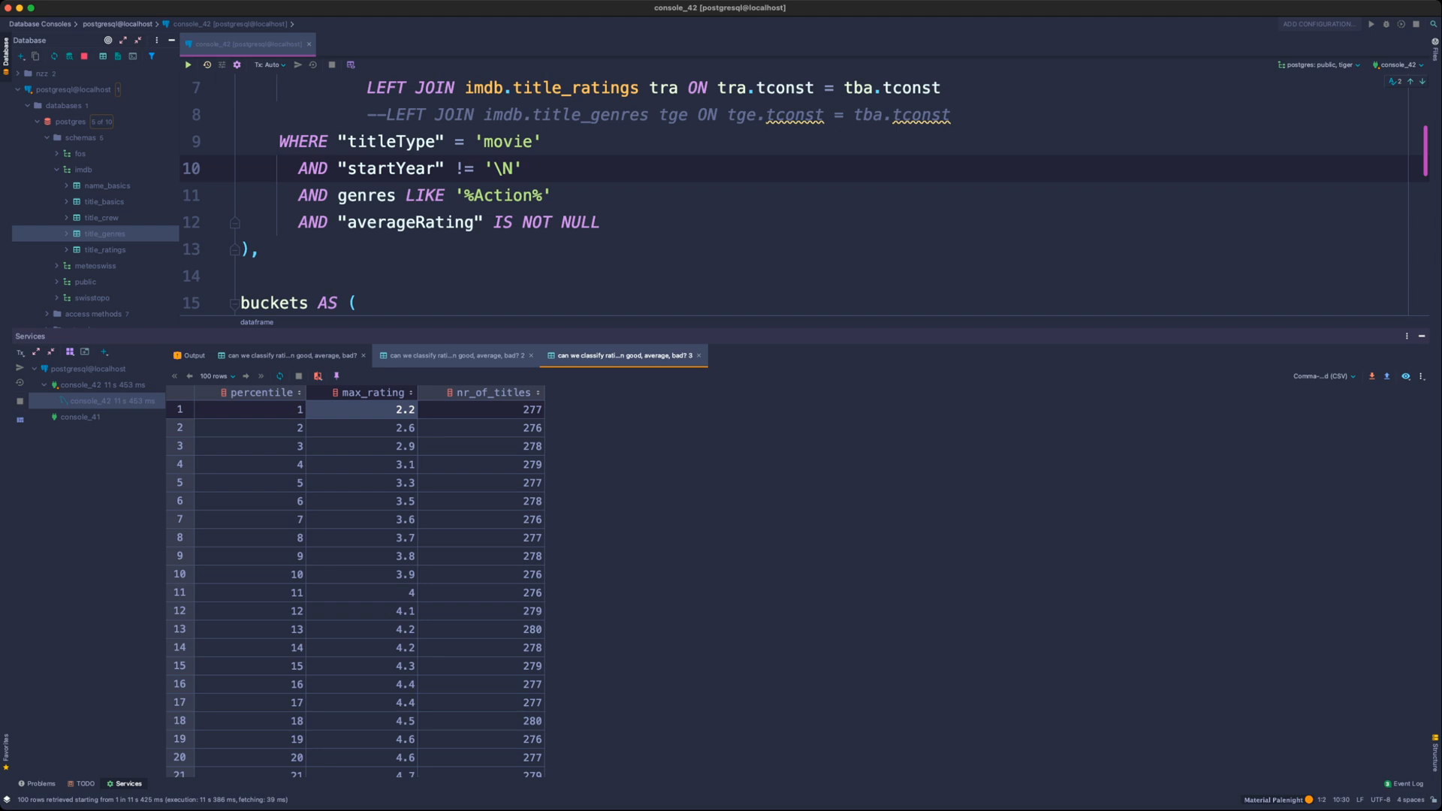
- Shrink the results area to show more of the query and recheck the title counts for percentiles 1 to 5
drag(505, 330, 505, 453)
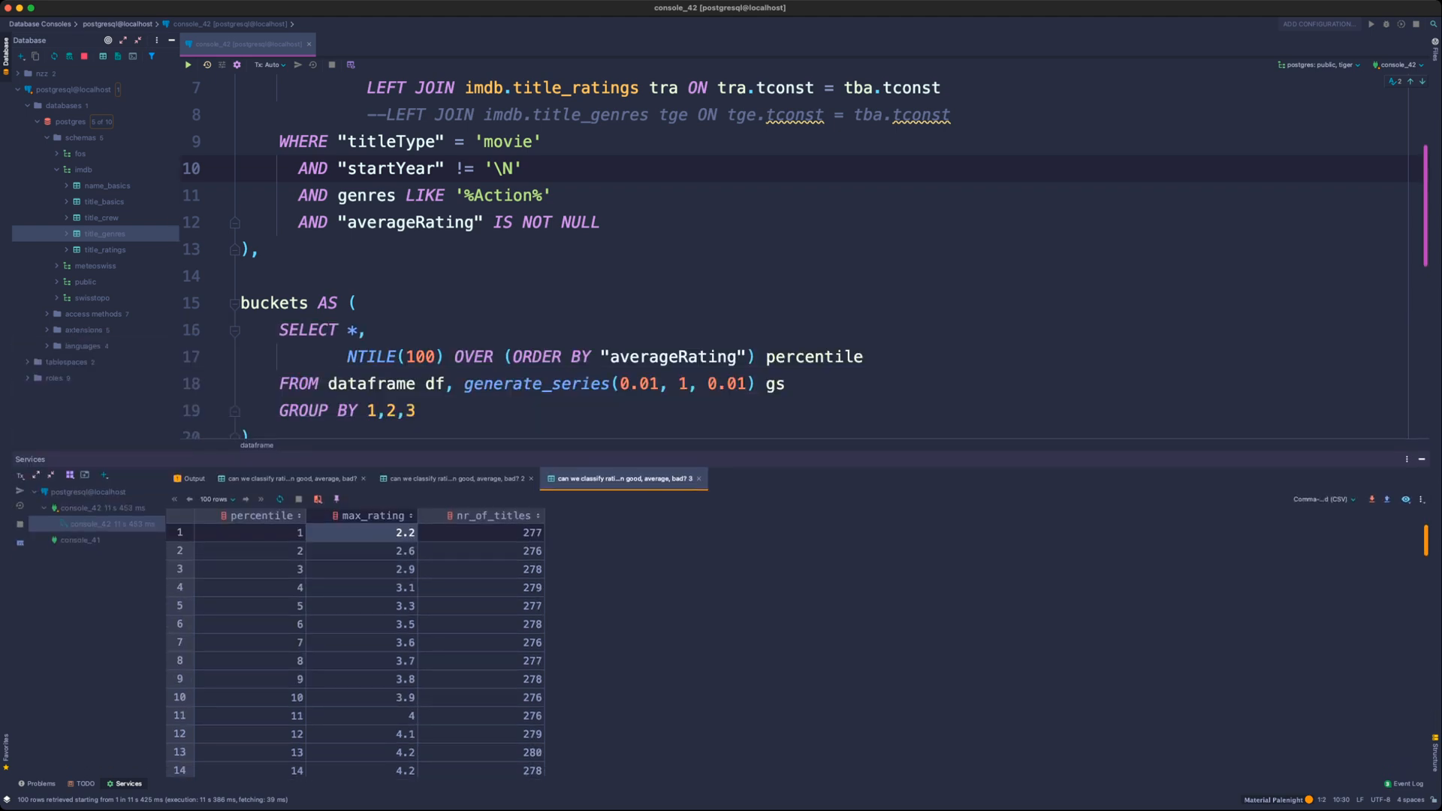
drag(500, 533, 500, 605)
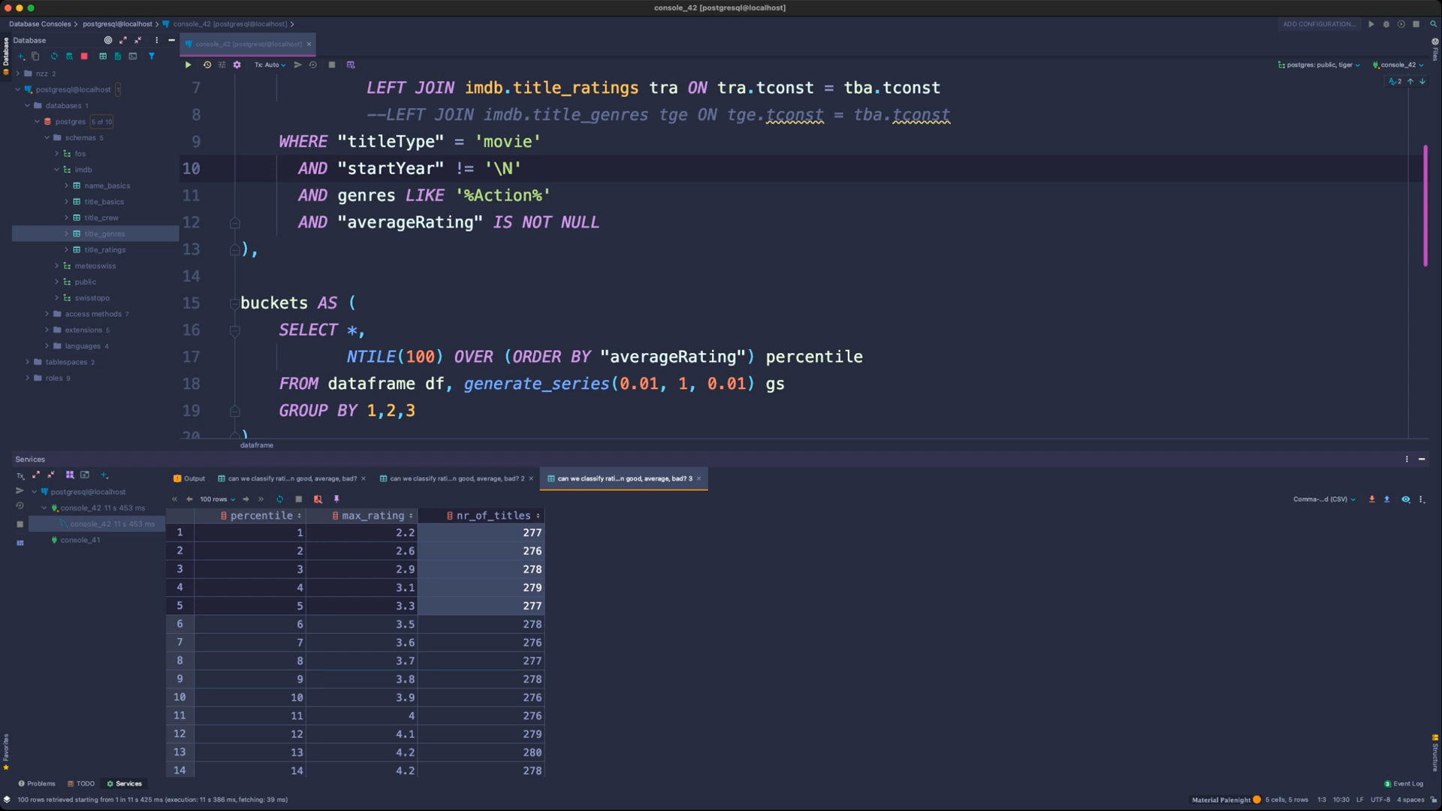
scroll(480, 316, down, 1)
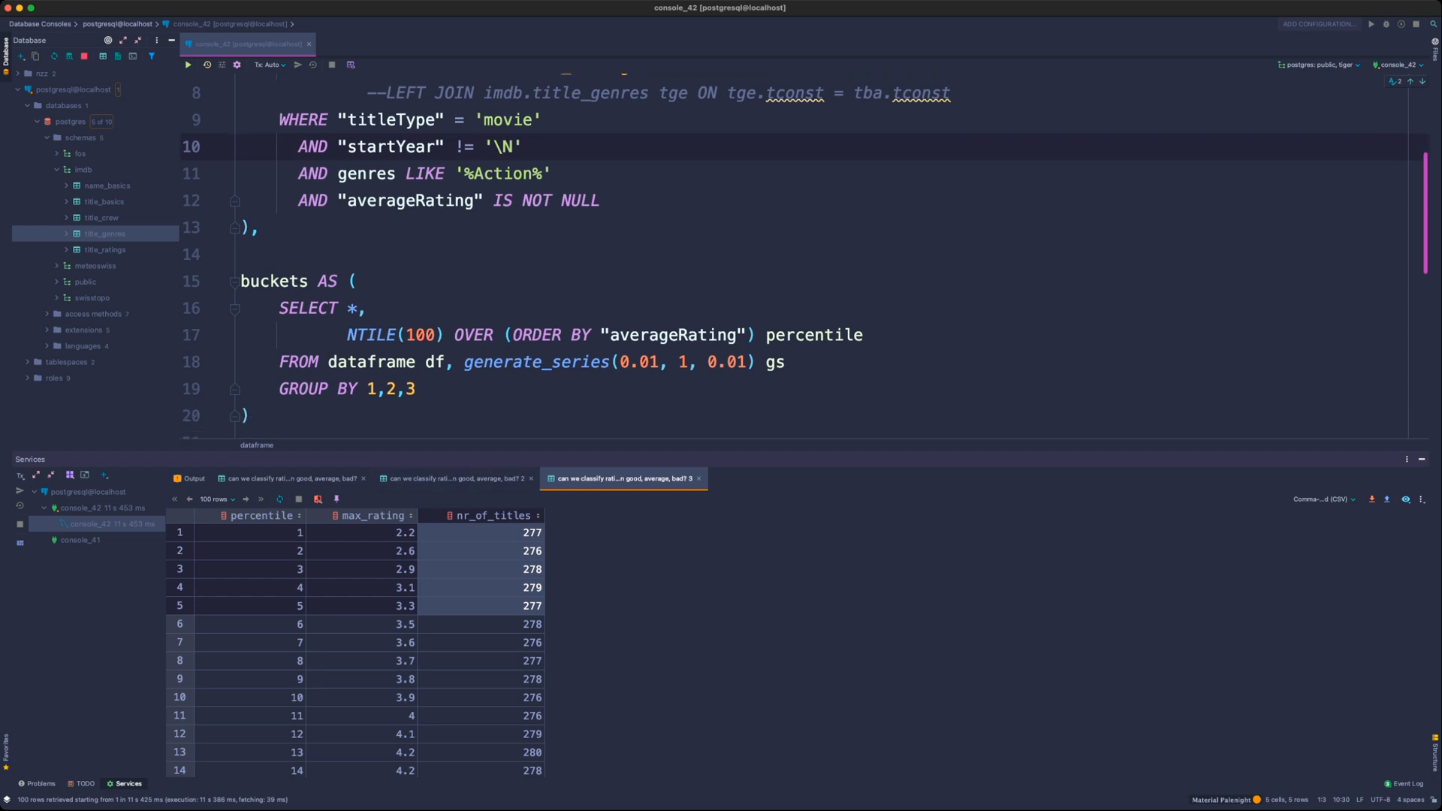
click(375, 533)
click(250, 533)
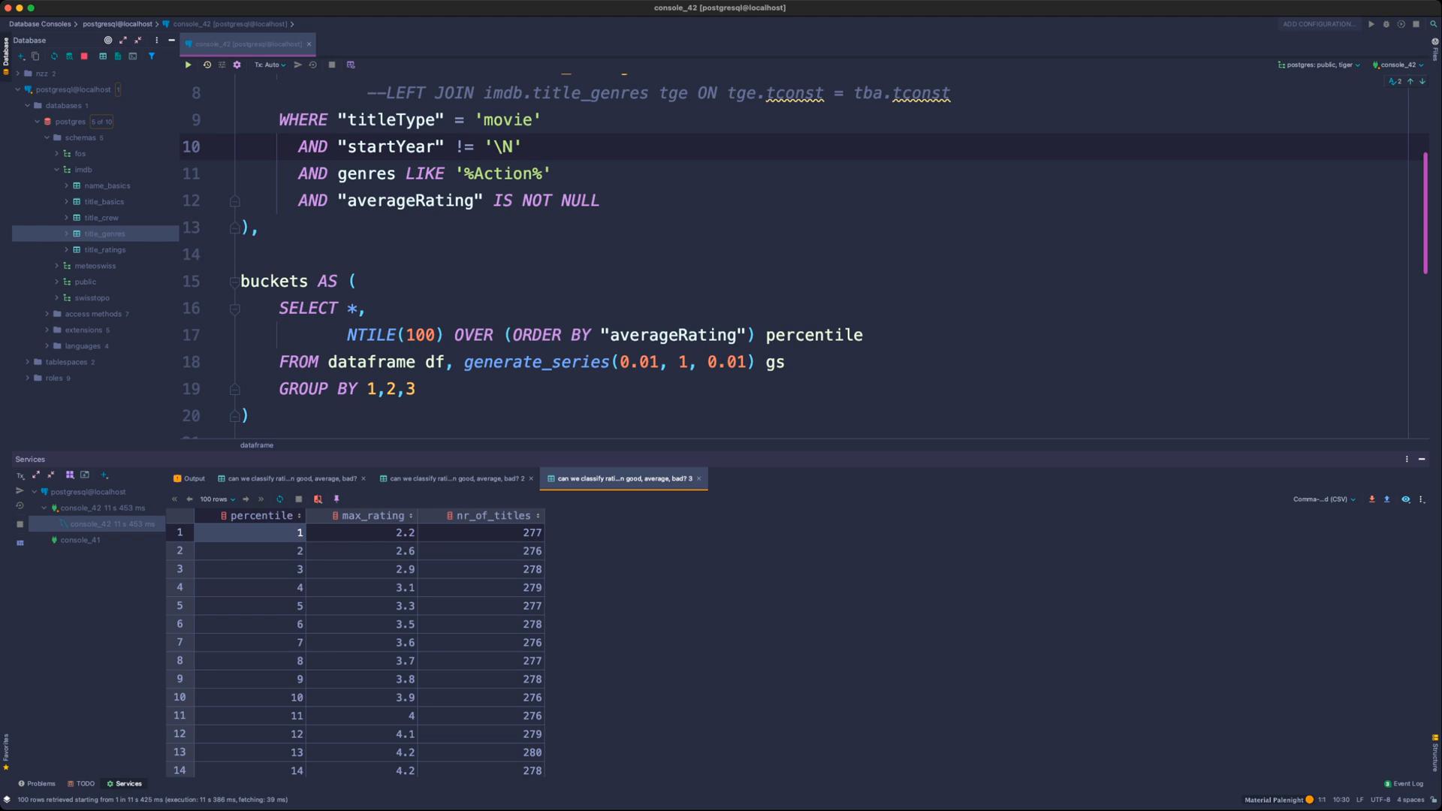
- Add the comment "--action:" below the final query, separated by a blank line, and start a new line under it
scroll(804, 256, down, 3)
scroll(782, 256, down, 6)
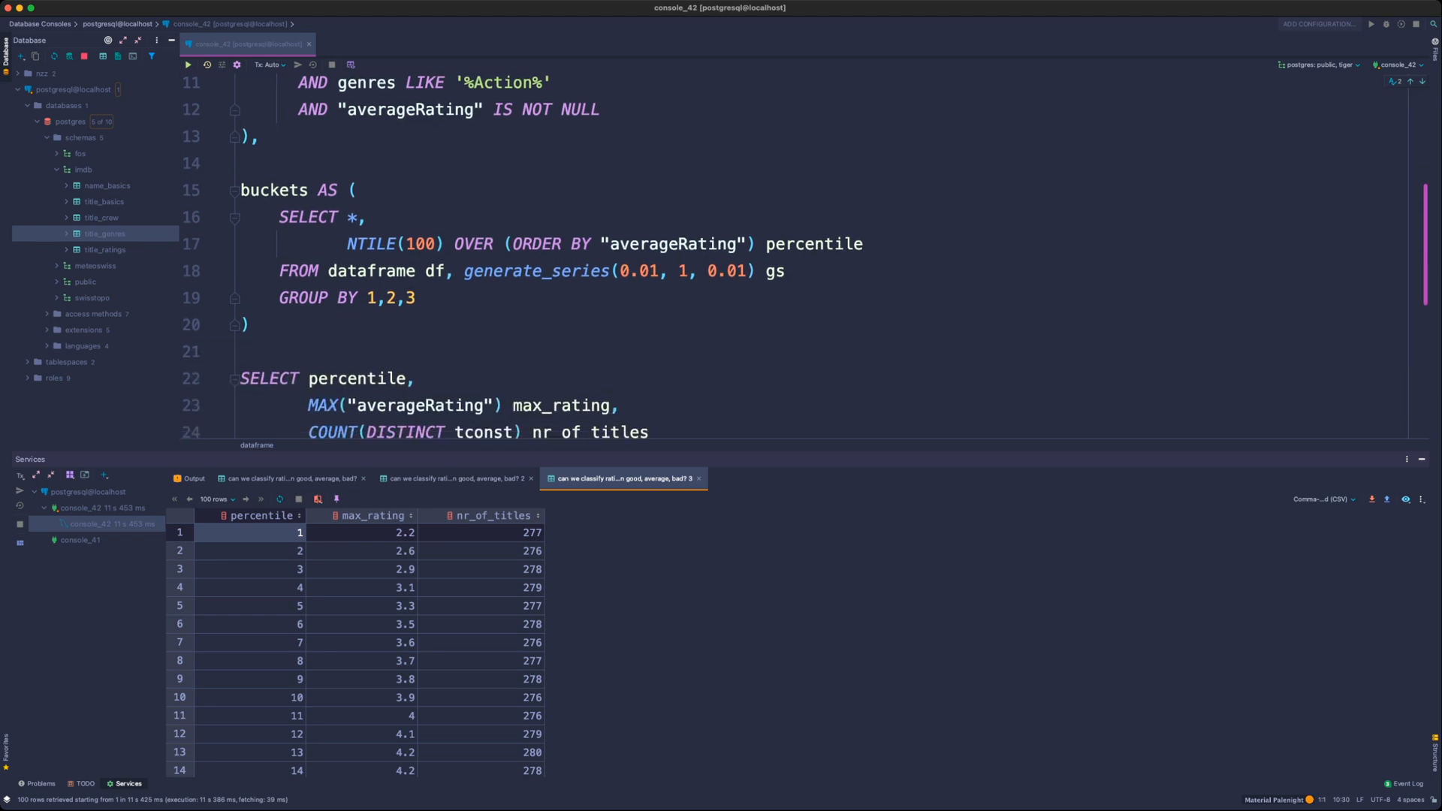
click(242, 382)
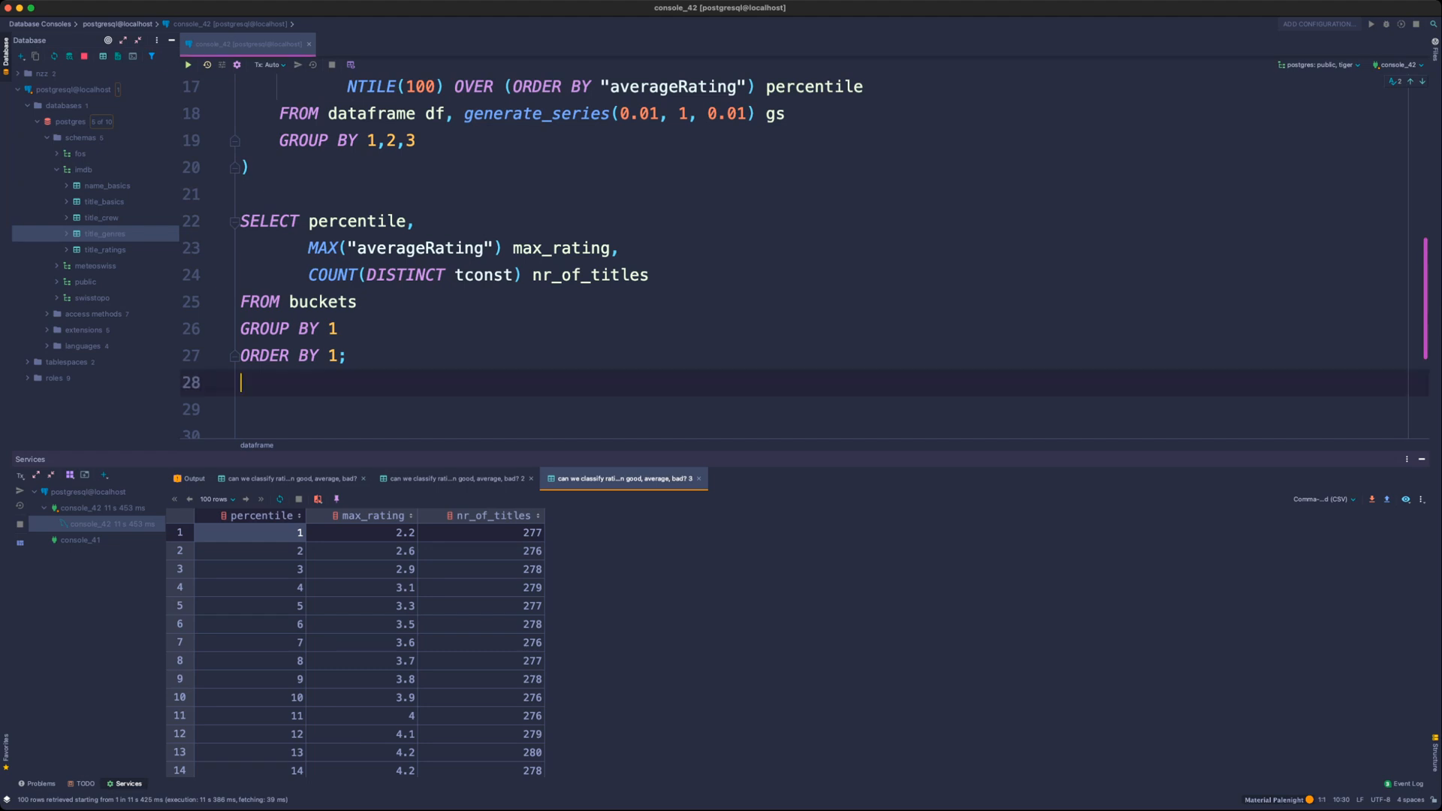
key(Return)
text(--action:)
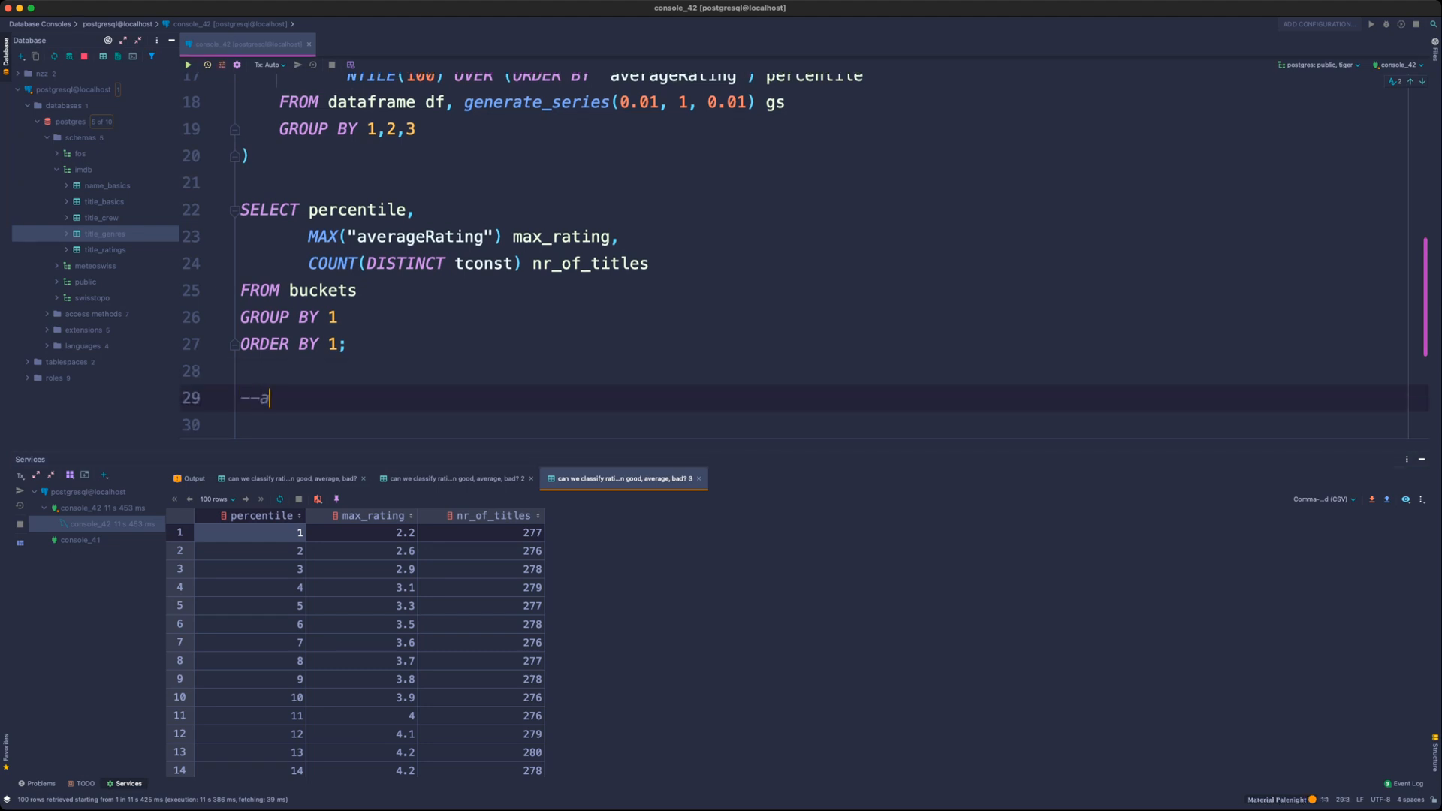
key(Return)
text(-)
key(BackSpace)
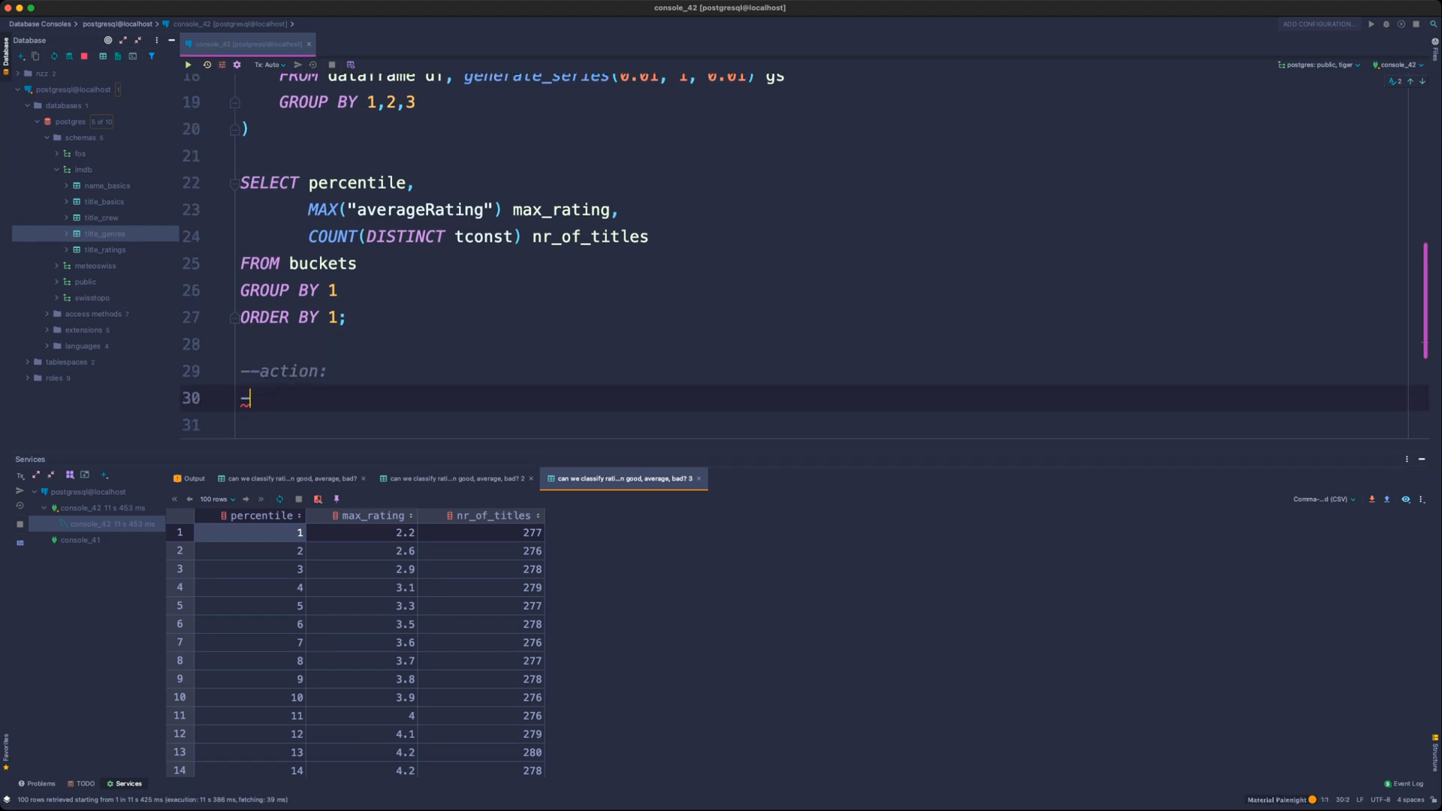
- Look up the 25th percentile's max_rating and record it as the comment "--25th -> 4.9" under the action heading
text(-)
scroll(354, 650, down, 6)
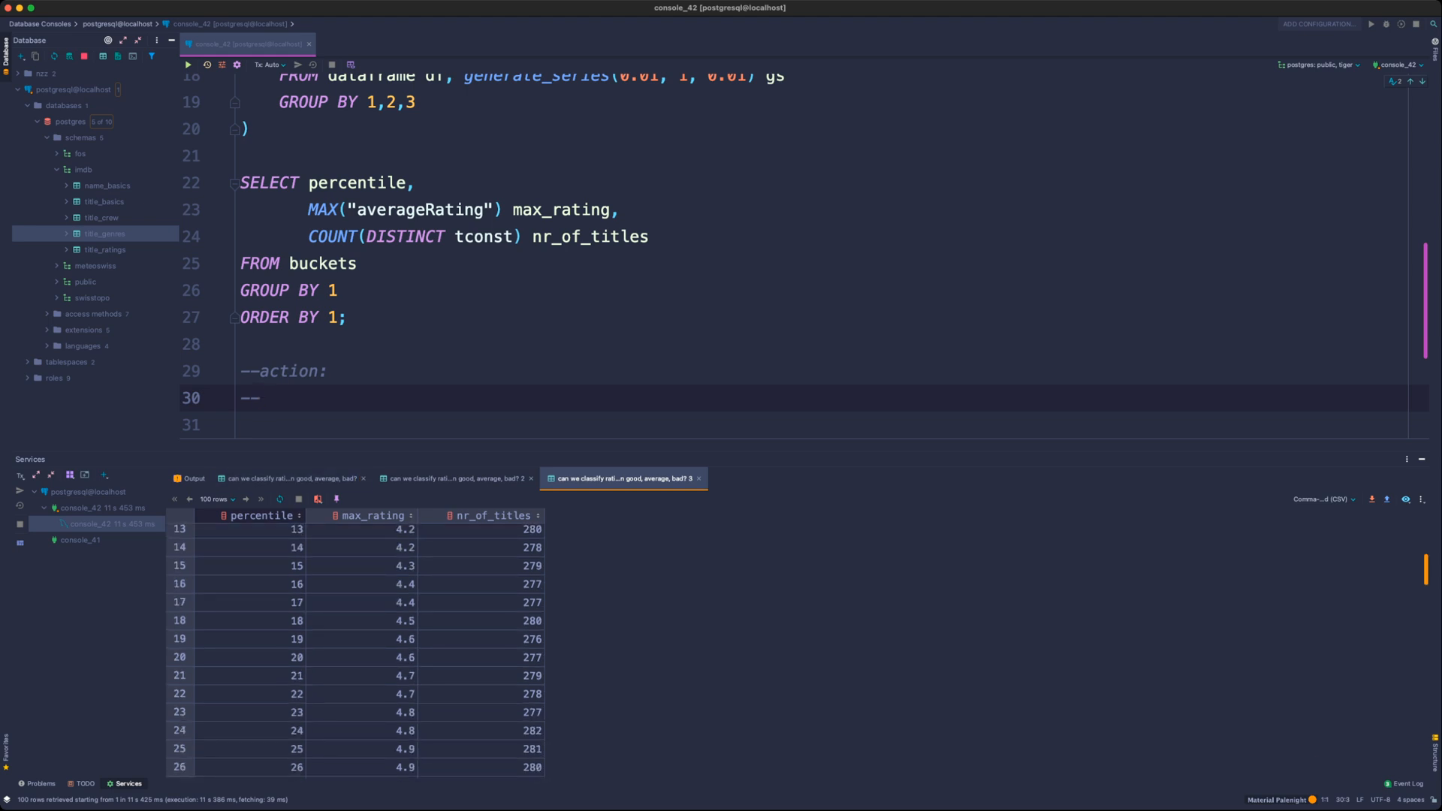
click(262, 749)
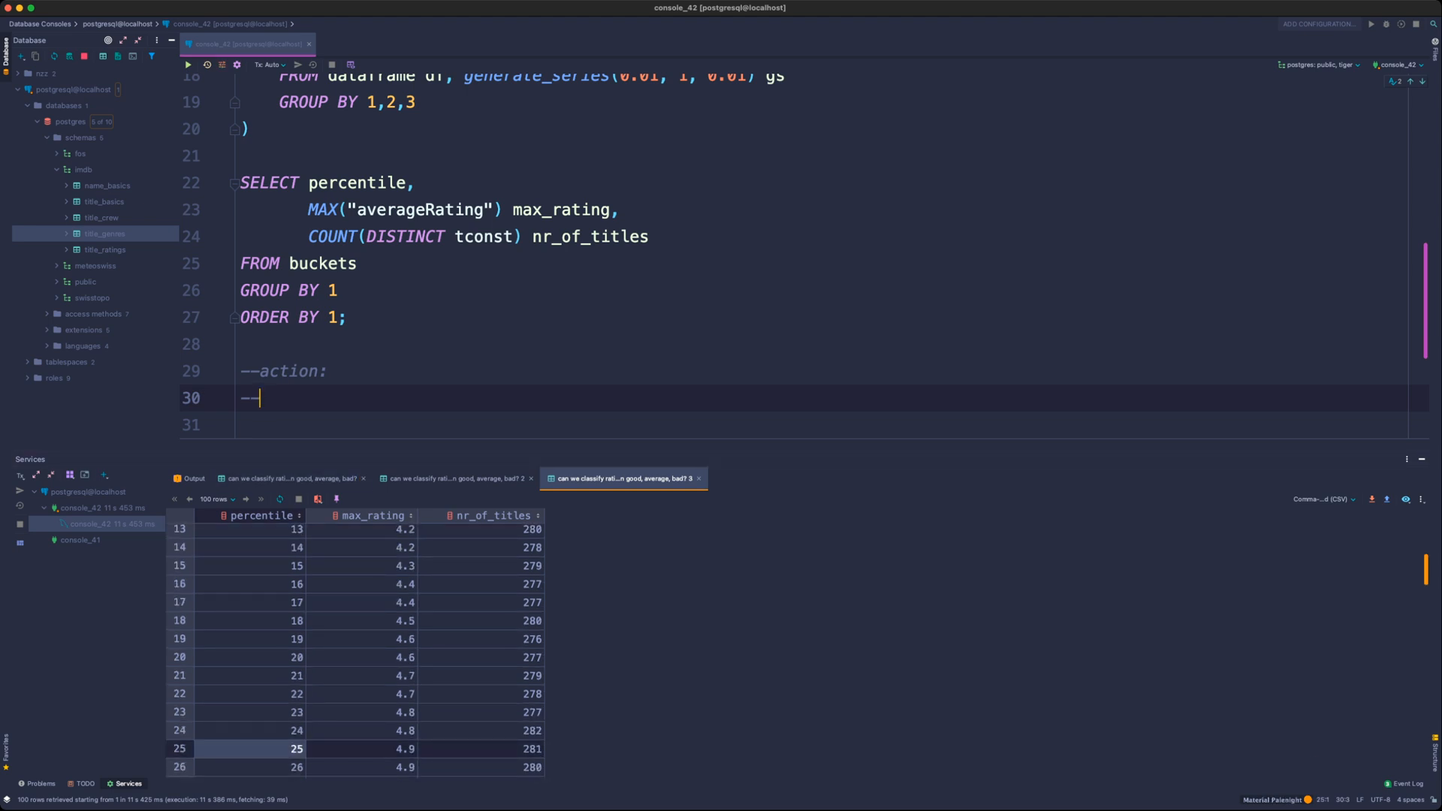
text(25th:)
key(BackSpace)
key(BackSpace)
text(-> 4.9)
key(Return)
- Begin the next comment line with "--50th ->"
text(--50th 0)
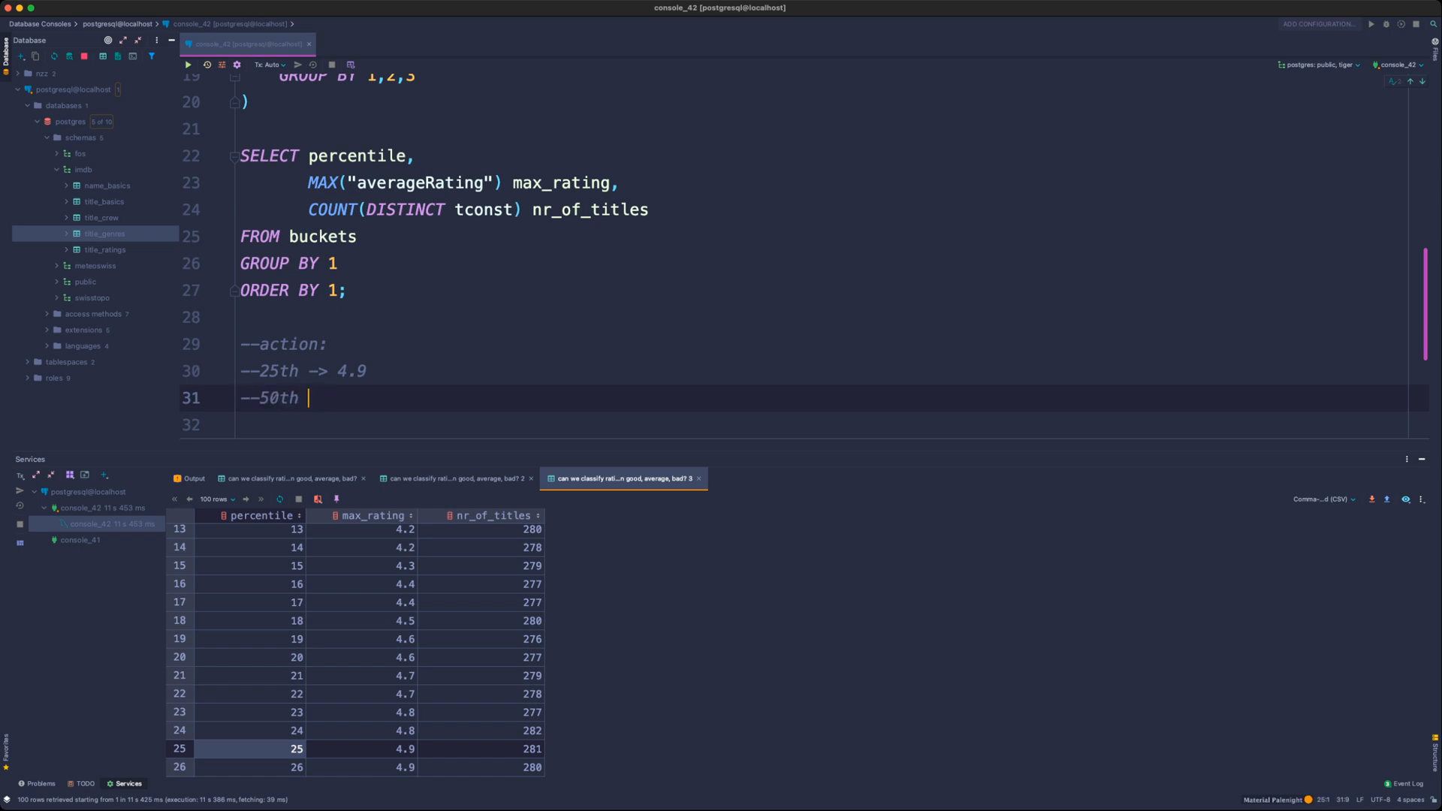
key(BackSpace)
text(')
key(BackSpace)
text(0>)
key(BackSpace)
key(BackSpace)
text(->)
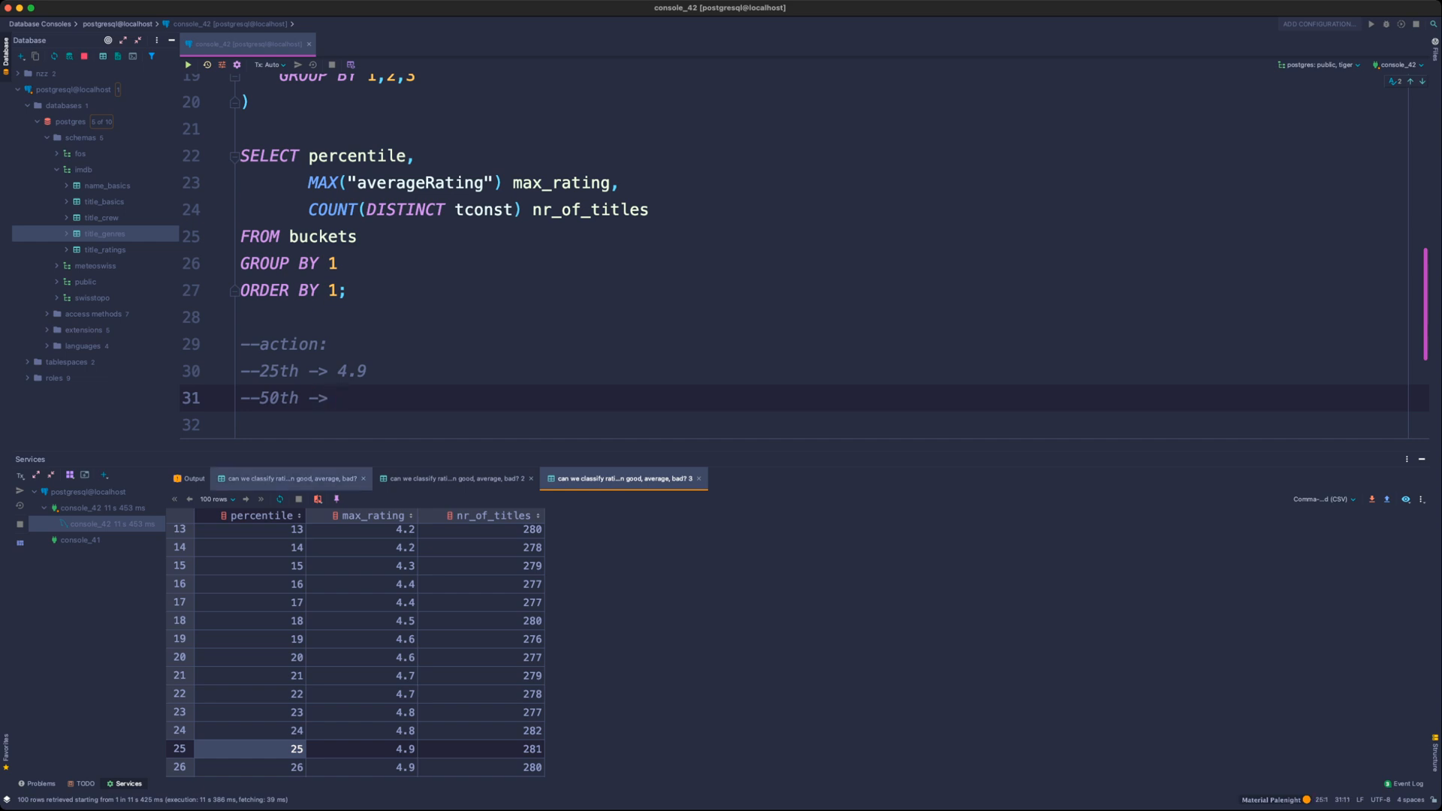
- Find the max_rating of the 50th percentile in the results and complete its comment with 5.8
scroll(355, 646, up, 1)
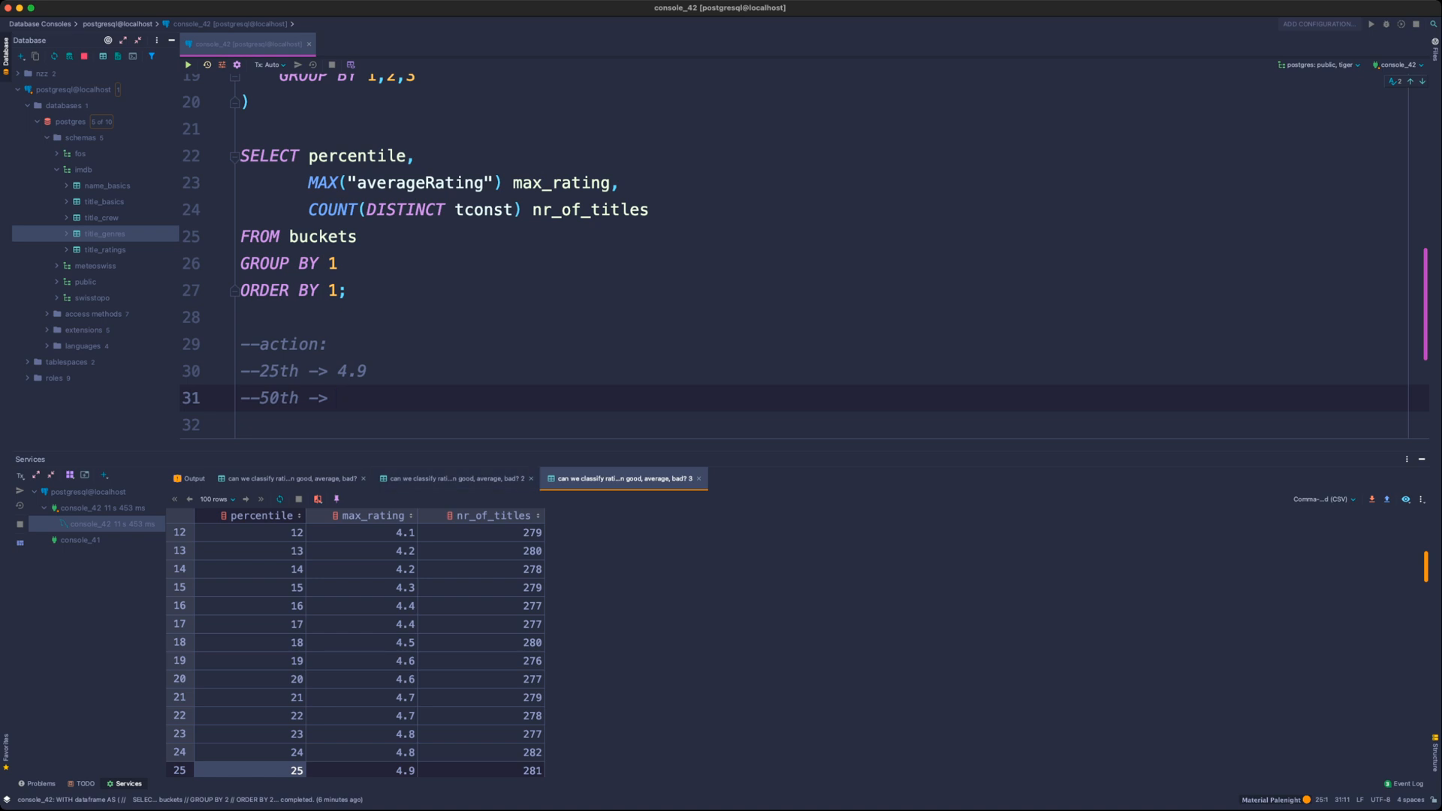
click(481, 588)
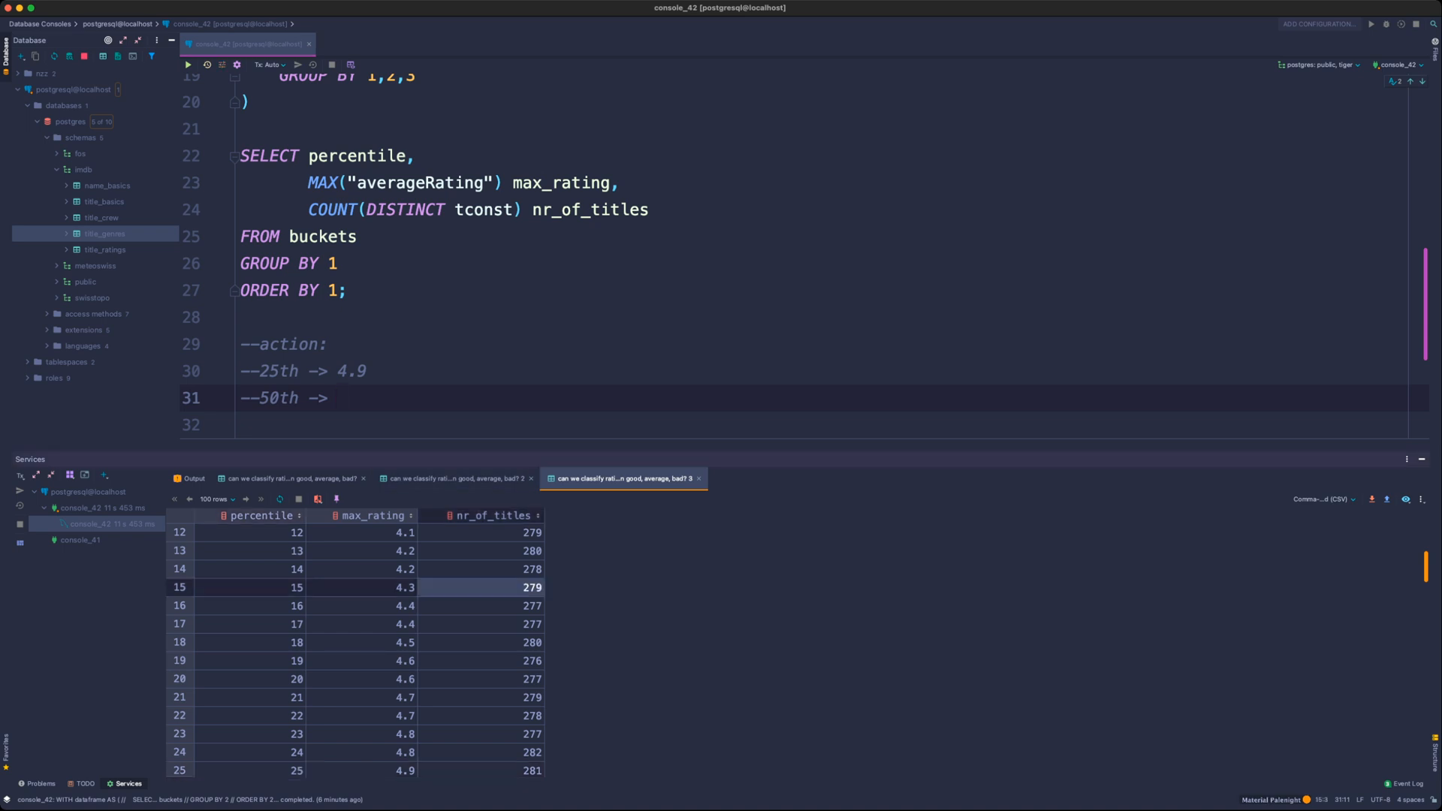
click(251, 589)
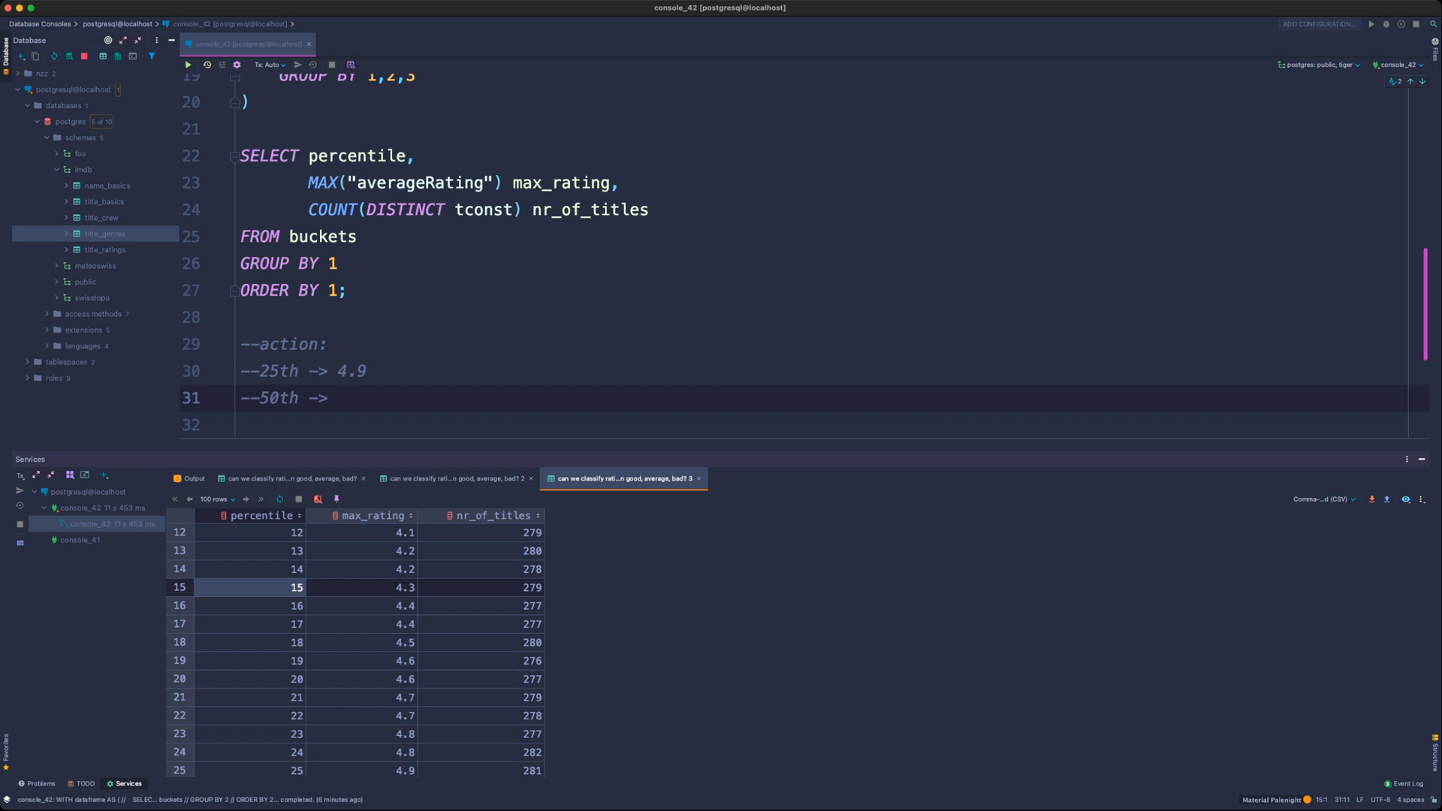
click(315, 209)
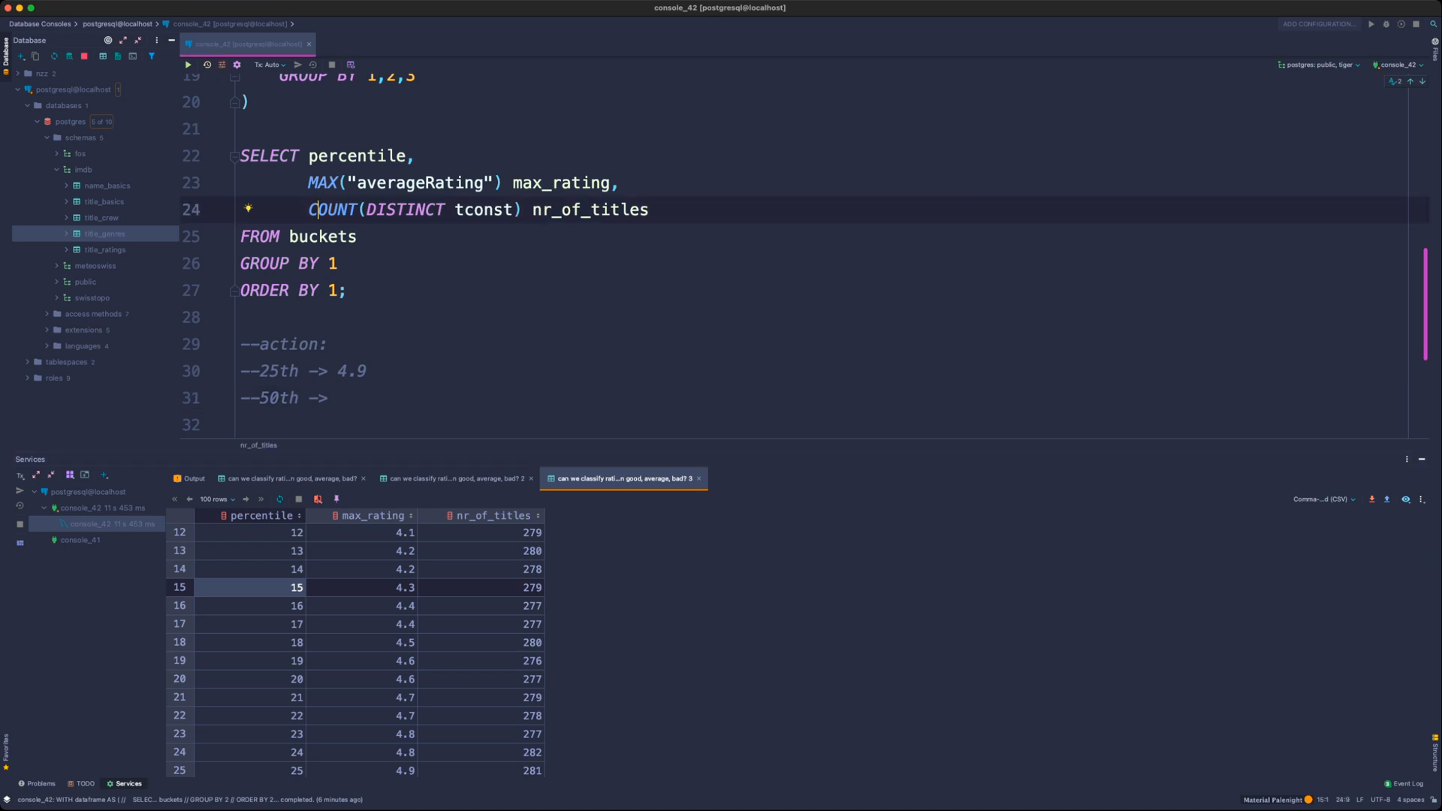
click(329, 398)
scroll(355, 649, down, 10)
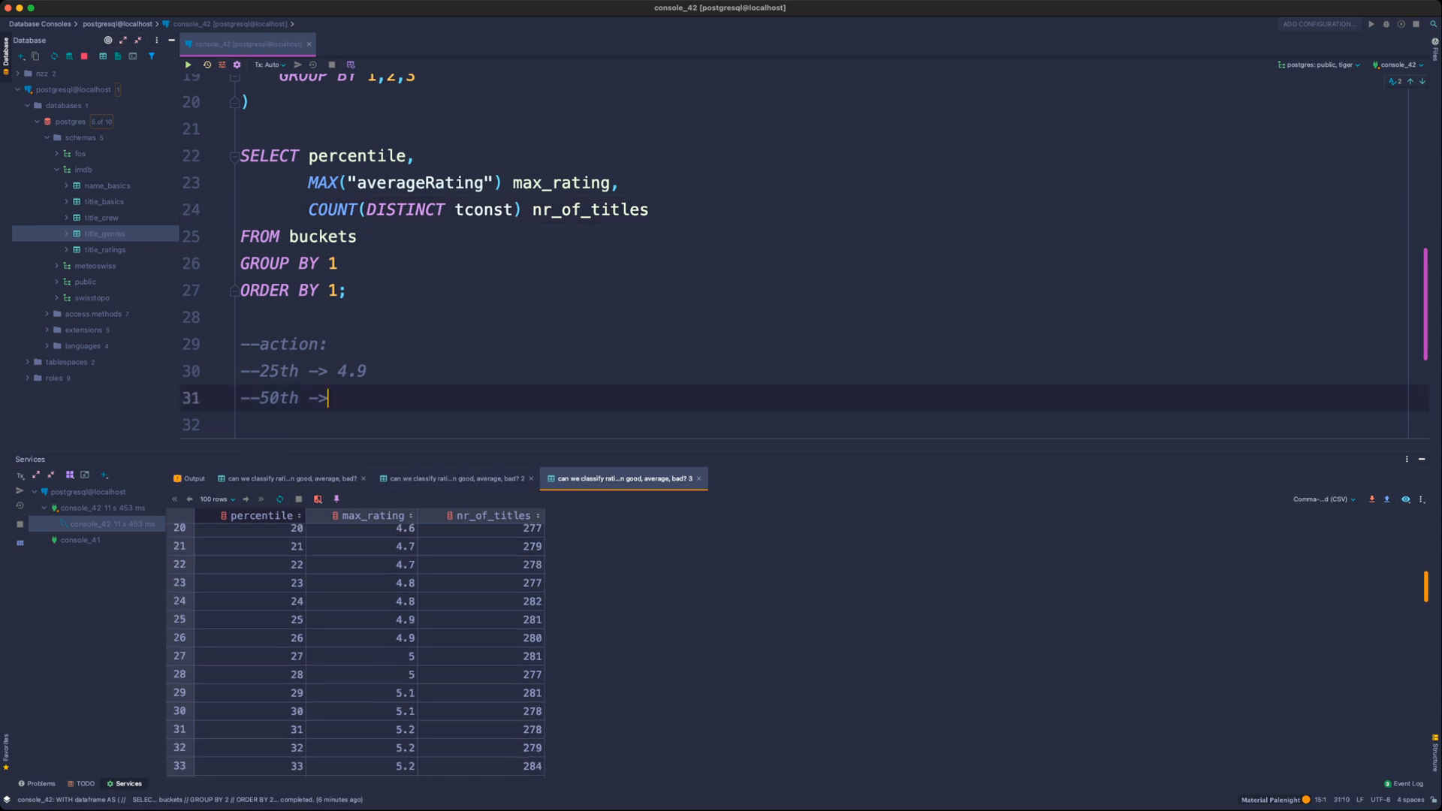
click(362, 656)
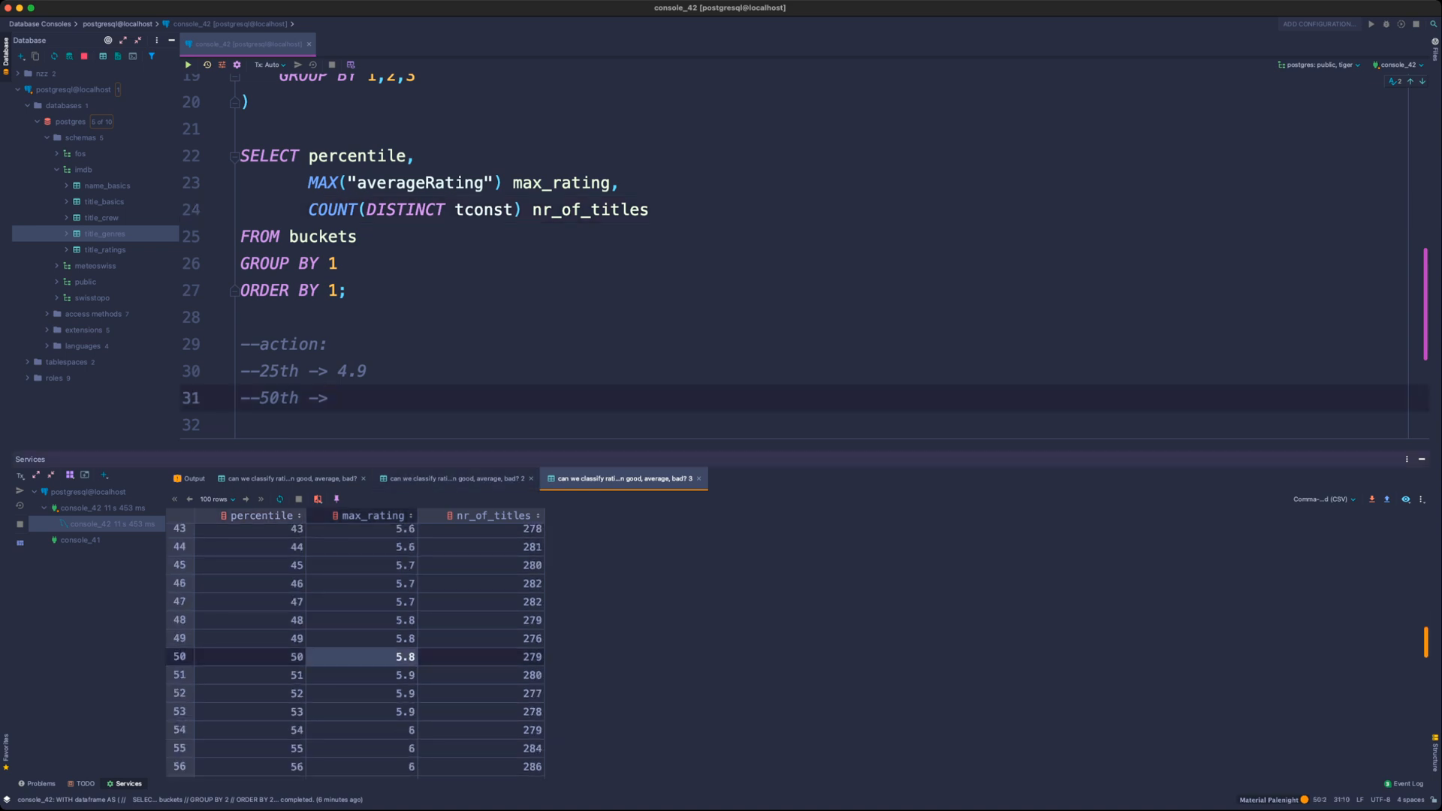
text(5.8)
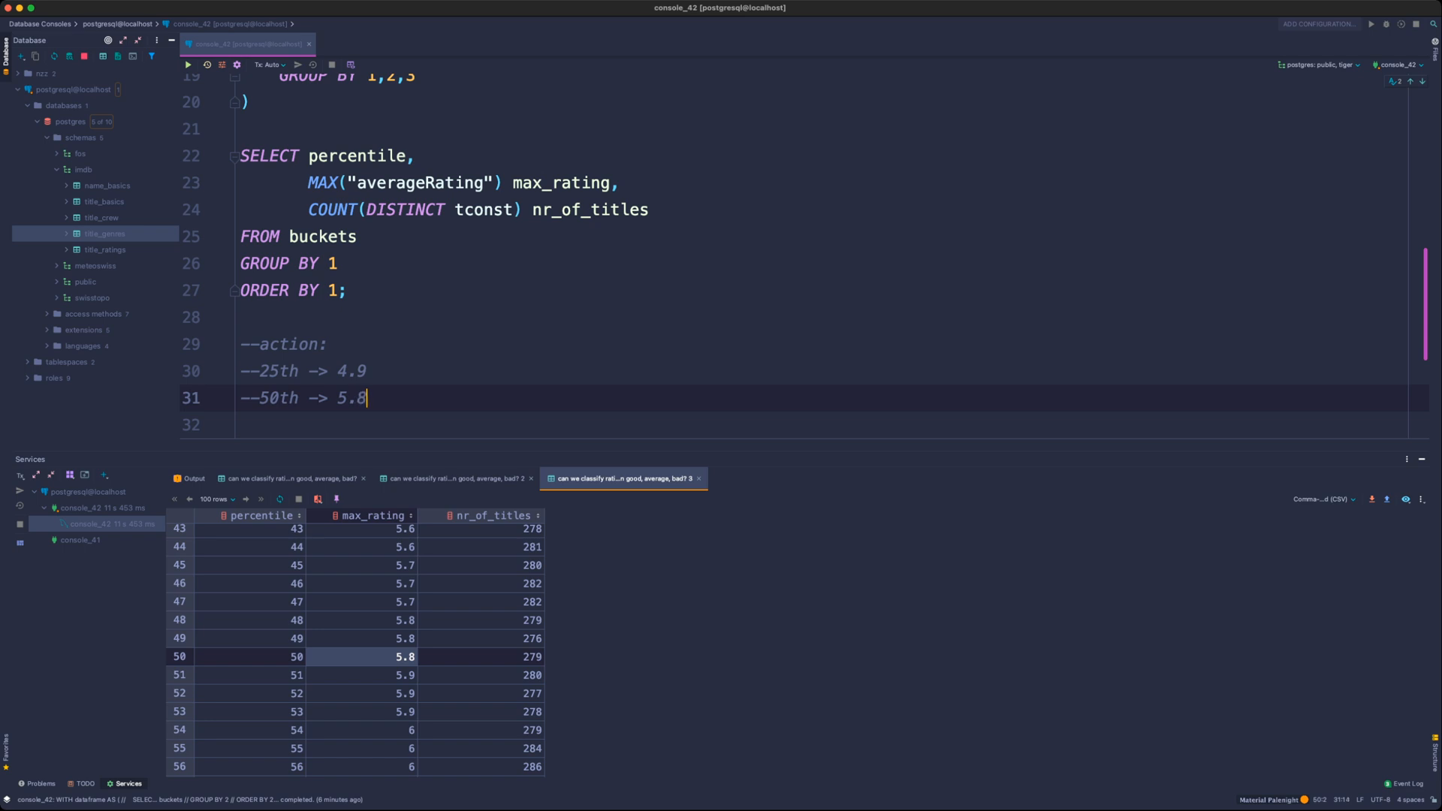
- Look up the 75th percentile's max_rating and add the comment line "--75th -> 6.6"
key(Return)
text(-- )
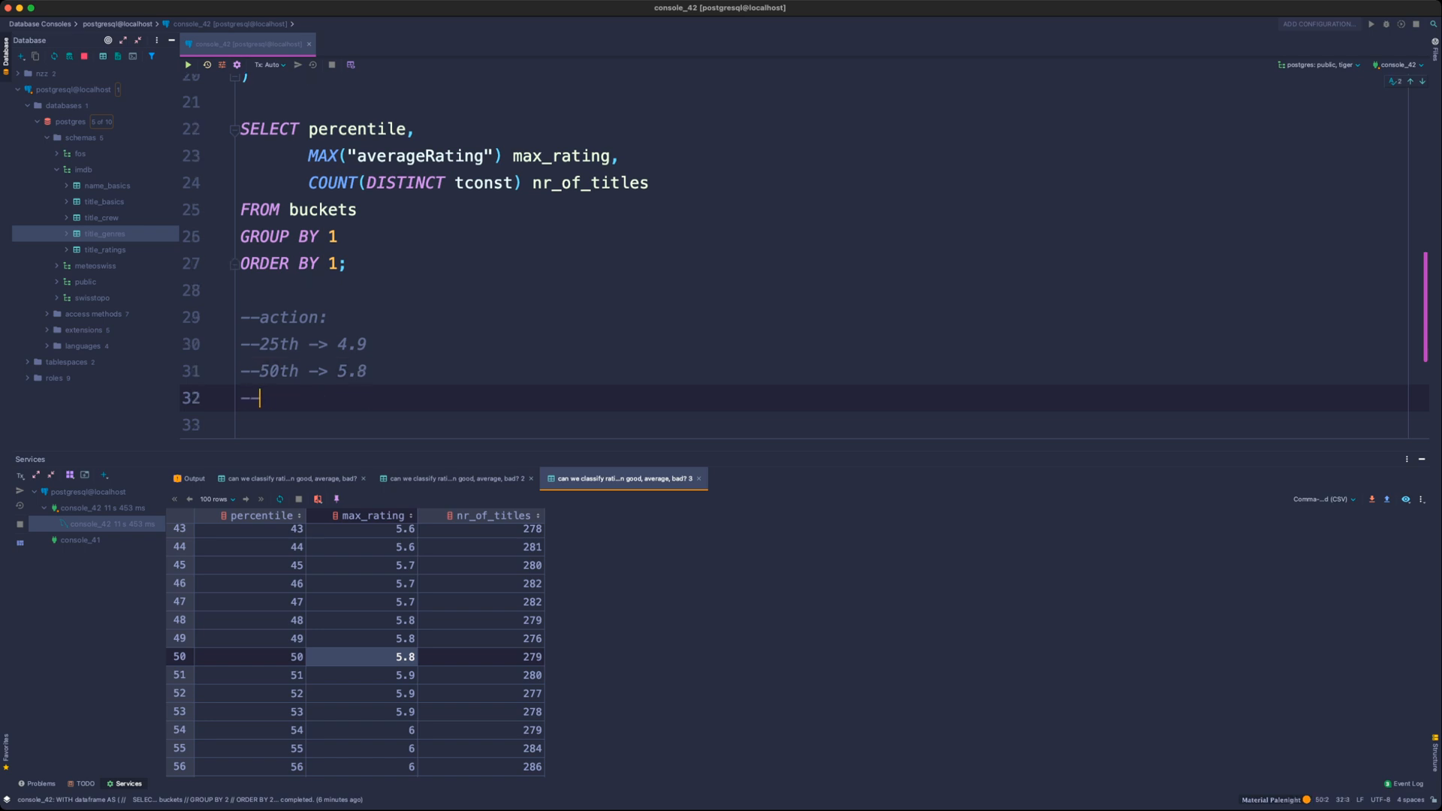
text(75th ->)
scroll(354, 650, down, 8)
click(405, 647)
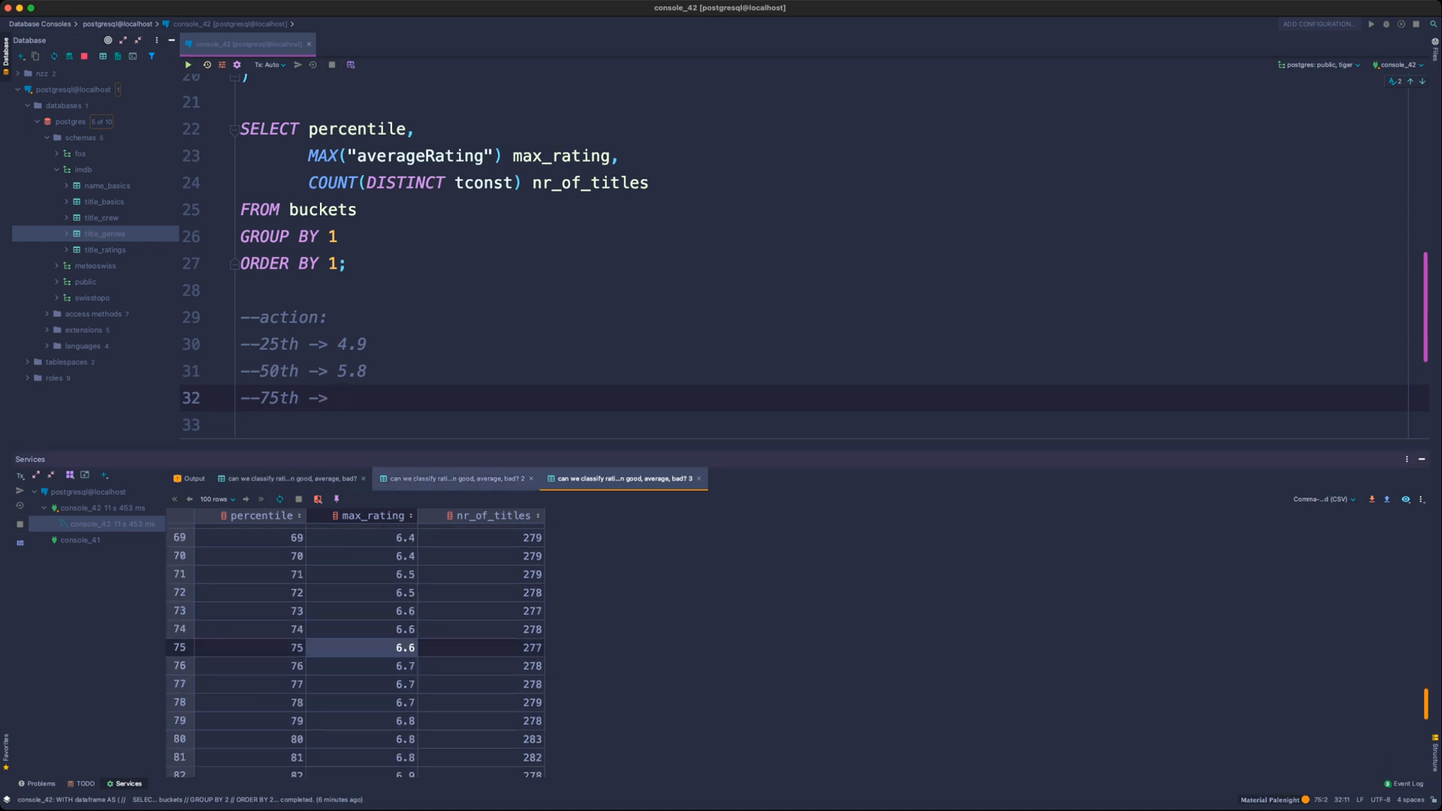
click(338, 424)
key(BackSpace)
key(BackSpace)
text(6.6)
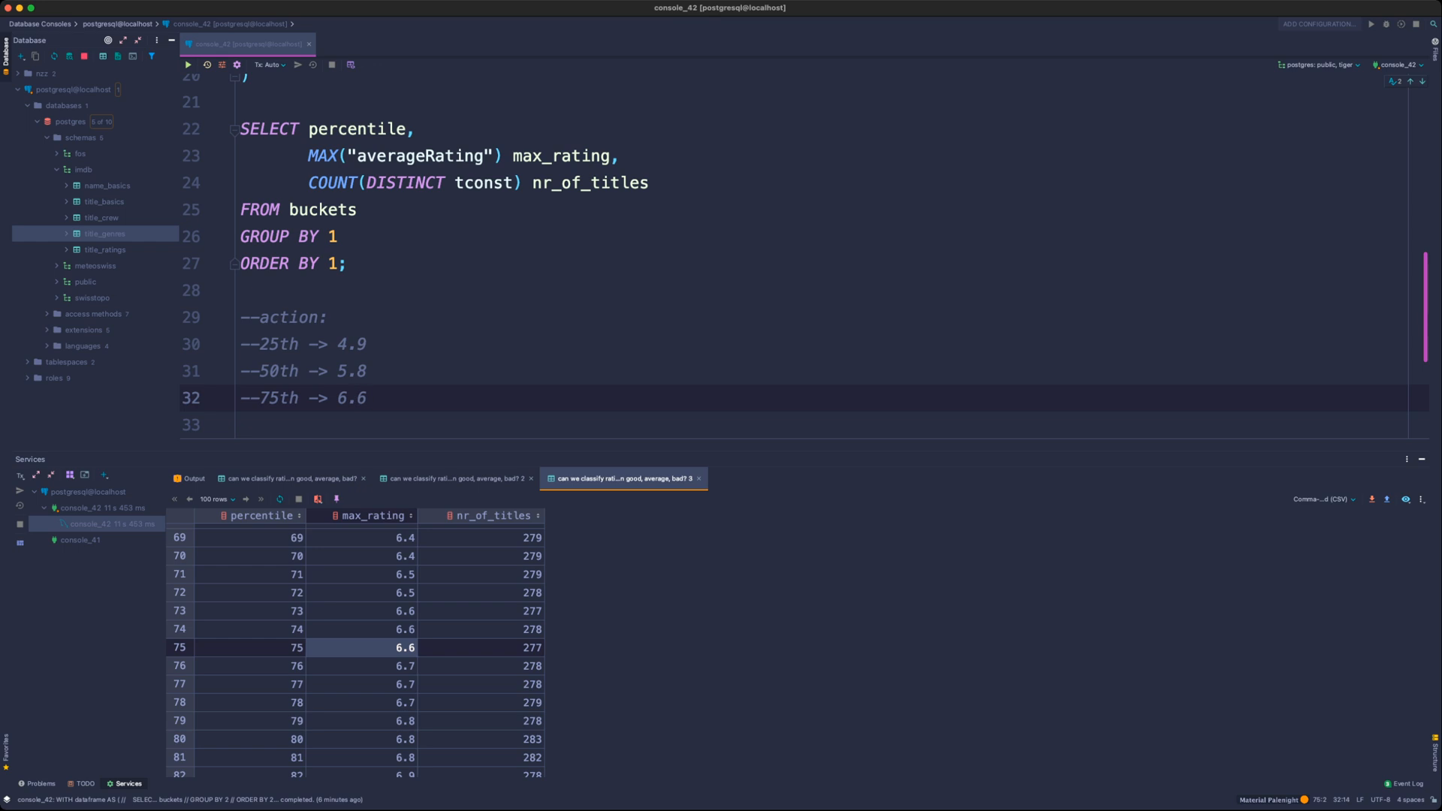
- Return to the genres filter in the dataframe CTE and highlight the word Action
scroll(752, 256, up, 5)
scroll(752, 255, up, 3)
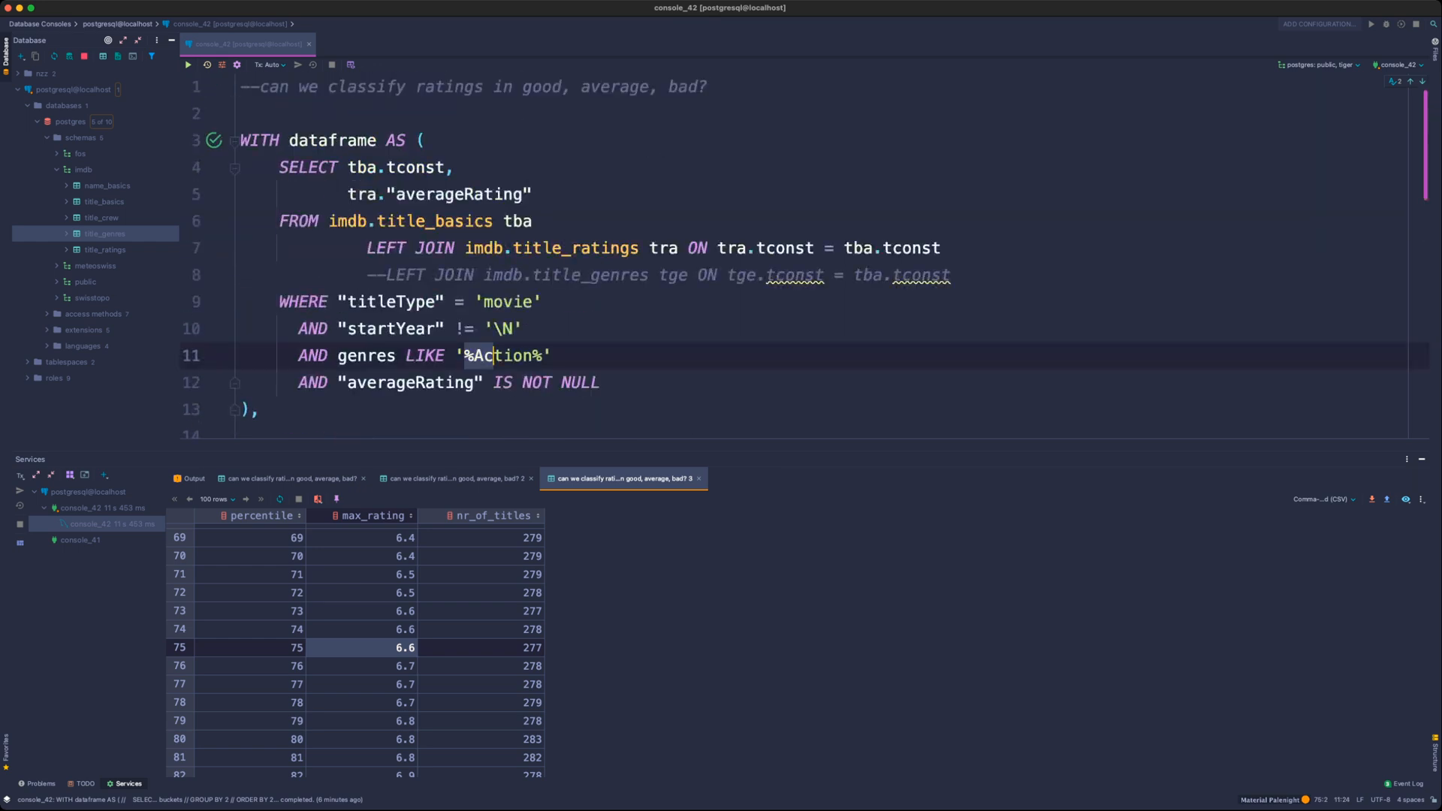
double_click(534, 356)
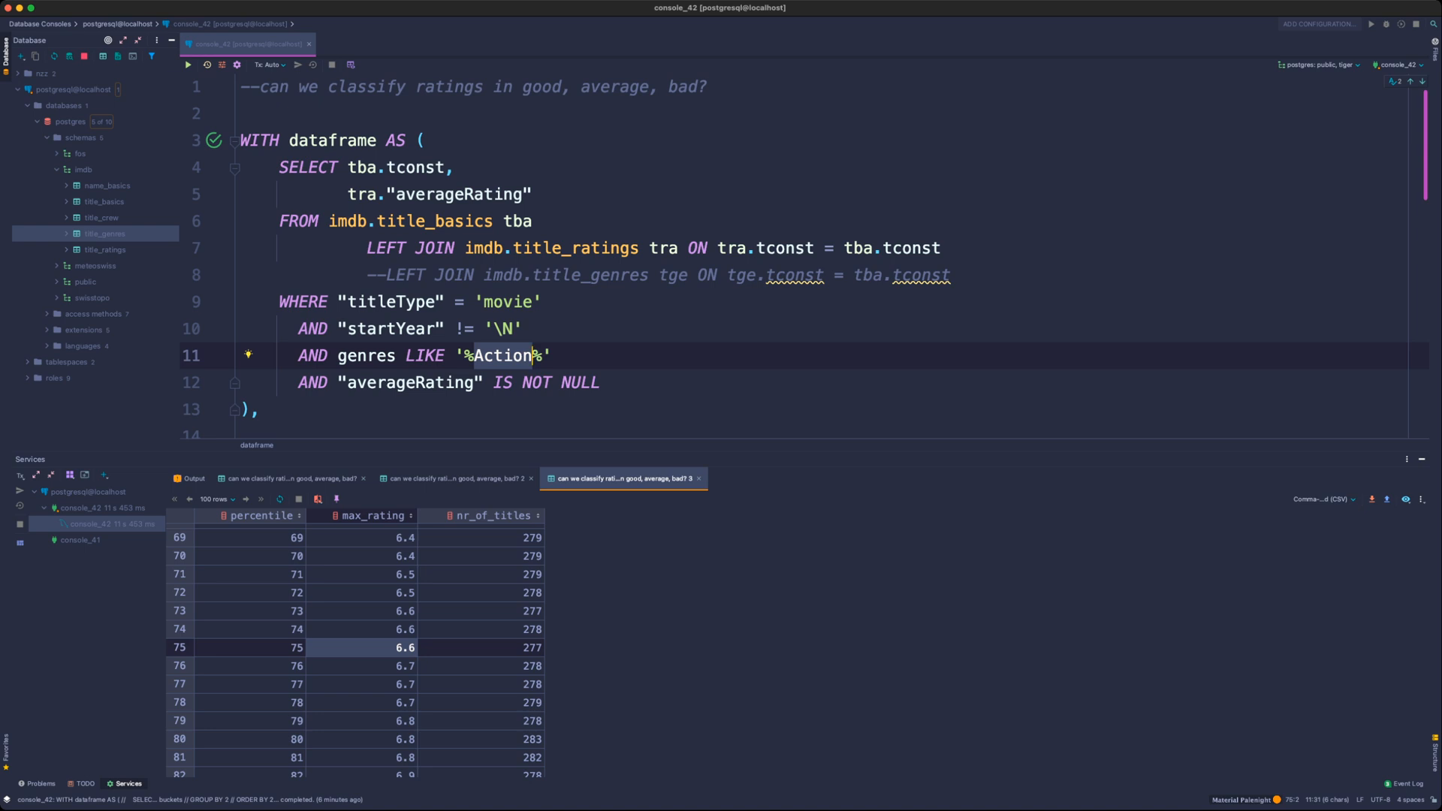
- Start a new query several blank lines below the percentile comments with "select distinct *", followed by a new line
key(super+End)
key(Return)
key(Return)
key(Return)
key(Return)
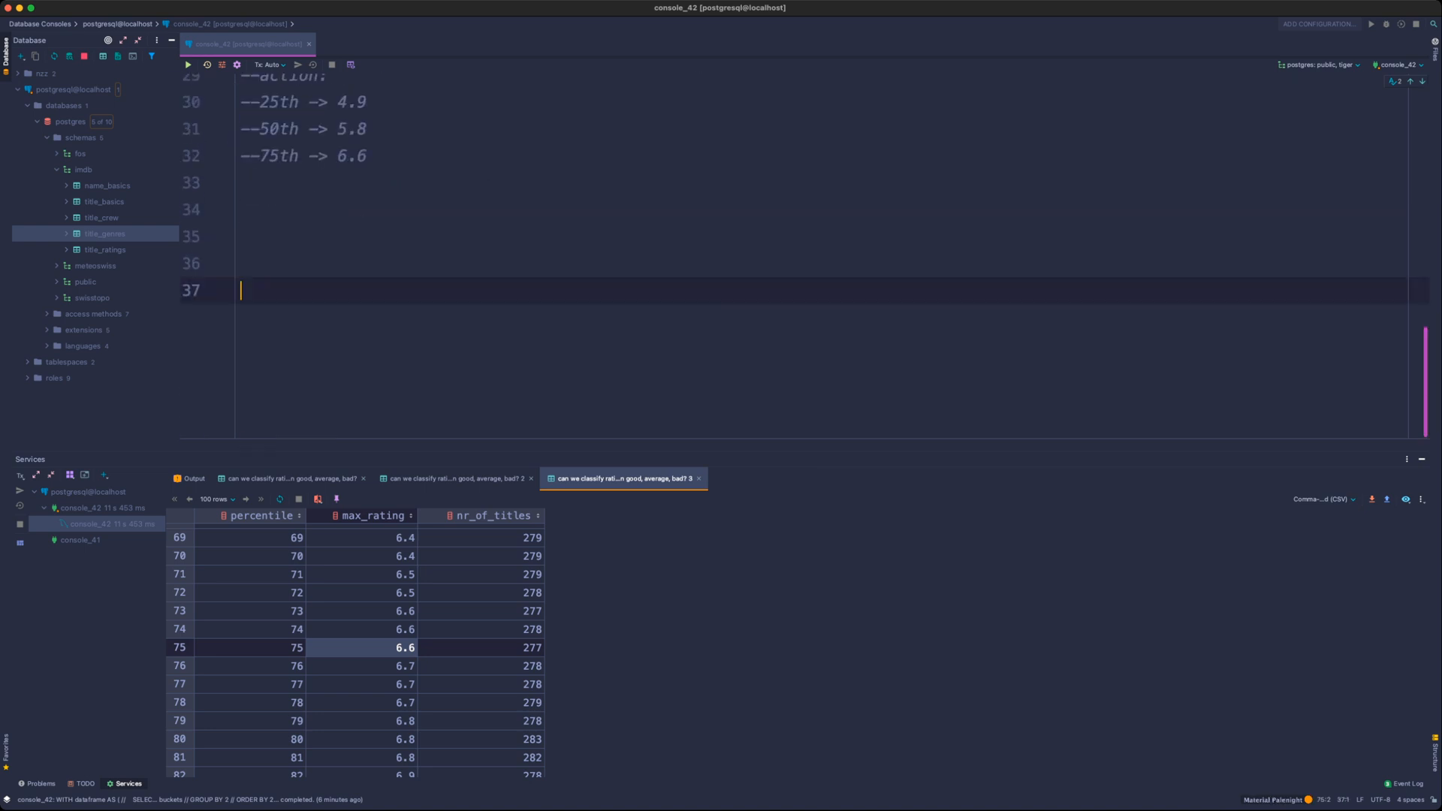
text(select dis)
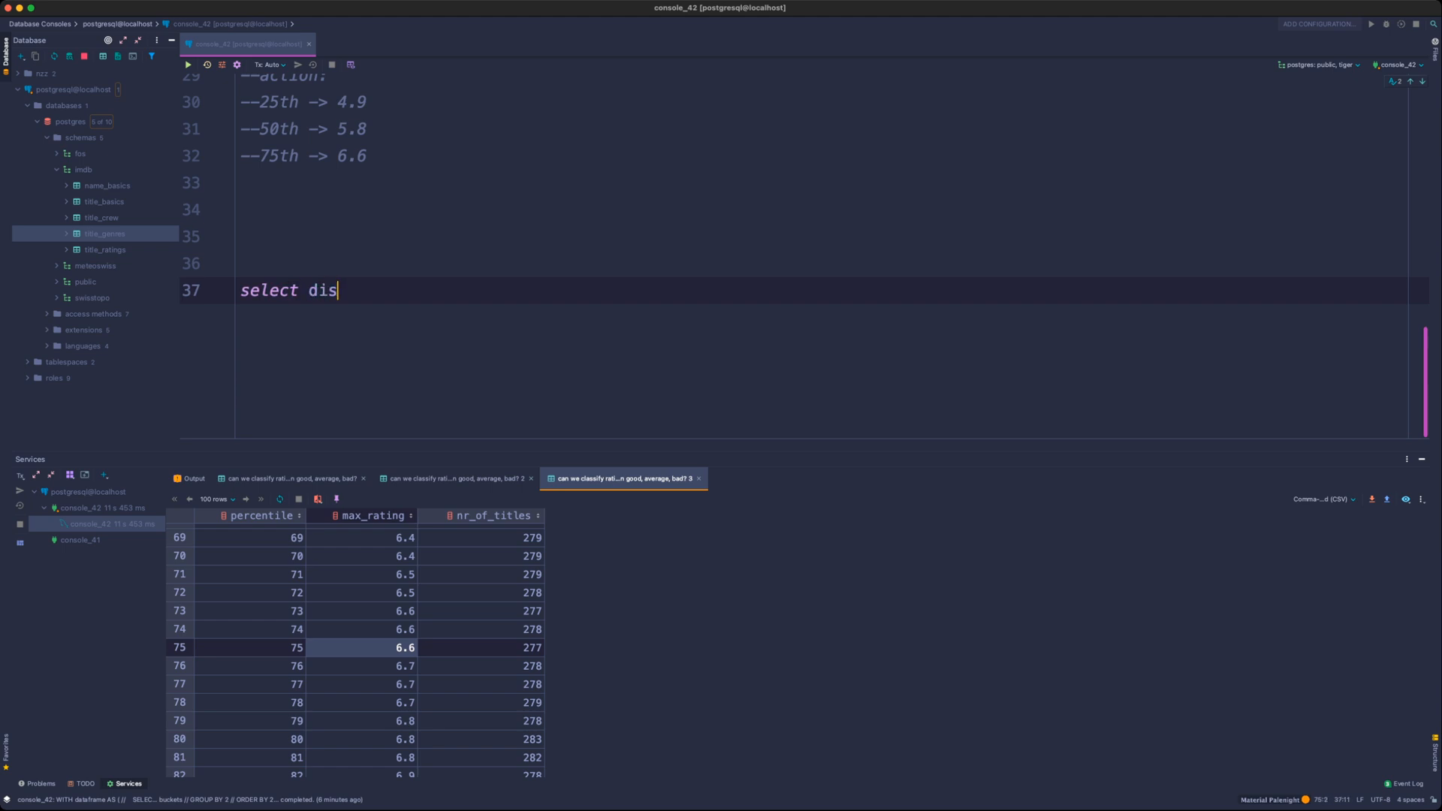
text(tinct *)
key(super+Tab)
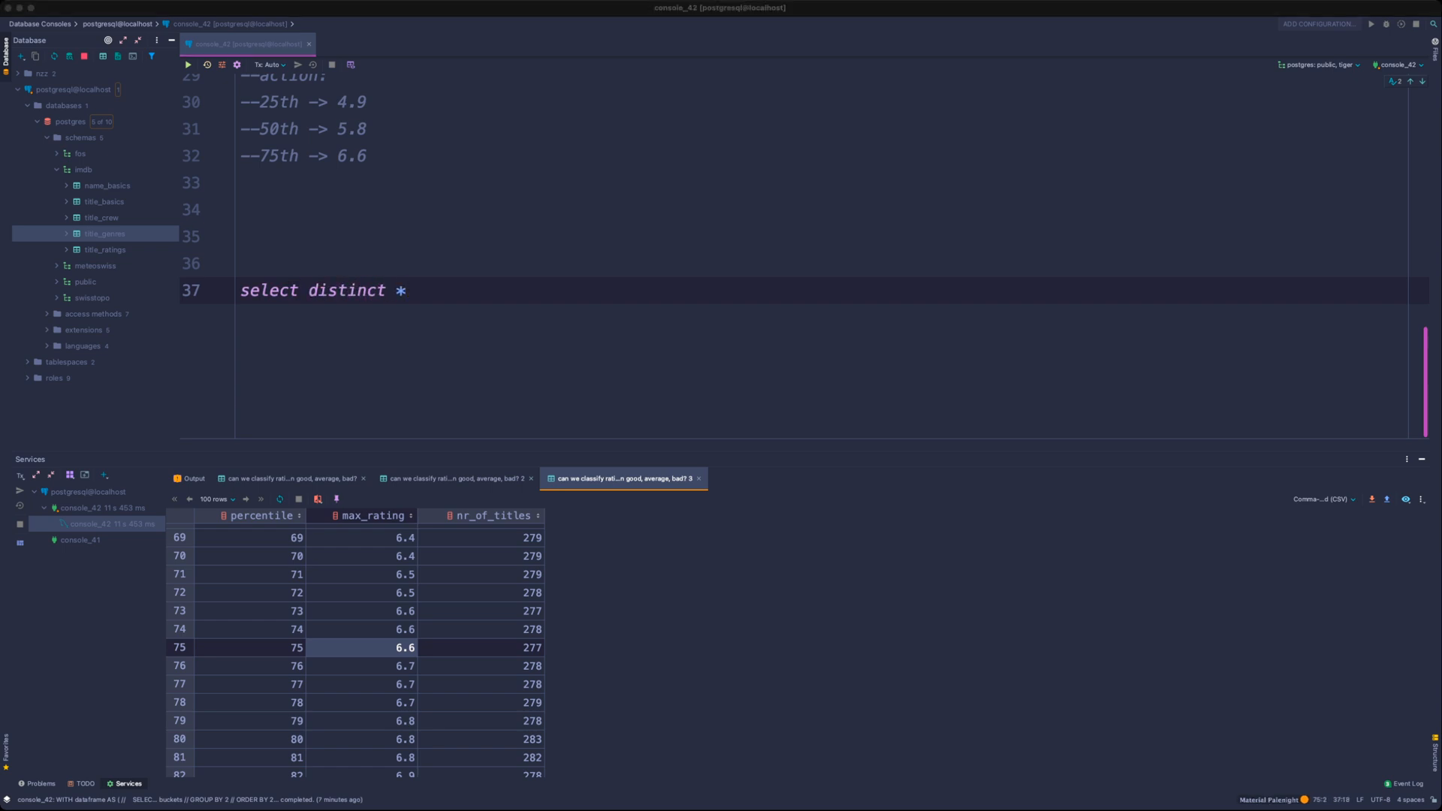
key(super+Tab)
key(Return)
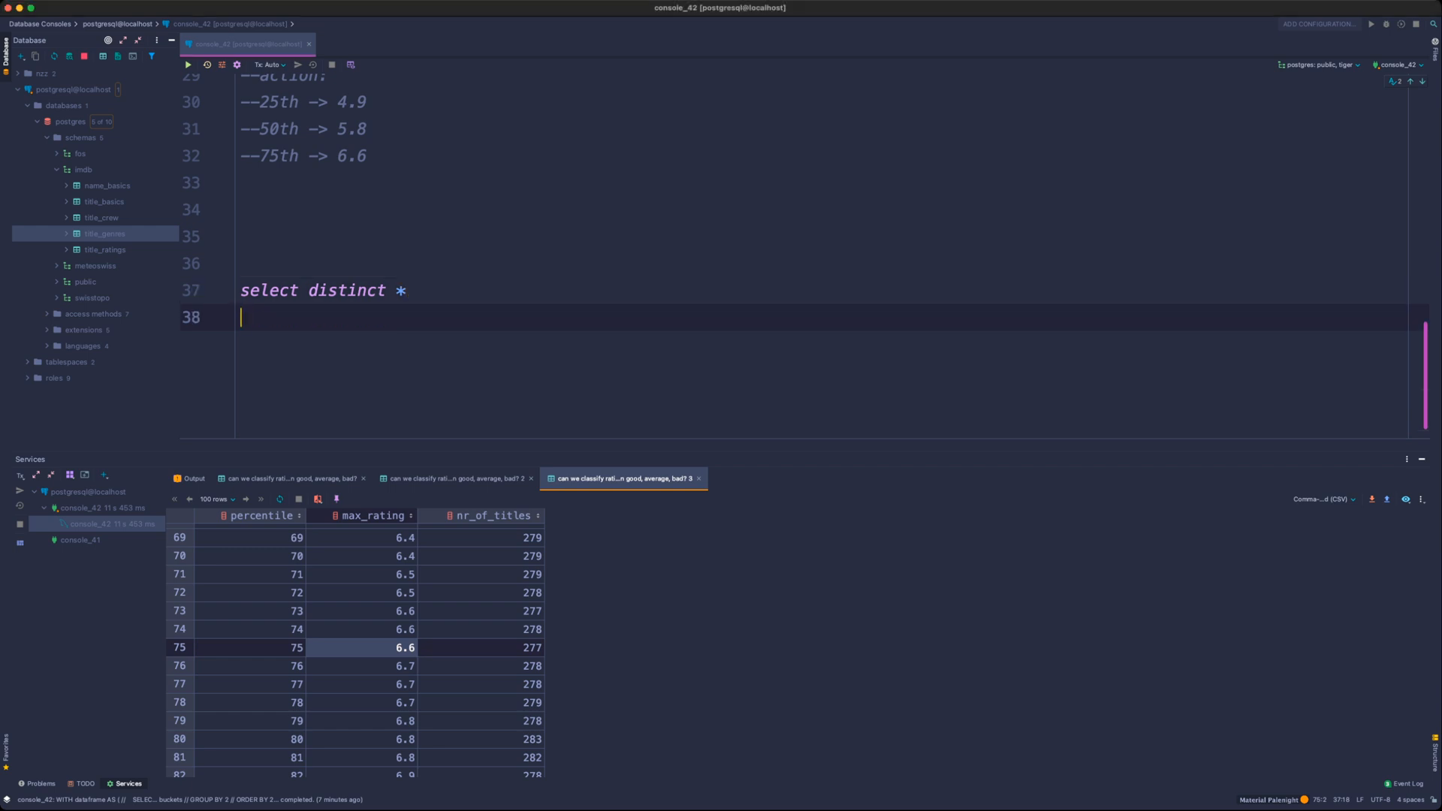
- Add the clause "from imdb.title_genres" to the new query
text(from)
key(super+Tab)
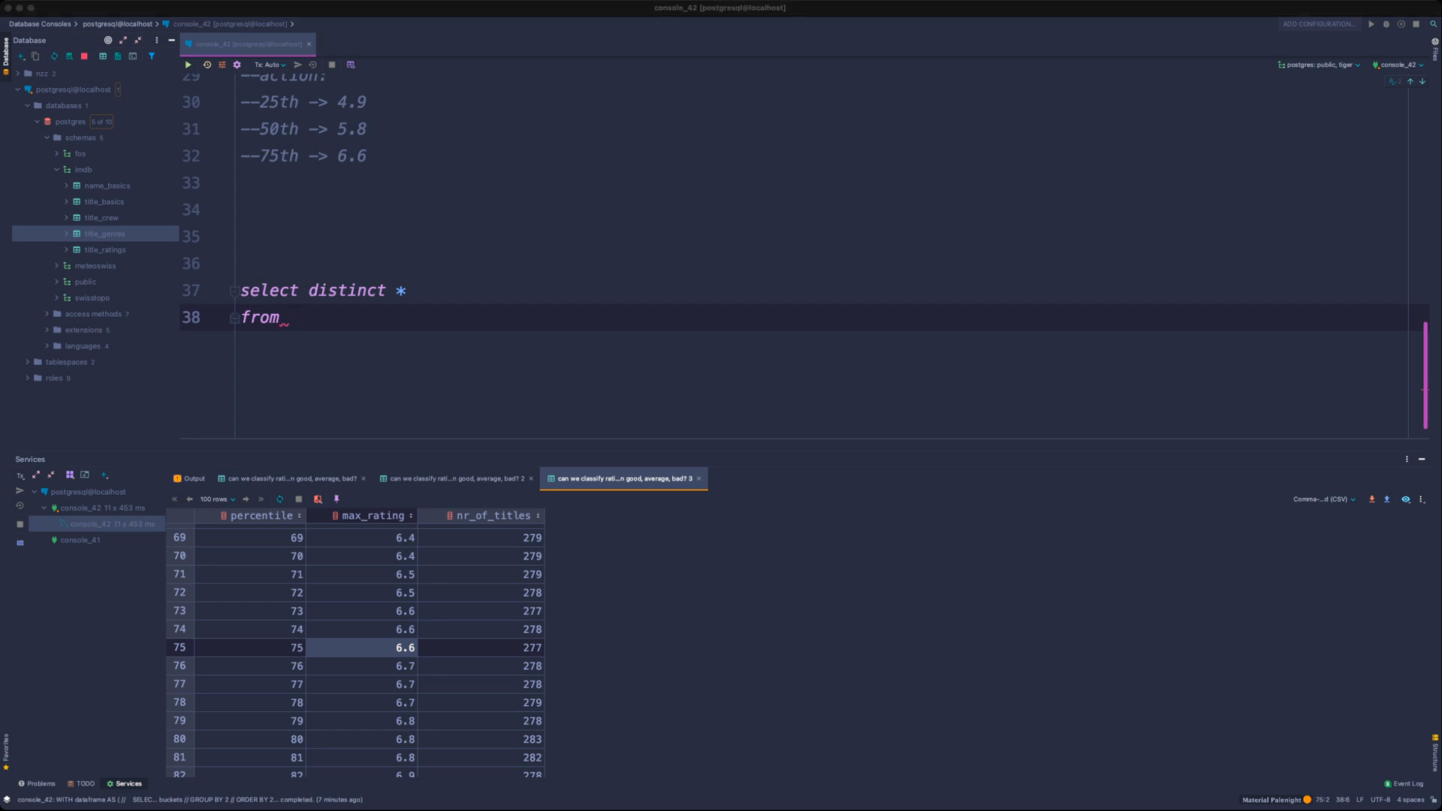
key(super+Tab)
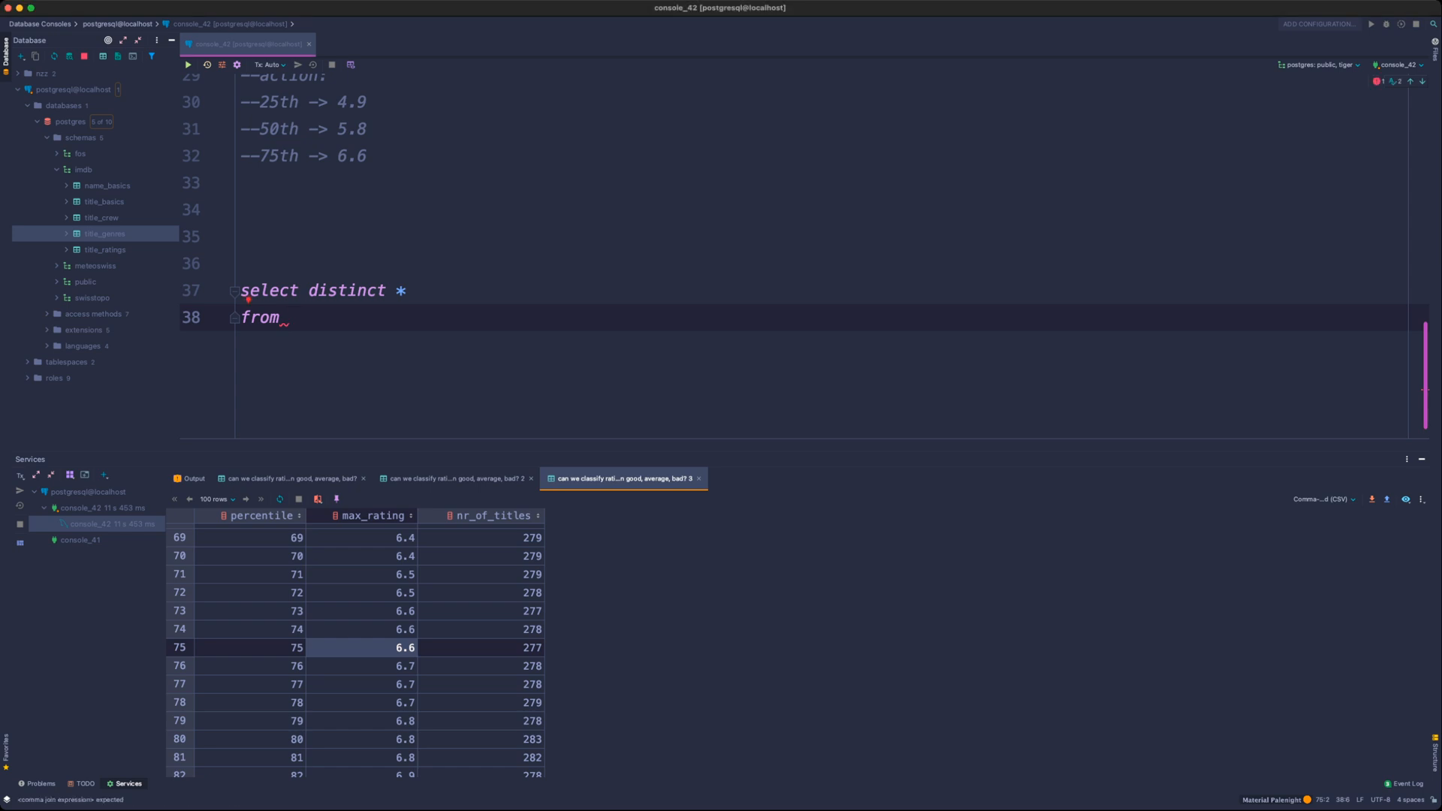
text(imdb.)
text(title_genres)
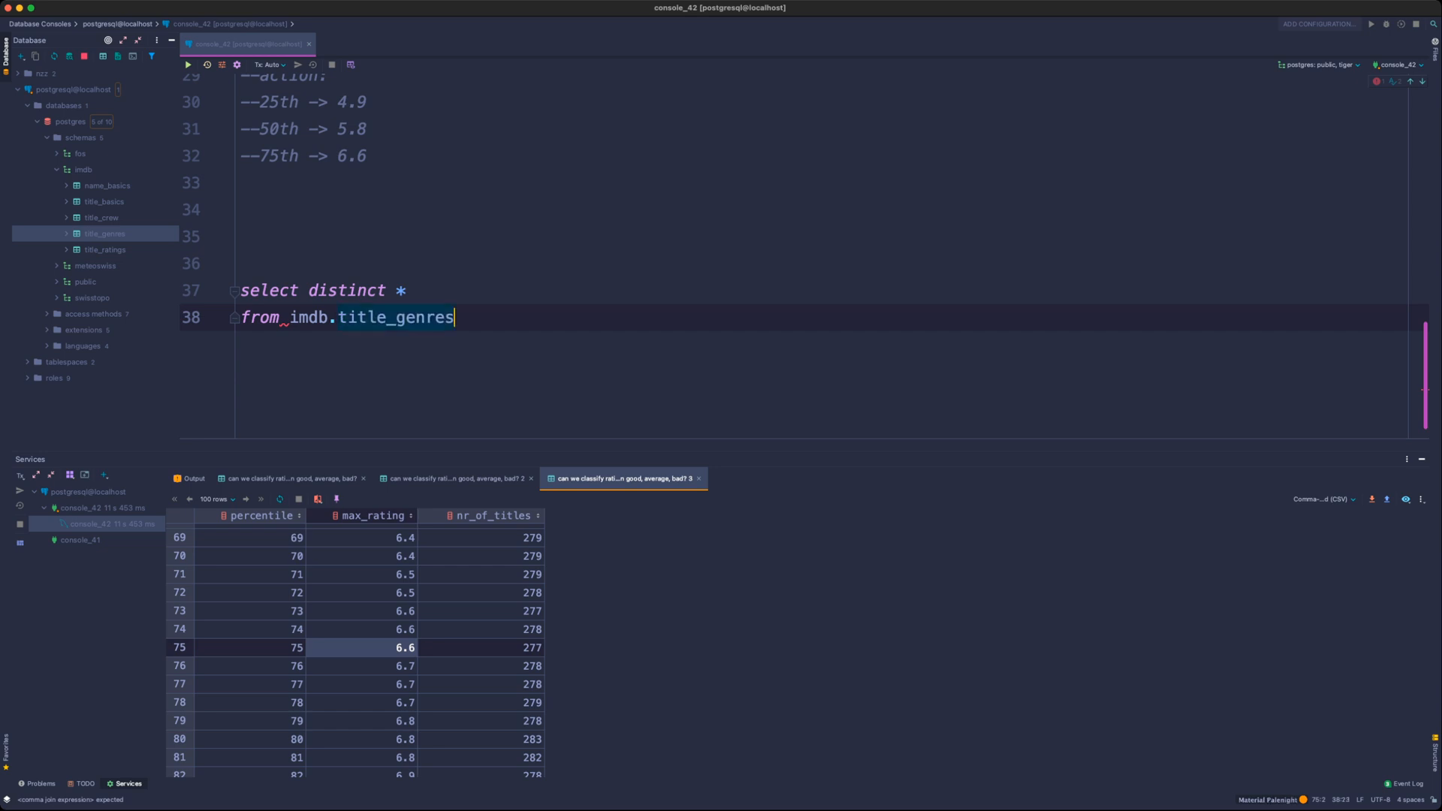
- Replace the asterisk with genre1, run the query, and enlarge the results area to list the genres from the first row
key(Up)
key(BackSpace)
text(gen)
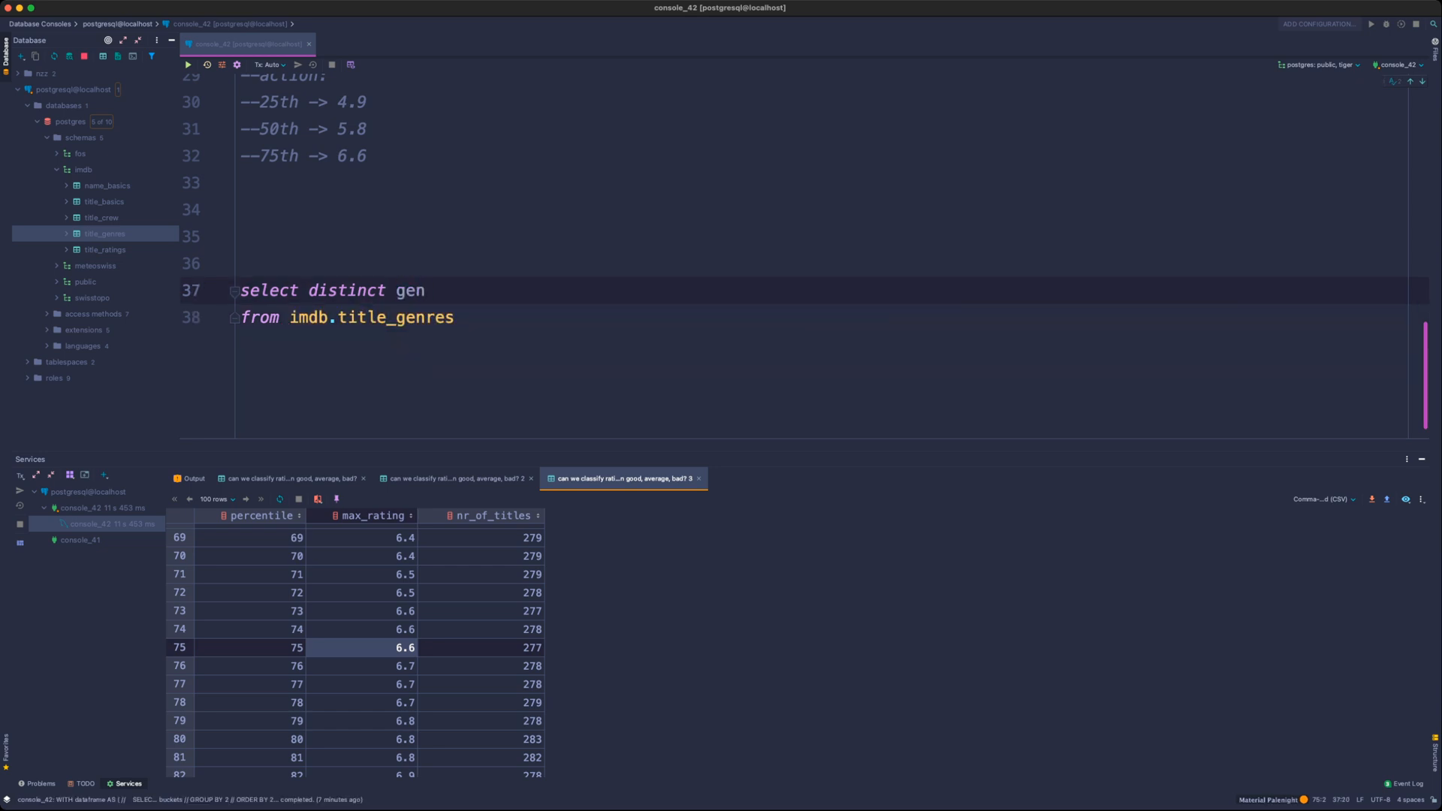
text(re1)
key(super+Return)
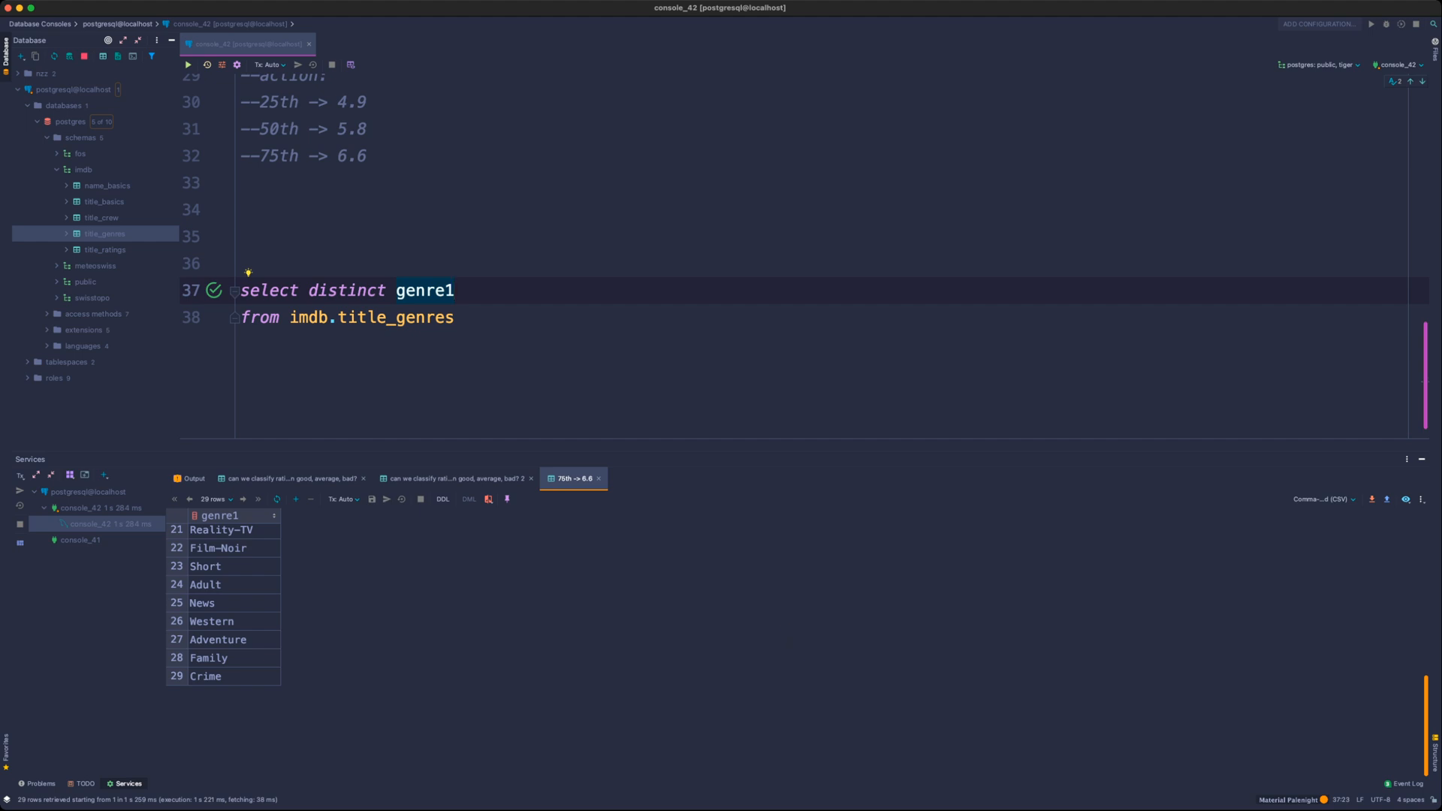
scroll(526, 615, up, 10)
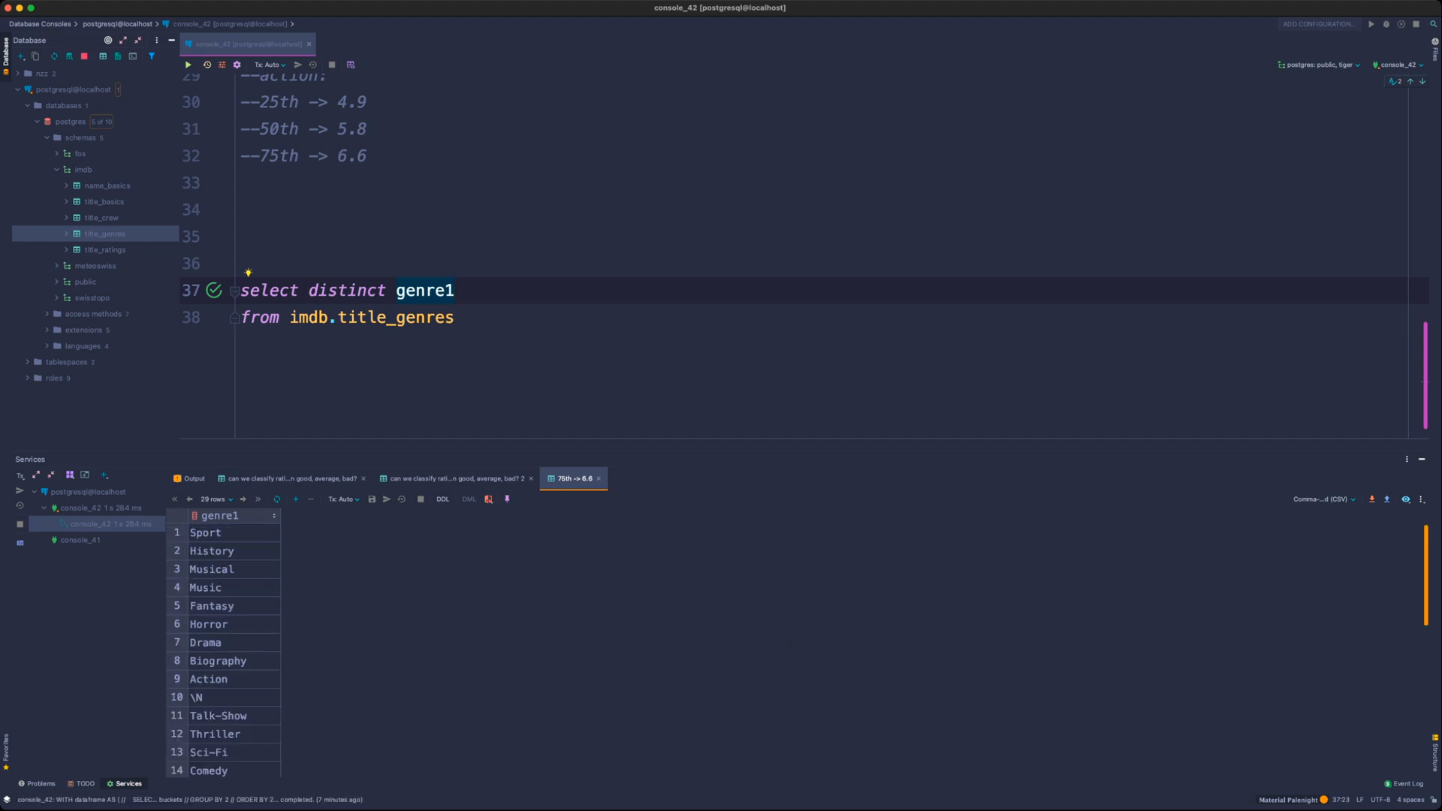
drag(526, 448, 526, 275)
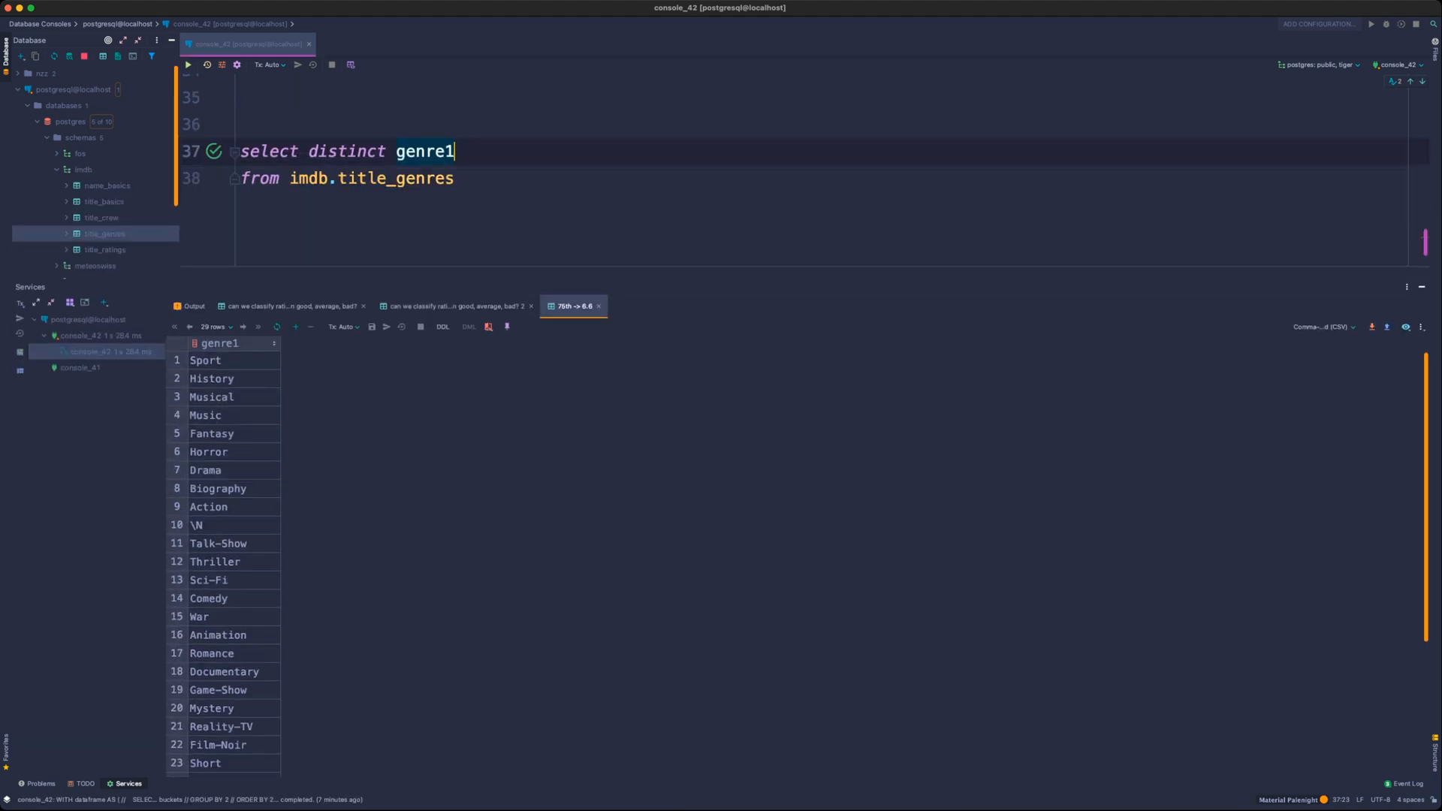
key(Down)
key(Return)
text(o)
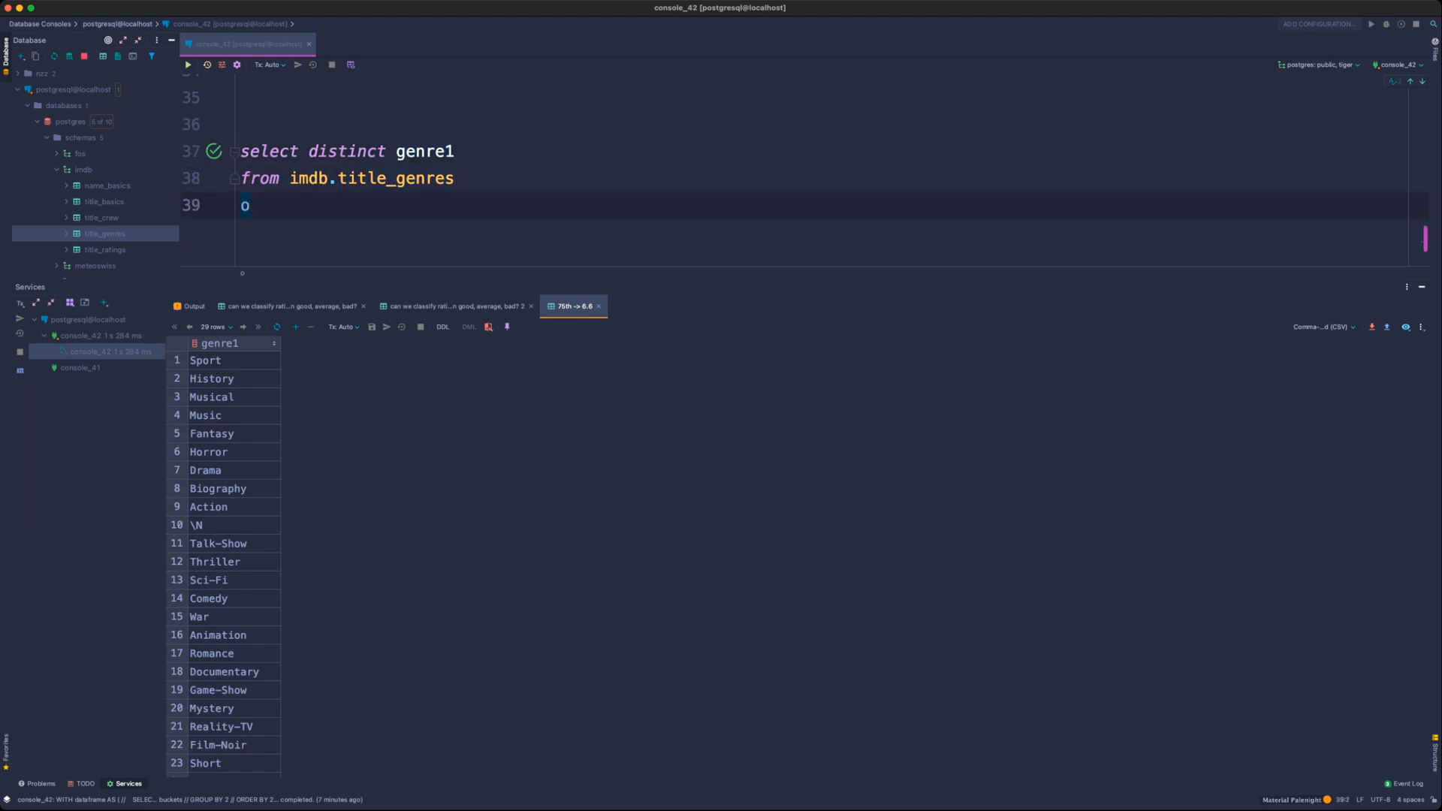
key(BackSpace)
key(BackSpace)
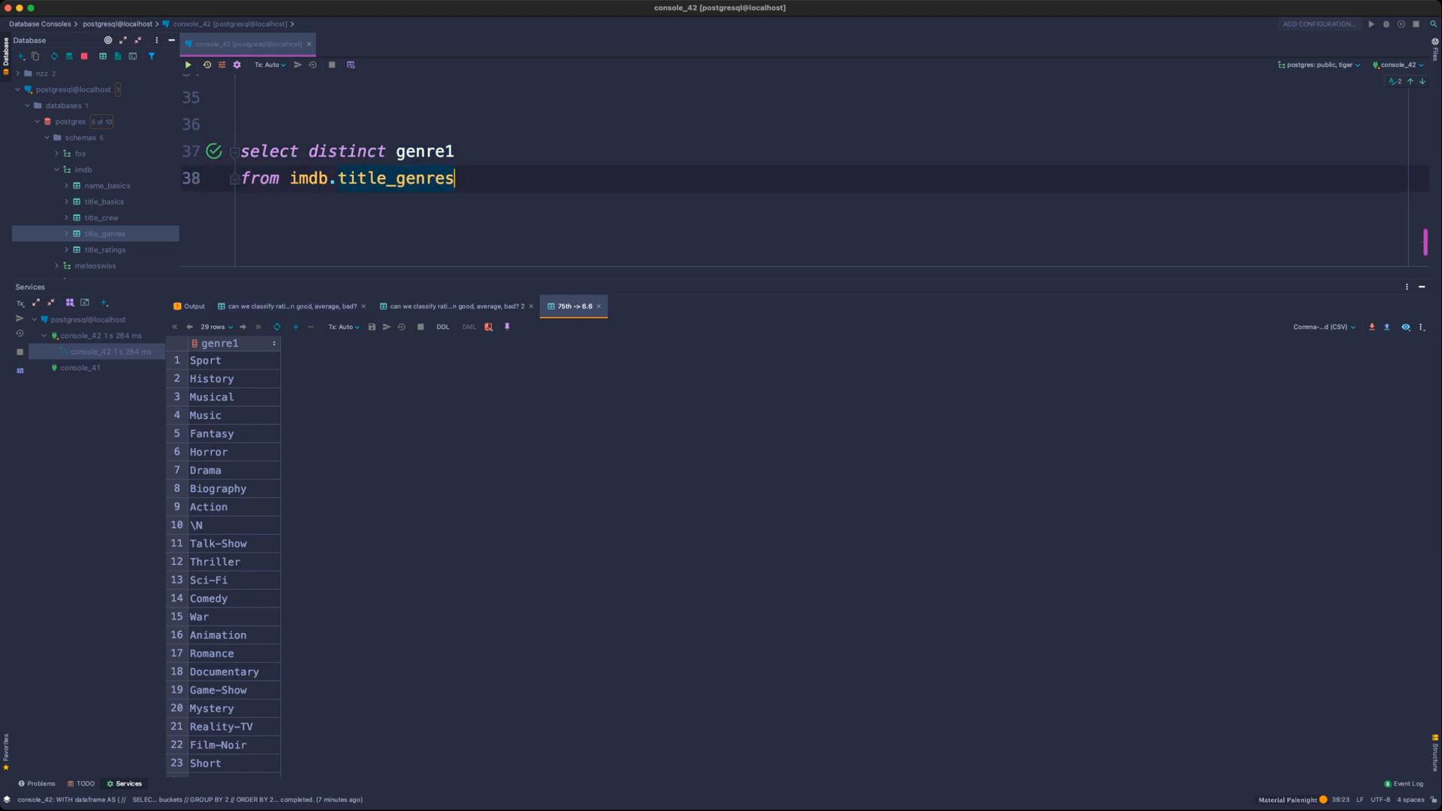
- Sort the genre1 results in ascending order and enlarge the results area and its text
click(274, 343)
drag(345, 277, 346, 110)
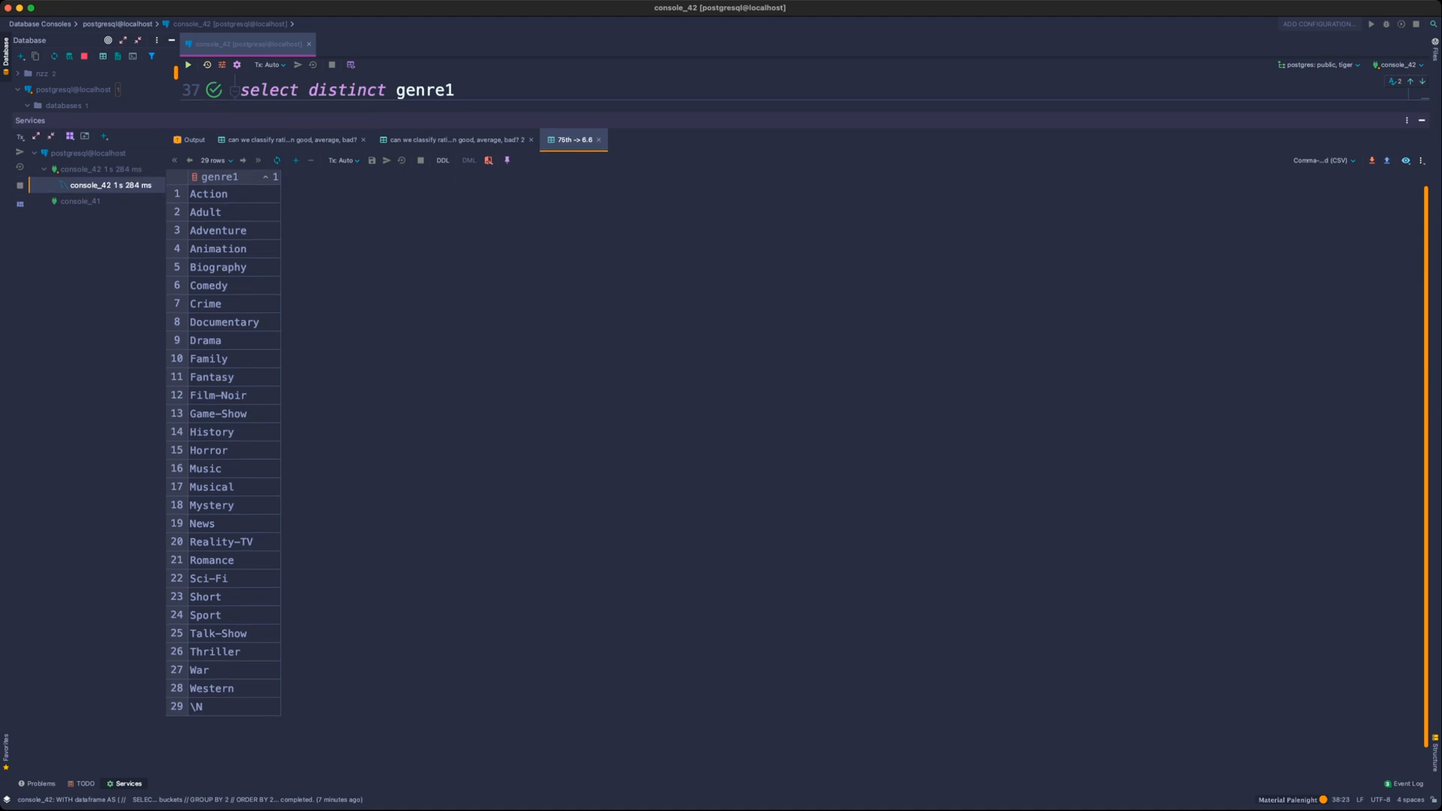
scroll(230, 473, up, 3)
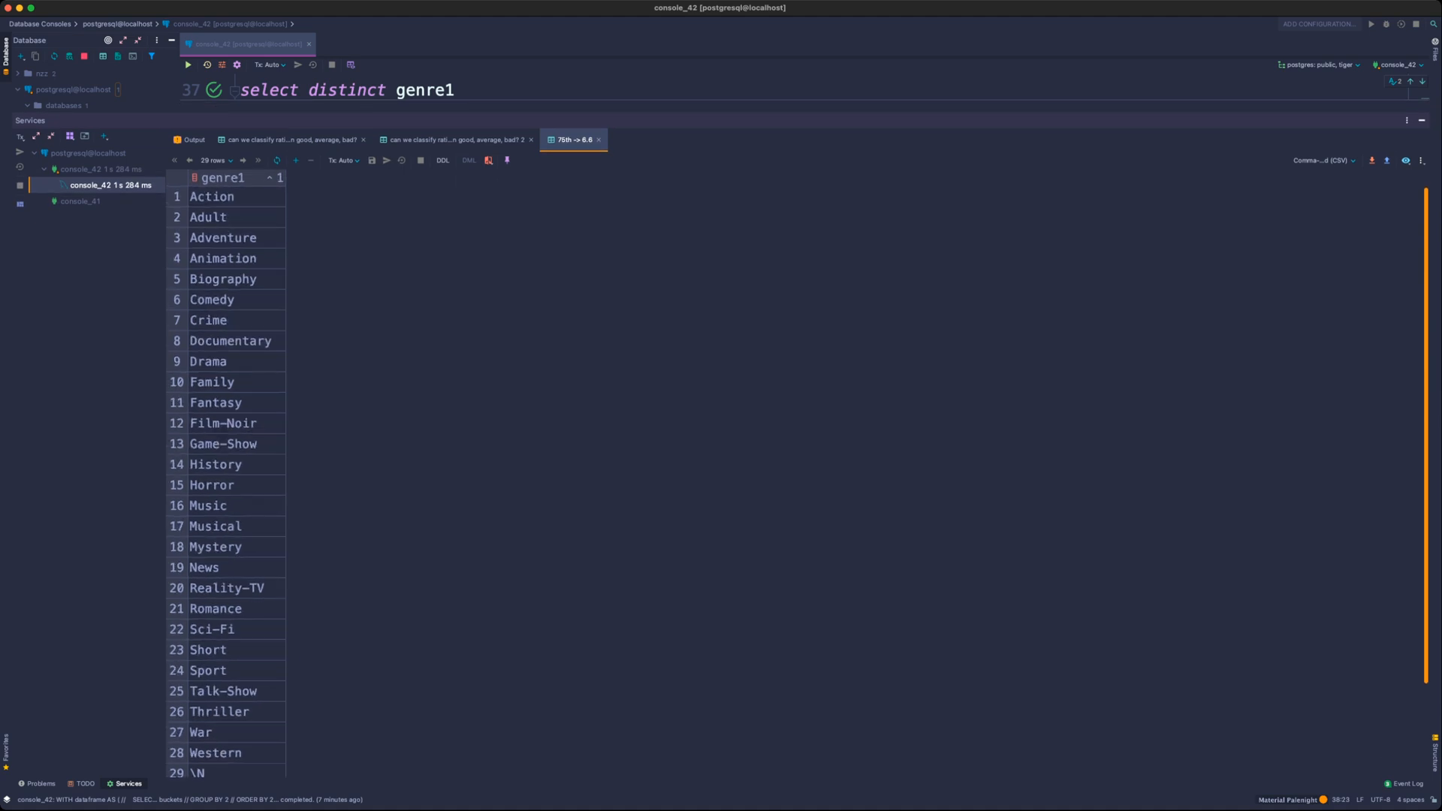
- Examine the sorted genre list, marking the Adult and Thriller entries
click(239, 218)
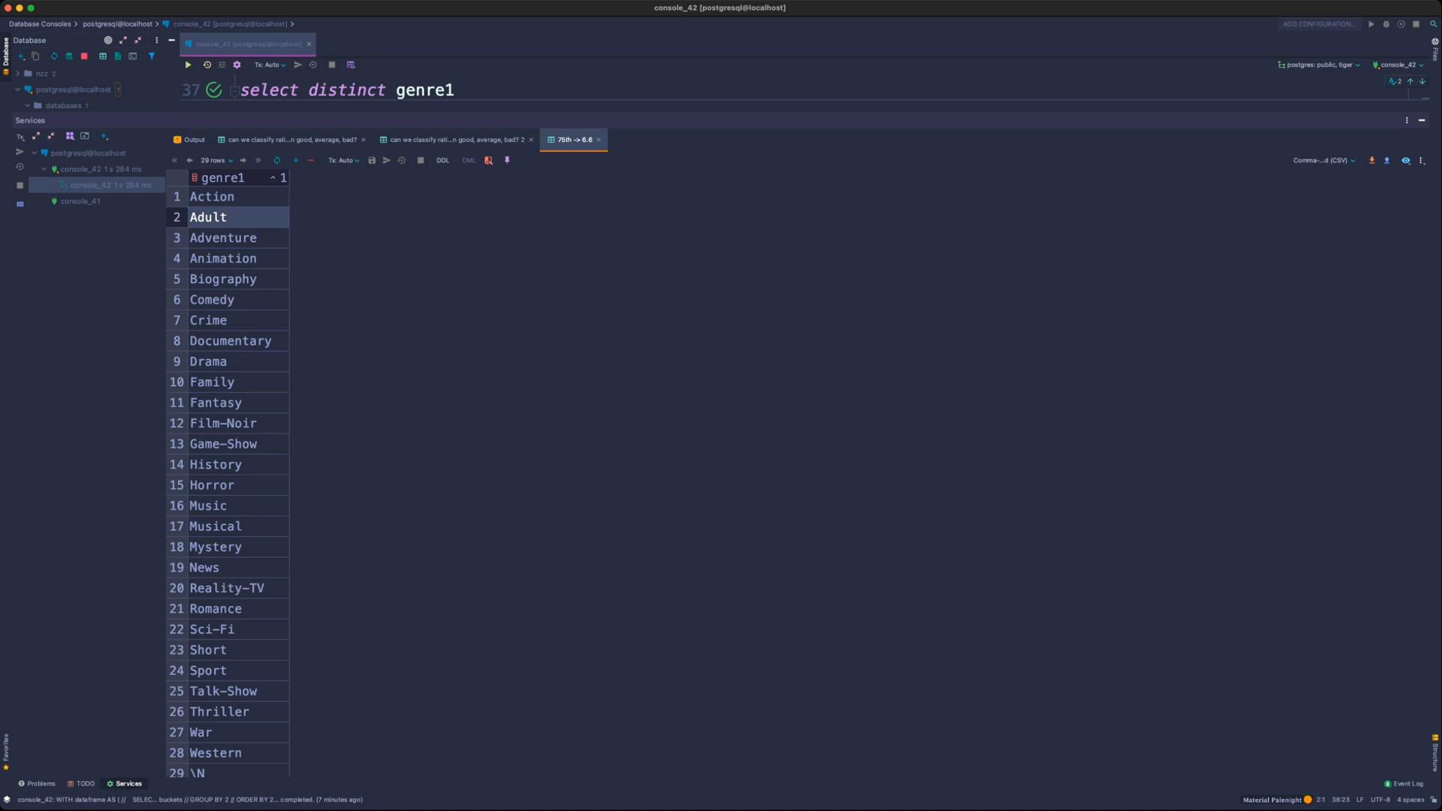
key(super+Tab)
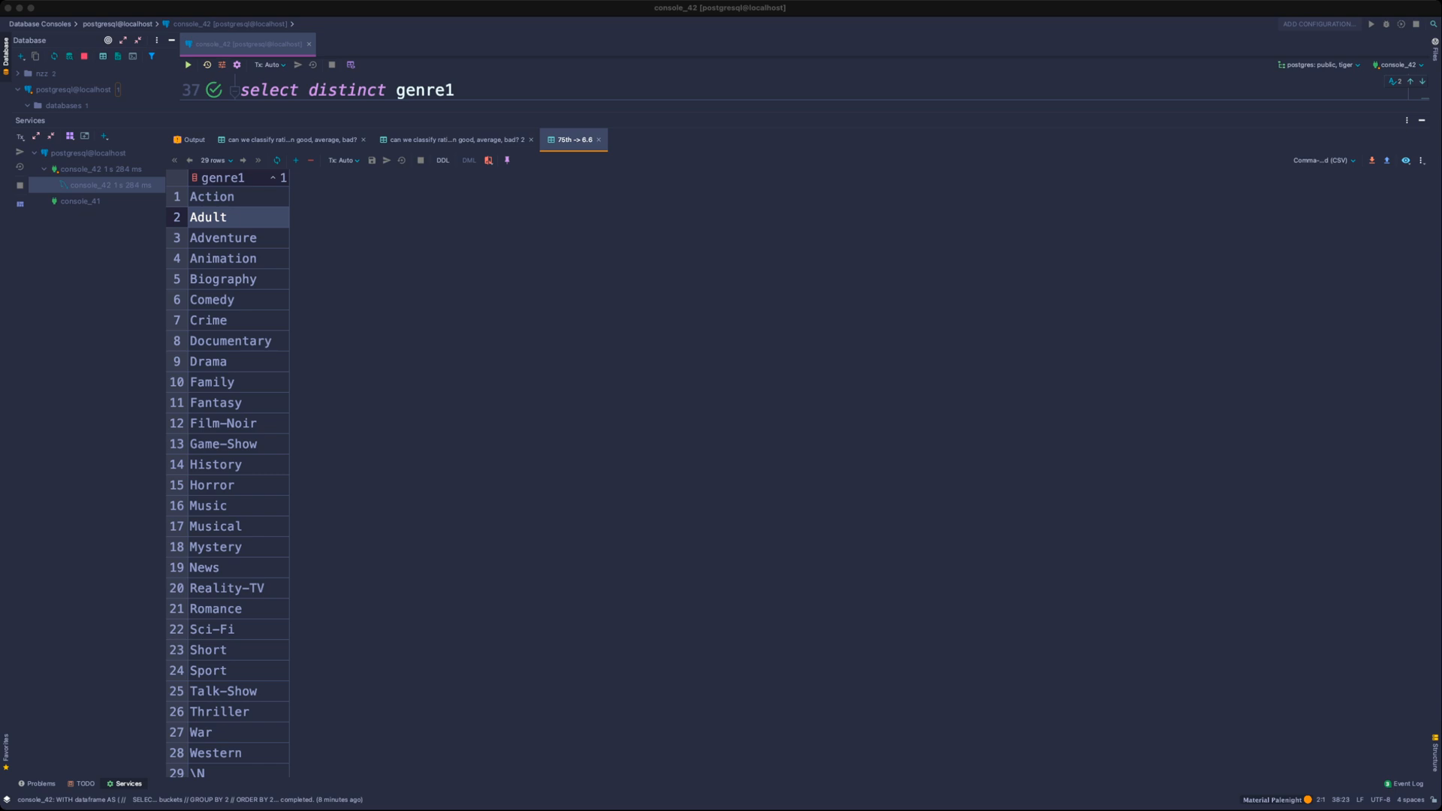
key(super+Tab)
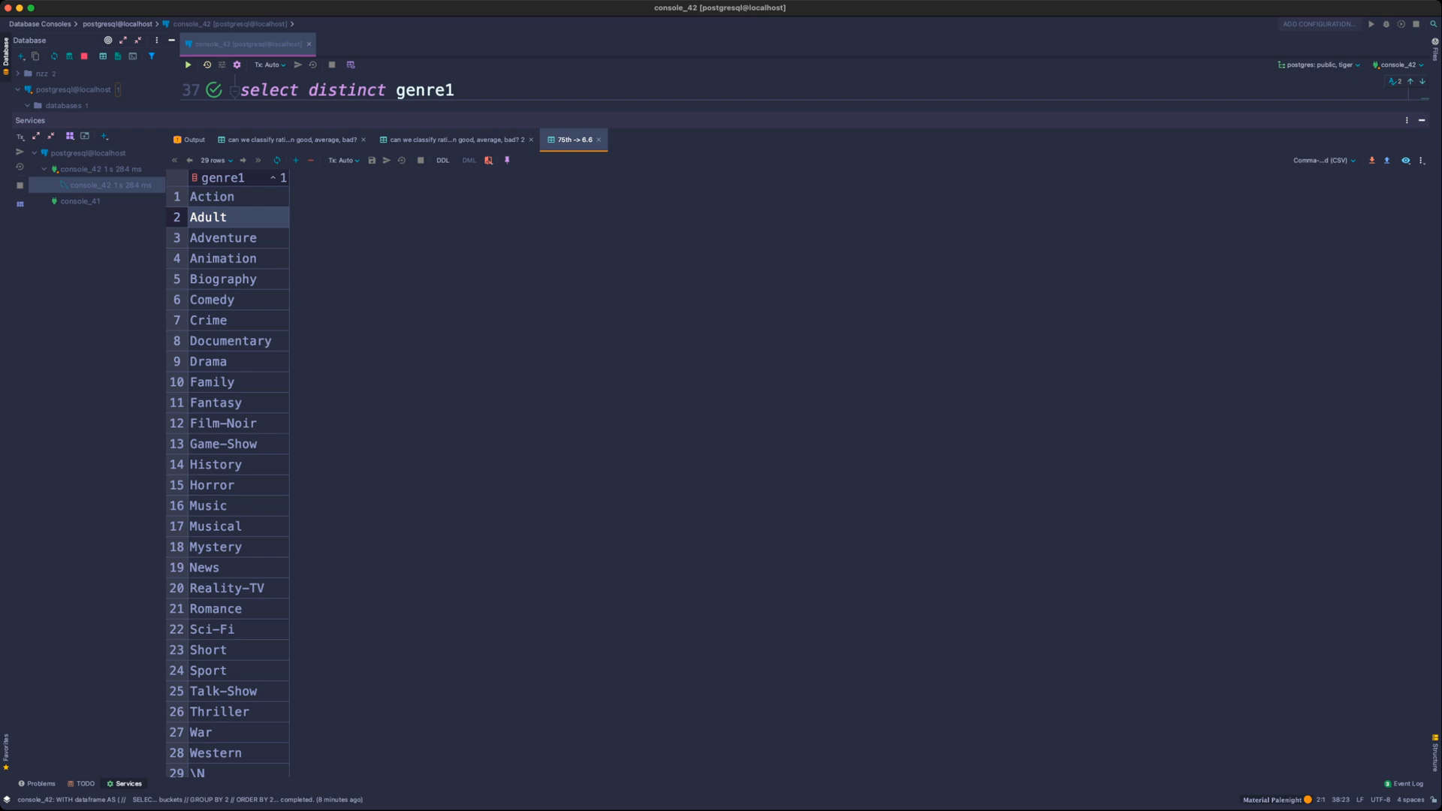
click(219, 712)
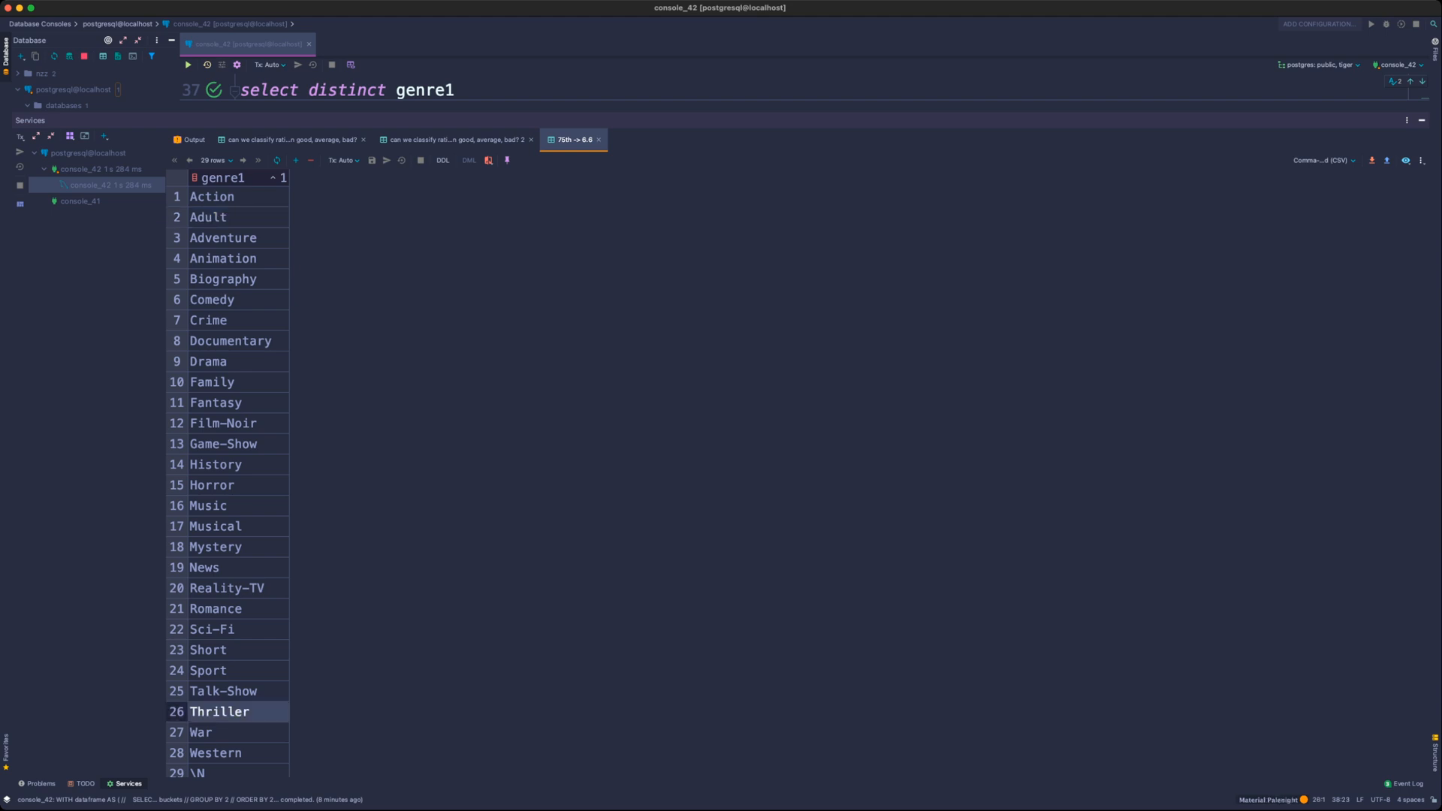
- Shrink the results area and delete the distinct genre1 query together with the surplus blank lines below the action notes
drag(531, 120, 532, 496)
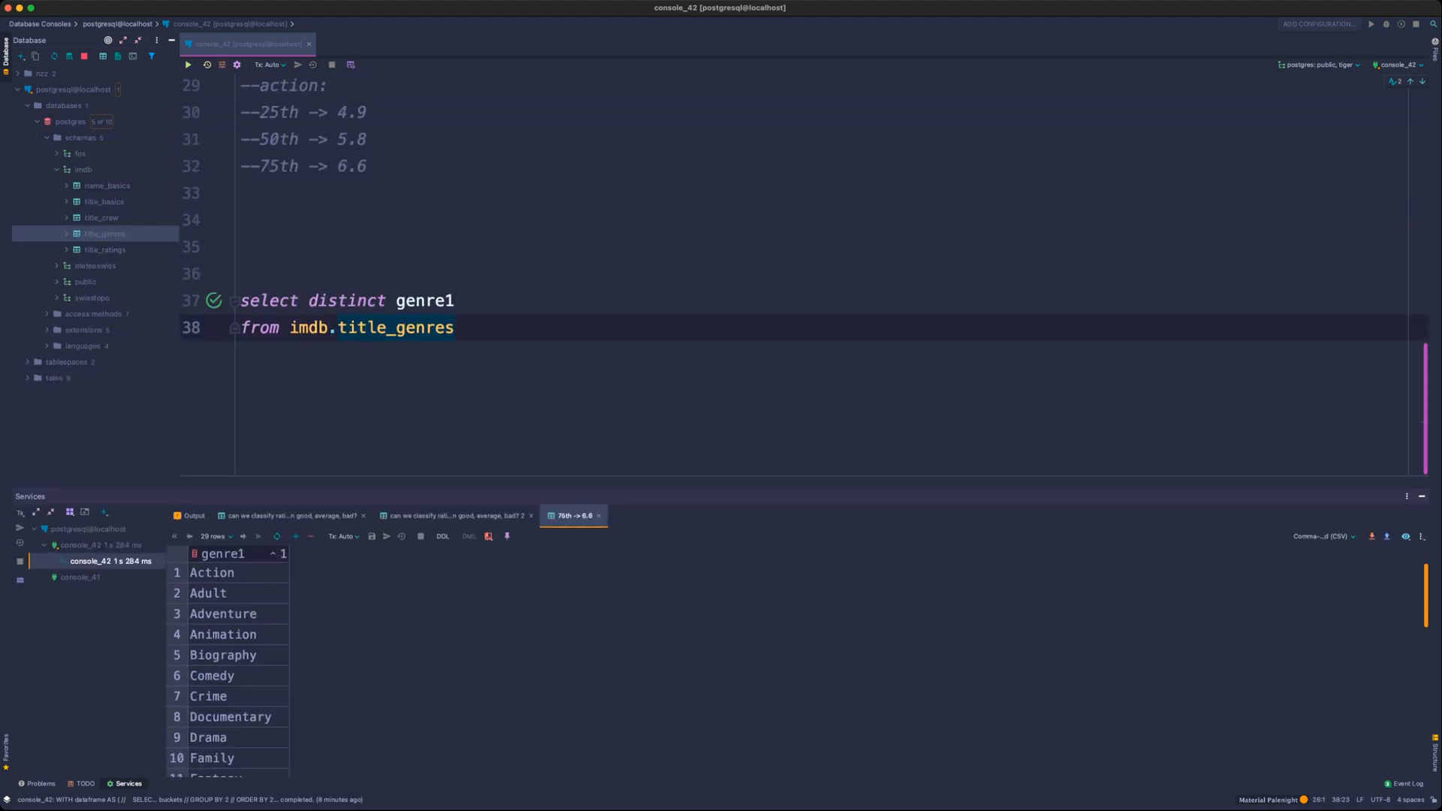
scroll(532, 338, up, 1)
drag(526, 342, 481, 288)
key(BackSpace)
key(BackSpace)
key(BackSpace)
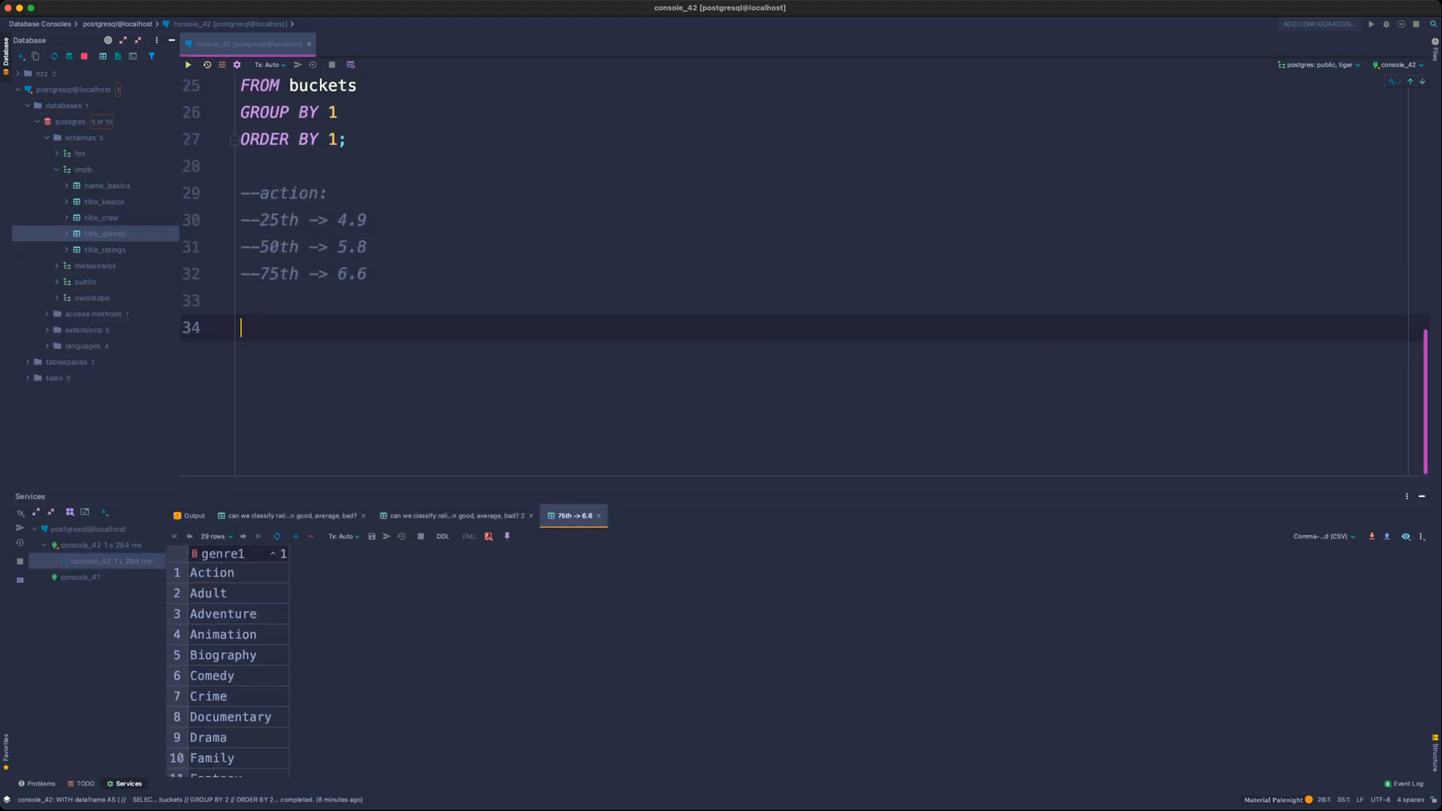
key(BackSpace)
- Change the genres LIKE filter in the dataframe CTE to '%Thriller%' and run the percentile query
scroll(803, 275, up, 5)
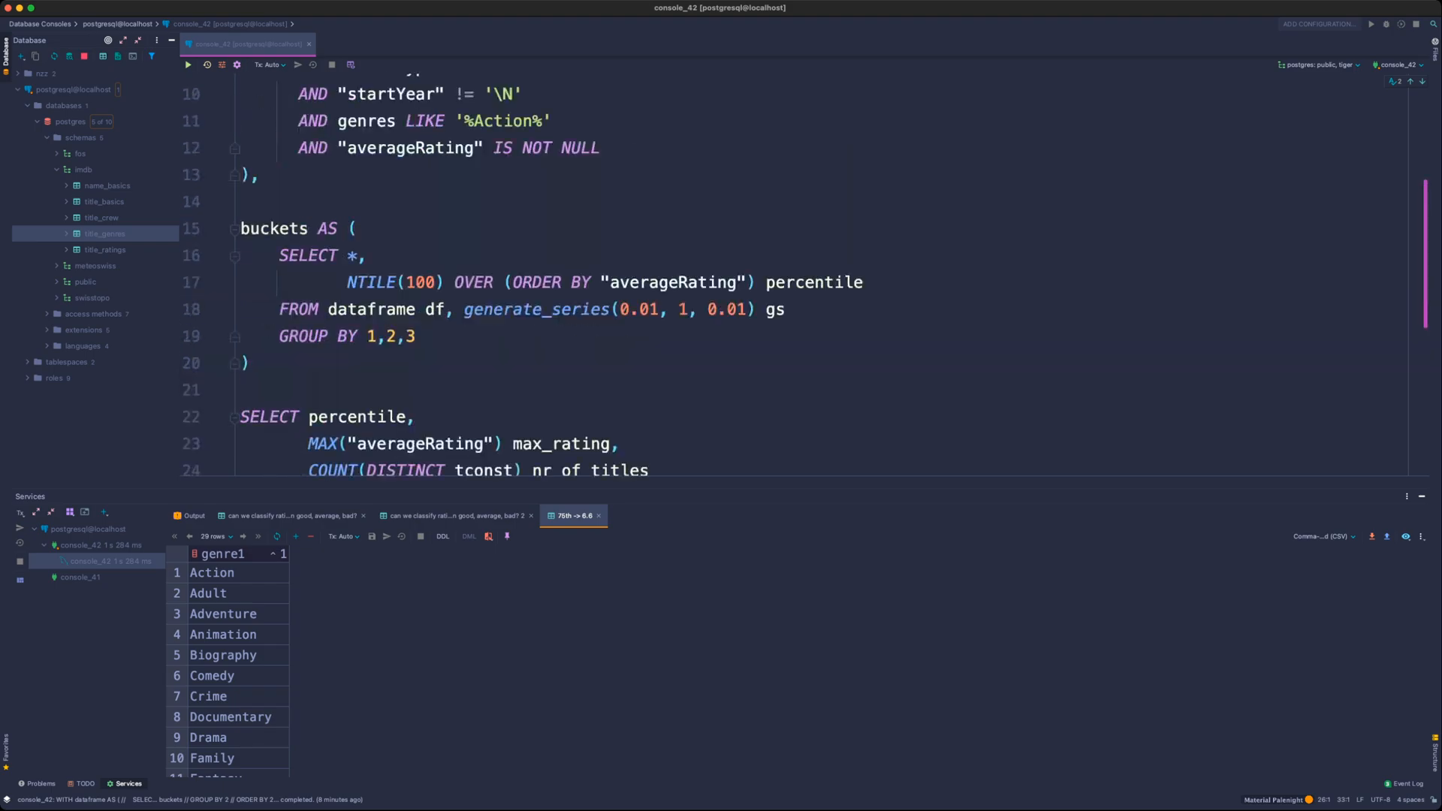
scroll(803, 274, down, 3)
scroll(804, 275, up, 5)
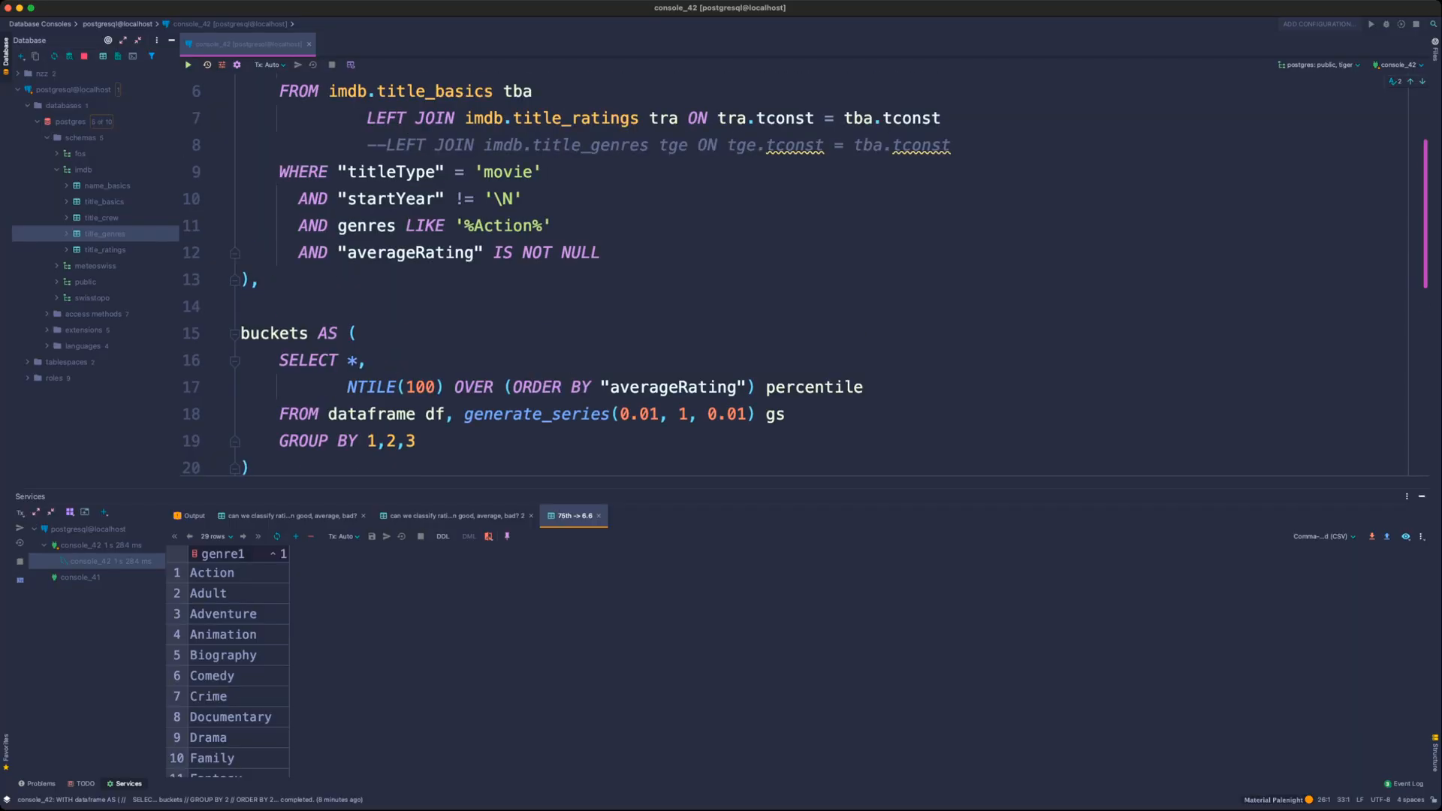
double_click(511, 225)
text(Thri)
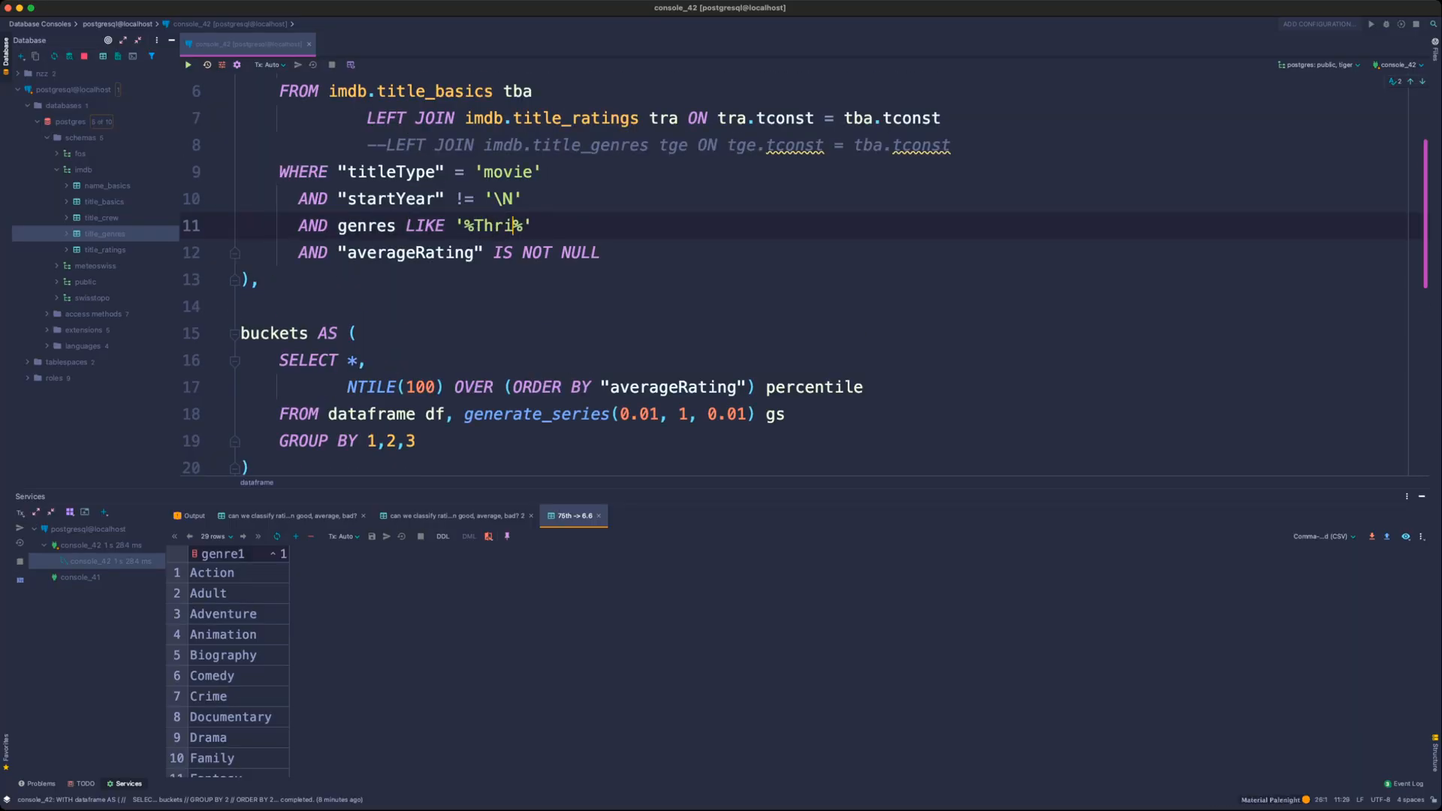
text(ller)
key(super+Return)
- Enlarge the results area and duplicate the action threshold comment block below the original, separated by a blank line
scroll(752, 278, down, 10)
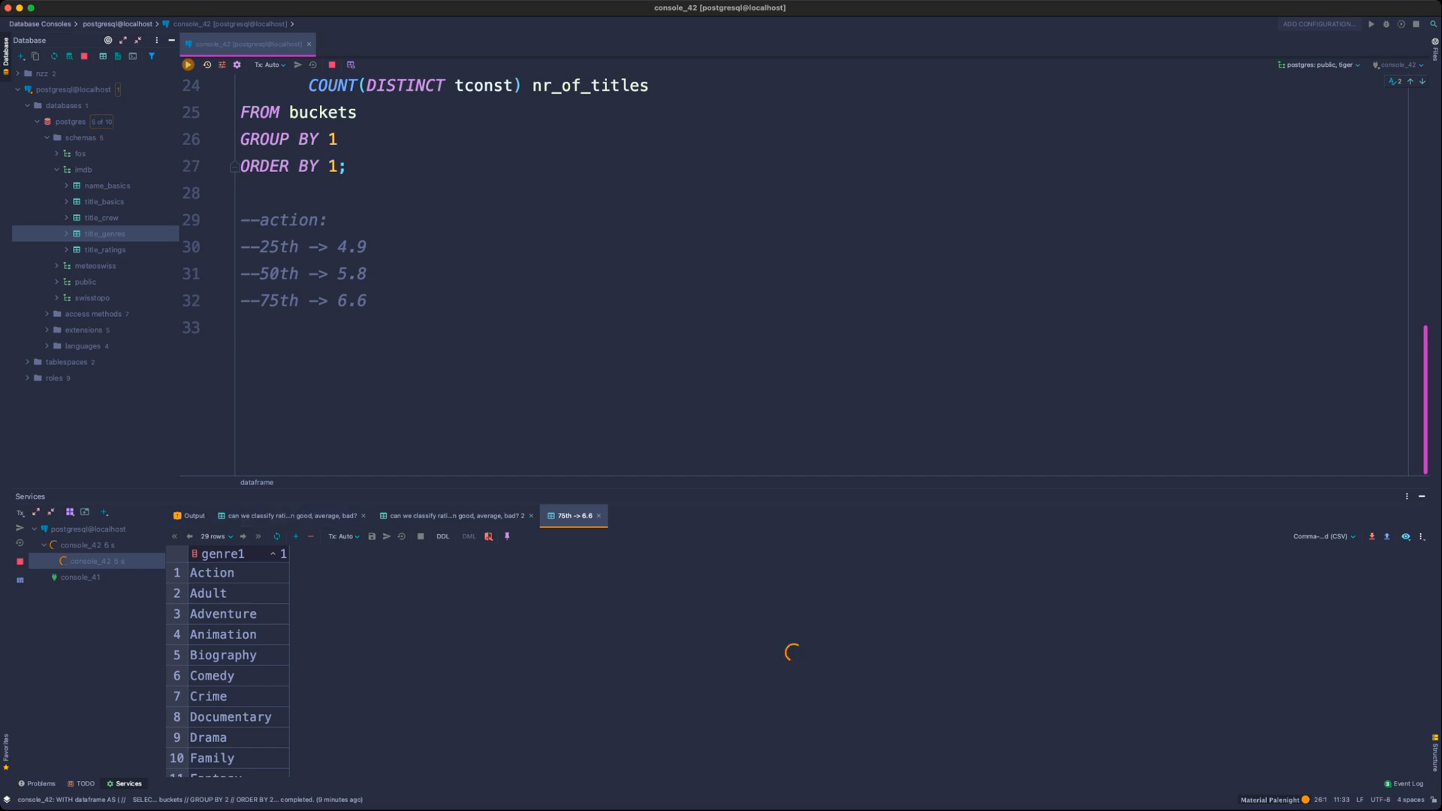
drag(751, 490, 751, 345)
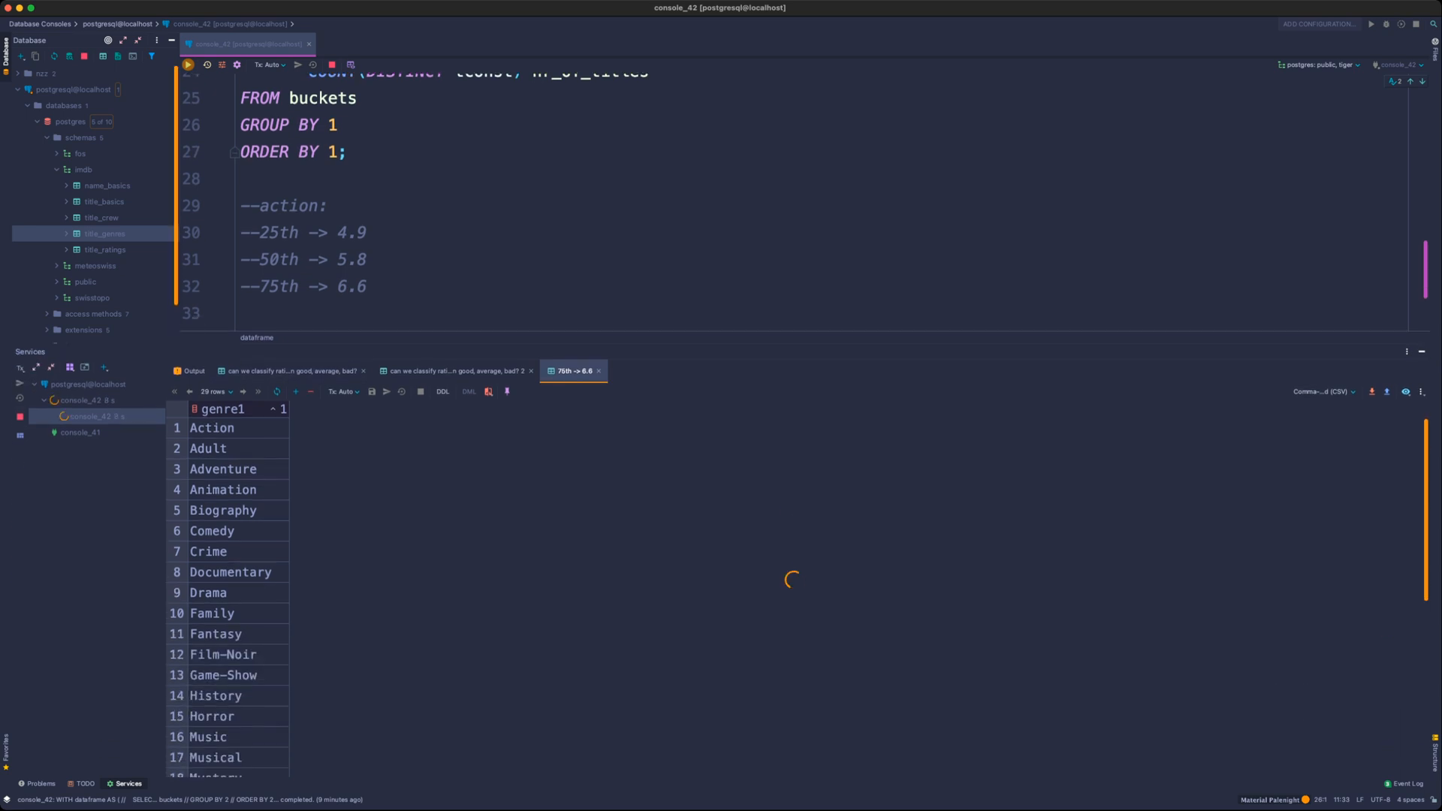
click(369, 287)
key(shift+Up)
key(shift+Up)
key(shift+Up)
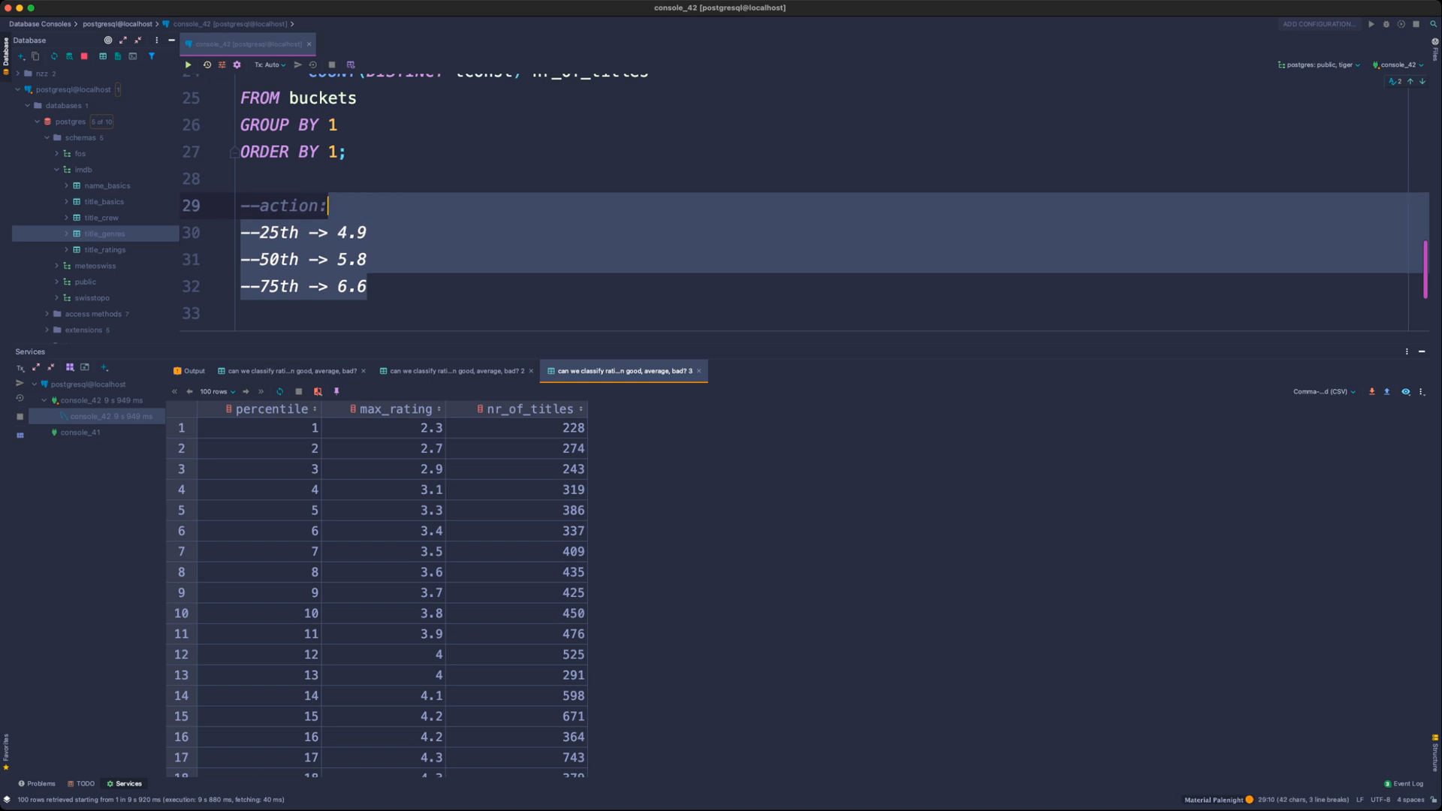
key(shift+Home)
key(super+c)
key(Right)
key(Return)
key(Return)
key(super+v)
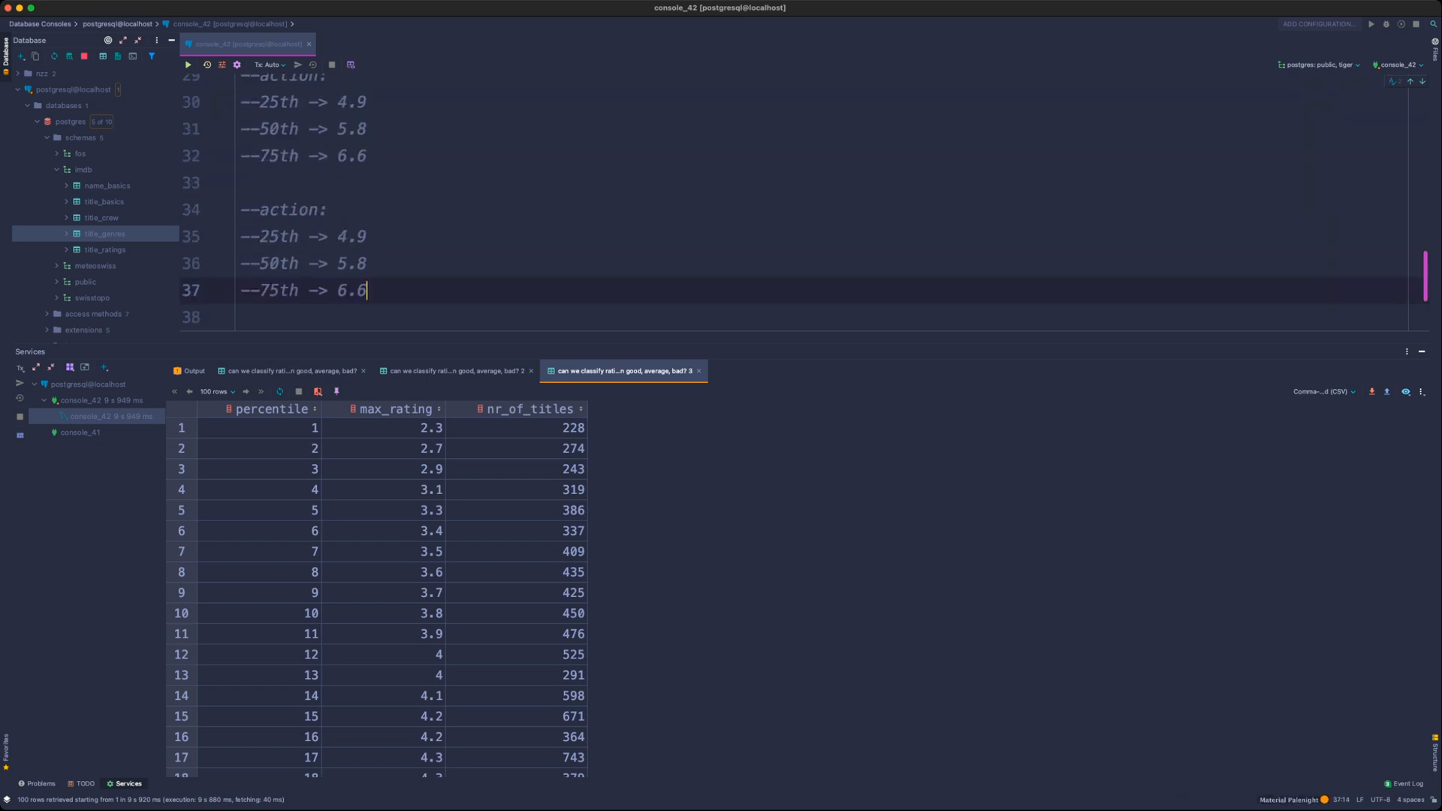
- Rename the heading of the duplicated comment block to thriller
key(Up)
key(Up)
key(Up)
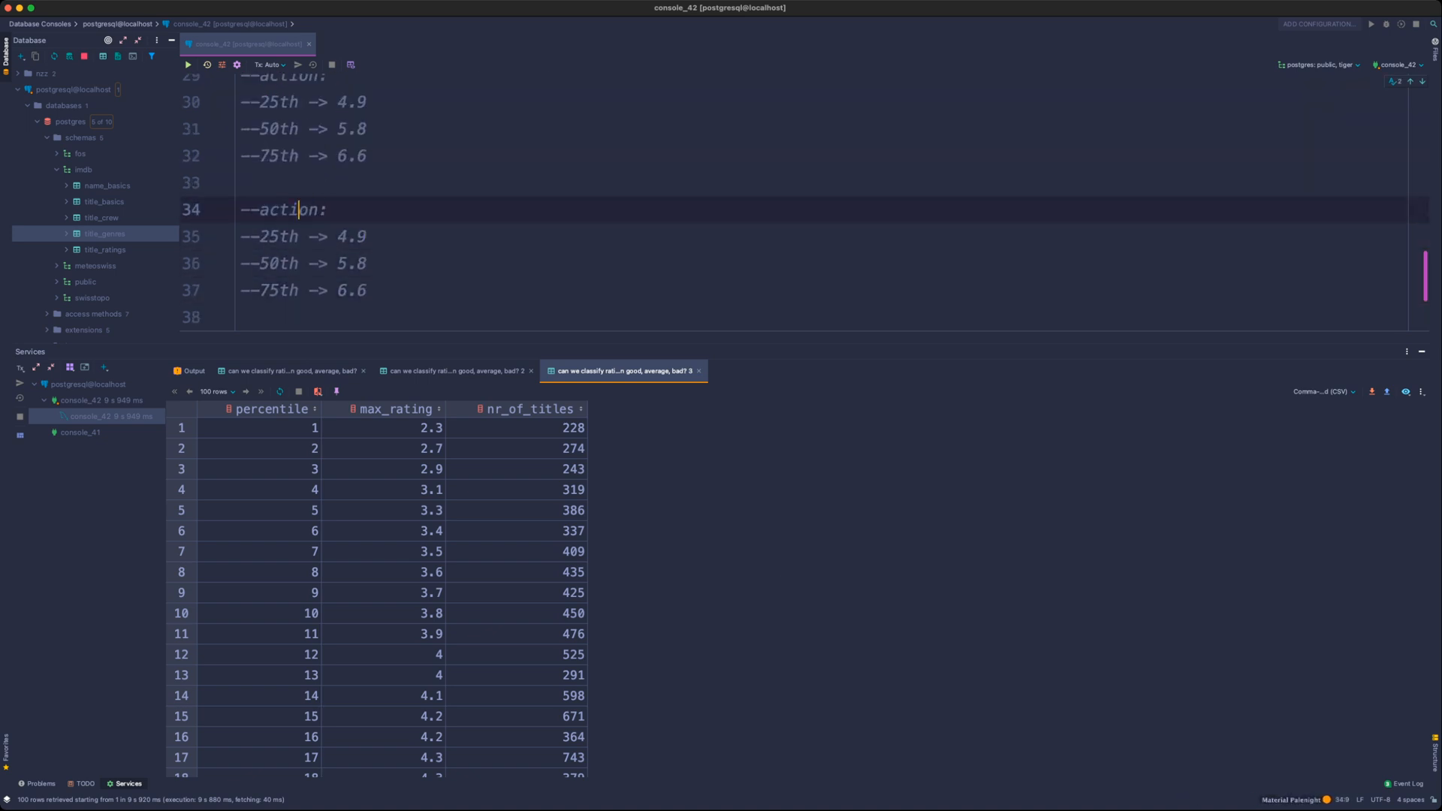
key(alt+Up)
text(thriller)
scroll(804, 201, up, 1)
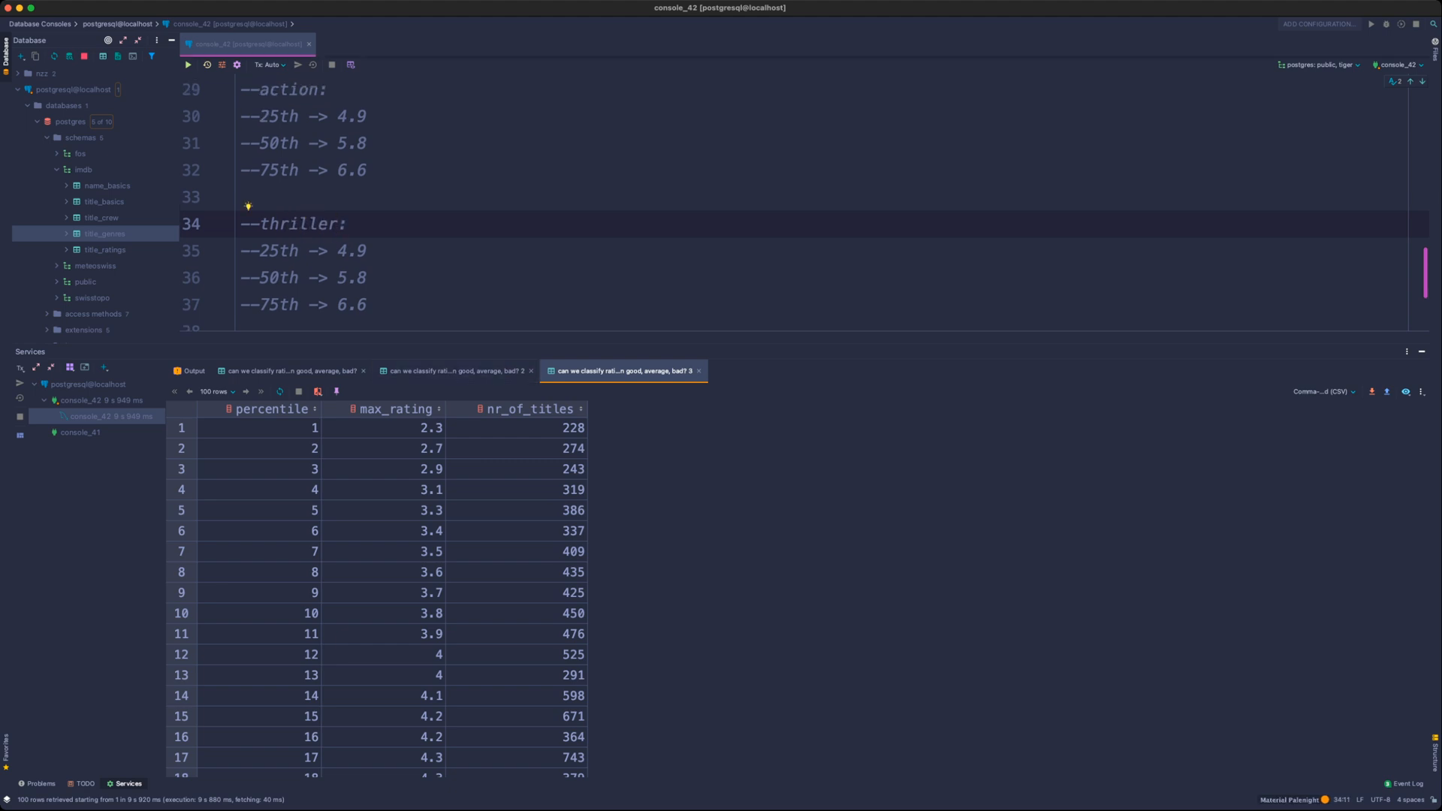
- Look up the maximum rating at percentile 25 and set the thriller block's 25th threshold to 4.7
scroll(375, 594, down, 4)
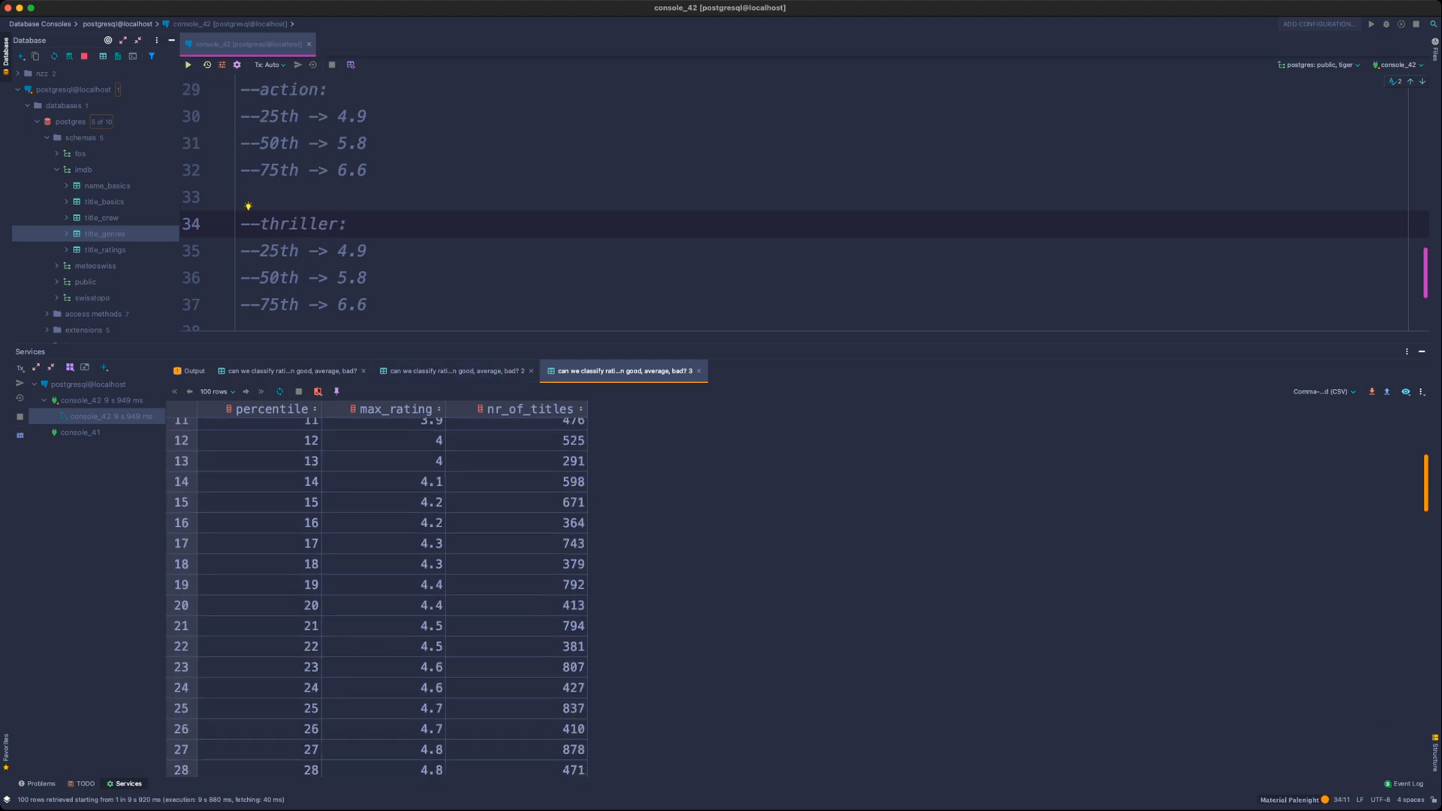
click(384, 709)
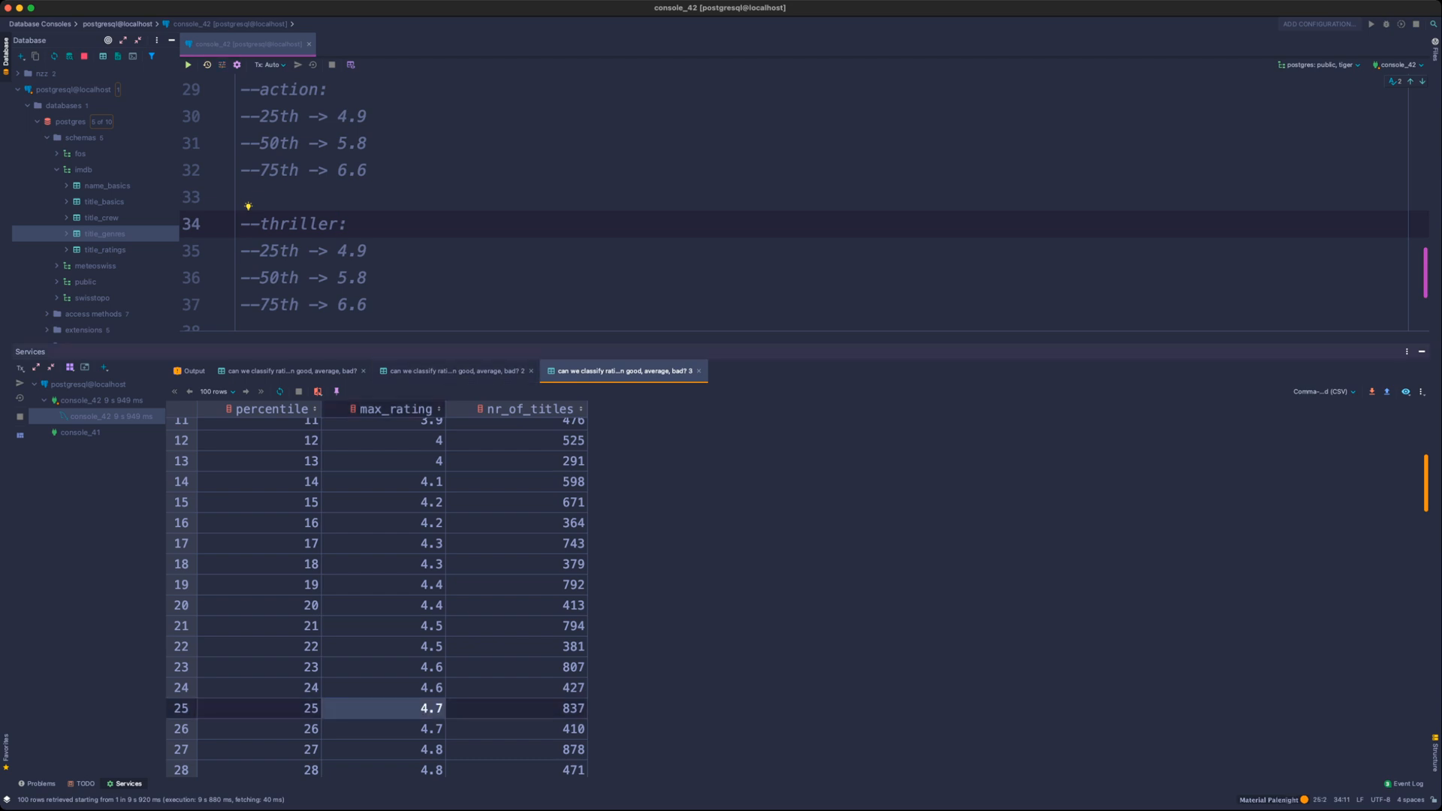
click(368, 278)
key(Up)
key(BackSpace)
text(7)
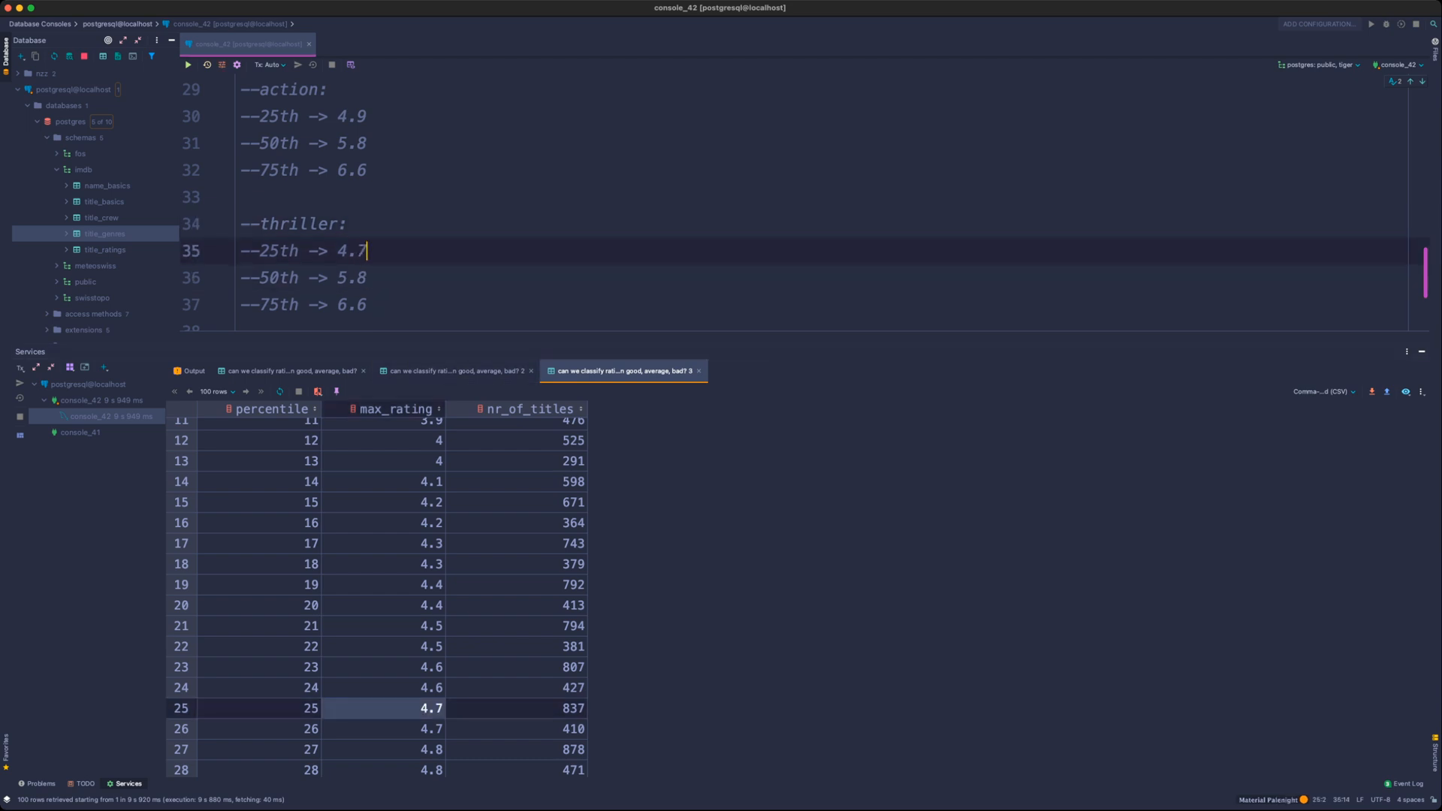
- Look up the maximum rating at percentile 50 and set the thriller block's 50th threshold to 5.7
key(Down)
scroll(376, 593, down, 9)
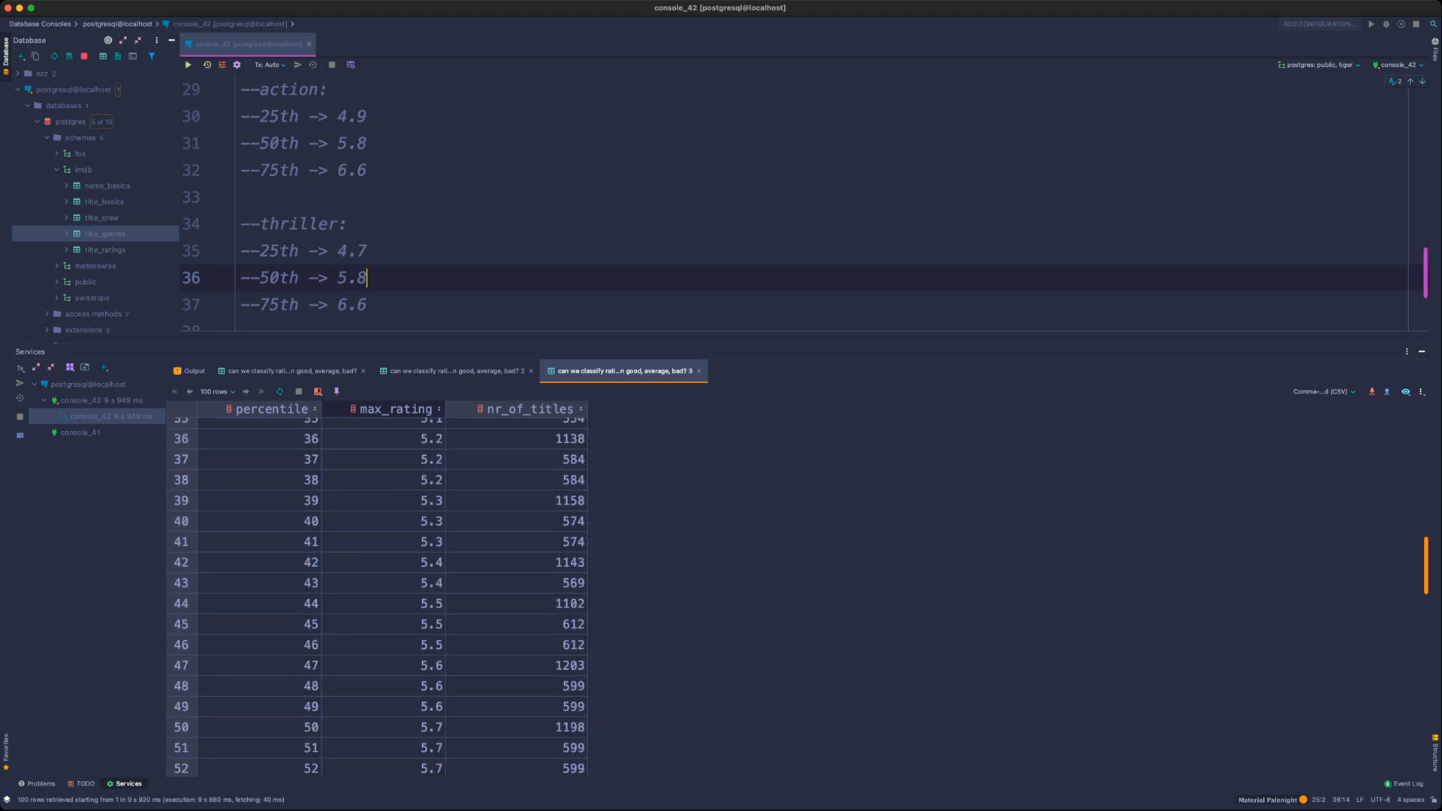
scroll(384, 601, down, 1)
click(384, 694)
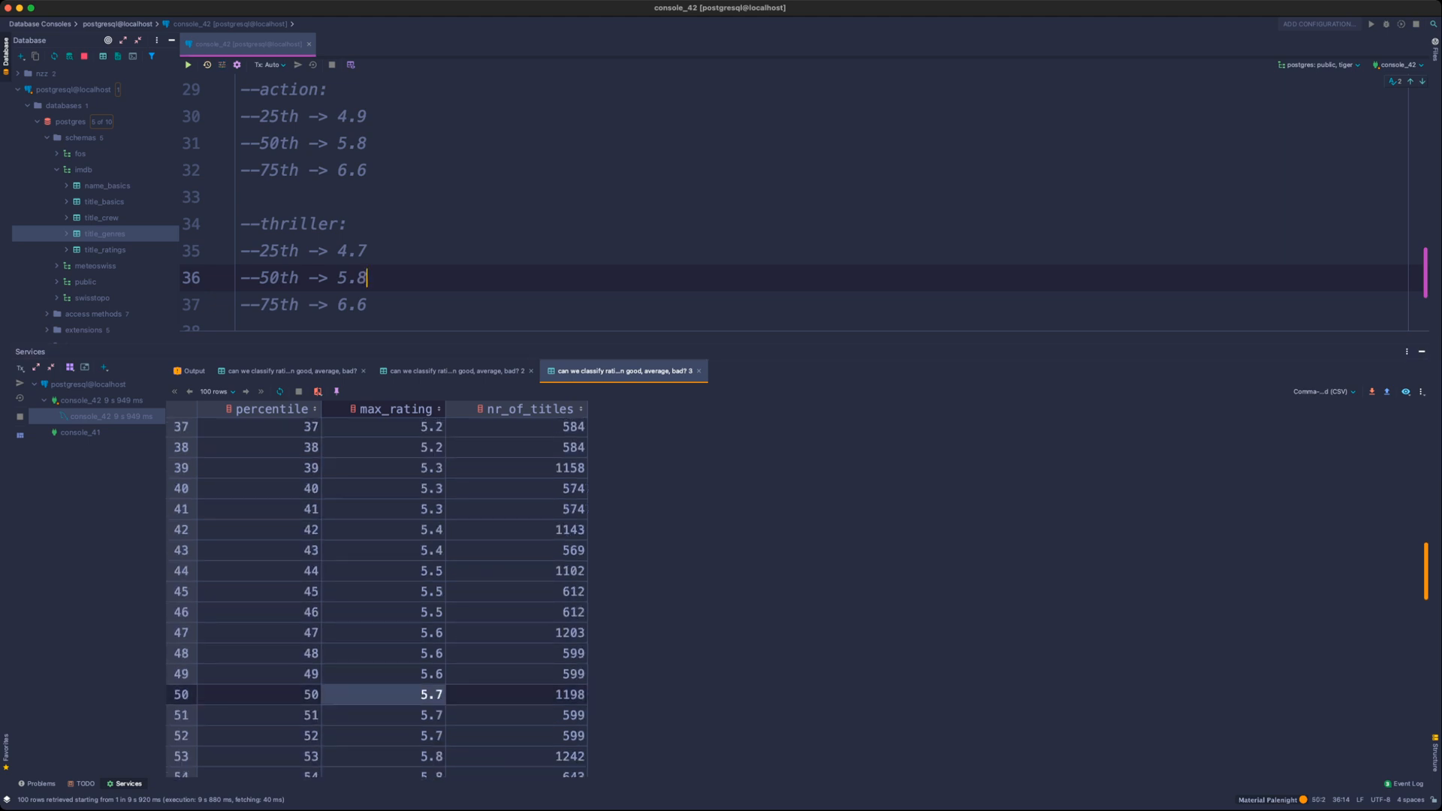
key(BackSpace)
text(7)
- Look up the maximum rating at percentile 75 and set the thriller block's 75th threshold to 6.5
scroll(375, 594, down, 10)
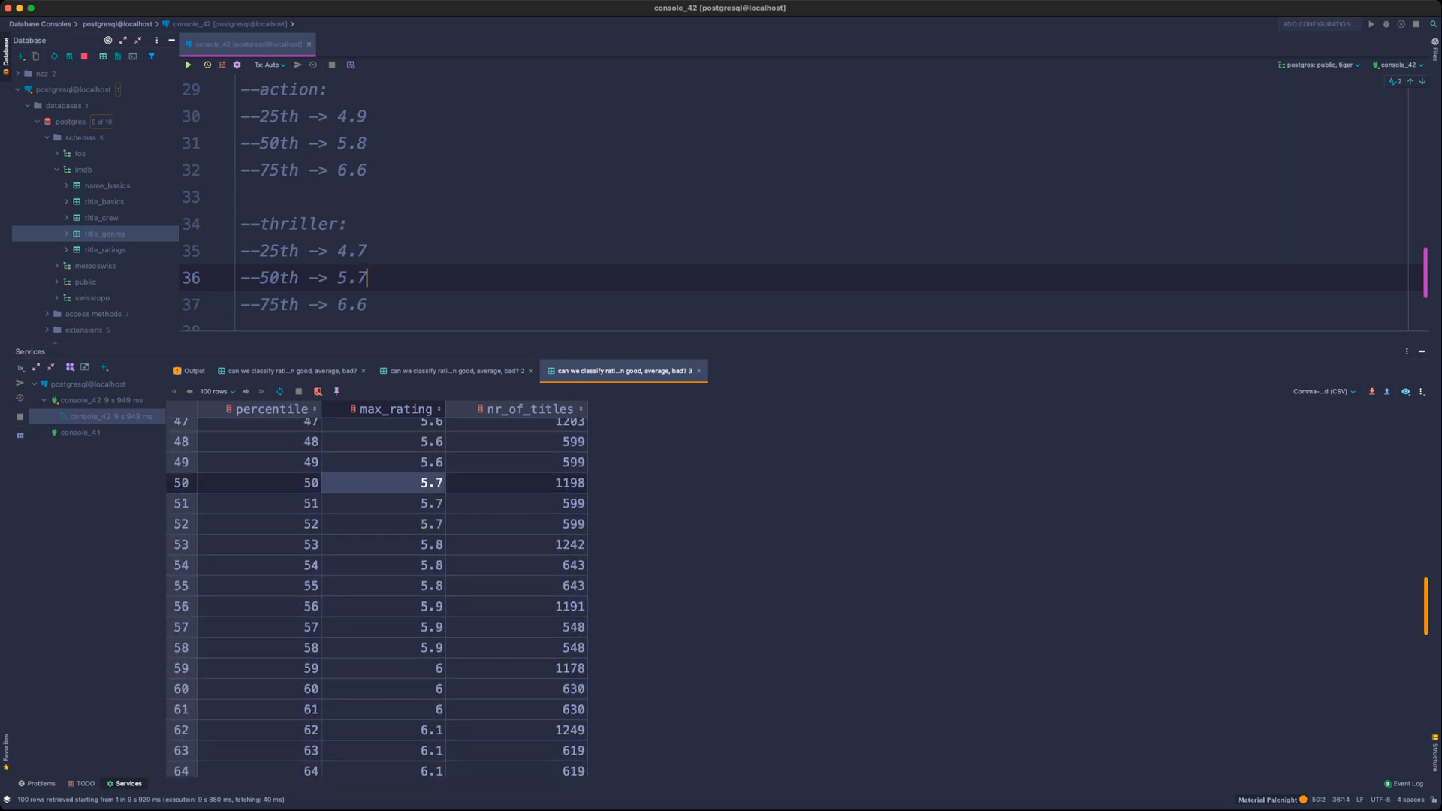
click(384, 665)
click(357, 305)
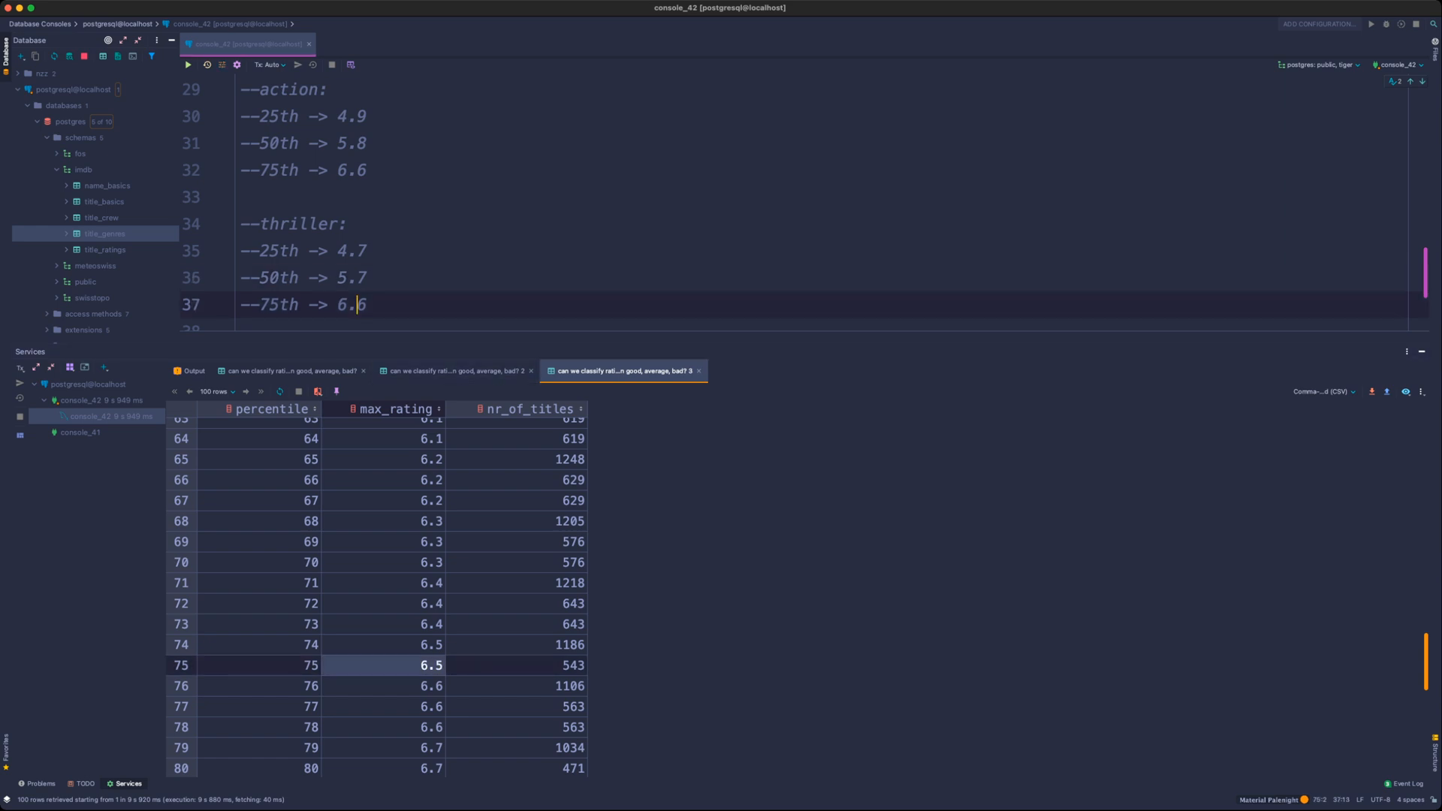
key(Delete)
text(5)
- Change the genres LIKE filter to '%Adult%' and run the percentile query
scroll(751, 203, up, 5)
scroll(751, 203, up, 4)
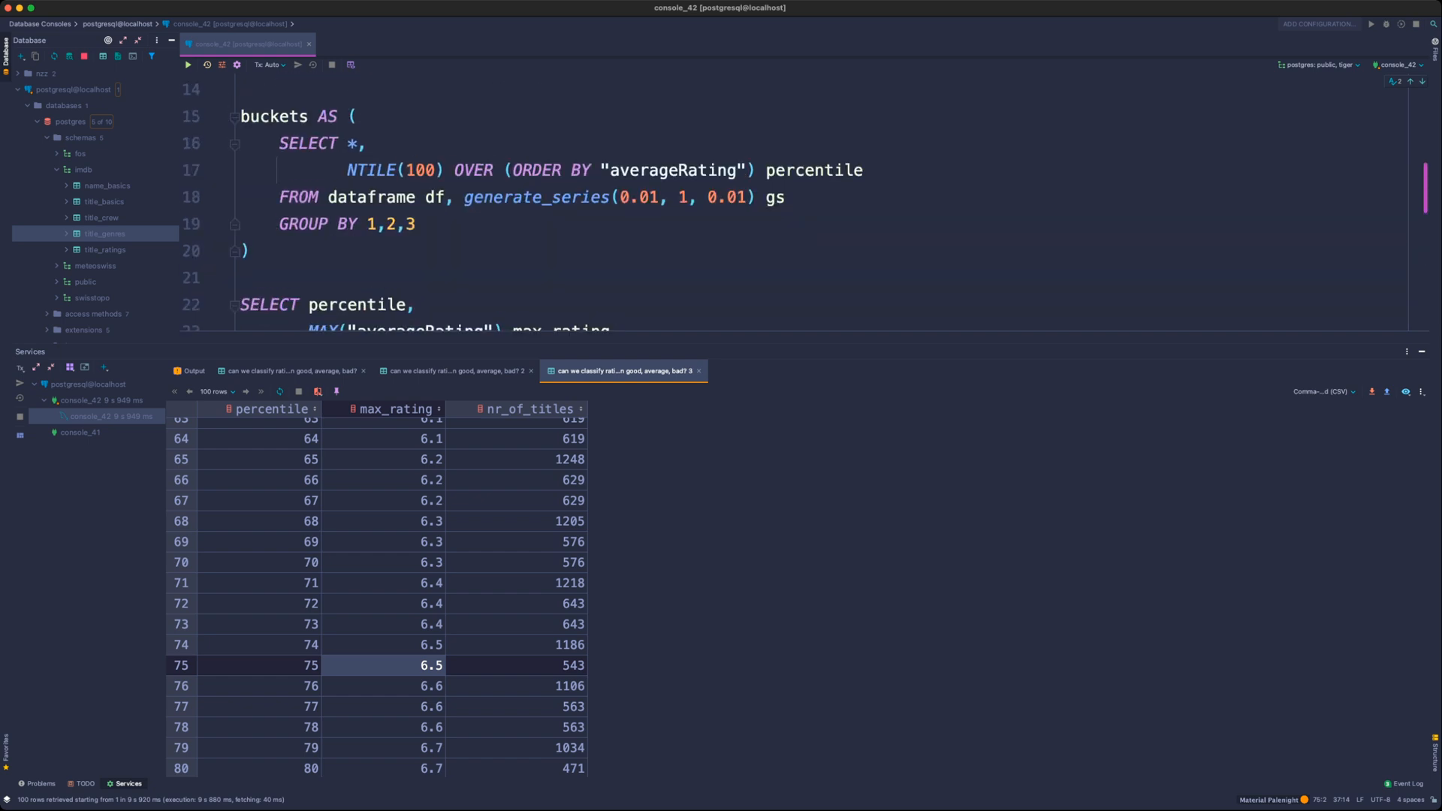
scroll(751, 202, down, 1)
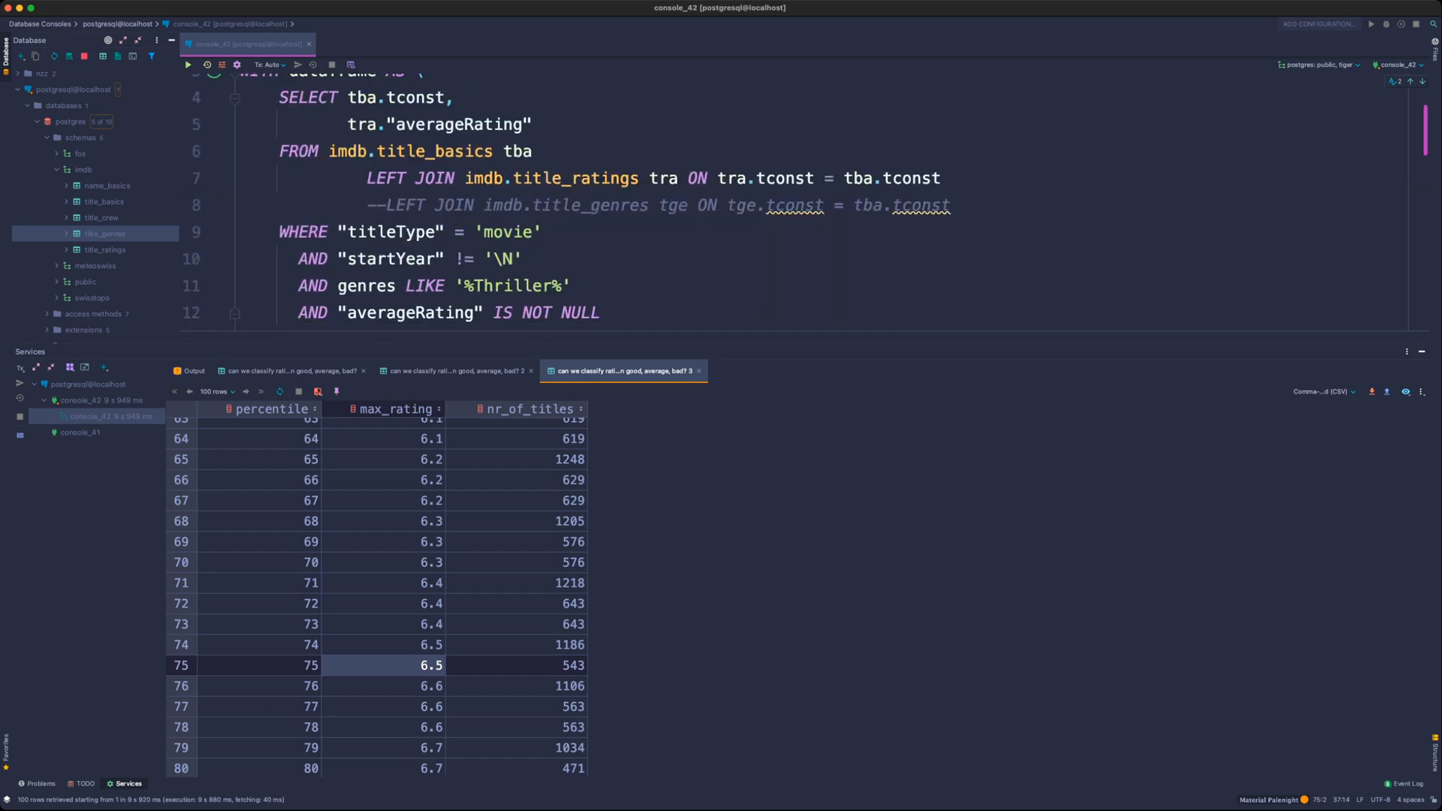
double_click(513, 271)
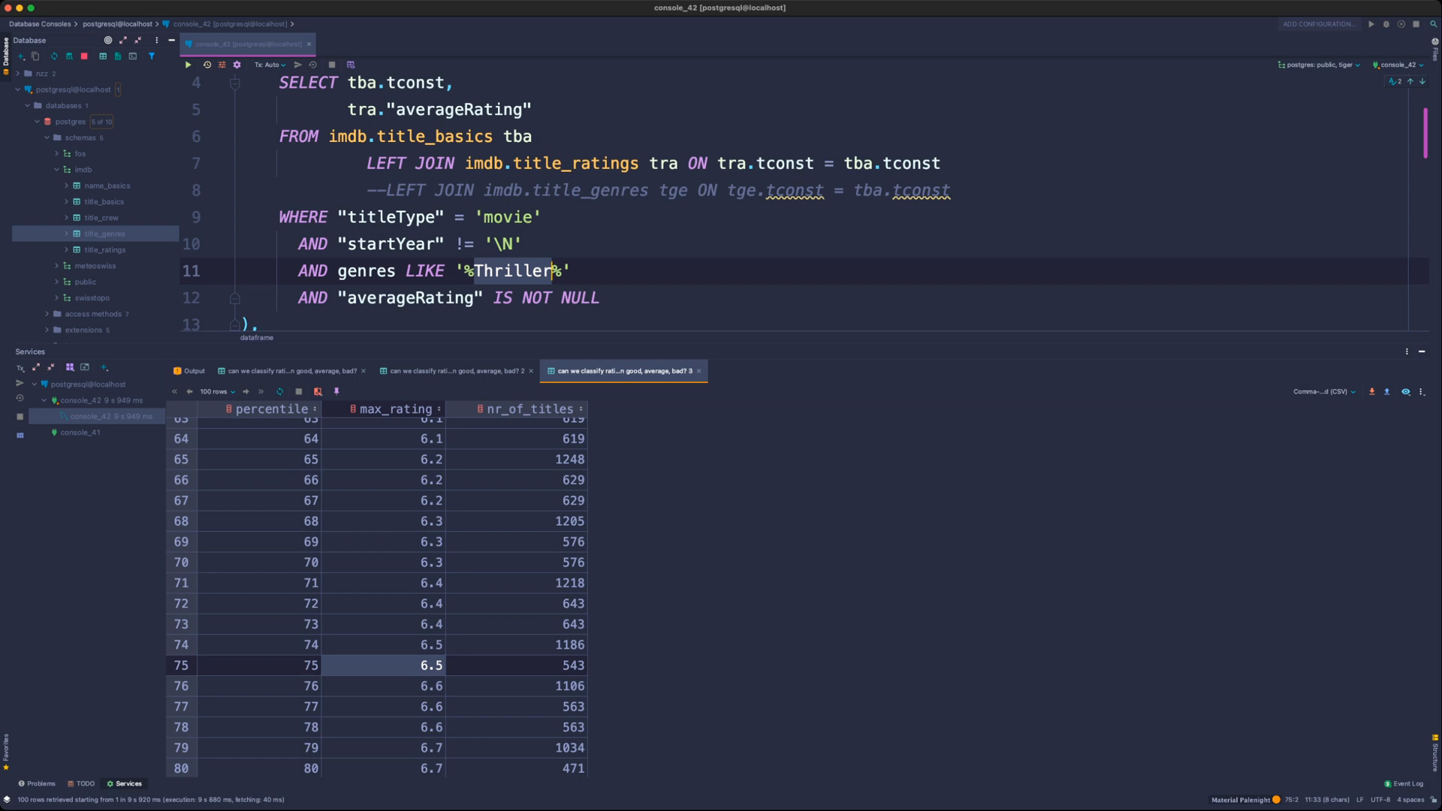
text(Adult)
key(super+Return)
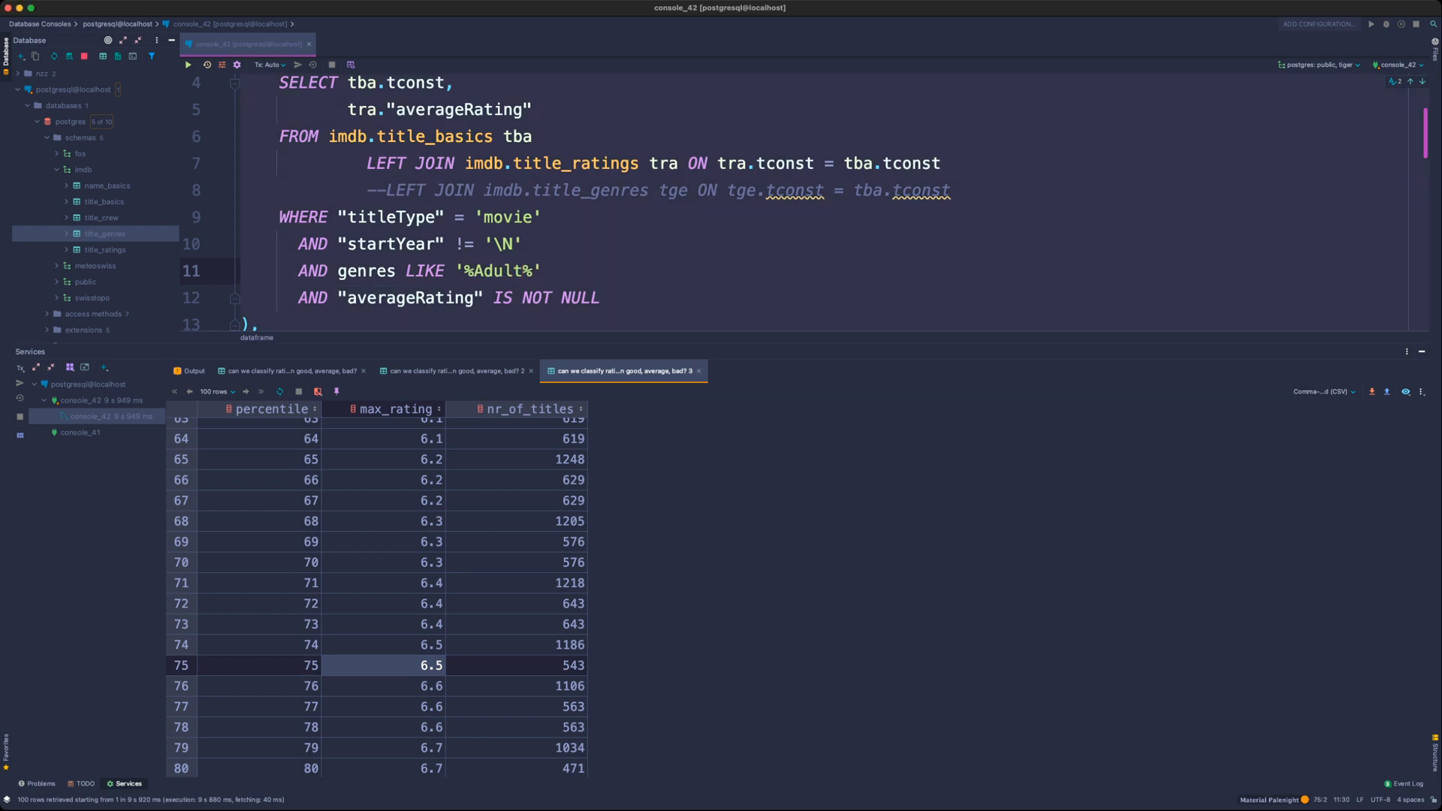
- Add another copy of the action threshold comment block below the thriller notes and rename its heading to adult
scroll(752, 202, down, 5)
scroll(792, 577, down, 7)
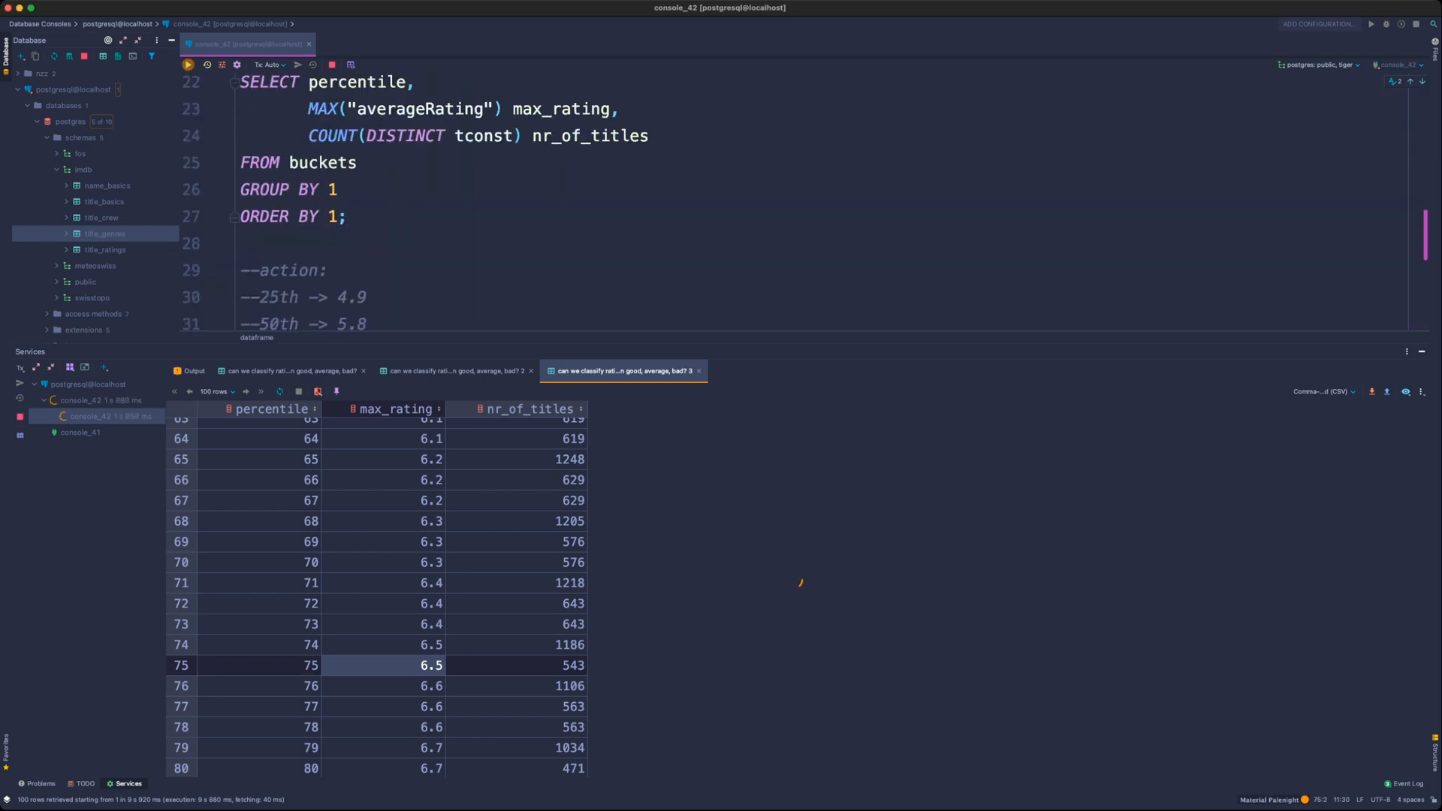
click(451, 268)
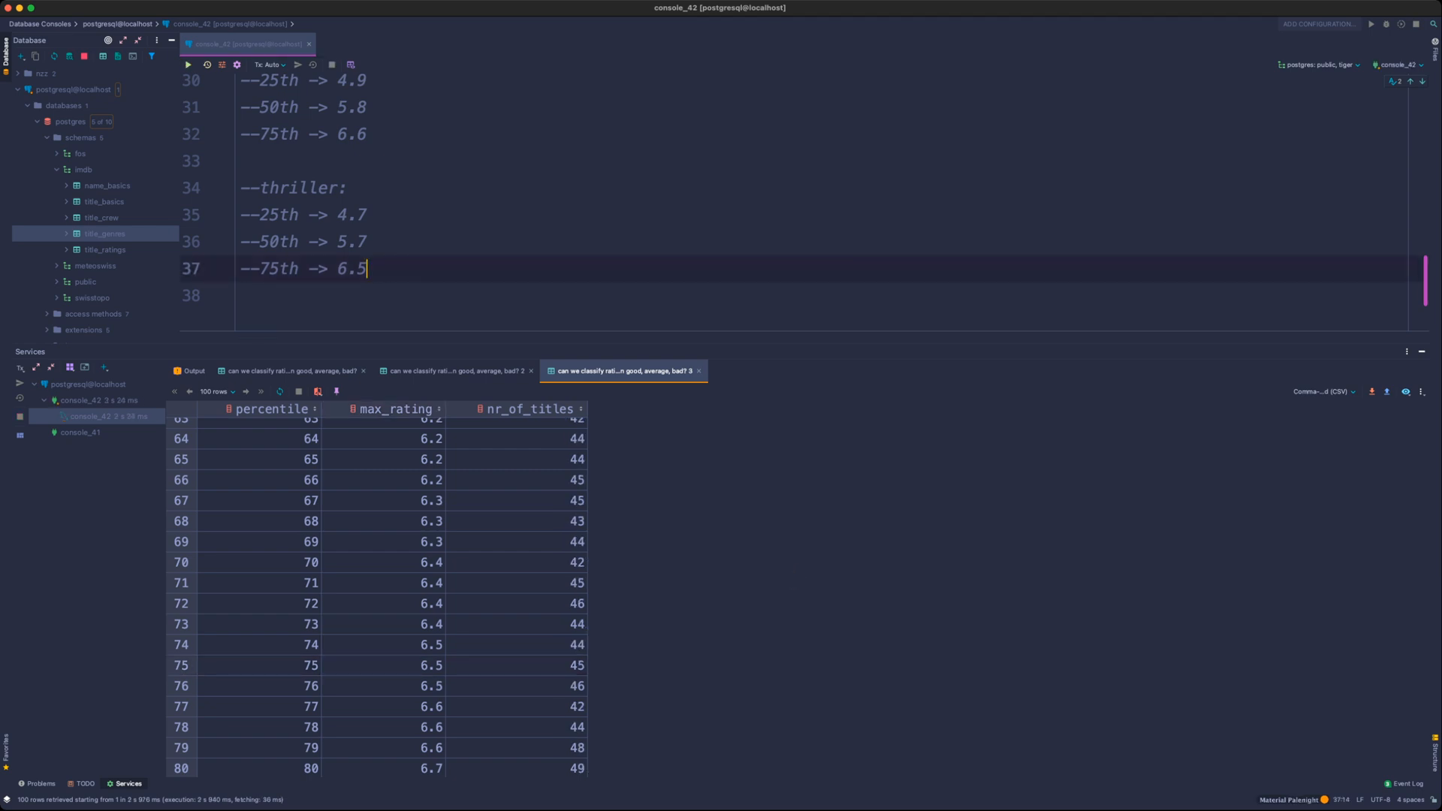
key(Return)
key(Return)
text(--)
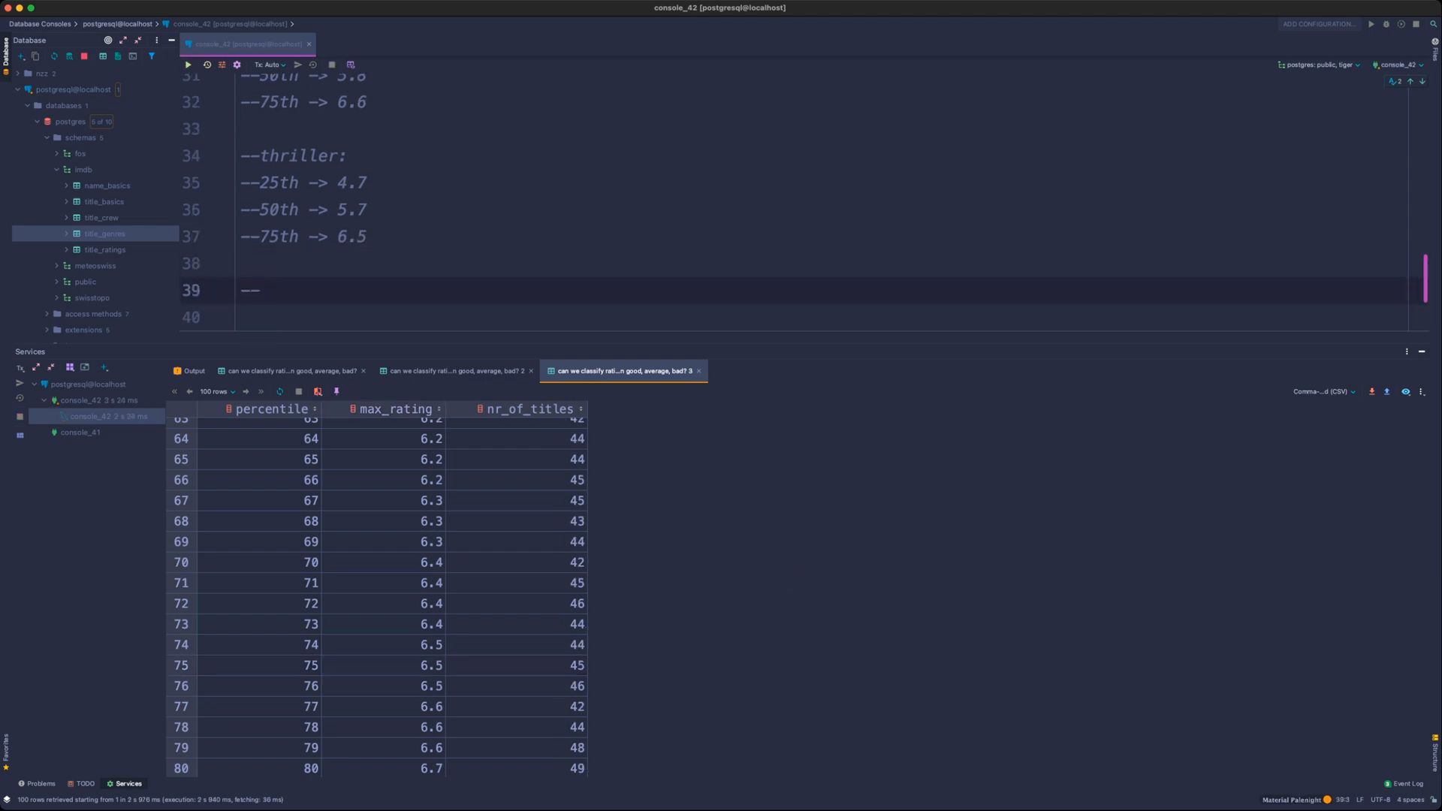
text(action:)
key(Return)
text(--25th -> 4.9)
key(Return)
text(--50th -> 5.8)
key(Return)
text(--75th -> 6.6)
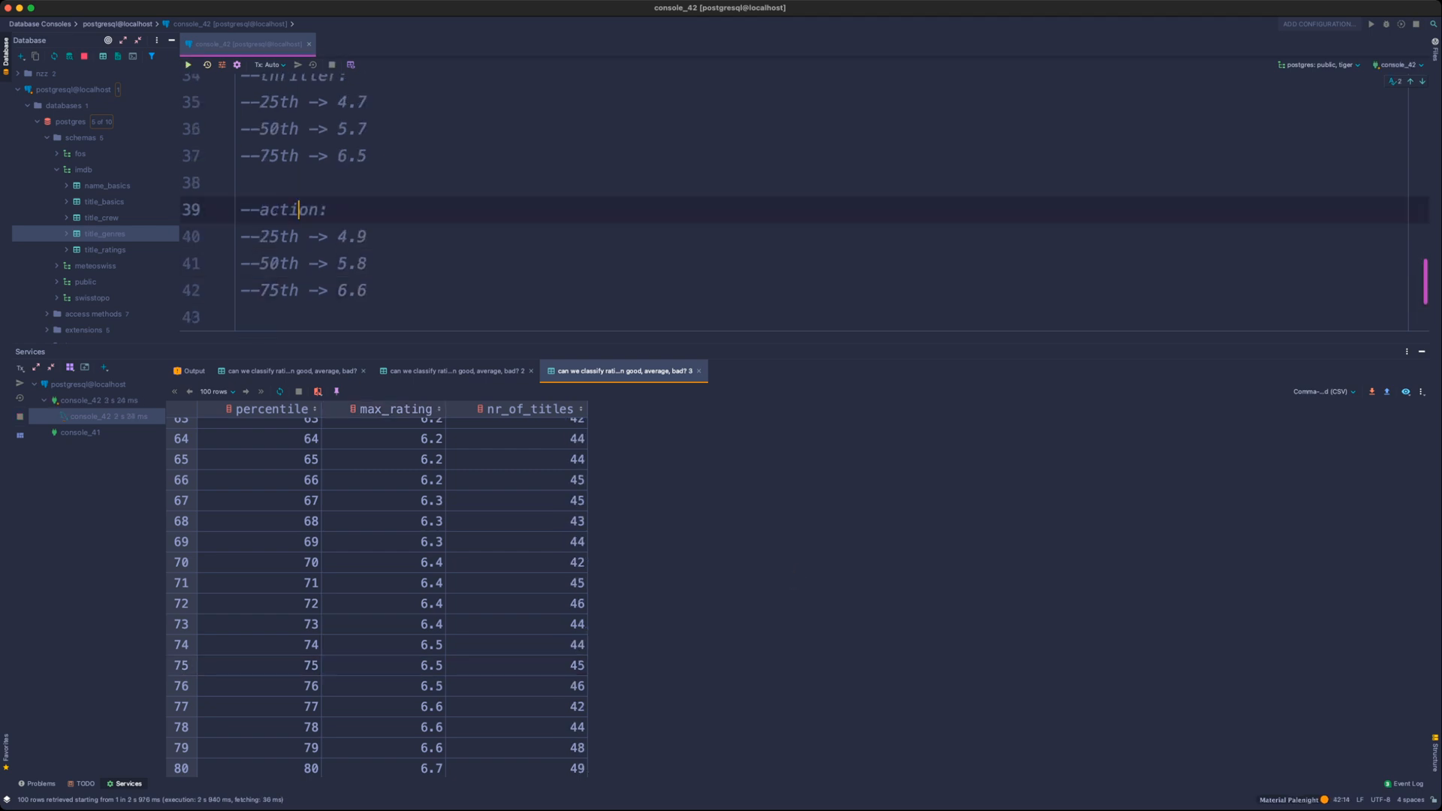
double_click(290, 210)
text(adult)
- Look up the maximum rating at percentile 25 and set the adult block's 25th threshold to 5.0
scroll(376, 593, up, 15)
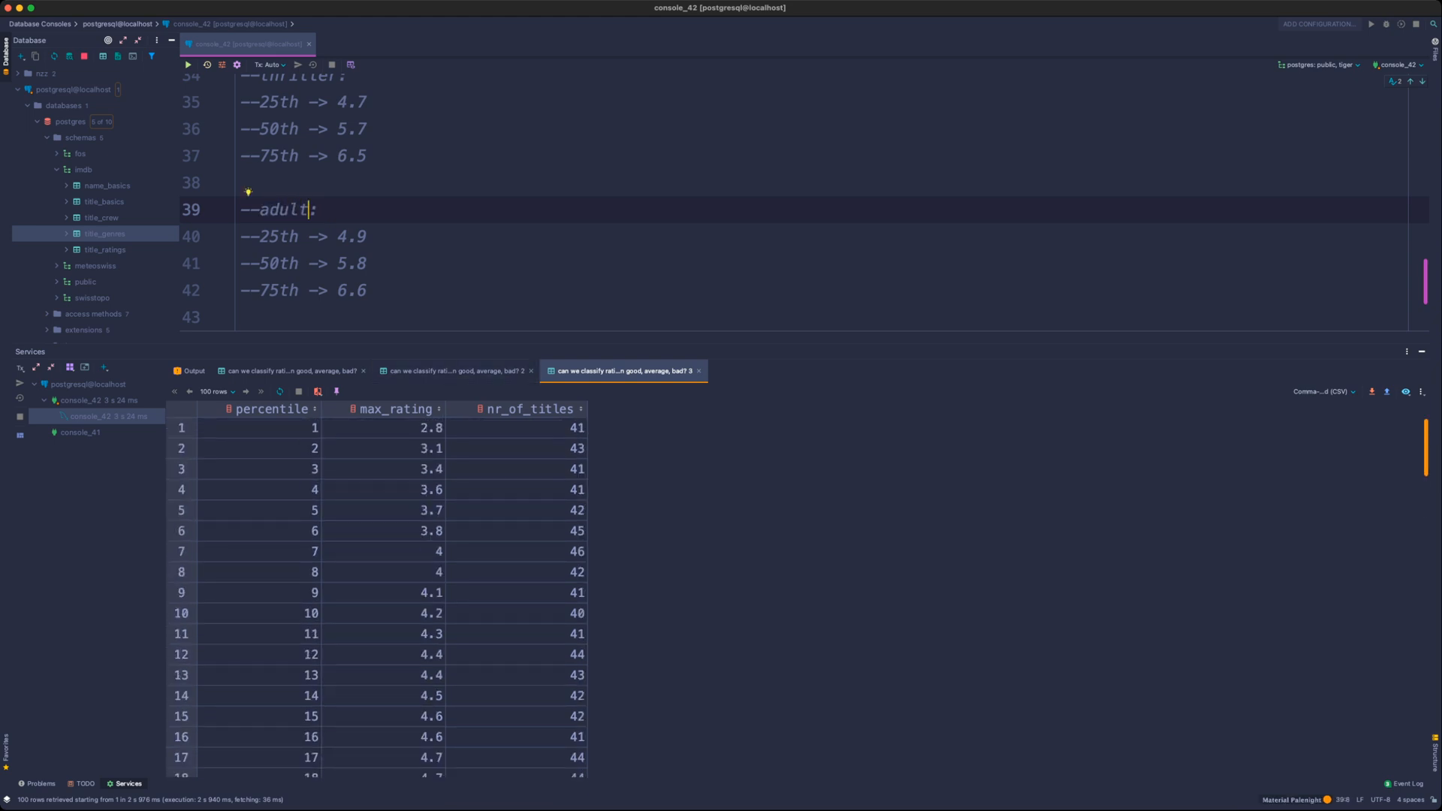
scroll(376, 593, down, 3)
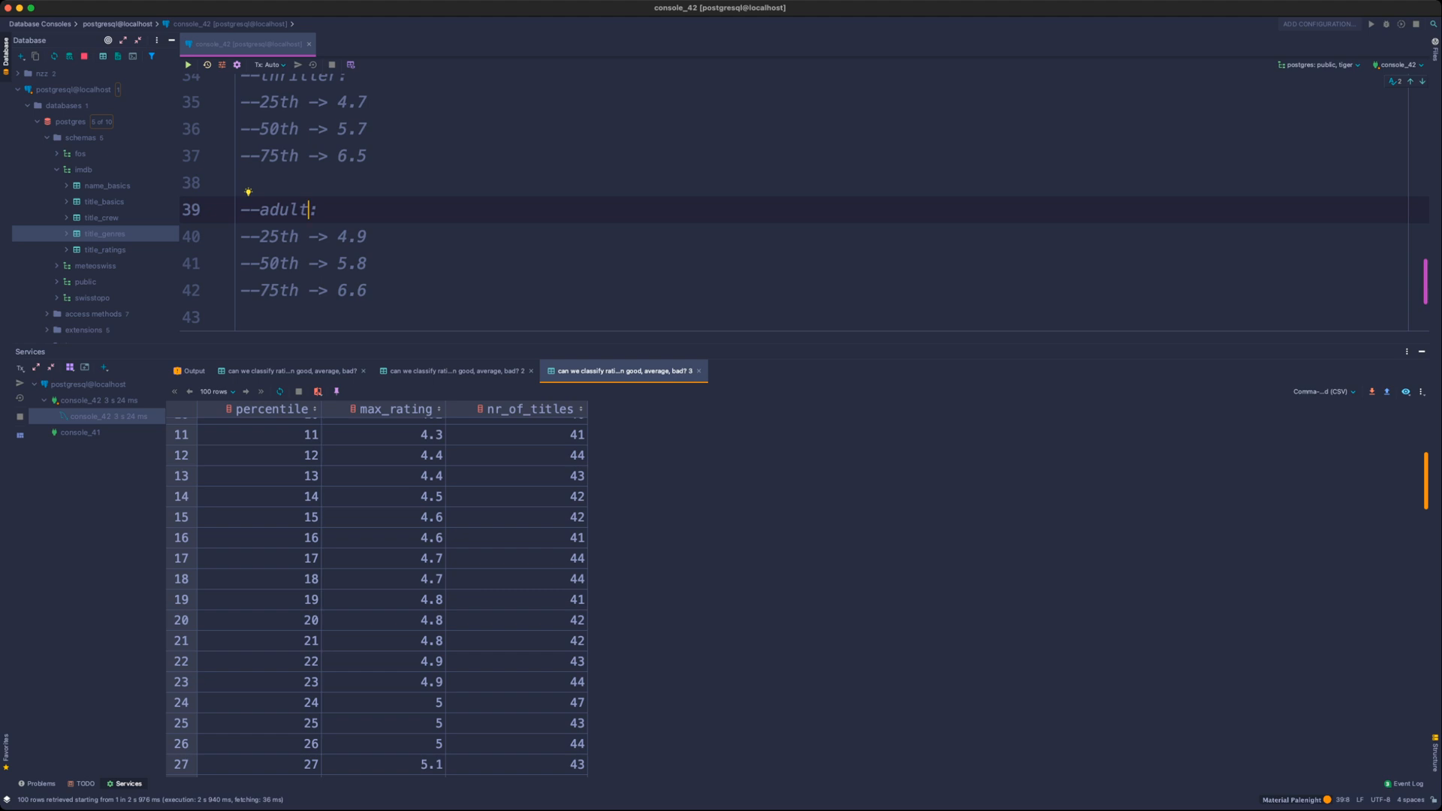
click(518, 723)
click(383, 724)
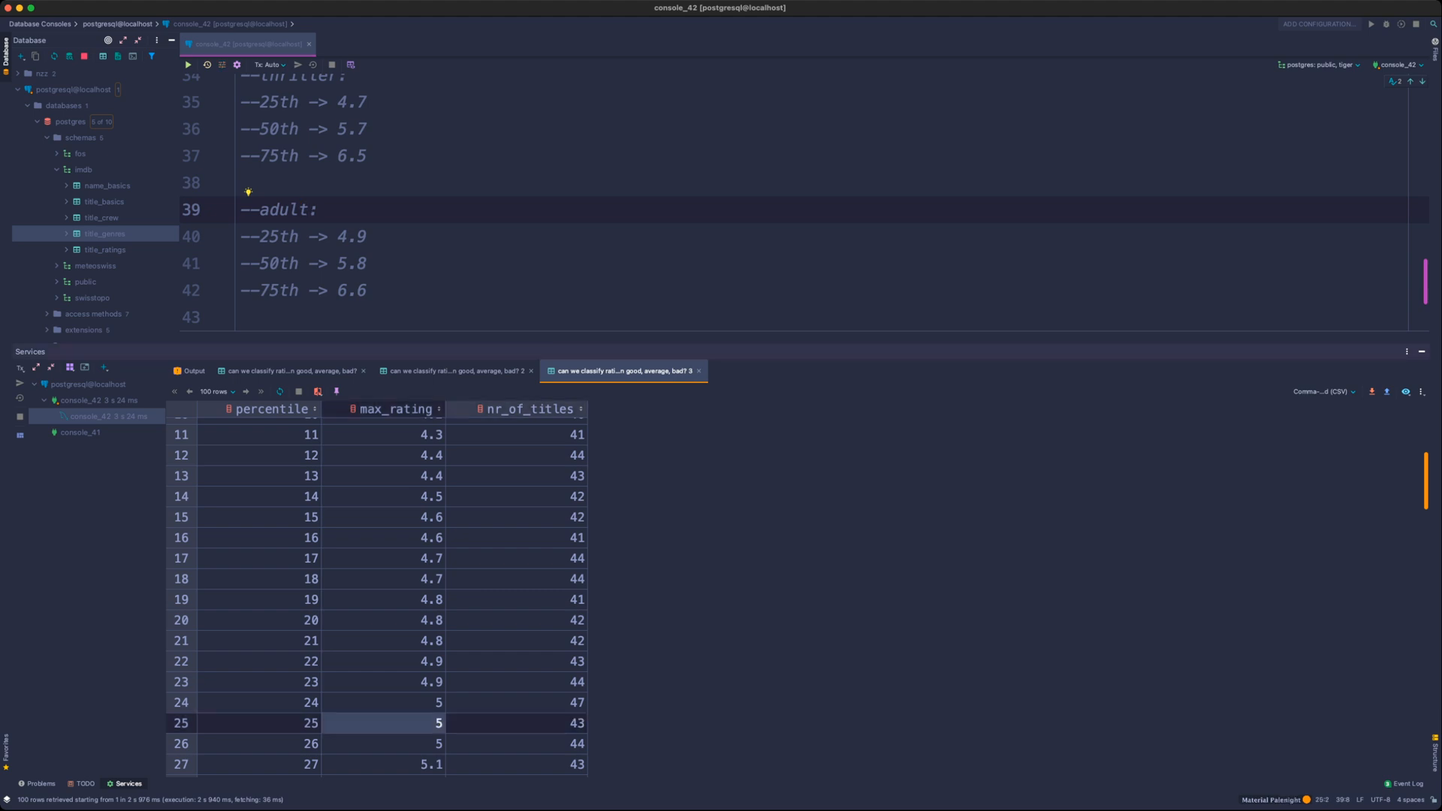
click(368, 263)
click(368, 236)
key(BackSpace)
key(BackSpace)
key(BackSpace)
text(5.)
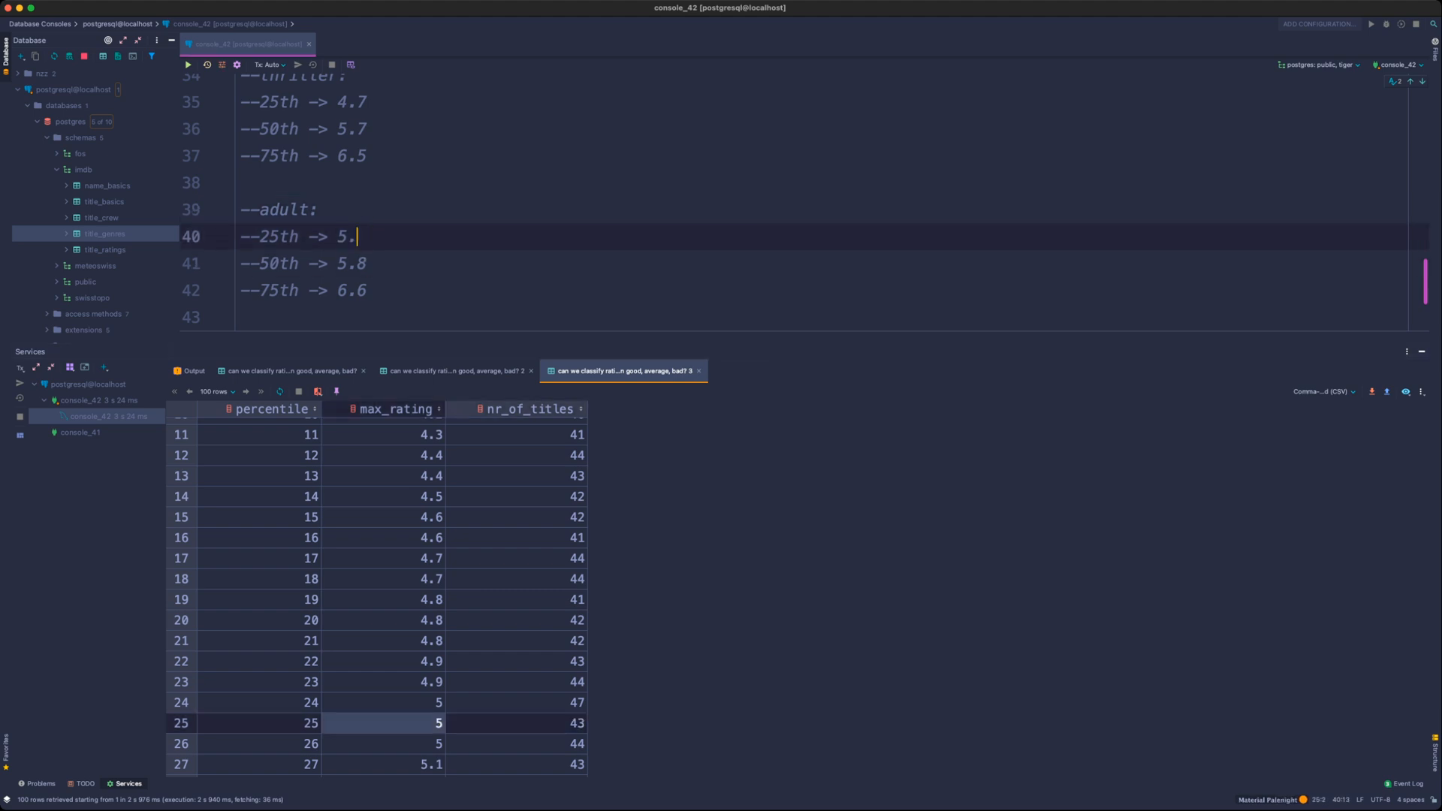
text(0)
- Check the maximum ratings at percentiles 50 and 75 and set the adult block's 75th threshold to 6.5
scroll(375, 593, down, 10)
click(420, 637)
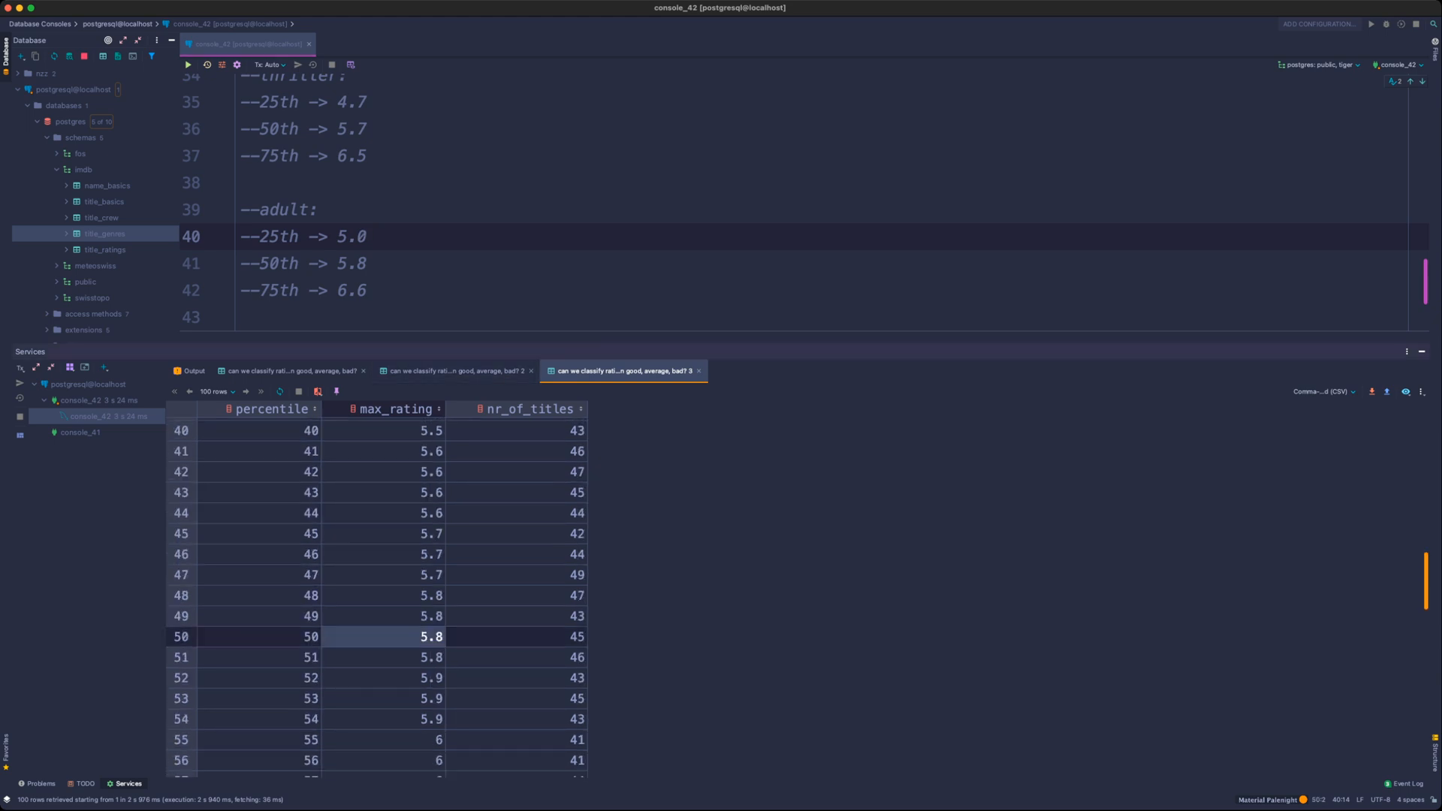
scroll(375, 593, down, 7)
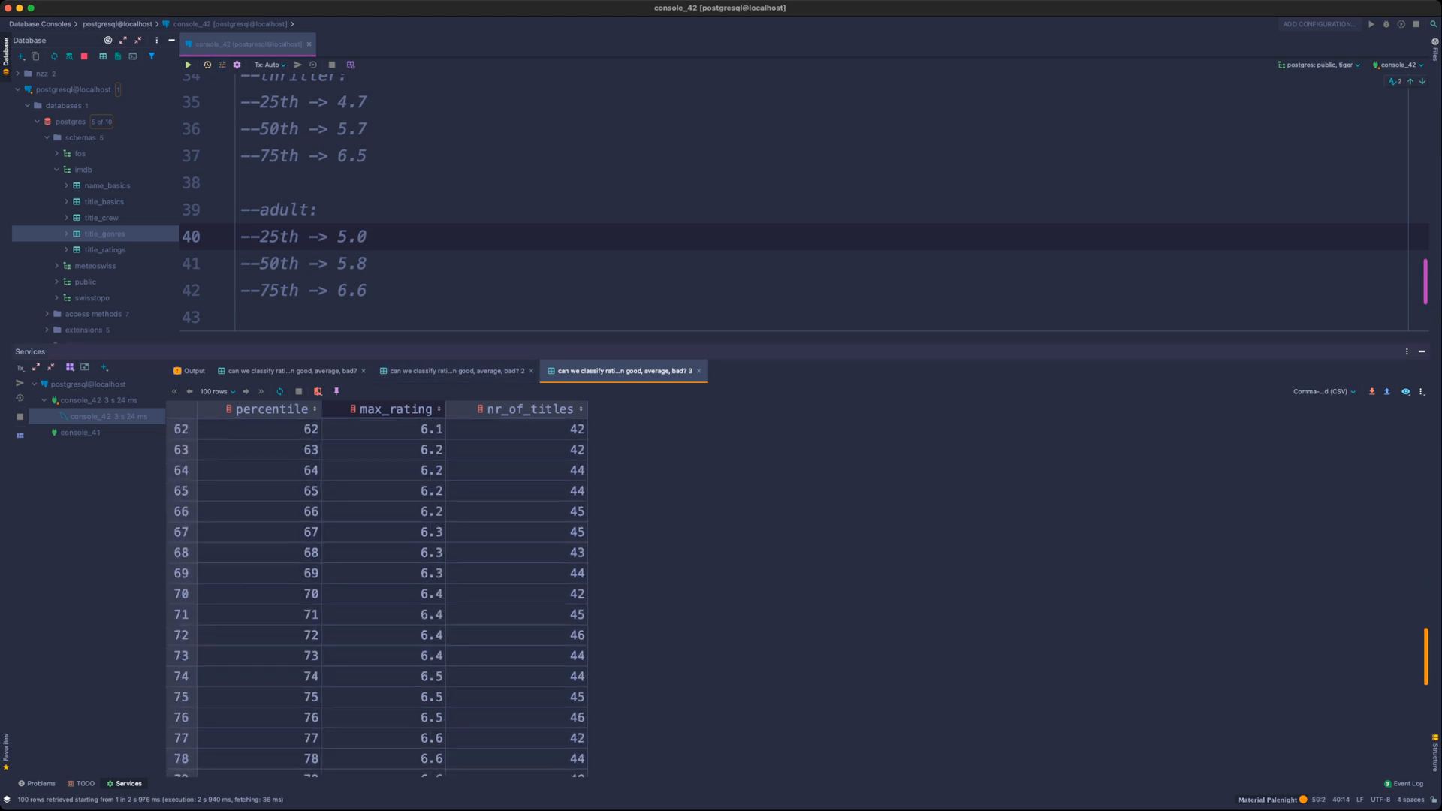
click(420, 698)
click(368, 290)
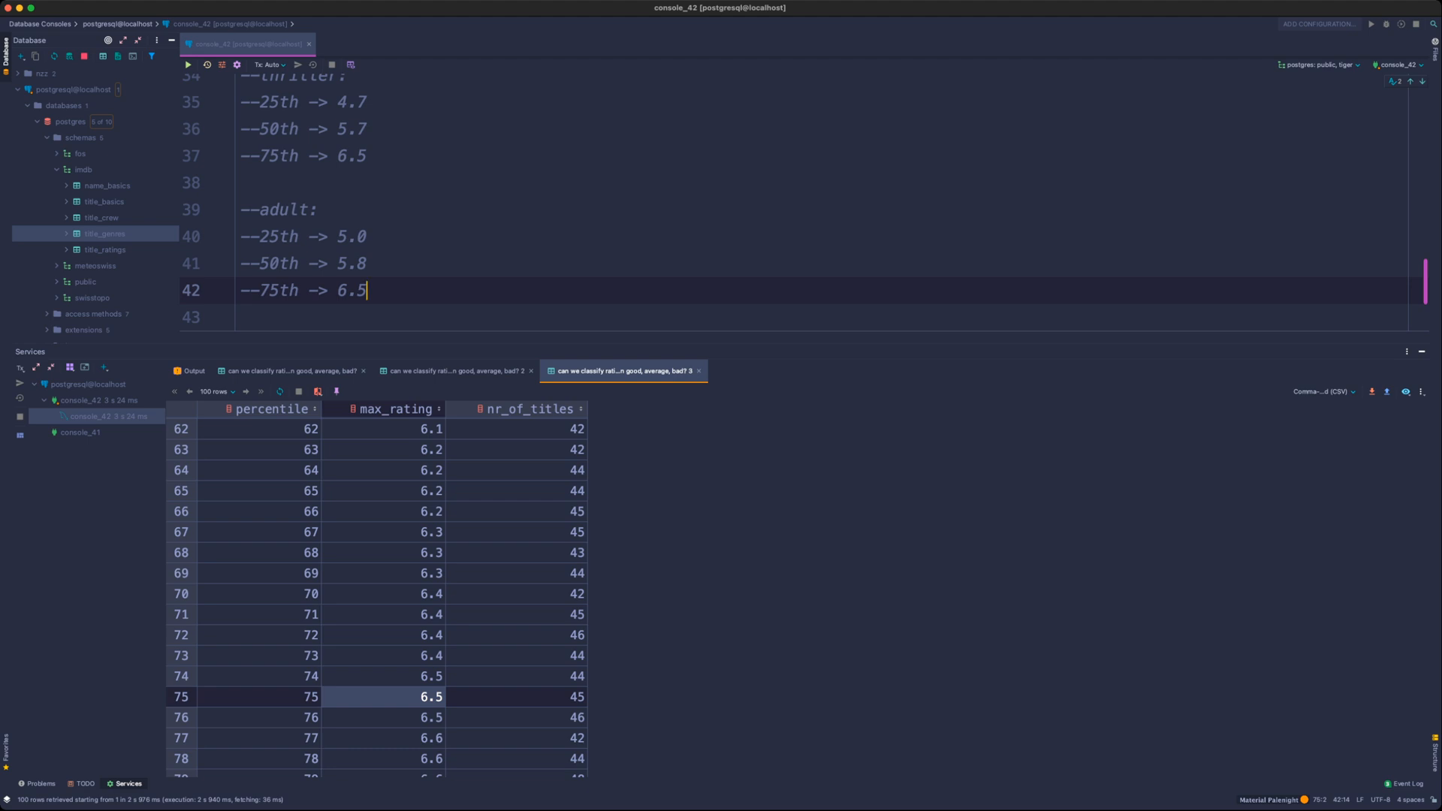
scroll(751, 202, up, 7)
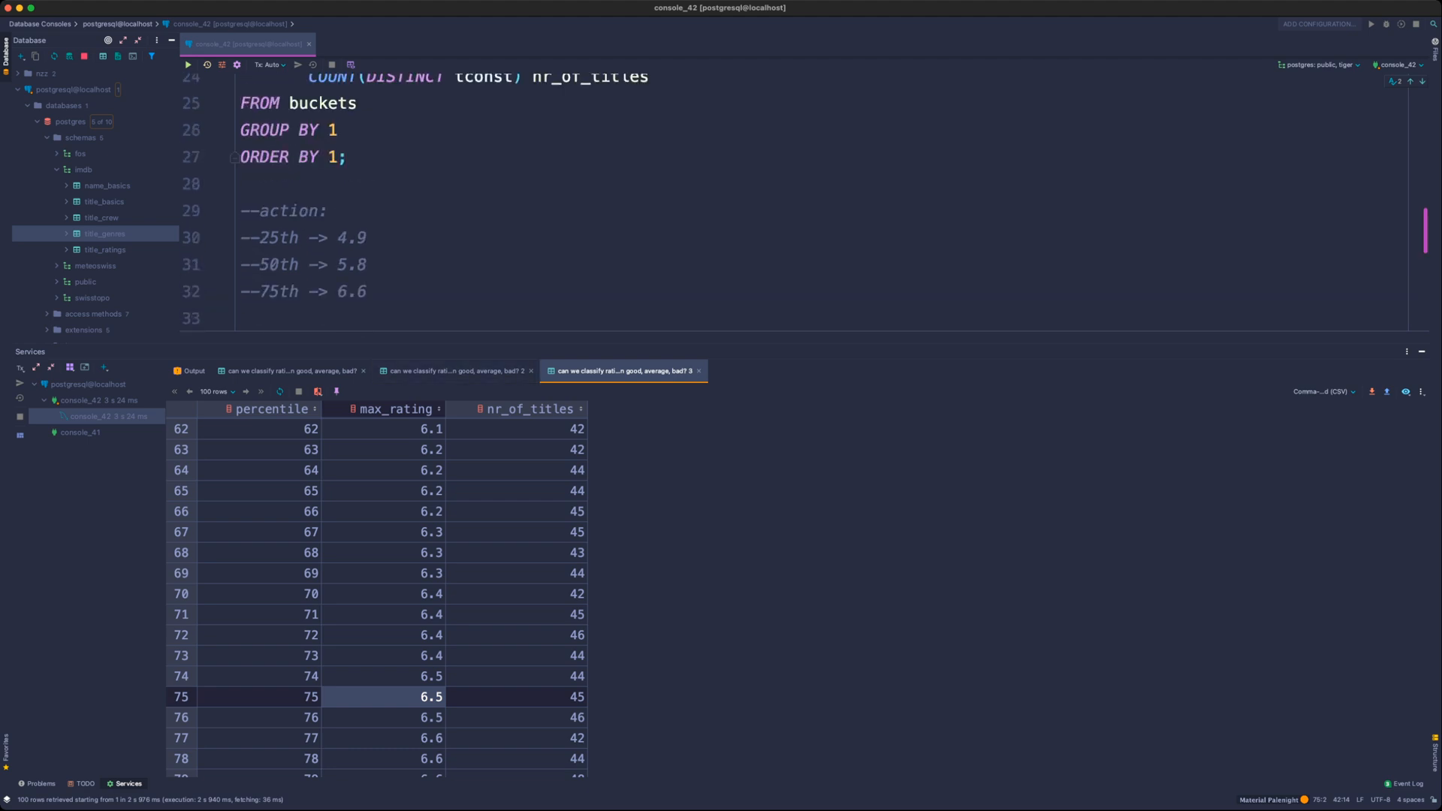
scroll(751, 203, up, 2)
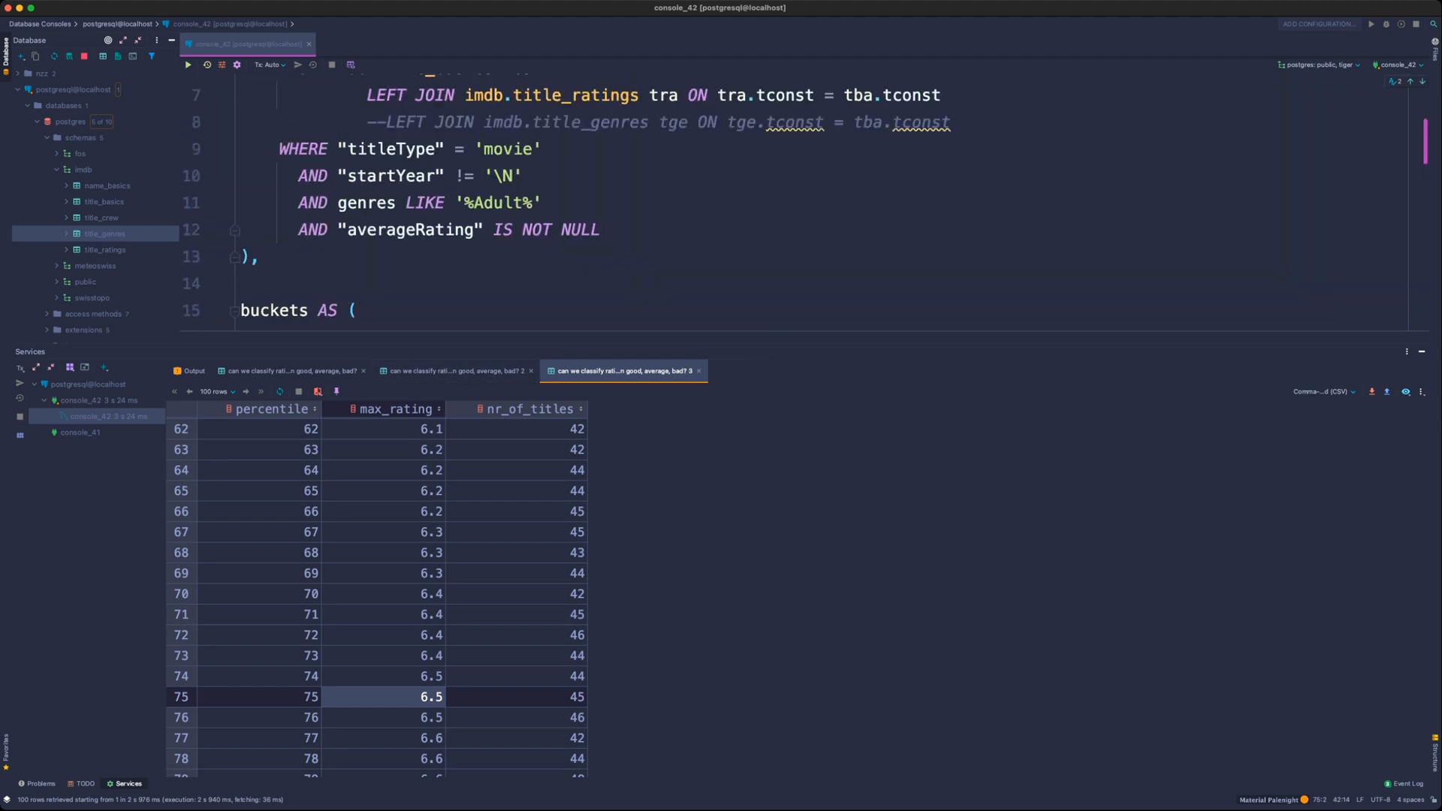
- Comment out the genres LIKE '%Adult%' filter and run the percentile query across all genres
click(543, 202)
key(super+Left)
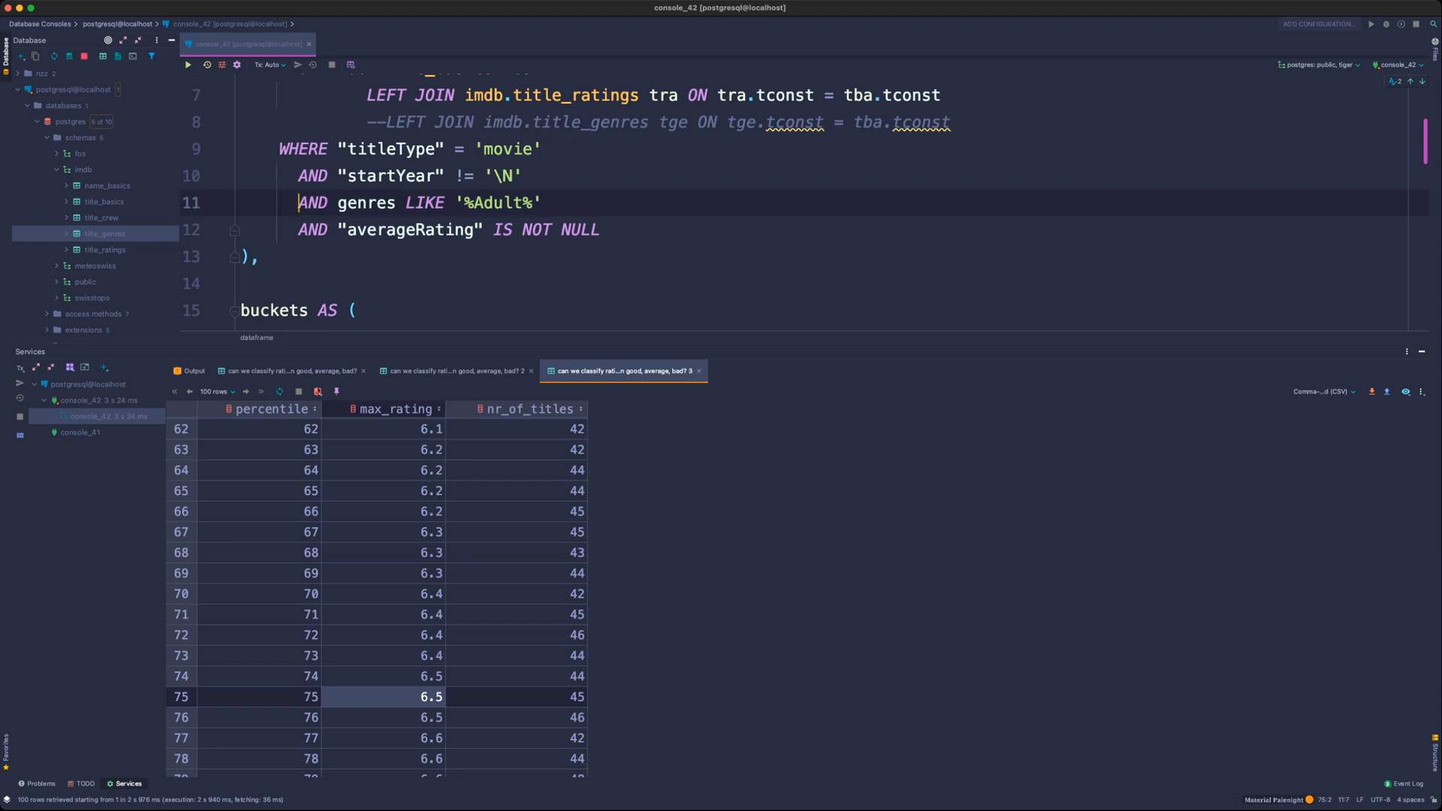
text(--)
key(Up)
key(super+Return)
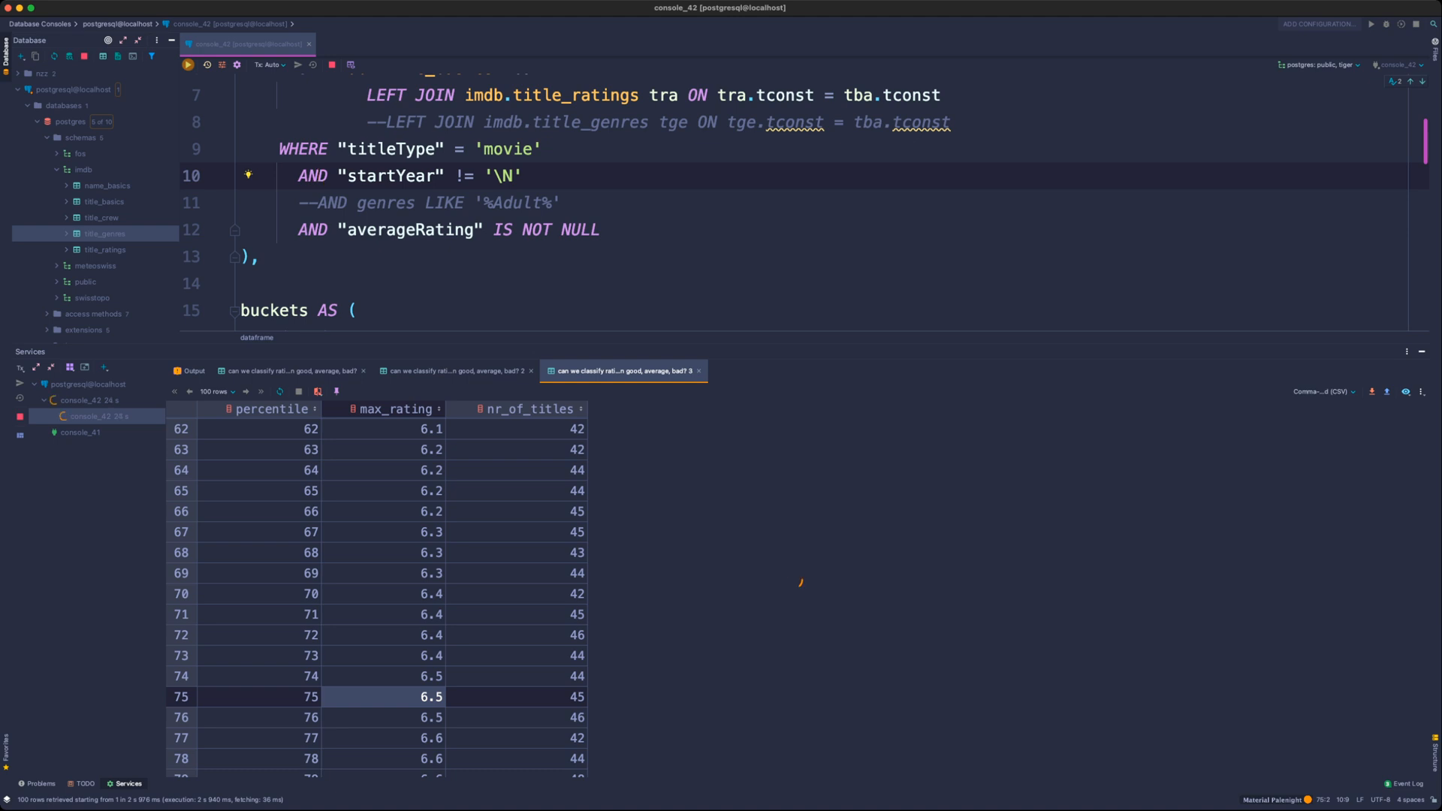
scroll(781, 270, down, 3)
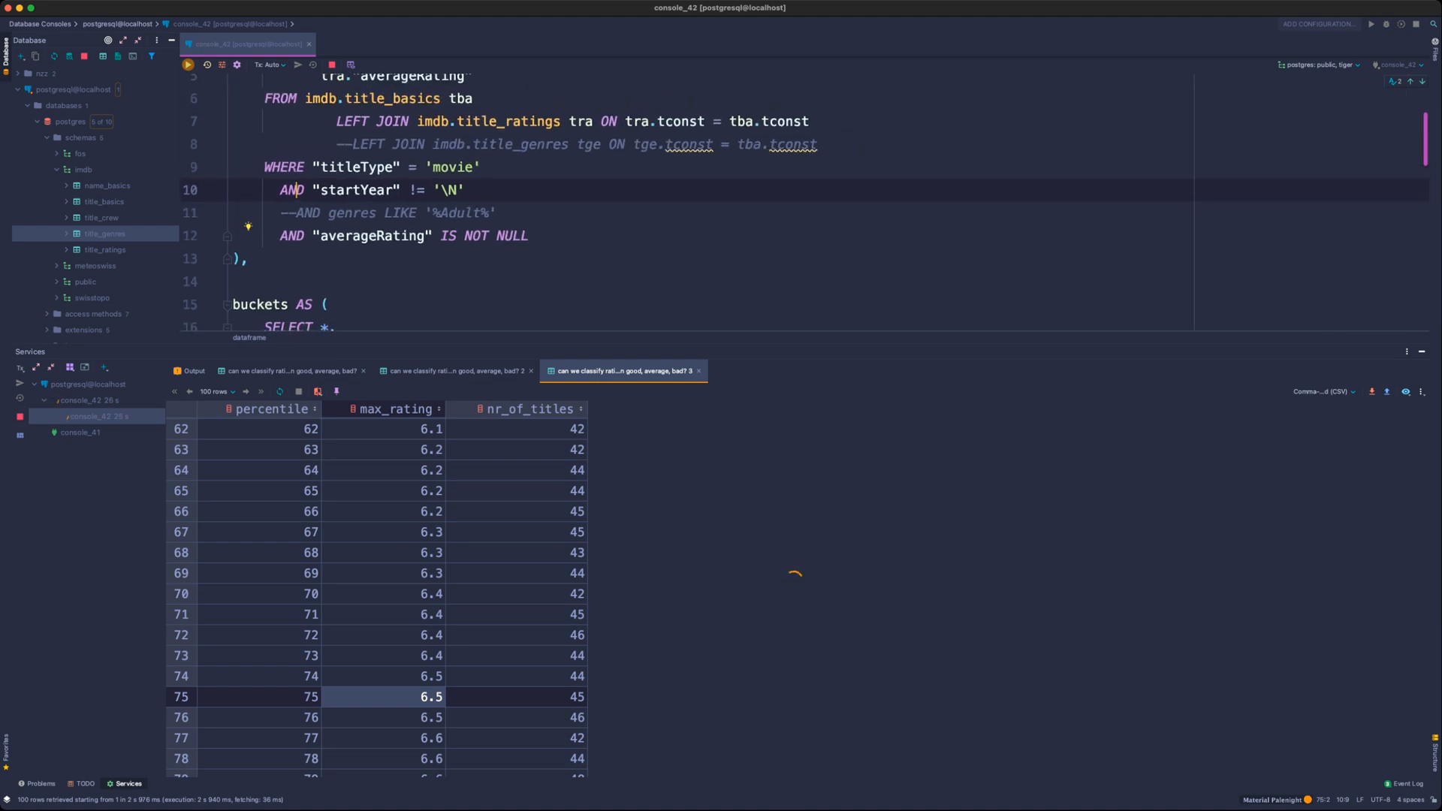
scroll(375, 594, up, 20)
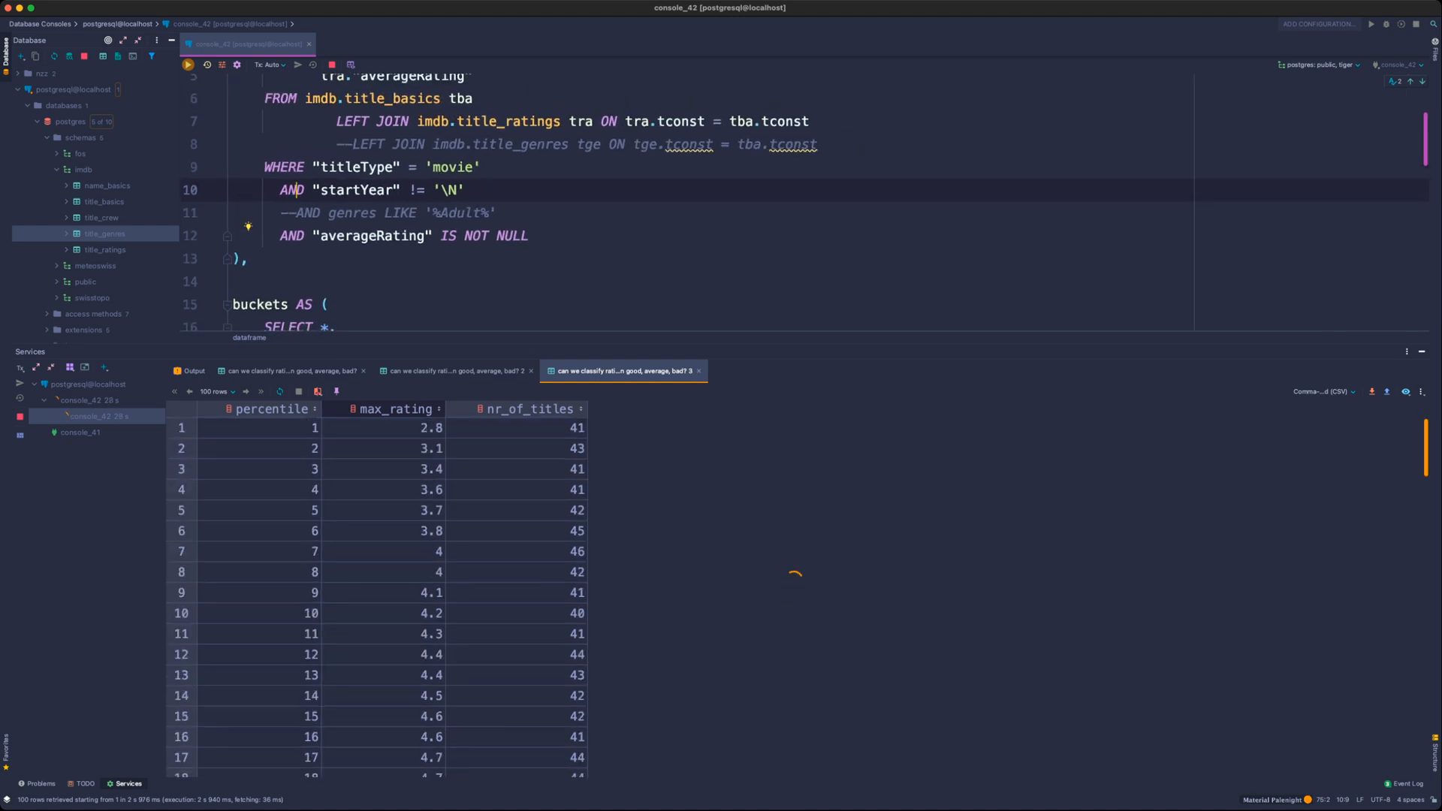
scroll(376, 593, down, 5)
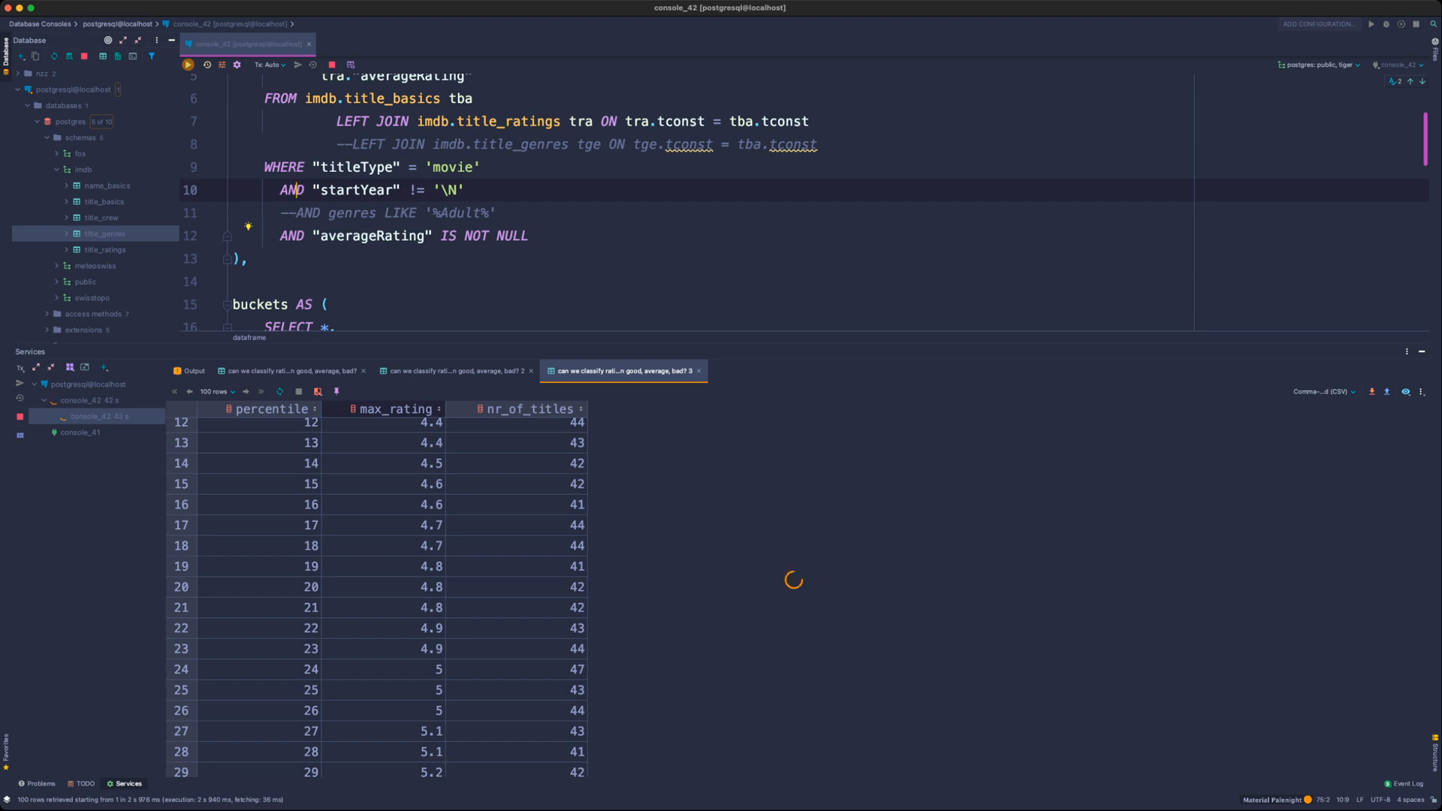
- Switch to Metabase to view the chart of title counts by average rating, and return to the SQL console
key(super+Tab)
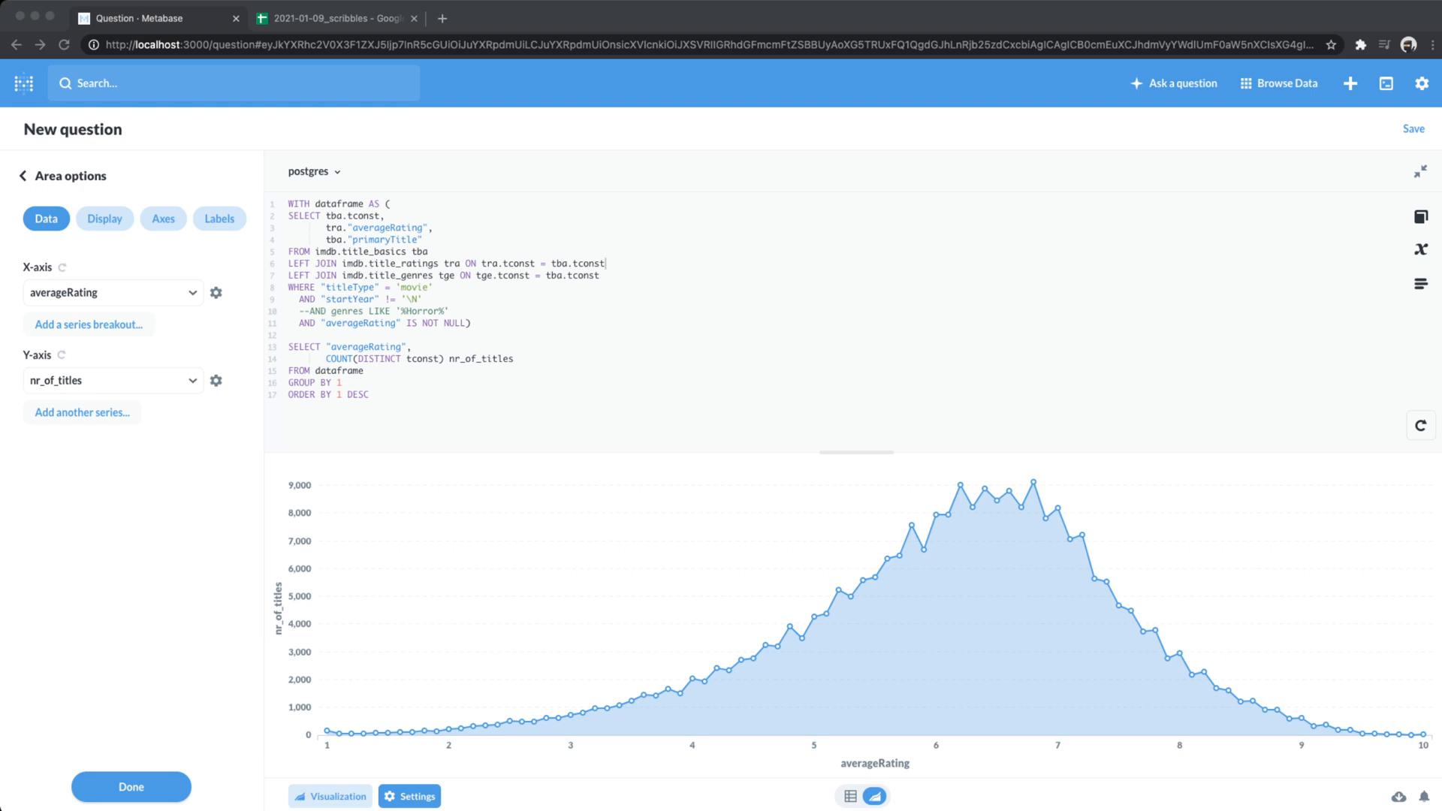
click(1046, 514)
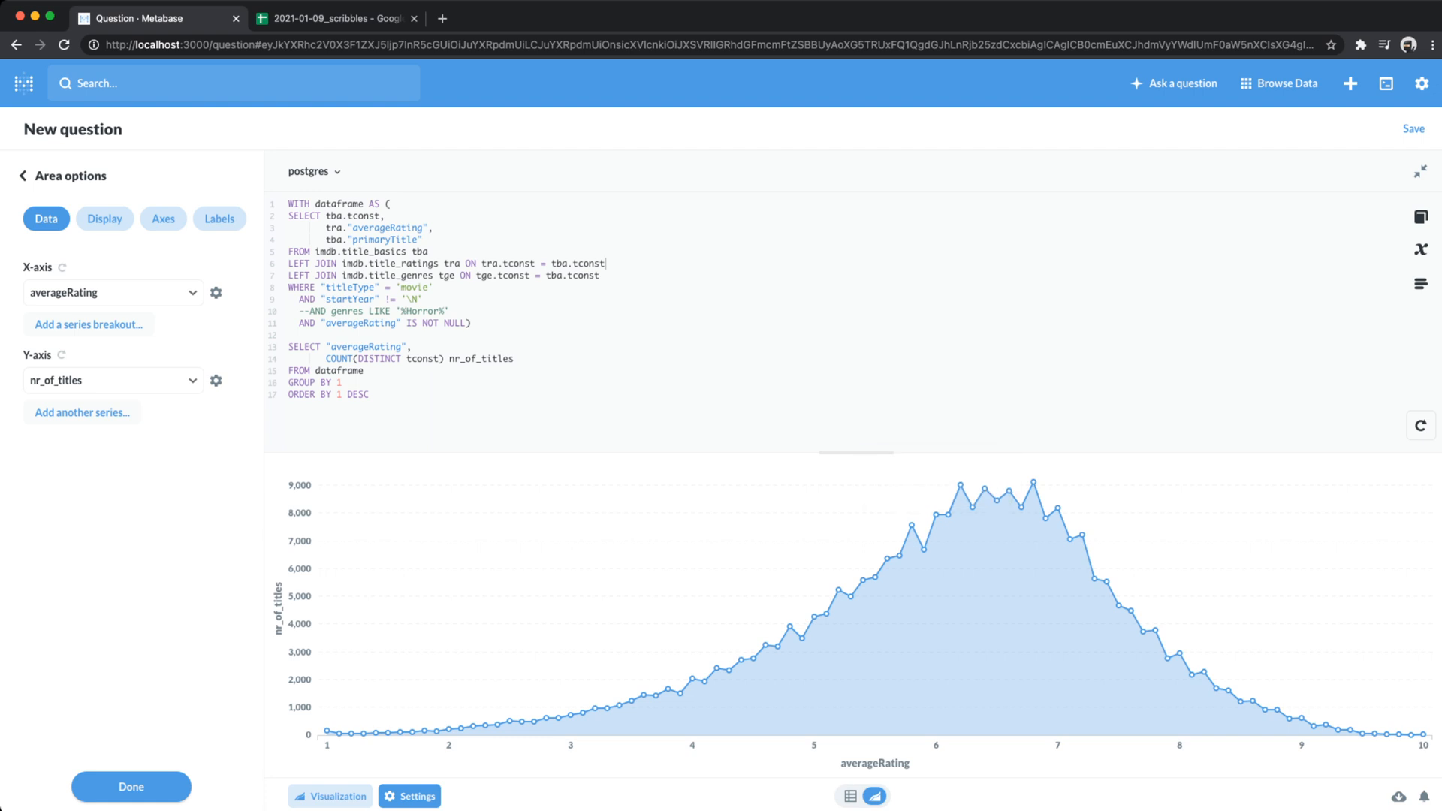
key(super+Tab)
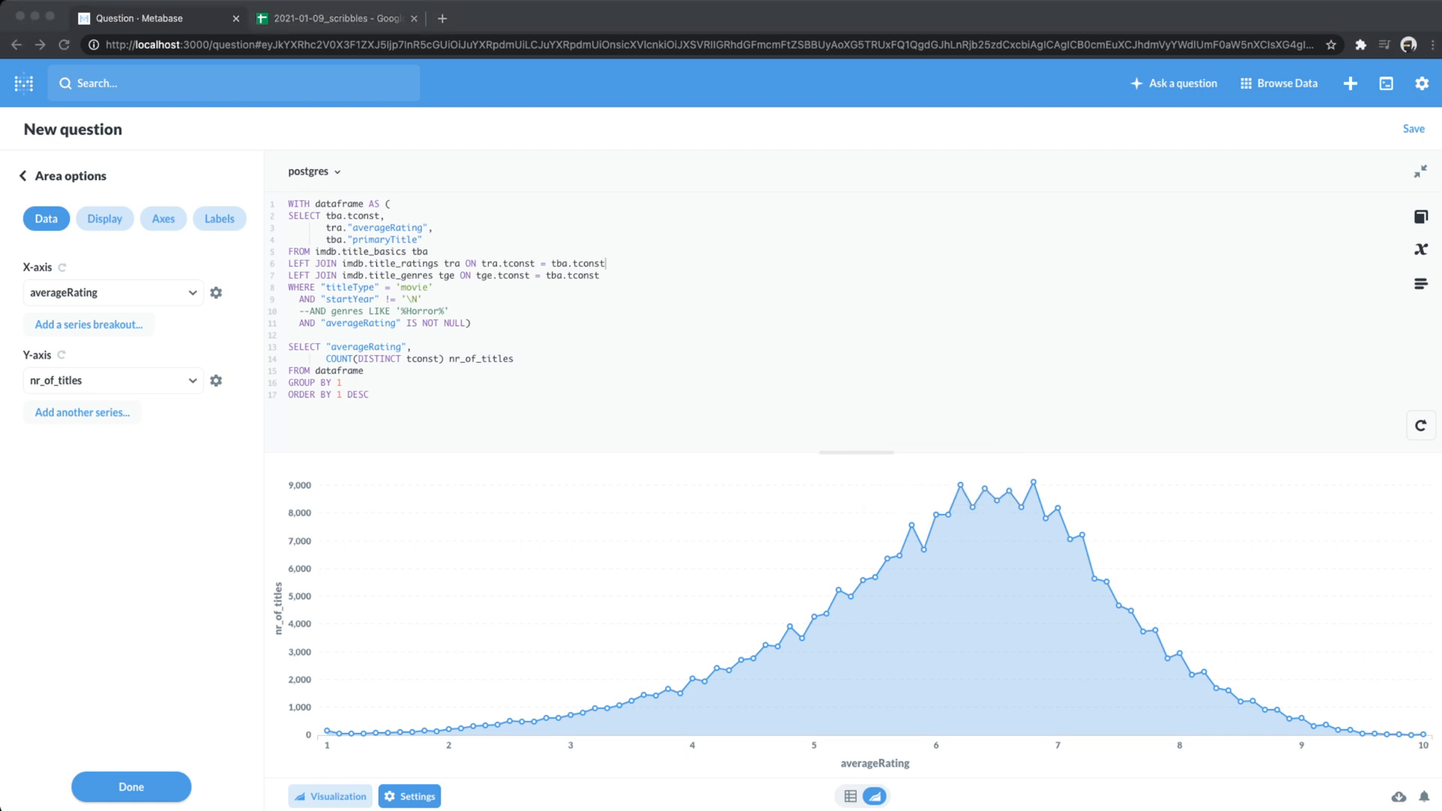
key(super+Tab)
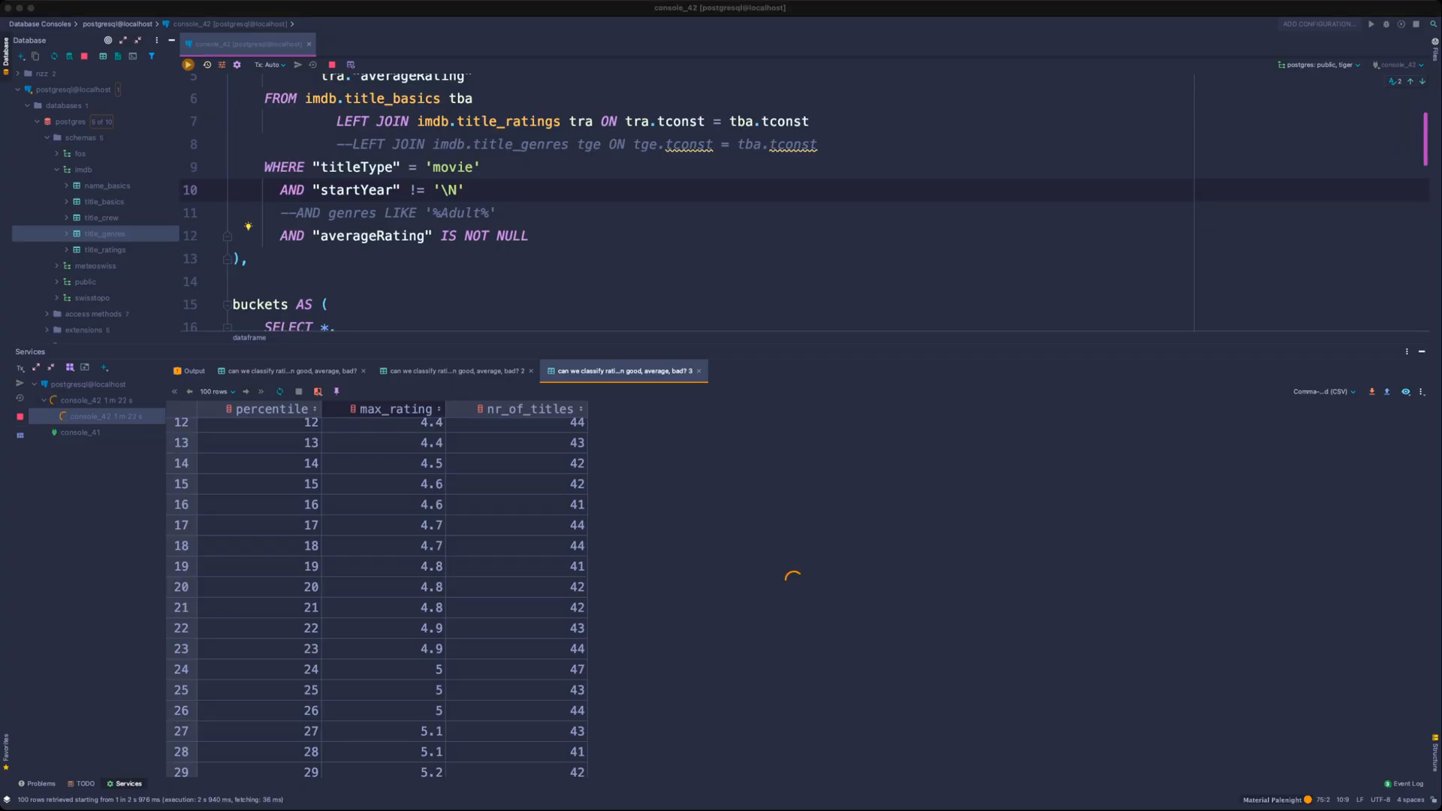
- Start a comment line under the opening question and cut the action, thriller and adult threshold notes from below the query
scroll(796, 590, up, 5)
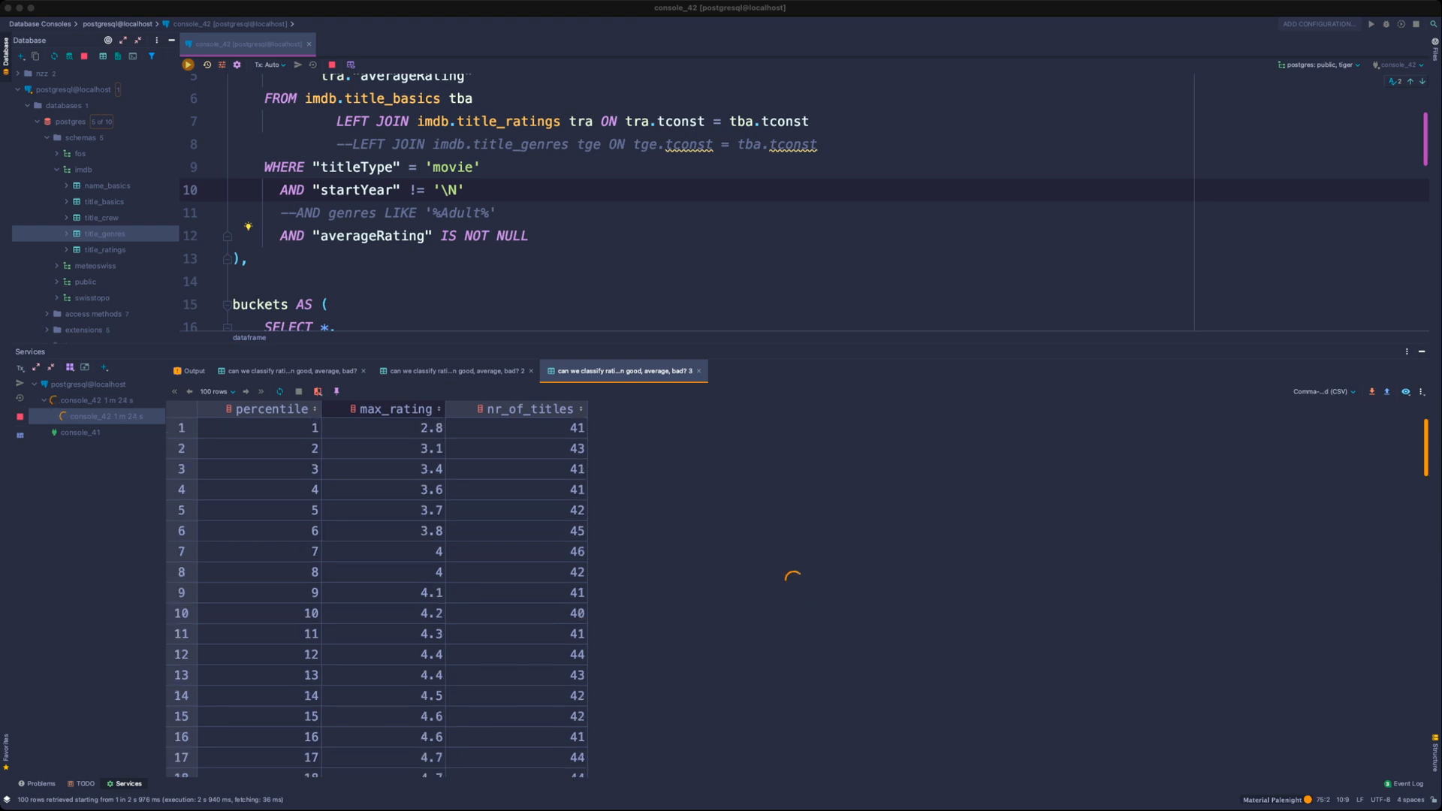
scroll(796, 202, up, 3)
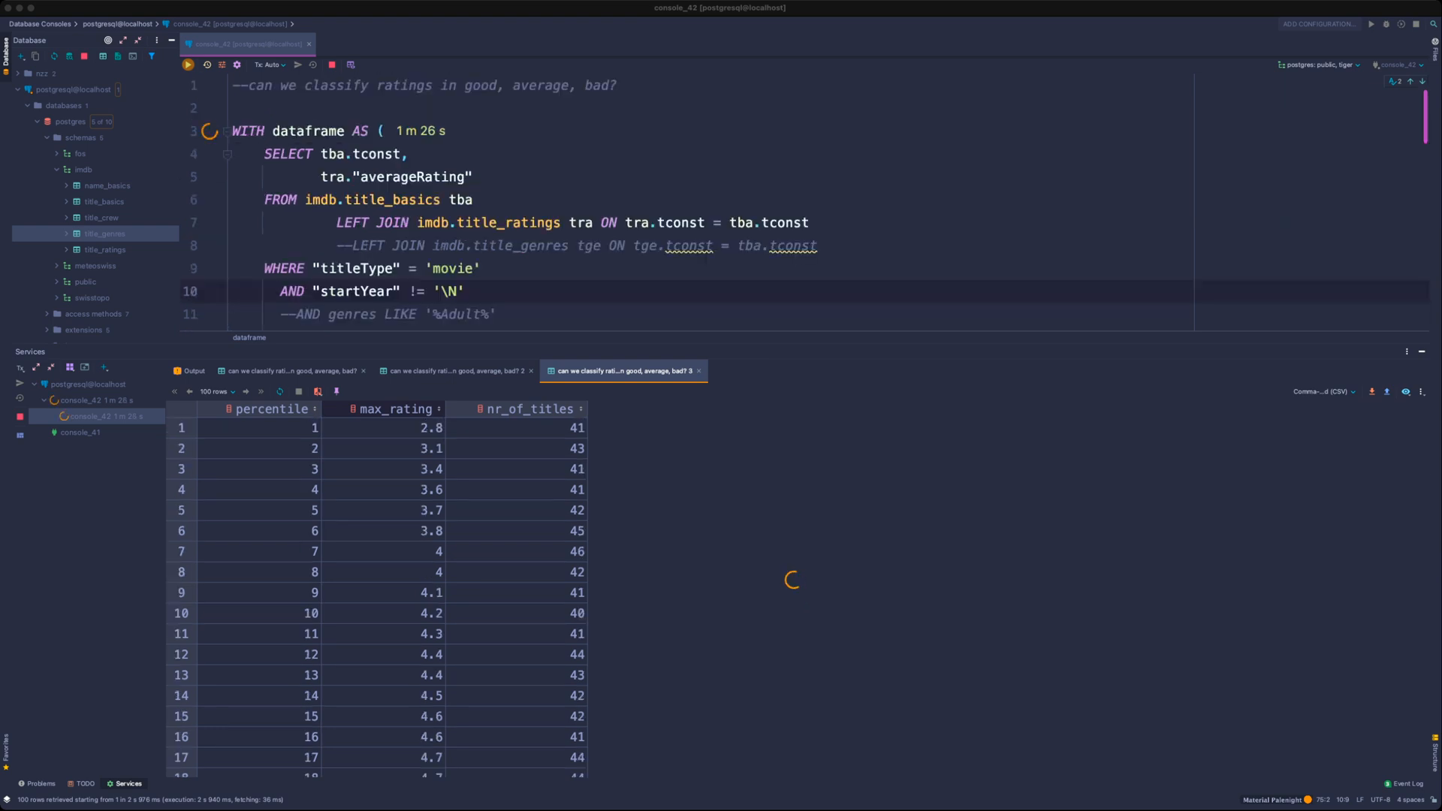
click(619, 85)
key(Return)
text(--)
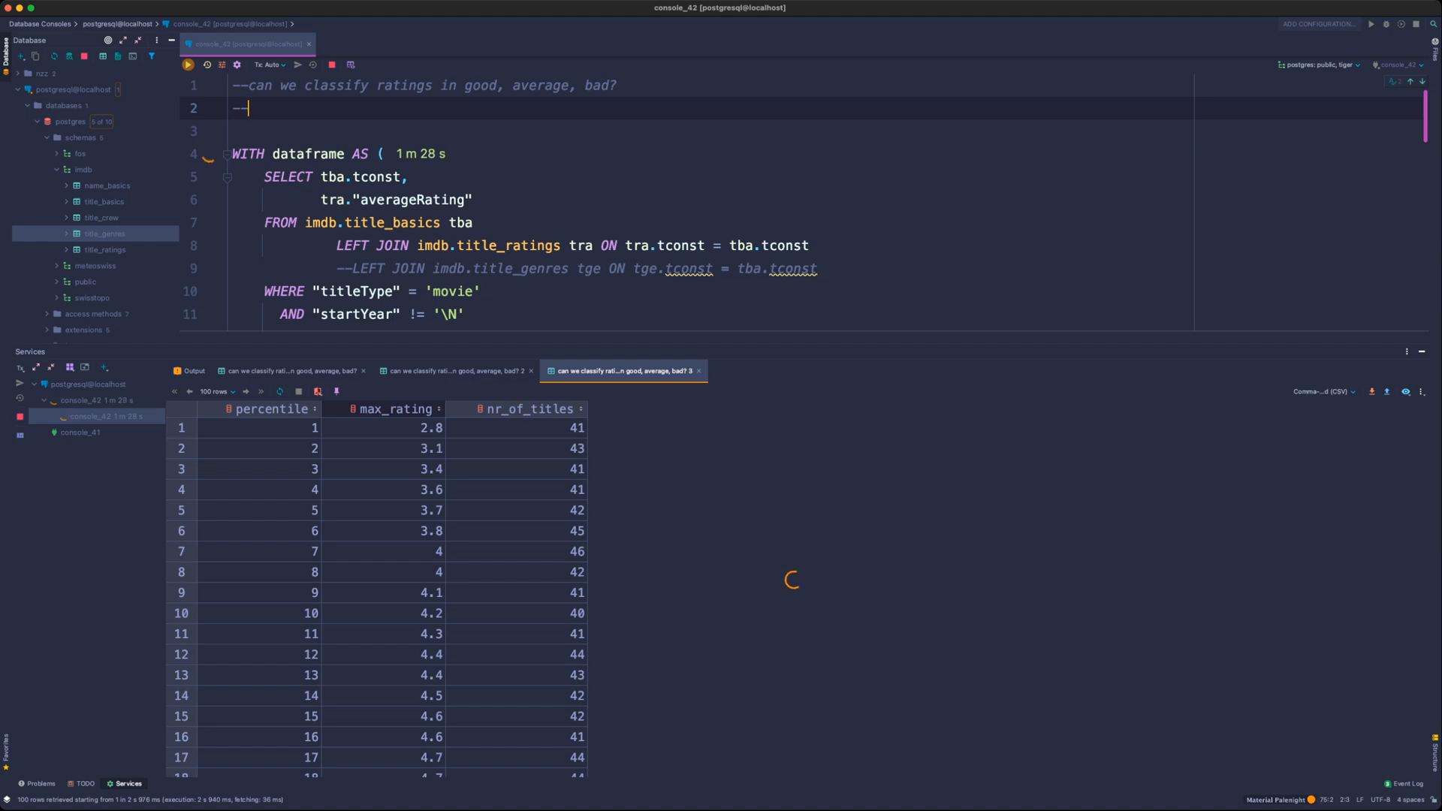
scroll(796, 203, down, 5)
scroll(796, 203, down, 6)
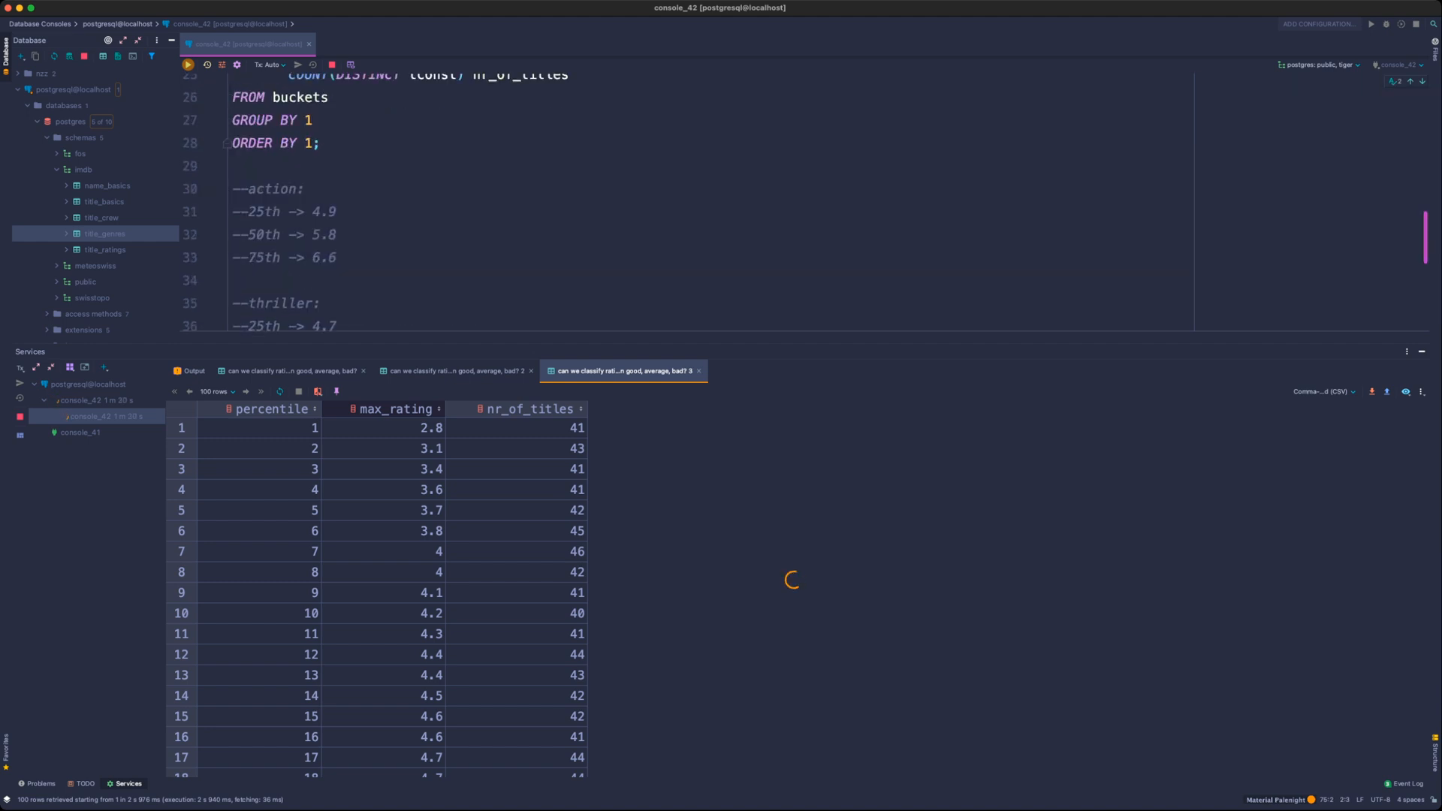
drag(353, 258, 231, 154)
key(BackSpace)
key(BackSpace)
key(BackSpace)
scroll(796, 203, up, 2)
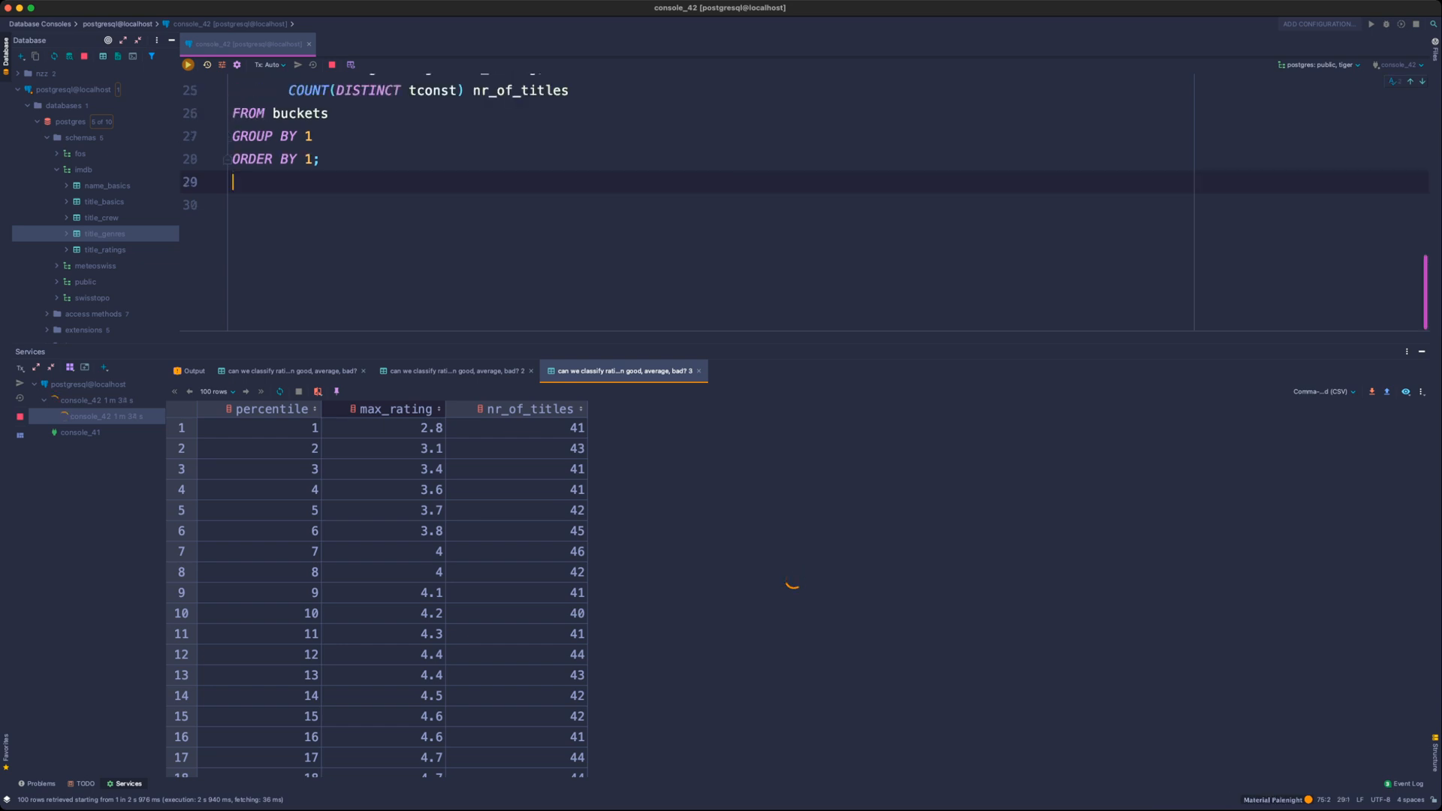
- Cancel the running query and paste the genre threshold notes under the opening question, removing the duplicate comment dashes
click(332, 65)
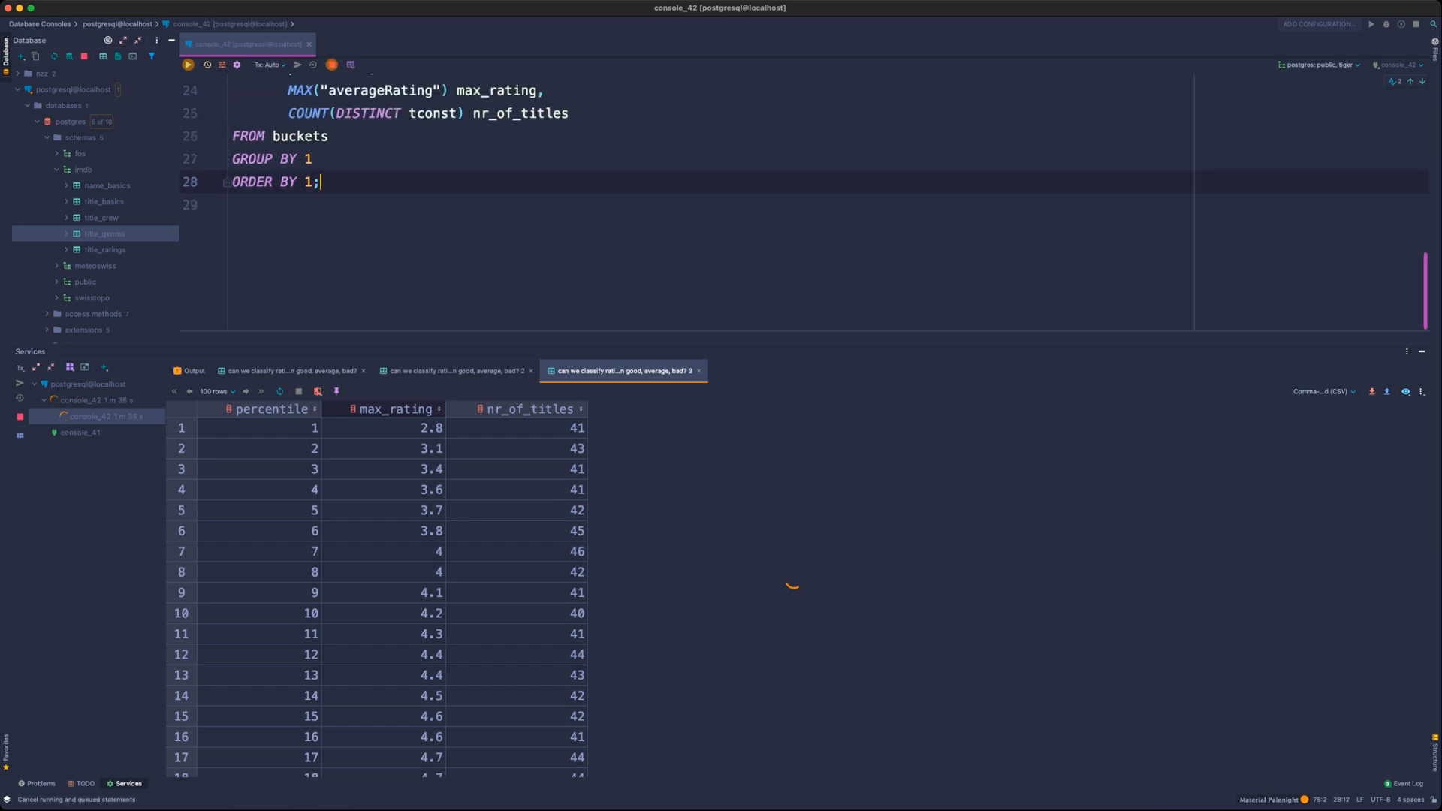
click(313, 182)
scroll(315, 187, up, 6)
scroll(526, 195, up, 2)
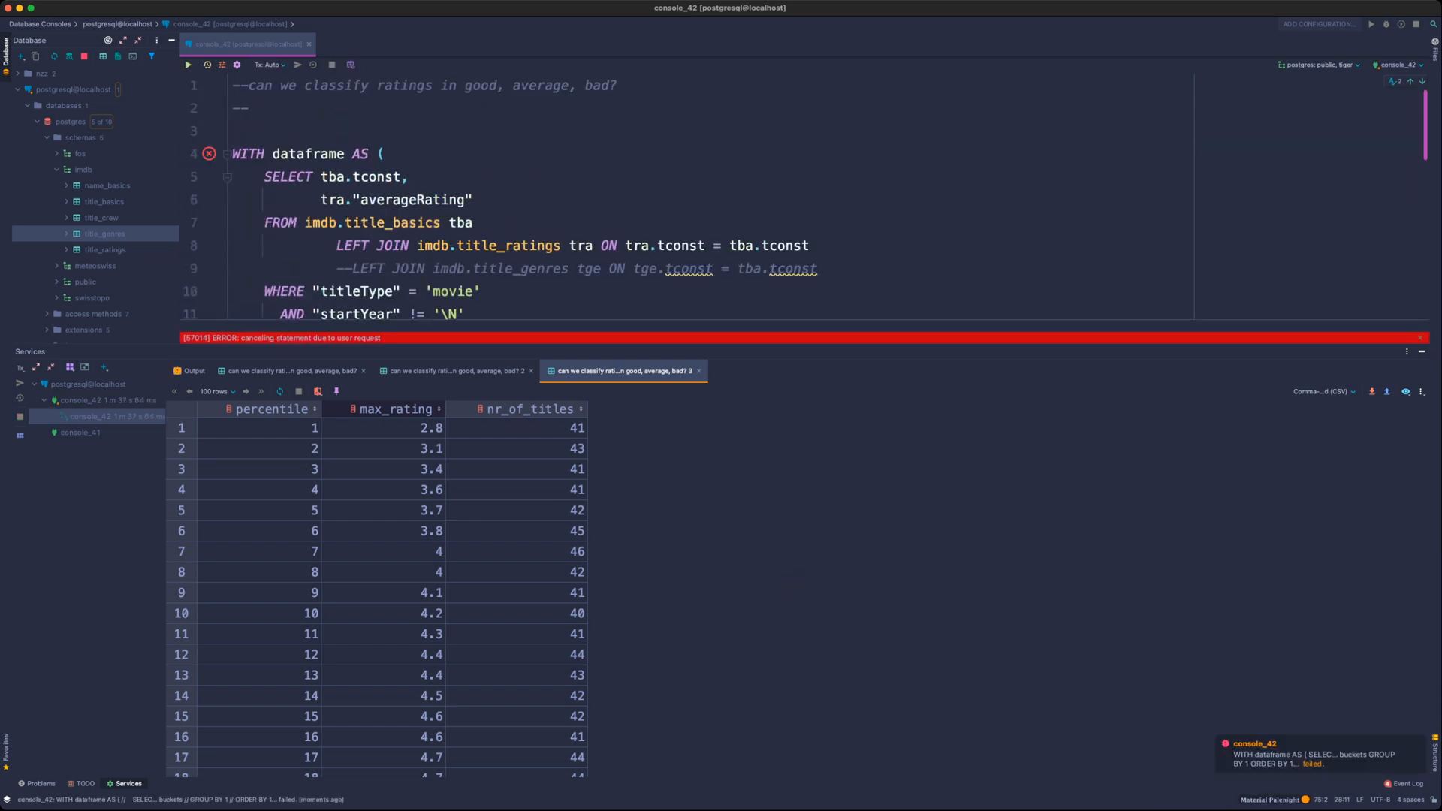
click(270, 108)
text(--action: --25th -> 4.9 --50th -> 5.8 --75th -> 6.6  --thriller: --25th -> 4.7 --50th -> 5.7 --75th -> 6.5  --adult: --25th -> 5.0 --50th -> 5.8 --75th -> 6.4)
scroll(526, 195, up, 3)
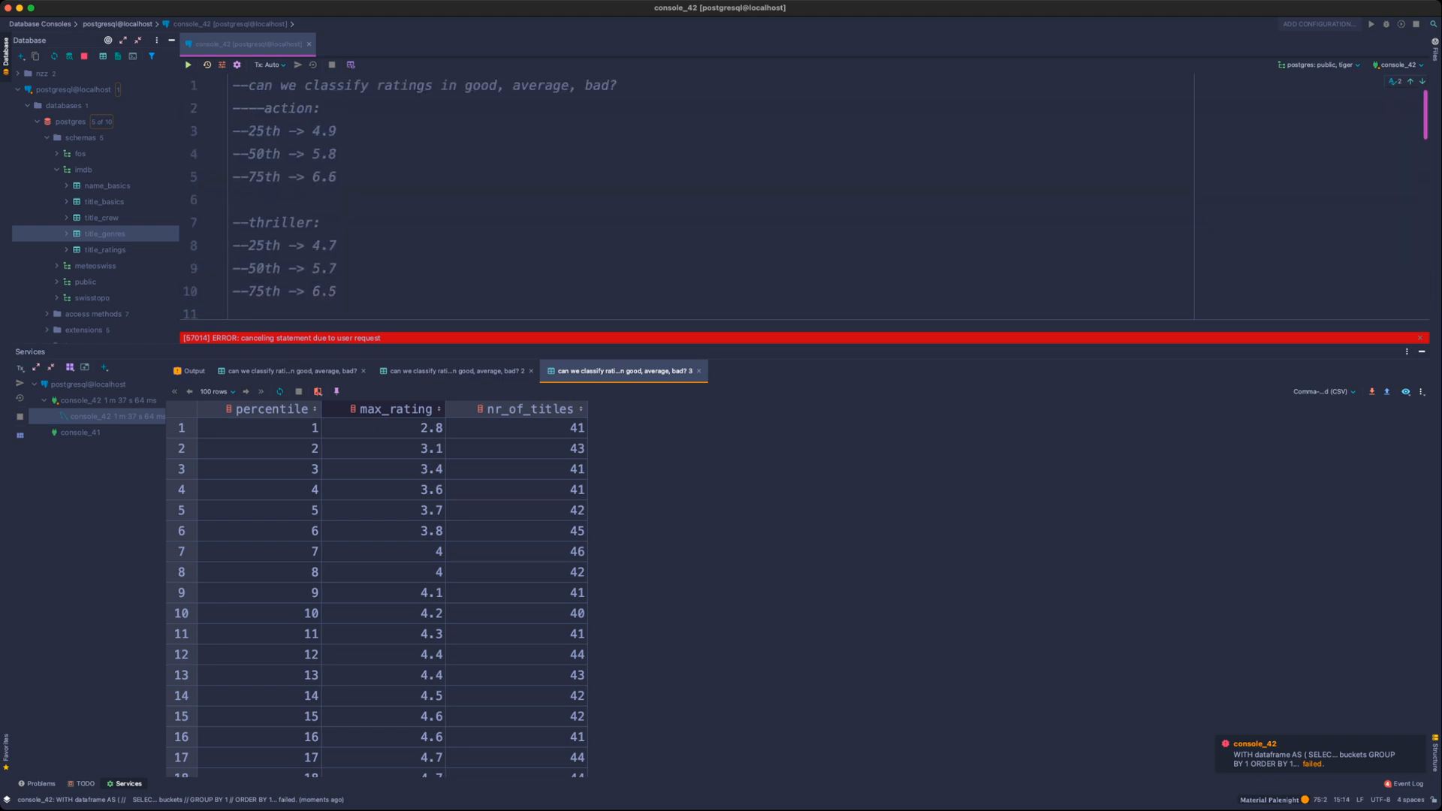
click(265, 108)
key(BackSpace)
key(BackSpace)
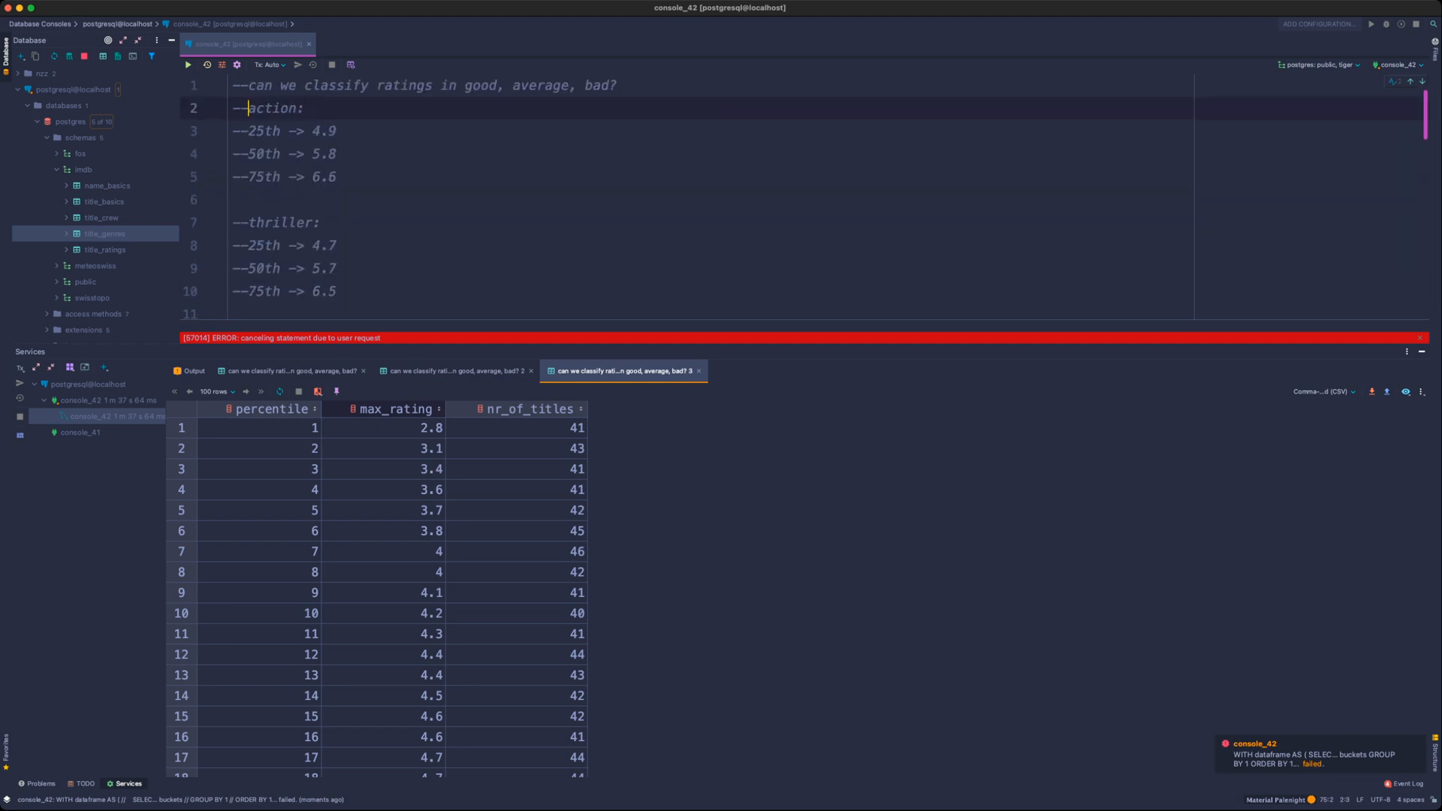
- Dismiss the error message and enlarge the editor area to fit more of the query
scroll(526, 195, down, 5)
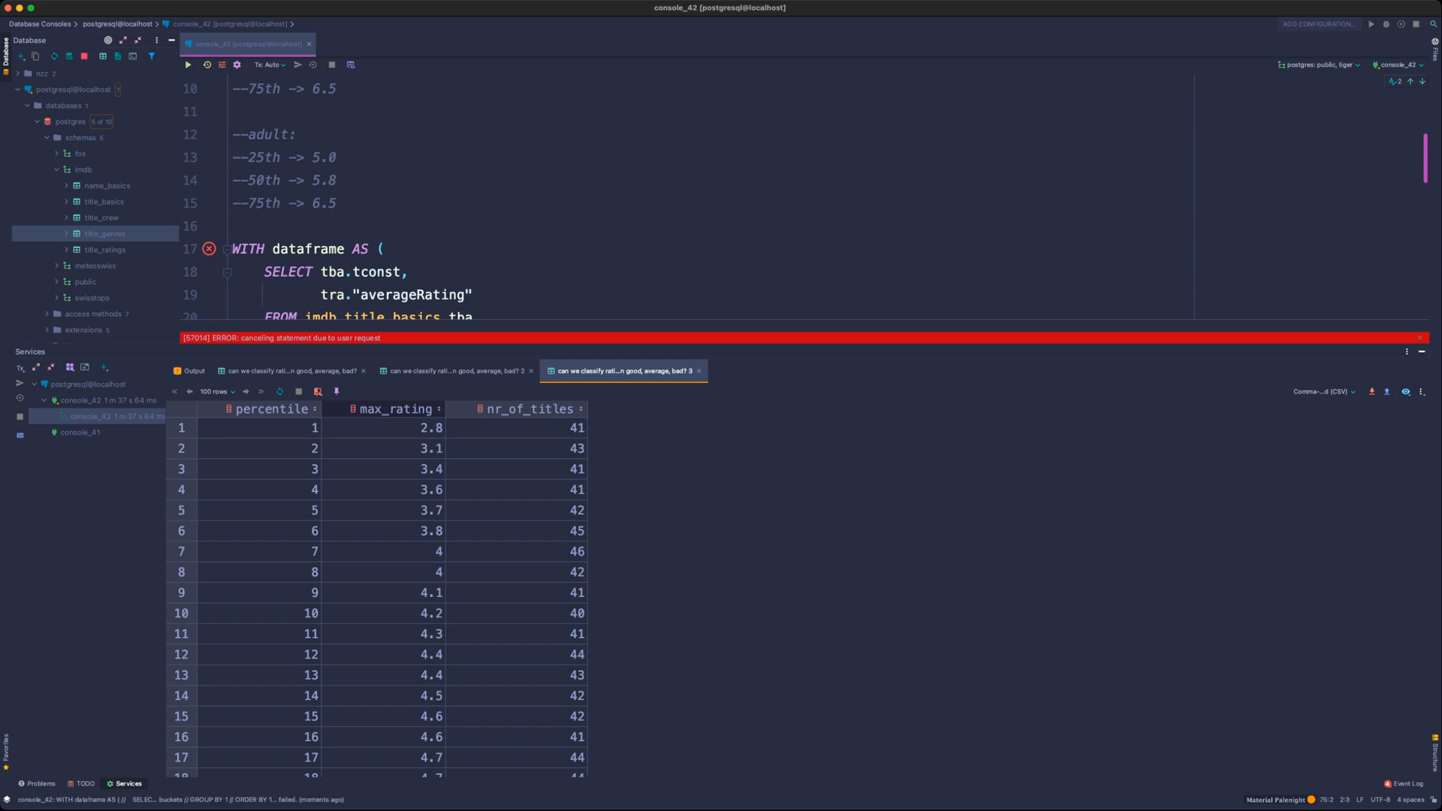
key(Escape)
scroll(676, 203, down, 3)
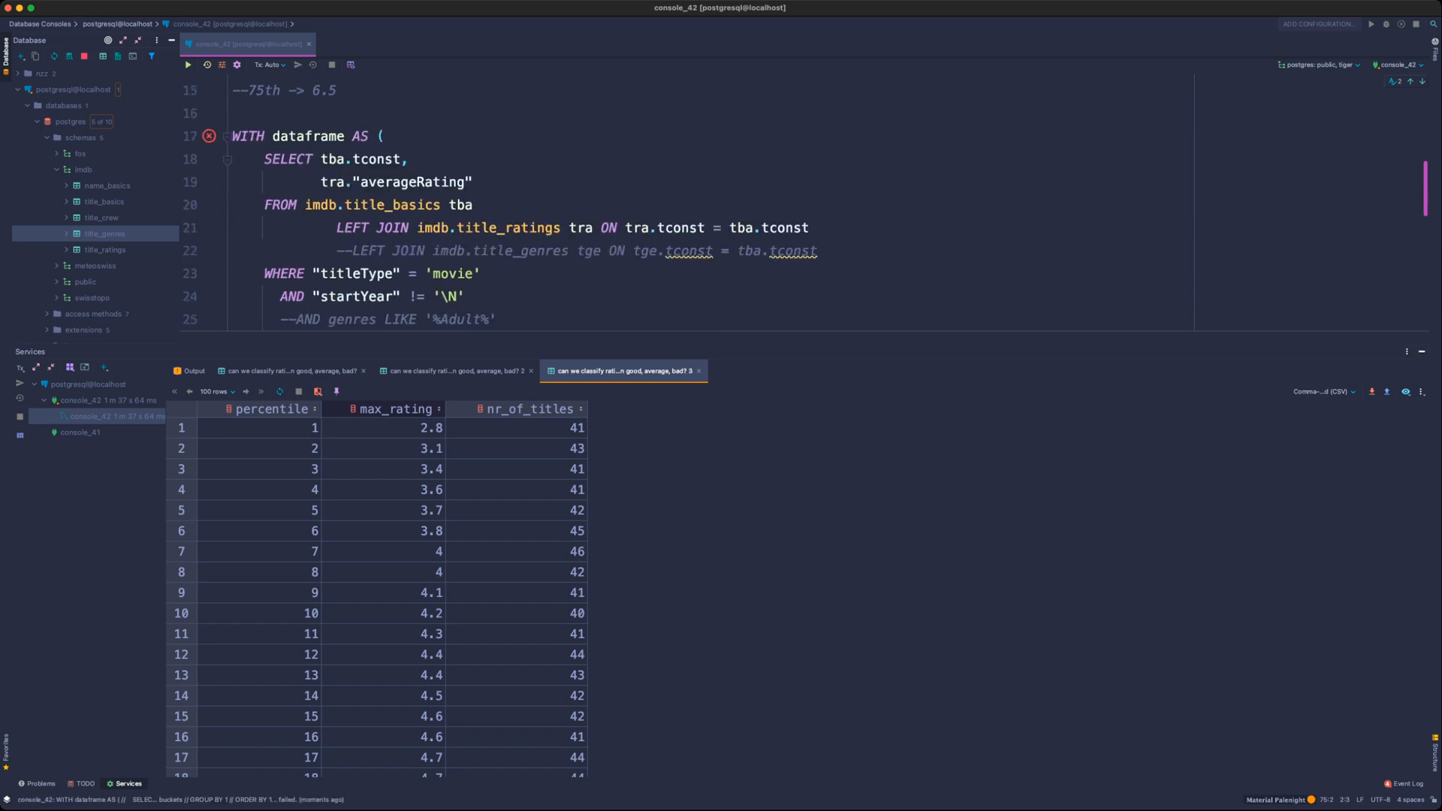
drag(721, 343, 721, 513)
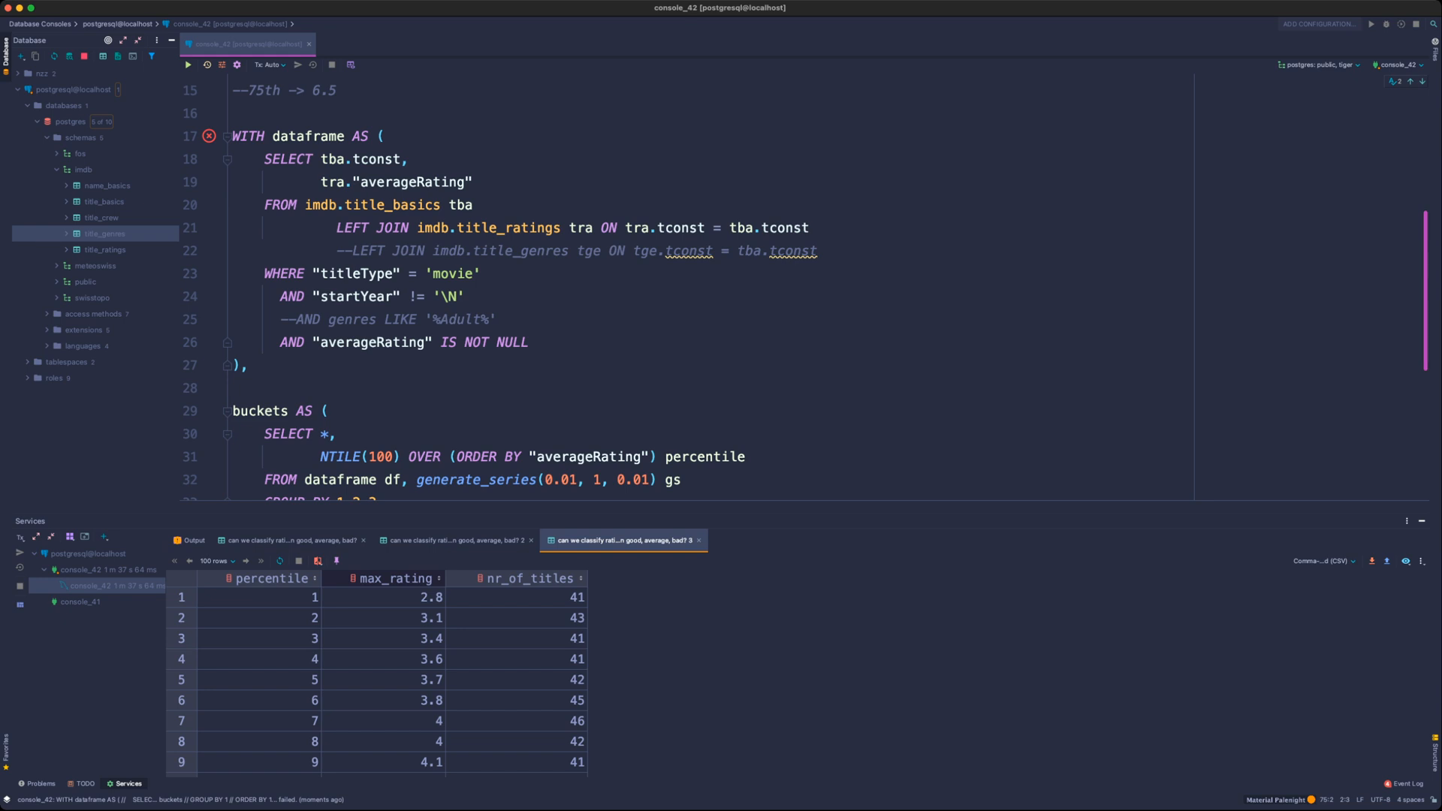
- Review the genre threshold notes and the full percentile query in the enlarged editor
scroll(804, 293, up, 5)
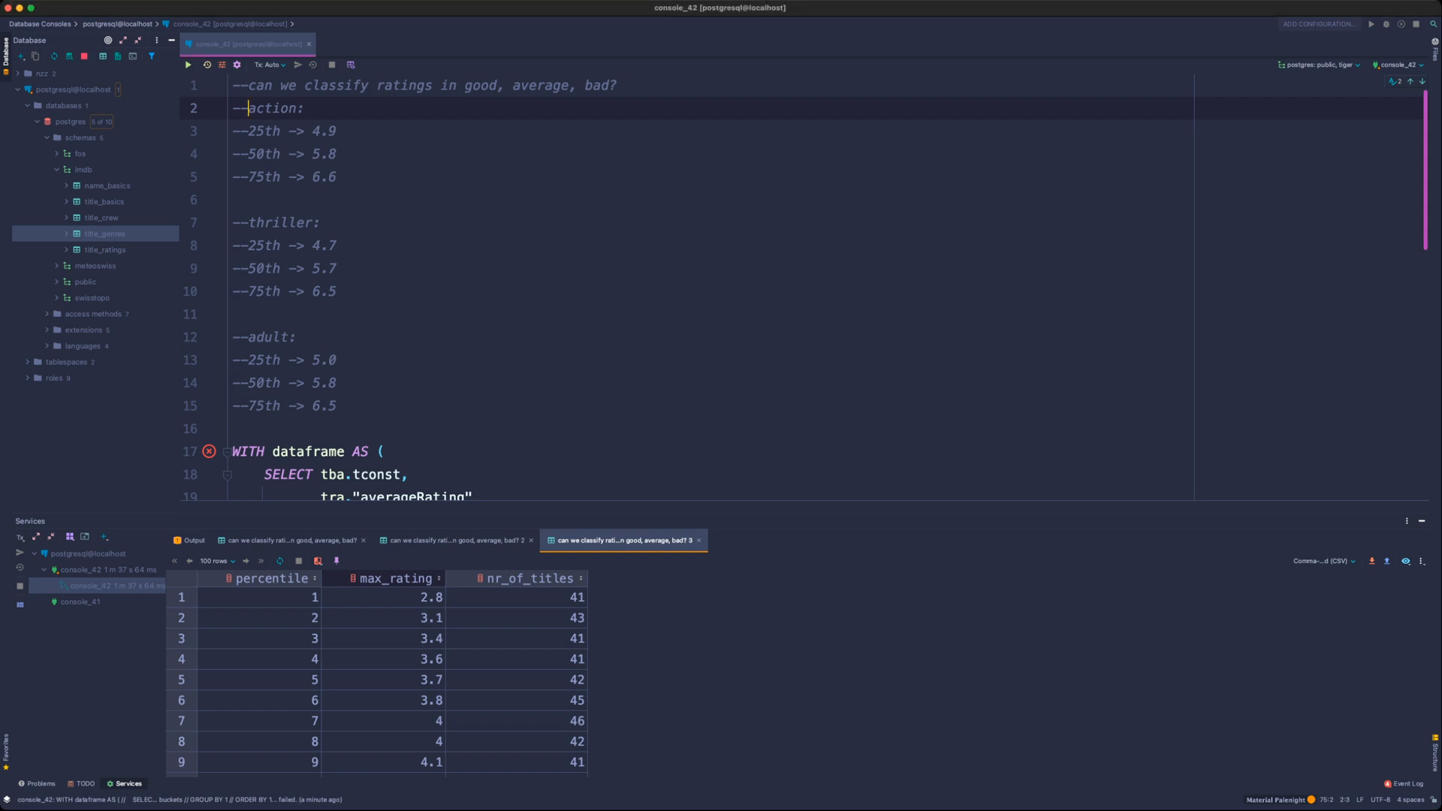
scroll(676, 301, down, 2)
click(409, 336)
scroll(676, 300, down, 6)
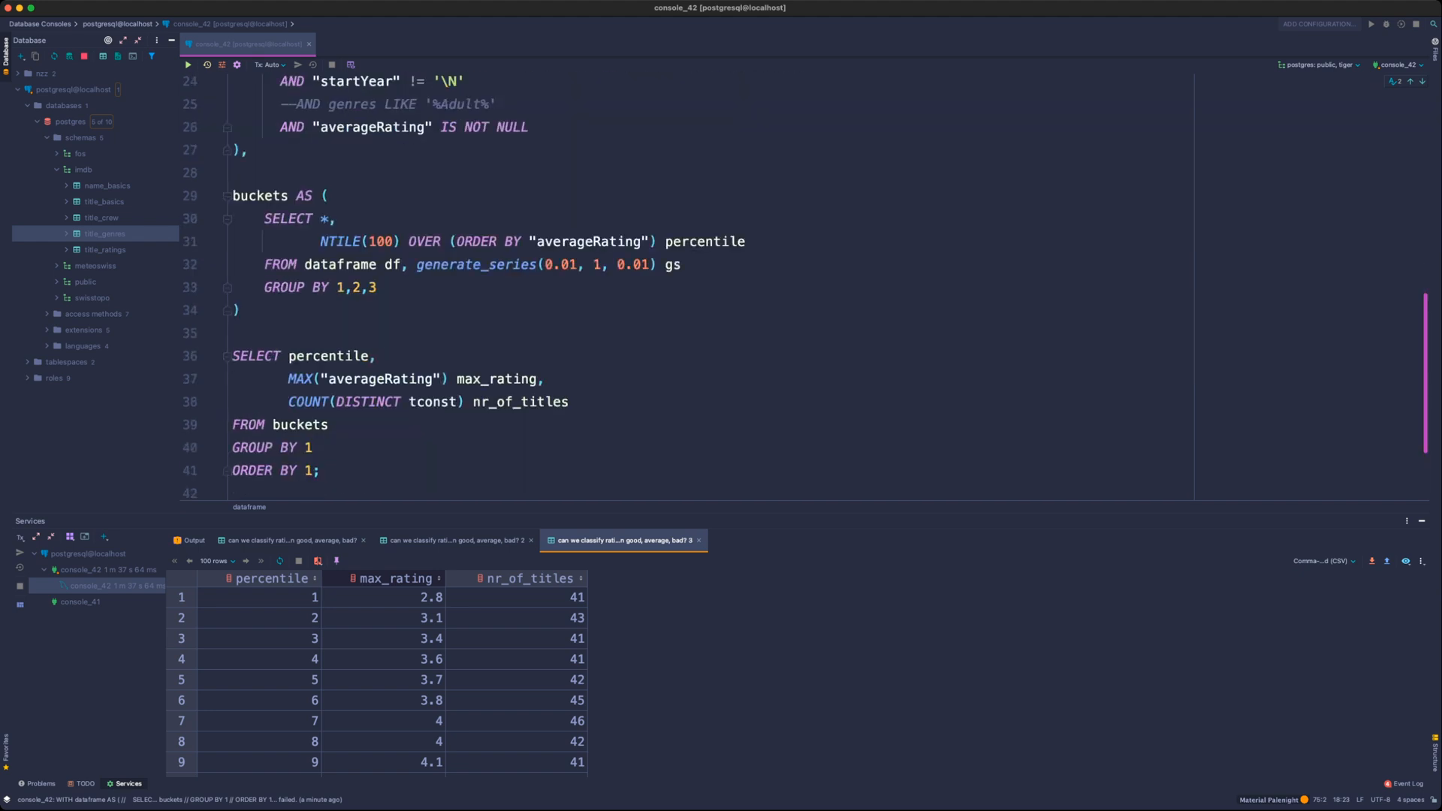
scroll(676, 301, down, 2)
click(323, 350)
scroll(676, 301, up, 3)
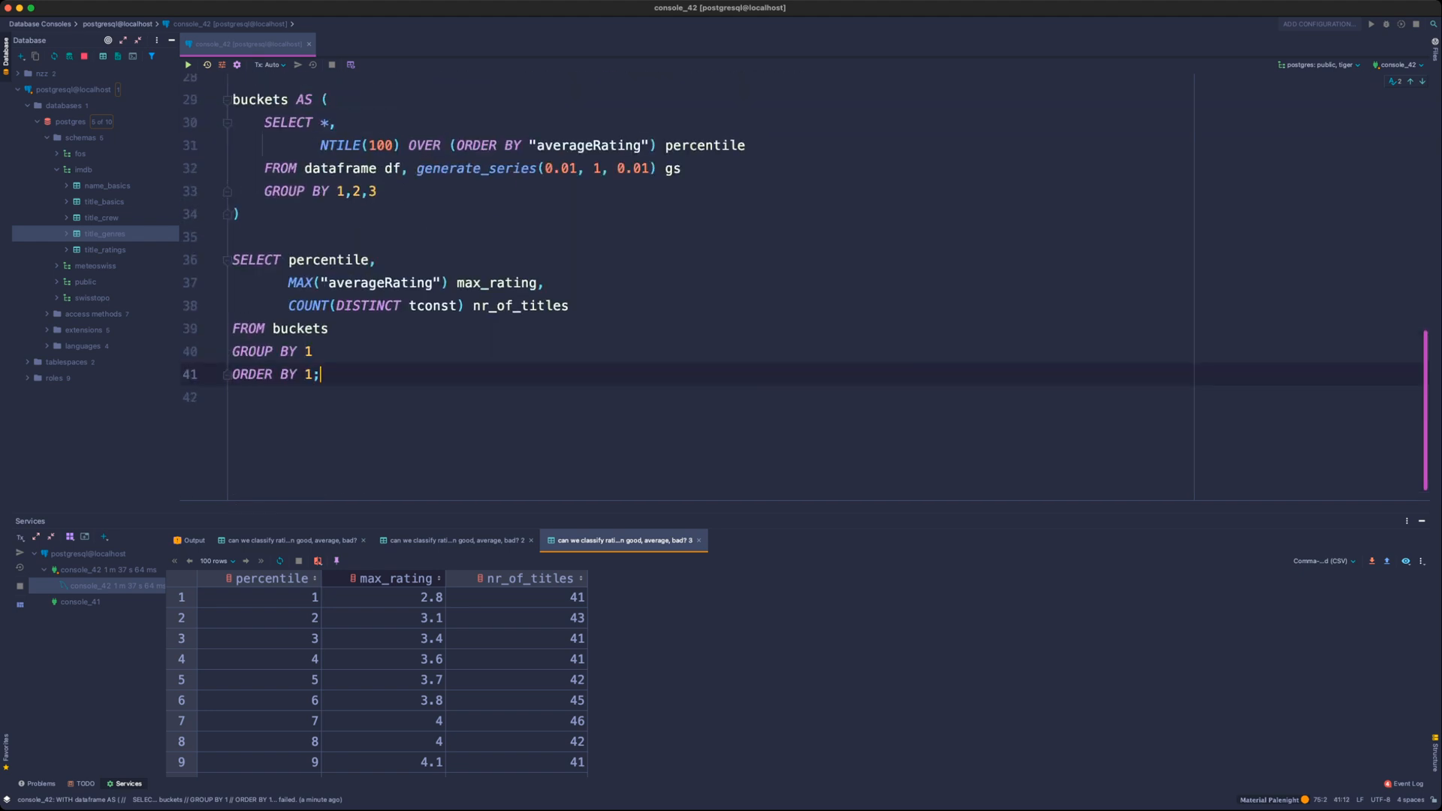
scroll(676, 300, up, 5)
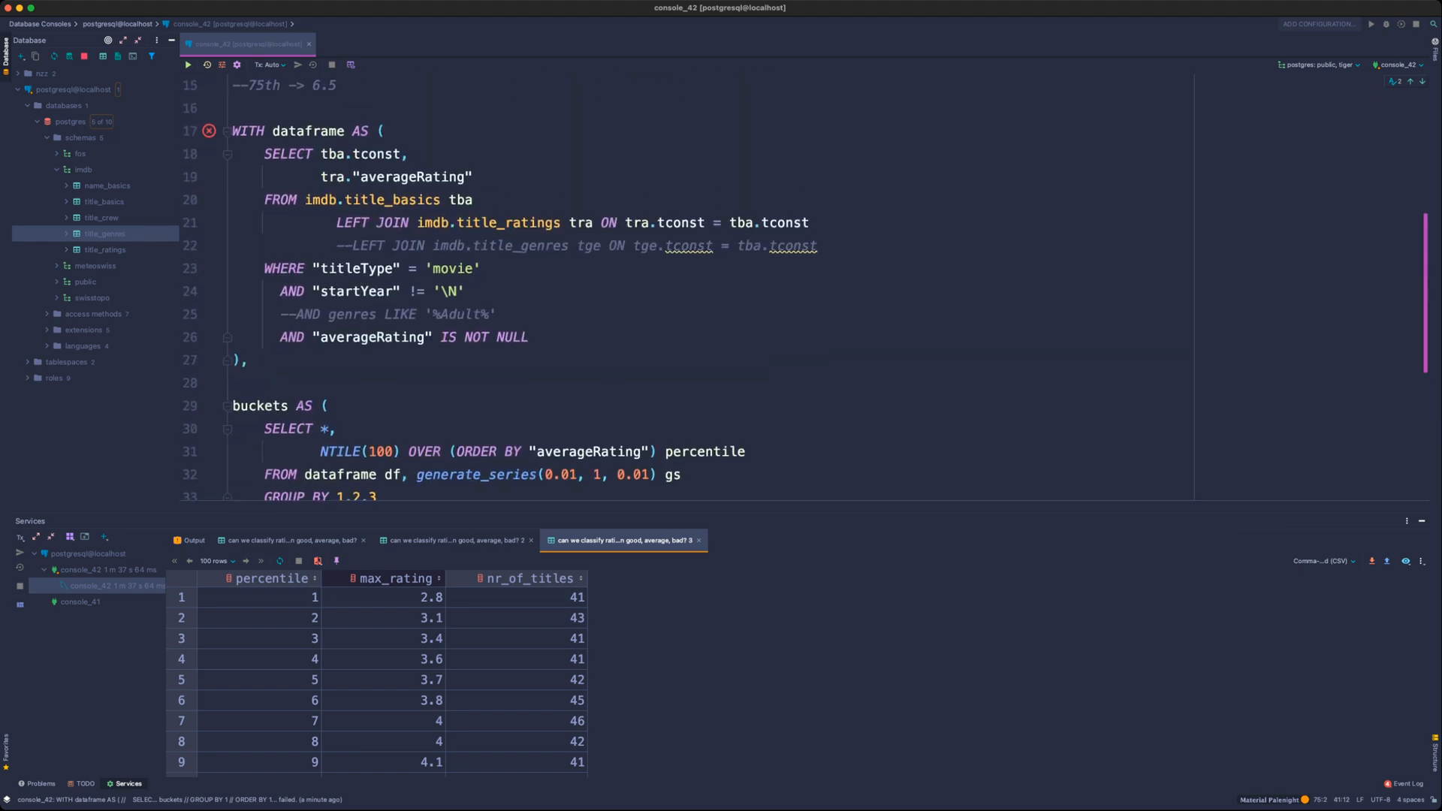
scroll(676, 300, up, 3)
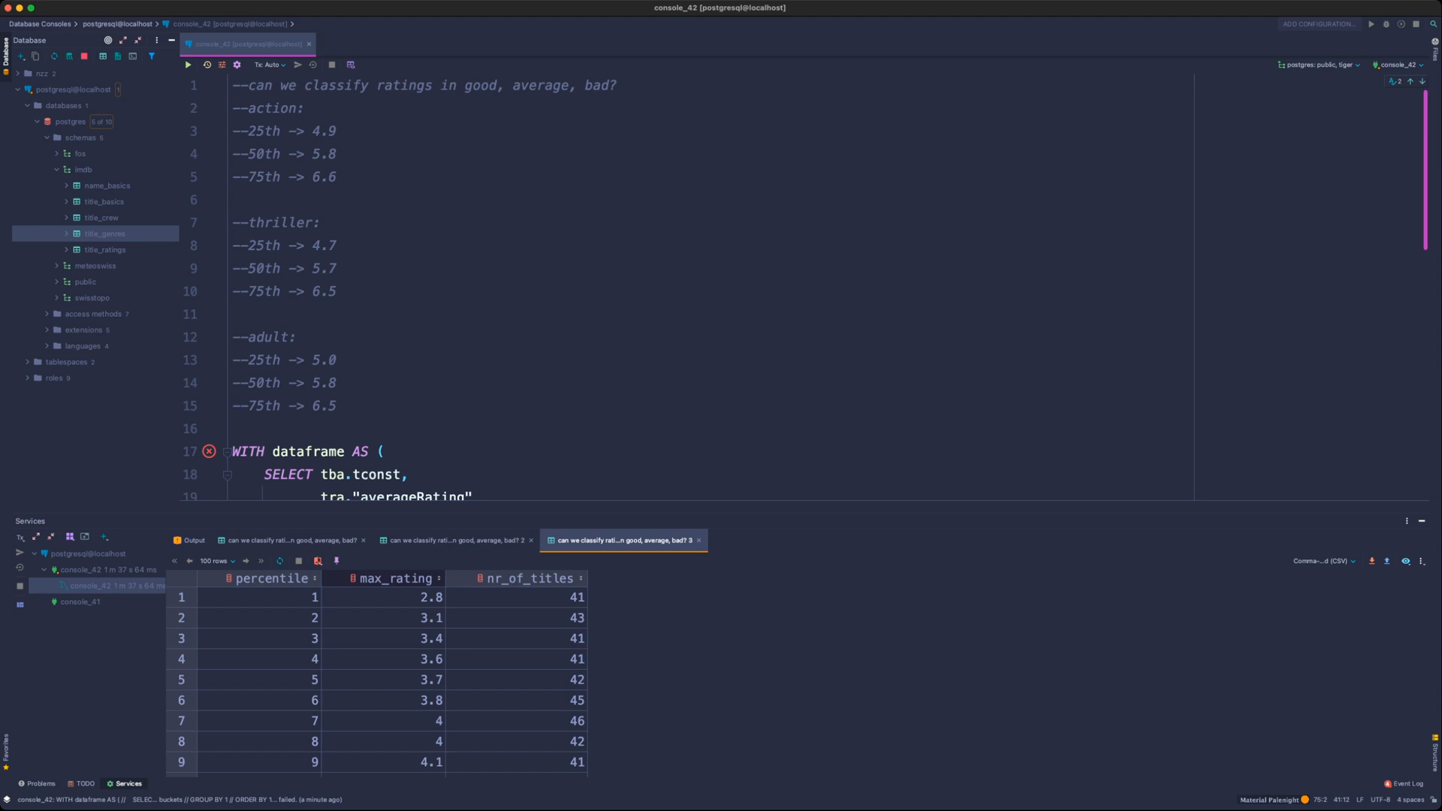
- Open a new query console and run SELECT * FROM imdb.title_basics tba
click(104, 201)
key(super+shift+l)
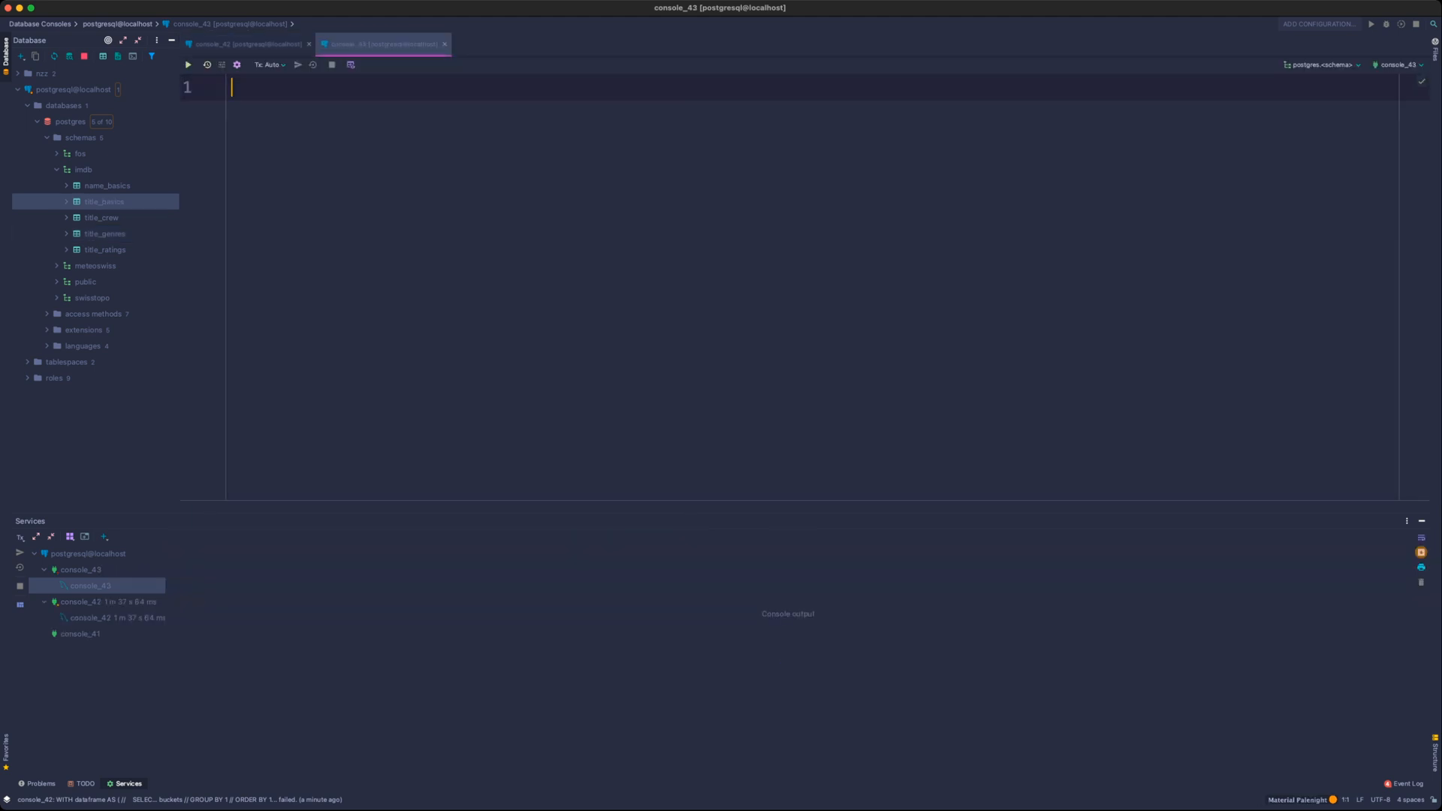
text(SELECT *)
key(Return)
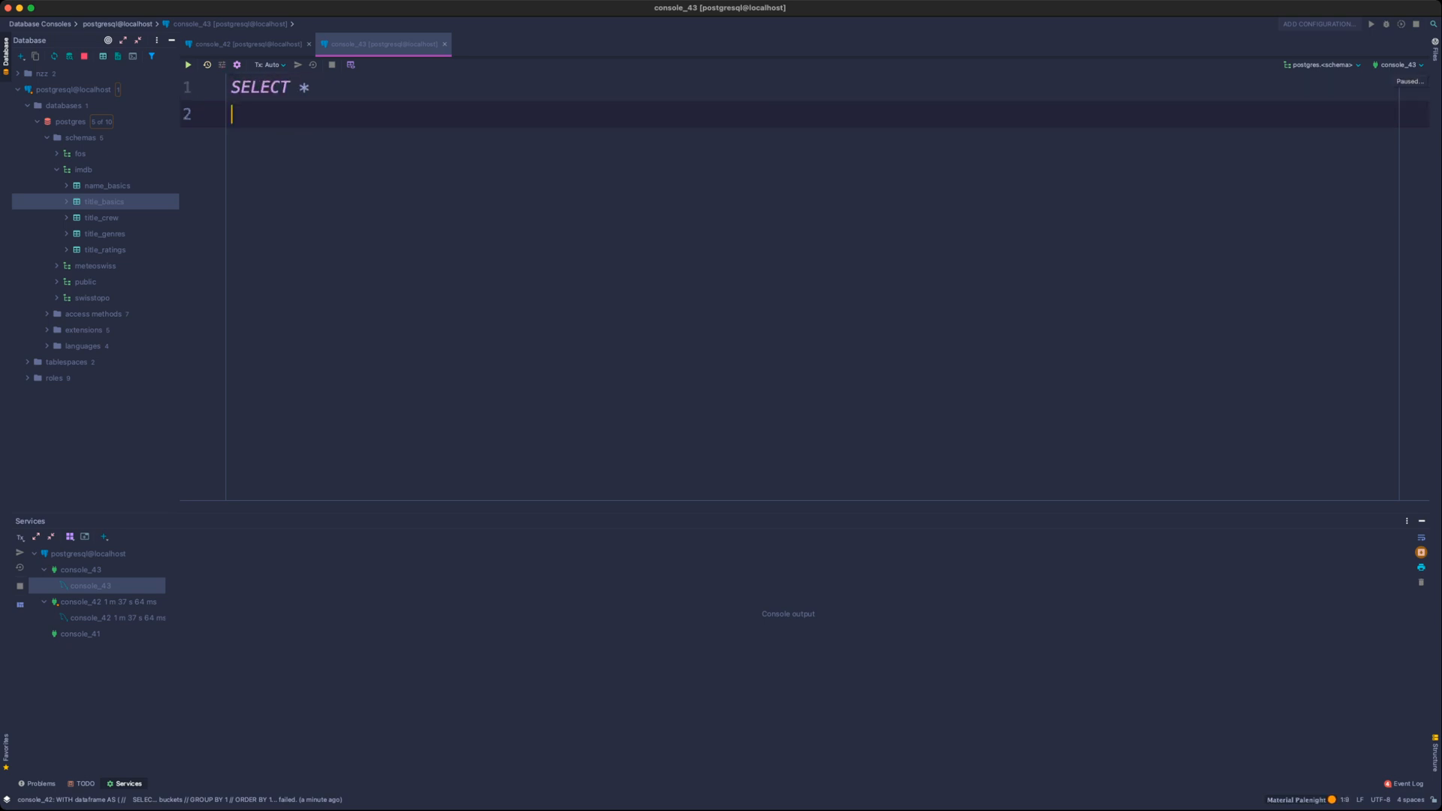
text(from)
key(BackSpace)
key(BackSpace)
key(BackSpace)
key(BackSpace)
text(FROM)
scroll(811, 285, up, 2)
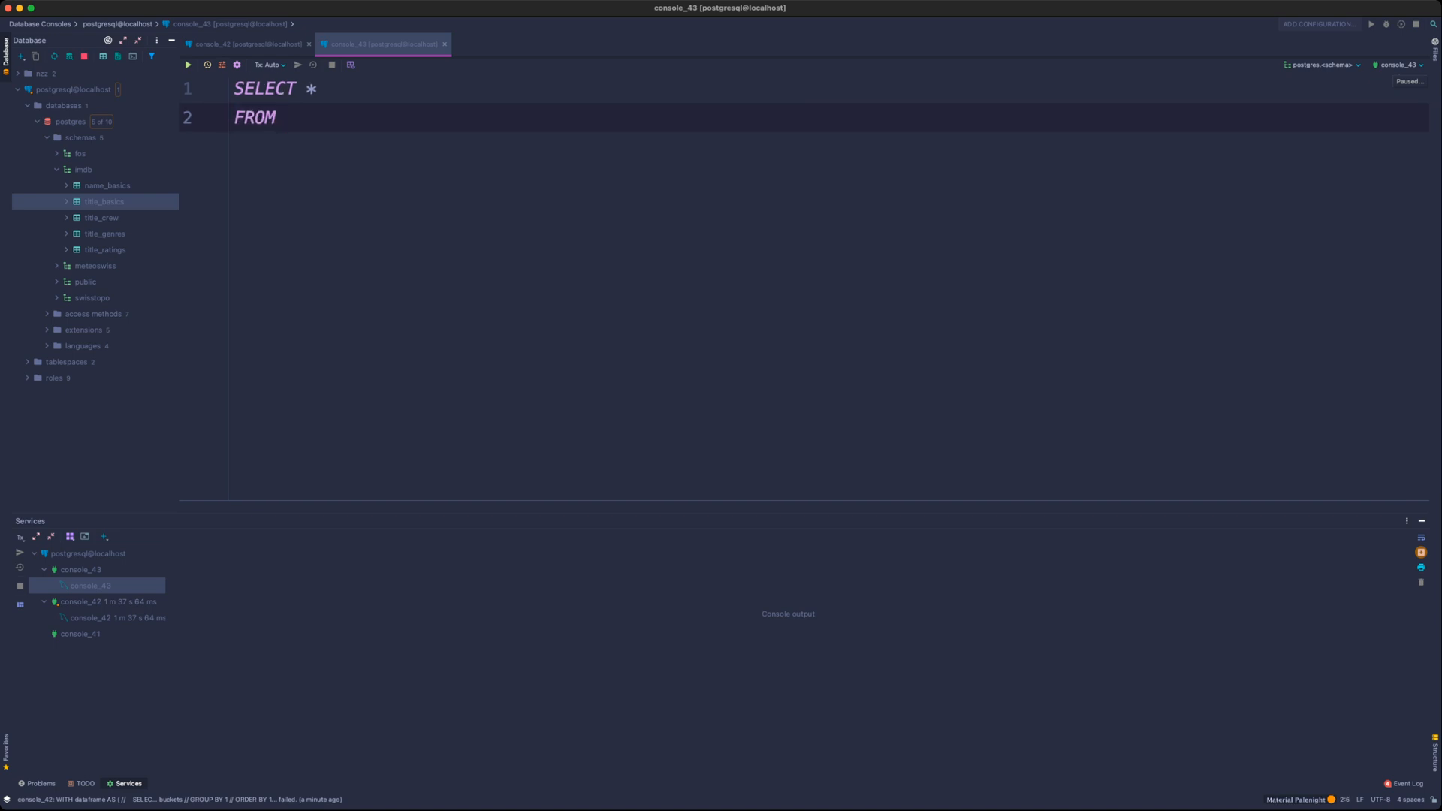
text(imdb.title_basics tba)
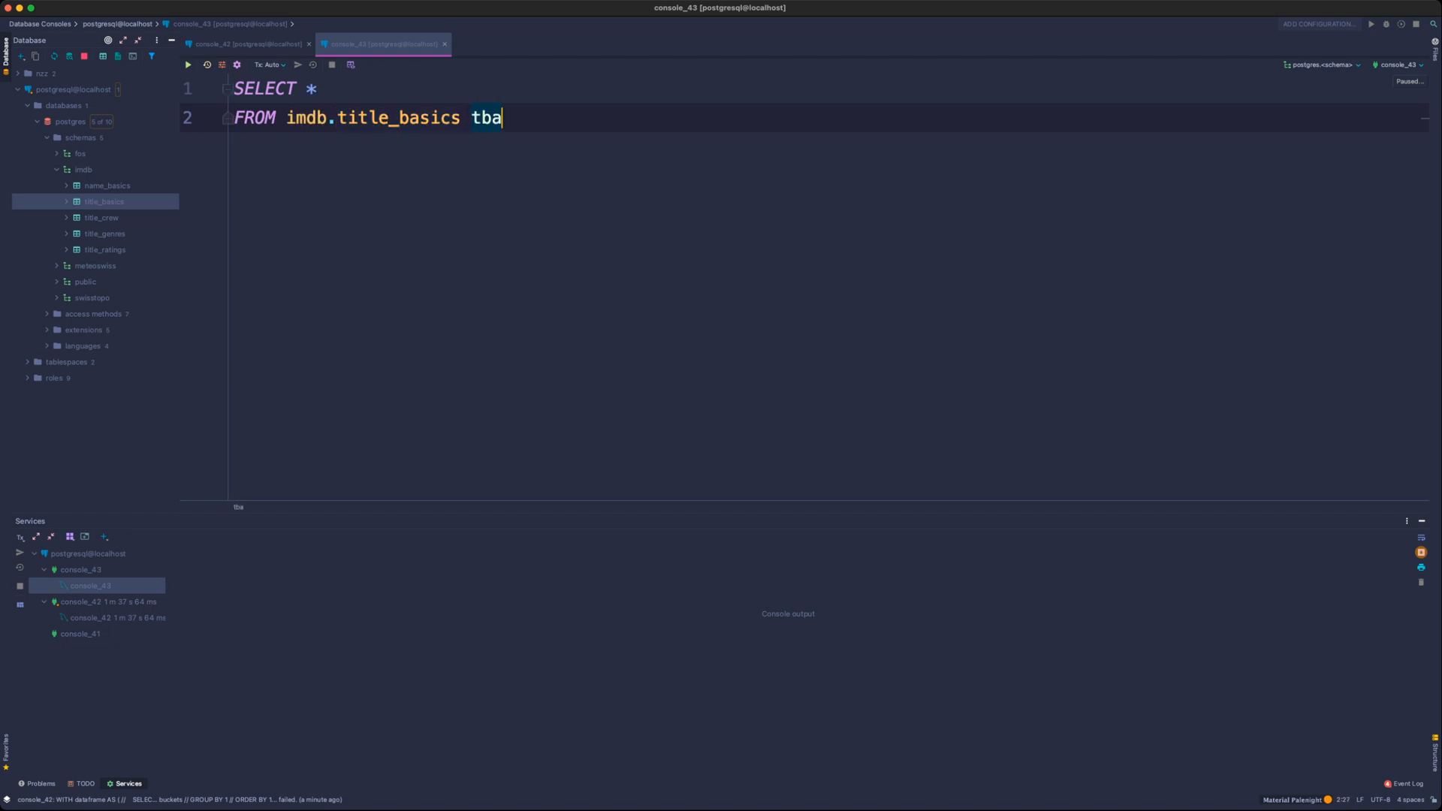
key(super+Return)
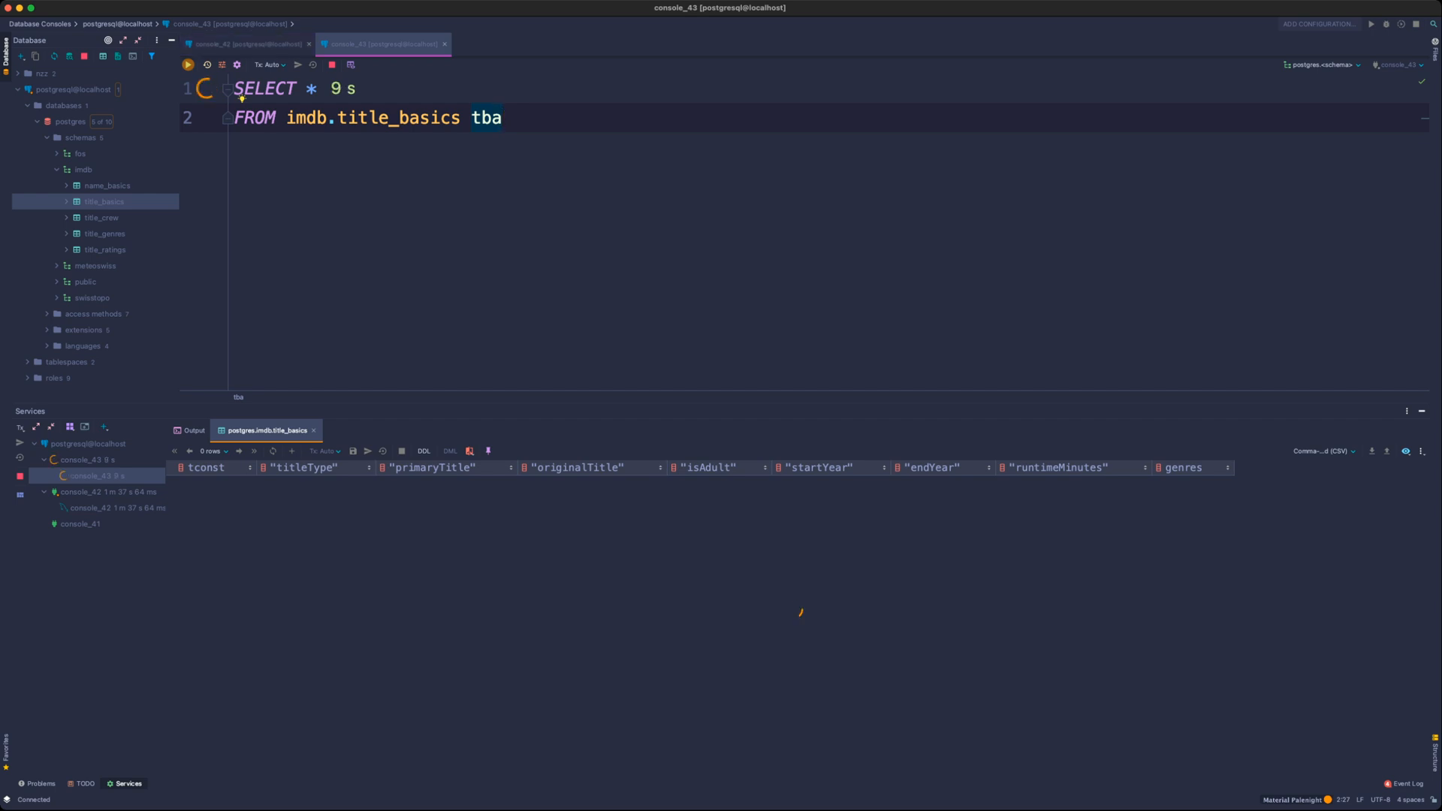
- Add LIMIT 10 to the title_basics query, stop the unlimited run and execute the limited query
key(Return)
text(LIMIT 10)
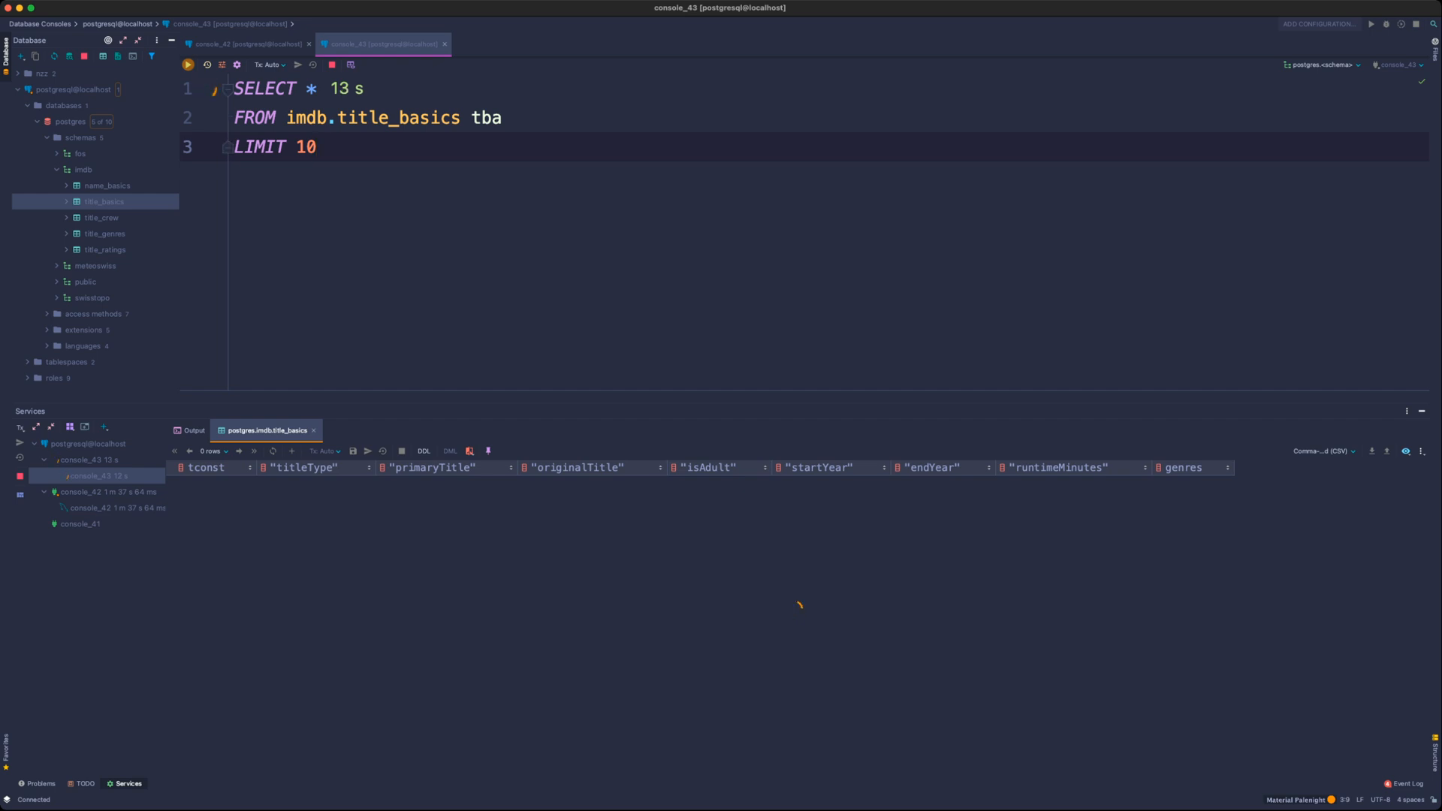
click(332, 65)
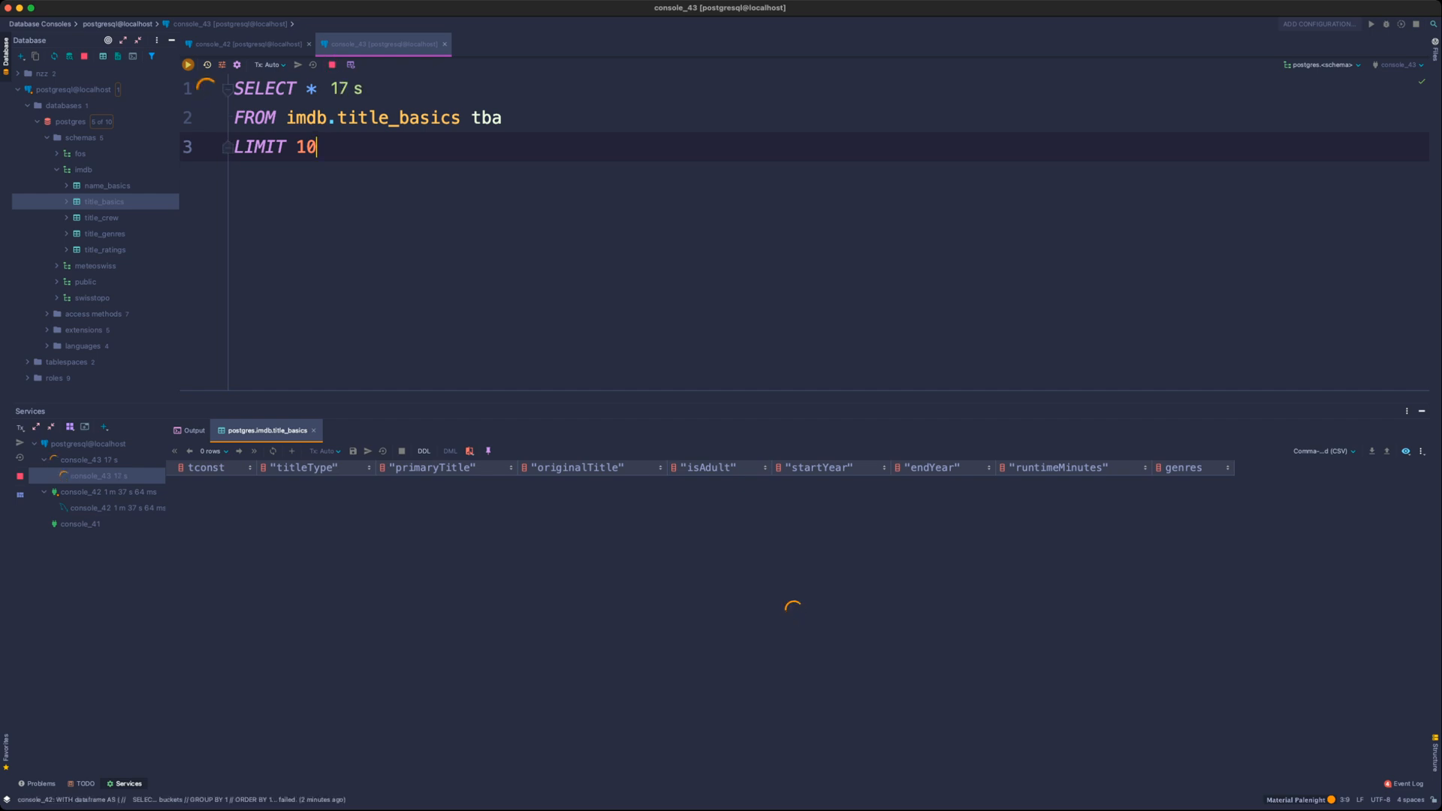
click(502, 118)
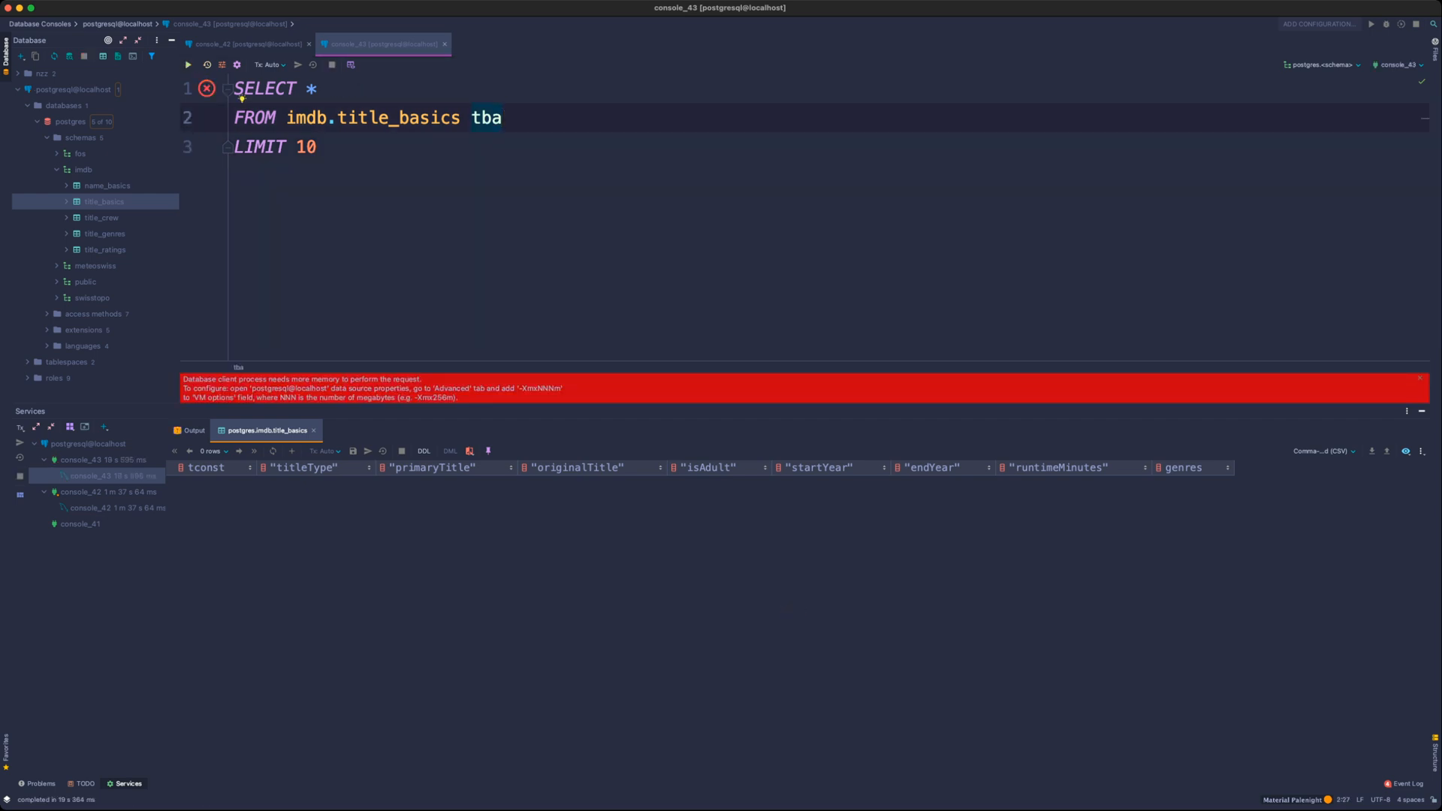
key(Escape)
click(317, 147)
key(super+Return)
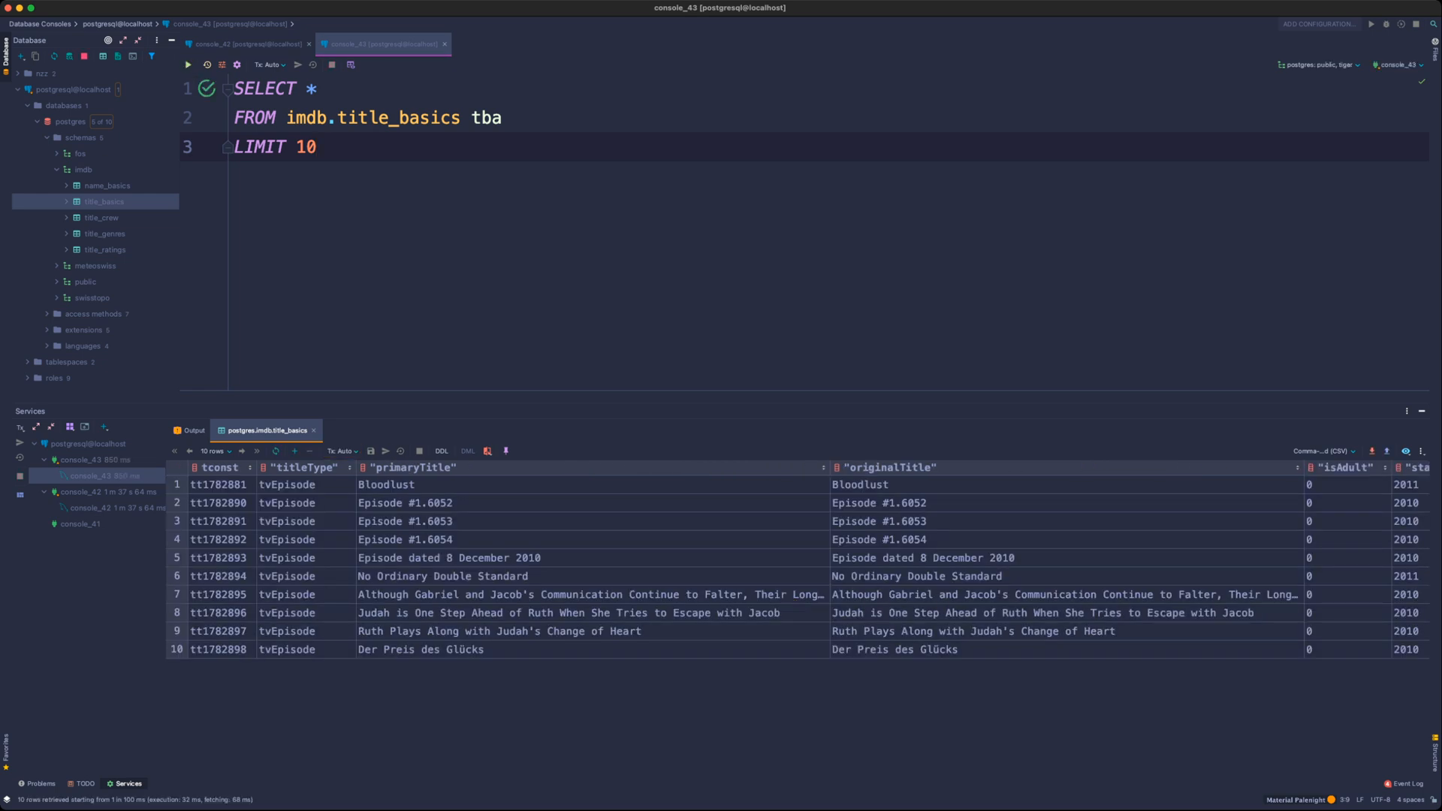
- Copy the dataframe CTE from console_42 and replace the title_basics query in console_43 with it
key(super+shift+bracketleft)
scroll(676, 226, down, 10)
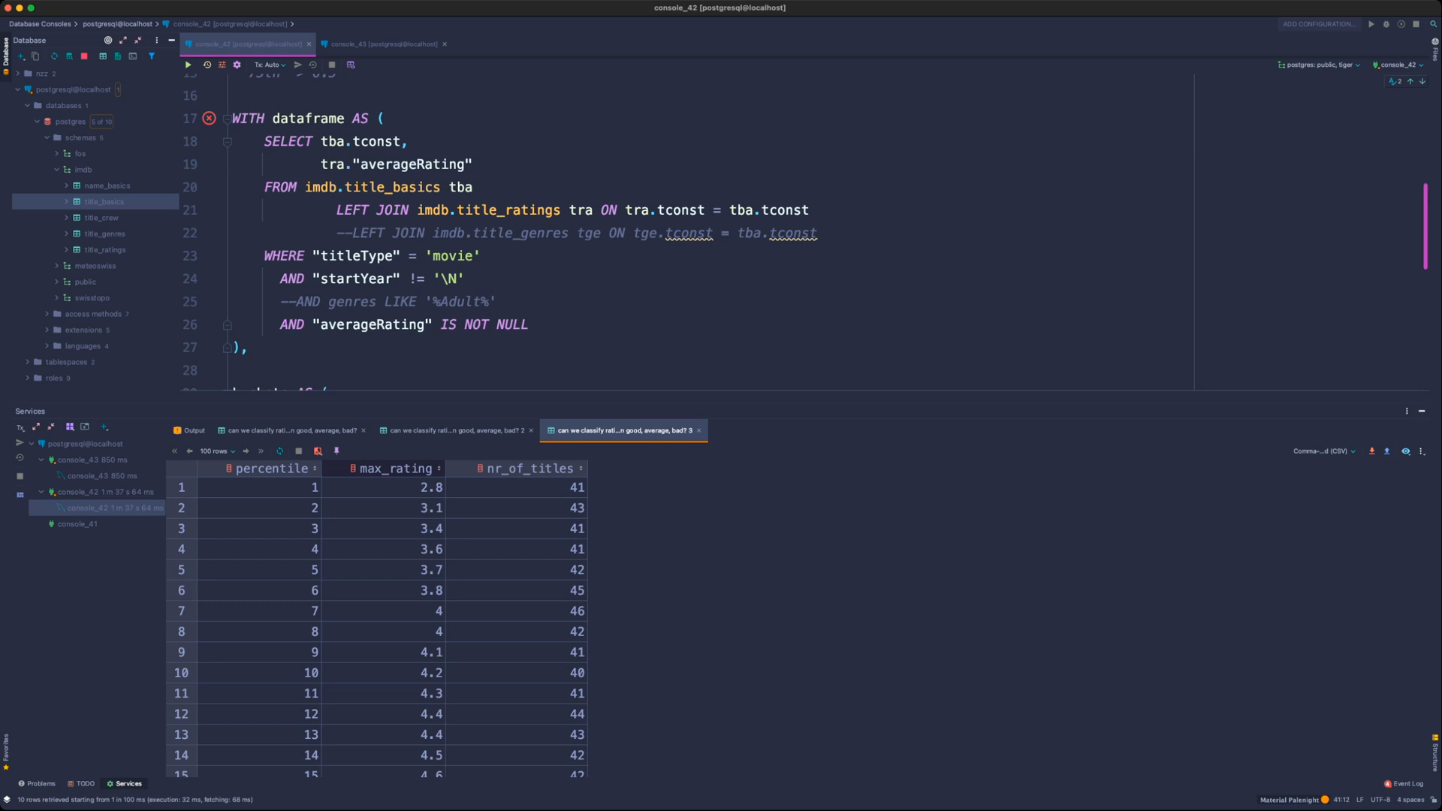
drag(232, 118, 248, 347)
key(super+c)
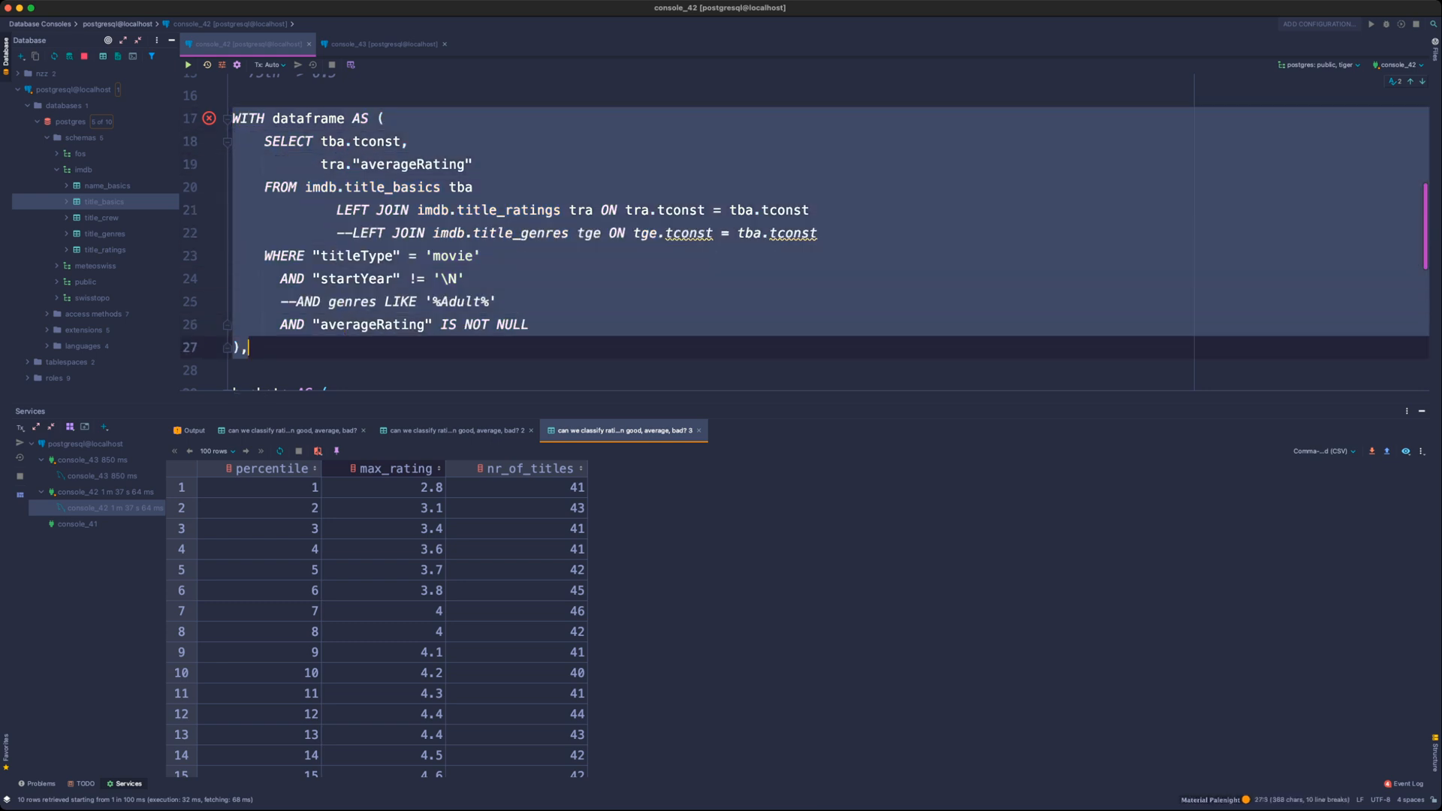
key(super+shift+bracketright)
key(super+a)
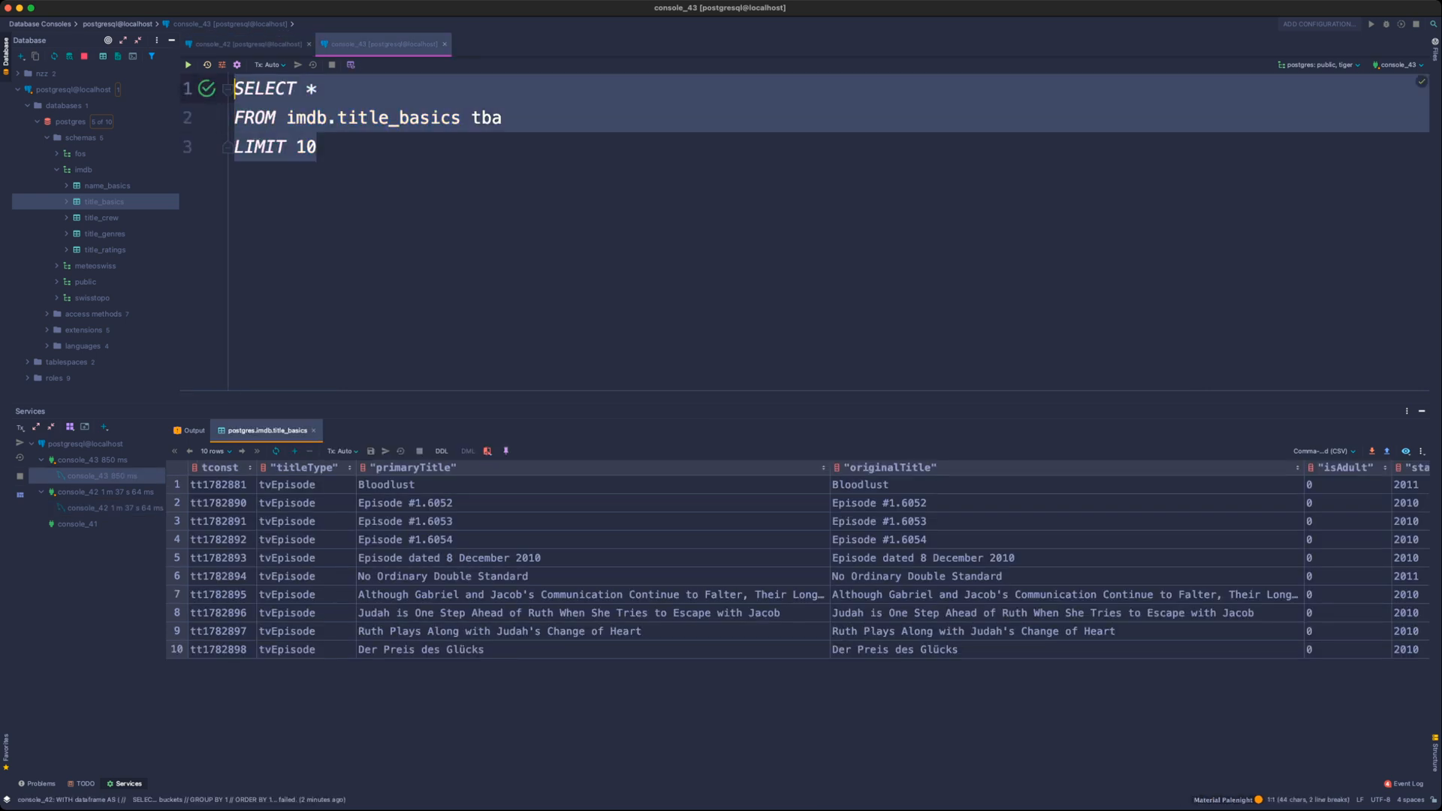
key(super+v)
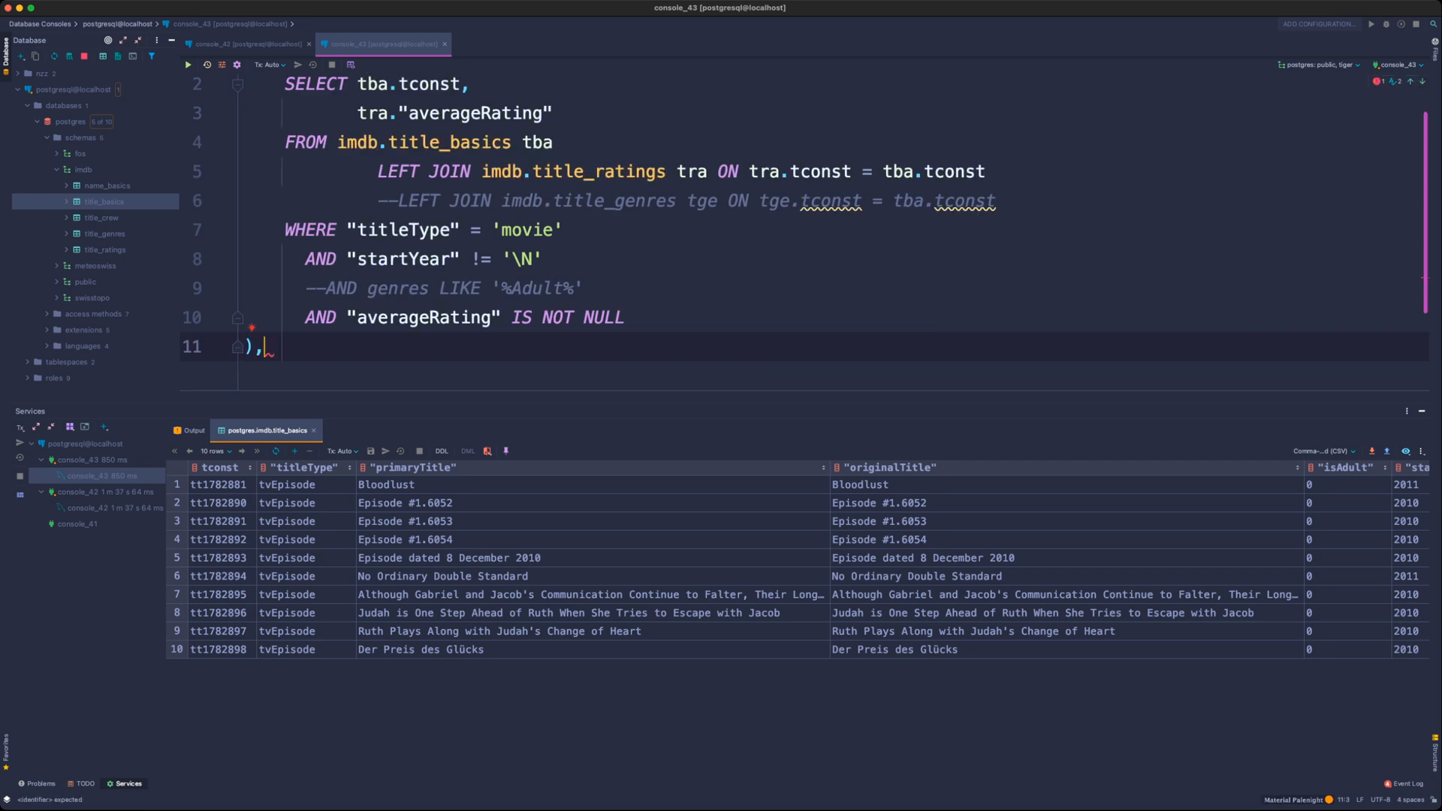
- Add SELECT * FROM dataframe below the CTE and remove the trailing comma after its closing parenthesis
key(Return)
key(Return)
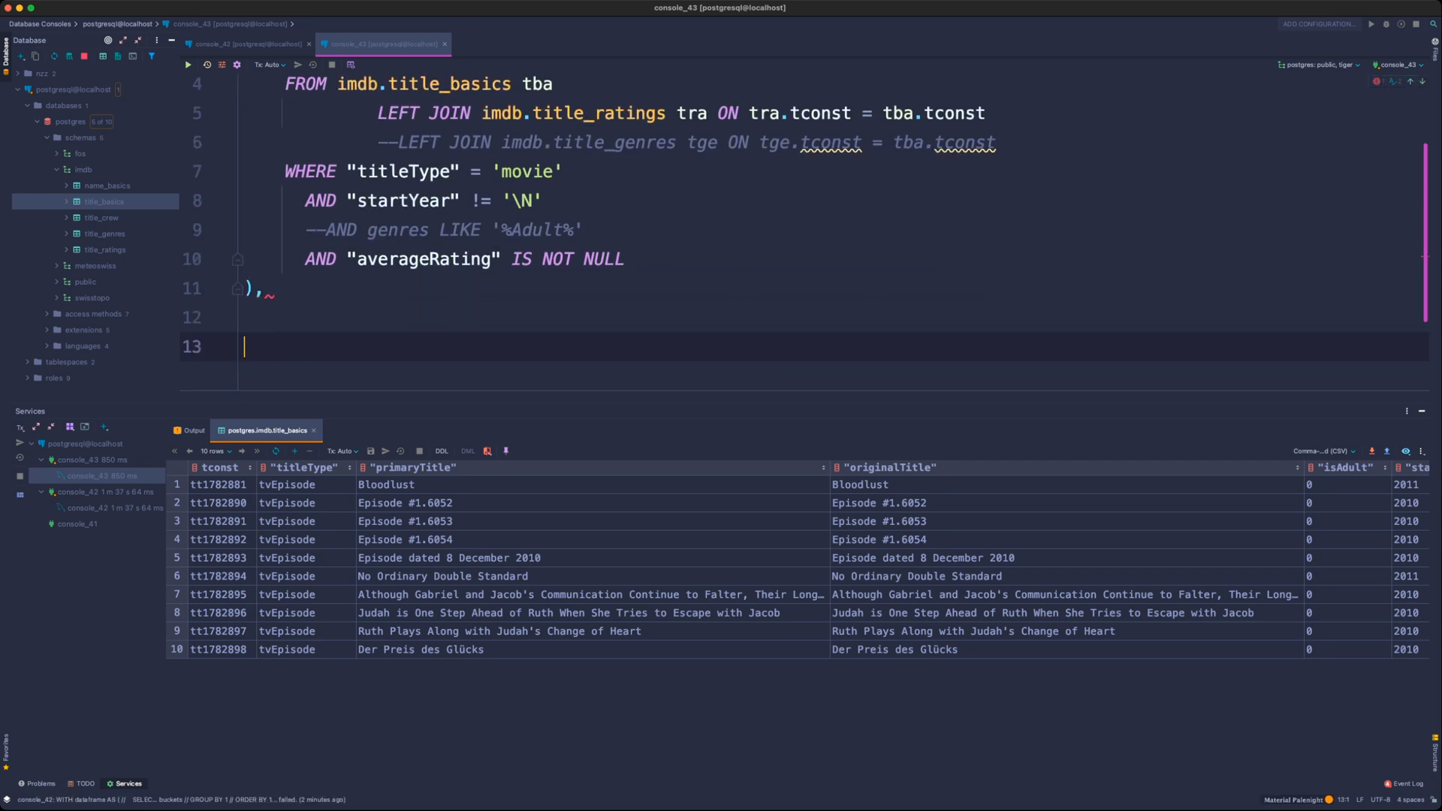
text(SELECT *)
key(Return)
text(from)
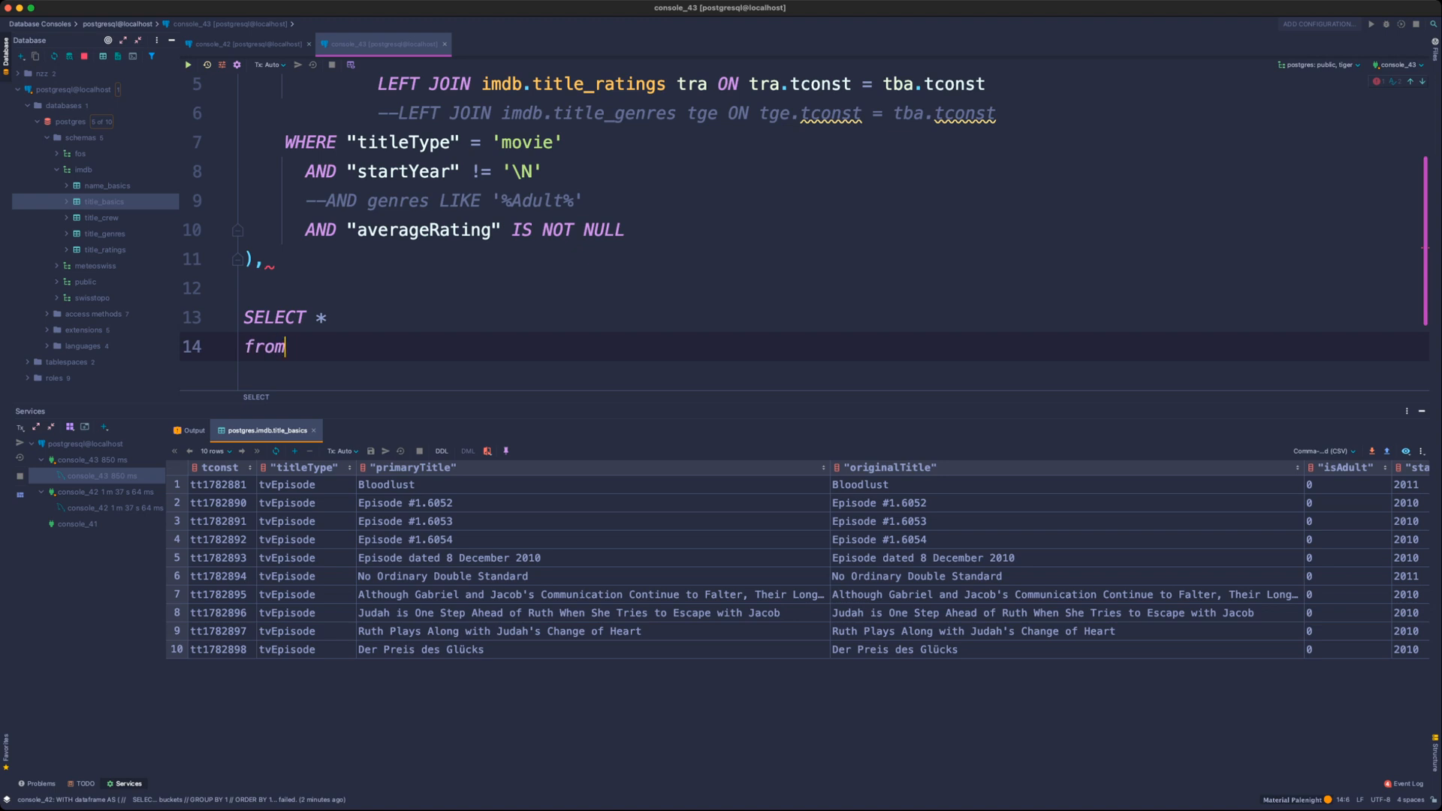
key(BackSpace)
key(BackSpace)
key(BackSpace)
text(rom update)
key(BackSpace)
key(BackSpace)
key(BackSpace)
key(BackSpace)
key(BackSpace)
key(BackSpace)
key(BackSpace)
text(data)
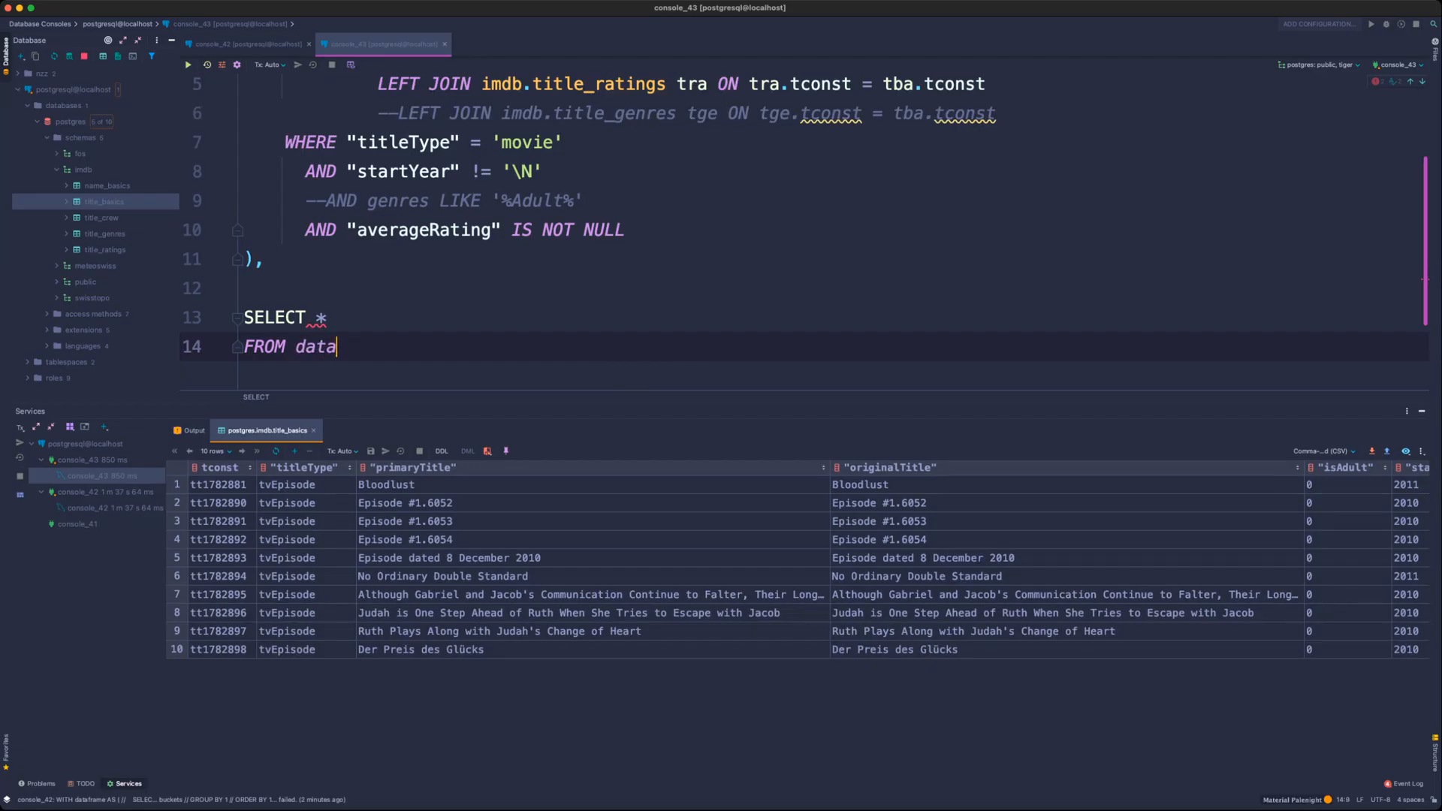
text(frame)
key(Up)
key(Up)
key(Up)
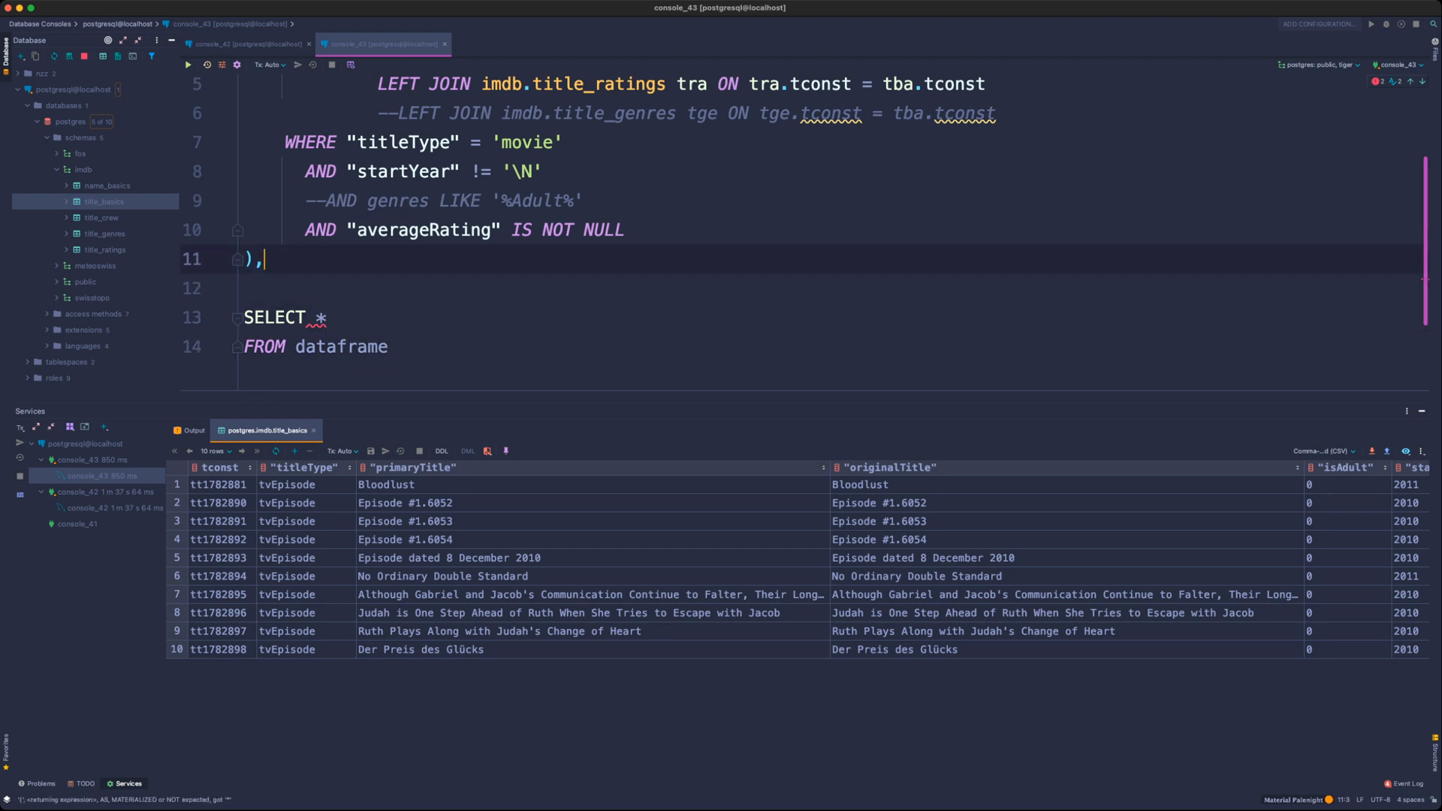
key(BackSpace)
- Delete the commented-out LEFT JOIN on imdb.title_genres from the dataframe CTE
scroll(804, 226, up, 3)
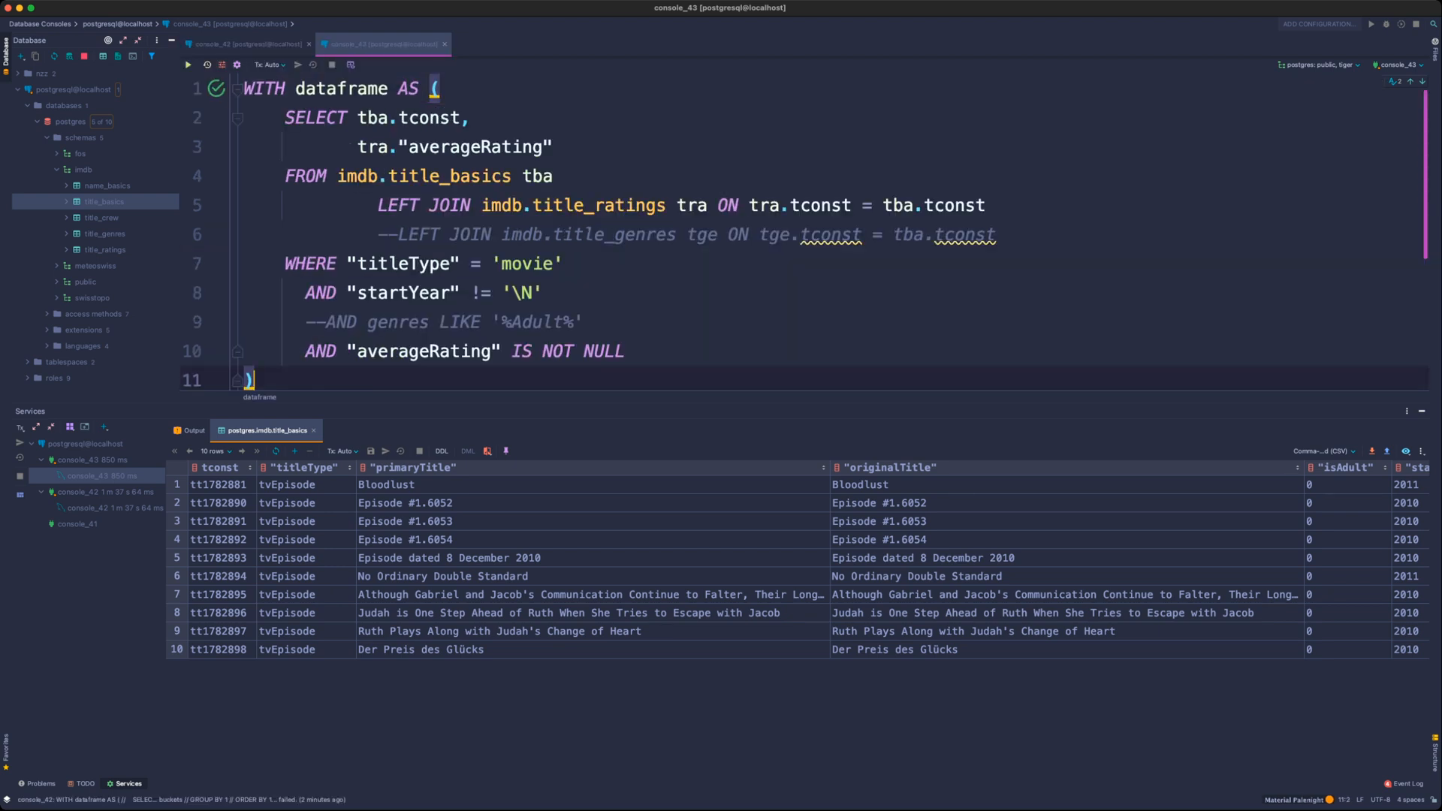
double_click(429, 118)
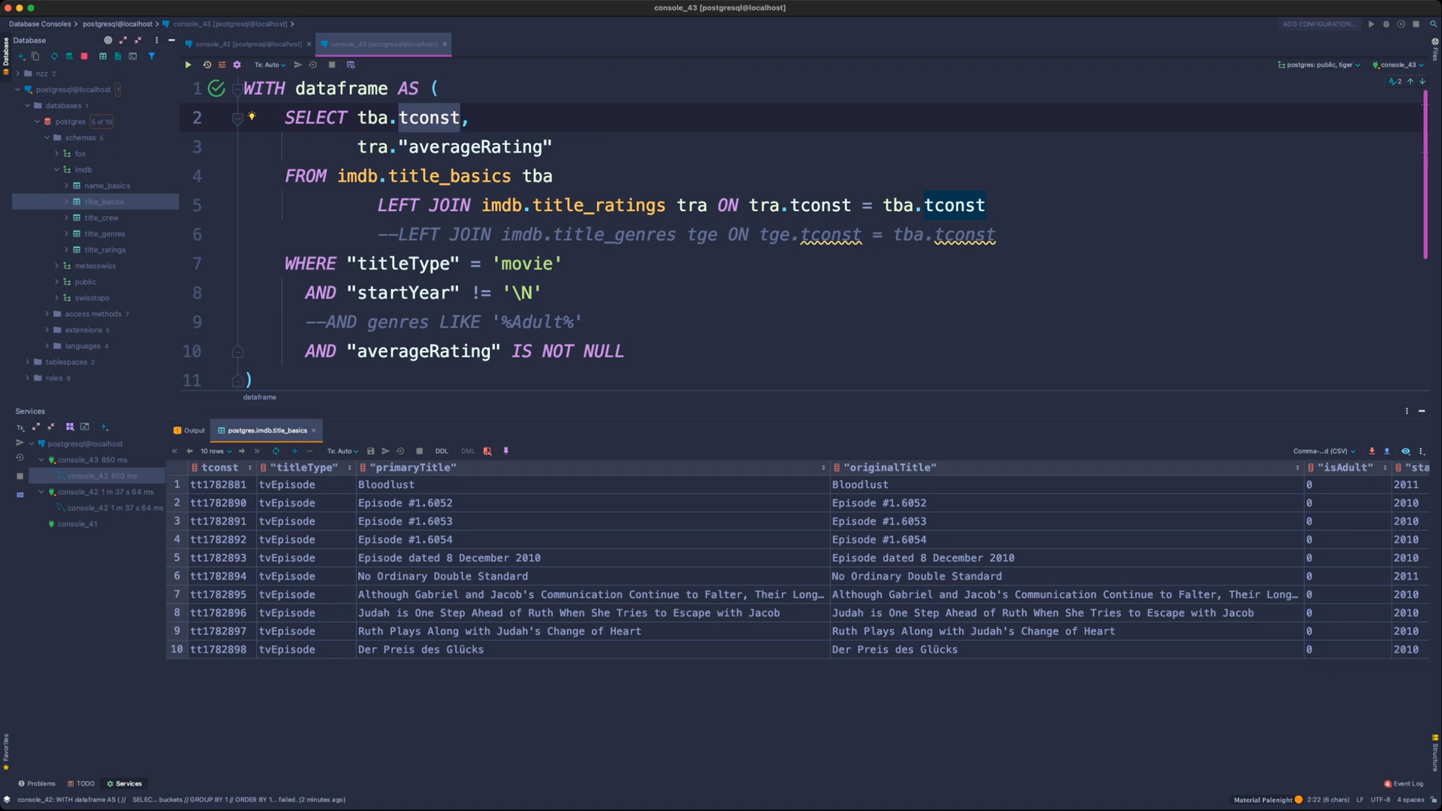
click(986, 205)
drag(997, 234, 255, 235)
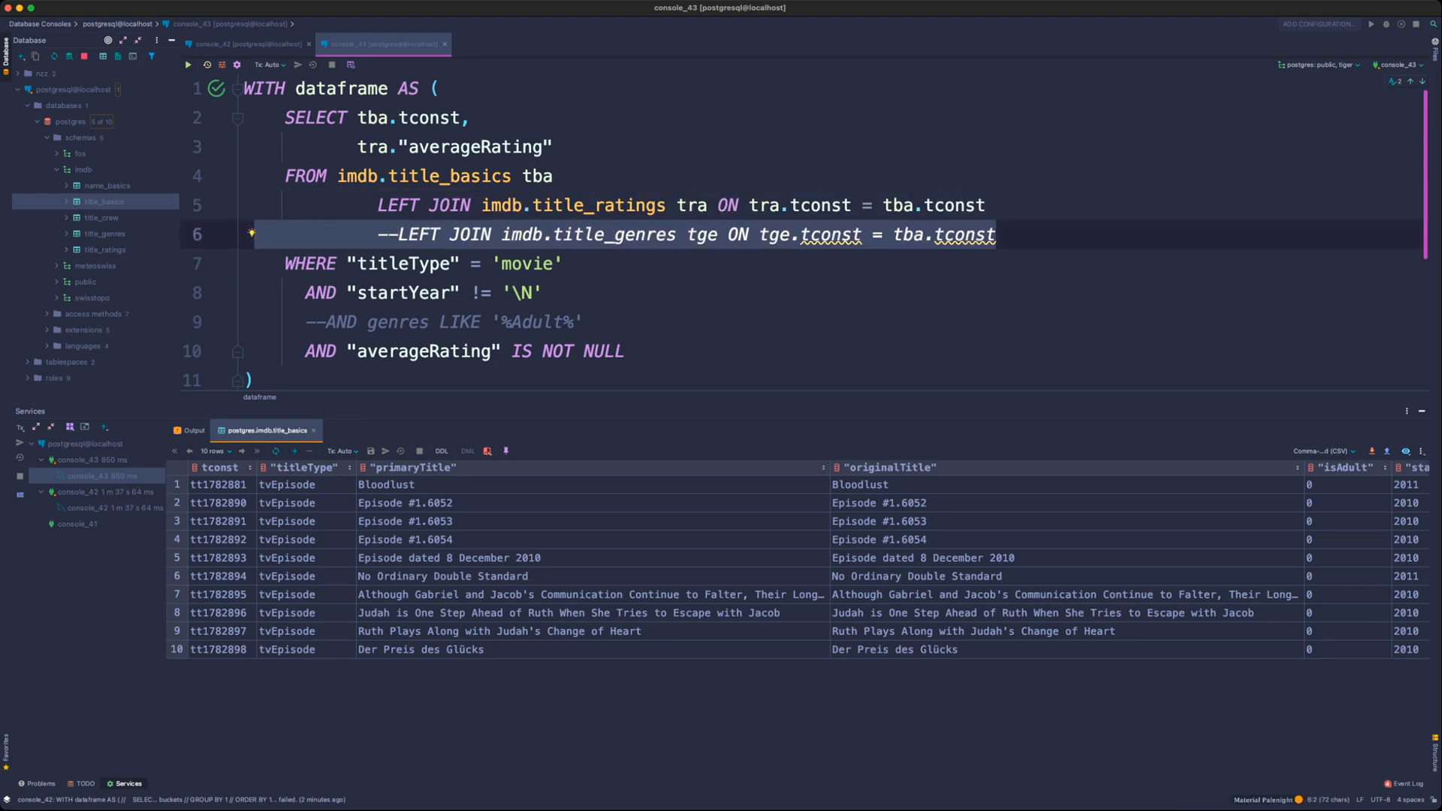
key(BackSpace)
key(BackSpace)
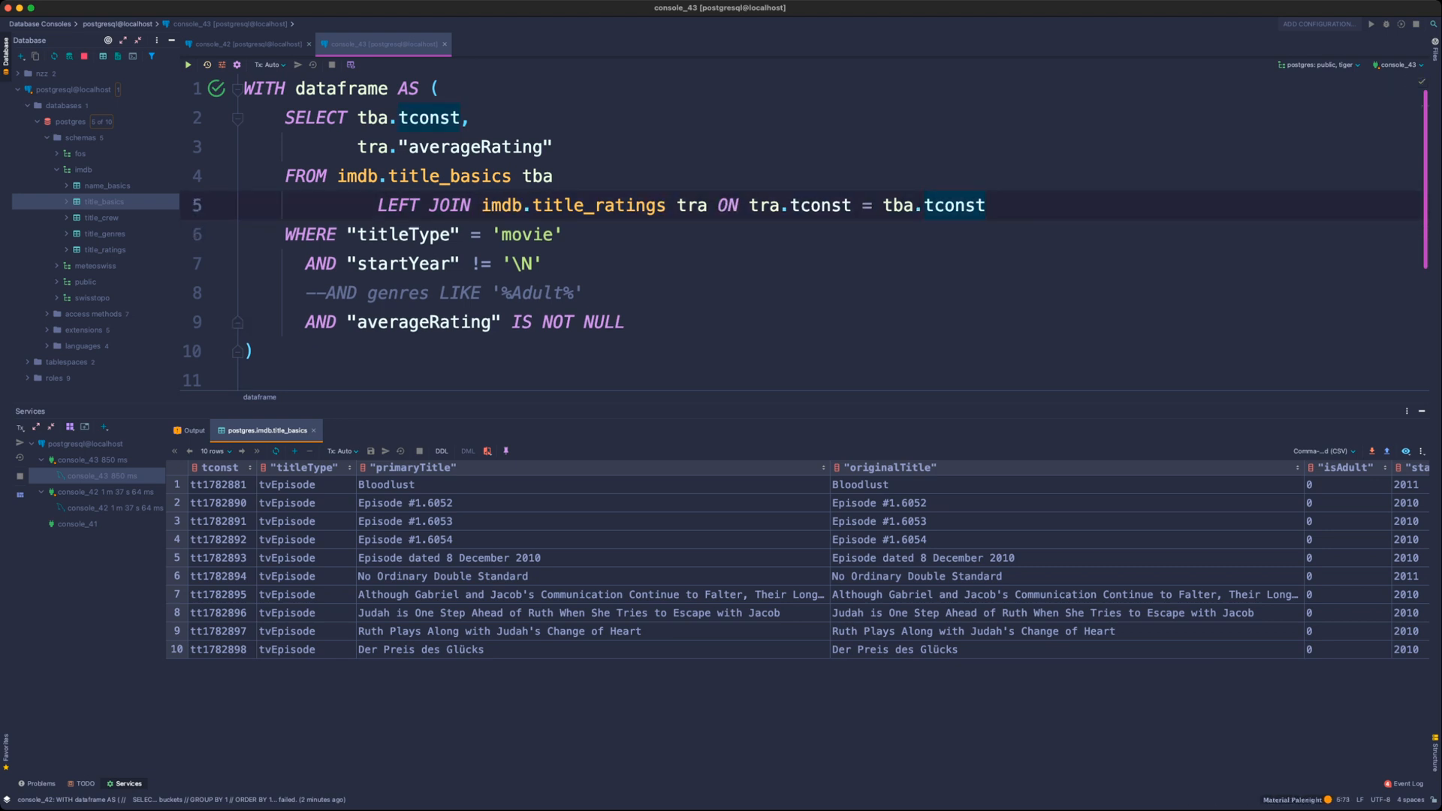
- Delete the commented-out genres LIKE '%Adult%' condition from the CTE's WHERE clause
double_click(528, 234)
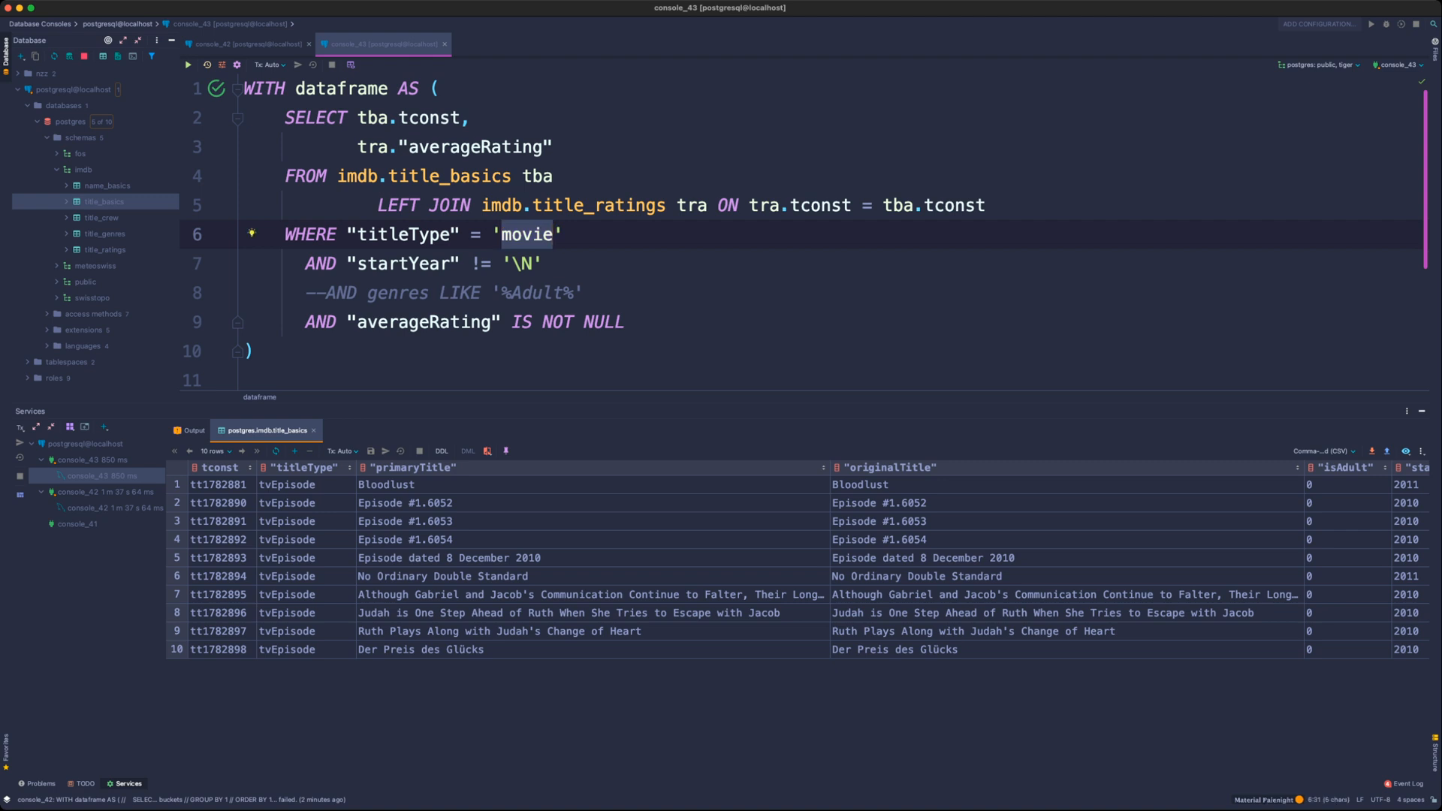
click(513, 264)
drag(582, 293, 245, 293)
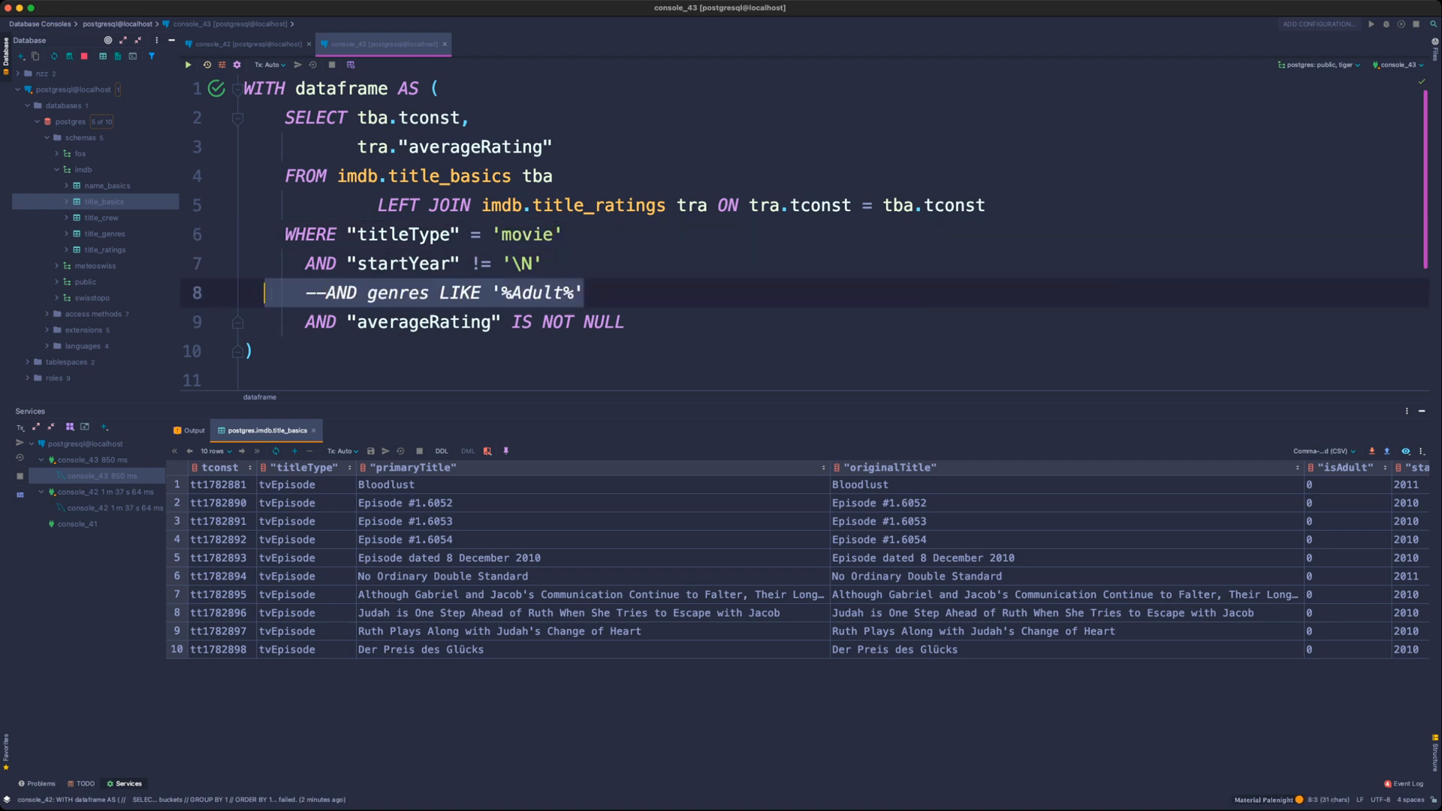
key(BackSpace)
key(BackSpace)
drag(628, 293, 512, 293)
click(626, 293)
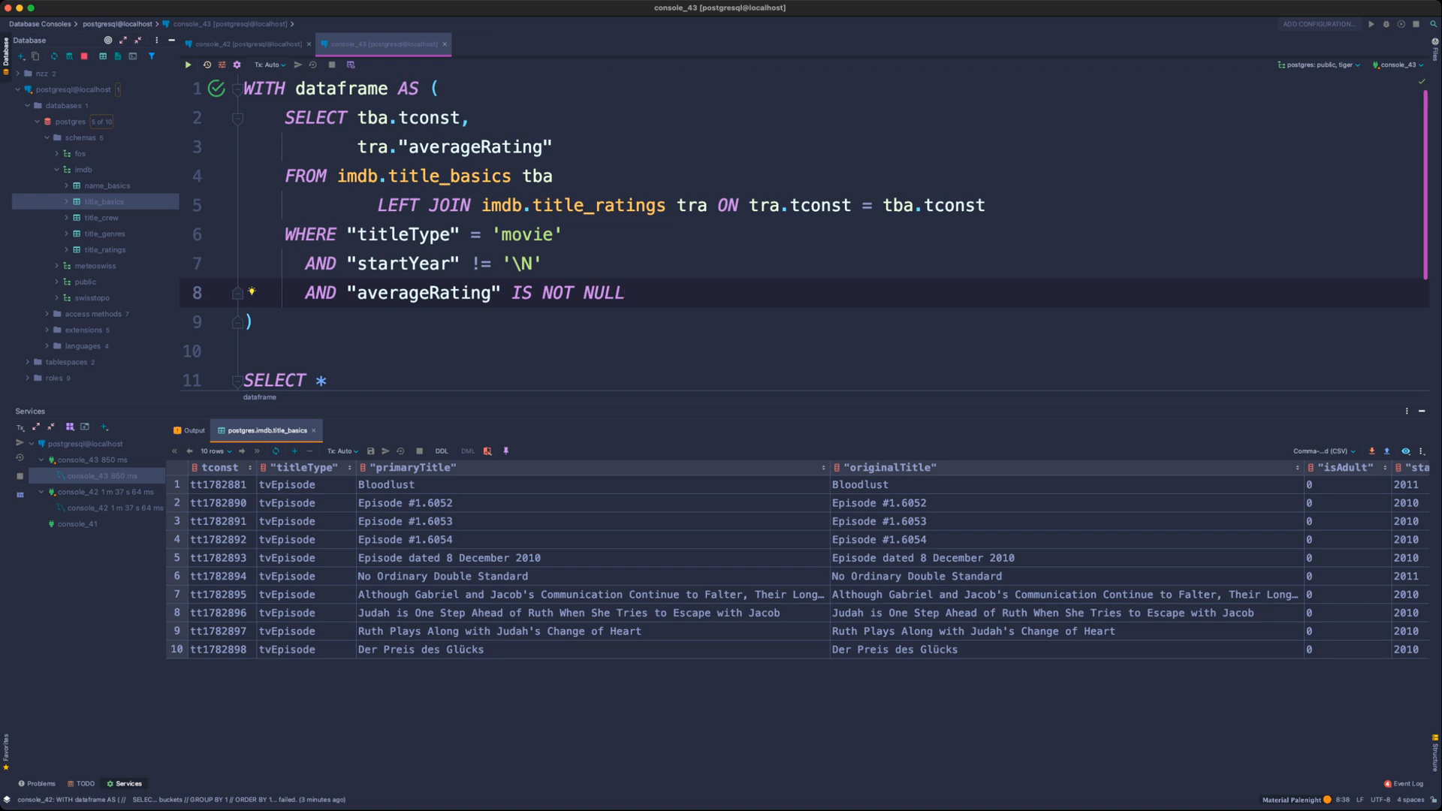
- View the title_crew table's data, examine its directors and writers columns, and close it again
click(66, 218)
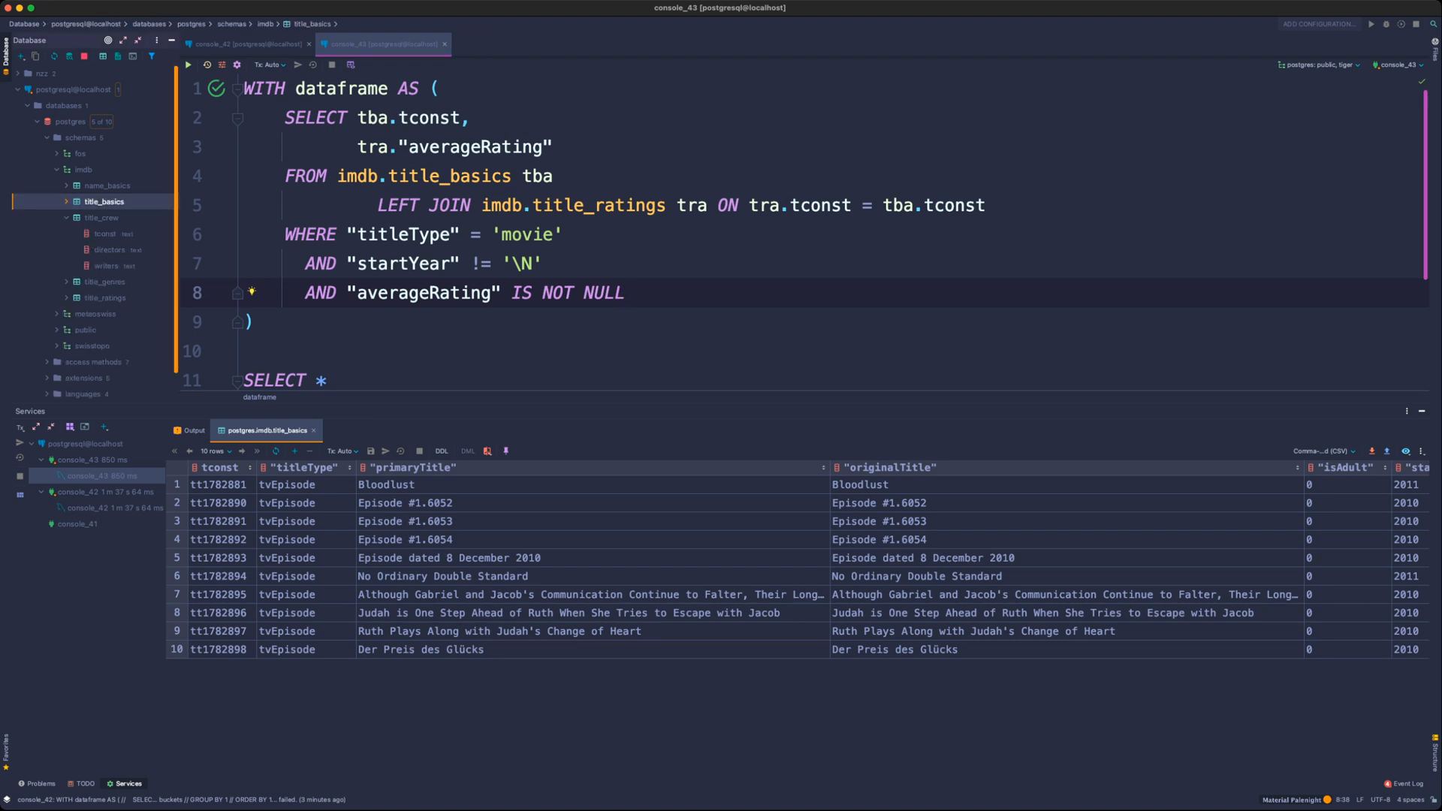
double_click(101, 218)
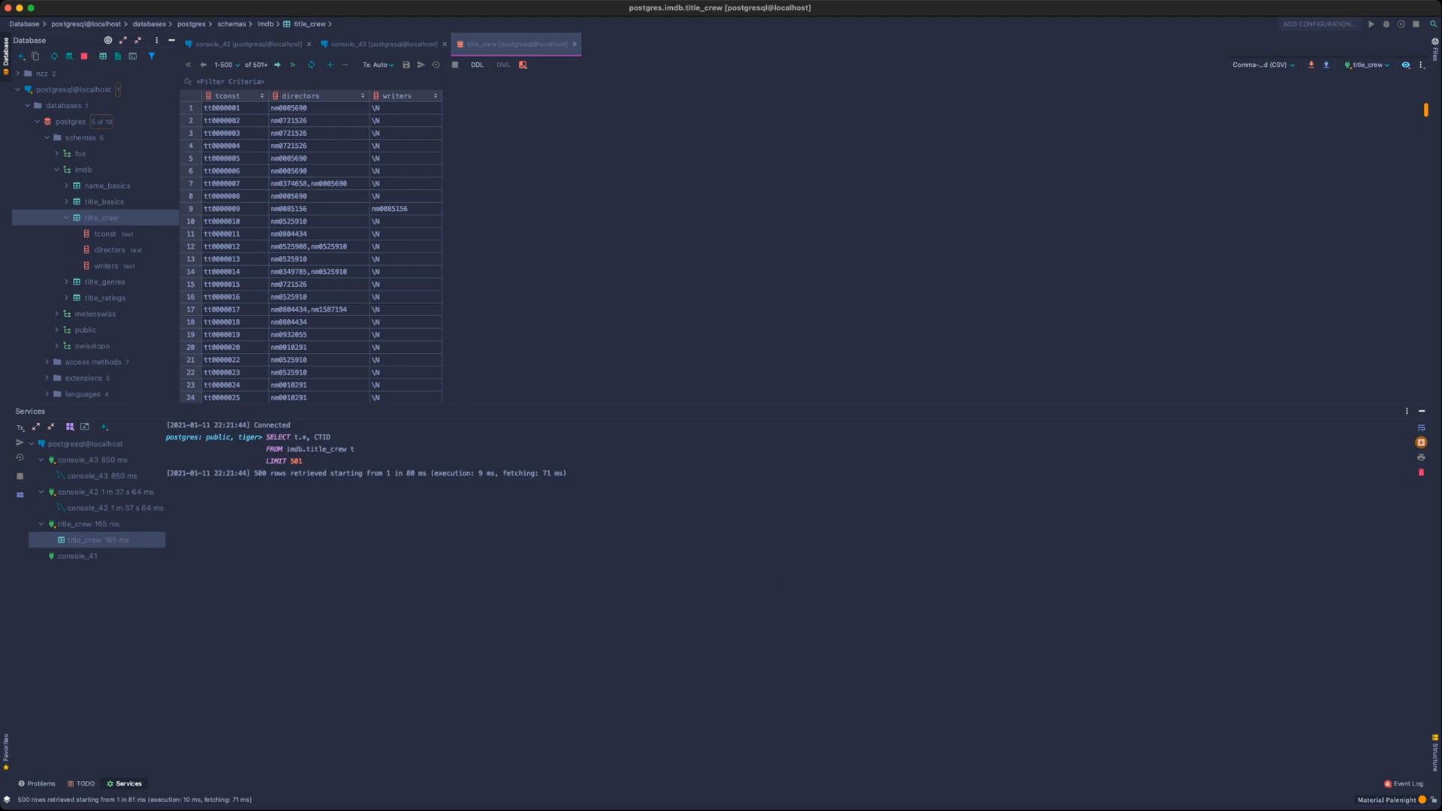
scroll(311, 246, up, 10)
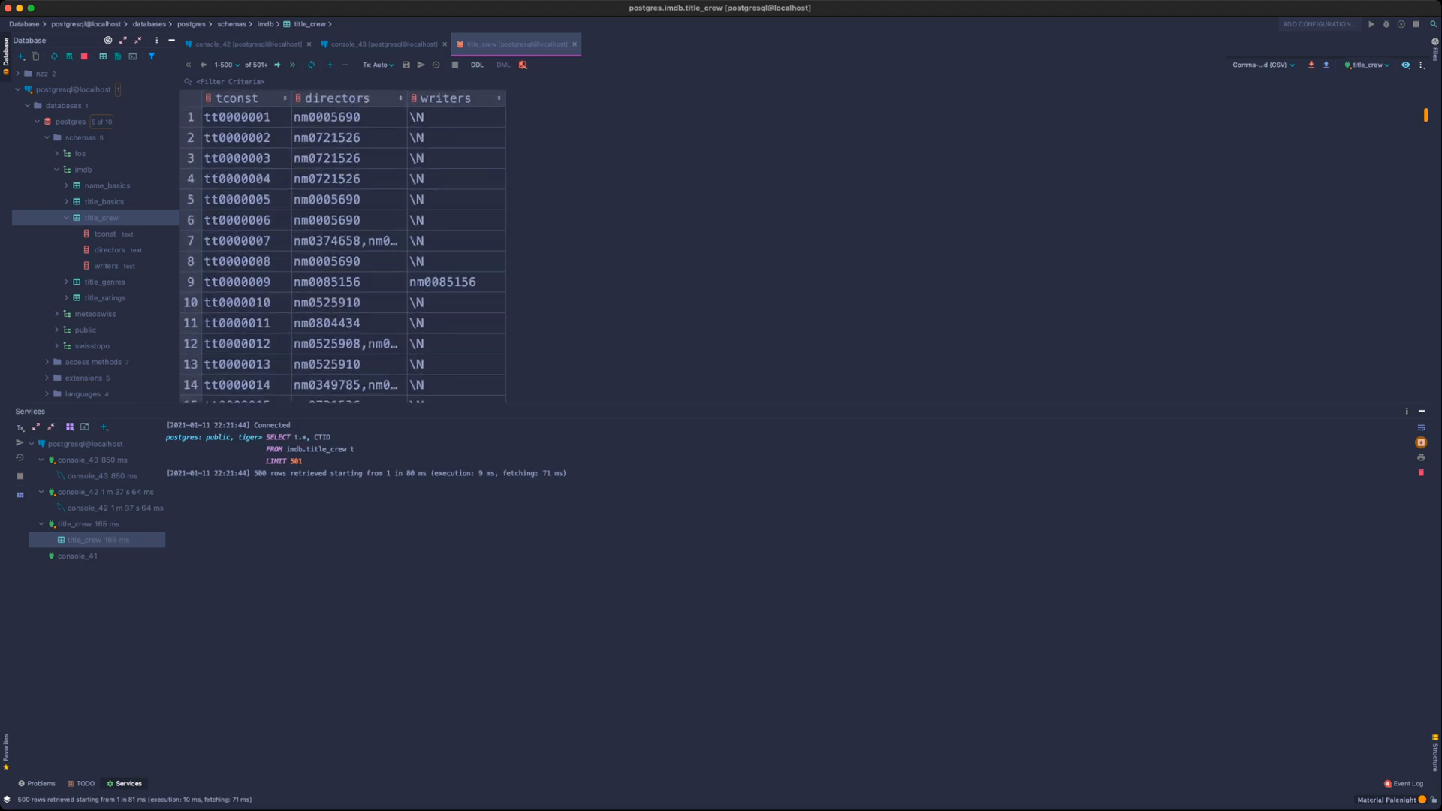
drag(345, 117, 346, 282)
drag(450, 139, 451, 323)
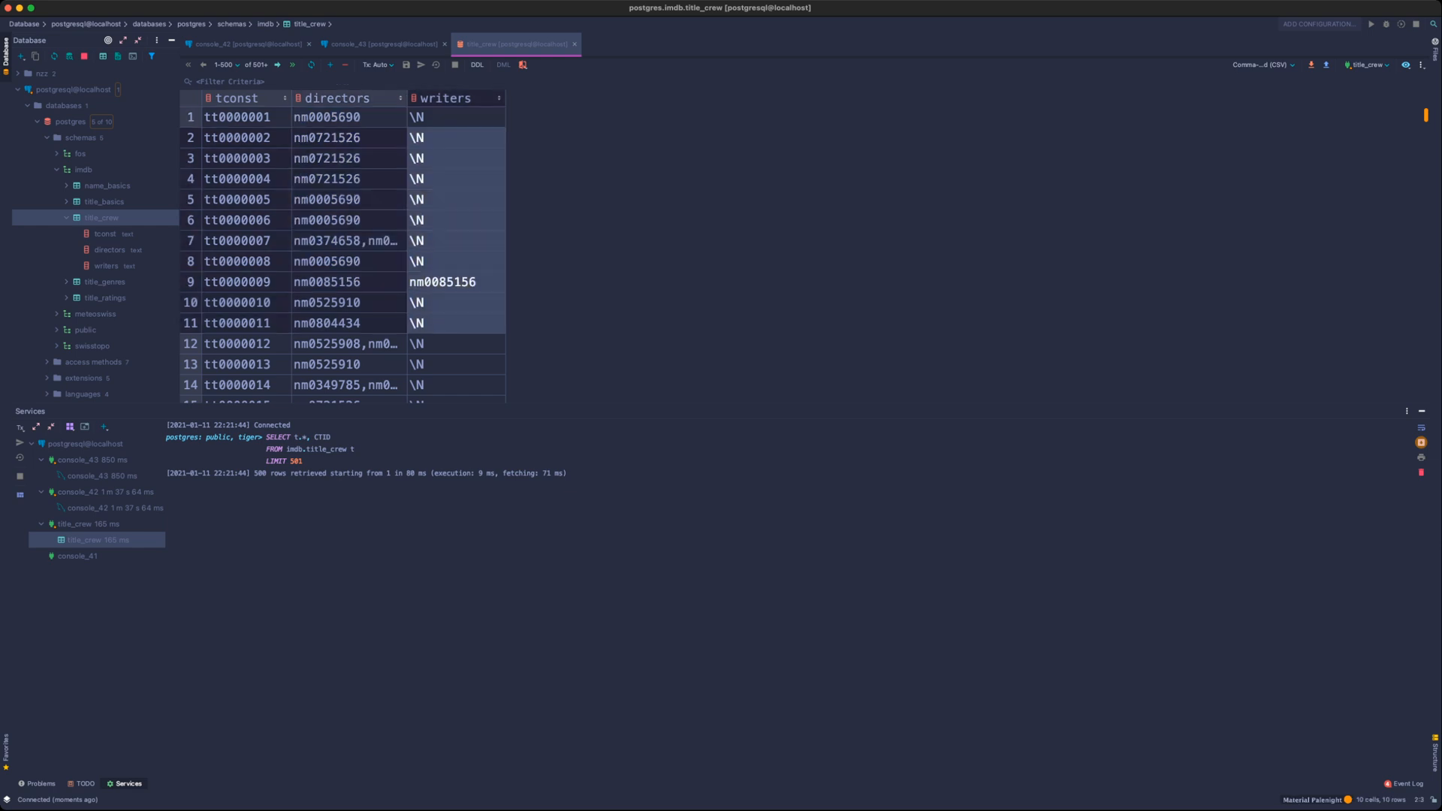
click(575, 44)
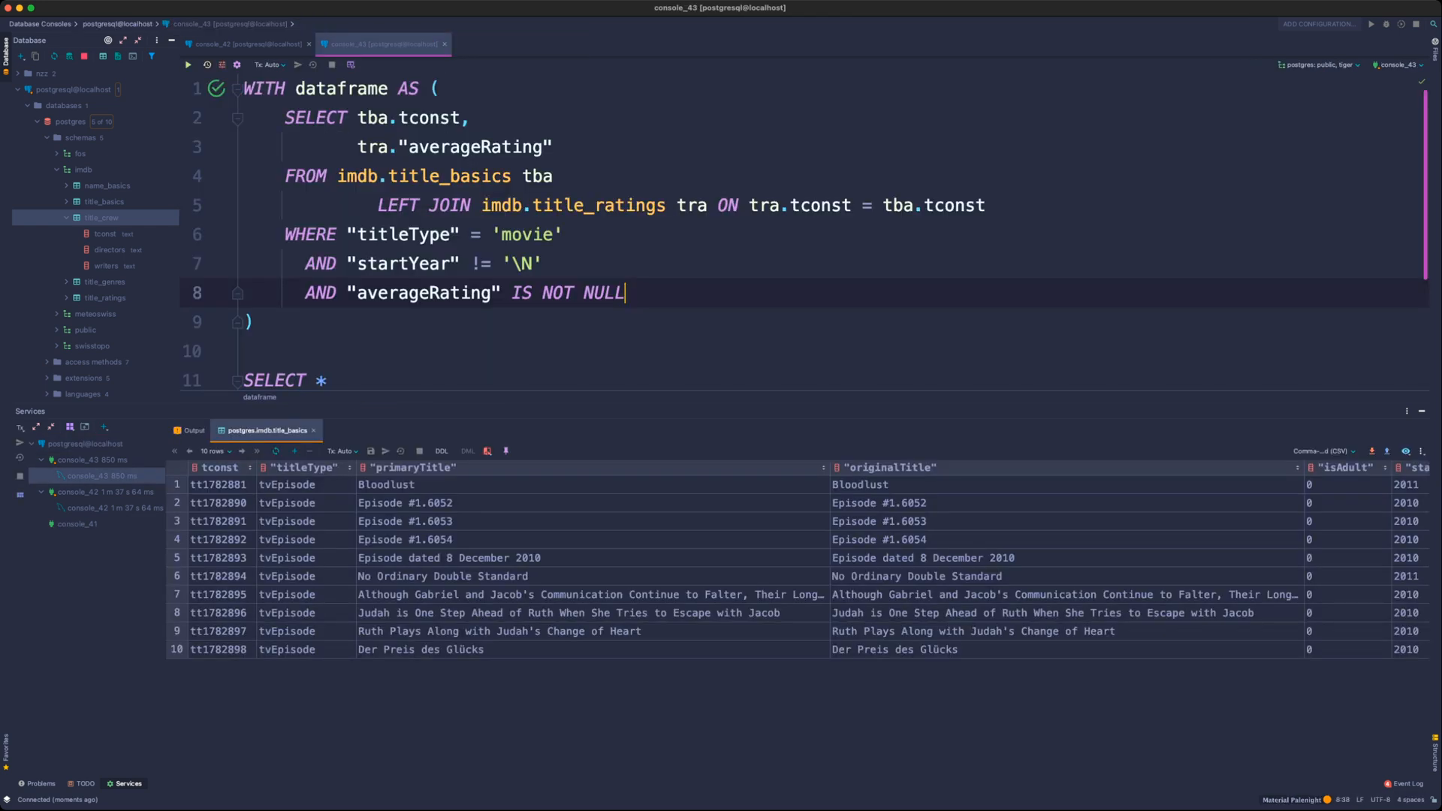
click(66, 218)
- Open the name_basics table's data and examine its nconst and primaryName columns
click(107, 185)
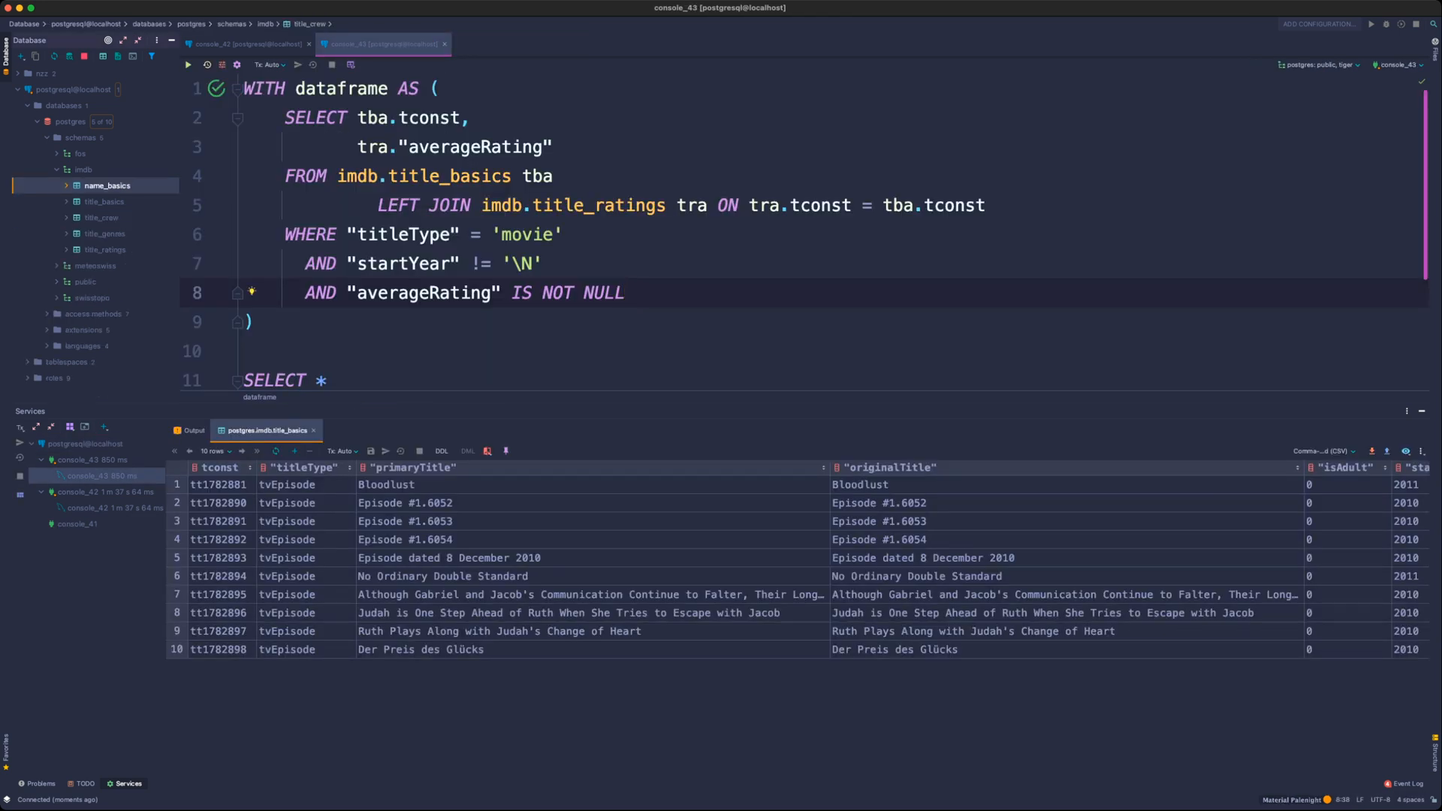
double_click(106, 185)
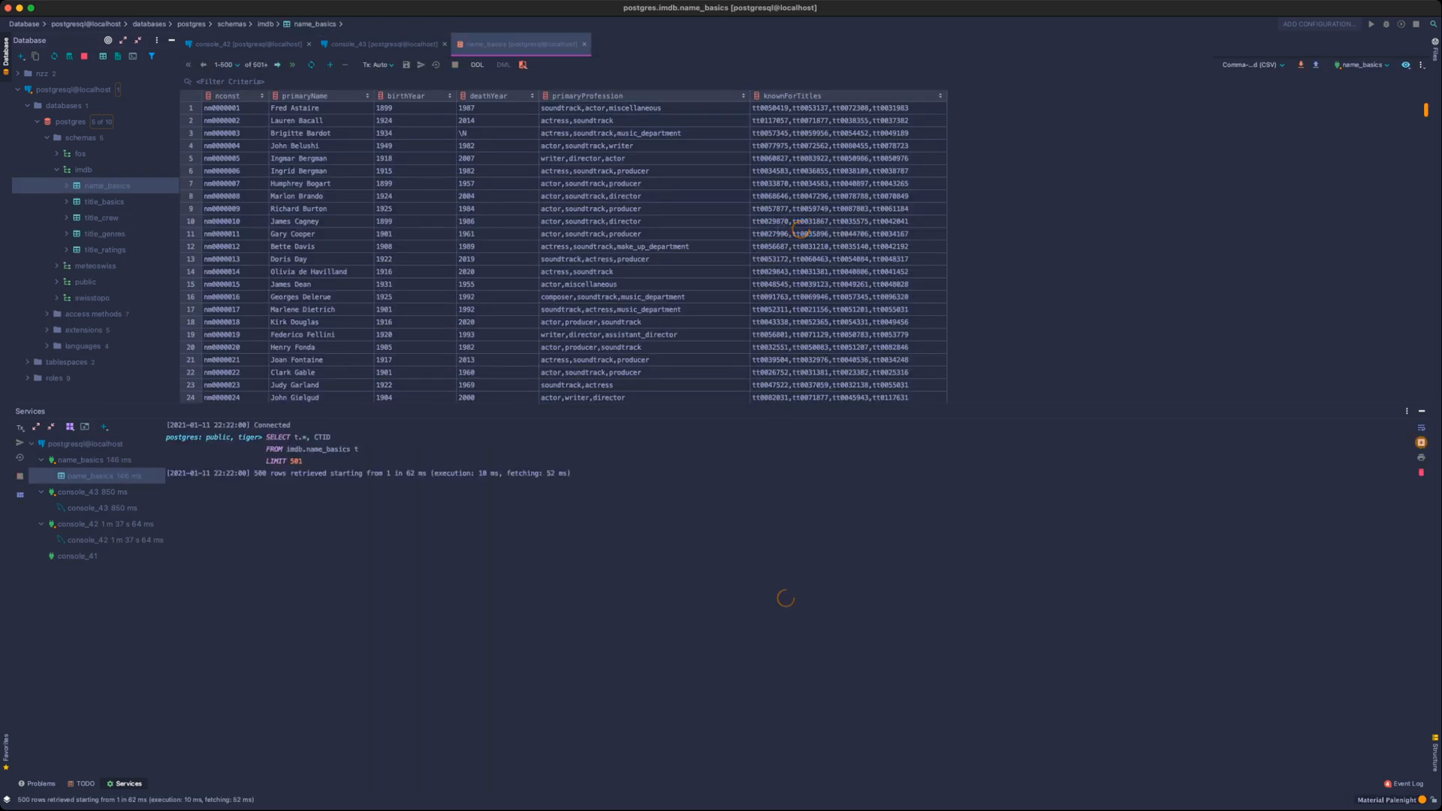
scroll(578, 248, up, 3)
scroll(578, 248, up, 5)
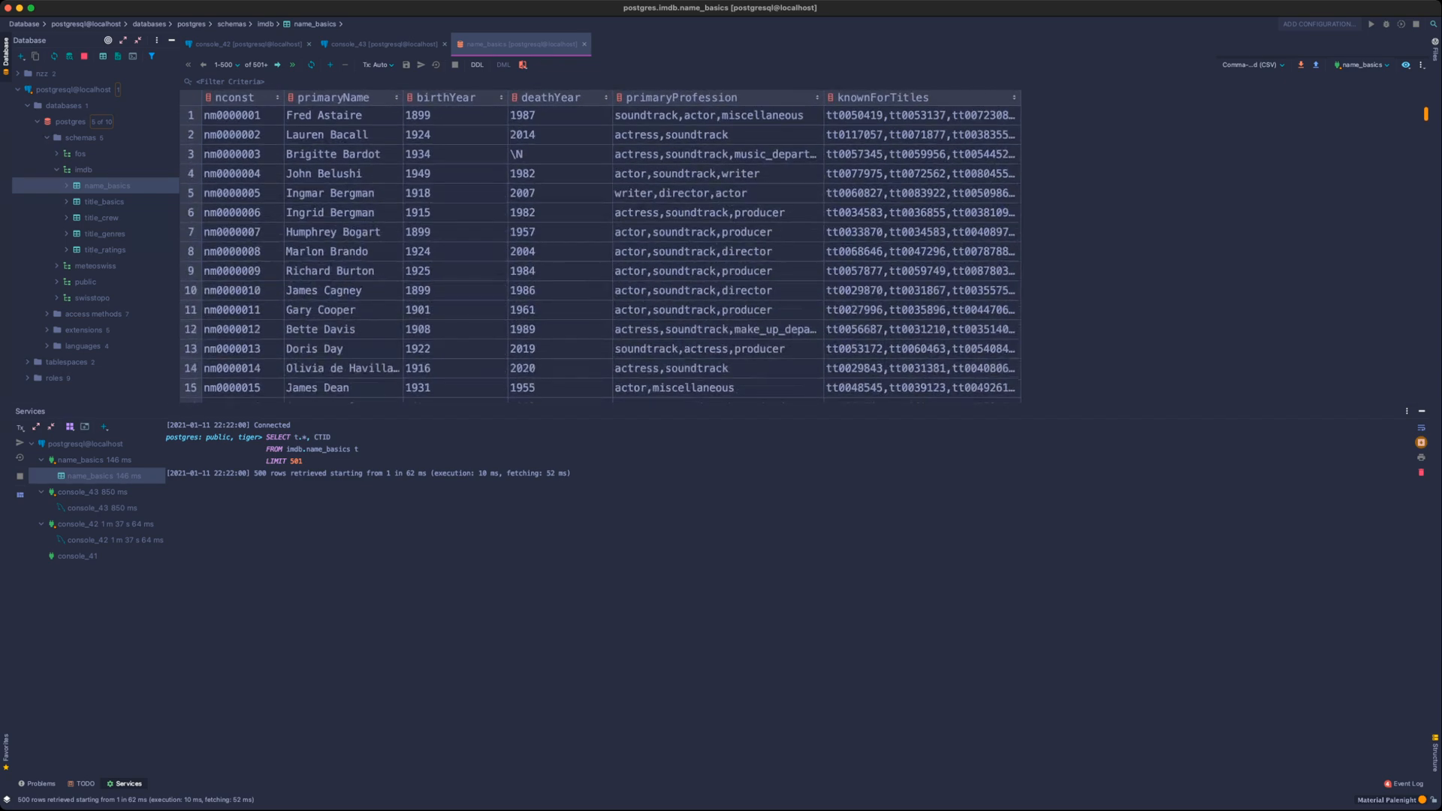
click(248, 120)
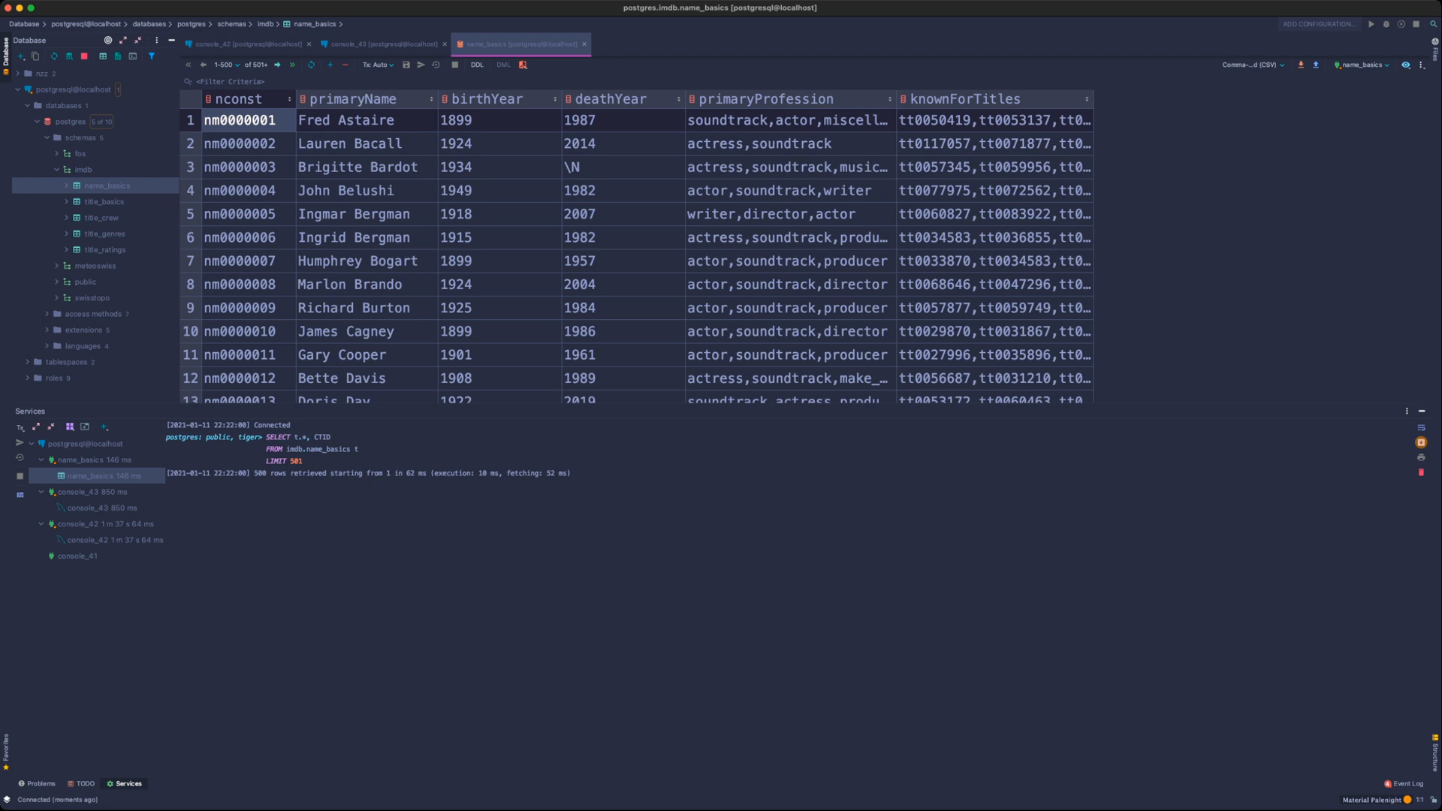
click(346, 121)
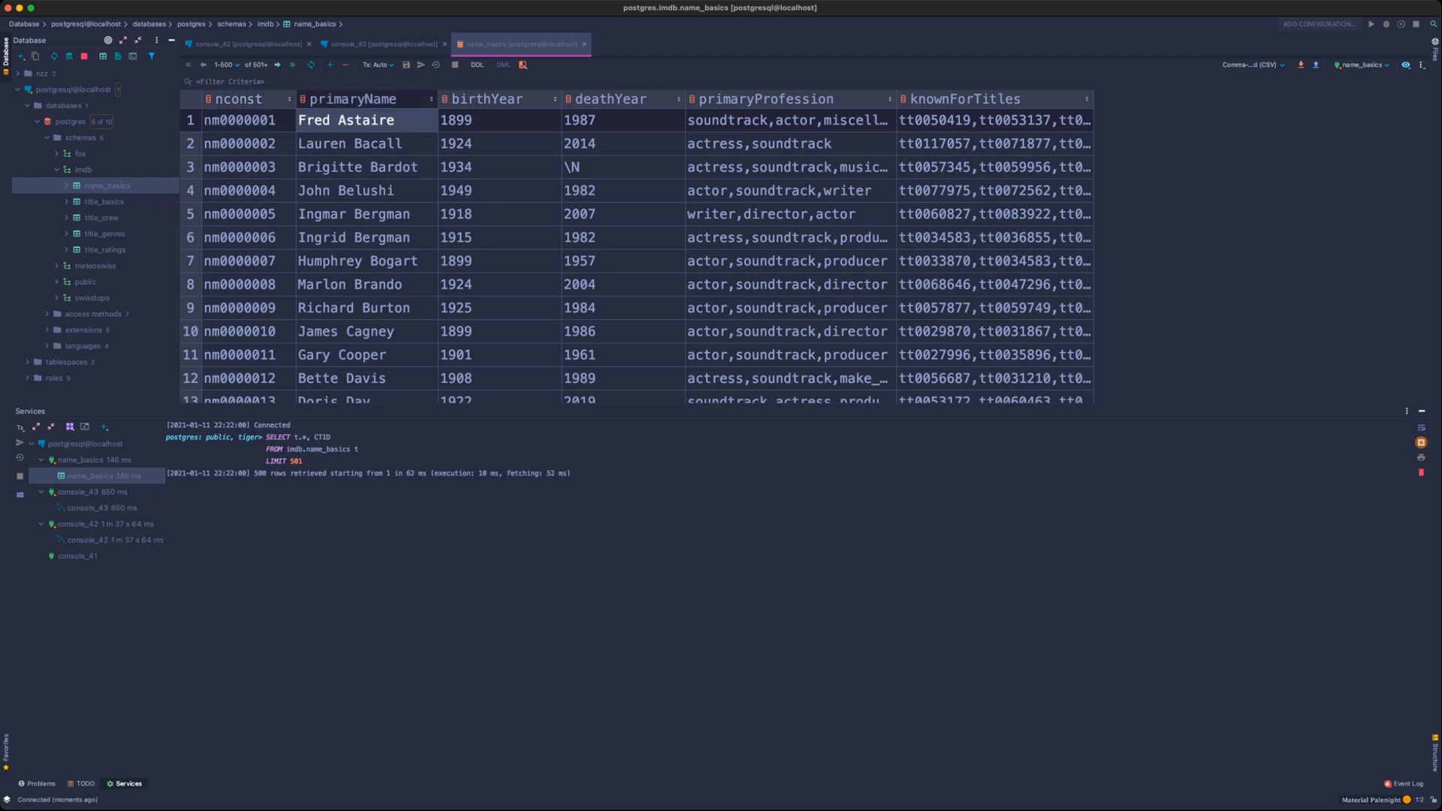
- Filter name_basics by "primaryName" = 'Bruce Willis' and inspect the matching birth years and known titles
click(196, 81)
text("primaryName" = 'Bruce Willis)
key(Return)
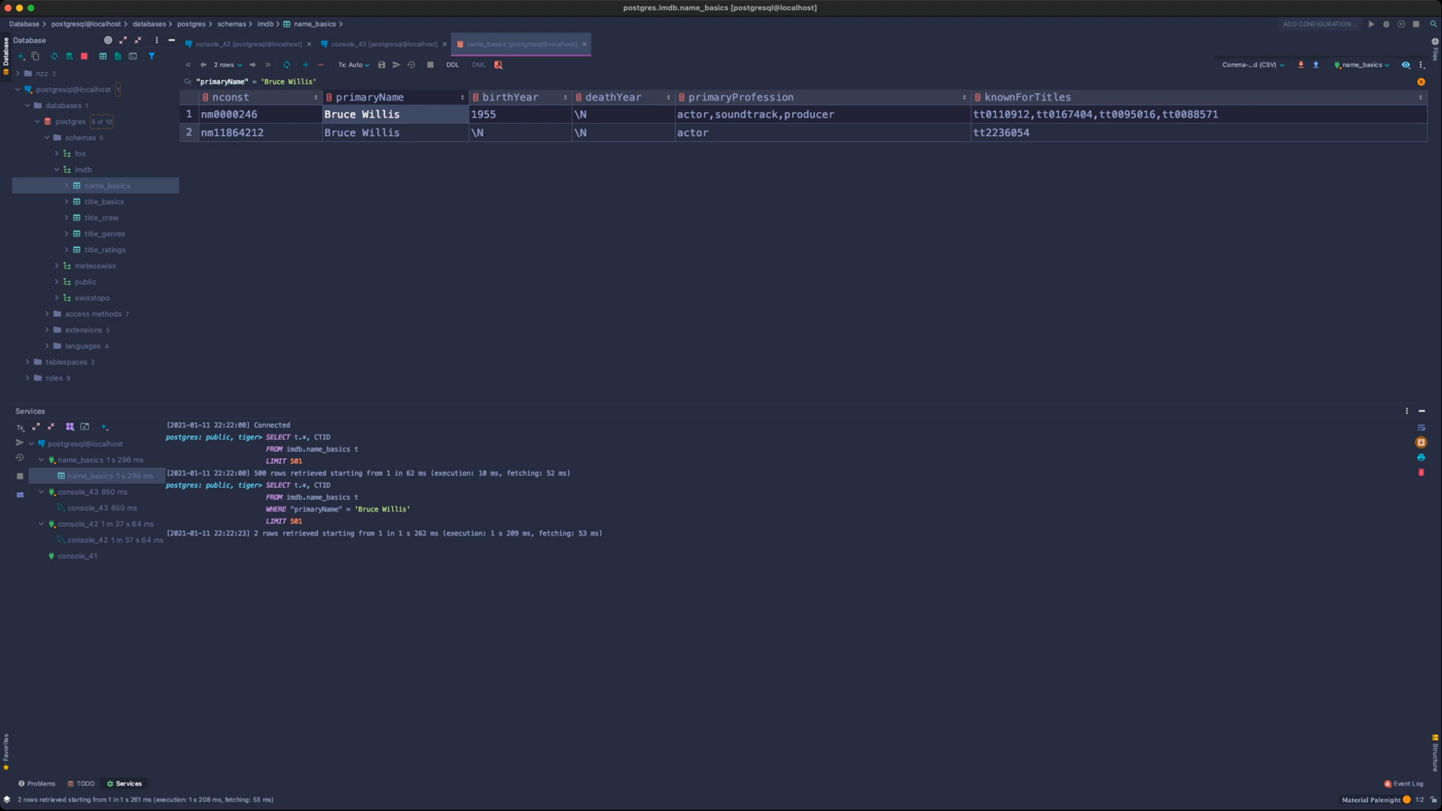
click(518, 114)
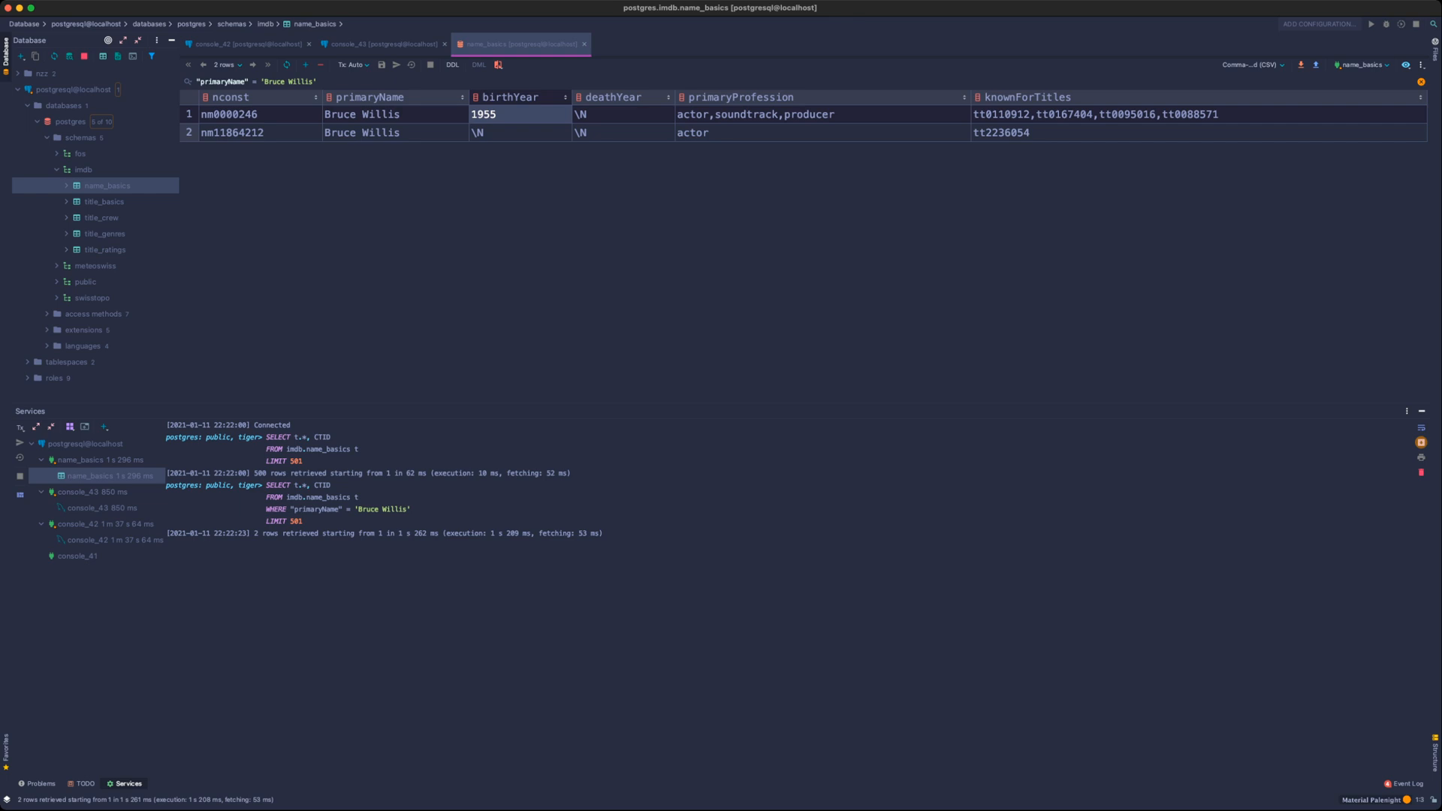
click(1002, 133)
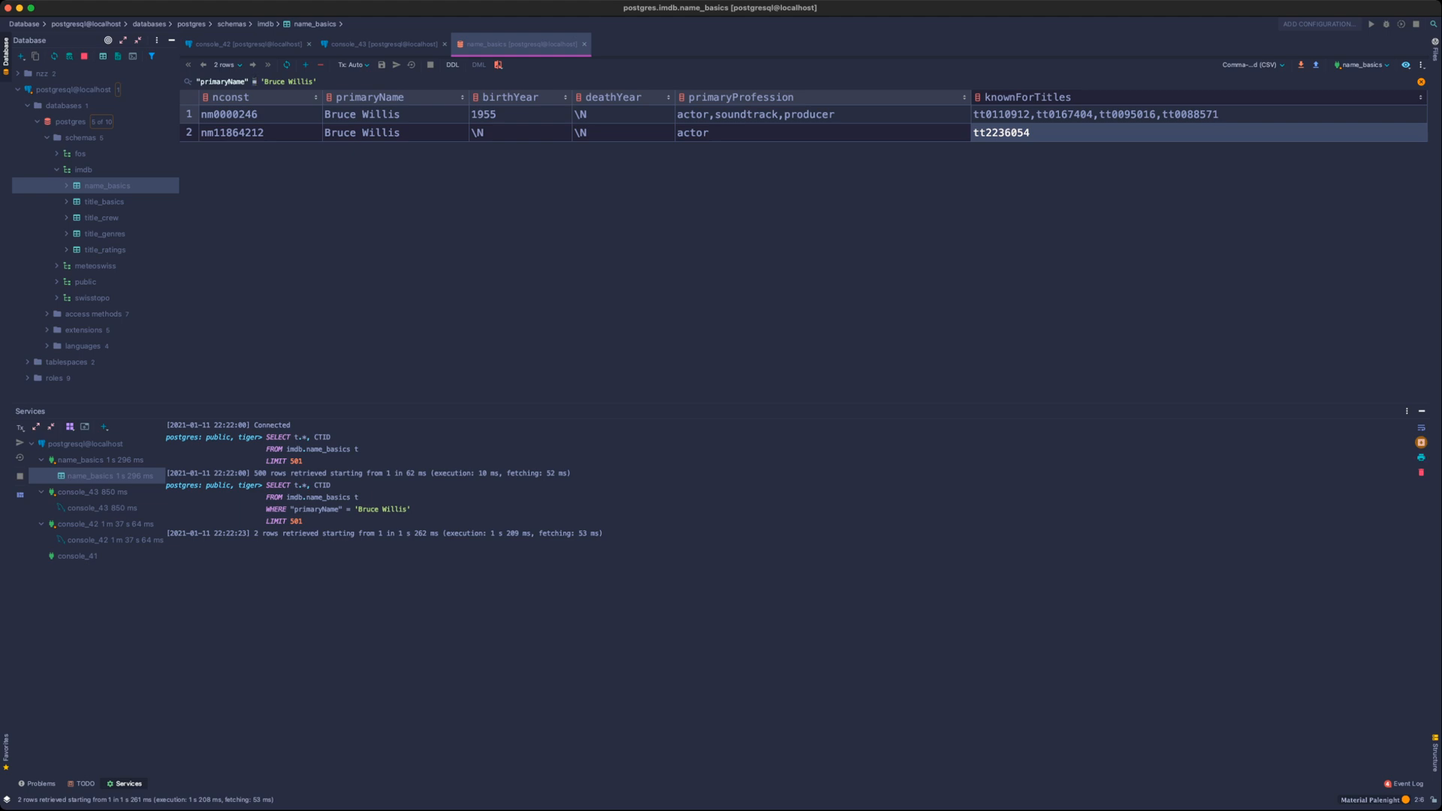
- Change the name_basics filter to "primaryName" LIKE '%Bruce Willis%' and compare the names of the matching rows
text(LIKE)
click(275, 81)
text(%)
key(Return)
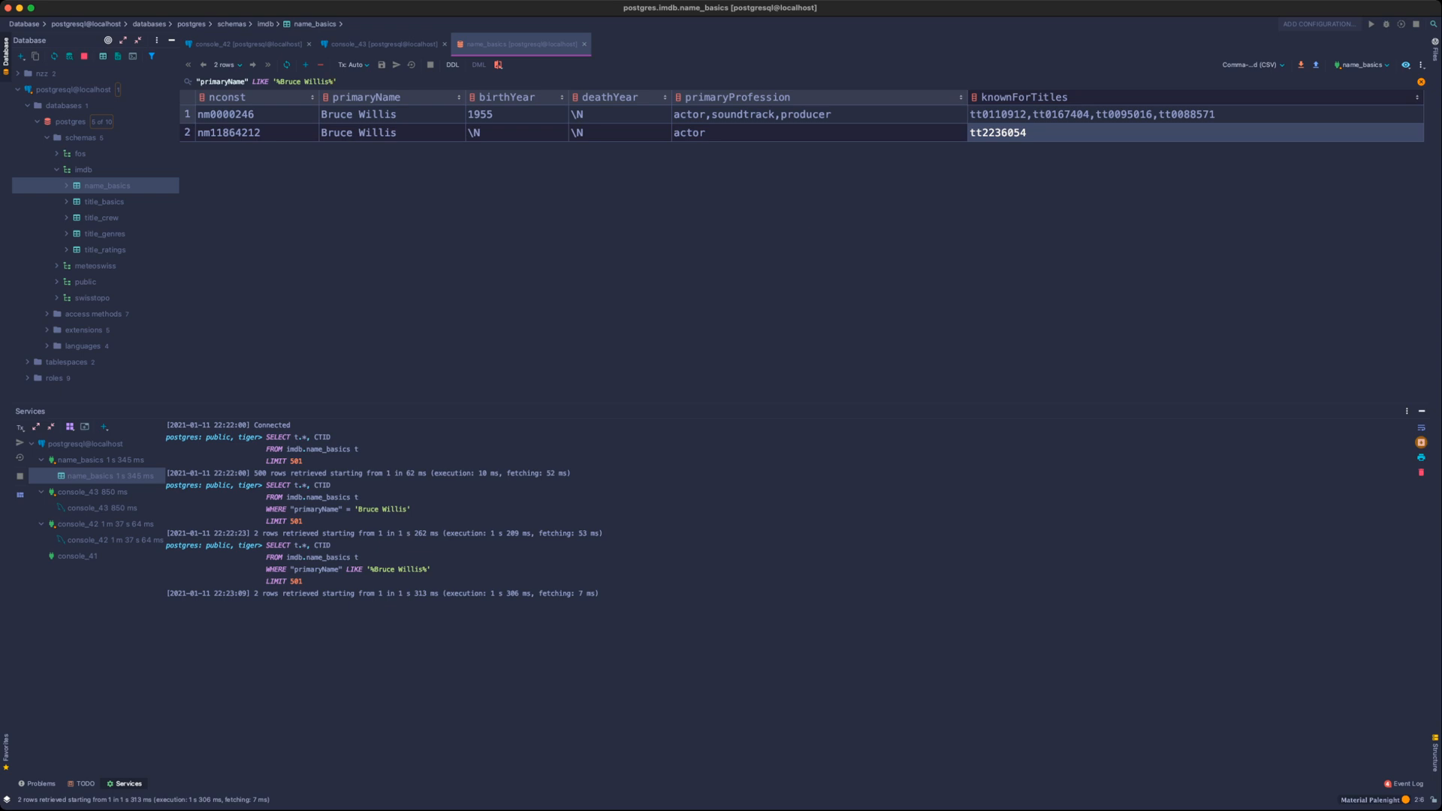
drag(368, 114, 369, 133)
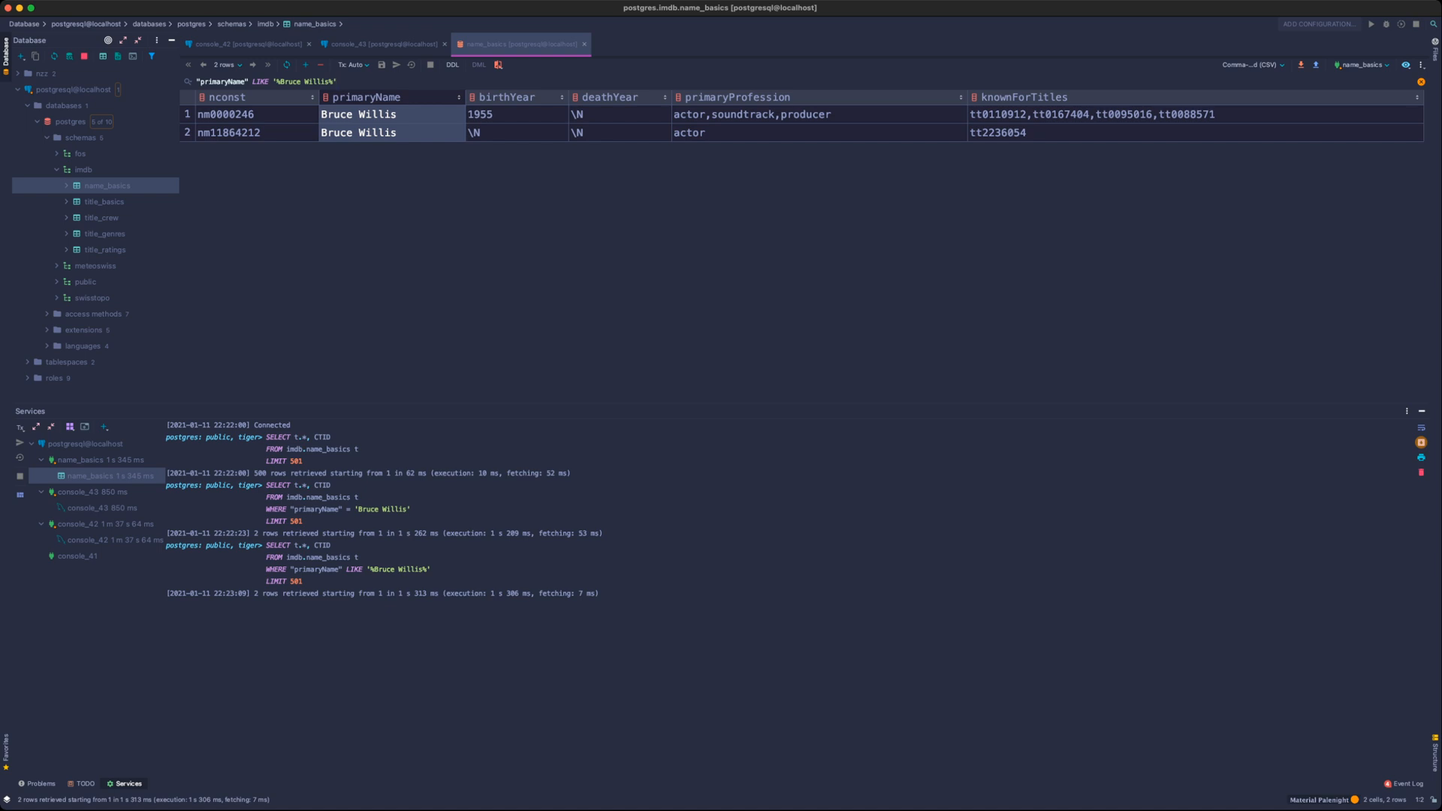
- Examine the knownForTitles value of the first Bruce Willis row
key(super+Tab)
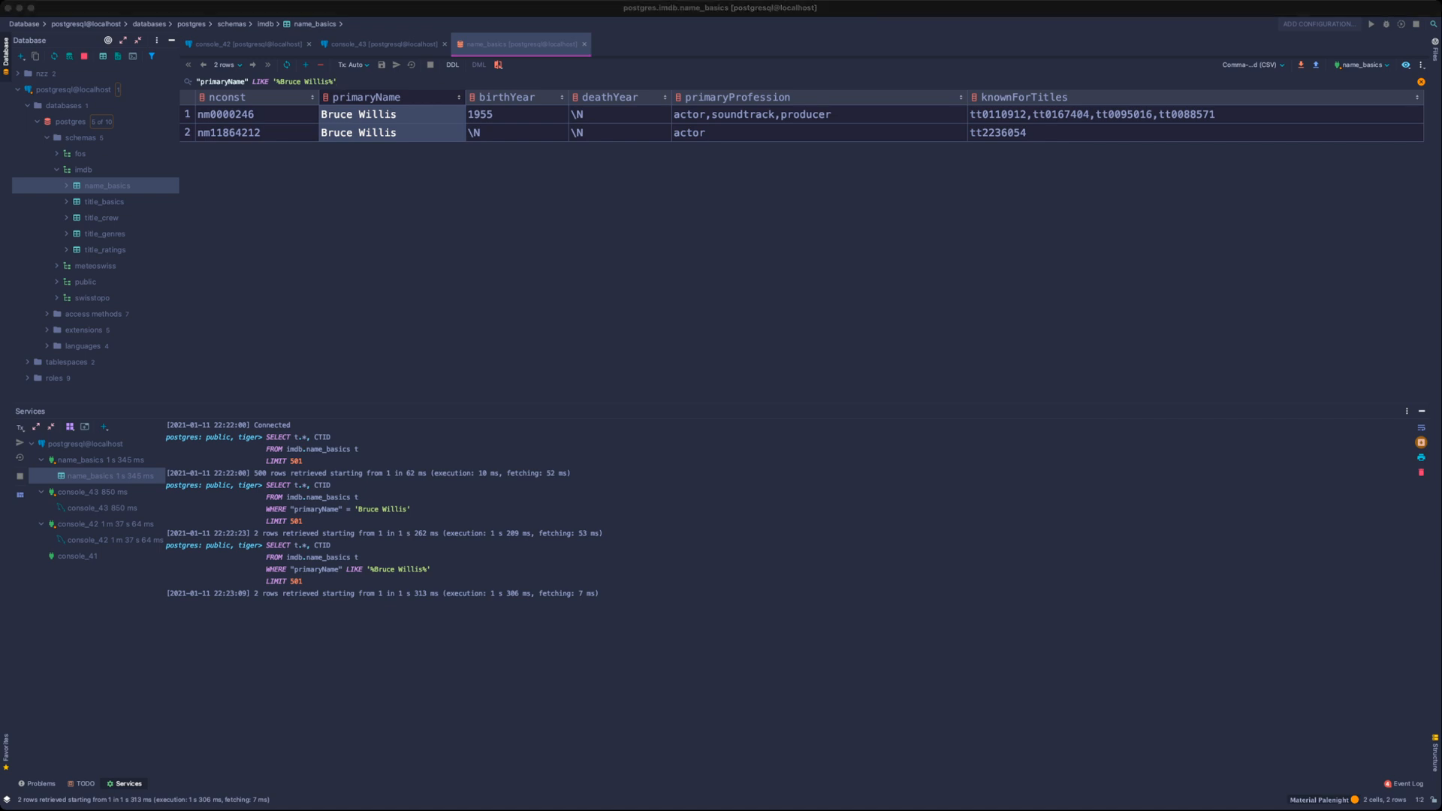
key(super+Tab)
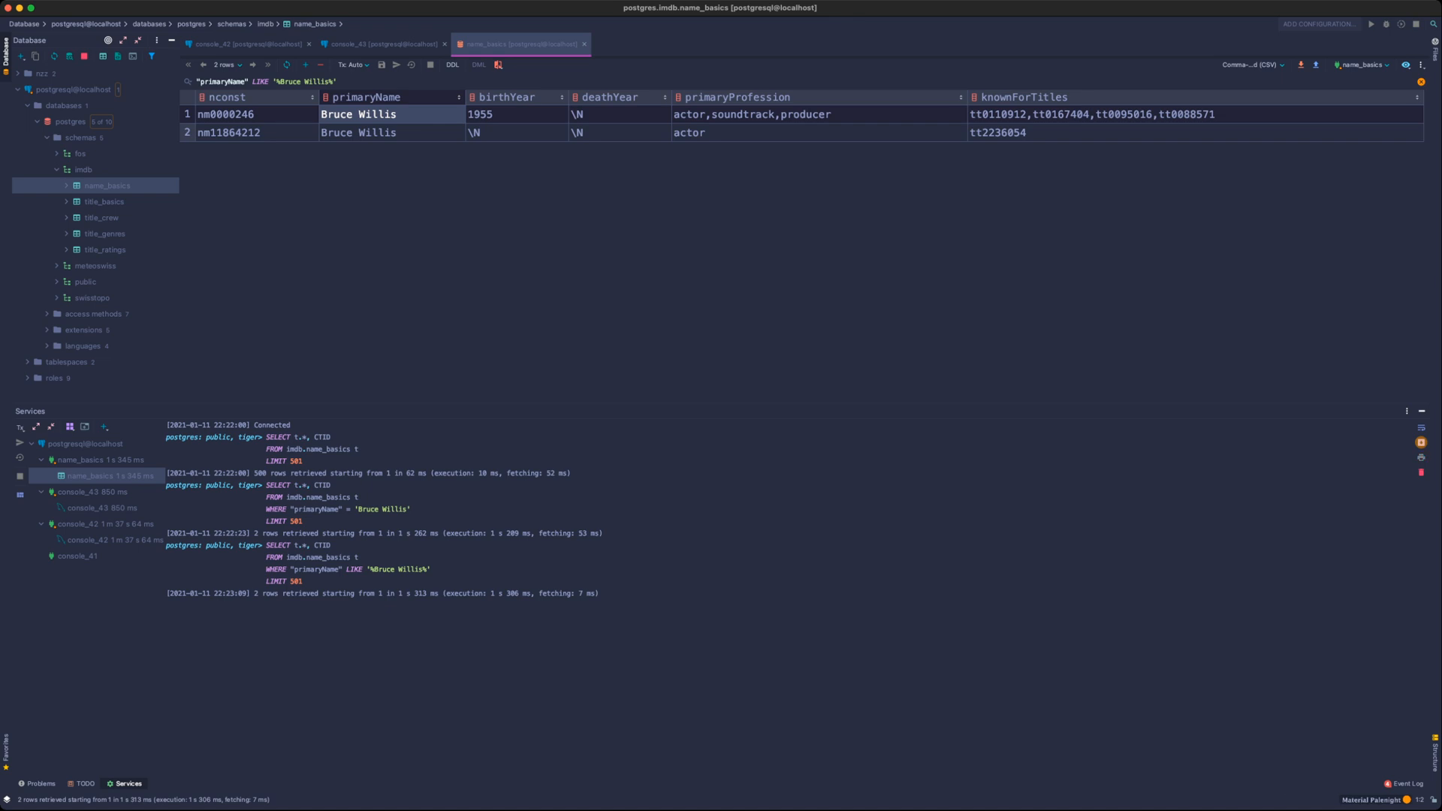
click(1092, 115)
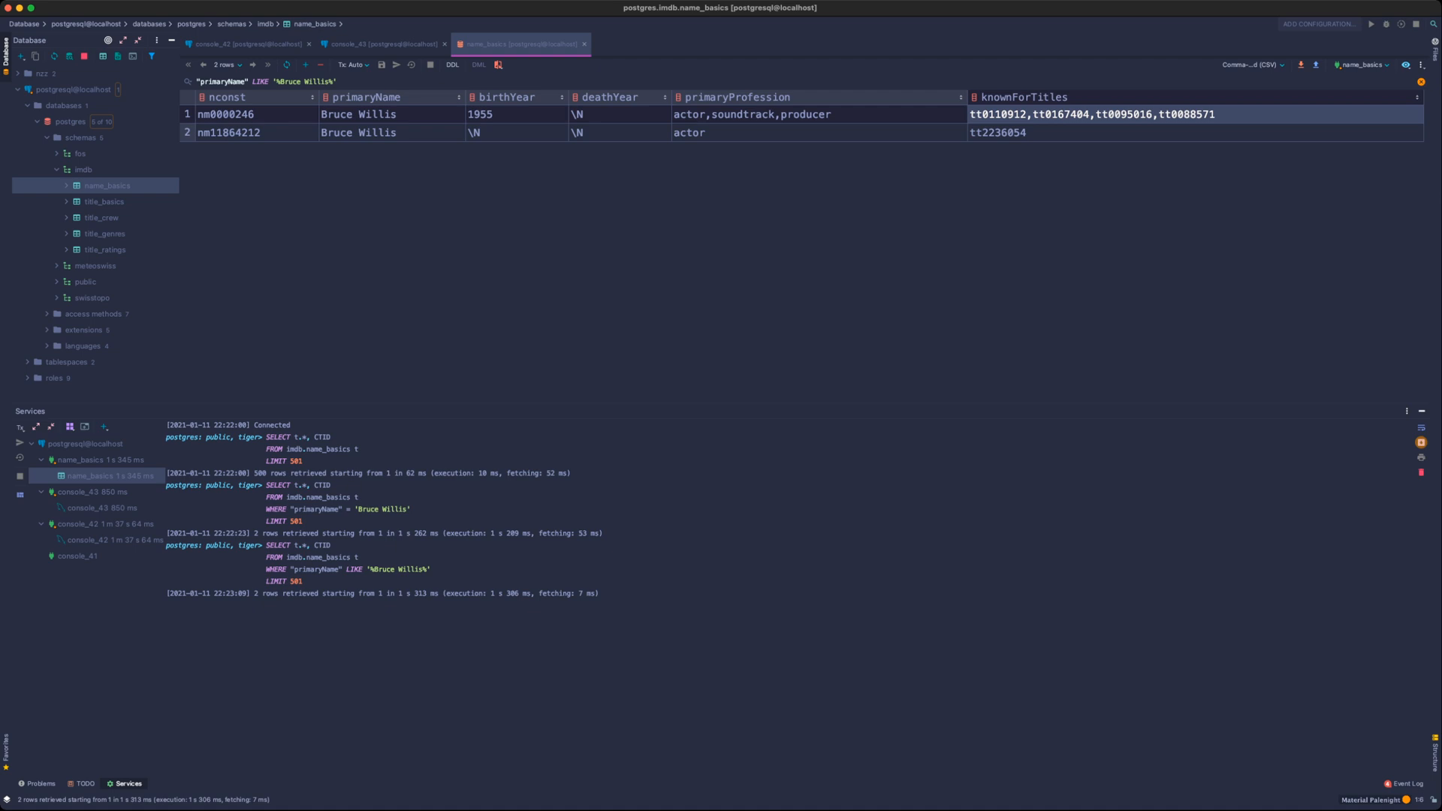
key(super+Tab)
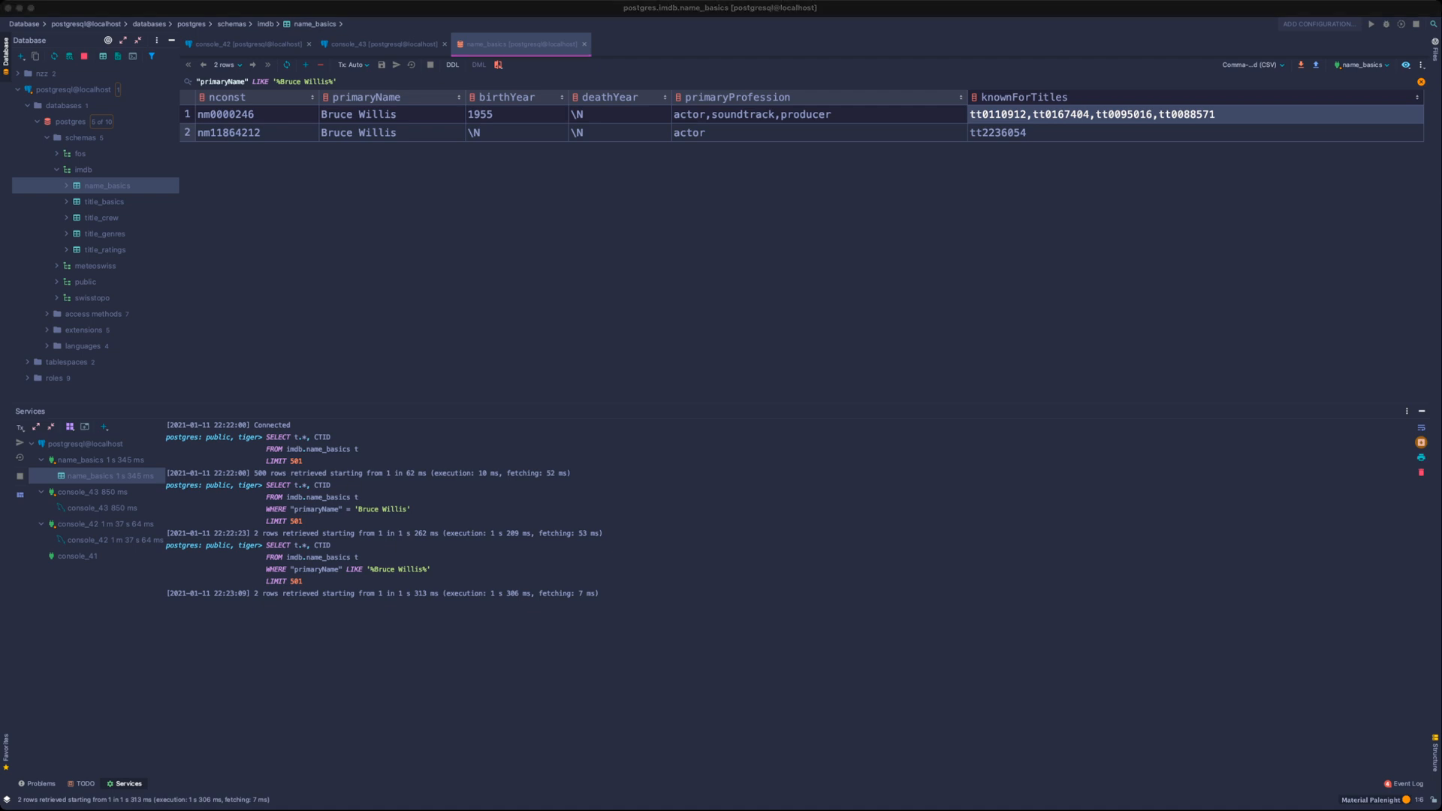
key(super+Tab)
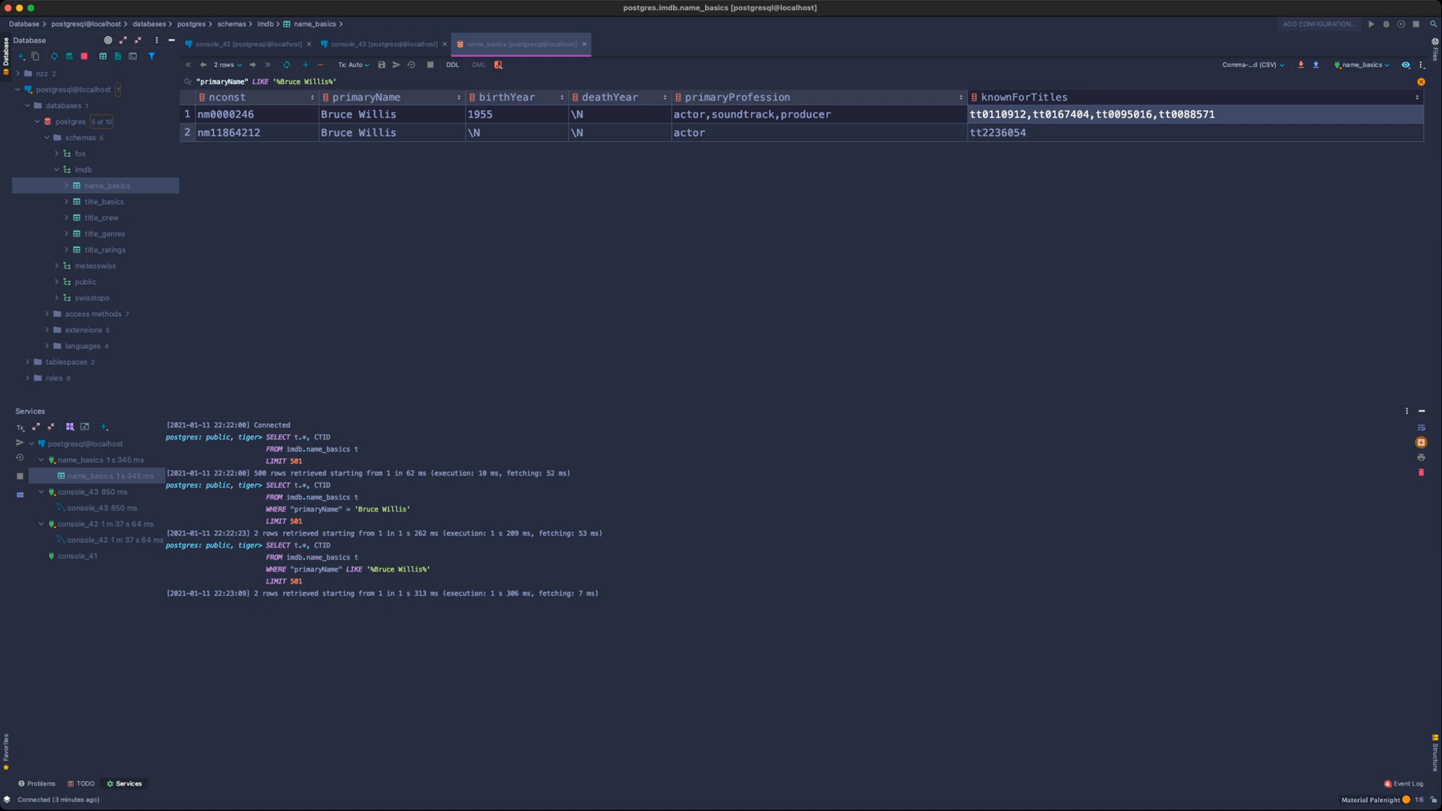
- Reopen the name_basics data to recheck the filtered rows, and return to the console_43 query
click(385, 44)
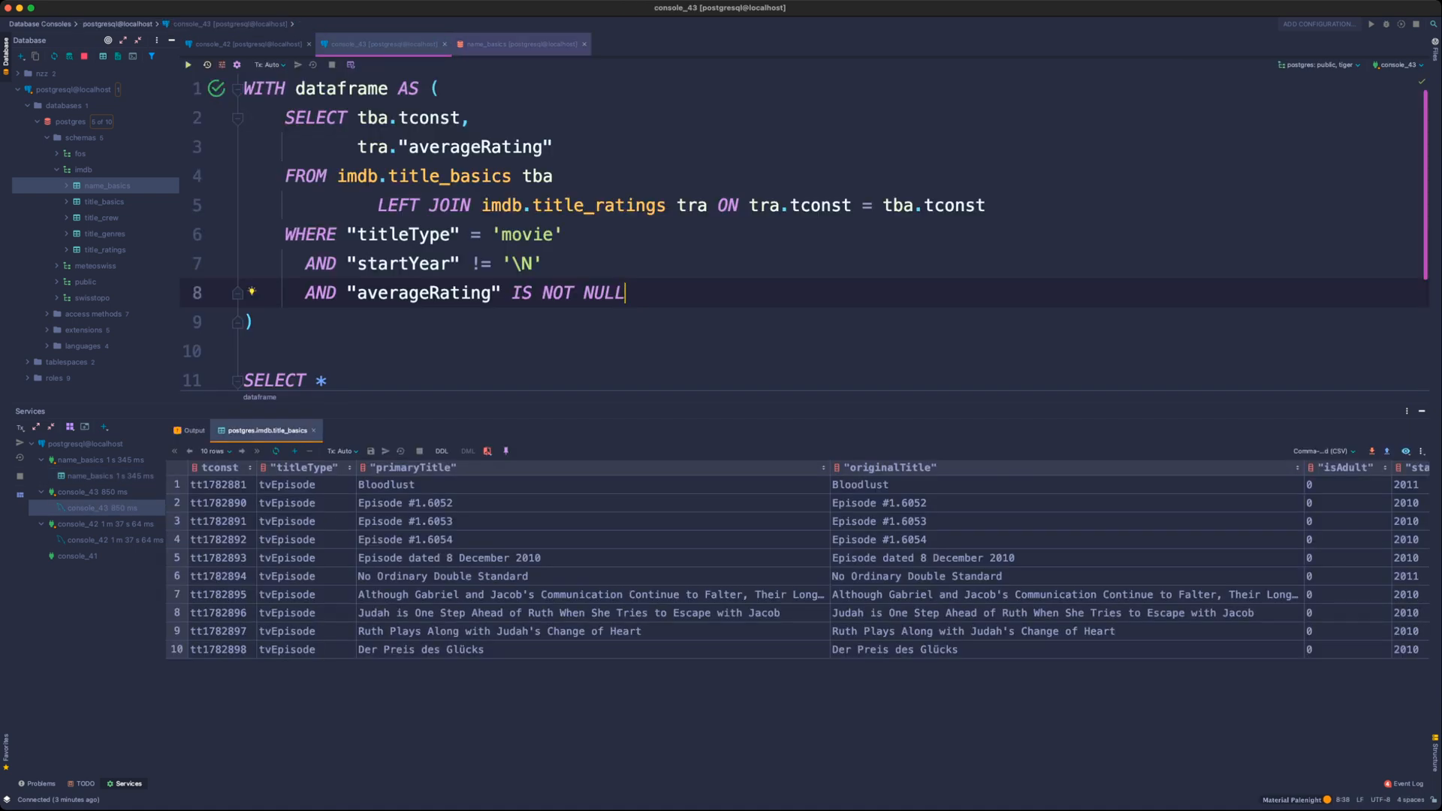
click(585, 43)
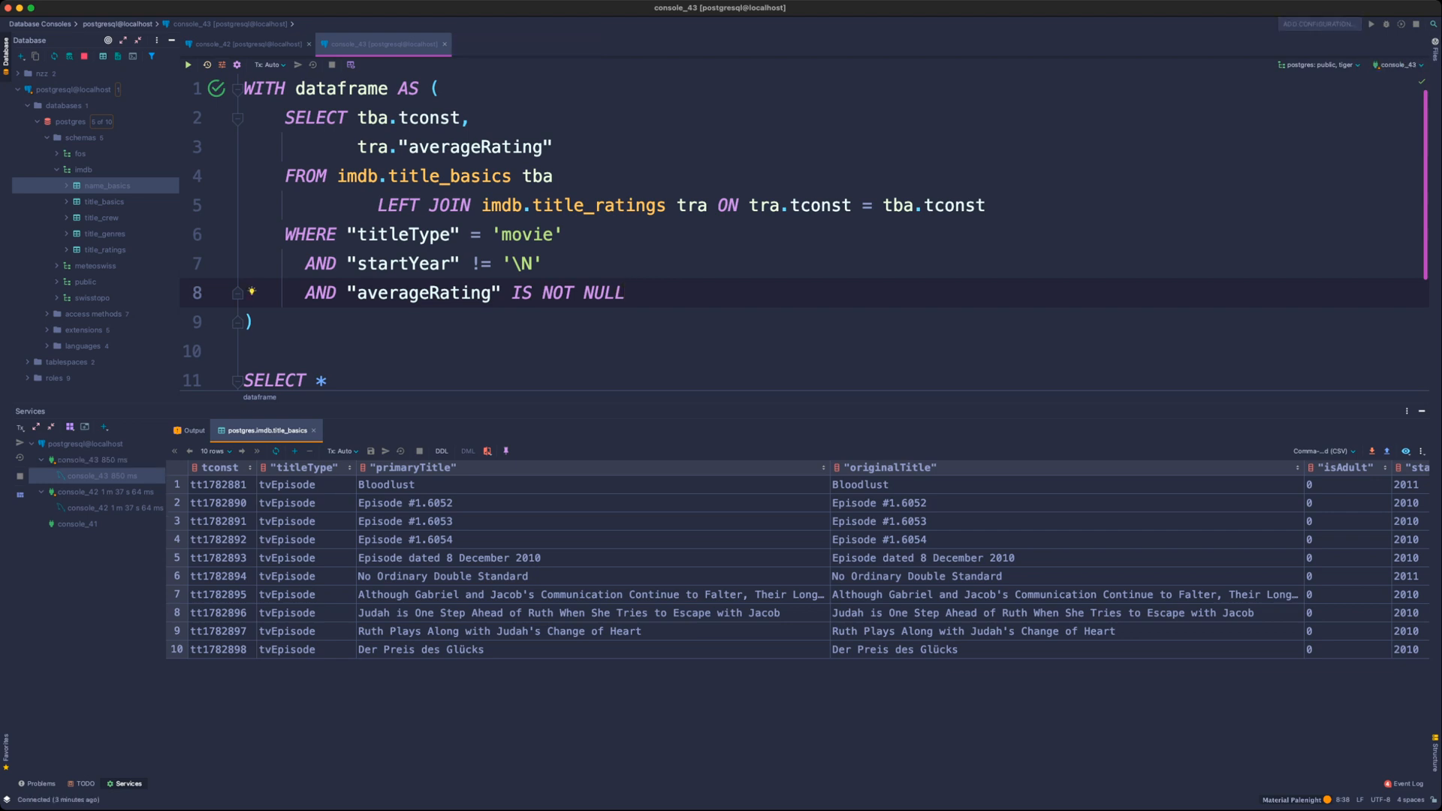
double_click(106, 186)
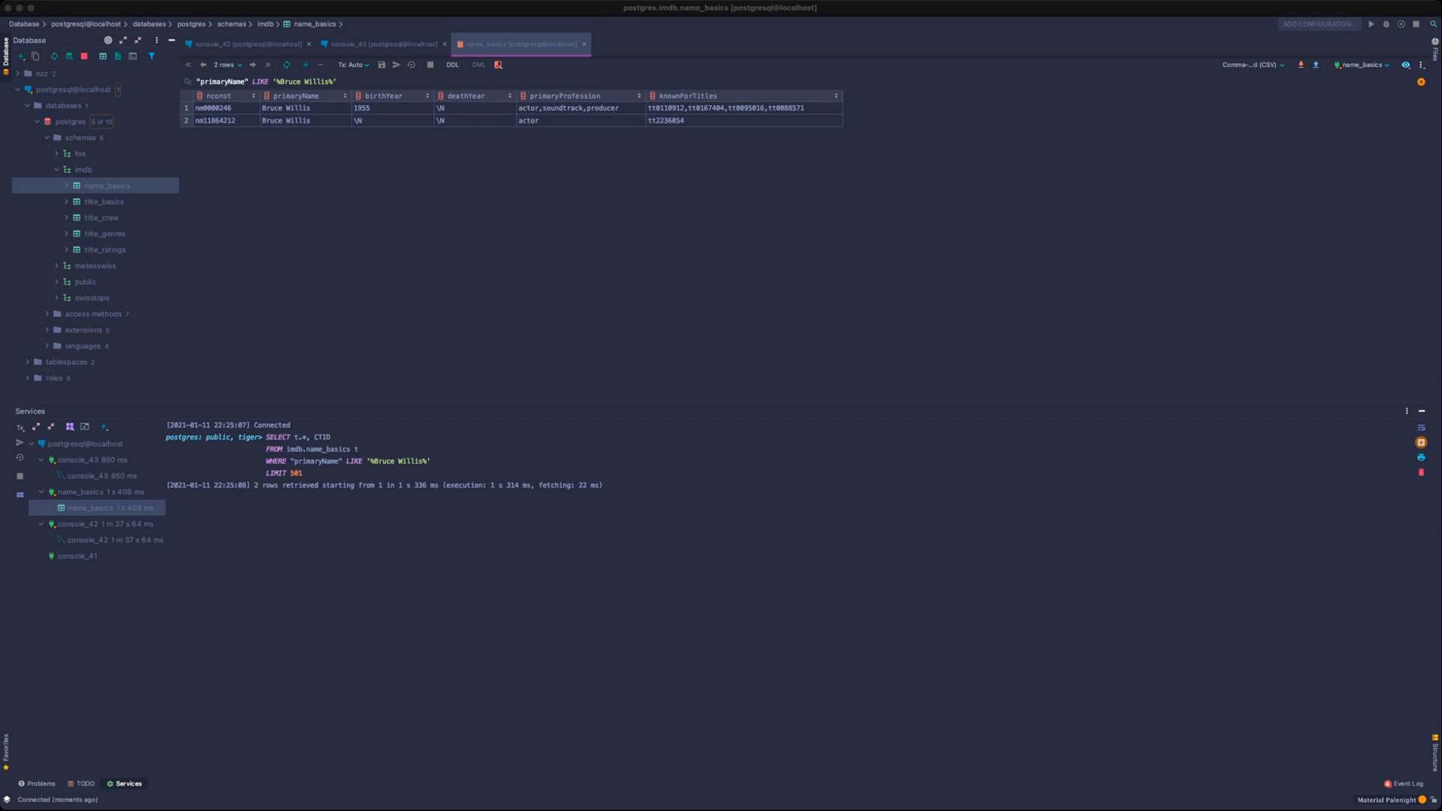
click(384, 44)
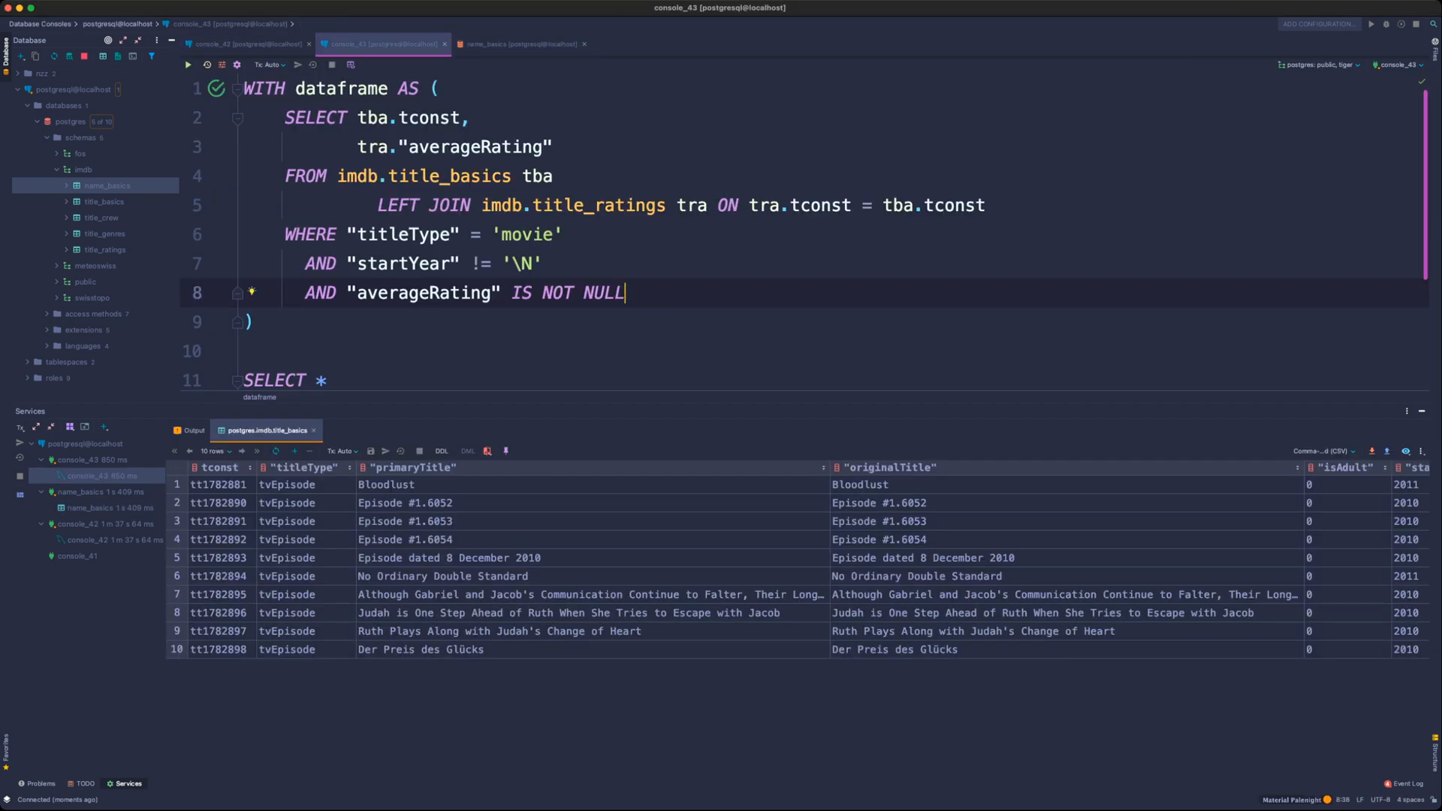
key(super+Tab)
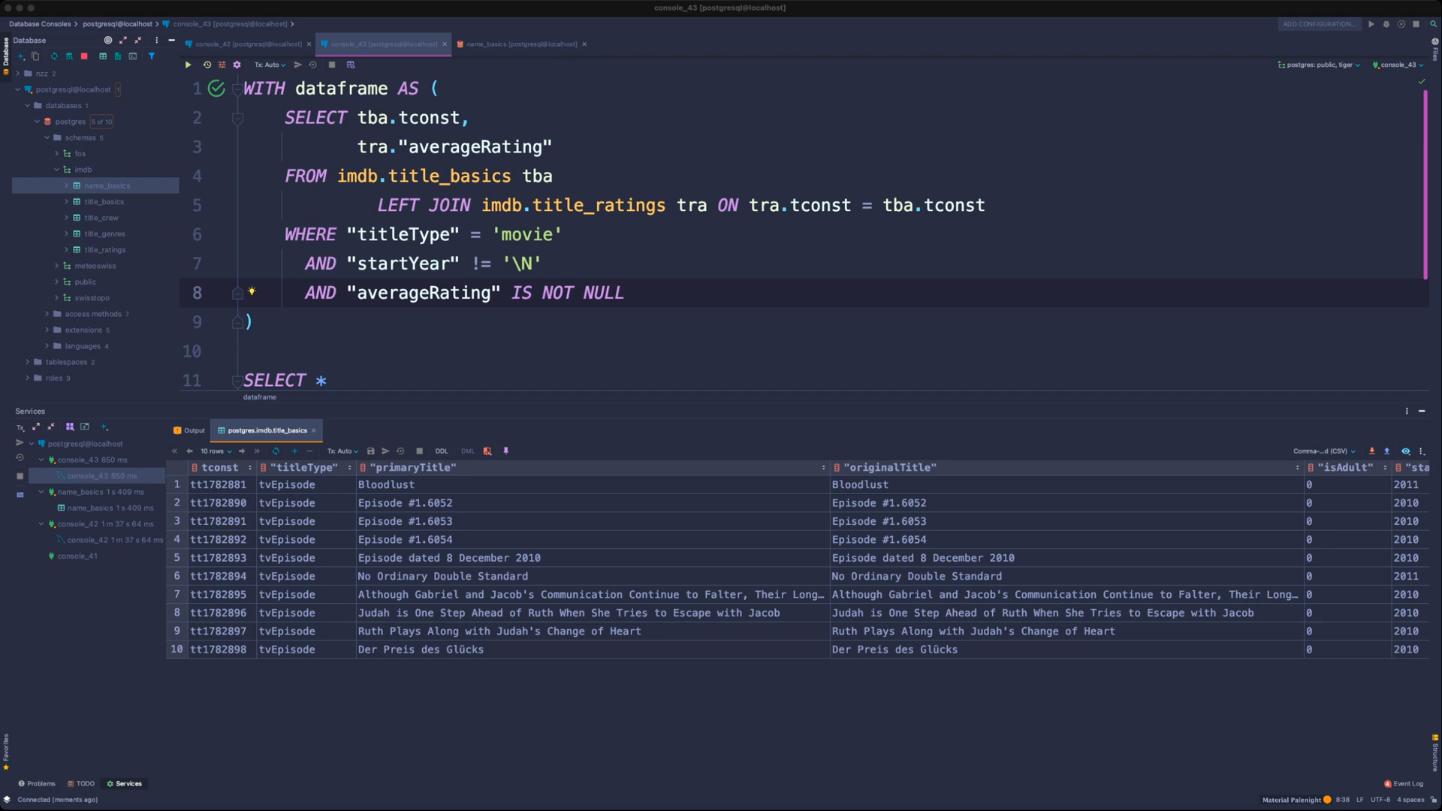
- End the SELECT * FROM dataframe statement in console_43 with a semicolon
scroll(804, 233, down, 4)
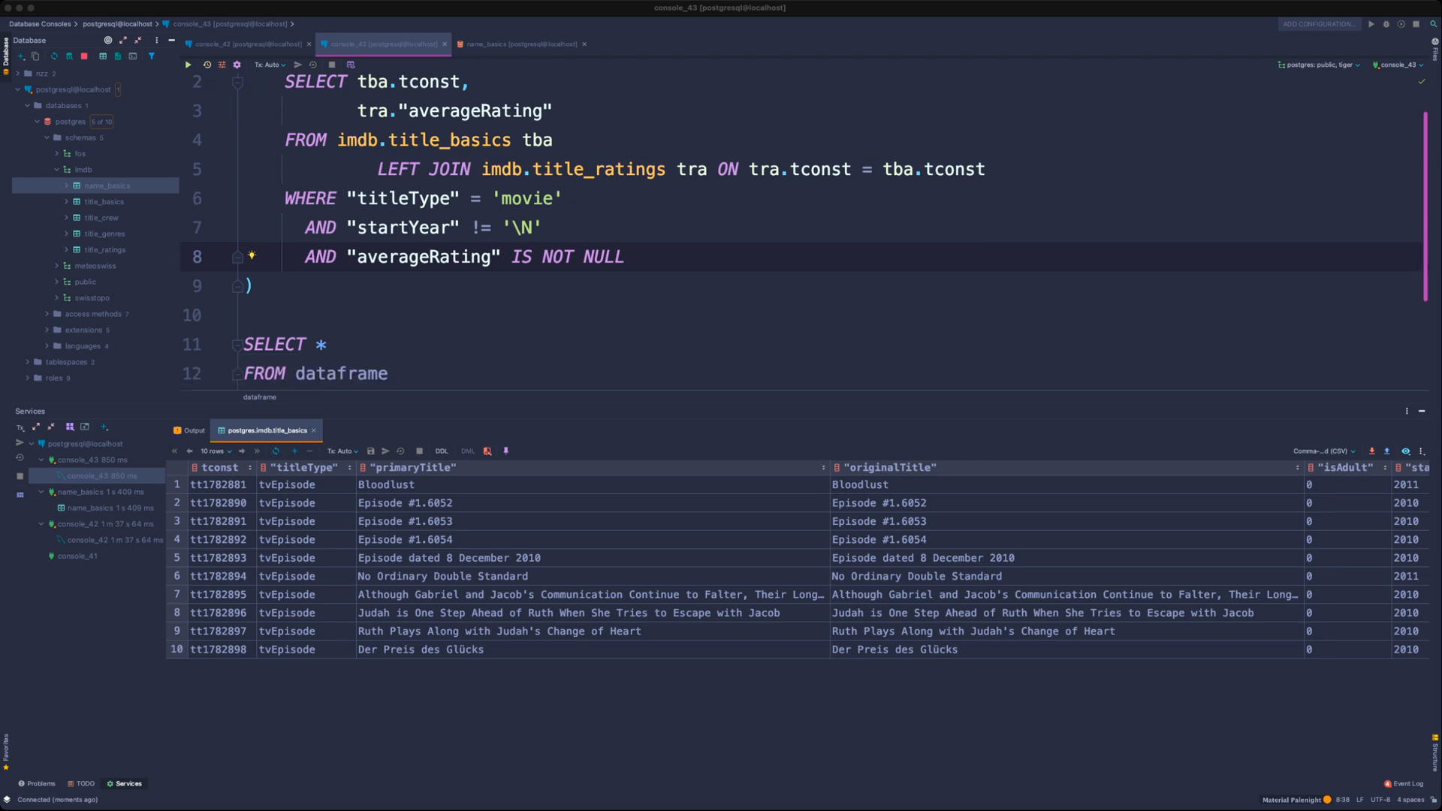
click(390, 258)
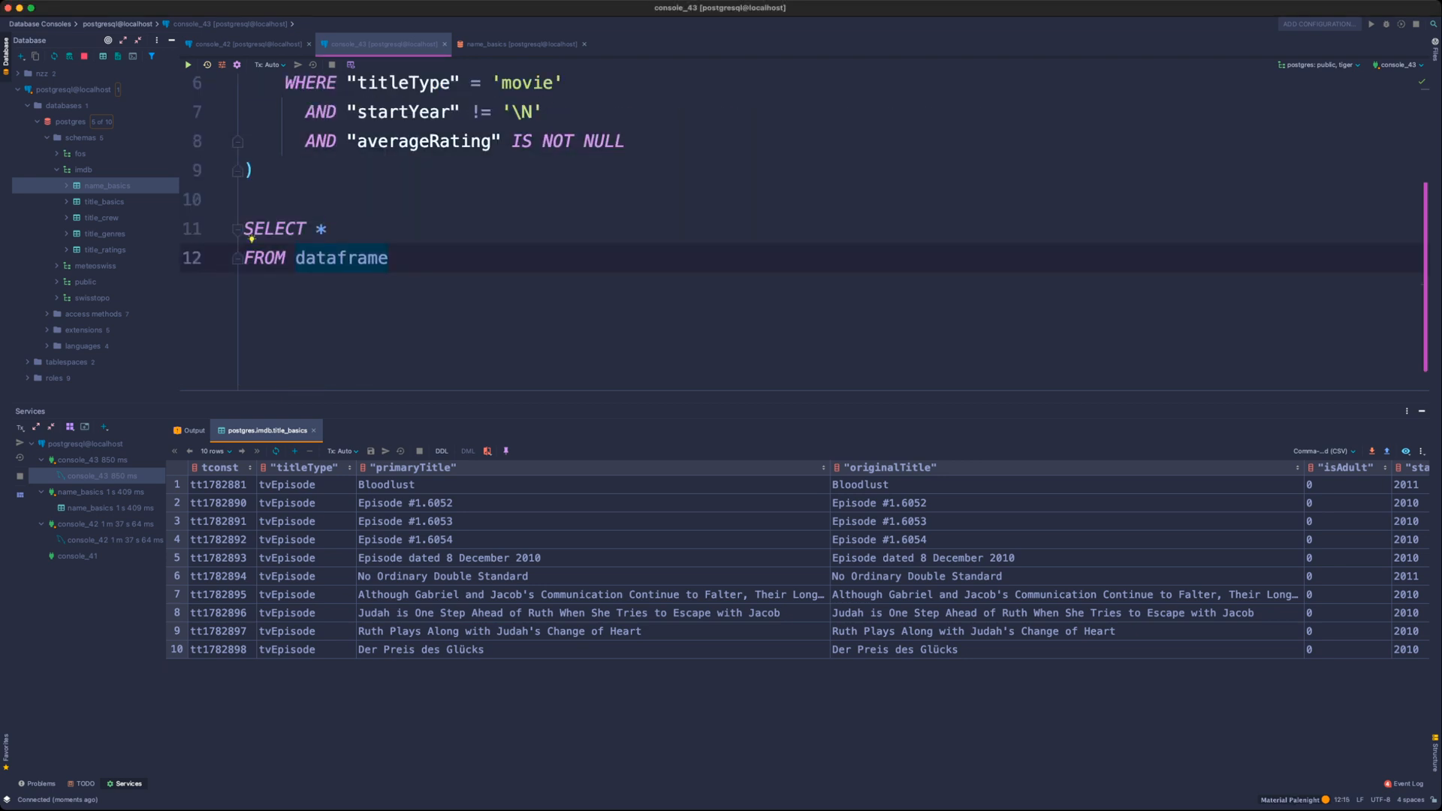
scroll(391, 257, up, 5)
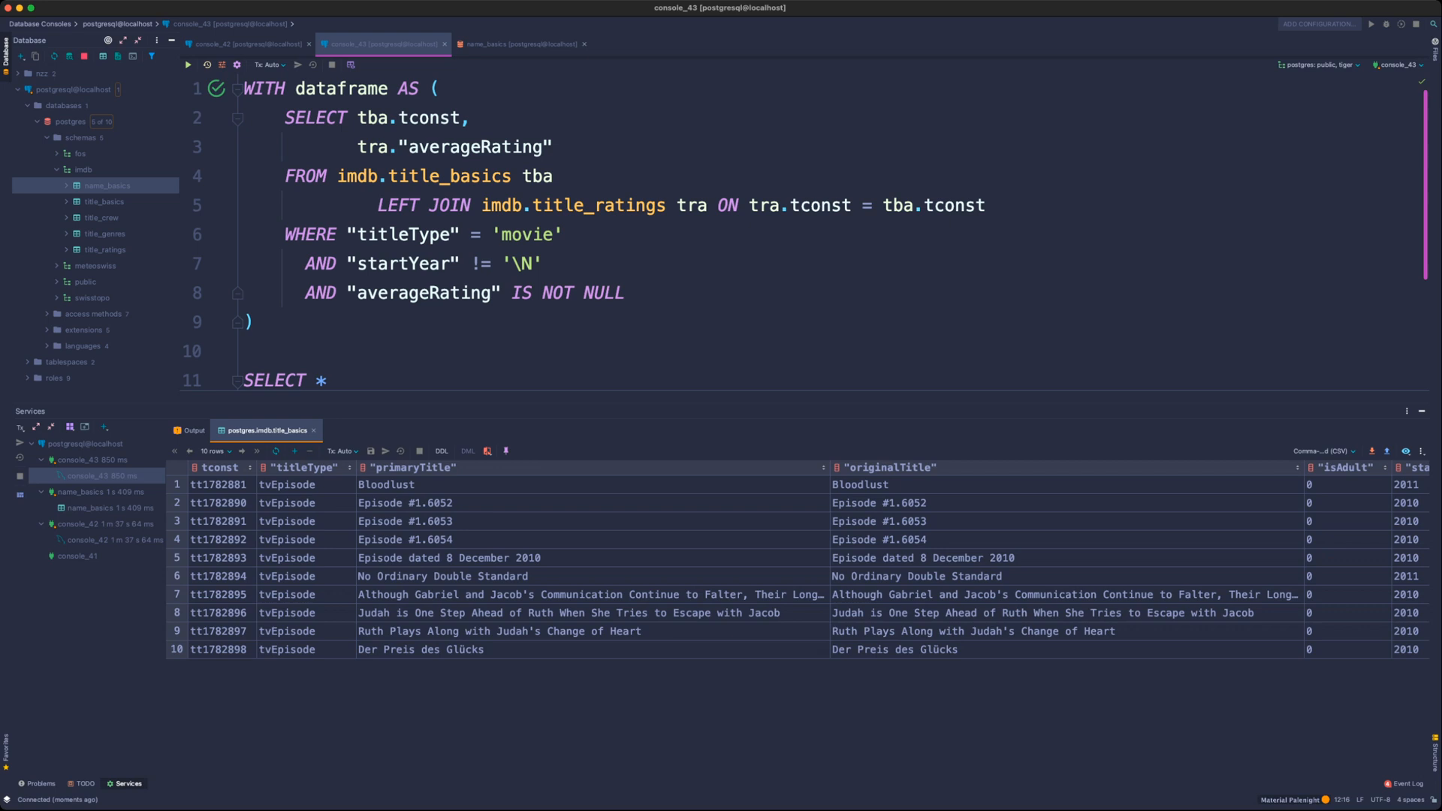
- List the name_basics columns in the database tree and begin a separate select * statement below the dataframe query
click(66, 185)
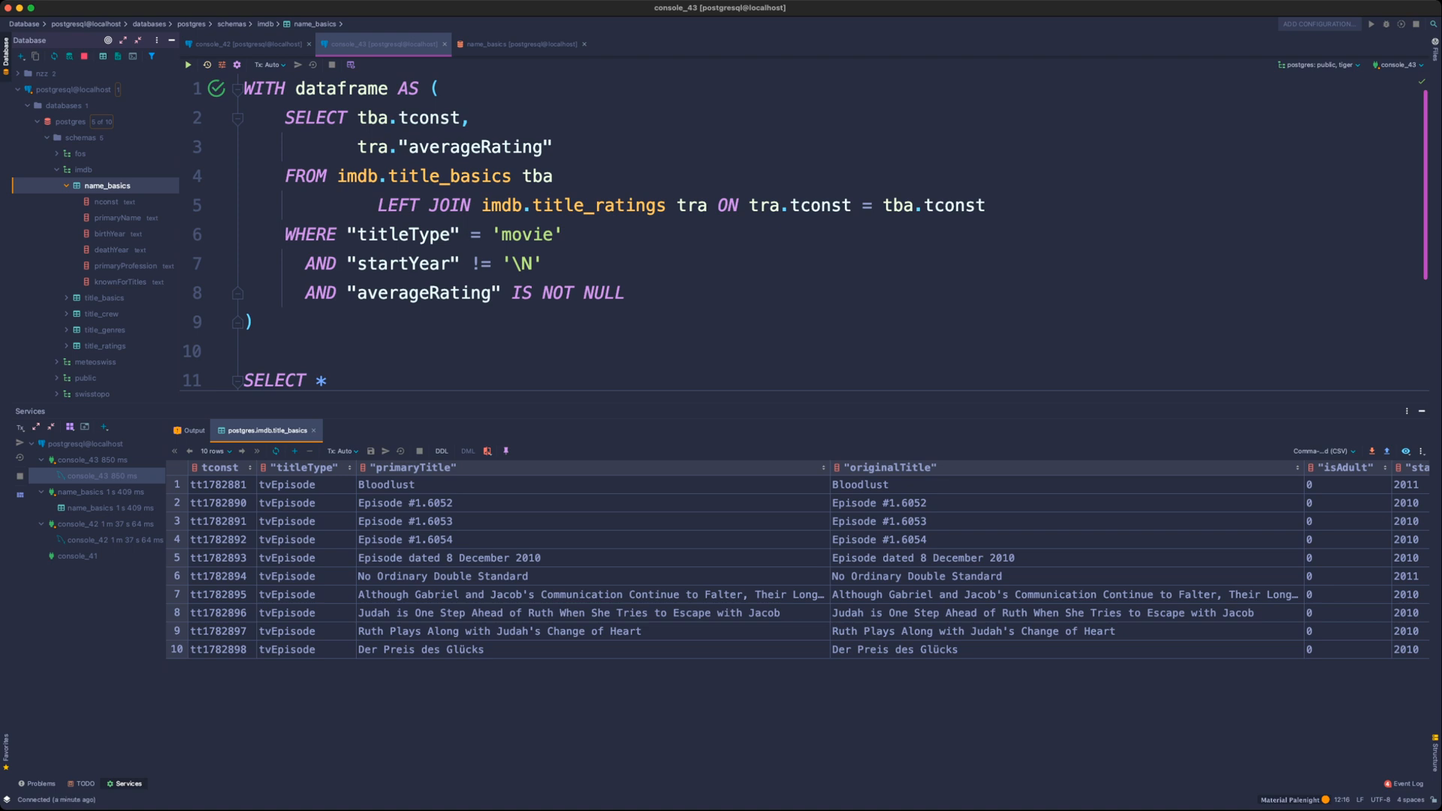
click(120, 283)
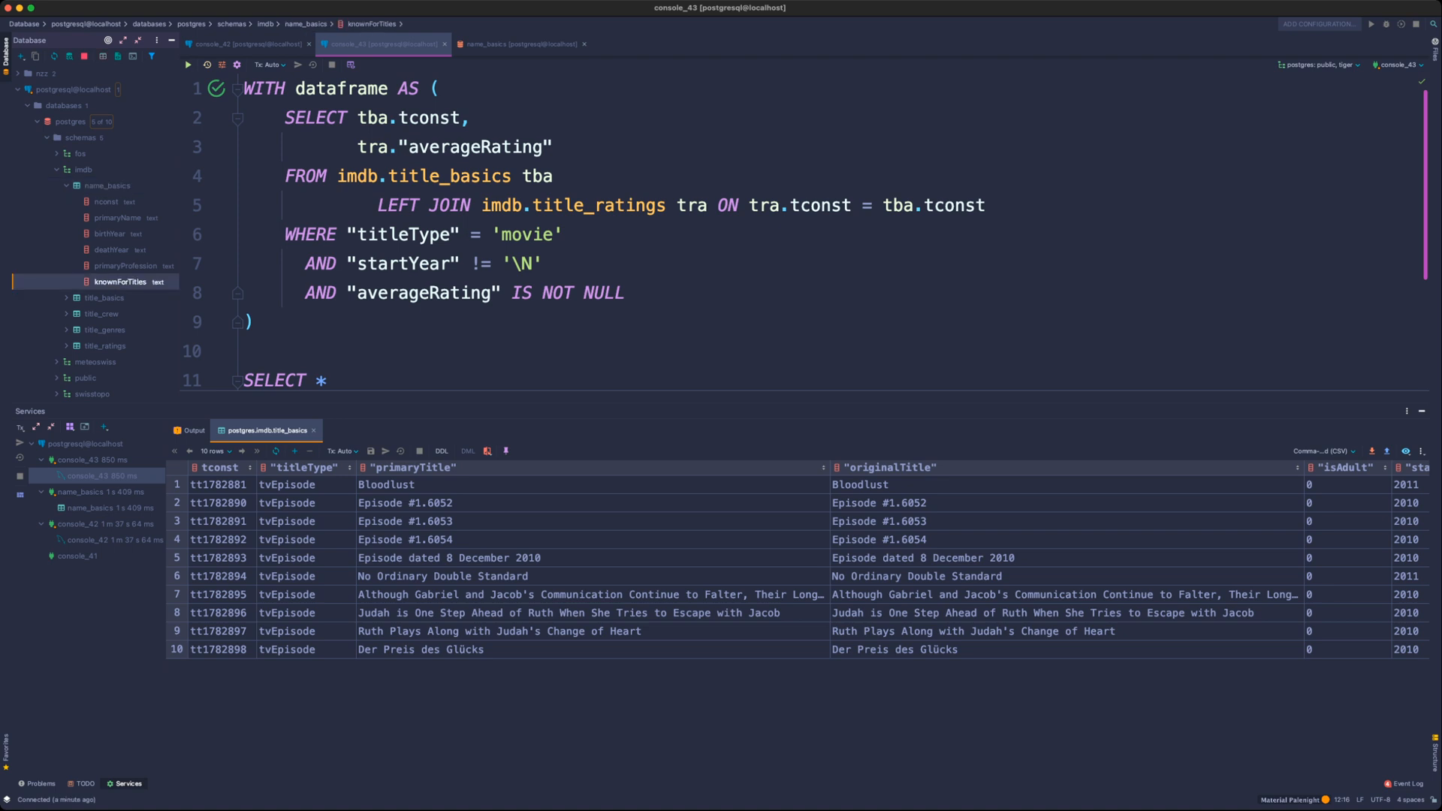
scroll(803, 233, down, 2)
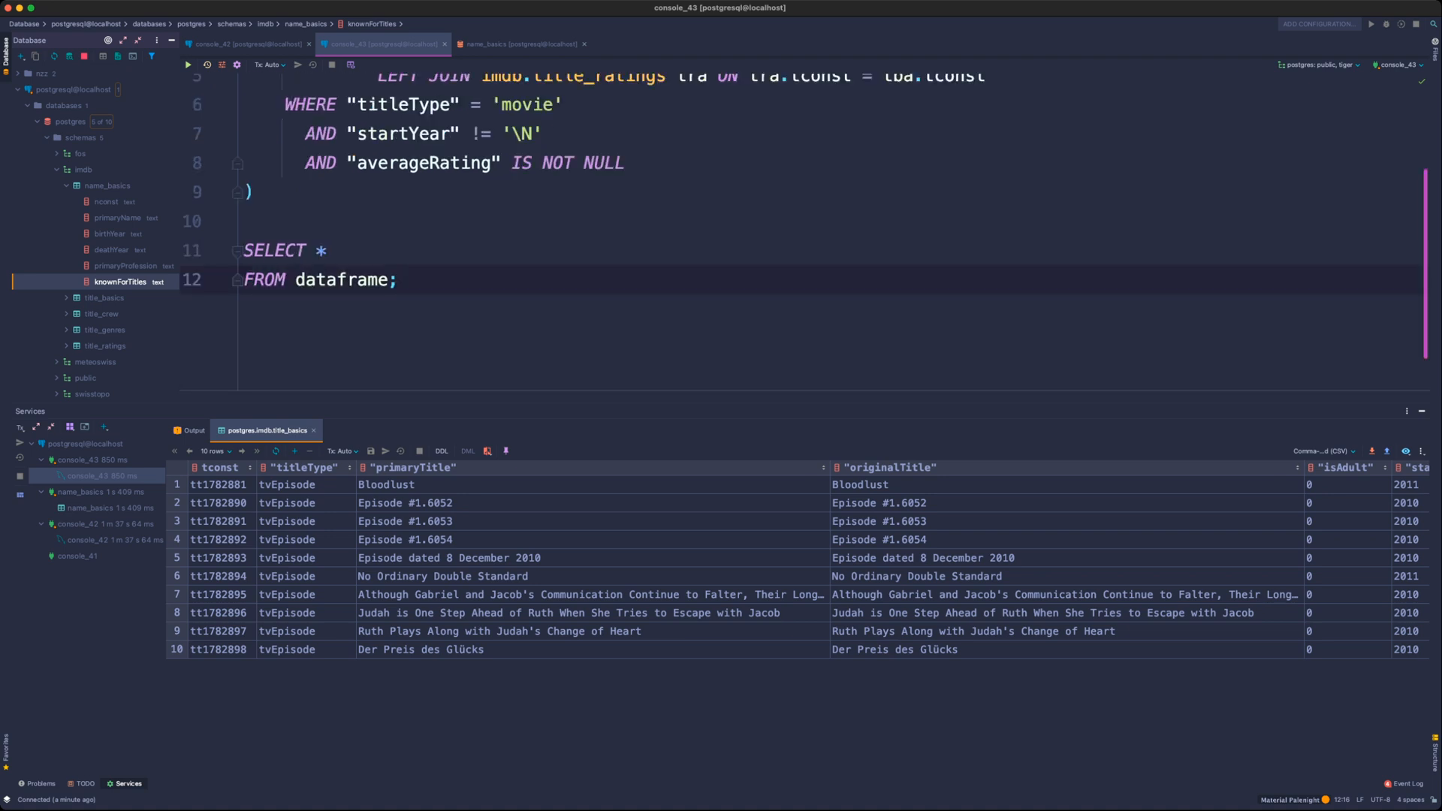
click(400, 280)
key(Return)
key(Return)
text(select)
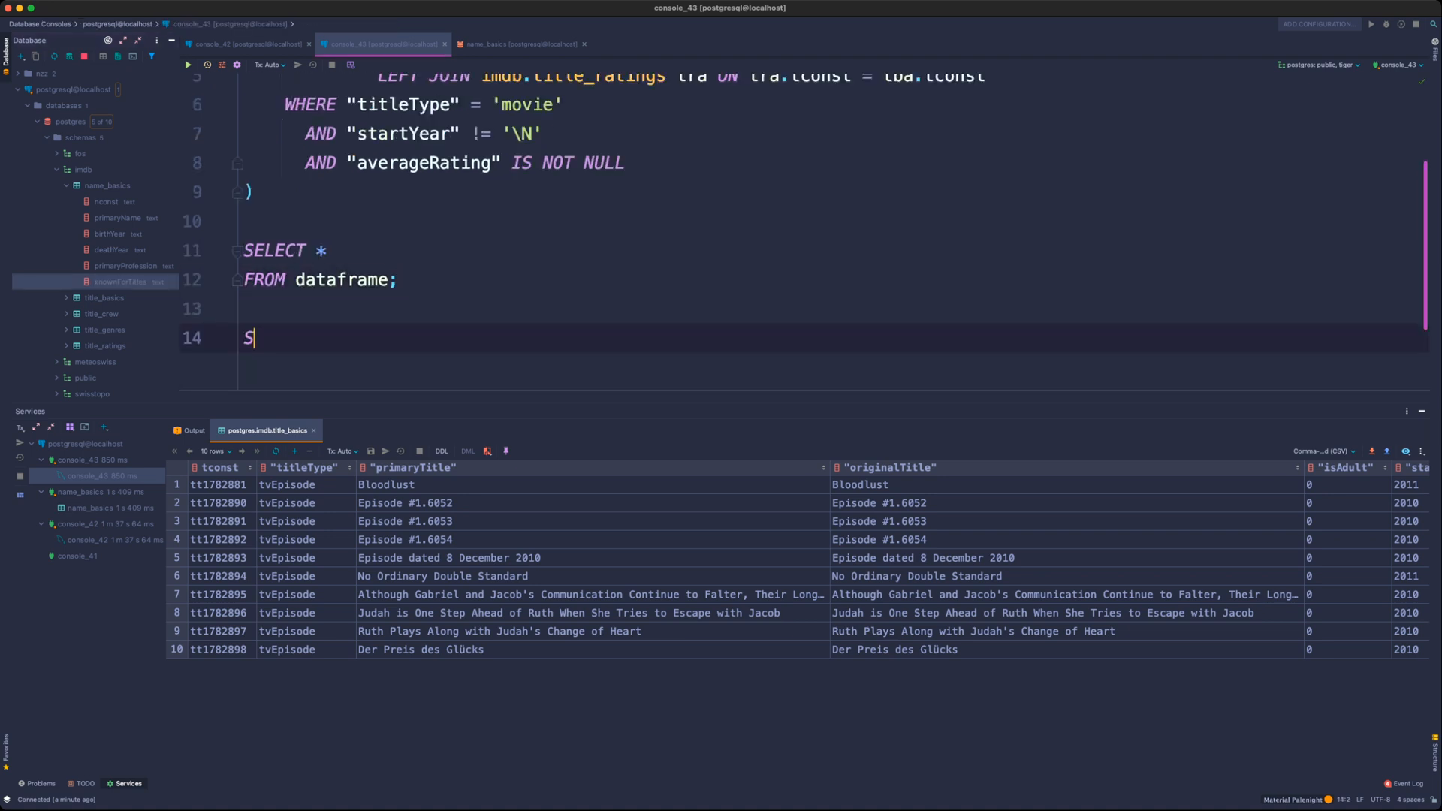
text( *)
key(Return)
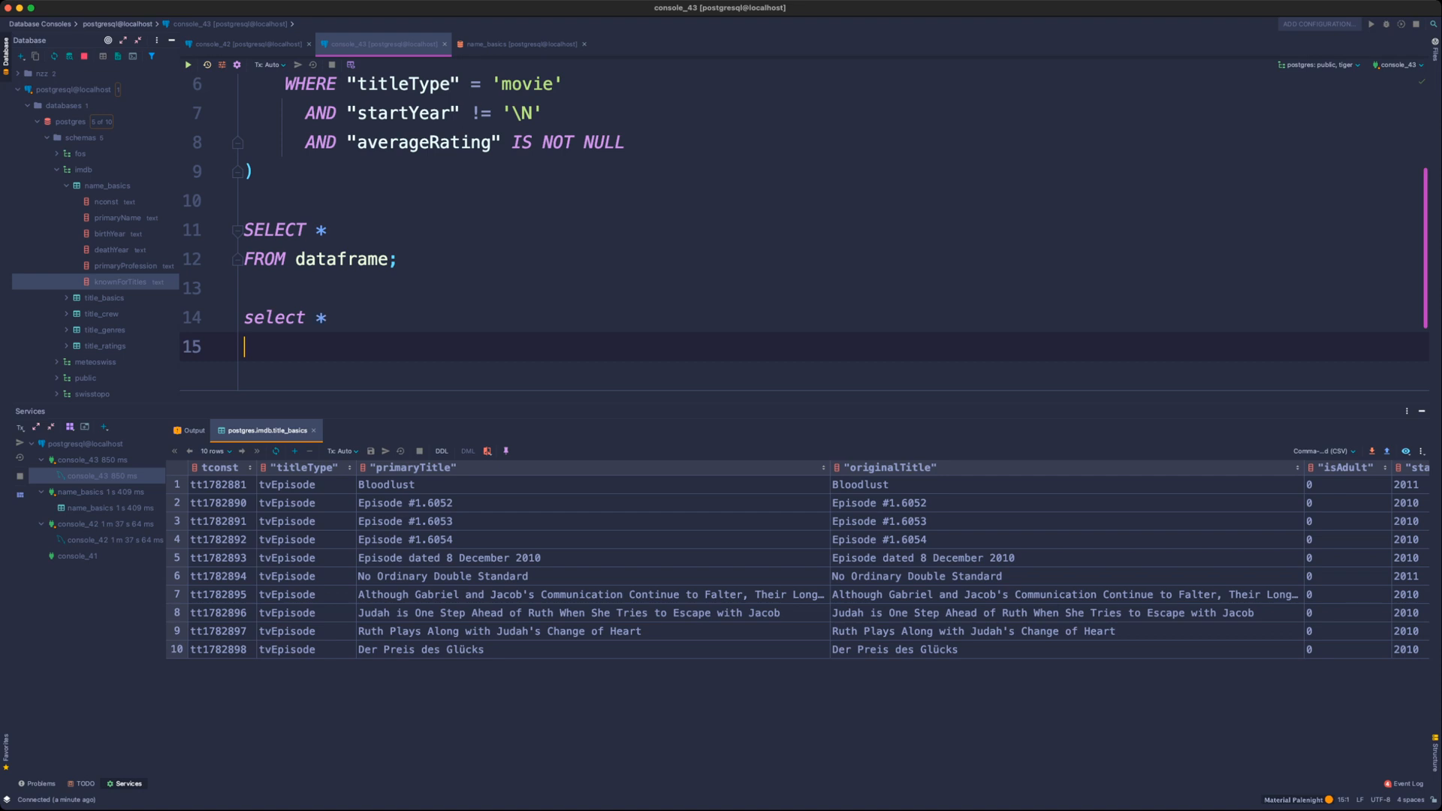
text(form n)
key(BackSpace)
key(BackSpace)
key(BackSpace)
text(limit)
key(BackSpace)
key(BackSpace)
key(BackSpace)
key(BackSpace)
key(BackSpace)
key(BackSpace)
text(imdb.name)
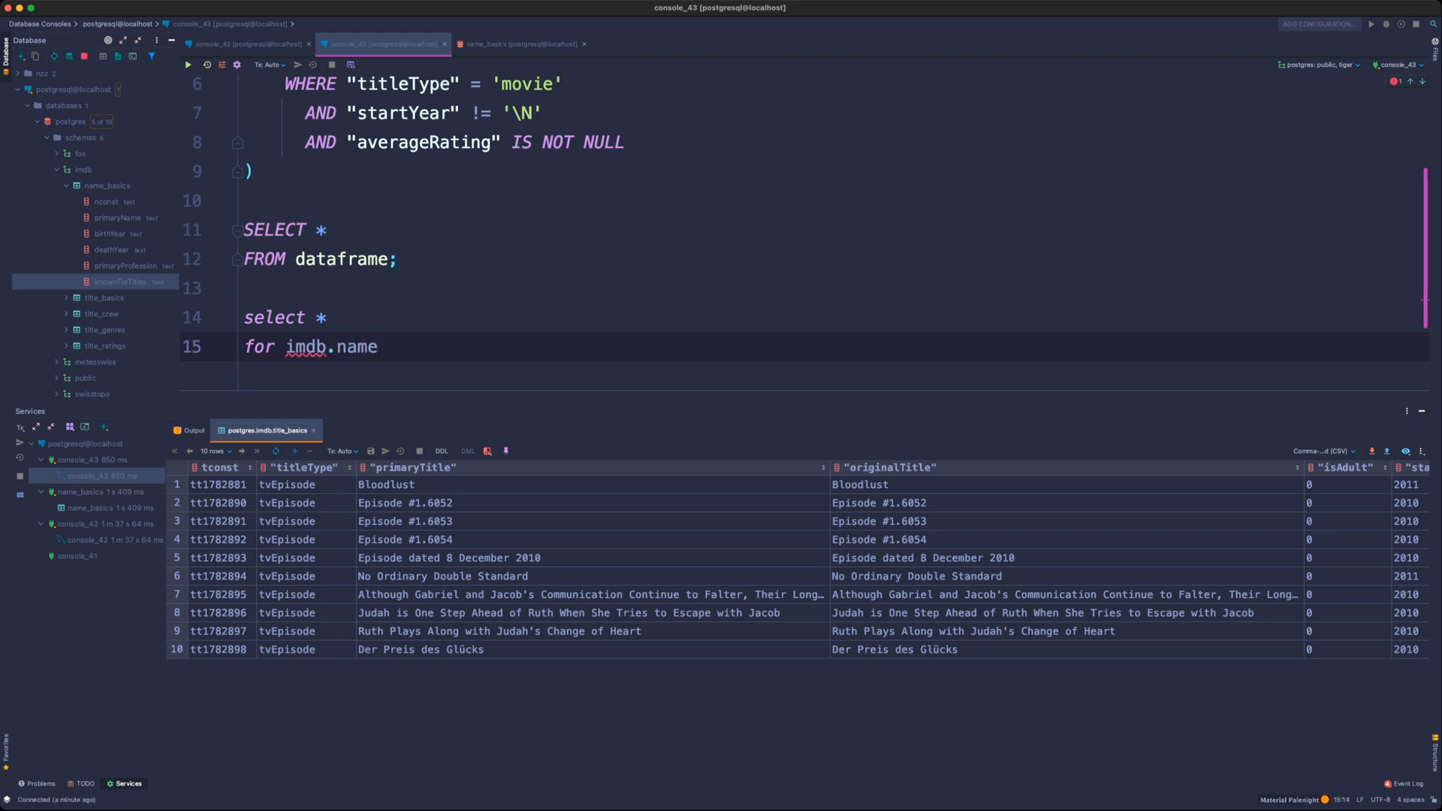
key(BackSpace)
key(BackSpace)
key(super+shift+Left)
key(BackSpace)
- Add the clause from imdb.name_basics with the alias nba to the new select statement
text(from imdb.)
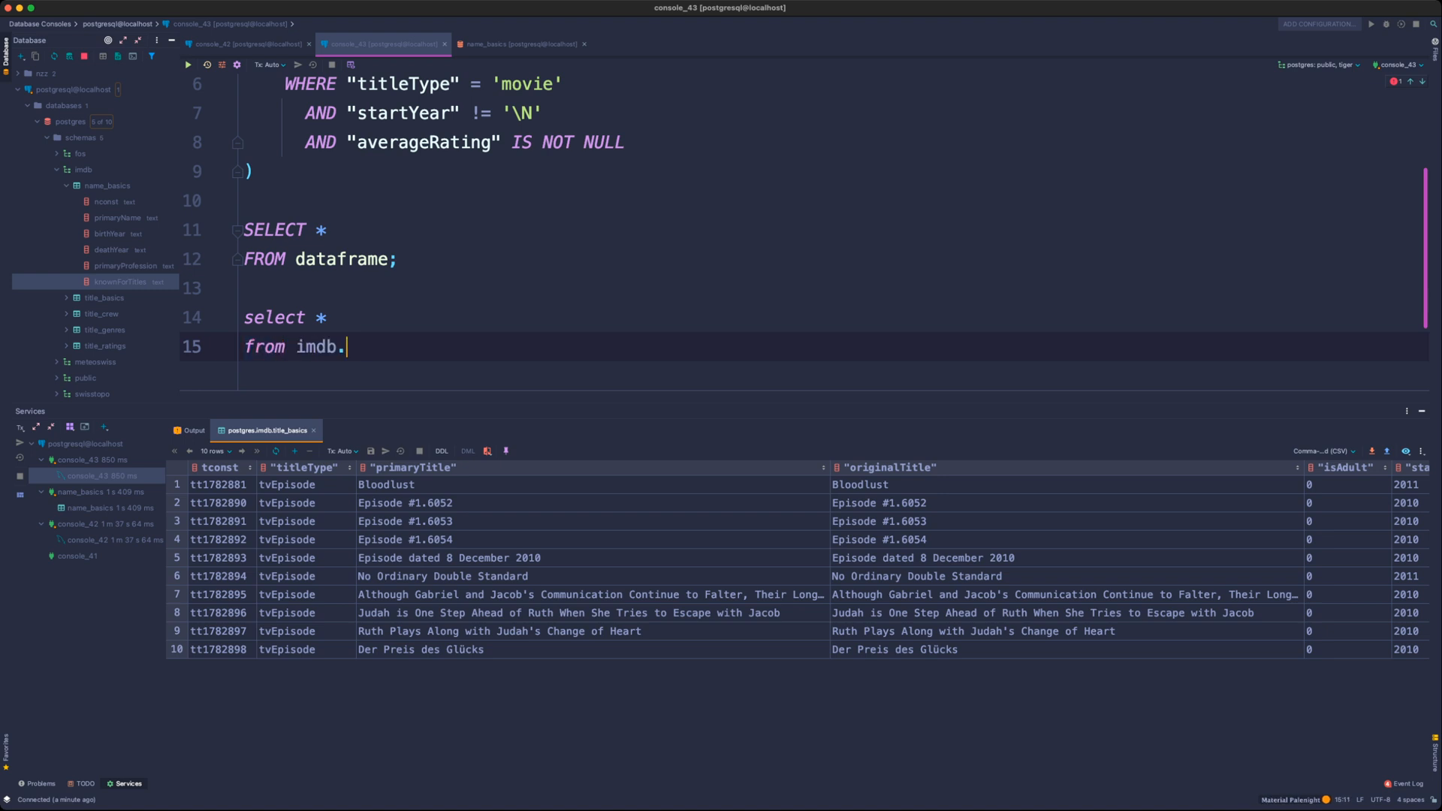
text(name_basics)
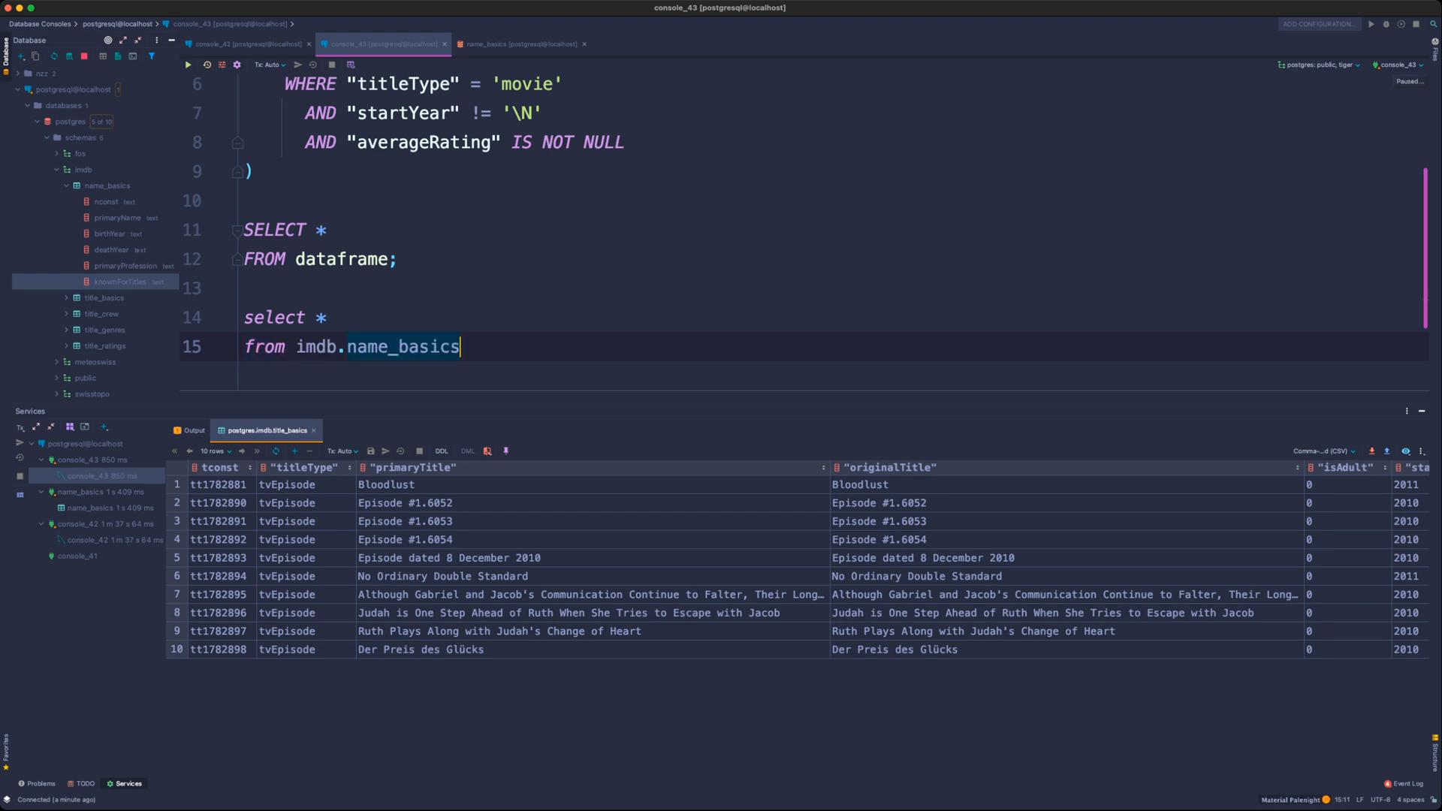
text(bva)
key(BackSpace)
key(BackSpace)
key(BackSpace)
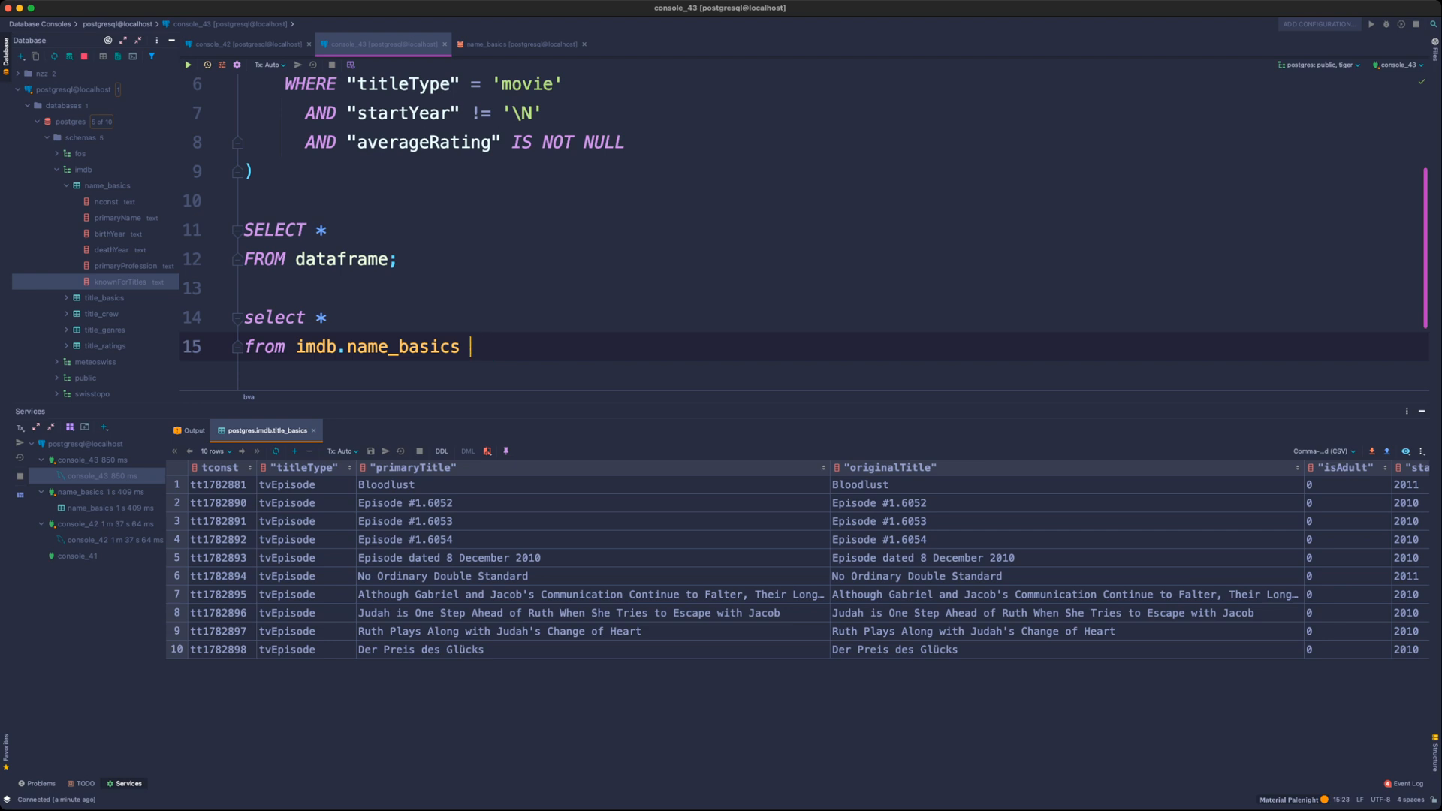
text(nba)
- Replace the asterisk in the name_basics select list with nconst and open a line for another column
key(Up)
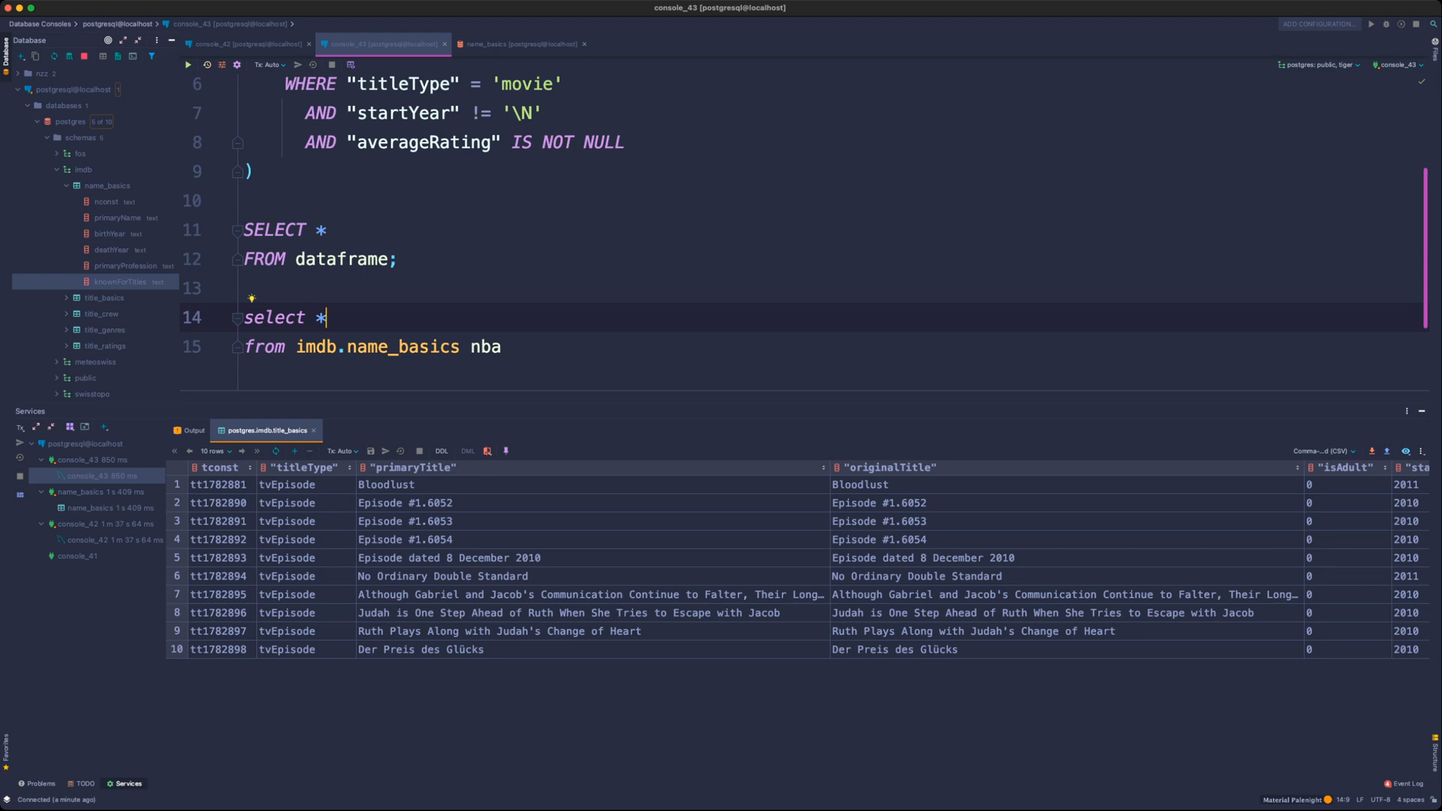
key(BackSpace)
text(nconst,)
key(Return)
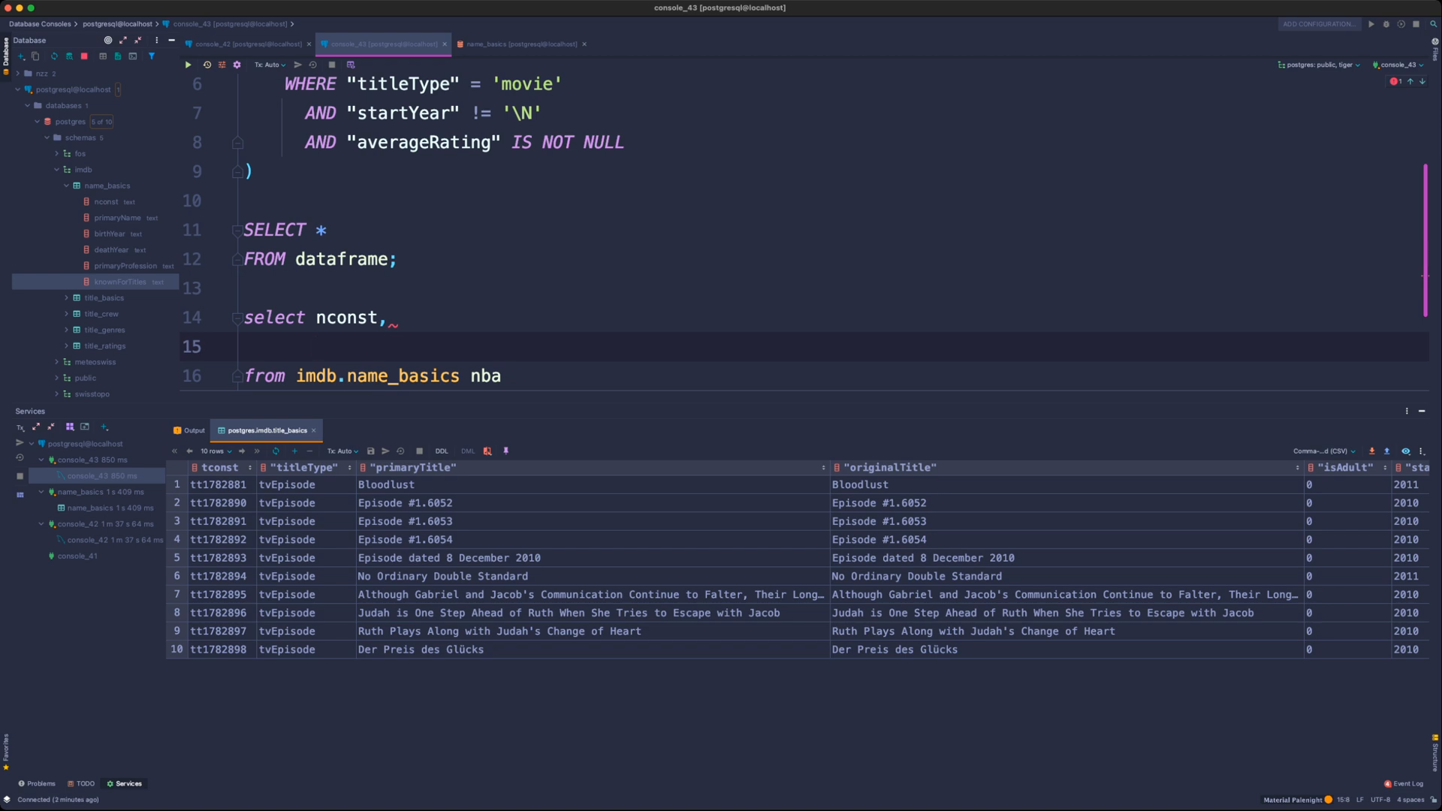
- Add a split_part call on "knownForTitles" with a comma delimiter as the second column
text(split)
key(Return)
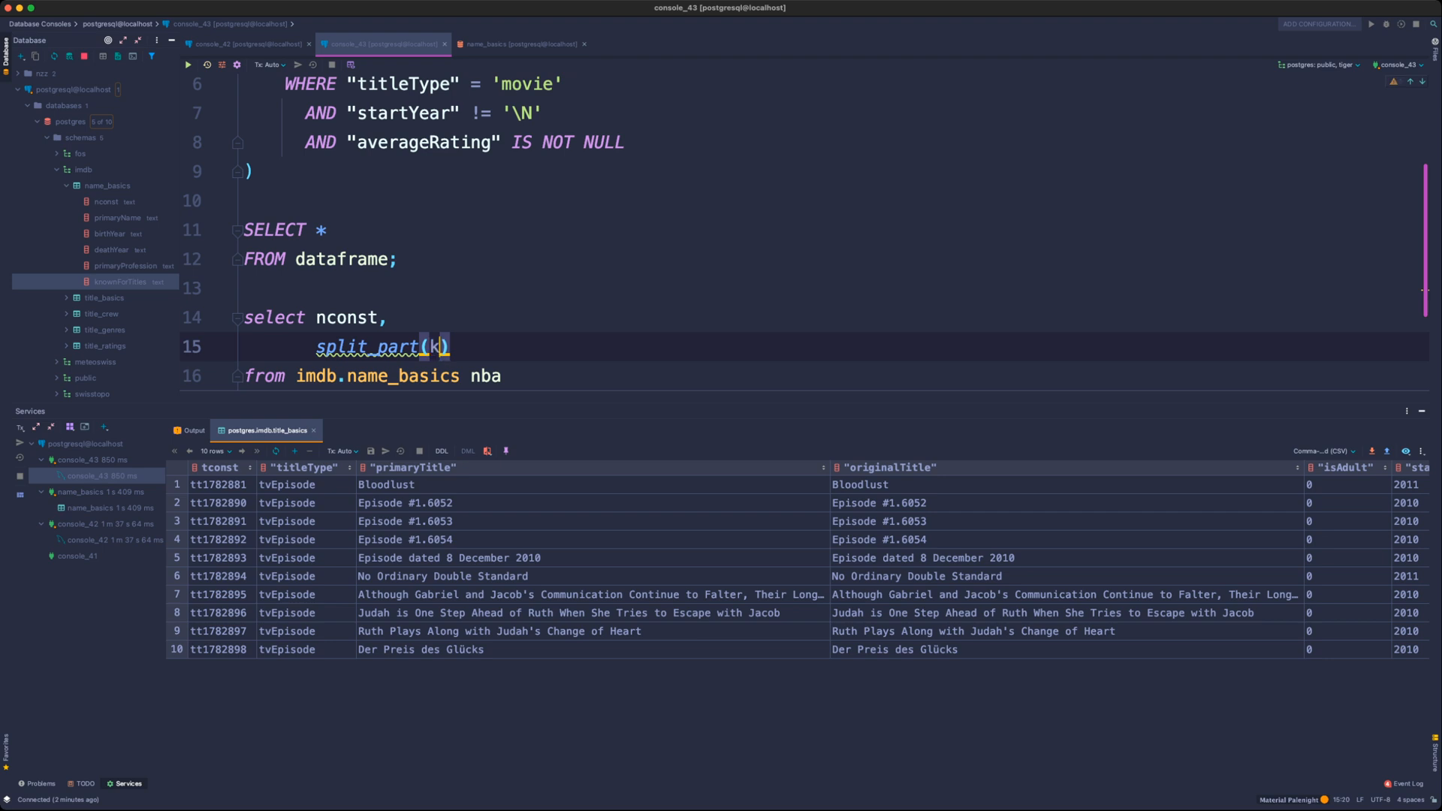
text("knownForTitles")
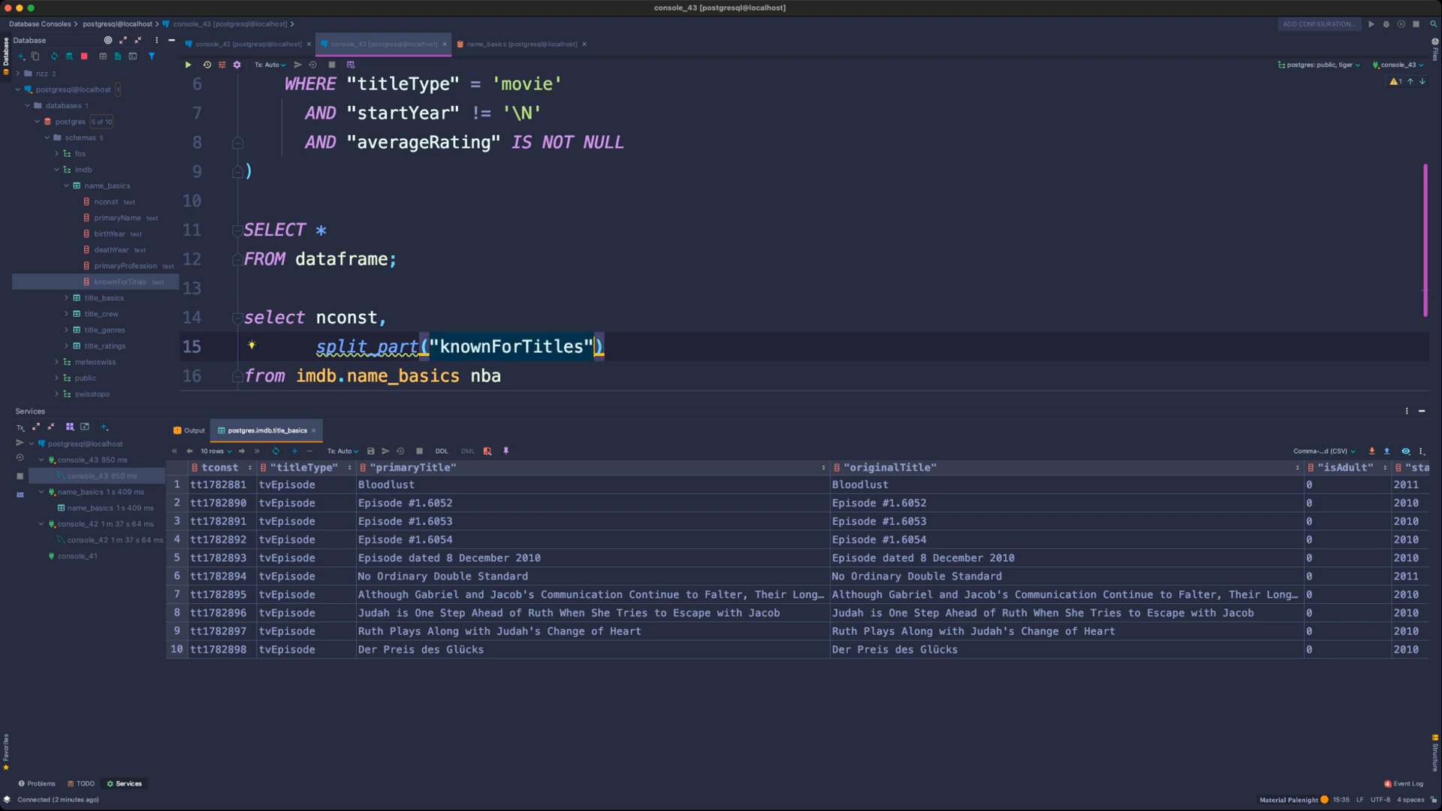
text(,',') split)
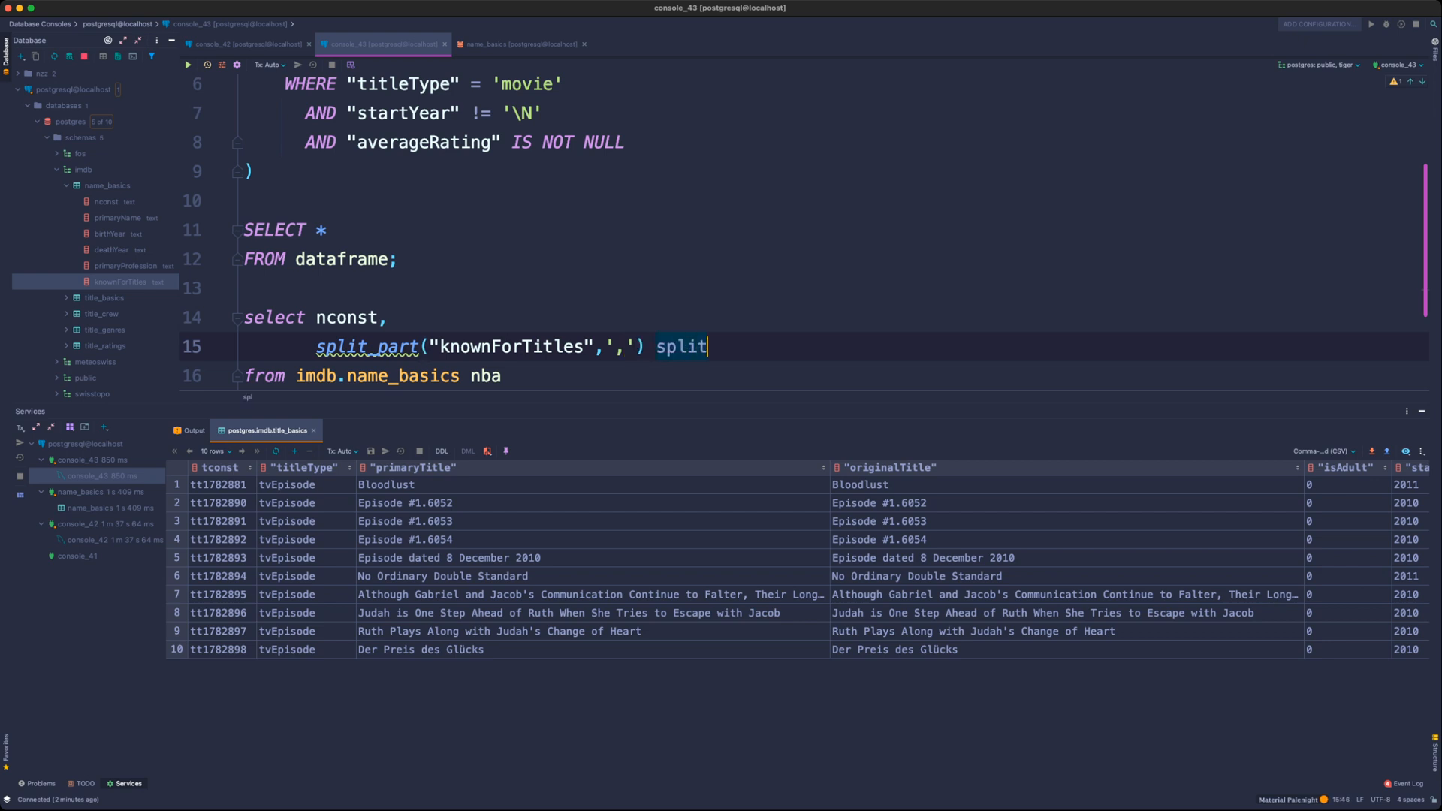
- Alias the split_part column as tconst_split and run the name_basics query
text(s)
key(BackSpace)
key(BackSpace)
key(BackSpace)
key(BackSpace)
key(BackSpace)
key(BackSpace)
text(tco)
key(BackSpace)
text(onst_split)
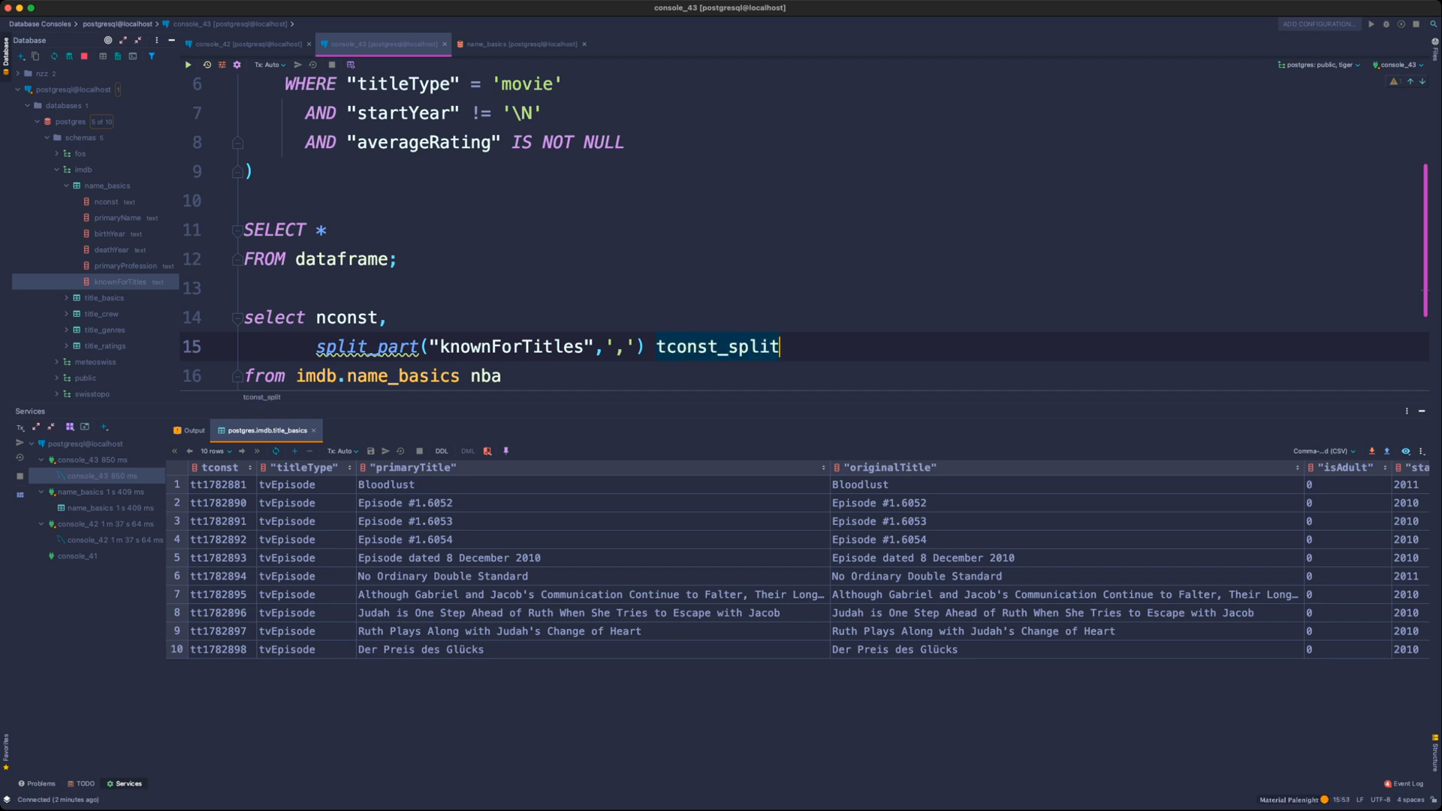
key(super+Return)
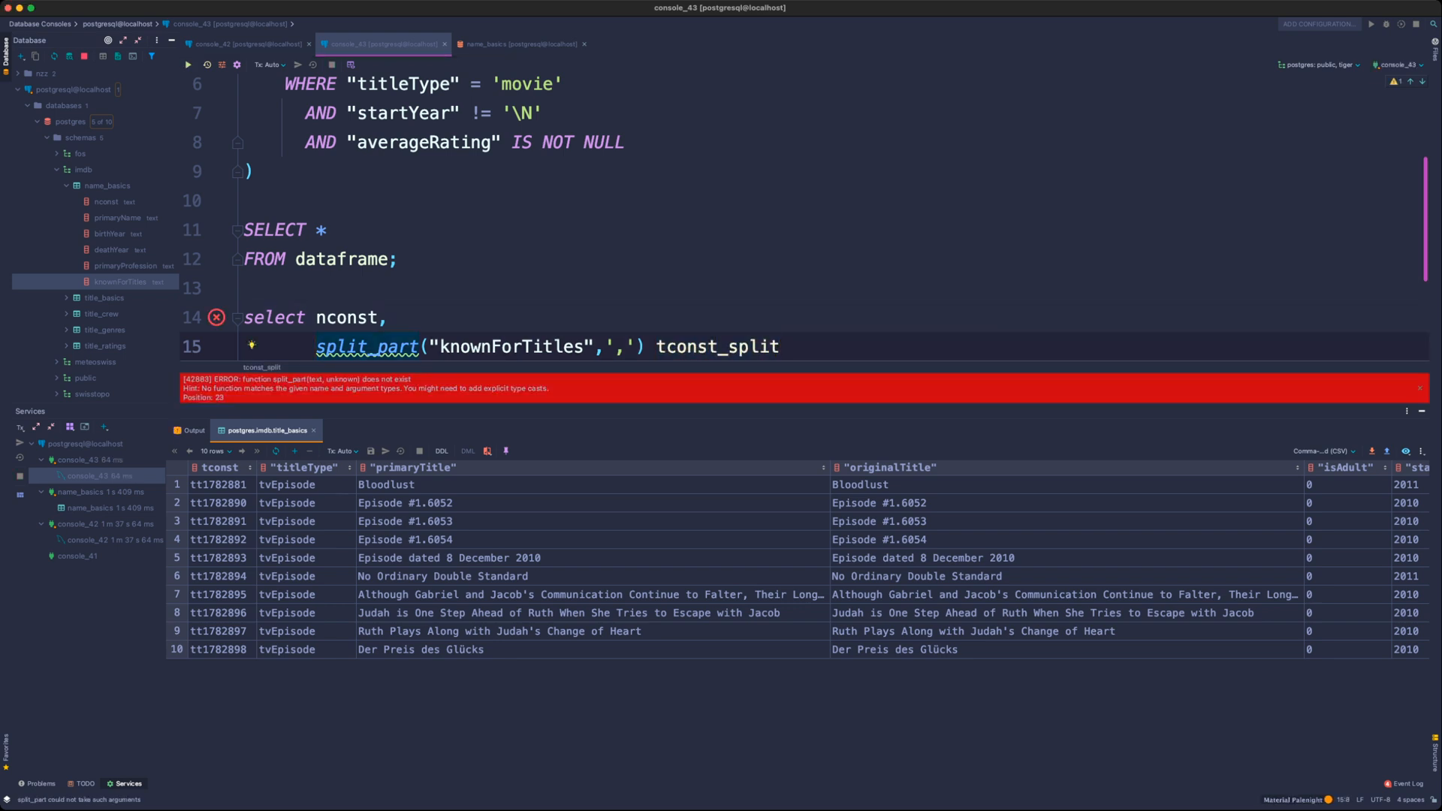
- Add 1 as the third argument of split_part so that it returns the first known title
scroll(803, 218, down, 1)
scroll(804, 218, down, 1)
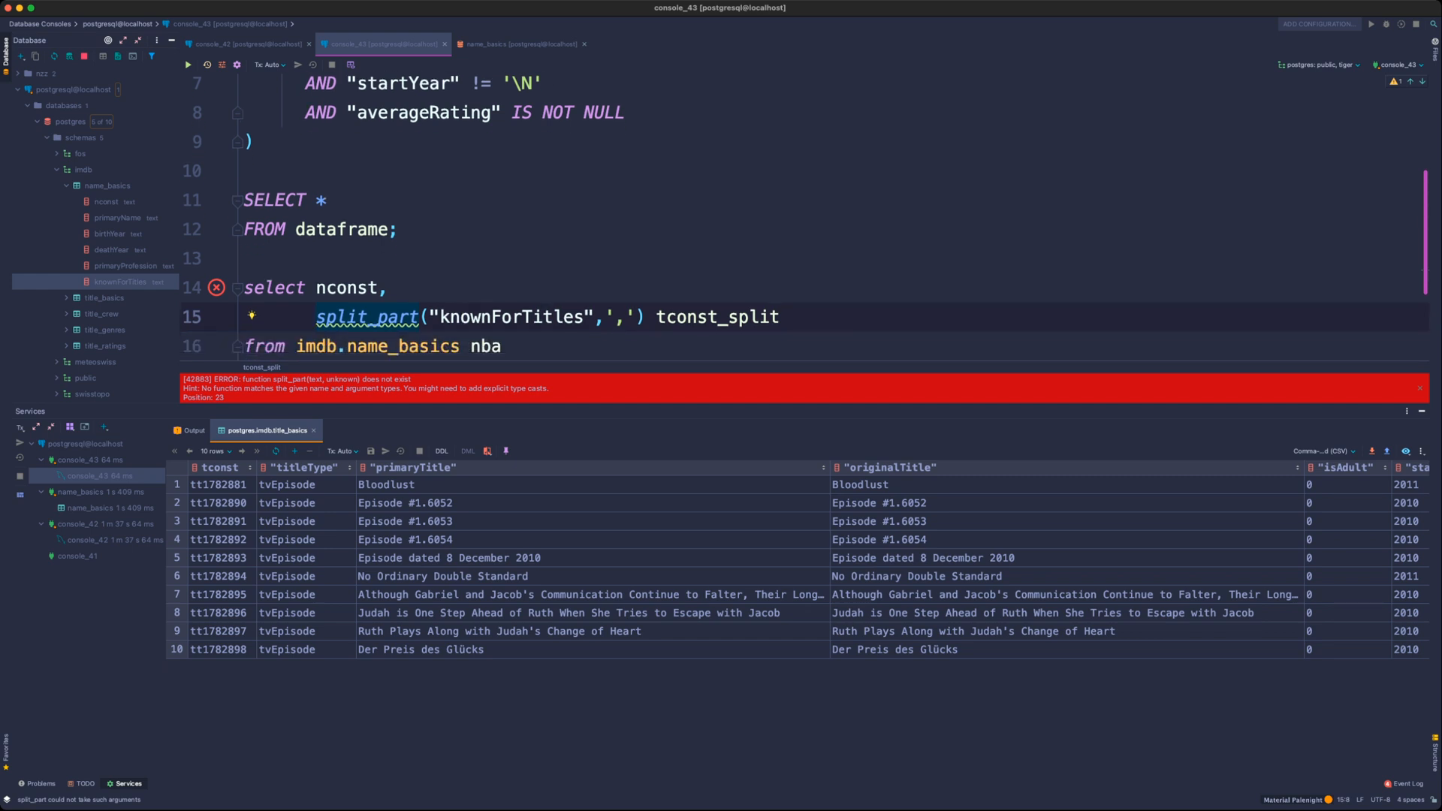
scroll(804, 218, down, 1)
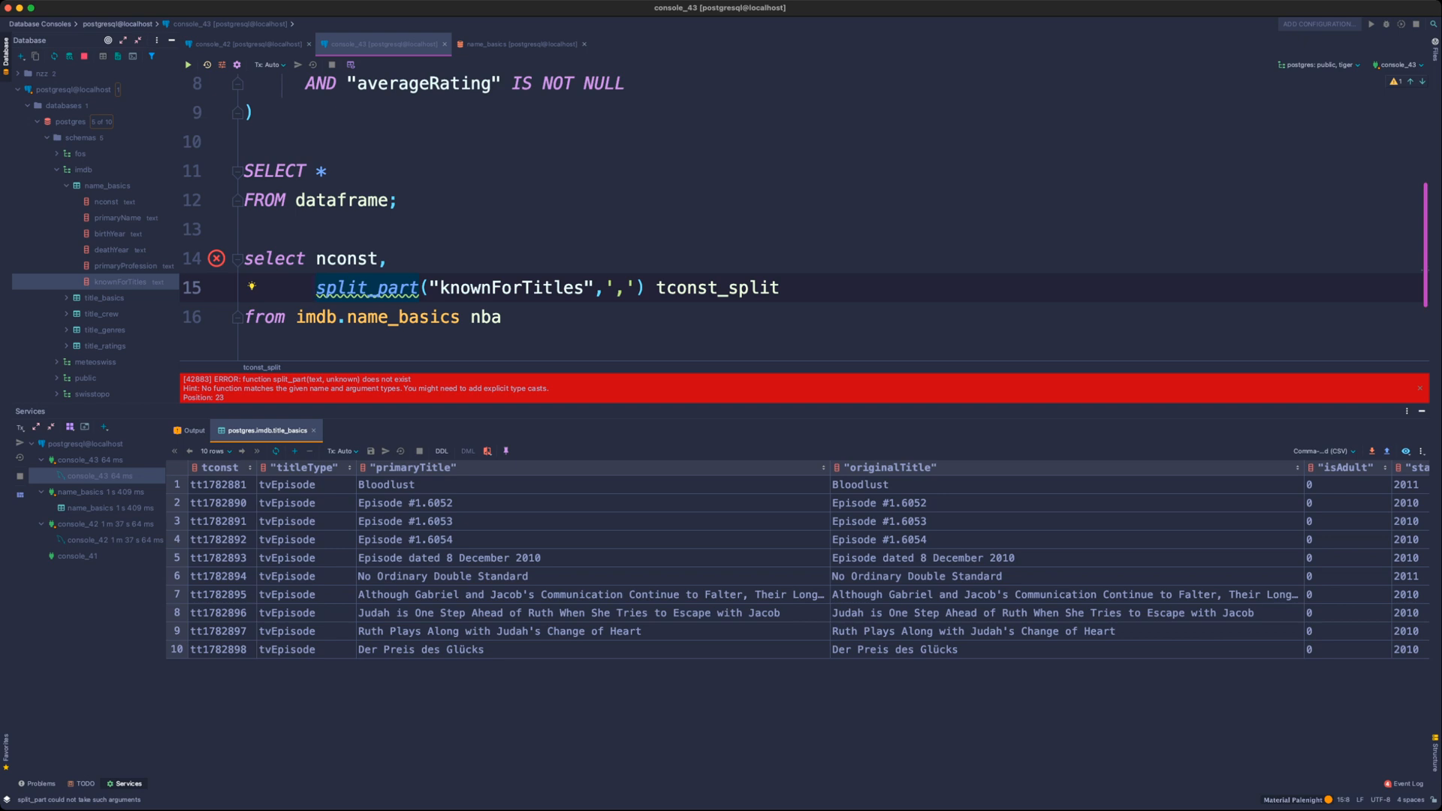
click(593, 288)
double_click(415, 288)
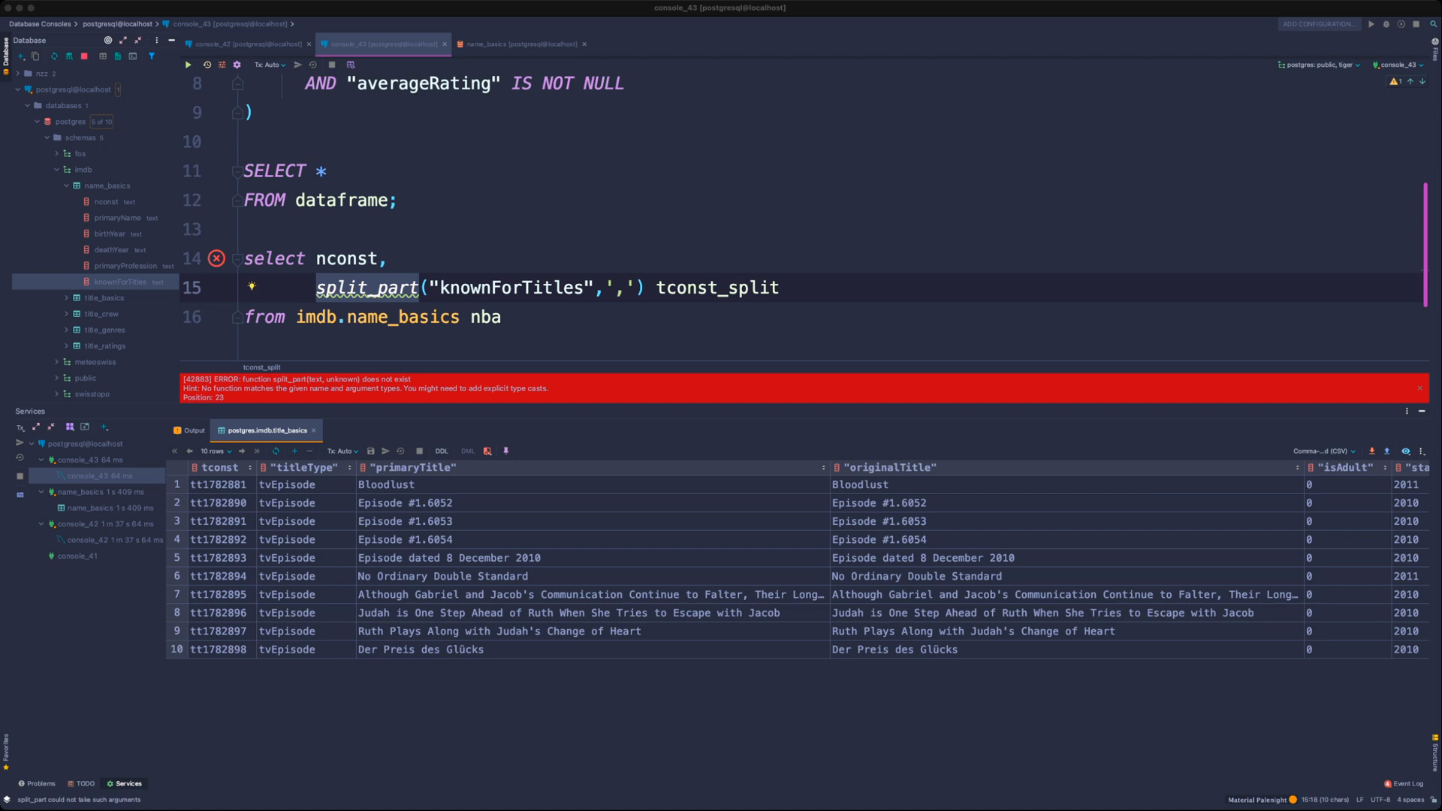
click(663, 289)
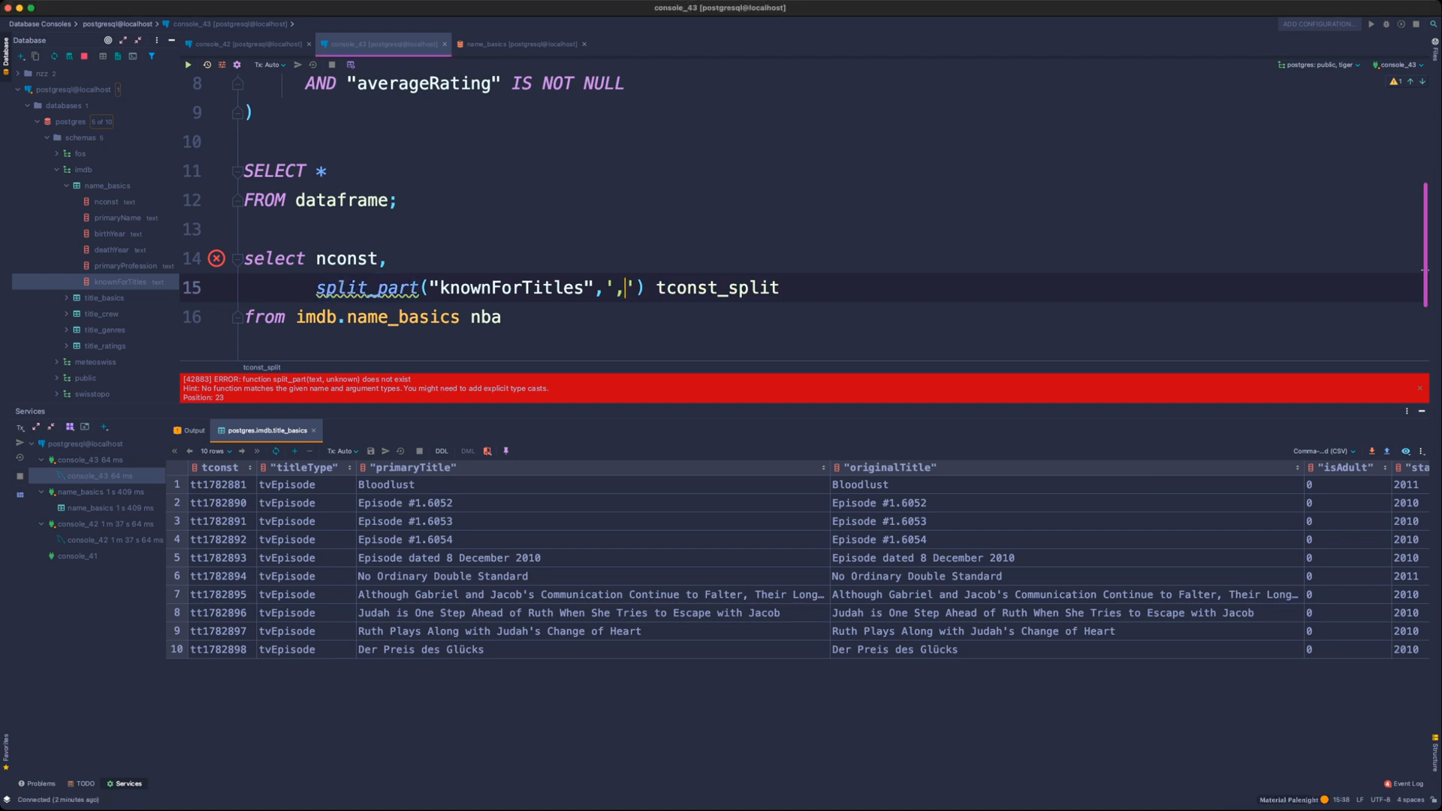
click(629, 288)
key(Right)
text(,1)
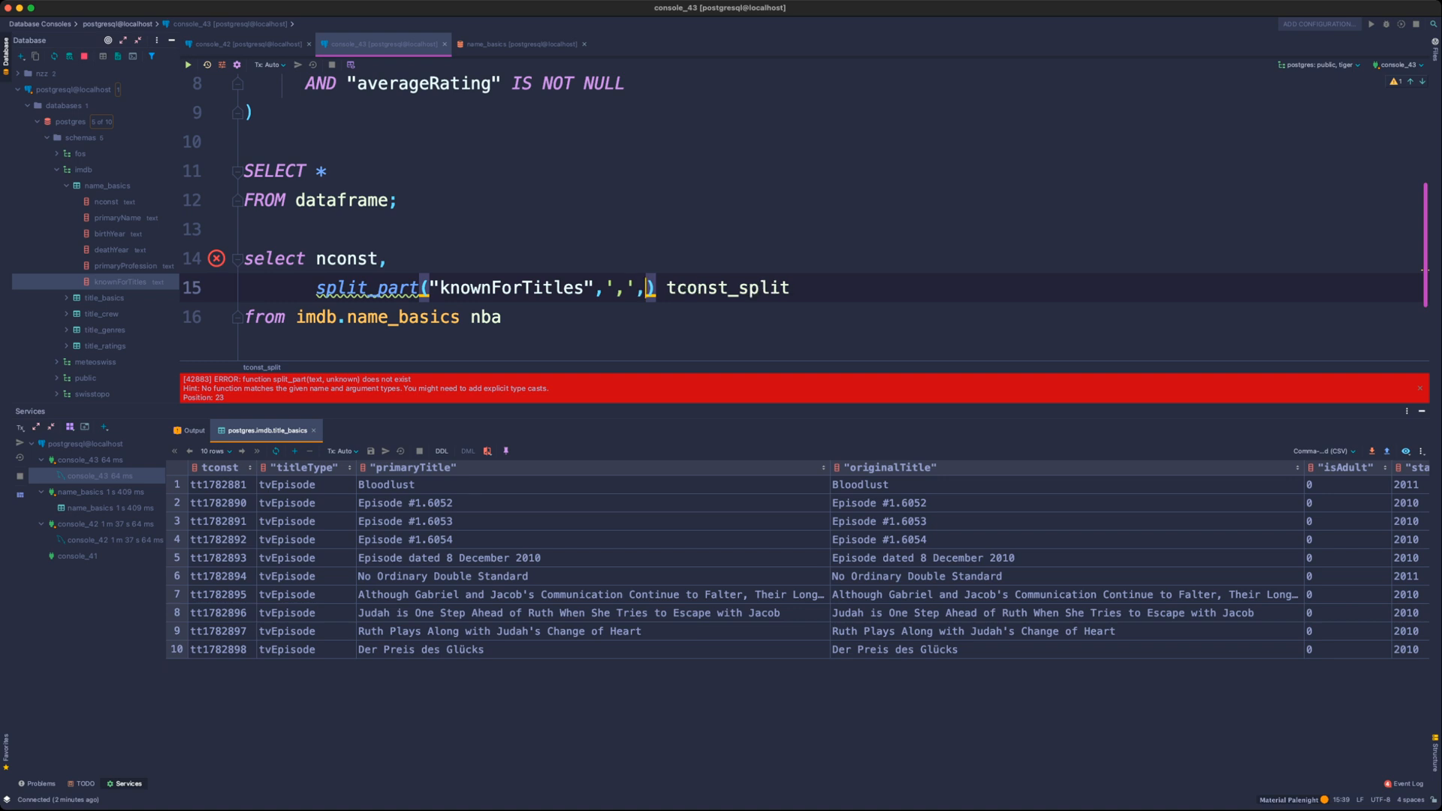
- Rename the split_part alias to tconst_1, run the query and check the first eight tconst_1 values
key(End)
key(BackSpace)
key(BackSpace)
key(BackSpace)
key(BackSpace)
key(BackSpace)
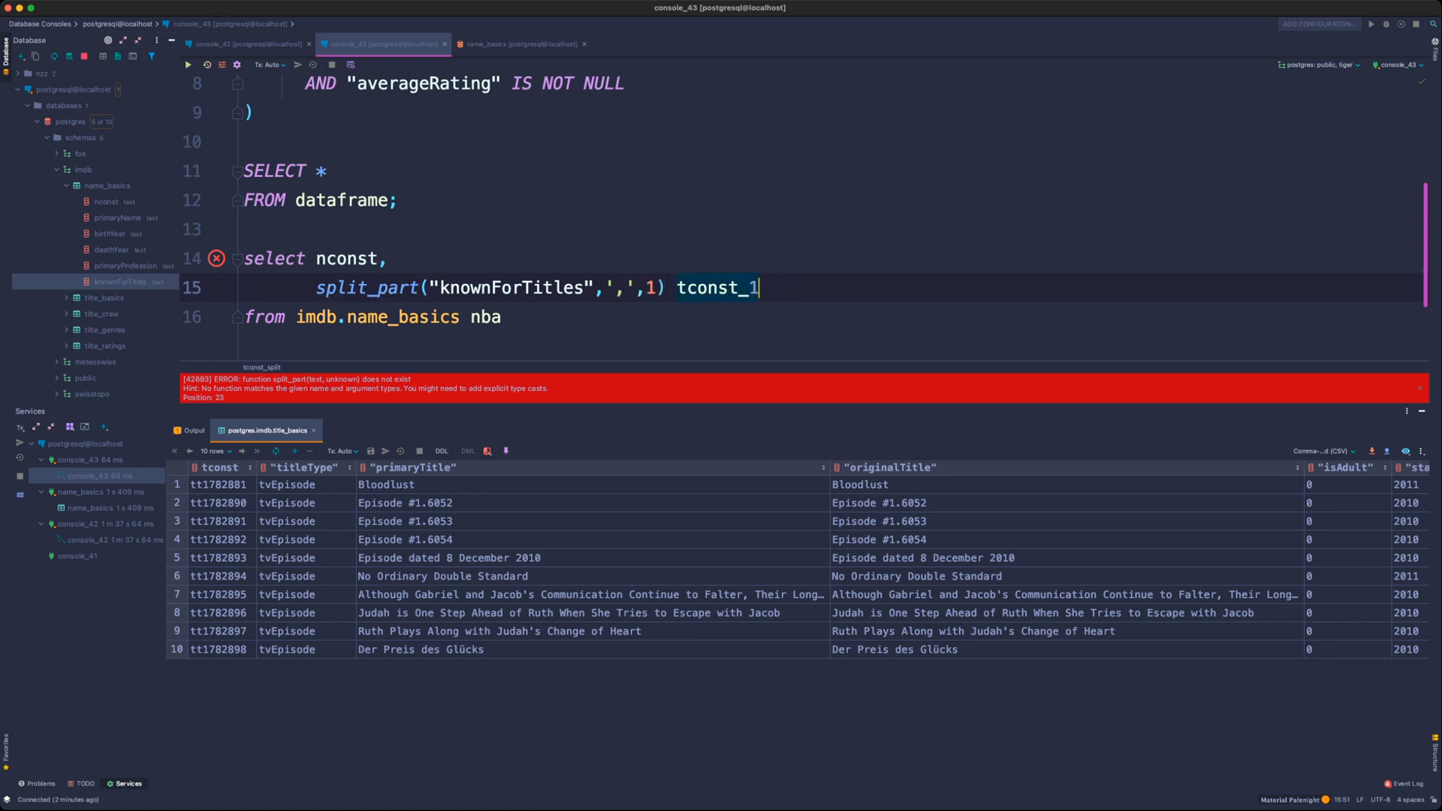
text(1)
key(super+Return)
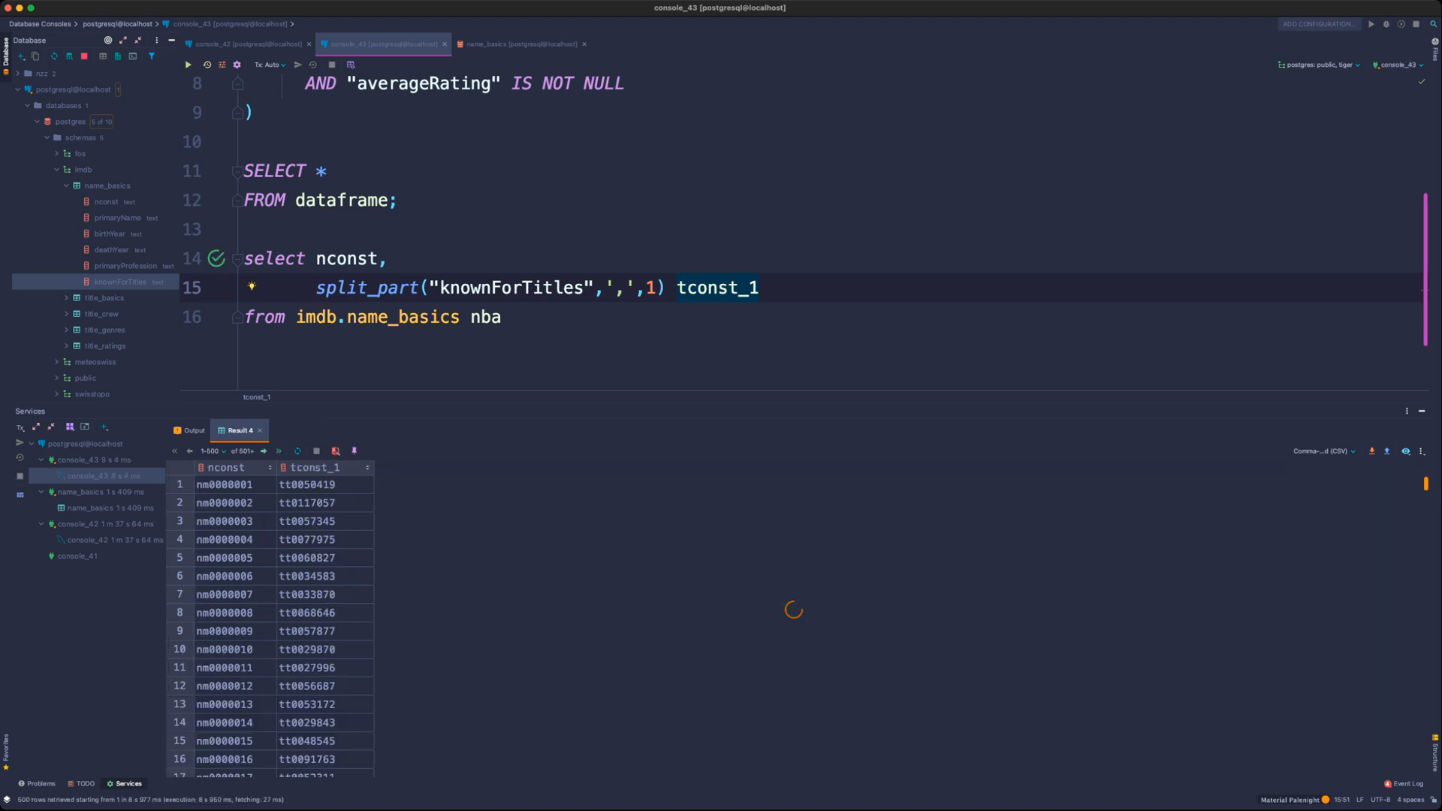
drag(308, 485, 308, 613)
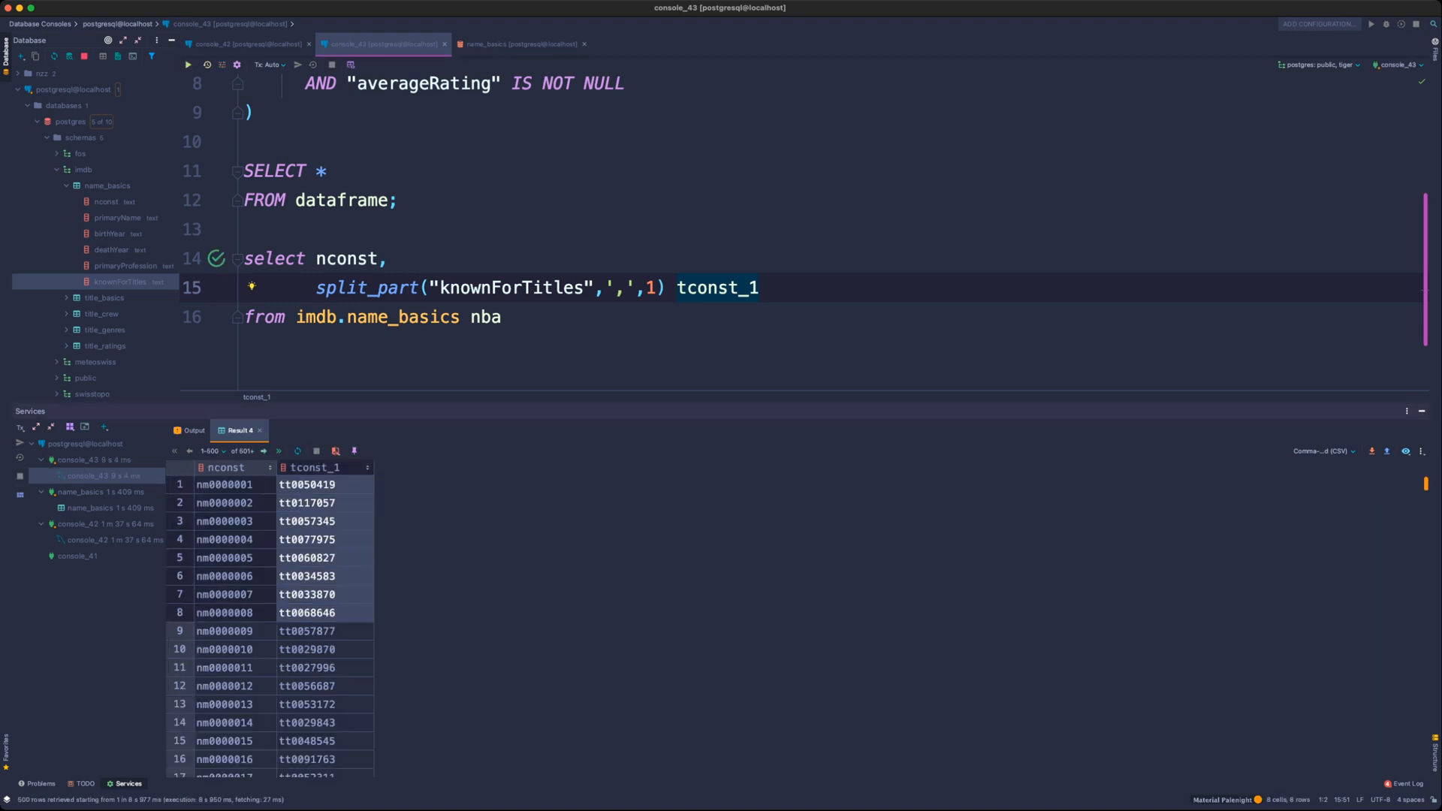
- Enlarge the results area and start a new column expression beginning with subs between nconst and split_part
drag(391, 405, 391, 371)
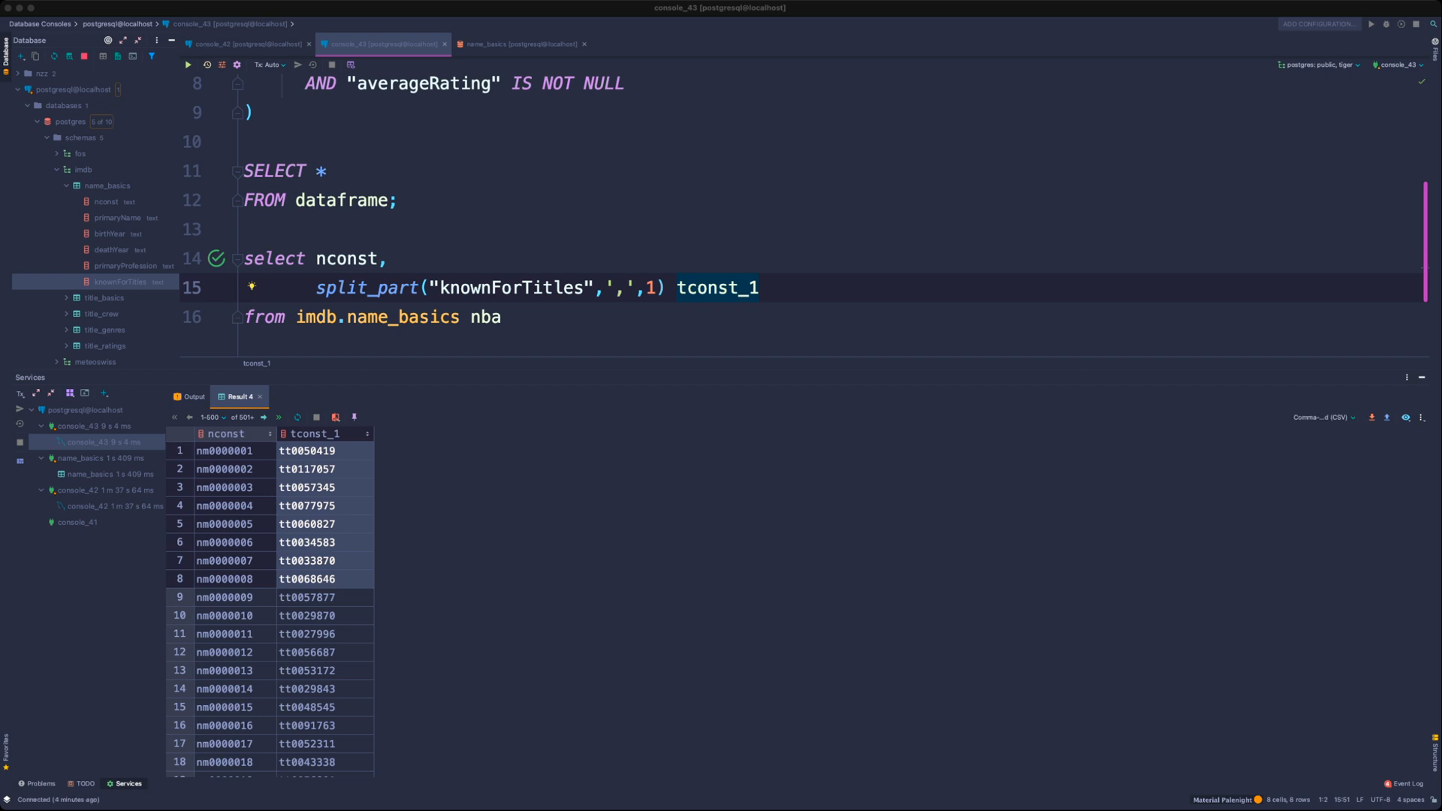
click(502, 317)
click(387, 258)
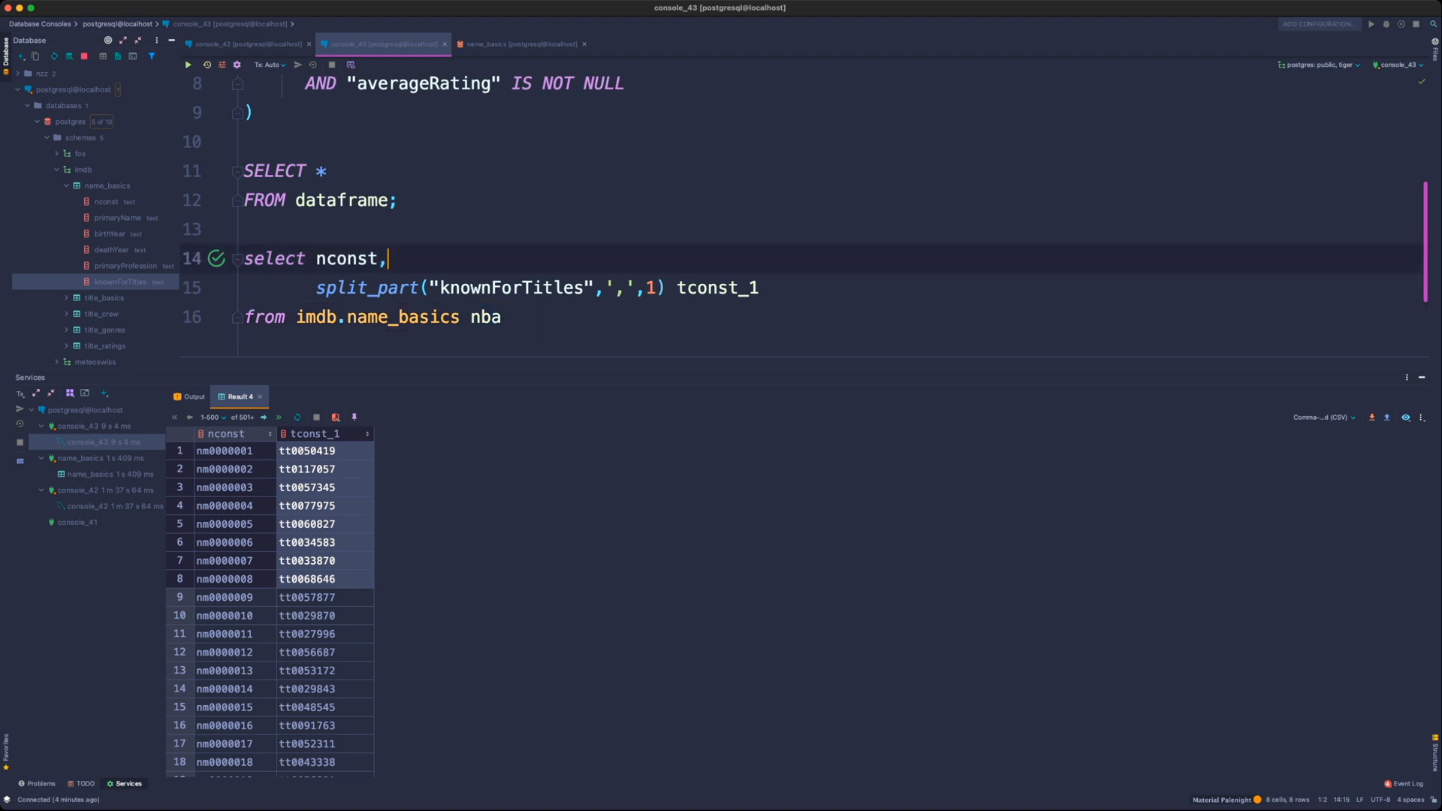
key(Return)
text(subs)
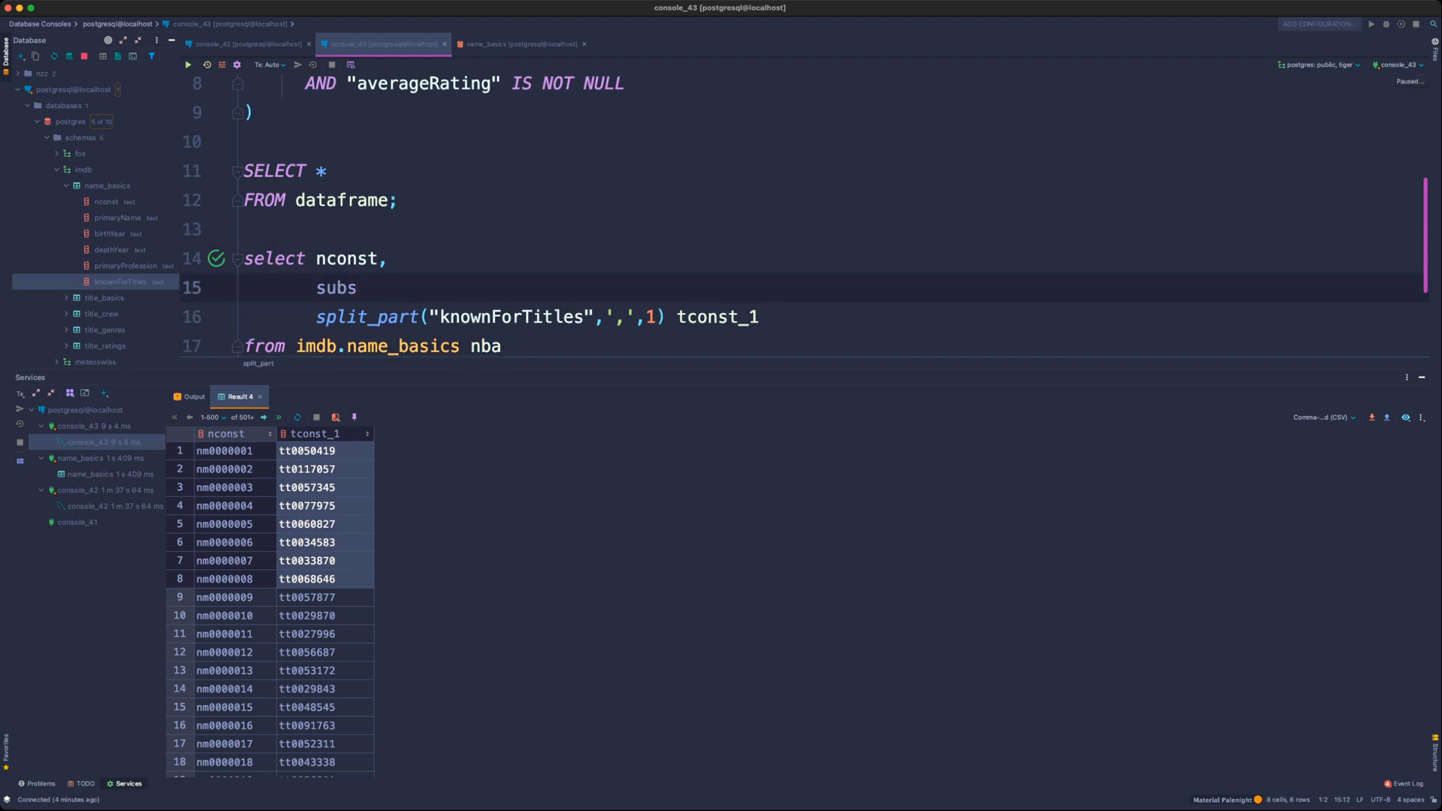
- Add a substr("knownForTitles",',') expression followed by a comma on the line above the split_part expression
text(tr())
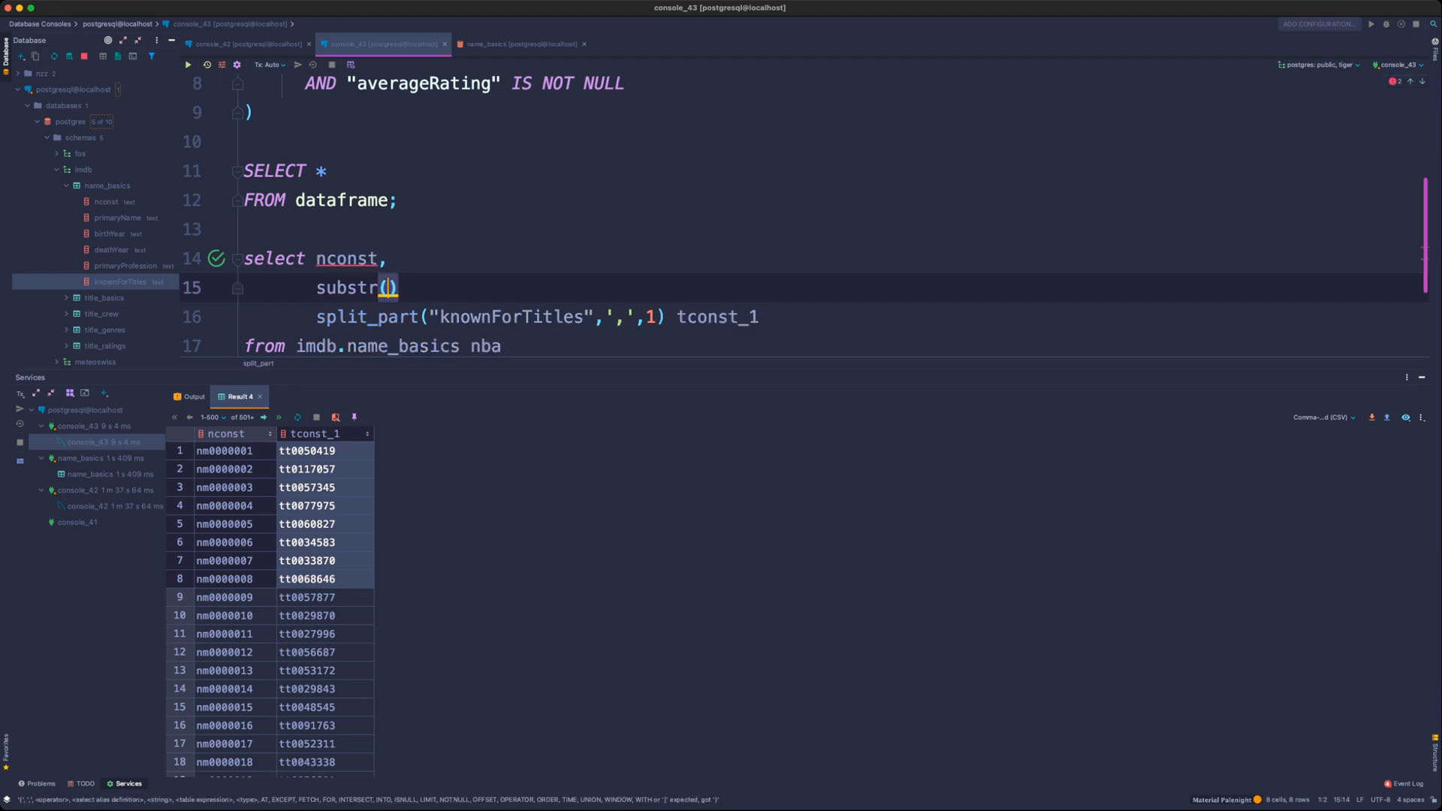
text(,)
key(Left)
key(Left)
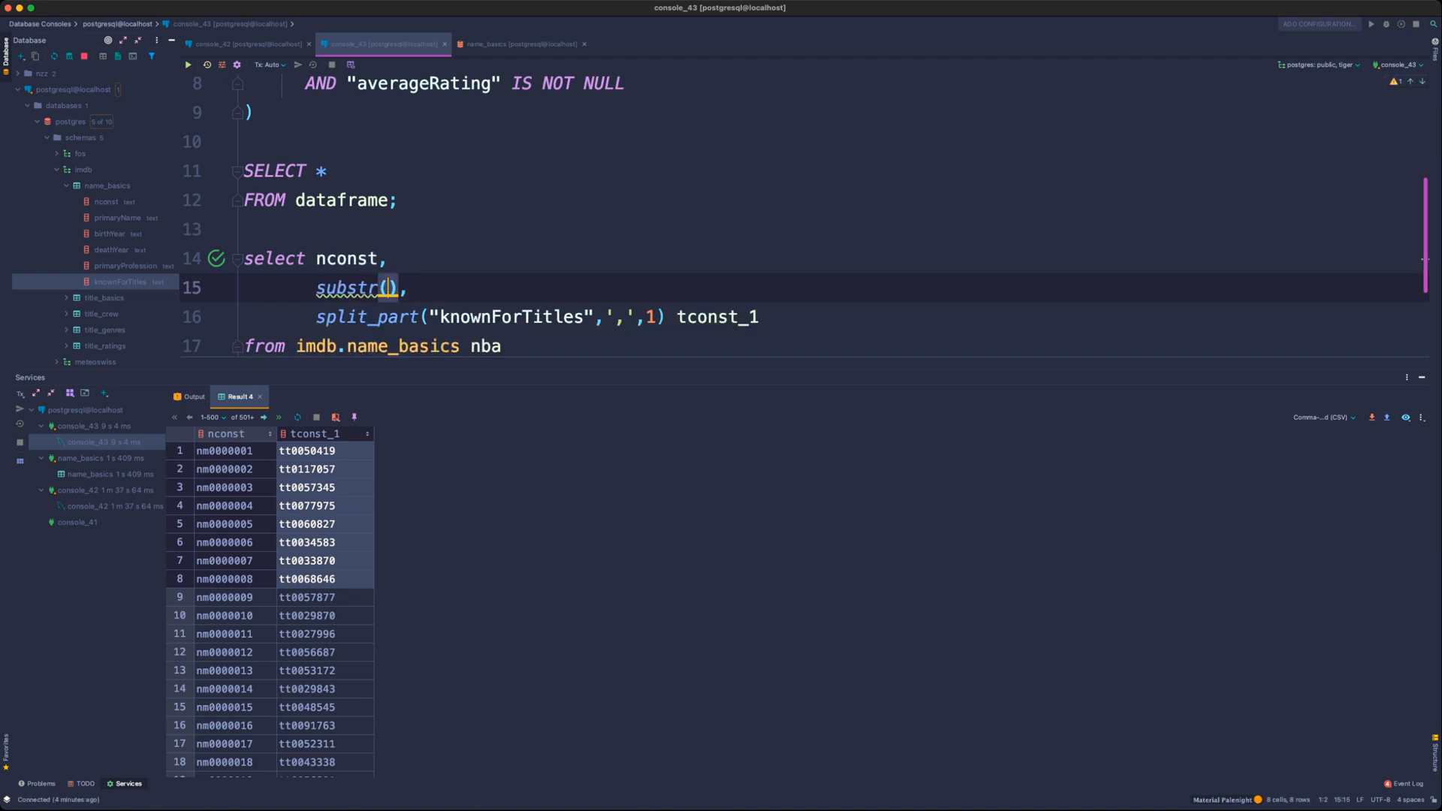
text("knownForTitles",)
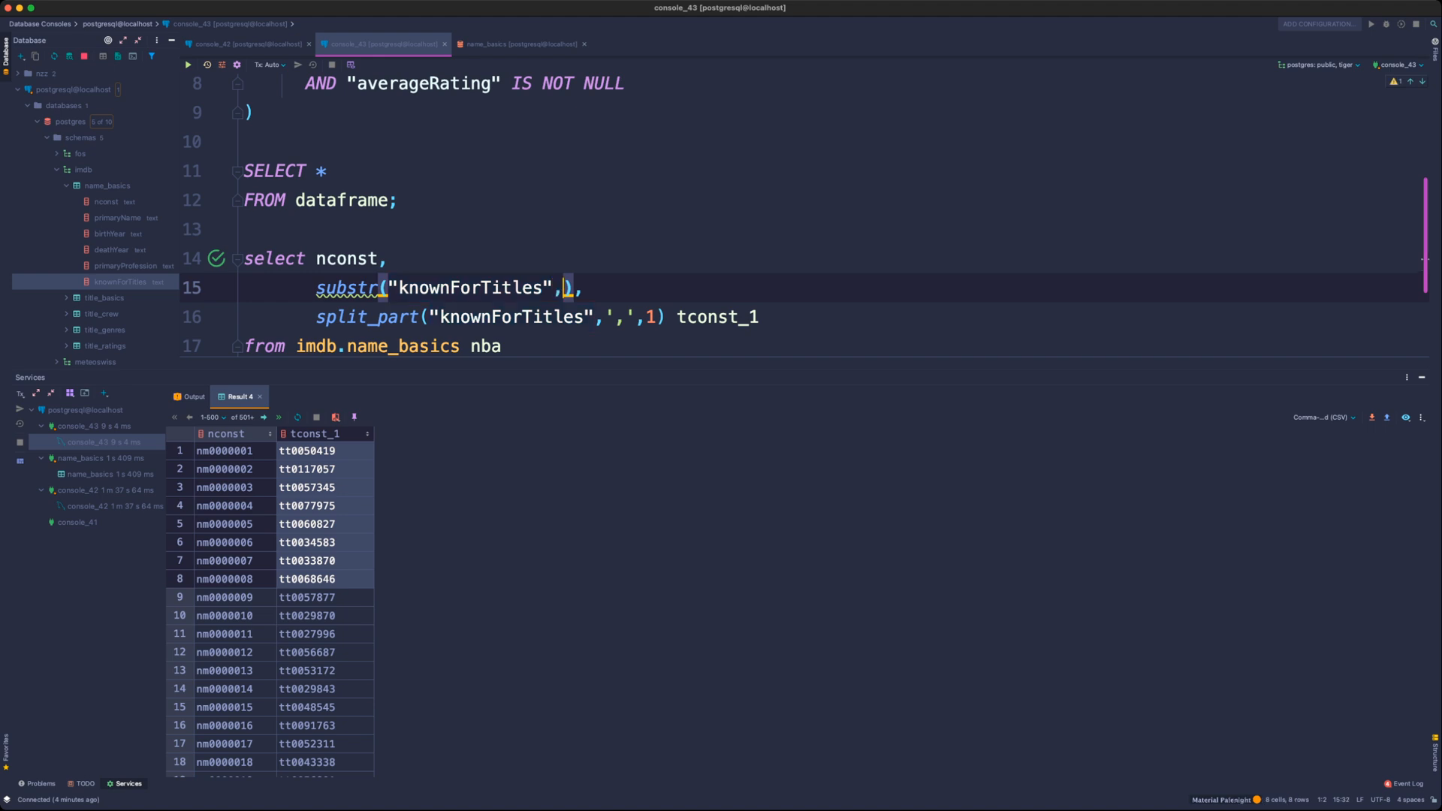
text(',)
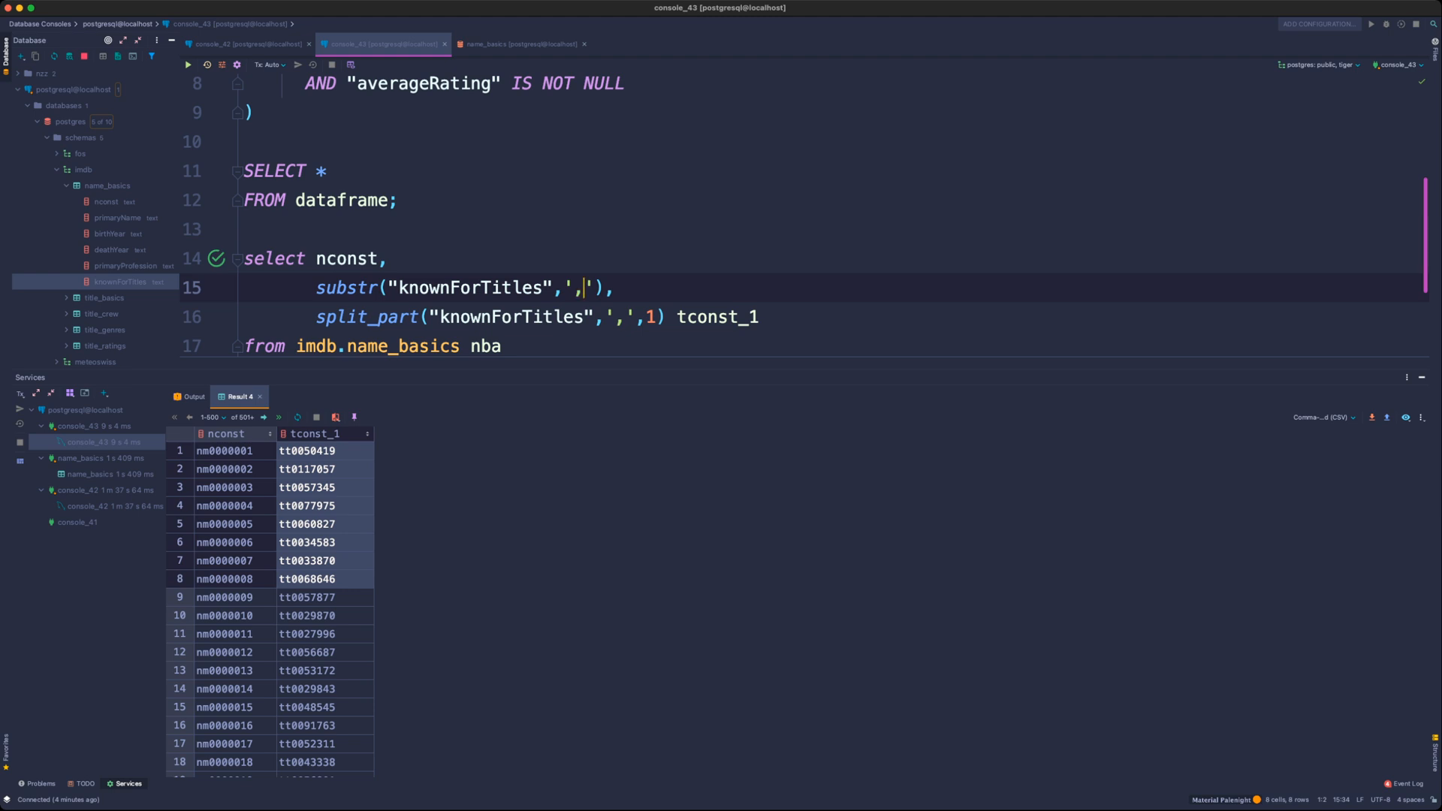
- Replace the ',' argument of the substr call with 1
double_click(471, 287)
key(Left)
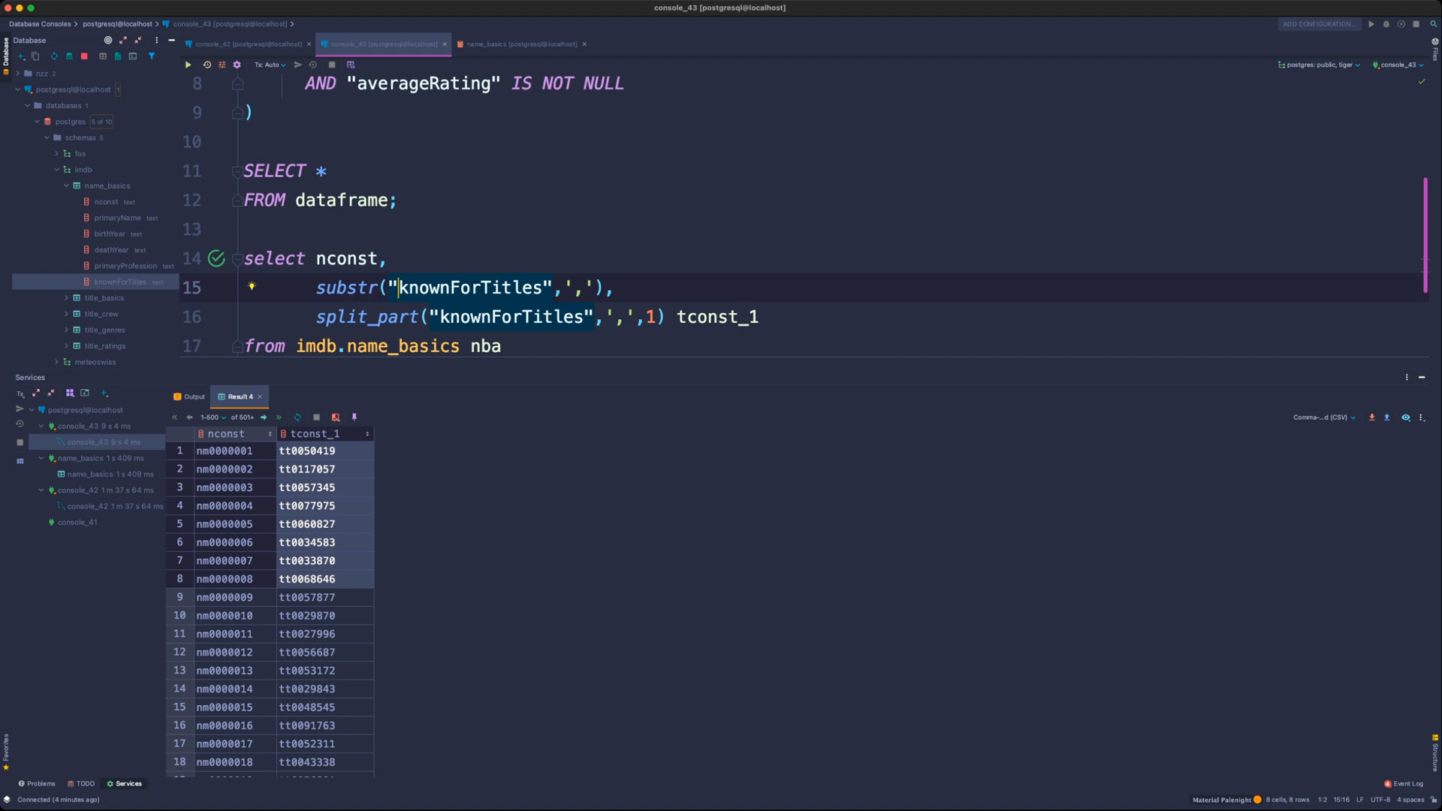
click(584, 288)
key(BackSpace)
key(BackSpace)
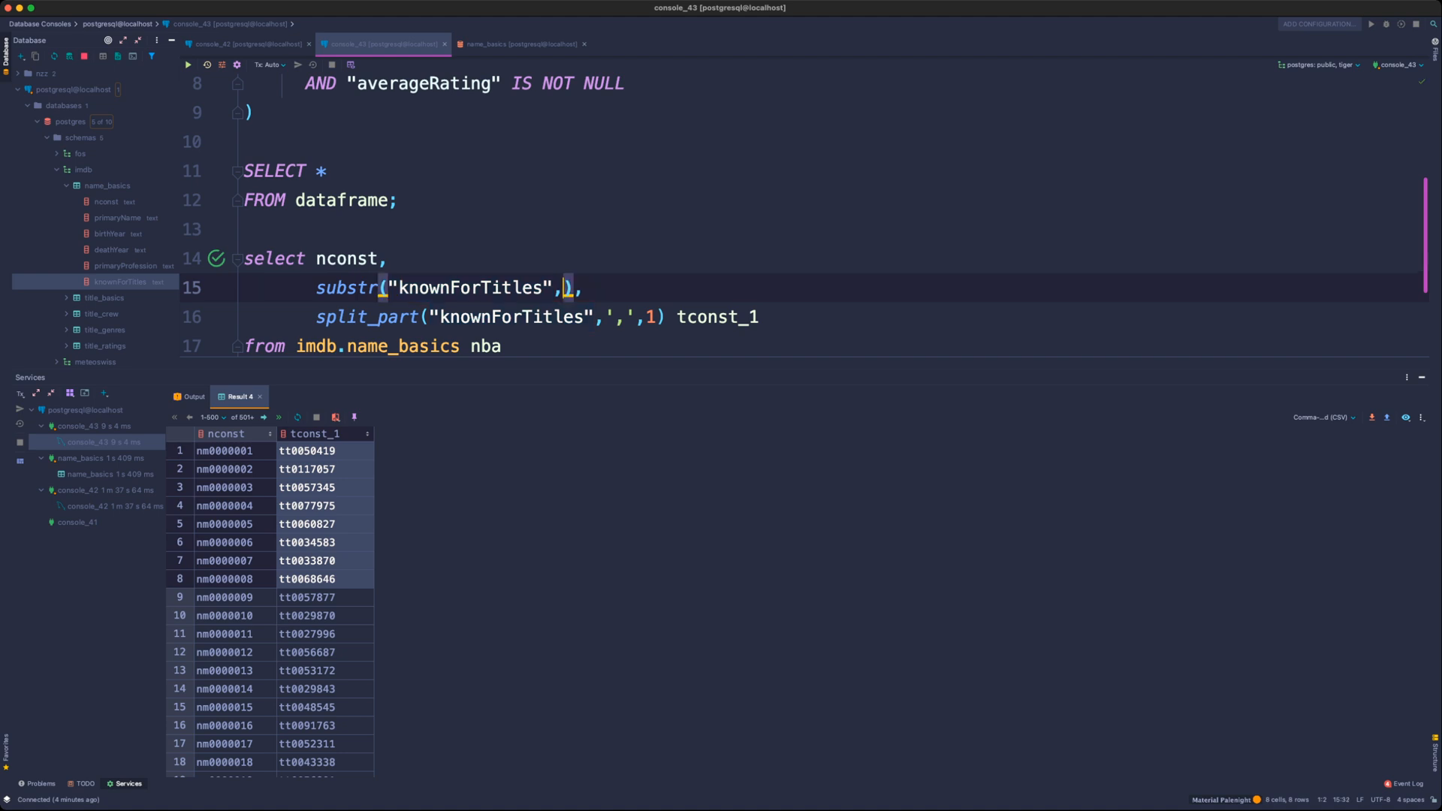
text(1,)
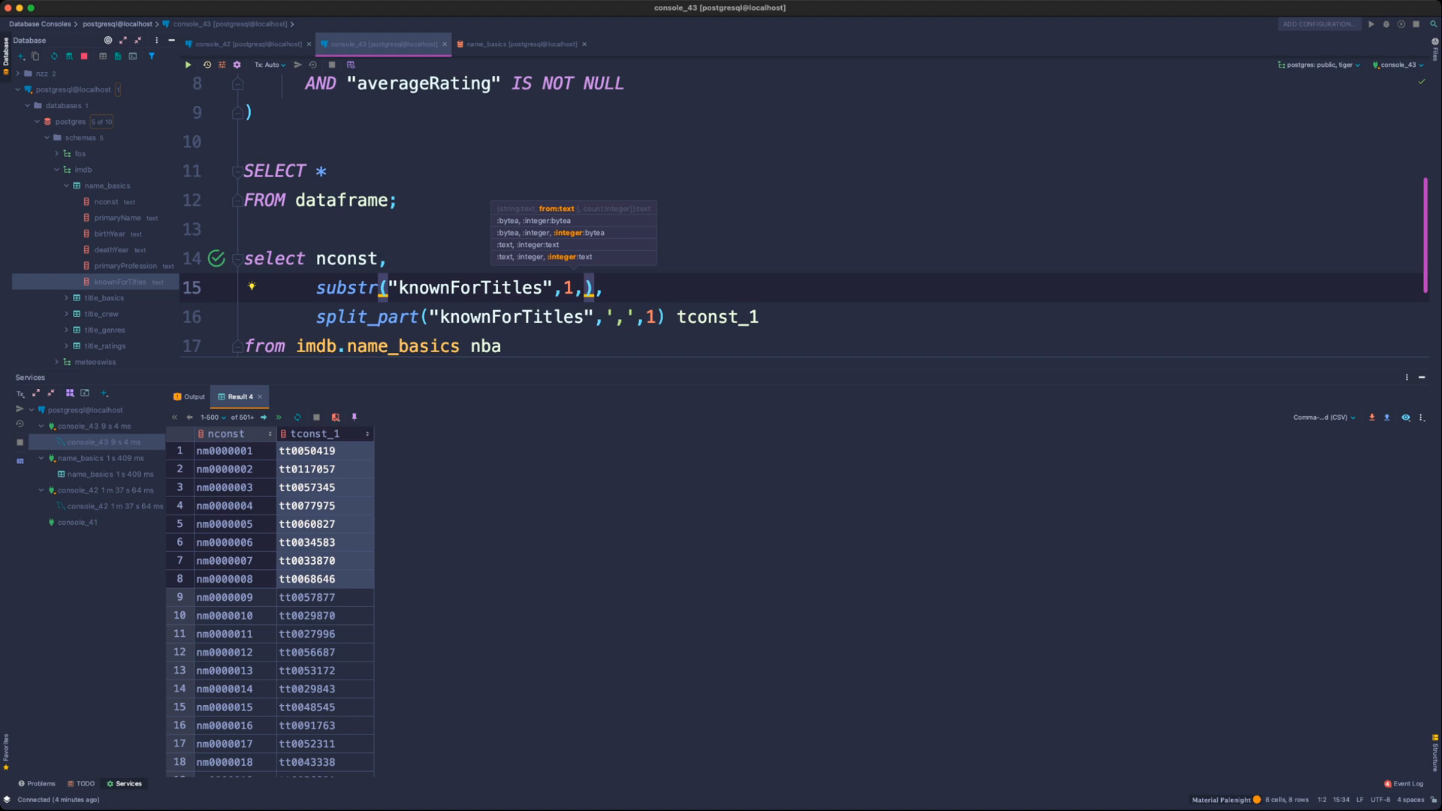
key(BackSpace)
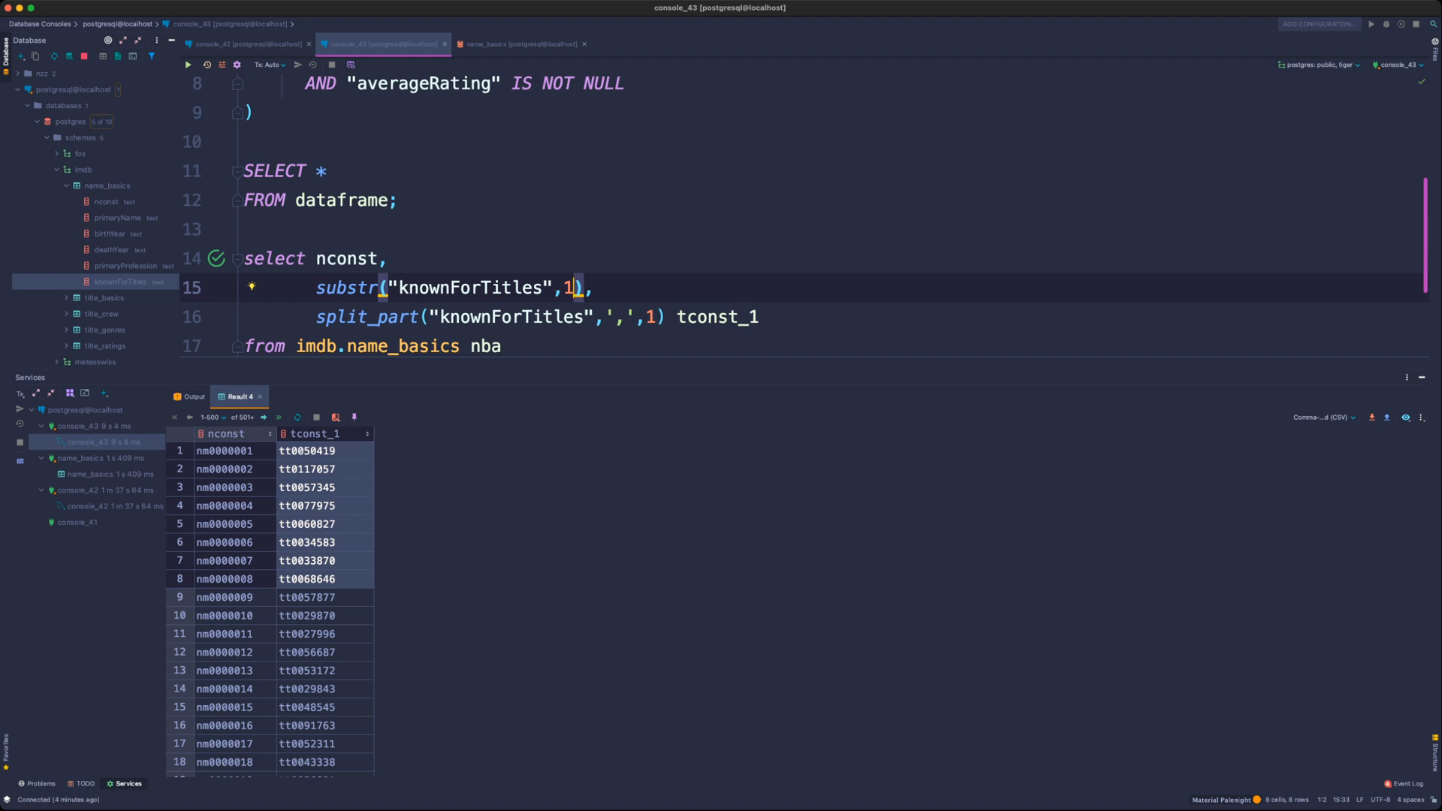
- Replace the substr expression with the syntax template REGEXP_MATCHES(source_string, pattern [, flags]), followed by a comma
key(super+Tab)
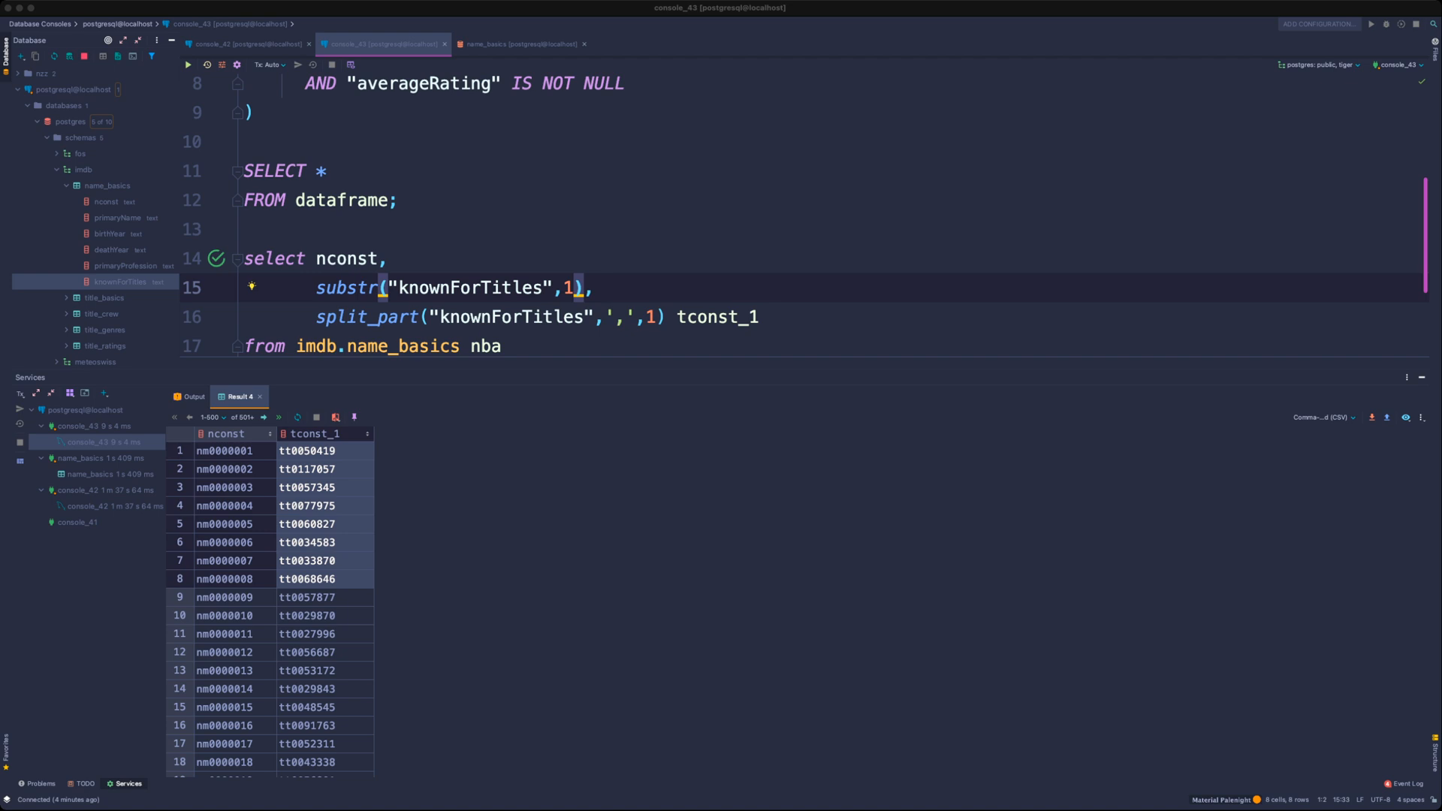
click(594, 287)
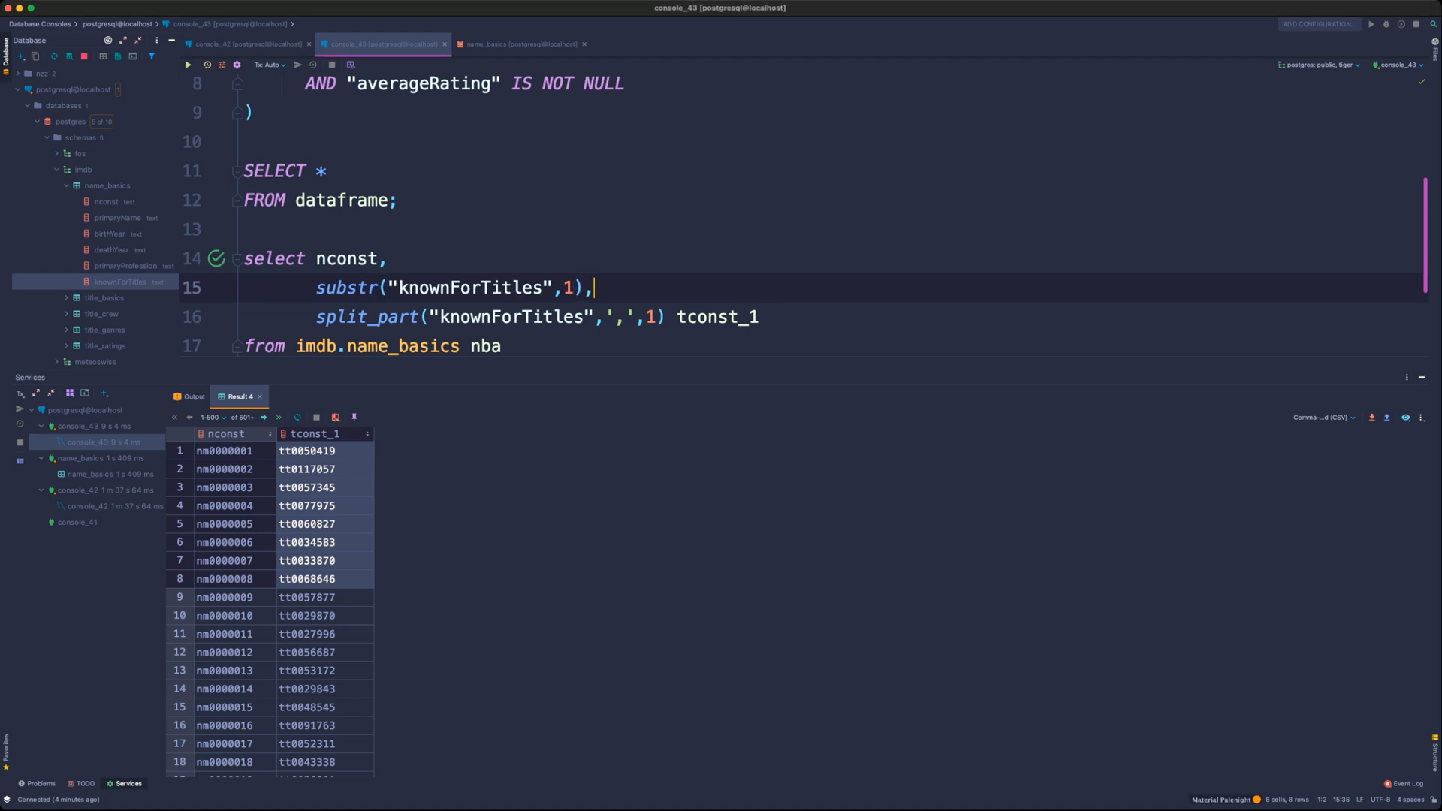
key(super+shift+Left)
text(REGEXP_MATCHES(source_string, pattern [, flags]))
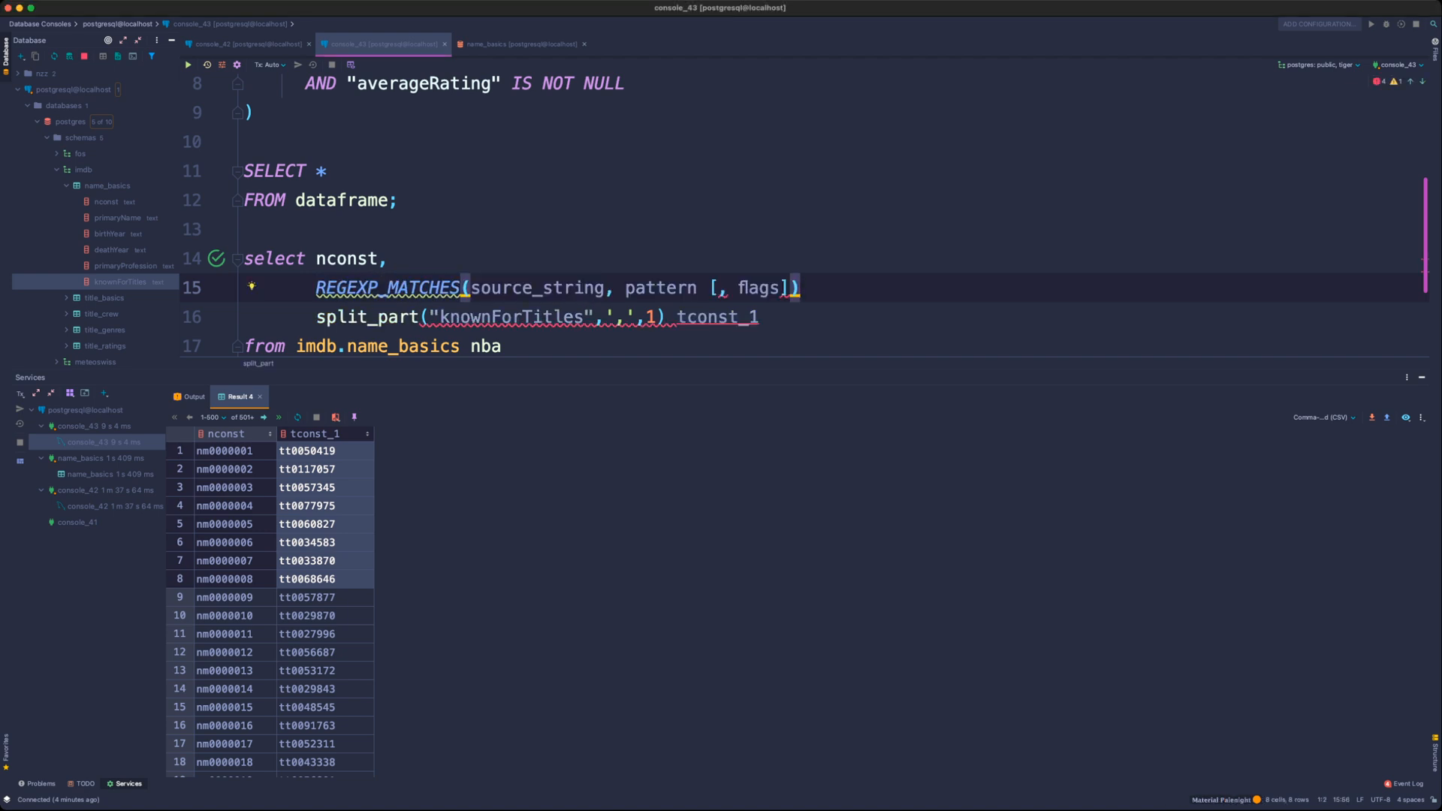
text(,)
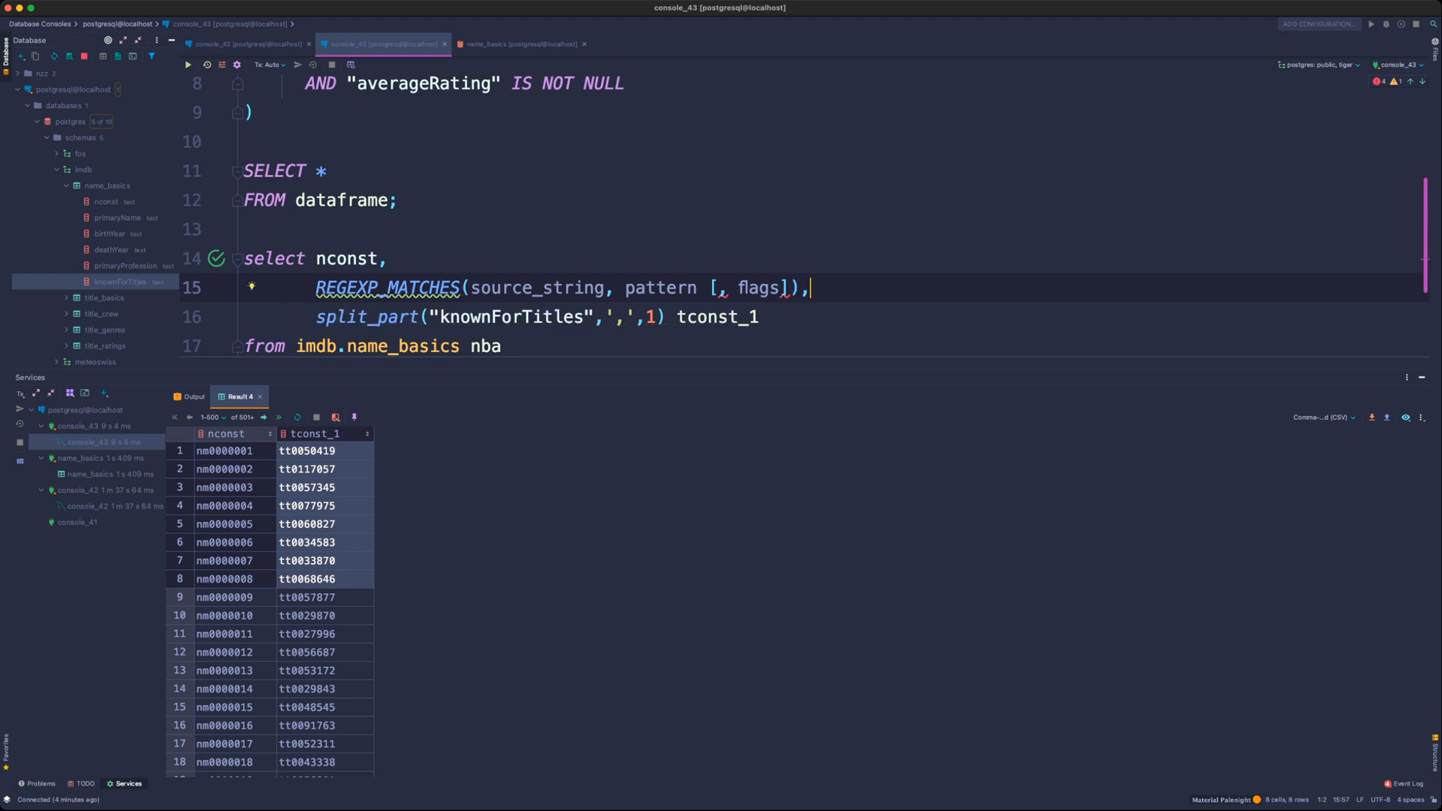
- Rewrite the split_part function name in uppercase as SPLIT_PART
double_click(381, 317)
text(SPLIT_)
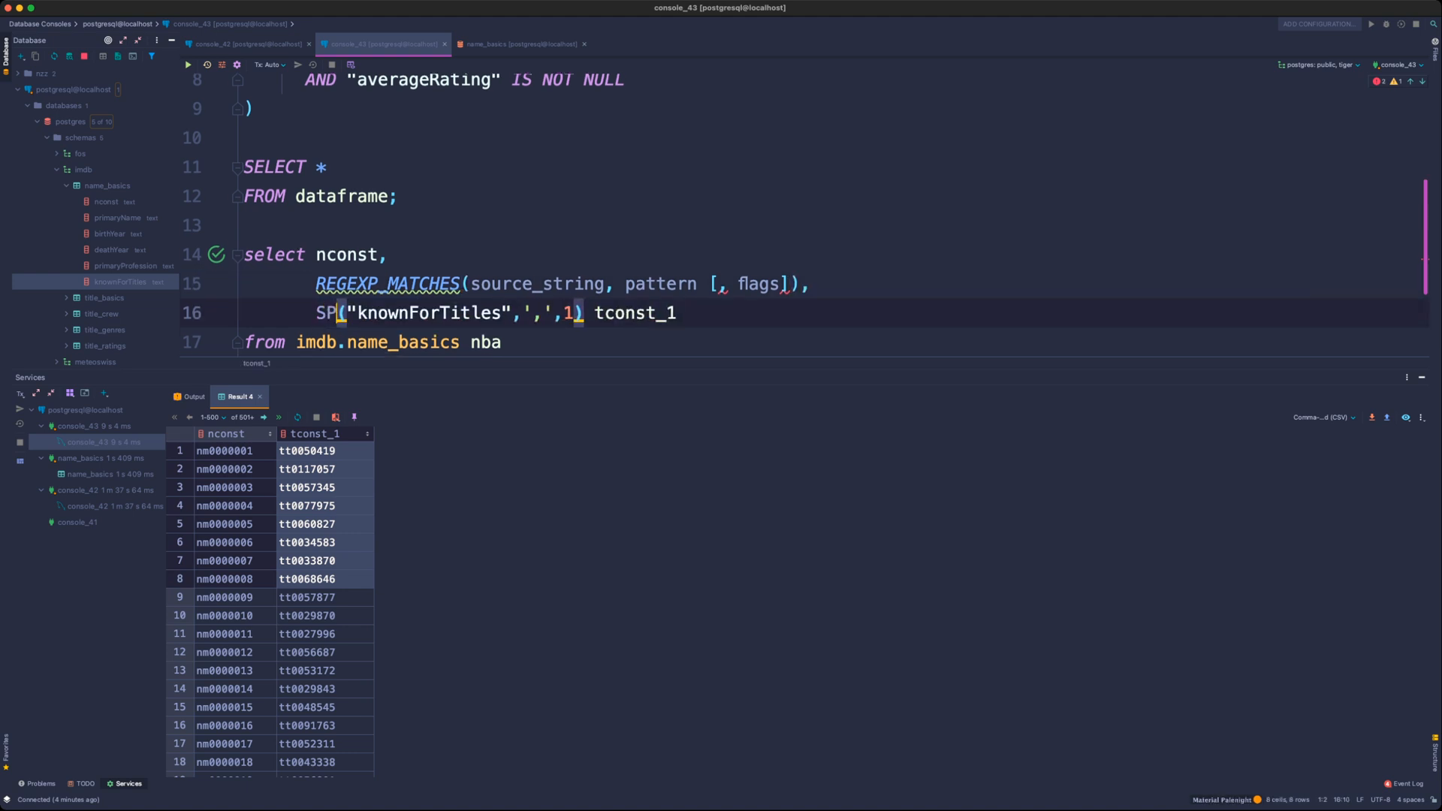
text(PART)
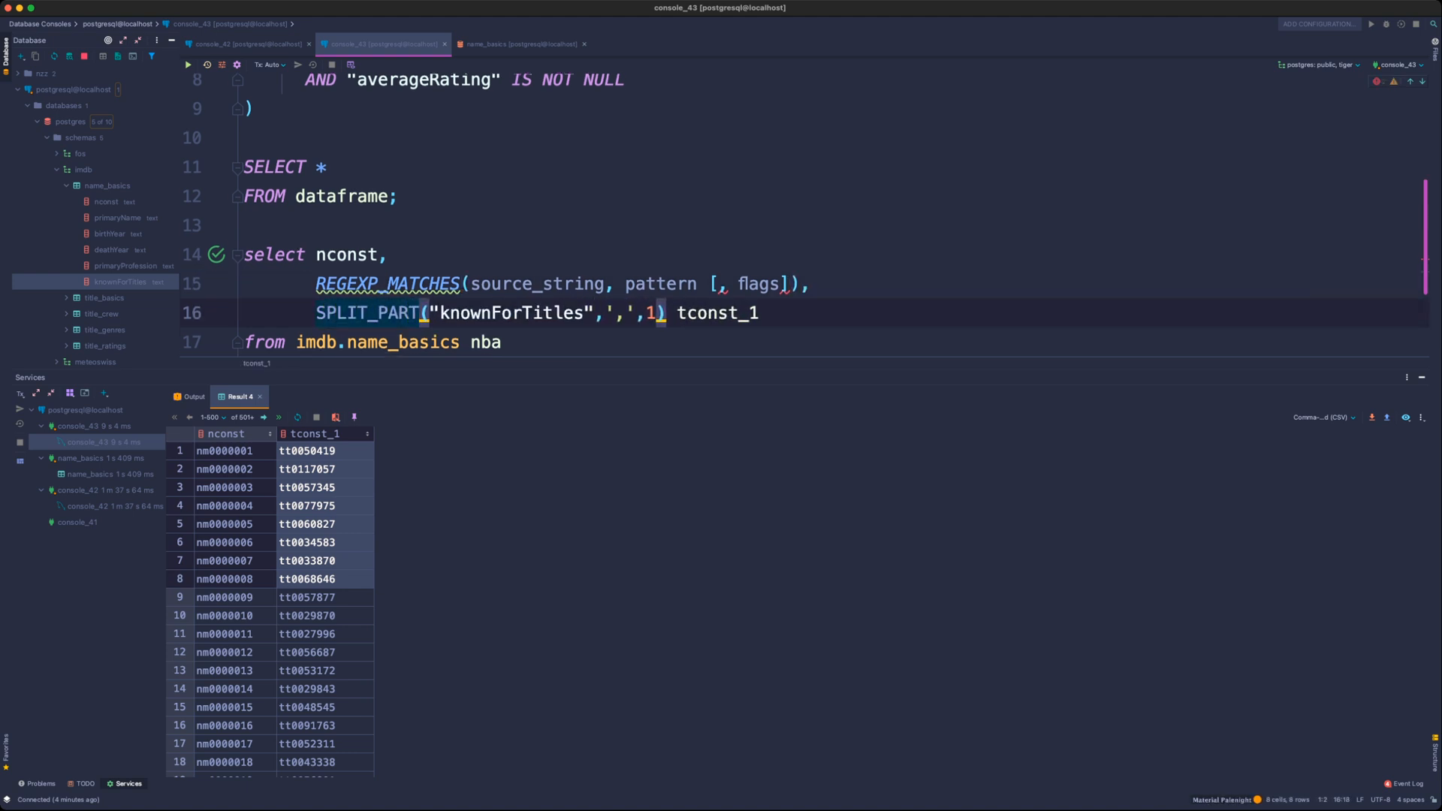
- Replace the source_string placeholder in REGEXP_MATCHES with the column "knownForTitles"
click(501, 312)
key(Up)
key(Right)
key(Right)
key(Right)
key(Right)
key(Right)
key(Right)
key(Right)
key(Right)
key(Right)
key(Right)
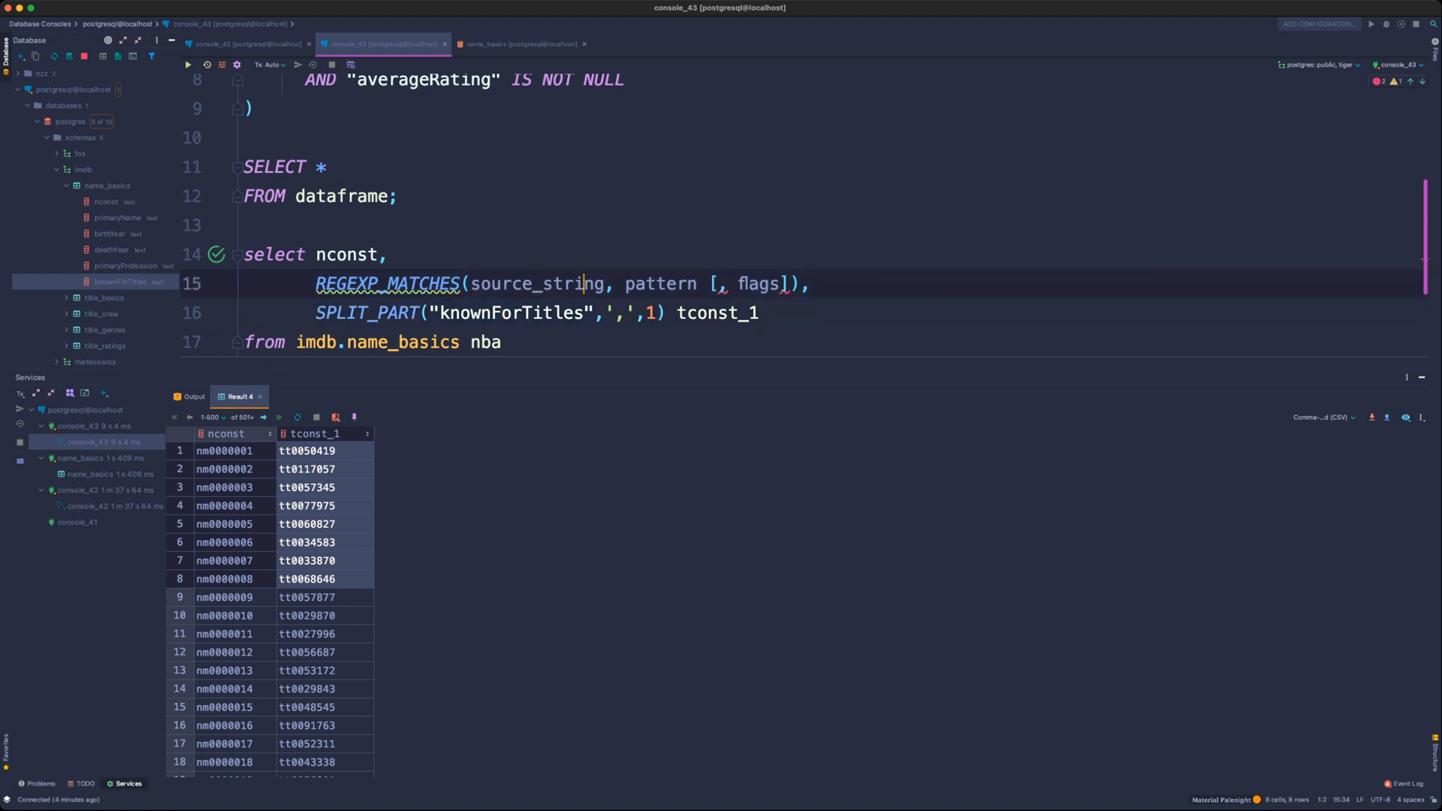
key(shift+Left)
key(shift+Left)
key(shift+Left)
key(shift+Left)
key(shift+Left)
key(shift+Left)
key(shift+Left)
key(shift+Left)
key(shift+Left)
key(shift+Left)
key(shift+Left)
key(shift+Left)
key(shift+Left)
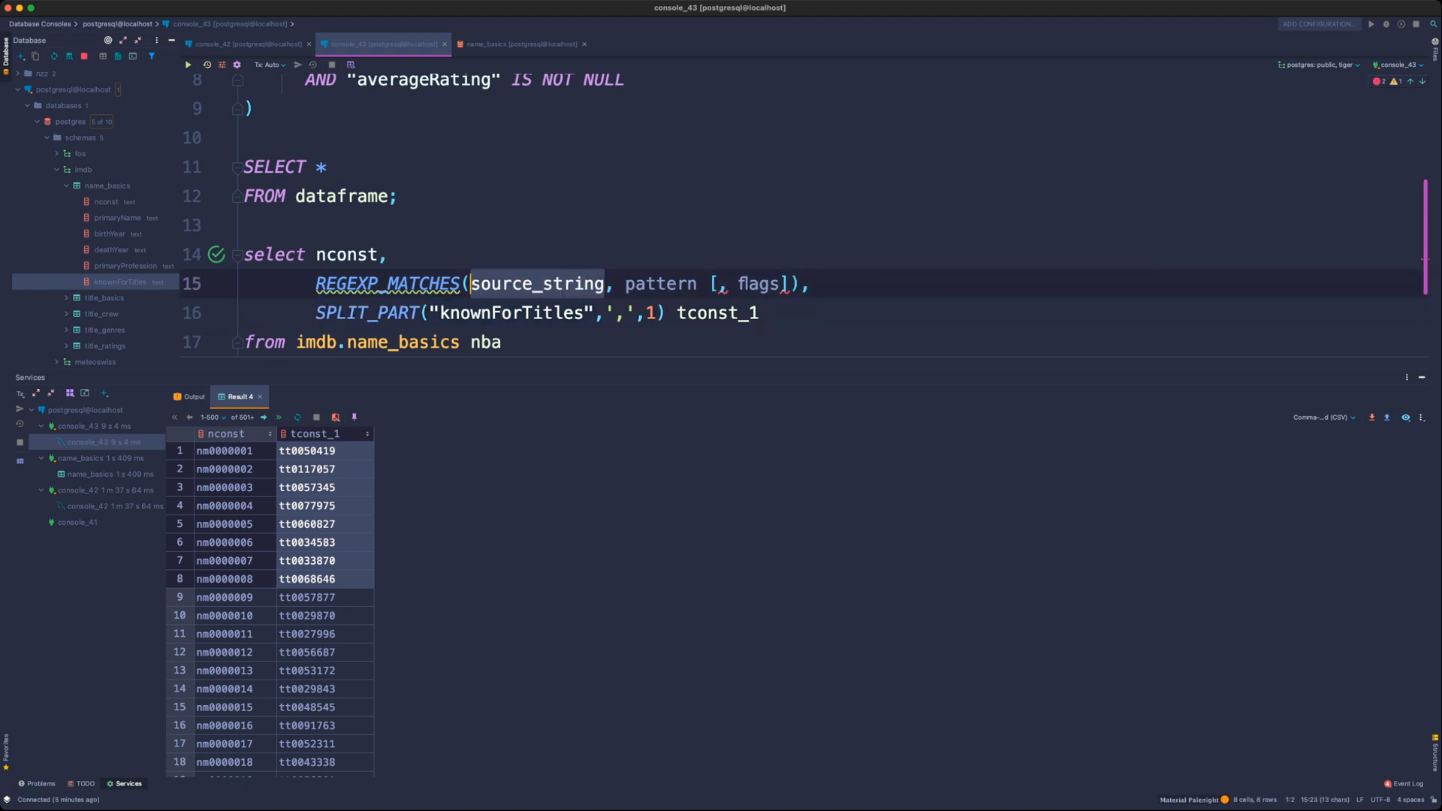
text(known)
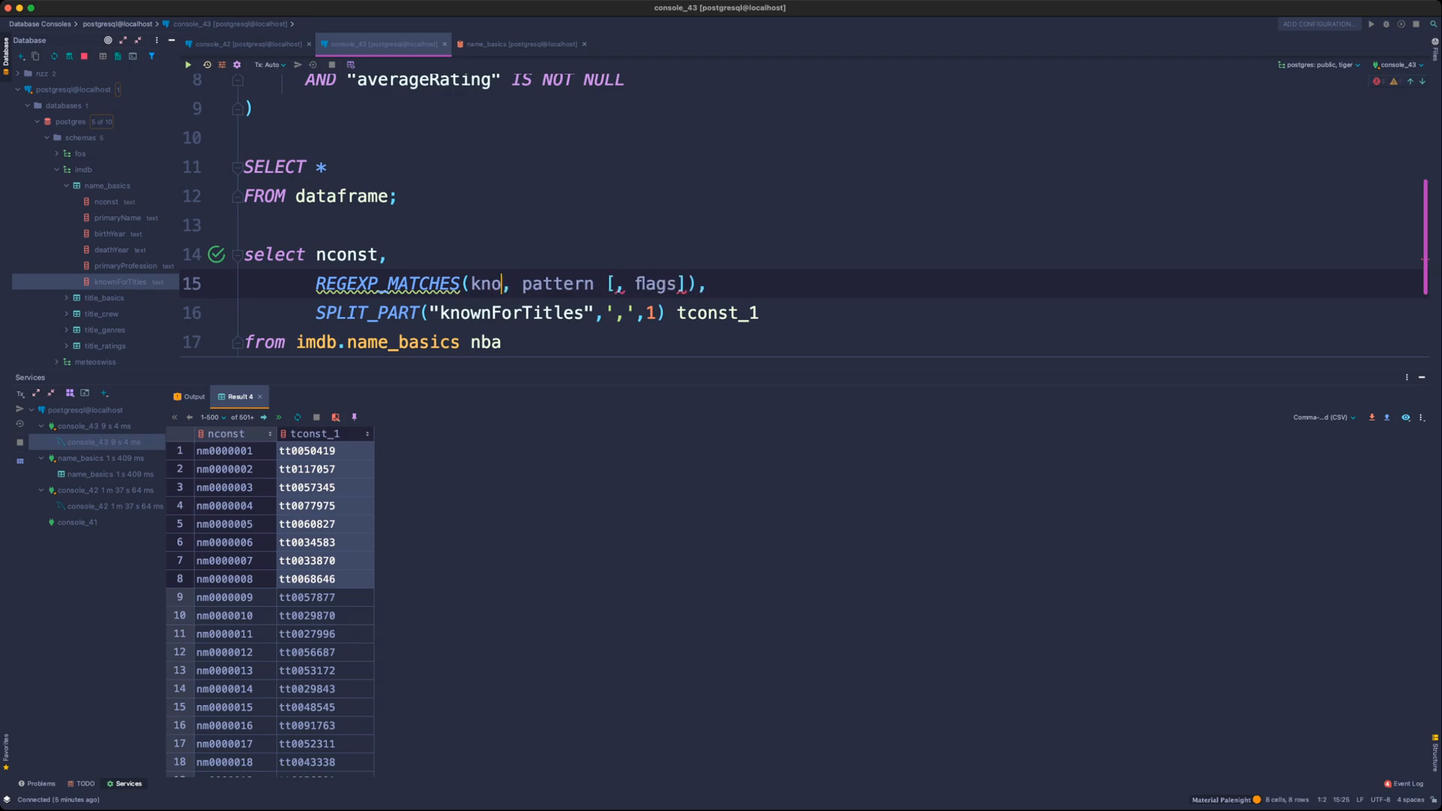
key(Return)
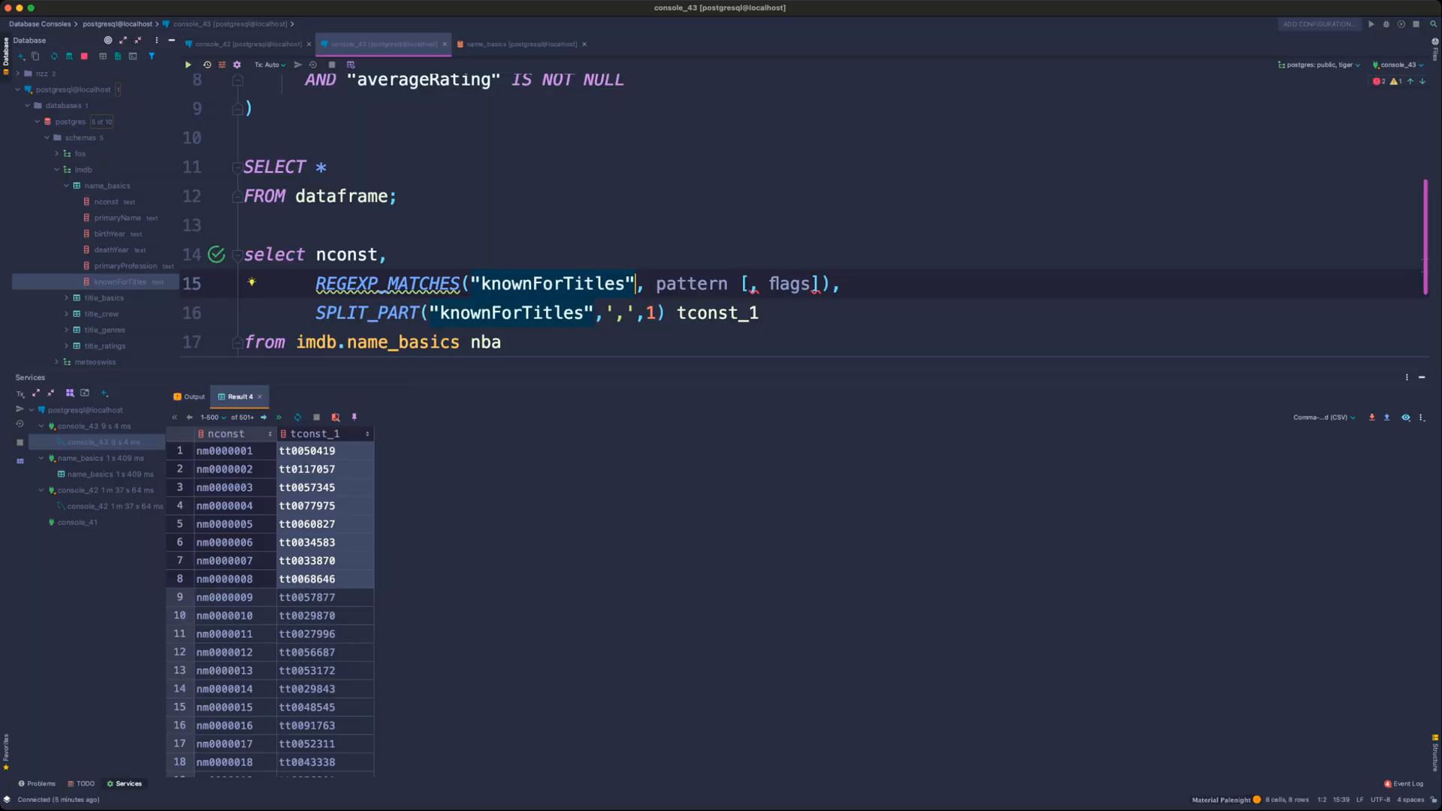
- Replace the pattern [, flags] placeholder in REGEXP_MATCHES with the string literal ','
key(End)
key(Left)
key(Left)
key(shift+Left)
key(shift+Left)
key(shift+Left)
key(shift+Left)
key(shift+Left)
key(shift+Left)
key(shift+Left)
key(shift+Left)
key(shift+Left)
key(shift+Left)
key(shift+Left)
key(shift+Left)
key(shift+Left)
key(shift+Left)
key(shift+Left)
key(shift+Left)
key(shift+Left)
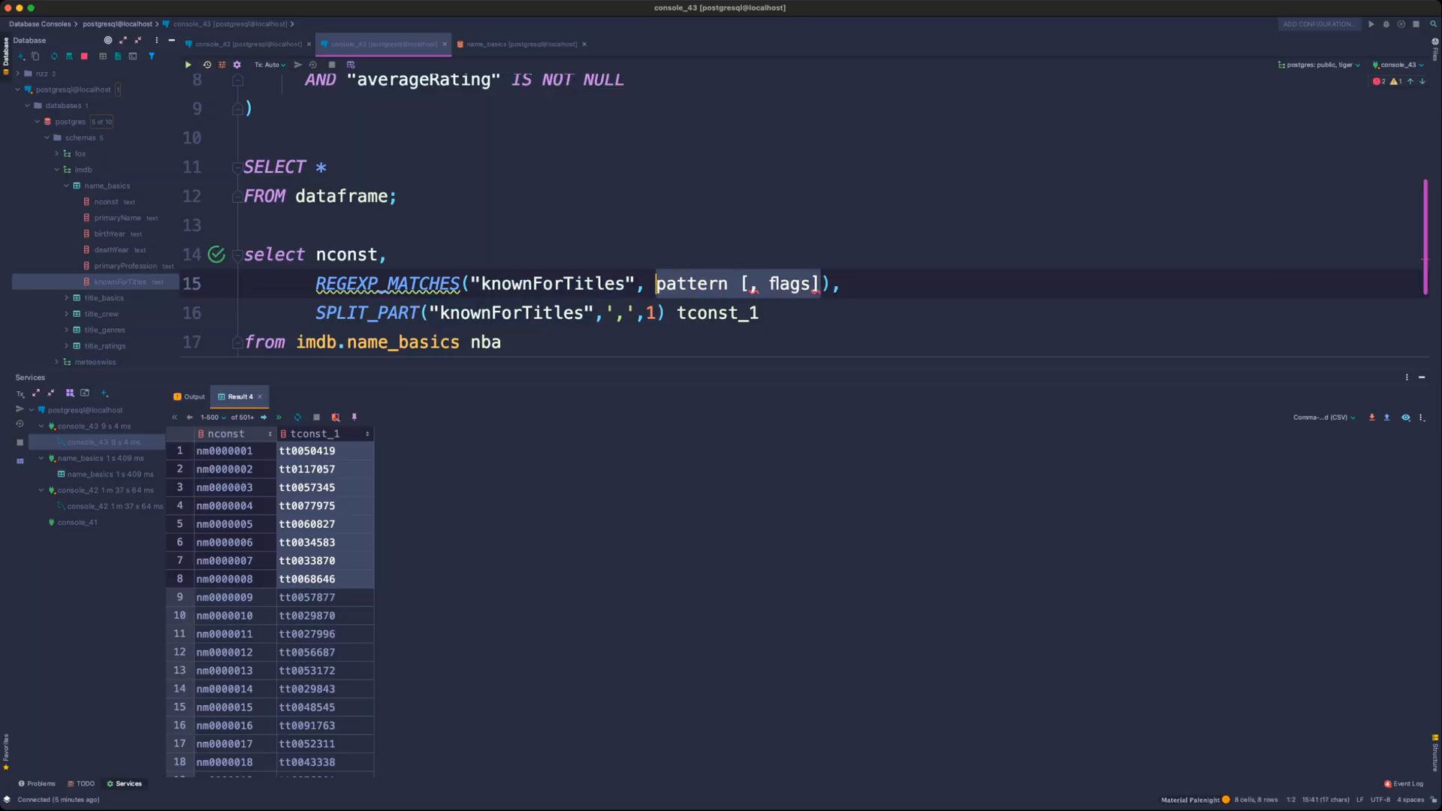
key(BackSpace)
text(()
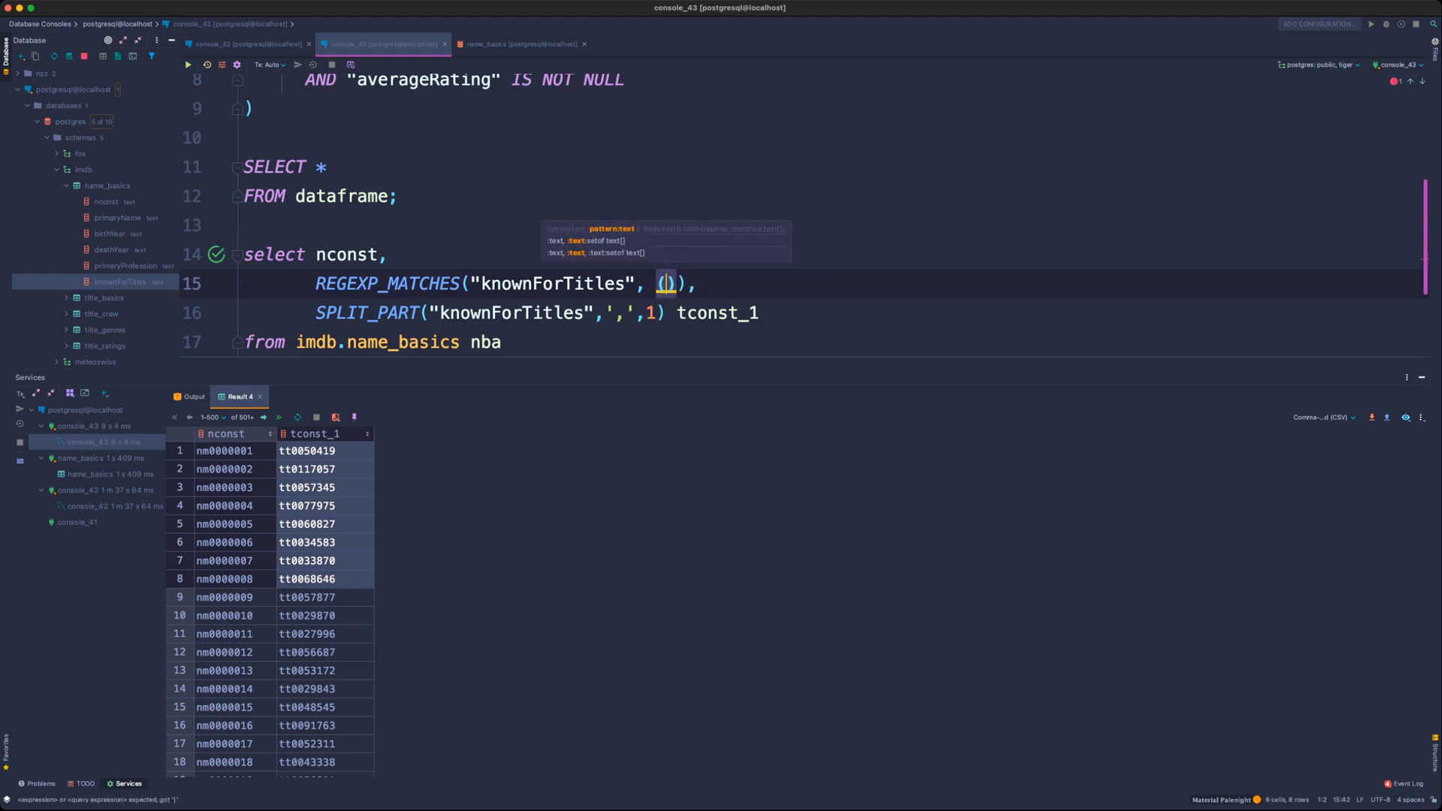
key(BackSpace)
text(')
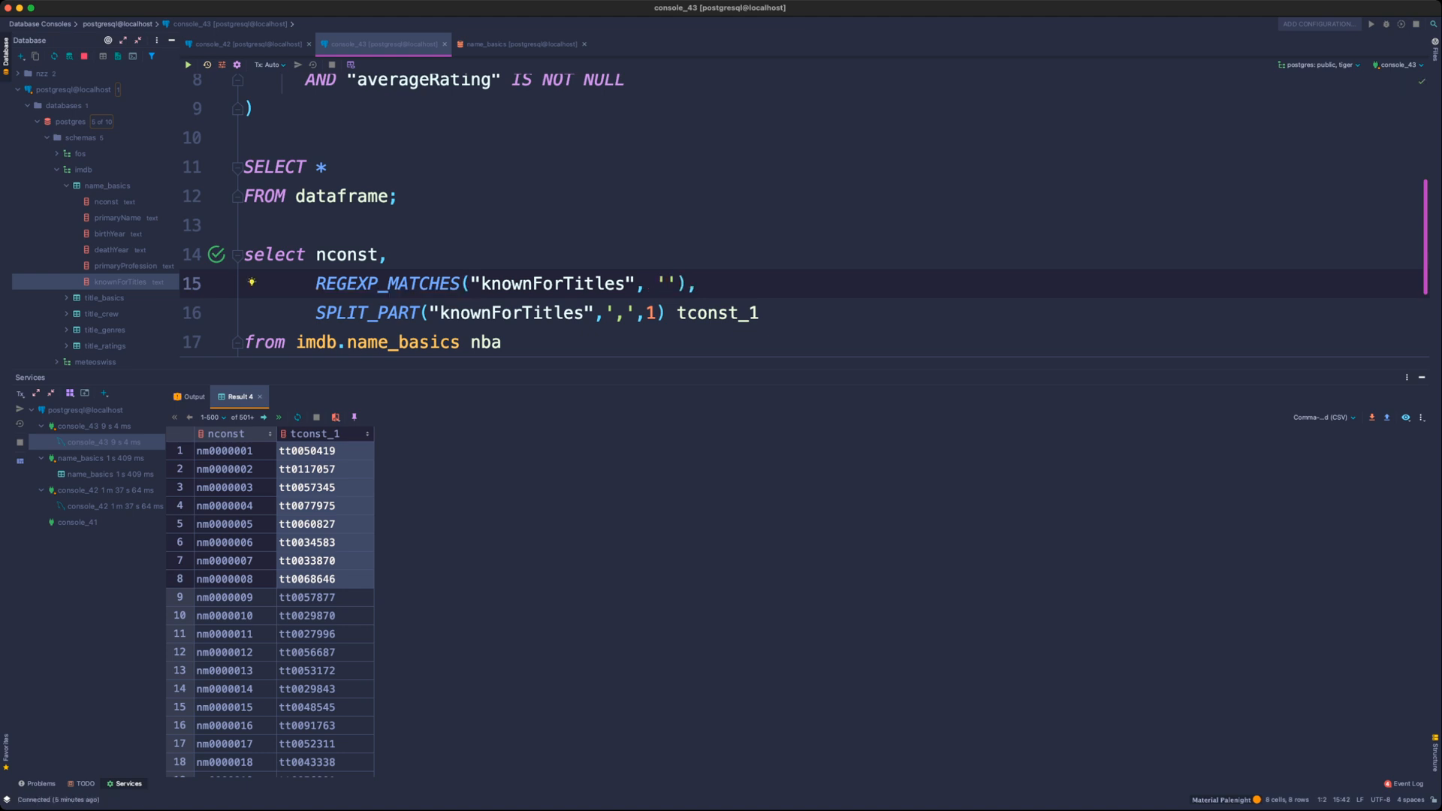
text(,)
text(we)
key(BackSpace)
key(BackSpace)
- Add the comment line --\ directly above the select nconst query
key(super+Tab)
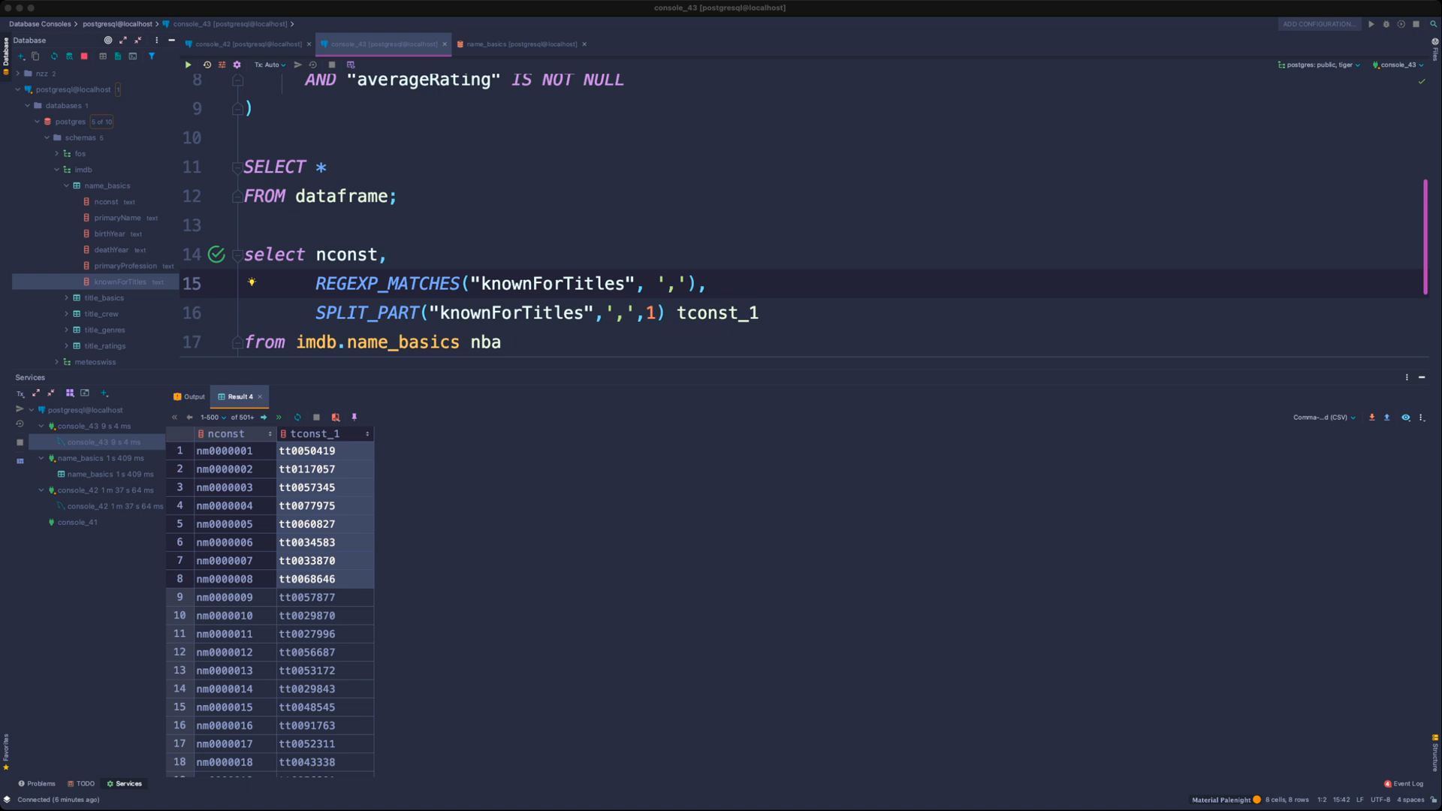
click(245, 137)
click(398, 196)
click(245, 225)
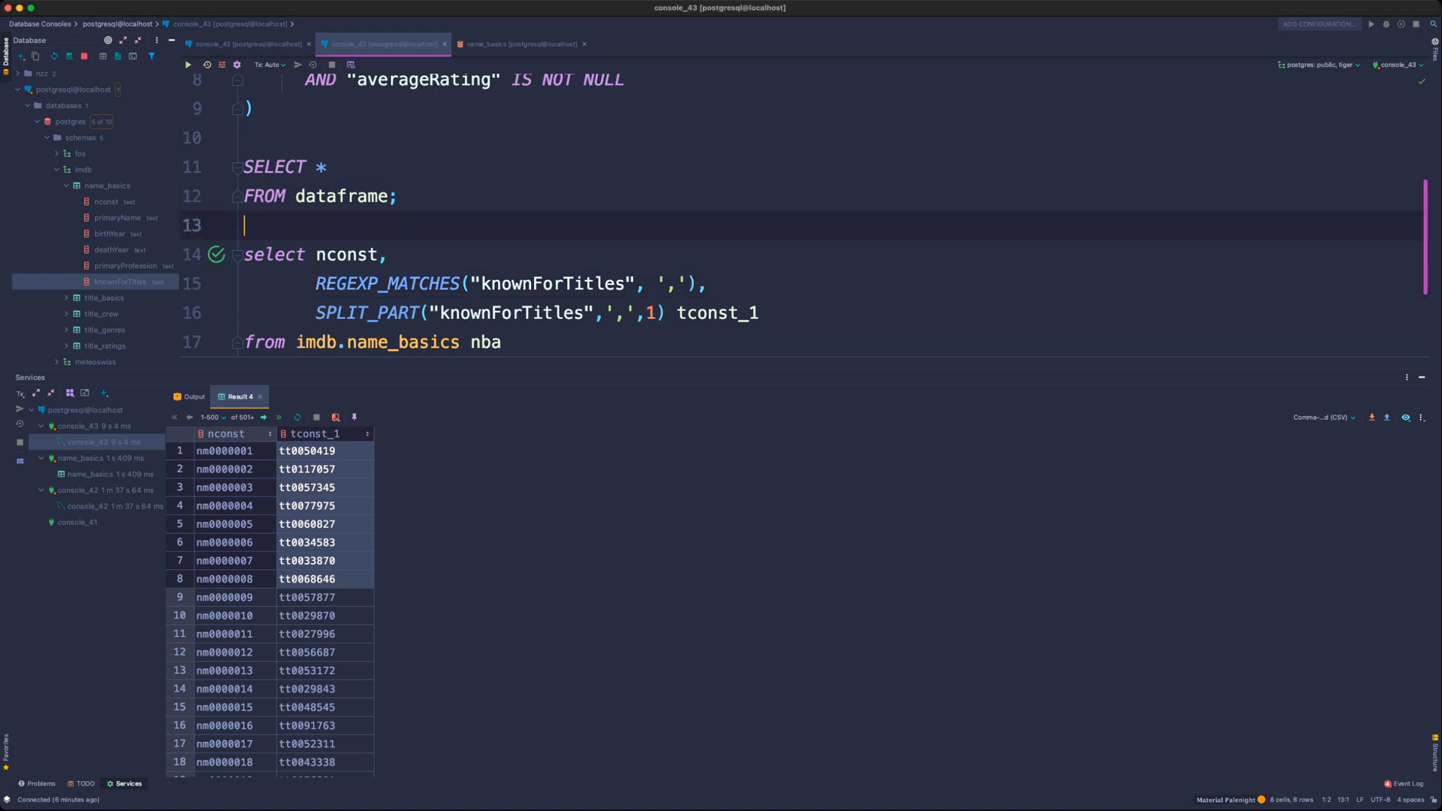
key(Return)
text(--\)
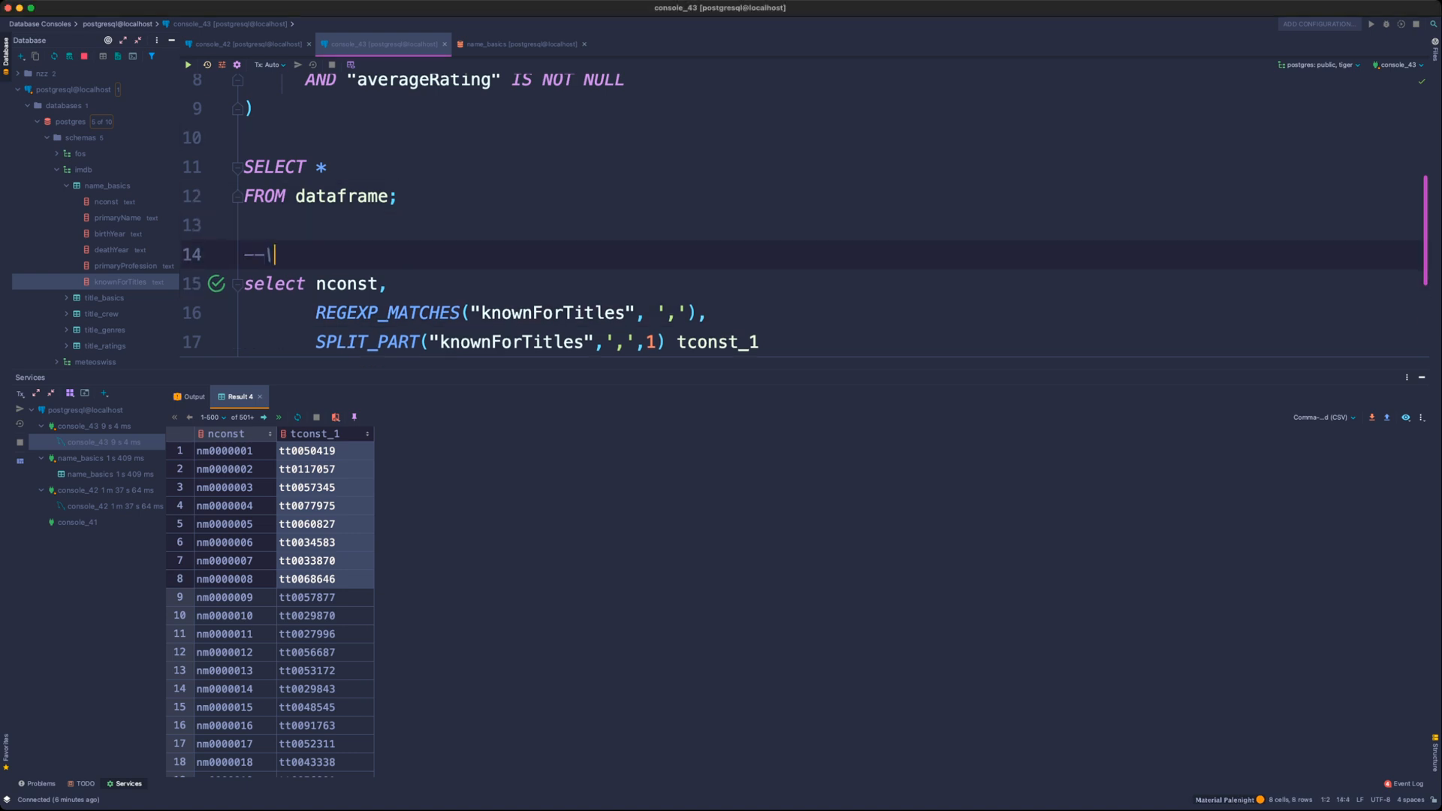
key(shift+Left)
- Insert two backslashes before the comma in the REGEXP_MATCHES pattern, making it '\\,'
click(668, 312)
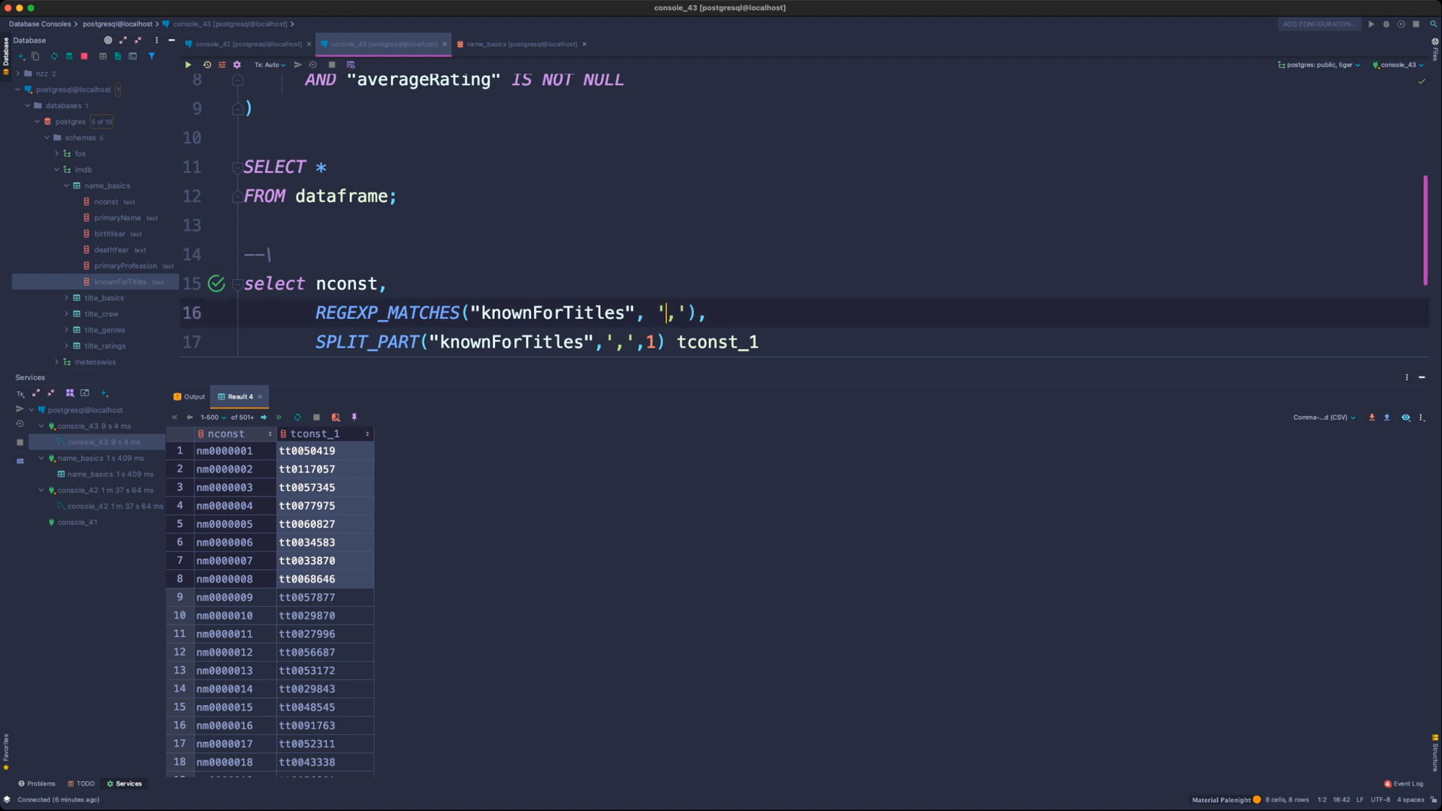
text(\\)
scroll(668, 313, down, 1)
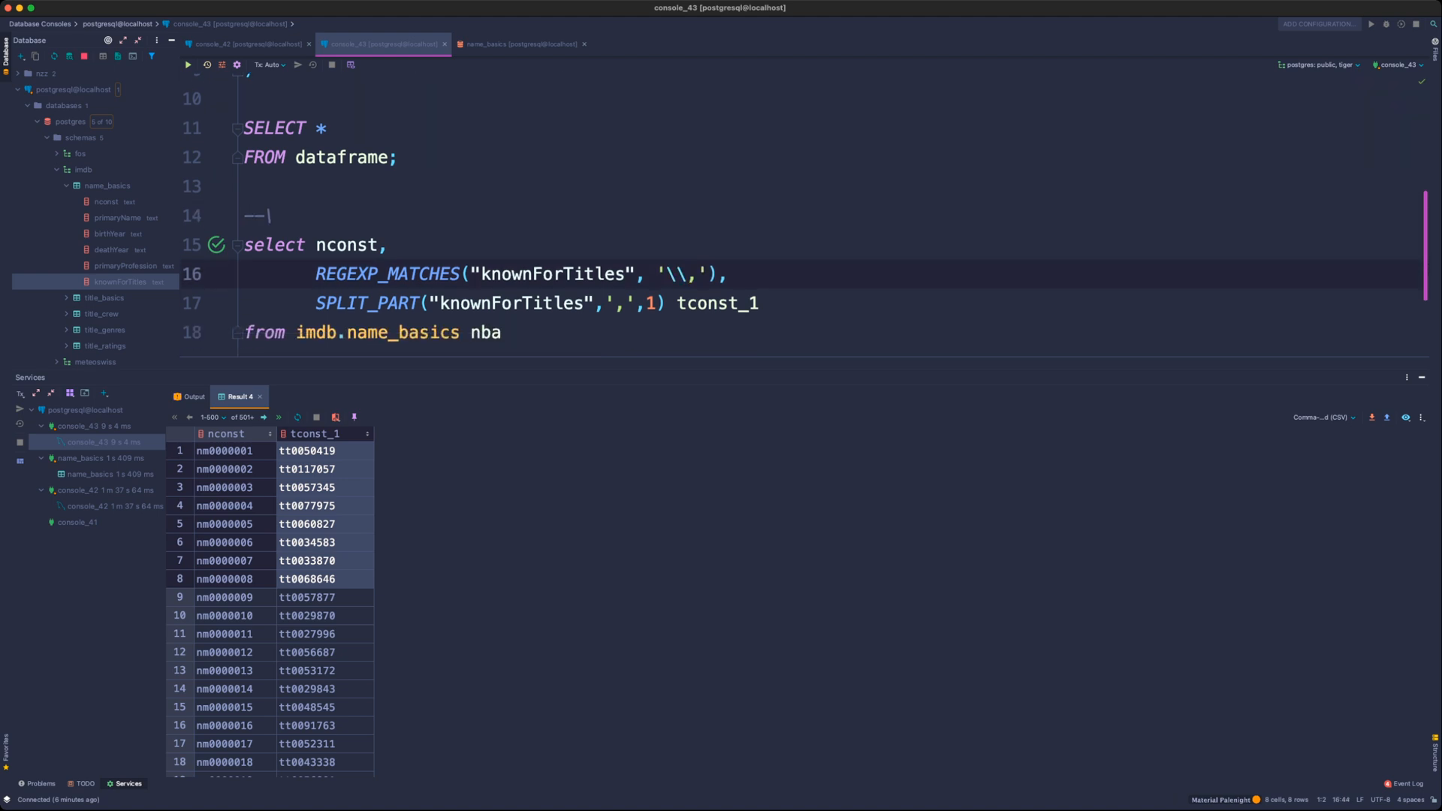
- Alias the REGEXP_MATCHES column as commas and run the query
key(super+Right)
key(Left)
text(commas)
key(super+Return)
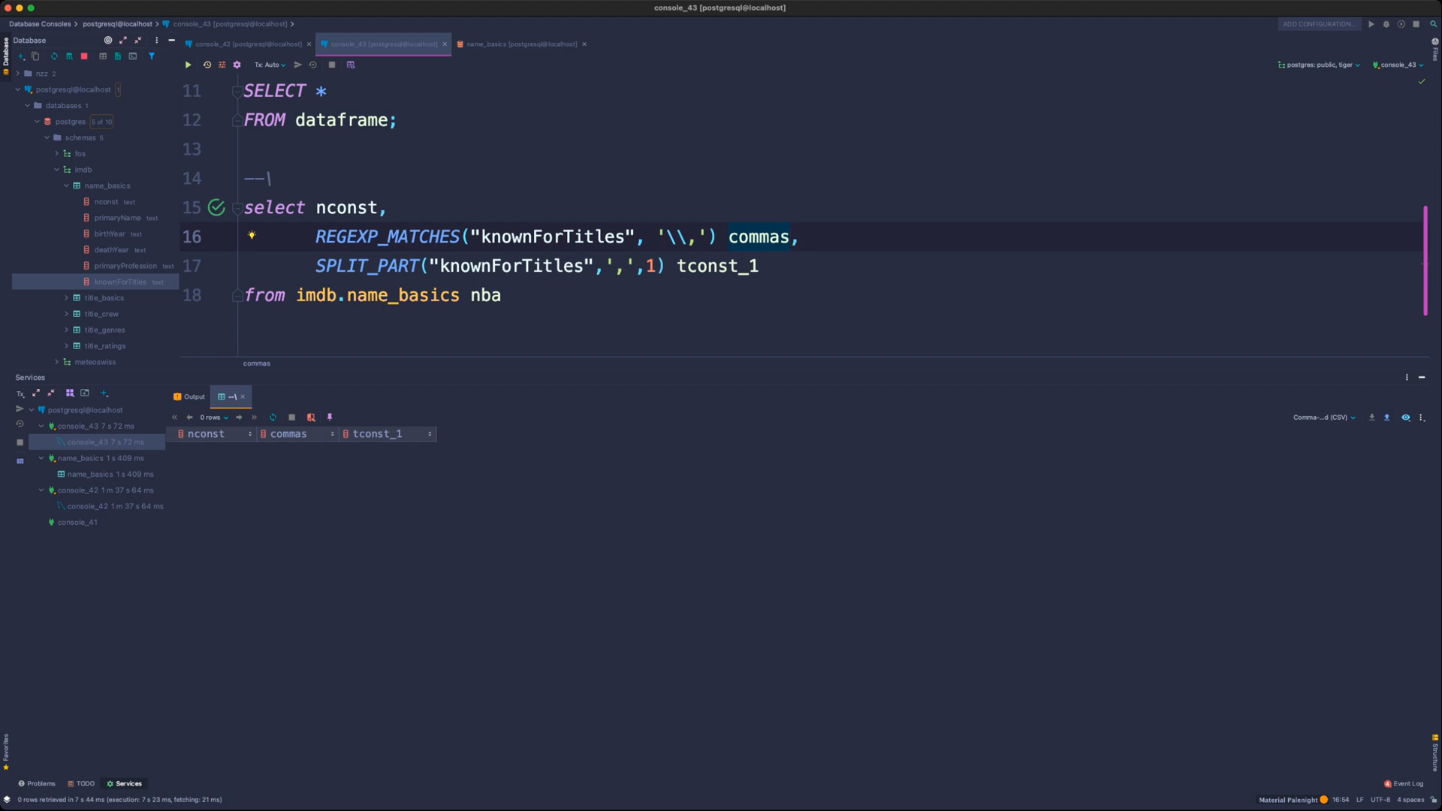
- Add a LIMIT 100 clause on a new line after the imdb.name_basics source
click(687, 236)
click(502, 296)
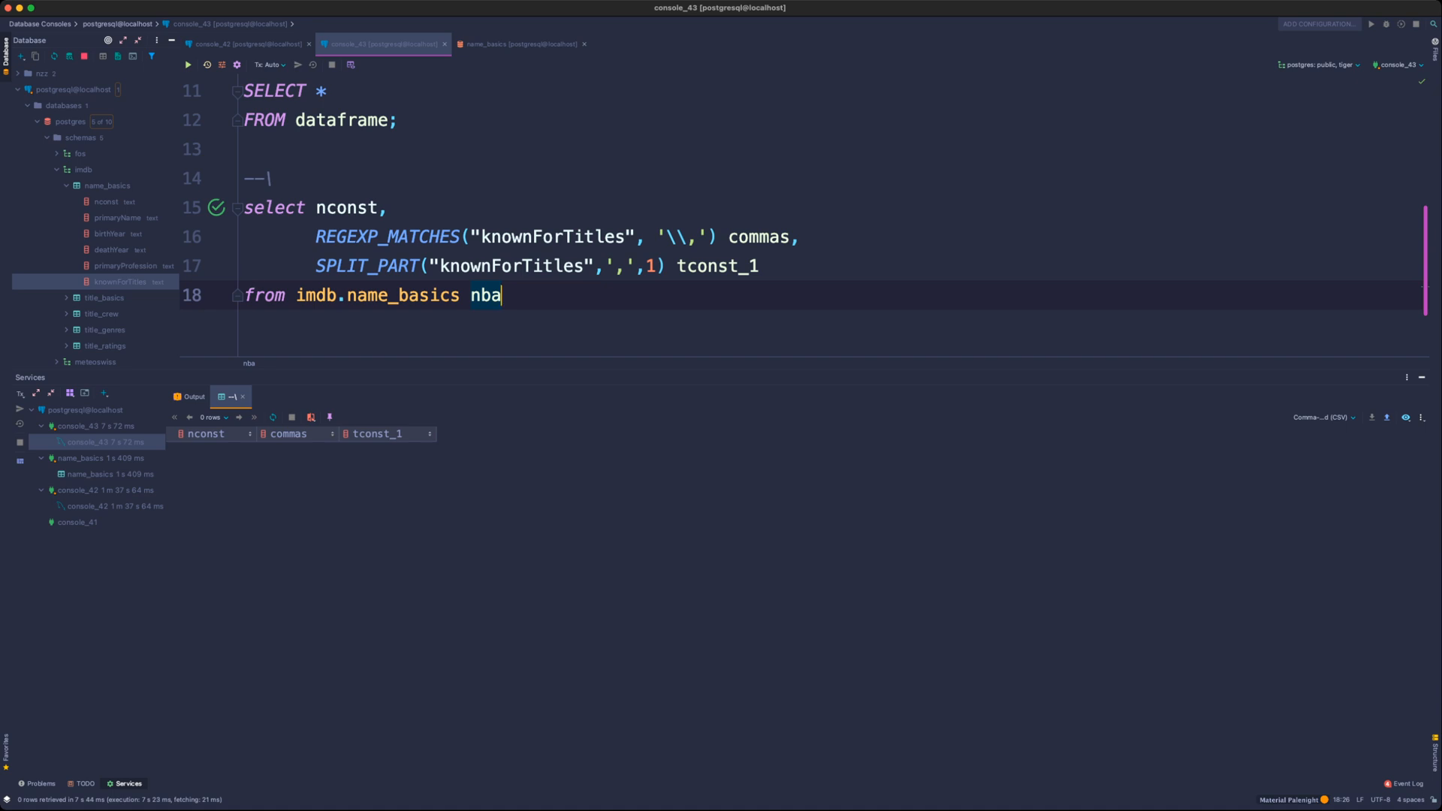
key(Return)
text(LIMIT 100)
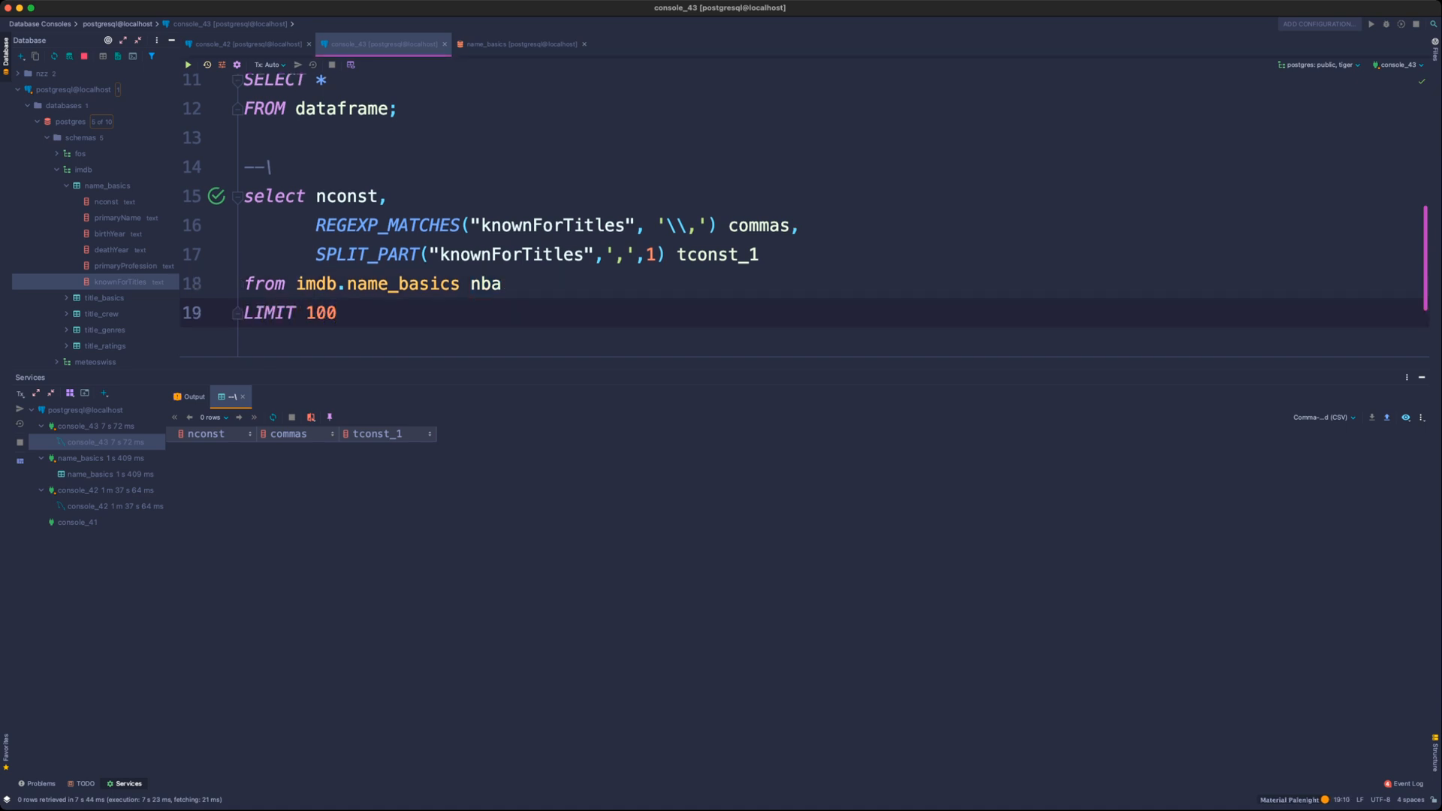
- Rewrite the from and select keywords of the name_basics query in uppercase
double_click(264, 284)
text(FROM)
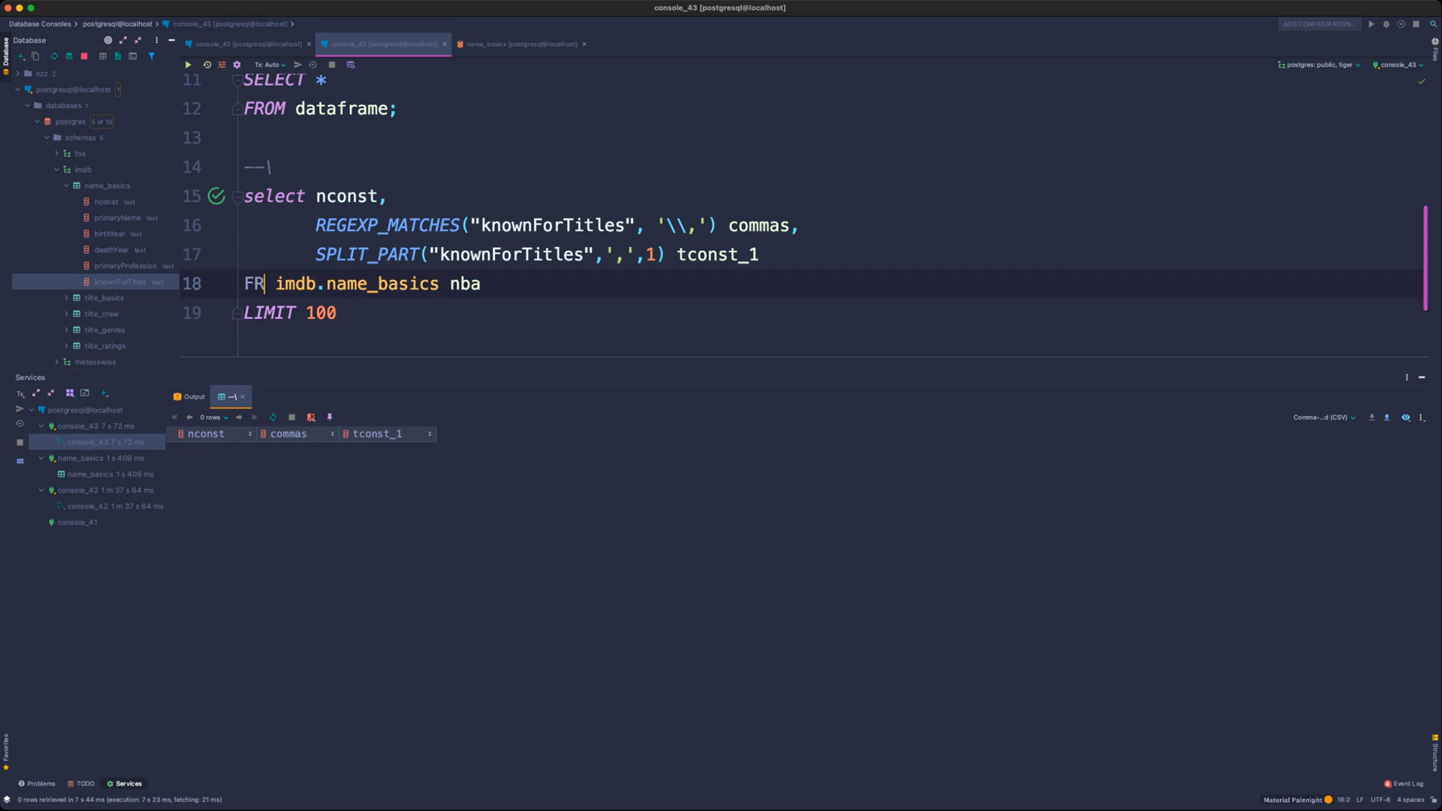
double_click(275, 197)
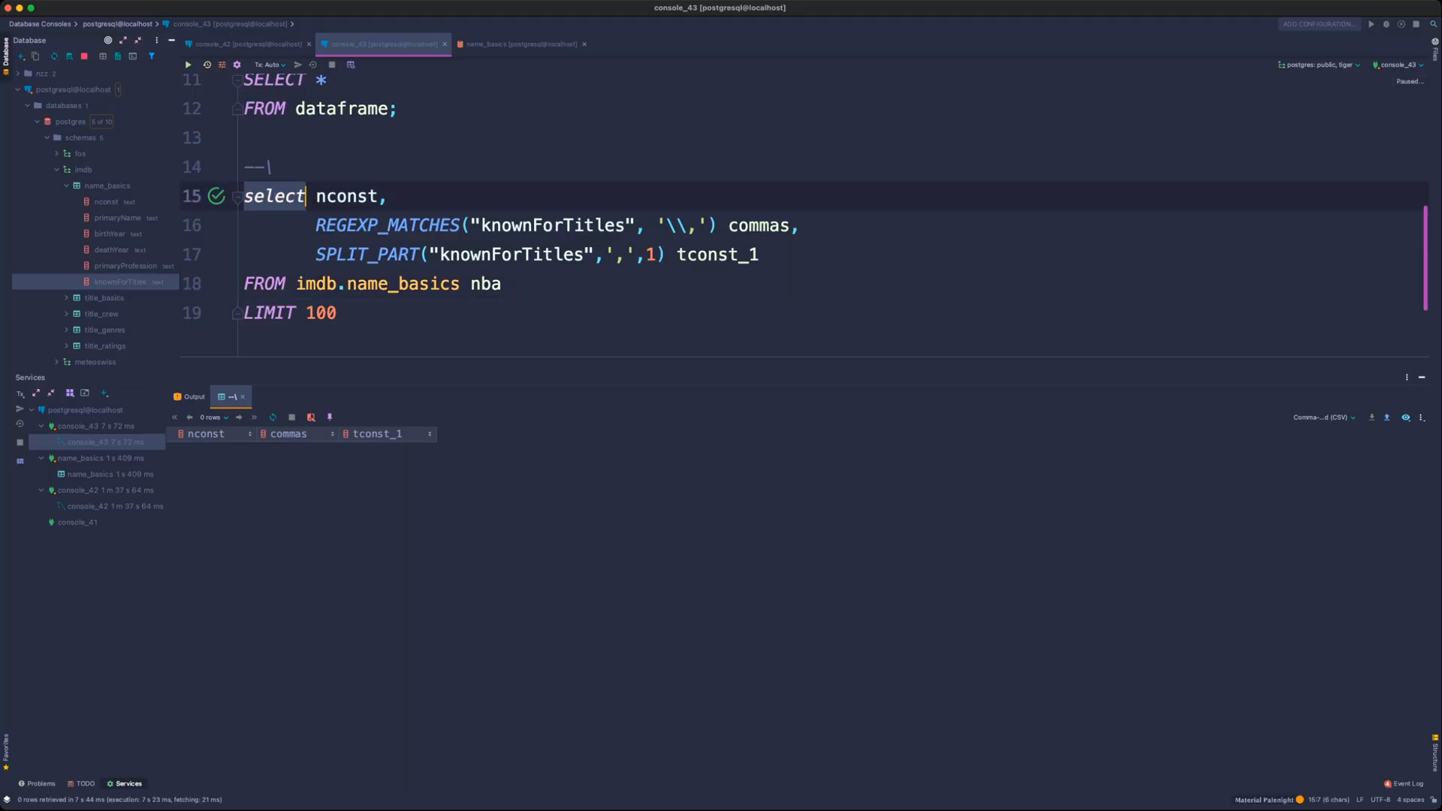
text(SELECT)
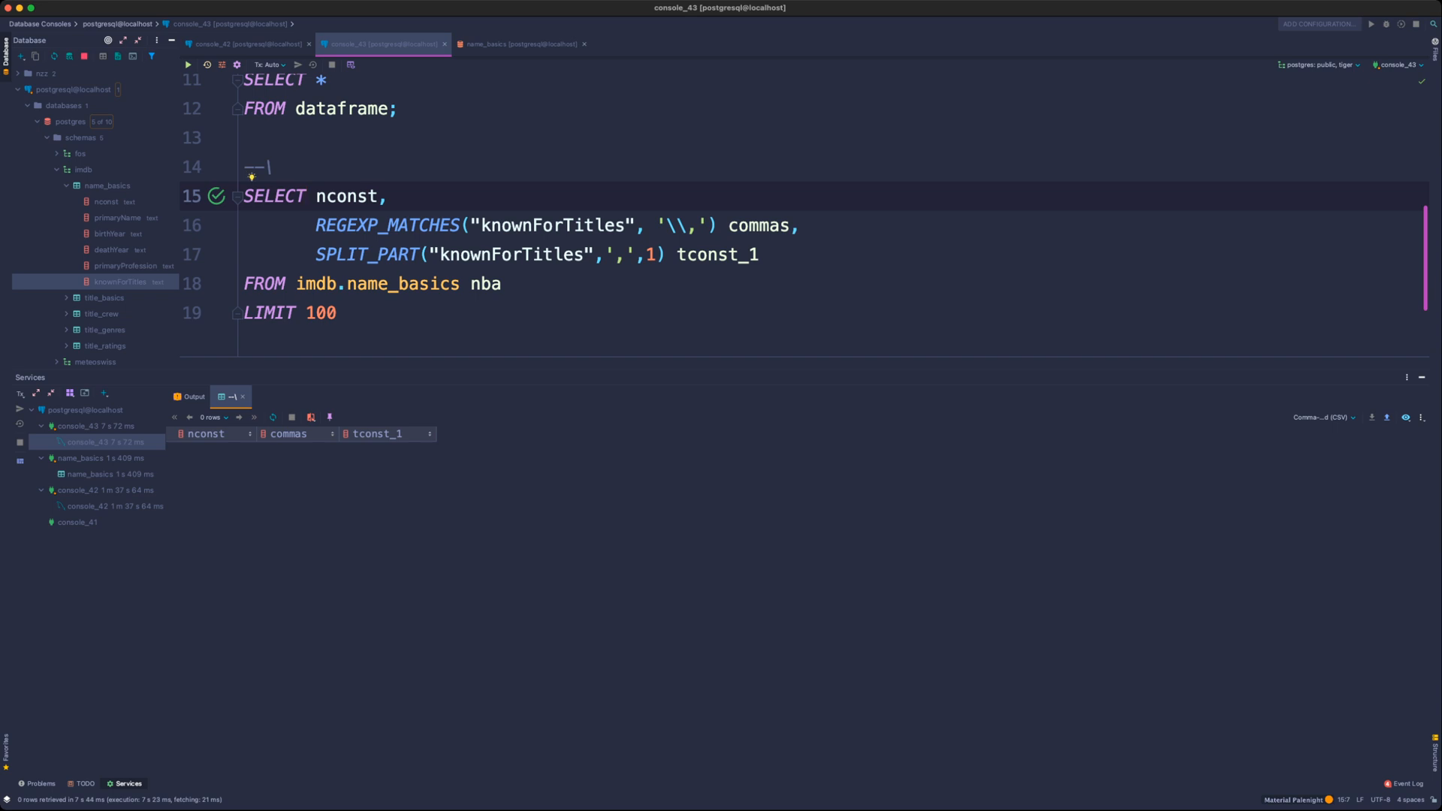
- Remove one backslash from the REGEXP_MATCHES pattern so it reads '\,'
key(Up)
click(676, 225)
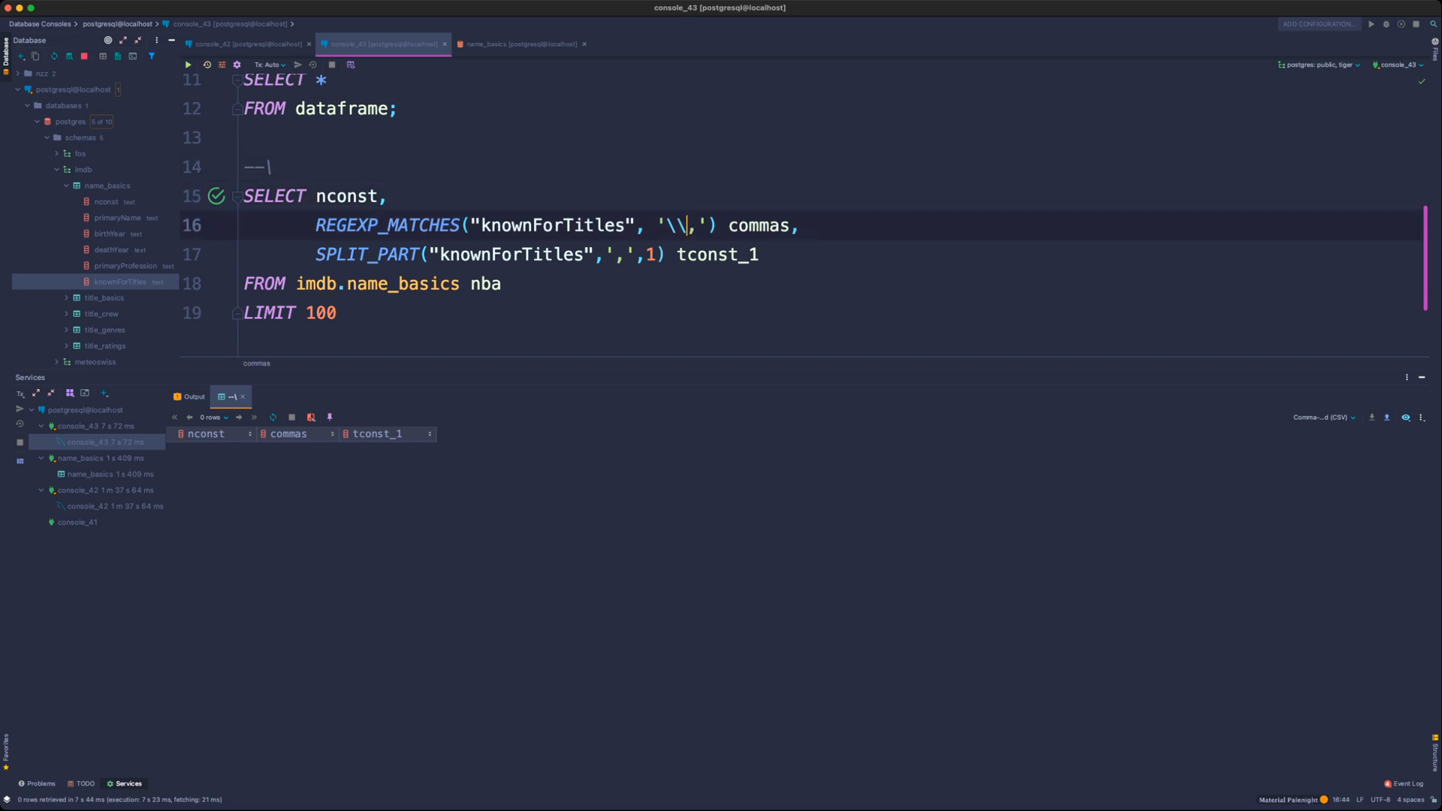
key(BackSpace)
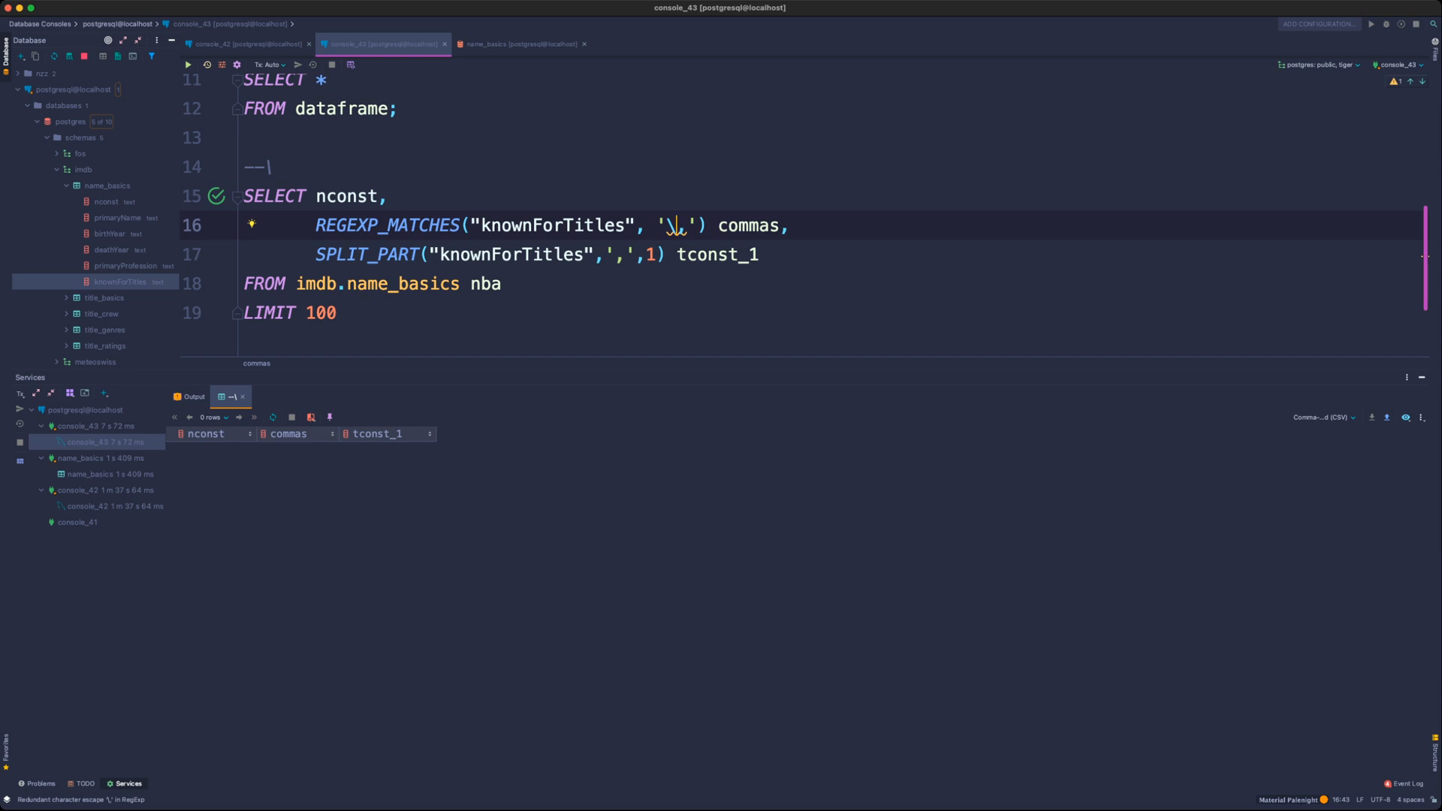
key(super+Tab)
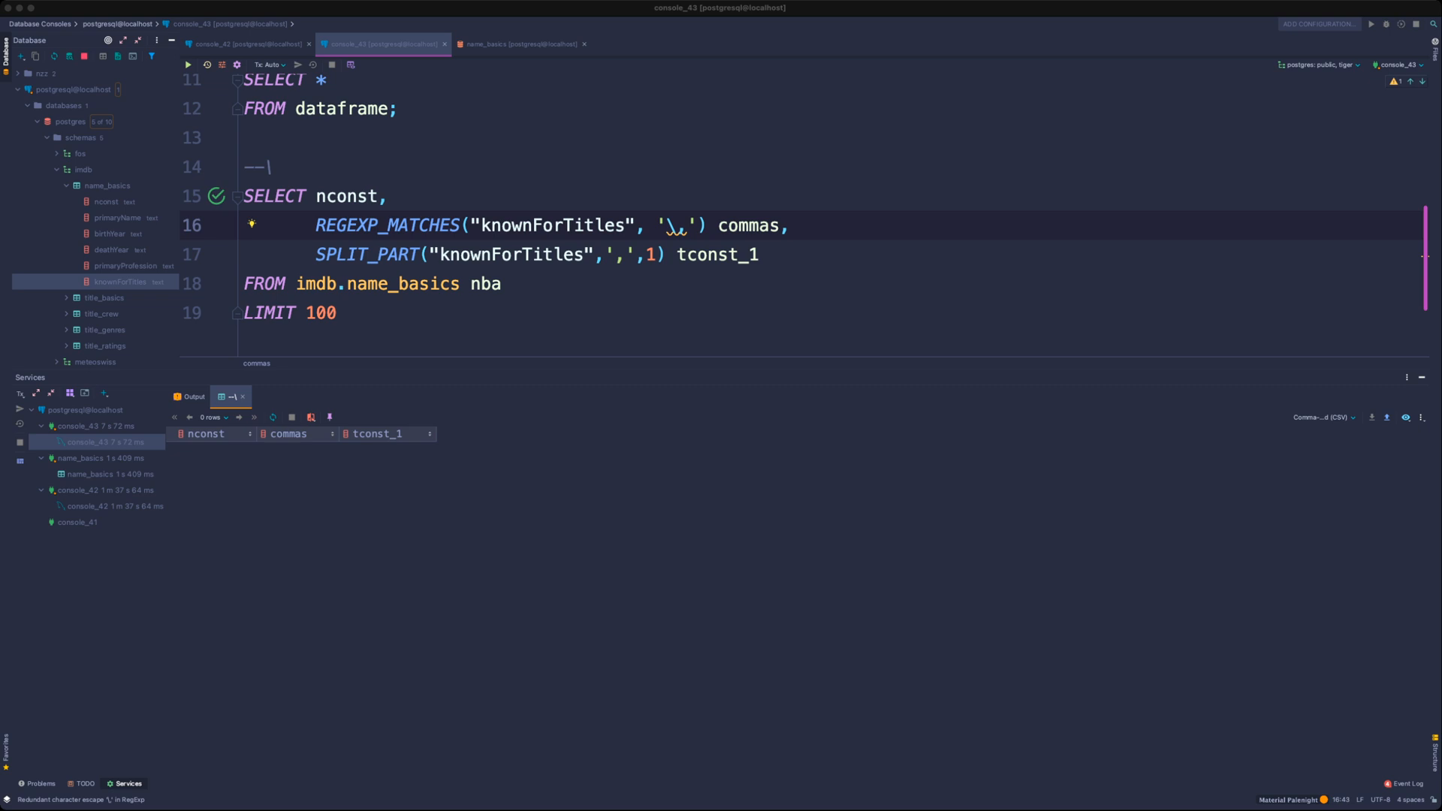
key(super+Tab)
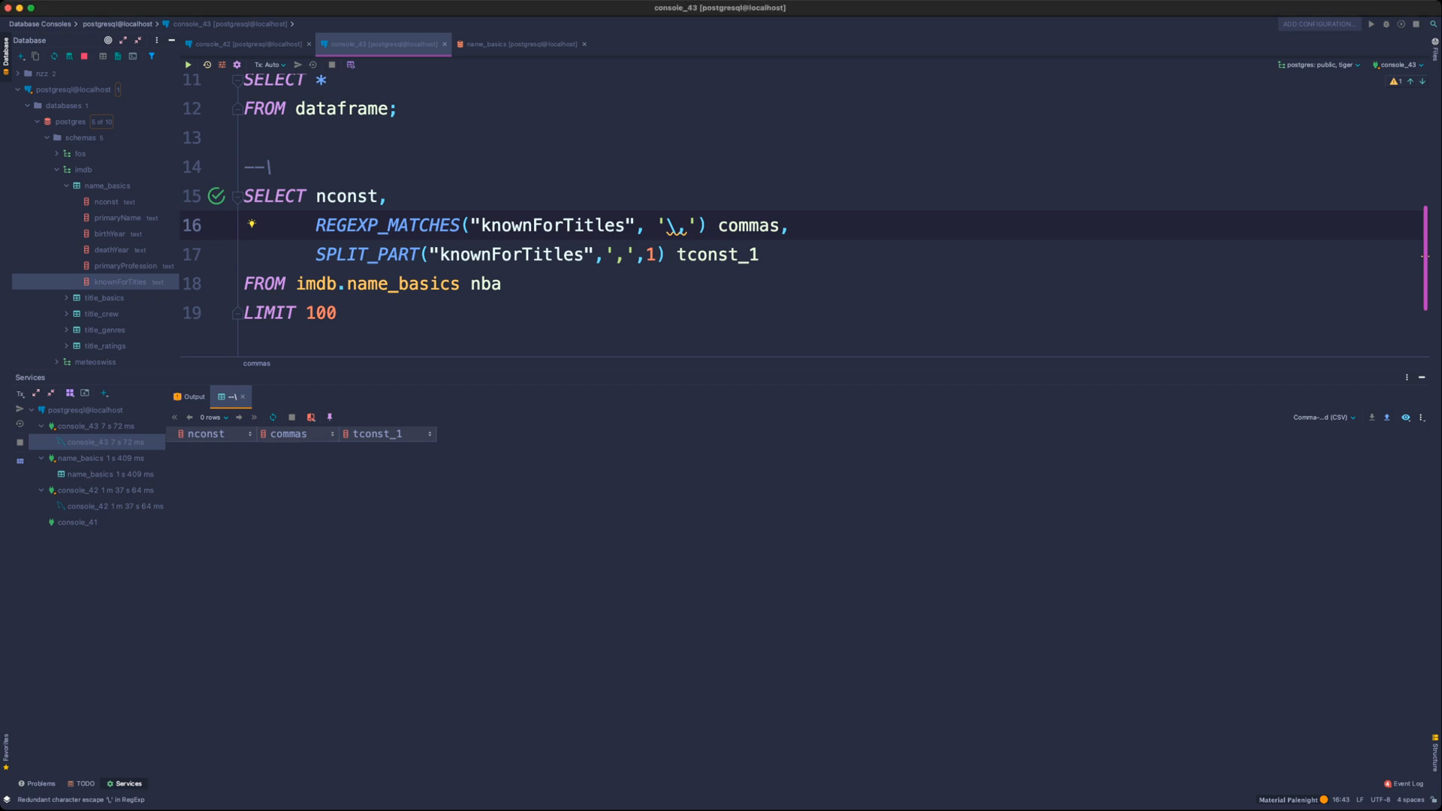
key(Down)
key(Up)
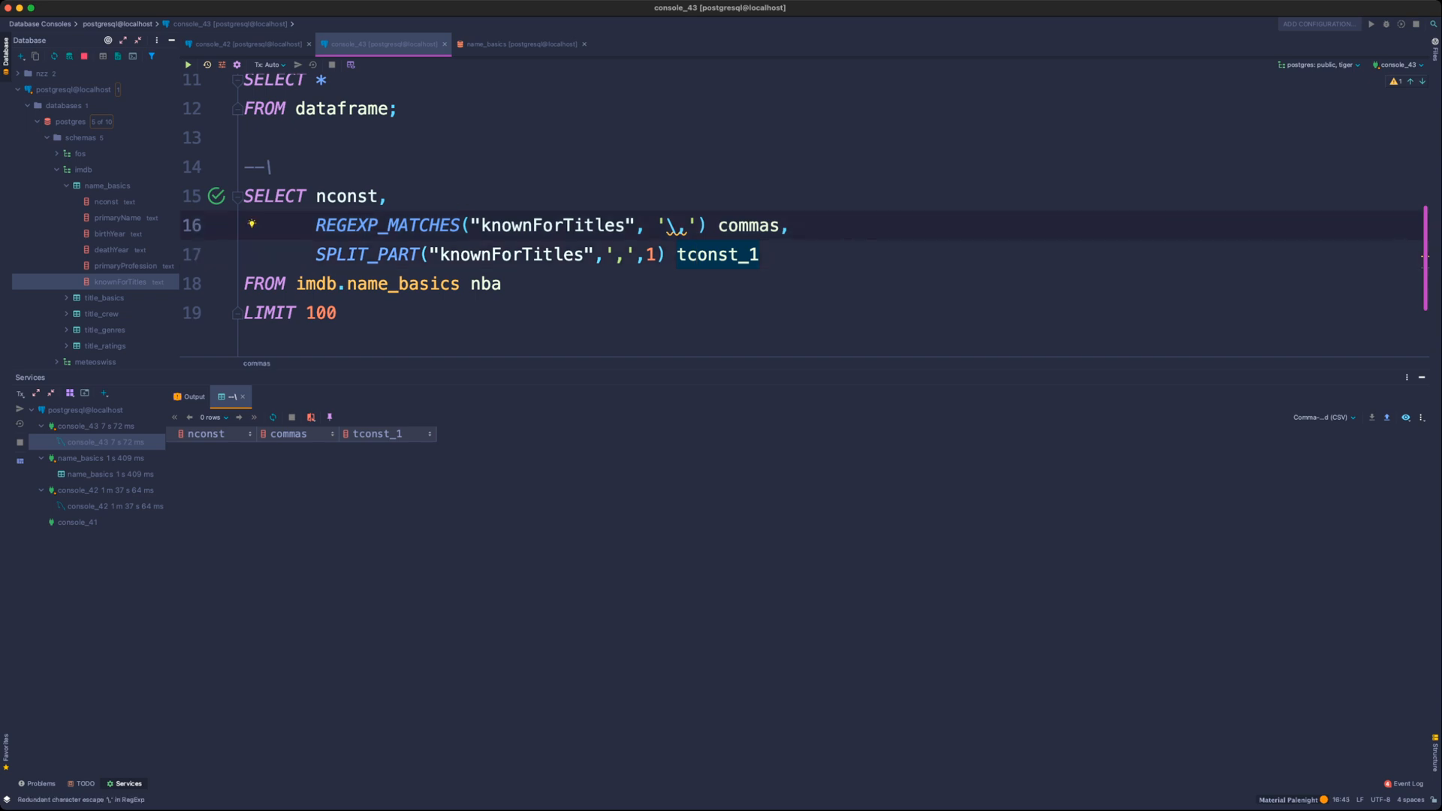
key(super+Tab)
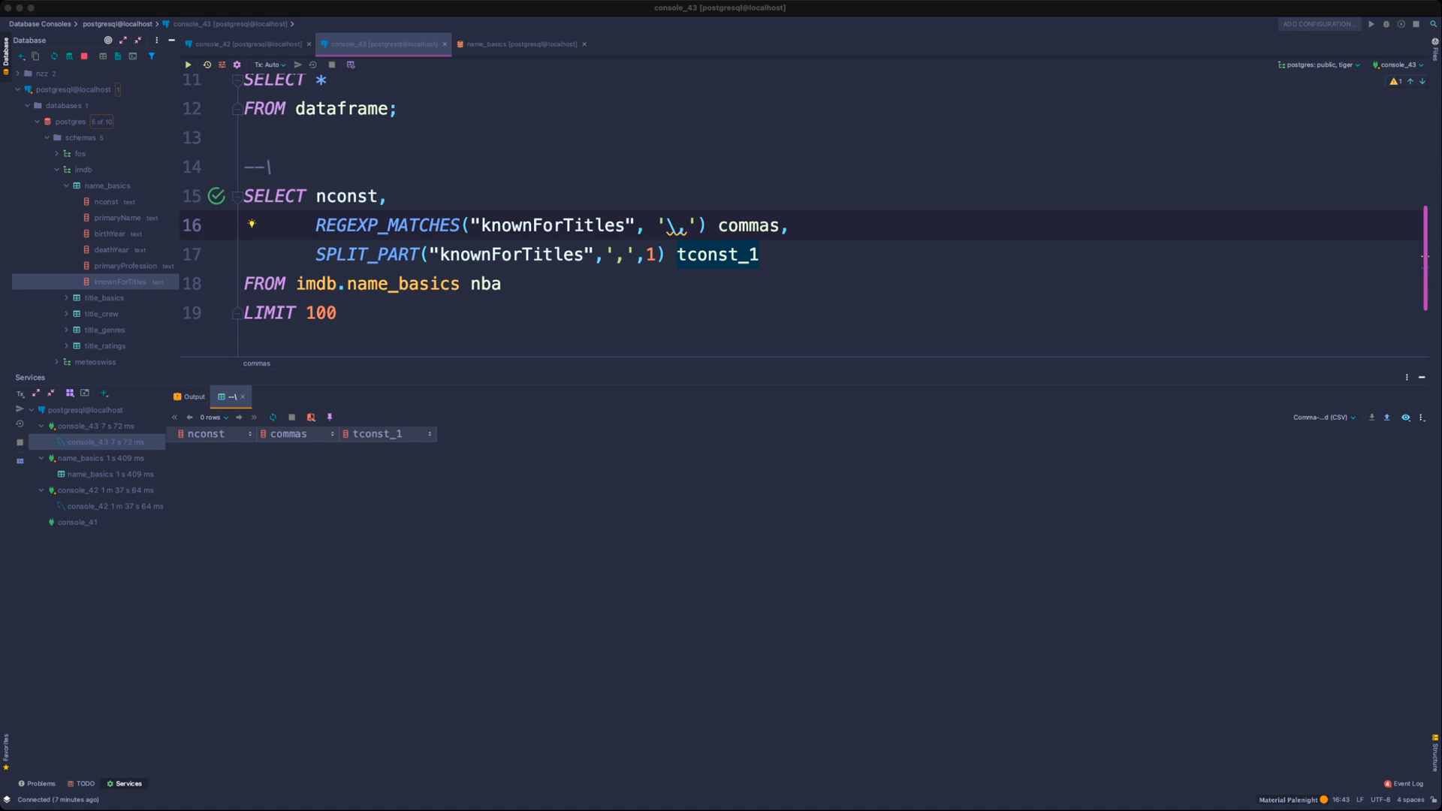
- Comment out the REGEXP_MATCHES line with -- and run the query
click(480, 284)
click(552, 254)
click(636, 225)
key(super+Left)
text(-)
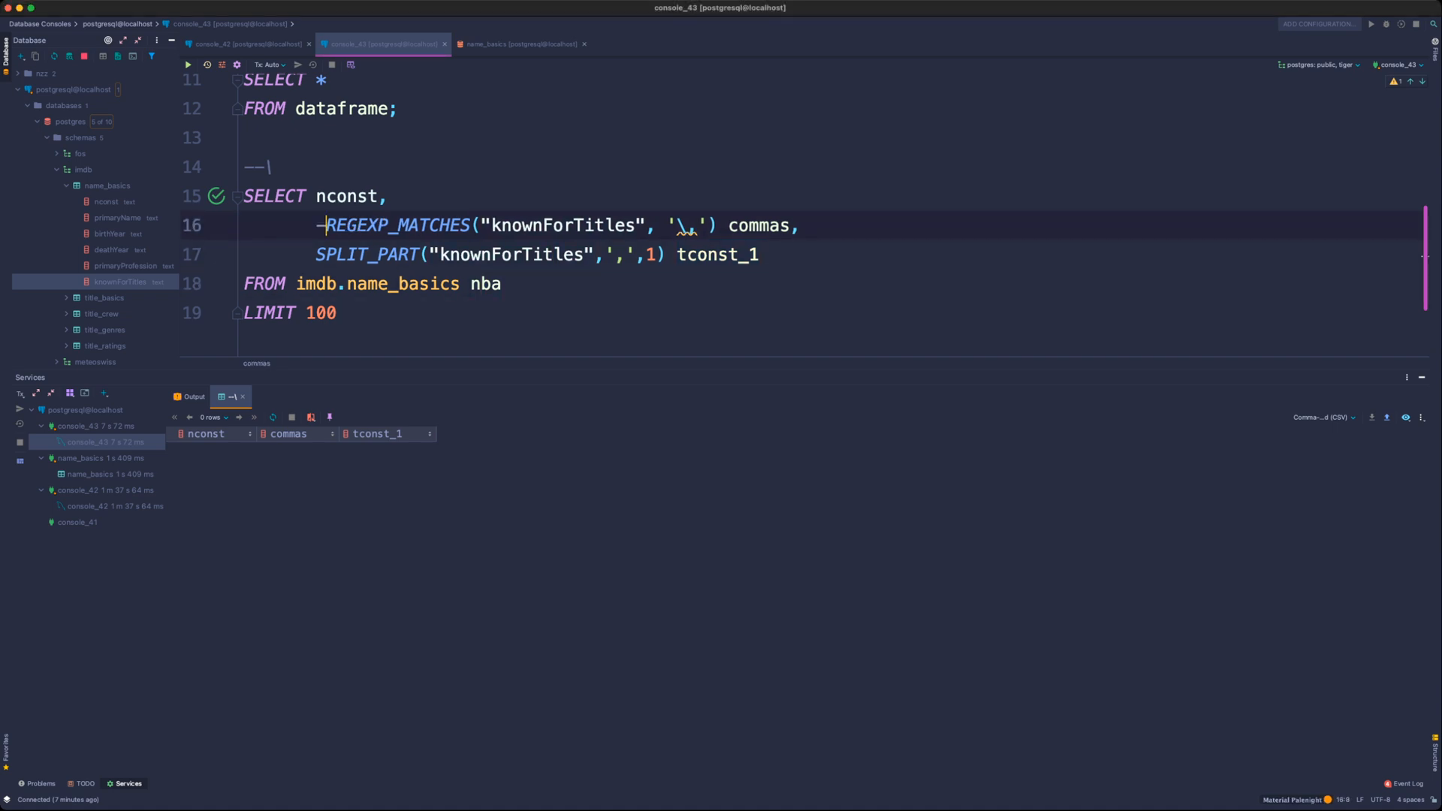
text(-)
key(super+Return)
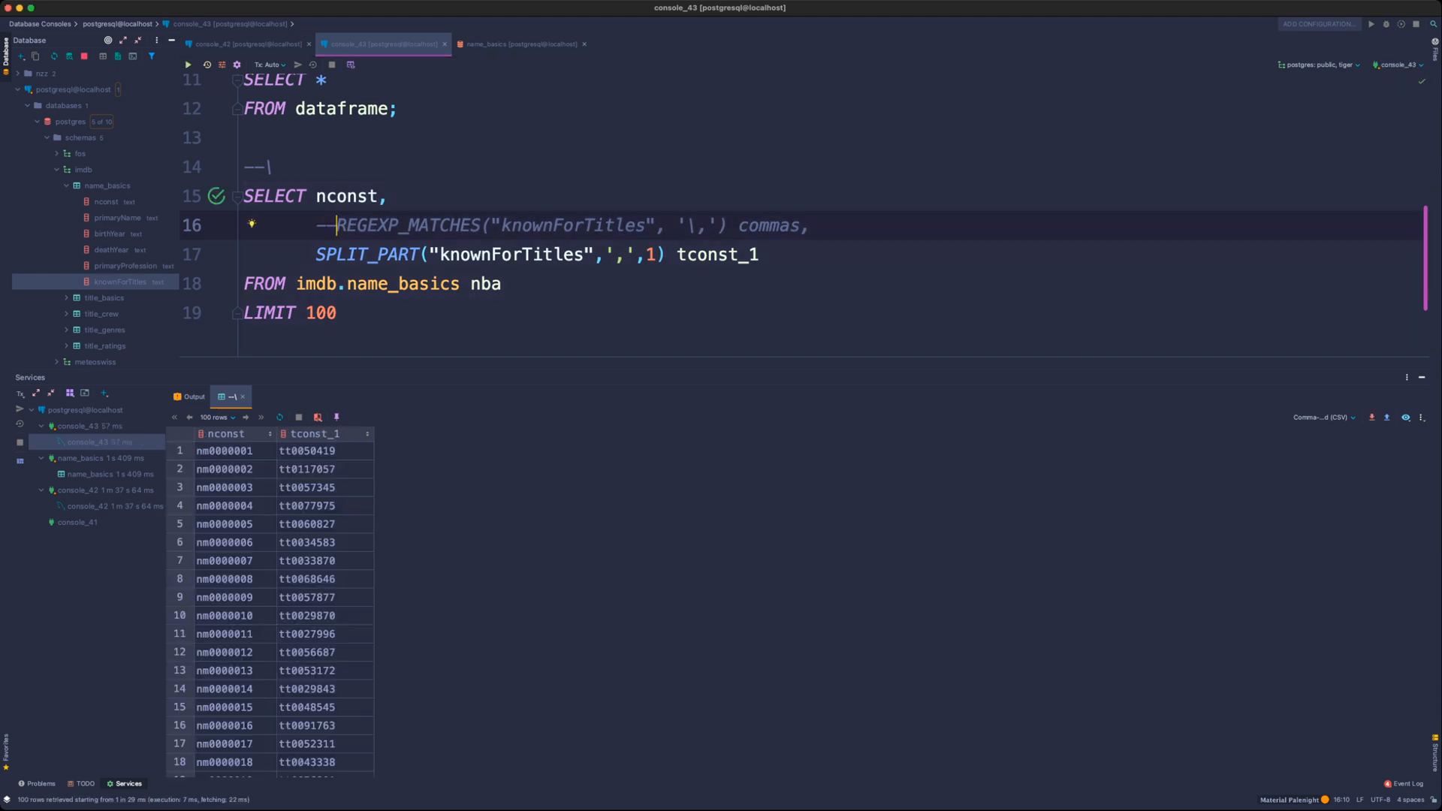
- Add the "knownForTitles" column on its own line after nconst, leaving no blank line in the select list, and run the query
key(super+Right)
key(Return)
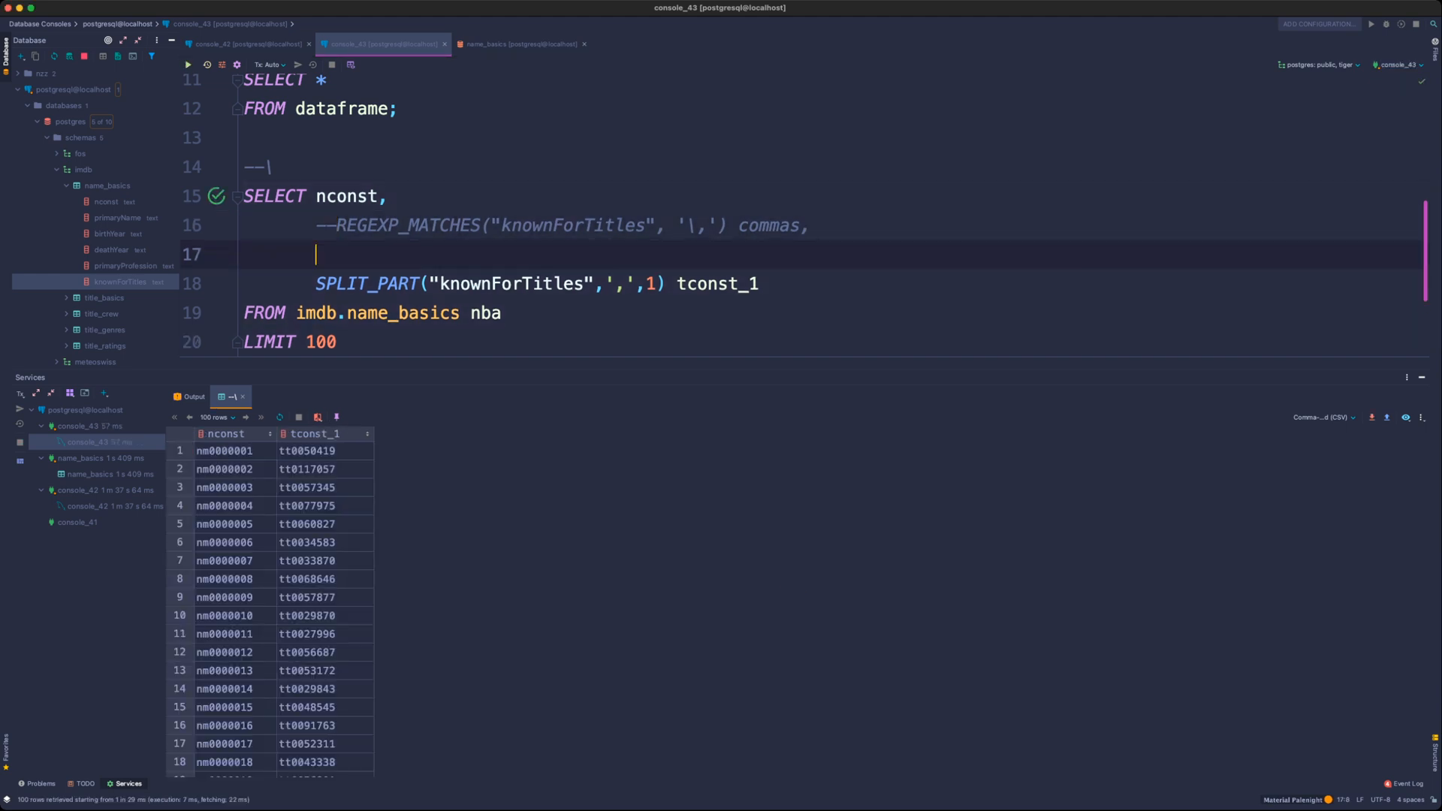
key(Up)
key(alt+shift+Down)
key(Up)
text(kn)
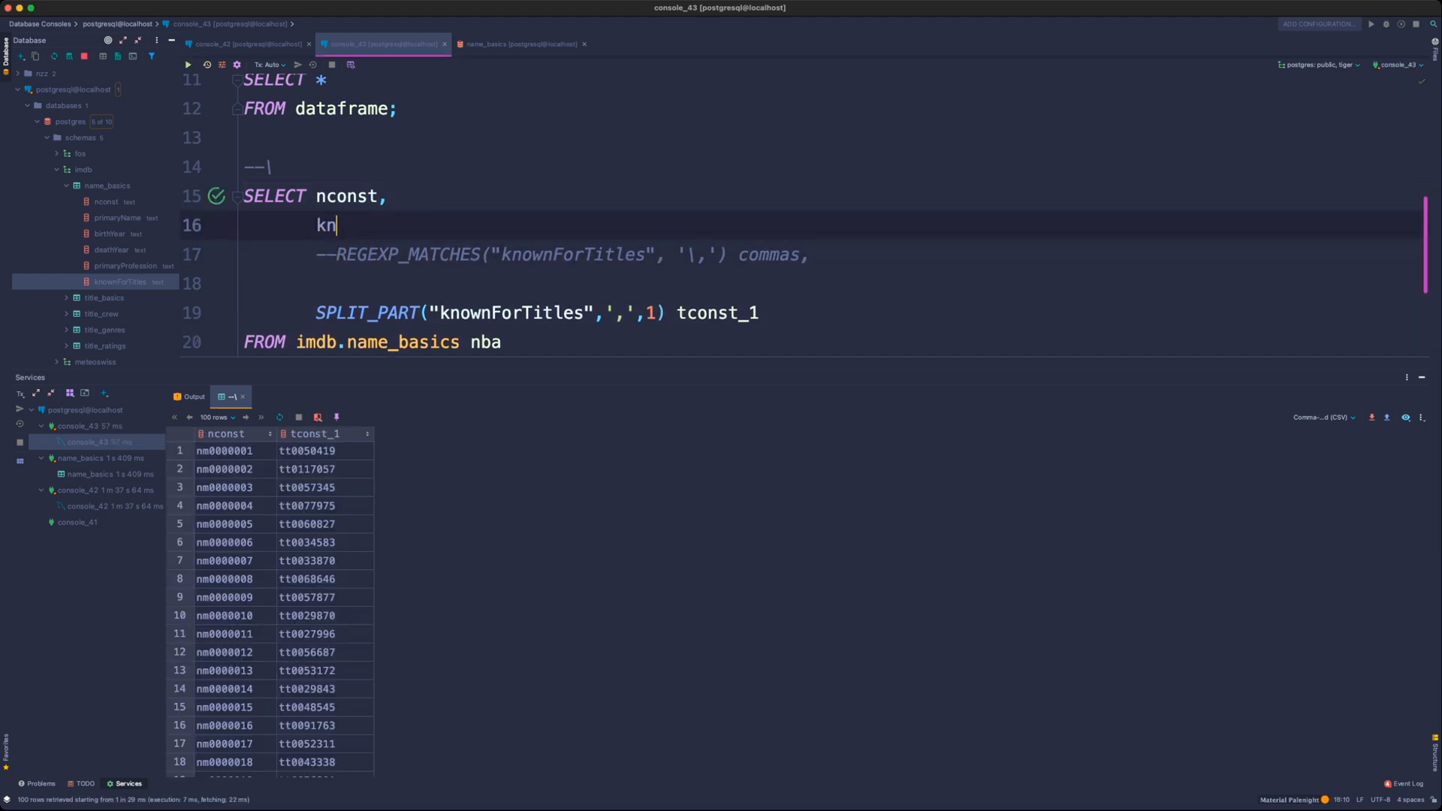
text(o)
key(Return)
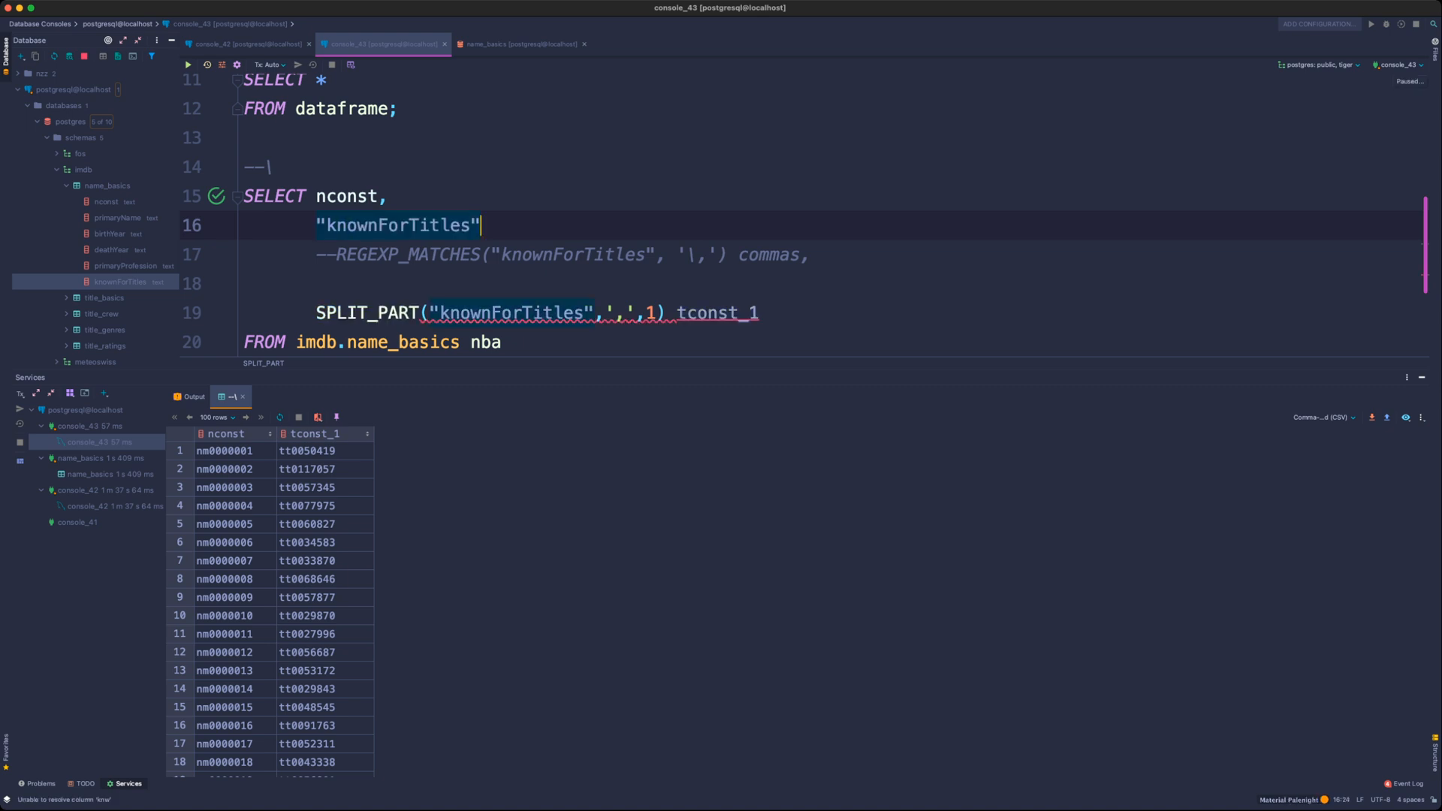
text(,)
key(Down)
key(Down)
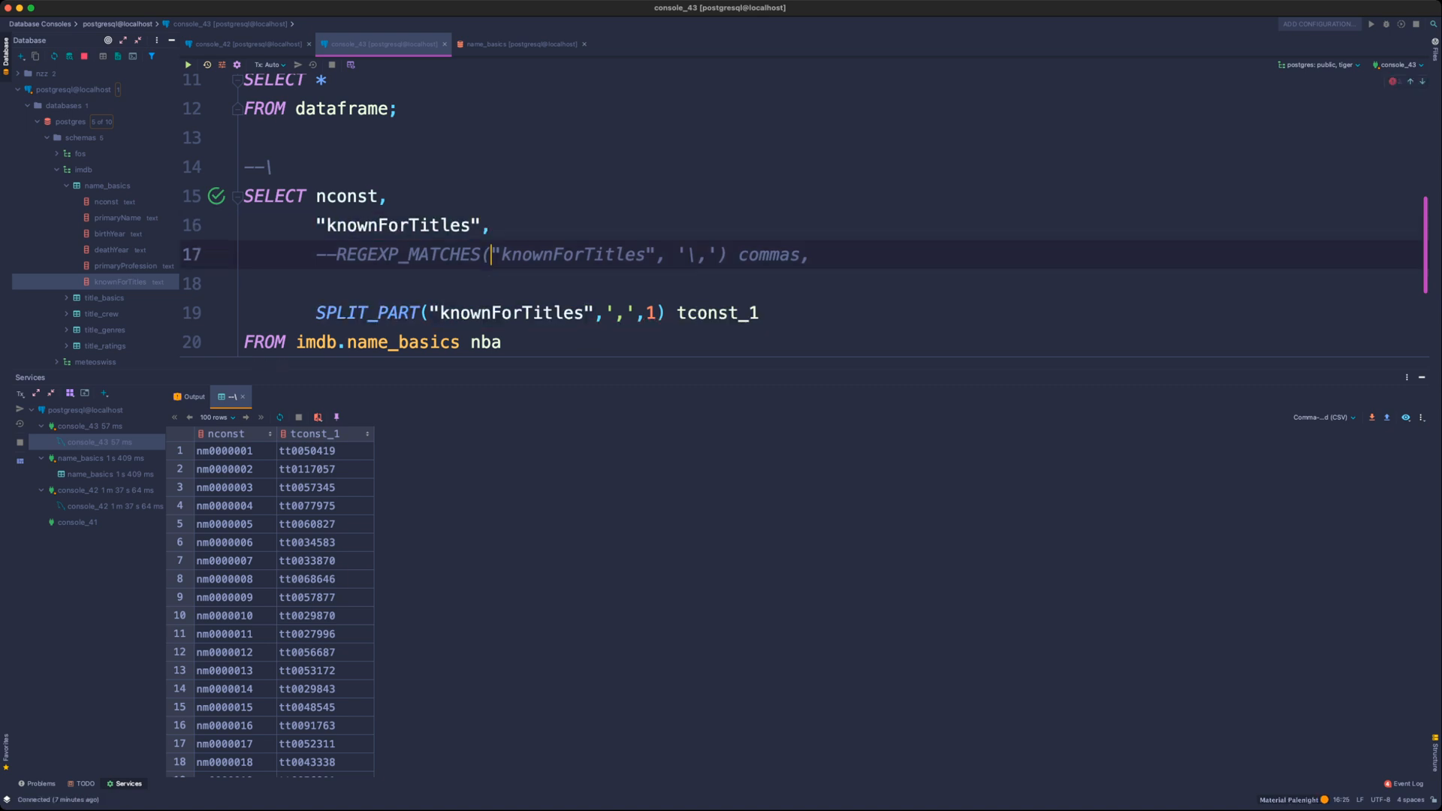
key(BackSpace)
key(super+Return)
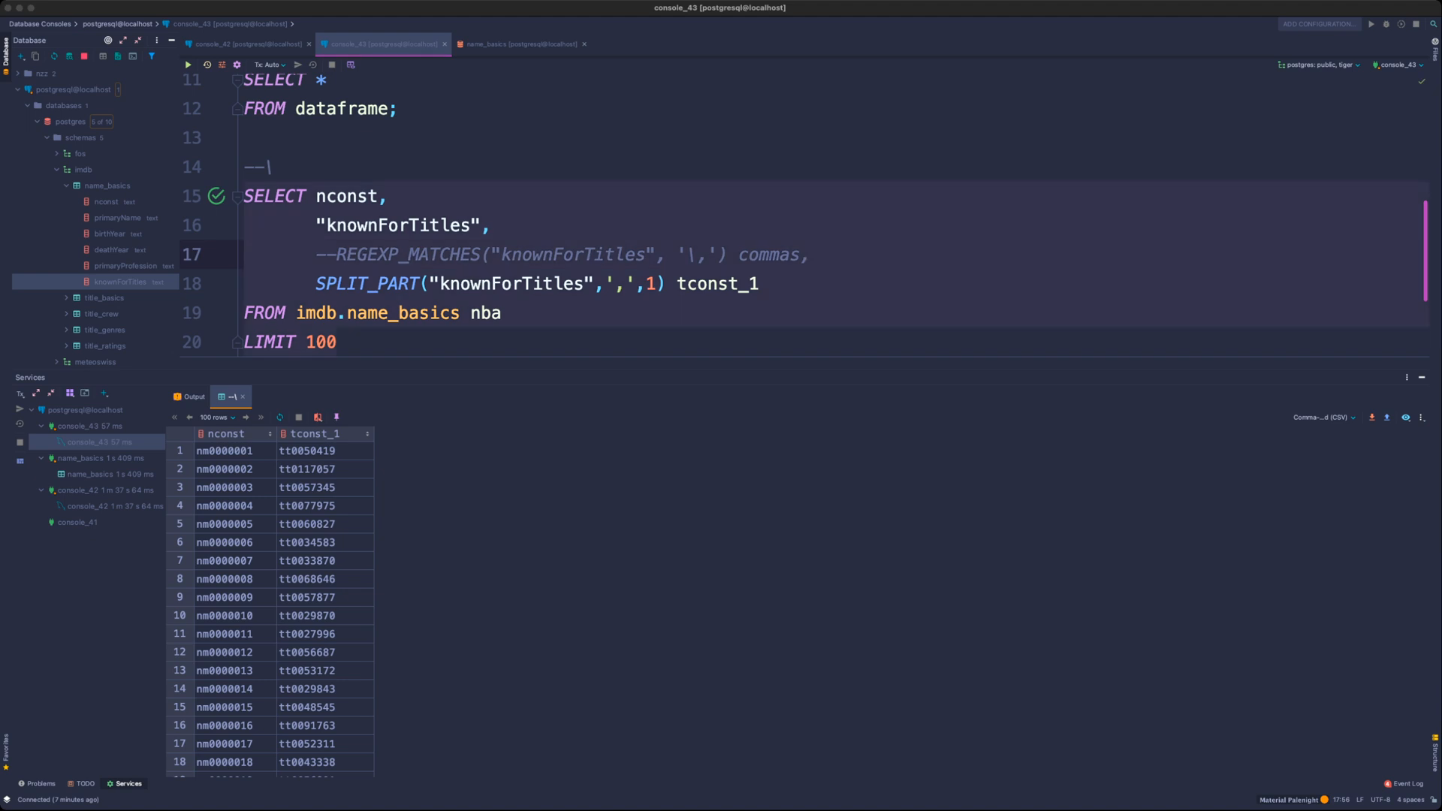
- Examine the knownForTitles value of the first result row against the tconst_1 expression in the query
double_click(489, 451)
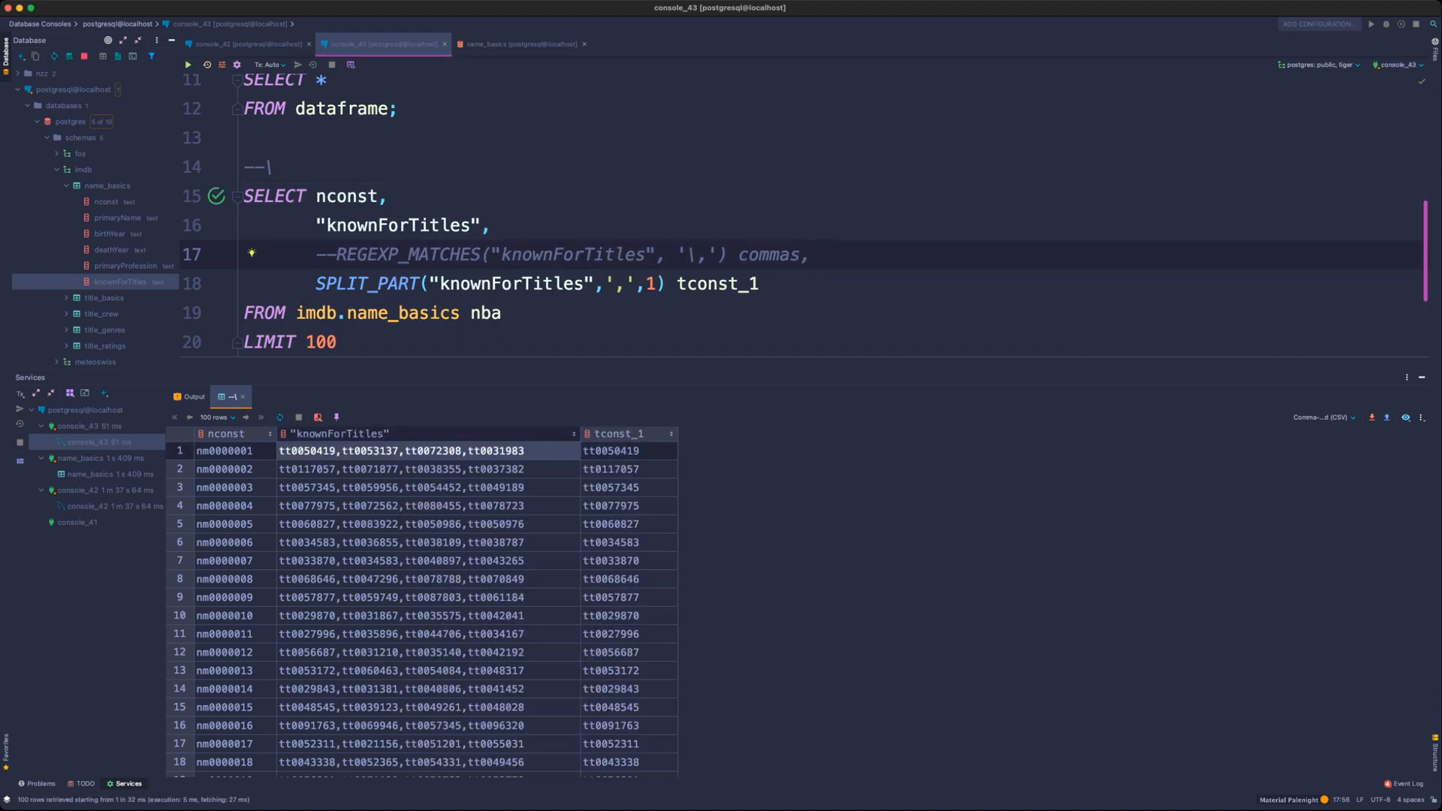
triple_click(489, 451)
key(Escape)
key(super+Tab)
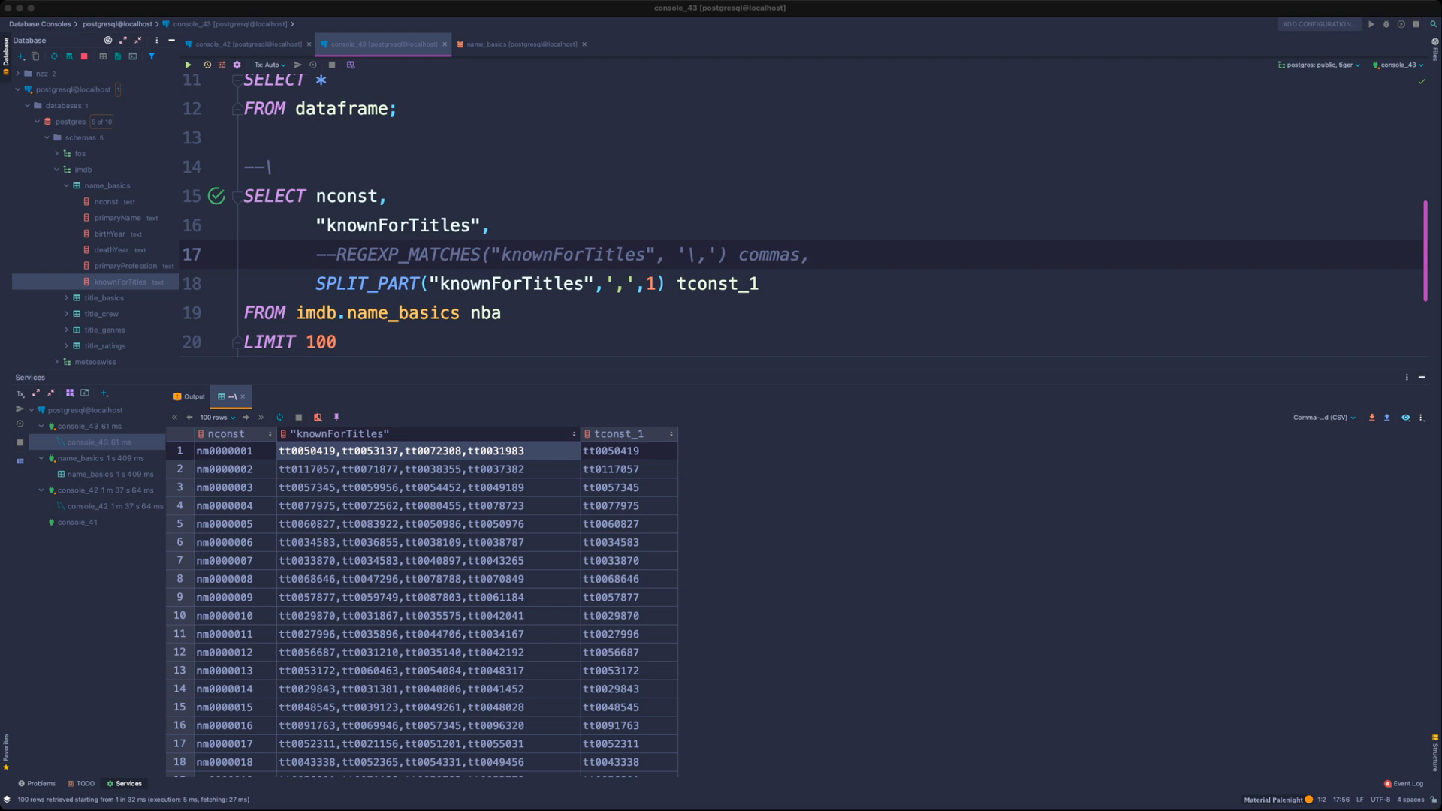
click(707, 284)
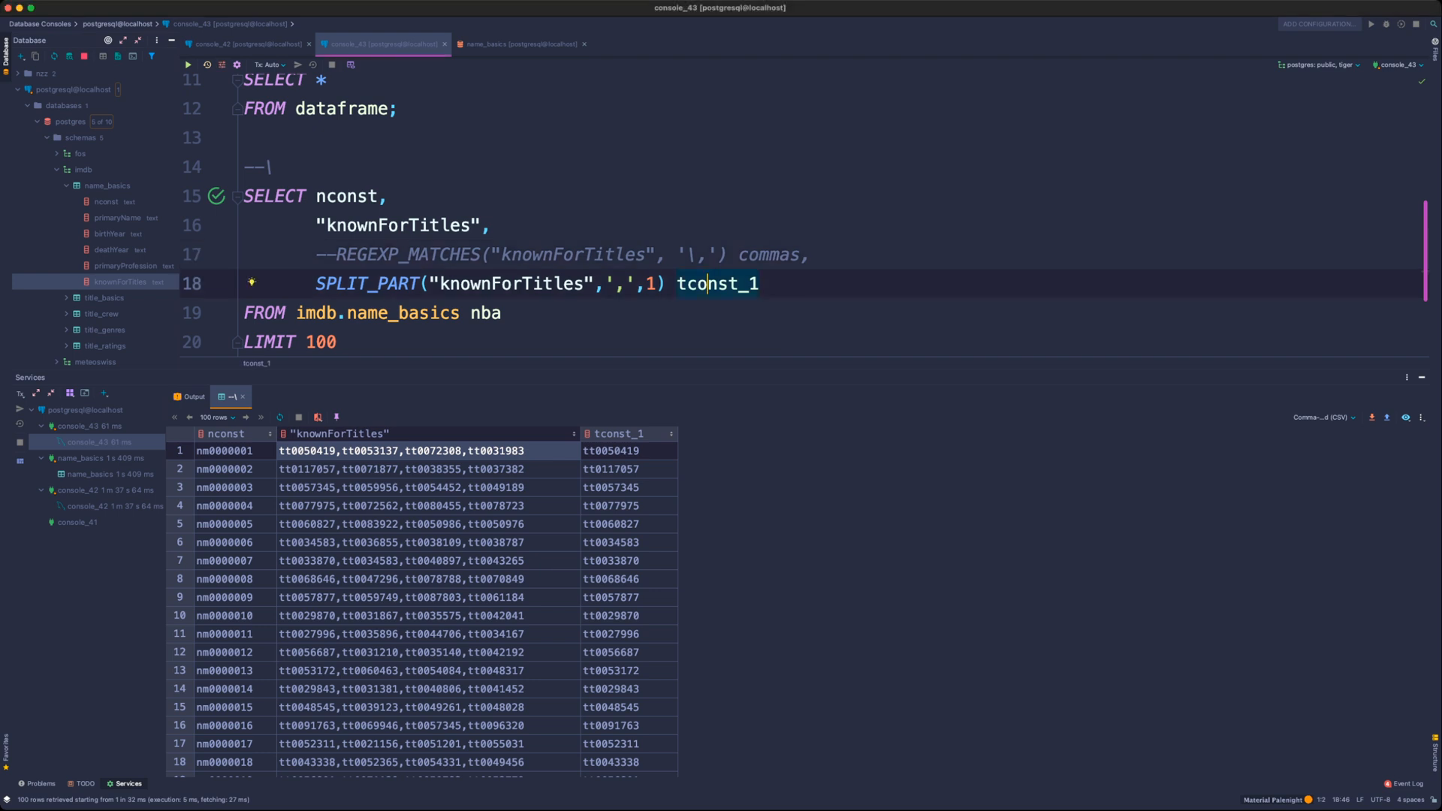
drag(276, 167, 265, 167)
key(super+Tab)
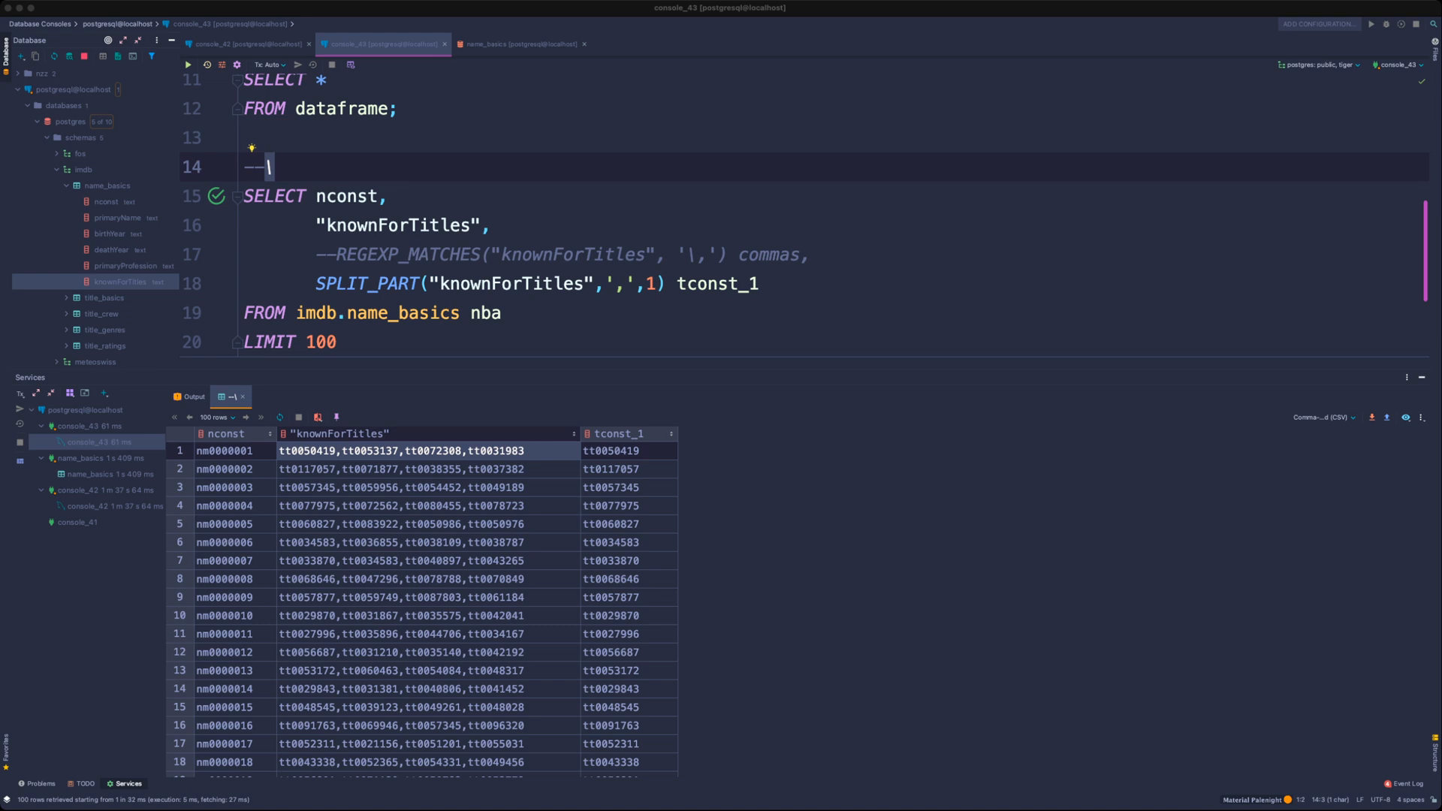
- Uncomment the REGEXP_MATCHES line, run the query and check the commas column down to the last result rows
click(738, 255)
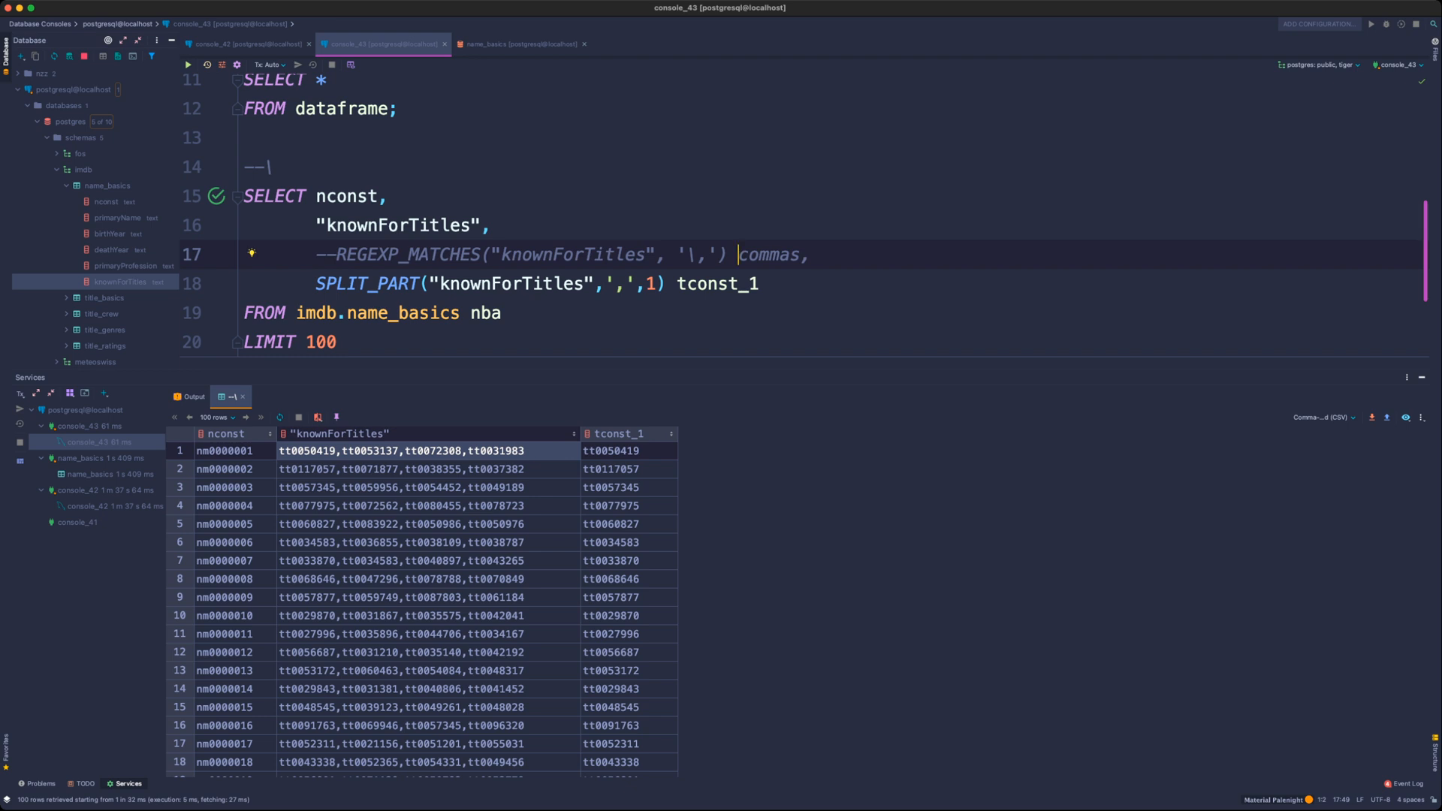
click(544, 284)
click(347, 254)
key(Left)
key(BackSpace)
key(BackSpace)
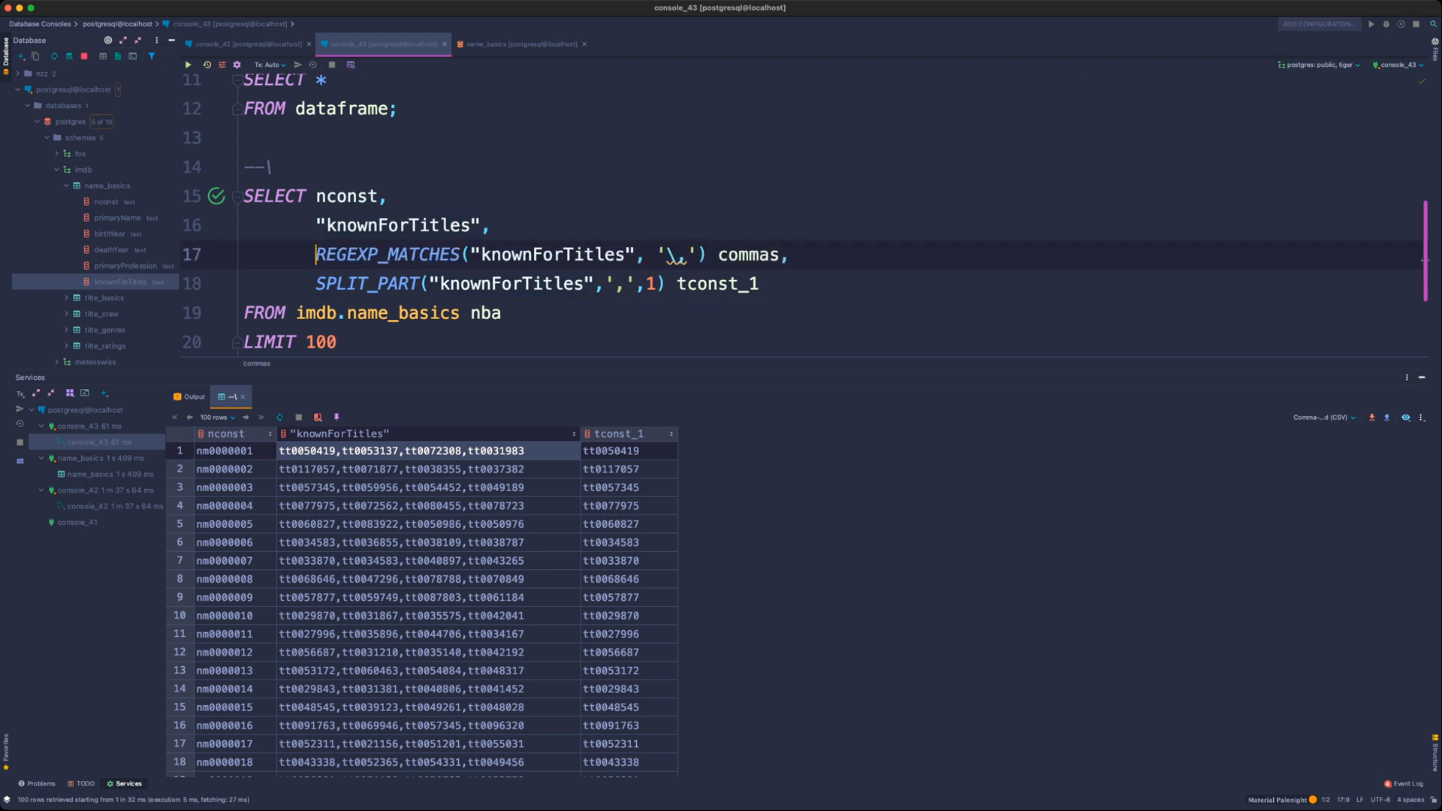
key(super+Return)
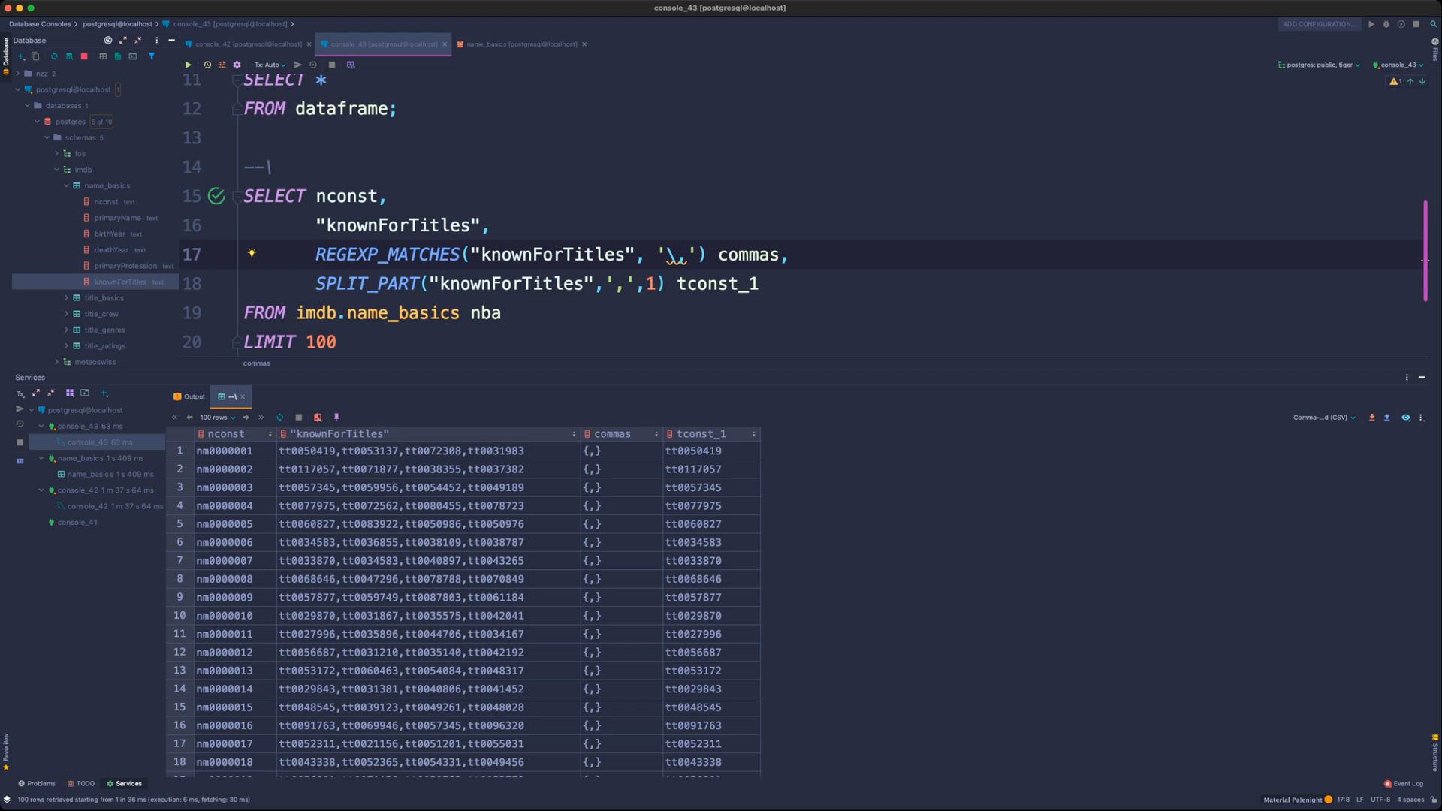
scroll(463, 601, down, 20)
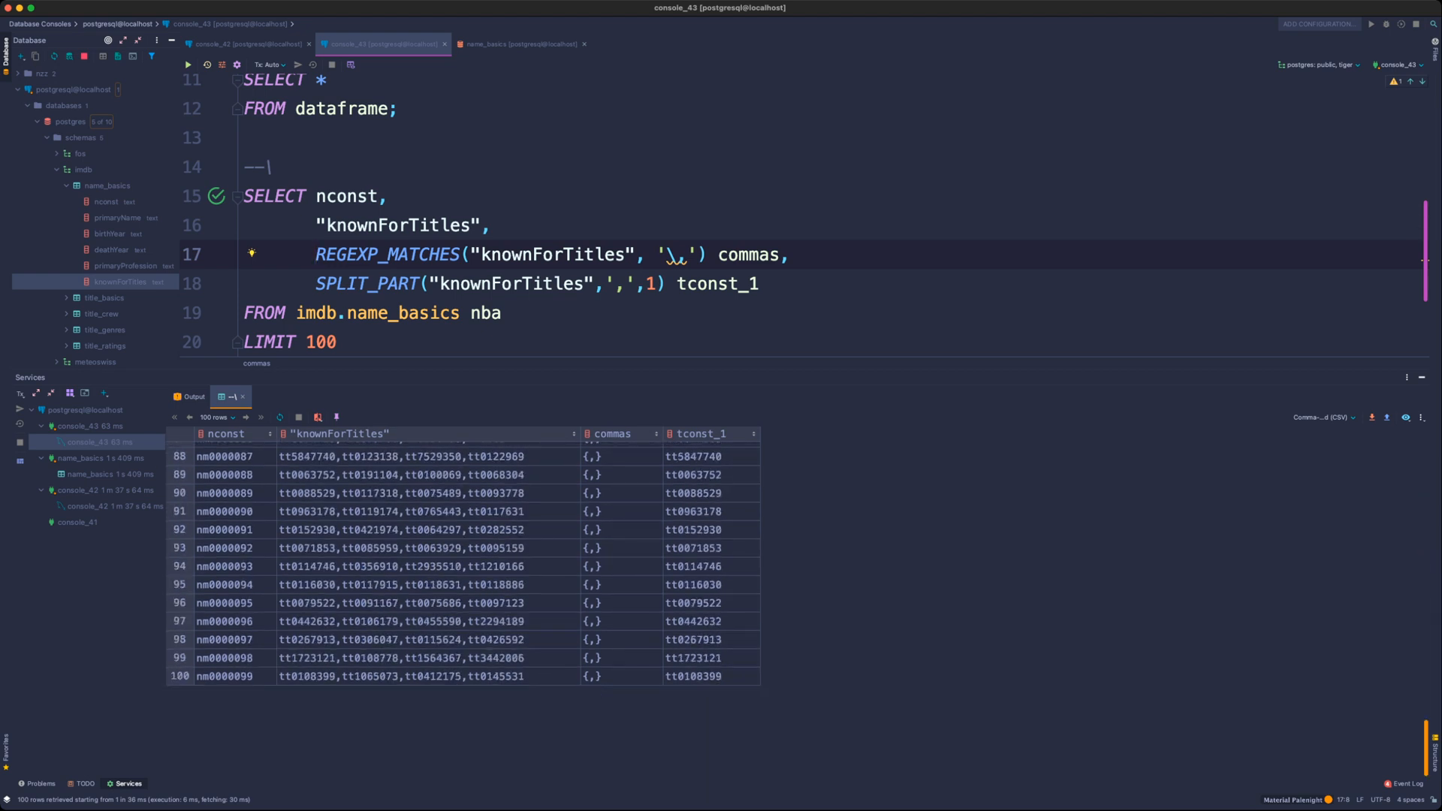
click(621, 603)
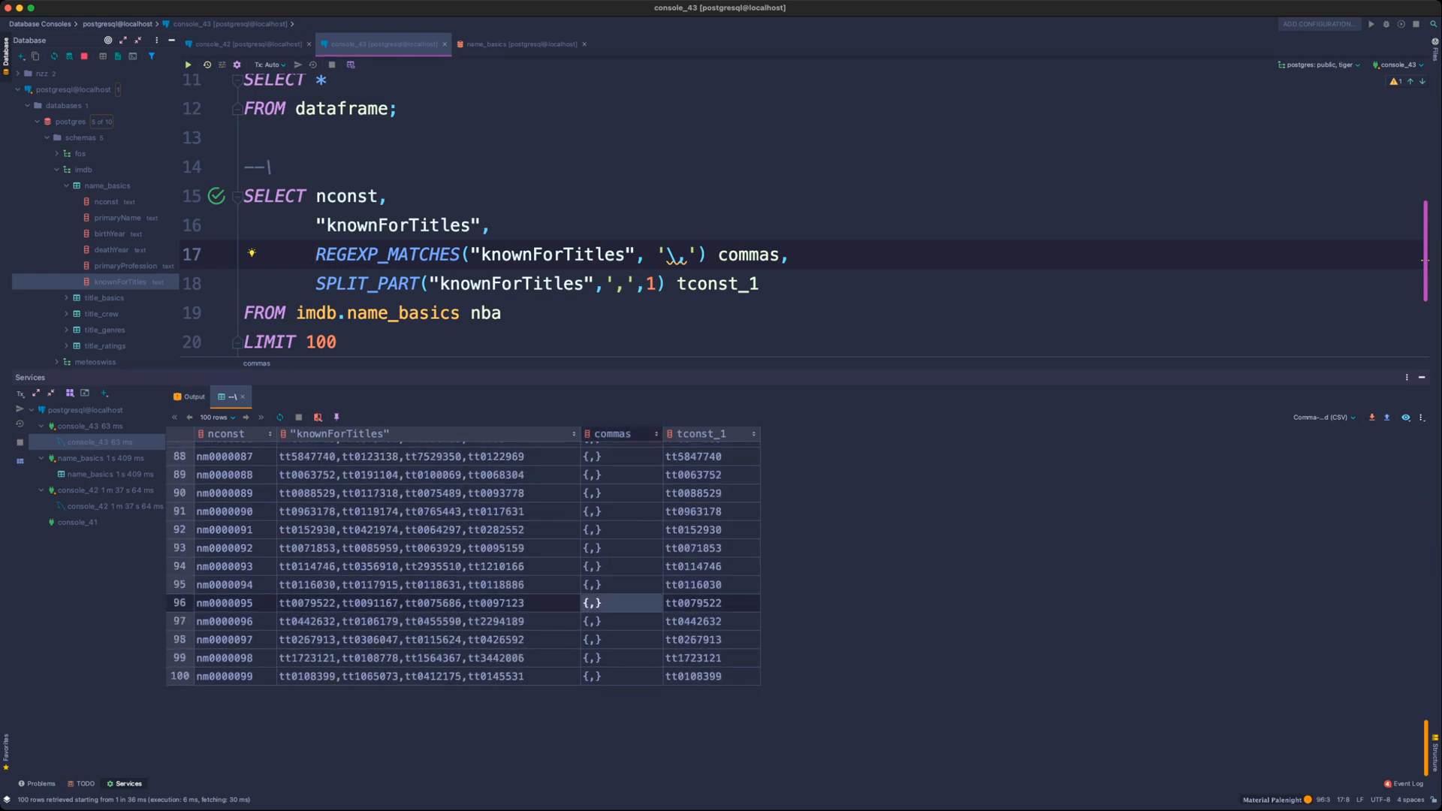
click(316, 255)
text(COUNT()
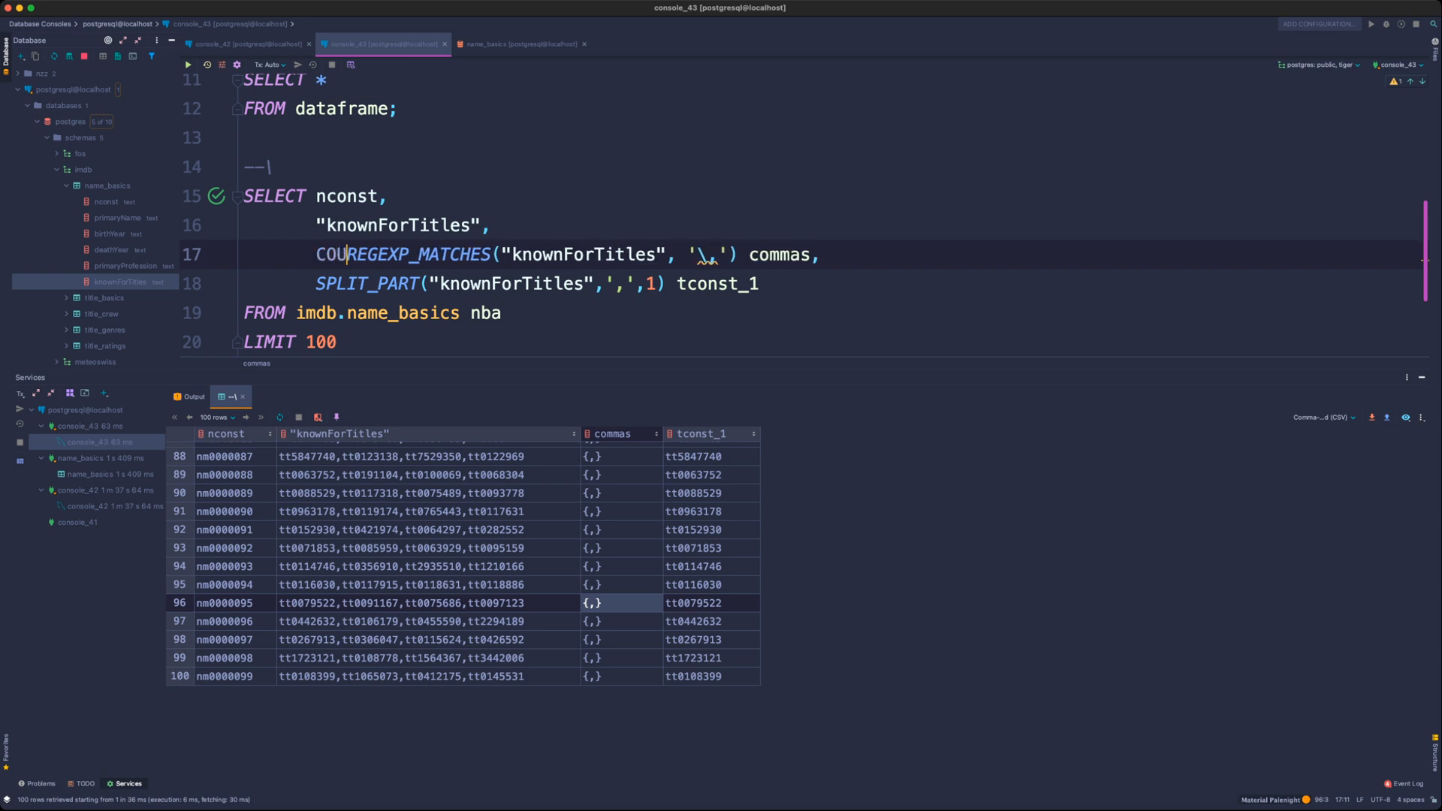
key(BackSpace)
key(BackSpace)
key(BackSpace)
key(BackSpace)
key(BackSpace)
key(BackSpace)
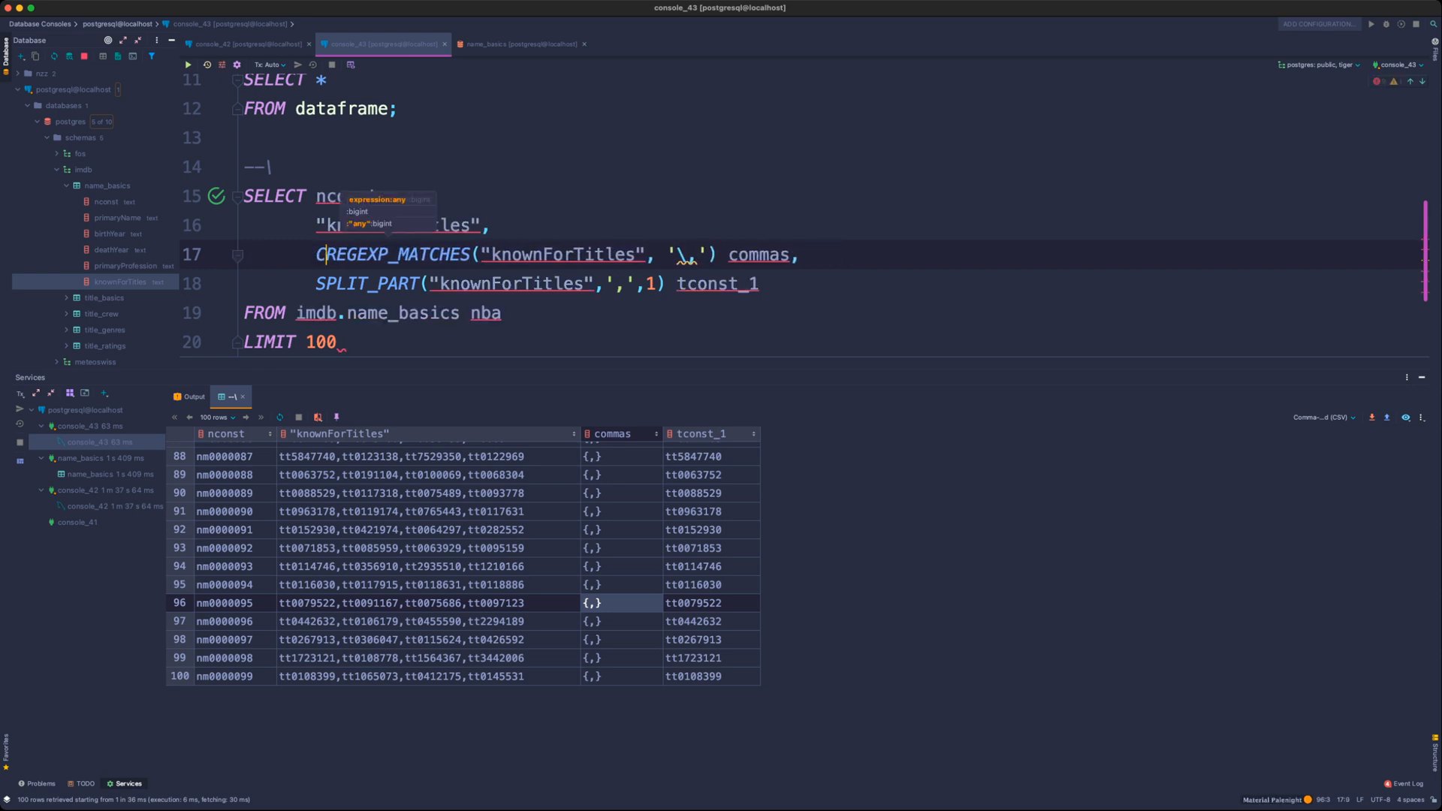
- Add the quantifier {1,} after the comma in the REGEXP_MATCHES pattern and run the query
click(687, 255)
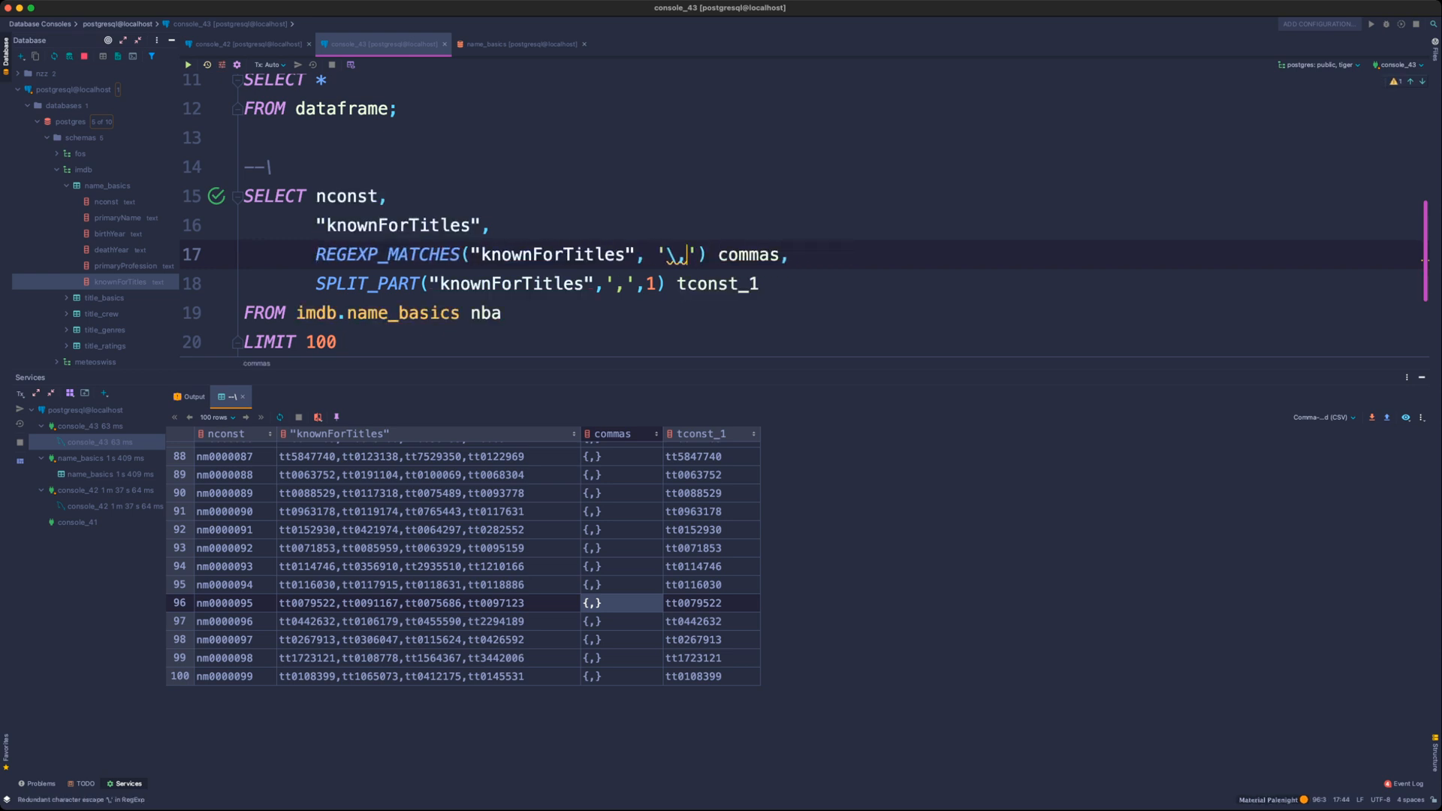
text({1,)
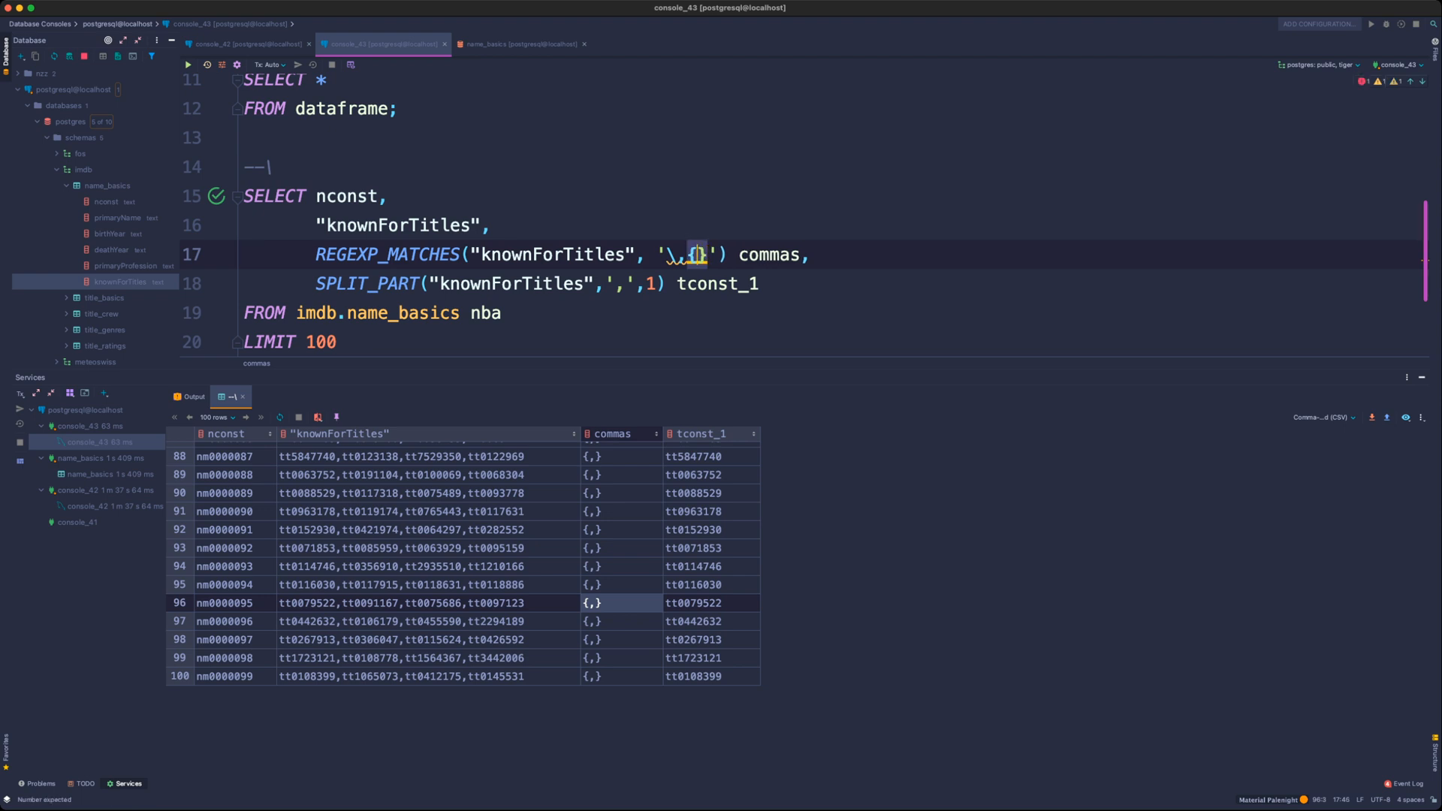
key(super+Return)
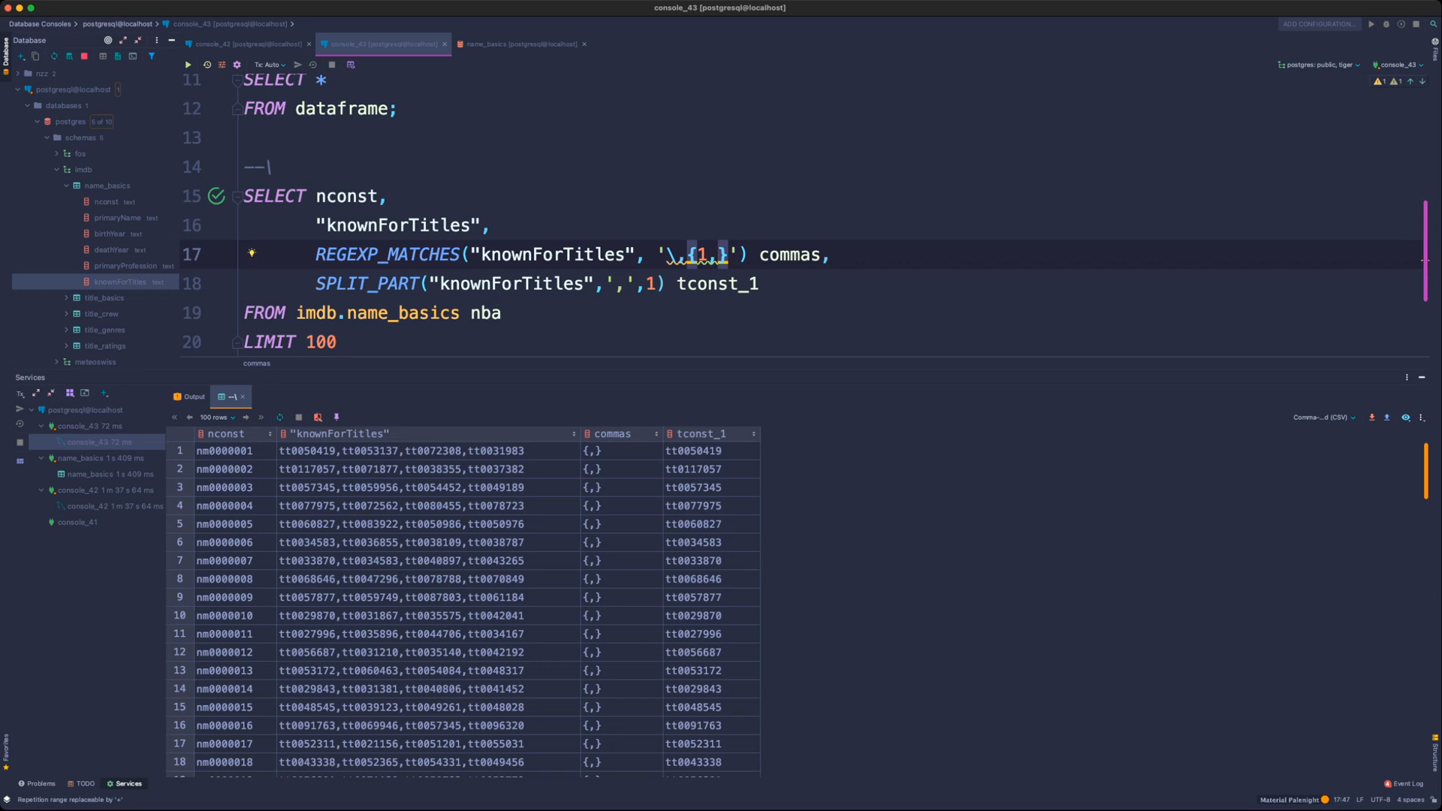
- Enclose the escaped comma in square brackets so the REGEXP_MATCHES pattern reads '[\,]{1,}', and run the query
click(688, 255)
text(])
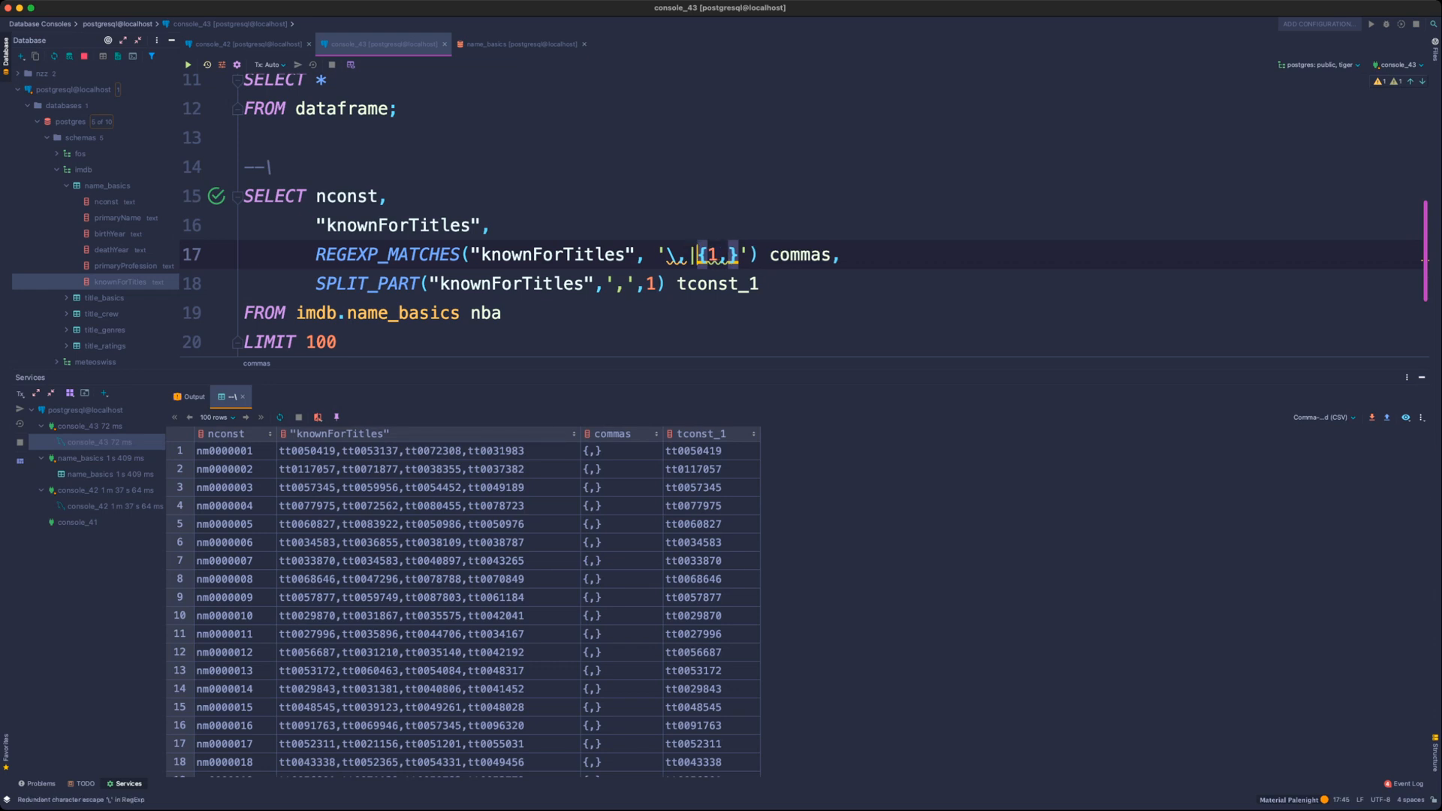
click(667, 254)
text([)
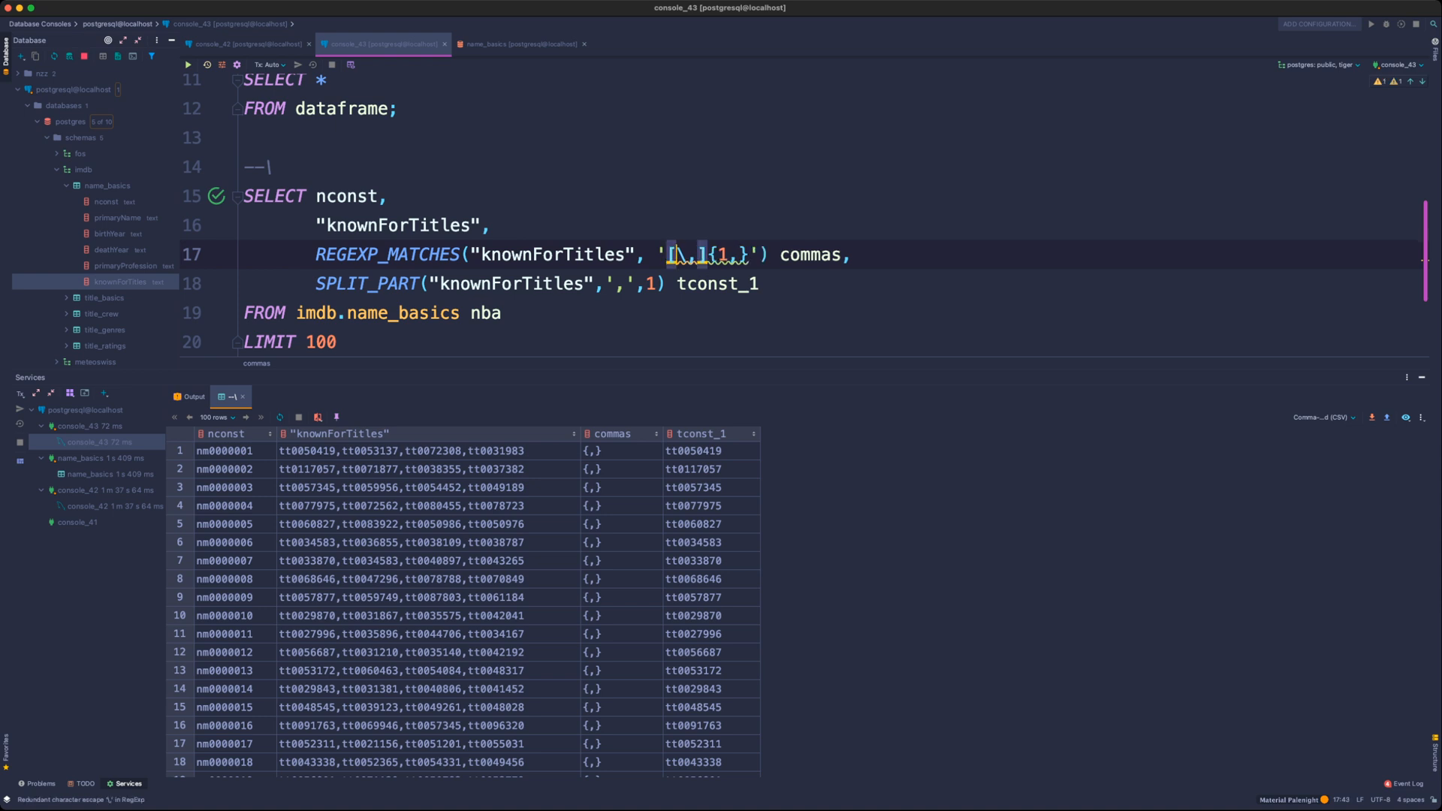
key(super+Return)
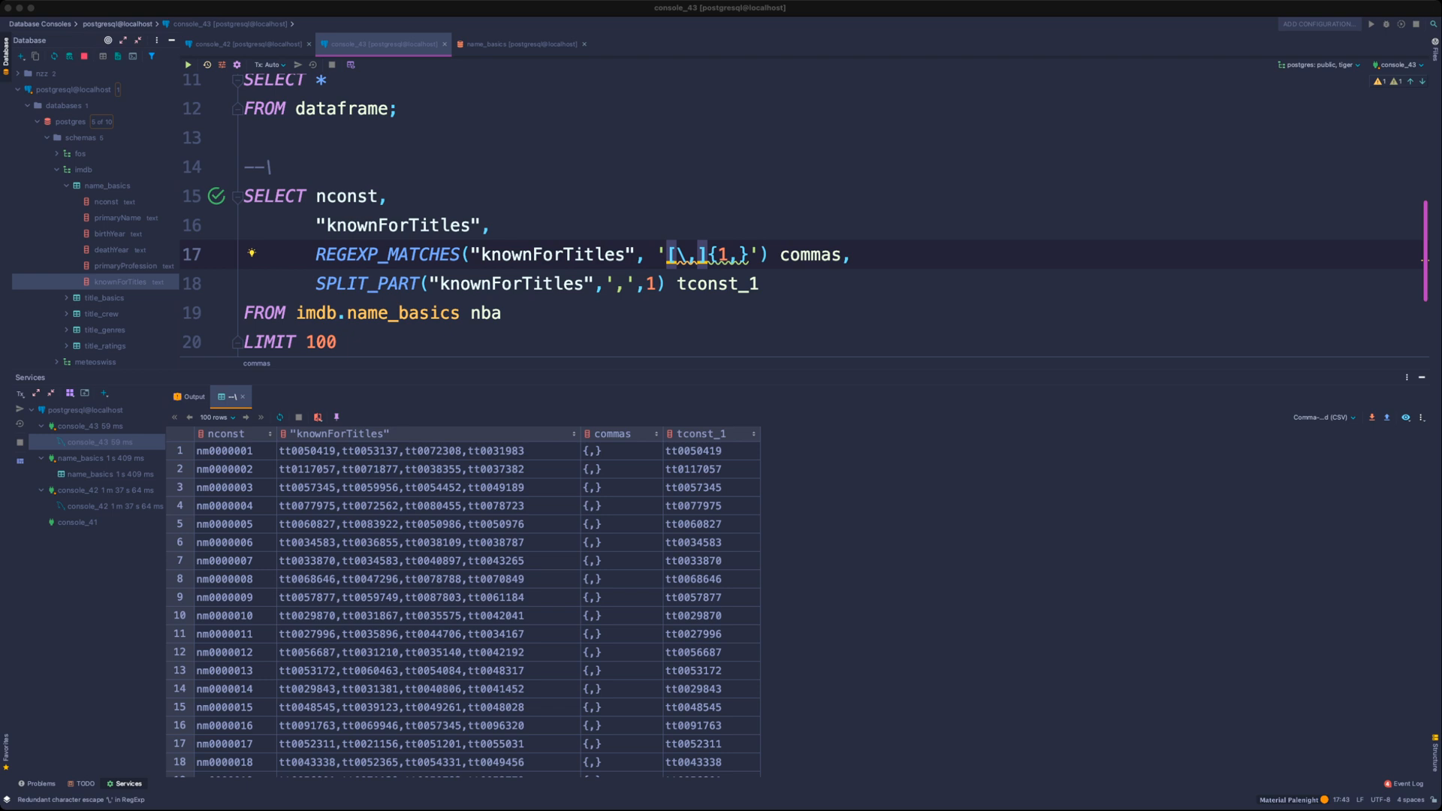
- Insert an uppercase REGEXP_SPLIT_TO_TABLE() call on a new line after the "knownForTitles" column
click(491, 225)
key(Return)
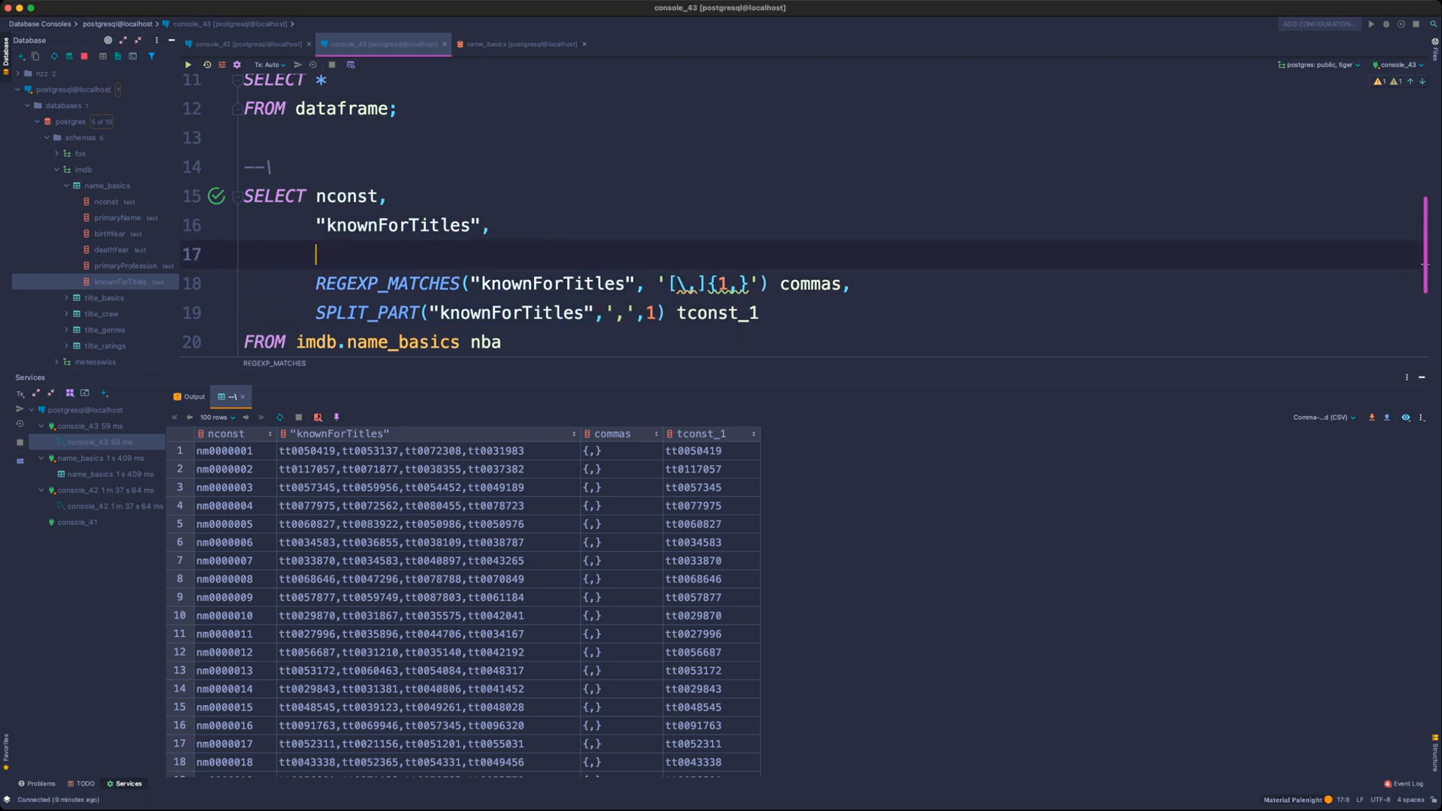
text(REGEXP_SP)
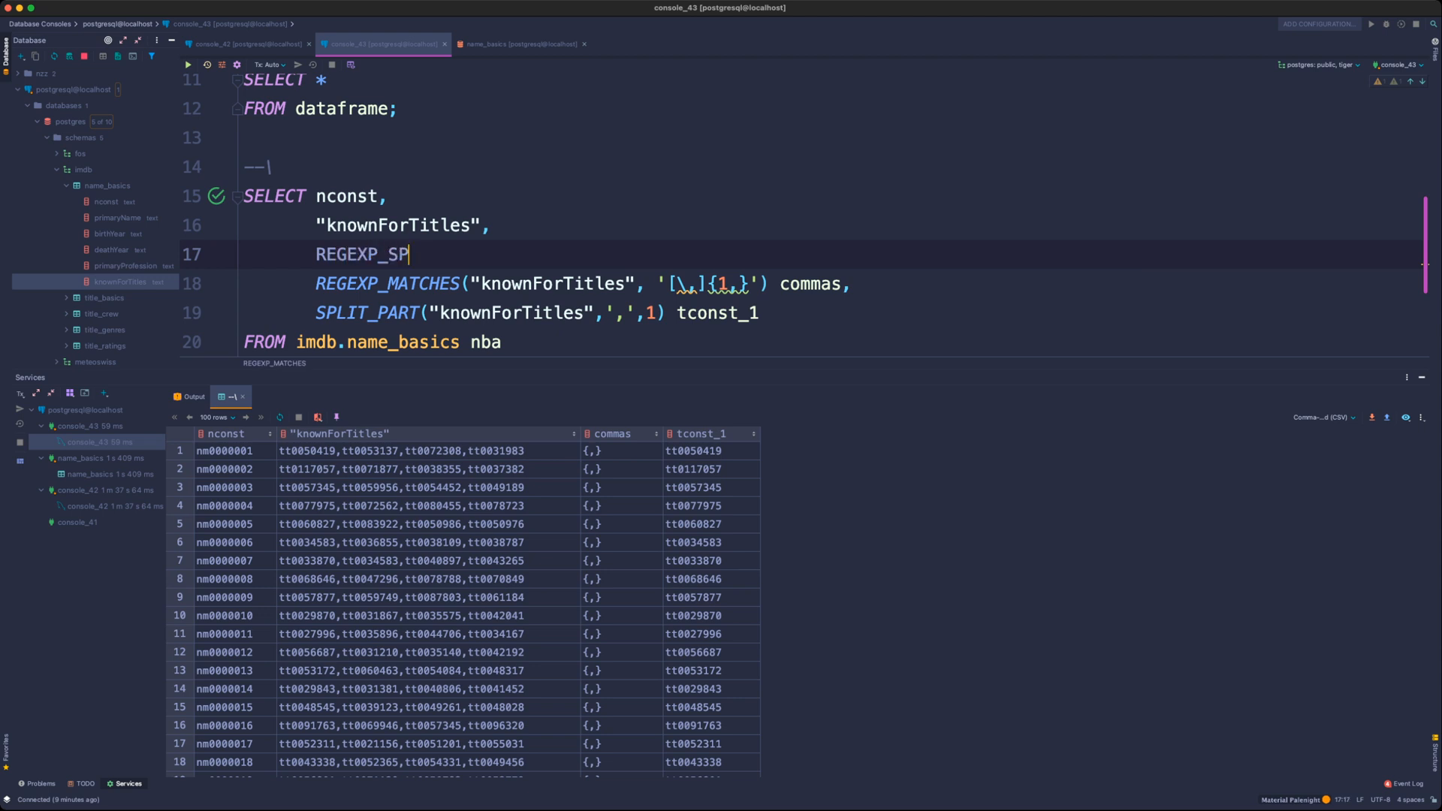
text(L)
key(Return)
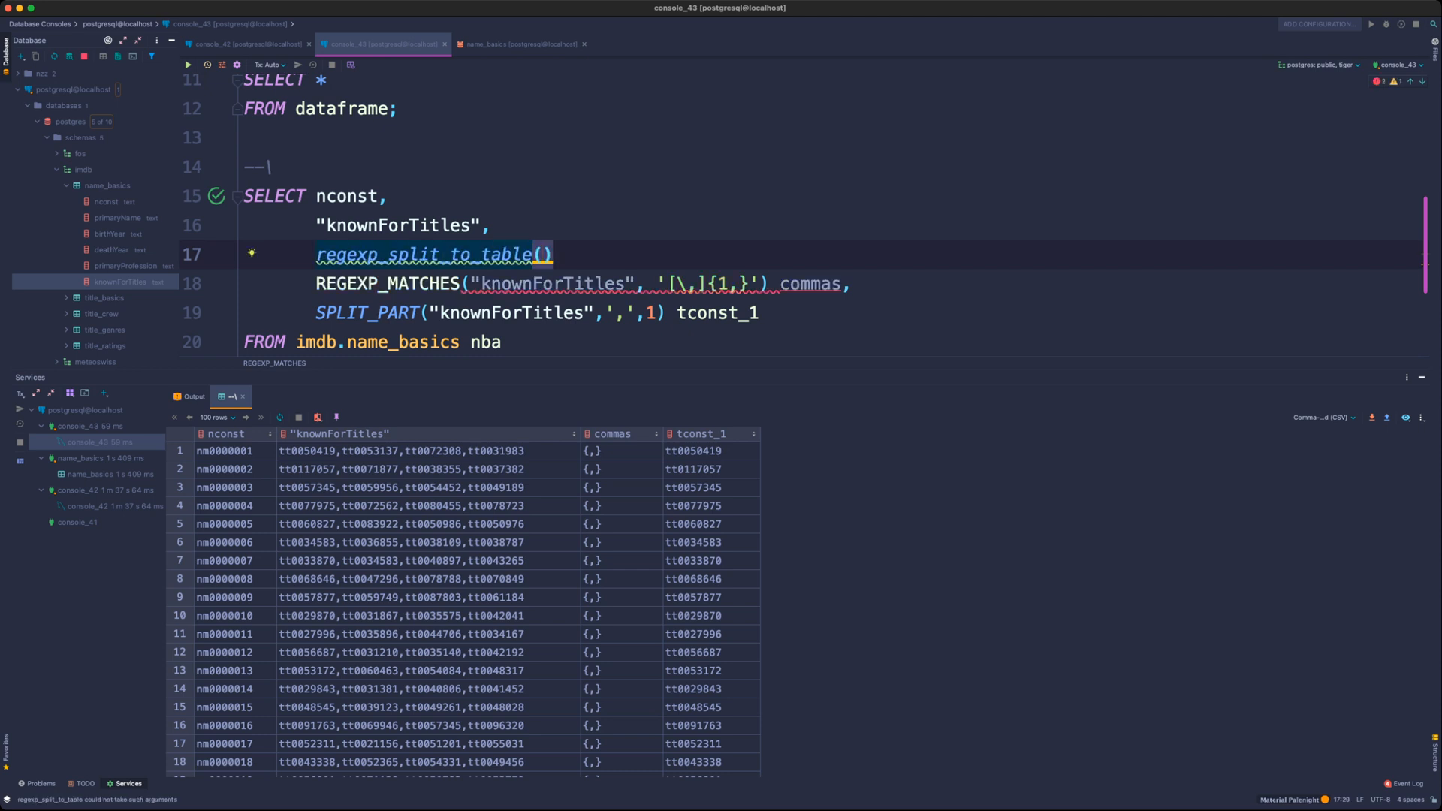
key(alt+shift+Left)
text(REGEX)
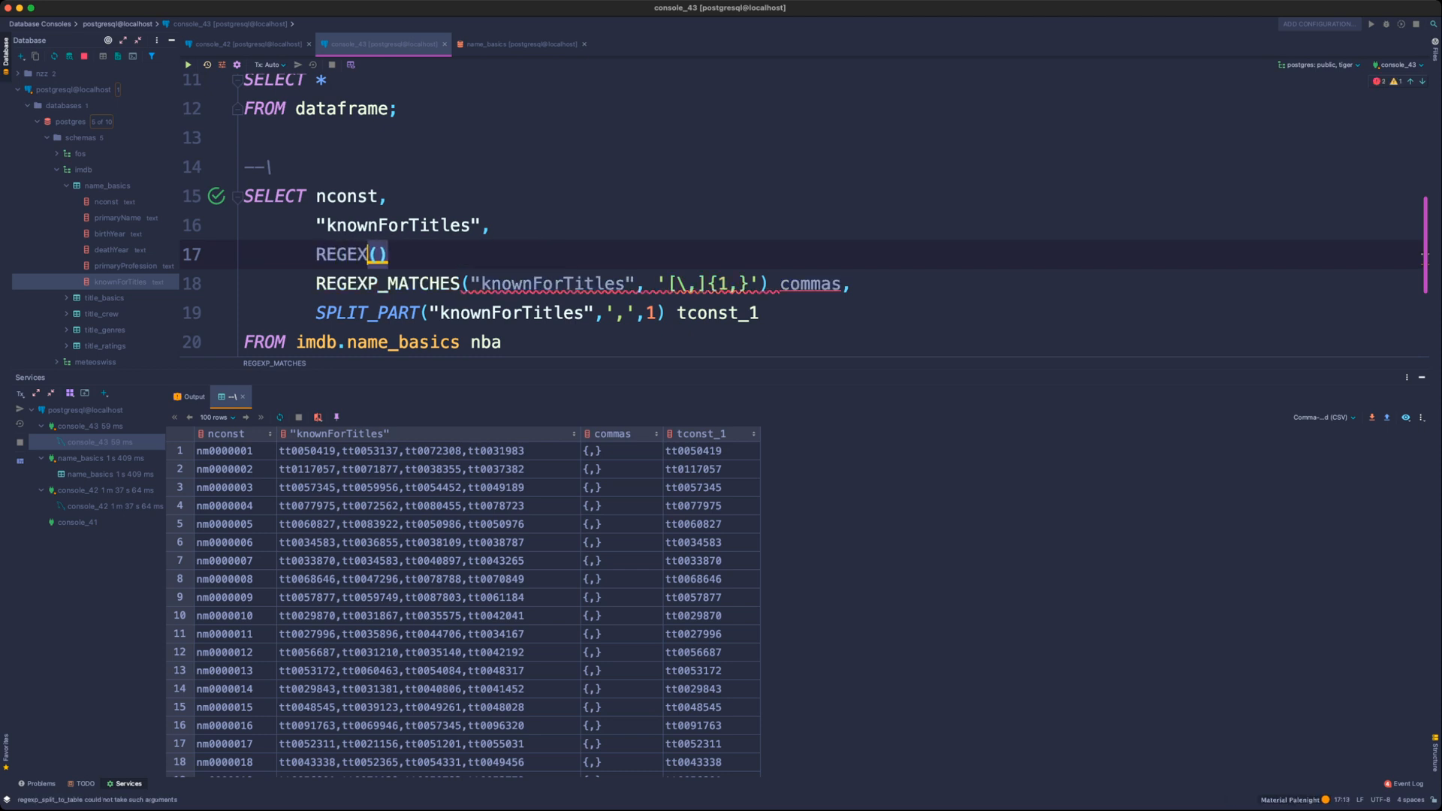
text(P_SPLIT_T)
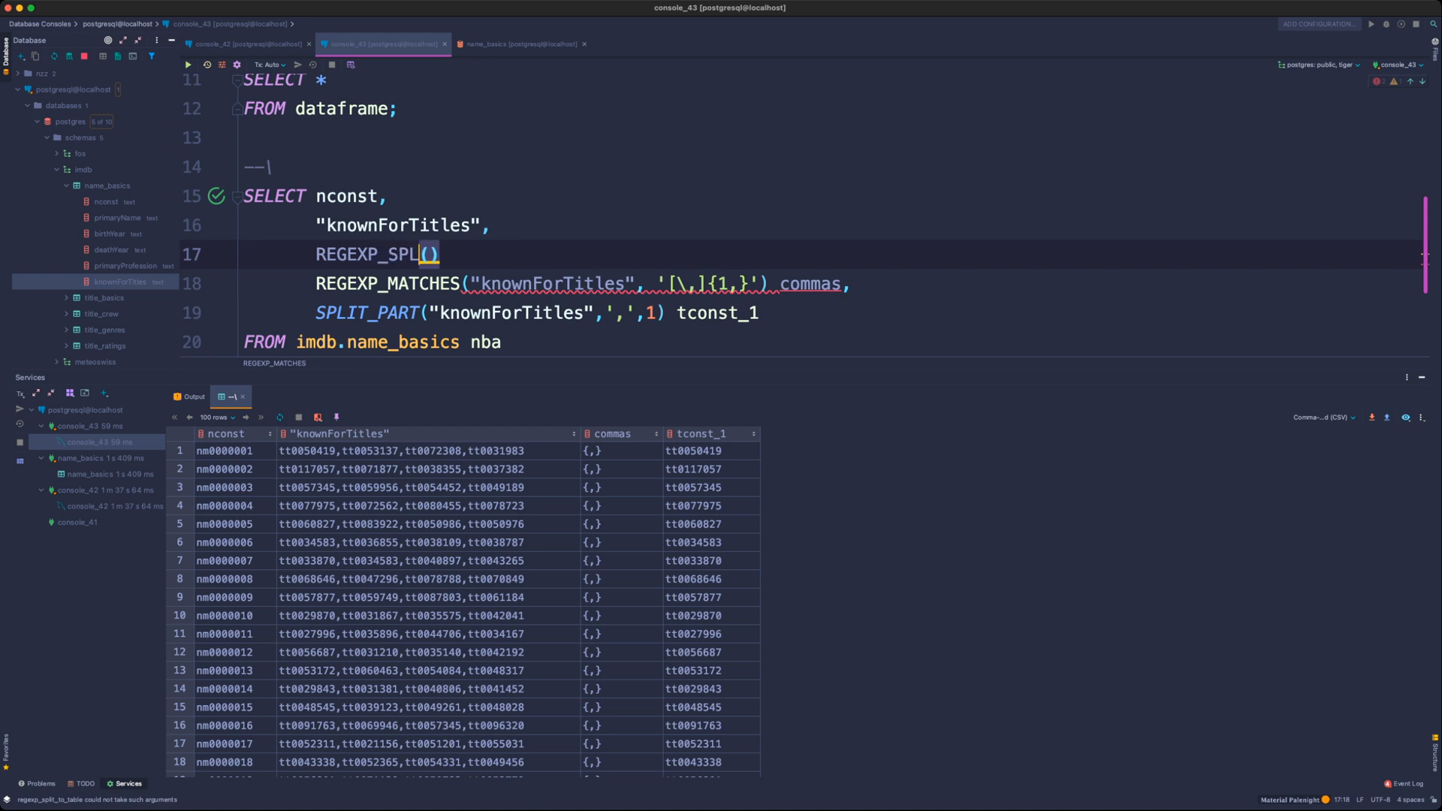
text(O_TABLE)
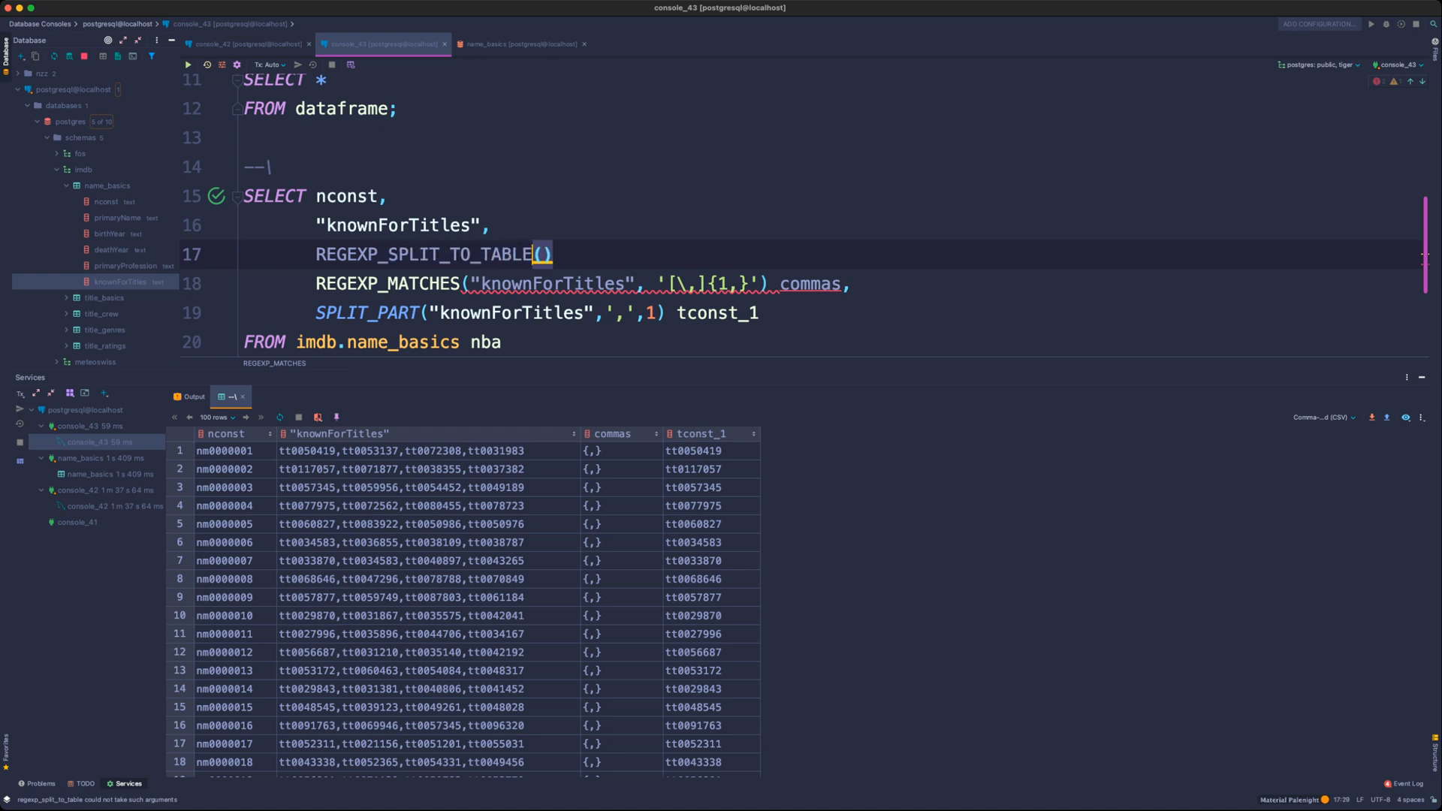
- Delete the REGEXP_MATCHES and SPLIT_PART lines from the SELECT list, leaving REGEXP_SPLIT_TO_TABLE() as the last column
click(554, 283)
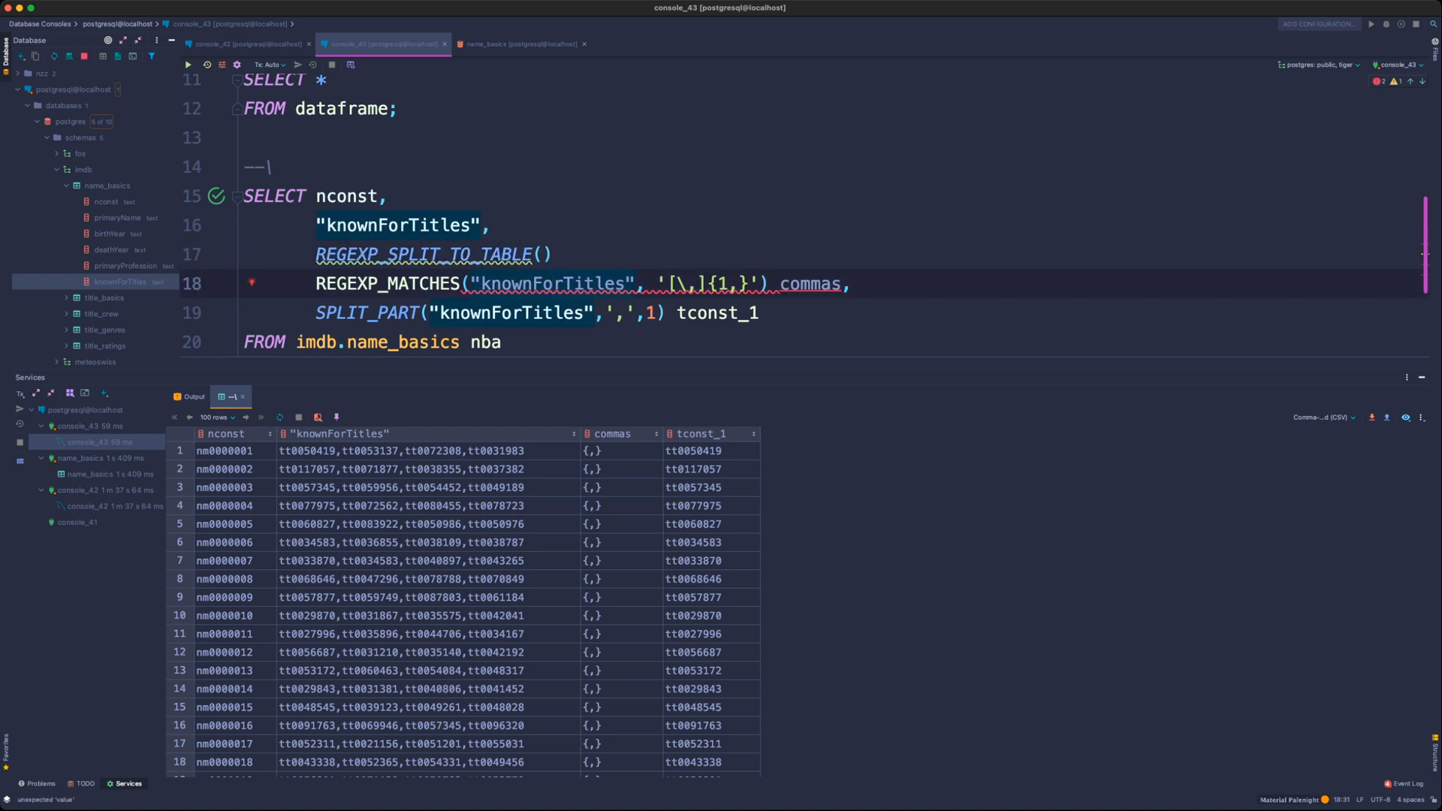
key(End)
key(shift+Home)
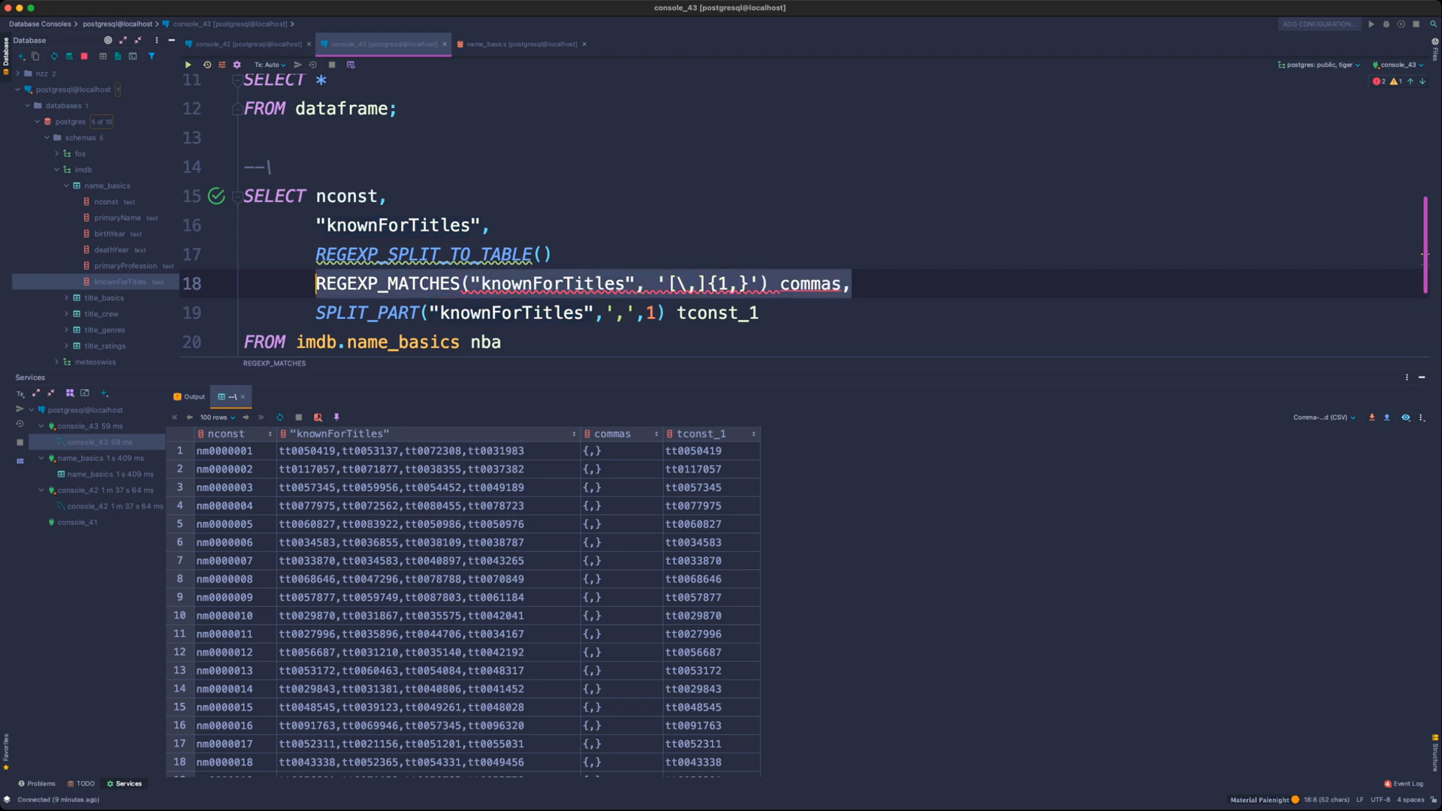
key(BackSpace)
key(Delete)
key(End)
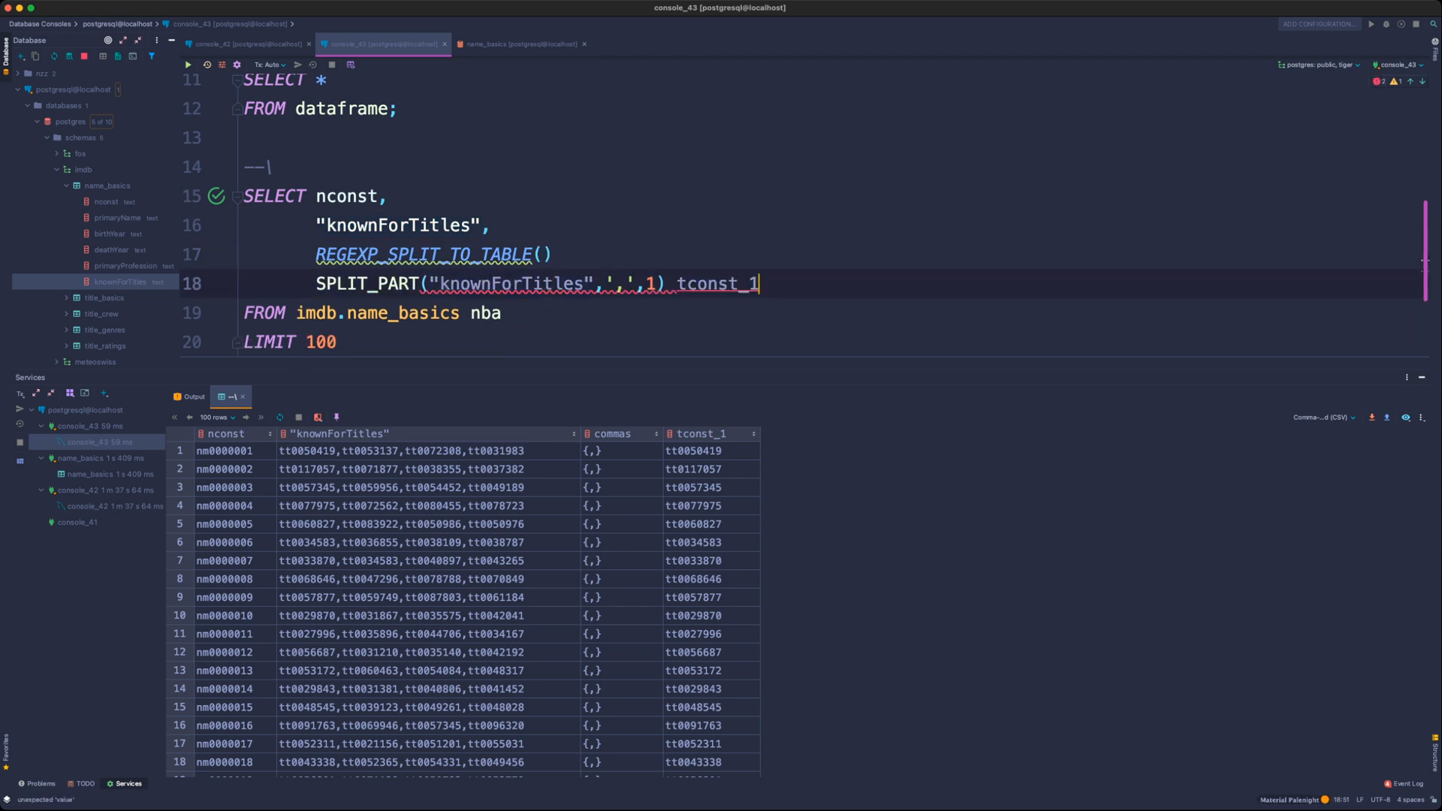
key(shift+Home)
key(BackSpace)
key(BackSpace)
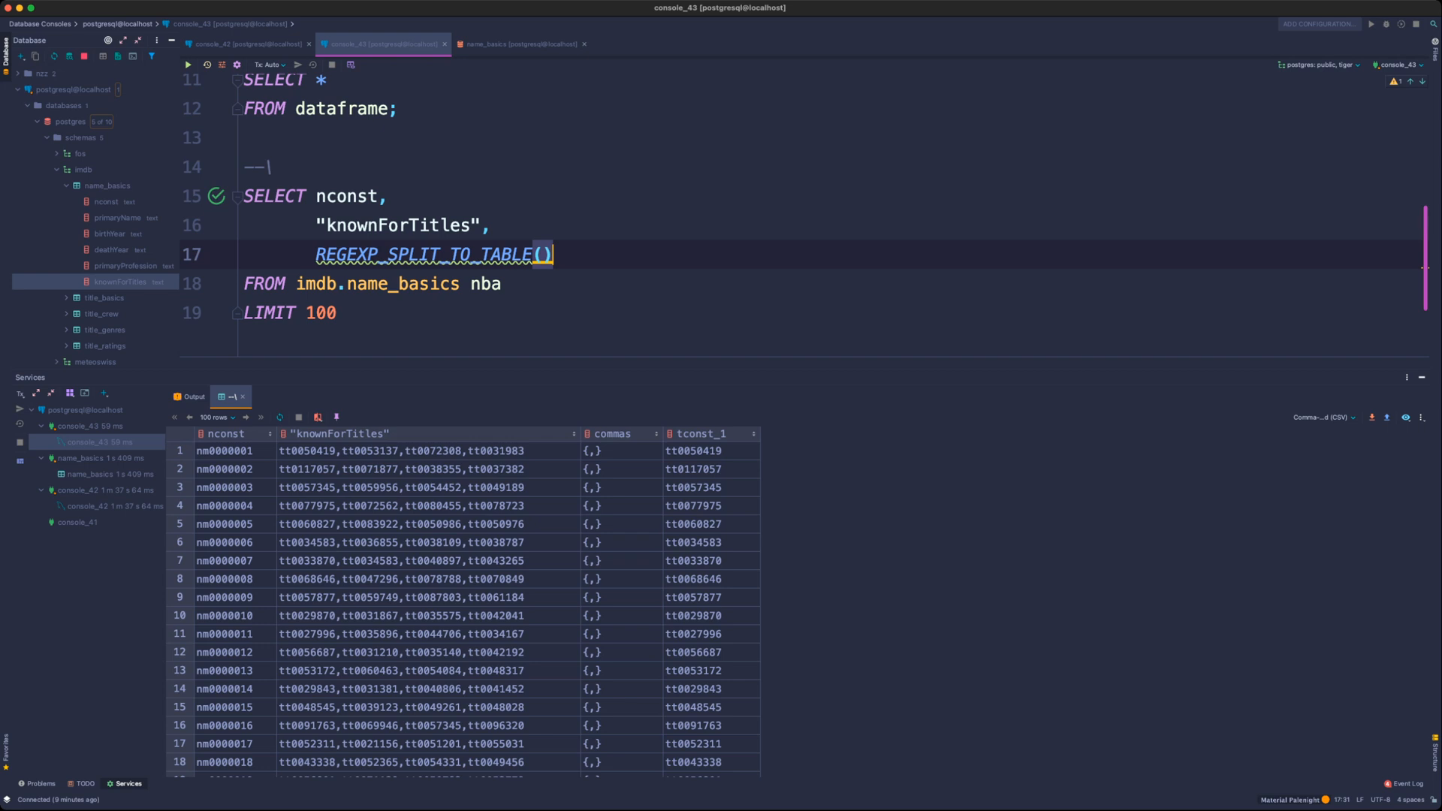
- Complete the call as REGEXP_SPLIT_TO_TABLE("knownForTitles",',') with the alias table_split and run the query
key(Left)
text("knownForTitles")
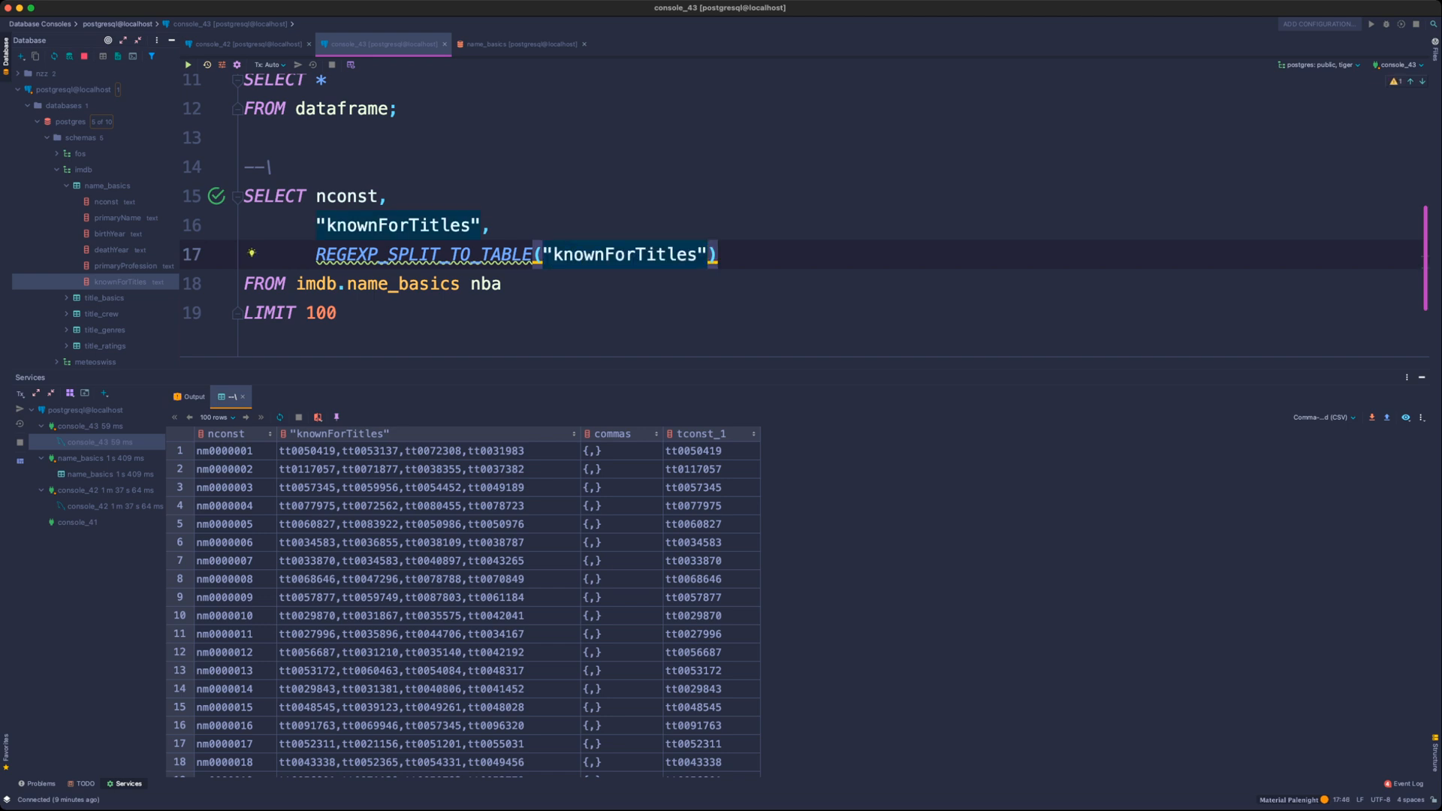
text(,)
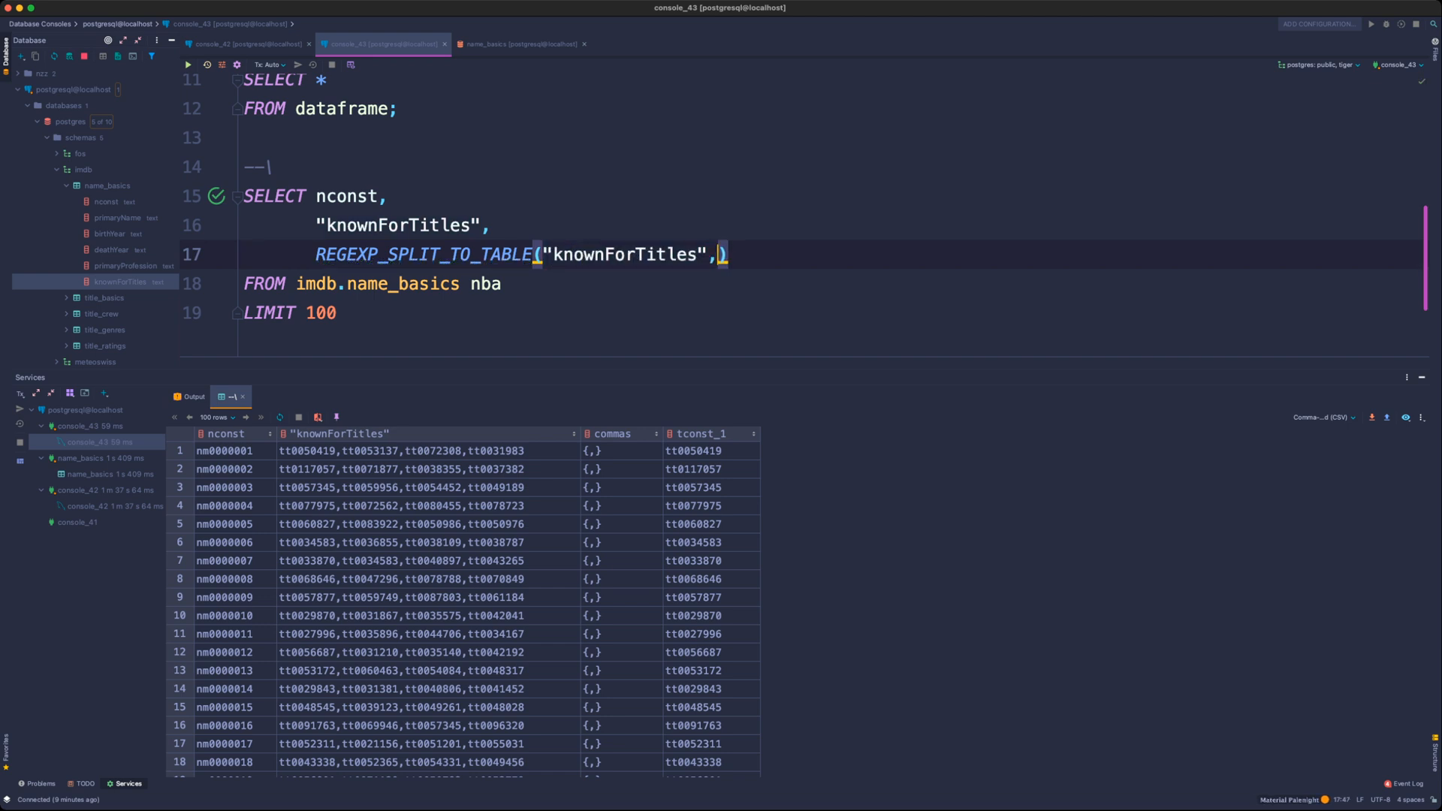
text(',')
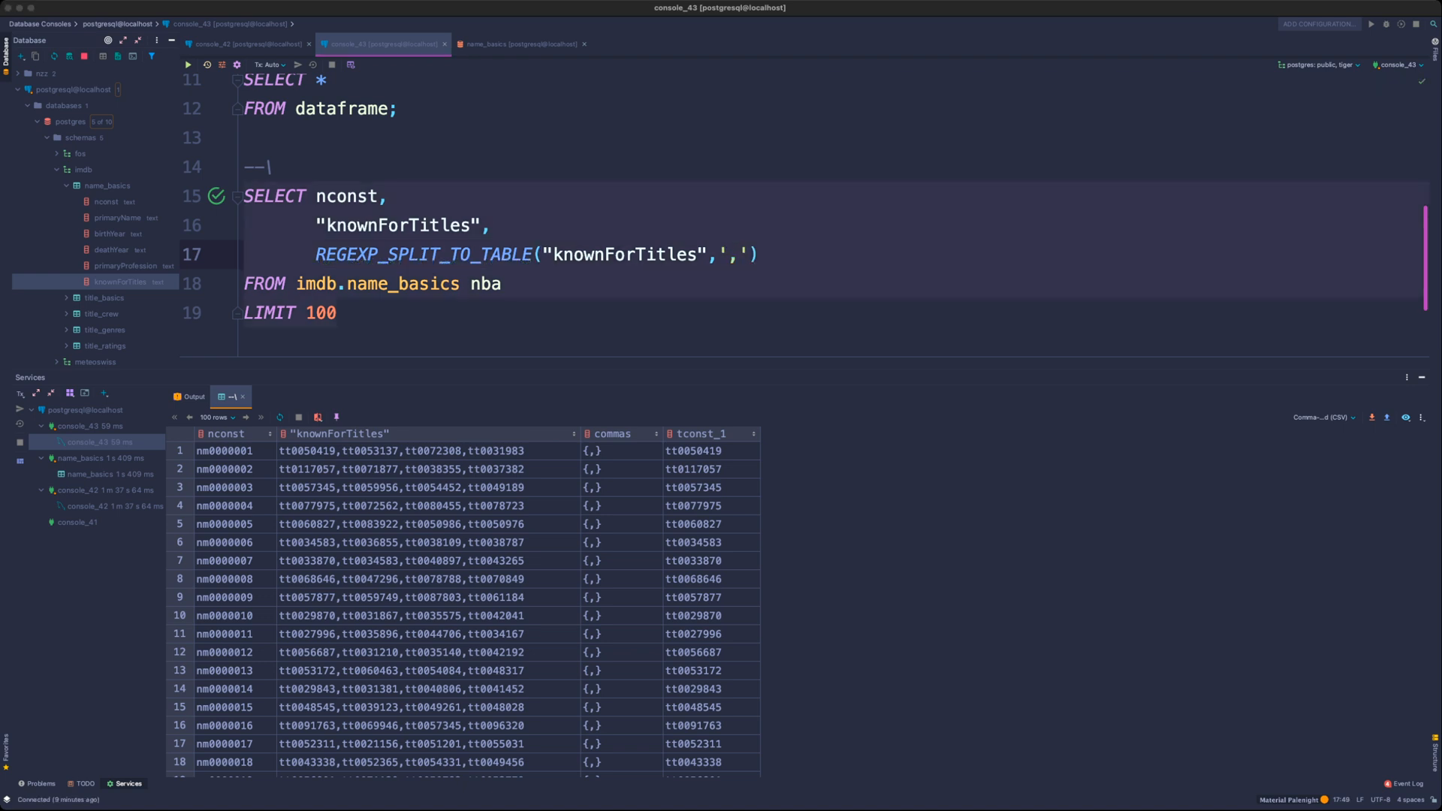
key(End)
text(ta)
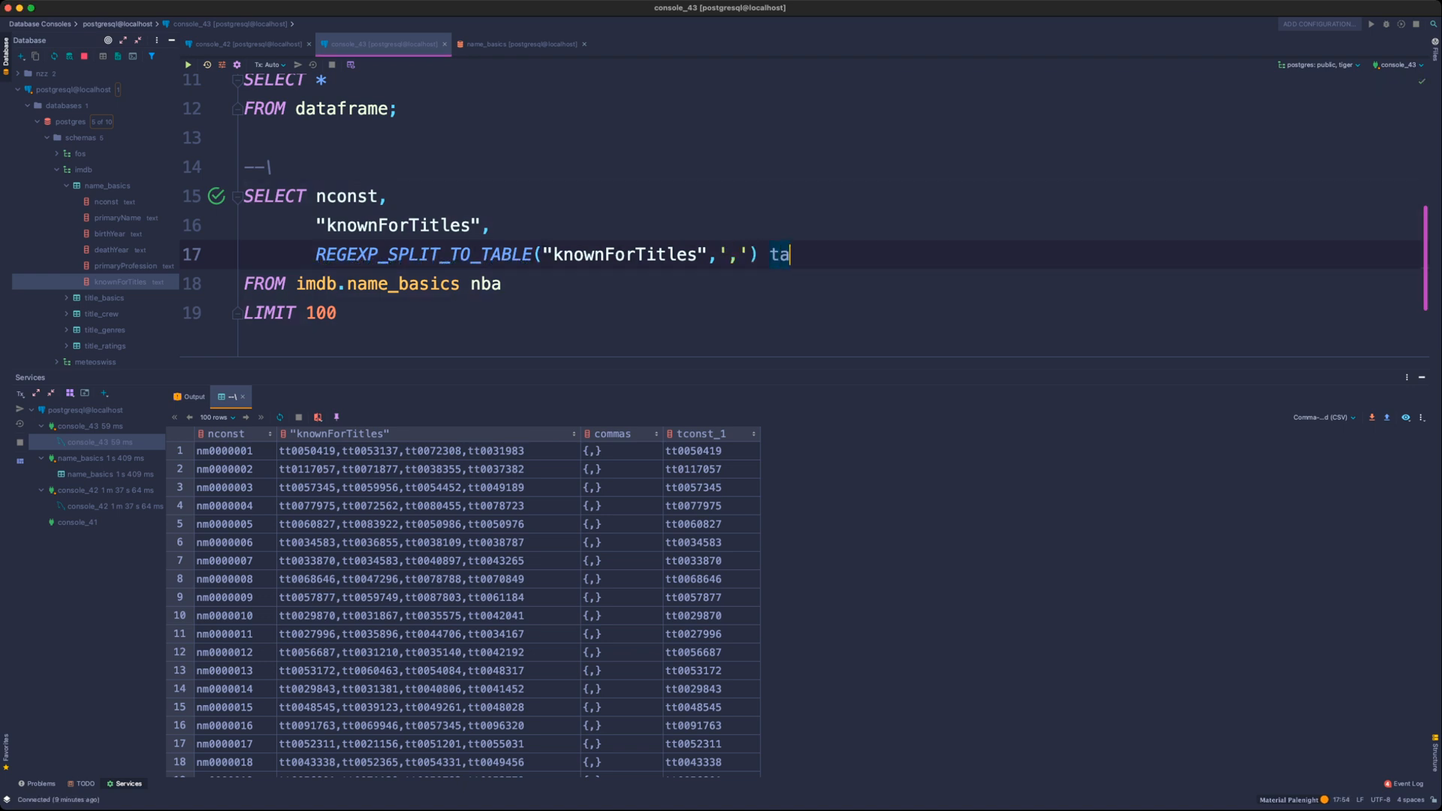
text(ble_split)
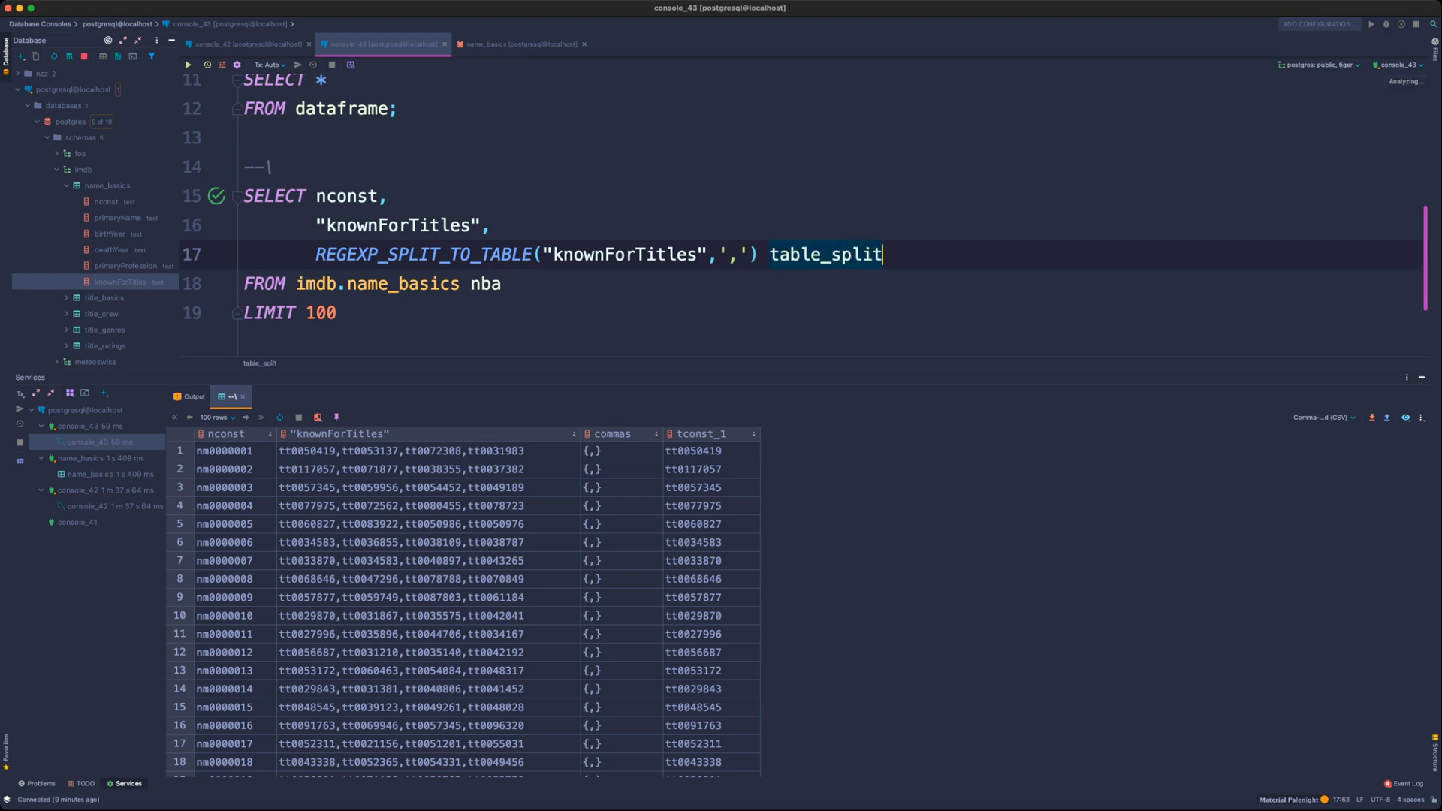
key(super+Return)
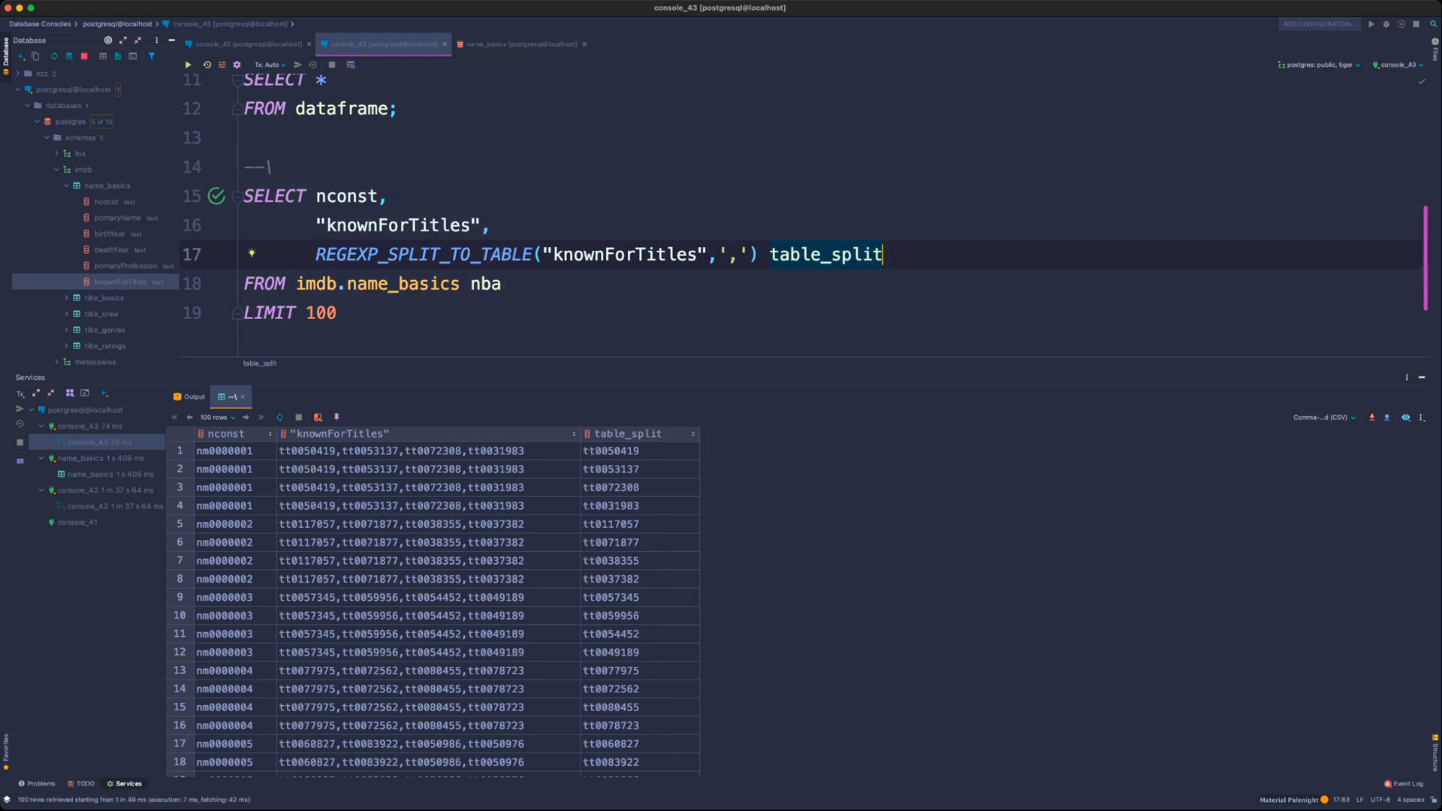
- Enlarge the result grid's text and compare knownForTitles with table_split in the first four rows, which share one nconst
drag(224, 450, 223, 505)
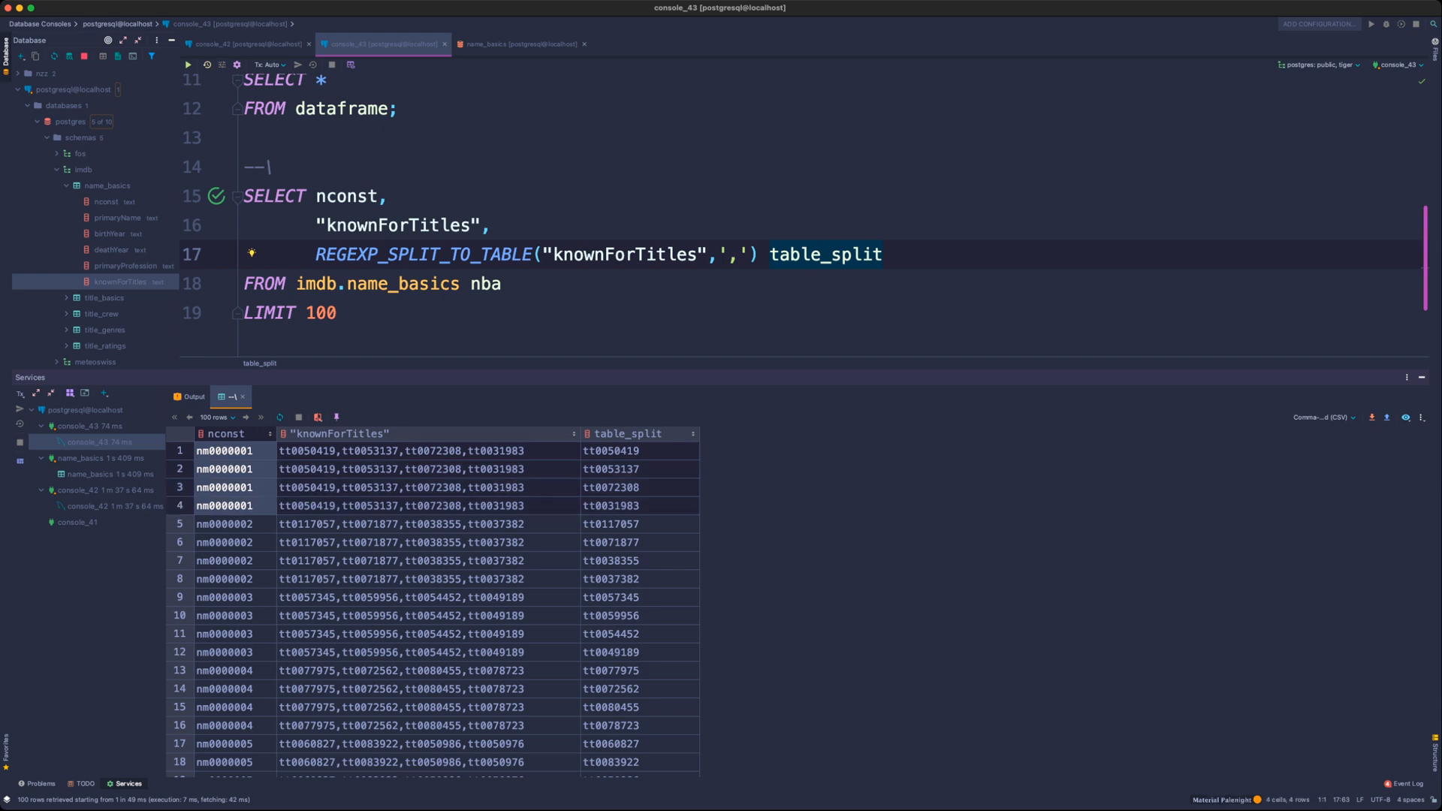
scroll(433, 600, up, 4)
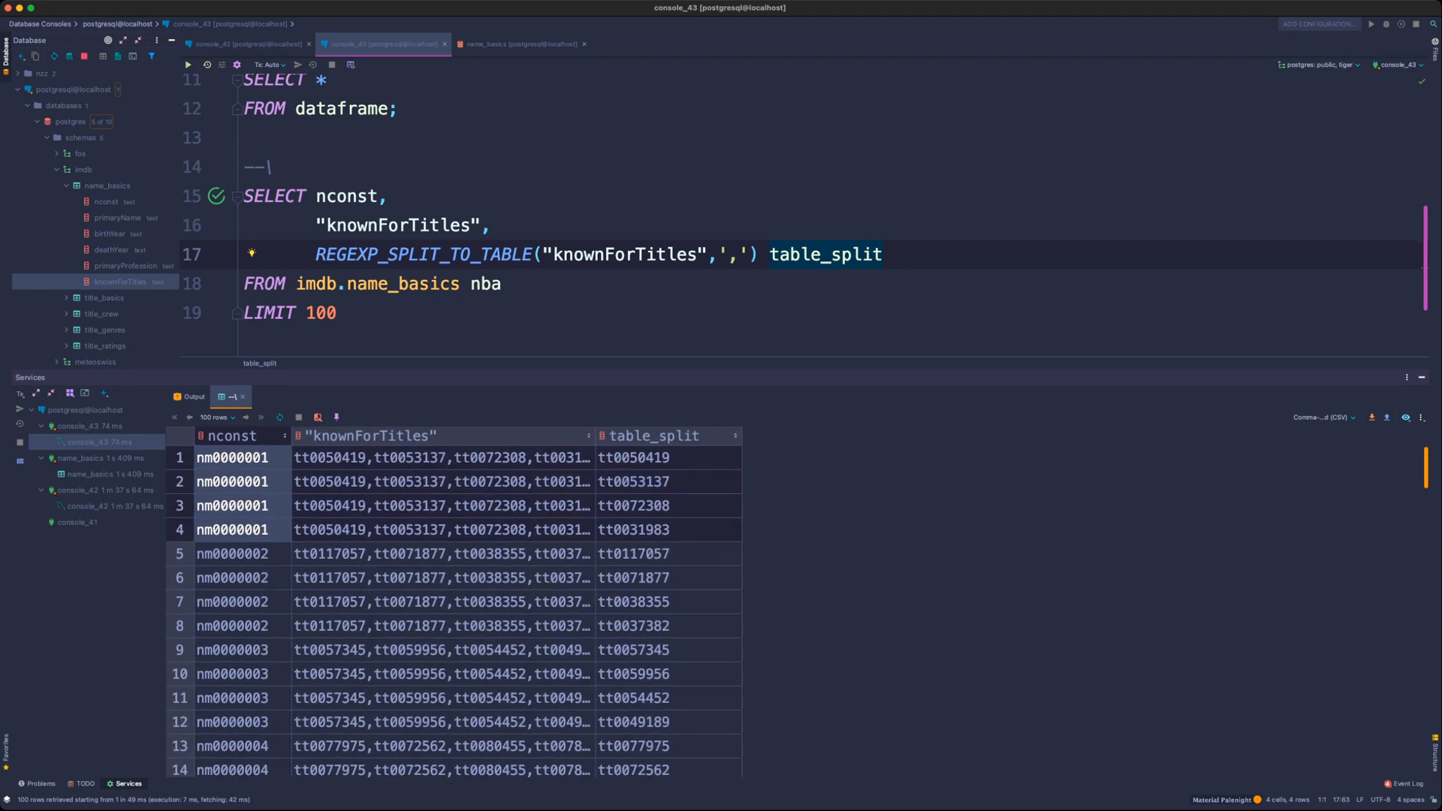
click(443, 458)
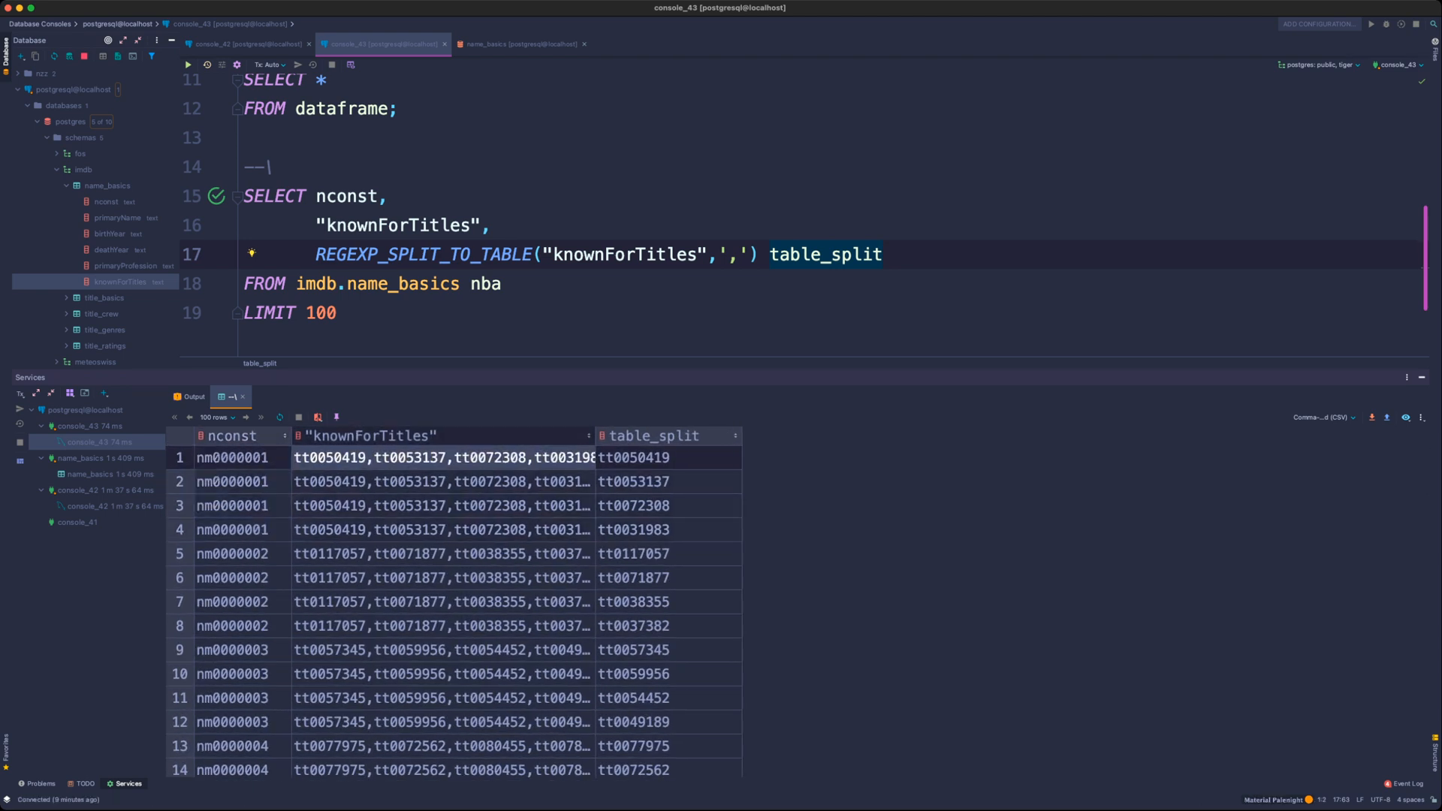
click(645, 457)
click(481, 482)
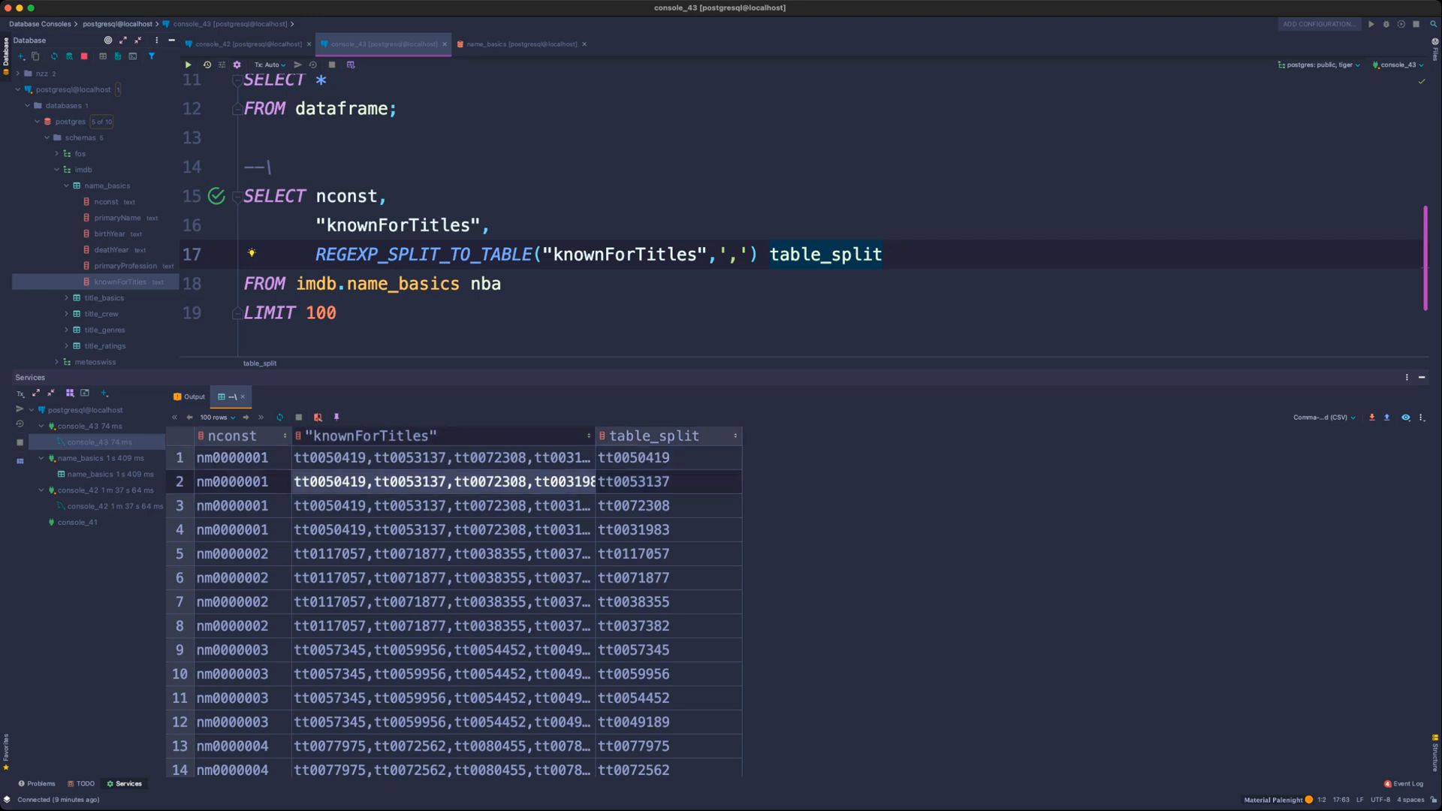
click(646, 482)
click(481, 505)
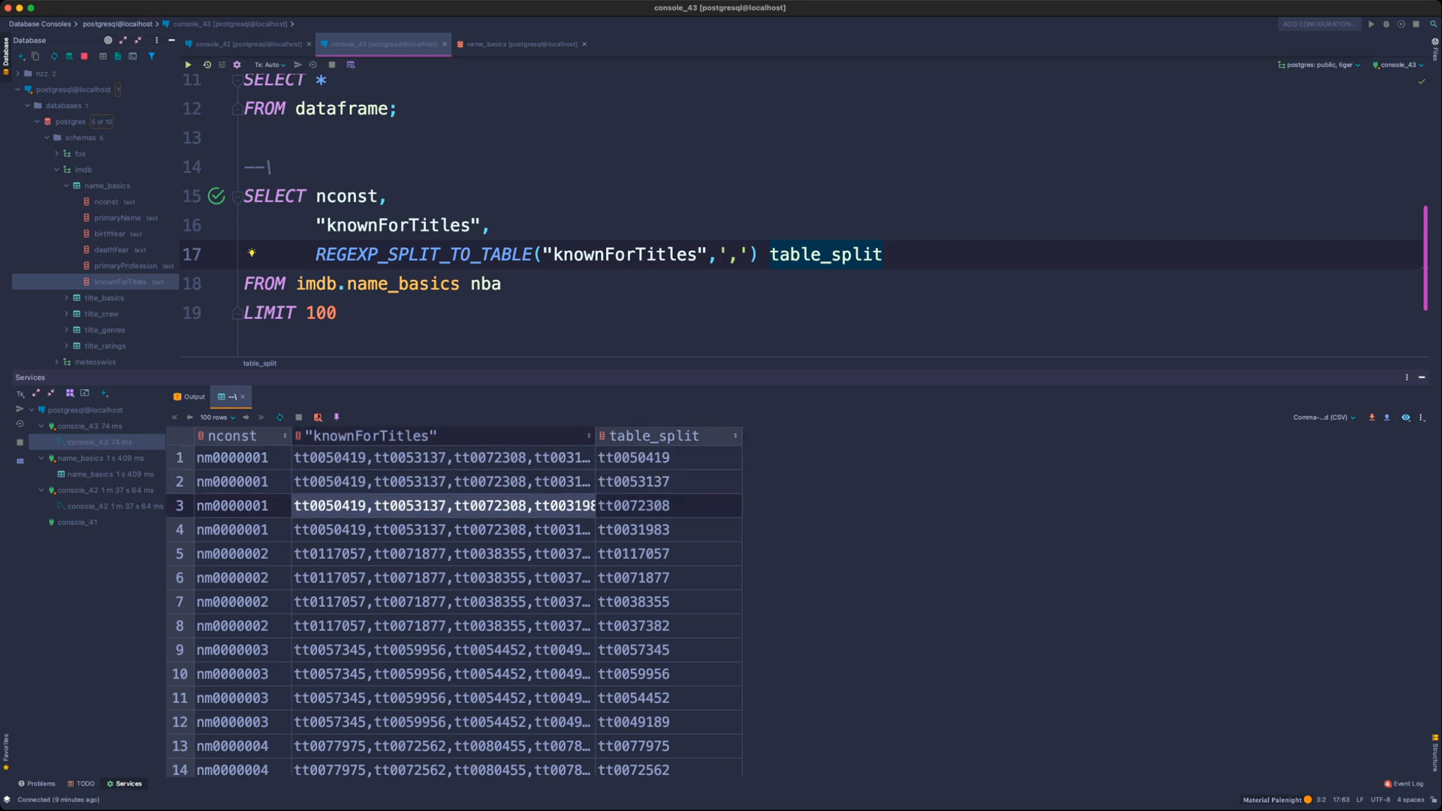
click(646, 506)
click(585, 530)
click(646, 529)
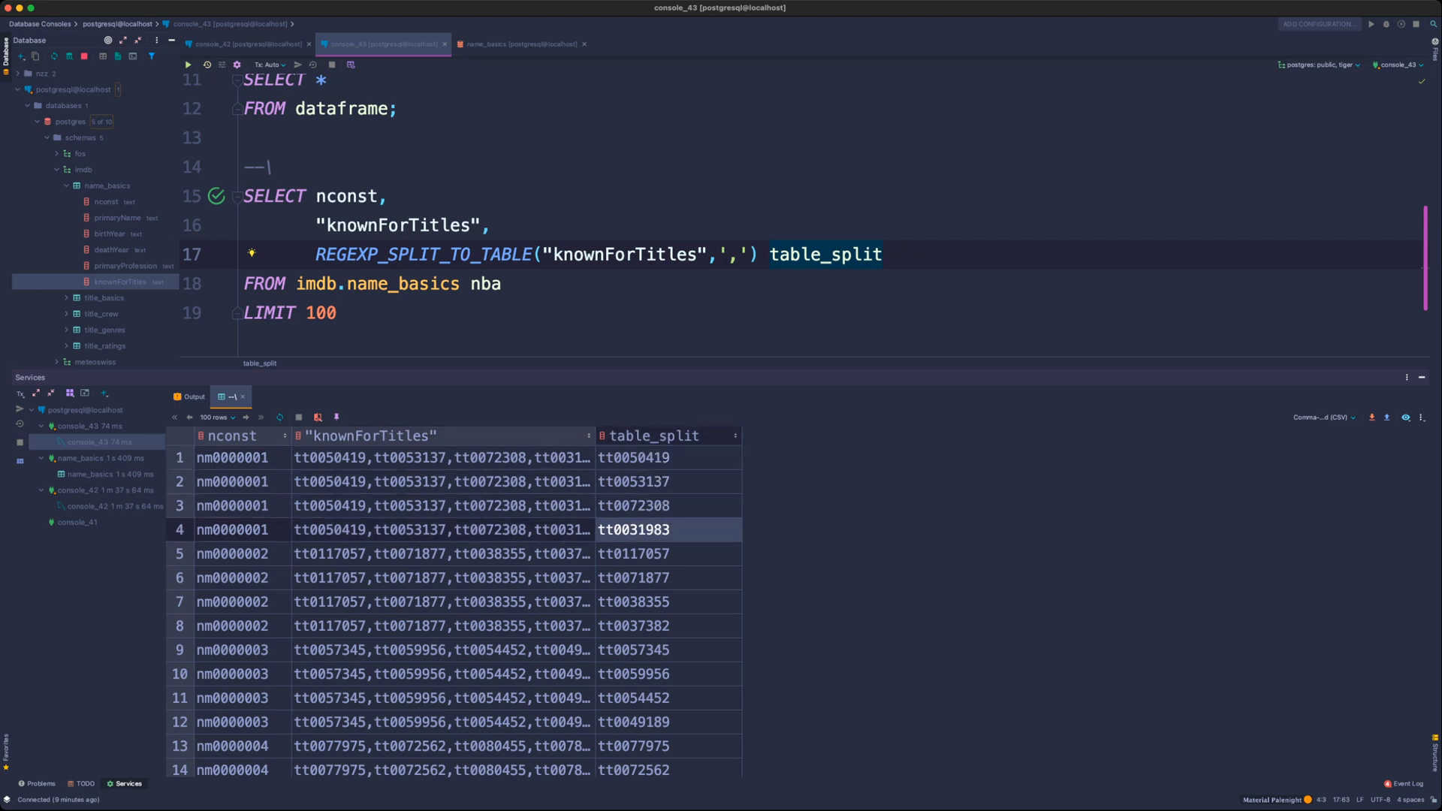
- Replace the comment line above the query with an outer SELECT * and an opening FROM ( on the following line
click(502, 284)
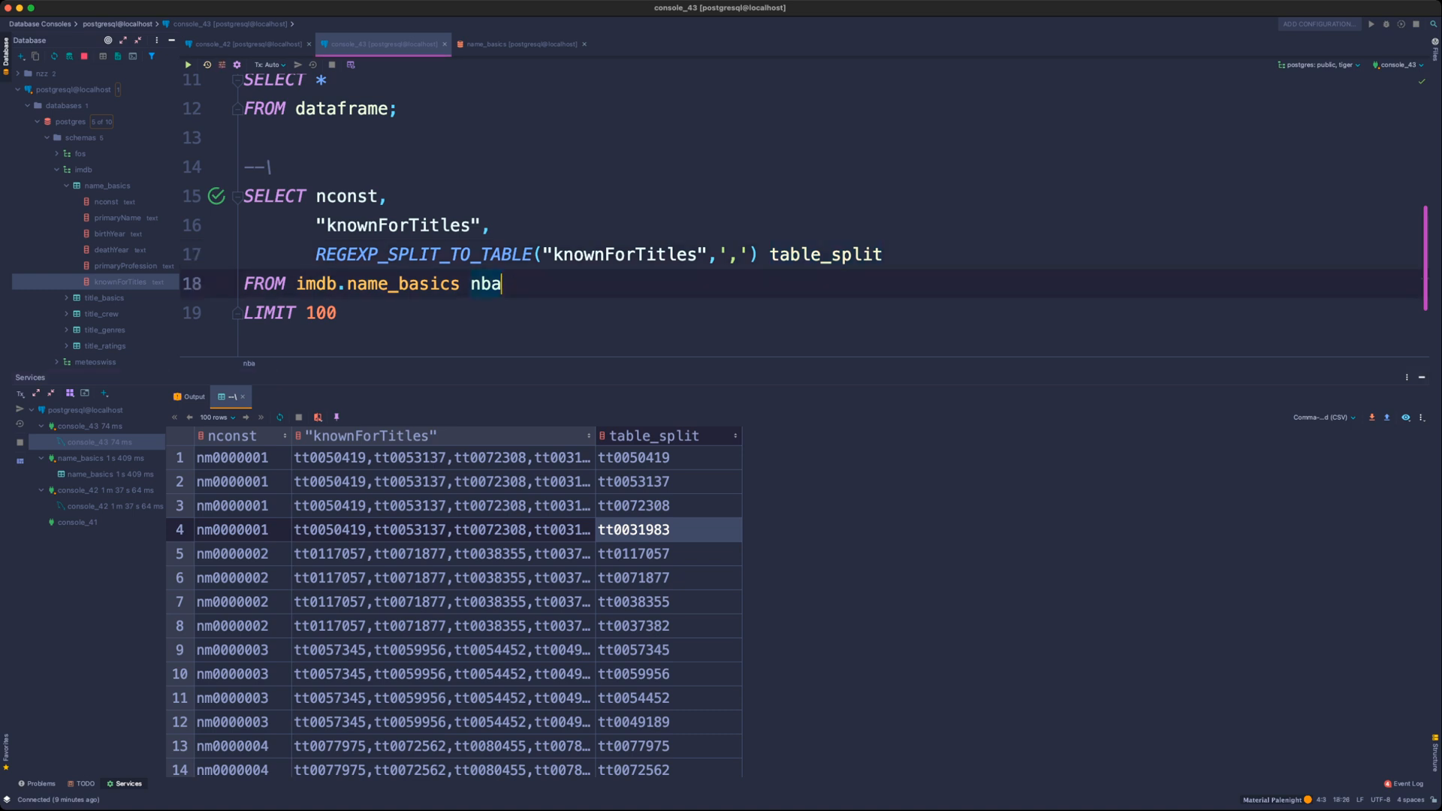
scroll(502, 284, up, 1)
click(273, 181)
key(BackSpace)
key(BackSpace)
key(BackSpace)
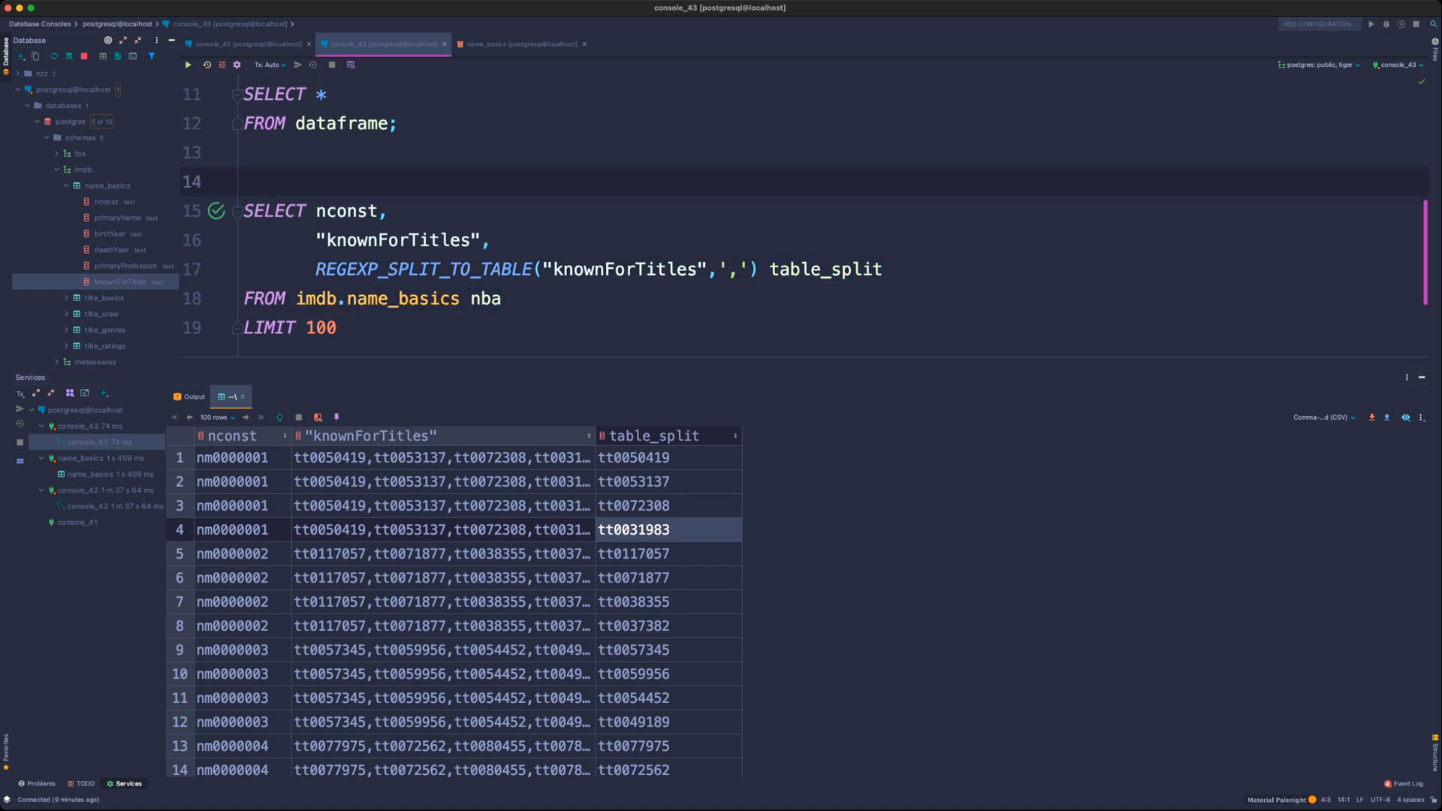
text(SELEC% *)
key(BackSpace)
key(BackSpace)
key(BackSpace)
text(T *)
key(Return)
text(F)
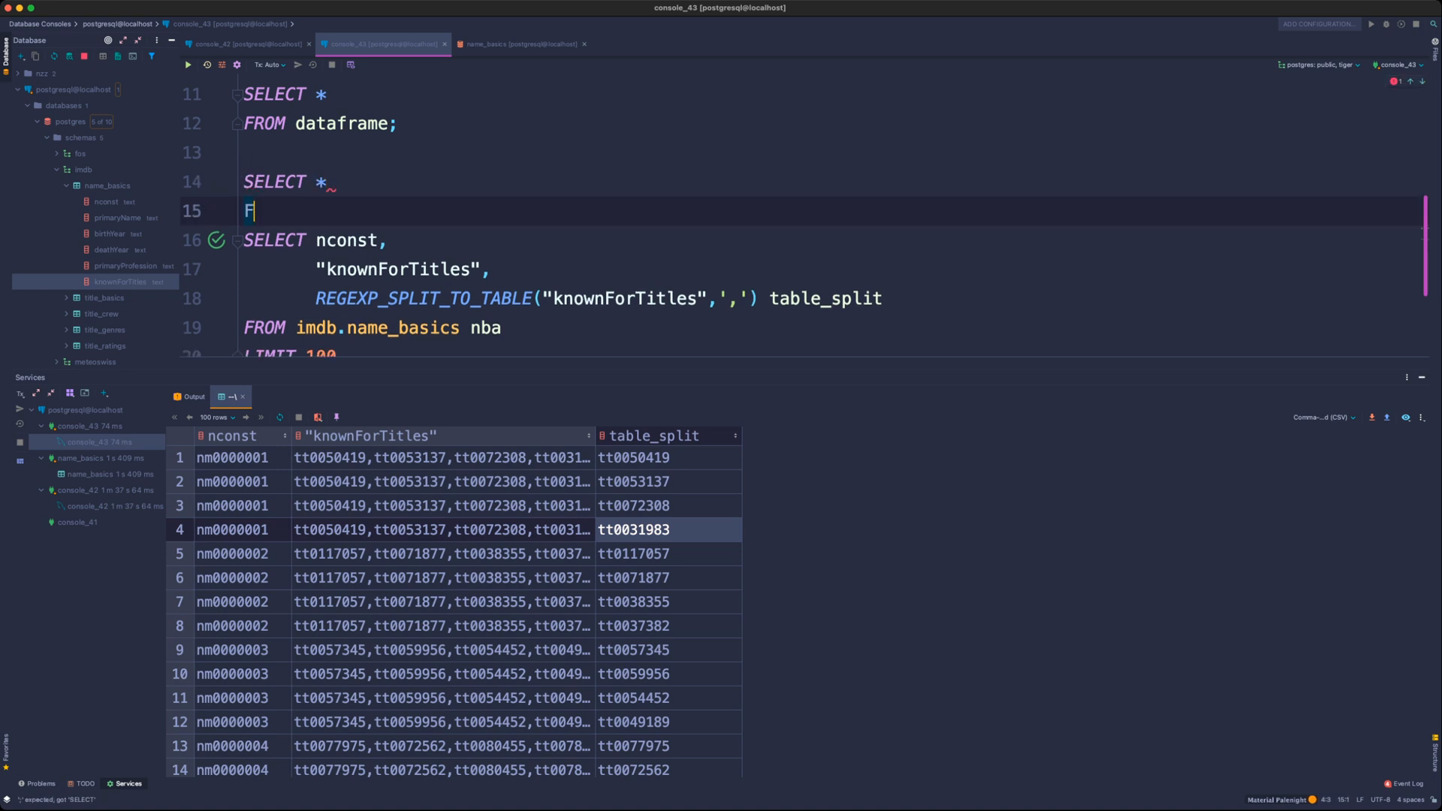
text(ROM ()
- Remove the LIMIT 100 line and close the subquery after nba with the alias t
scroll(803, 218, down, 1)
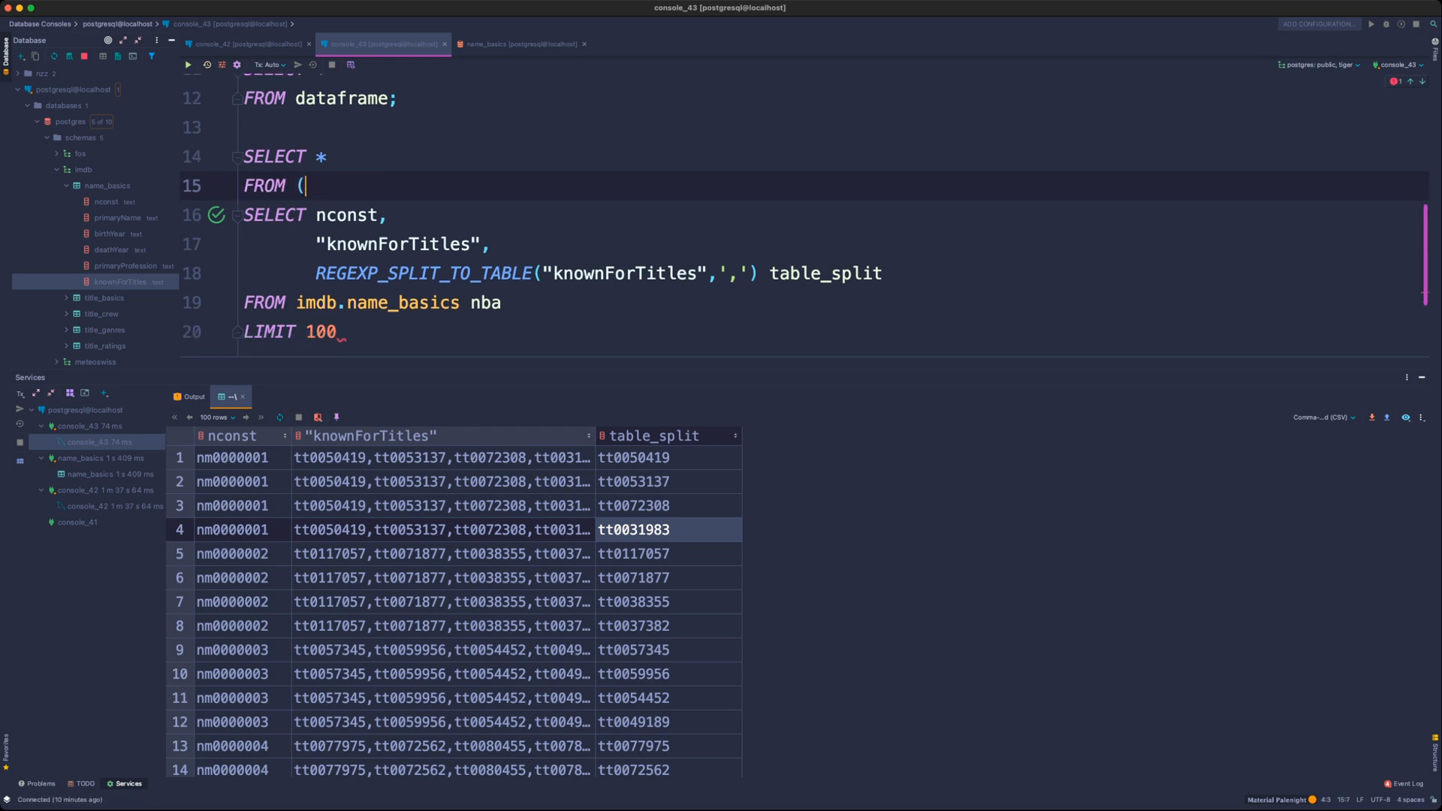
click(338, 332)
key(super+shift+Left)
key(BackSpace)
key(BackSpace)
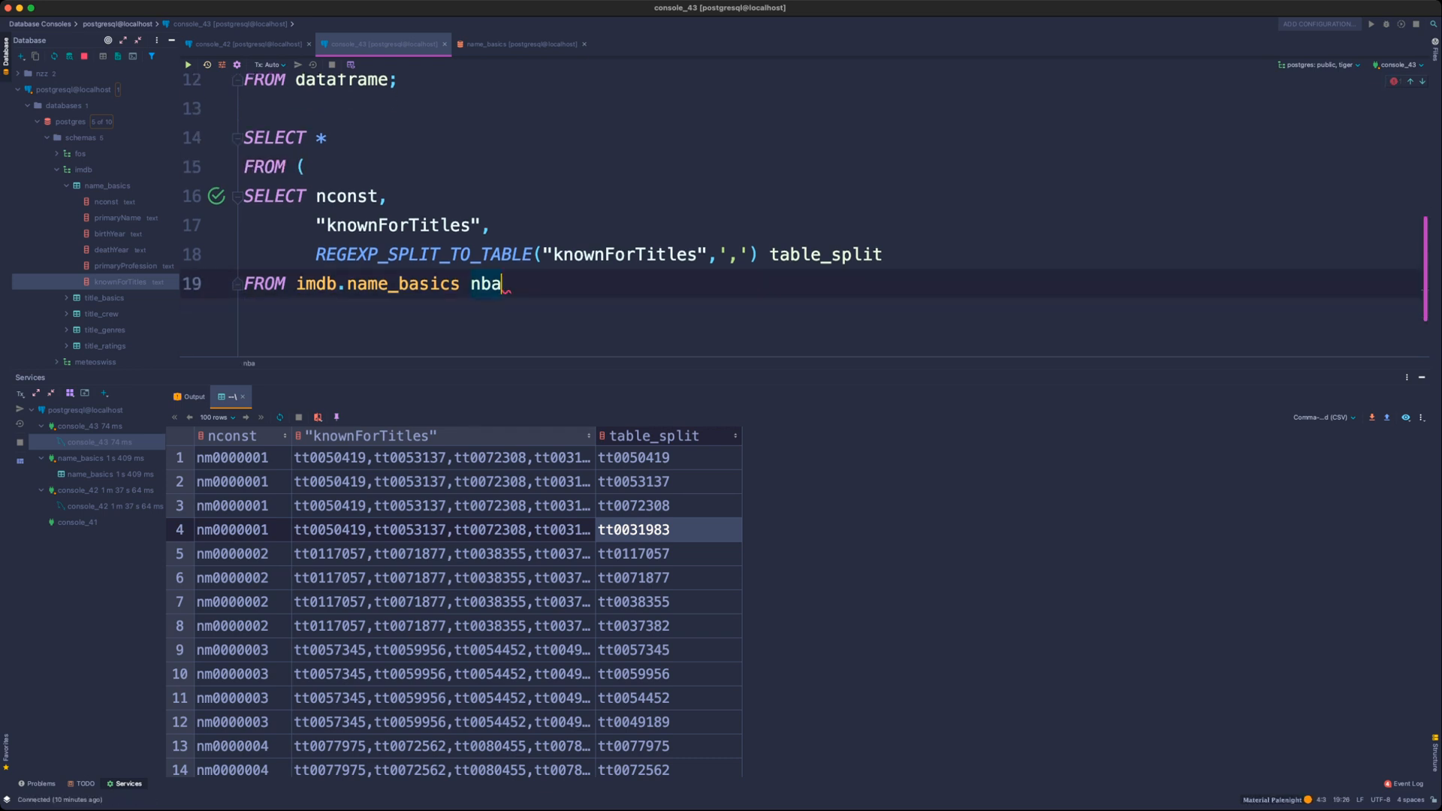
text()t)
- Replace the asterisk in the outer SELECT with nconst aliased as person, followed by a comma and a new line
scroll(804, 218, up, 1)
click(306, 213)
click(328, 184)
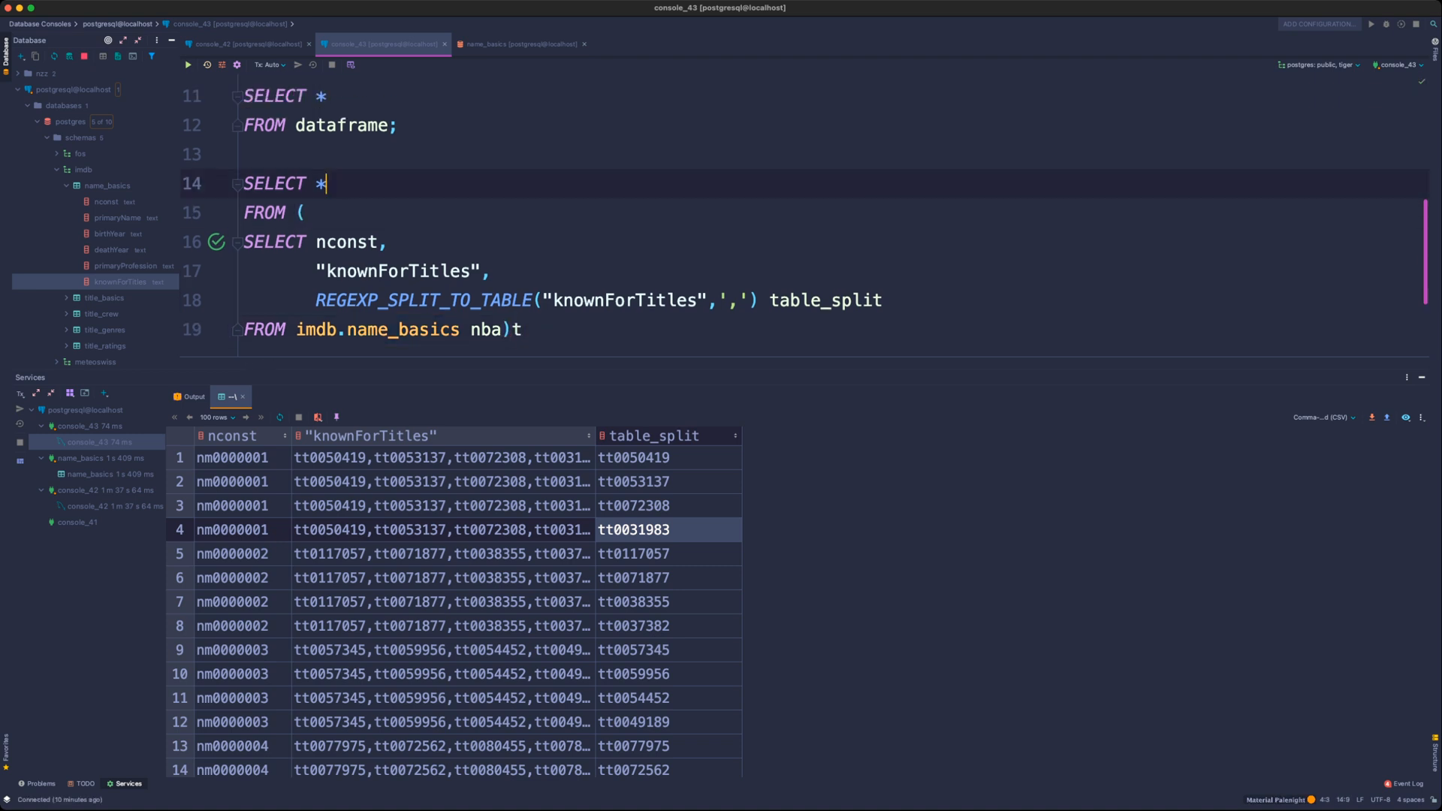
key(BackSpace)
text(n)
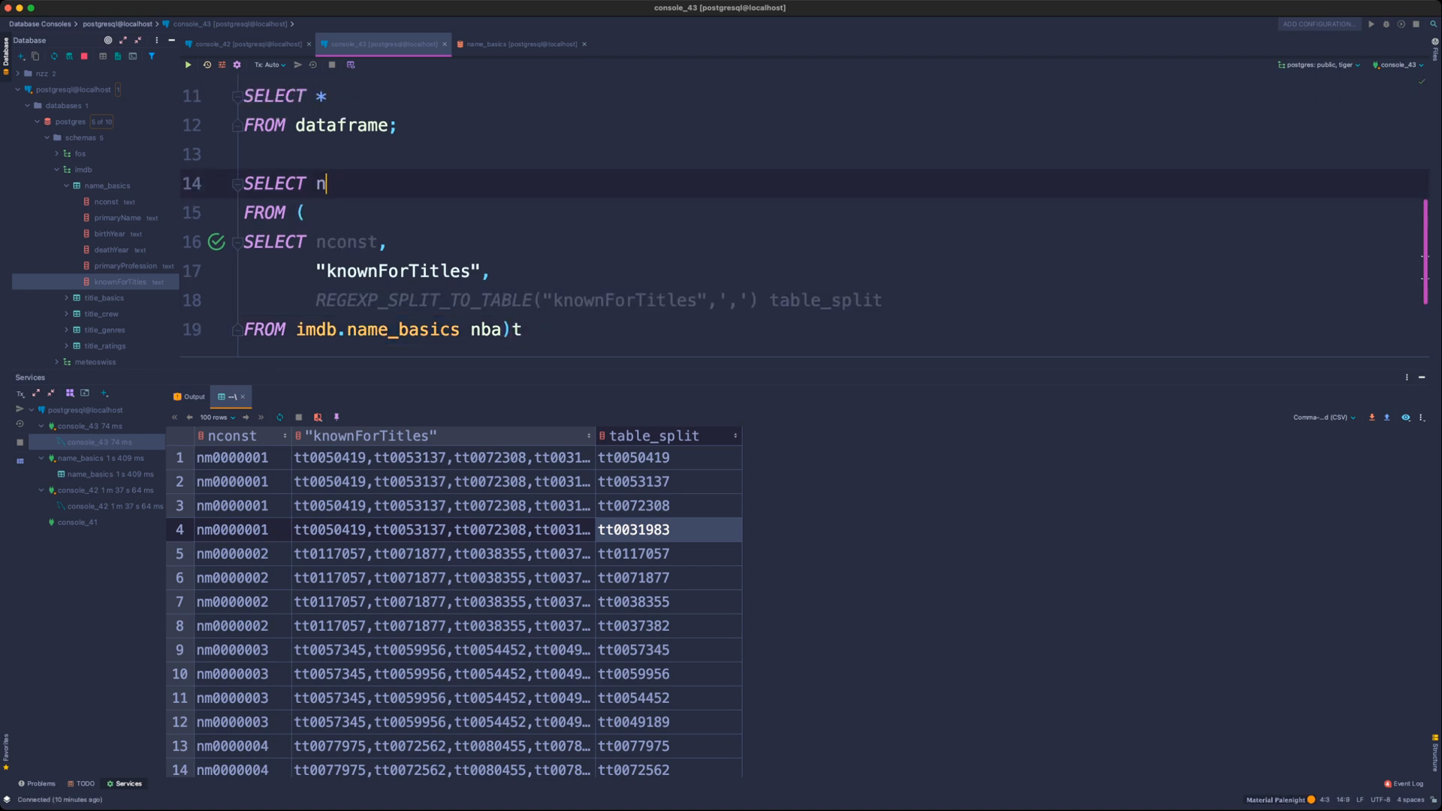
text(const name)
key(BackSpace)
key(BackSpace)
key(BackSpace)
key(BackSpace)
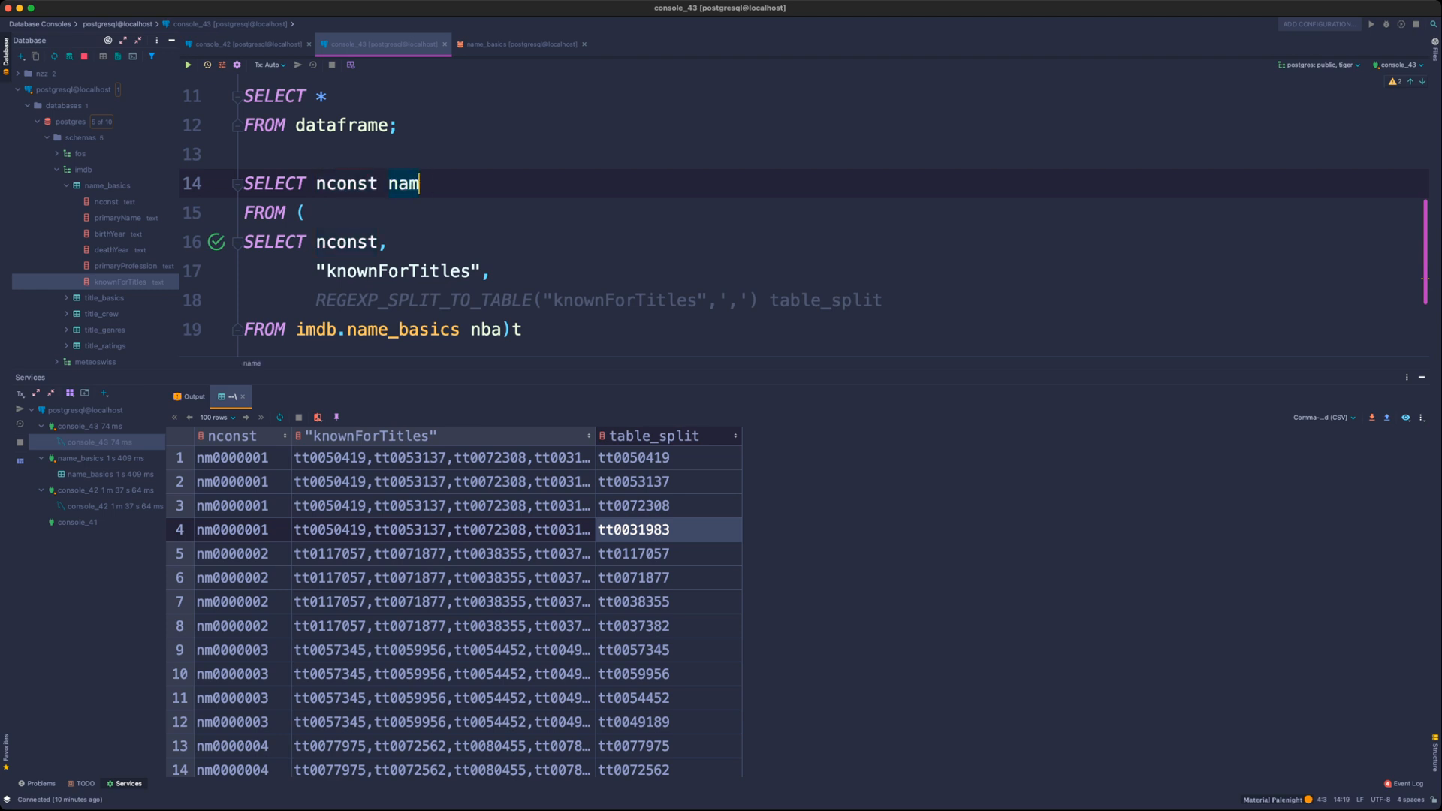
text(person,)
key(Return)
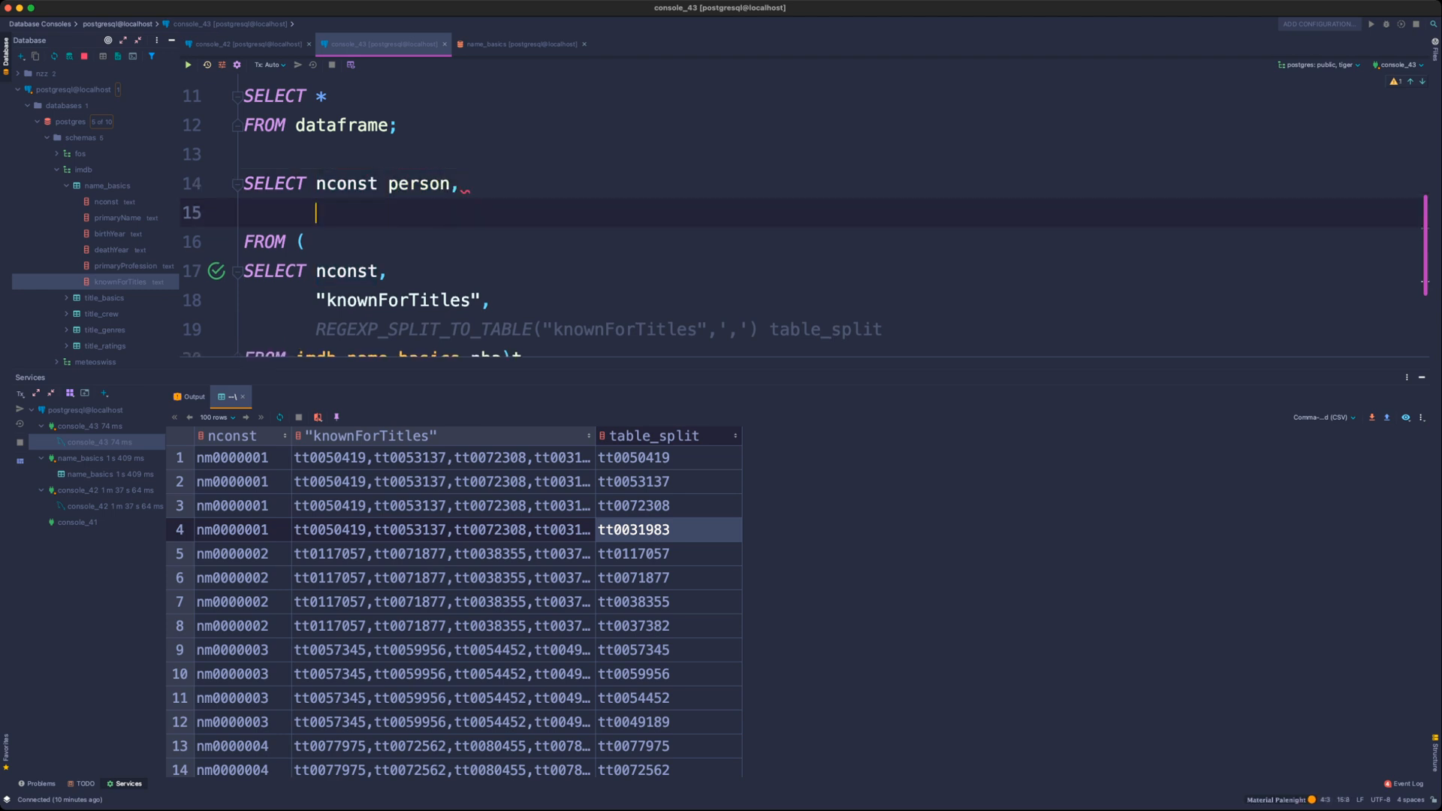
- Add a COUNT(DISTINCT ) call with its column still empty as the second item of the outer SELECT
text(COUNT(DSITI)
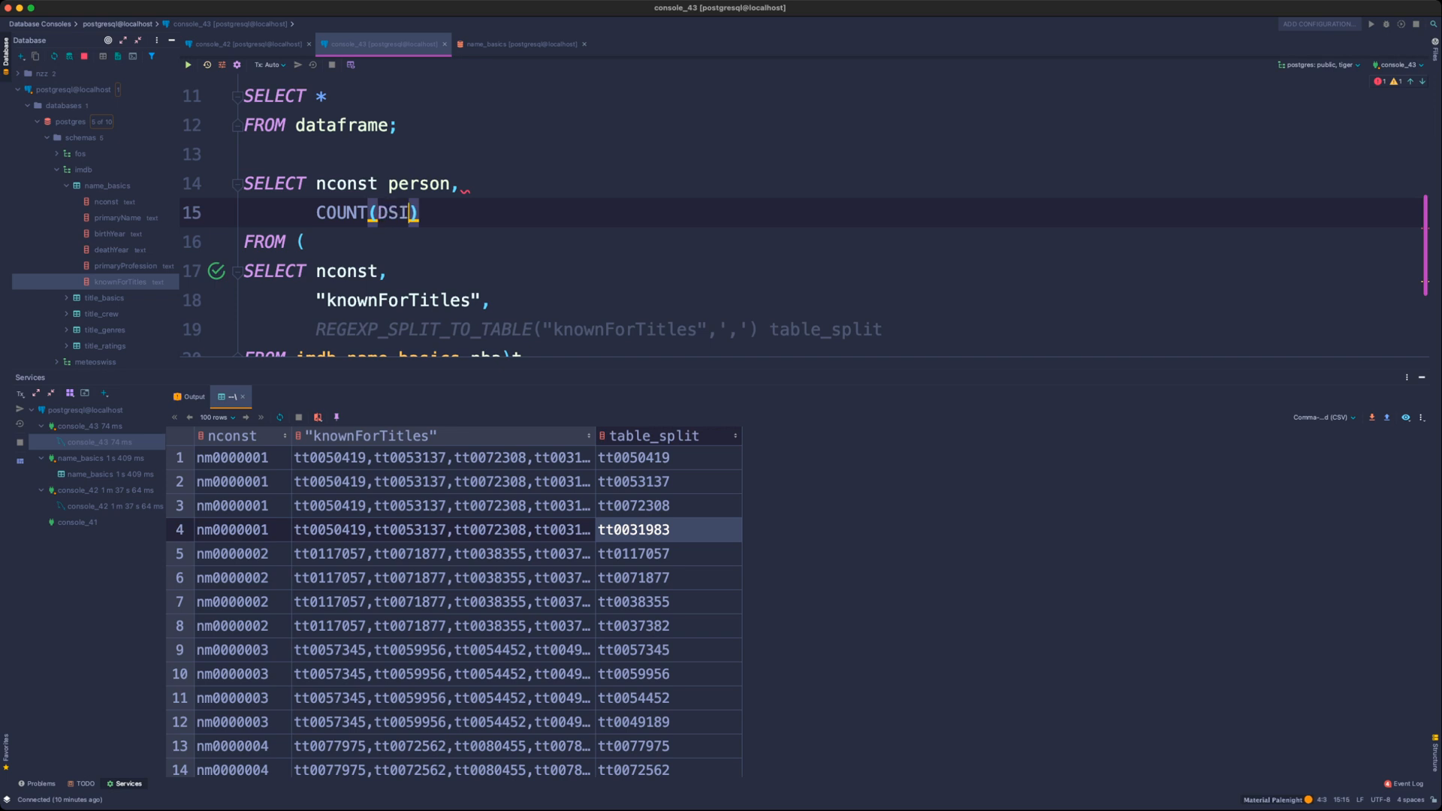
key(BackSpace)
key(BackSpace)
key(BackSpace)
key(BackSpace)
key(BackSpace)
text(DISTINCT)
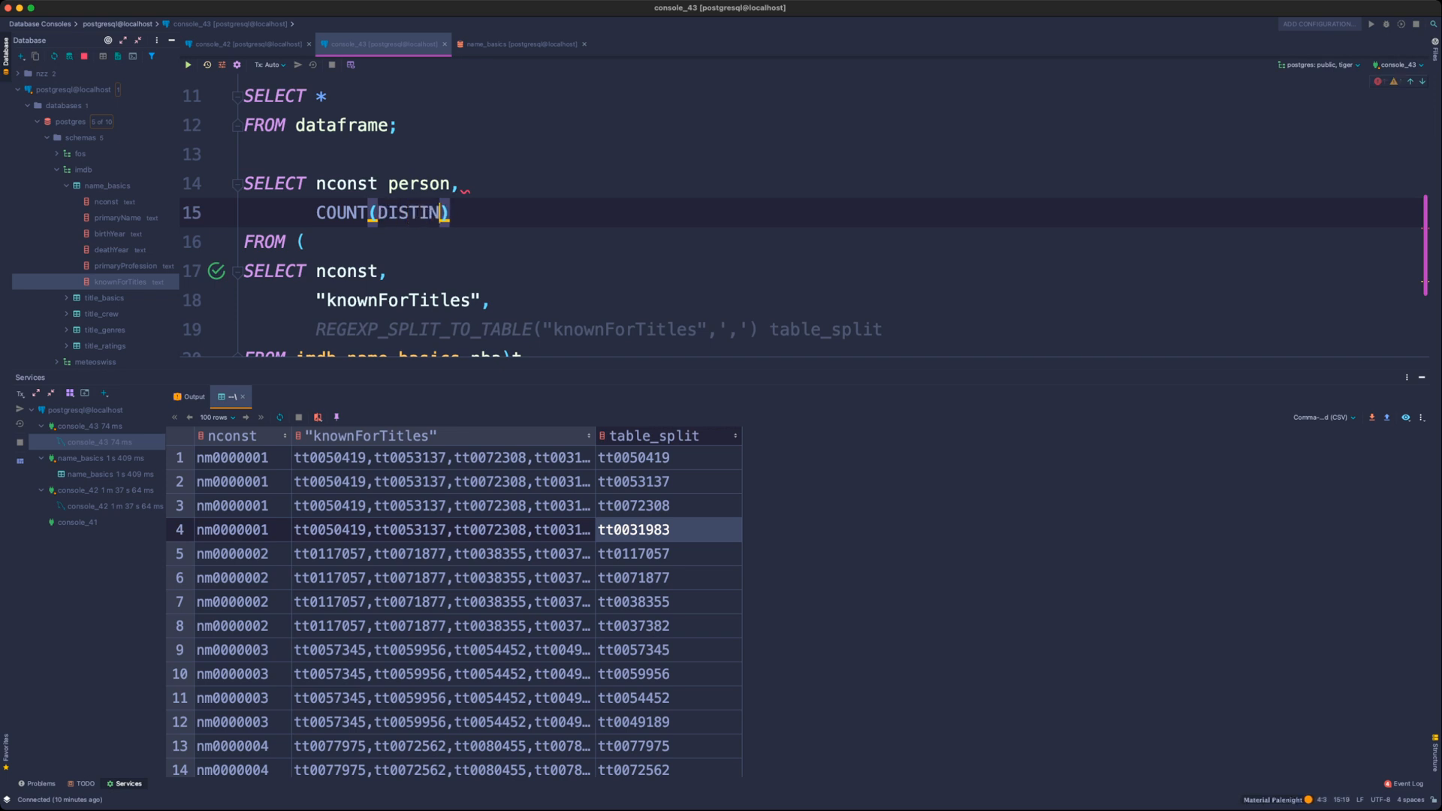
text( n)
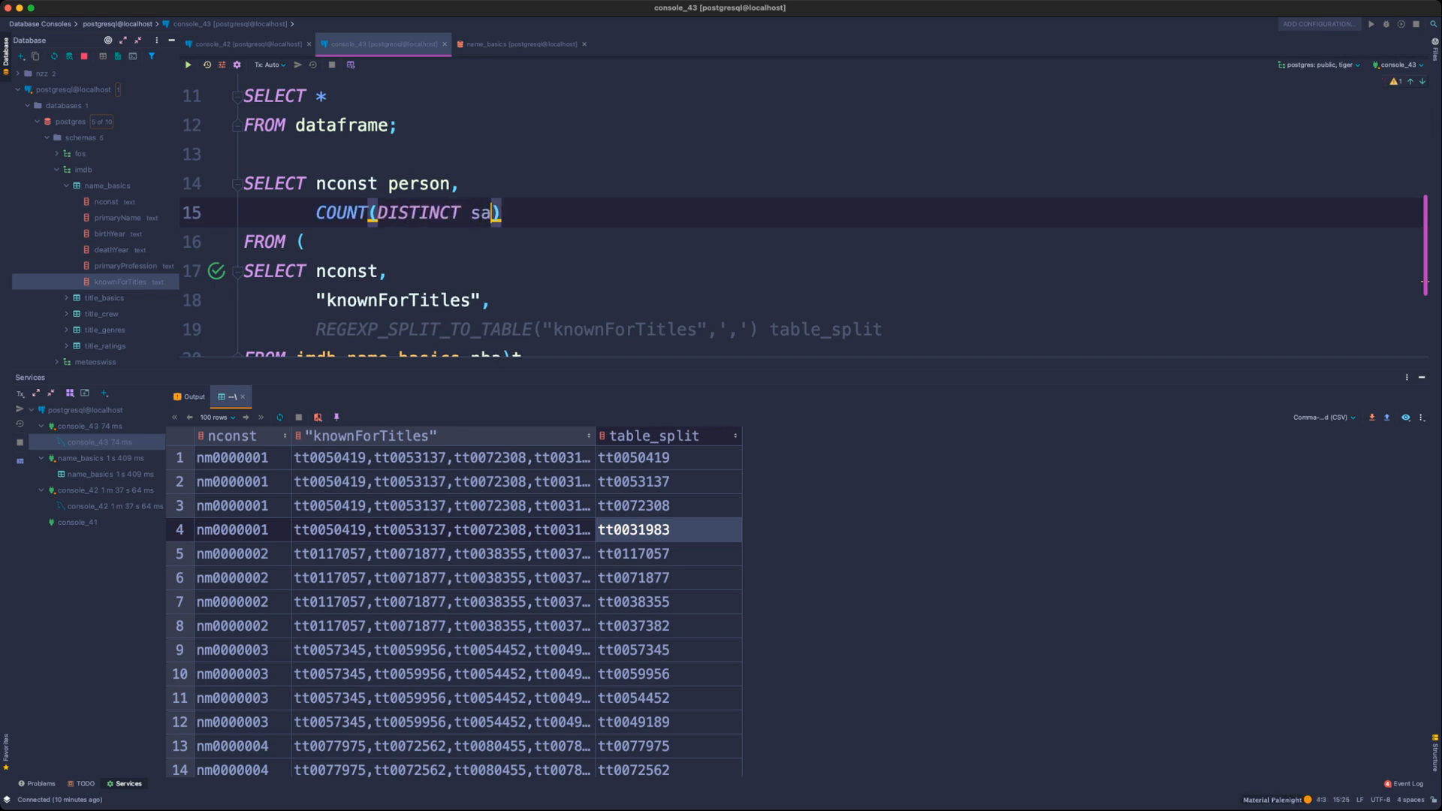
key(BackSpace)
- Change the alias of the REGEXP_SPLIT_TO_TABLE column in the subquery to tconst
double_click(831, 330)
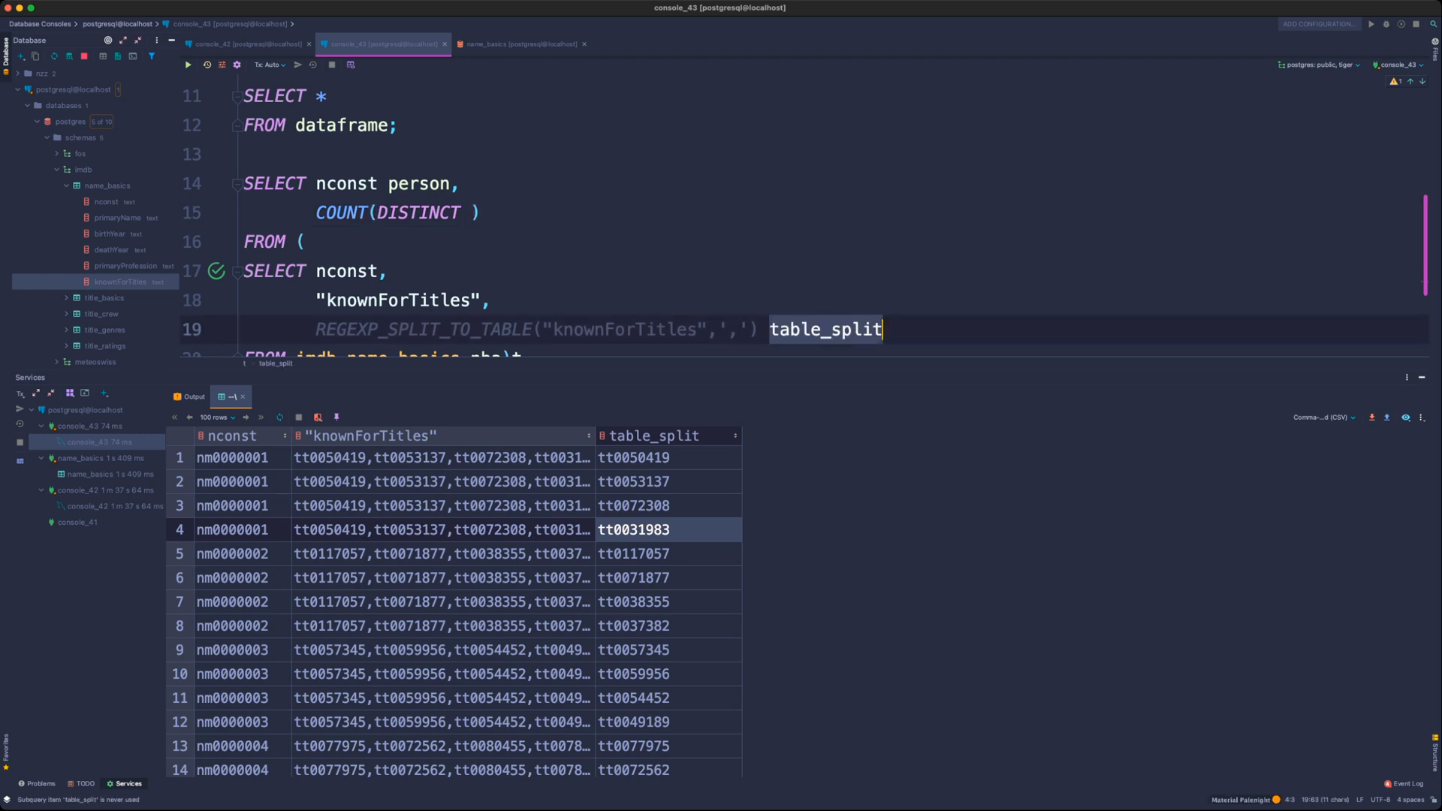
key(Up)
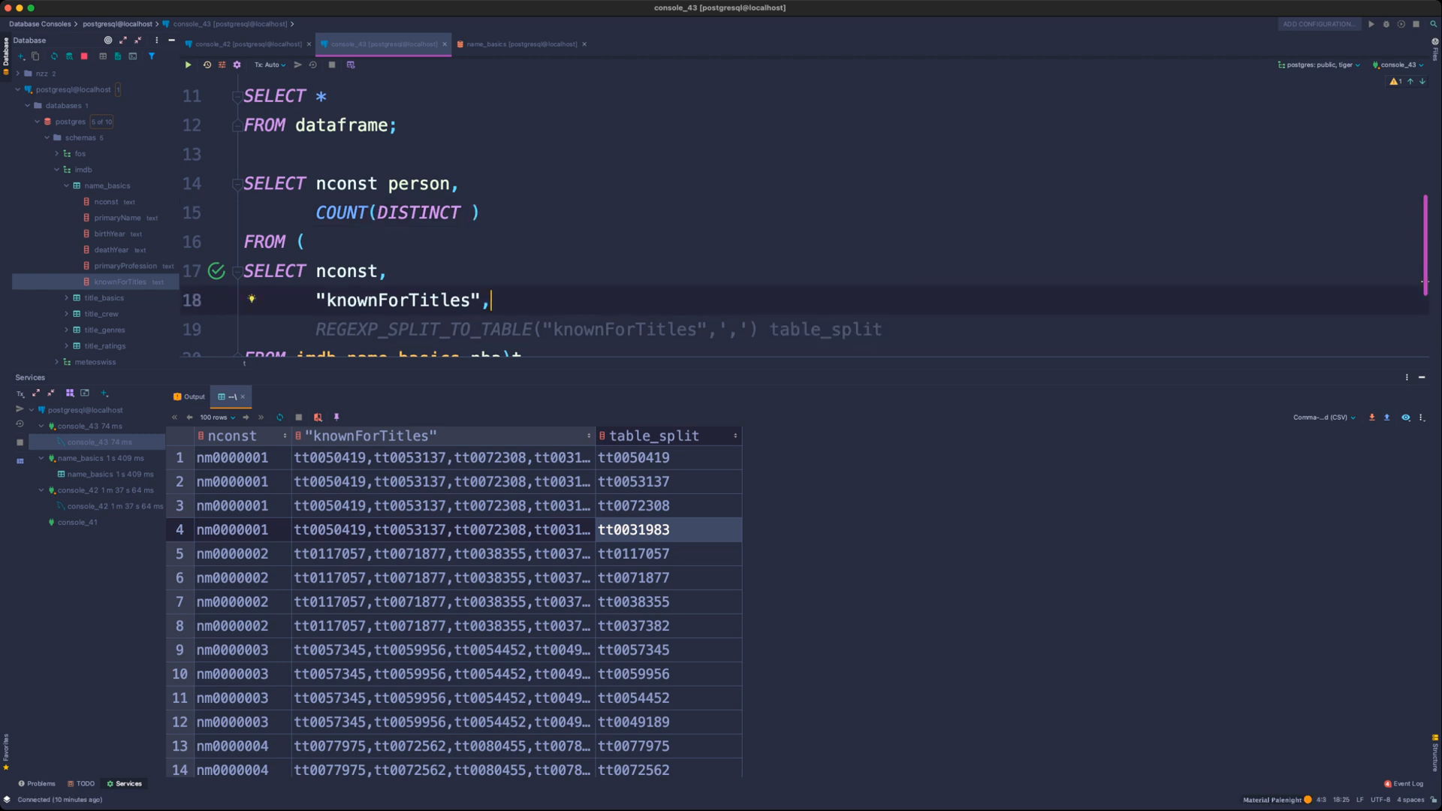
key(Down)
key(alt+shift+Left)
key(BackSpace)
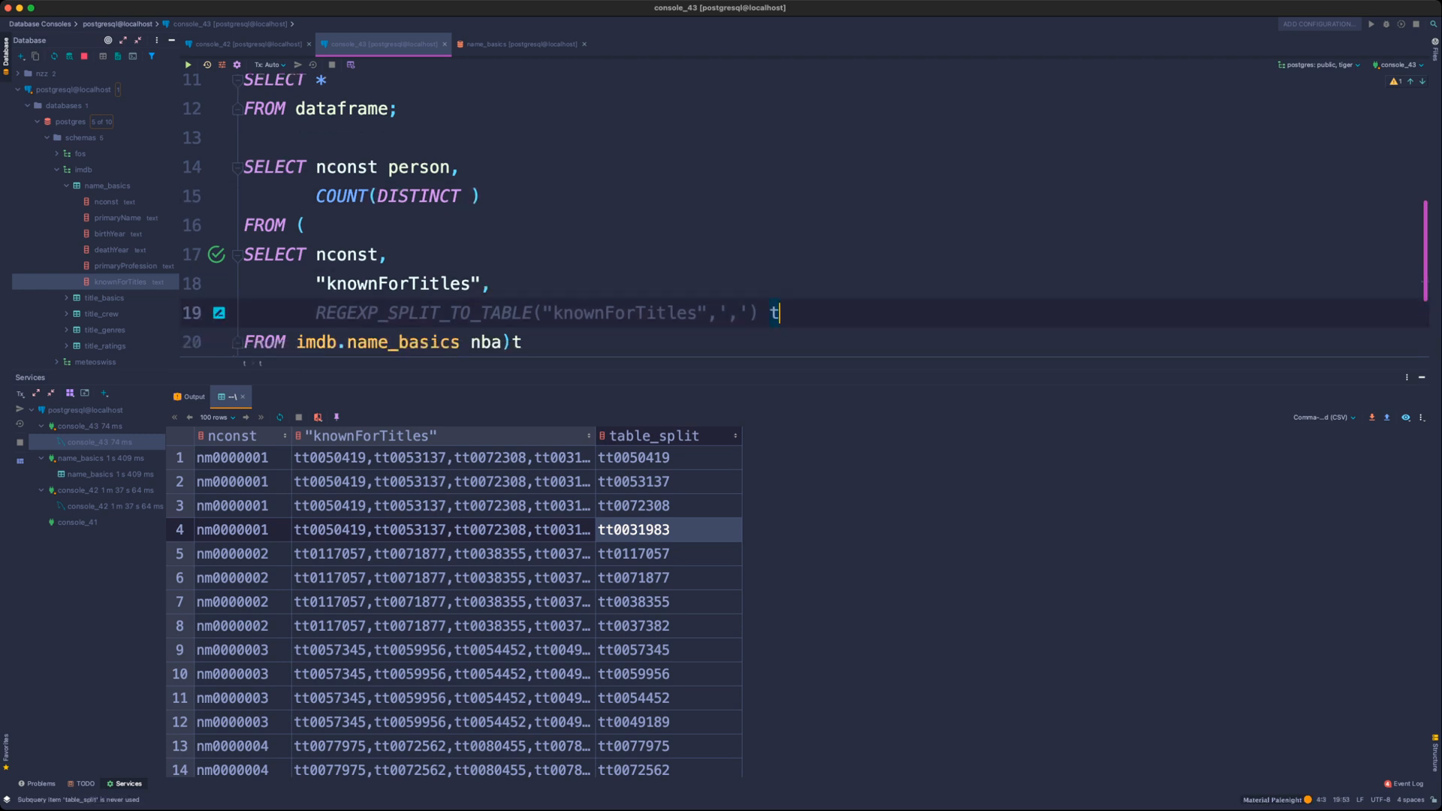
text(tconst)
- Complete the outer count as COUNT(DISTINCT tconst) with the alias nr_of_titles and return to the end of the query
key(Up)
key(Up)
key(Up)
key(Up)
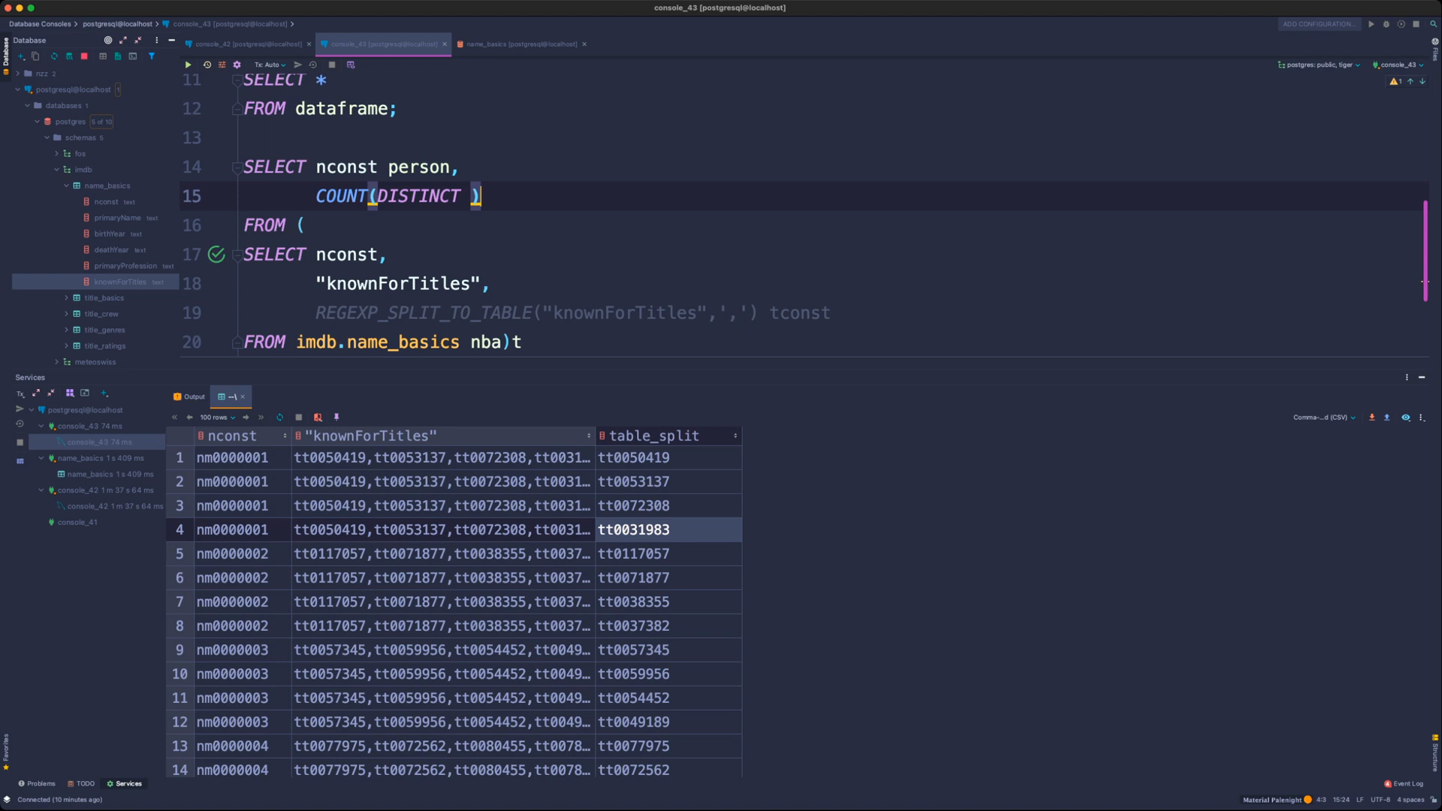
text(tconst) )
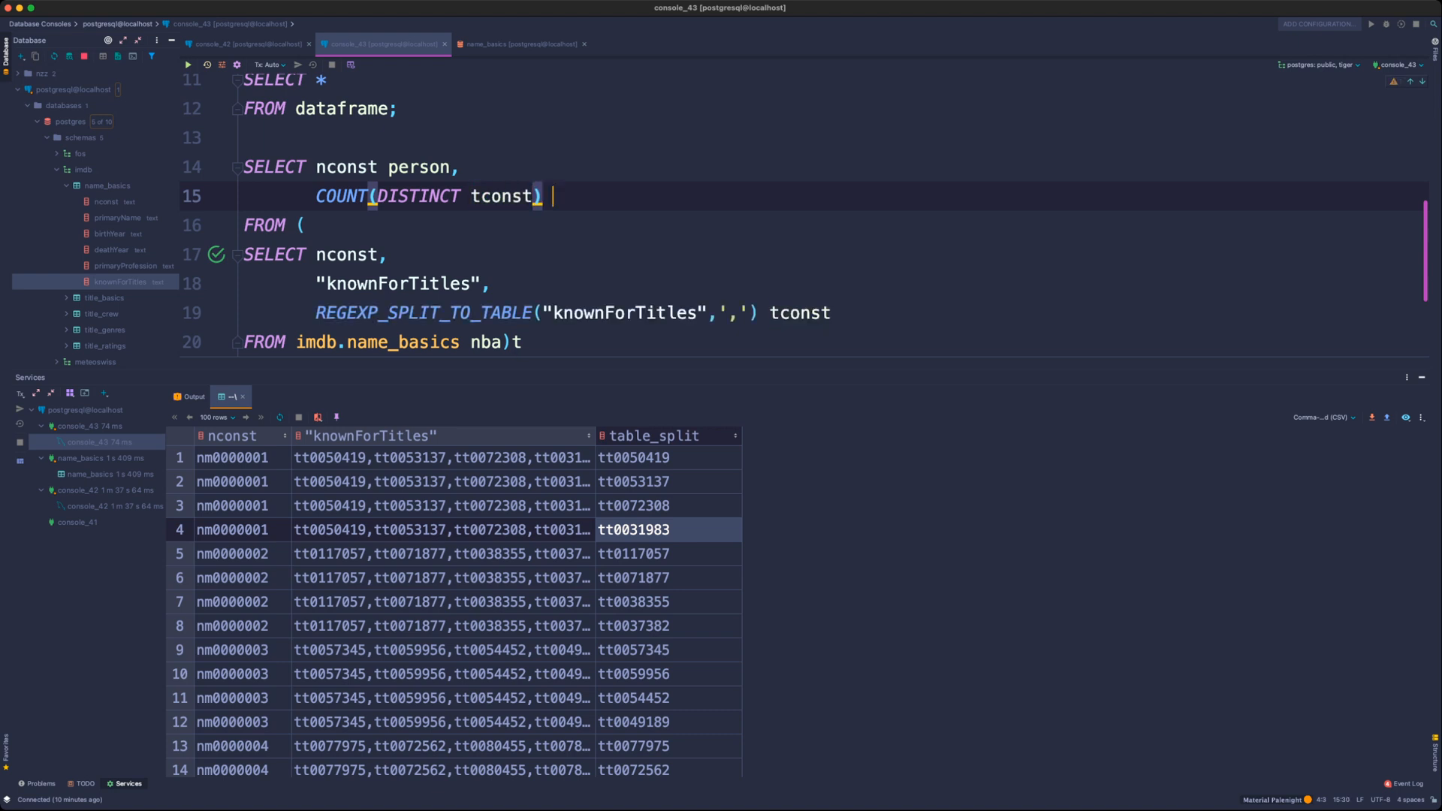
text(nr_of_titl)
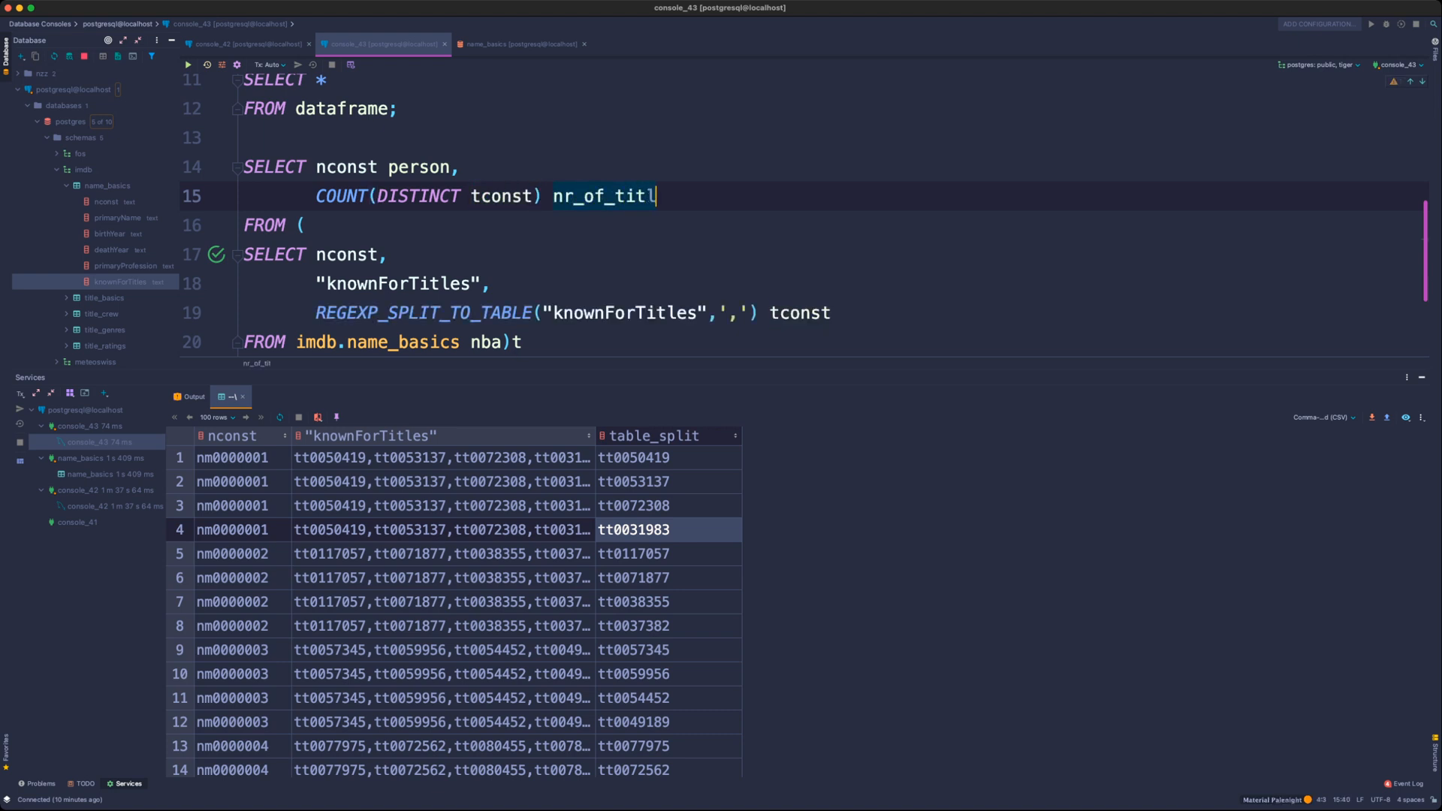
text(es)
key(Down)
key(Down)
key(Down)
key(Down)
key(Down)
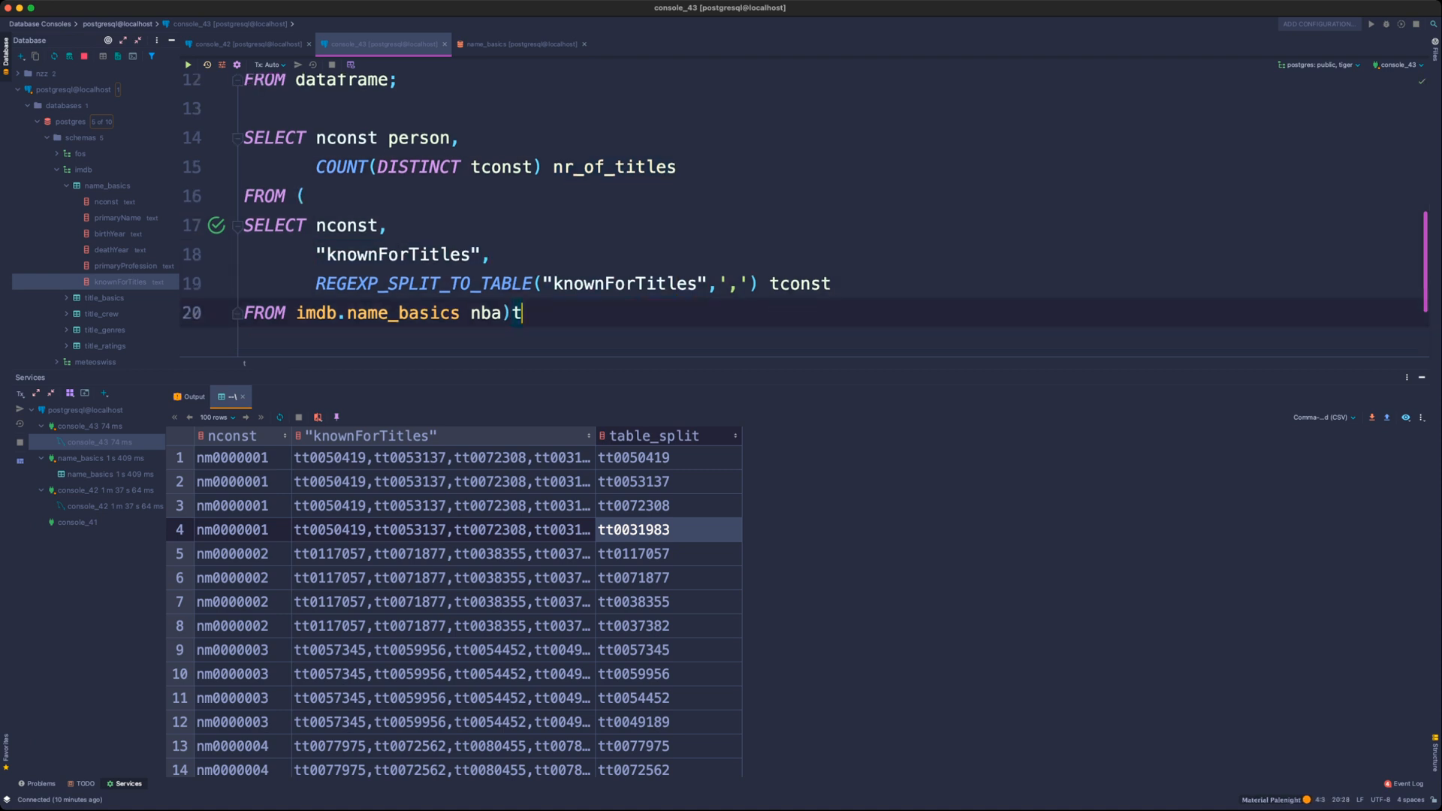
- Add GROUP BY 1 after the subquery alias t and run the grouped query
key(Return)
text(GROUP BY 1)
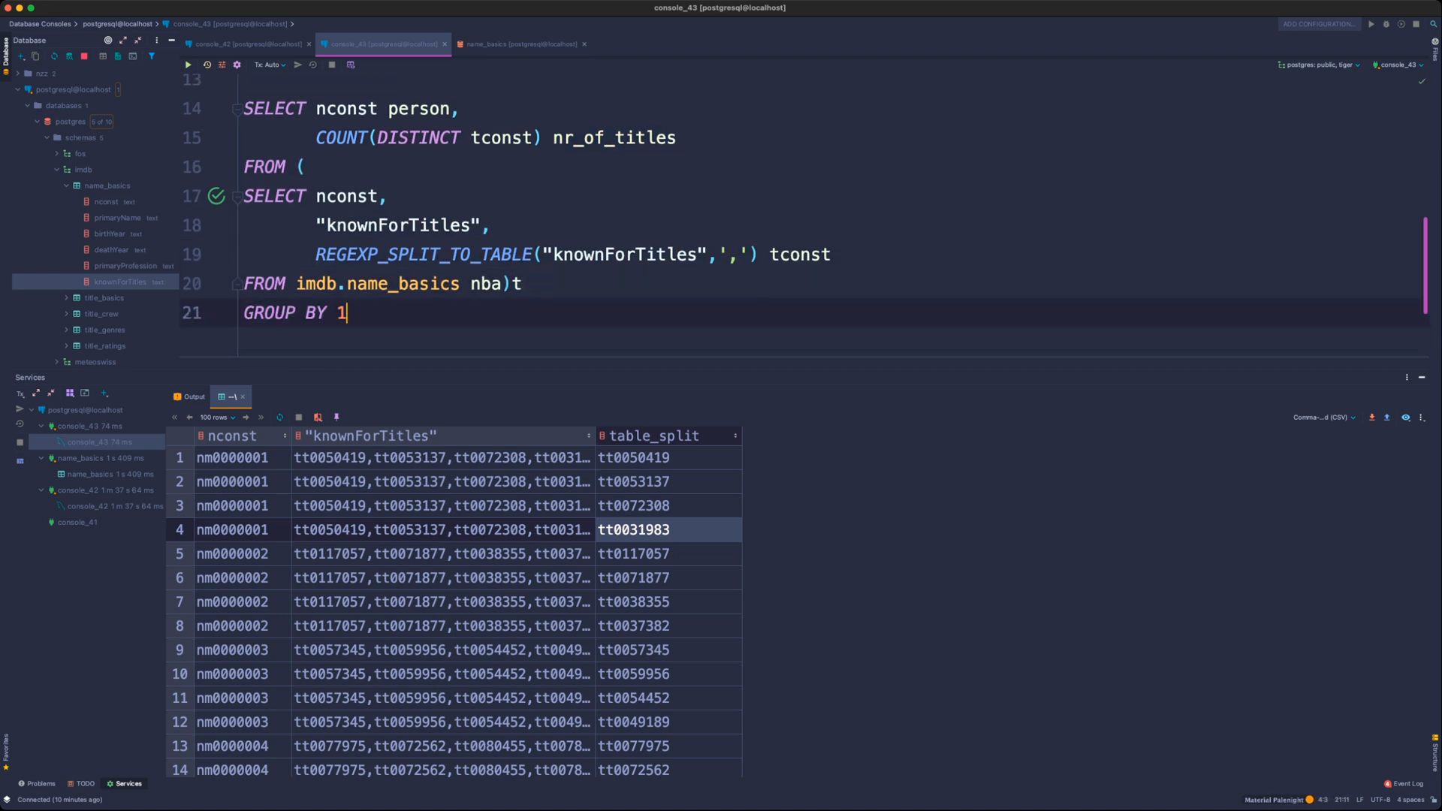
key(super+Return)
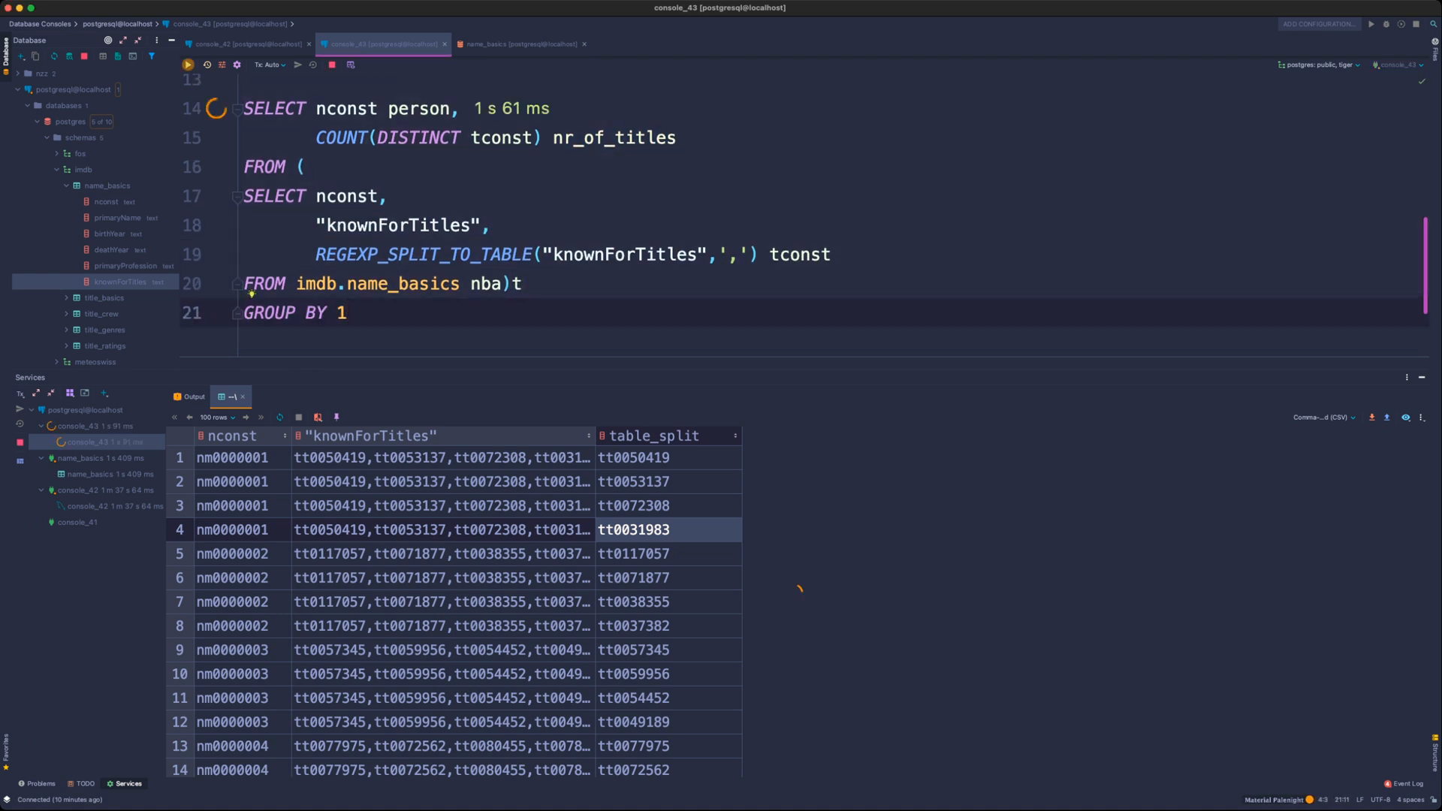
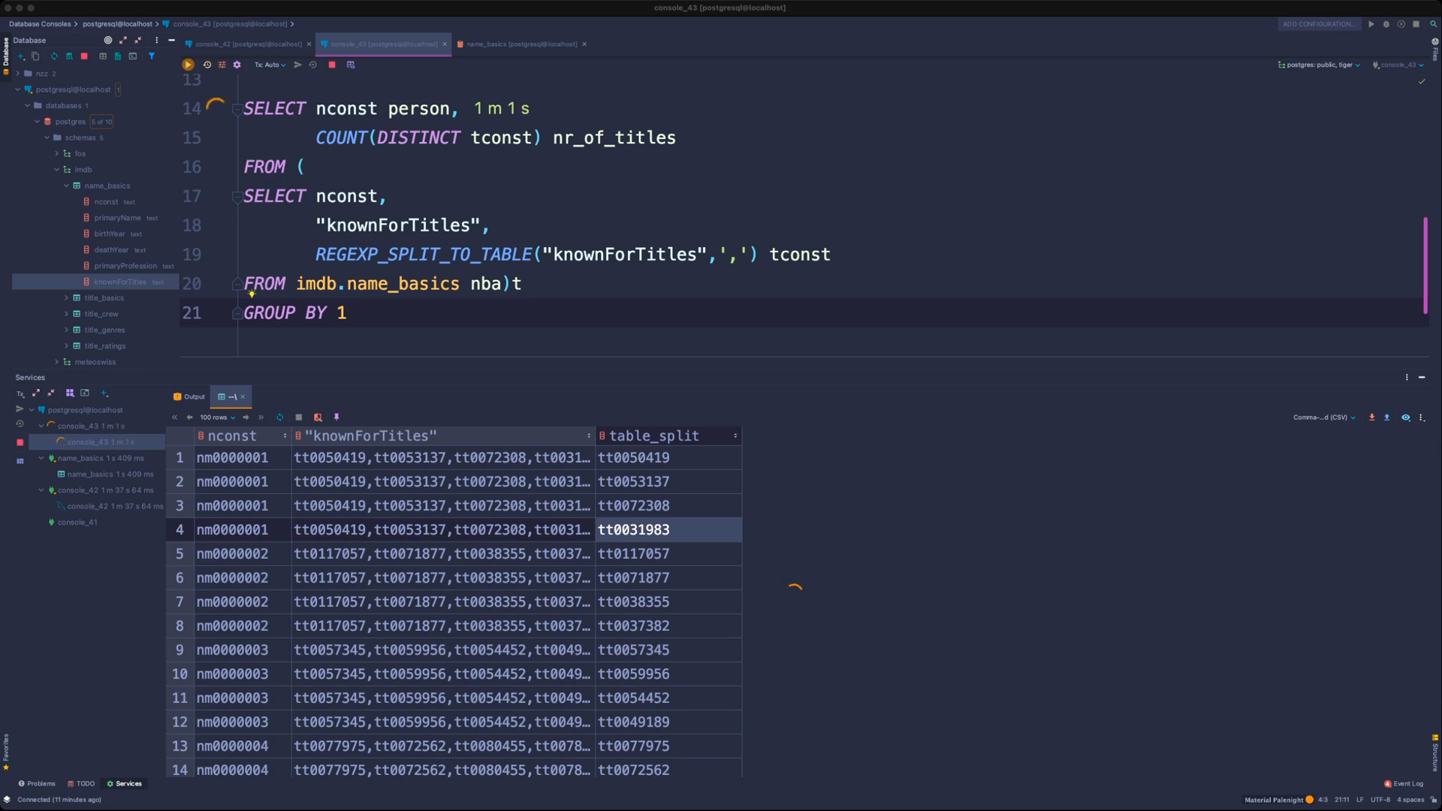
click(656, 255)
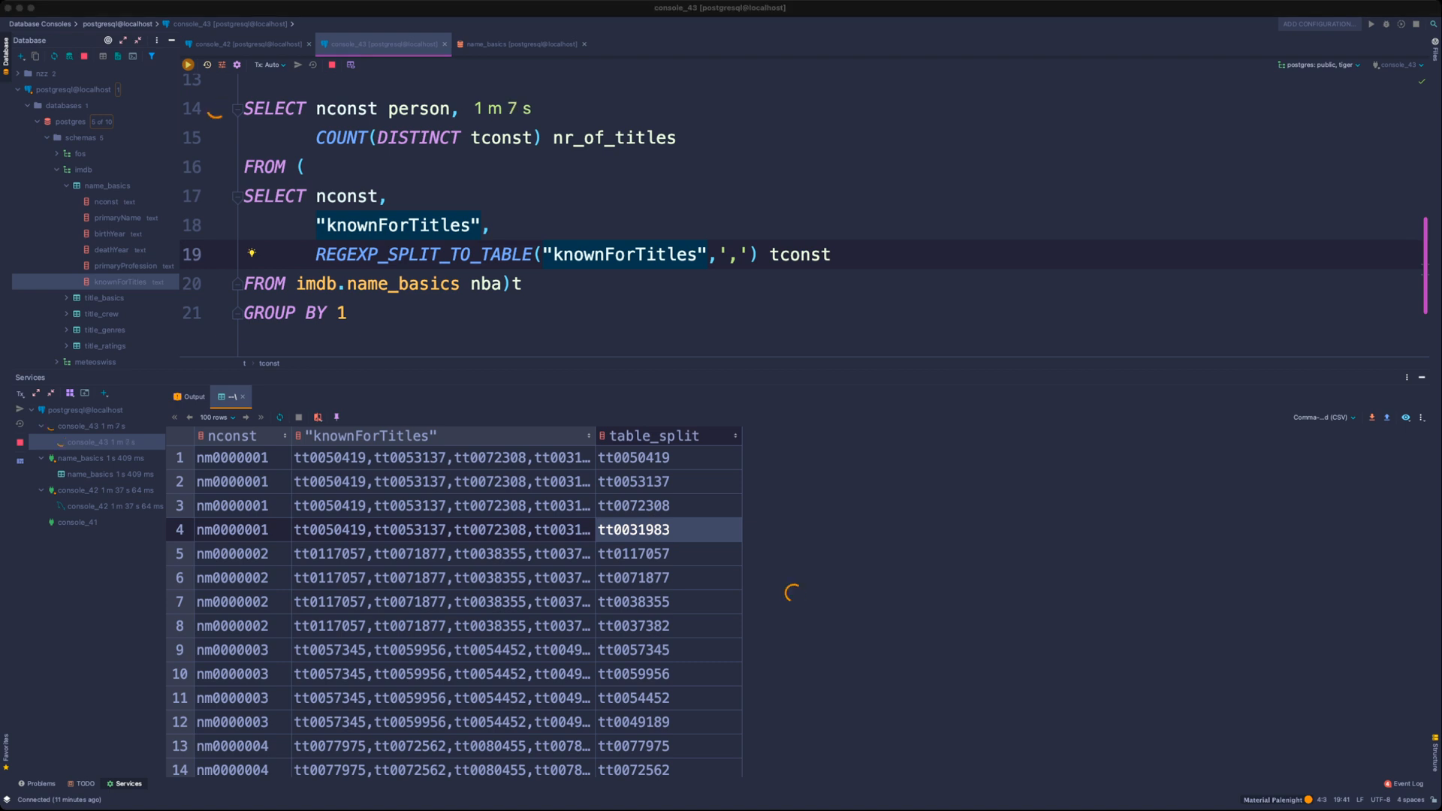
click(800, 255)
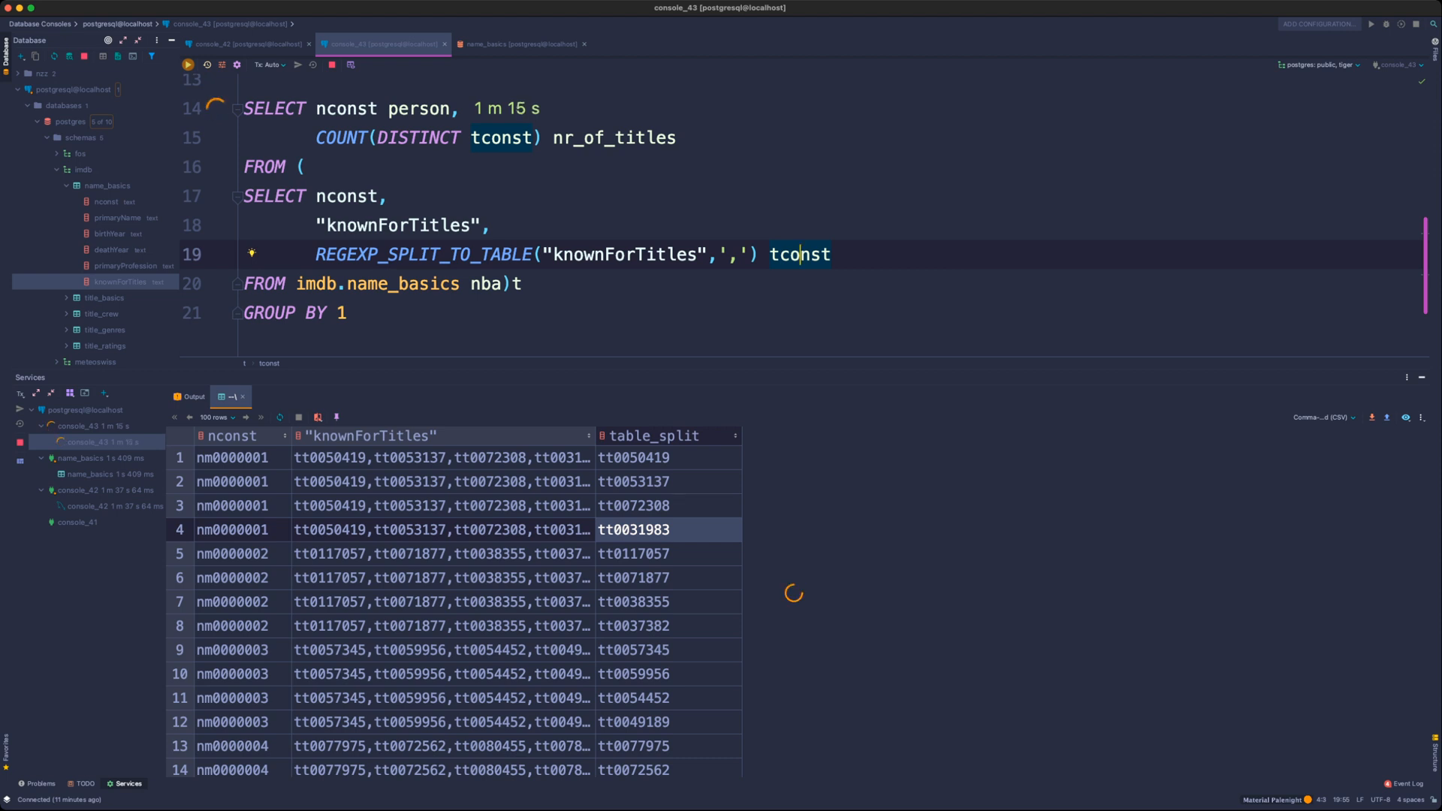
- Remove the separate "knownForTitles" column line from the subquery's SELECT list
click(489, 225)
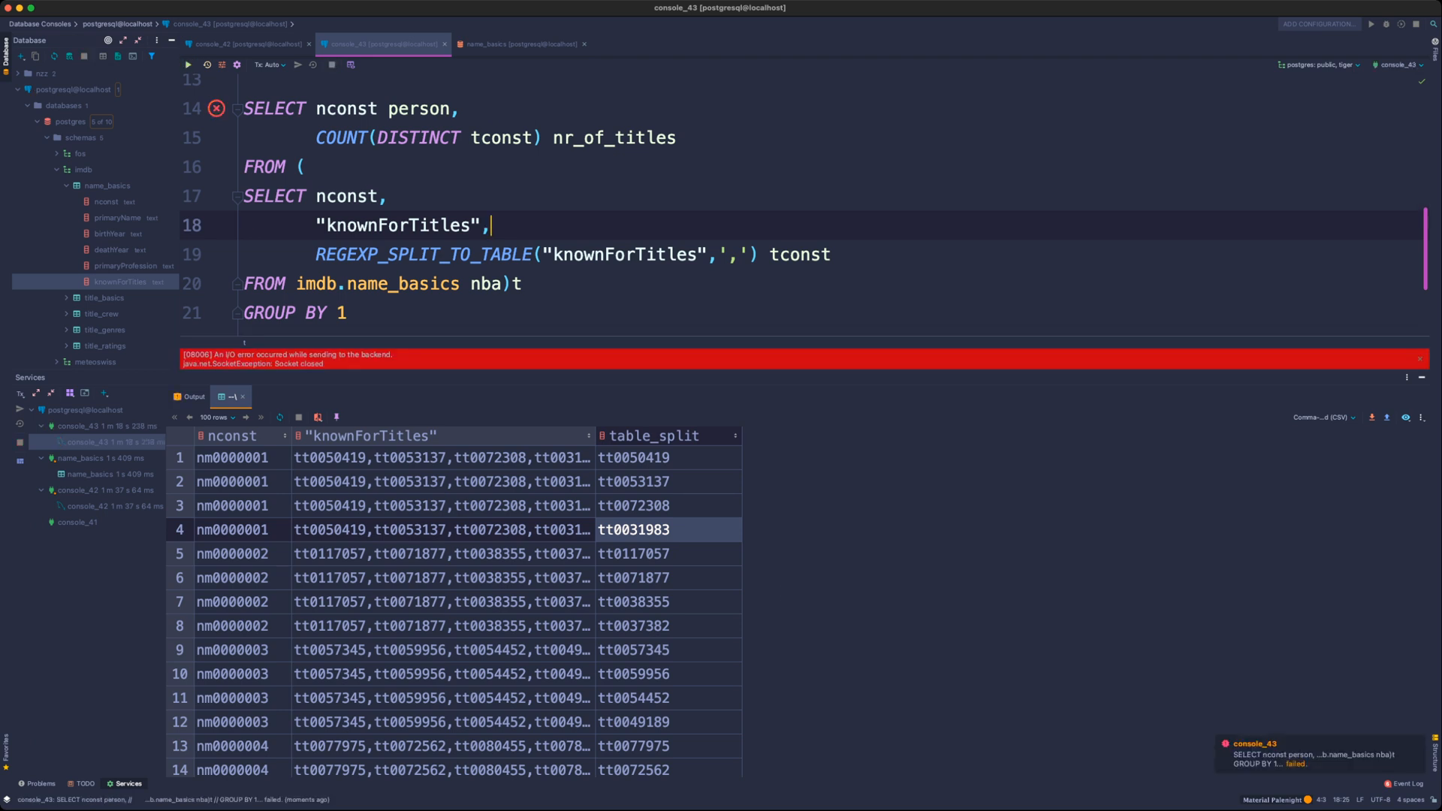
key(shift+Home)
key(BackSpace)
key(BackSpace)
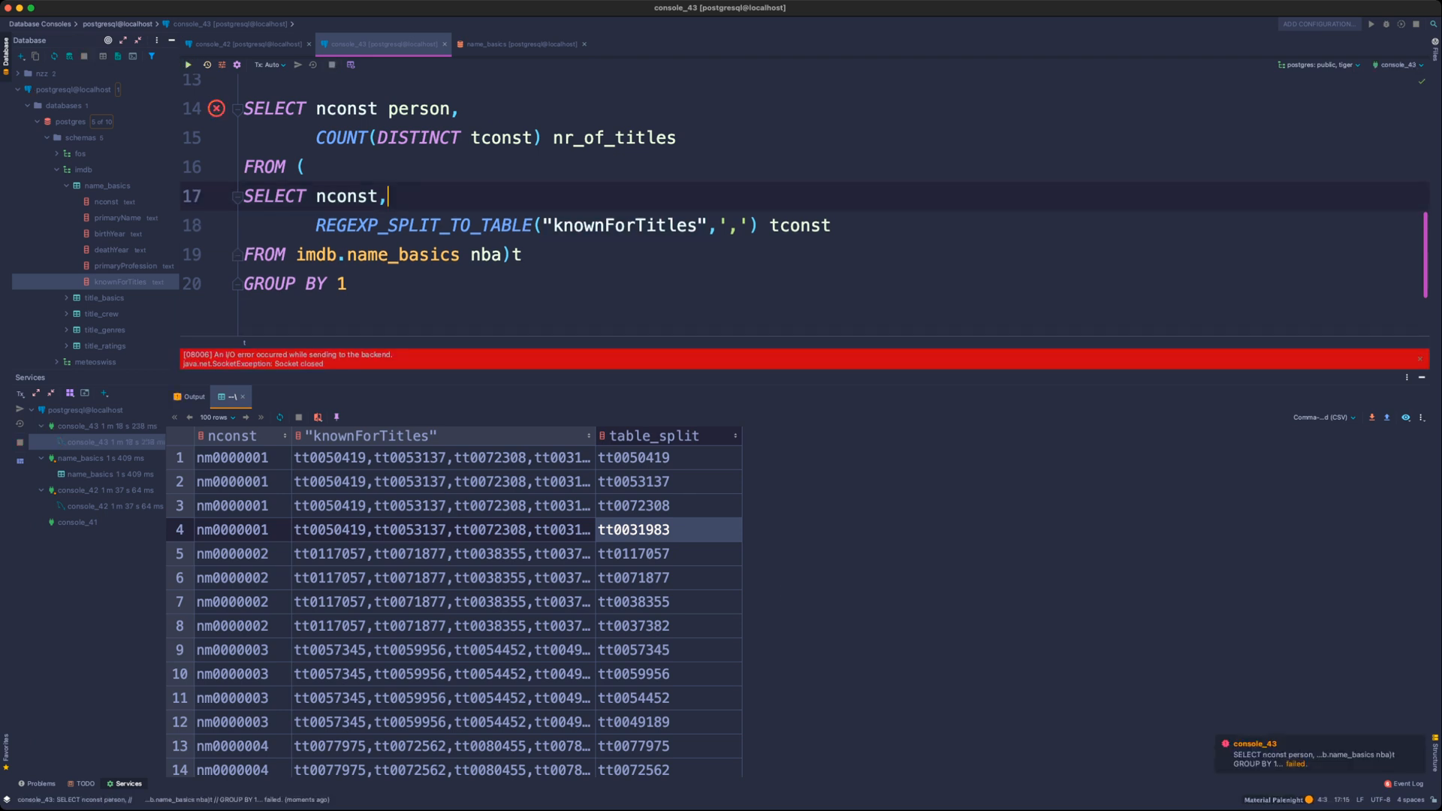
- Add LIMIT 100 on its own line inside the subquery after the FROM clause and run the query
click(347, 284)
key(Up)
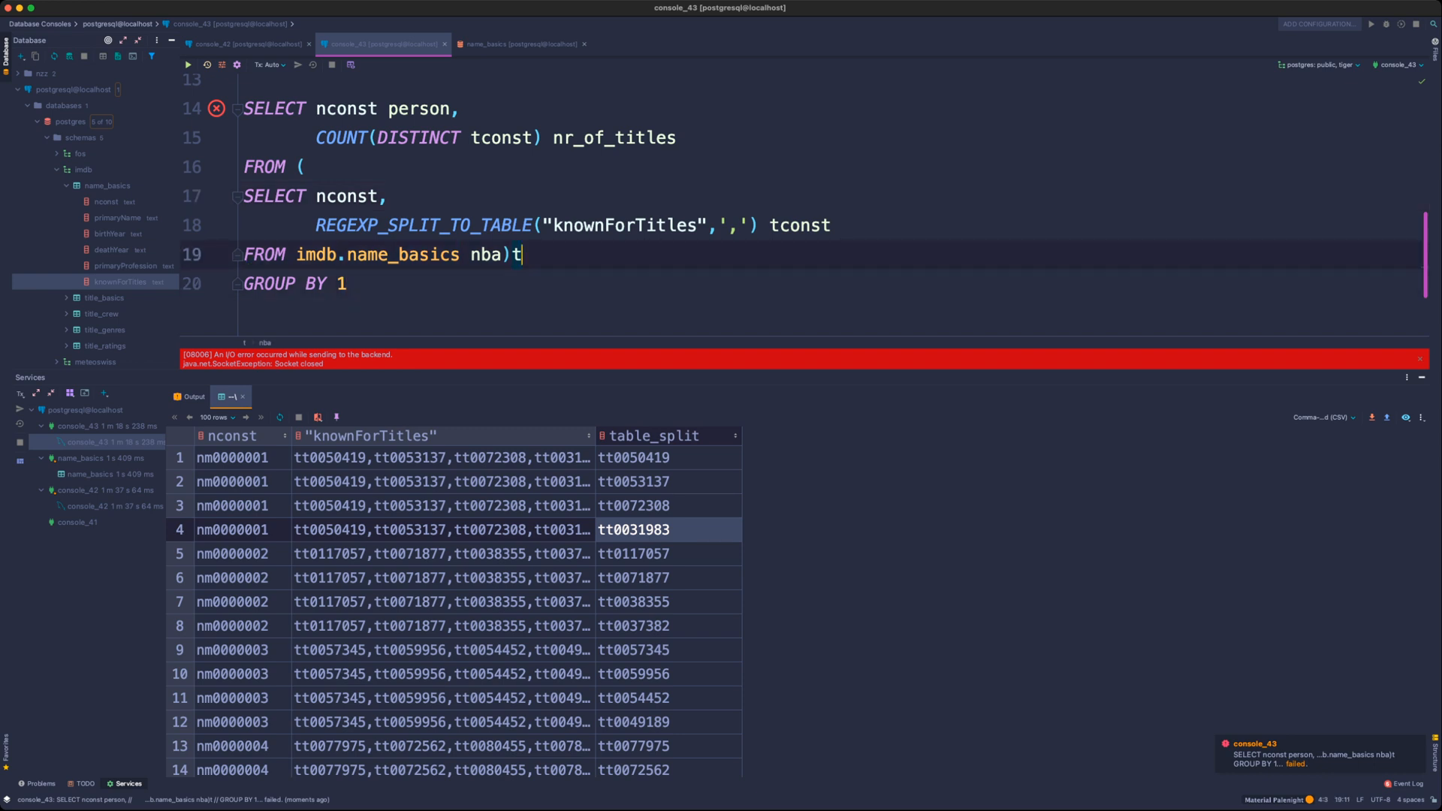
click(510, 255)
key(Return)
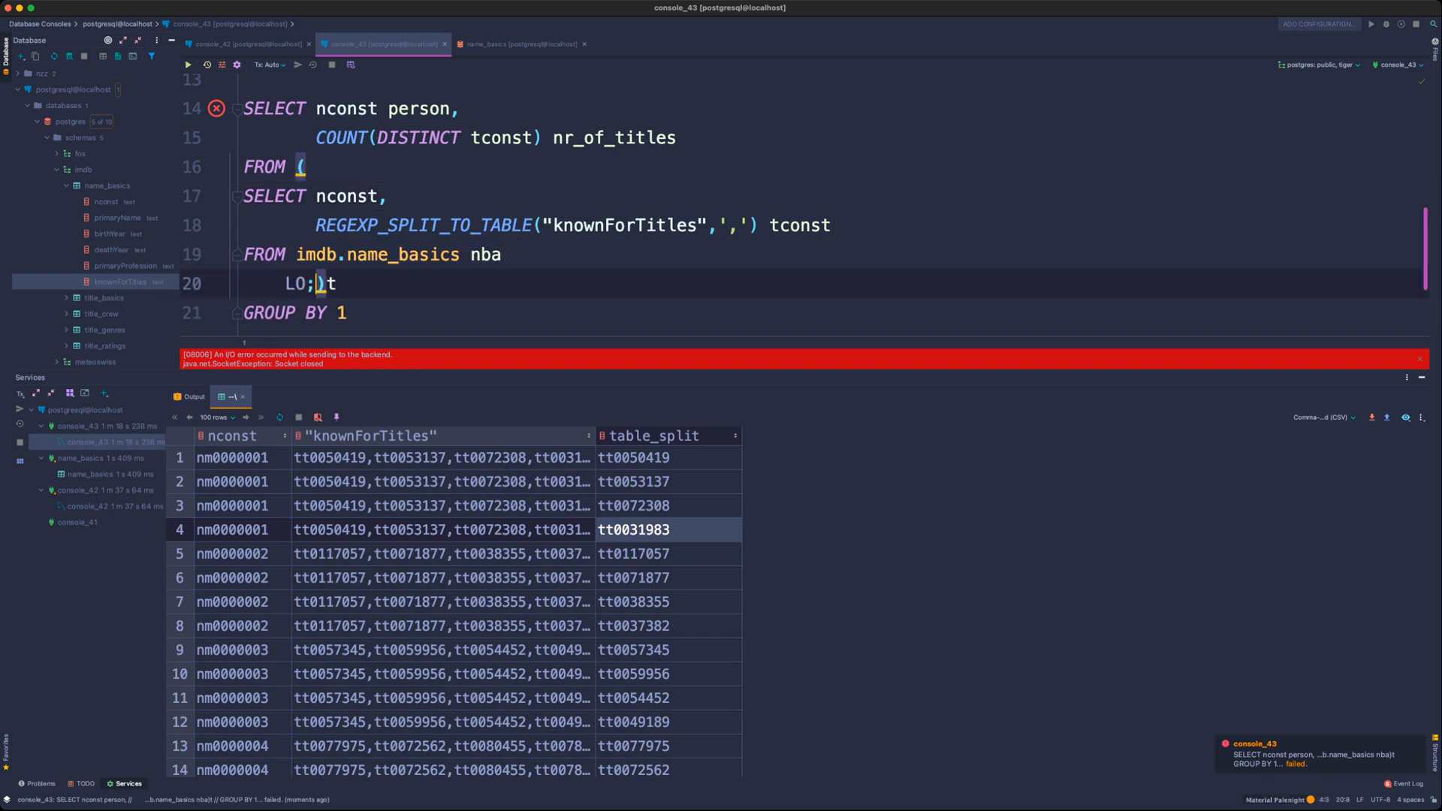
key(shift+Home)
key(BackSpace)
text(LIMIT 100)
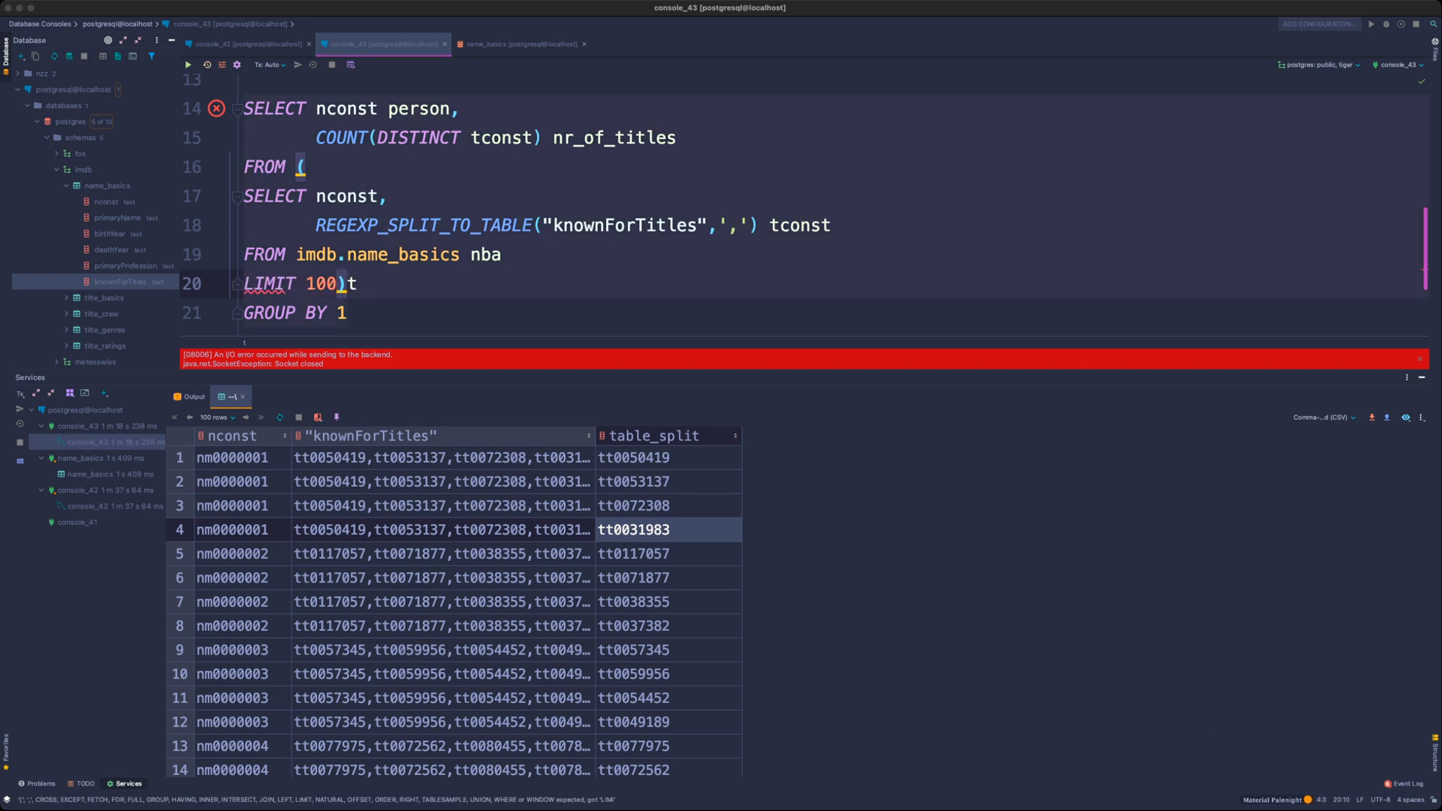
key(super+Return)
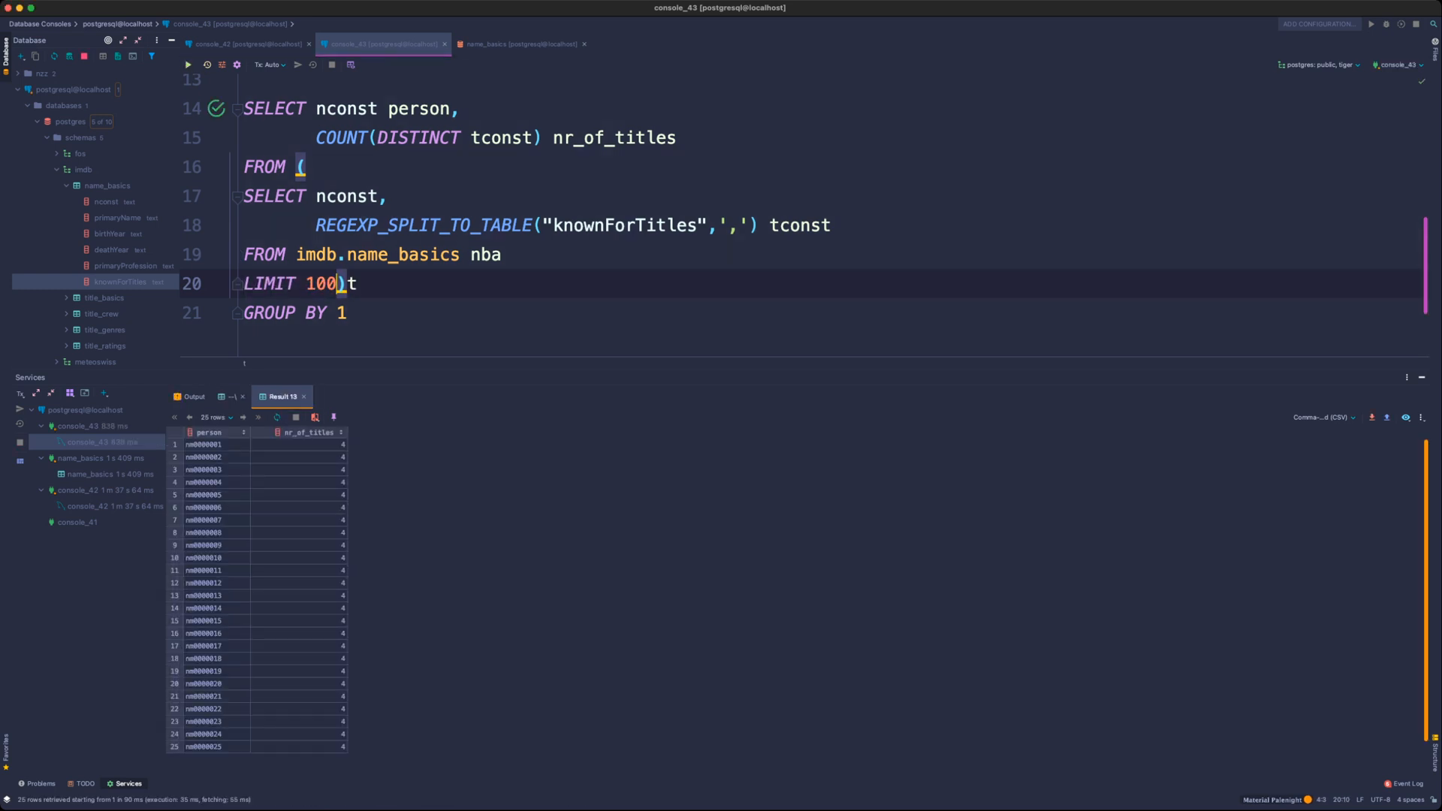
- Check the nr_of_titles values per person in the result and enlarge the result grid's text
scroll(257, 574, down, 1)
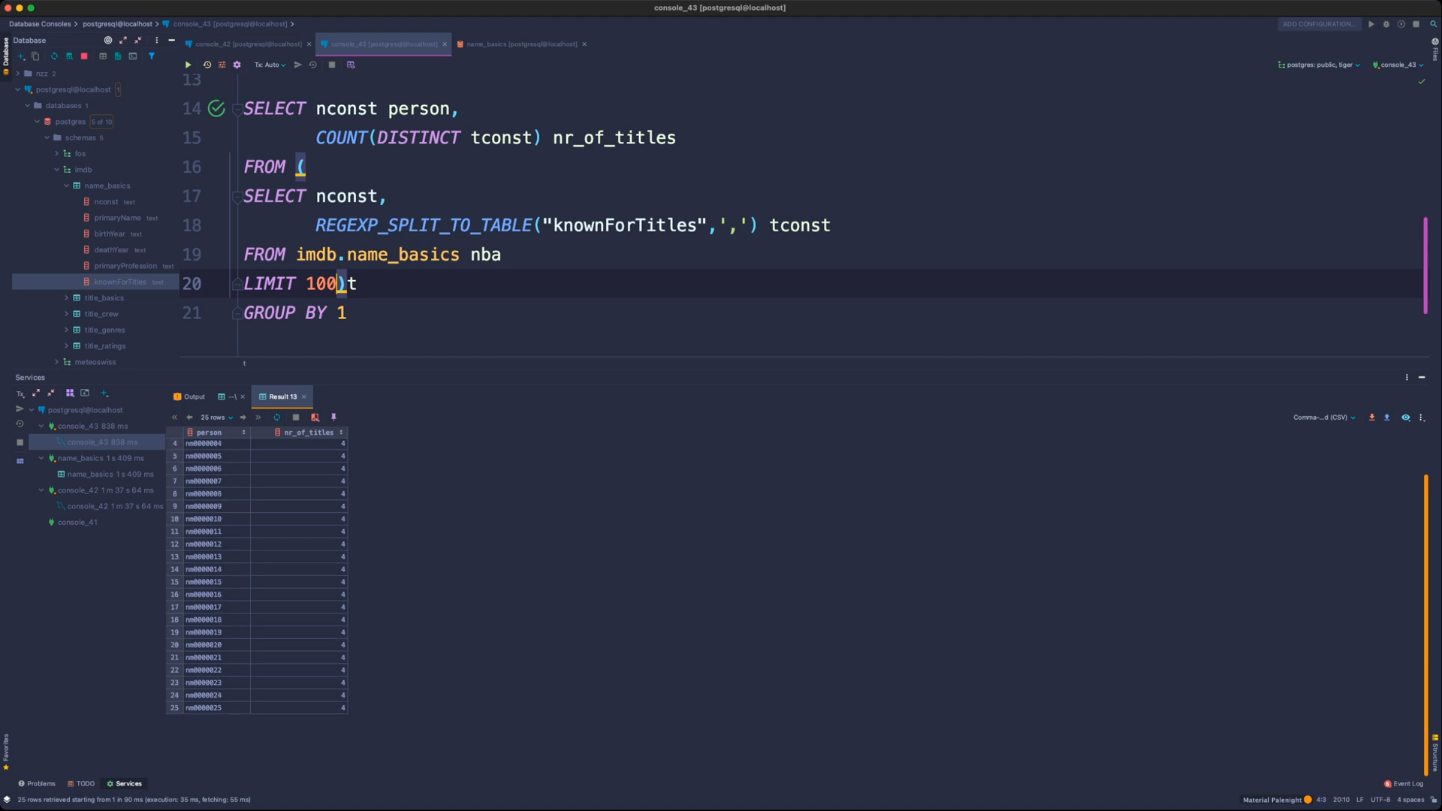
drag(301, 707, 300, 481)
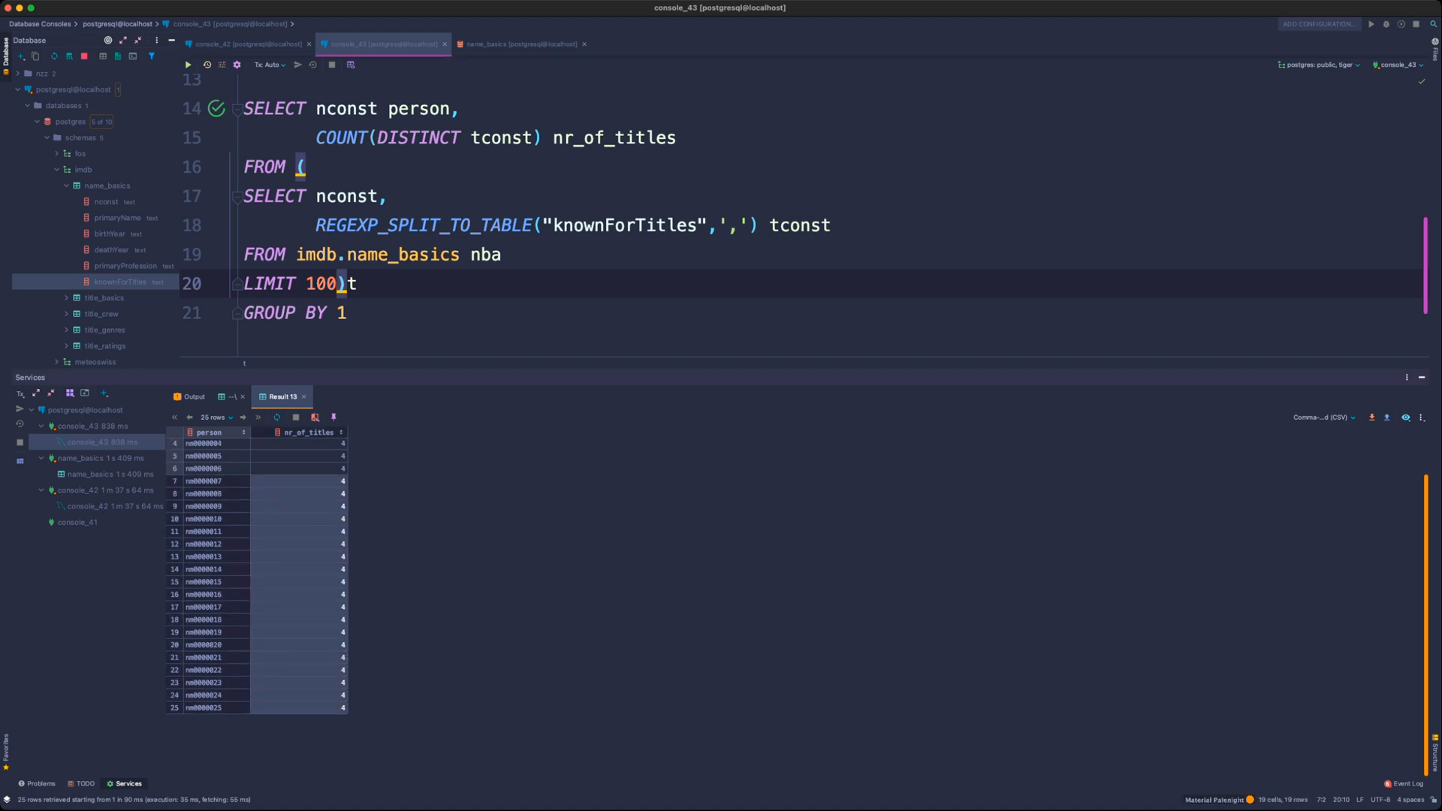
scroll(375, 546, up, 10)
scroll(376, 547, down, 1)
click(375, 546)
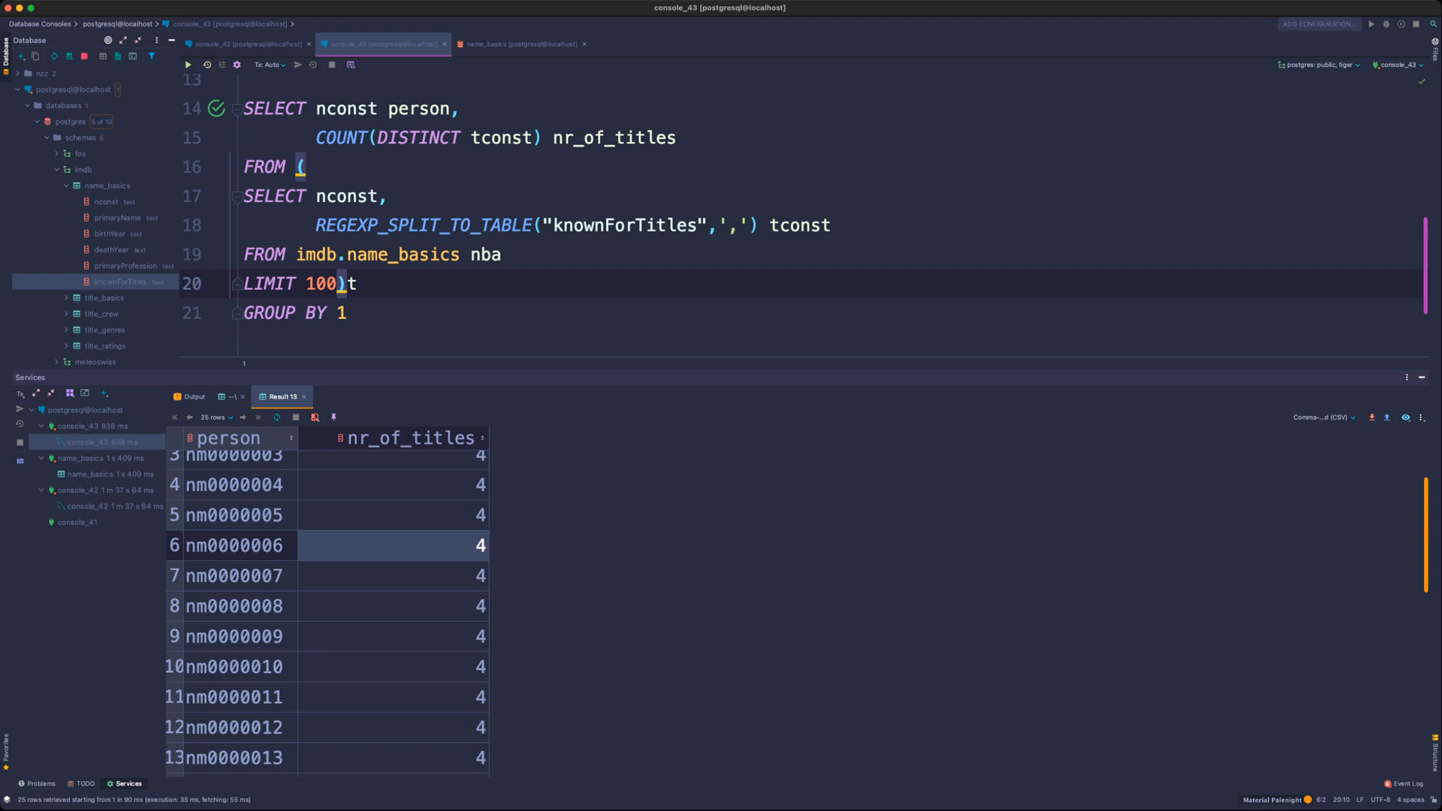
- Remove LIMIT 100 from the subquery so the closing parenthesis follows nba directly
drag(376, 377, 376, 368)
drag(337, 284, 253, 284)
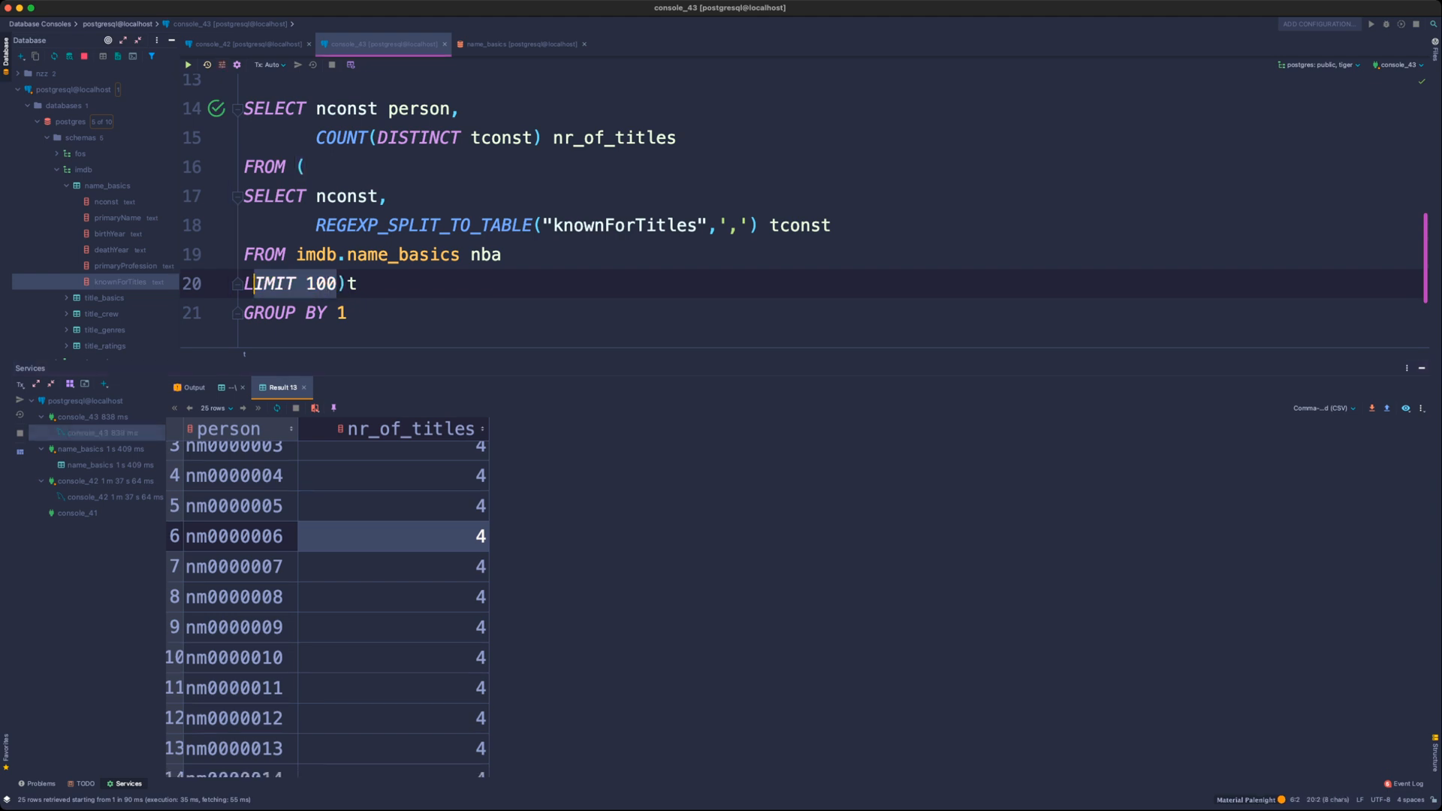
key(BackSpace)
key(BackSpace)
key(BackSpace)
- Add ORDER BY 2 in ascending order below the GROUP BY clause and run the query
key(Down)
key(Return)
text(O)
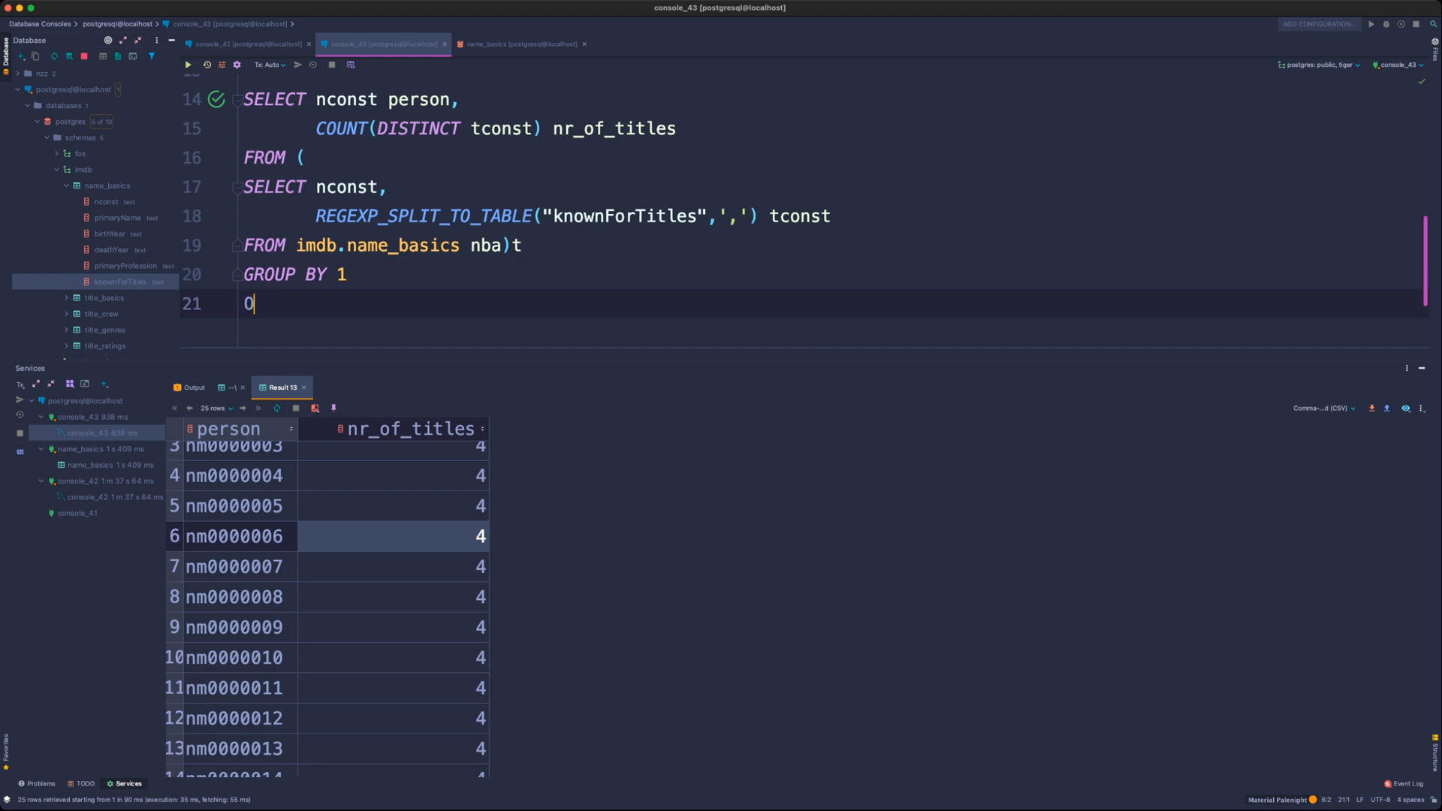
text(RDER BY 1)
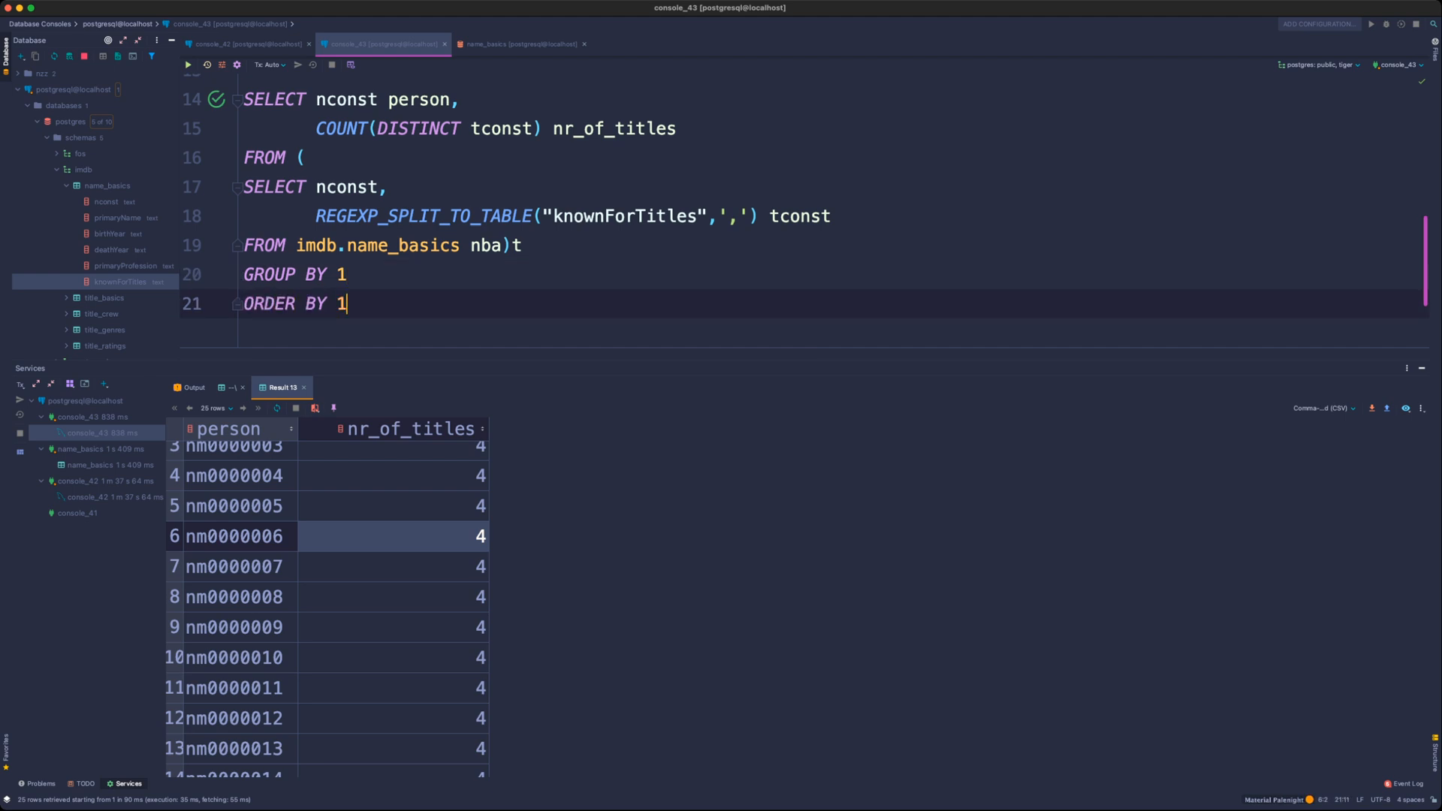
key(BackSpace)
text(2 DESC)
key(BackSpace)
key(BackSpace)
key(BackSpace)
key(BackSpace)
key(BackSpace)
key(super+Return)
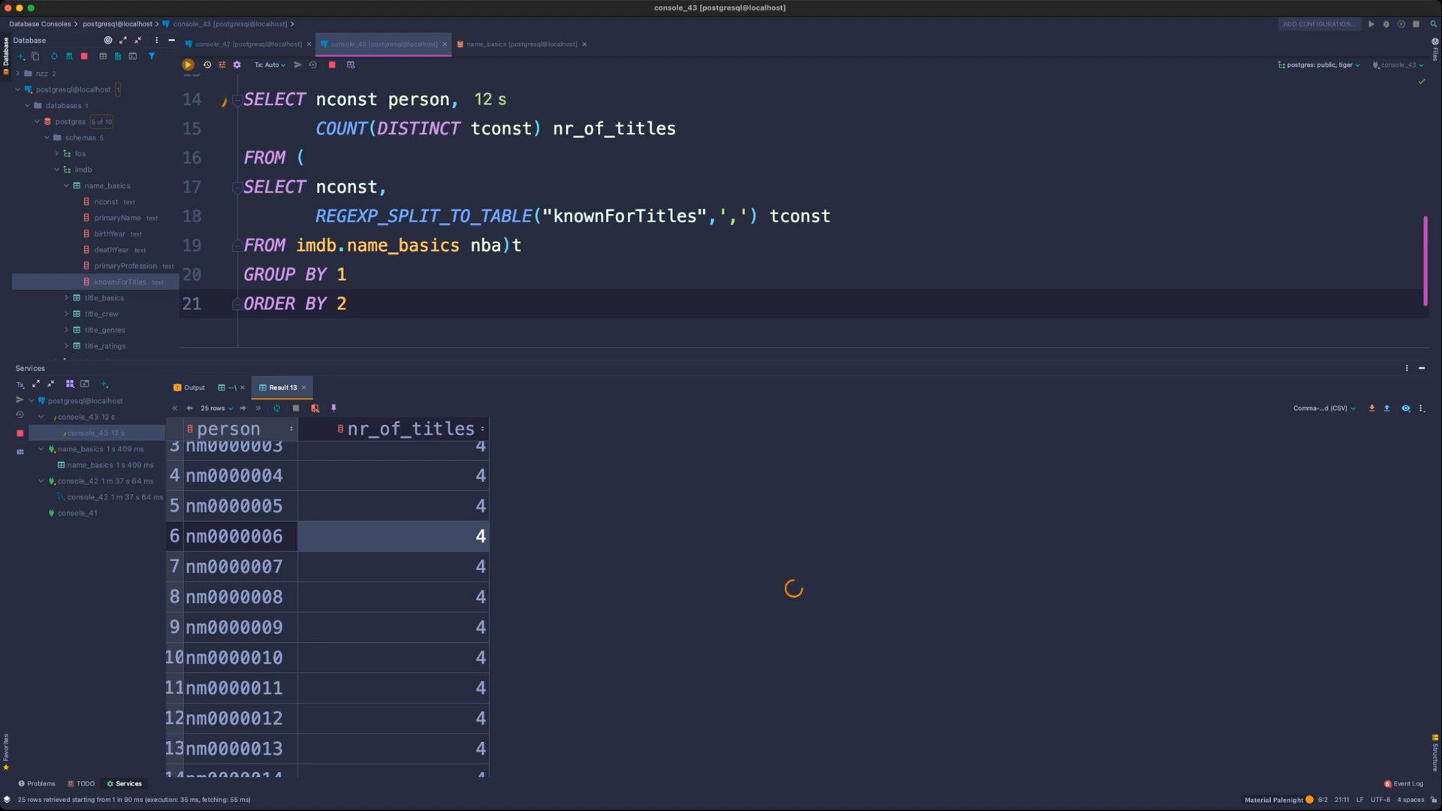
- Insert the comment "--does the number of actors/actresses affect the movie rating?" above the WITH clause, followed by an empty line
key(super+Tab)
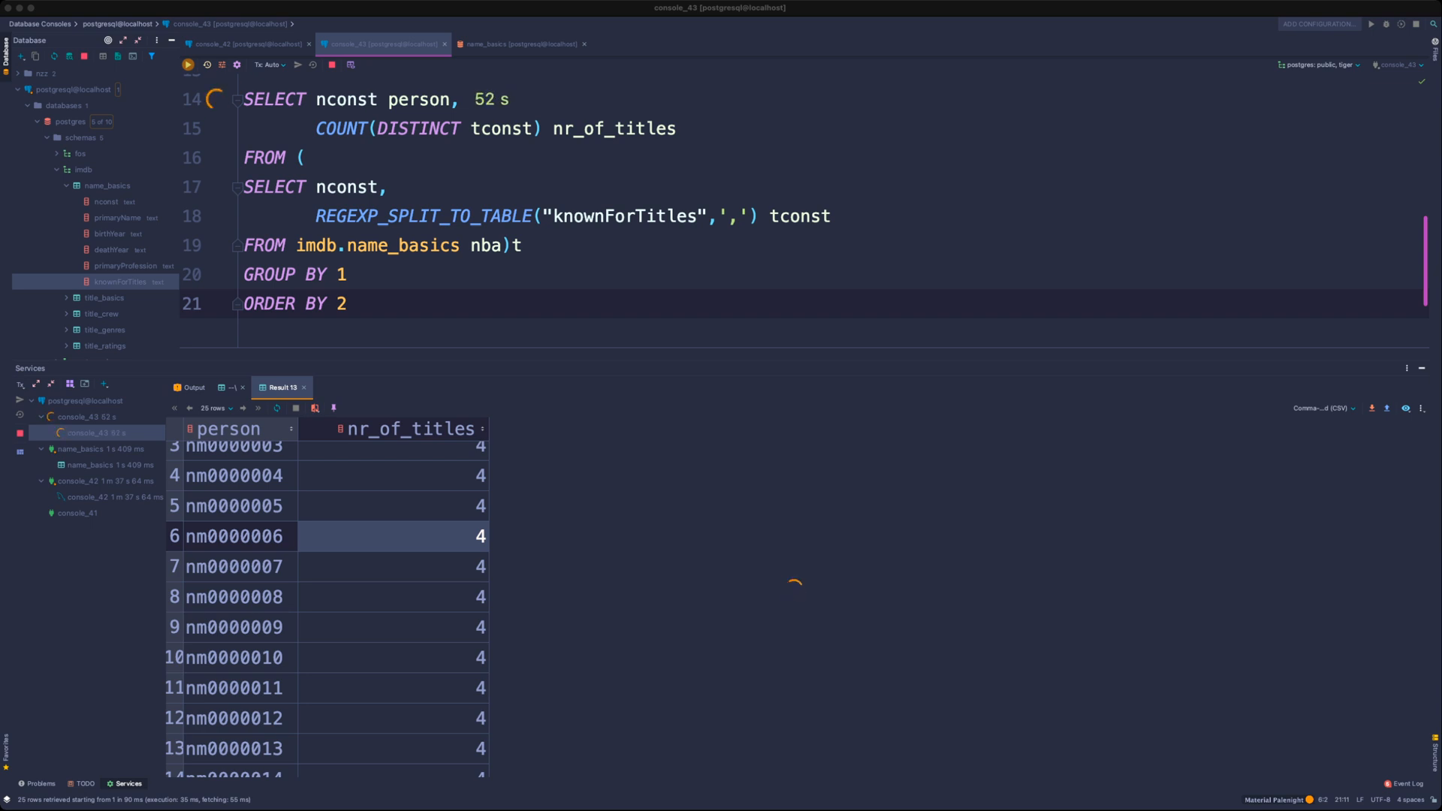
scroll(804, 210, up, 5)
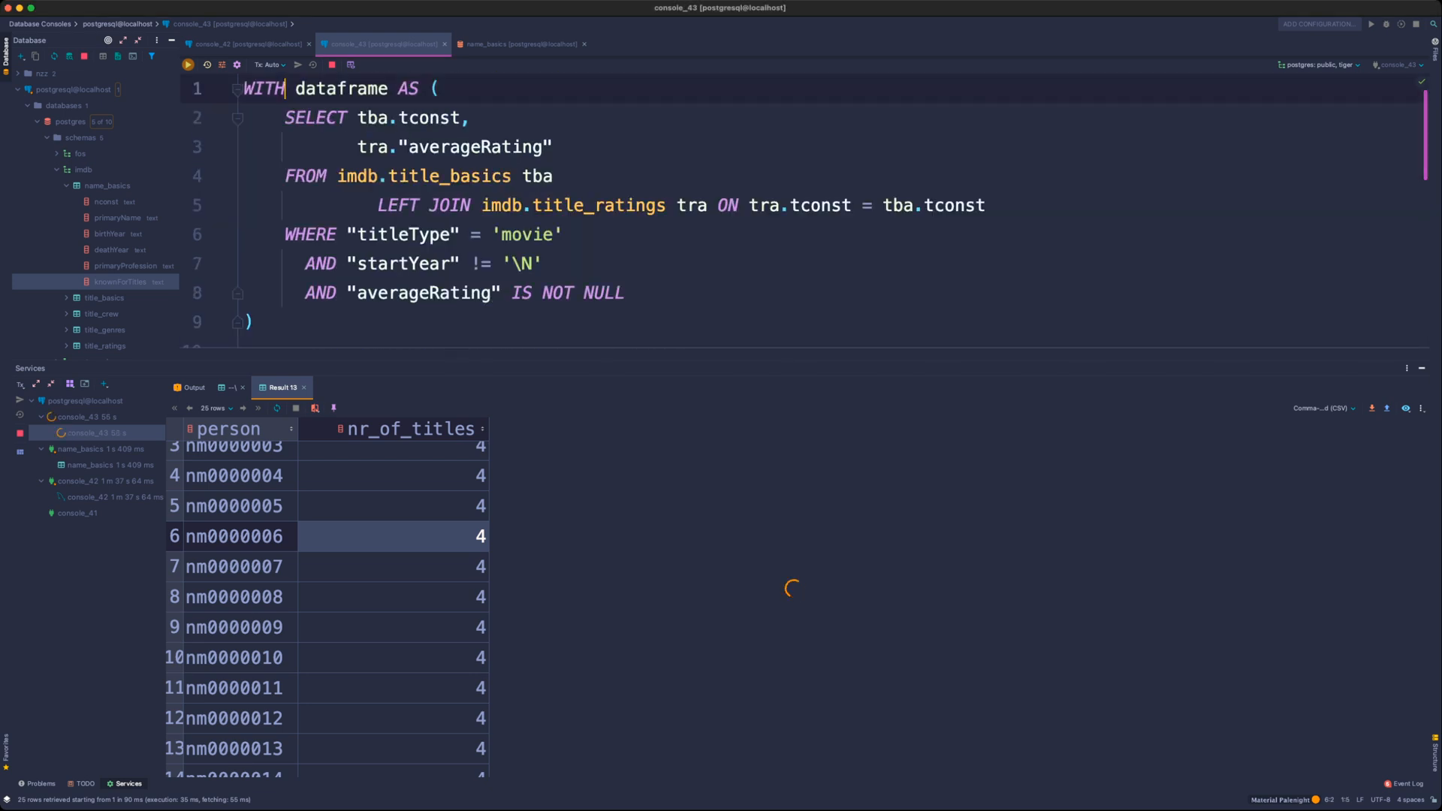
key(Return)
key(Return)
key(Up)
key(Up)
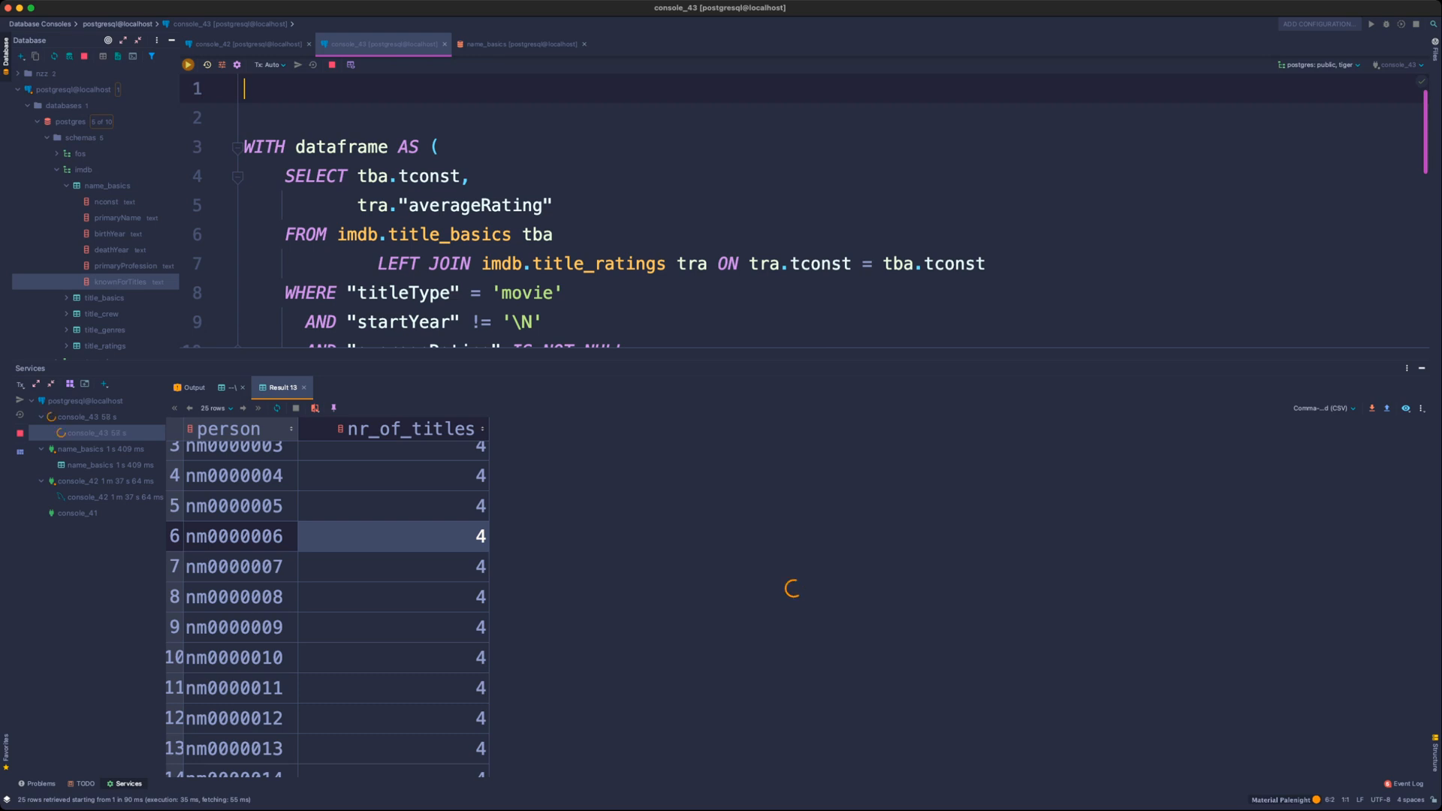
text(--does the numb)
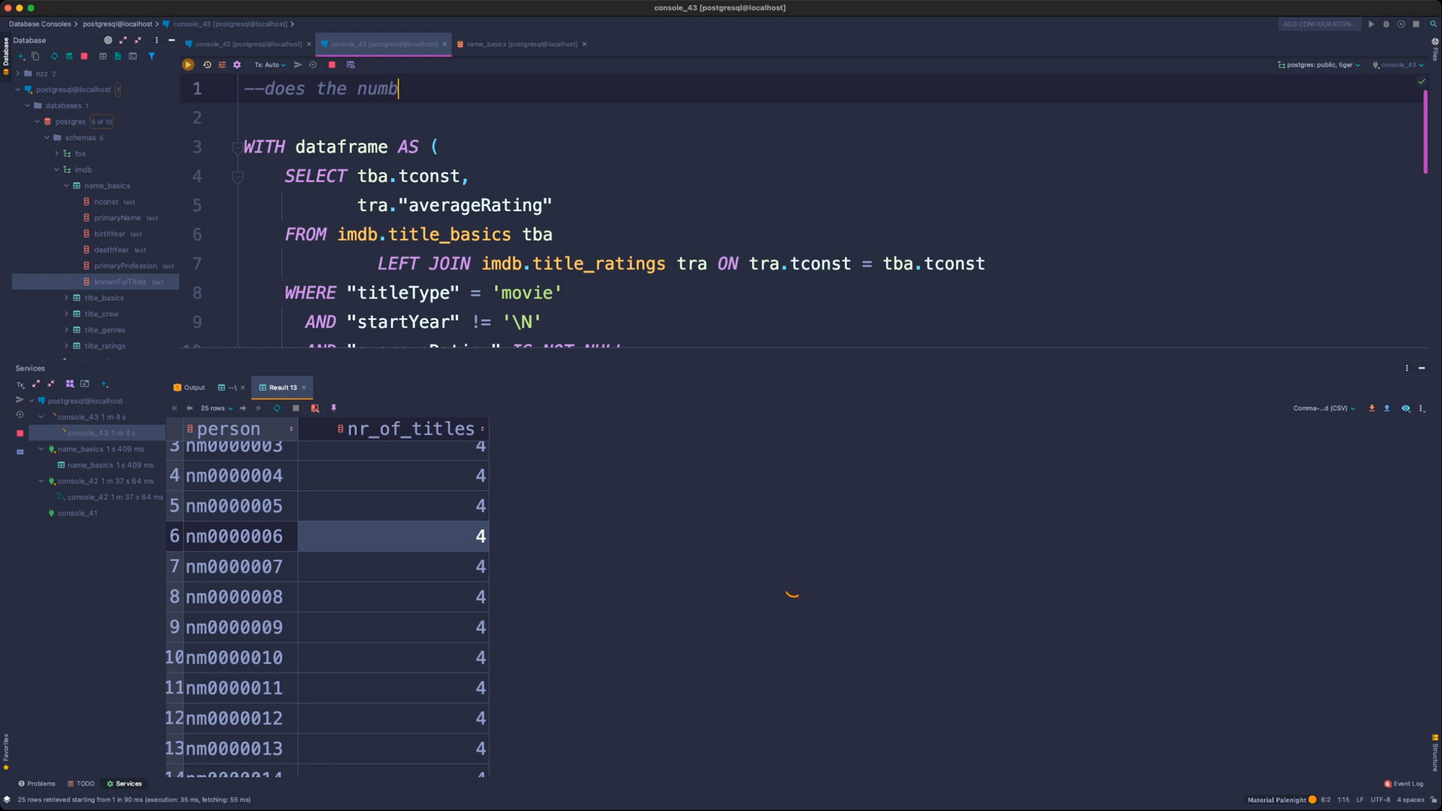
text(er of actors/actress)
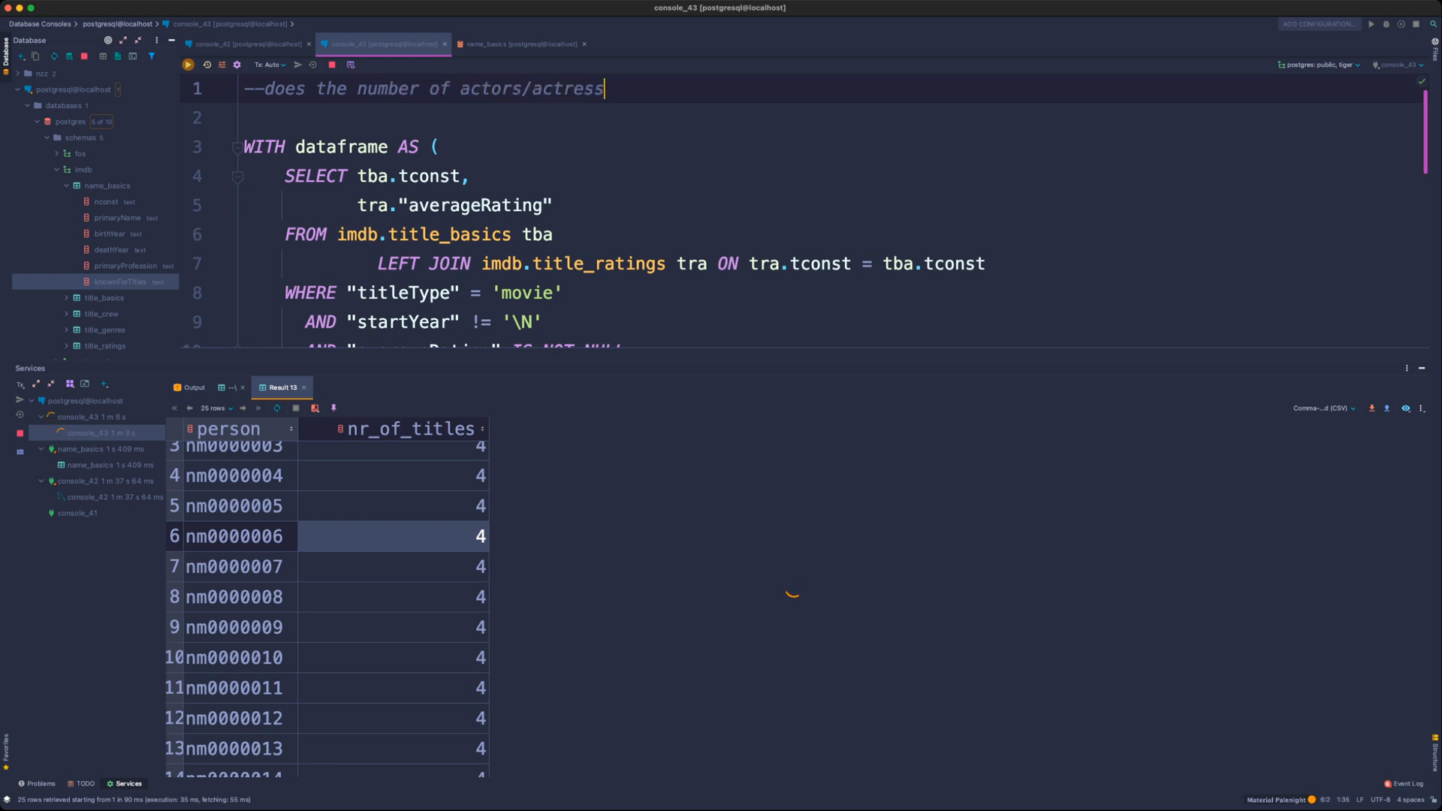
text(es affect the movie rating?)
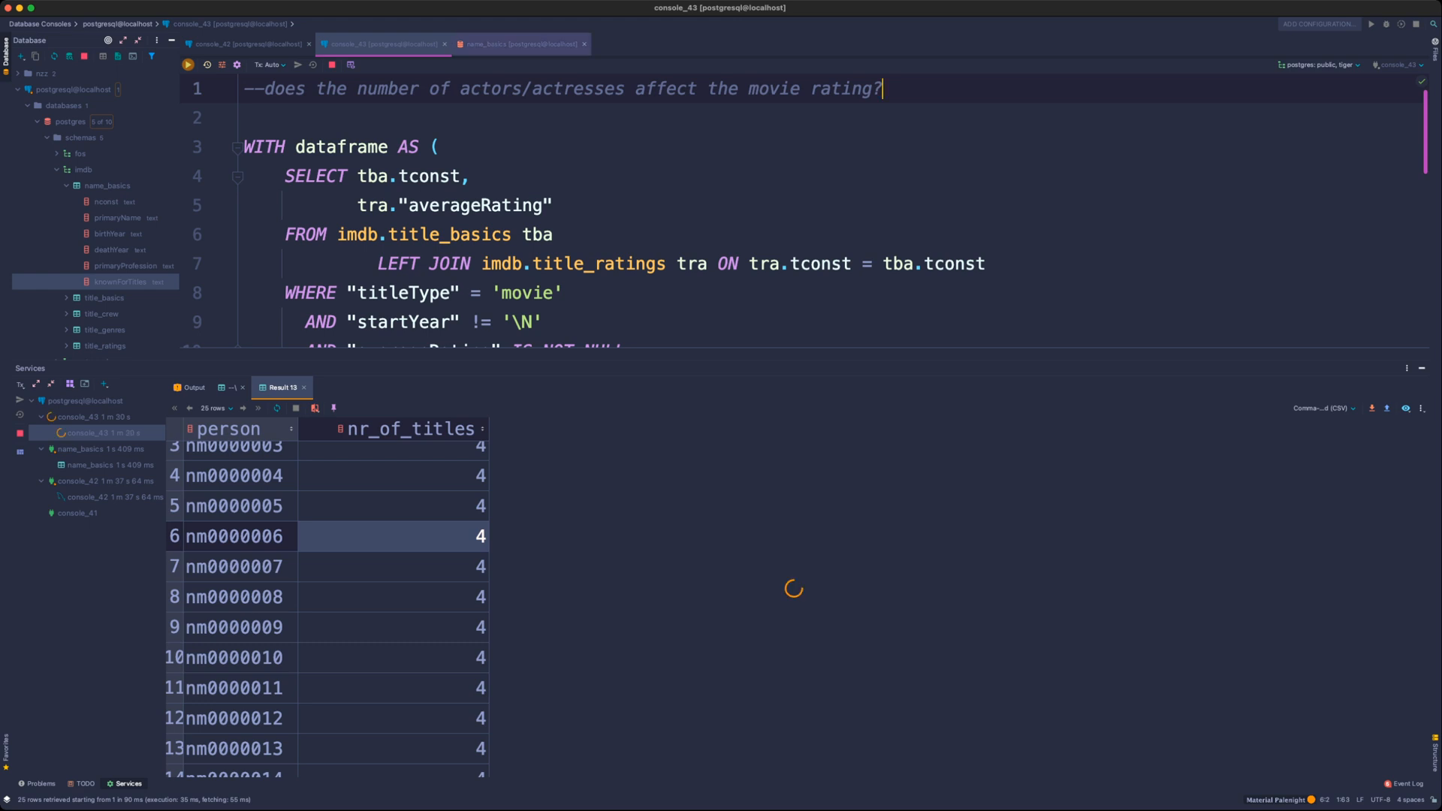
- Open the name_basics table data, clear its primaryName filter and count all its rows
click(521, 44)
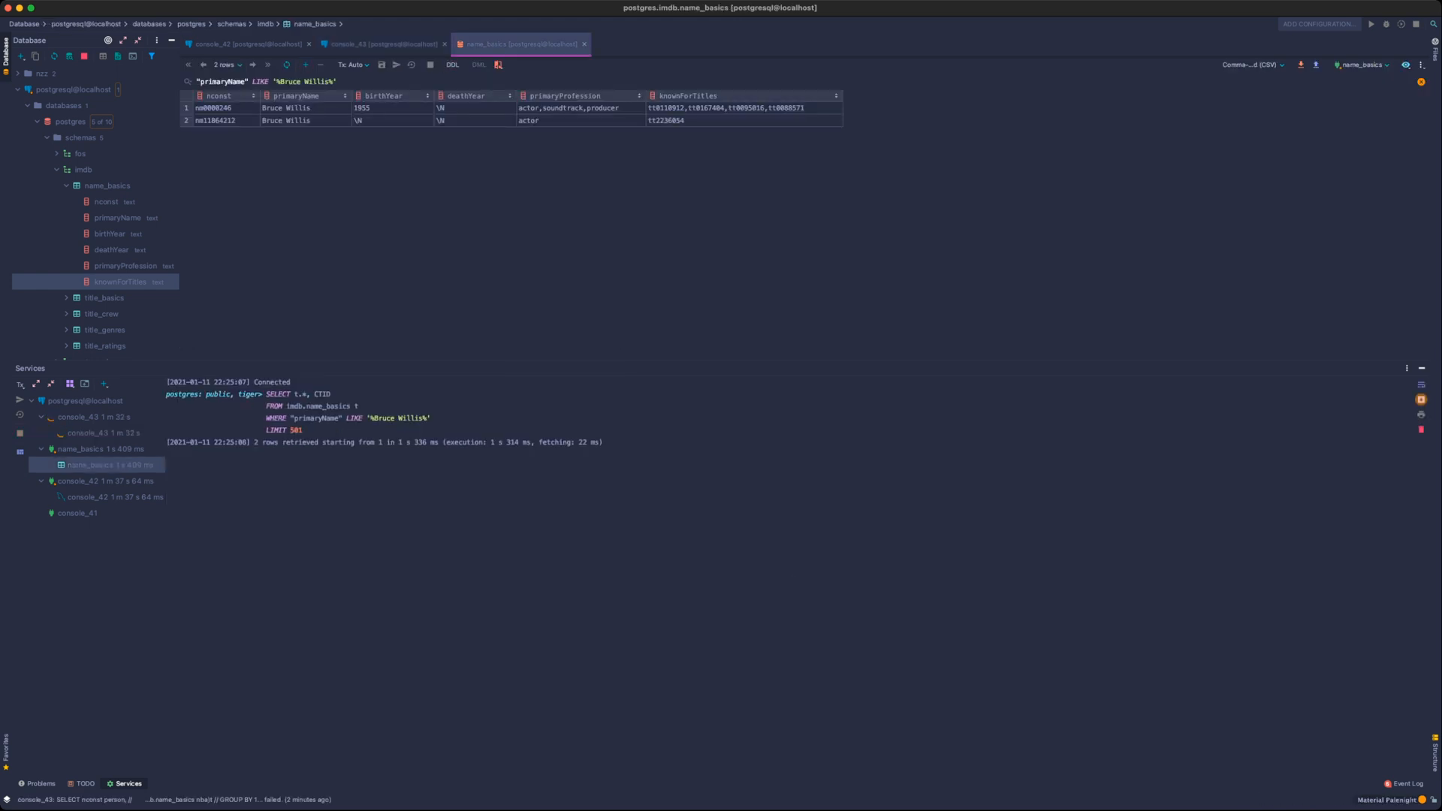
scroll(511, 226, up, 10)
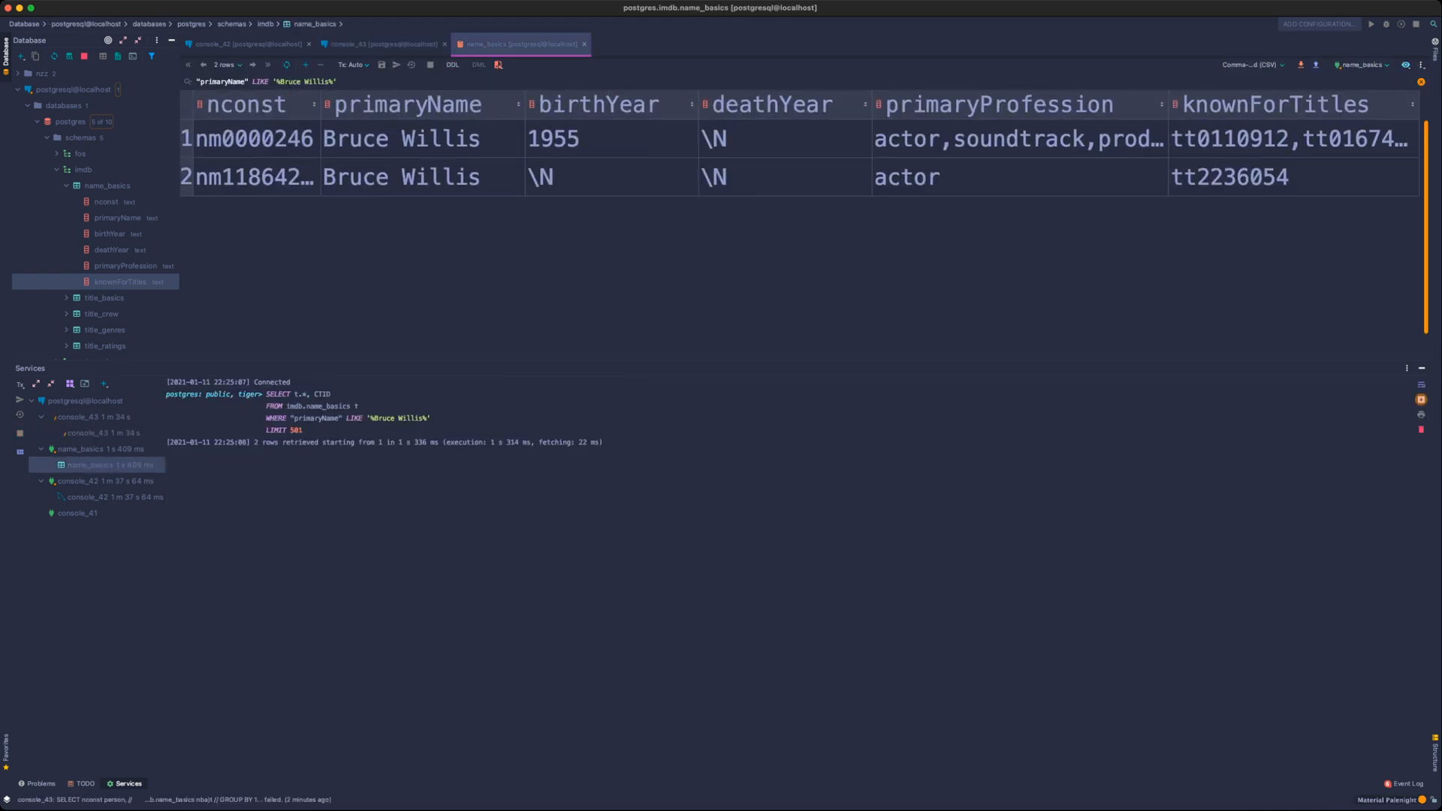
click(1421, 82)
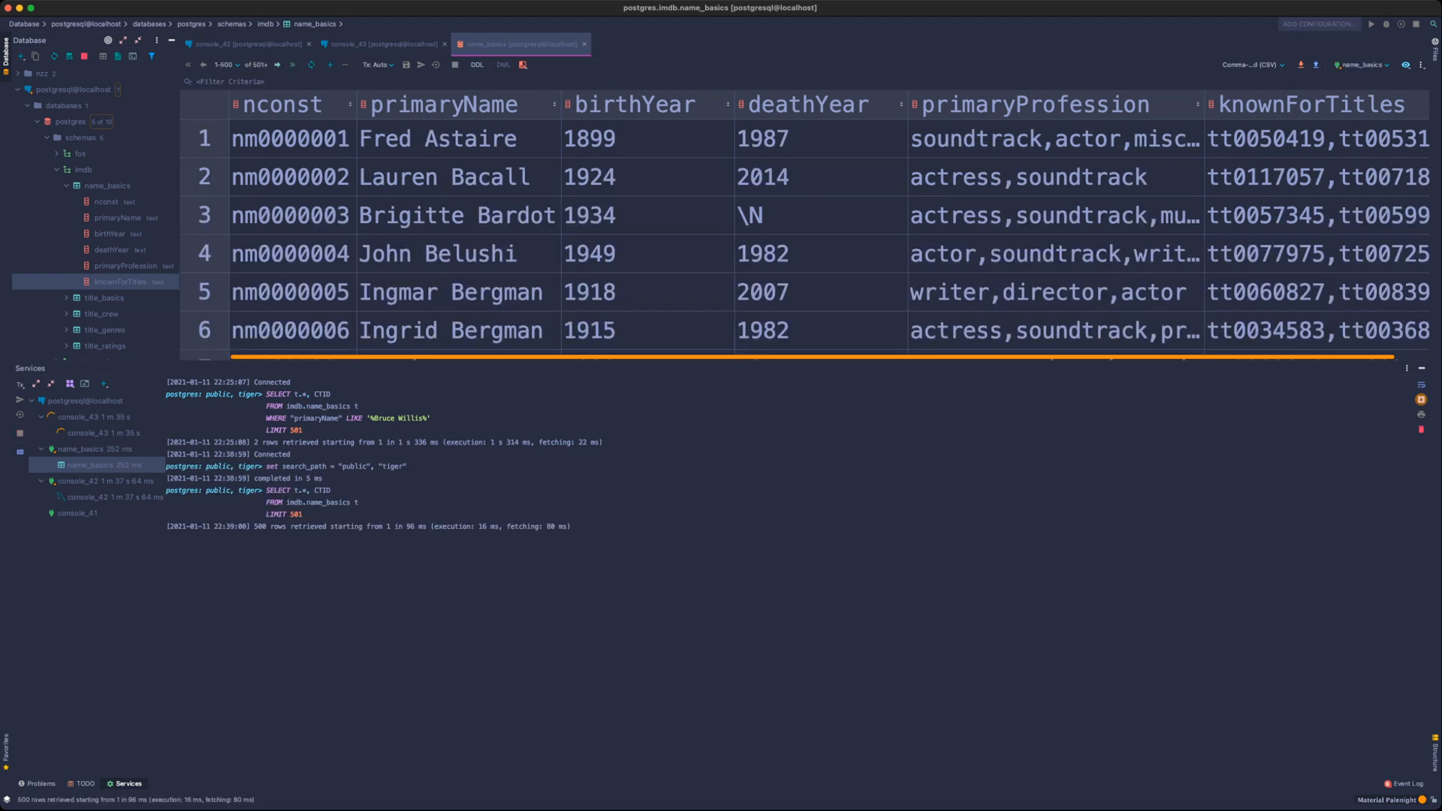
click(256, 66)
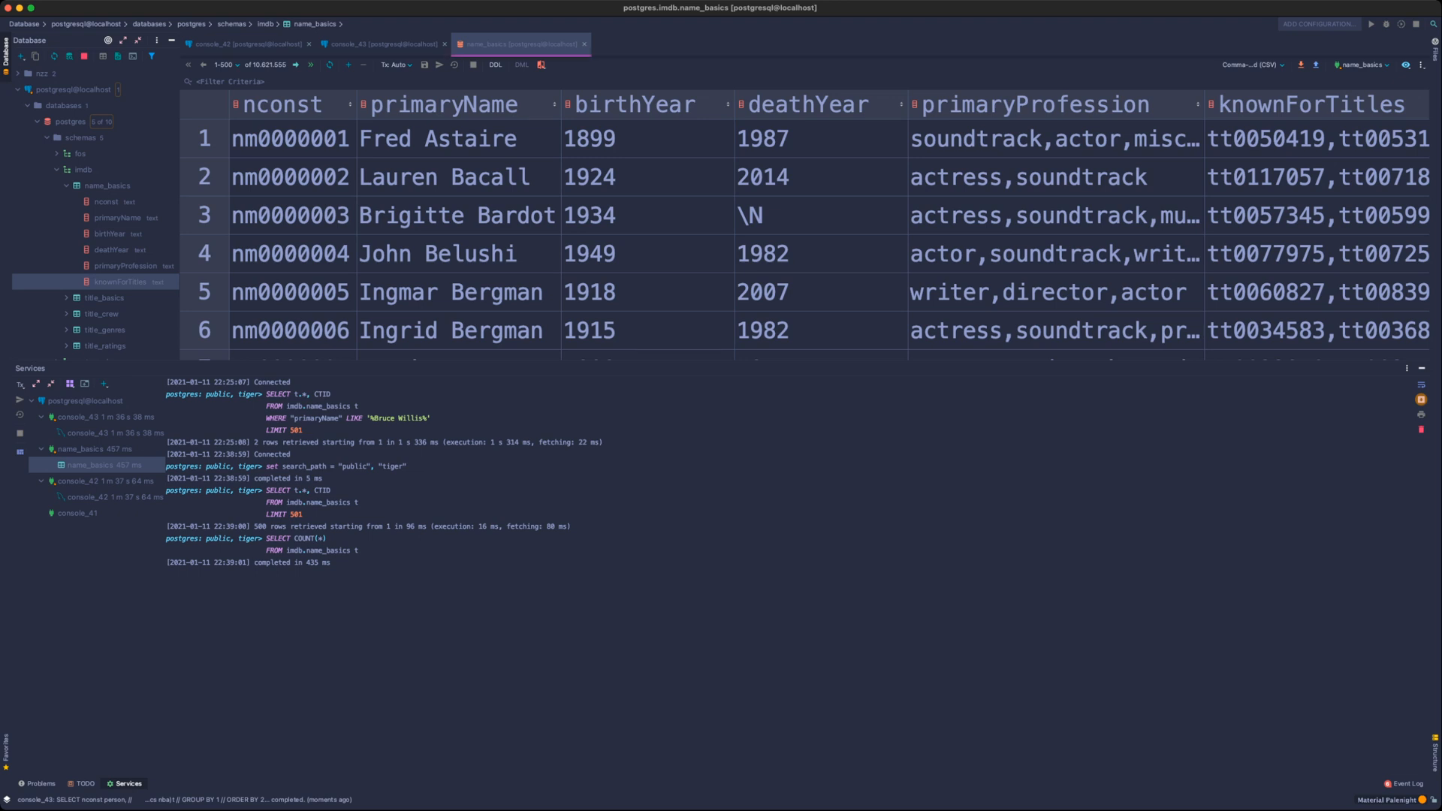
- Examine the professions listed in the primaryProfession column of name_basics and close the table
scroll(1037, 139, down, 2)
click(1036, 137)
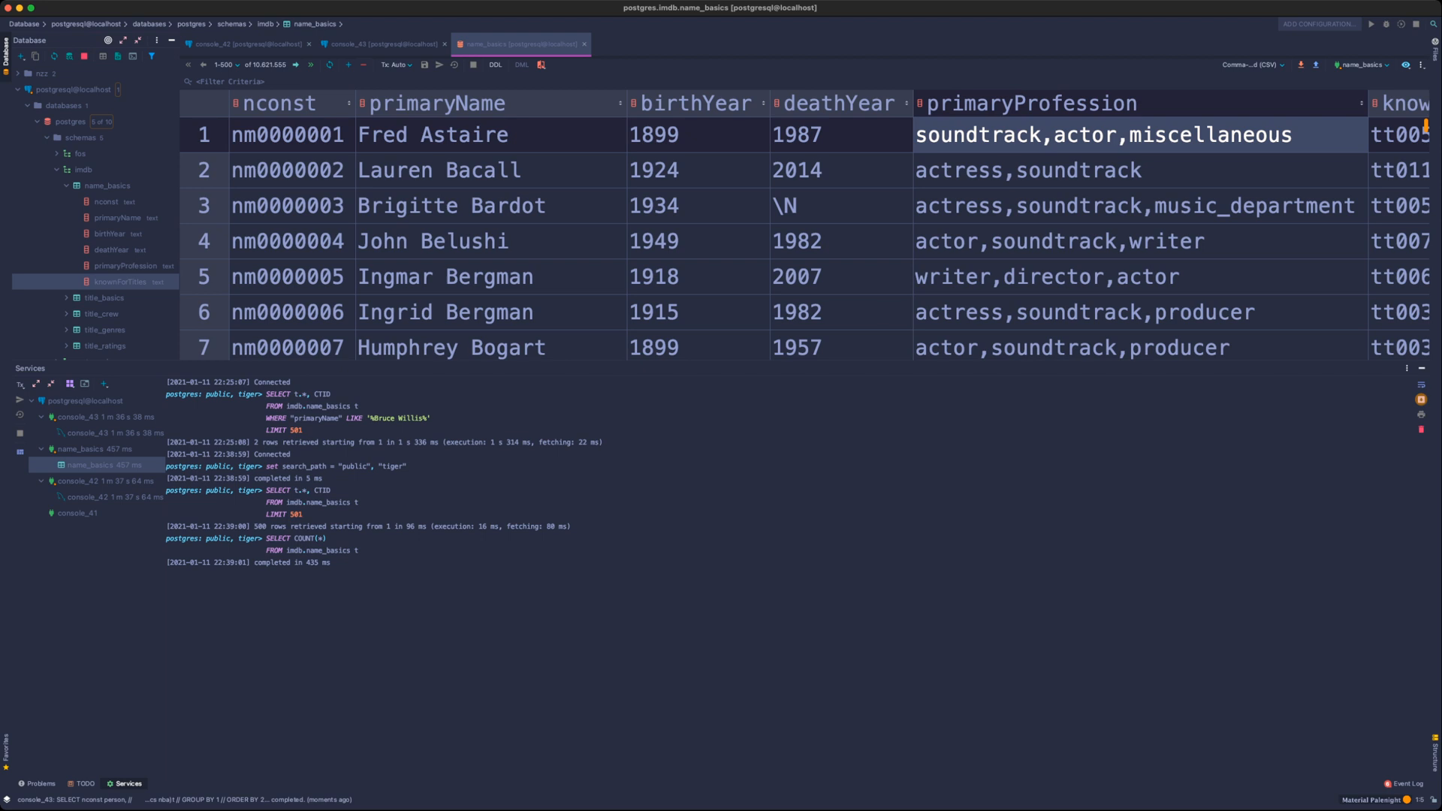
scroll(1036, 226, down, 2)
click(1036, 263)
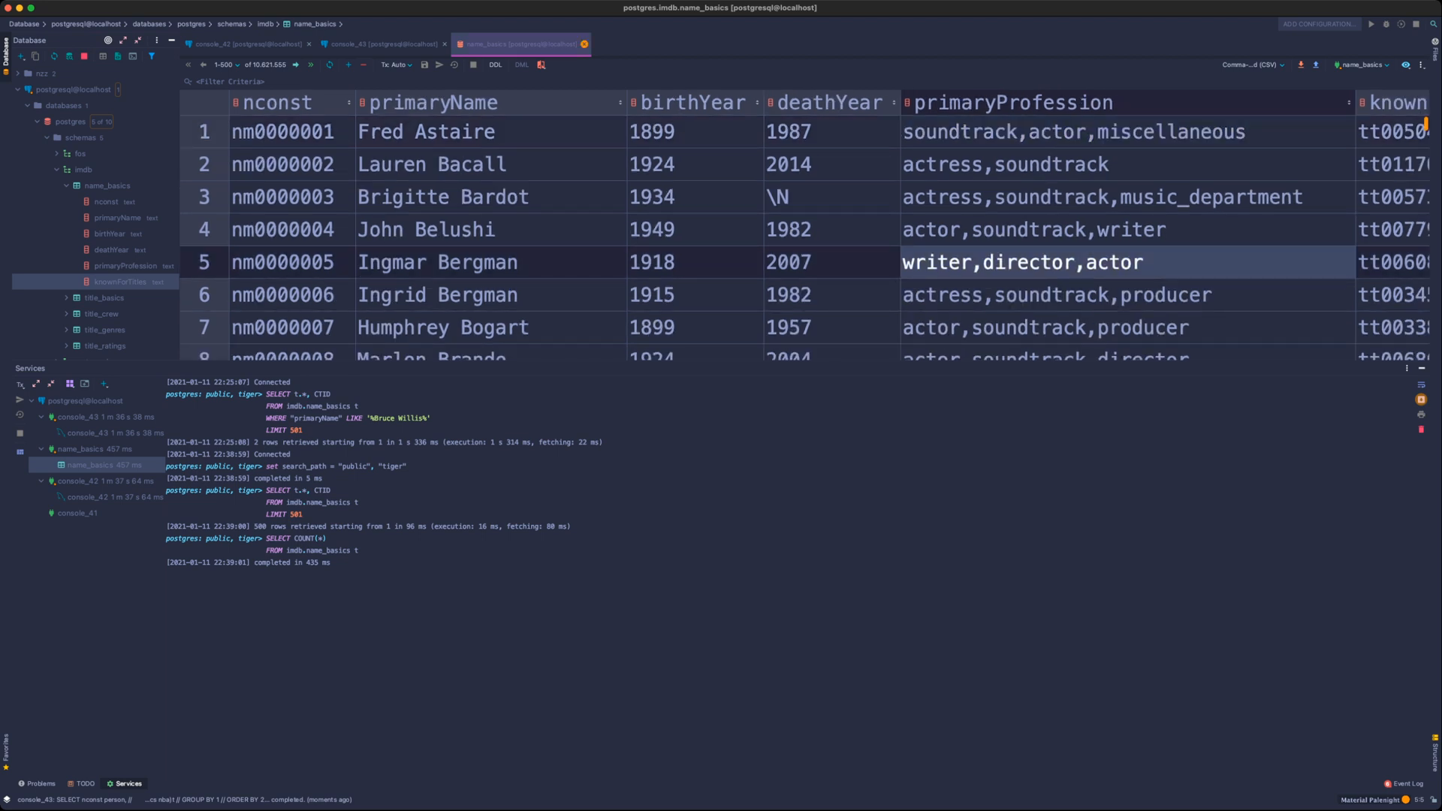
click(584, 45)
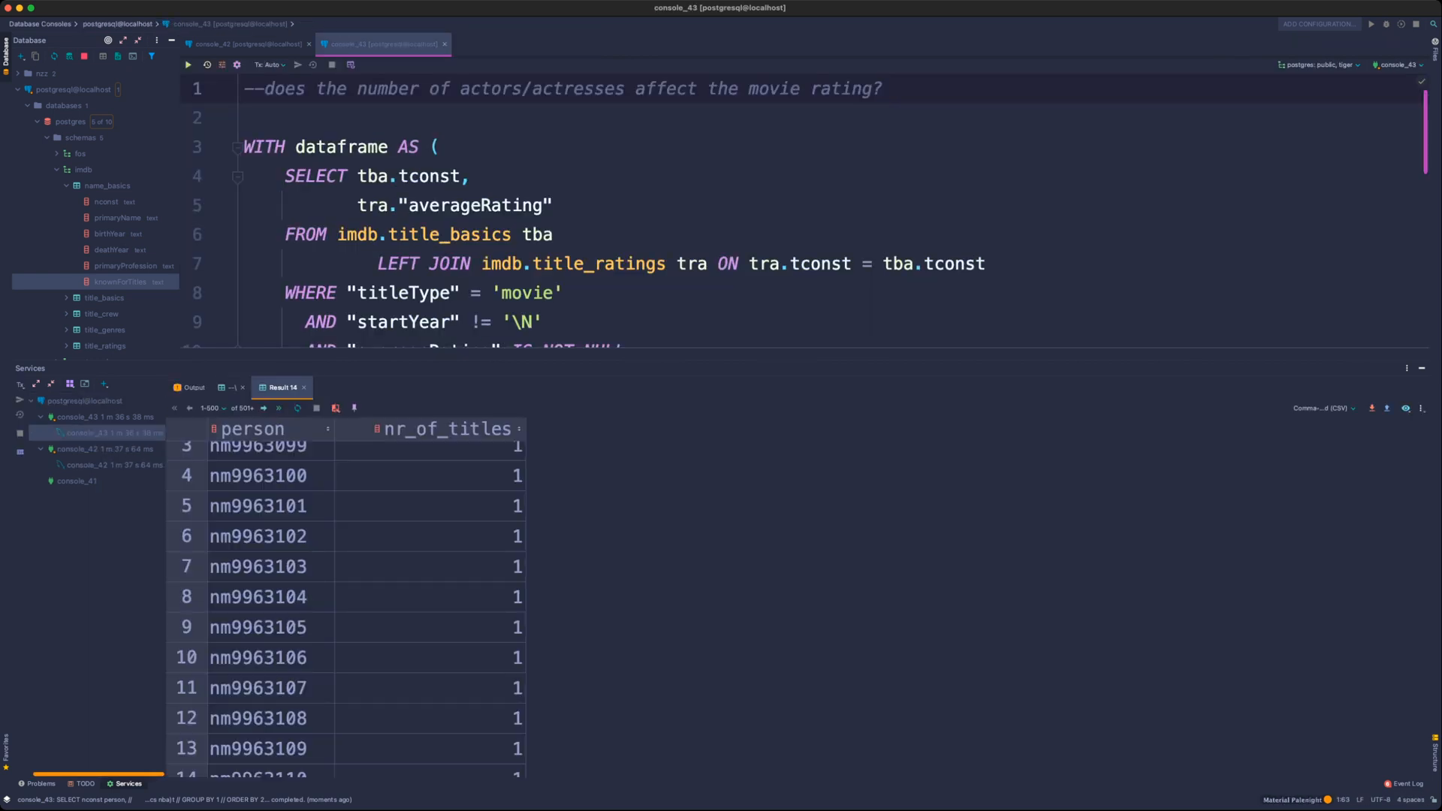
- Try to count all rows of the person and nr_of_titles result and cancel the running count
scroll(345, 601, up, 2)
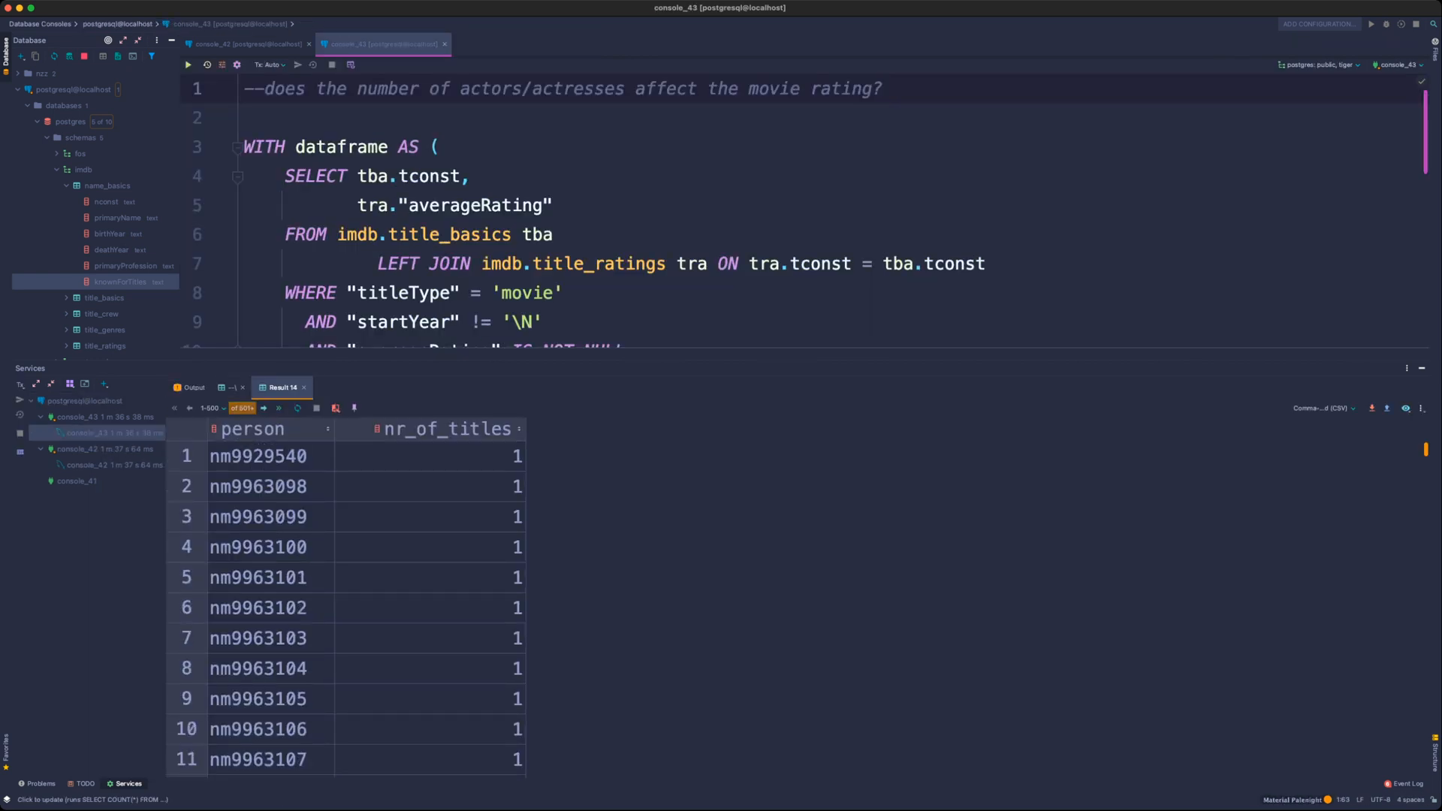
scroll(346, 601, down, 2)
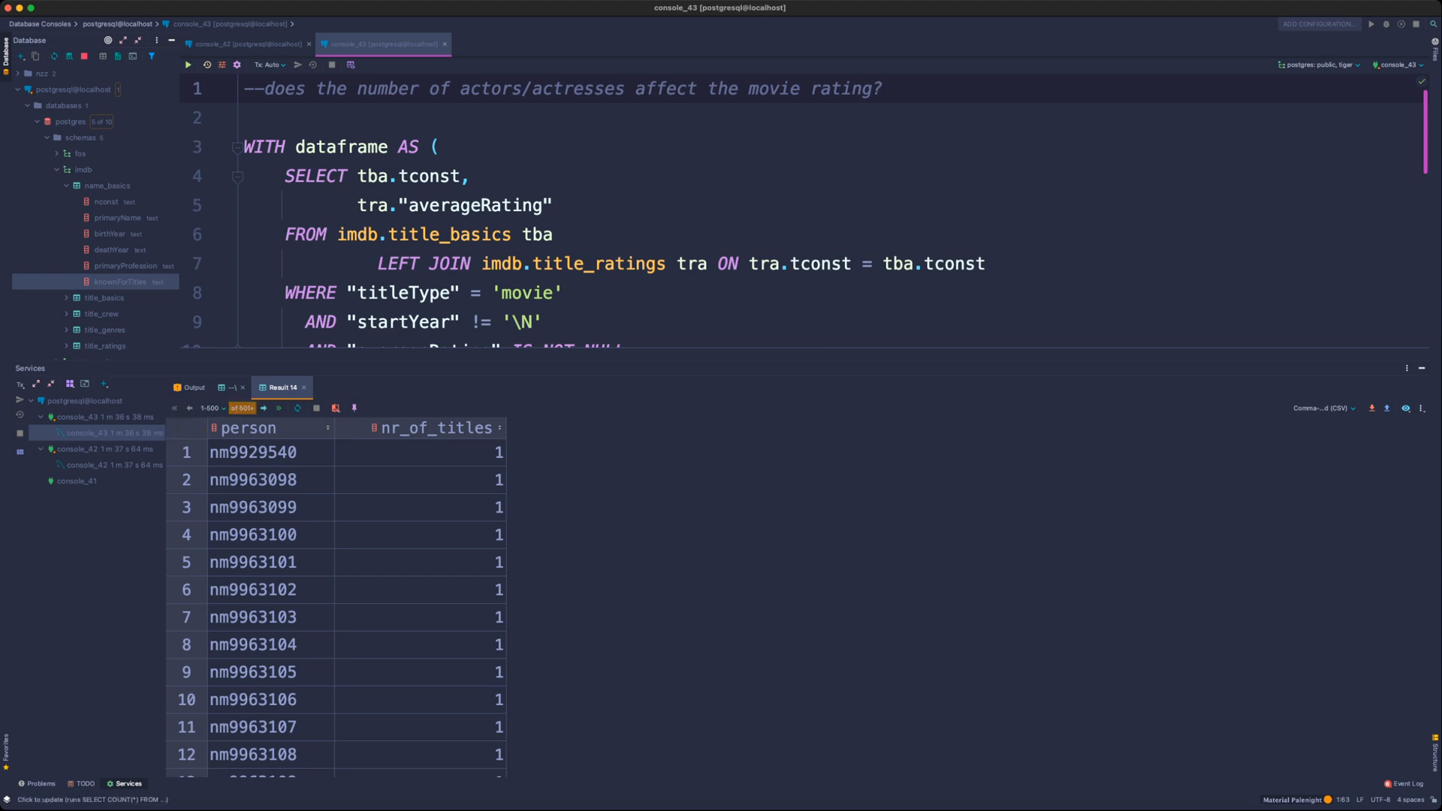
key(super+Return)
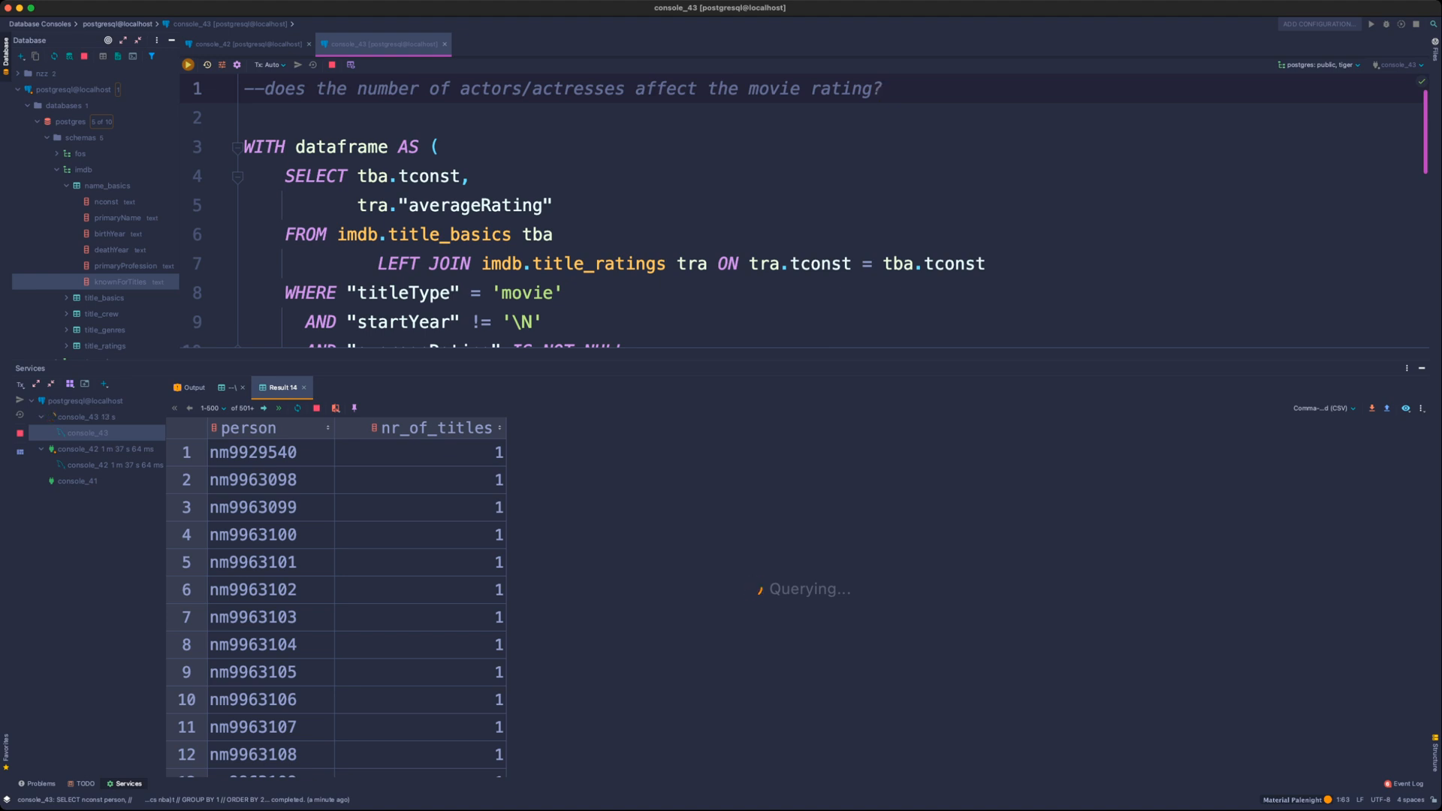
key(super+F2)
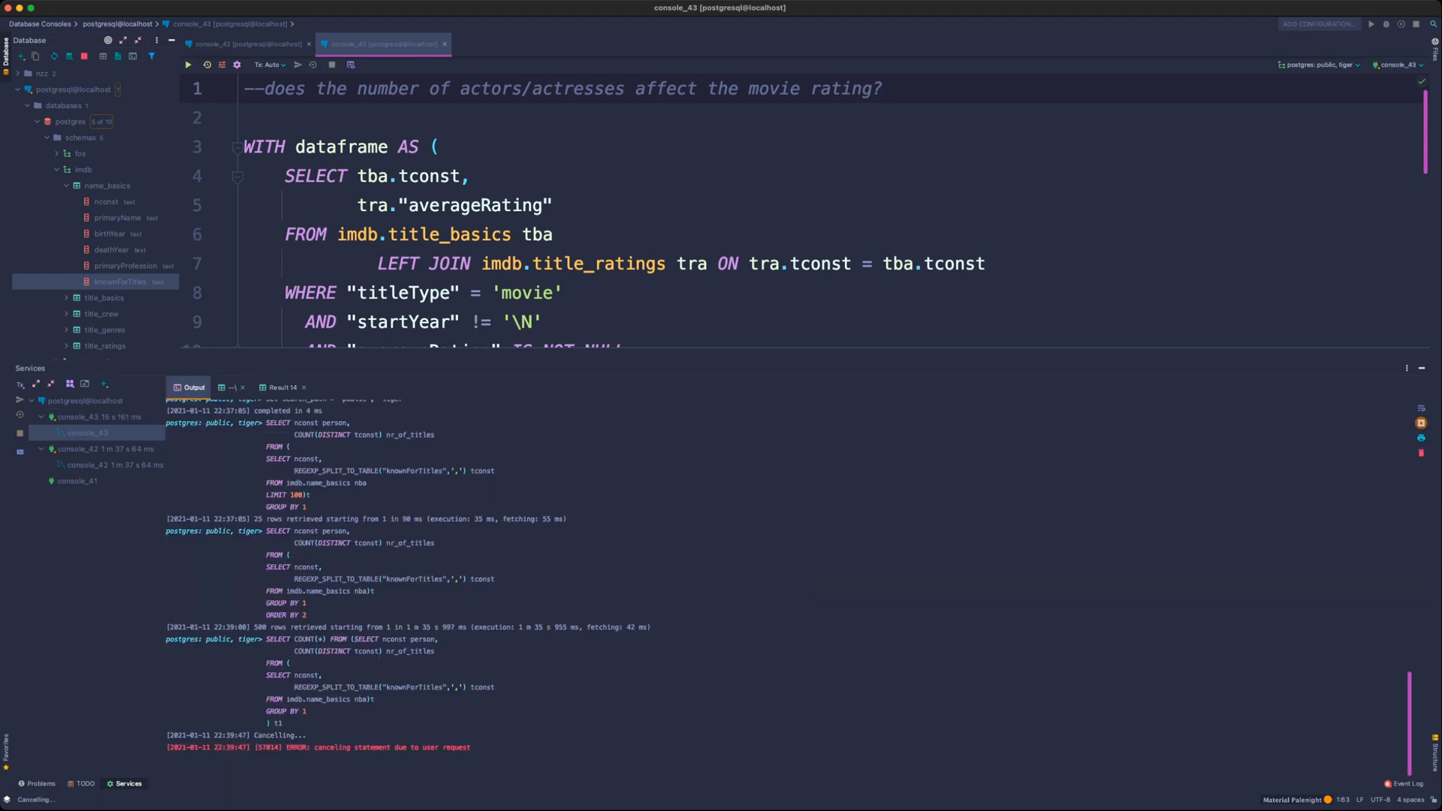
- Examine the person and nr_of_titles result alongside the movie rating question comment and the existing queries in the console
click(283, 387)
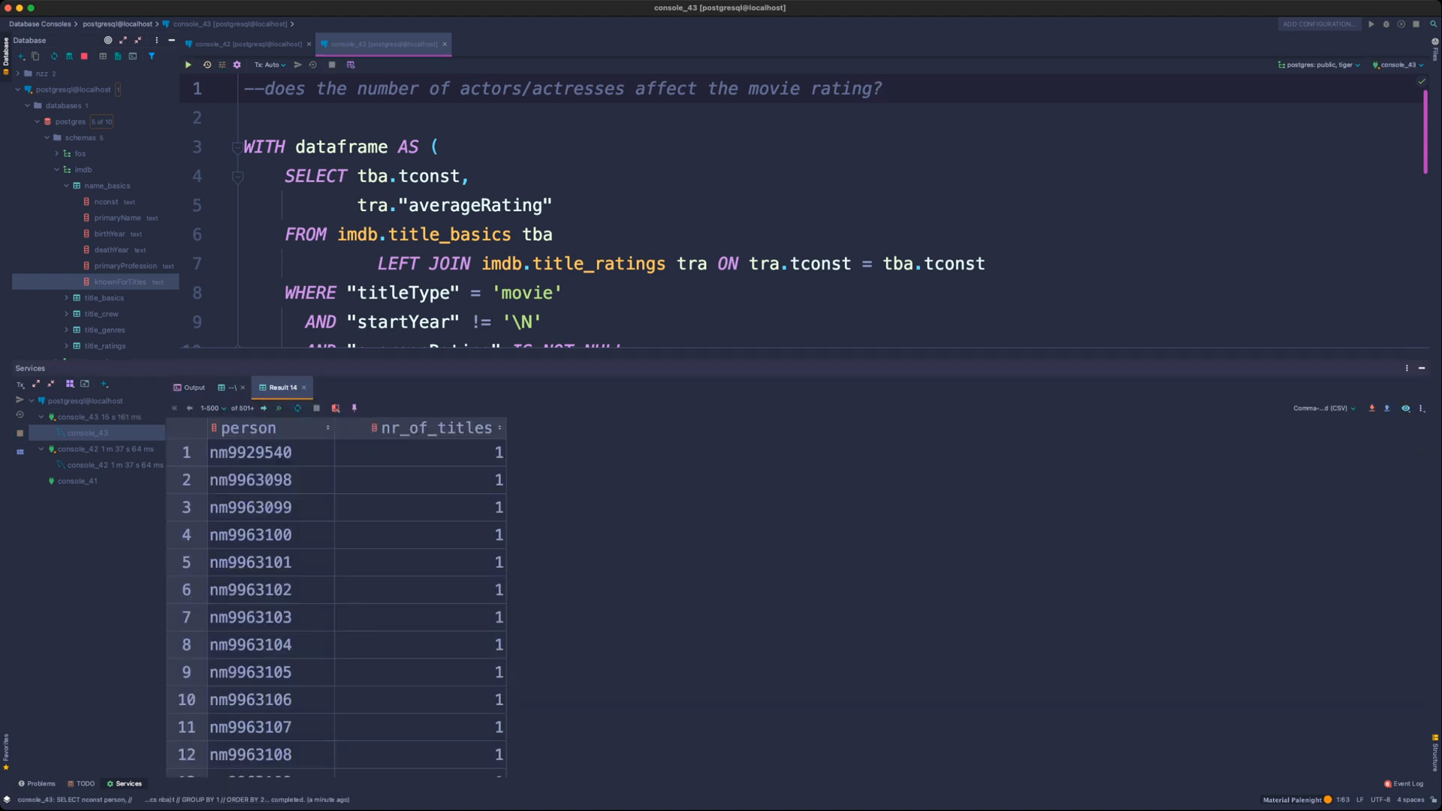
scroll(801, 210, down, 3)
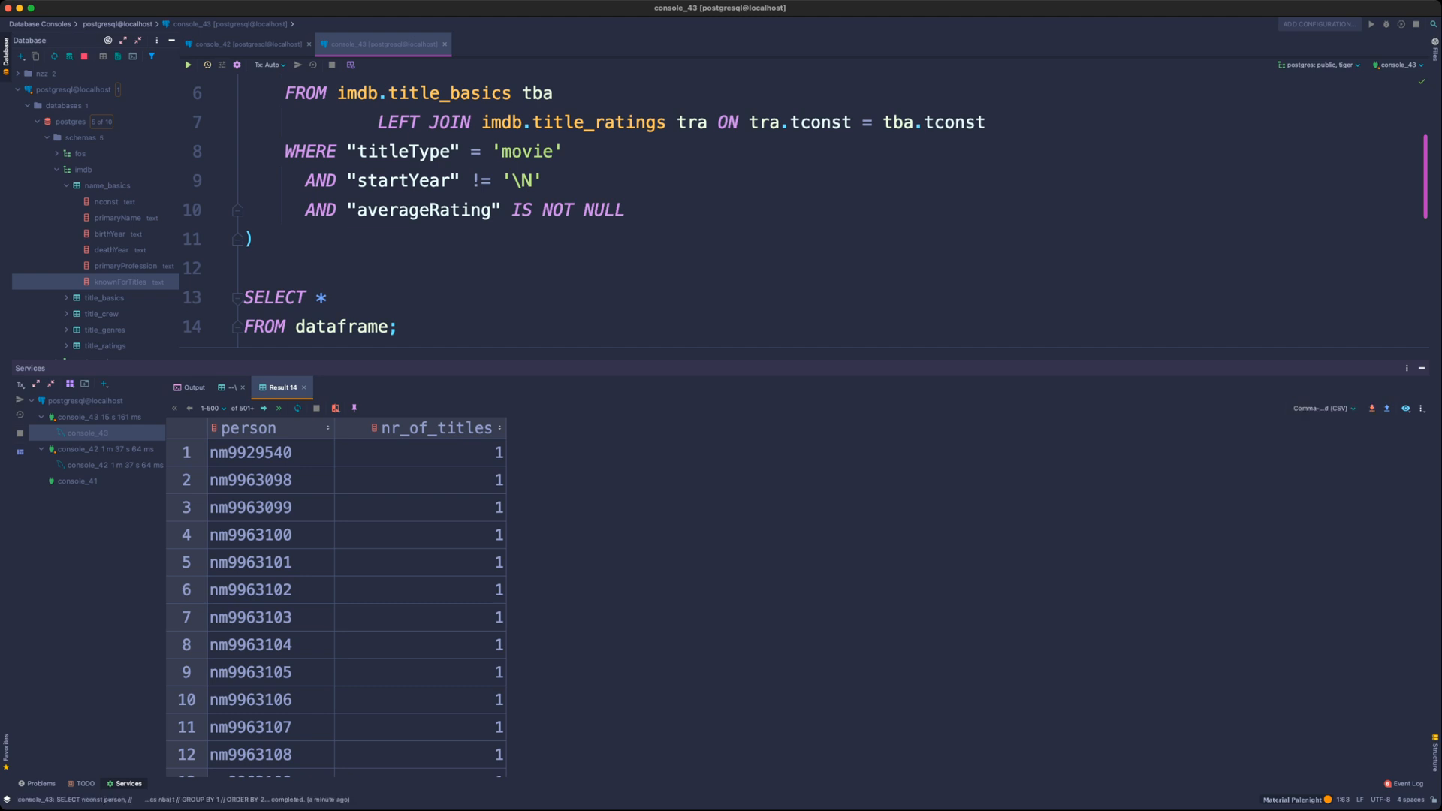
drag(250, 452, 250, 562)
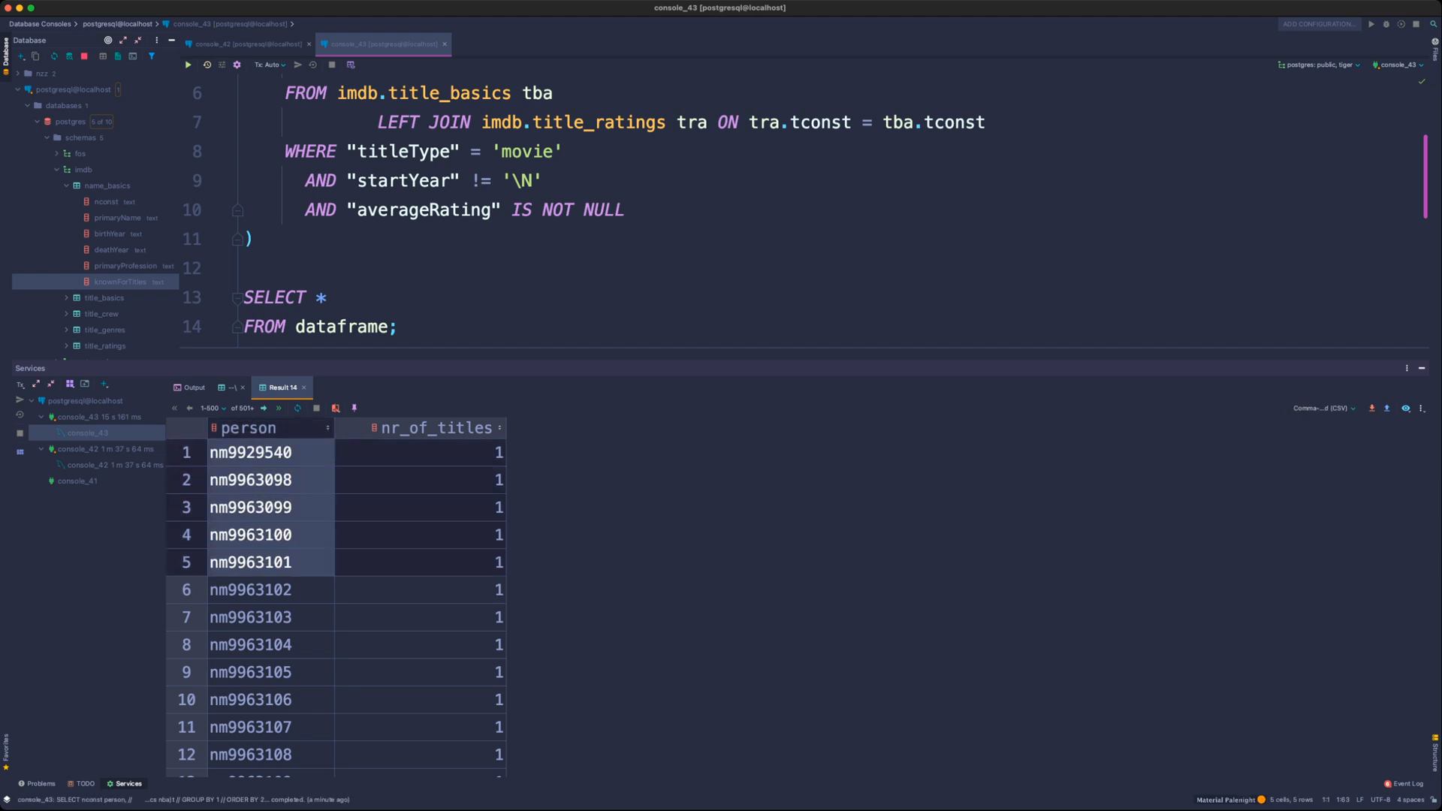
click(511, 180)
scroll(512, 181, up, 3)
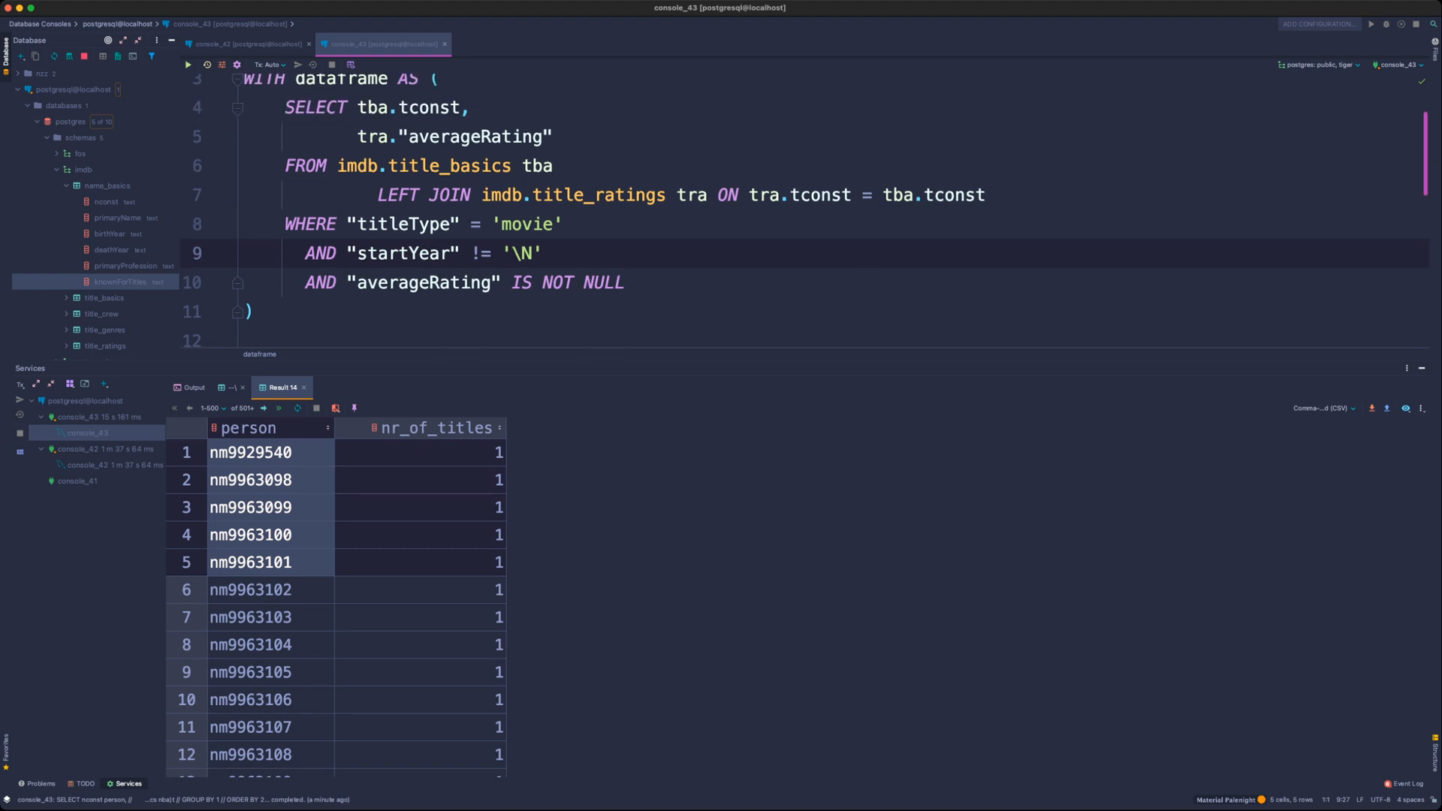
scroll(804, 210, down, 5)
scroll(804, 210, down, 1)
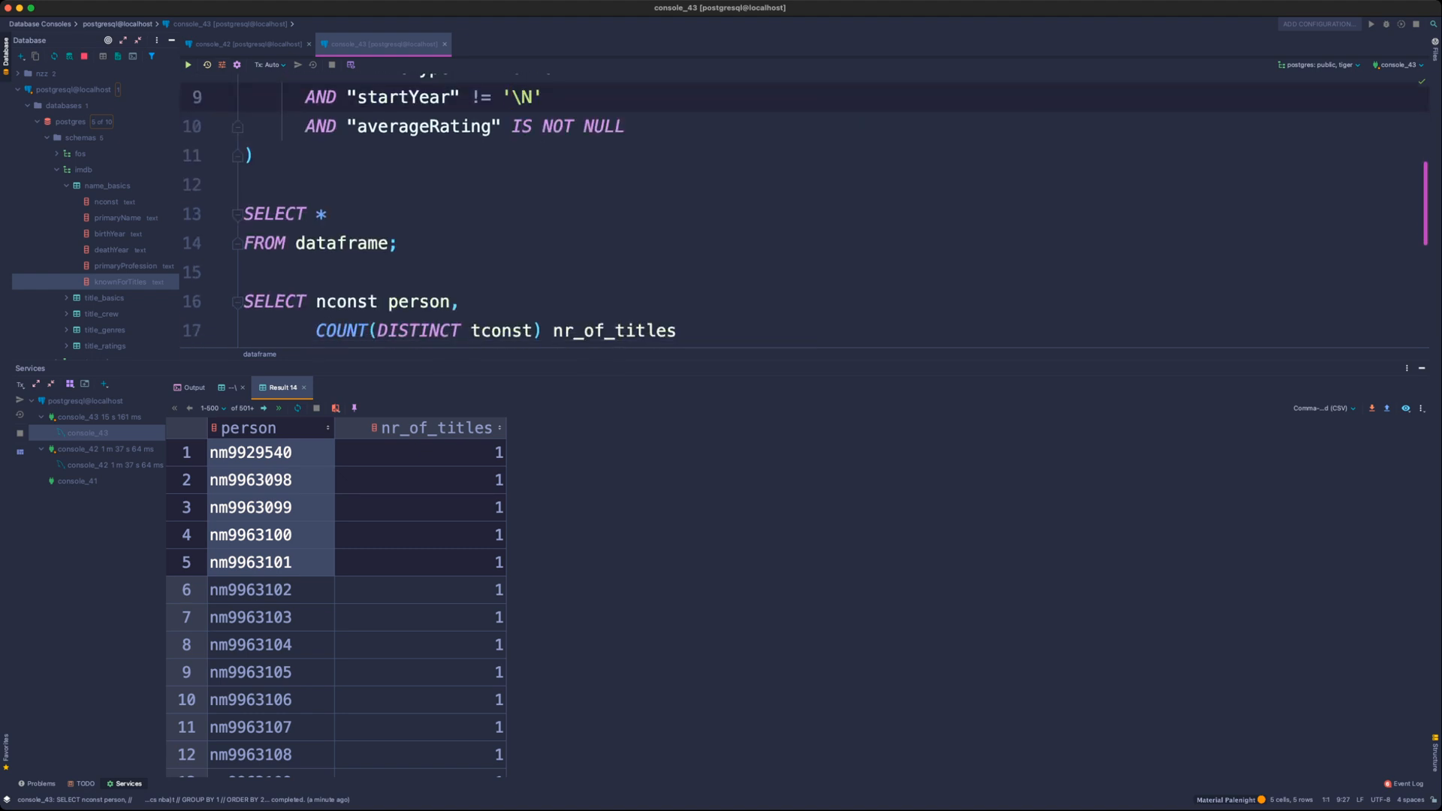
scroll(804, 210, up, 8)
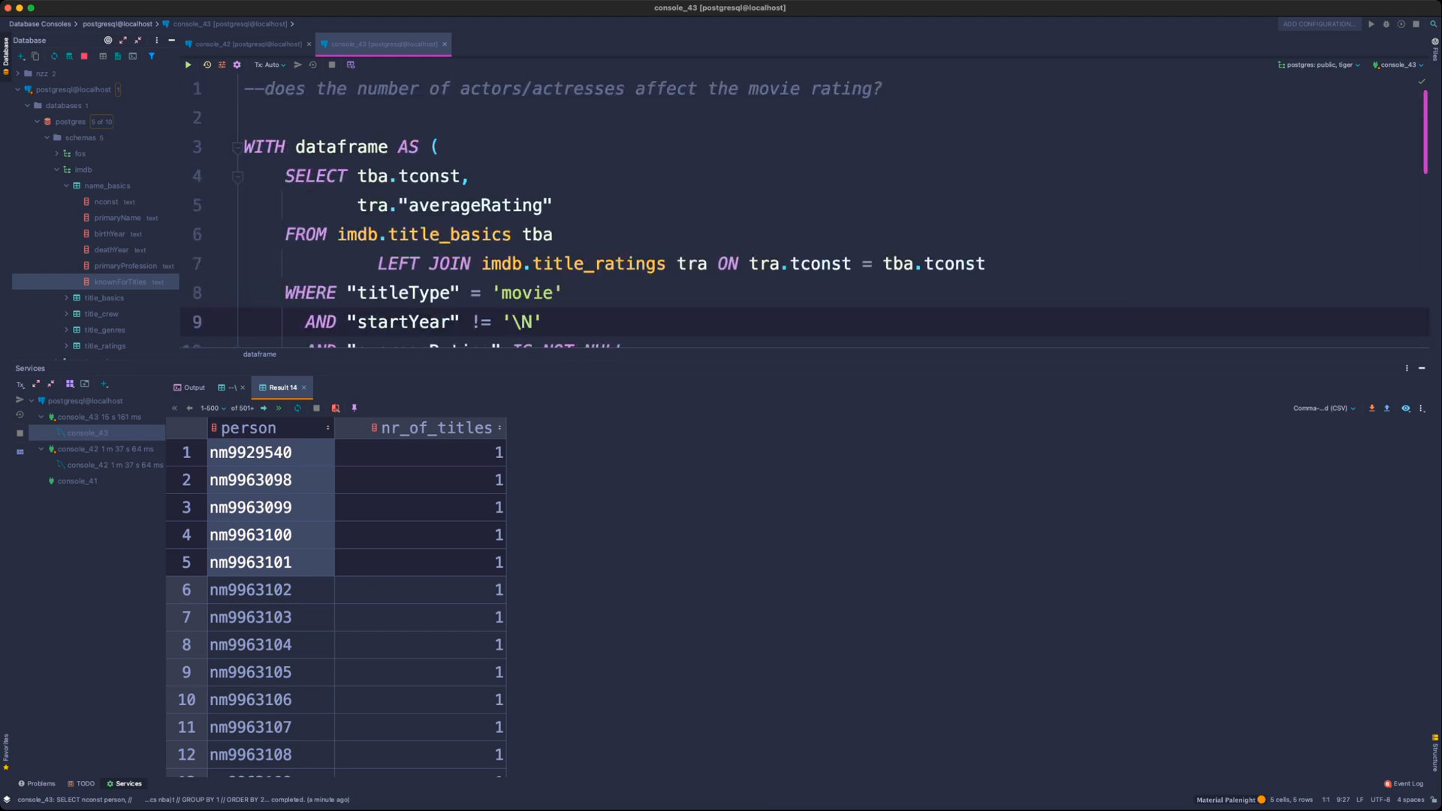
drag(357, 89, 625, 89)
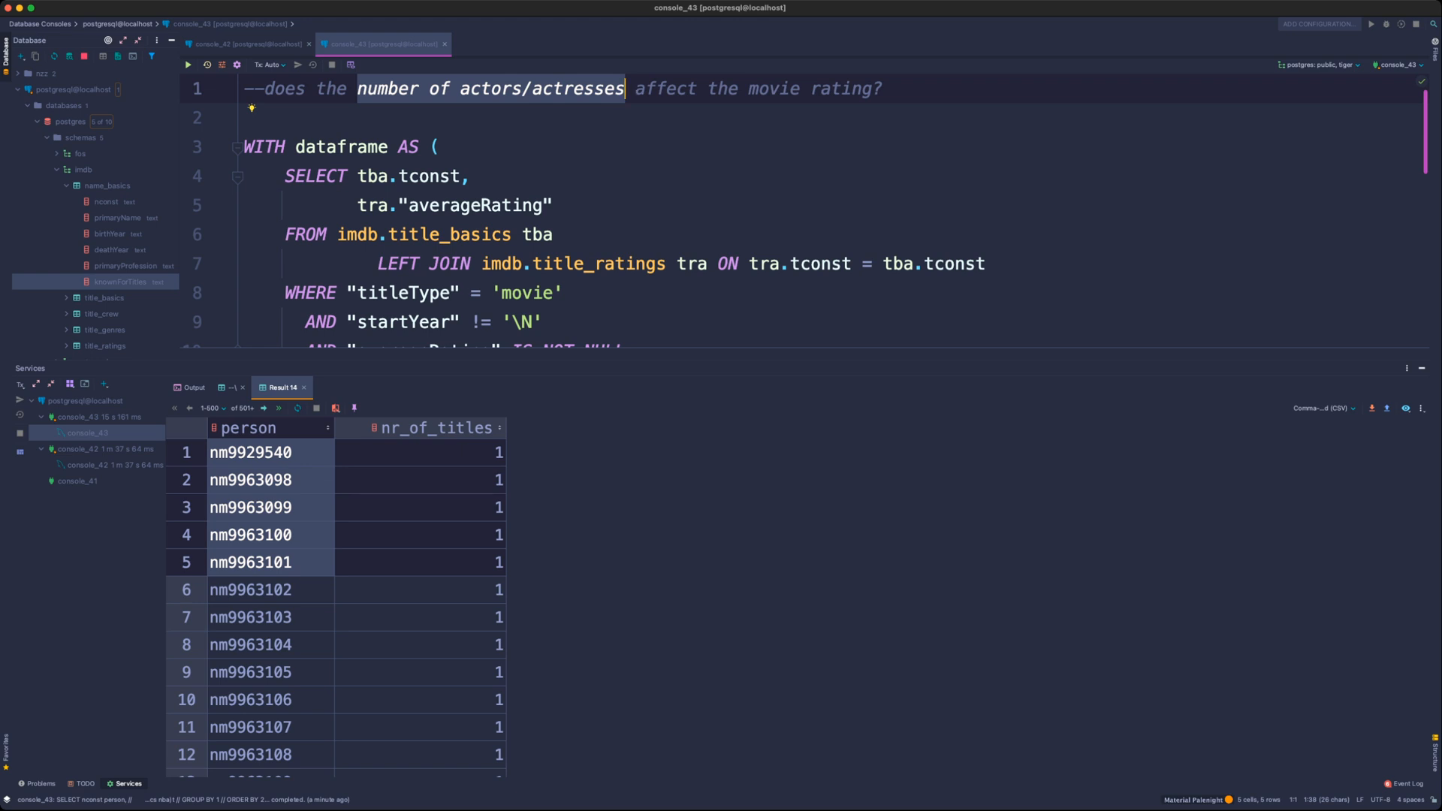
click(986, 263)
scroll(804, 214, down, 5)
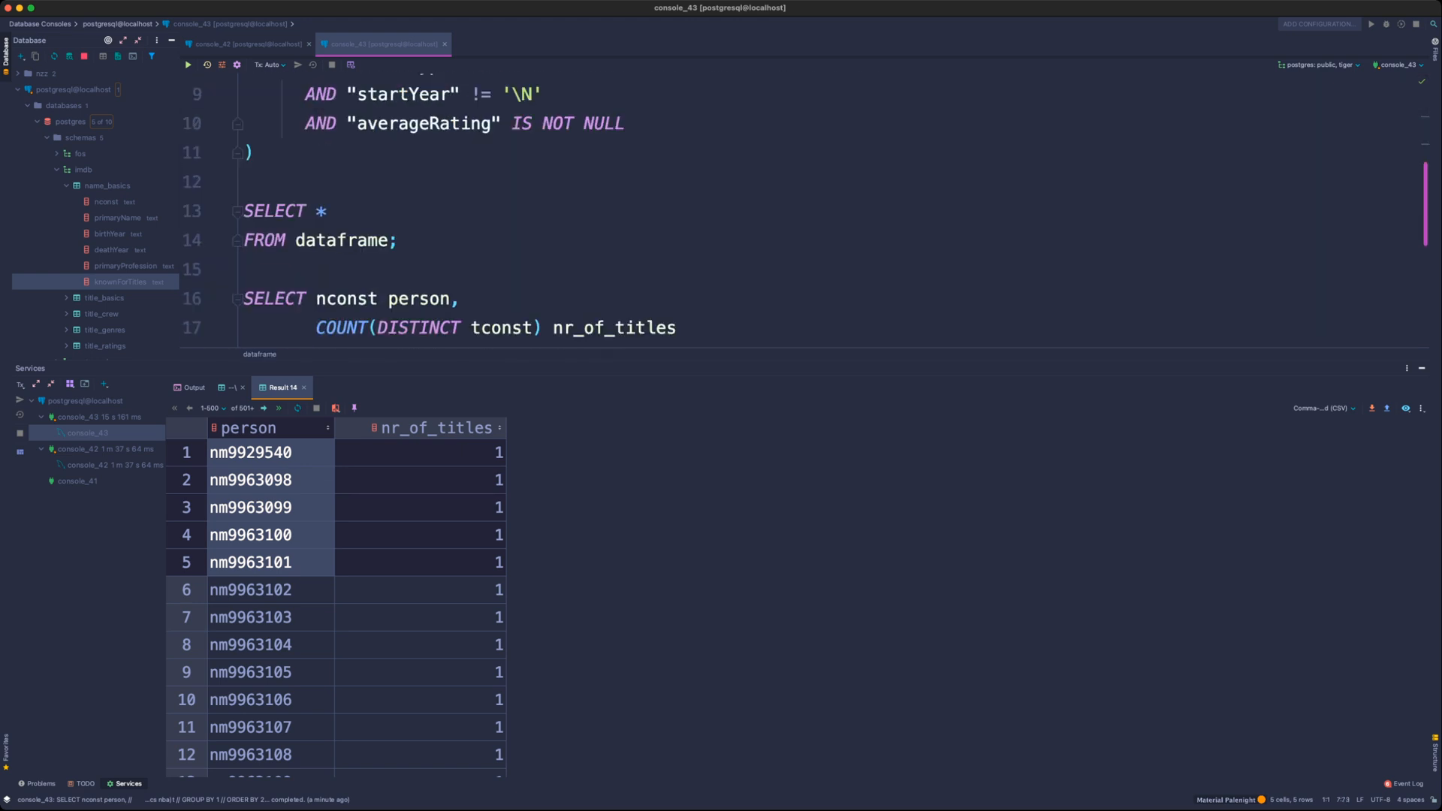
scroll(804, 212, down, 4)
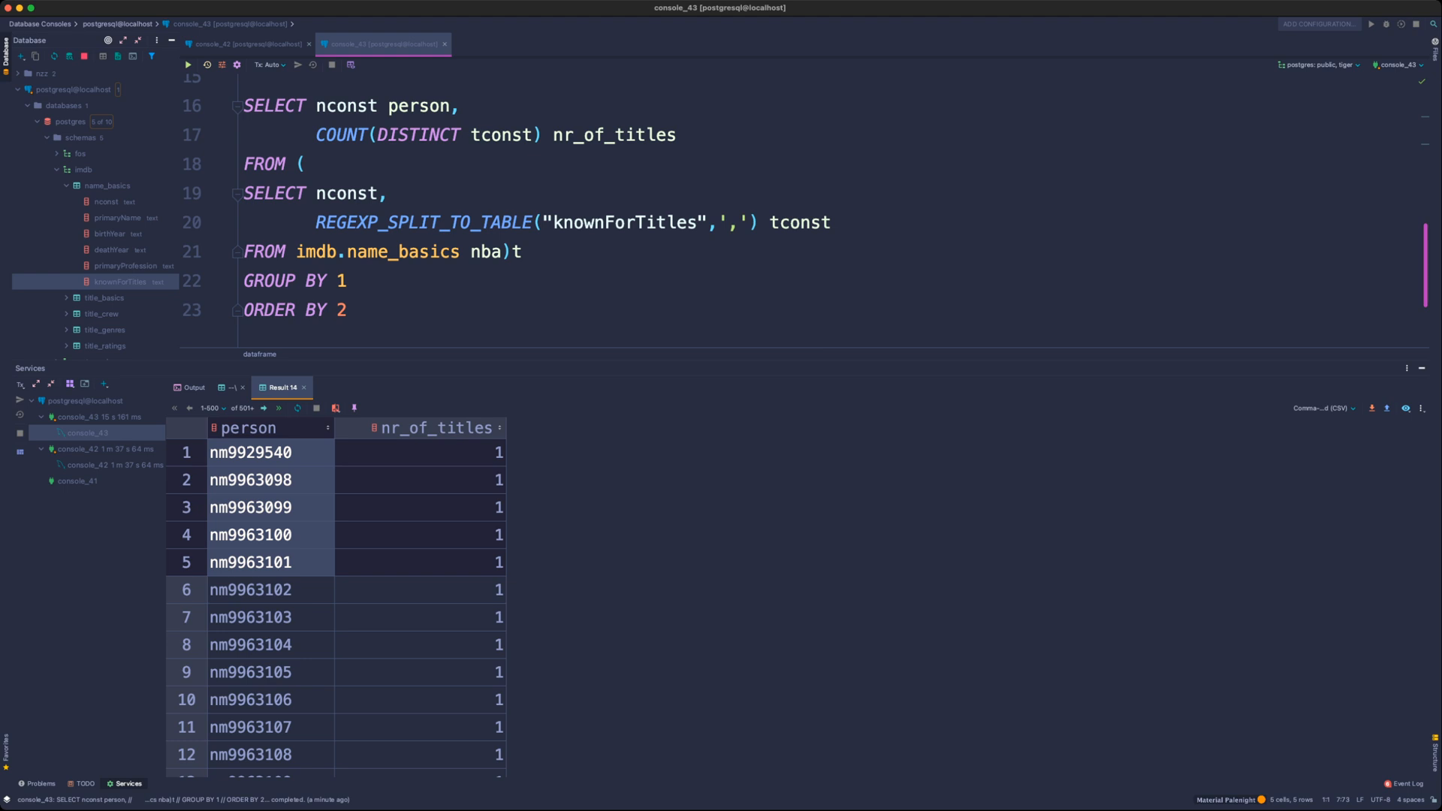
- Copy the inner SELECT that splits knownForTitles from imdb.name_basics, and delete the whole nr_of_titles query below the dataframe query
drag(244, 193, 350, 310)
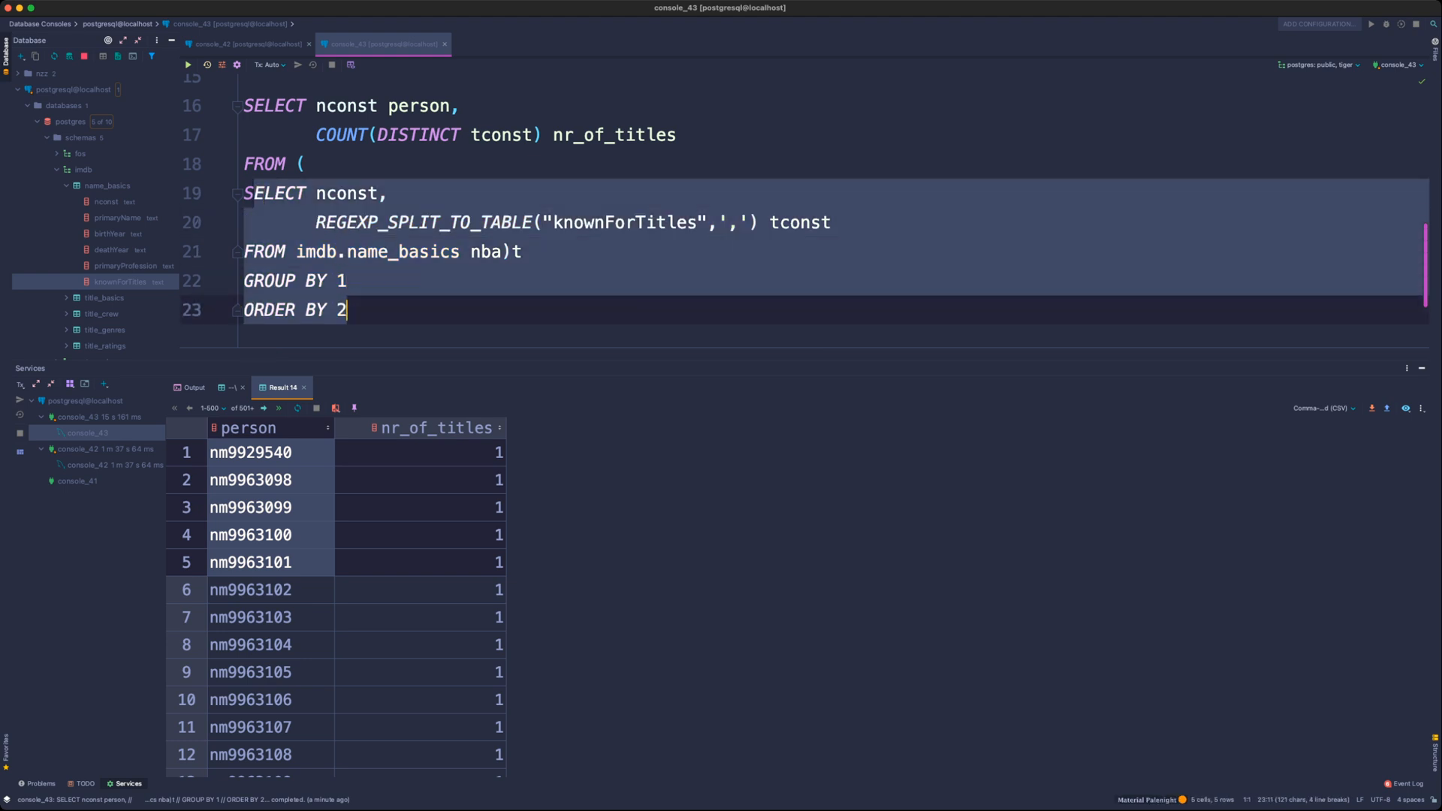
click(350, 310)
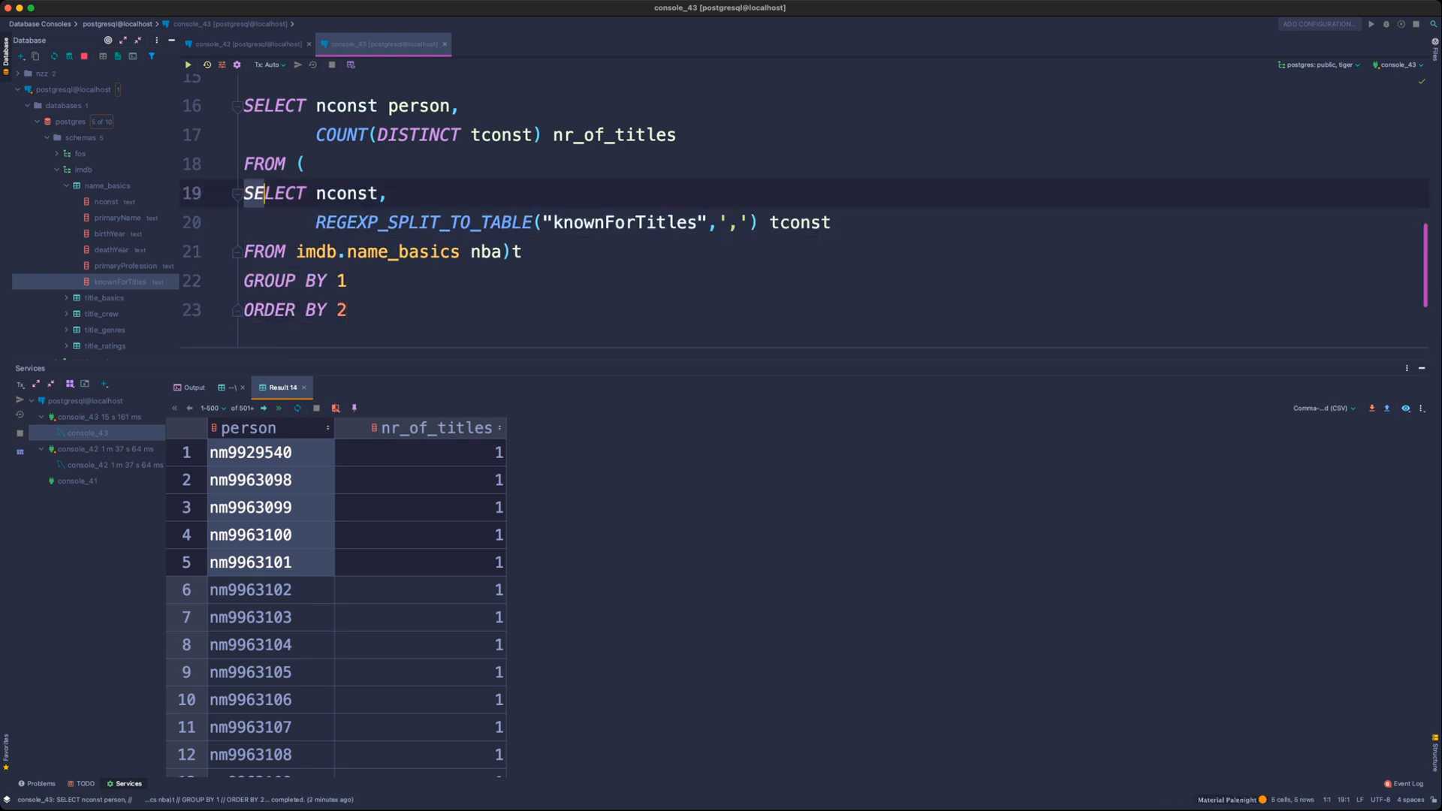
drag(244, 193, 348, 310)
click(348, 310)
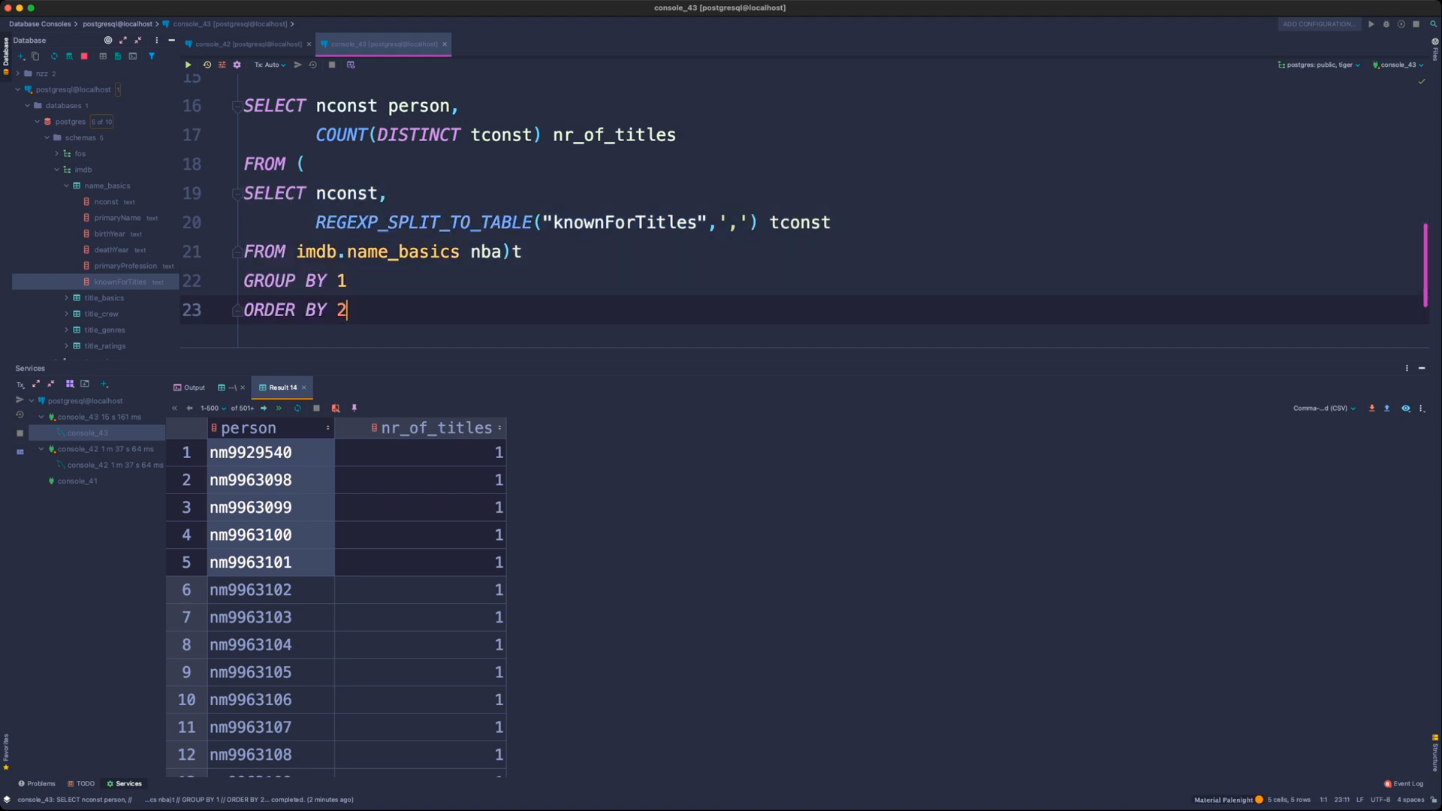
drag(502, 251, 244, 193)
key(super+c)
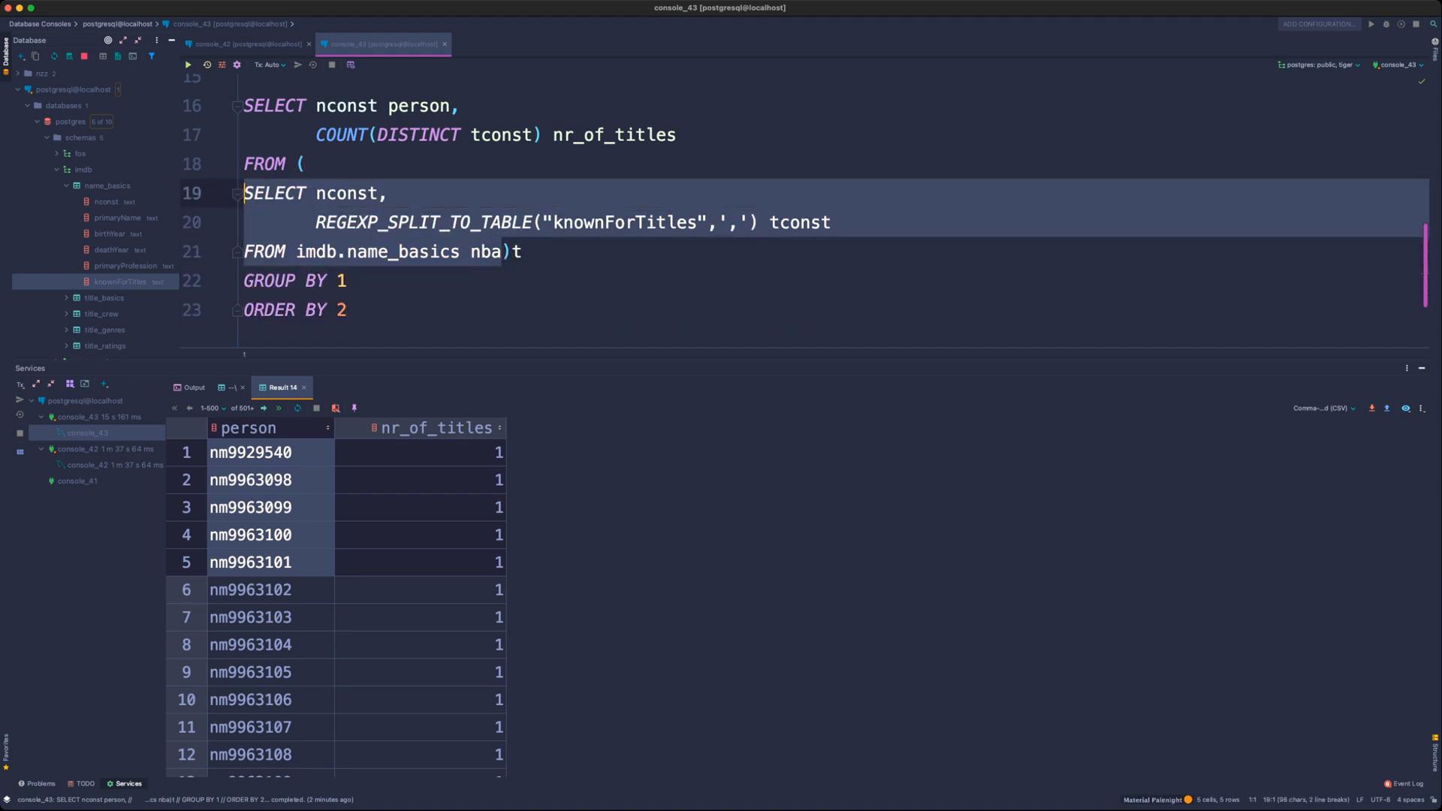
drag(348, 311, 244, 105)
key(BackSpace)
key(BackSpace)
key(BackSpace)
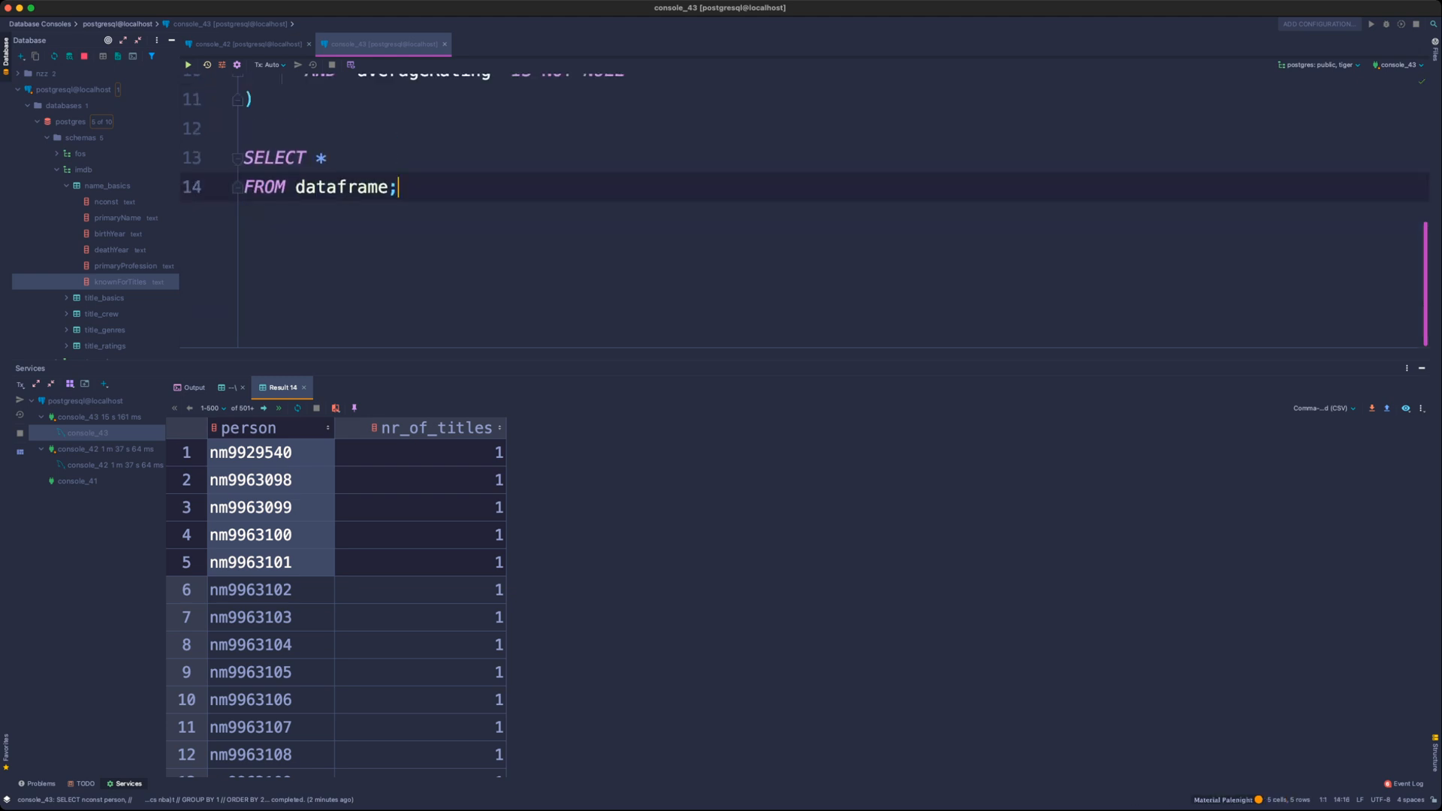
- Rename the dataframe CTE to titles in the WITH clause and in the final SELECT's FROM clause
scroll(751, 210, up, 5)
scroll(751, 211, down, 1)
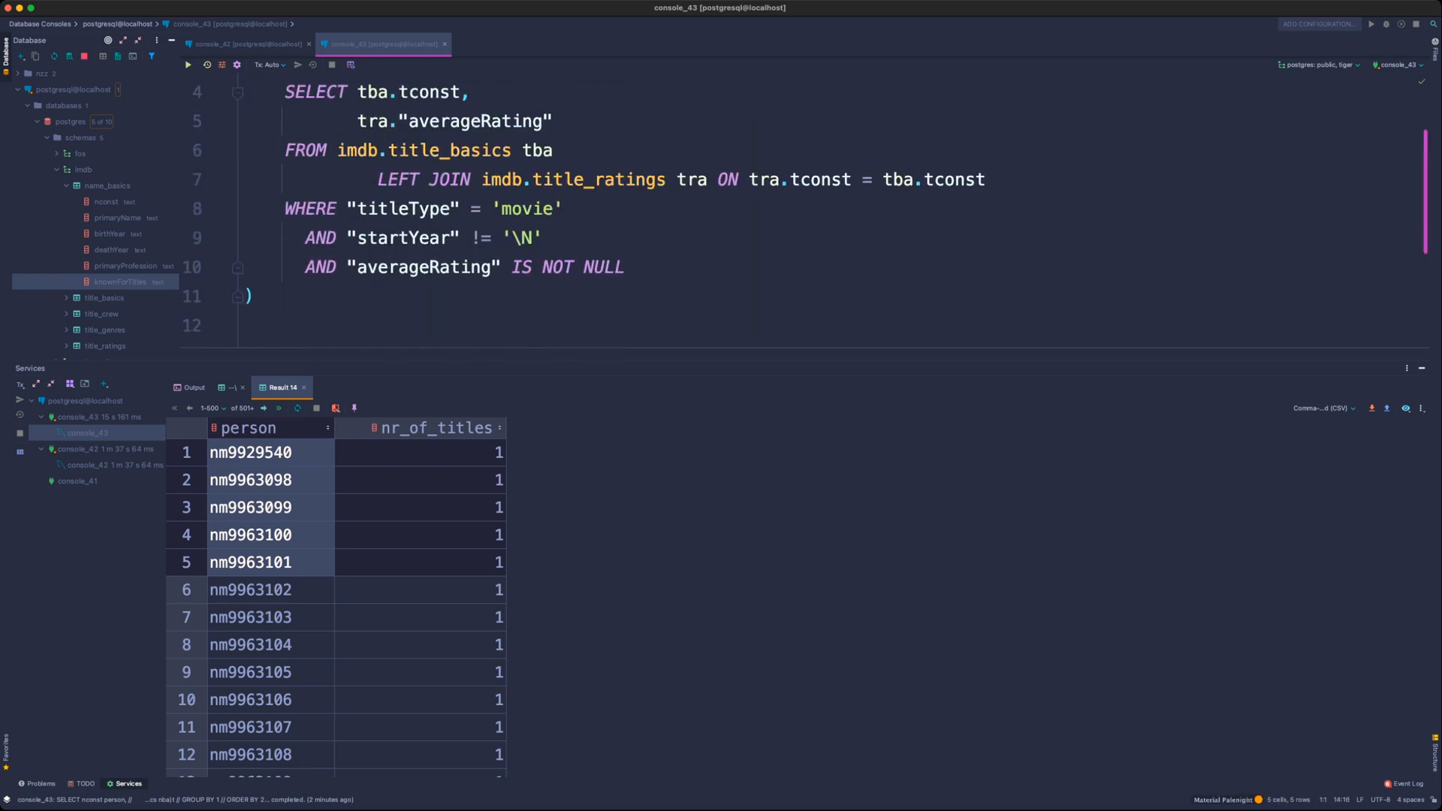
scroll(752, 210, up, 1)
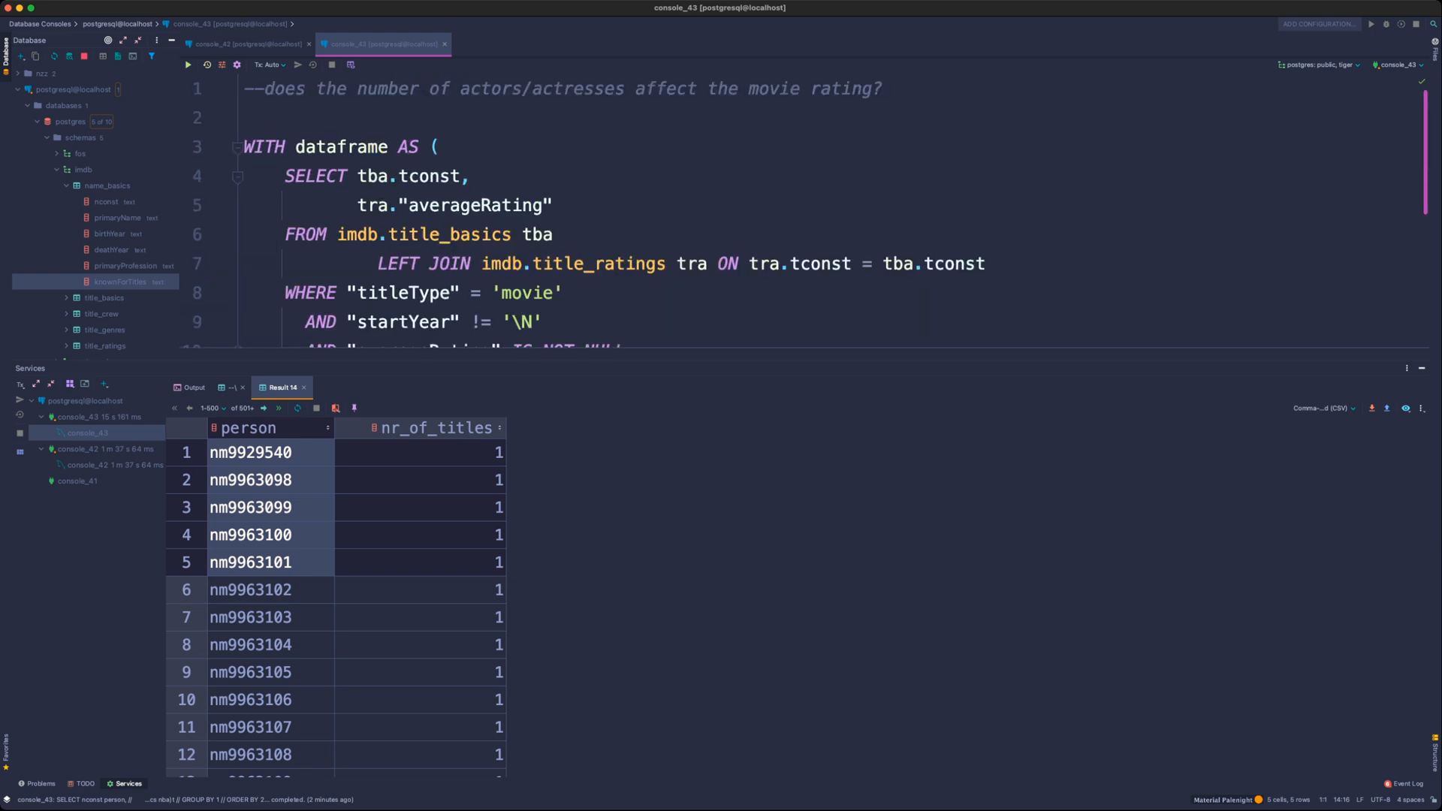
double_click(353, 147)
text(title)
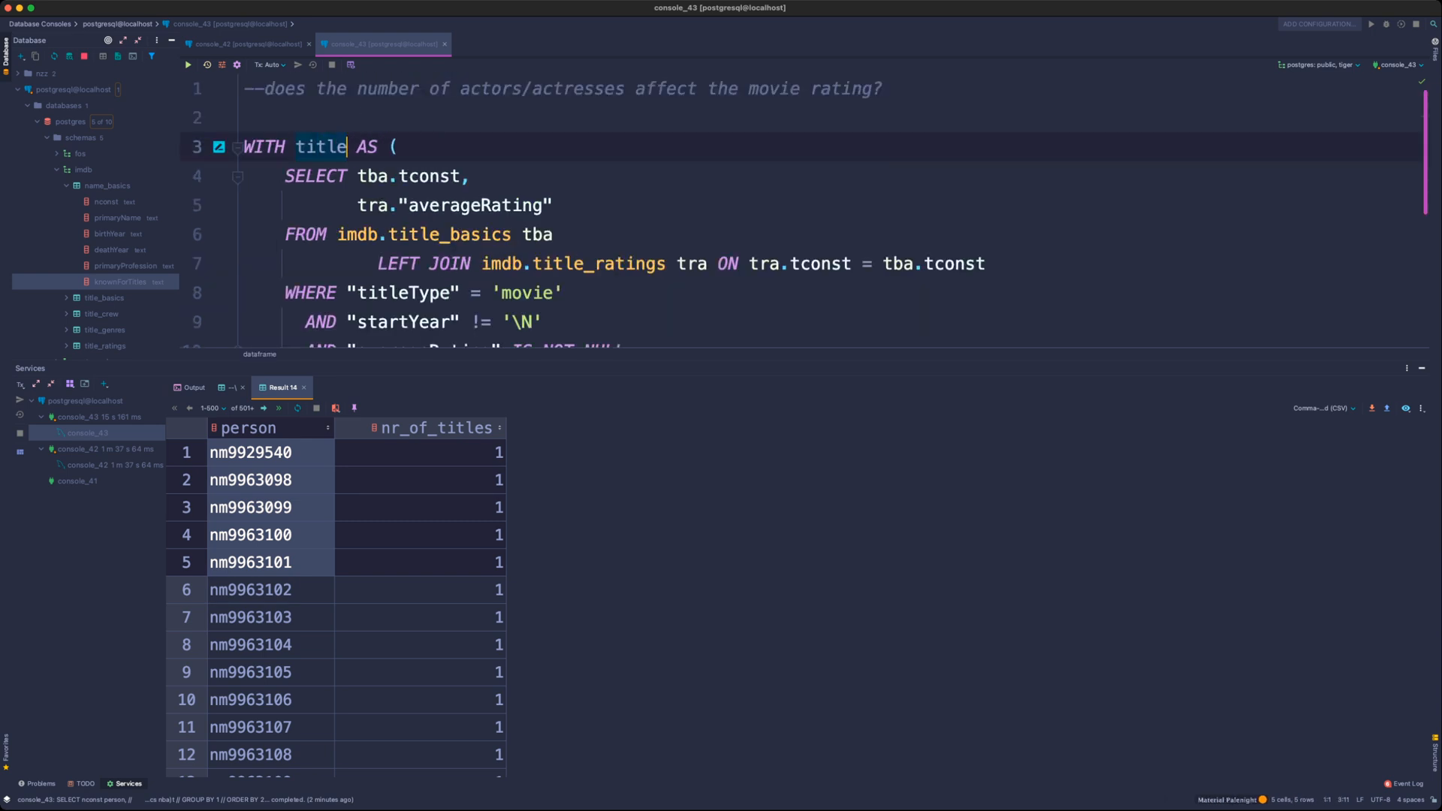
text(s)
scroll(751, 211, down, 2)
double_click(342, 327)
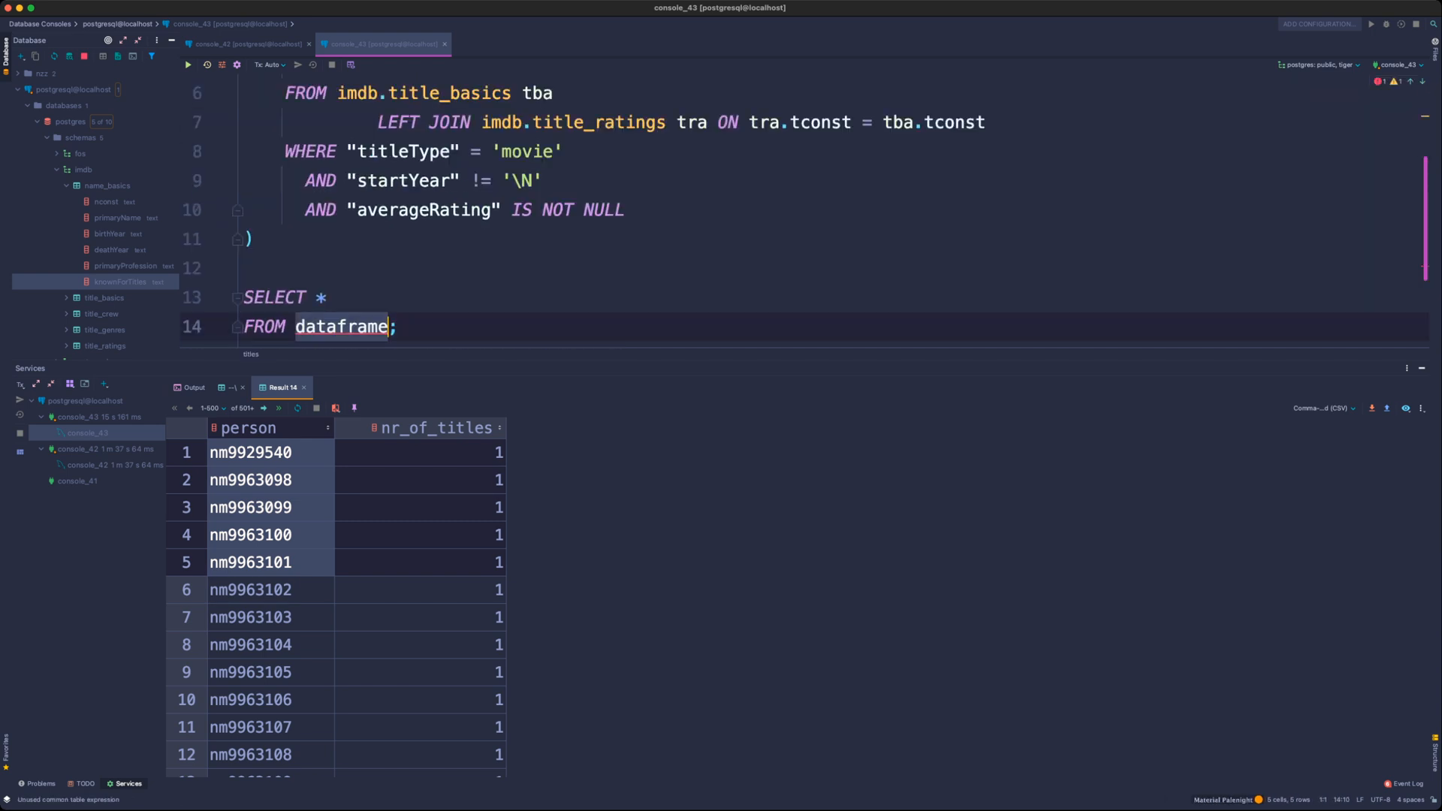
text(titles)
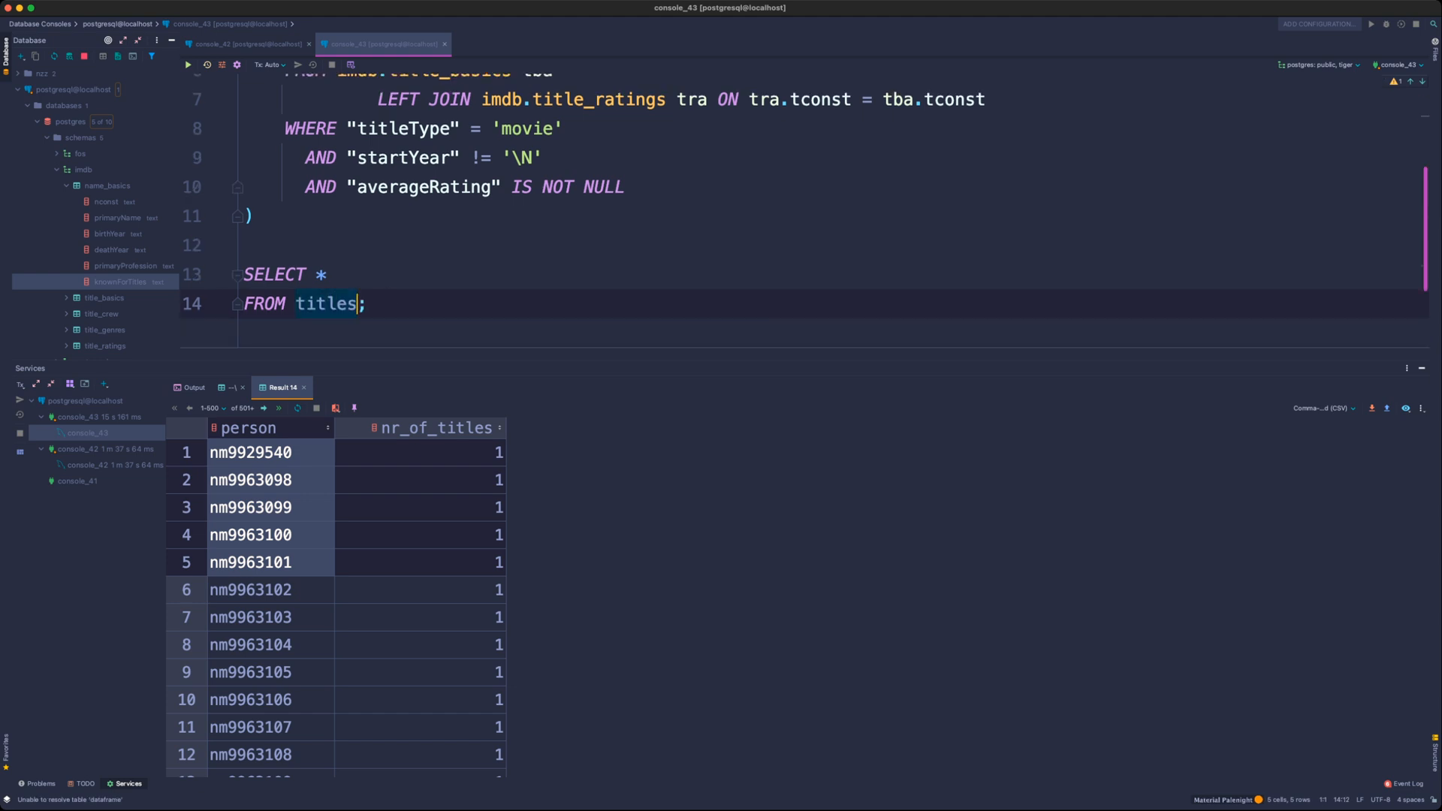
- Add a "persons AS (" CTE after the titles CTE, containing the copied knownForTitles subquery indented one level
key(Up)
key(Up)
key(Up)
key(Return)
key(Return)
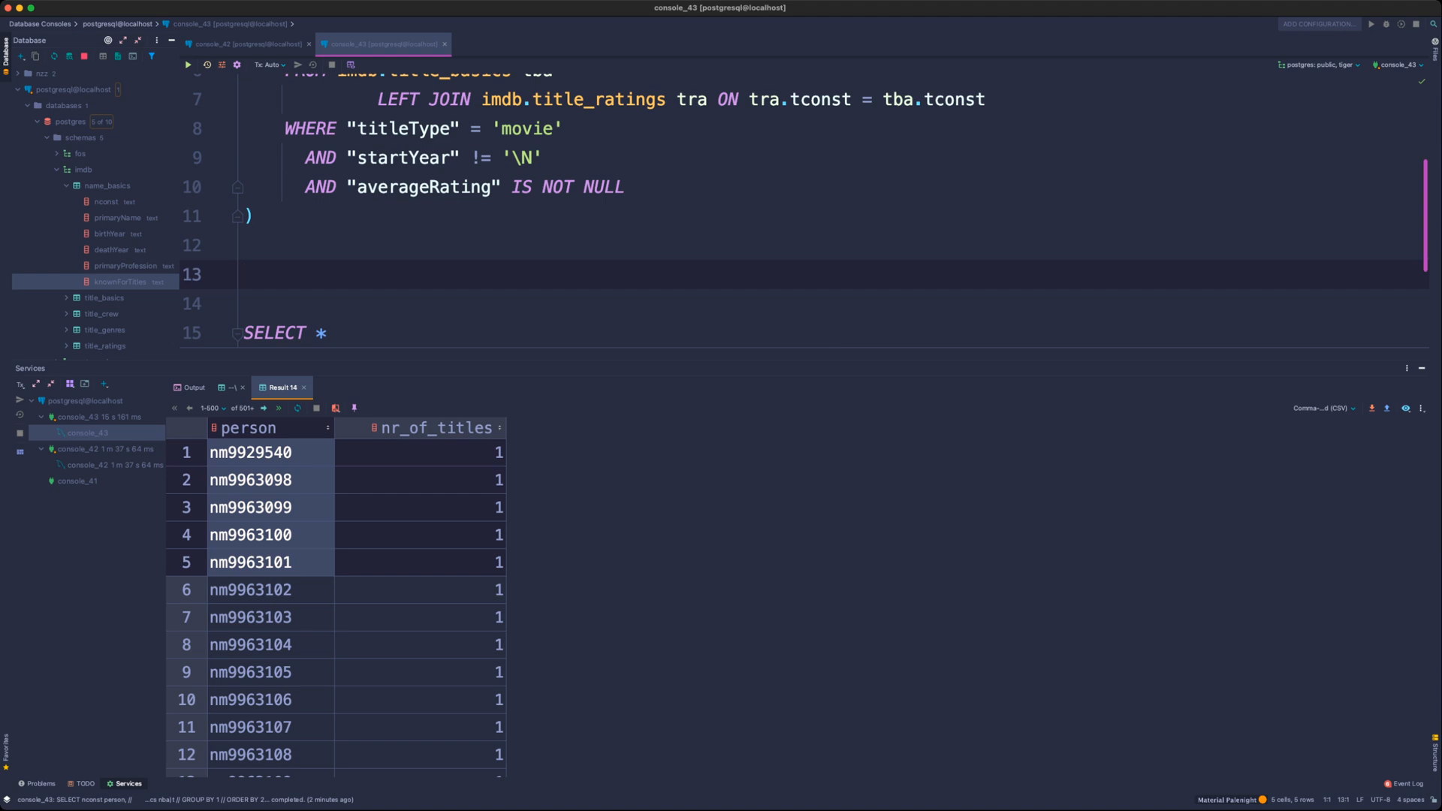
text(persons AS ()
key(Return)
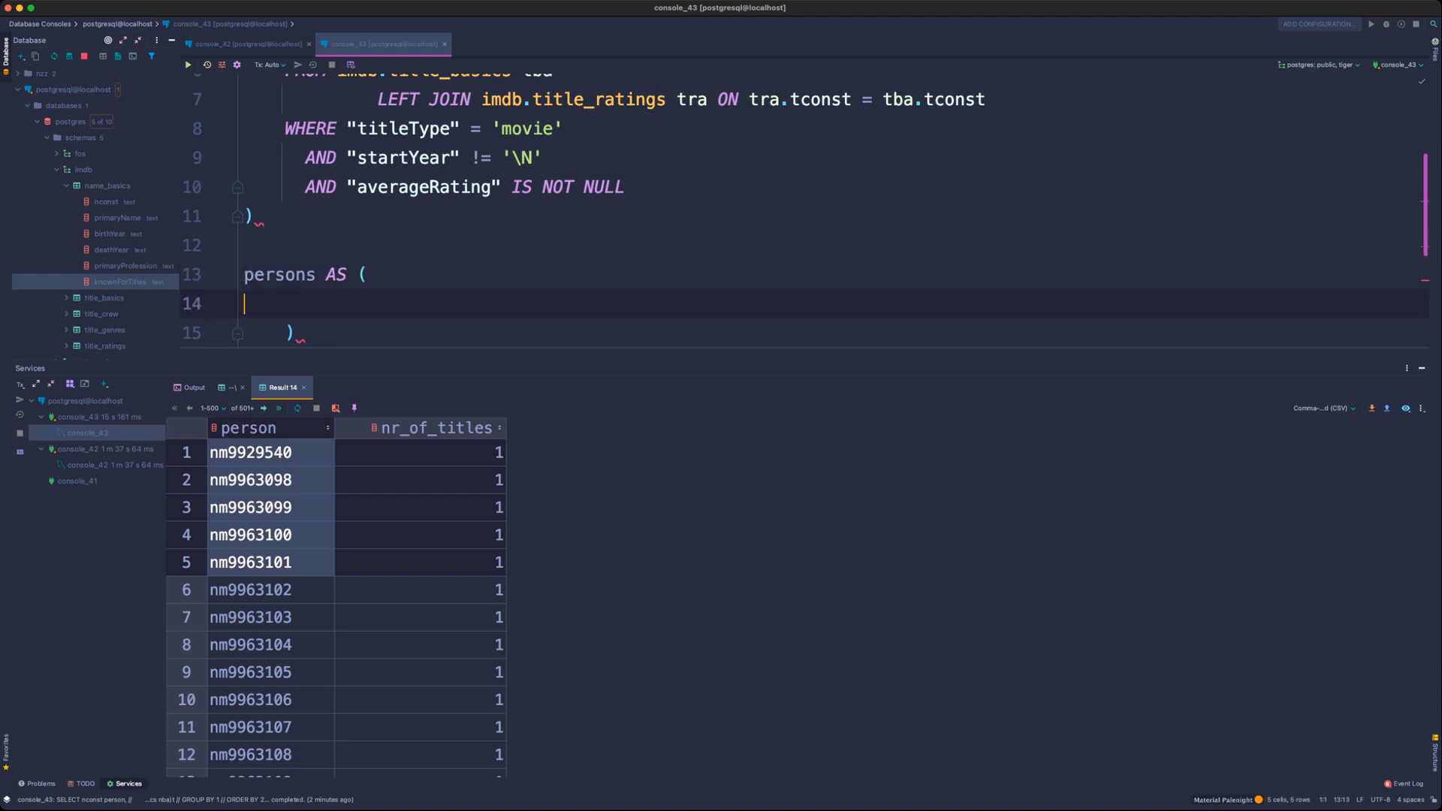
key(super+v)
key(alt+Up)
key(alt+Up)
key(alt+Up)
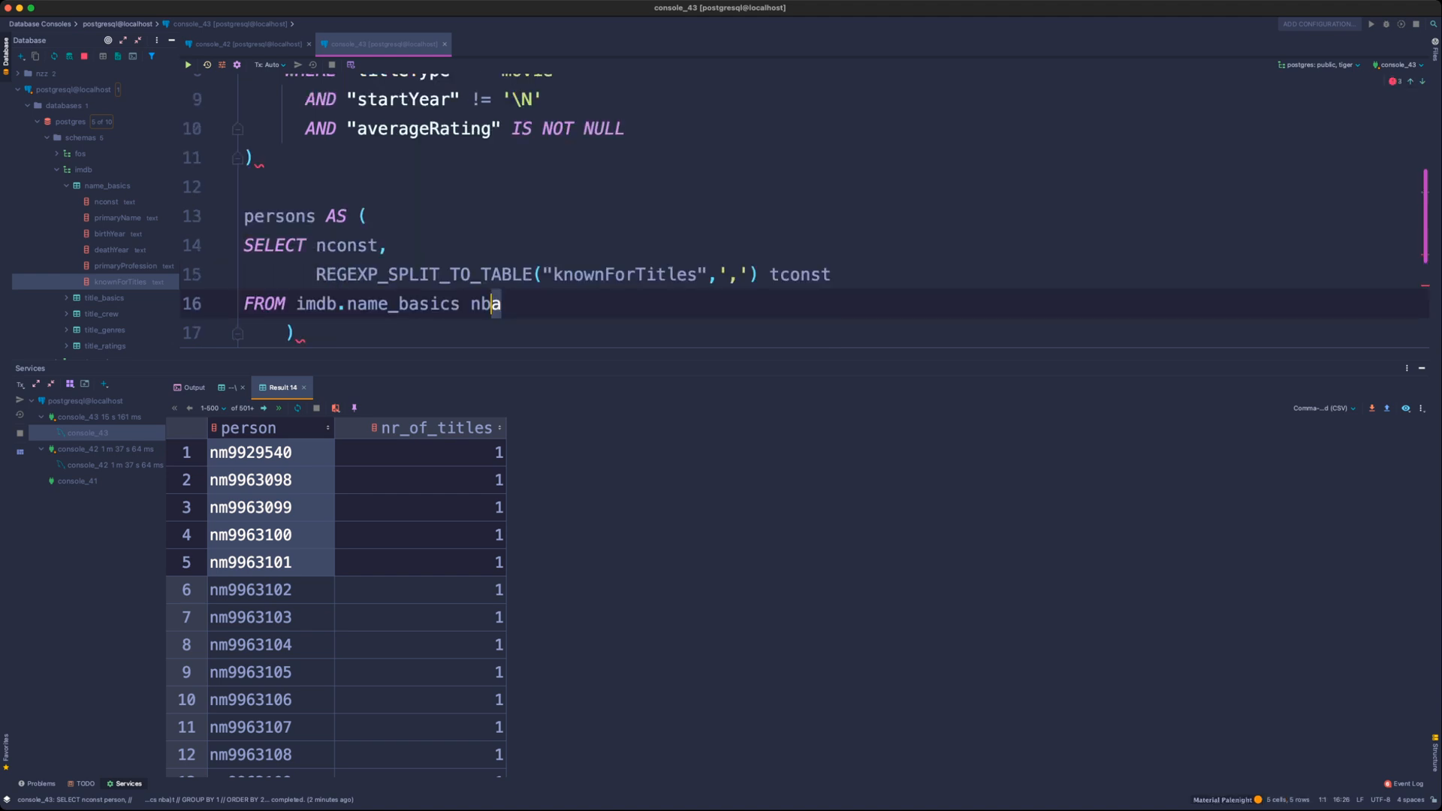
key(Tab)
key(super+Right)
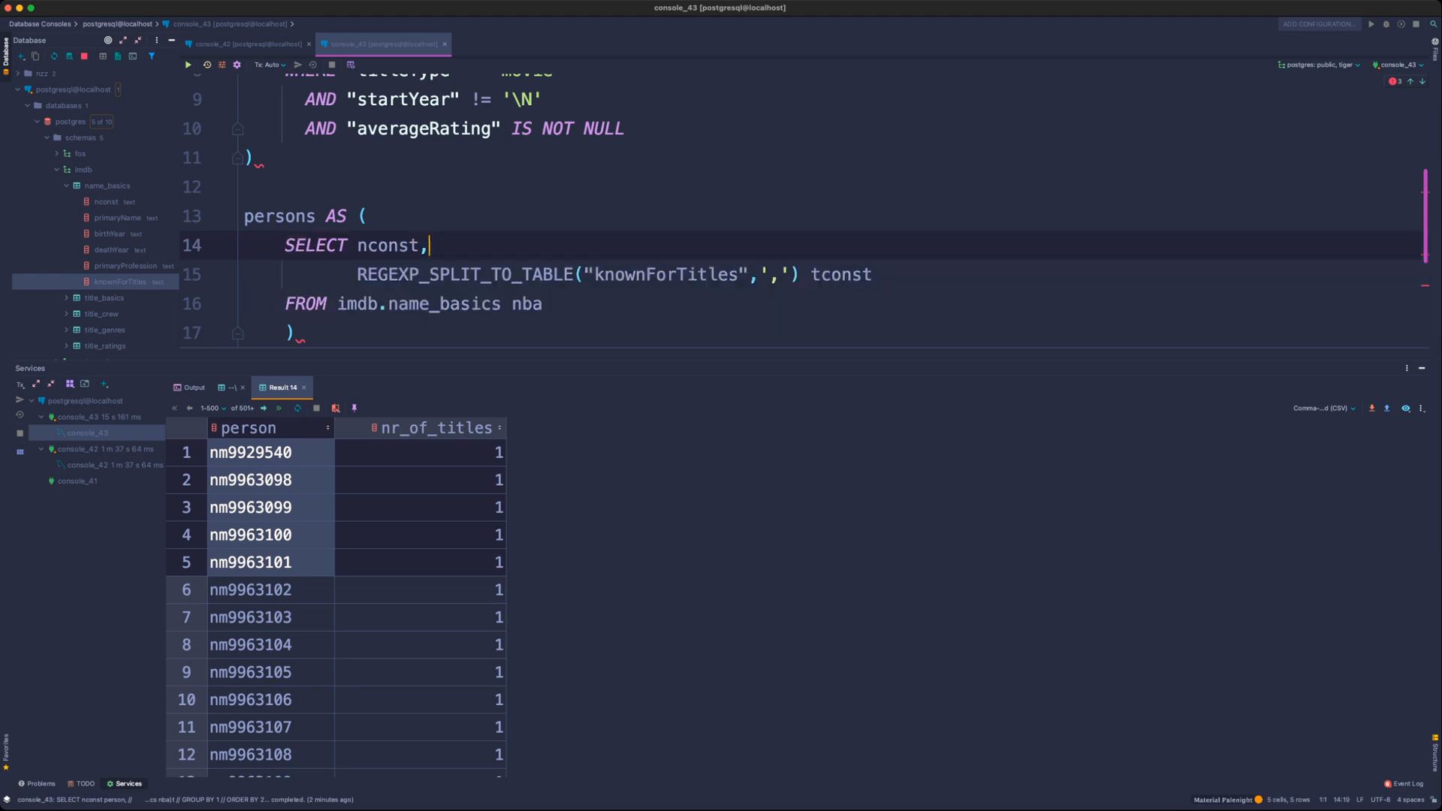
- Add a comma after the titles CTE's closing parenthesis and indent that line
key(Up)
key(Up)
key(Up)
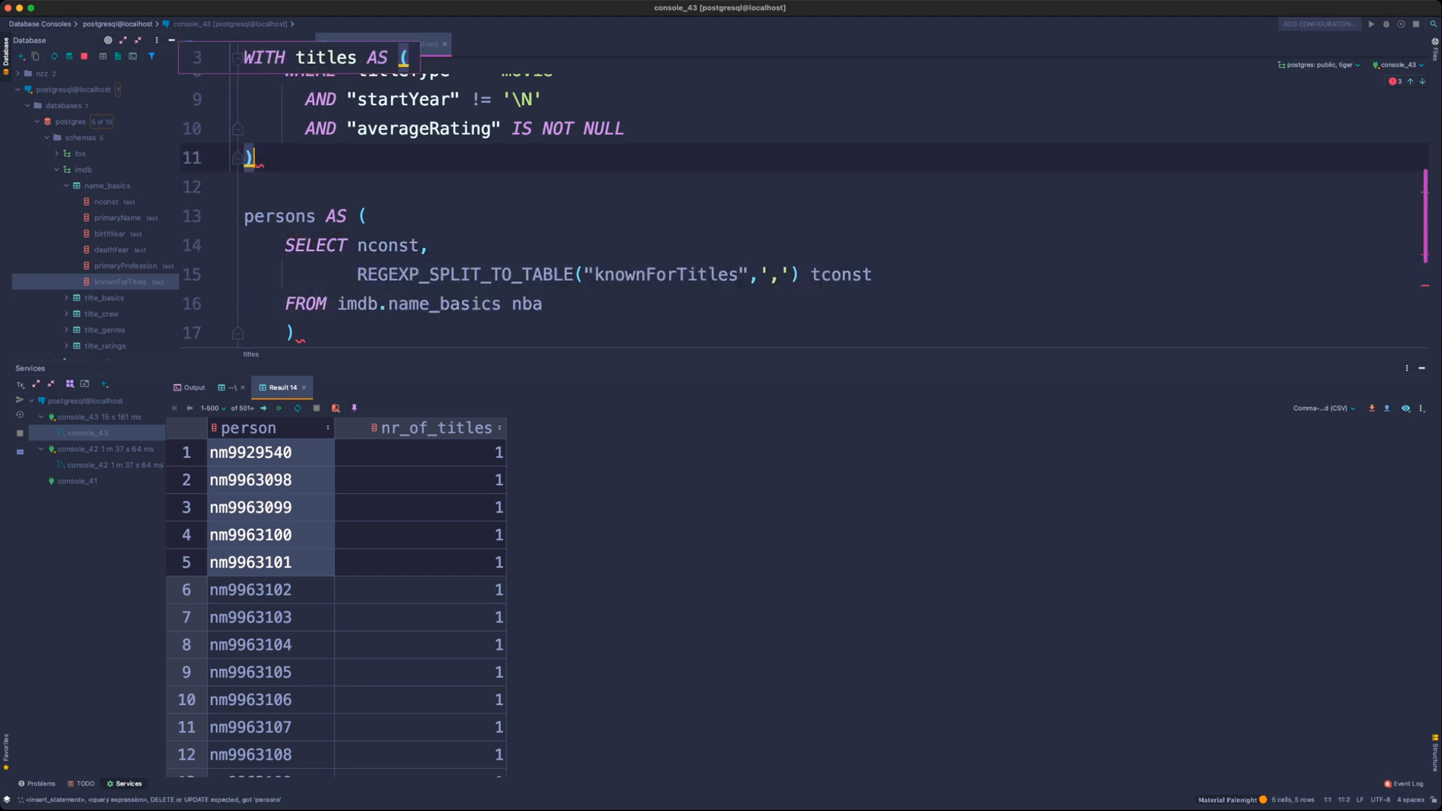
text(,)
key(super+Left)
key(Tab)
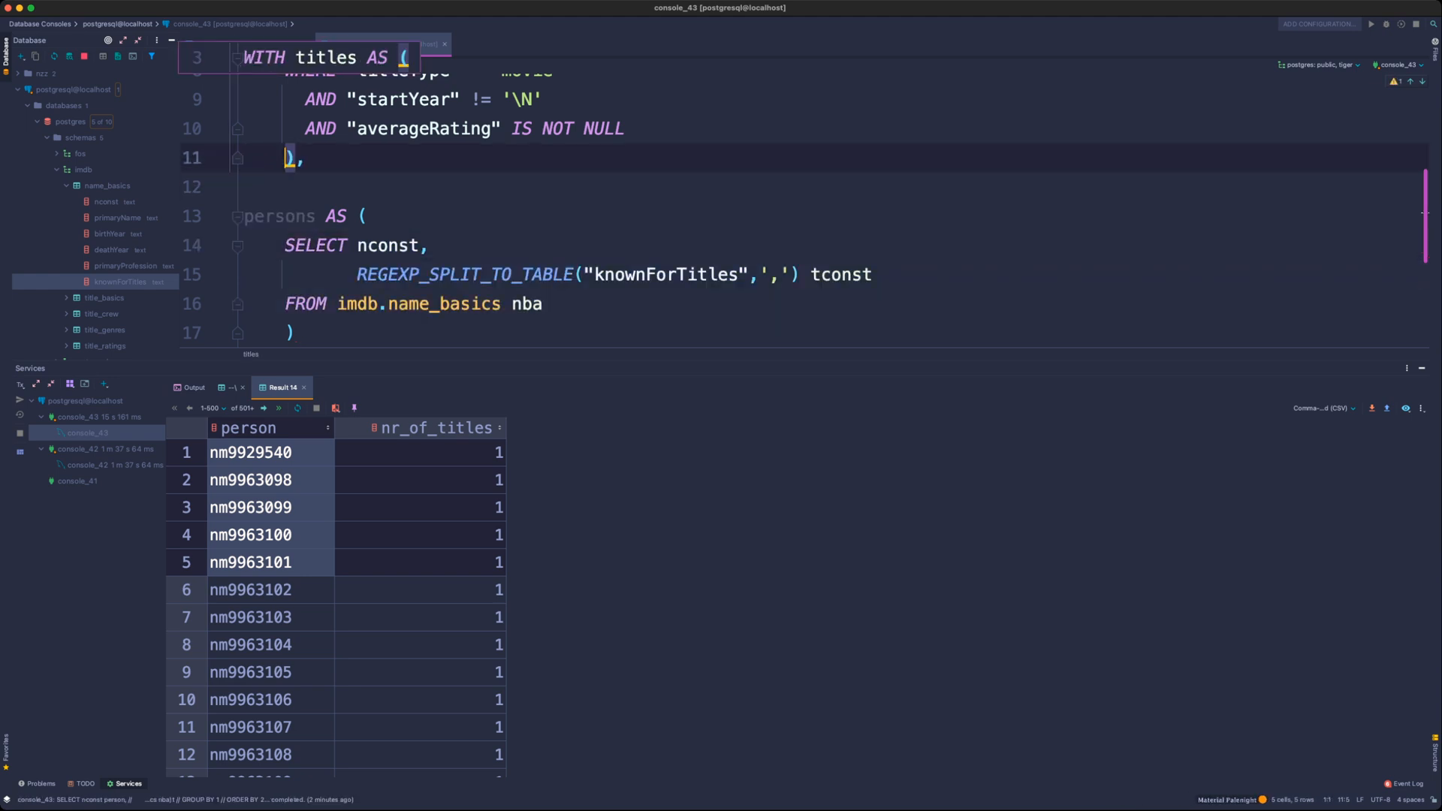
- Add LIMIT 10 to the SELECT inside persons, run only that subquery and examine the first person's tconst values
scroll(387, 210, down, 1)
click(367, 194)
double_click(387, 223)
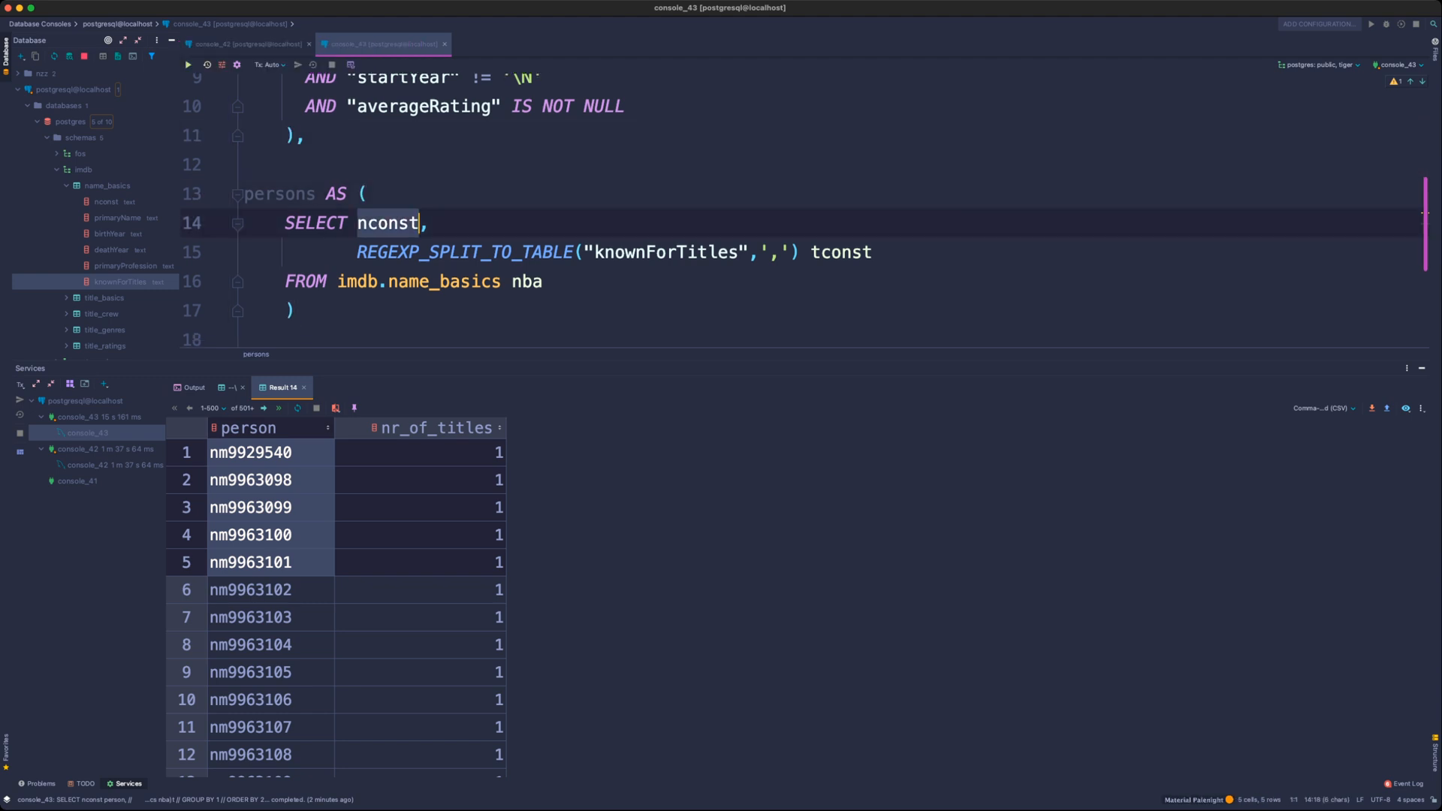
click(873, 252)
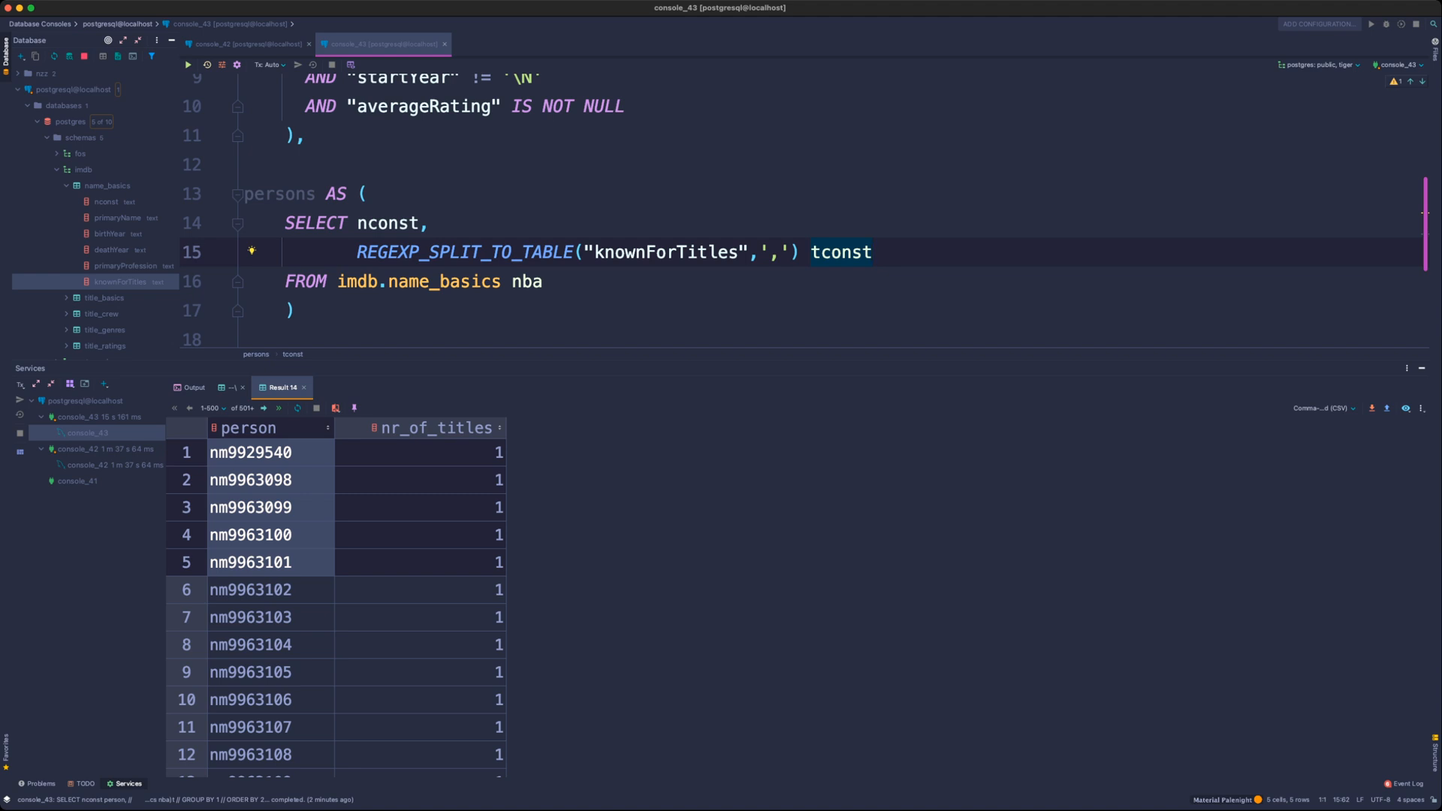
key(Down)
key(Return)
text(L)
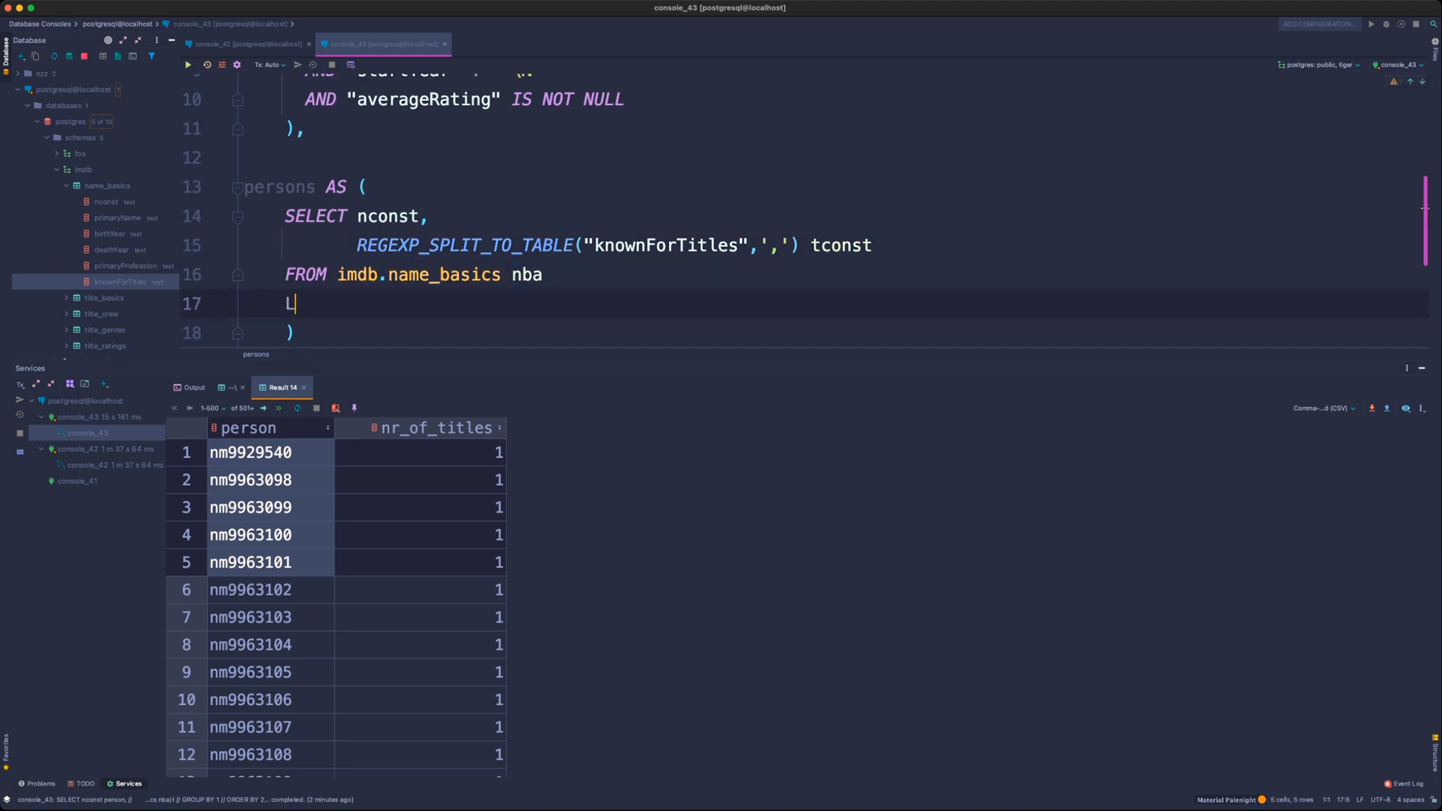
text(IMIT 10)
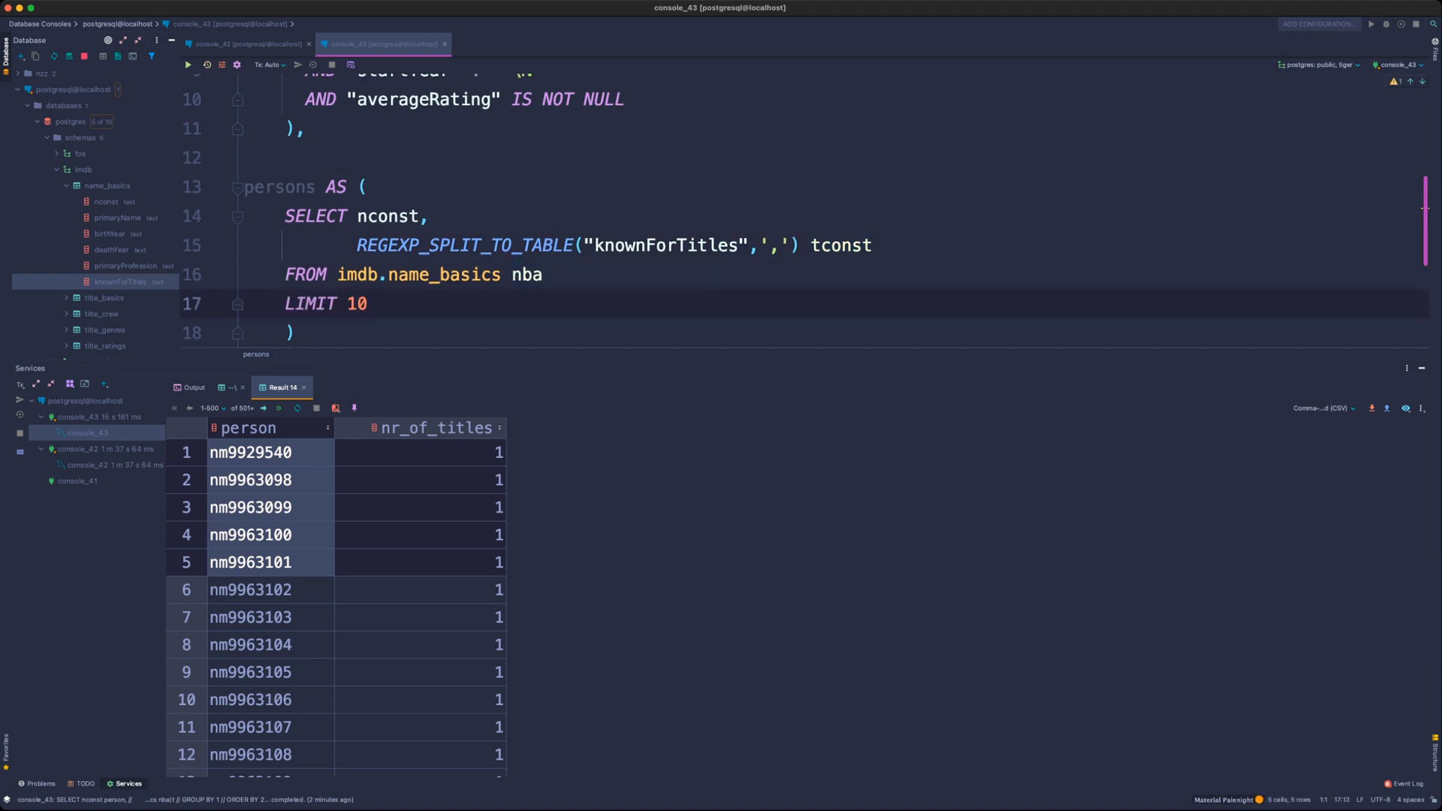
drag(368, 304, 285, 216)
key(super+Return)
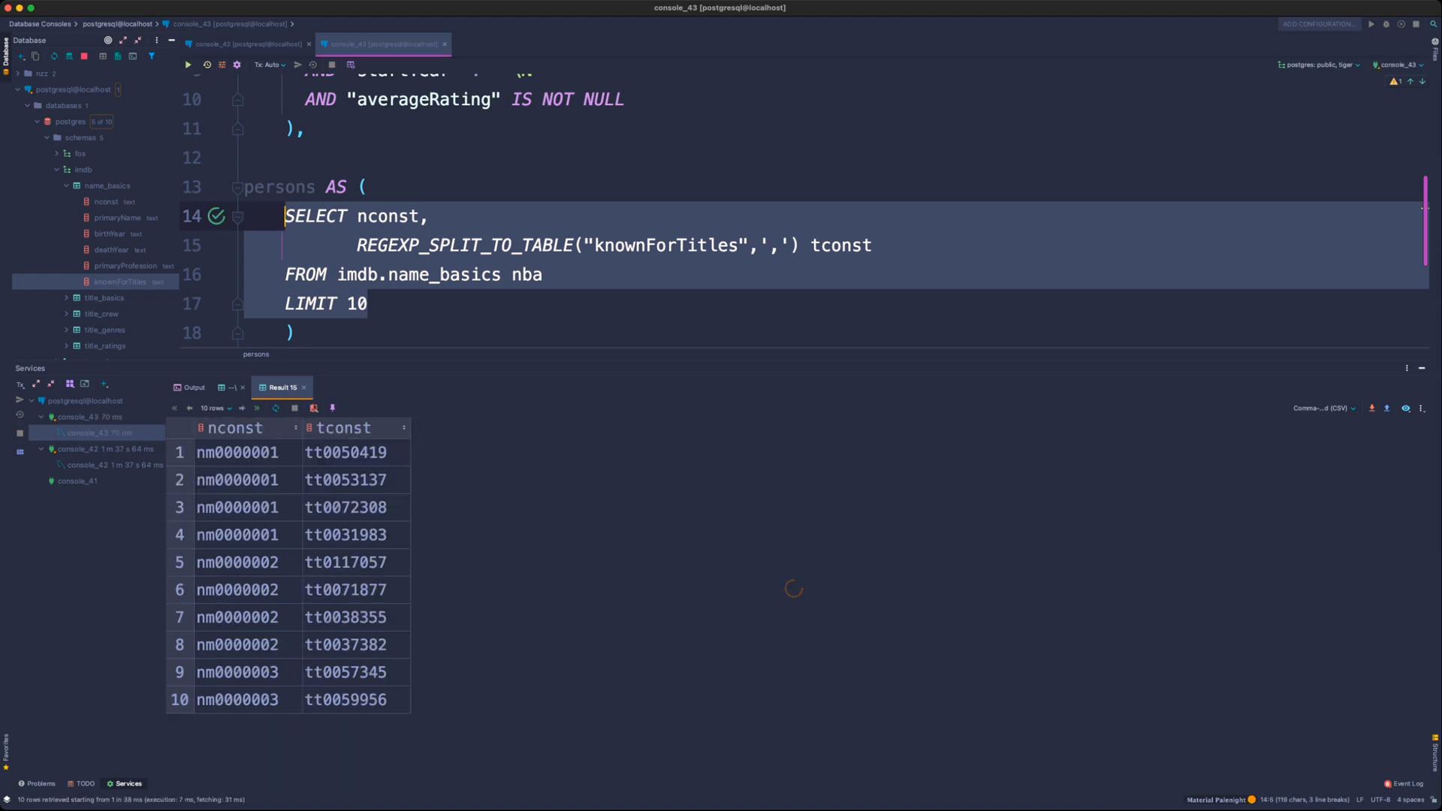
drag(346, 508, 345, 535)
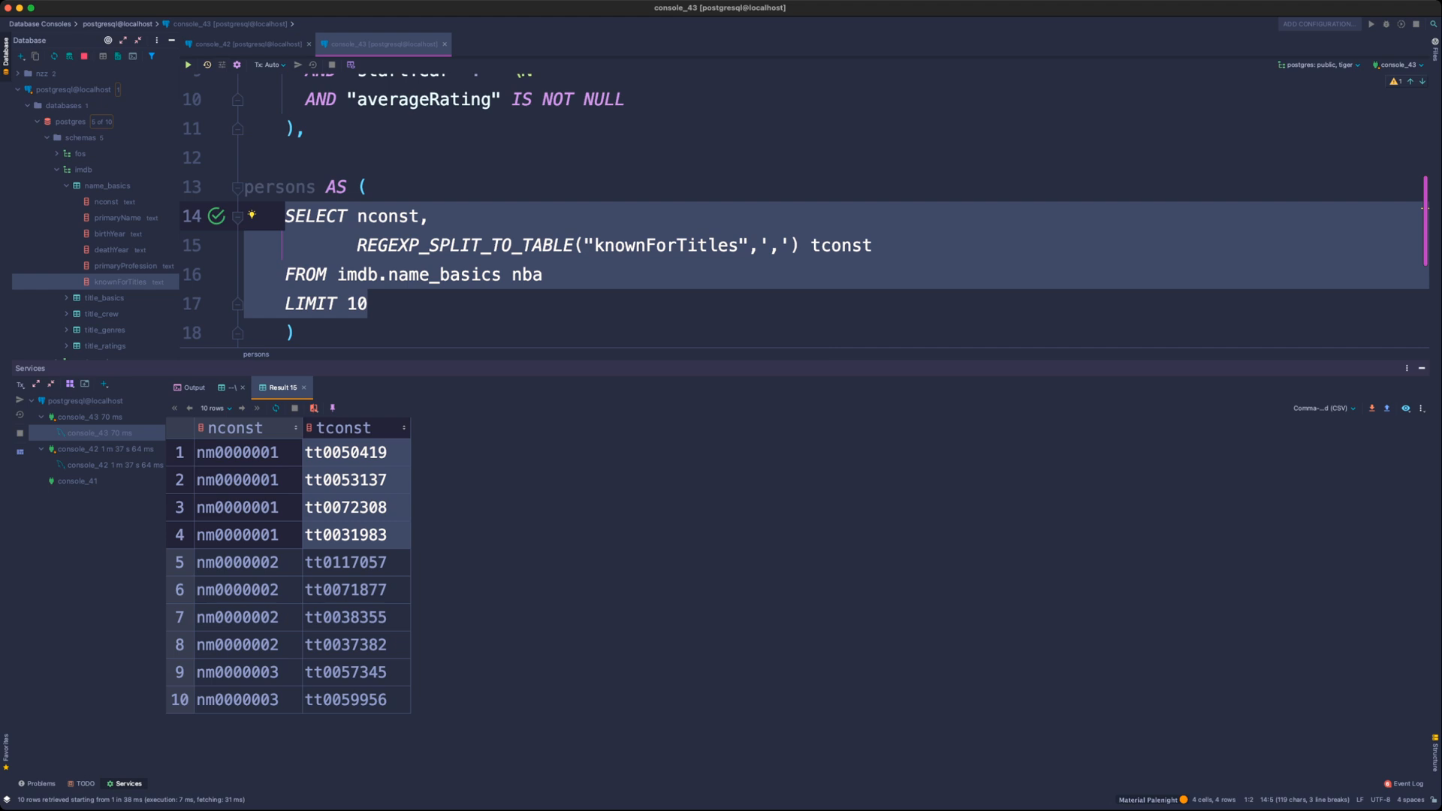
- Remove the LIMIT 10 line from the persons subquery
drag(368, 304, 245, 303)
key(BackSpace)
key(BackSpace)
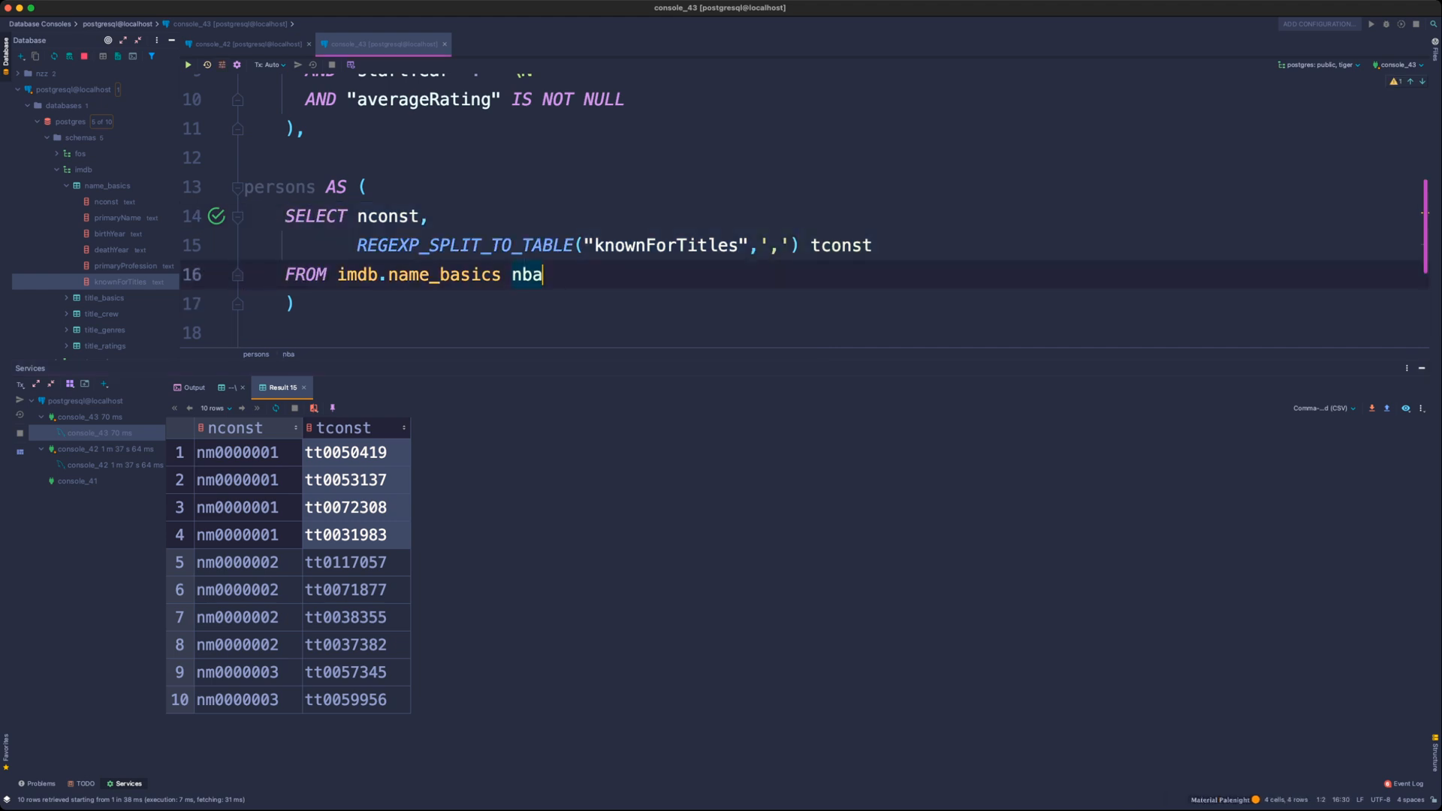
scroll(804, 206, down, 3)
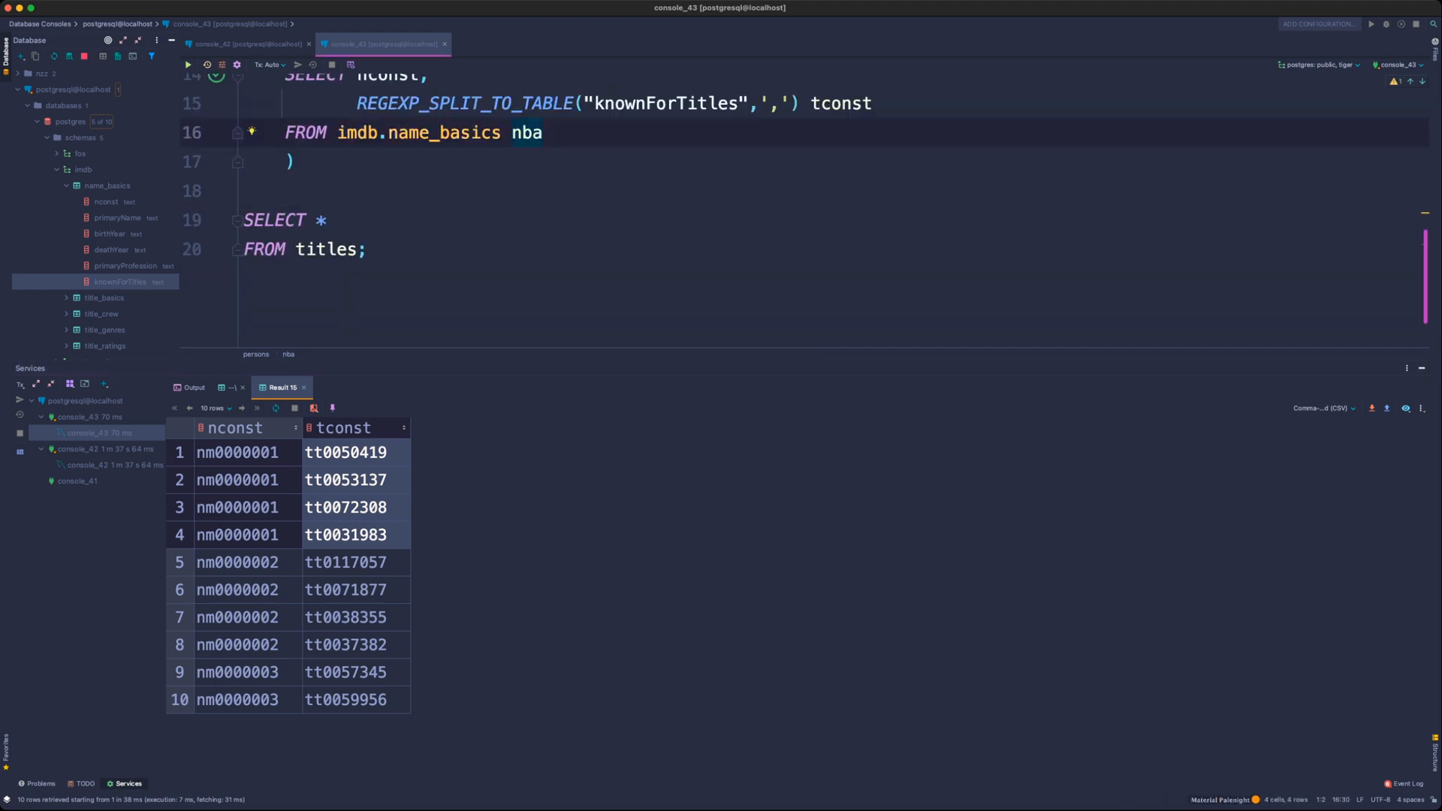
scroll(841, 111, up, 1)
double_click(842, 111)
scroll(842, 111, up, 1)
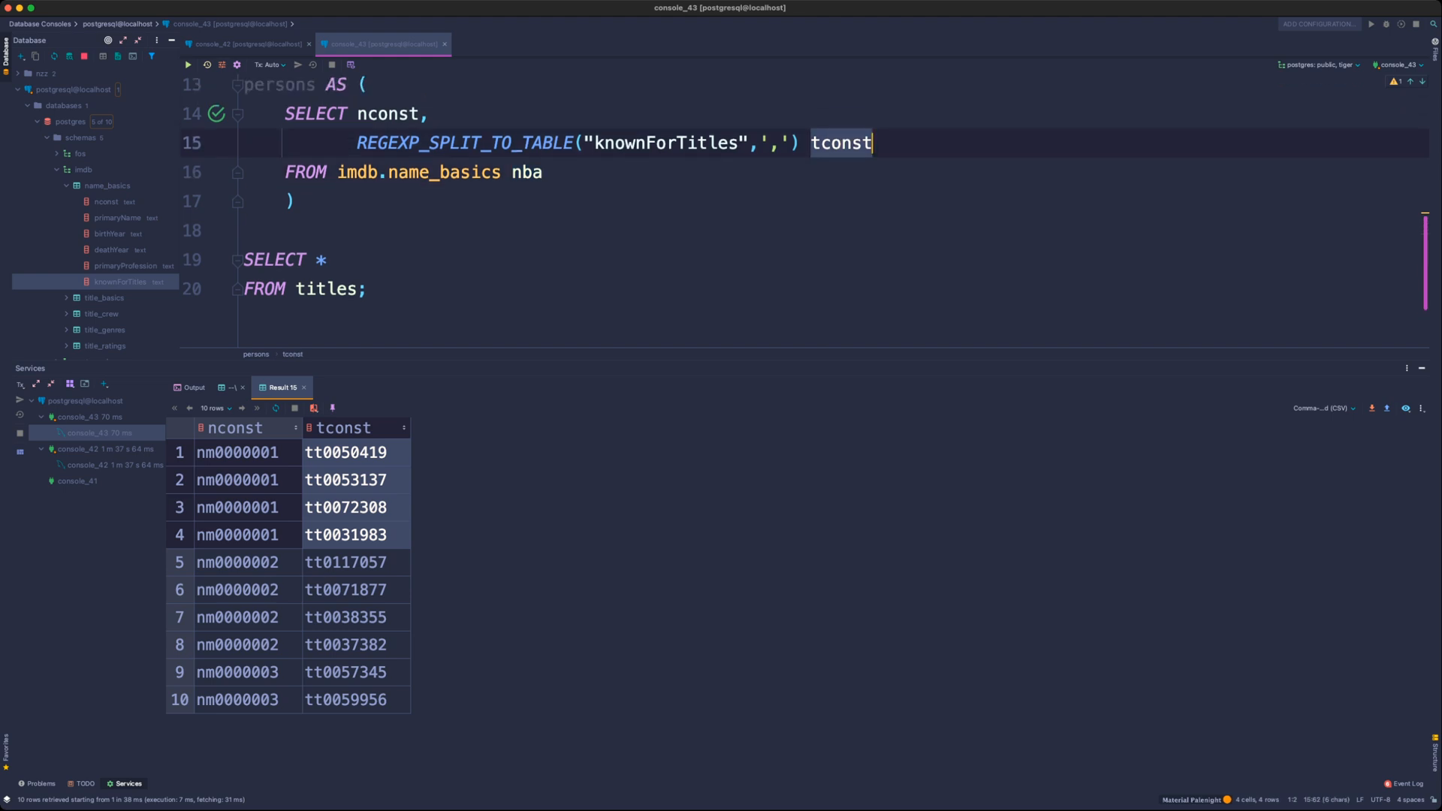
scroll(841, 143, up, 1)
click(874, 150)
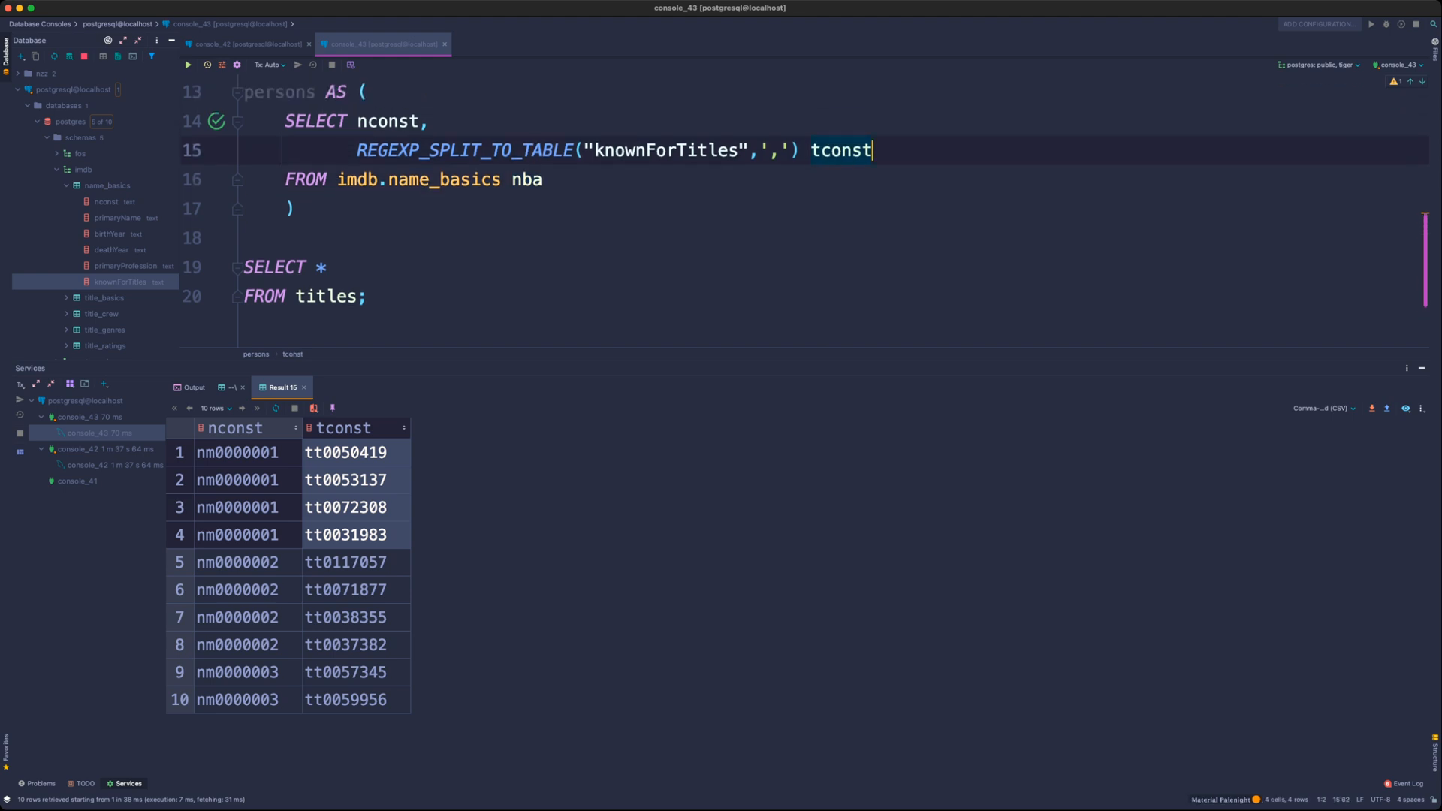
- Remove the semicolon after titles in the final SELECT and review the titles CTE
scroll(803, 211, down, 1)
click(328, 260)
key(Down)
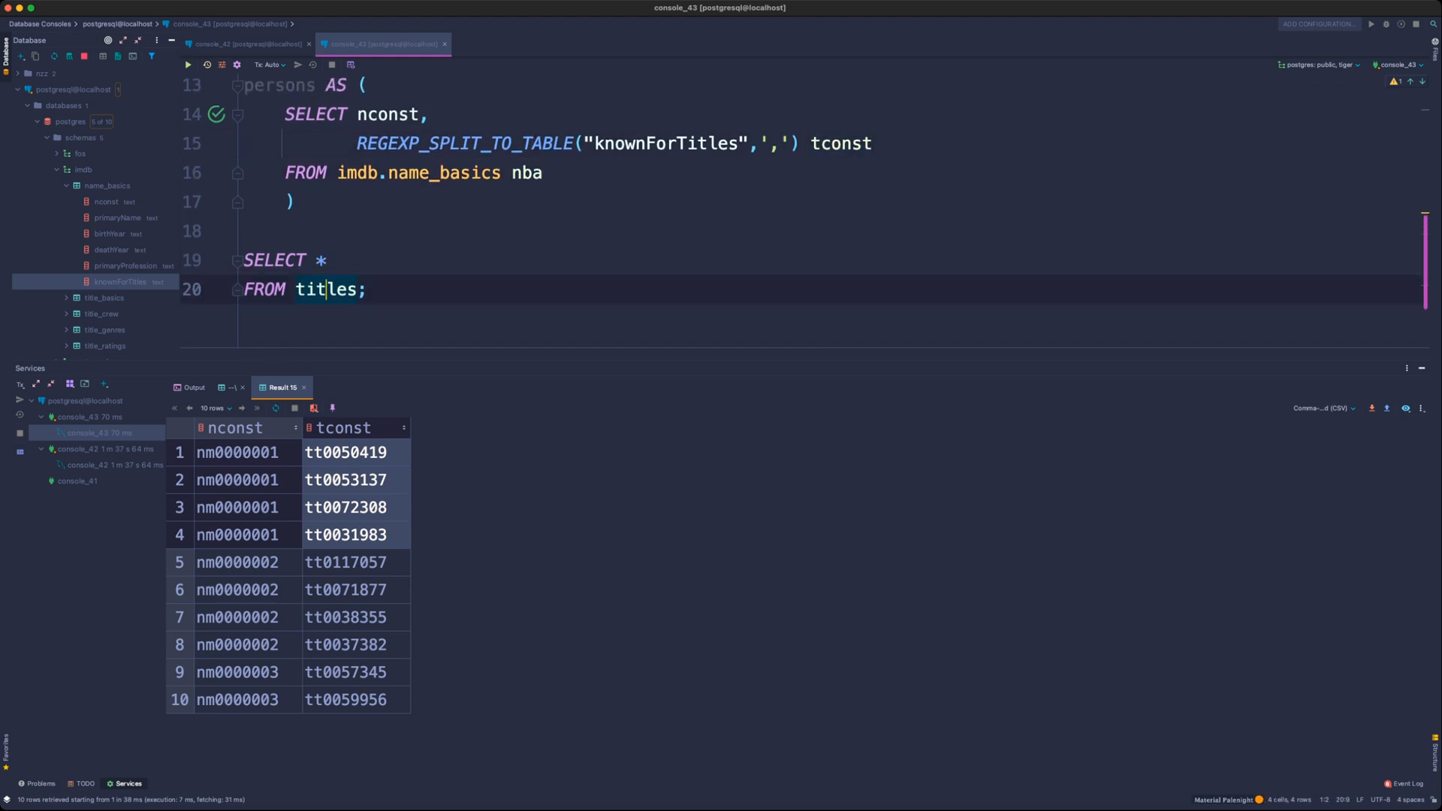
key(End)
key(BackSpace)
scroll(1425, 213, up, 5)
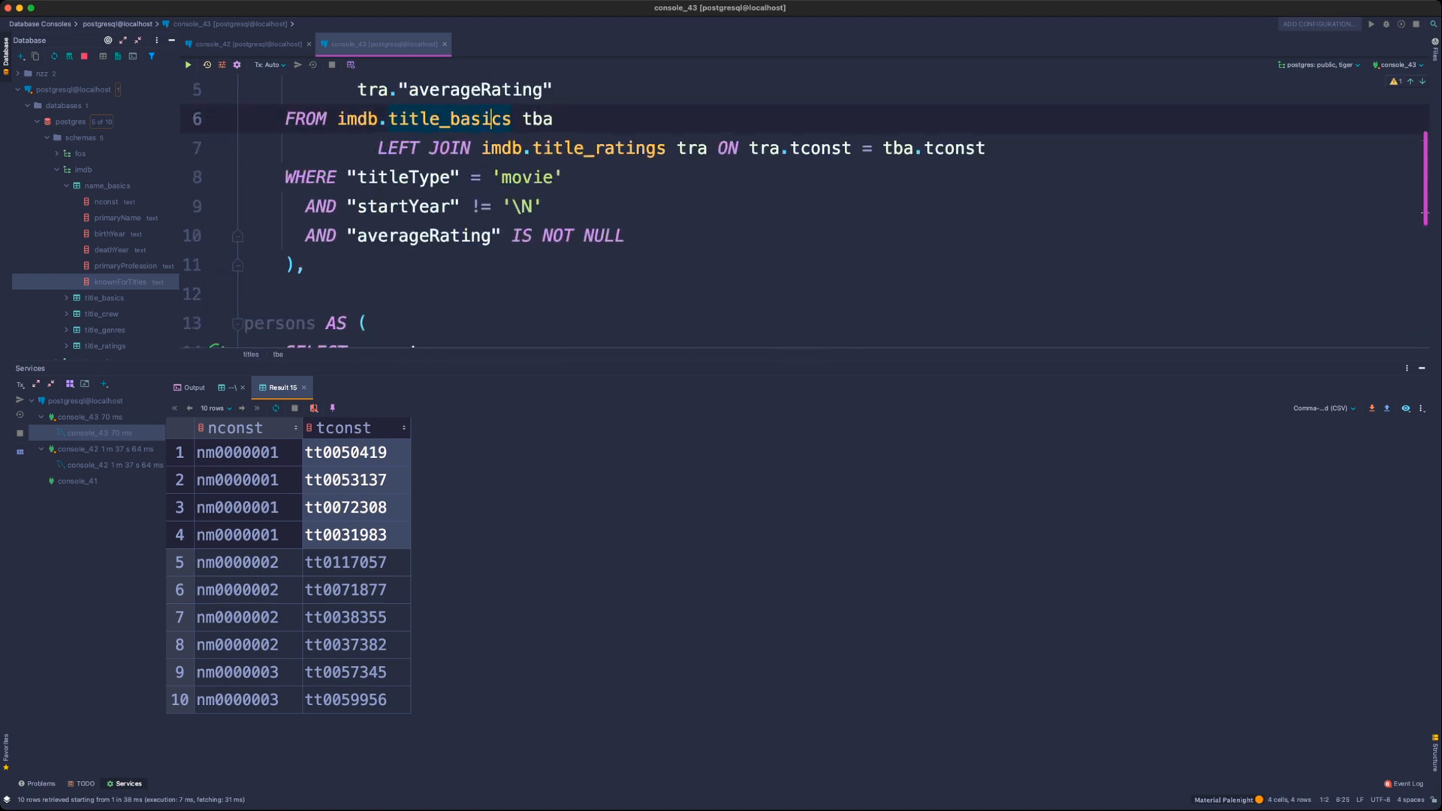
scroll(492, 156, up, 1)
click(492, 157)
scroll(1425, 212, down, 5)
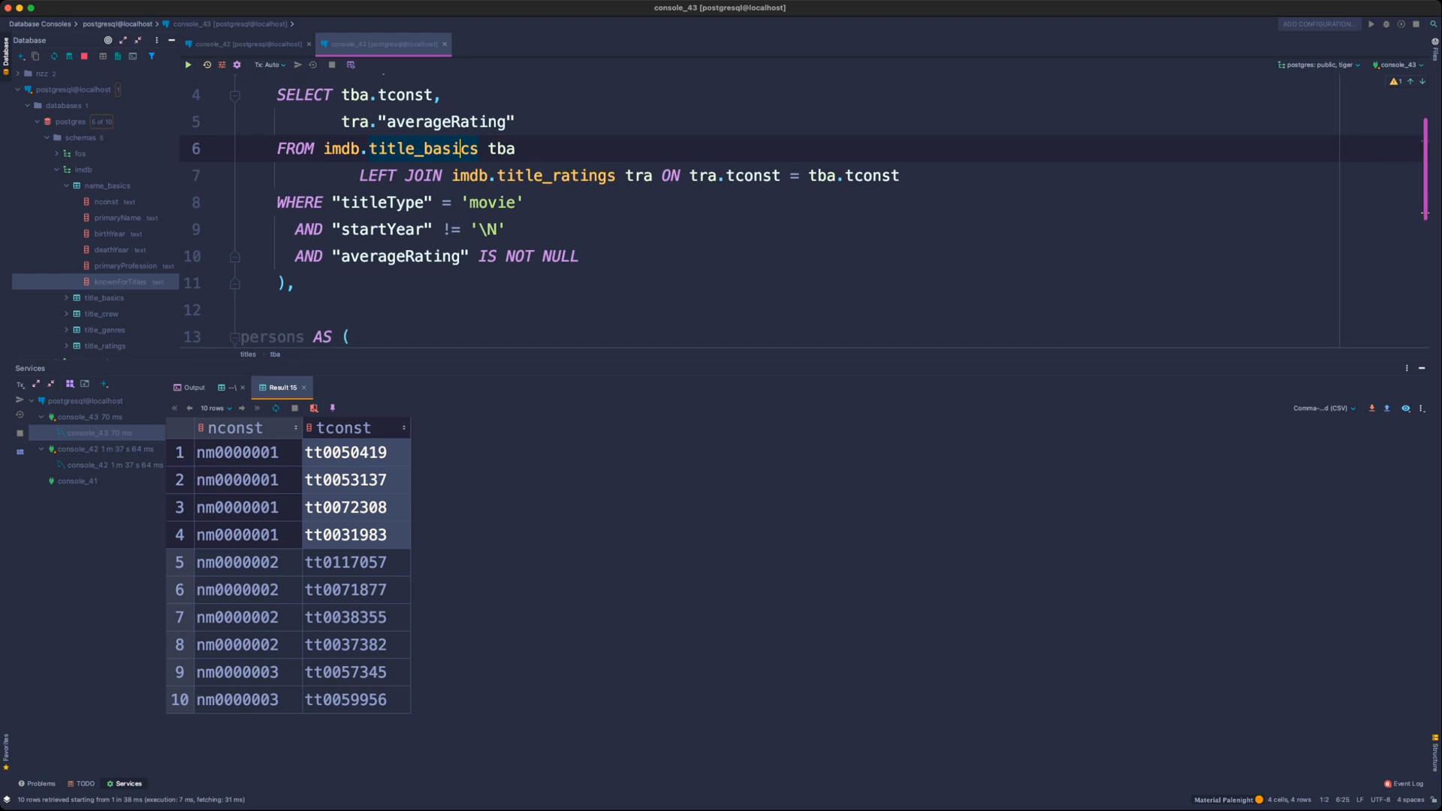
scroll(1425, 213, down, 5)
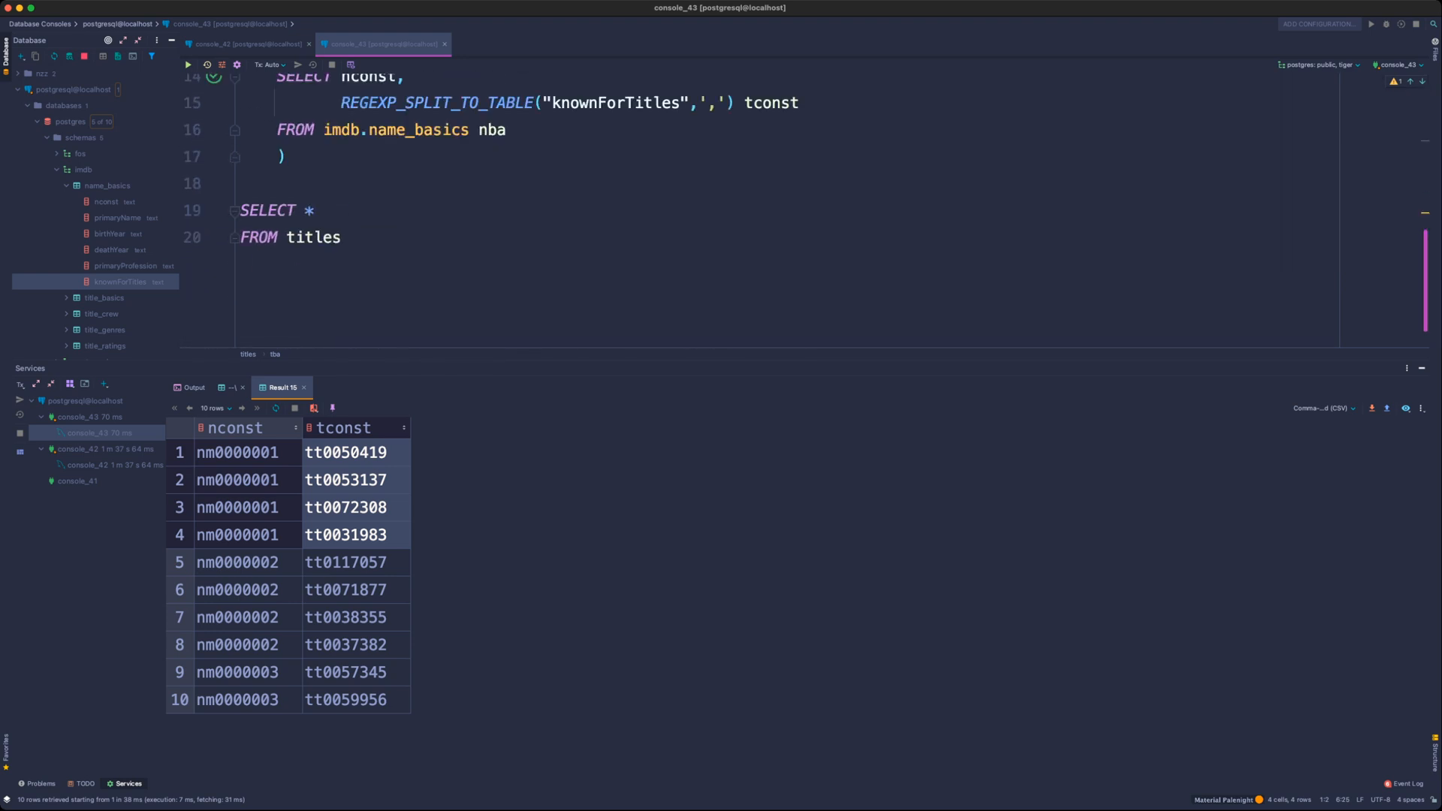
- Add LIMIT 10 to the final SELECT from titles, run the query and examine the first row's tconst and averageRating
key(super+End)
key(Return)
text(LIMIT 10)
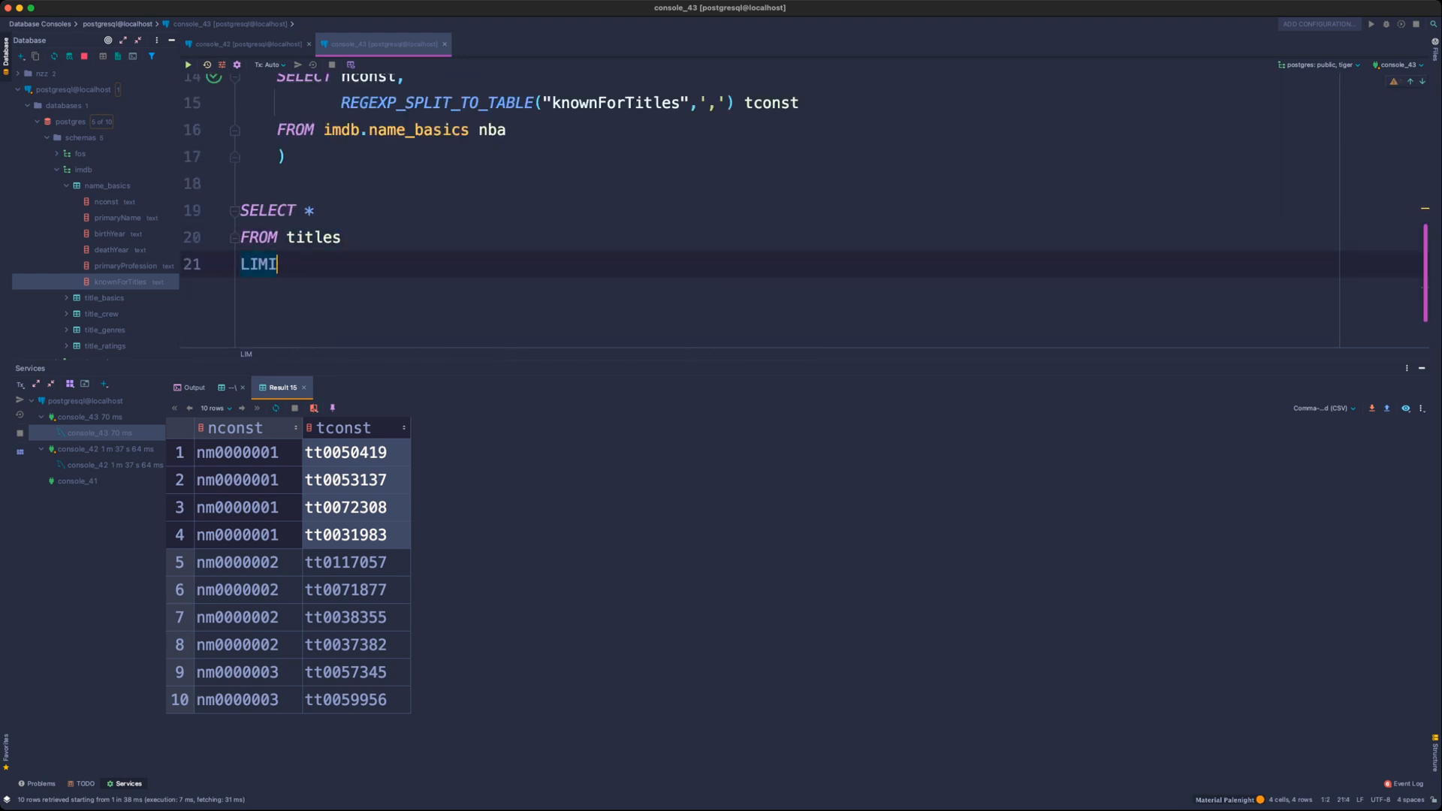
key(super+Return)
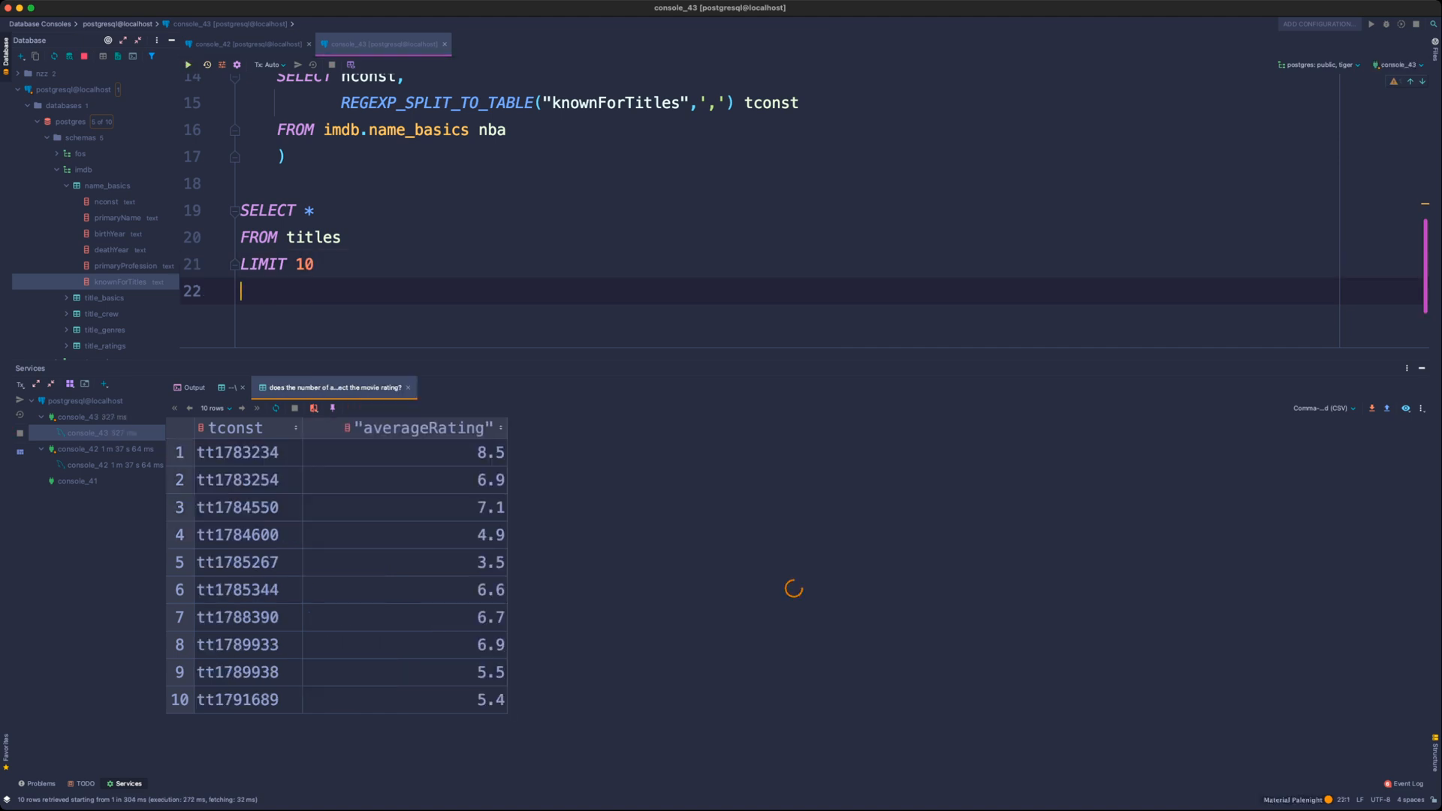
click(248, 453)
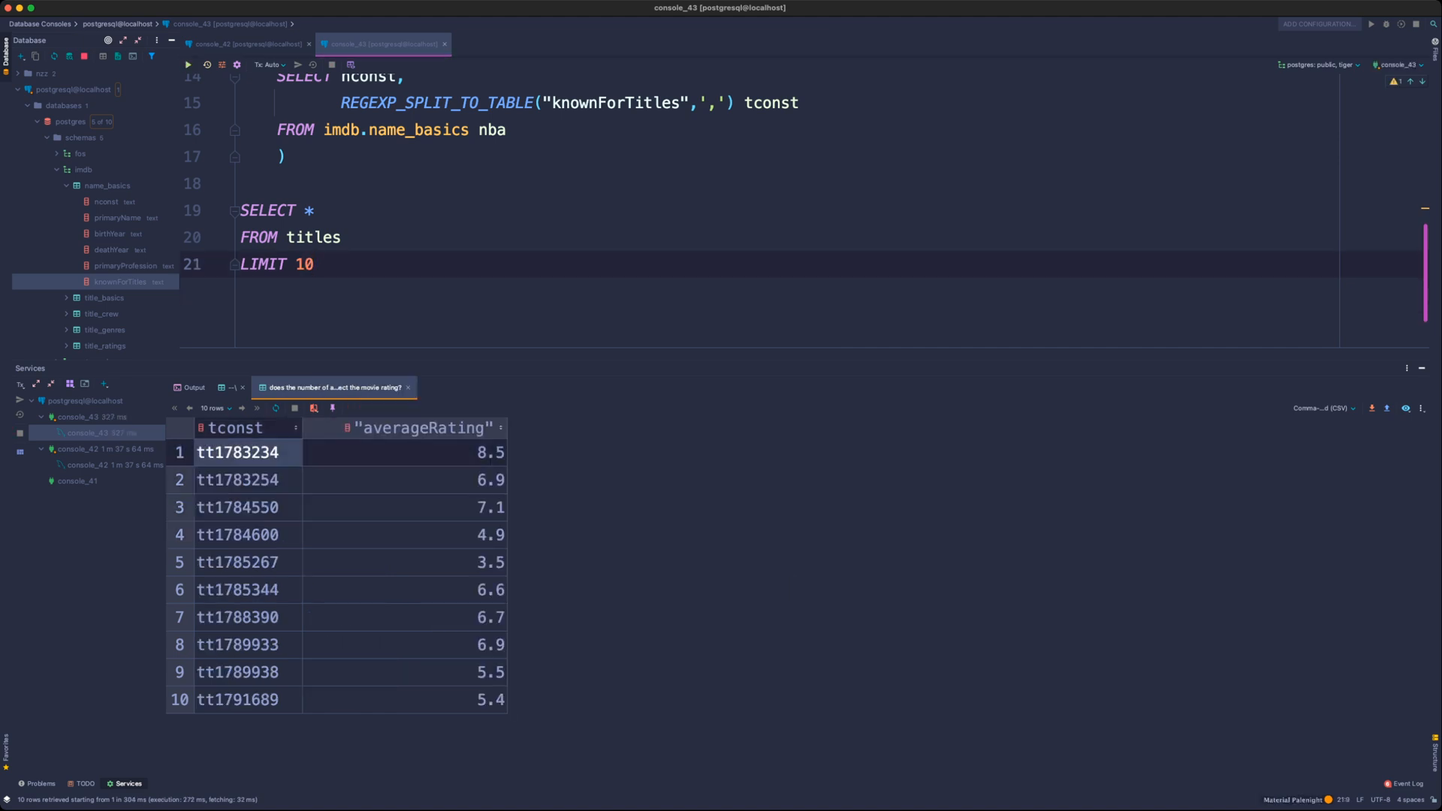
click(406, 452)
- Add tba."primaryTitle" below tba.tconst in the titles CTE, run the query and look through the returned movie titles
scroll(804, 211, up, 10)
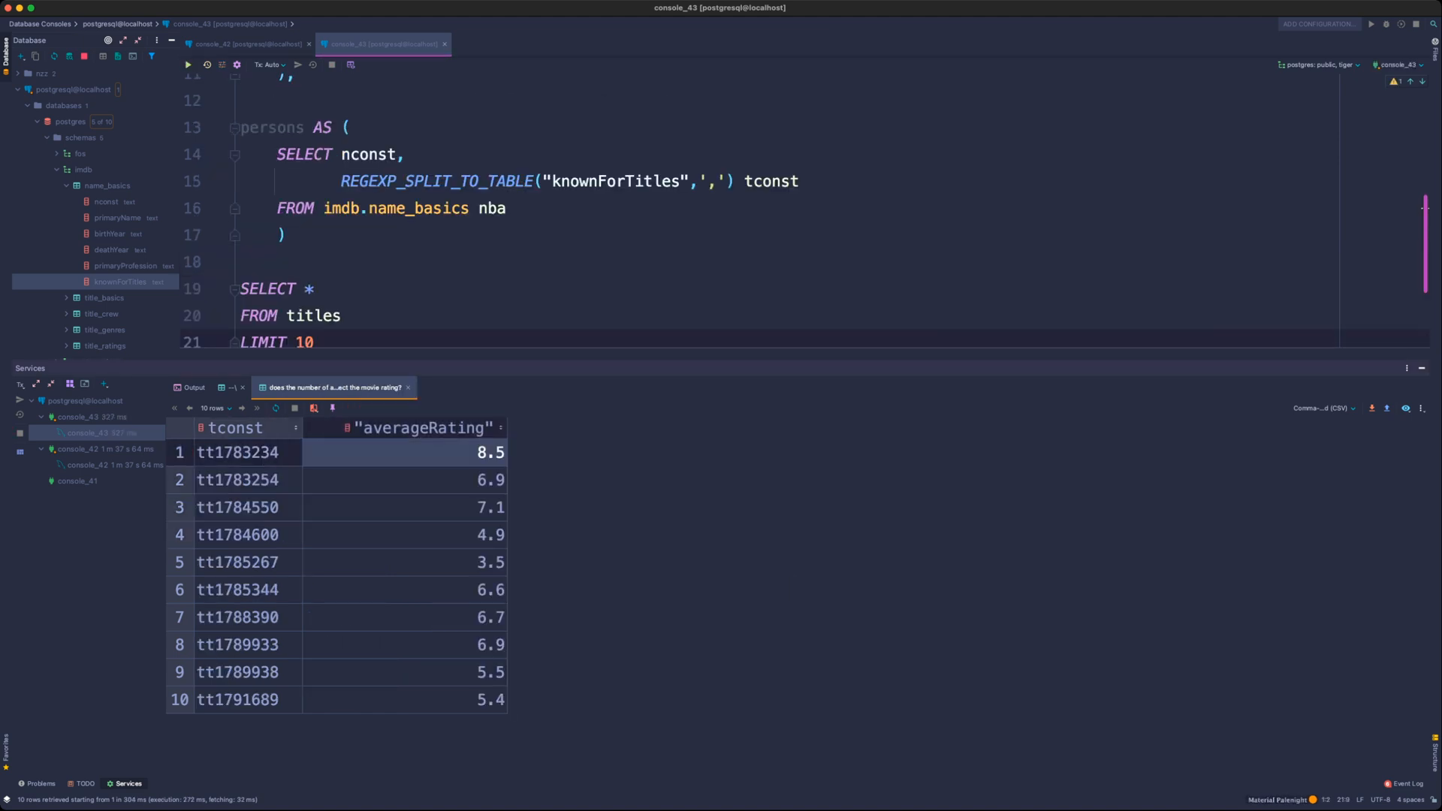
click(526, 195)
key(Up)
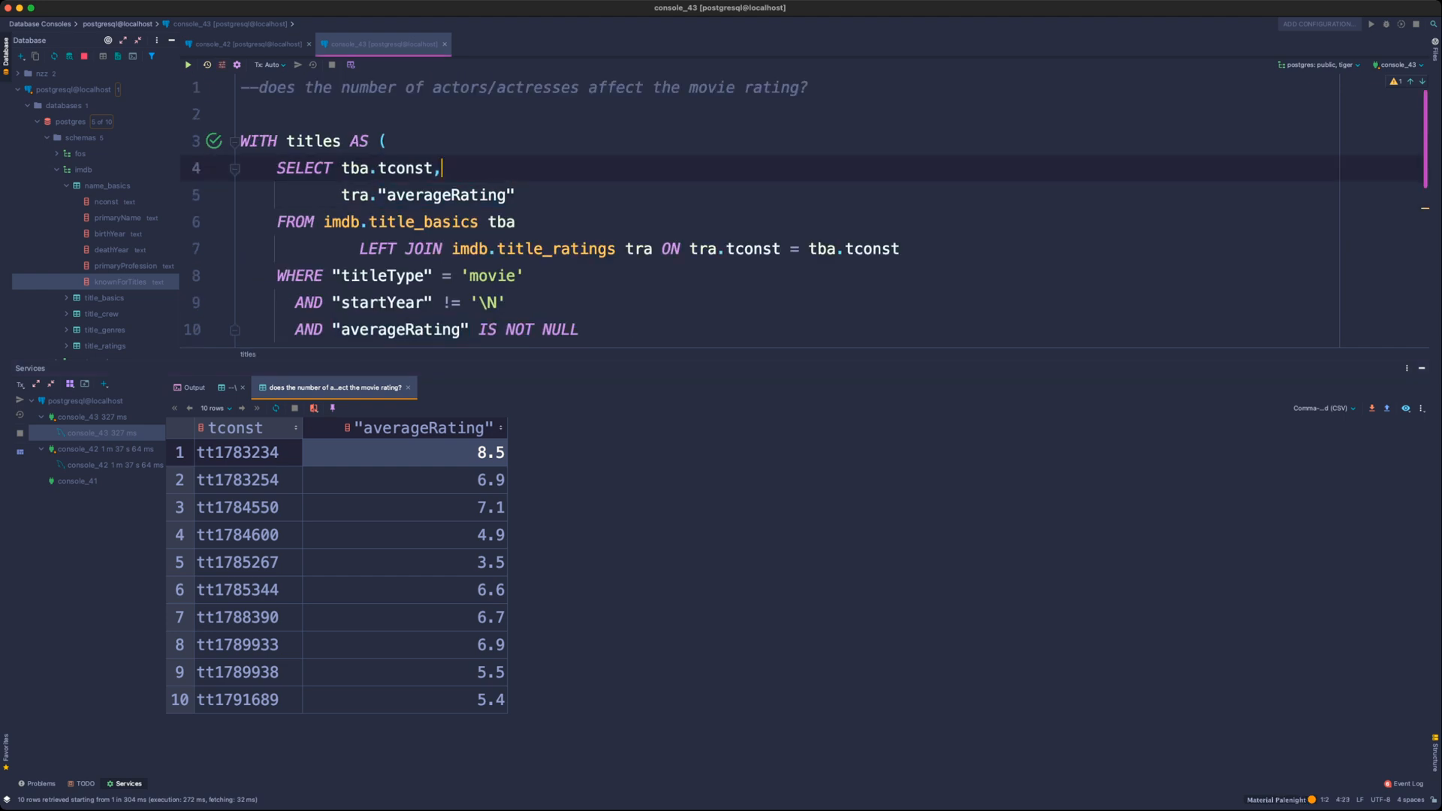
key(Return)
text(tba."prim)
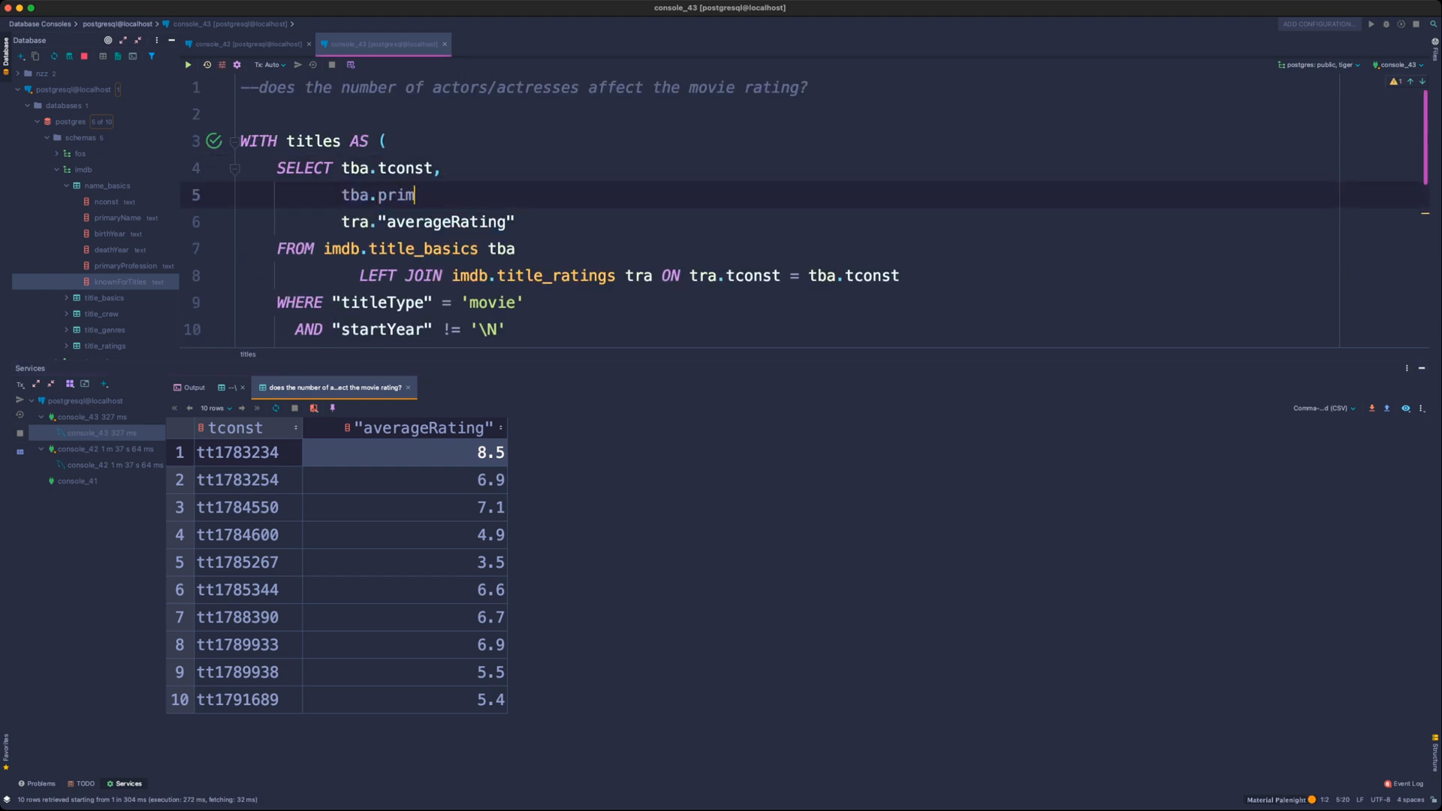
key(Return)
text(,)
key(super+Return)
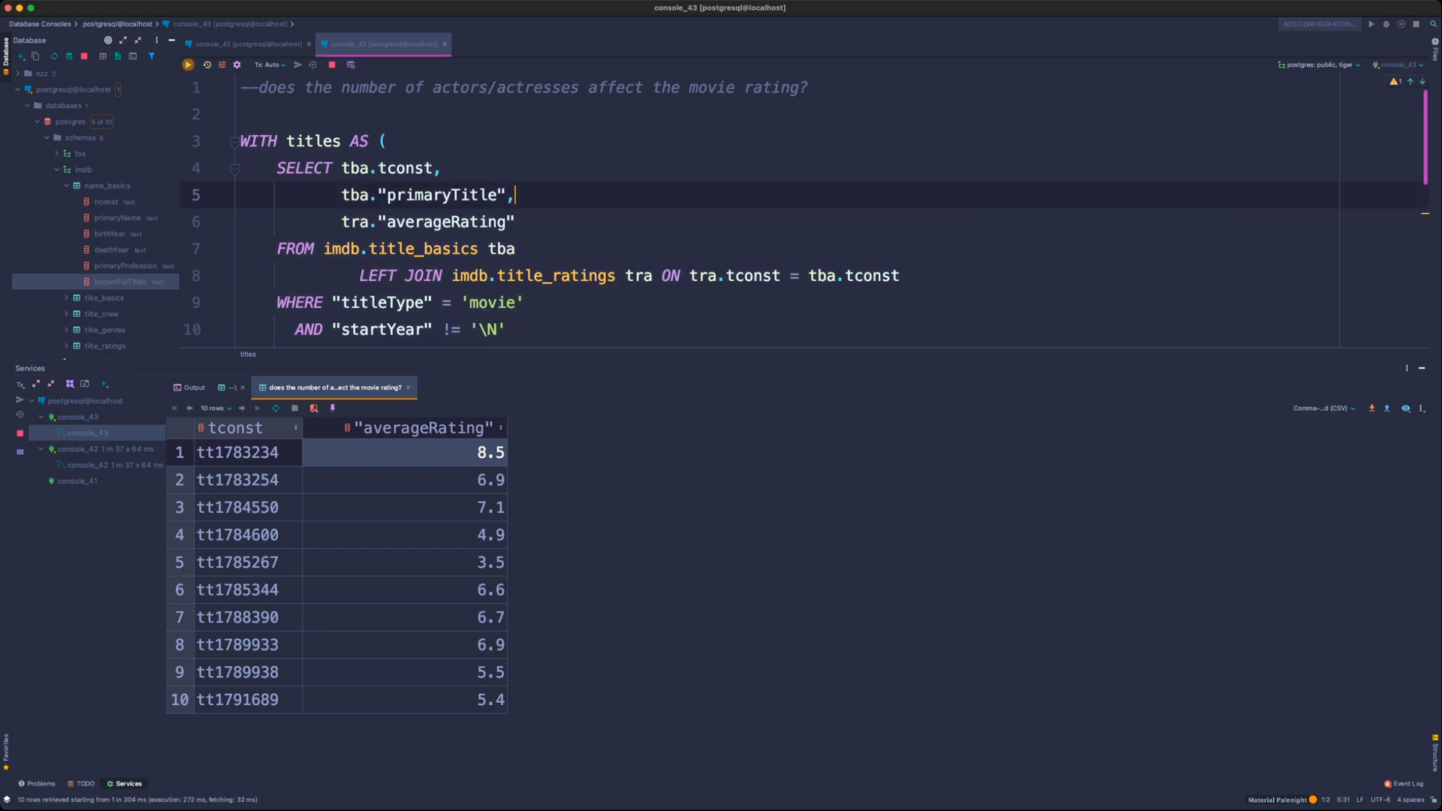
scroll(803, 210, down, 3)
scroll(804, 210, down, 3)
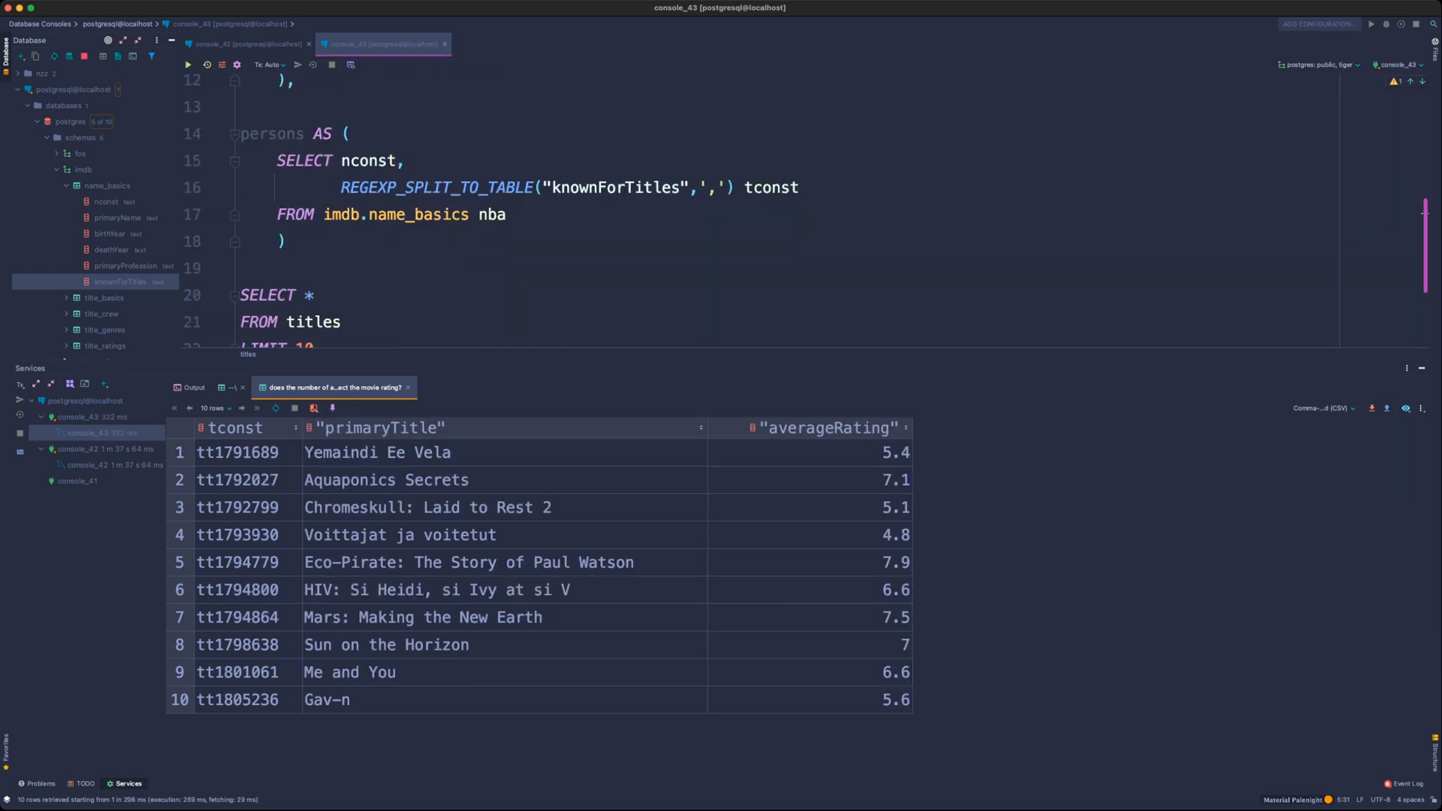
drag(481, 481, 481, 644)
- Insert a LEFT JOIN line between FROM titles and LIMIT 10 in the final SELECT
scroll(758, 210, up, 1)
scroll(758, 210, down, 3)
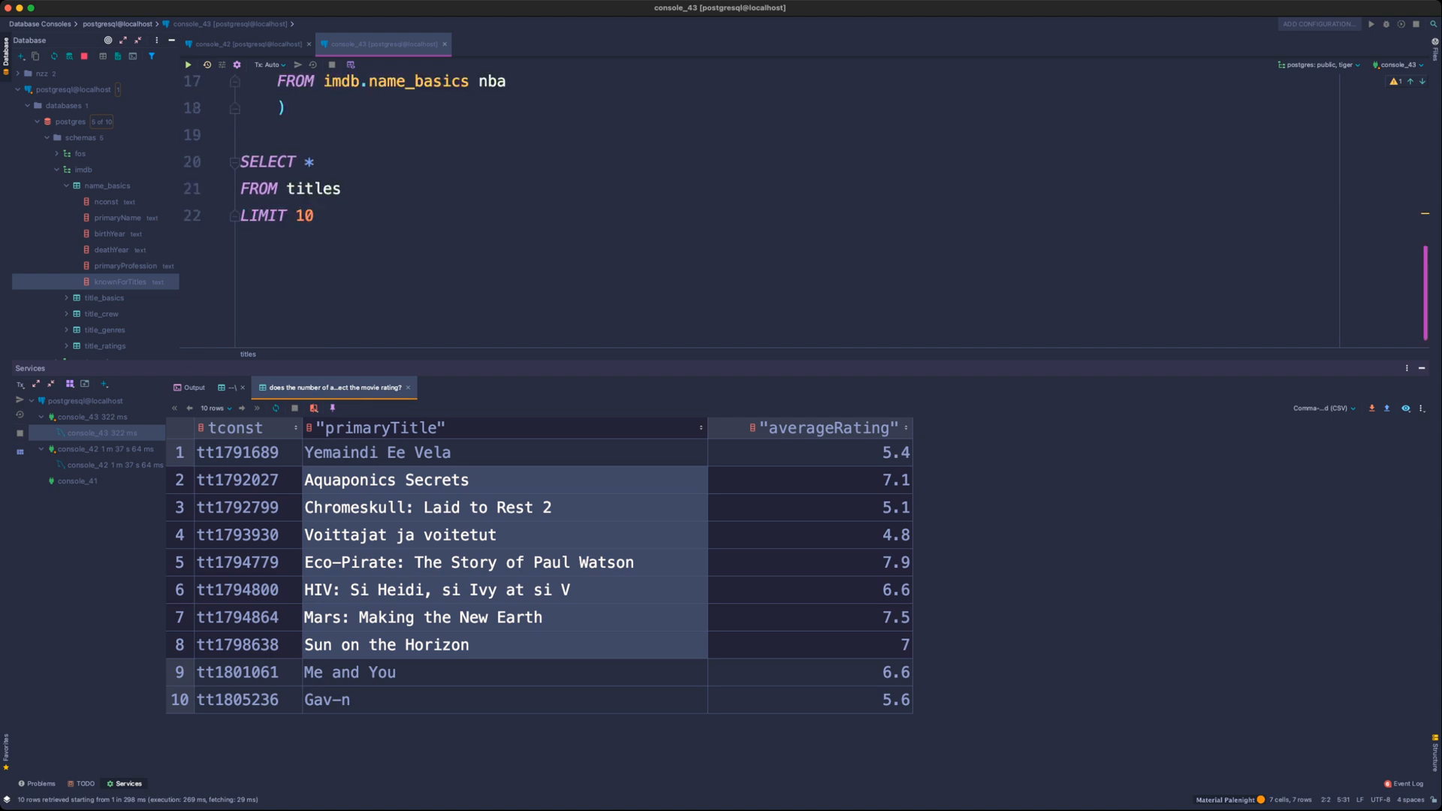
click(314, 216)
key(Up)
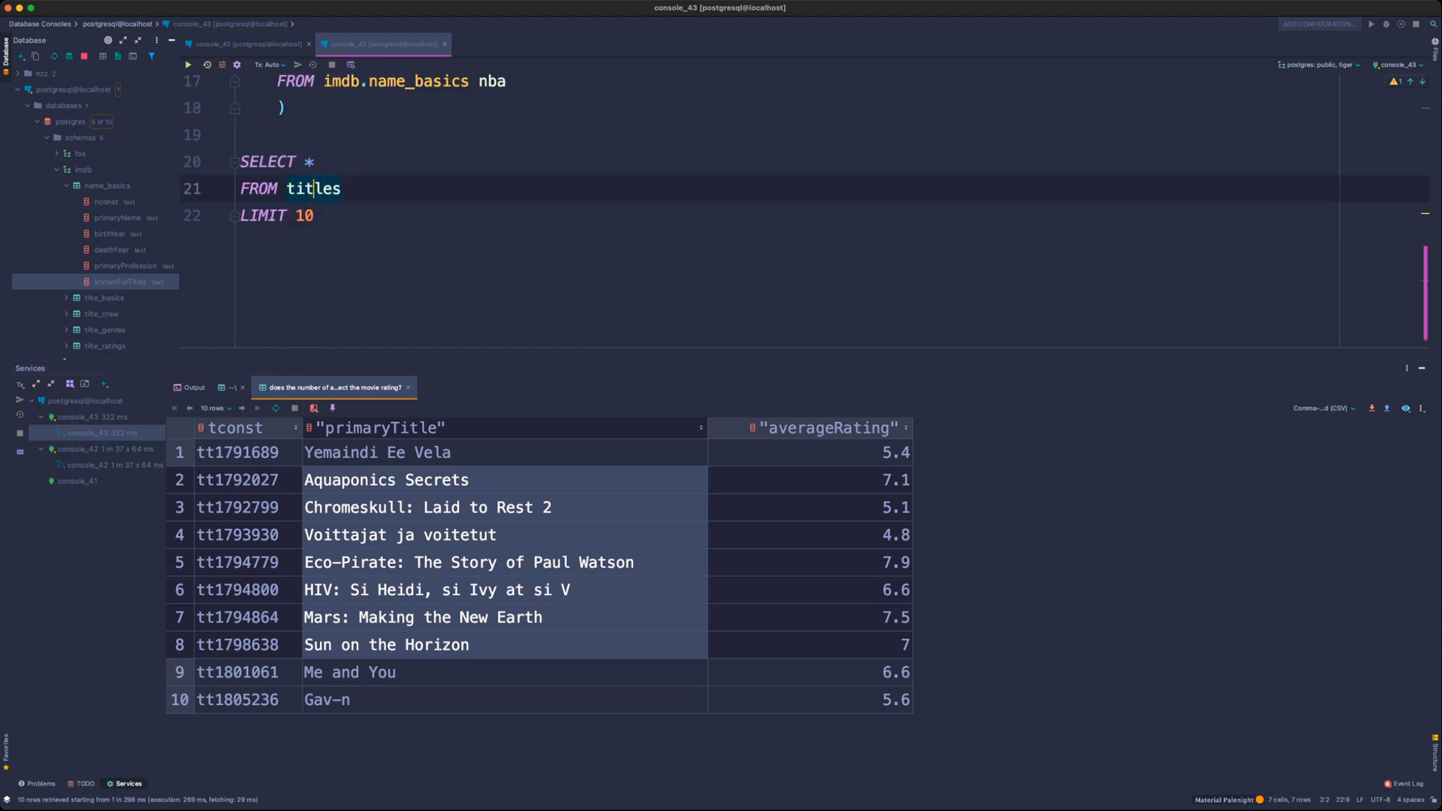
key(super+Right)
key(Return)
text(LE)
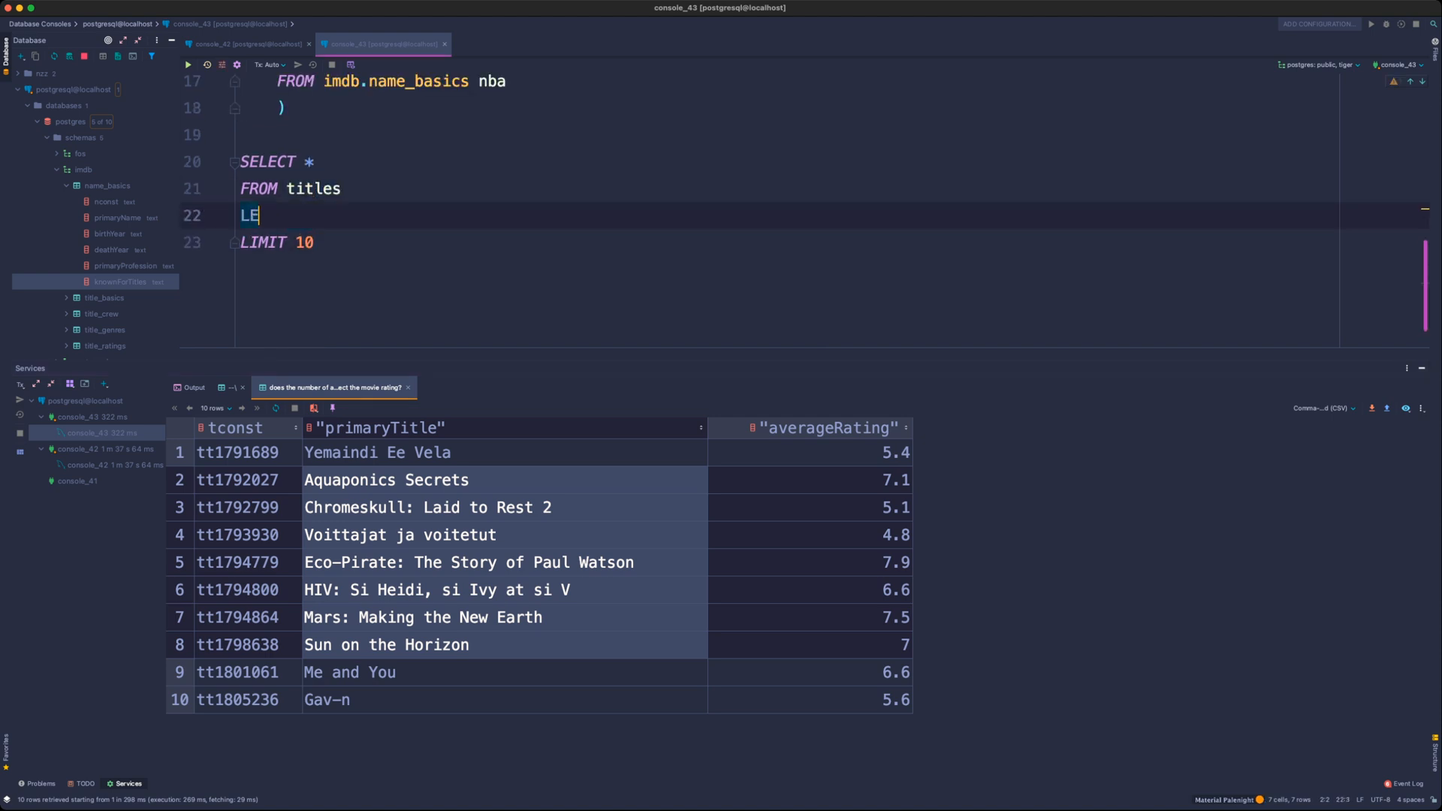
text(FT JOIN)
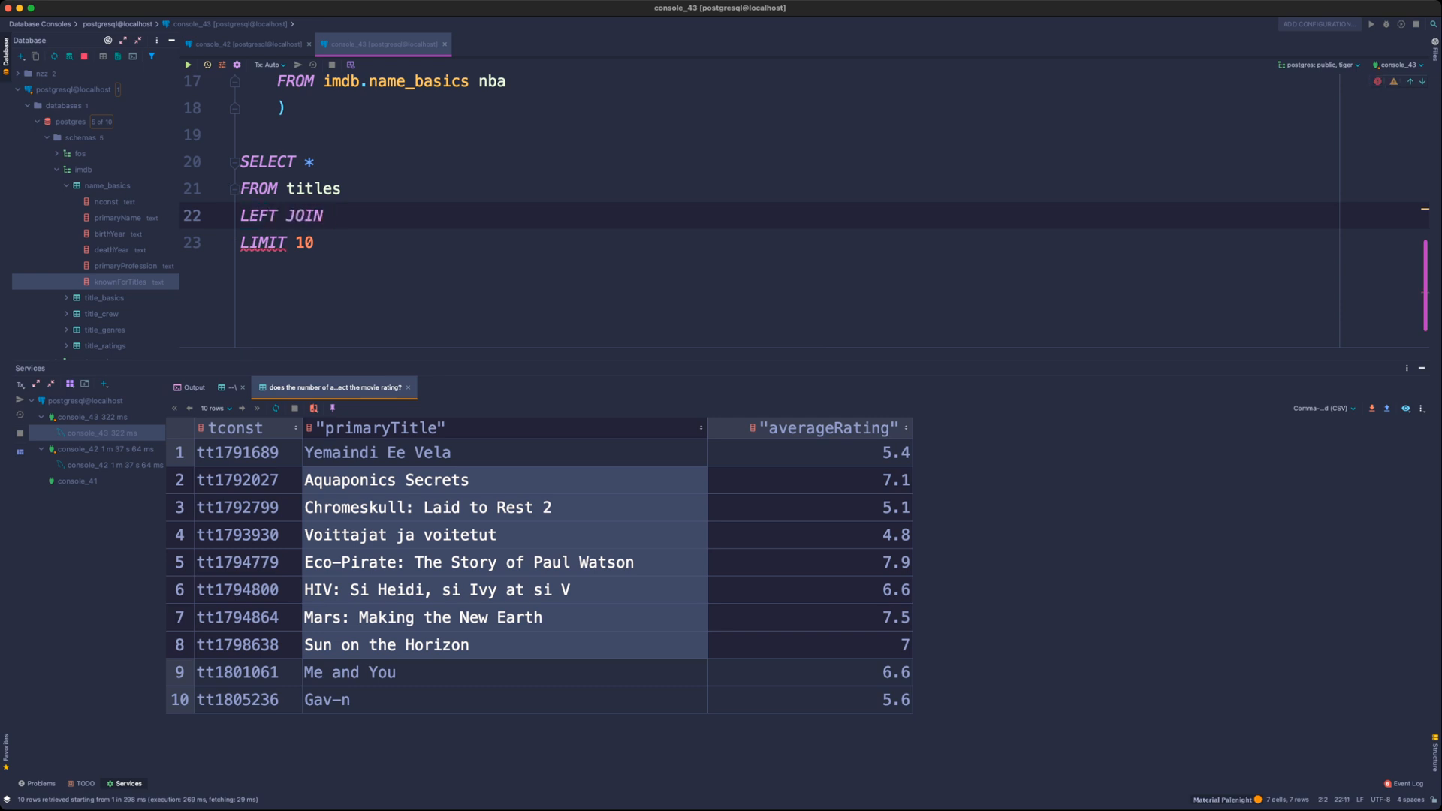
- Give titles the alias tt in the final SELECT's FROM clause
key(Up)
key(super+Right)
text(ti)
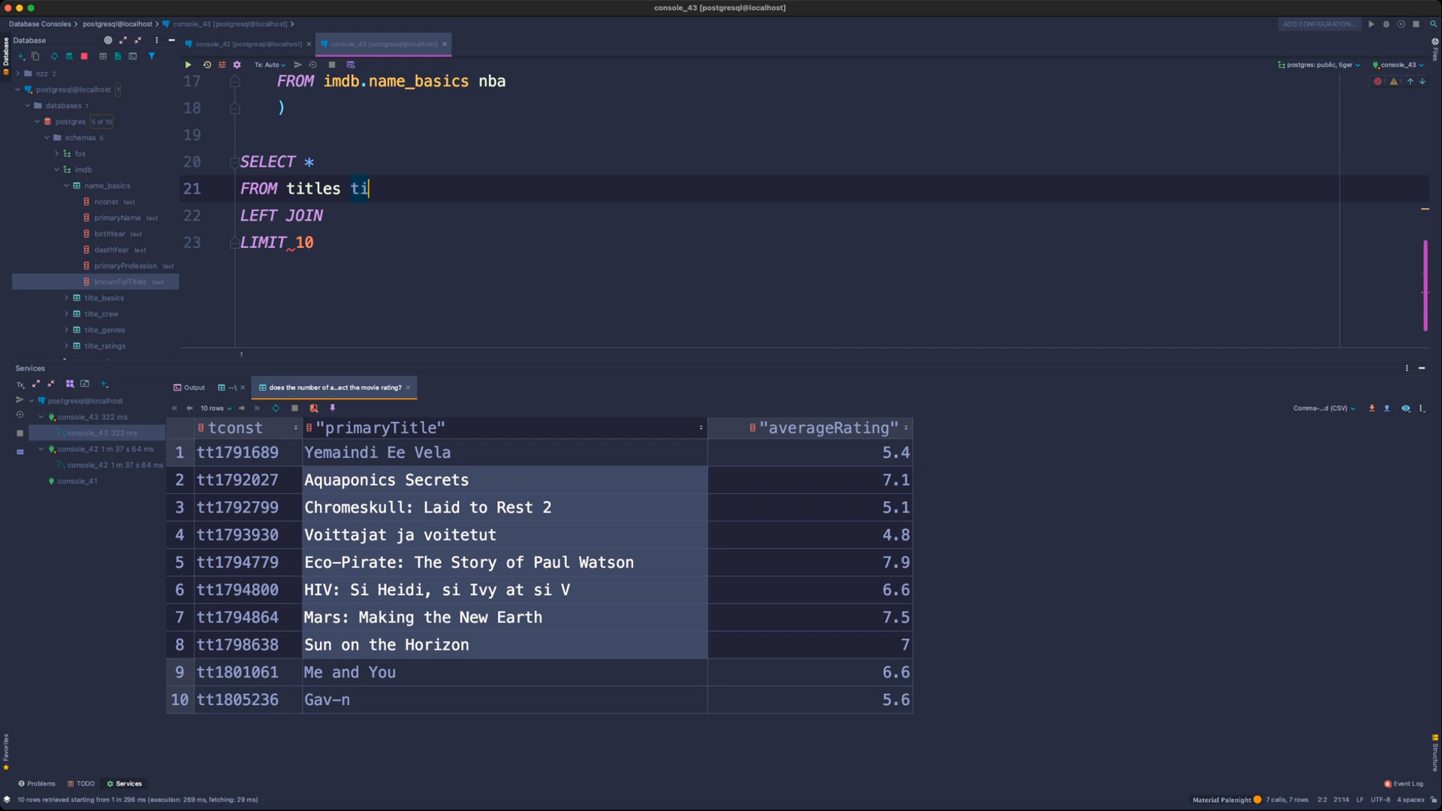
key(BackSpace)
text(t)
key(Down)
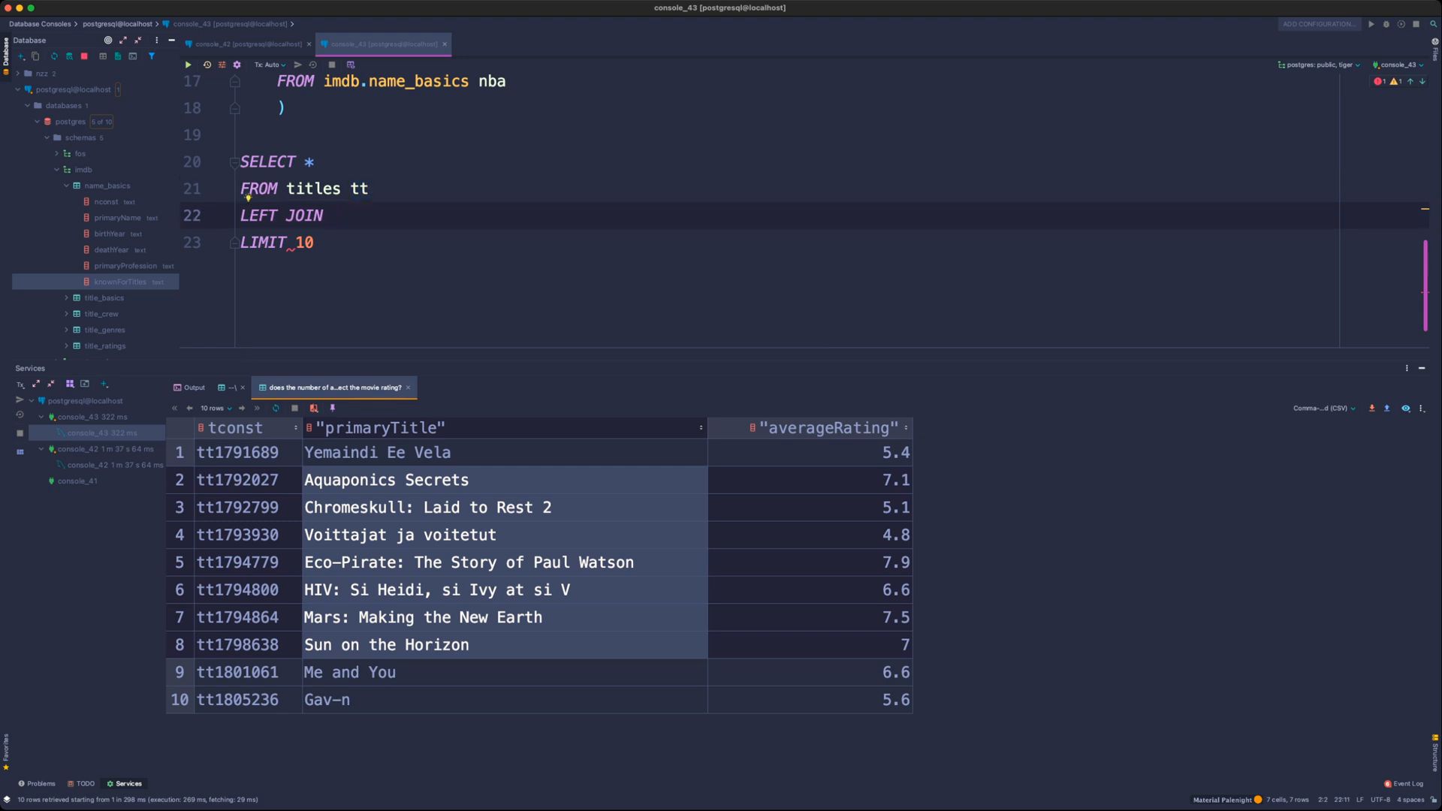
key(super+Tab)
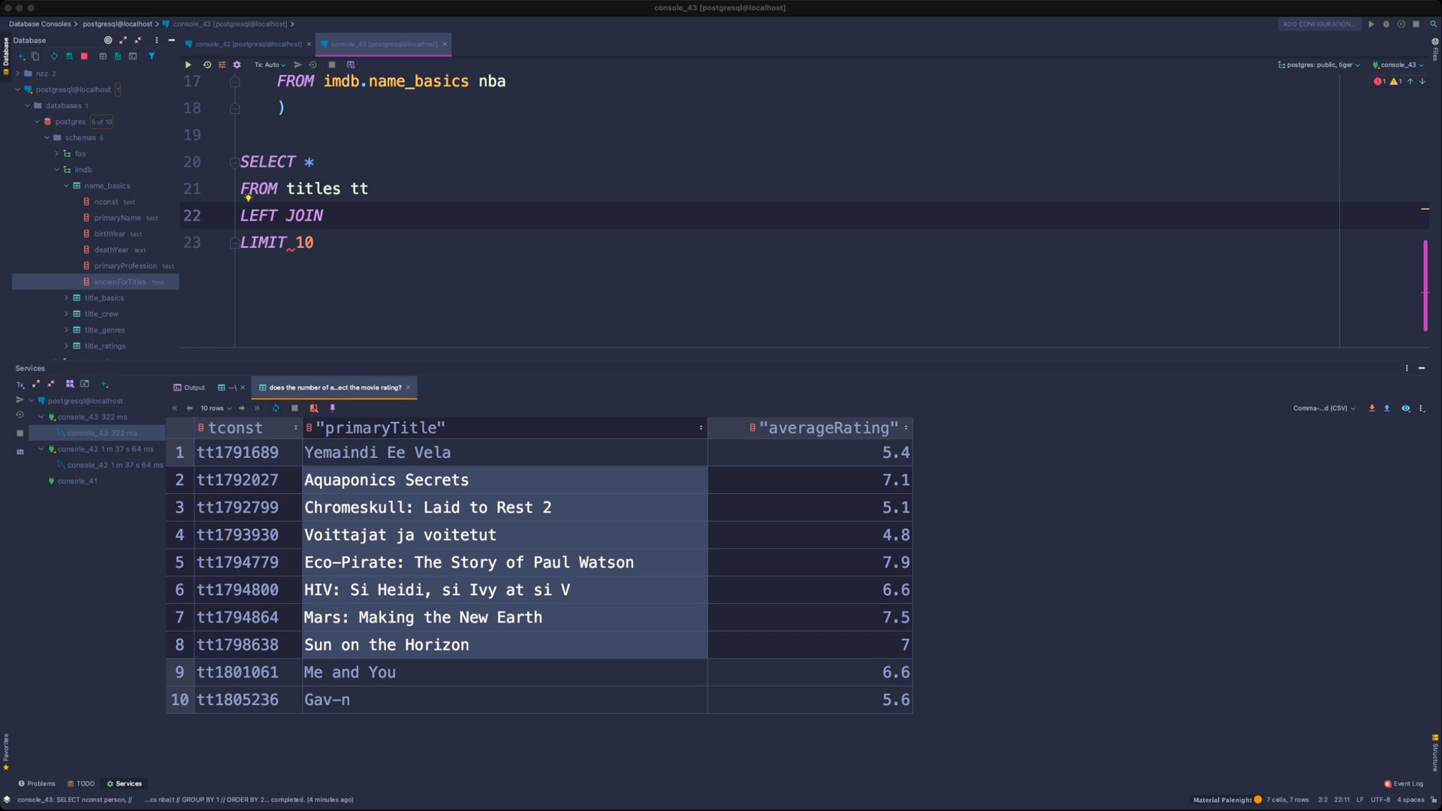
- Delete the LIMIT 10 line below the unfinished LEFT JOIN
click(315, 243)
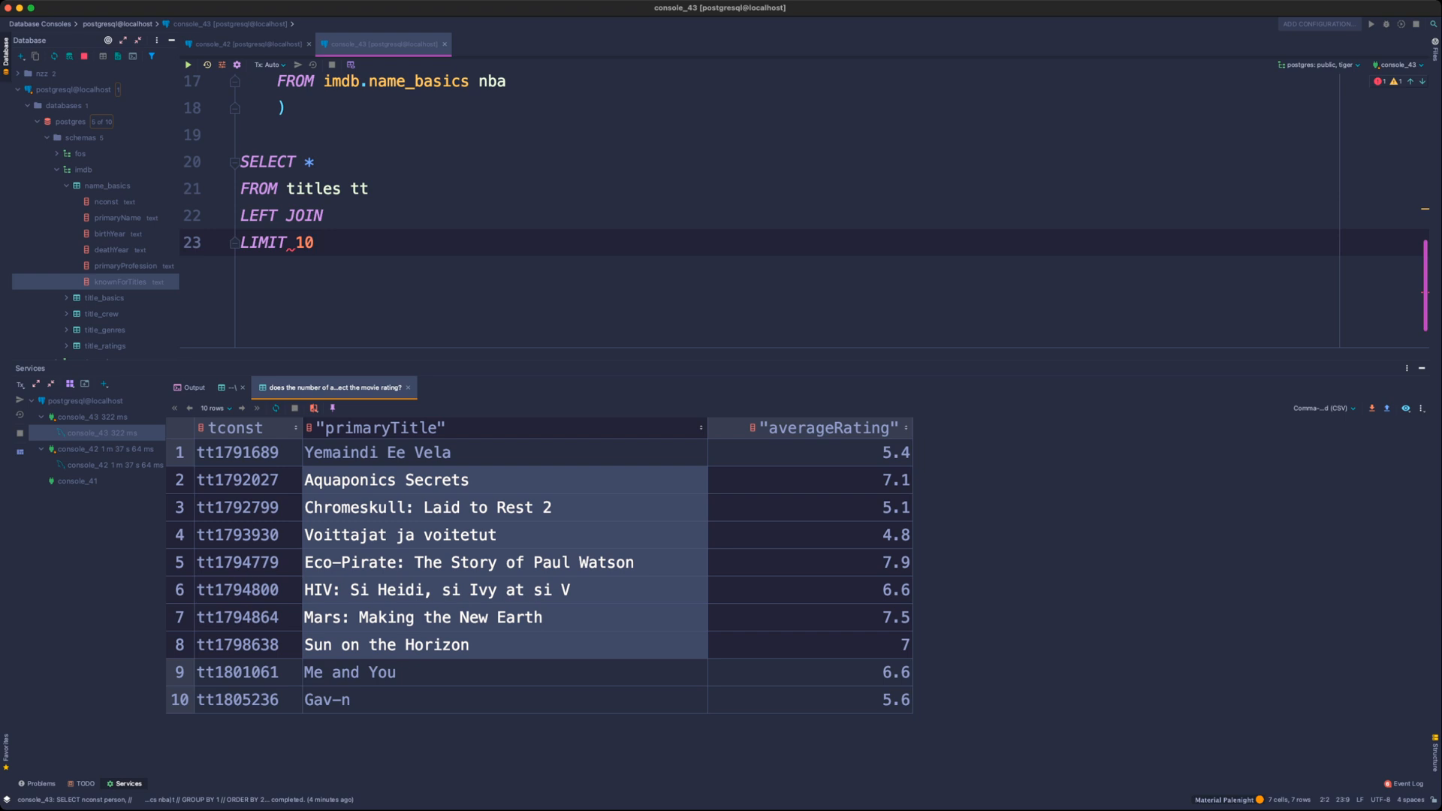
key(super+Tab)
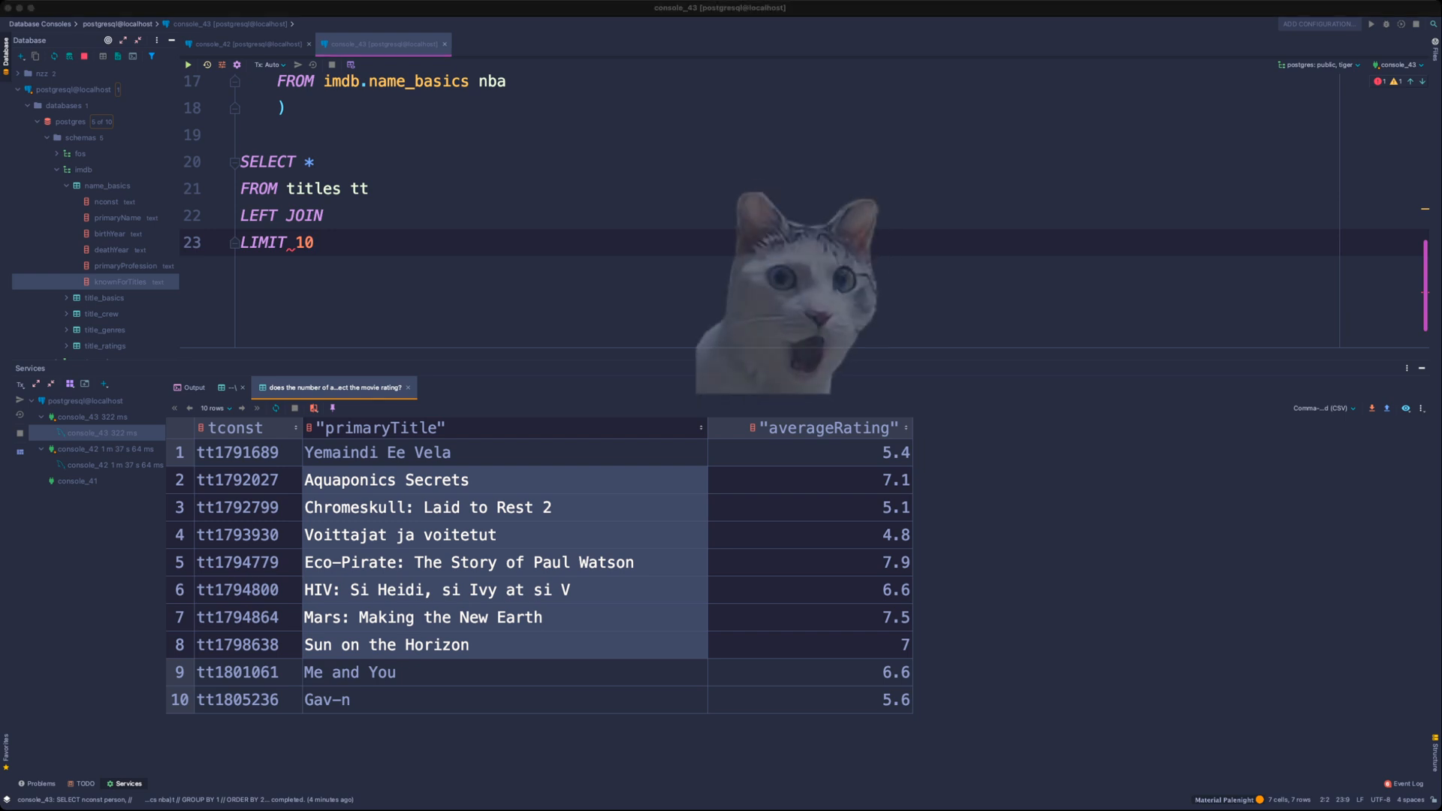
key(super+Tab)
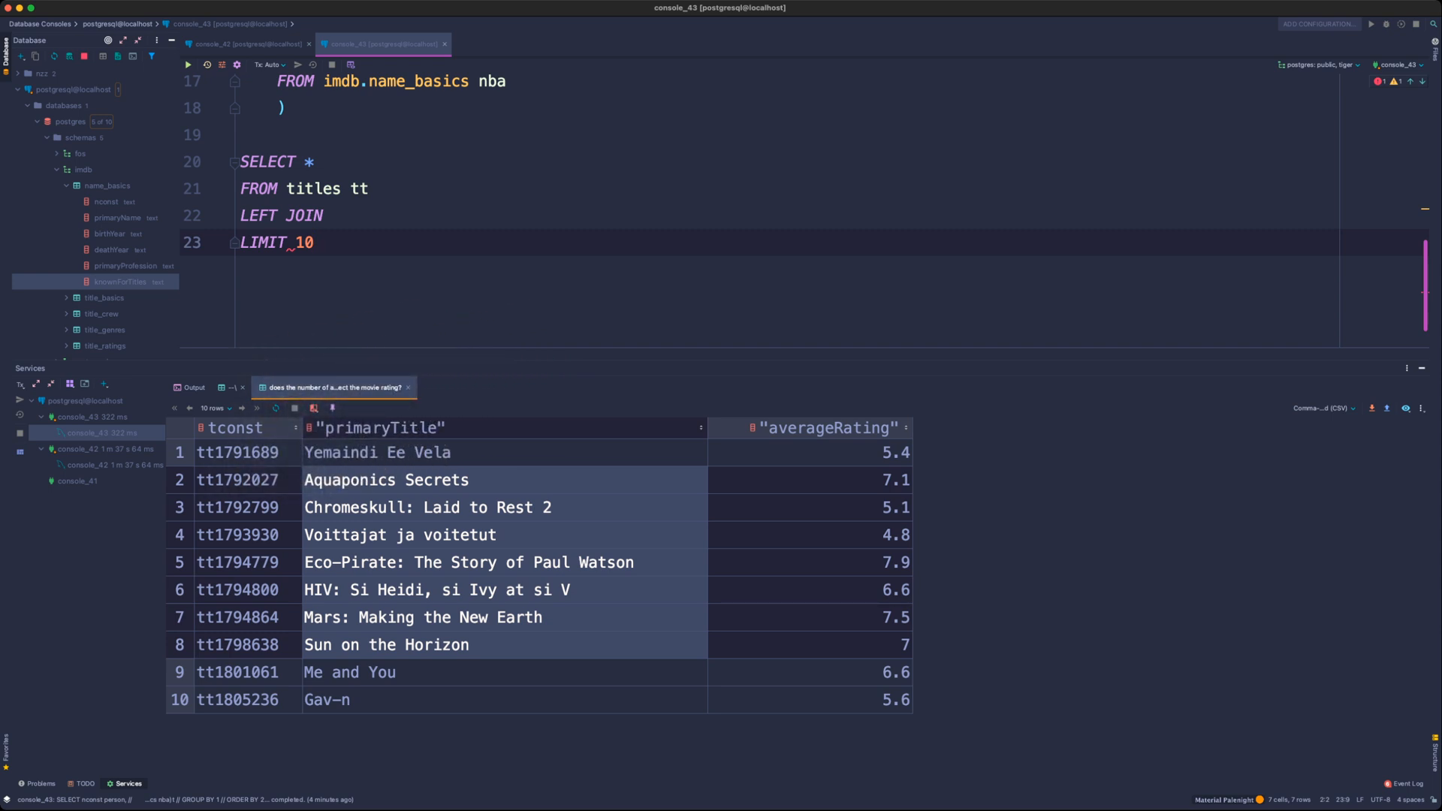
key(super+shift+Left)
key(BackSpace)
key(BackSpace)
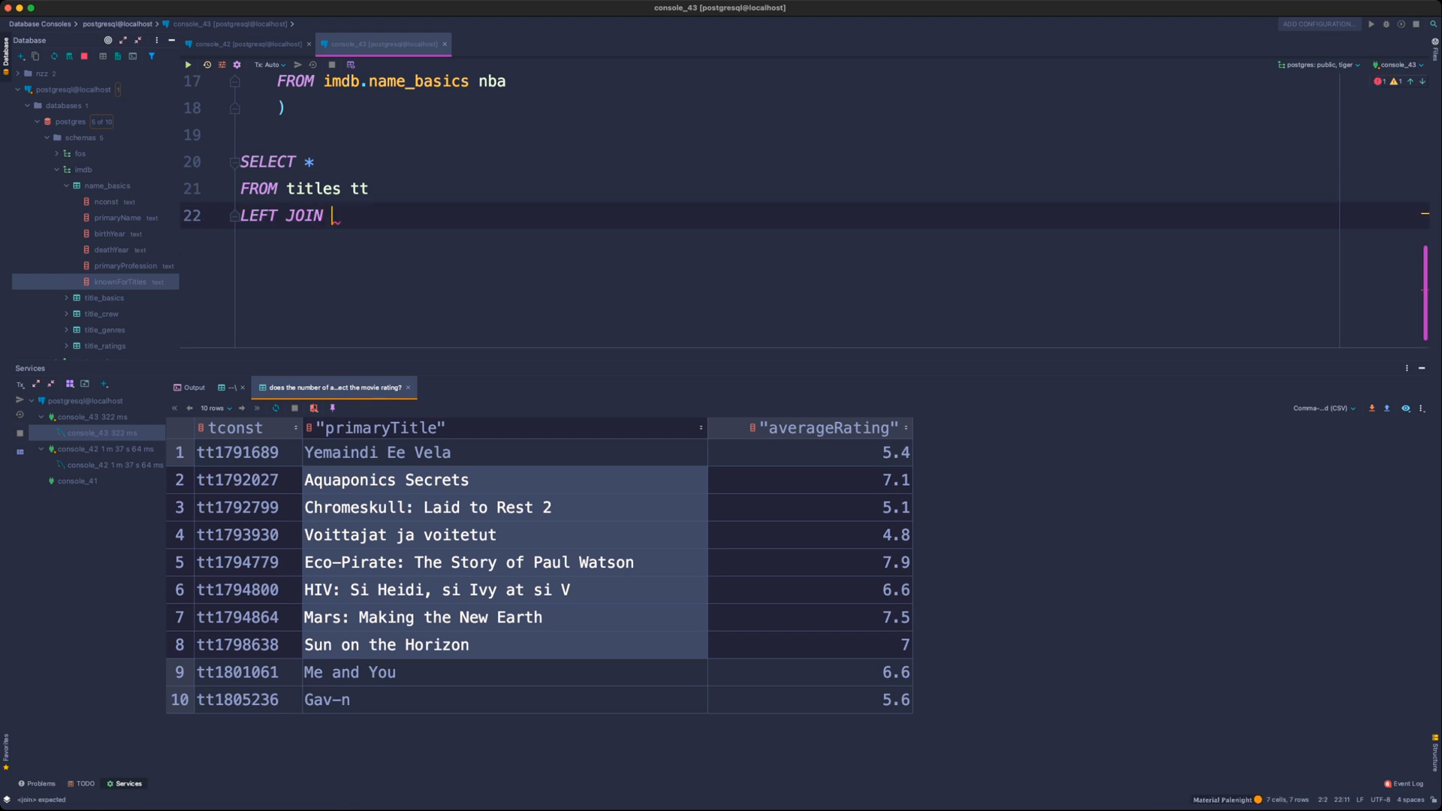
- Complete the LEFT JOIN with persons aliased as ps, using the condition ps.tconst = tt.tconst
scroll(803, 210, up, 5)
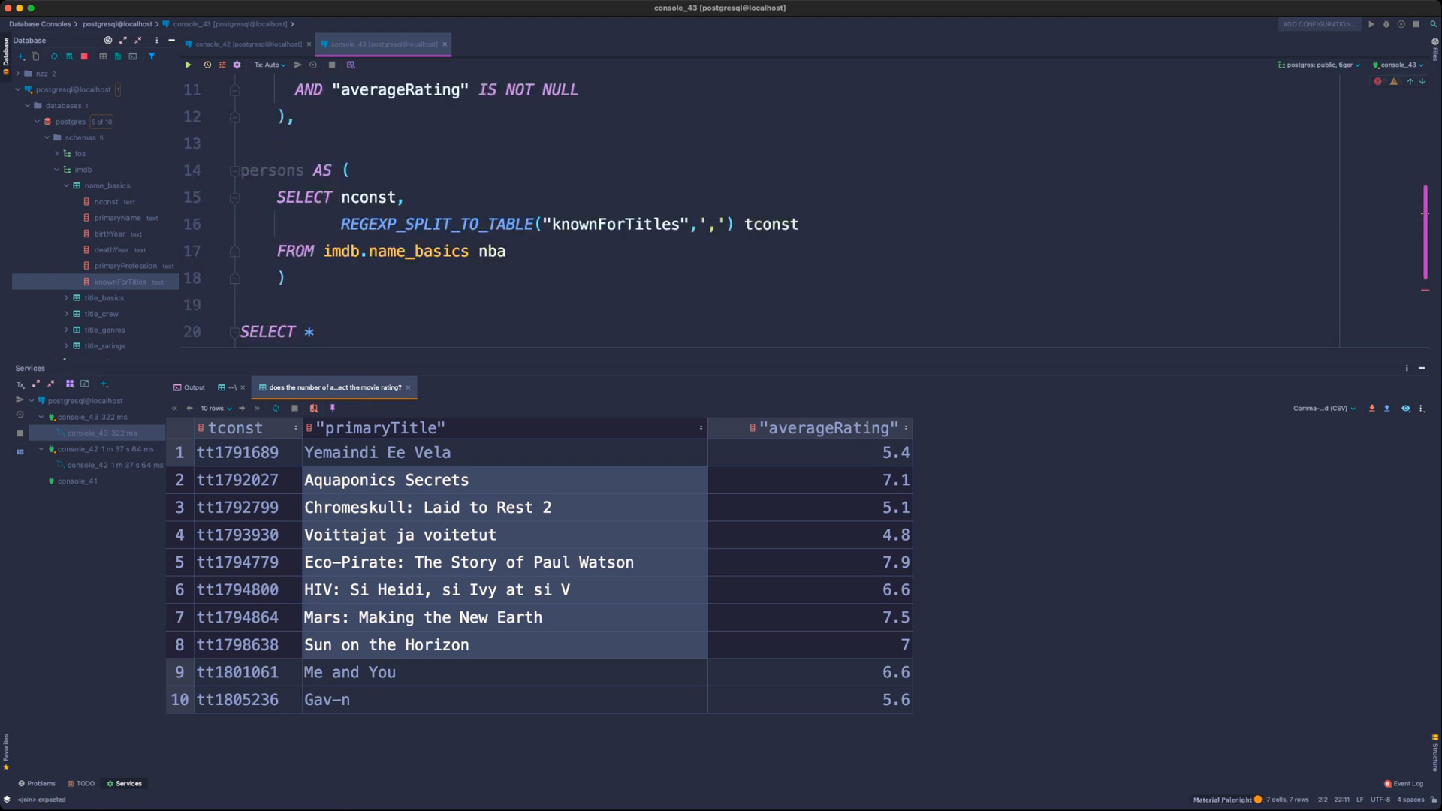
text(pers)
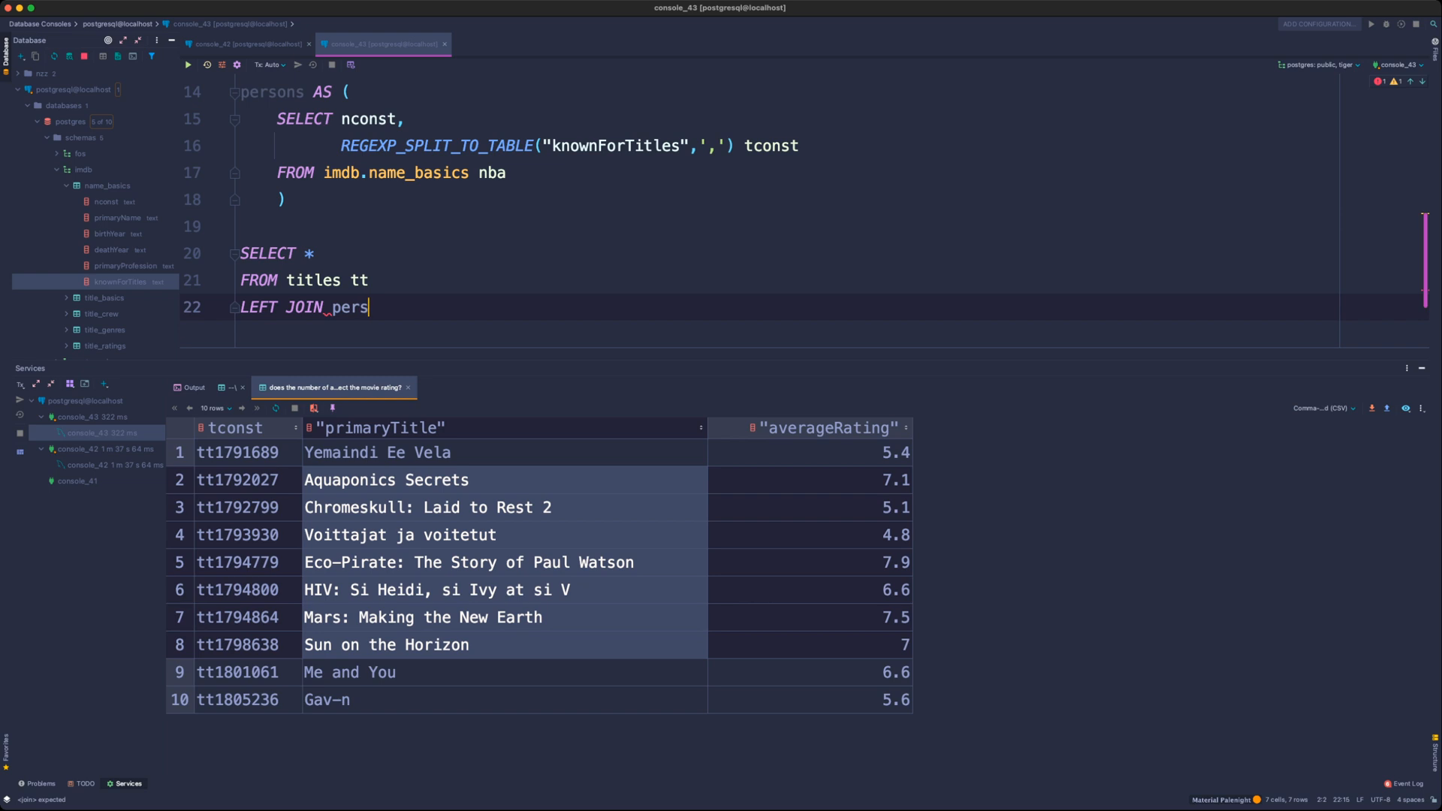
text(ons p)
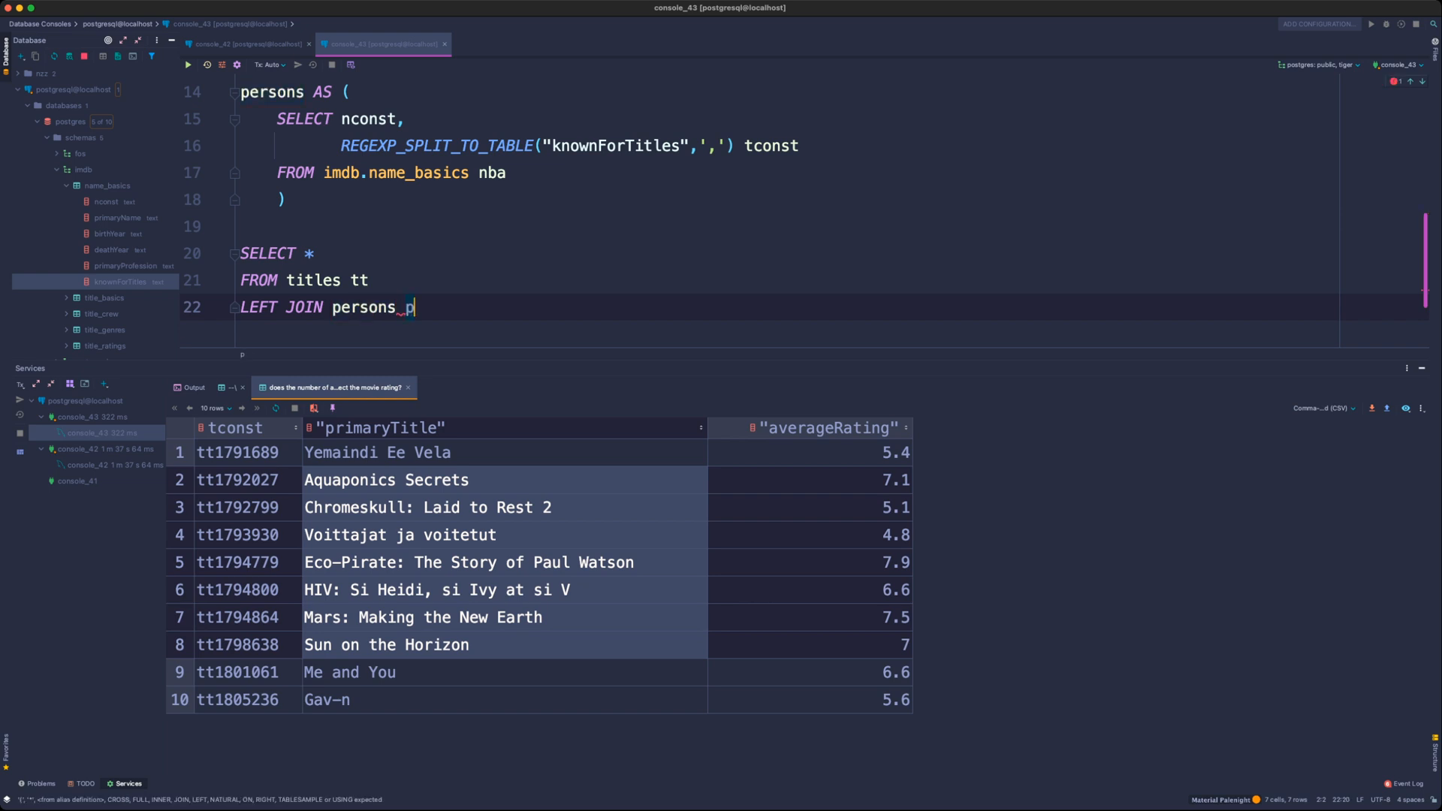
text(s)
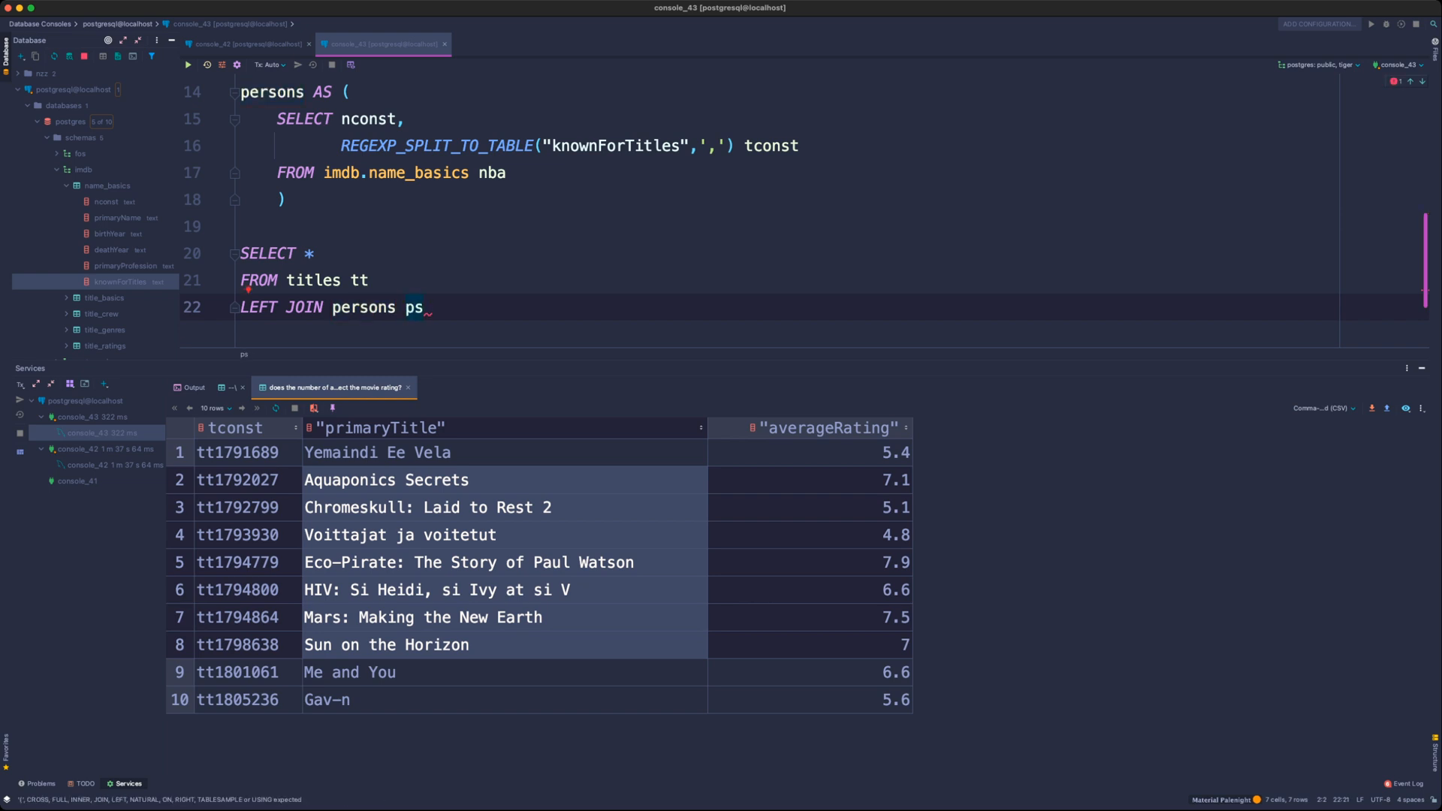
text( ON )
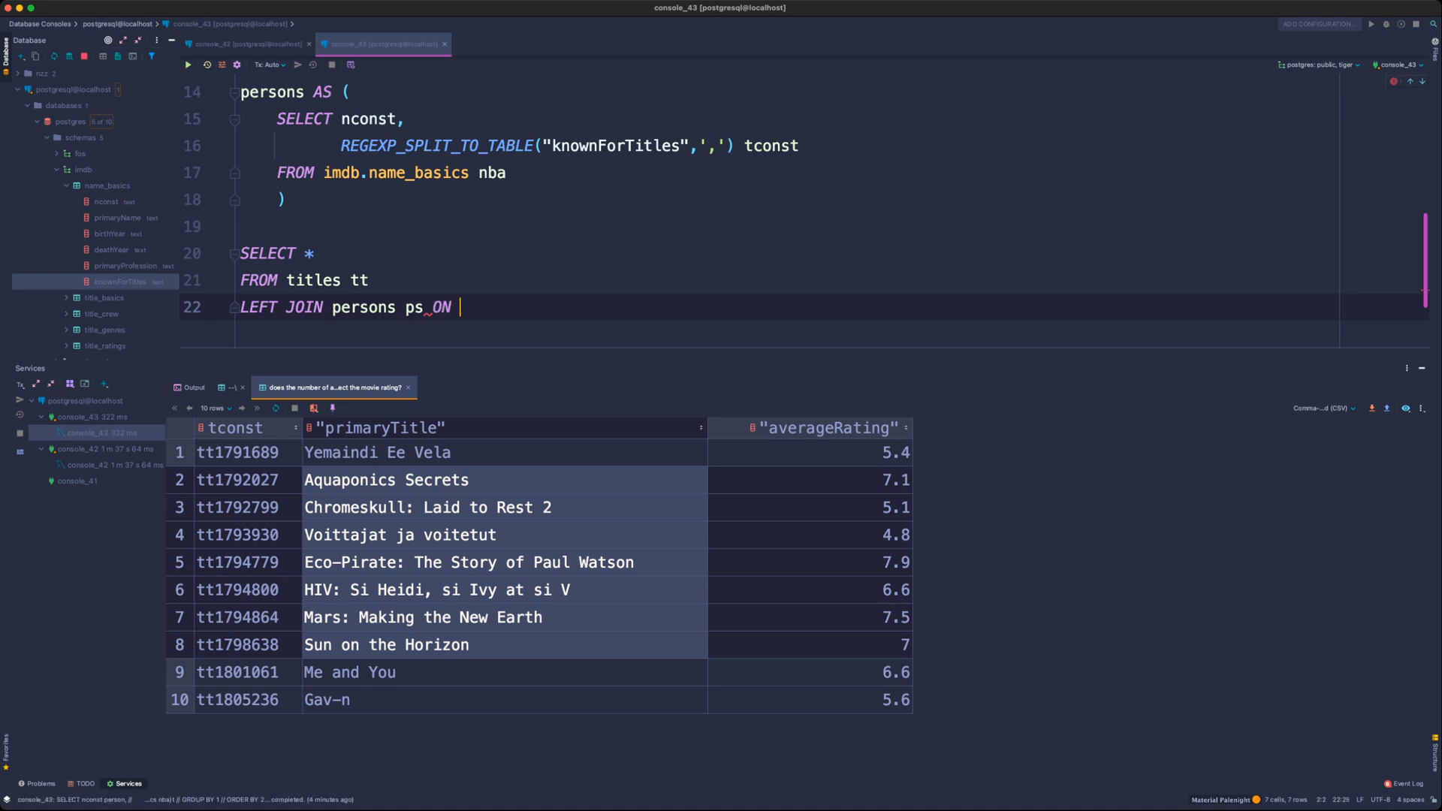
text(ps.c)
key(BackSpace)
text(tconst = )
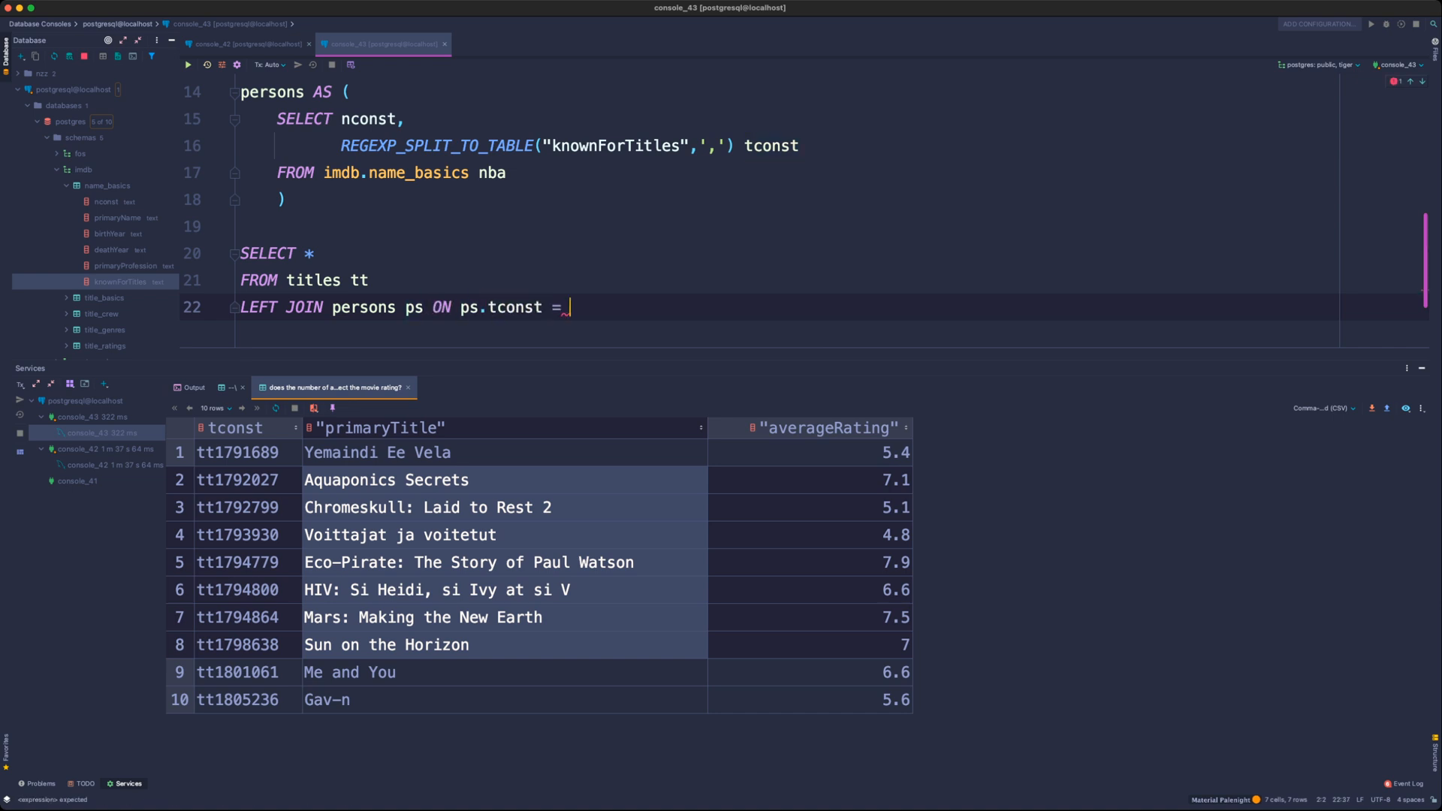
text(tt.tconst)
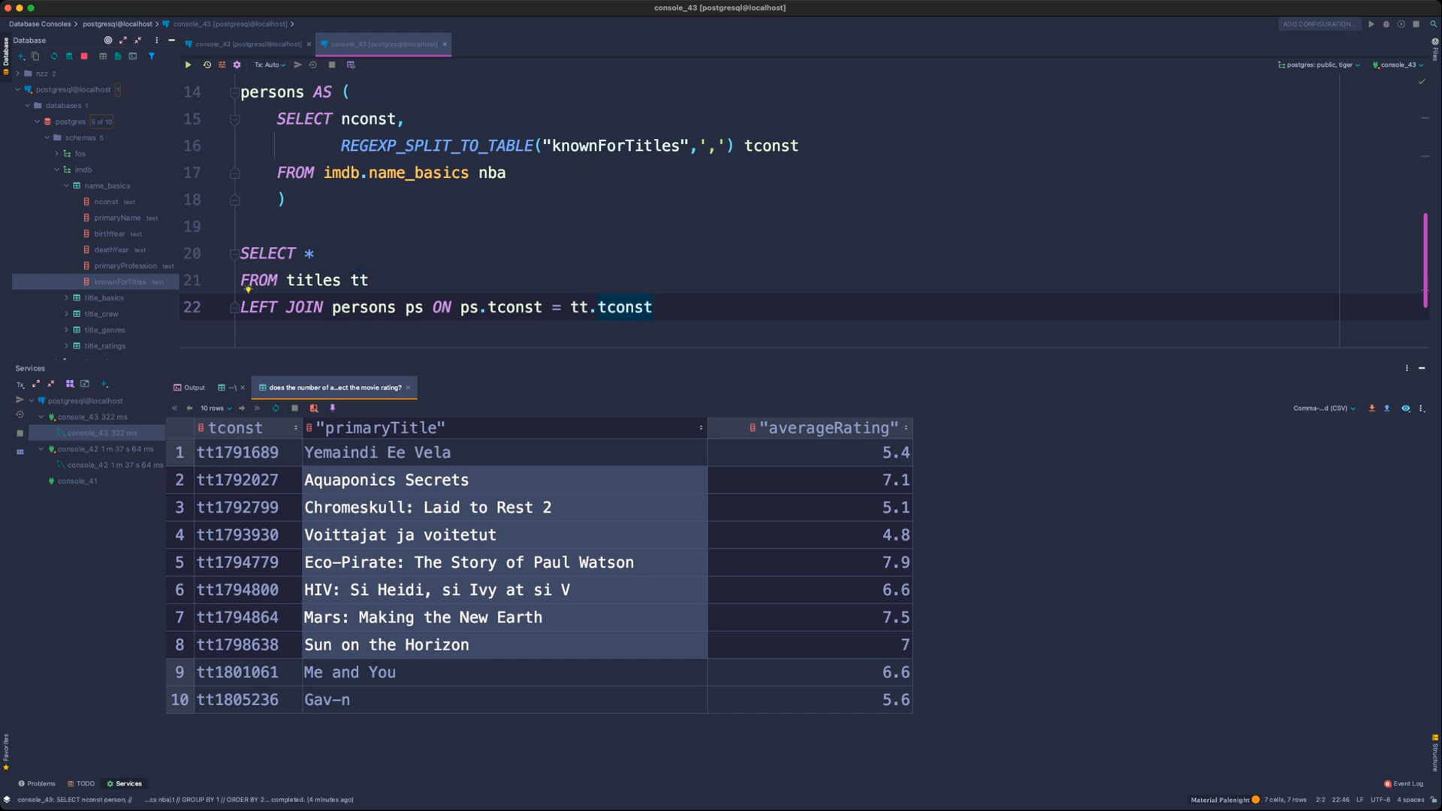
- Add LIMIT 100 after the join, run the query and examine the first row's tconst, primaryTitle and averageRating
key(Return)
text(LIMIT 100)
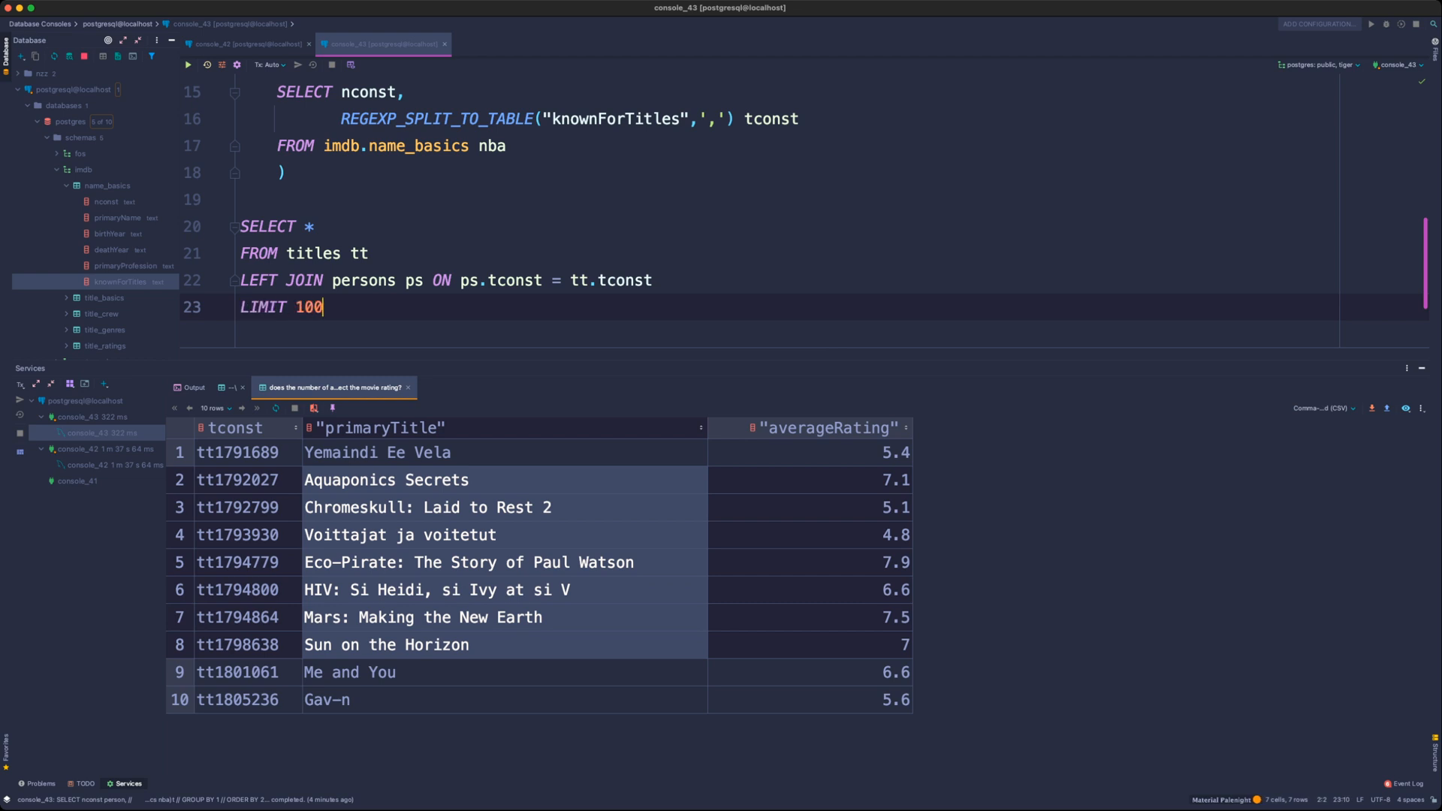
key(super+Return)
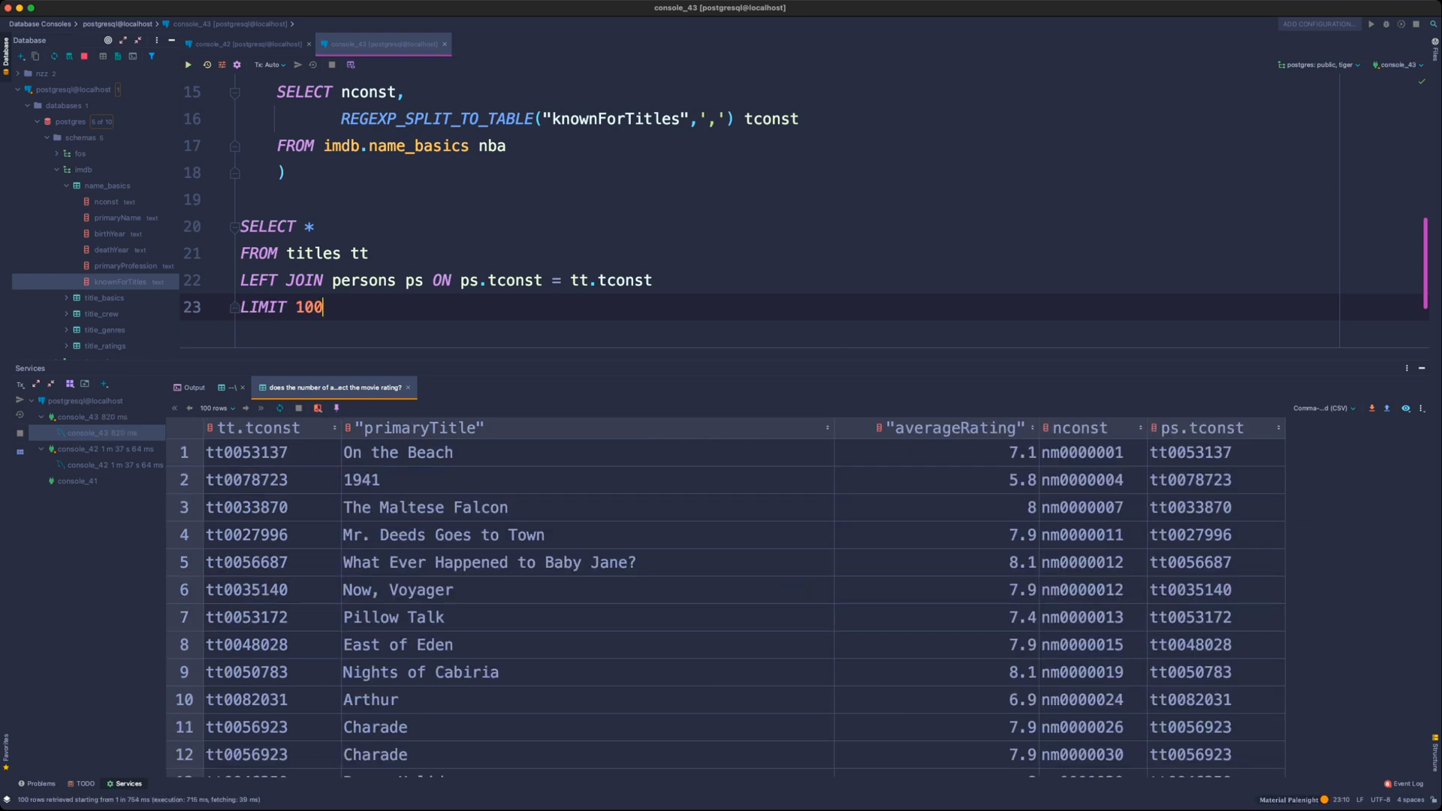
click(246, 452)
click(398, 452)
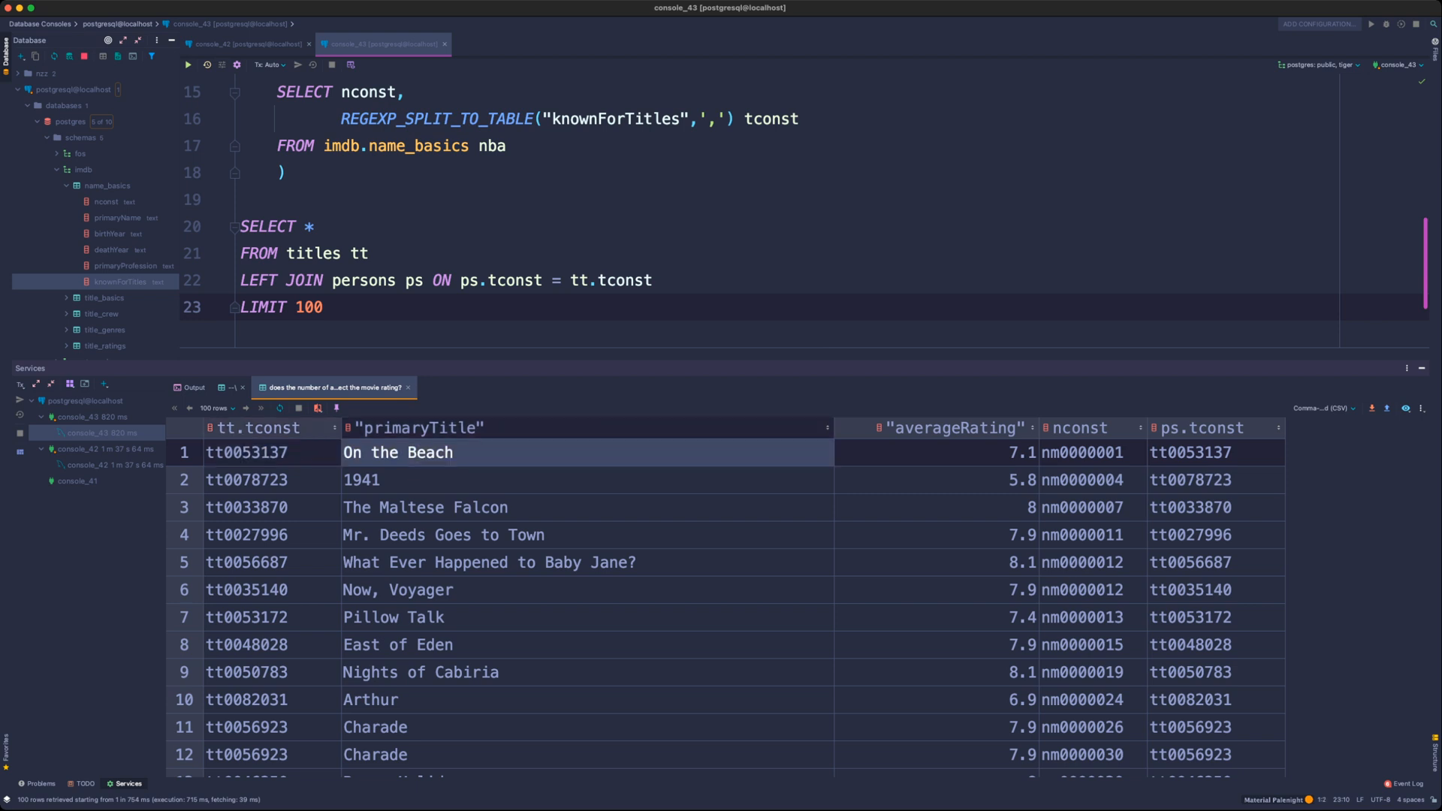
click(936, 452)
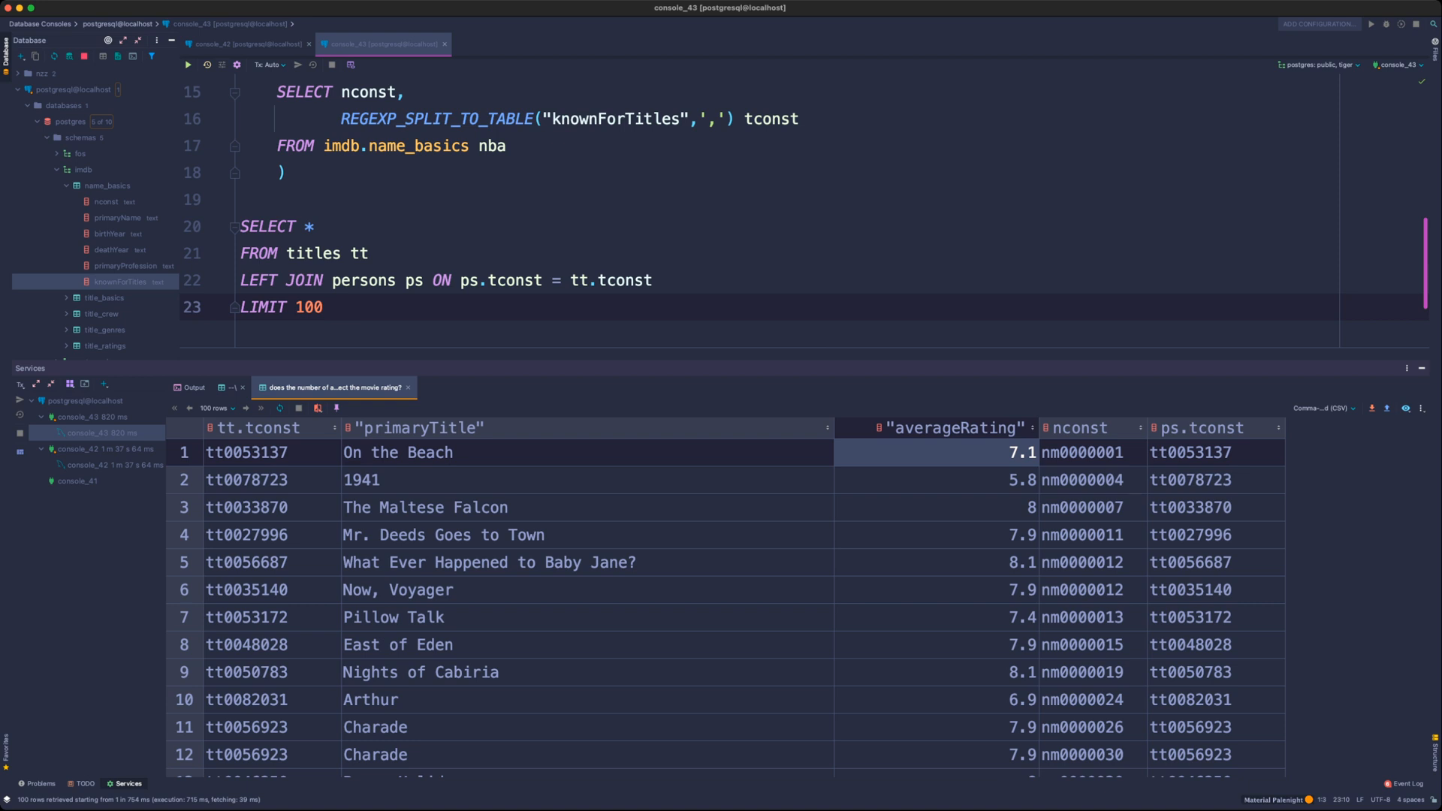
scroll(565, 281, up, 2)
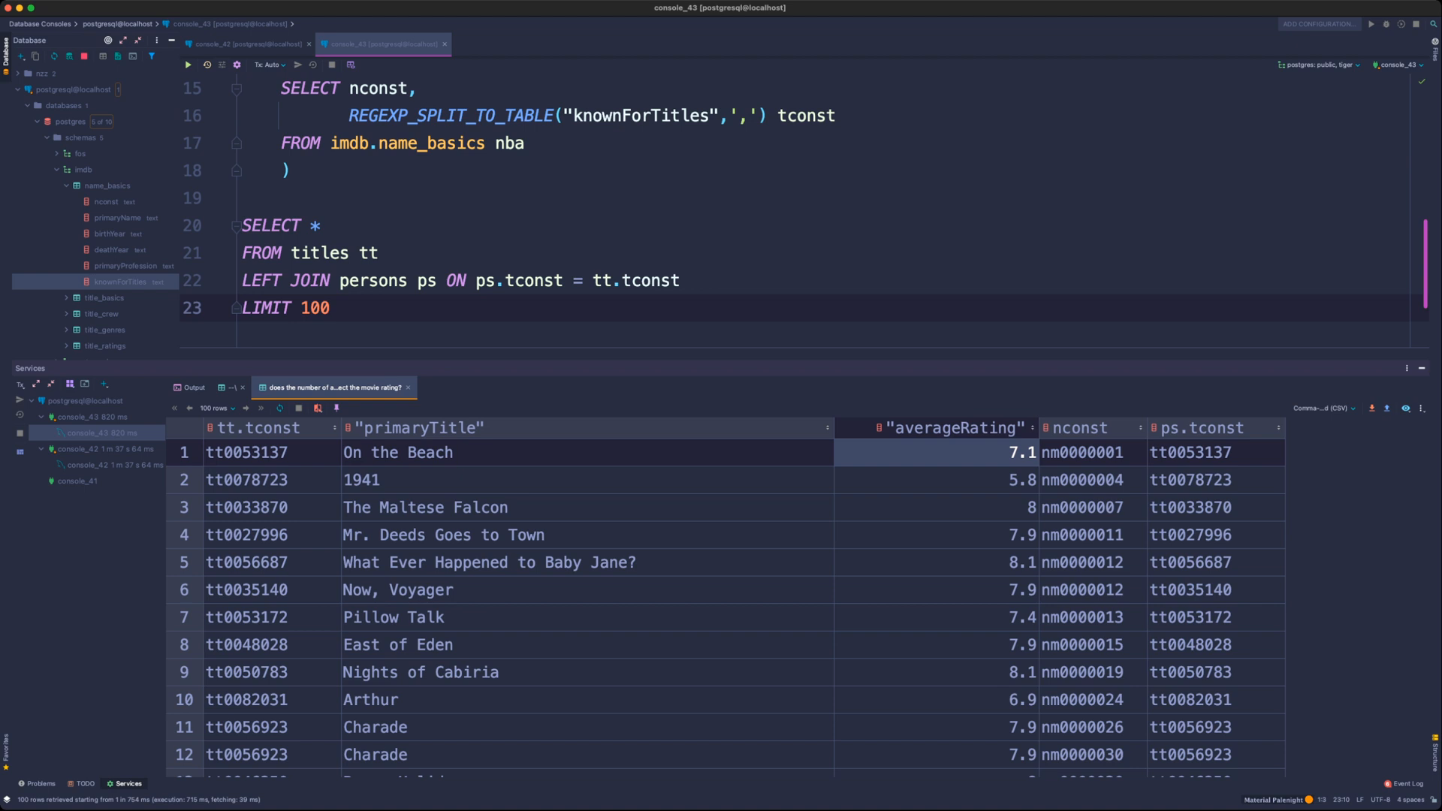
- Examine the nconst value in the first row of the joined titles and persons result
scroll(726, 597, up, 2)
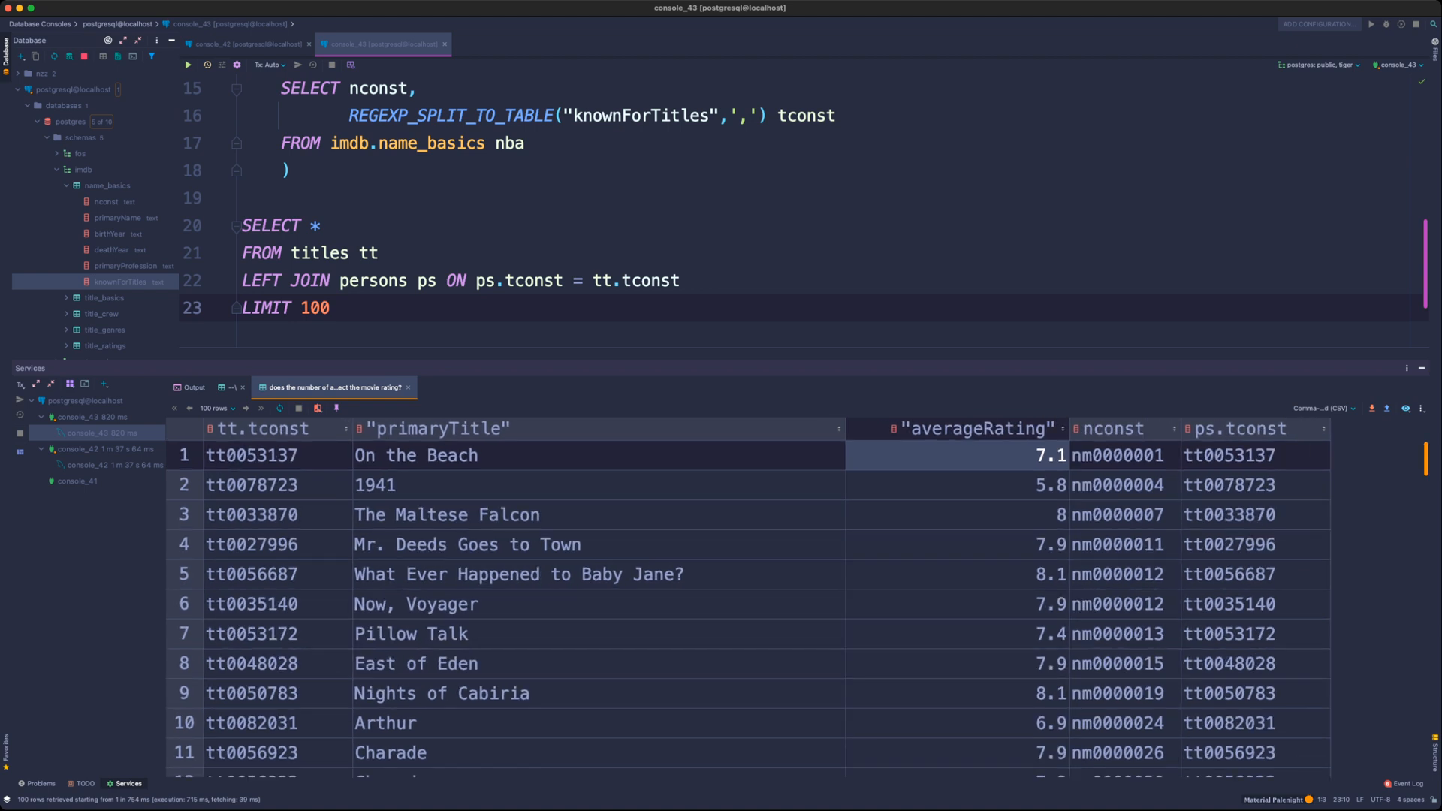
scroll(726, 225, up, 2)
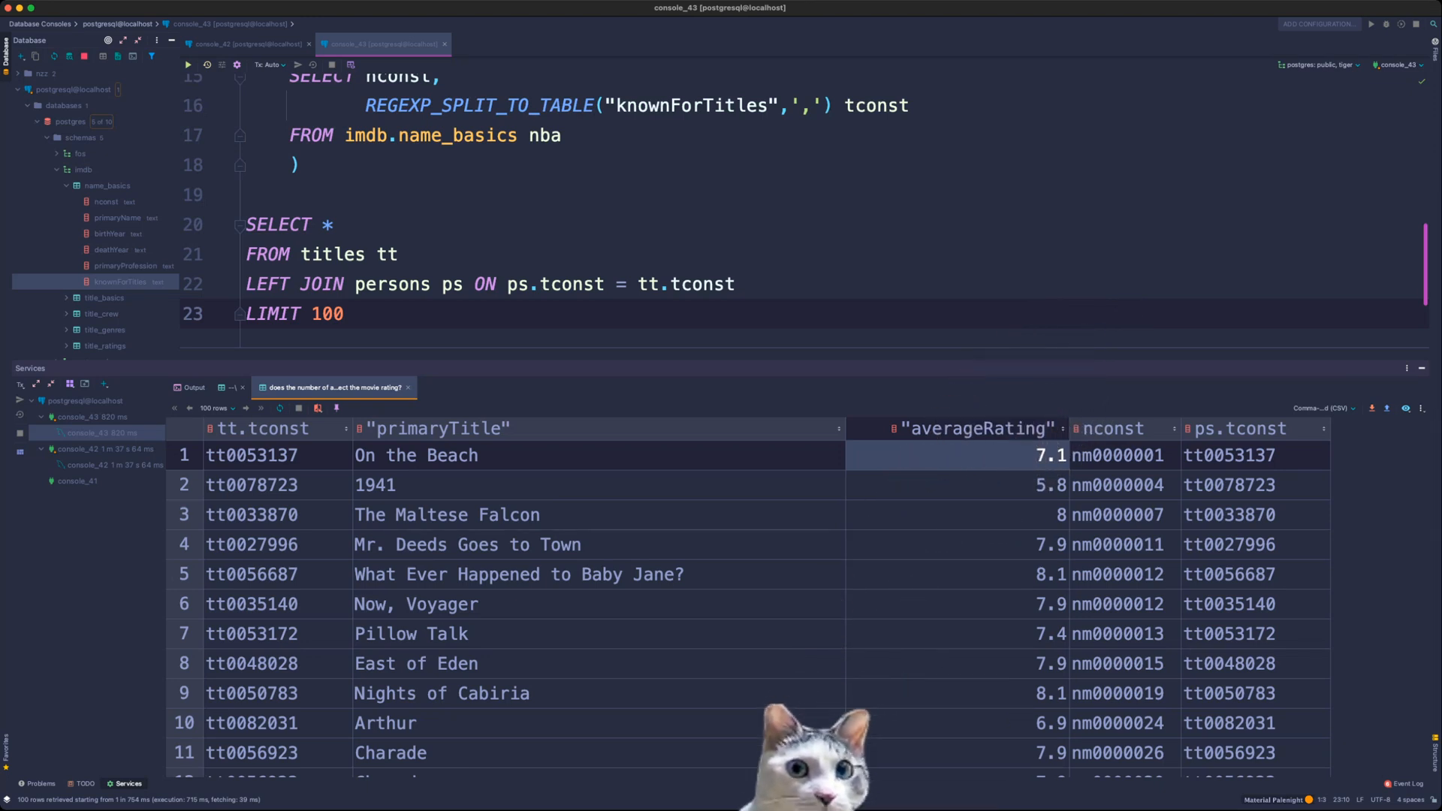
click(737, 284)
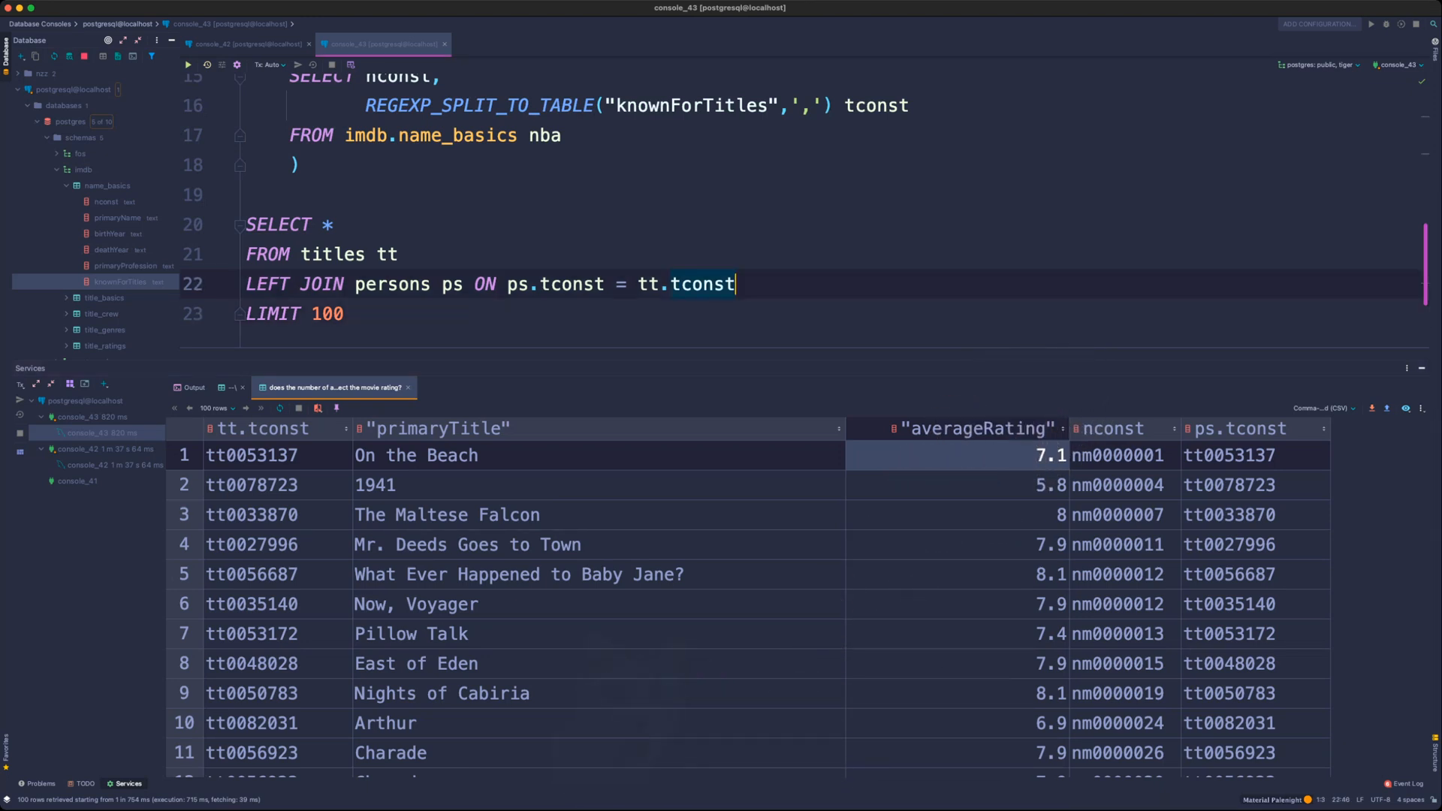
key(Down)
key(Up)
key(Right)
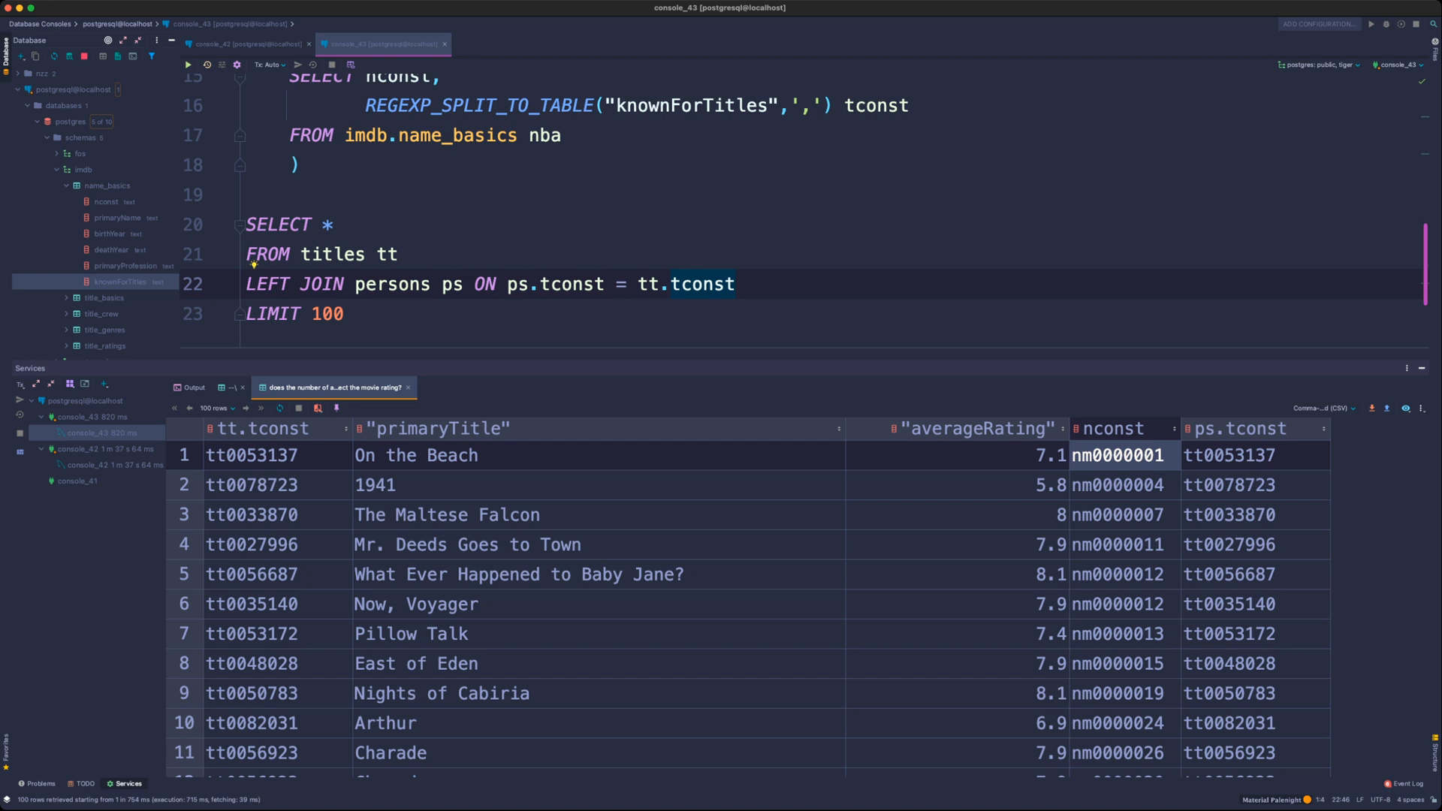
key(super+Tab)
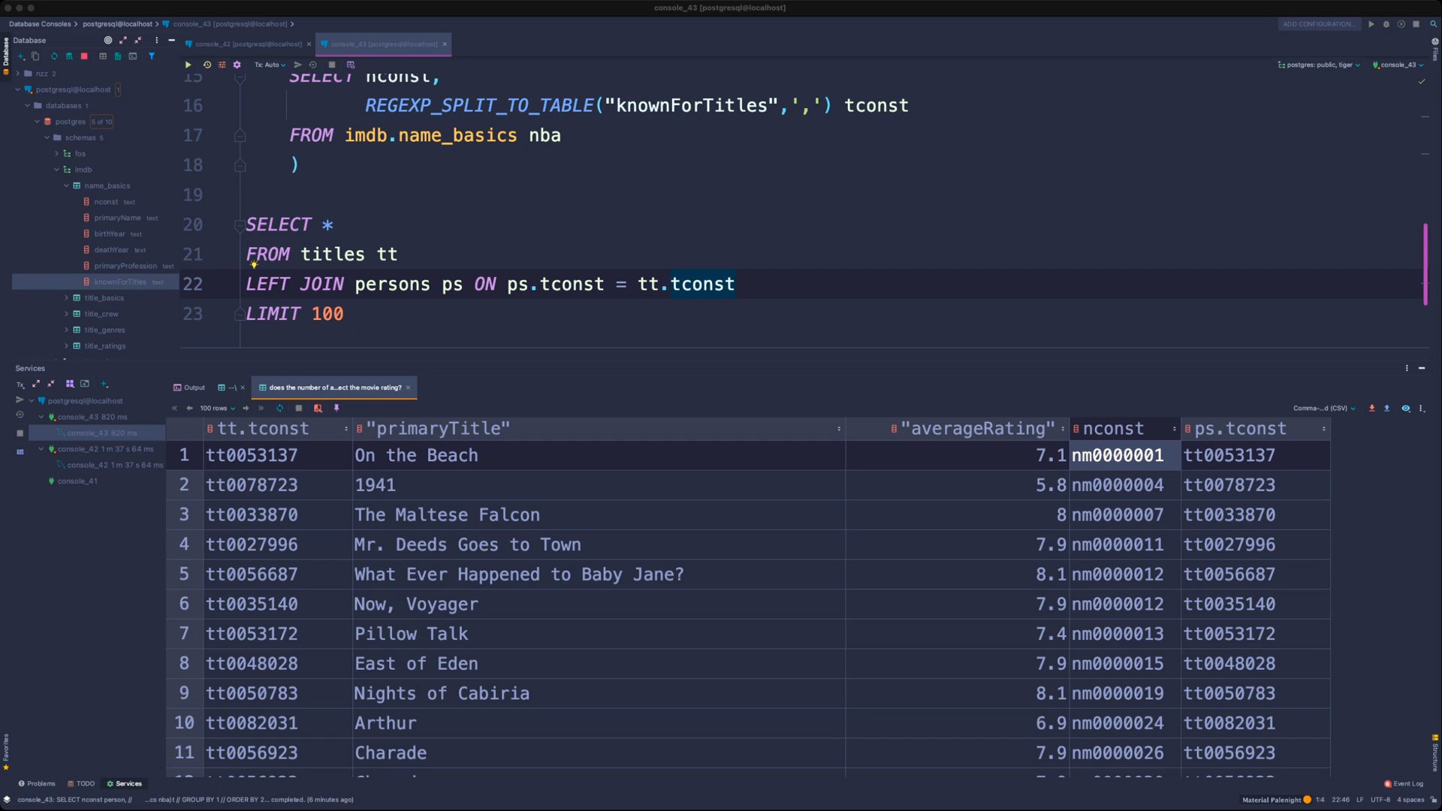
- Replace the asterisk in the final SELECT with the columns tt.tconst and tt."primaryTitle"
click(345, 313)
drag(345, 314, 246, 314)
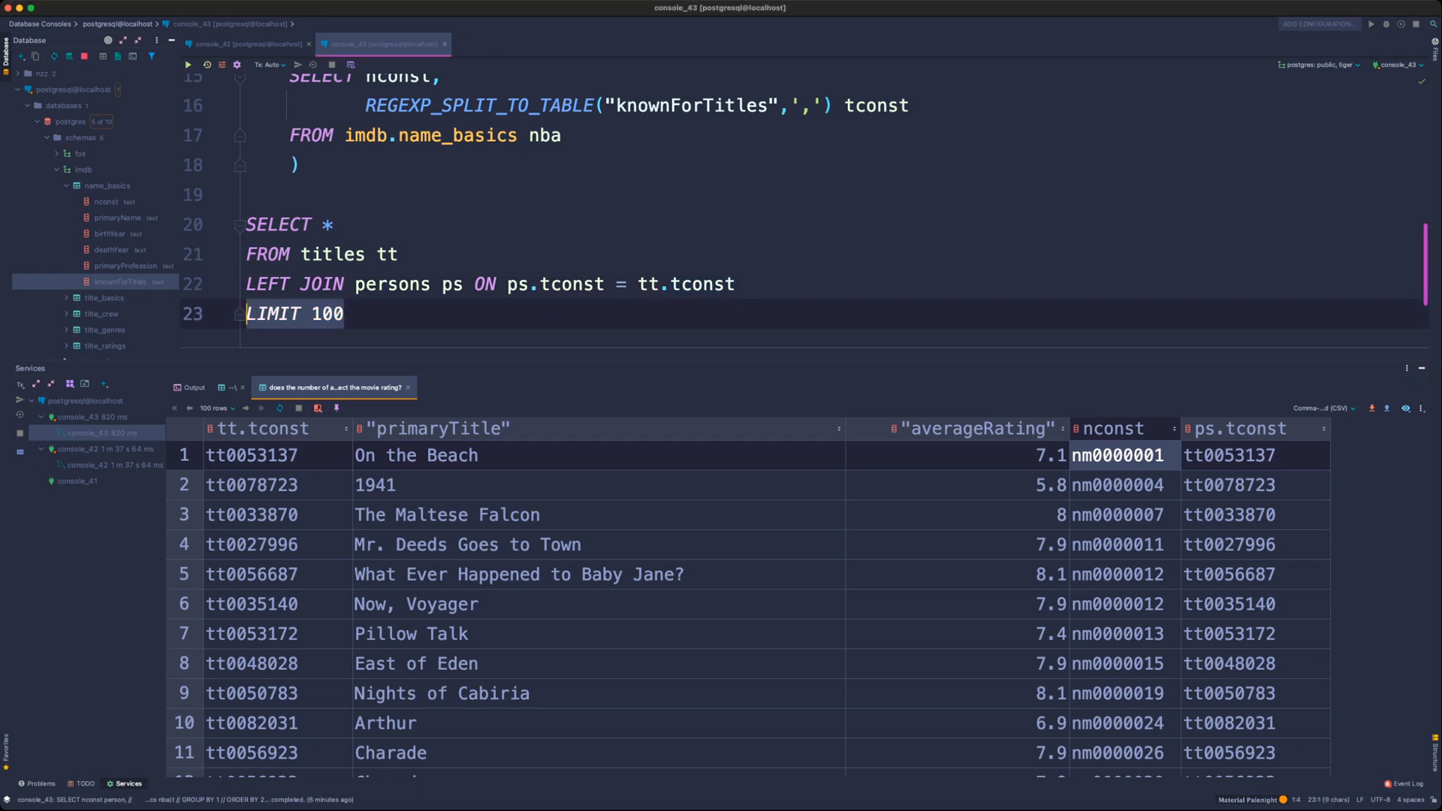
click(529, 285)
key(Up)
key(Up)
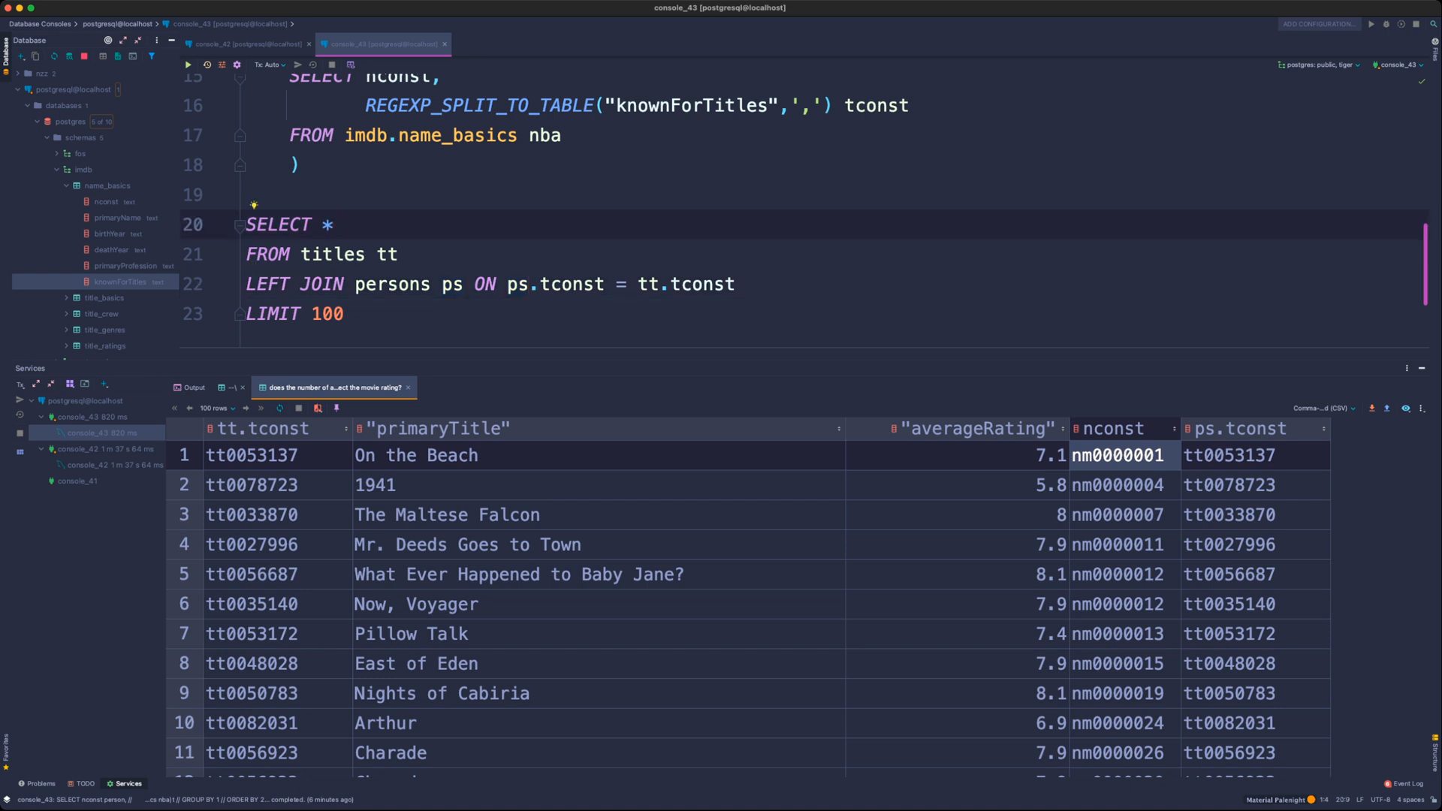
key(BackSpace)
text(tt.tconst,)
key(Return)
text(tt.)
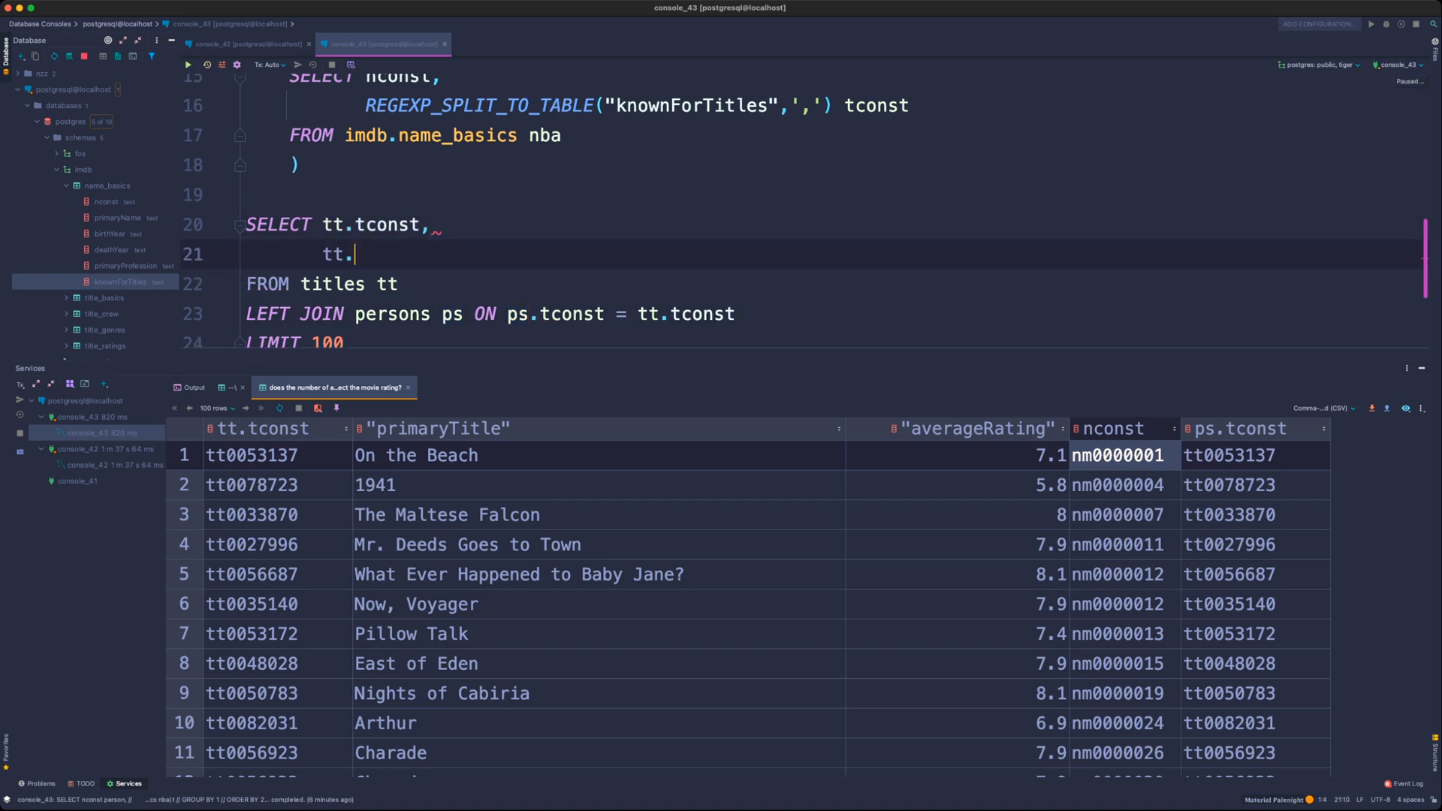
text("prim)
key(Return)
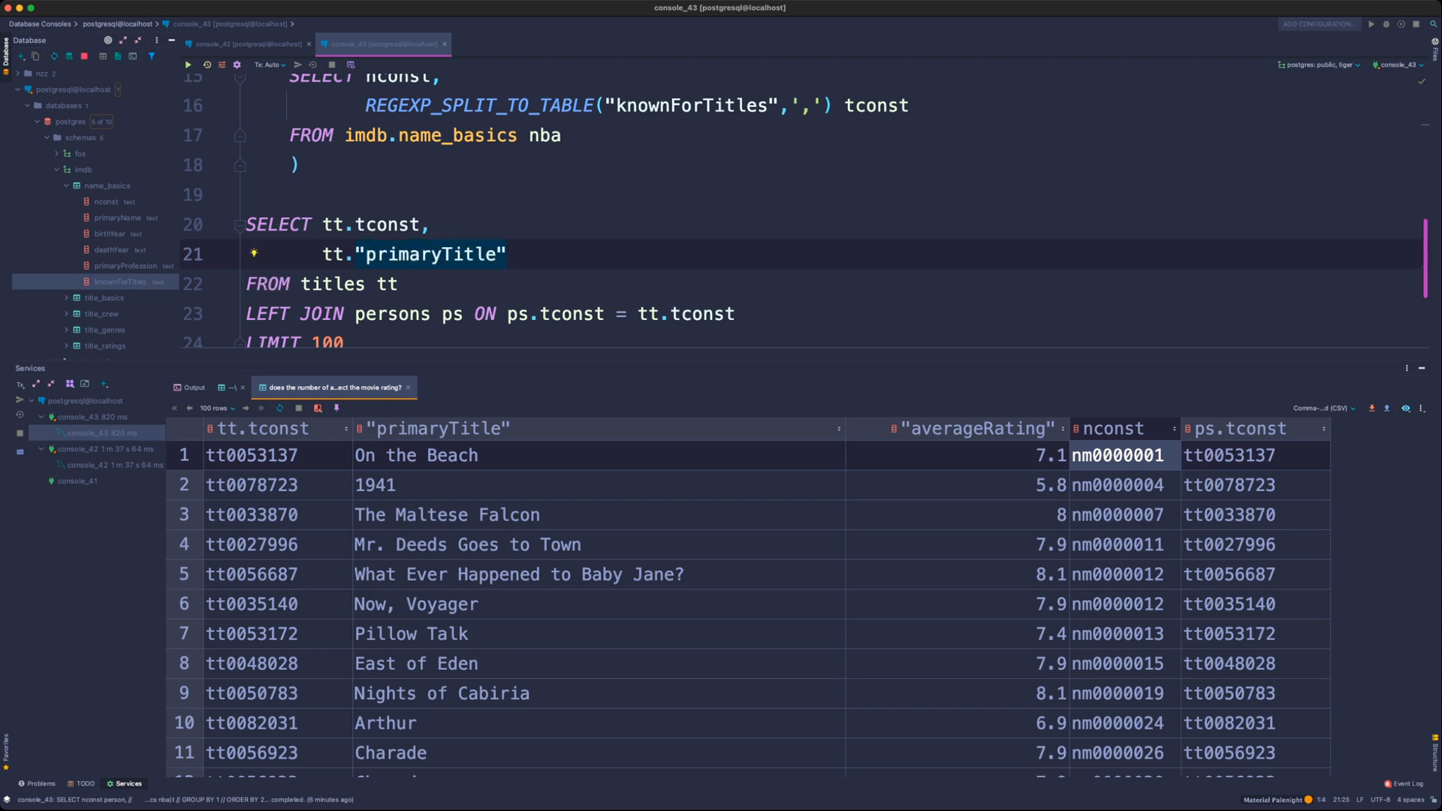
- Add tt."averageRating" and ps.nconst to the final SELECT, each on its own line
text(,)
key(Return)
text(tt.)
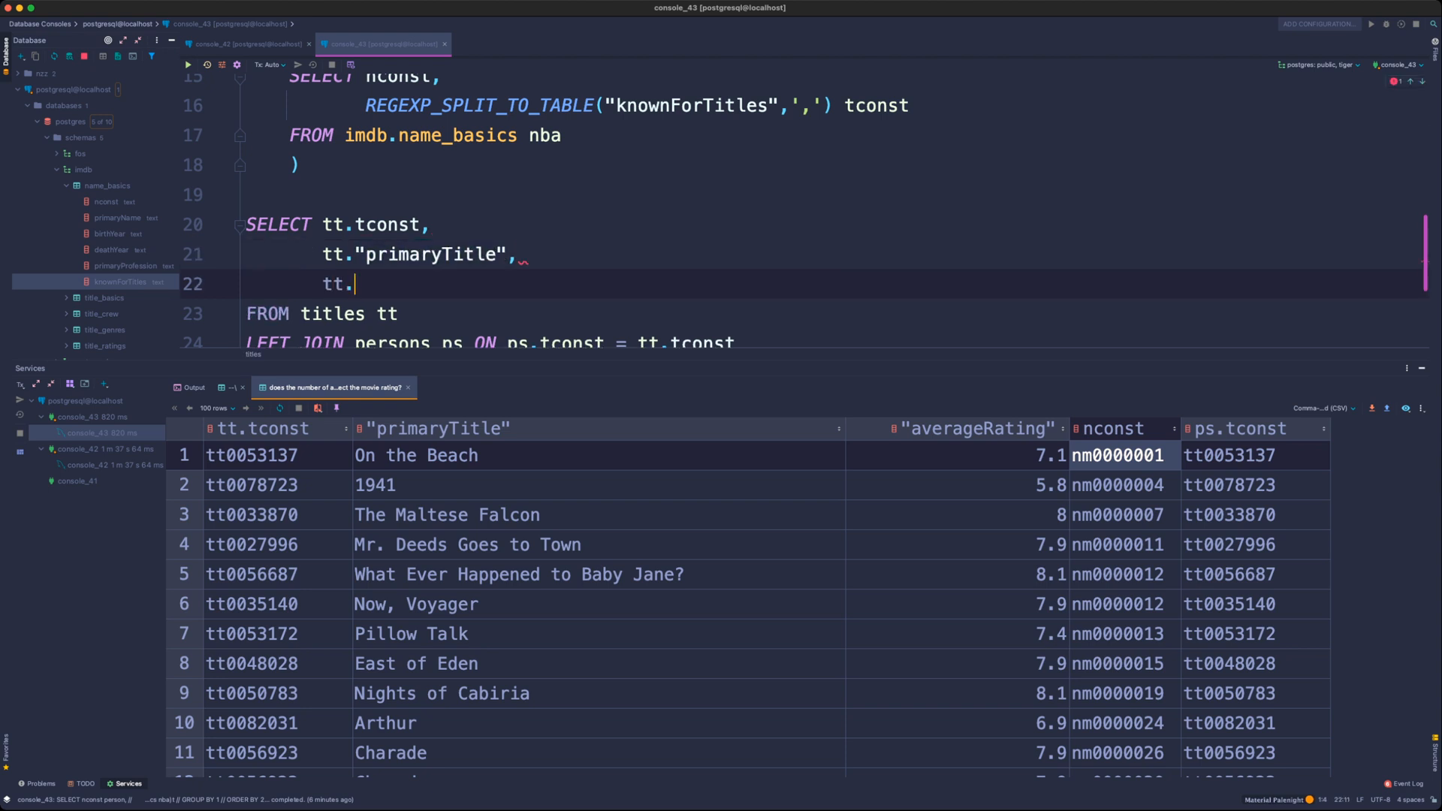
text("av)
key(Return)
text(,)
key(Return)
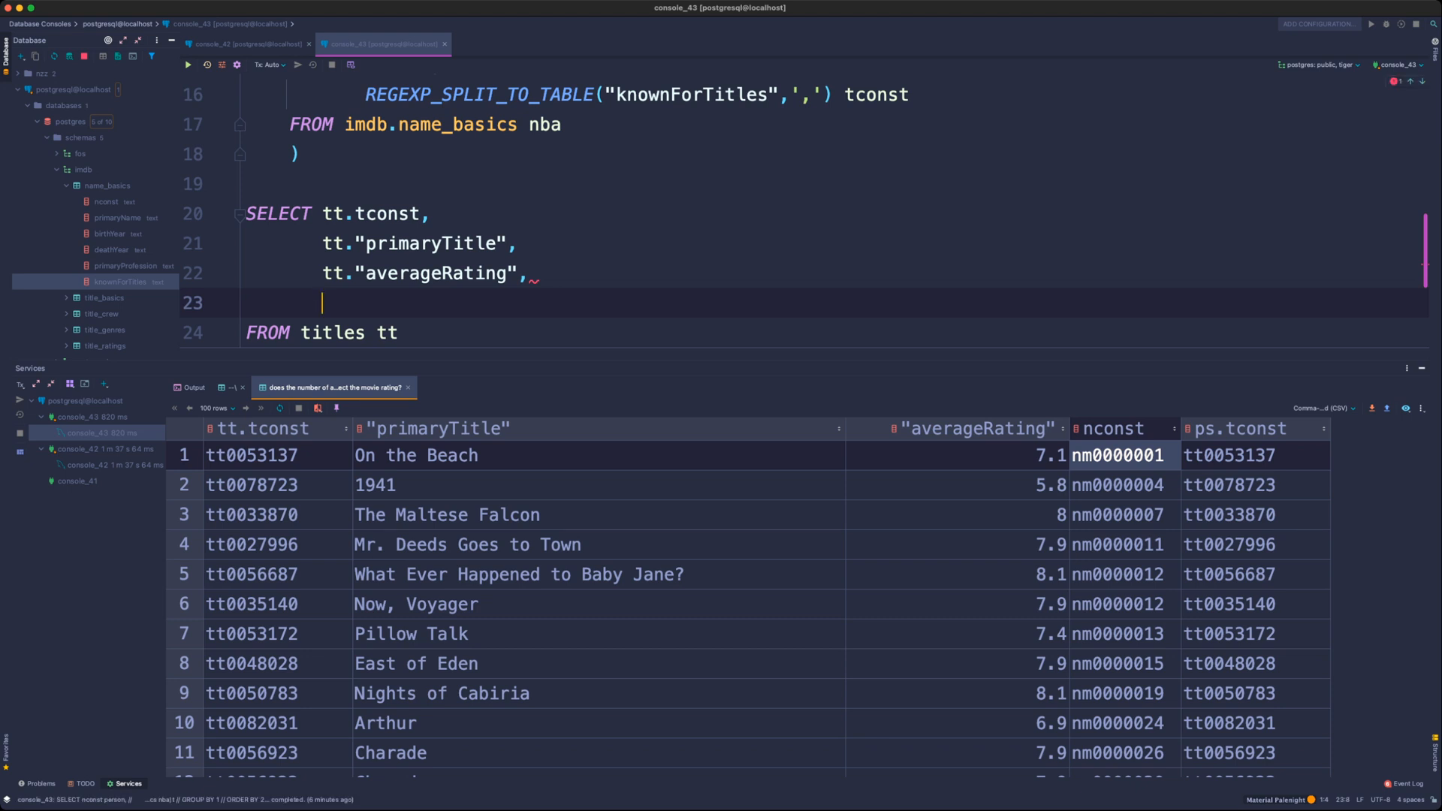
scroll(804, 210, down, 2)
text(ps.nconst)
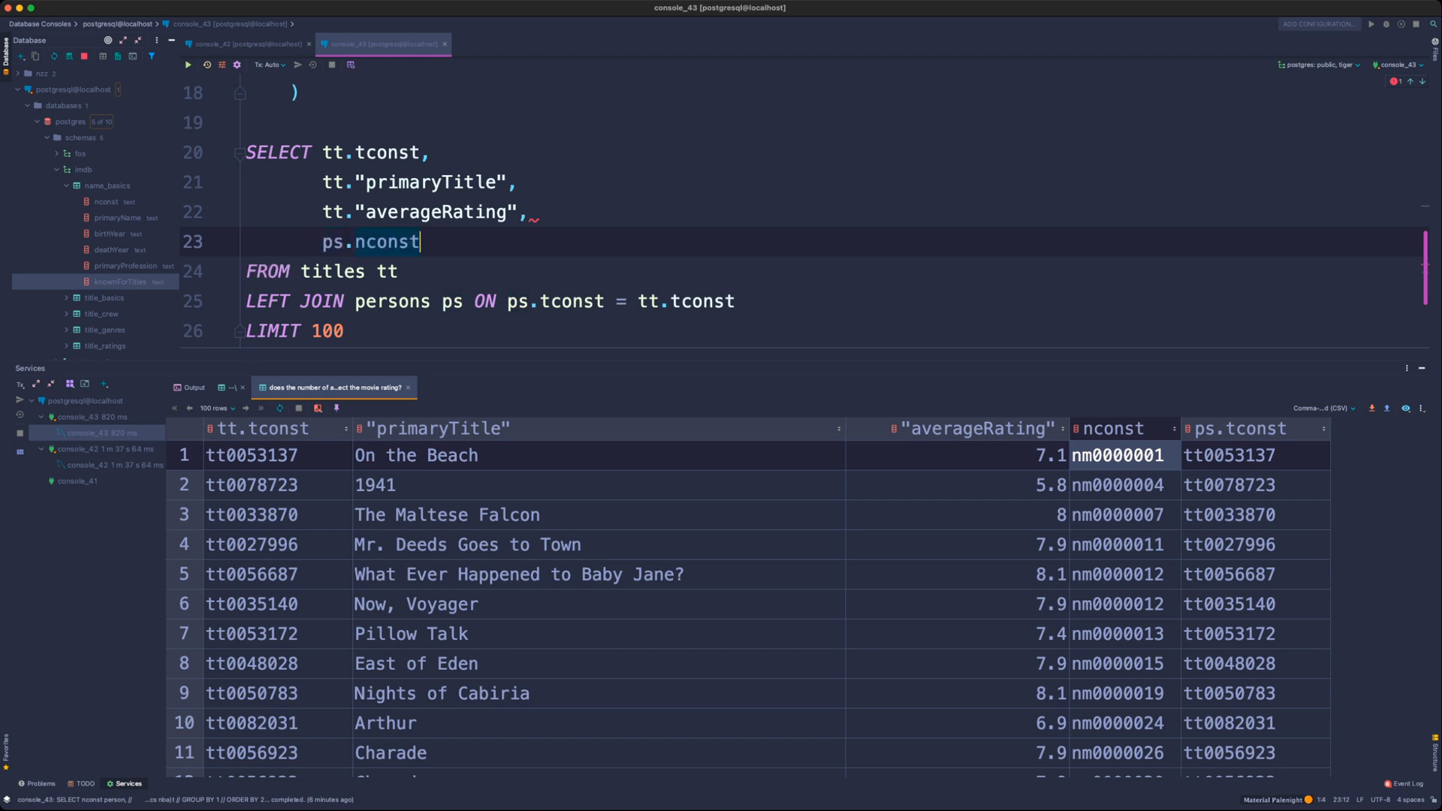
text( perso)
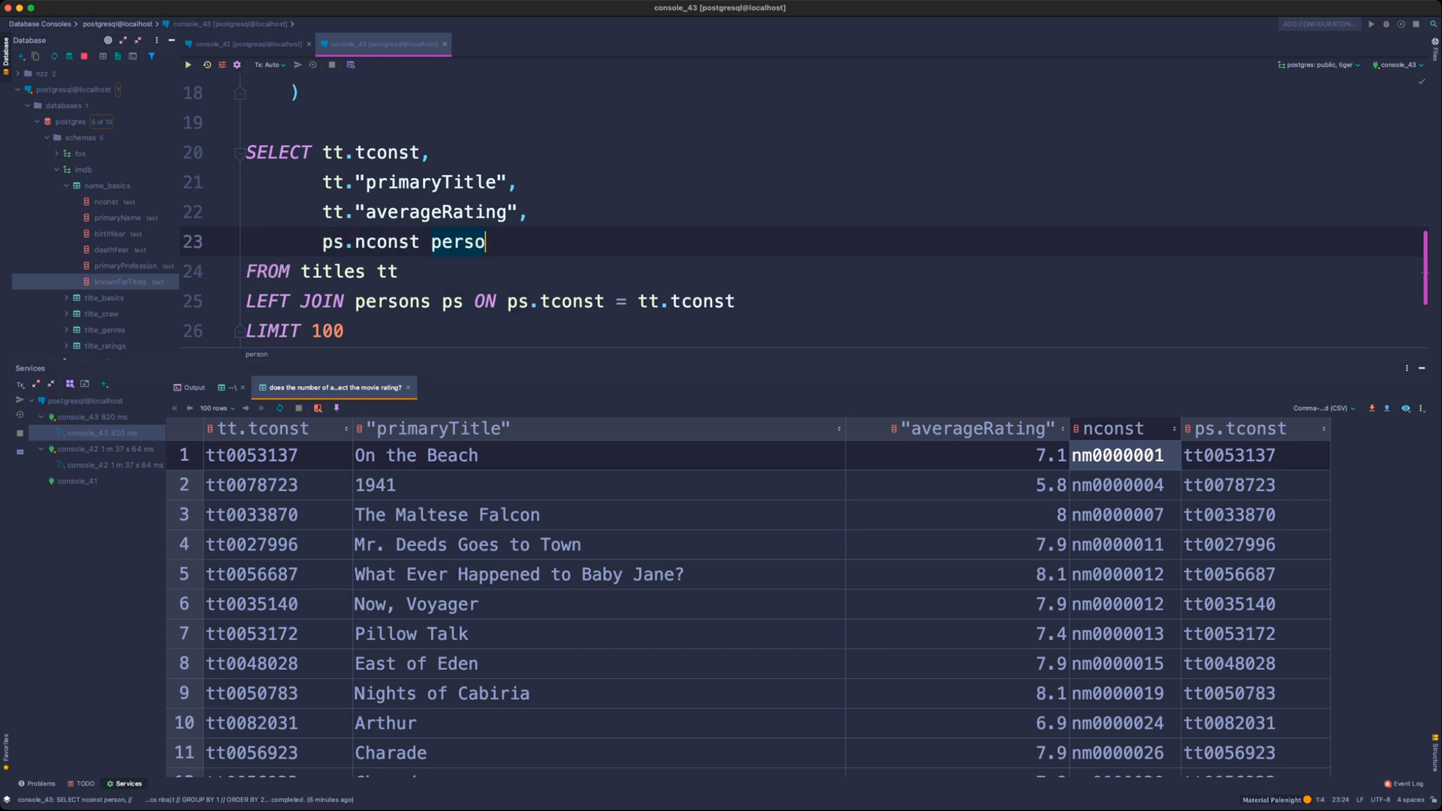
key(BackSpace)
key(BackSpace)
key(BackSpace)
key(BackSpace)
key(BackSpace)
key(BackSpace)
- Add the "primaryName" column to the persons CTE, on a new line between nconst and REGEXP_SPLIT_TO_TABLE
scroll(804, 211, up, 4)
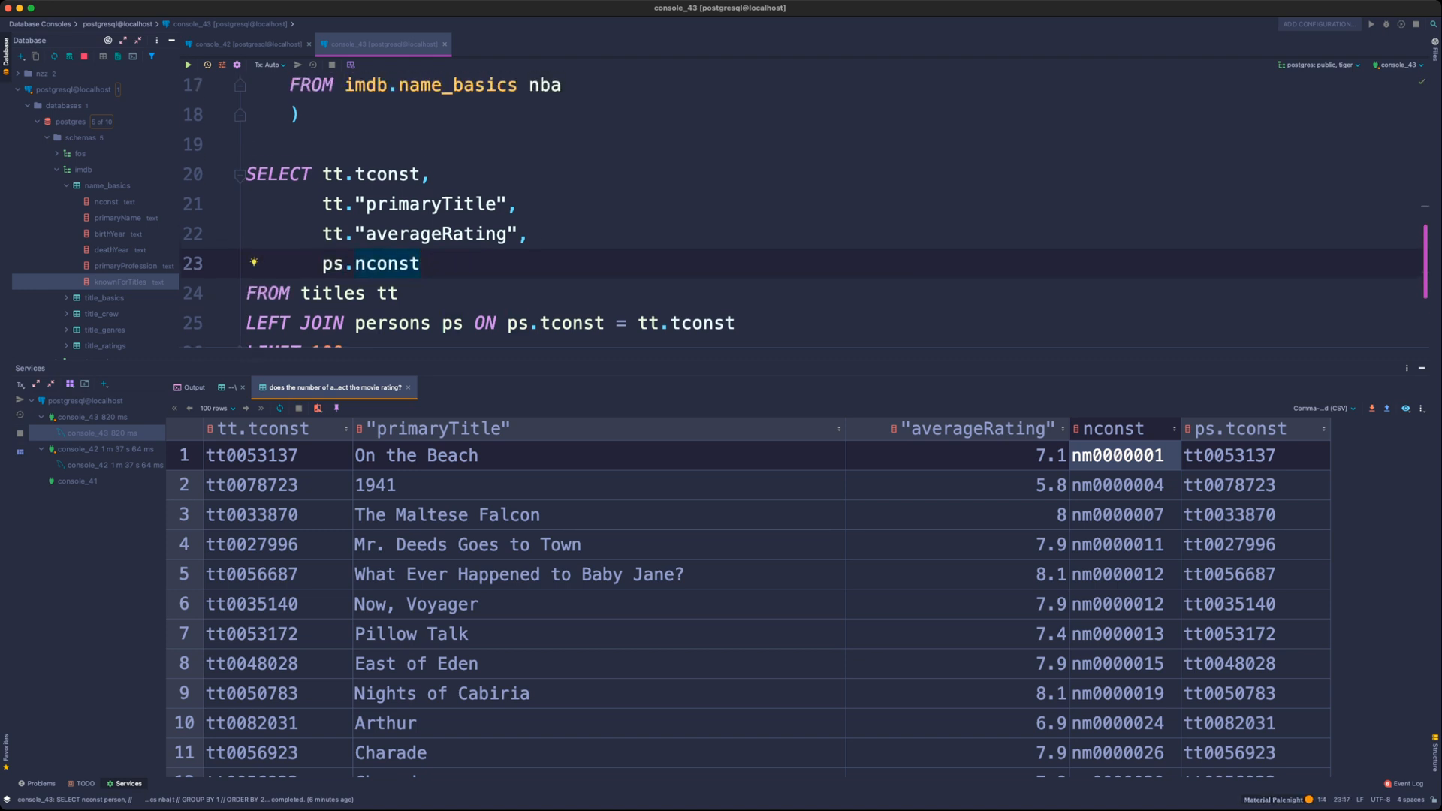
scroll(805, 210, up, 4)
click(441, 244)
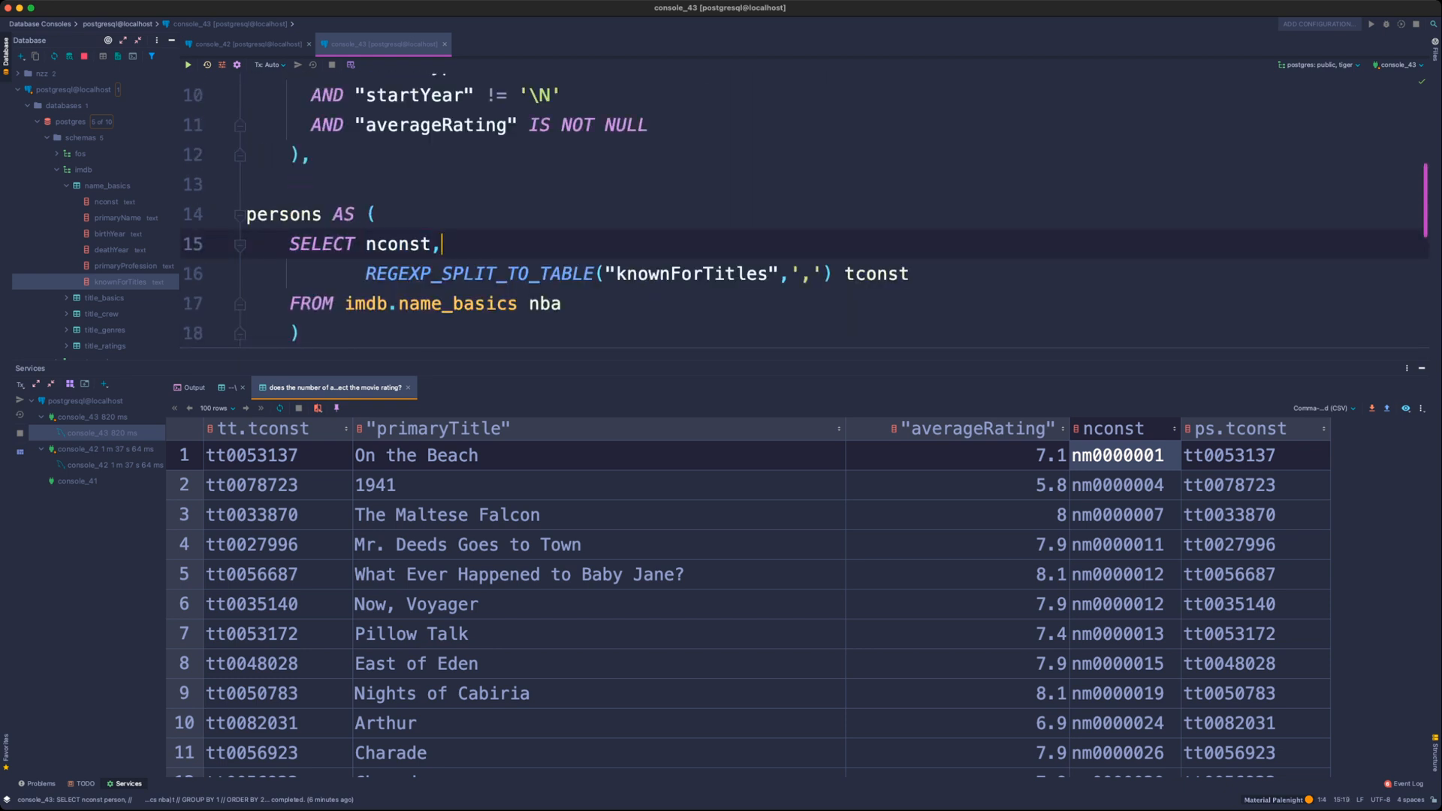
key(Return)
text(n)
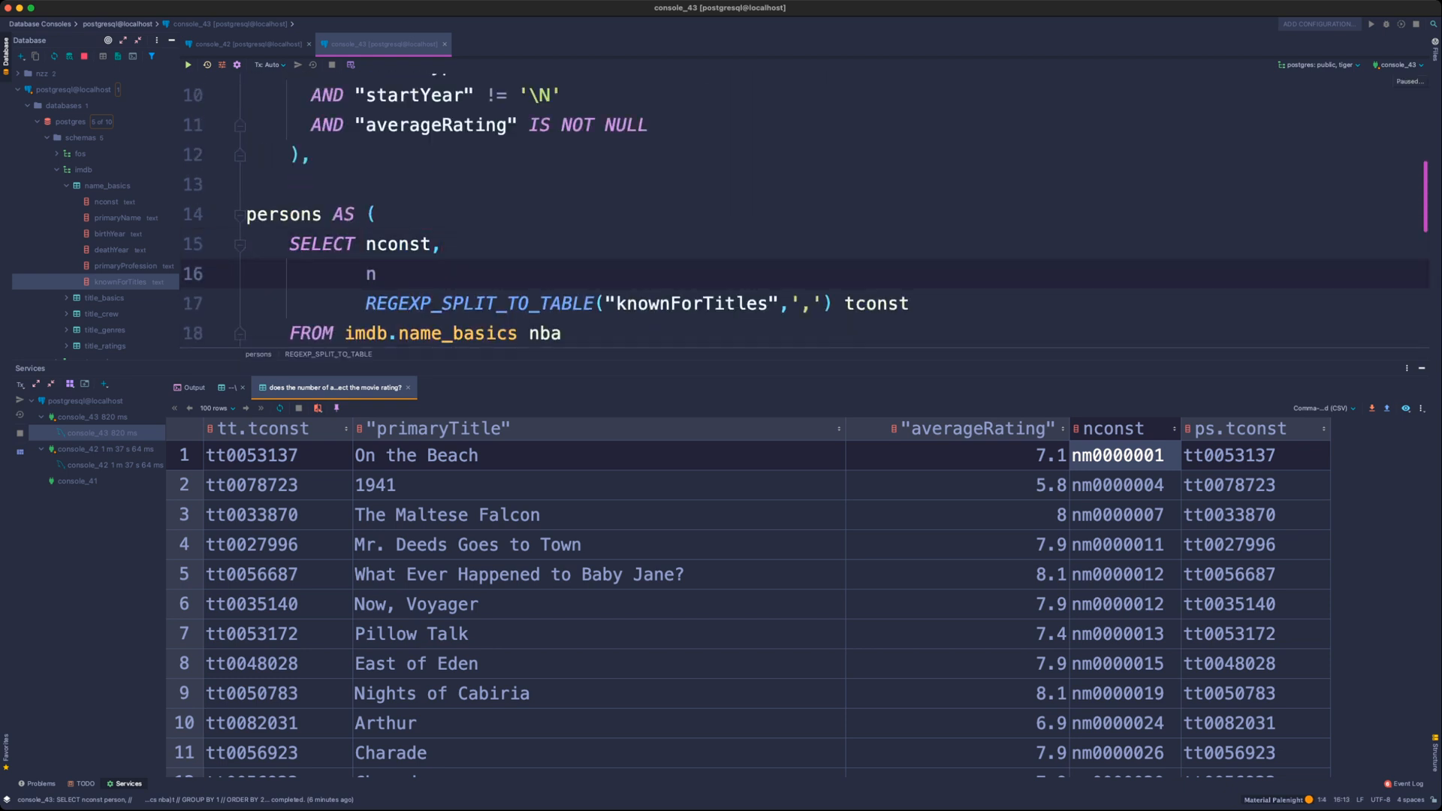
key(BackSpace)
text(nam)
key(BackSpace)
key(BackSpace)
key(BackSpace)
text(prim)
key(Return)
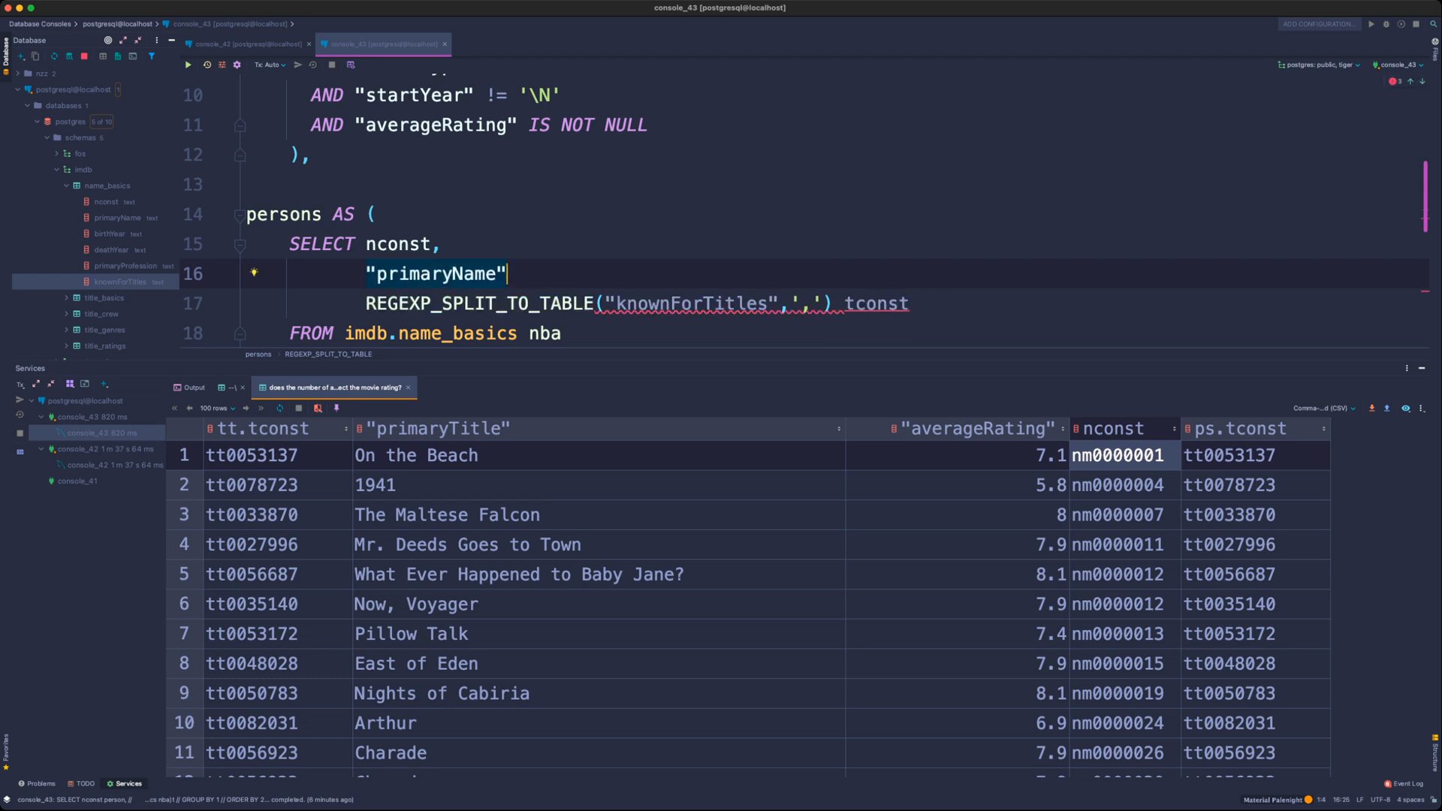
text(,)
- Add ps."primaryName" as the last column of the final SELECT, below ps.nconst
scroll(805, 215, down, 5)
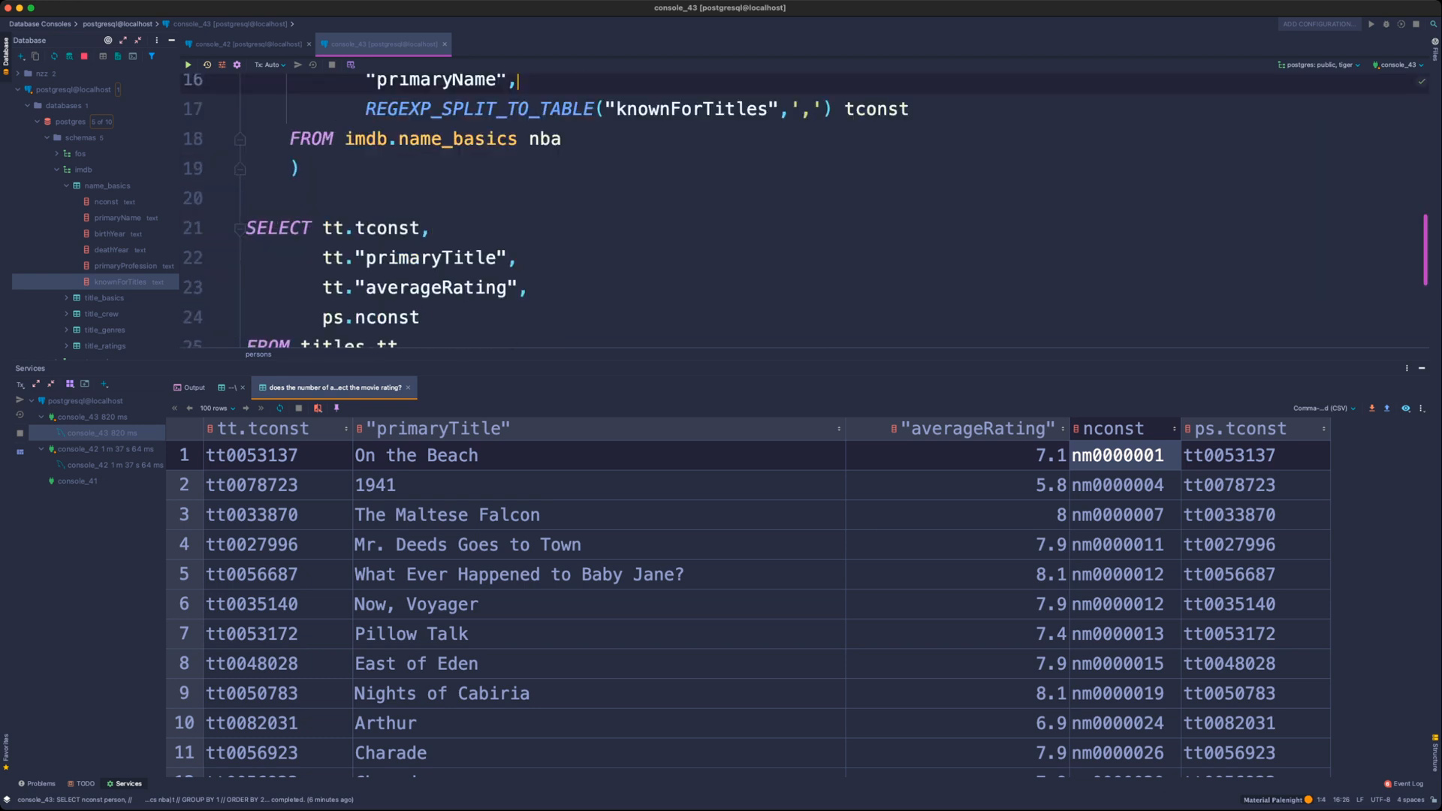
scroll(804, 215, down, 4)
click(421, 214)
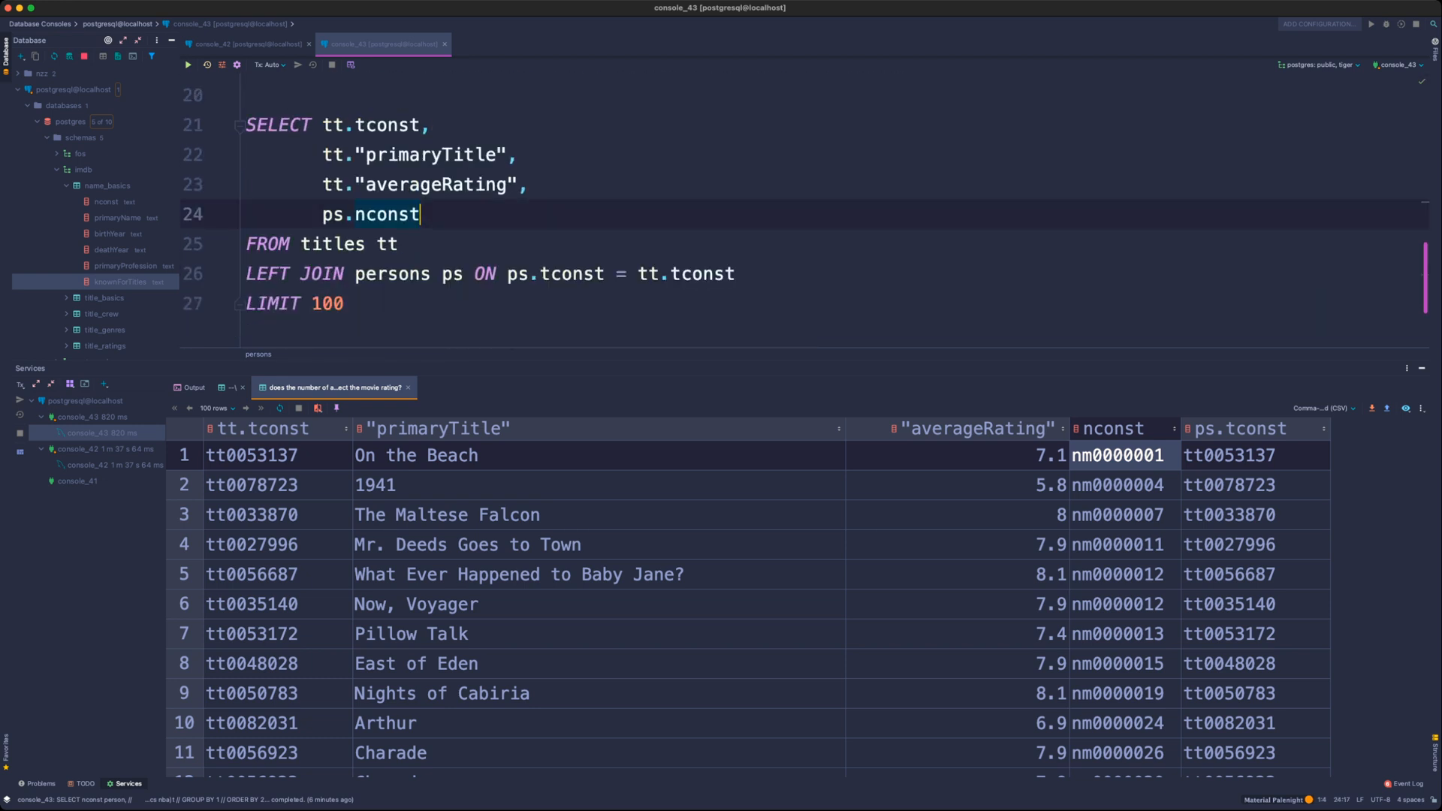
text(,)
key(Return)
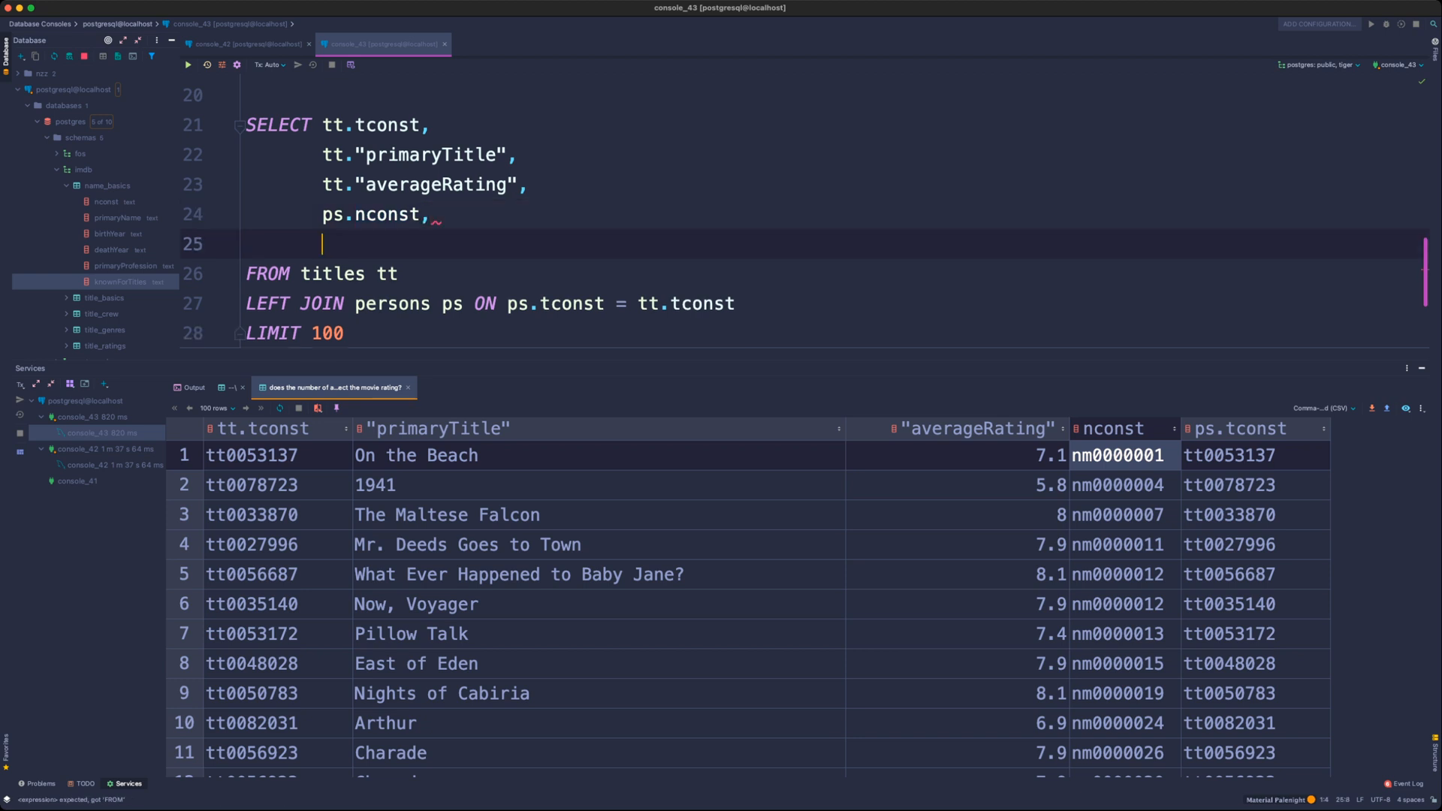
text(ps."primaryName")
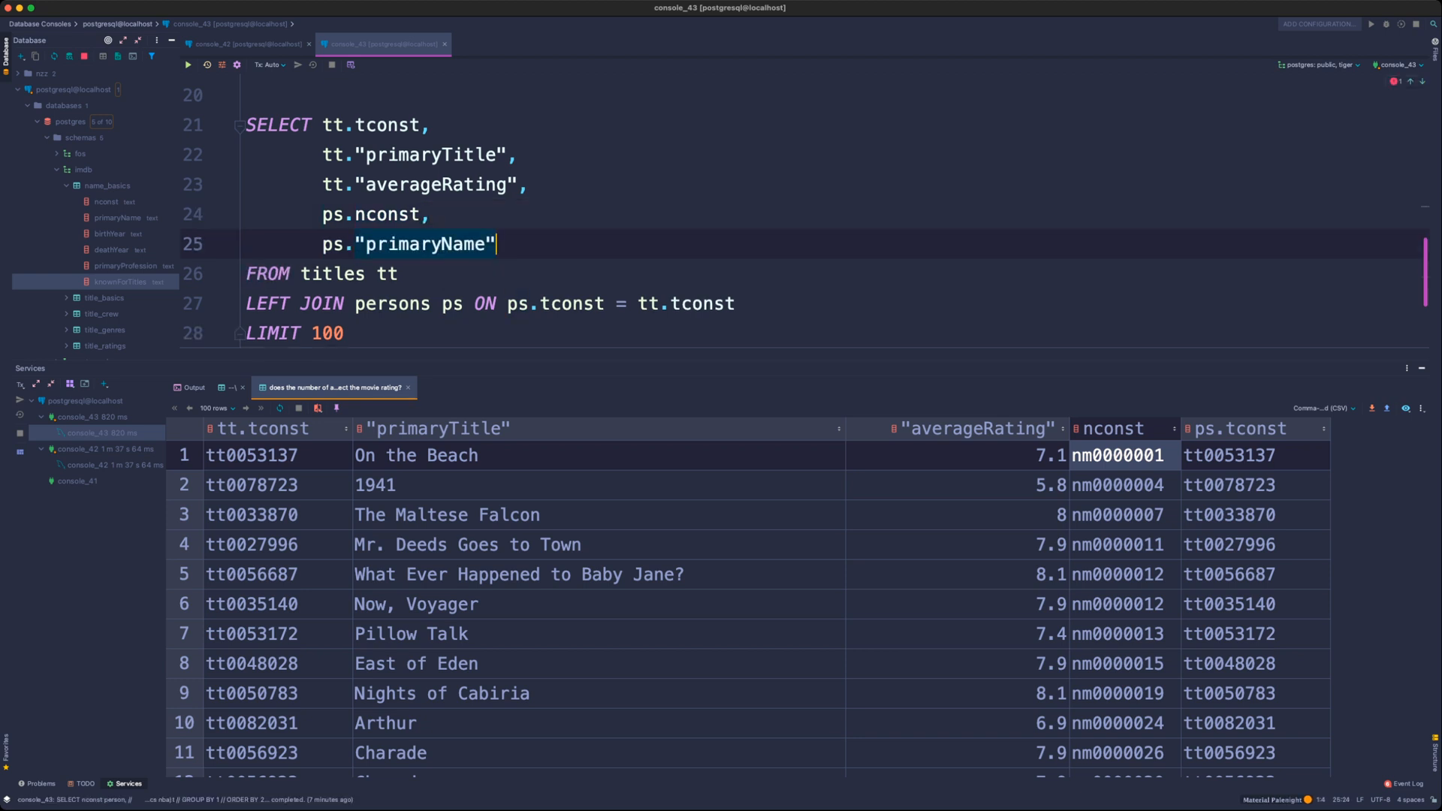
- Set the final query's LIMIT to 10 and run the query
scroll(804, 214, down, 3)
key(Down)
key(Down)
key(Down)
key(BackSpace)
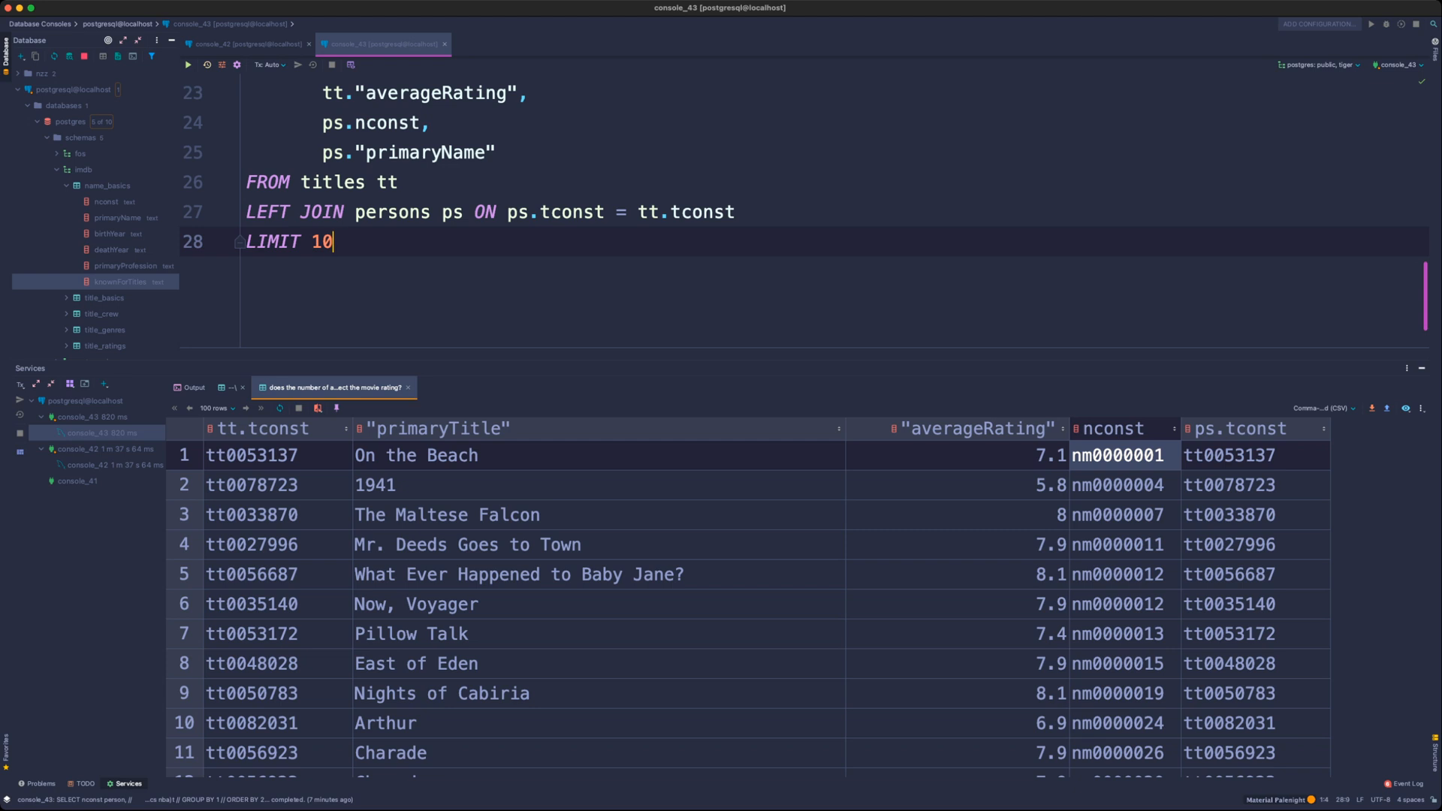
key(super+Return)
- Reread the question comment about the number of actors/actresses, then examine the primaryProfession values in the name_basics table and close the table
scroll(805, 211, up, 20)
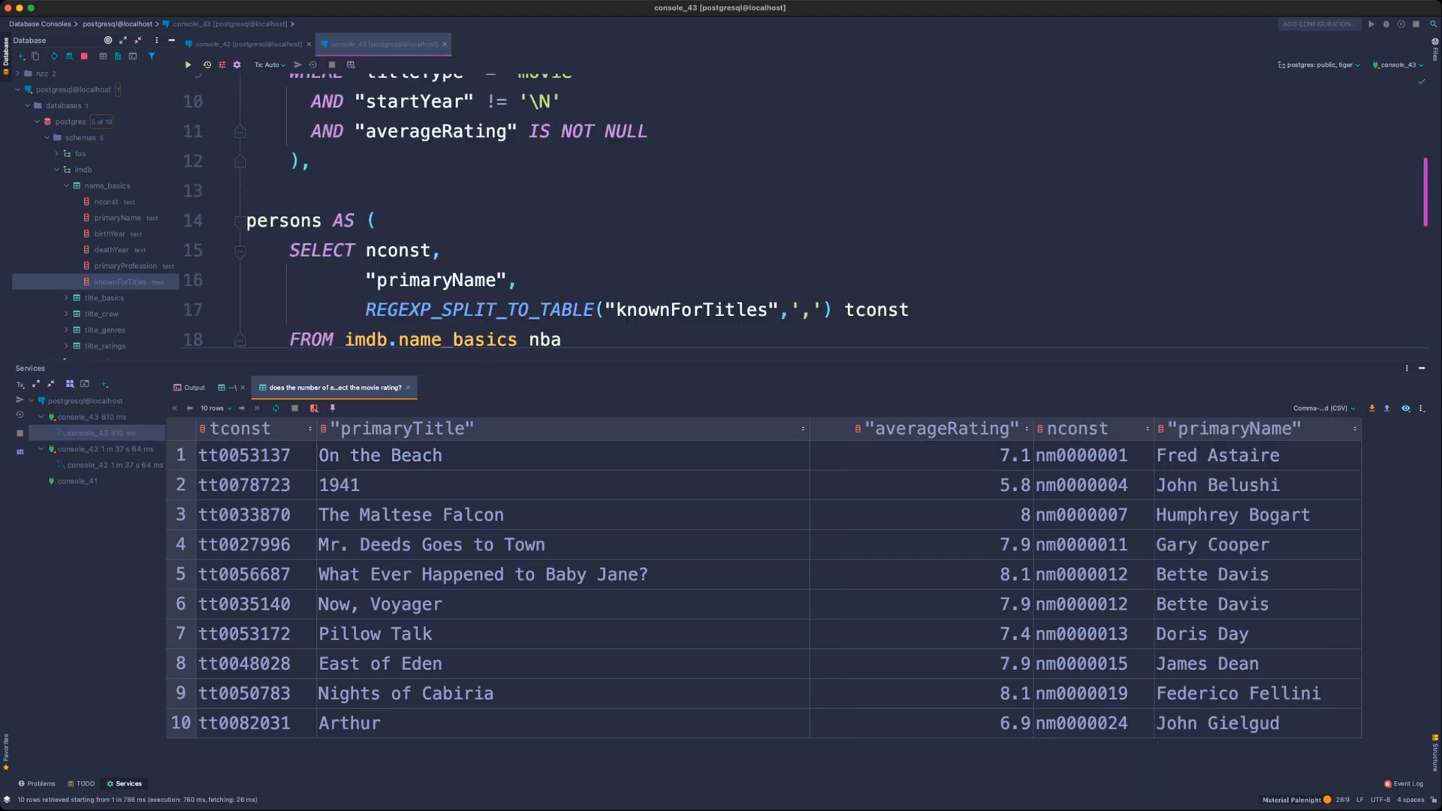
scroll(805, 210, up, 1)
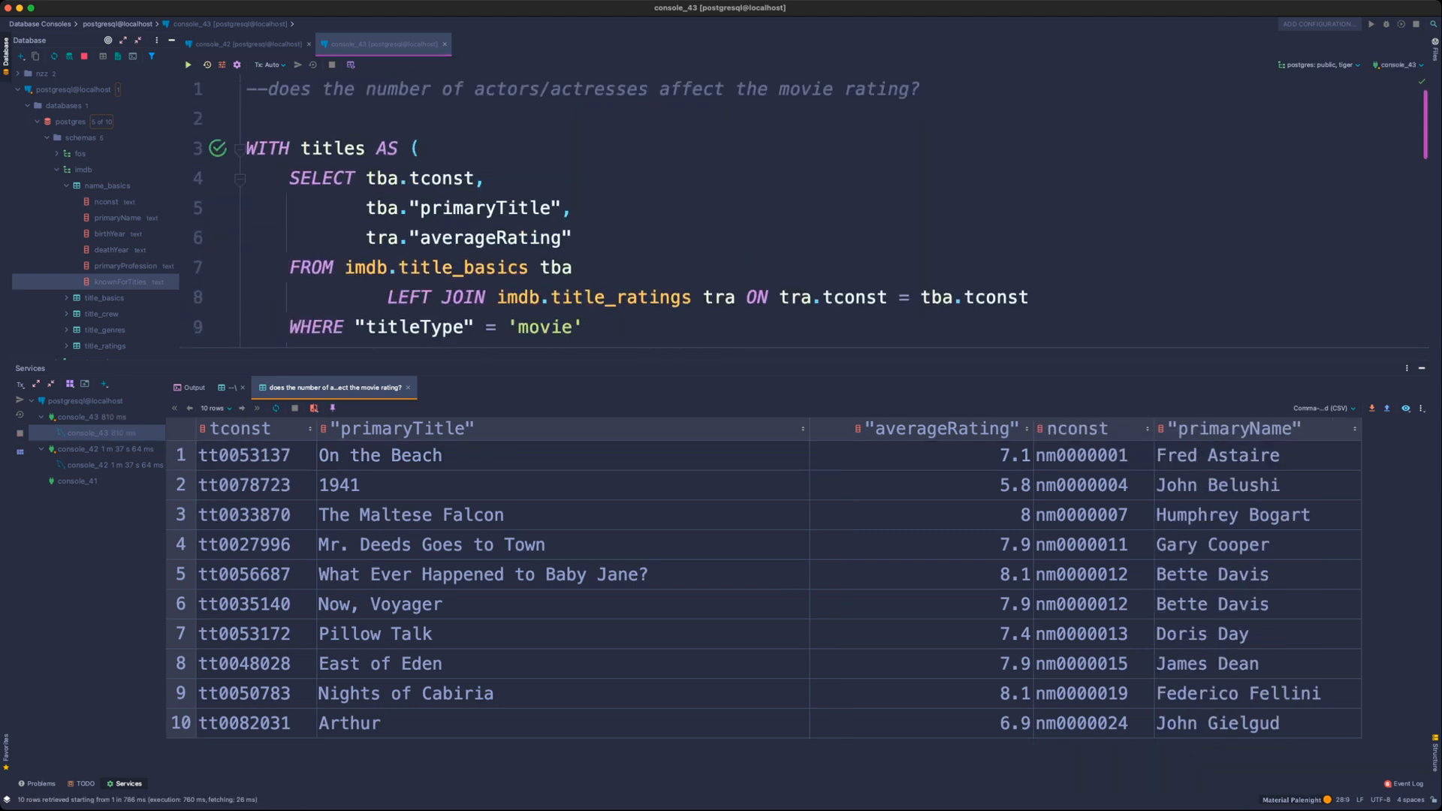
drag(355, 89, 659, 89)
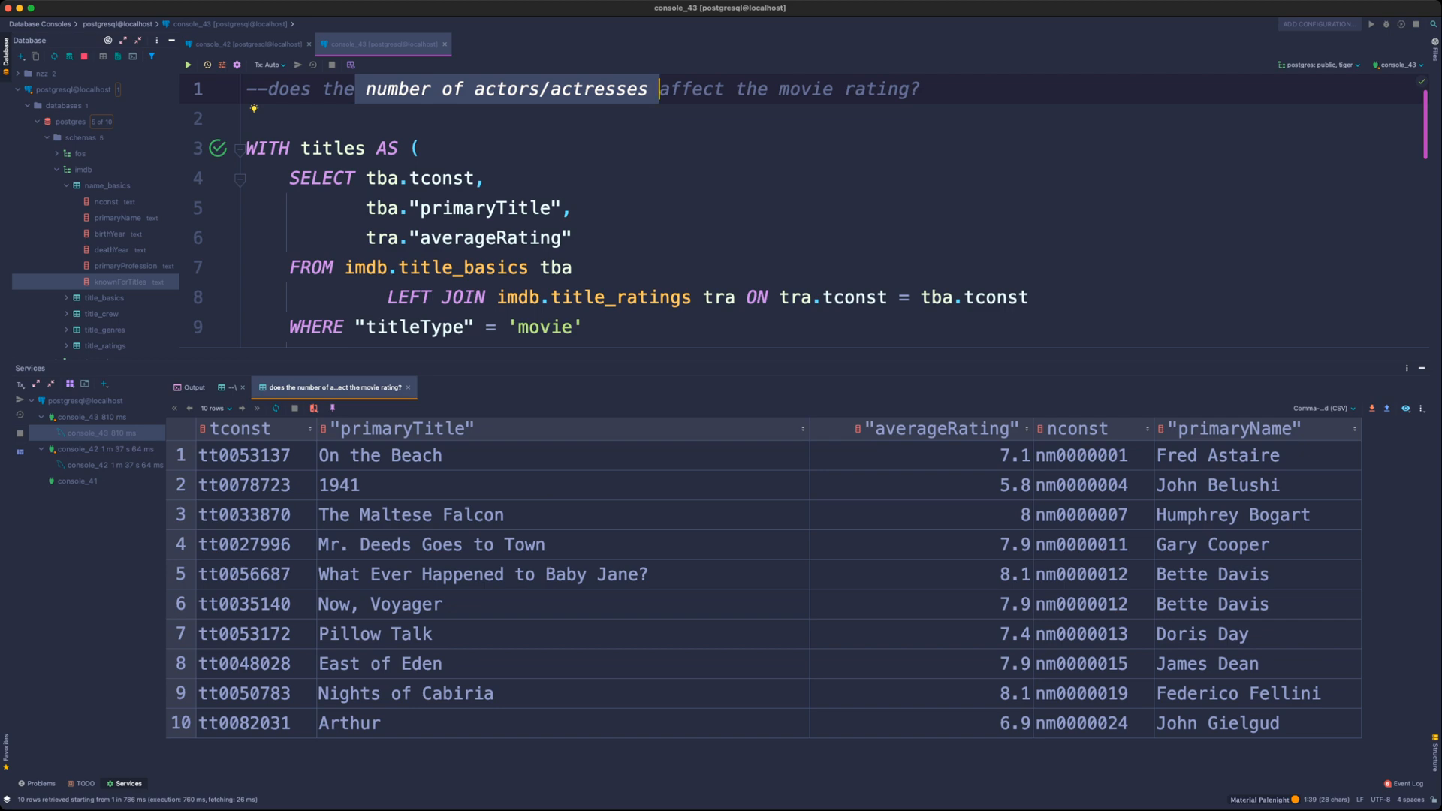
double_click(107, 185)
scroll(795, 226, up, 10)
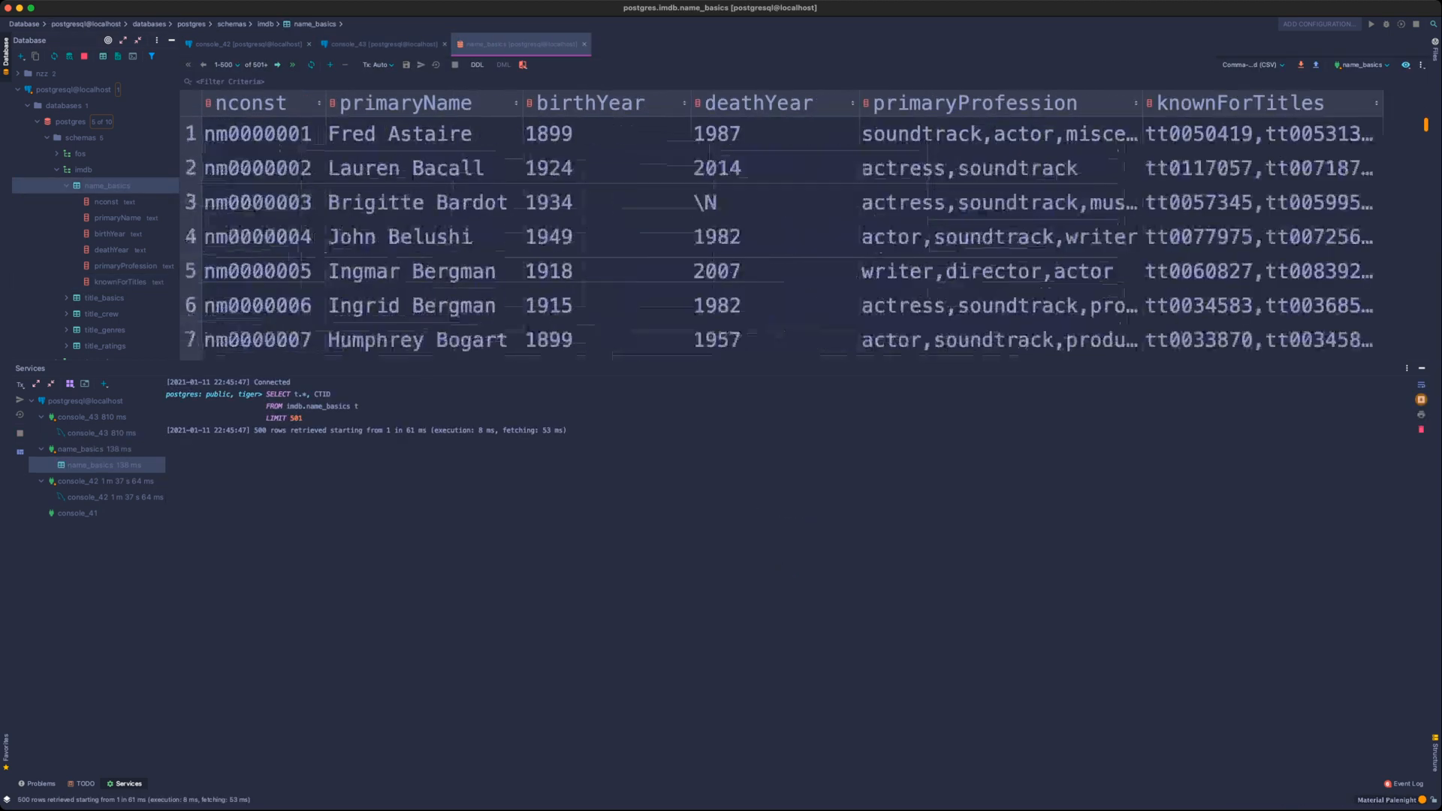
scroll(795, 225, down, 5)
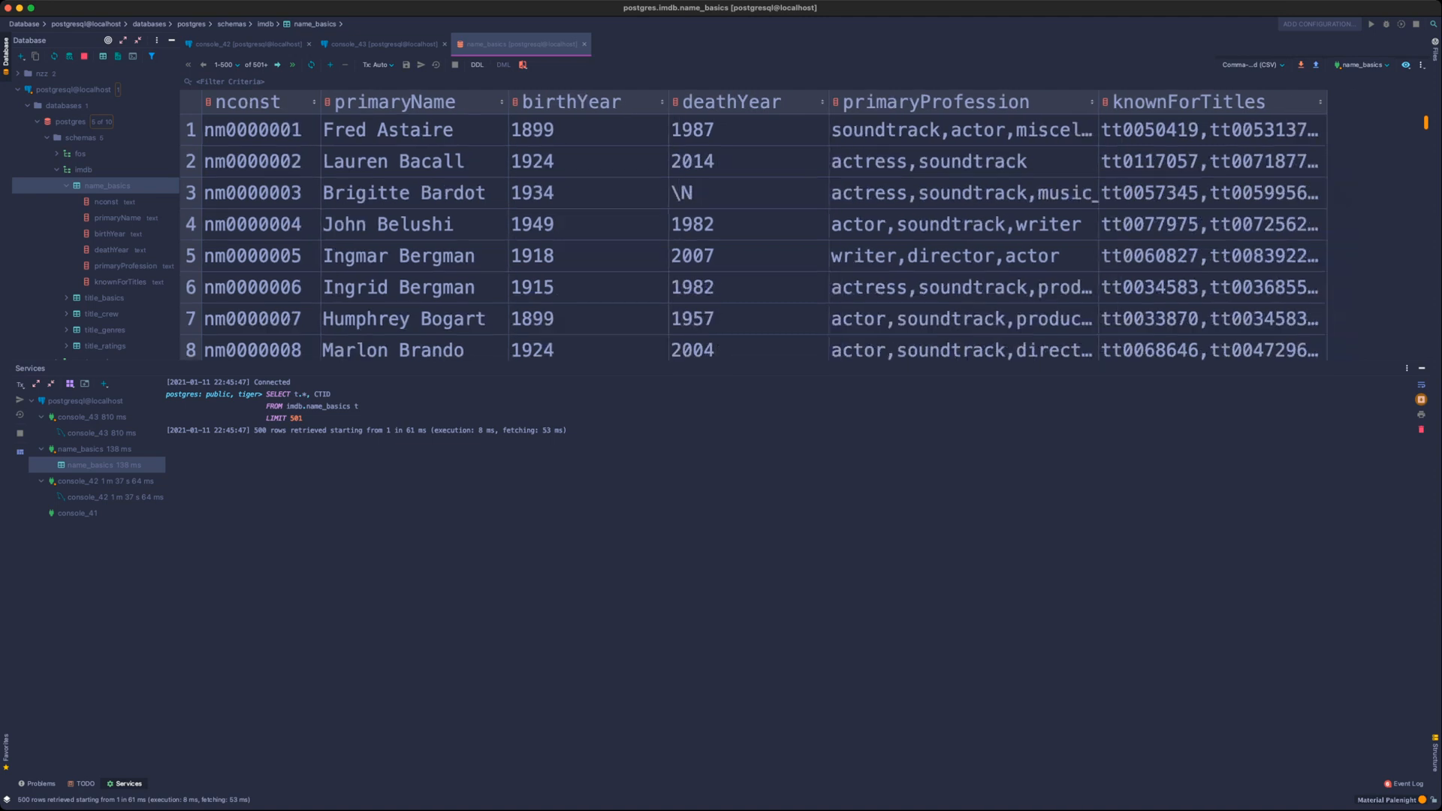
click(906, 218)
click(907, 158)
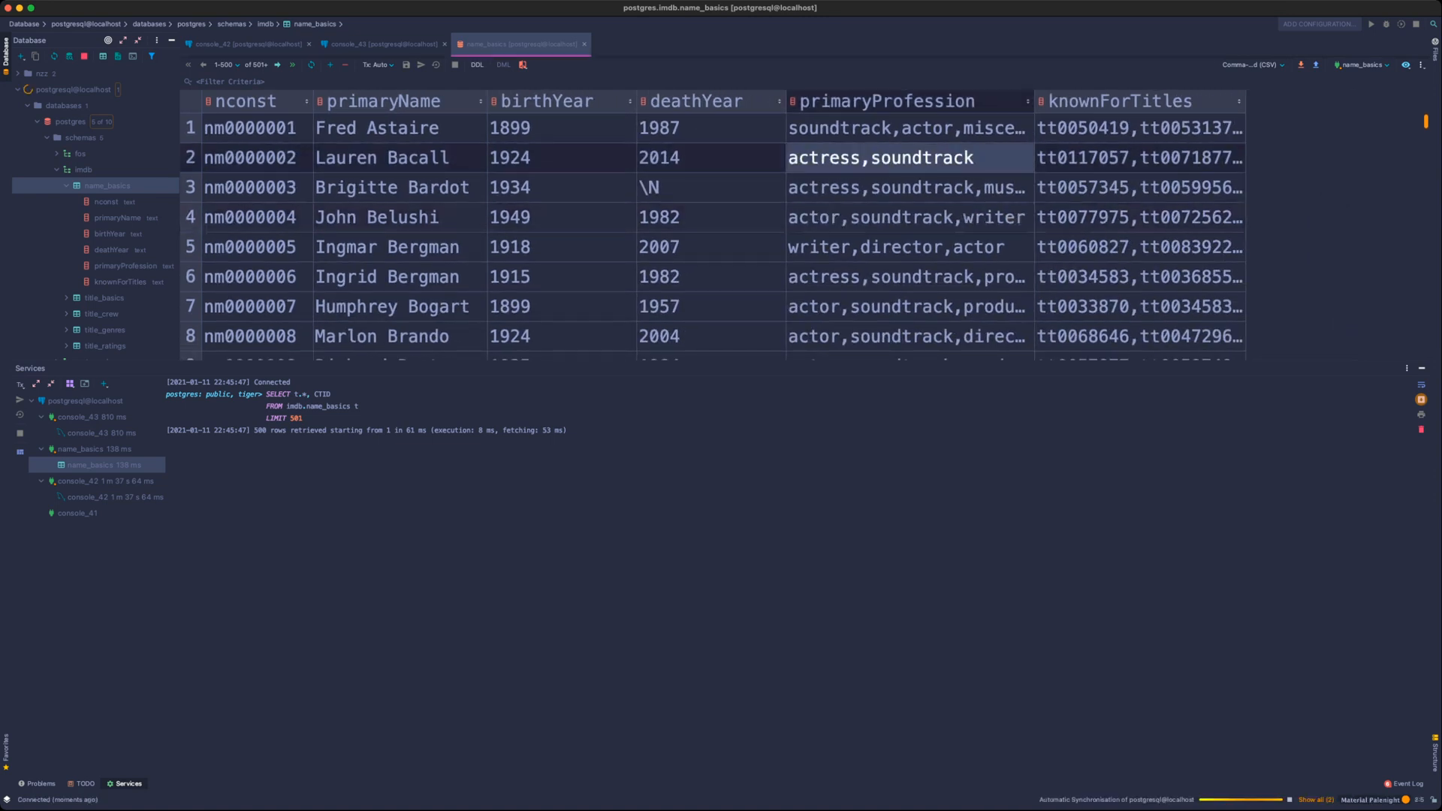
click(907, 247)
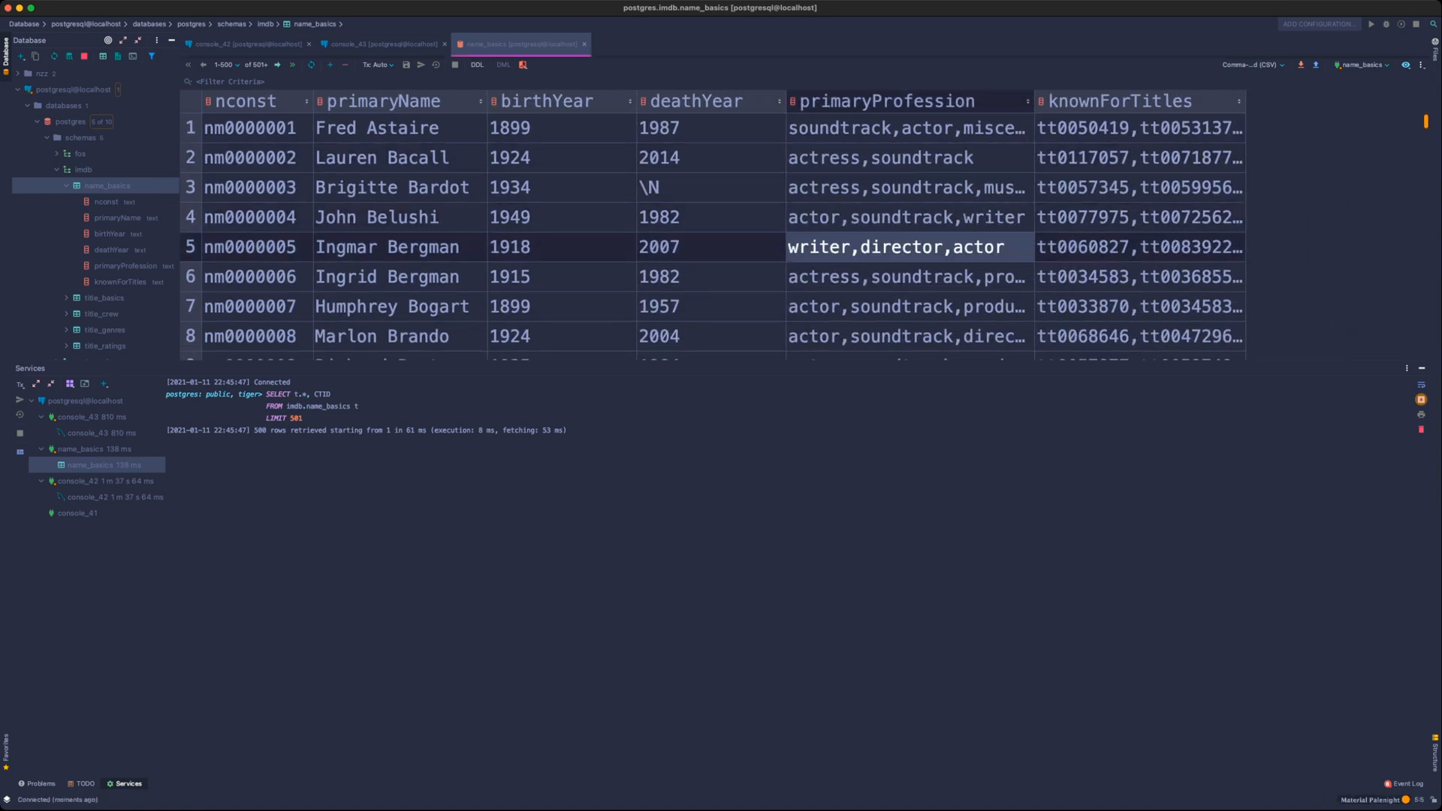
click(906, 277)
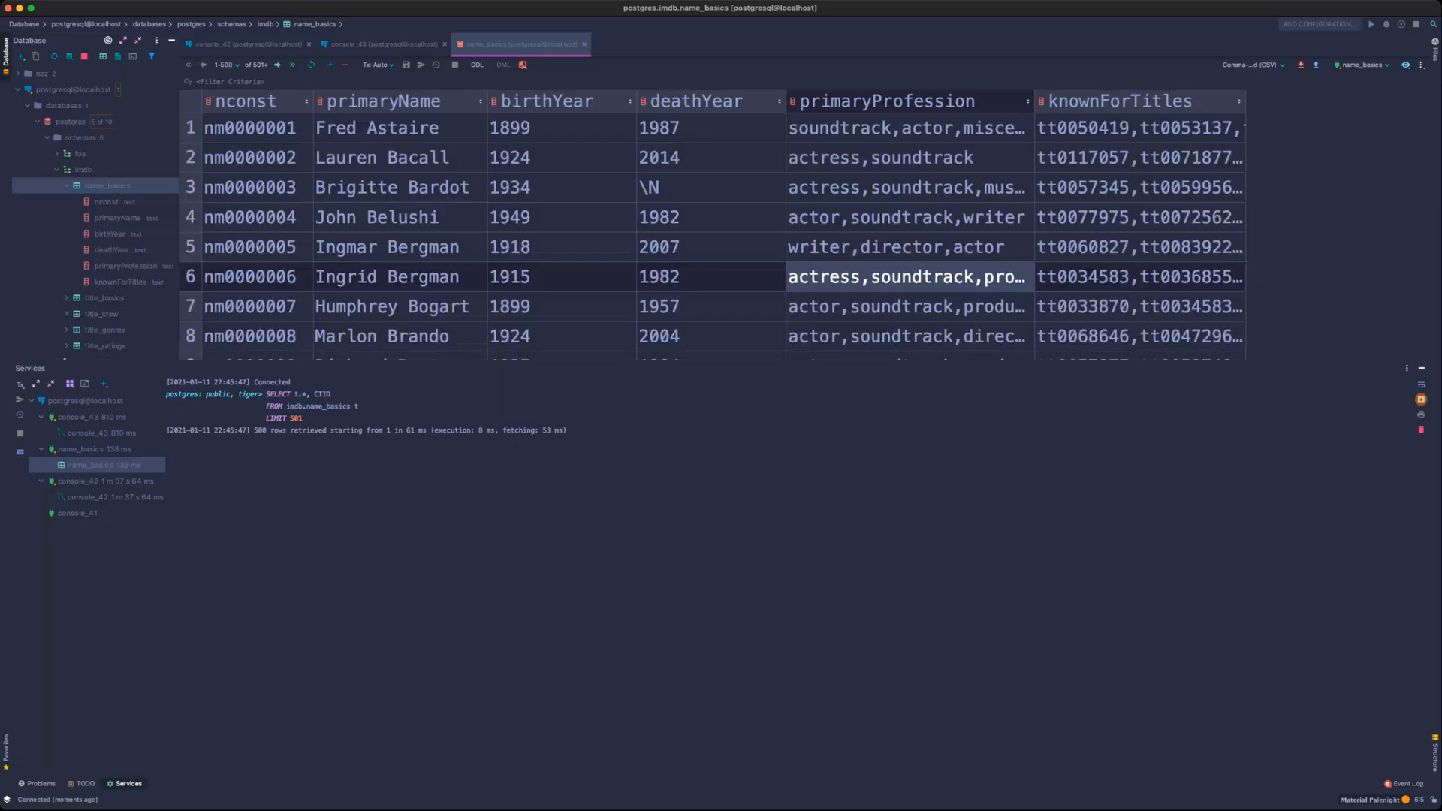
click(911, 188)
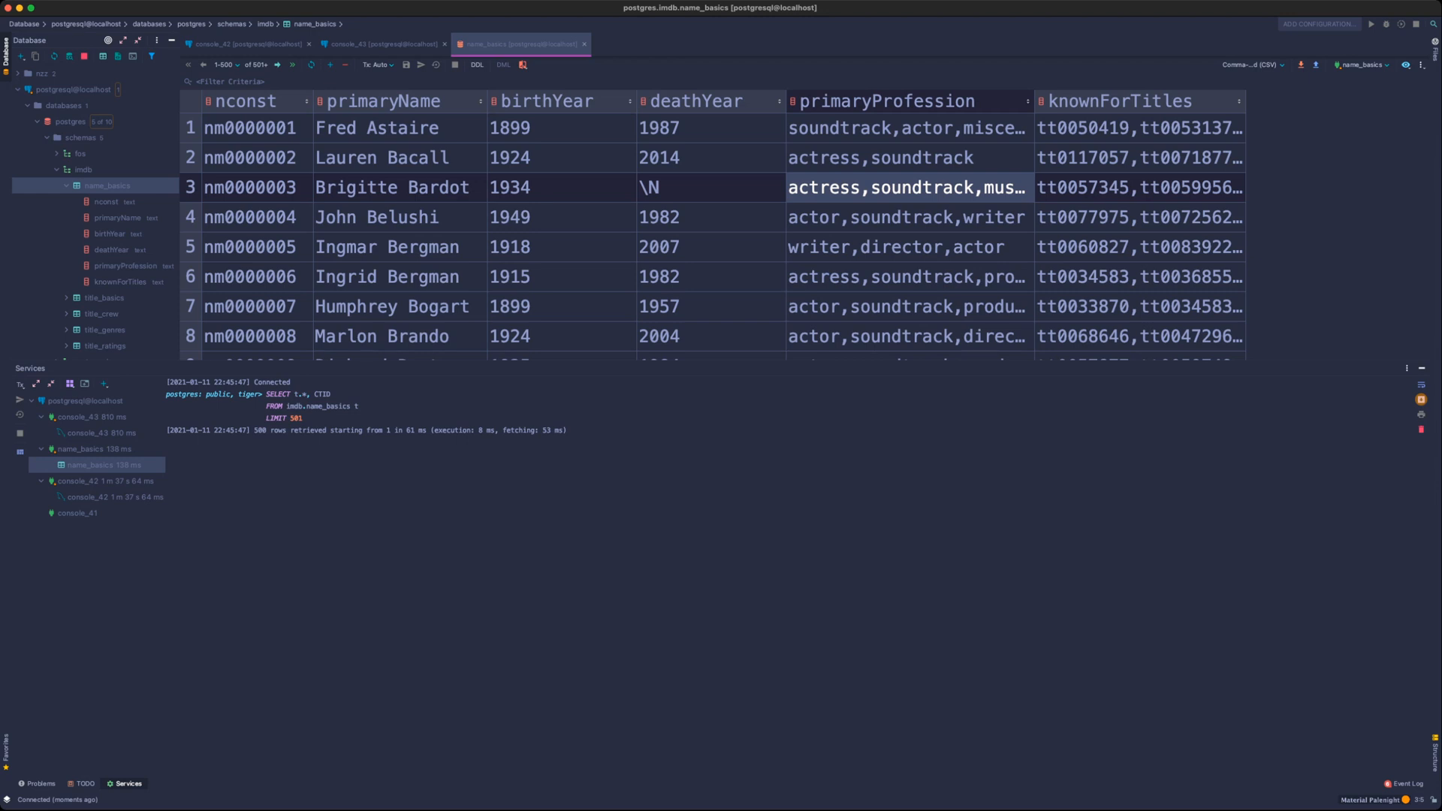
click(585, 43)
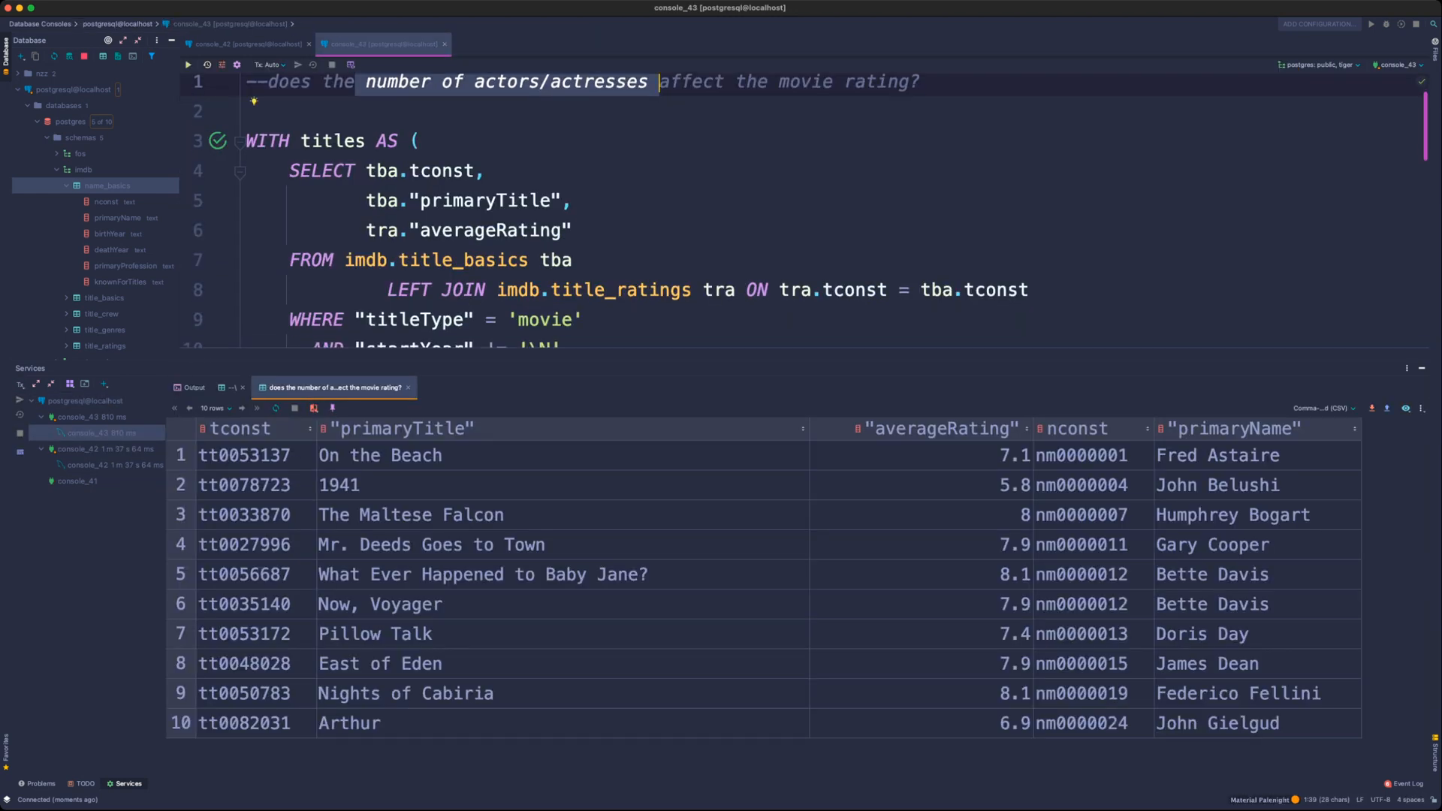
- Examine the first result row's primaryTitle and primaryName against the CTE code
scroll(801, 211, down, 1)
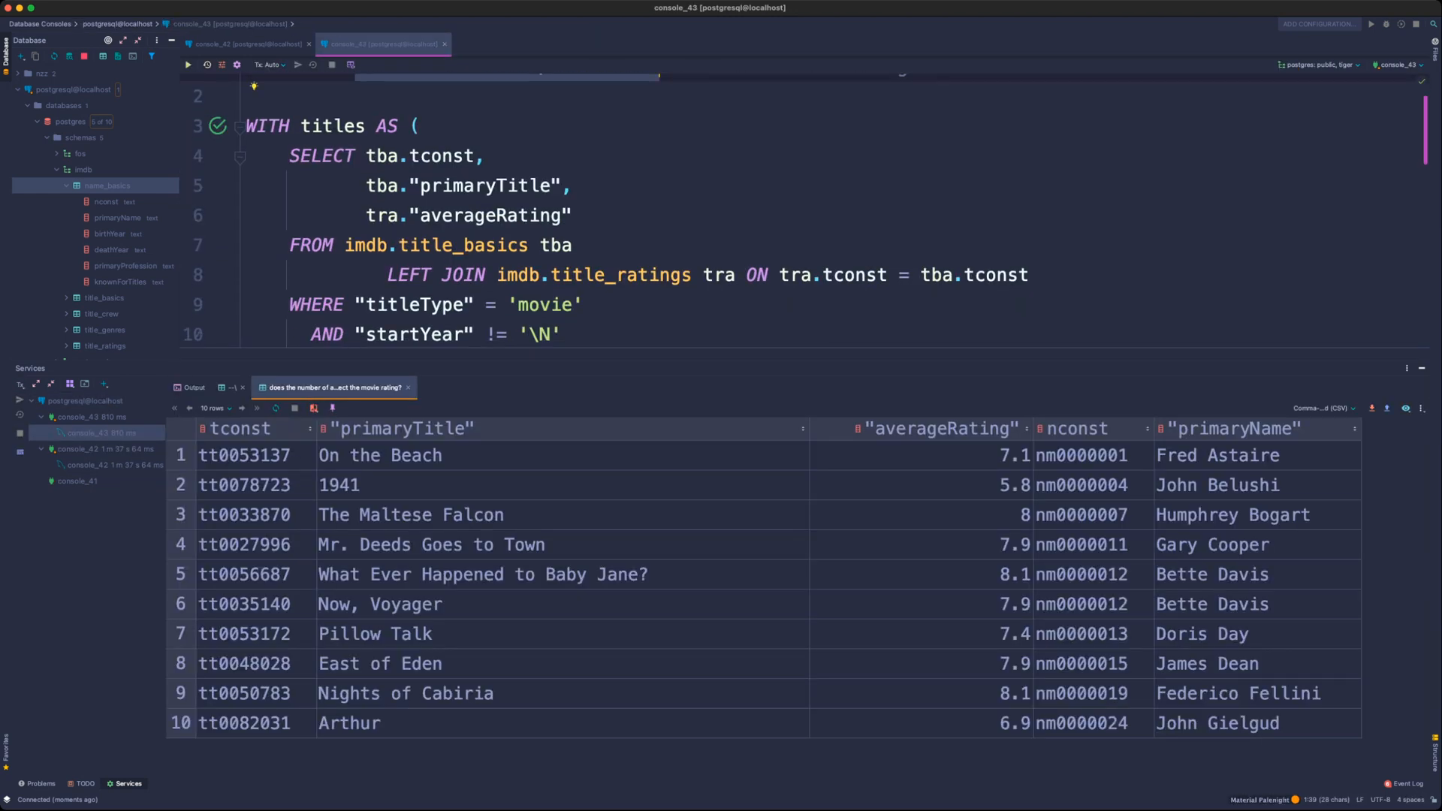
click(563, 455)
click(1257, 456)
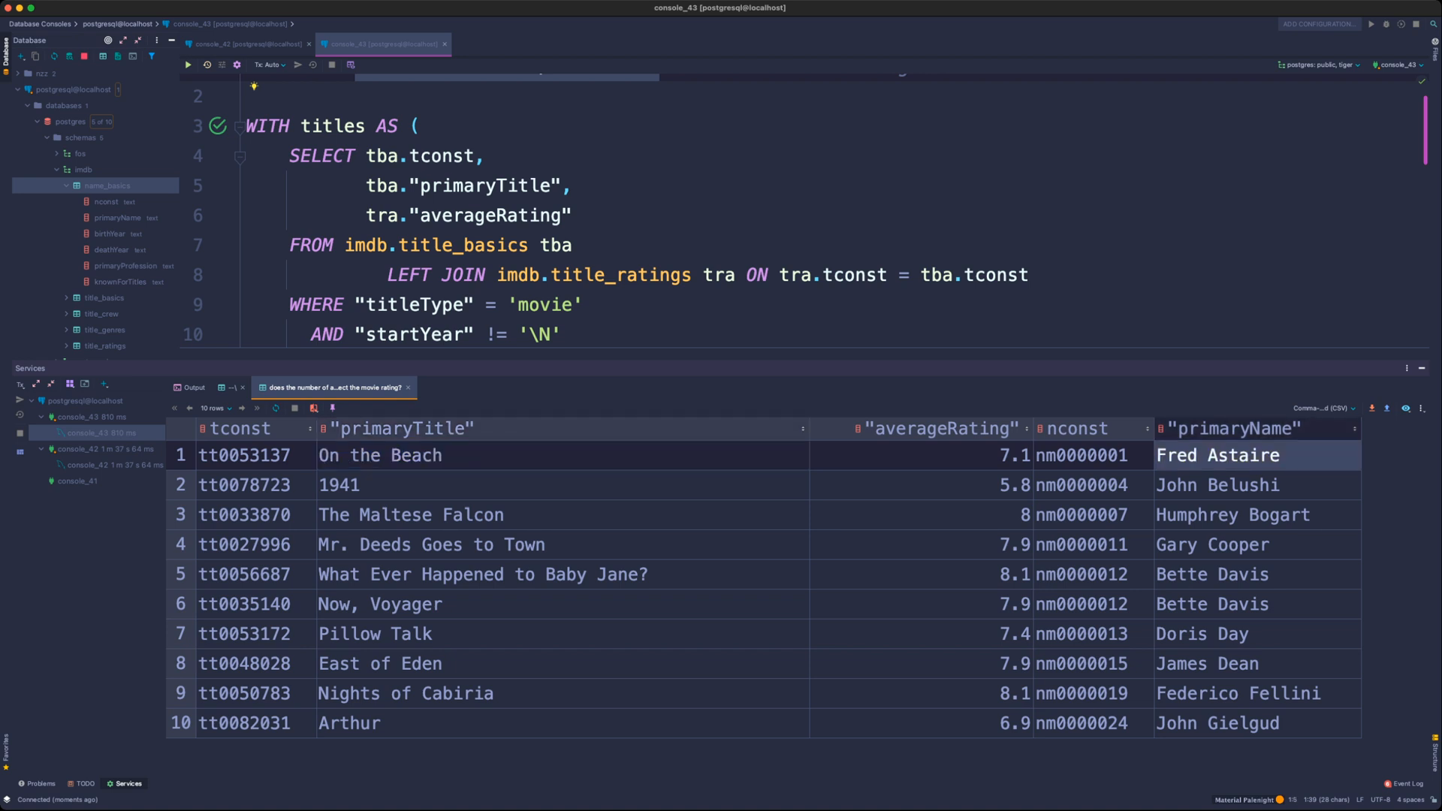
scroll(801, 210, down, 7)
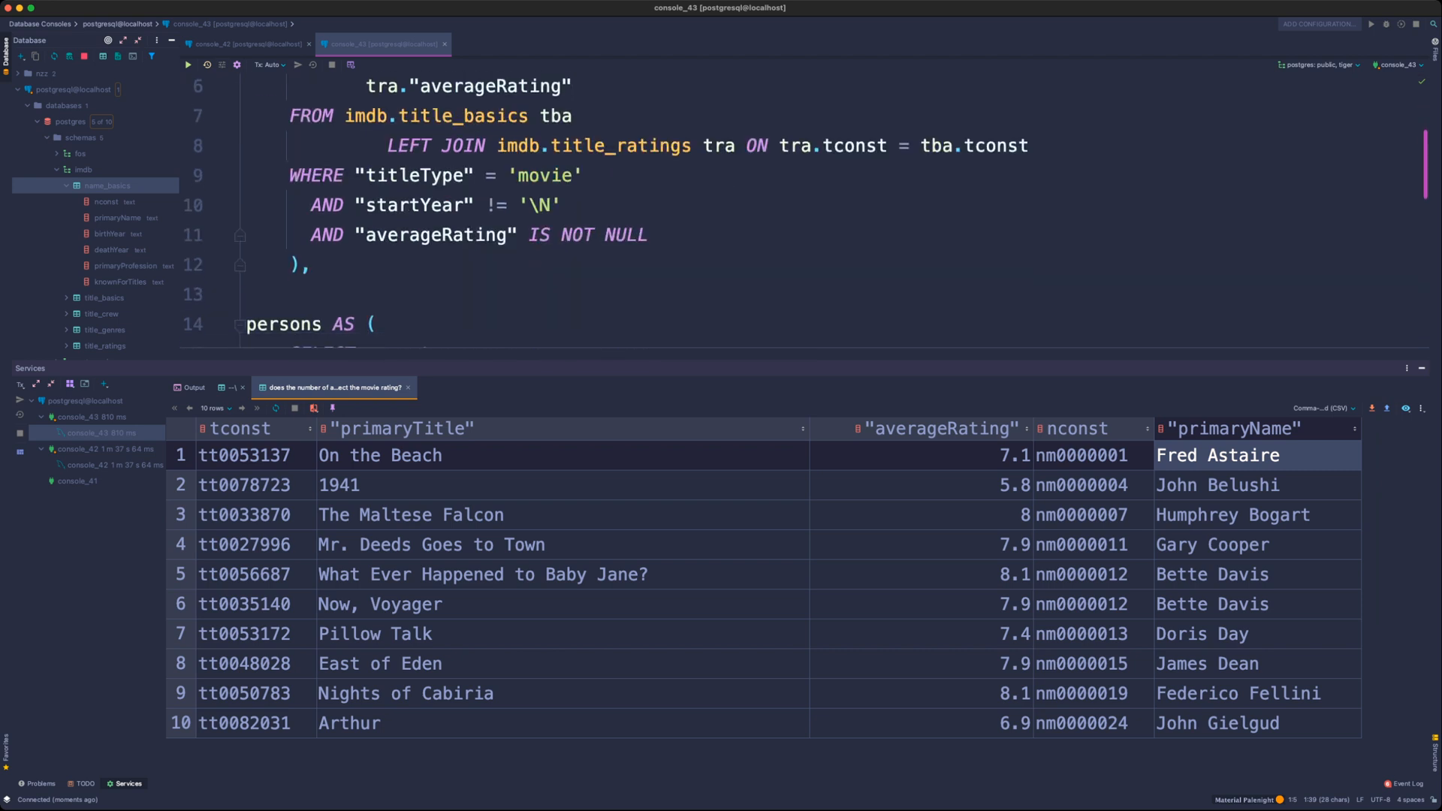
- Add the filter WHERE "primaryProfession" LIKE '%Actor%' below the FROM line of the persons CTE
scroll(801, 211, down, 2)
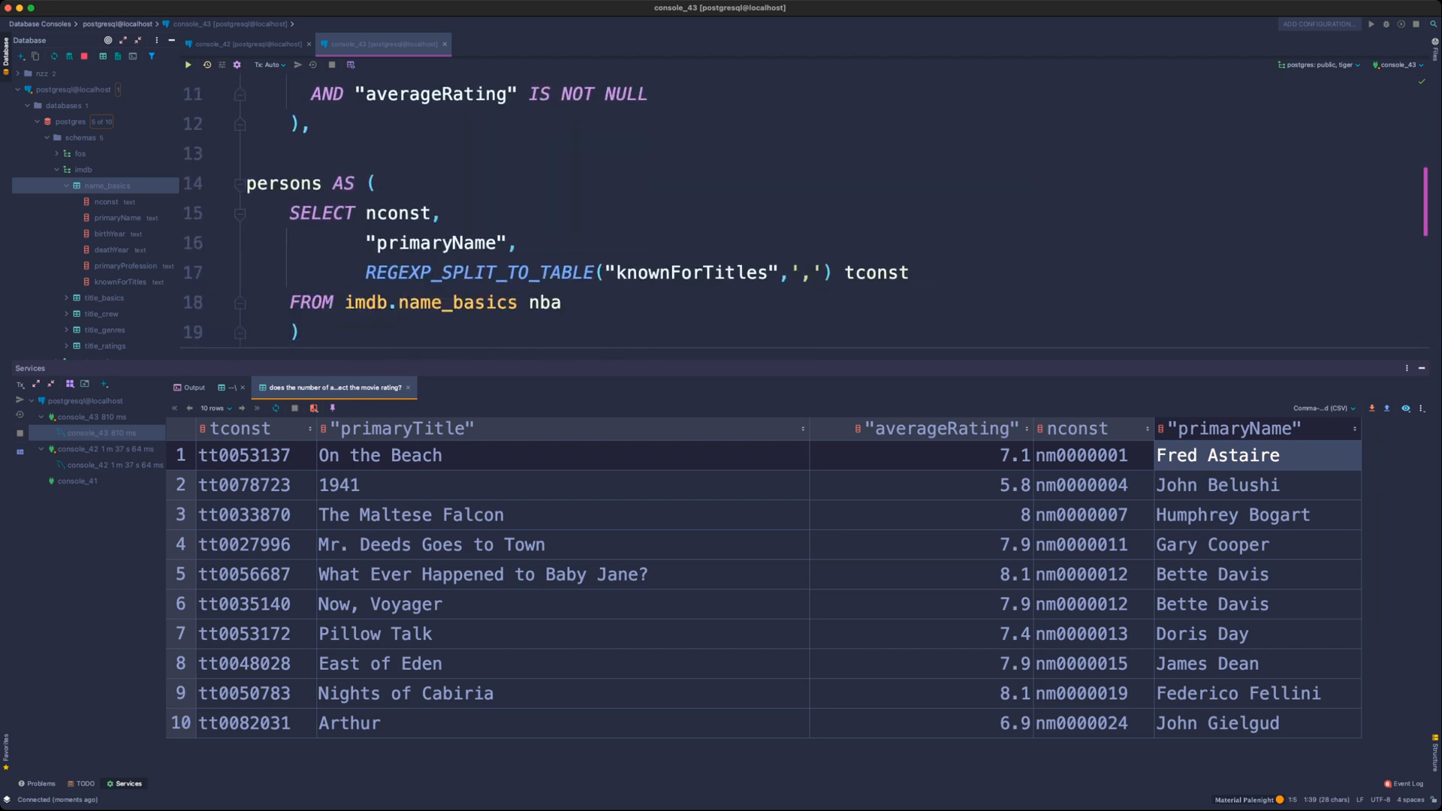
click(561, 302)
key(Return)
text(WHE)
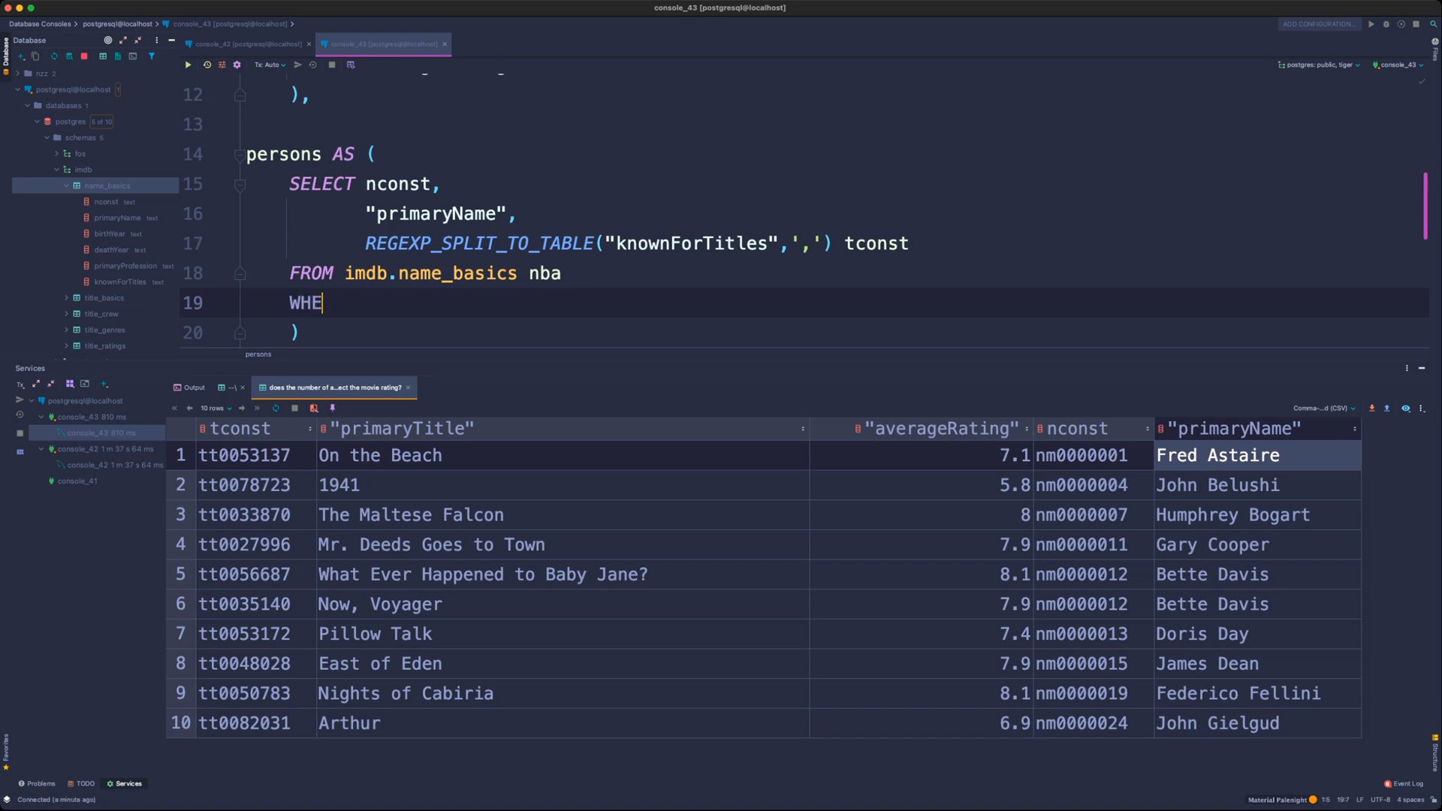
text(RE )
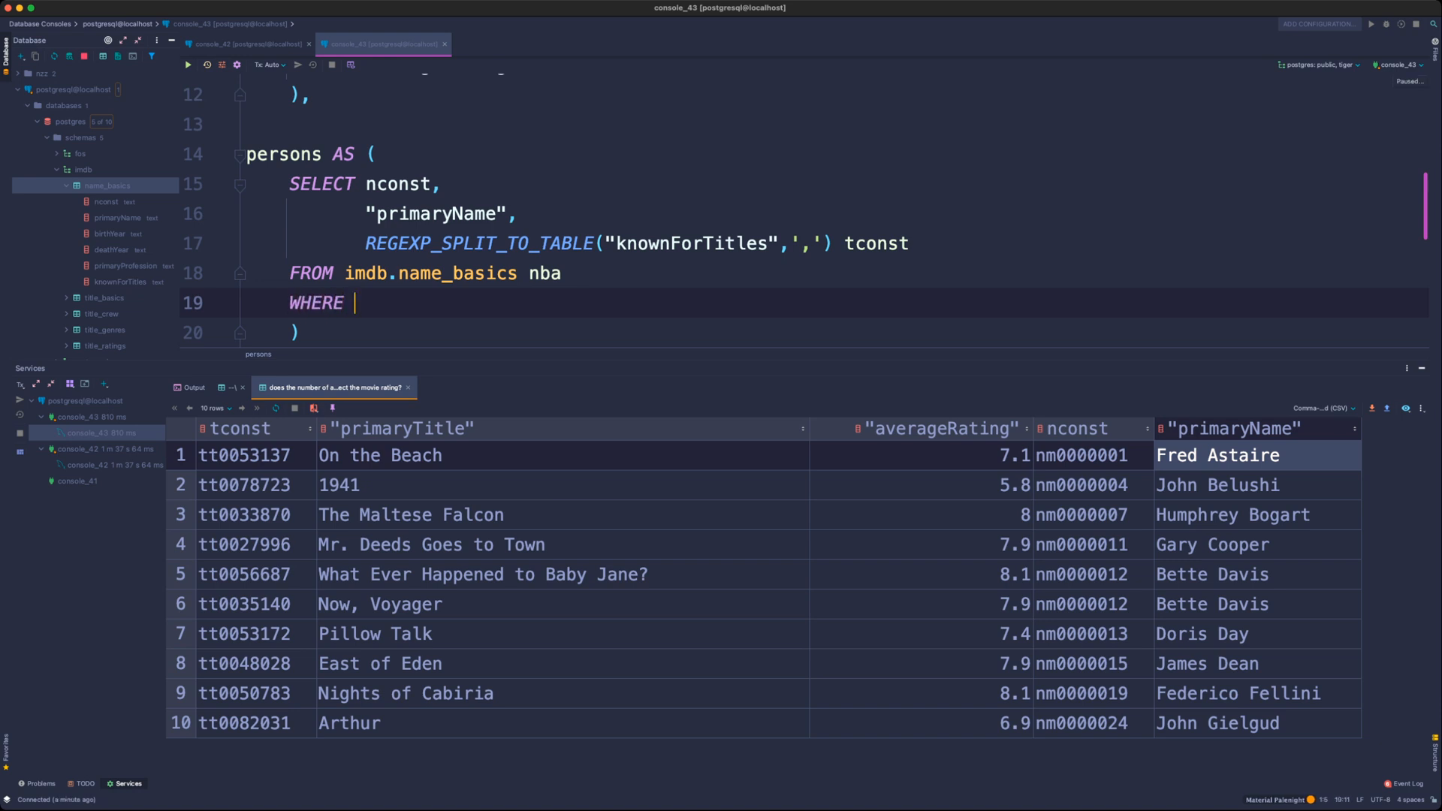
text("primaryProfession" LIKE )
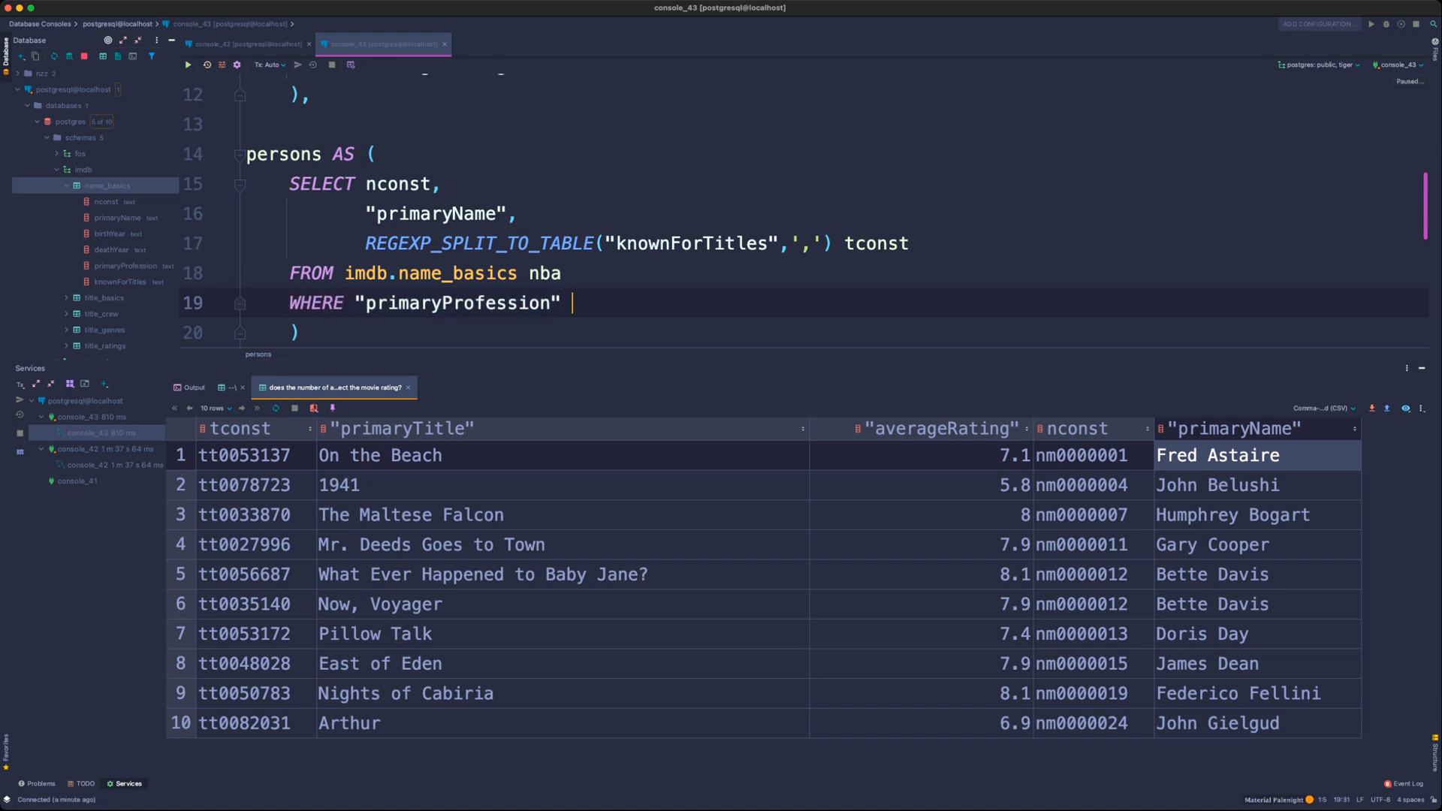
text('*)
key(BackSpace)
text(%%)
key(Left)
text(A)
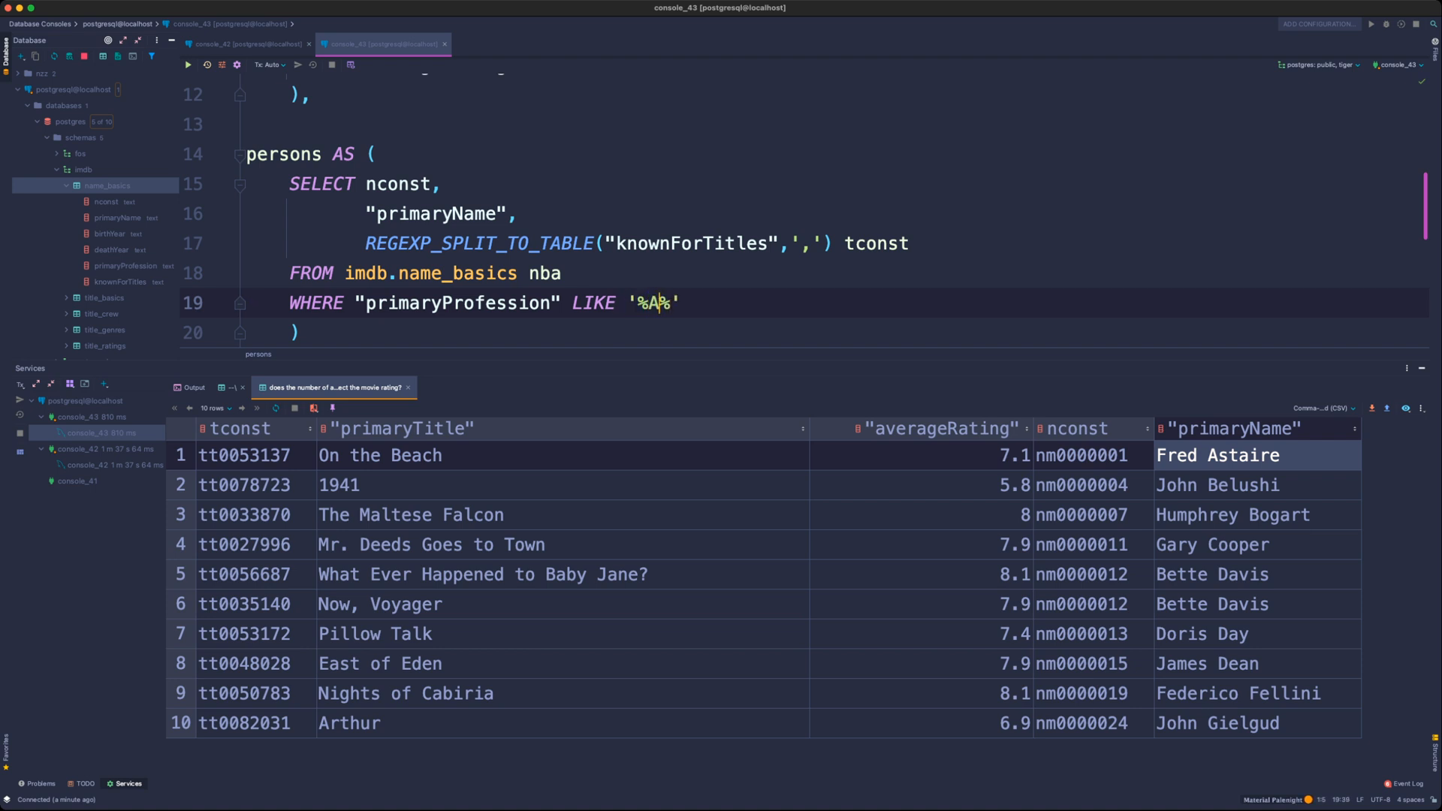
text(ctor)
- Duplicate the profession condition onto a new line as OR "primaryProfession" LIKE '%Actress%'
key(End)
key(shift+Left)
key(shift+Left)
key(shift+Left)
key(shift+Left)
key(shift+Left)
key(shift+Left)
key(shift+Left)
key(shift+Left)
key(shift+Left)
key(shift+Left)
key(shift+Left)
key(shift+Left)
key(shift+Left)
key(shift+Left)
key(shift+Left)
key(shift+Left)
key(shift+Left)
key(shift+Left)
key(shift+Left)
key(shift+Left)
key(shift+Right)
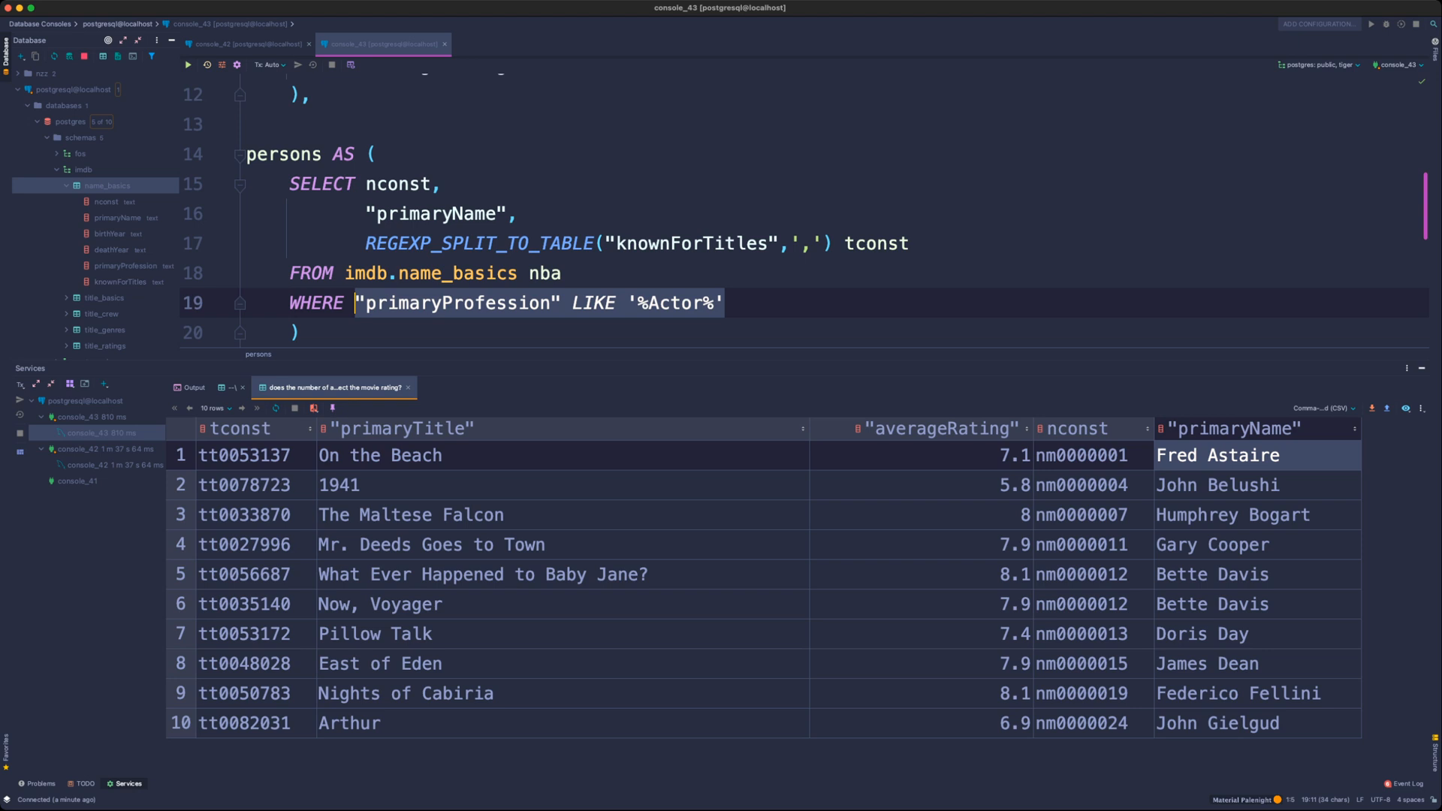
key(ctrl+c)
key(End)
key(Return)
key(ctrl+v)
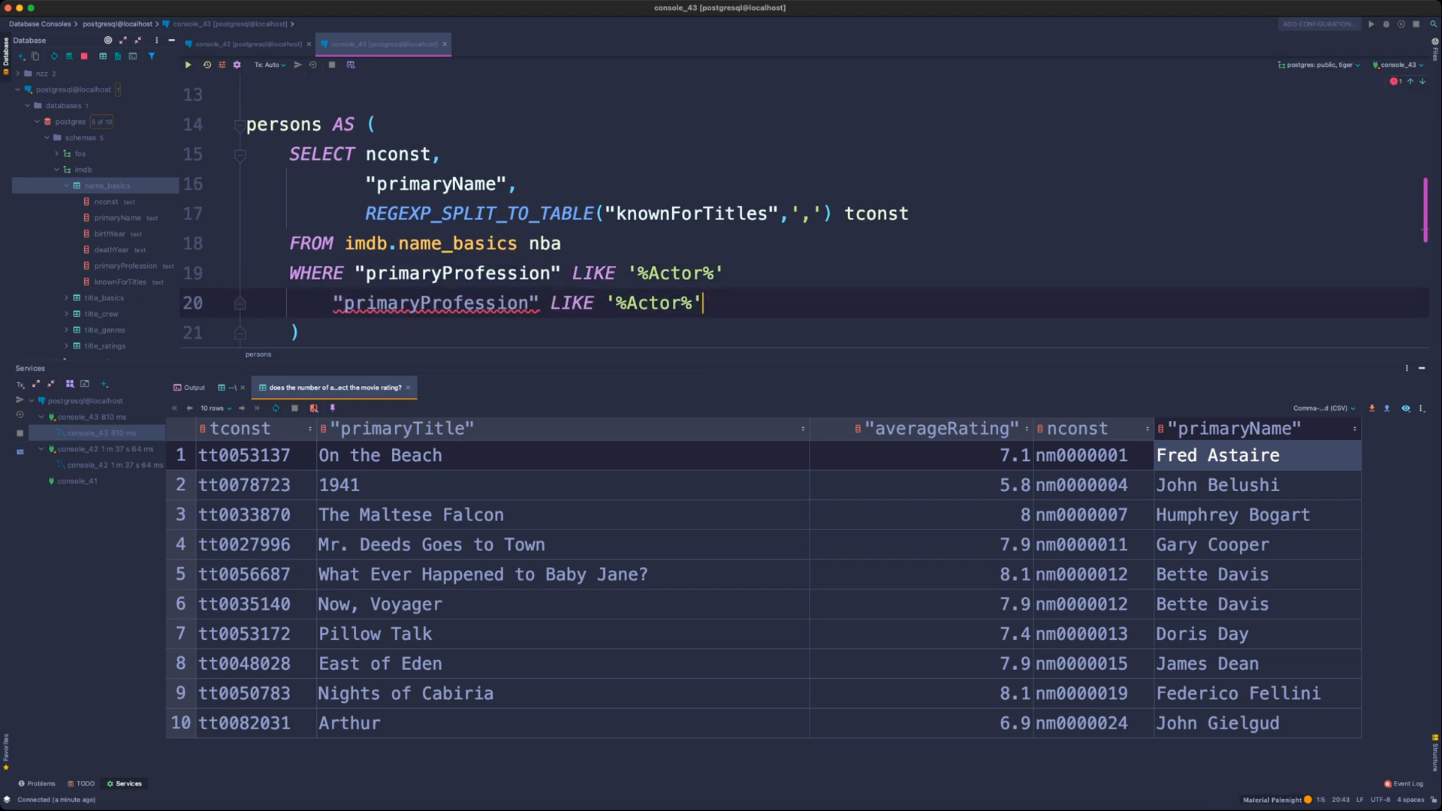
key(Home)
key(BackSpace)
key(BackSpace)
text(OR)
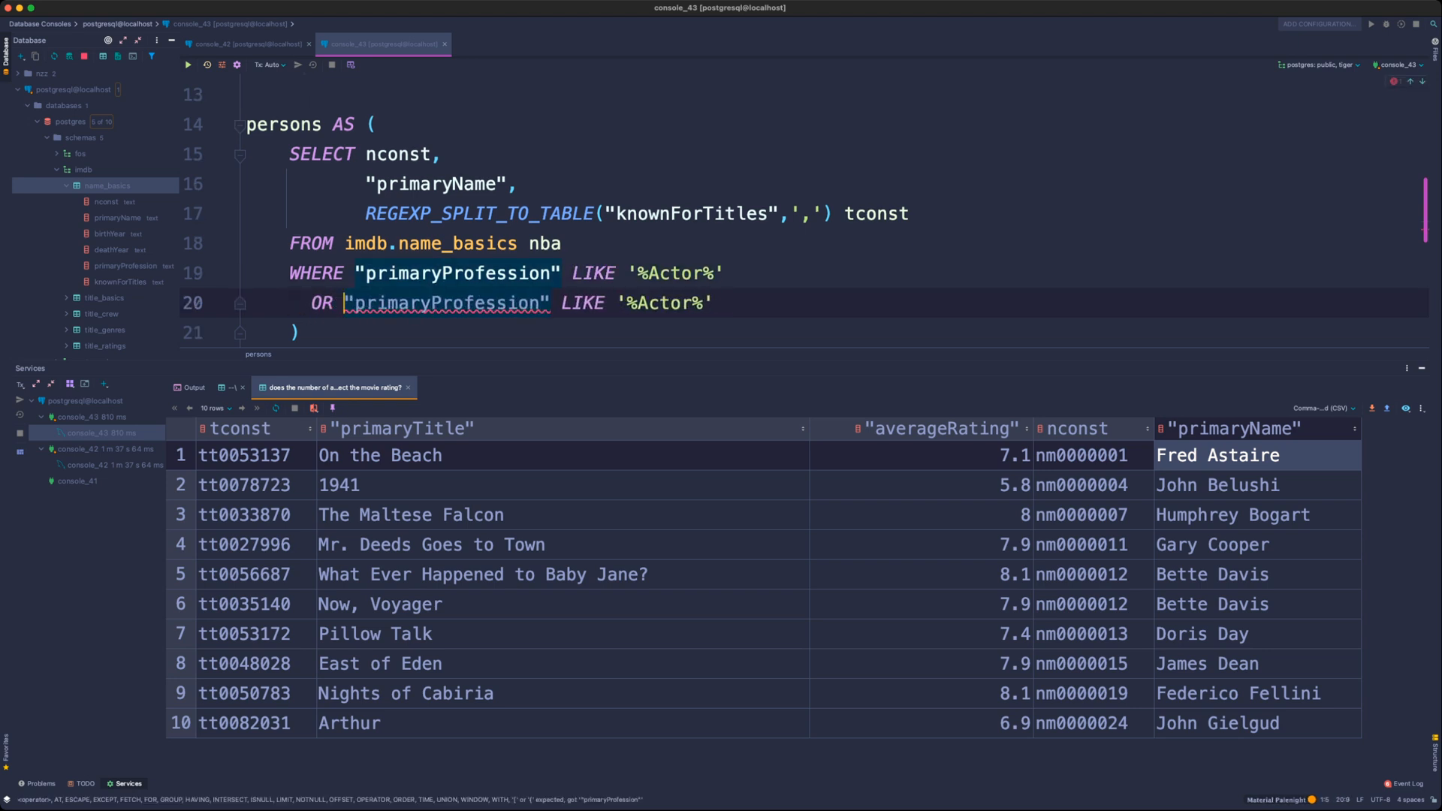
key(Home)
key(End)
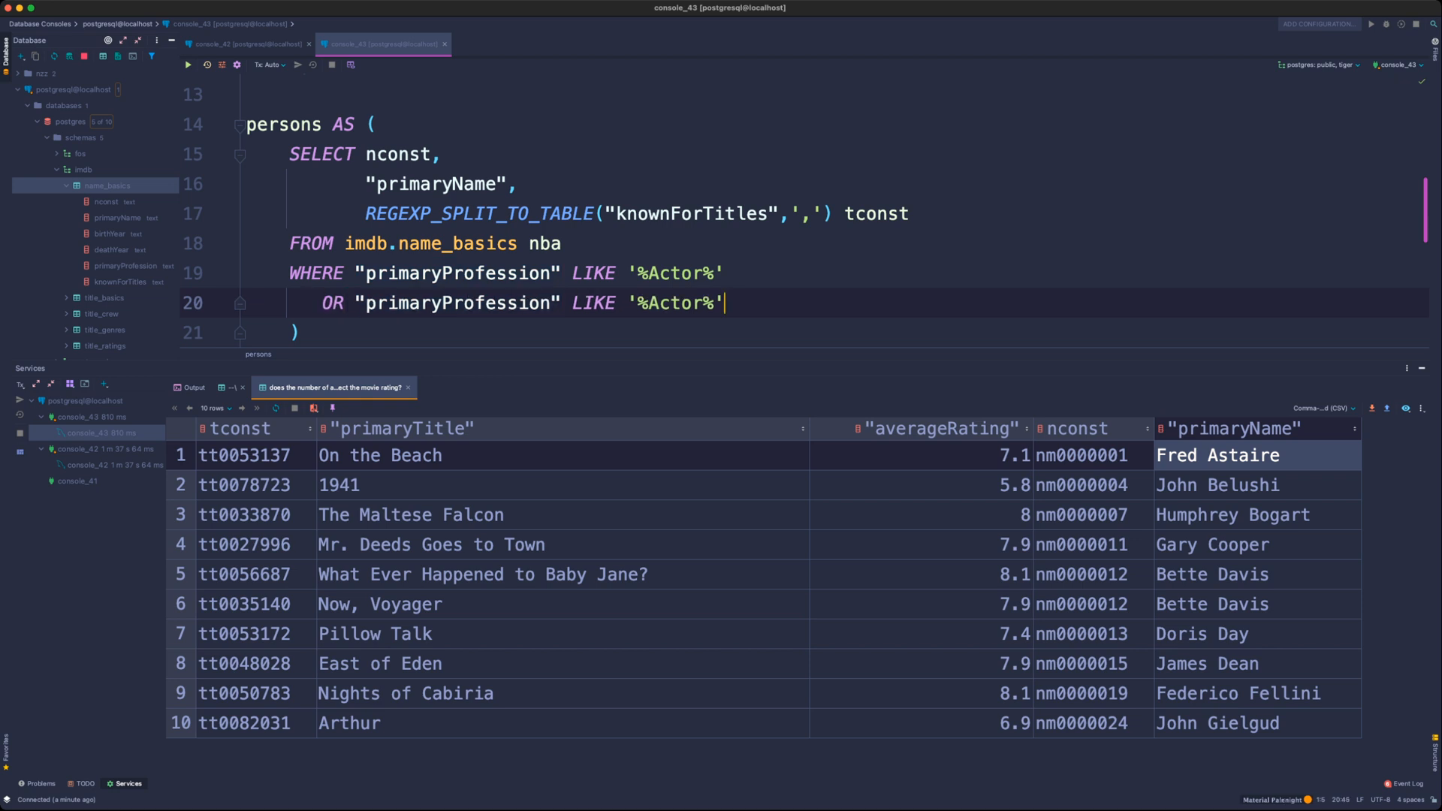
key(BackSpace)
key(Right)
text(ess)
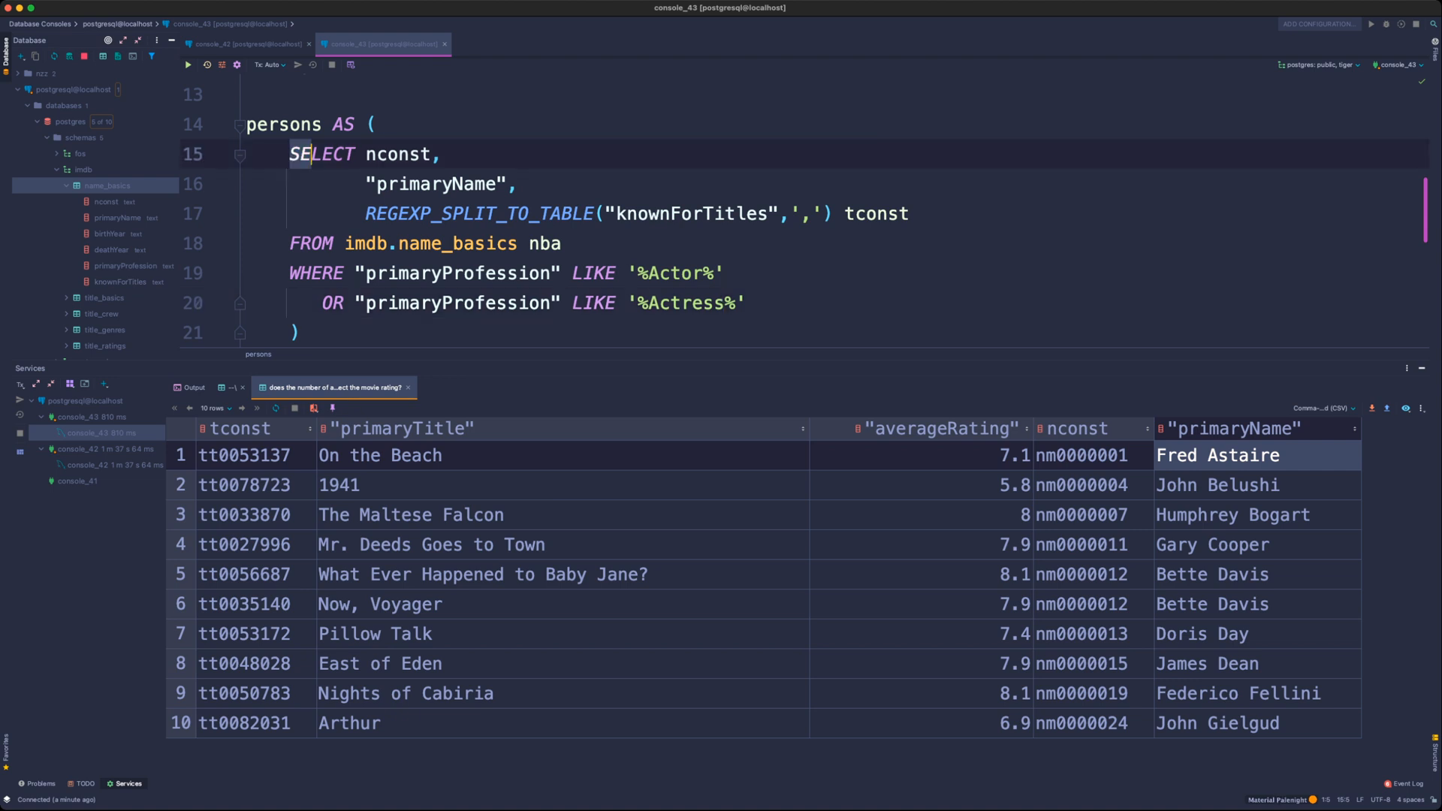
- Add "primaryProfession" as the last column of the persons CTE's SELECT, below tconst
click(681, 213)
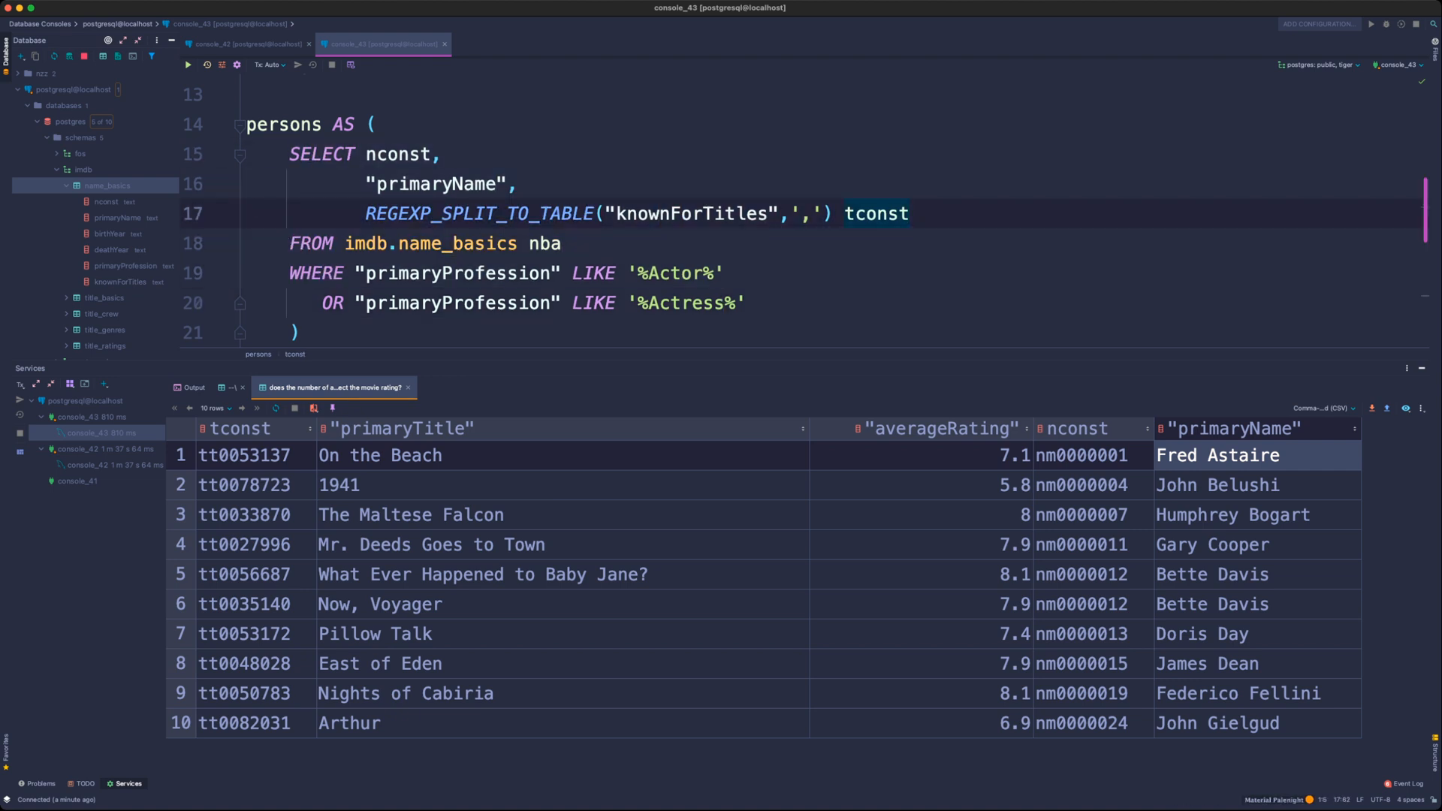
text(,)
key(Return)
text(pr)
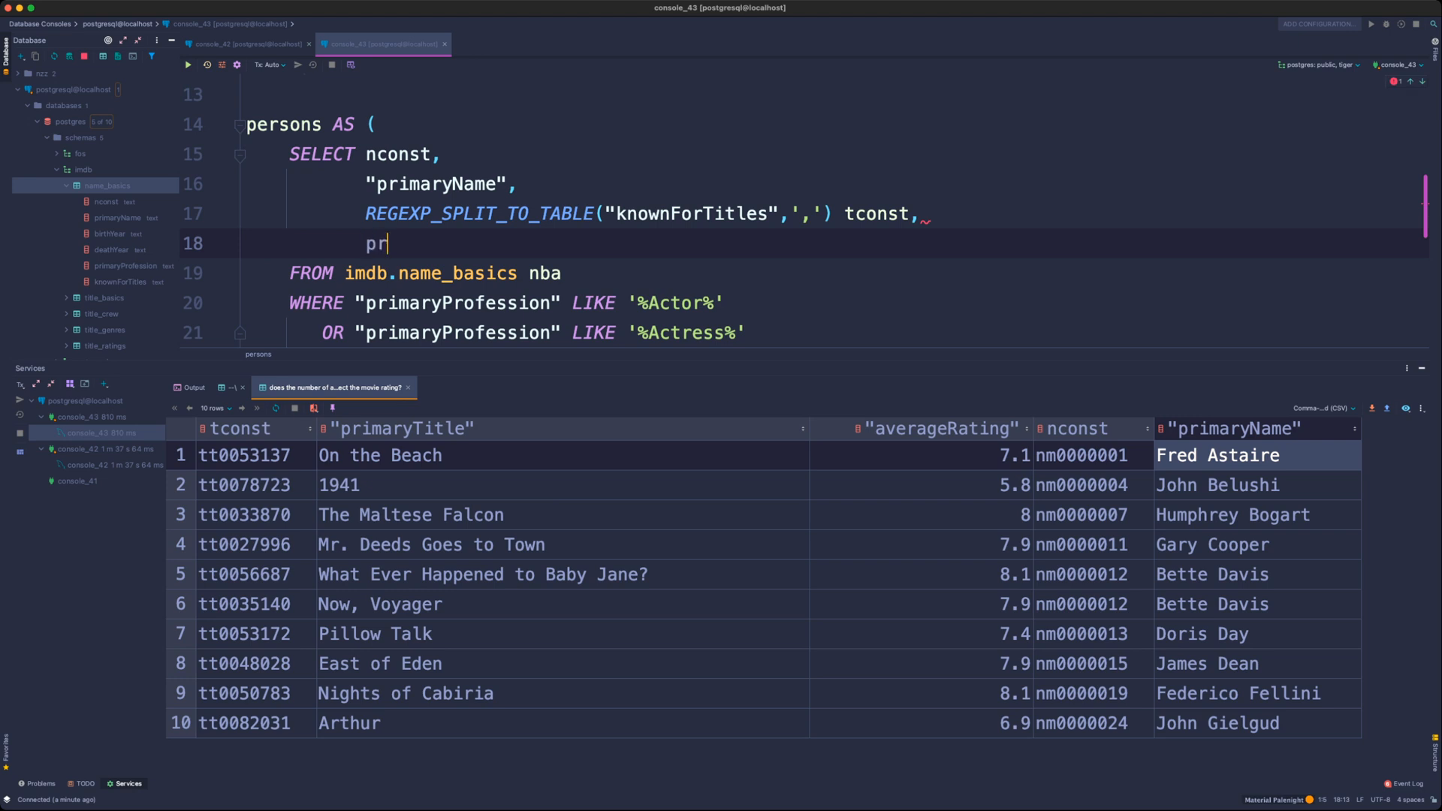
text(im)
key(Return)
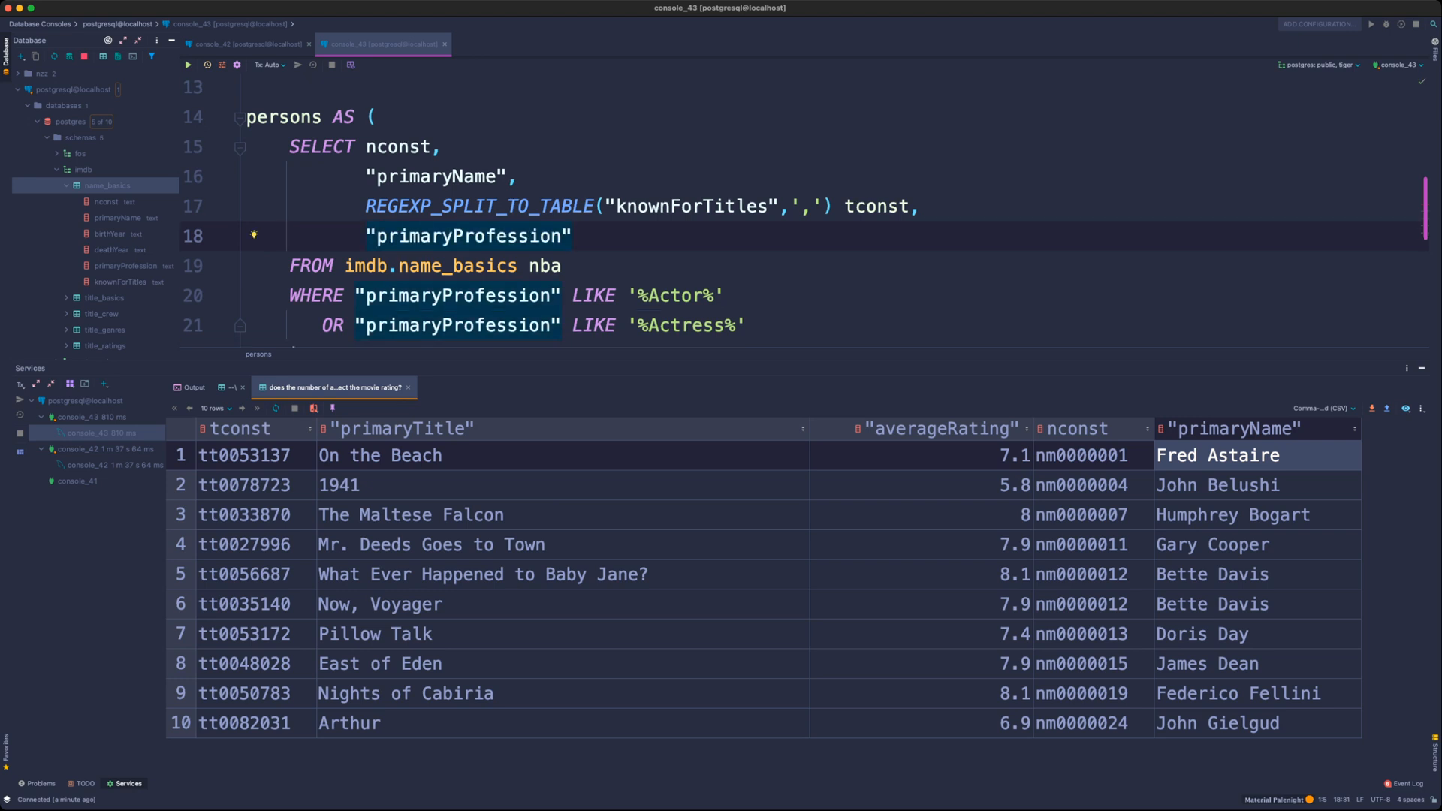
- Add LIMIT 100 at the end of the persons subquery and run only that subquery
click(745, 333)
key(Return)
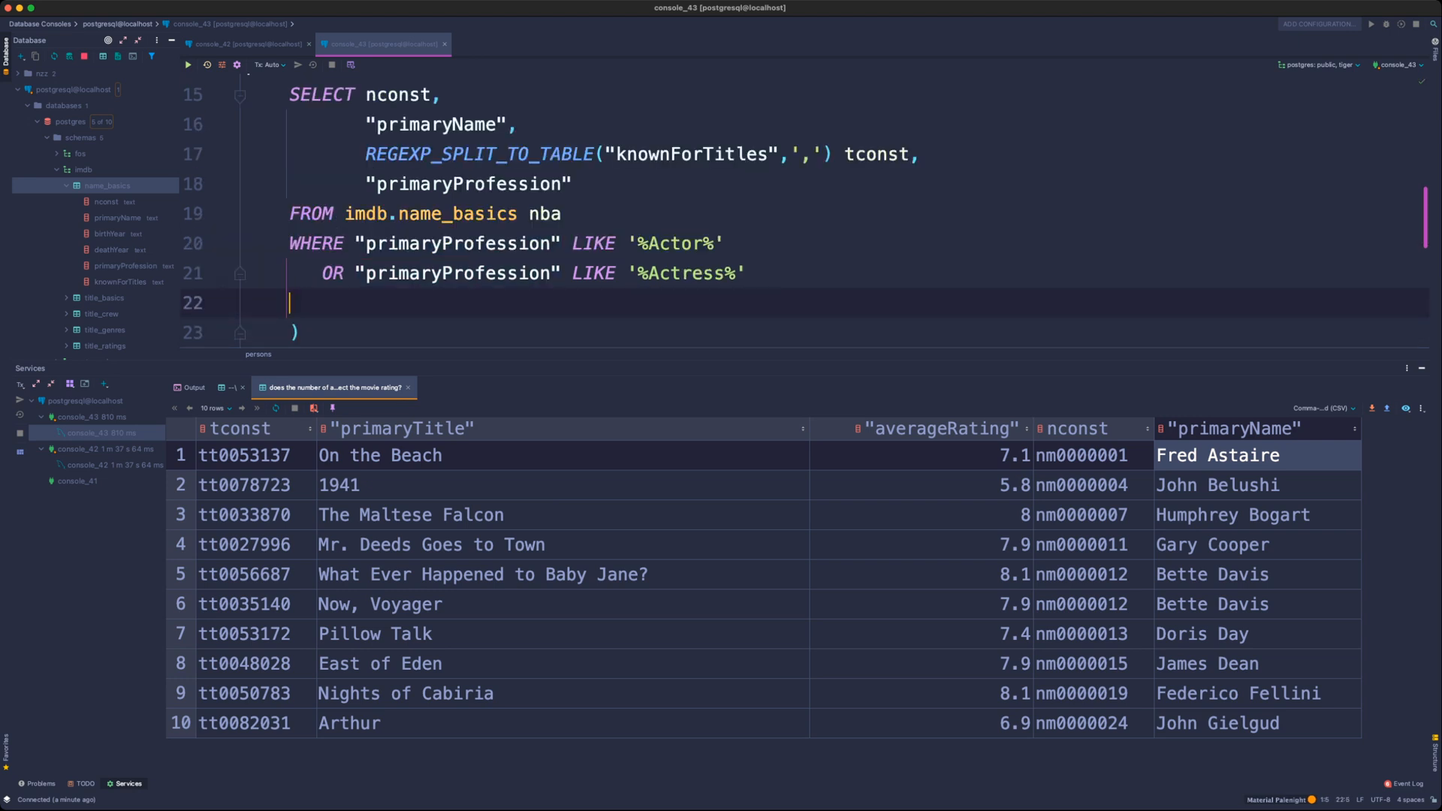
text(LIMIT 100)
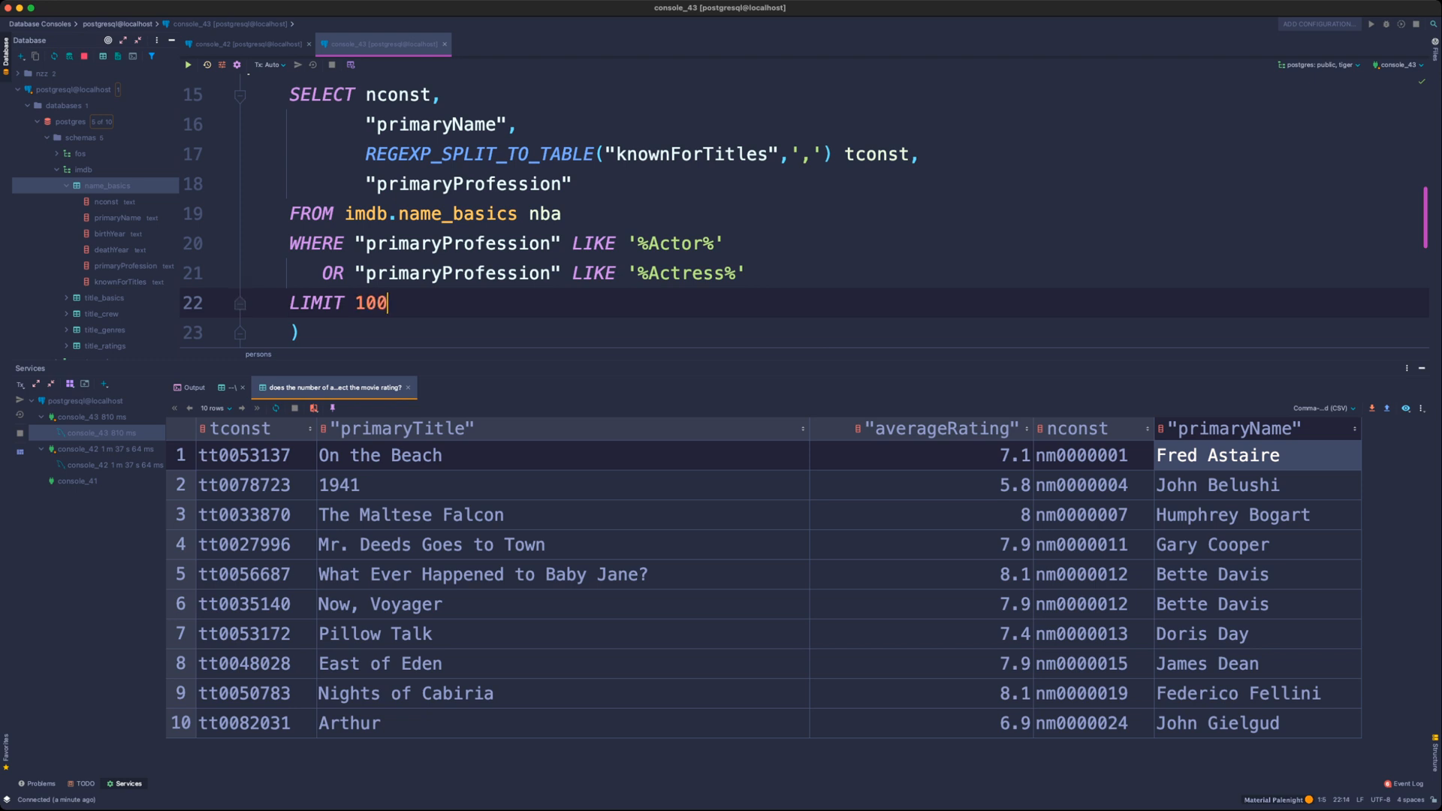
key(alt+Up)
key(super+Return)
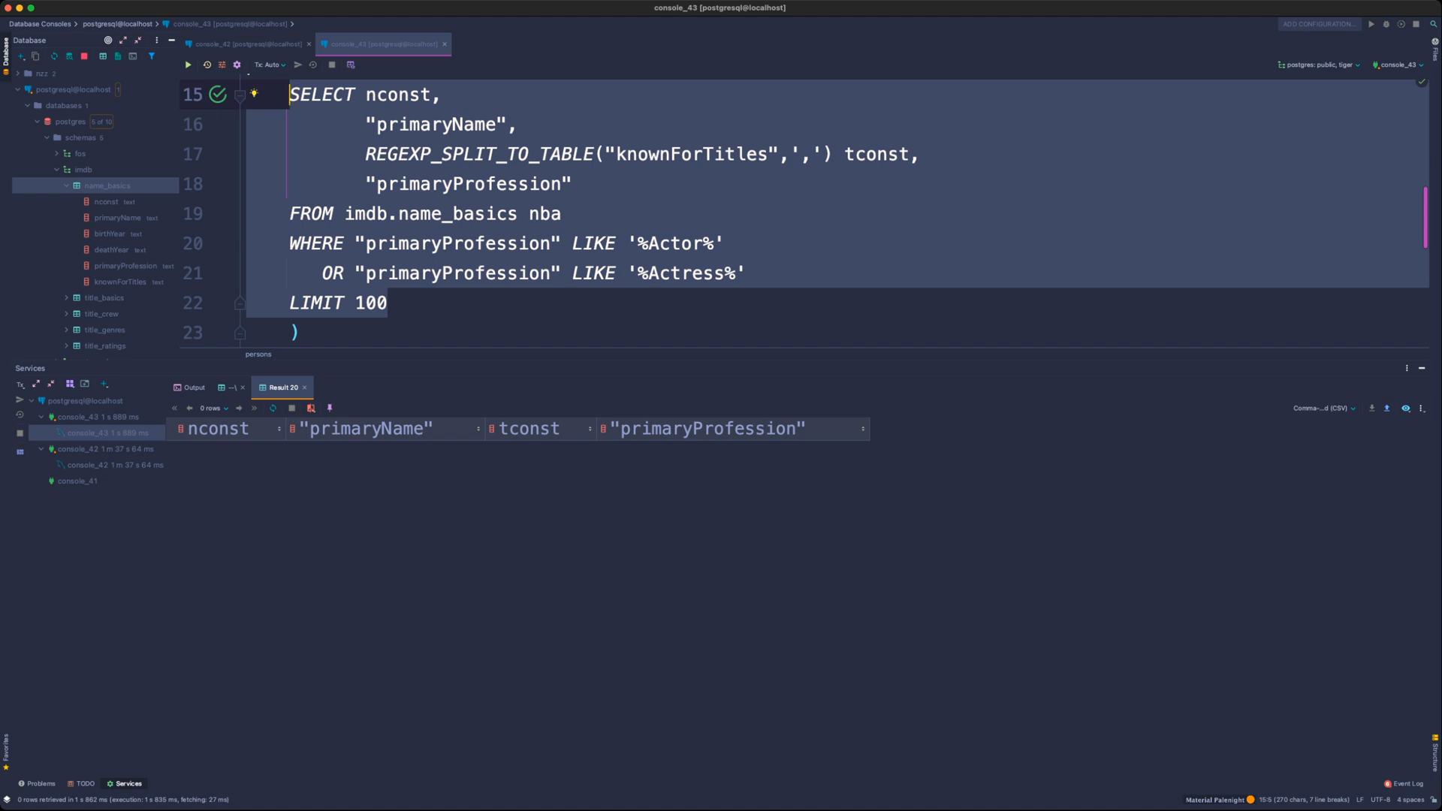
- Reread the question comment about actors/actresses and movie rating, then review the titles and persons CTE code
click(573, 245)
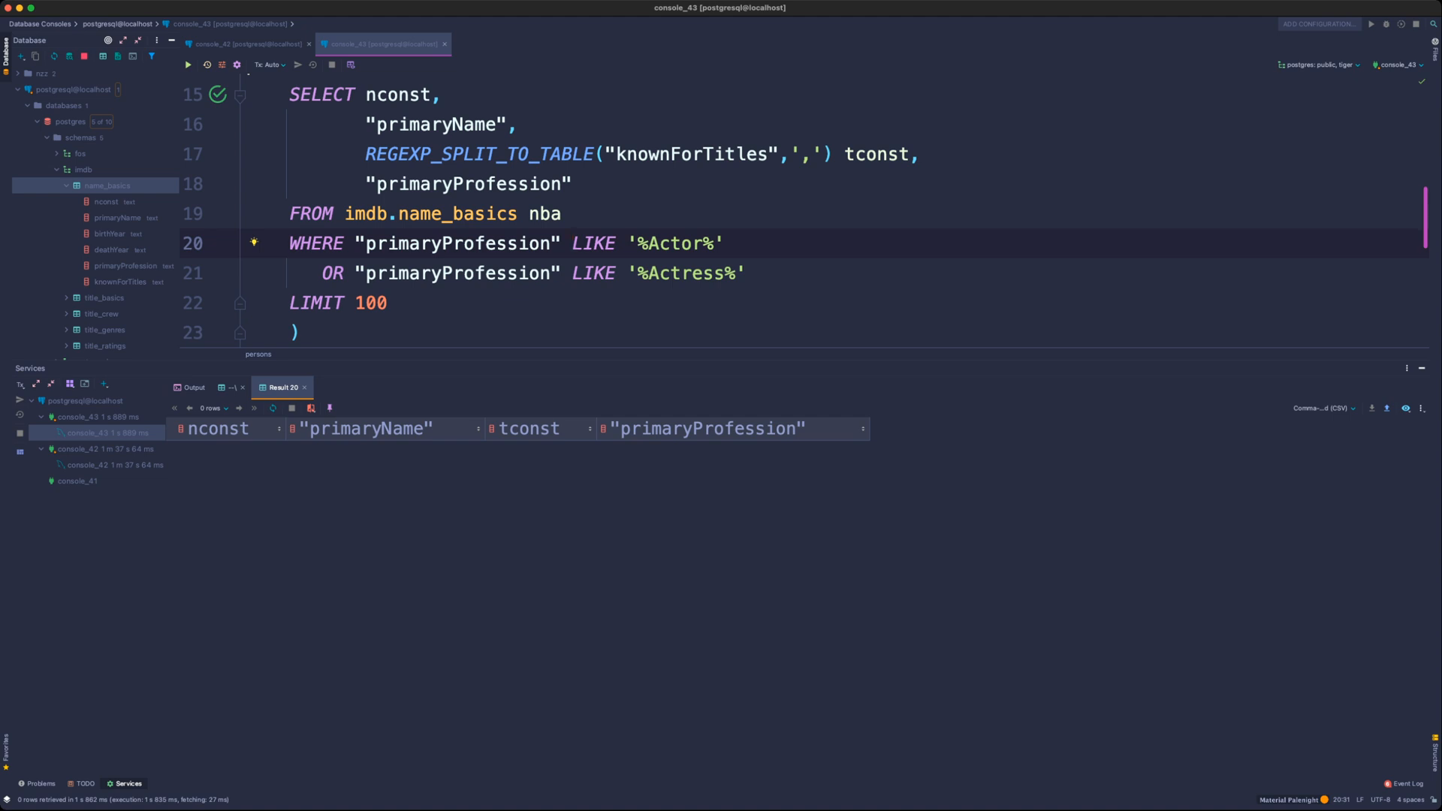
scroll(803, 210, up, 5)
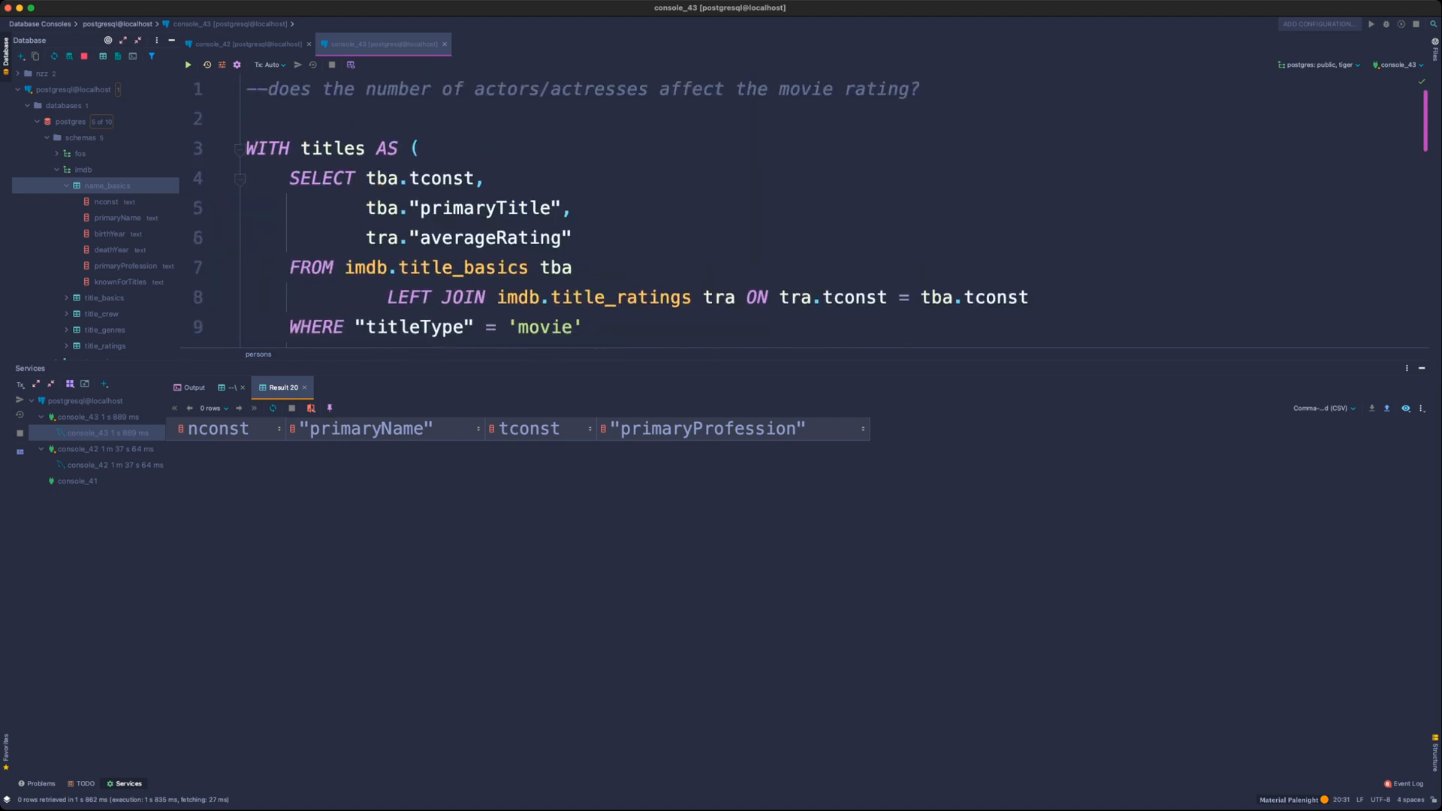
drag(921, 88, 268, 89)
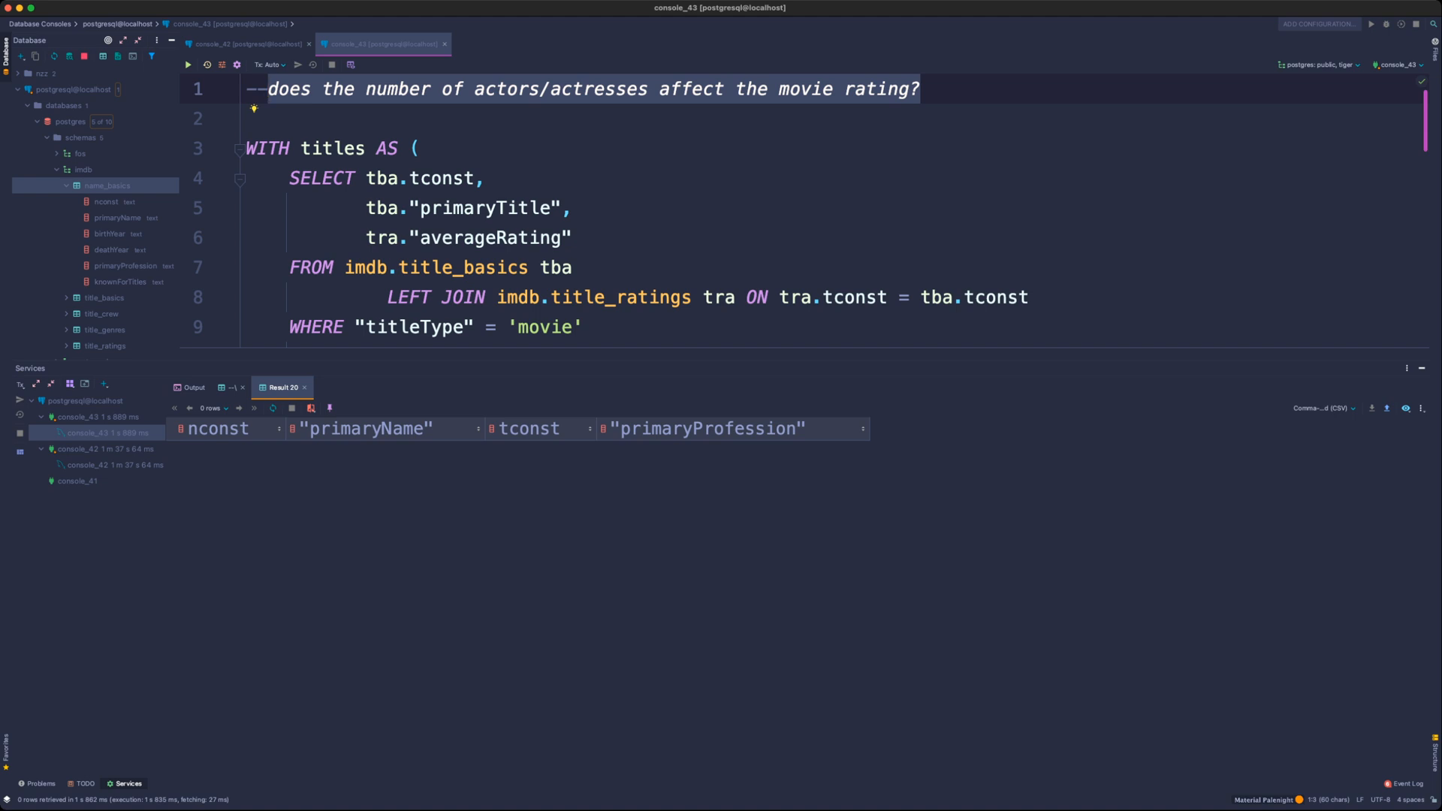
scroll(803, 208, down, 3)
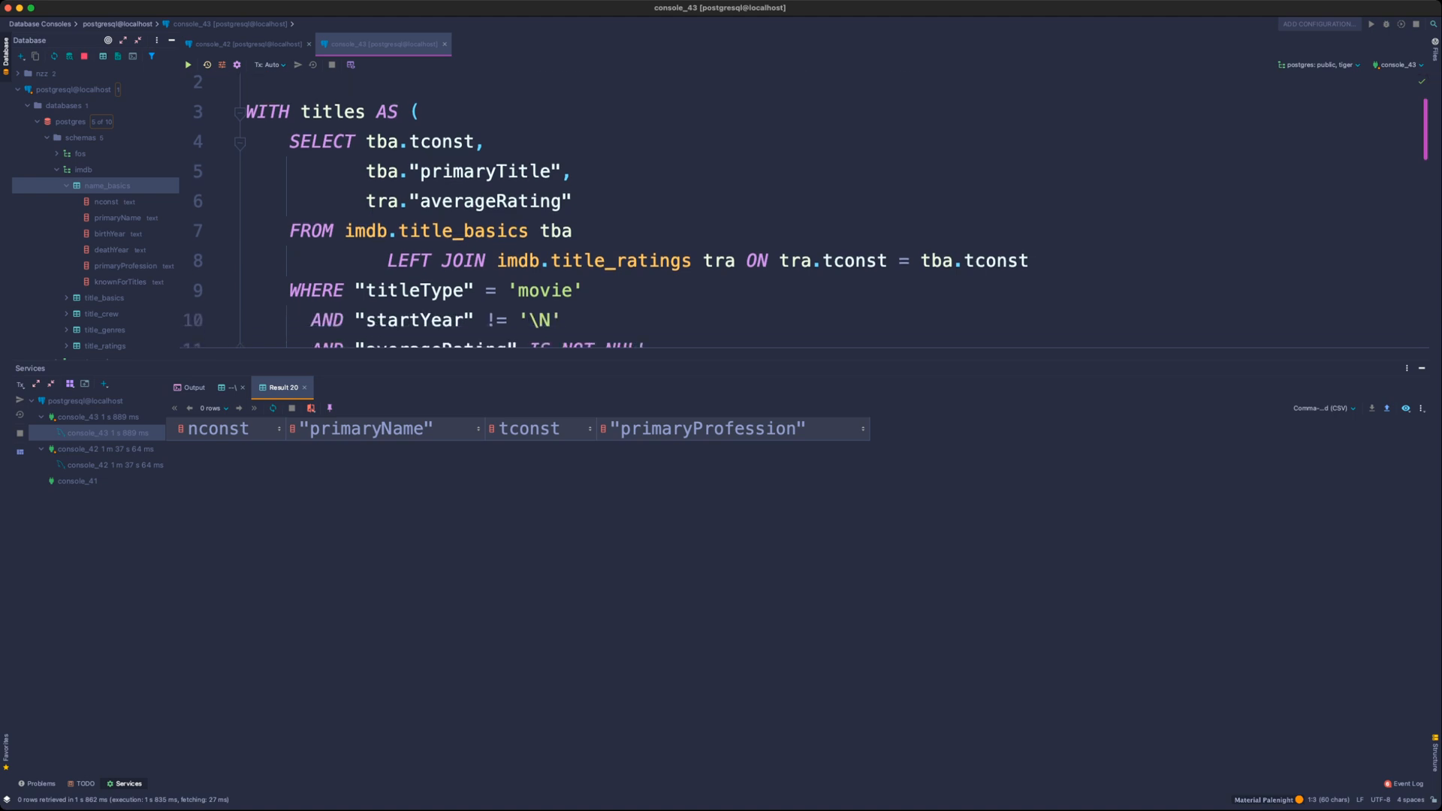
scroll(804, 208, down, 3)
click(377, 260)
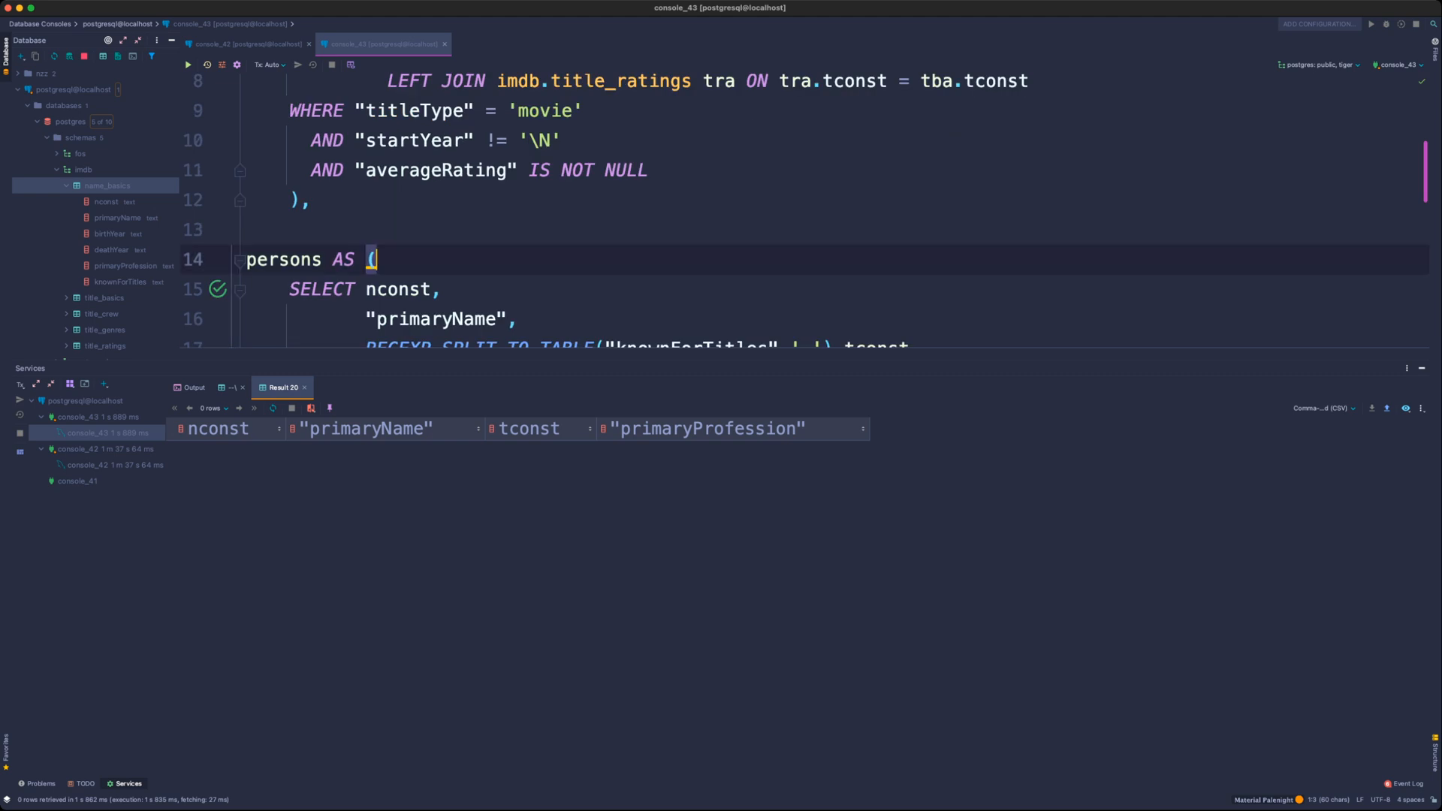
scroll(803, 208, down, 3)
scroll(804, 212, down, 2)
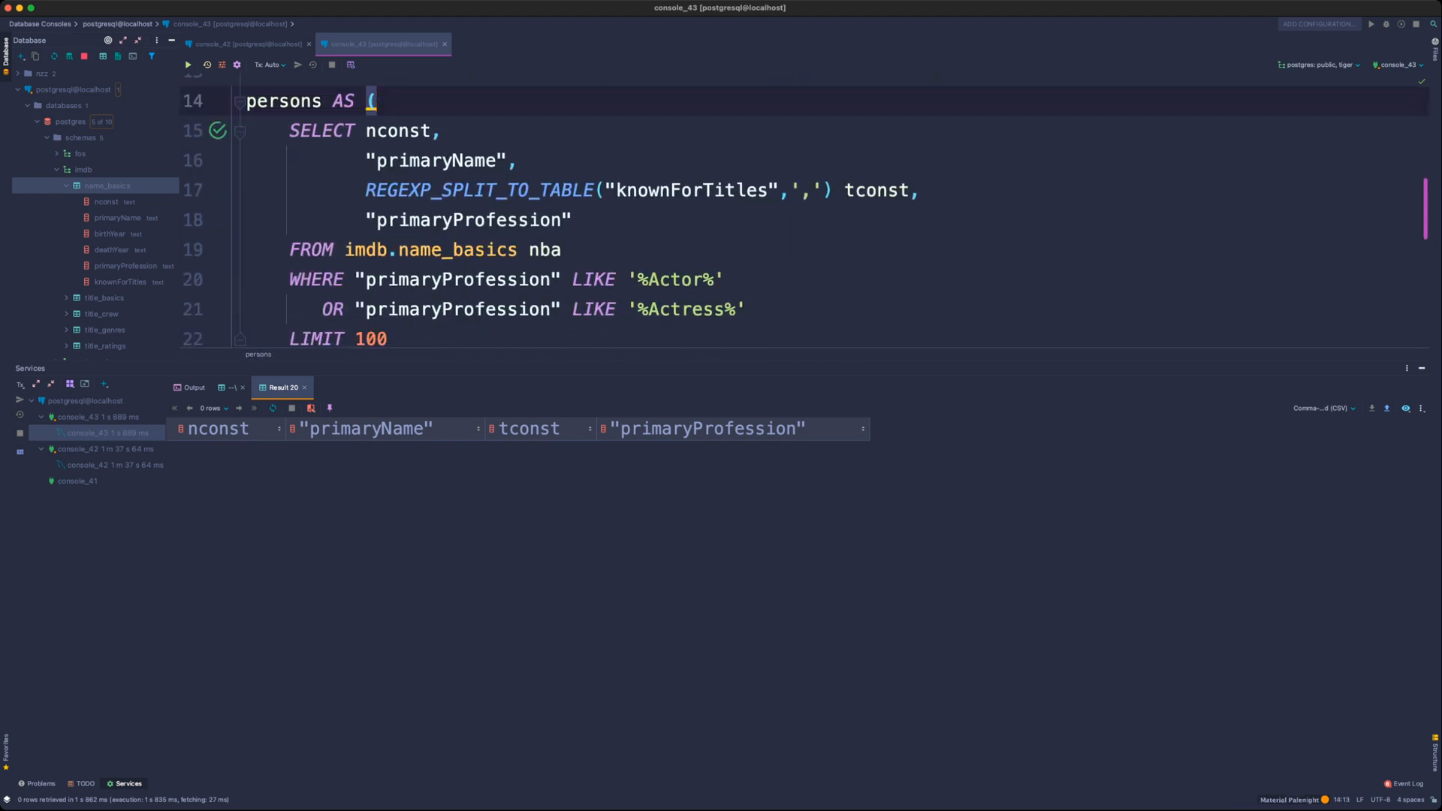
click(388, 301)
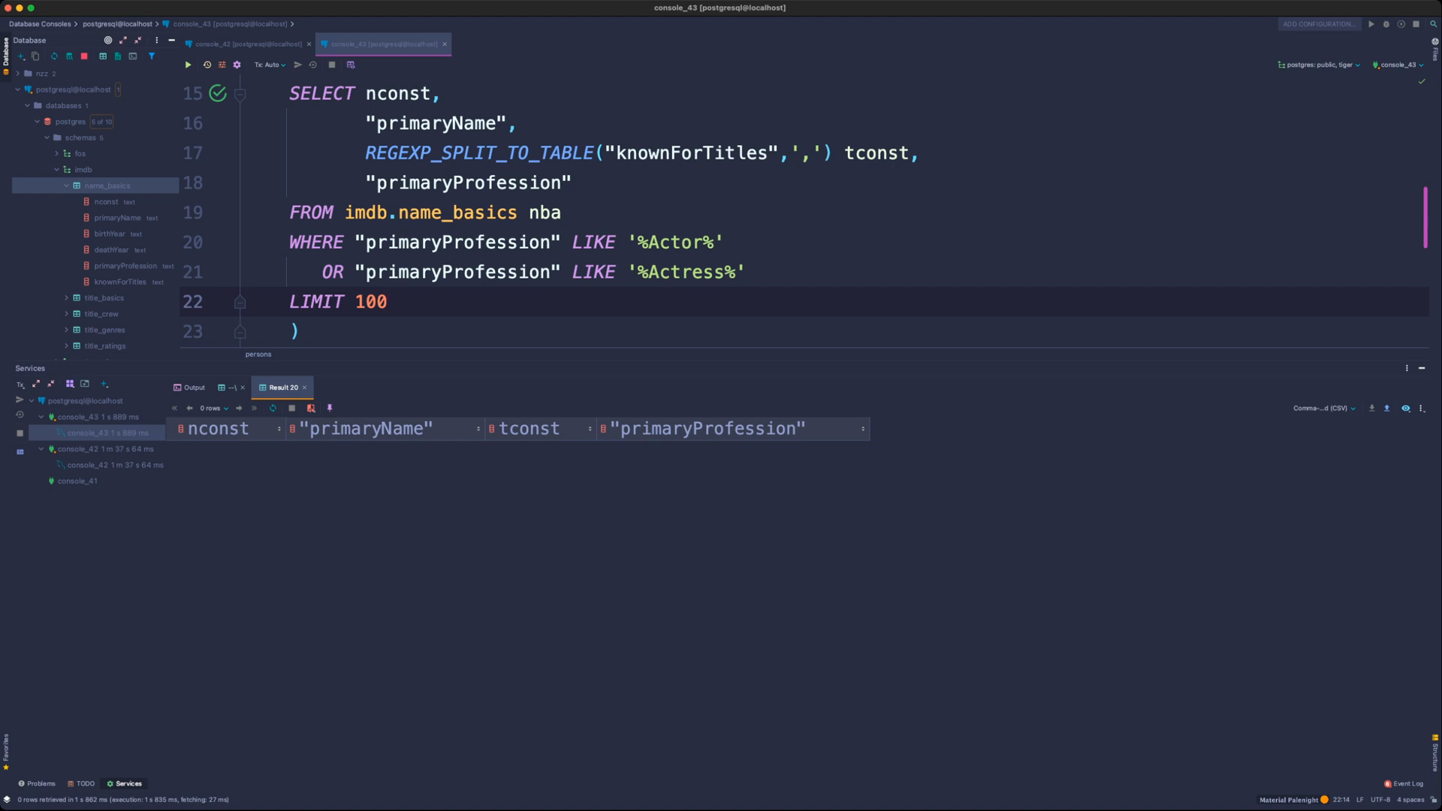
- Check the spelling of primaryProfession values in the name_basics table and change the two LIKE patterns to lowercase '%actor%' and '%actress%'
double_click(126, 265)
scroll(733, 155, up, 5)
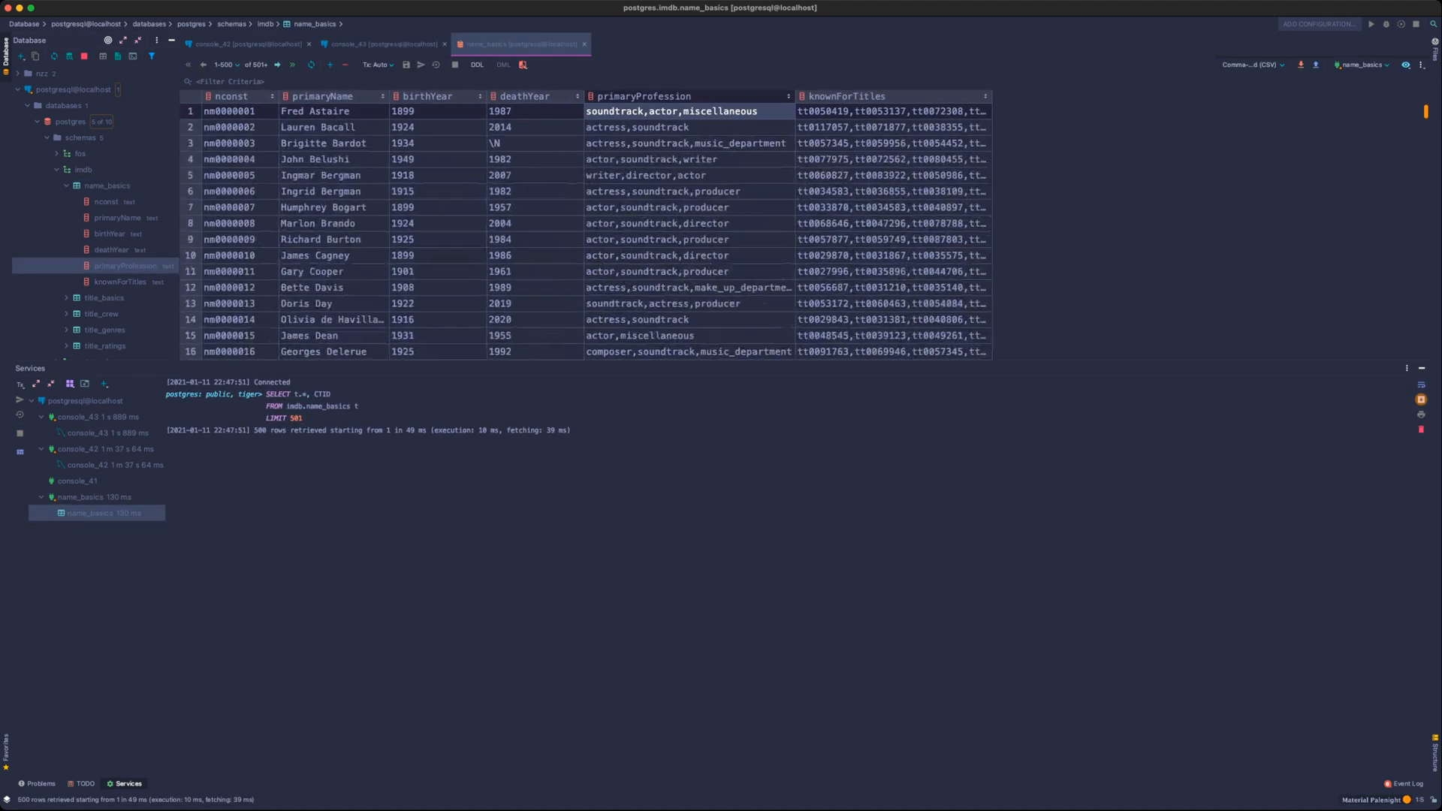
click(733, 174)
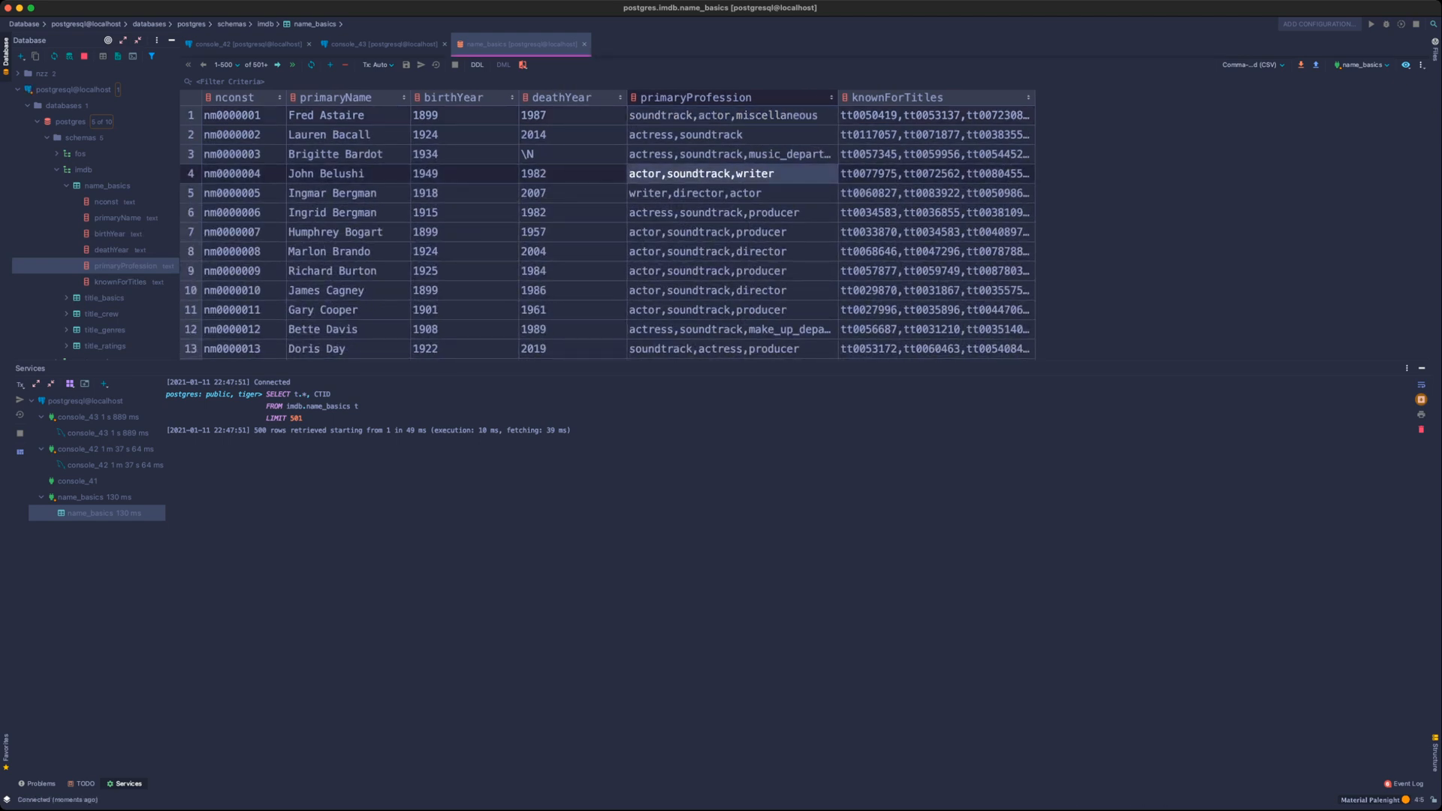
click(384, 44)
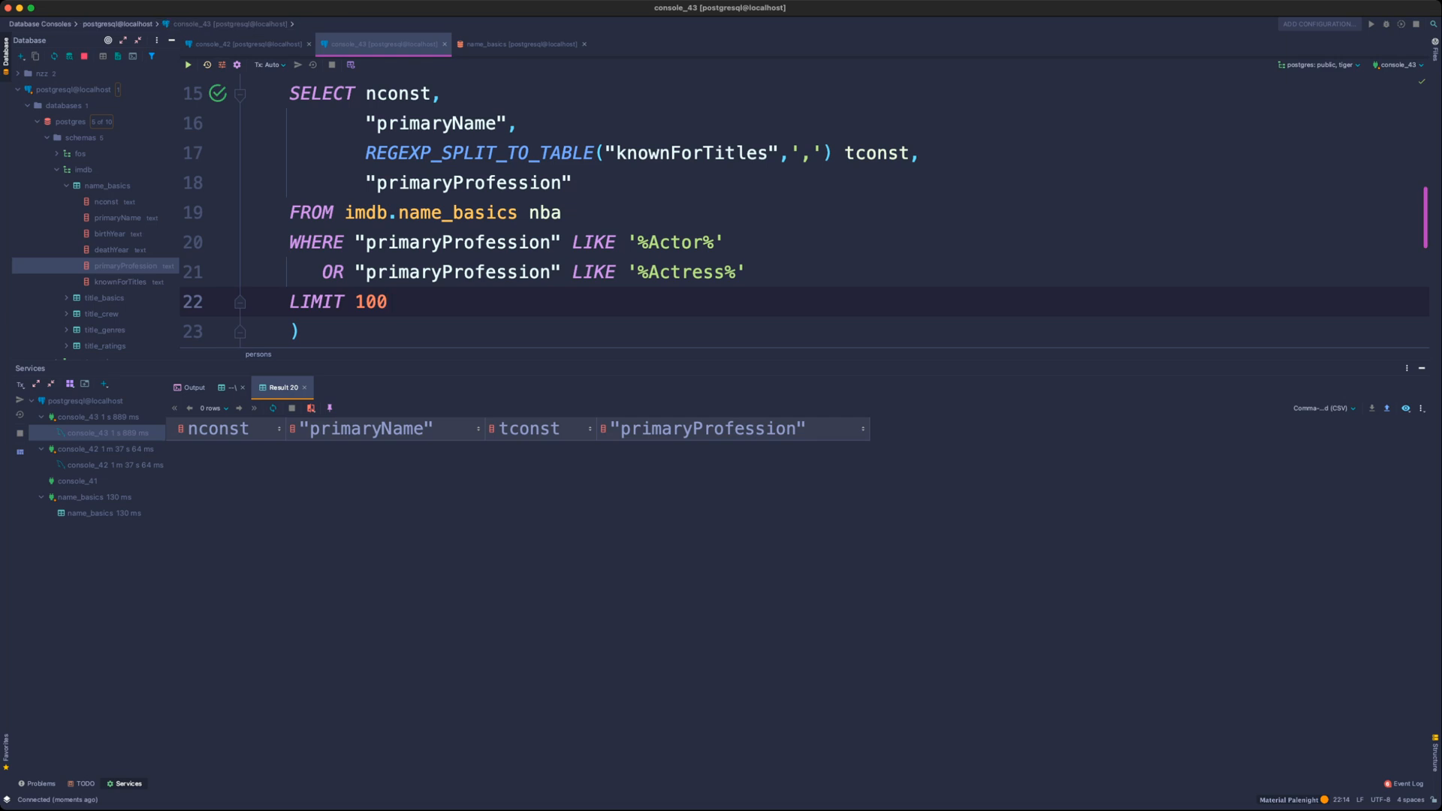
click(659, 243)
key(BackSpace)
text(a)
key(Down)
key(BackSpace)
text(a)
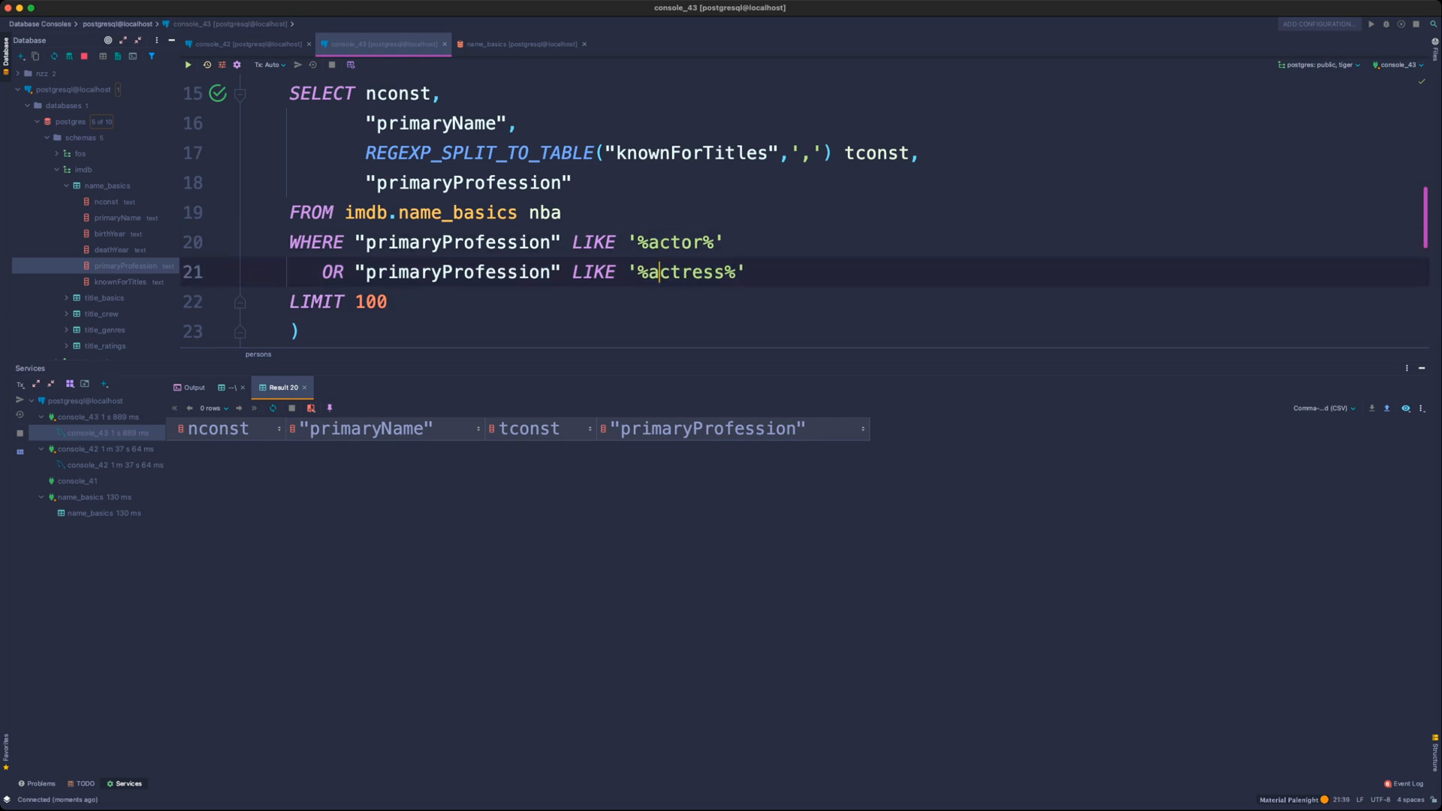
- Run only the persons subquery and examine the primaryProfession values across its result rows
drag(388, 302, 290, 93)
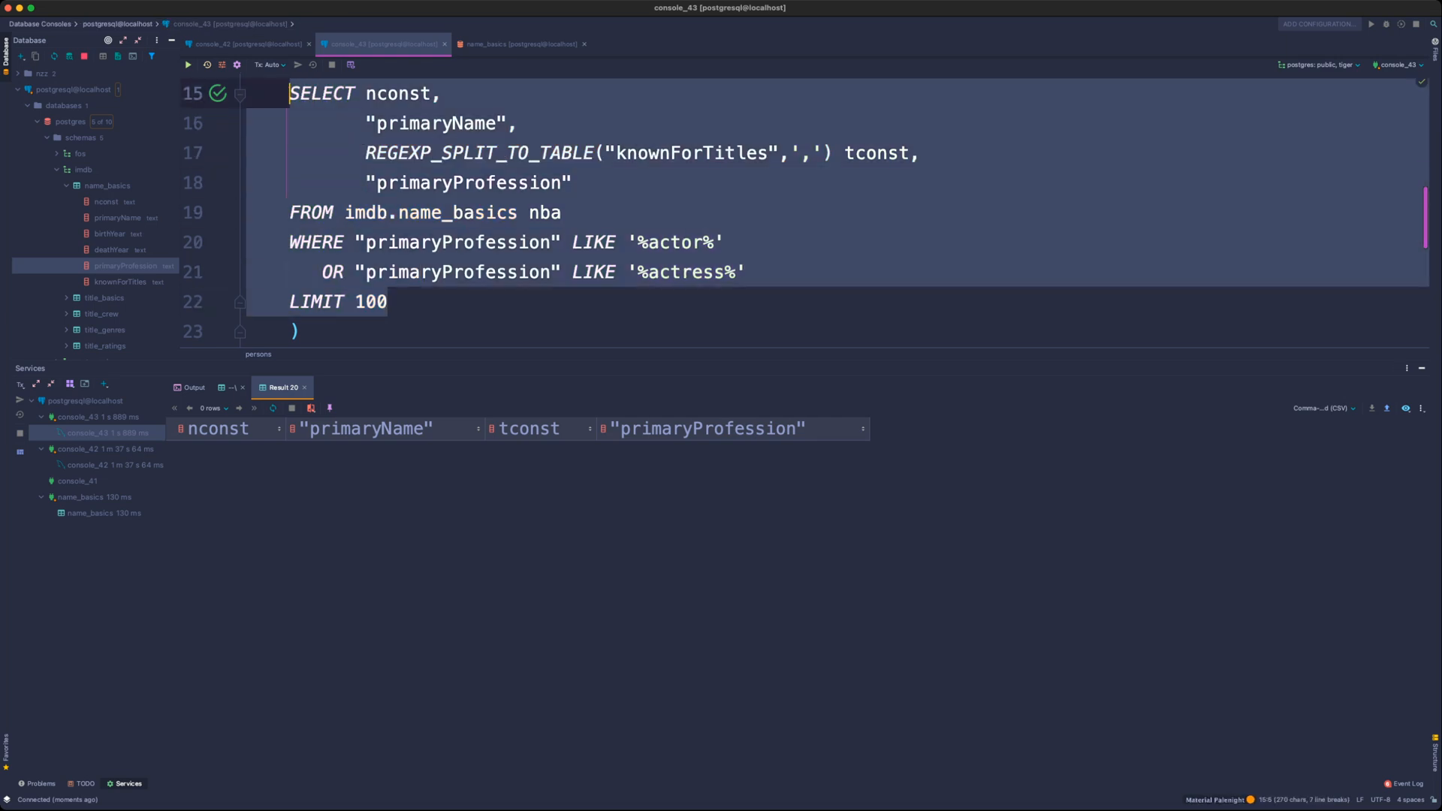
key(super+Return)
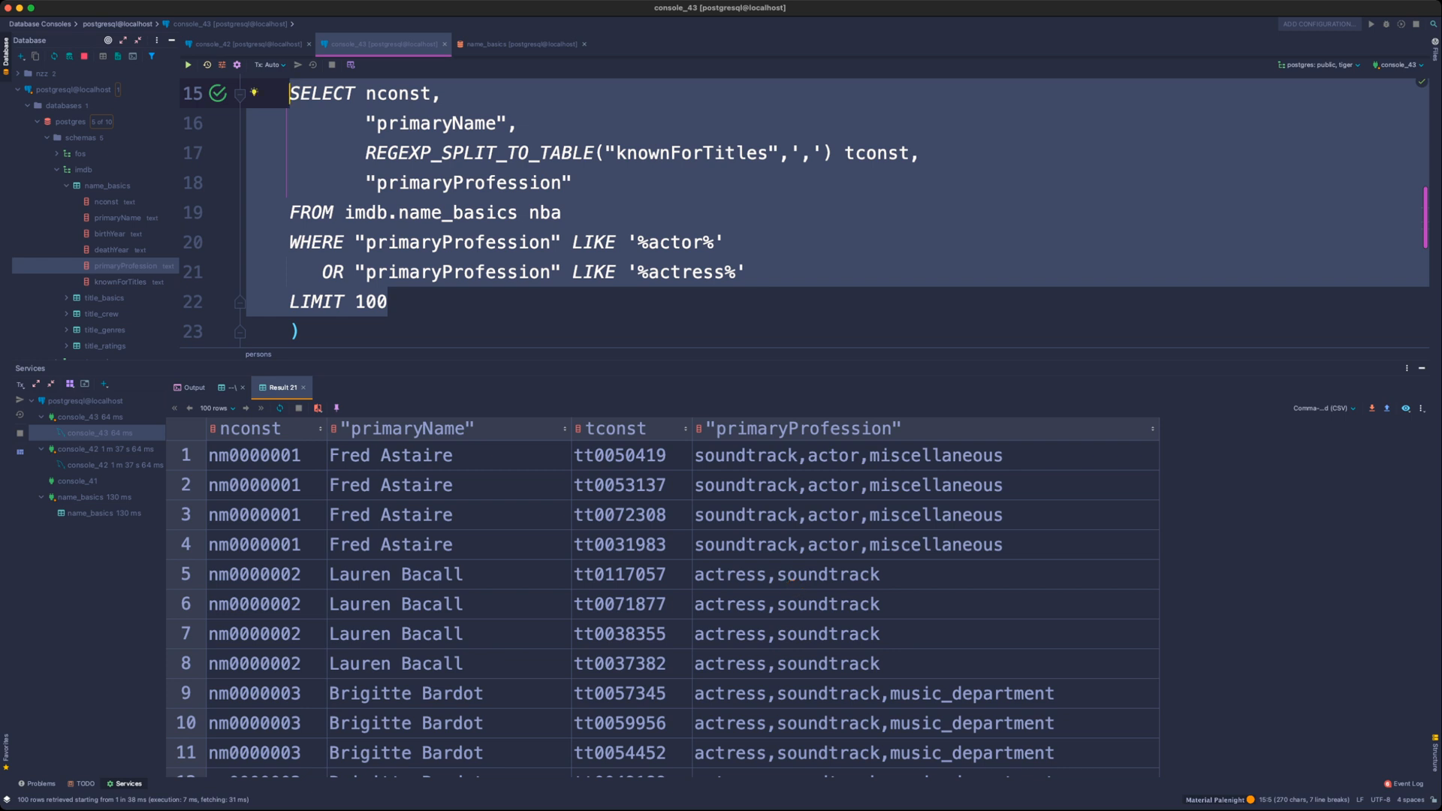
drag(798, 456, 798, 545)
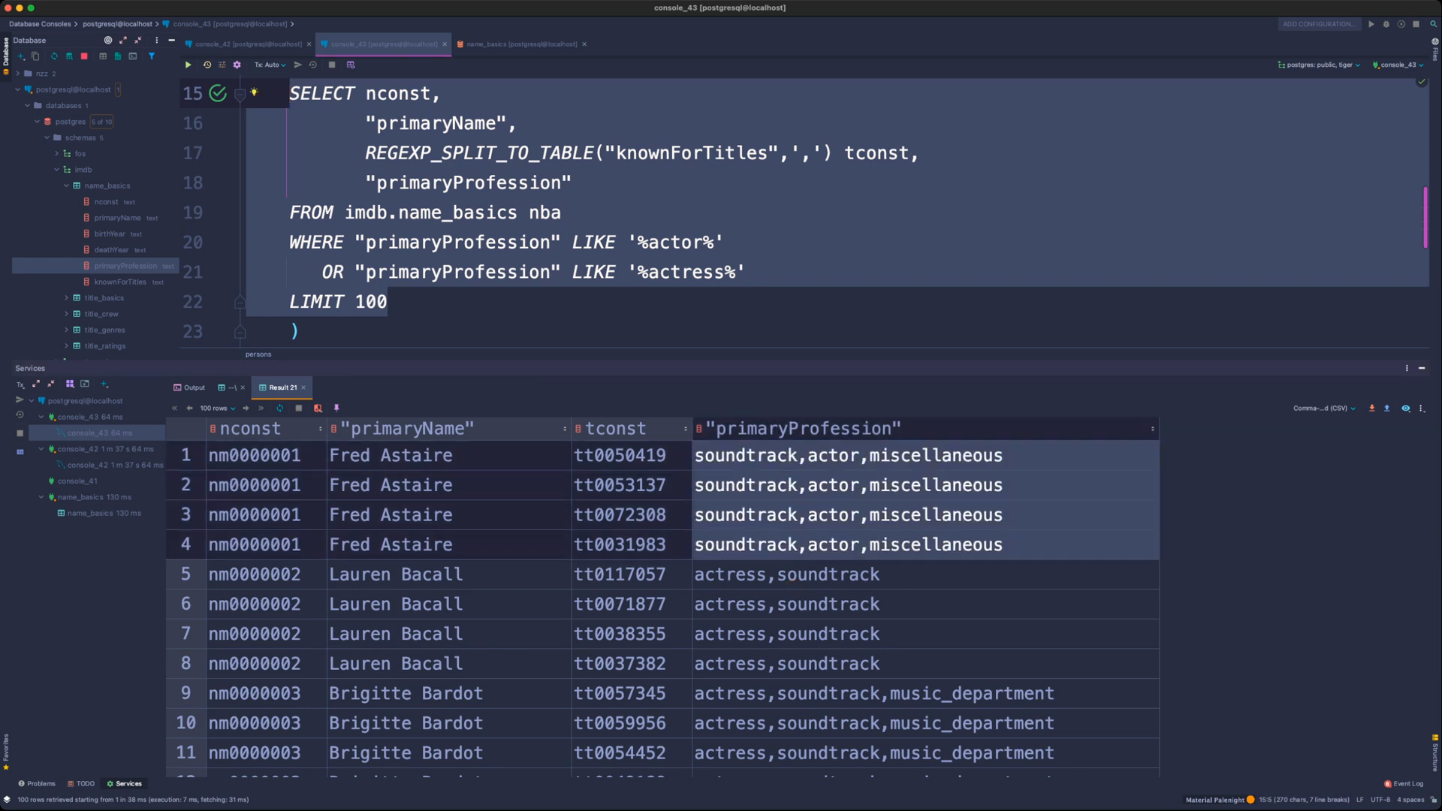
scroll(661, 608, down, 8)
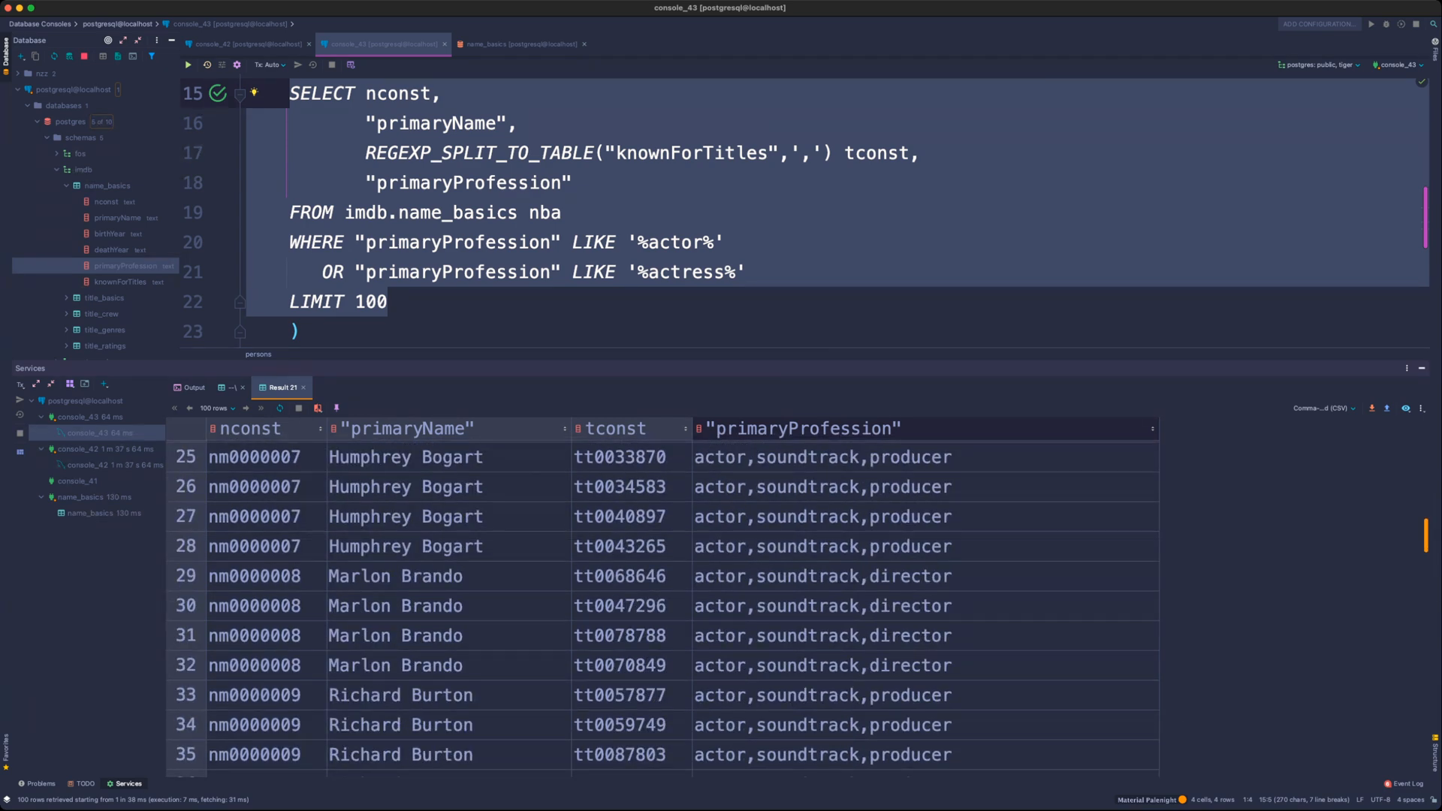
click(799, 547)
scroll(661, 609, down, 14)
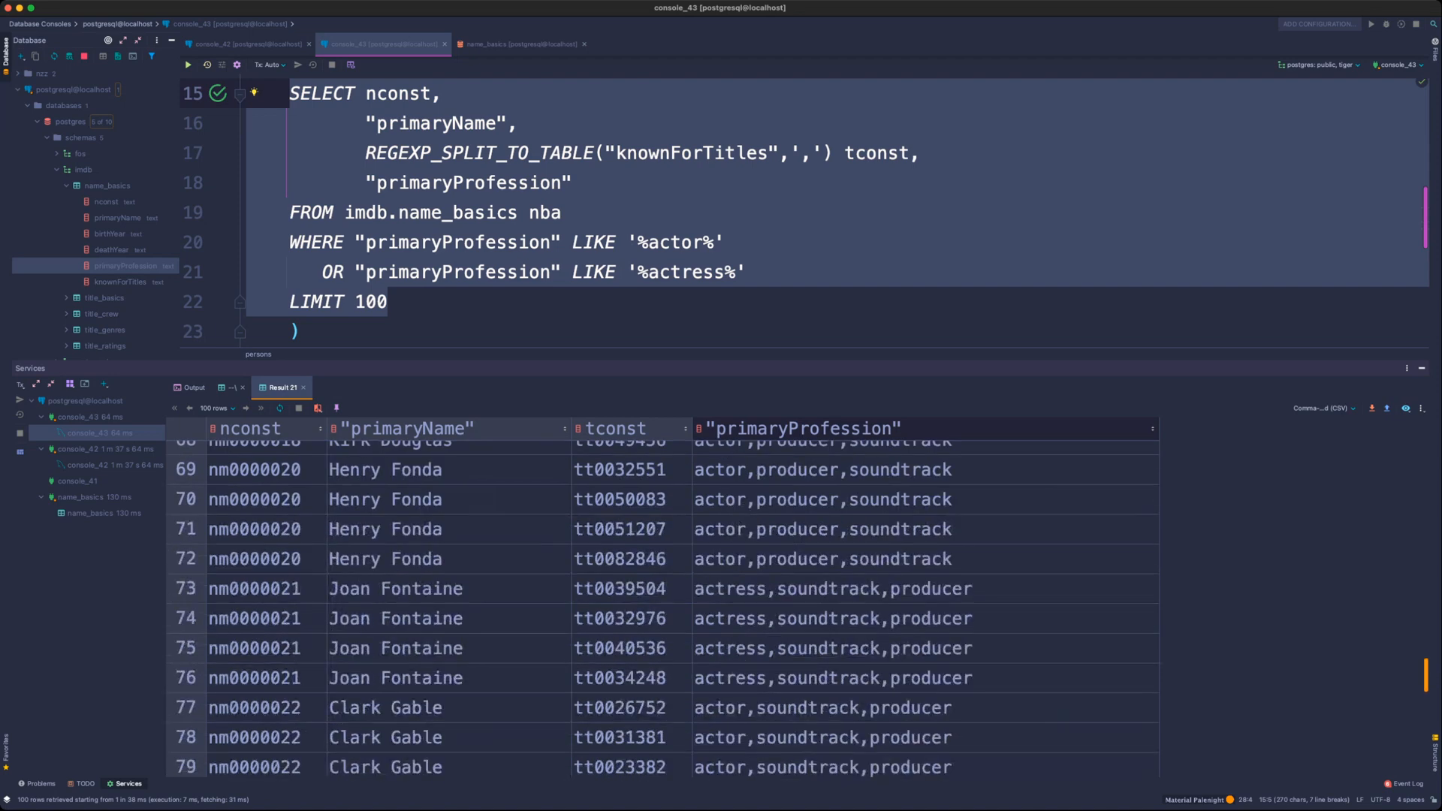
scroll(661, 608, down, 1)
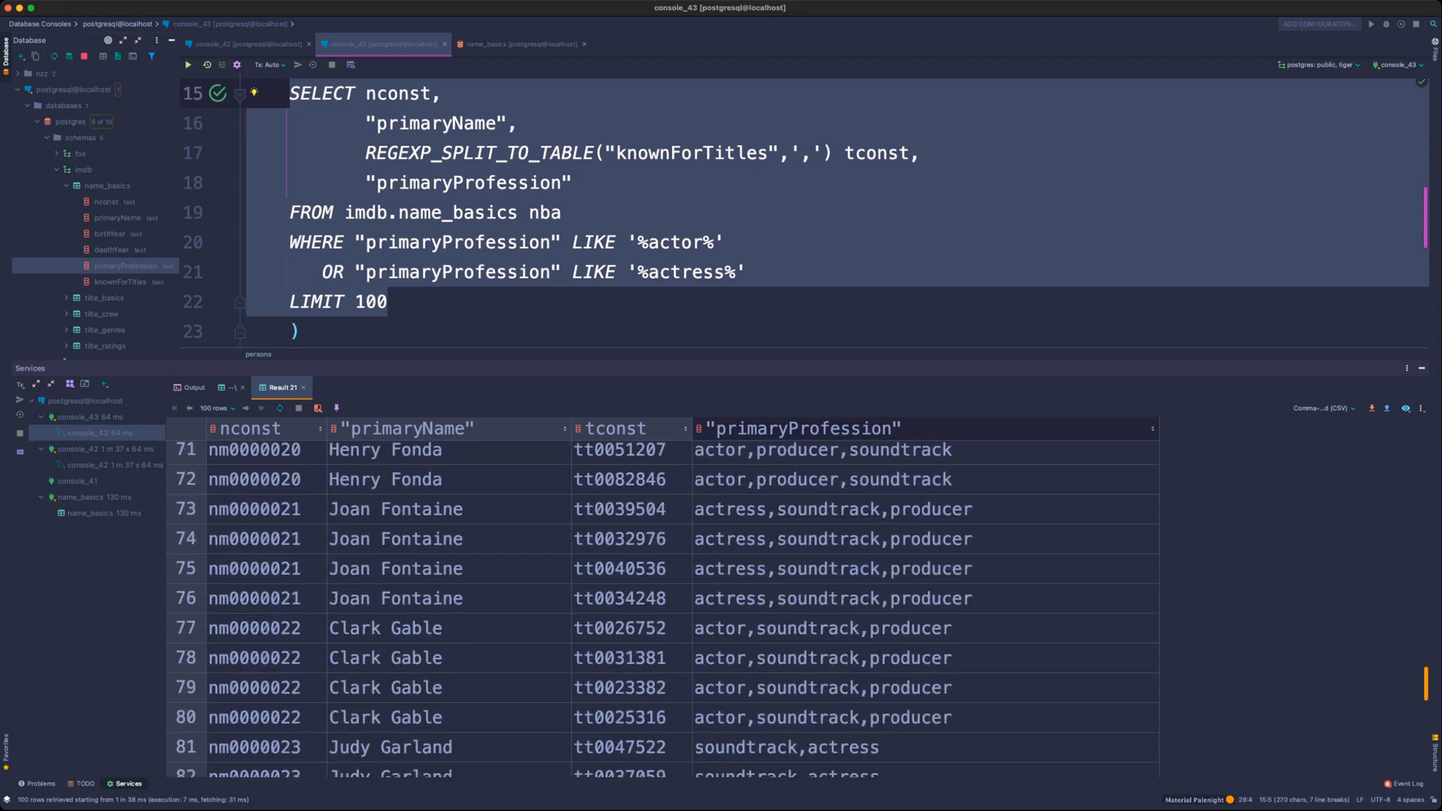
- Remove the LIMIT 100 line from the end of the persons subquery
click(745, 272)
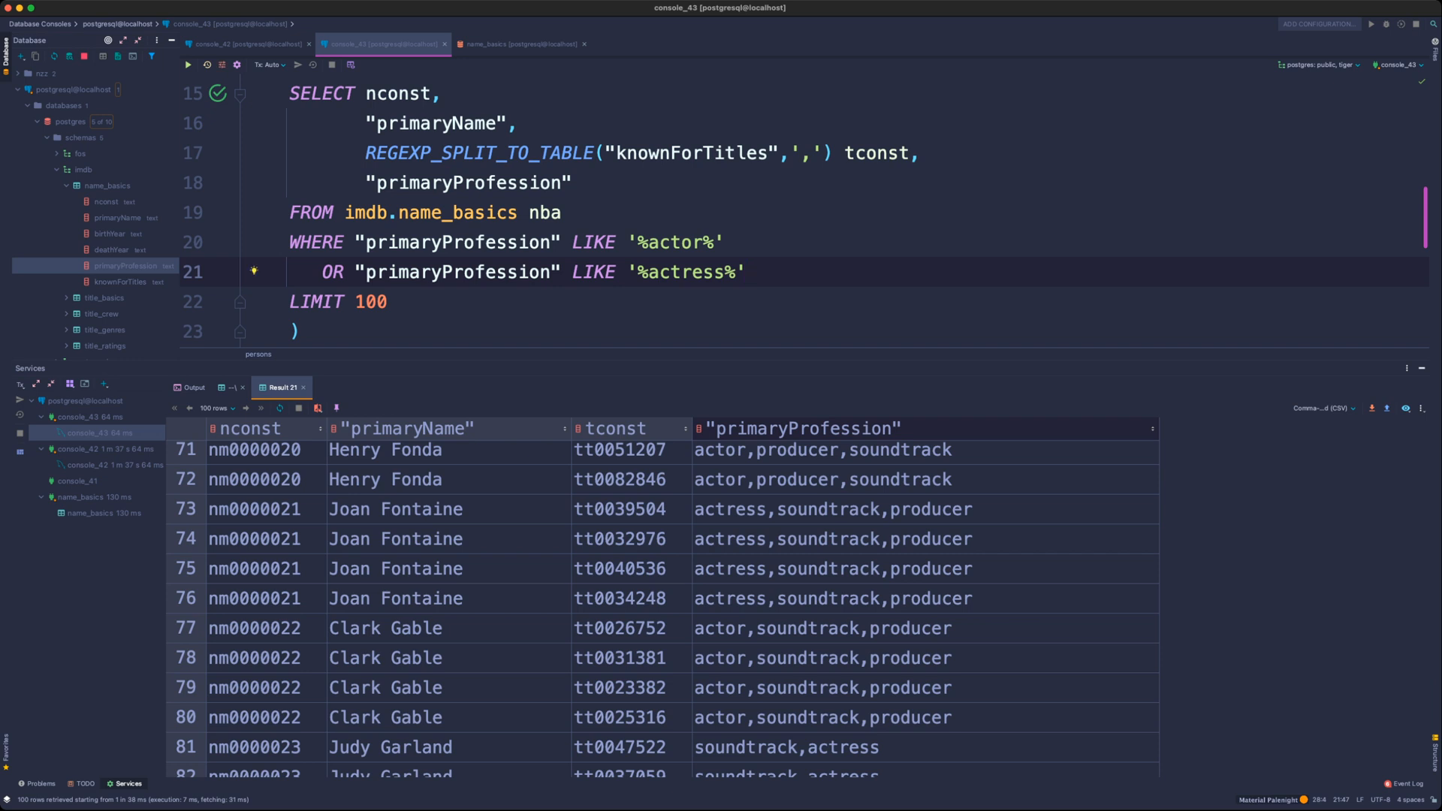
drag(389, 302, 257, 302)
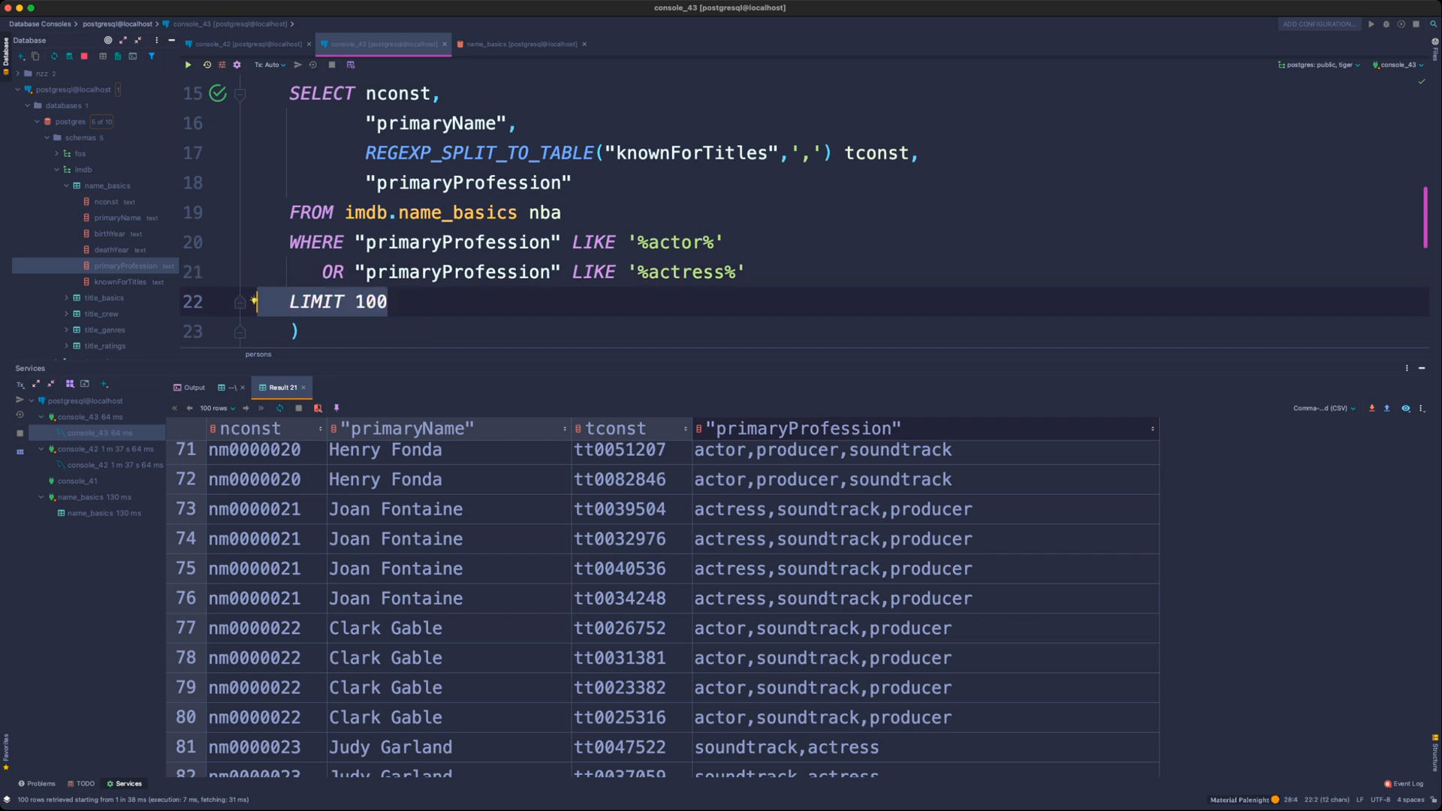
key(BackSpace)
key(BackSpace)
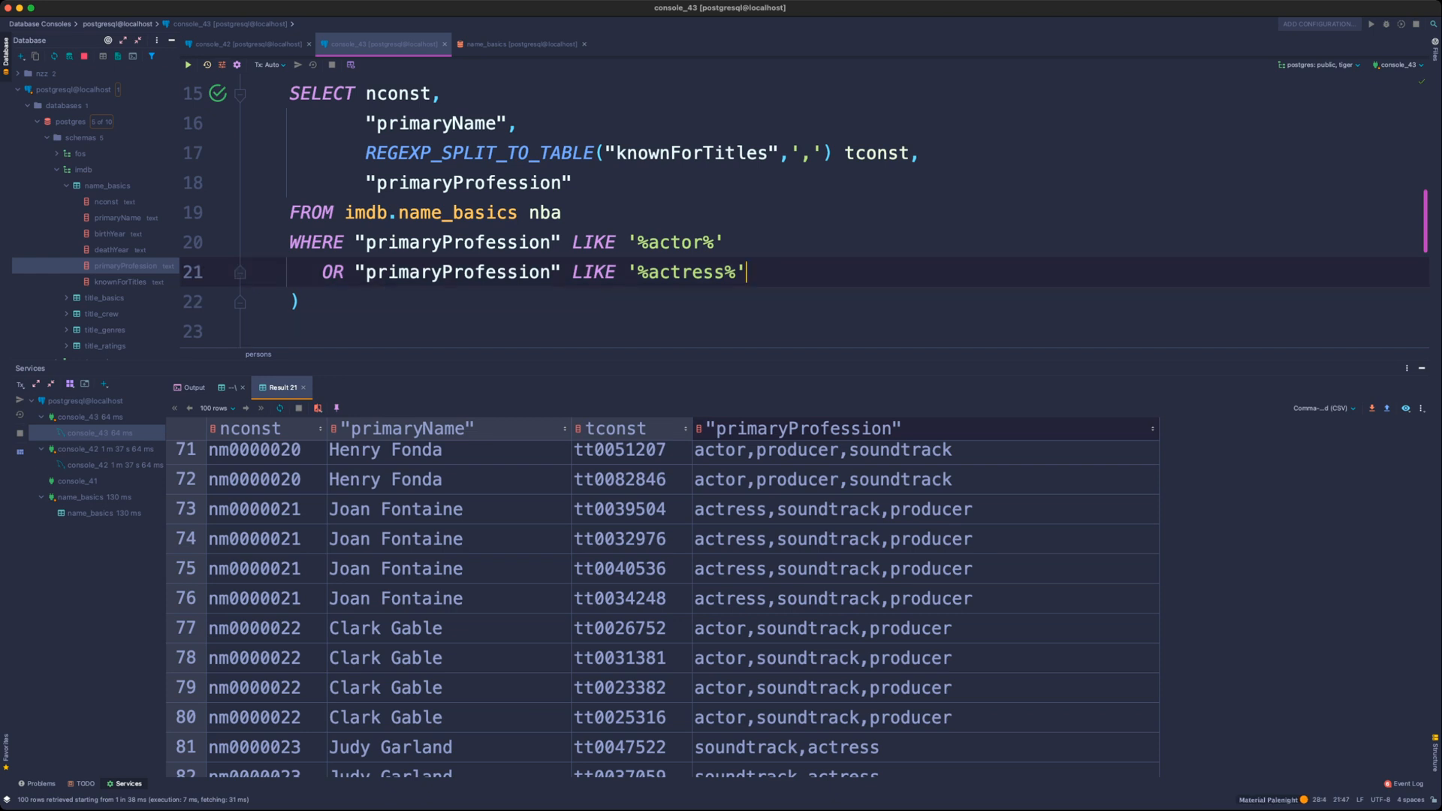
- Review the persons CTE, the question comment with the titles CTE, and the final SELECT joining titles to persons
scroll(751, 255, down, 2)
scroll(751, 255, up, 1)
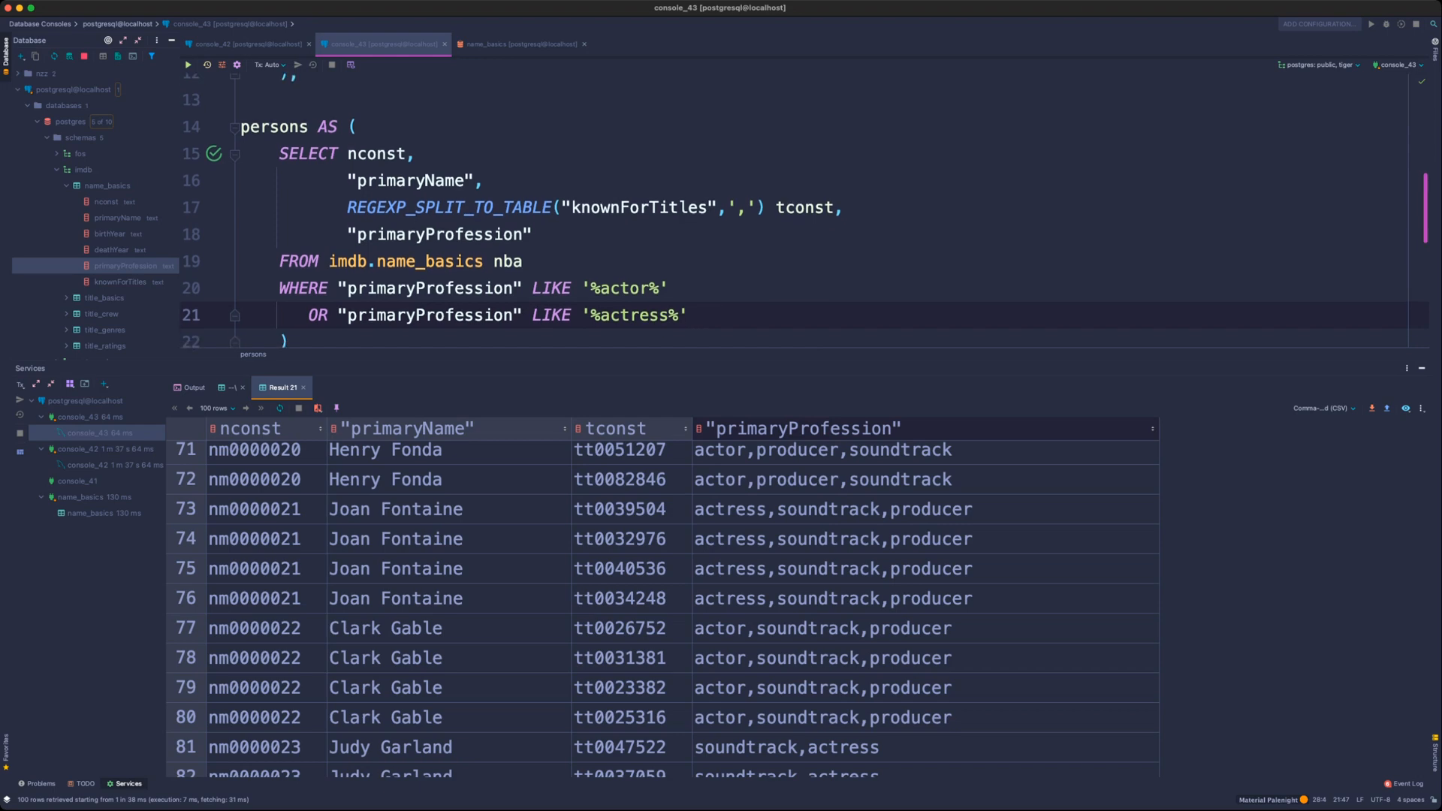
scroll(751, 255, down, 3)
scroll(751, 256, down, 1)
scroll(751, 255, up, 4)
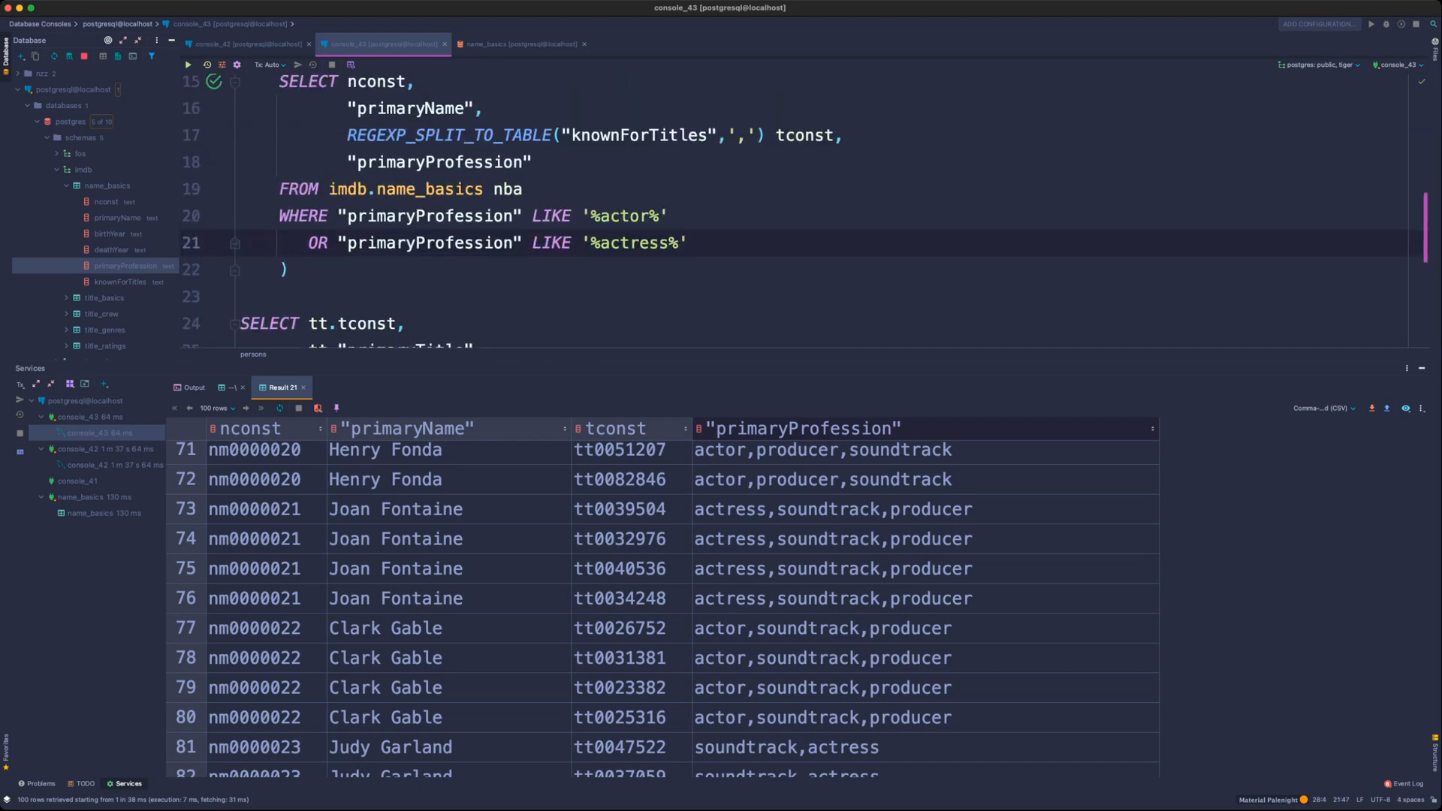
key(alt+Up)
key(alt+Up)
key(alt+Up)
key(alt+Up)
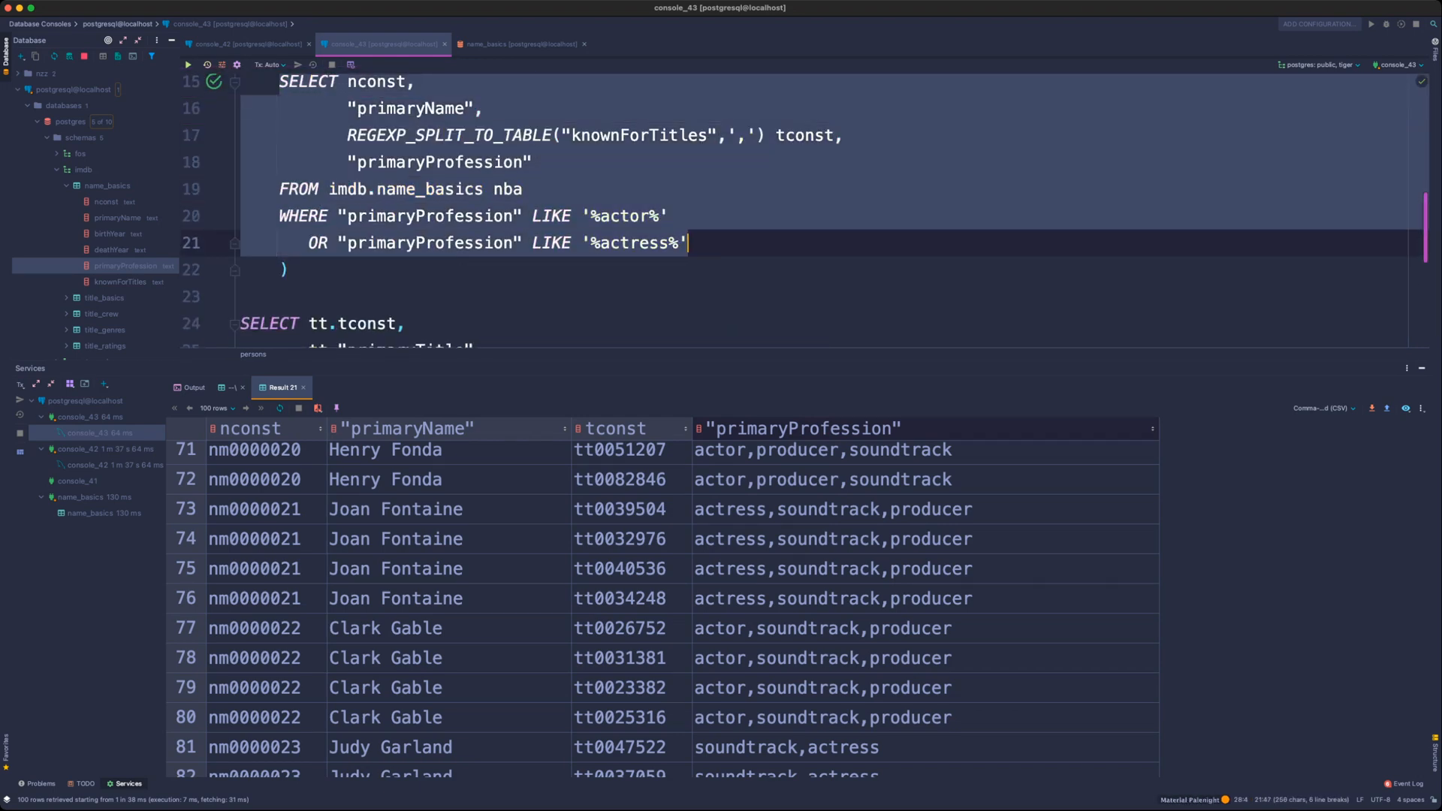
scroll(751, 255, up, 2)
click(535, 245)
scroll(535, 245, down, 1)
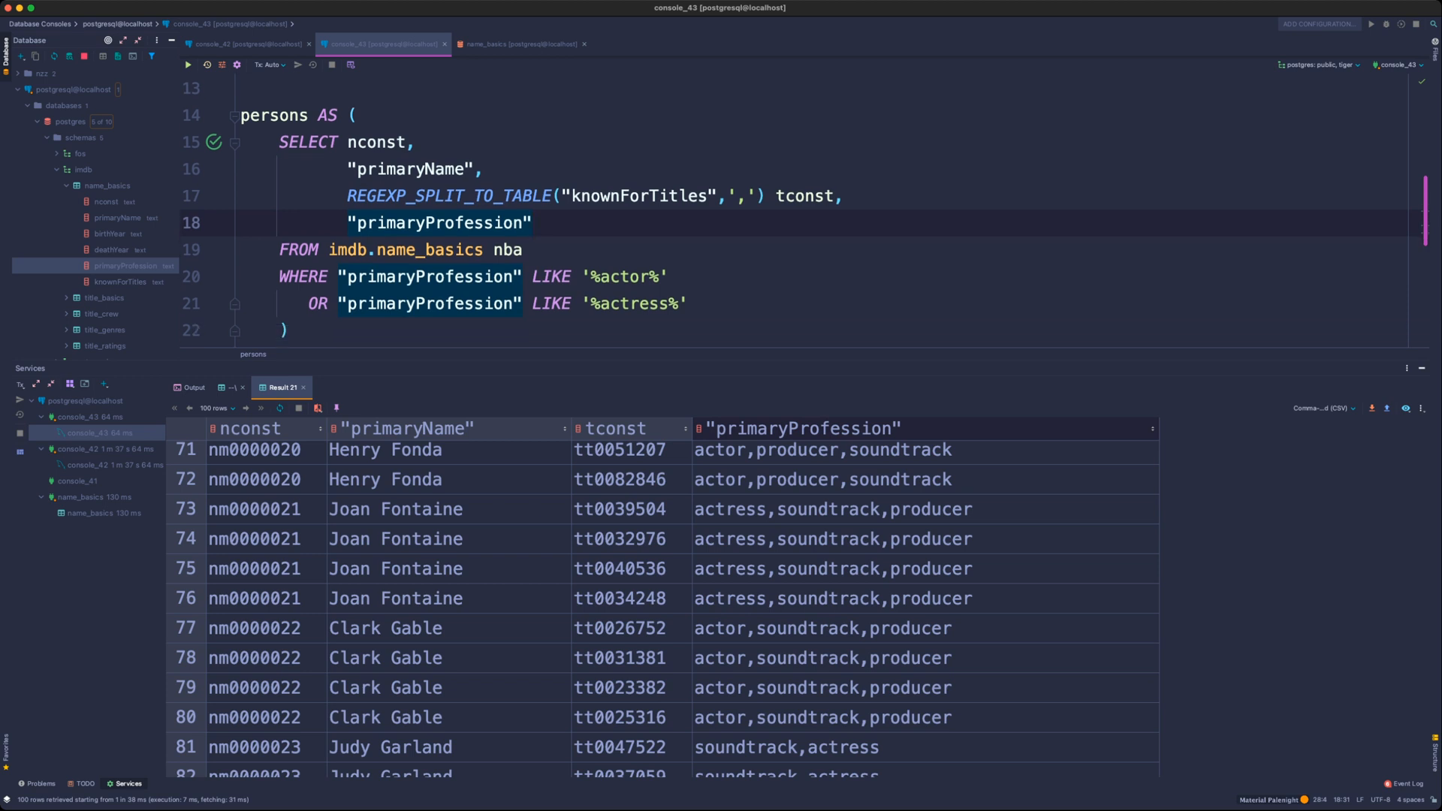
click(290, 331)
scroll(290, 330, down, 1)
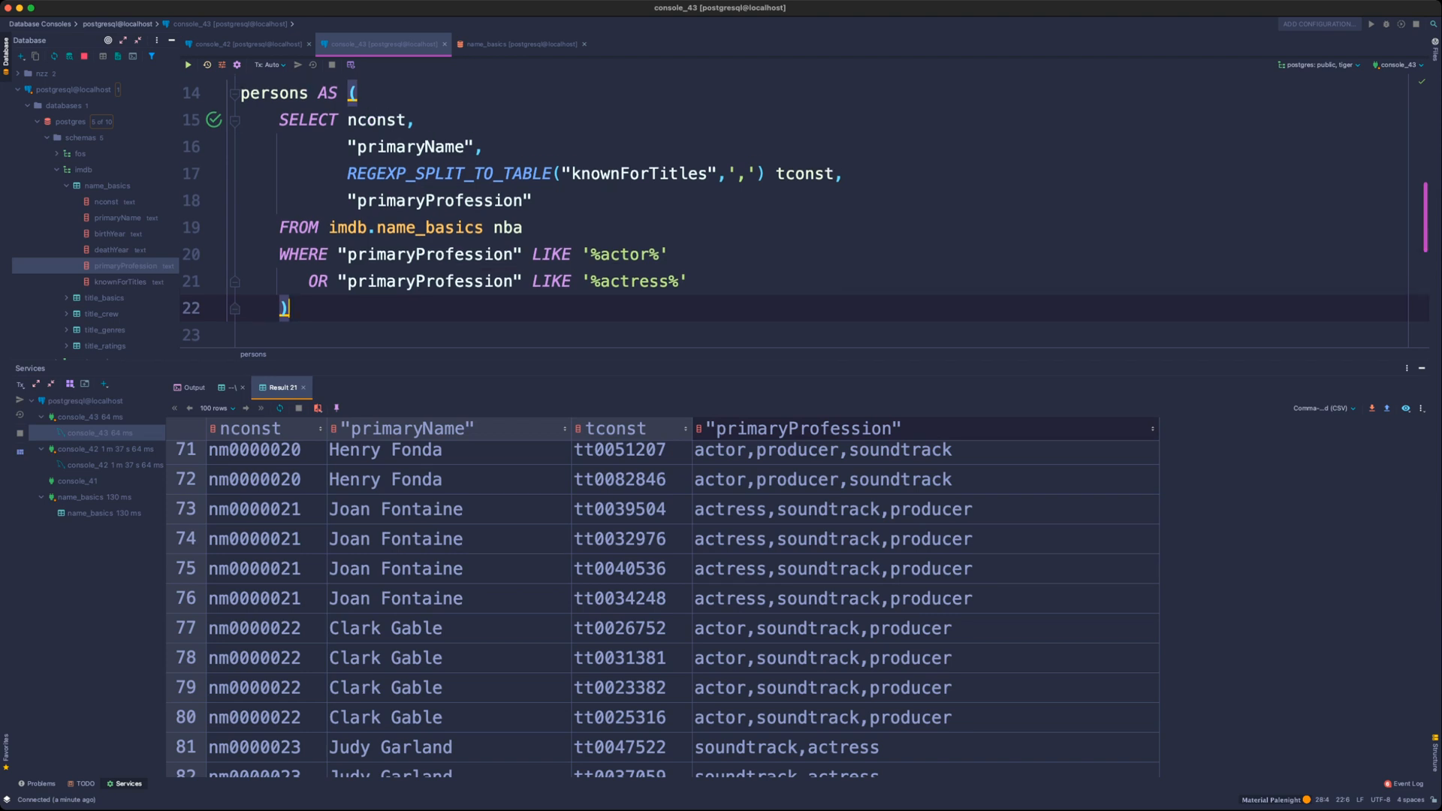
scroll(804, 211, up, 5)
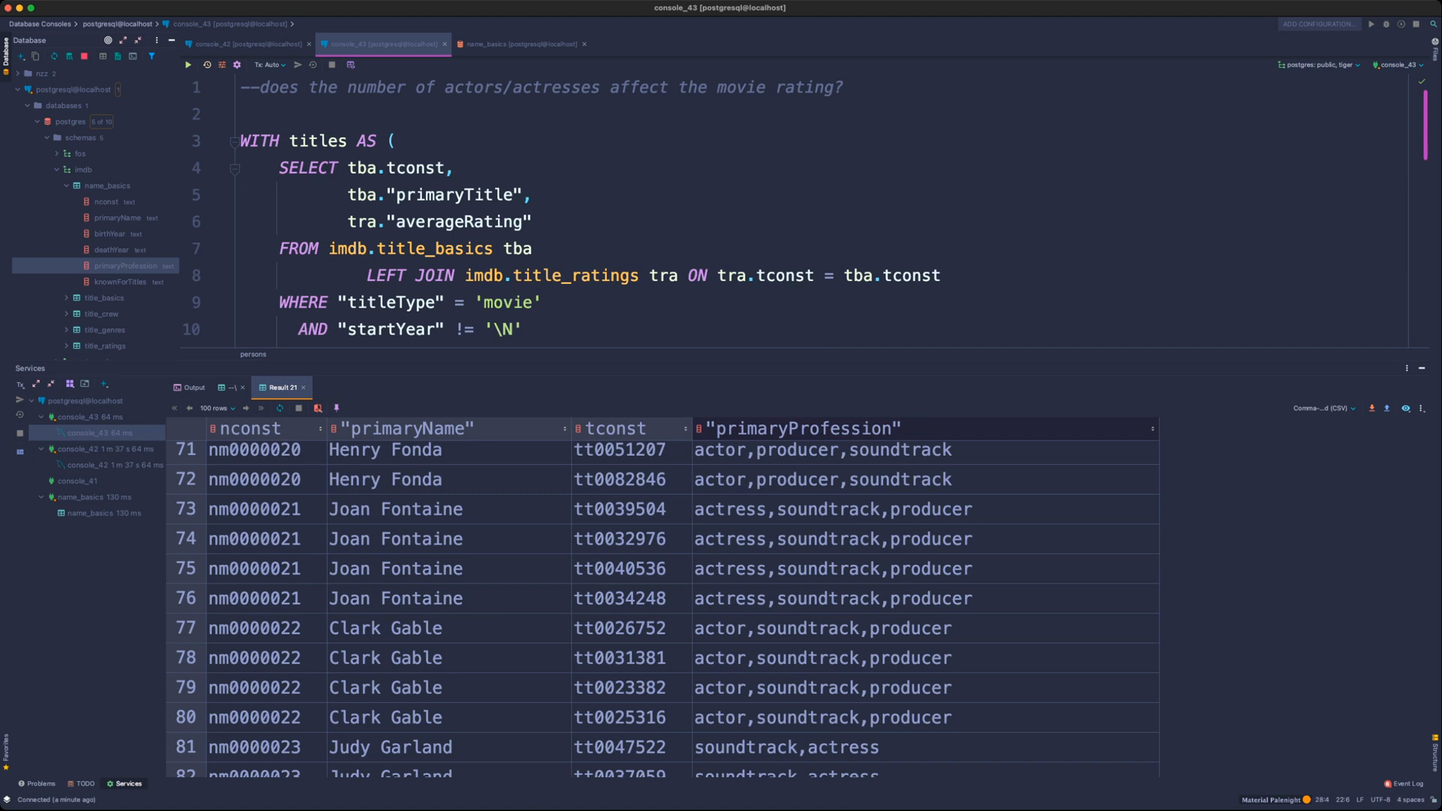
scroll(803, 210, down, 5)
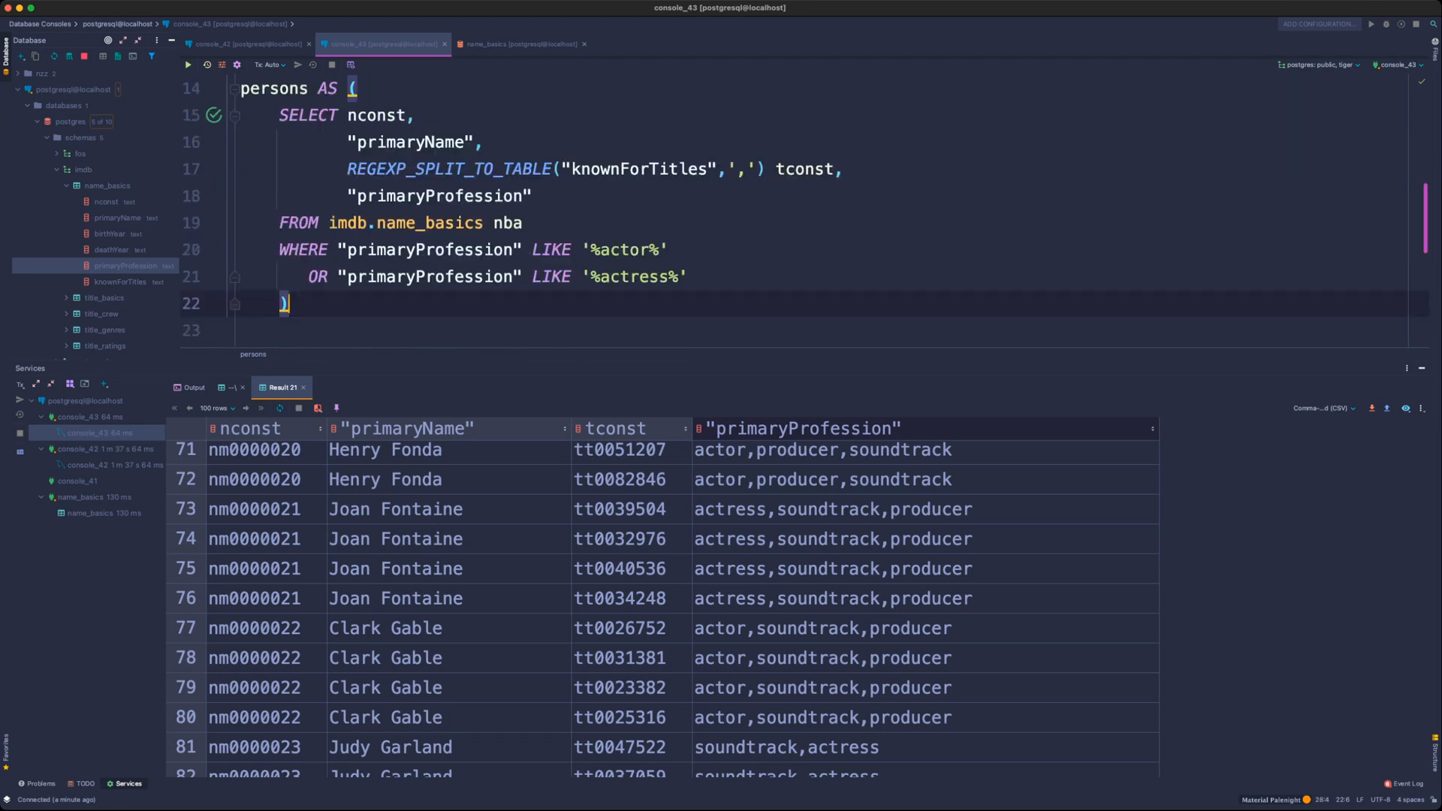
scroll(804, 210, down, 5)
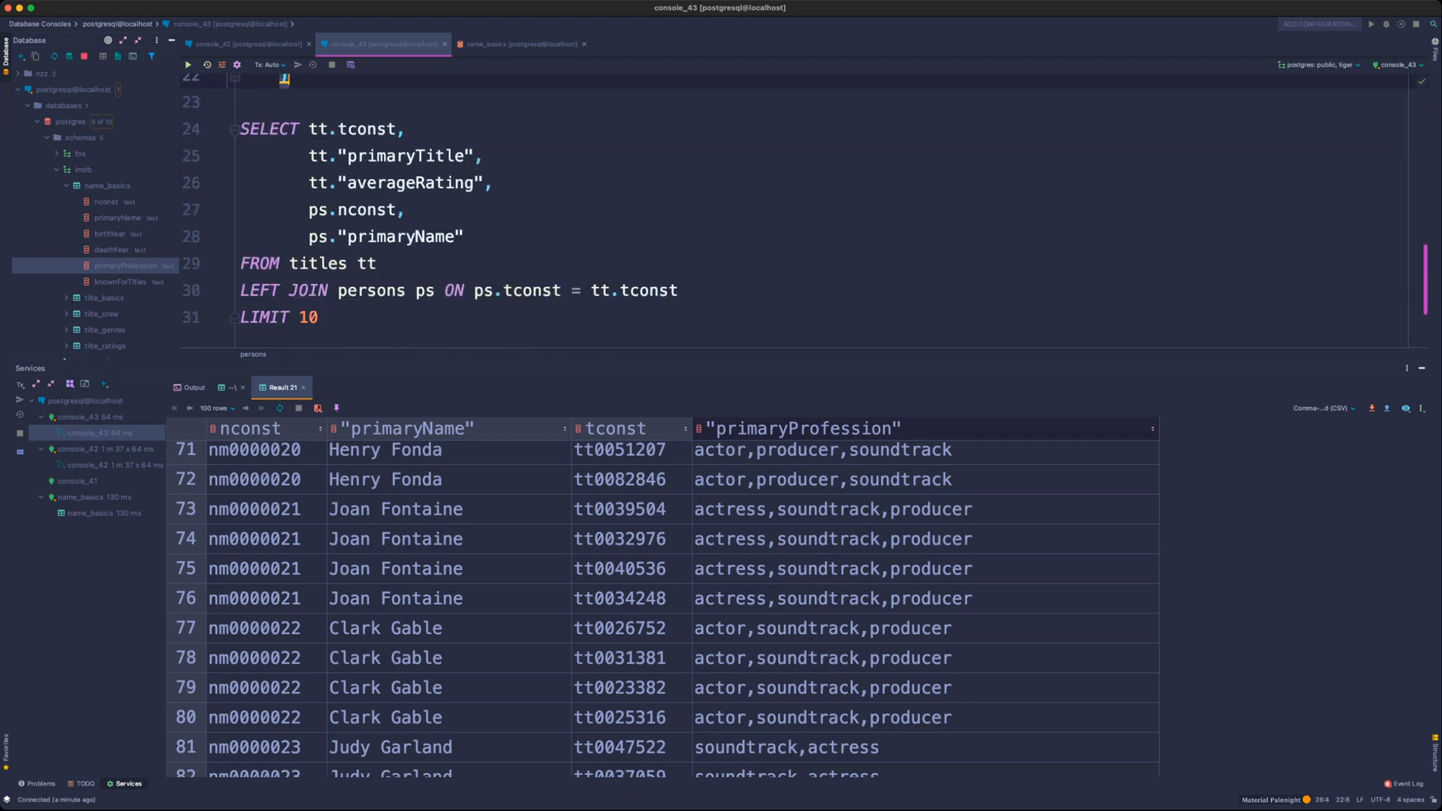
scroll(803, 210, down, 4)
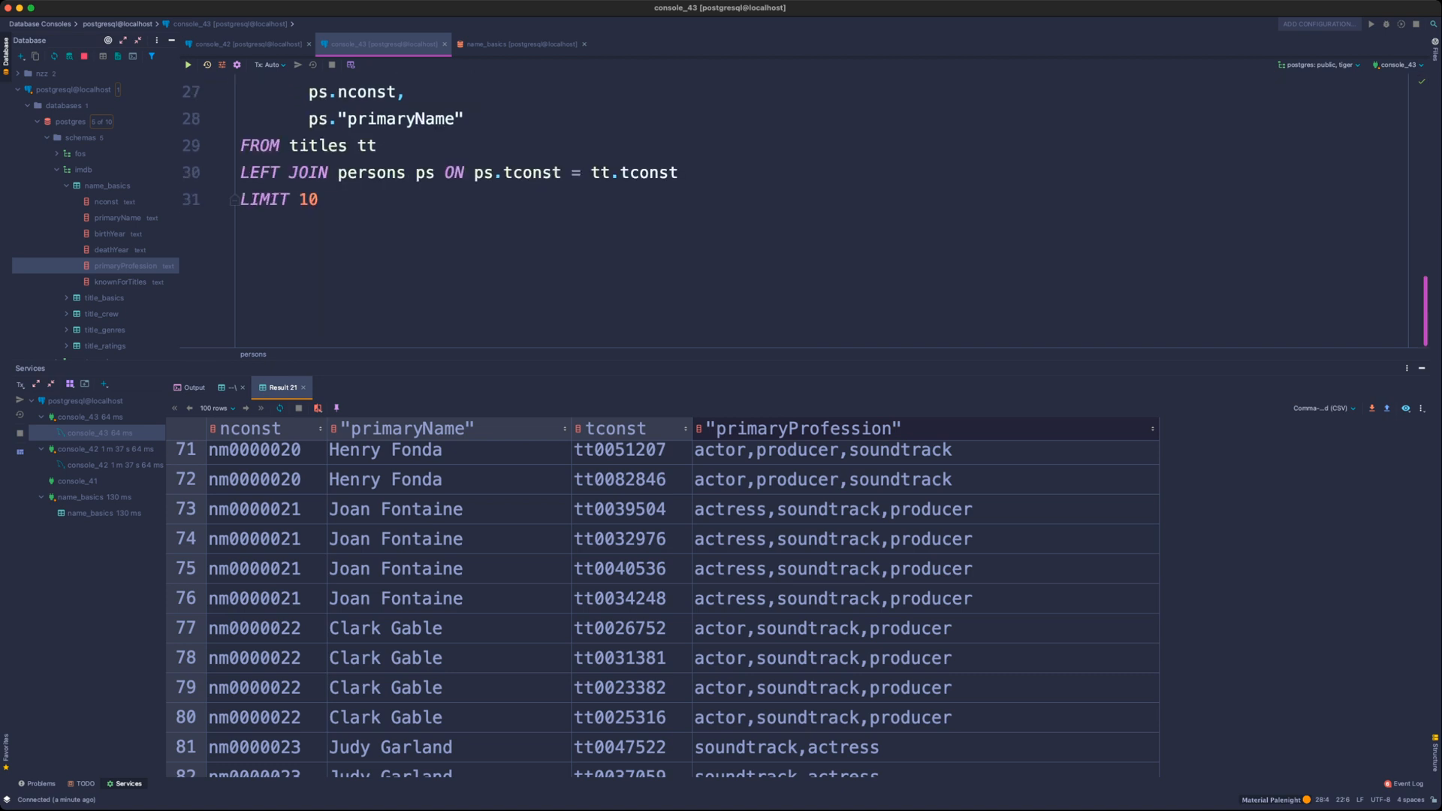
- Enlarge the results area and examine the repeated persons and their primaryProfession values in the first rows
drag(804, 368, 804, 274)
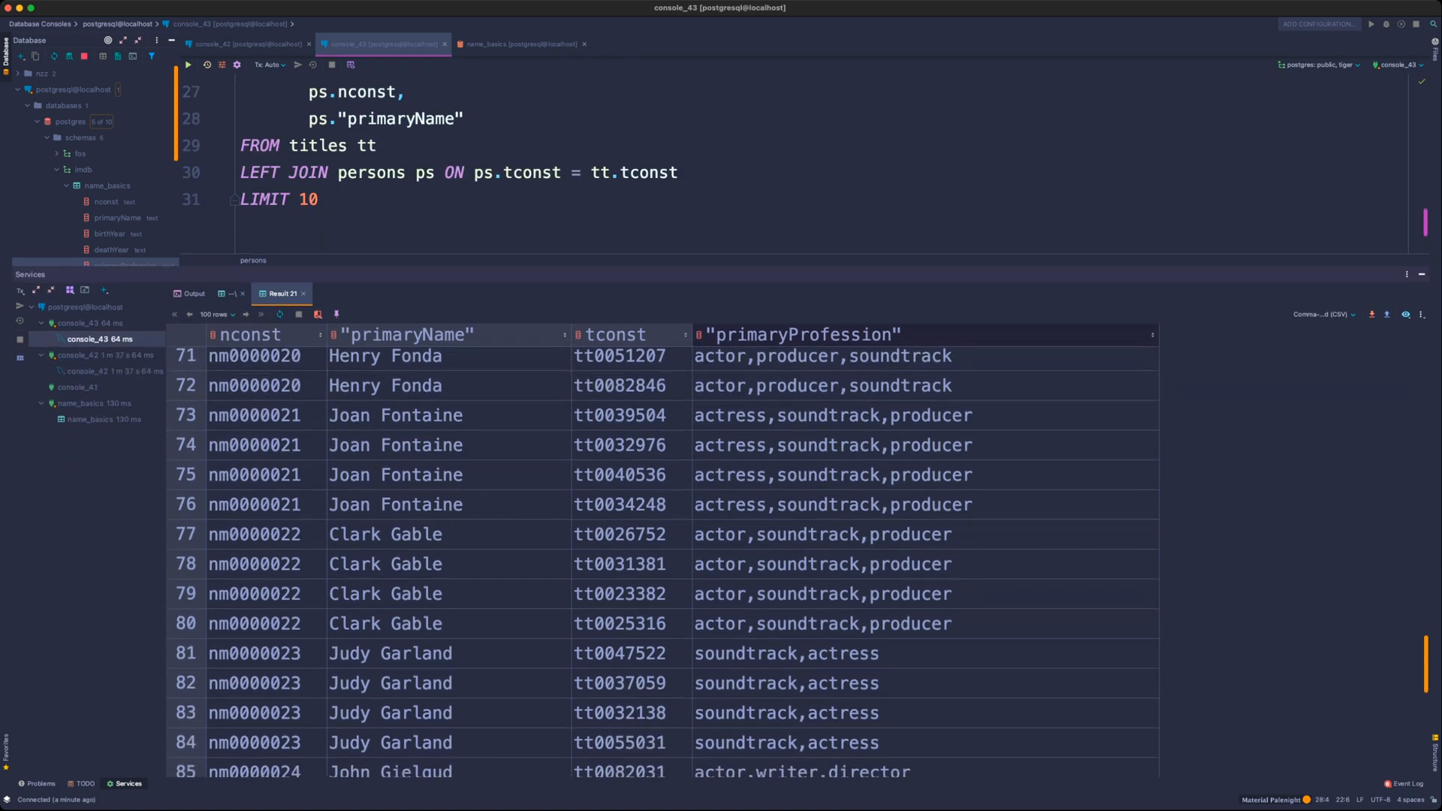
scroll(662, 556, down, 2)
scroll(662, 556, up, 4)
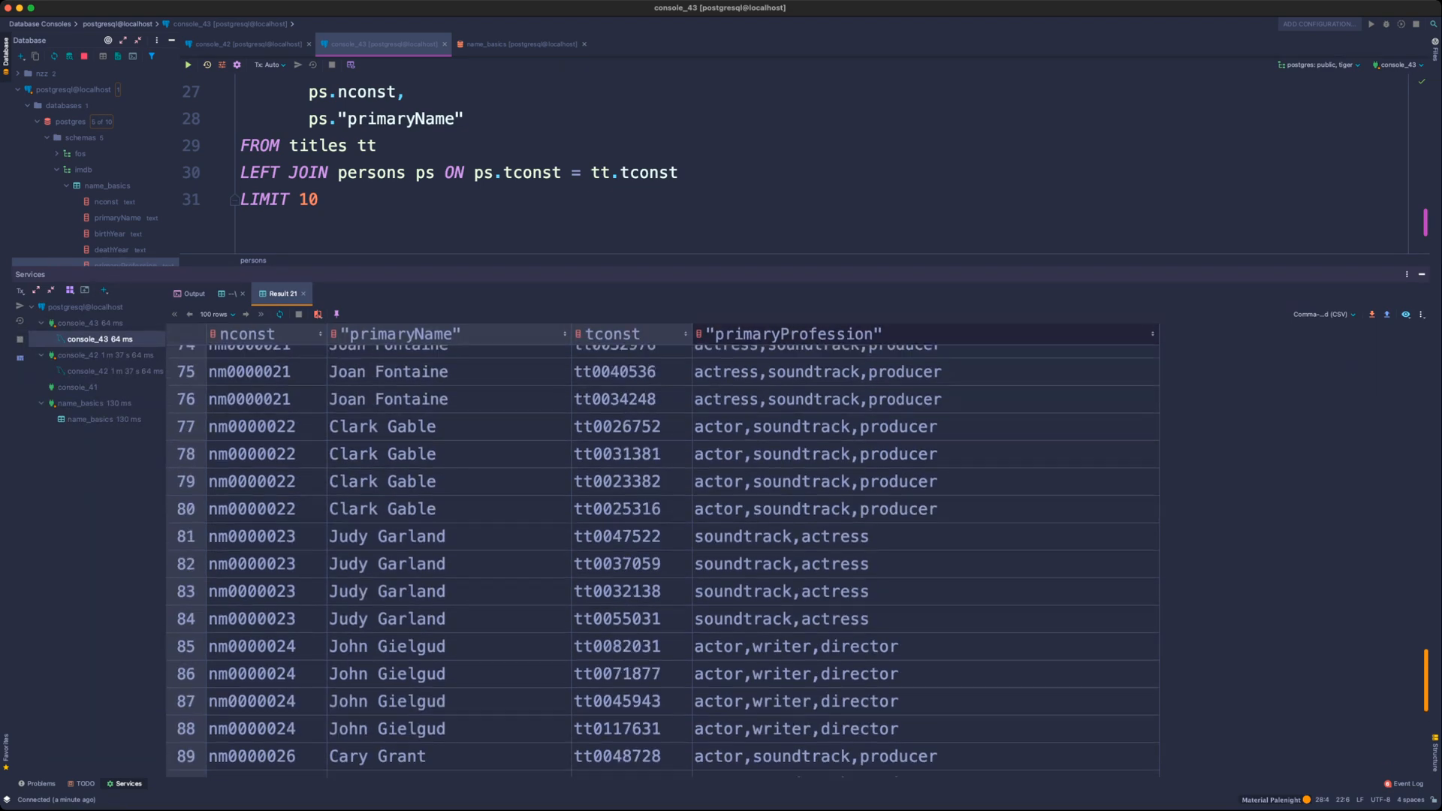
scroll(662, 556, up, 15)
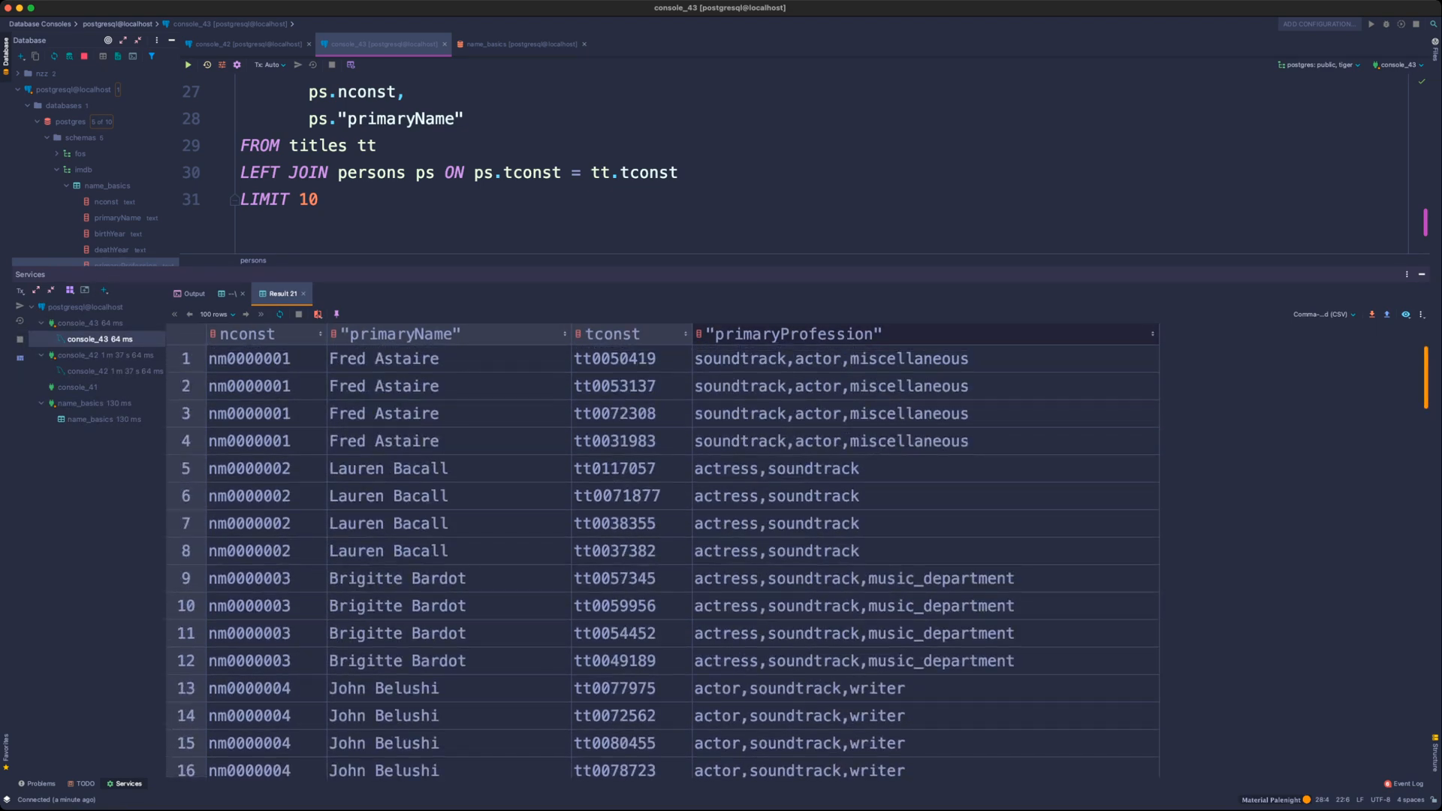
drag(831, 359, 831, 442)
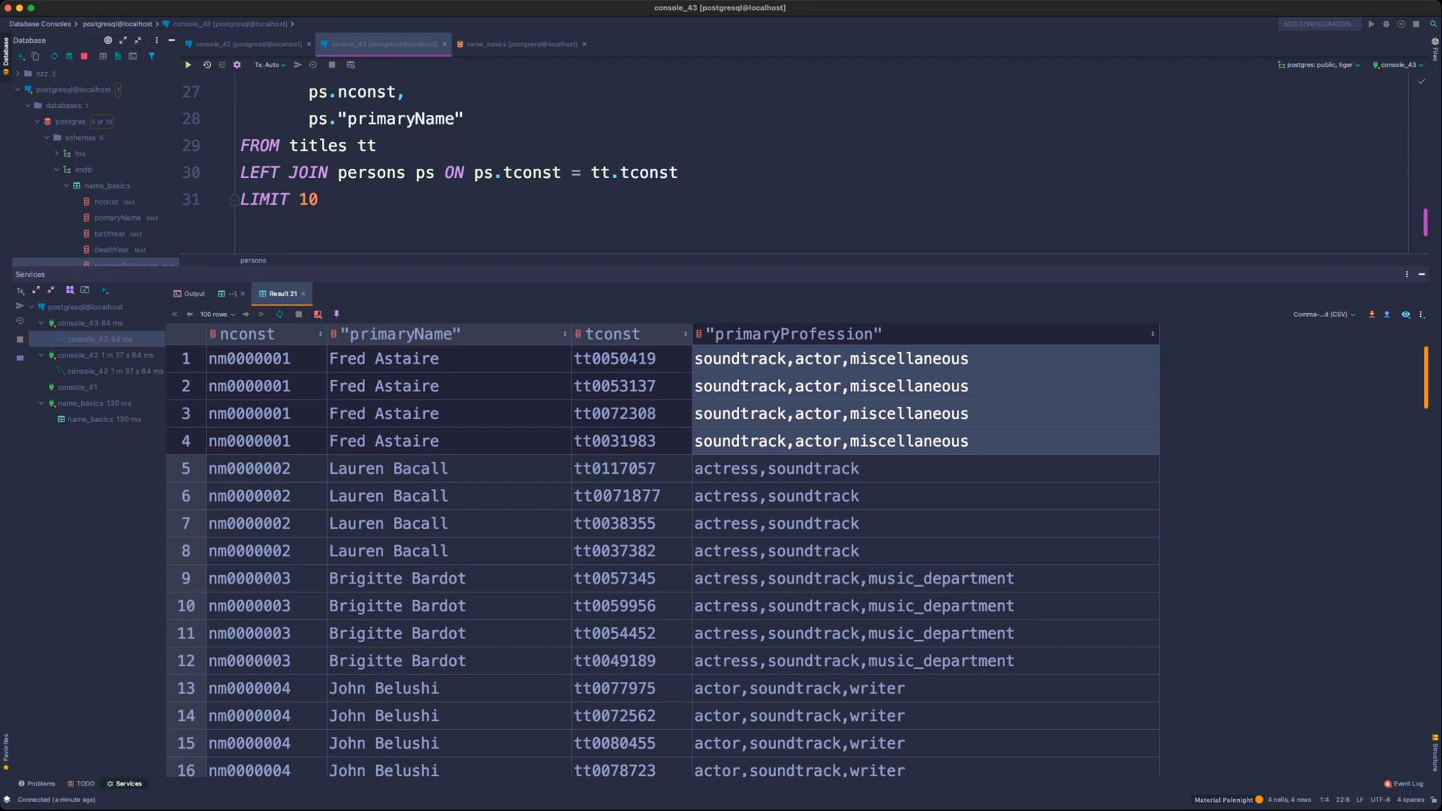
drag(260, 469, 398, 551)
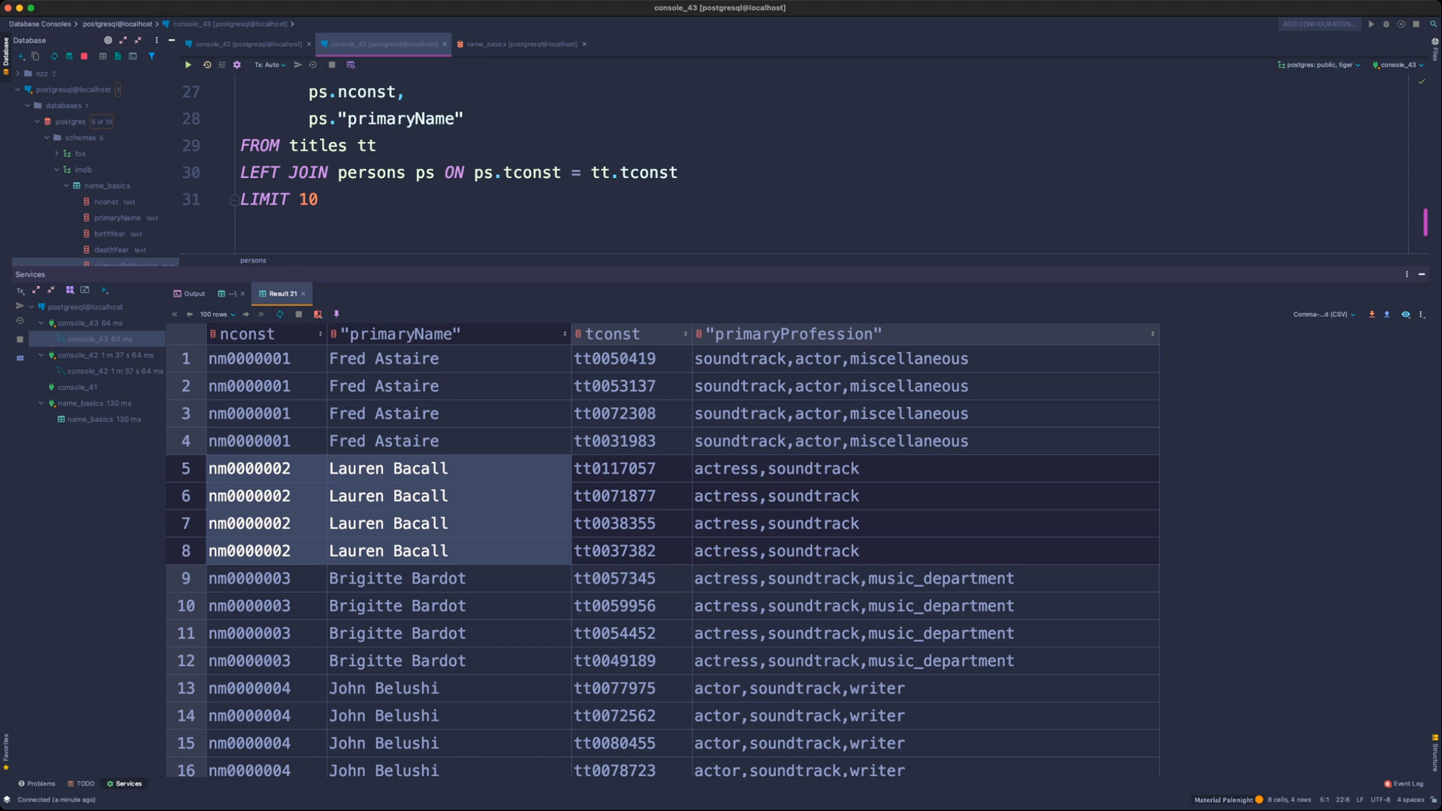
- Re-enter LIMIT 10 at the end of the main query and run the whole query
click(320, 200)
key(BackSpace)
key(BackSpace)
key(BackSpace)
key(BackSpace)
key(BackSpace)
key(BackSpace)
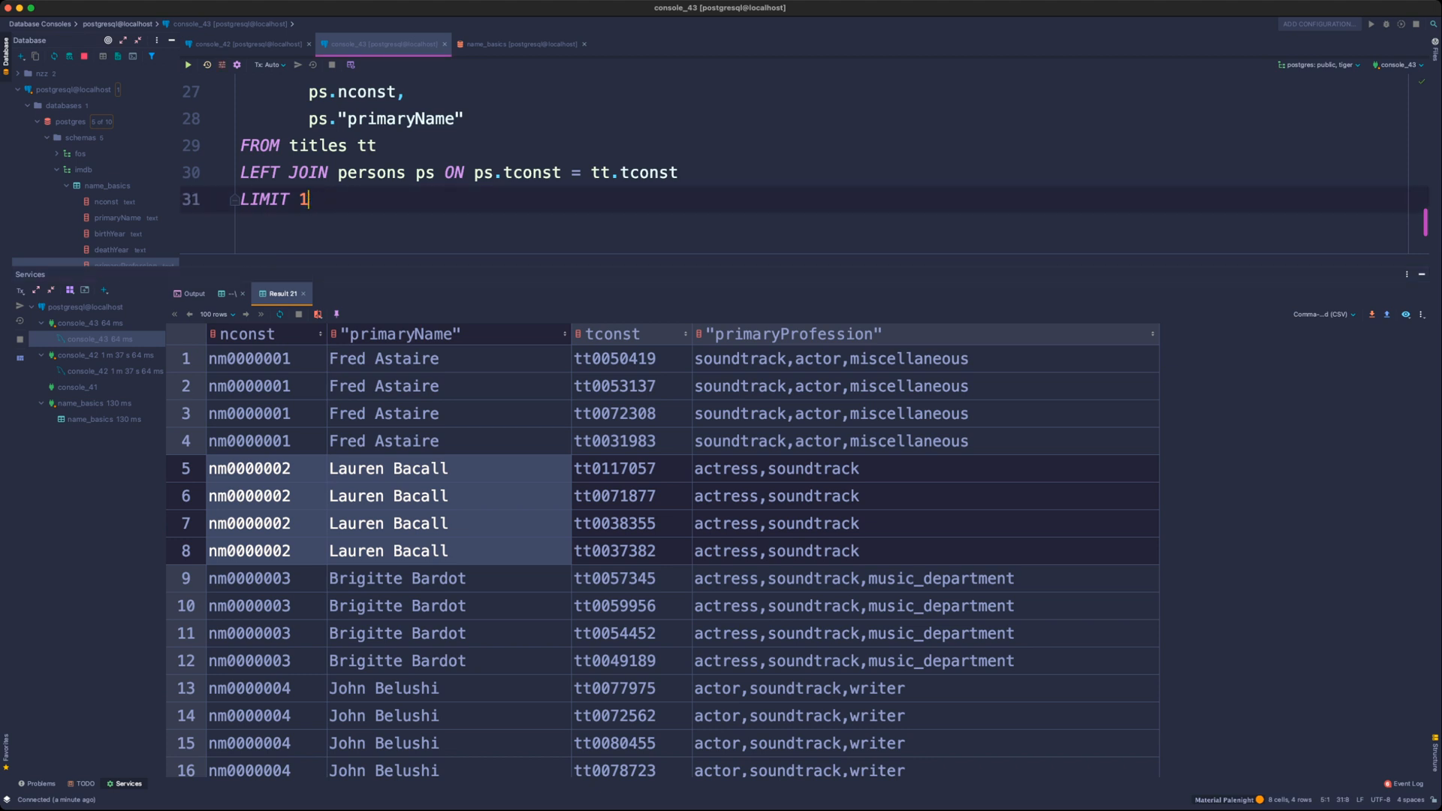
text(MIT 10)
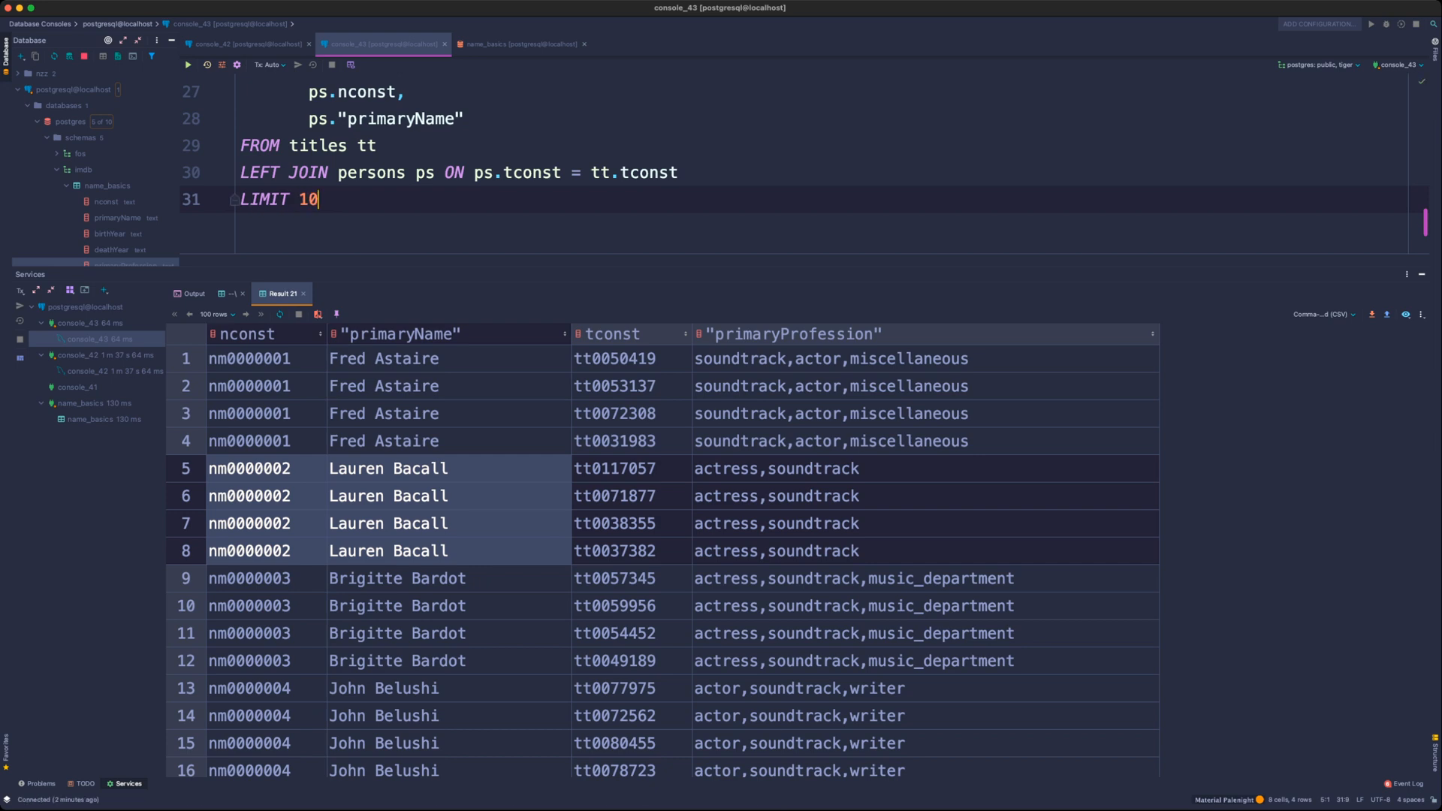
scroll(803, 162, up, 2)
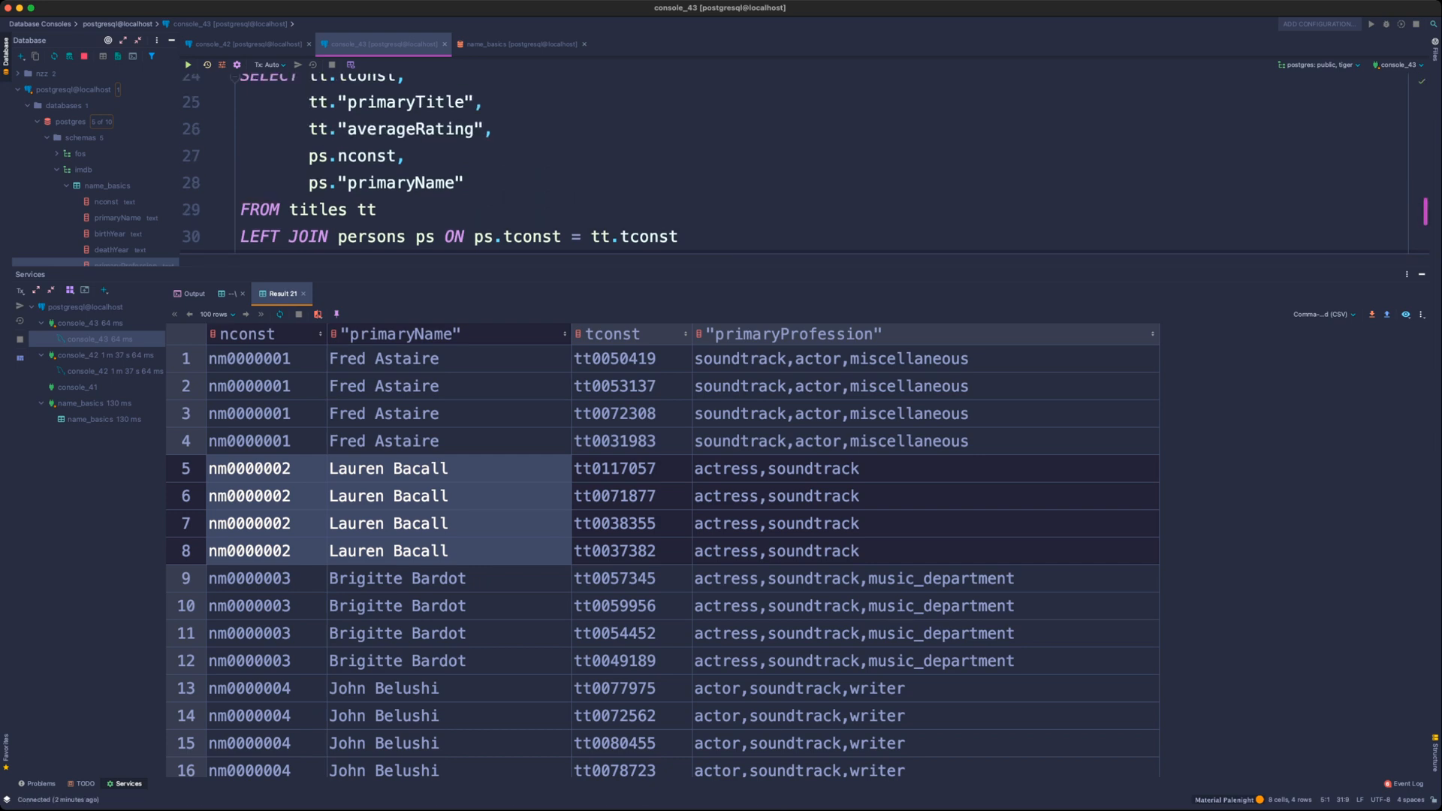
drag(797, 267, 797, 452)
scroll(796, 255, up, 1)
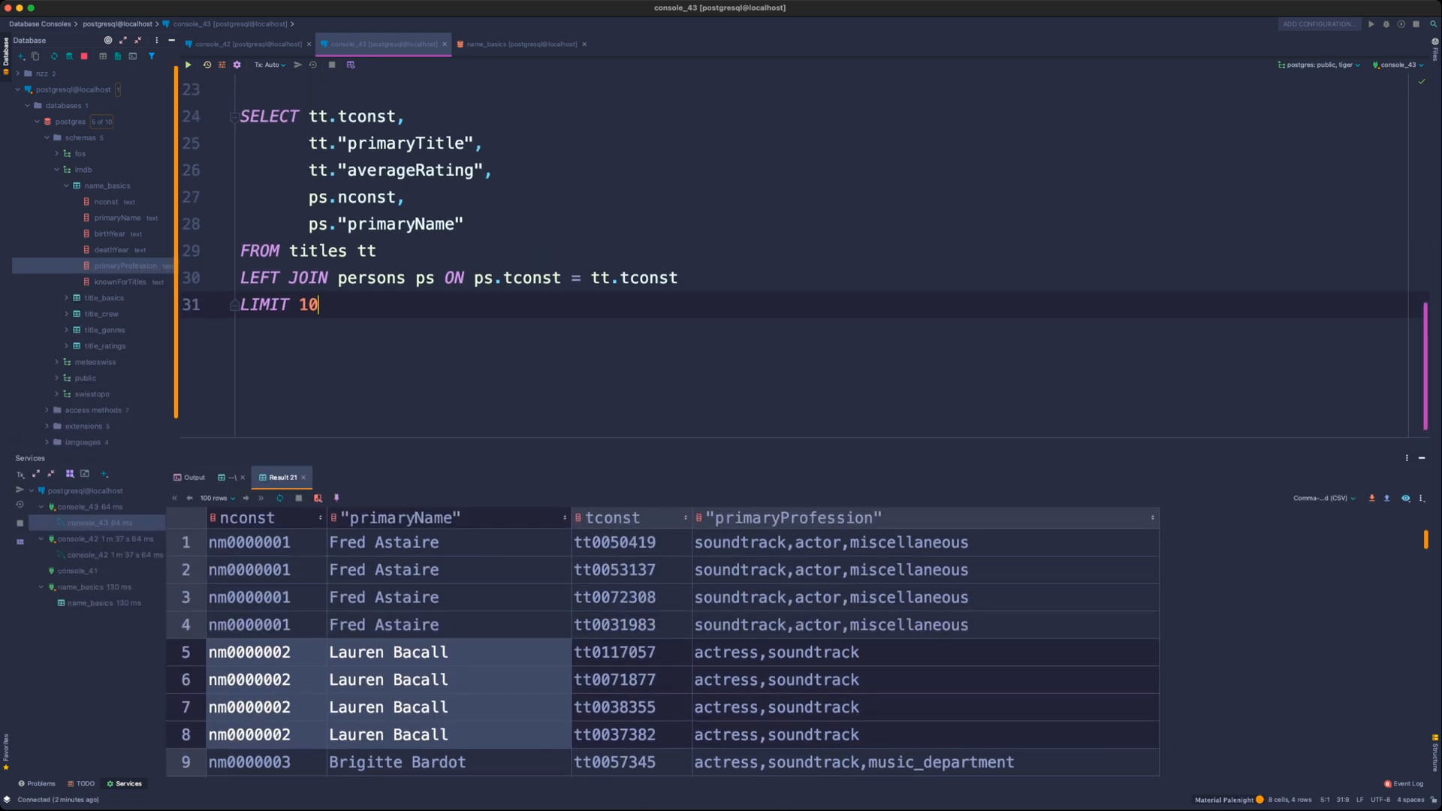
key(super+Return)
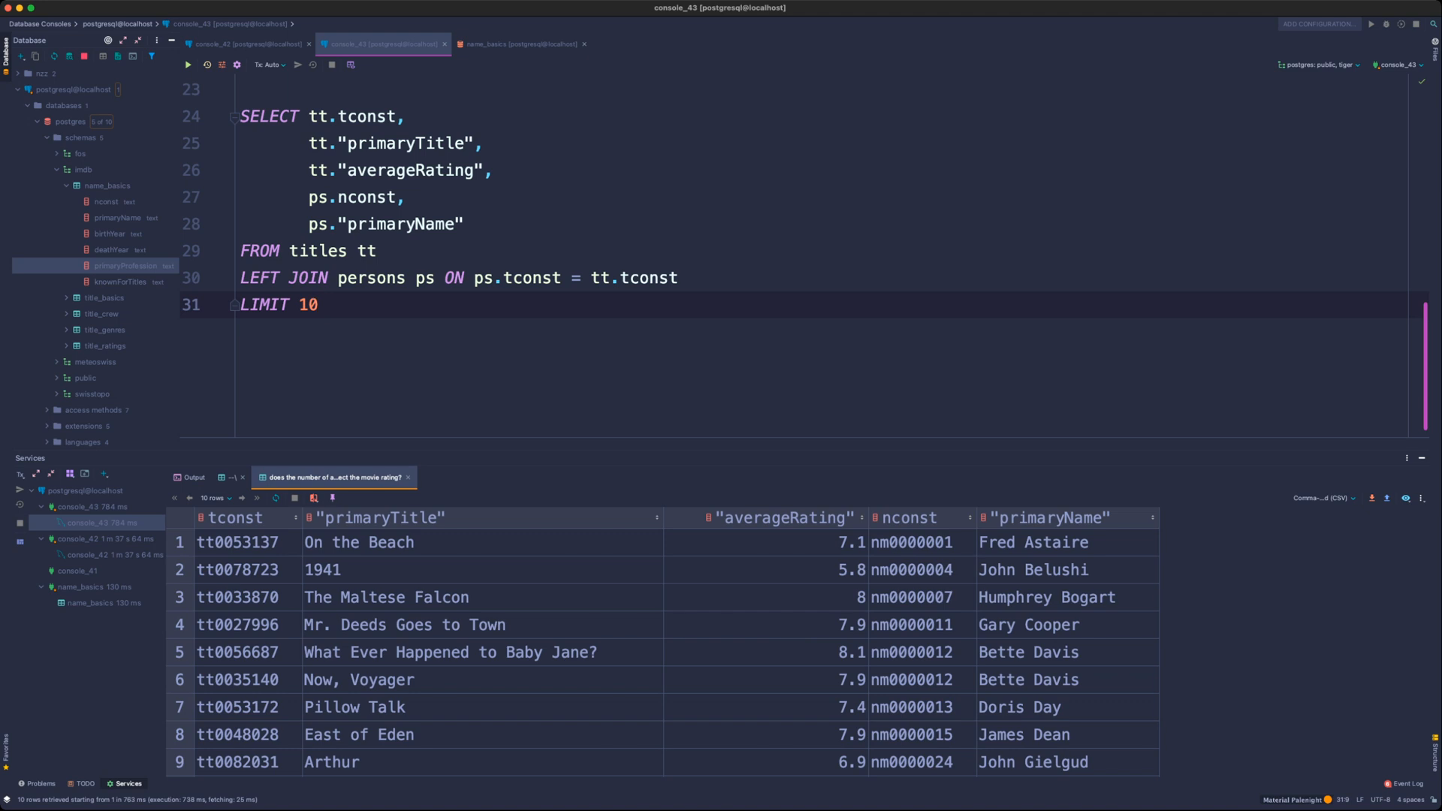
- Sort the joined result rows by tconst and examine which persons are matched to each title
click(248, 542)
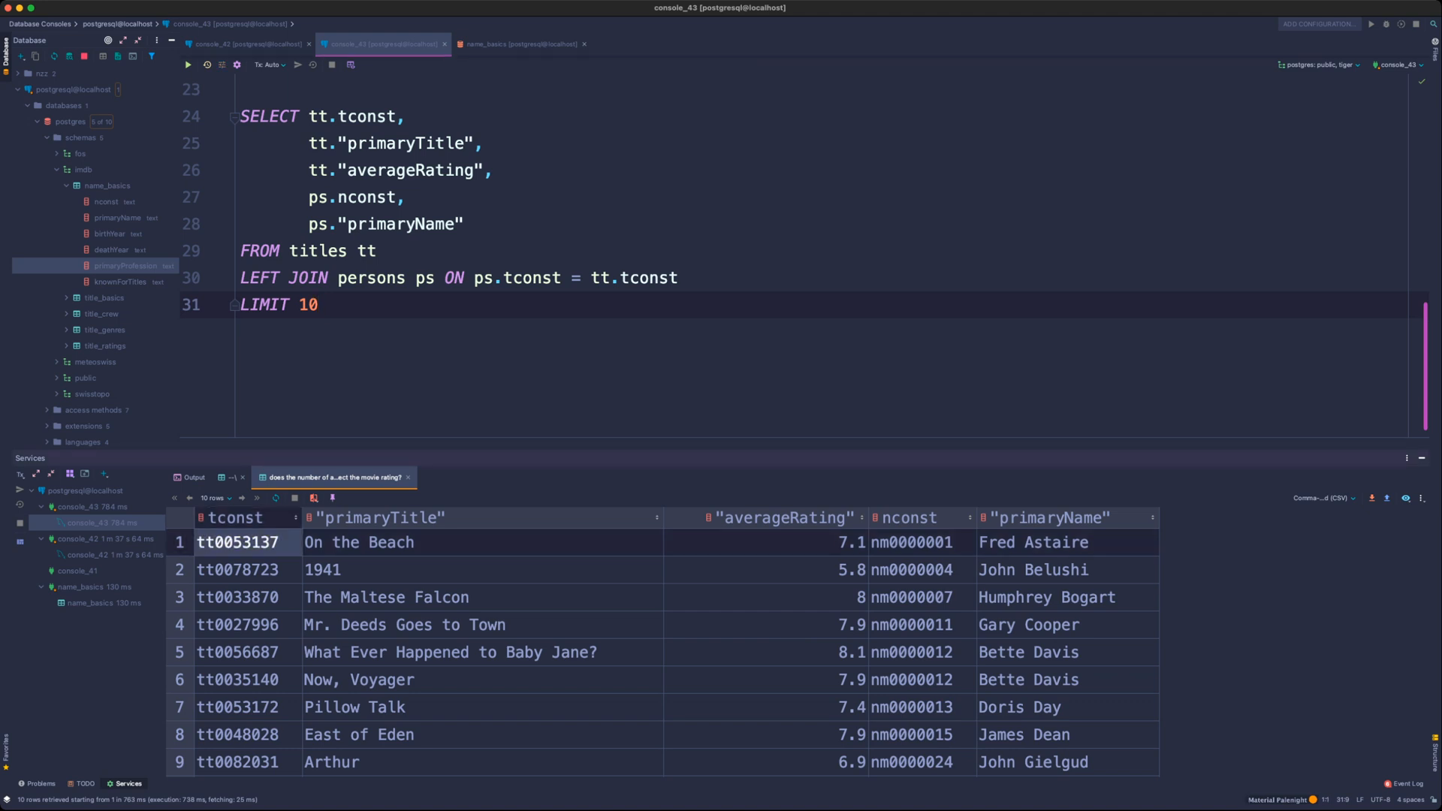
click(1066, 542)
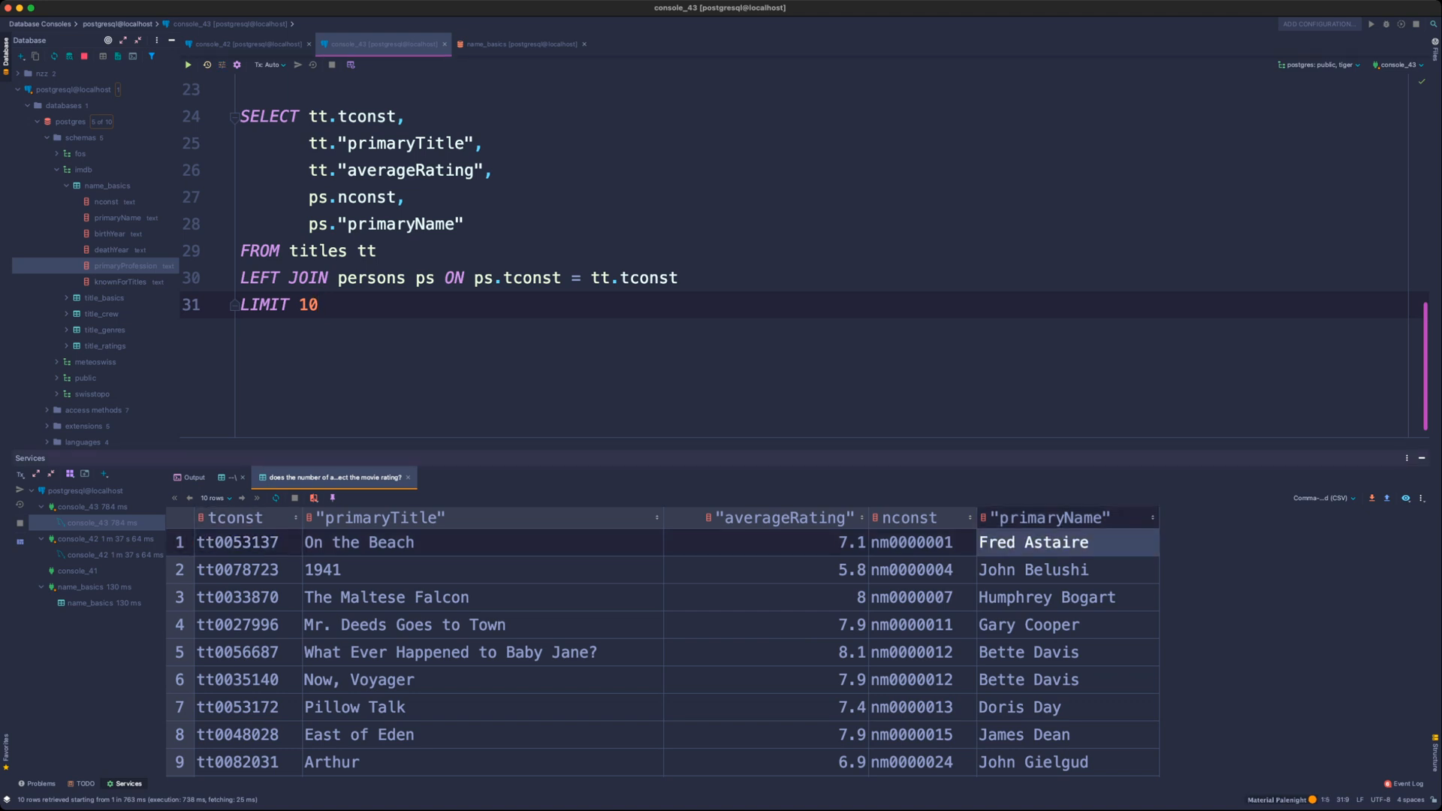
click(247, 517)
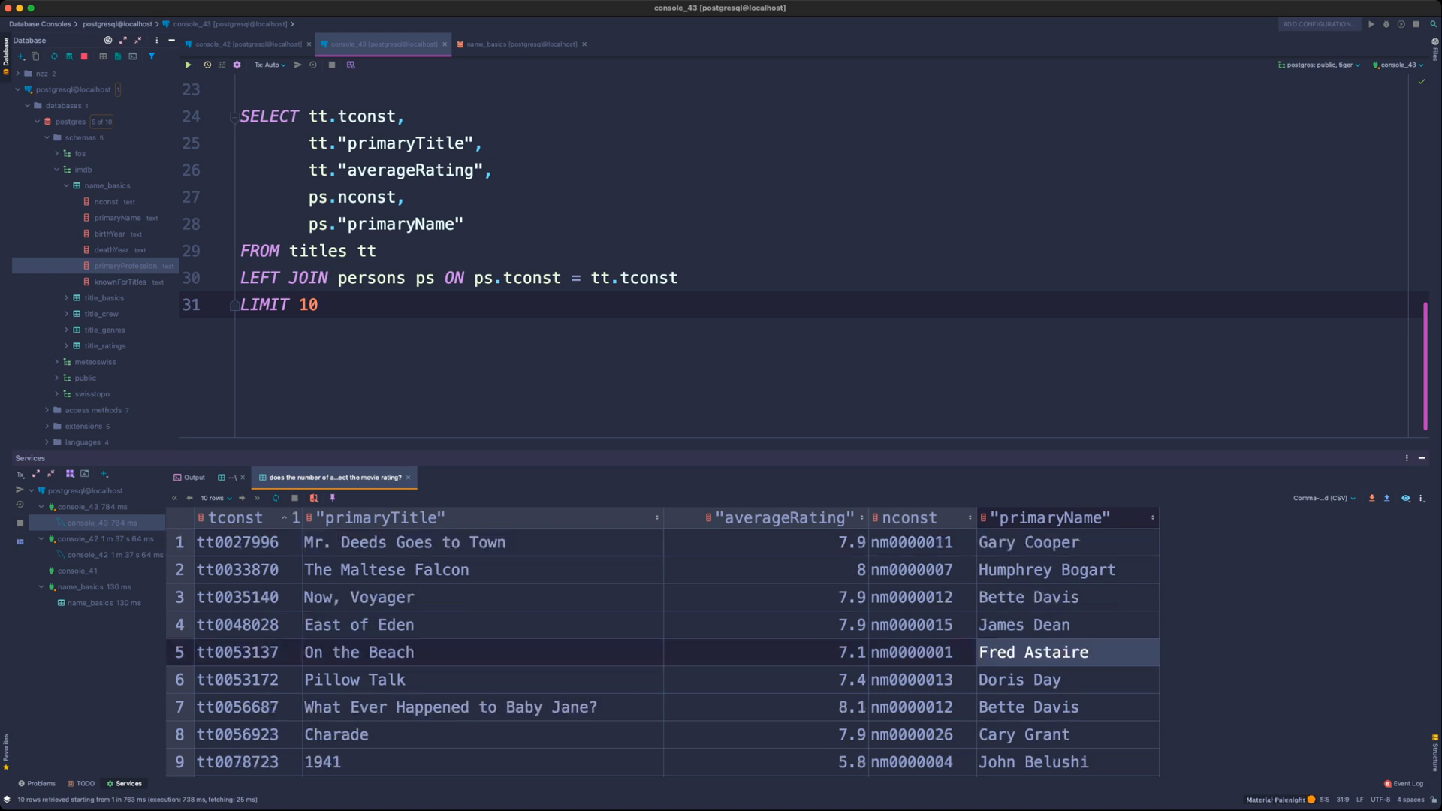
scroll(661, 646, down, 3)
scroll(661, 646, up, 3)
- Run the main query with its LIMIT raised to 1000, and add ORDER BY 1 above the LIMIT line
text(00)
key(super+Return)
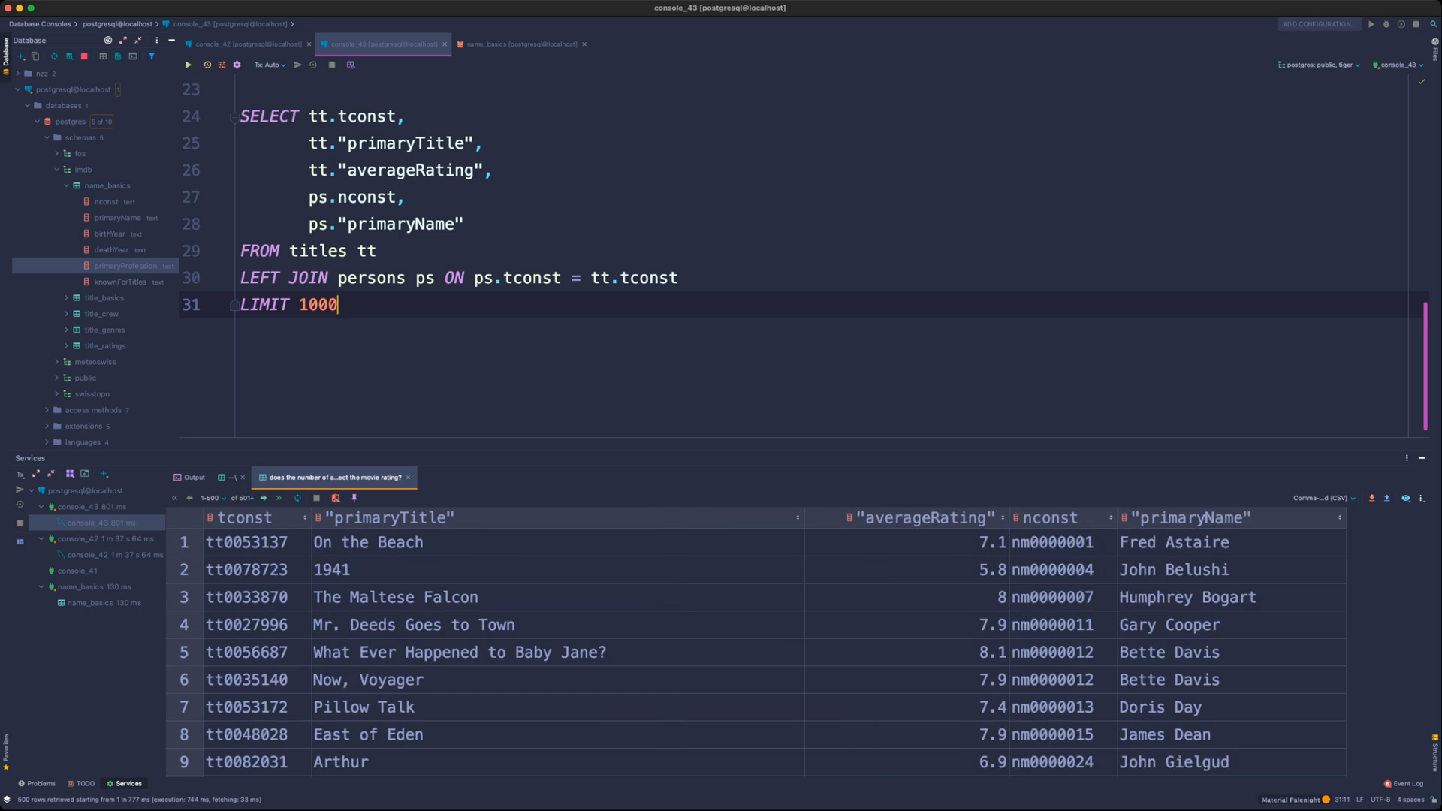
key(Return)
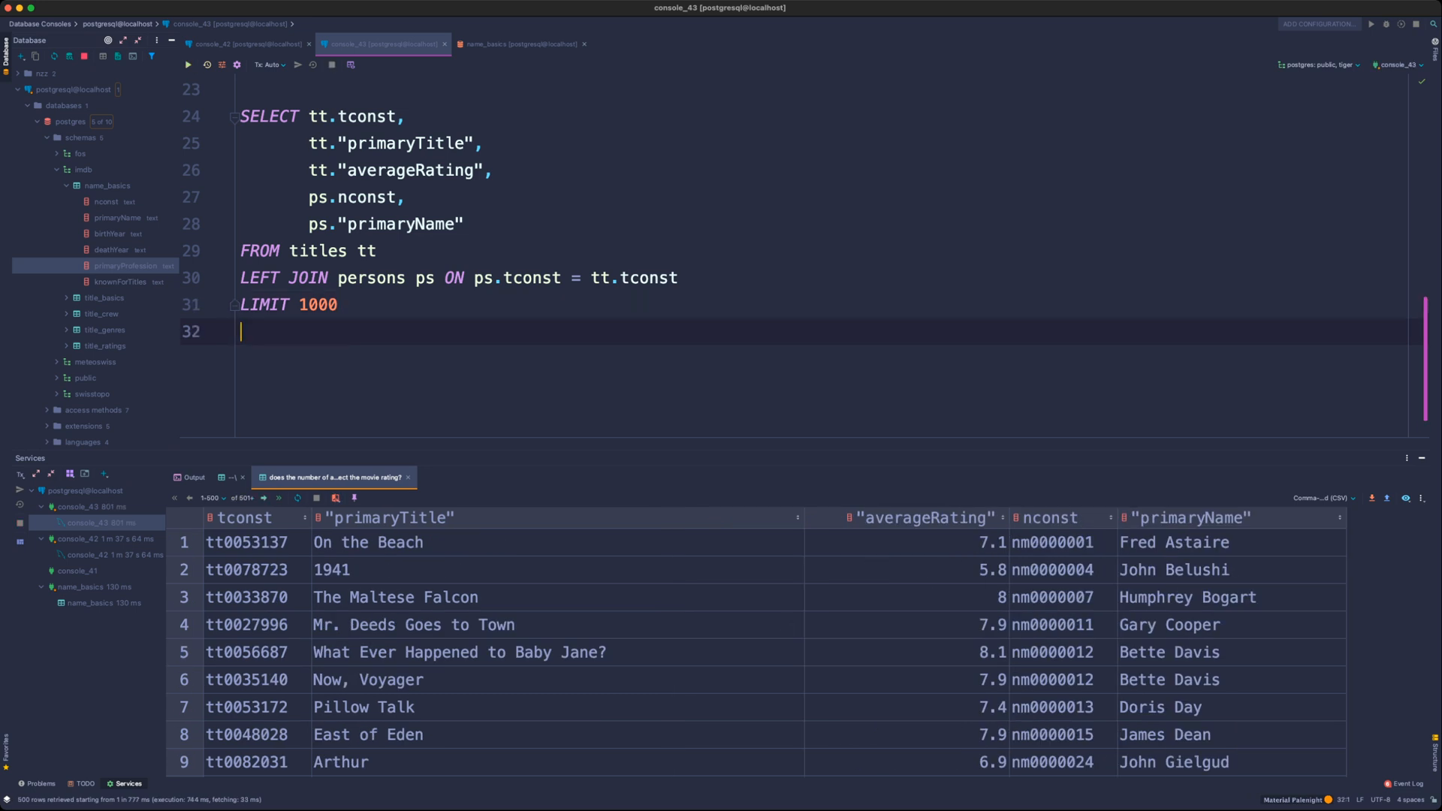
text(ORDE)
key(BackSpace)
text(R BY 1)
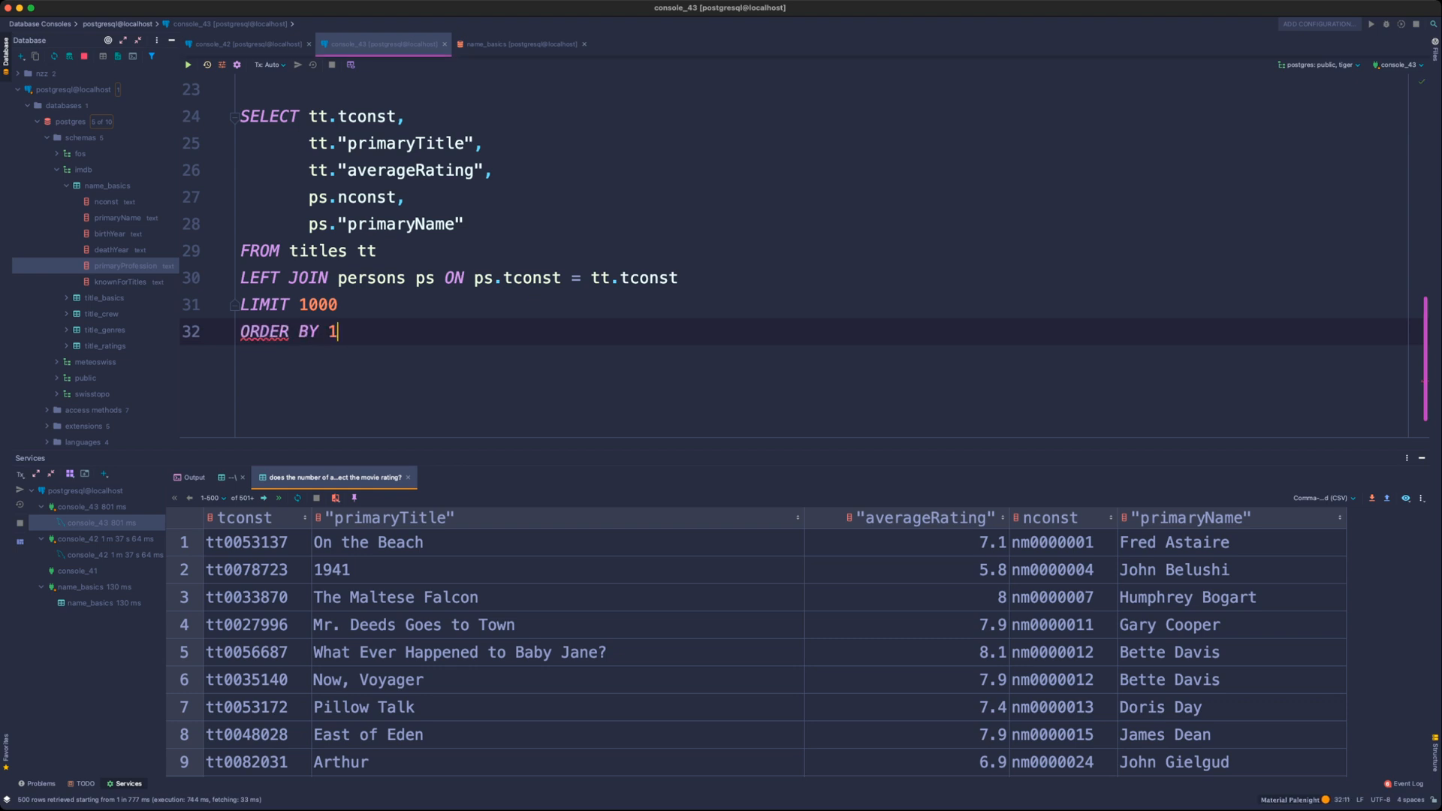
key(super+shift+Left)
key(alt+shift+Up)
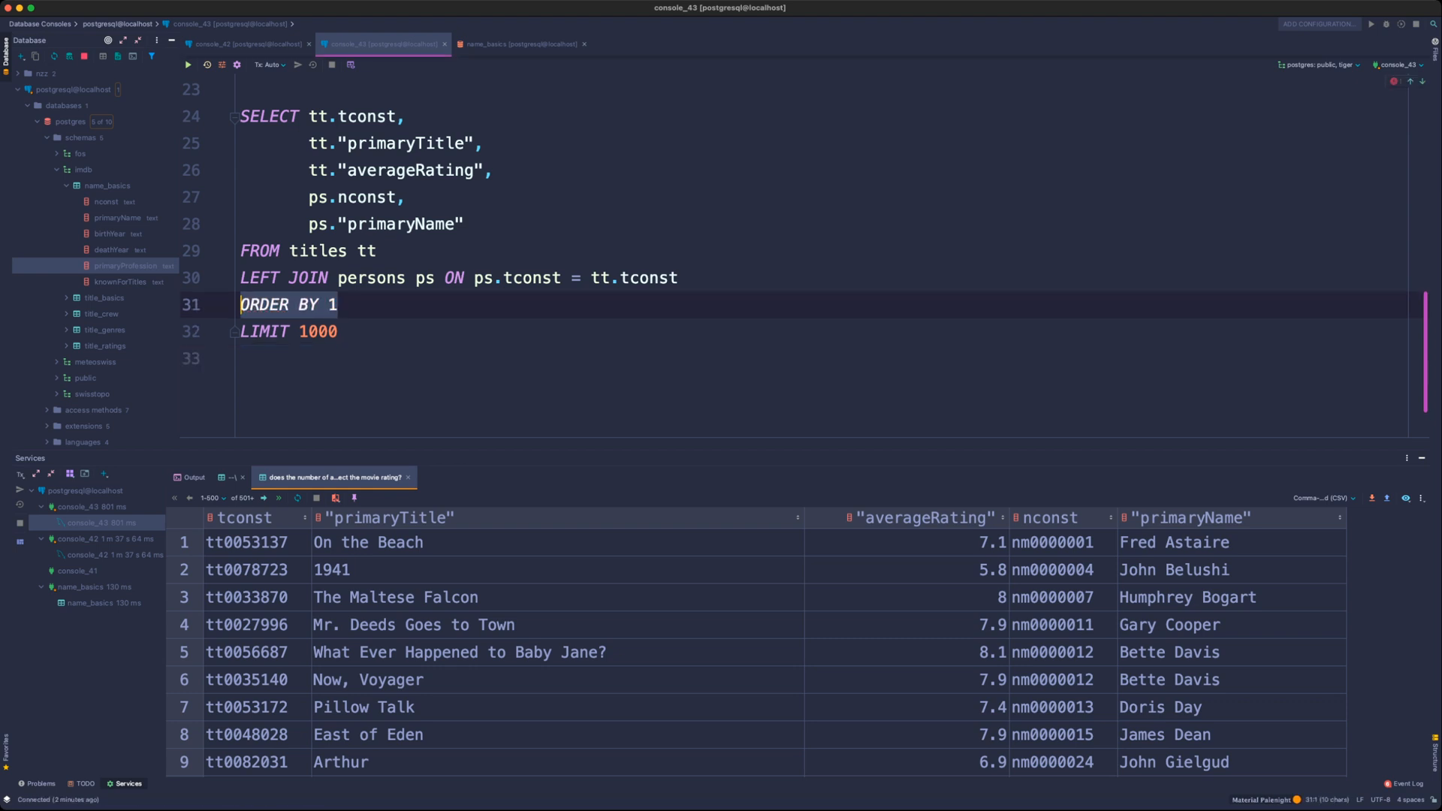
- Try to run the query ordered by the first column with the 1000-row limit, and cancel its execution
key(super+Return)
key(Right)
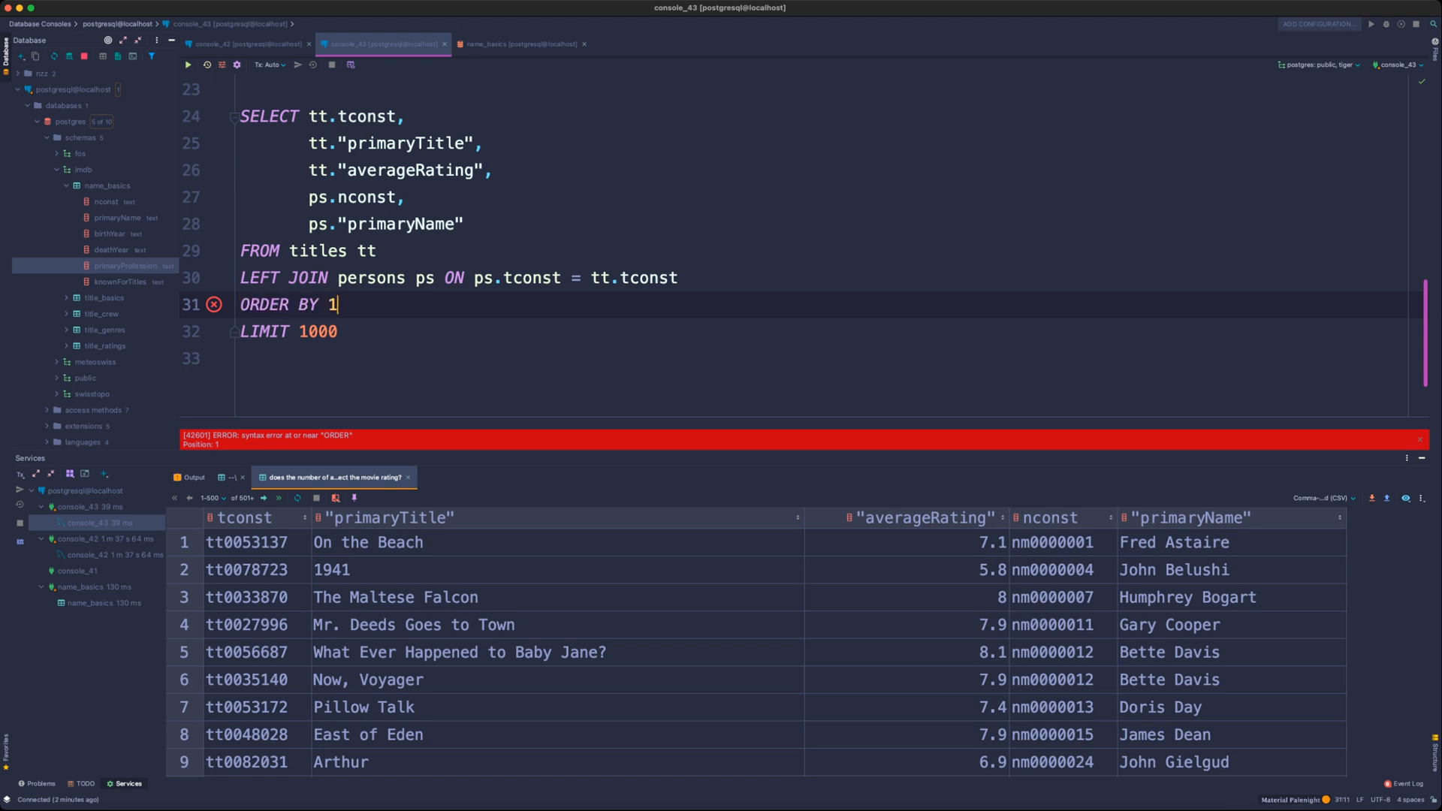
key(super+Return)
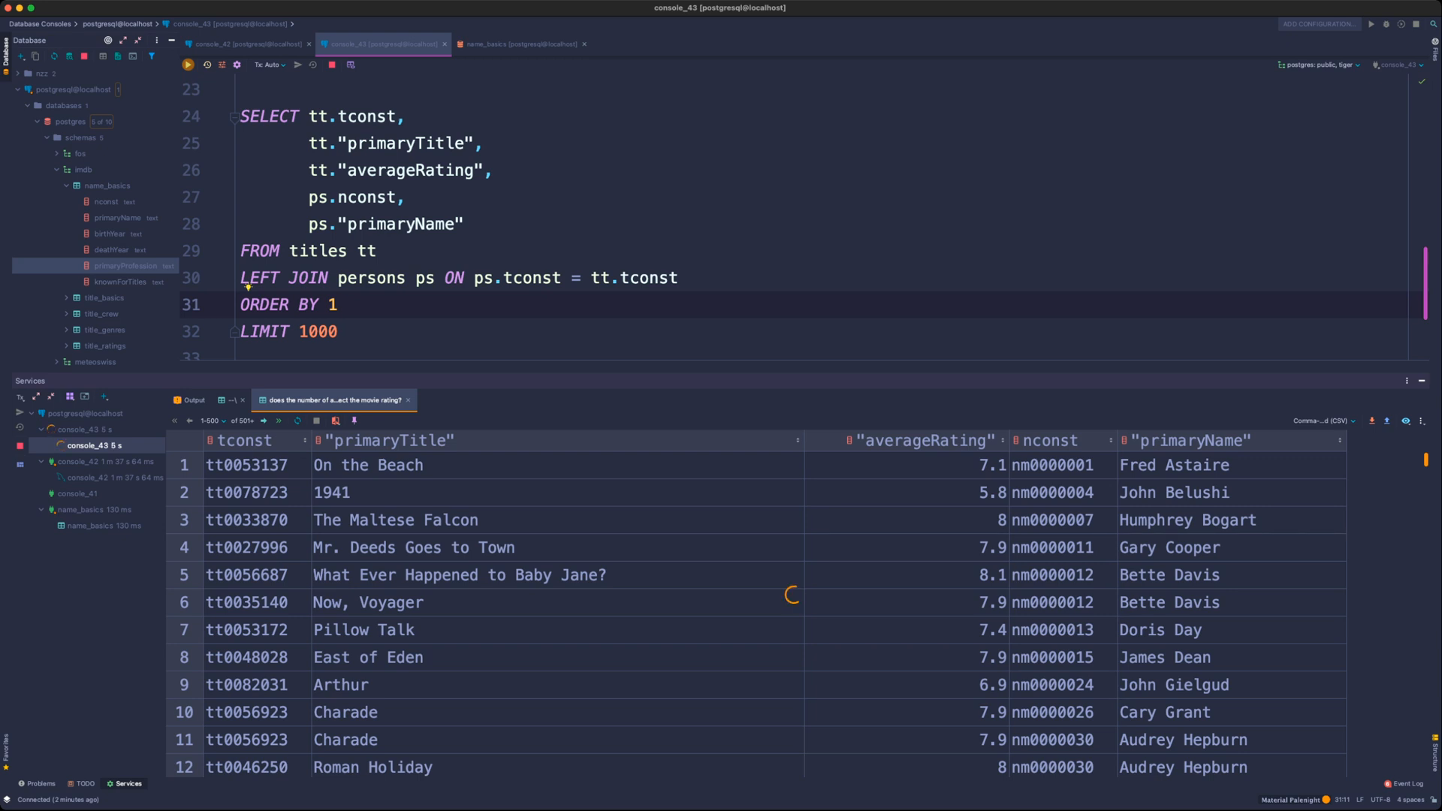
key(super+F2)
- Reduce the main query's LIMIT to 100, rerun it, and check the tconst and primaryTitle of the first two rows
key(Down)
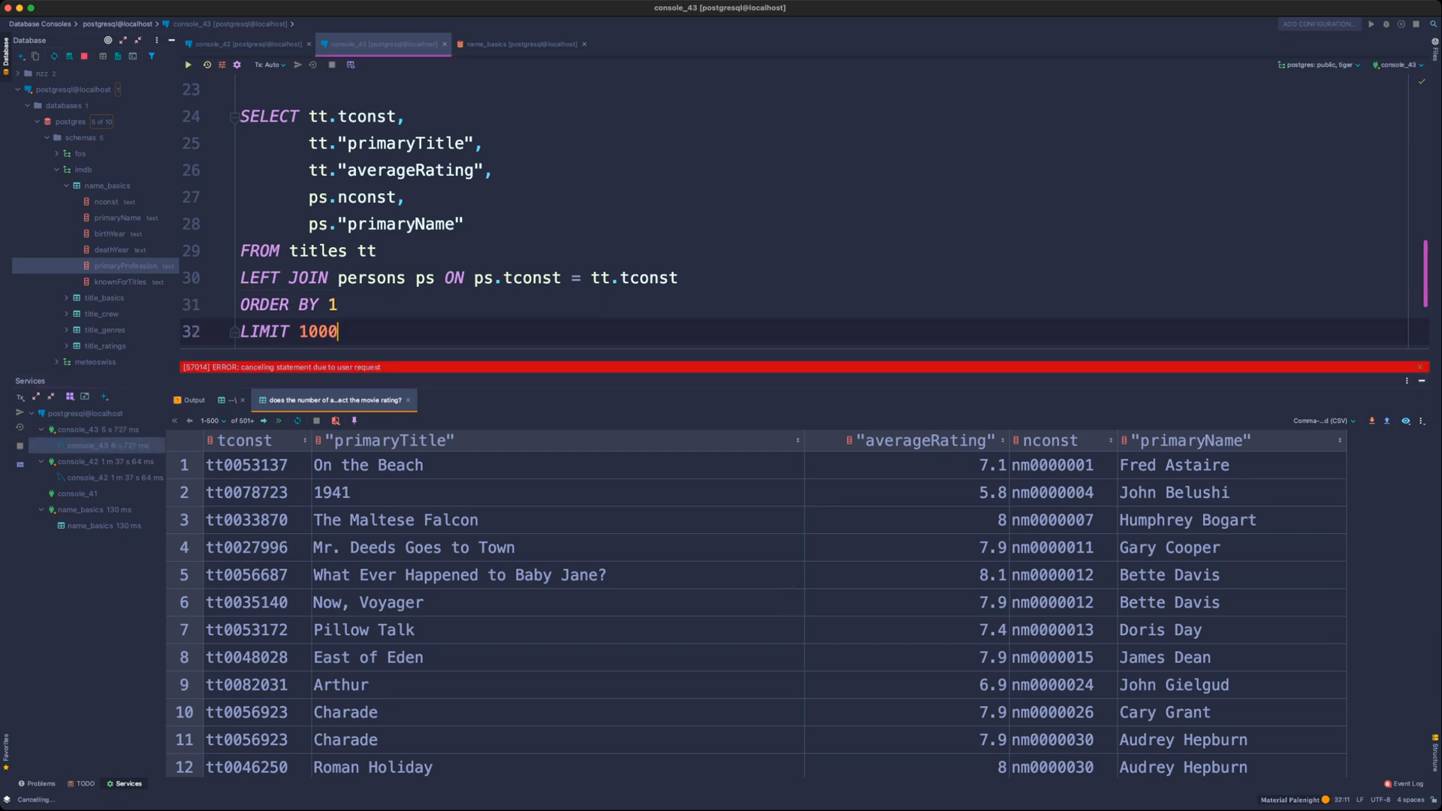
key(BackSpace)
key(Return)
key(super+Return)
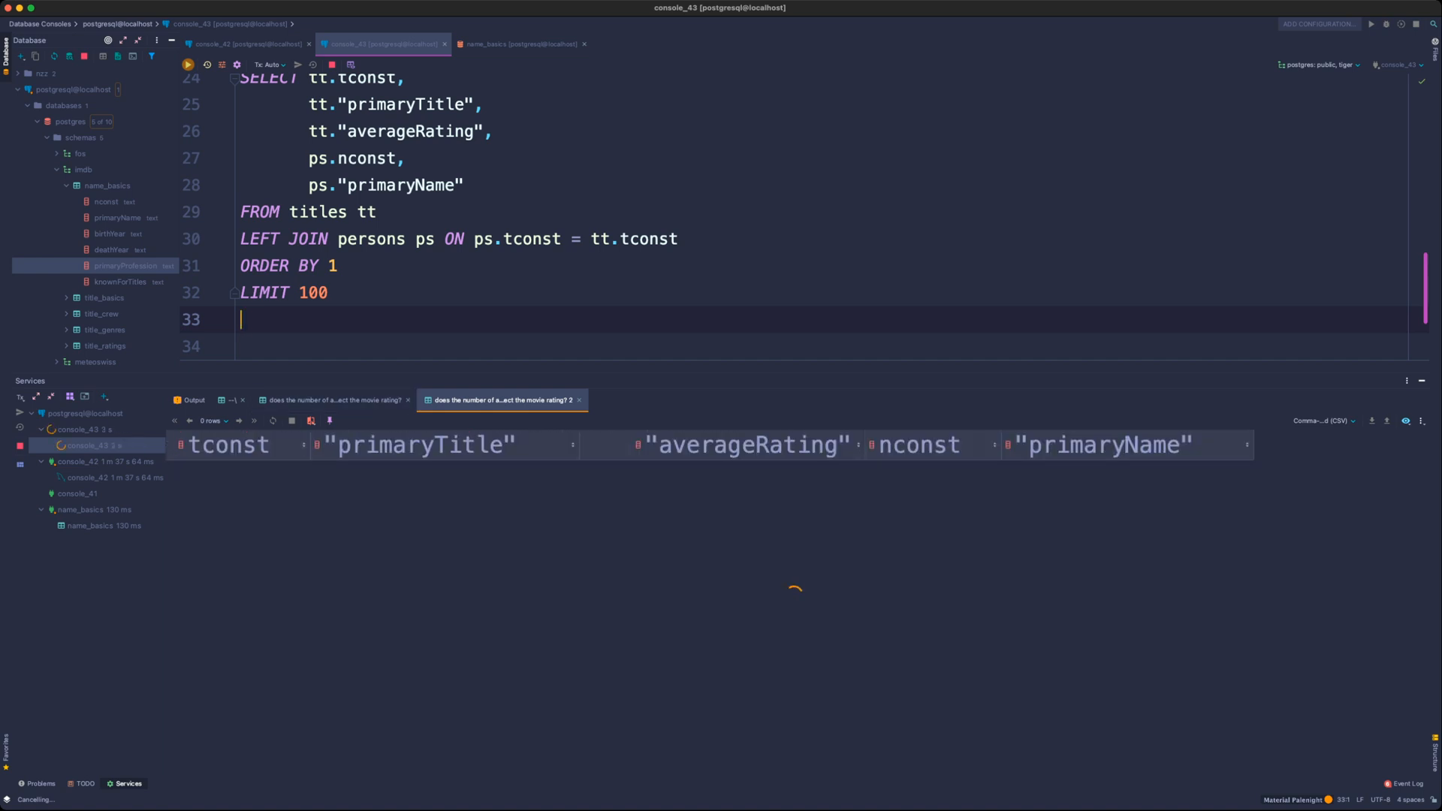
scroll(803, 218, up, 1)
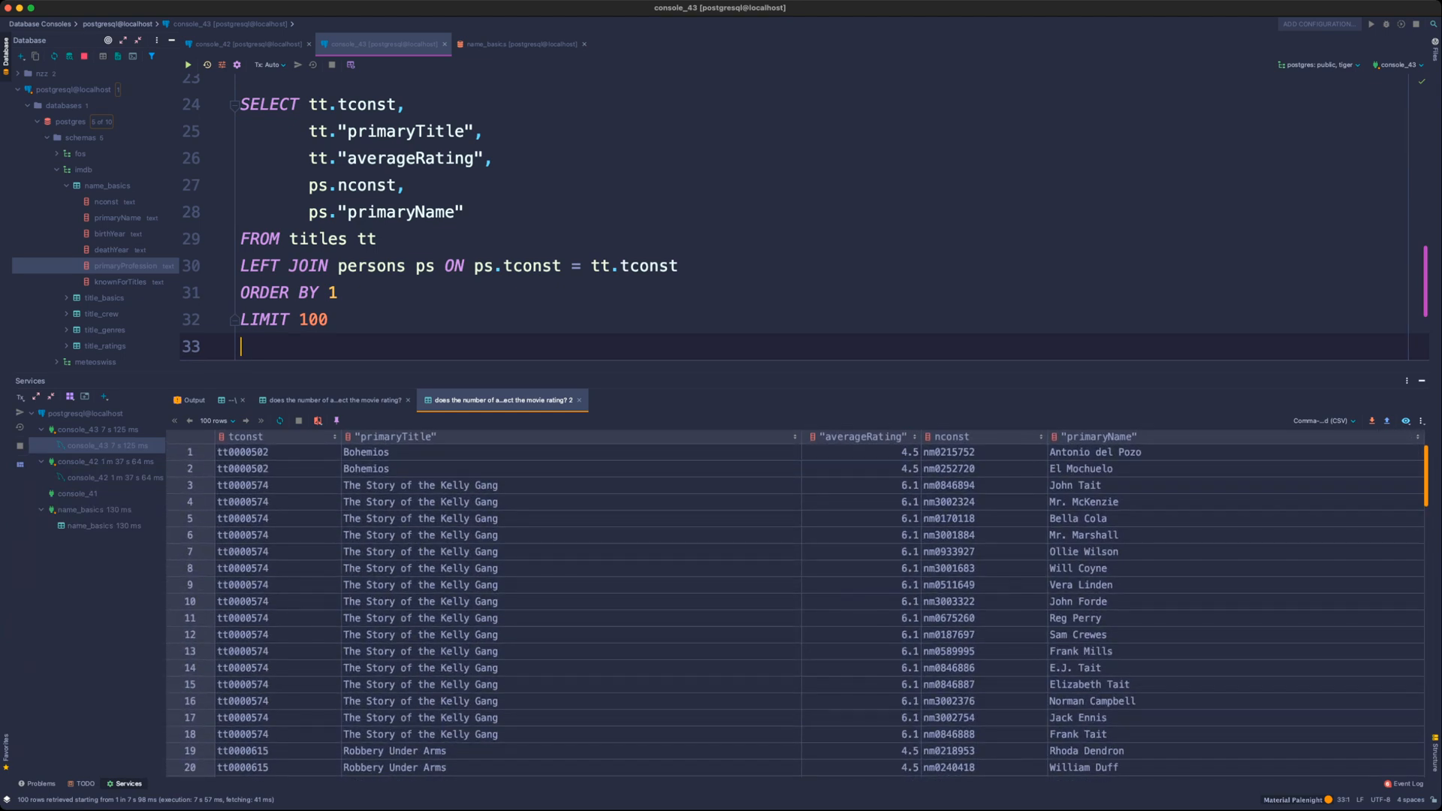
drag(241, 450, 365, 450)
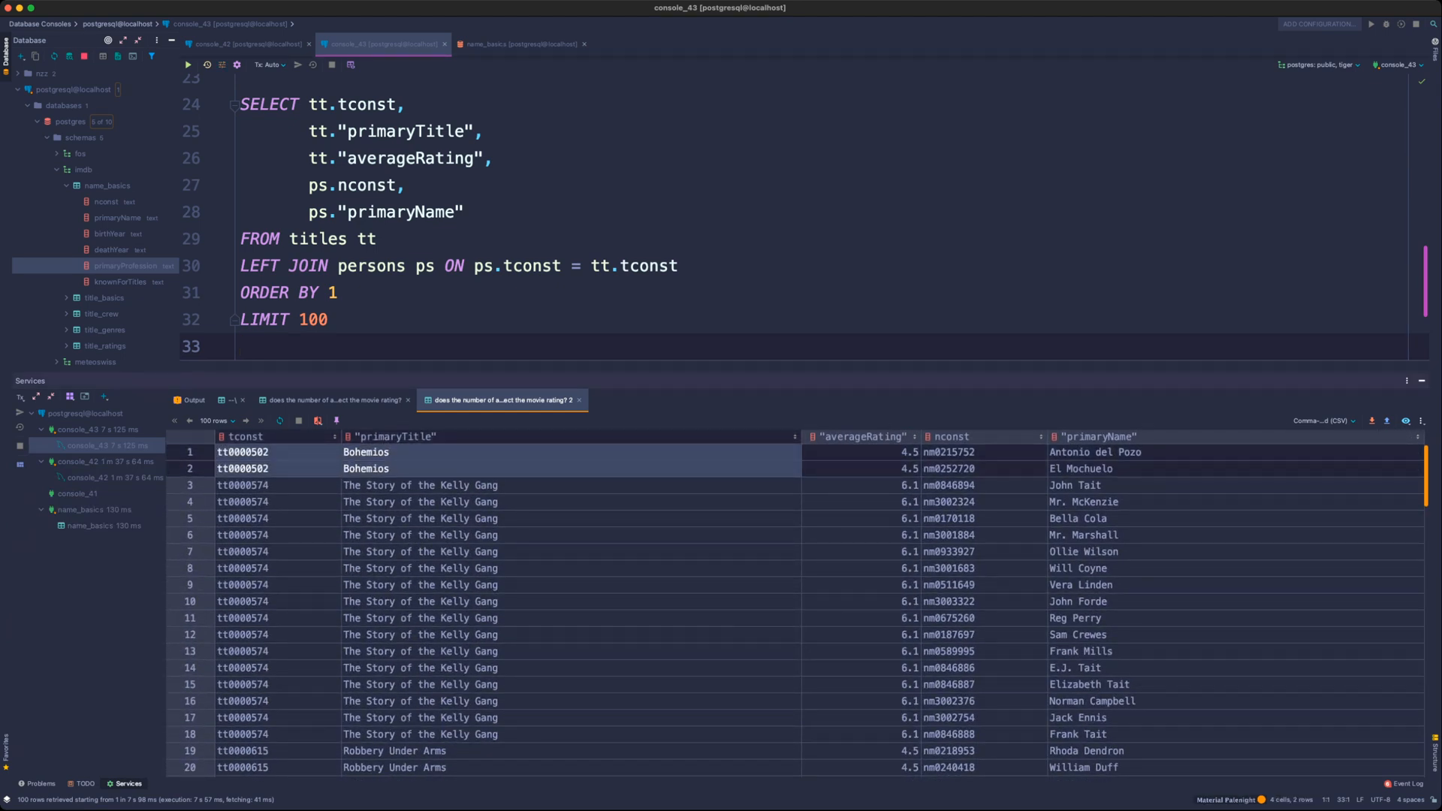
- Check which primaryName values are matched to Bohemios and The Story of the Kelly Gang in the result
drag(1093, 452, 1093, 468)
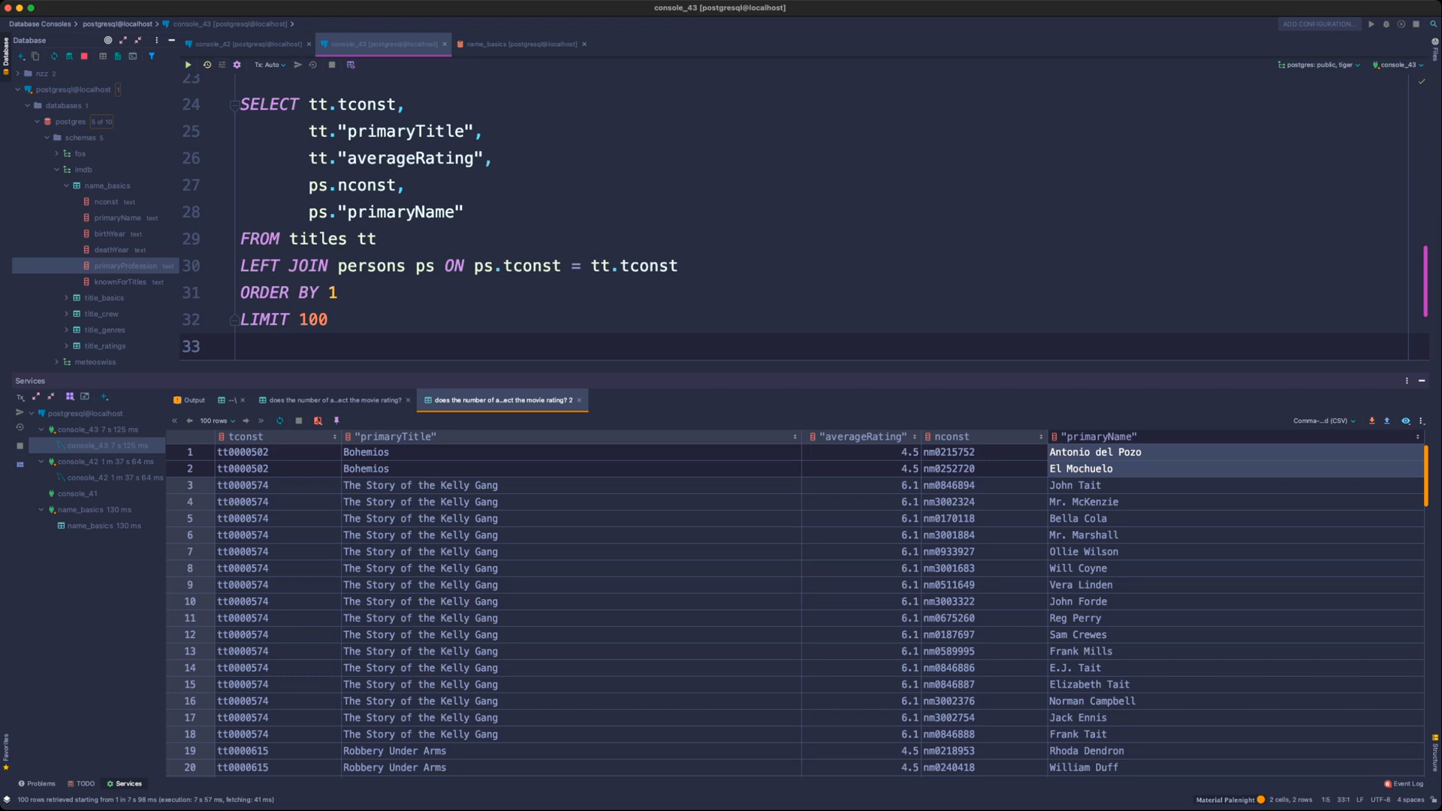
click(421, 486)
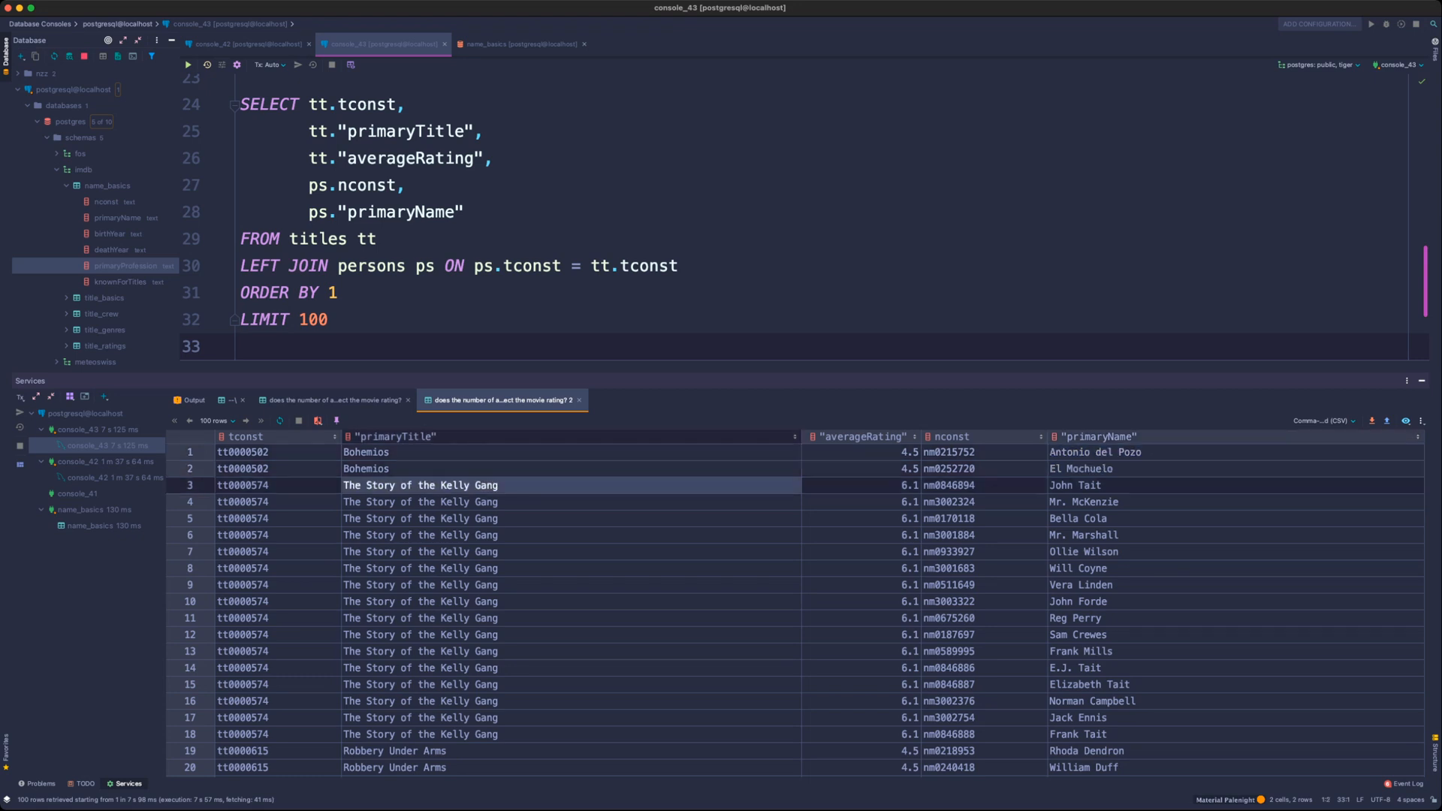
drag(1093, 485, 1093, 734)
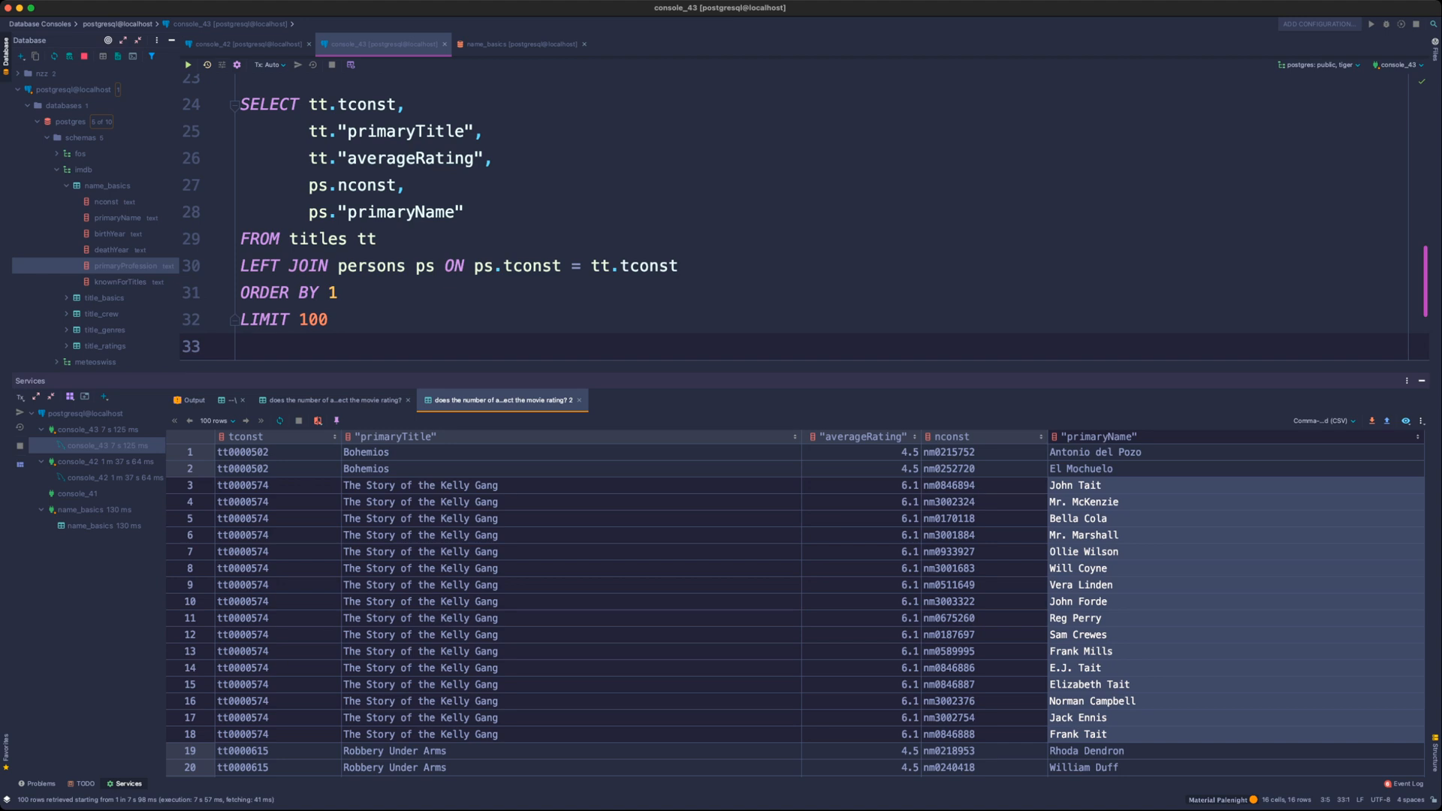
- In the main SELECT, replace ps.nconst with COUNT(DISTINCT ps.nconst) nr_of_talent and remove the ps."primaryName" column
scroll(804, 214, up, 1)
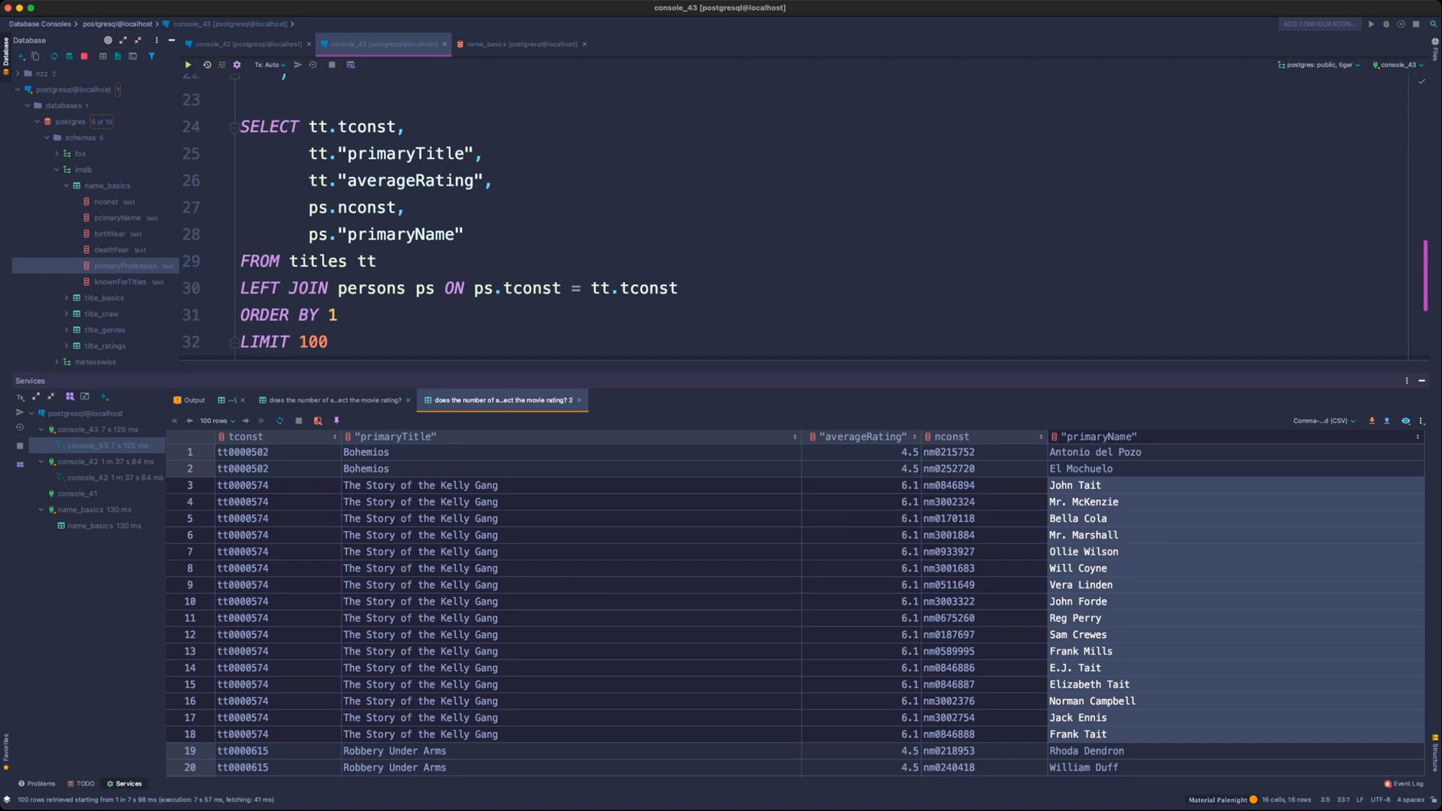
double_click(367, 127)
key(Down)
key(Down)
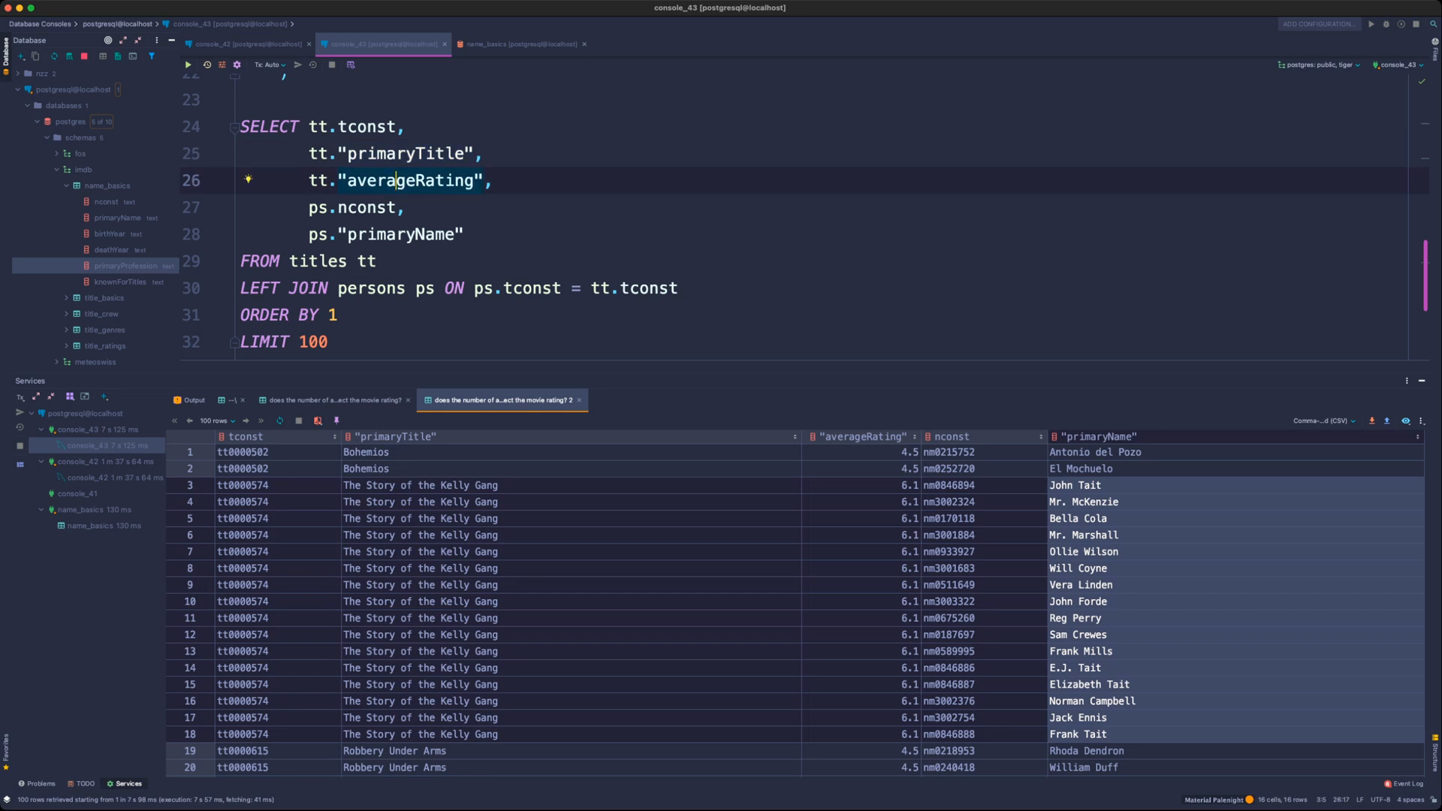
key(Down)
key(Down)
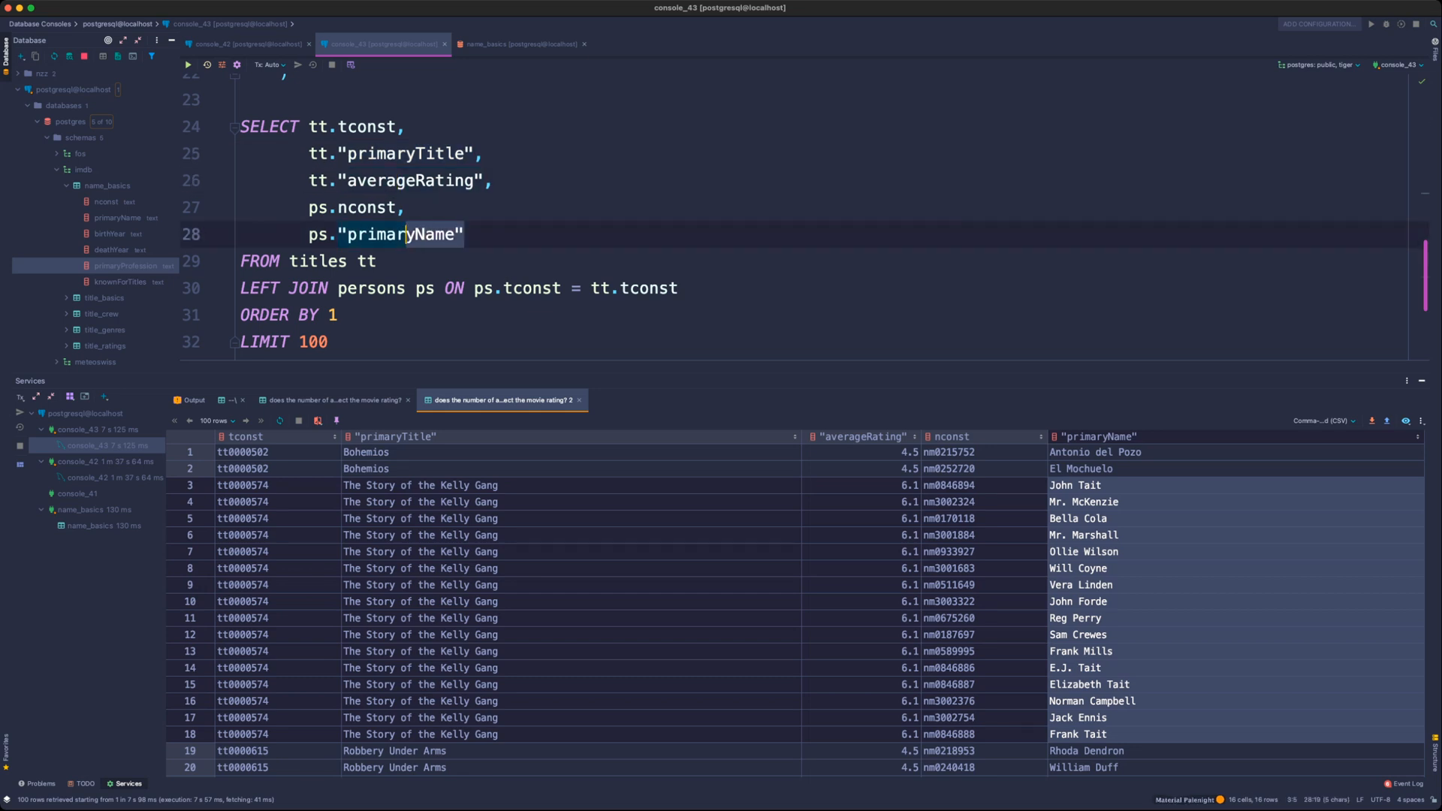
key(End)
key(shift+Up)
key(shift+Home)
key(Left)
text(COUNT(D)
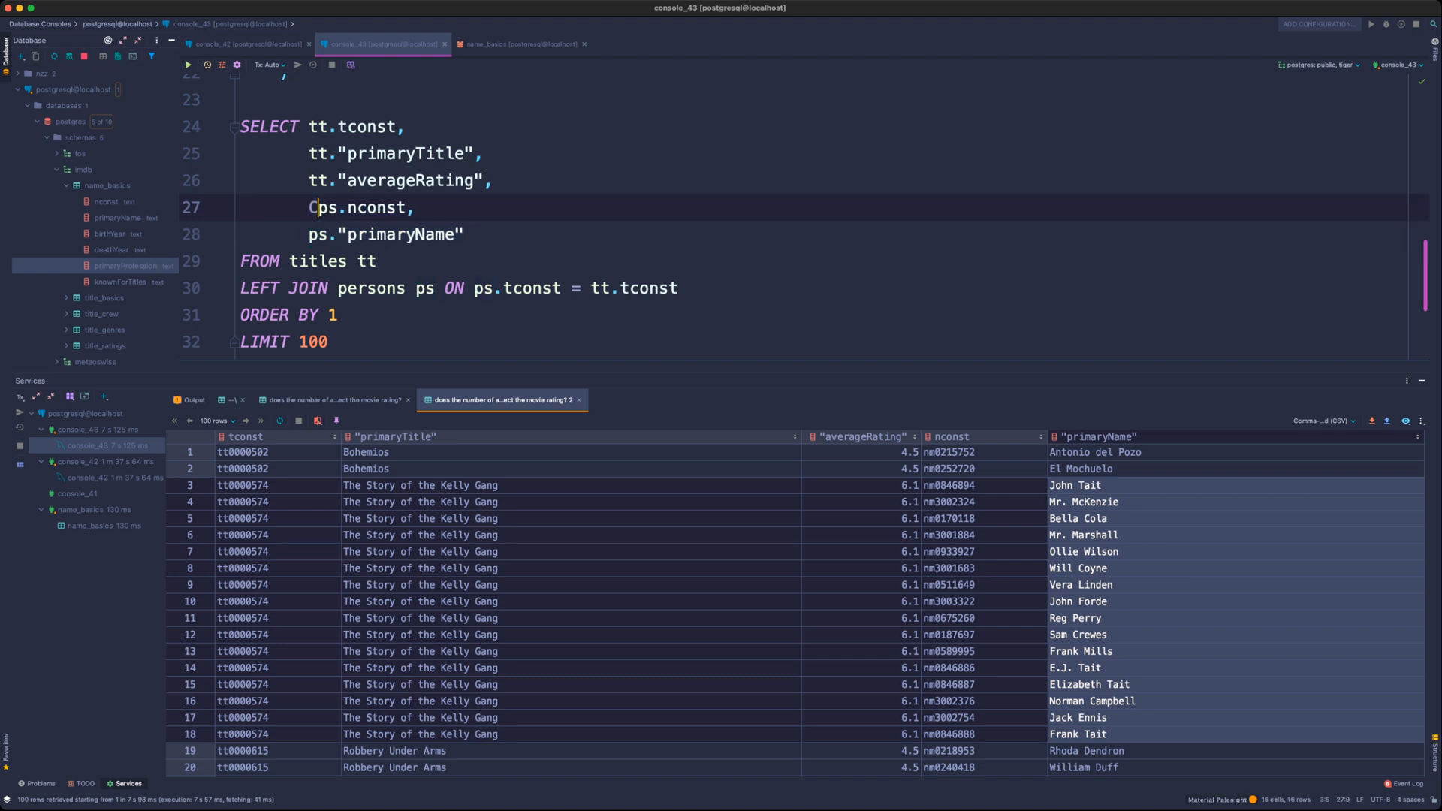
text(ISTINCT)
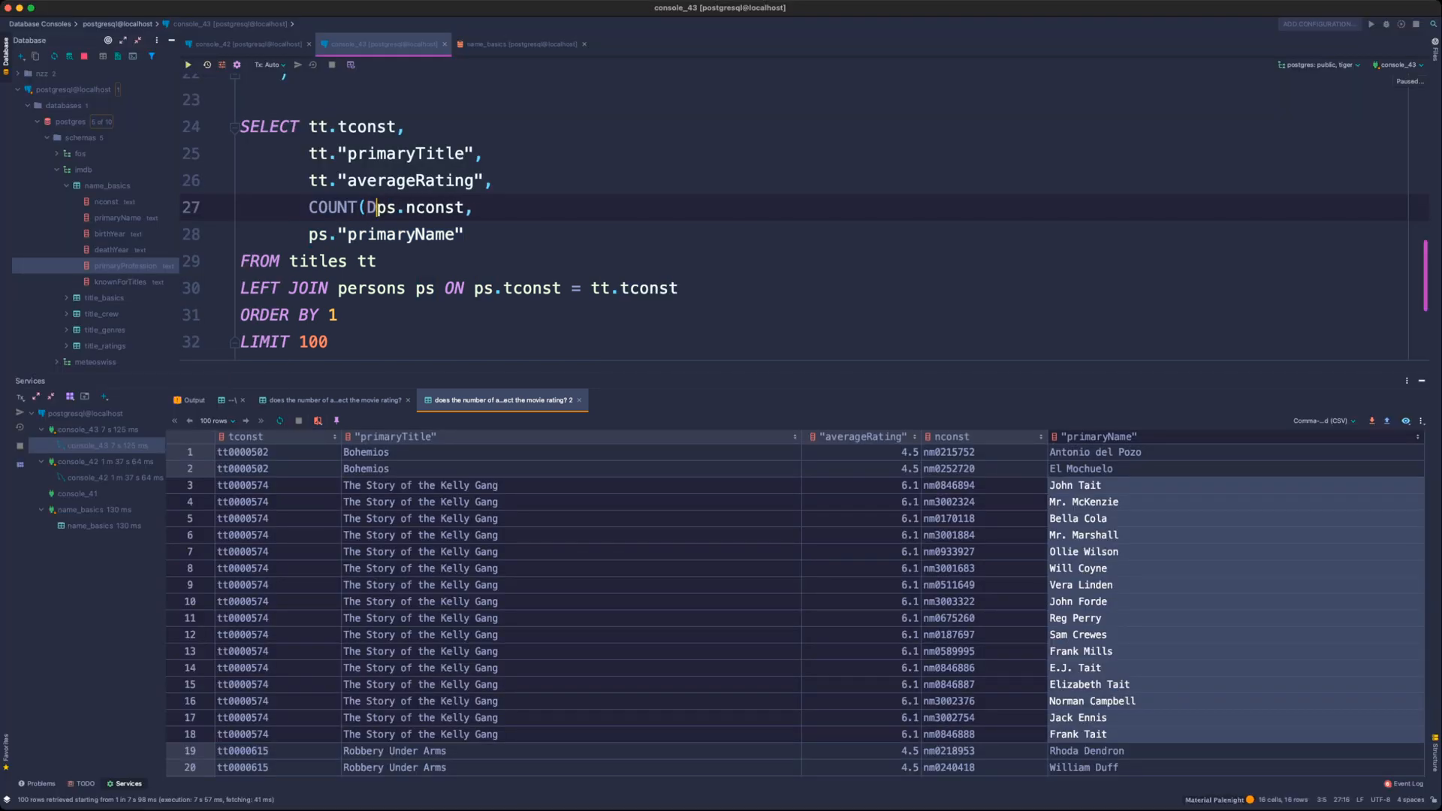
key(End)
key(Left)
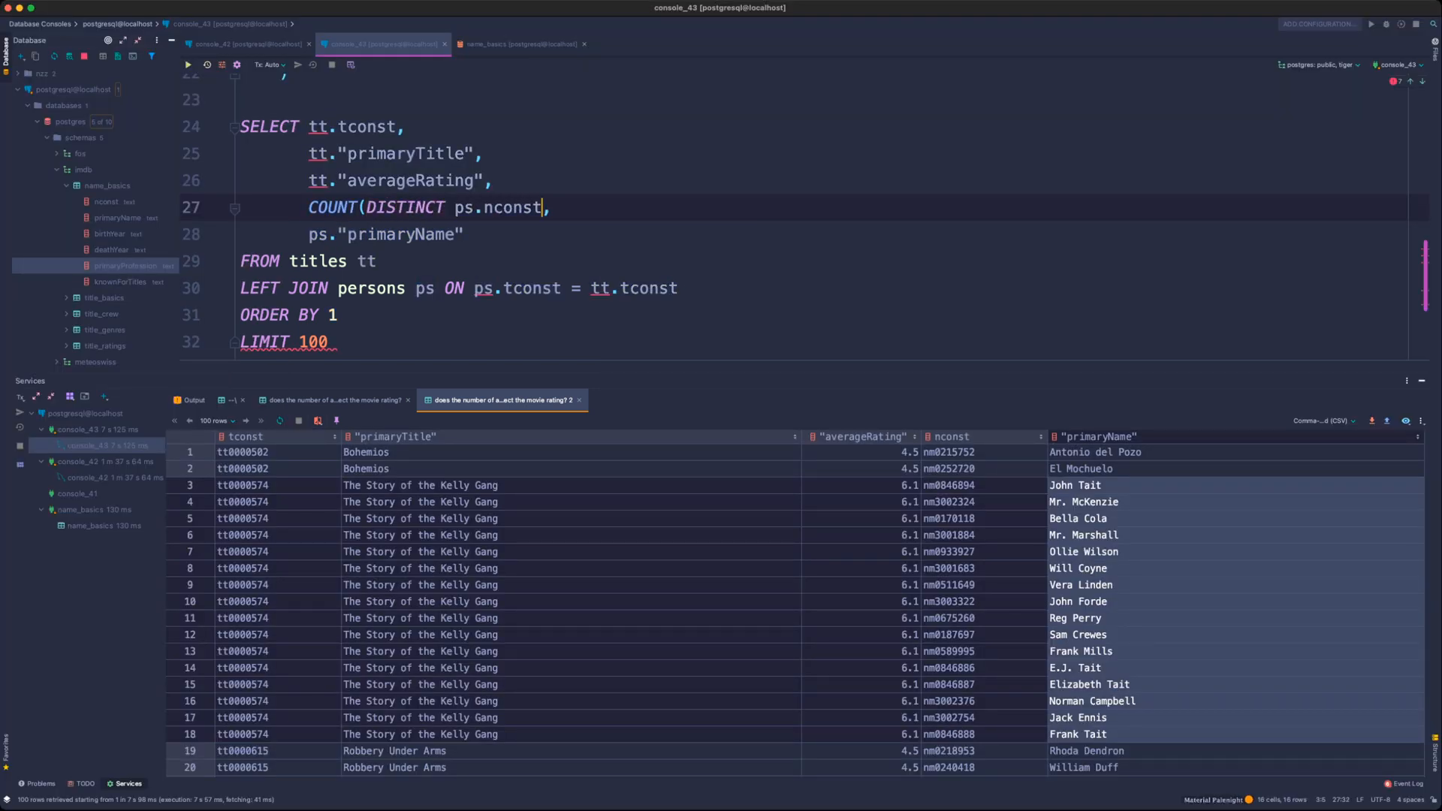
text() nr_of_)
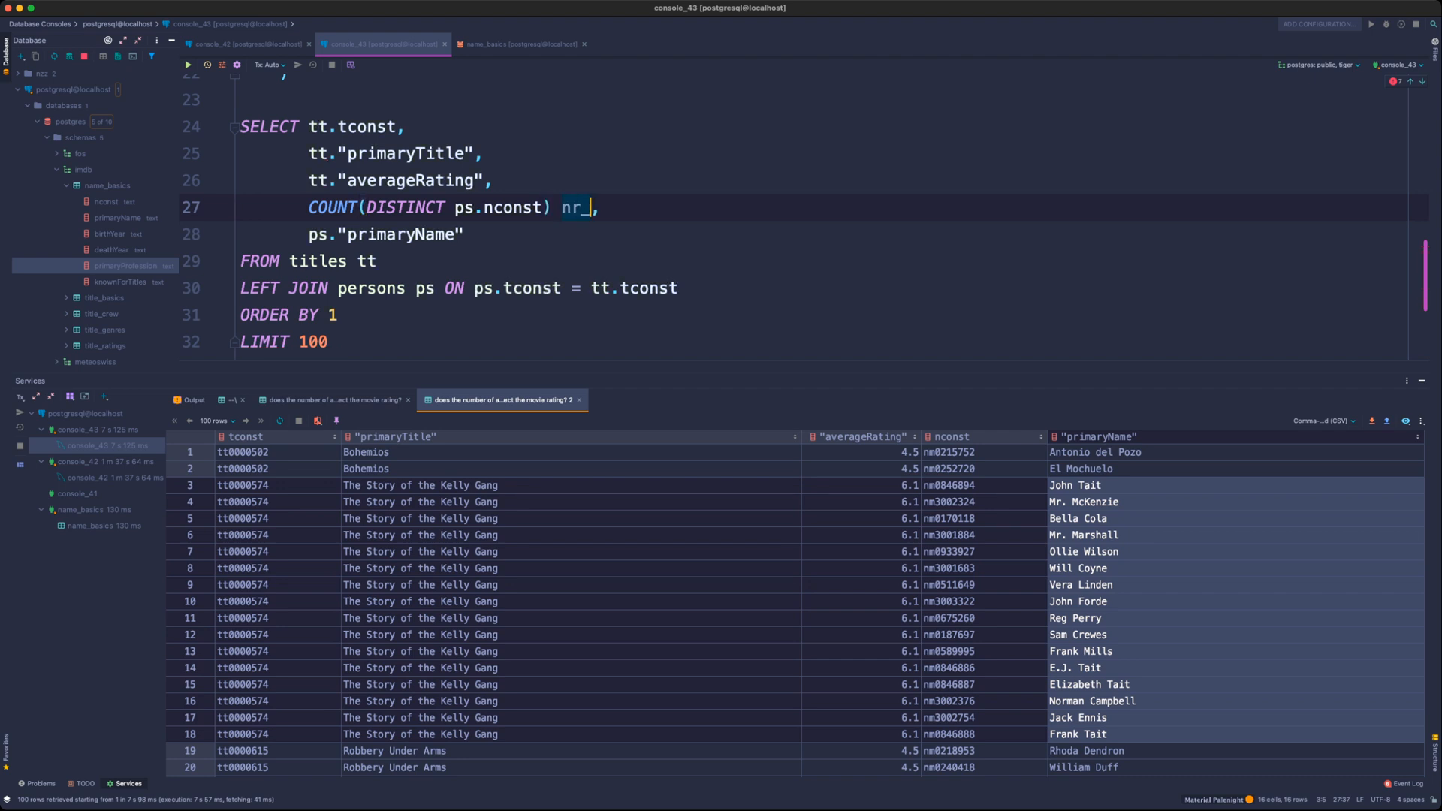
text(talent)
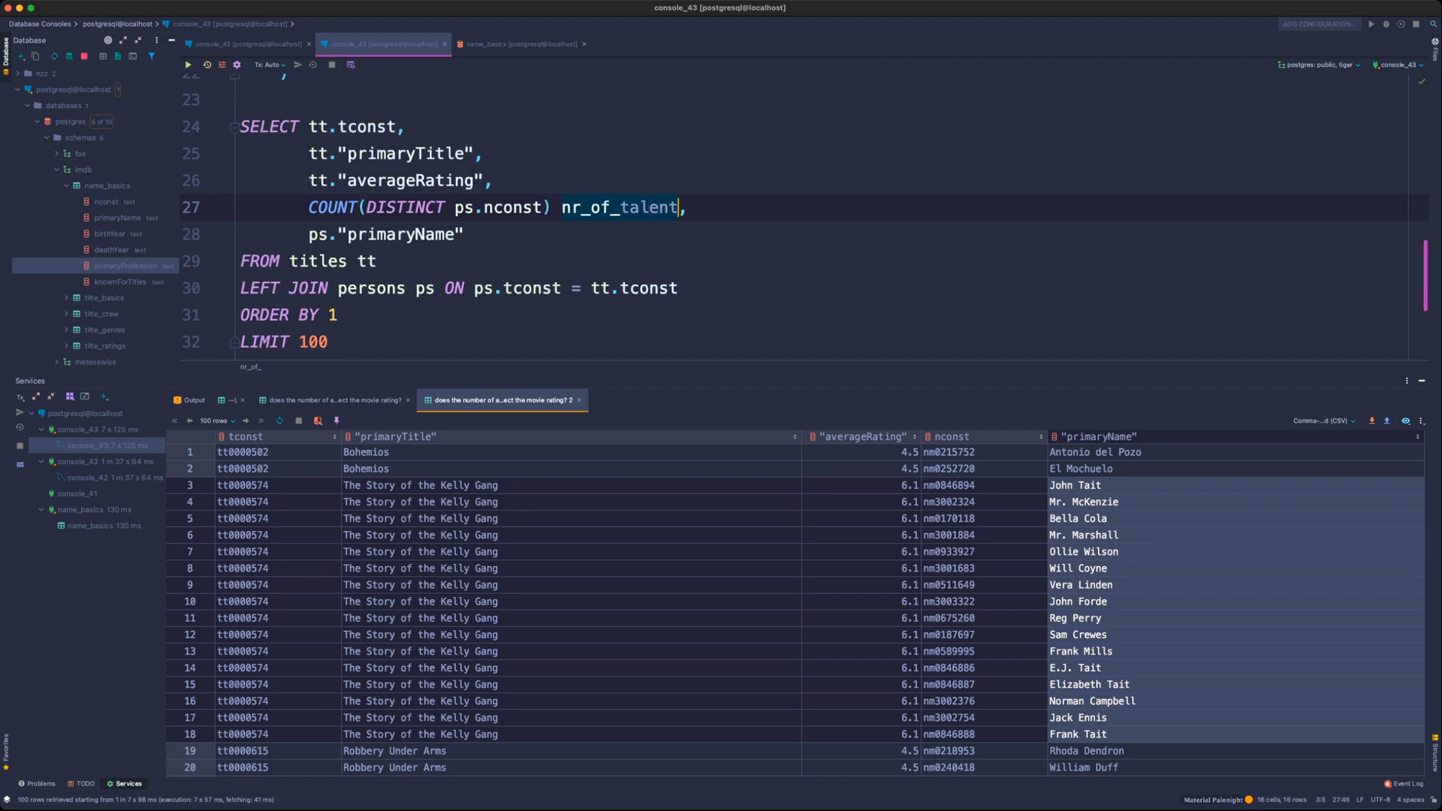
key(shift+Down)
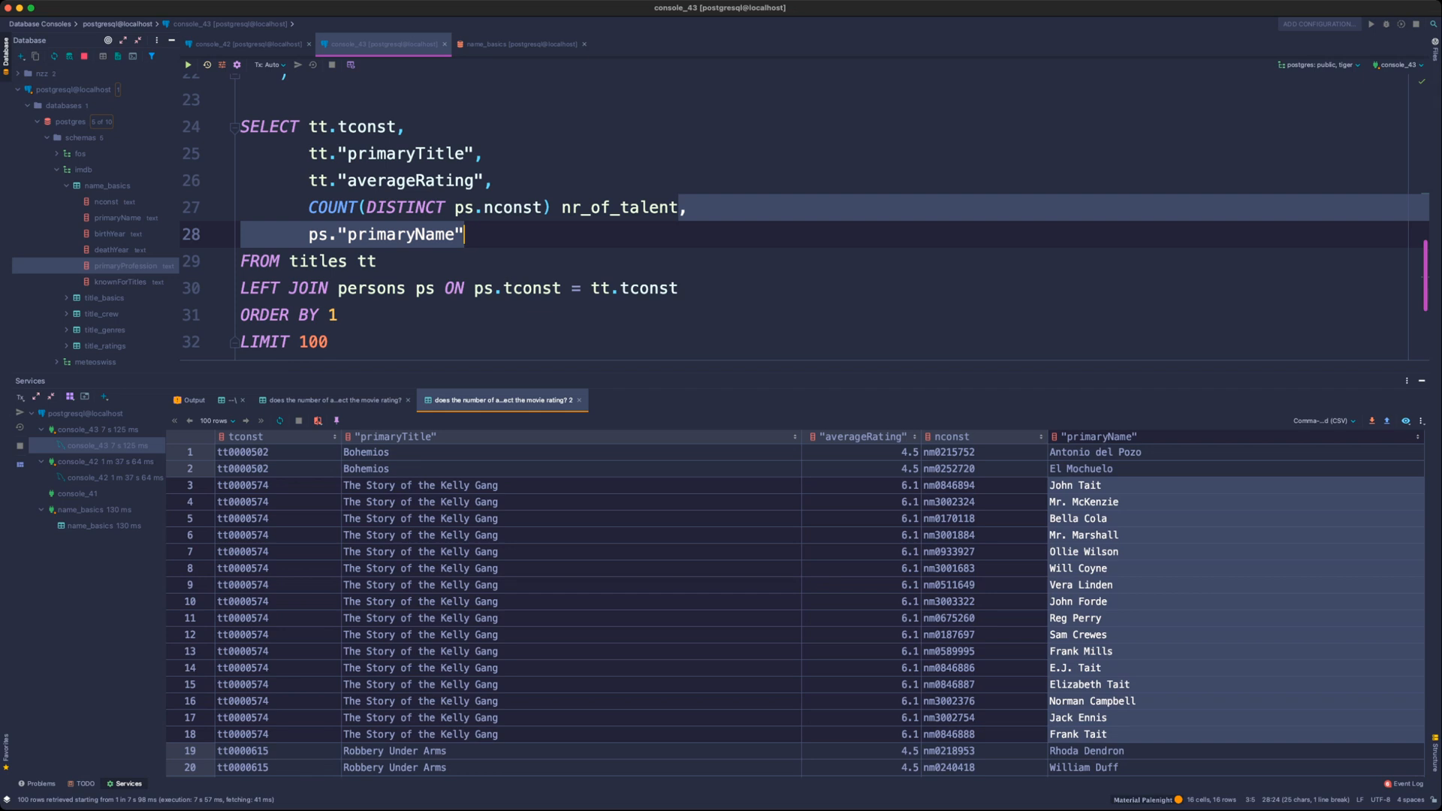
key(Delete)
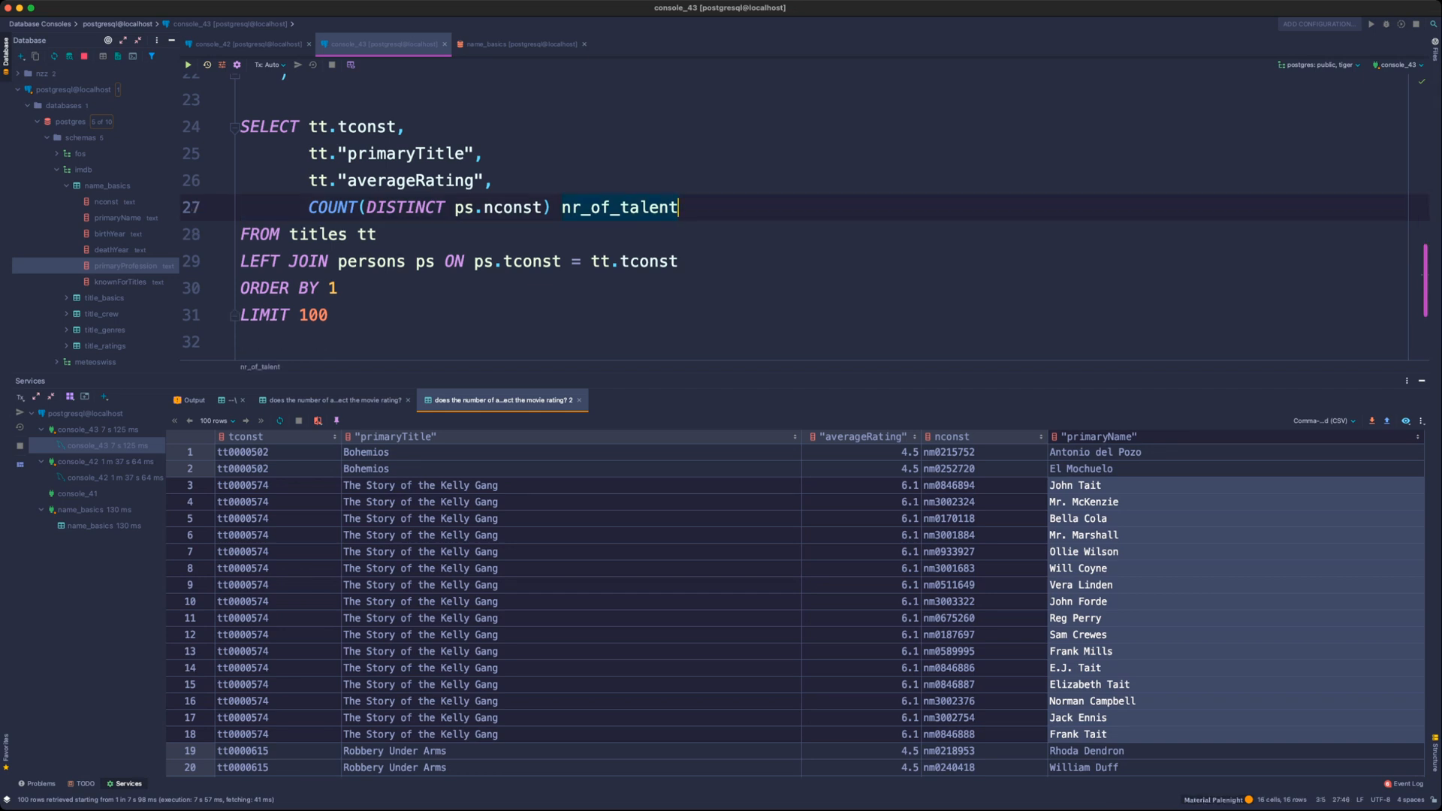
- Remove the main query's LIMIT line and replace its ORDER BY clause with GROUP BY 1,2,3
scroll(804, 218, down, 1)
click(329, 286)
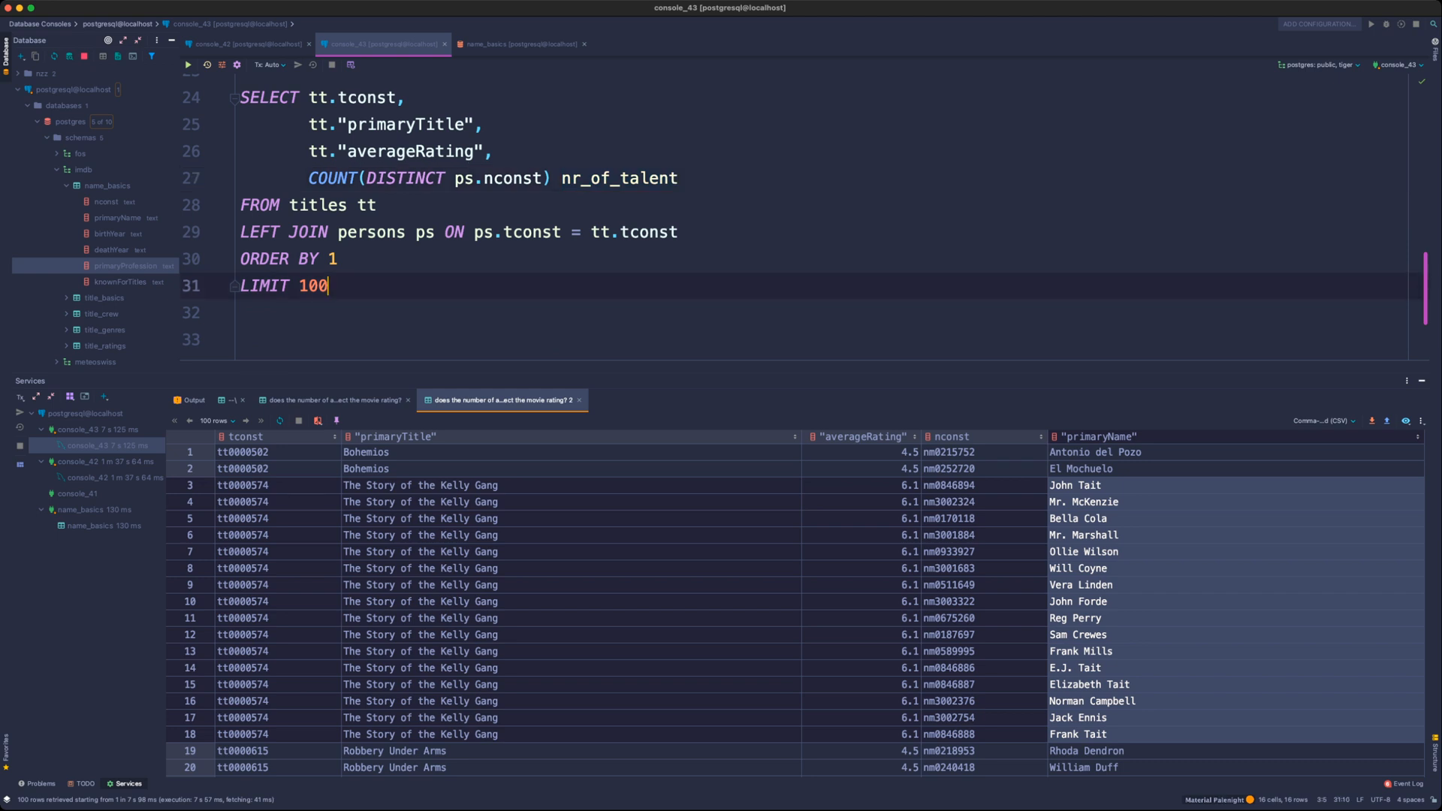
key(super+shift+Left)
key(BackSpace)
key(BackSpace)
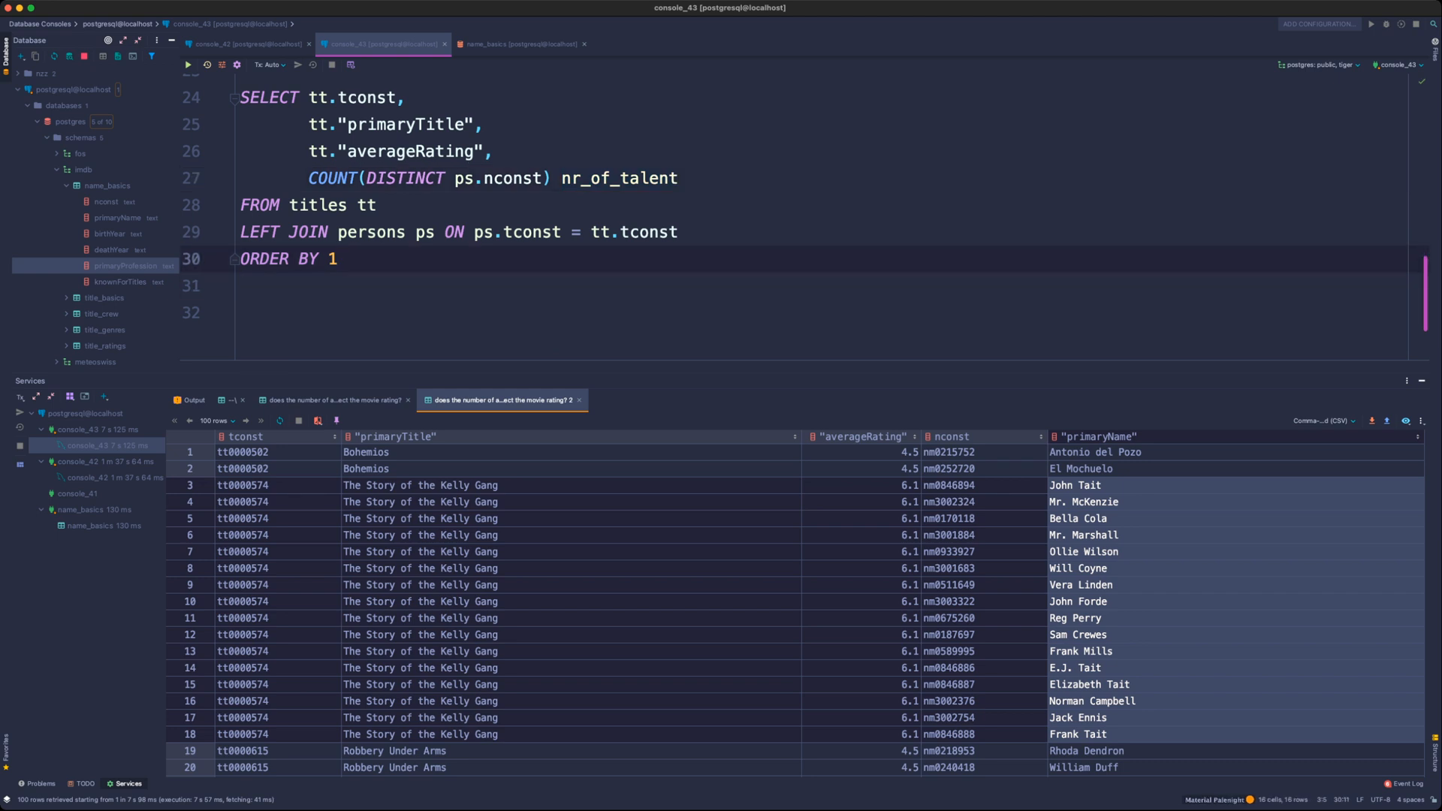
key(super+shift+Left)
text(GROUP)
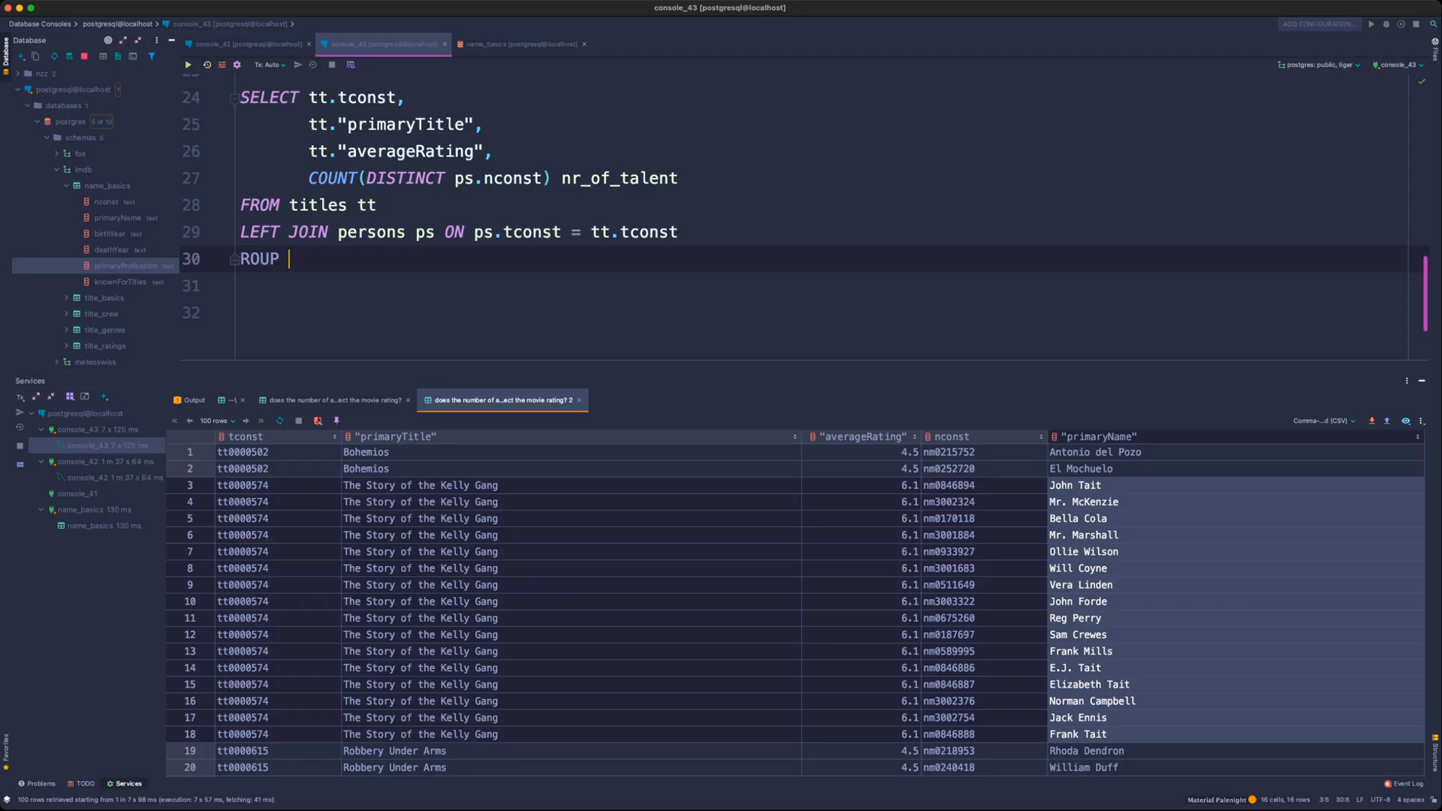
key(BackSpace)
key(BackSpace)
key(BackSpace)
key(BackSpace)
key(BackSpace)
text(GROUP BY 1,2,3)
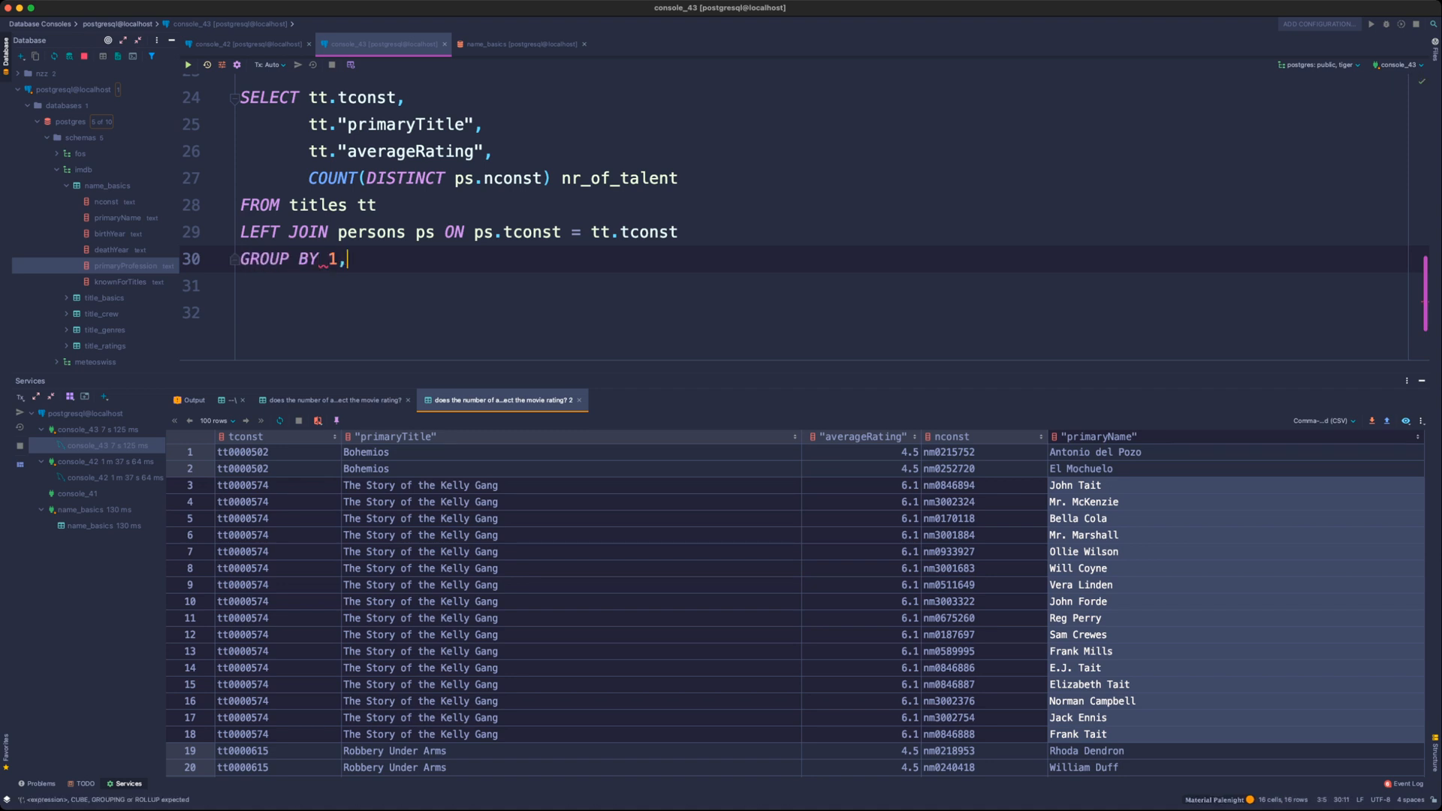
- Check the tconst, primaryTitle and averageRating columns of the main SELECT against the GROUP BY positions
key(Up)
key(Up)
key(Up)
key(Up)
key(Up)
key(Up)
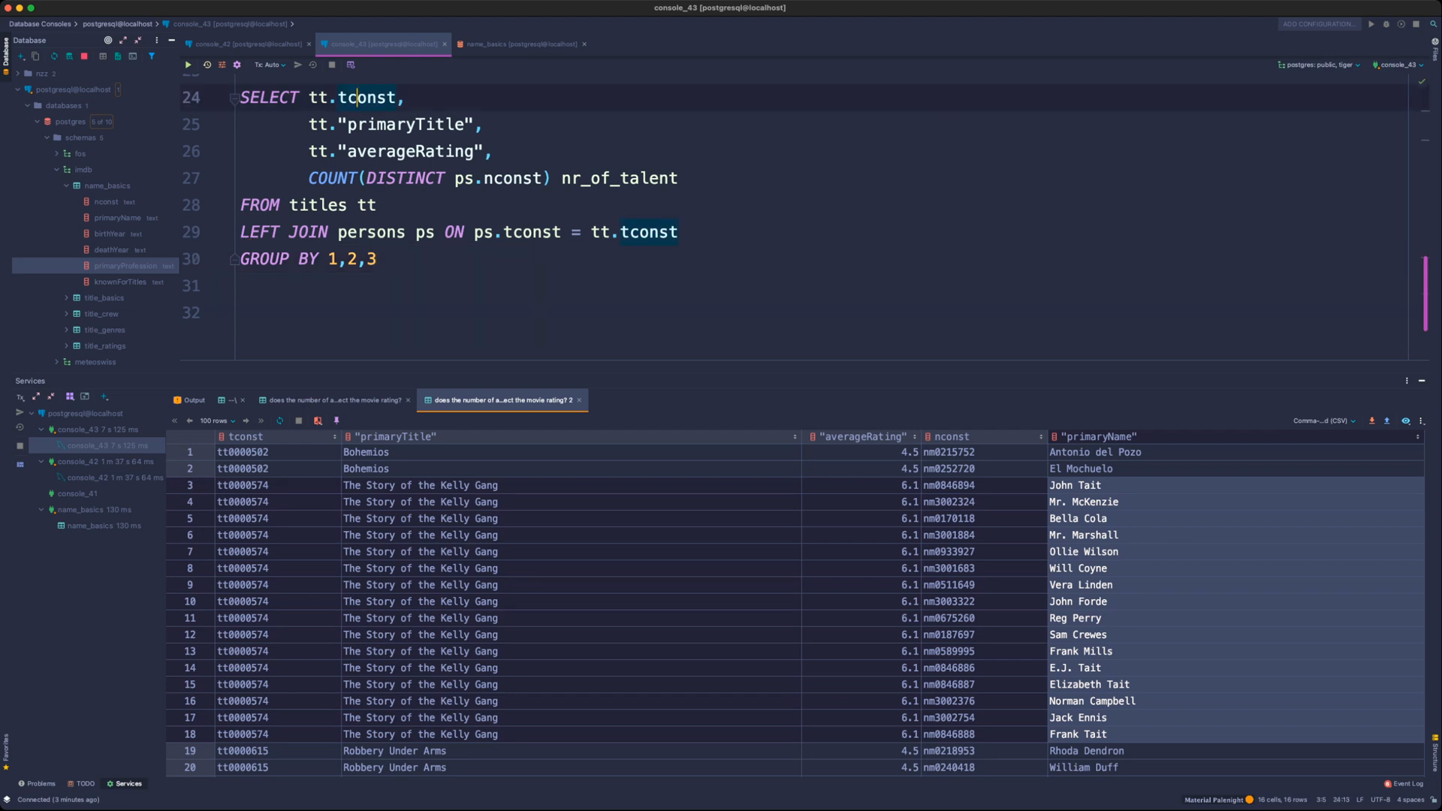
key(Down)
key(Down)
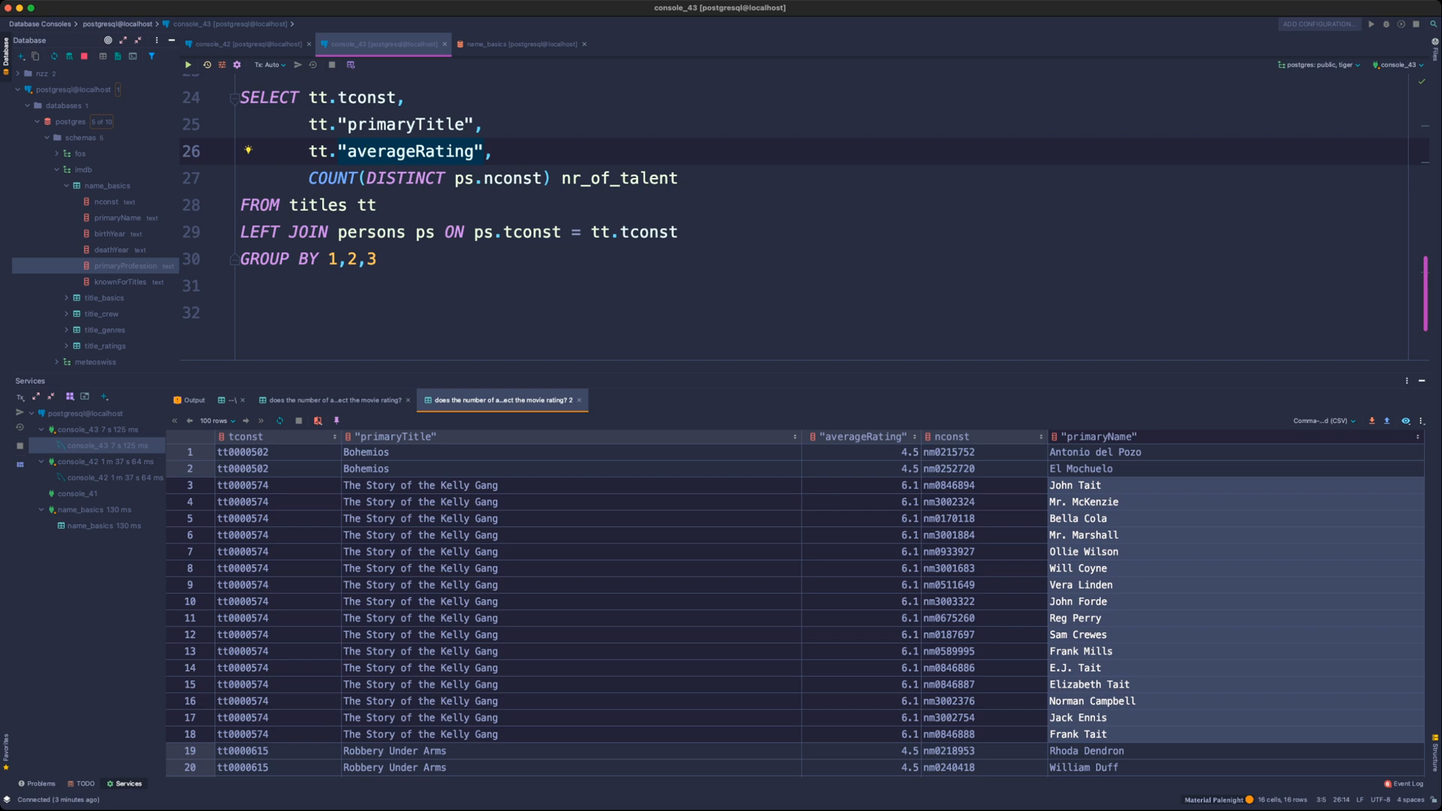
- Review the whole query from the titles and persons CTEs down to the grouped main SELECT
scroll(804, 206, up, 3)
scroll(805, 205, up, 4)
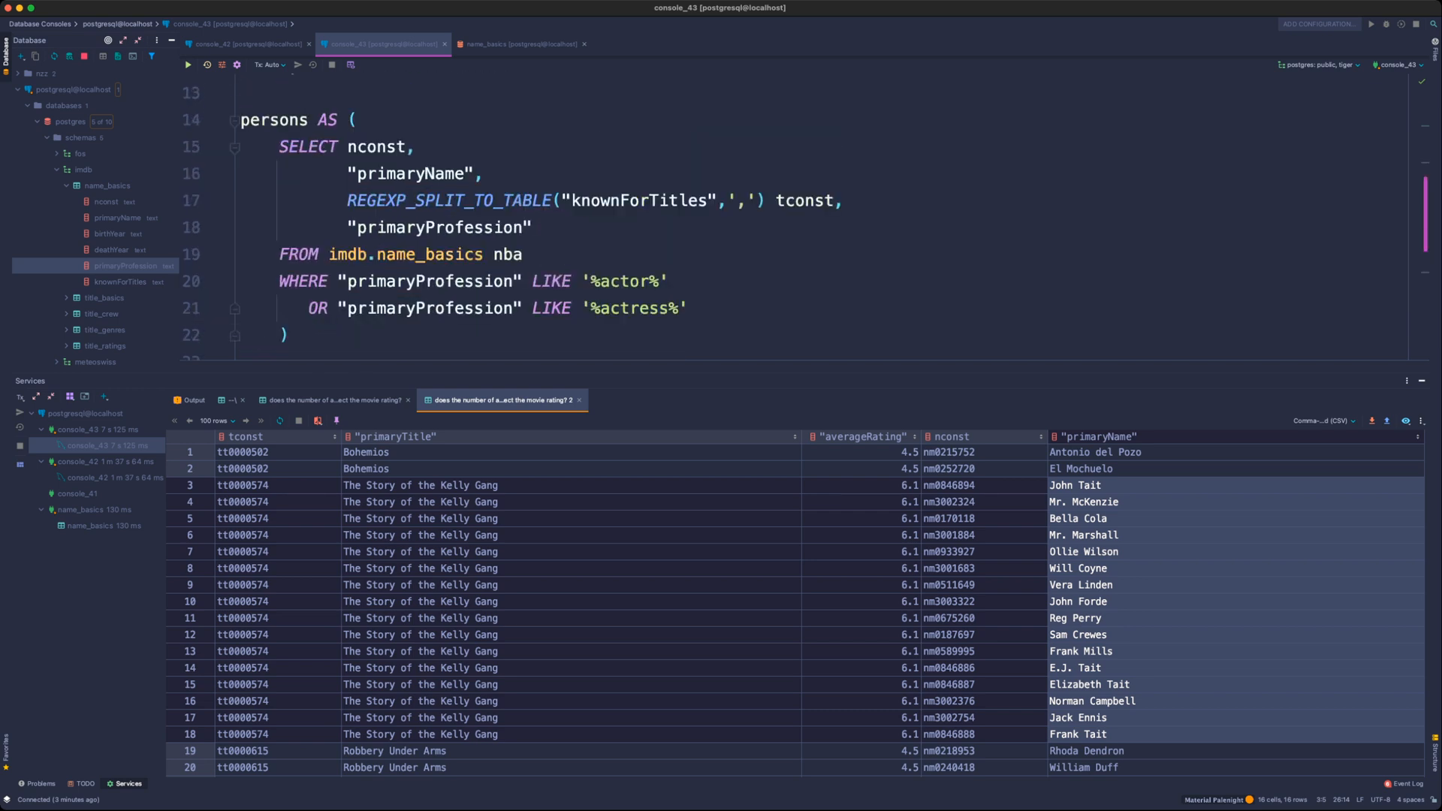
scroll(805, 206, up, 7)
scroll(805, 206, down, 8)
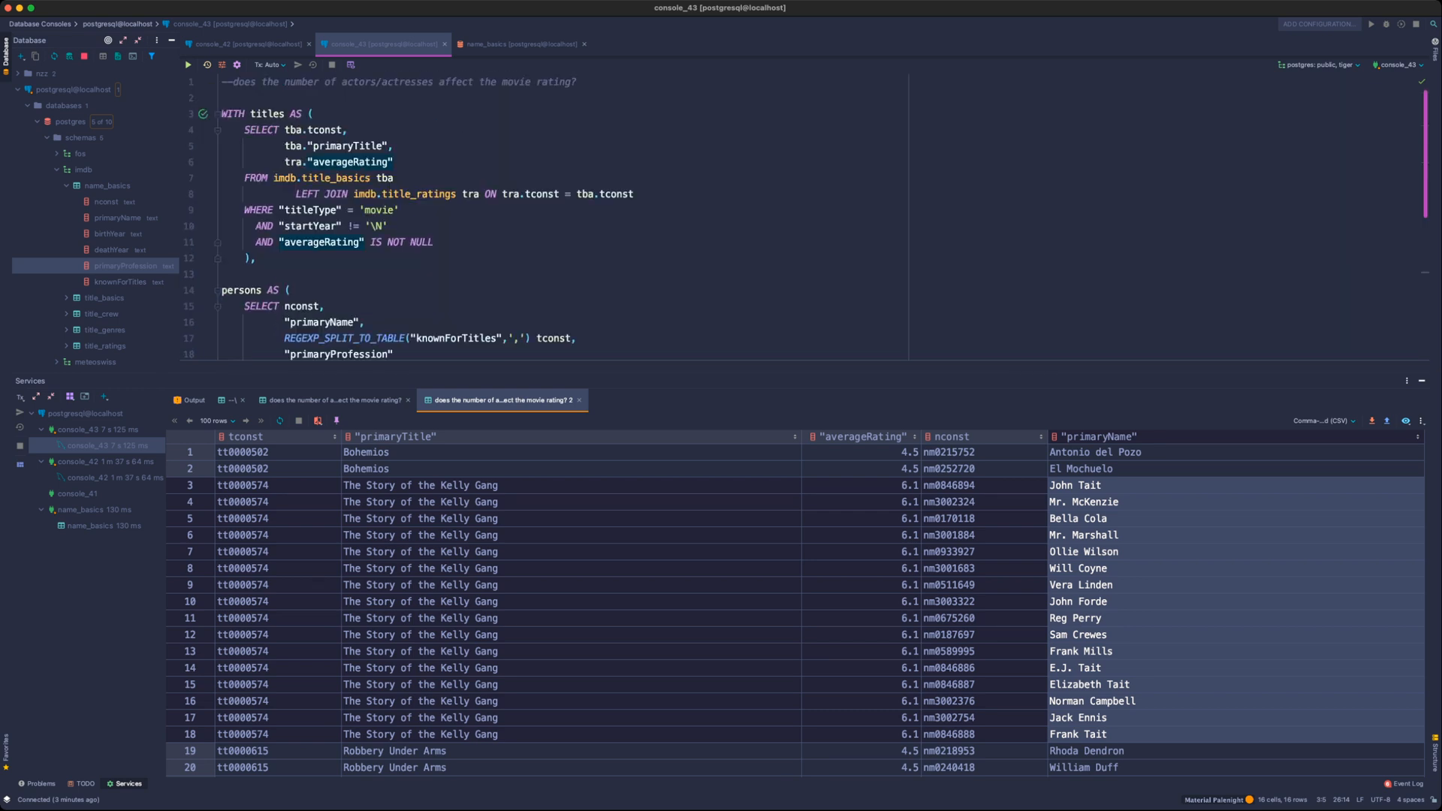
drag(250, 113, 357, 226)
scroll(357, 226, down, 3)
drag(257, 212, 329, 291)
scroll(328, 291, down, 4)
click(325, 231)
scroll(325, 231, down, 3)
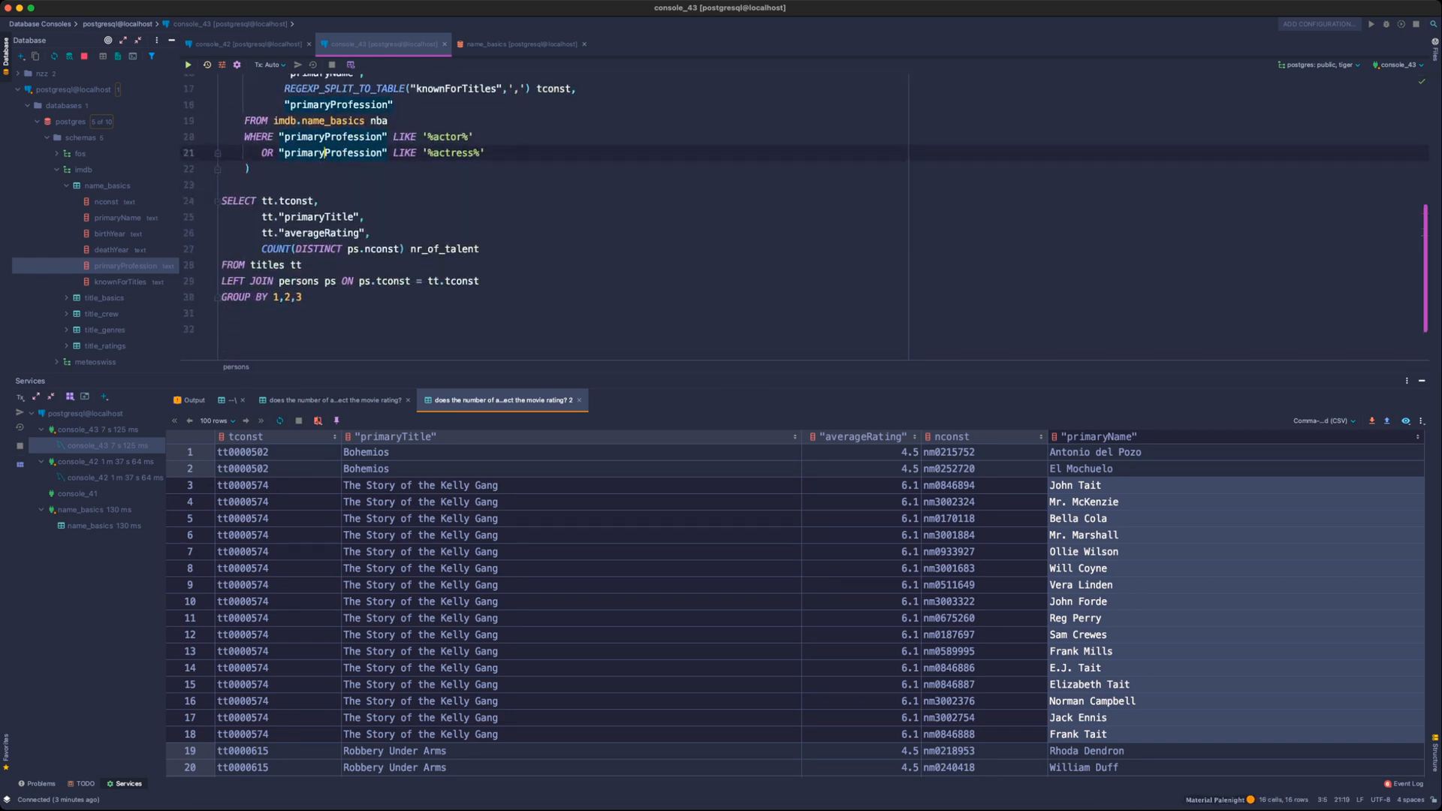
drag(222, 201, 302, 297)
click(302, 296)
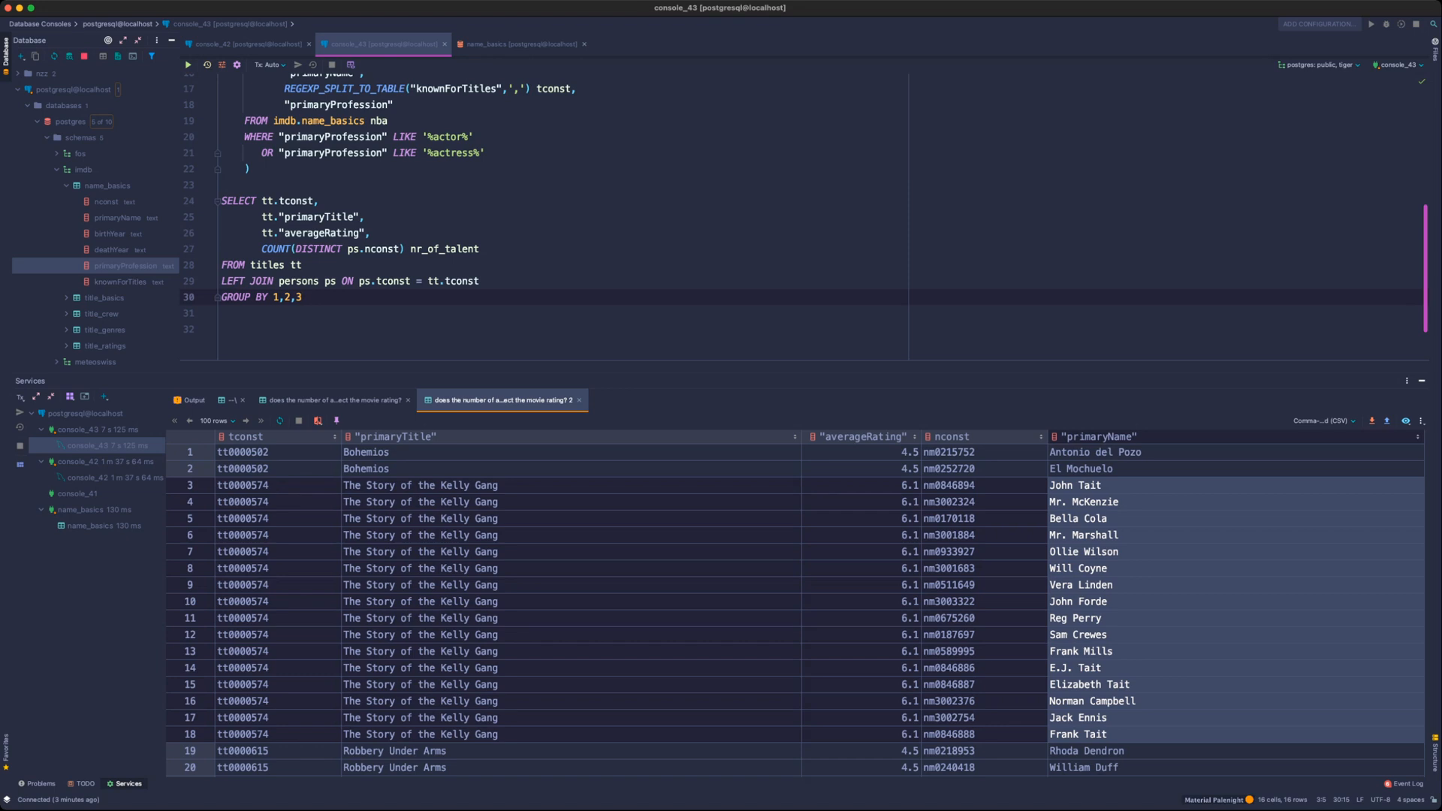
- Recheck the nr_of_talent alias and GROUP BY line, and run the grouped query without a row limit
scroll(382, 252, up, 2)
drag(534, 247, 445, 246)
scroll(445, 246, up, 1)
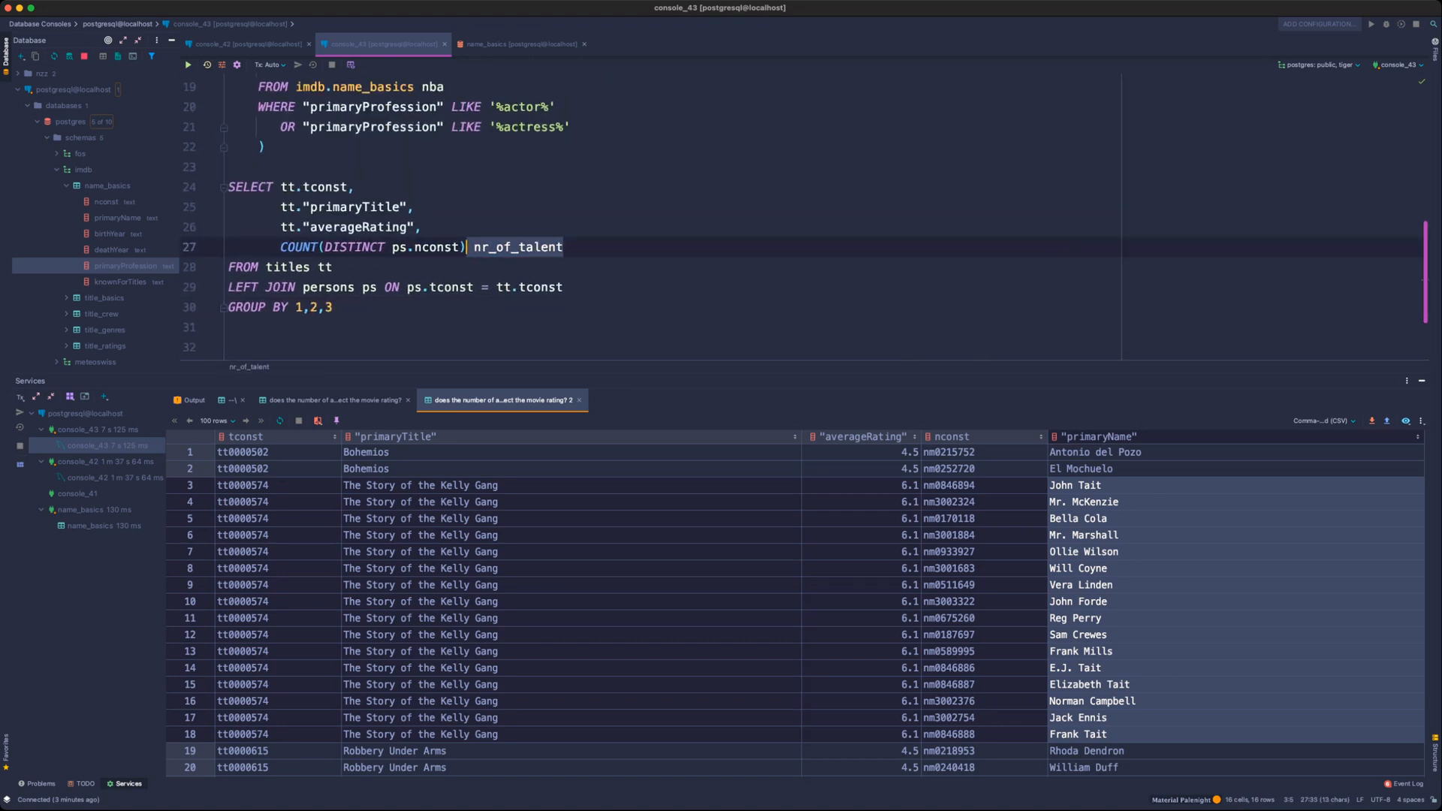
scroll(445, 247, up, 5)
scroll(444, 246, down, 1)
click(385, 249)
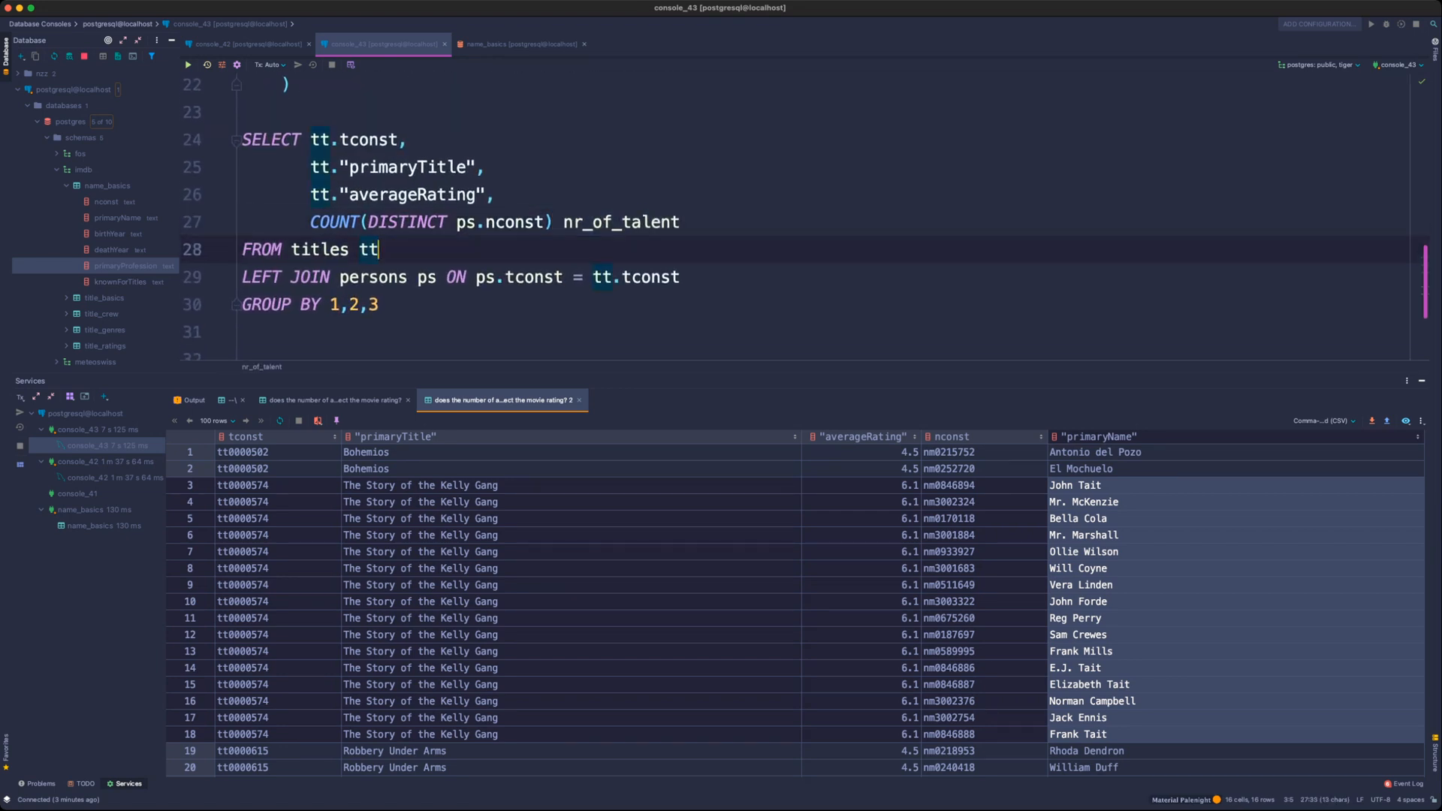
scroll(384, 298, down, 1)
click(384, 297)
scroll(384, 298, down, 1)
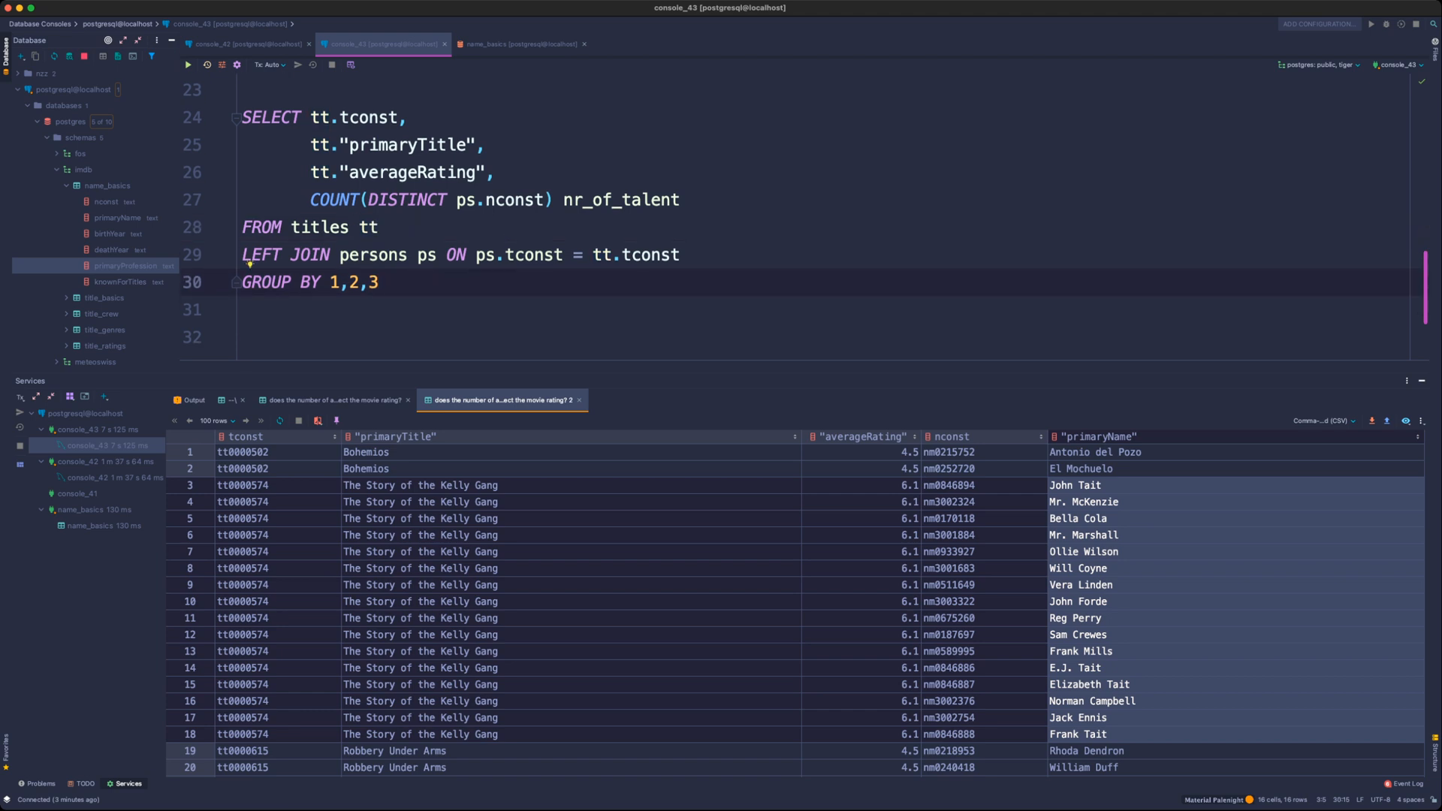
scroll(796, 604, up, 3)
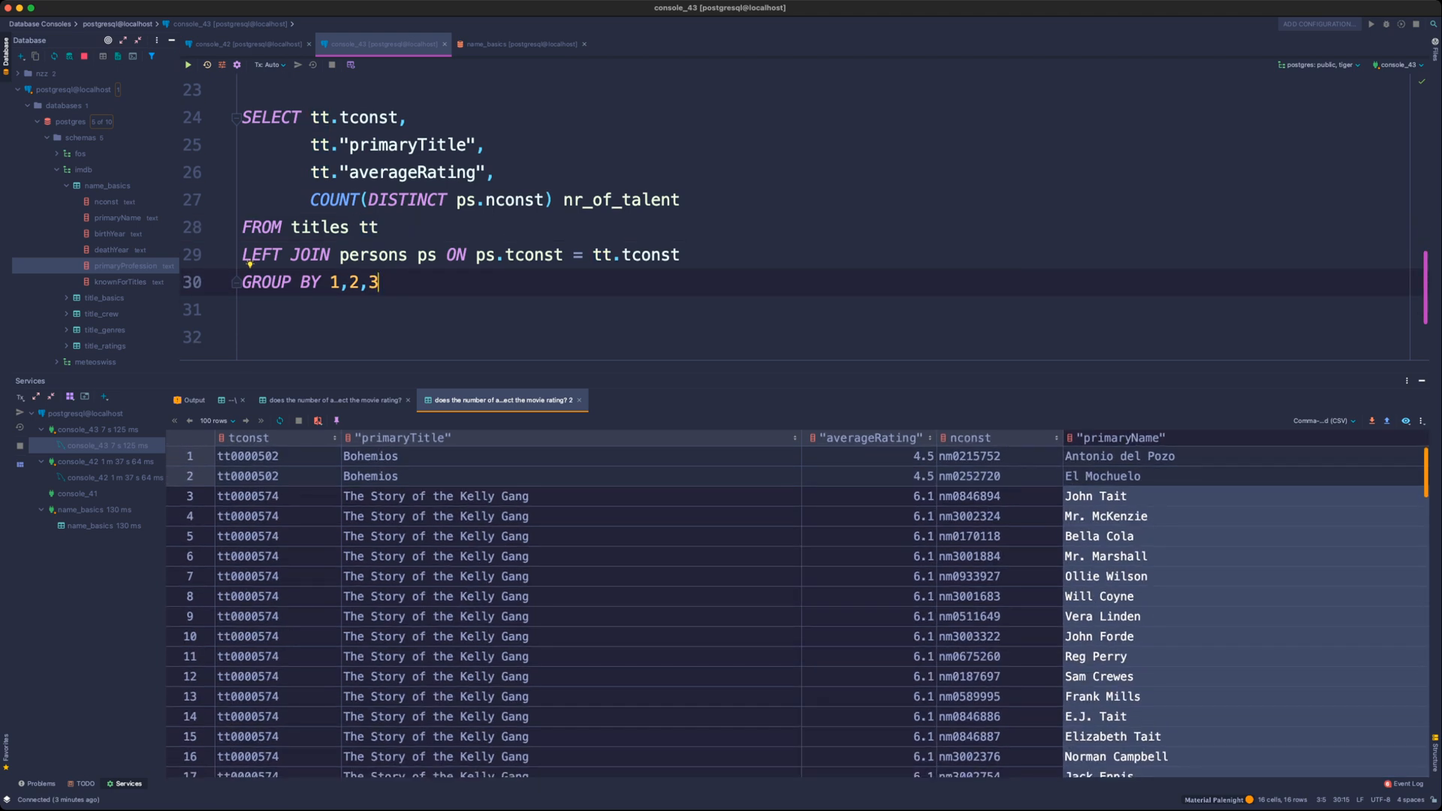
key(super+Return)
- Review the CTE filters during execution and check the nr_of_talent value for The Story of the Kelly Gang
scroll(796, 218, up, 5)
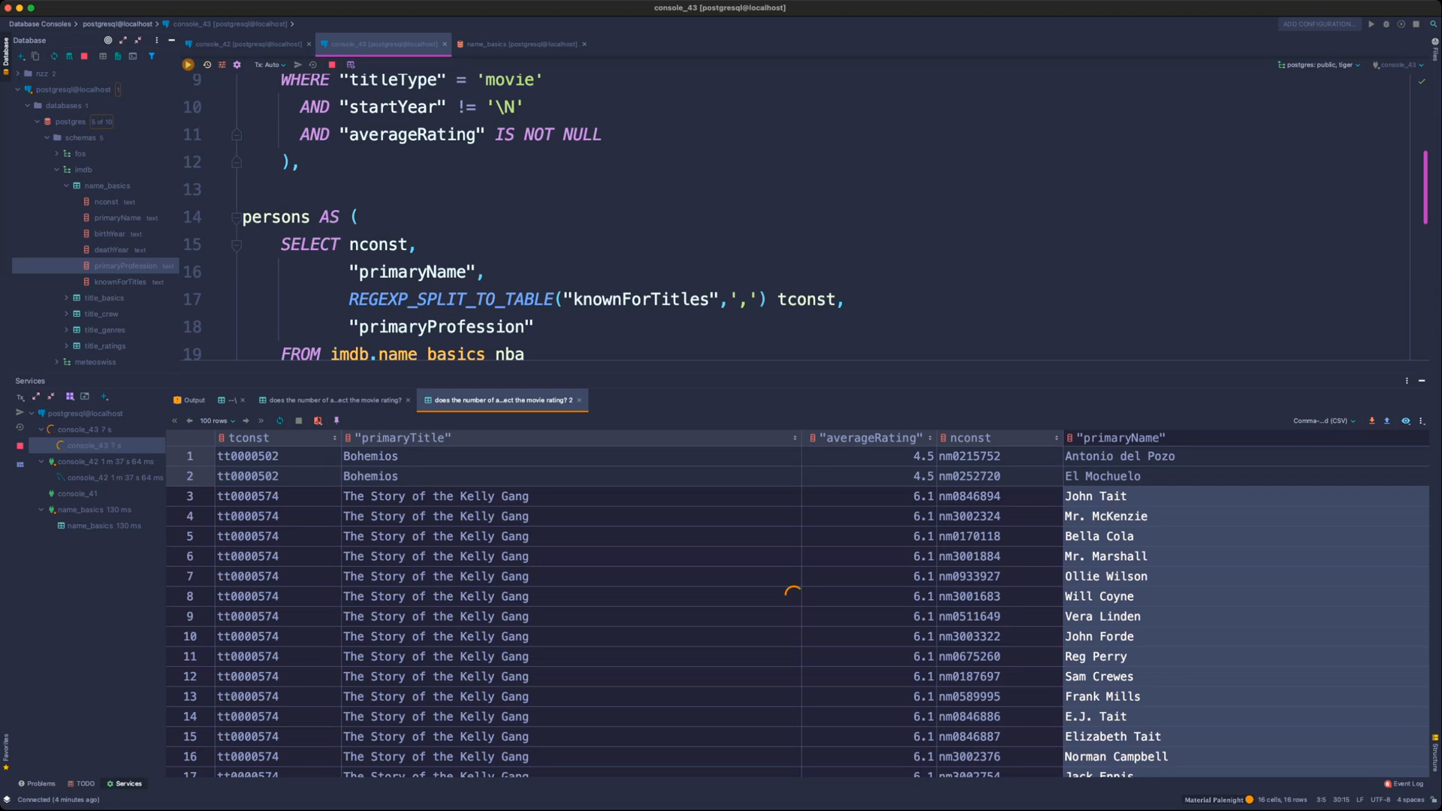
scroll(792, 594, up, 3)
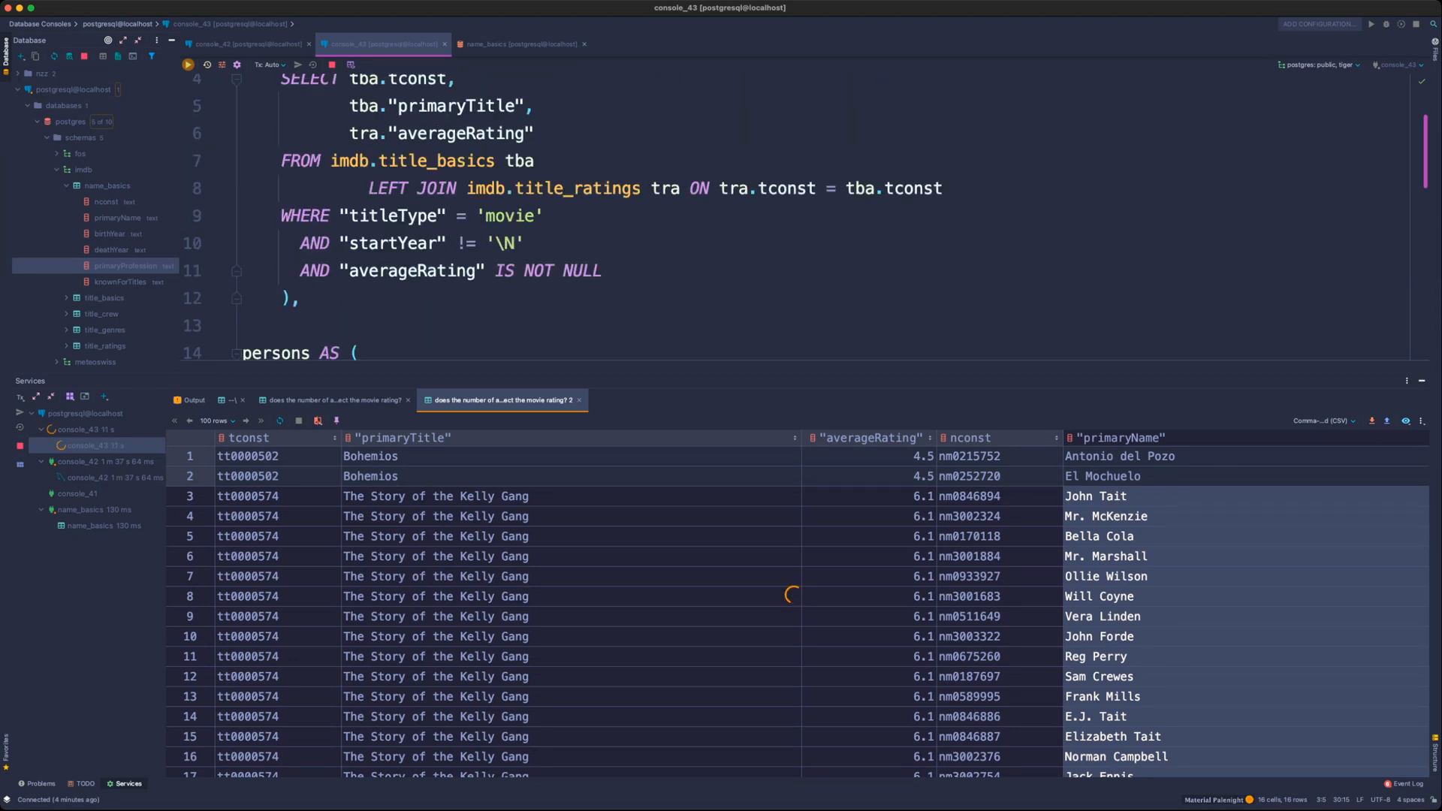
scroll(801, 597, down, 4)
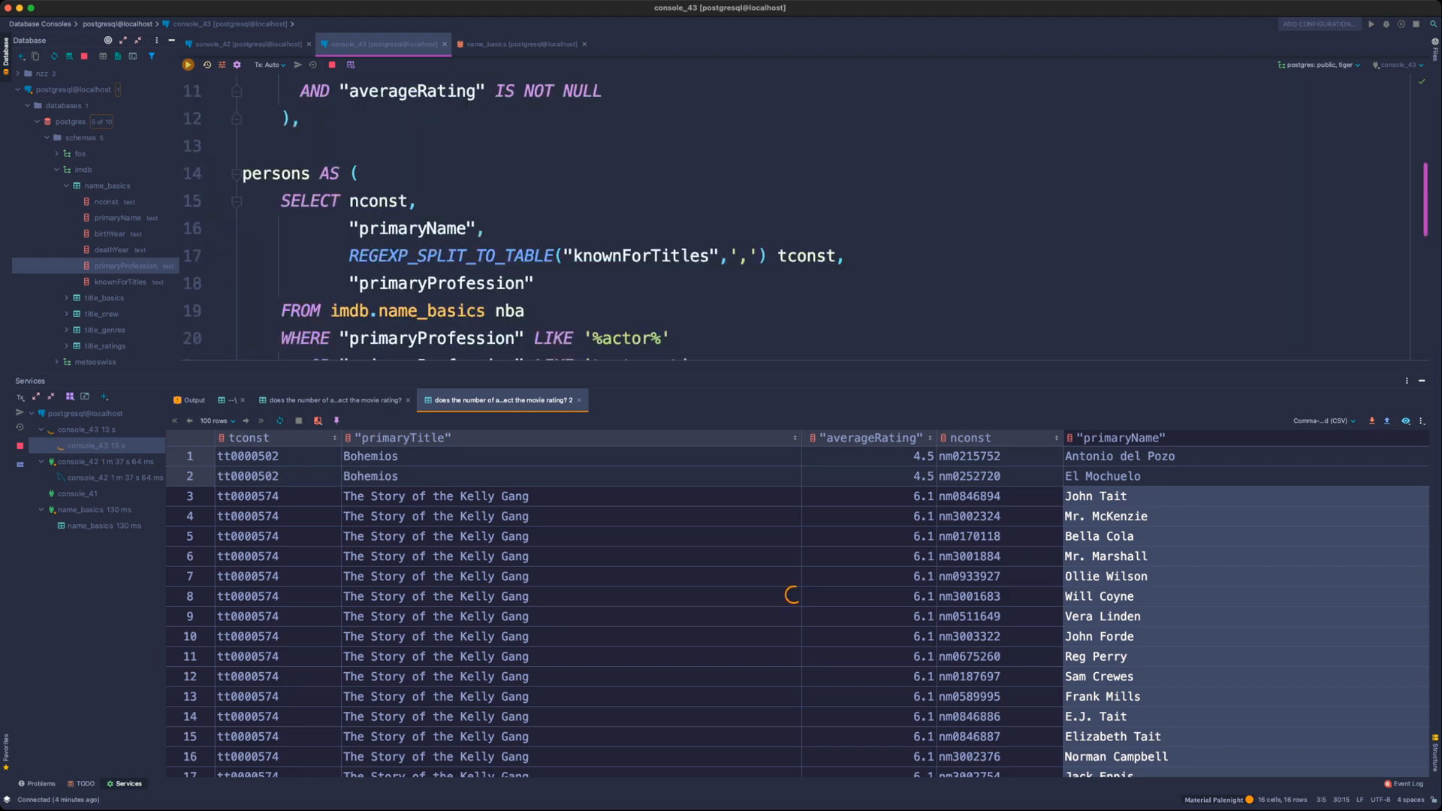
scroll(801, 597, down, 1)
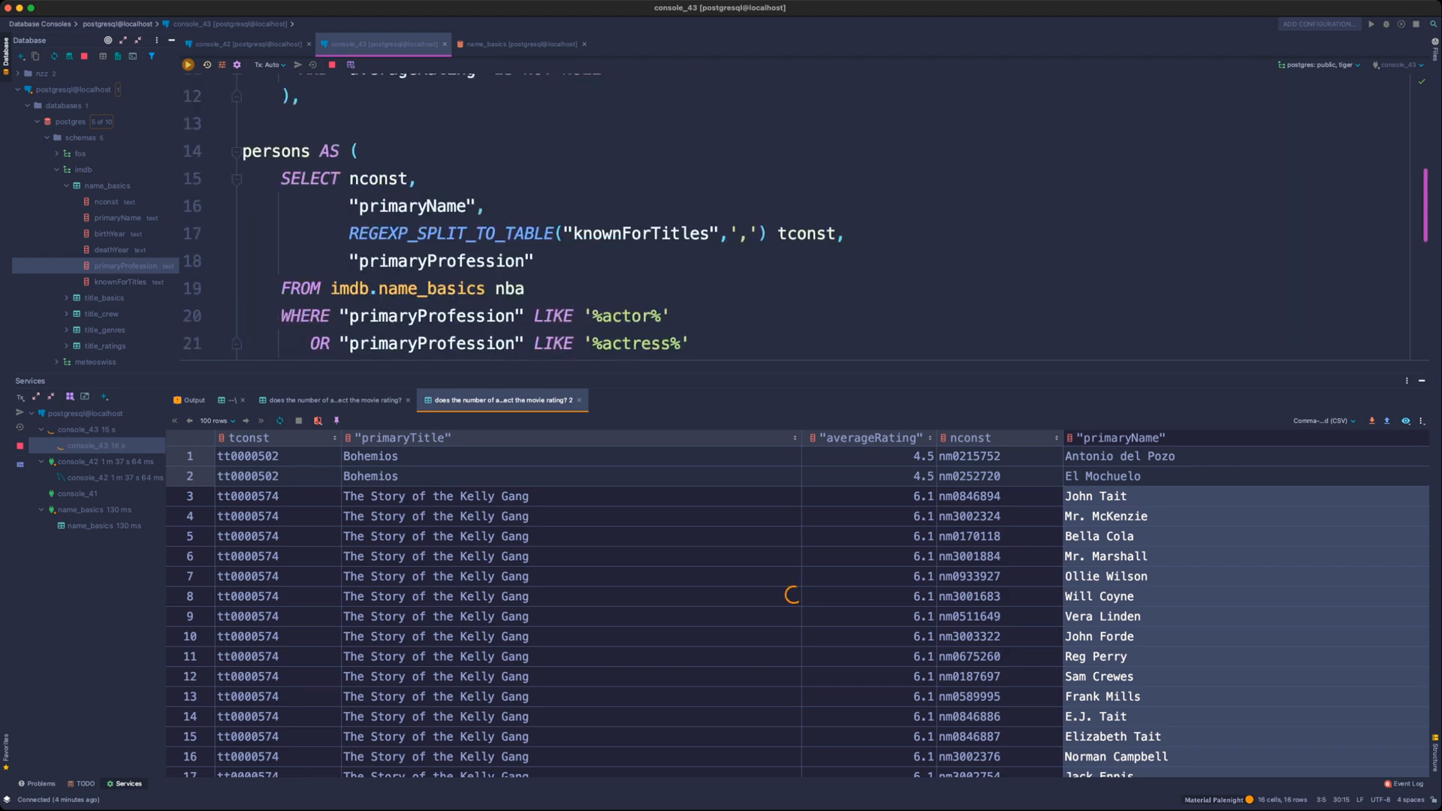
scroll(798, 591, down, 1)
scroll(794, 596, down, 3)
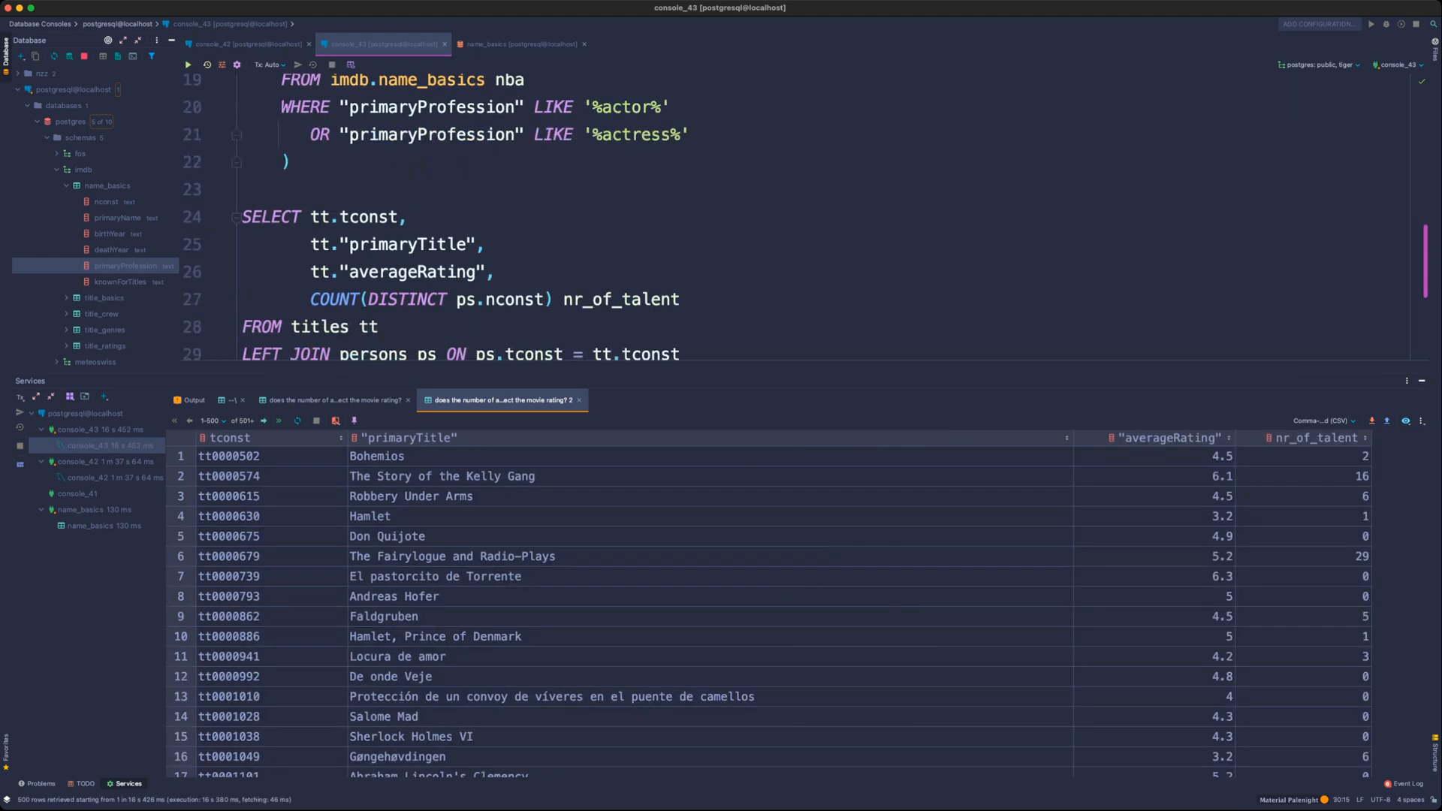
click(1304, 476)
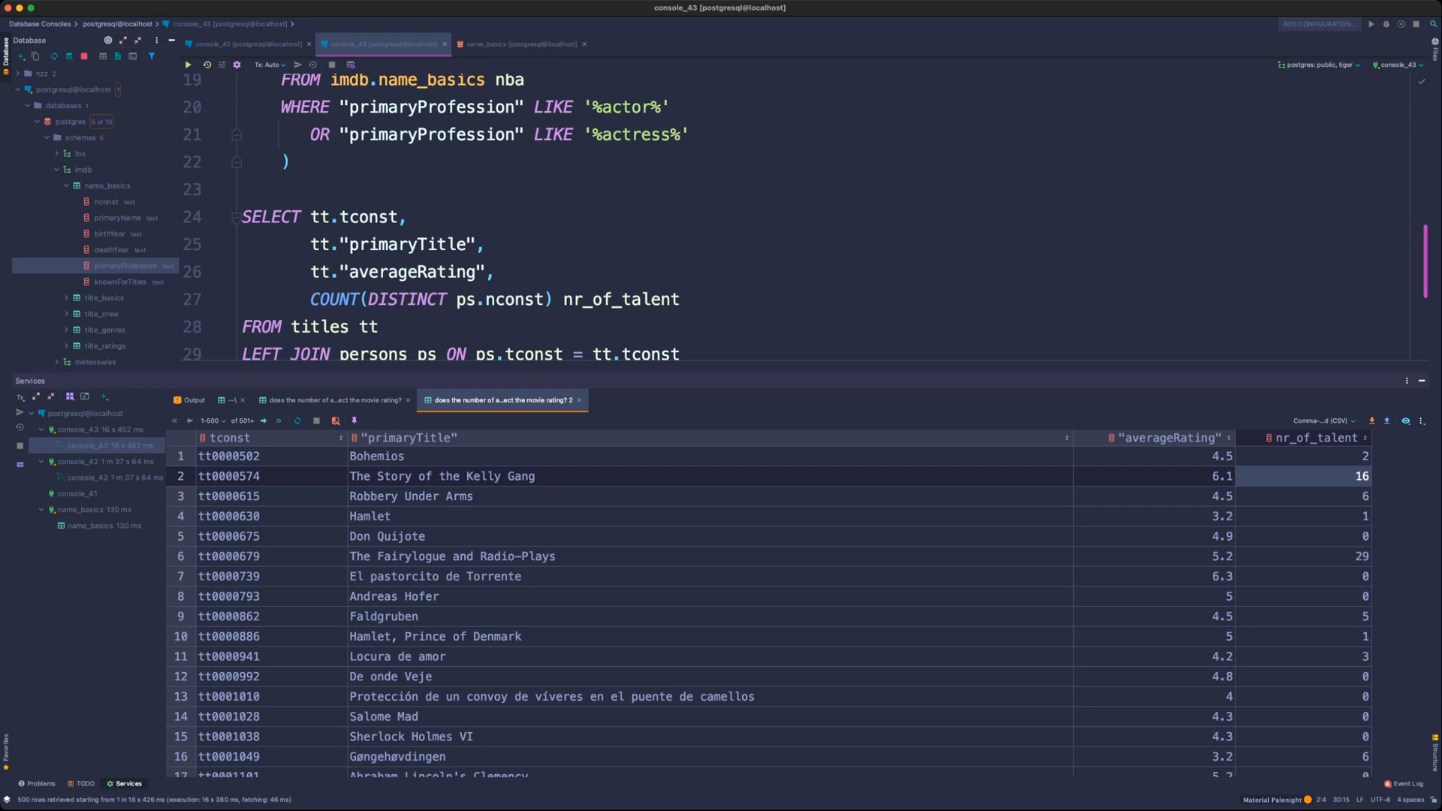
- Look over the CTE definitions again and request the total row count of the grouped result
click(379, 300)
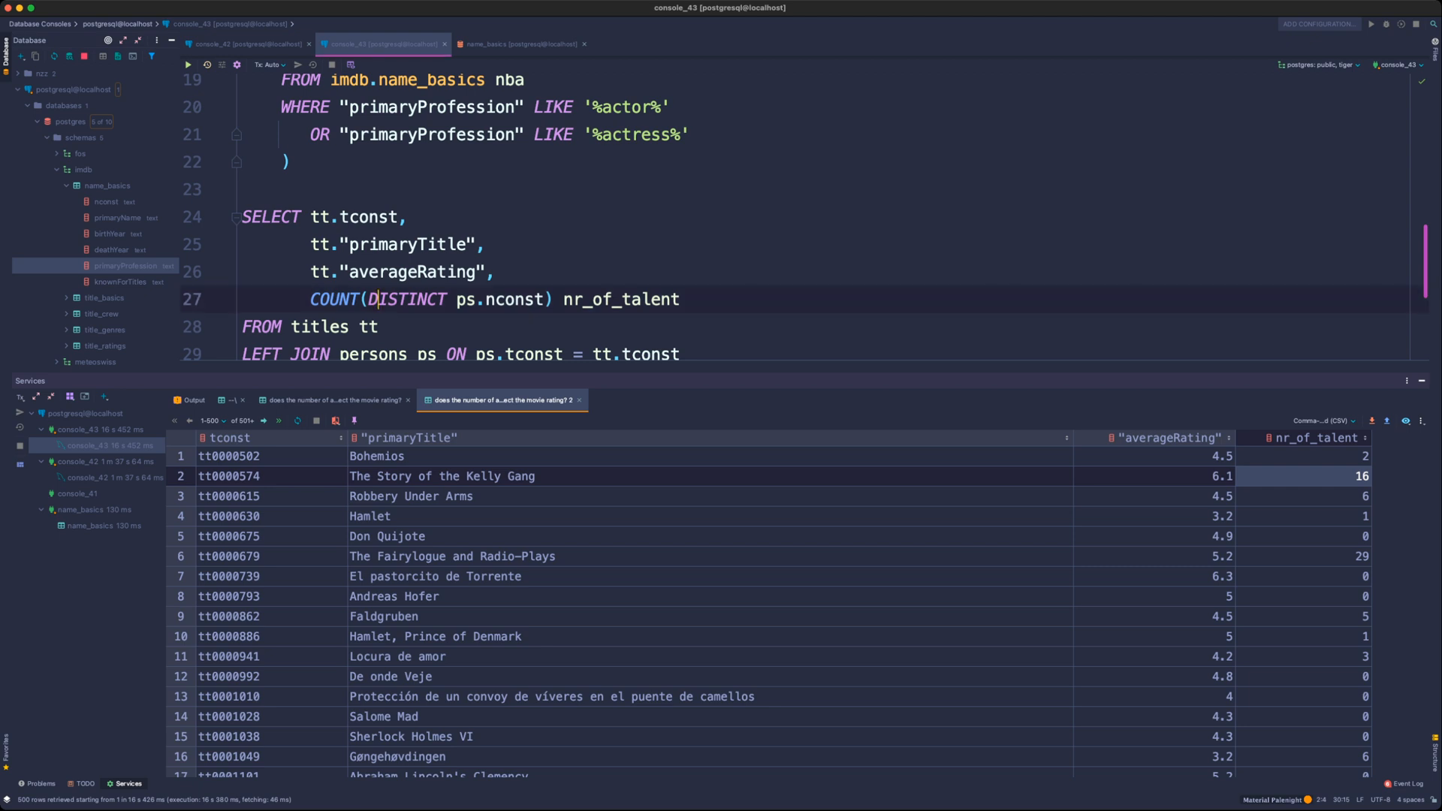
scroll(378, 300, up, 5)
scroll(379, 300, up, 2)
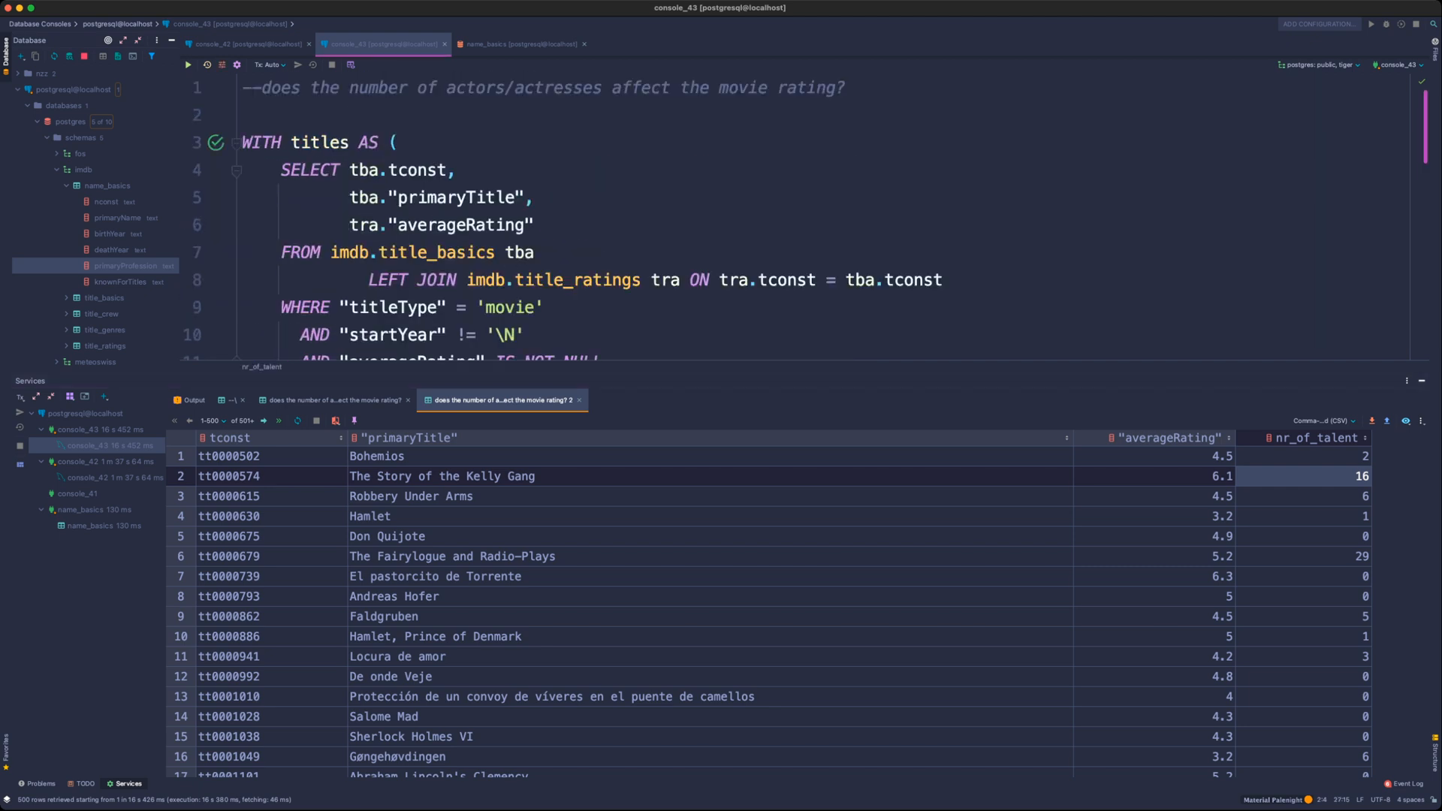
scroll(378, 300, down, 4)
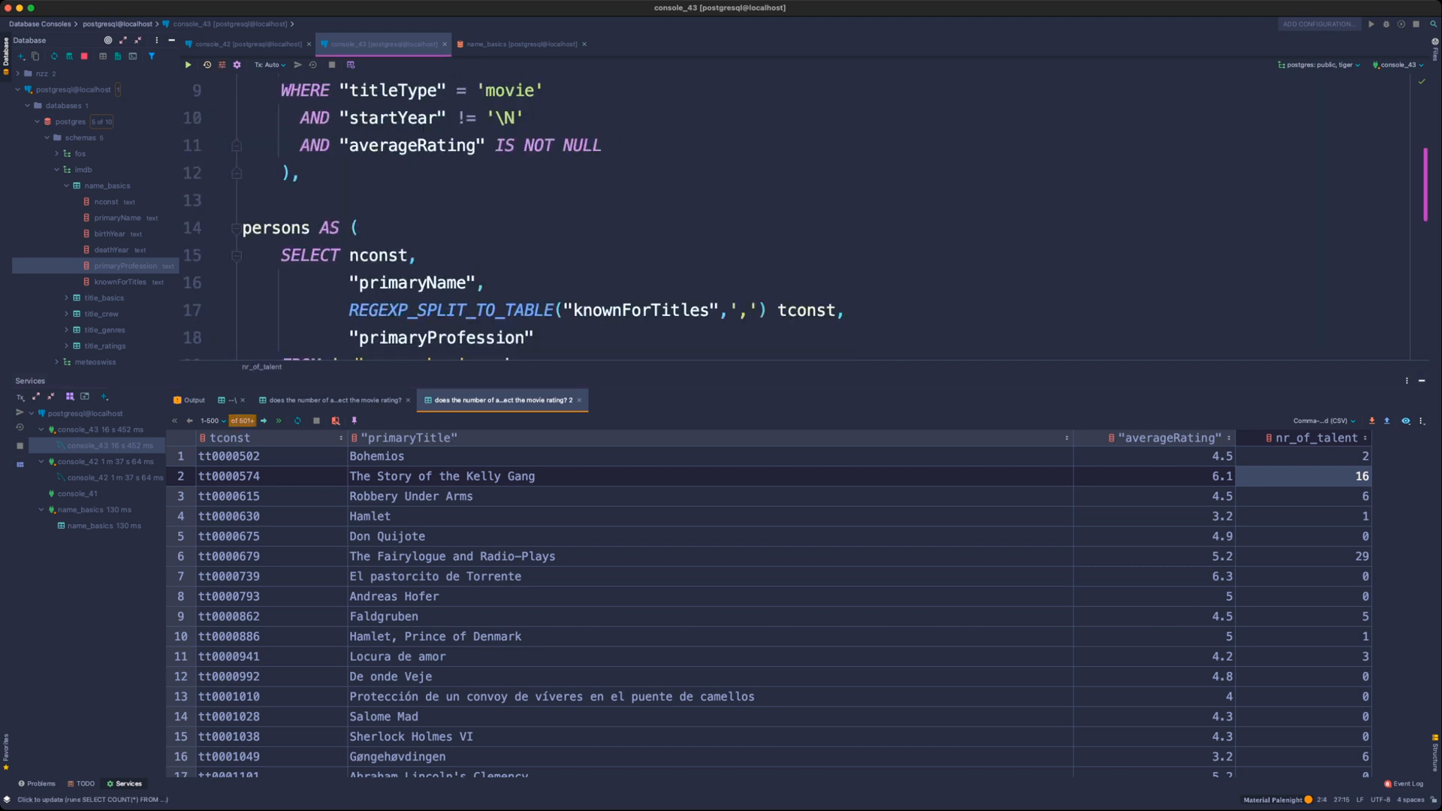
click(242, 421)
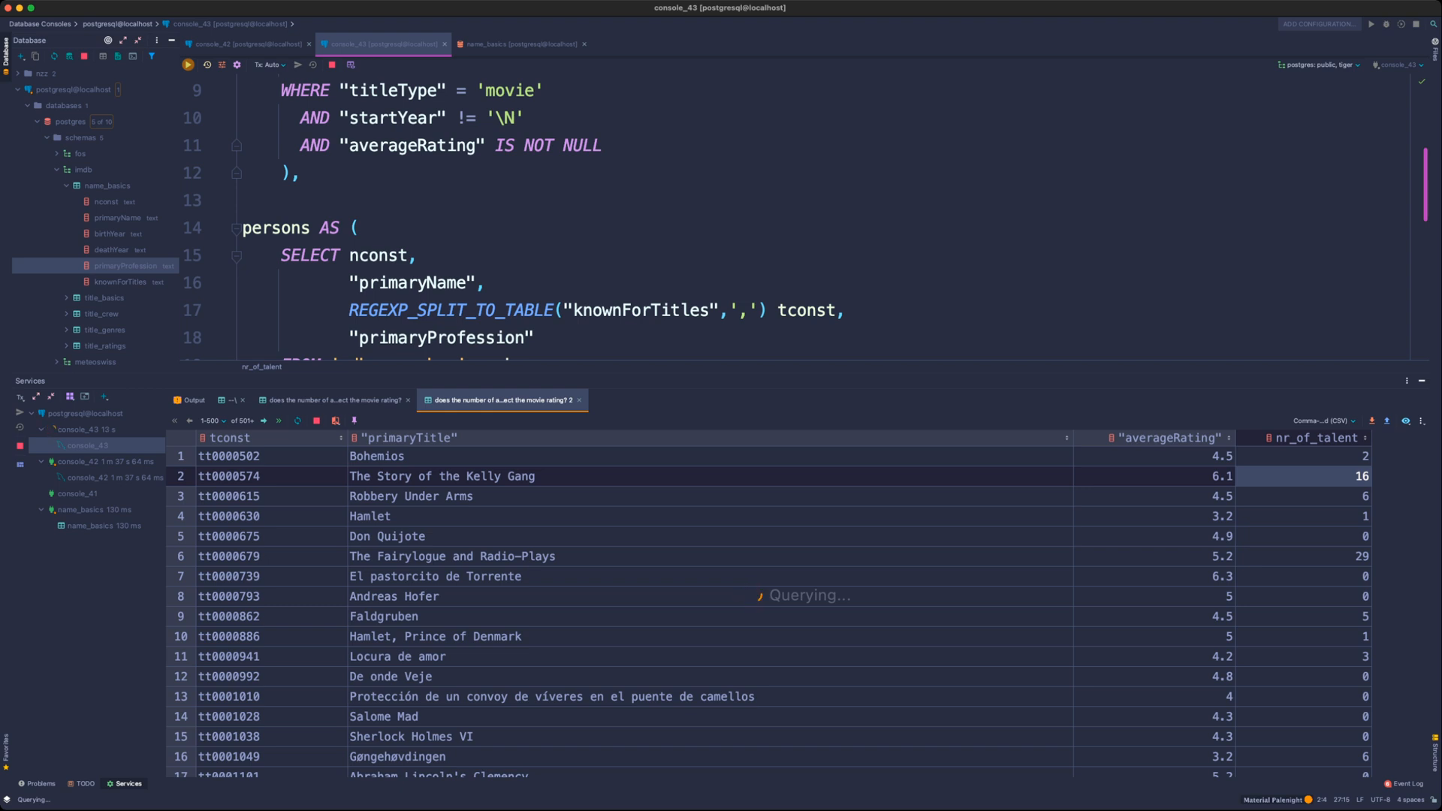
- Replace the SQL of the new Metabase question with the nr_of_talent query from the database console, and run it
scroll(796, 218, down, 3)
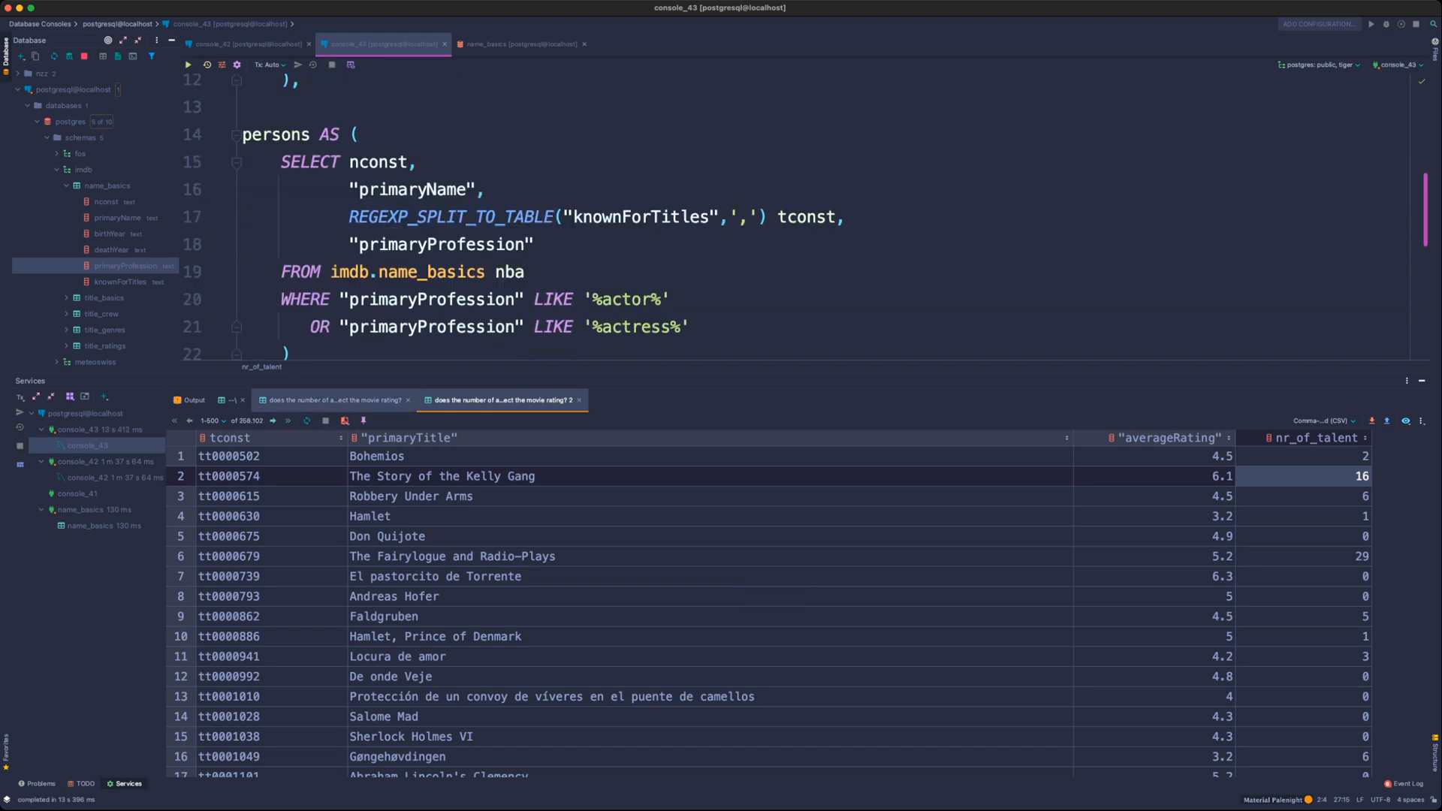
scroll(797, 218, down, 5)
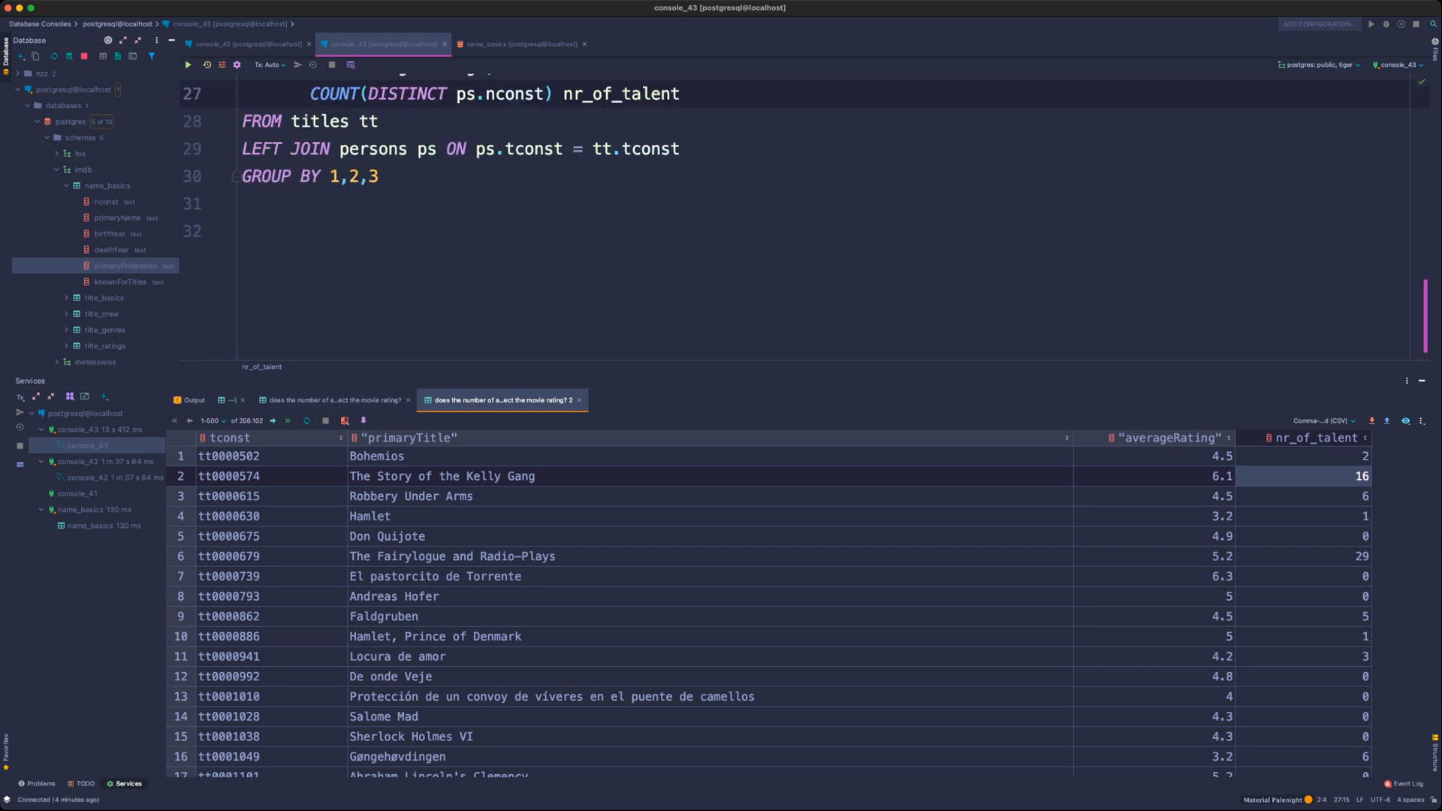
drag(361, 204, 243, 142)
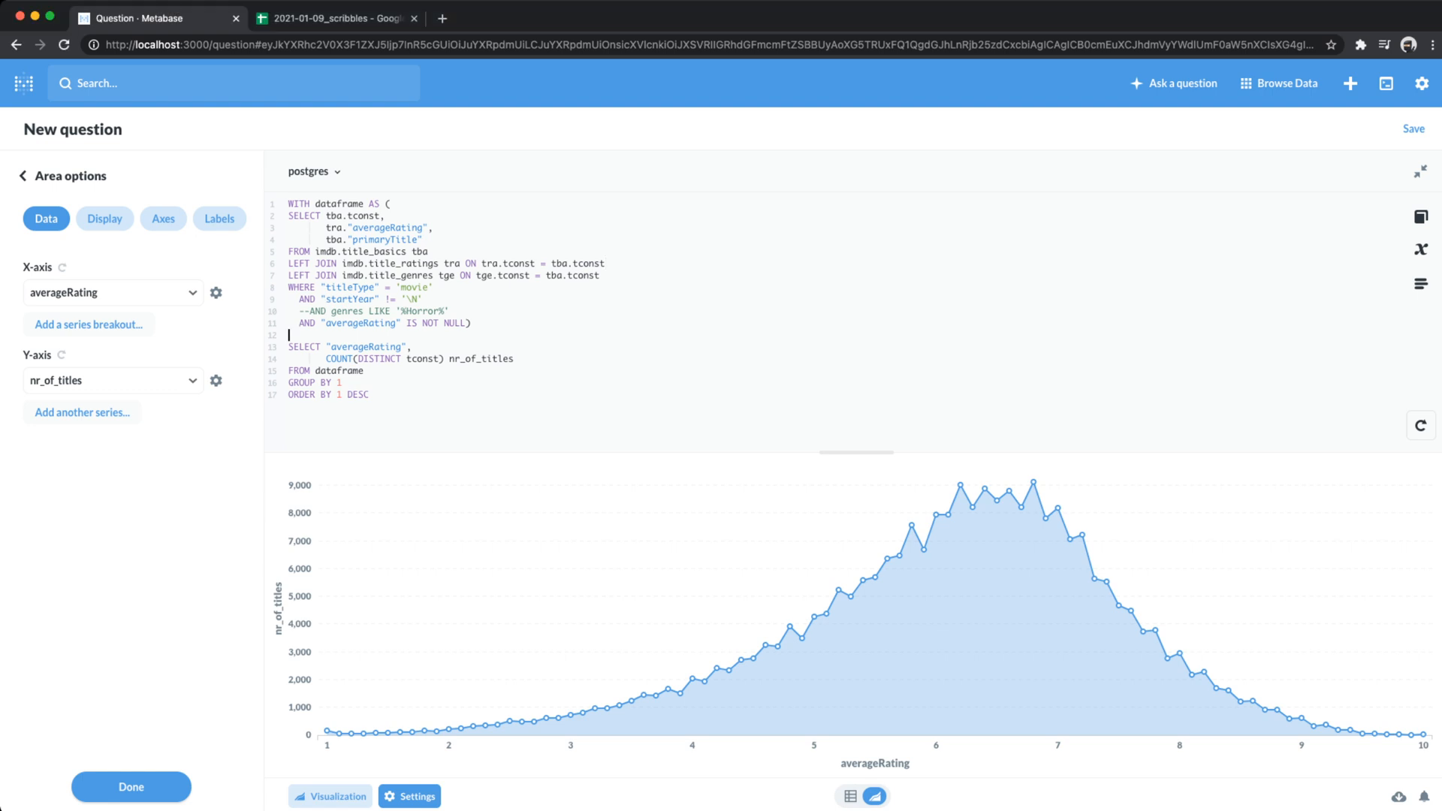
key(super+a)
key(super+v)
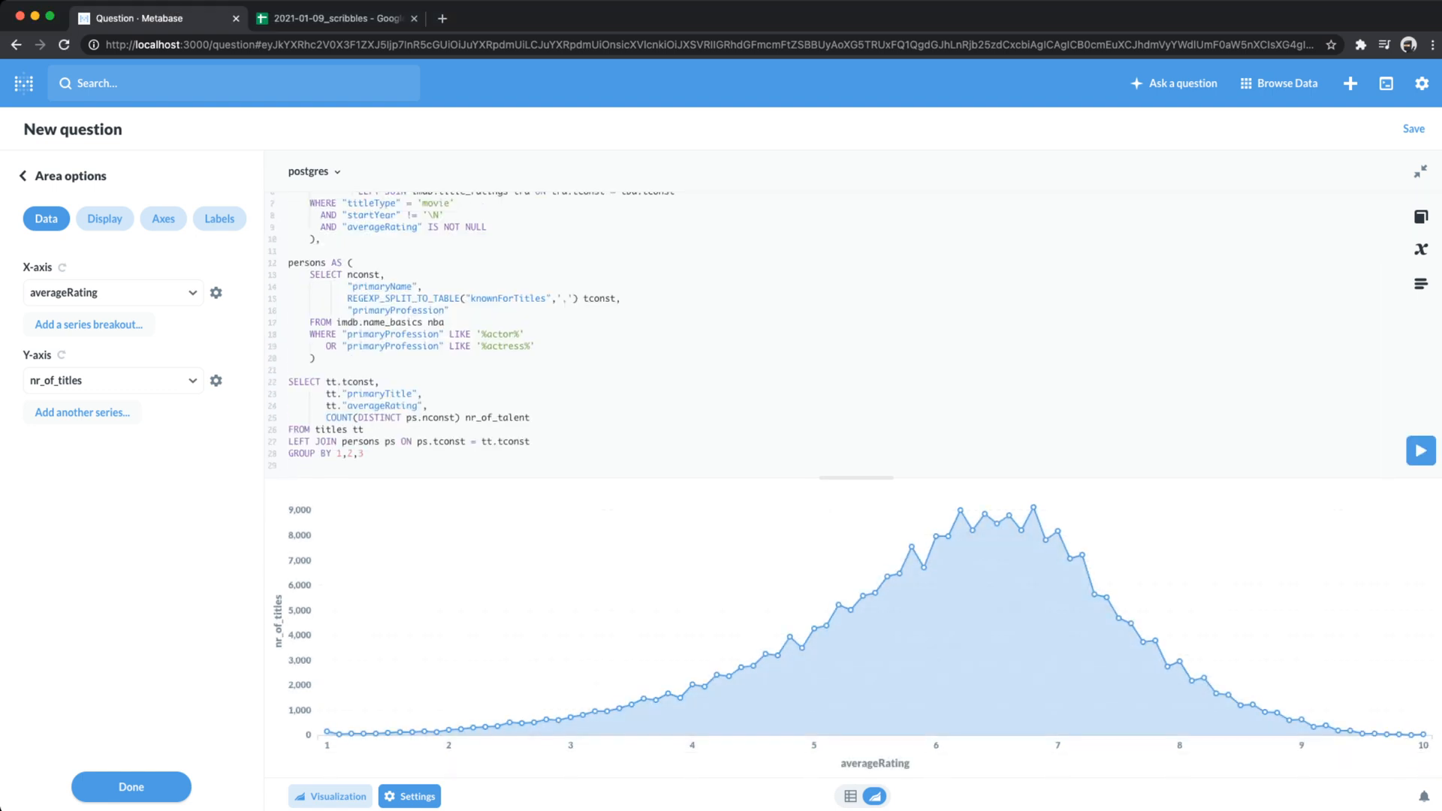
click(1421, 451)
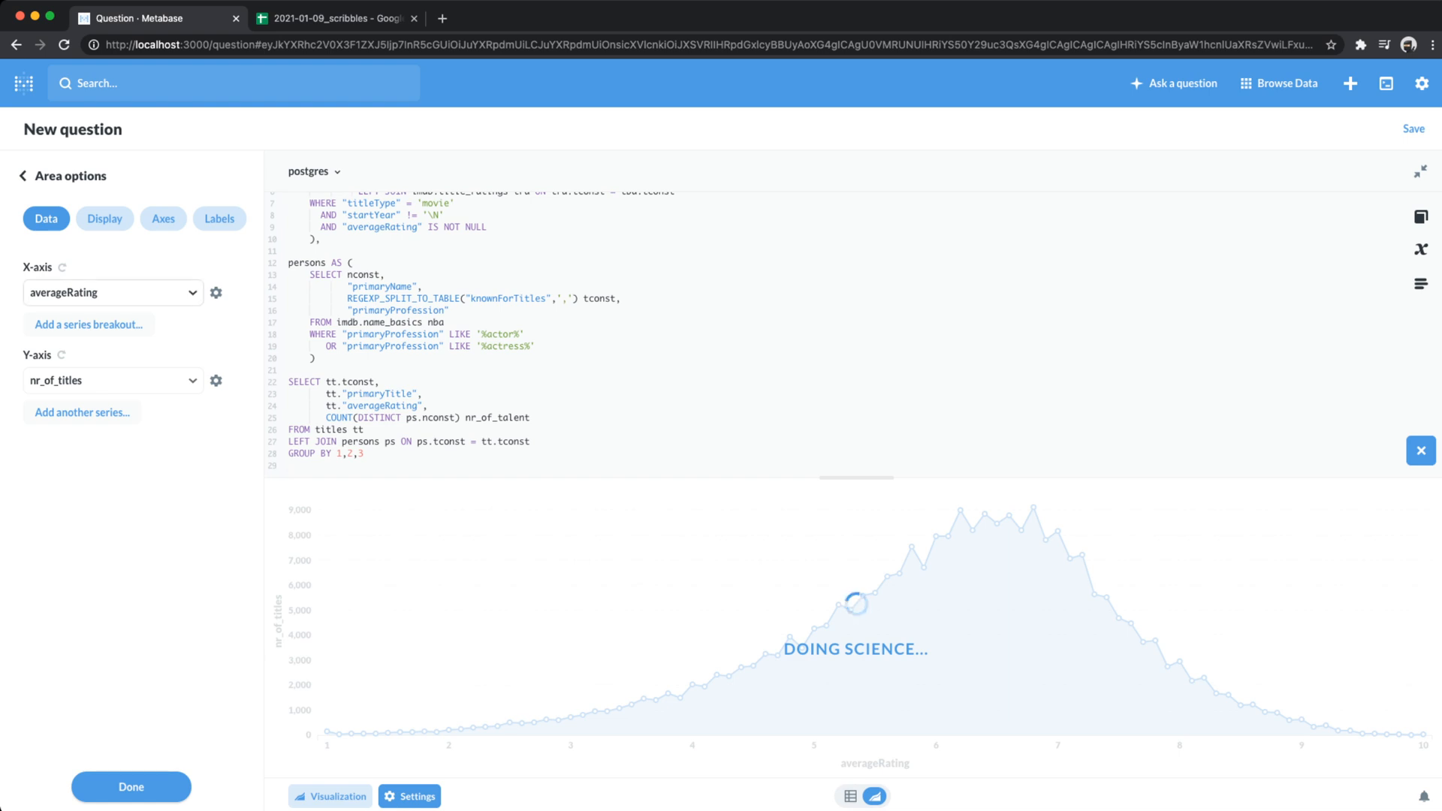
- Close the chart options and examine the query results in table view
click(331, 796)
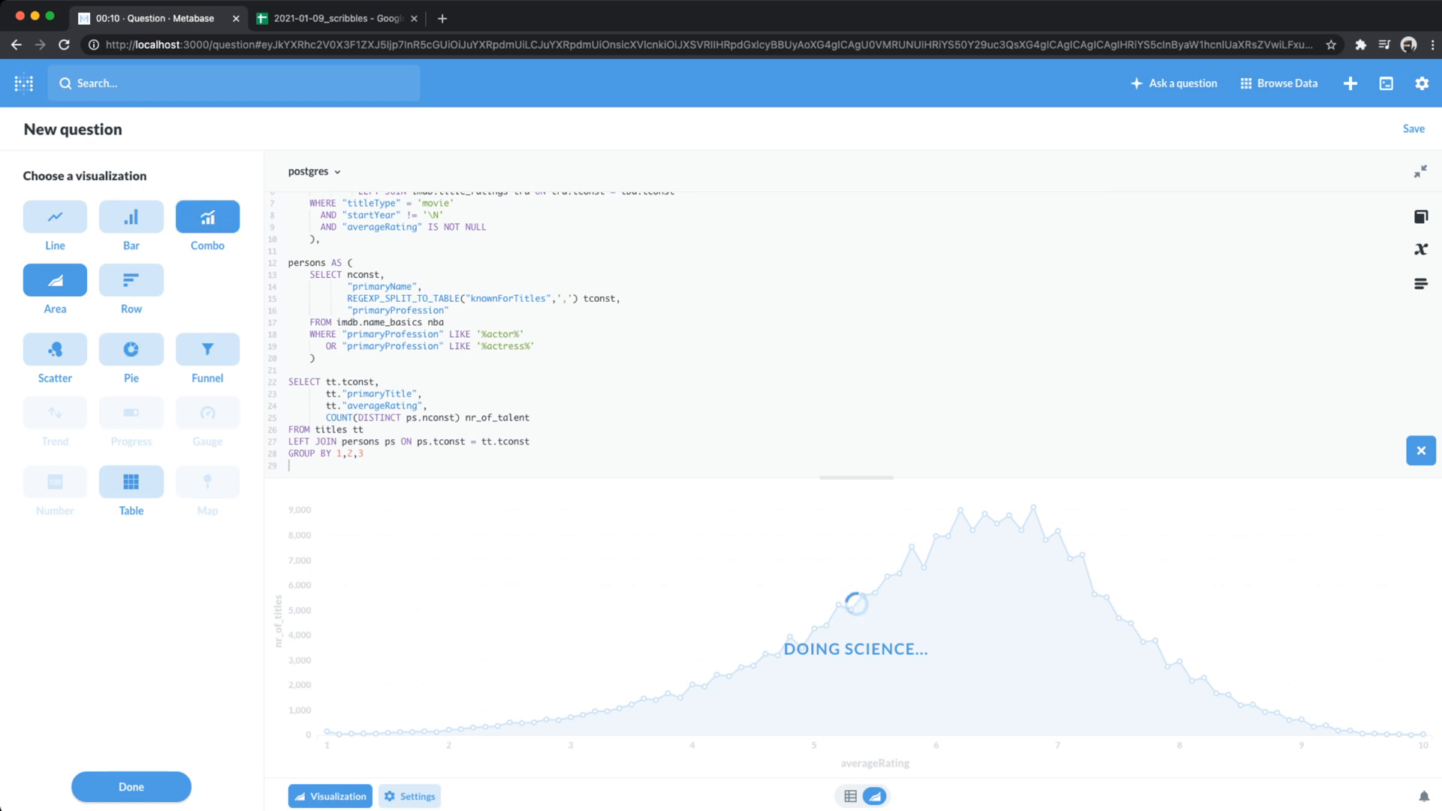
click(131, 786)
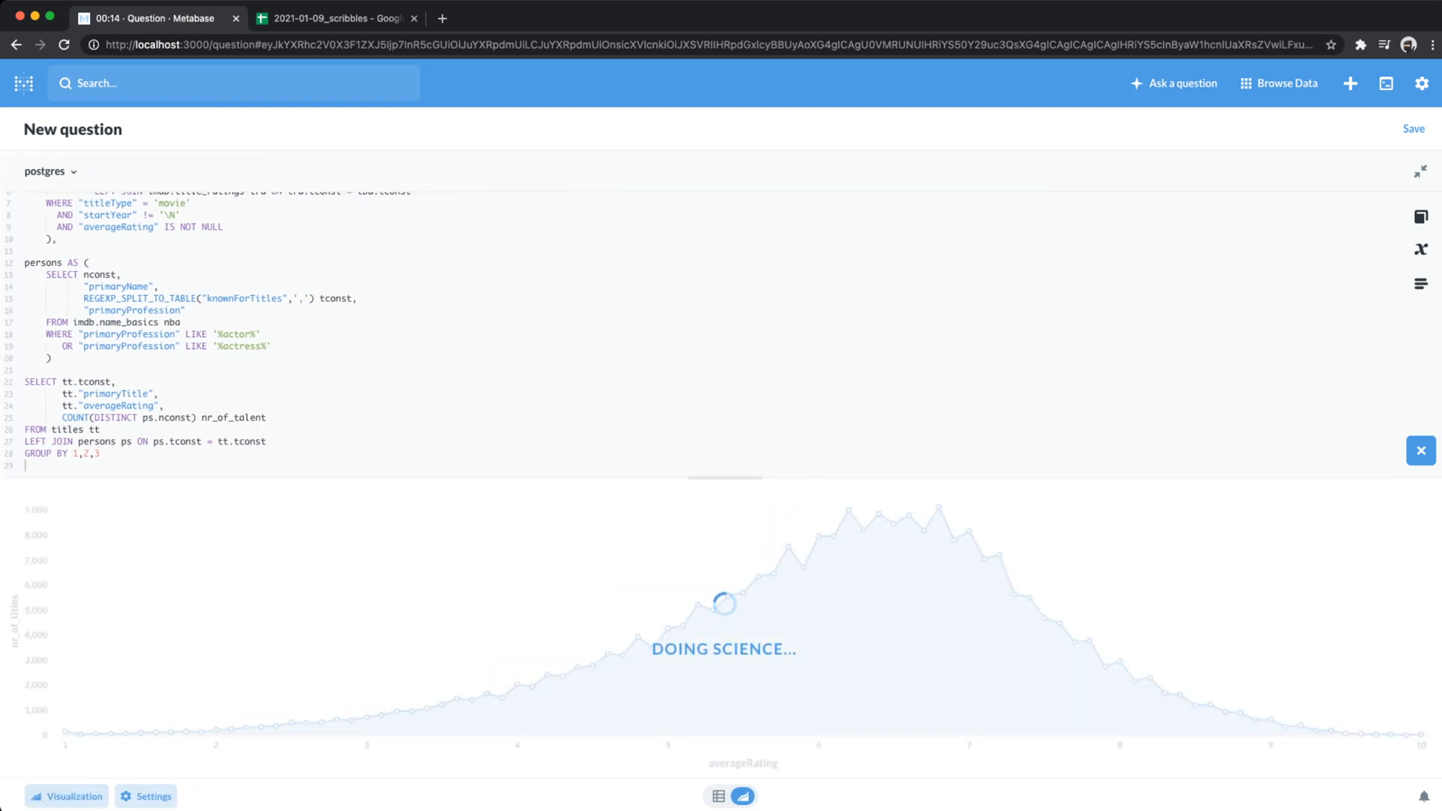
click(718, 796)
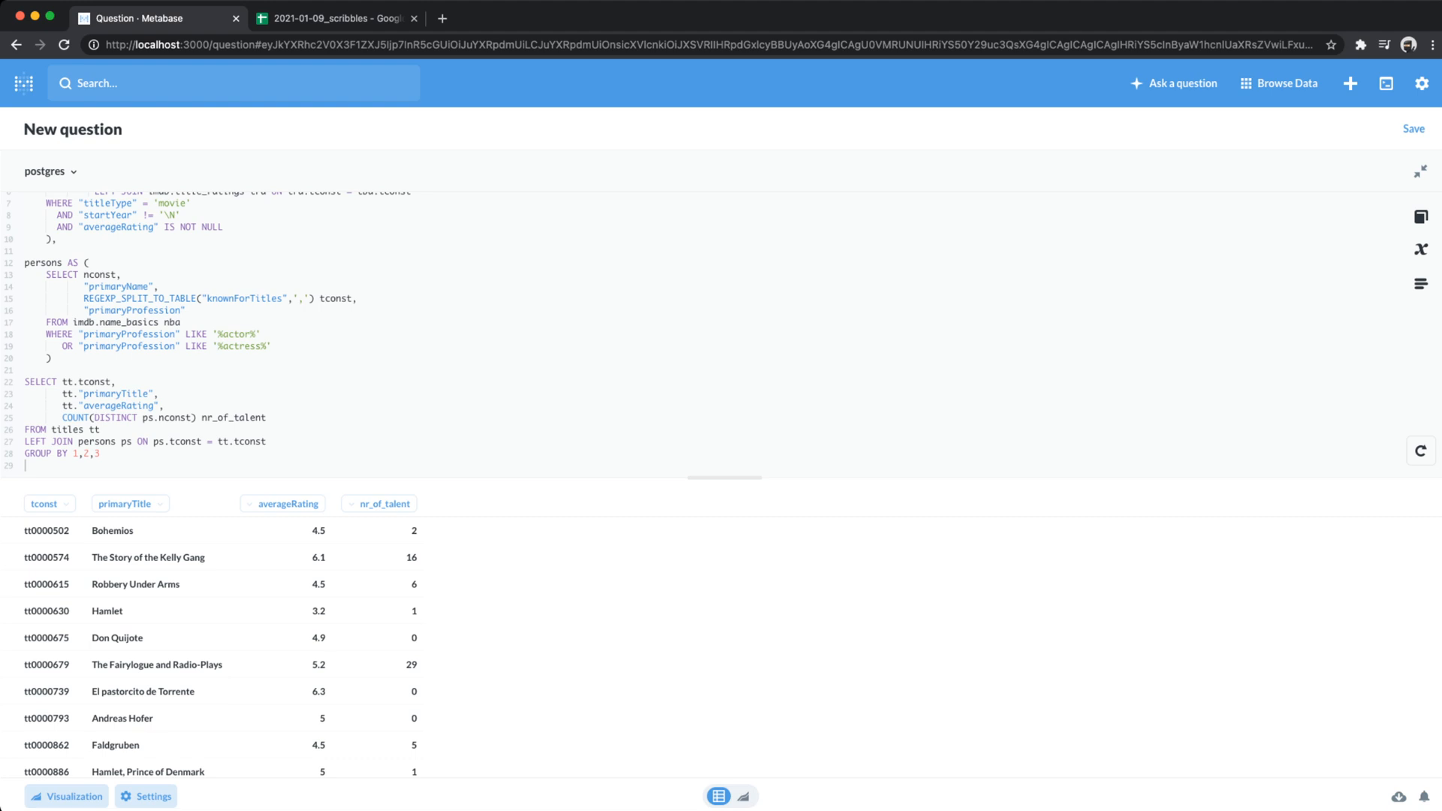
scroll(380, 717, down, 1)
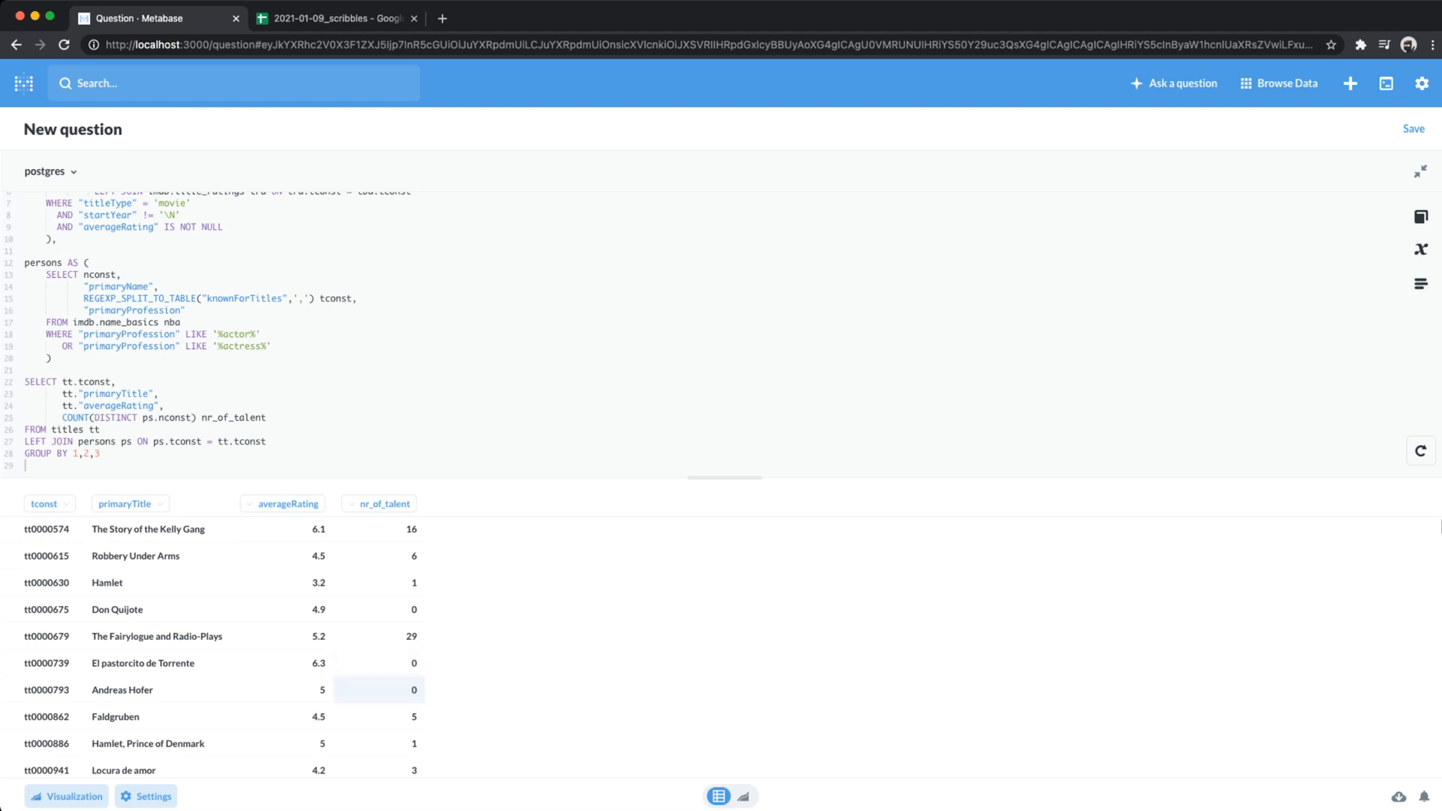
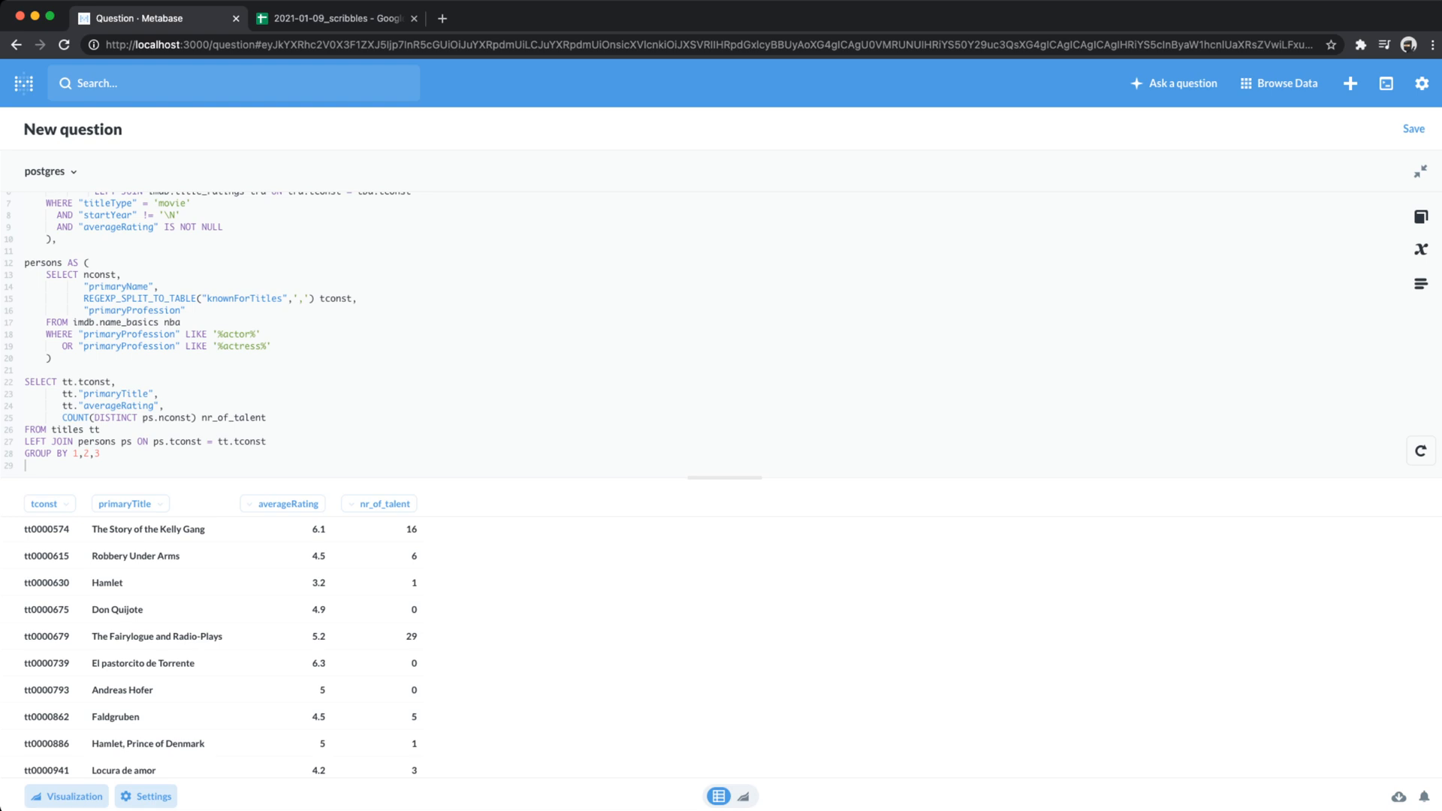
- Visualize the results as a Combo chart with nr_of_talent on the X-axis and averageRating on the Y-axis
click(67, 797)
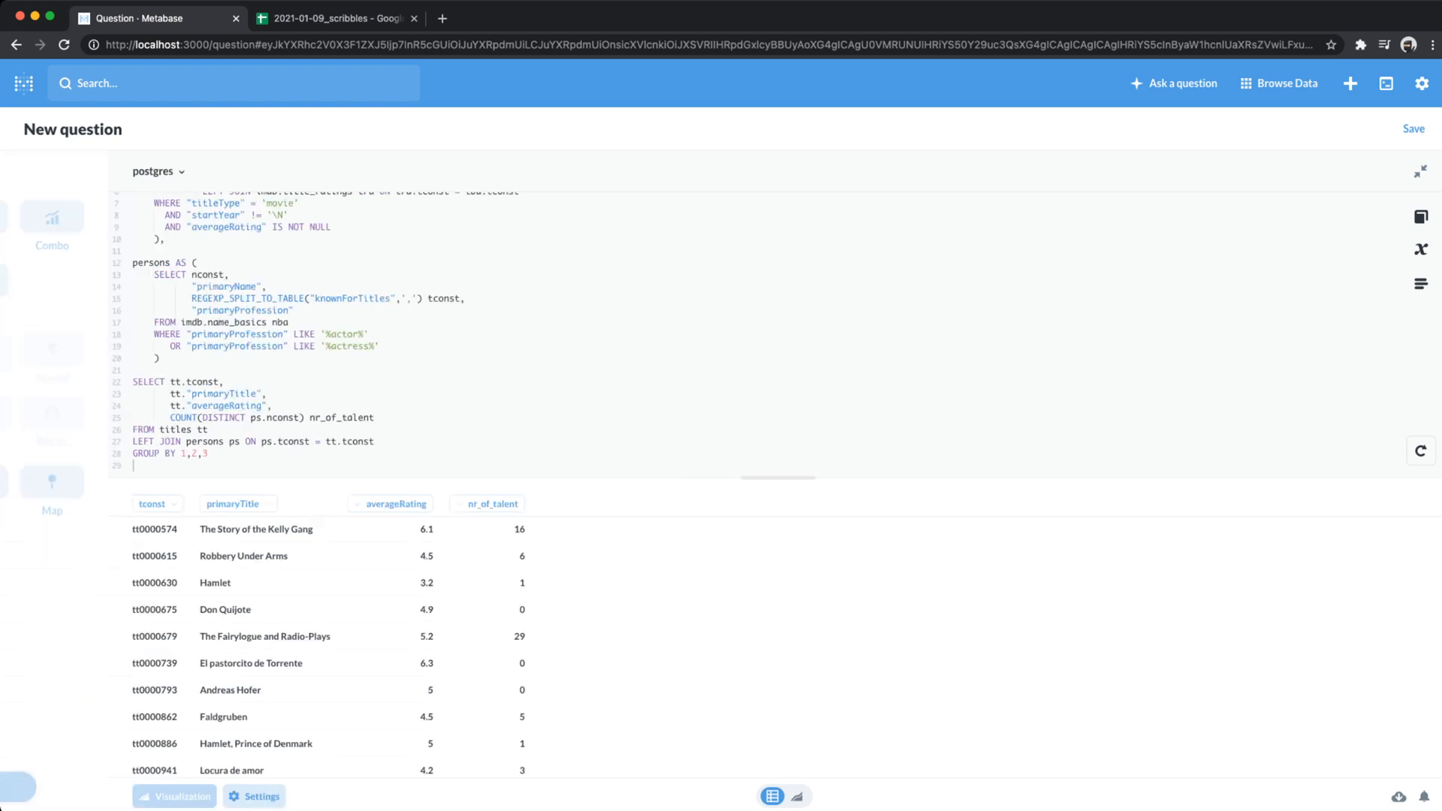
click(206, 217)
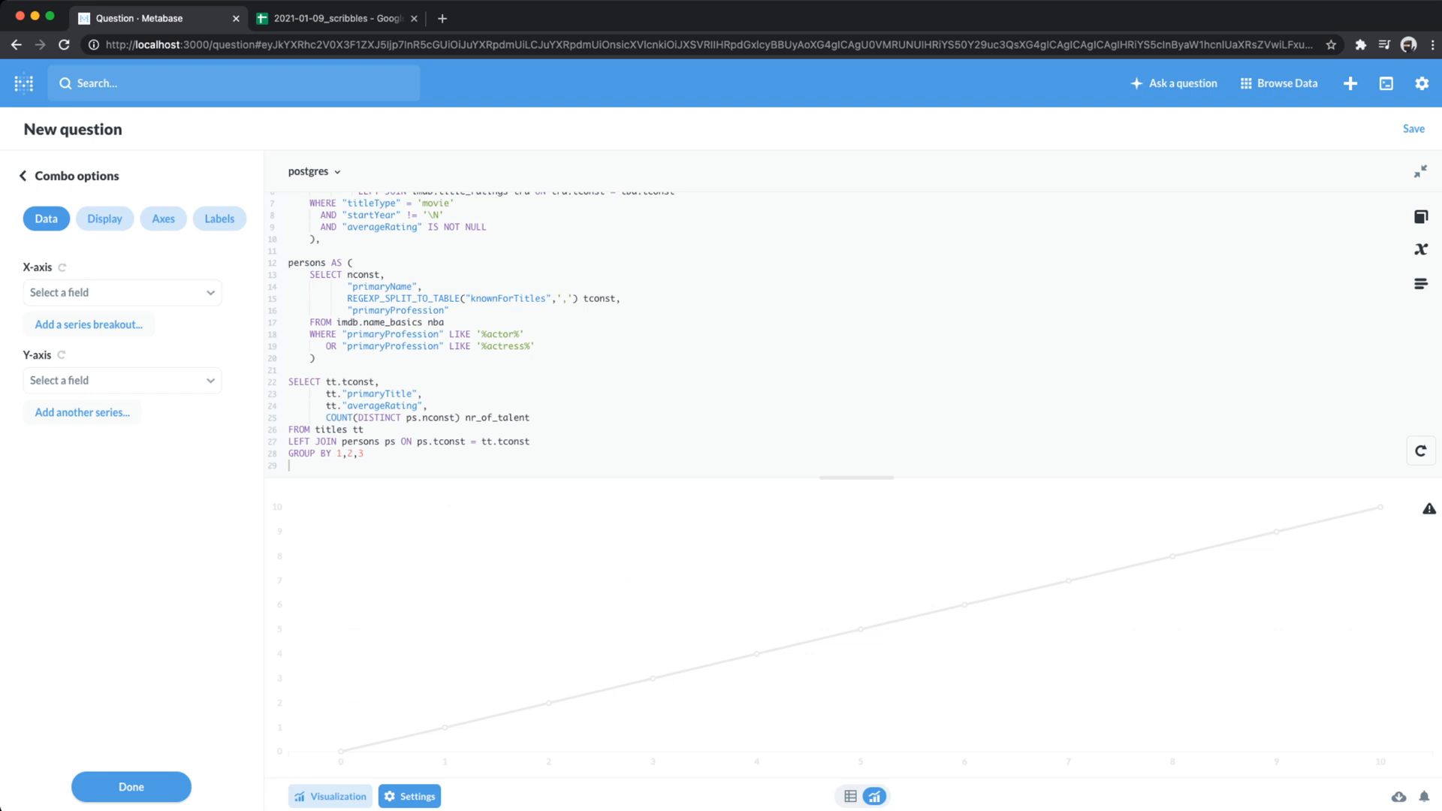
click(122, 292)
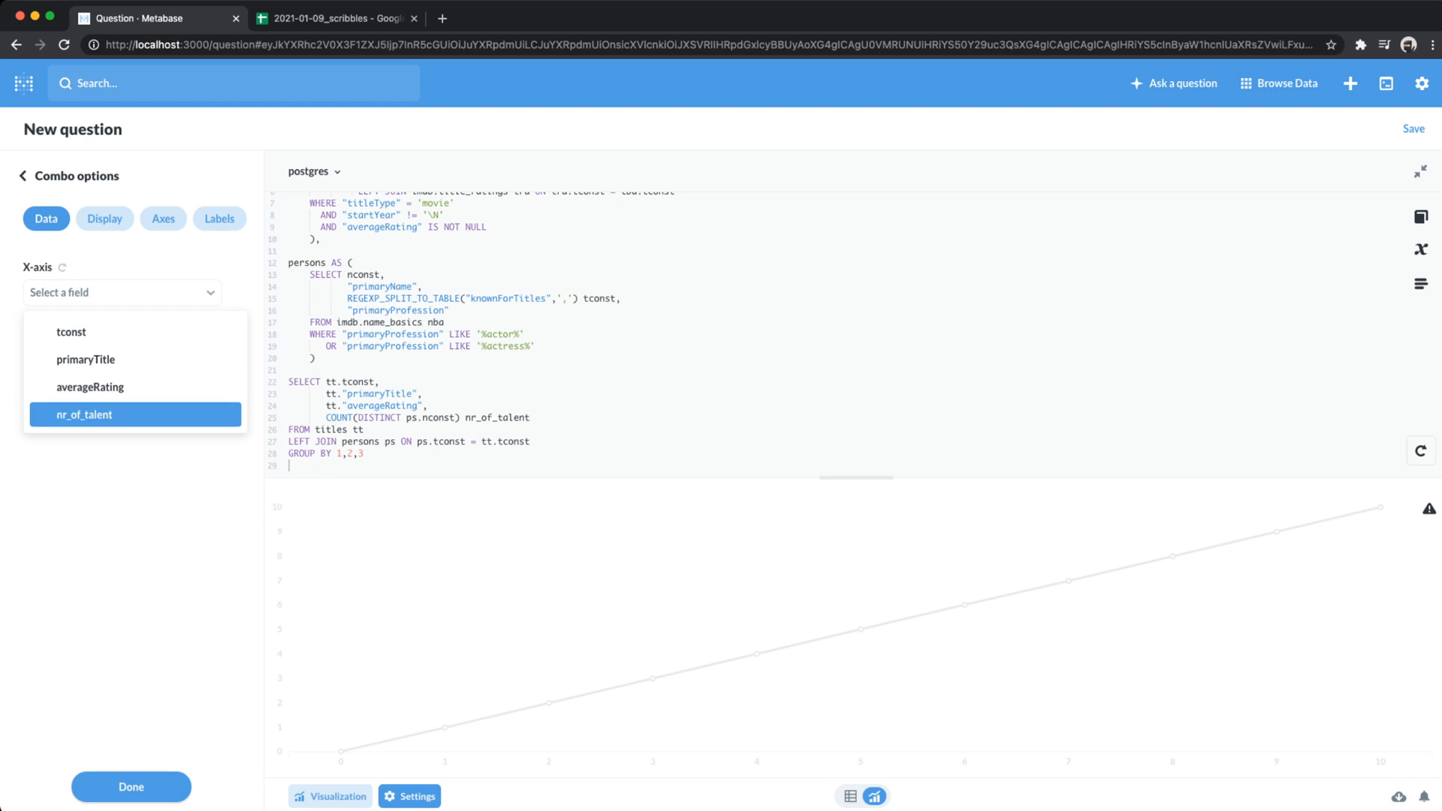
click(85, 415)
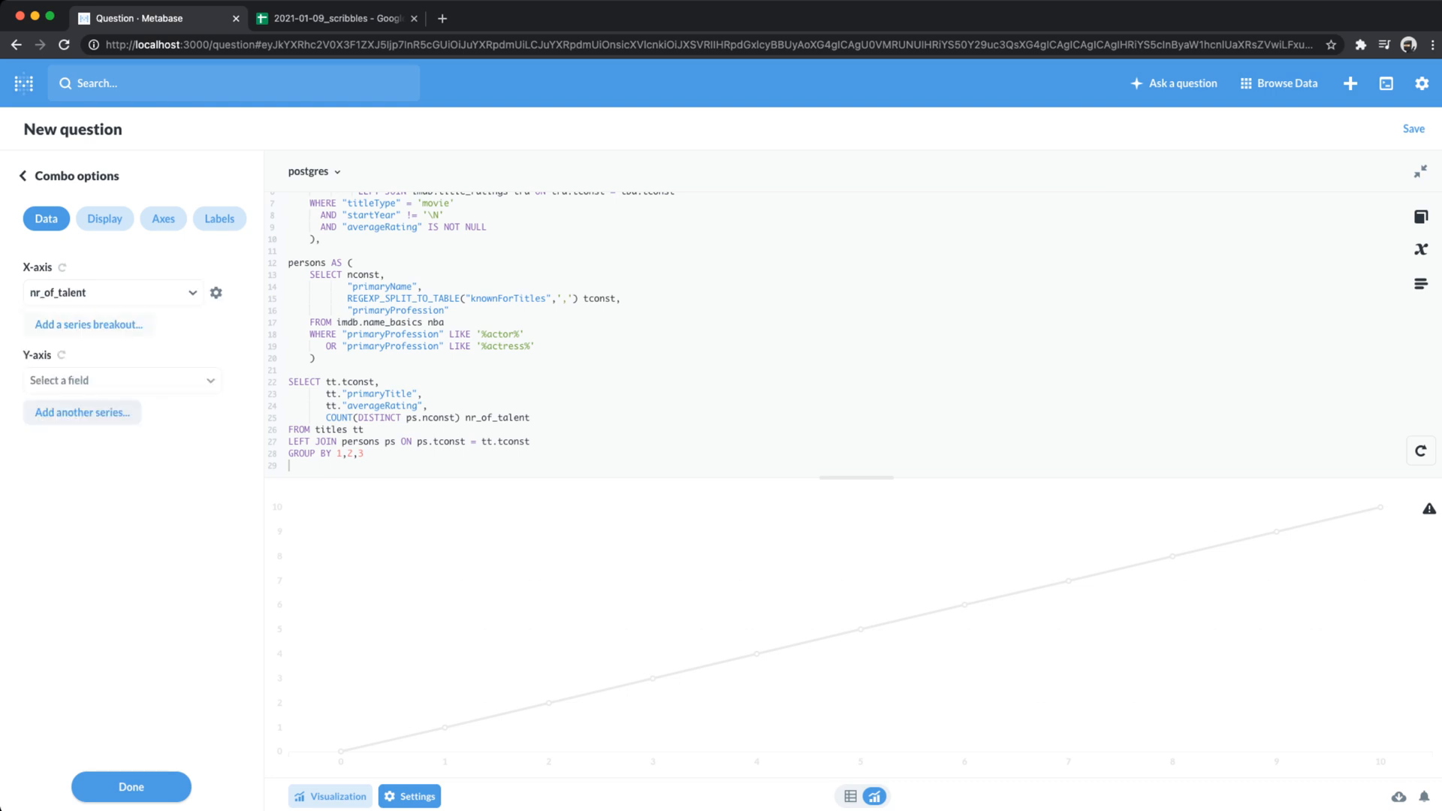
click(121, 381)
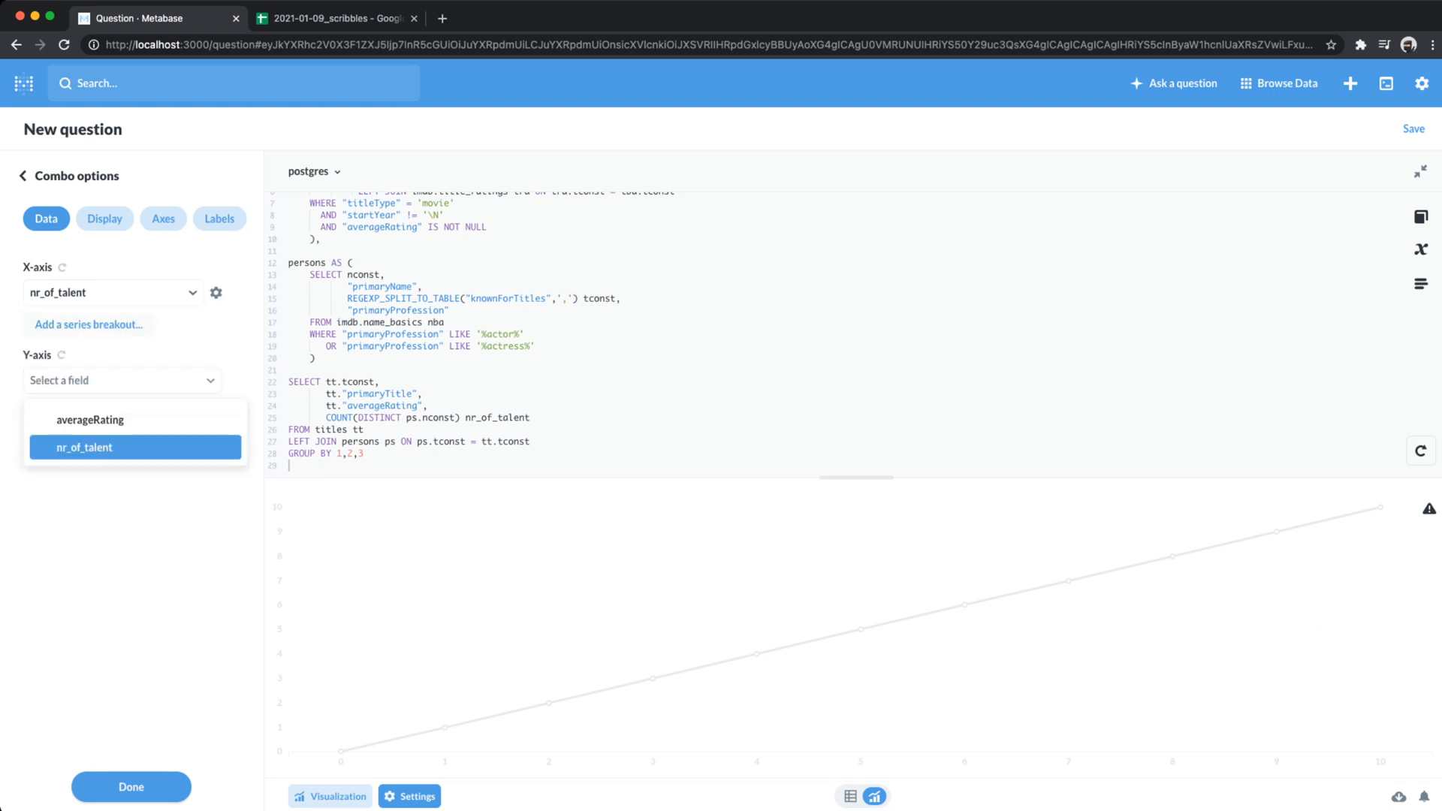
click(90, 420)
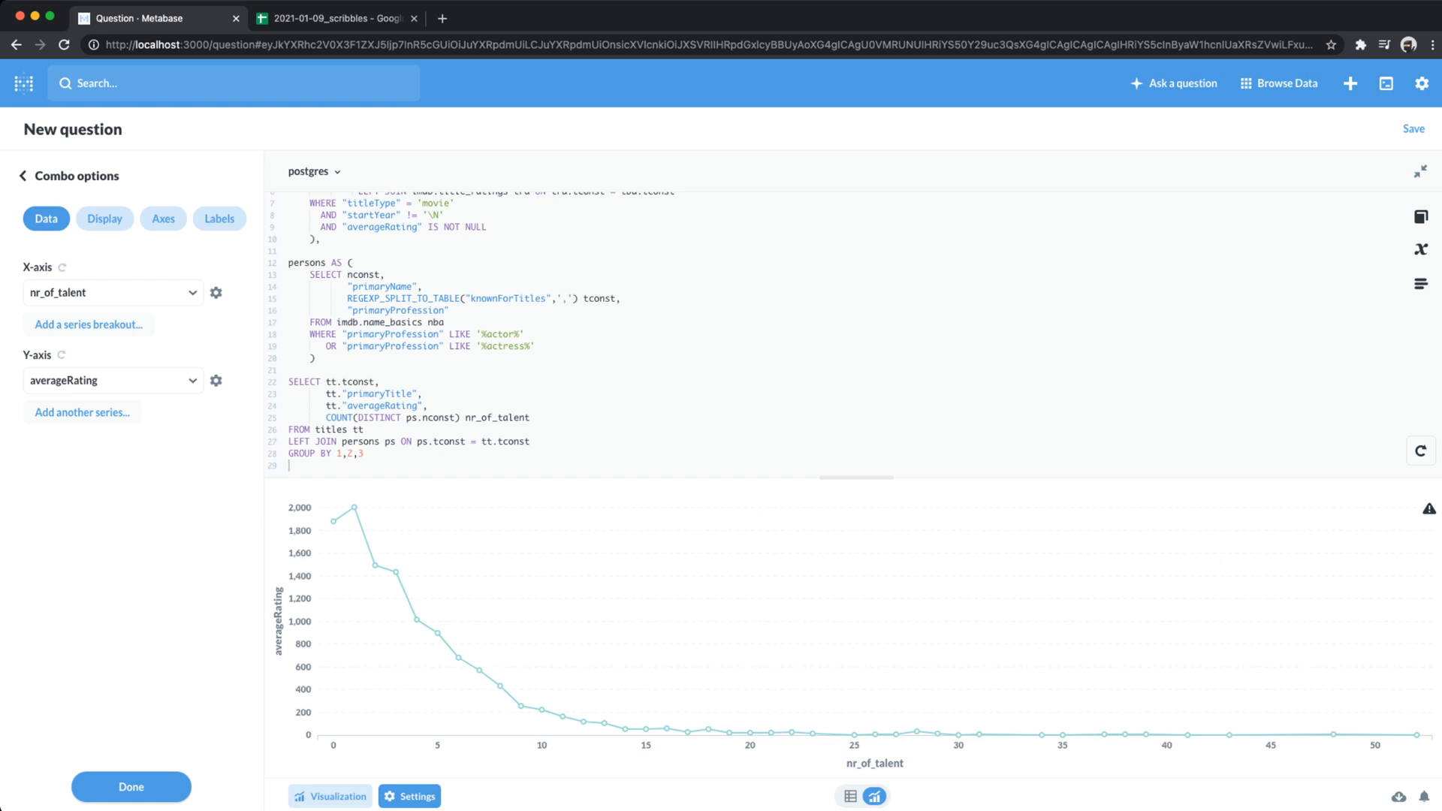
mouse_move(333, 520)
- Try the Bar chart and the Table as alternative visualizations of the results
click(75, 176)
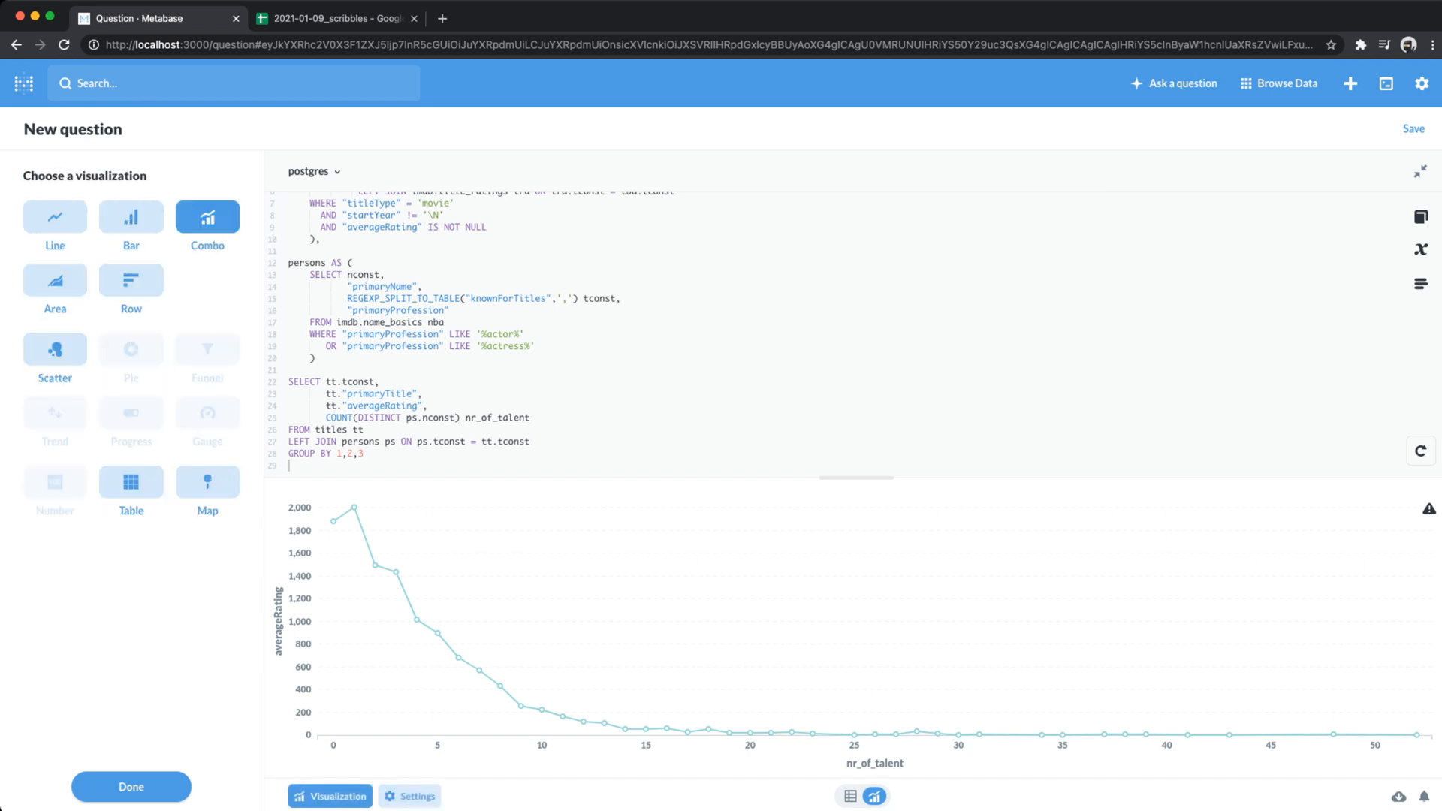
click(130, 217)
mouse_move(333, 629)
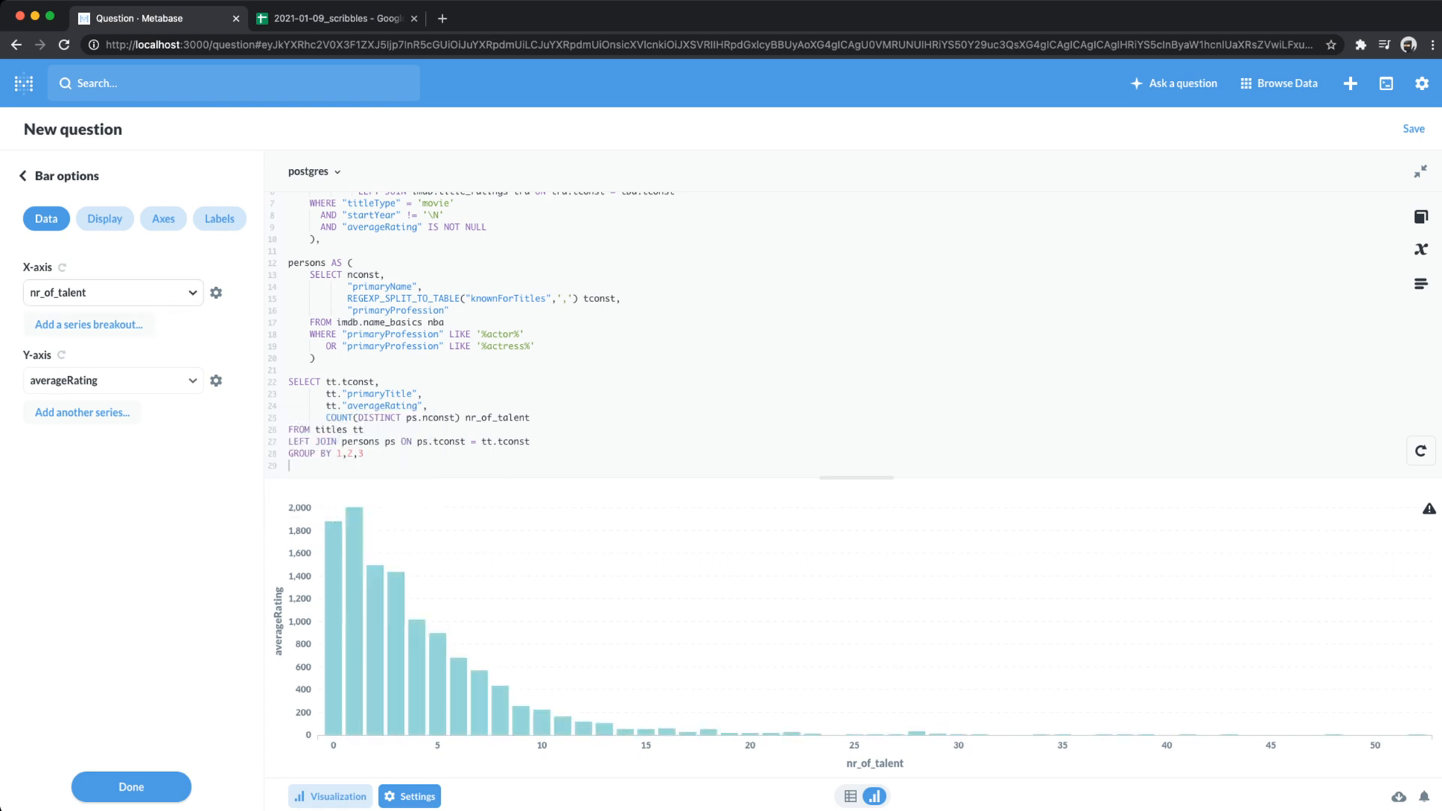
click(113, 293)
click(113, 293)
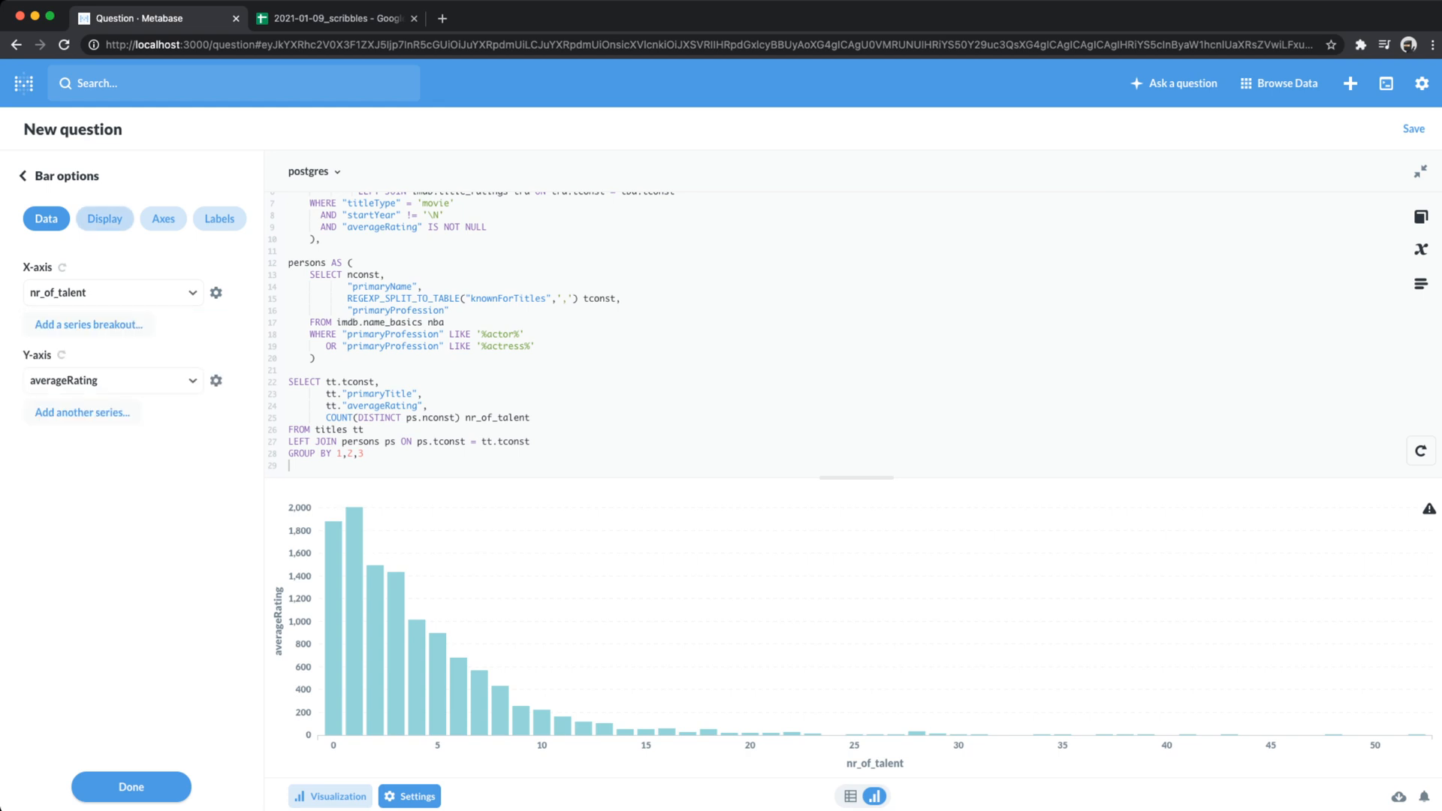
click(67, 175)
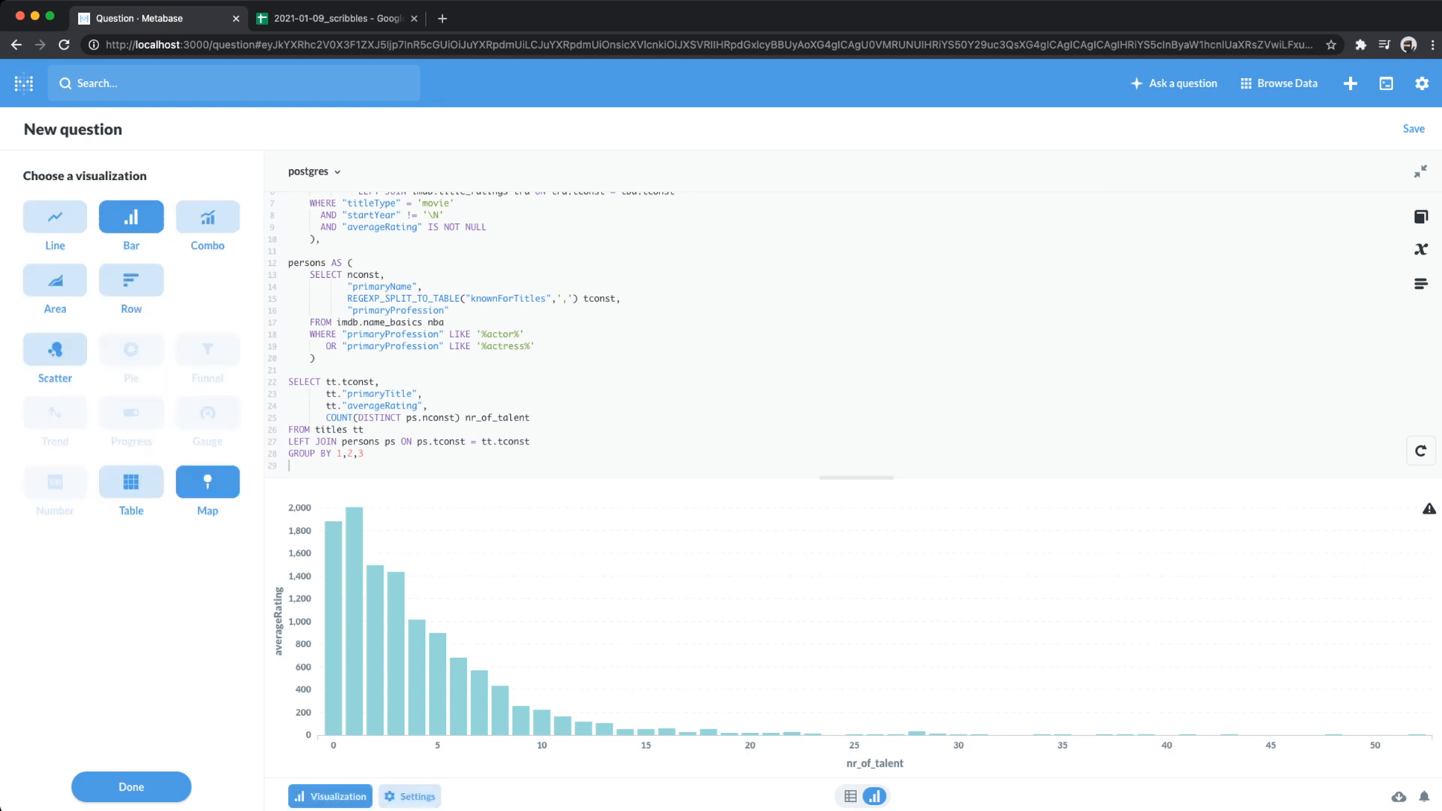
click(131, 483)
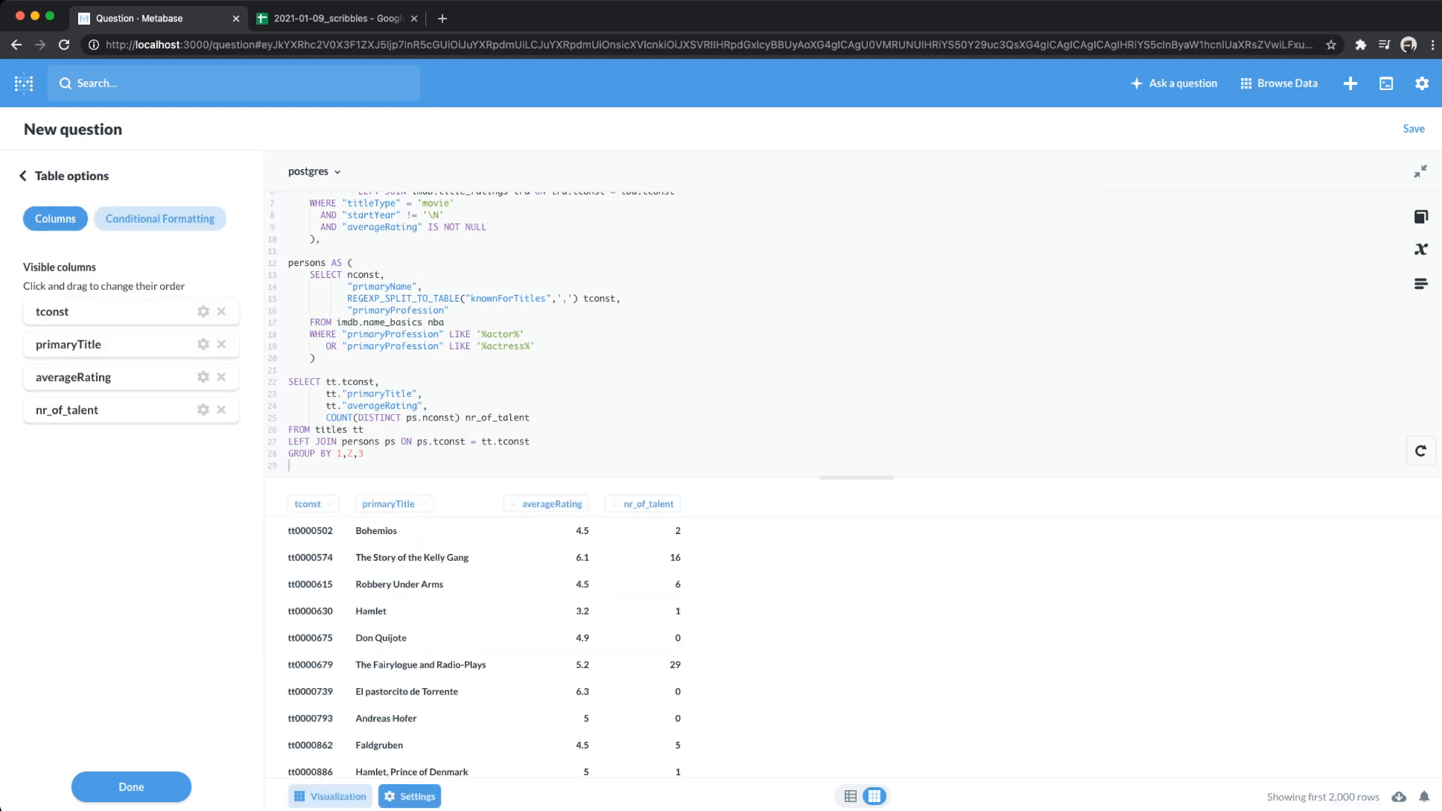
- Change the visualization to a Scatter plot with nr_of_talent as the bubble size
click(67, 176)
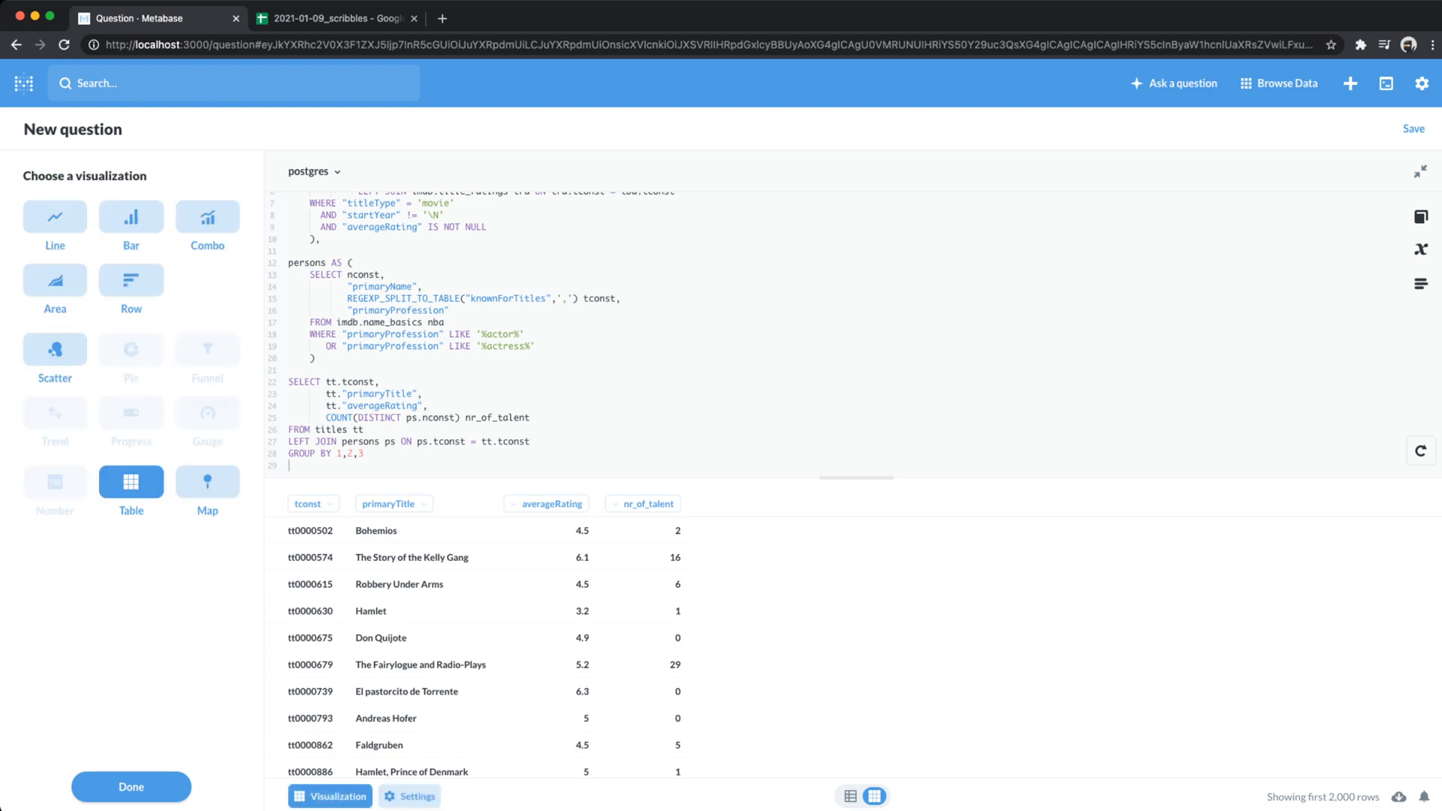
click(55, 349)
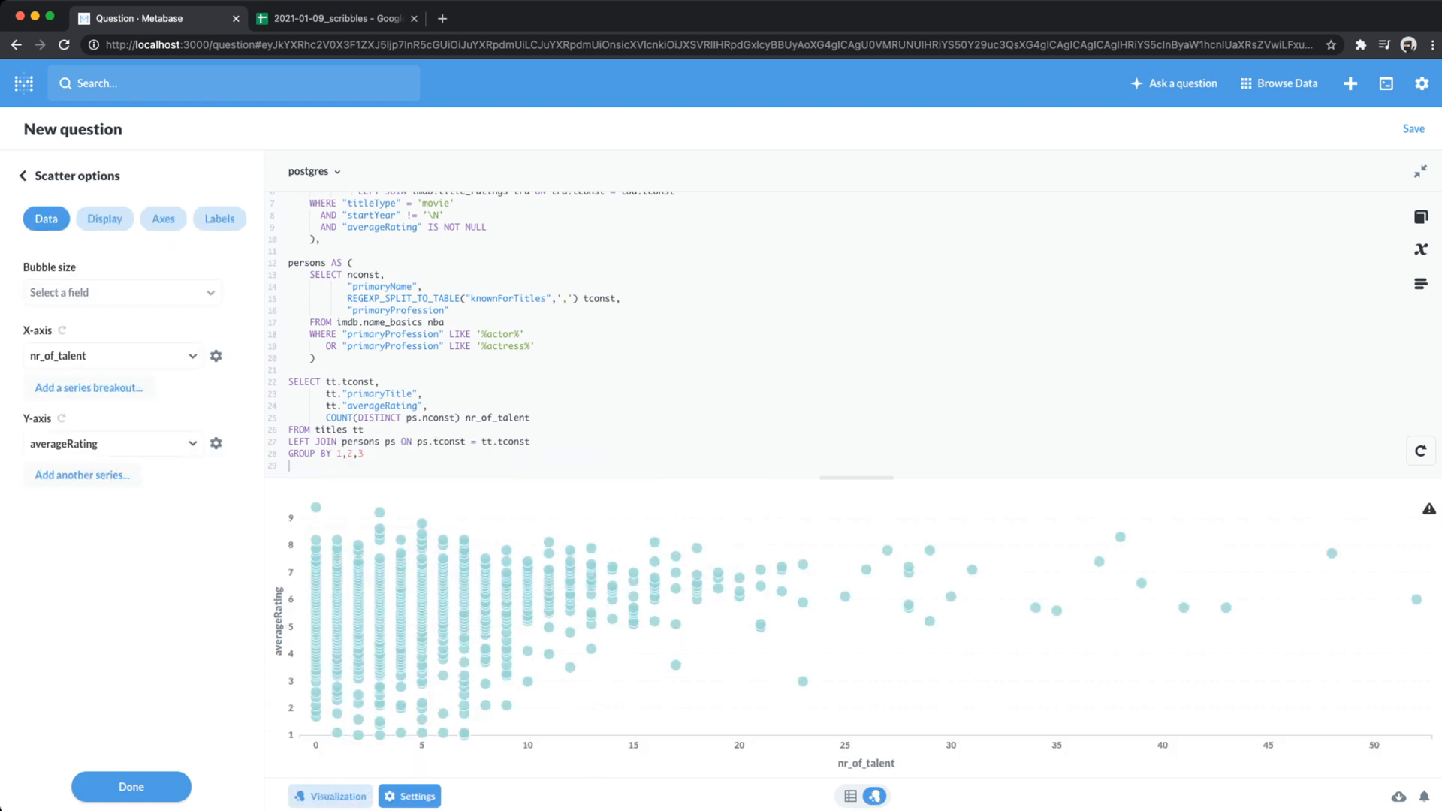
mouse_move(1099, 561)
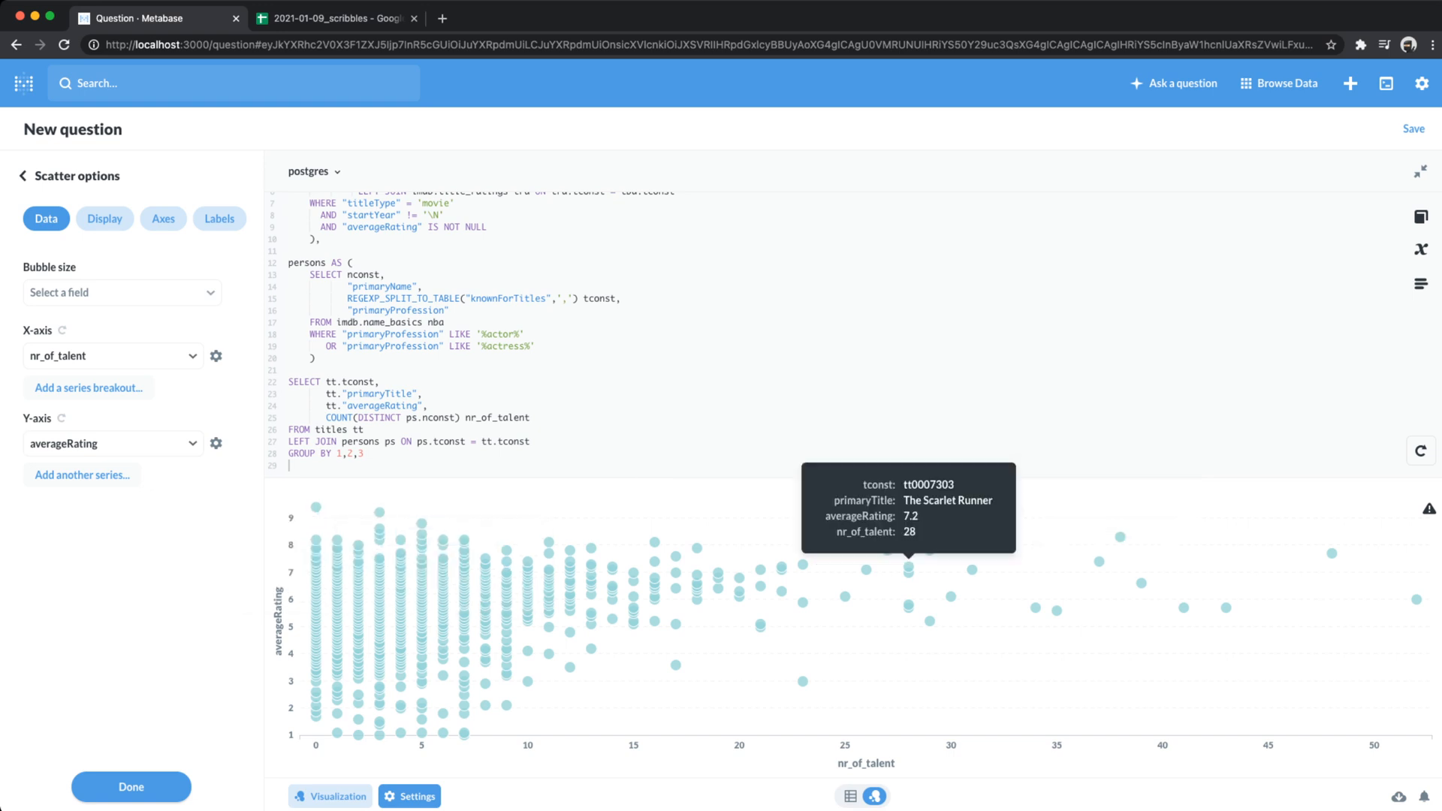
mouse_move(1429, 509)
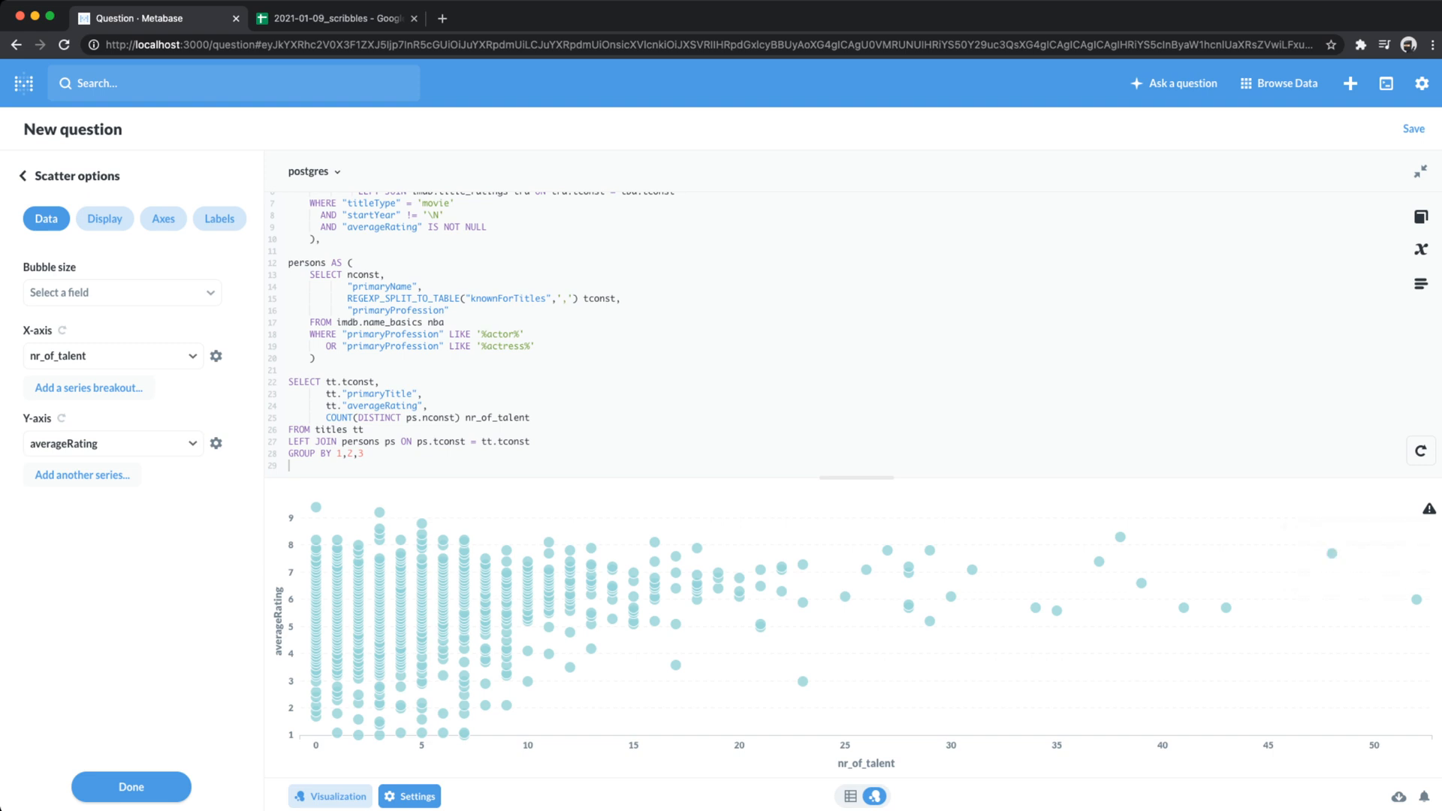
click(122, 292)
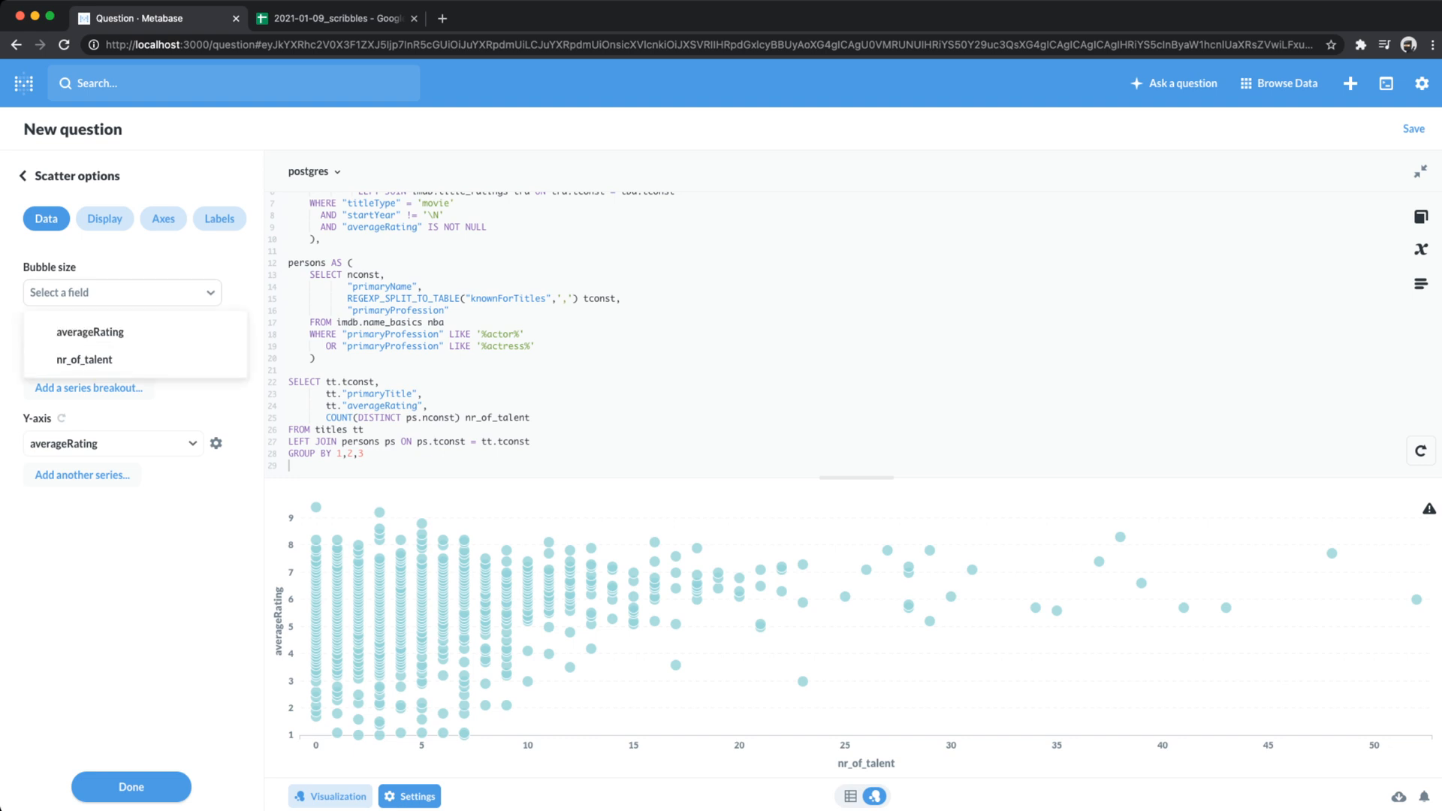
click(60, 359)
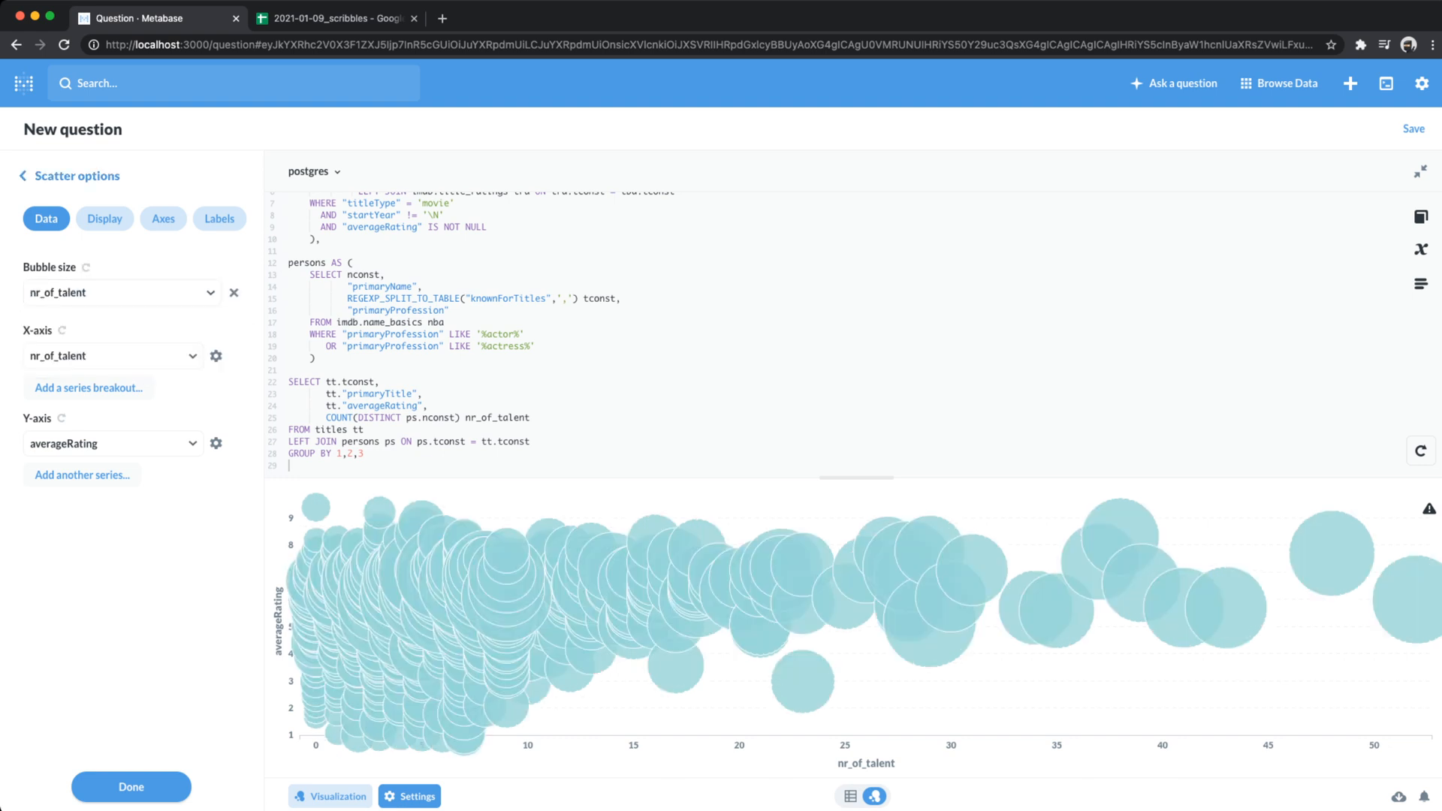
- Try an Area chart for the results, and return the visualization to a Combo chart
click(75, 176)
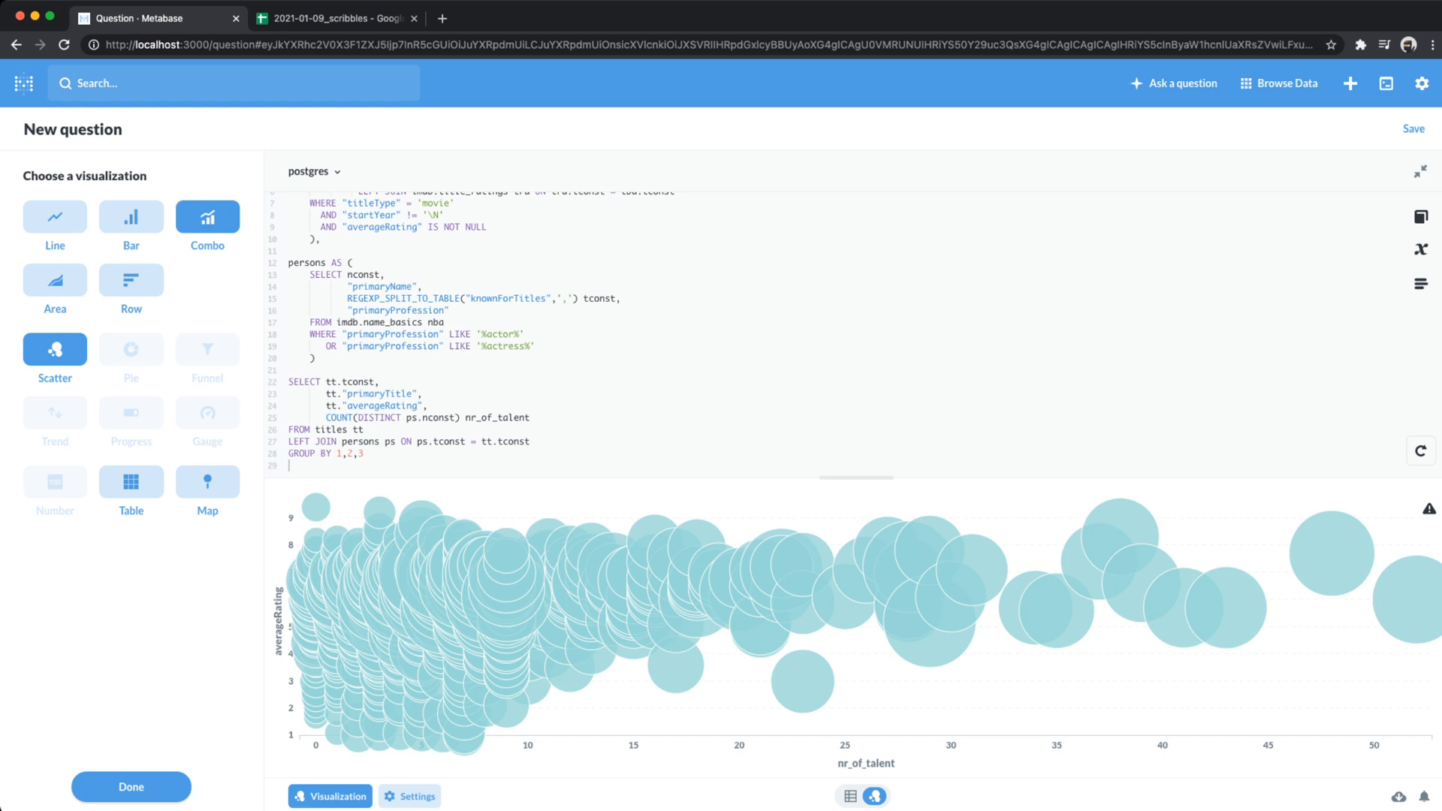
click(54, 282)
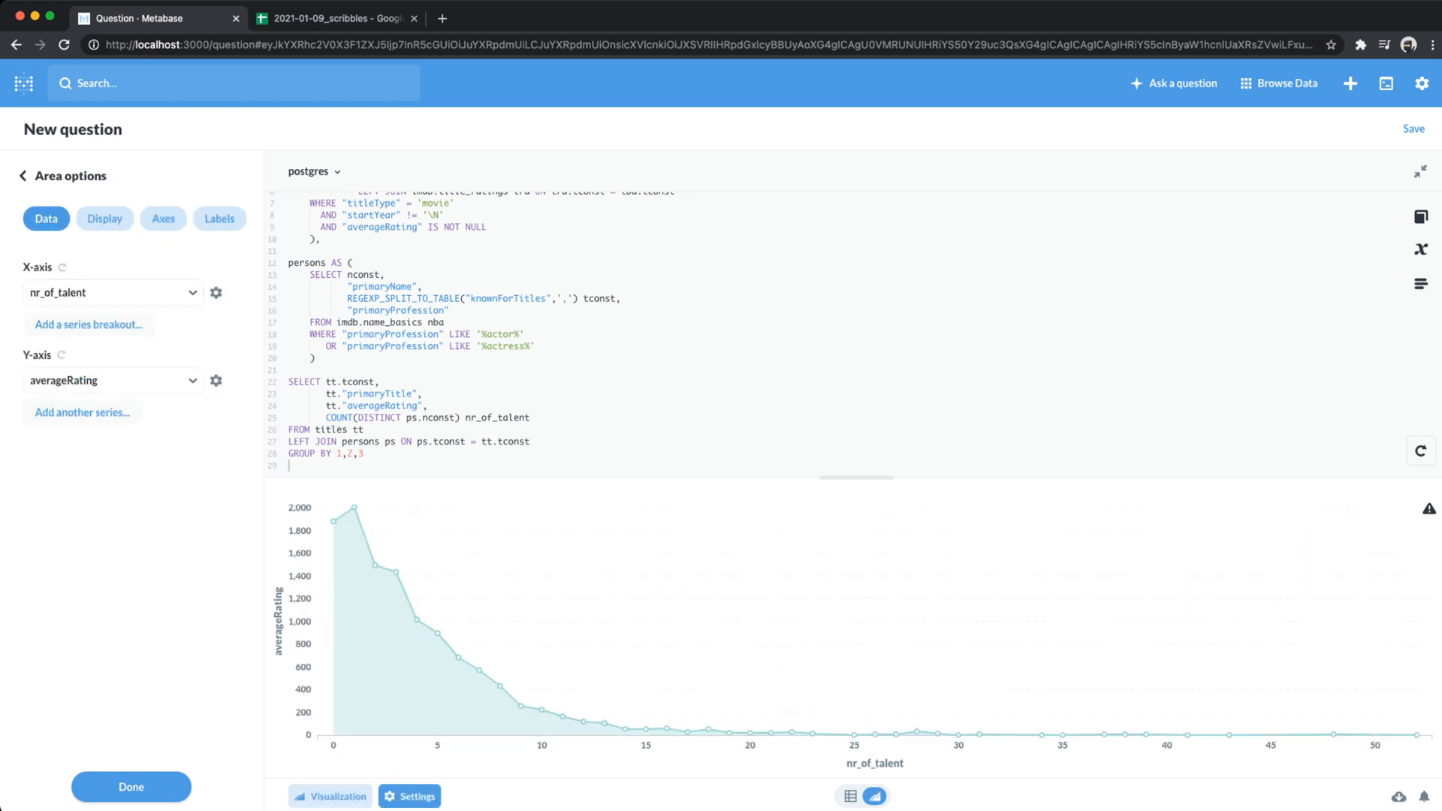
click(330, 796)
click(209, 220)
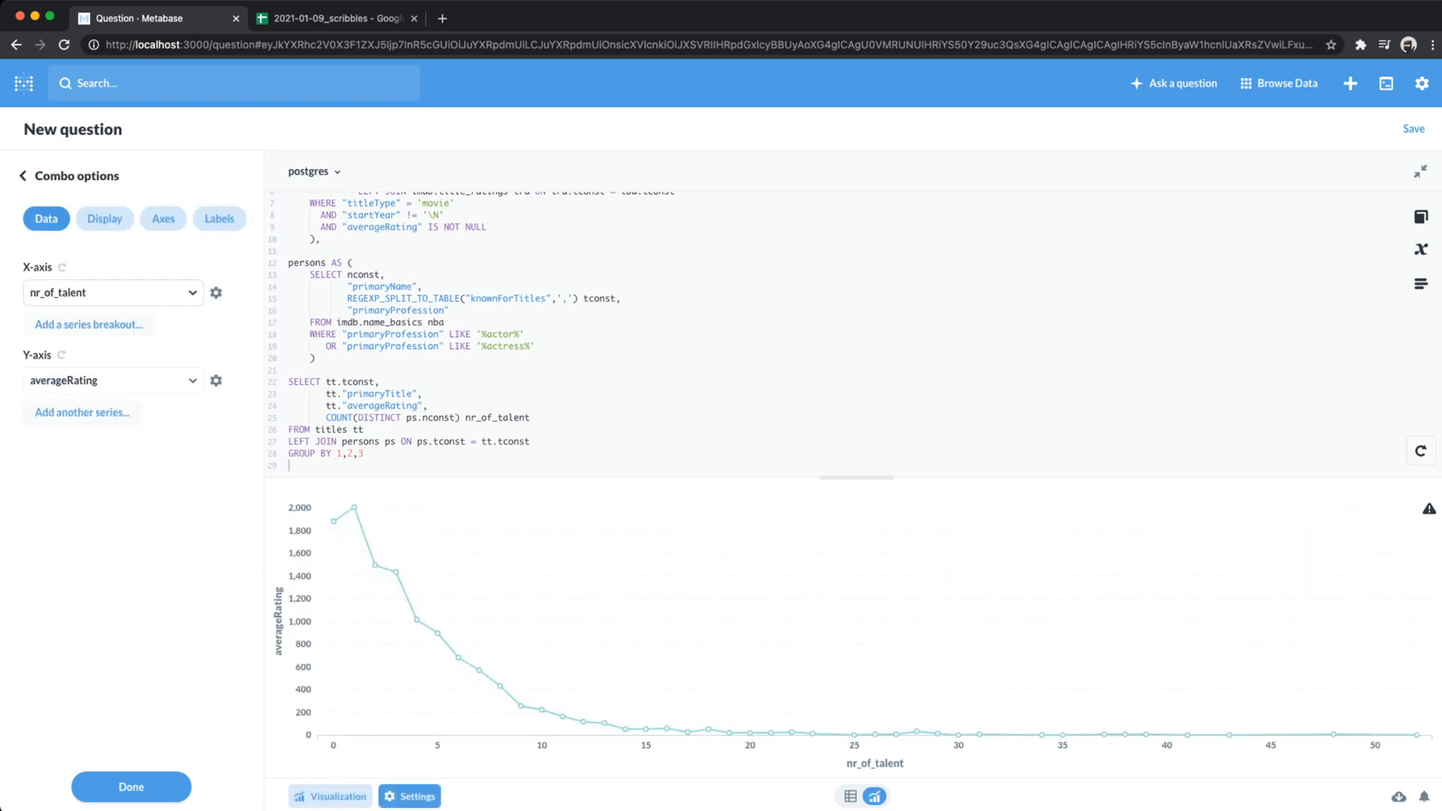
- Review the Combo chart's axes, display and data settings, keeping nr_of_talent as the X-axis field
click(163, 218)
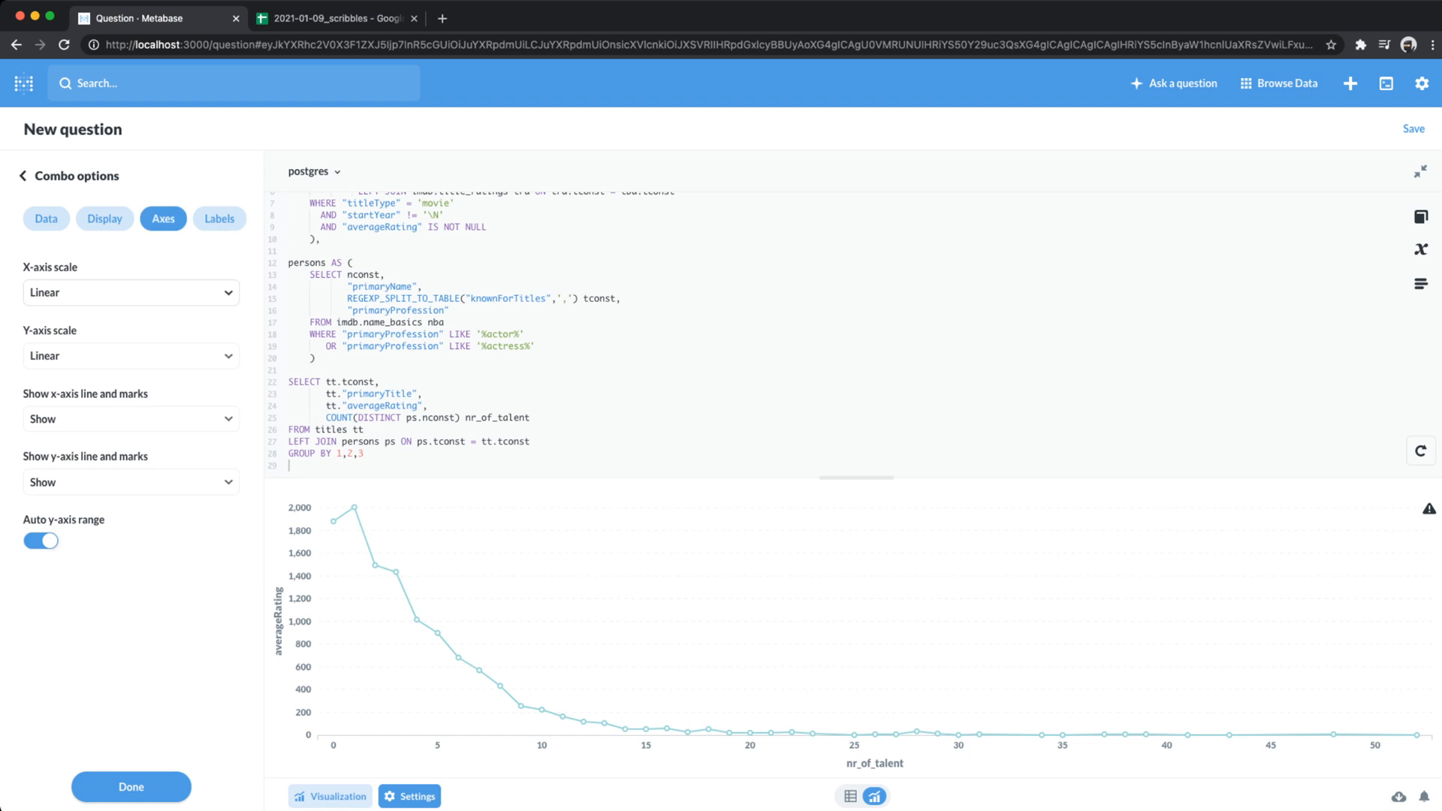
click(104, 219)
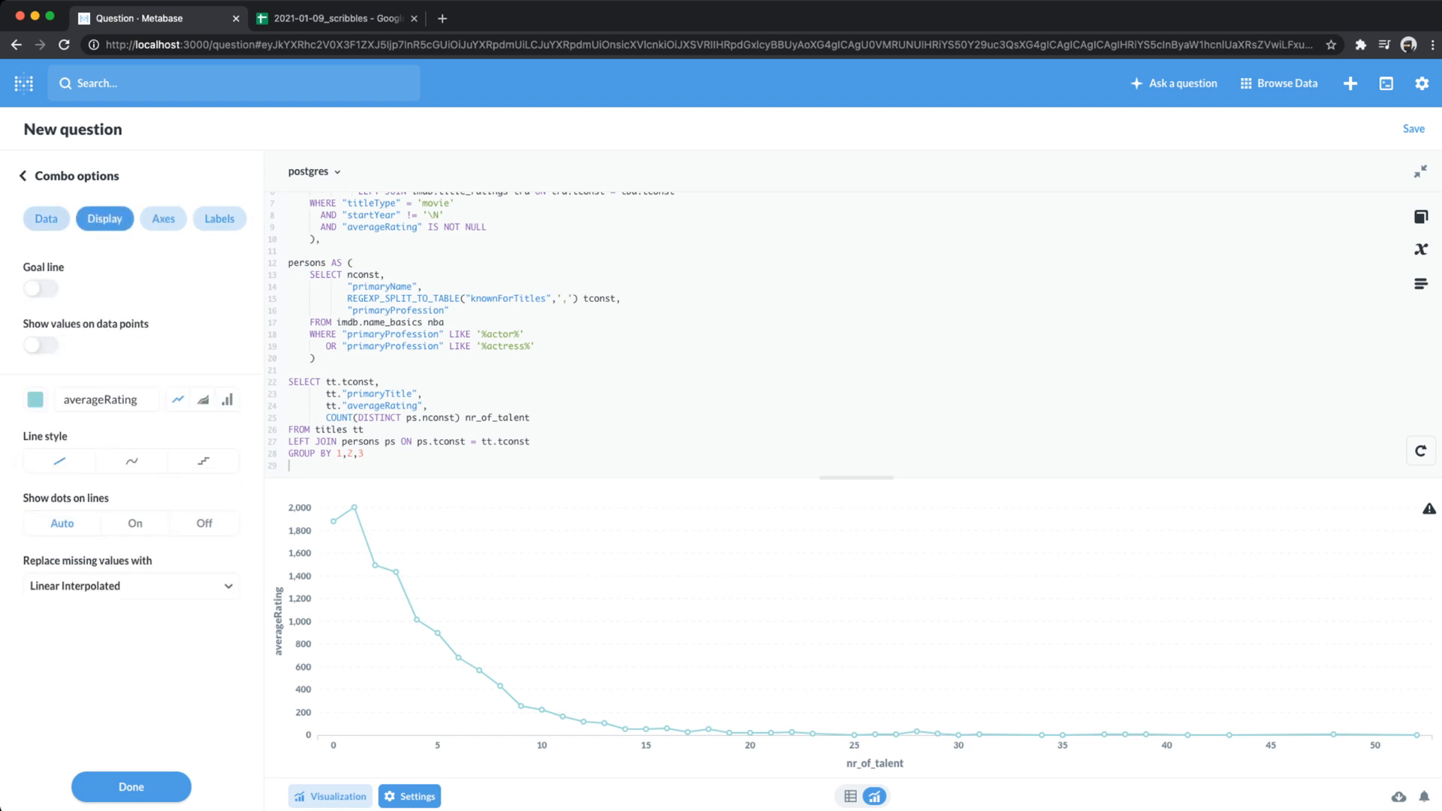
click(47, 219)
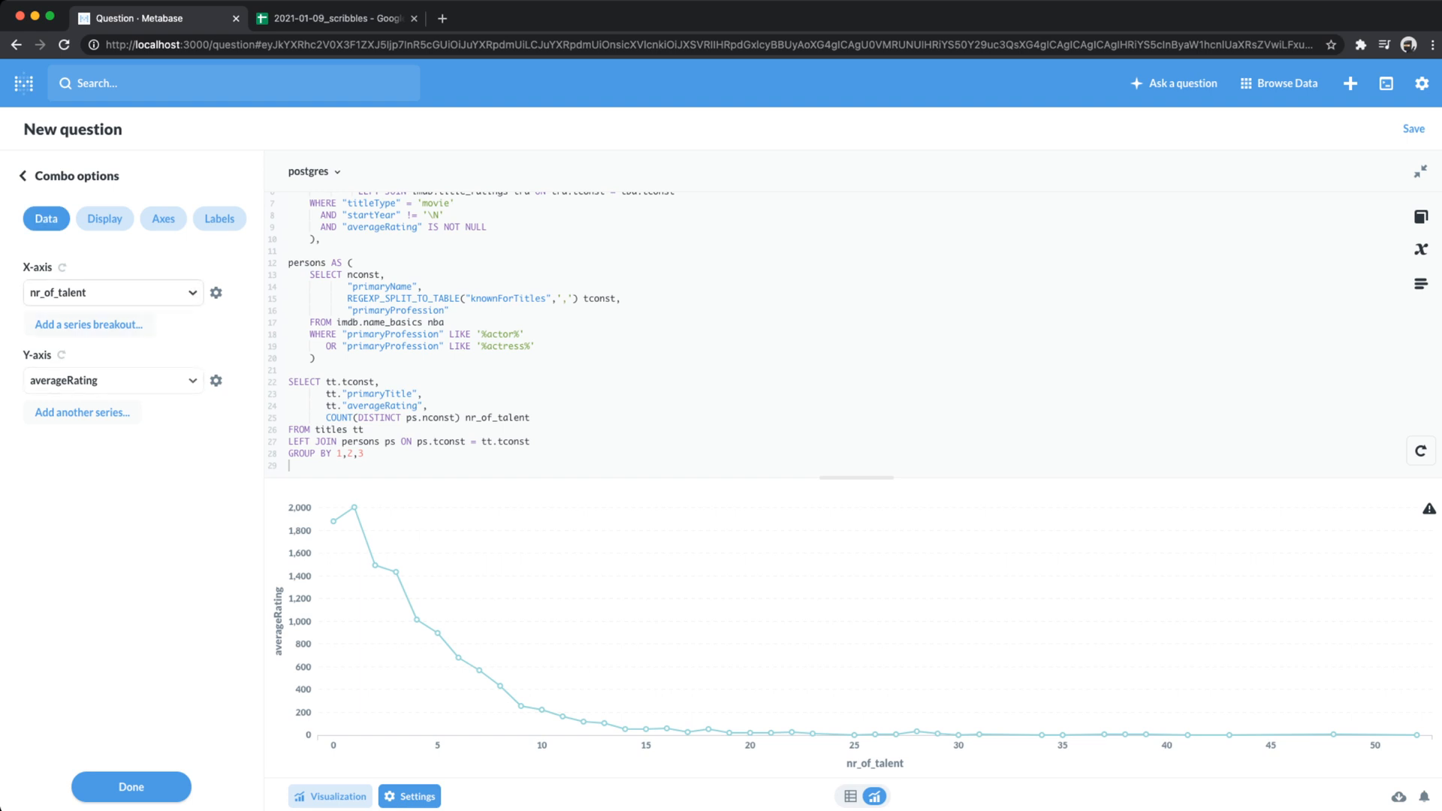
click(112, 293)
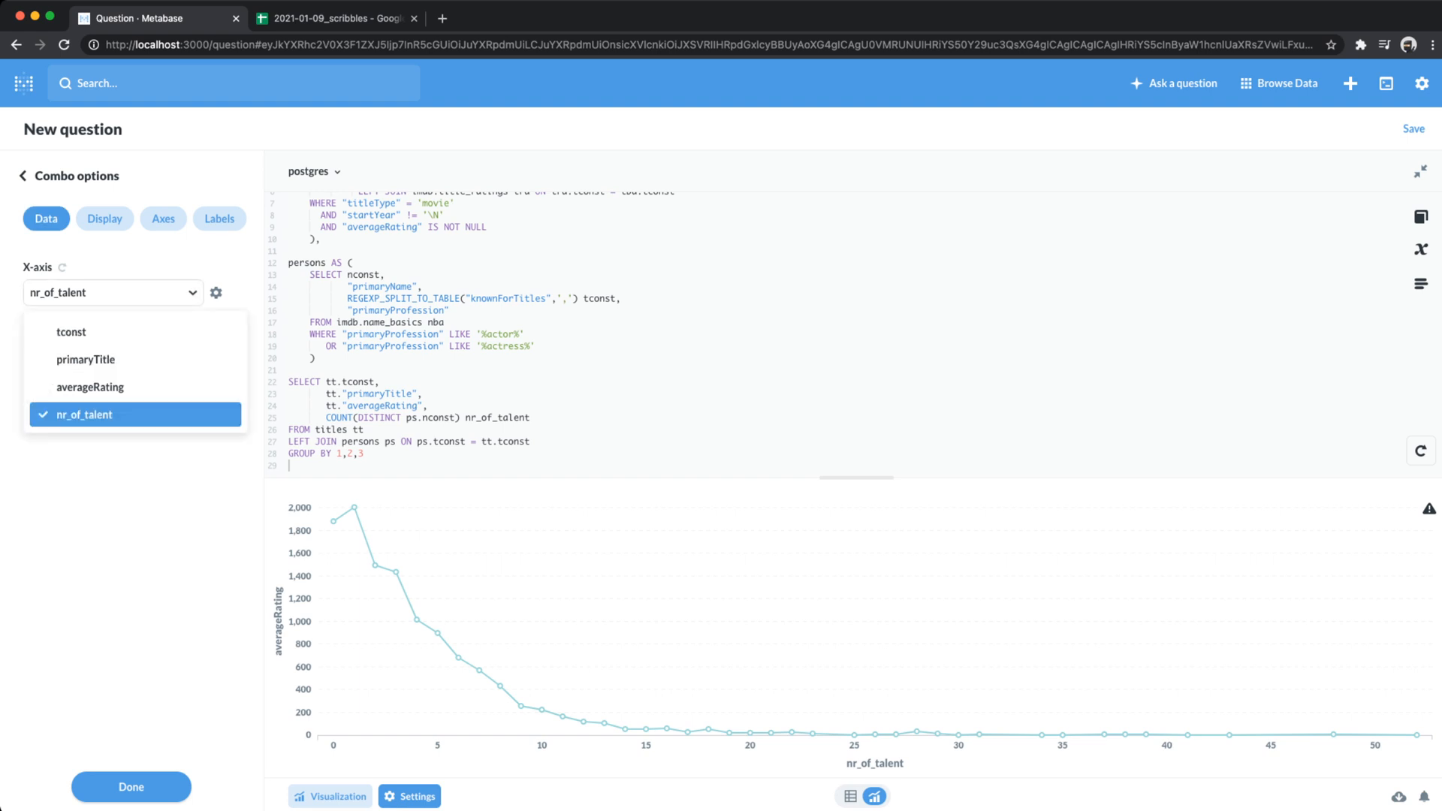
click(135, 414)
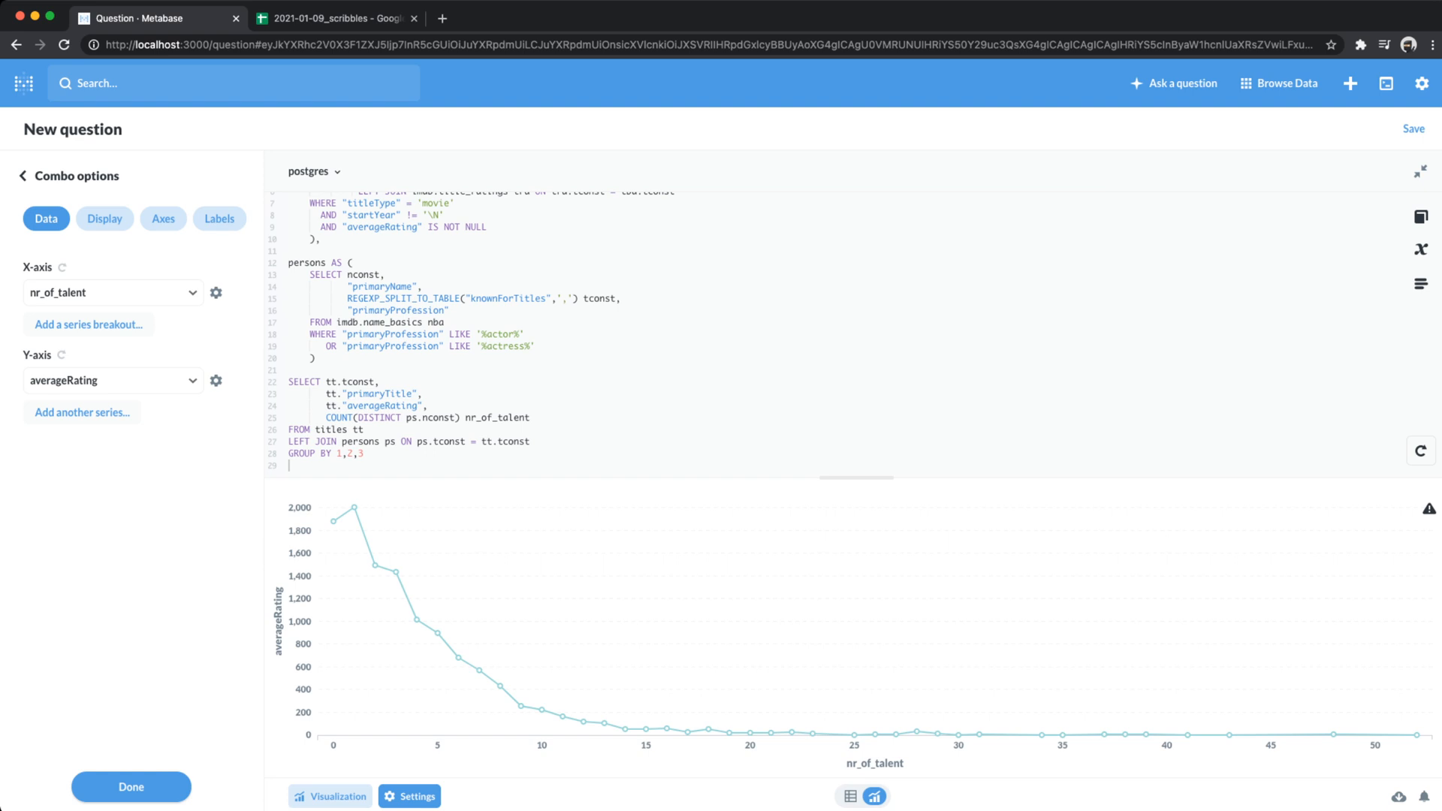
- Set the Combo chart's X-axis to primaryTitle and add nr_of_talent as a second Y-axis series, checking its formatting options
click(112, 293)
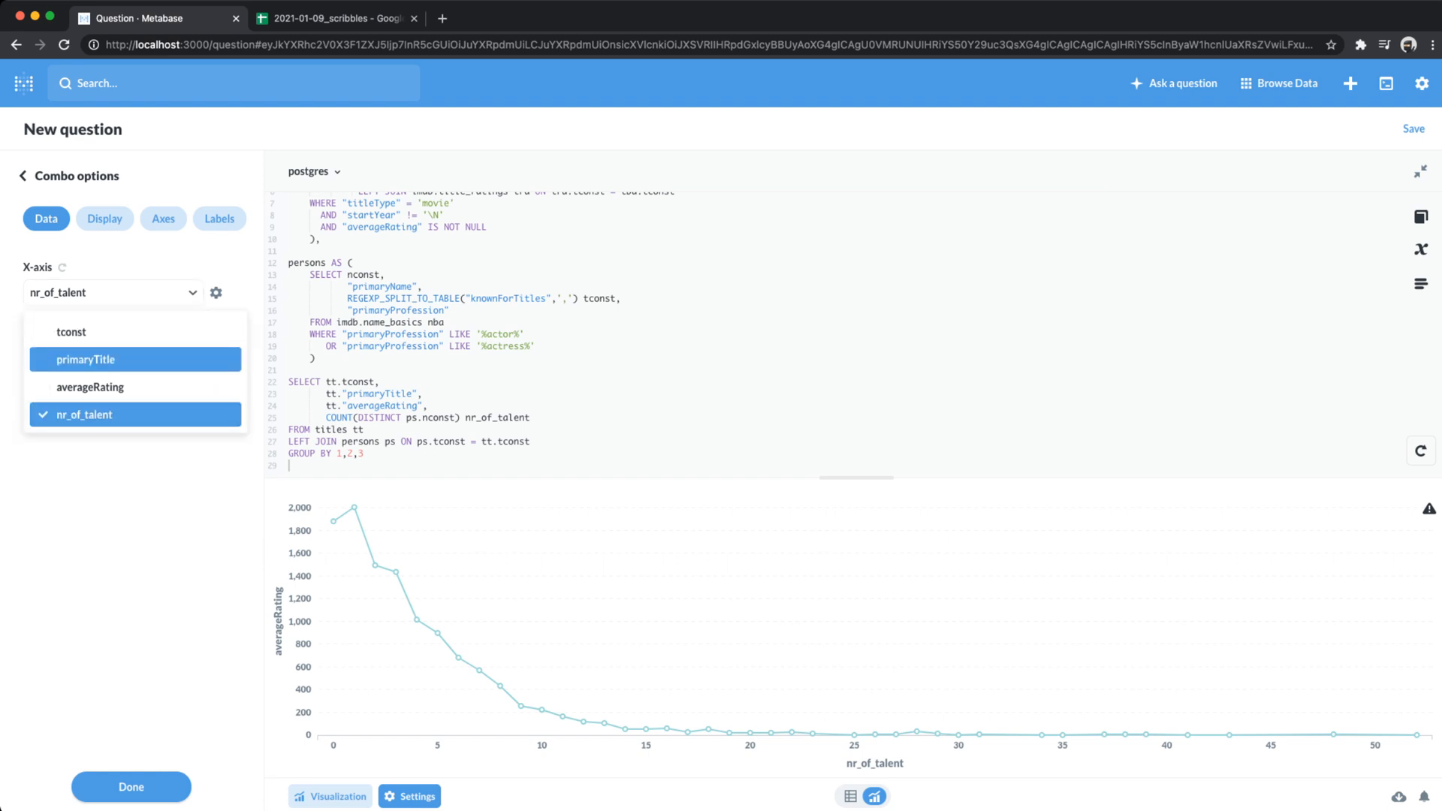
click(135, 359)
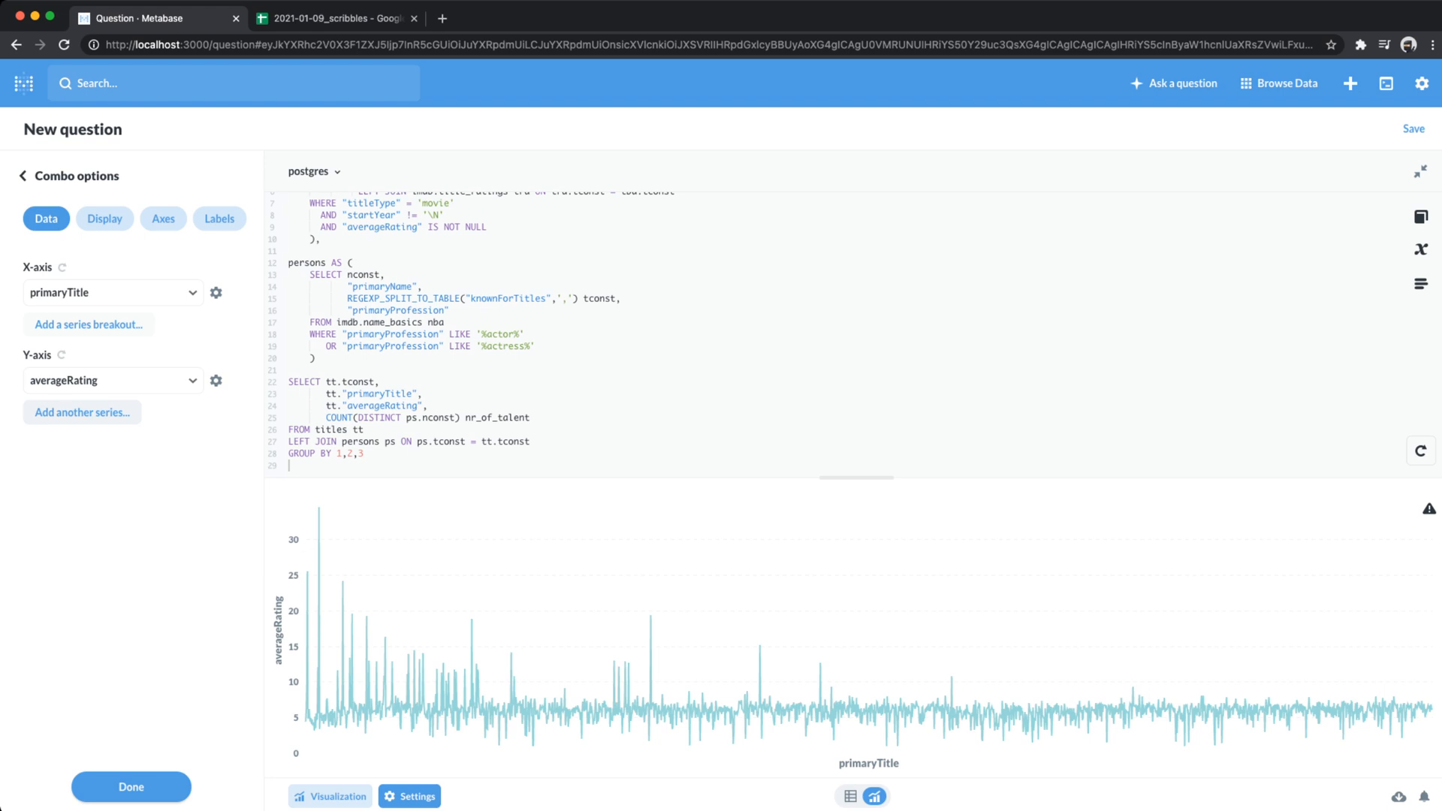
click(82, 413)
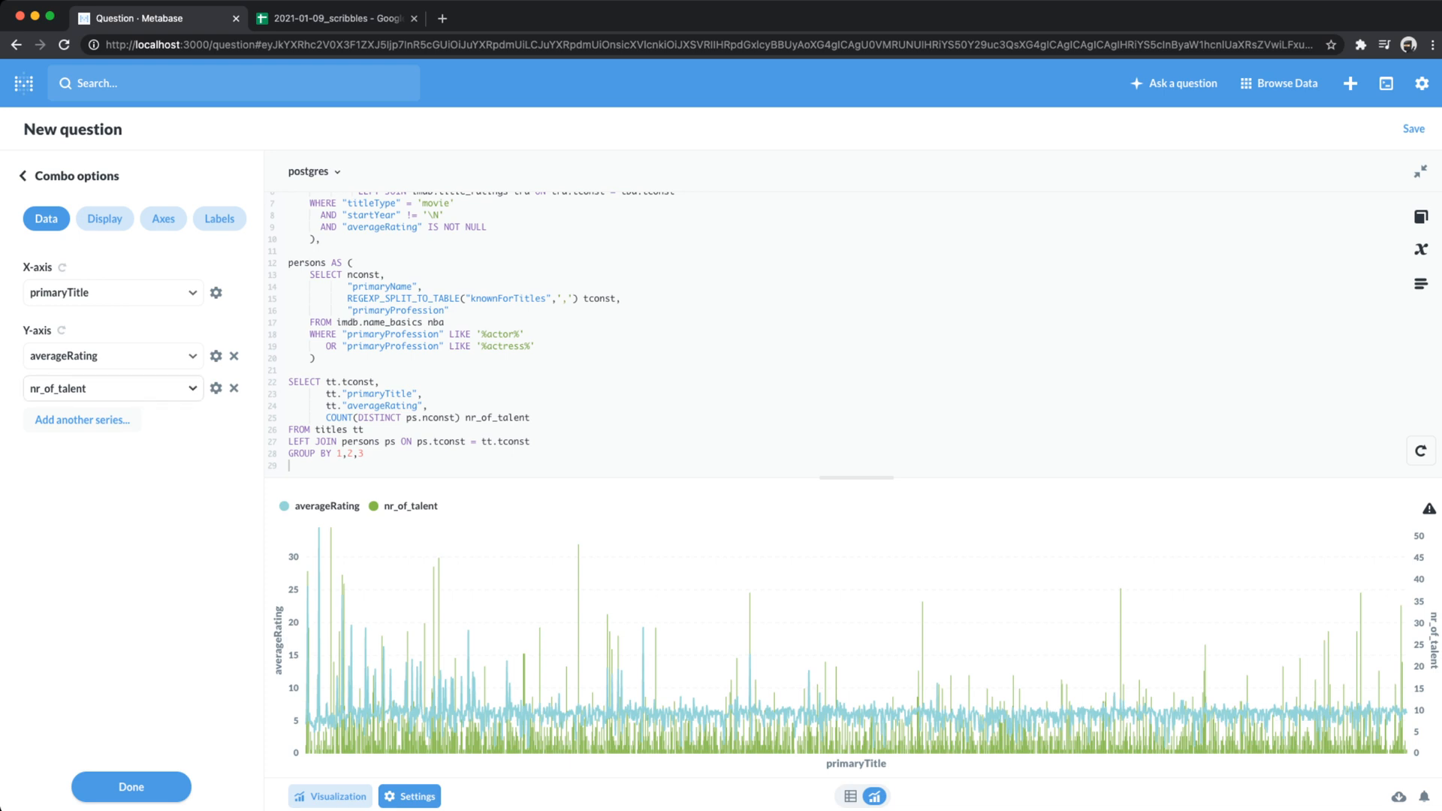
click(215, 387)
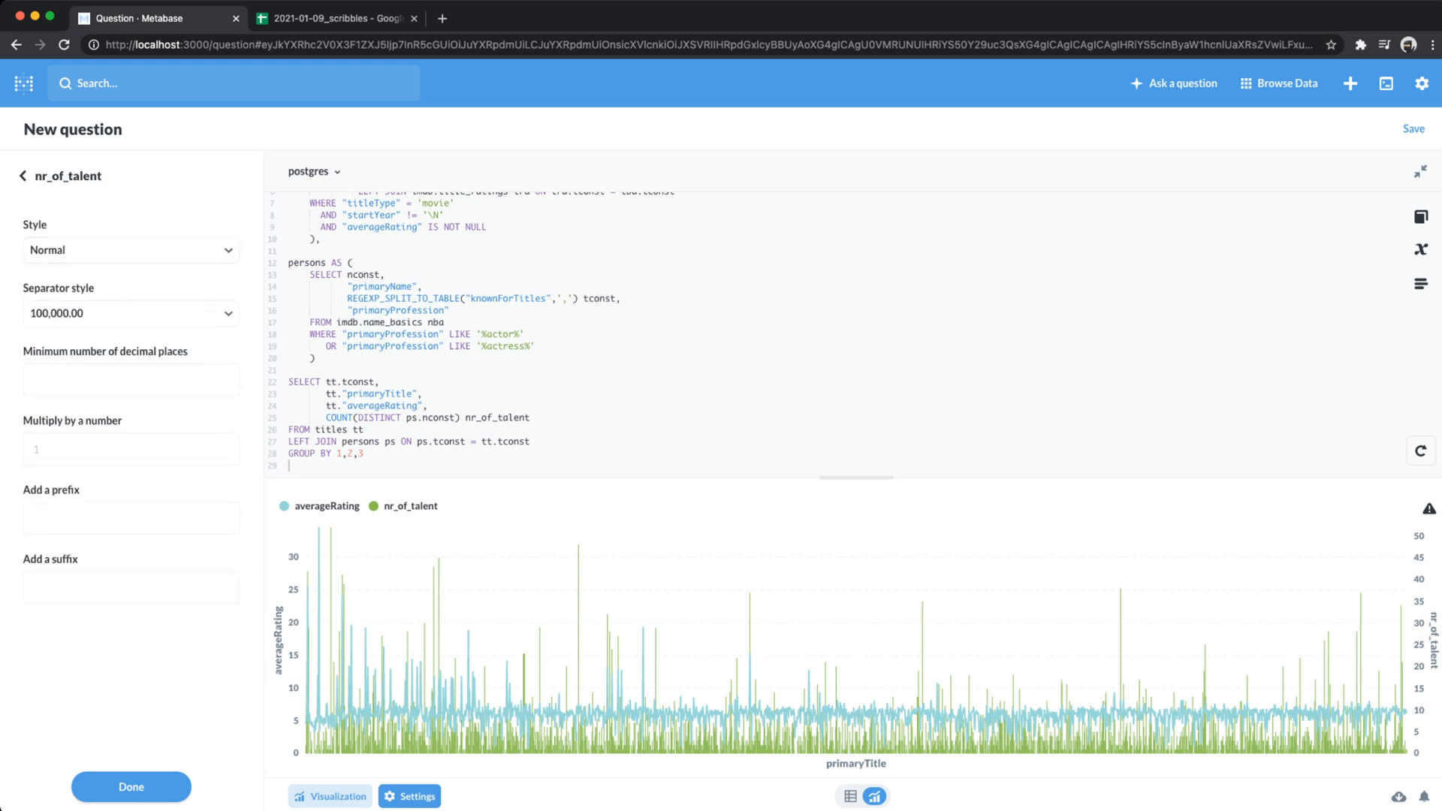
click(23, 175)
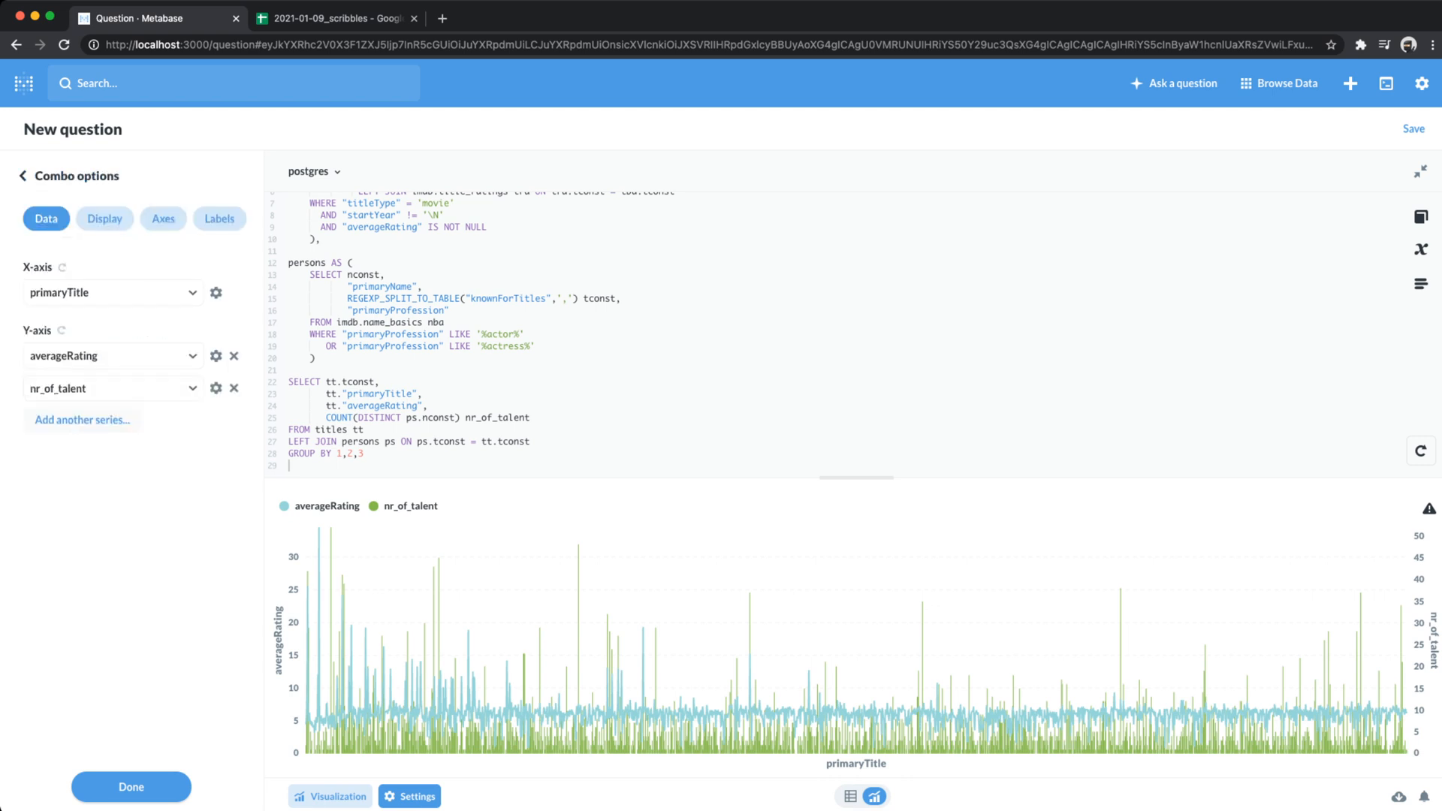
- Assign nr_of_talent to the right axis and averageRating to the left axis, giving averageRating a curved line style
click(163, 219)
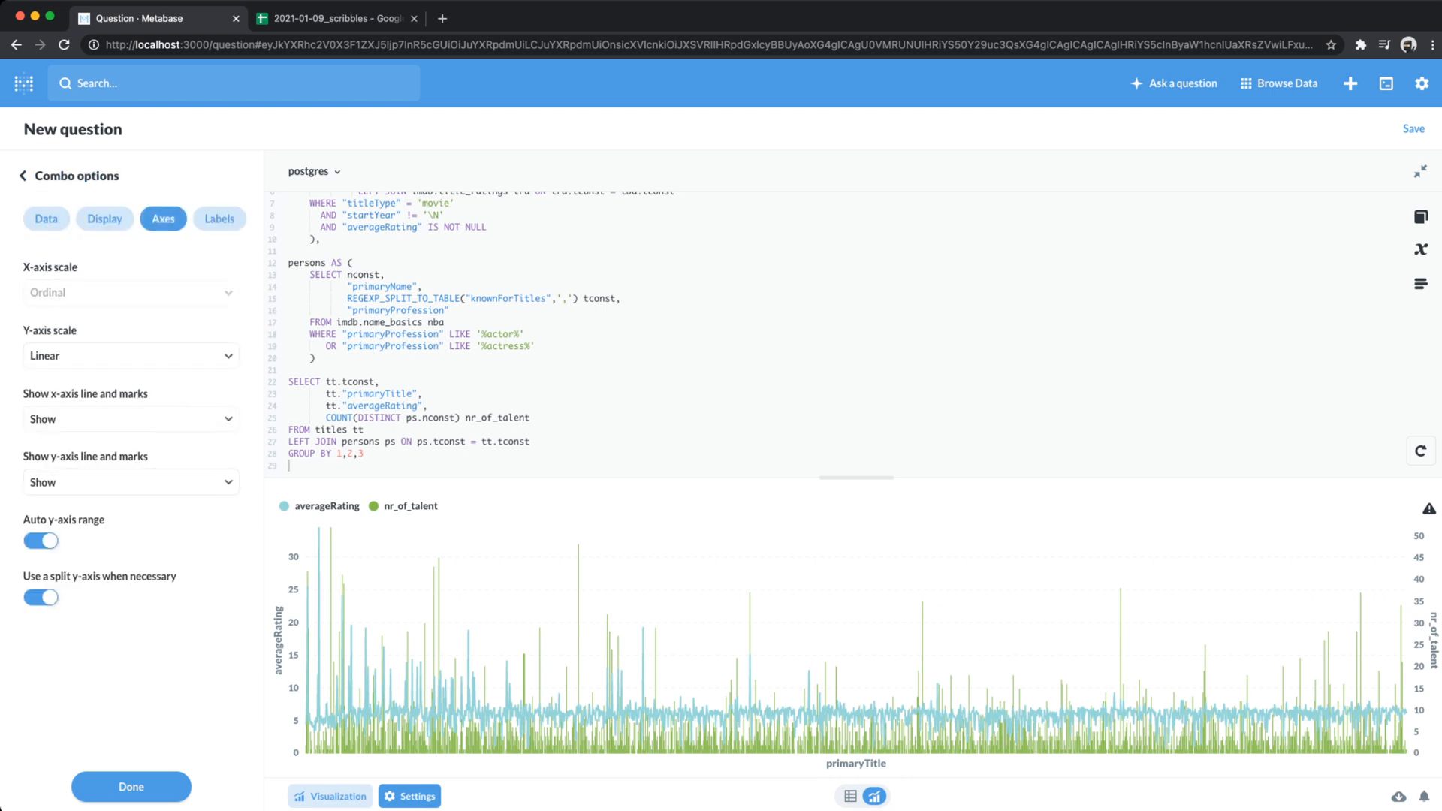
click(104, 219)
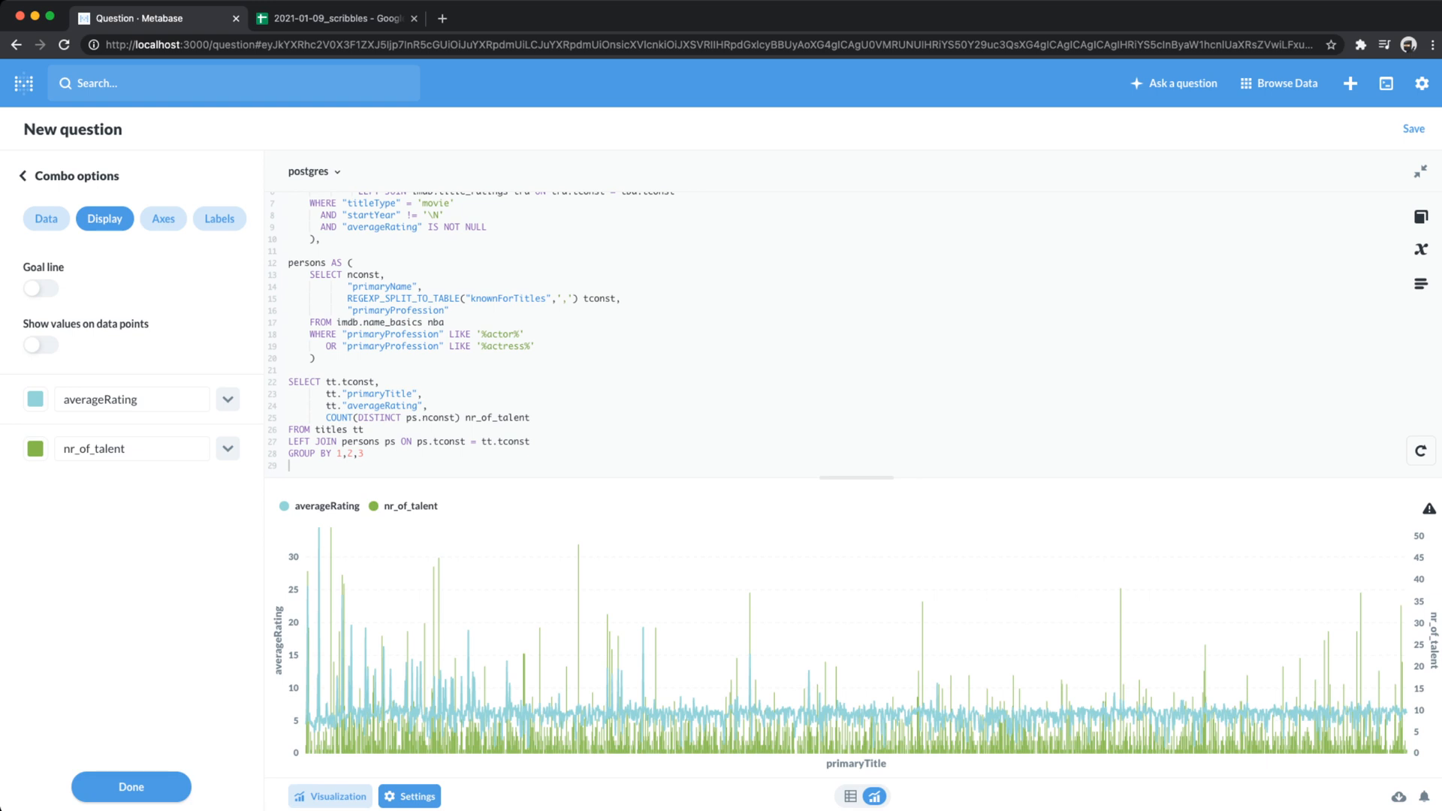
click(228, 448)
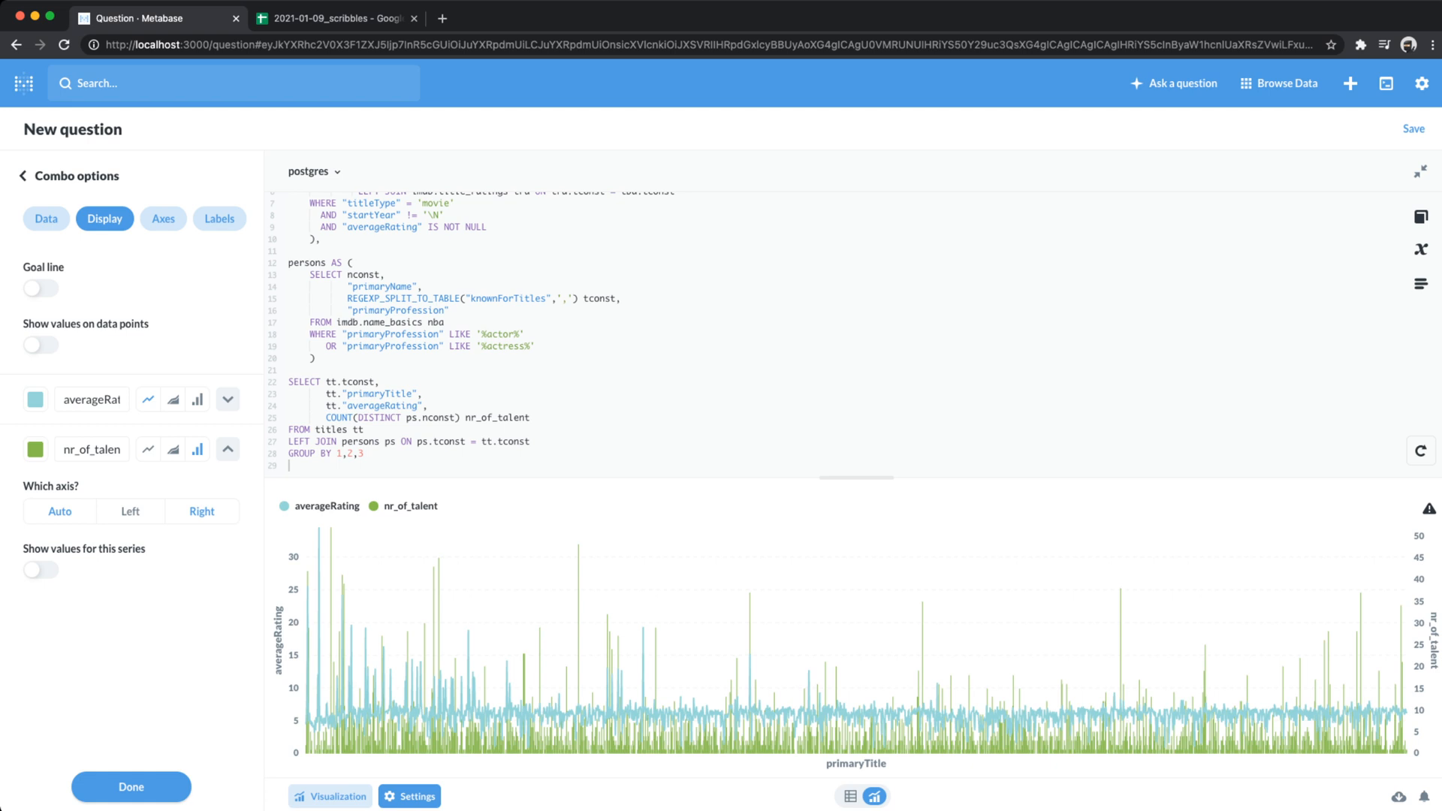
click(202, 512)
click(227, 399)
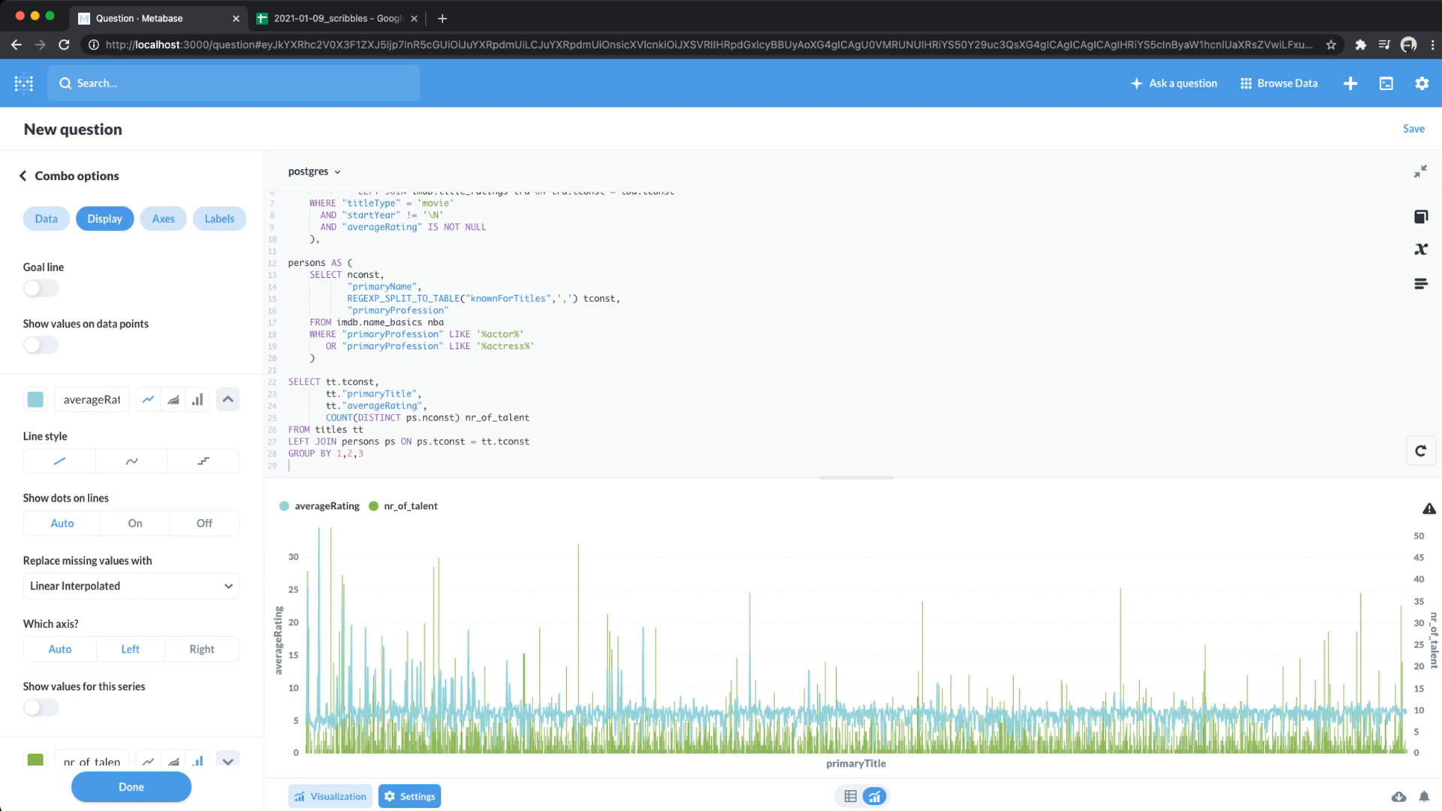
click(130, 649)
scroll(131, 466, down, 2)
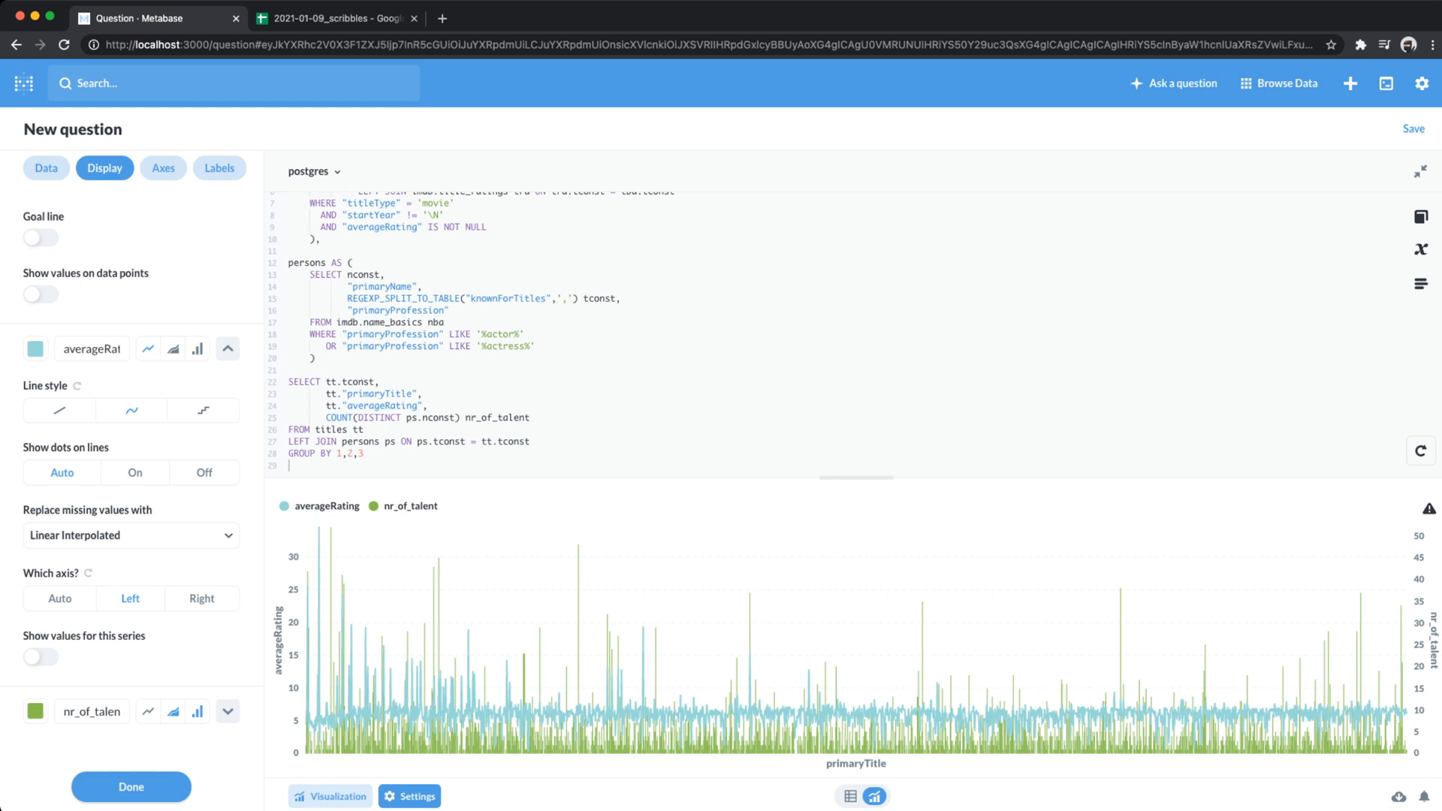
- Display the nr_of_talent series as an area, keep Linear Interpolated for averageRating's missing values, and finish the chart settings
click(173, 712)
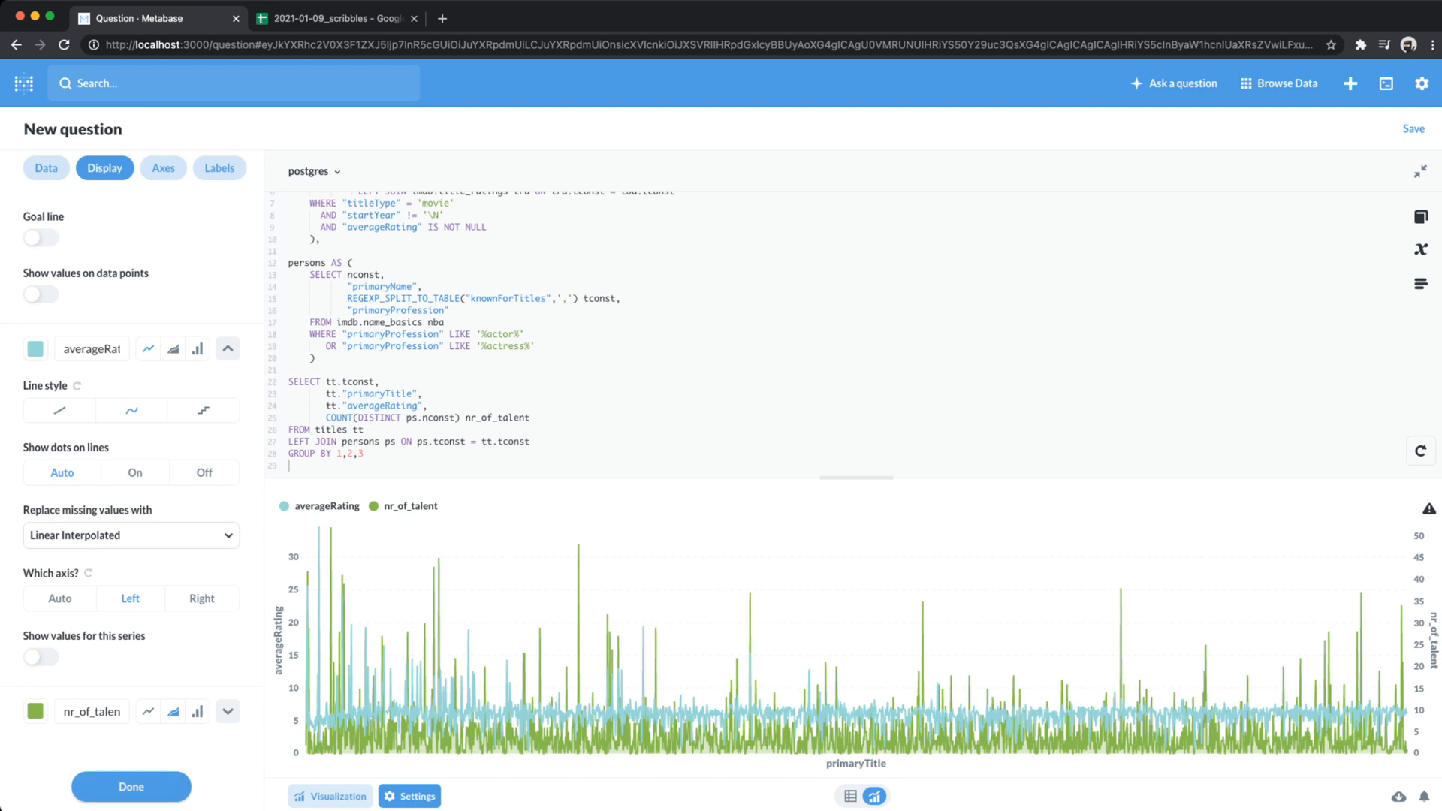
scroll(132, 466, up, 2)
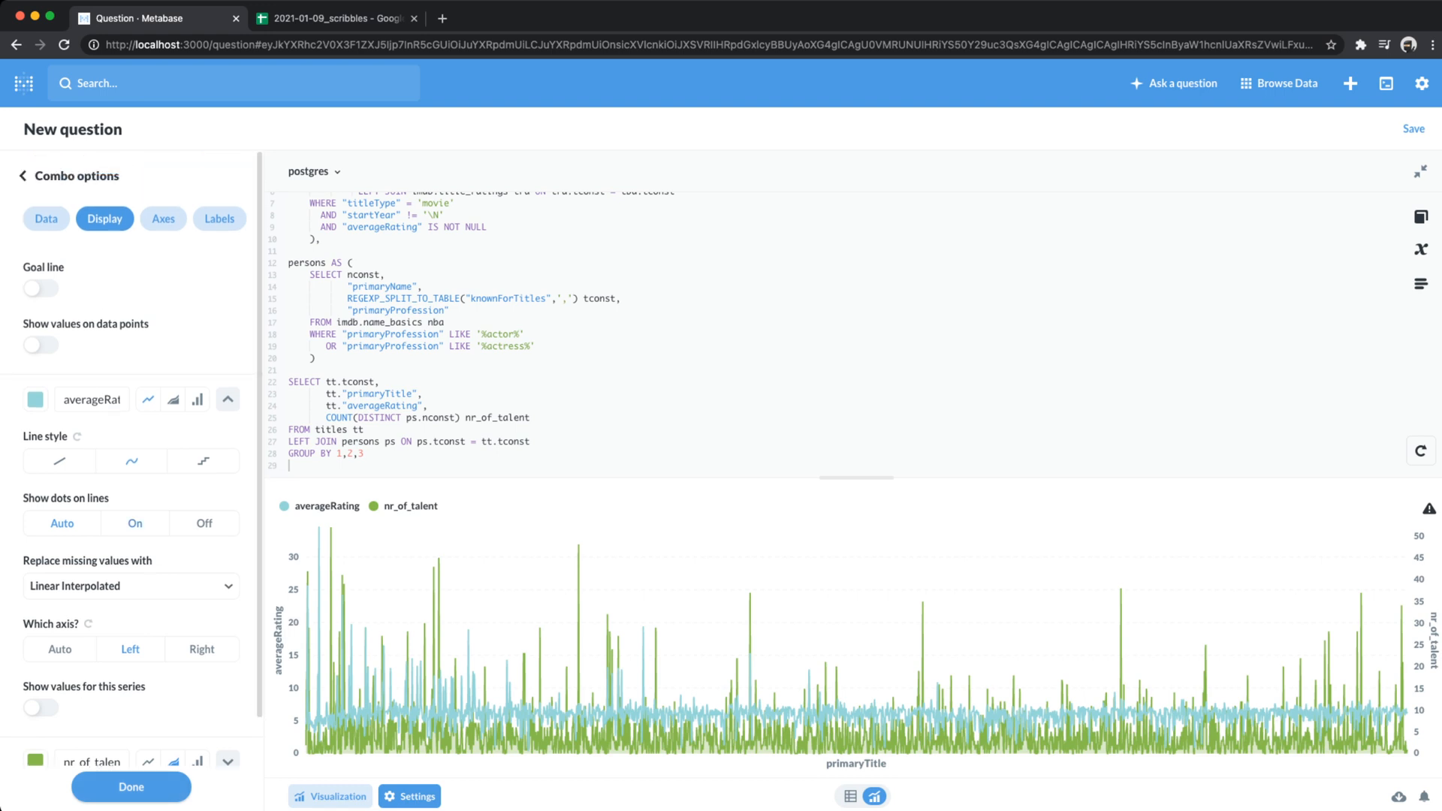
scroll(131, 466, down, 2)
click(131, 537)
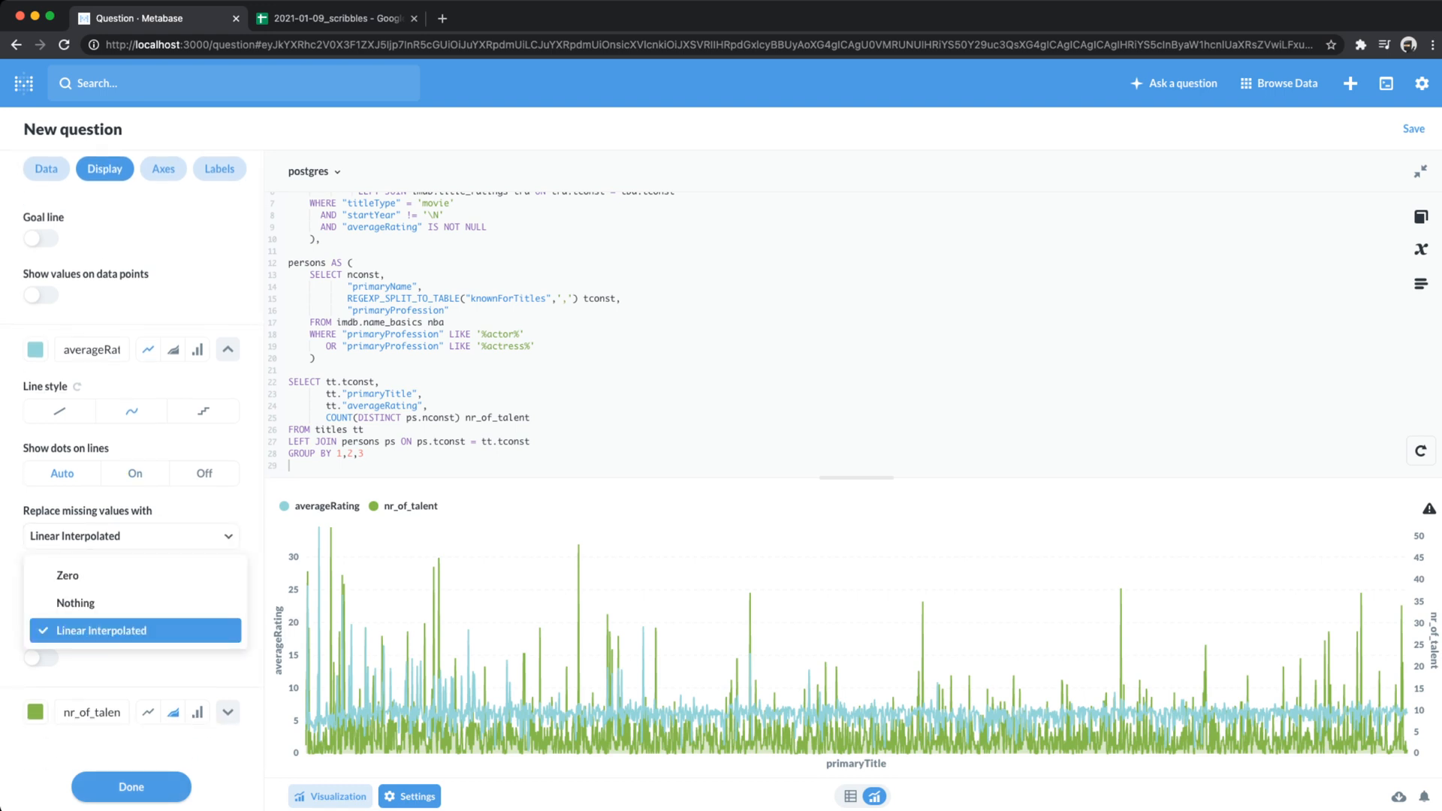
key(Escape)
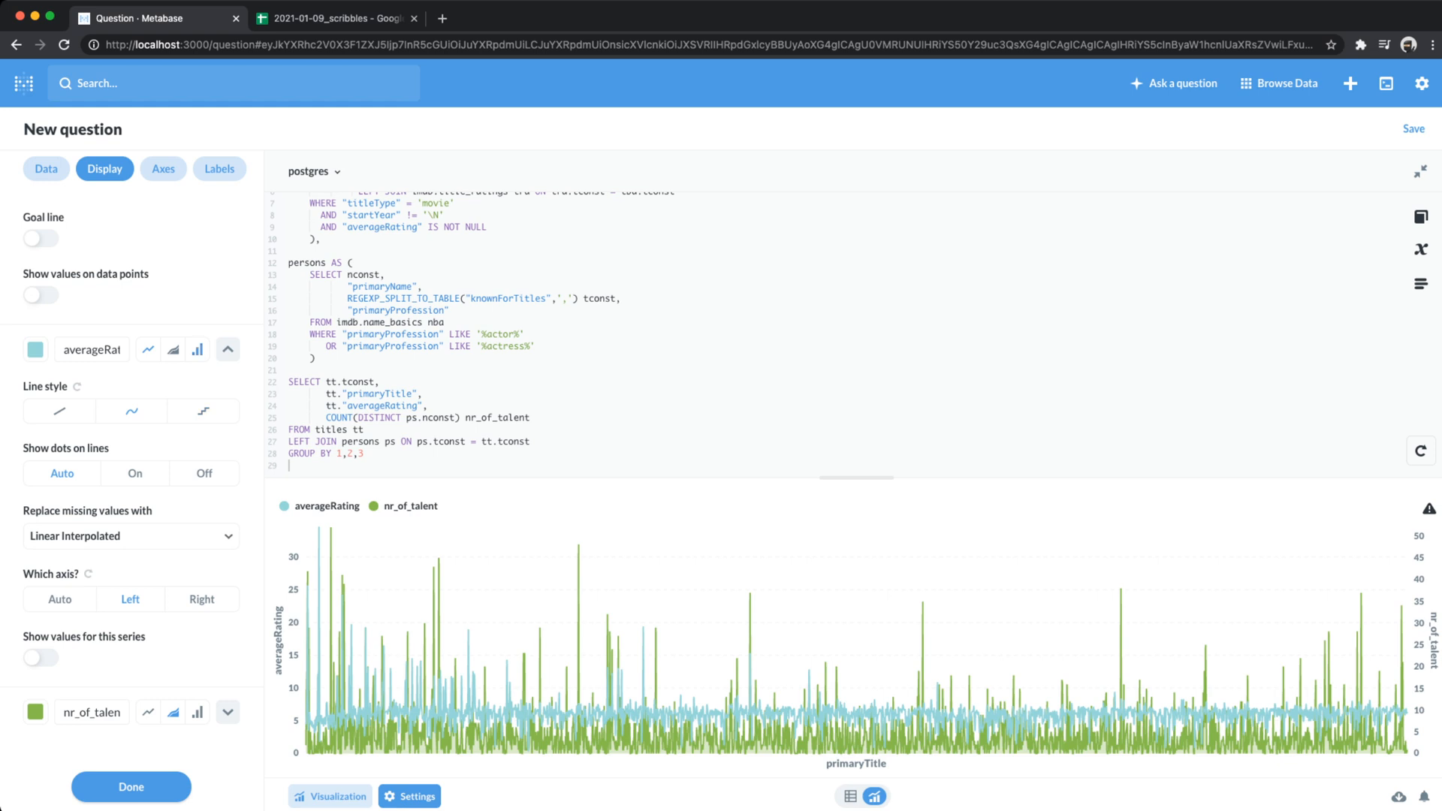
click(132, 786)
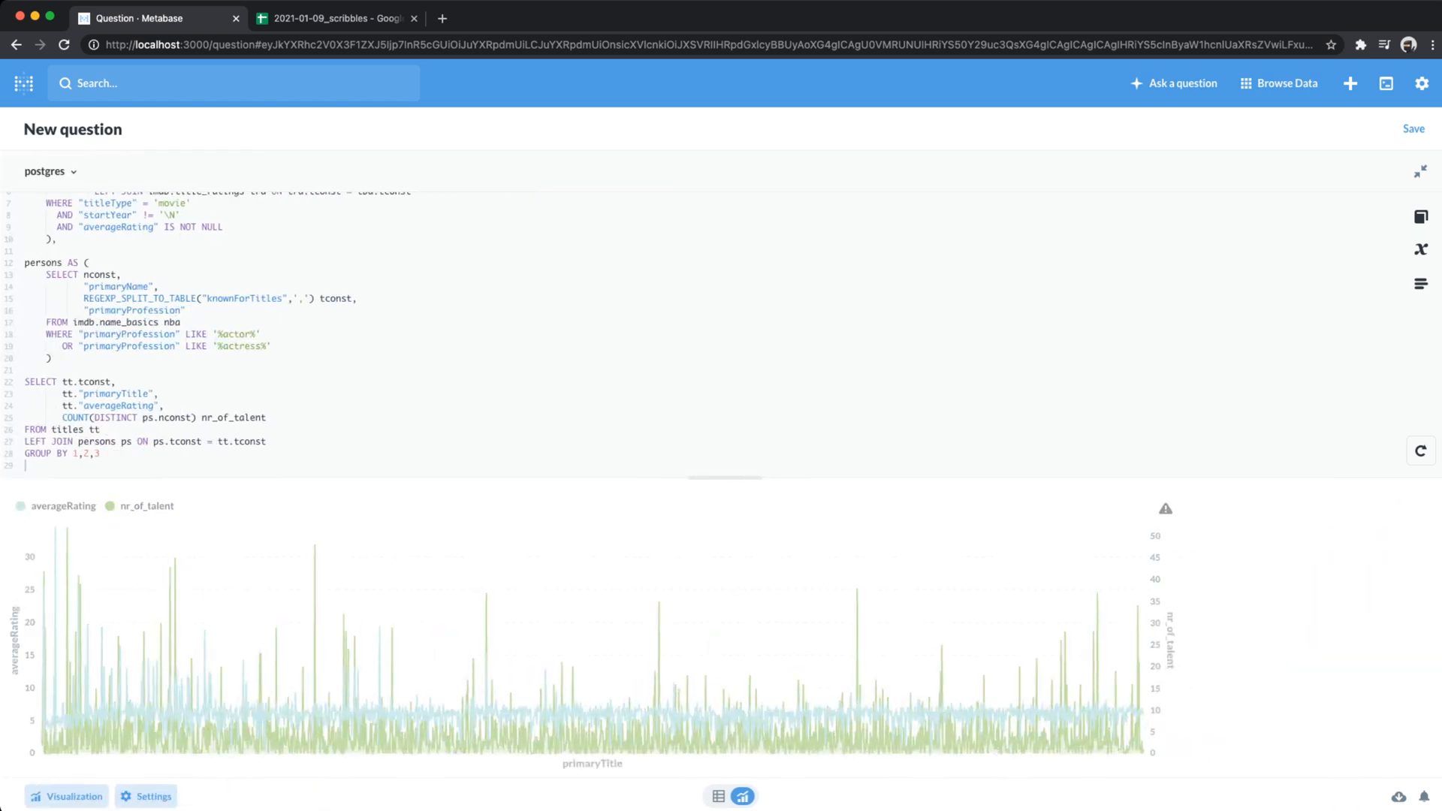
- Append ORDER BY 3 DESC after the GROUP BY line to sort by averageRating, and rerun the query
mouse_move(1429, 508)
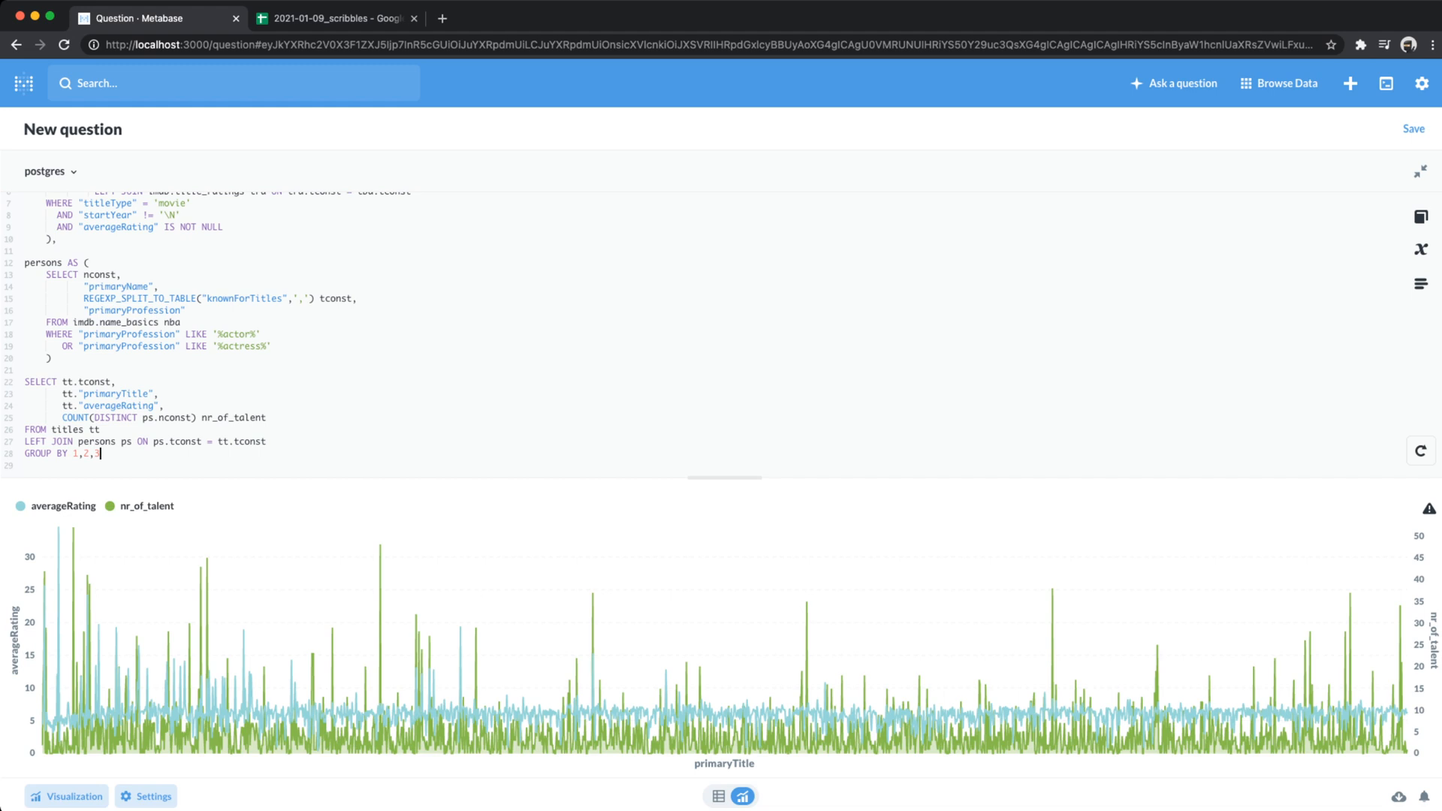
key(Return)
text(ORDER )
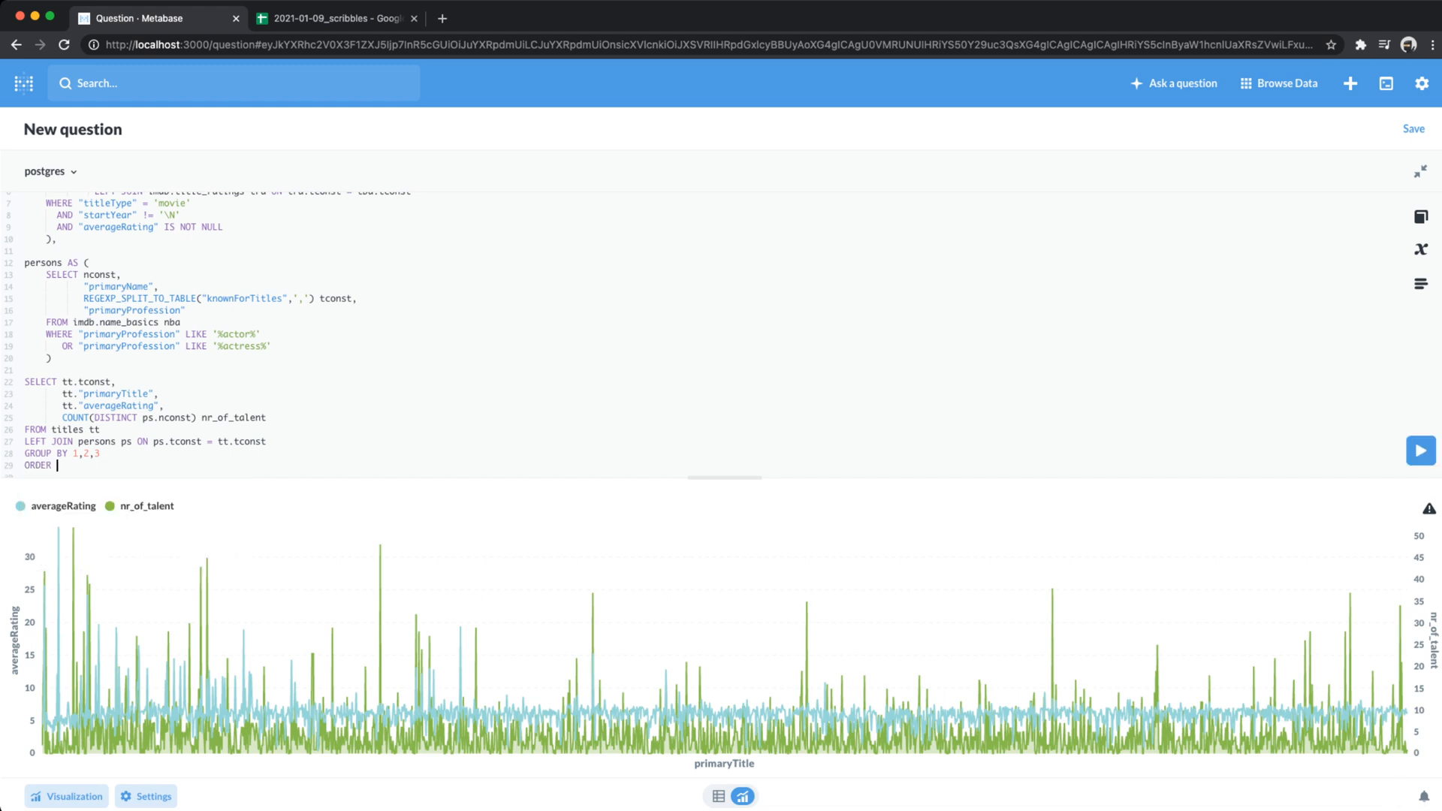
text(BY)
text(2)
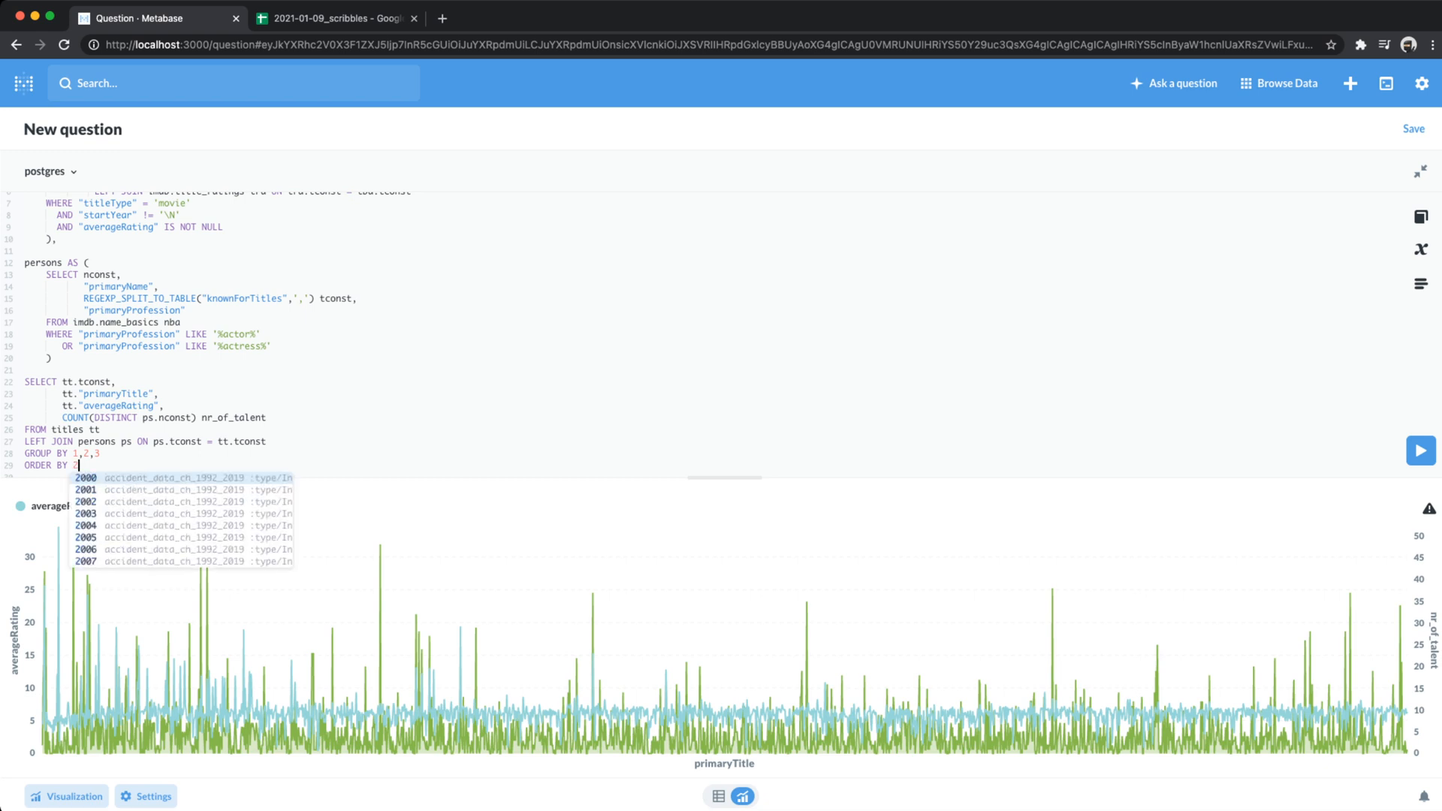
key(BackSpace)
text(3 )
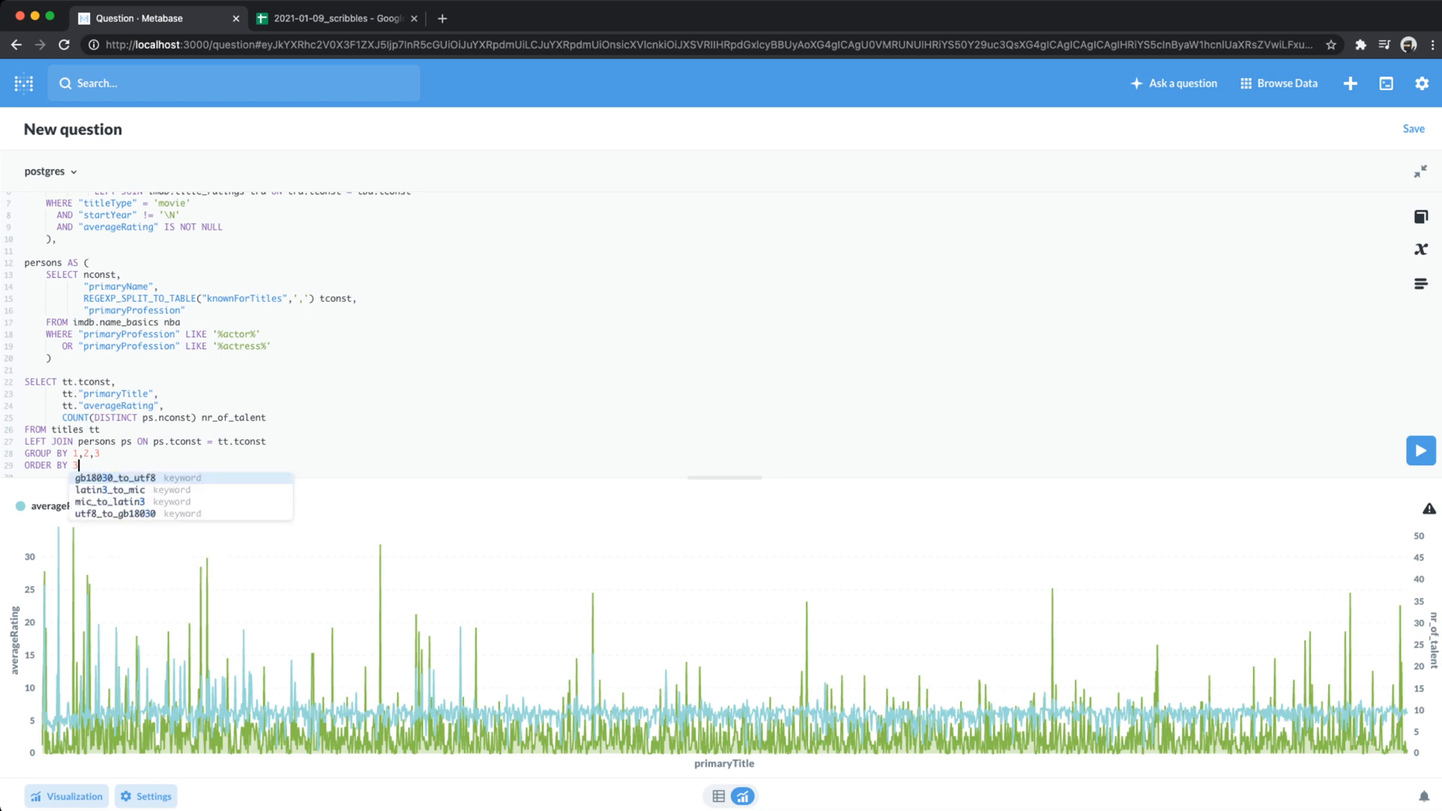
text(DESC)
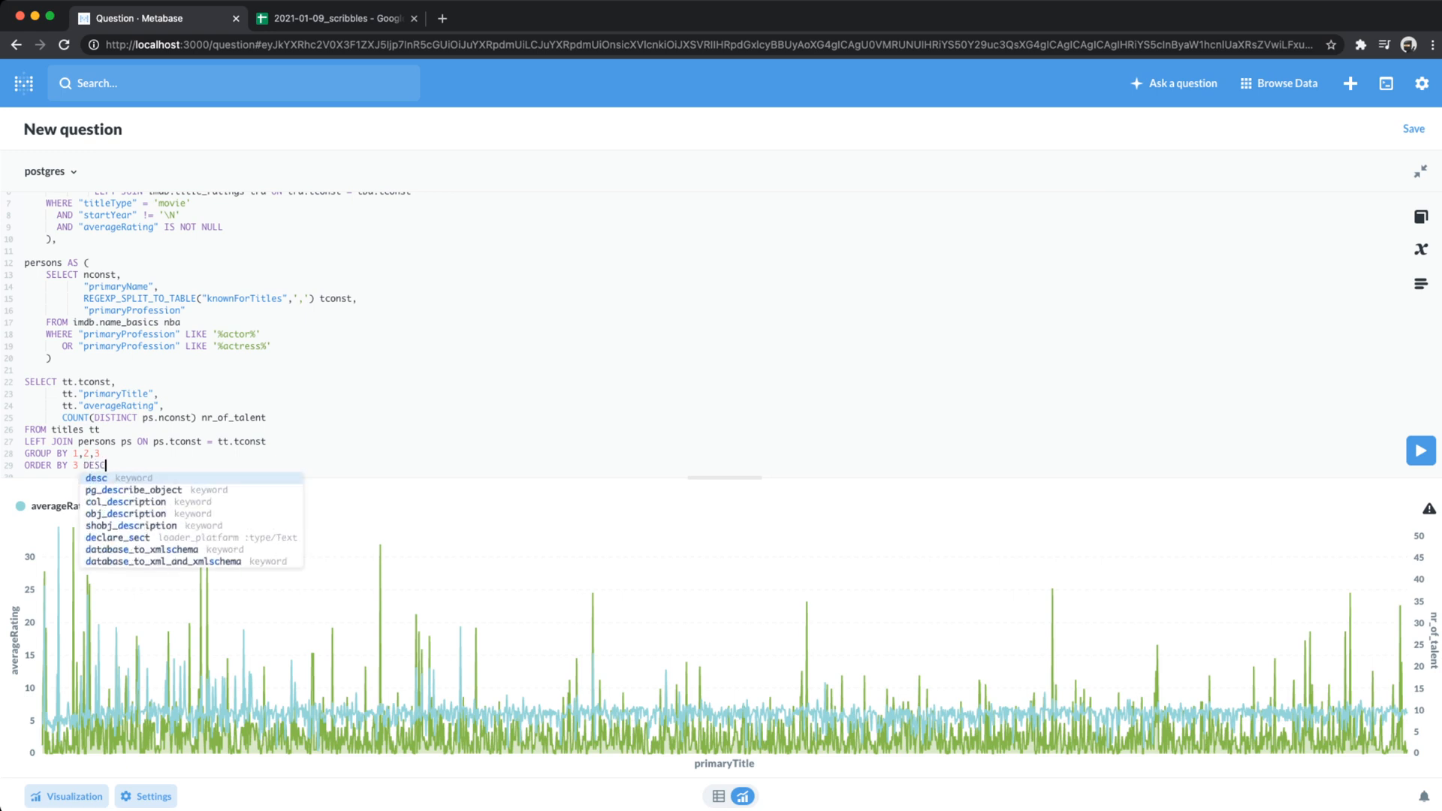
key(super+Return)
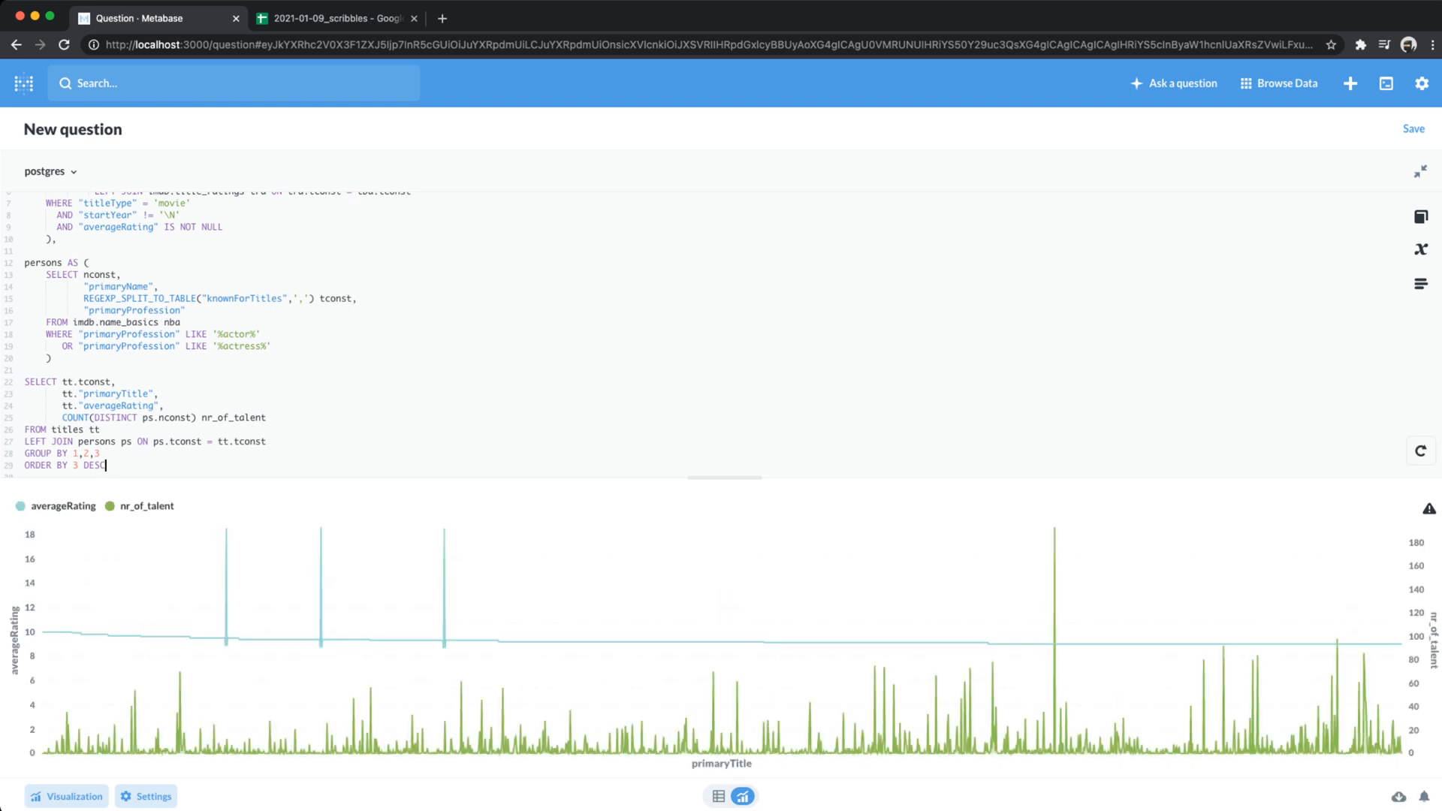
- Inspect the data points at the averageRating spikes in the chart, and view the query results as a table
mouse_move(324, 640)
mouse_move(321, 528)
mouse_move(226, 531)
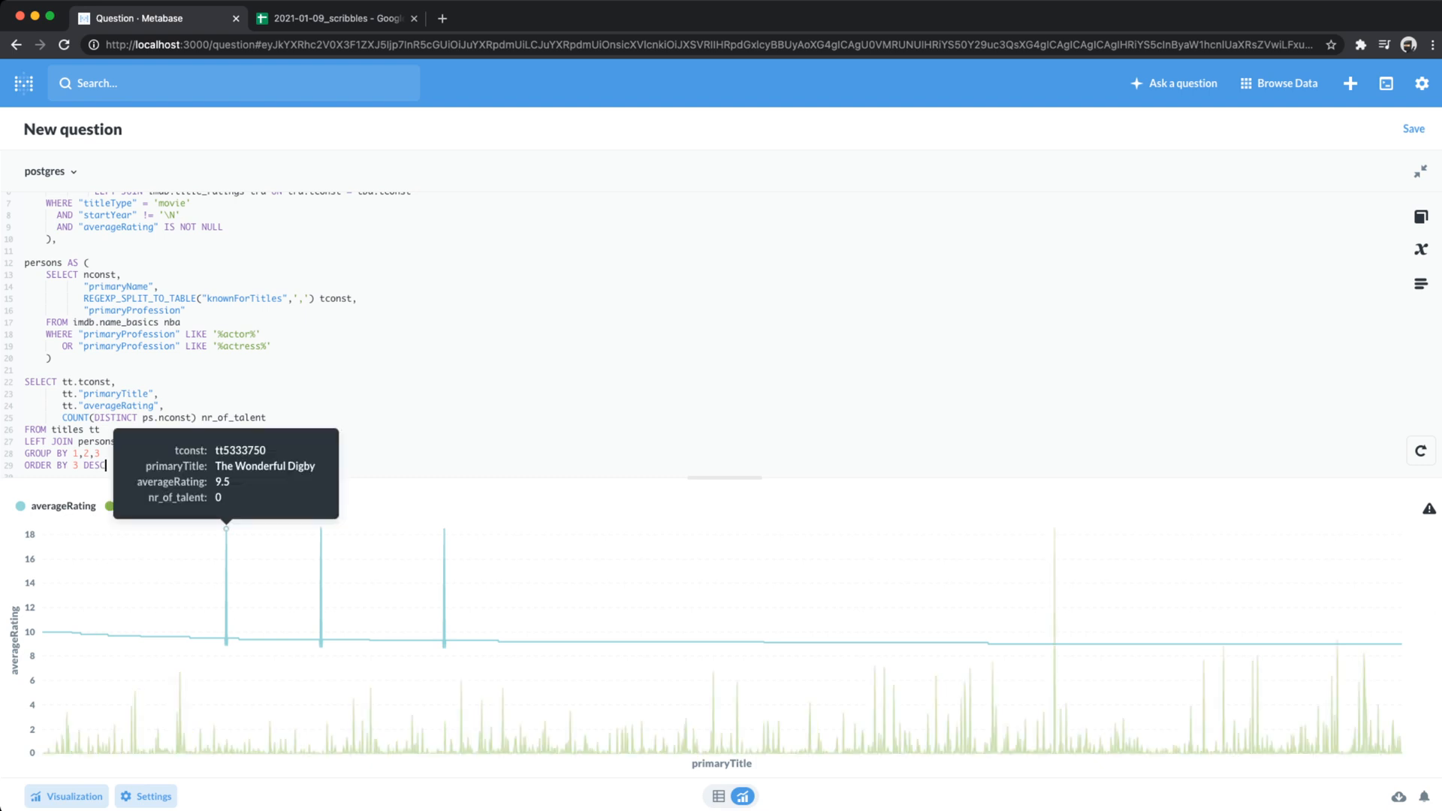
mouse_move(218, 639)
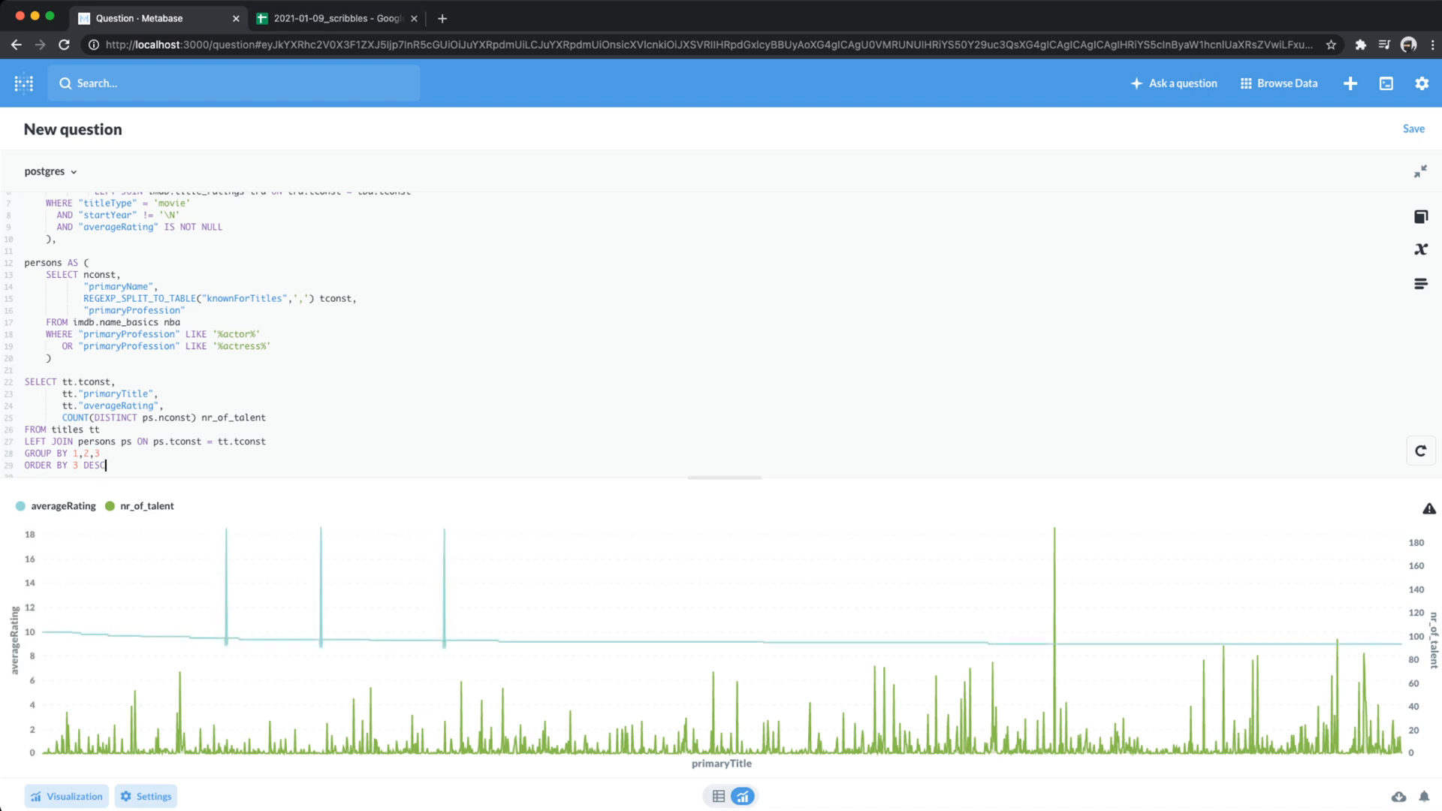
click(719, 796)
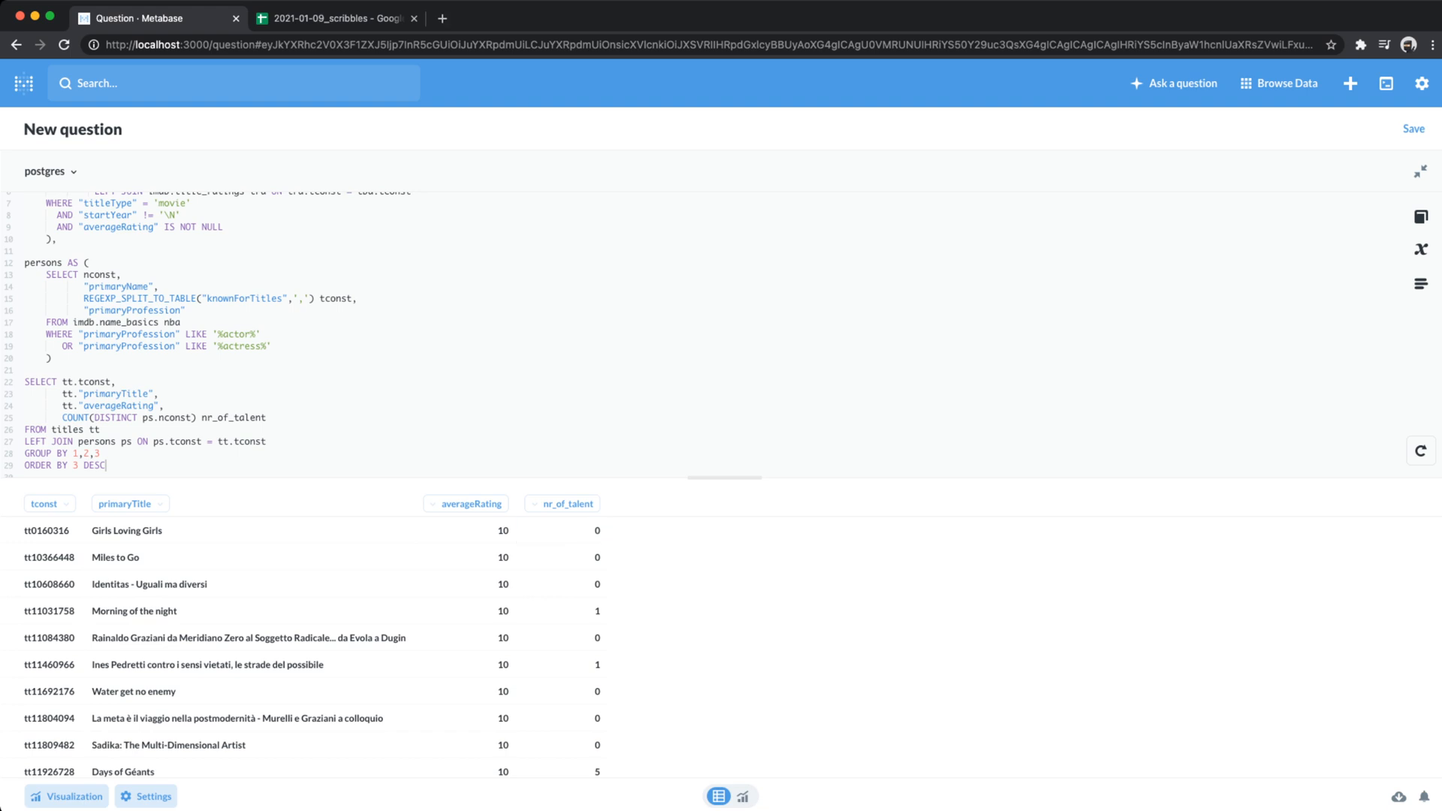
- Switch to the database IDE's console_43 and place the cursor at the end of the opening question comment
key(super+Tab)
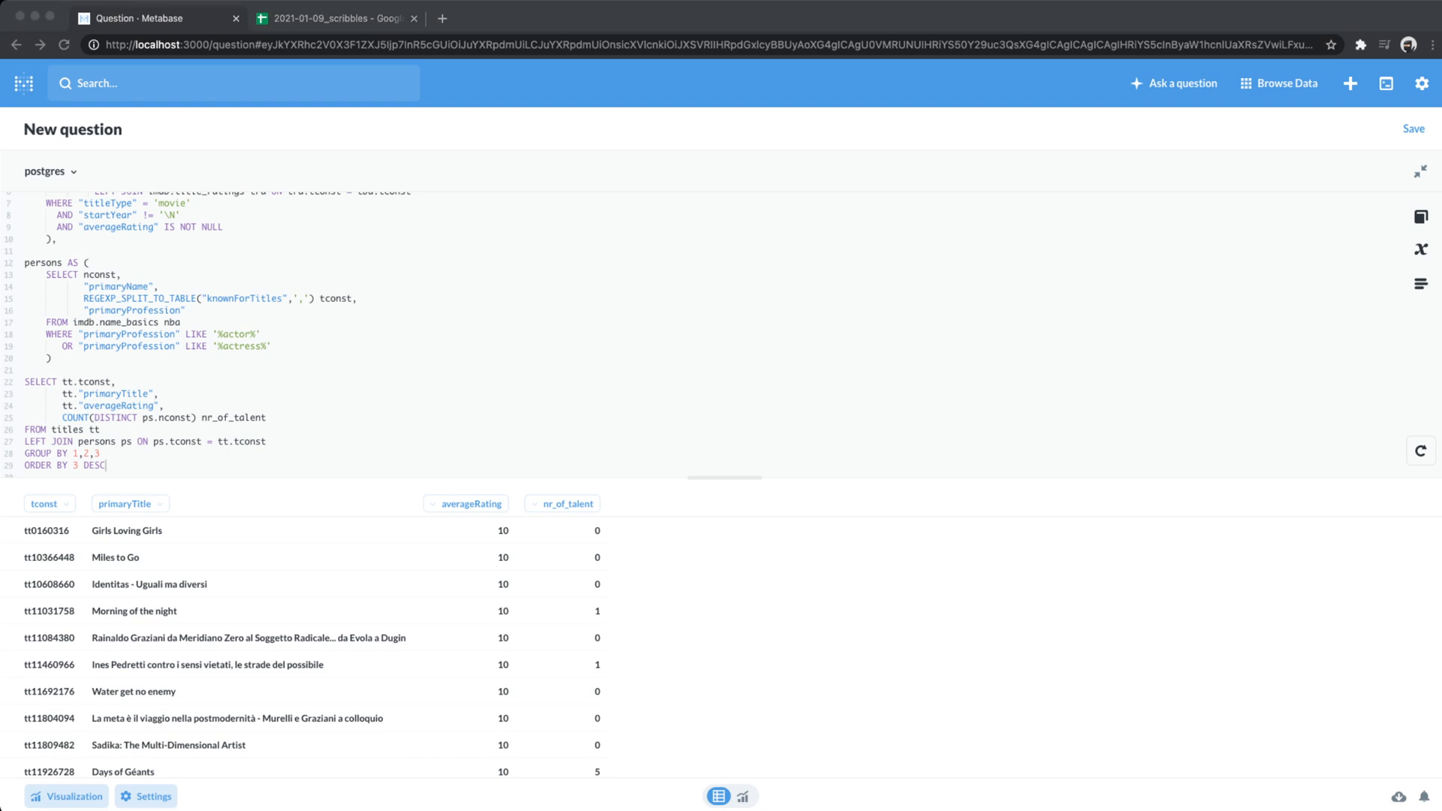
key(super+Tab)
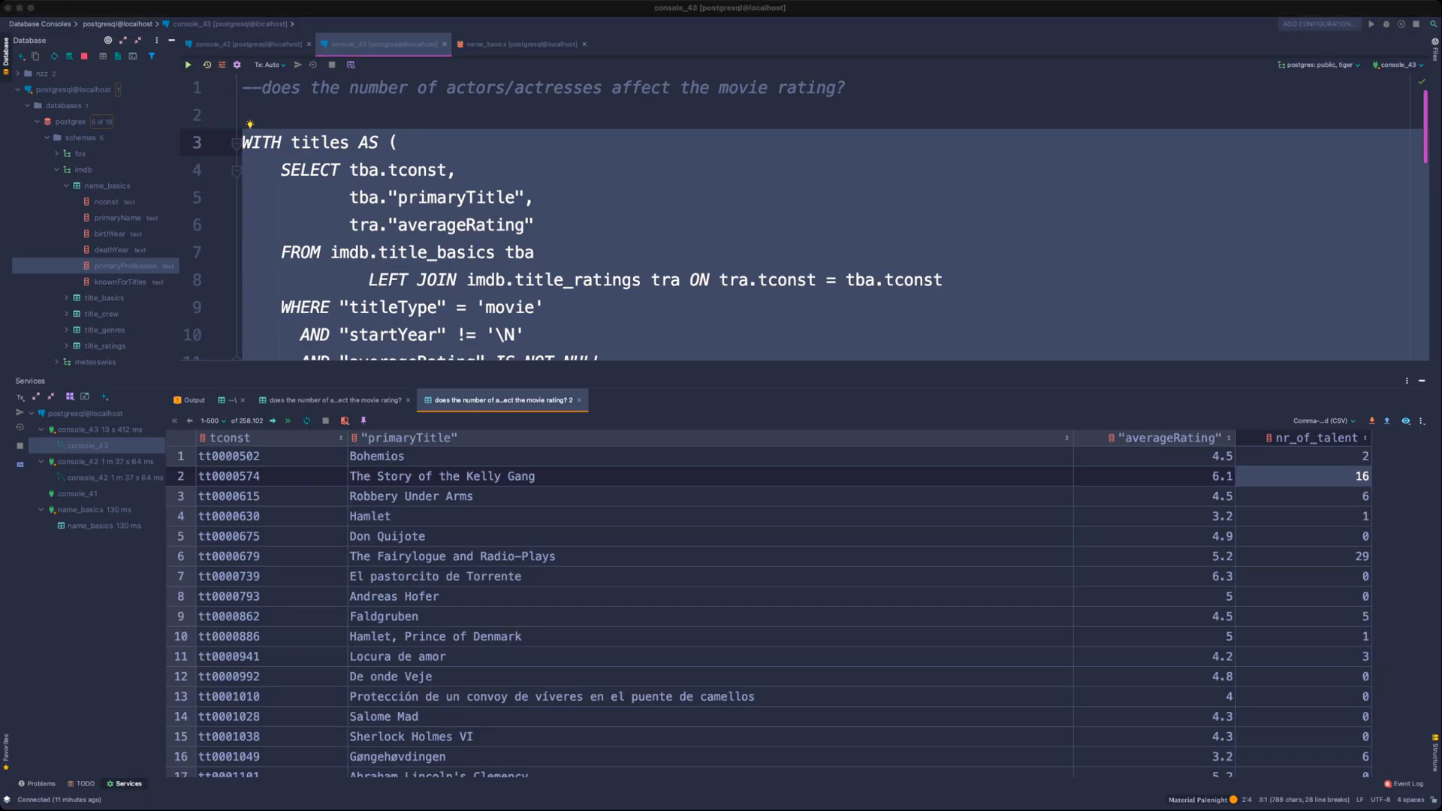
click(679, 281)
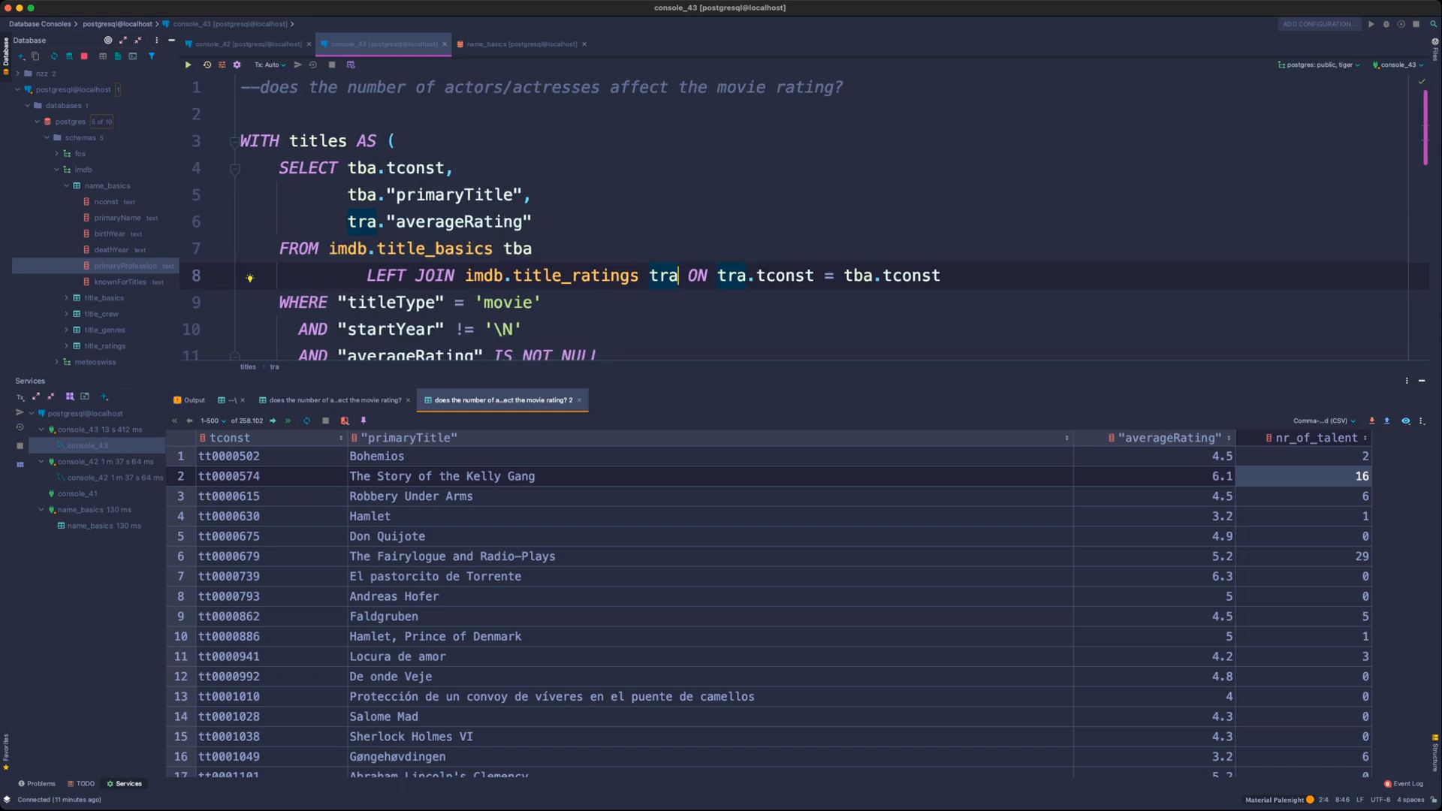
scroll(680, 280, down, 3)
click(476, 203)
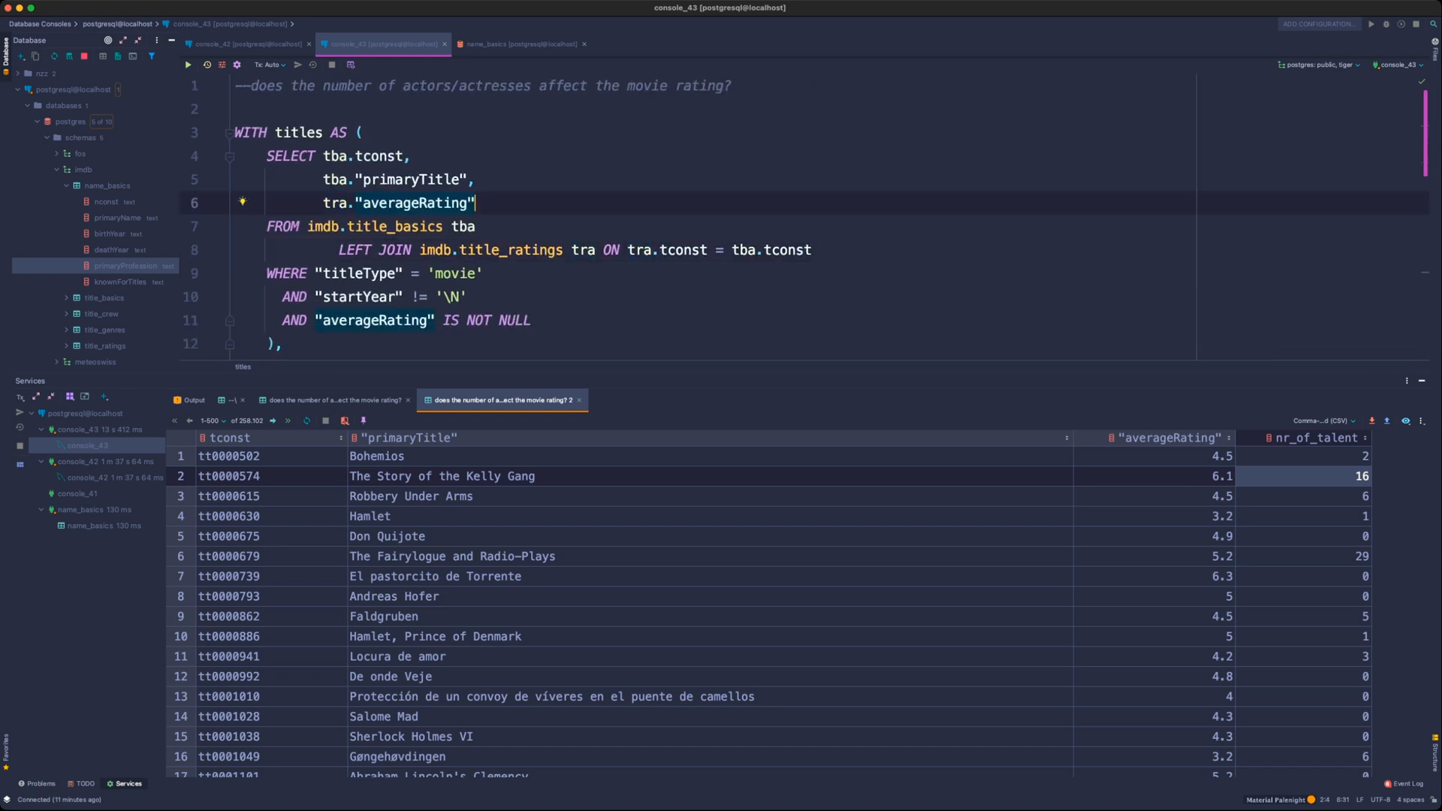
click(236, 110)
click(732, 87)
- Add the comment line "--N/A (nr_of_talent as a derived metric is inaccurate, some 0, therefore inconclusive)" below the question
key(Return)
text(--)
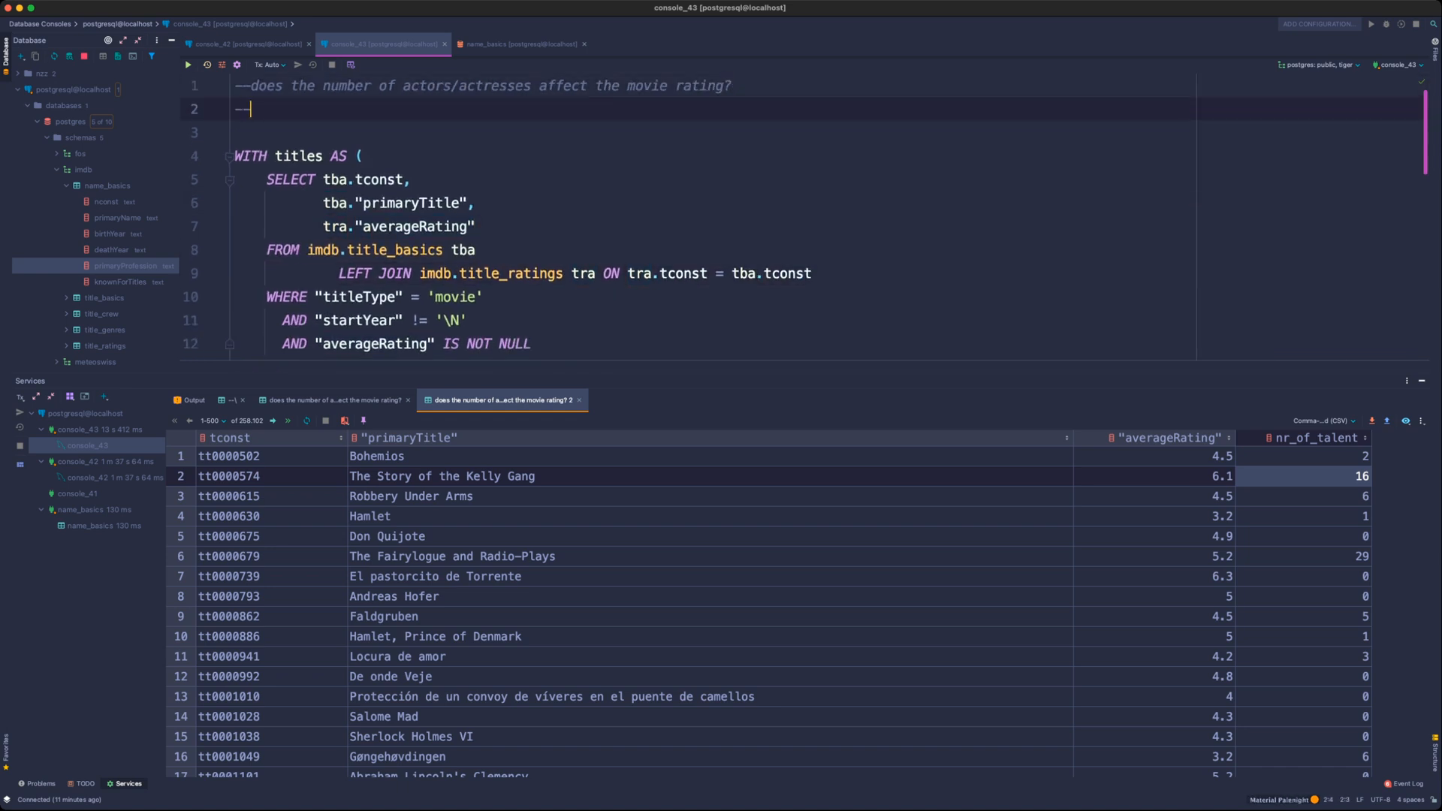
text(N/A (nr_of_talent as a re)
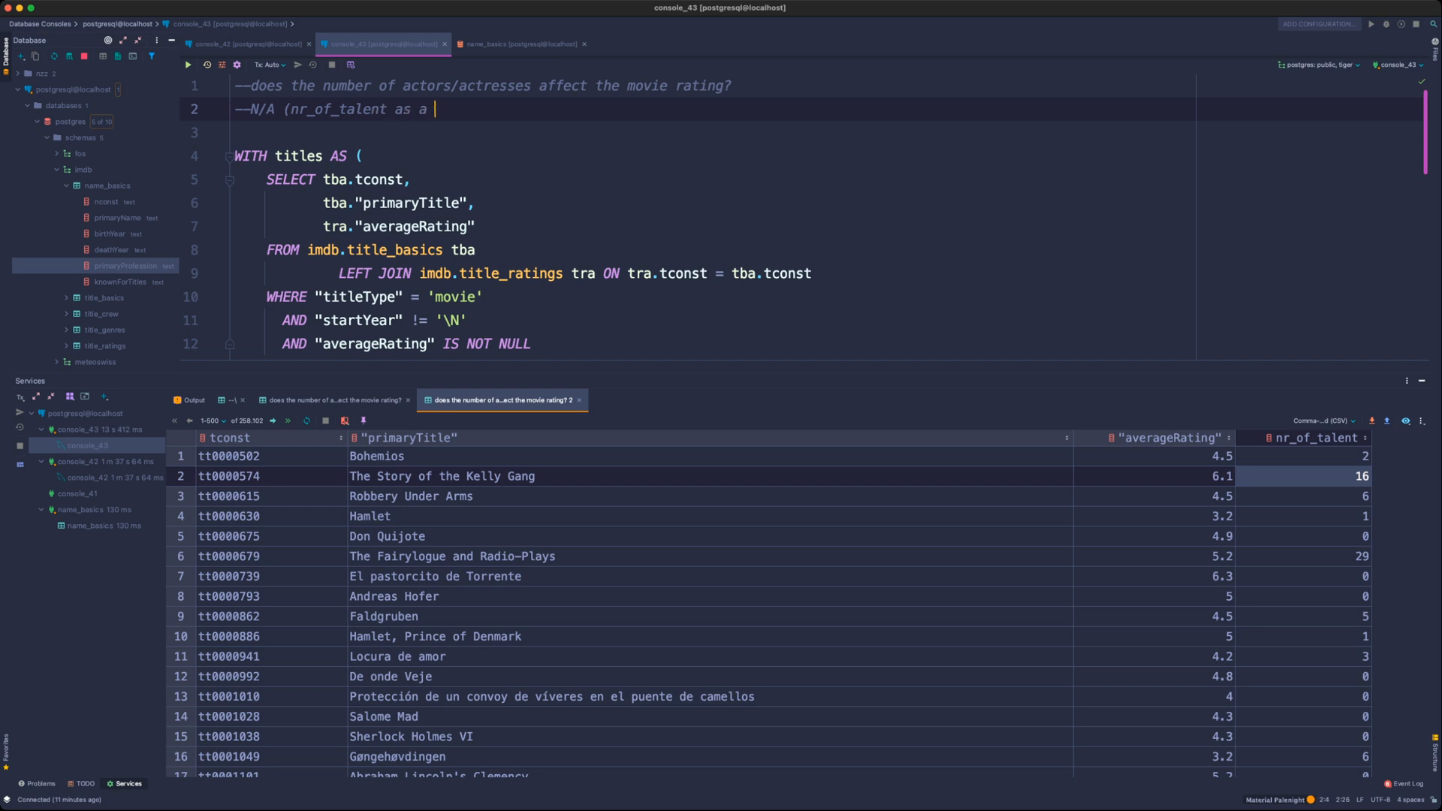
key(BackSpace)
key(BackSpace)
text(derived ma)
key(BackSpace)
text(etric)
text(is inaccurate (m)
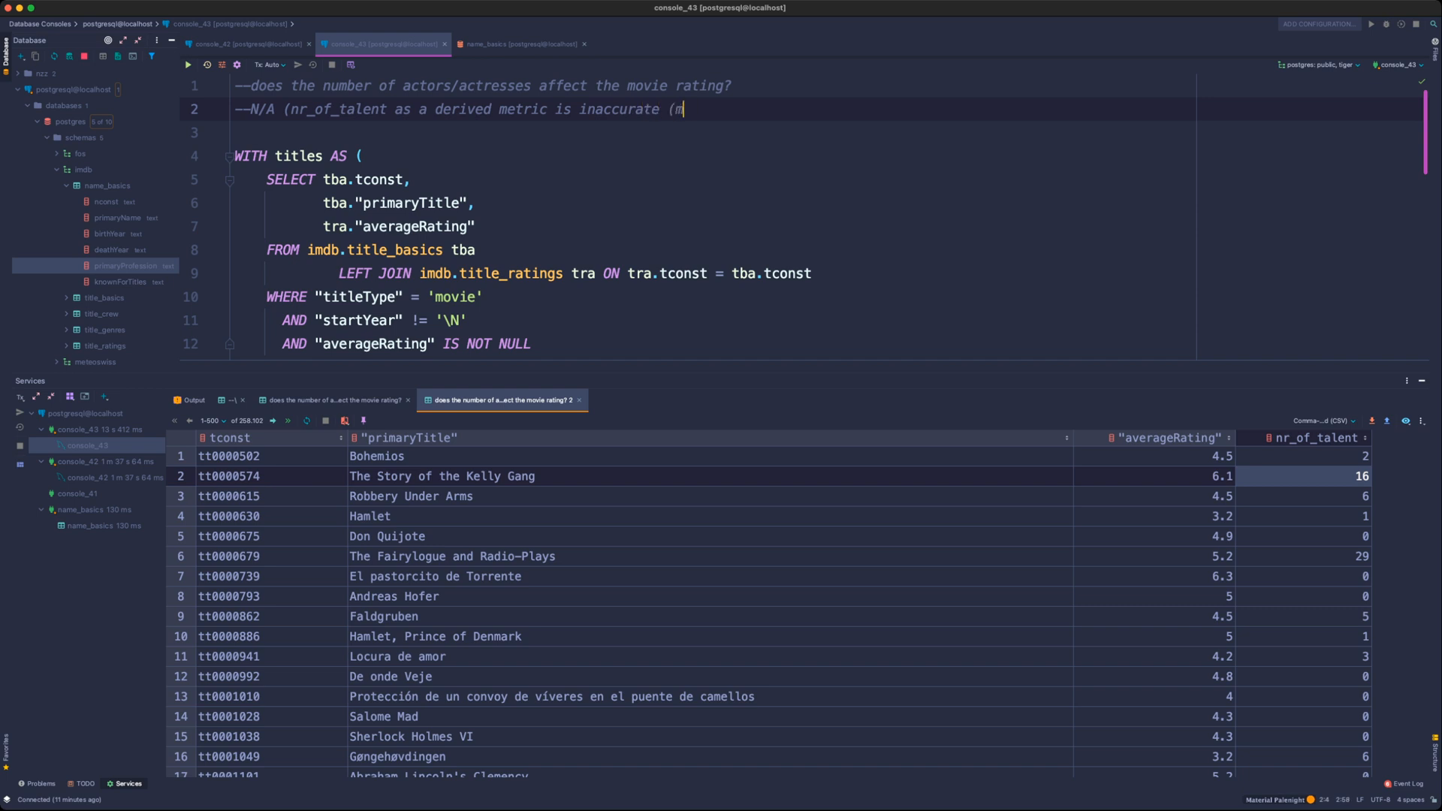
key(BackSpace)
key(BackSpace)
text(, some 0, therefore incon)
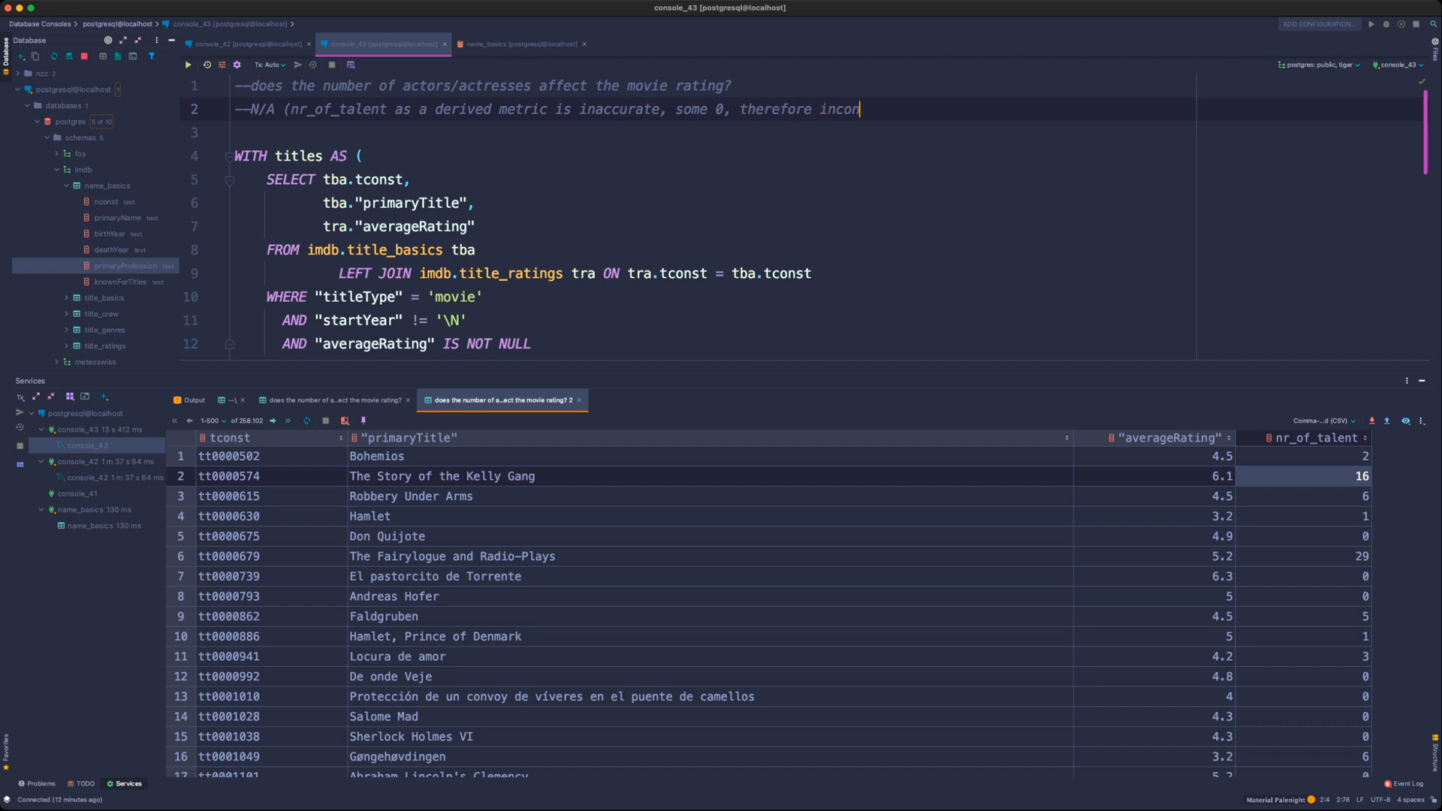
text(clusive))
scroll(804, 216, down, 1)
scroll(805, 216, down, 1)
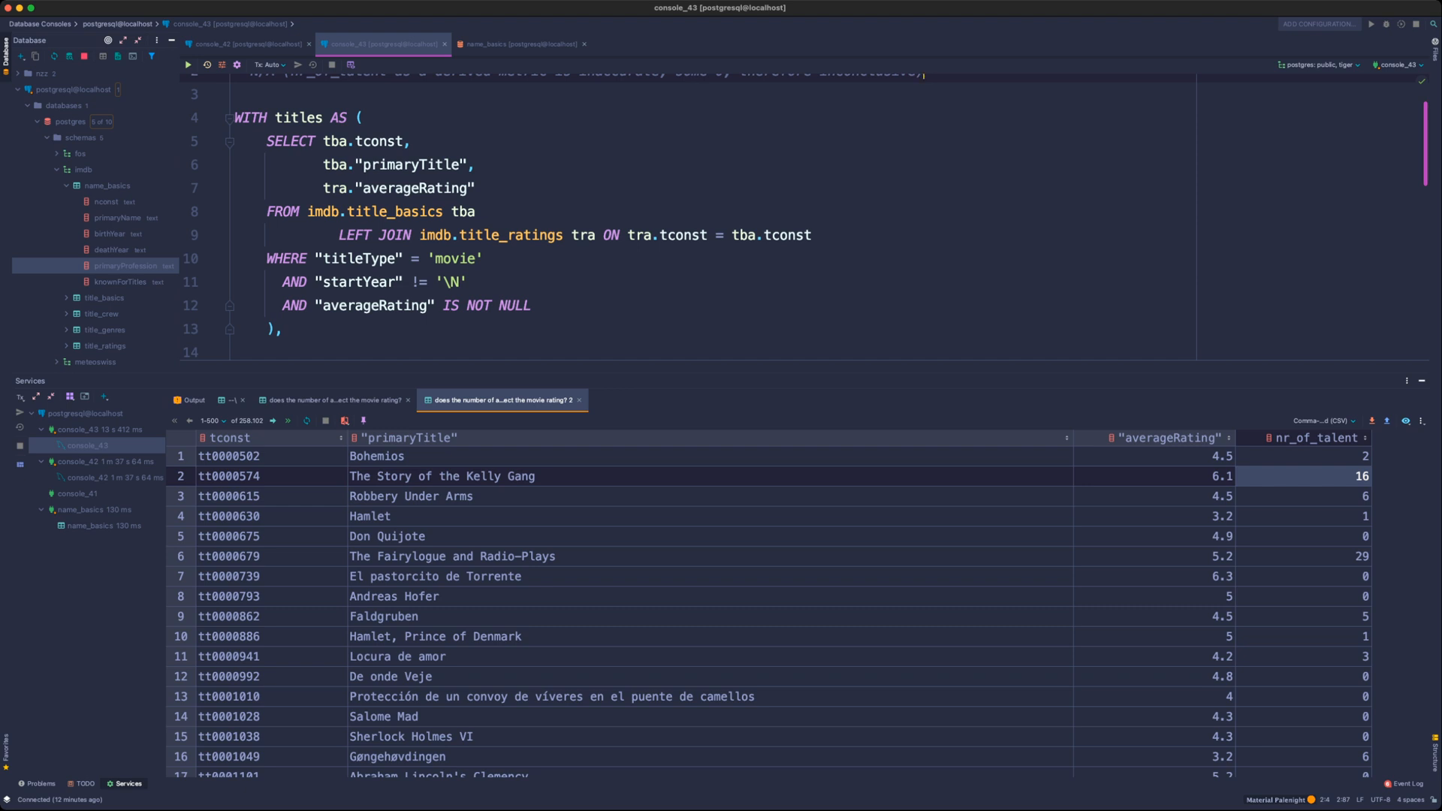
scroll(804, 216, up, 2)
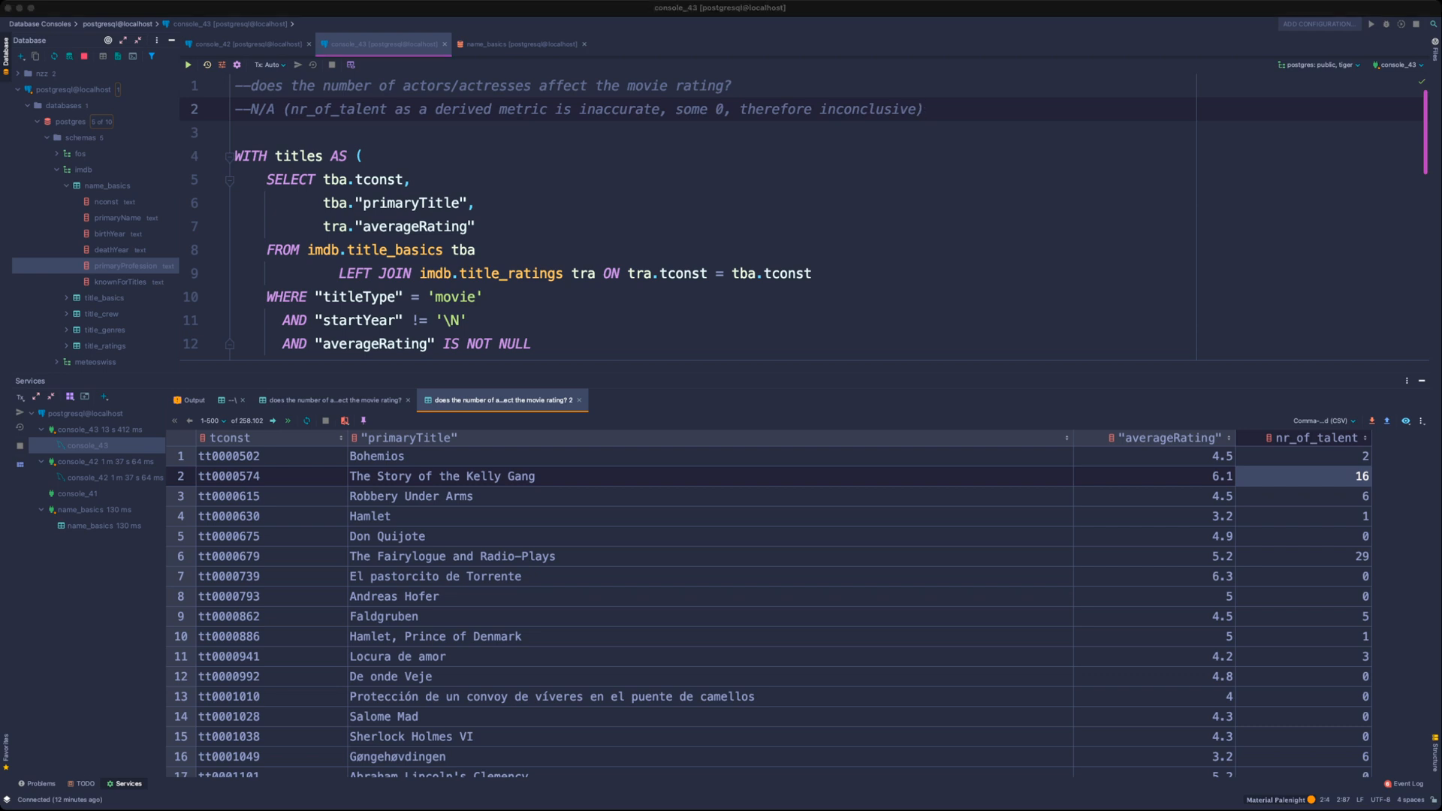
click(363, 156)
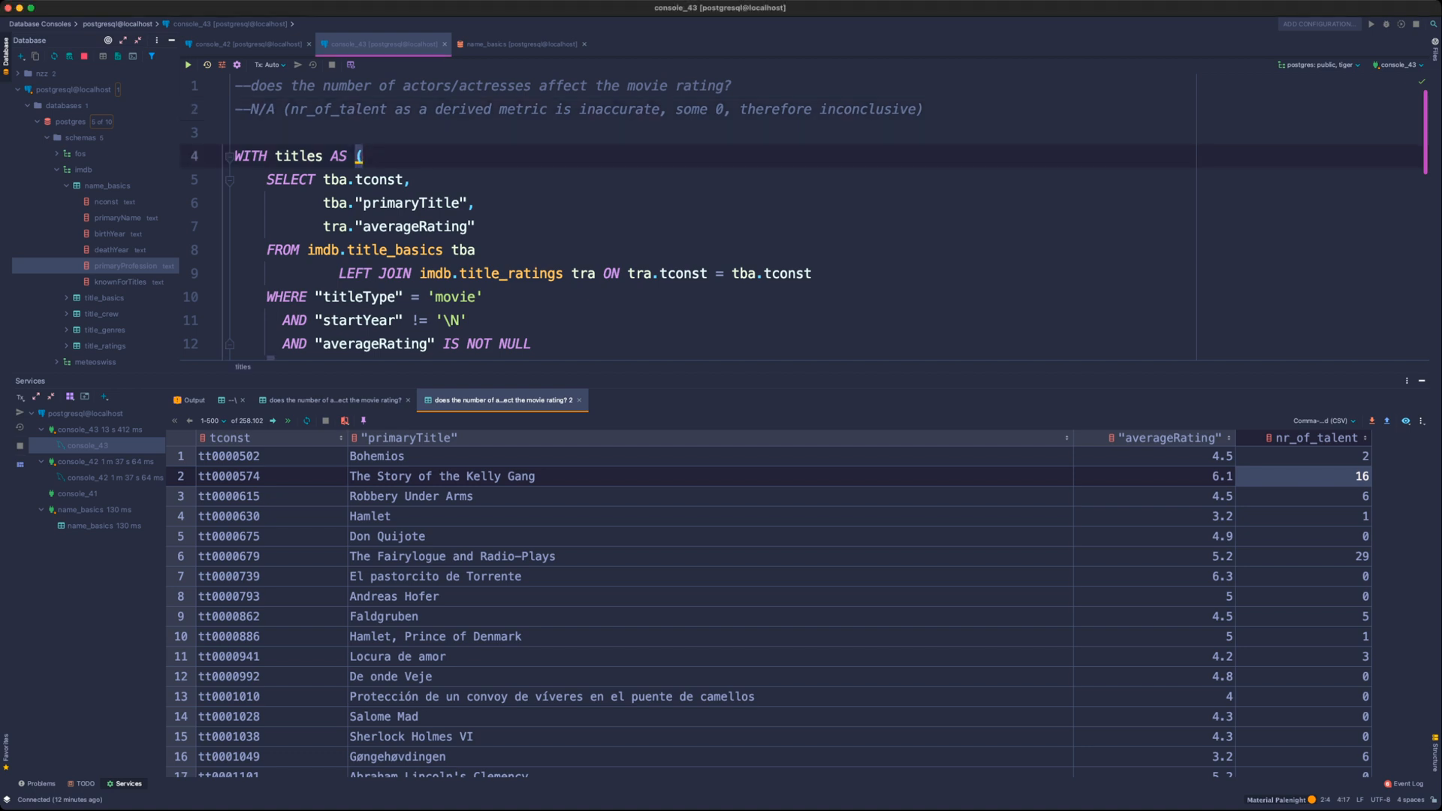
- Review the conclusion comment about the inaccurate nr_of_talent metric below the opening question
key(super+Tab)
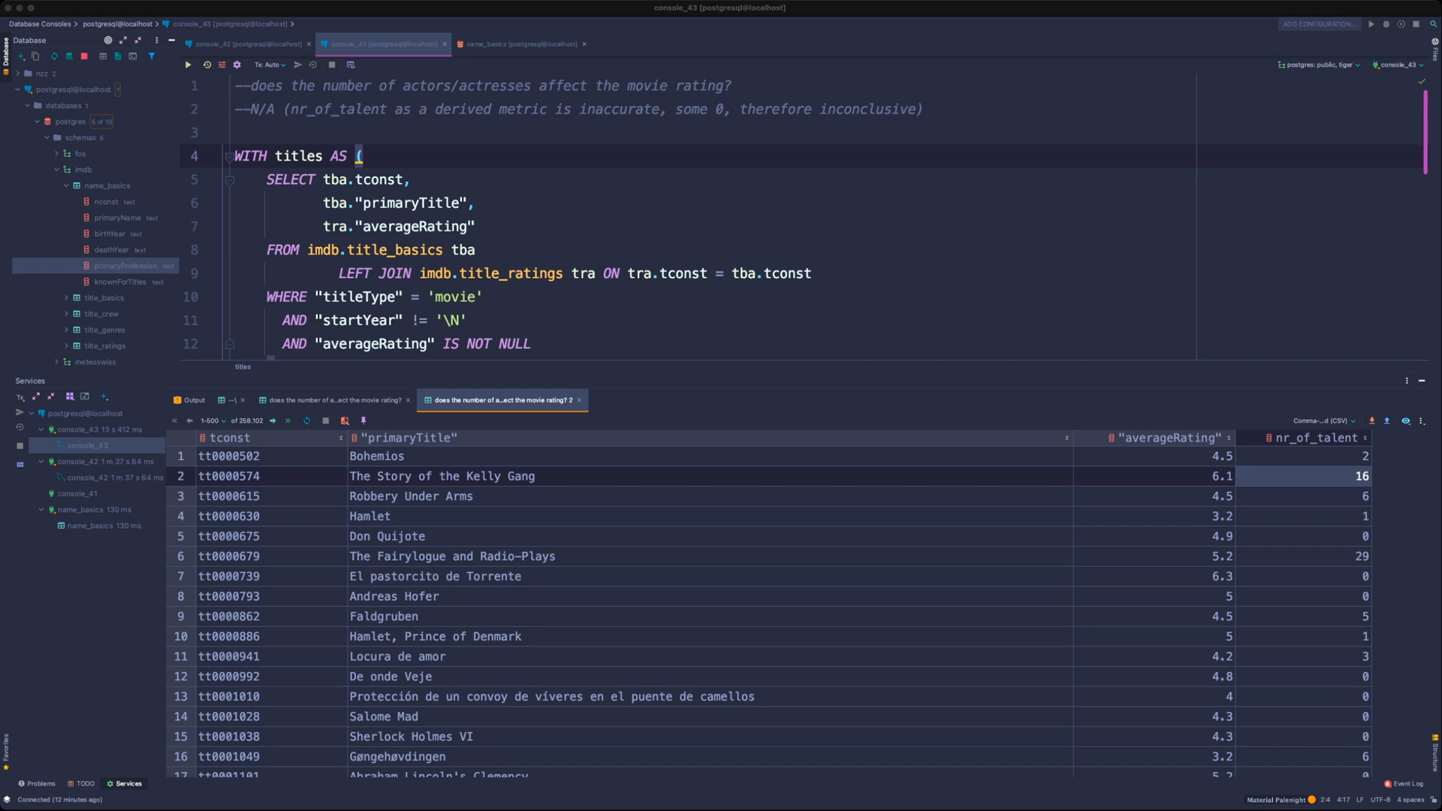
click(660, 109)
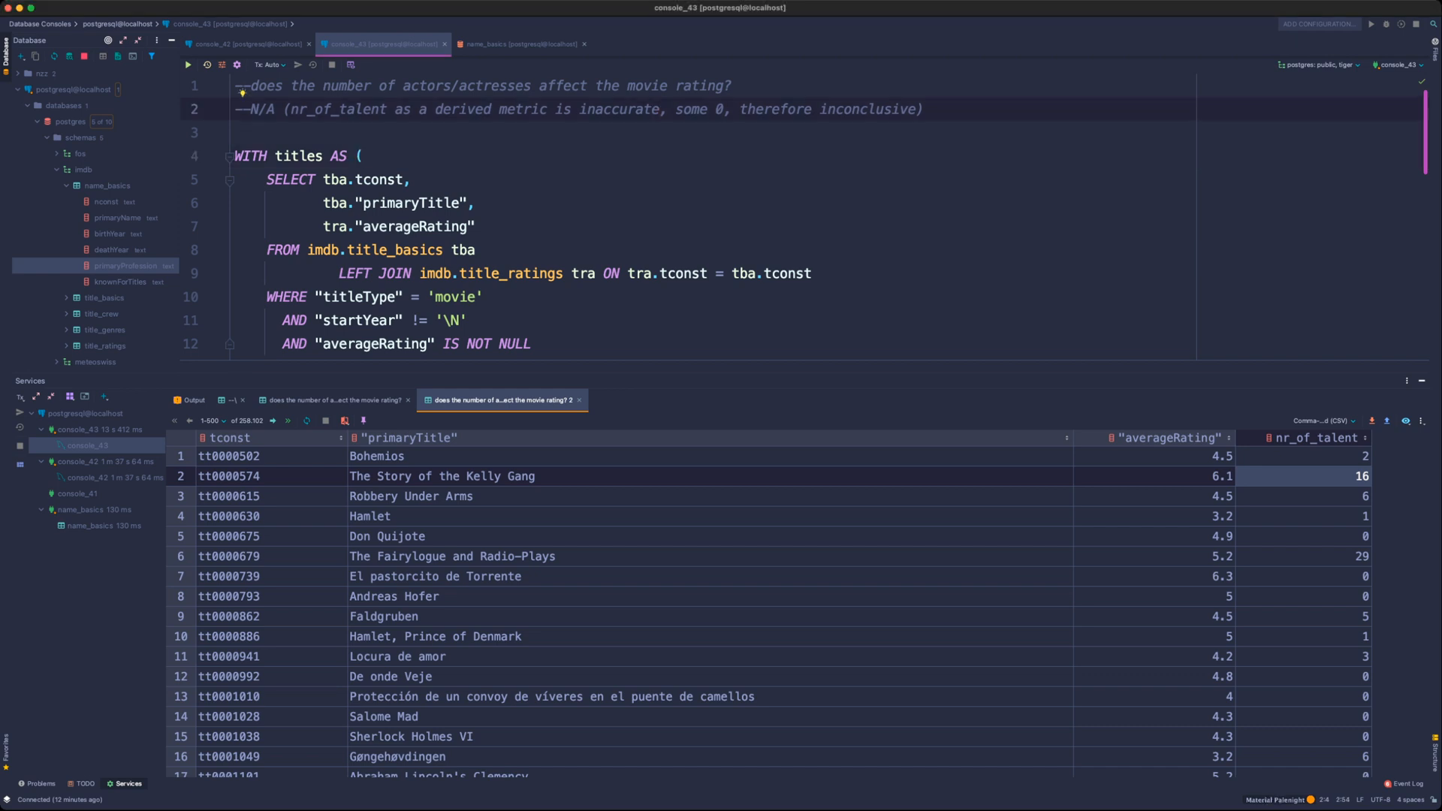
key(End)
key(shift+Left)
key(shift+Left)
key(shift+Left)
key(shift+Left)
key(shift+Left)
key(shift+Left)
key(shift+Left)
key(shift+Left)
key(shift+Left)
key(shift+Left)
key(shift+Left)
key(shift+Left)
key(shift+Left)
key(shift+Left)
key(shift+Left)
key(shift+Left)
key(shift+Left)
key(shift+Left)
key(shift+Left)
key(shift+Left)
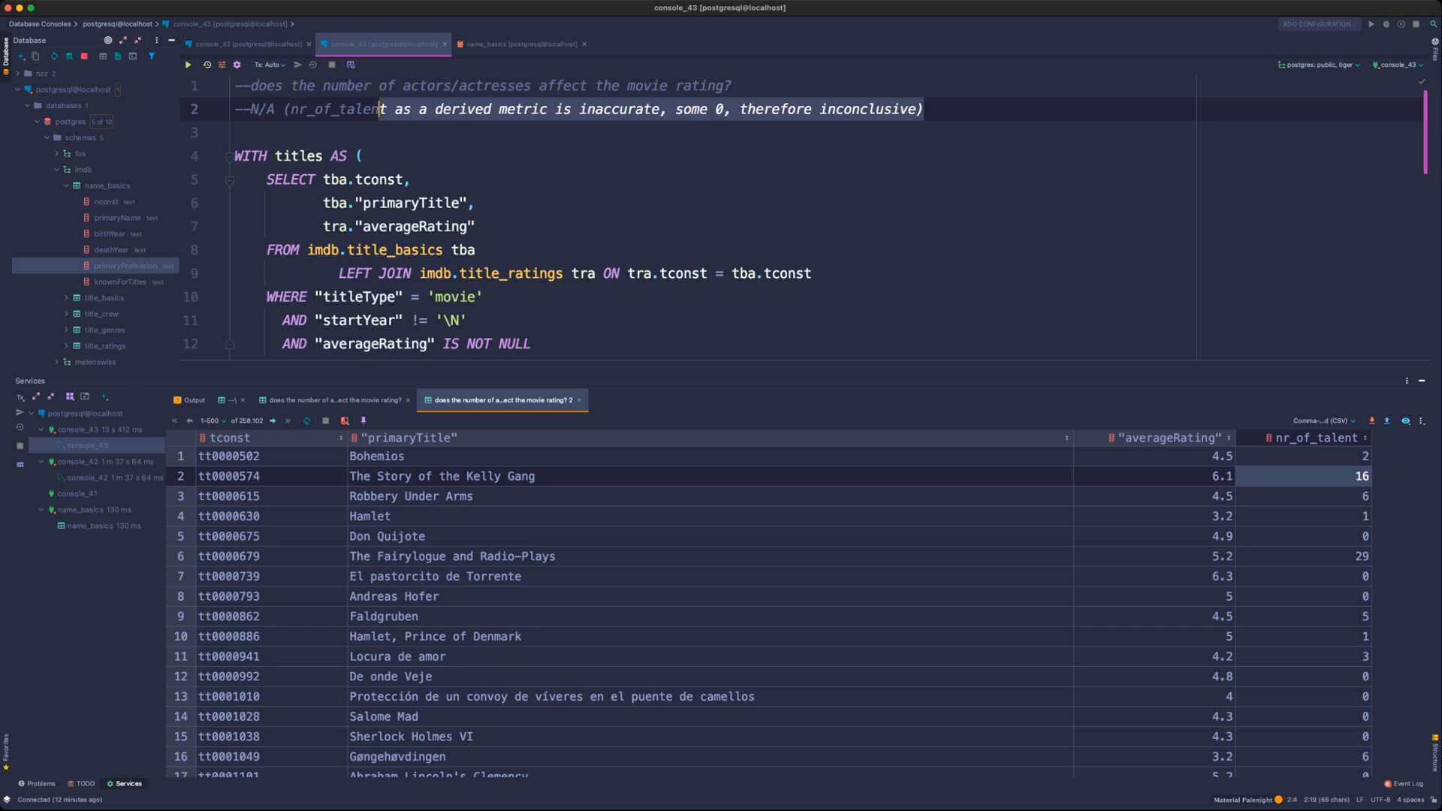
key(Escape)
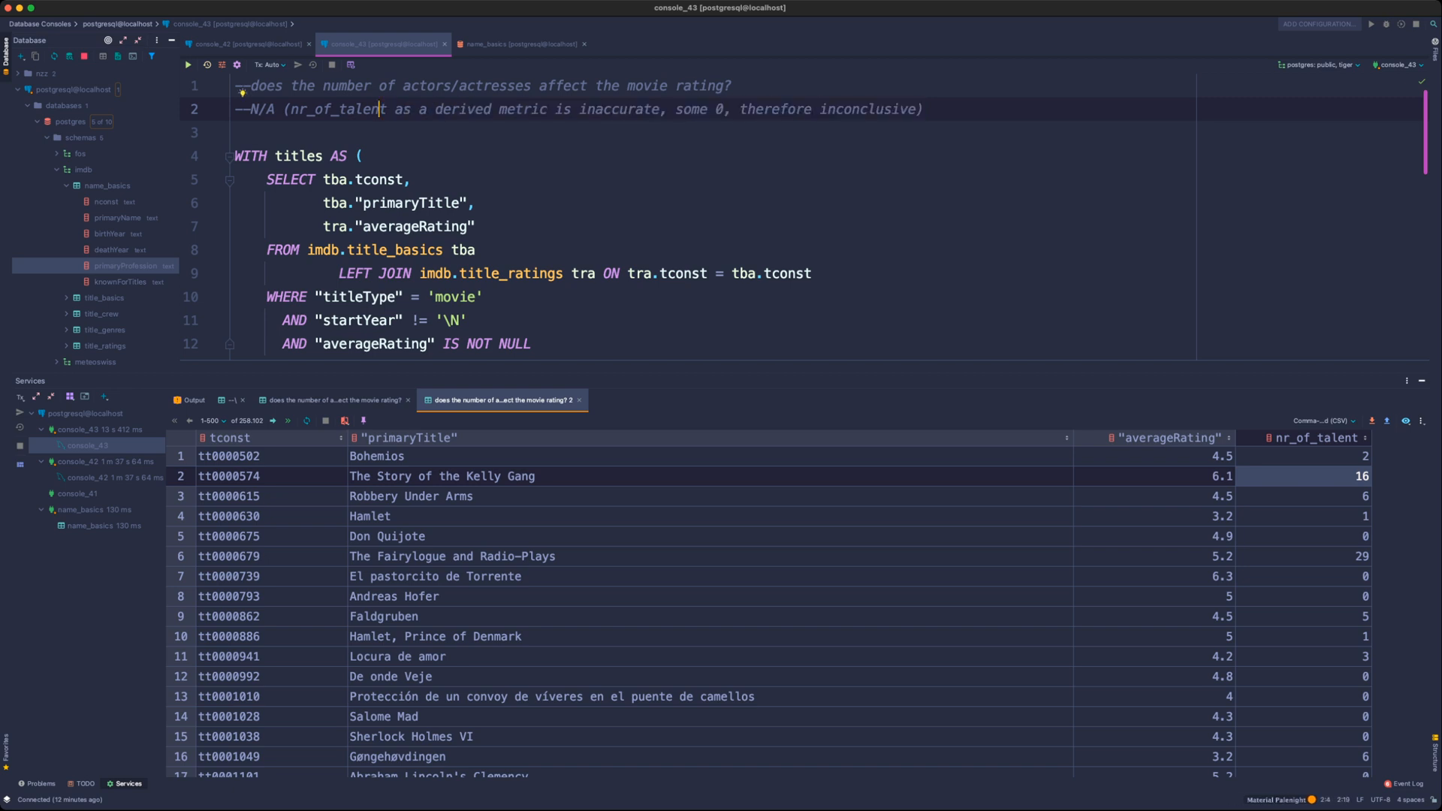
- Collapse name_basics, open the imdb title_crew table, widen its directors column and examine how single and multiple directors are stored
click(106, 185)
click(66, 186)
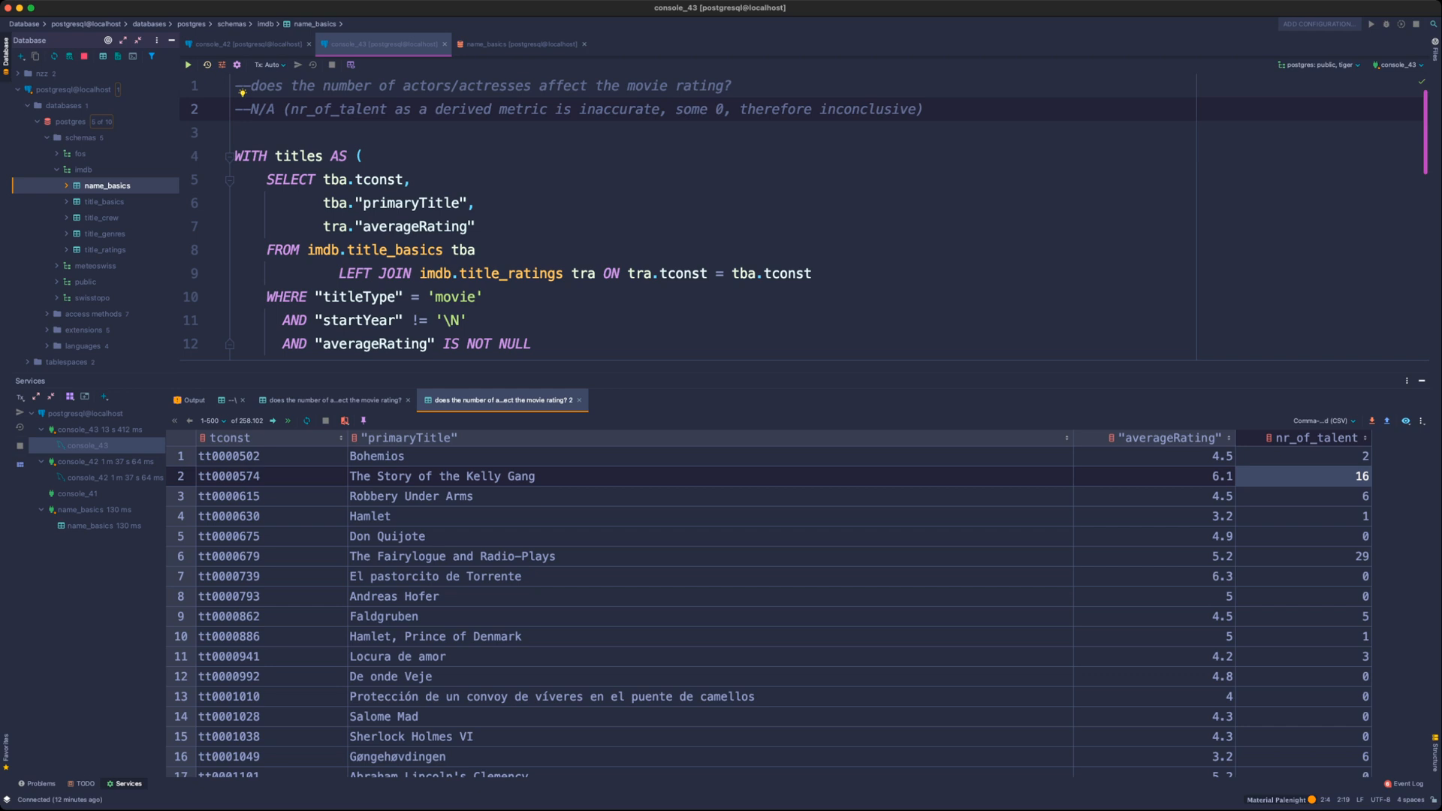
double_click(102, 218)
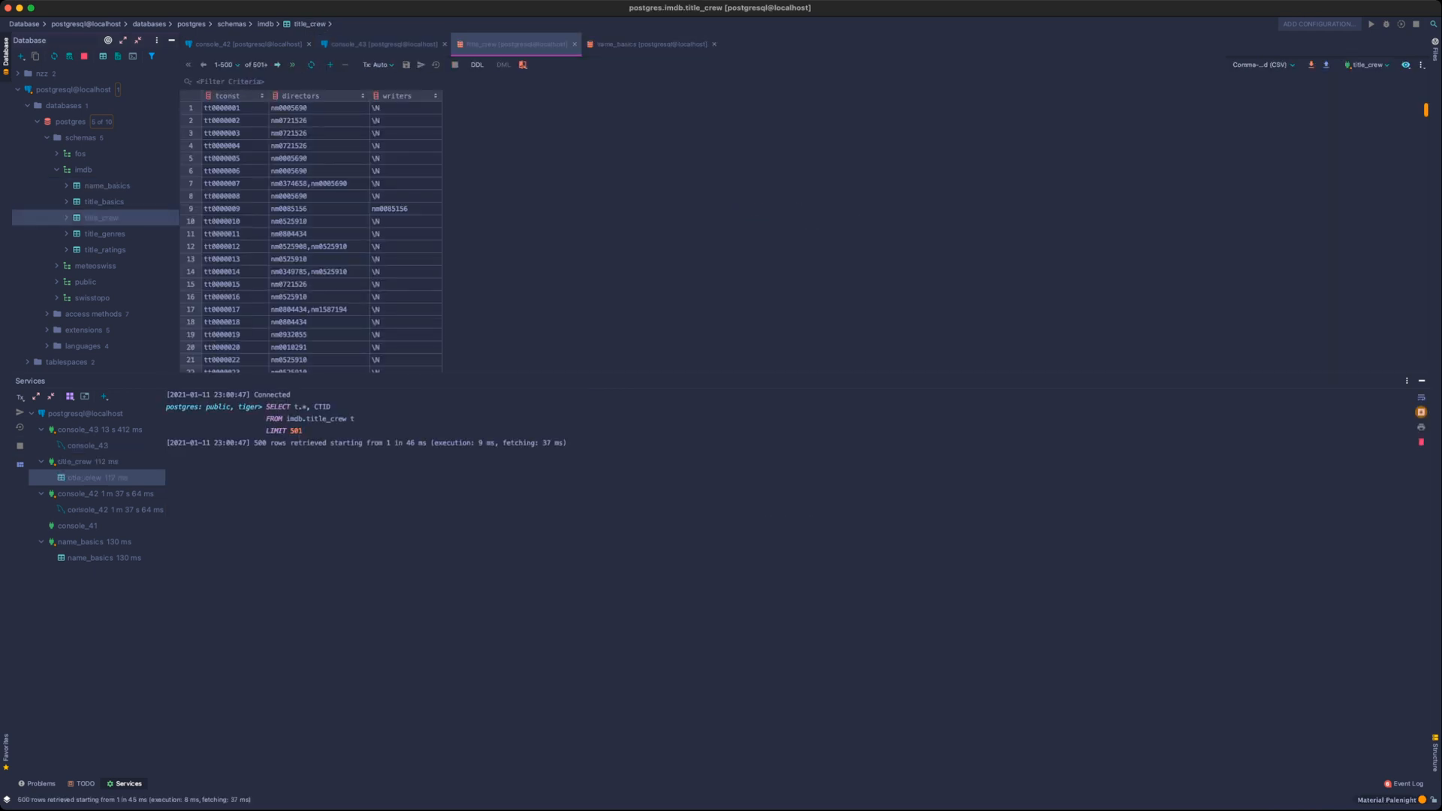
scroll(328, 196, up, 8)
drag(328, 119, 329, 320)
drag(413, 98, 535, 99)
click(360, 209)
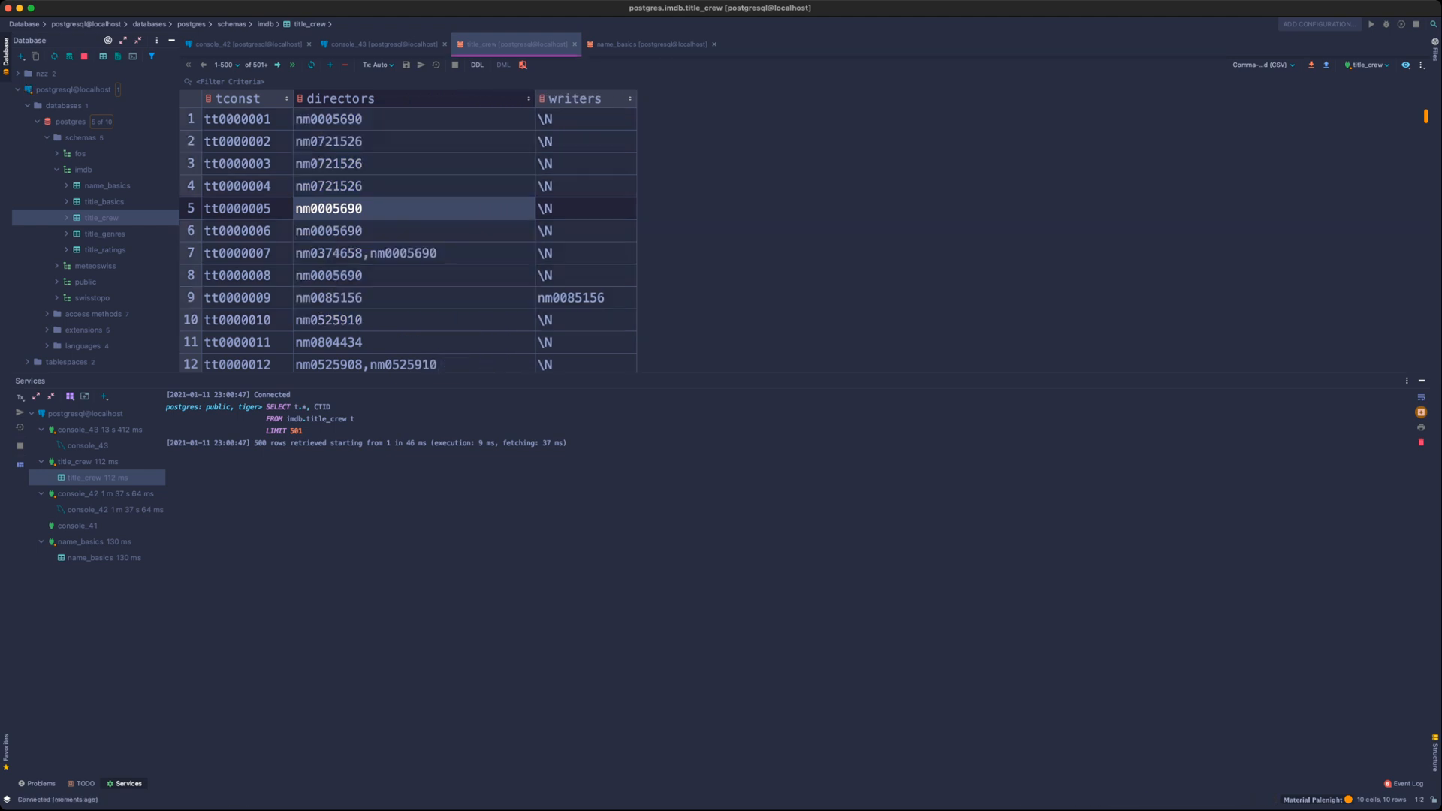
click(366, 253)
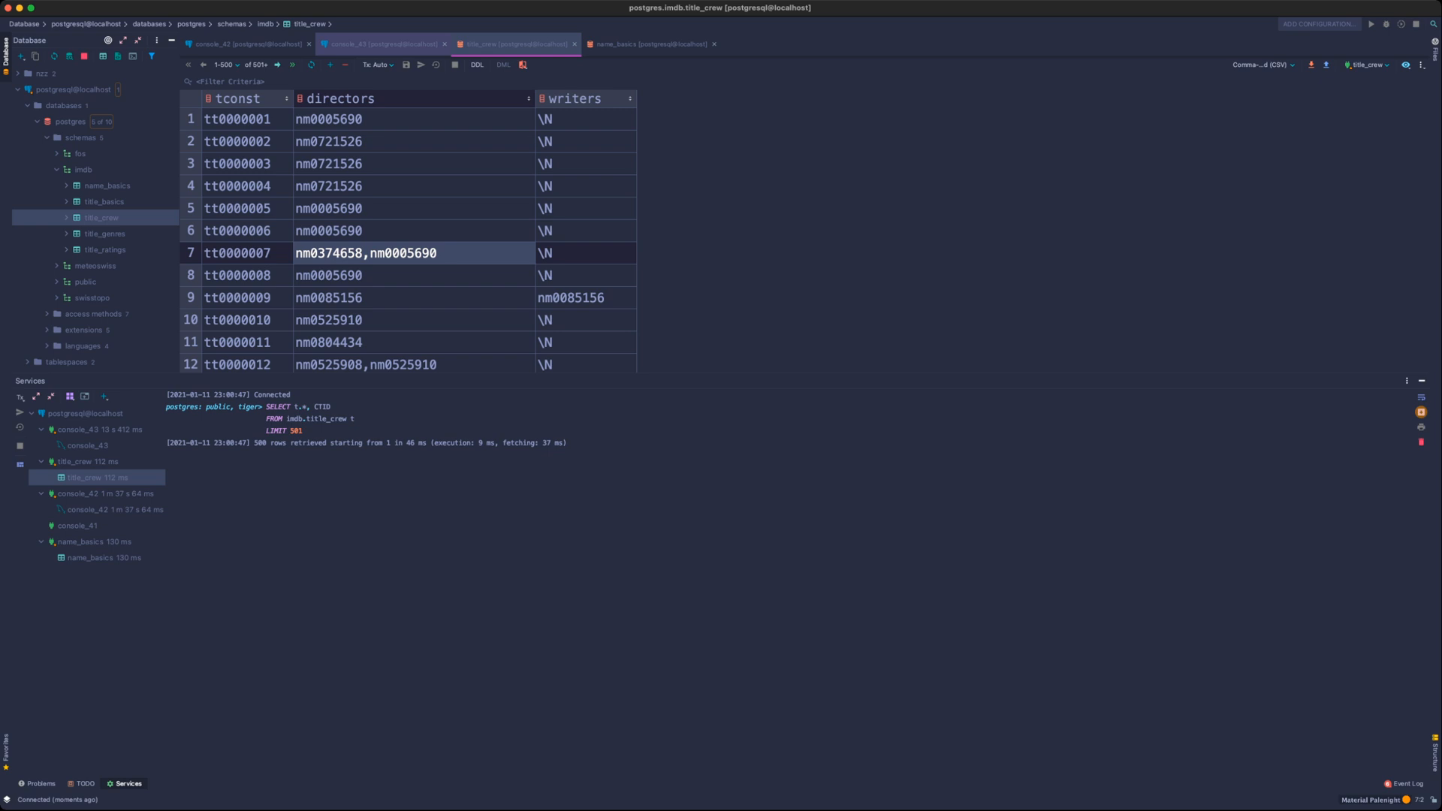
- Close the title_crew and name_basics table views and return to console_43
click(390, 45)
click(526, 44)
click(574, 44)
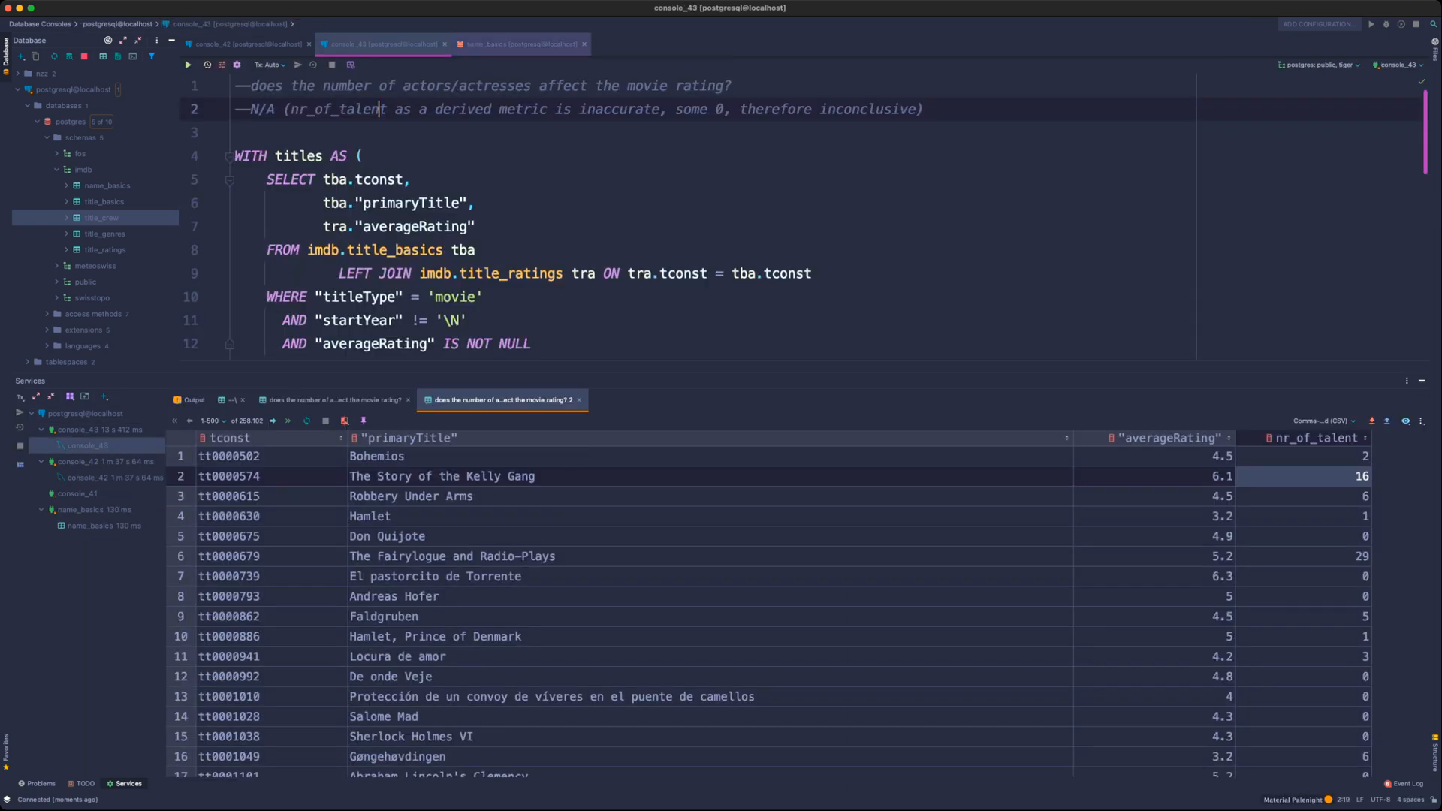
click(584, 45)
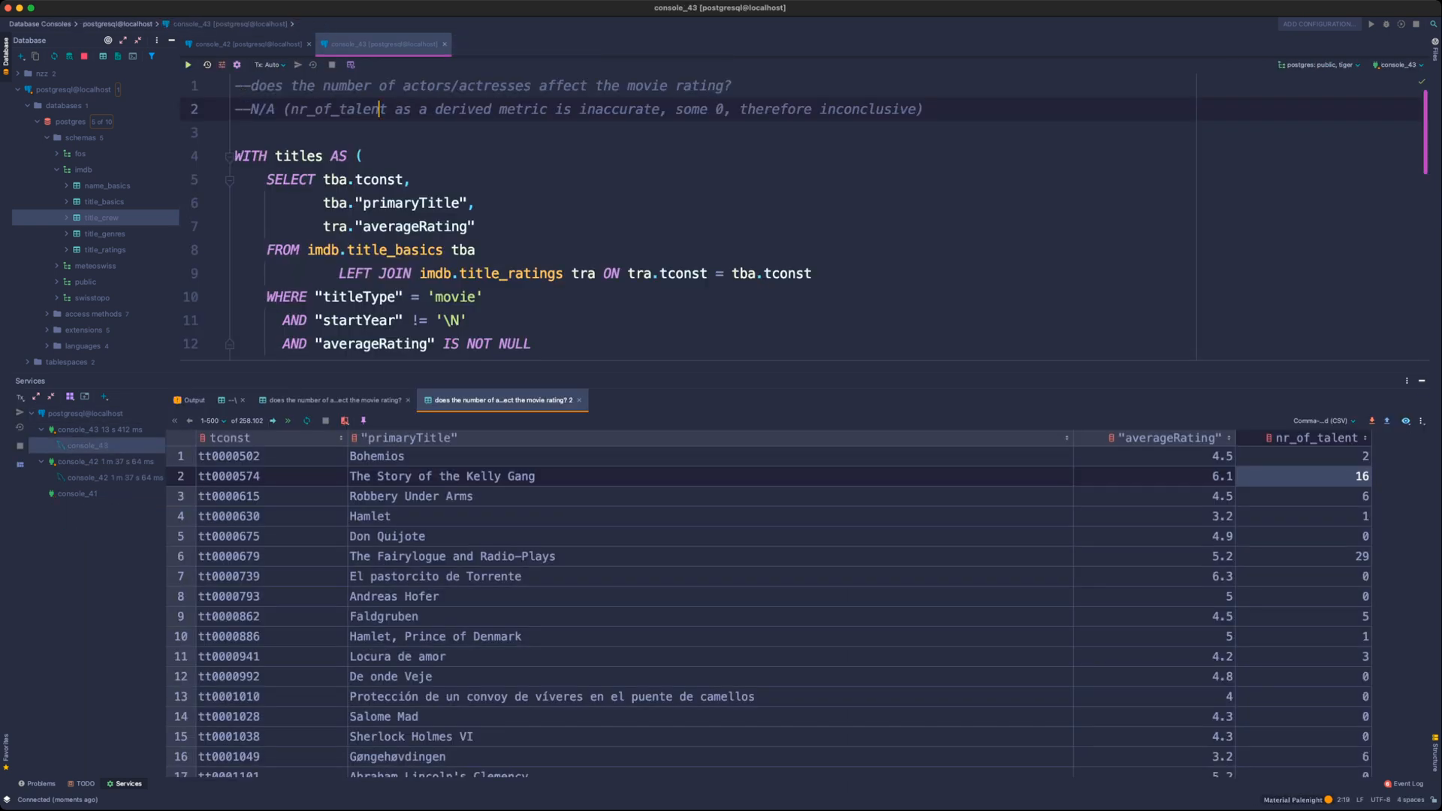
scroll(676, 274, up, 1)
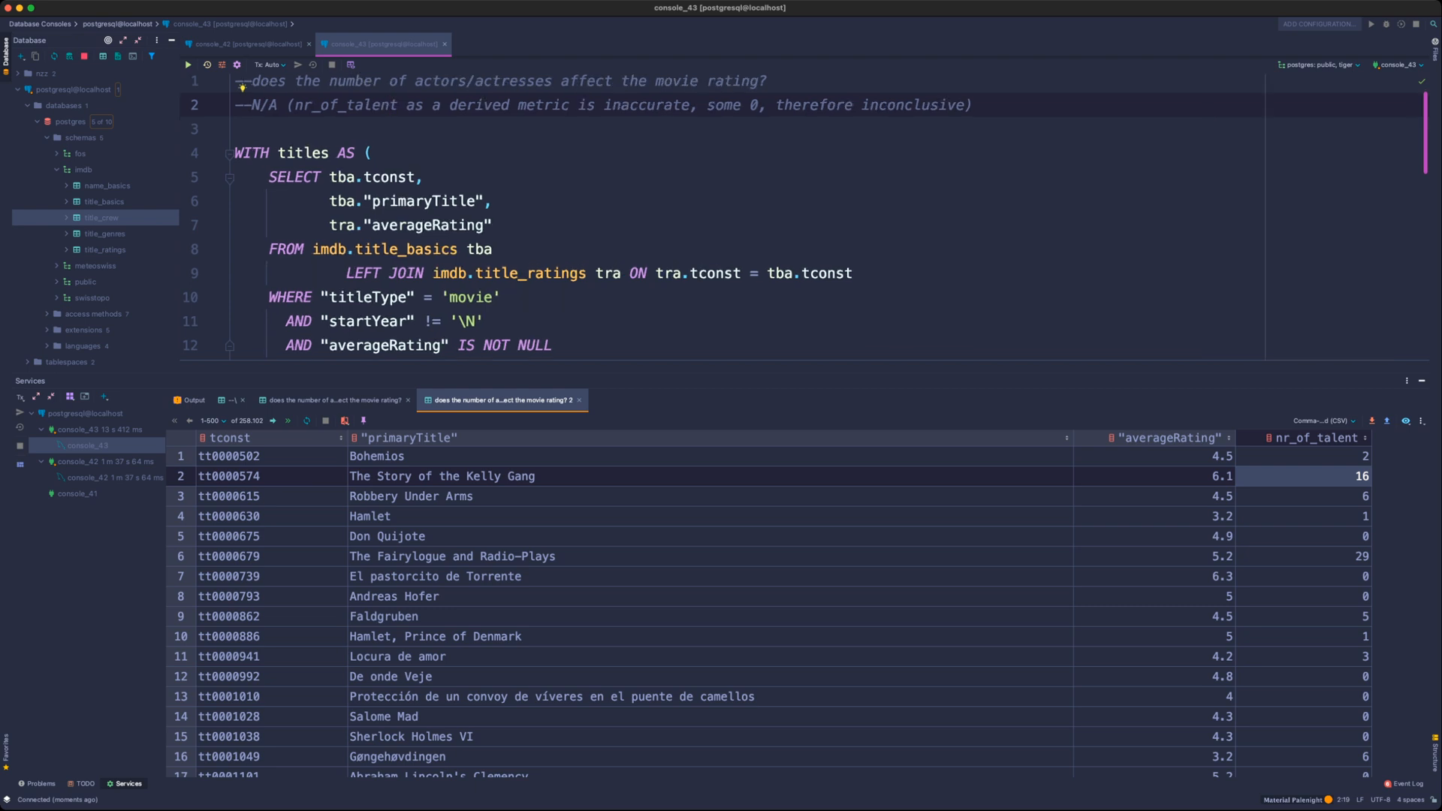
- Open a new query console and write the comment "--which directors have the best/worst movie ratings?" on its first line
click(106, 186)
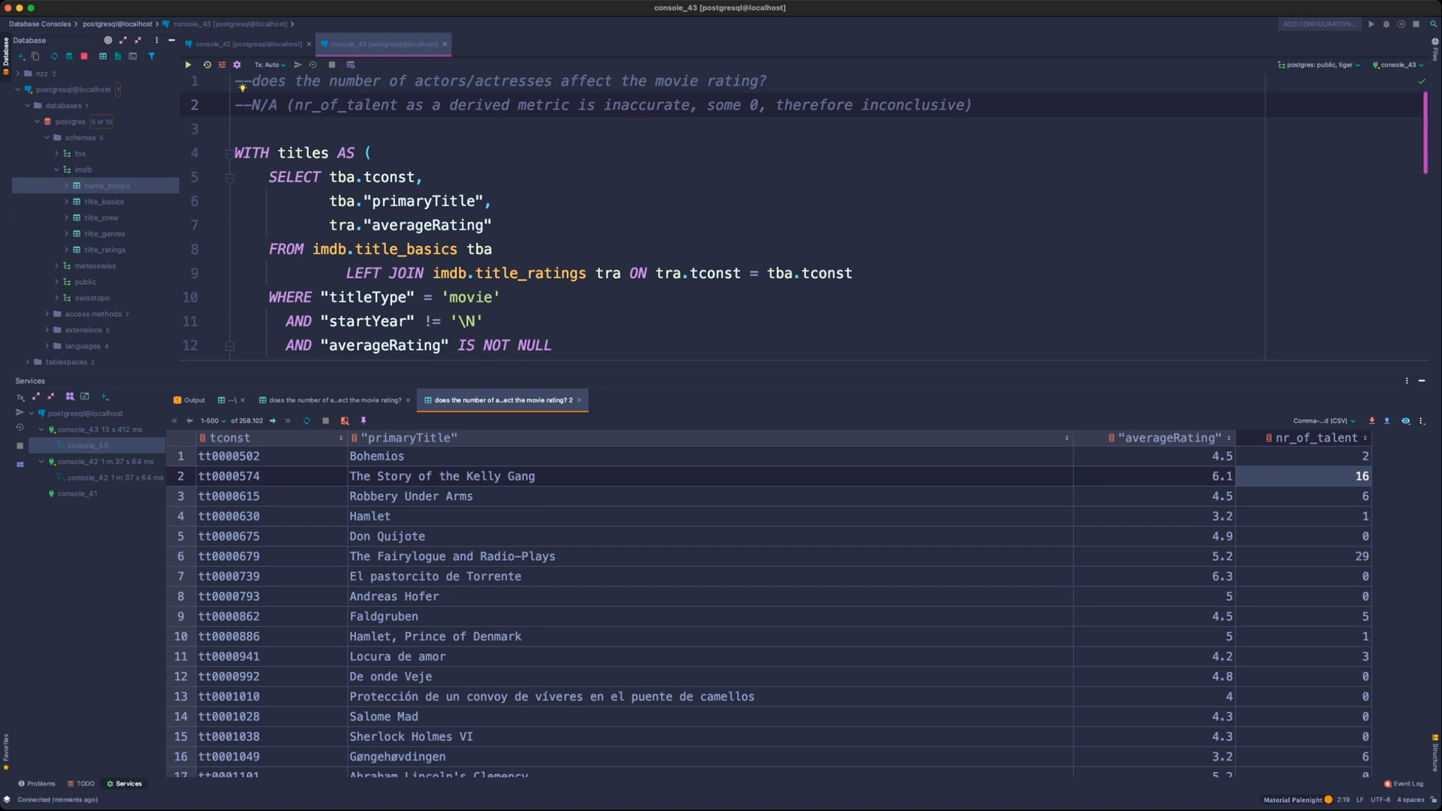
key(super+shift+l)
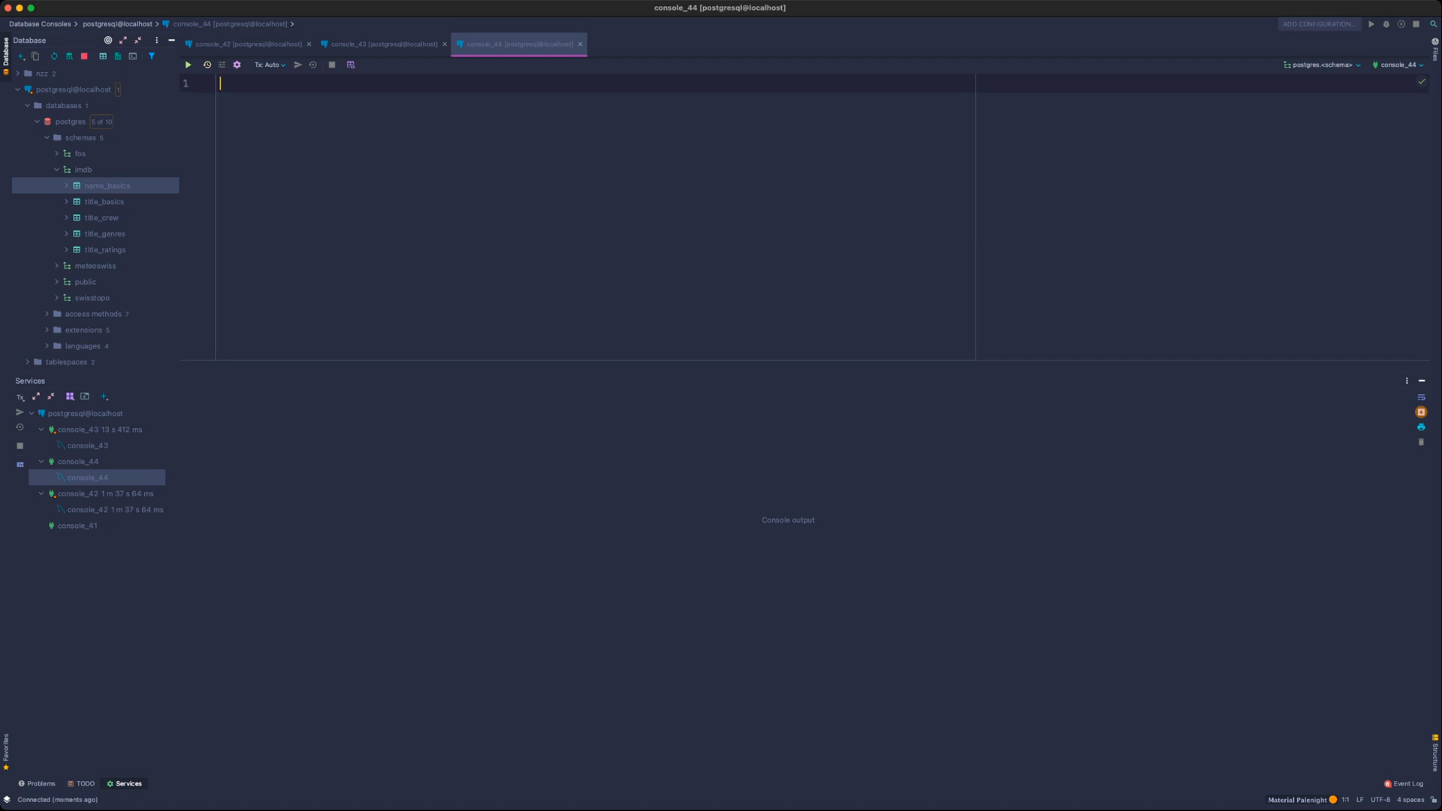
text(--which directors hace t)
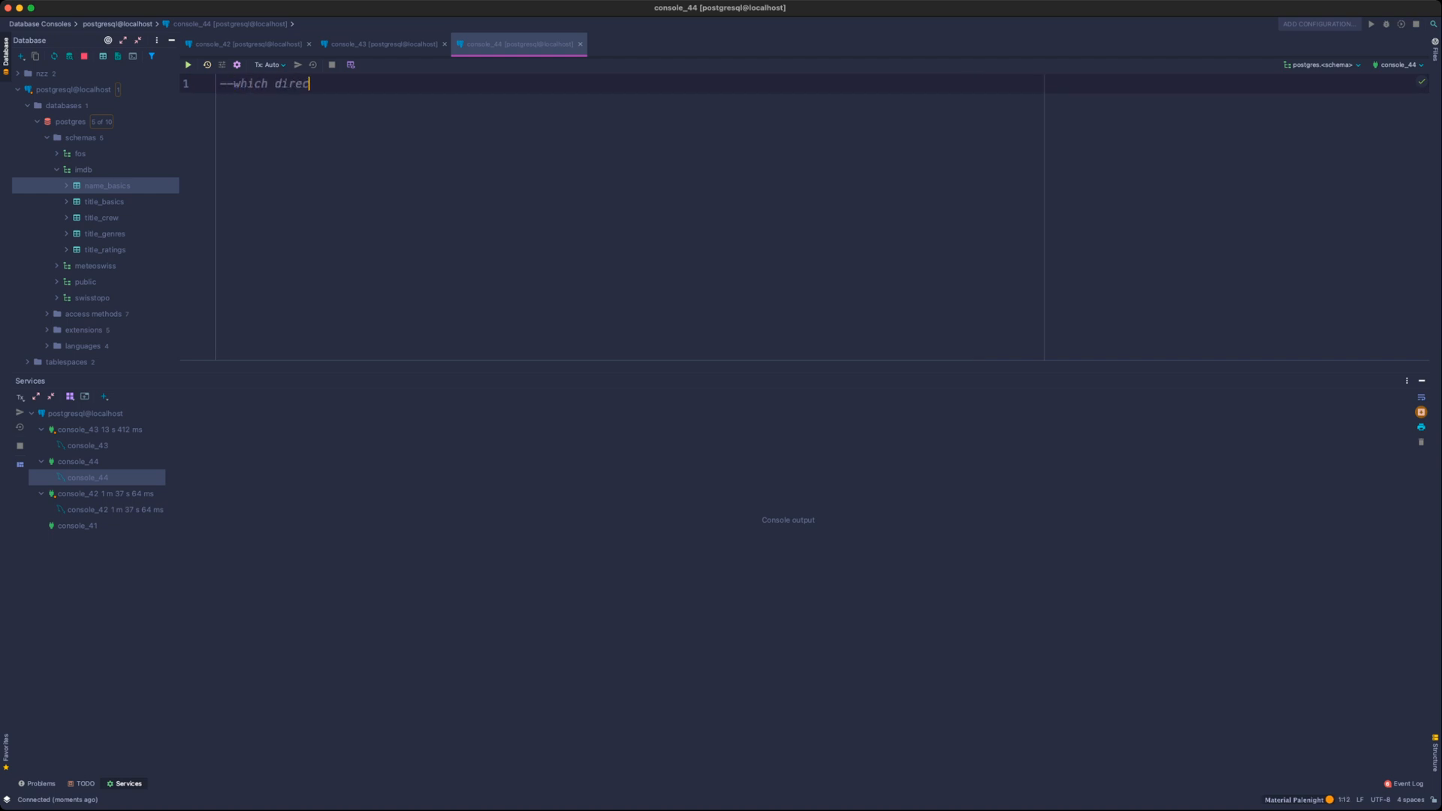
key(BackSpace)
key(BackSpace)
key(BackSpace)
key(BackSpace)
text(ve the best/w)
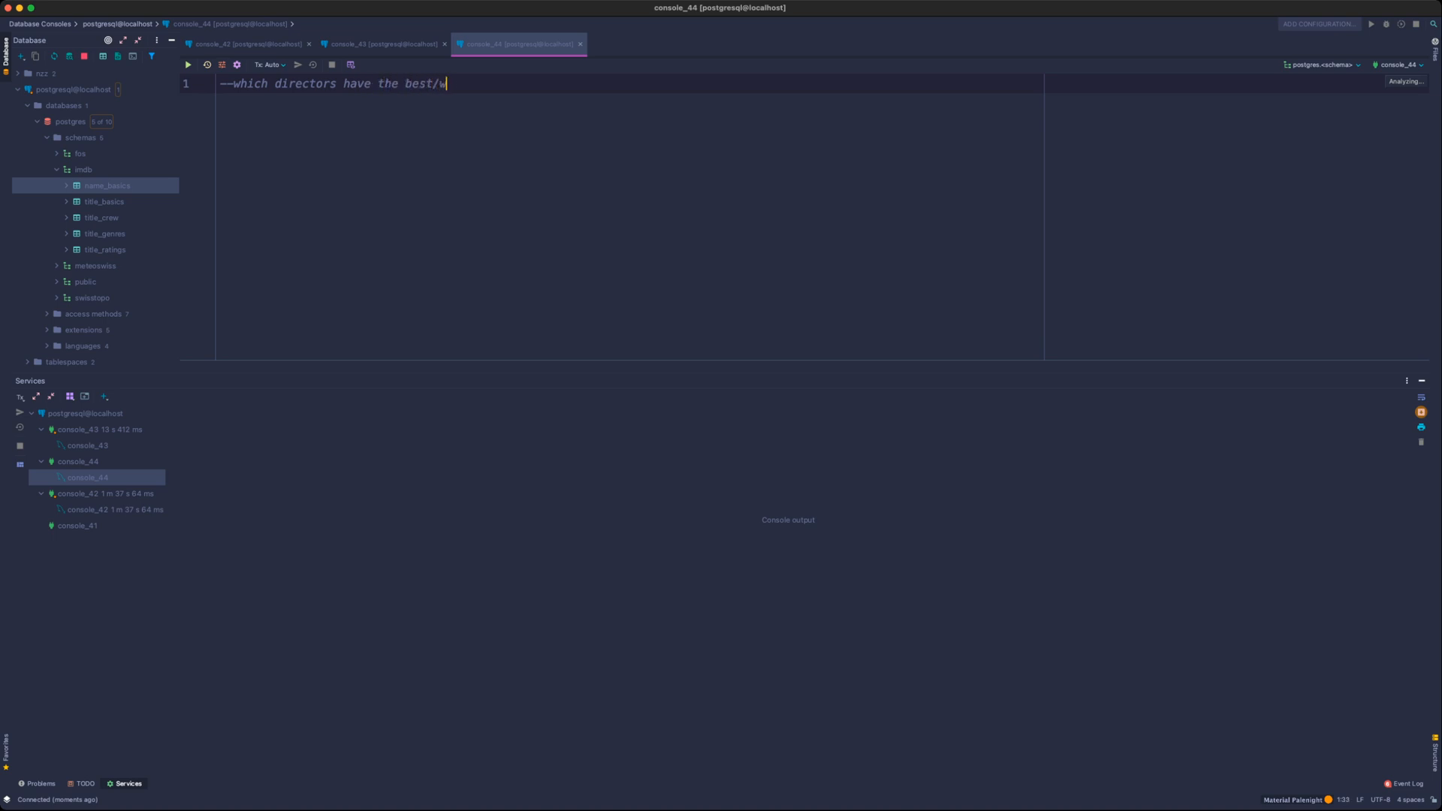
text(orst movie ratings?)
- Add an empty "--" comment line under the directors question, followed by blank lines
key(Return)
text(--)
key(Return)
key(Return)
key(Return)
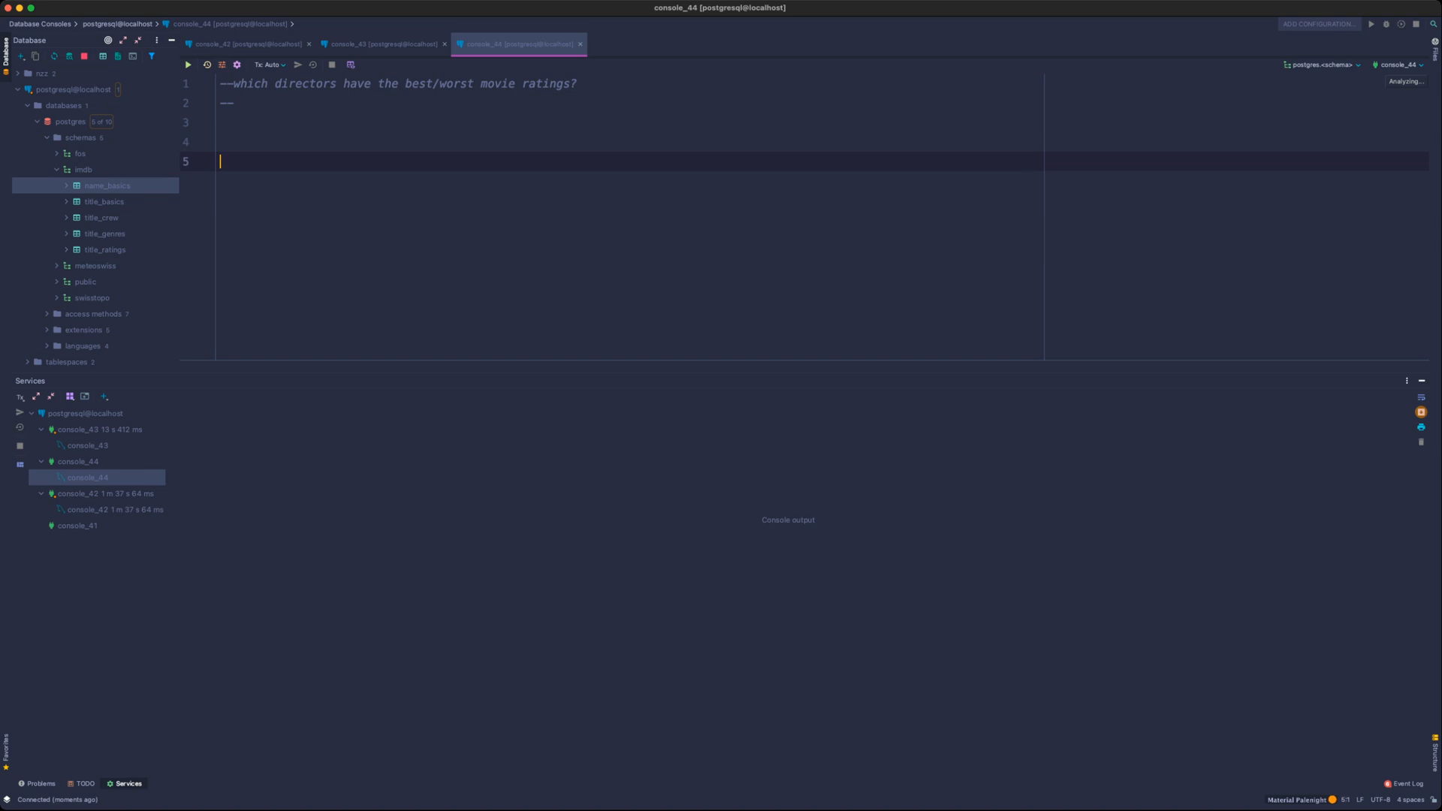
key(super+equal)
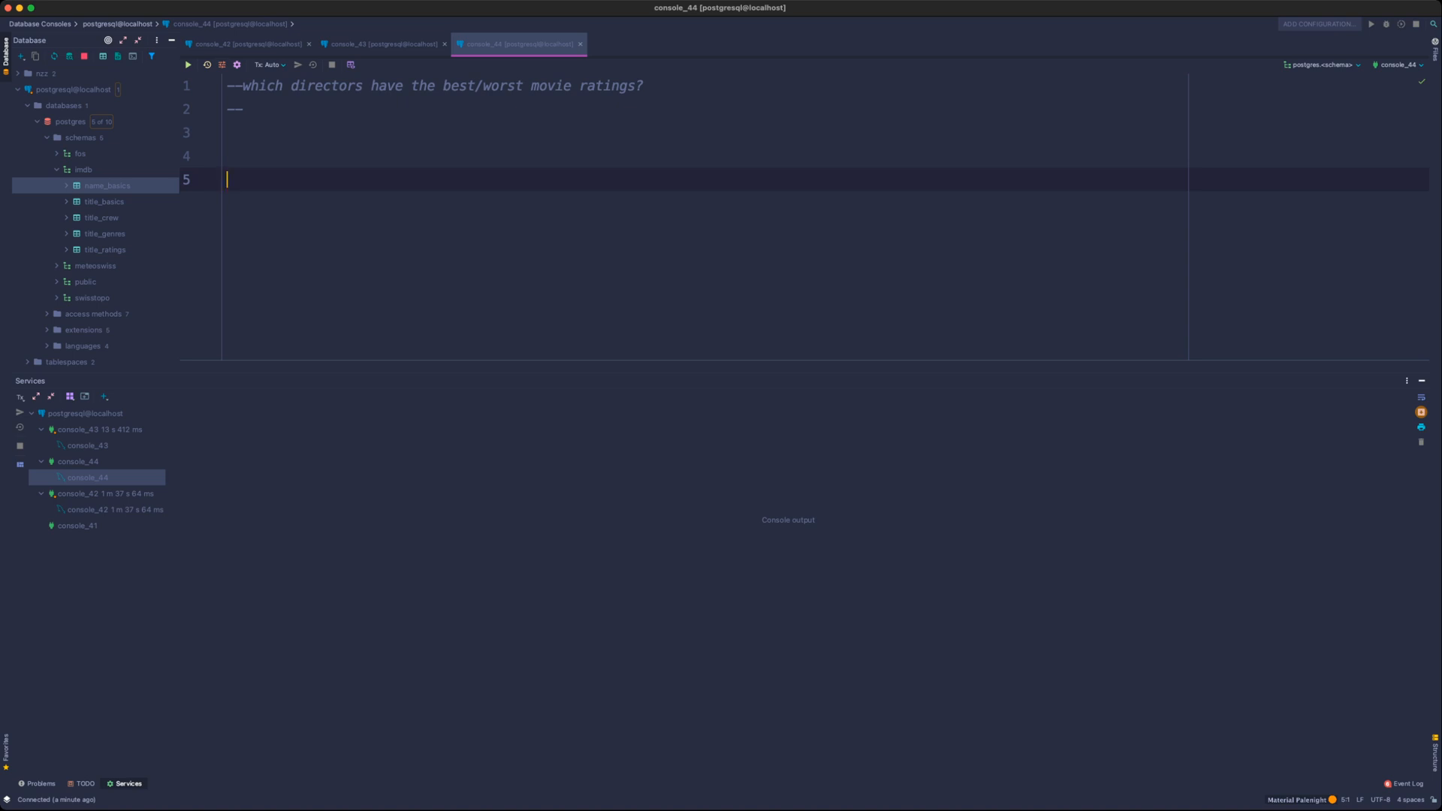
- Copy the query from WITH titles through GROUP BY 1,2,3 in console_43 and paste it below the comments in console_44
key(super+Tab)
click(383, 44)
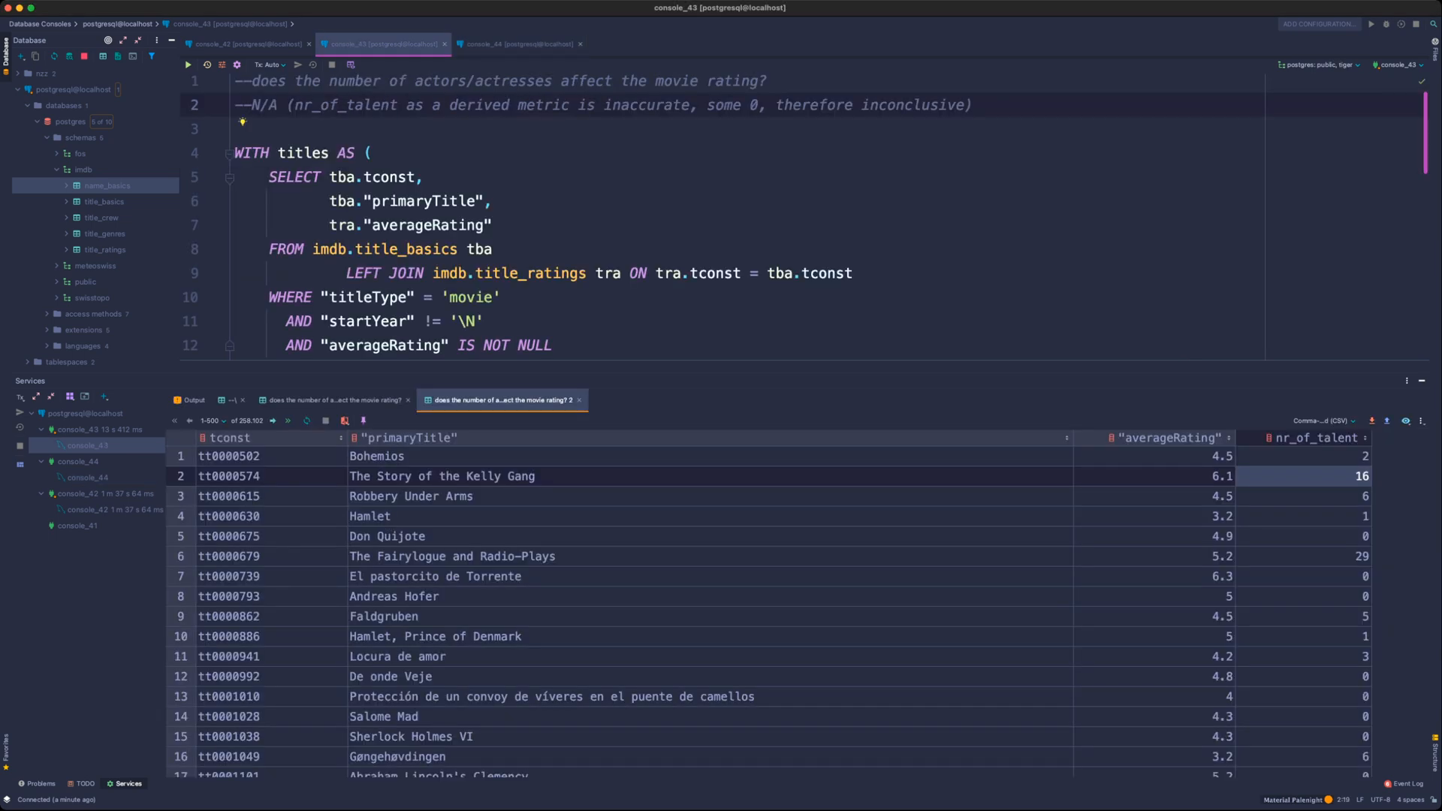
scroll(601, 218, down, 10)
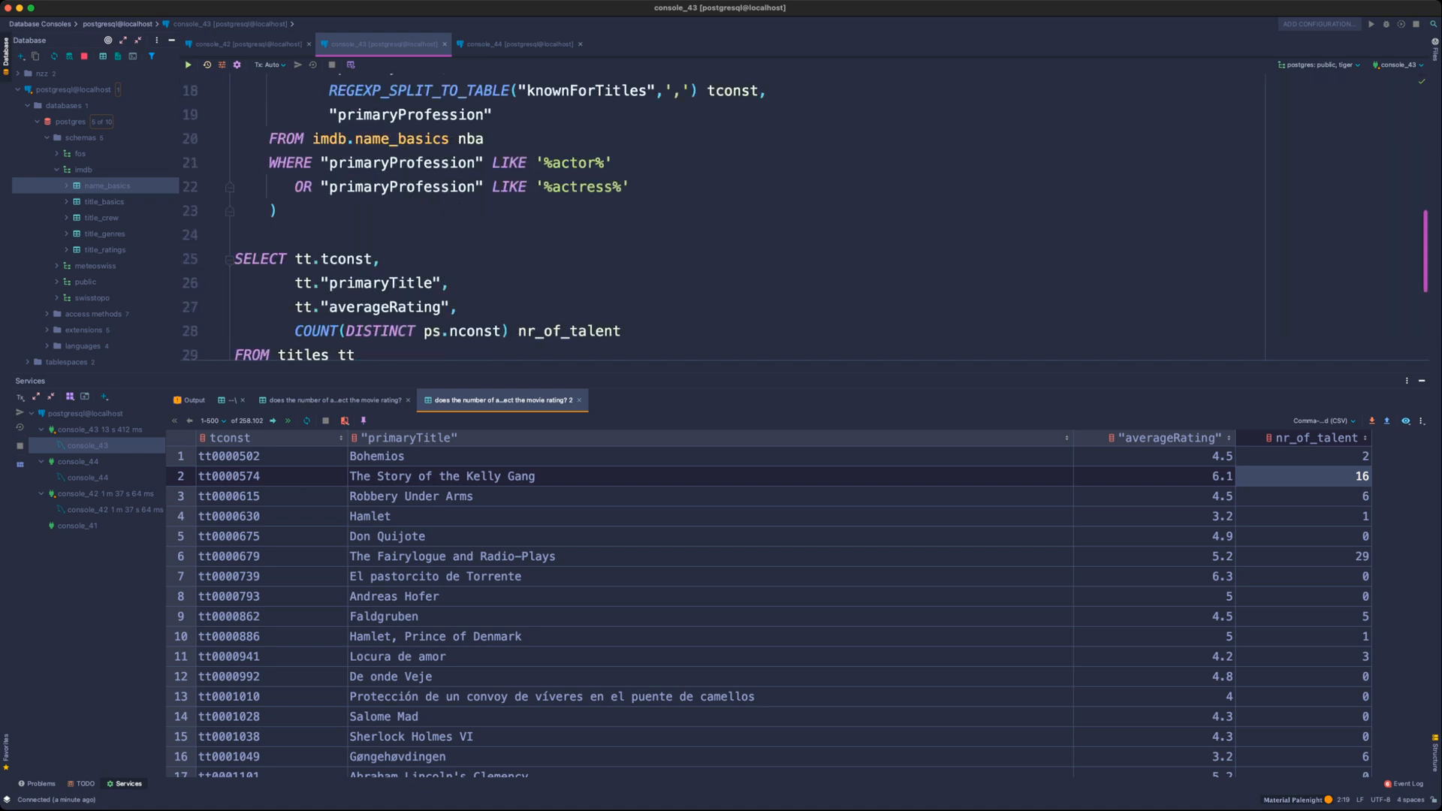
drag(356, 340, 235, 157)
click(518, 43)
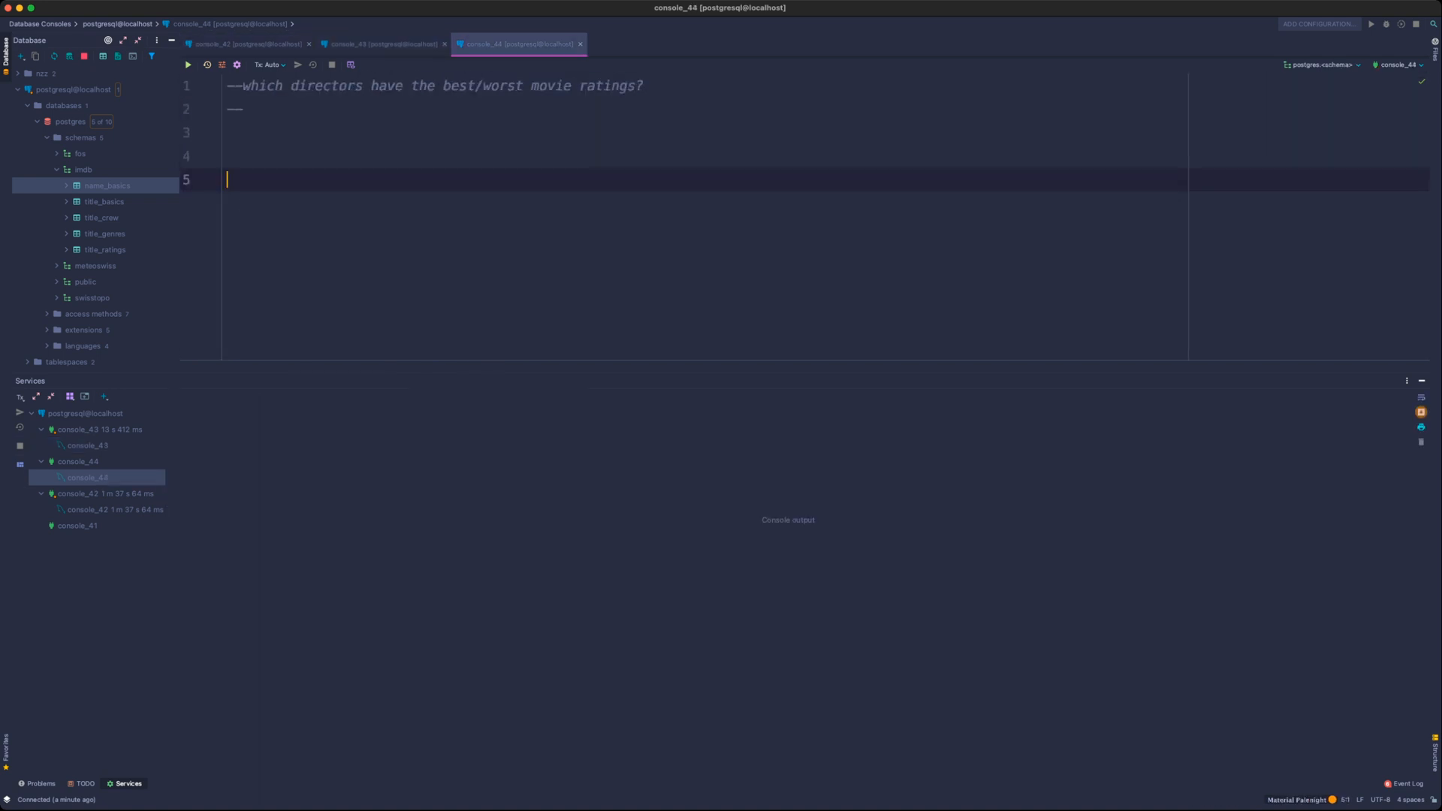
key(Up)
key(Up)
key(super+v)
- Insert a blank line between the "--" comment and the WITH clause, and enlarge the editor area to show more of the query
key(Up)
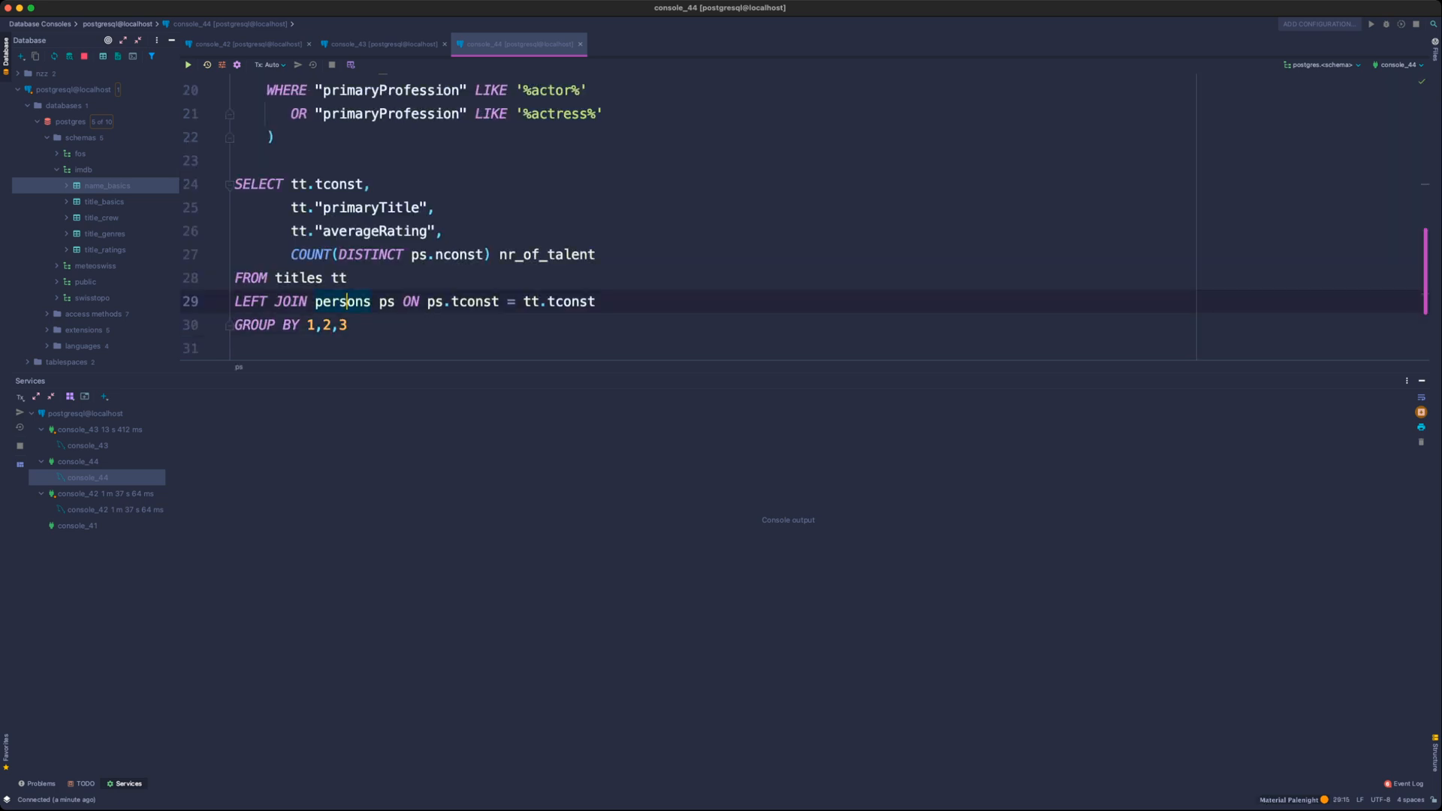
key(super+b)
scroll(676, 218, up, 2)
click(253, 109)
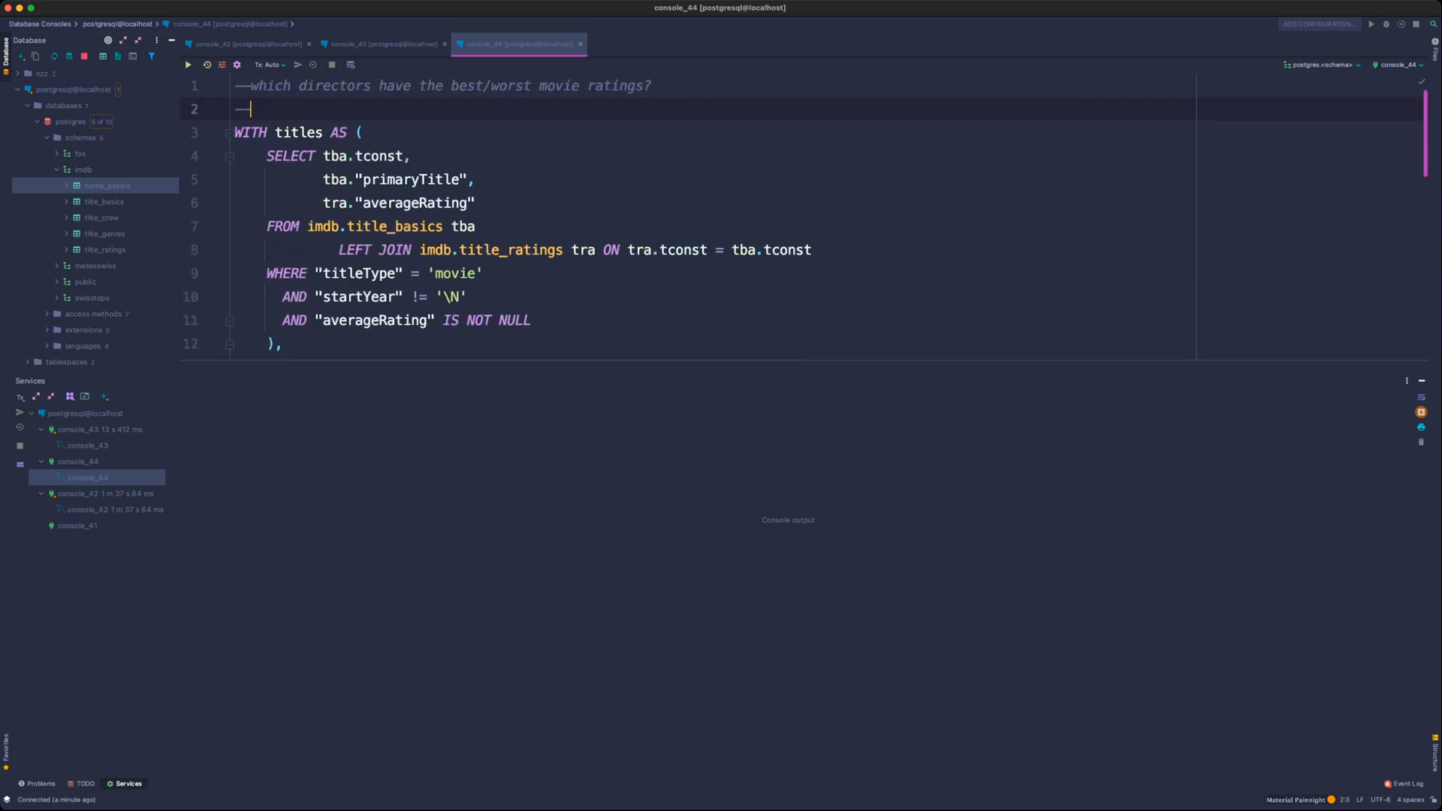
key(Return)
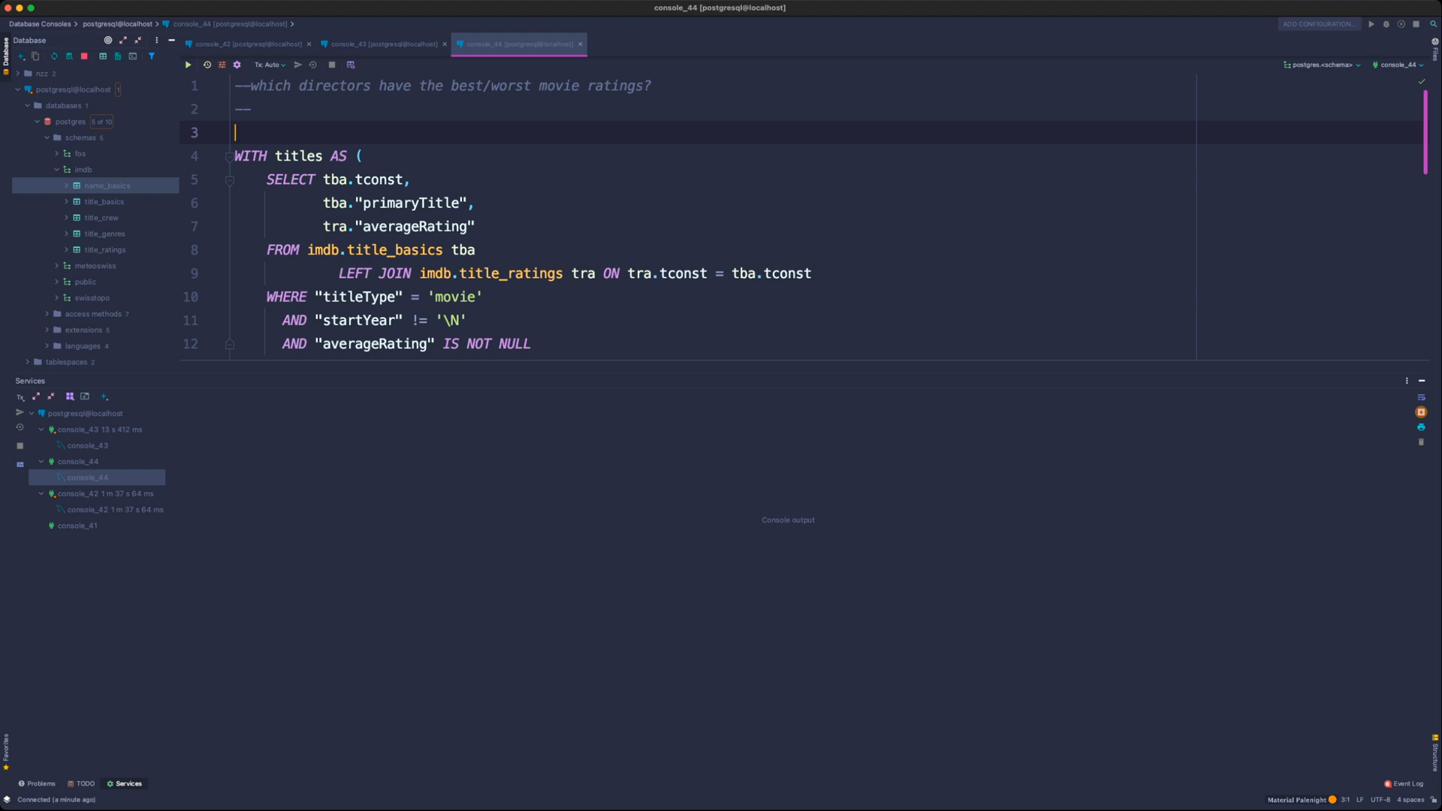
drag(676, 361, 676, 717)
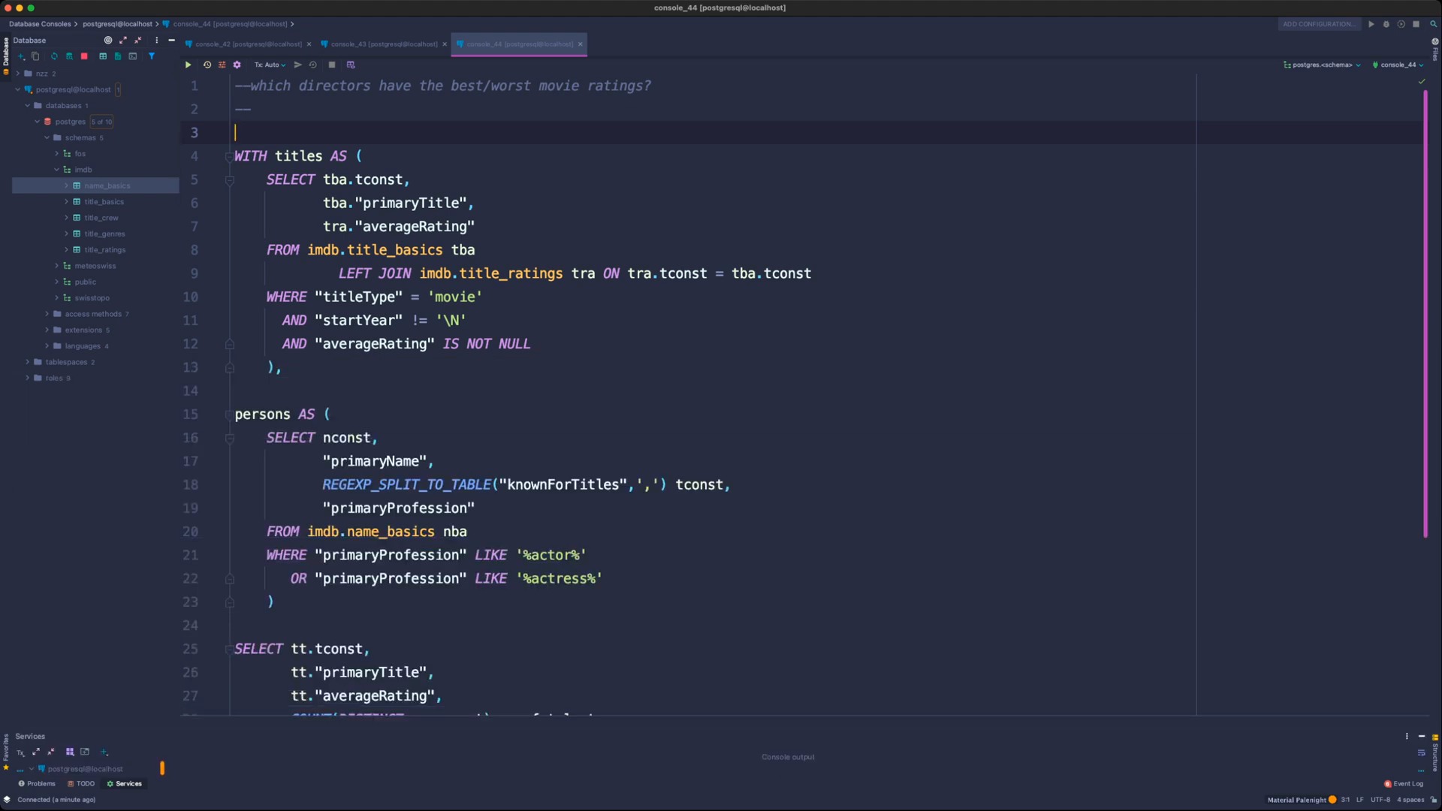
- Review the titles CTE: its selected columns, the join to title_ratings, and the titleType, startYear and averageRating filters
click(412, 180)
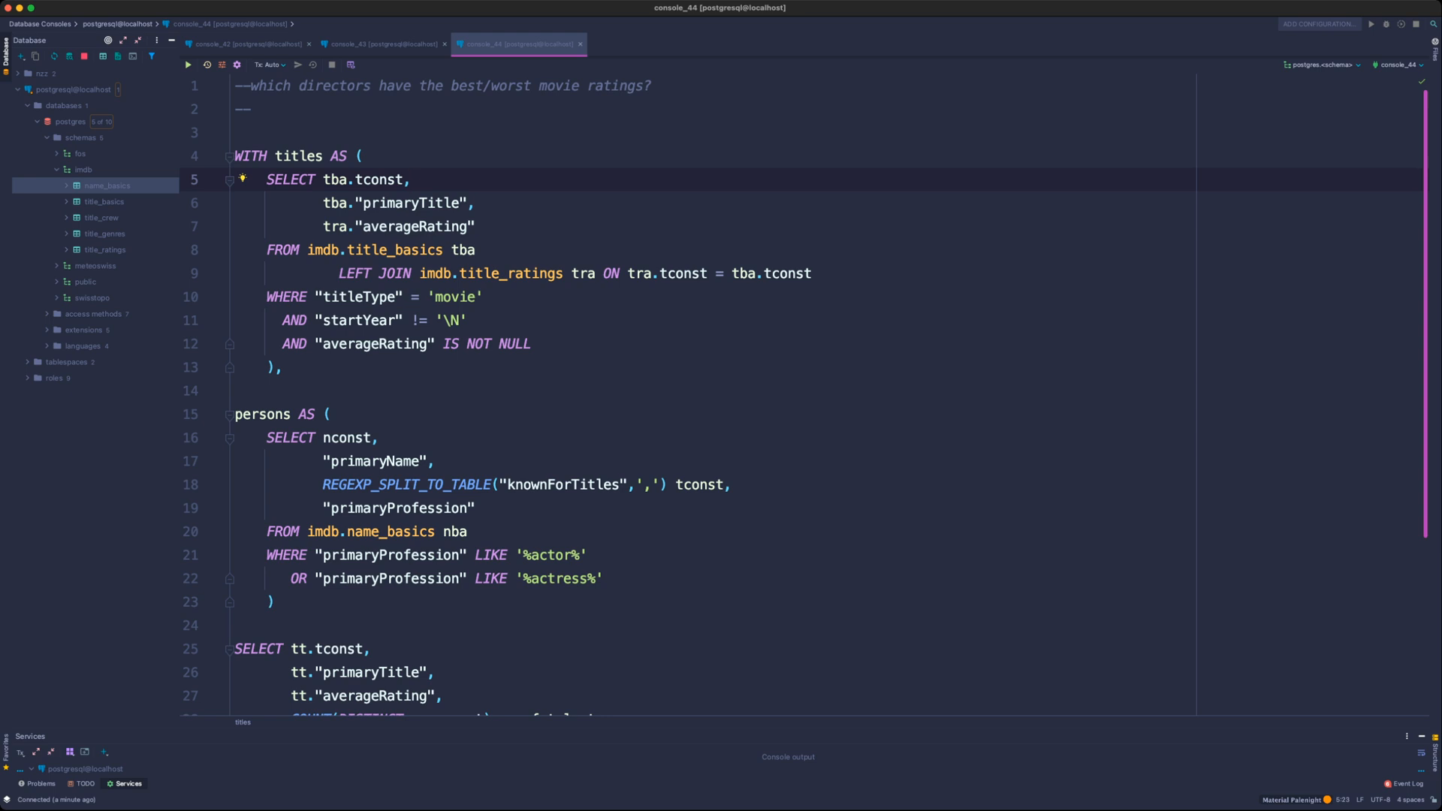
click(299, 156)
click(363, 157)
click(363, 180)
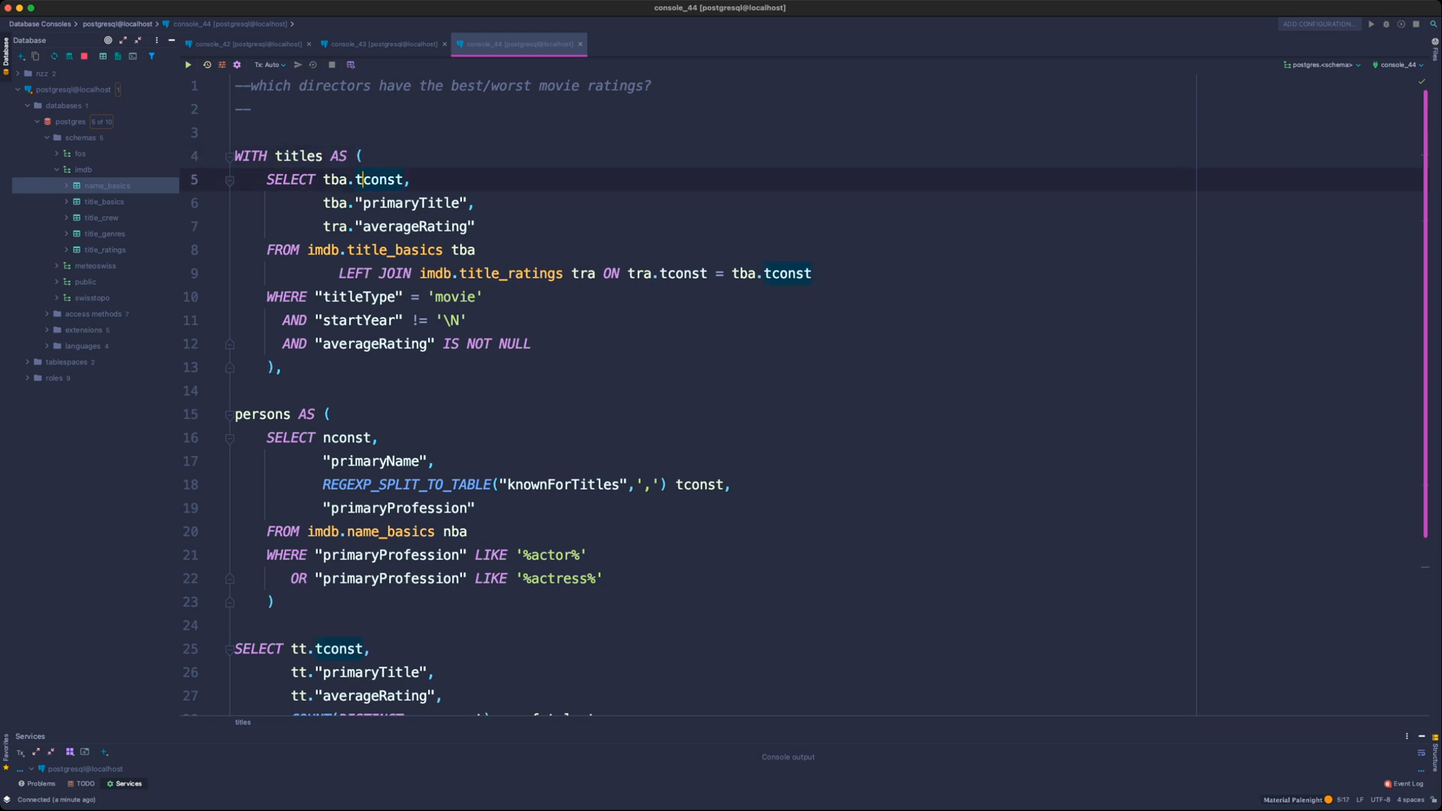
click(474, 203)
click(388, 179)
click(411, 226)
scroll(410, 226, down, 1)
click(428, 236)
click(699, 260)
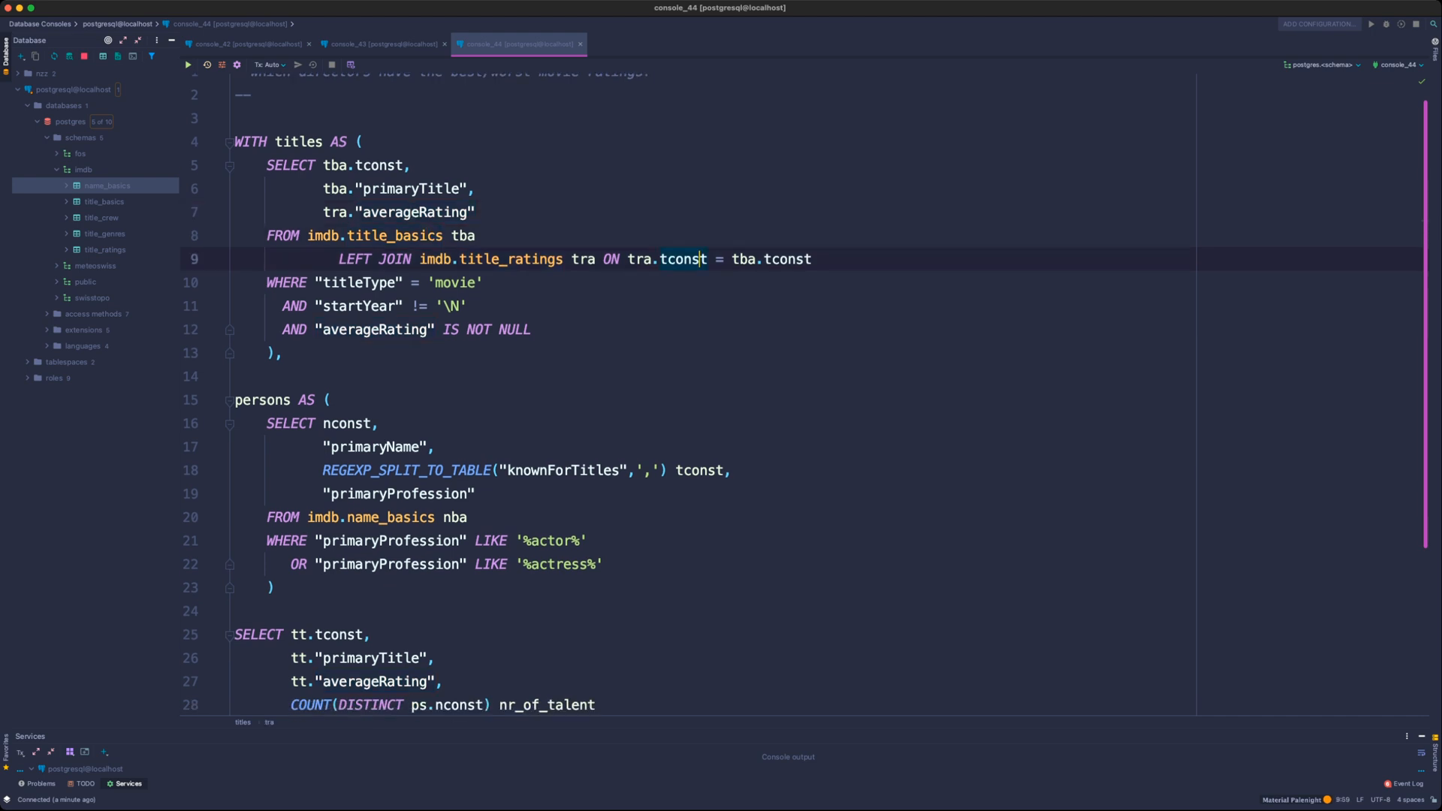
scroll(700, 260, down, 1)
click(403, 268)
scroll(403, 268, down, 2)
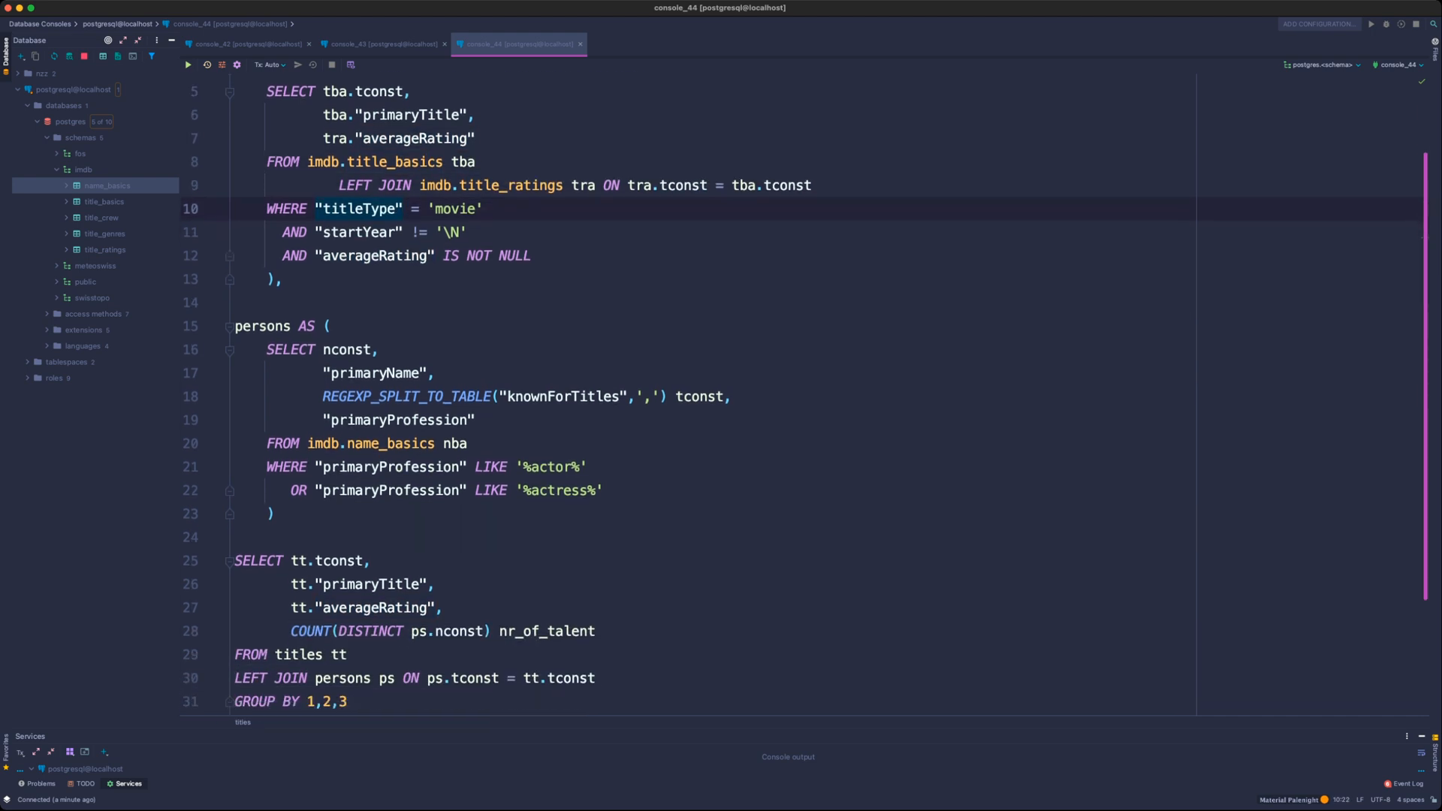
click(476, 209)
click(460, 232)
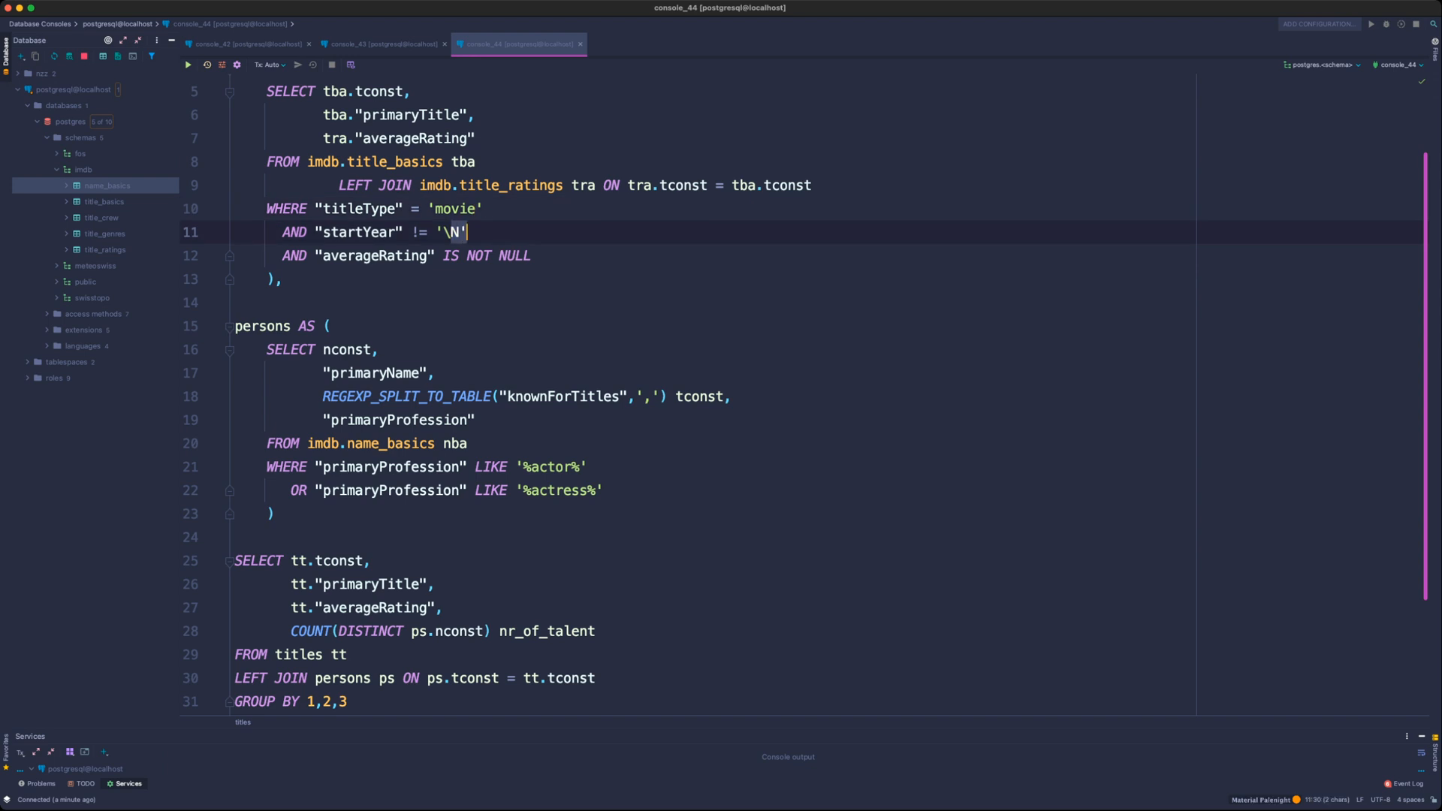
click(523, 256)
drag(531, 256, 435, 256)
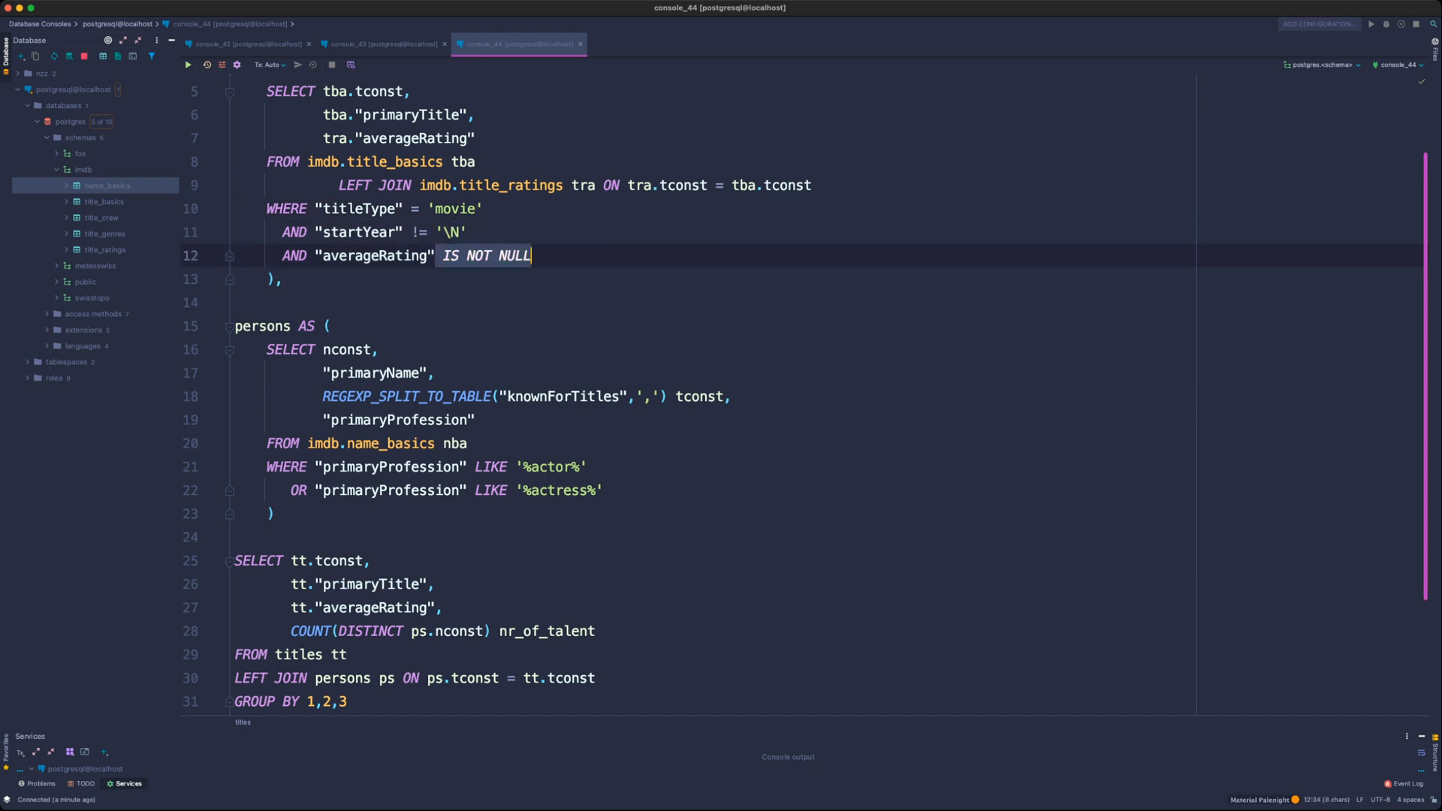
click(533, 256)
scroll(533, 256, down, 1)
scroll(532, 256, down, 1)
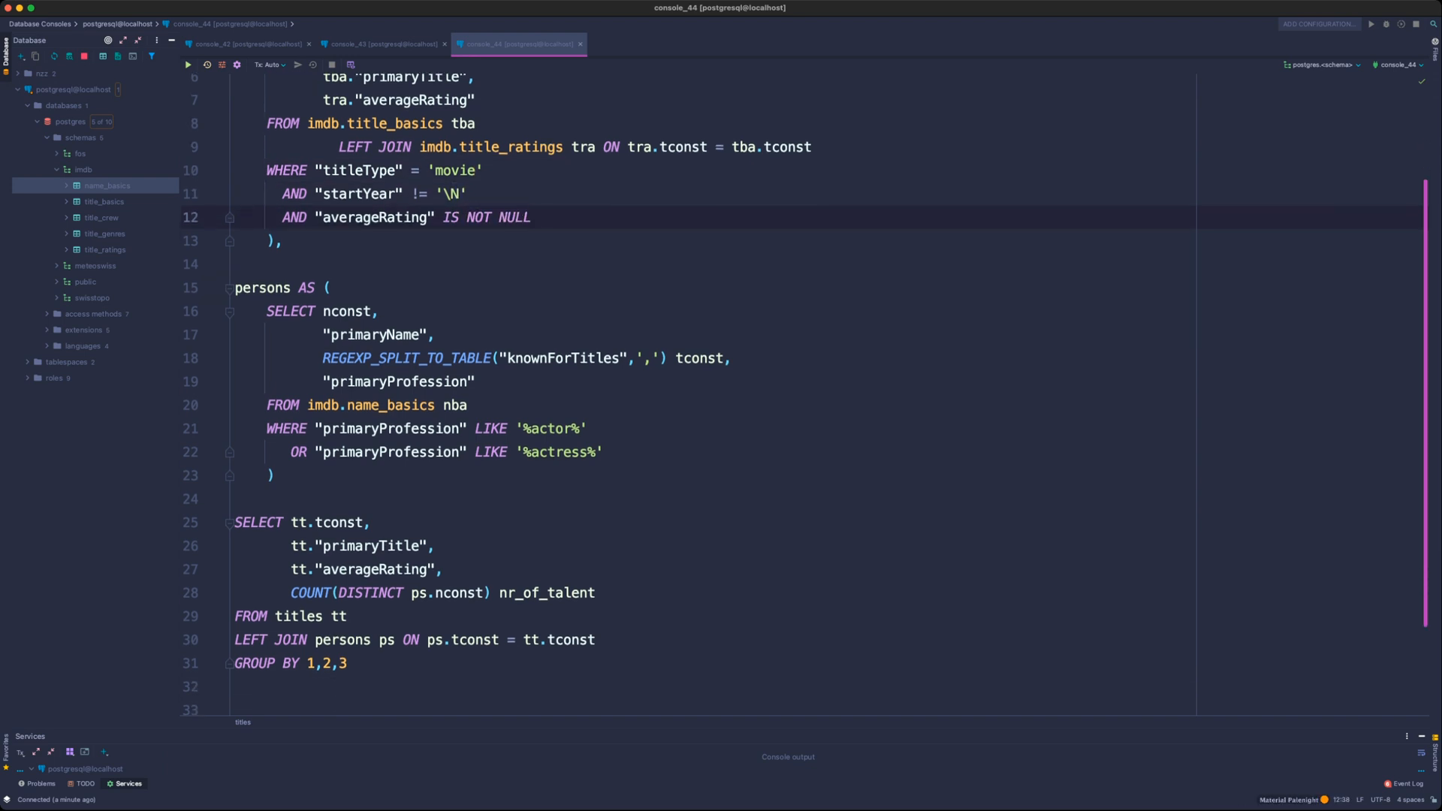
- In the persons CTE, change the source table to imdb.title_crew with the alias tcw
click(260, 266)
click(259, 288)
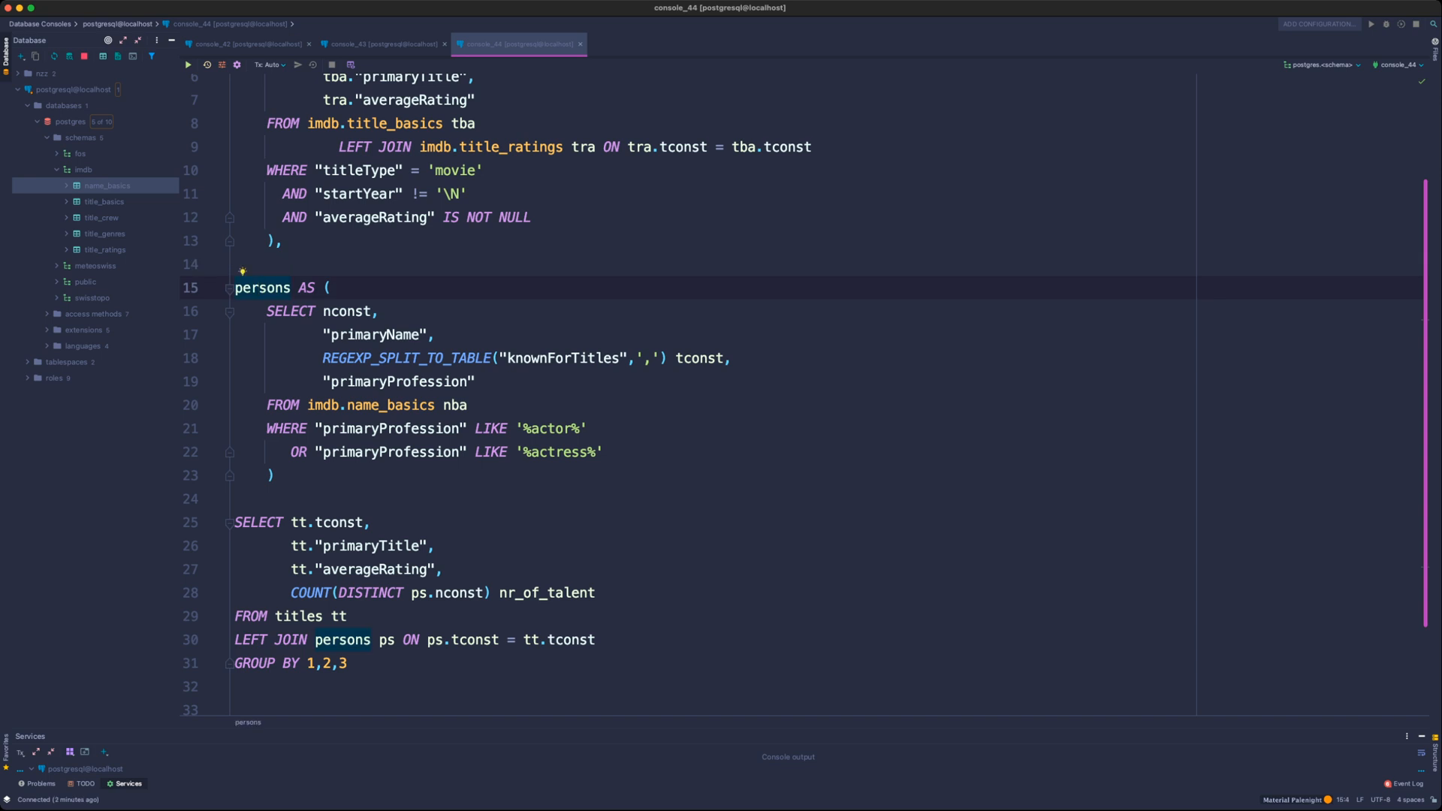
double_click(390, 405)
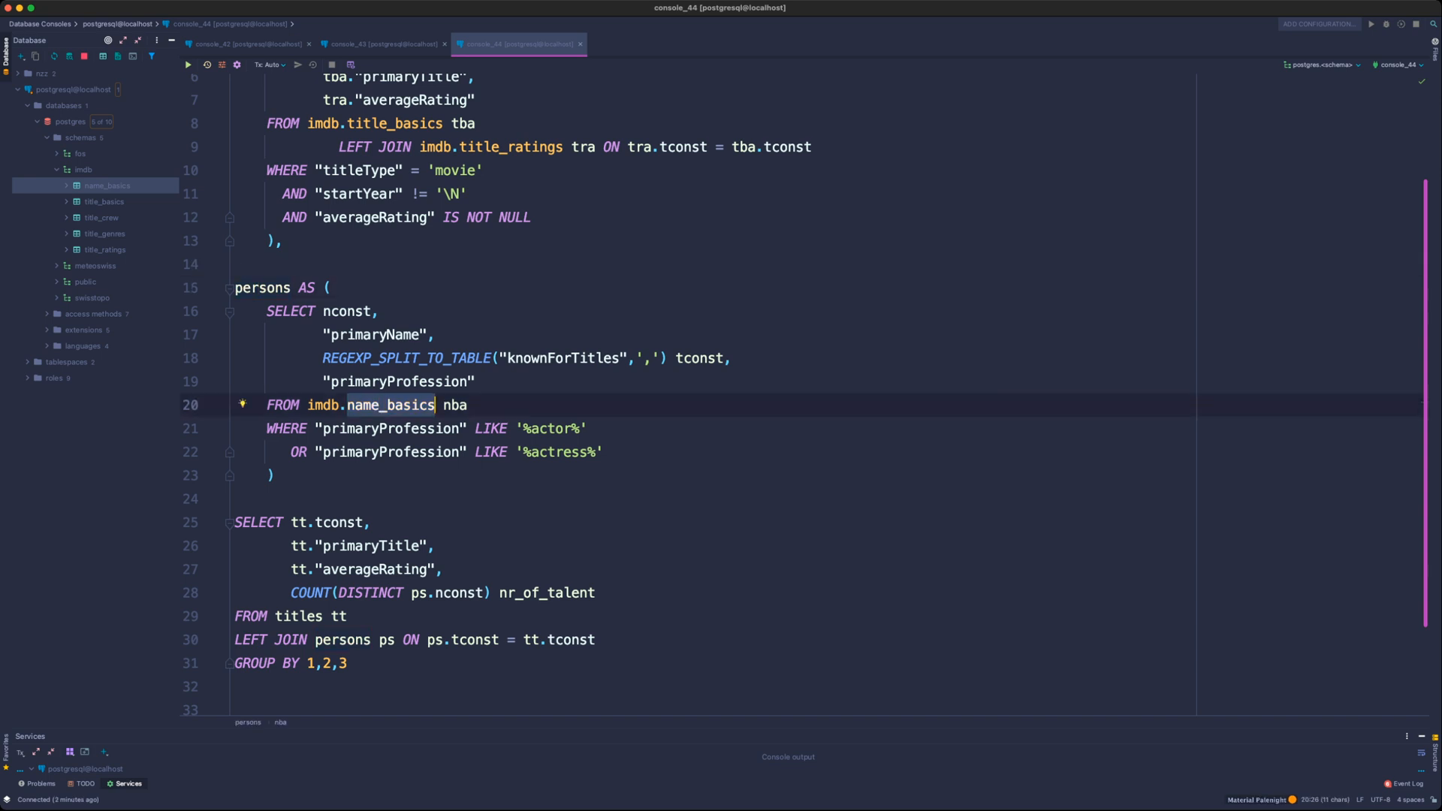
text(title_crew)
key(Right)
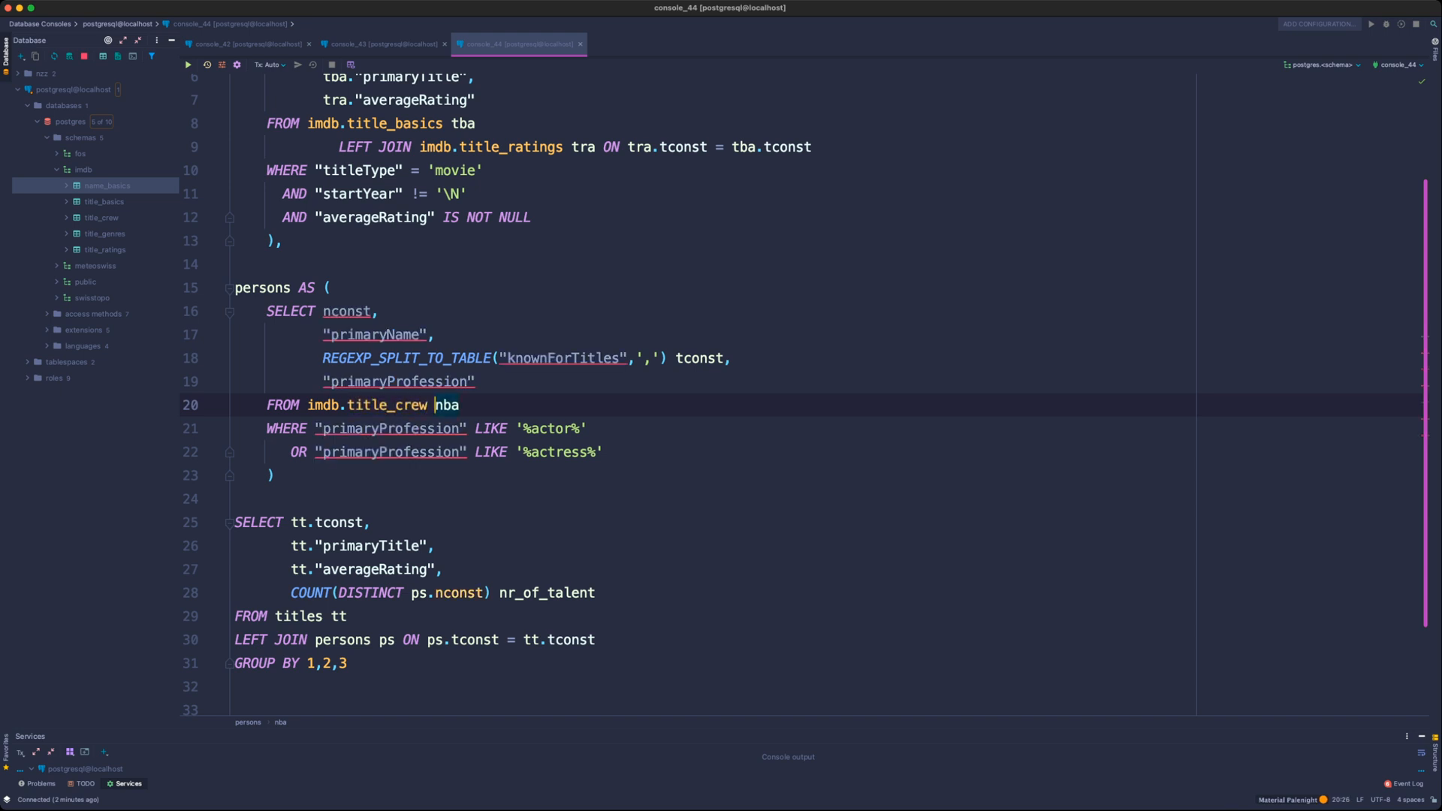
key(alt+shift+Right)
text(tcr)
key(BackSpace)
text(w)
click(500, 429)
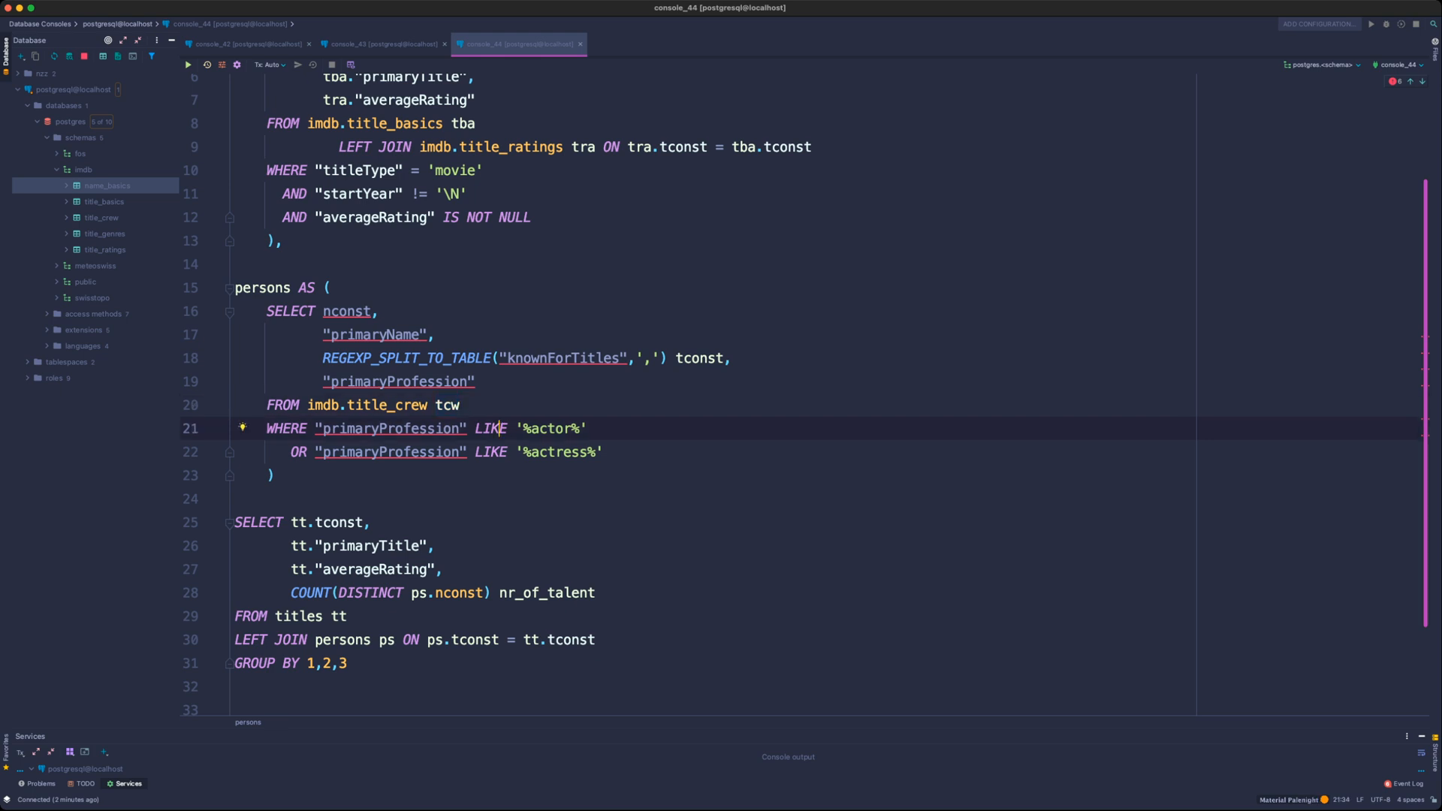
- Remove the primaryProfession conditions for actor and actress from the persons CTE
drag(603, 452, 268, 428)
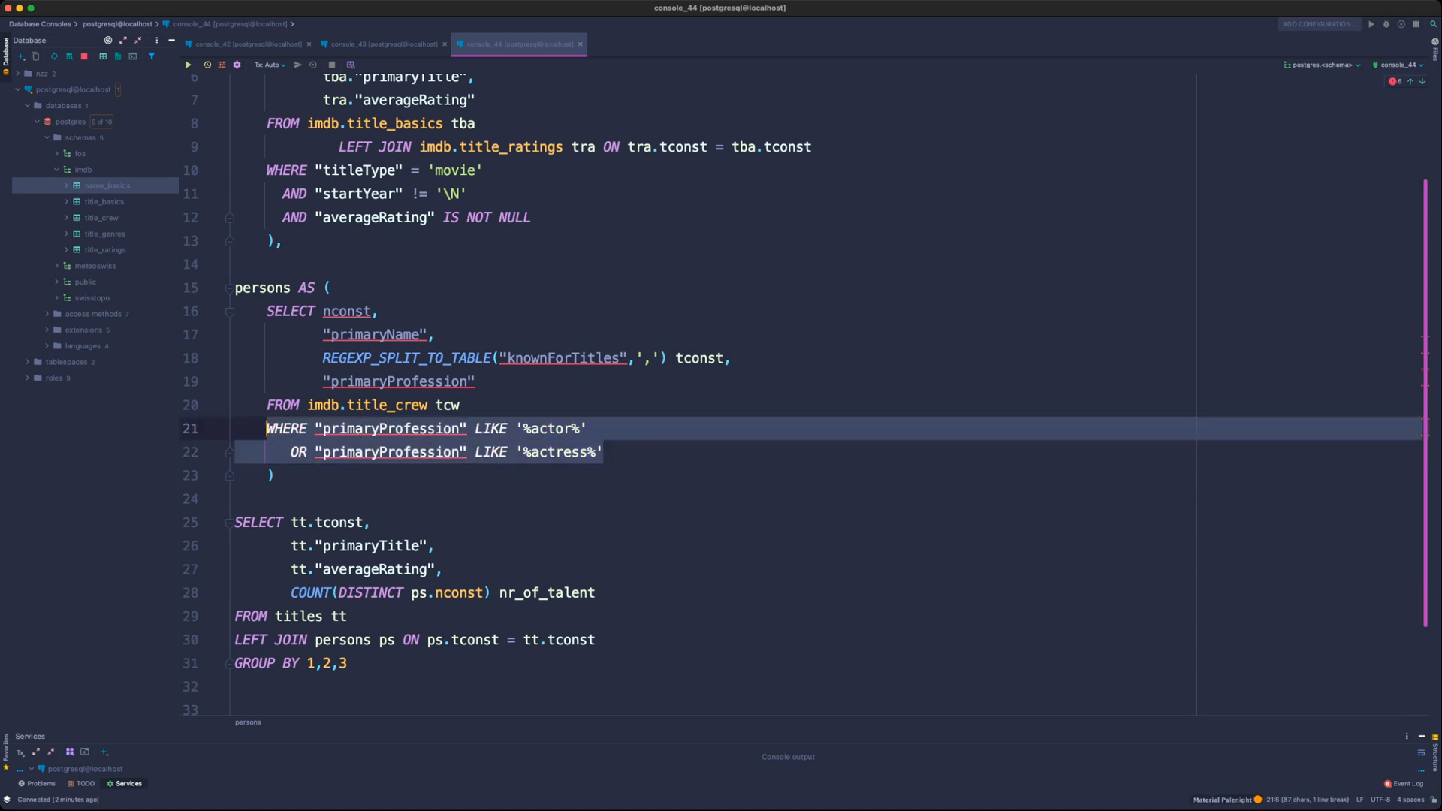
key(BackSpace)
key(BackSpace)
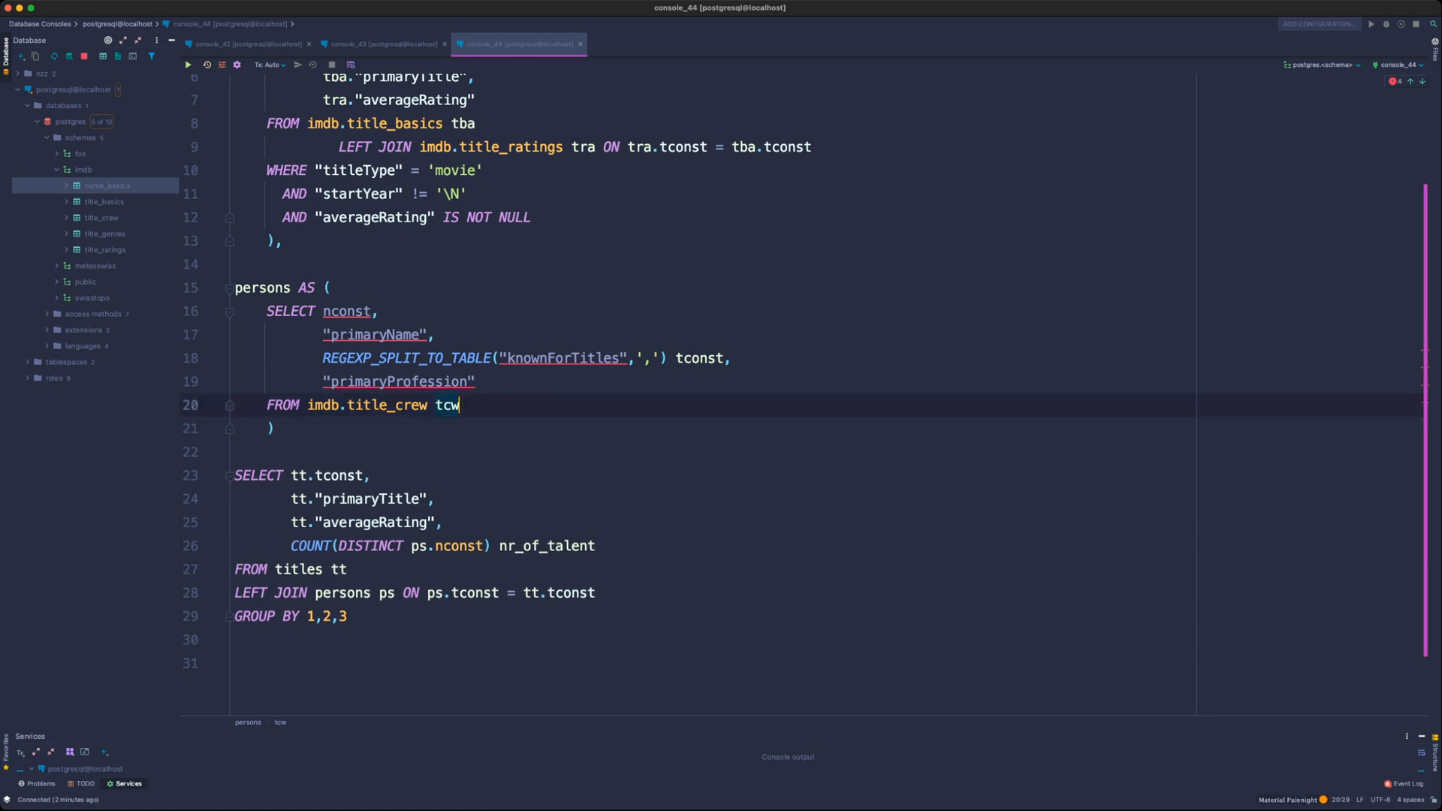
- Add the filter WHERE directors IS NOT NULL below FROM imdb.title_crew tcw in the persons CTE
key(Return)
text(WH)
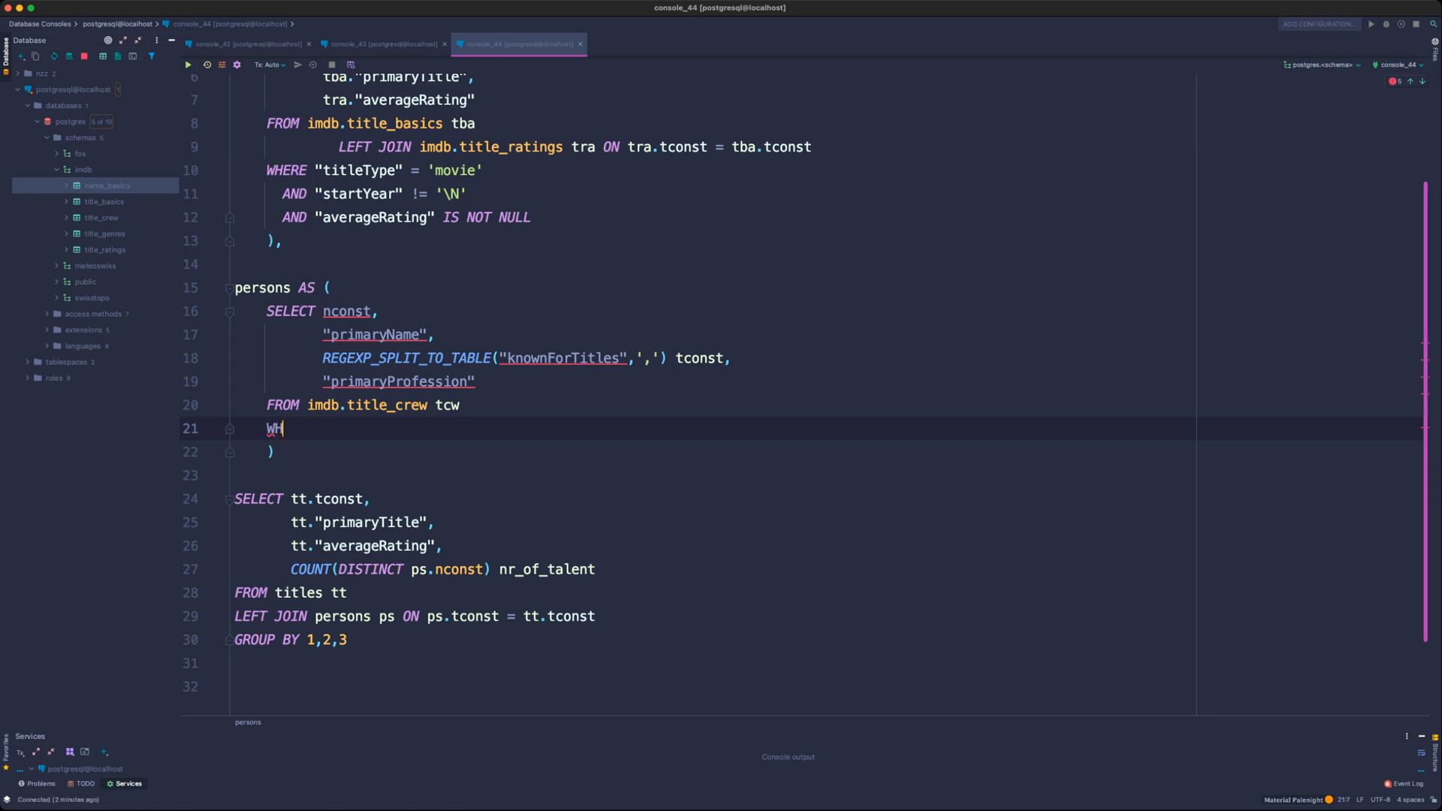
text(ERE directors IS NUL)
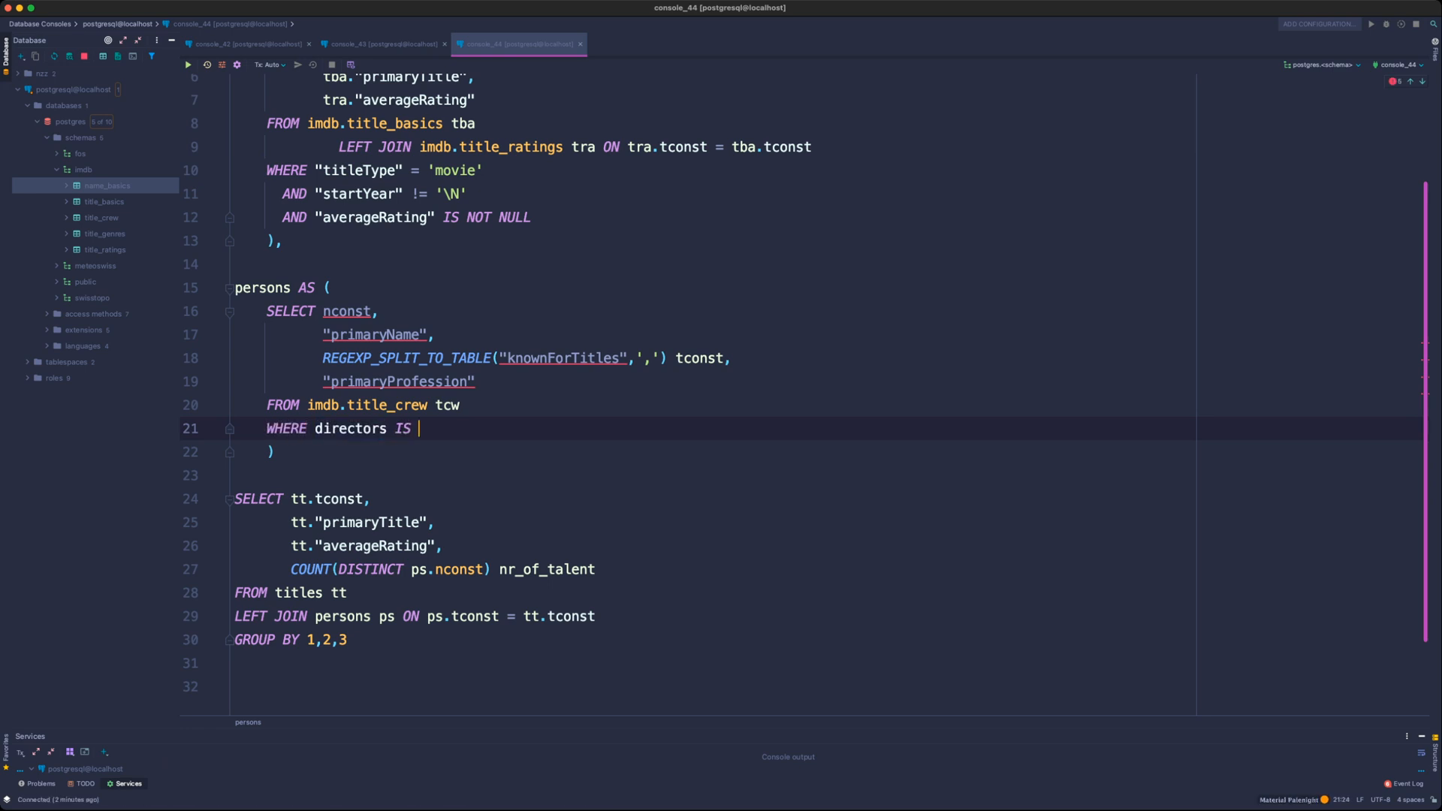
key(BackSpace)
key(BackSpace)
key(BackSpace)
text(NOUZ NU)
key(BackSpace)
key(BackSpace)
key(BackSpace)
key(BackSpace)
key(BackSpace)
text(t NUL)
key(BackSpace)
key(BackSpace)
key(BackSpace)
key(BackSpace)
key(BackSpace)
text(T NLL)
key(BackSpace)
key(BackSpace)
text(ULL)
- Expand the title_crew table in the imdb schema to check its columns, especially directors
click(101, 218)
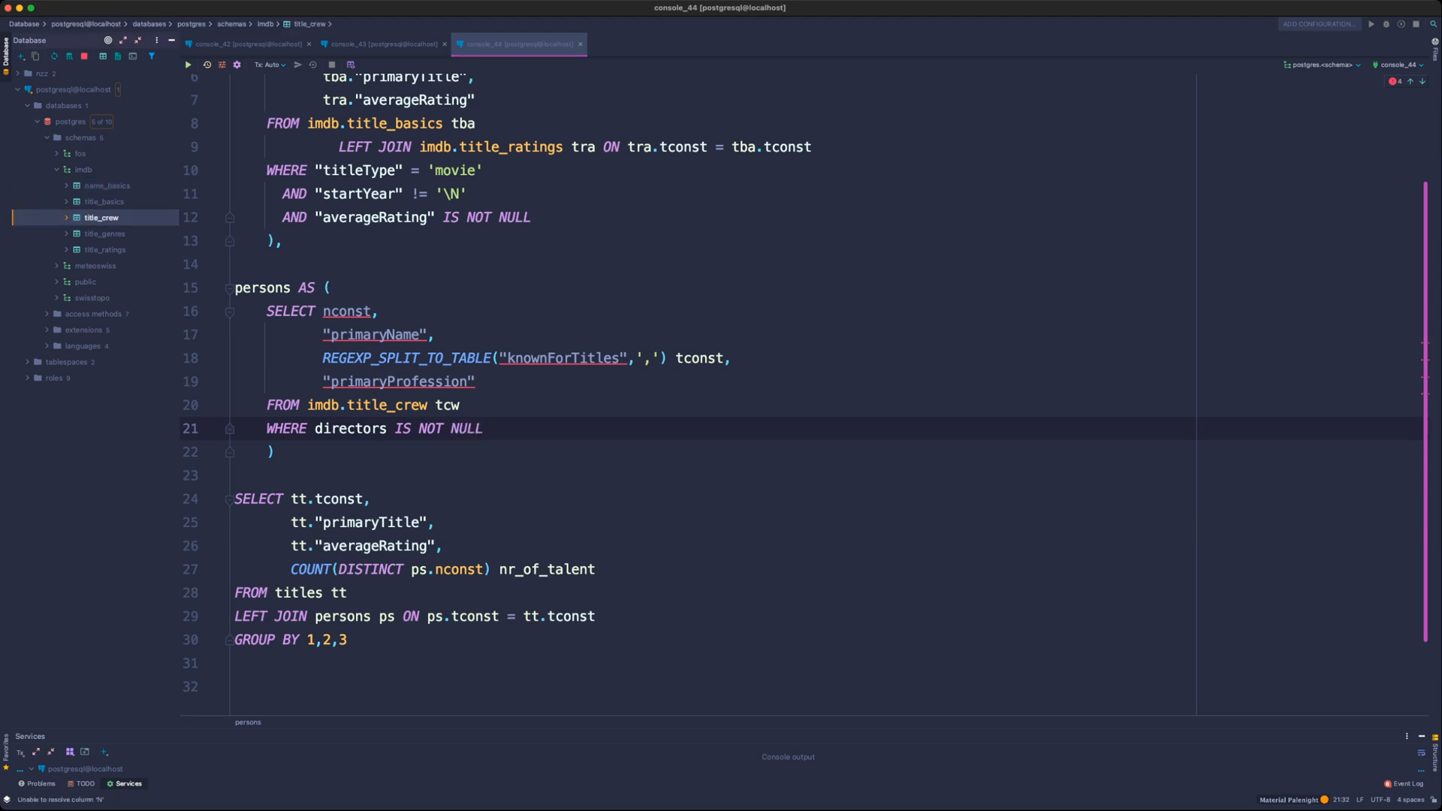
key(Right)
click(110, 249)
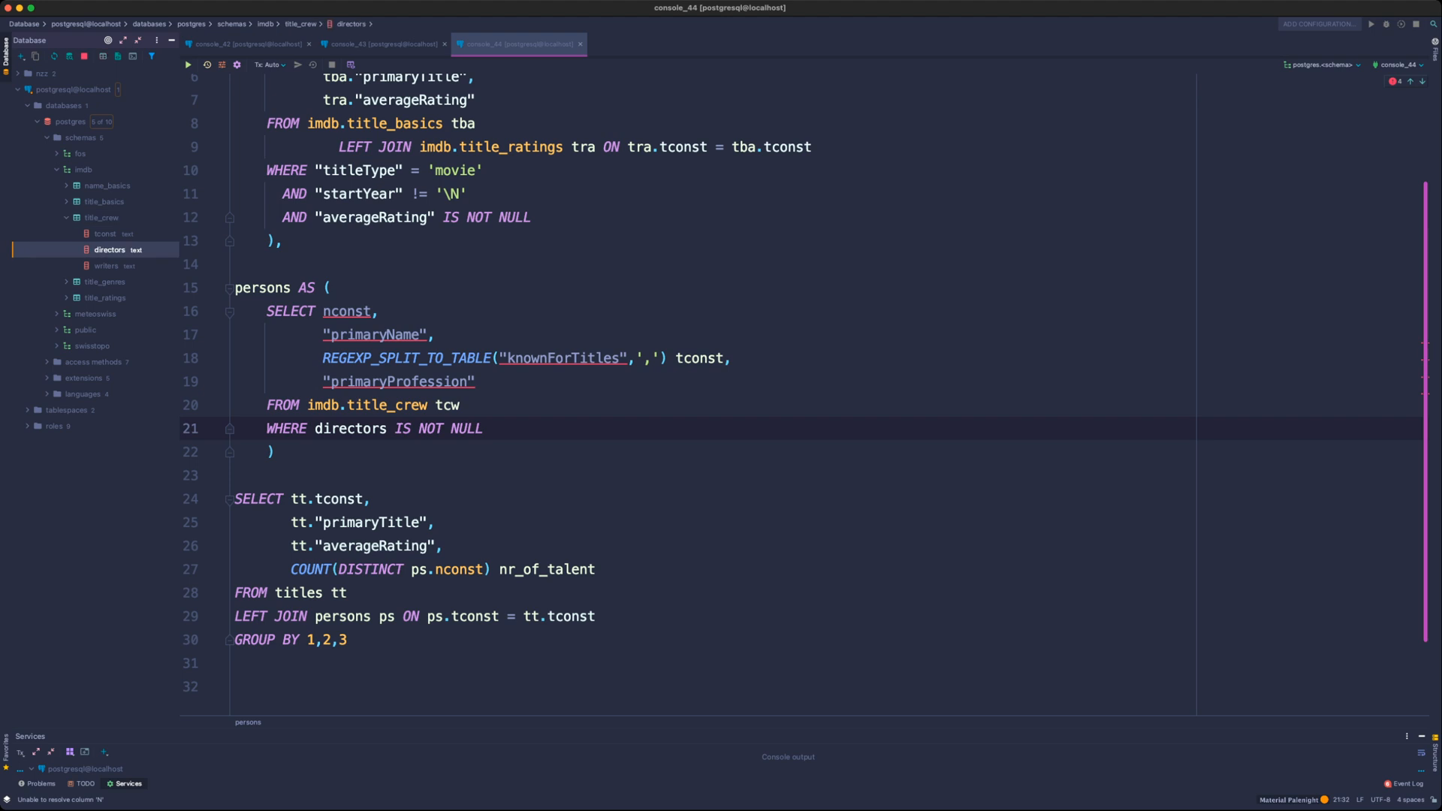
key(Escape)
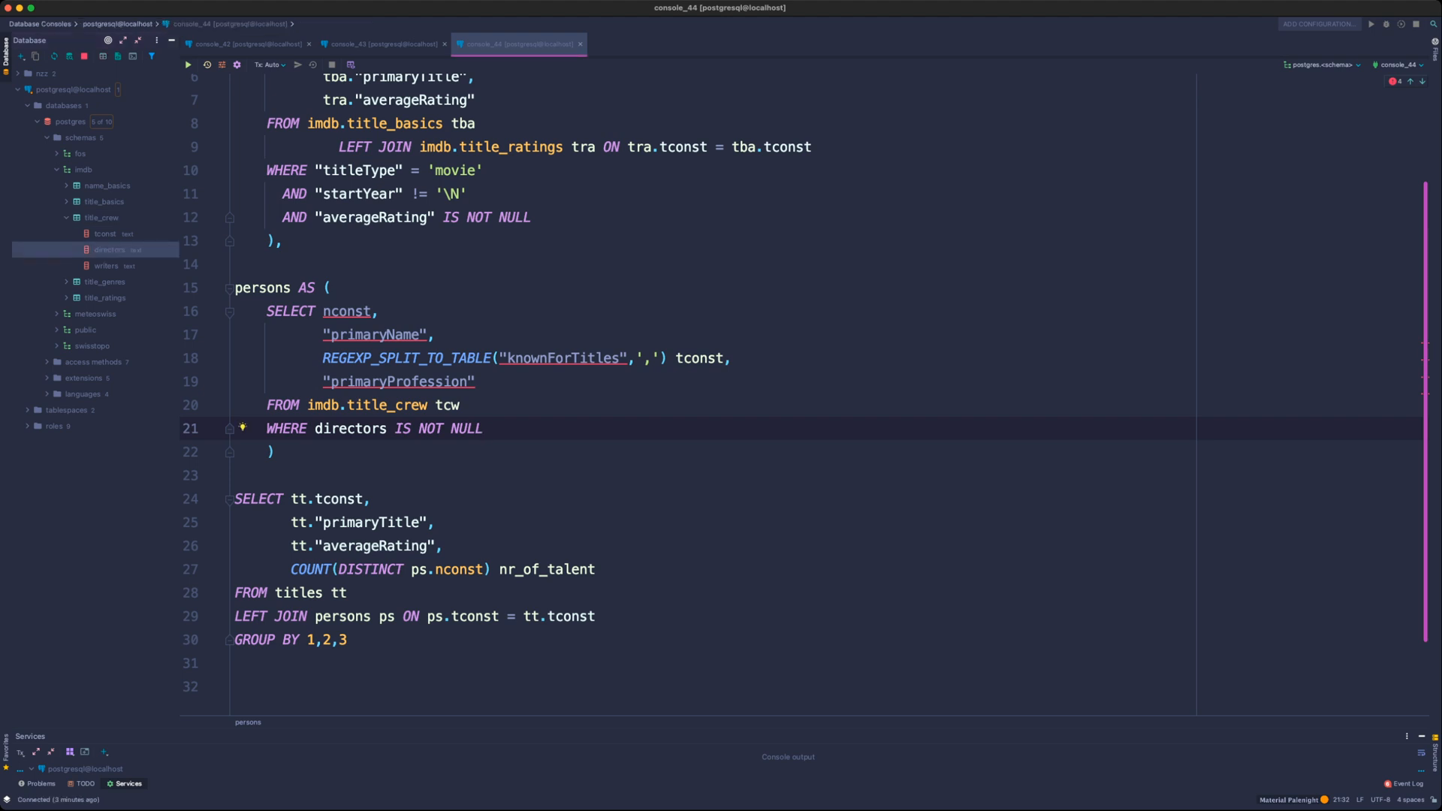
- Add LIMIT 10 to the persons CTE and select tconst instead of nconst as its first column
key(Return)
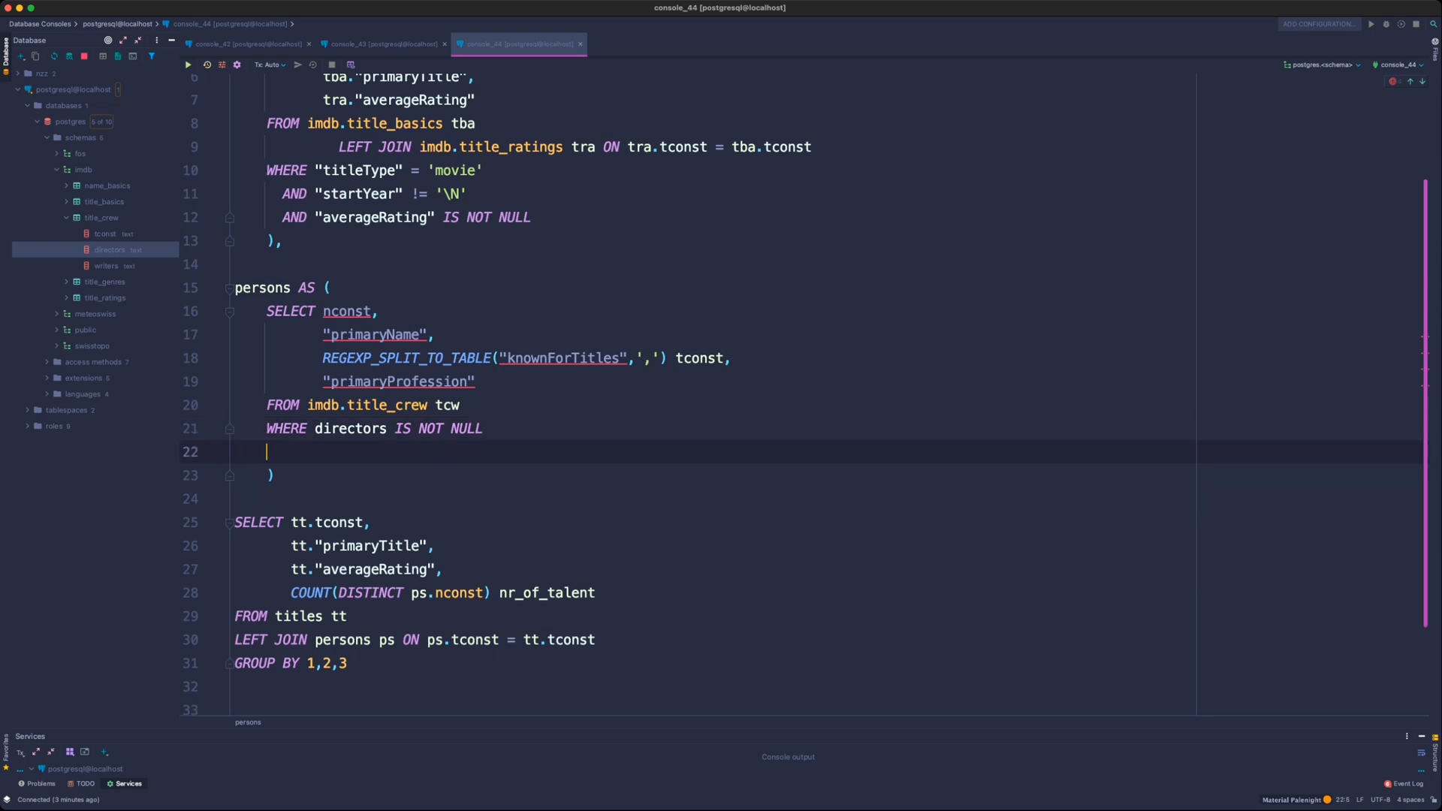
text(LIMIT 10'0)
key(BackSpace)
key(BackSpace)
double_click(346, 311)
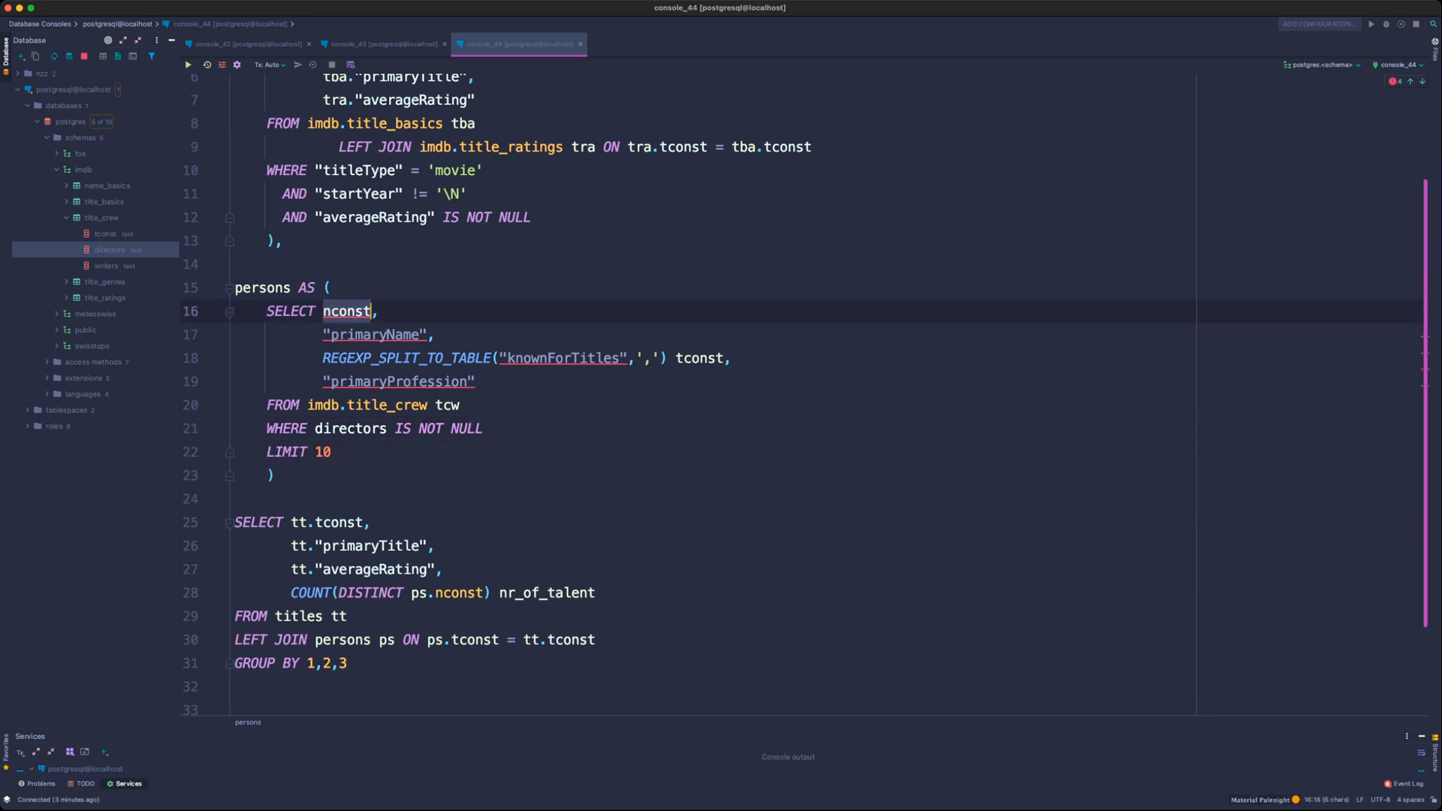
text(tconst)
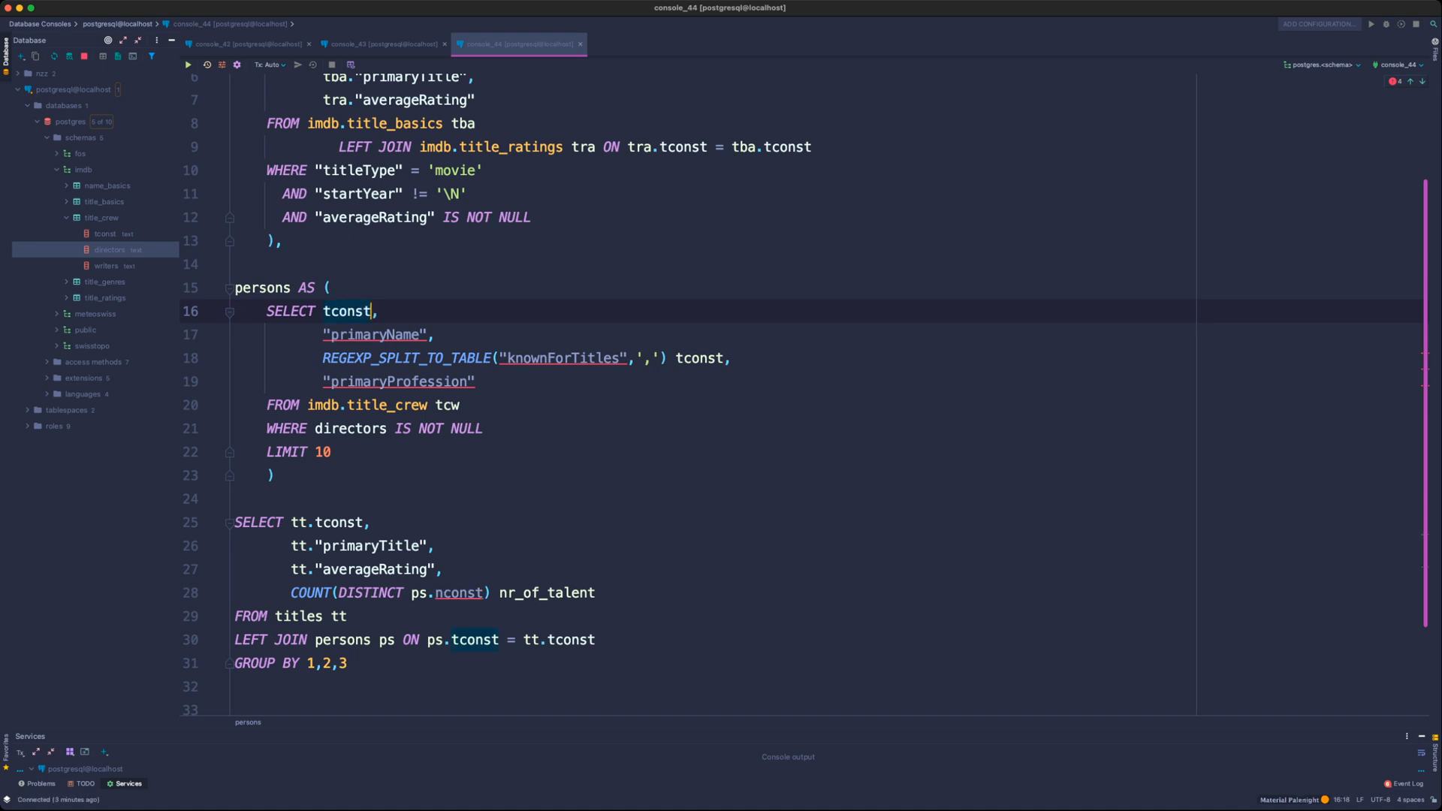
key(Down)
key(Down)
key(Up)
key(Home)
key(shift+Down)
key(shift+Down)
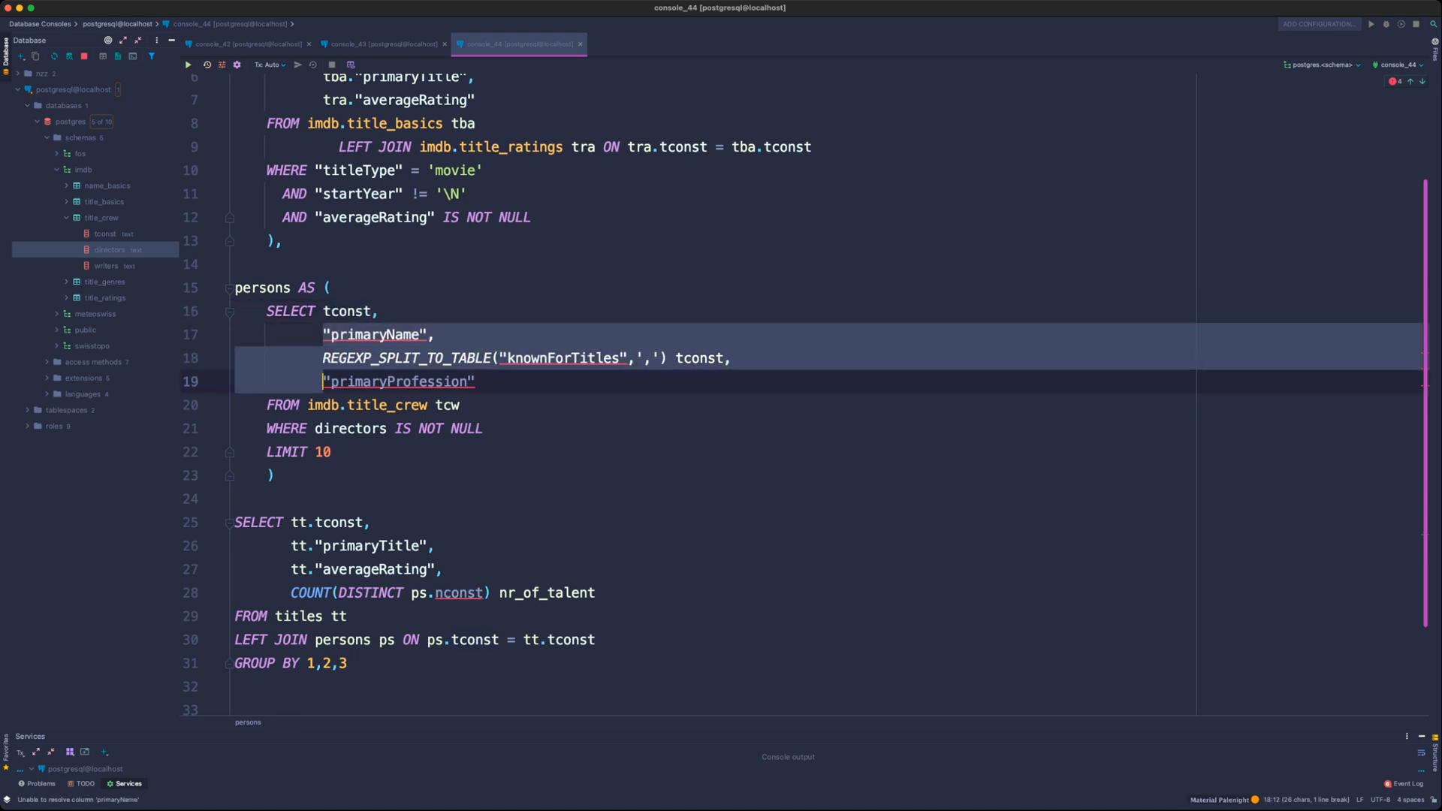
key(shift+End)
key(BackSpace)
key(super+z)
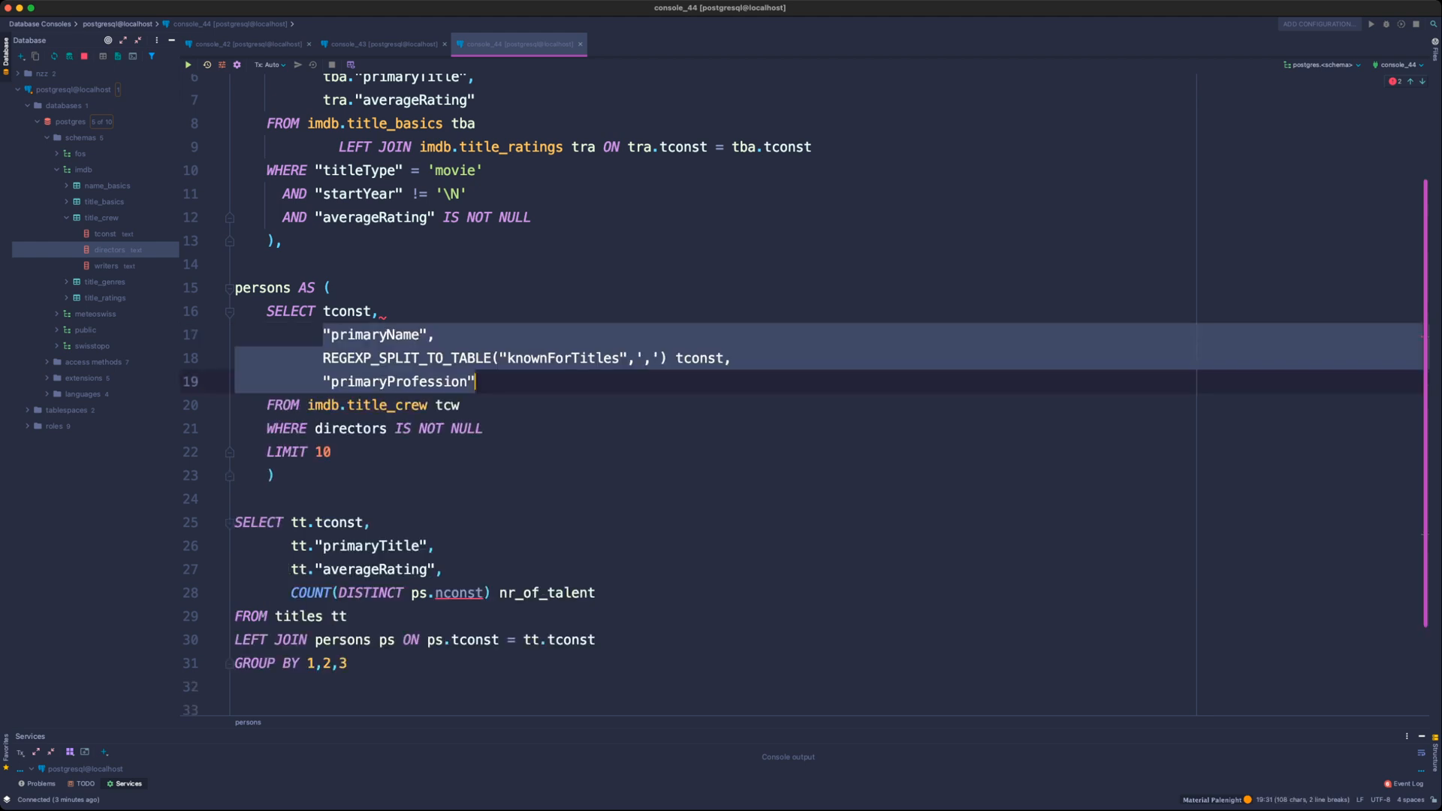
- Remove the "primaryName" and "primaryProfession" columns from the persons CTE, including the comma left after the REGEXP_SPLIT_TO_TABLE column
key(Right)
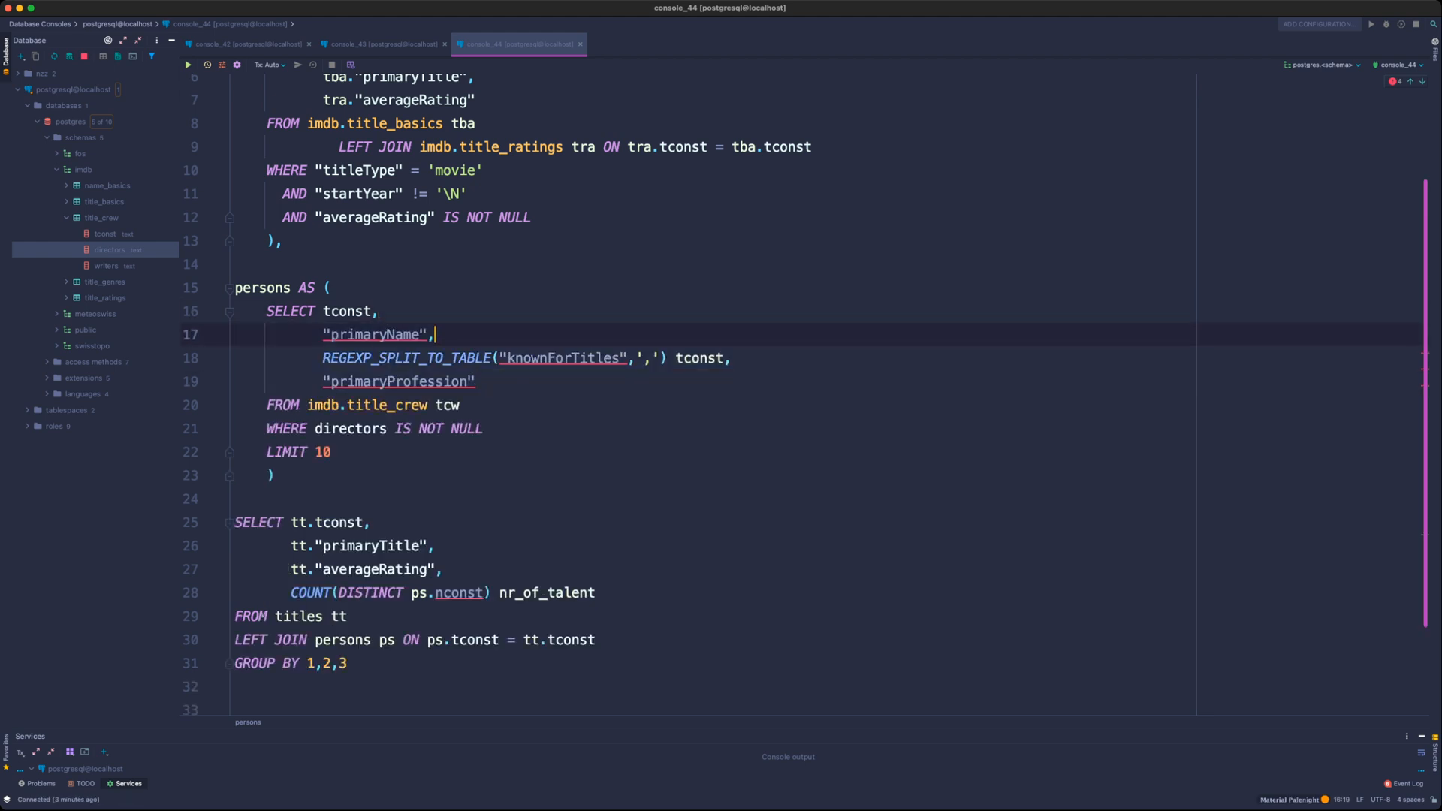
key(shift+Left)
key(shift+Left)
key(shift+Left)
key(shift+Left)
key(shift+Left)
key(shift+Left)
key(shift+Left)
key(shift+Left)
key(shift+Left)
key(shift+Left)
key(shift+Left)
key(shift+Left)
key(shift+Left)
key(shift+Left)
key(BackSpace)
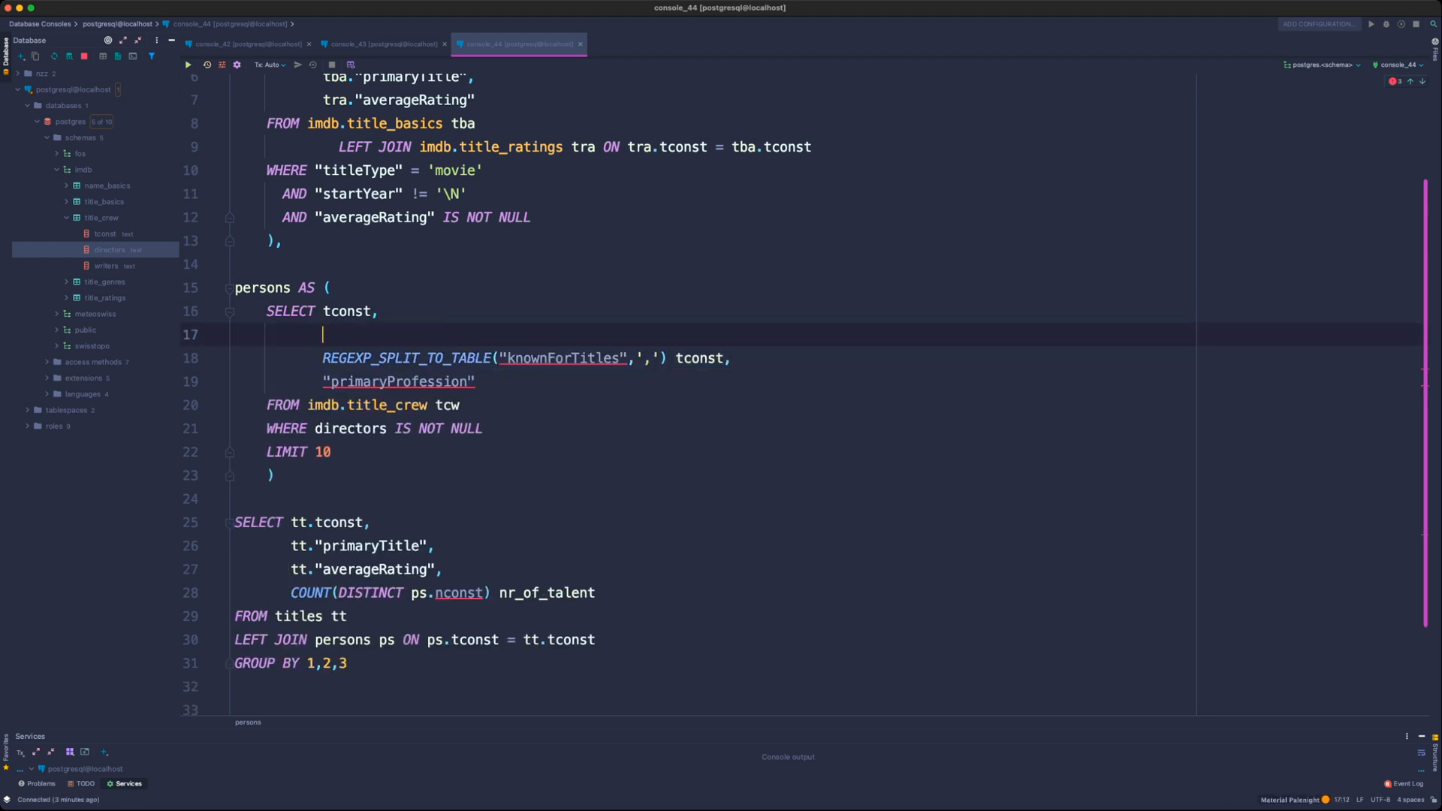
key(Delete)
key(Delete)
key(Delete)
key(Delete)
key(Delete)
key(Delete)
key(Delete)
key(Delete)
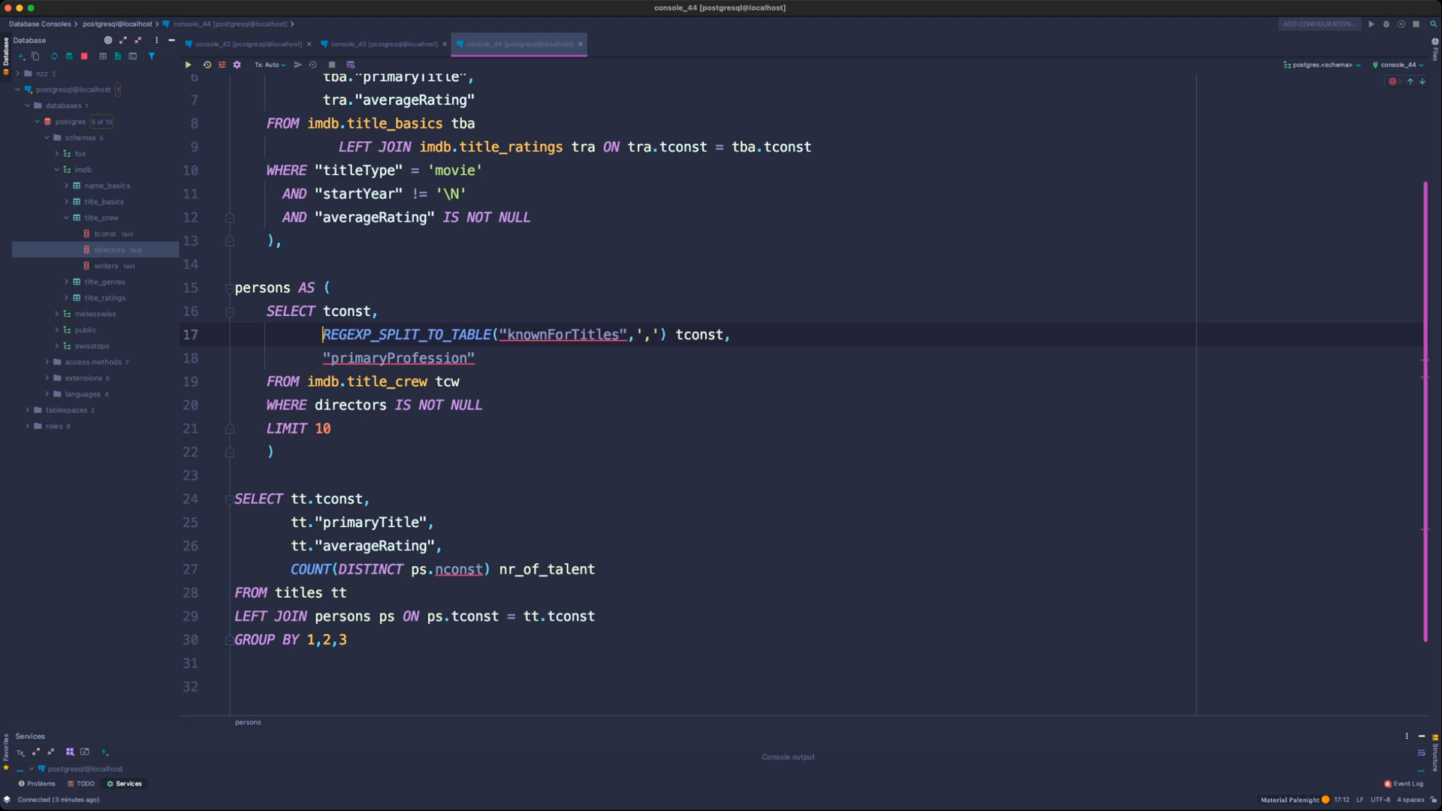
key(Down)
key(super+shift+Right)
key(BackSpace)
key(BackSpace)
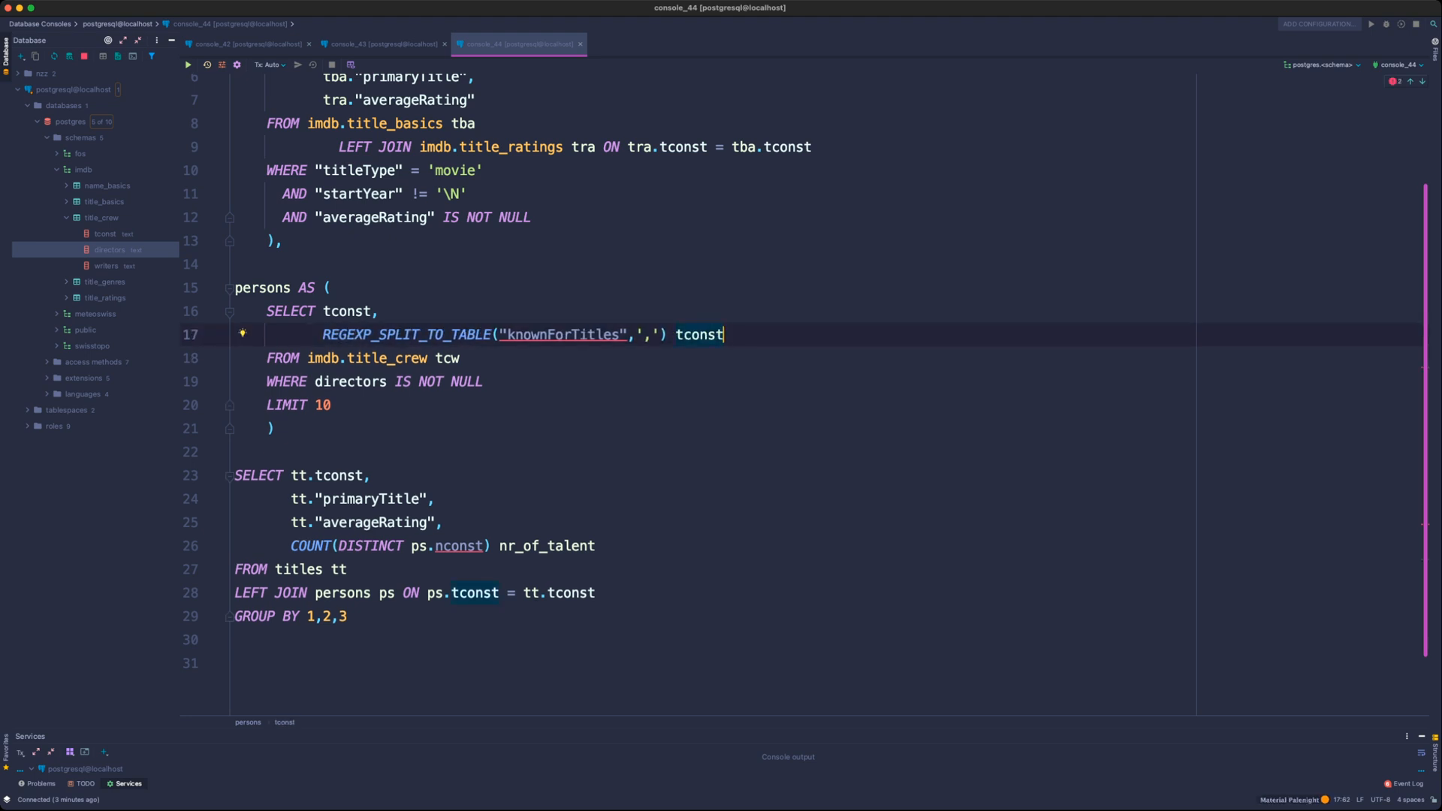
- Rename the persons CTE to directors in its definition
double_click(262, 288)
text(directo)
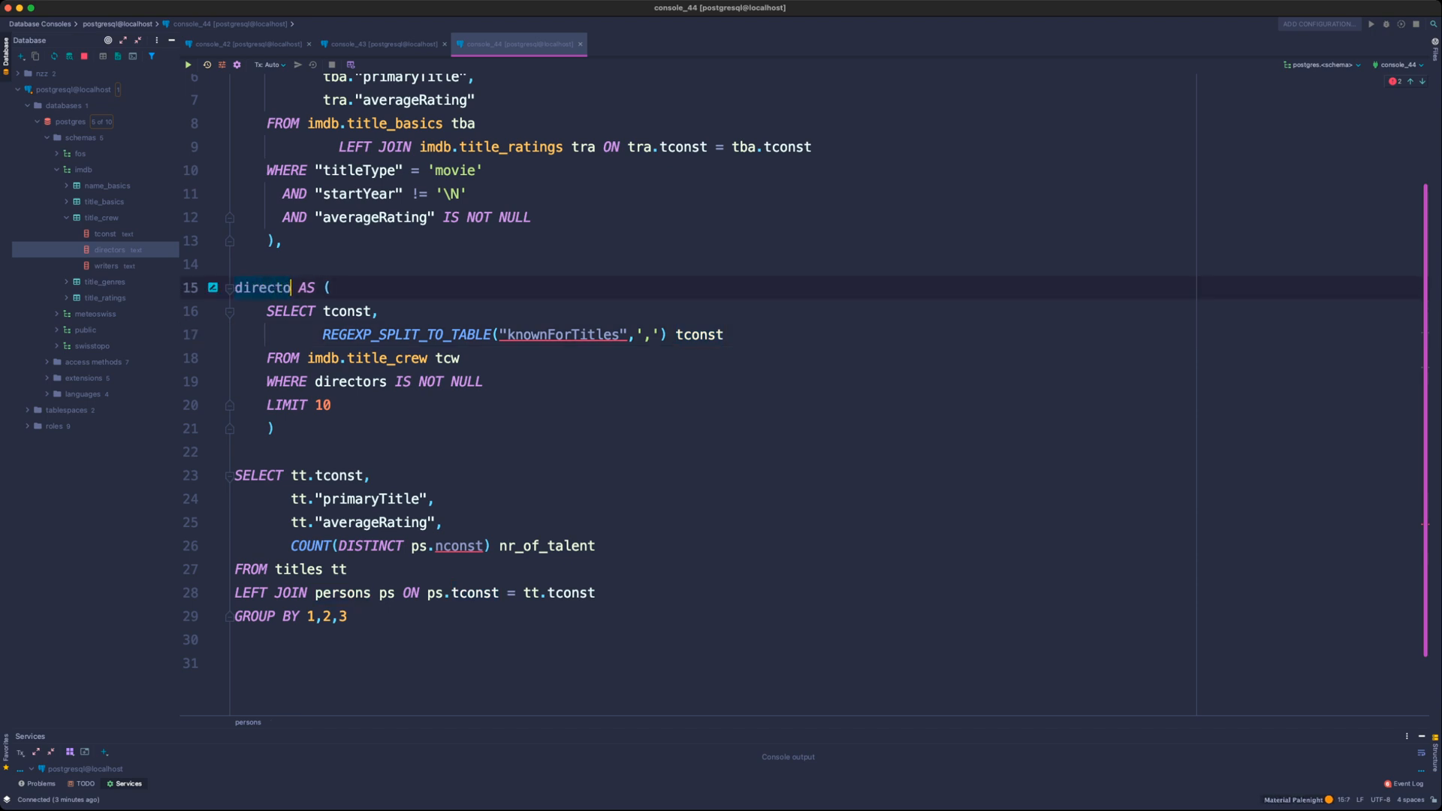
text(rs)
key(End)
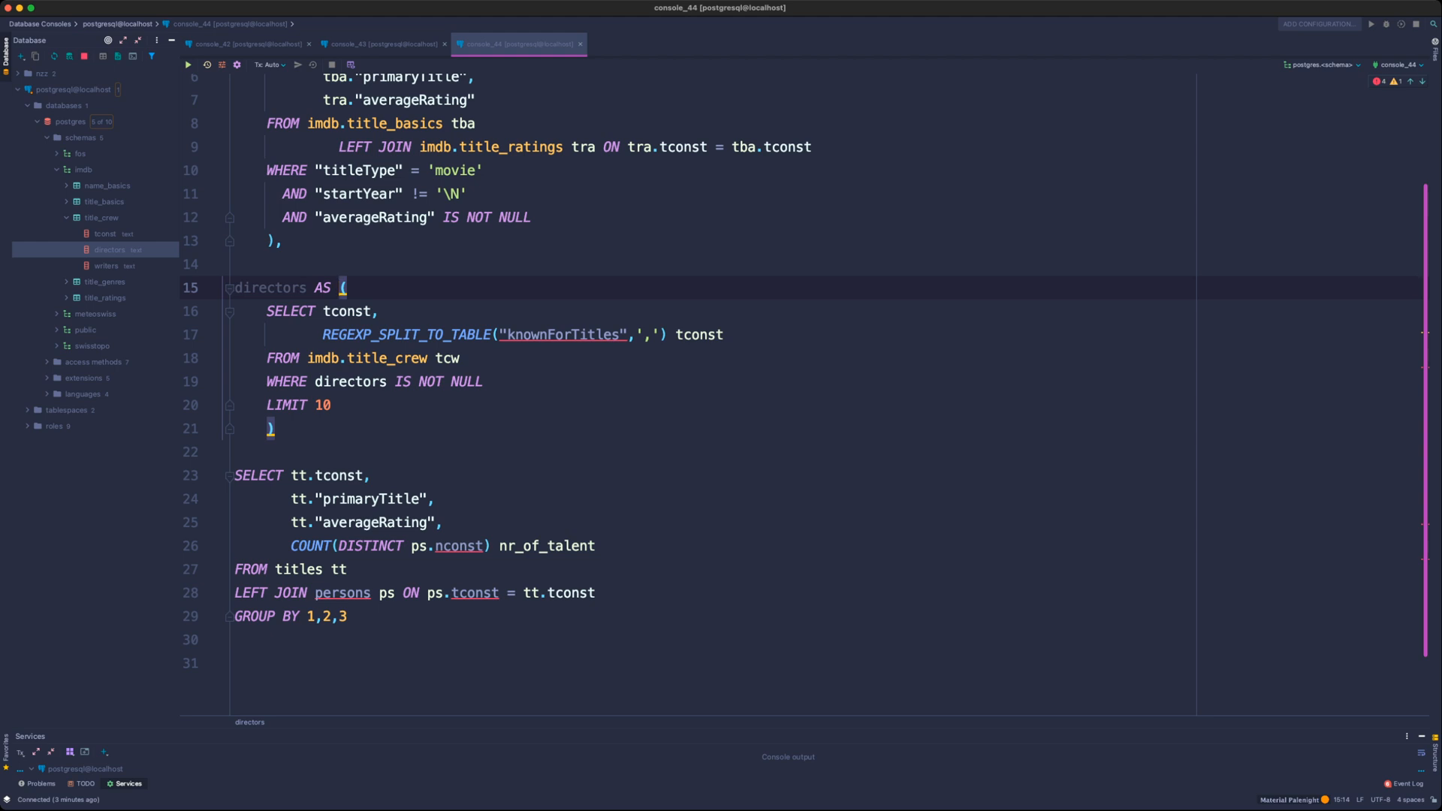
- Make REGEXP_SPLIT_TO_TABLE split the directors column instead of "knownForTitles", and alias the result as nconst
double_click(564, 335)
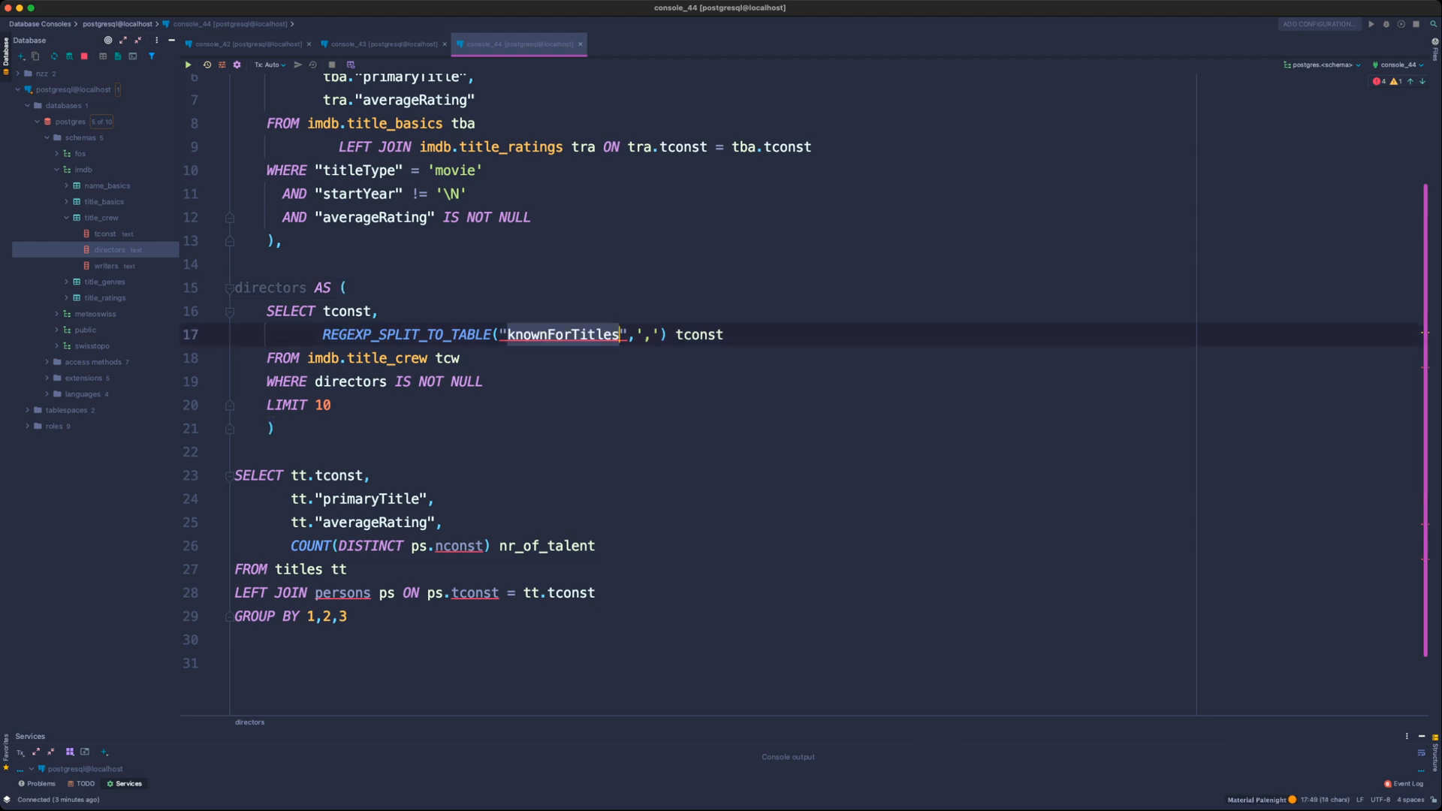
key(Left)
key(Left)
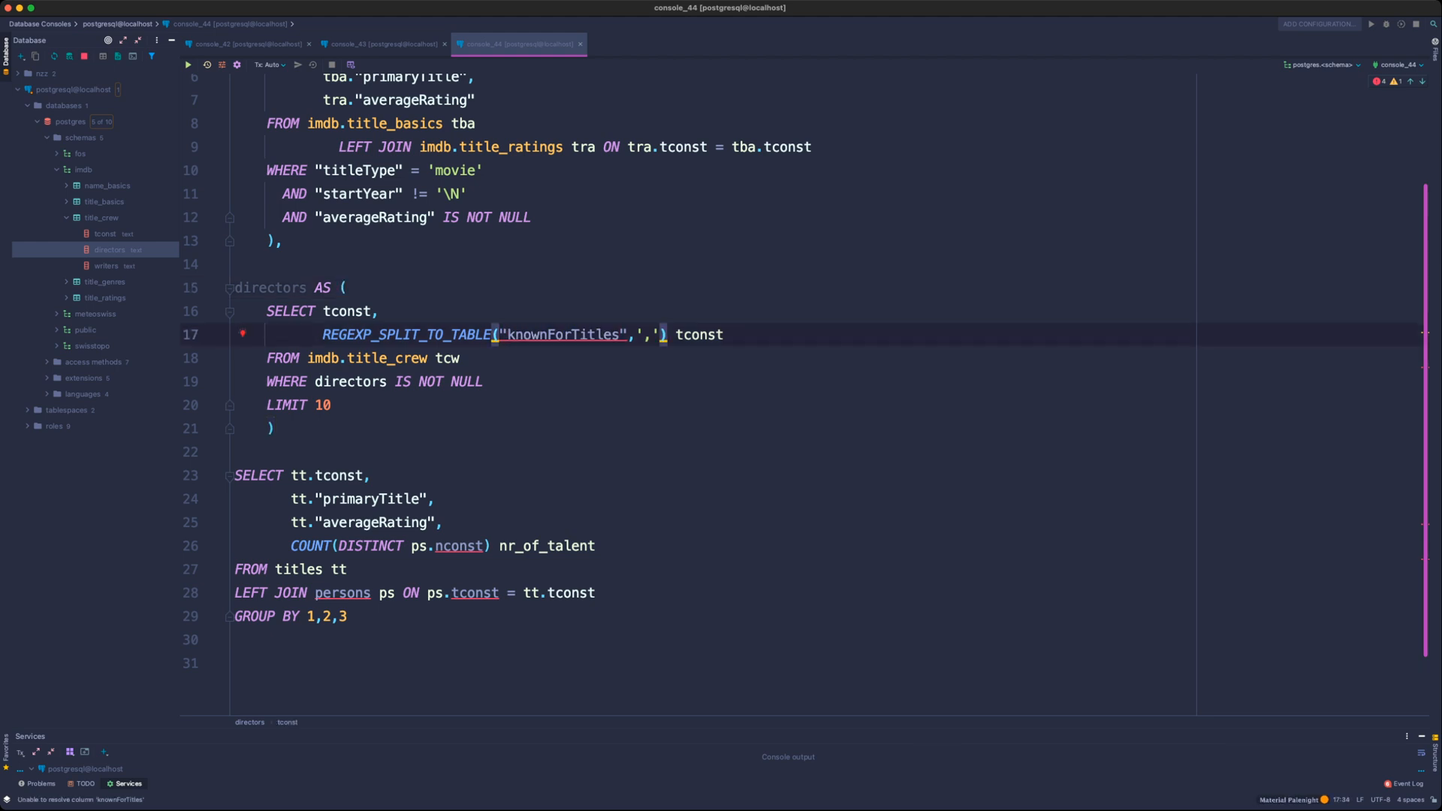
key(alt+Up)
key(BackSpace)
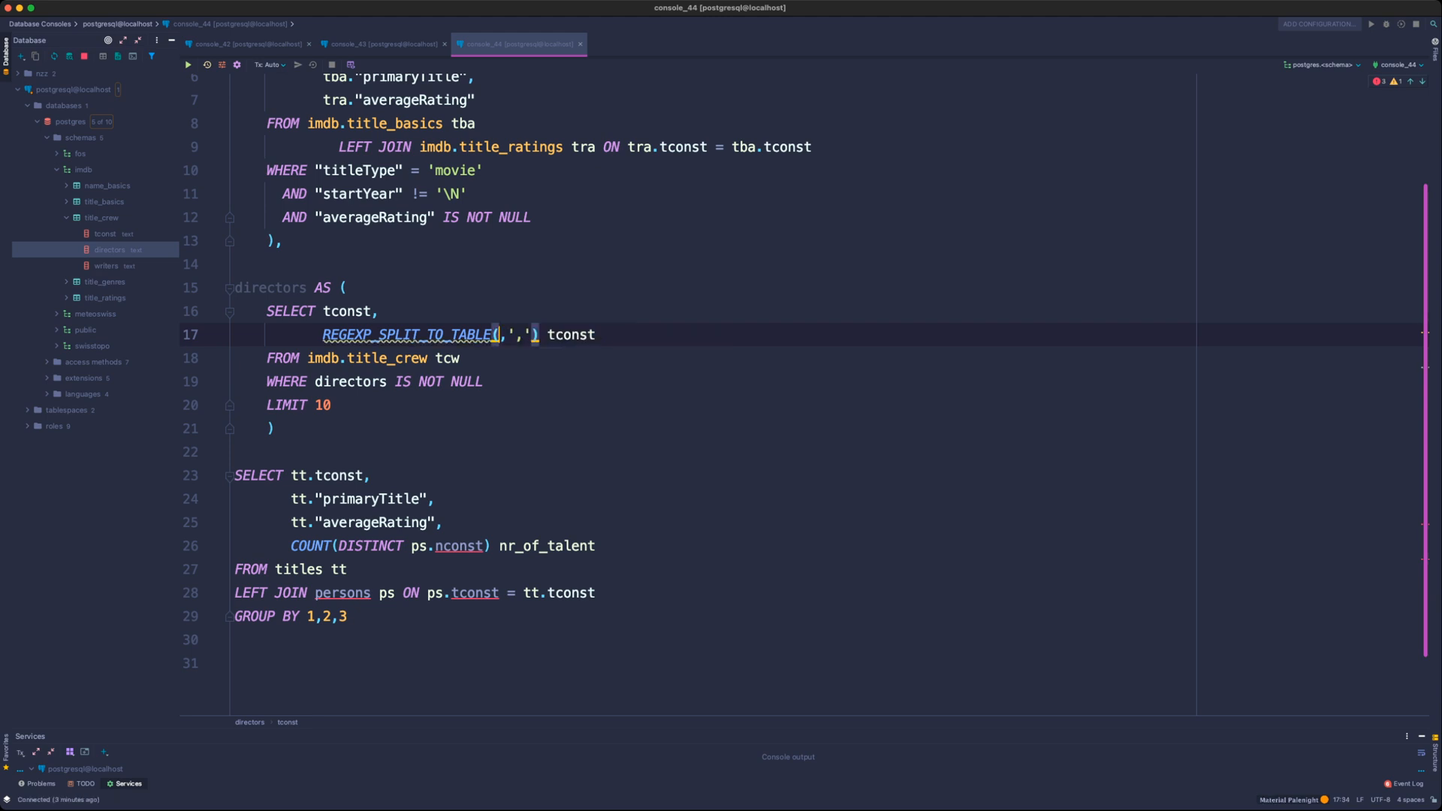
key(alt+Up)
text(nconst)
click(403, 335)
click(515, 335)
key(Left)
key(Left)
text(directors)
- Run only the SELECT inside the directors CTE and examine the tconst and nconst pairs it returns
key(Down)
key(Down)
key(Down)
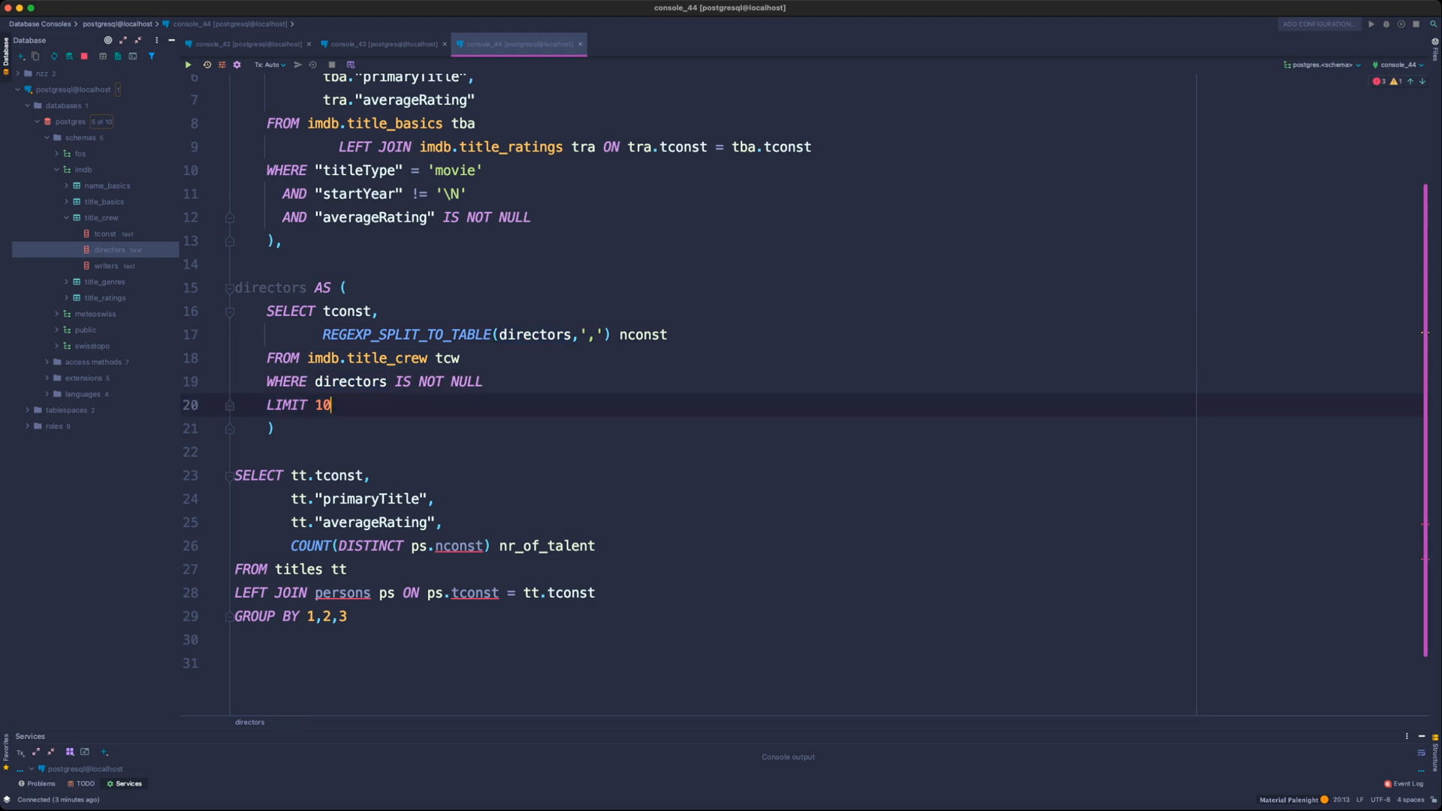
key(shift+Up)
key(shift+Up)
key(shift+Up)
key(shift+Up)
key(shift+Up)
key(super+Return)
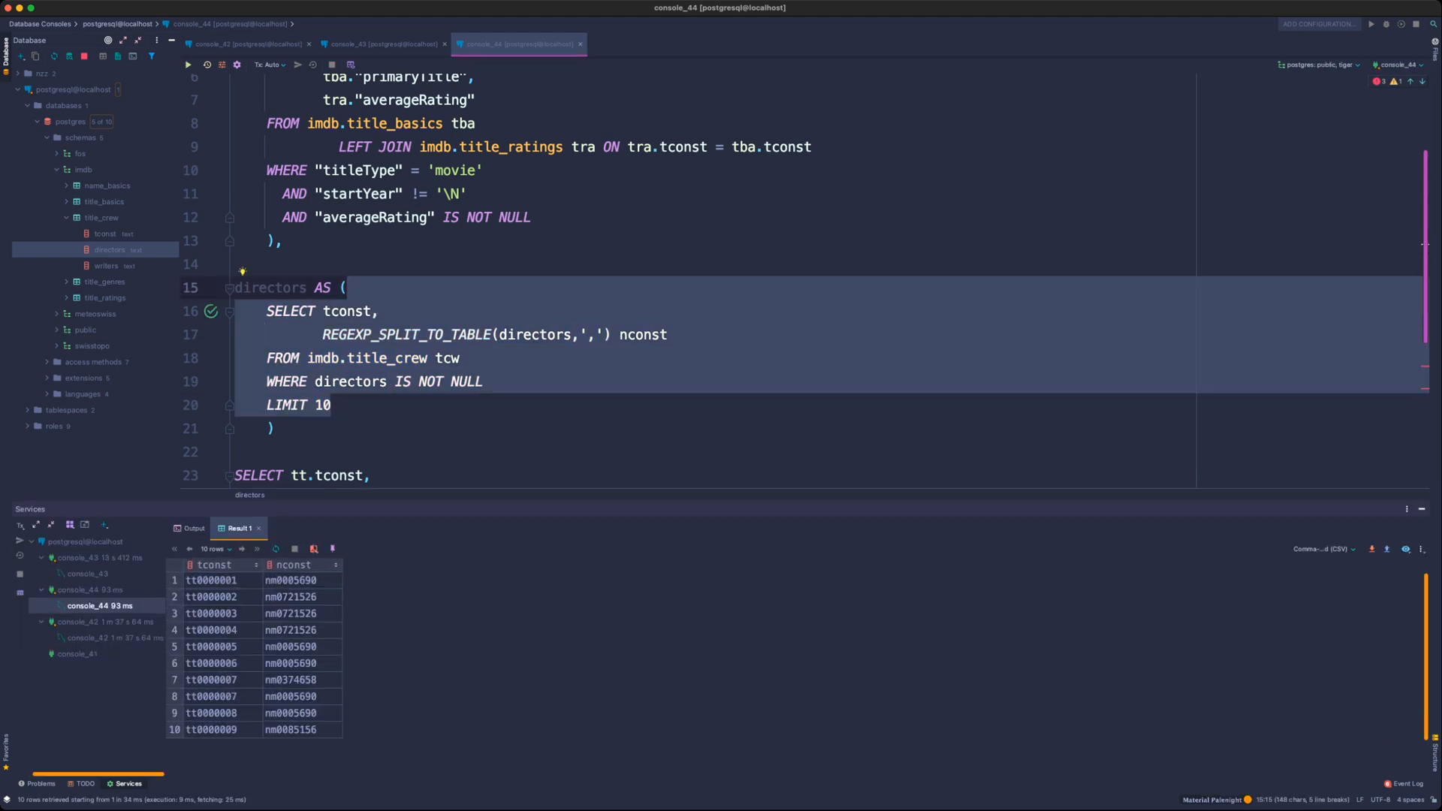
click(332, 589)
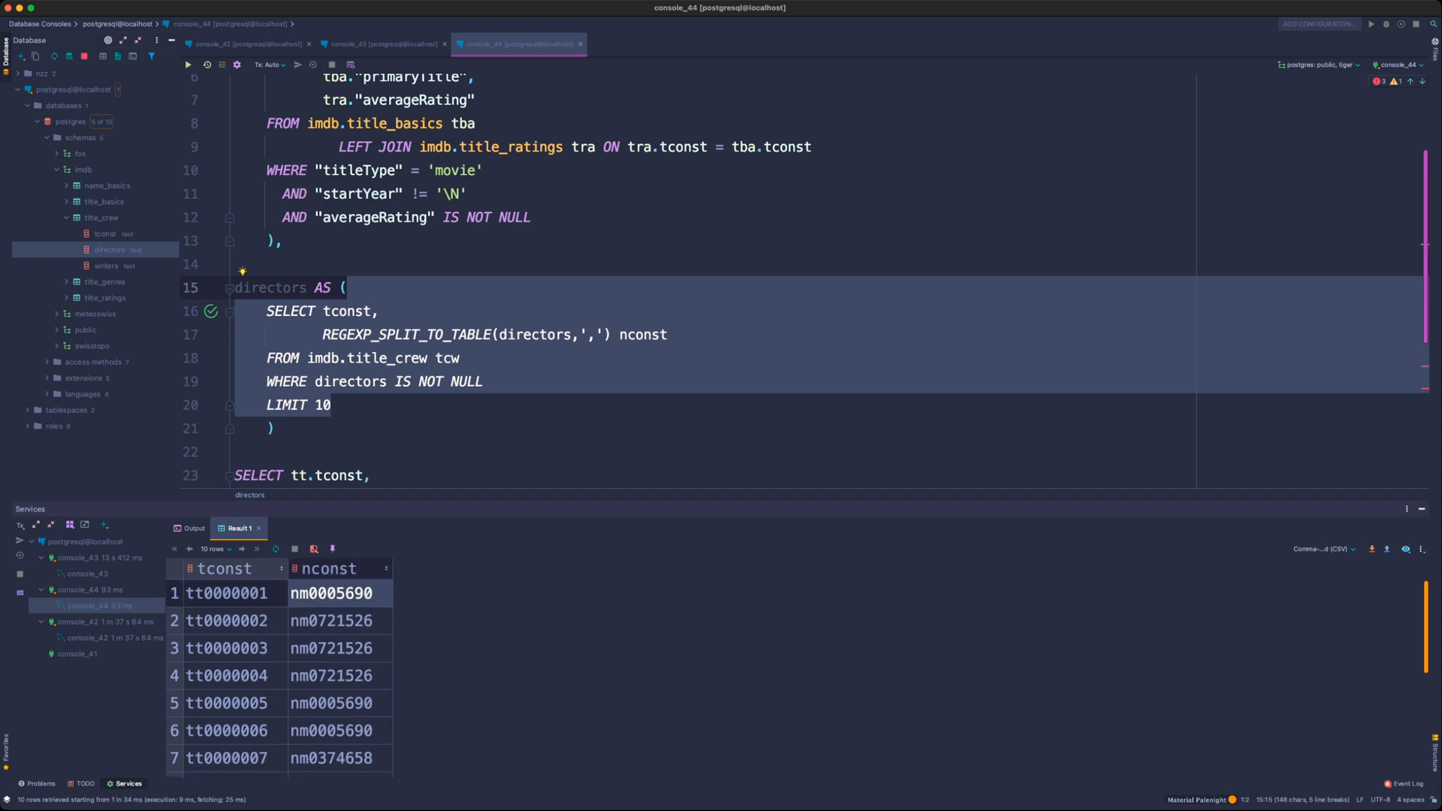
- Start a LEFT JOIN line below FROM imdb.title_crew tcw in the directors CTE, aligned with FROM
click(485, 382)
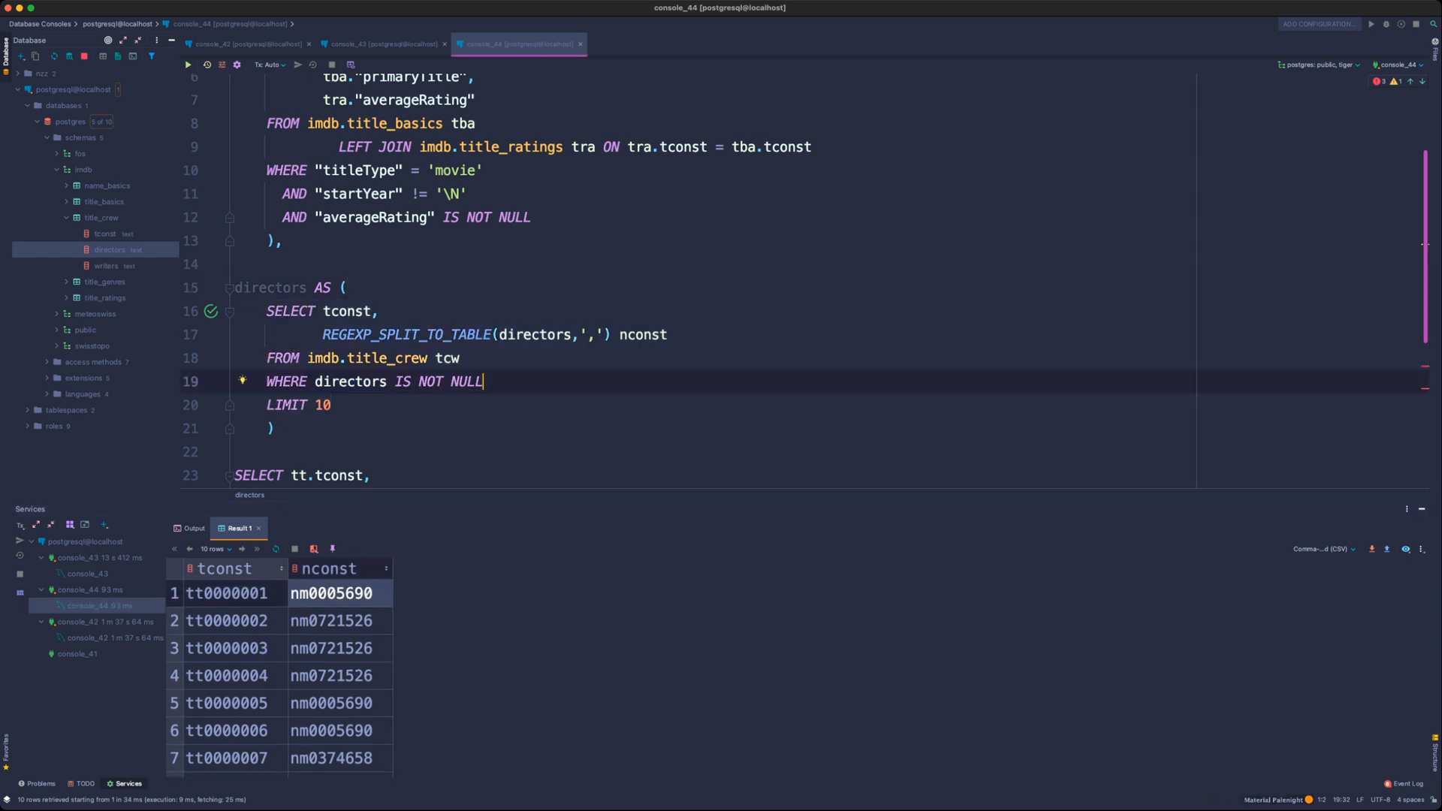
click(668, 335)
click(459, 358)
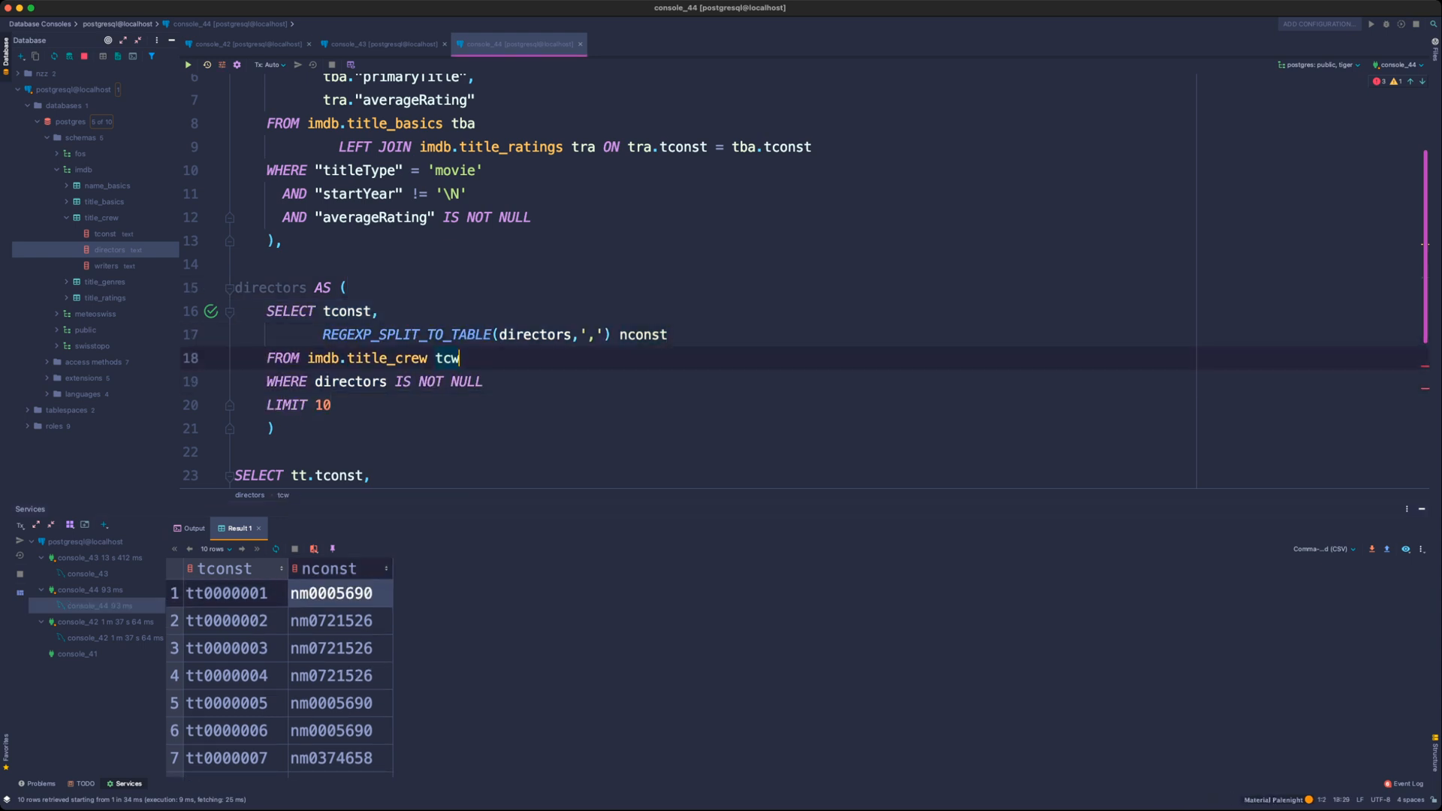
key(Return)
text(LEFT JOI)
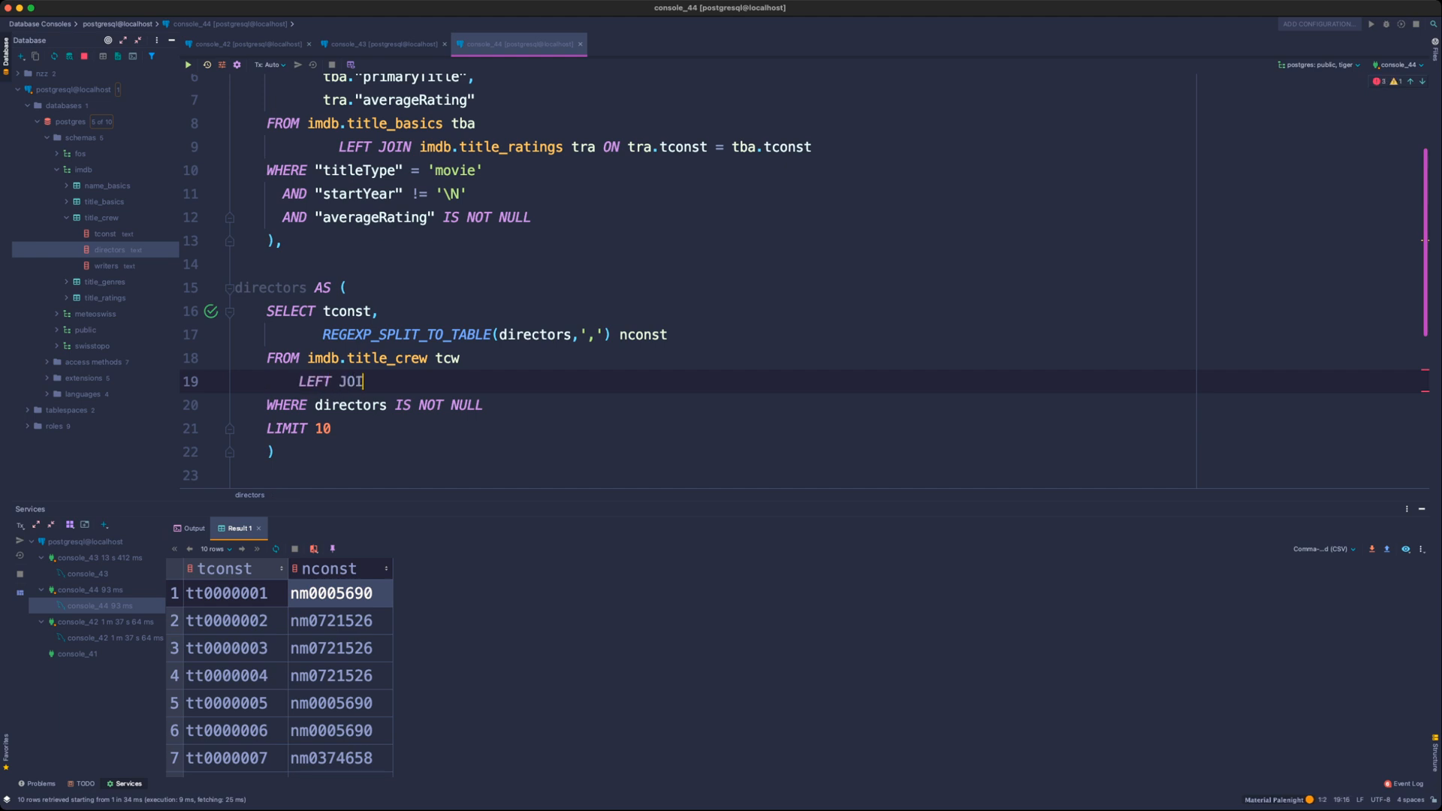
text(N)
key(Home)
key(shift+Tab)
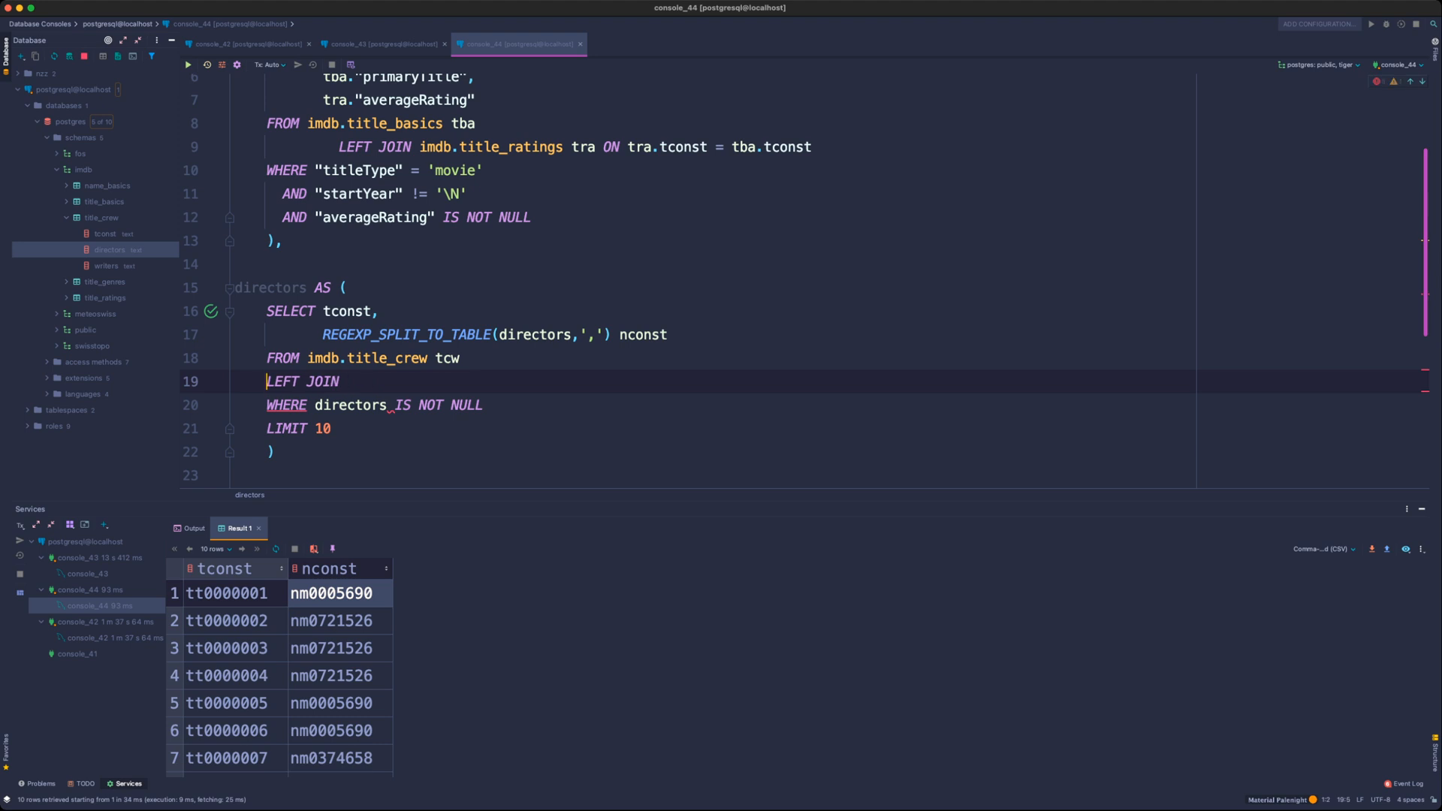
- Remove the extra indentation before the title_ratings LEFT JOIN in the titles CTE so it aligns with FROM
drag(338, 147, 283, 147)
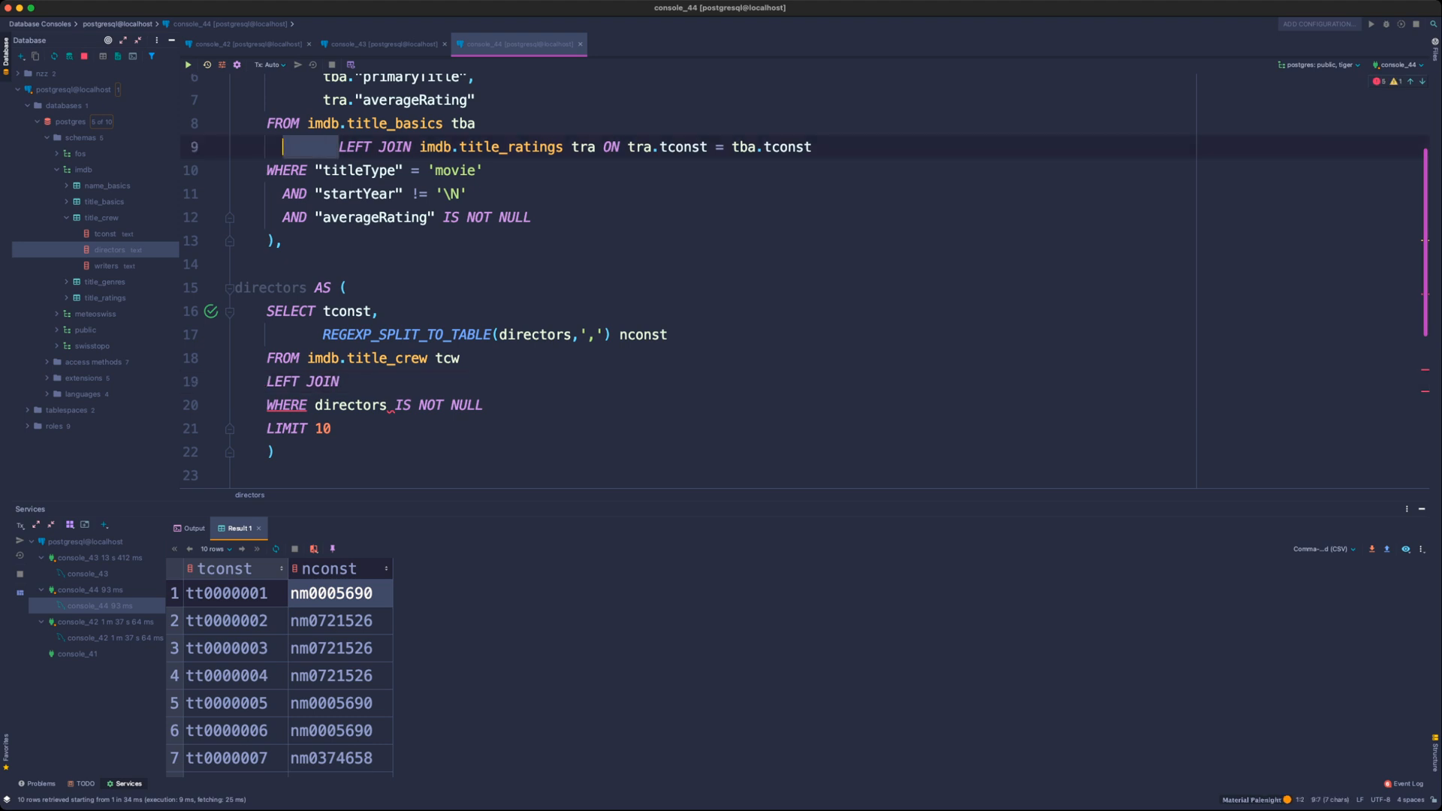
key(BackSpace)
key(BackSpace)
key(BackSpace)
scroll(451, 301, up, 2)
scroll(451, 301, down, 2)
scroll(676, 286, down, 4)
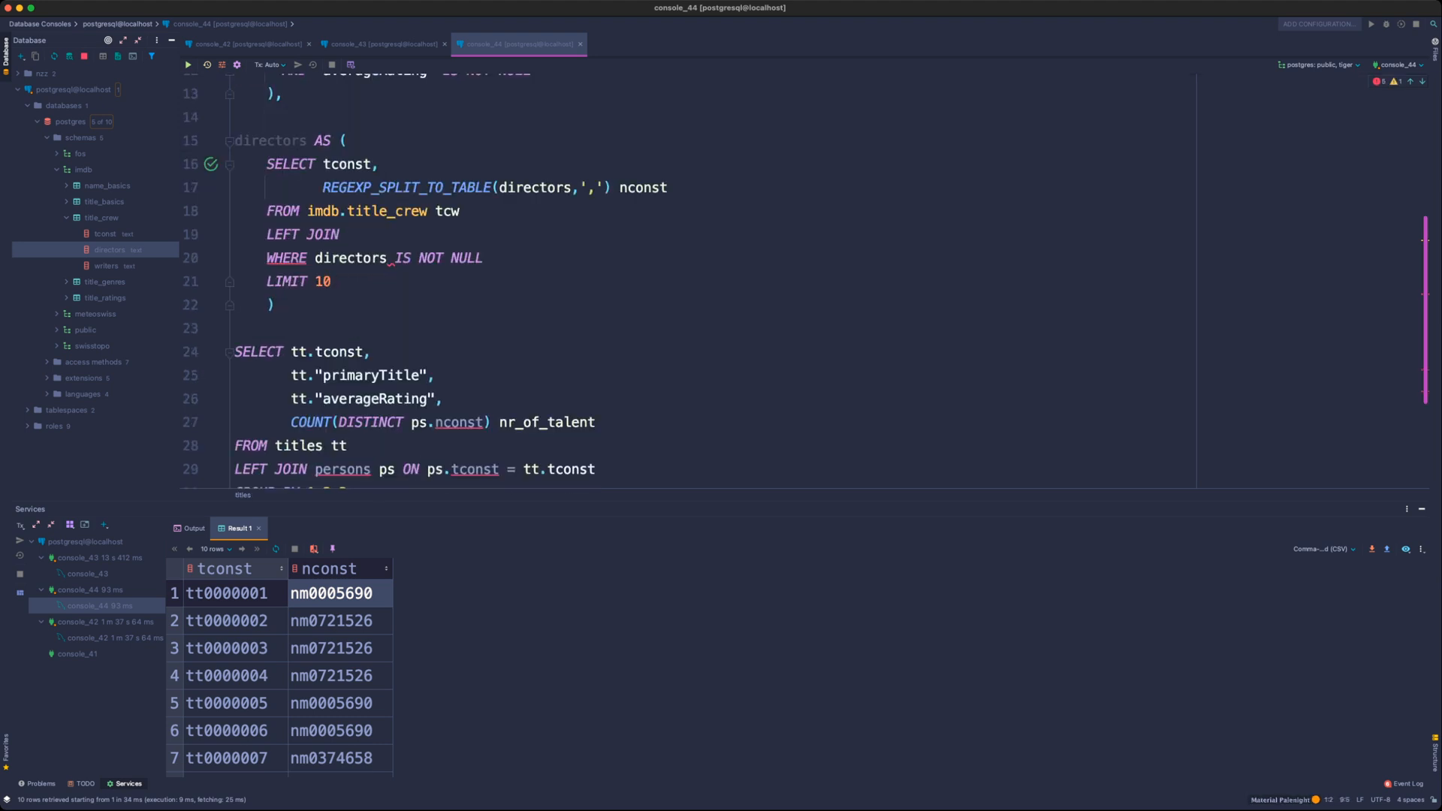
scroll(676, 285, up, 3)
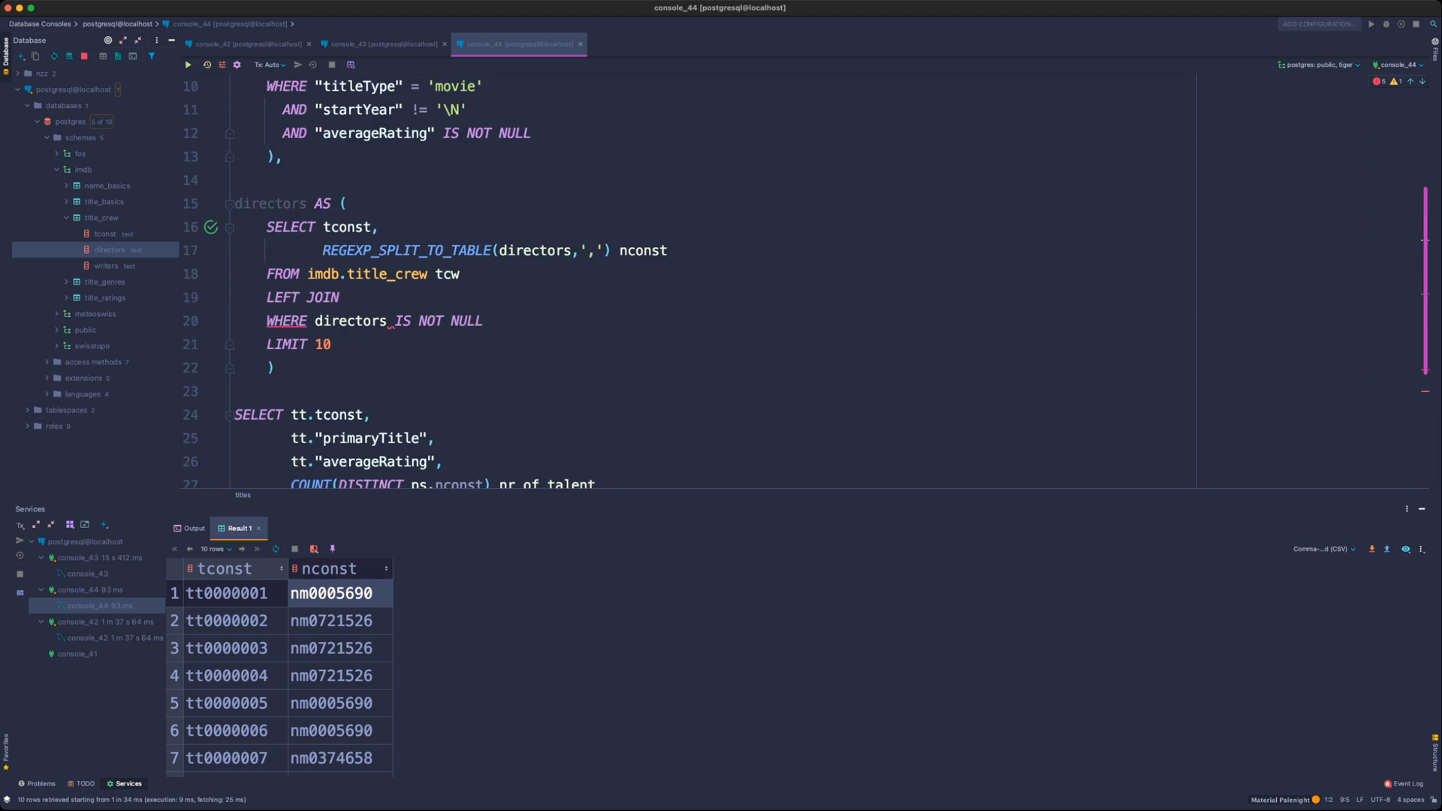
scroll(676, 286, up, 2)
- Complete the LEFT JOIN in the directors CTE with imdb.name_basics nba ON nba.nconst = tcw.nconst
click(347, 391)
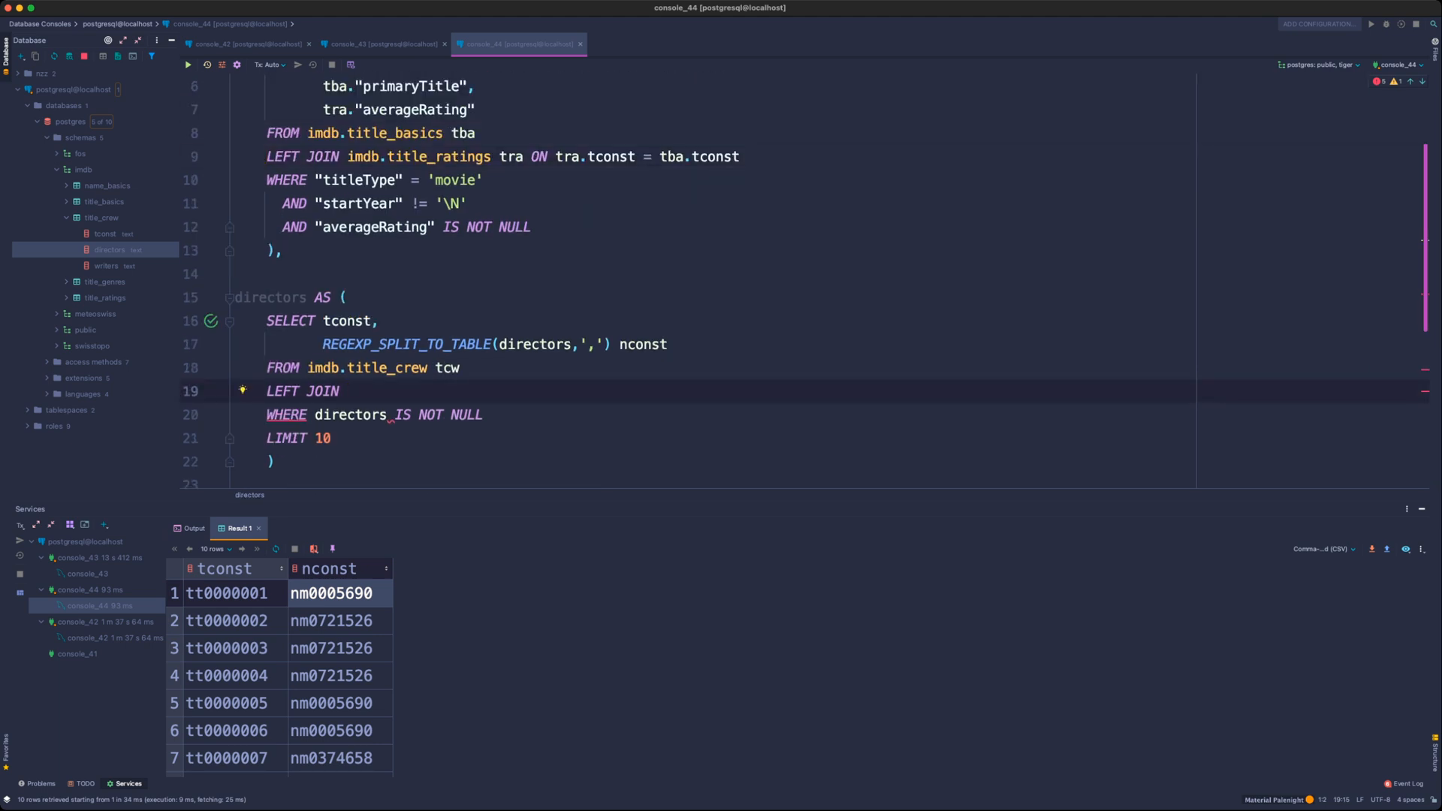
text(imdb.name_basics n)
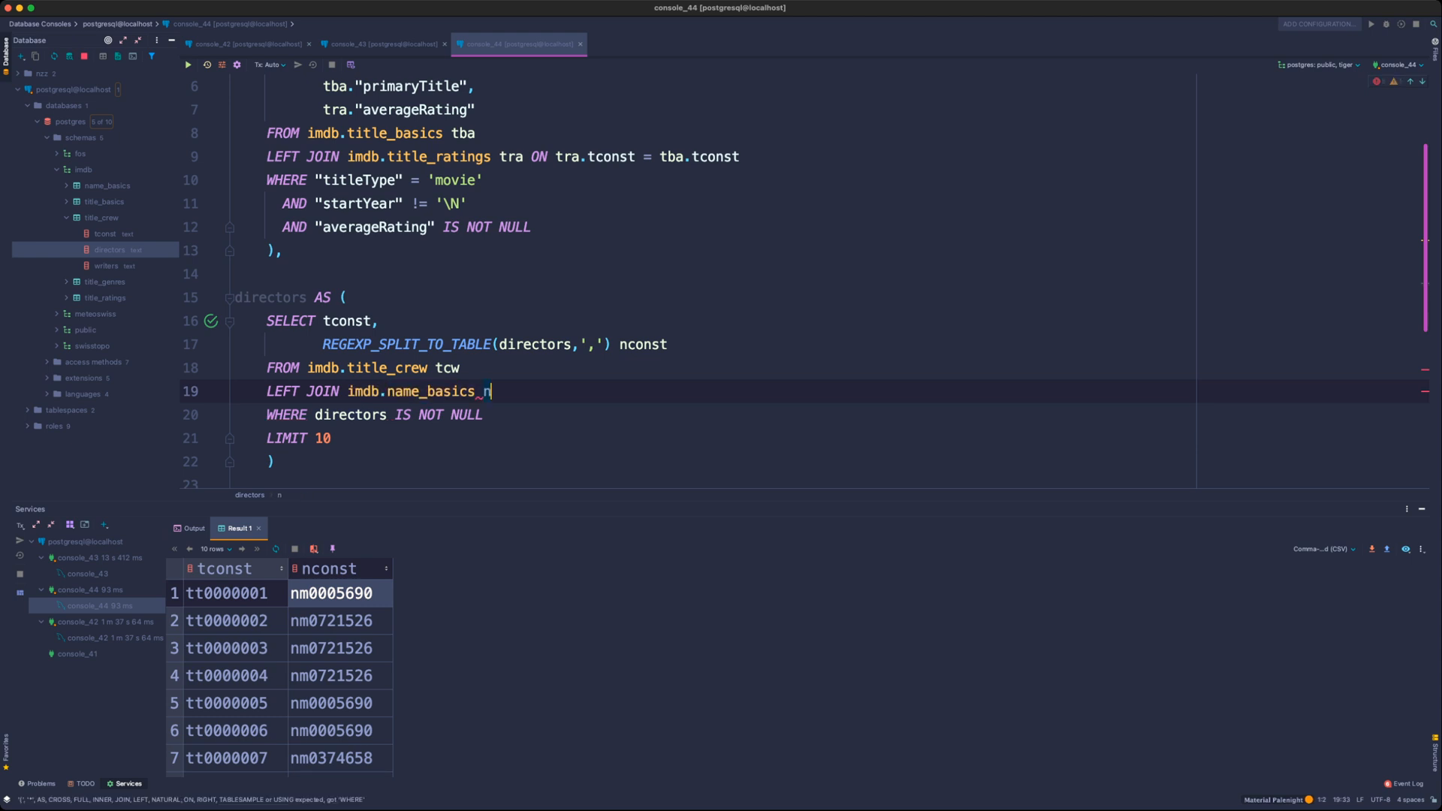
text(ba ON nba.nconst = t)
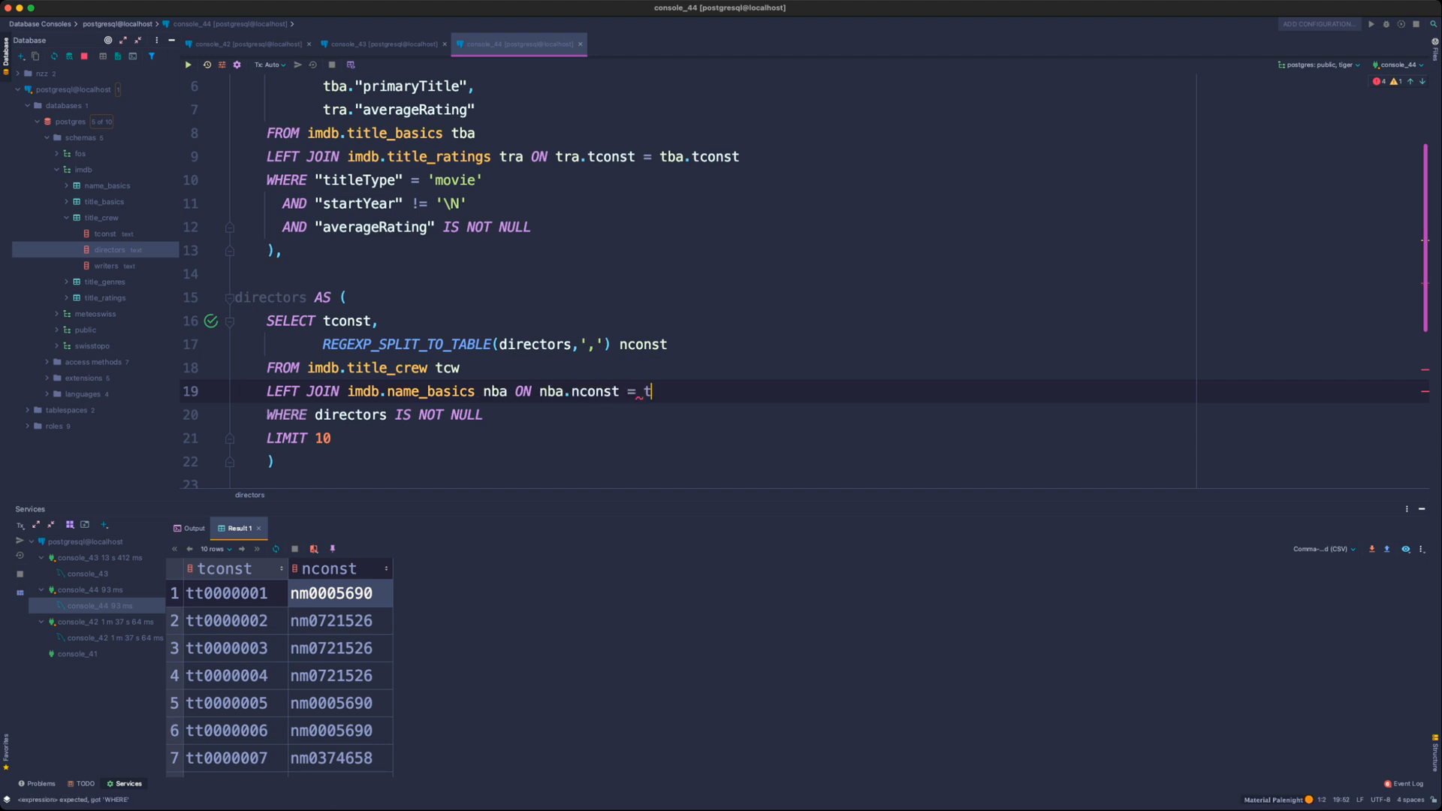
text(cw.name())
key(BackSpace)
key(BackSpace)
key(BackSpace)
key(BackSpace)
text(co)
key(BackSpace)
key(BackSpace)
key(BackSpace)
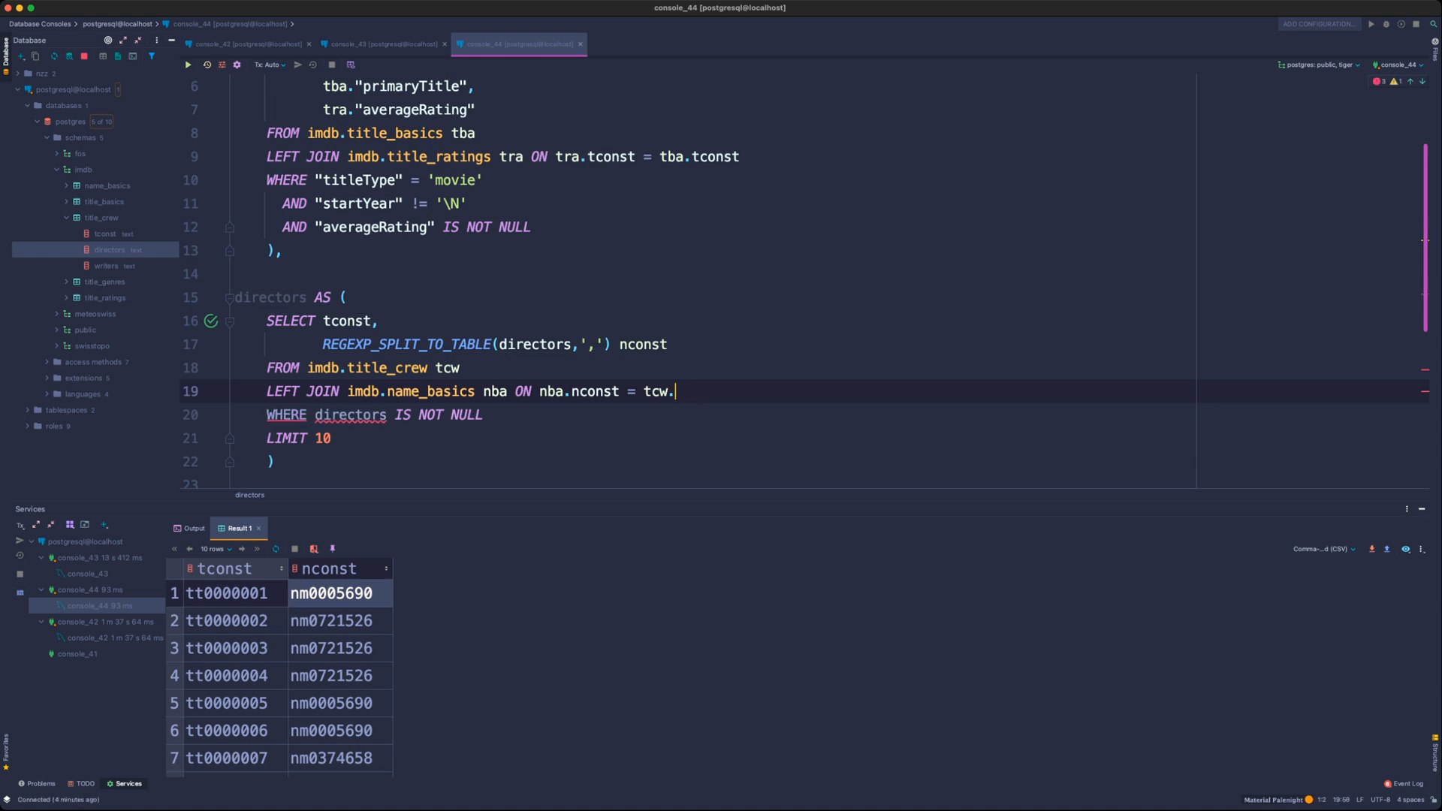
key(BackSpace)
key(BackSpace)
key(BackSpace)
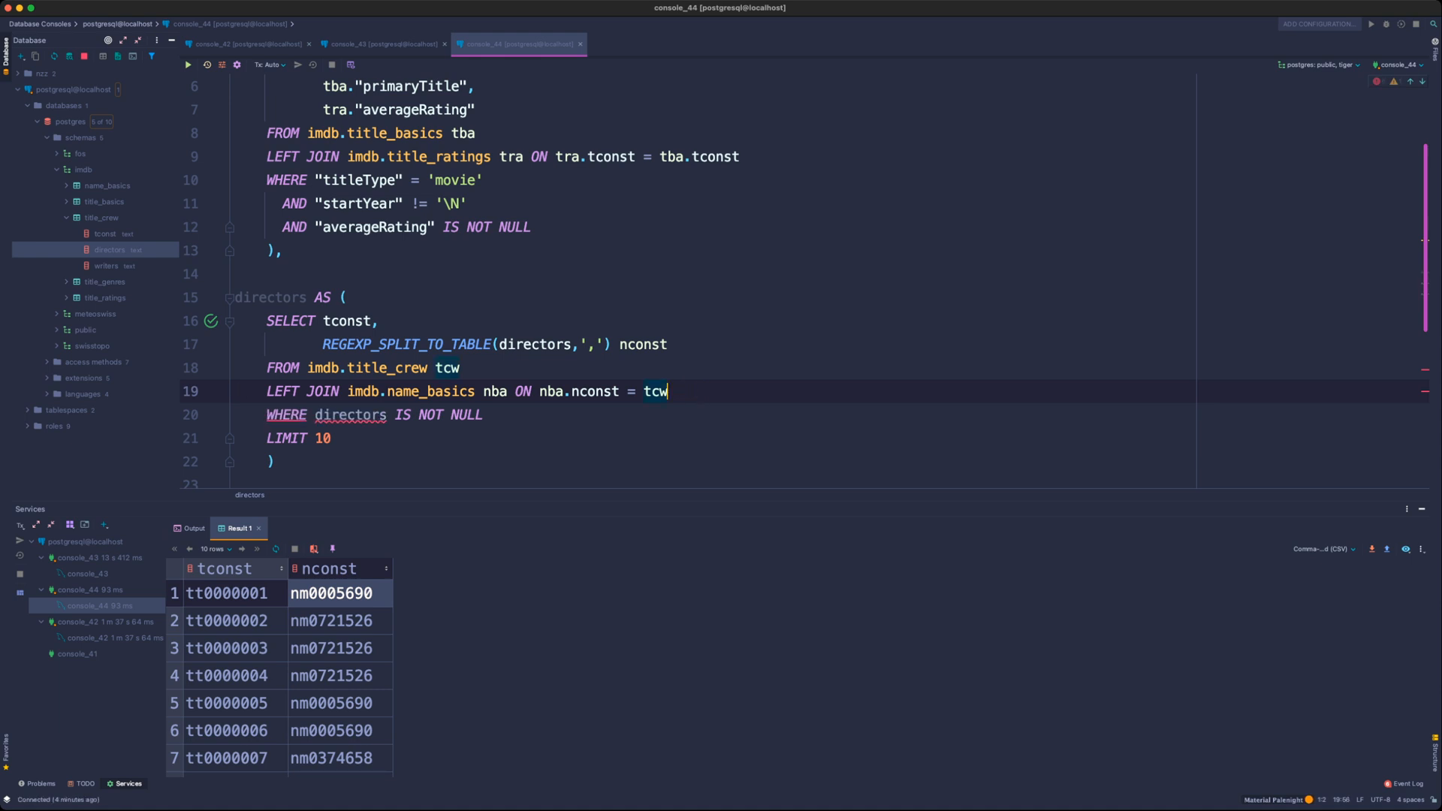
text(c)
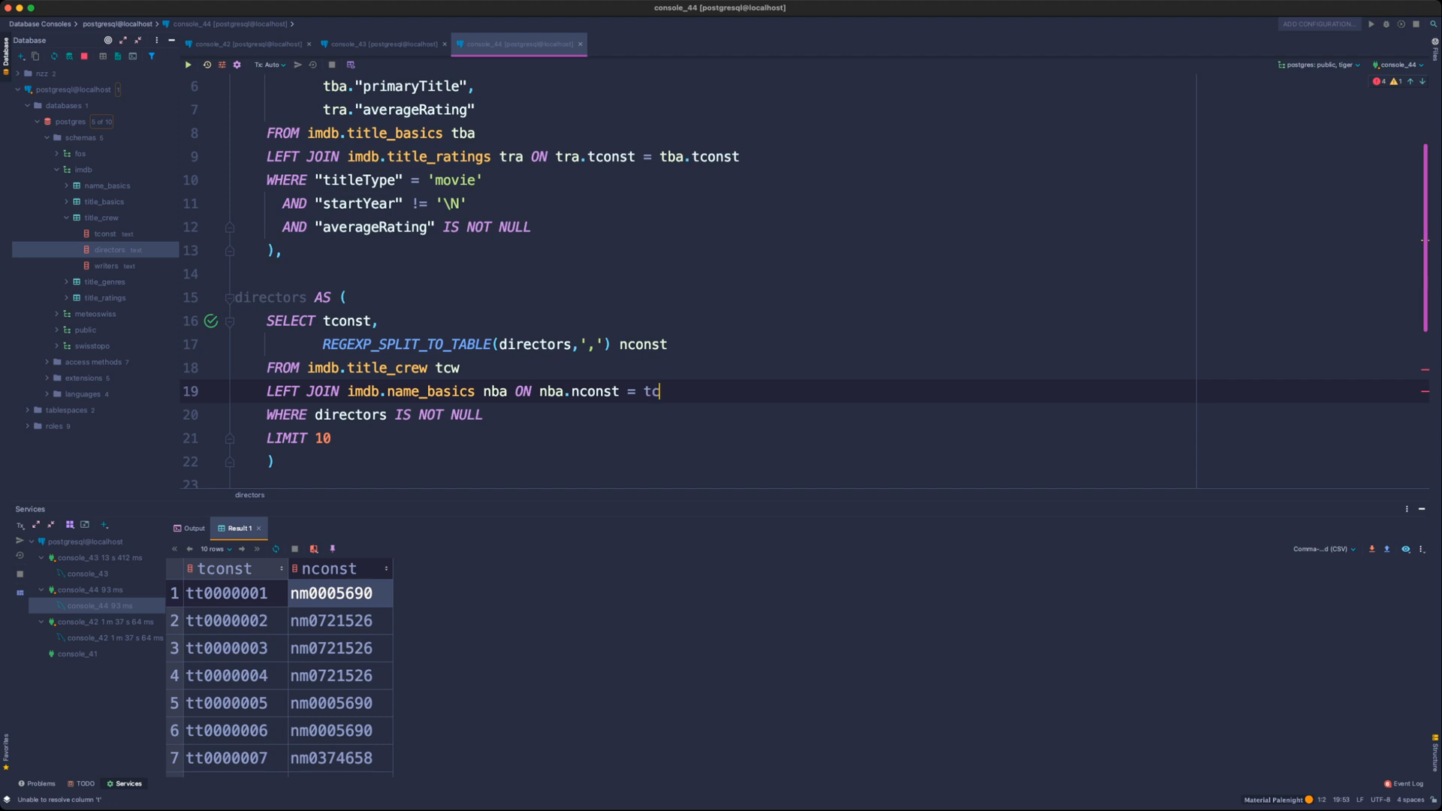
text(w.nconst)
double_click(643, 345)
drag(668, 345, 315, 344)
click(460, 367)
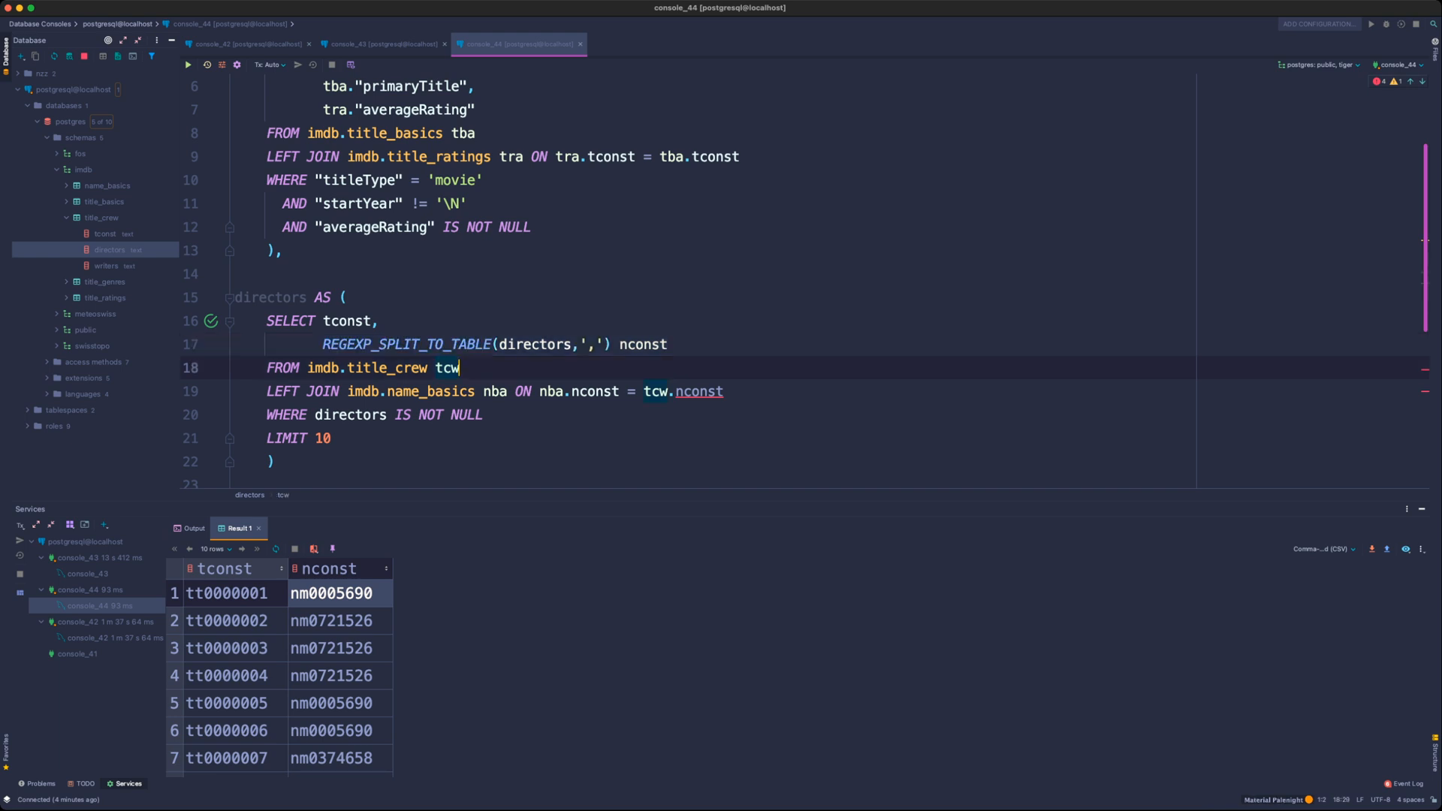
- Copy the name_basics LEFT JOIN line in the directors CTE and delete it from there
drag(725, 392, 267, 392)
key(super+c)
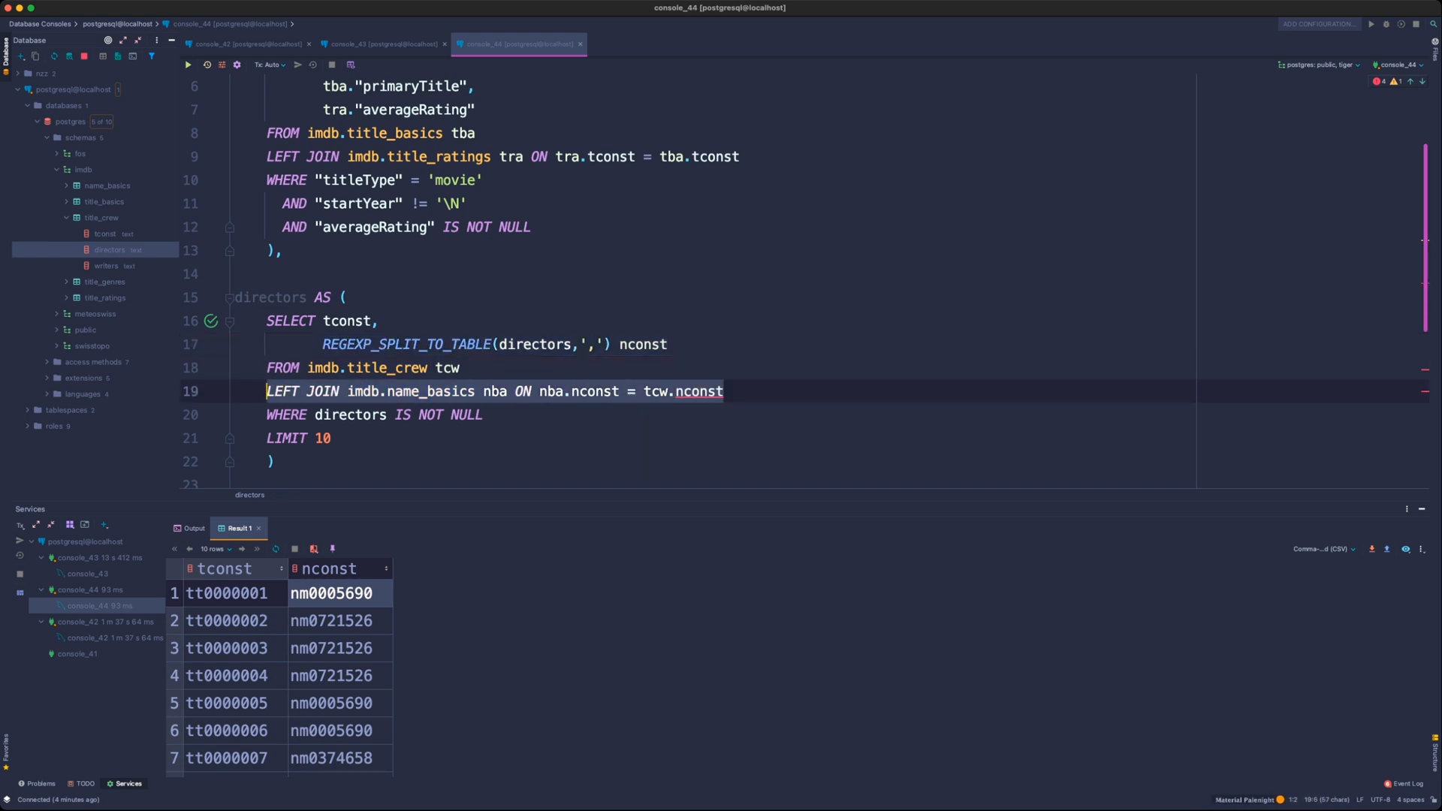
key(BackSpace)
key(BackSpace)
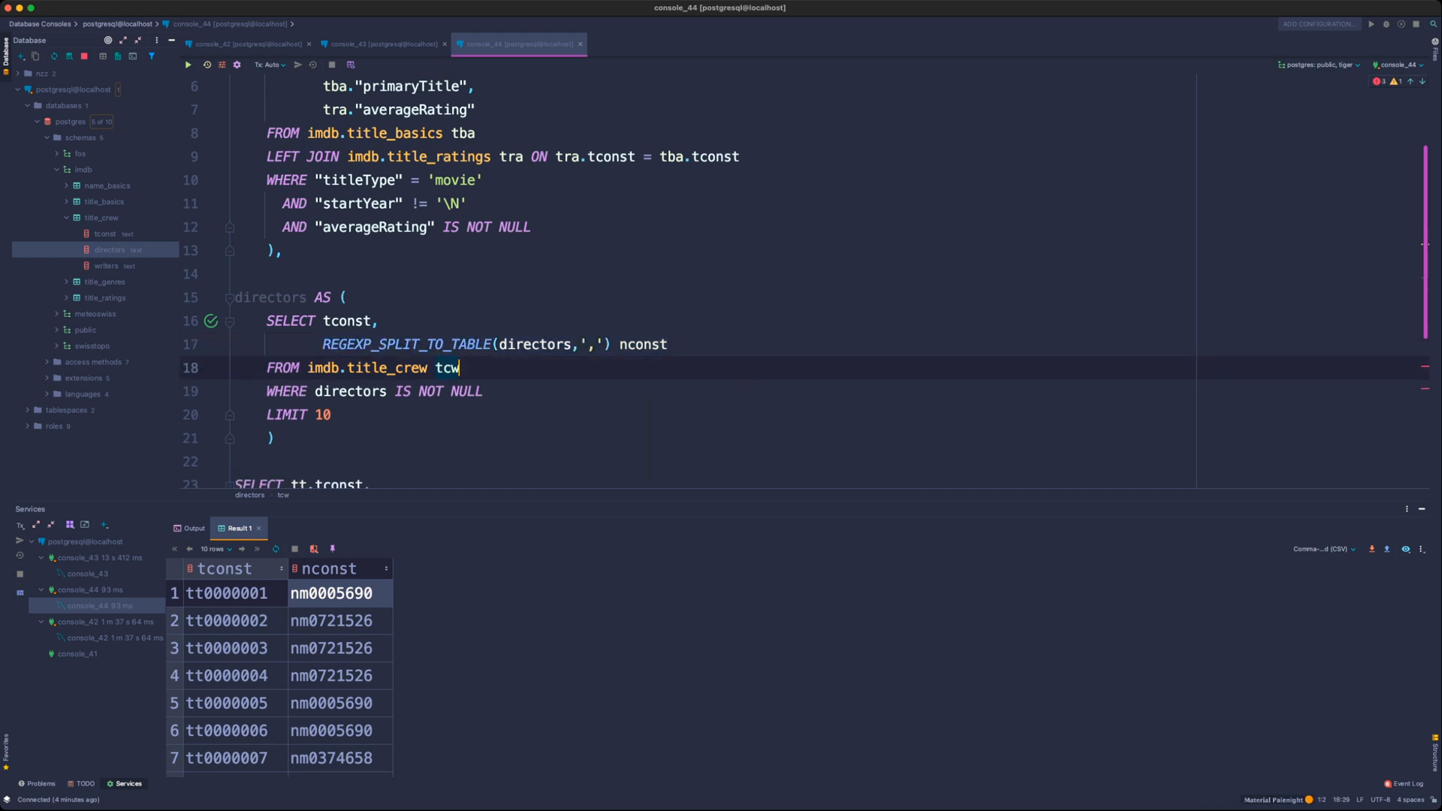
- Remove the LIMIT 10 line from the directors CTE
key(Down)
key(Down)
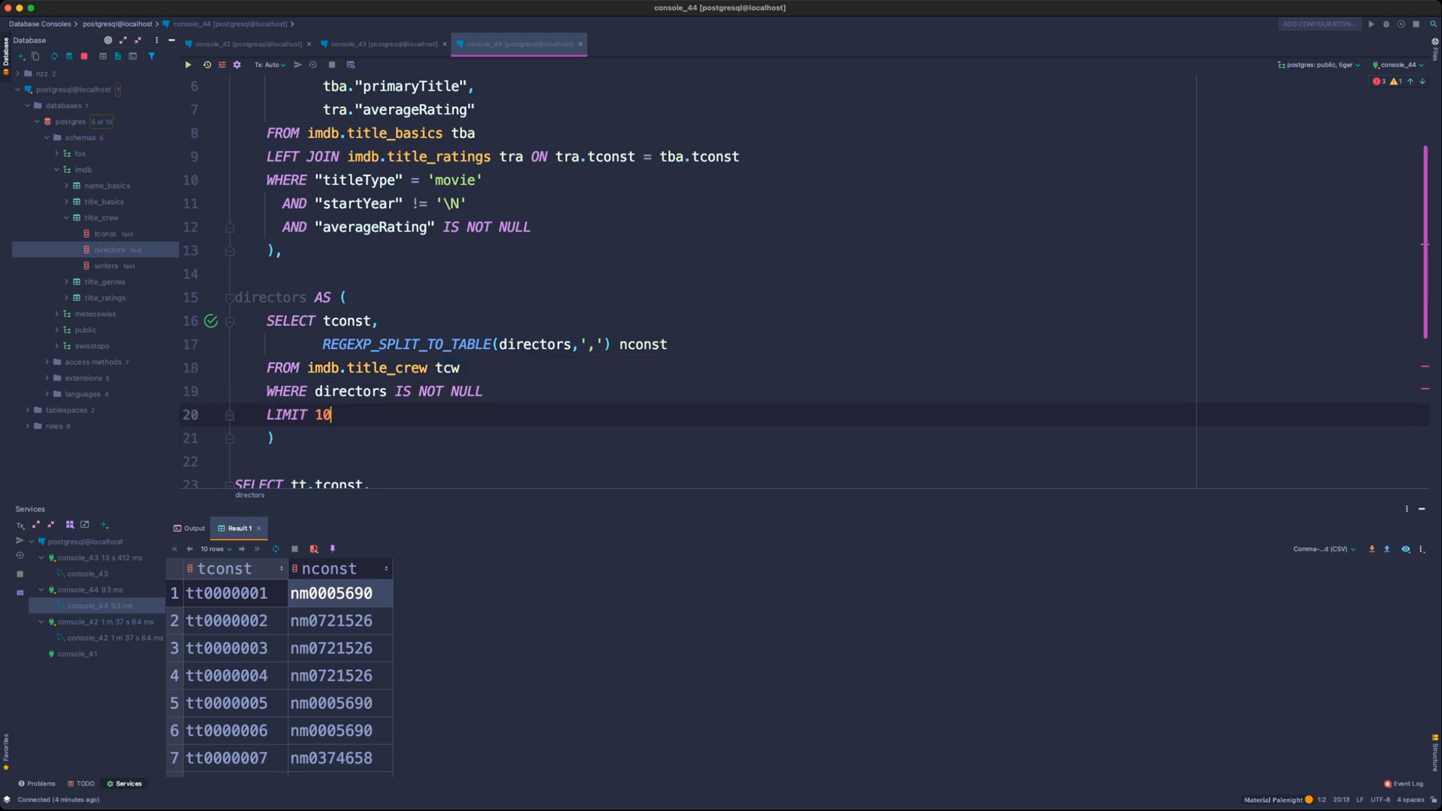
scroll(1425, 244, down, 1)
scroll(1425, 244, down, 5)
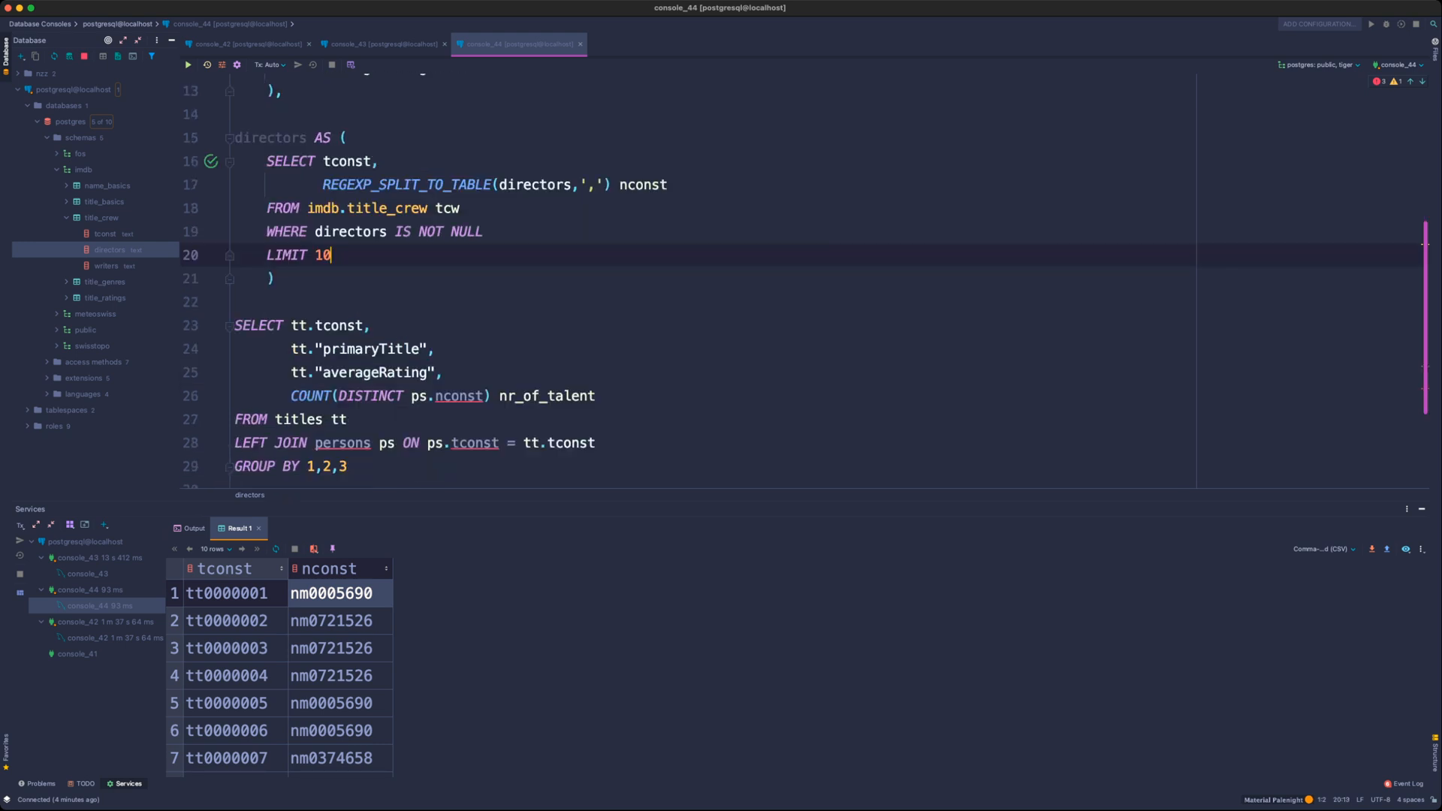
key(shift+Home)
key(BackSpace)
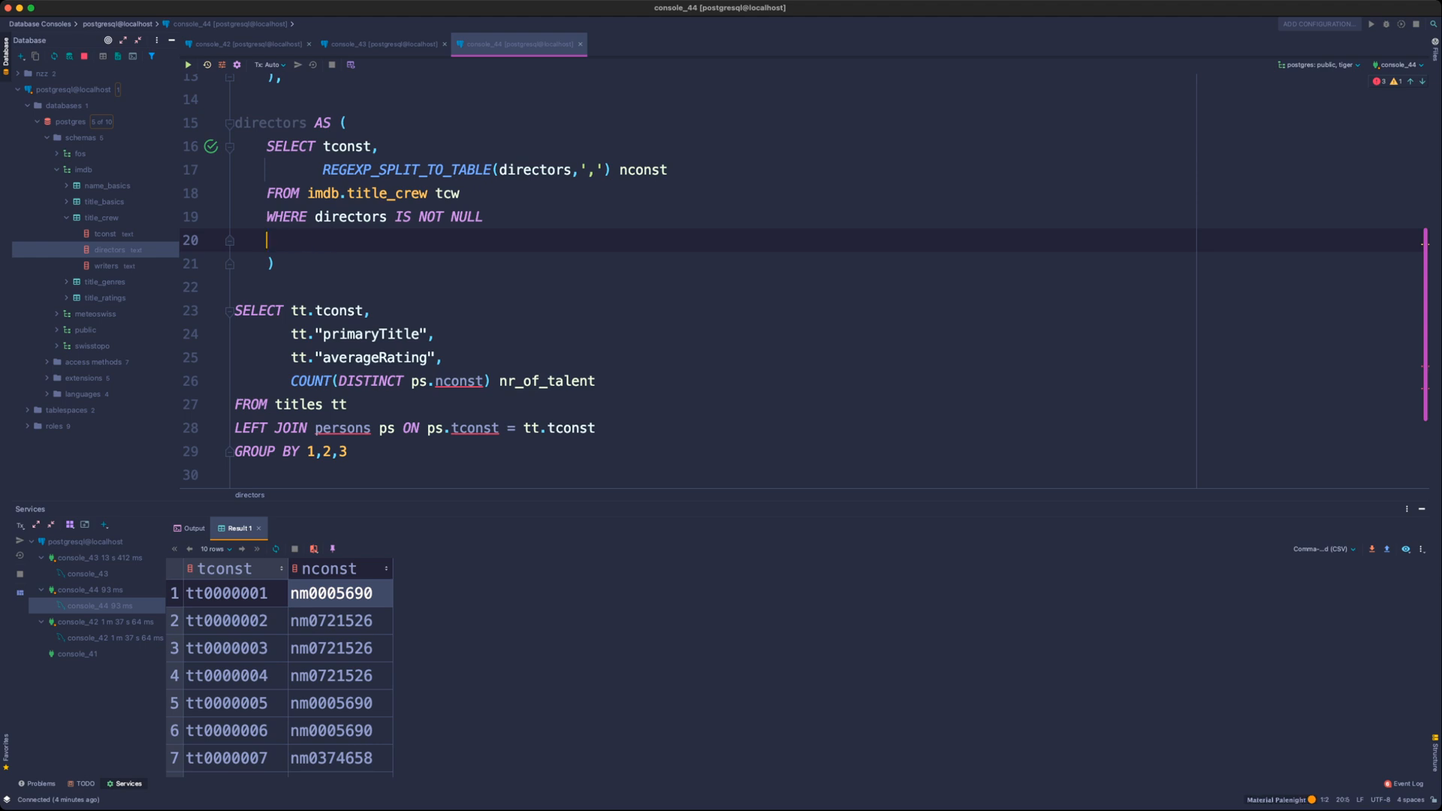
key(BackSpace)
- Delete the COUNT(DISTINCT ps.nconst) nr_of_talent expression from the main SELECT
scroll(1425, 248, down, 2)
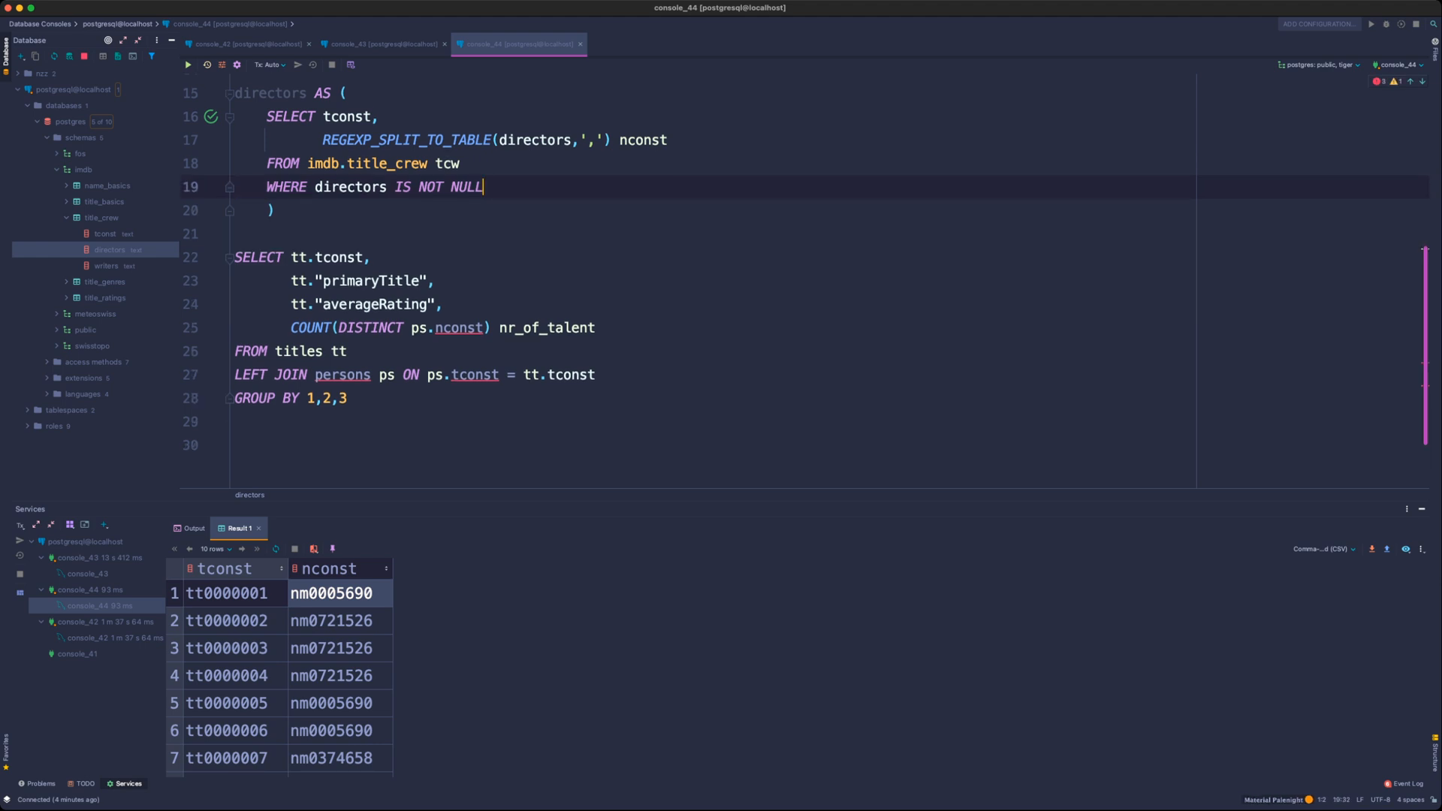
click(579, 328)
key(Up)
key(Right)
key(Down)
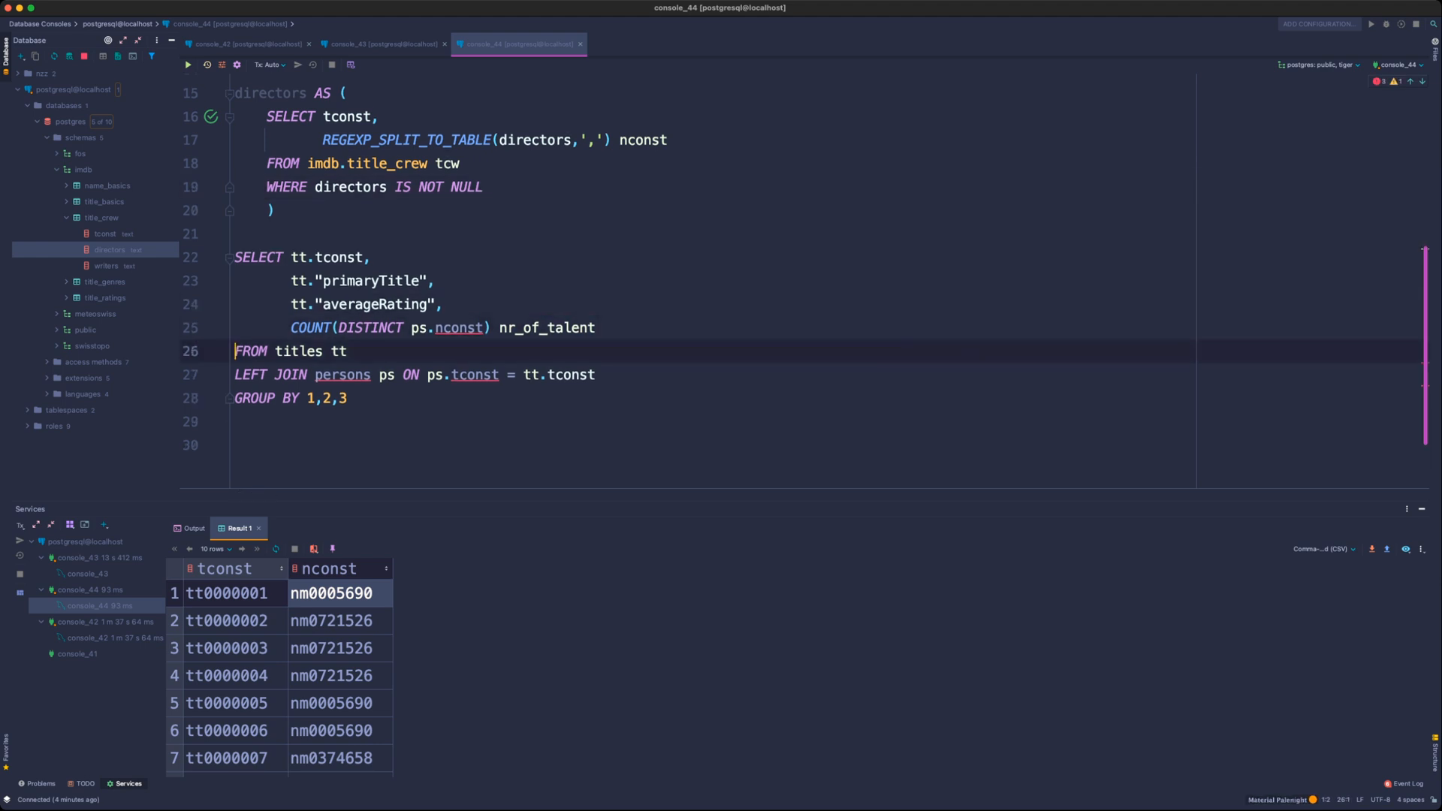
key(Up)
key(Right)
key(Right)
key(Right)
key(Right)
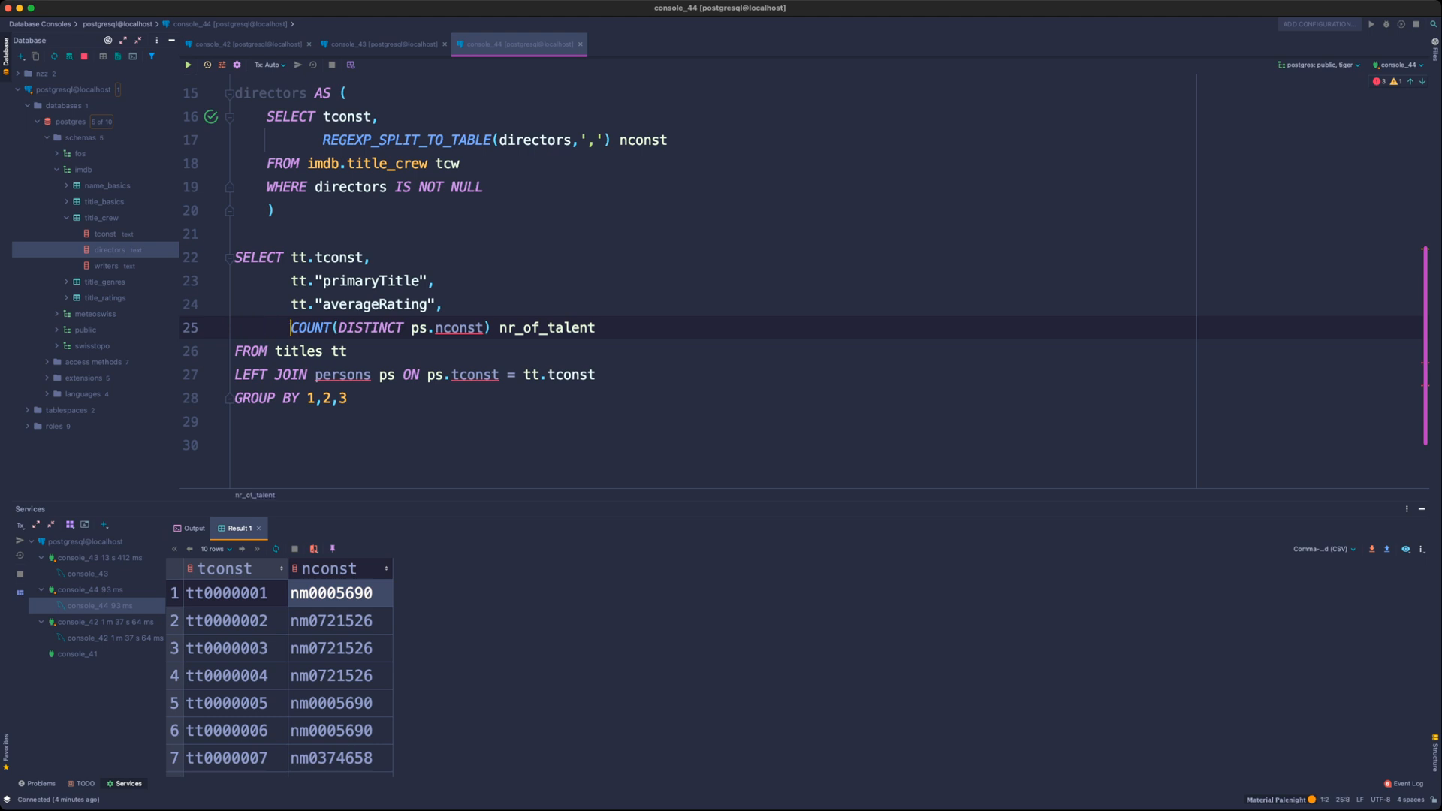
key(shift+End)
key(BackSpace)
- Paste the copied name_basics LEFT JOIN below FROM titles tt in the main query and align it with FROM
key(Down)
key(End)
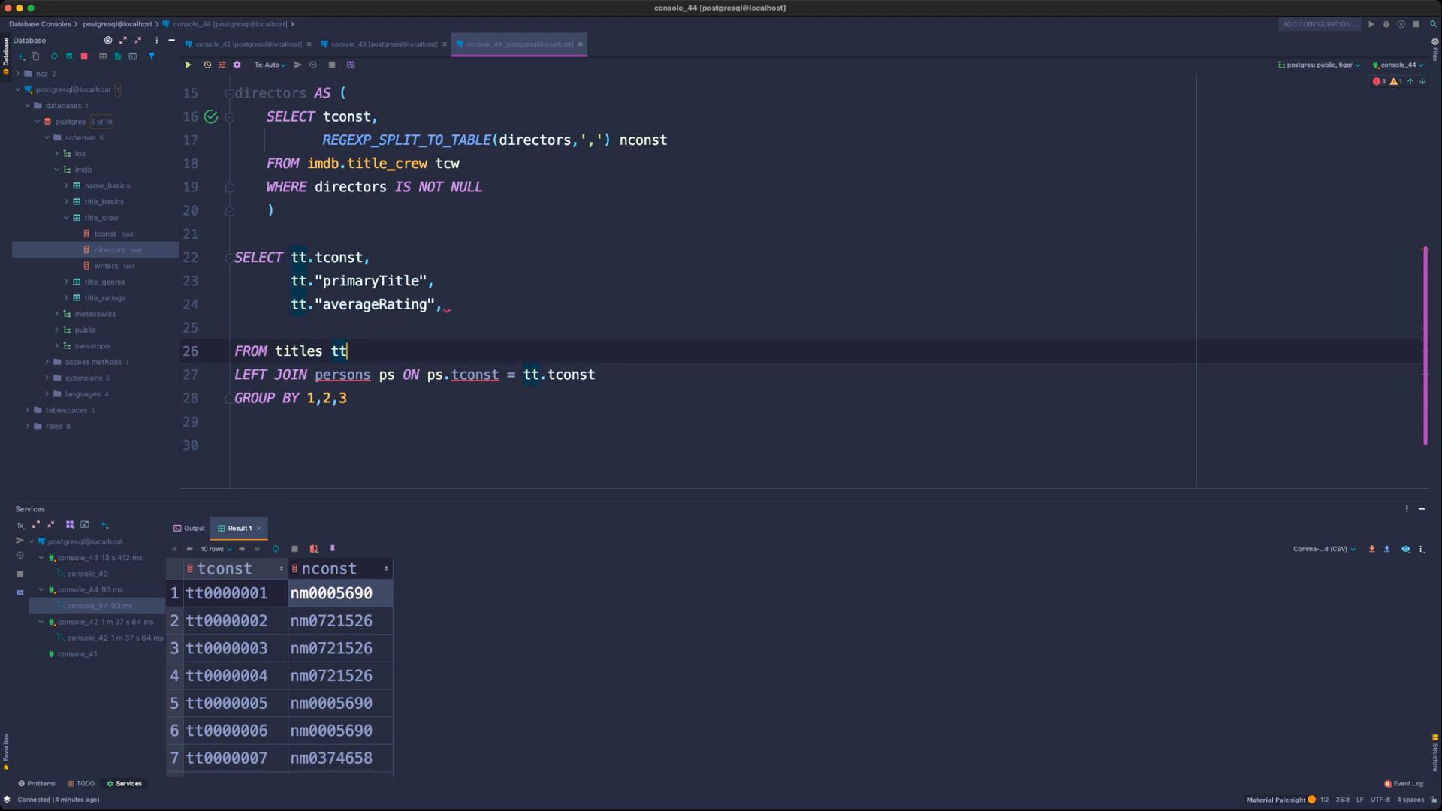
key(super+v)
key(Home)
key(shift+Tab)
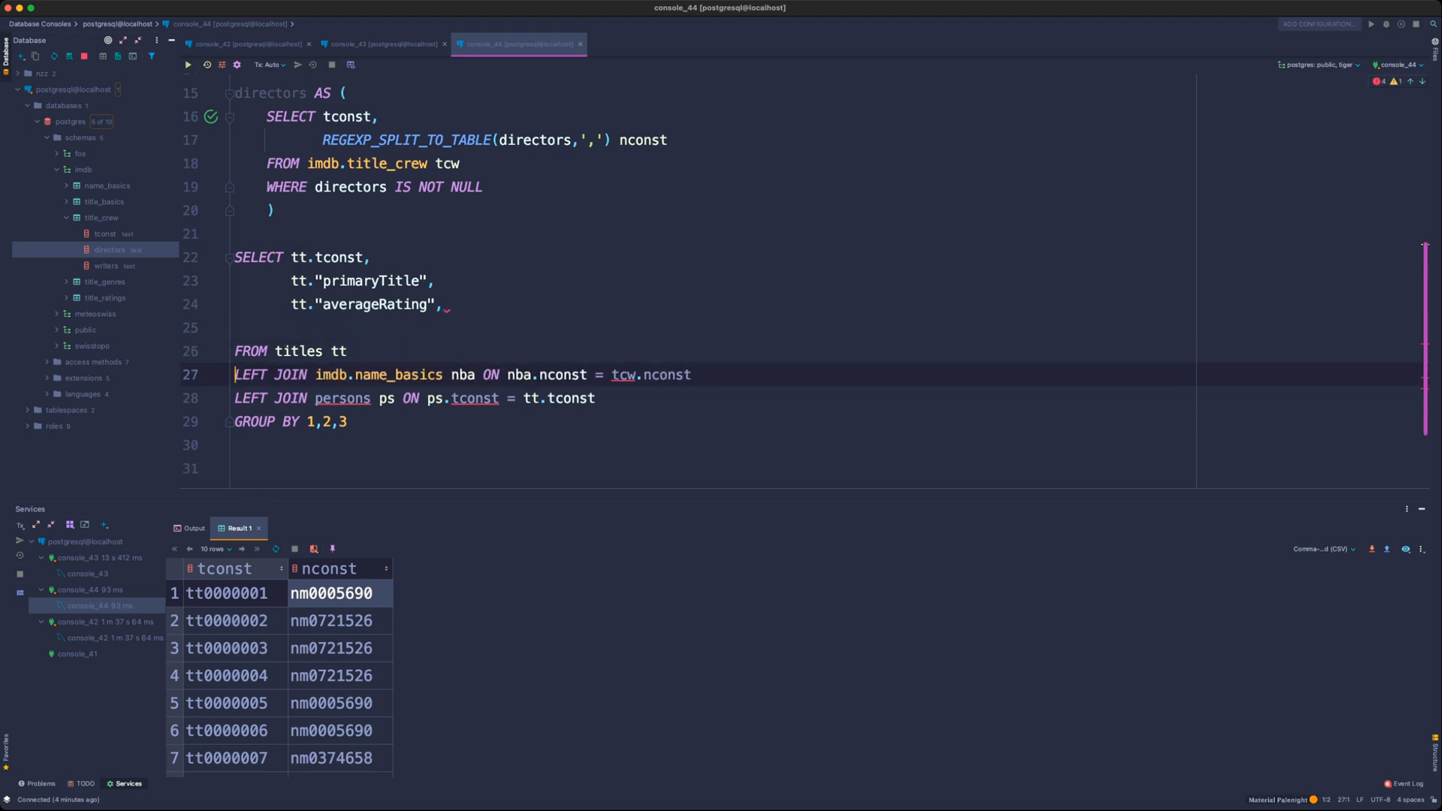
scroll(803, 278, up, 10)
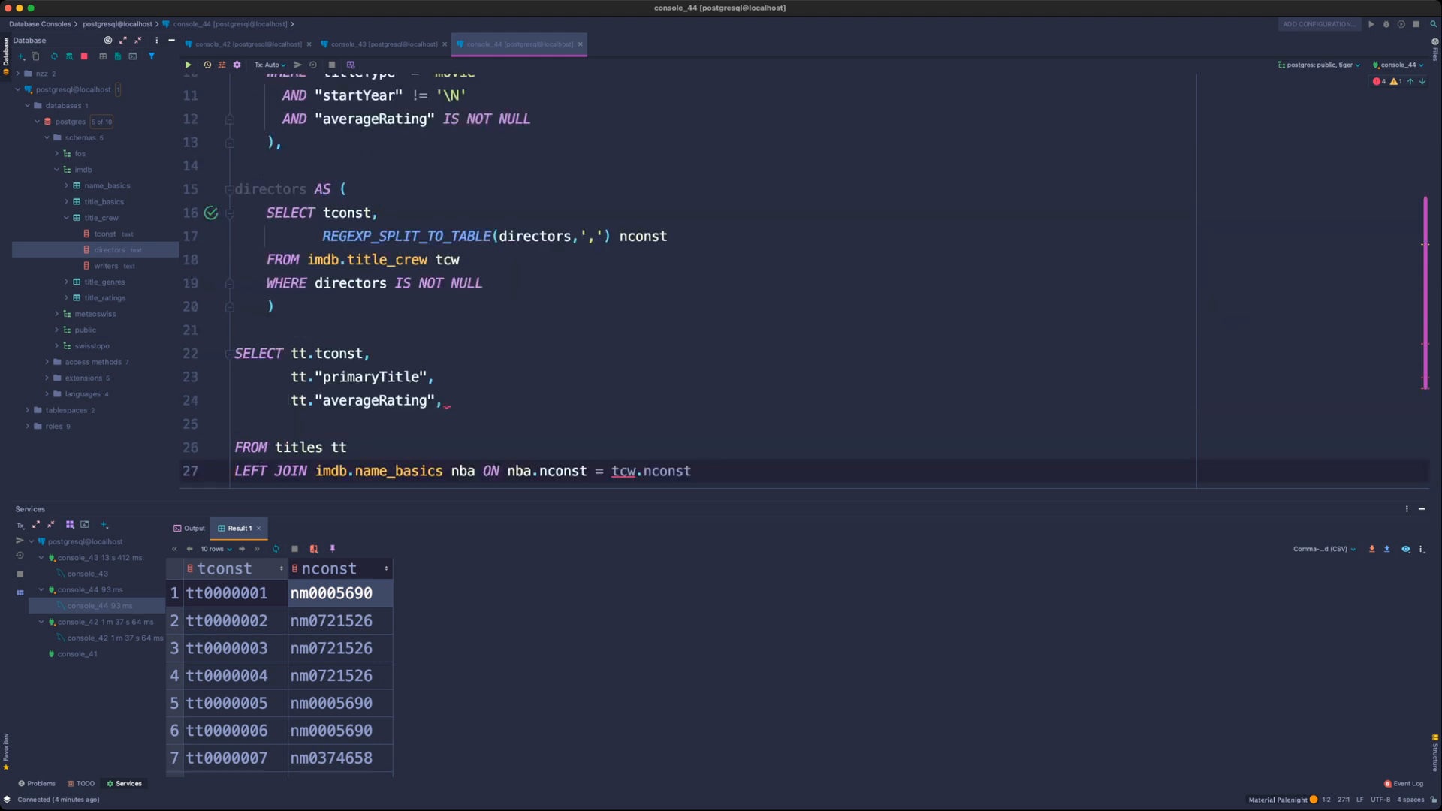
scroll(803, 278, down, 10)
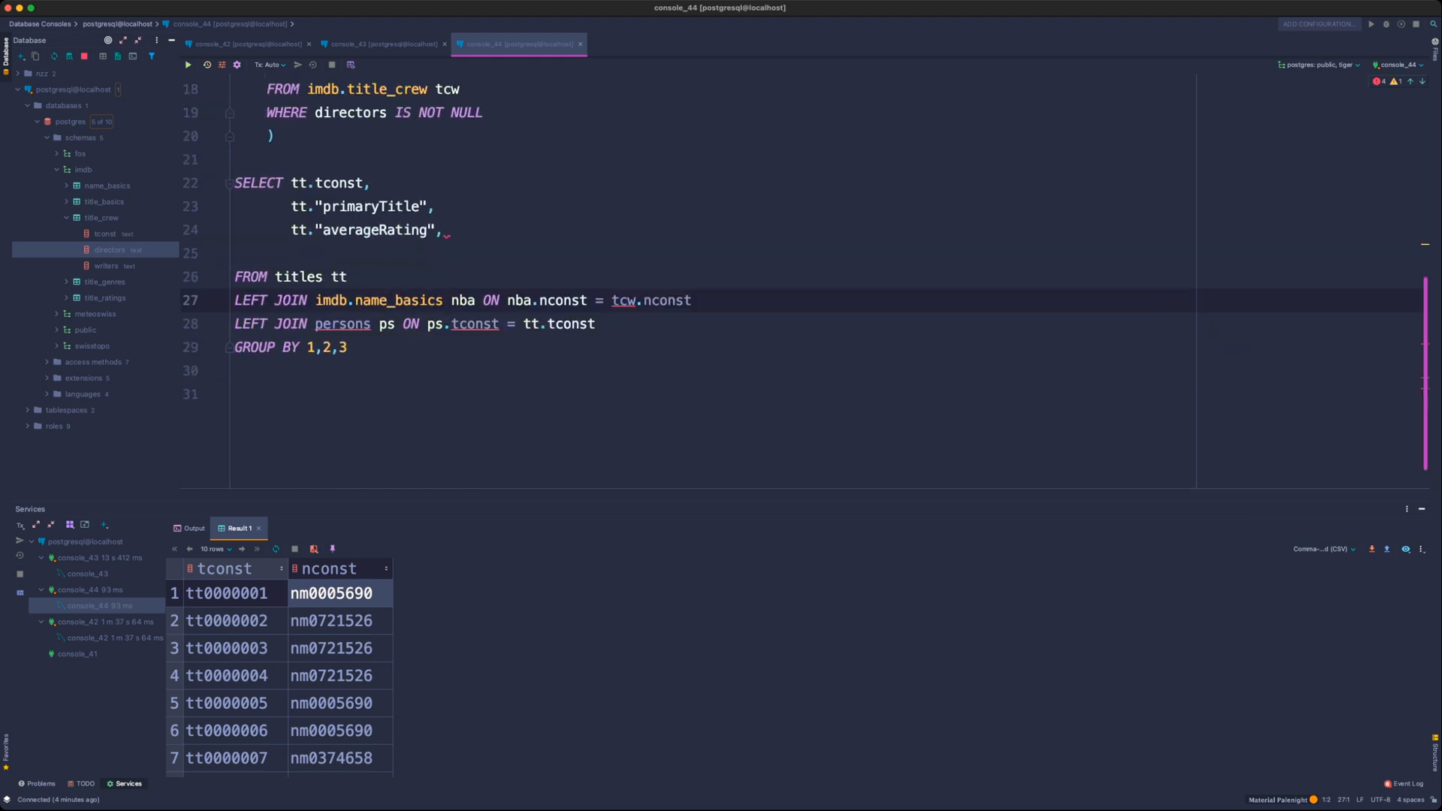
- Move the name_basics LEFT JOIN below the persons LEFT JOIN in the main query
click(322, 277)
click(691, 301)
key(shift+Home)
key(super+c)
key(BackSpace)
key(BackSpace)
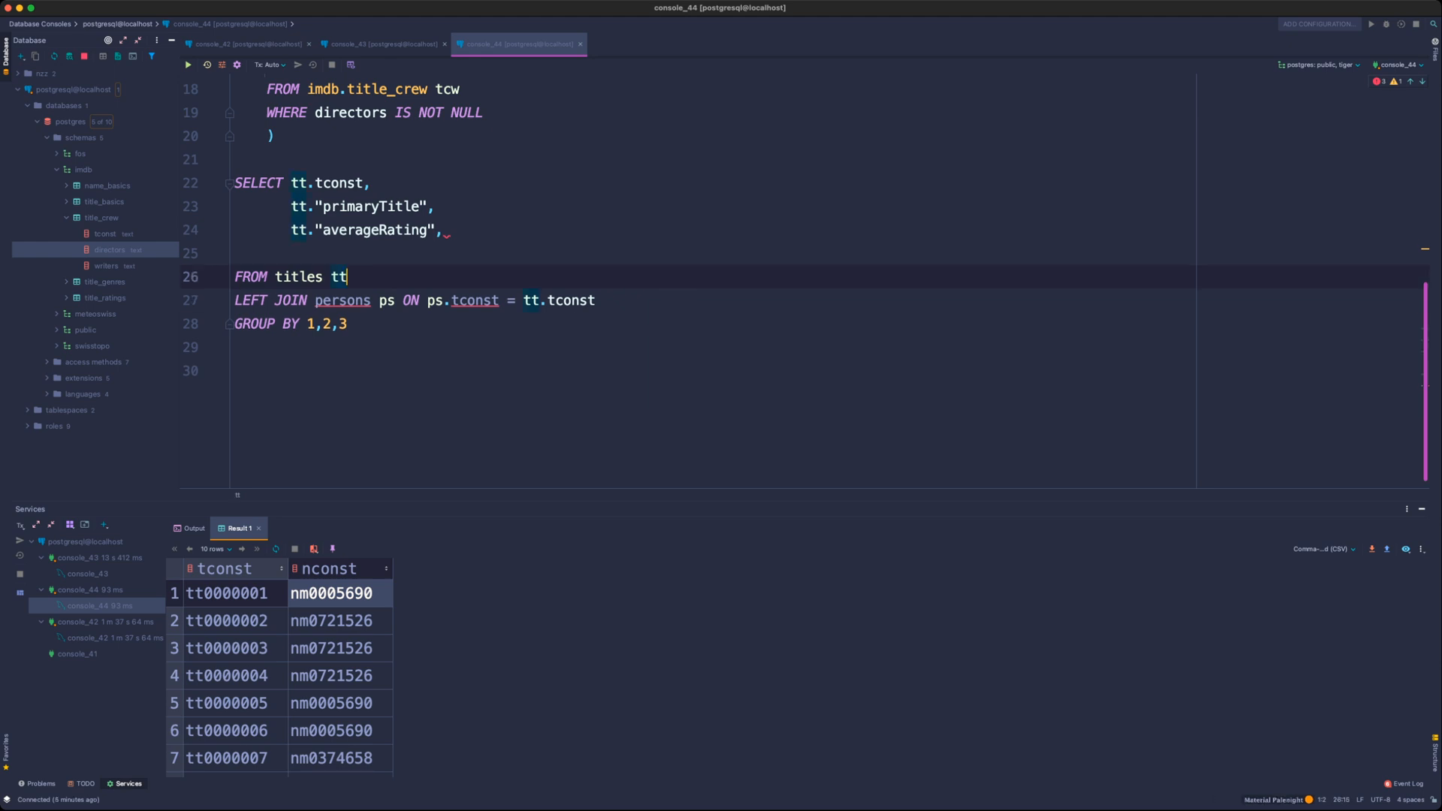
key(Down)
key(Return)
key(super+v)
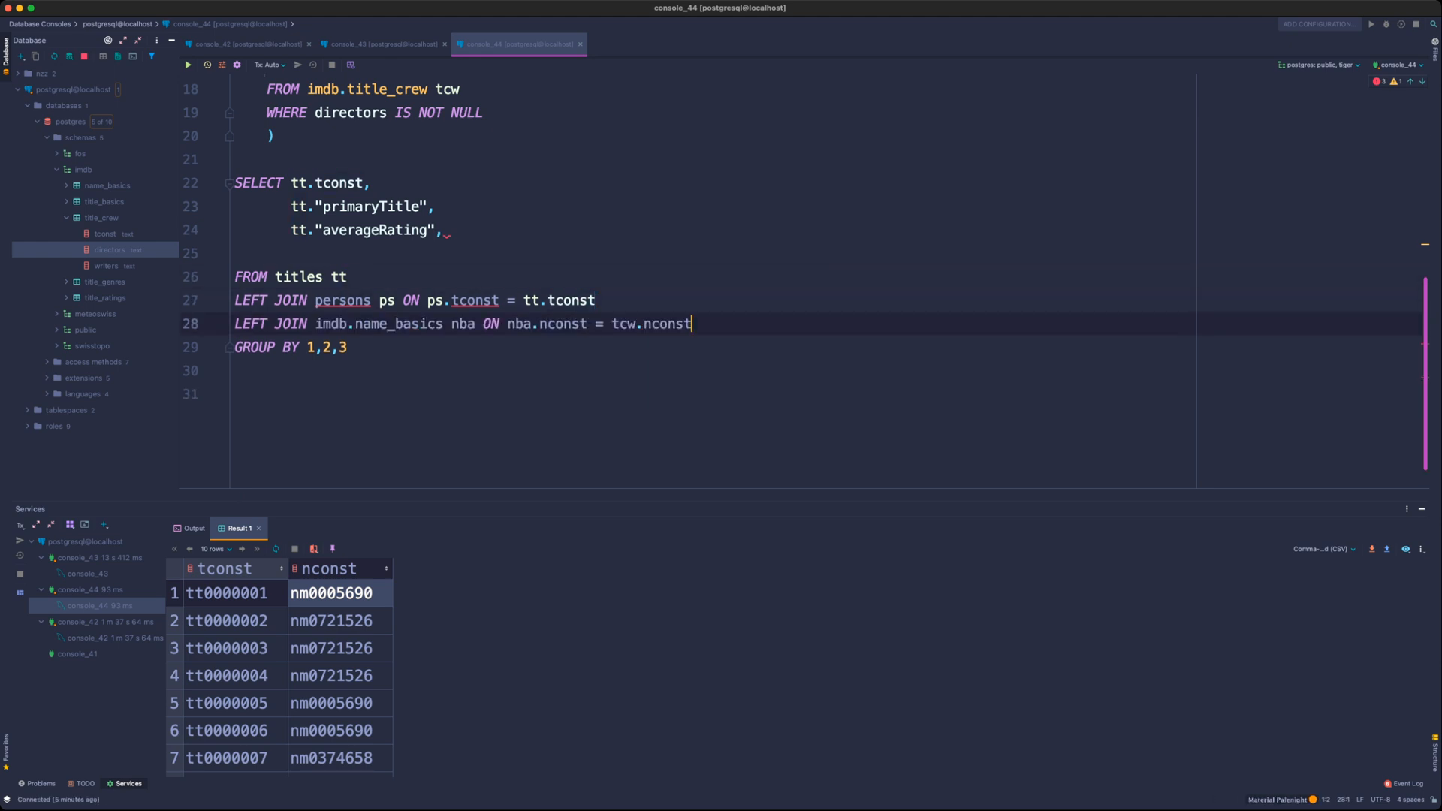
- Change the persons join in the main query to LEFT JOIN directors ds ON ds.tconst = tt.tconst
scroll(687, 278, up, 3)
scroll(688, 277, down, 1)
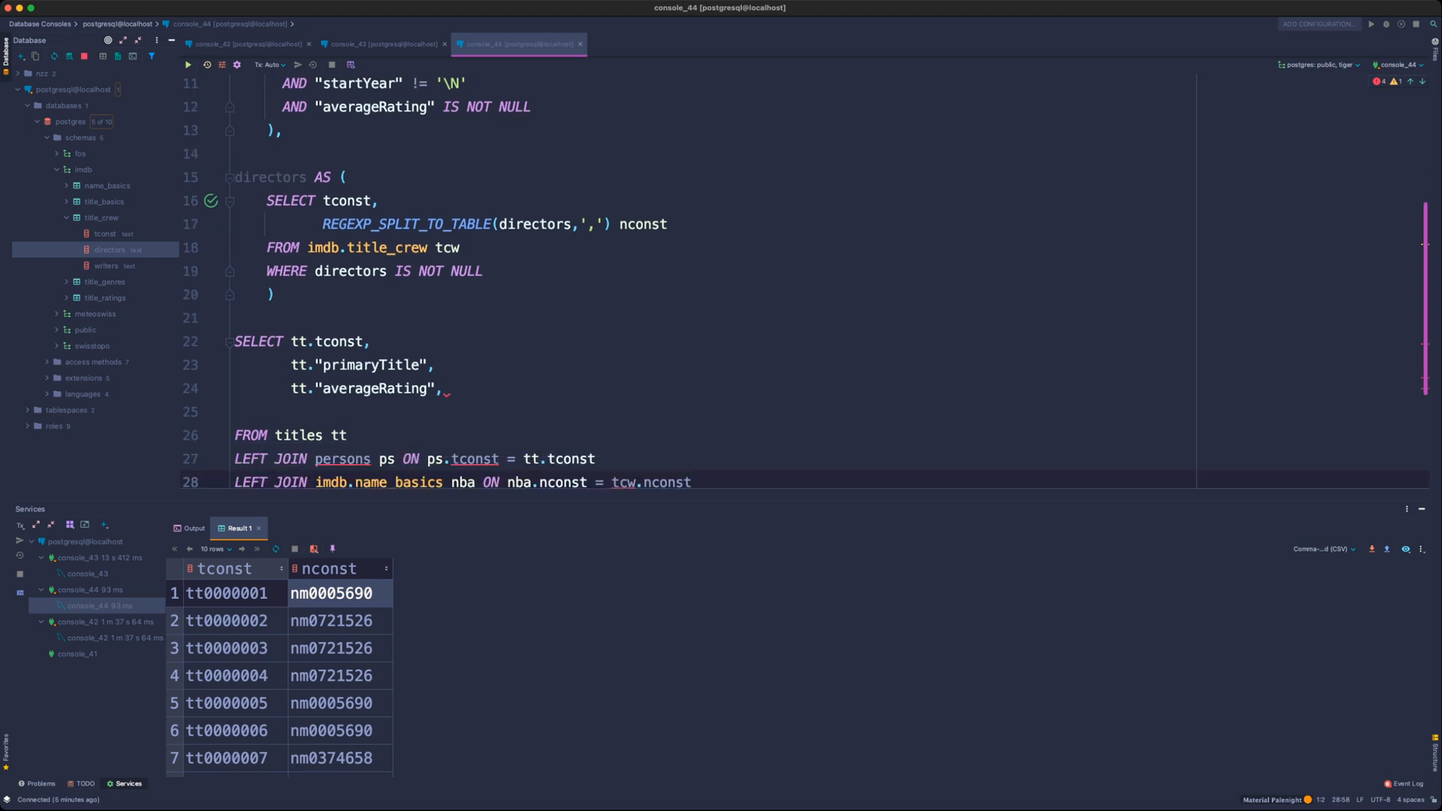
double_click(335, 460)
text(directors)
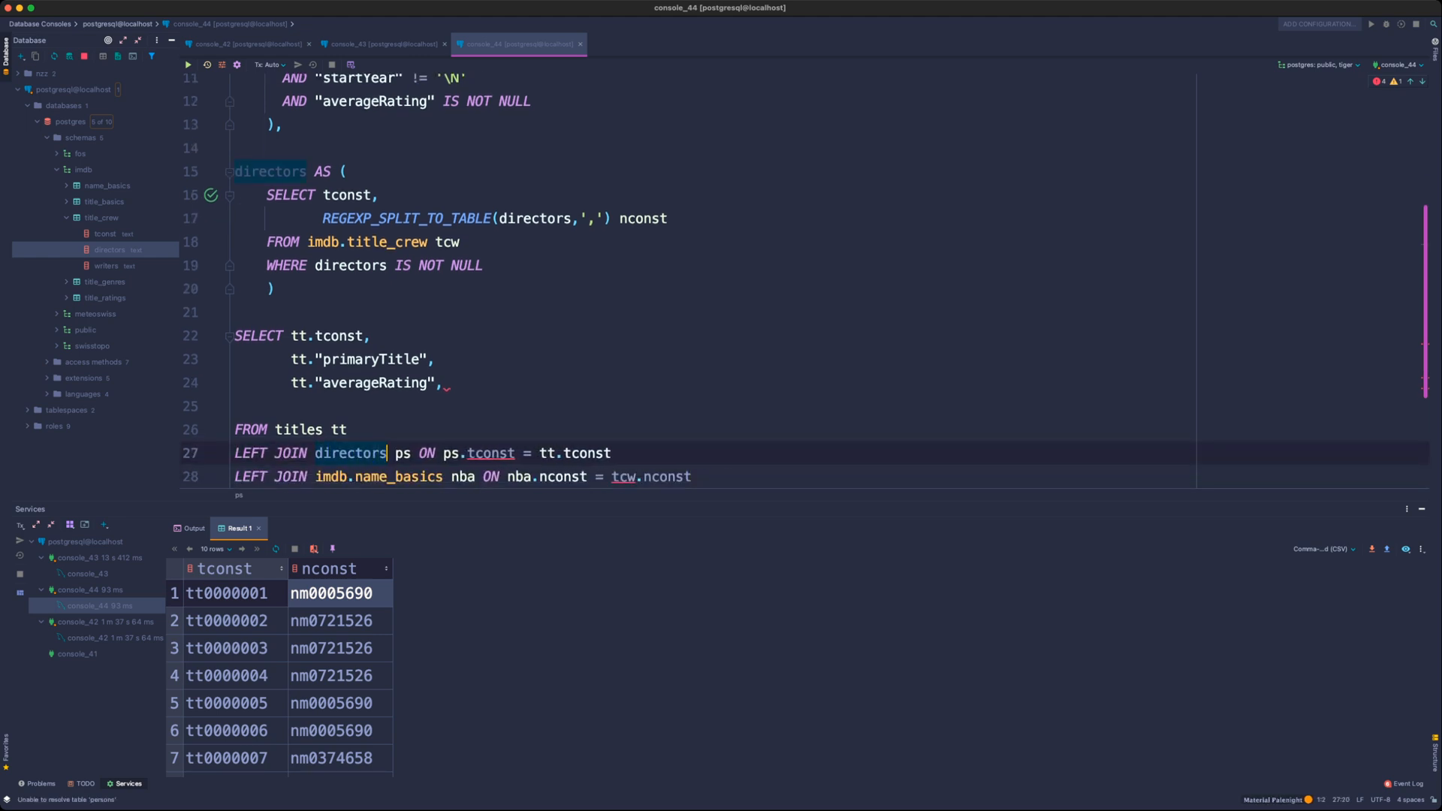
key(Right)
key(Right)
key(BackSpace)
text(d)
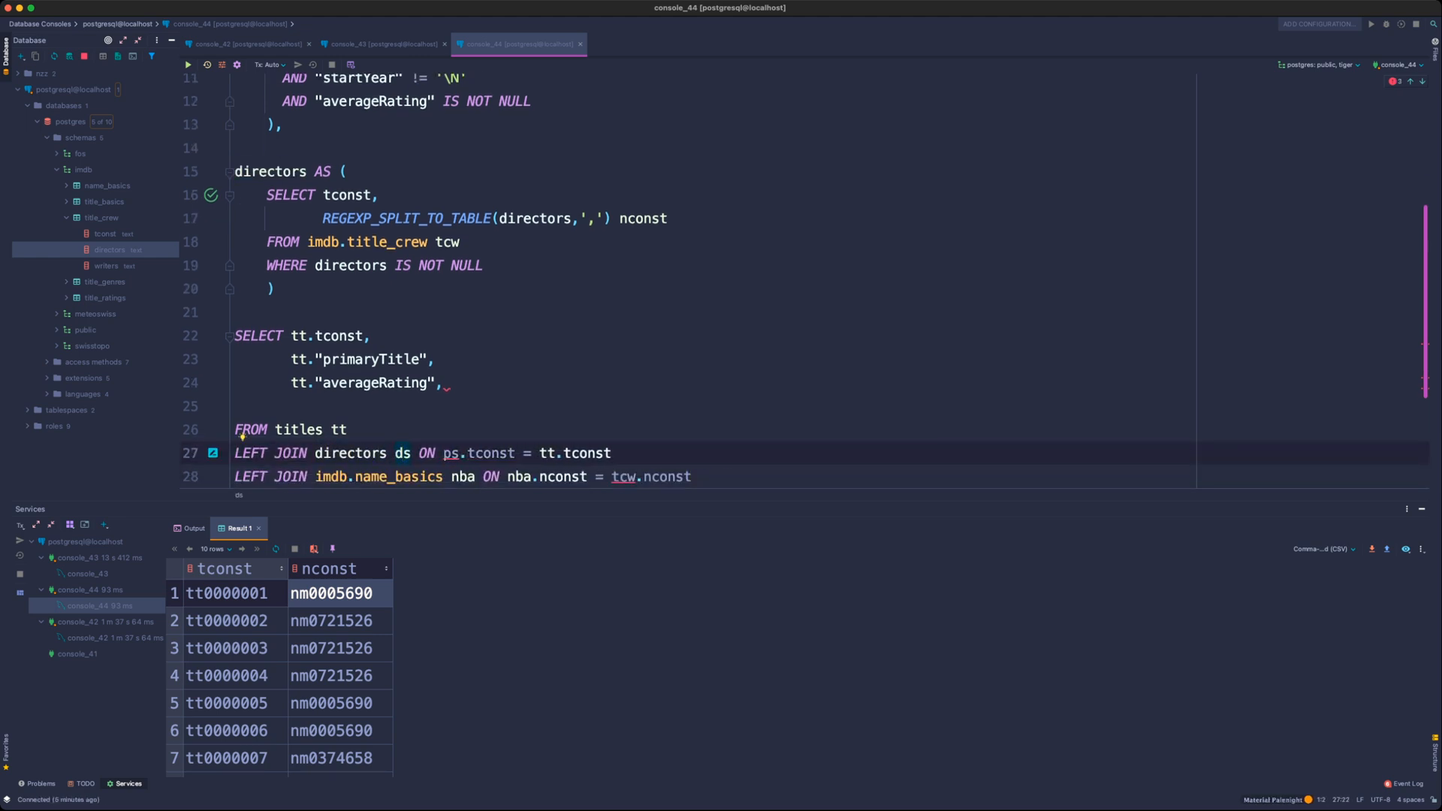
key(Right)
key(Right)
key(Right)
key(Right)
key(Right)
key(Right)
key(BackSpace)
text(d)
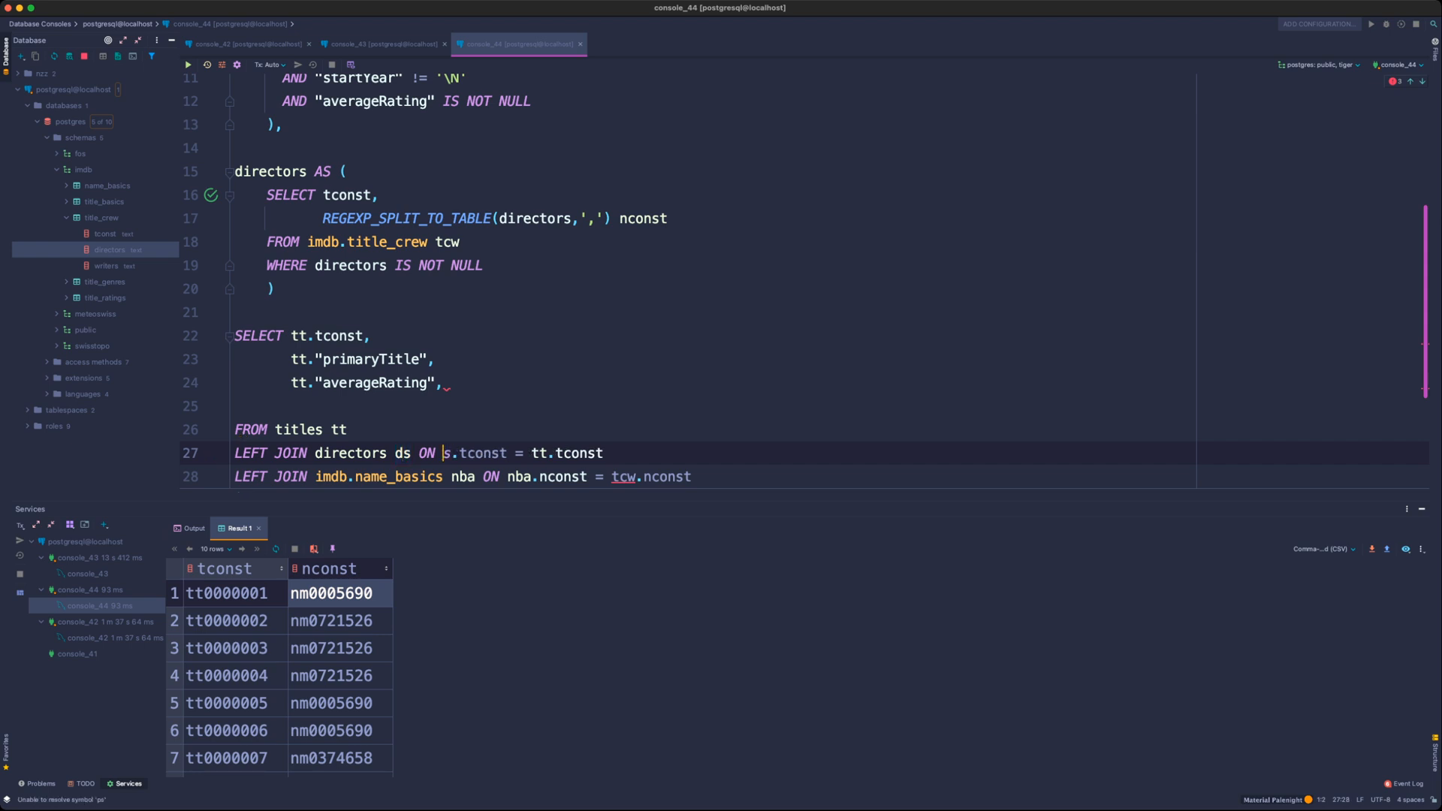
key(Right)
key(Right)
key(Right)
key(Right)
key(Right)
key(Right)
key(Right)
key(Right)
key(Right)
key(Right)
key(Right)
key(Right)
key(Right)
key(Right)
key(Right)
key(Right)
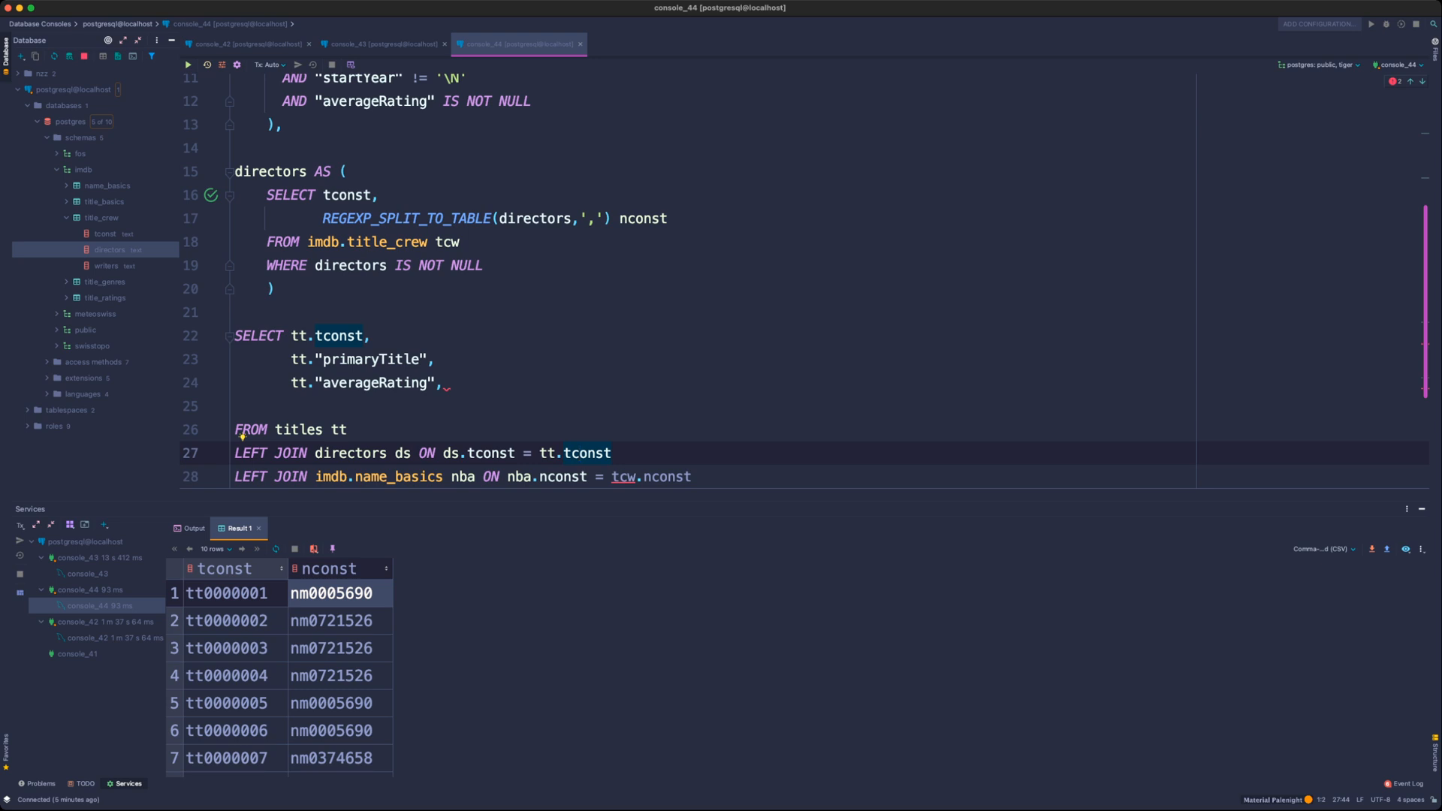
scroll(803, 280, down, 1)
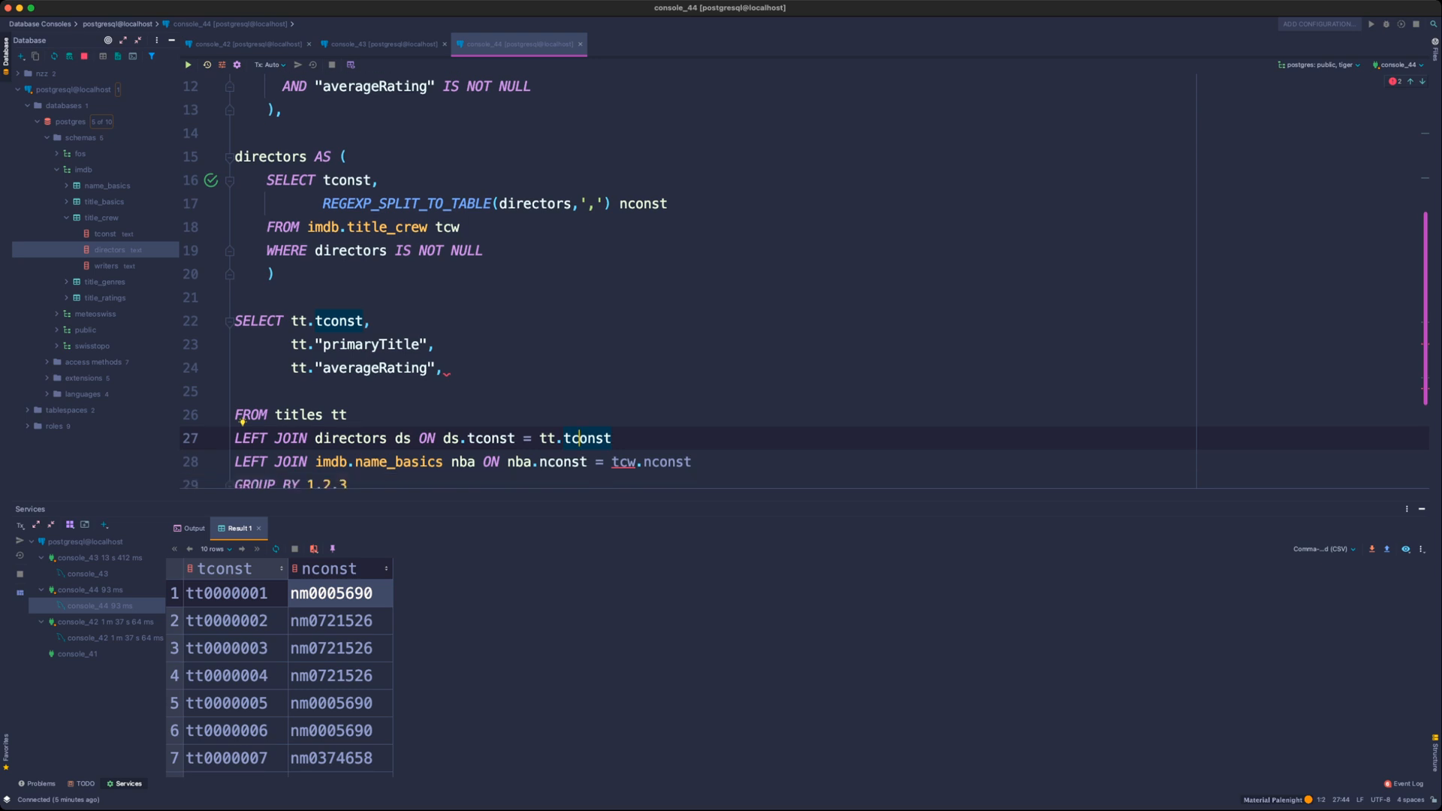
click(292, 391)
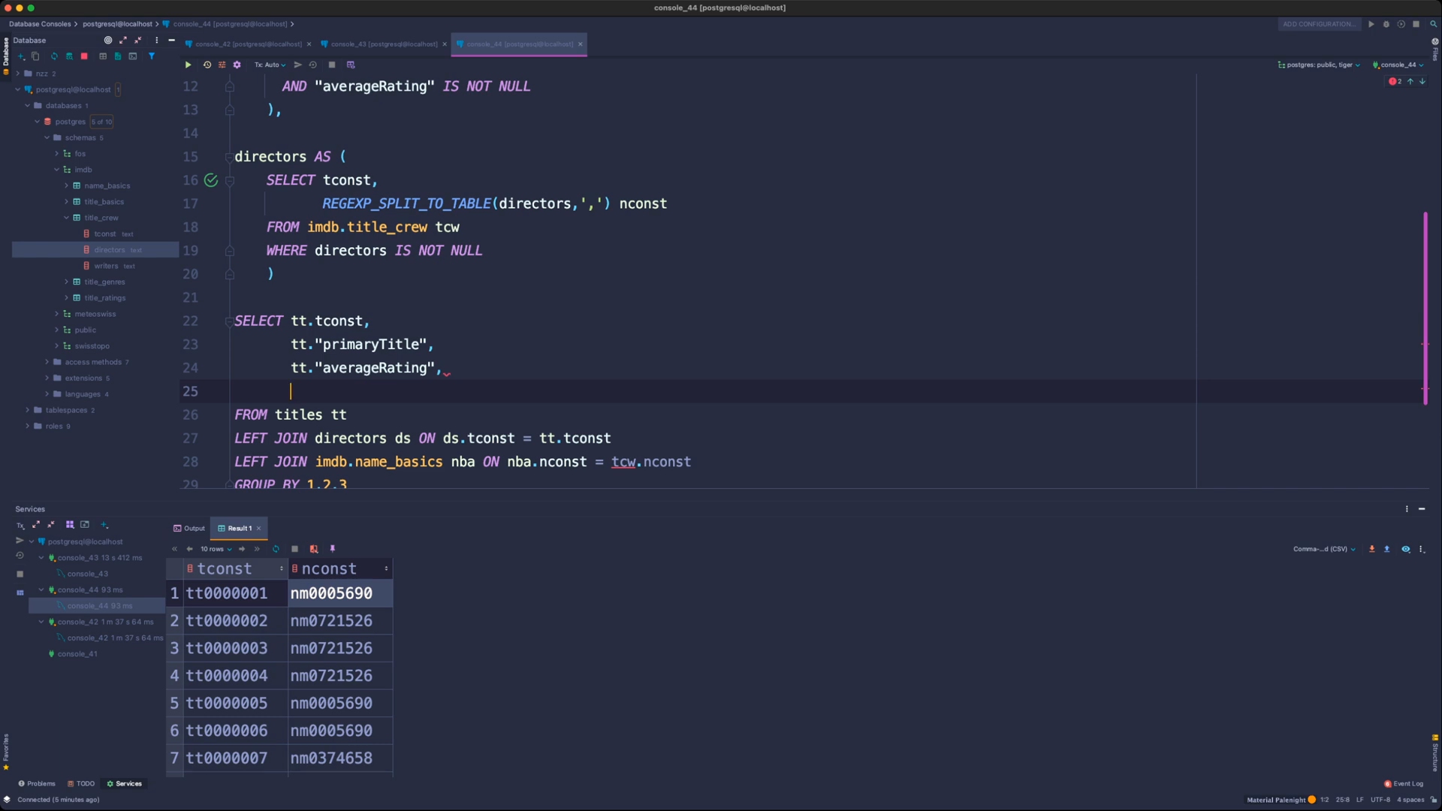
drag(692, 462, 236, 438)
click(292, 391)
- Start a directors_with_name CTE after the directors CTE, containing SELECT * and a FROM line
click(275, 274)
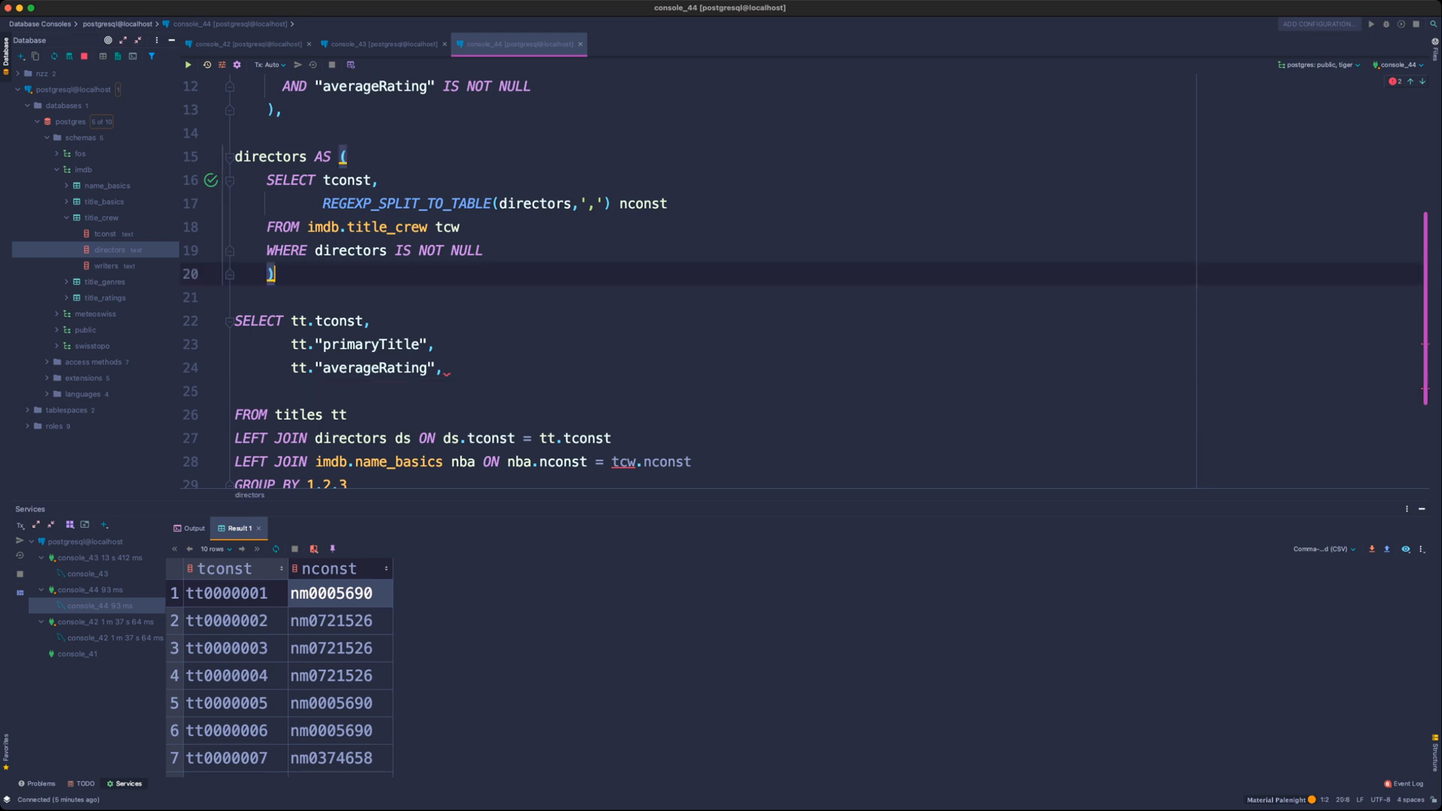
key(Return)
key(Return)
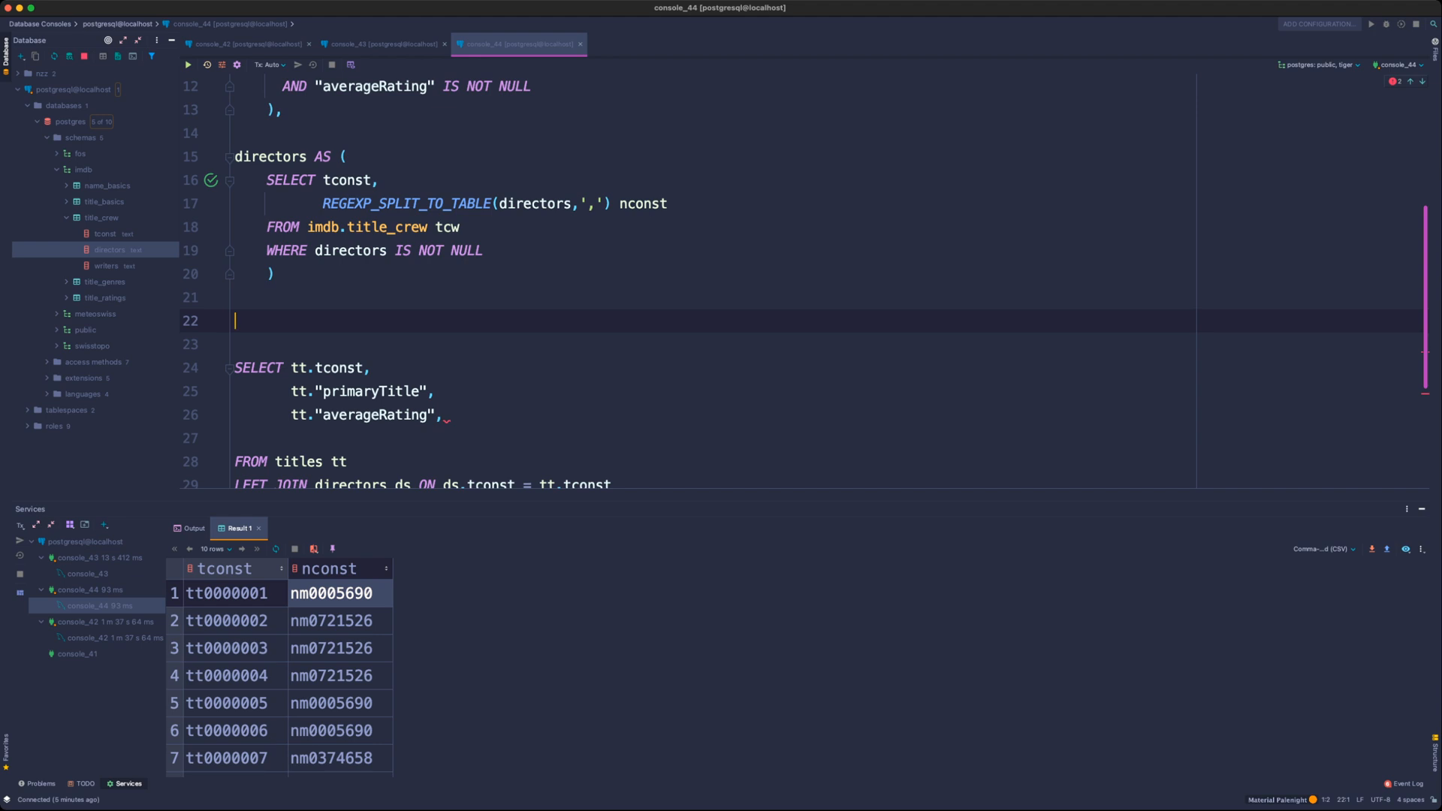
text(directors_with_name AS ()
key(Return)
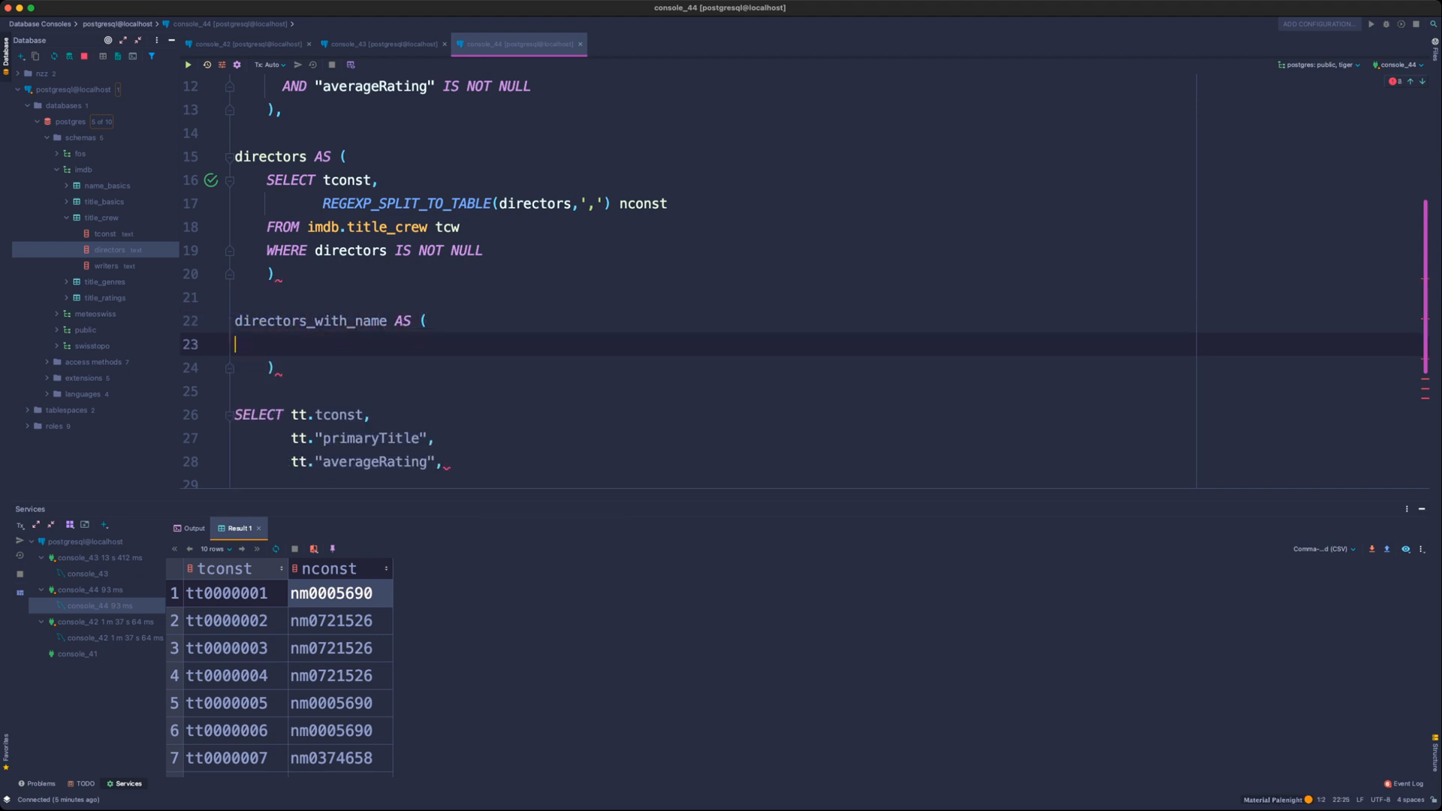
text(SELECT *)
key(Return)
text(FROM)
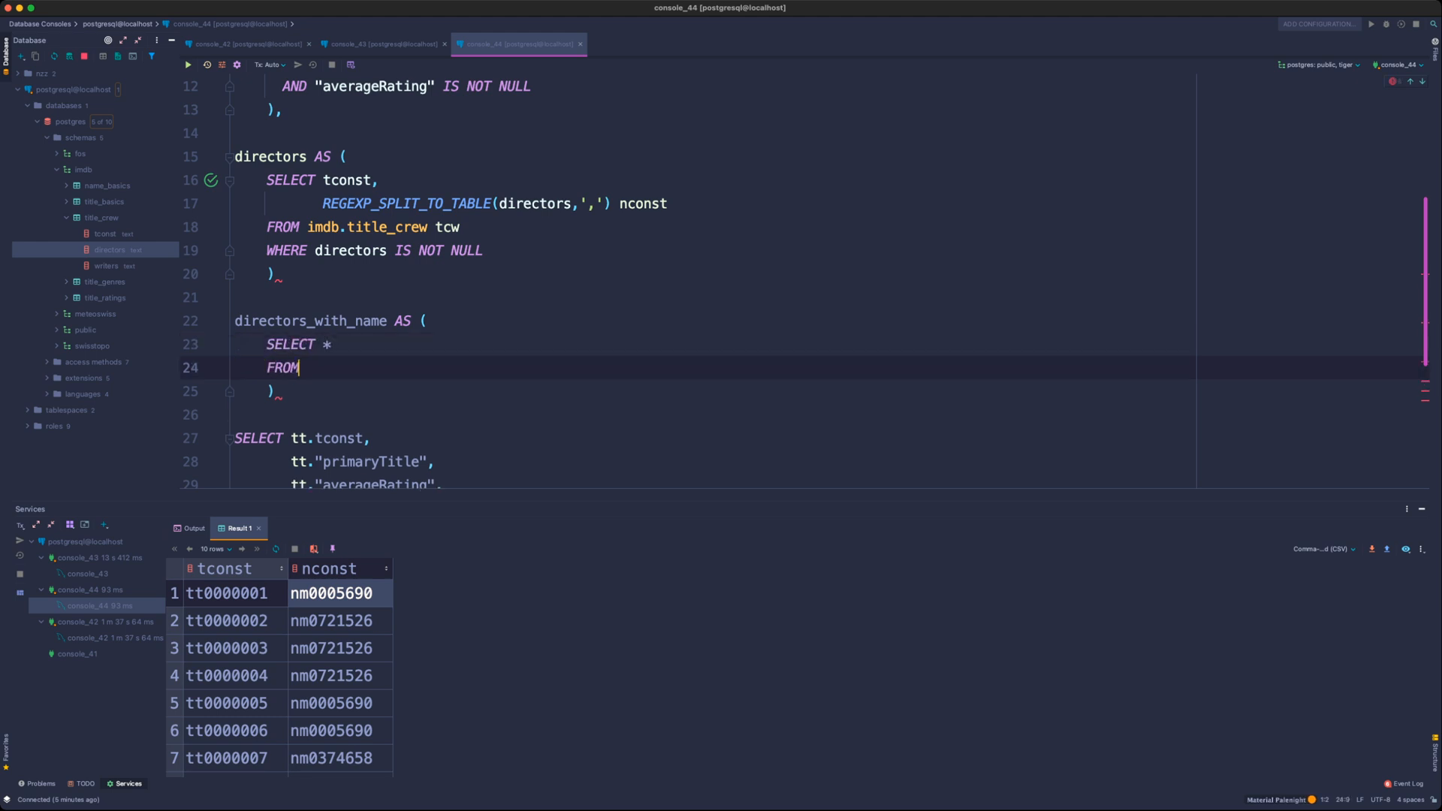
- Add a comma after the closing parenthesis of the directors CTE
key(Up)
key(Up)
key(Up)
key(Up)
key(End)
text(,)
- Complete the FROM line in directors_with_name with directors ds and paste the copied name_basics LEFT JOIN below it
key(Down)
key(Down)
key(Down)
key(Down)
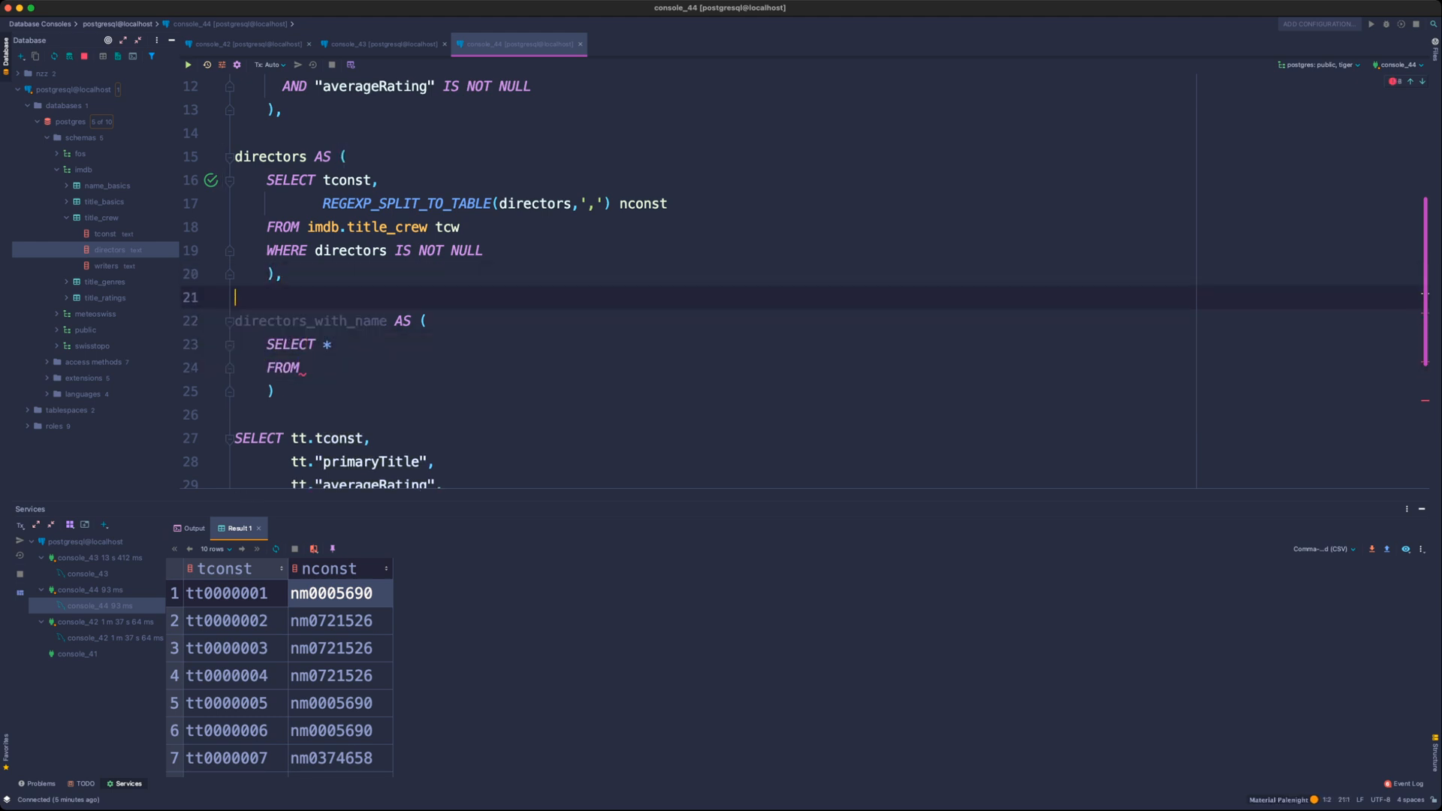
key(End)
text(di)
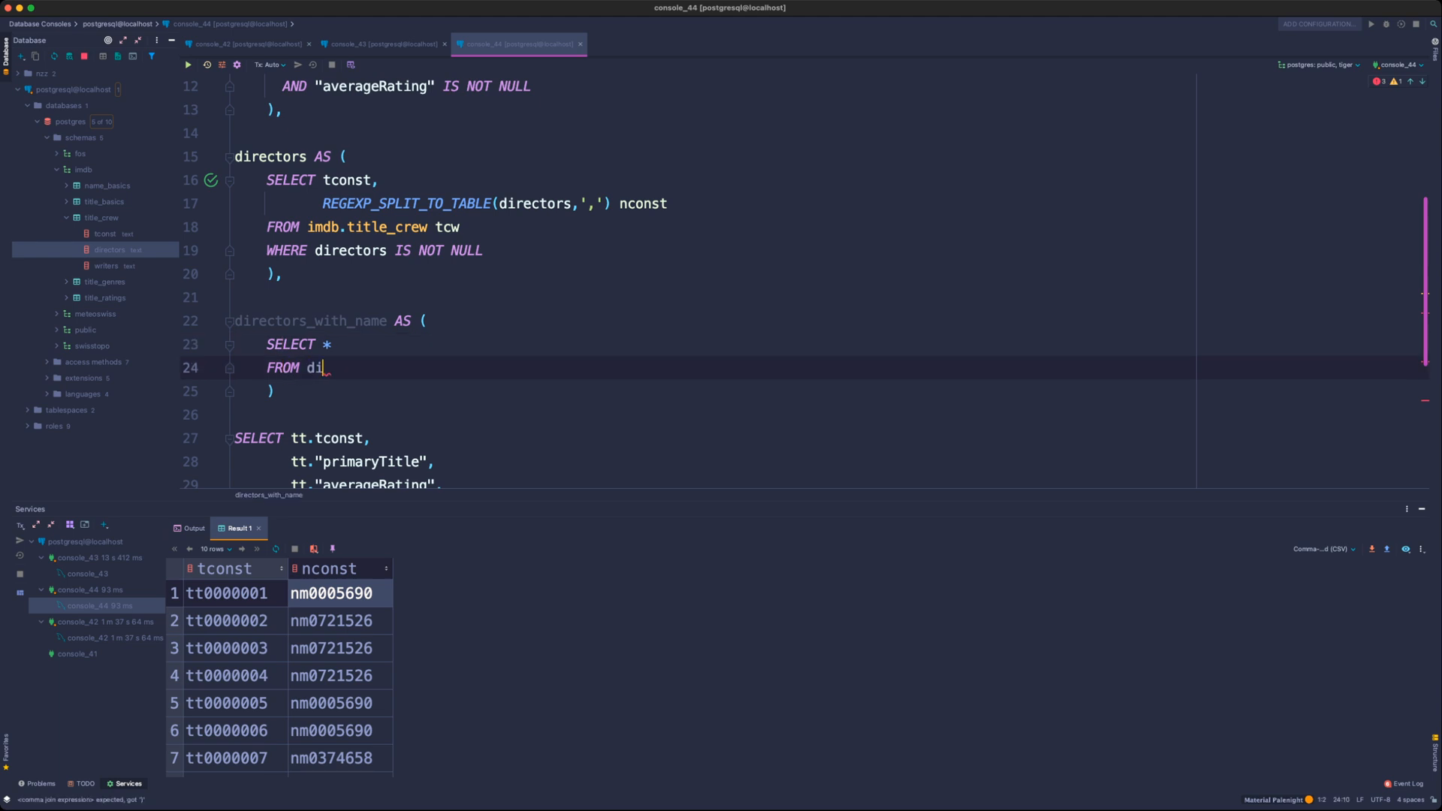
text(rectors ds)
key(Return)
key(super+v)
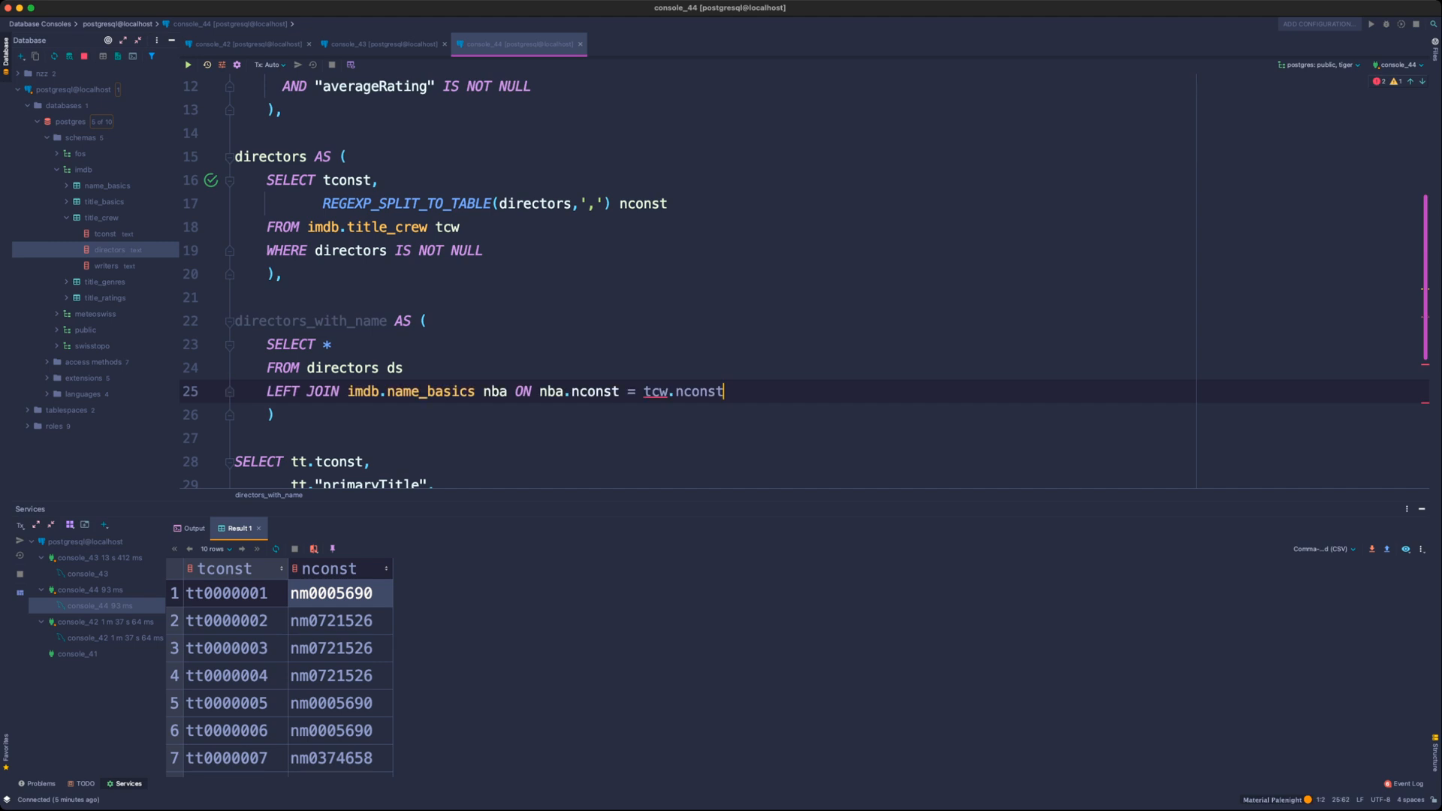
- Delete the original name_basics LEFT JOIN line from the main query, keeping the directors join above GROUP BY
scroll(688, 282, down, 3)
click(691, 396)
drag(691, 396, 235, 396)
key(BackSpace)
key(BackSpace)
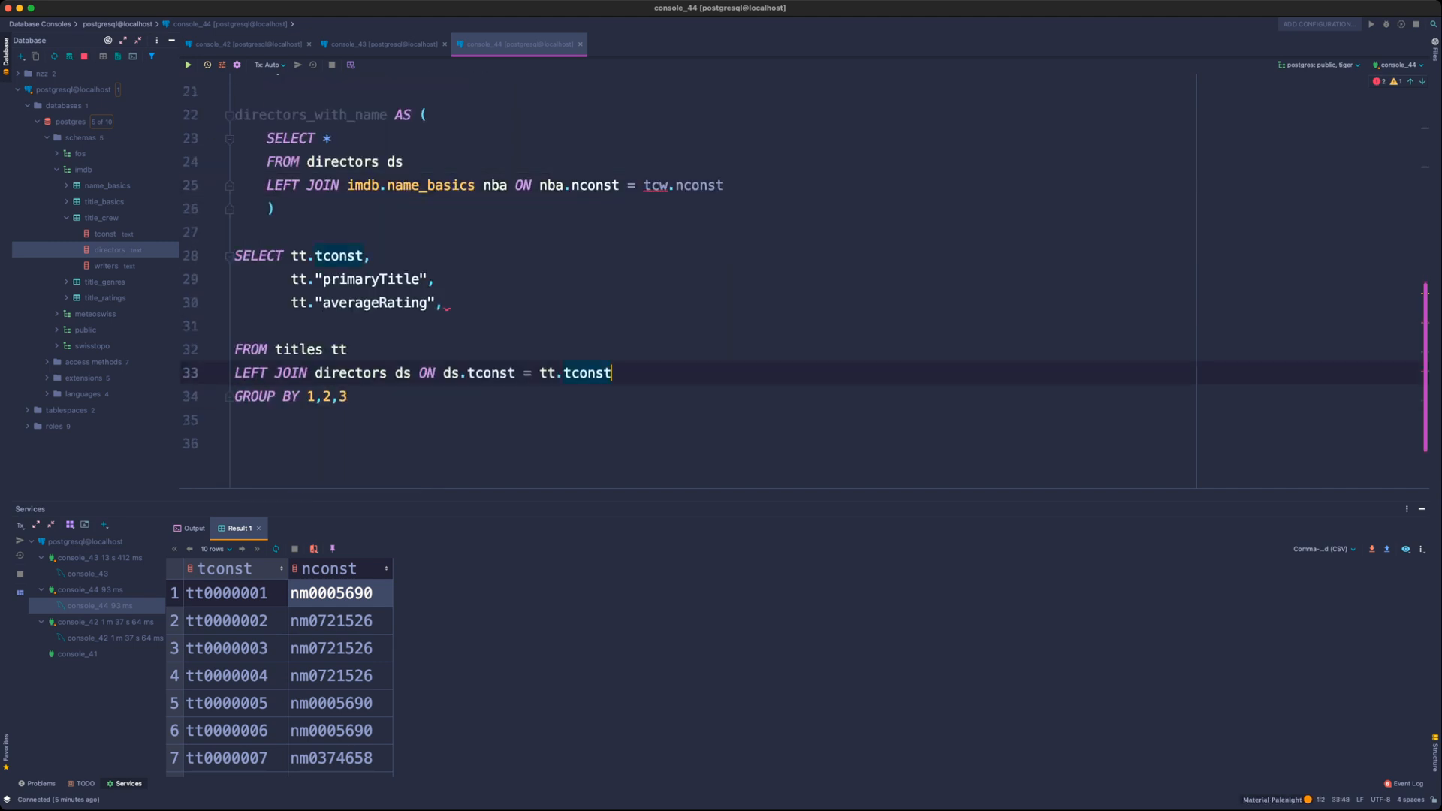
- Change the alias tcw to ds in the name_basics join condition of the directors_with_name CTE
scroll(242, 475, up, 3)
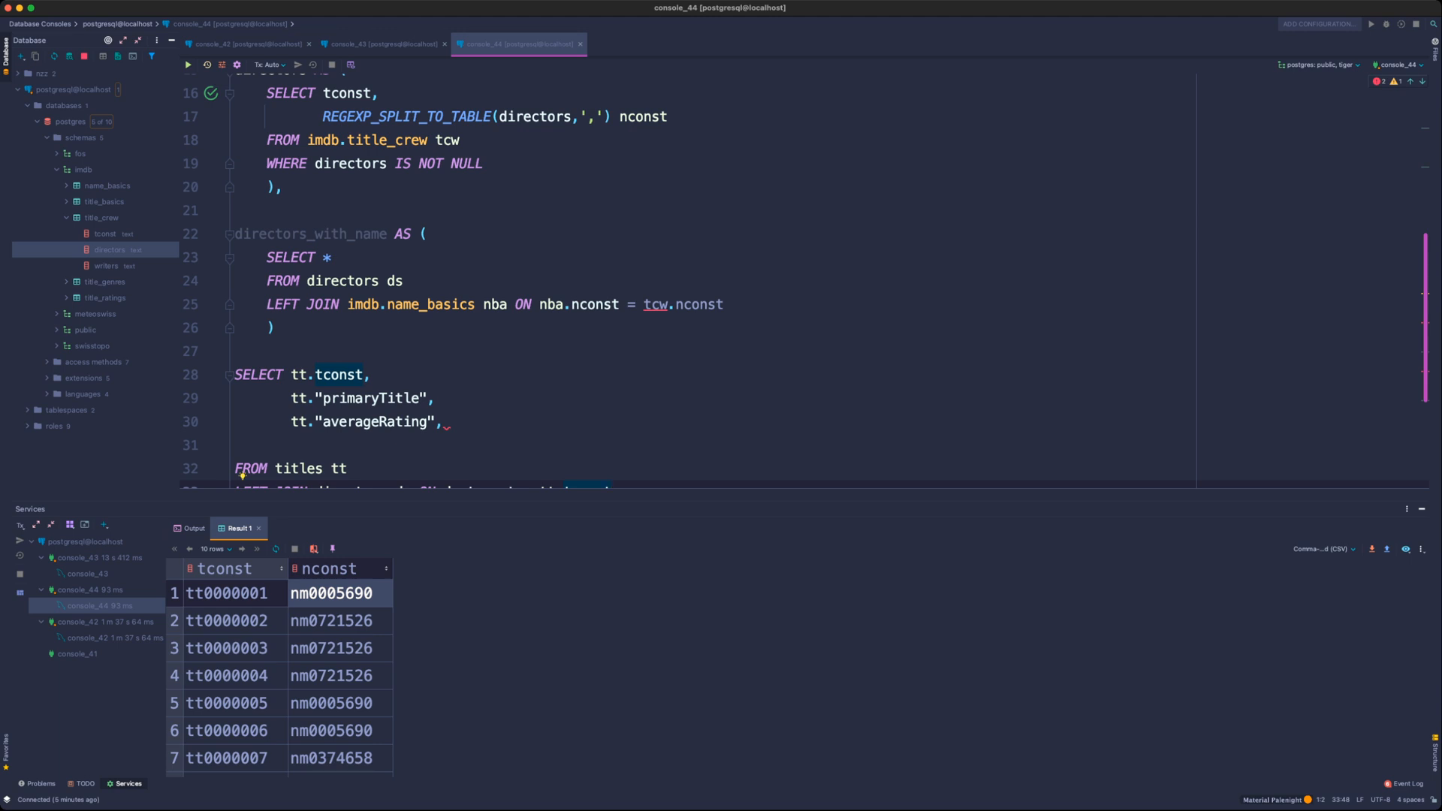
double_click(655, 304)
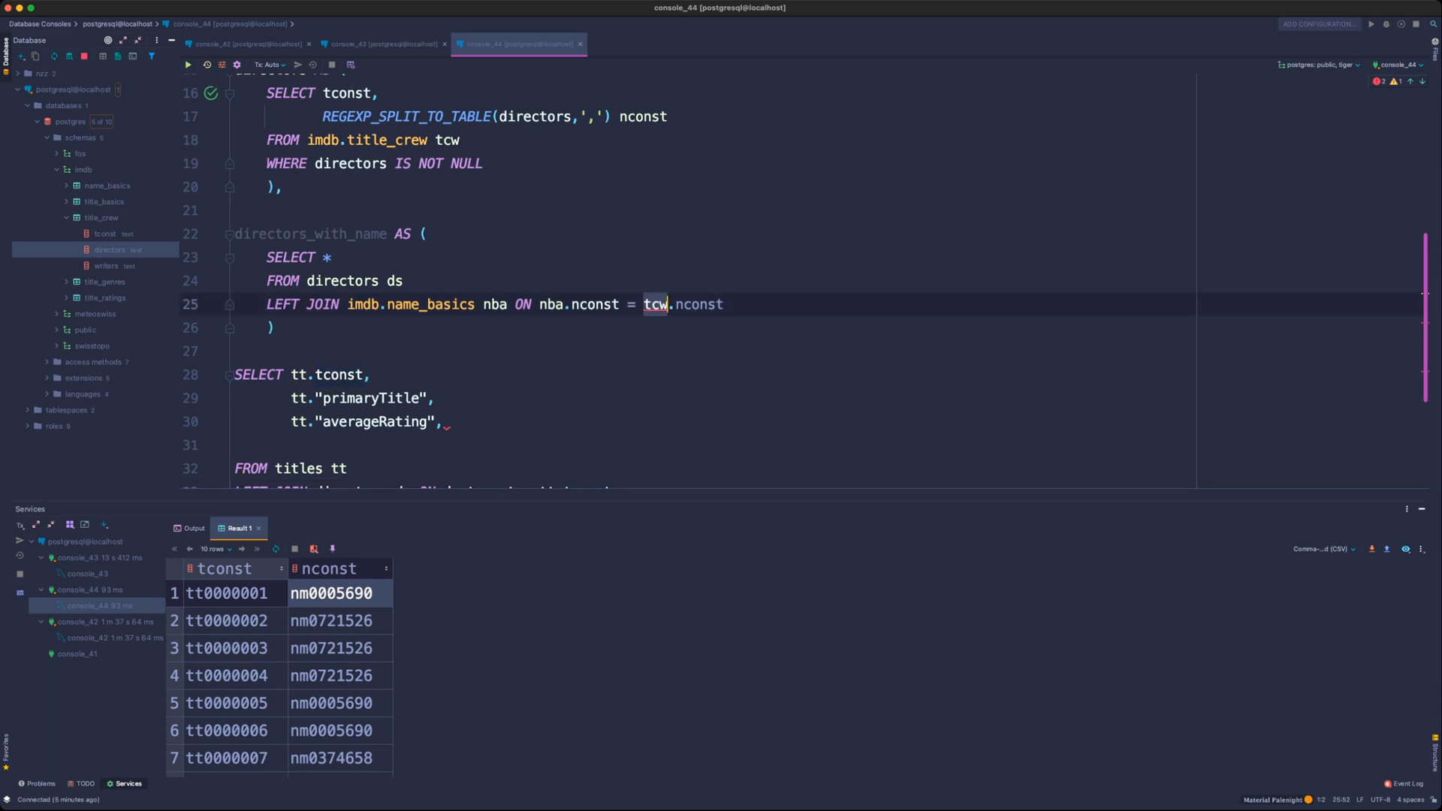
text(ds)
click(717, 304)
click(404, 281)
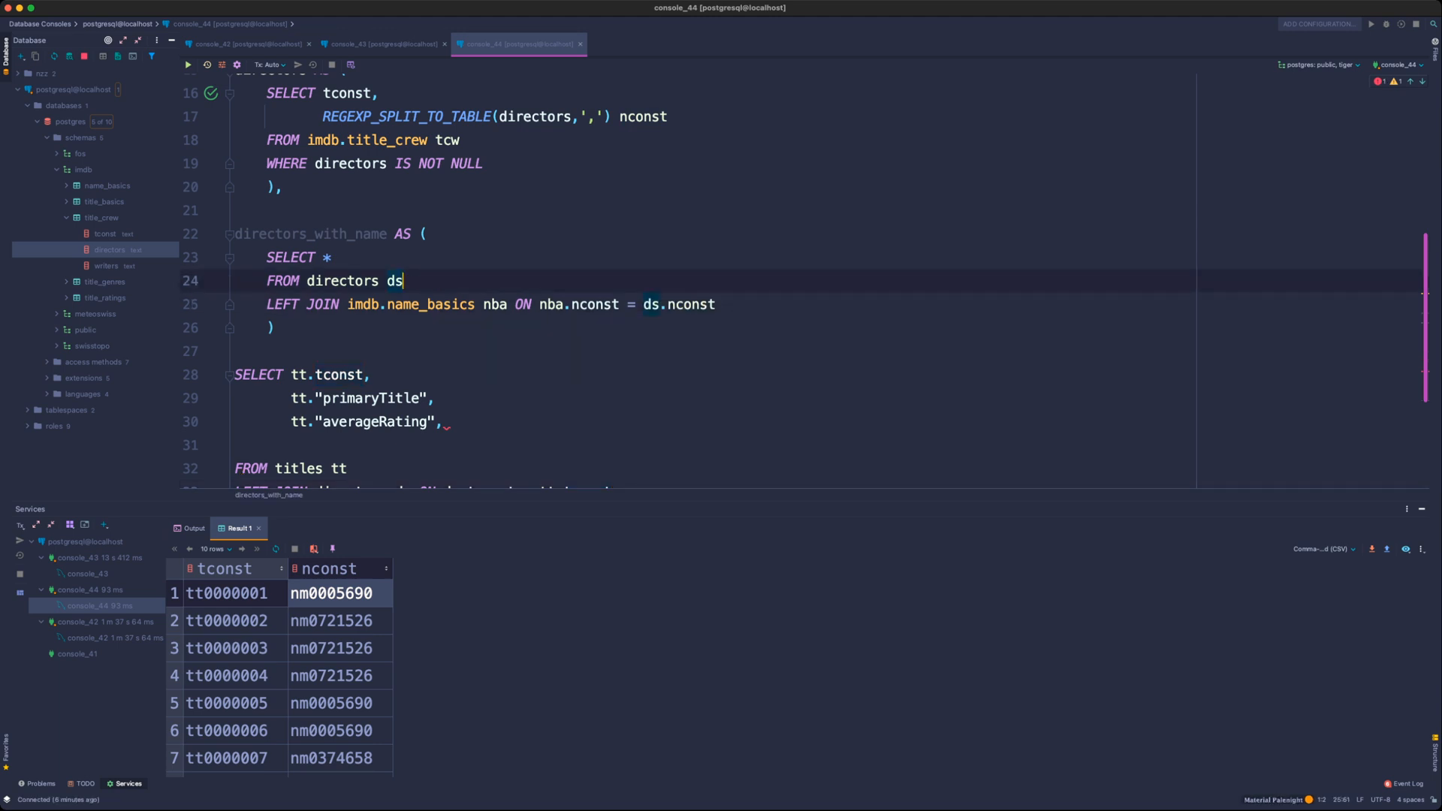
key(BackSpace)
text(ui)
key(BackSpace)
key(BackSpace)
text(s)
scroll(676, 285, up, 1)
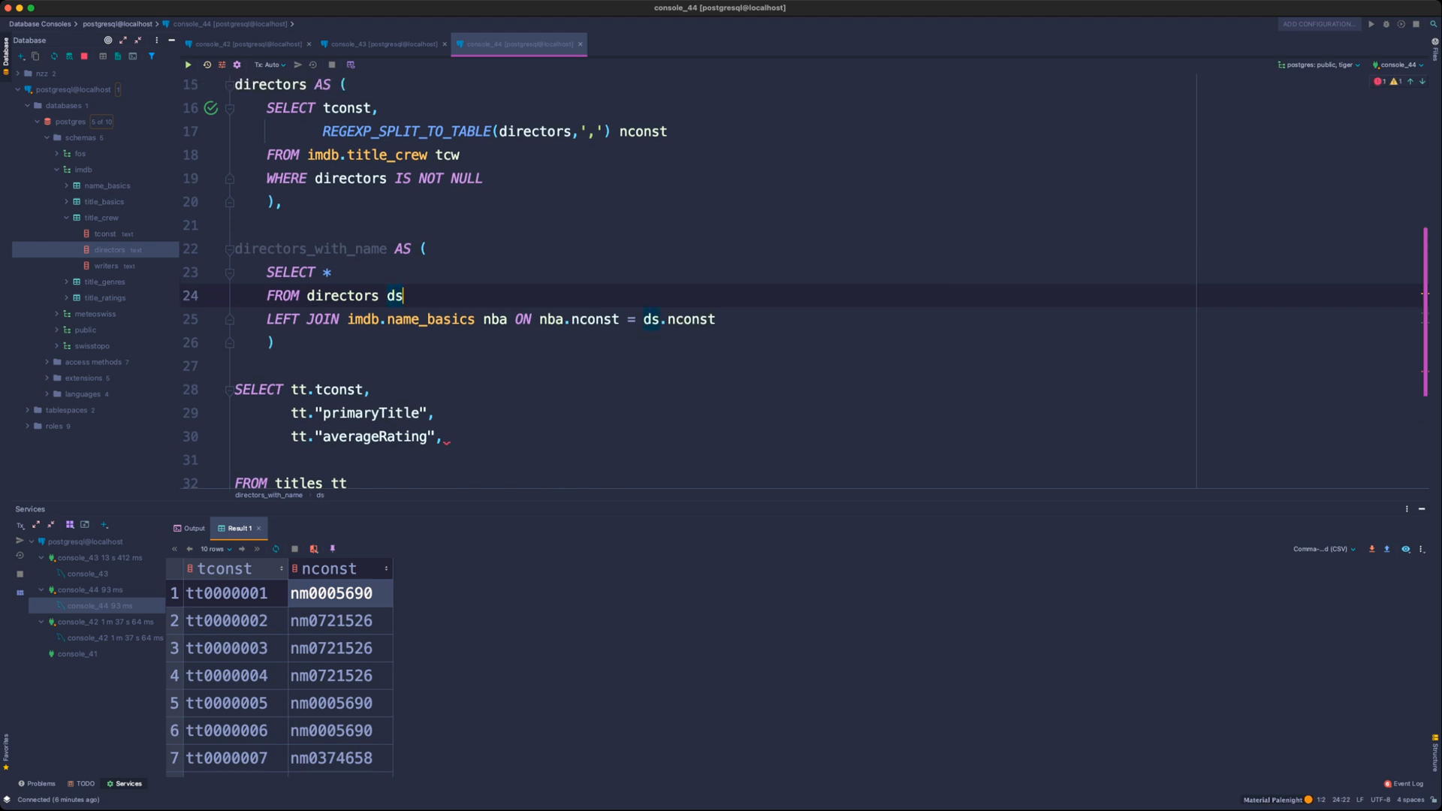
scroll(801, 281, up, 1)
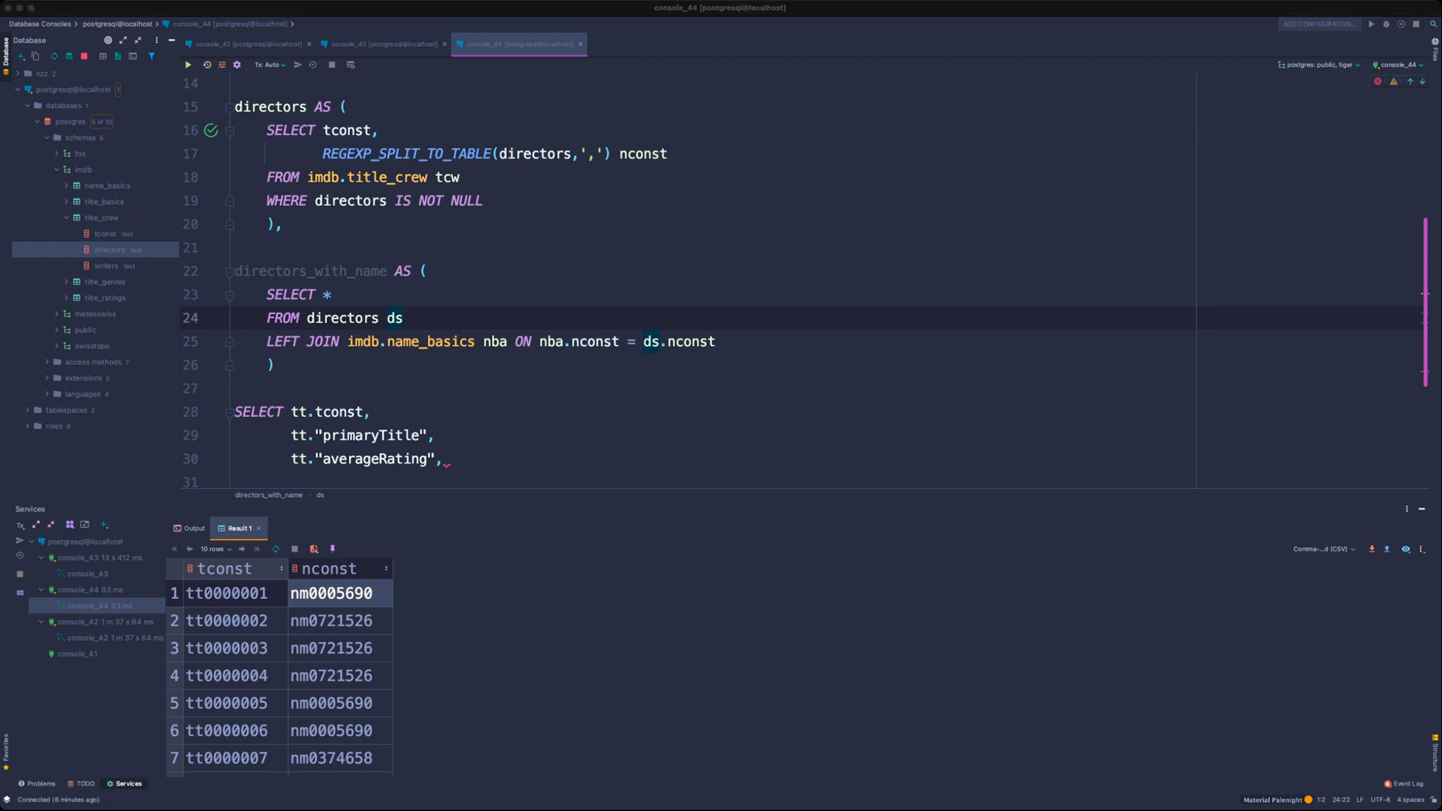
double_click(448, 177)
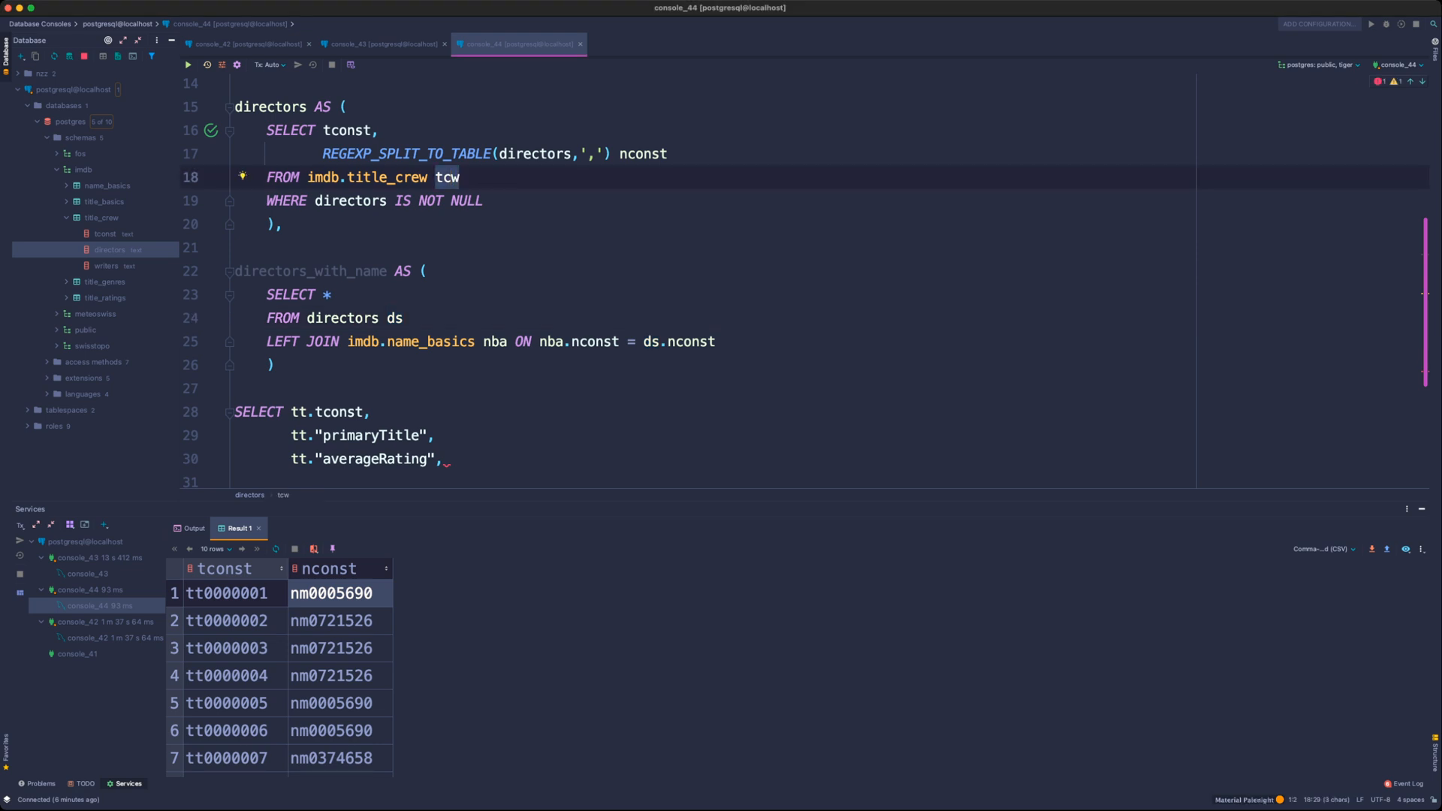
scroll(804, 298, up, 1)
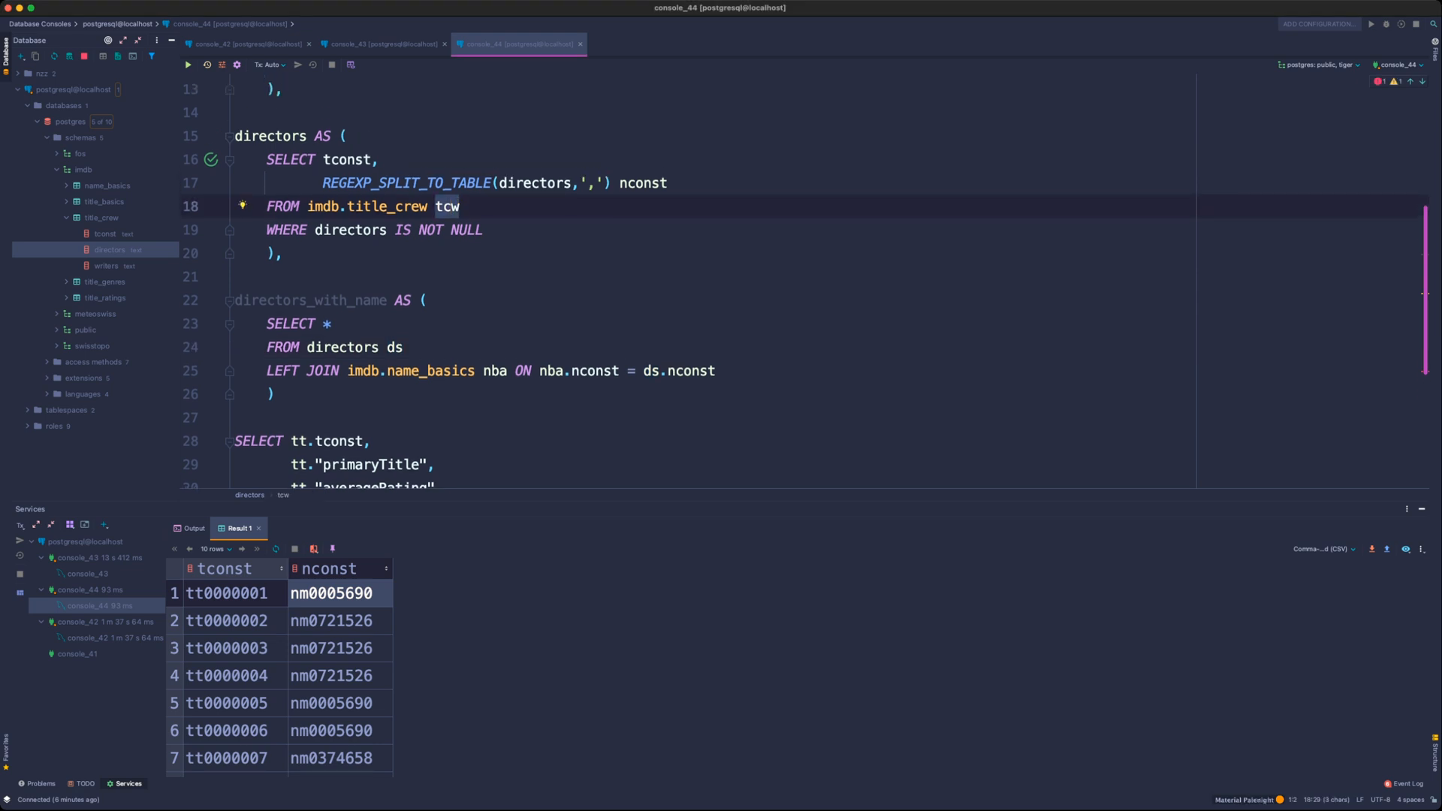
double_click(394, 347)
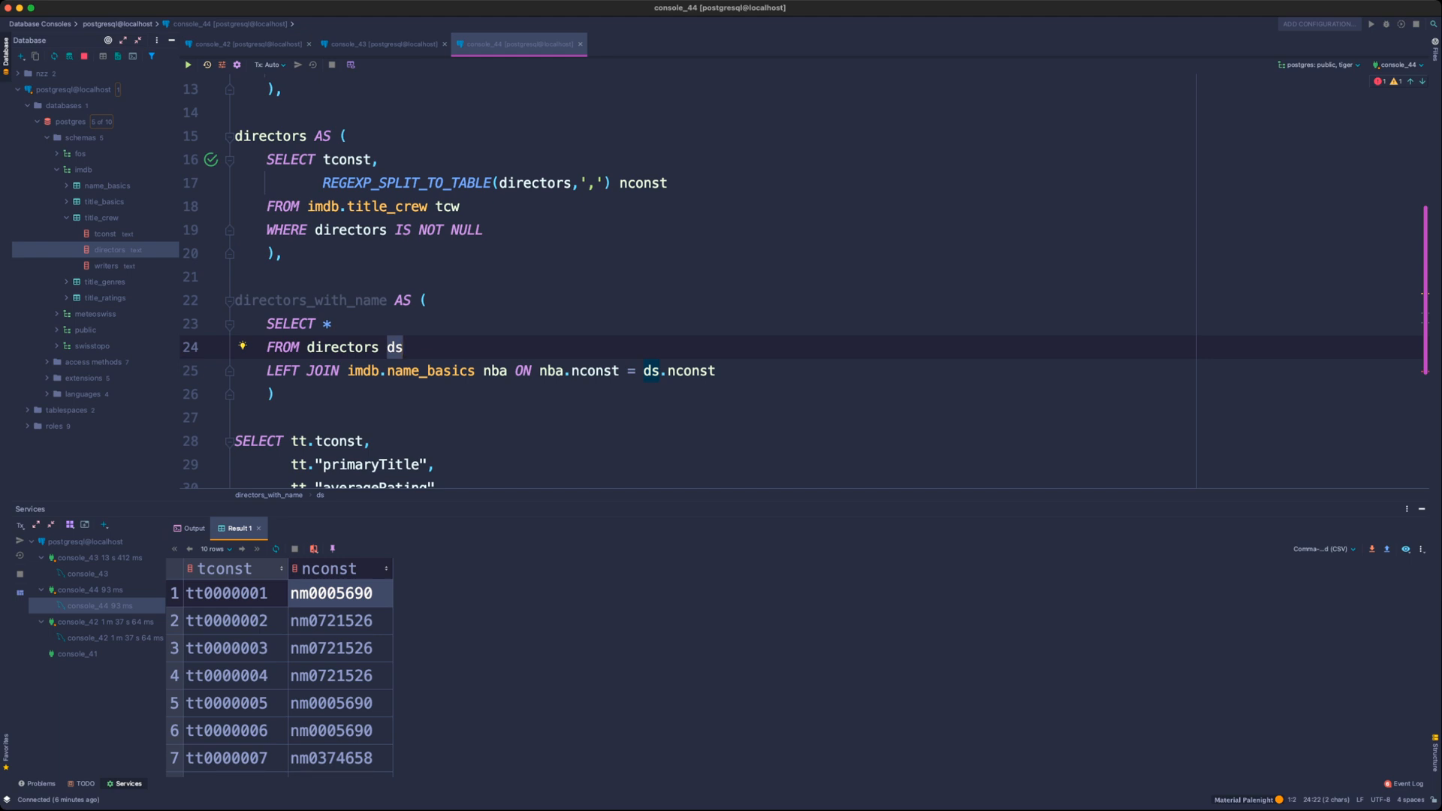
double_click(310, 299)
- Collapse the SELECT bodies of the titles and directors CTEs in the editor
scroll(803, 280, up, 5)
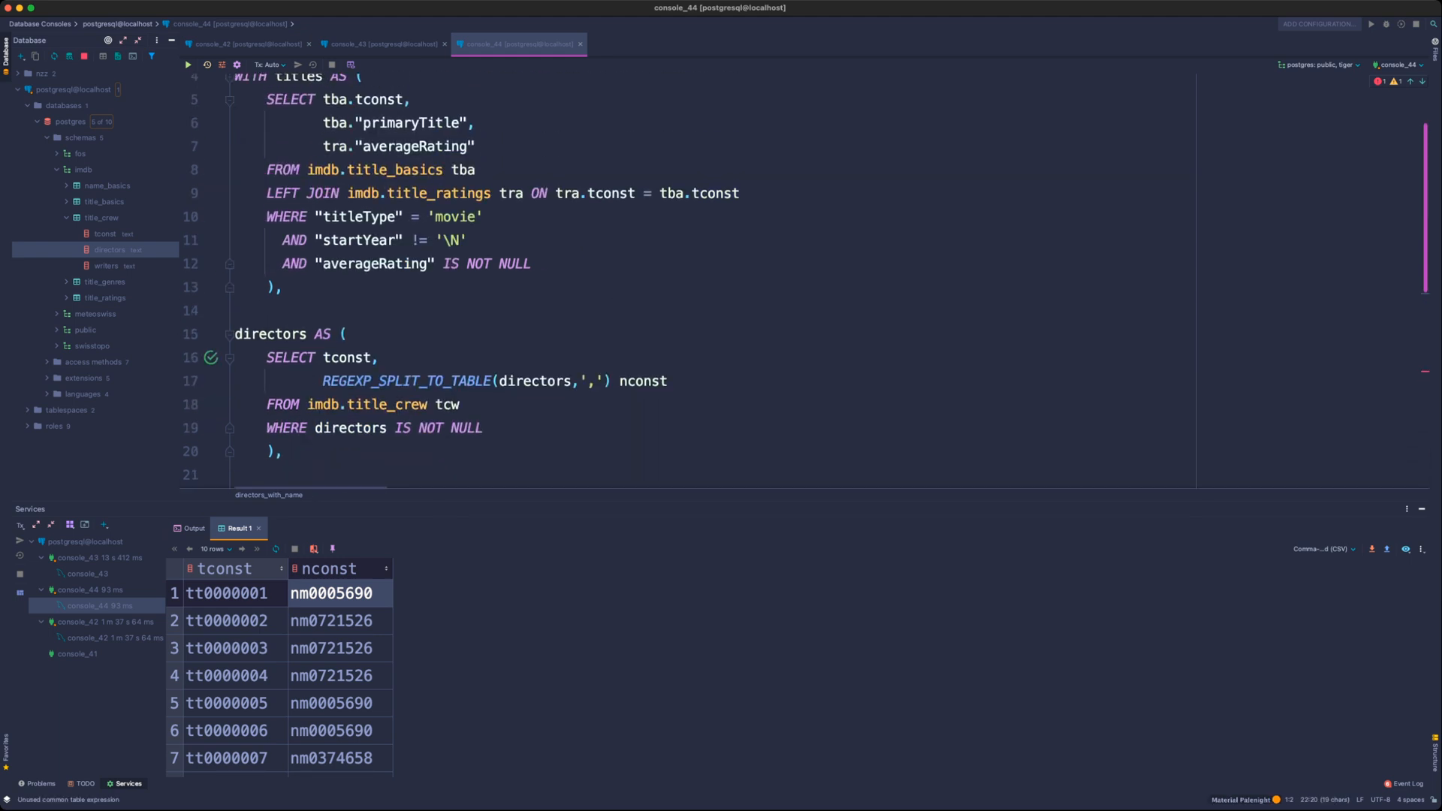
scroll(804, 280, up, 2)
click(229, 180)
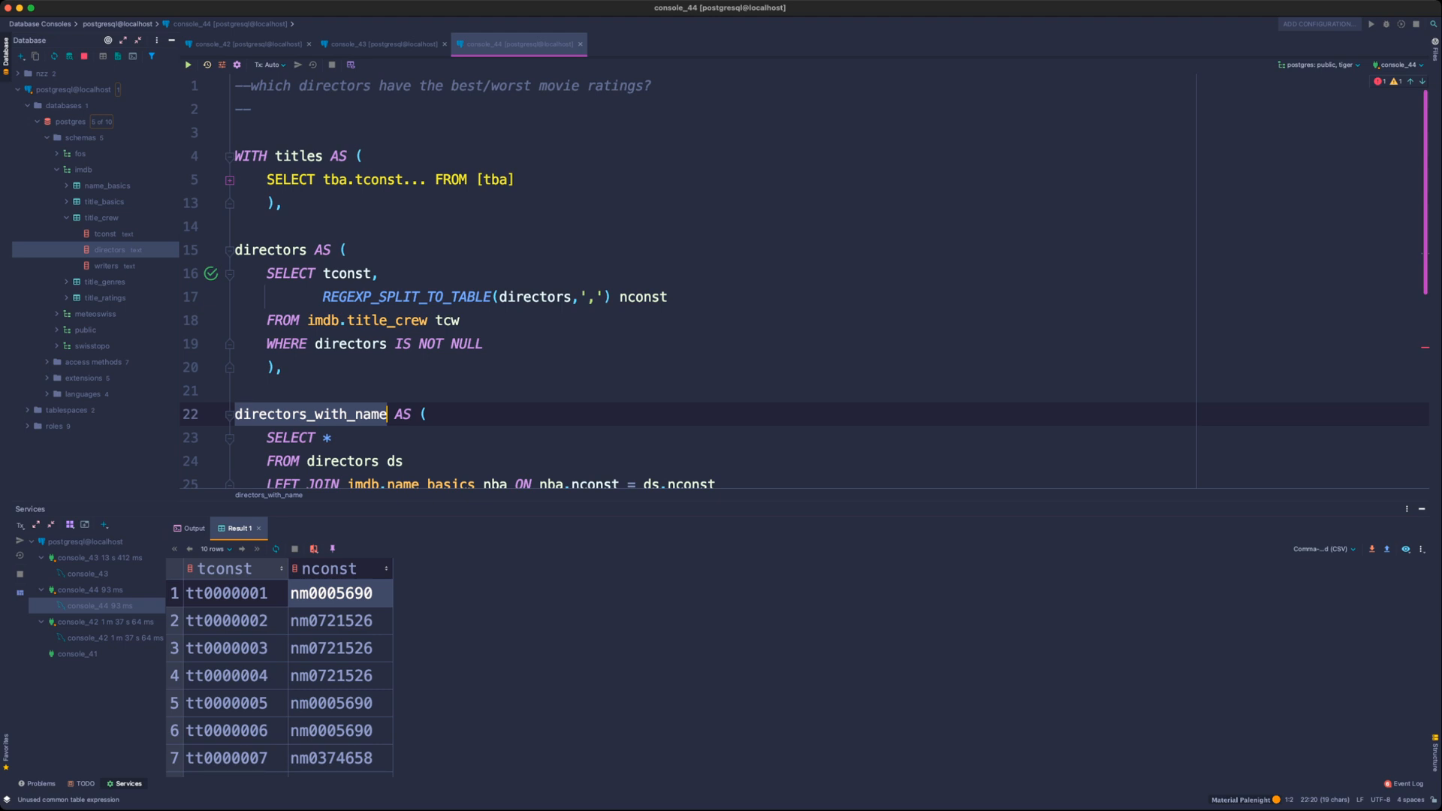
click(230, 180)
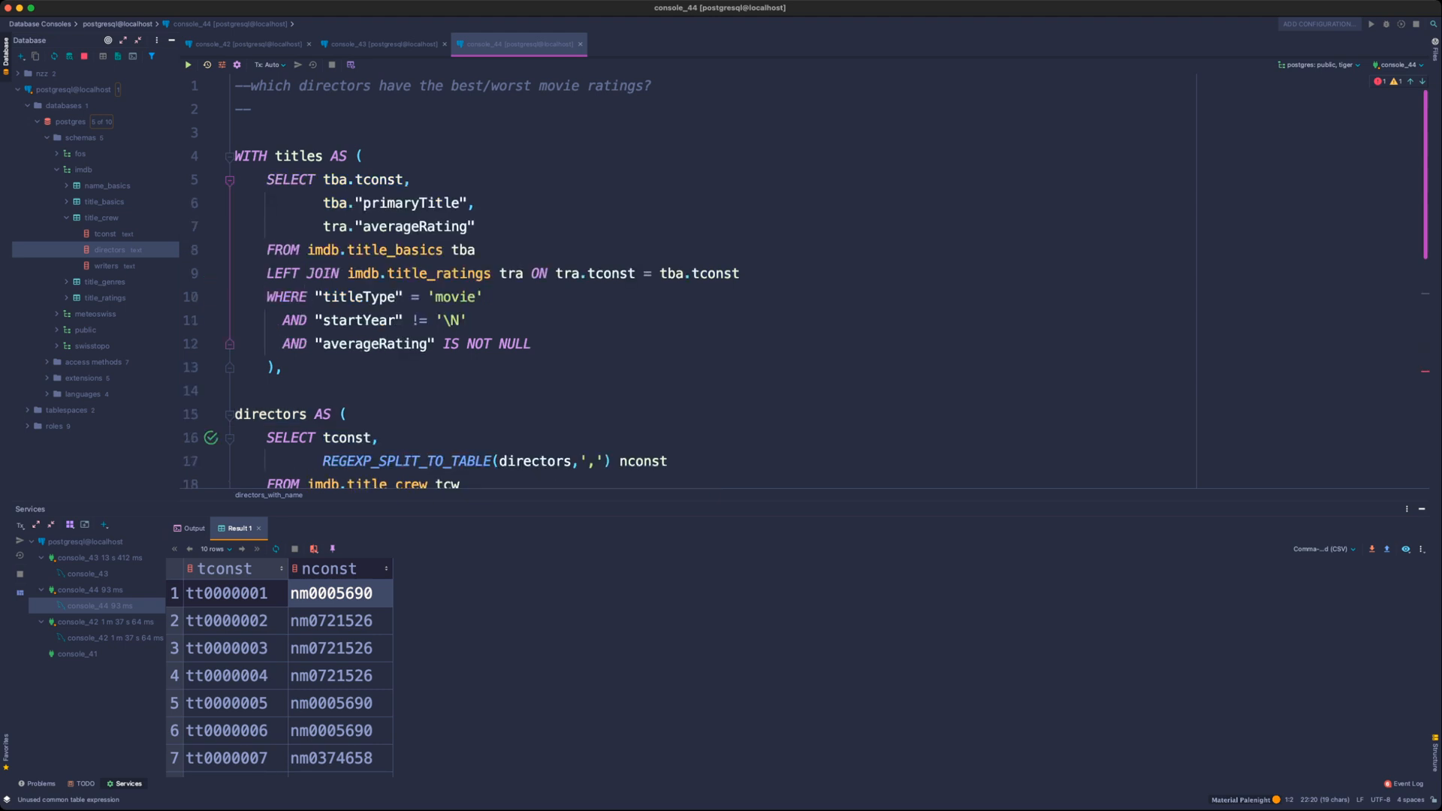
click(230, 181)
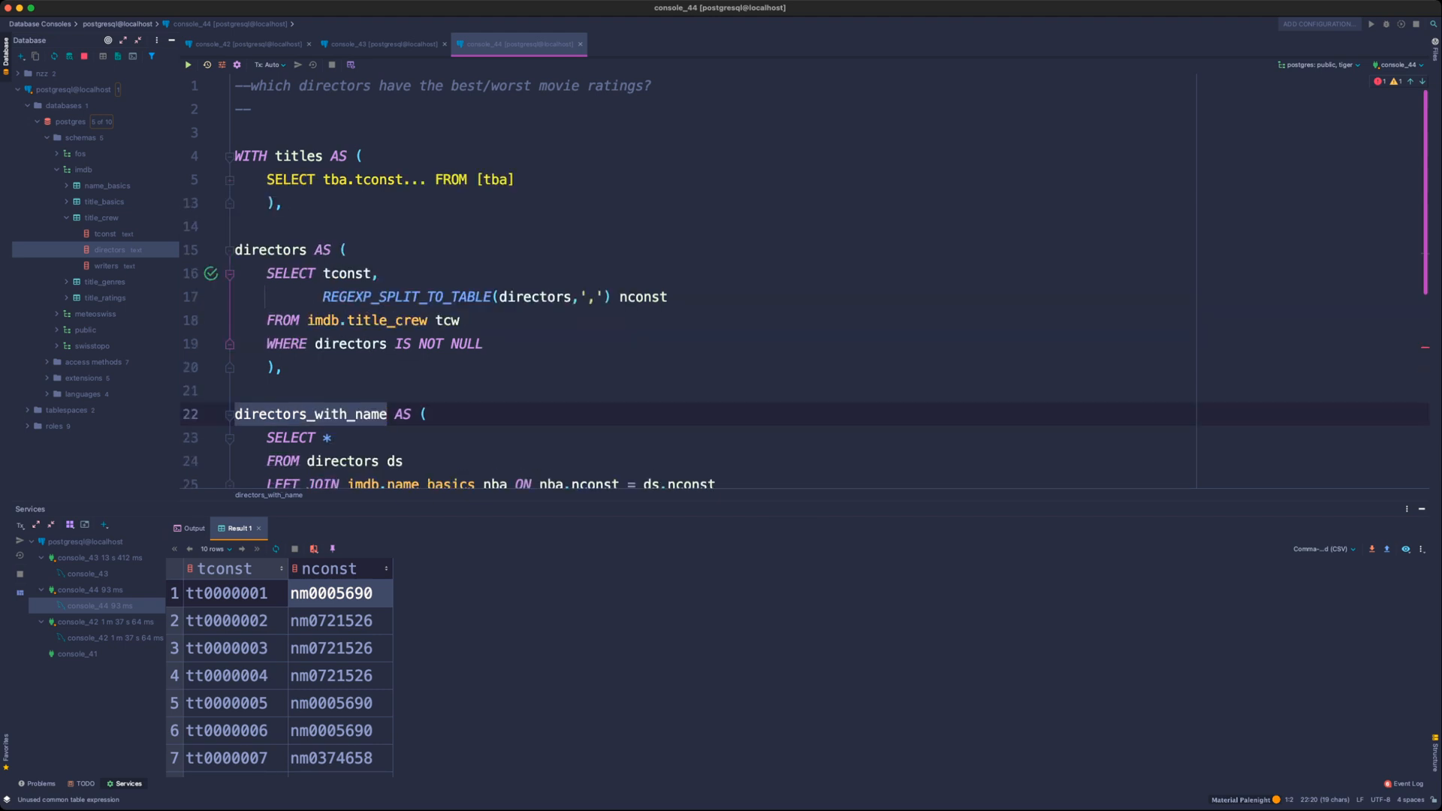
click(380, 273)
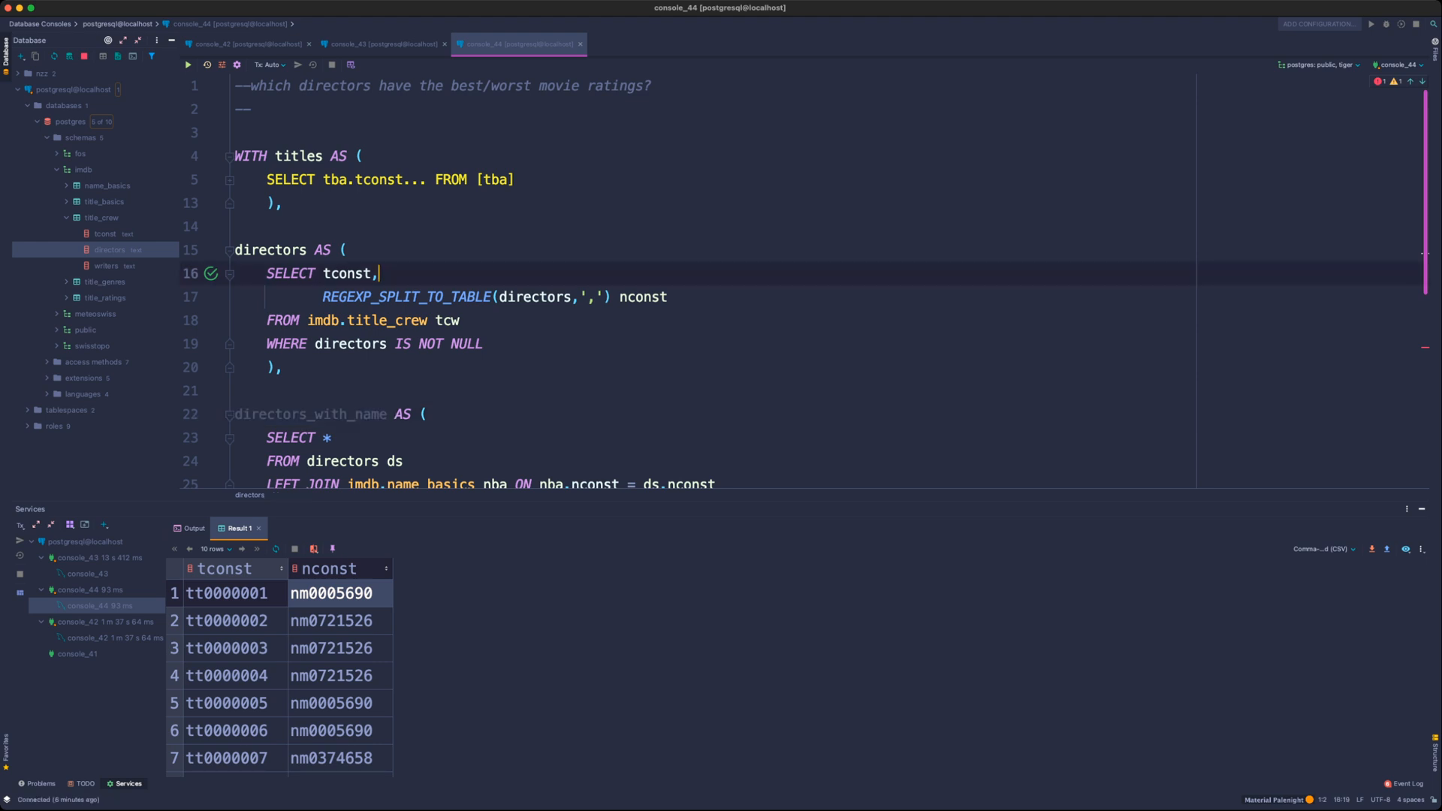
key(super+minus)
scroll(804, 284, down, 2)
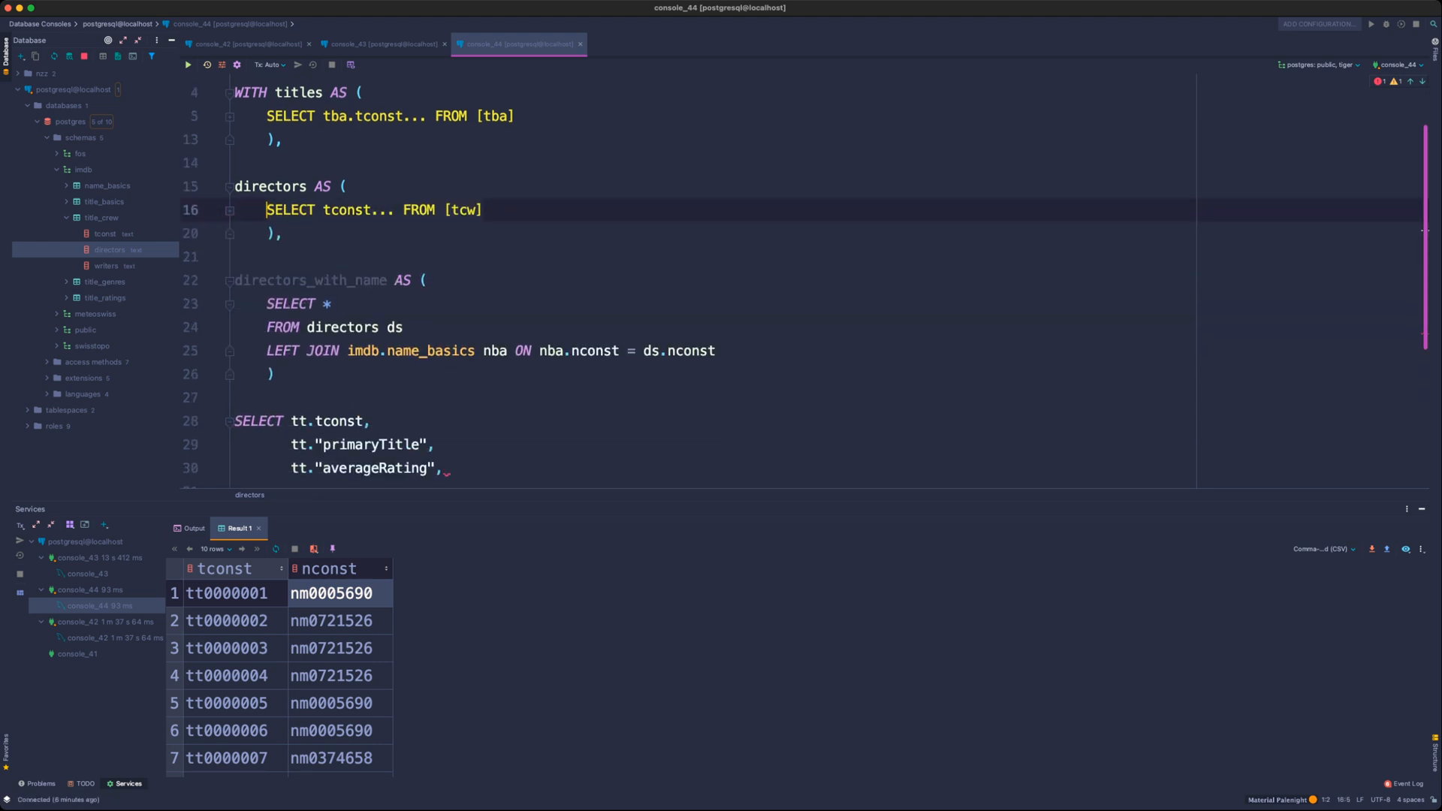
- Replace the asterisk in the directors_with_name SELECT with the columns tconst and nconst on separate lines
click(331, 304)
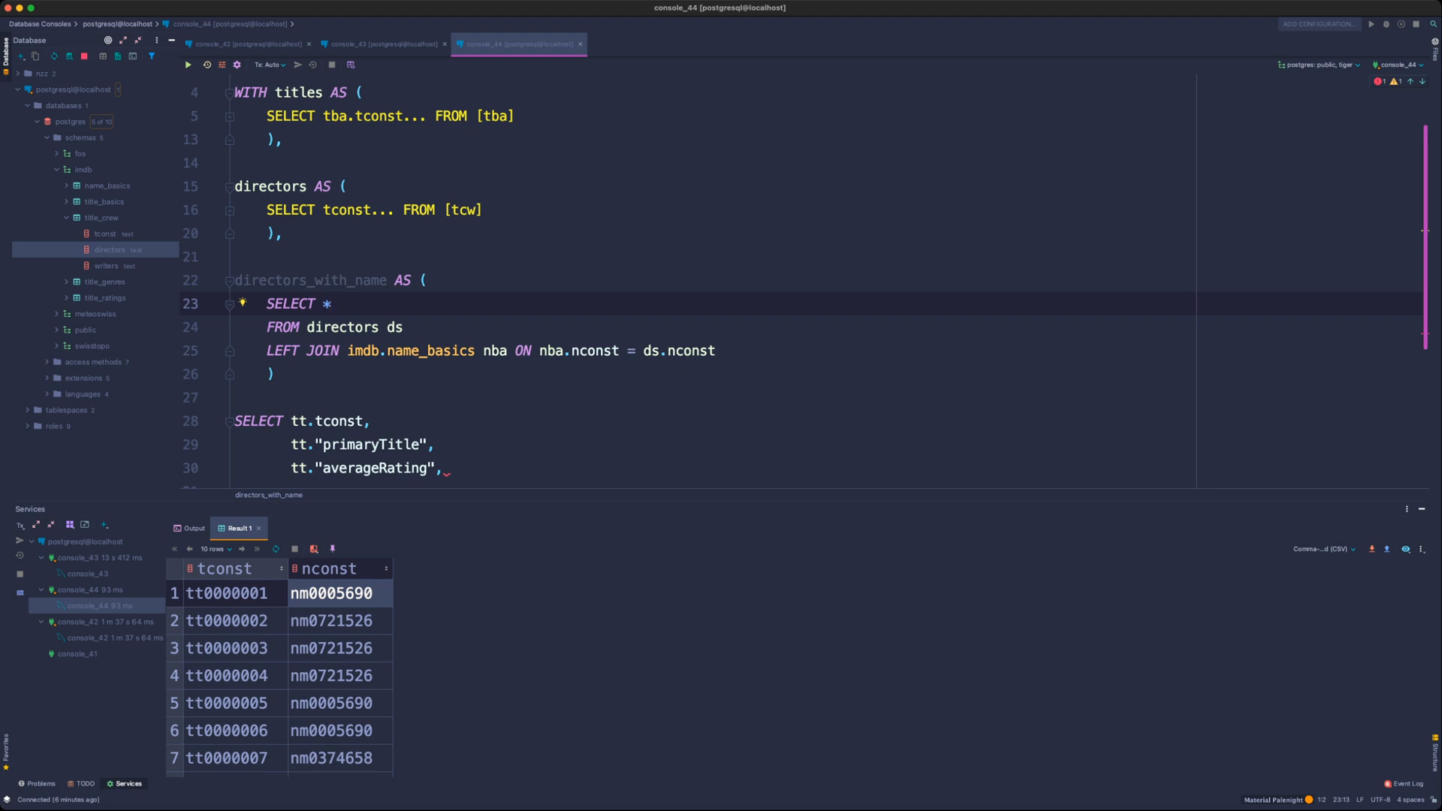
click(229, 210)
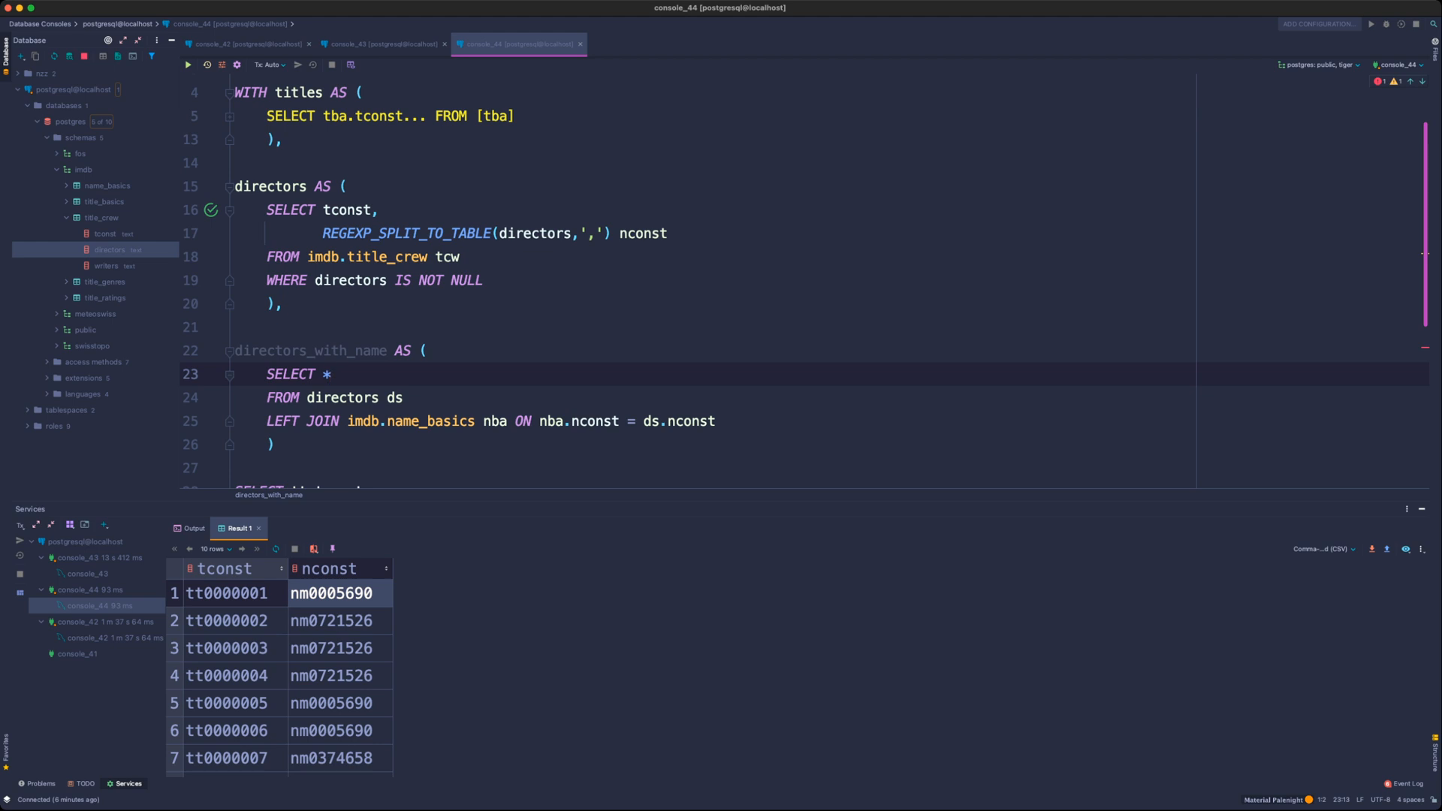
click(230, 210)
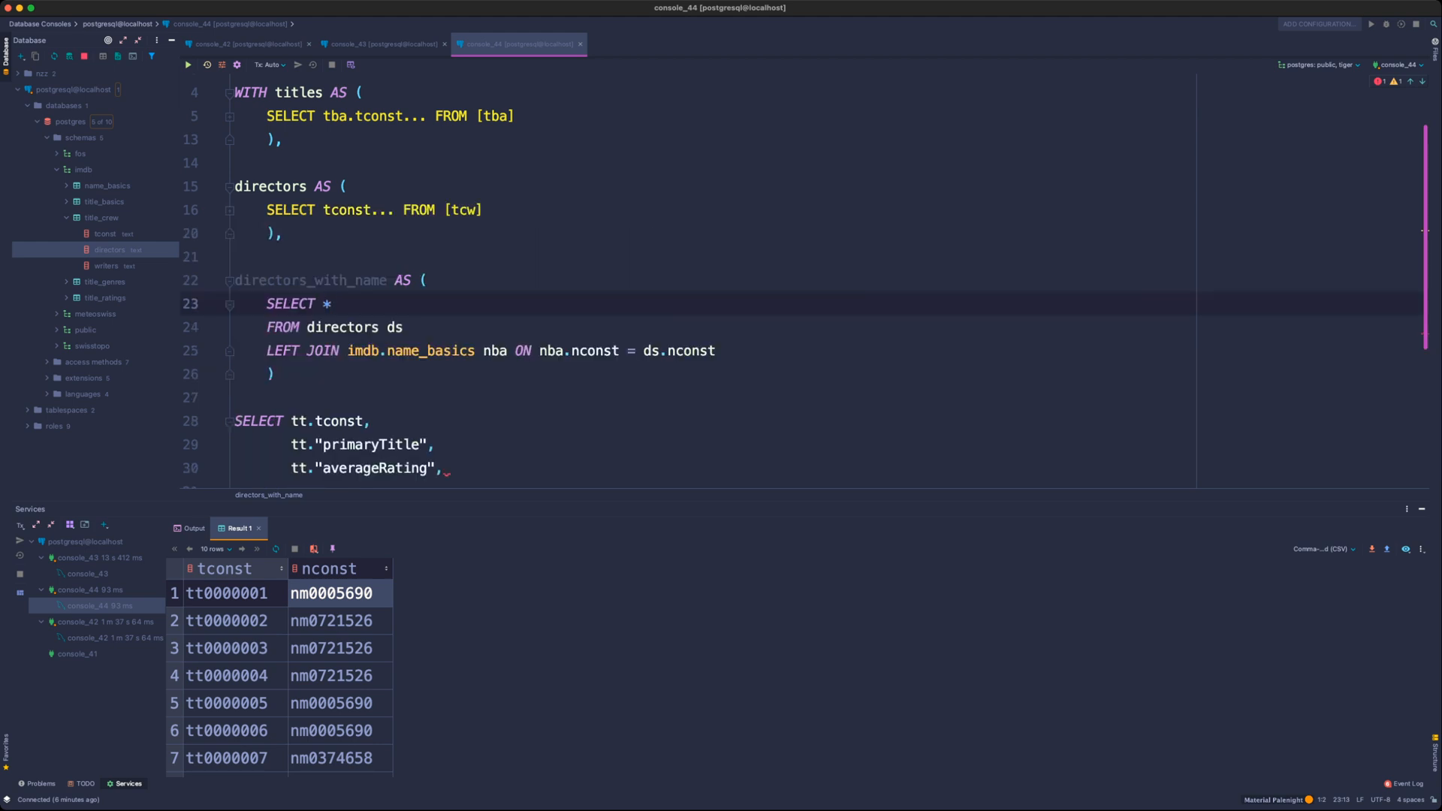
key(BackSpace)
text(tconst,)
key(Return)
text(m)
key(BackSpace)
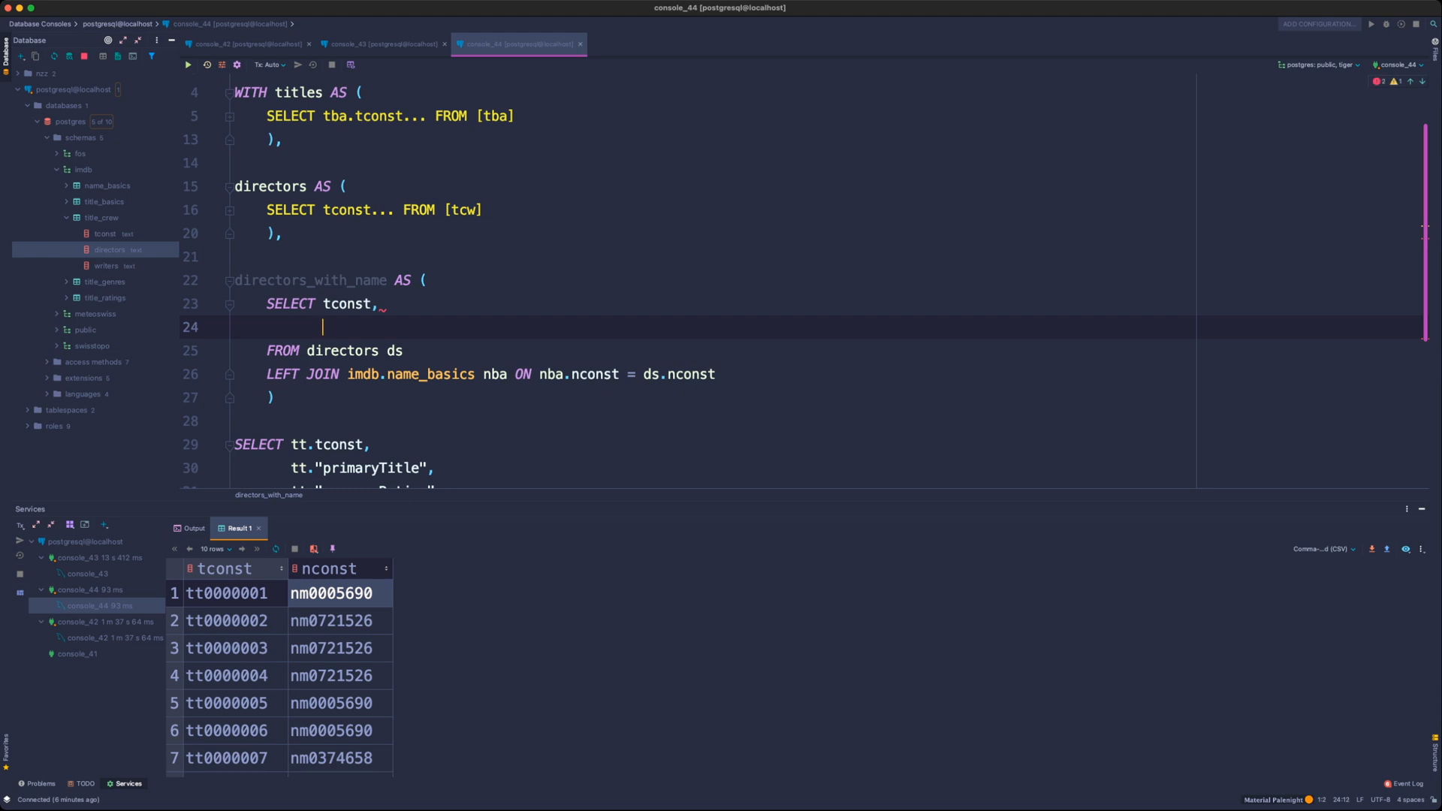
text(nconst)
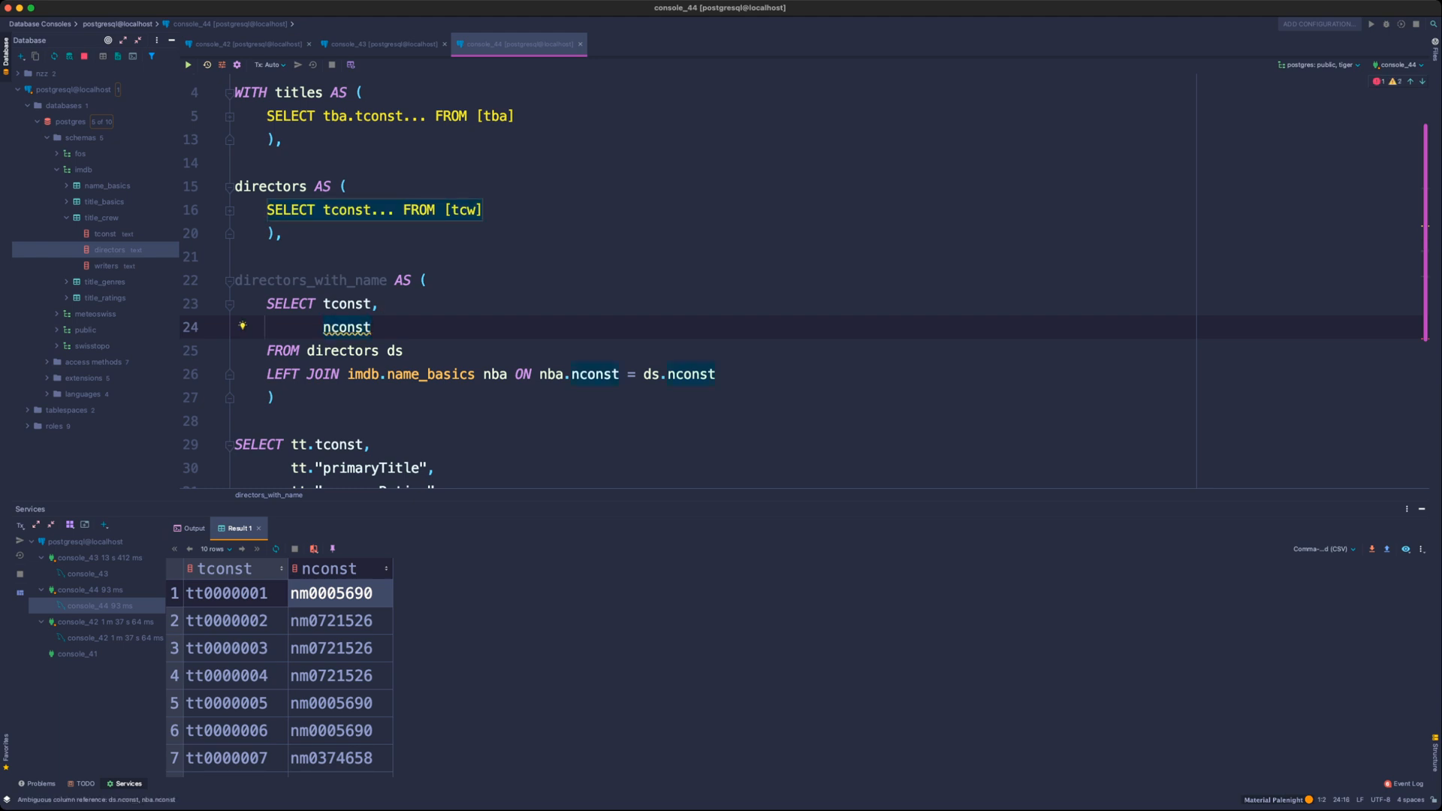
- Prefix tconst and nconst with the alias ds in directors_with_name and add a comma after ds.nconst
click(323, 305)
text(ds.)
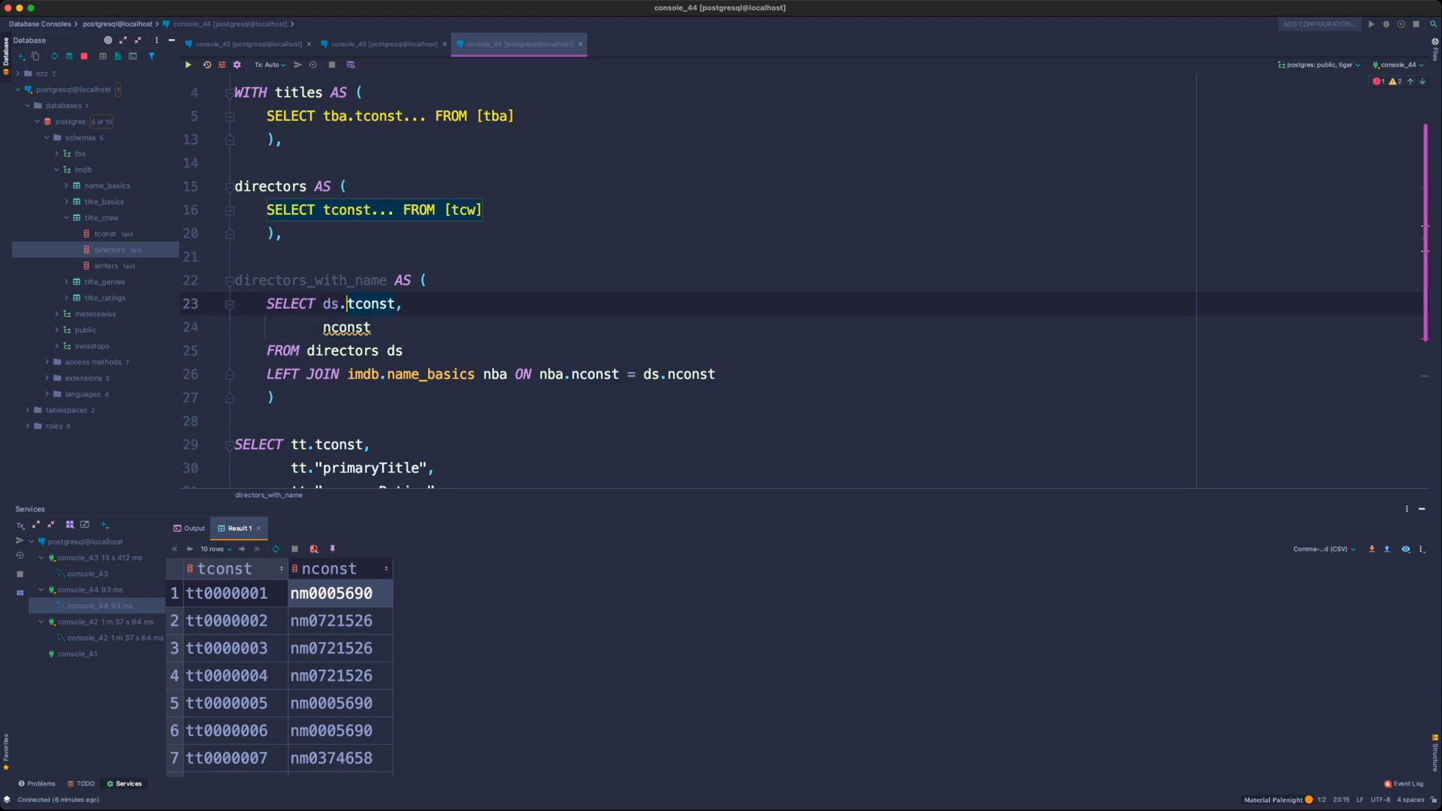
click(323, 327)
text(ds.)
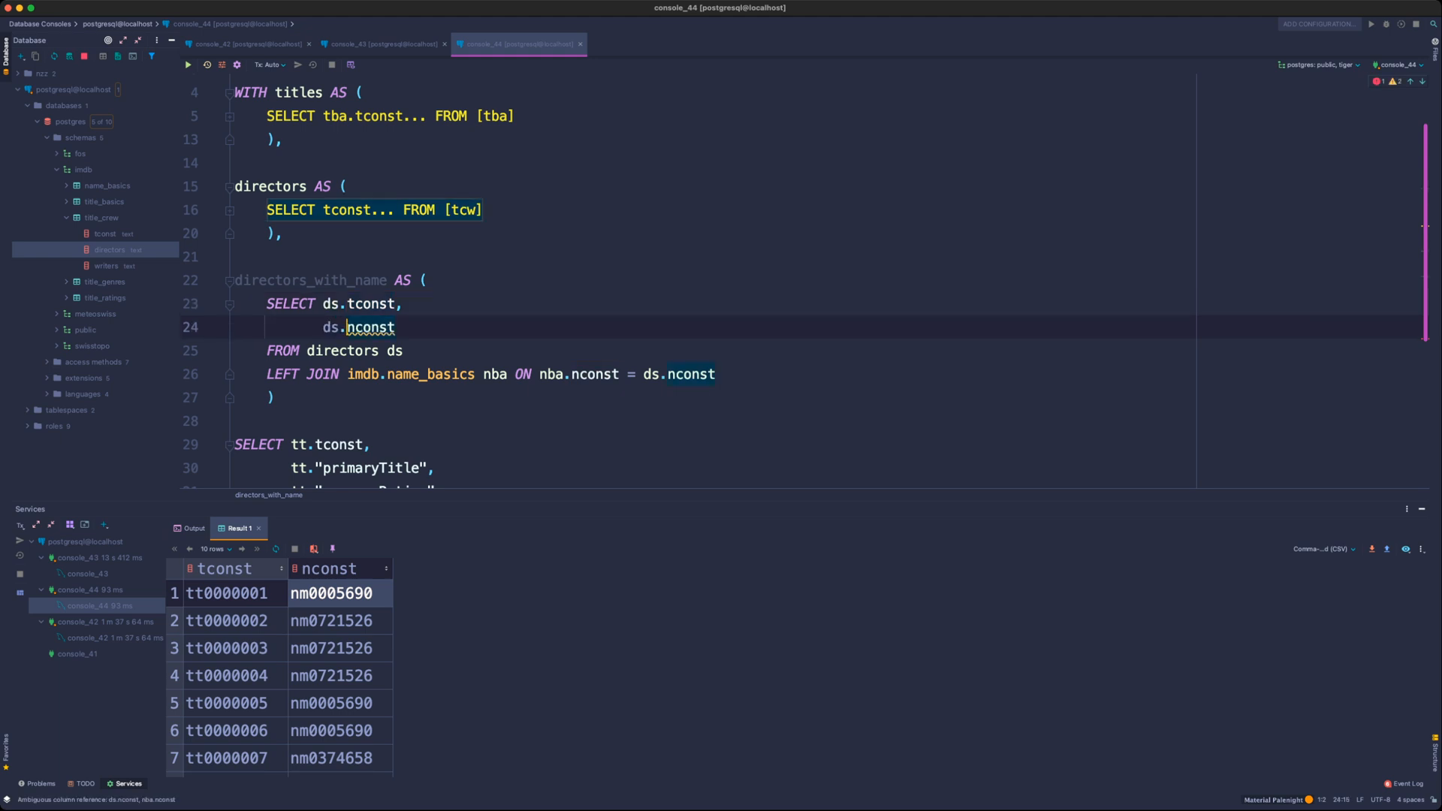
click(396, 328)
text(,)
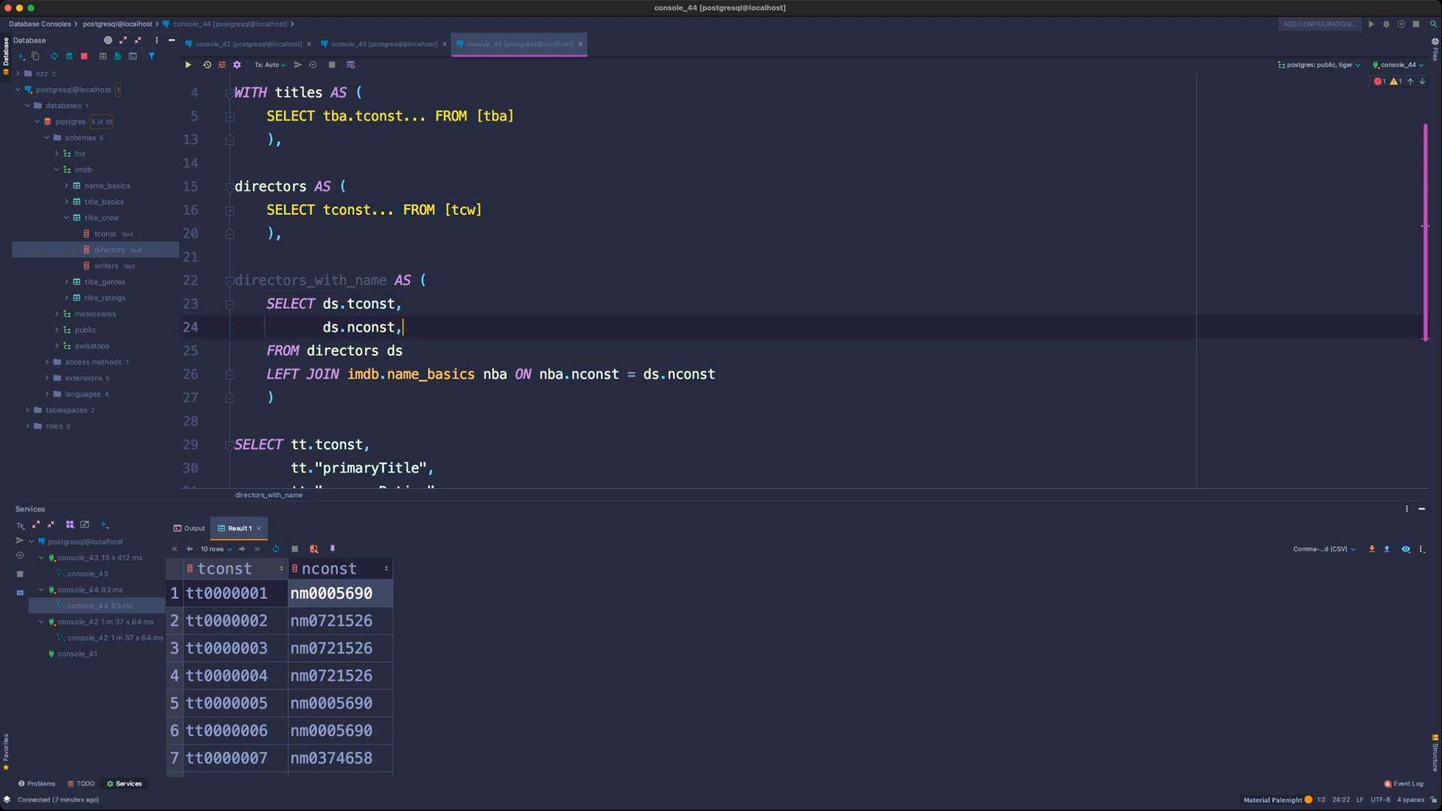
- Add nba."primaryName" as the third selected column in the directors_with_name CTE
key(Return)
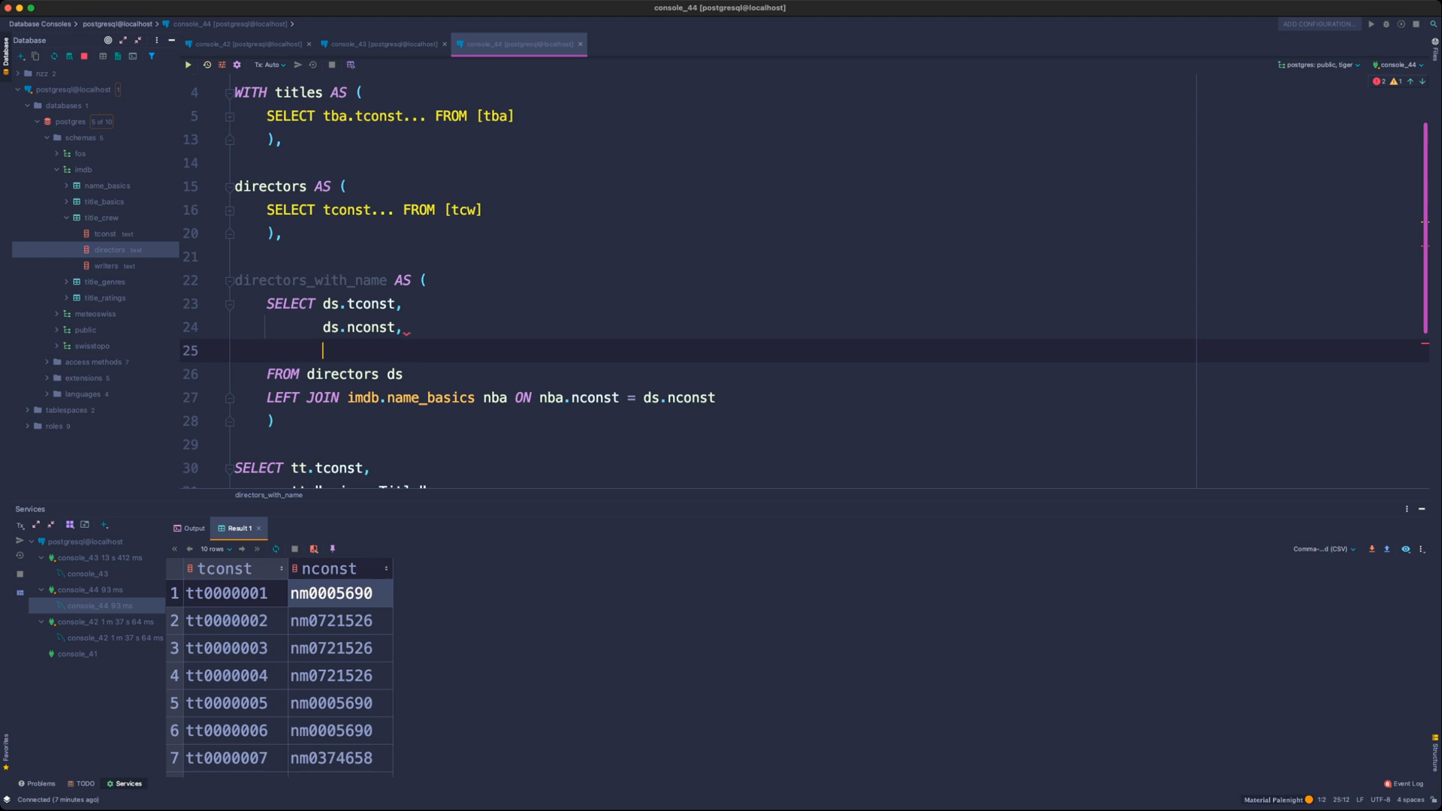
text(nba."pri)
key(Return)
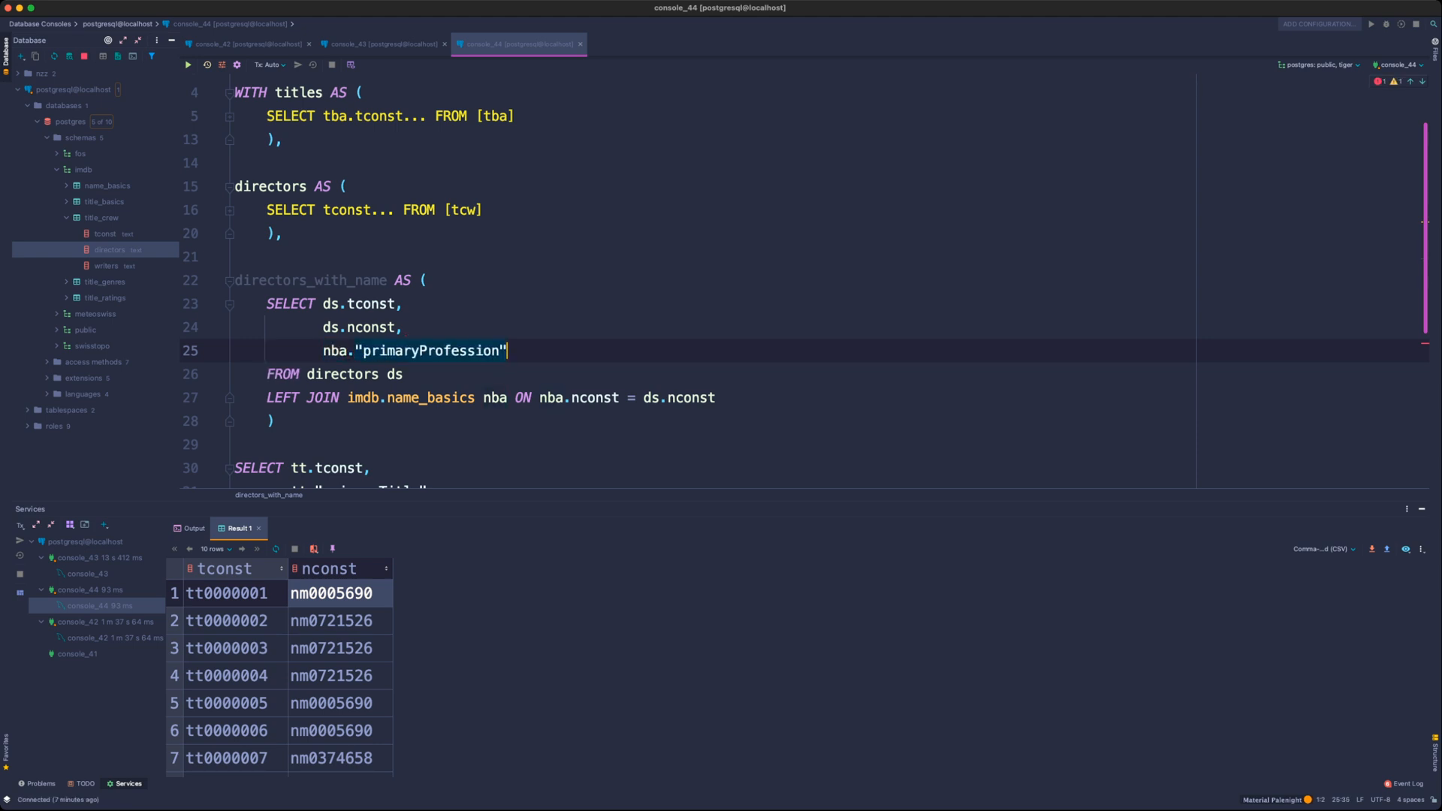
key(BackSpace)
key(BackSpace)
key(BackSpace)
key(BackSpace)
key(BackSpace)
key(BackSpace)
key(BackSpace)
key(BackSpace)
key(BackSpace)
key(BackSpace)
key(BackSpace)
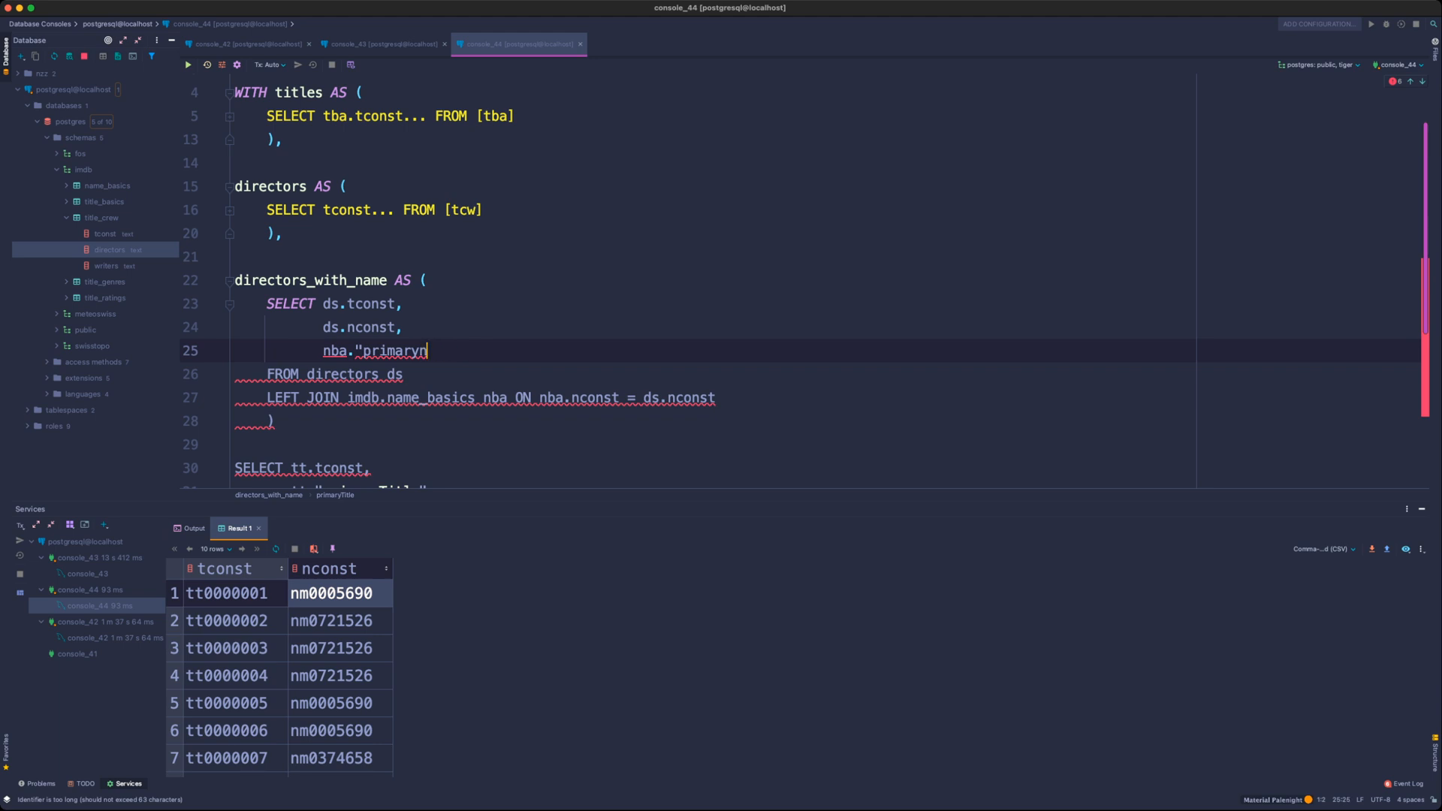
key(BackSpace)
key(BackSpace)
key(BackSpace)
key(BackSpace)
key(BackSpace)
key(BackSpace)
key(BackSpace)
key(BackSpace)
text(prim)
key(Return)
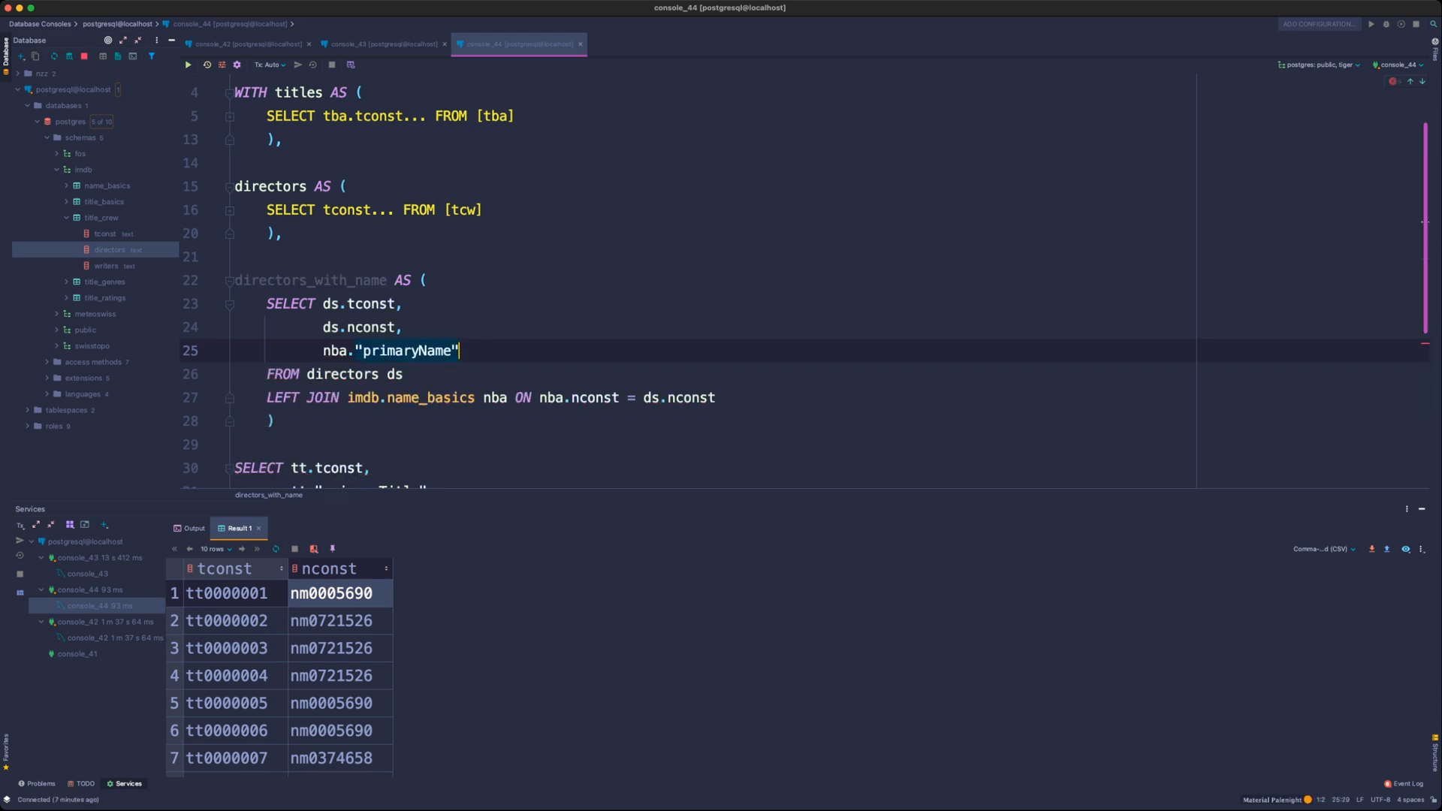
- Expand the directors CTE to examine its REGEXP_SPLIT_TO_TABLE expression, and collapse it again
scroll(805, 286, down, 1)
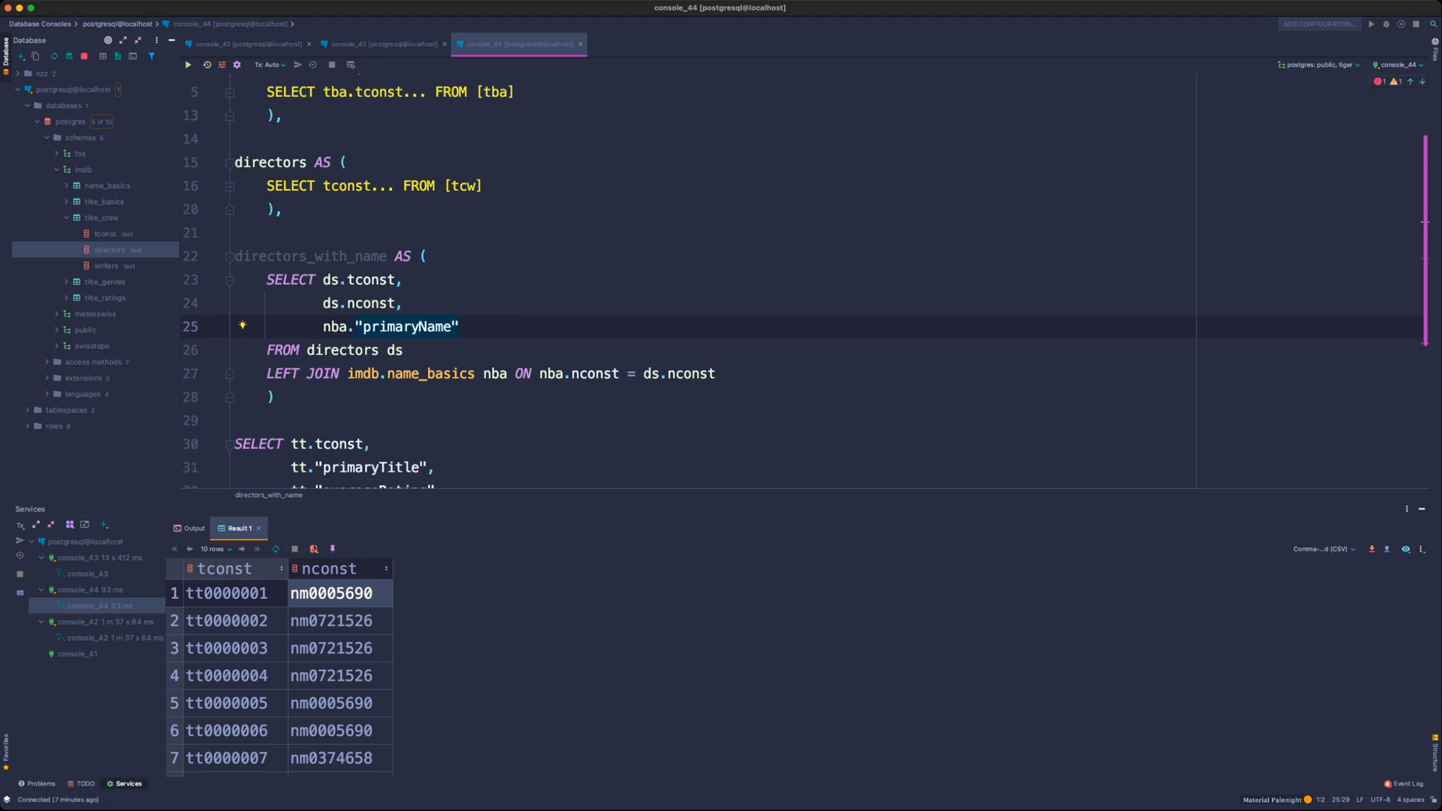
key(Up)
key(Up)
key(Up)
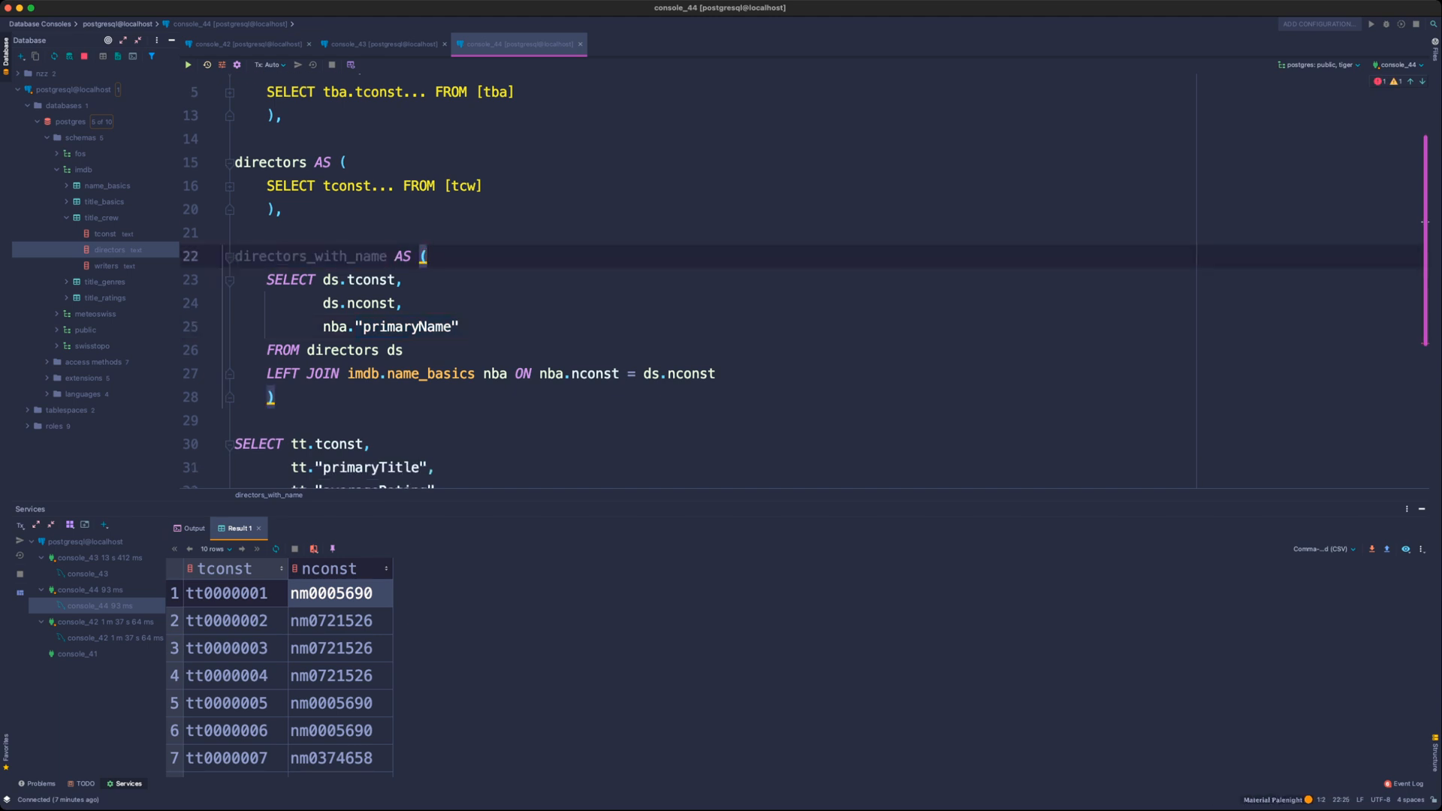
click(230, 187)
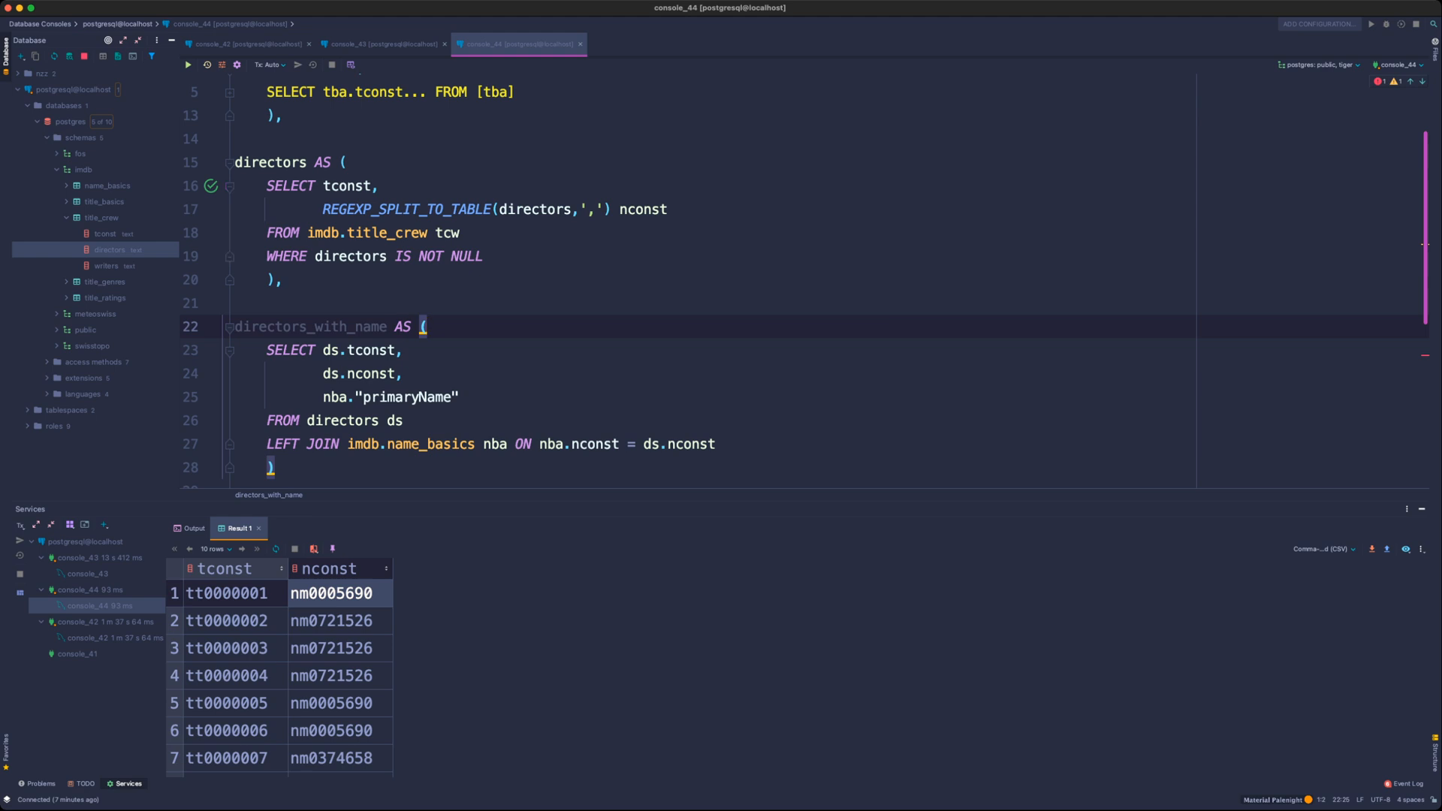
drag(668, 210, 323, 210)
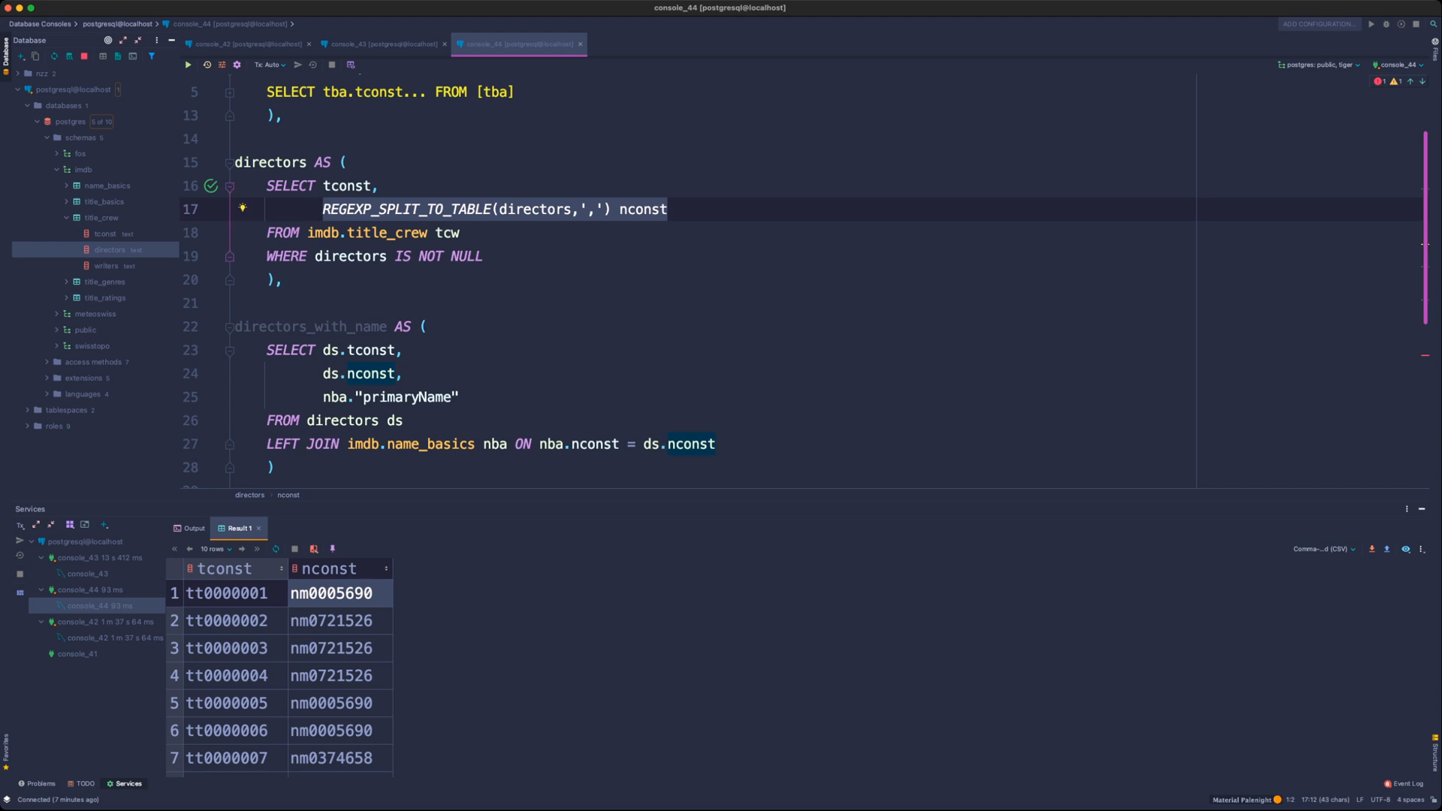
key(super+minus)
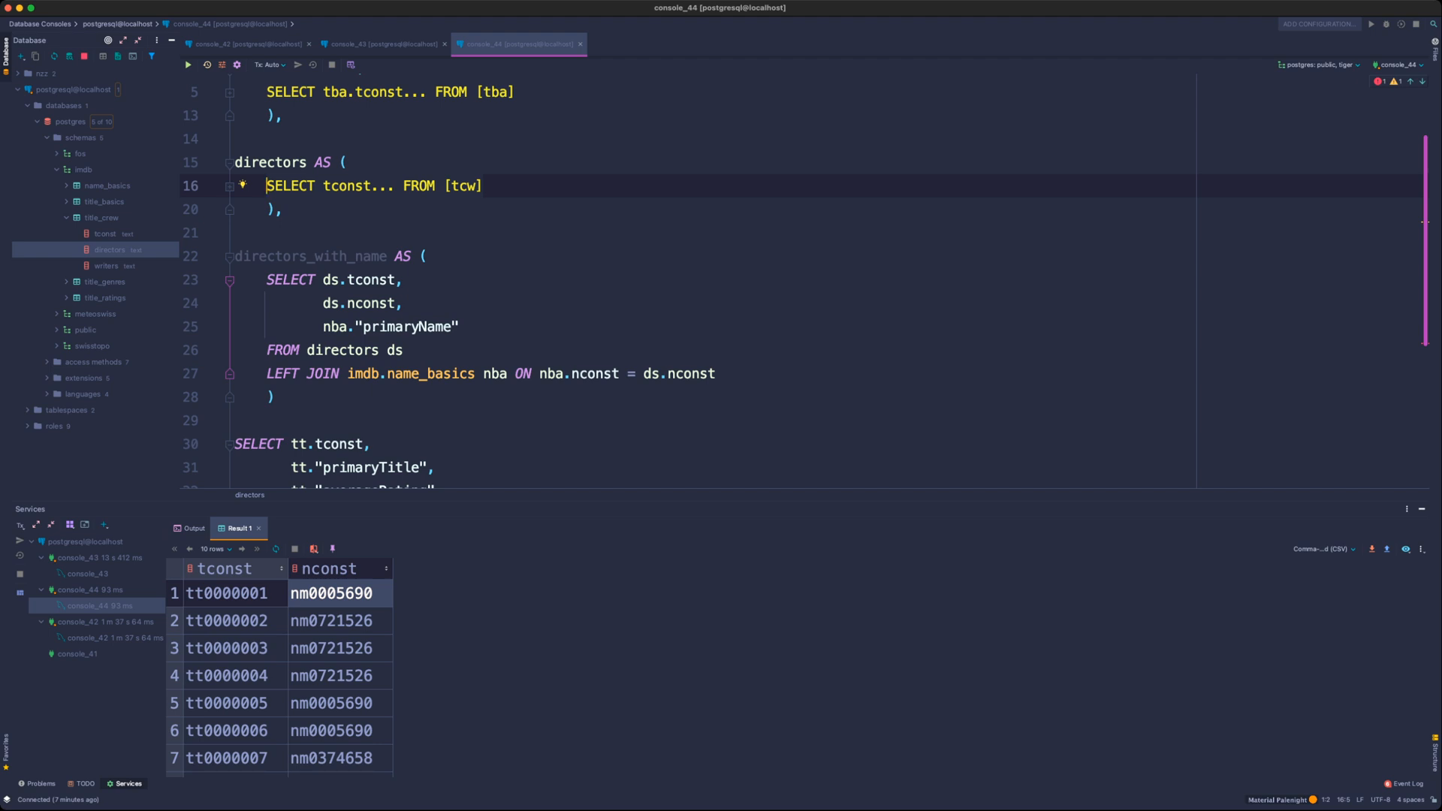
- Collapse the directors_with_name body and change the main query's LEFT JOIN source from directors to directors_with_name
click(230, 281)
scroll(451, 300, down, 2)
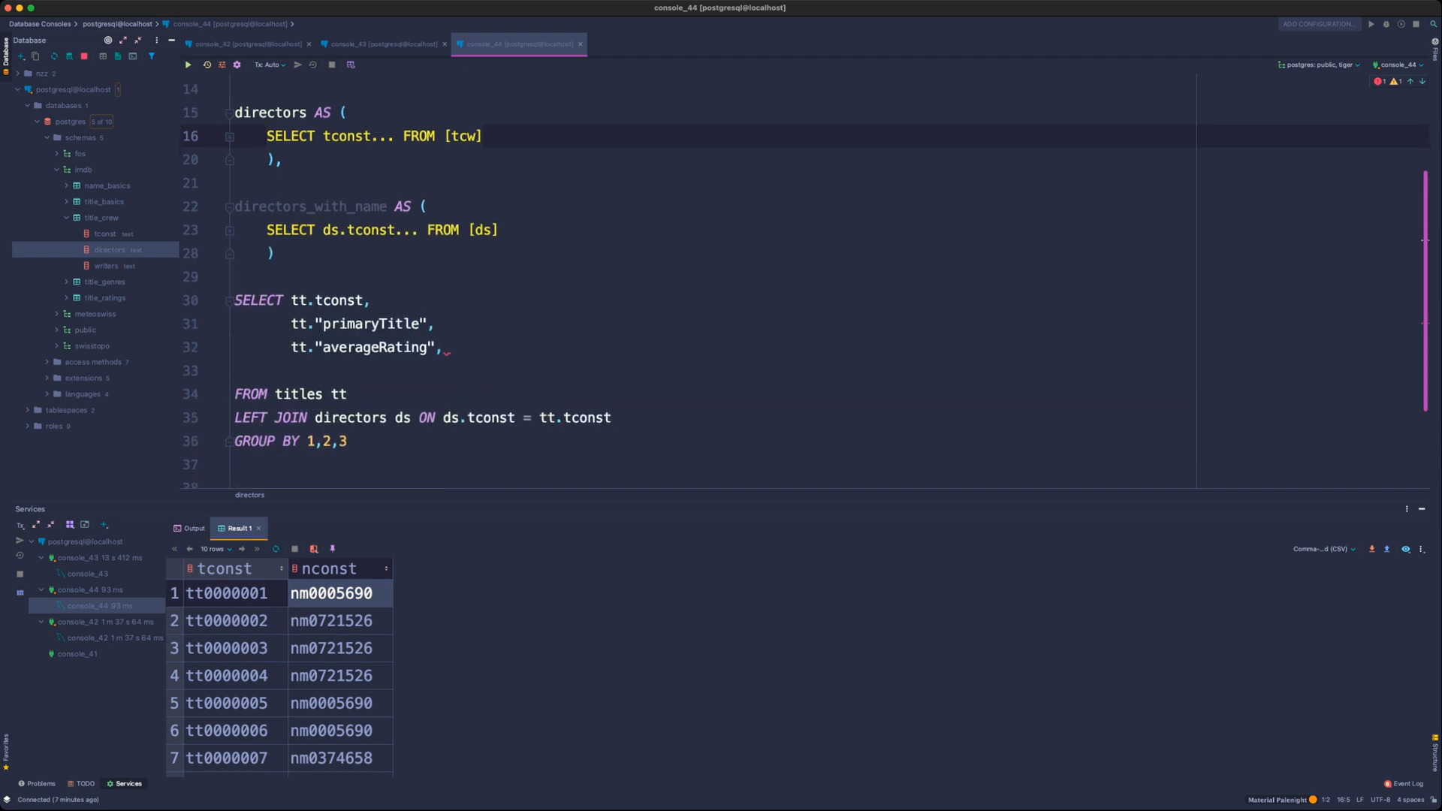
click(379, 417)
key(Right)
key(Right)
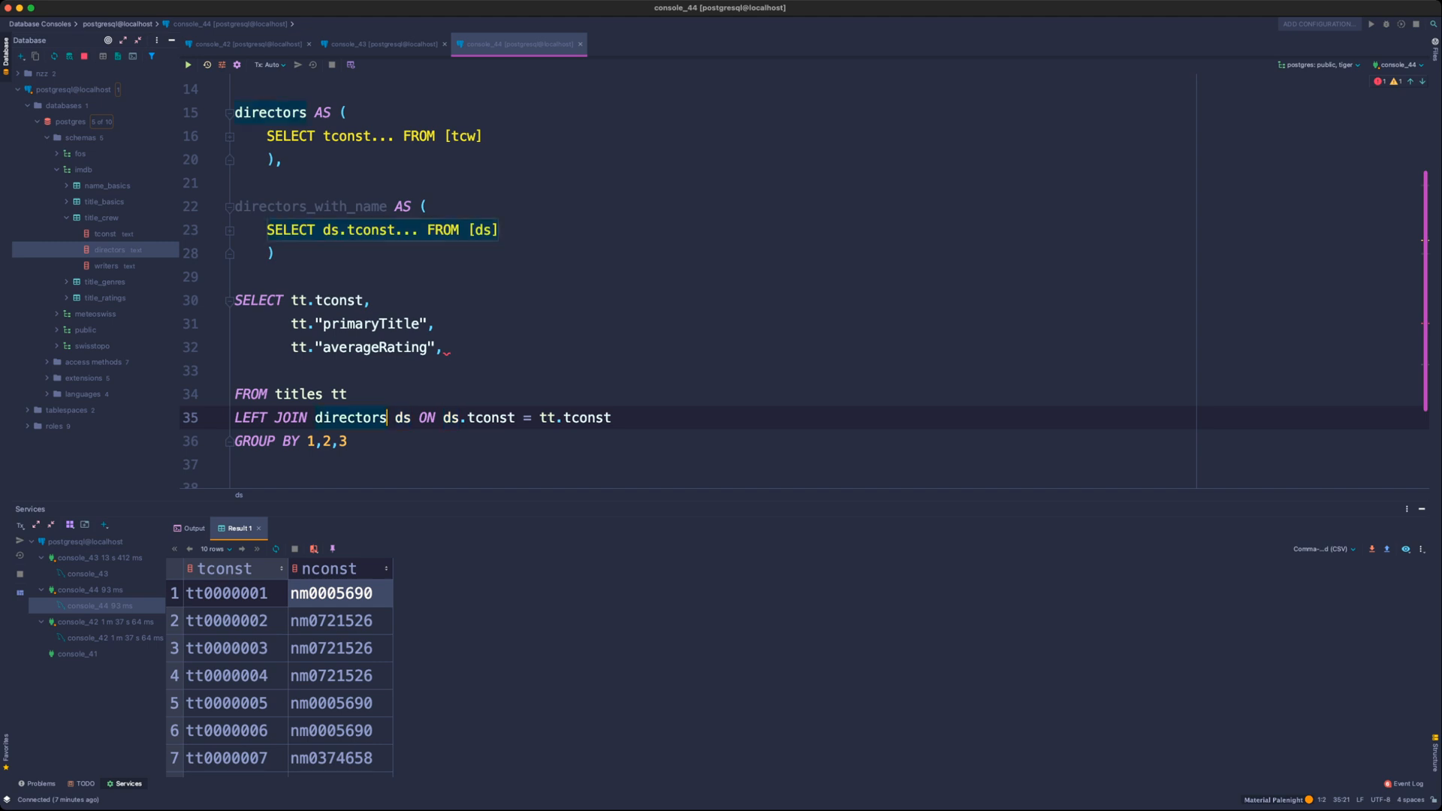
text(_with_name)
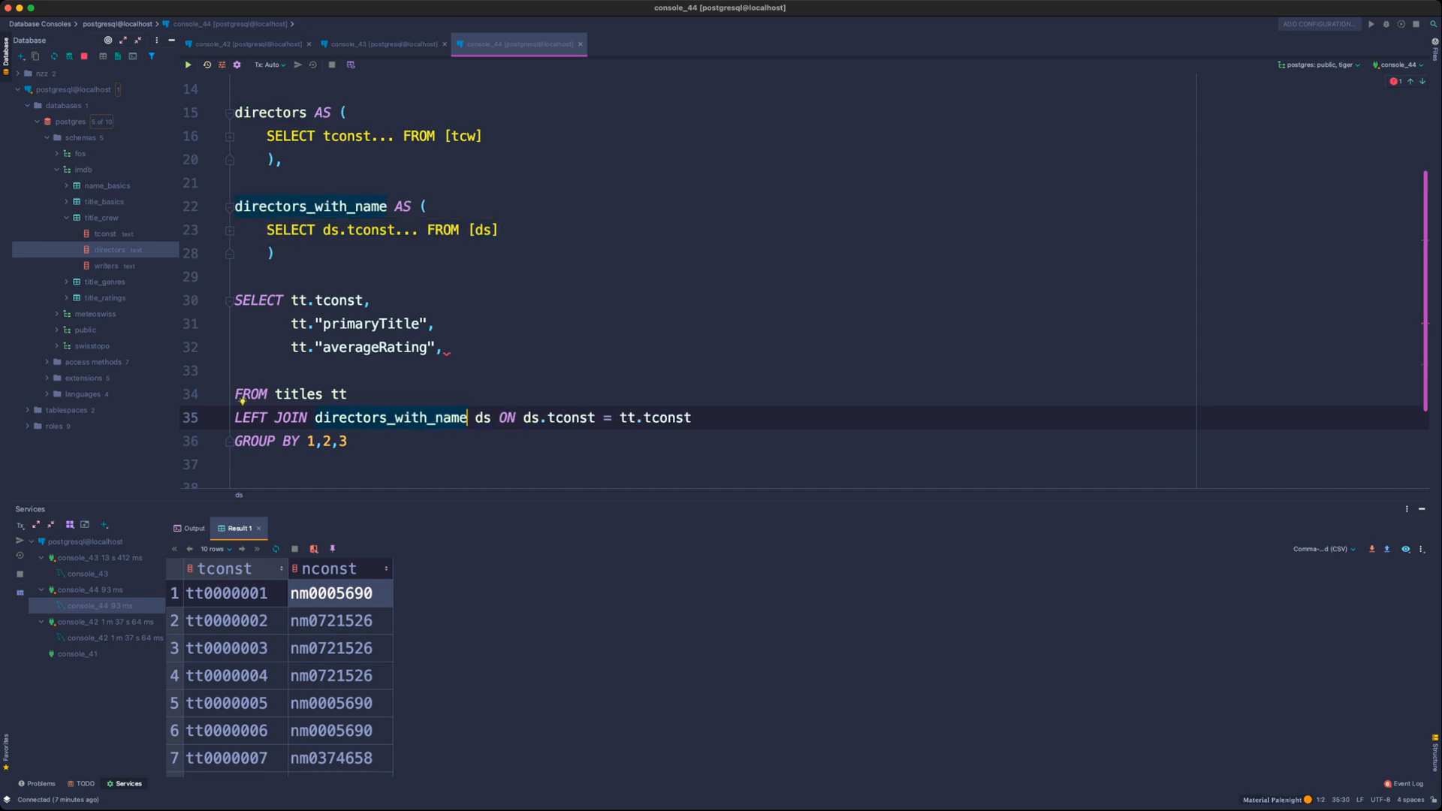
- Change the directors_with_name alias from ds to dn in the LEFT JOIN and its ON condition
key(Right)
key(BackSpace)
text(n)
key(Right)
key(Right)
key(Right)
key(Right)
key(Right)
key(Right)
key(BackSpace)
text(n)
- Add dn."primaryName" as the fourth selected column in the main query
key(Up)
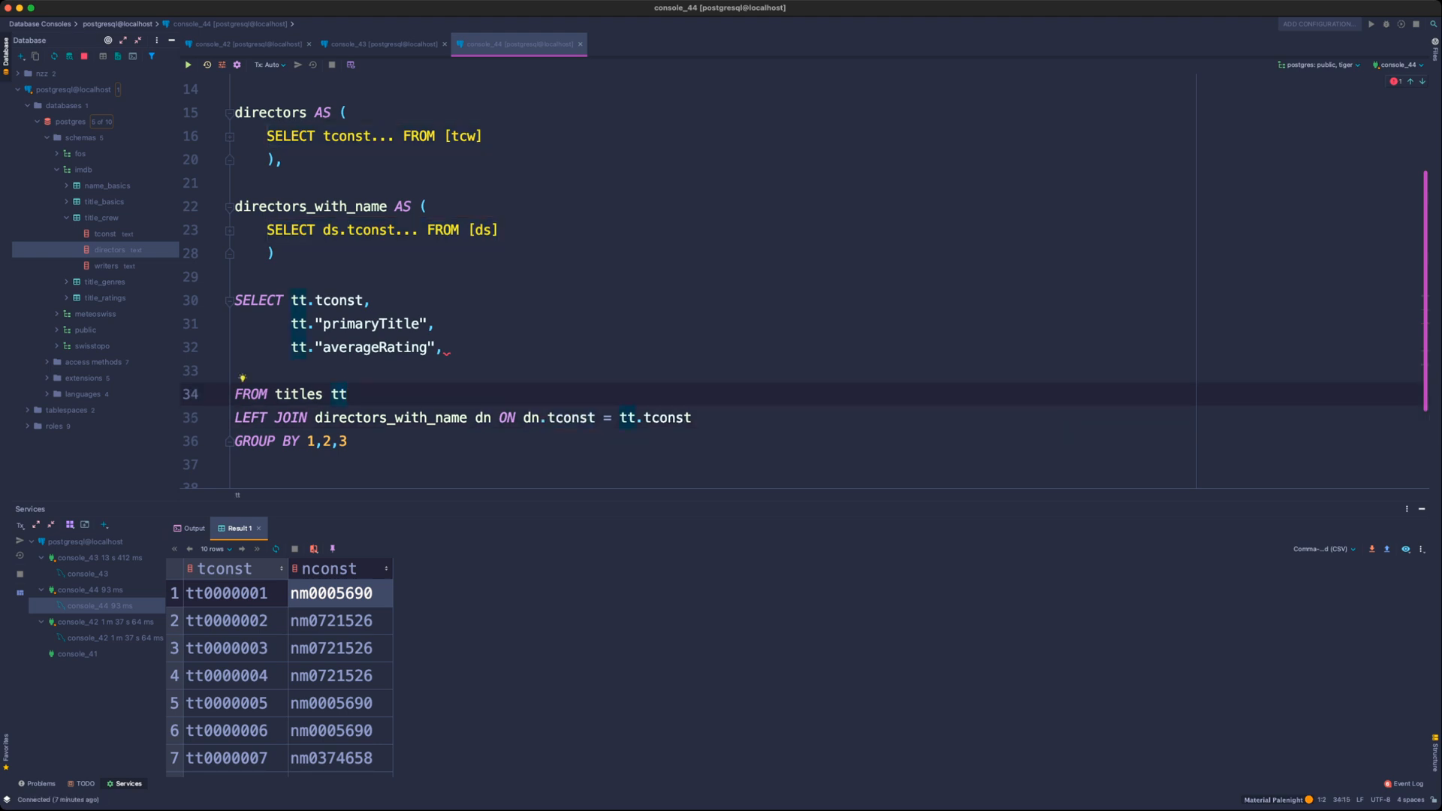
key(Up)
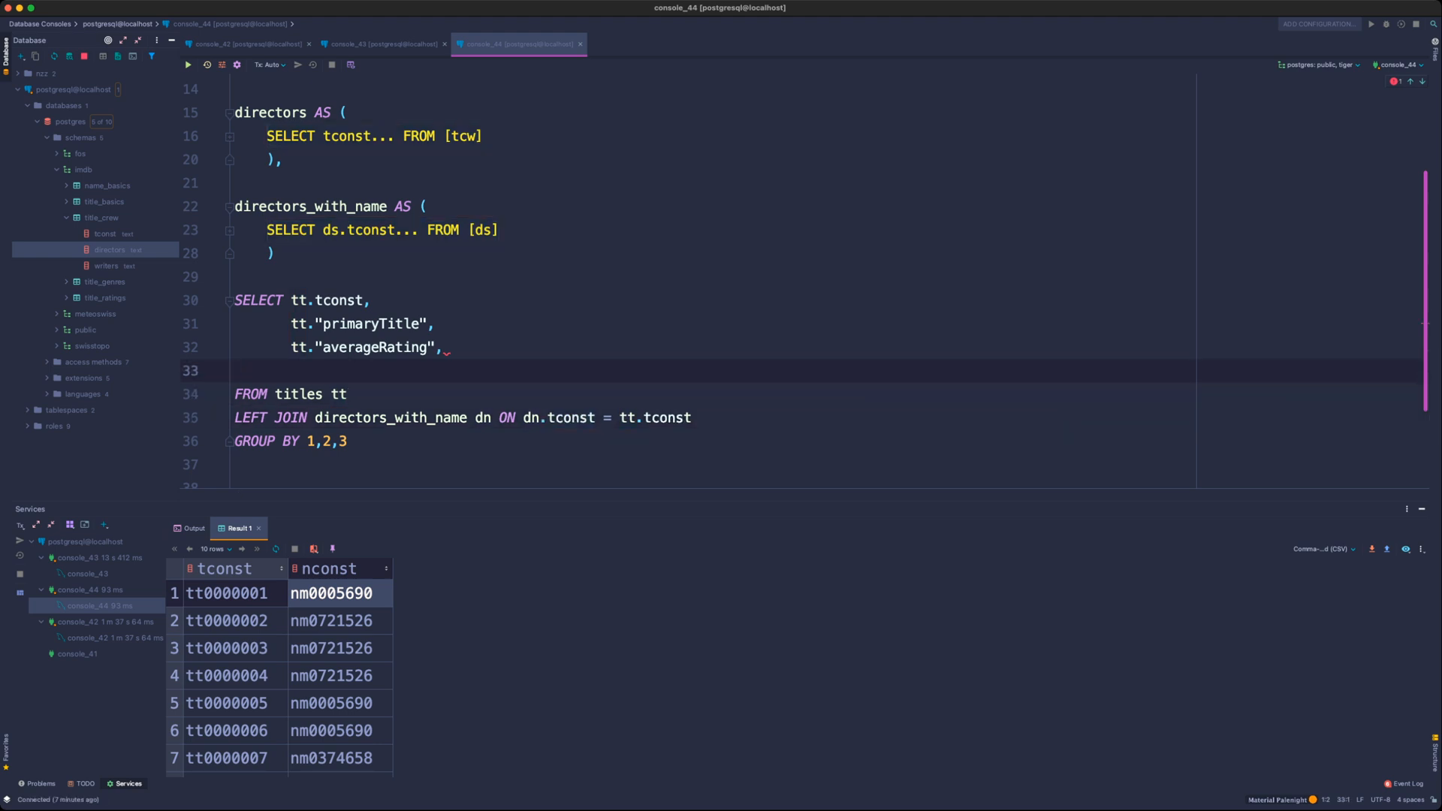
key(Tab)
text(dn."primaryName")
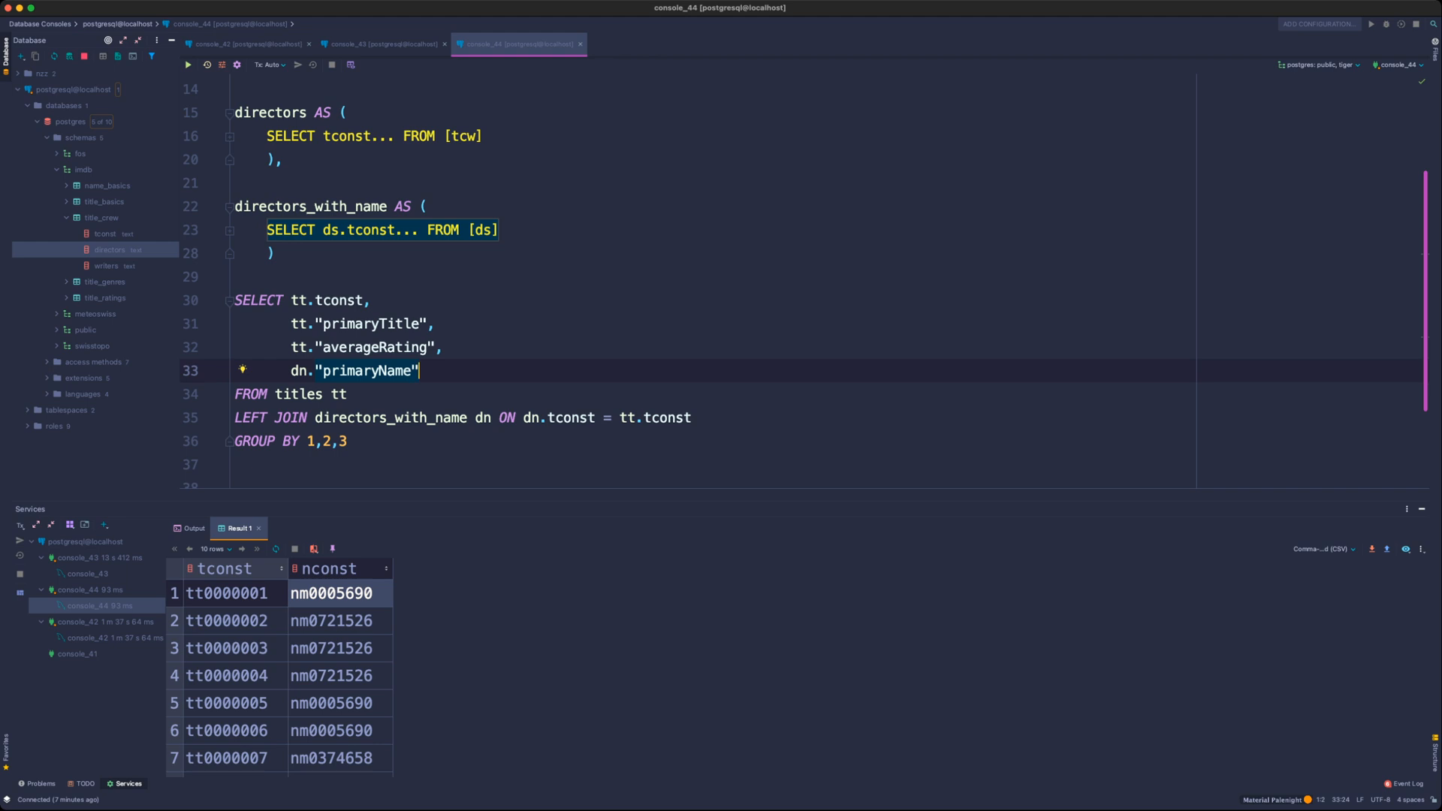
- Replace the GROUP BY 1,2,3 clause with LIMIT 100 and run the query
click(347, 441)
key(shift+super+Left)
key(BackSpace)
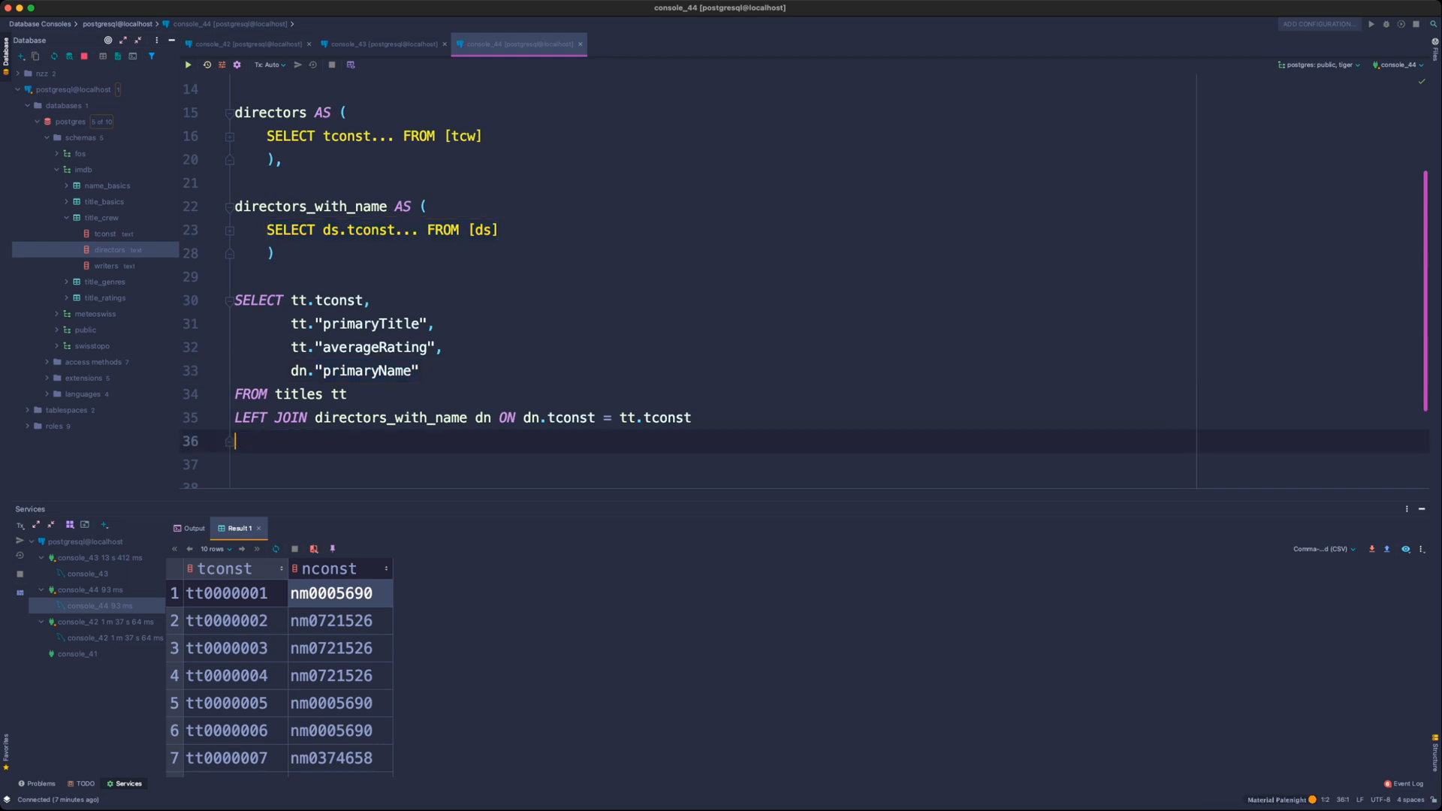
text(LIMIT 100)
key(super+Return)
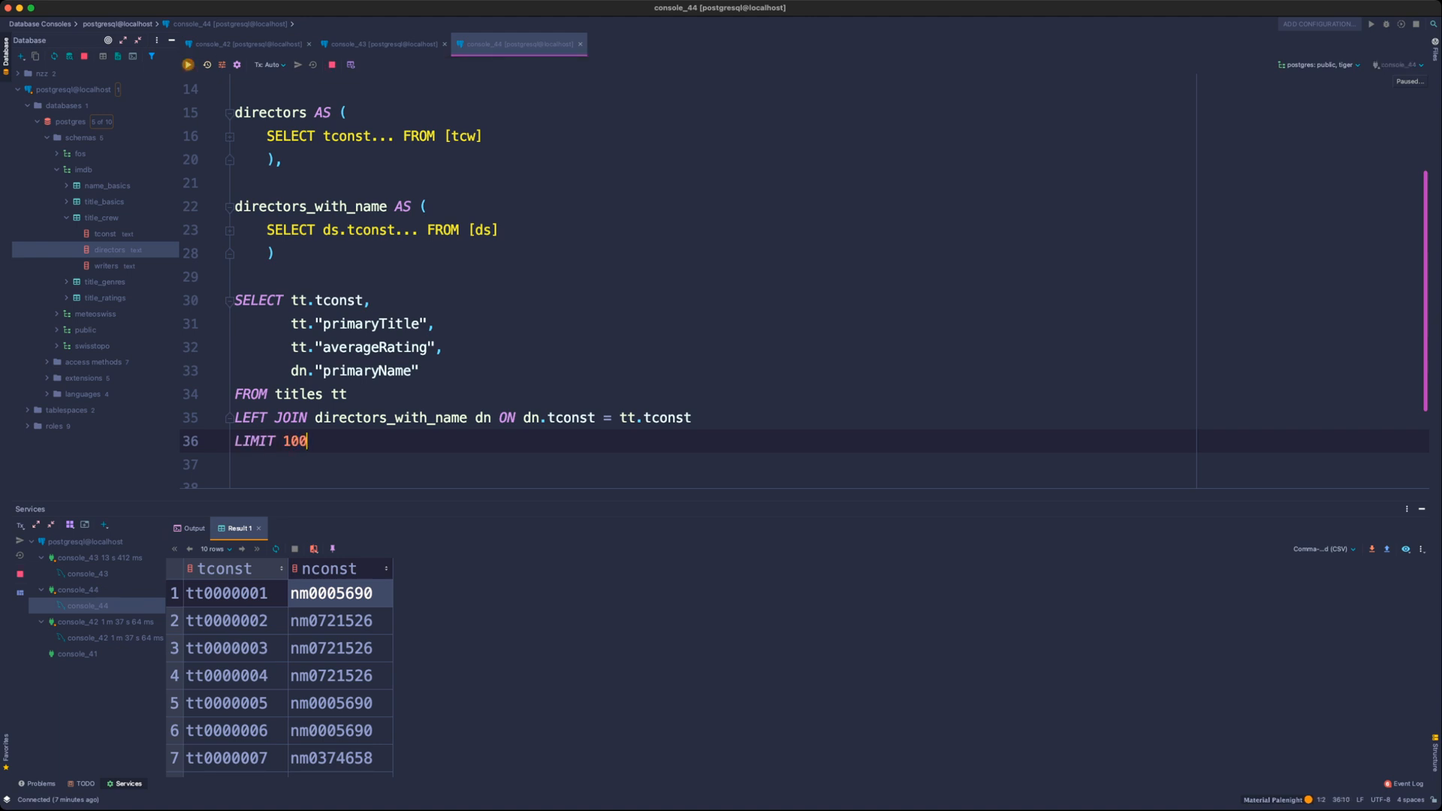
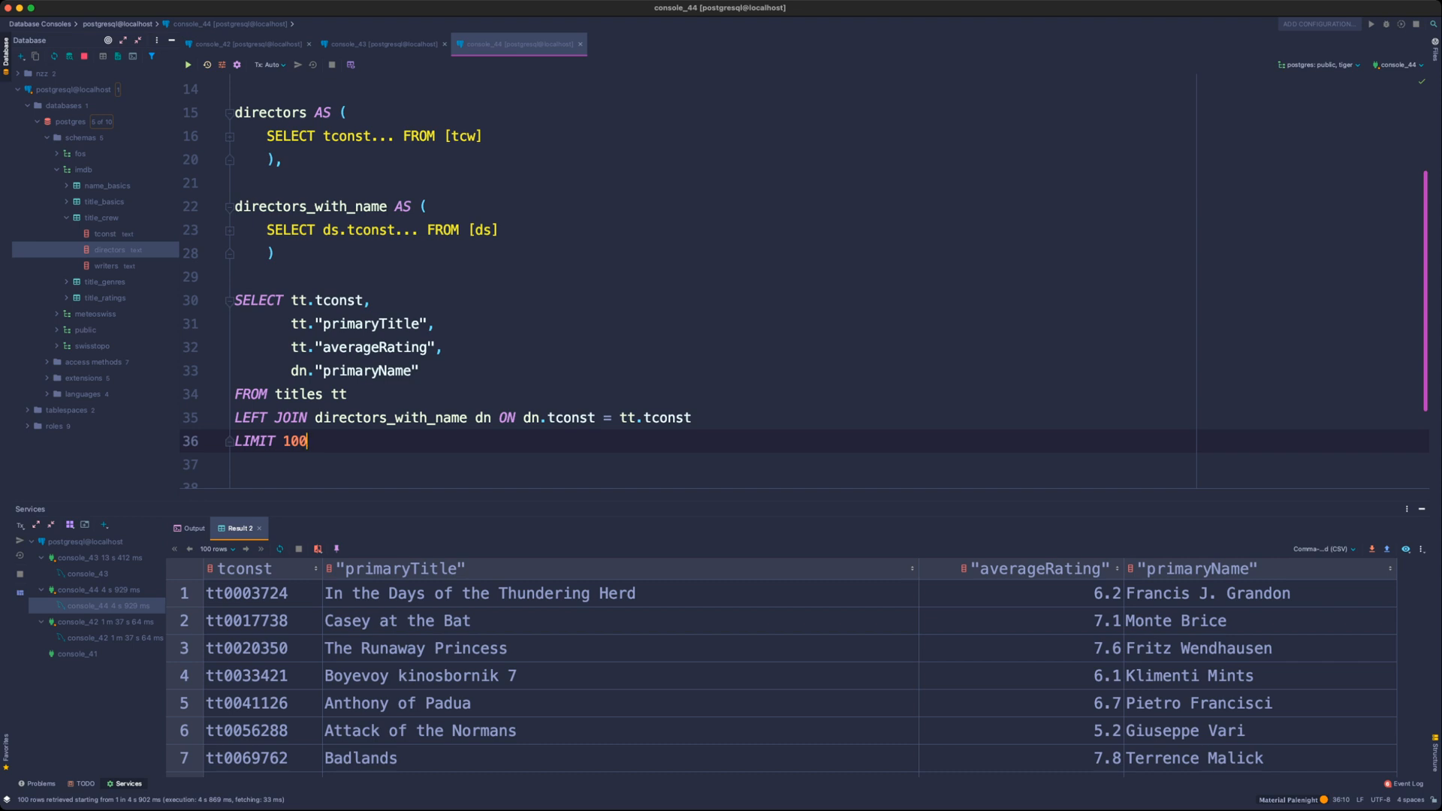
- Add dn.nconst to the main query's selected columns, just above dn."primaryName"
click(443, 347)
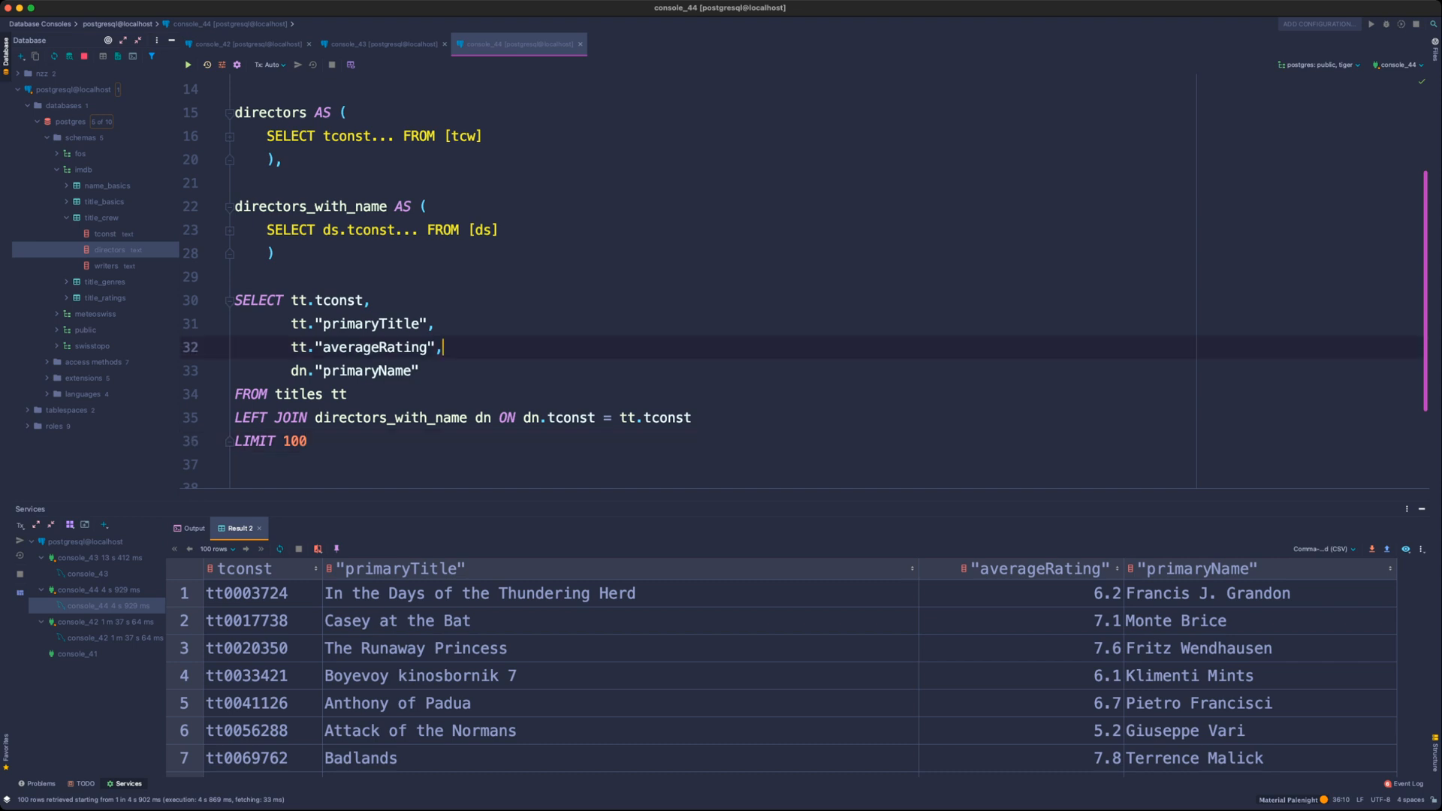
key(Return)
text(dn.)
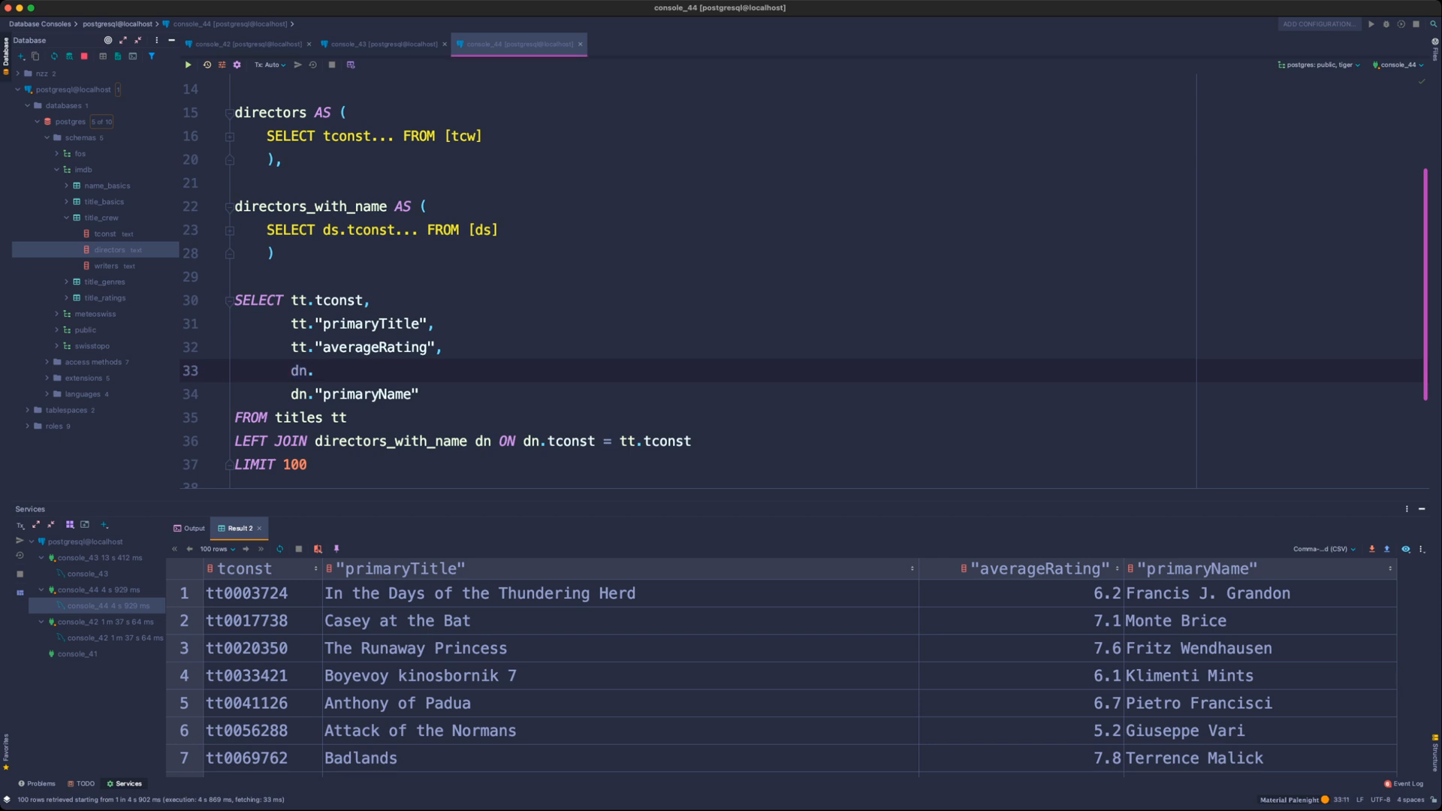
text(nconst,)
- Remove the LIMIT 100 clause from the end of the main query
drag(310, 465, 259, 465)
key(BackSpace)
key(BackSpace)
key(BackSpace)
key(BackSpace)
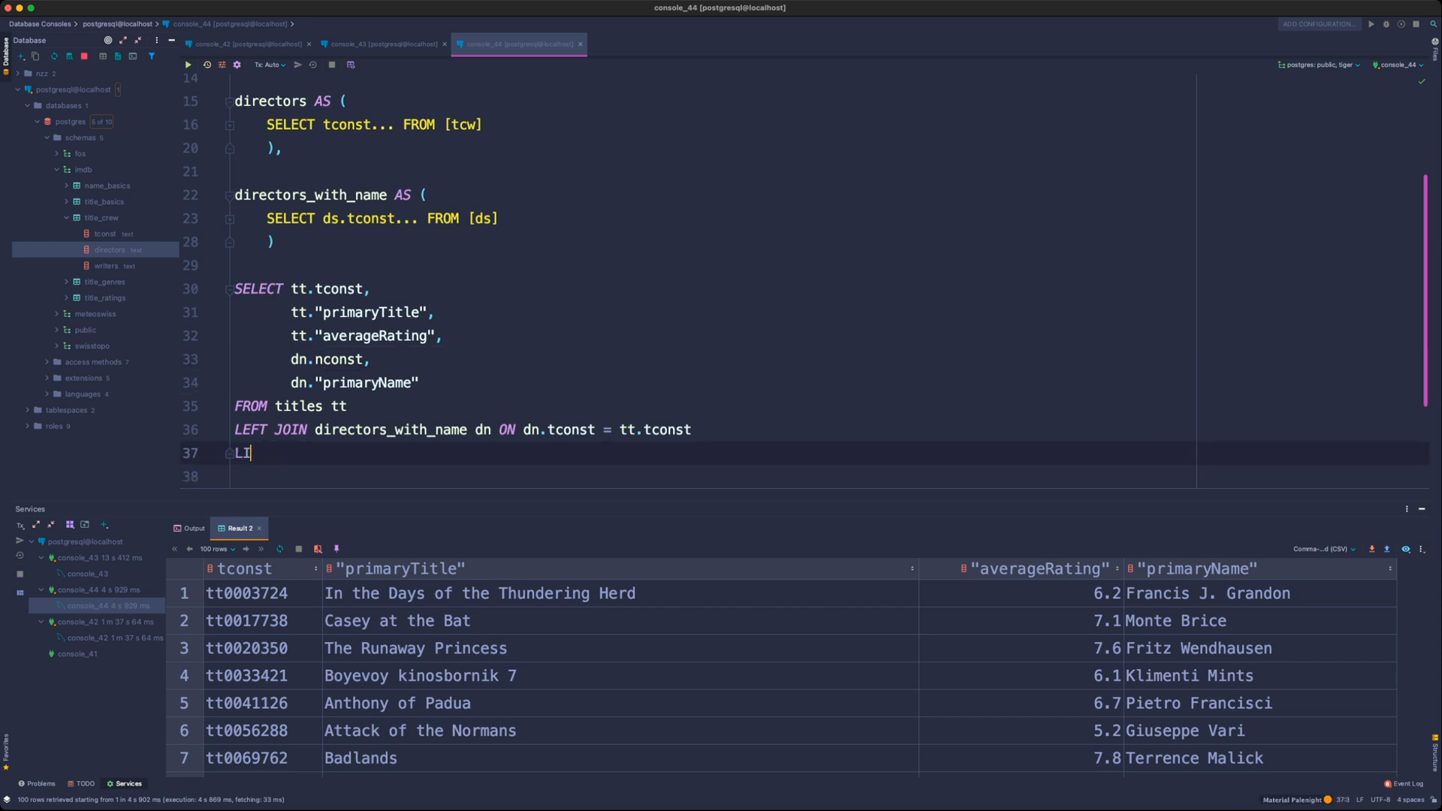
- Open a CTE with final_view AS ( above the main SELECT and add a comma after the directors_with_name CTE
key(Up)
key(Up)
key(Up)
key(Up)
key(Up)
key(Up)
key(Up)
key(Up)
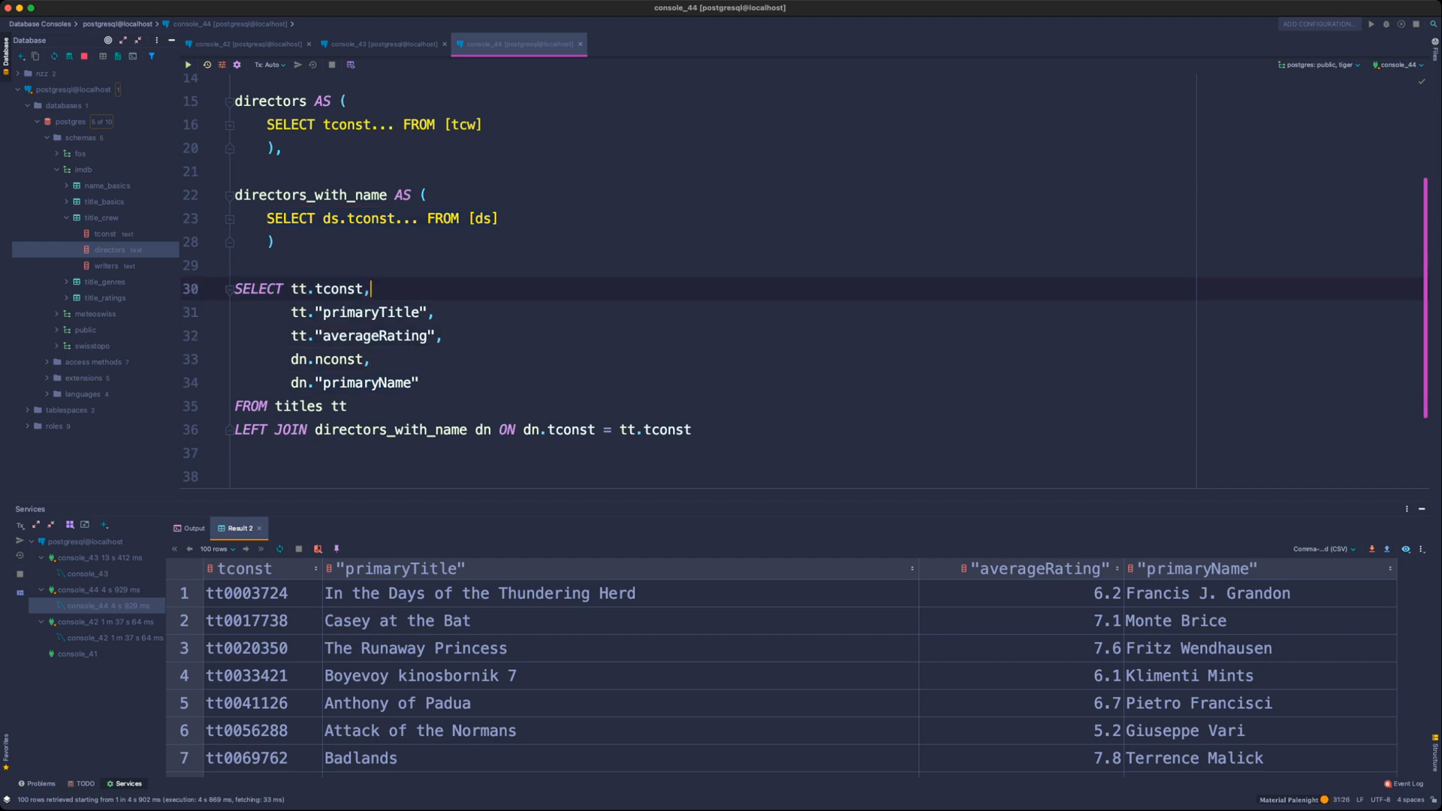
key(Return)
text(final)
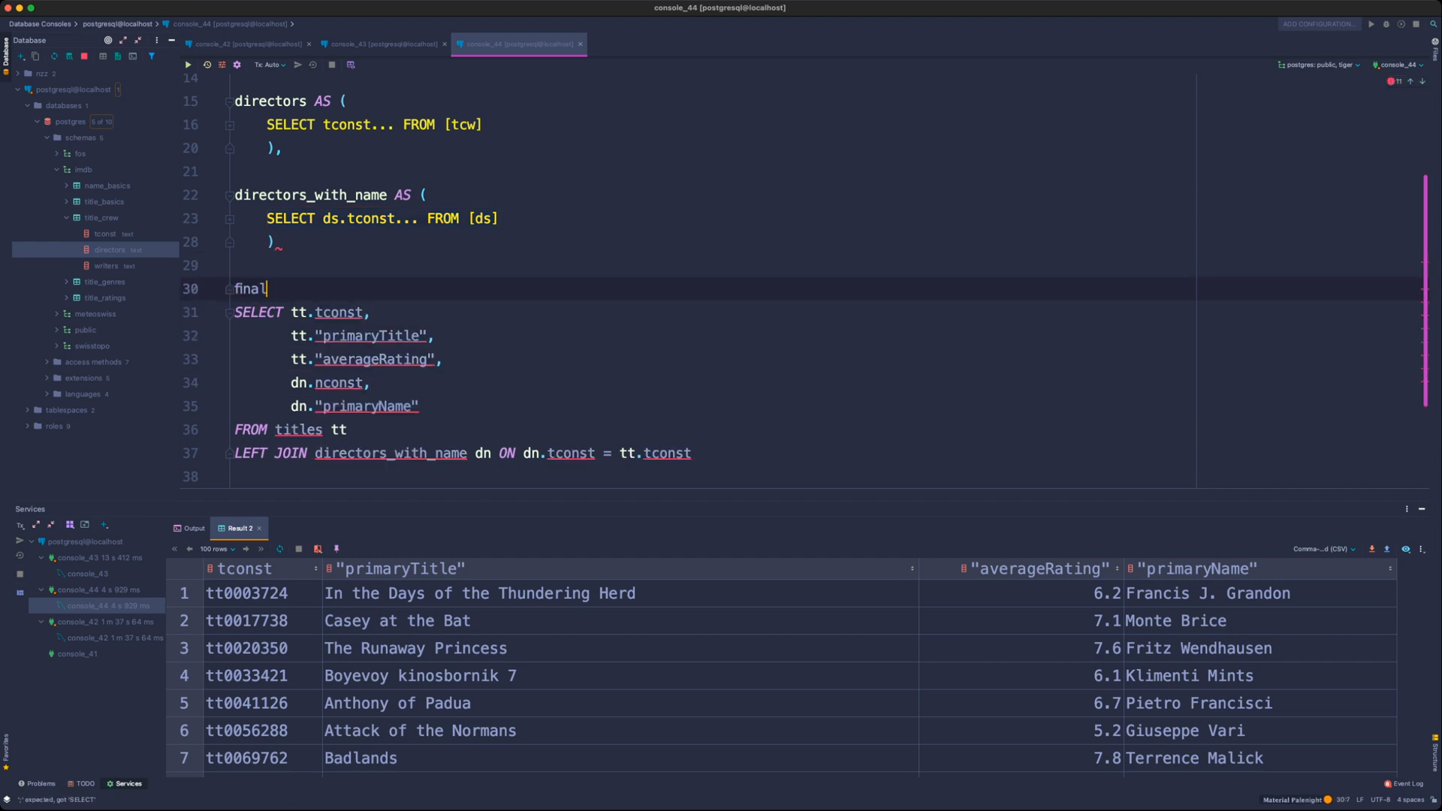
text(_view AS ()
key(Delete)
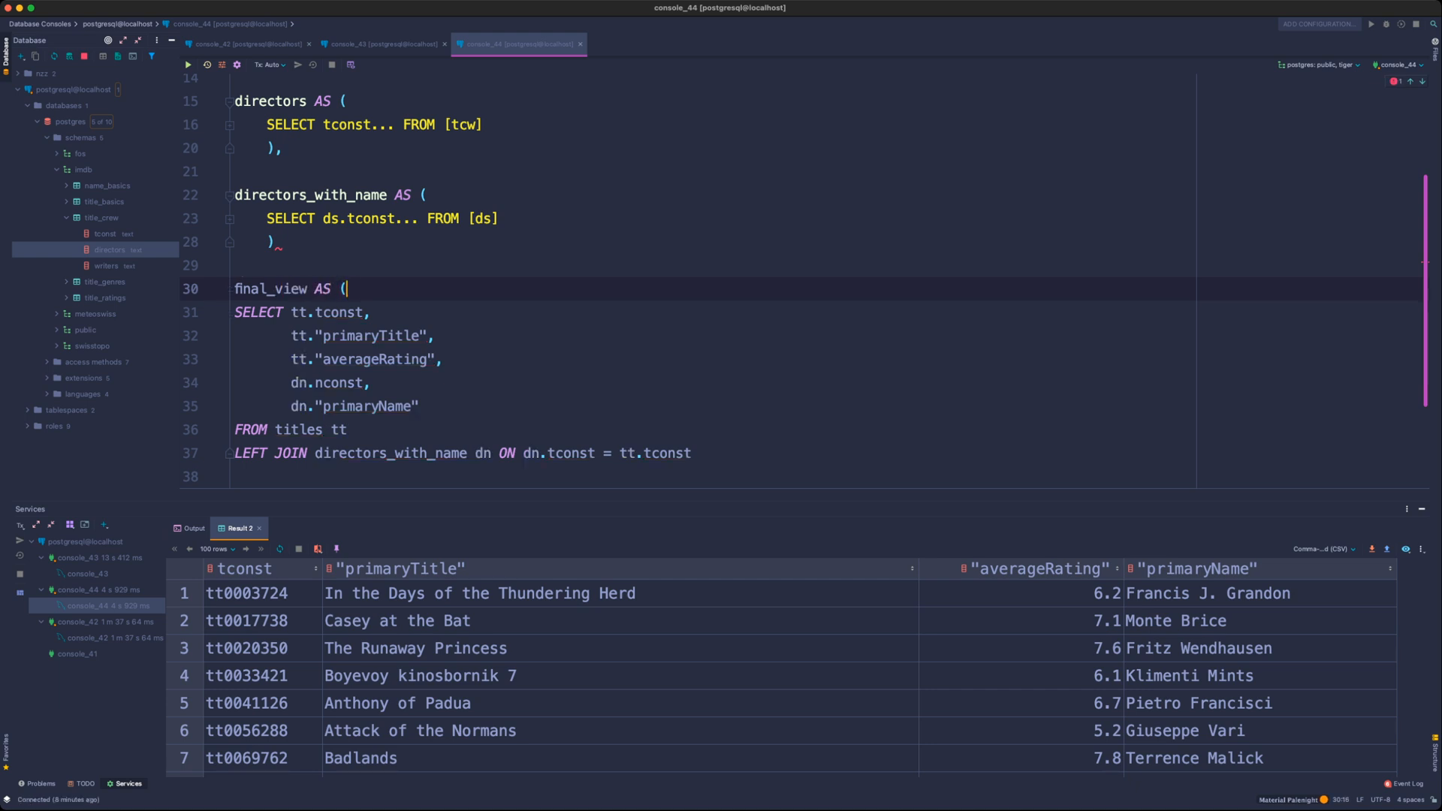
click(276, 242)
text(,)
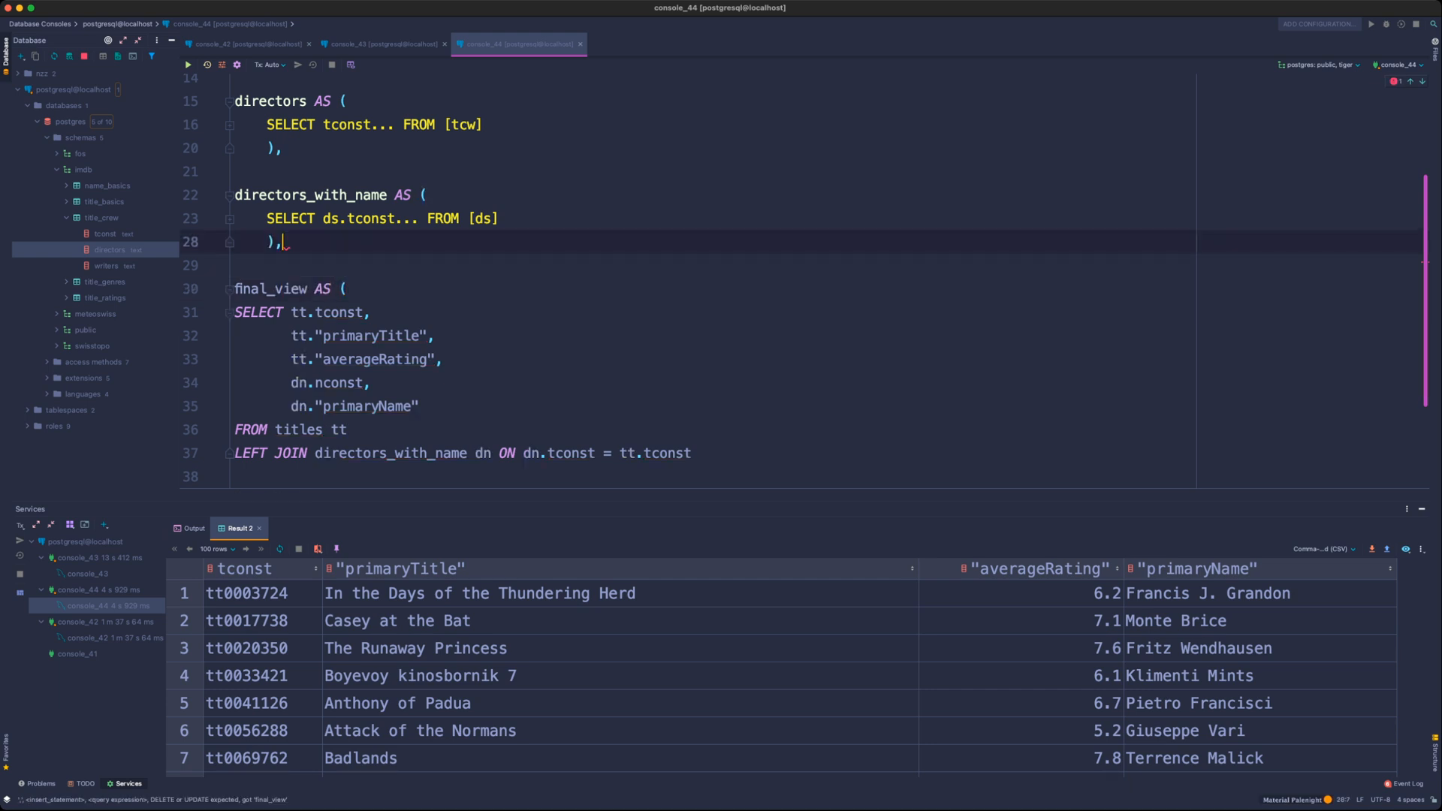
- Close the final_view CTE with a parenthesis after the join and align its LEFT JOIN line with FROM
click(693, 453)
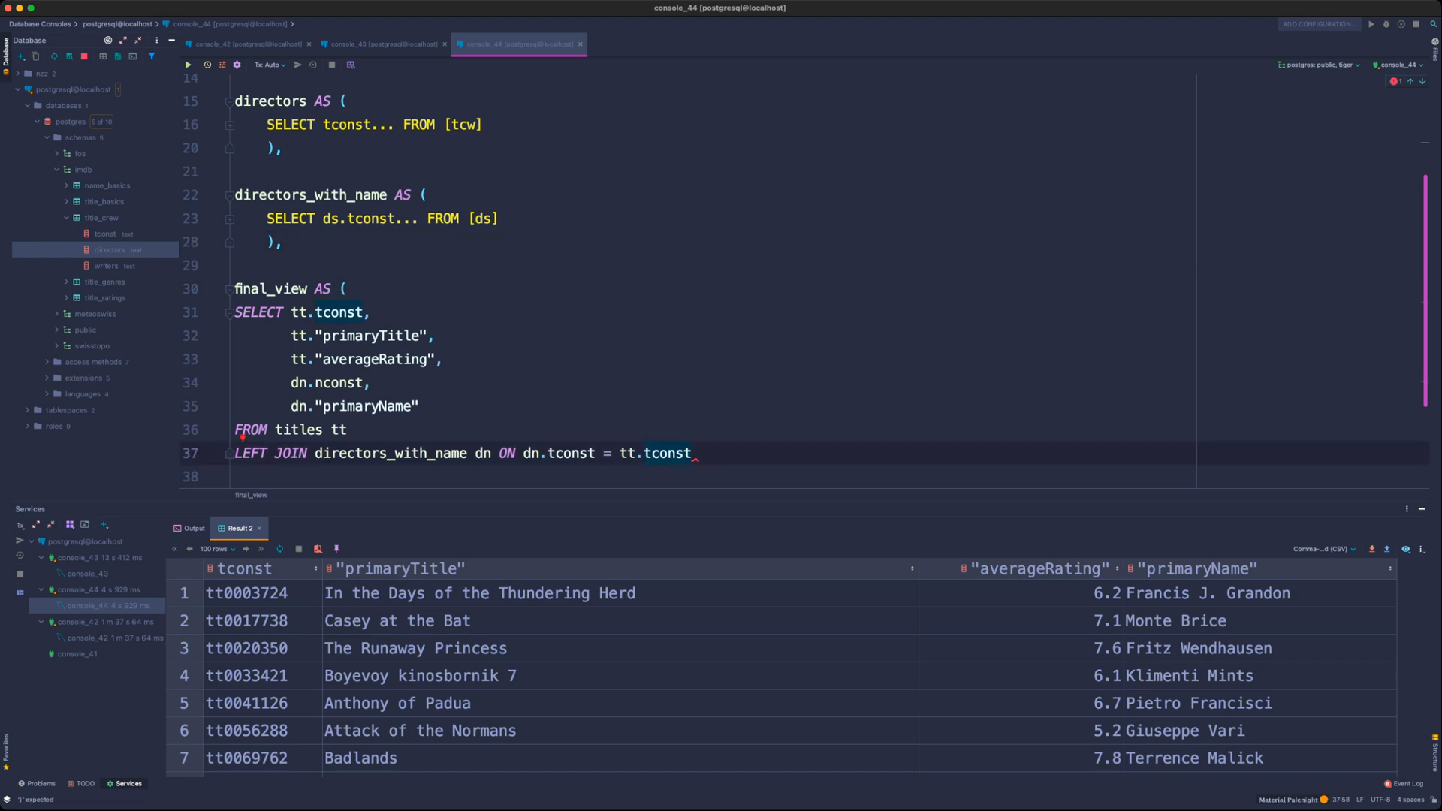
key(Return)
text())
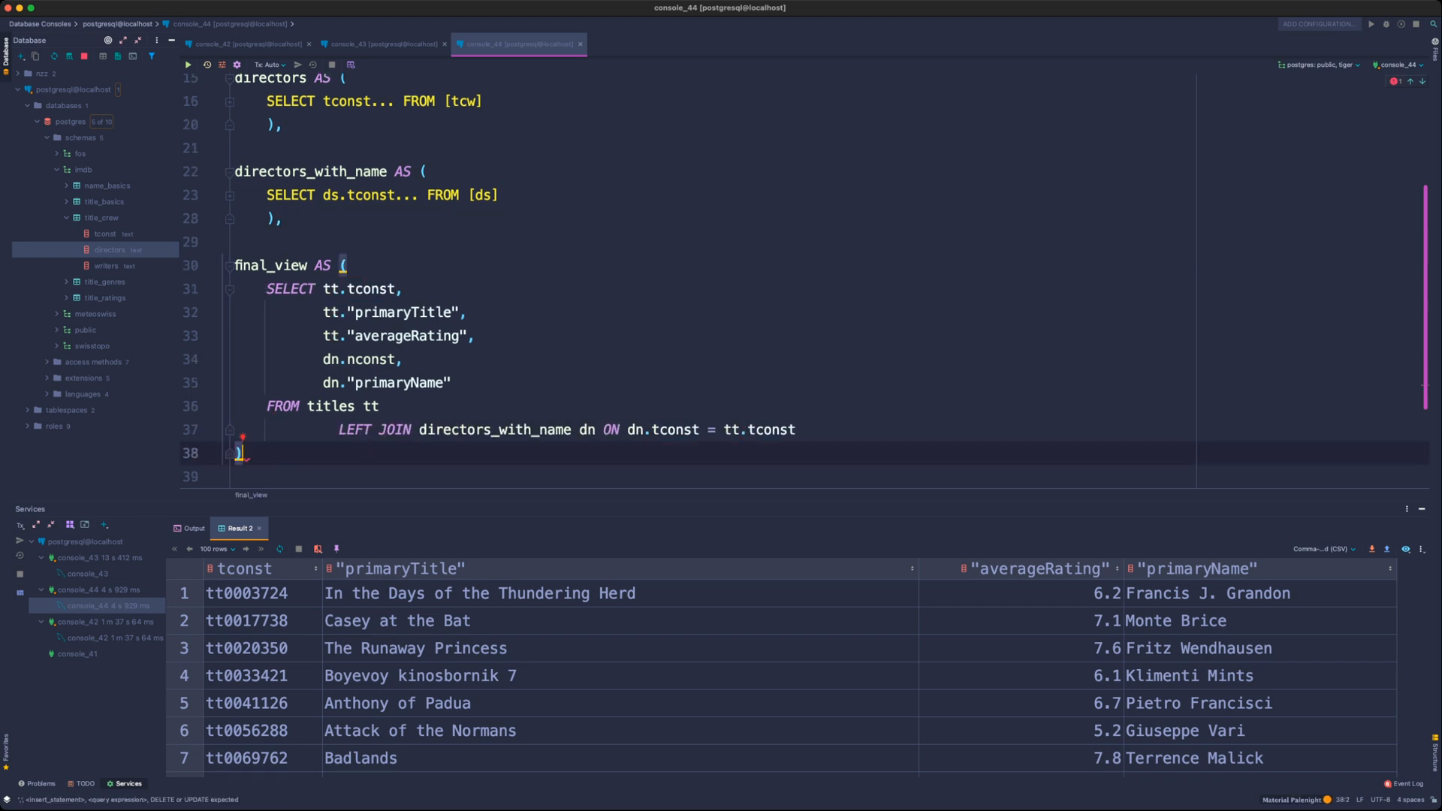
drag(339, 430, 267, 430)
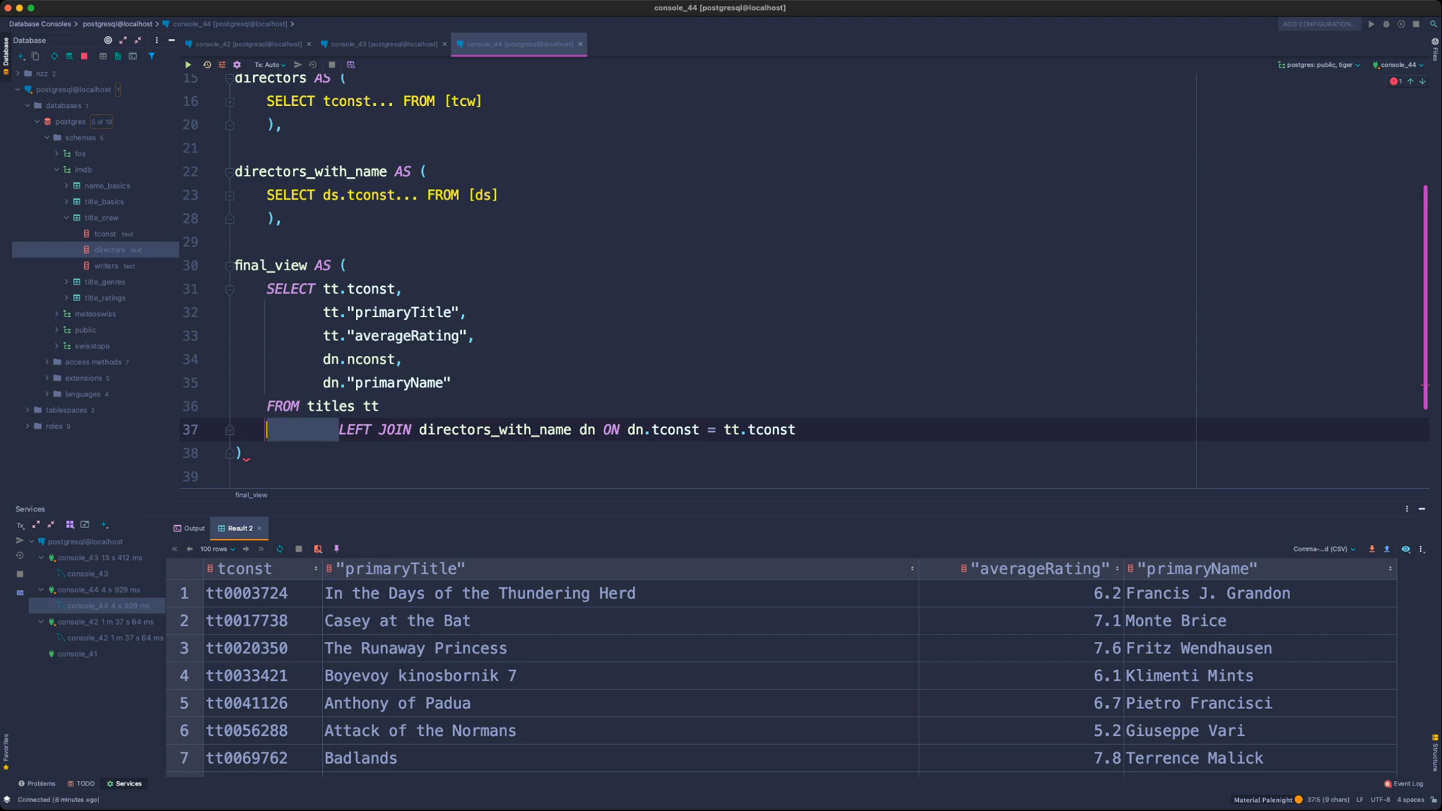
key(BackSpace)
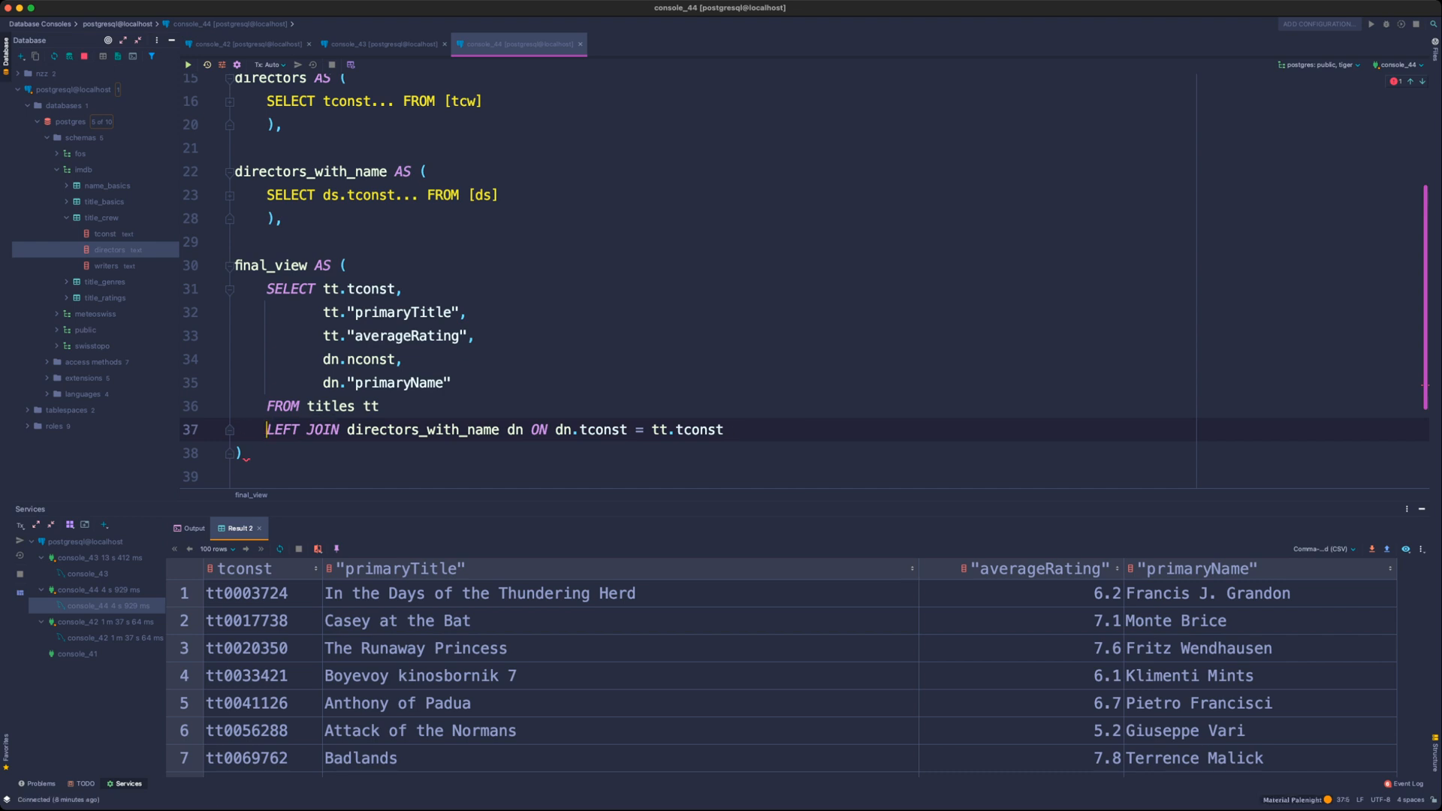
- Add a new main query below the CTEs: SELECT * FROM final_view
key(Down)
key(Return)
key(Return)
text(SELECT)
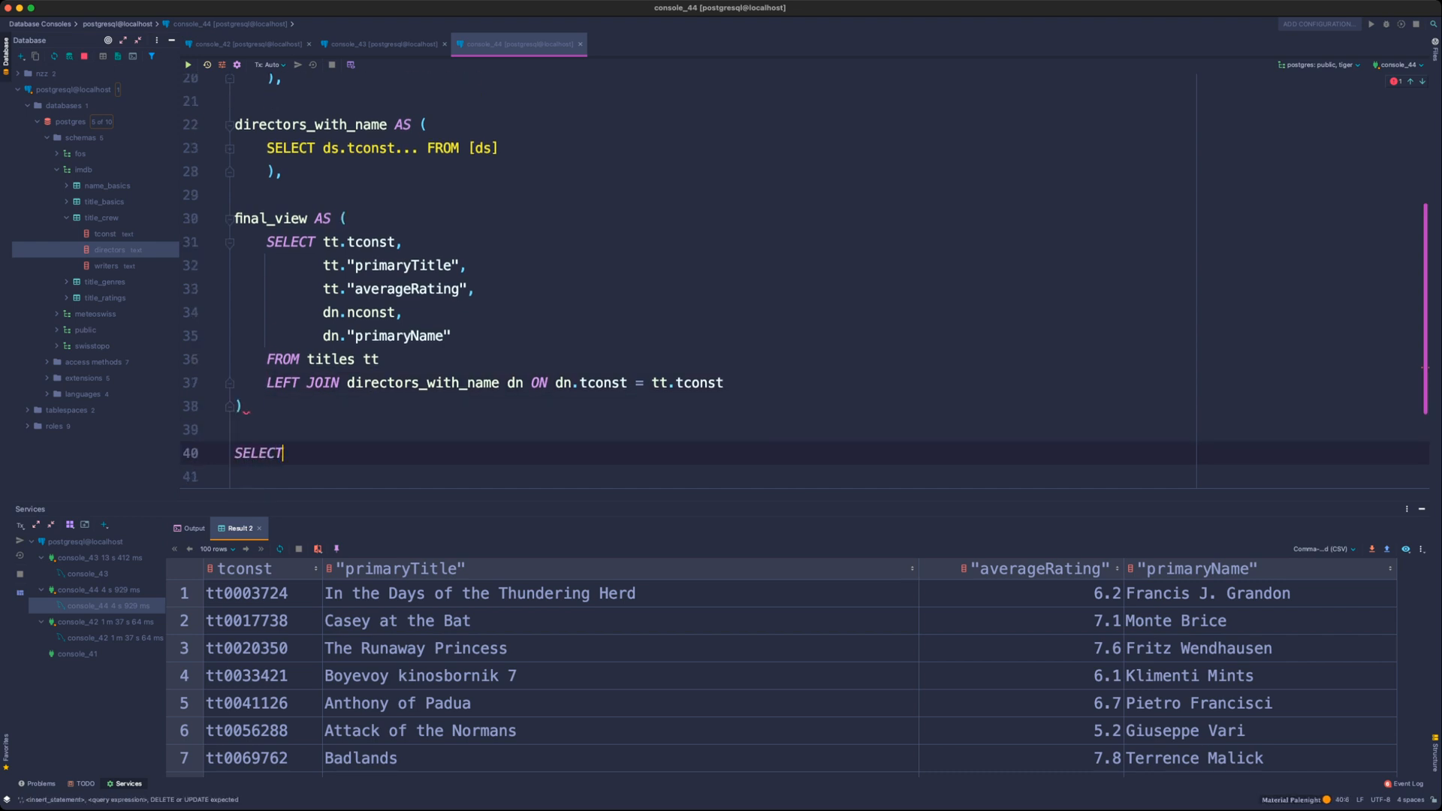
text( *)
key(Return)
text(FROM fin)
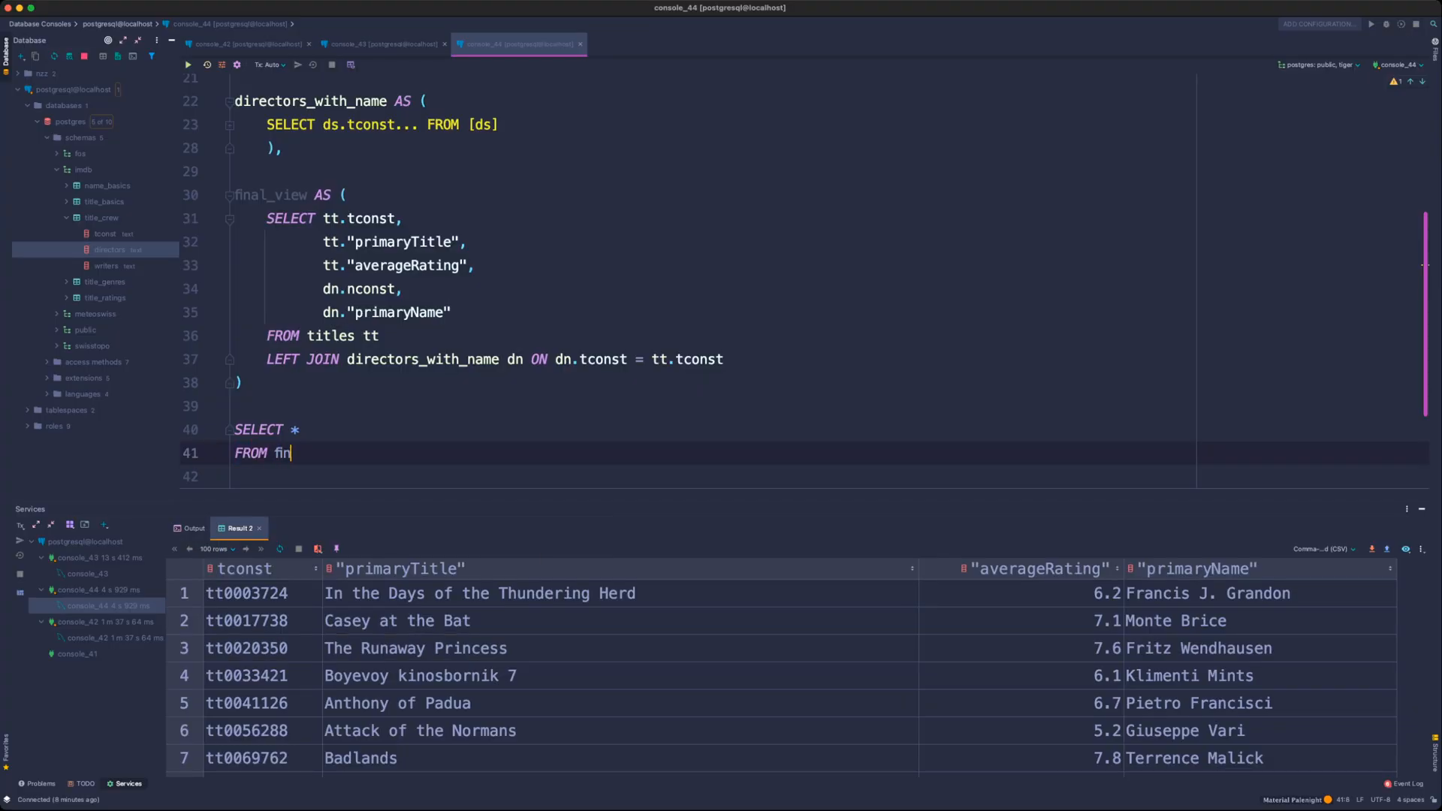
key(Return)
- Collapse the body of the final_view CTE and run the query that selects from it
key(Up)
key(Up)
key(Up)
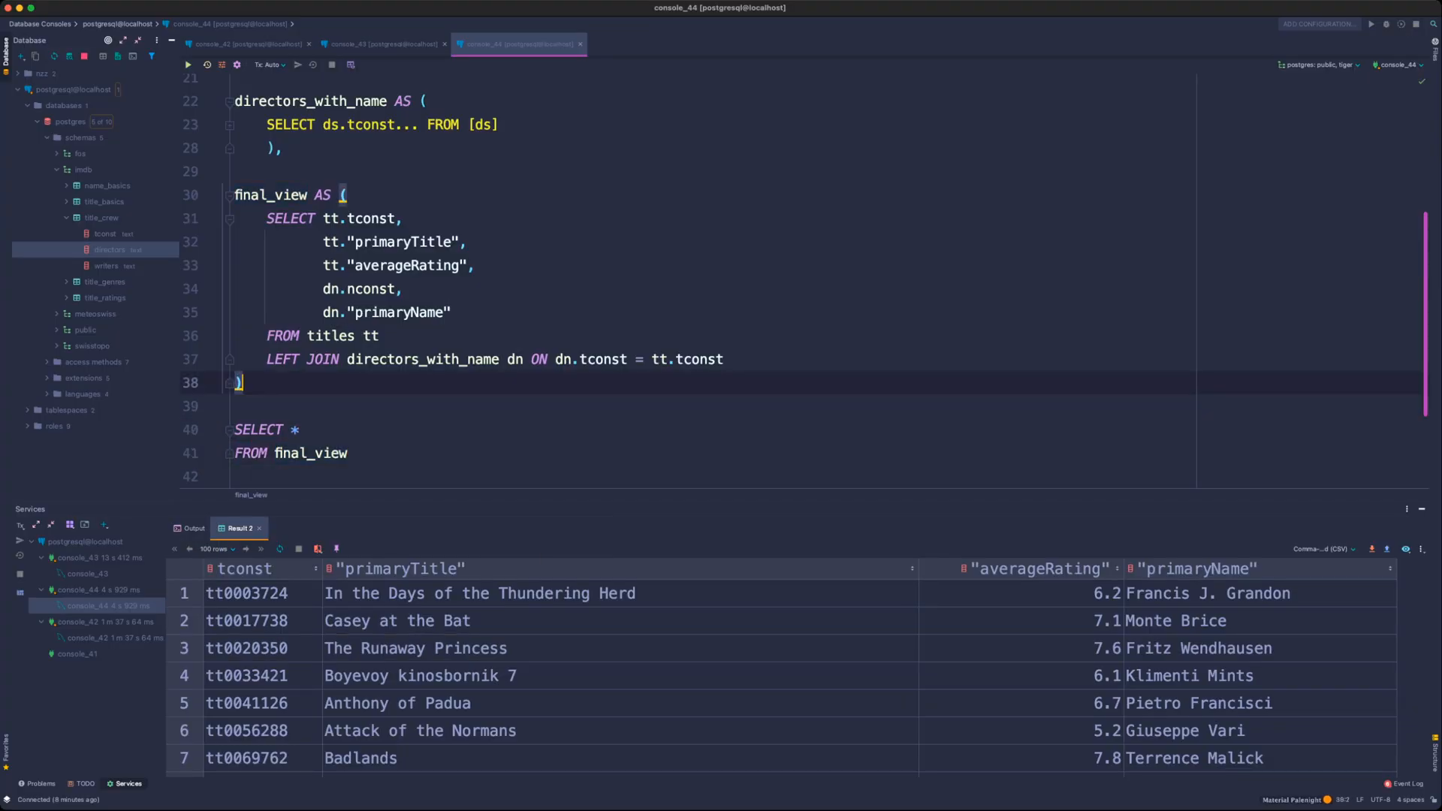
click(230, 218)
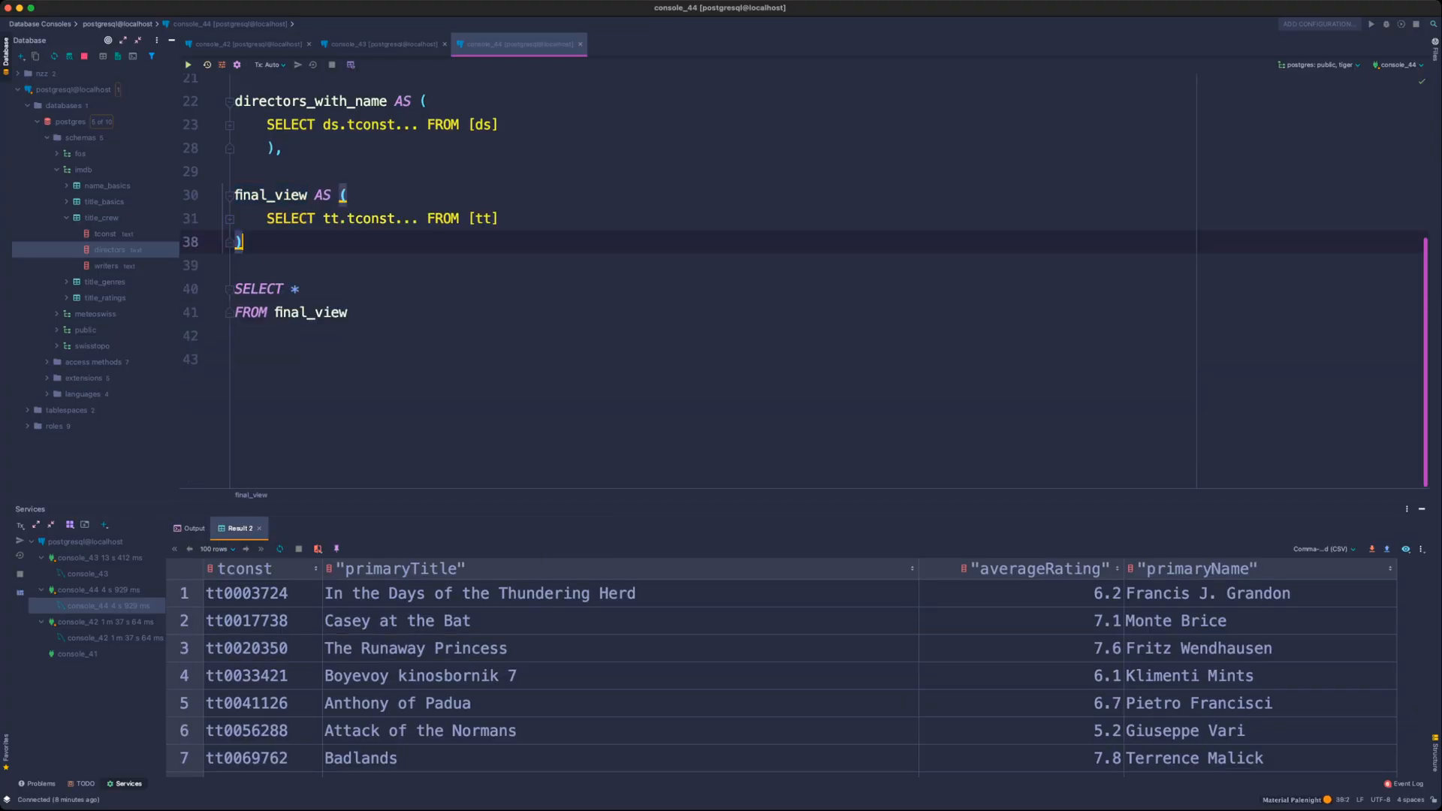
click(350, 313)
click(188, 65)
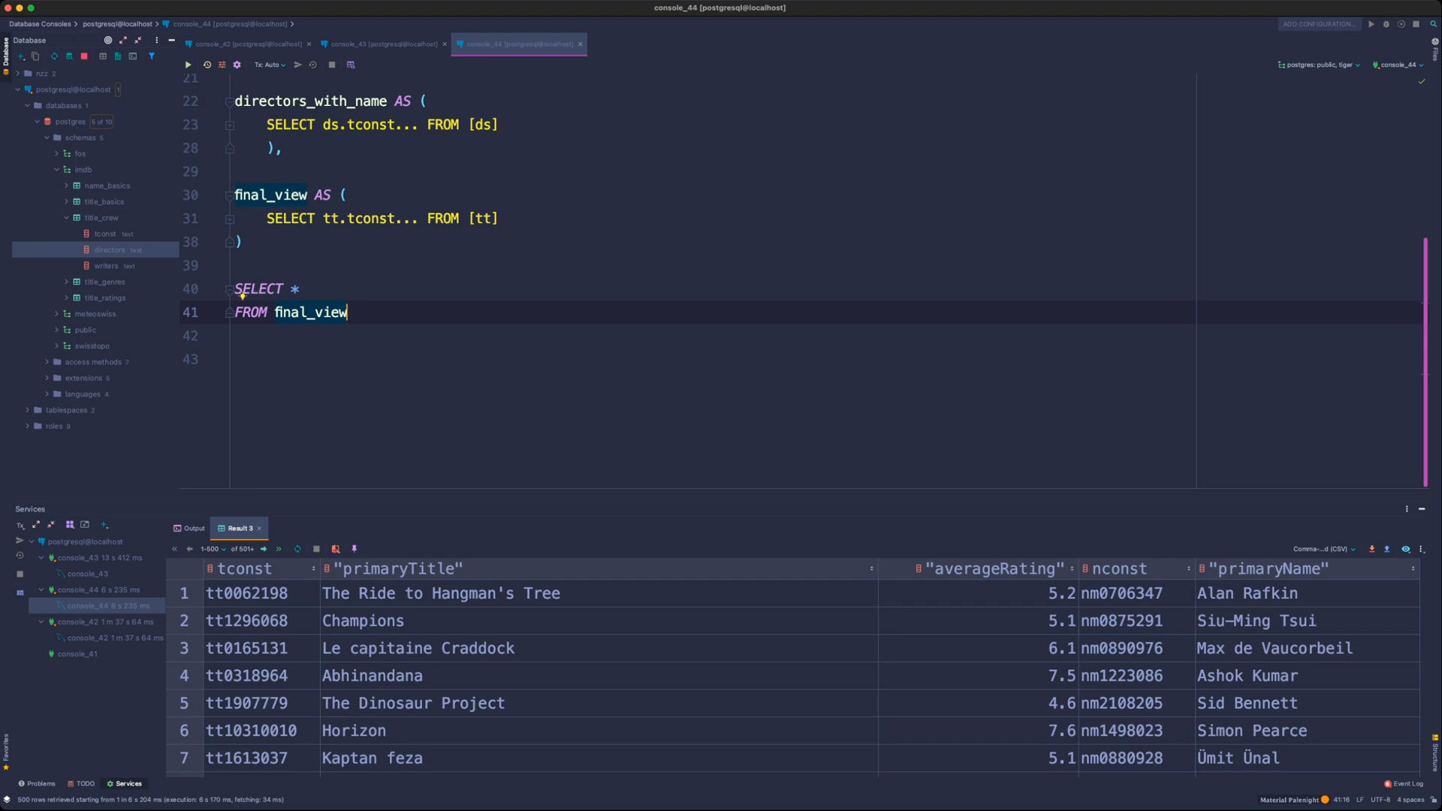
- Replace the asterisk in the final SELECT with nconst and "primaryName", aliasing "primaryName" as director_name
key(Up)
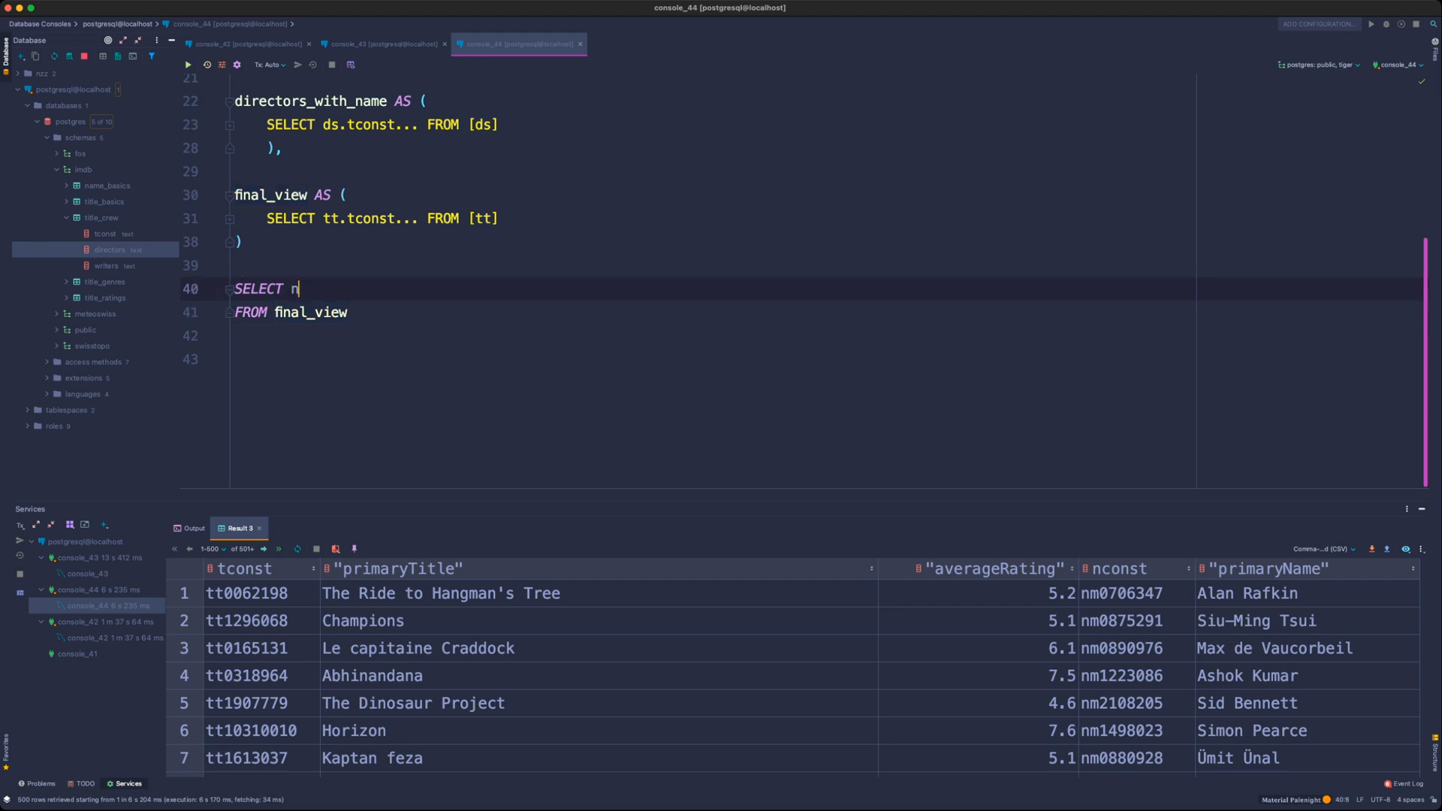
key(BackSpace)
text(nconst,)
key(Return)
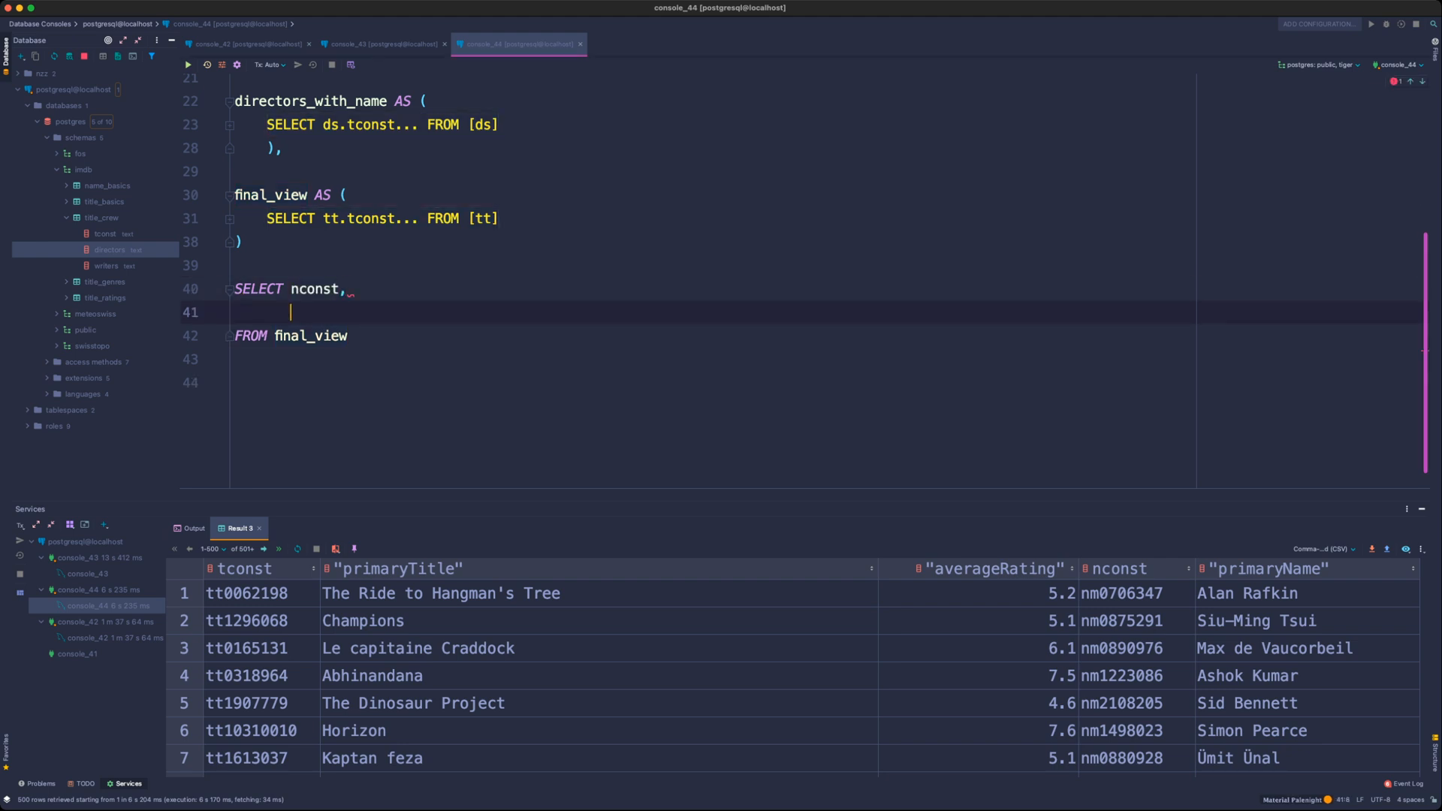
text("primaryName",)
key(BackSpace)
text(directors)
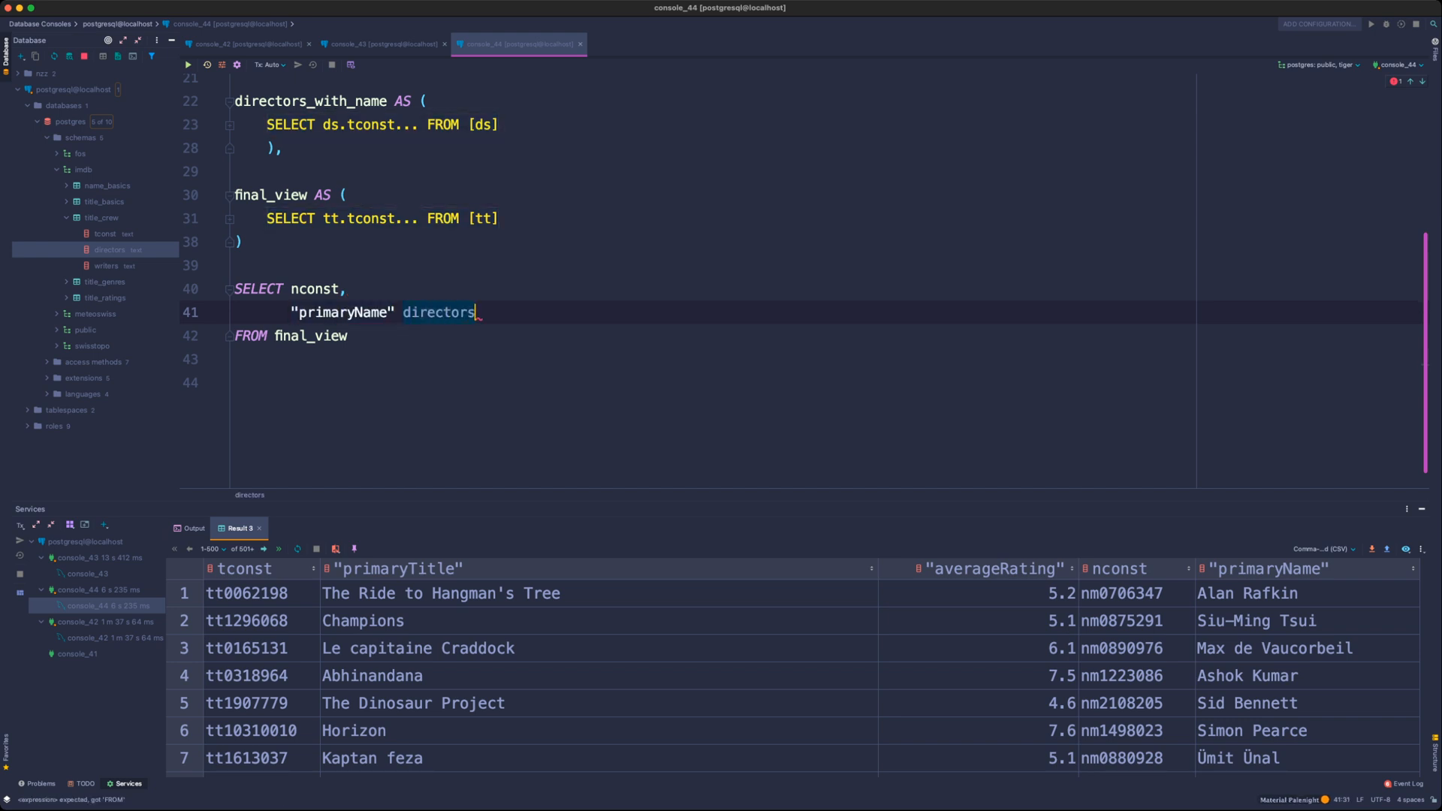
key(BackSpace)
text(_name)
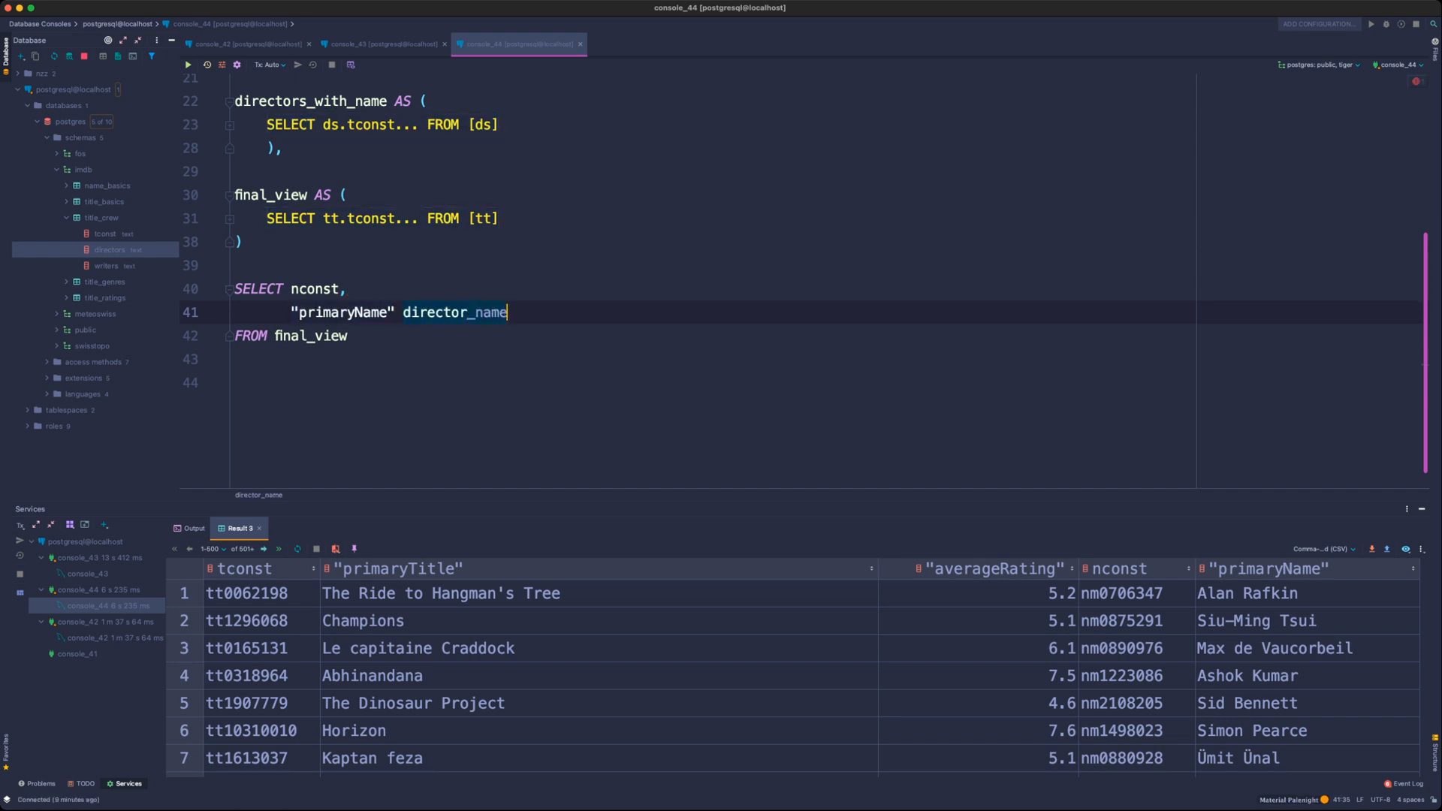
- Alias nconst as director_id in the final SELECT
key(Up)
key(Left)
text(director_id)
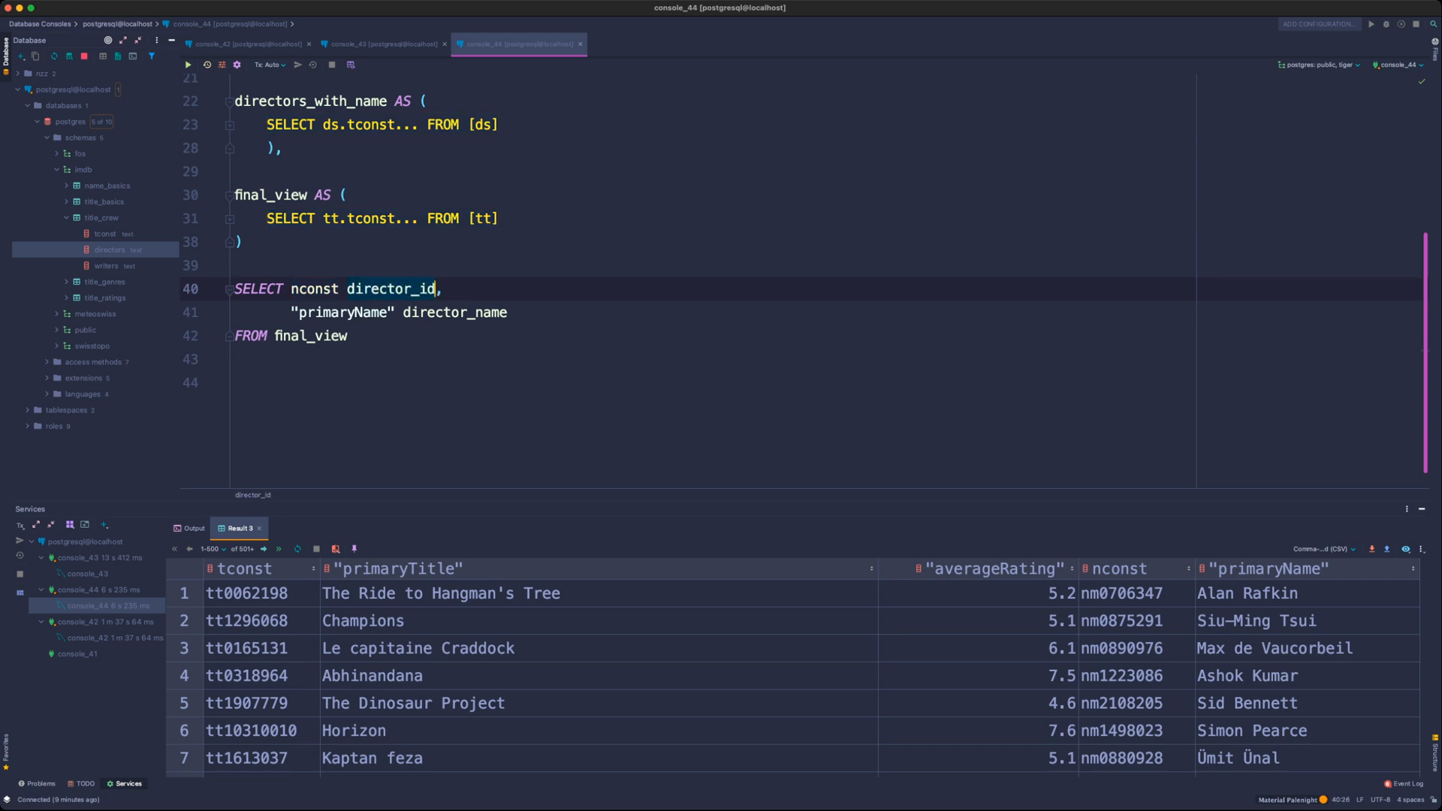
- Add AVG("averageRating") as the third column of the final SELECT
key(Down)
key(End)
text(,)
key(Return)
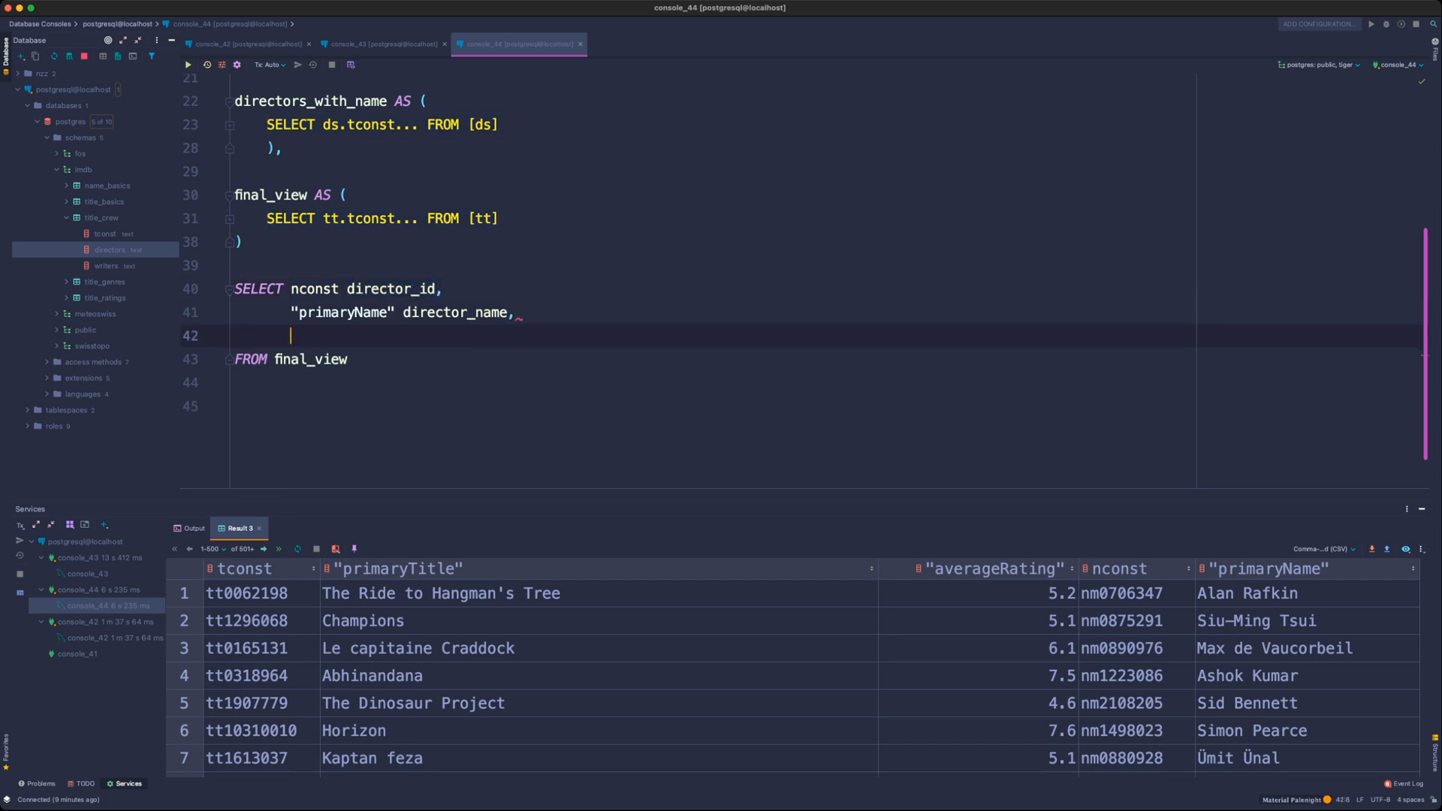
text(av)
key(Return)
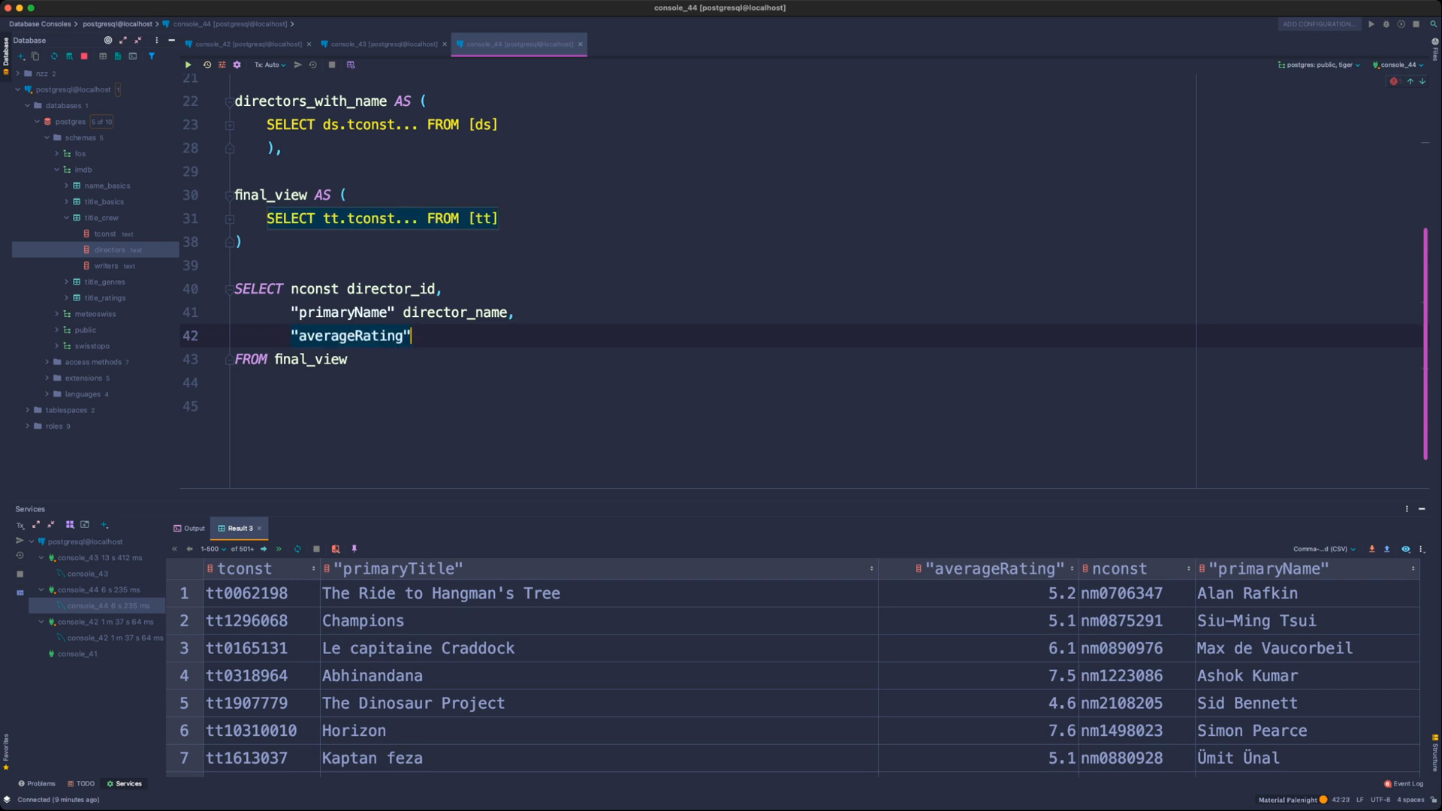
key(Home)
text(AVG()
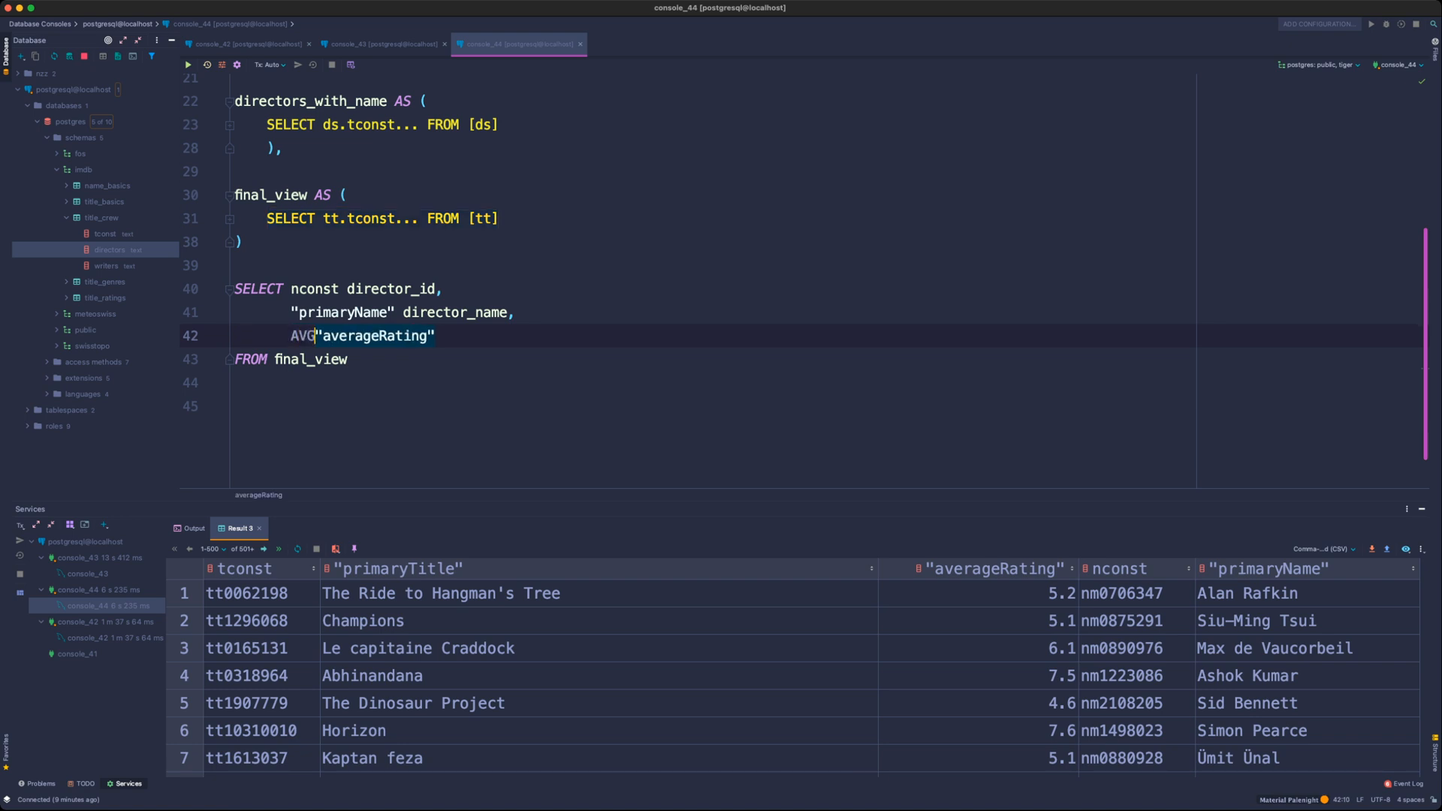
key(End)
text())
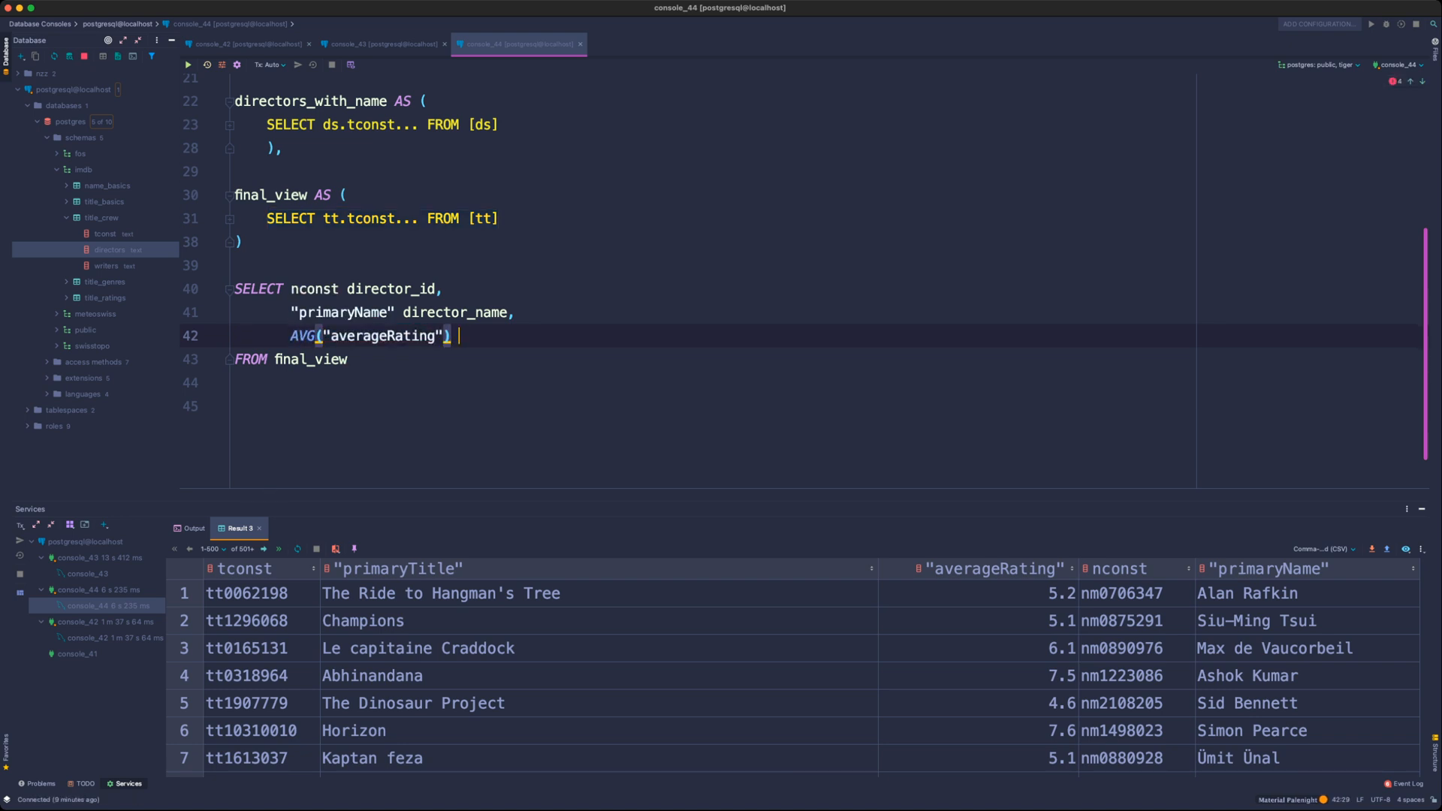
- Alias the AVG("averageRating") column as avg_rating
text( avg_ratin)
key(BackSpace)
key(BackSpace)
key(BackSpace)
key(BackSpace)
key(BackSpace)
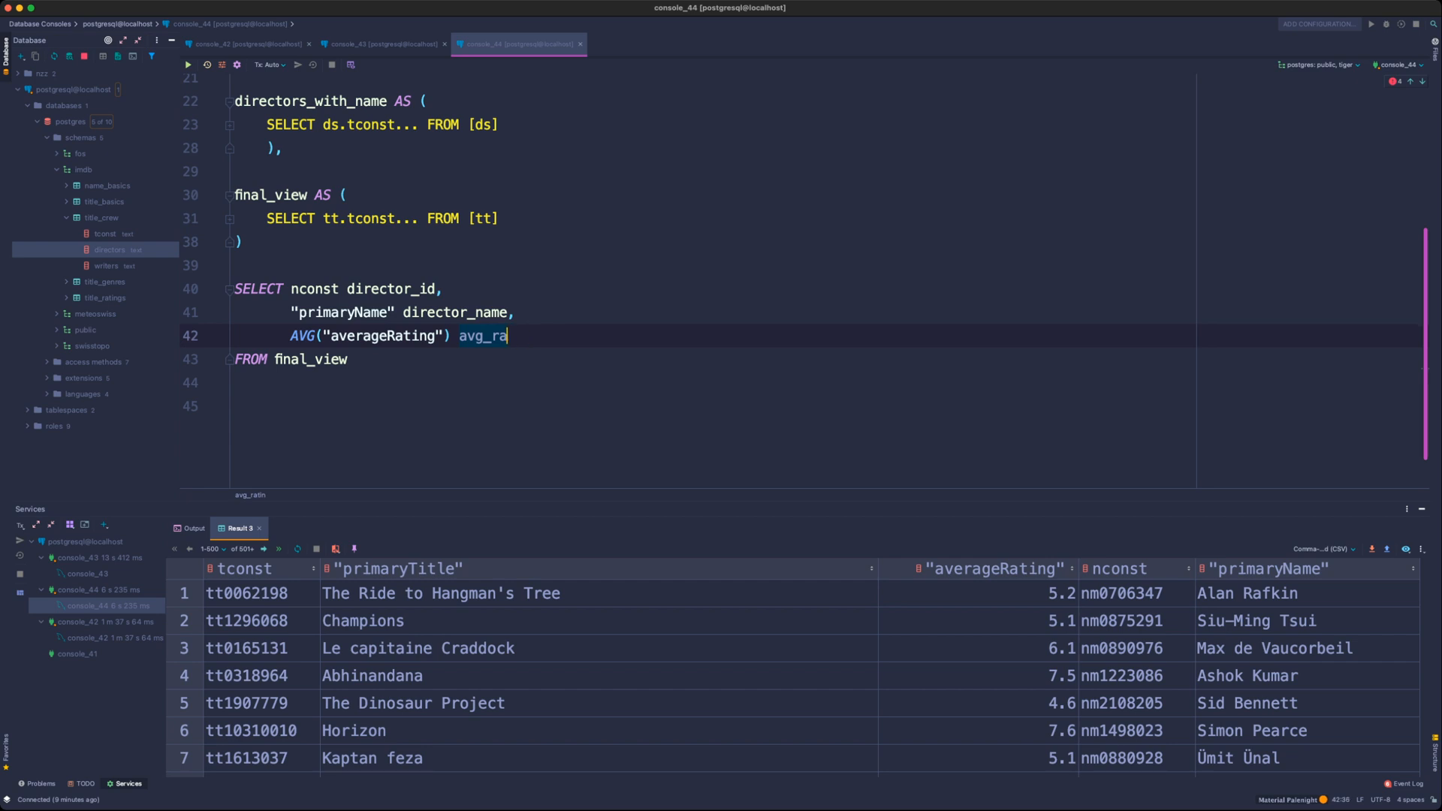
text(rating)
- Add a GROUP BY 1,2 clause after FROM final_view
key(Down)
key(Return)
text(GR)
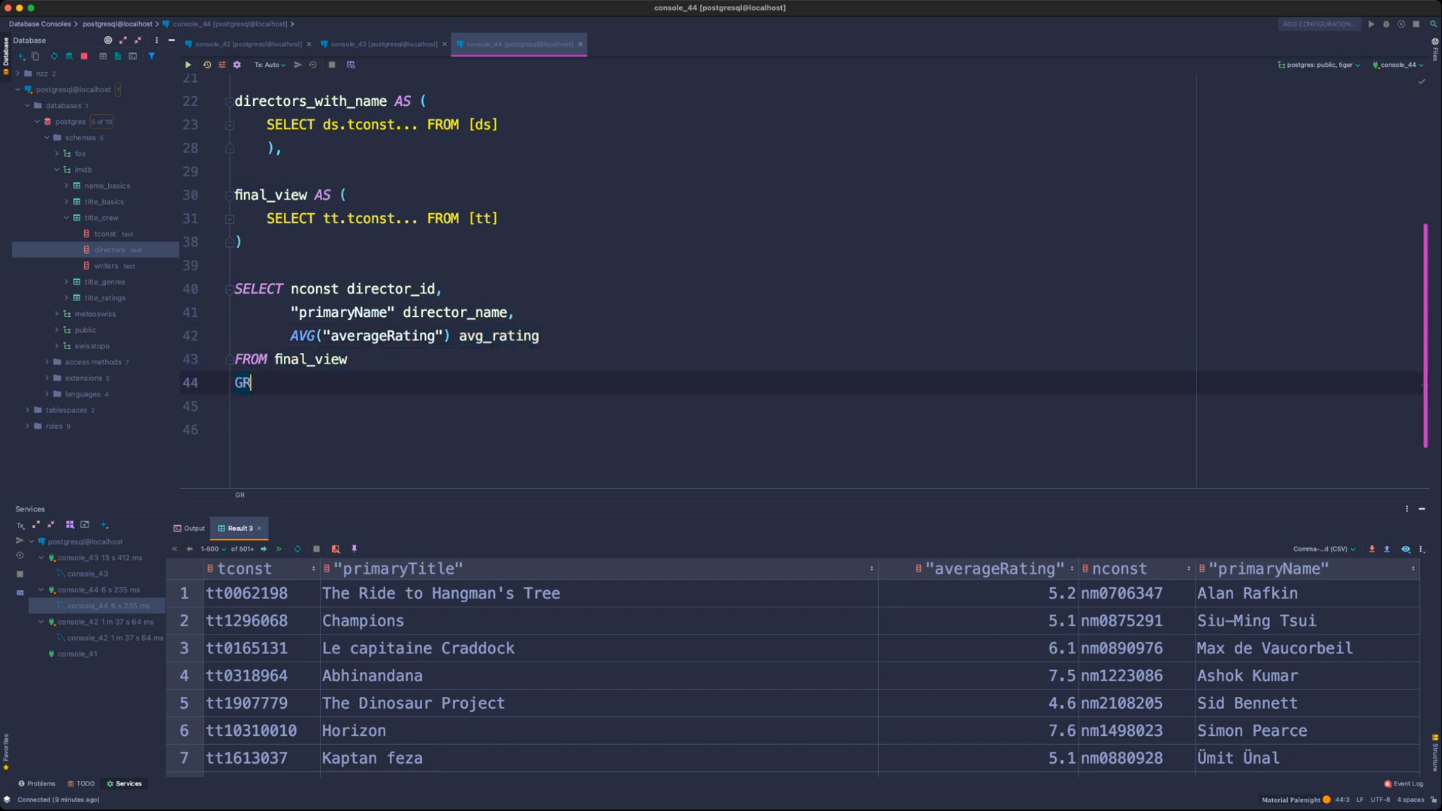
text(OUP BY 1,2)
- Sort the grouped query with ORDER BY 3 DESC and run it
key(Return)
text(ORDER )
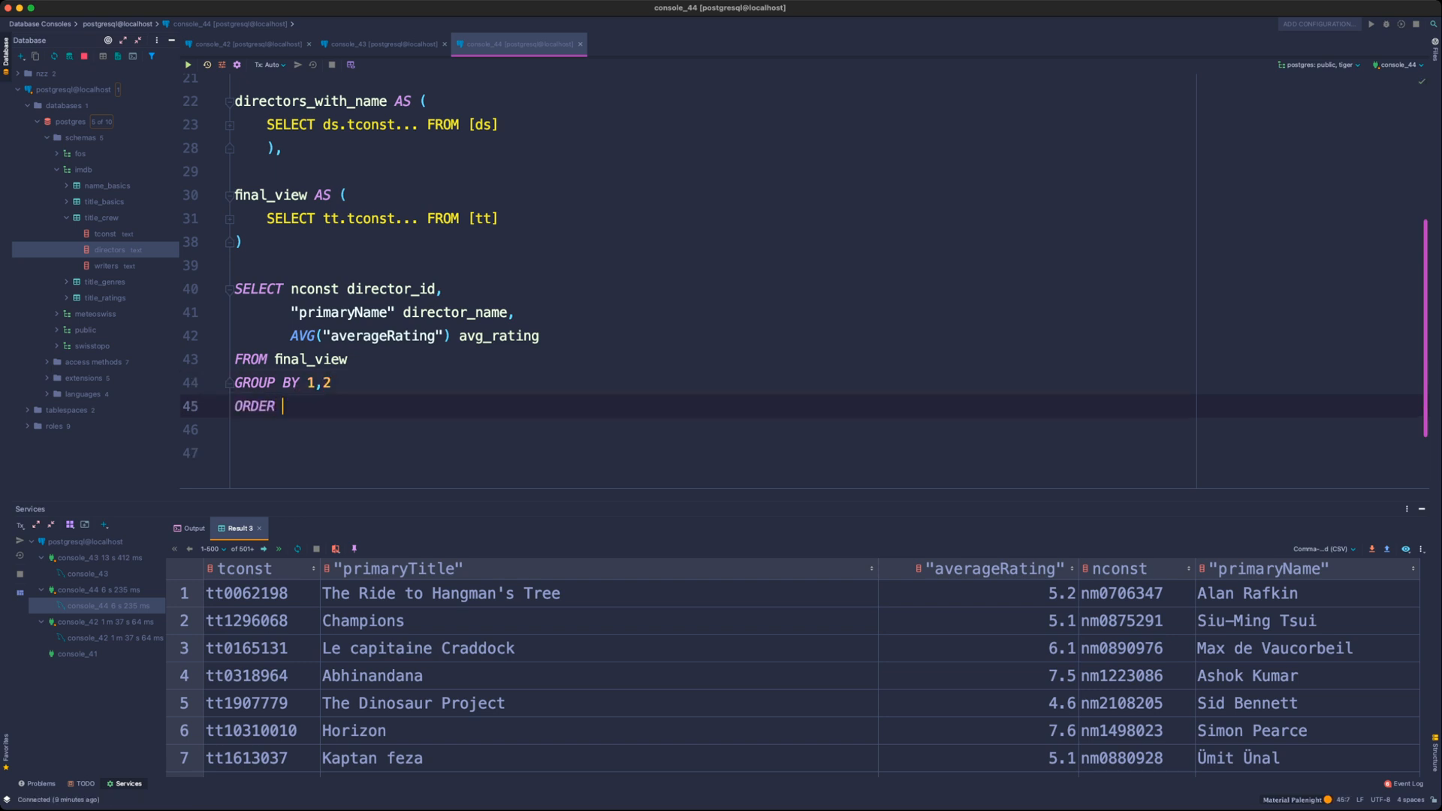
text(BY 3 DESC)
key(super+Return)
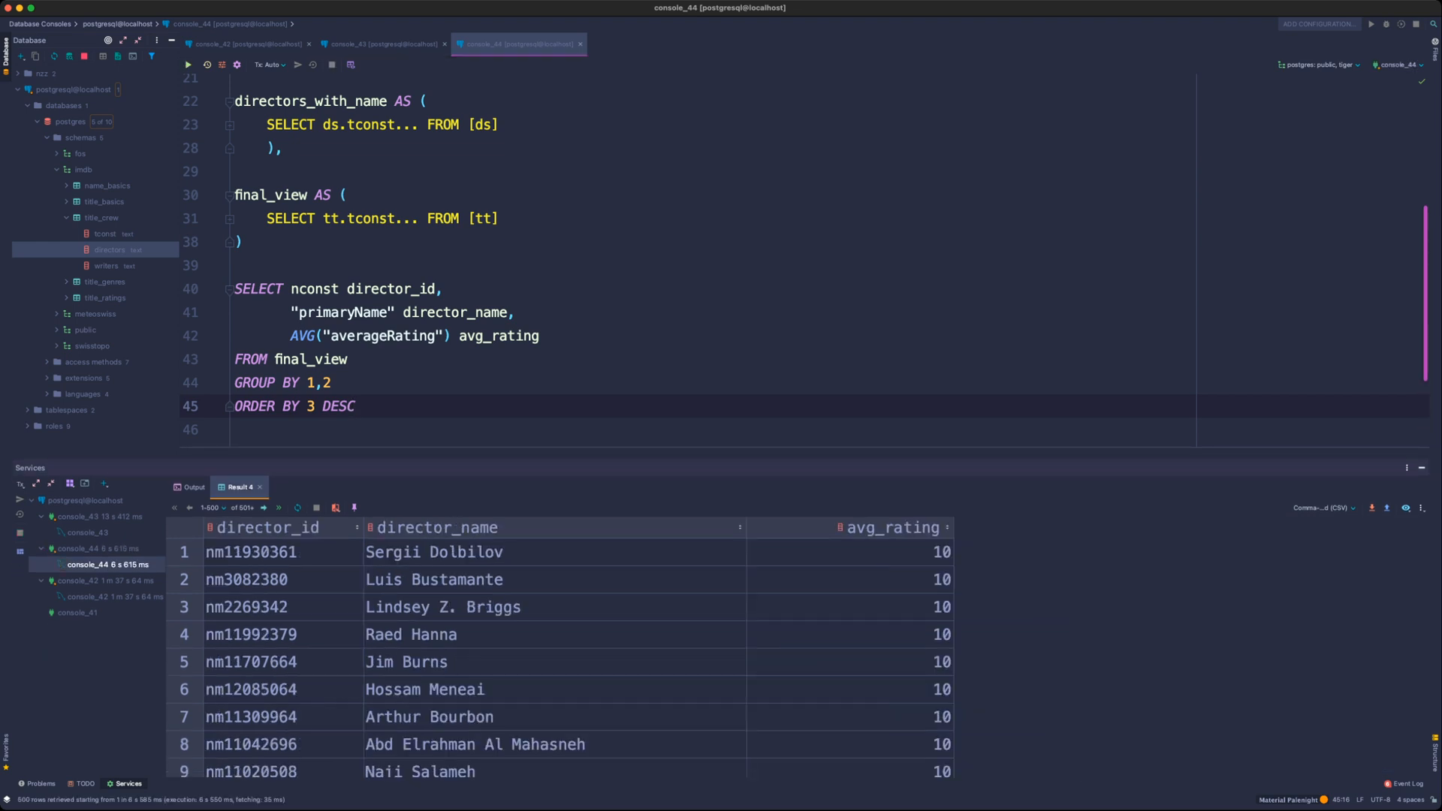
- Examine the highest-rated directors in the result and check how many rows share the top avg_rating
click(434, 552)
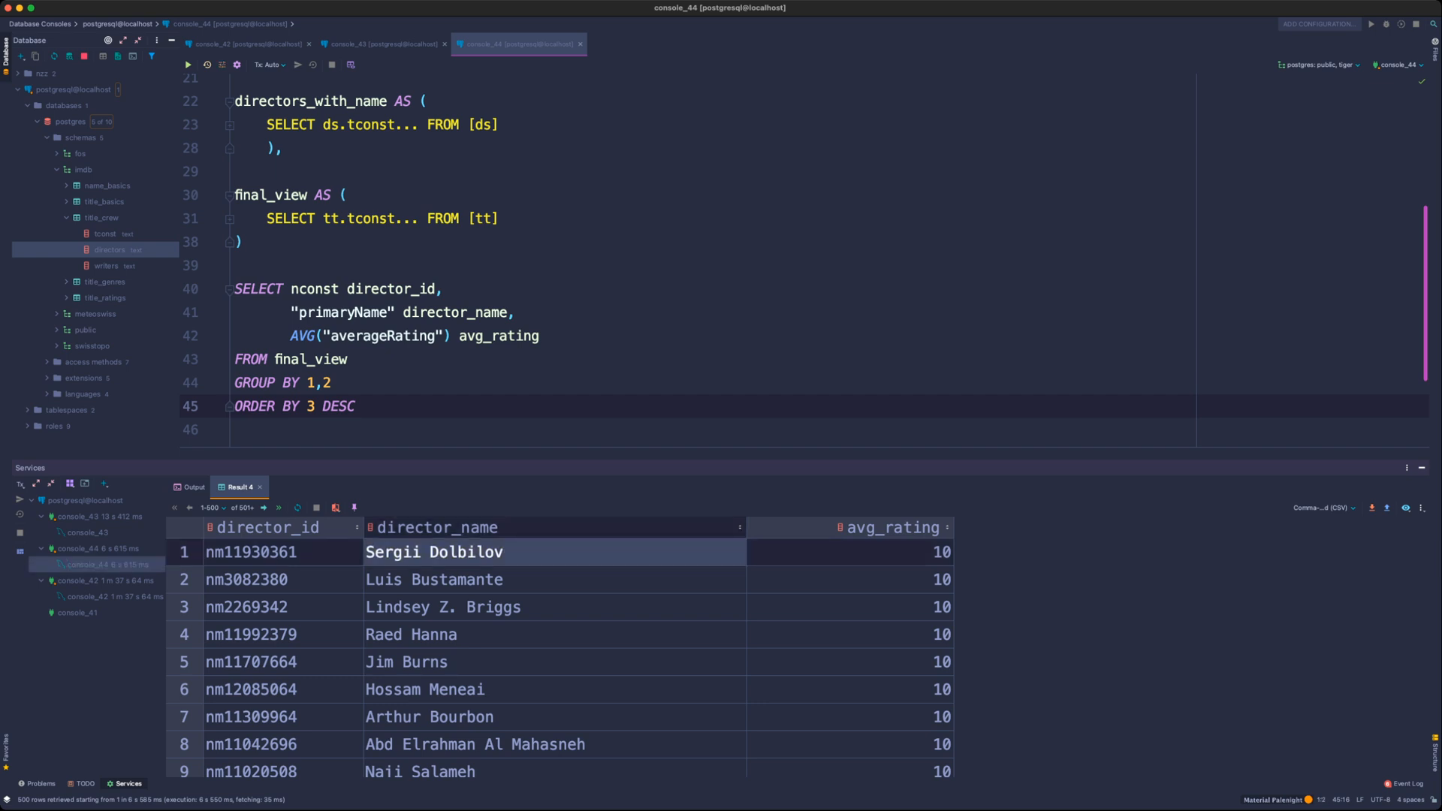
click(435, 579)
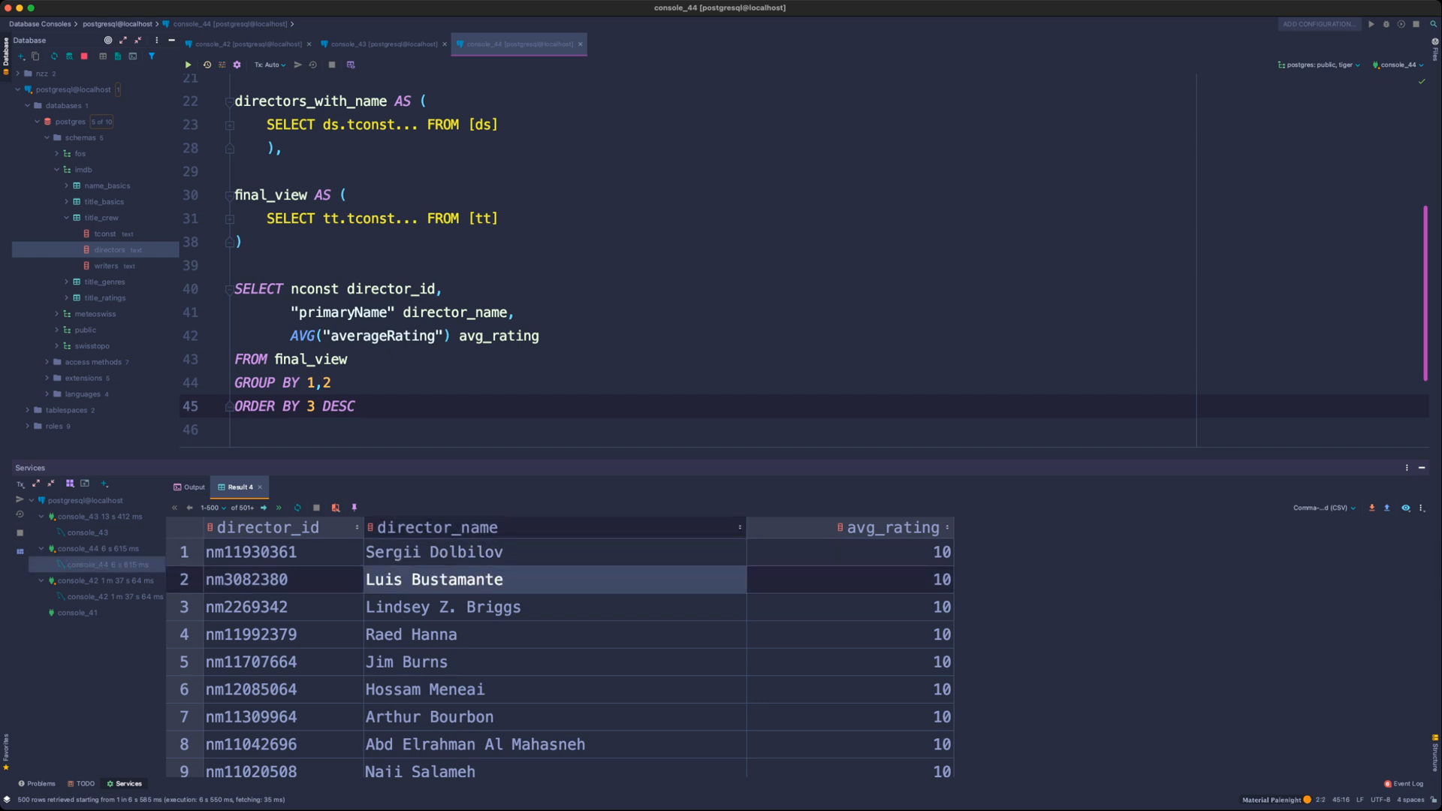
click(434, 607)
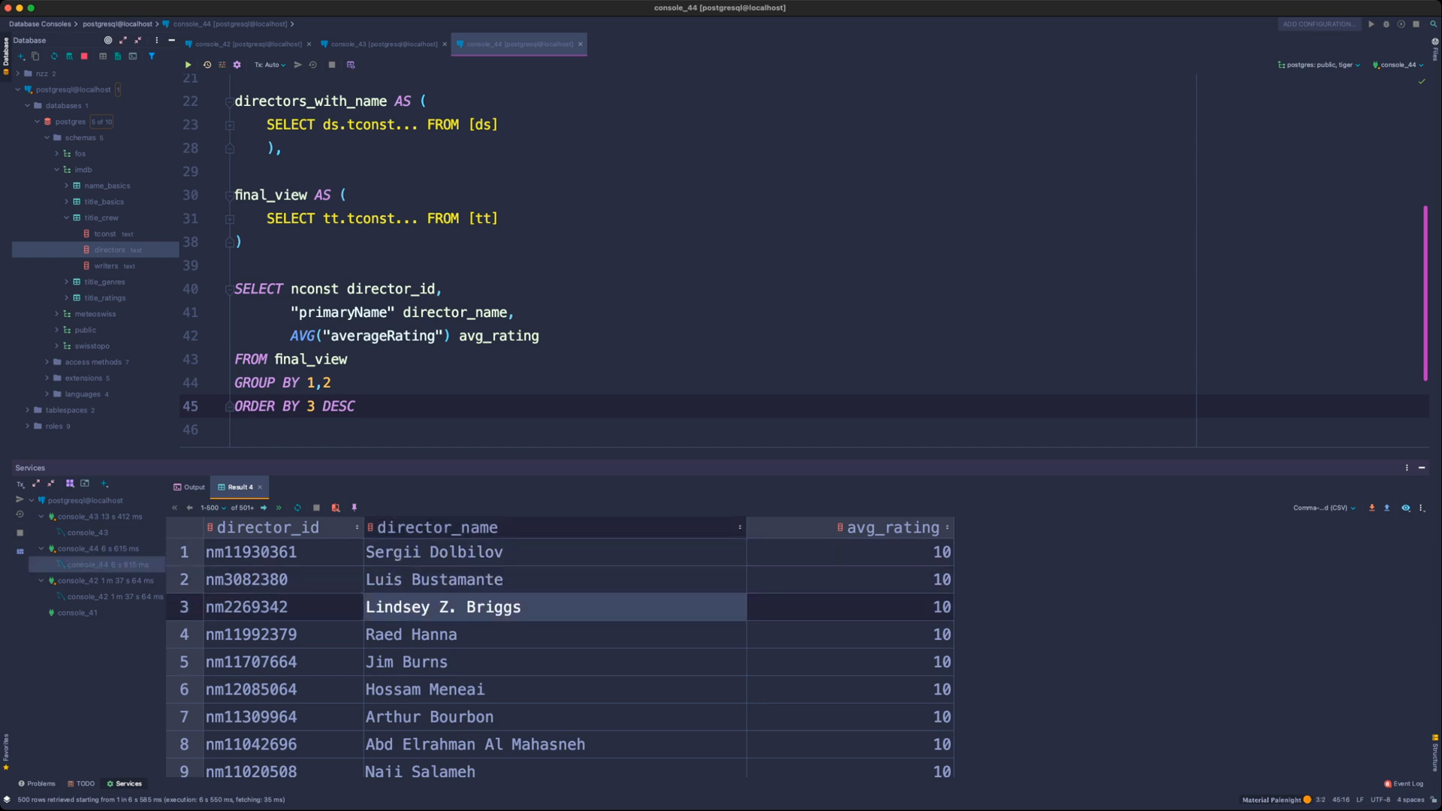
scroll(559, 658, down, 1)
click(849, 577)
scroll(558, 658, down, 15)
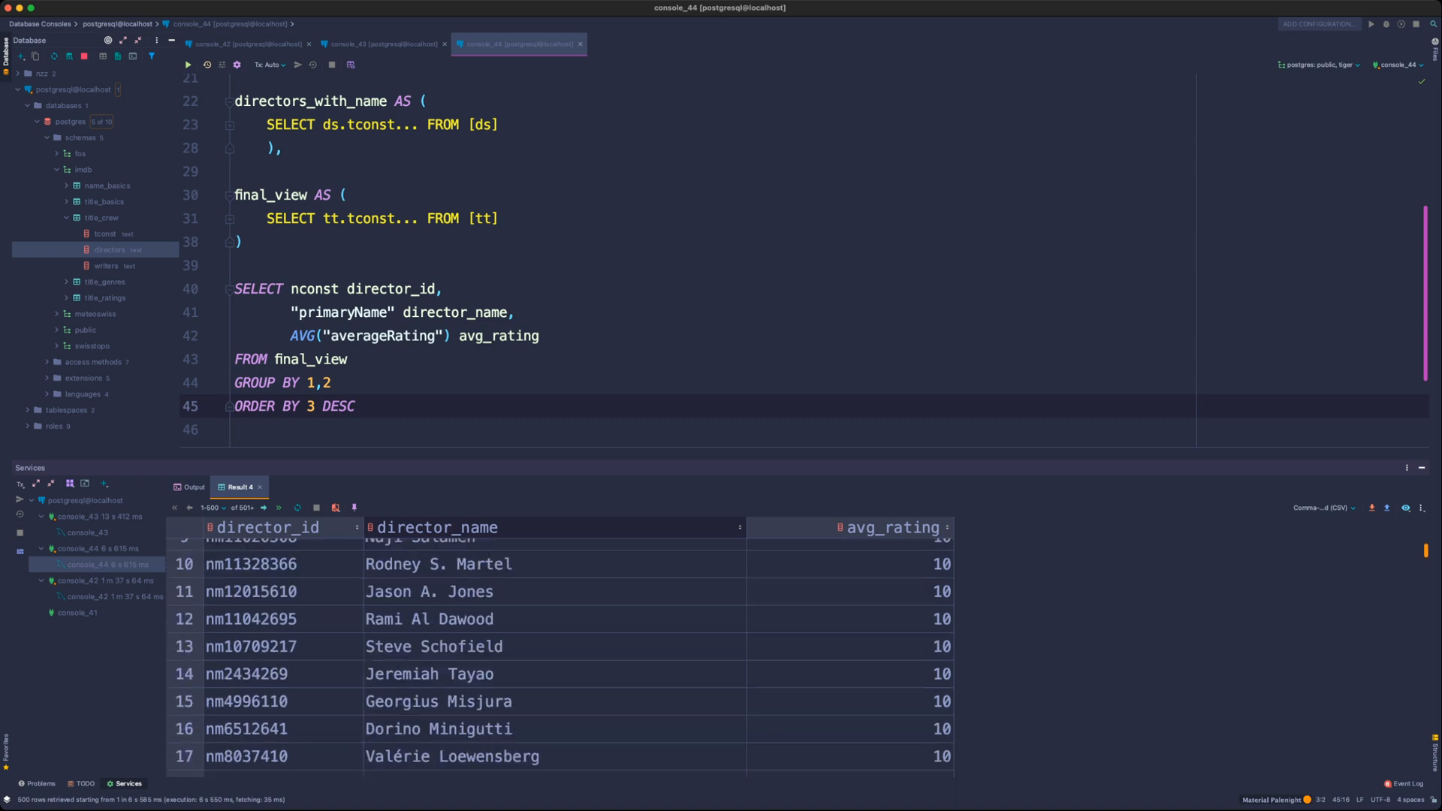
click(849, 611)
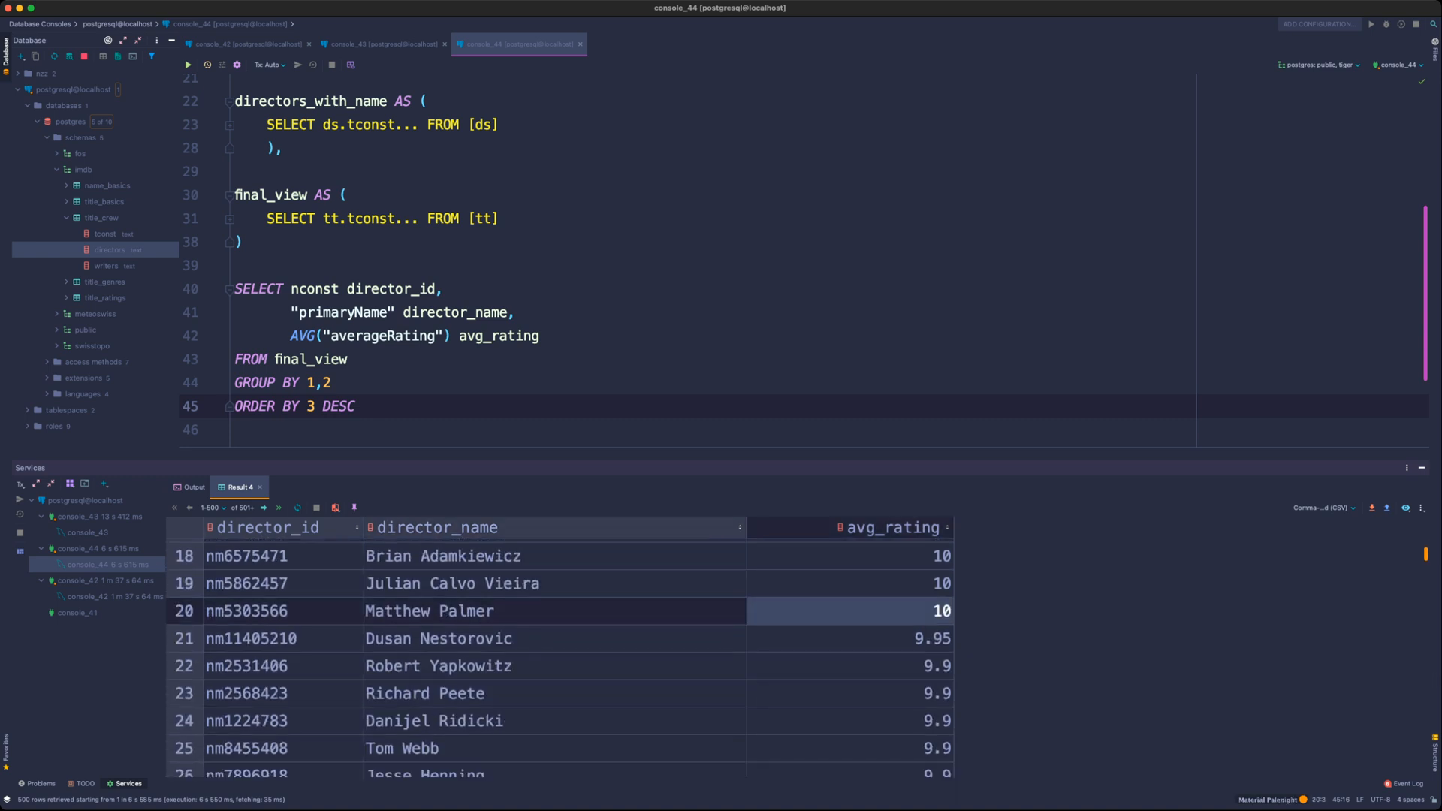
scroll(559, 658, up, 15)
shift+click(849, 552)
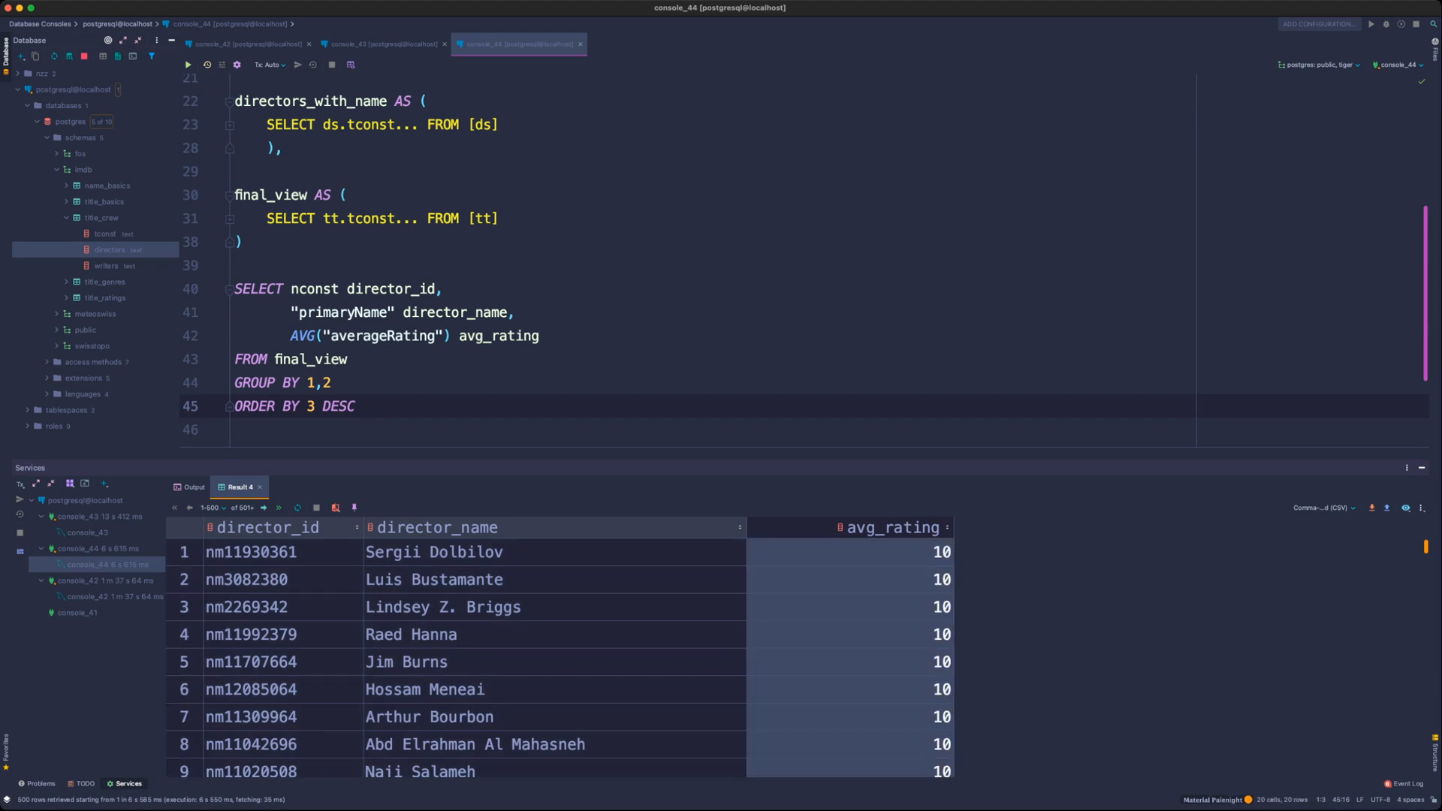
- Add COUNT(DISTINCT tconst) as the fourth column of the final SELECT, after avg_rating
click(348, 359)
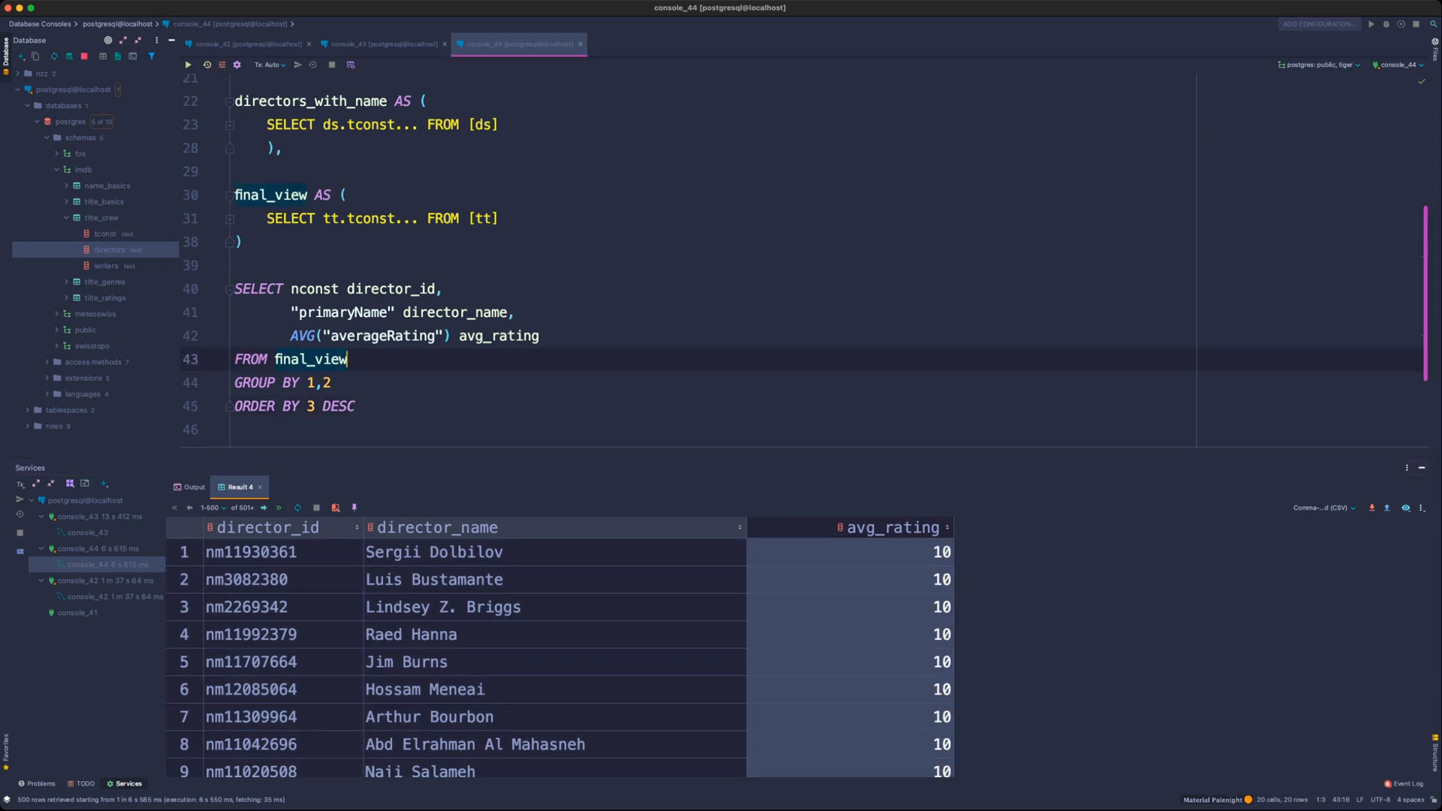
click(540, 335)
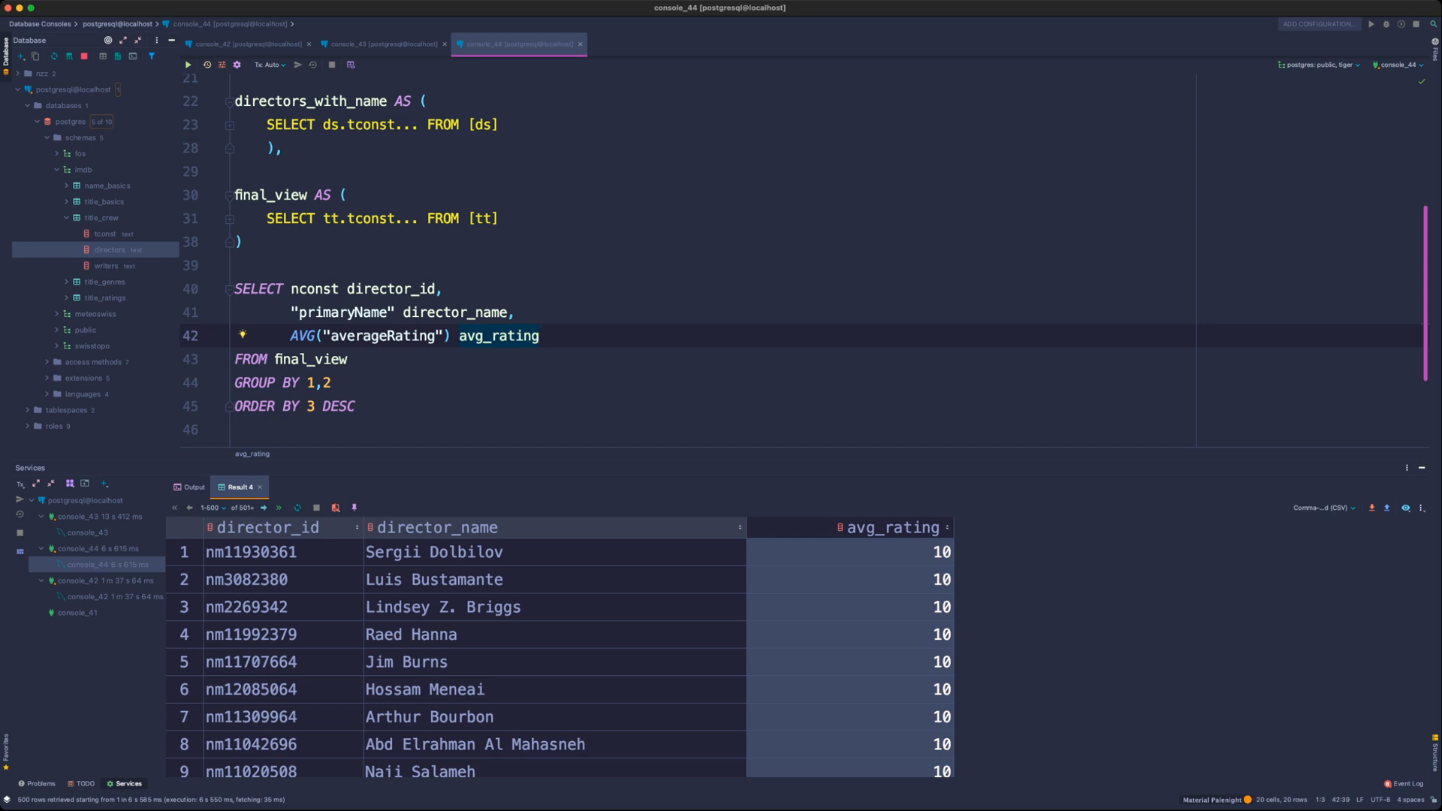
text(,)
key(Return)
text(C)
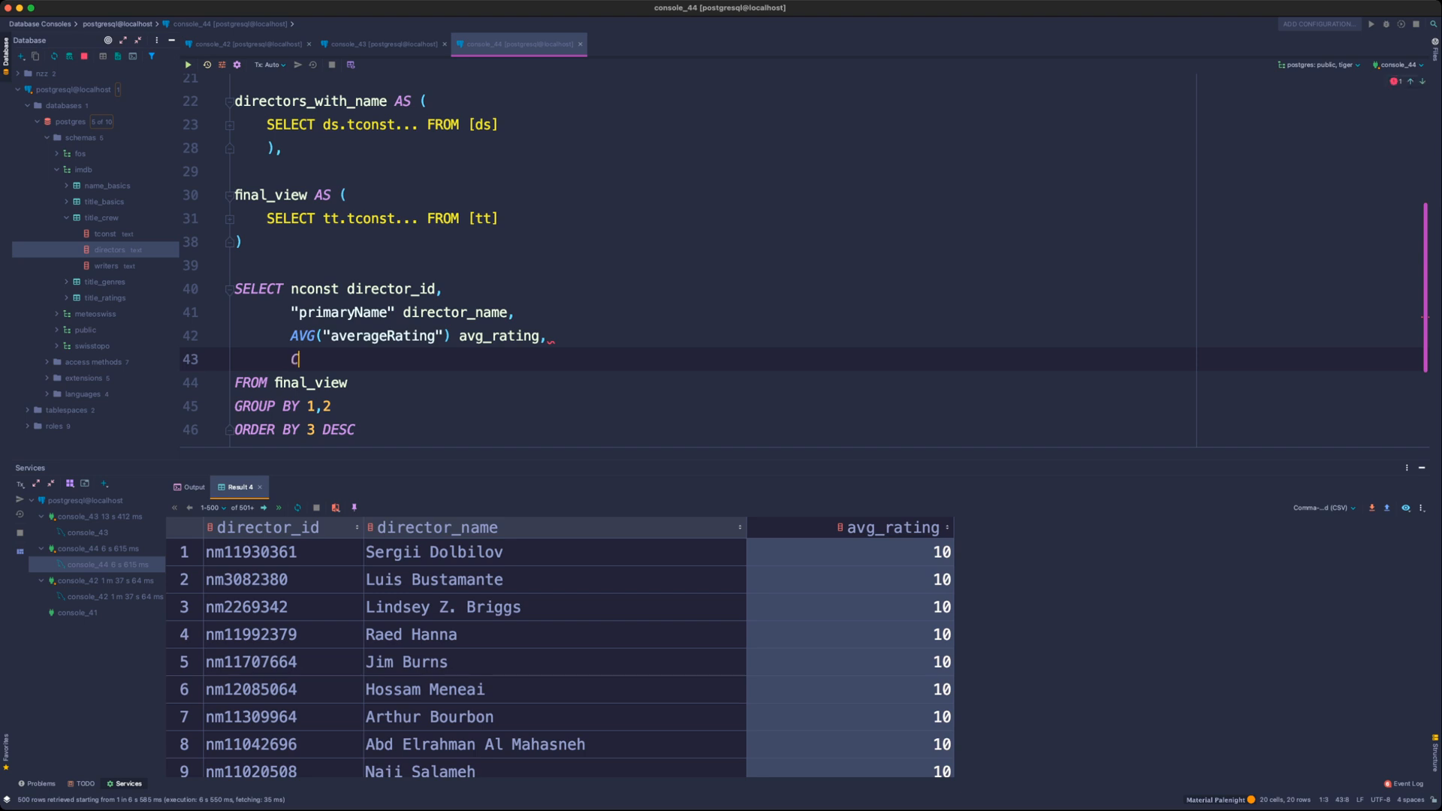
text(OUNT)
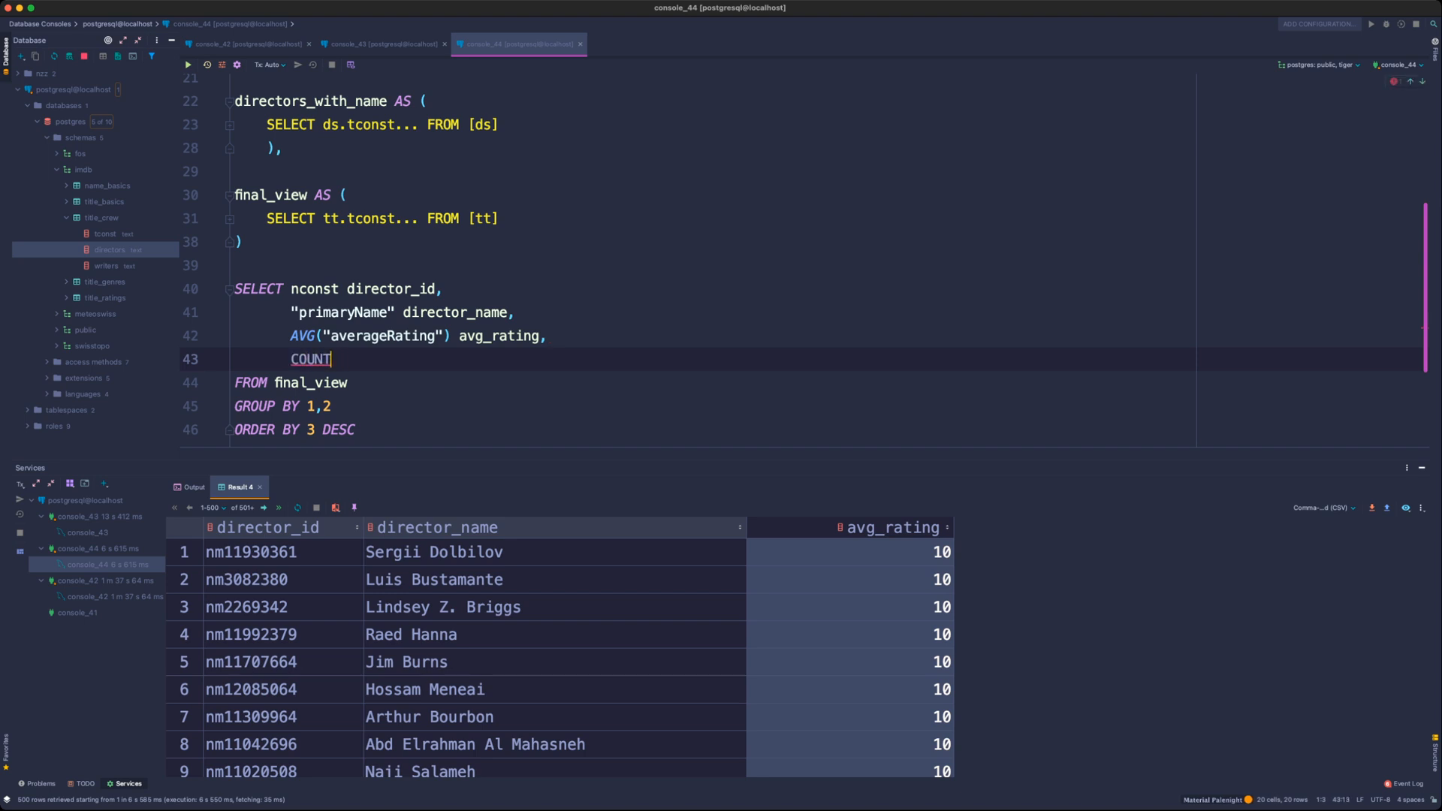
text((DISTINCT )
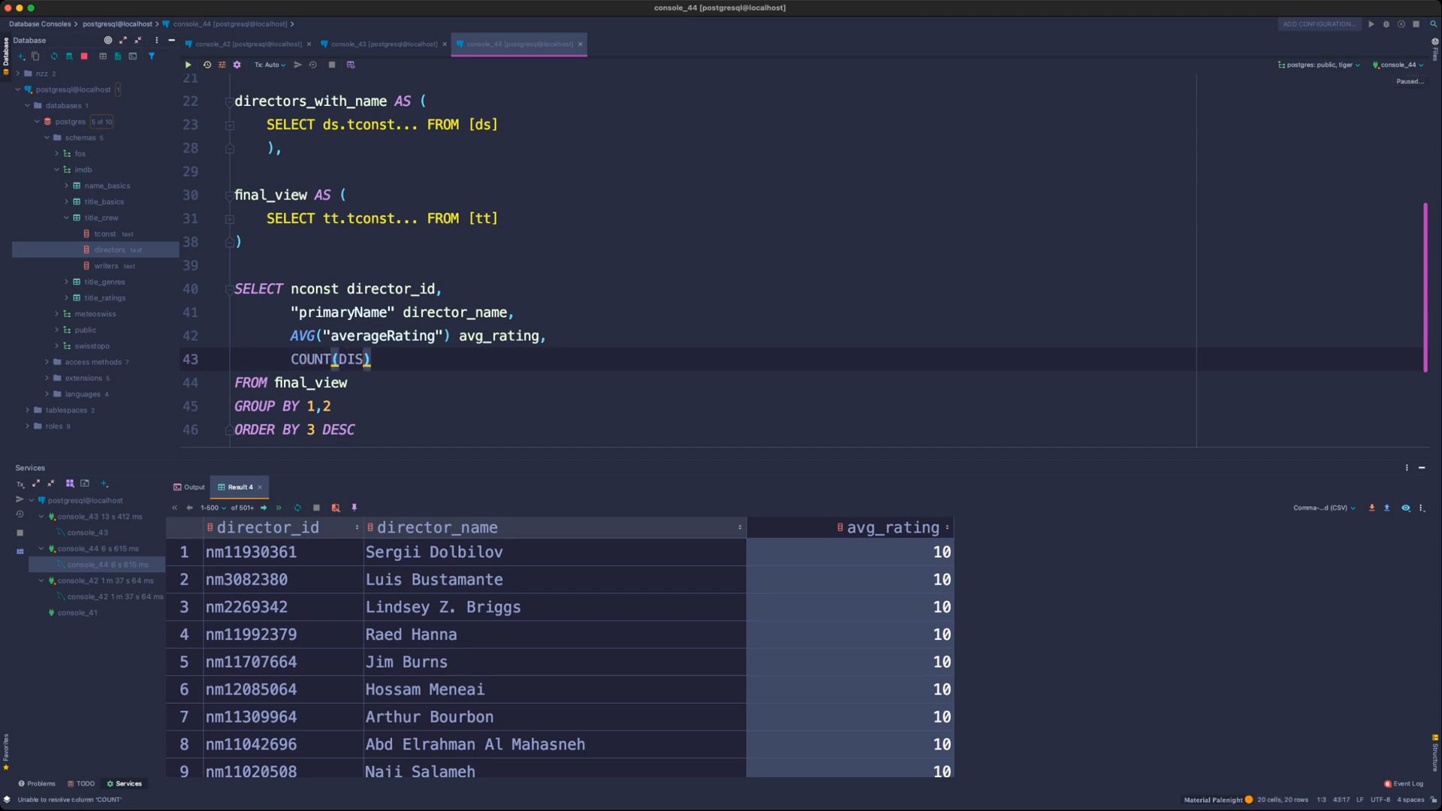
text(tconst)
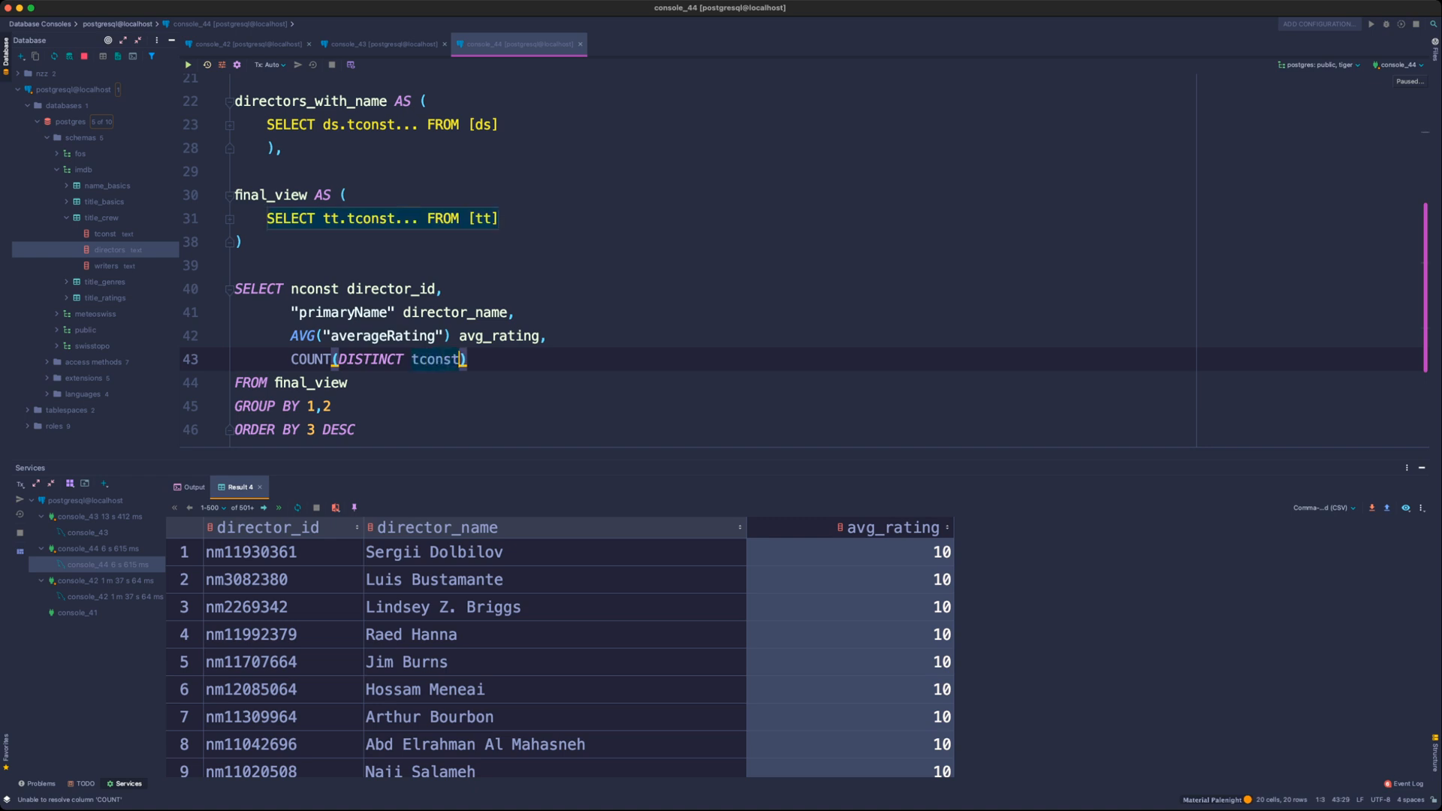
- Alias the COUNT(DISTINCT tconst) column as nr_of_titles and run the query
text() nr_of_)
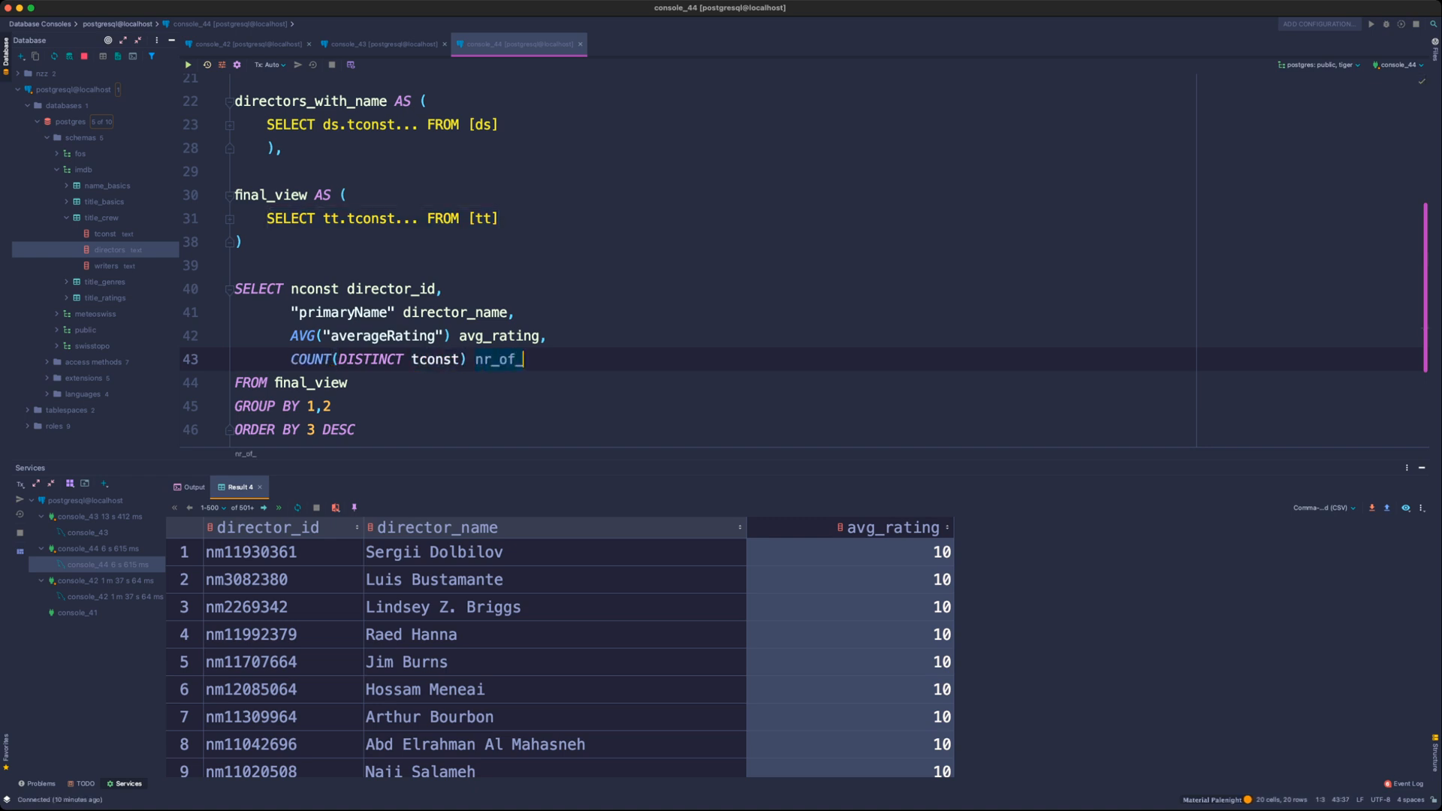
text(titles)
key(Down)
key(Down)
key(Down)
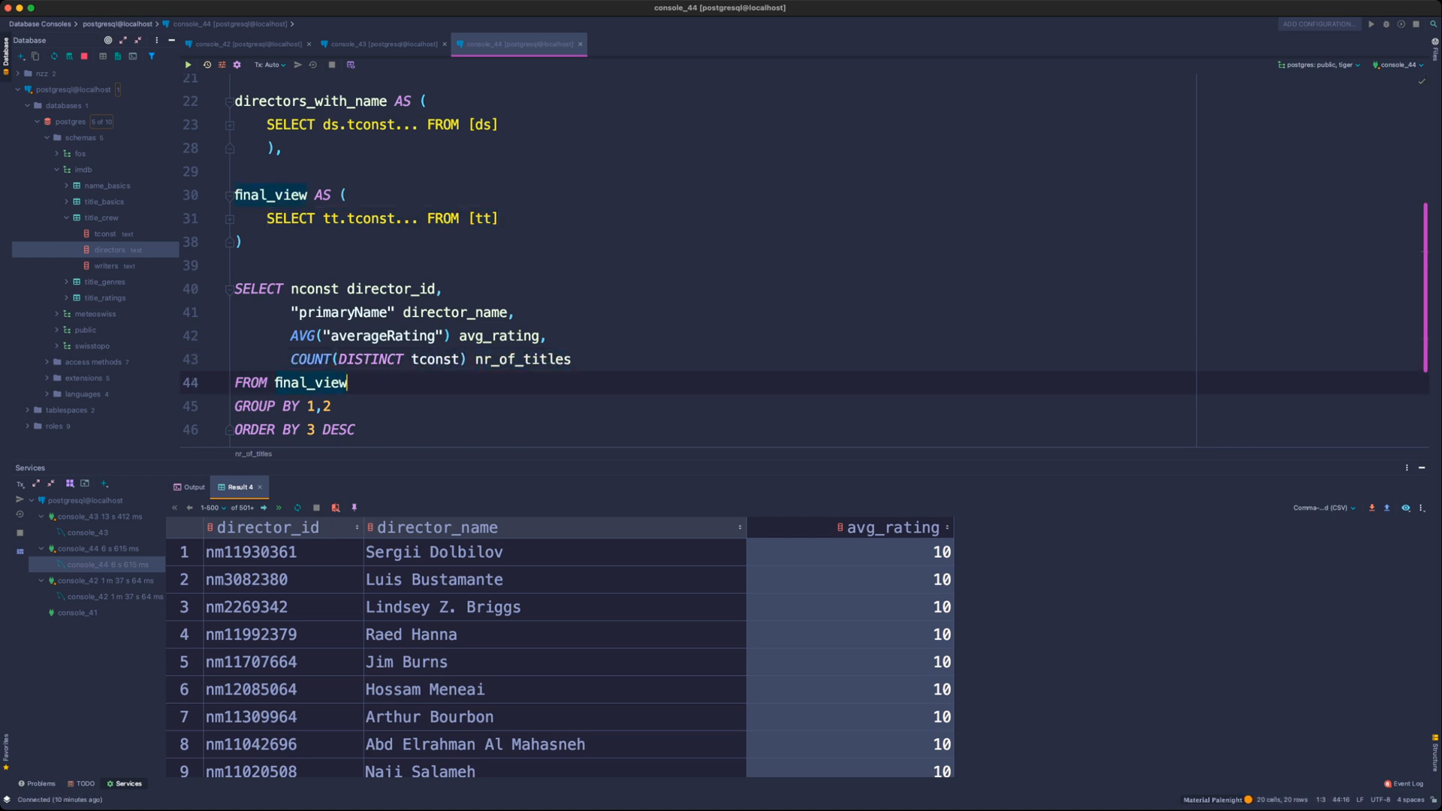
key(super+Return)
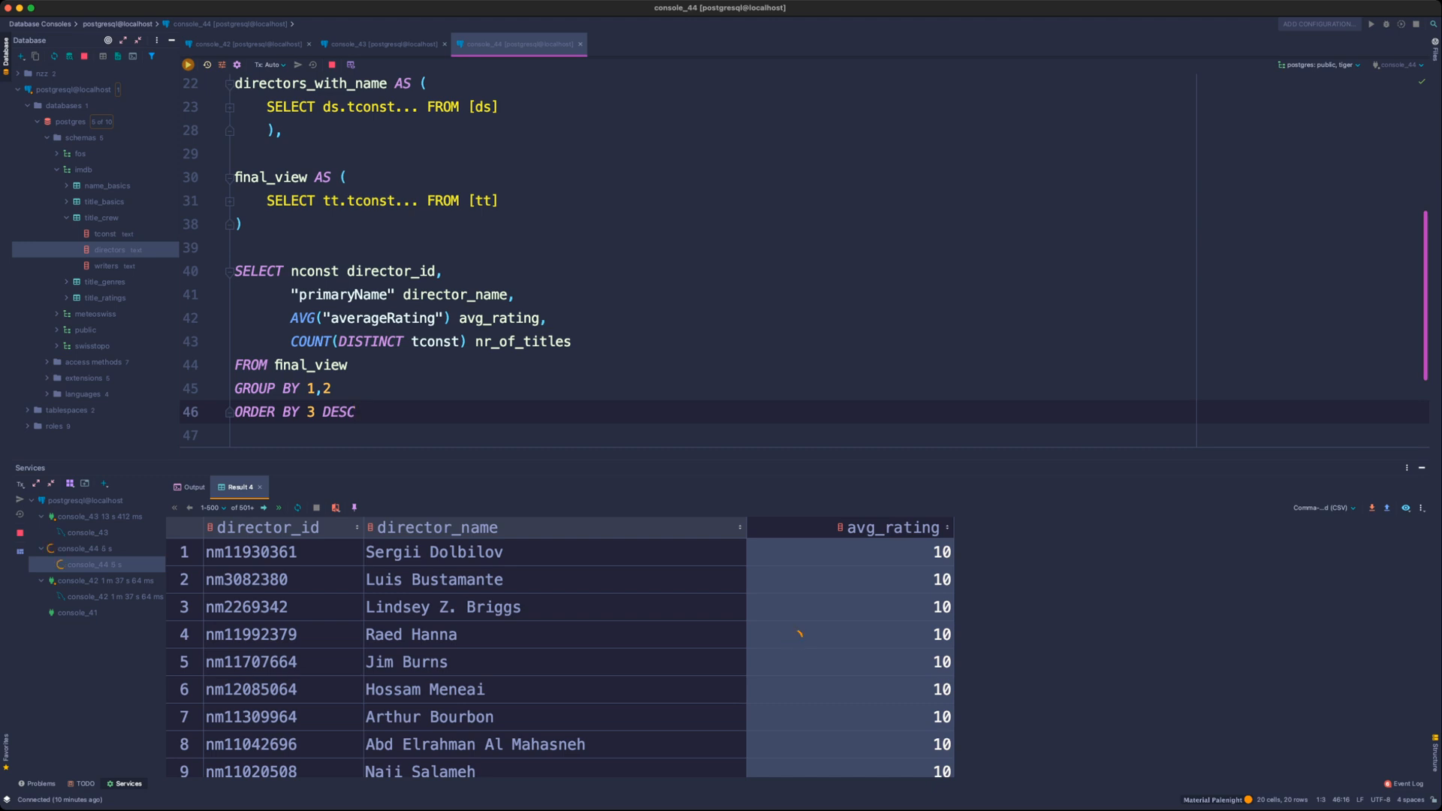
- Open a new CTE with buckets AS ( directly above the final SELECT, without the closing parenthesis
click(235, 248)
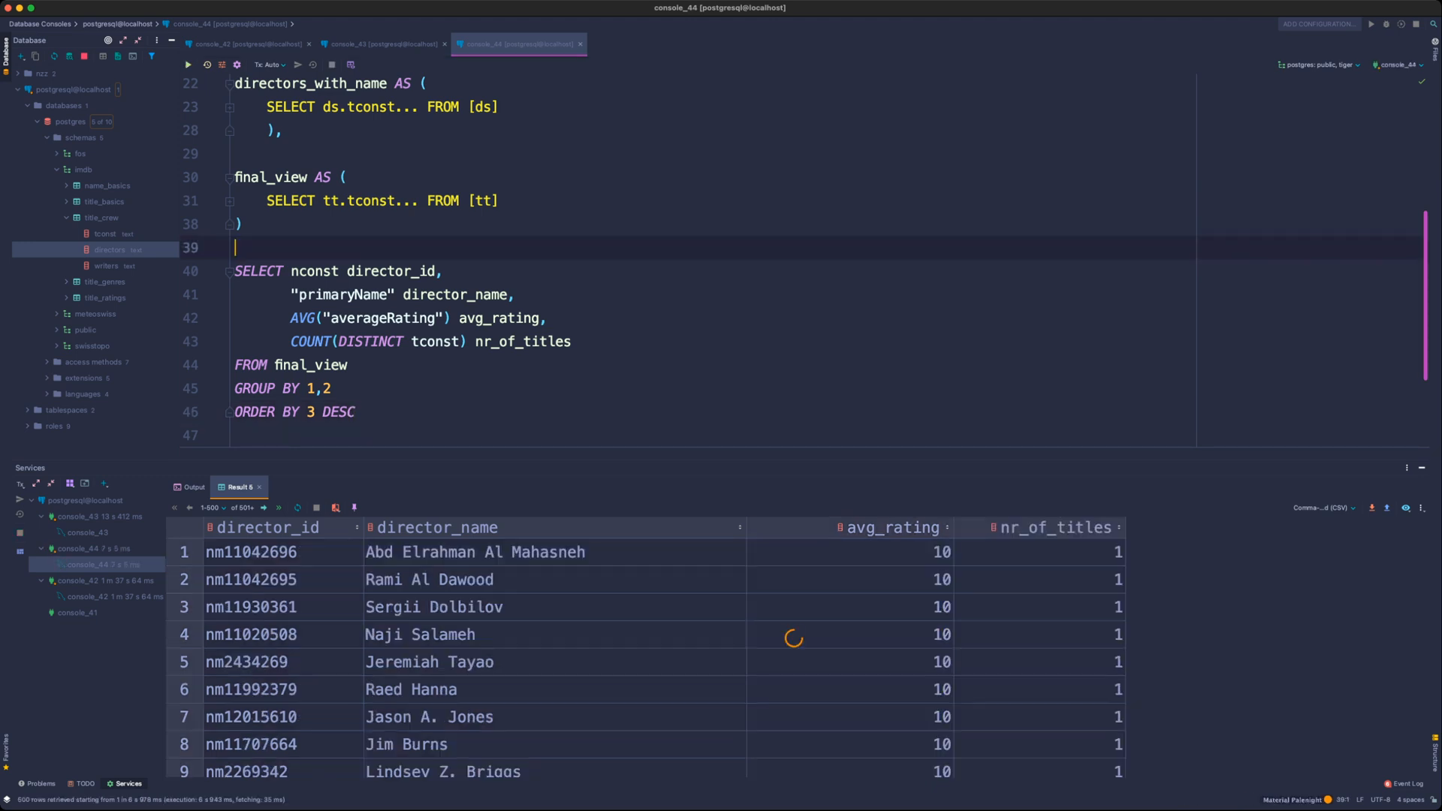
key(Return)
text(buckets AS ()
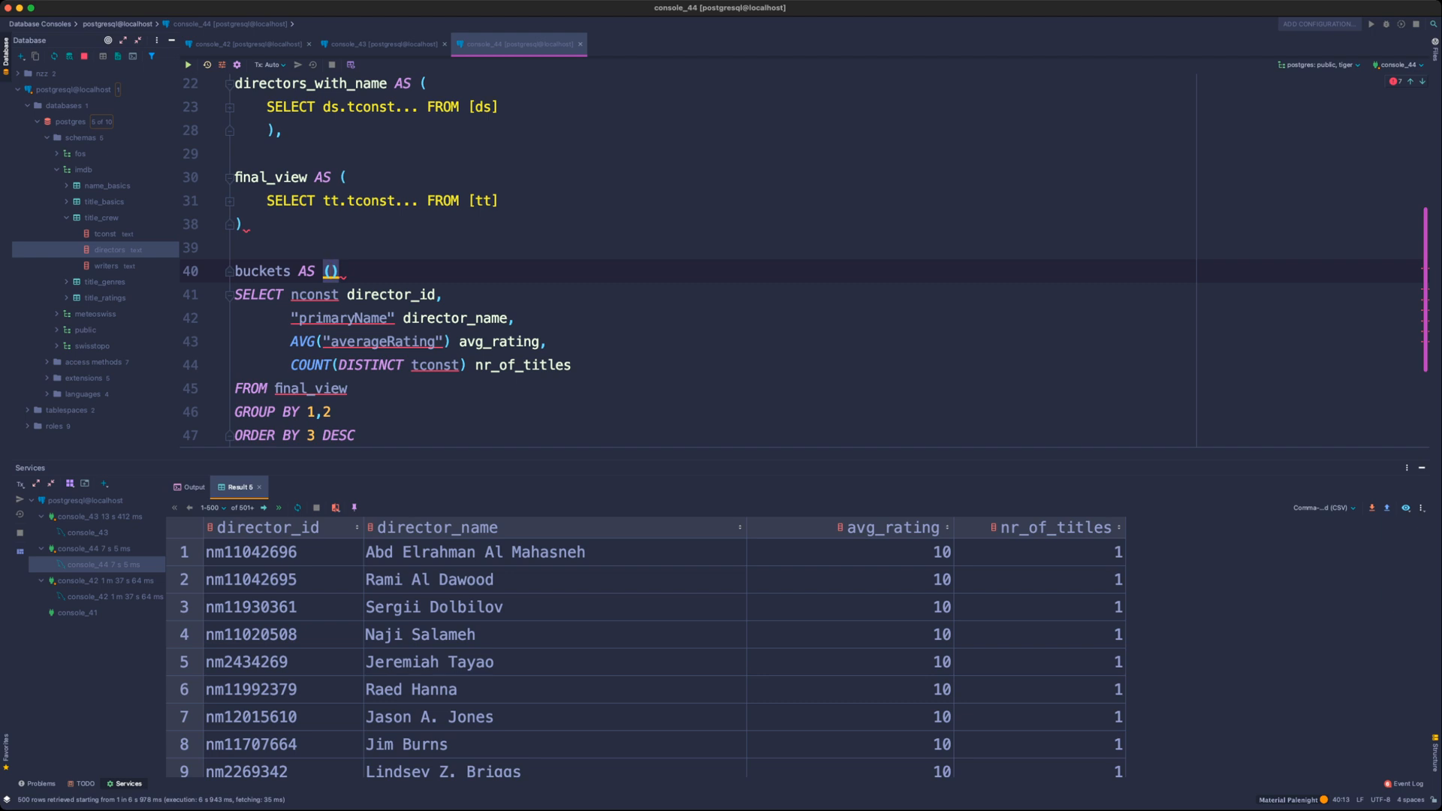
key(Delete)
scroll(676, 263, down, 1)
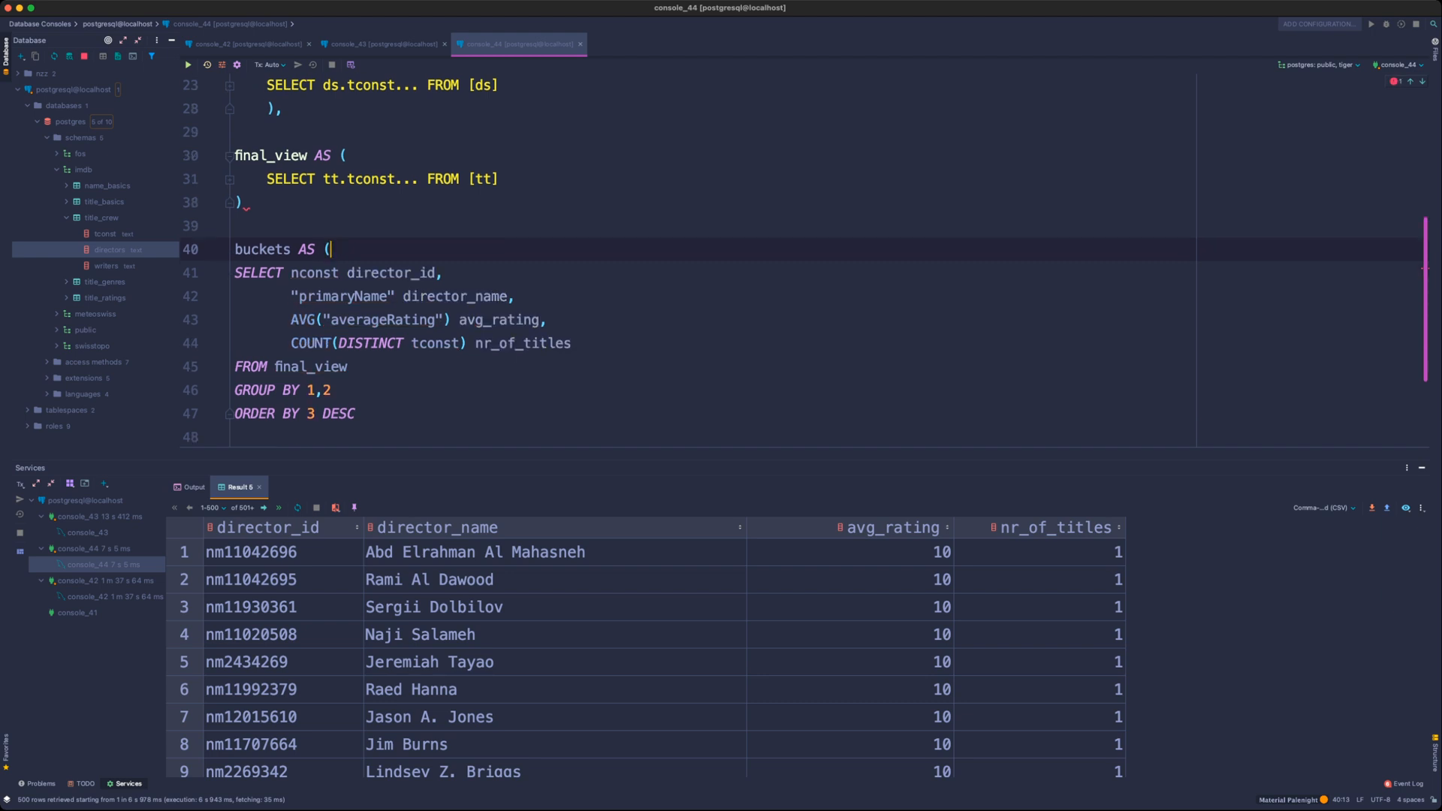
- Add a comma after the closing parenthesis of the final_view CTE
double_click(275, 249)
key(Up)
key(Up)
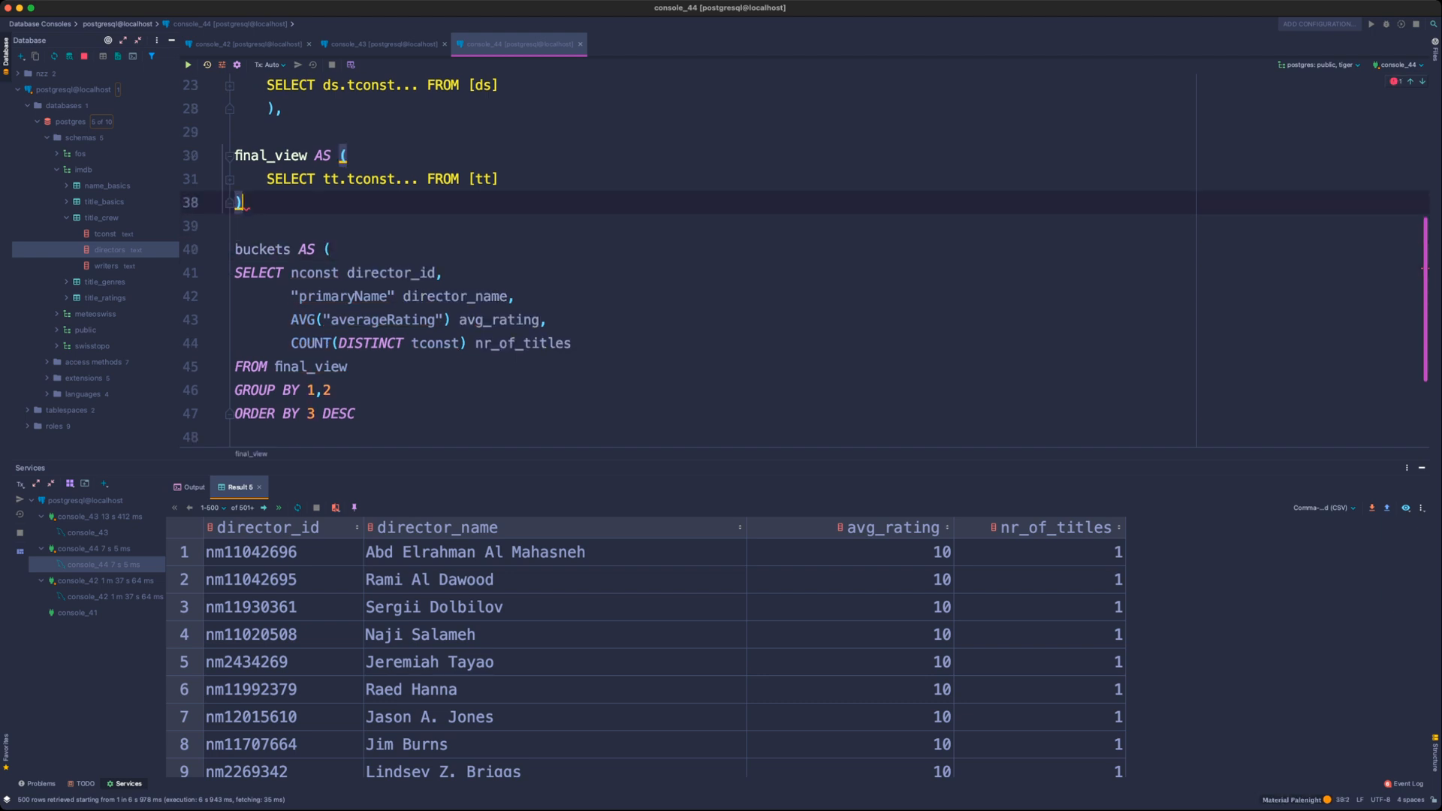
text(,)
key(Down)
key(Down)
key(Down)
key(Up)
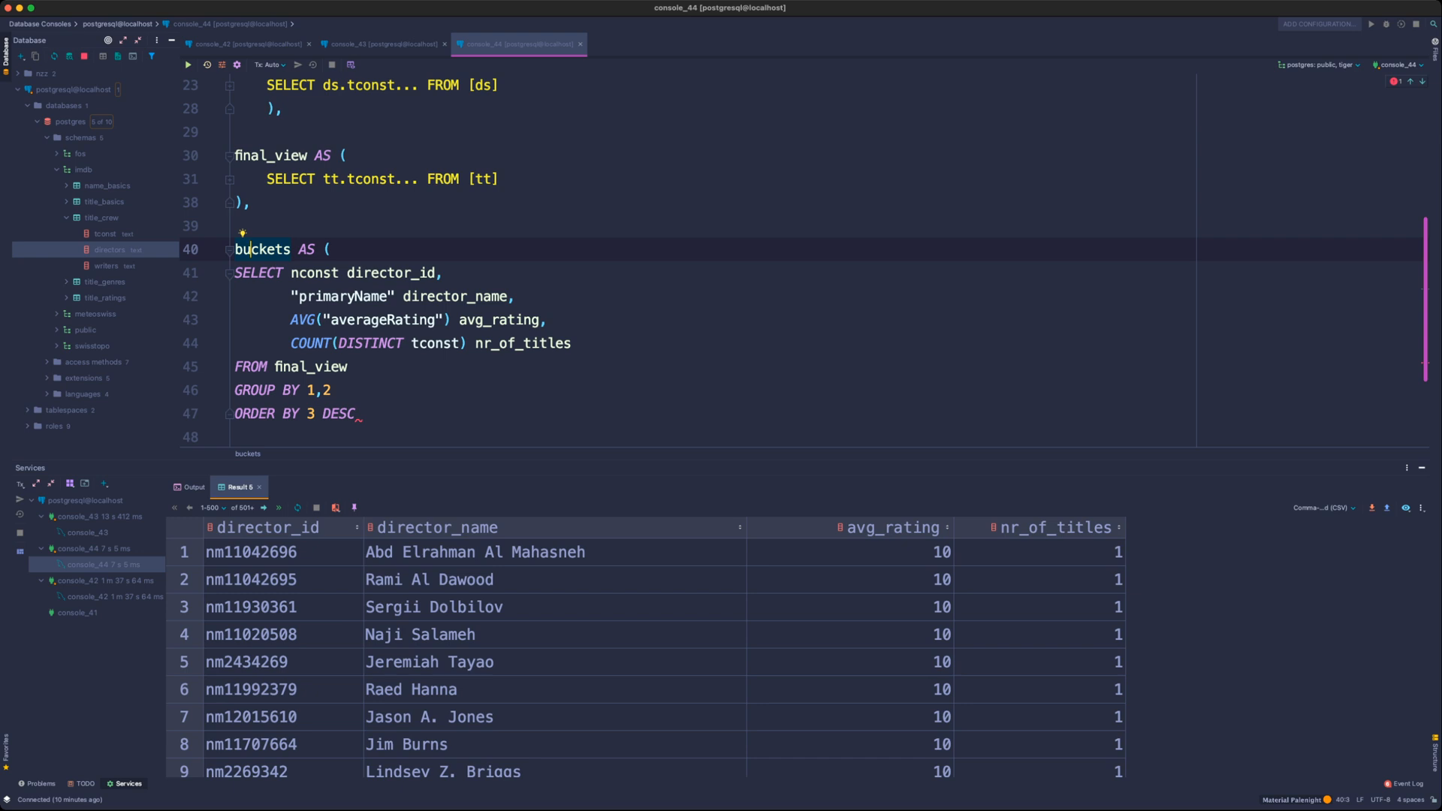
- Rename the buckets CTE as director_rating
drag(1051, 553, 1051, 662)
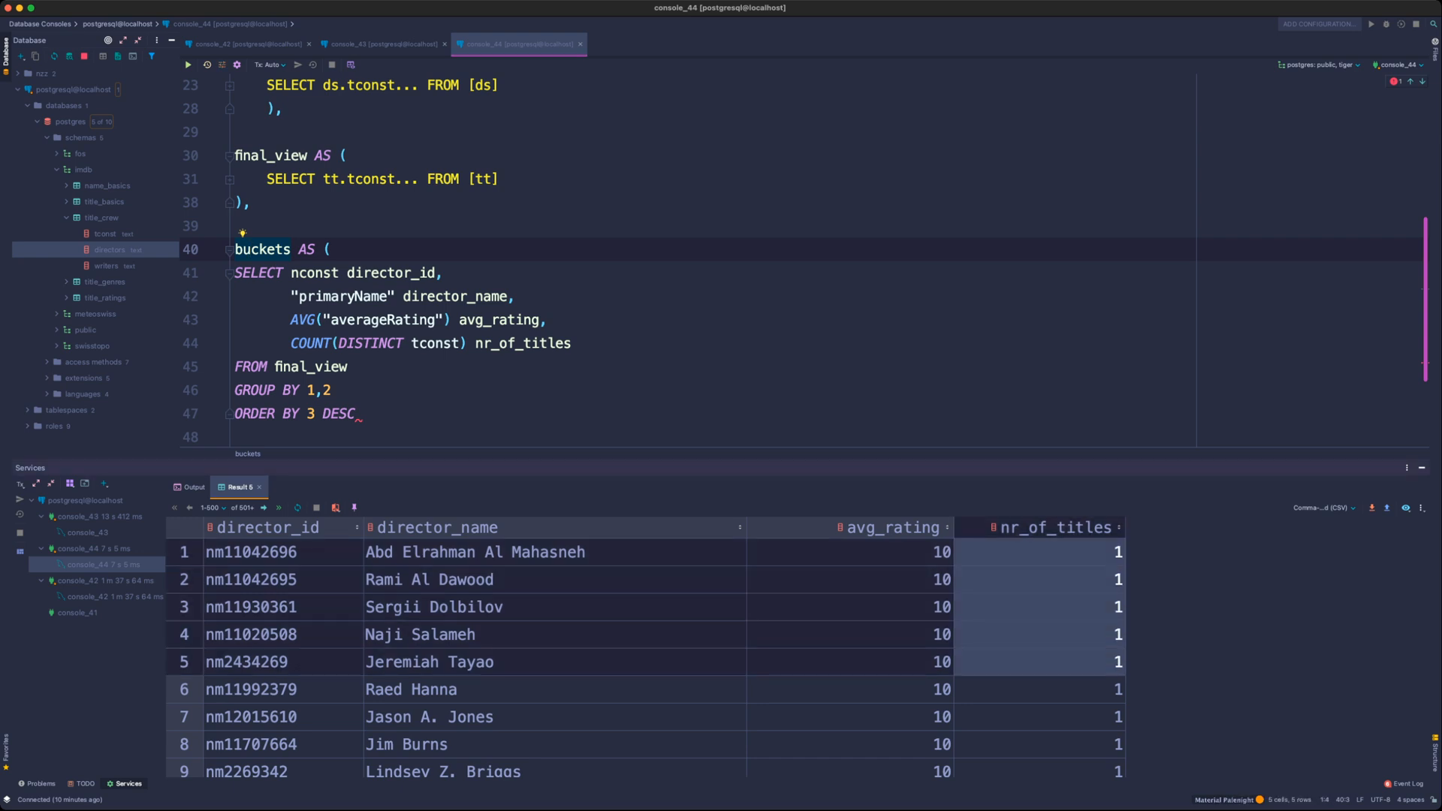
scroll(1052, 663, down, 5)
scroll(1051, 662, up, 5)
key(alt+Up)
text(sing)
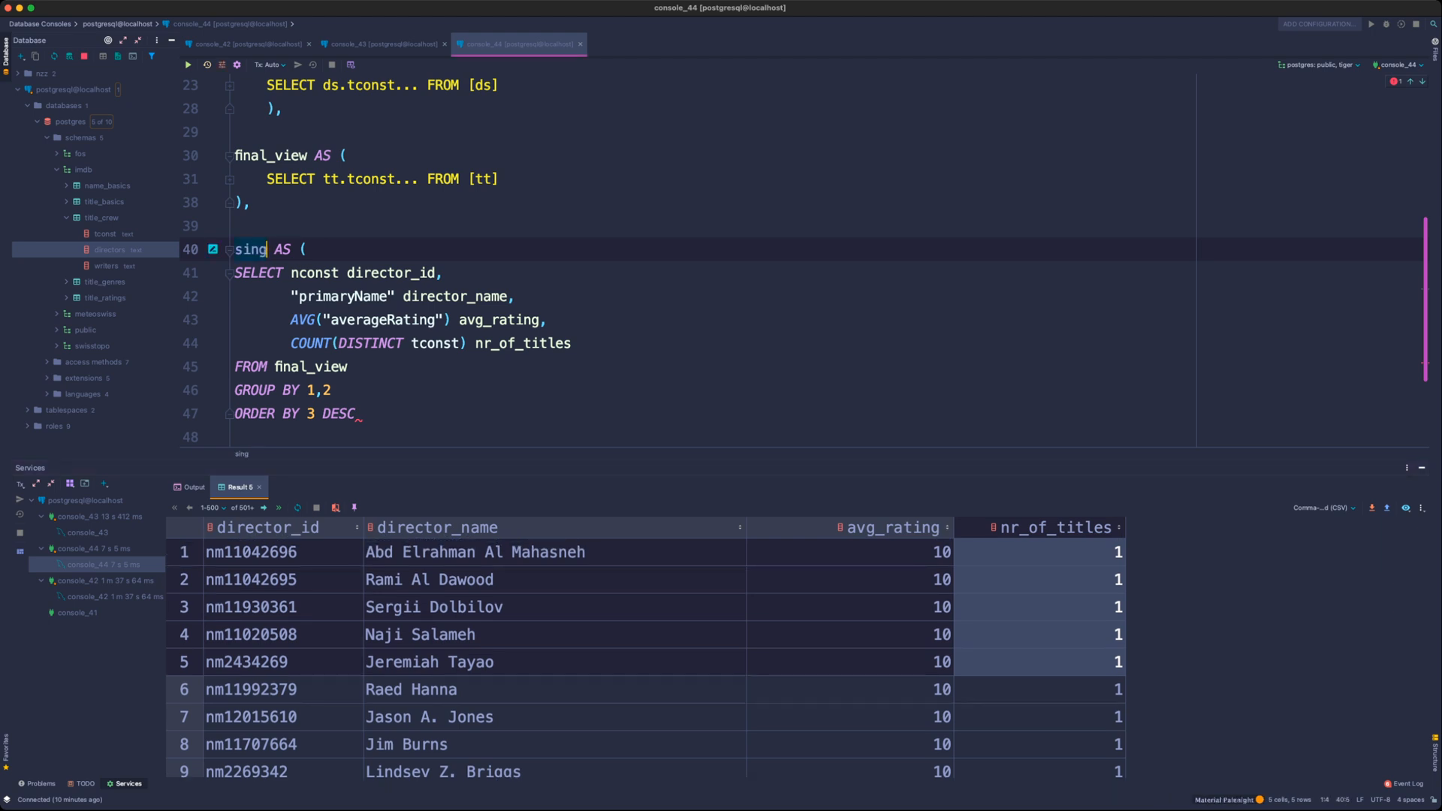
key(BackSpace)
key(BackSpace)
key(BackSpace)
key(BackSpace)
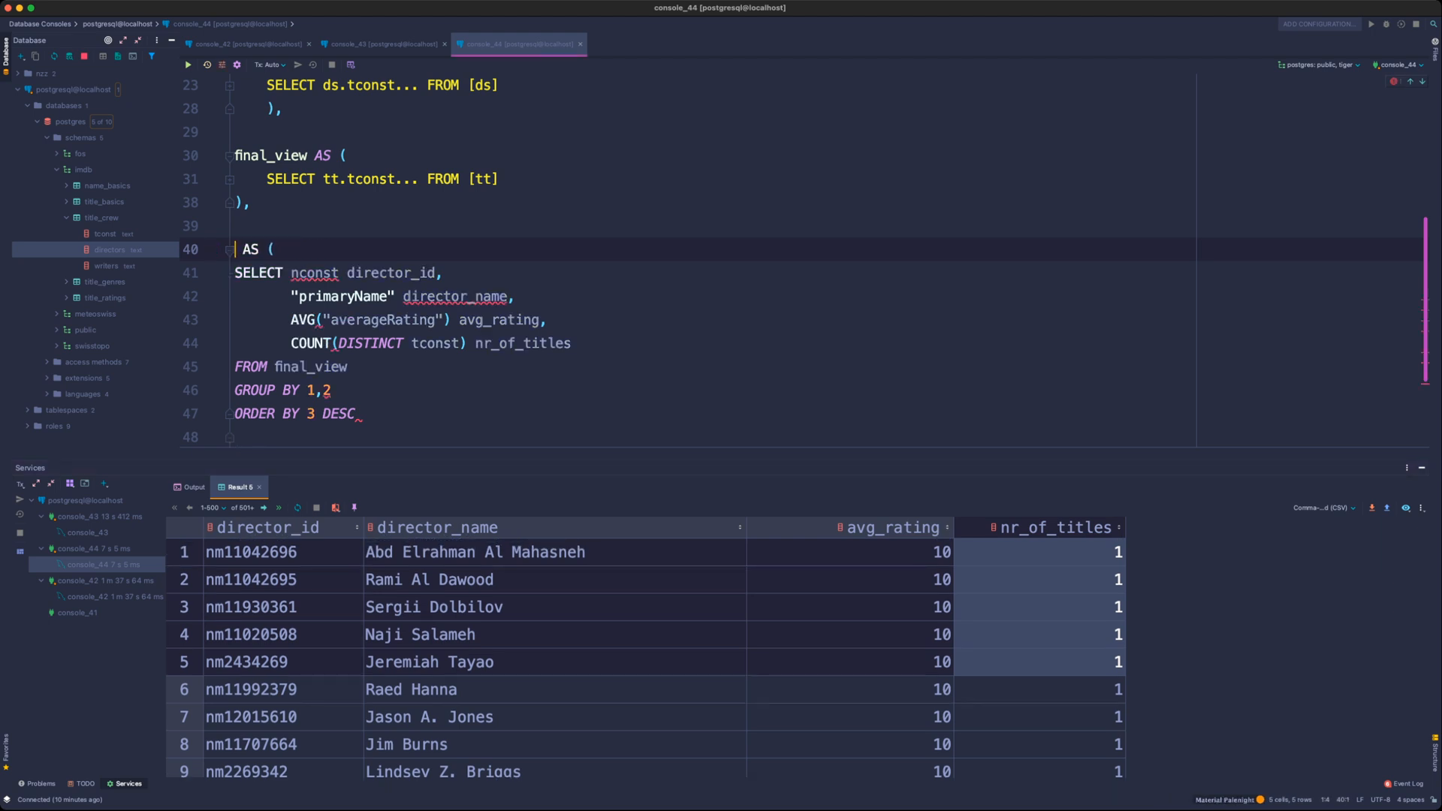
text(directo)
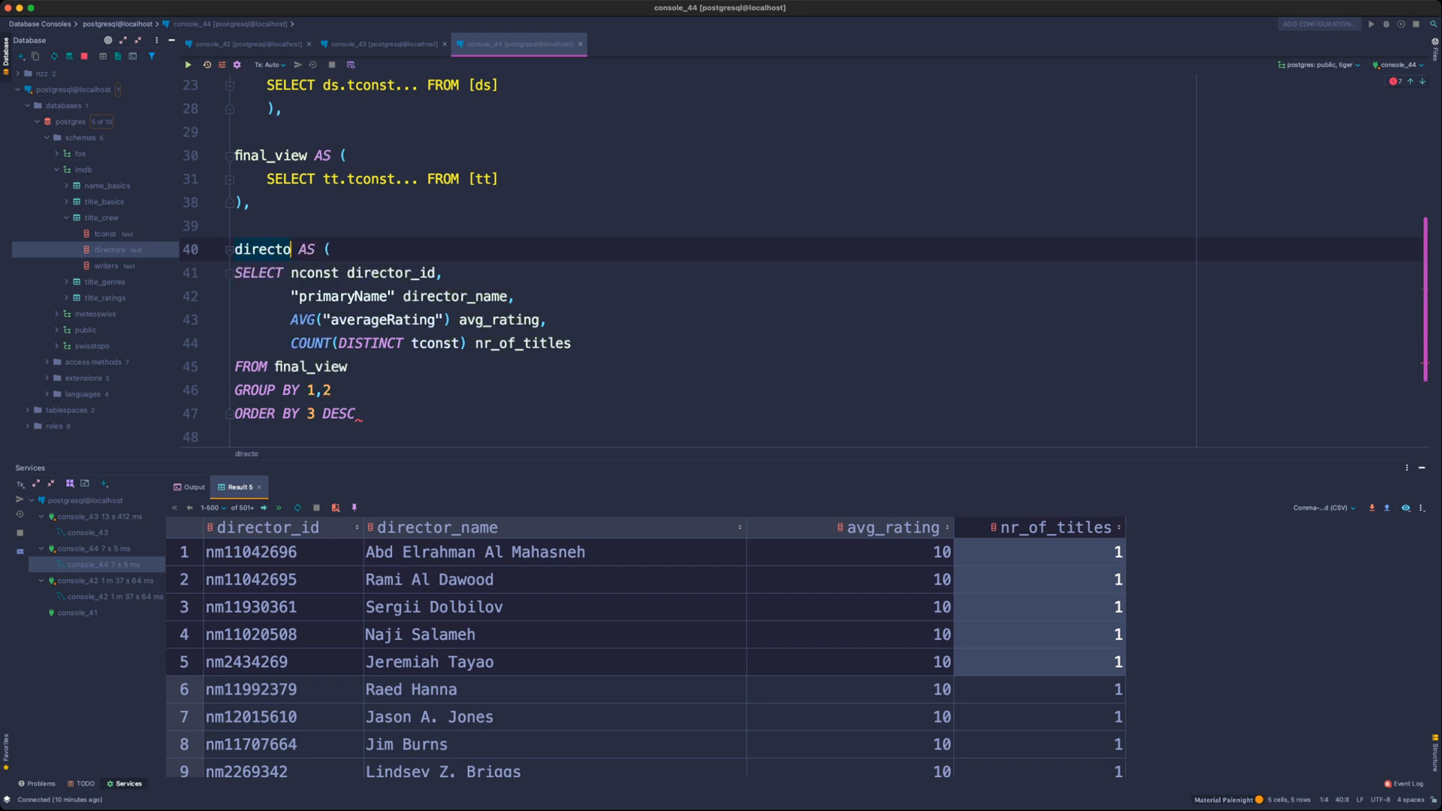
key(BackSpace)
key(BackSpace)
key(BackSpace)
key(BackSpace)
key(BackSpace)
text(recot)
key(BackSpace)
key(BackSpace)
text(tor_rating)
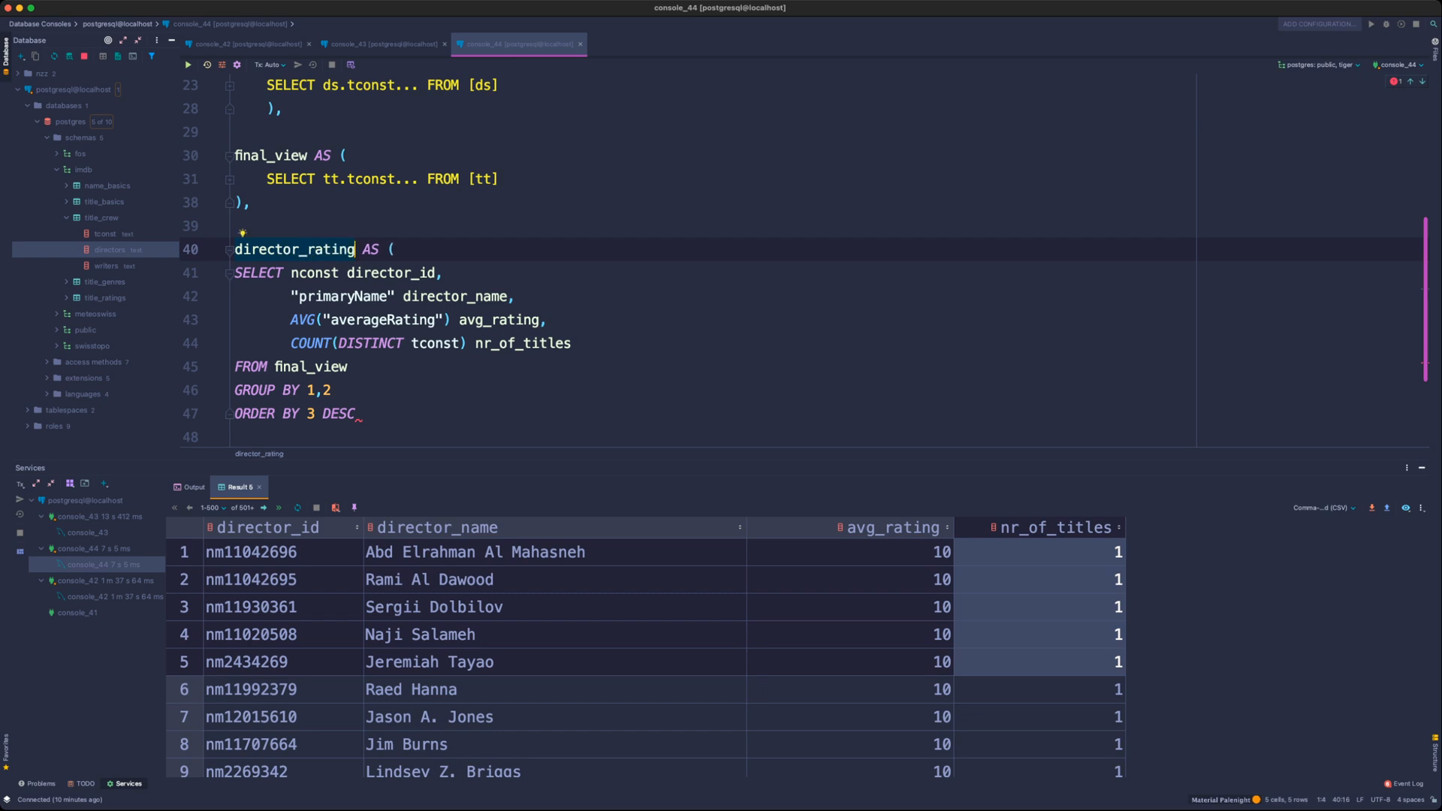
- Close the director_rating CTE with a parenthesis after ORDER BY 3 DESC and reformat the code
click(235, 437)
key(BackSpace)
key(Return)
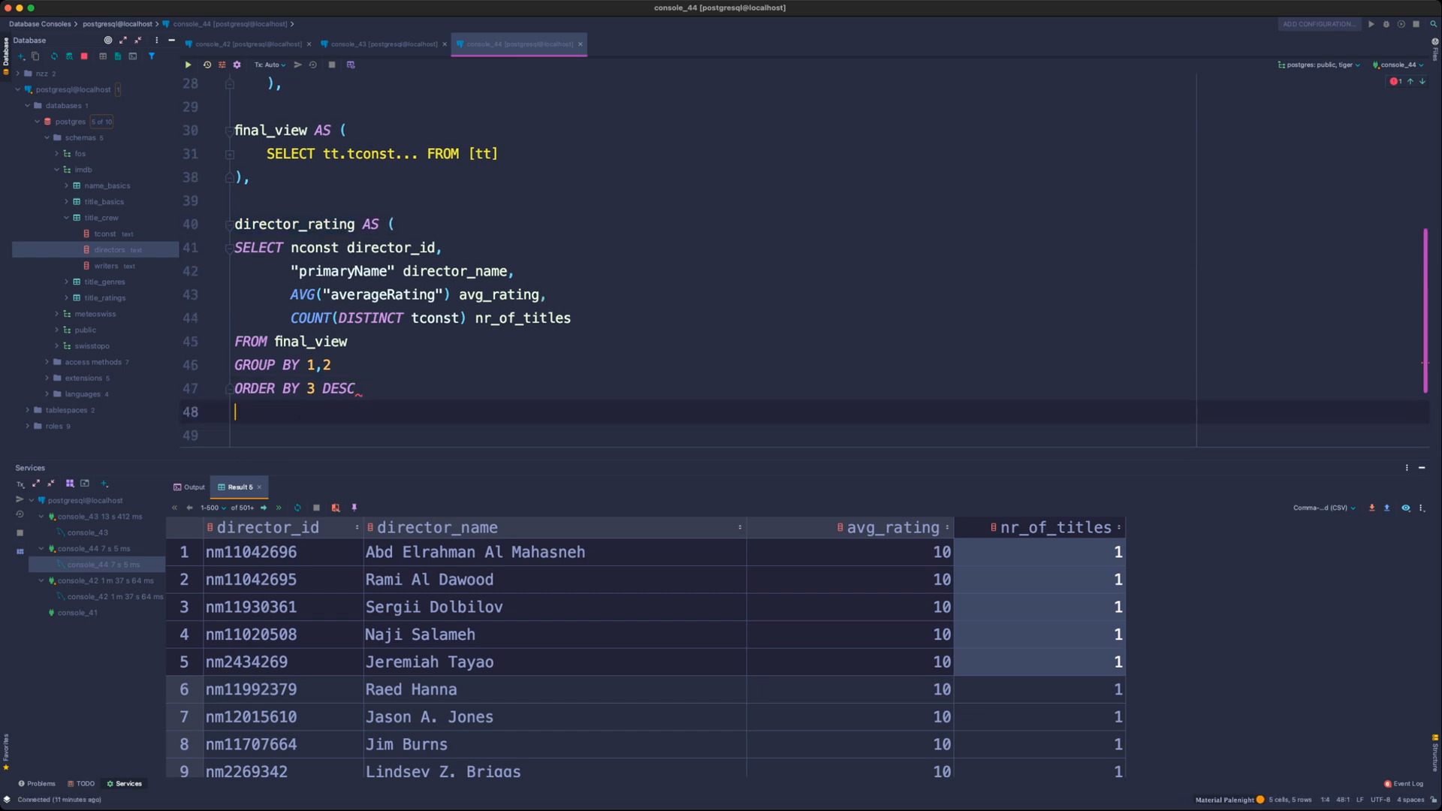
key(super+alt+l)
text())
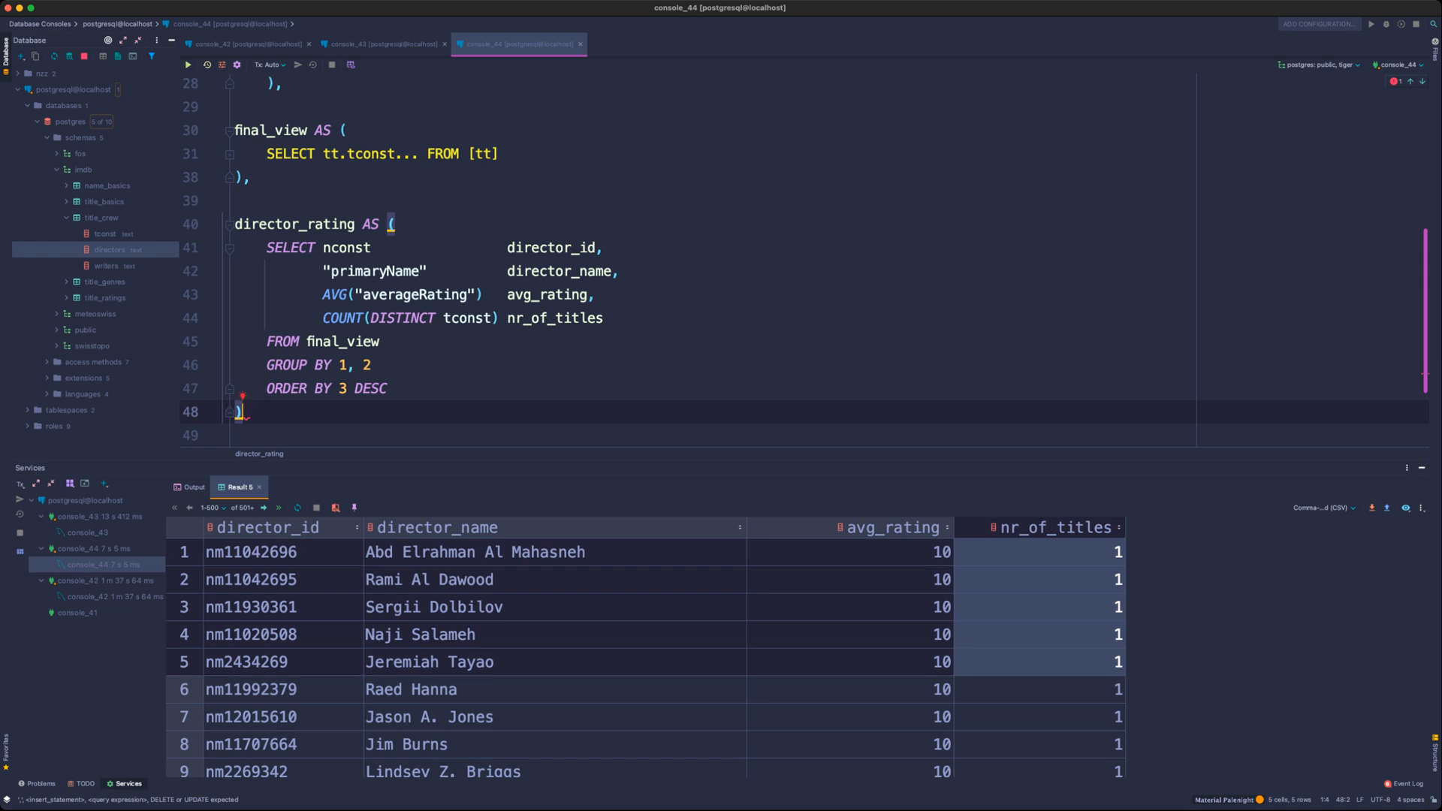
key(super+alt+l)
- Below the director_rating CTE, write SELECT * FROM director_rating with the alias dr
key(Return)
key(Return)
text(SELECT *)
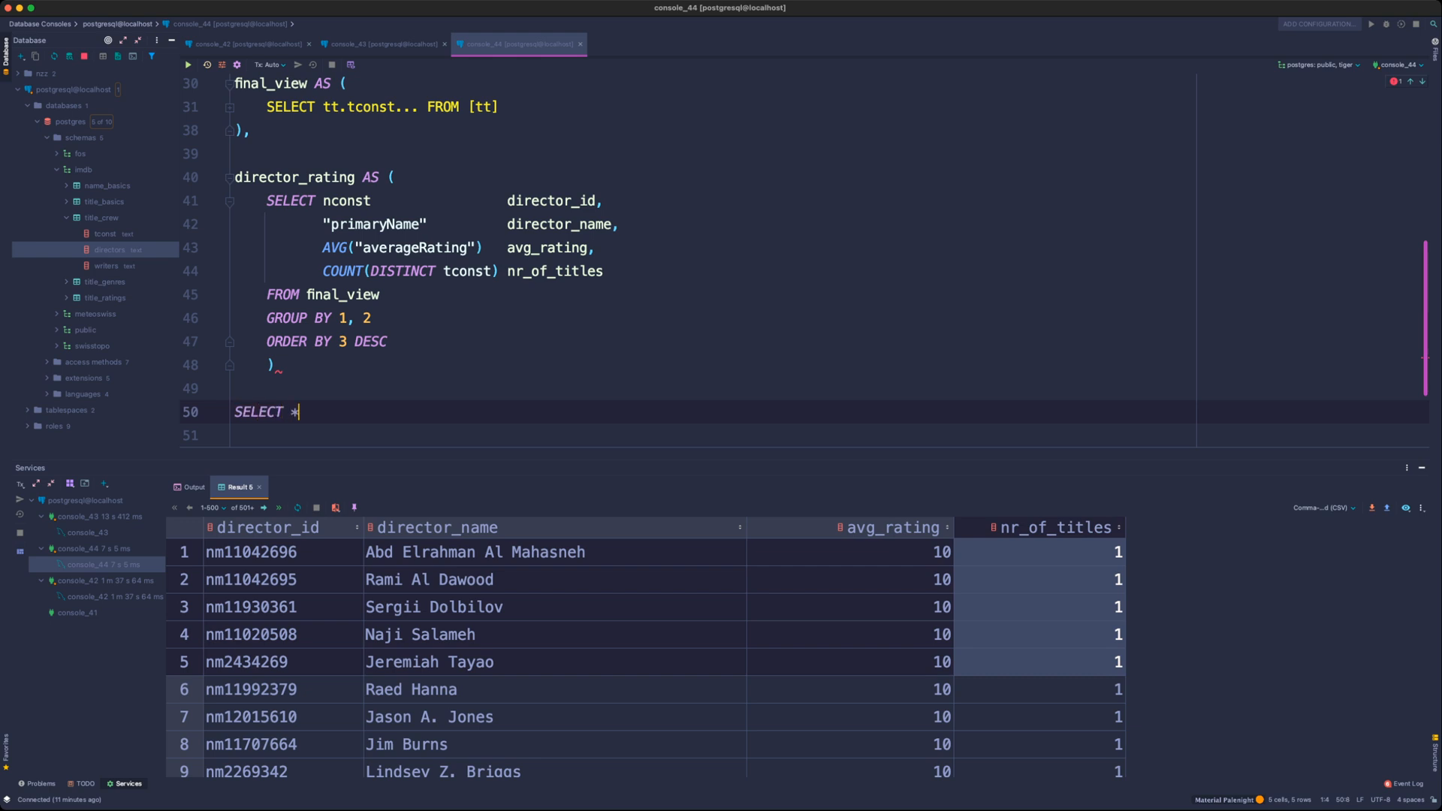
key(Return)
text(FROM dir)
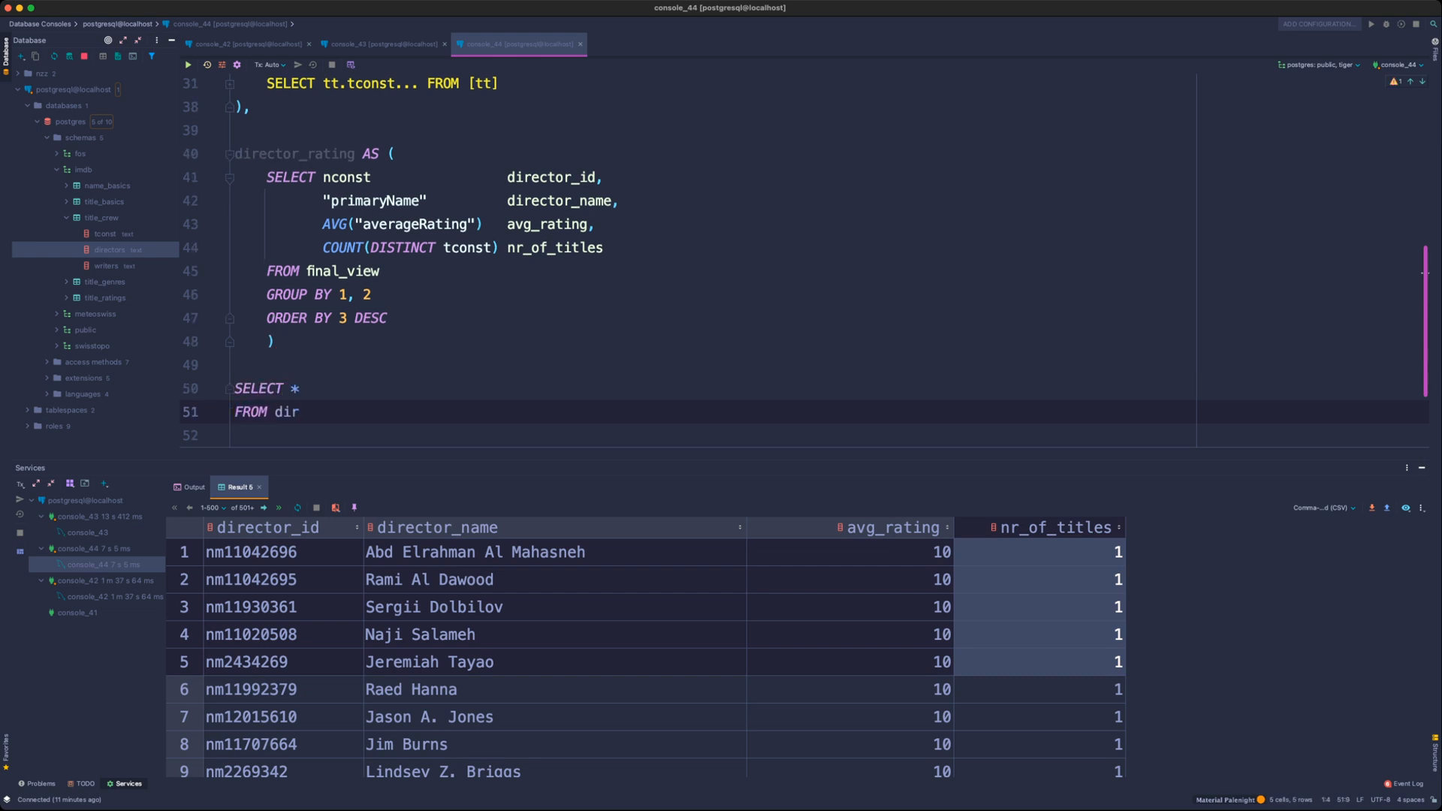
key(Return)
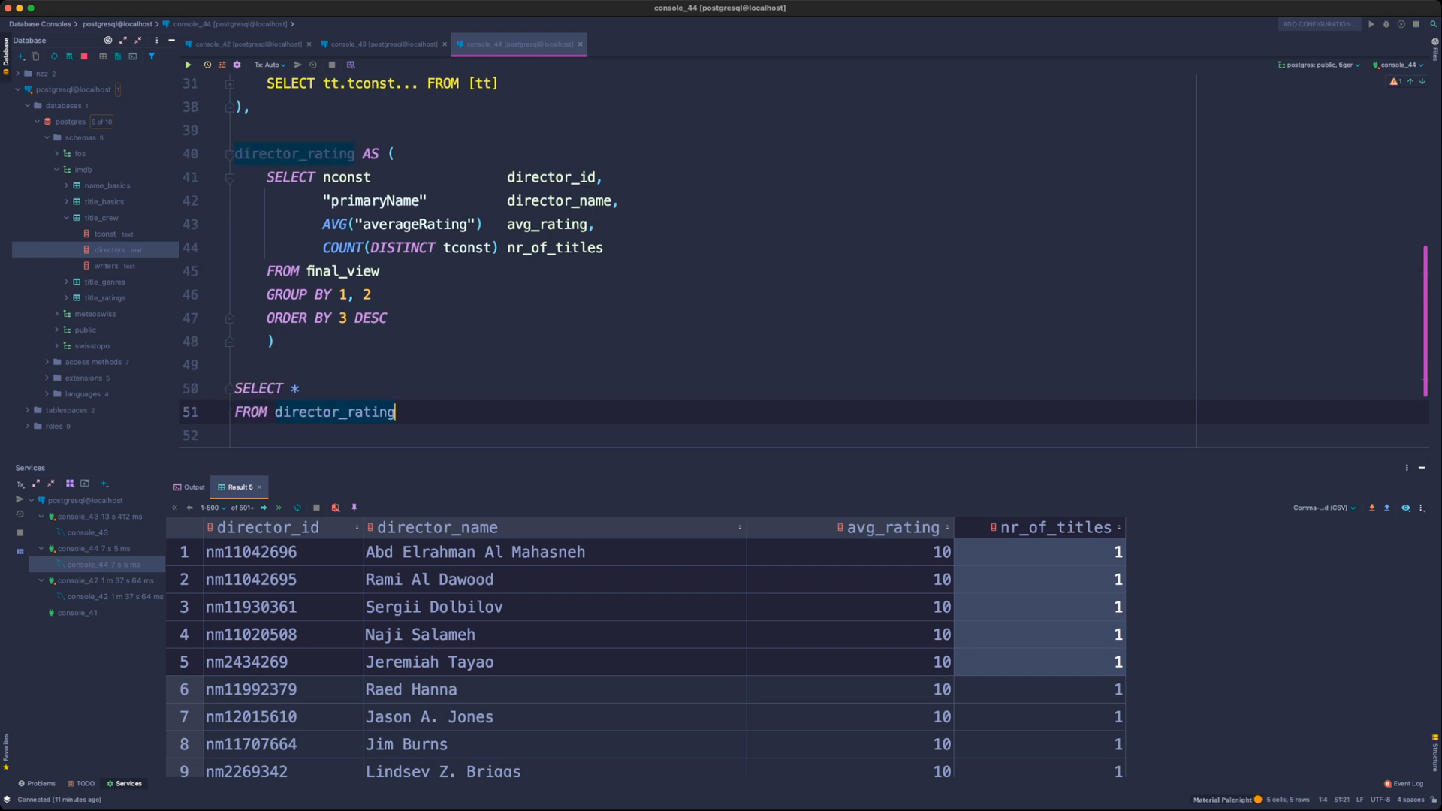
text(dr)
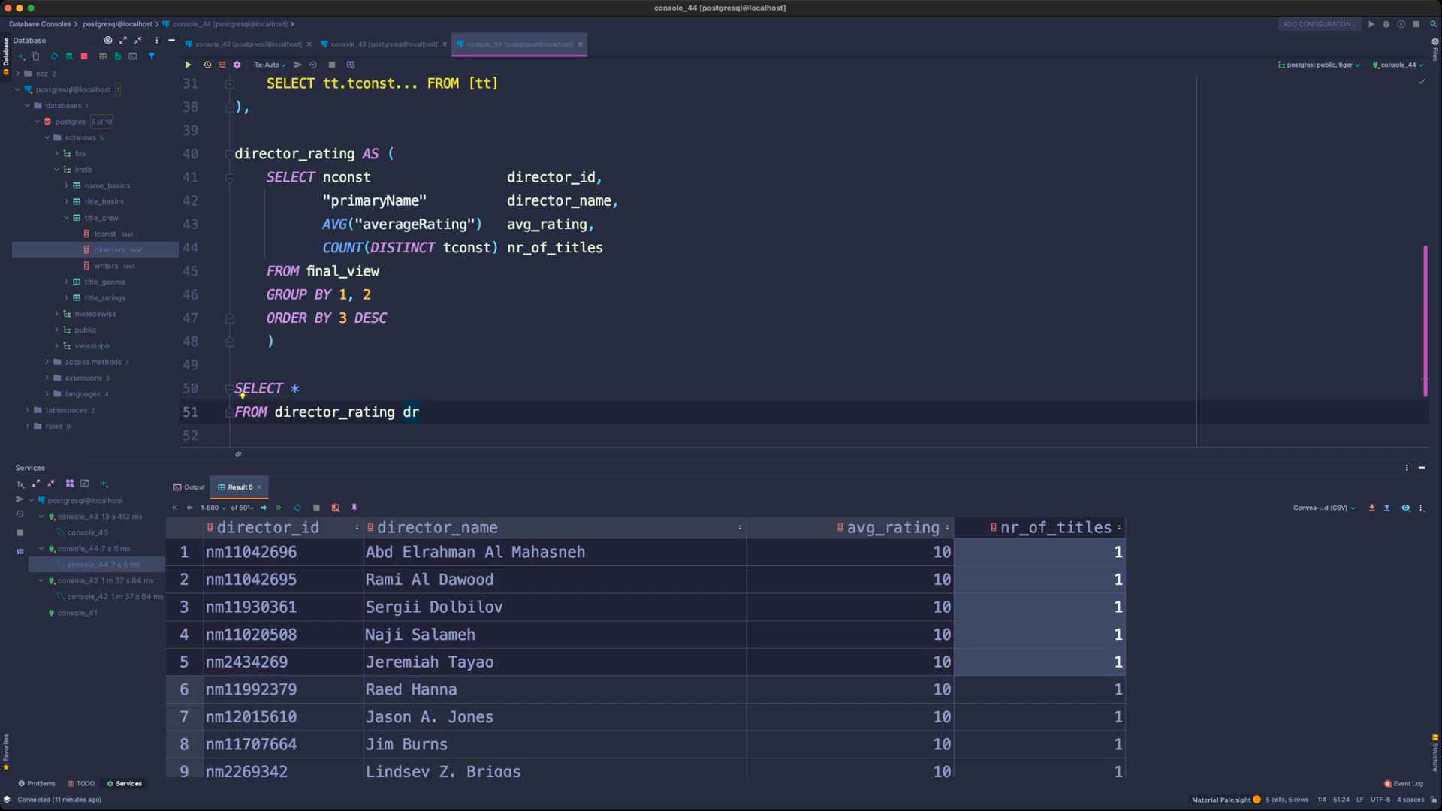
- Alias final_view as fv in the FROM clause of the director_rating CTE
key(Up)
key(Up)
key(Up)
key(Up)
key(Up)
key(Up)
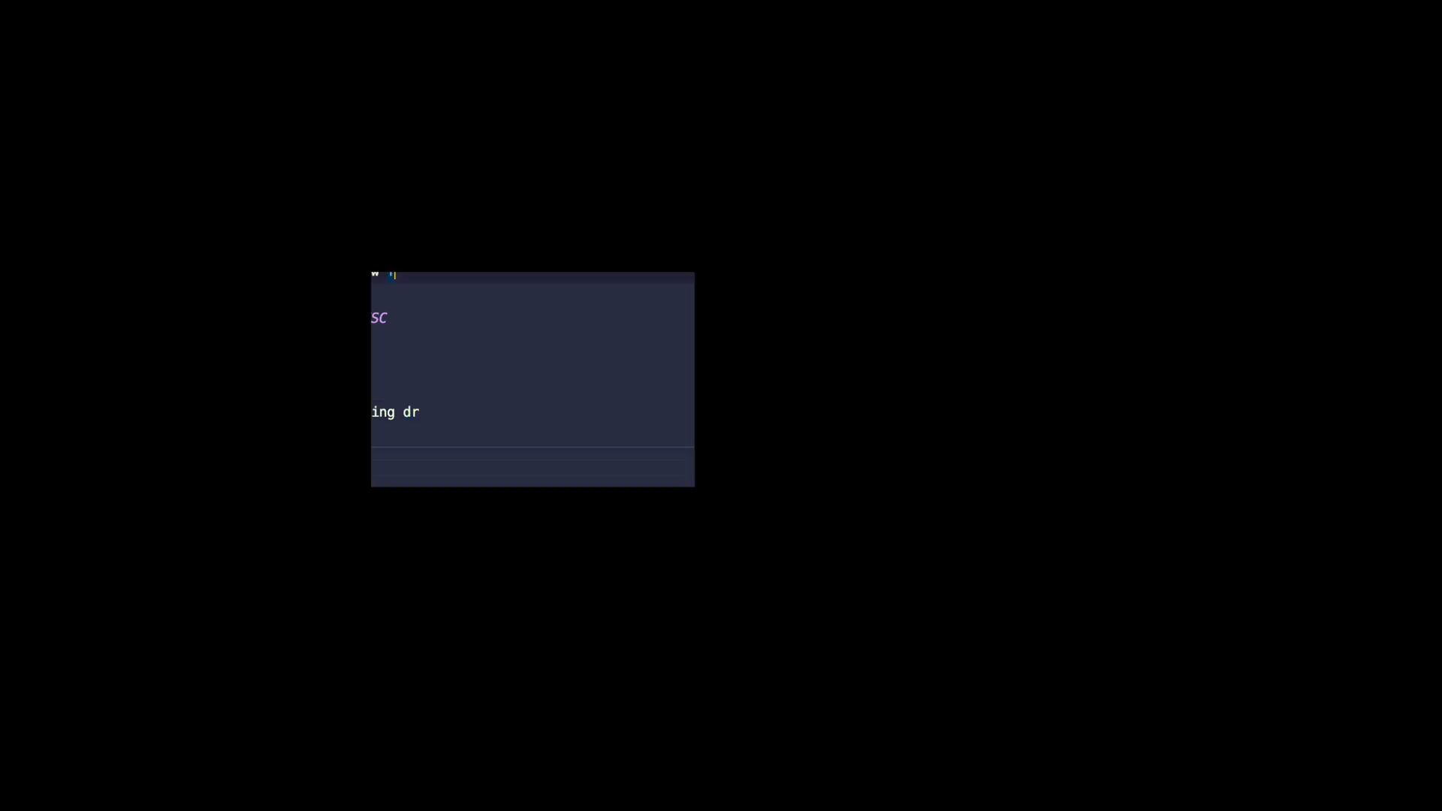
text(fv)
- Replace the asterisk in the final SELECT on director_rating with the director_name column
key(Down)
key(Down)
key(Down)
key(Down)
key(Down)
key(Down)
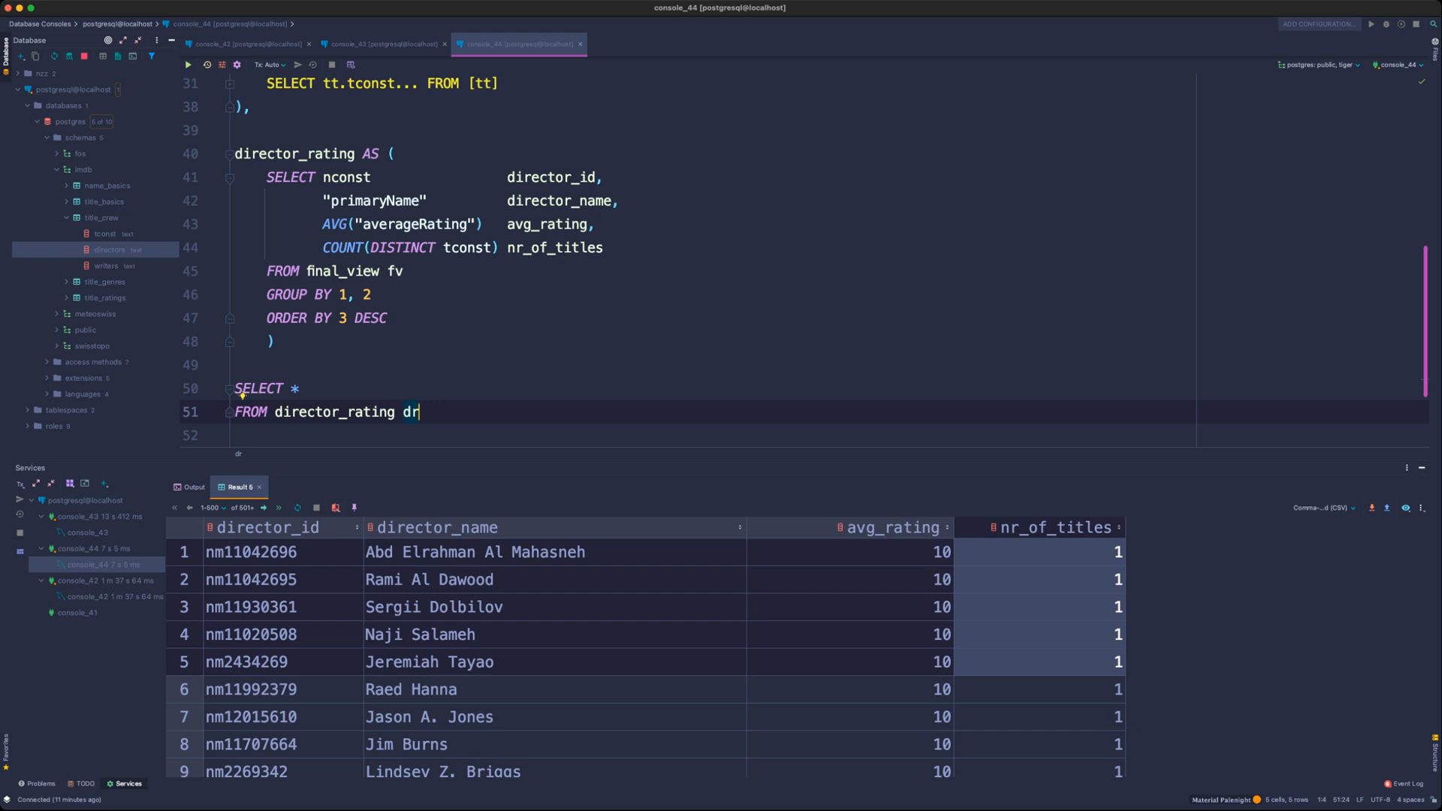
key(Down)
key(Up)
key(Up)
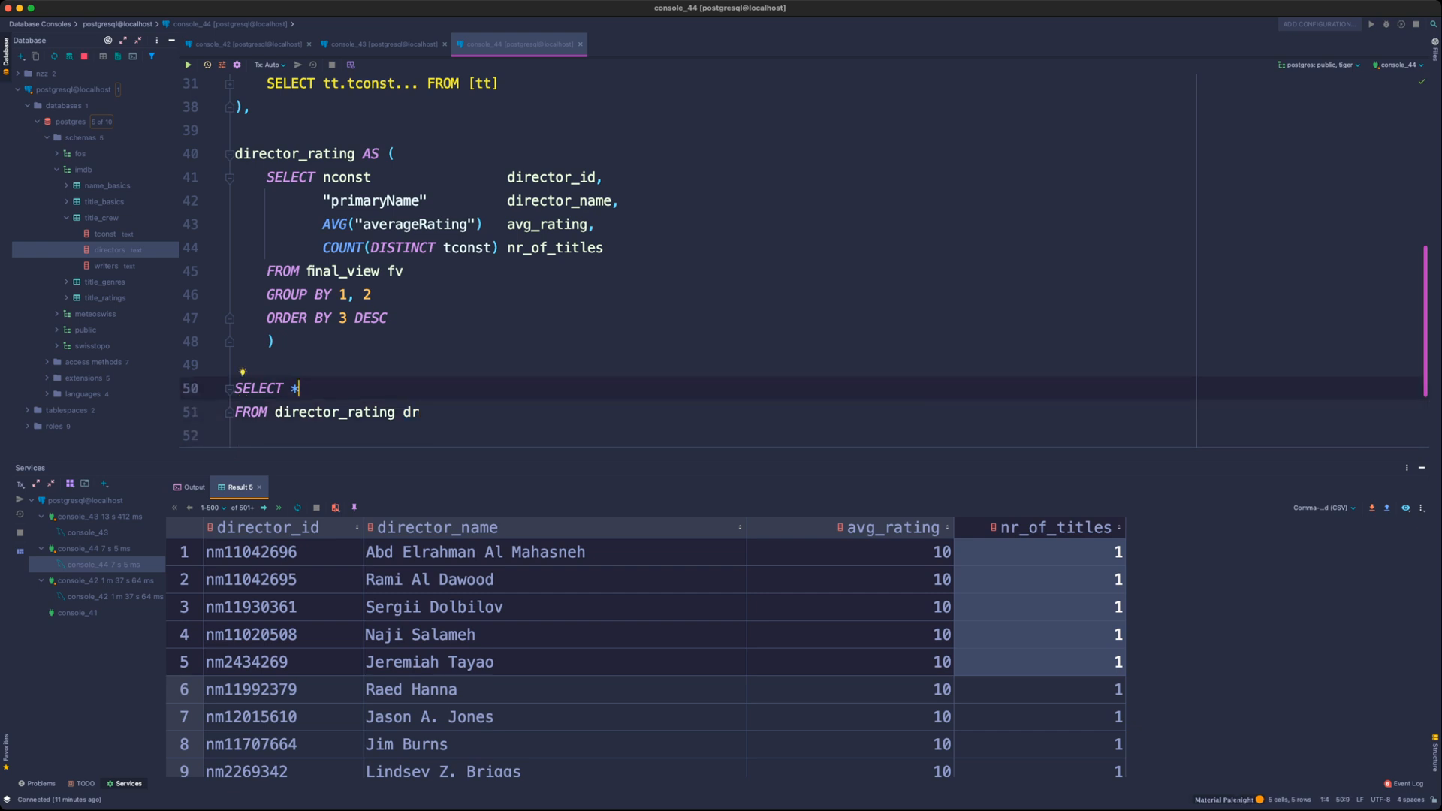
key(BackSpace)
text(dir)
key(Return)
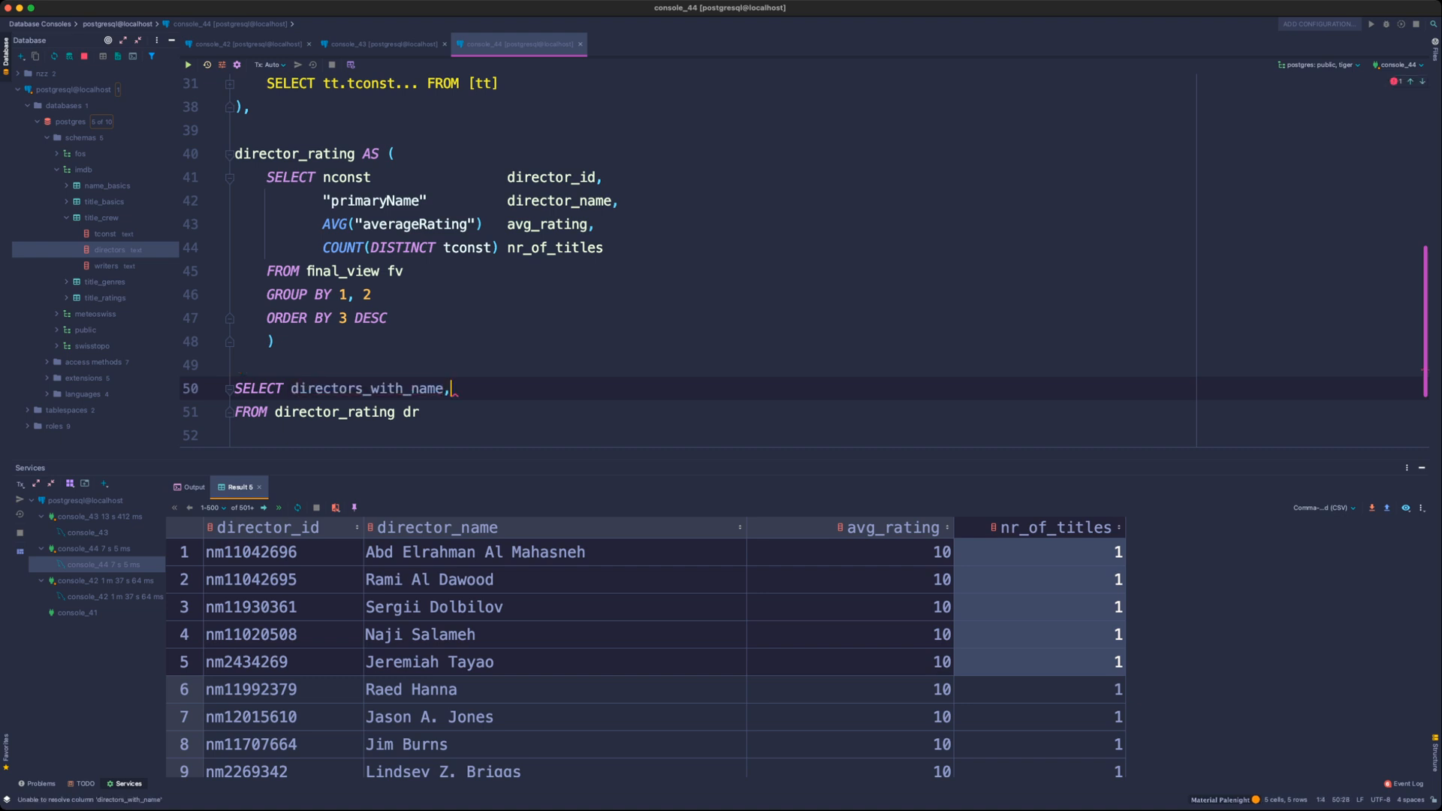
text(,)
key(super+z)
key(super+z)
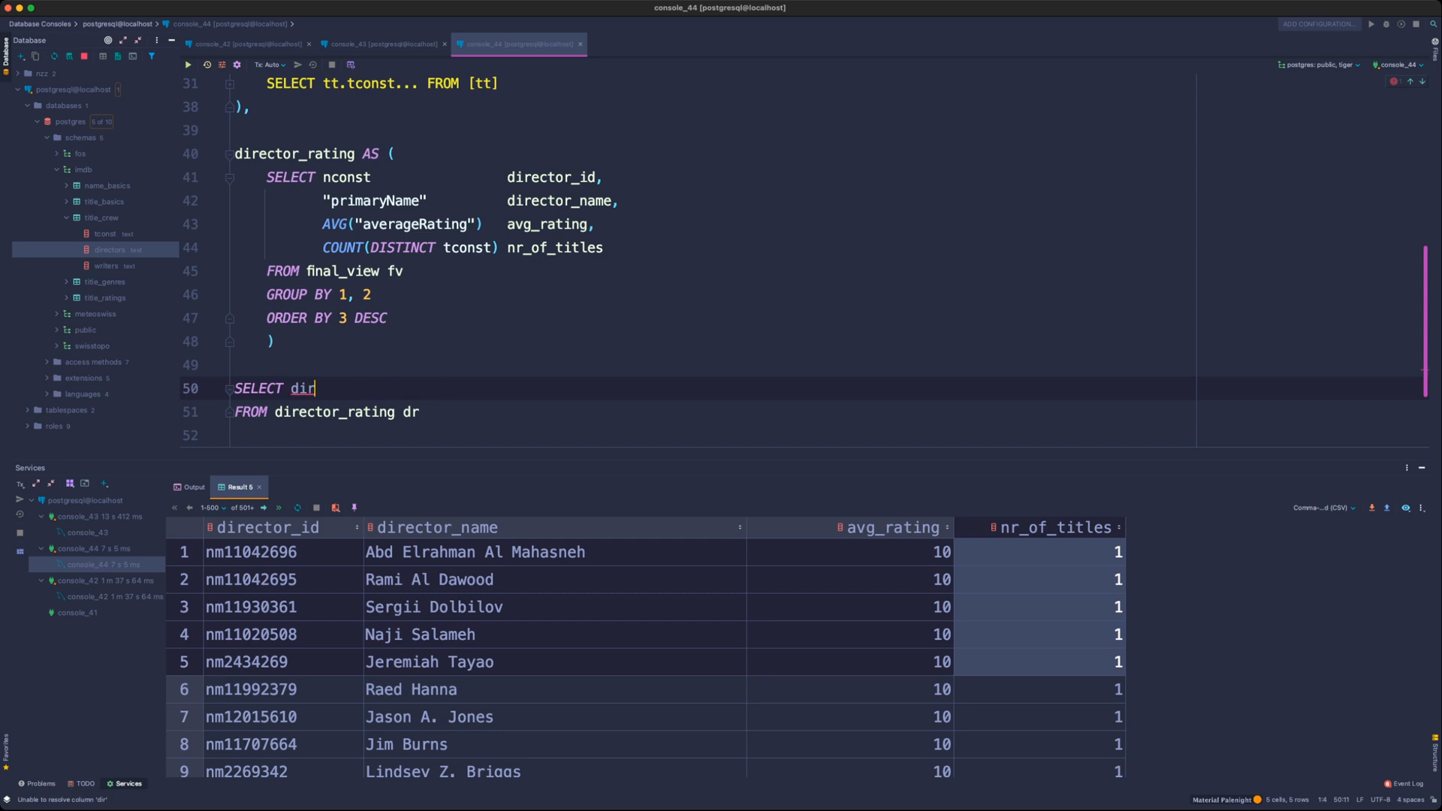
text(ector_name,)
key(Return)
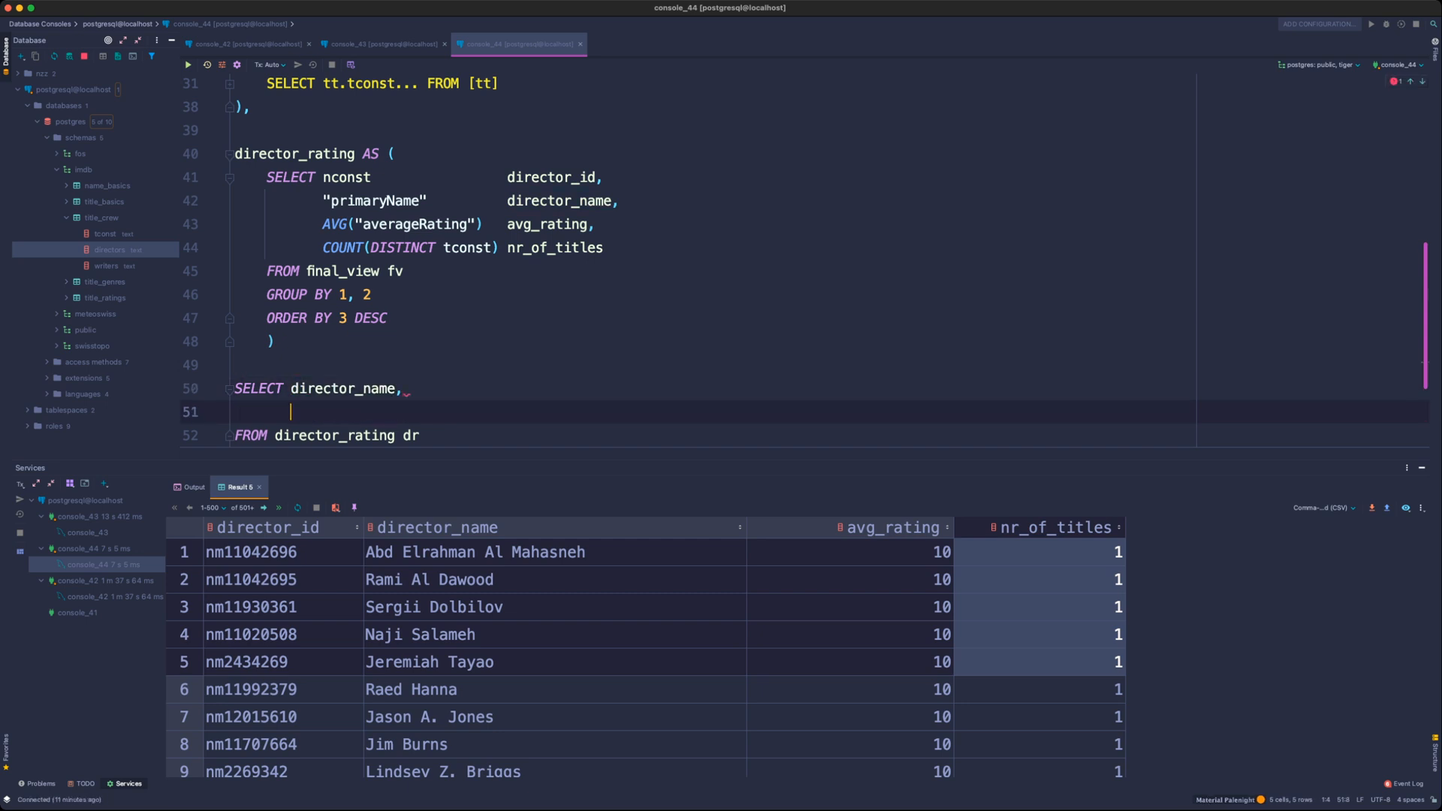
- Add avg_rating as the second column of the final SELECT
text(avg_rating)
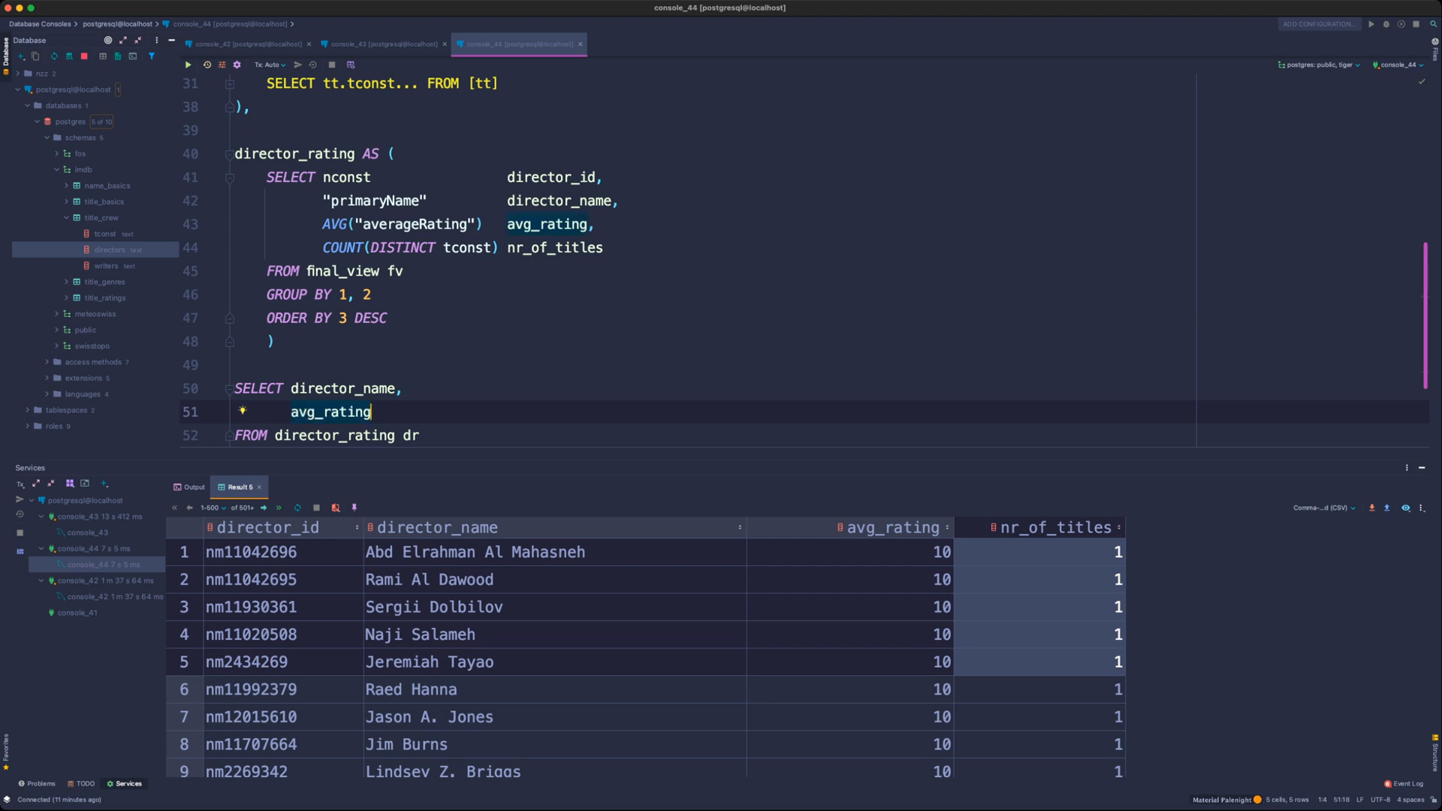
text(,)
key(Return)
key(BackSpace)
key(BackSpace)
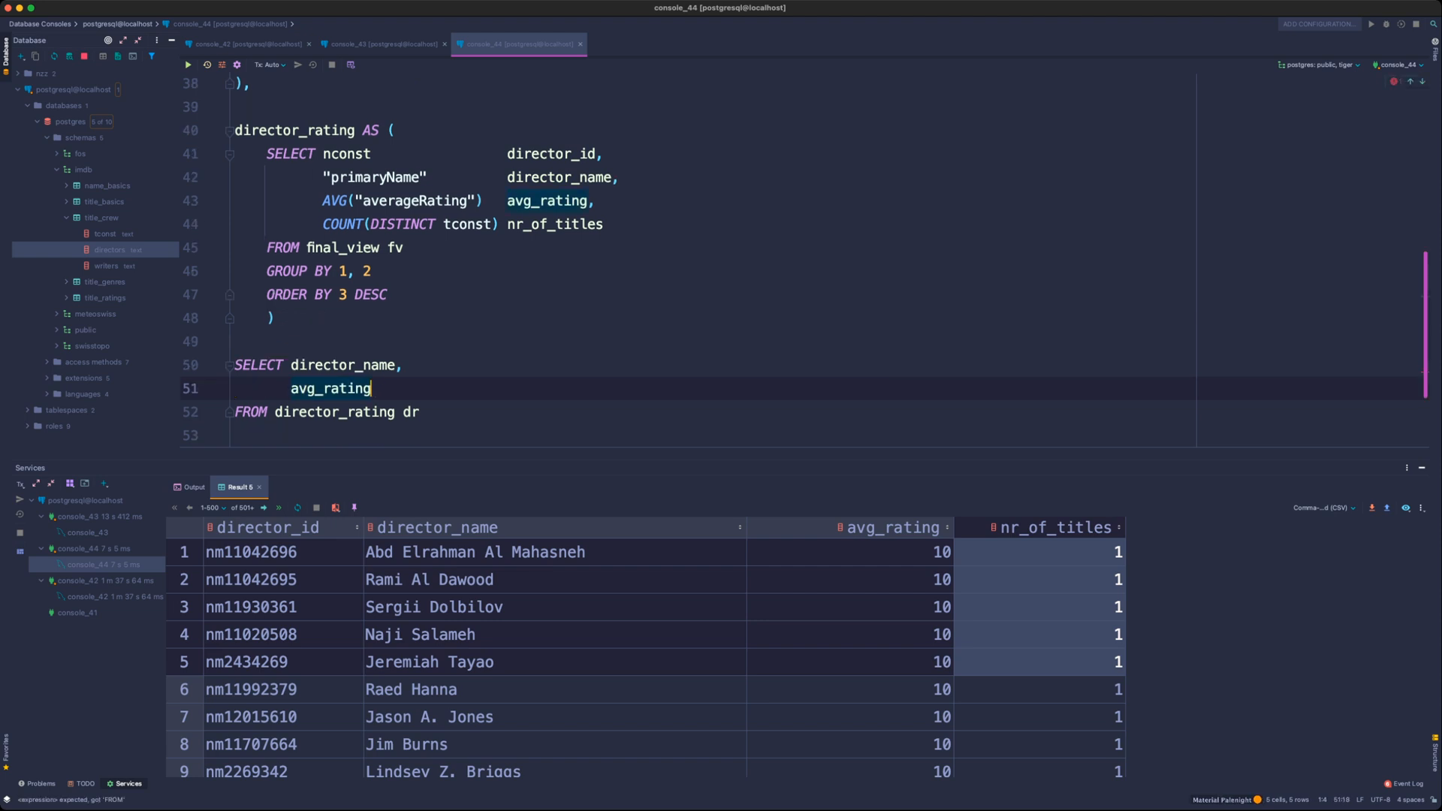
key(Up)
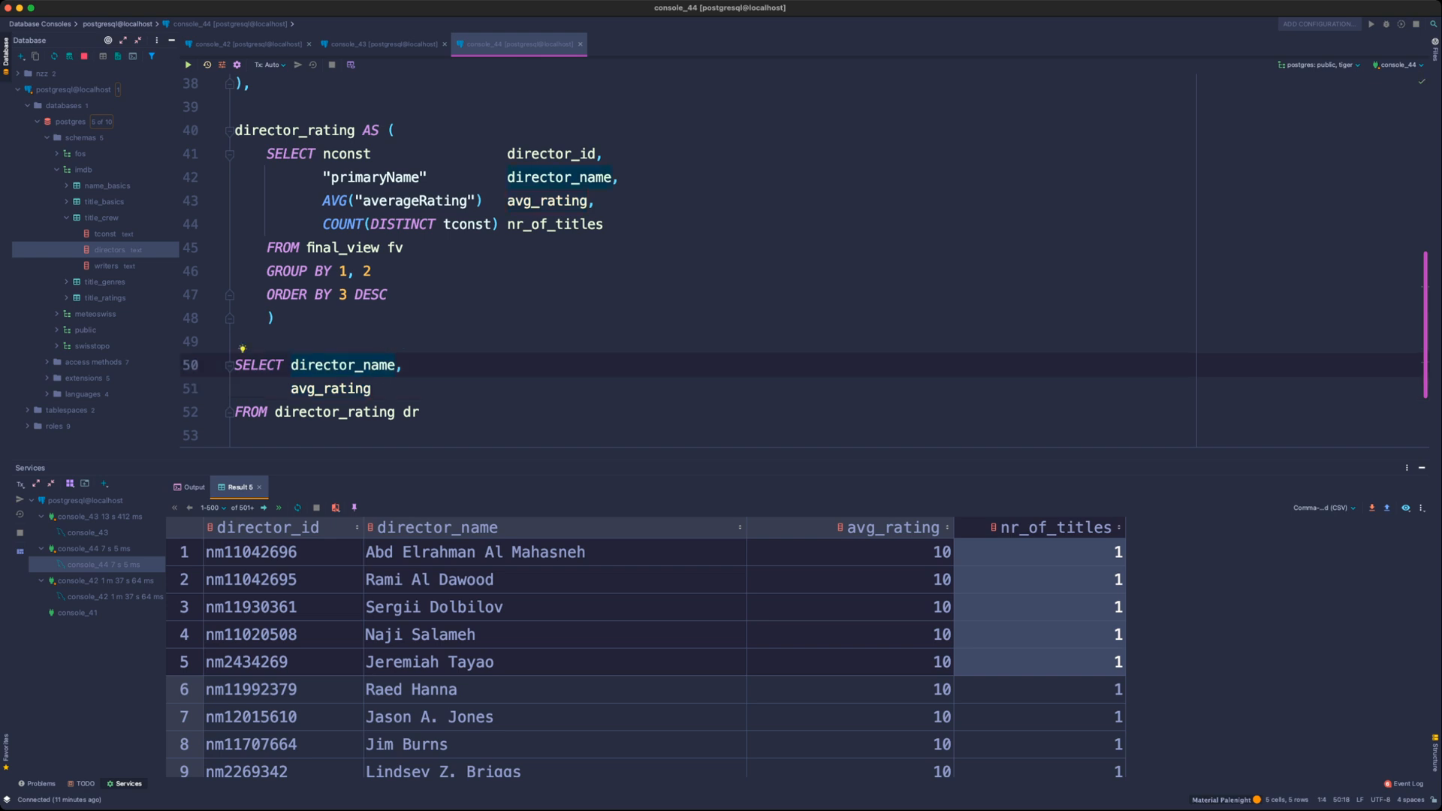
- Replace the column list of the final SELECT with DISTINCT nr_of_titles
scroll(646, 653, down, 20)
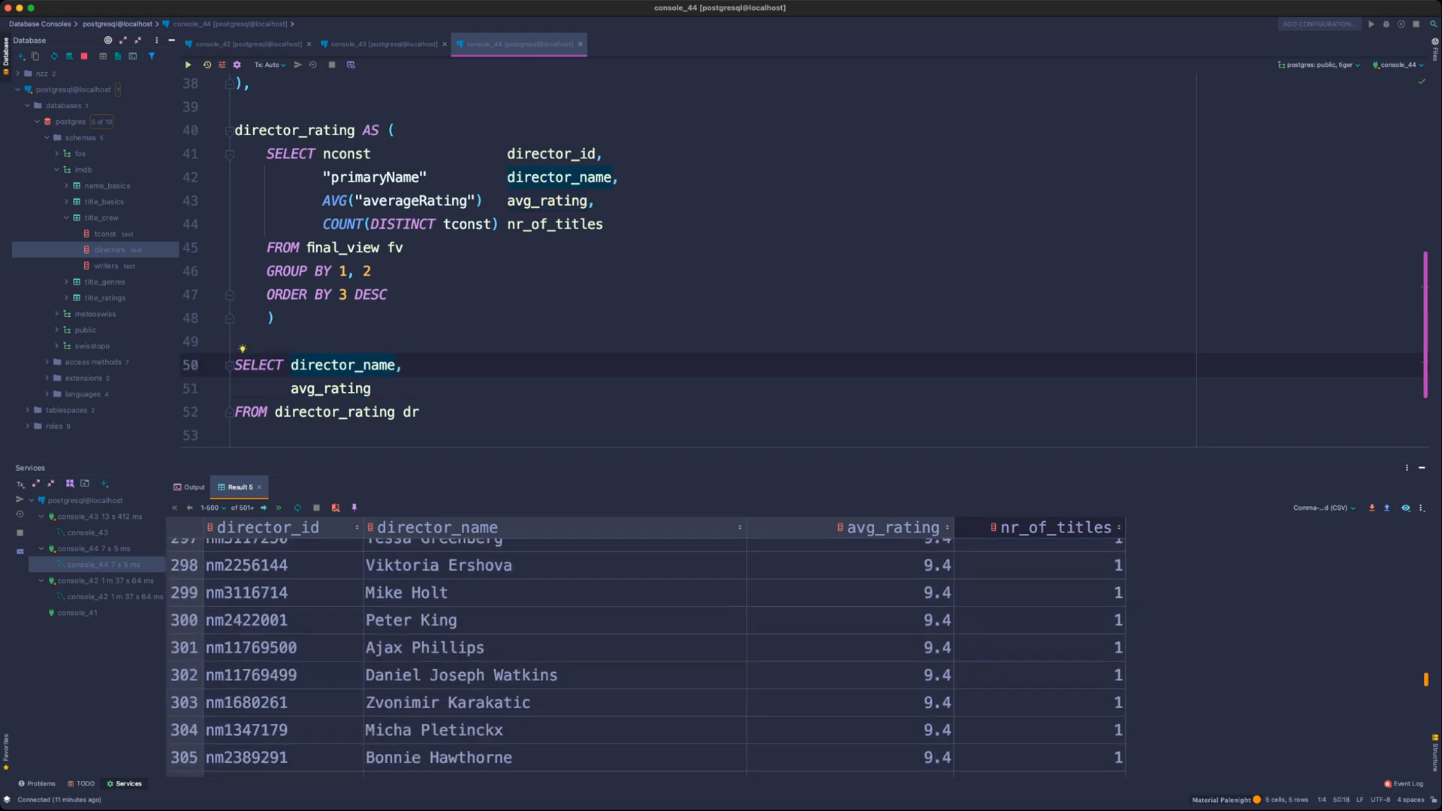
key(Down)
drag(291, 365, 372, 388)
text(DISTINCT )
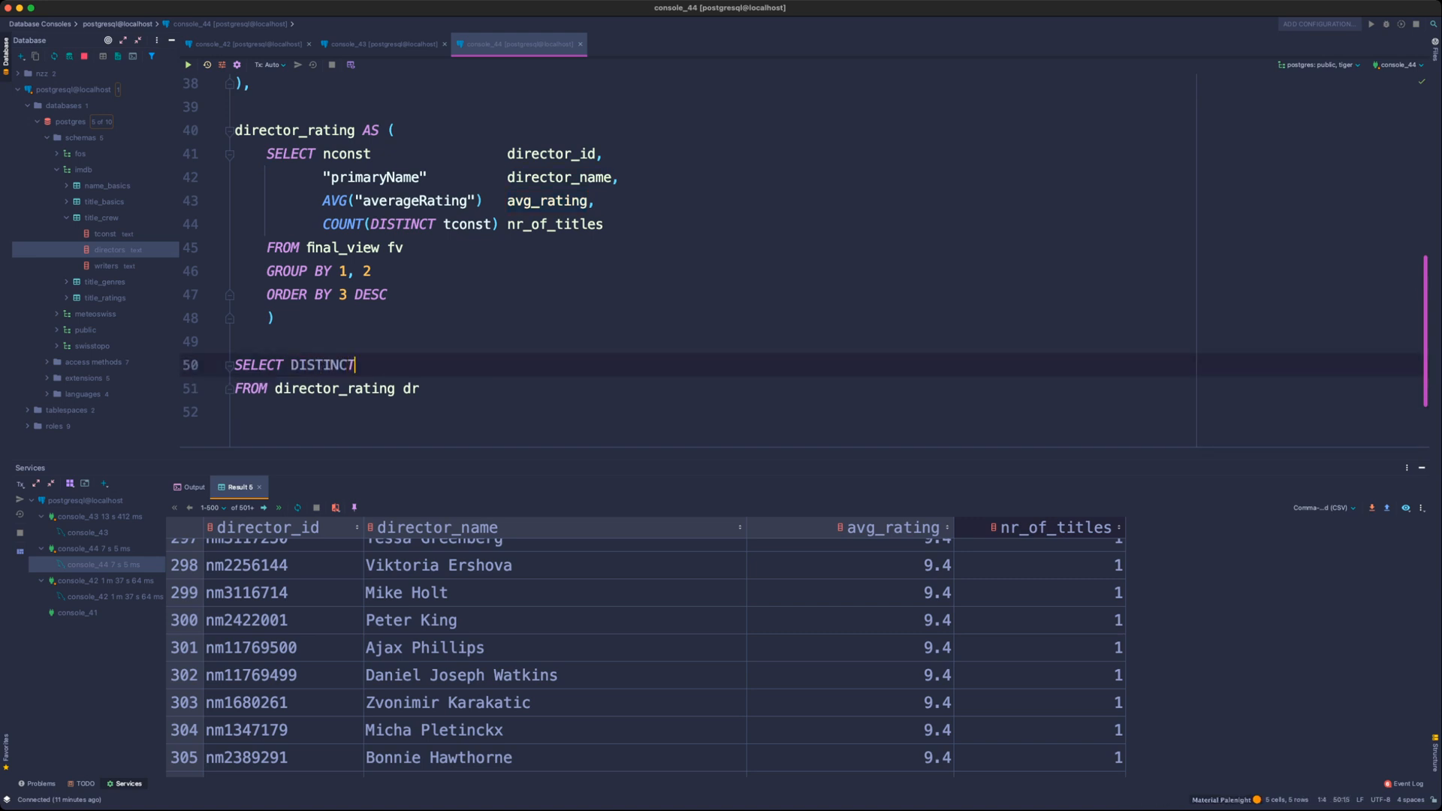
text(nr_of_titles,)
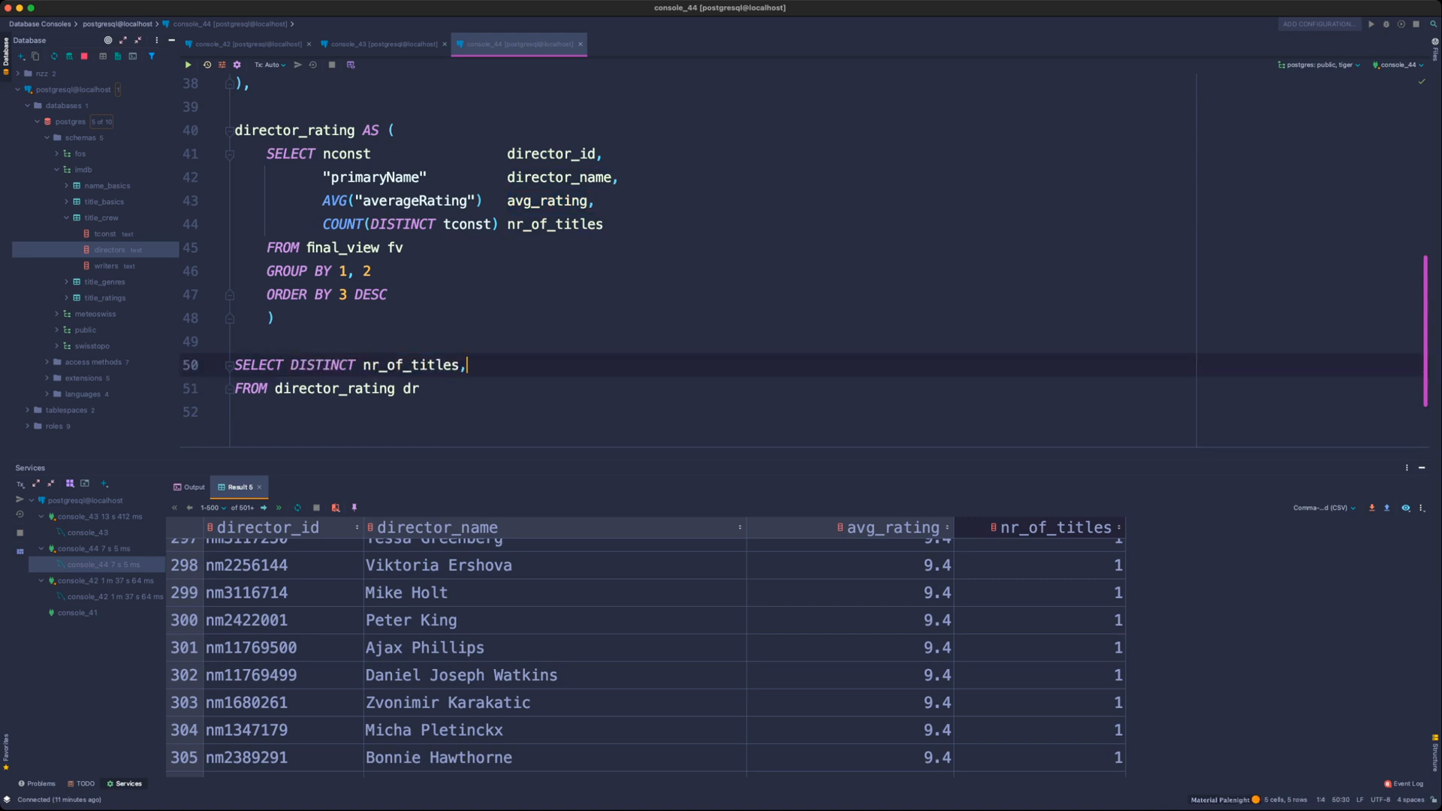
- Add COUNT(DISTINCT director_id) as a second column of the final SELECT, with the alias nr_of_directors
key(Return)
text(COUNT()
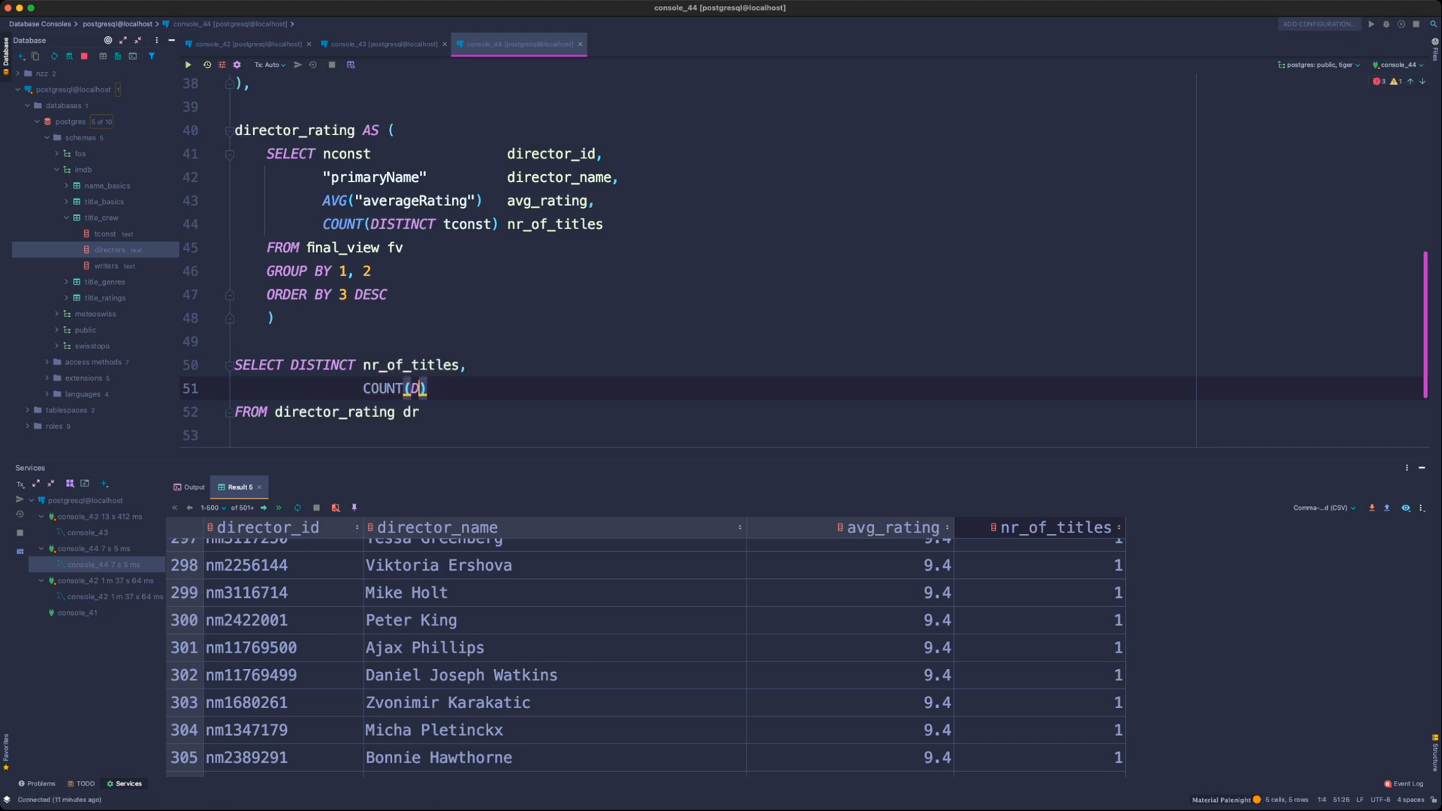
text(D)
text(ISTIN)
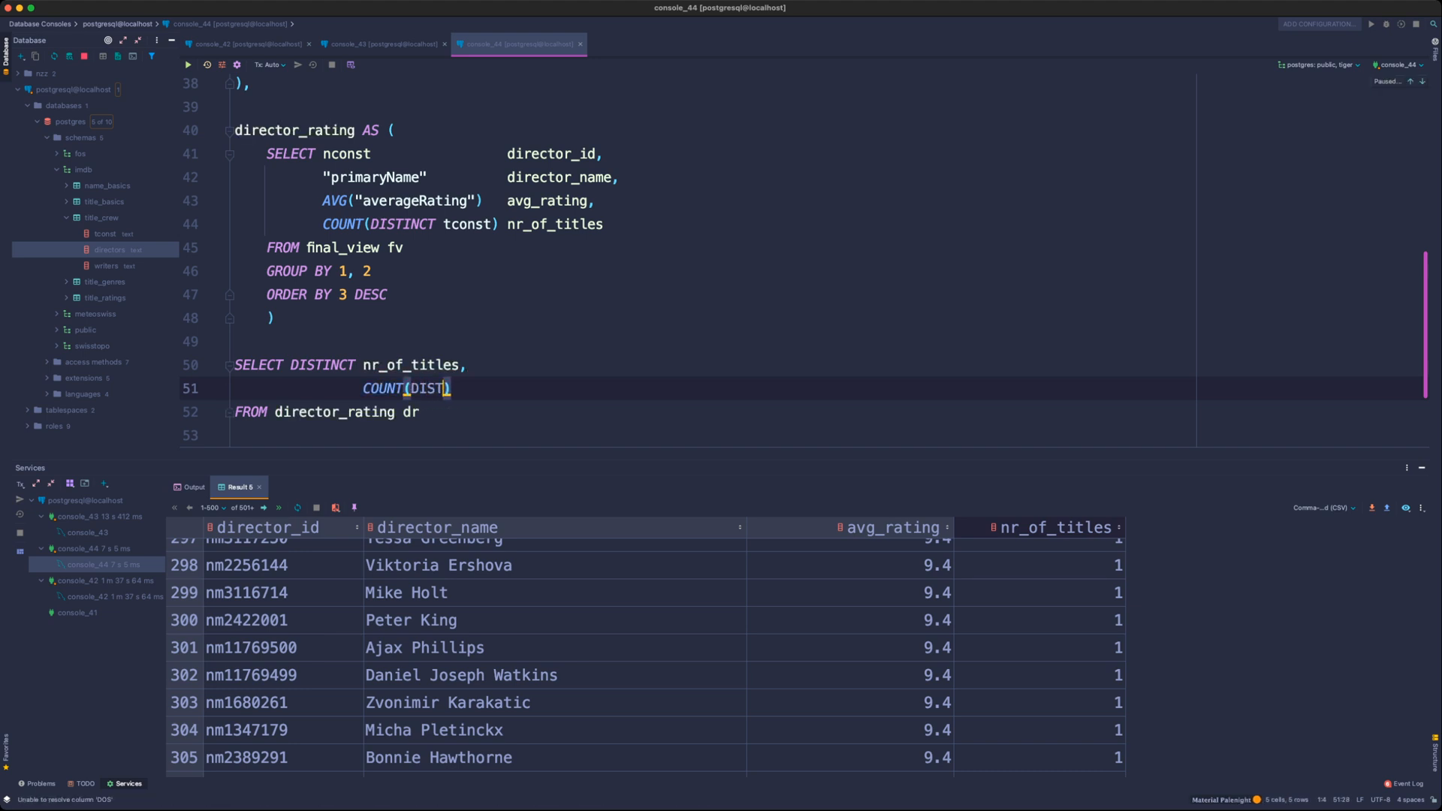
text(CT direc)
key(Return)
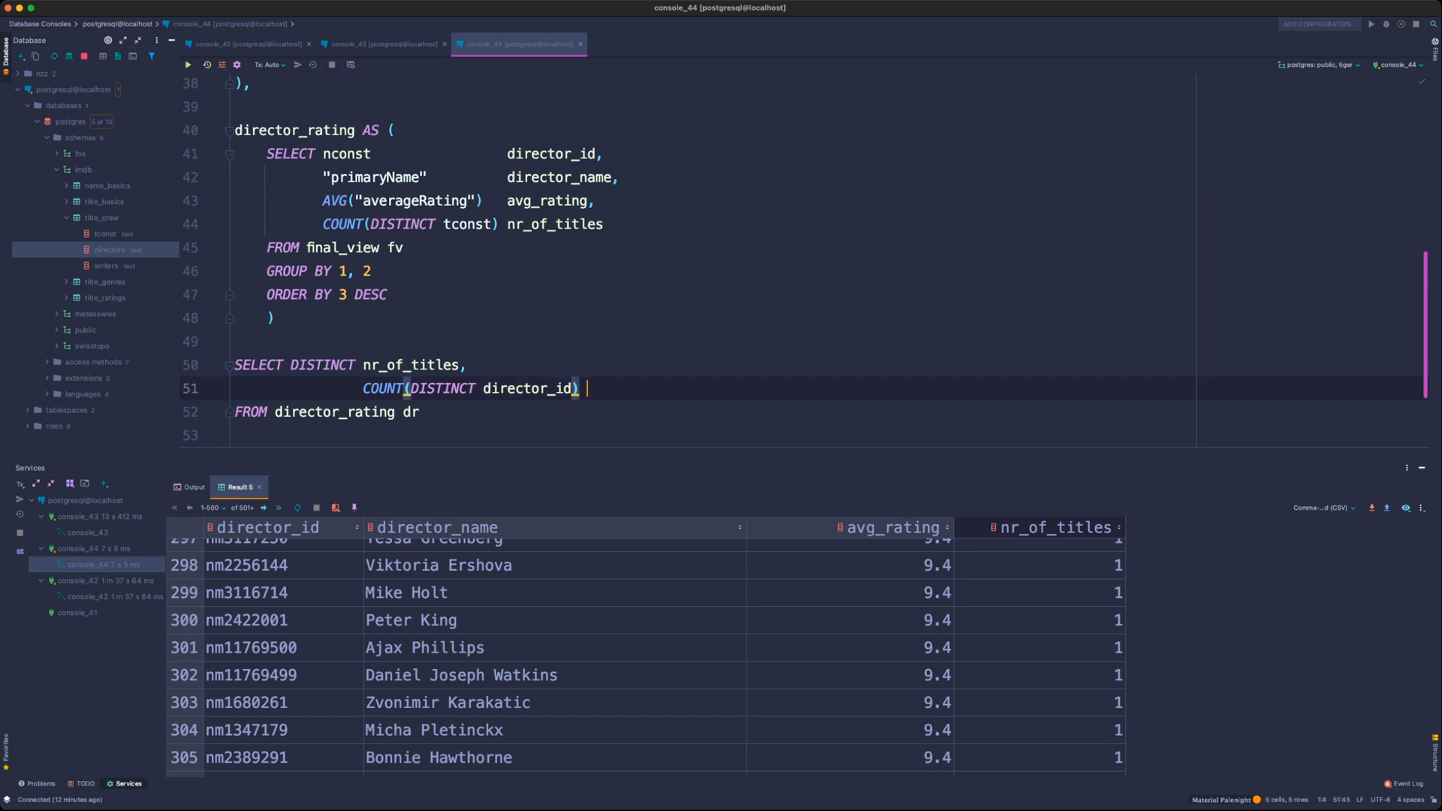
text() nr_of_)
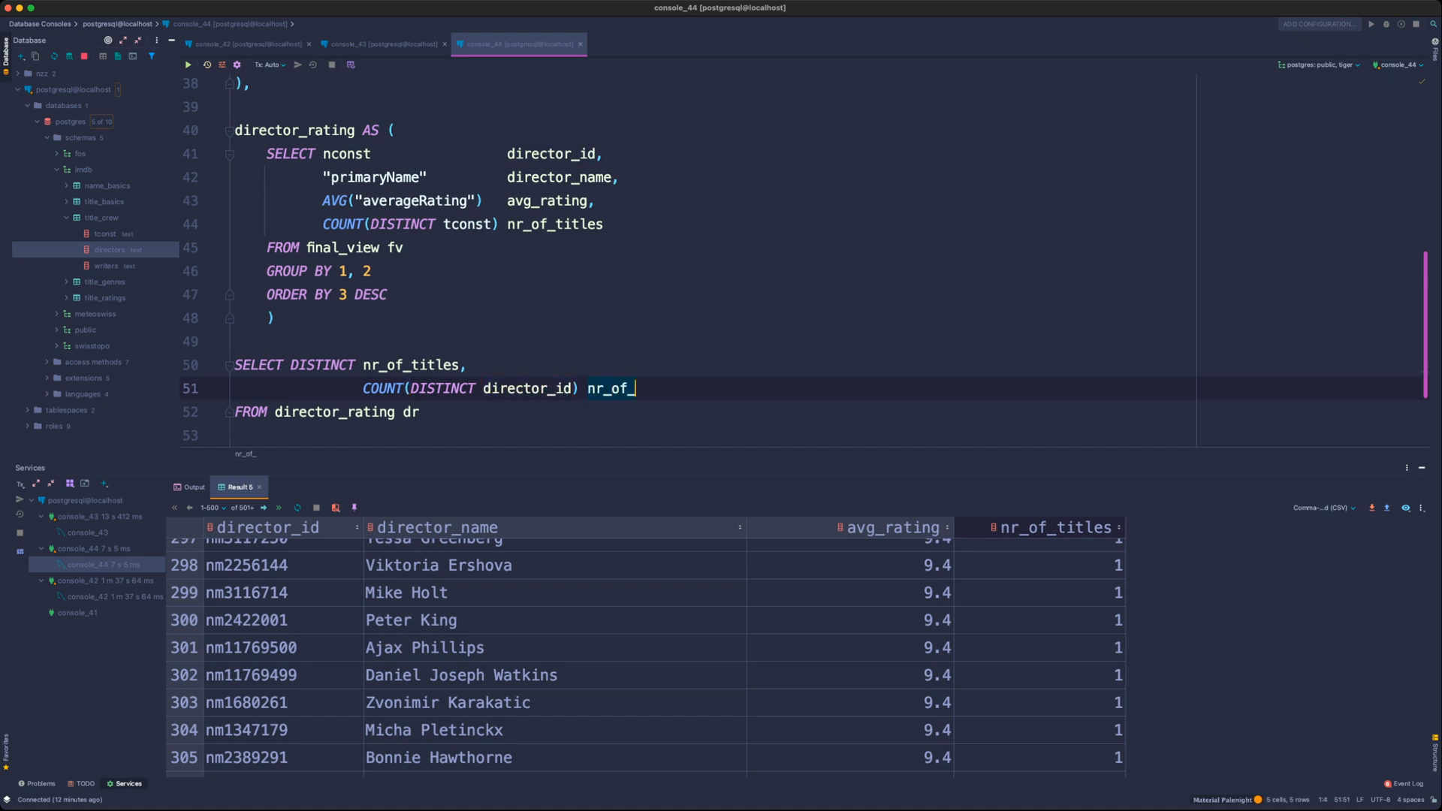
text(direct)
key(BackSpace)
key(BackSpace)
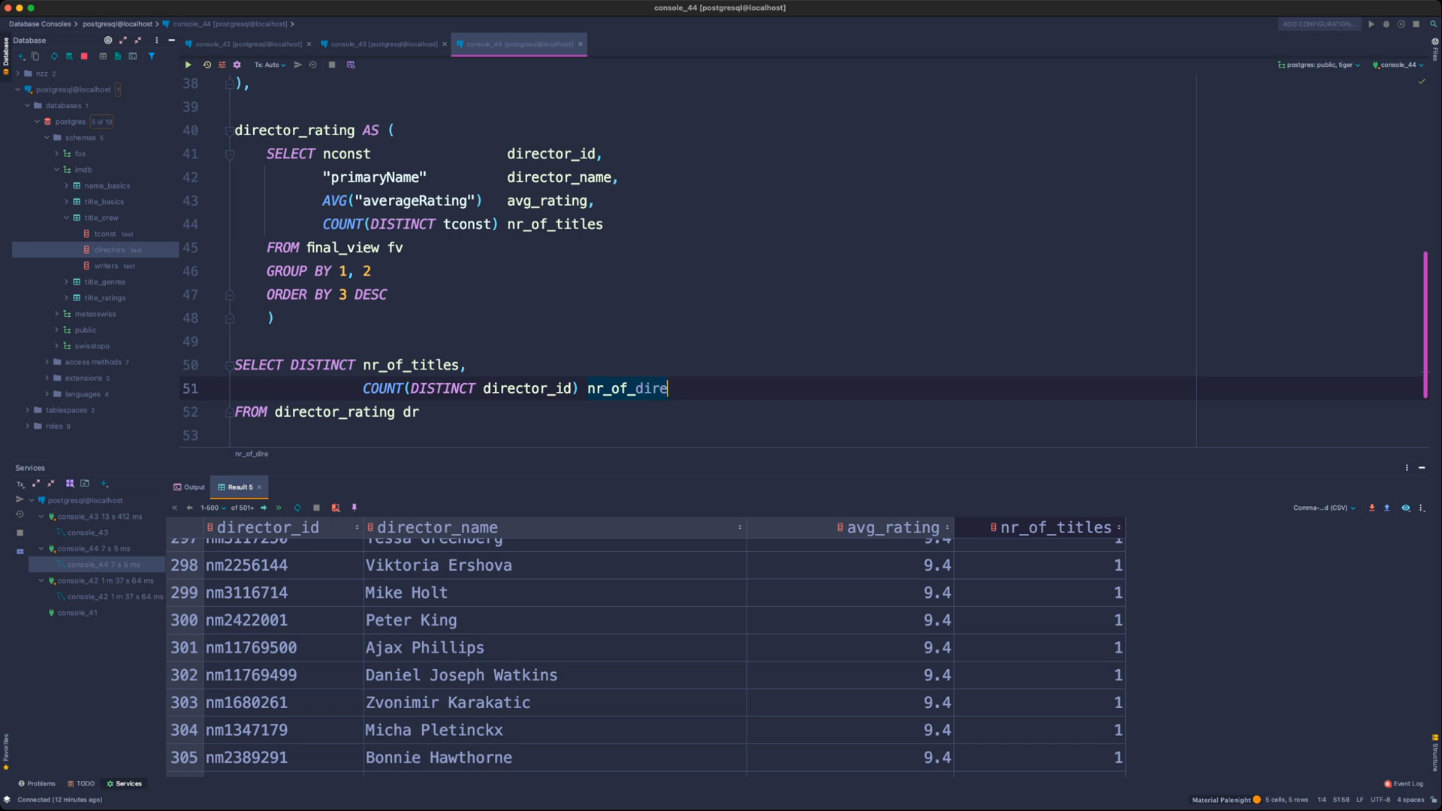
text(ctors)
- Add GROUP BY 1 below FROM director_rating dr and run the query
click(507, 388)
key(Down)
key(Return)
text(G)
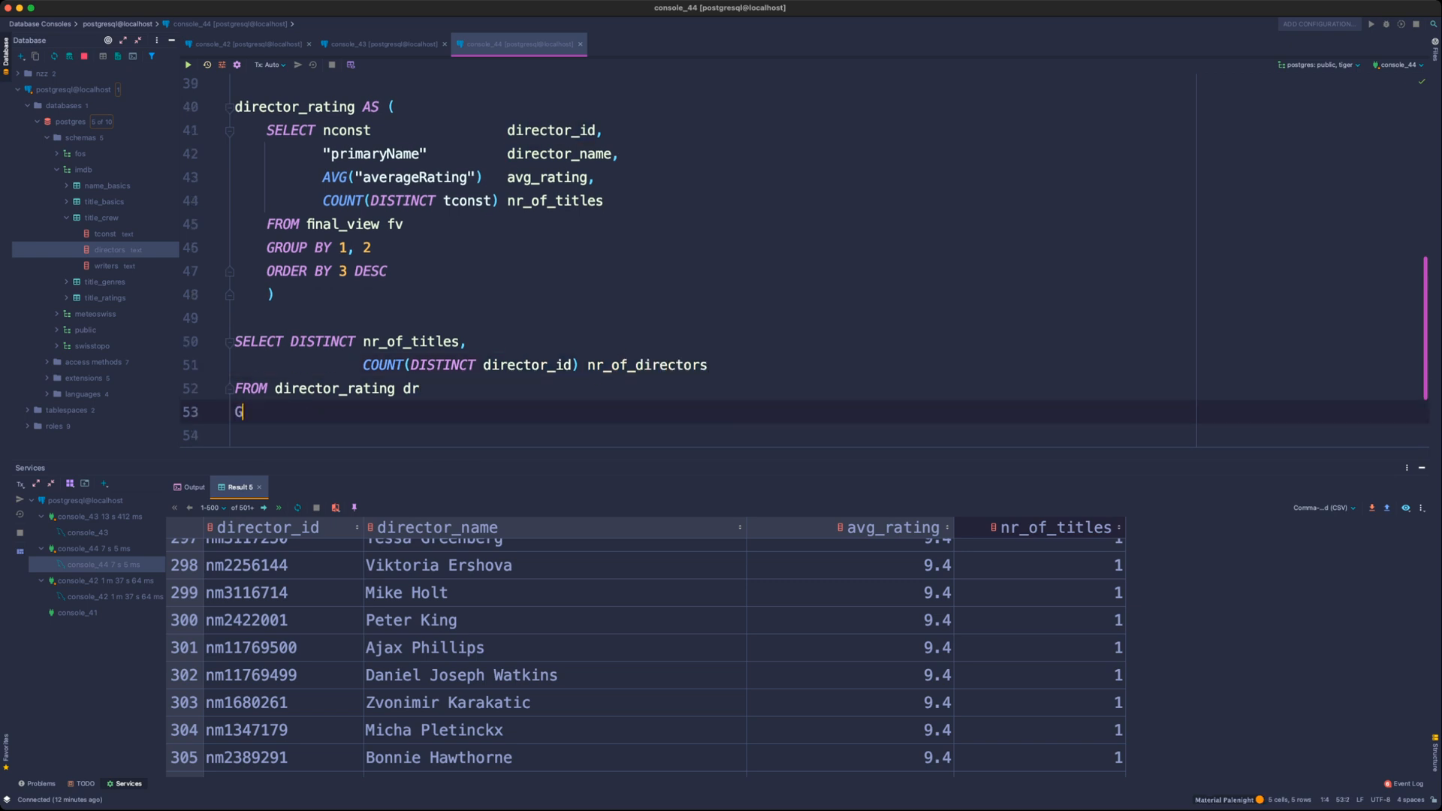
text(ROUP BY 1)
key(ctrl+Return)
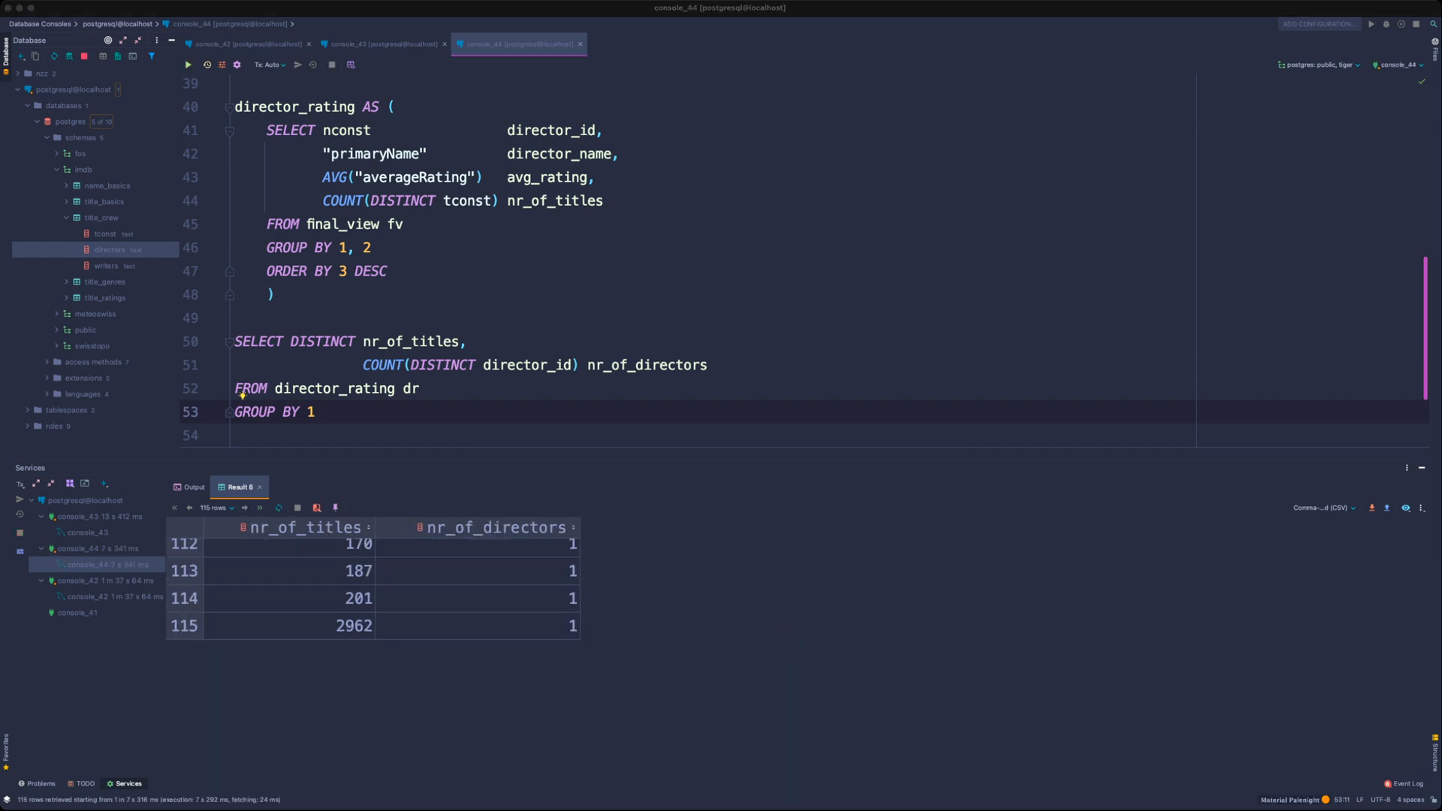
- Enlarge the results area and examine nr_of_directors for the highest title counts
scroll(373, 646, up, 20)
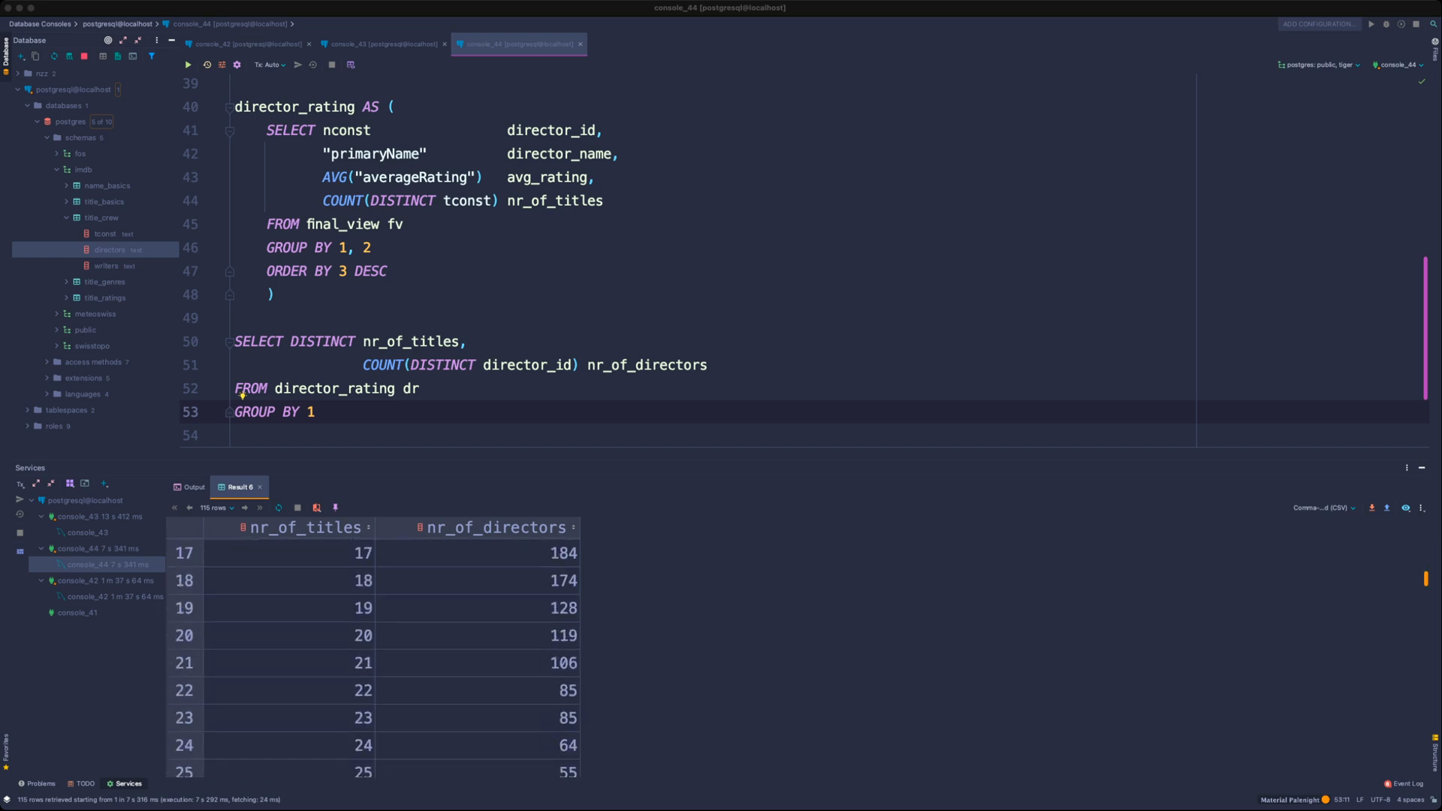
scroll(374, 646, down, 20)
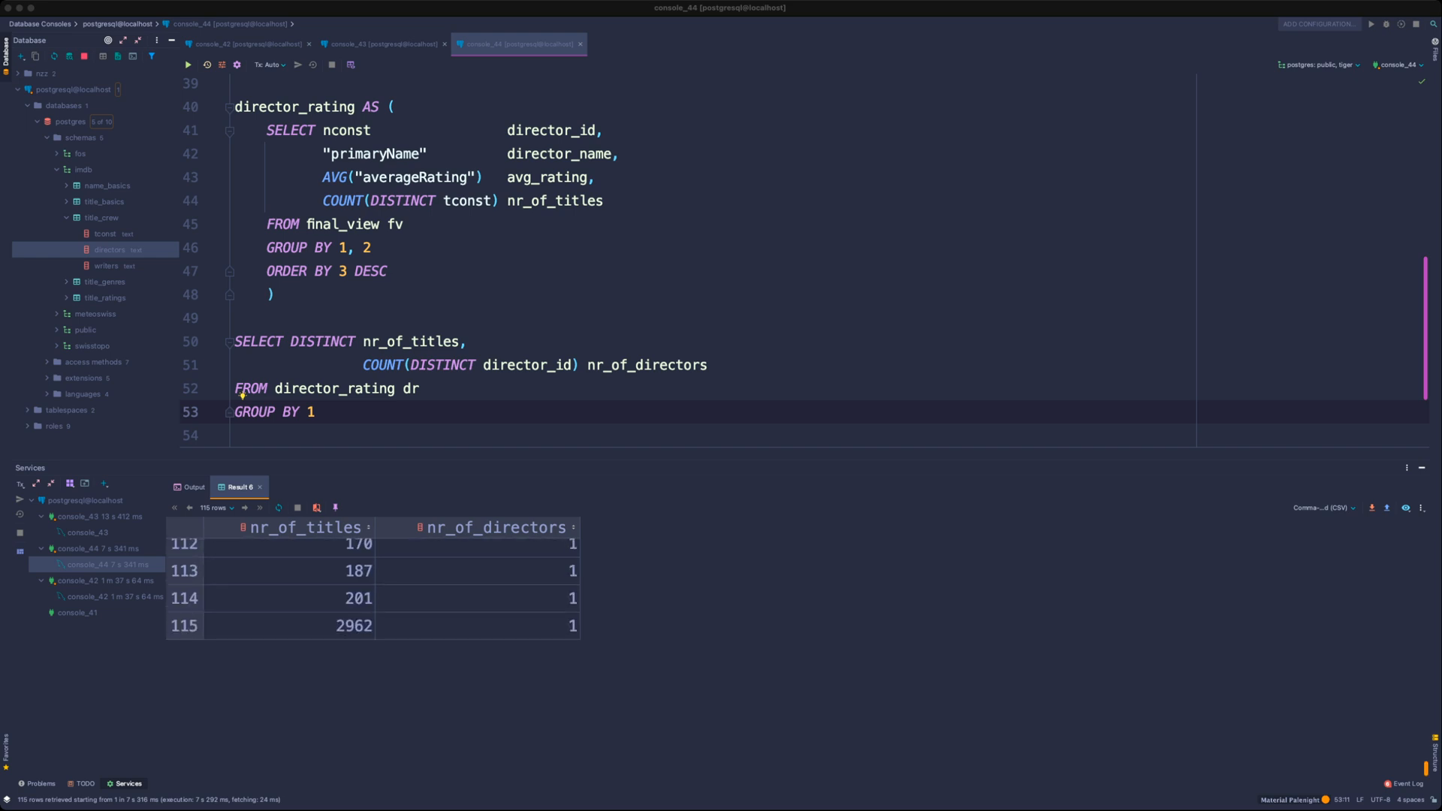
click(478, 627)
scroll(477, 627, up, 1)
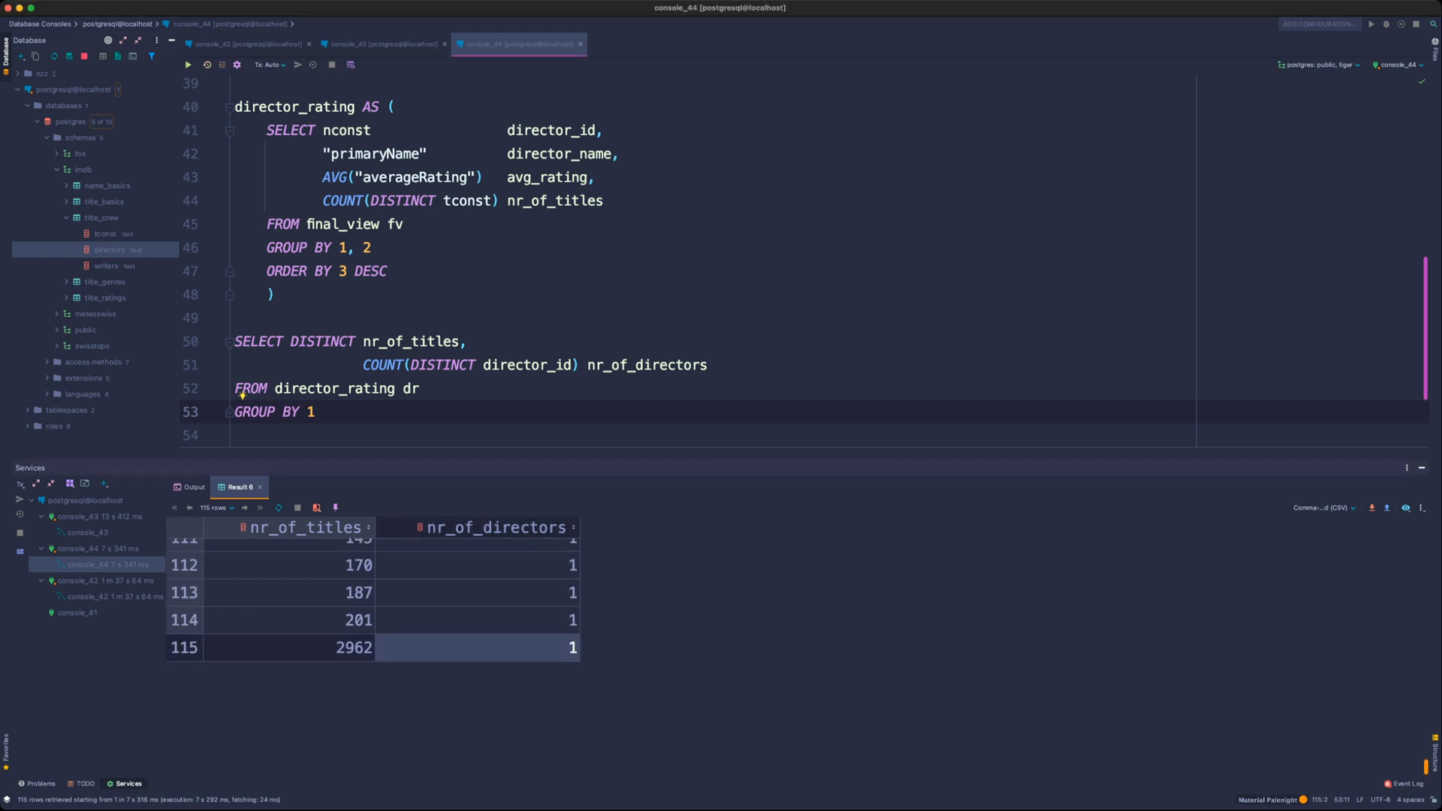
drag(478, 459, 478, 113)
scroll(478, 450, up, 4)
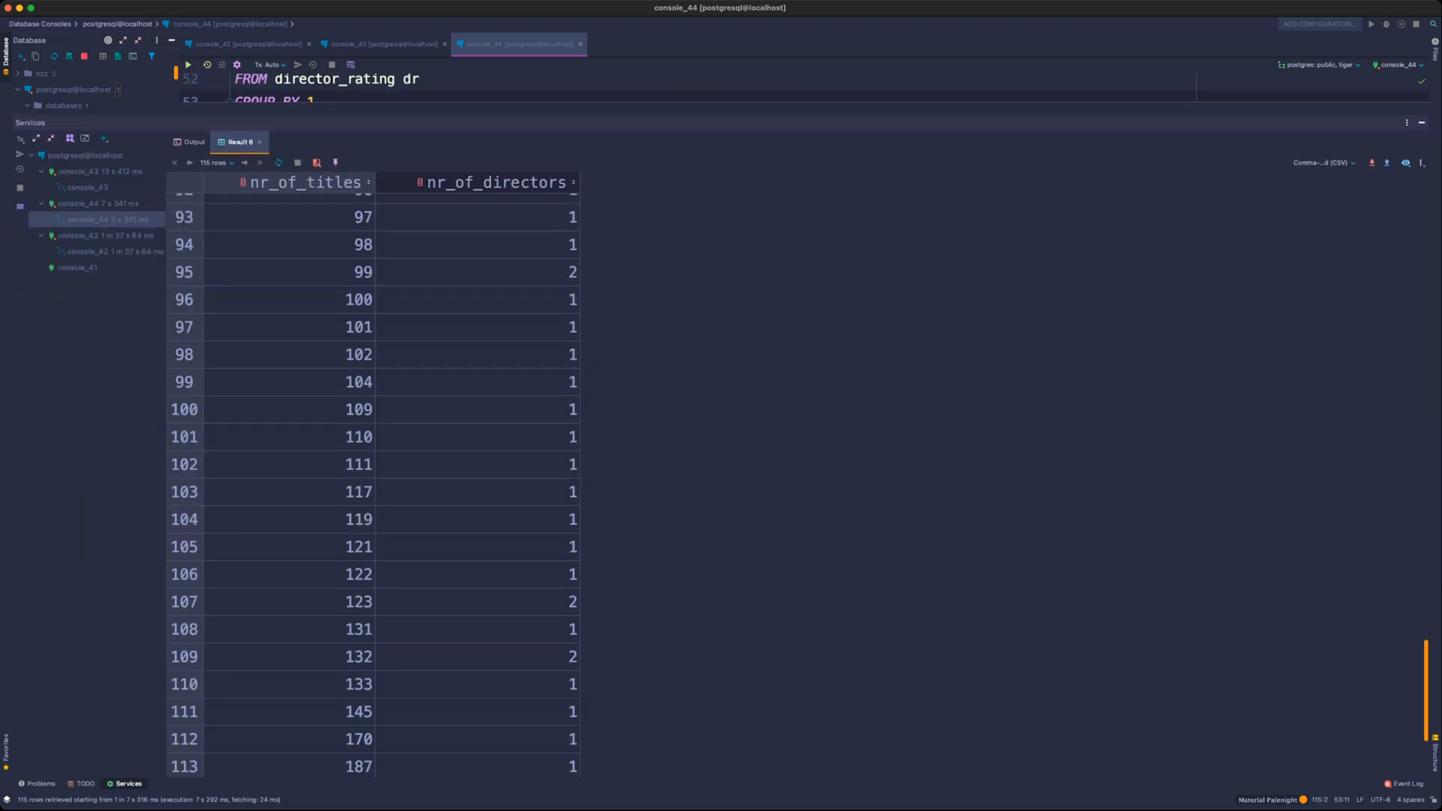
scroll(478, 451, down, 3)
scroll(478, 451, up, 13)
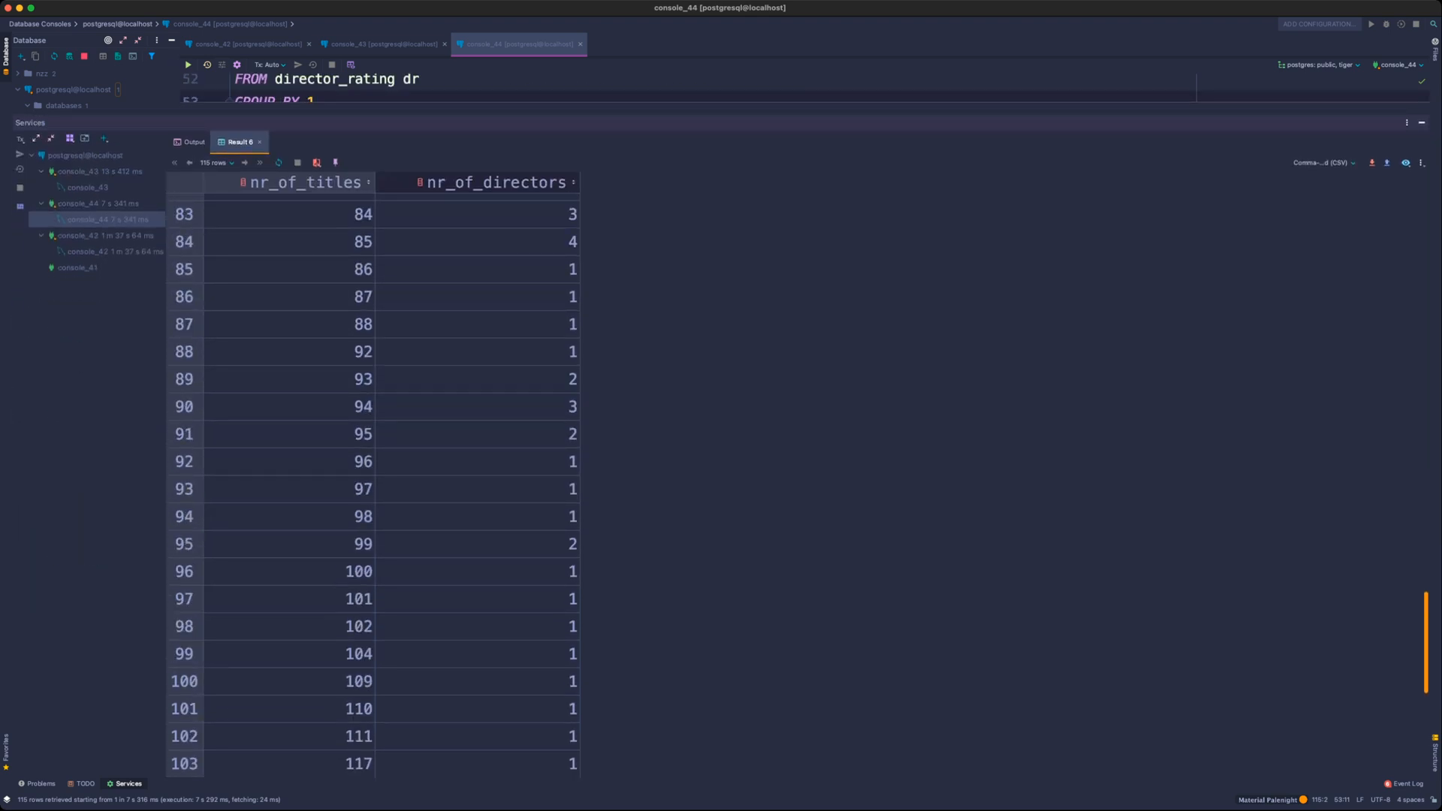
scroll(373, 481, up, 3)
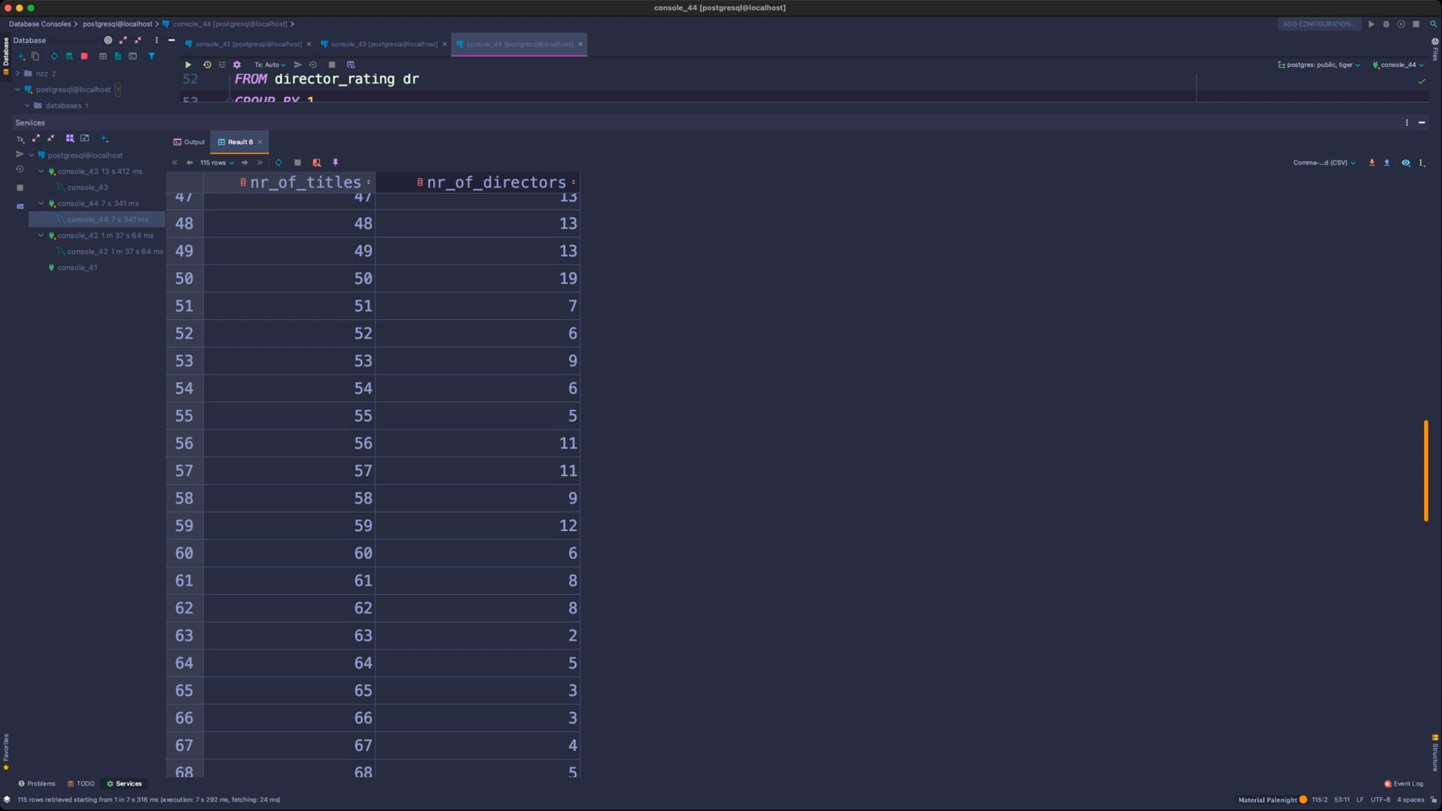
- Highlight successive ranges of nr_of_directors from the last row up to row 19 to compare the director counts
shift+click(478, 526)
scroll(477, 526, up, 3)
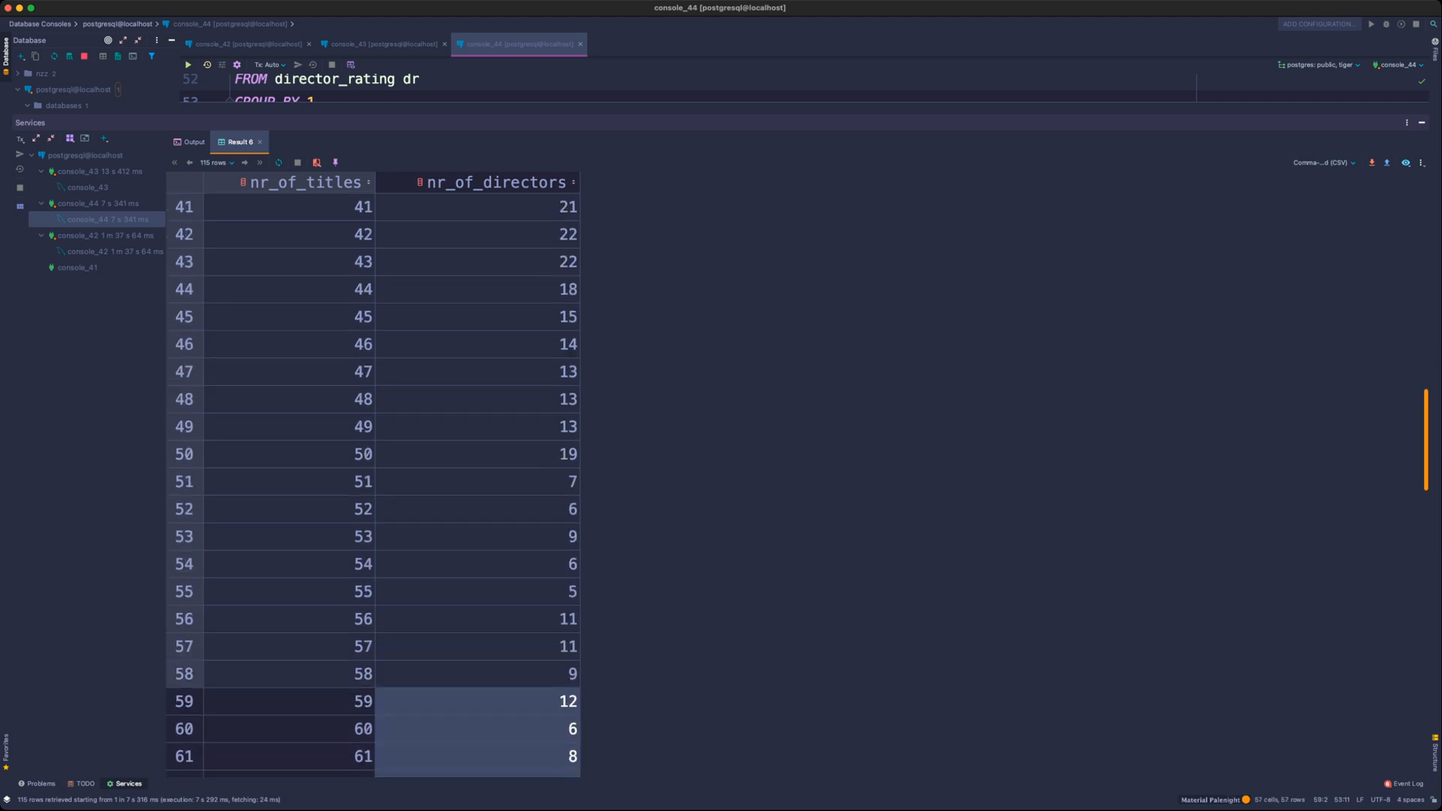
drag(477, 482, 477, 289)
scroll(478, 289, up, 3)
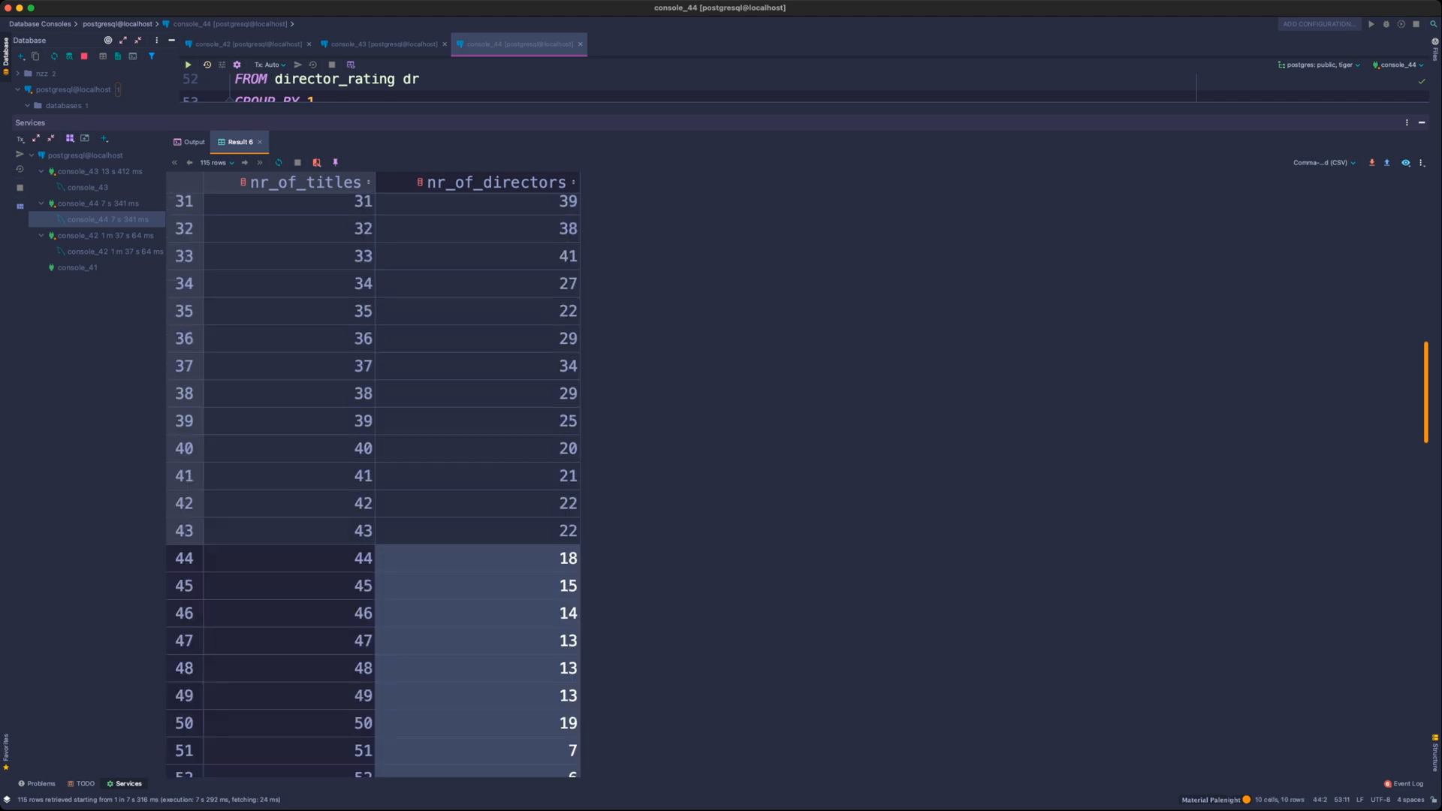
drag(478, 531, 478, 256)
scroll(478, 257, up, 5)
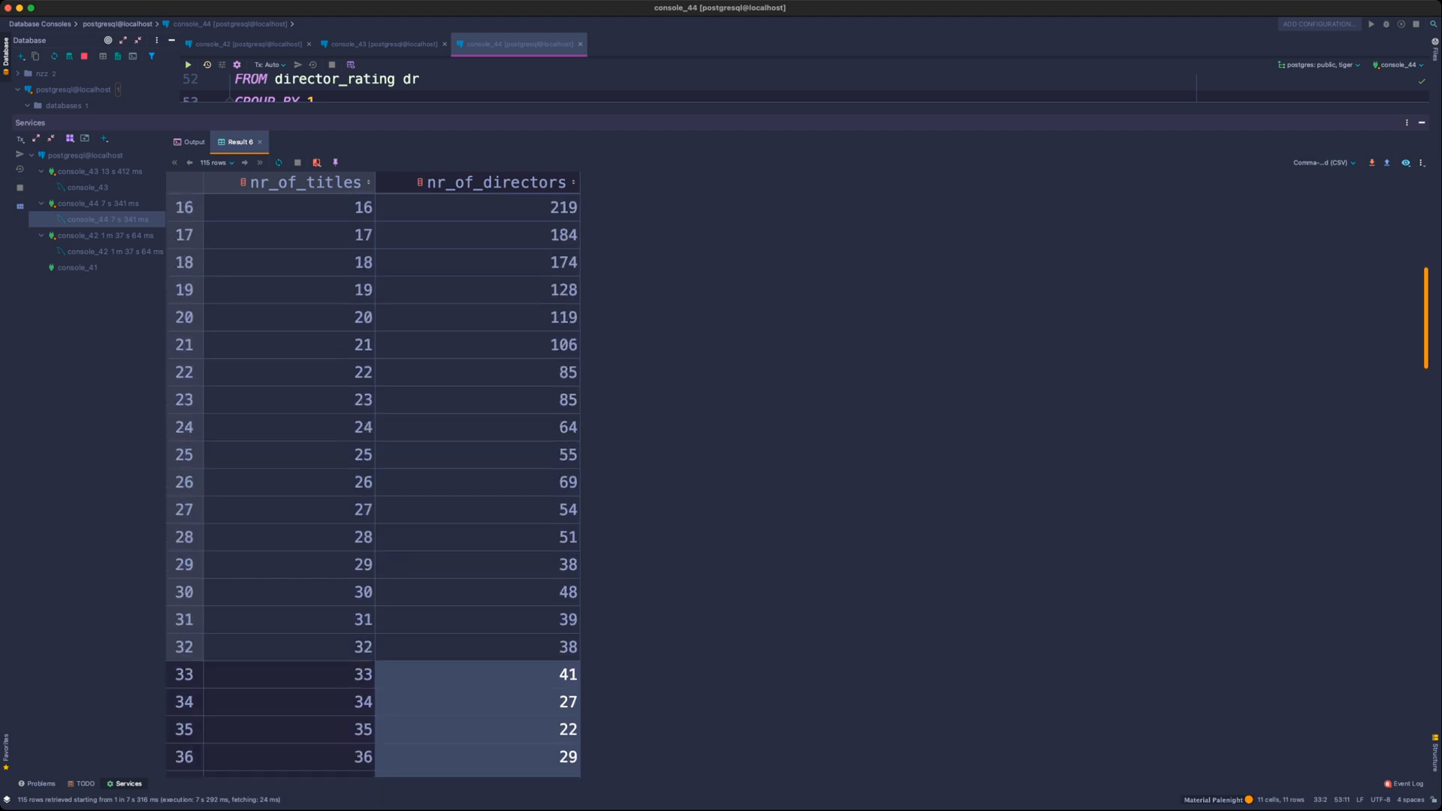
drag(478, 592, 478, 289)
scroll(478, 289, up, 3)
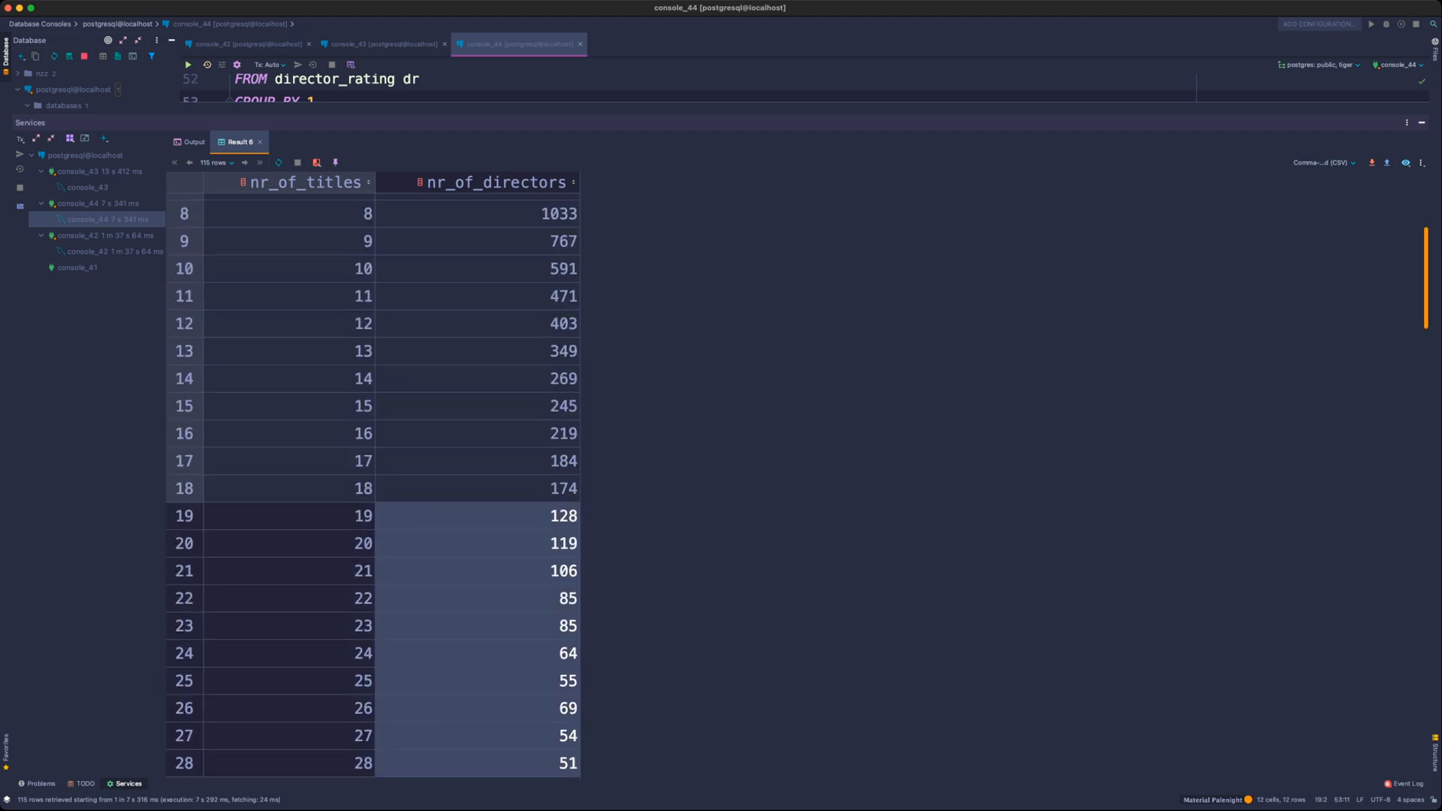
- Check the director count for 10 titles, then highlight the counts for 1 and 2 titles
scroll(478, 481, up, 2)
click(478, 388)
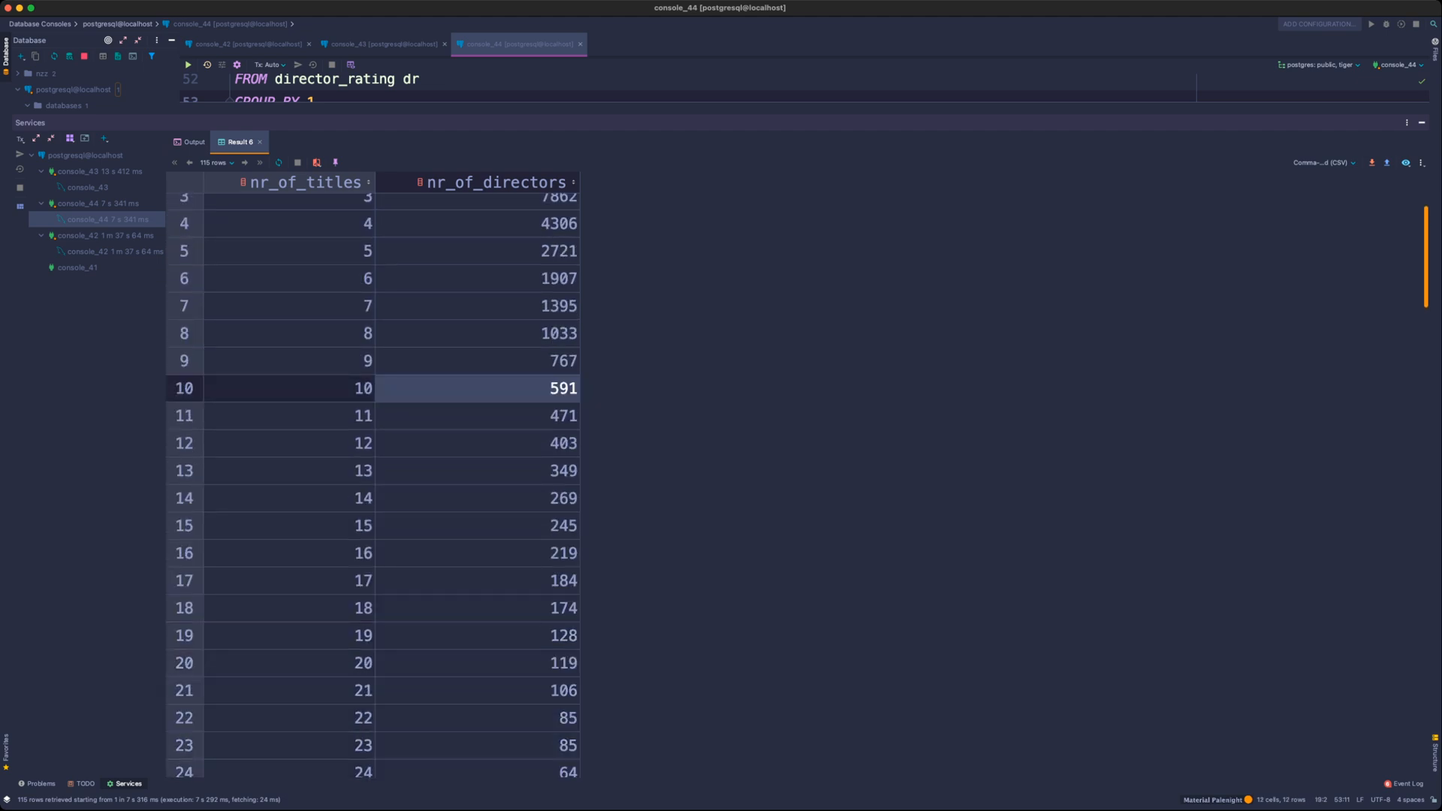
scroll(478, 388, up, 2)
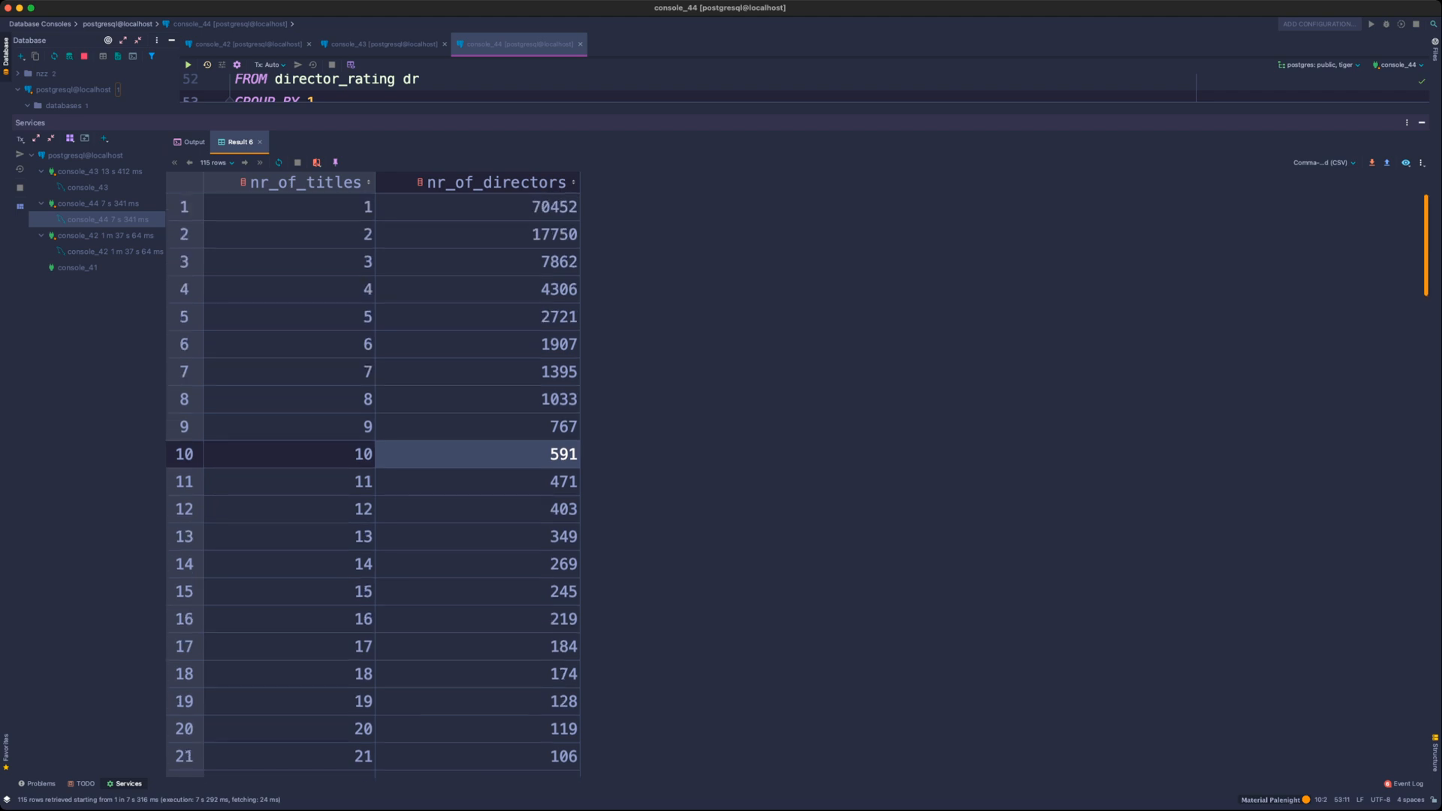
click(477, 207)
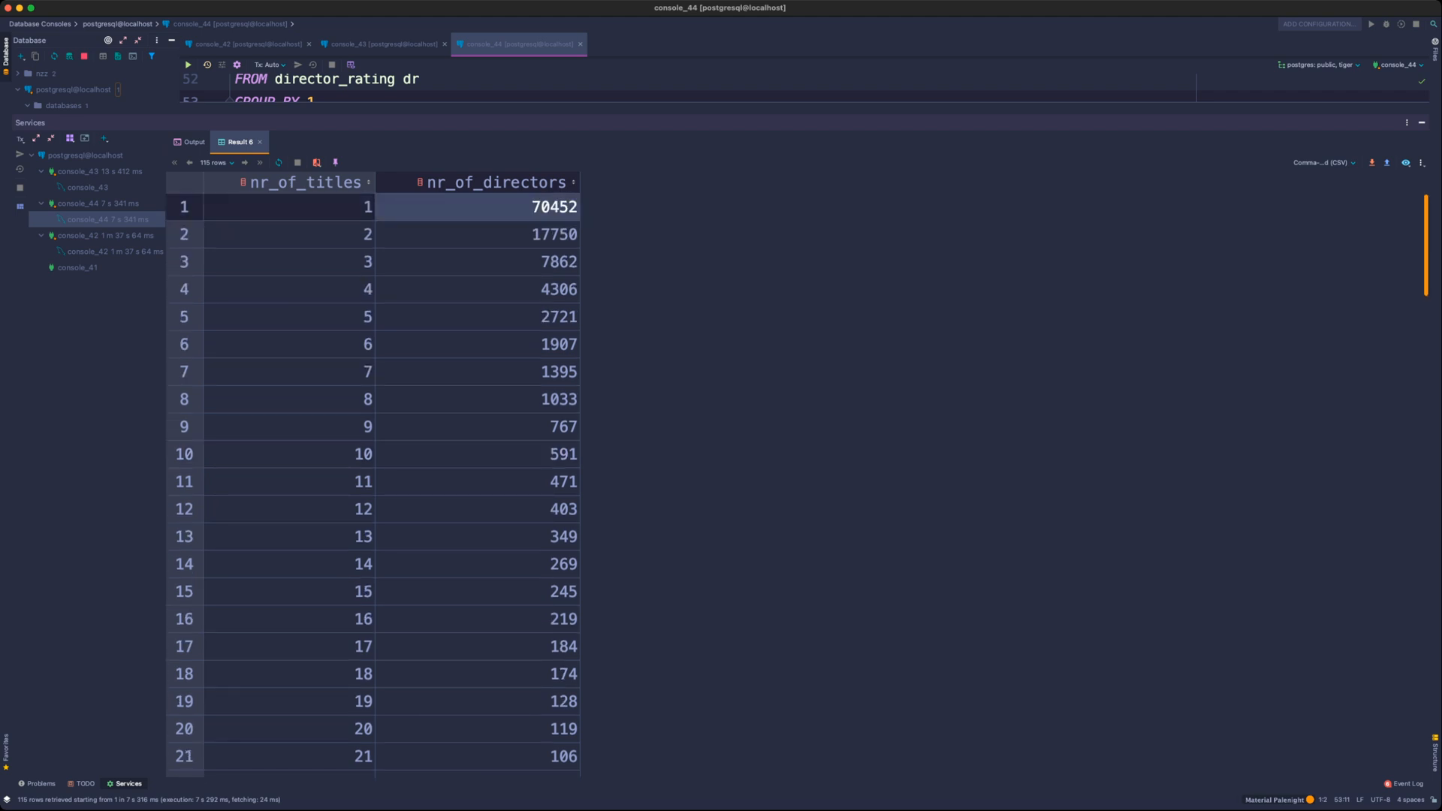
key(shift+Down)
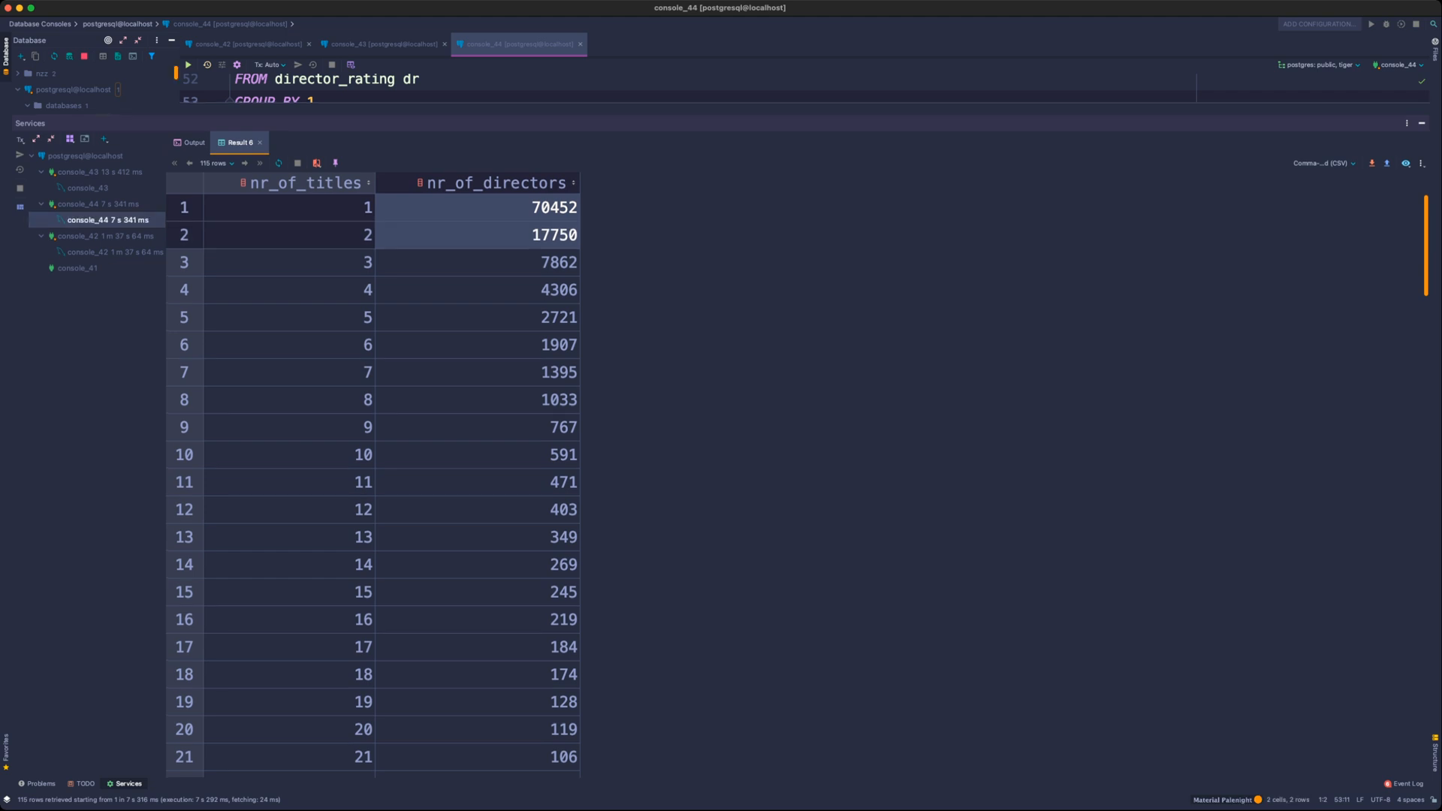
- Shrink the results area to reveal the query again and review the last and first result rows
drag(481, 123, 481, 508)
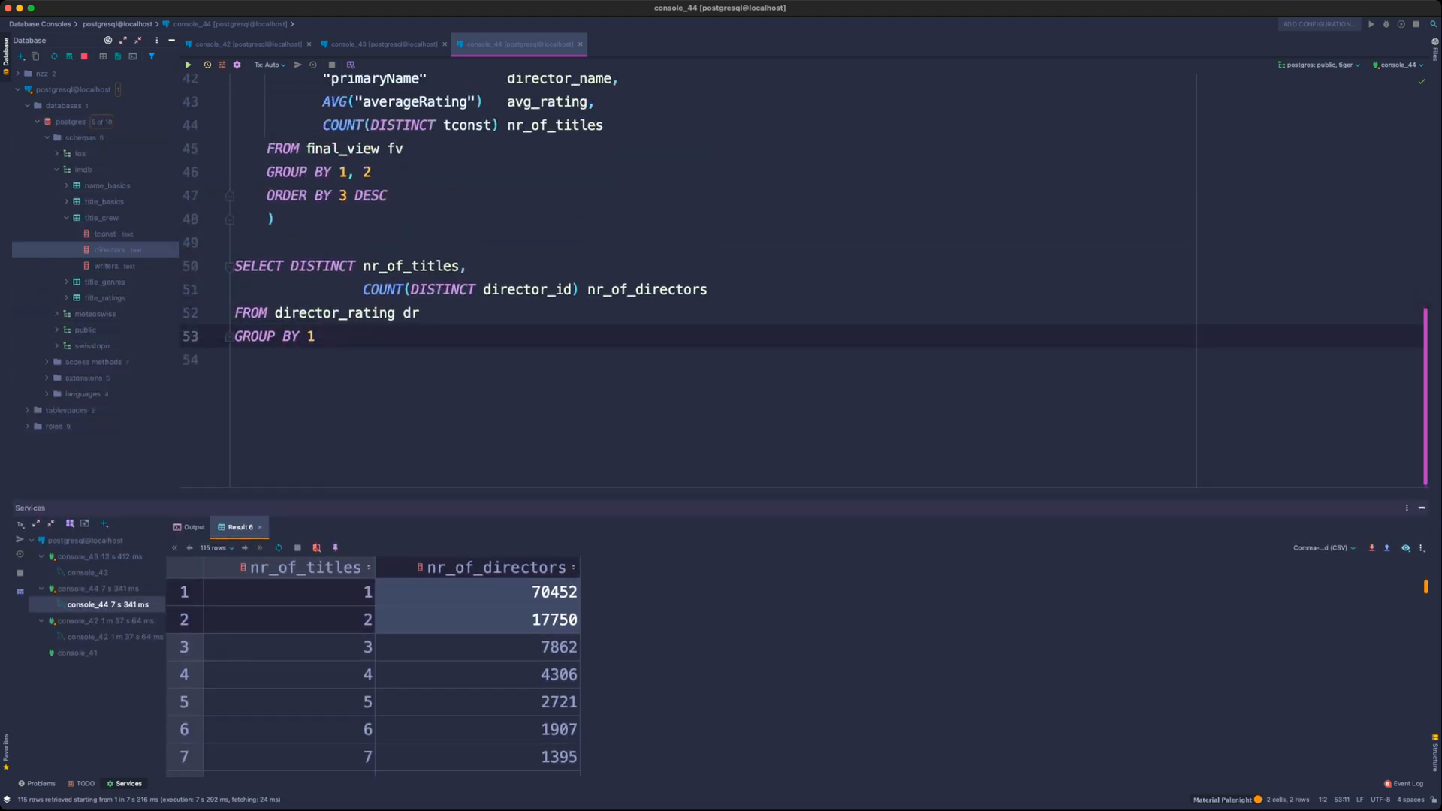
scroll(373, 669, down, 20)
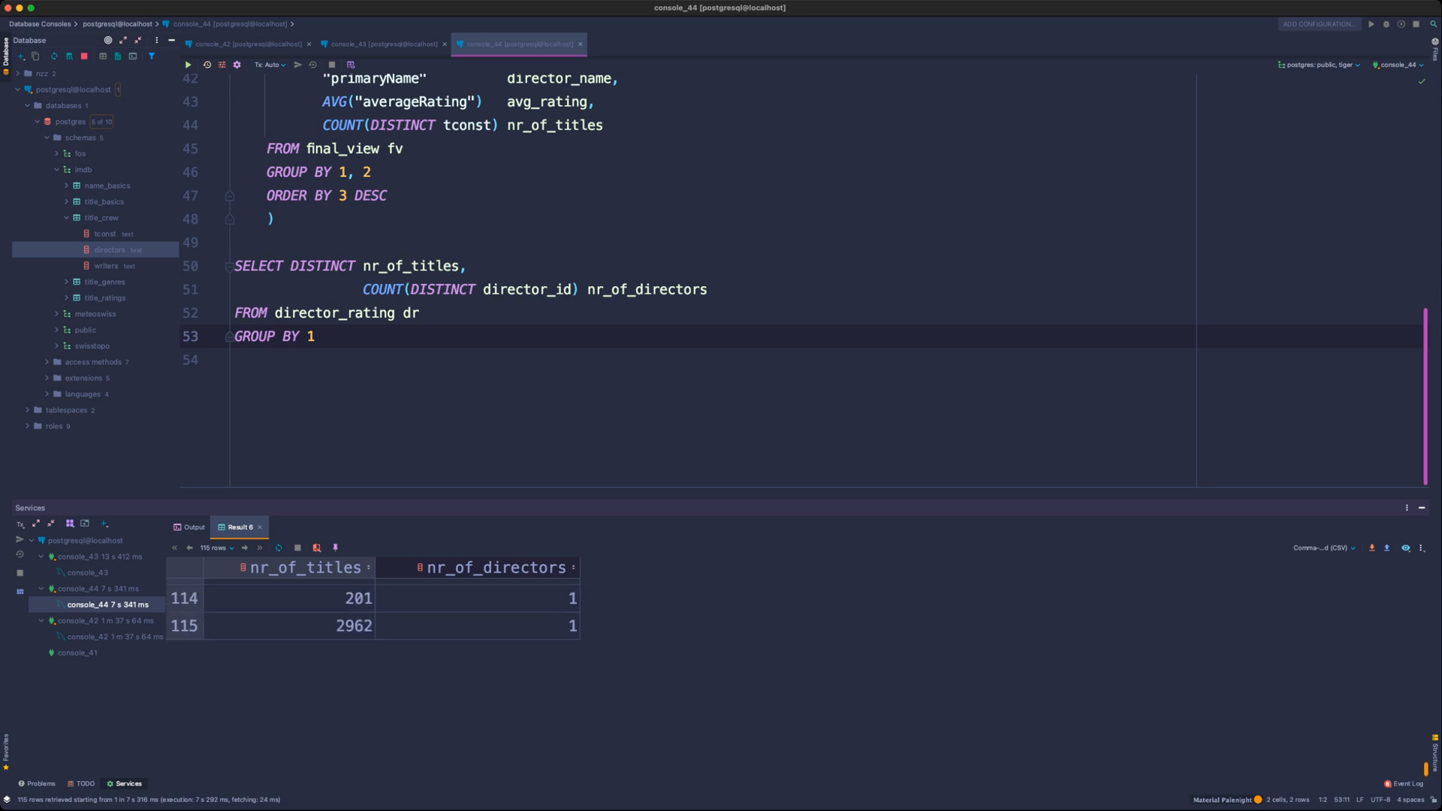
scroll(373, 668, up, 15)
scroll(373, 668, up, 20)
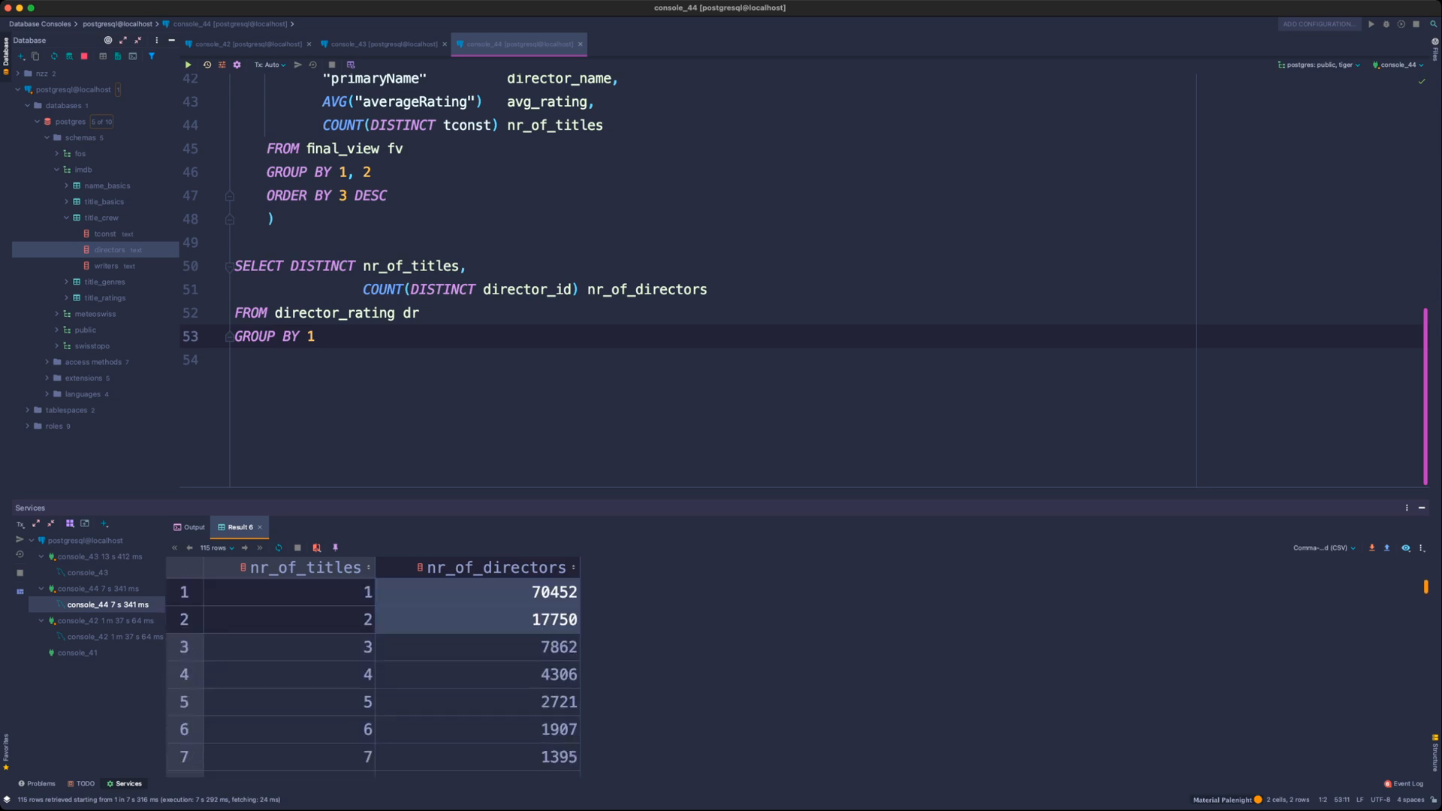
- Add new empty lines between the closing parenthesis of director_rating and the SELECT DISTINCT nr_of_titles statement
click(289, 620)
drag(480, 496, 481, 274)
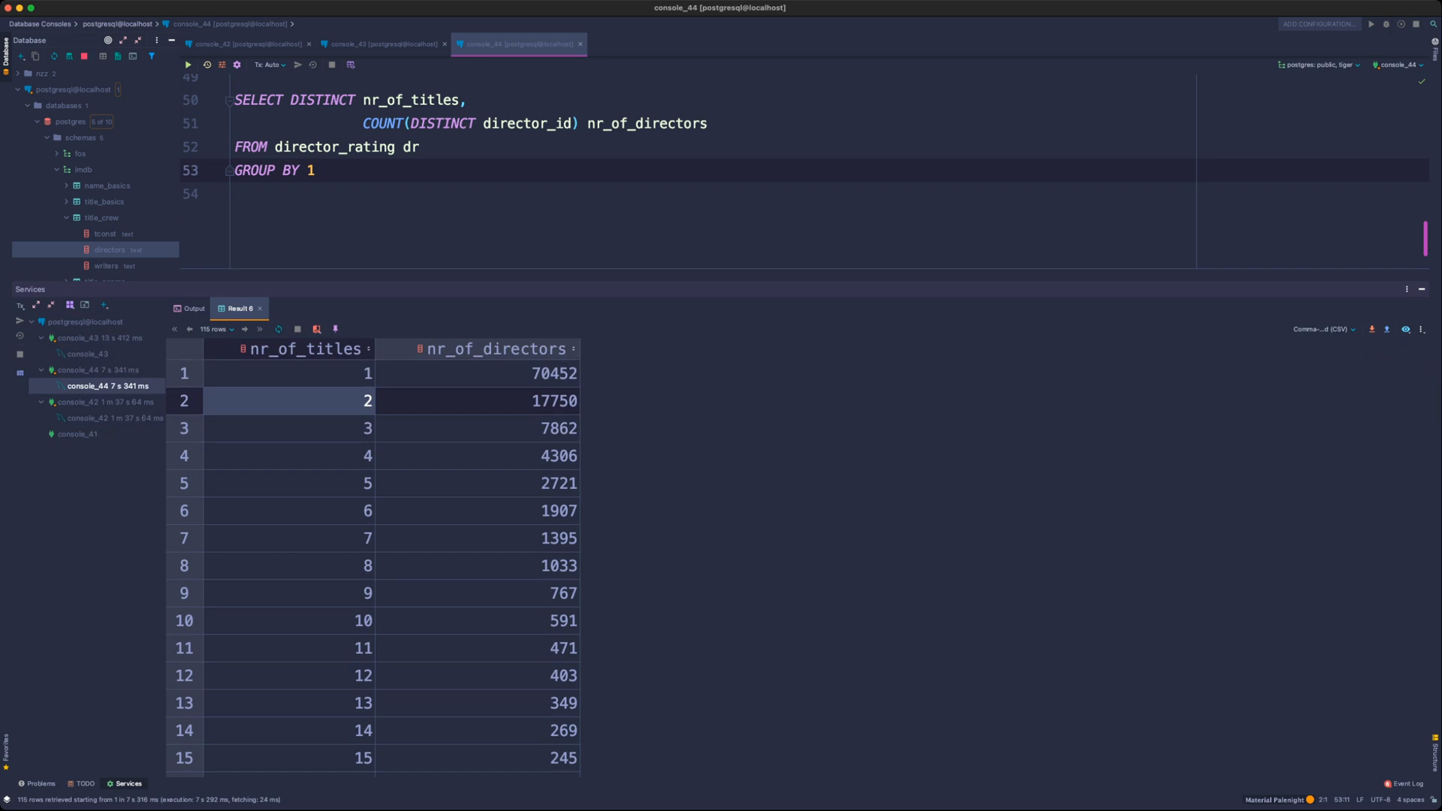
scroll(676, 173, up, 3)
click(235, 179)
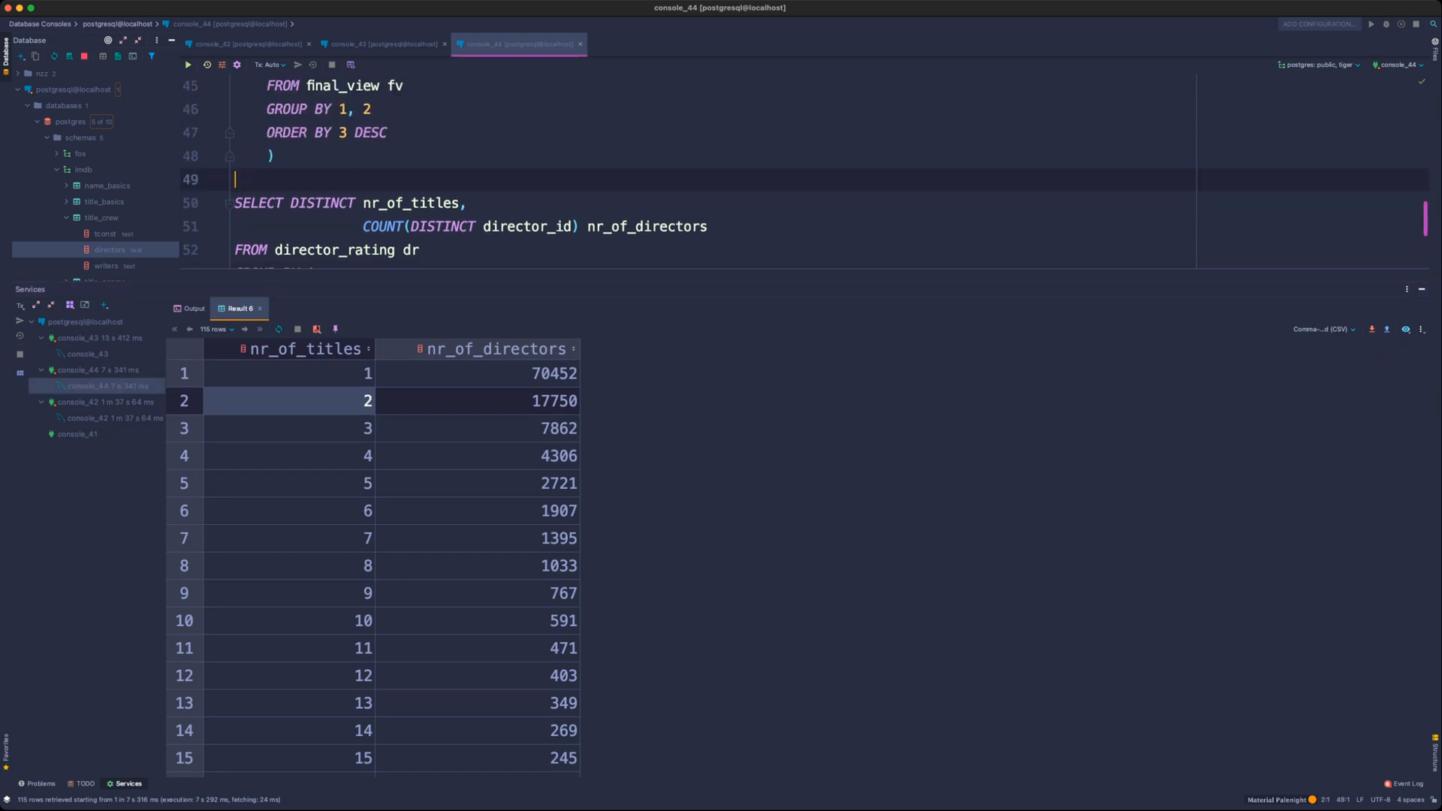
key(Return)
key(Return)
text(sum of)
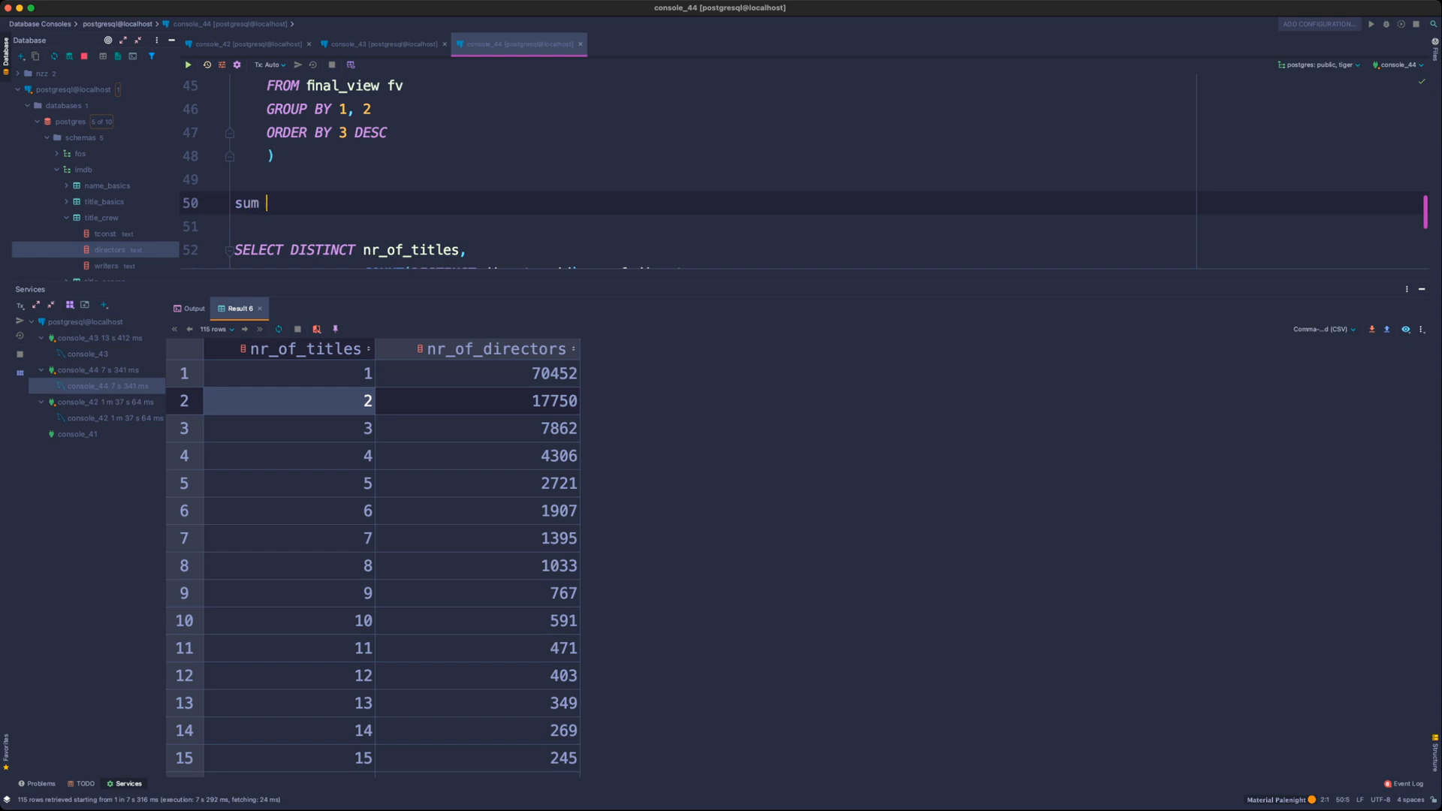
key(BackSpace)
key(BackSpace)
key(BackSpace)
key(BackSpace)
key(BackSpace)
key(BackSpace)
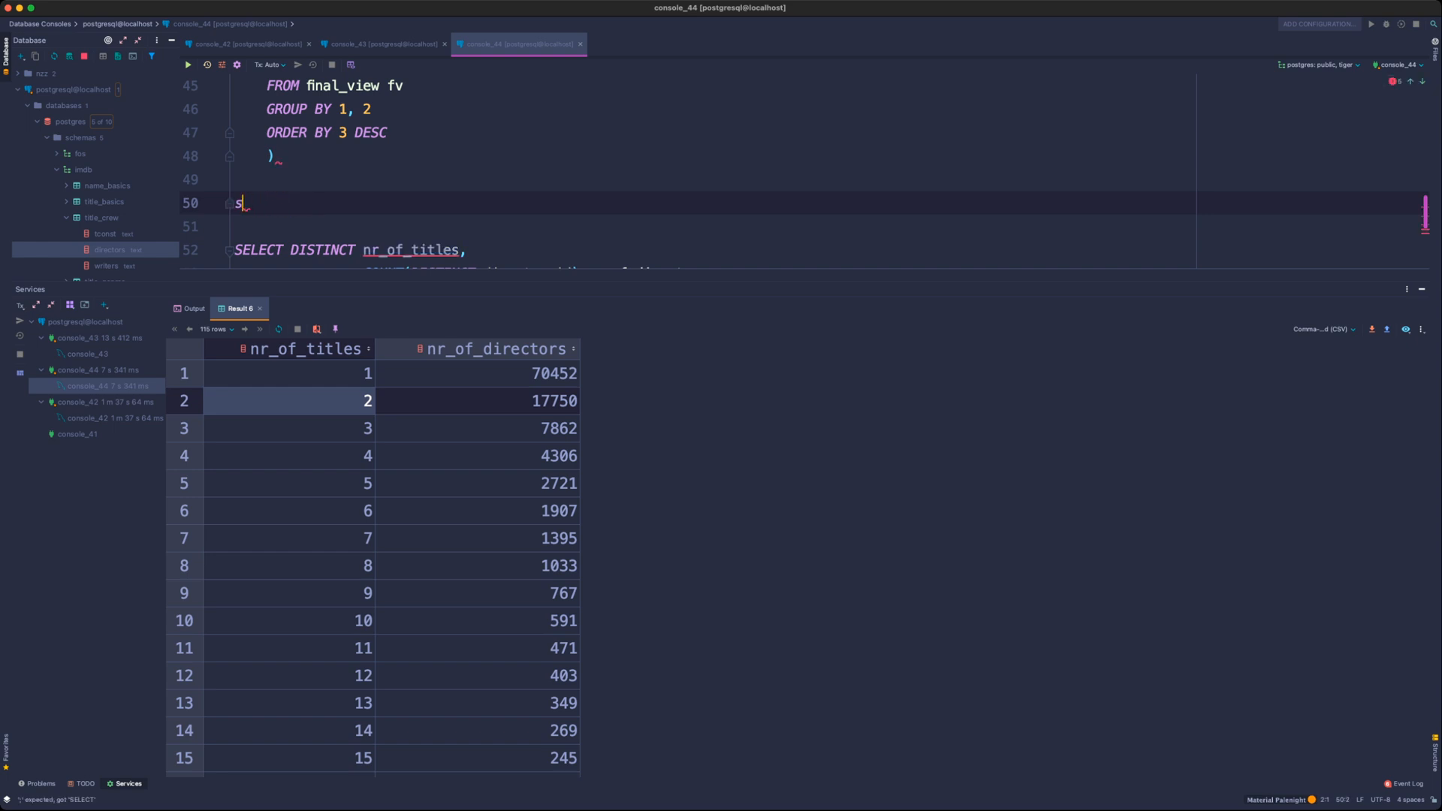
- Write the query "select * from director_rating" on line 50, above the SELECT DISTINCT nr_of_titles statement
text(select * from)
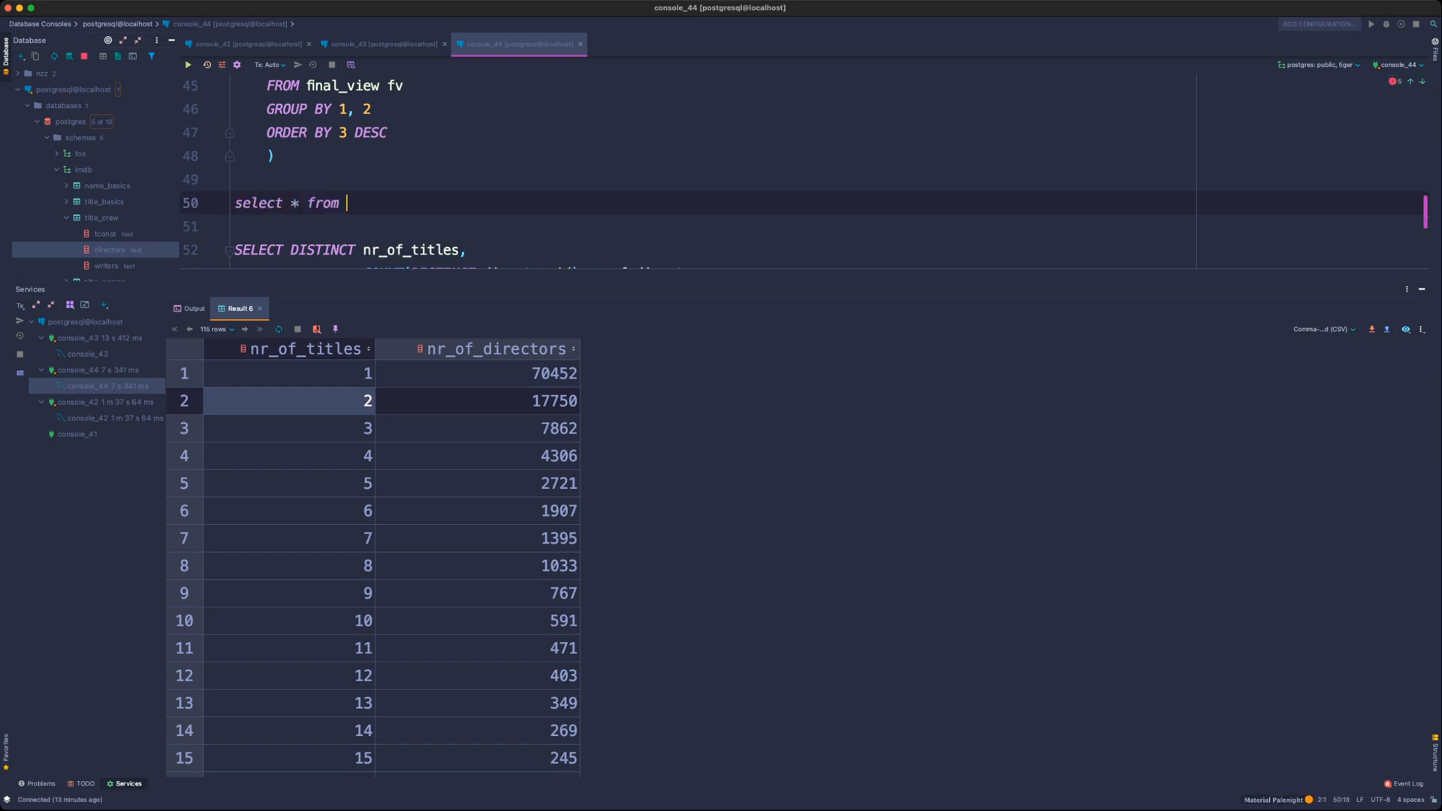
scroll(676, 173, down, 1)
click(273, 141)
scroll(676, 173, down, 3)
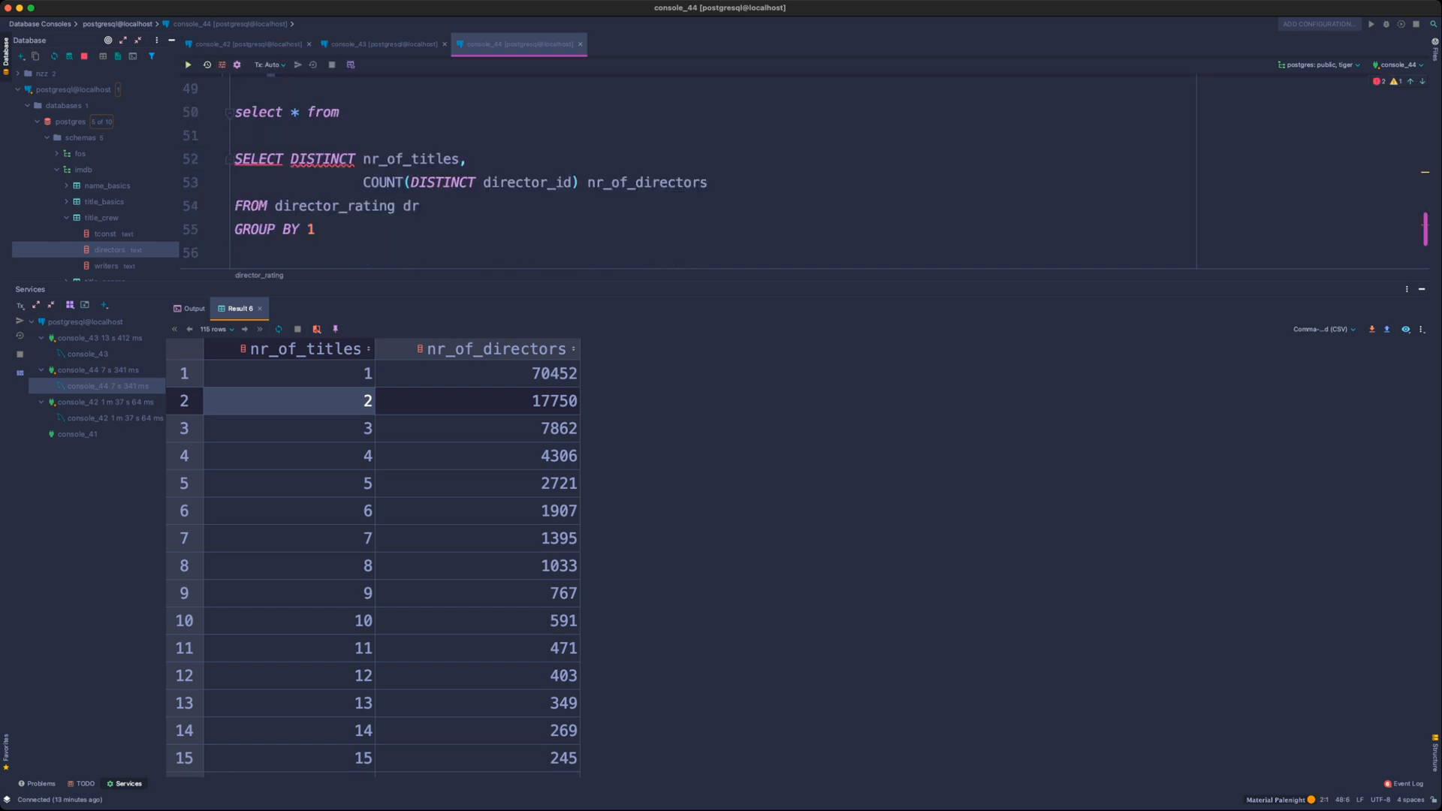
scroll(676, 188, up, 3)
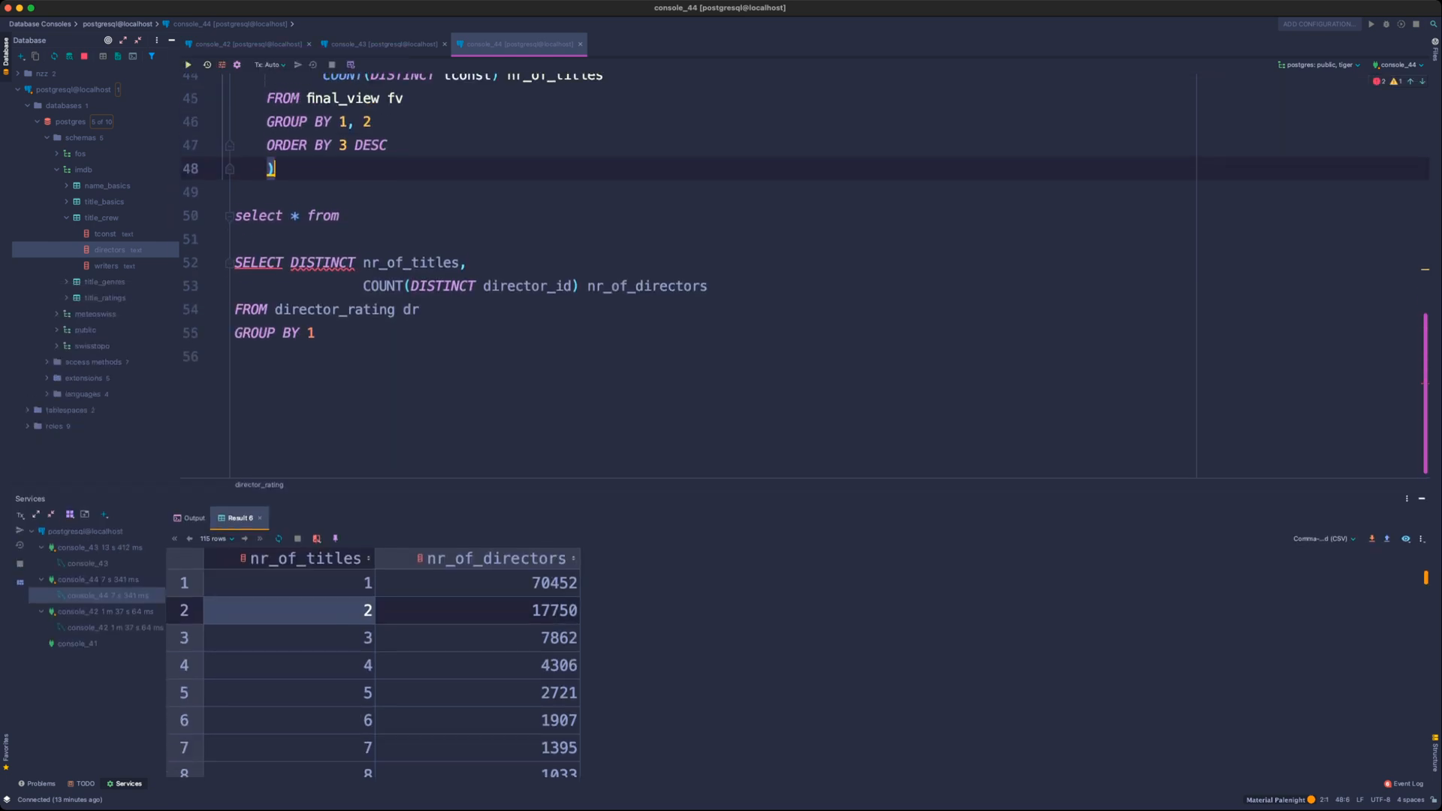
click(347, 223)
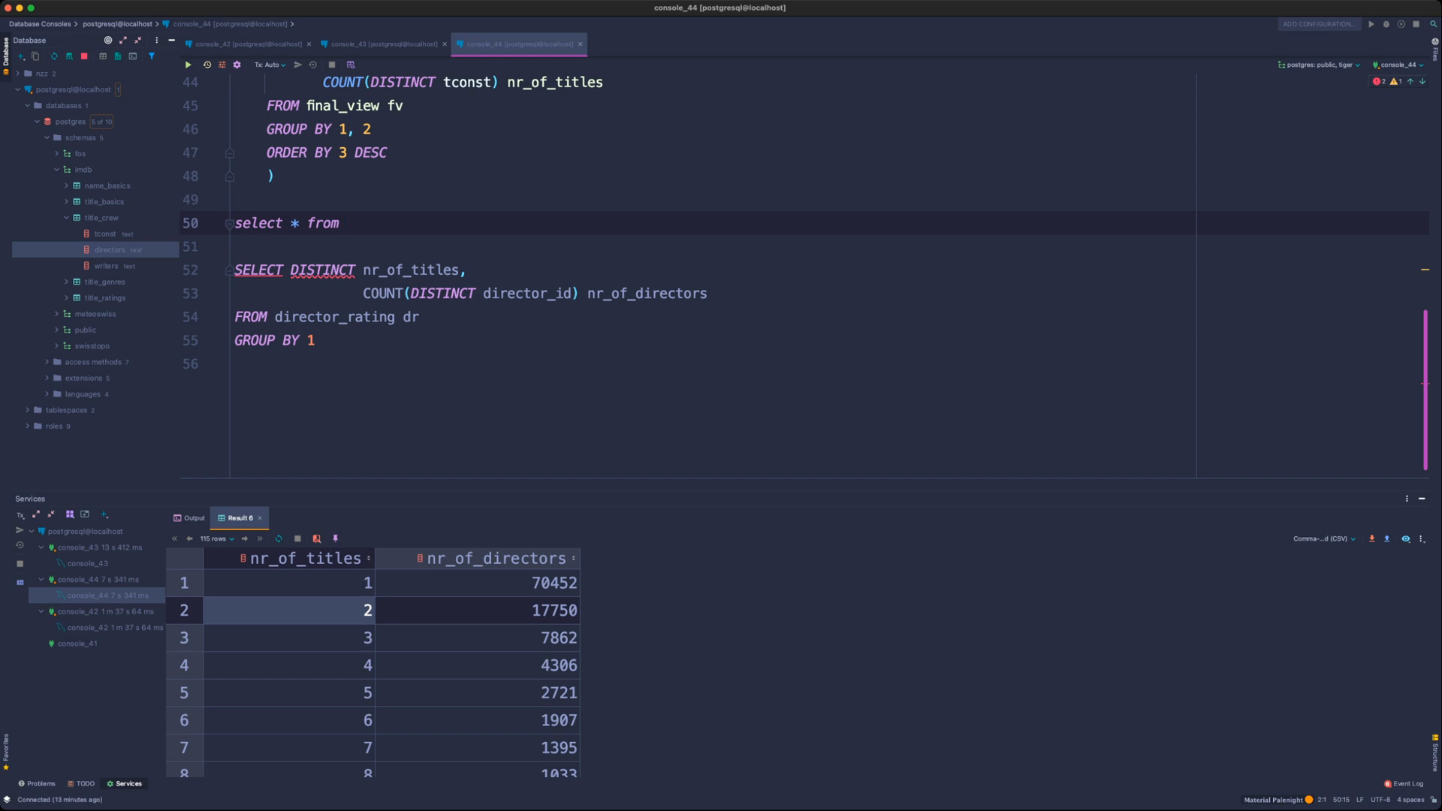
text(director_rating)
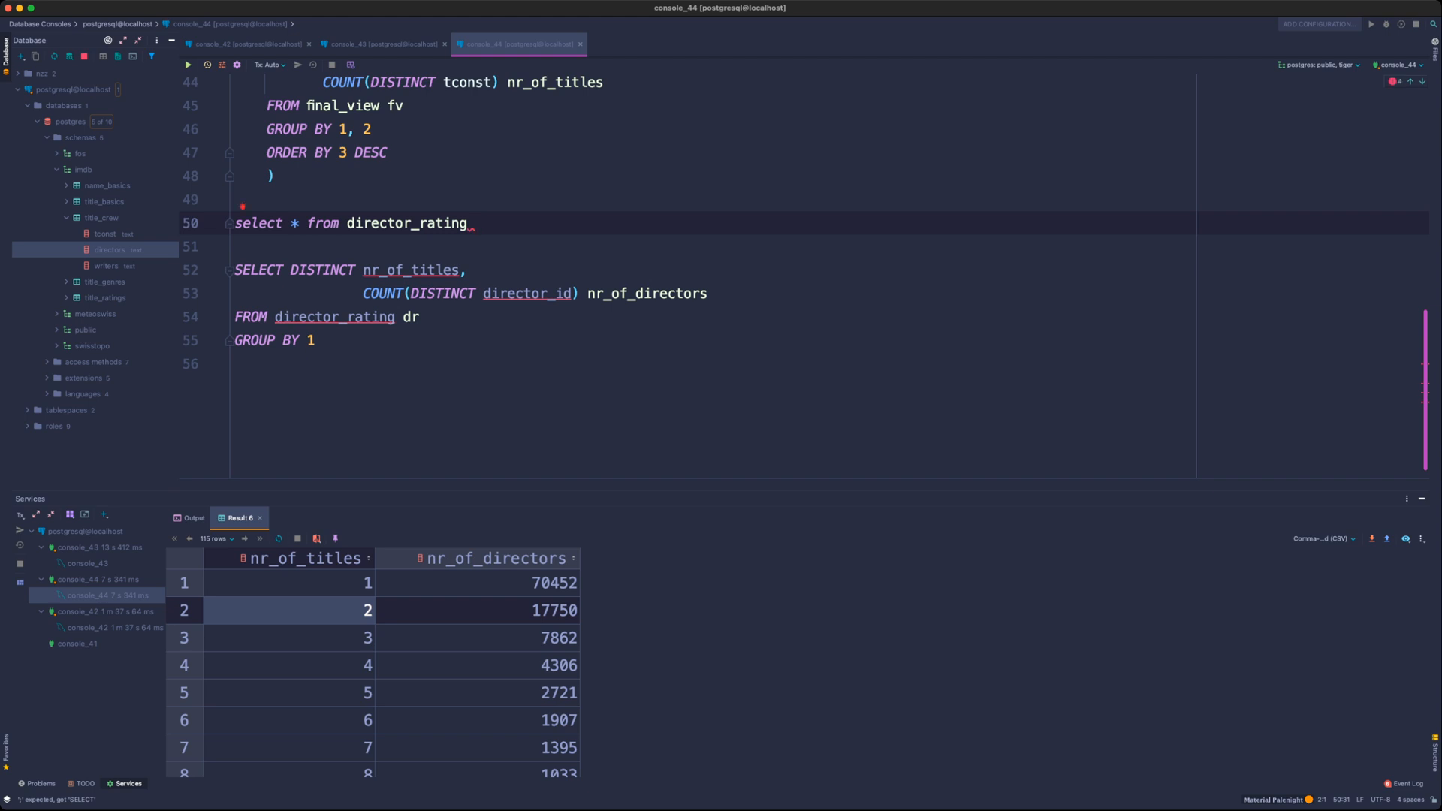
- Replace the asterisk in the director_rating query on line 50 with count(distinct director_id) and run the query
click(307, 223)
key(Left)
key(BackSpace)
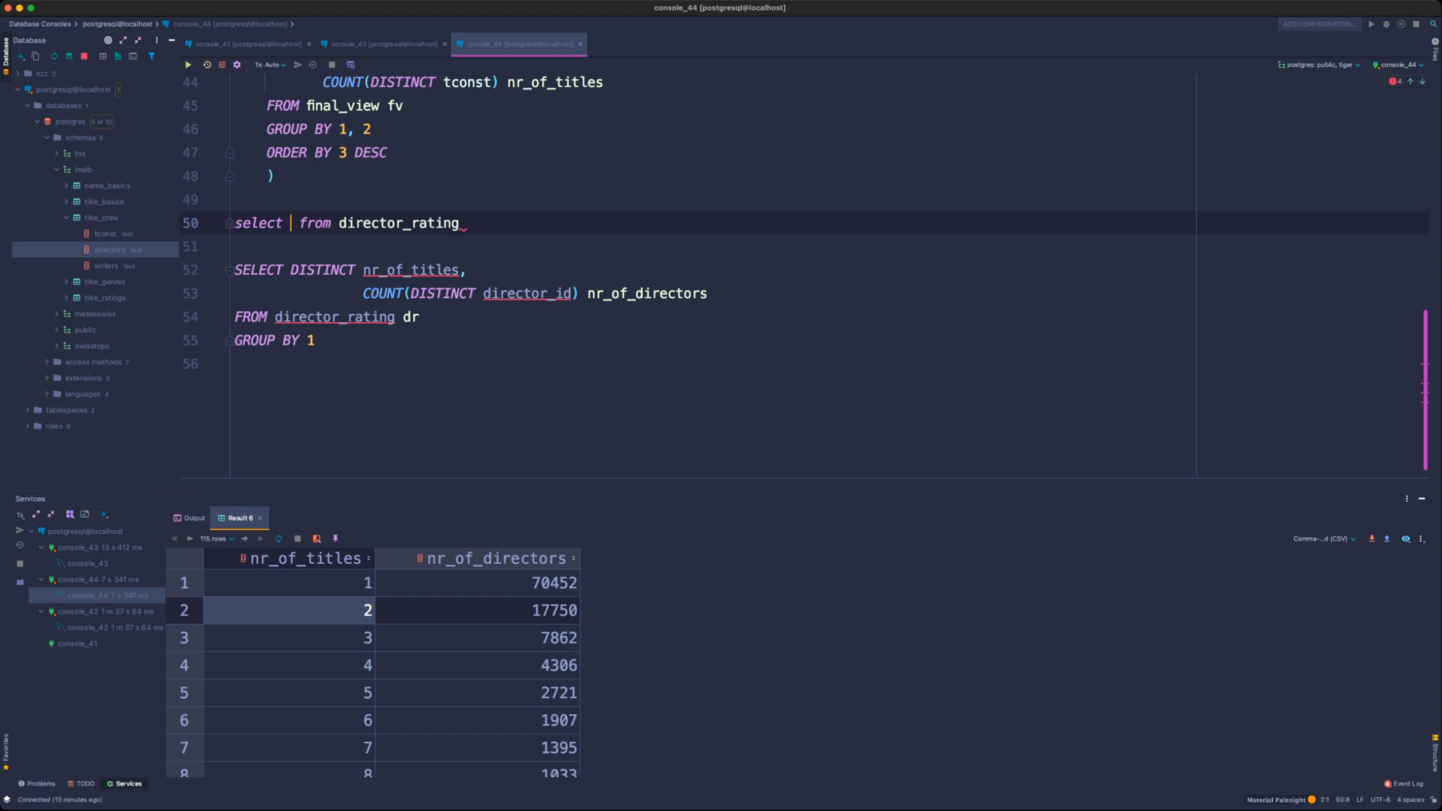
text(sum)
key(BackSpace)
key(BackSpace)
key(BackSpace)
text(conut(distinc)
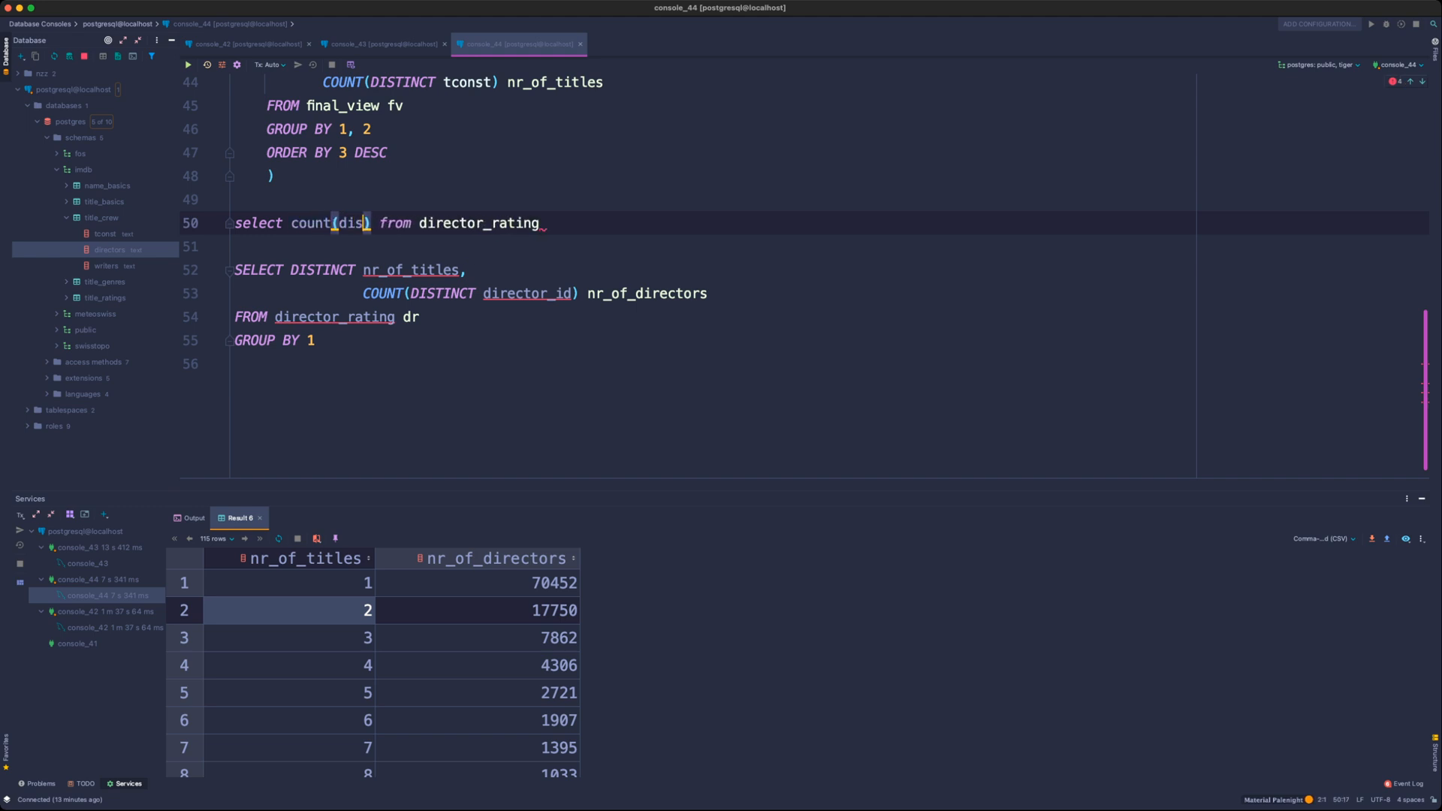
text(t director_id)
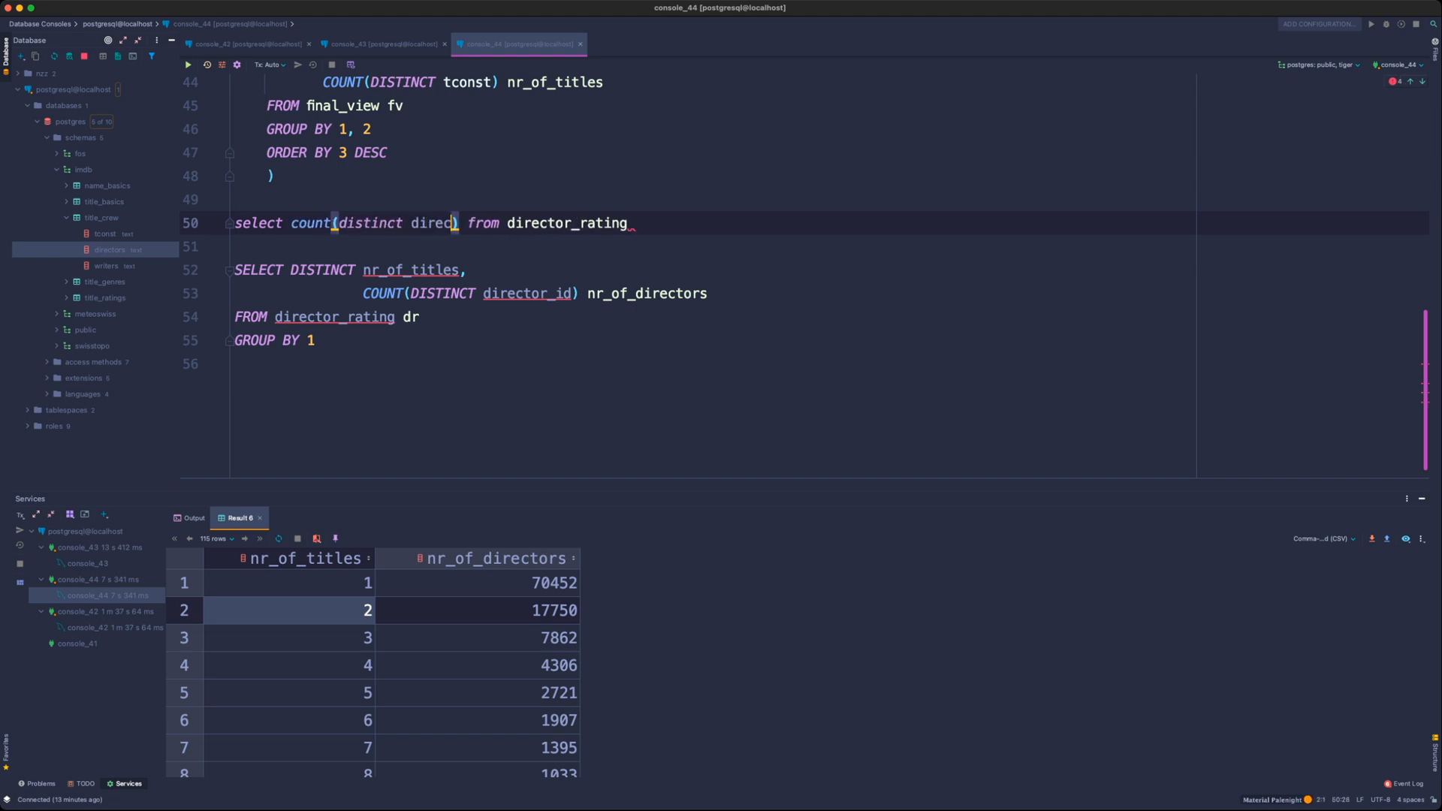
key(End)
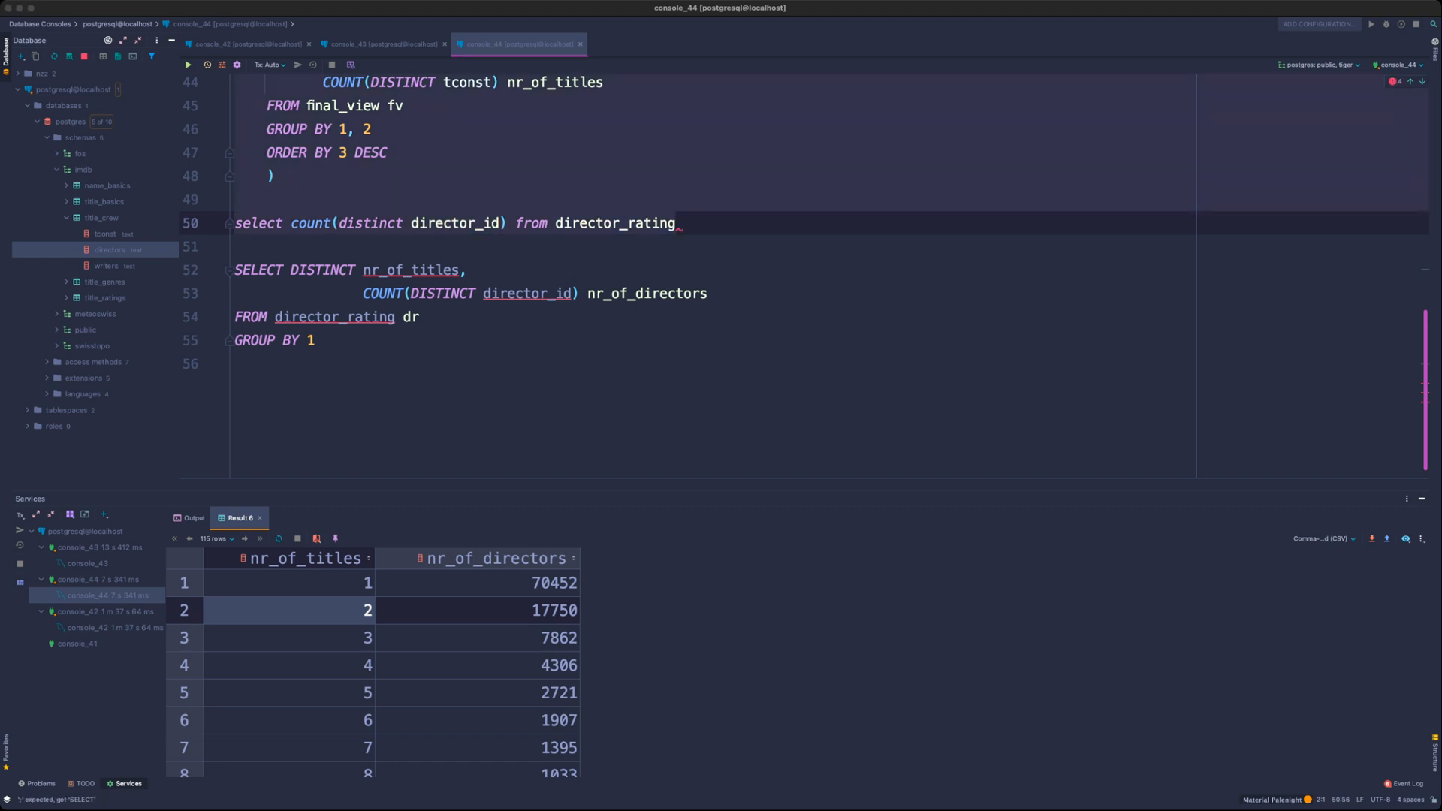
key(super+Return)
- Add the comment "--total directors: 112'680" directly below the count query
key(Return)
text(--)
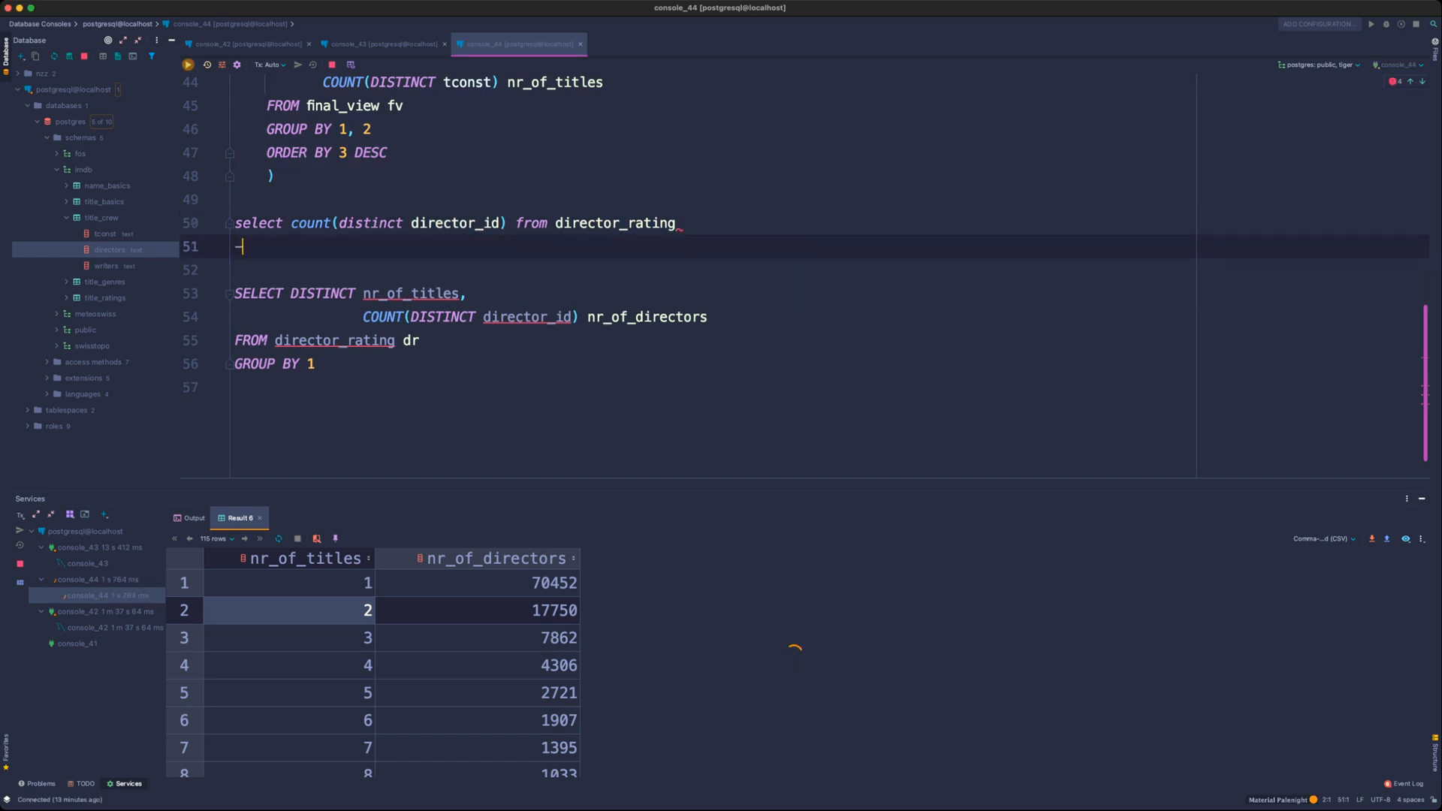
text(total directors:)
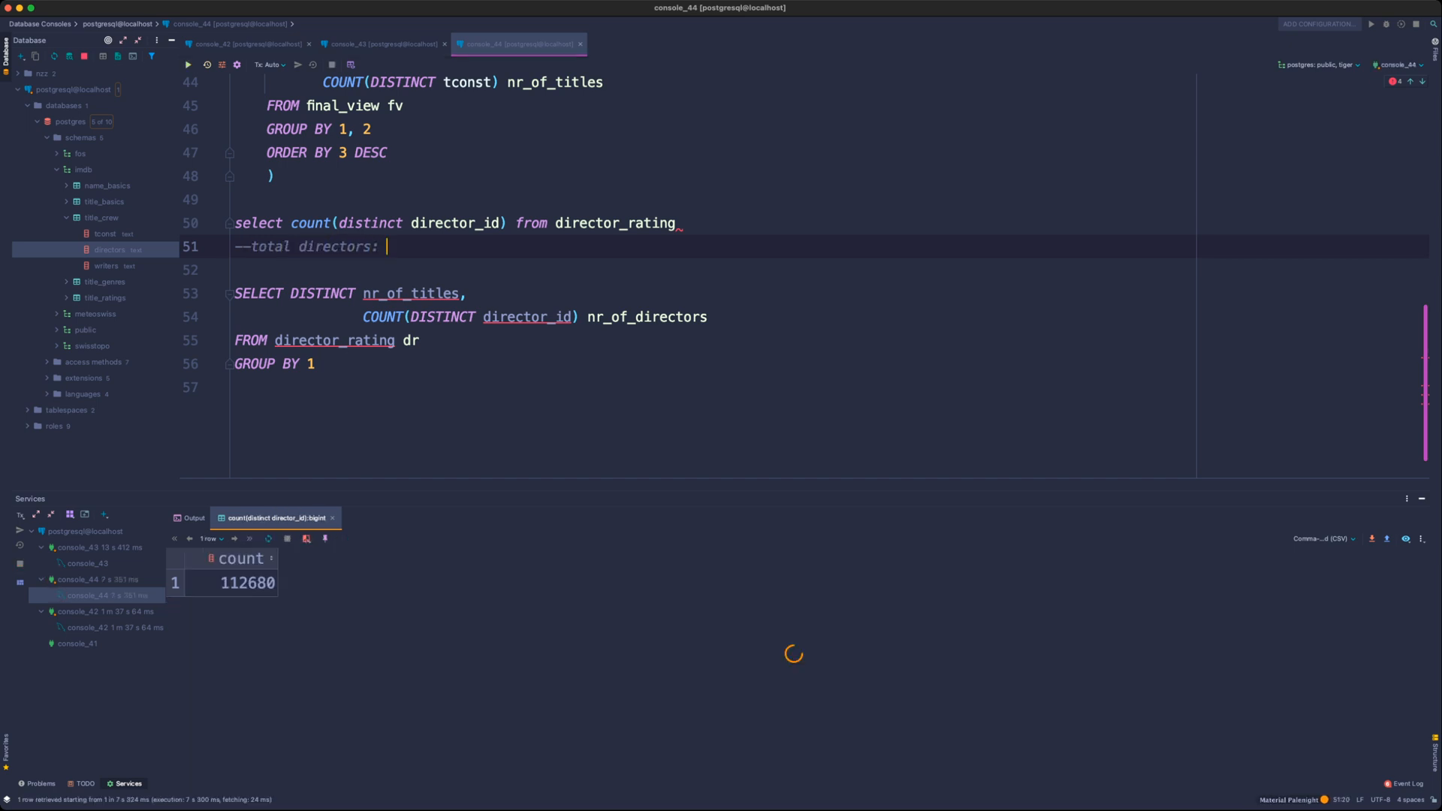
click(677, 223)
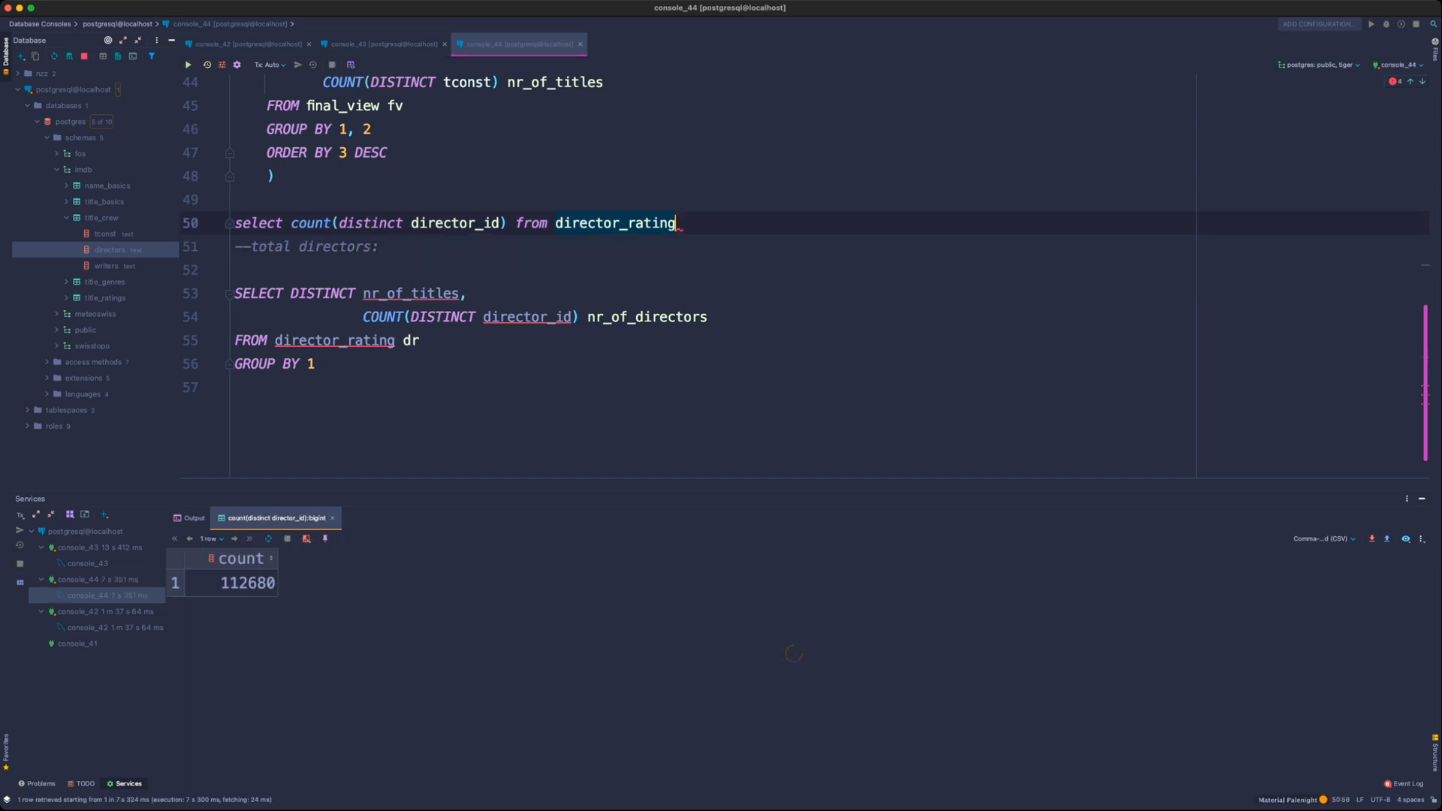
click(388, 246)
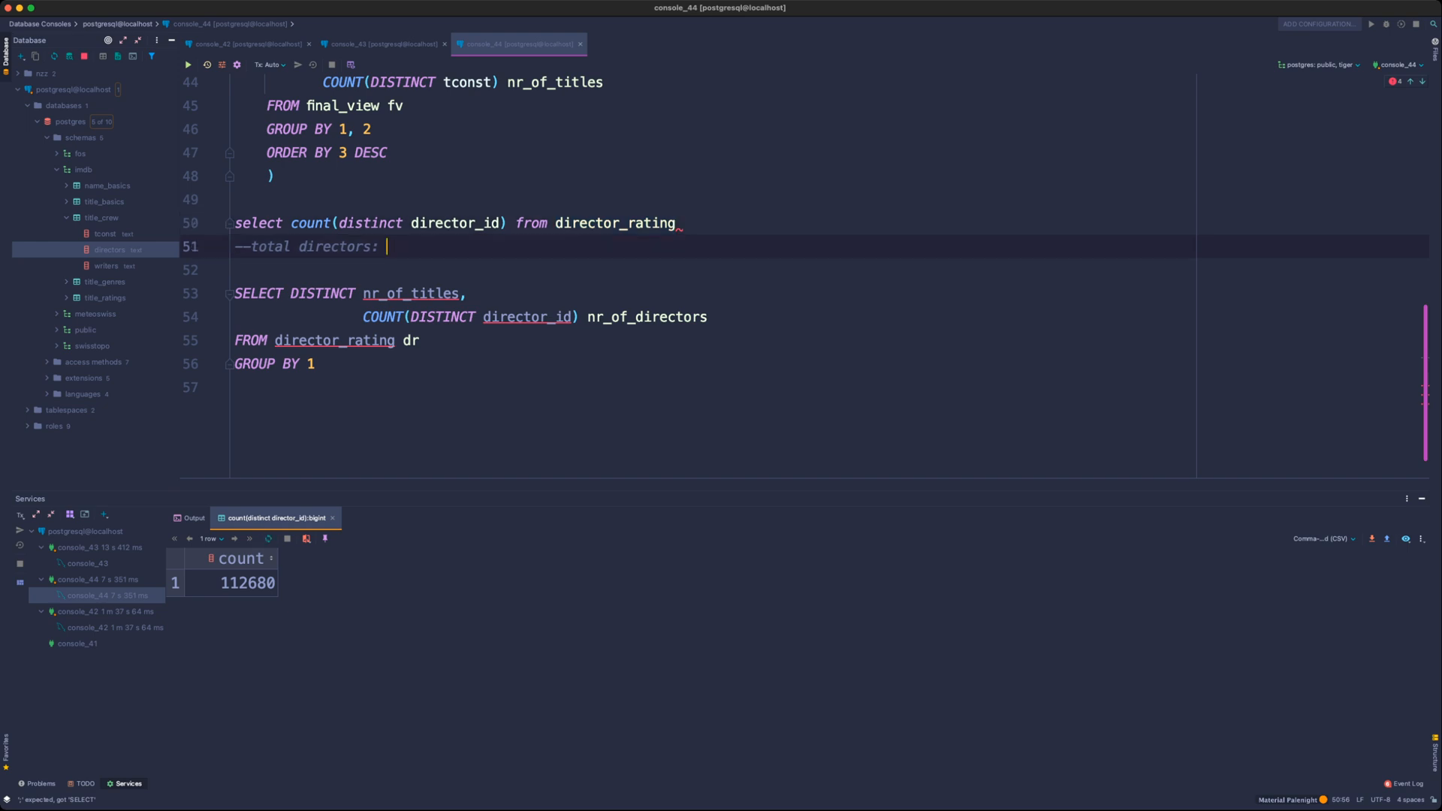
text(112680')
- Delete the count(distinct director_id) query on line 50, keeping the comment below it
click(677, 223)
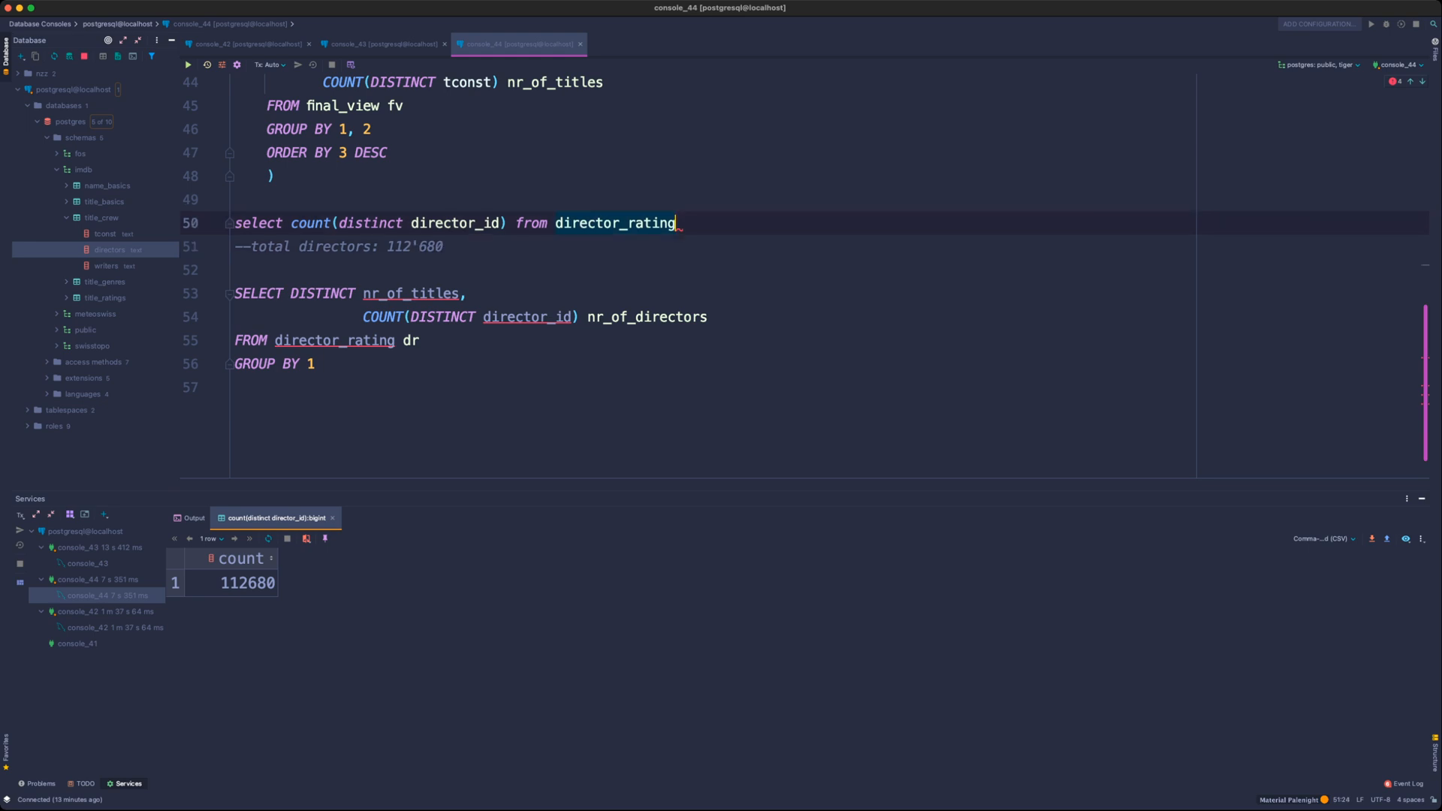
drag(677, 223, 235, 224)
key(BackSpace)
key(BackSpace)
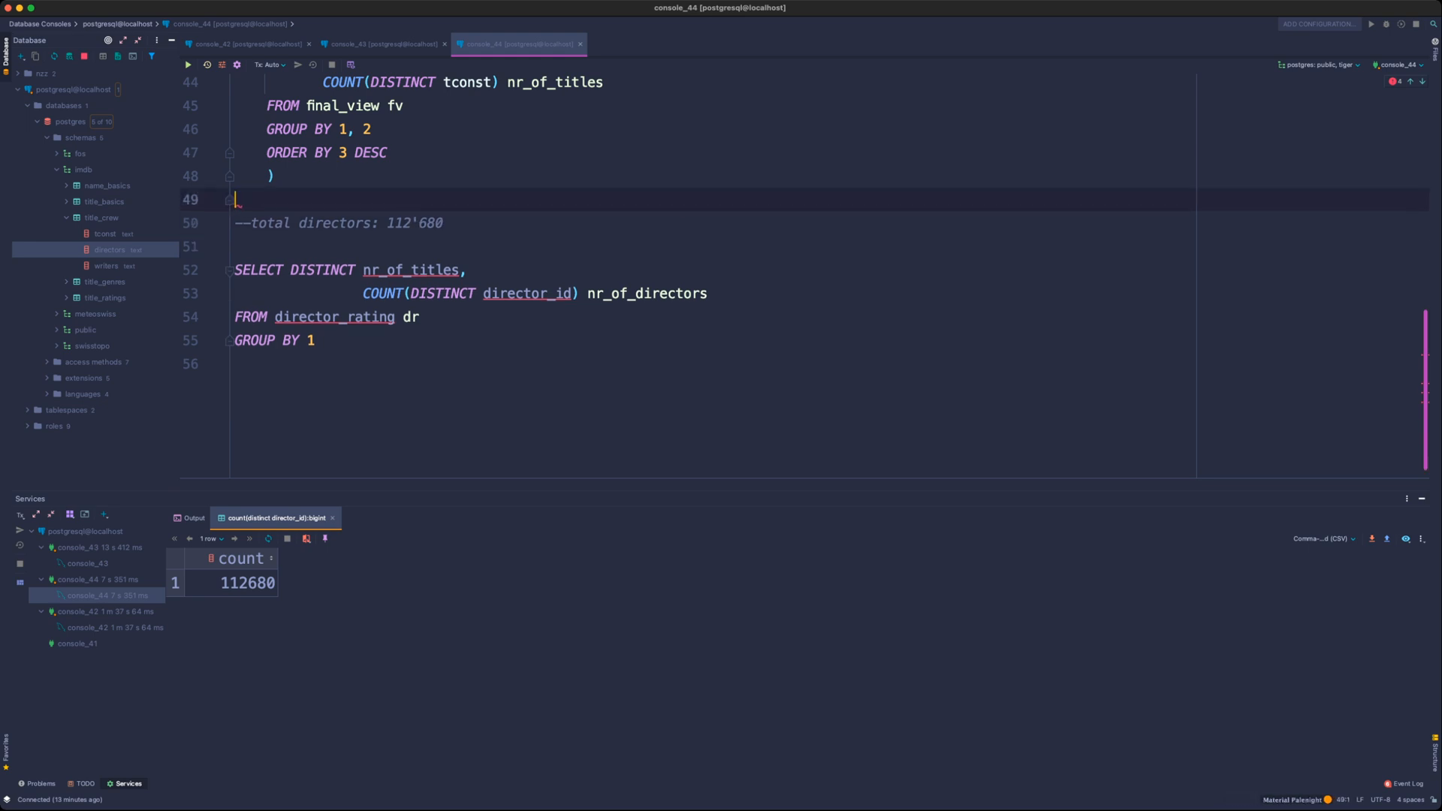
- Rename the alias nr_of_directors to perc_of_directorship in the final SELECT
click(708, 294)
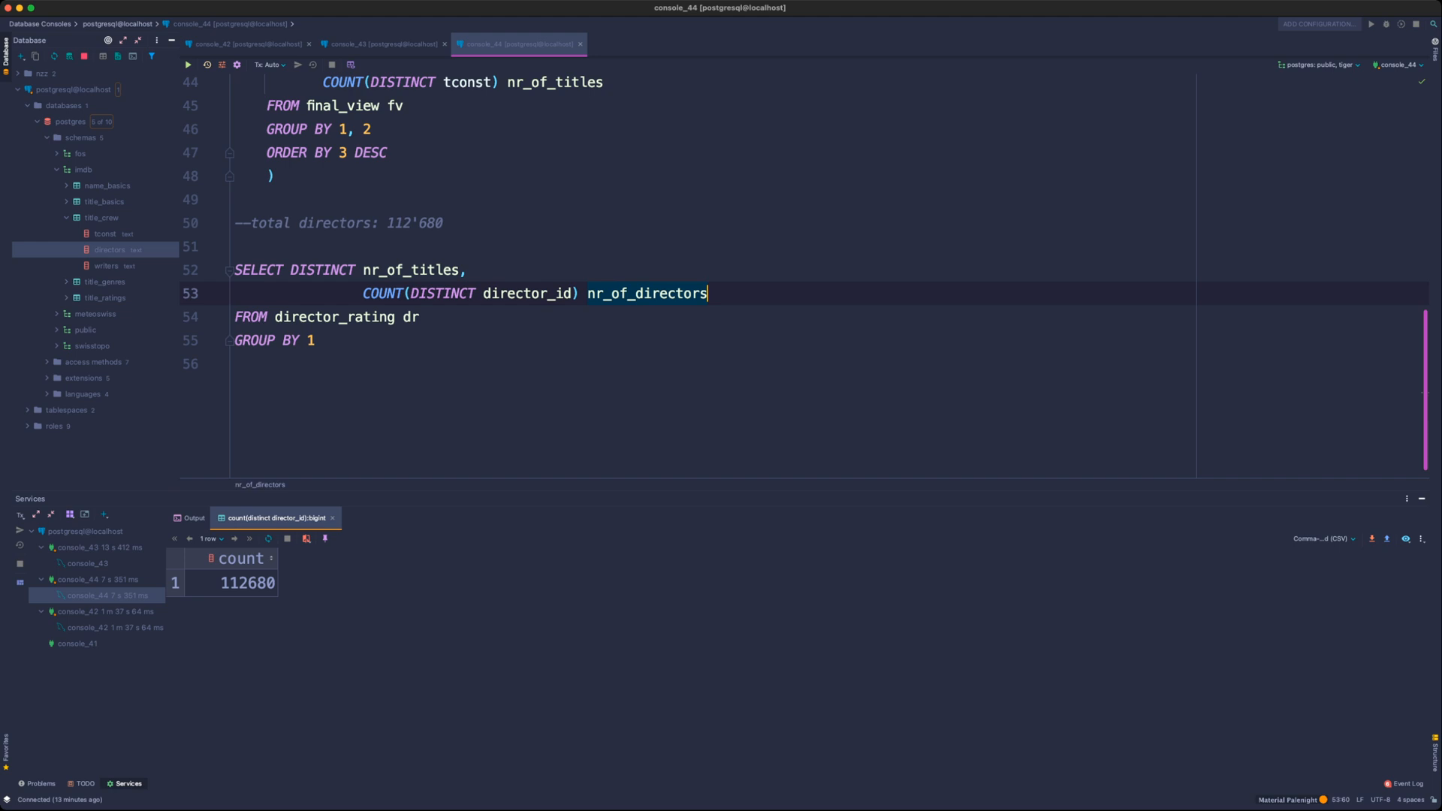
click(459, 271)
click(708, 293)
drag(708, 294, 363, 294)
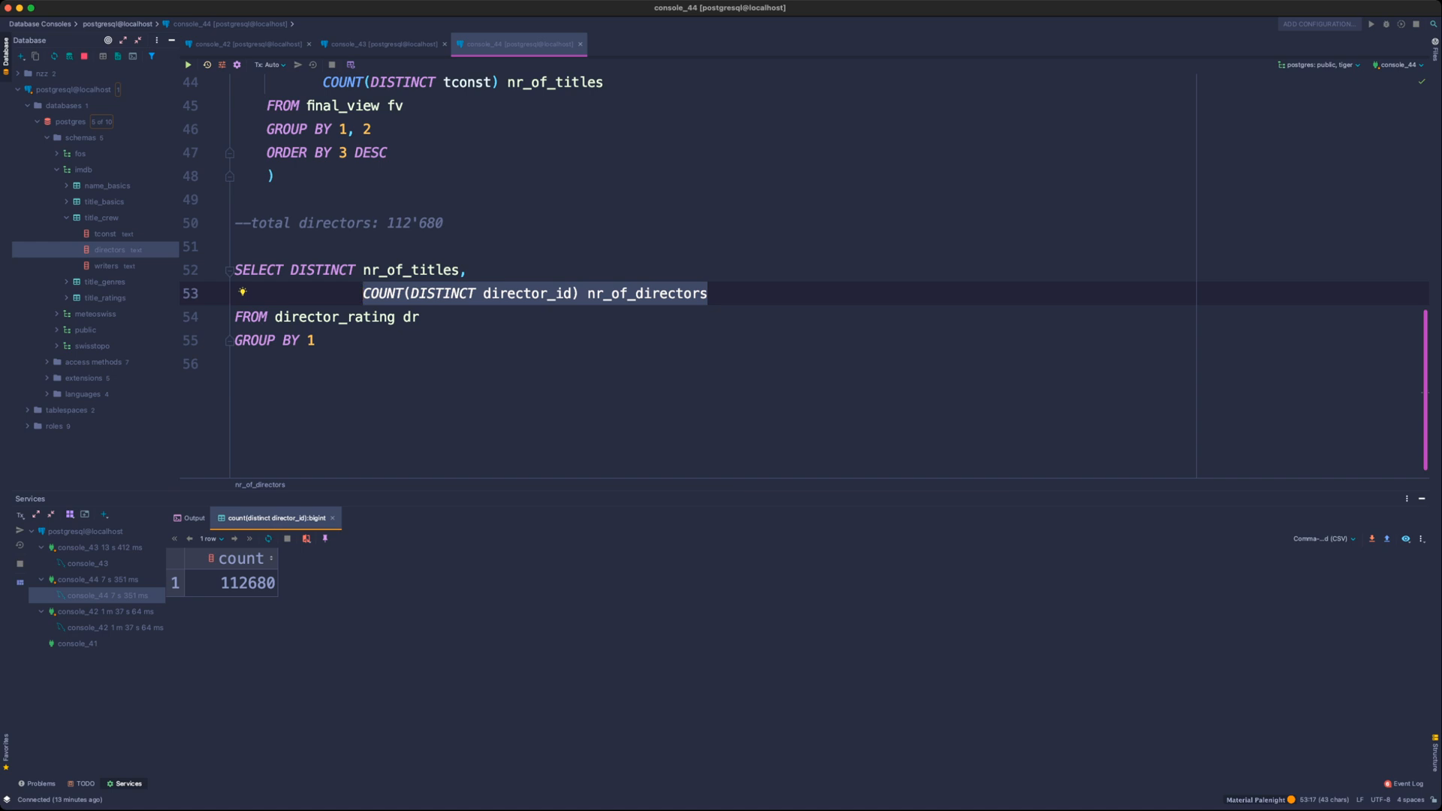
click(709, 294)
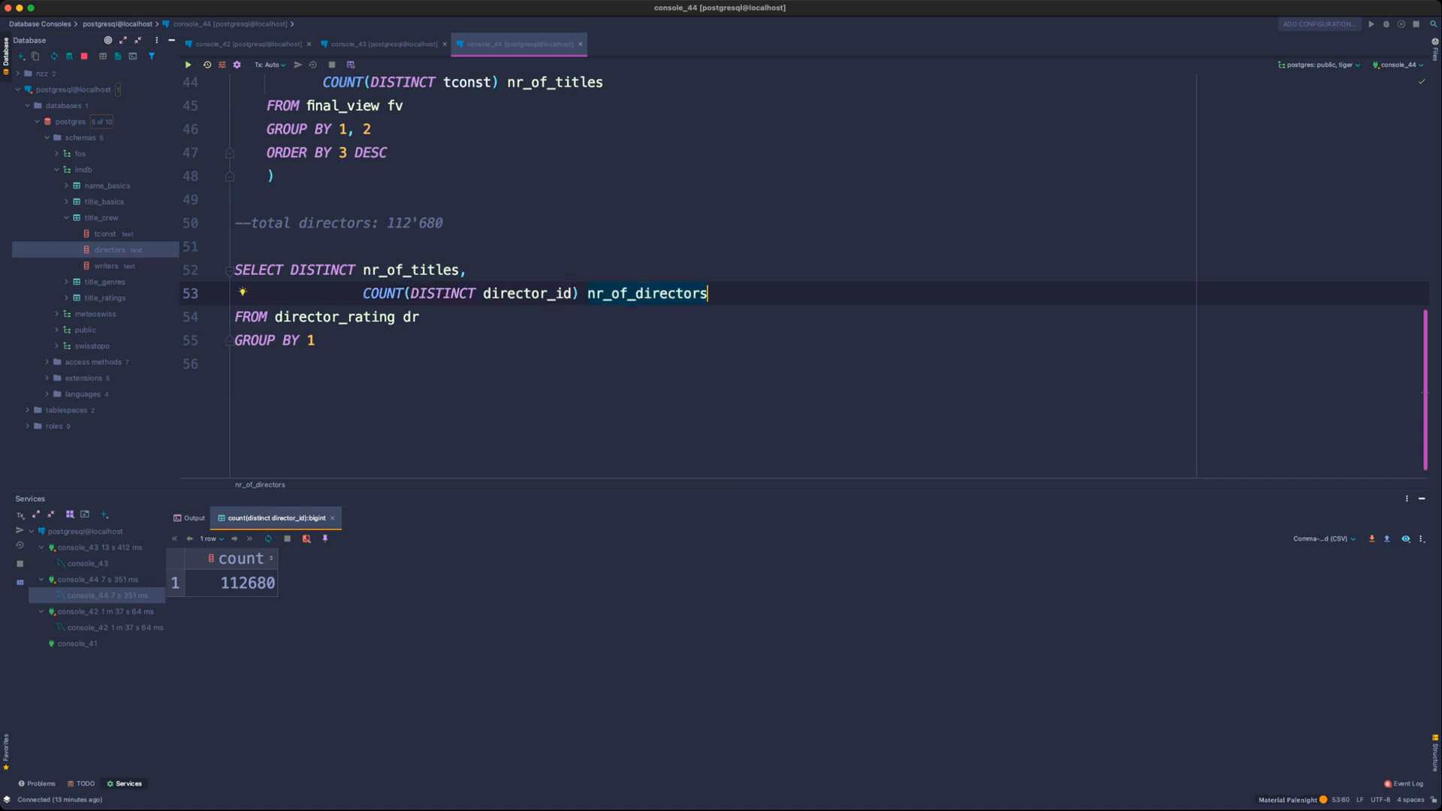
text(,)
key(BackSpace)
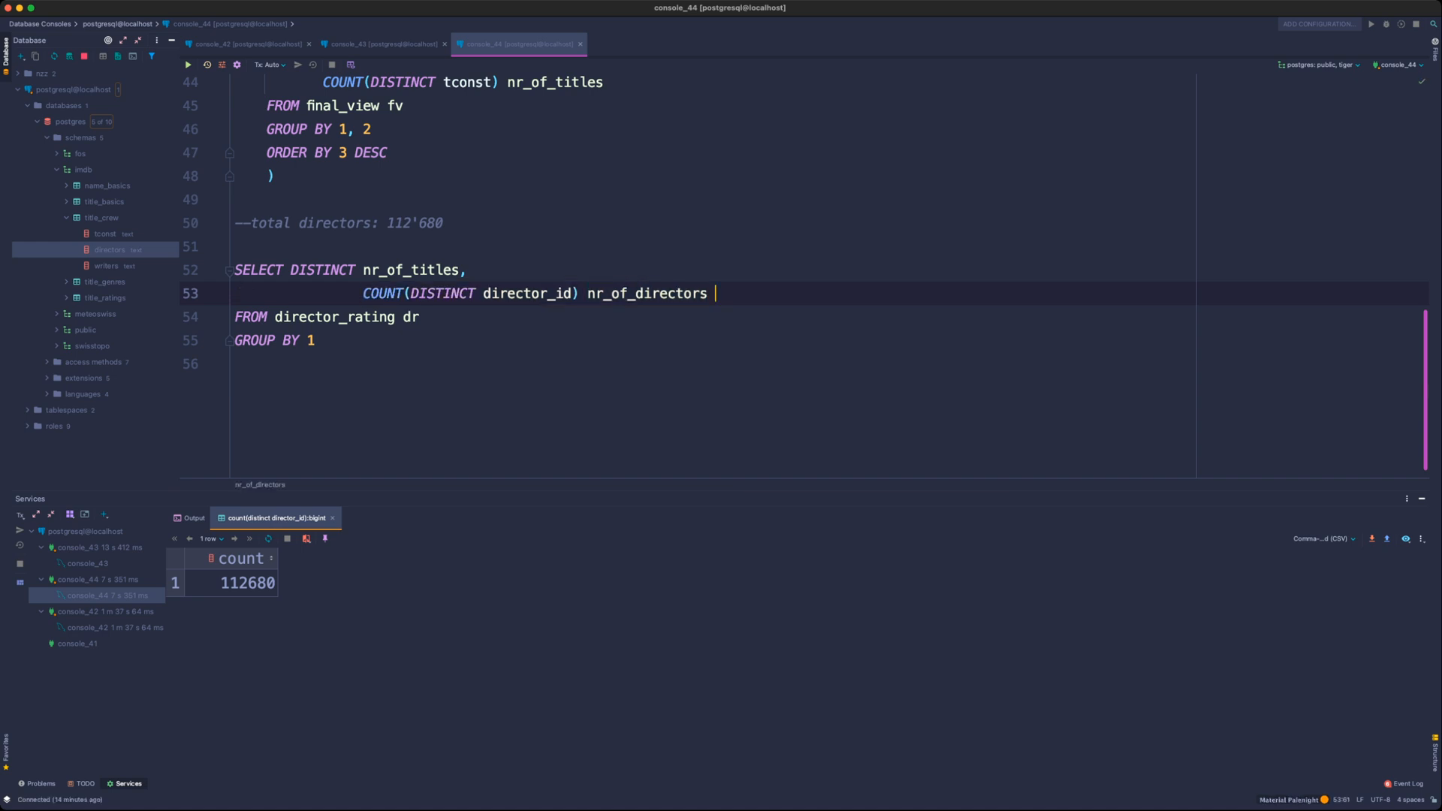
key(BackSpace)
key(alt+Up)
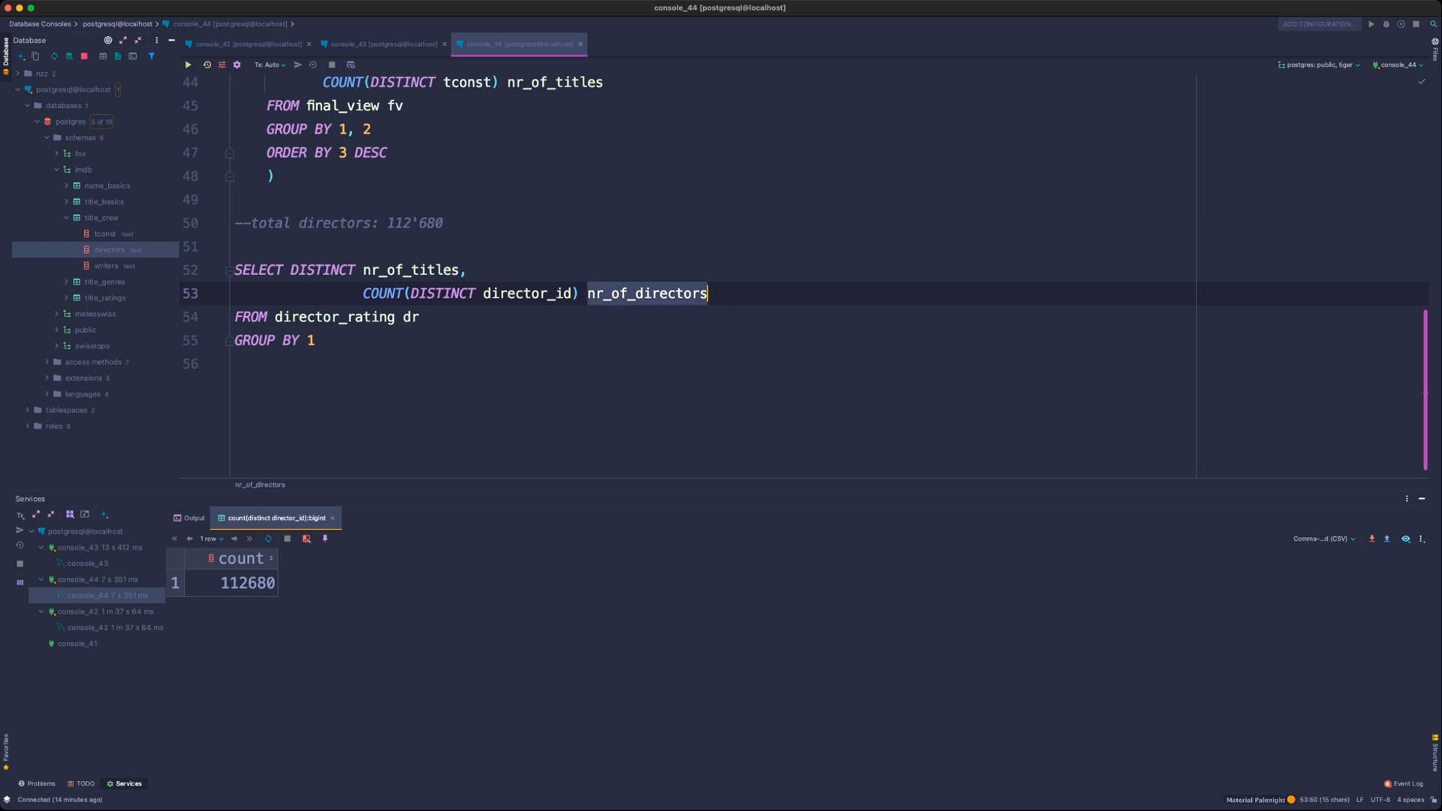
text(perc_of_dir)
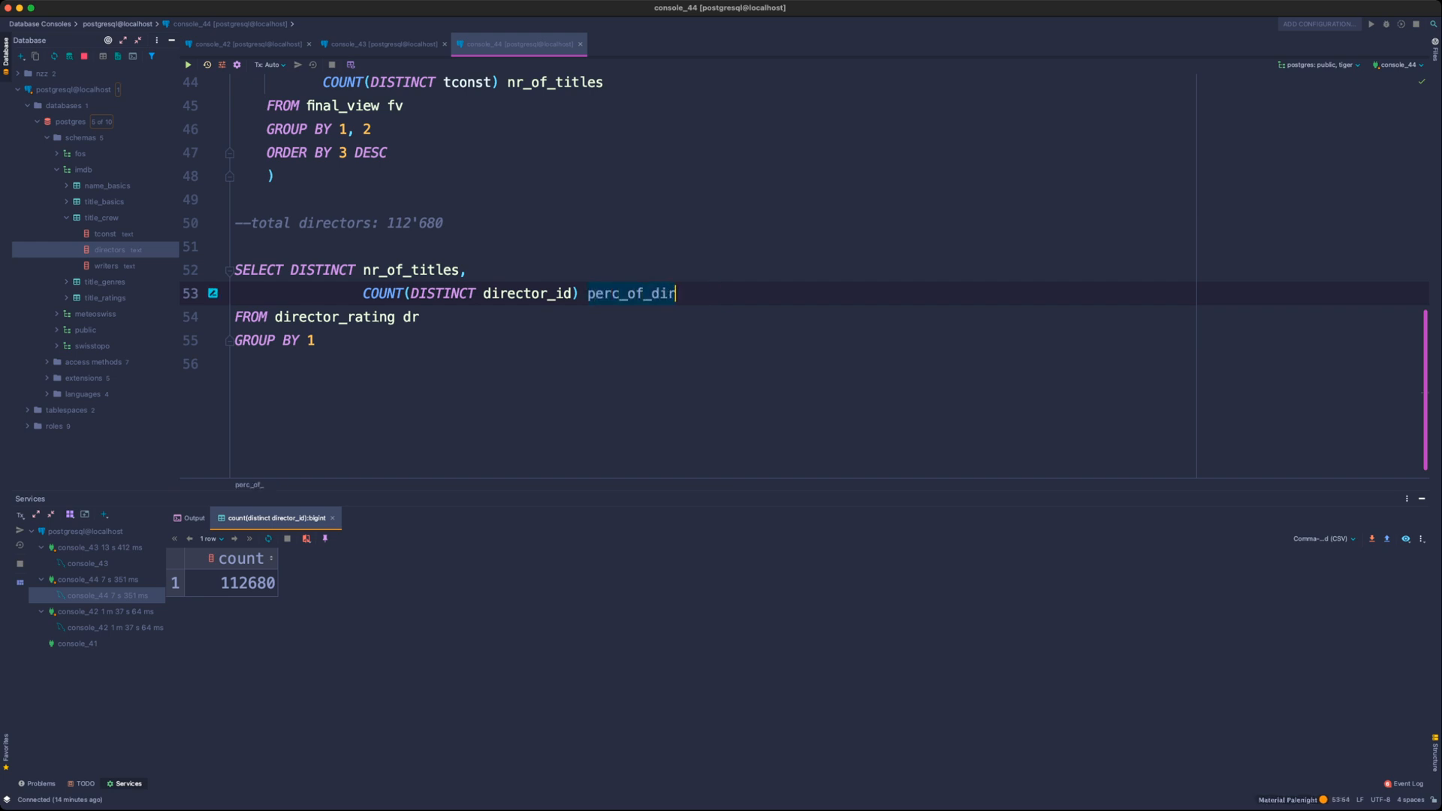
text(ectorshup)
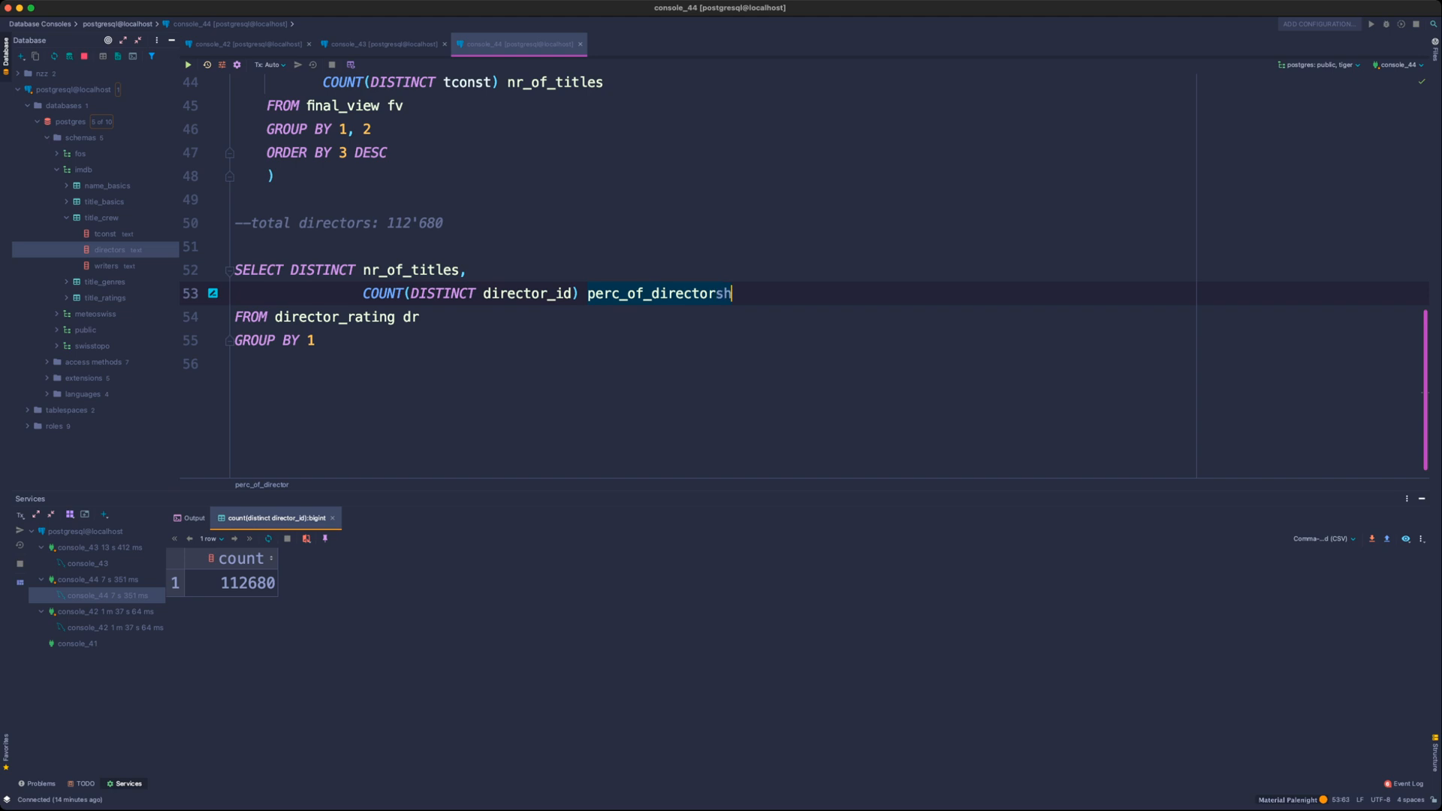
key(BackSpace)
key(BackSpace)
text(ip)
- Divide COUNT(DISTINCT director_id) by 112680 in the perc_of_directorship column
click(580, 293)
text(/ )
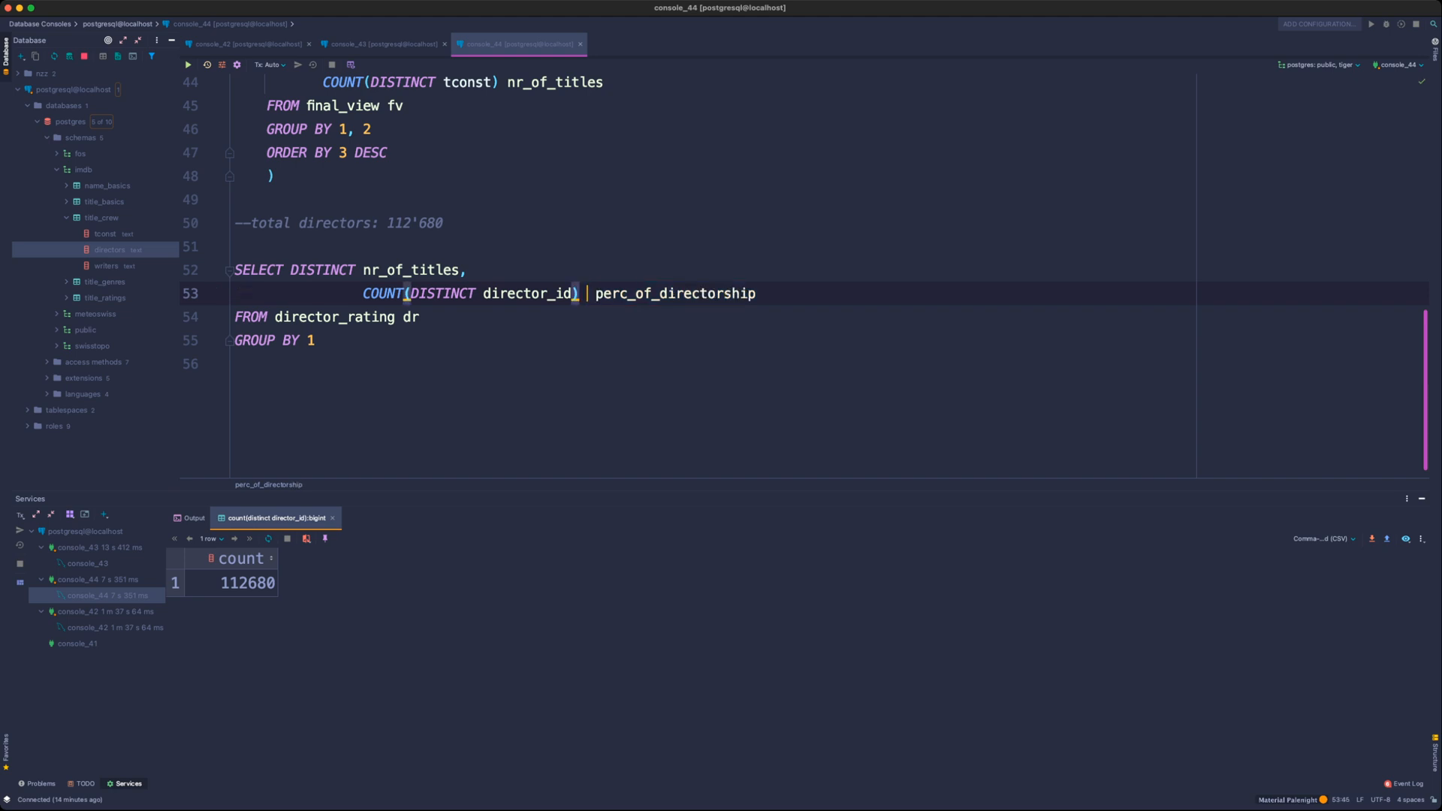
text(11)
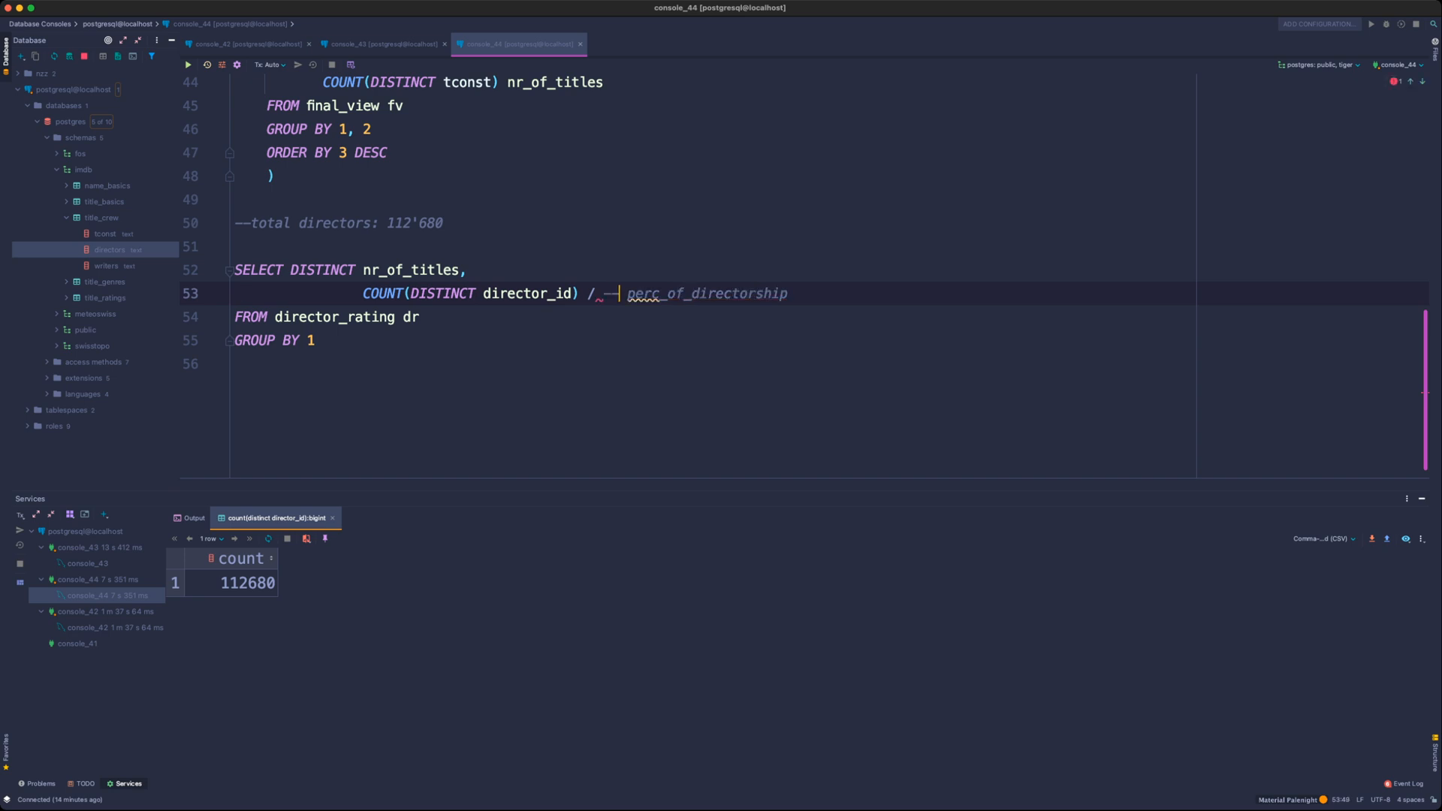
text(2 )
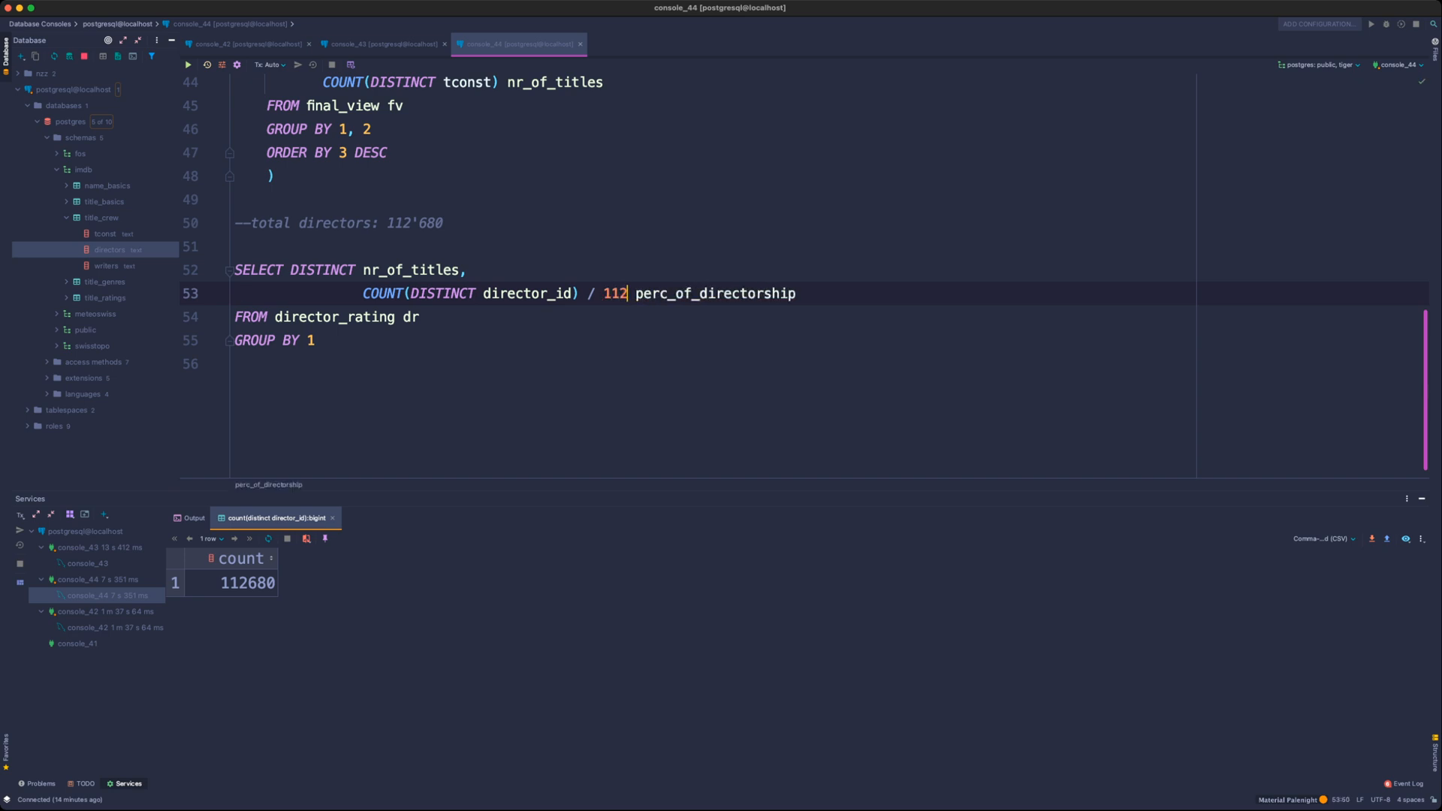
text(680)
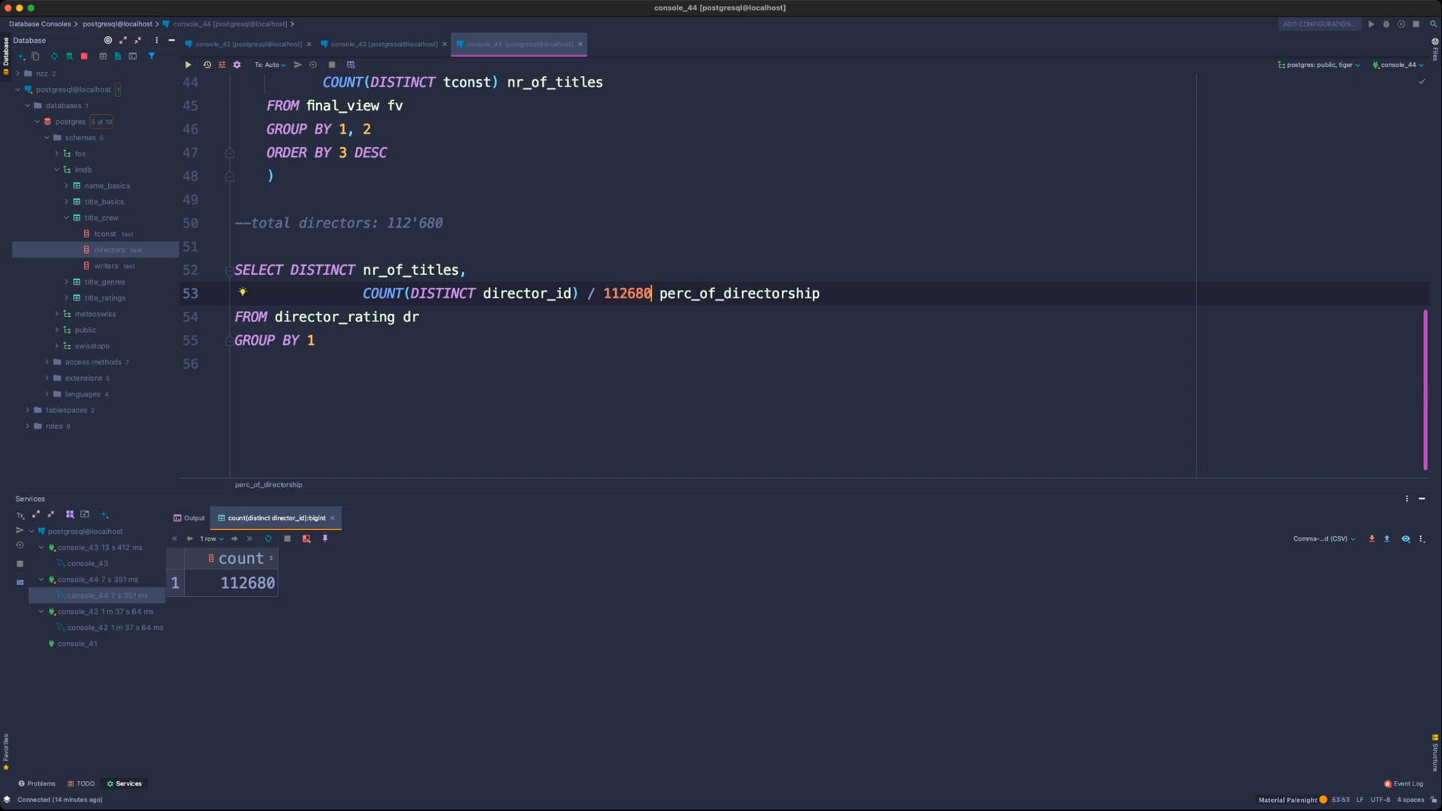
- Cast the divisor 112680 to float with ::float and run the query
key(alt+Left)
key(alt+Left)
key(alt+Left)
key(Right)
key(Right)
key(Right)
key(Right)
key(Right)
key(Right)
key(Right)
key(Right)
key(Right)
key(Right)
text(::float)
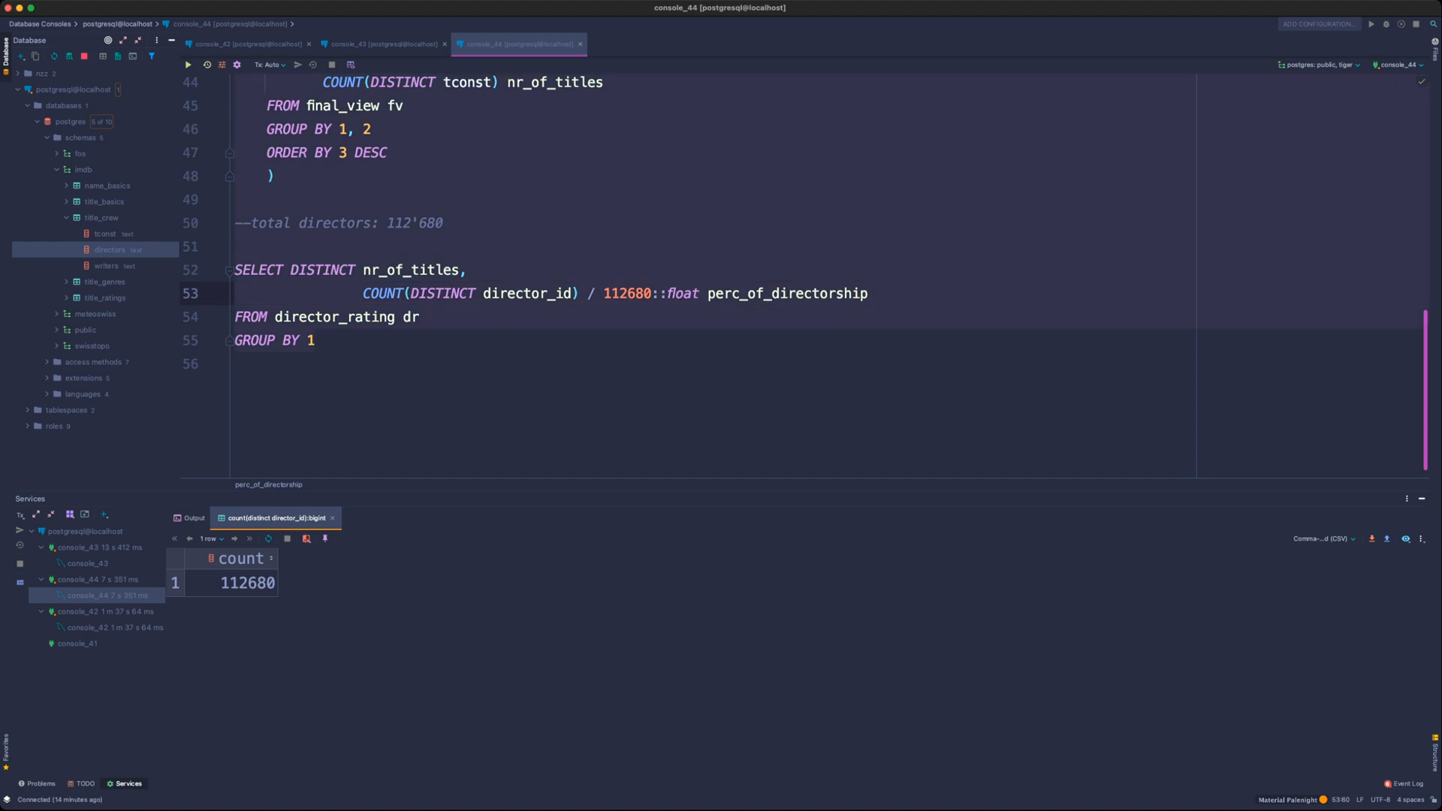
key(super+Return)
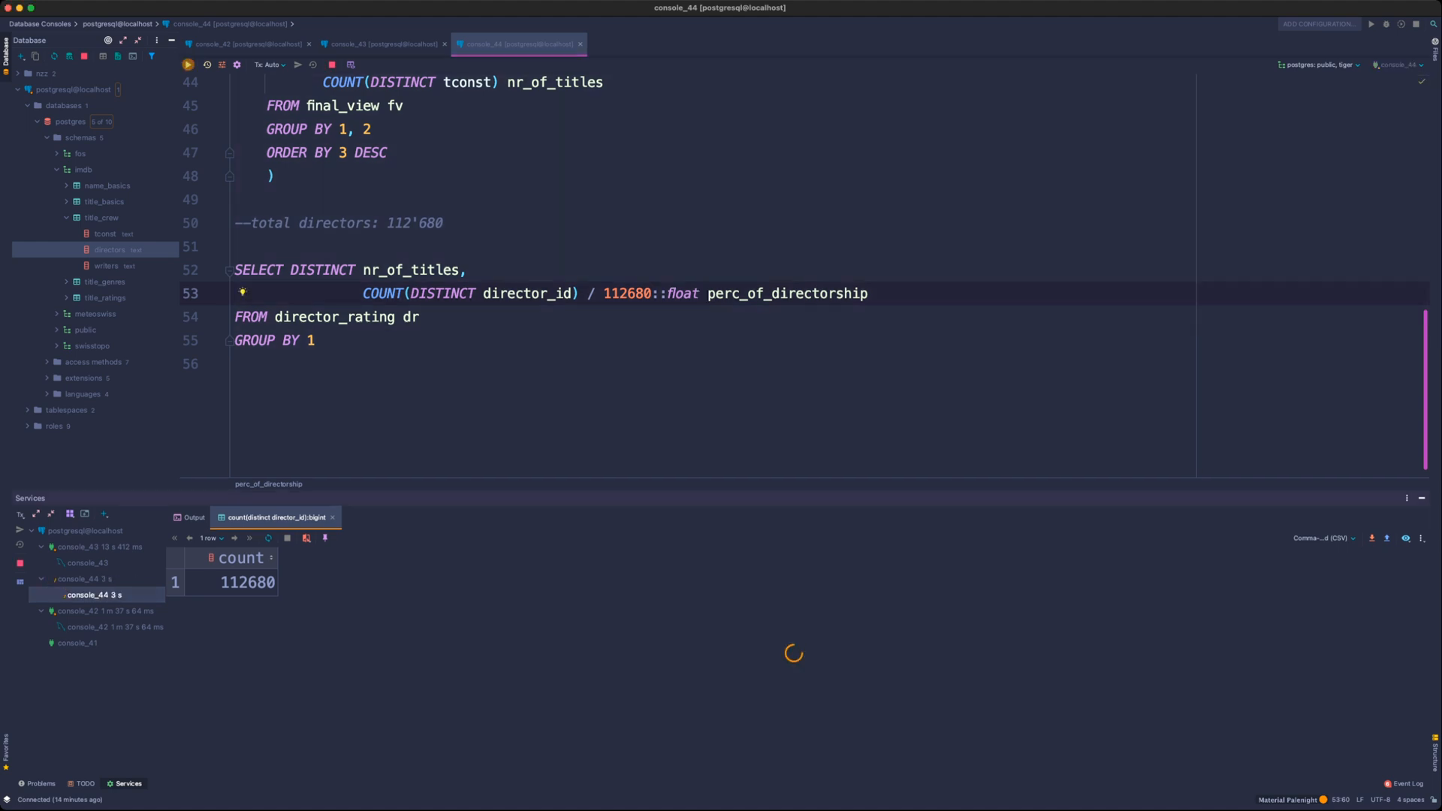
- Enlarge the results area and examine the perc_of_directorship values for the lowest title counts
drag(721, 498, 721, 236)
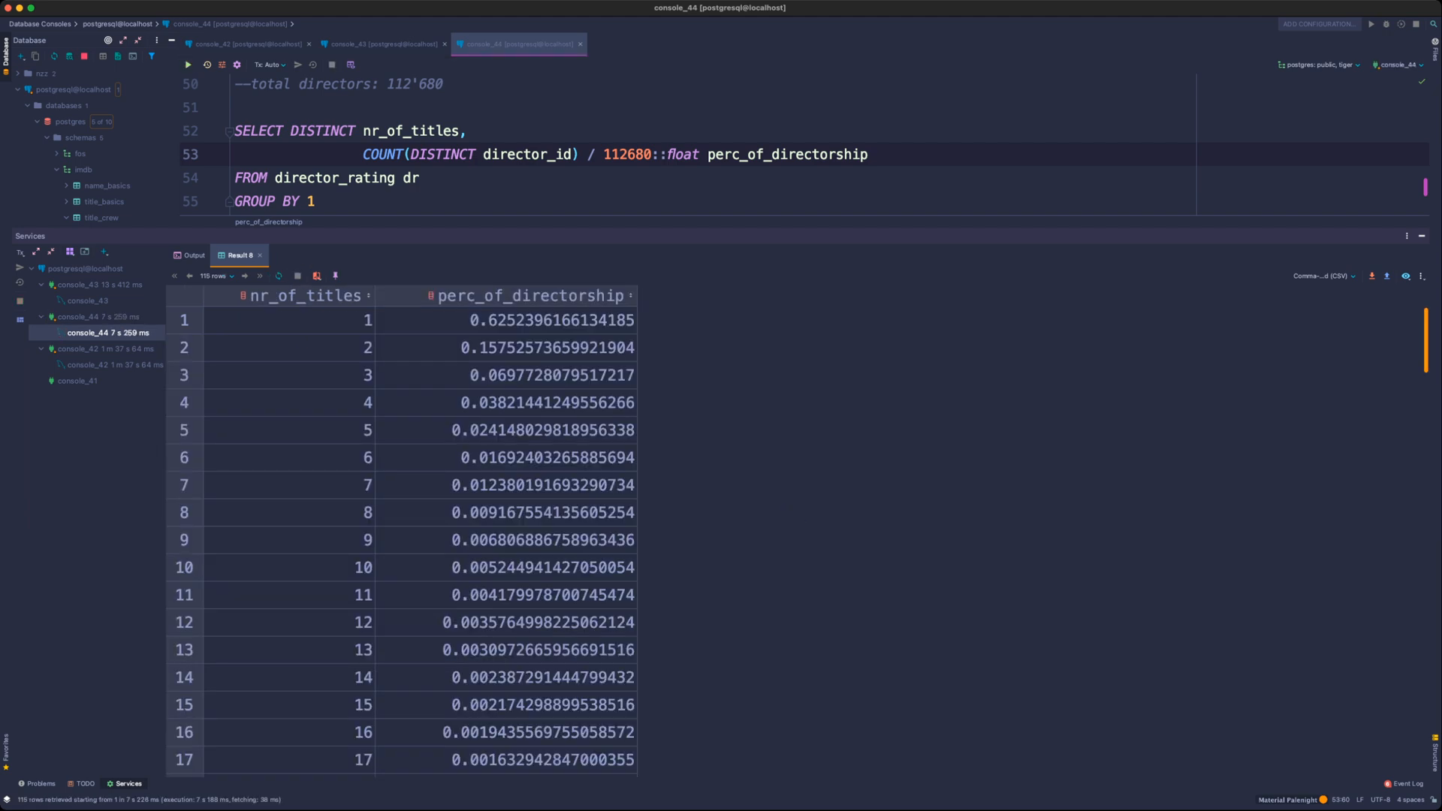
drag(504, 321, 505, 375)
click(505, 458)
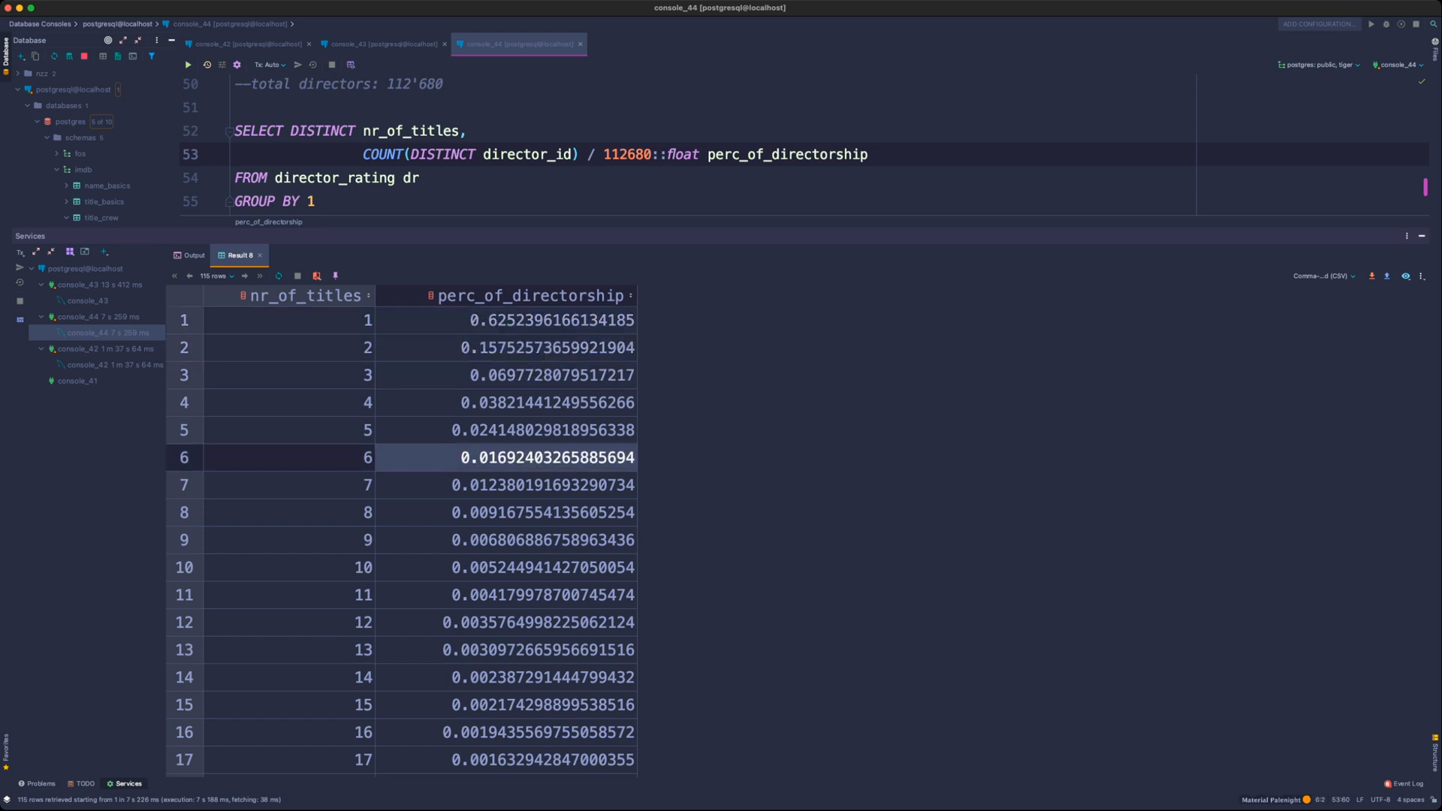
click(505, 321)
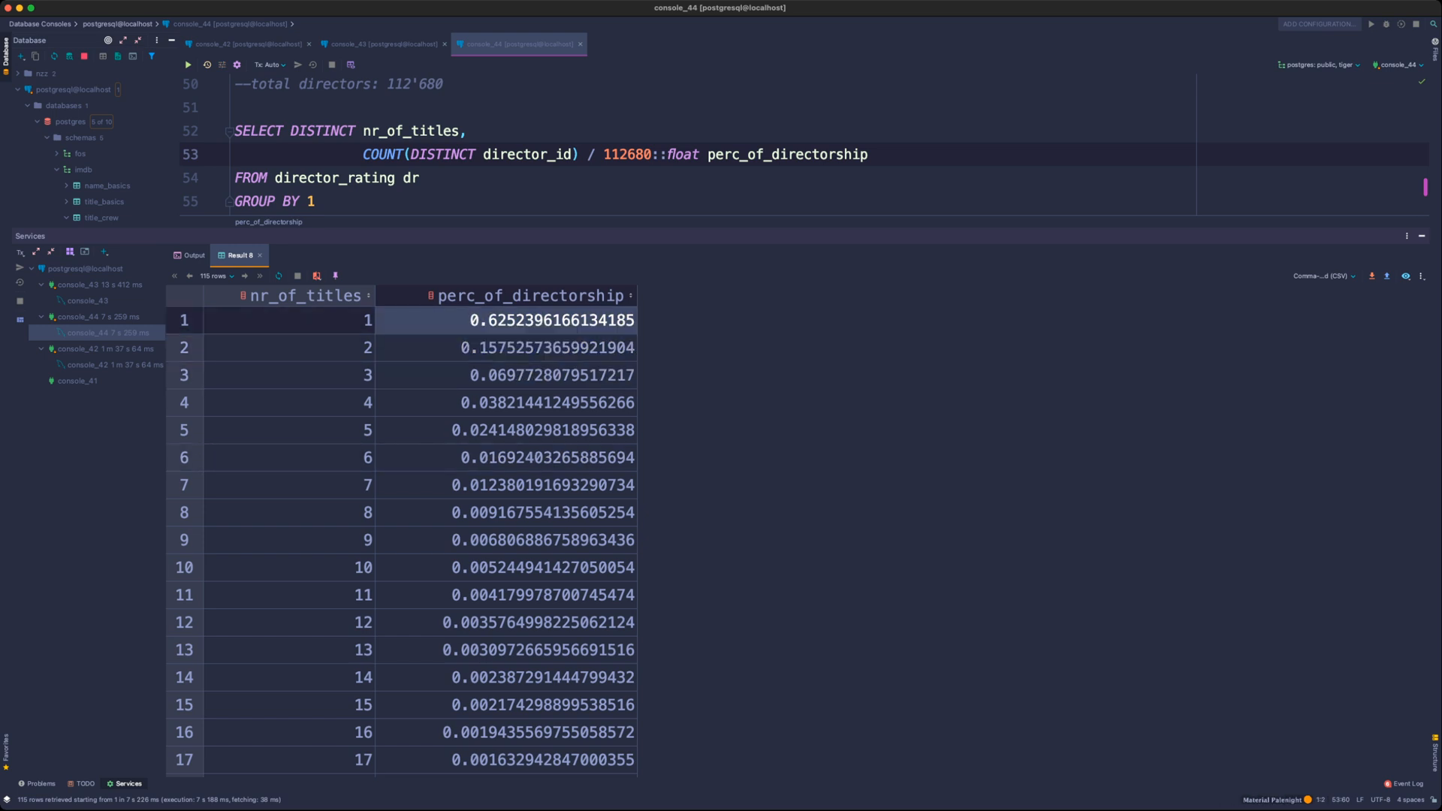
click(505, 347)
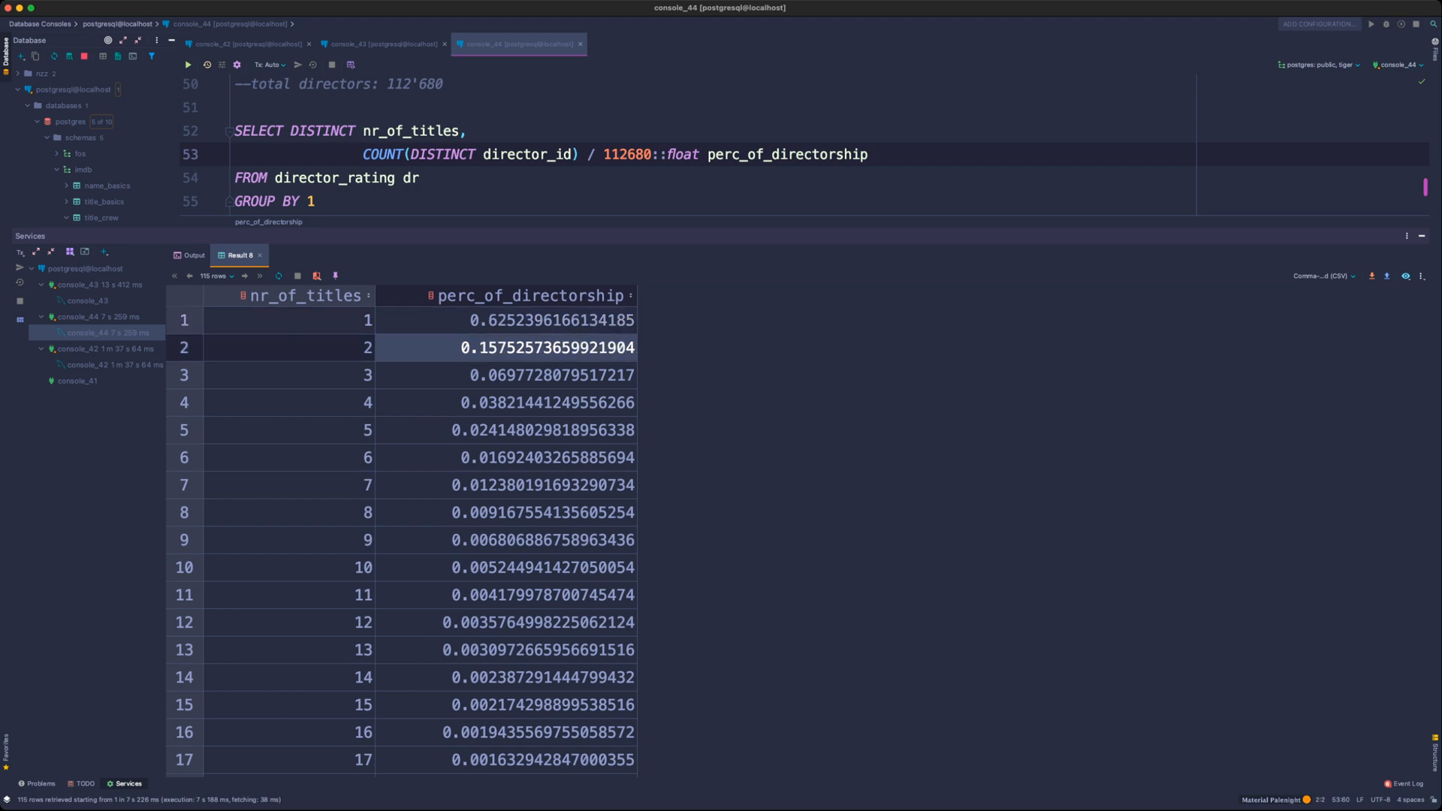
click(505, 376)
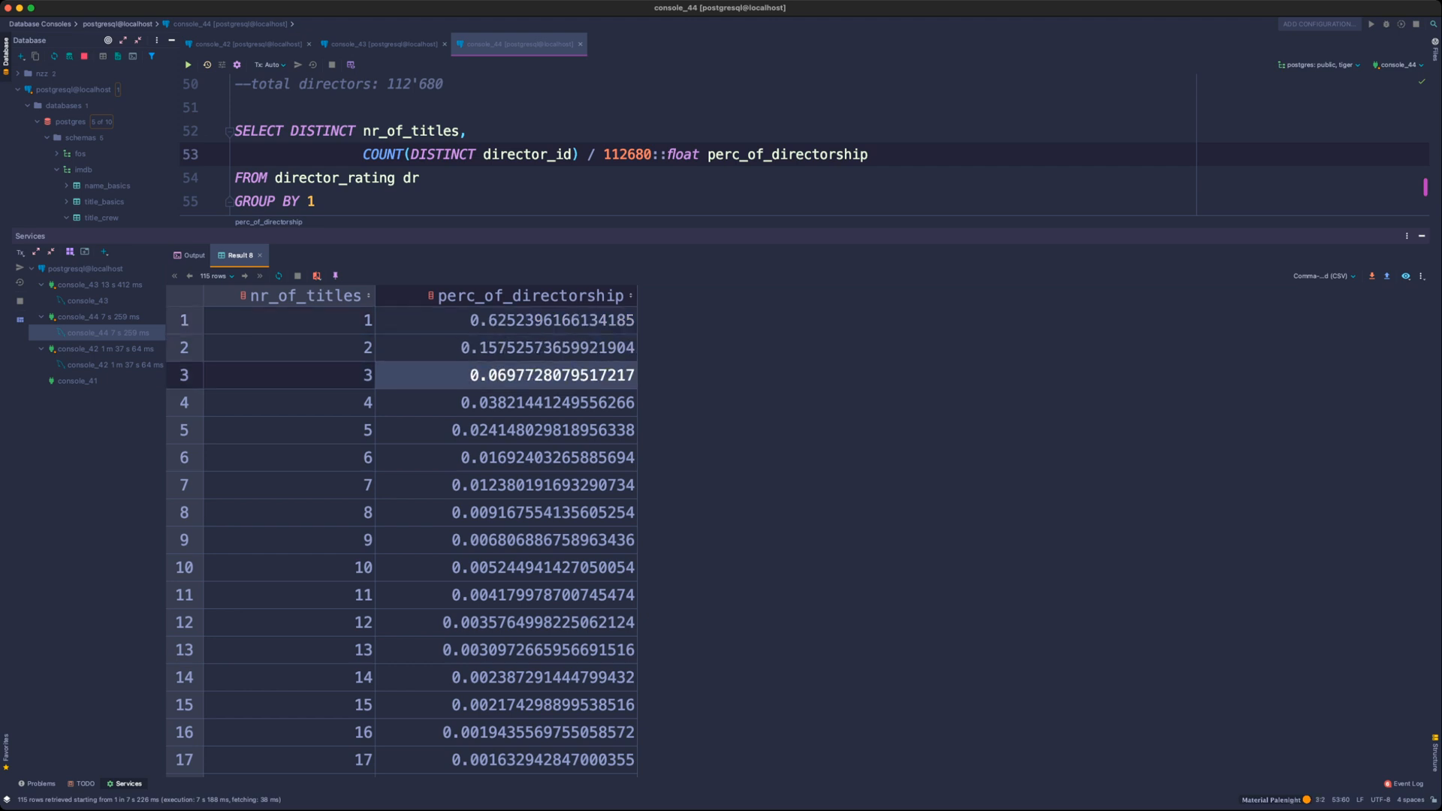
click(505, 403)
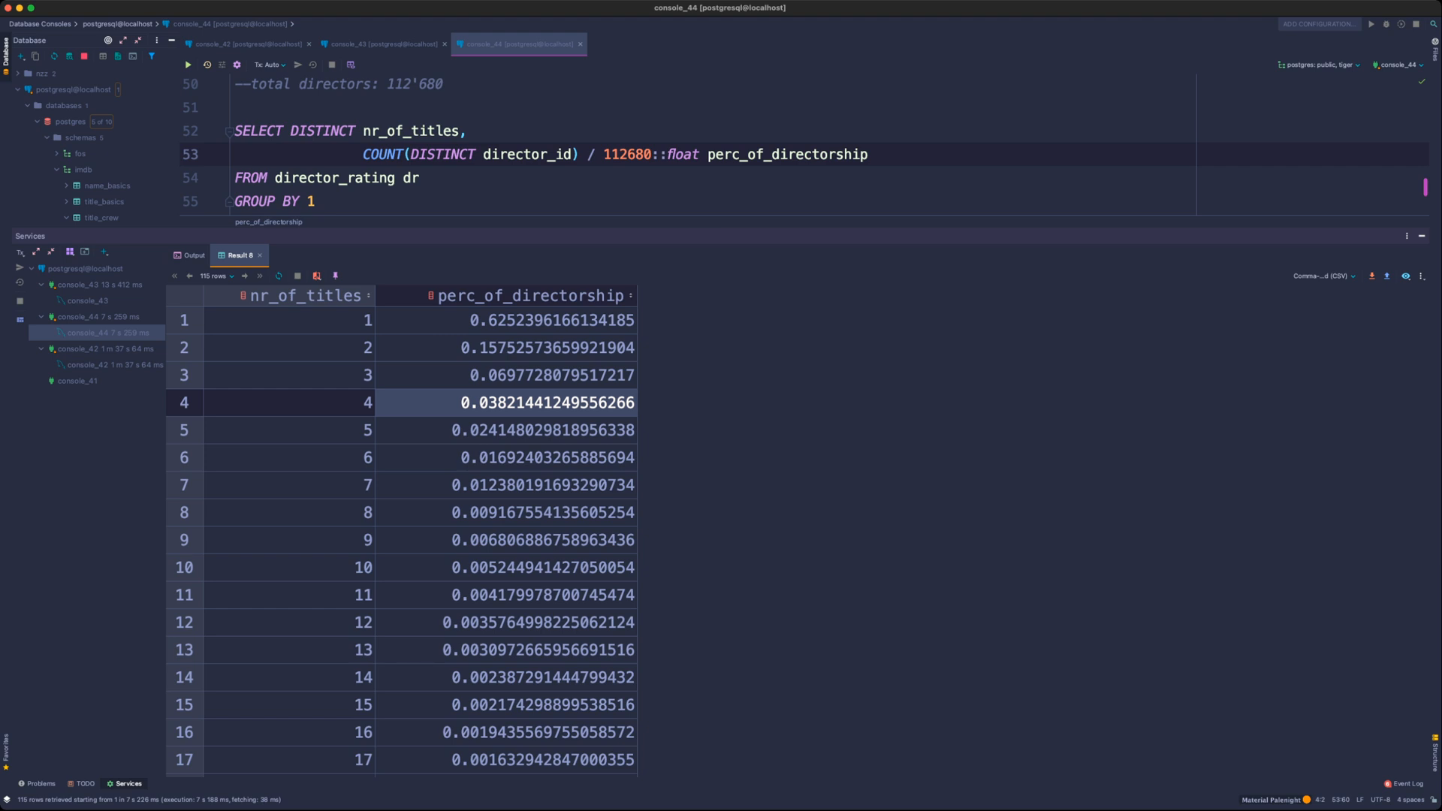
click(504, 321)
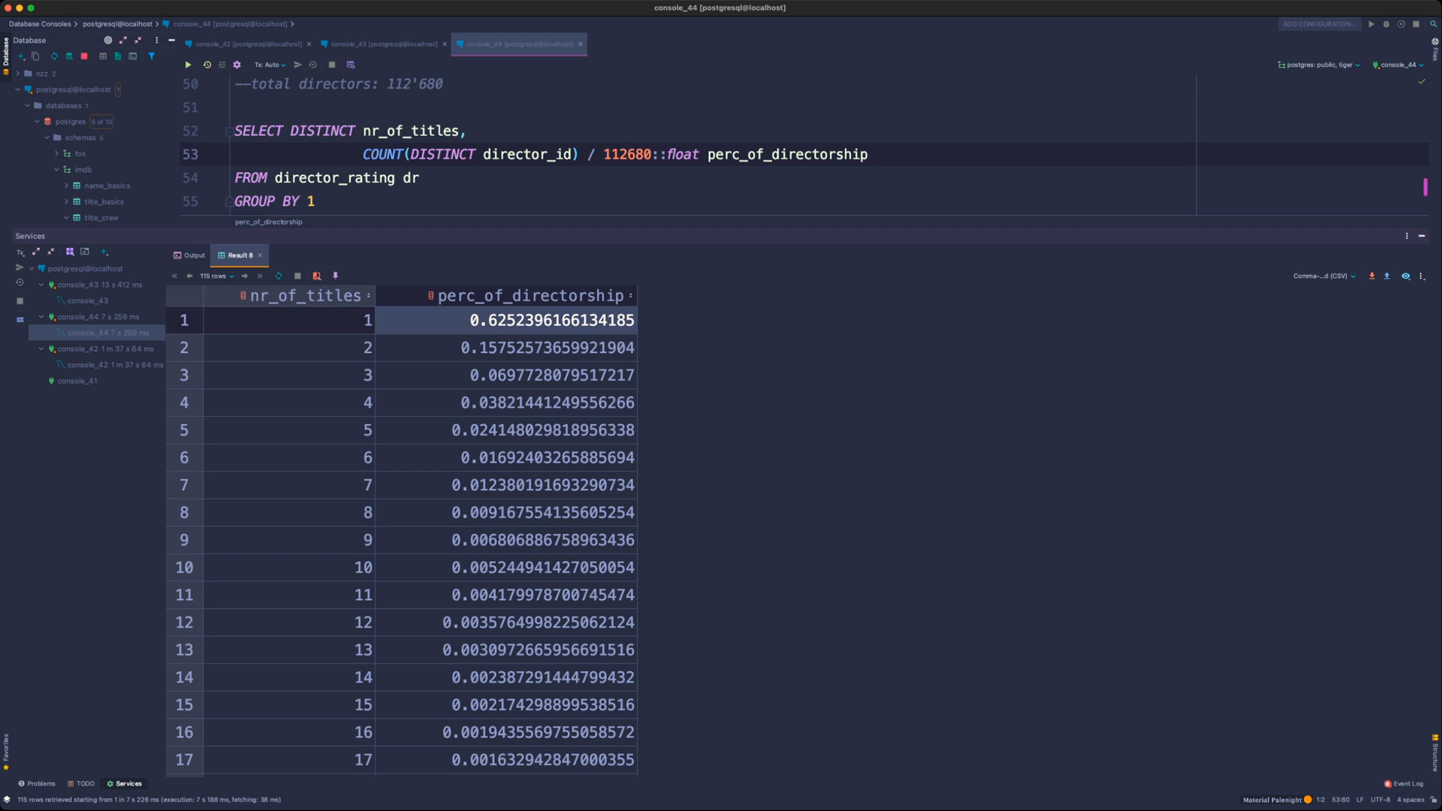
click(505, 348)
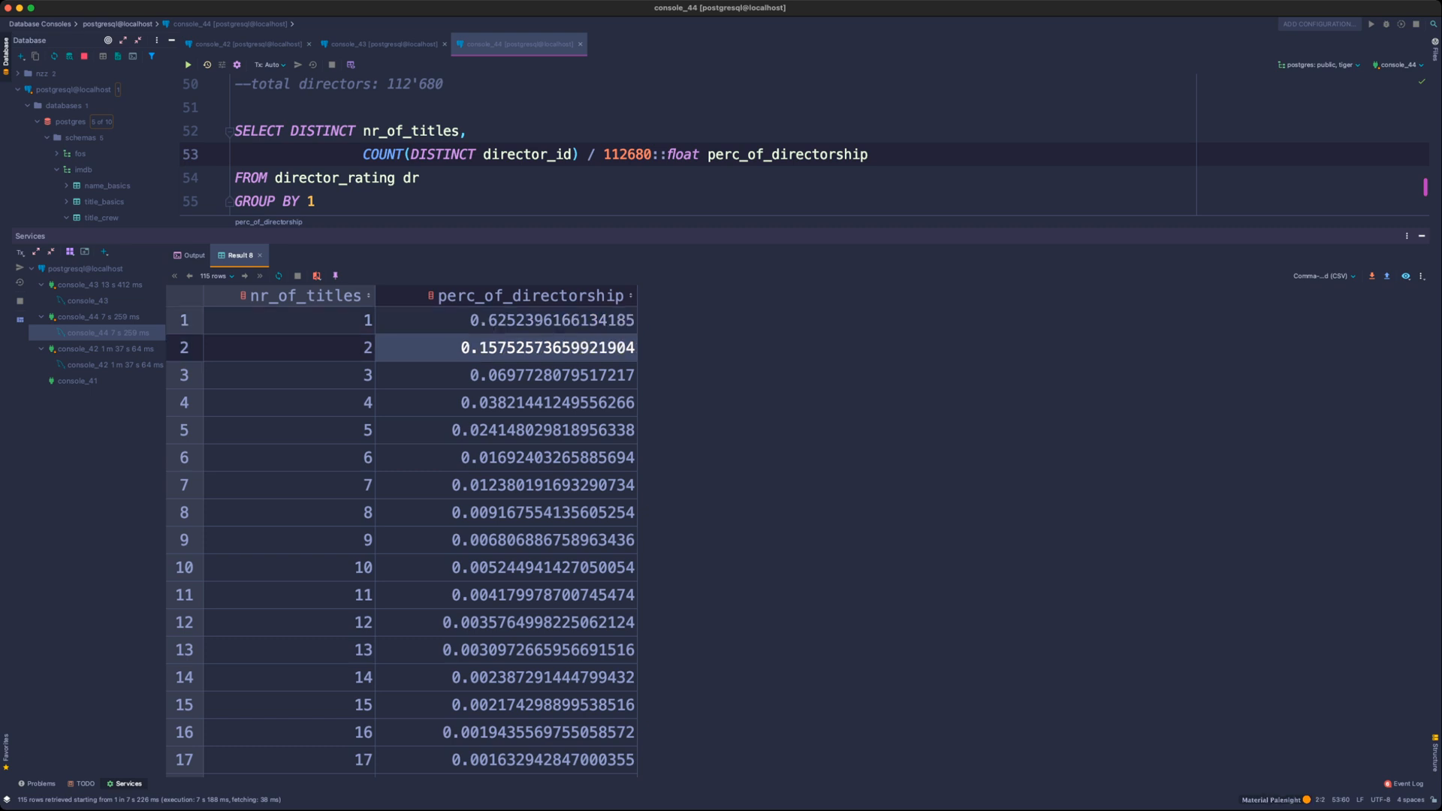
- Examine the perc_of_directorship values in the result rows for 3, 4, 5, 8 and 12 titles
click(504, 376)
click(505, 403)
click(505, 431)
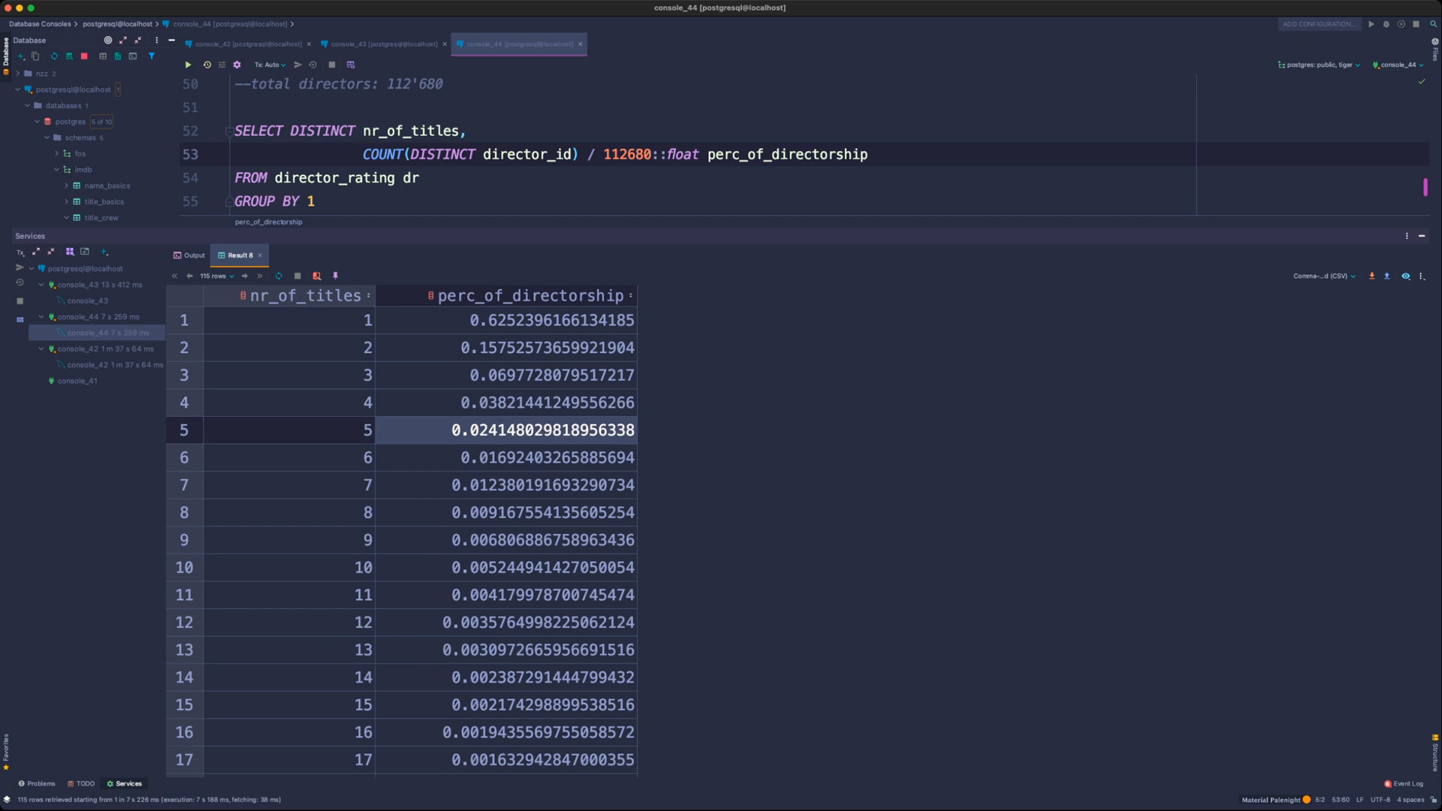
click(504, 513)
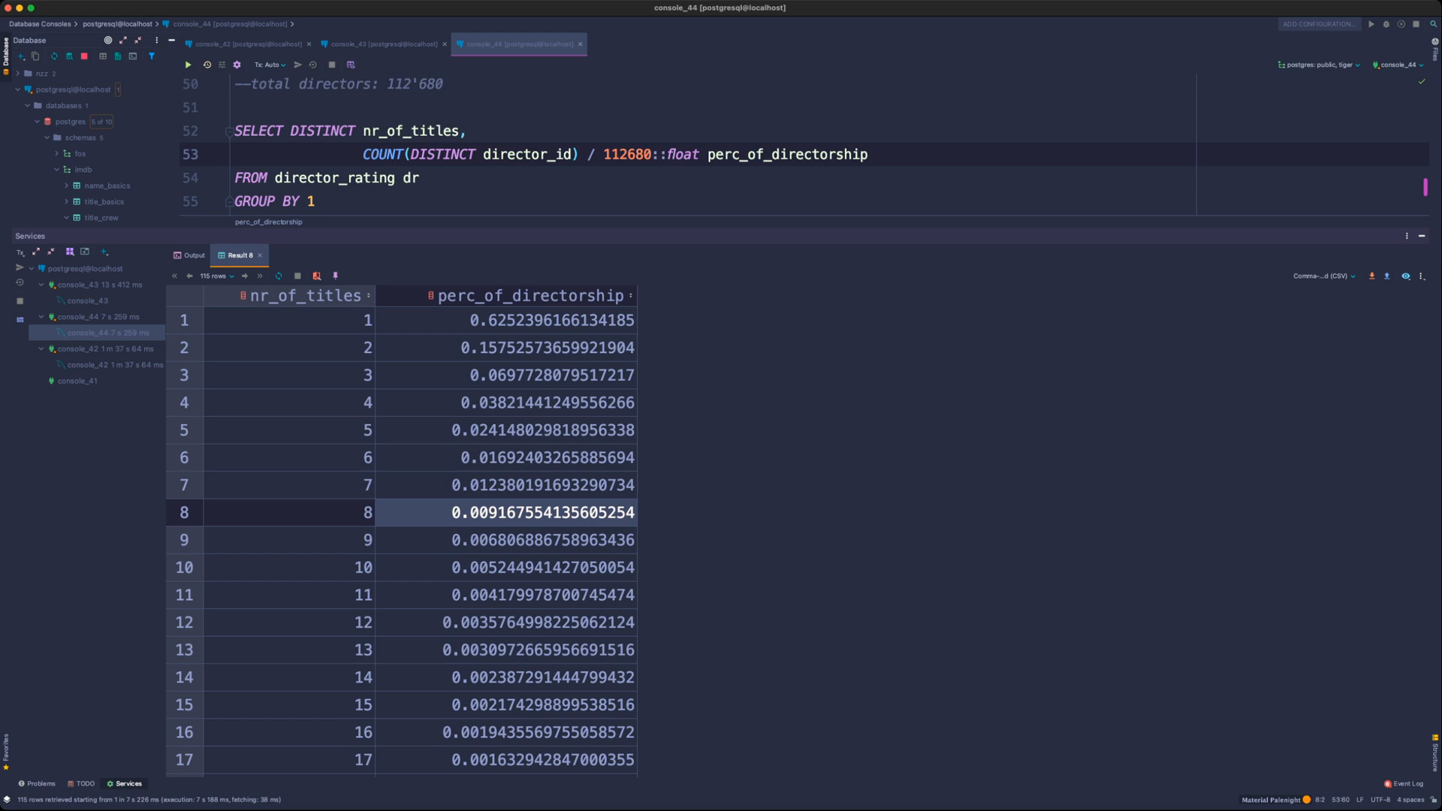
click(505, 623)
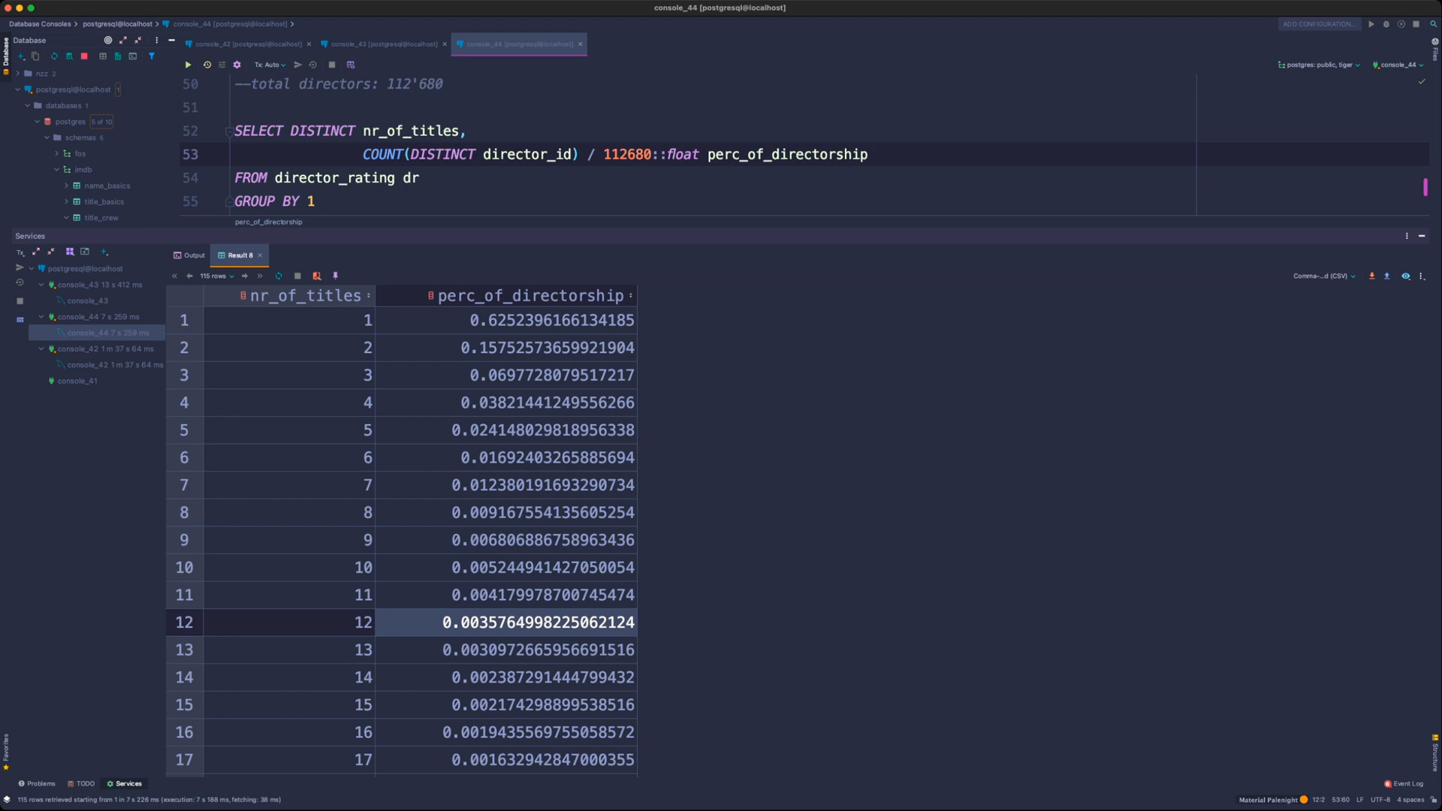
- Copy the full query from WITH titles through GROUP BY 1, switch to Metabase, replace the existing SQL with it and run it
drag(526, 229, 526, 511)
drag(361, 400, 301, 283)
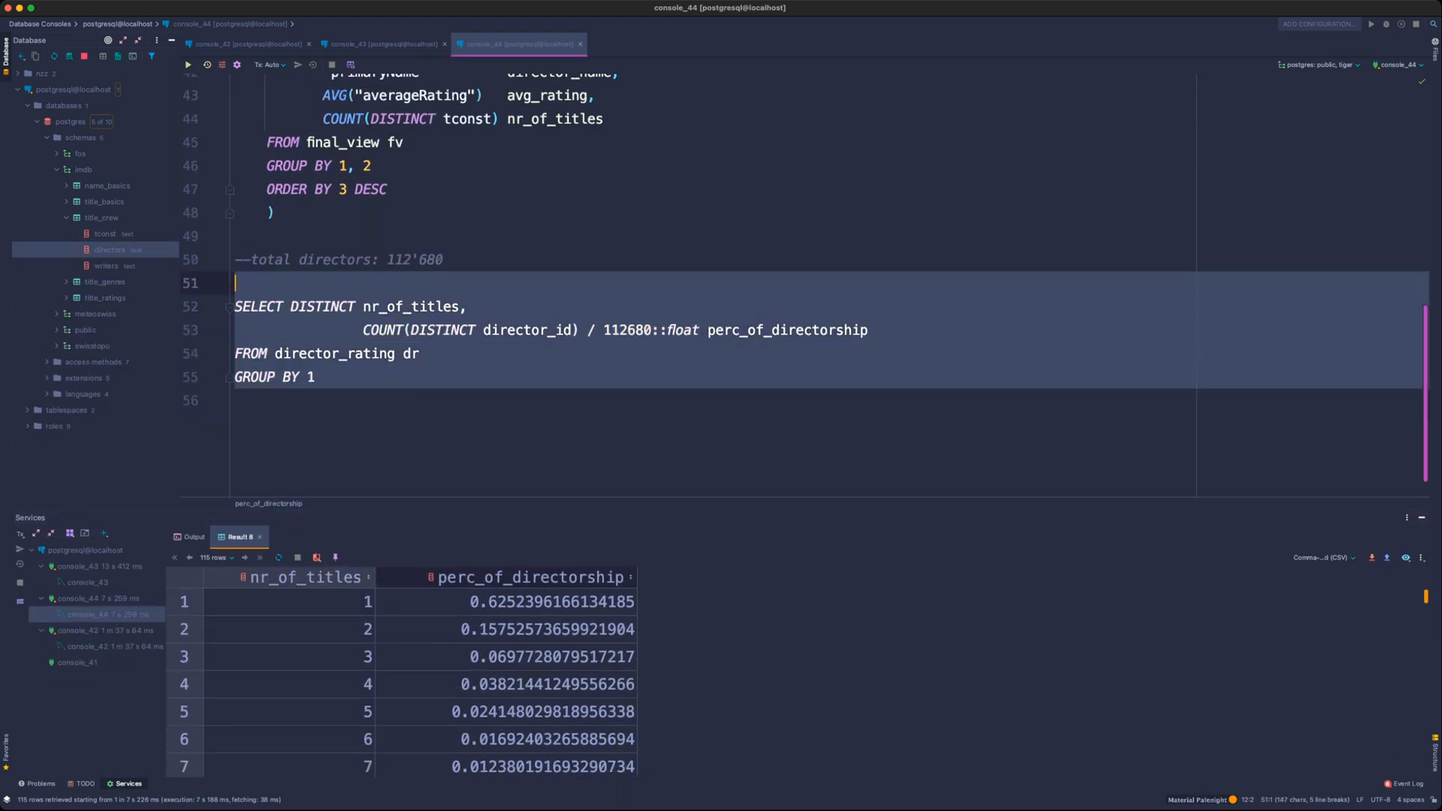
key(alt+Up)
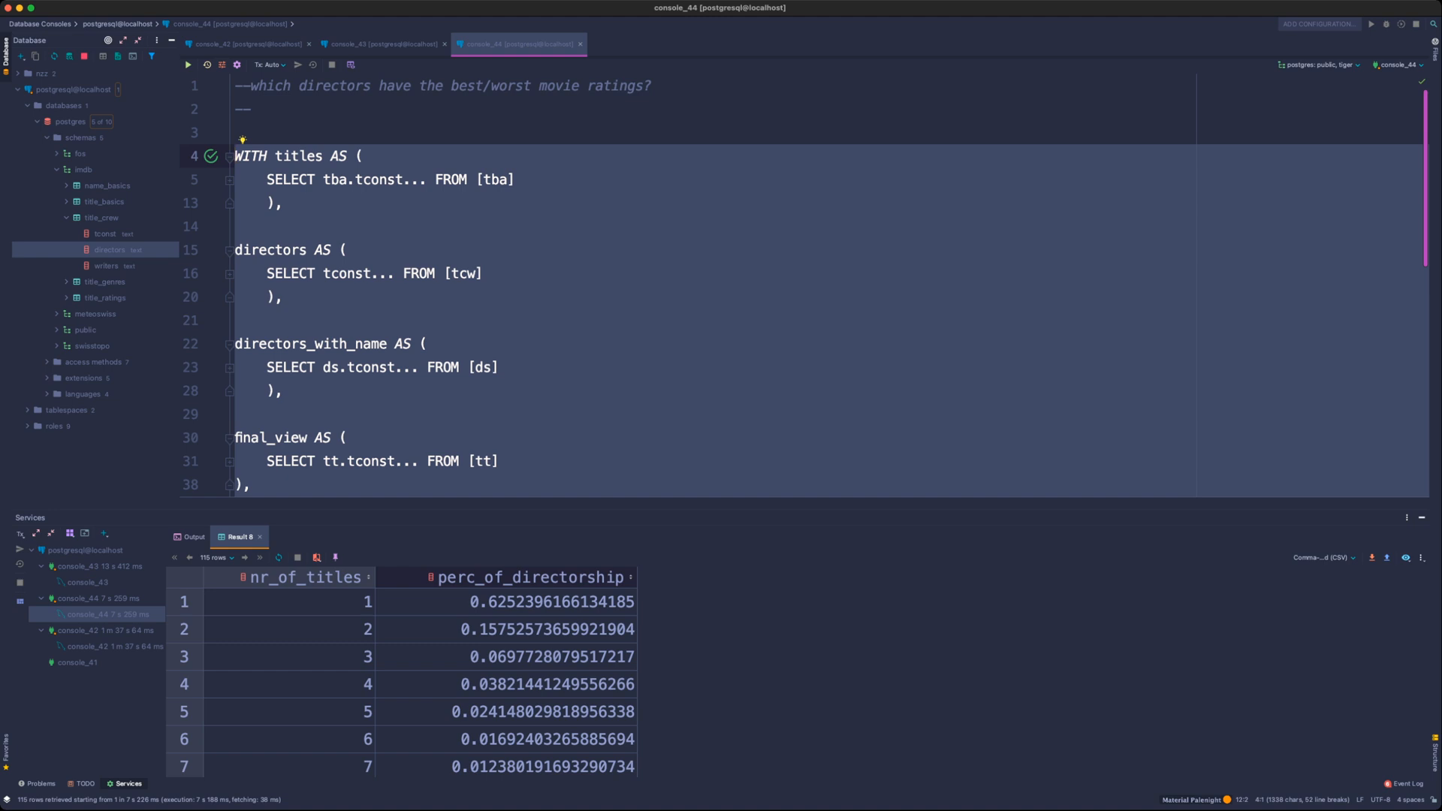
key(super+Tab)
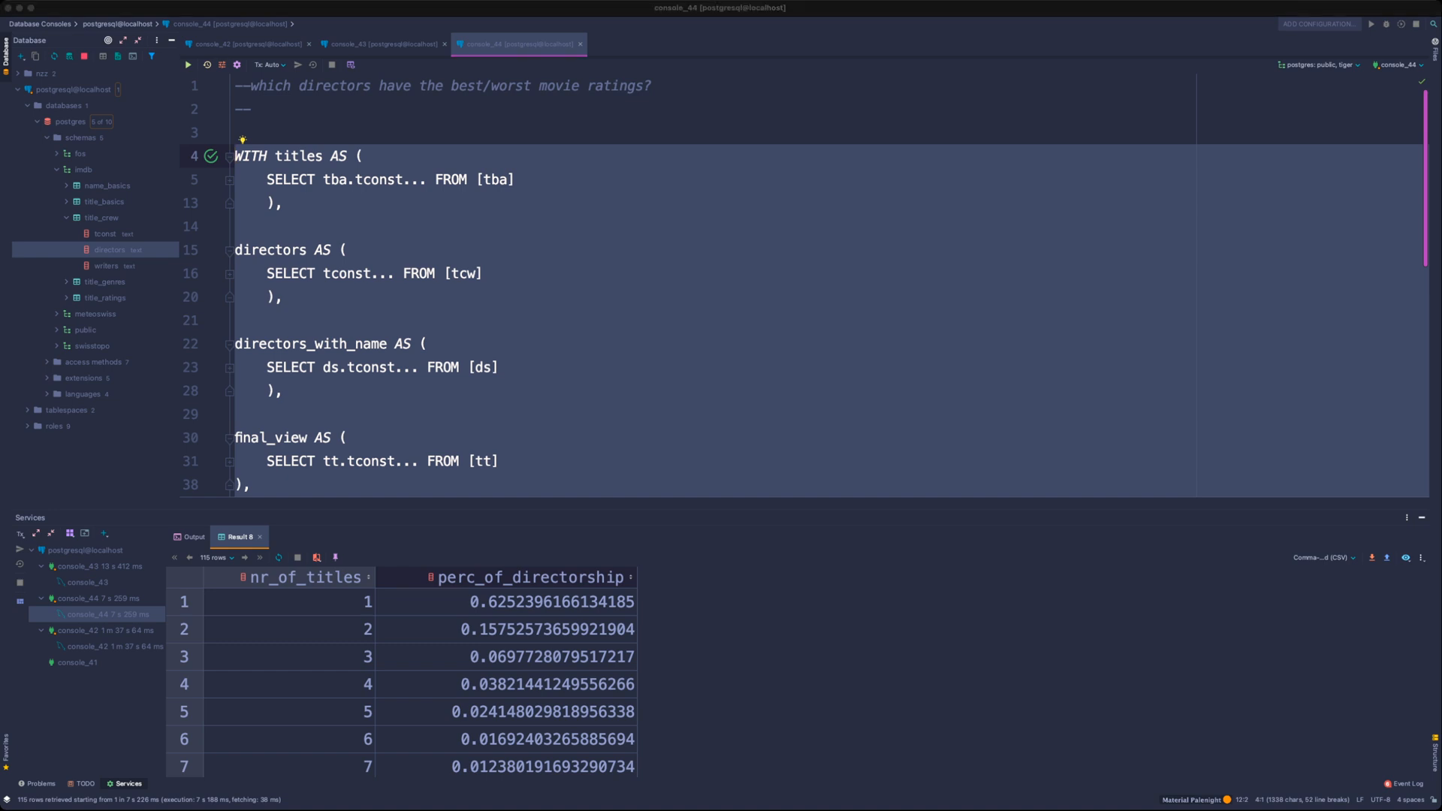
key(super+a)
key(super+v)
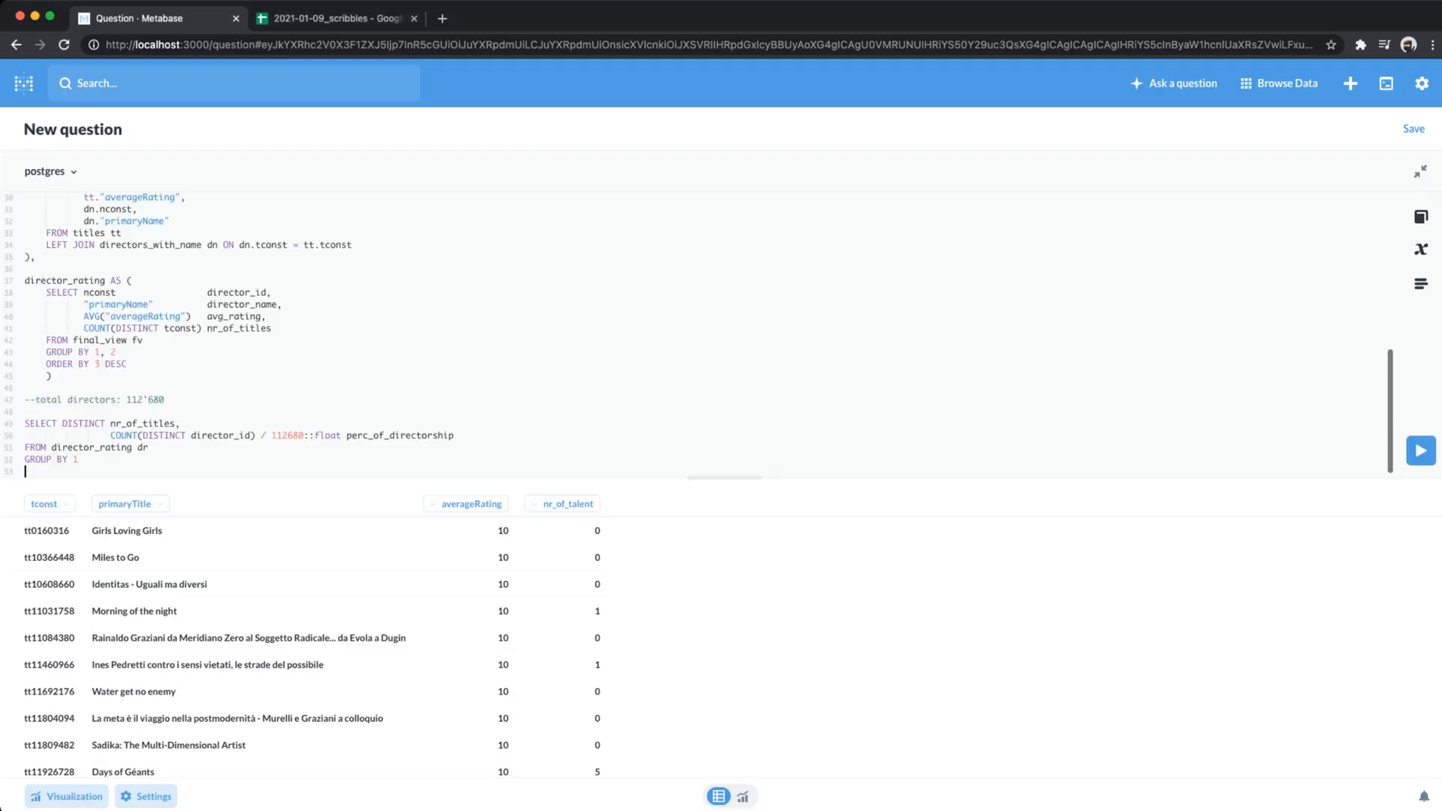
click(1421, 450)
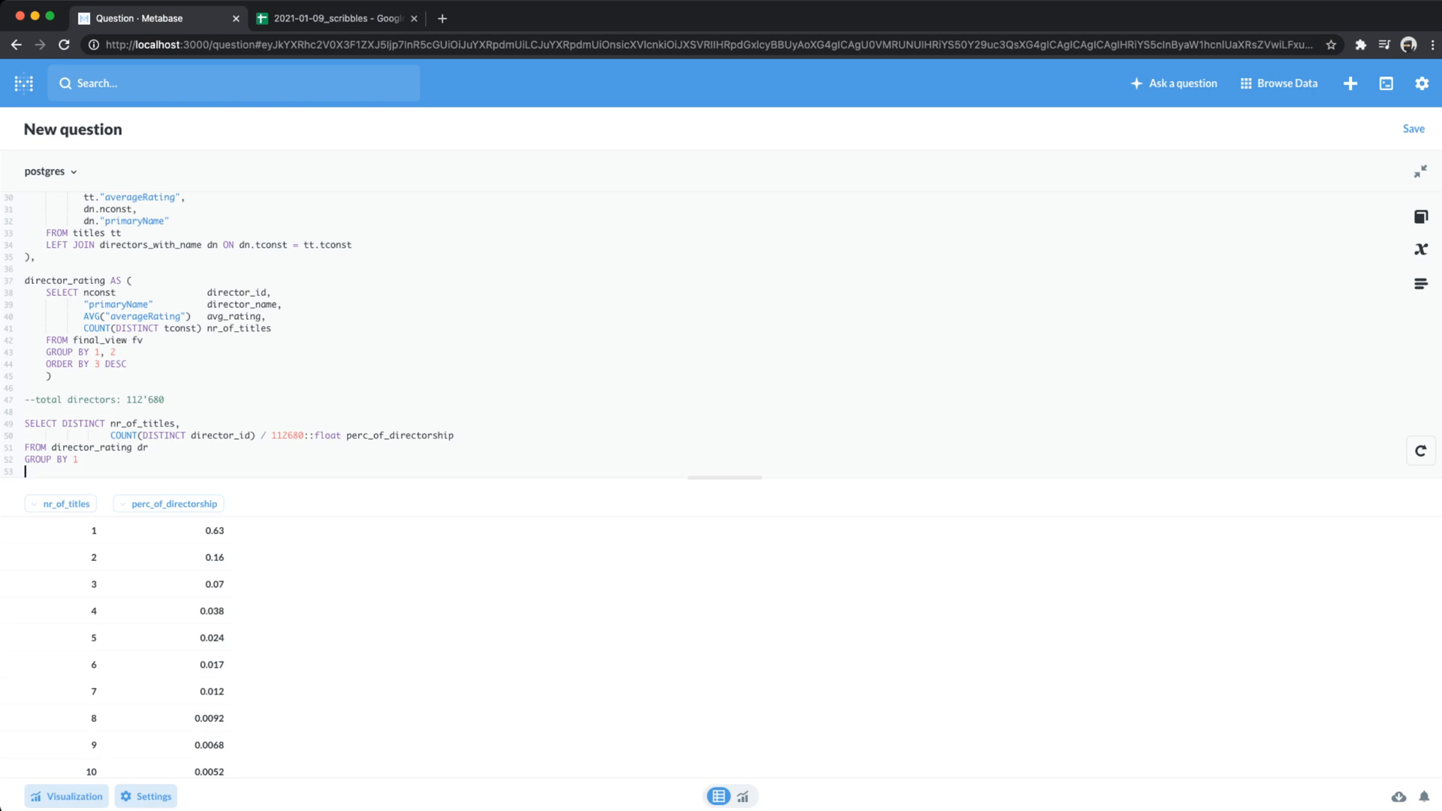
- Visualize the result as an area chart with nr_of_titles on the x-axis and perc_of_directorship on the y-axis
click(67, 796)
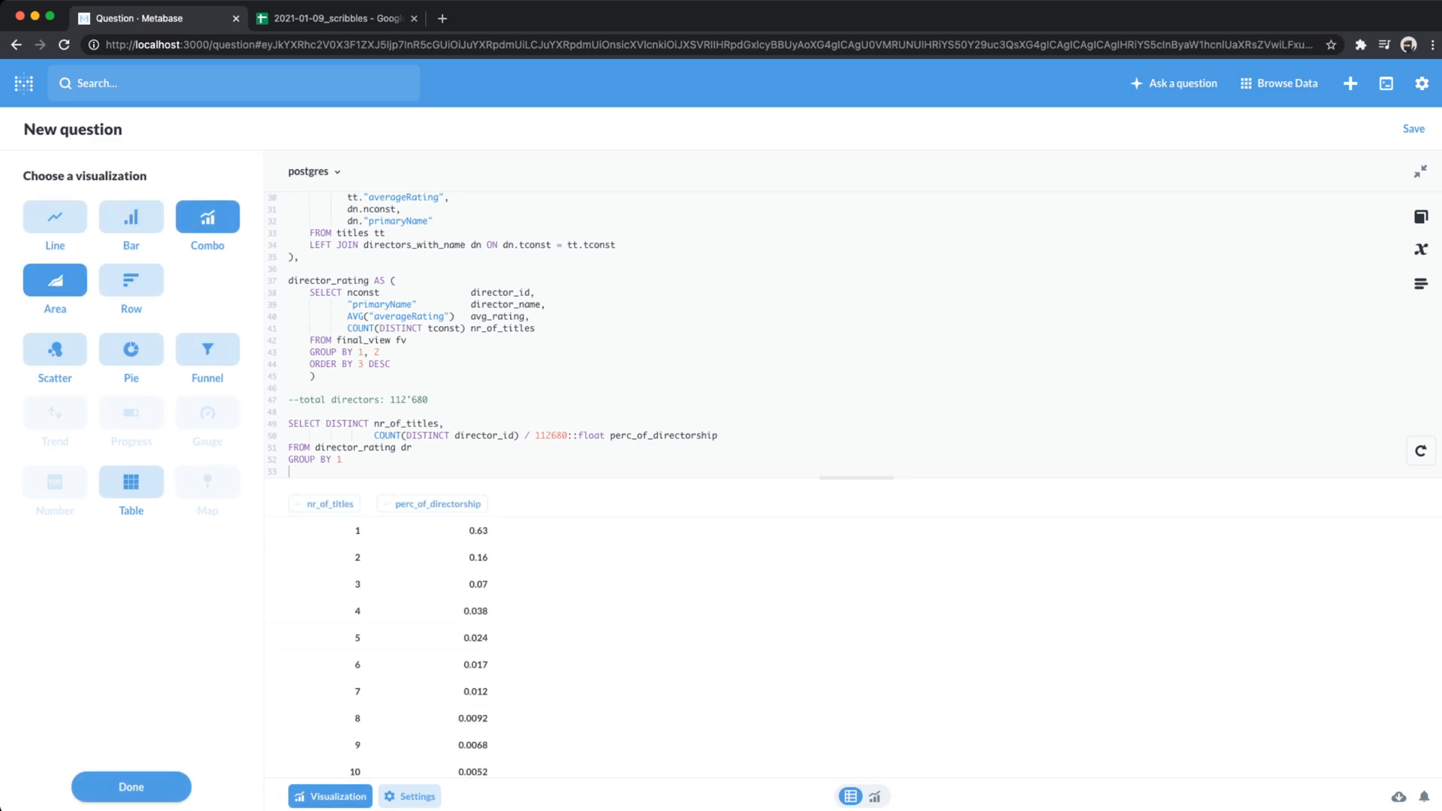
click(55, 282)
click(123, 293)
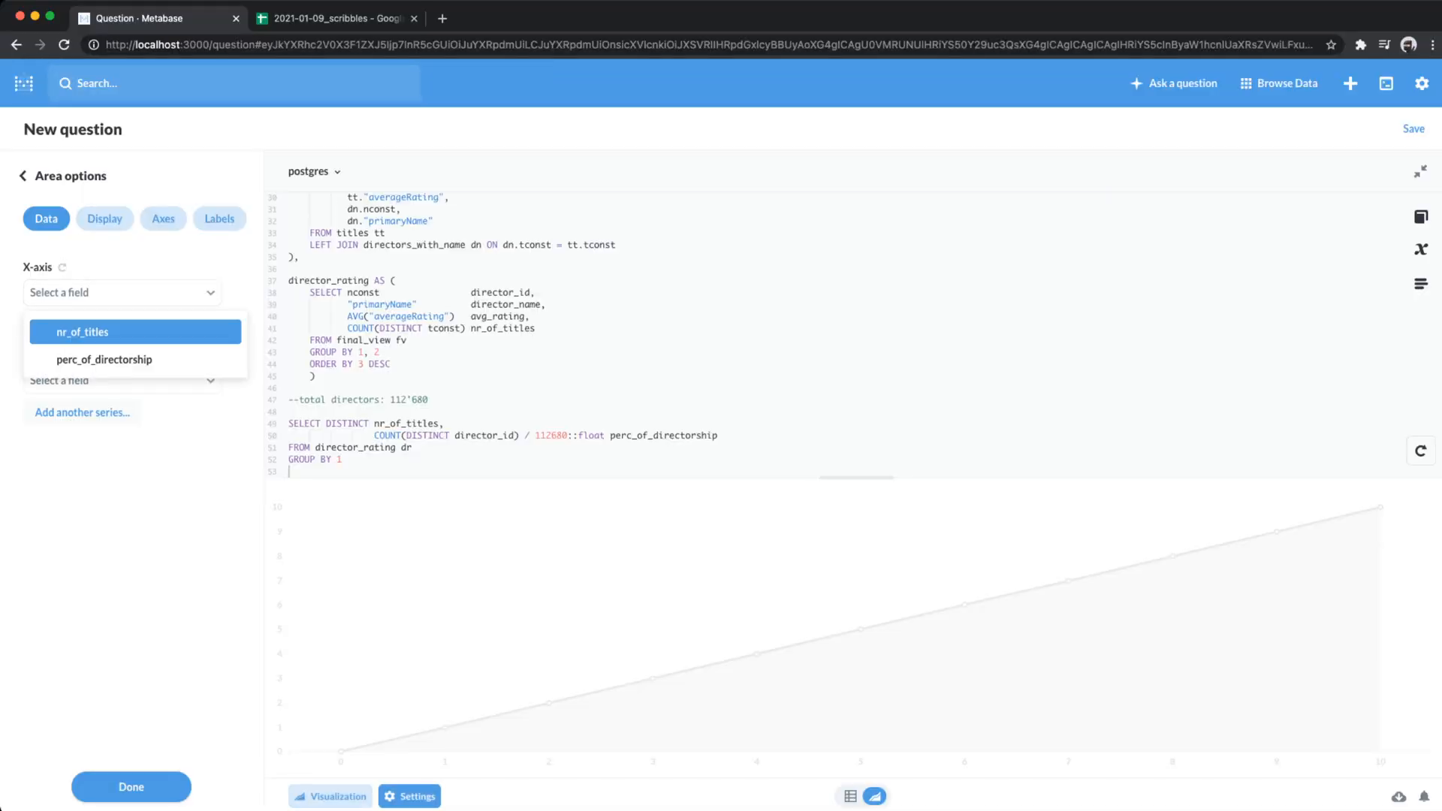
click(82, 332)
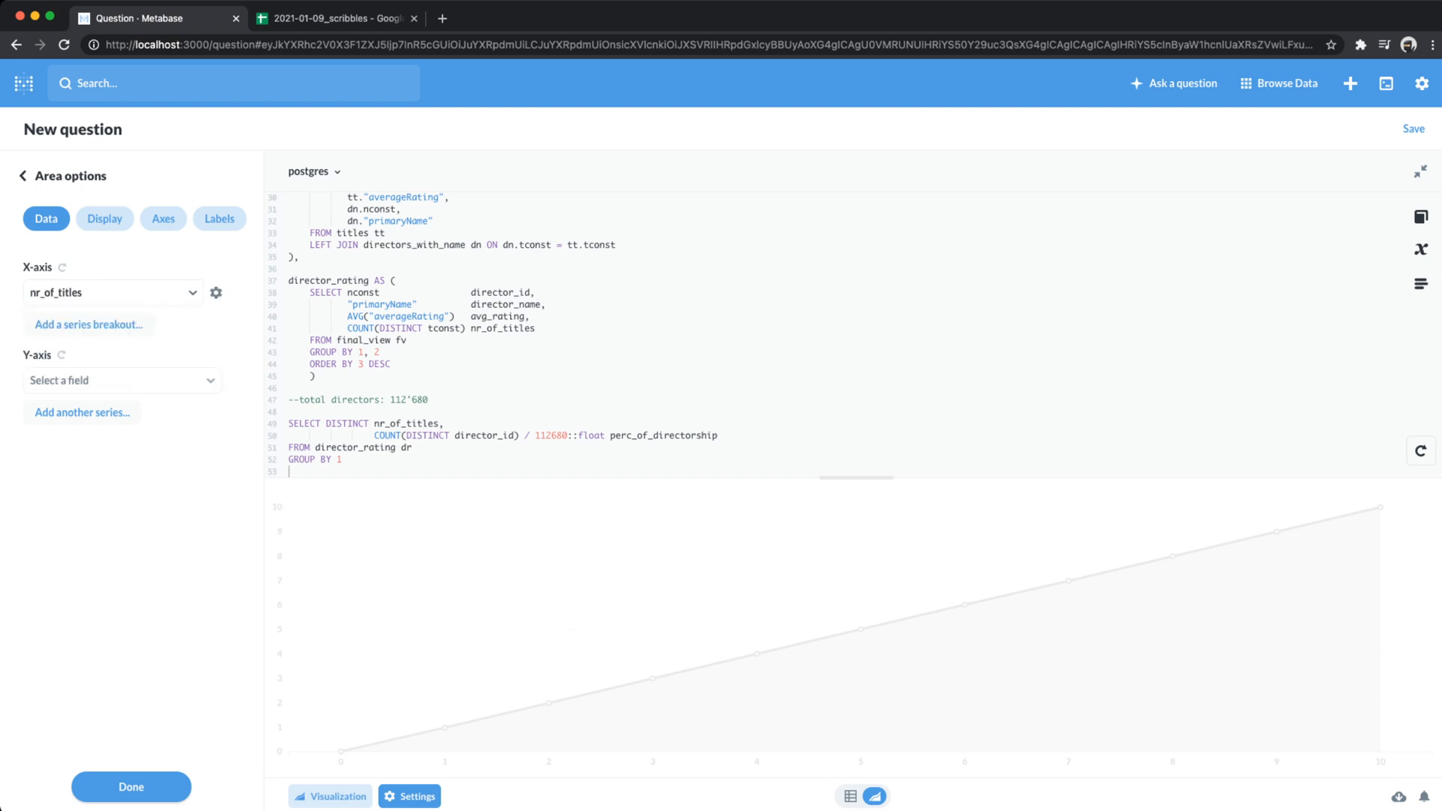
click(123, 380)
click(82, 447)
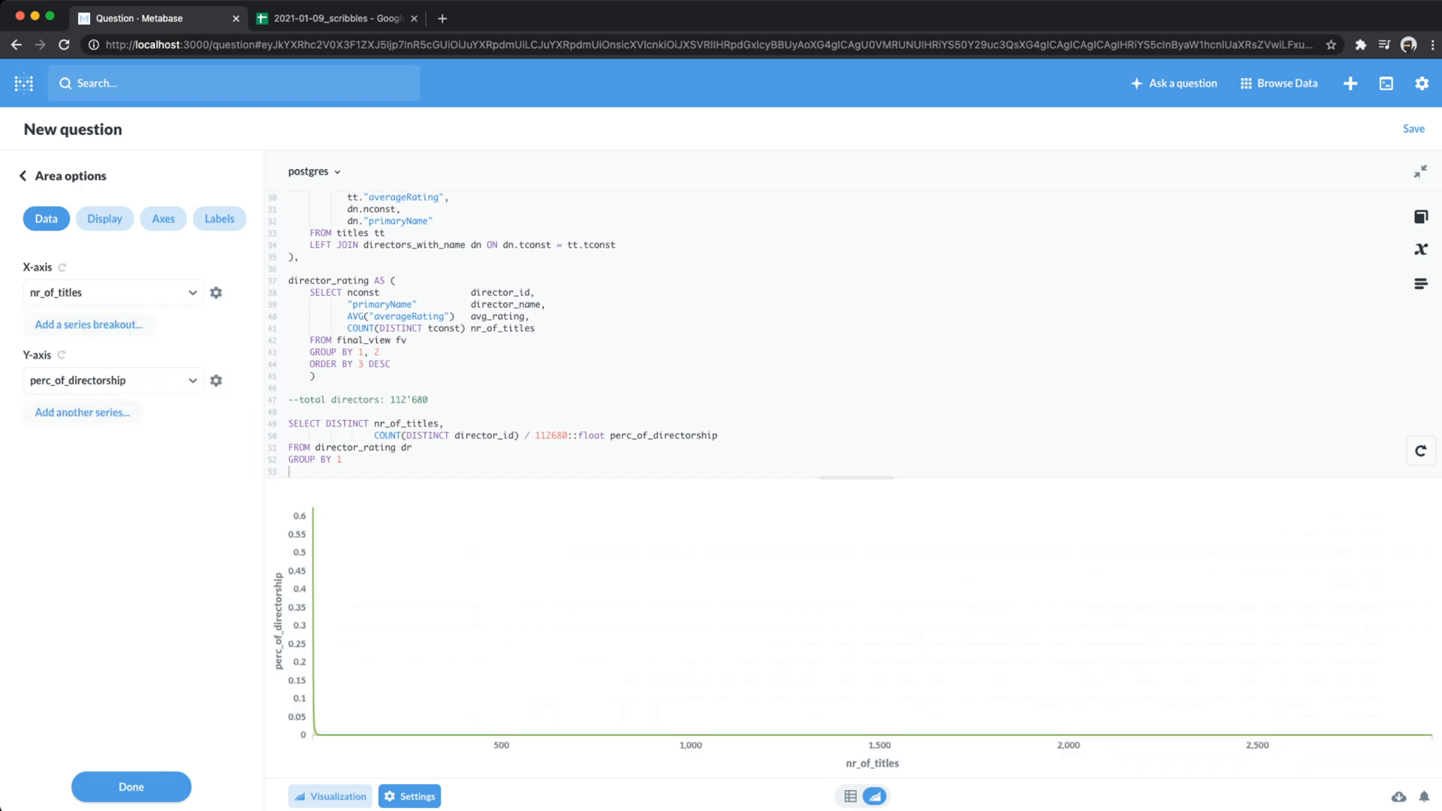
- Swap the area chart's axes so perc_of_directorship is on the x-axis and nr_of_titles on the y-axis
click(113, 381)
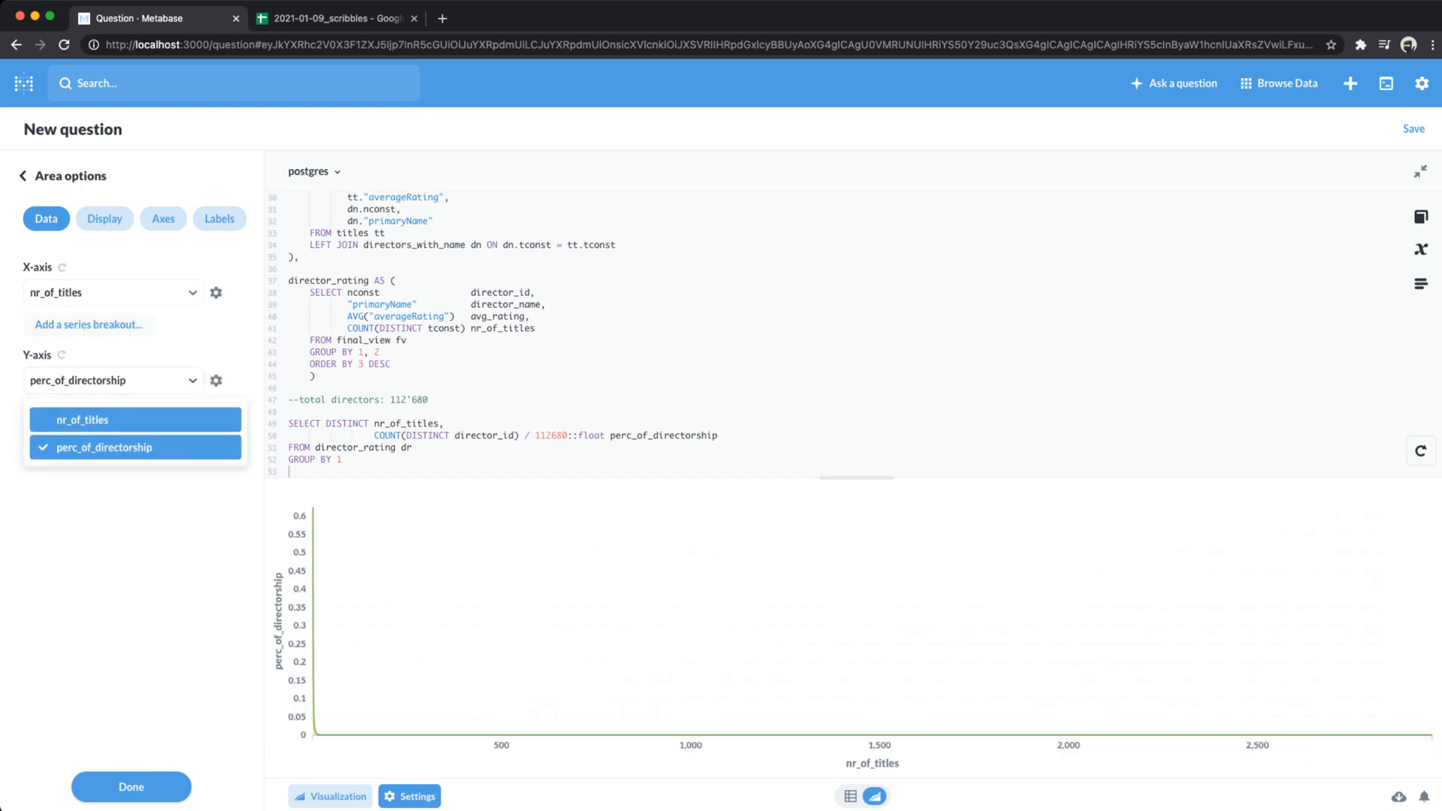
click(82, 419)
click(112, 293)
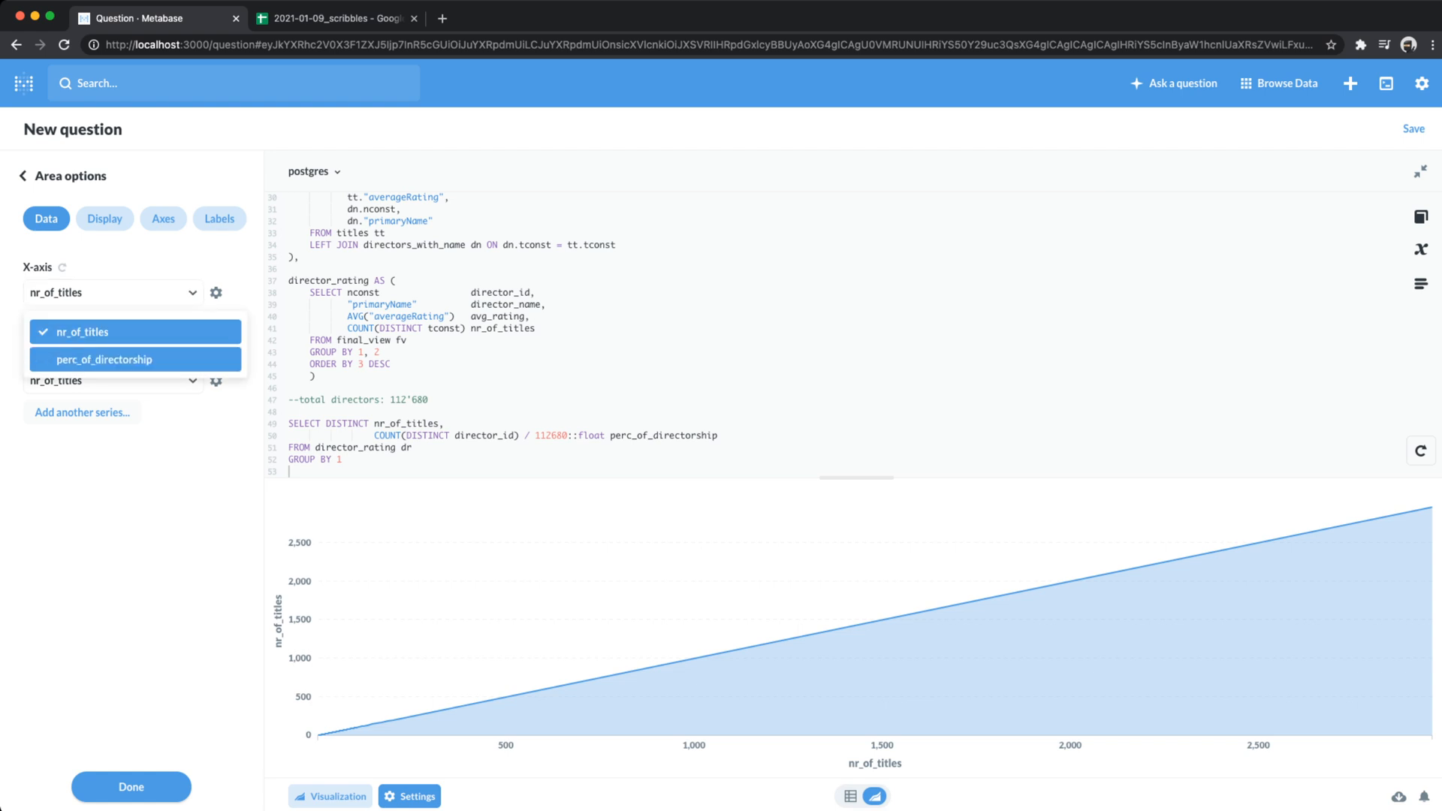
click(105, 359)
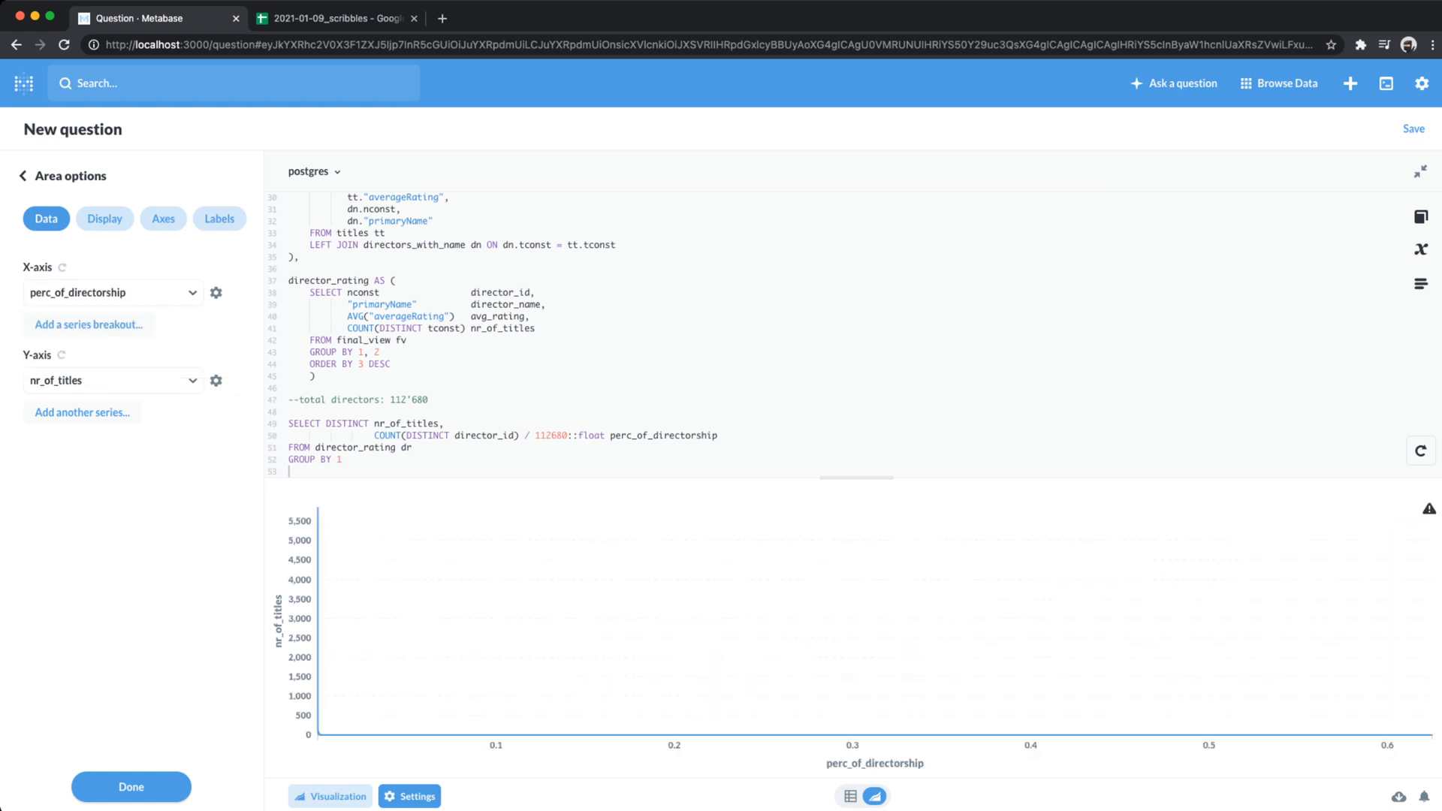
- Reset the axis fields and build a bar chart with nr_of_titles on the x-axis and perc_of_directorship on the y-axis
scroll(826, 330, down, 1)
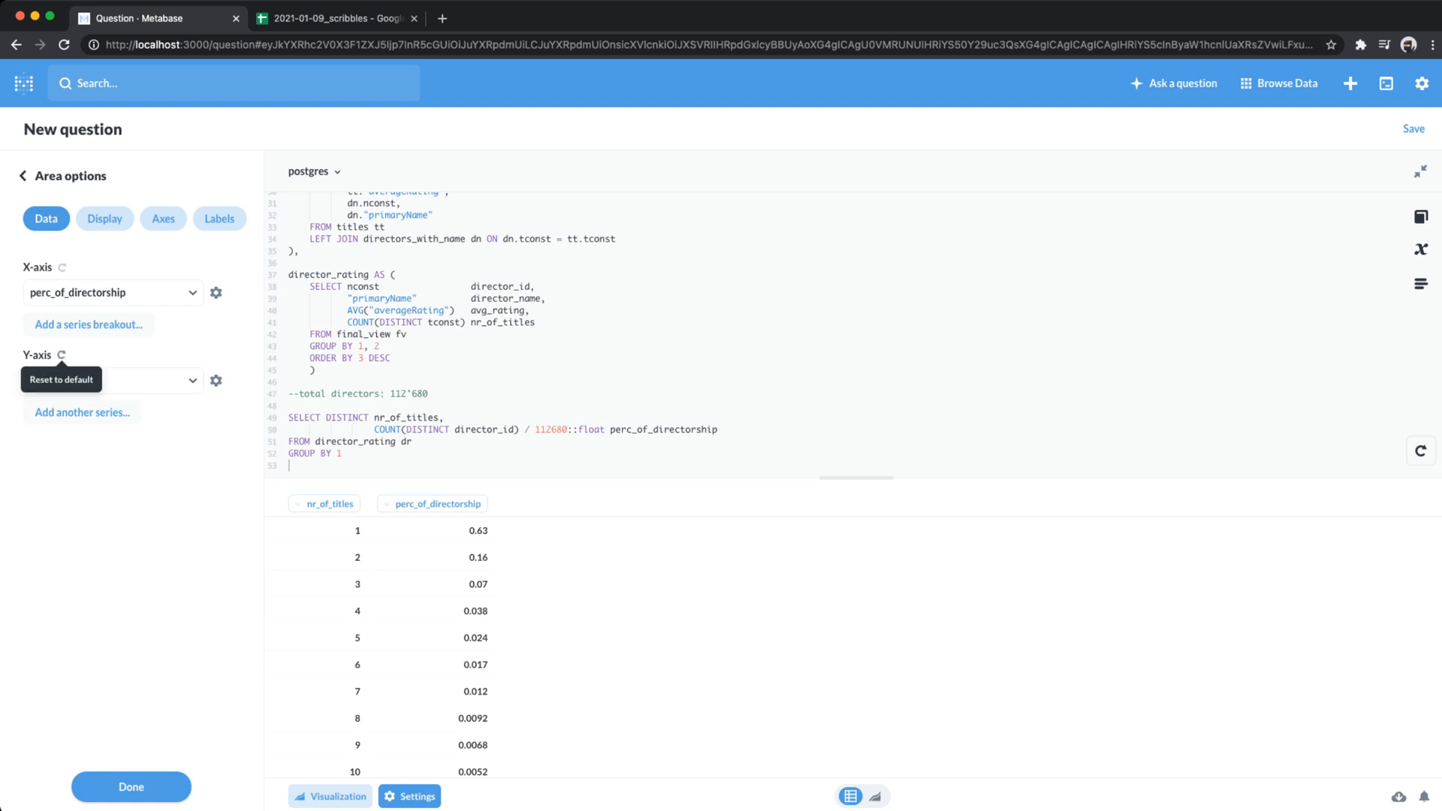
click(61, 355)
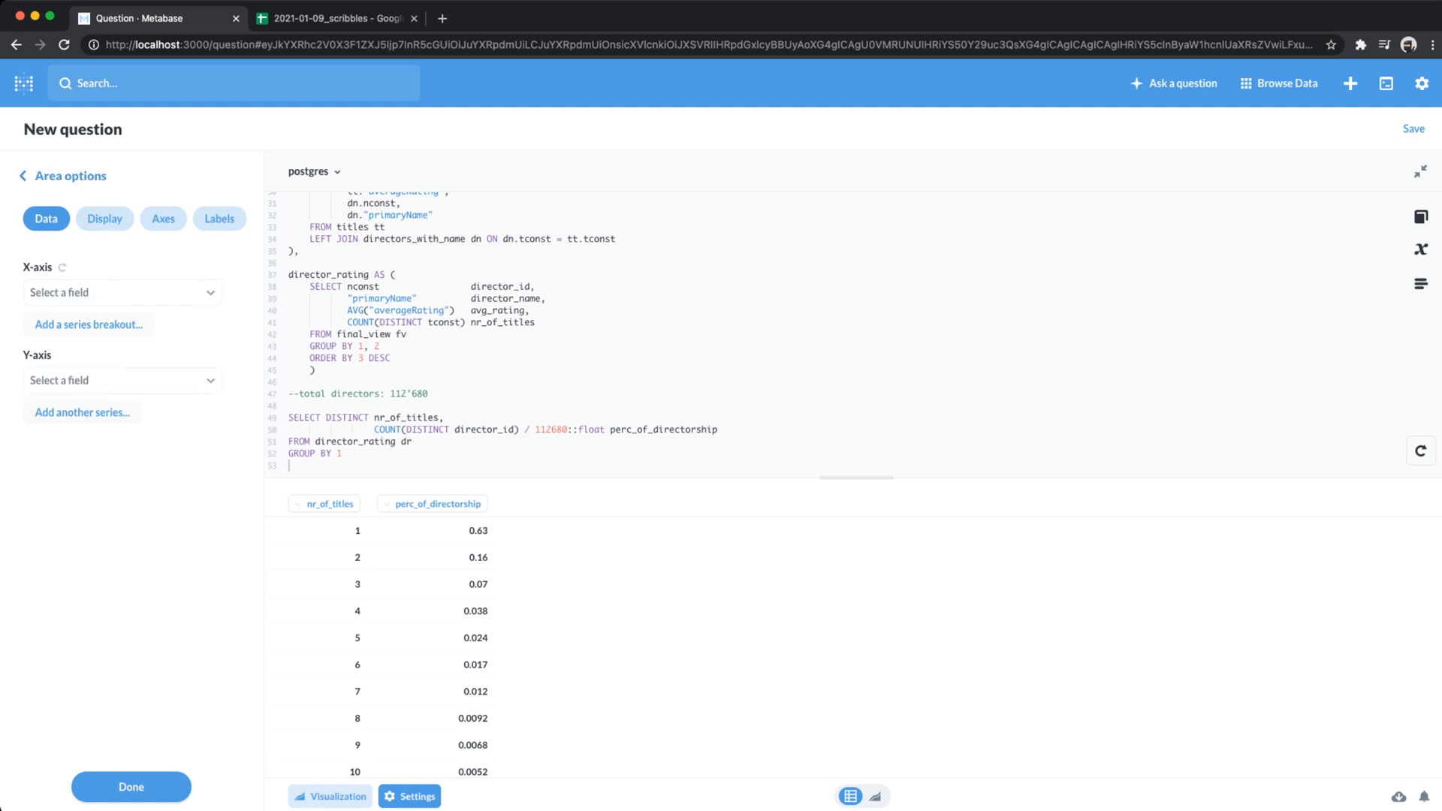
click(24, 175)
click(132, 219)
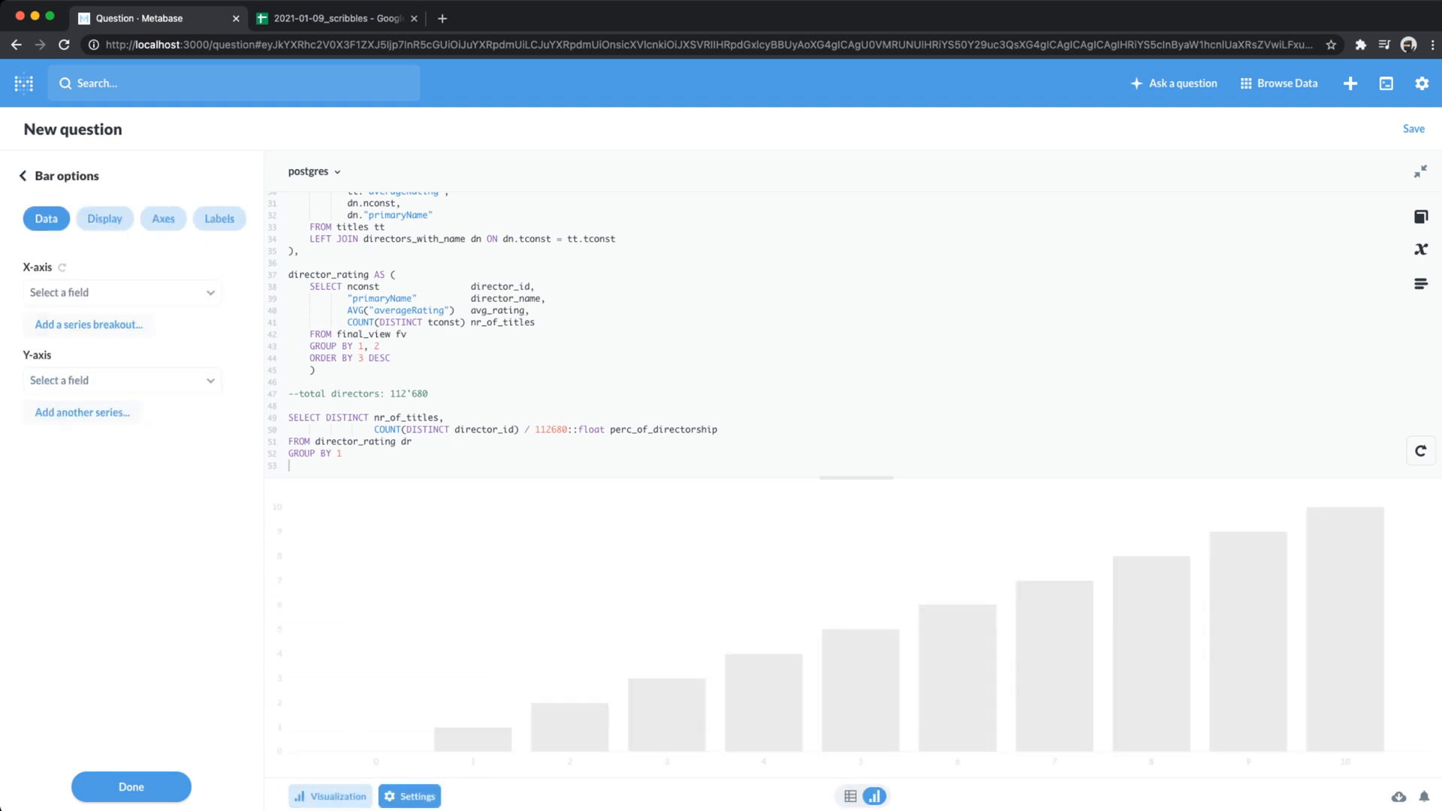
click(121, 292)
click(68, 330)
click(120, 380)
click(75, 448)
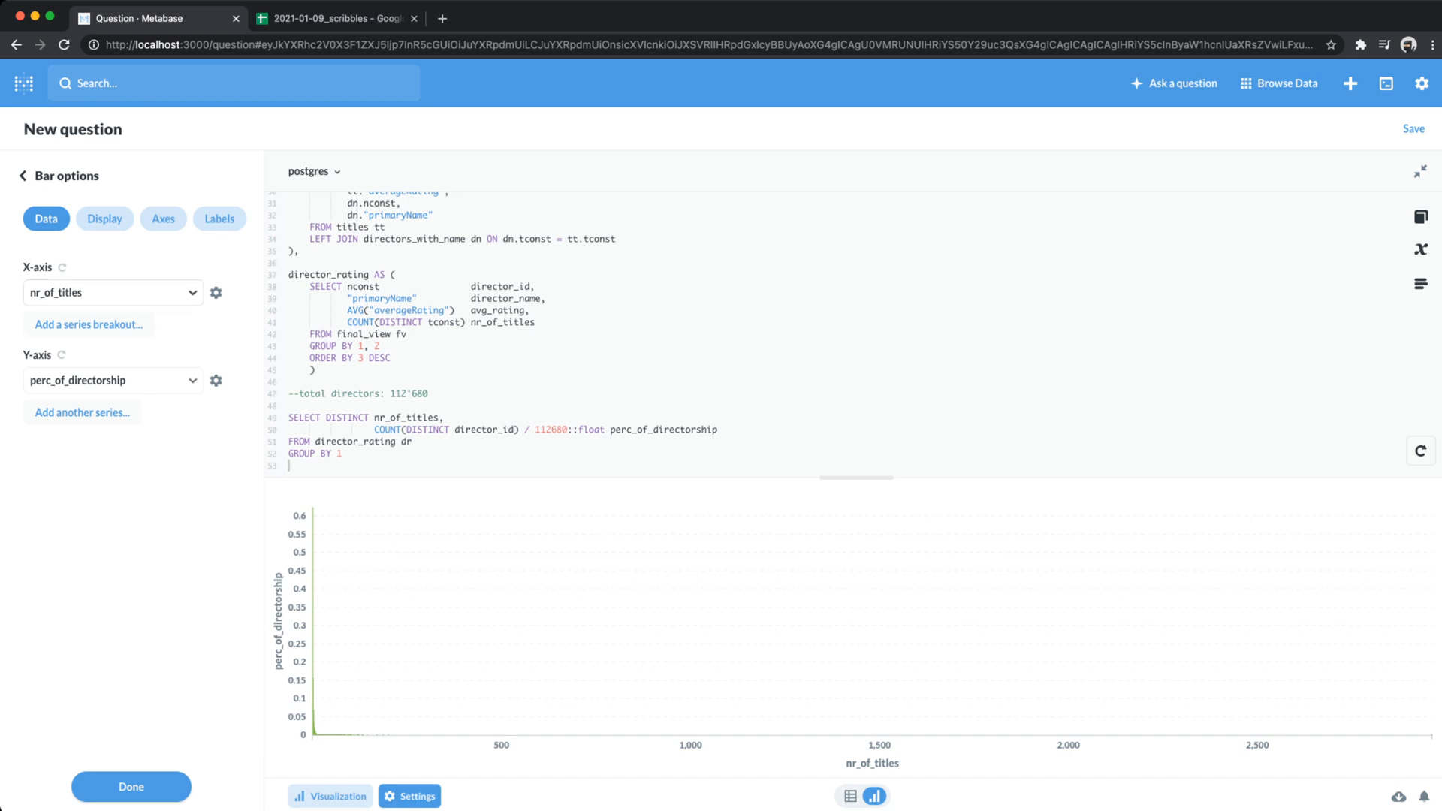
- Swap the bar chart's axes so perc_of_directorship is on the x-axis and nr_of_titles on the y-axis
click(113, 292)
click(82, 357)
click(113, 380)
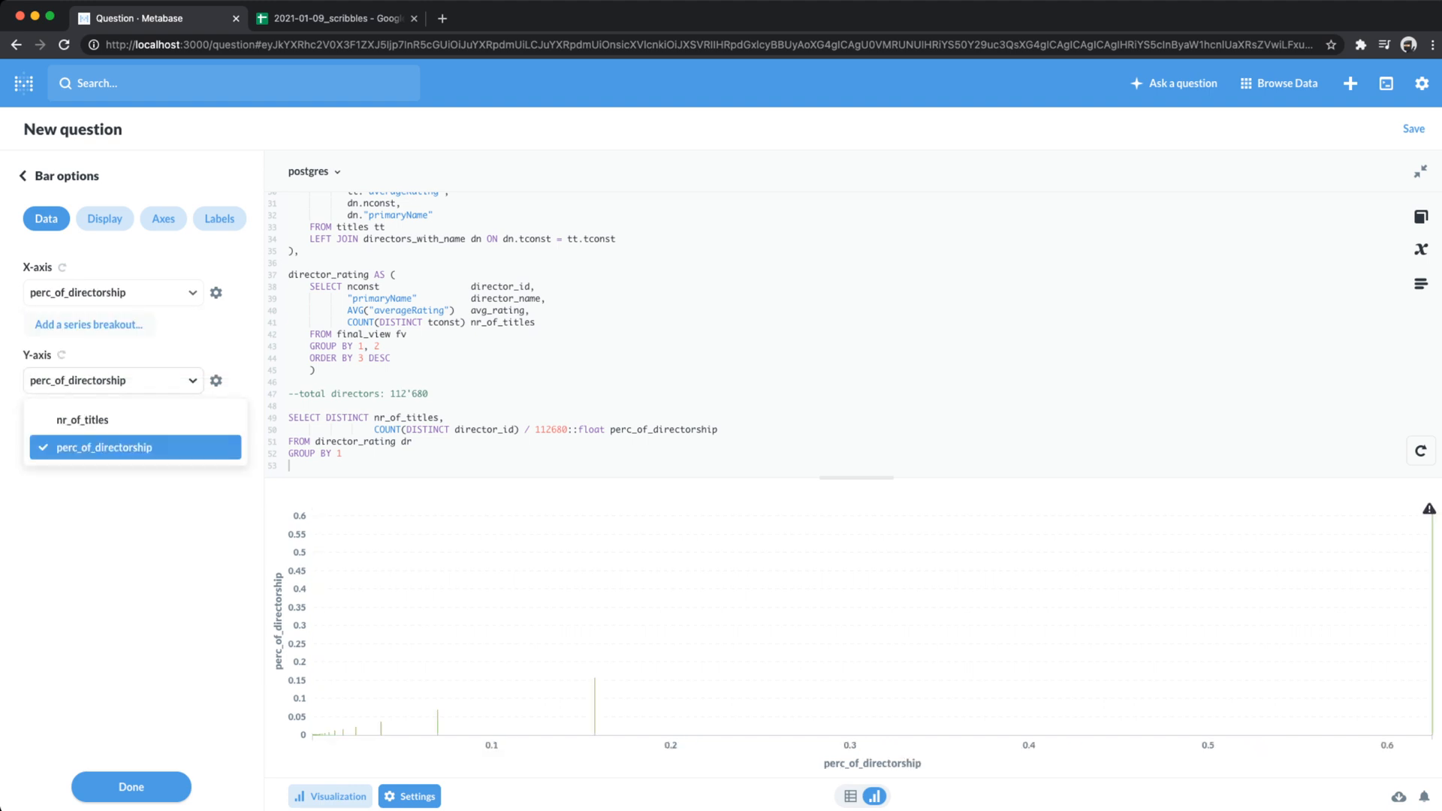
click(82, 420)
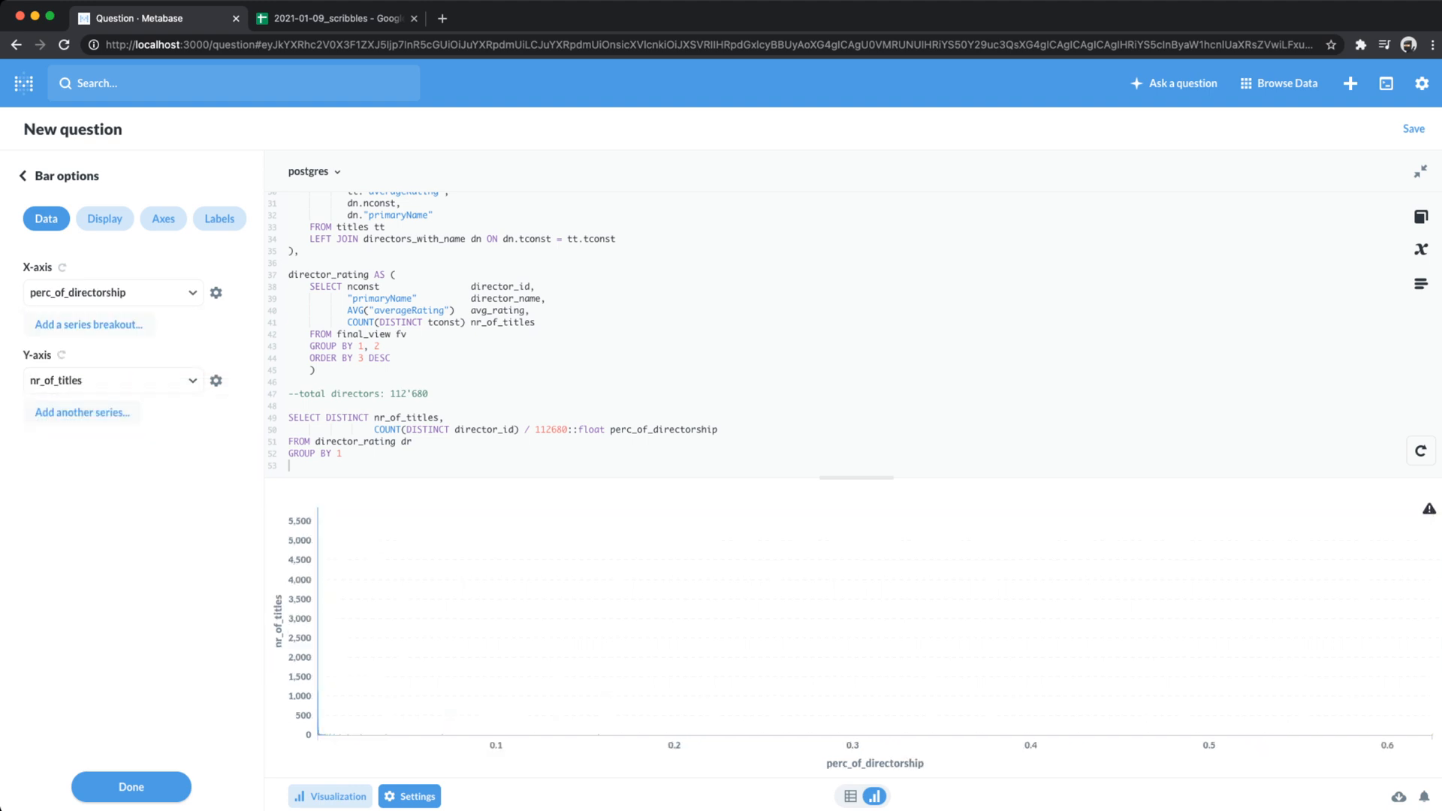
mouse_move(318, 622)
- Try the Stack - 100% and Stack options on the bar chart, then return stacking to Don't stack
click(104, 218)
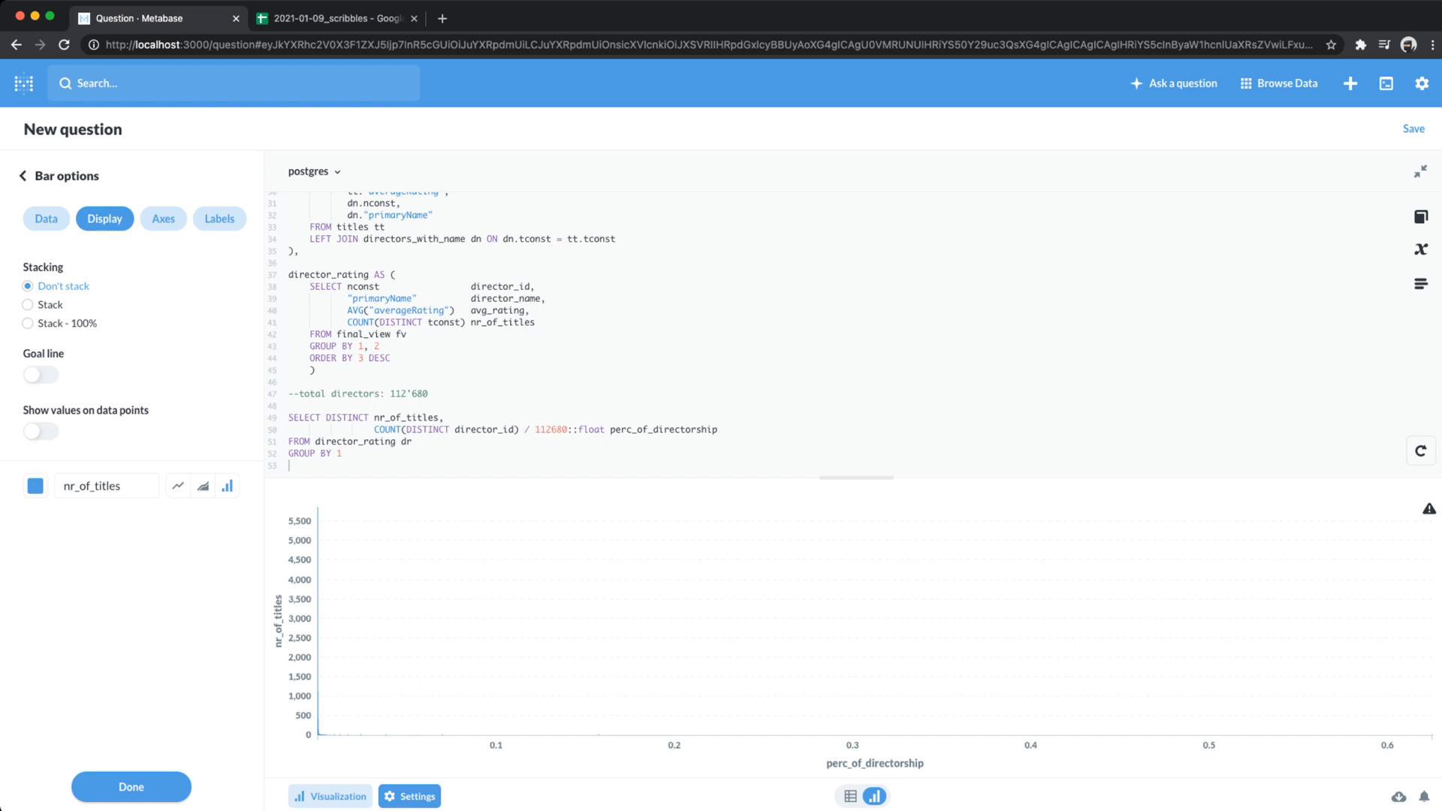
click(66, 324)
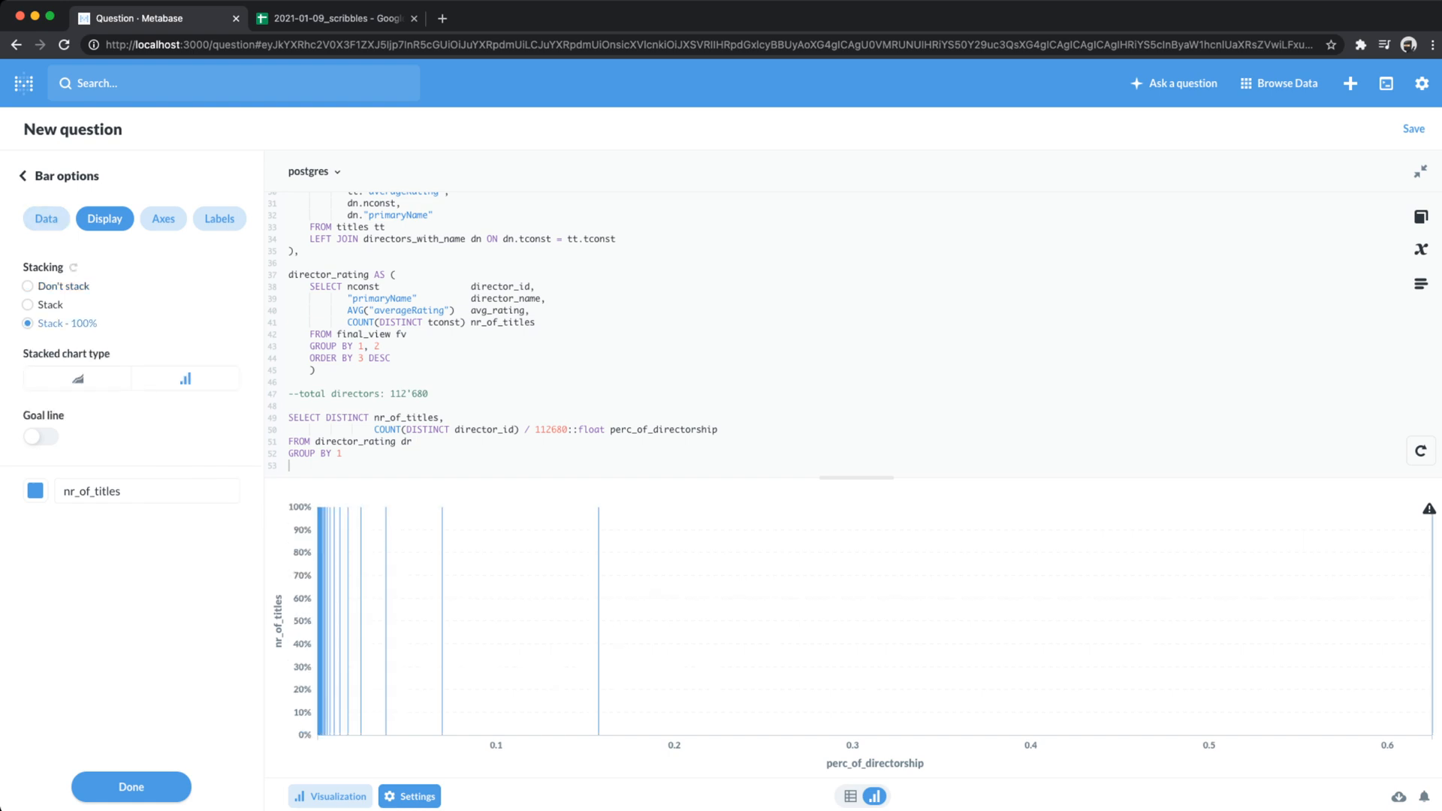
click(63, 286)
click(51, 305)
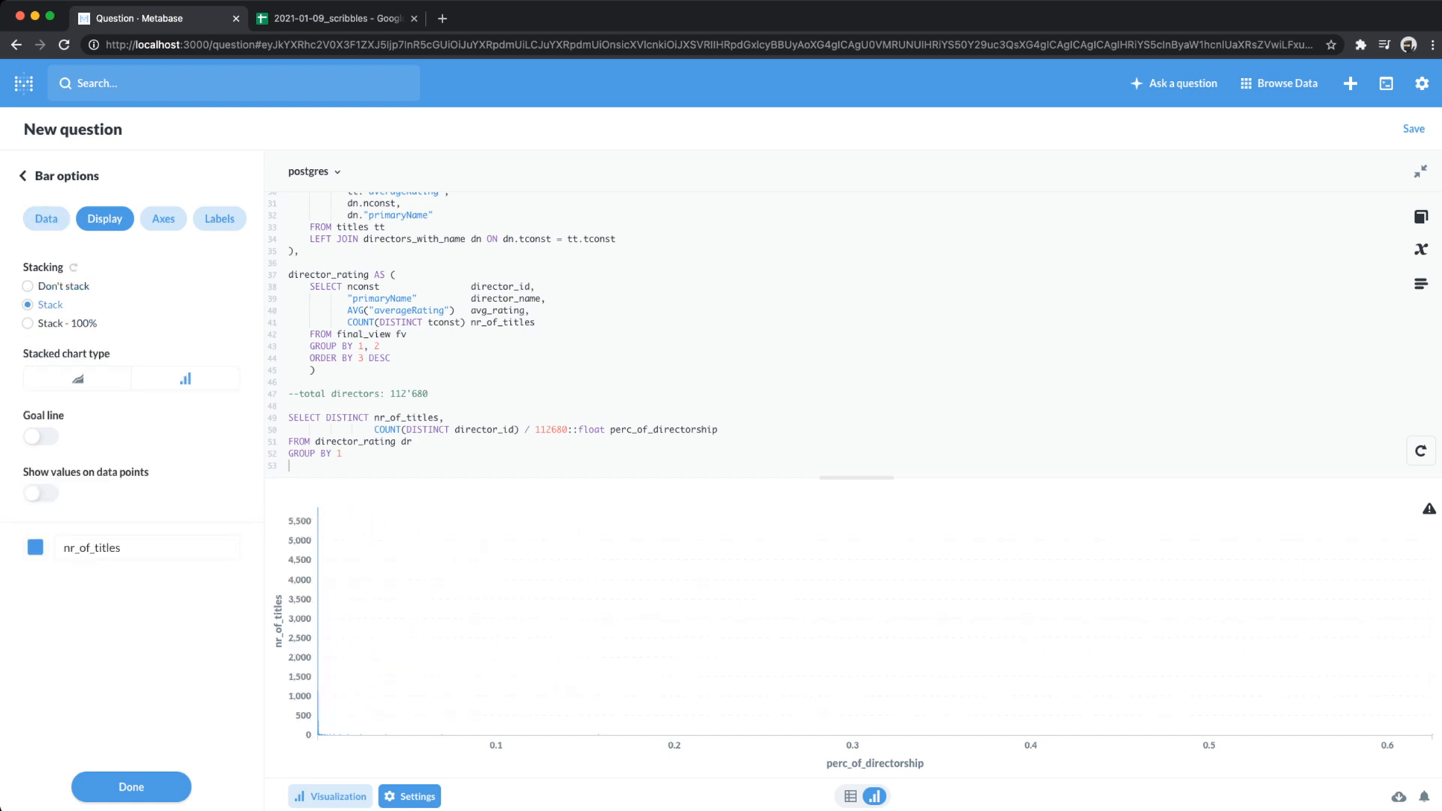
click(63, 287)
click(45, 219)
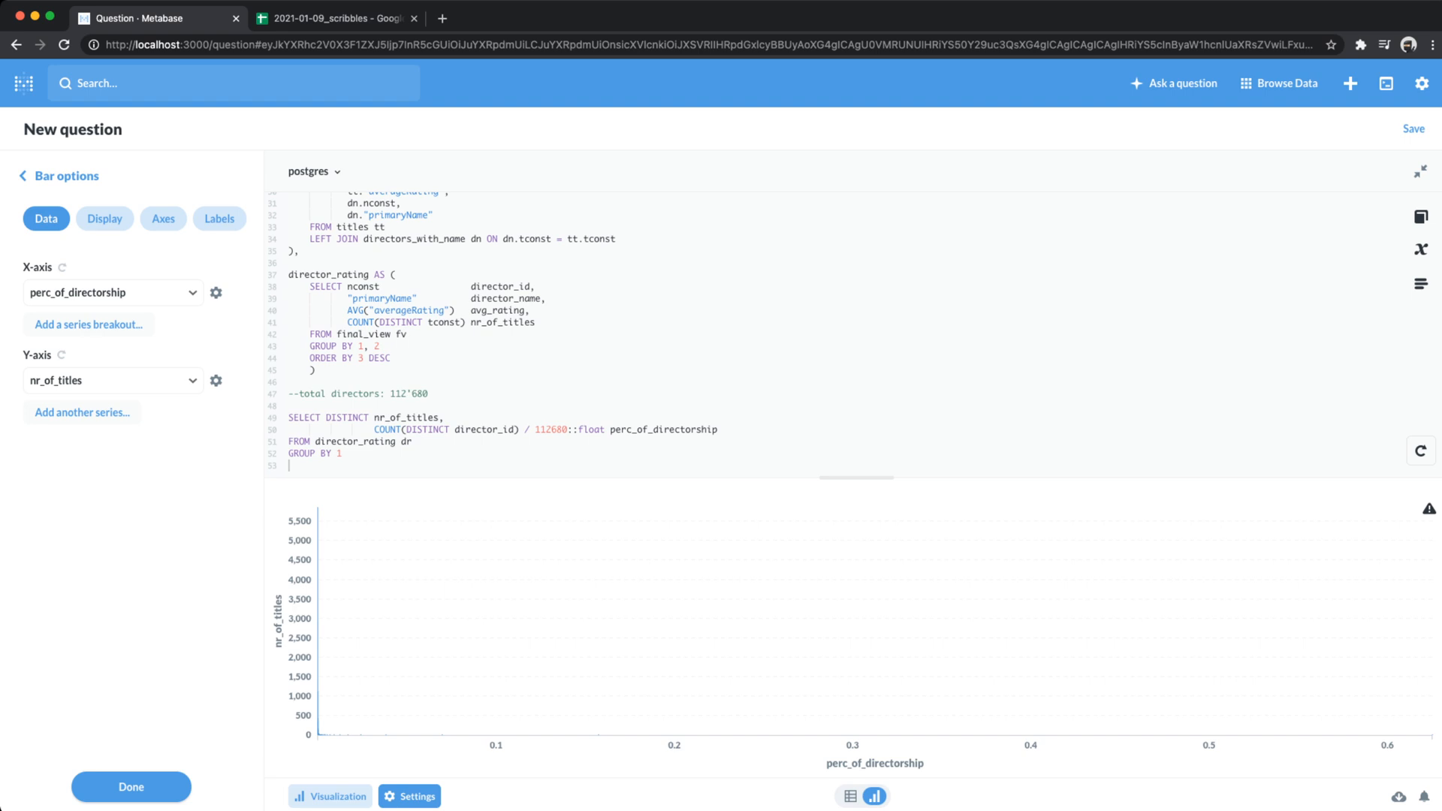
- Change the visualization to a line chart and set its y-axis scale to Log
click(60, 175)
click(55, 217)
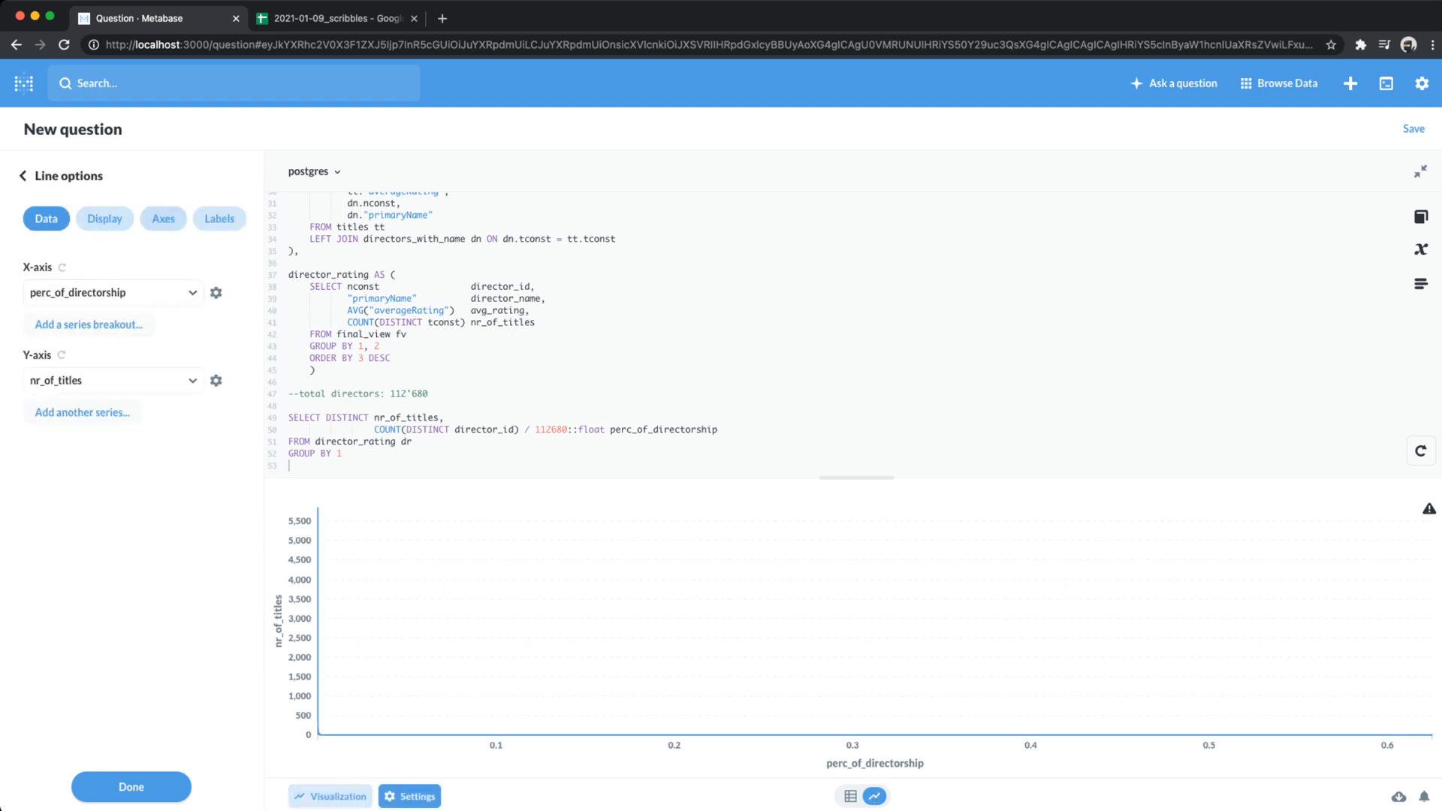
click(163, 219)
click(132, 355)
click(39, 450)
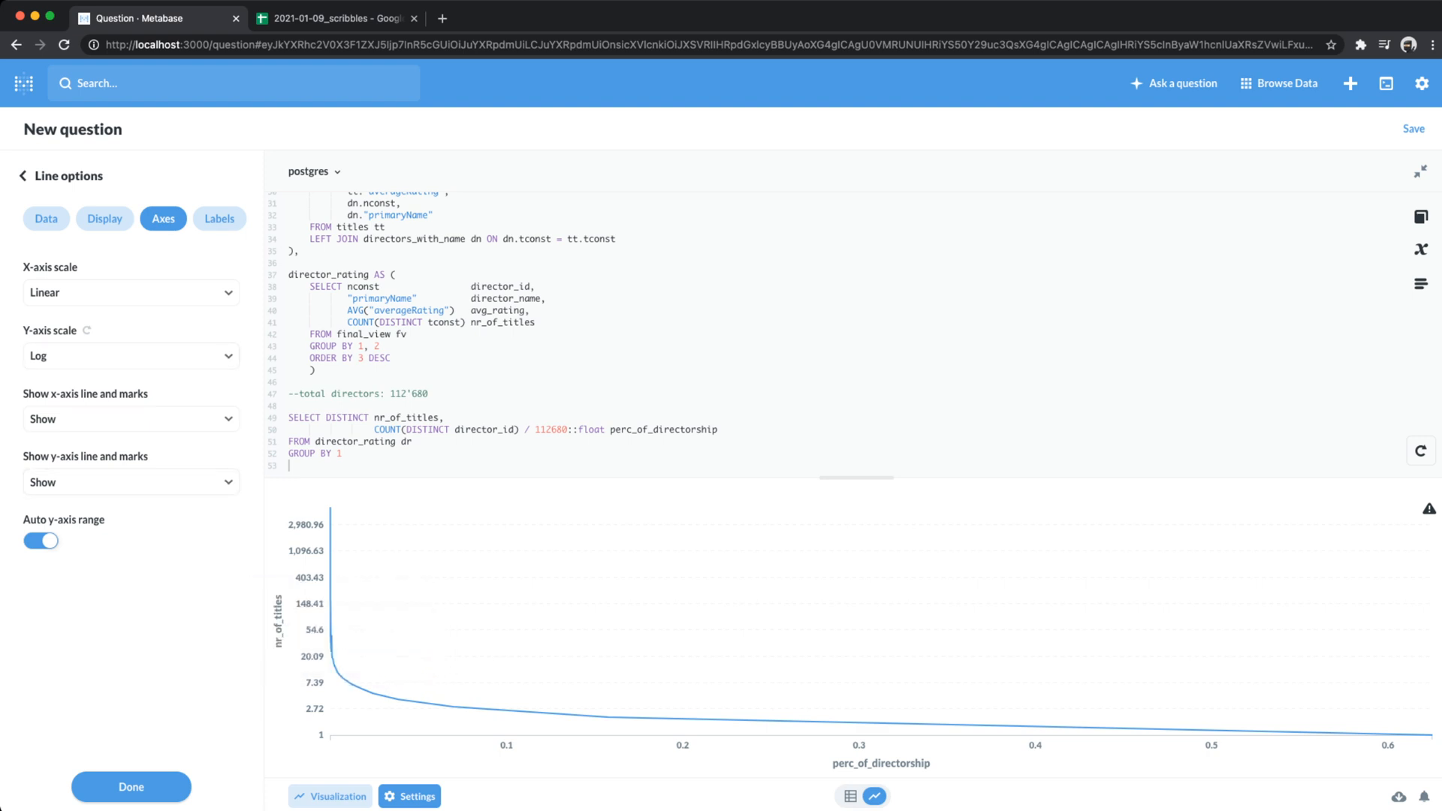
- Return the y-axis scale to Linear and plot nr_of_titles on the x-axis against perc_of_directorship on the y-axis
click(132, 355)
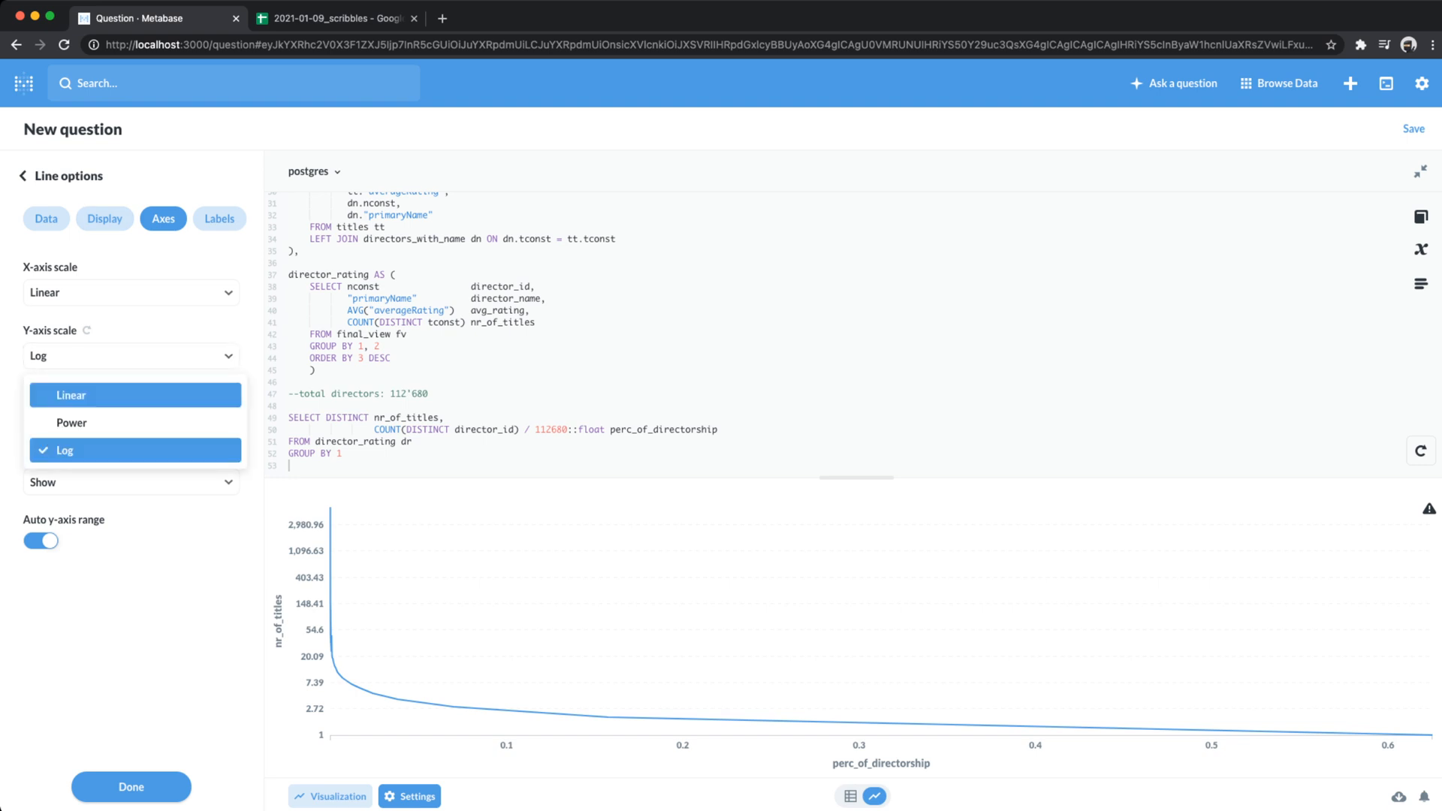
click(60, 392)
click(45, 218)
click(109, 292)
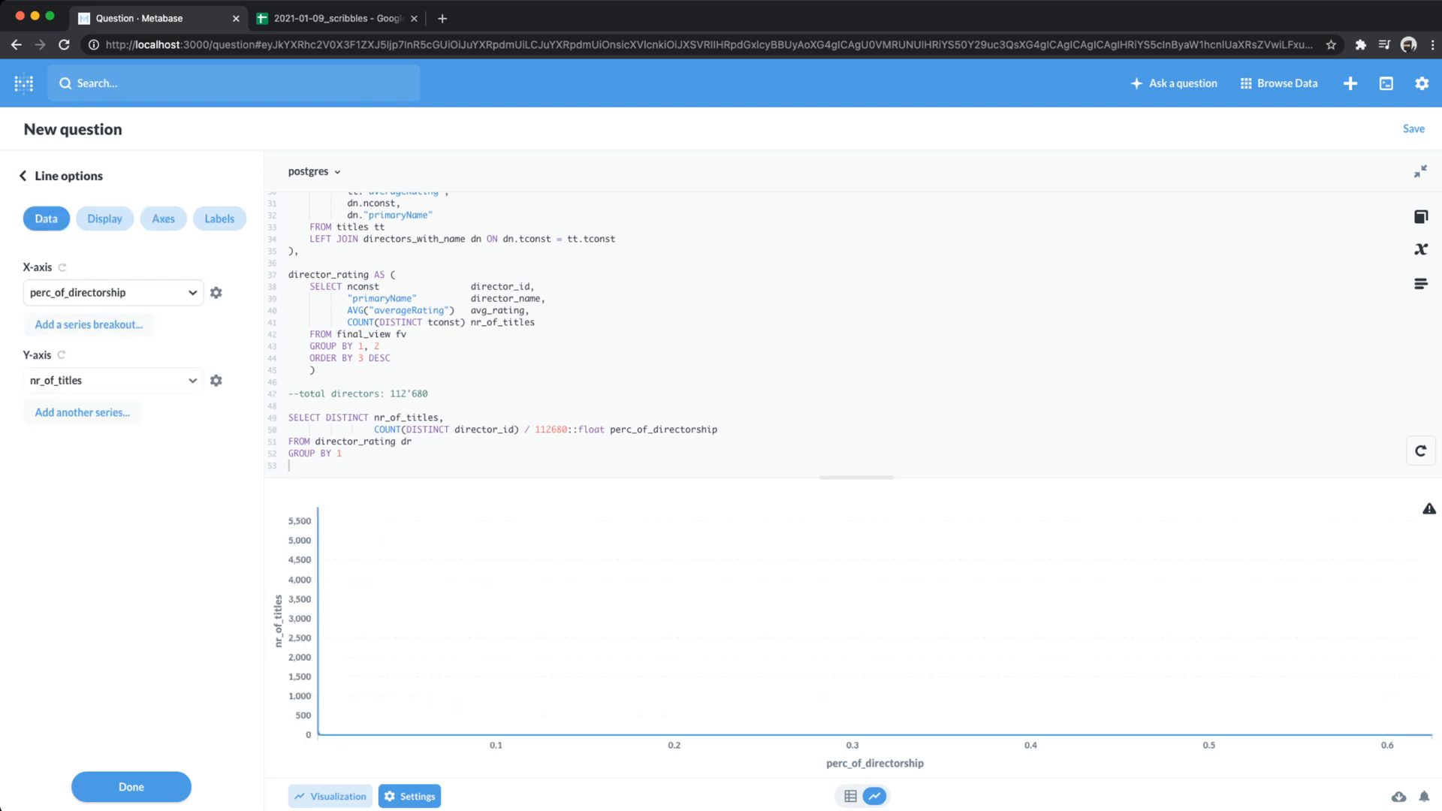
click(83, 332)
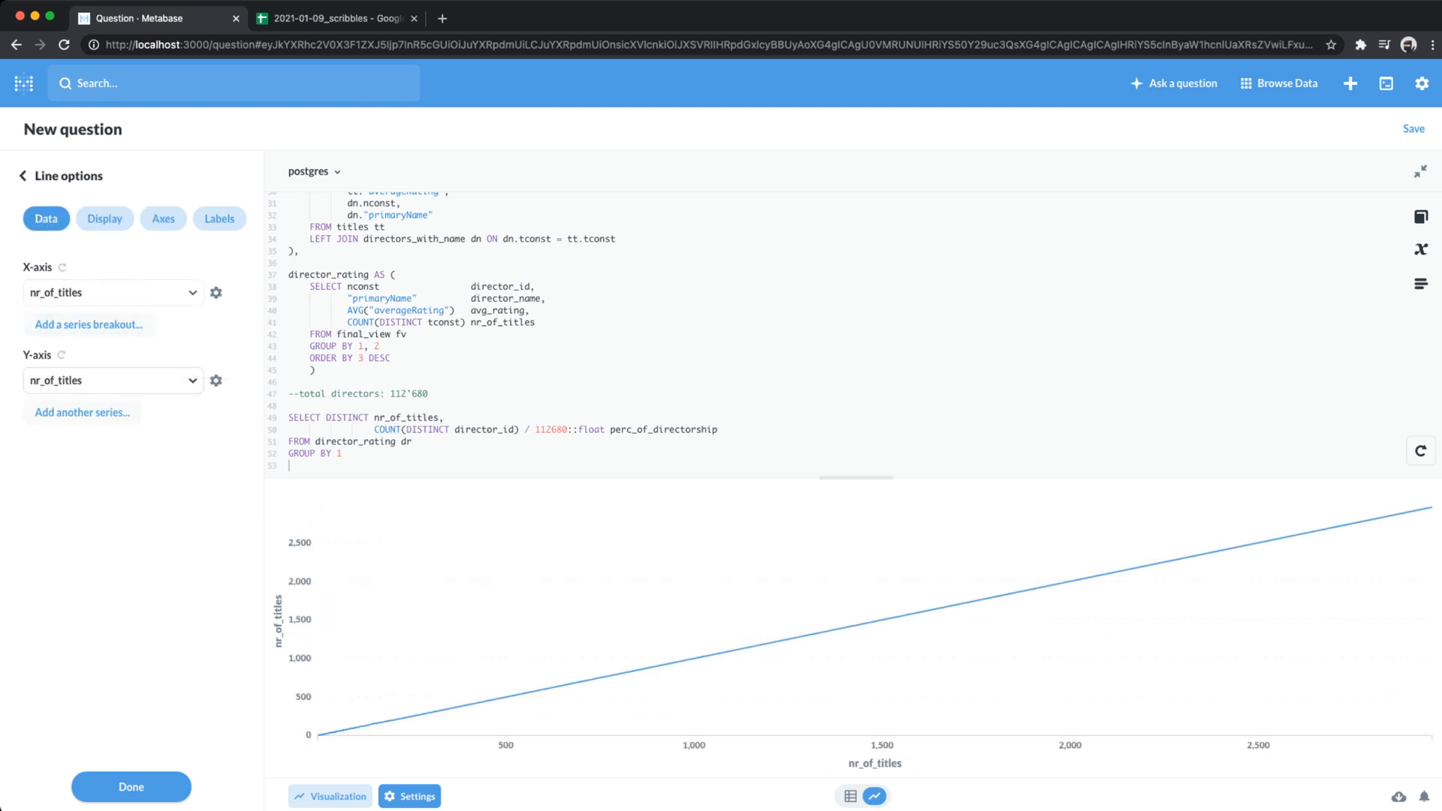
click(109, 380)
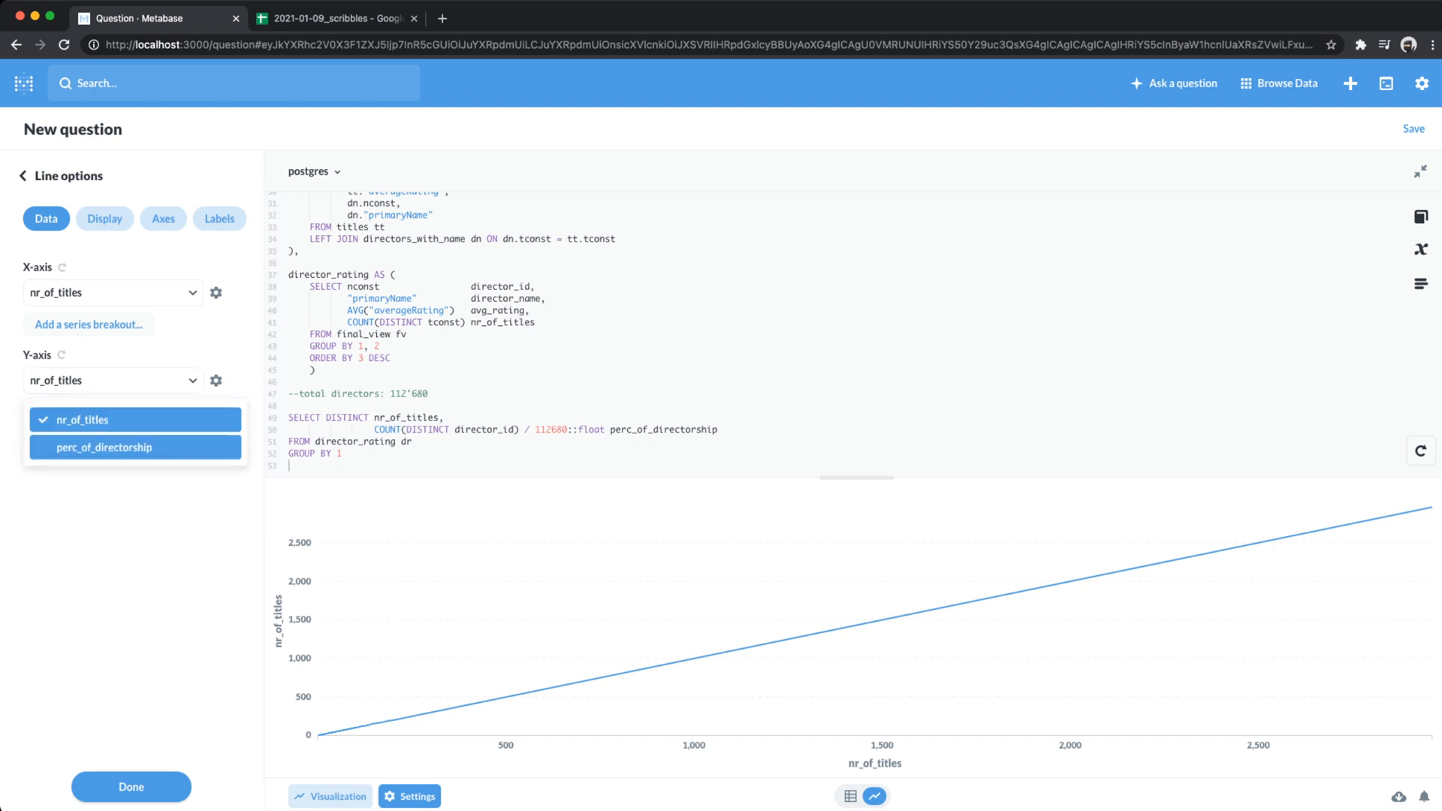
click(103, 447)
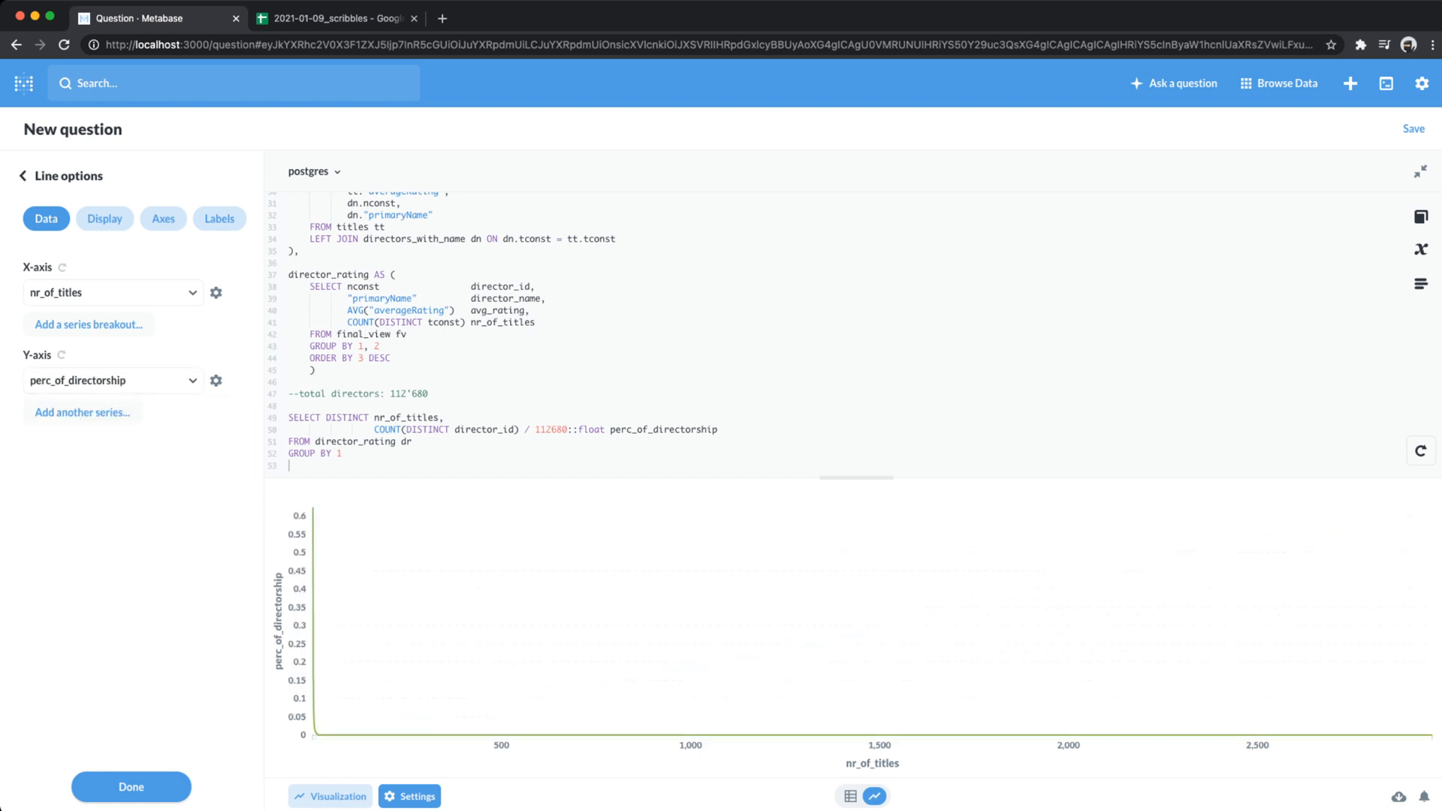
- Set the y-axis scale of the perc_of_directorship line chart to Log
click(105, 218)
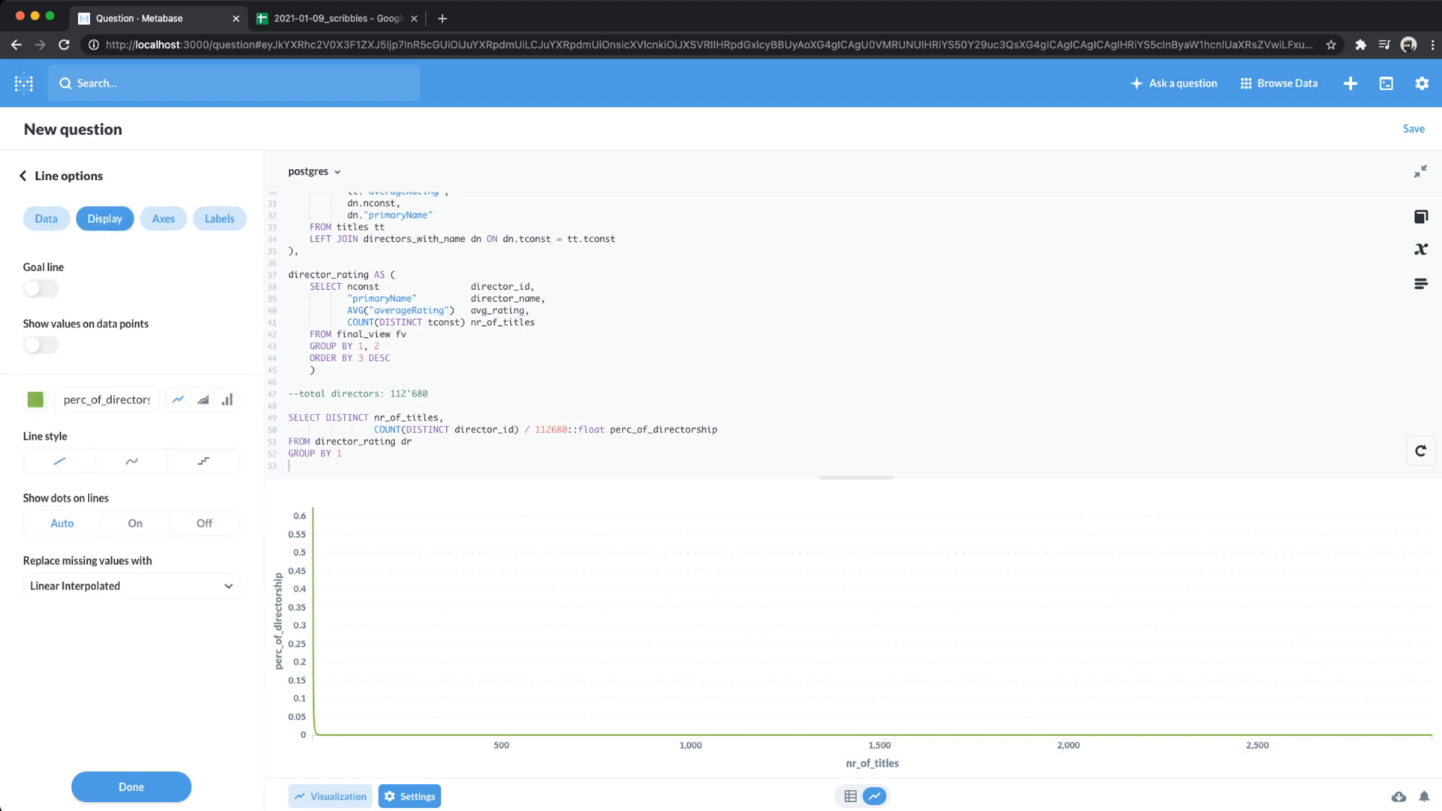
click(163, 218)
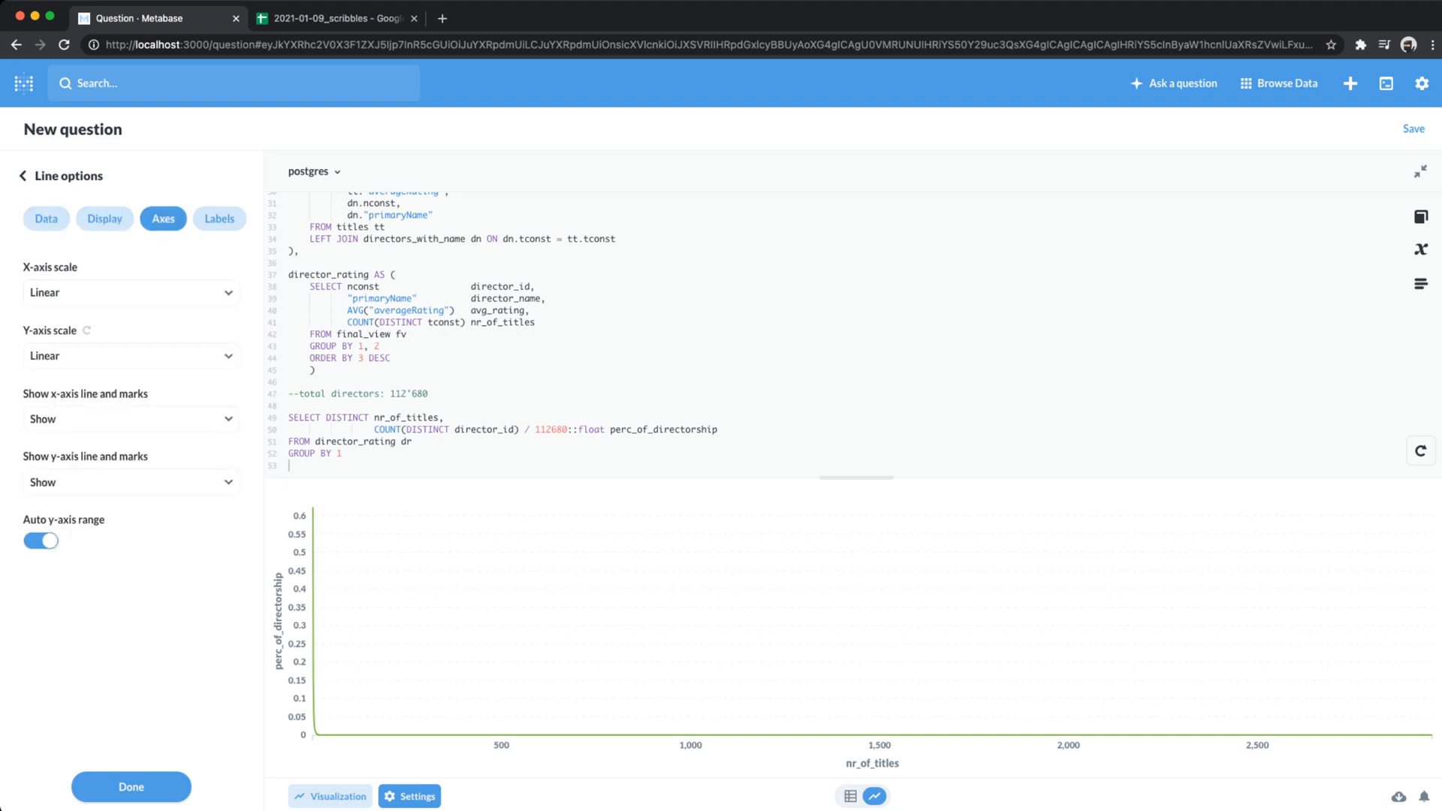
click(131, 355)
click(128, 451)
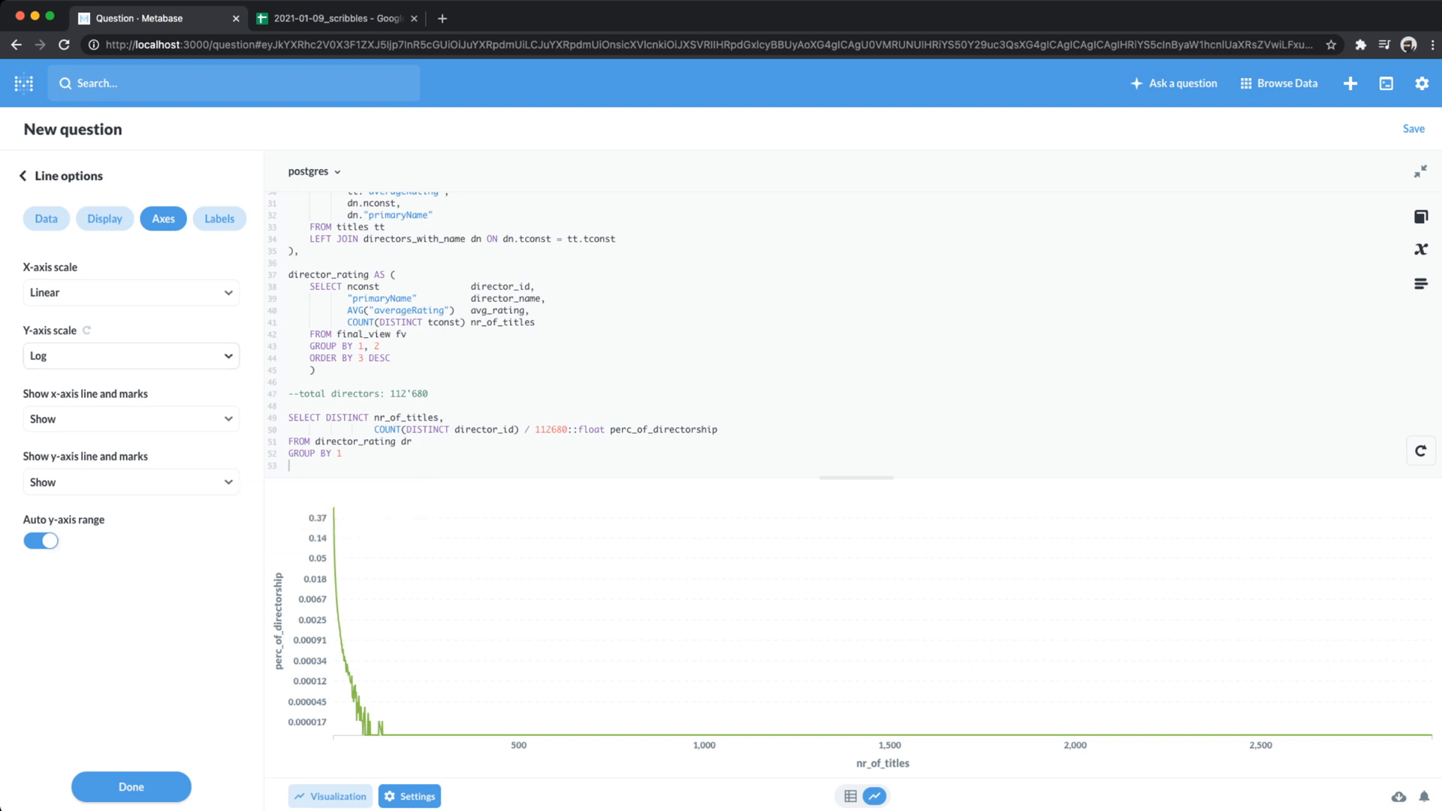
- Try the Power y-axis scale on the perc_of_directorship line chart, then set the y-axis scale to Linear
click(131, 356)
click(128, 450)
click(131, 355)
click(90, 422)
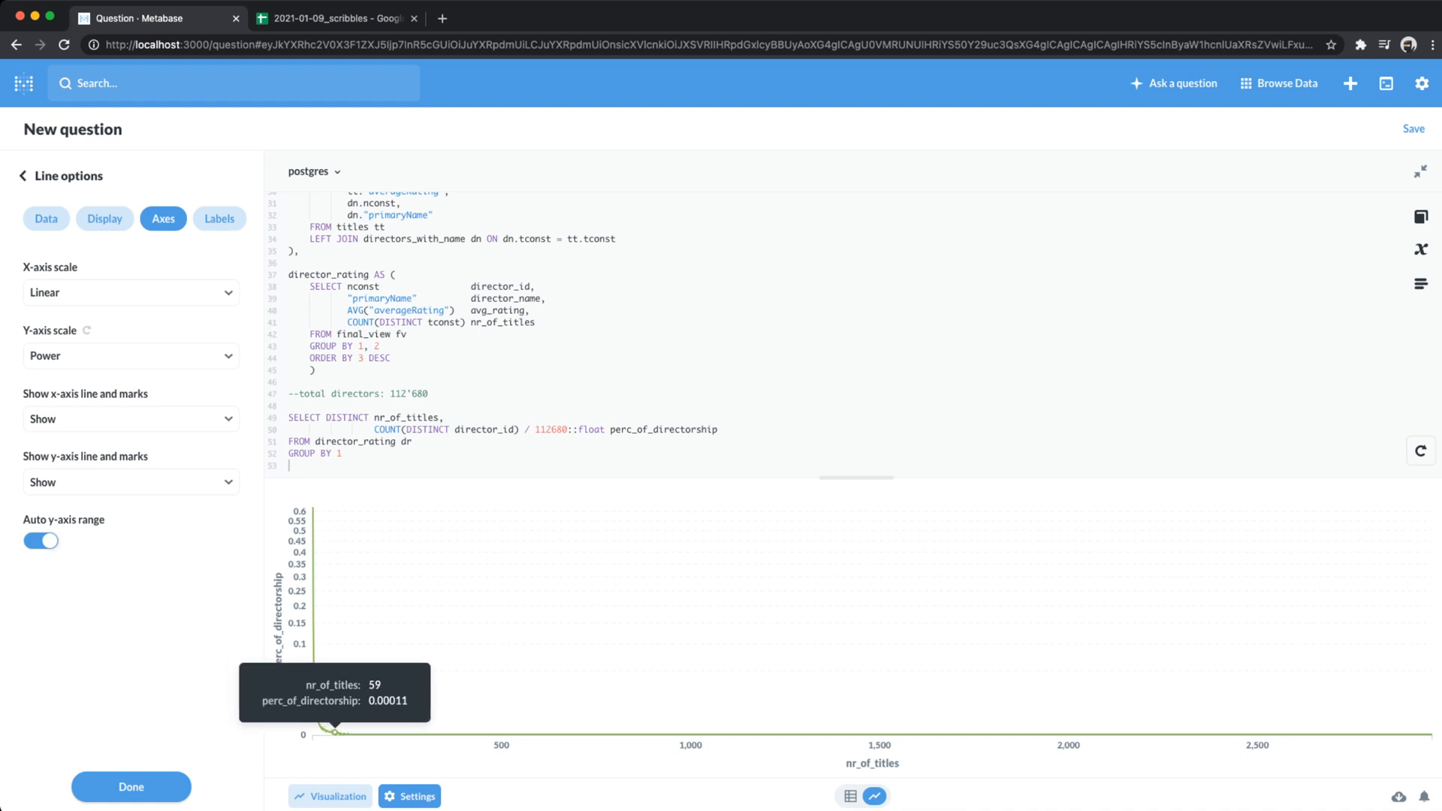
click(132, 356)
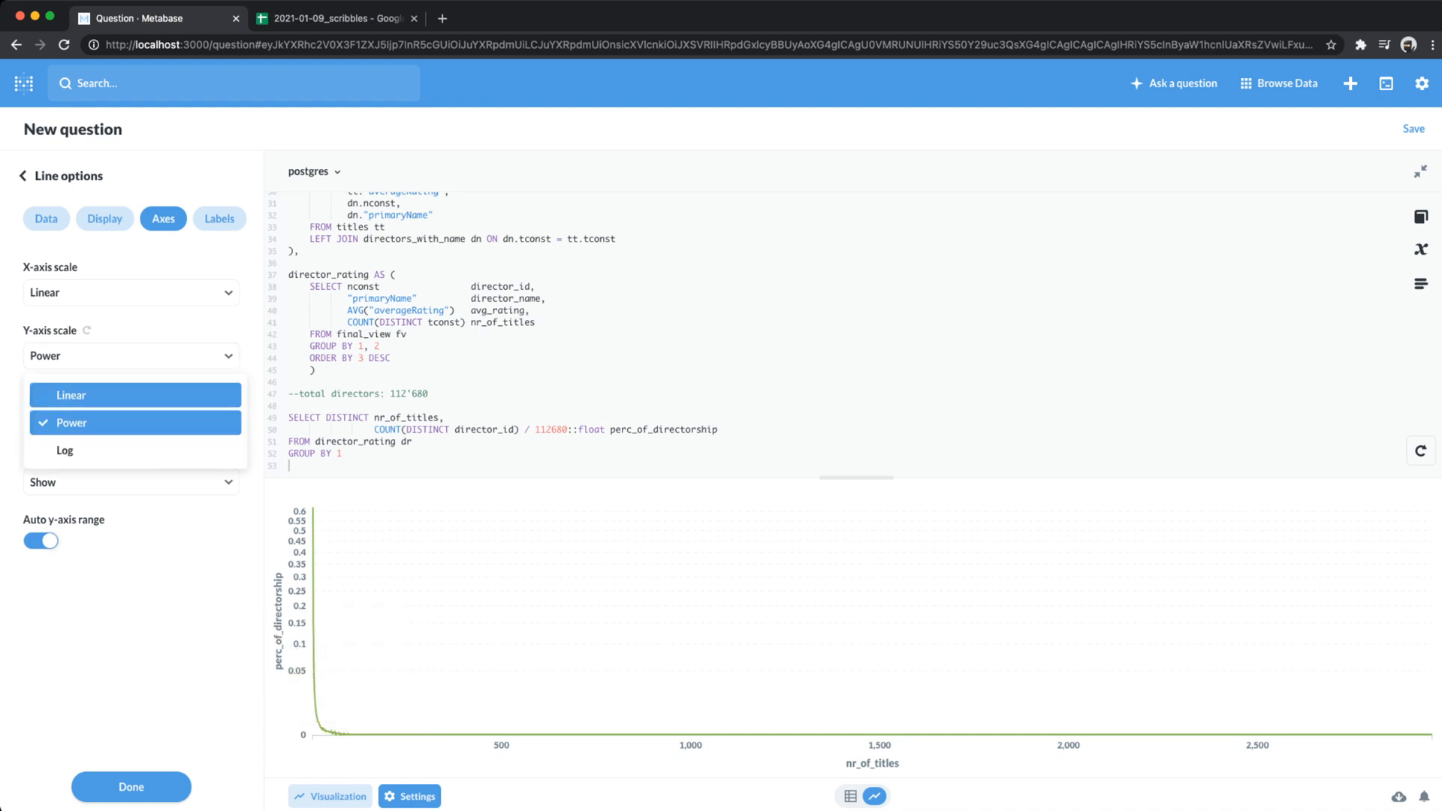
click(60, 395)
- Try the Power and Log scales on the nr_of_titles x-axis, then set the x-axis scale to Histogram
click(131, 292)
click(60, 361)
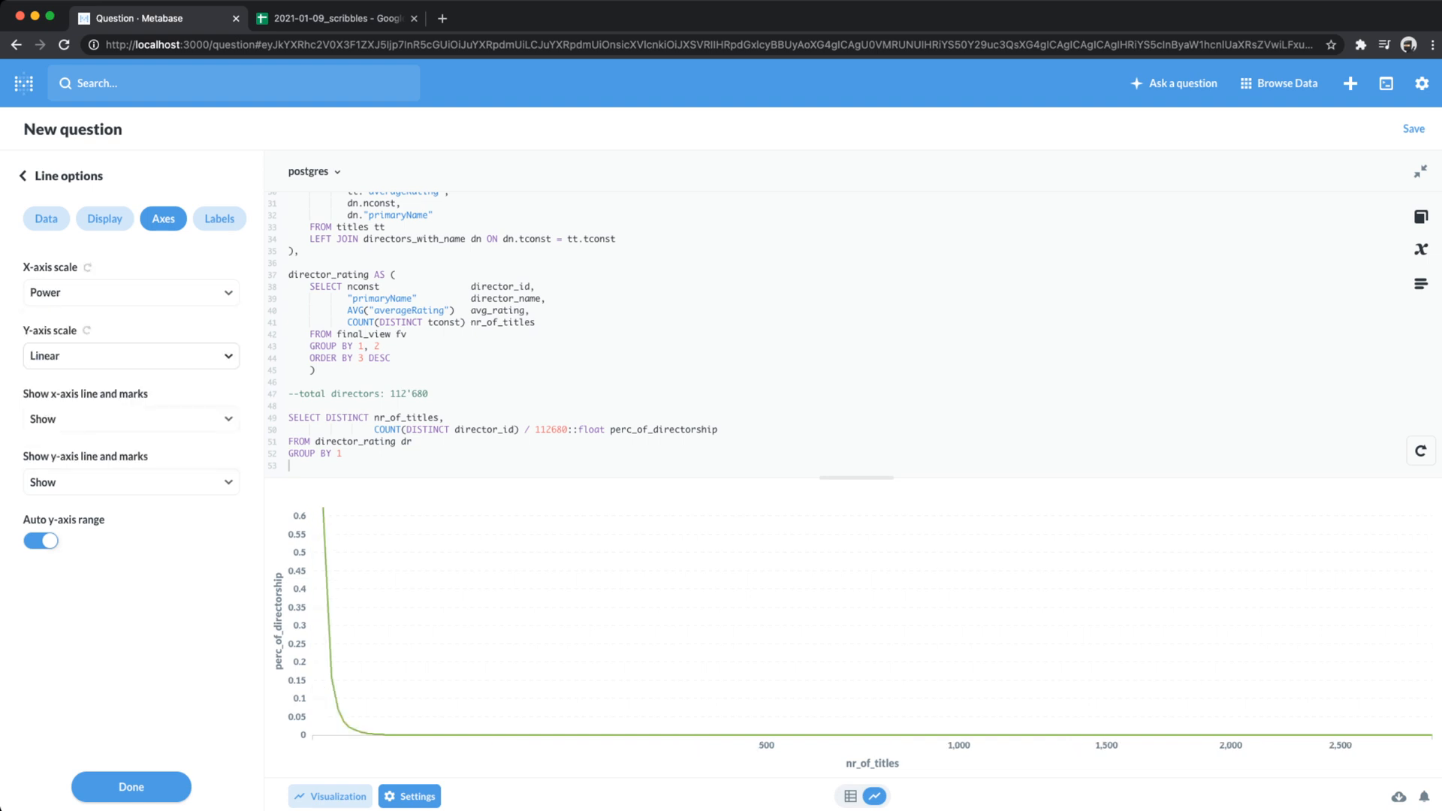
click(132, 292)
click(61, 387)
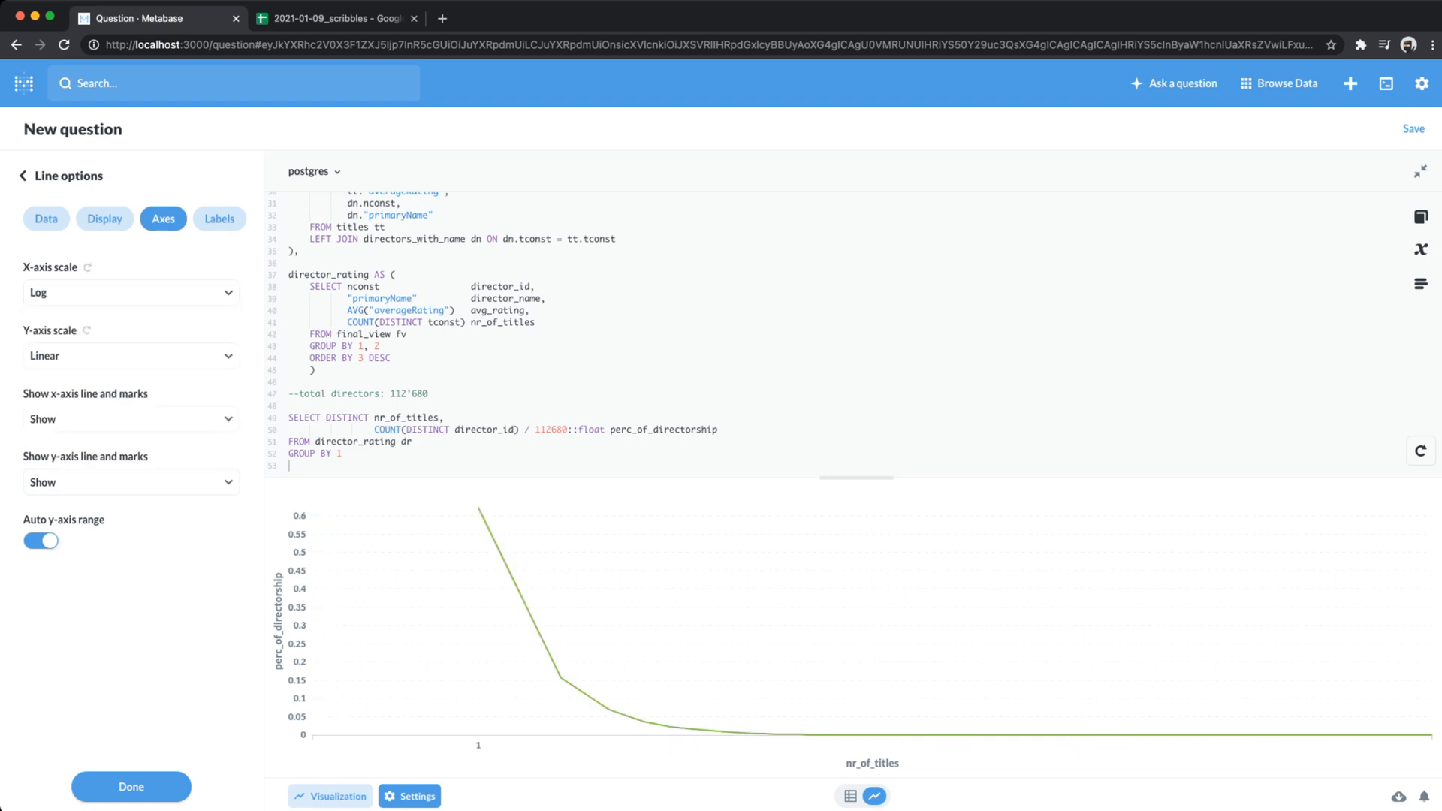
click(131, 293)
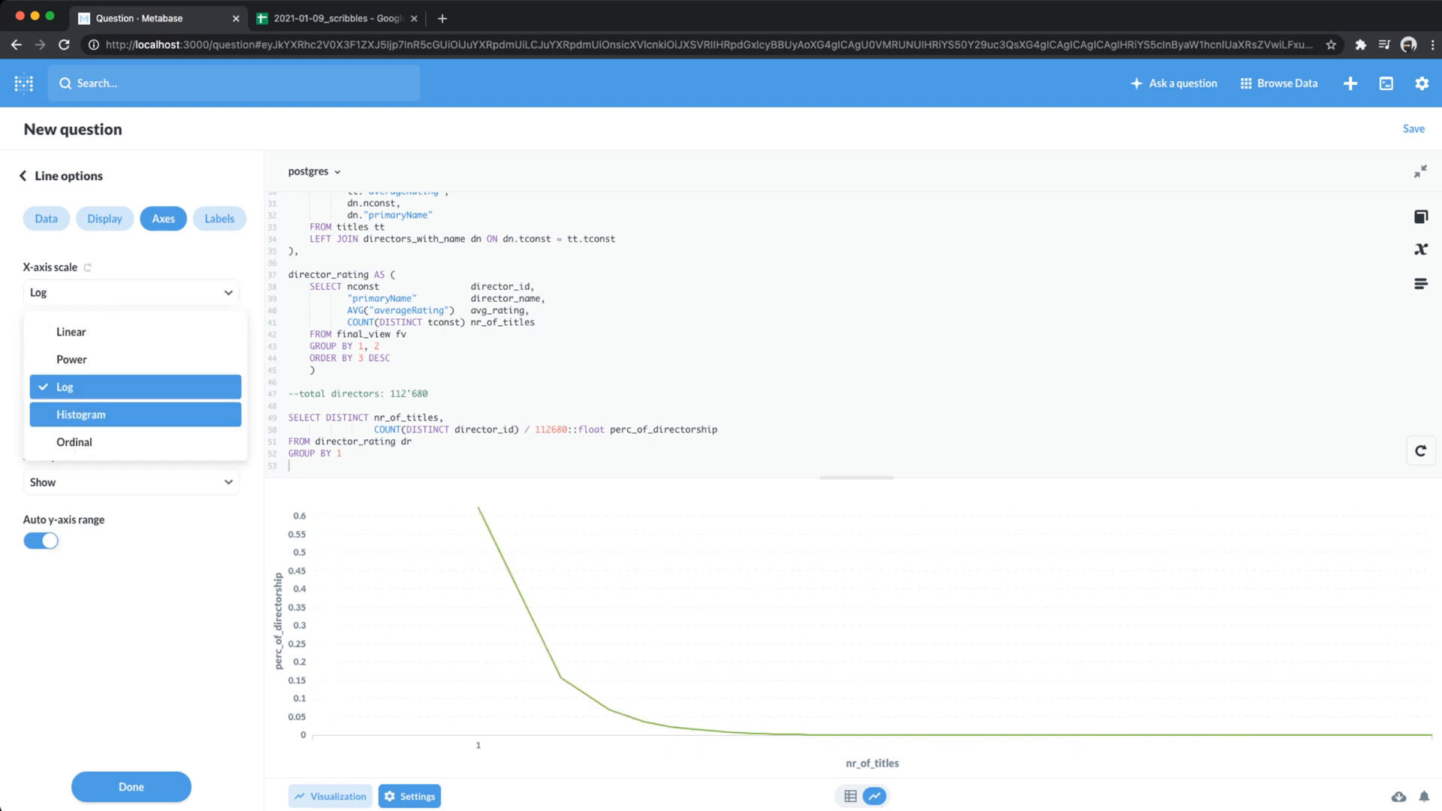
click(75, 414)
mouse_move(363, 718)
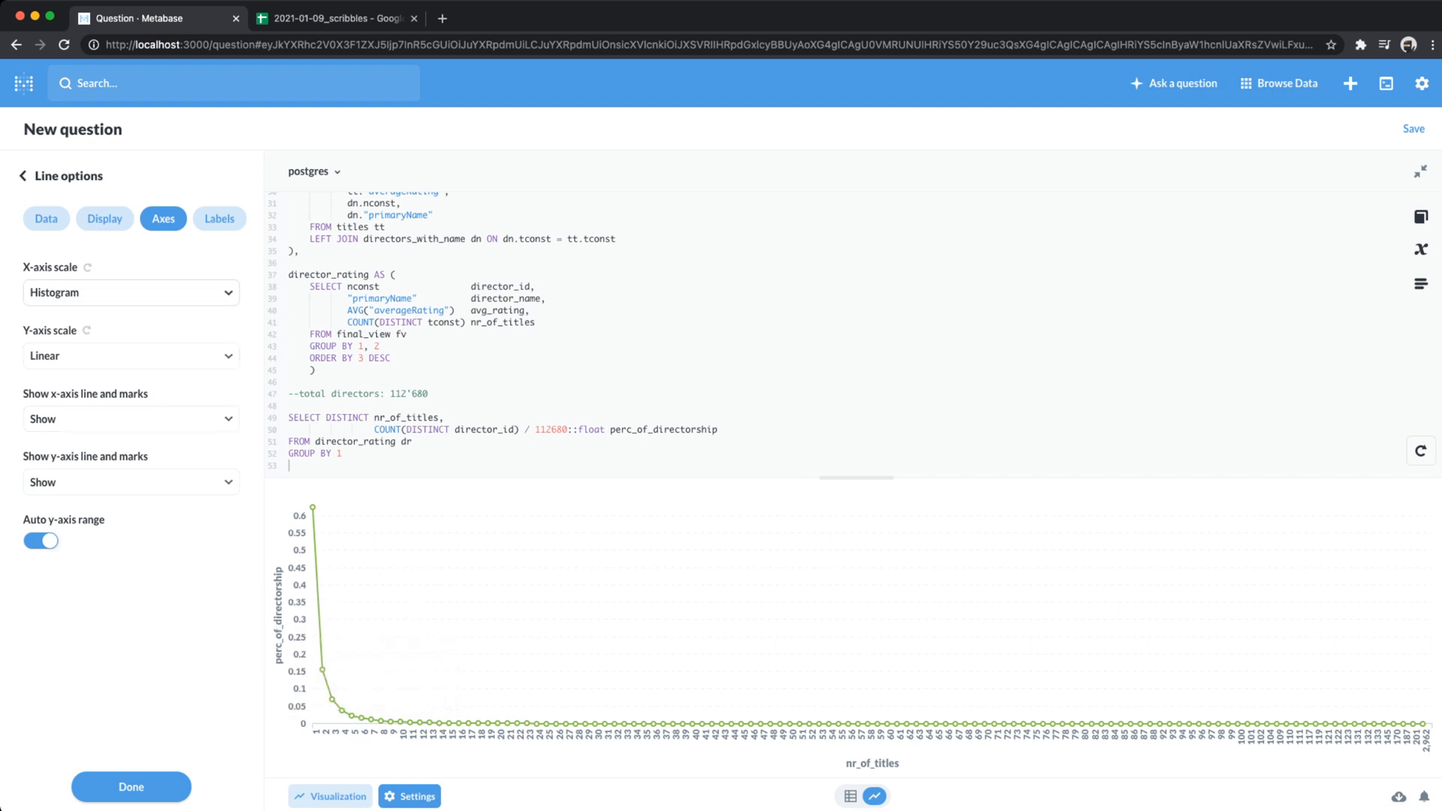
- Try the Ordinal x-axis scale on the line chart, then return the x-axis scale to Histogram
click(131, 292)
click(75, 441)
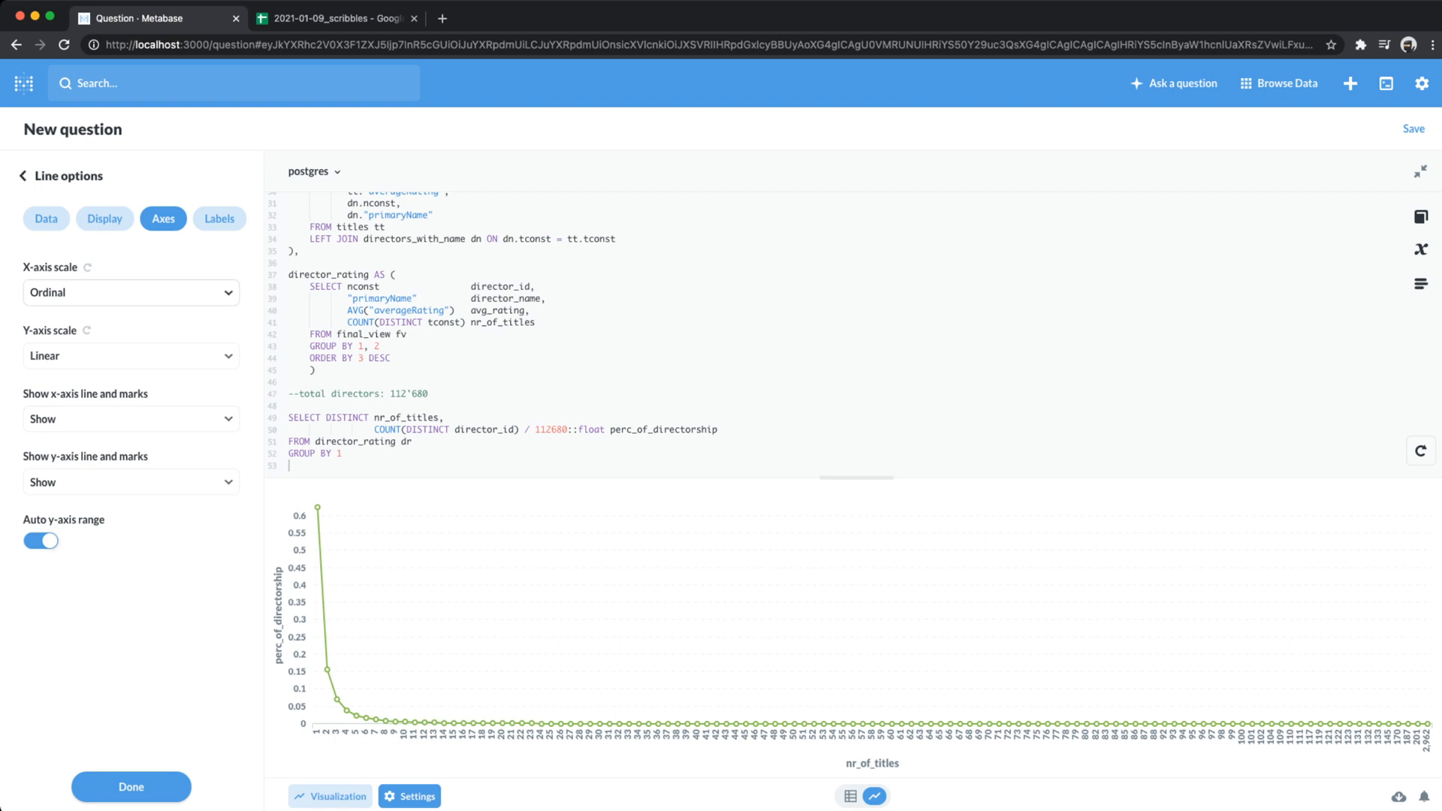
click(131, 292)
click(75, 415)
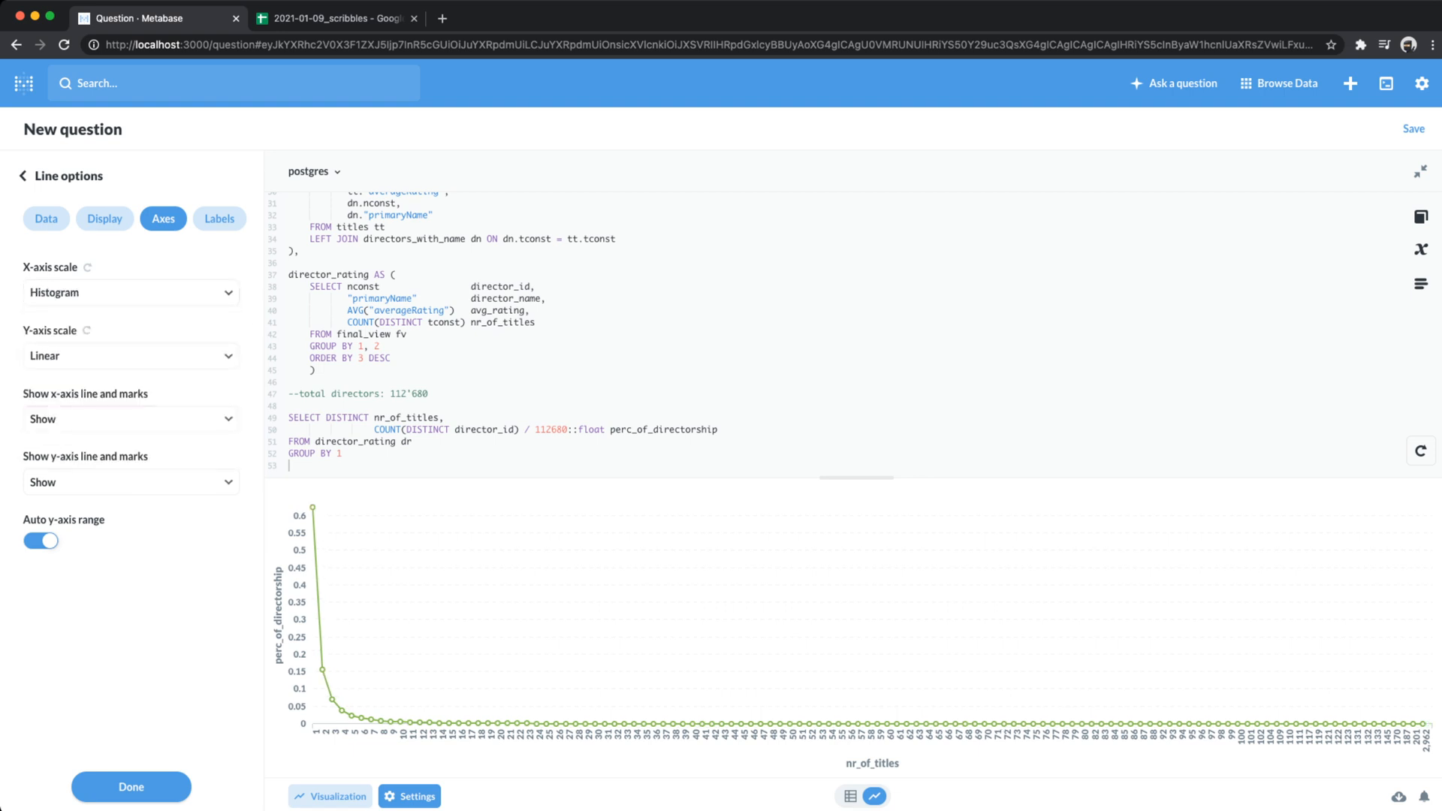
mouse_move(312, 507)
mouse_move(362, 718)
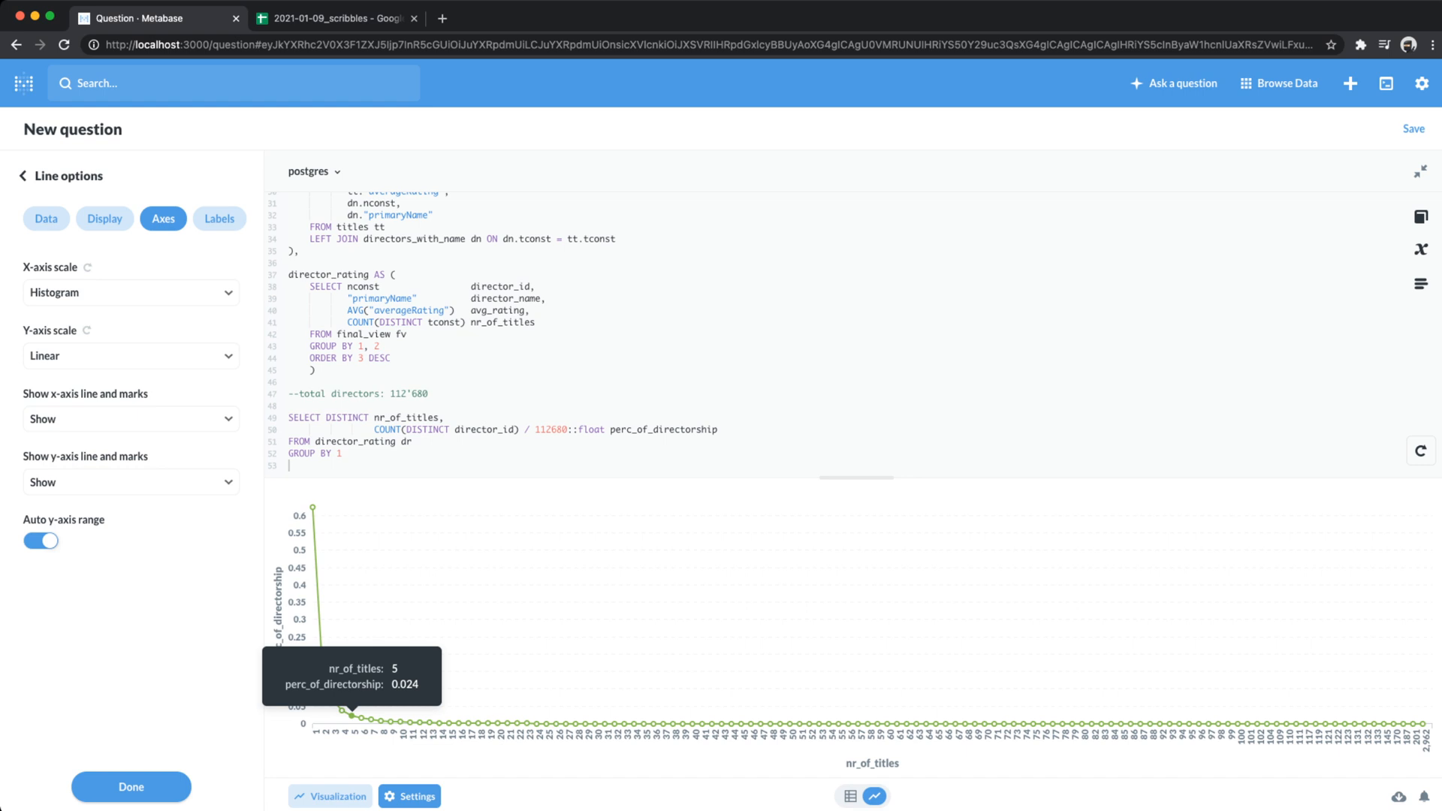
mouse_move(1423, 724)
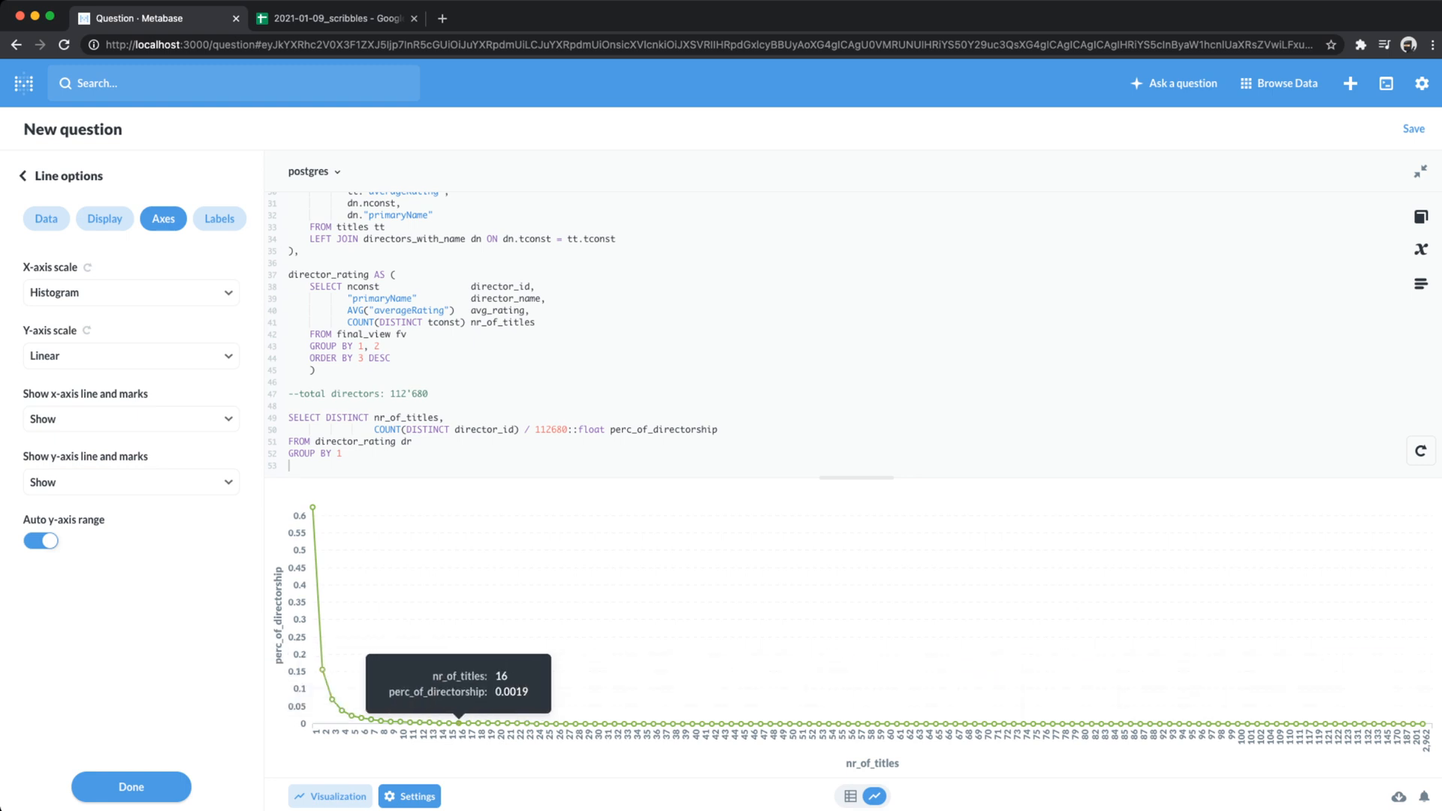
- Switch to the database console and insert CASE WHEN before nr_of_titles in the final SELECT DISTINCT
key(super+Tab)
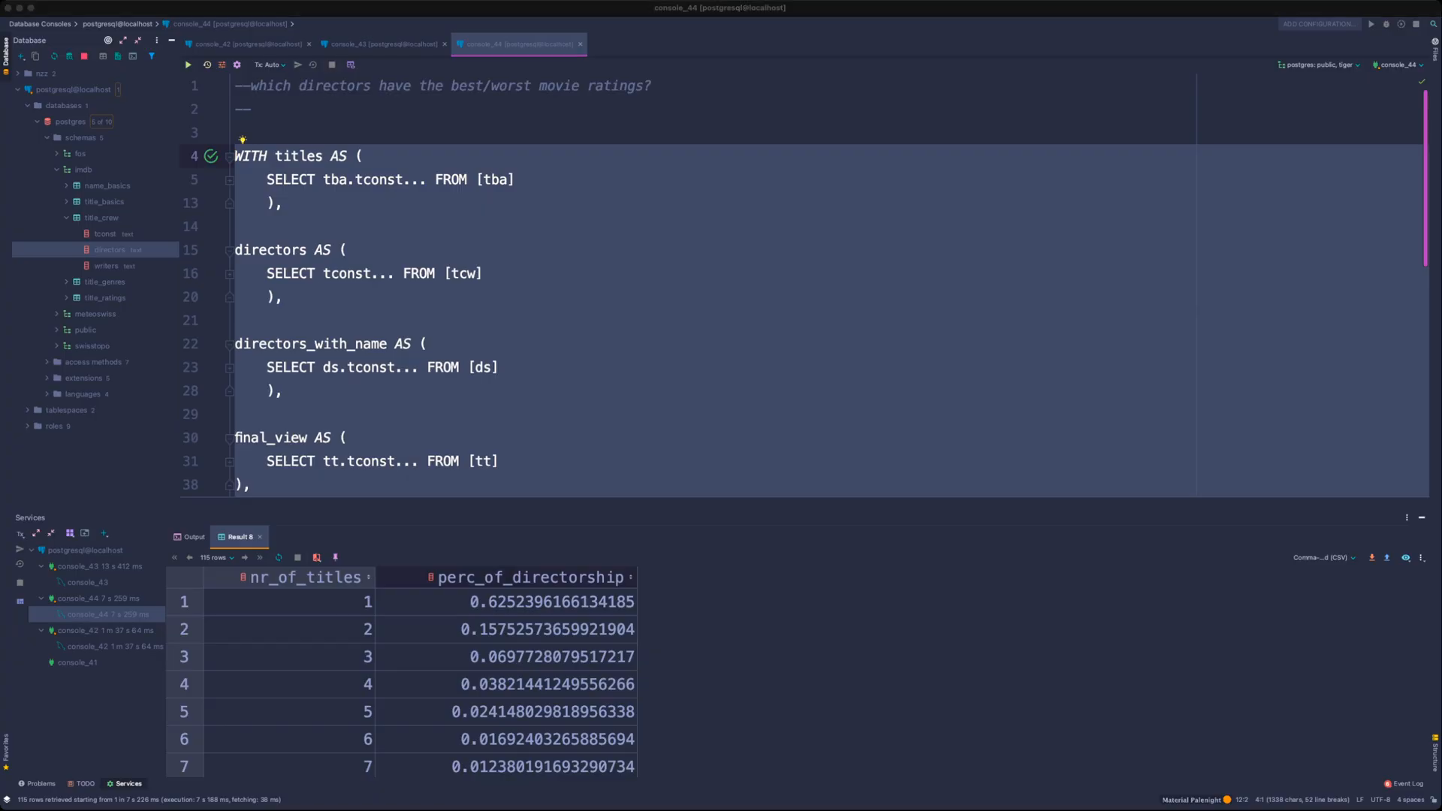
scroll(751, 286, down, 5)
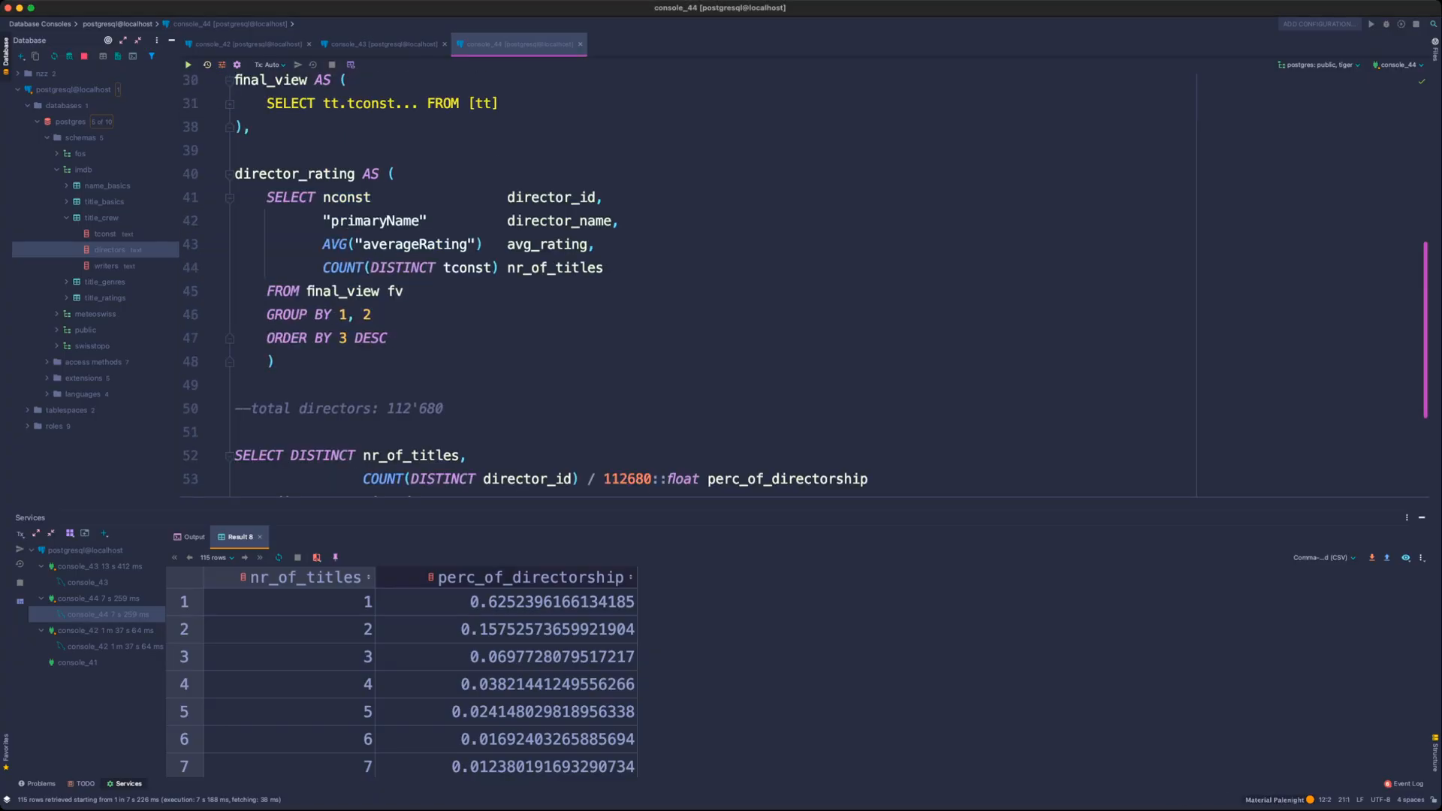
scroll(751, 286, down, 4)
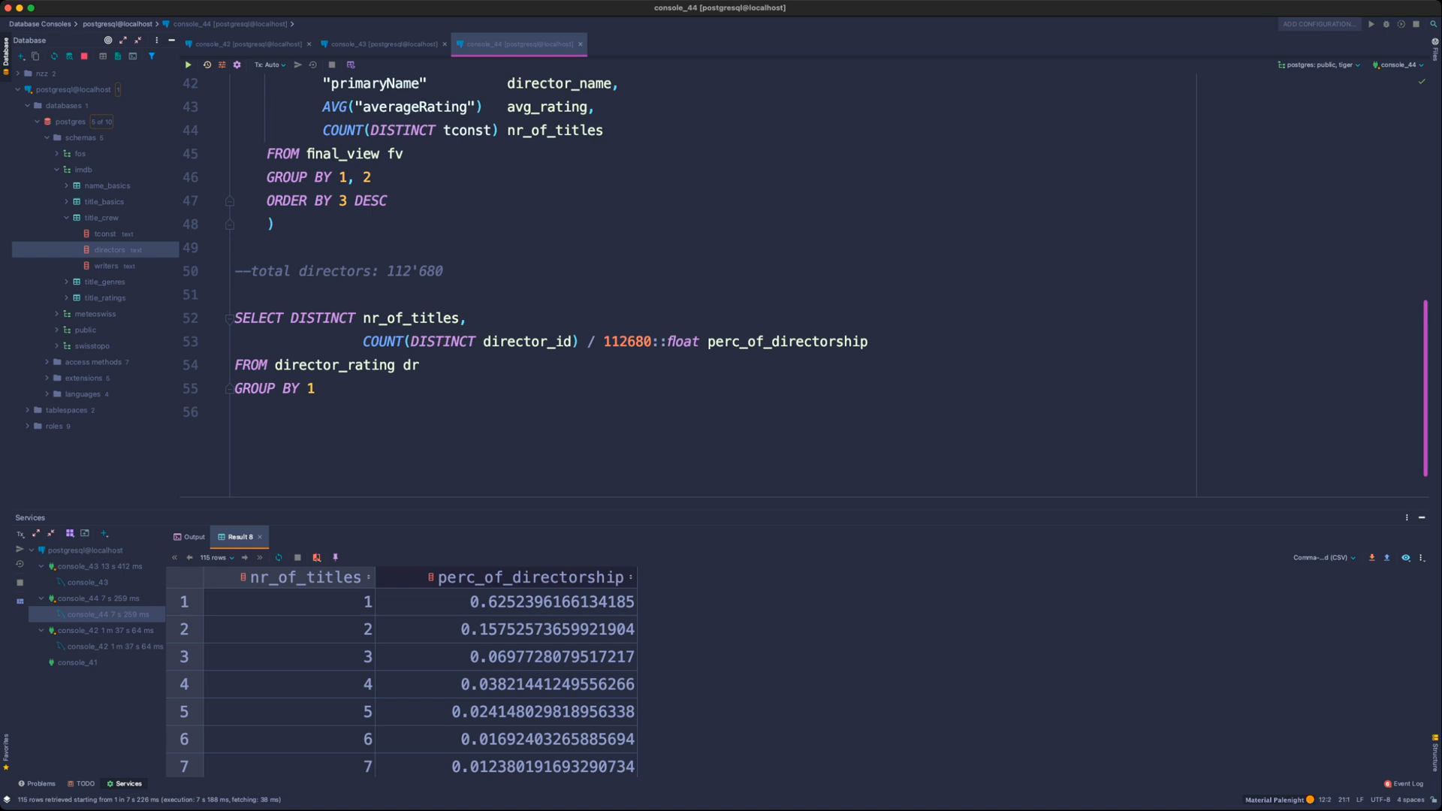
click(364, 318)
text(CASE WHE)
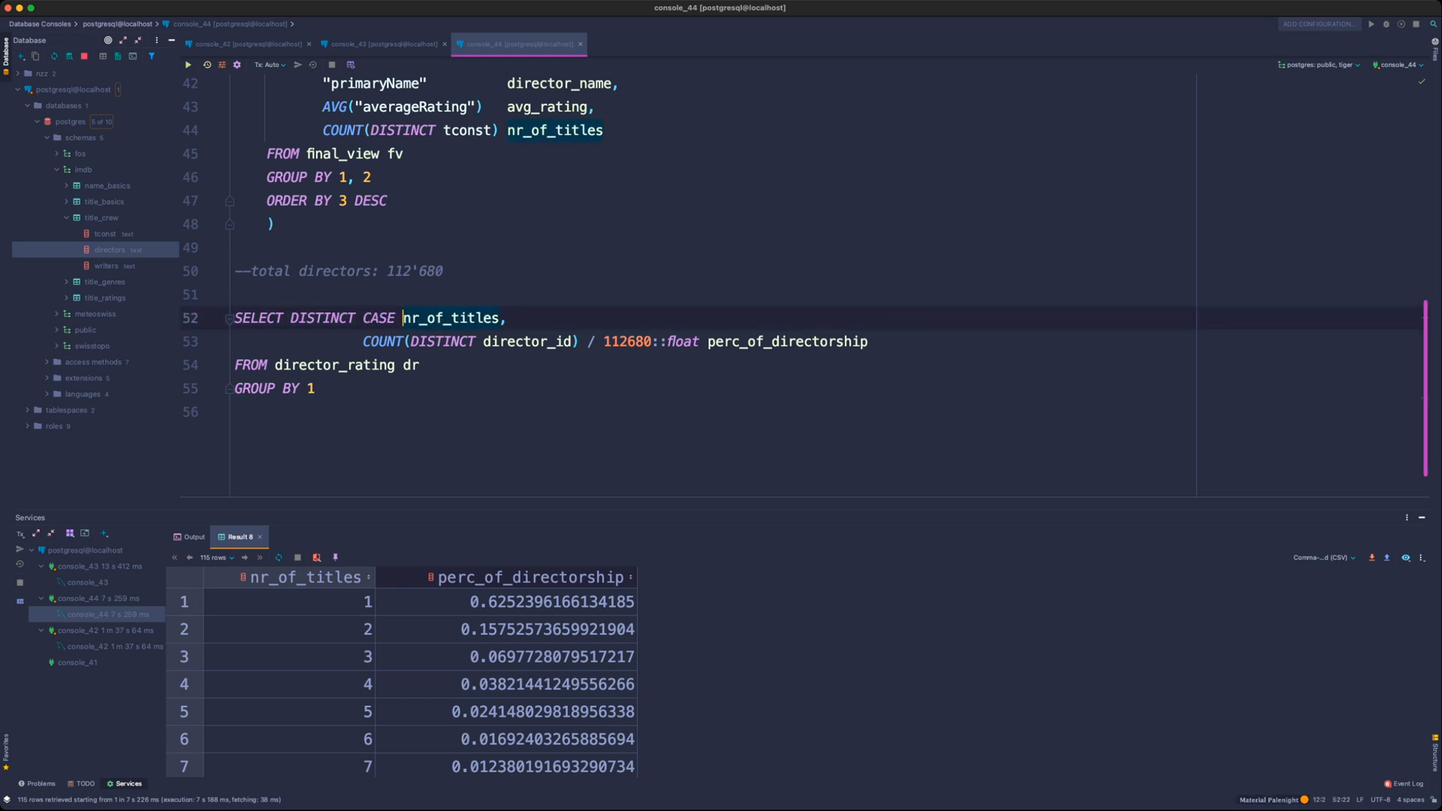
text(N)
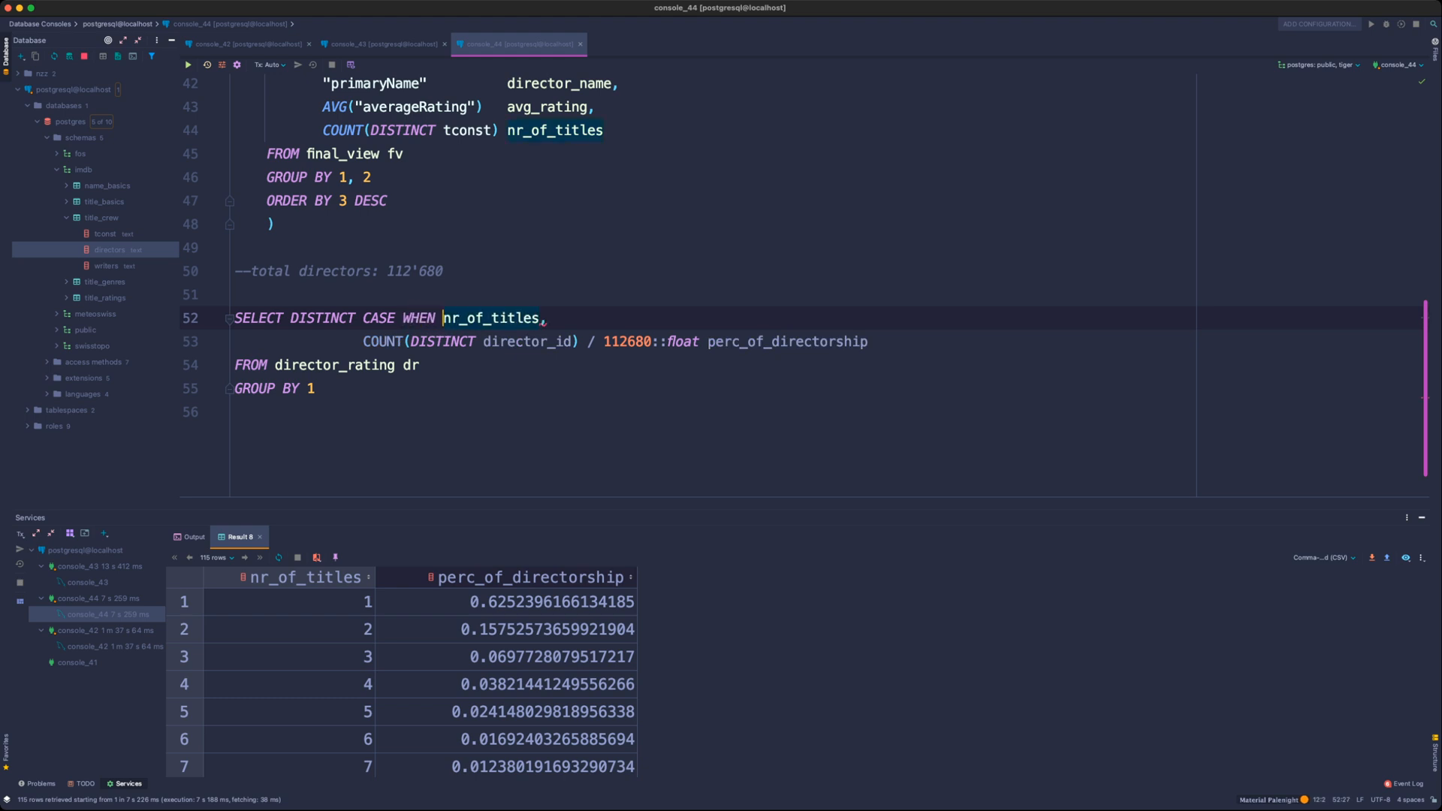
- Put the WHEN nr_of_titles condition on its own indented line below SELECT DISTINCT CASE
key(Return)
key(BackSpace)
key(BackSpace)
key(Left)
key(Left)
key(Left)
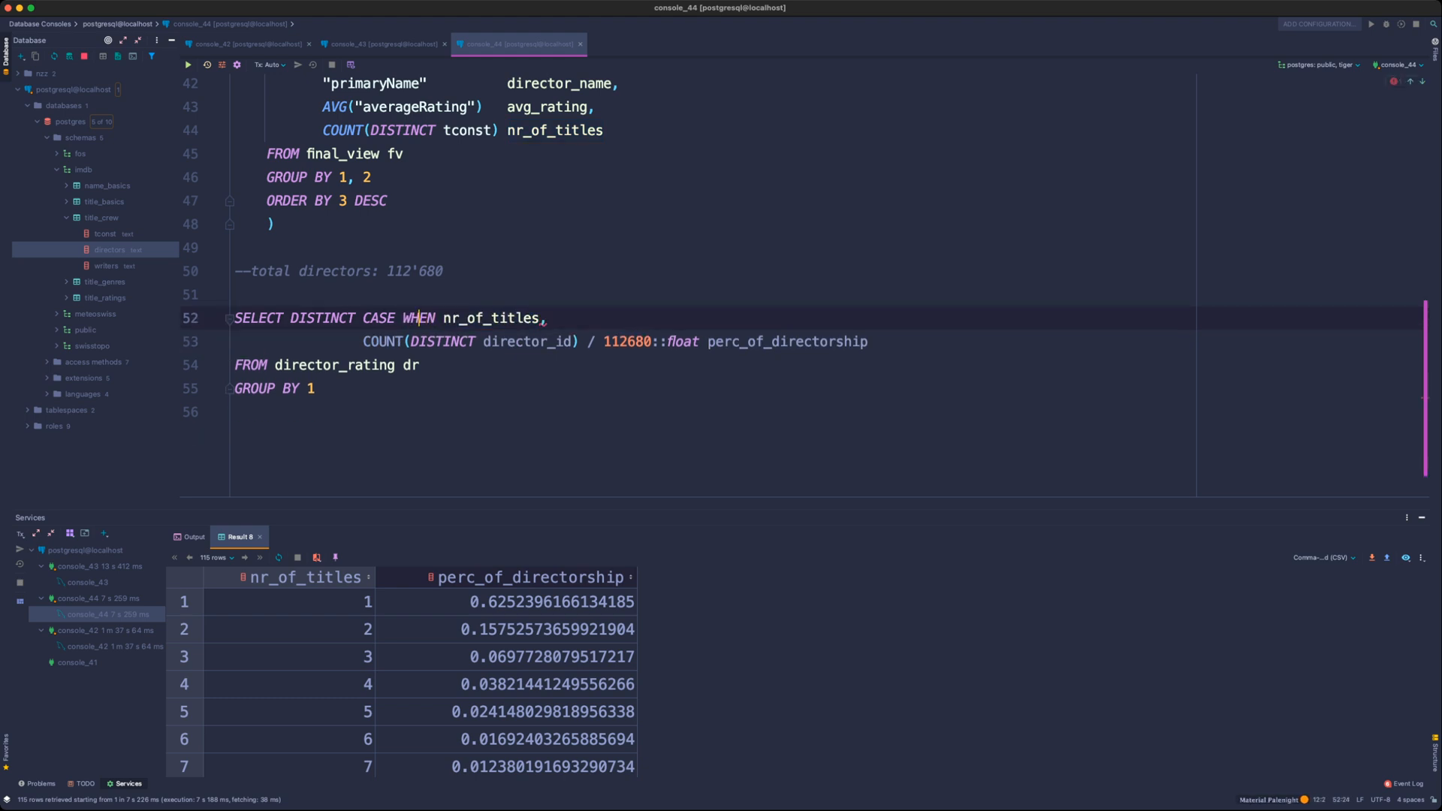
key(Left)
key(Left)
key(Return)
key(Tab)
key(Tab)
key(Tab)
key(Tab)
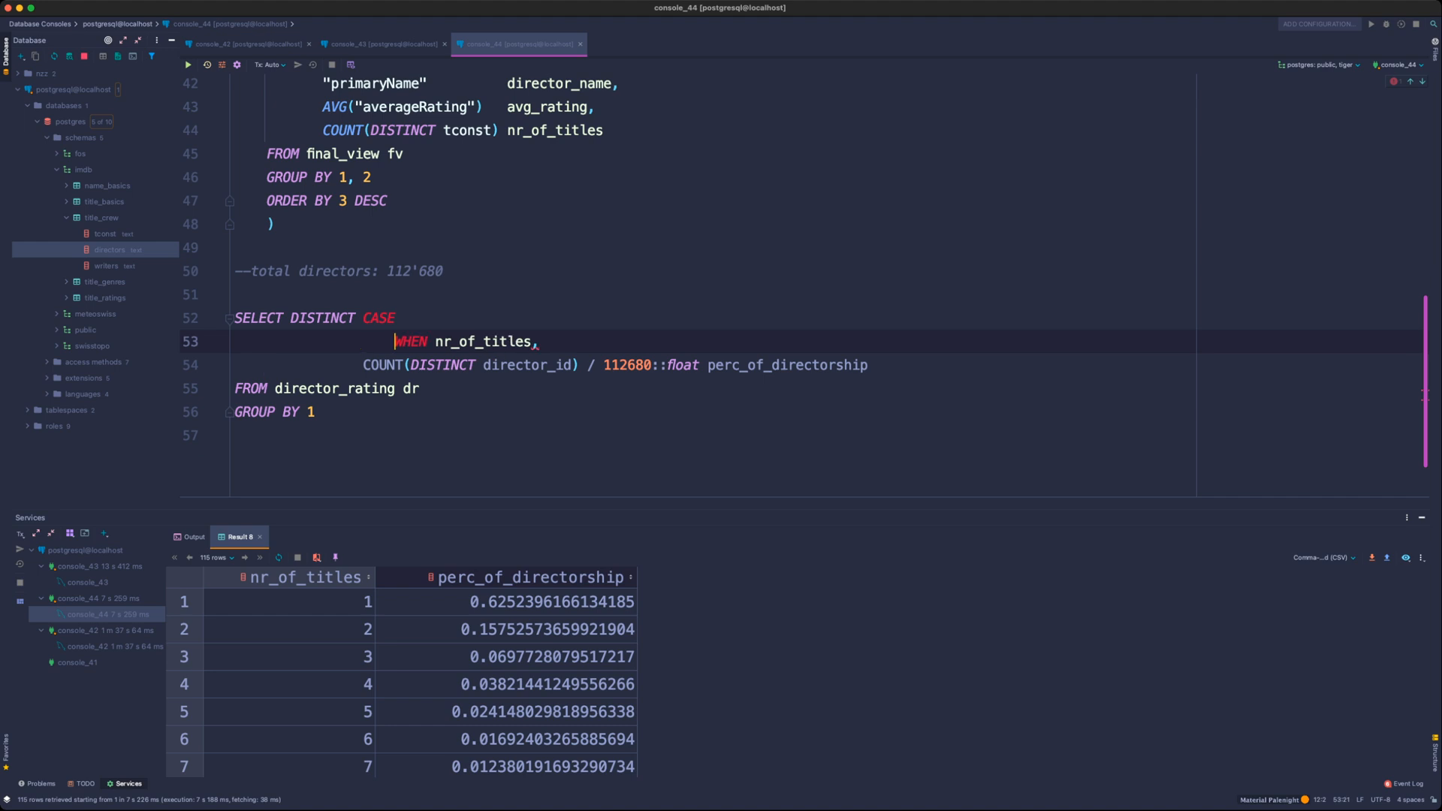
- Complete the first CASE branch as WHEN nr_of_titles = 1 THEN 'single'
key(Left)
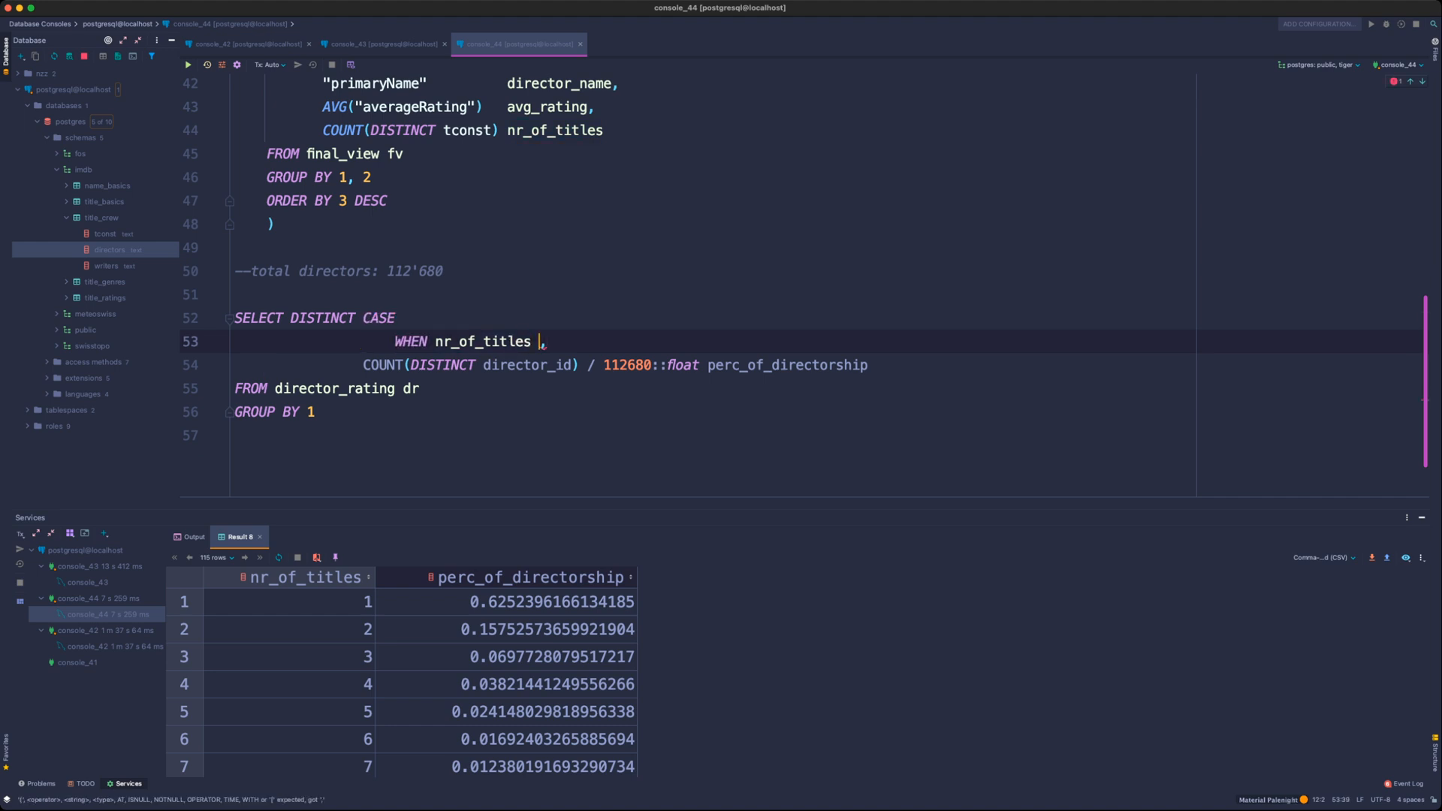
text(= 1 T)
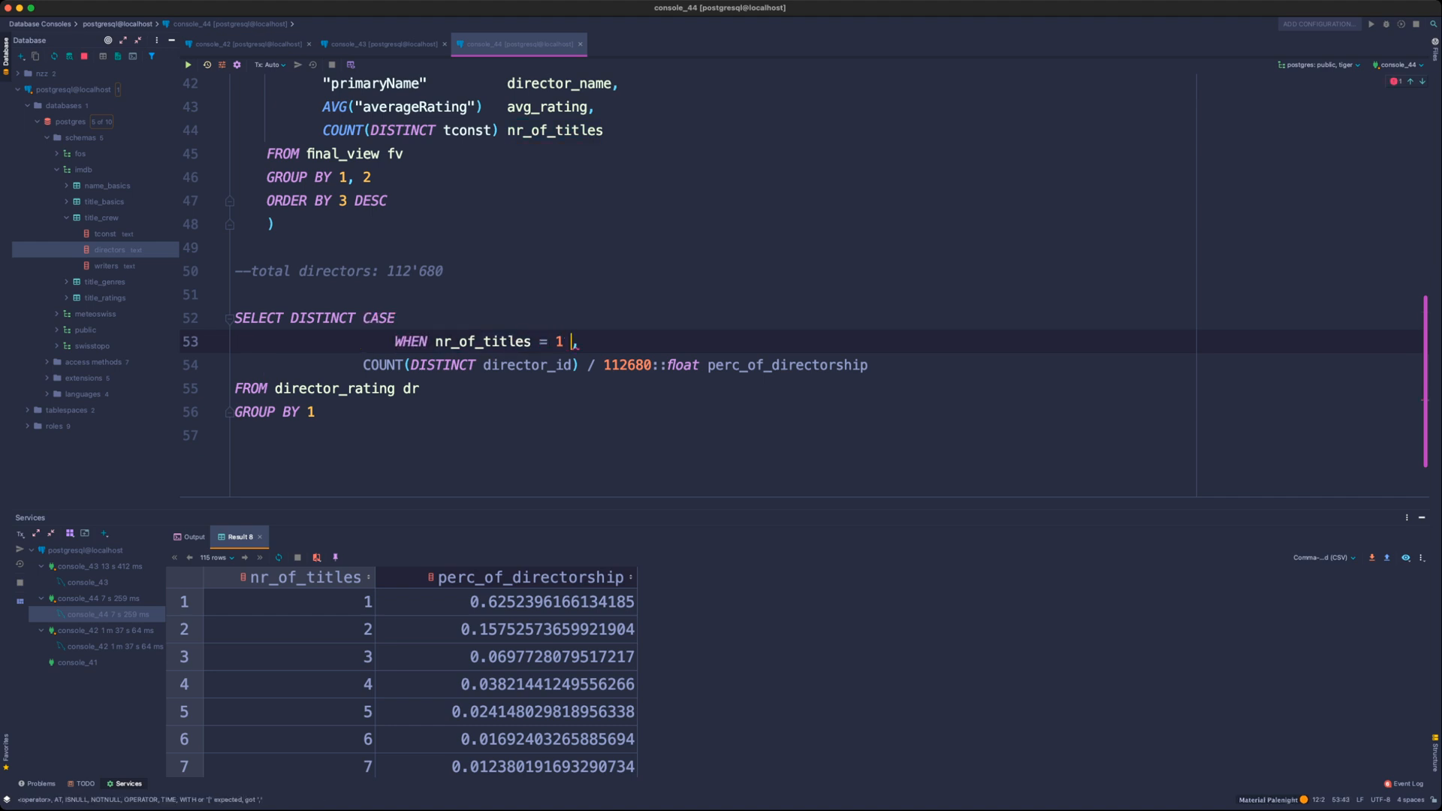
text(HEN 'single_director)
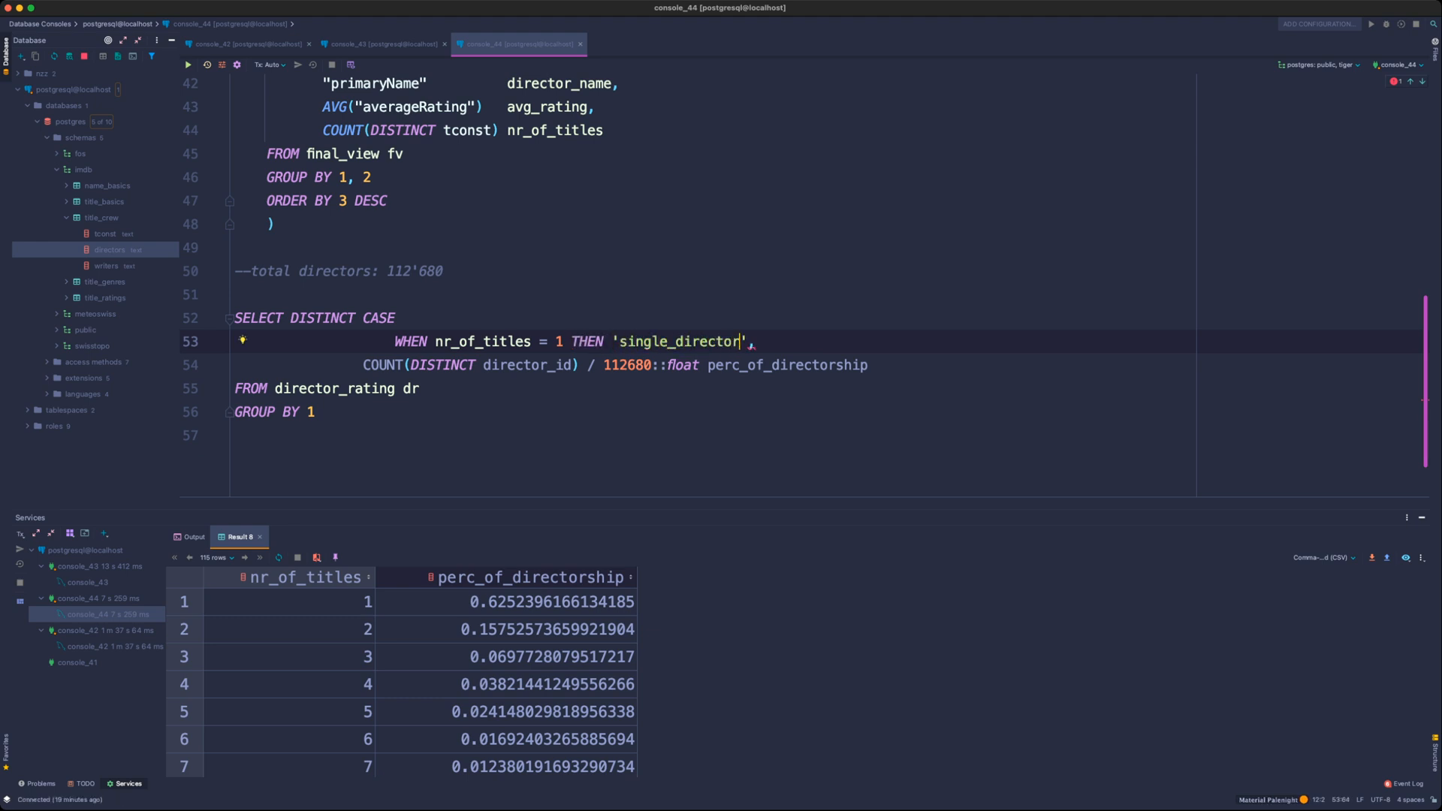
key(BackSpace)
key(BackSpace)
key(BackSpace)
key(BackSpace)
key(BackSpace)
key(BackSpace)
key(BackSpace)
key(BackSpace)
key(BackSpace)
- Add a second CASE branch on a new line: WHEN nr_of_titles = 2 THEN 'double'
key(Return)
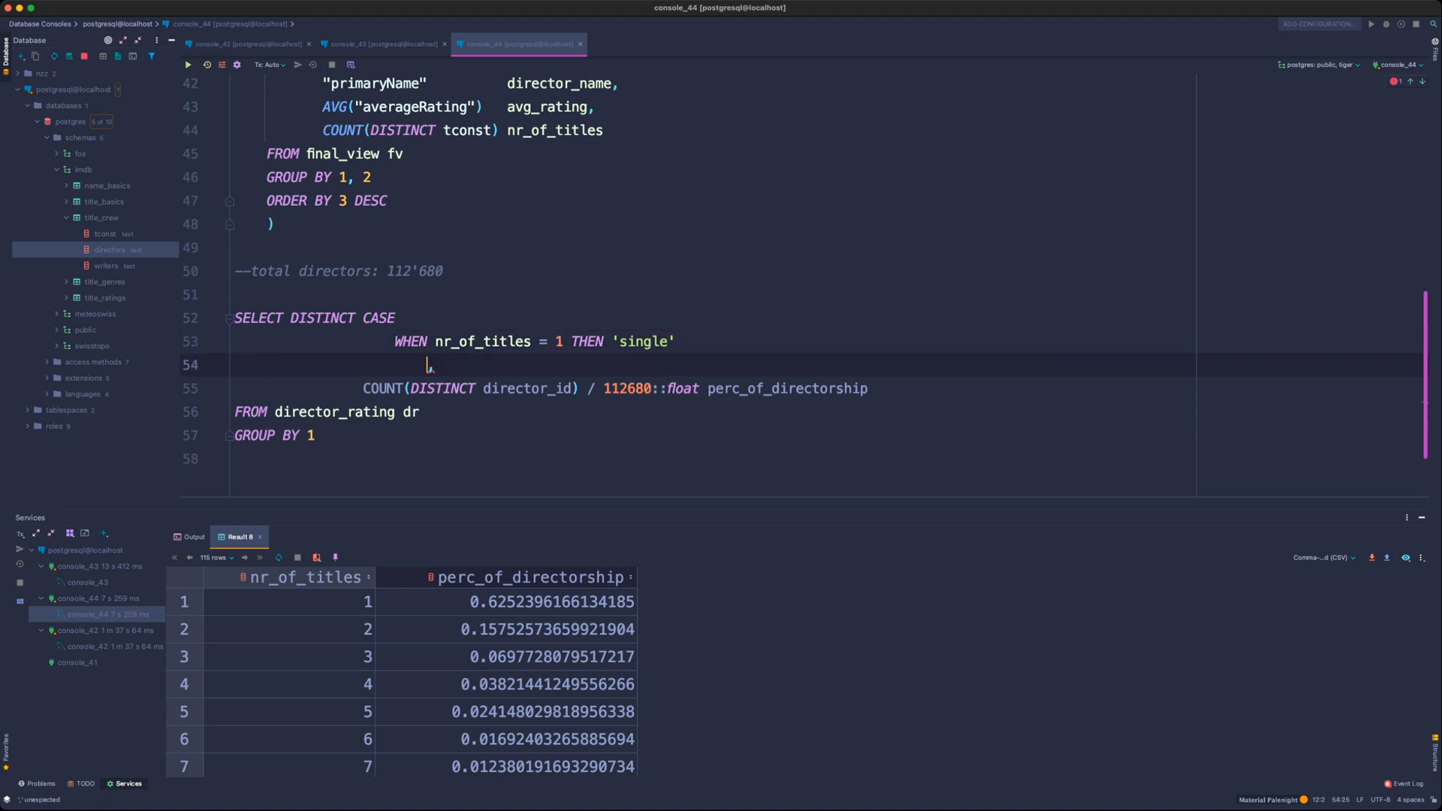
text(WHEN nr_of_titles = )
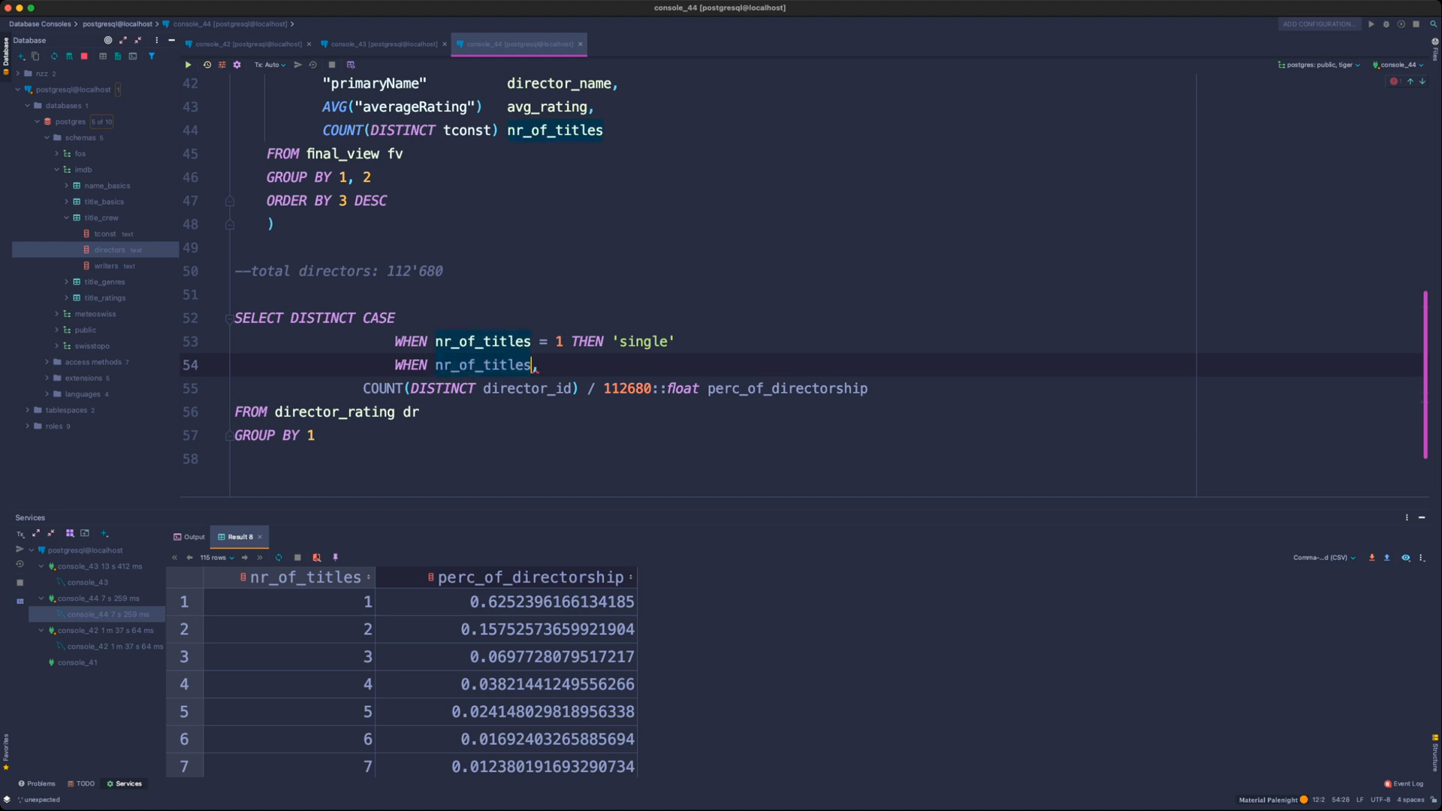
text(2 ')
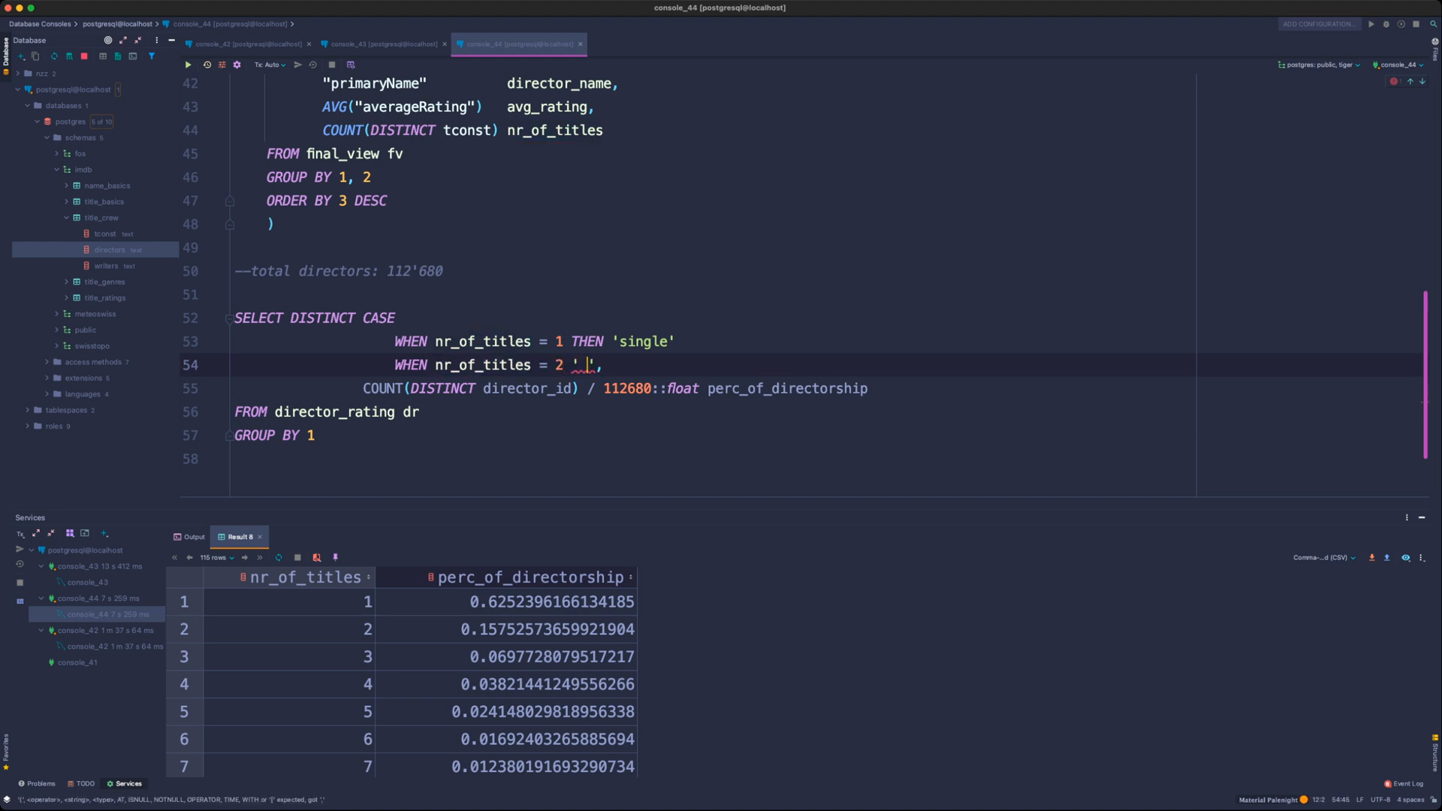
key(BackSpace)
text(THEN 'double)
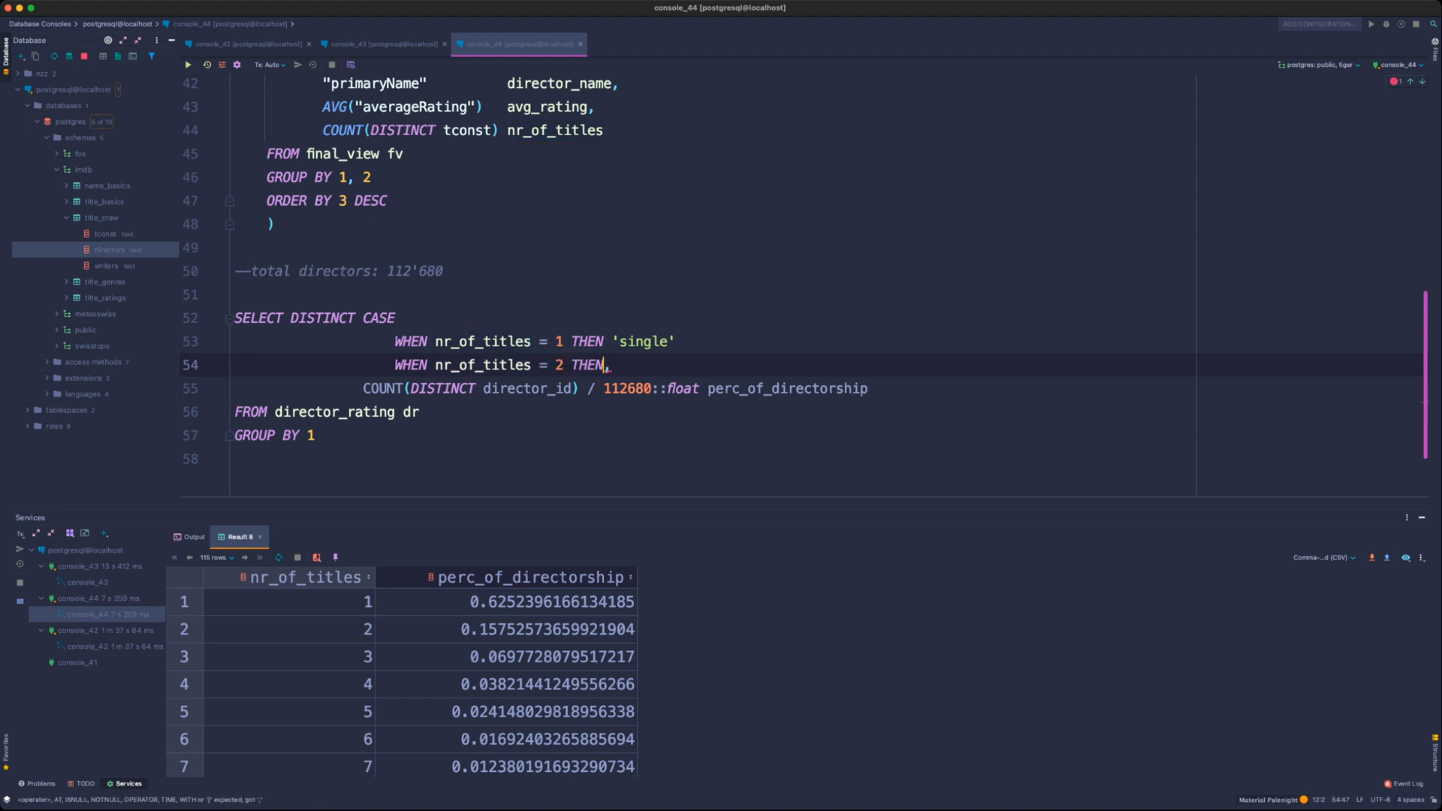
key(Right)
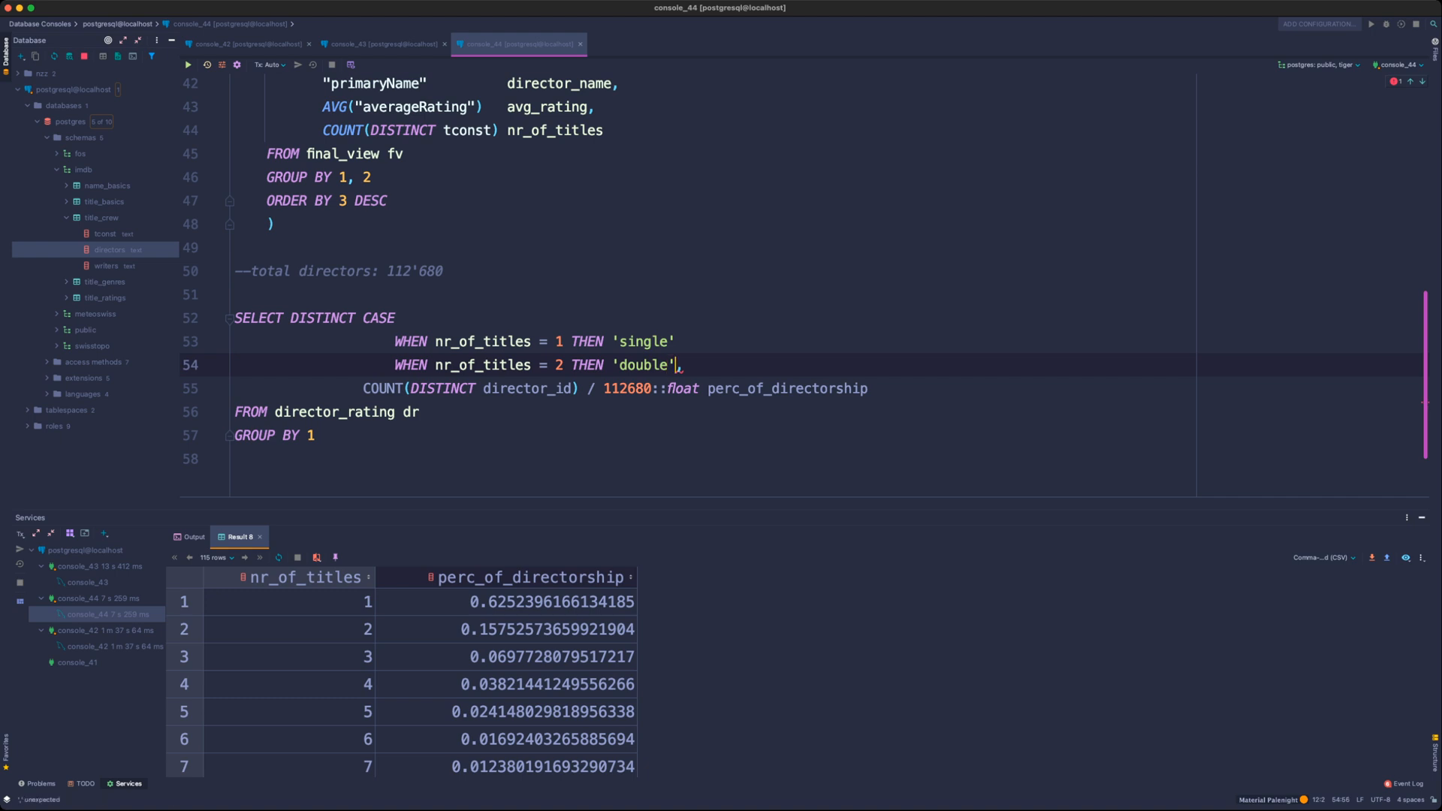
- Add a third CASE branch on a new line: WHEN nr_of_titles = 3 THEN 'triple'
key(Return)
text(WHEN nr)
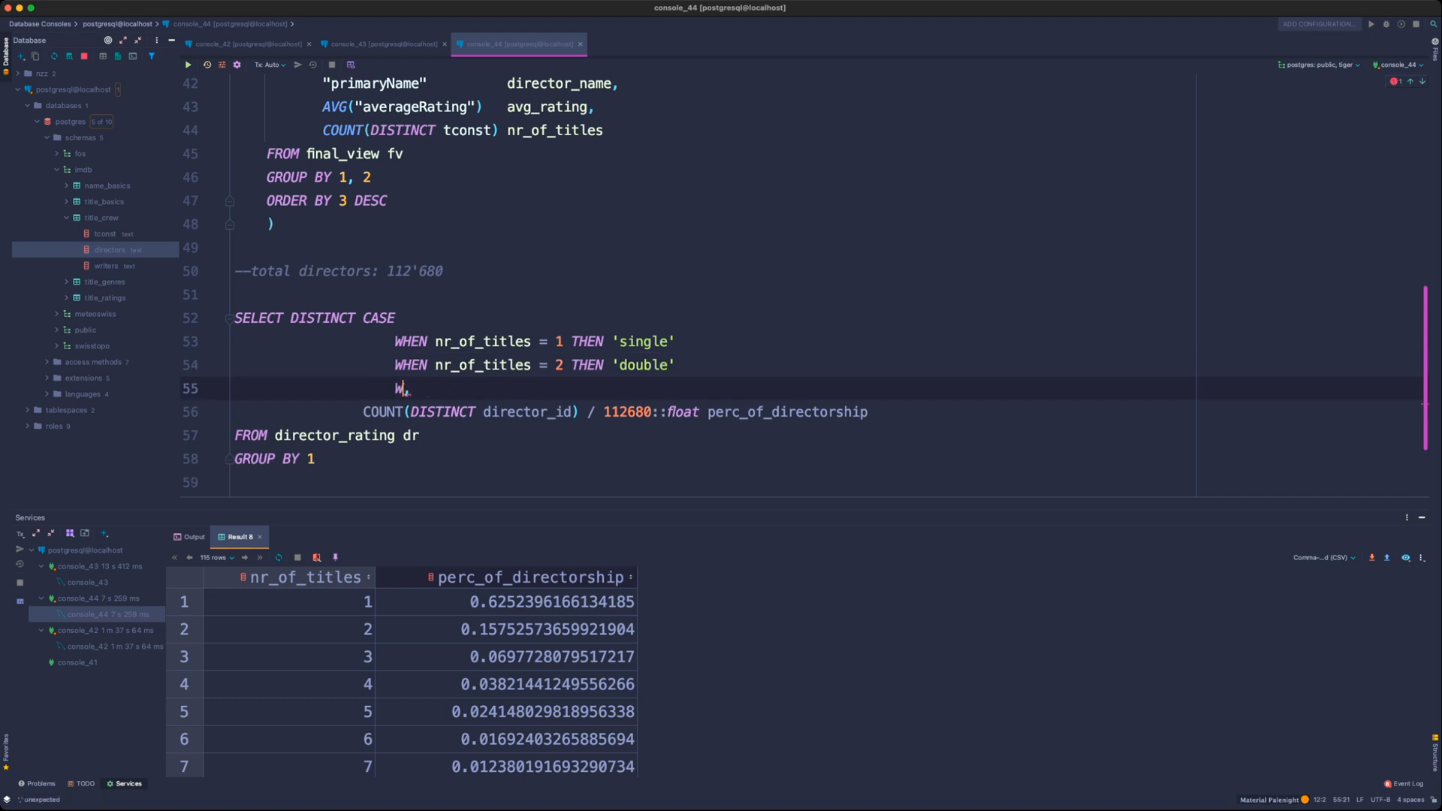
text(_of_titles = 3 )
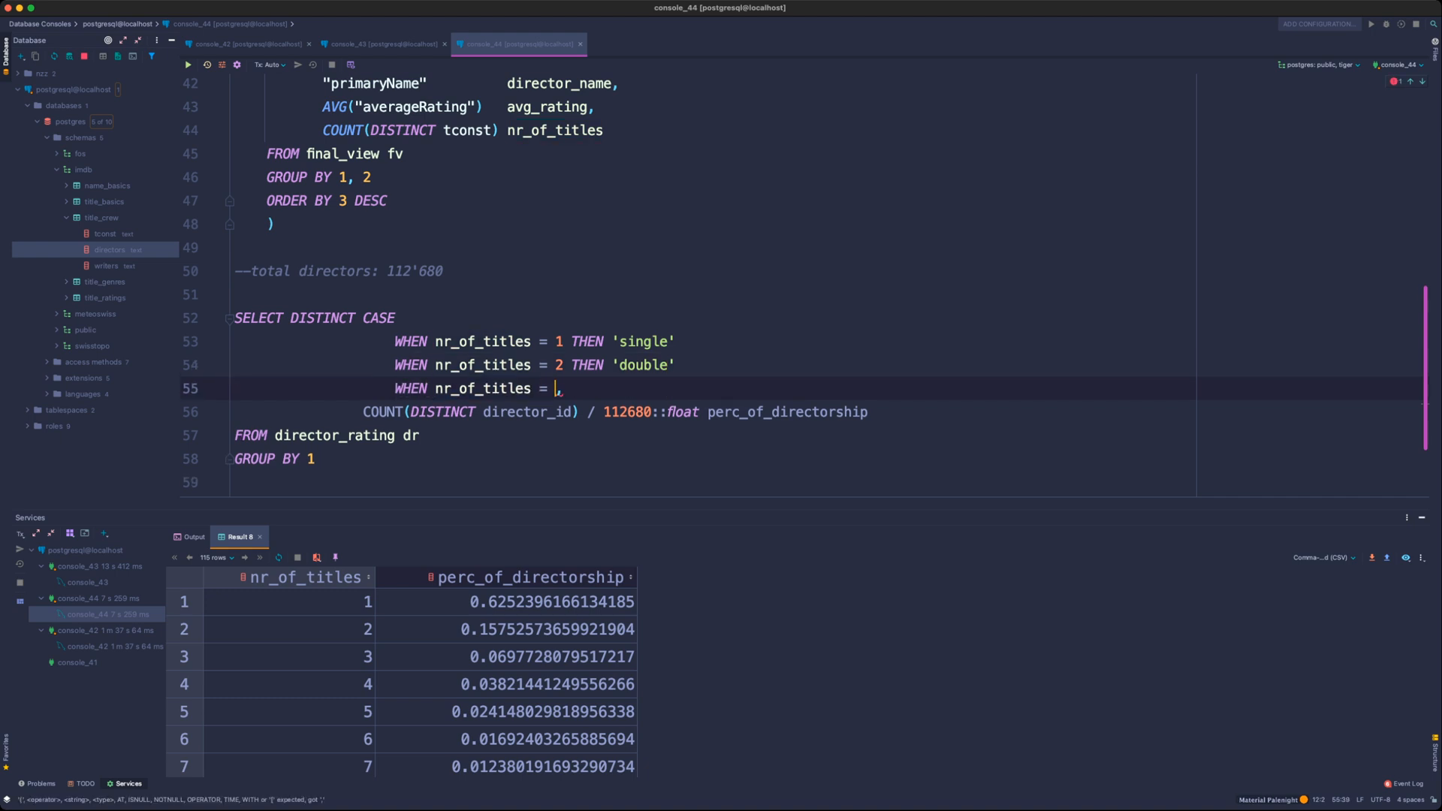
text(THEN 'trip)
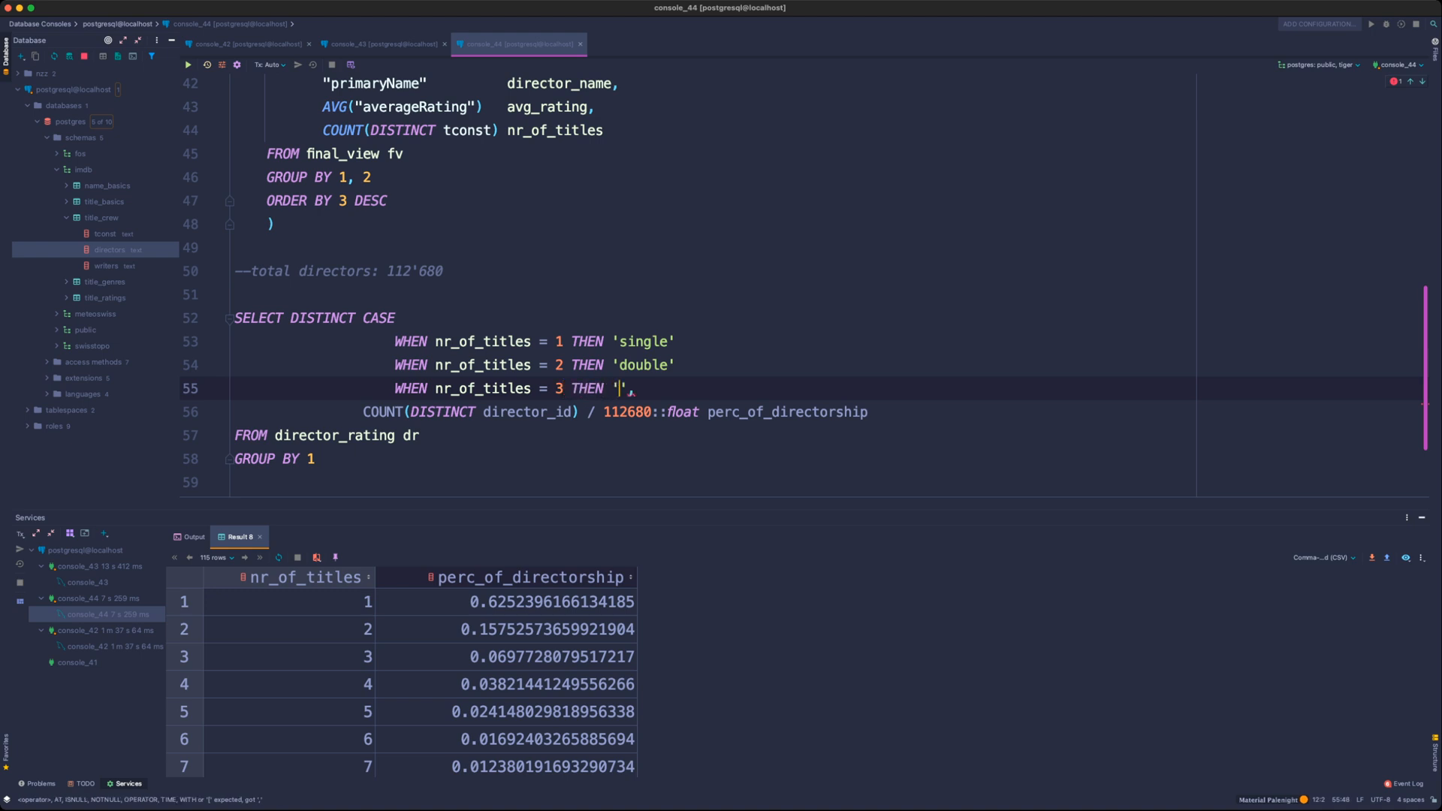
text(le)
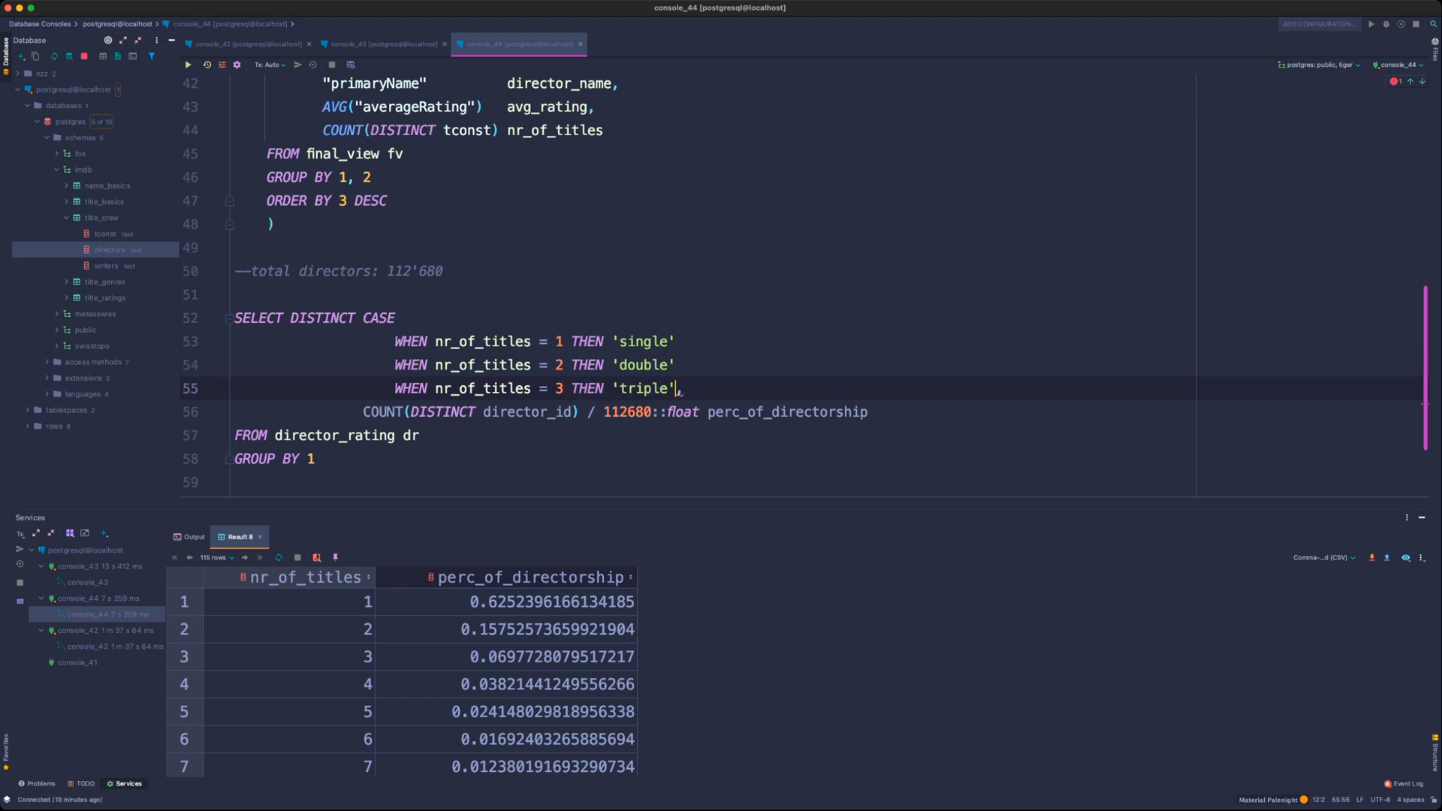
- Add a fourth CASE branch on a new line: WHEN nr_of_titles = 4 THEN 'quadruple'
key(Return)
key(BackSpace)
text(WHEN nr_)
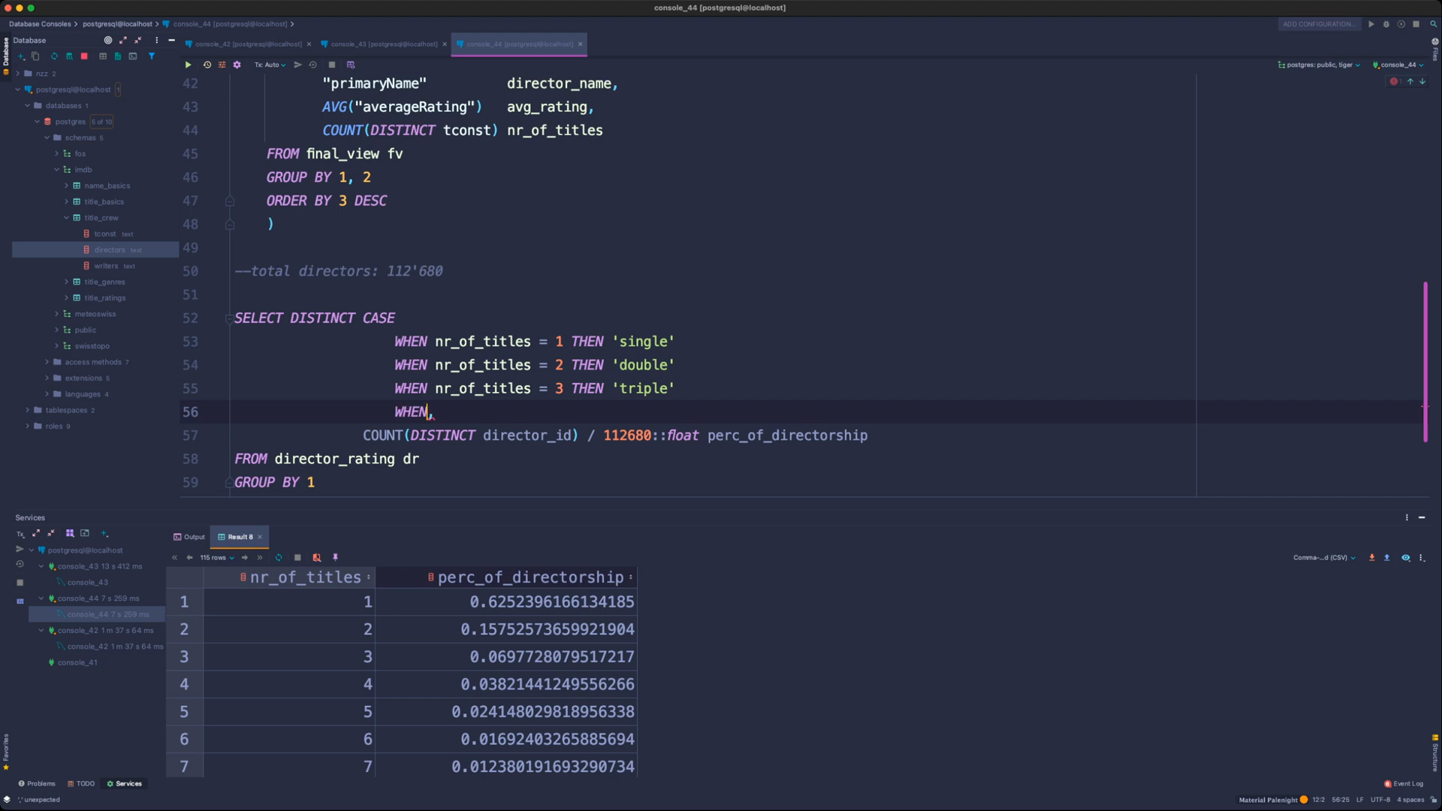
text(of_titles = 4 )
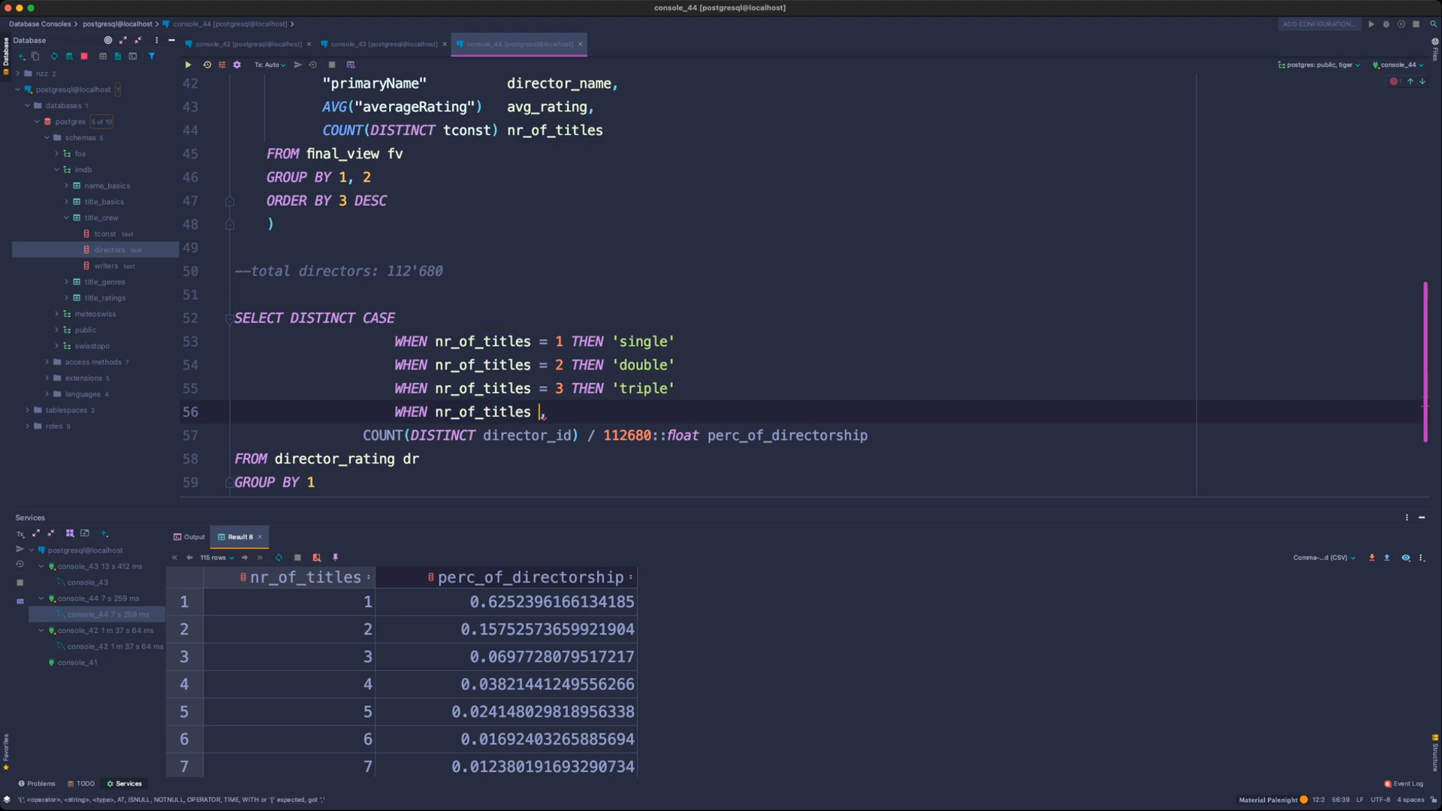
text(THEN ')
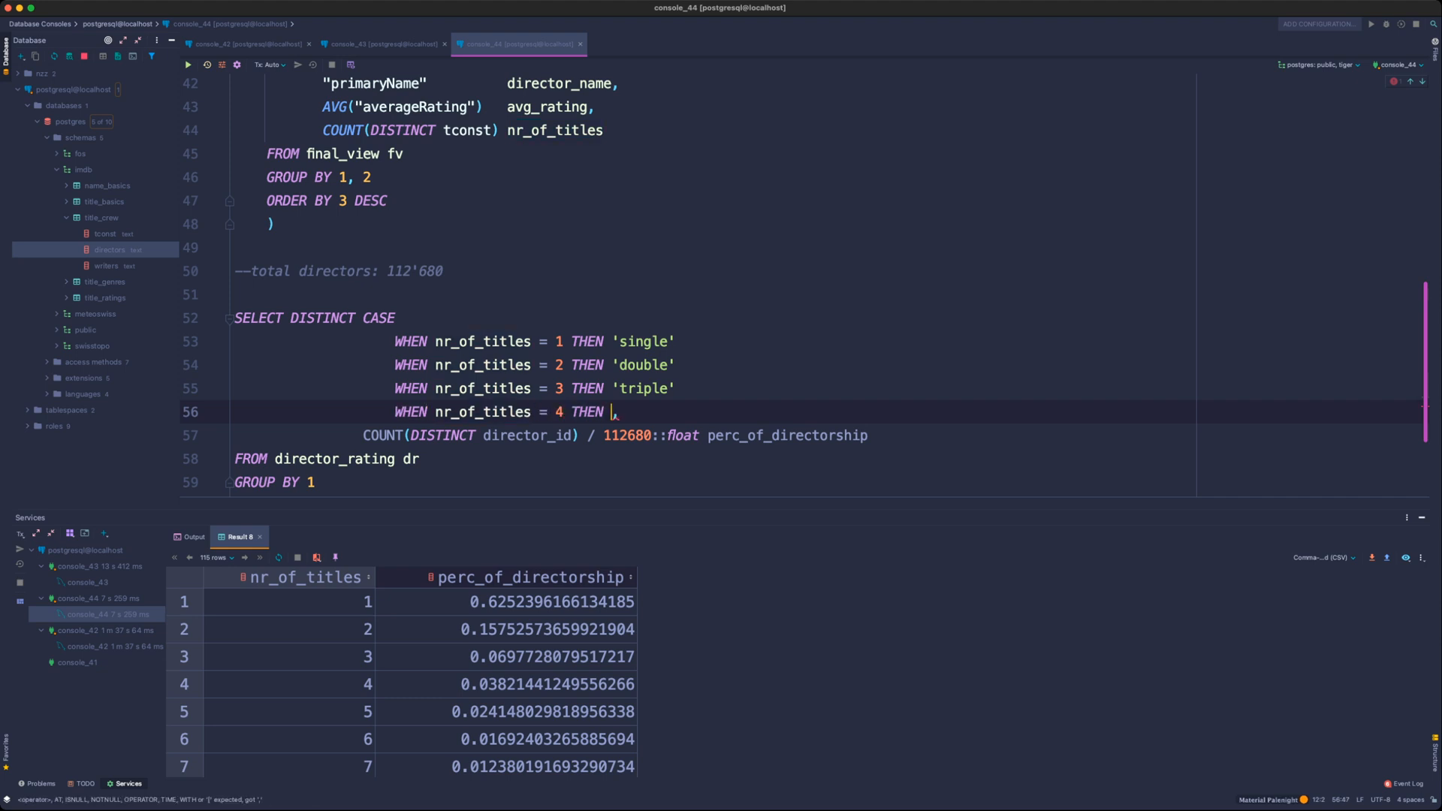
text(quadruple)
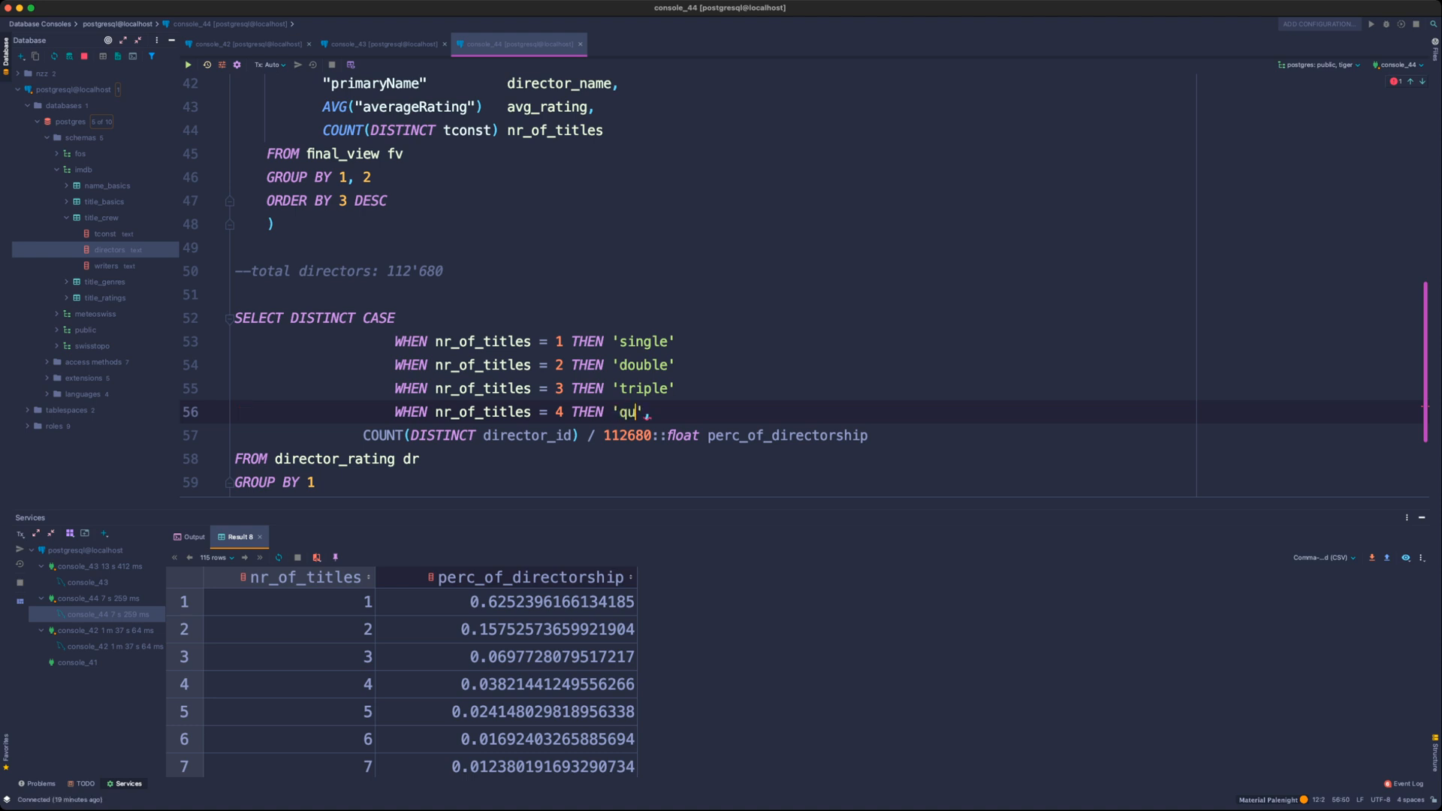
key(Right)
- Add a fifth CASE branch on a new line: WHEN nr_of_titles => 5 THEN, followed by an empty string
key(Return)
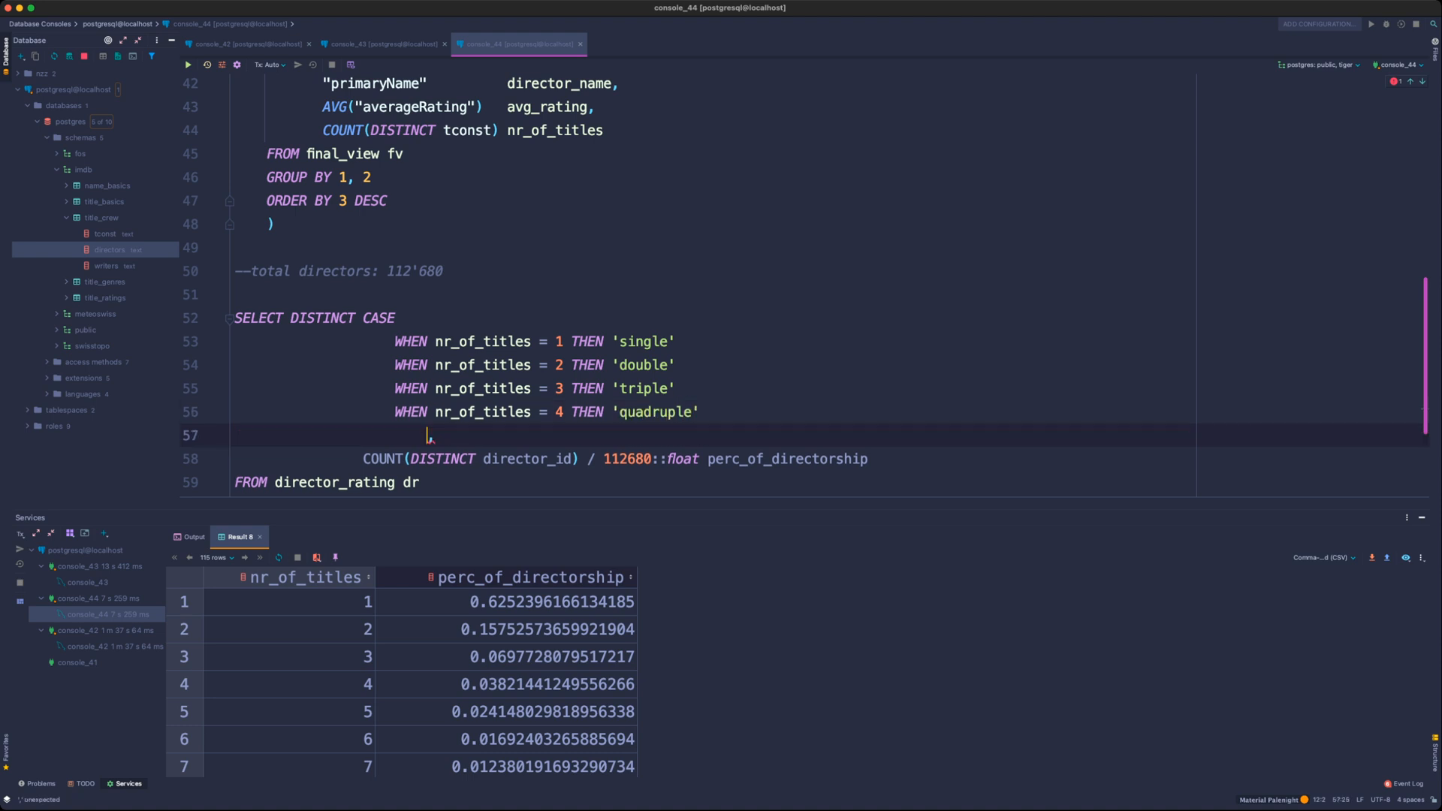
text(WHEN nr_of_titles = 5 )
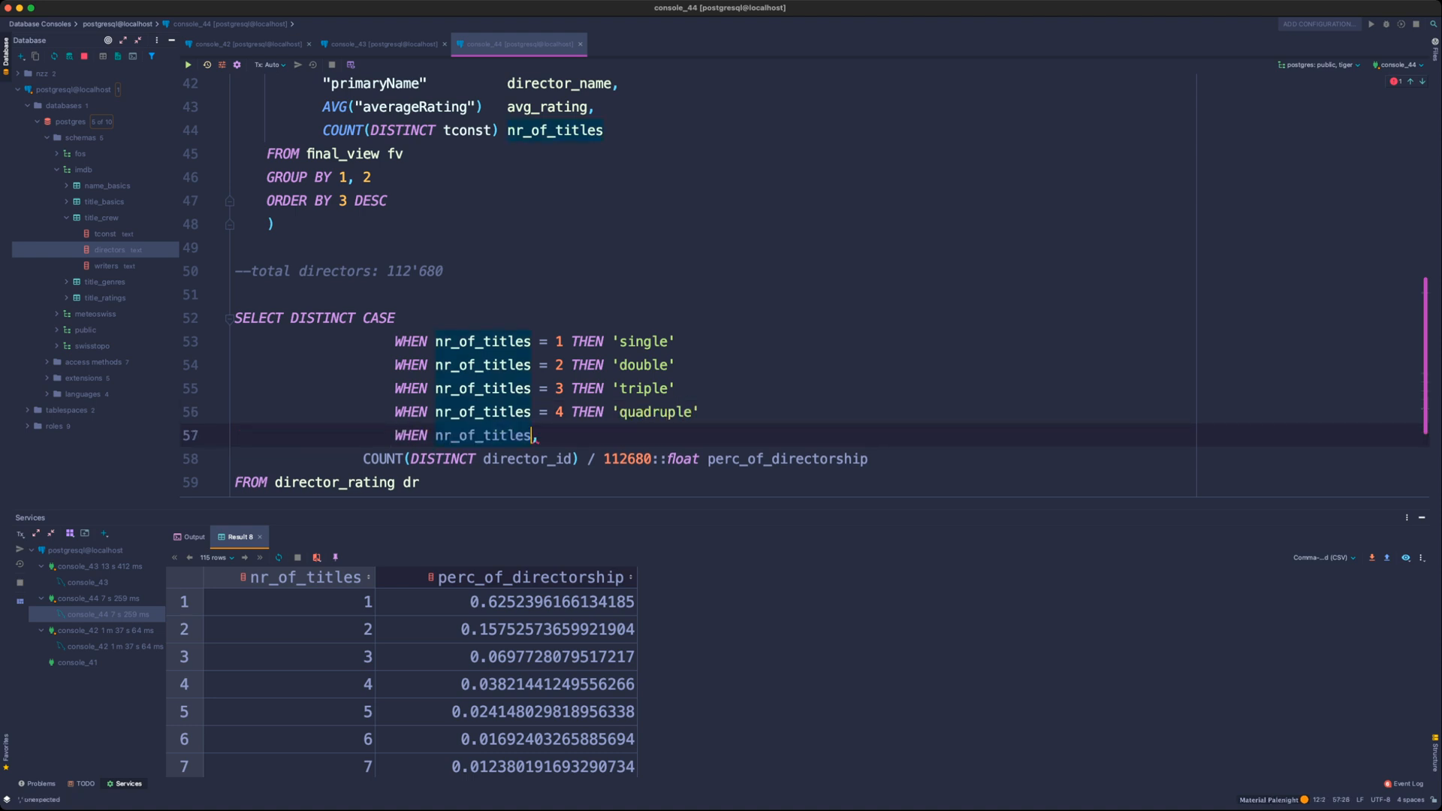
text(THEN ')
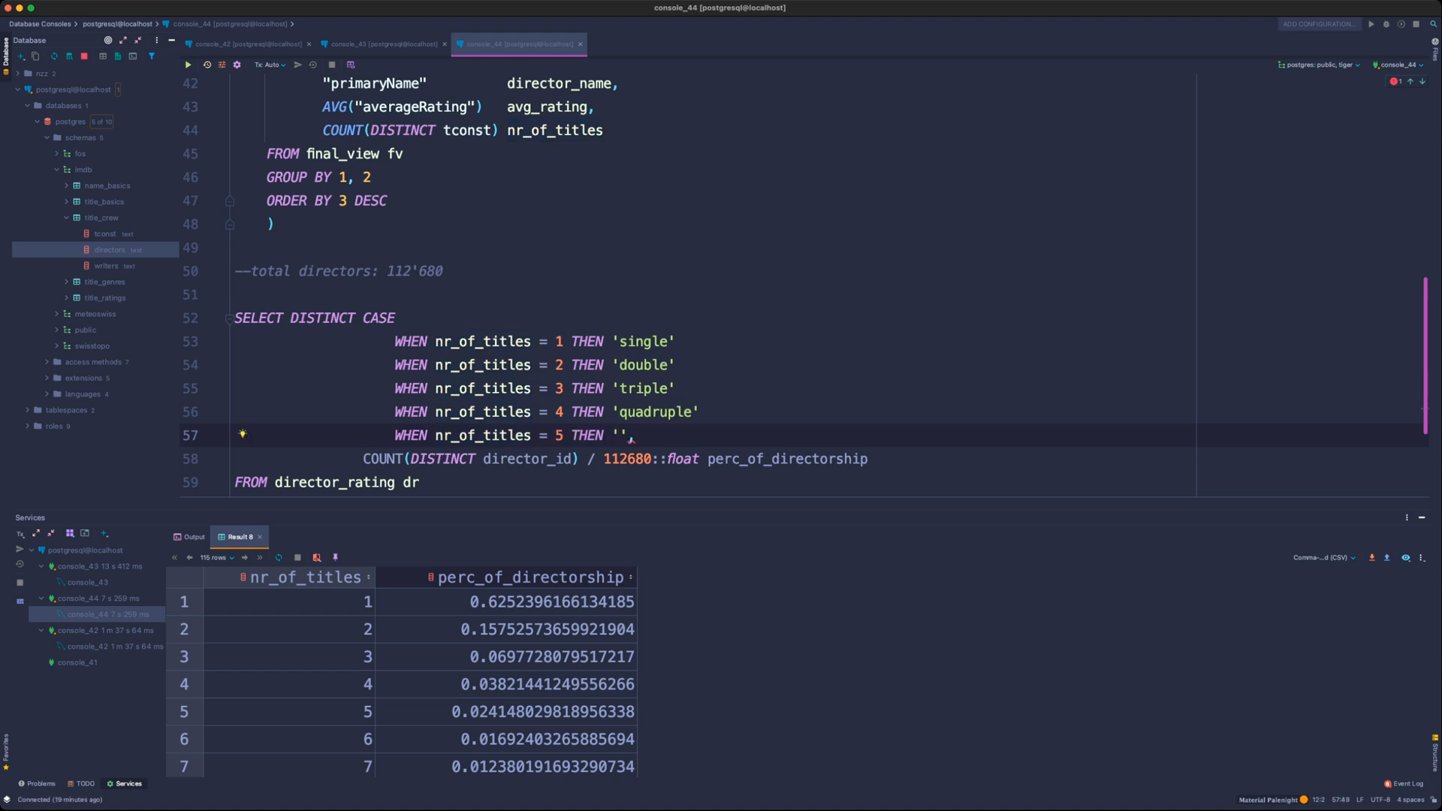
key(Left)
key(Left)
key(Left)
key(Left)
key(Left)
key(Left)
text(>)
- Fill in the fifth CASE branch's result string as 'five_or_more'
click(625, 436)
text(five_or-_)
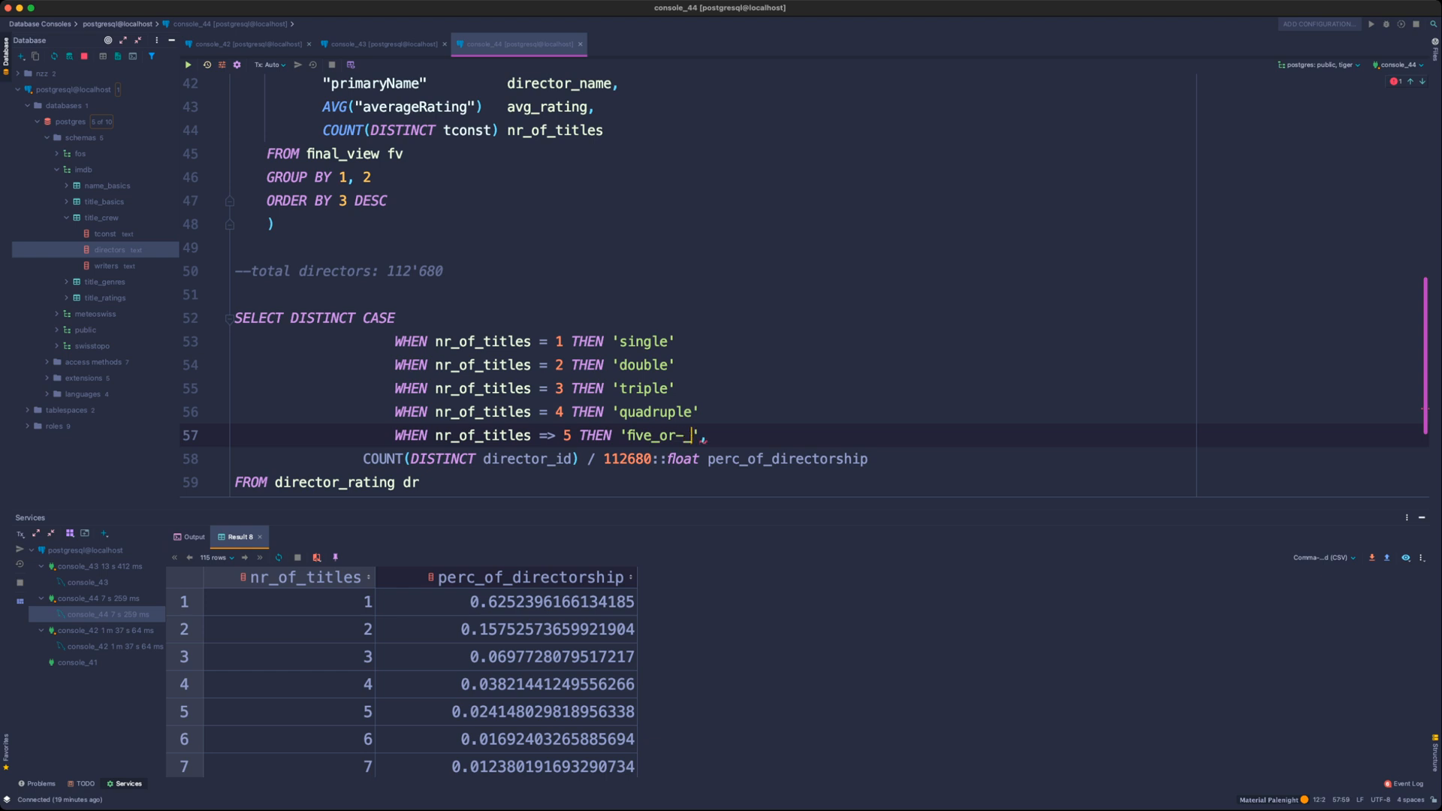
key(BackSpace)
key(BackSpace)
text(_niore)
key(BackSpace)
key(BackSpace)
key(BackSpace)
key(BackSpace)
key(BackSpace)
text(more)
scroll(804, 285, down, 1)
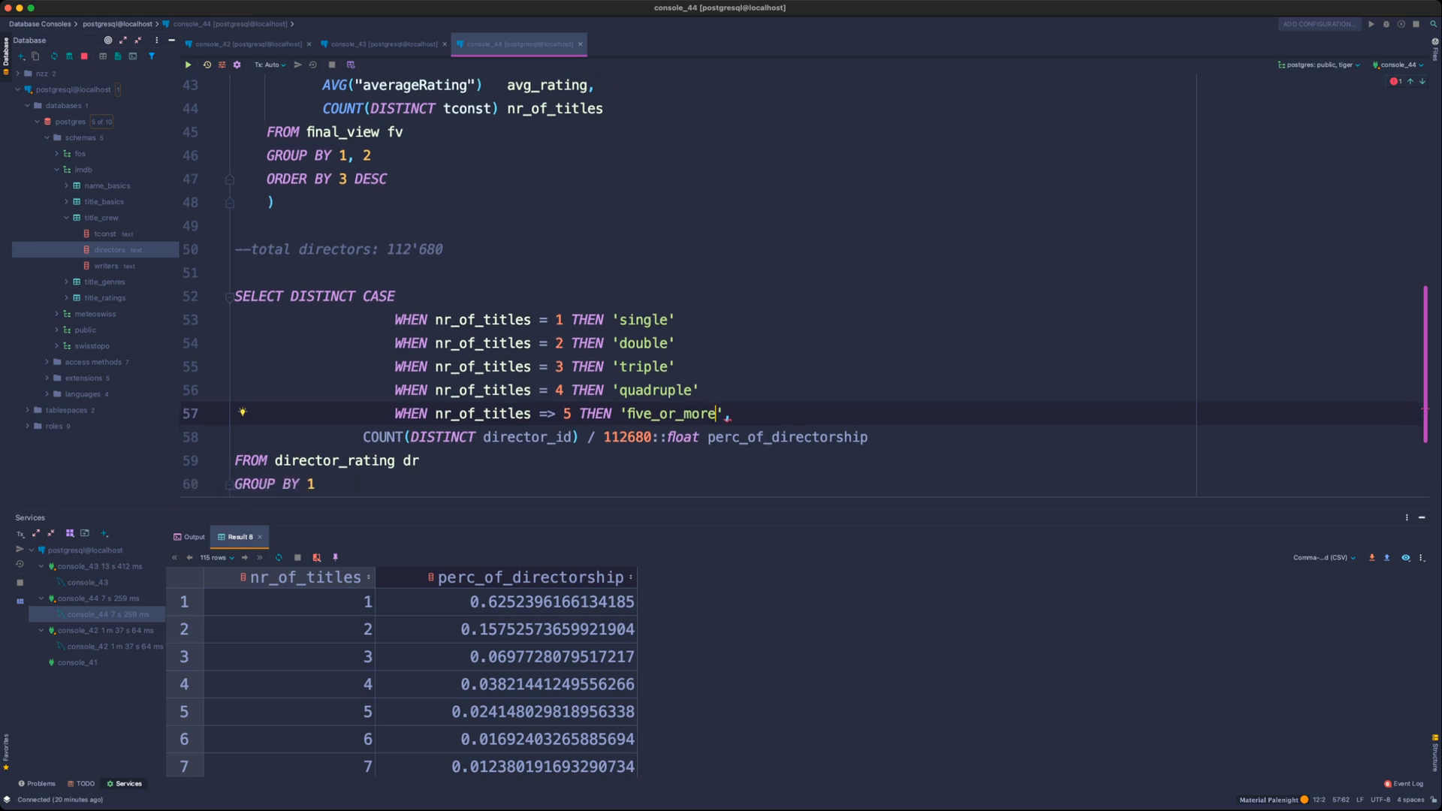
- Add director_id as a column on its own line below the fifth CASE branch, ending with the existing comma
click(725, 414)
key(Return)
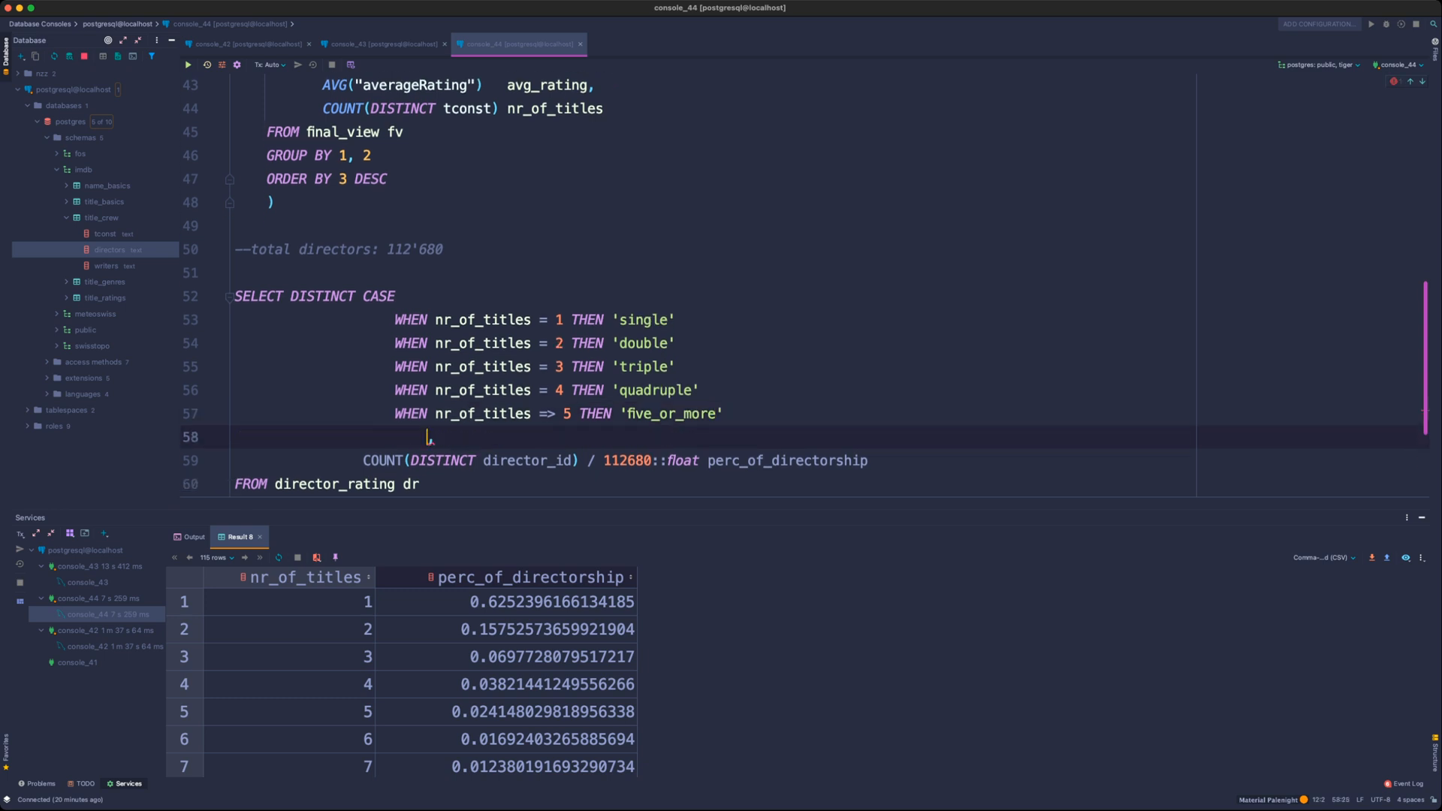
key(BackSpace)
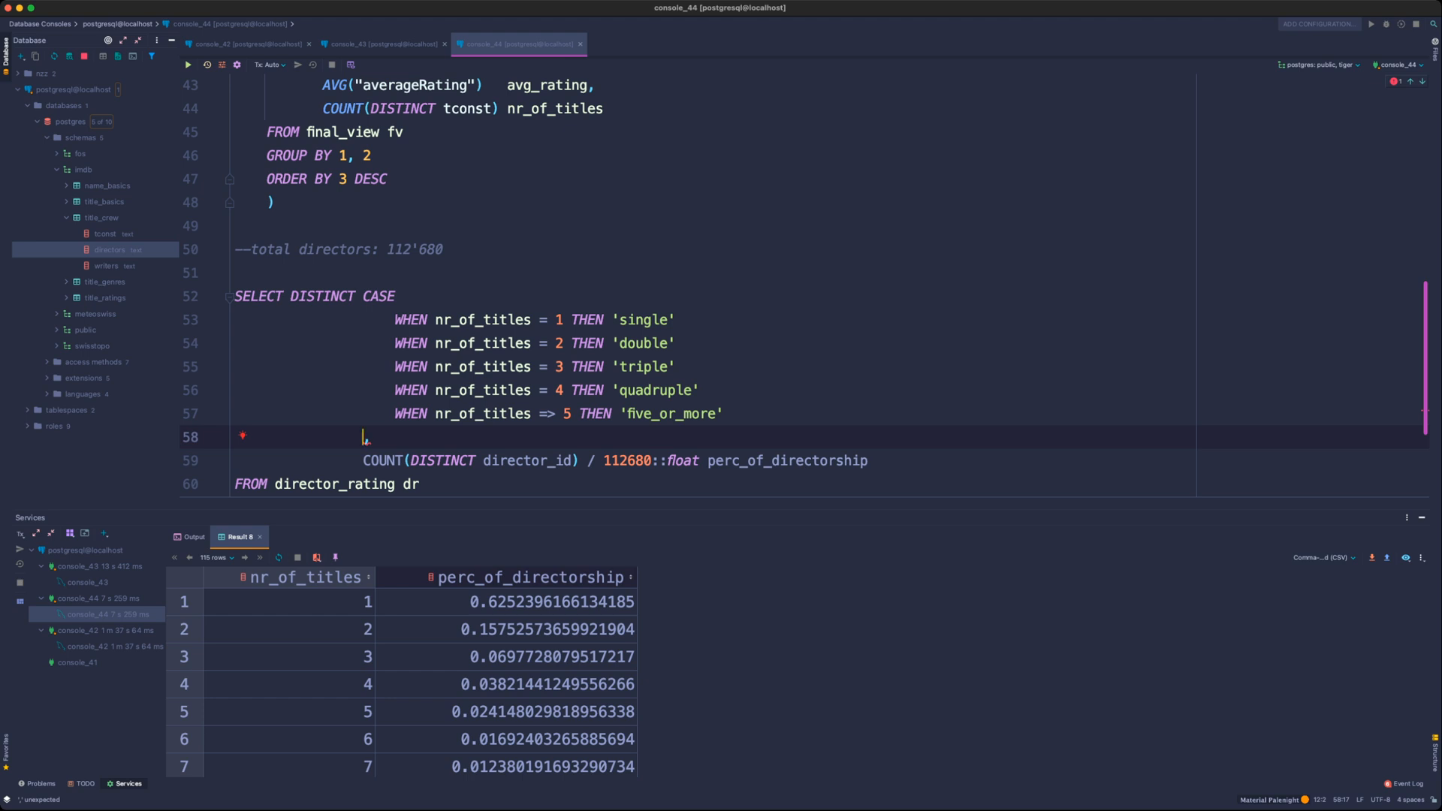
text(director_id,)
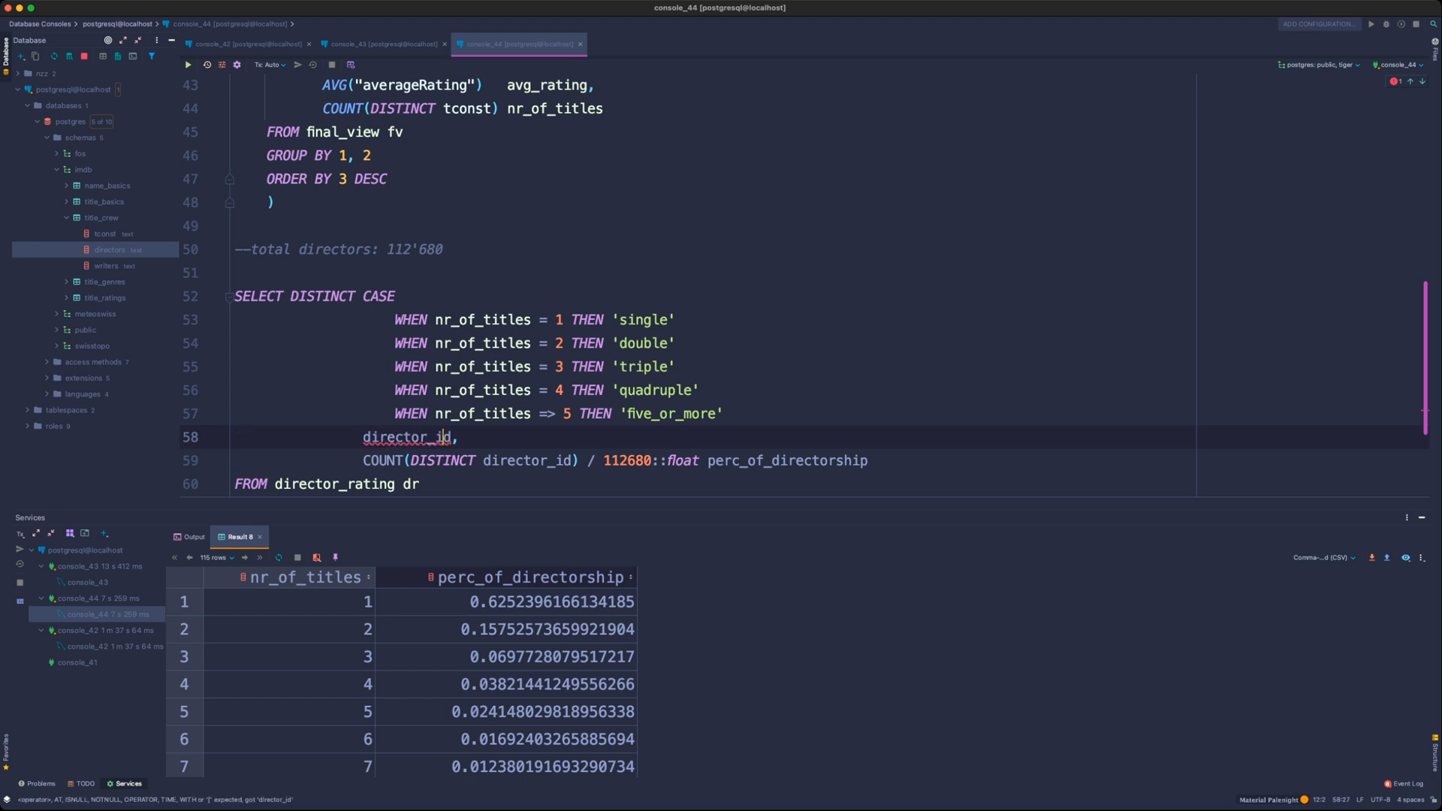
- Add the fallback ELSE 'unknown' on a new line between the fifth CASE branch and director_id
key(Up)
key(Right)
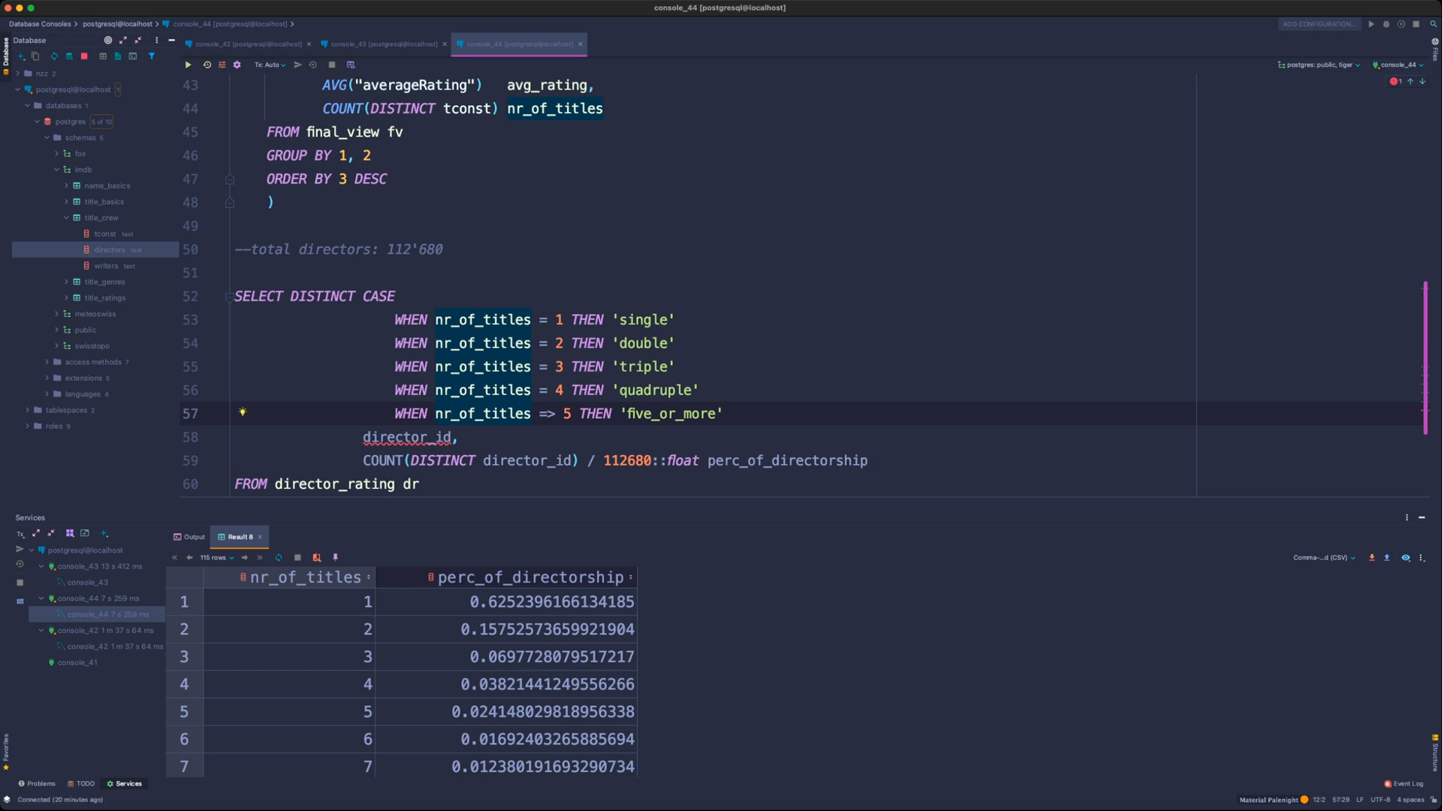
key(Tab)
key(BackSpace)
key(BackSpace)
key(BackSpace)
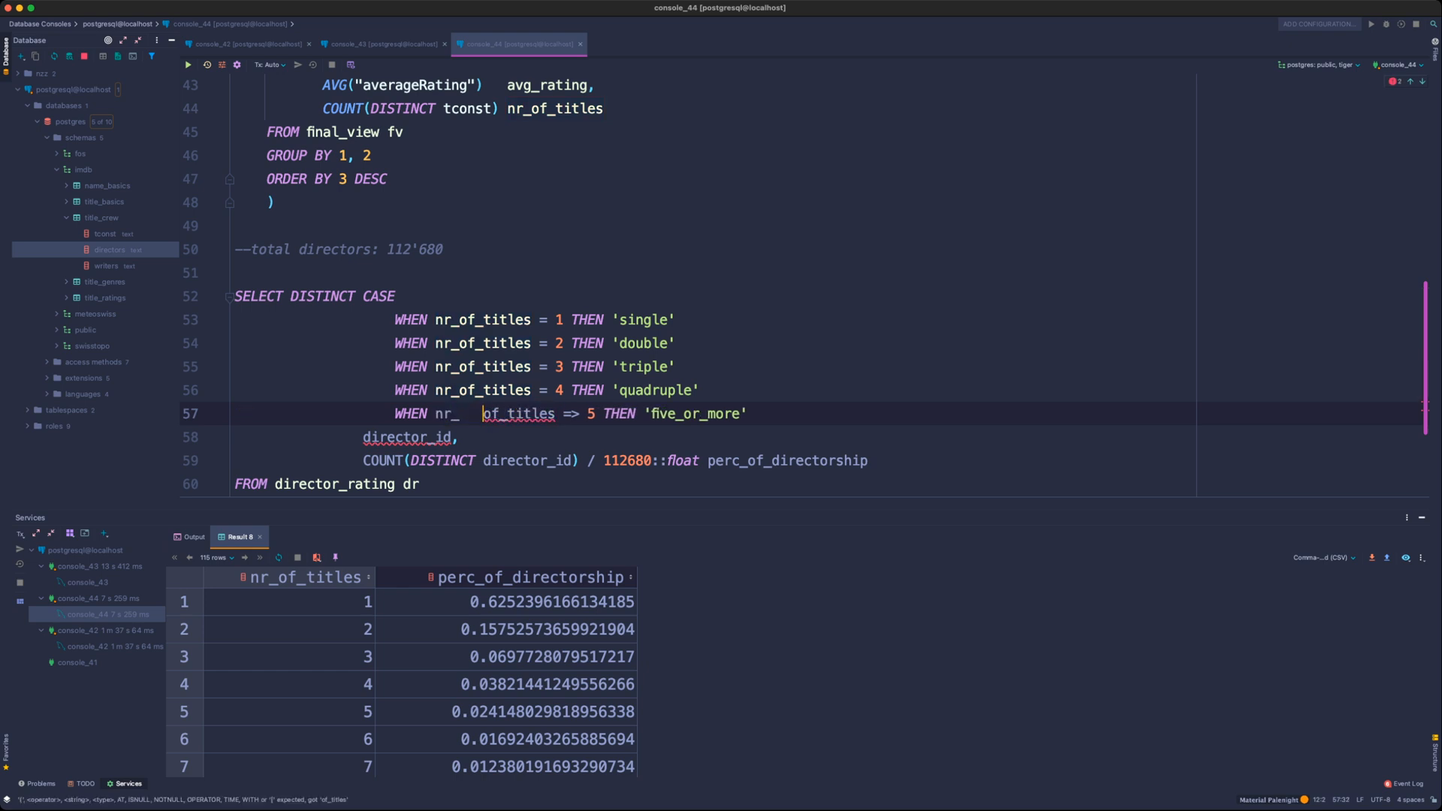
key(BackSpace)
key(End)
key(Return)
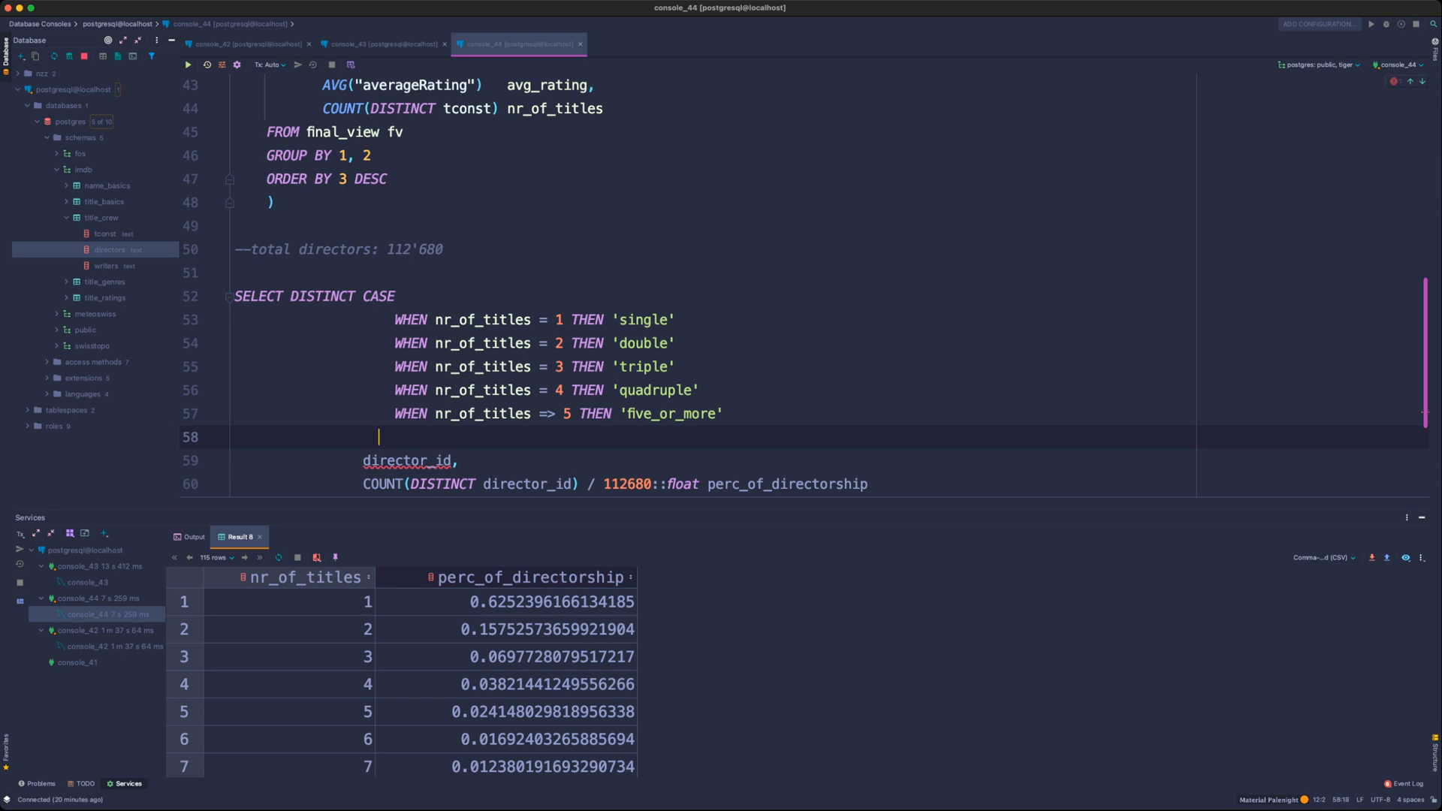
text(ELSE 'unknown')
- Close the CASE expression on a new line with END, aliased as director_level and followed by a comma
key(Return)
key(BackSpace)
key(BackSpace)
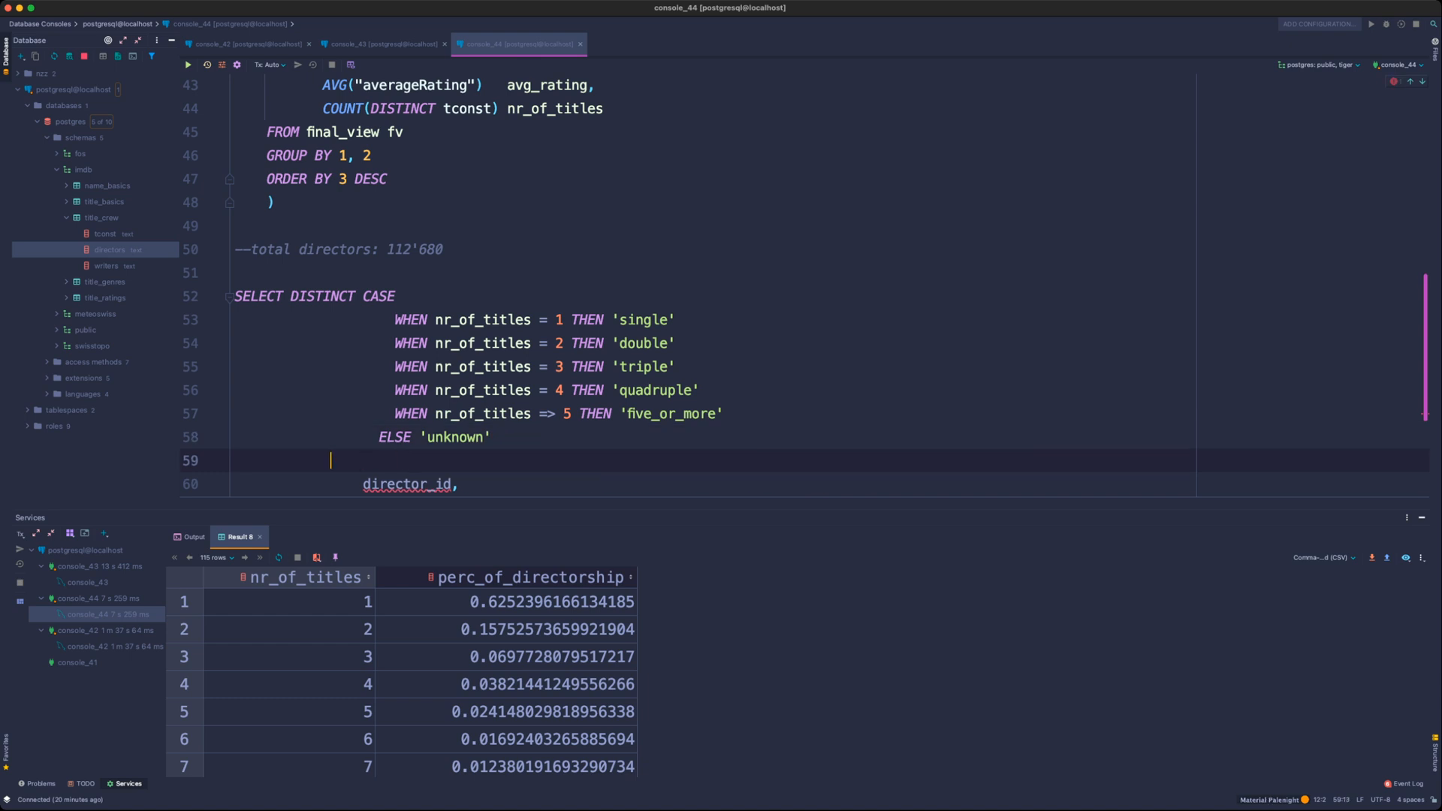
key(Tab)
text(END )
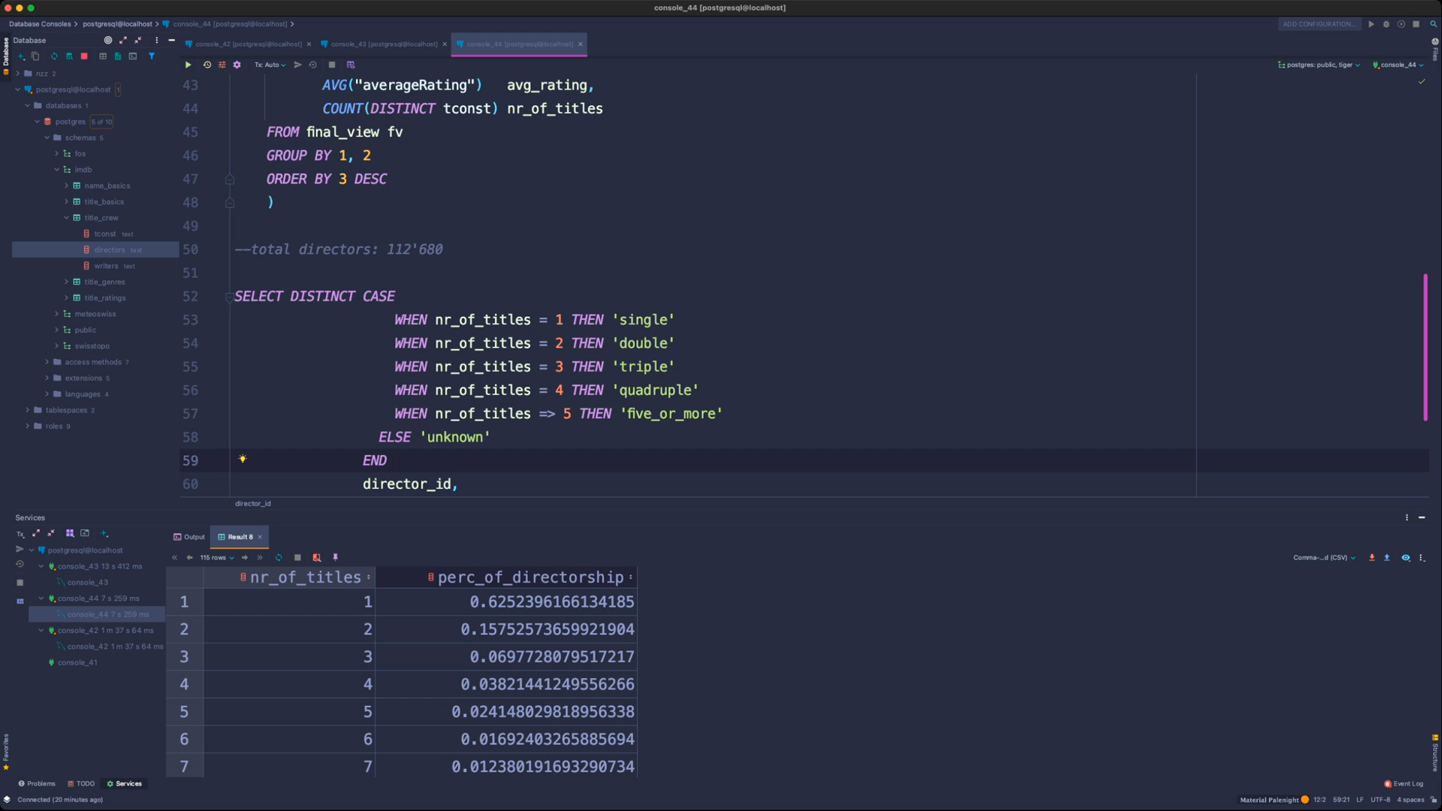
text(director_level)
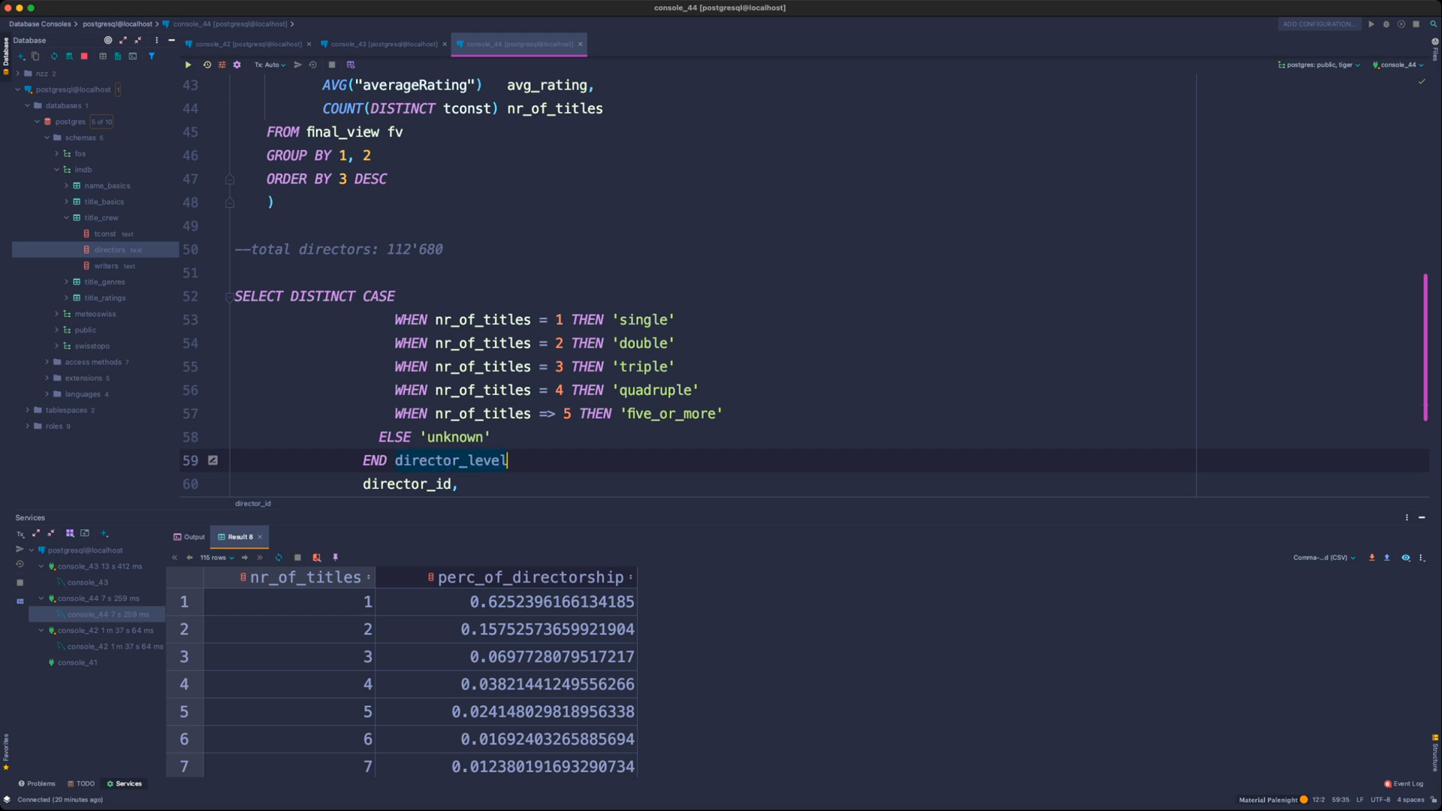
text(,)
- Move the director_id column from below the CASE expression to directly after SELECT DISTINCT, with CASE starting on a new line
scroll(804, 286, down, 3)
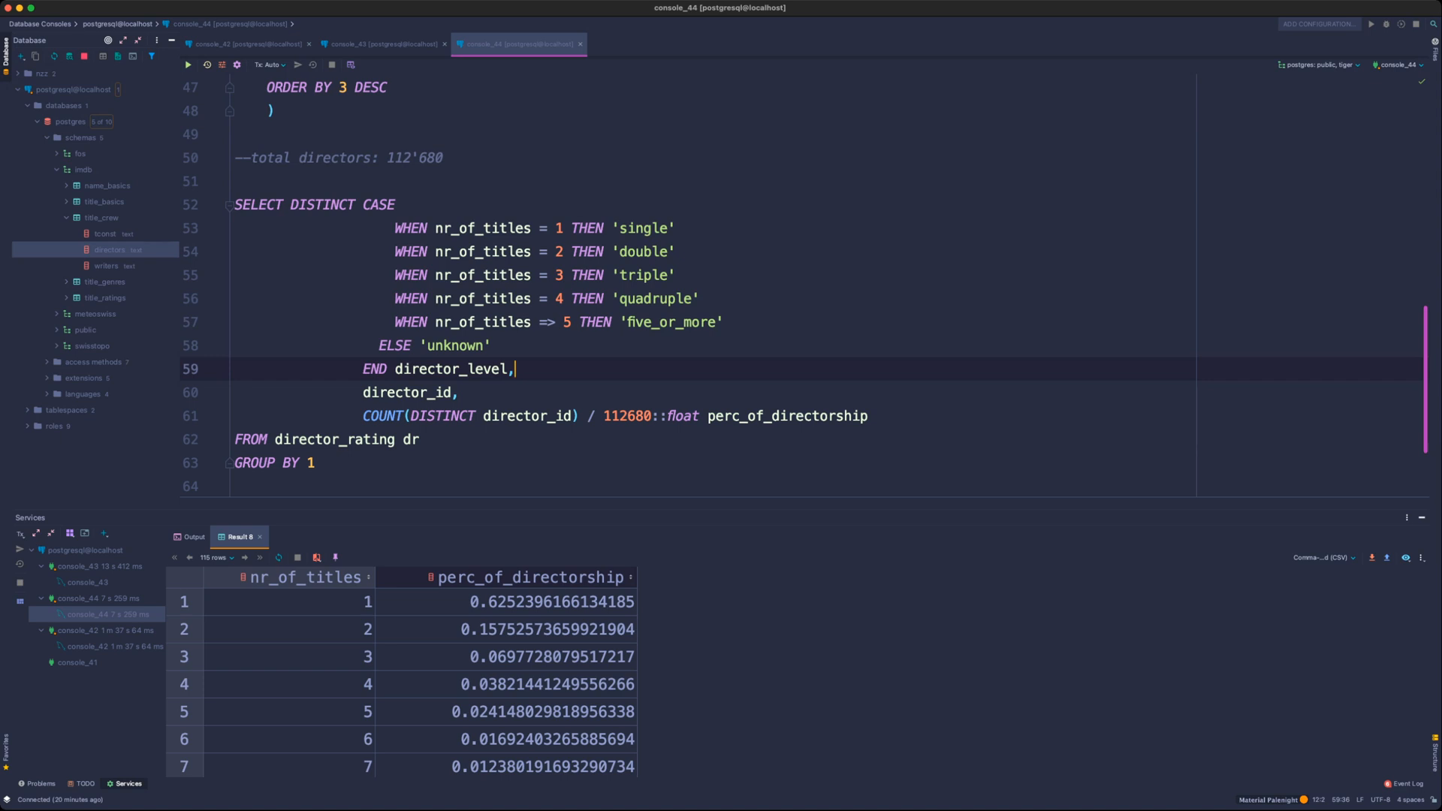
double_click(475, 370)
key(Down)
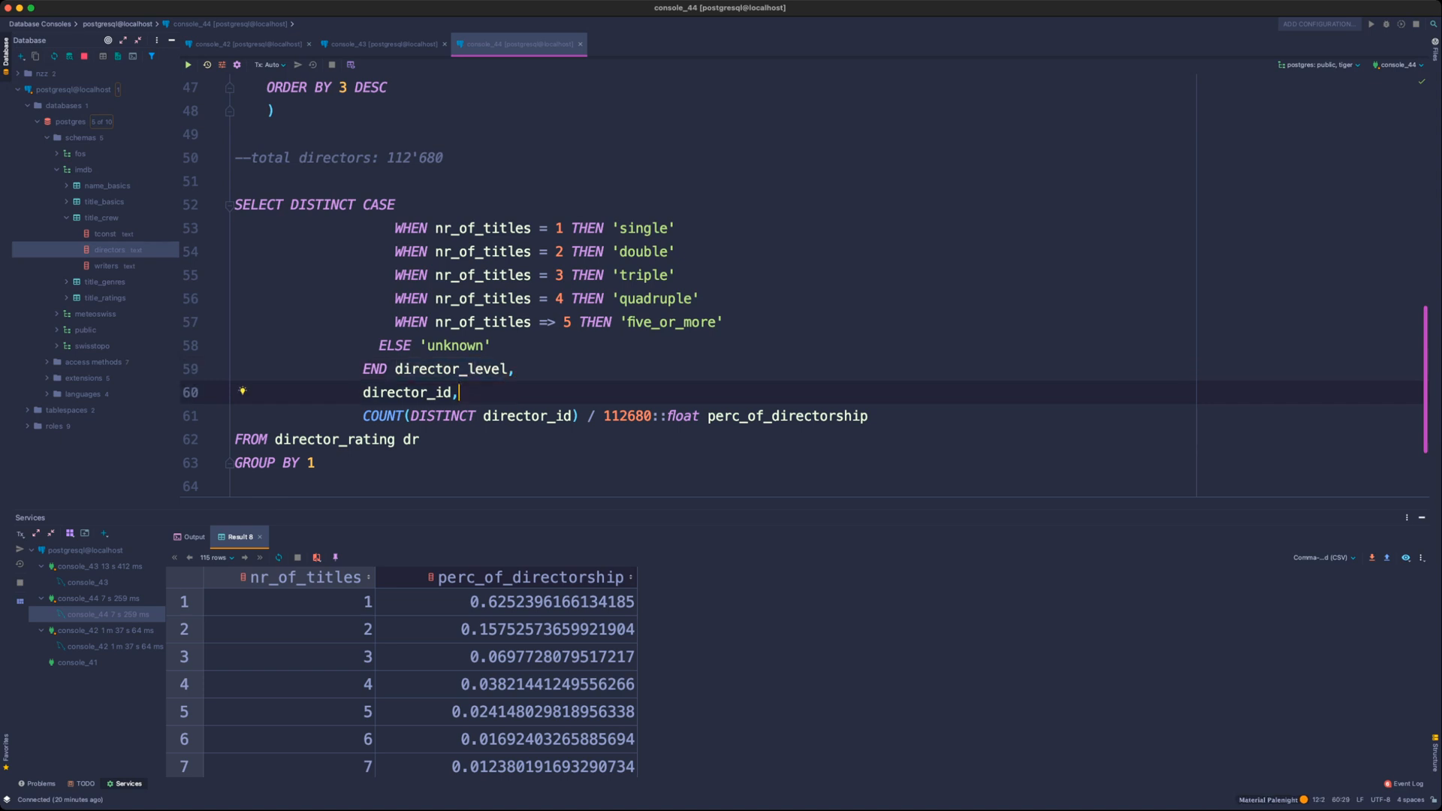
key(shift+Home)
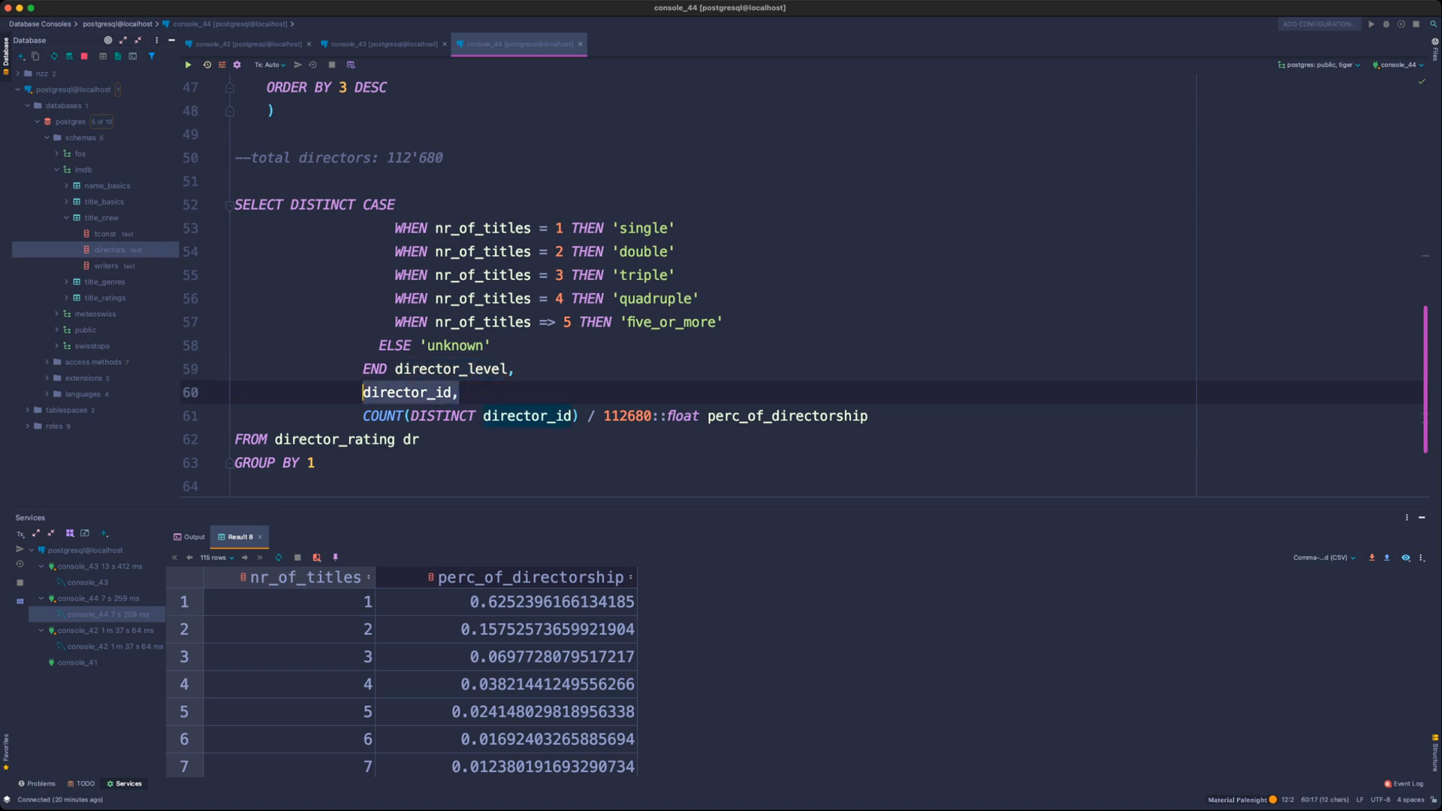
key(BackSpace)
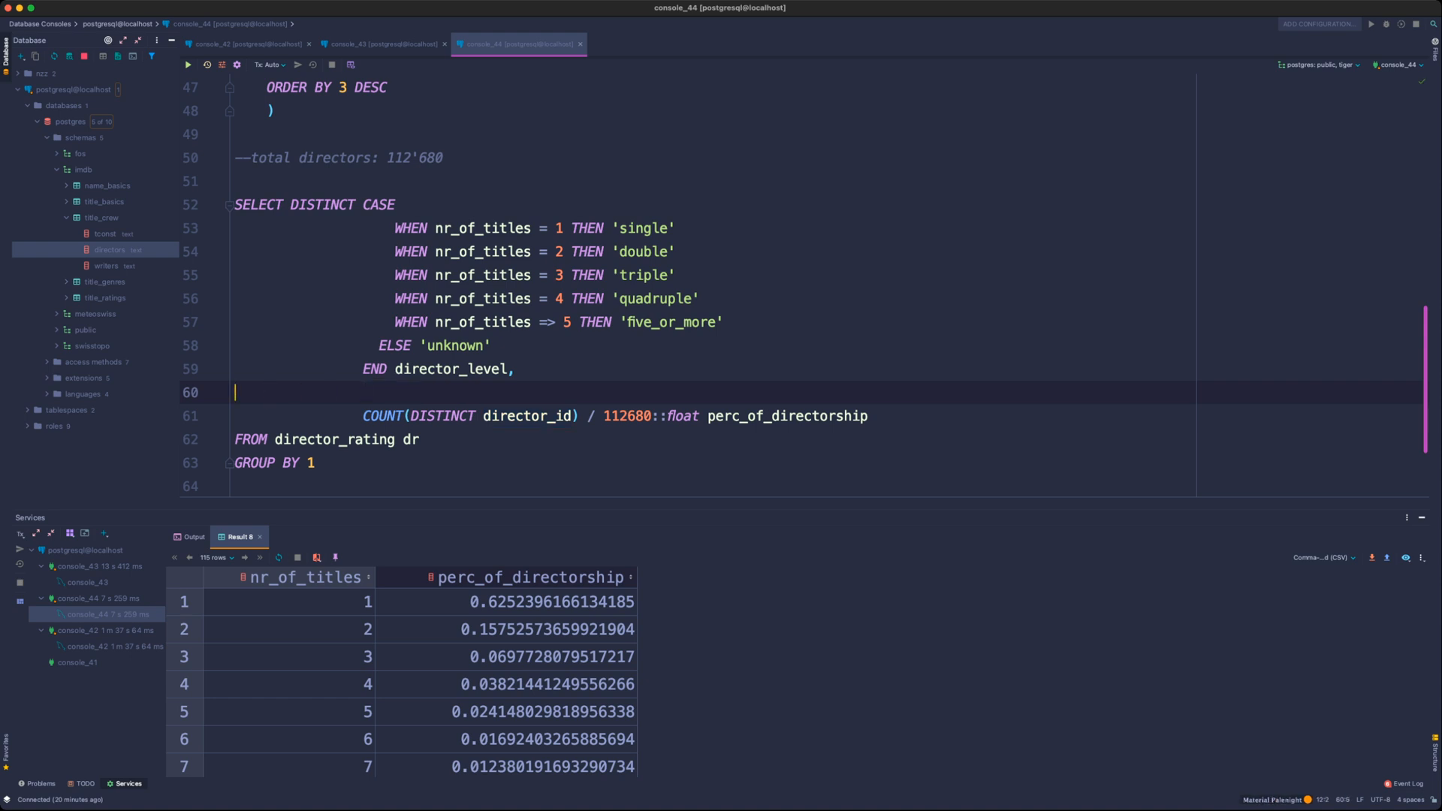
key(BackSpace)
key(Up)
key(Up)
key(Up)
key(Up)
key(Up)
key(Up)
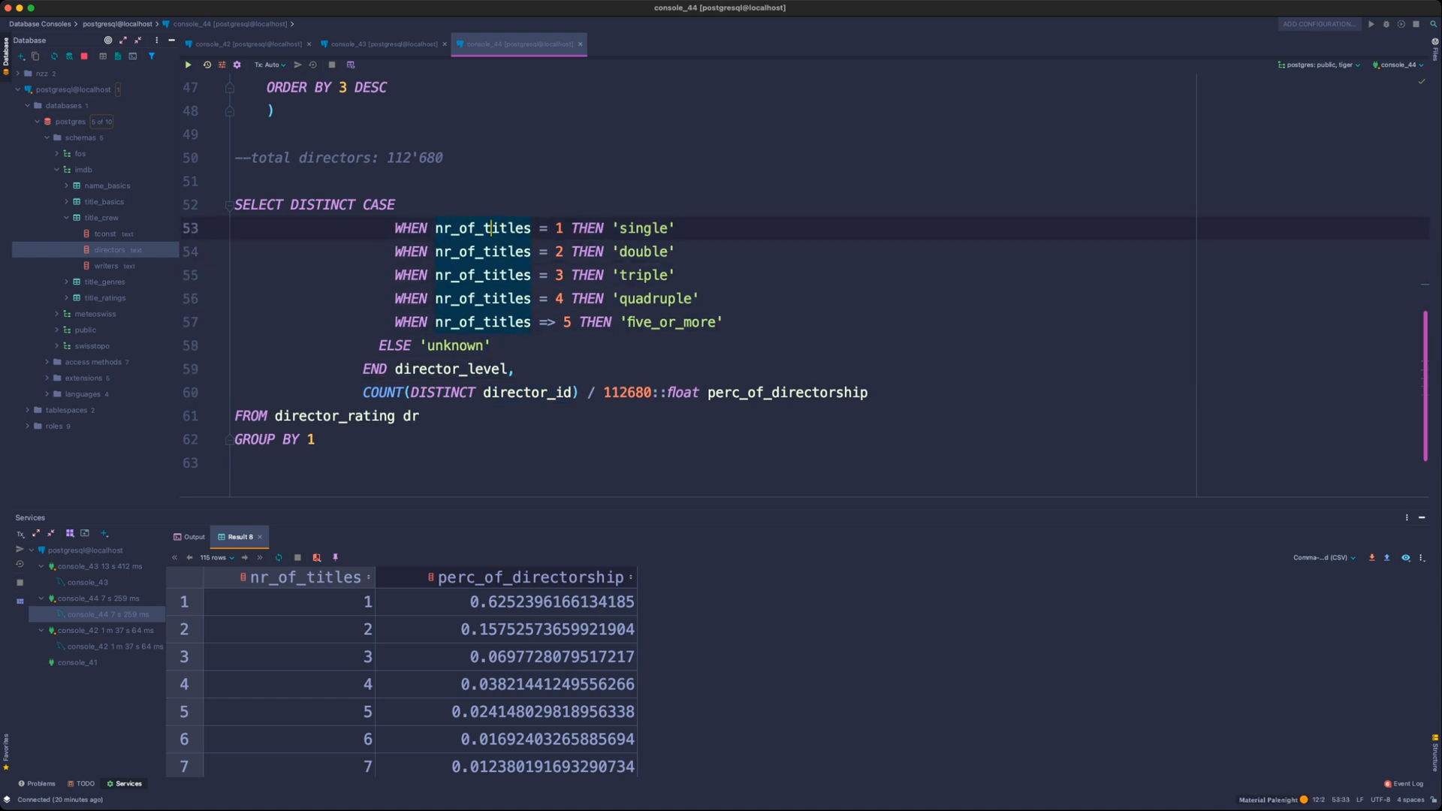
click(356, 205)
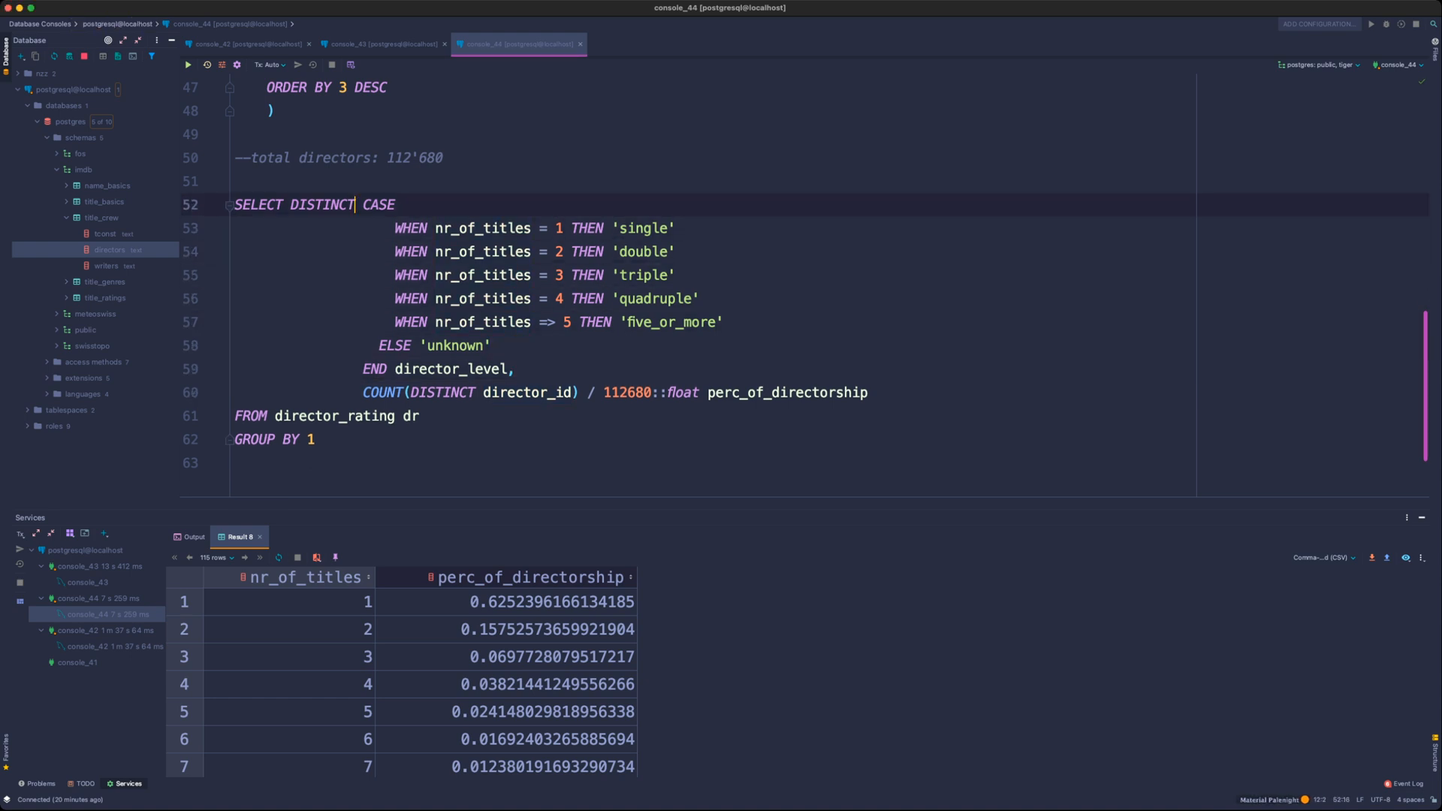
text(director_id,)
key(Return)
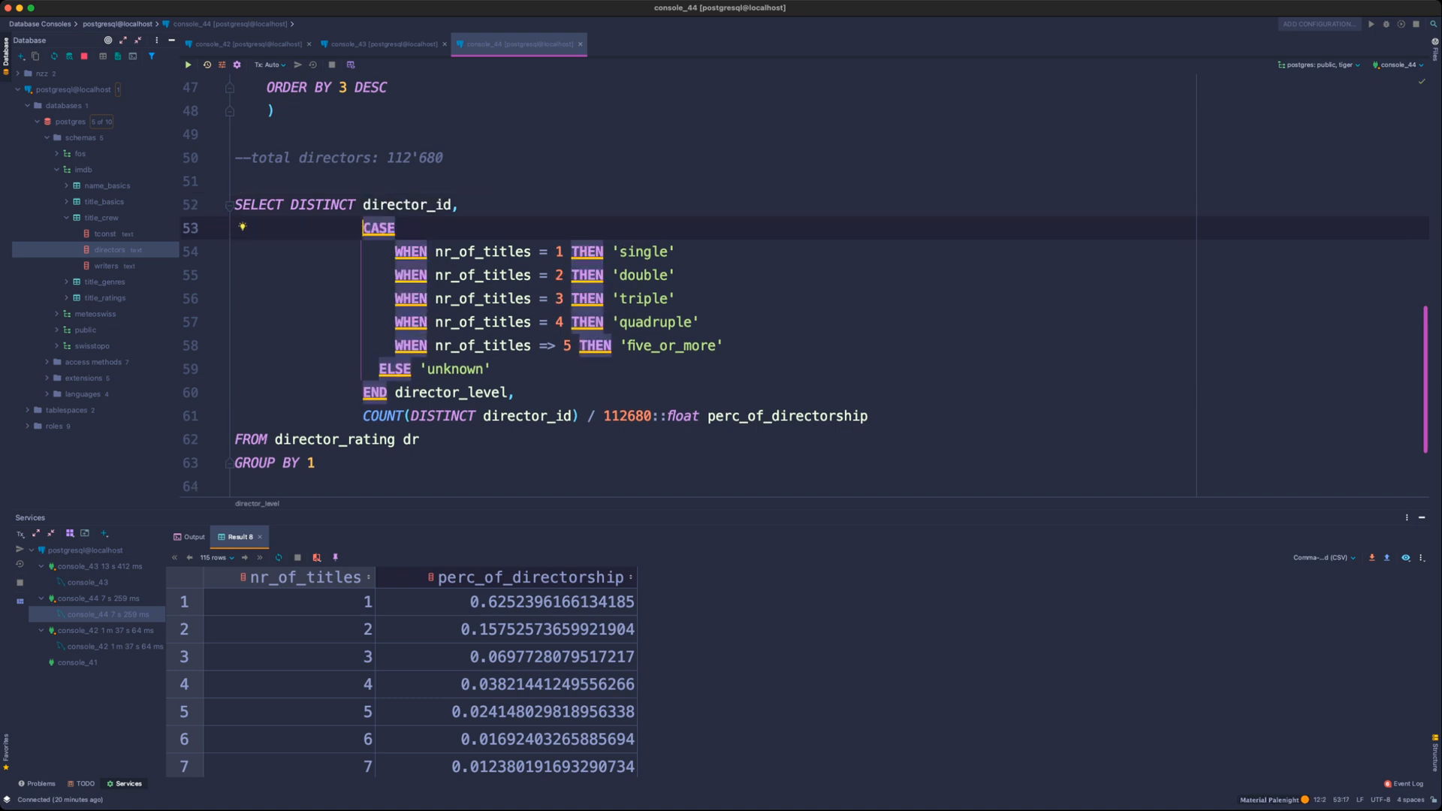
click(427, 205)
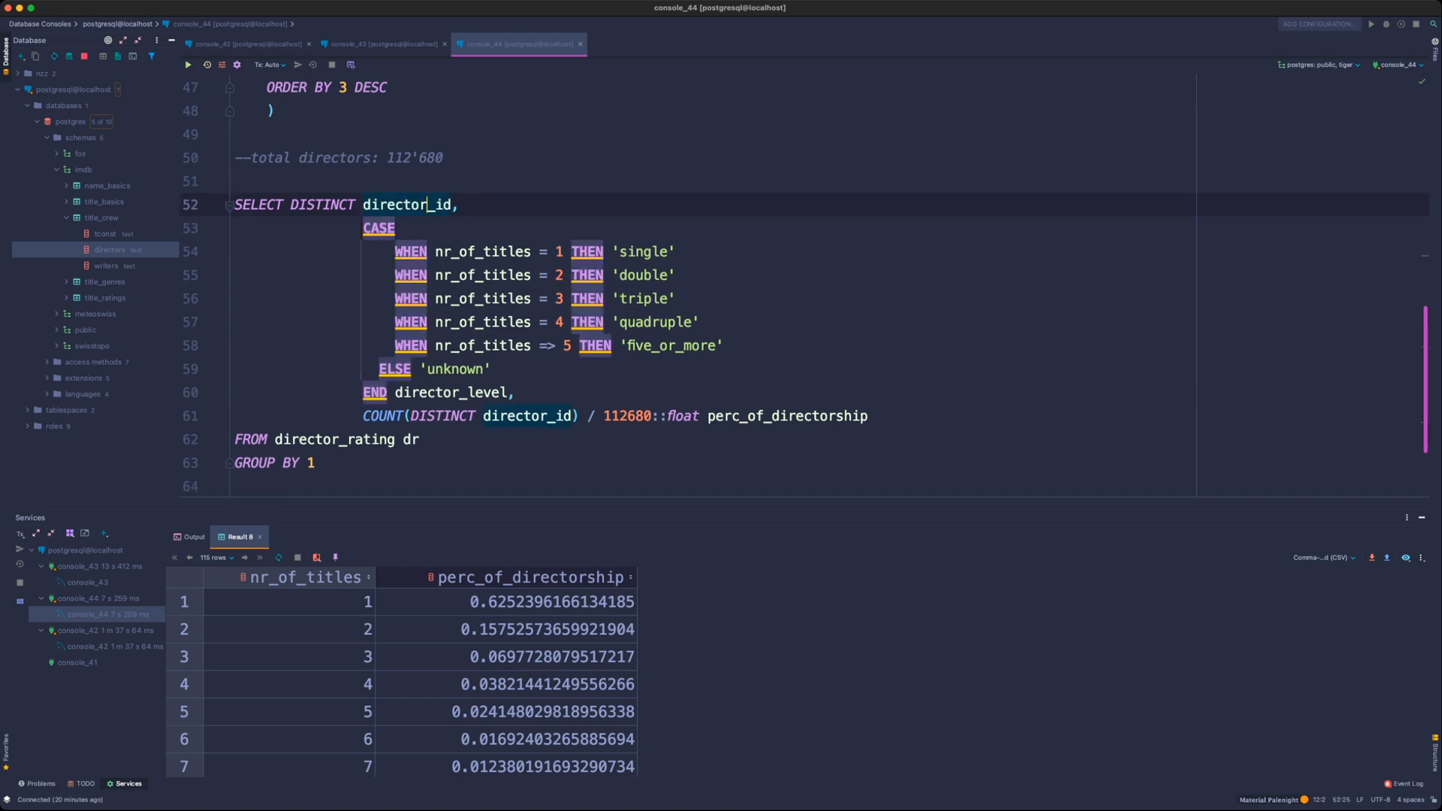
click(467, 393)
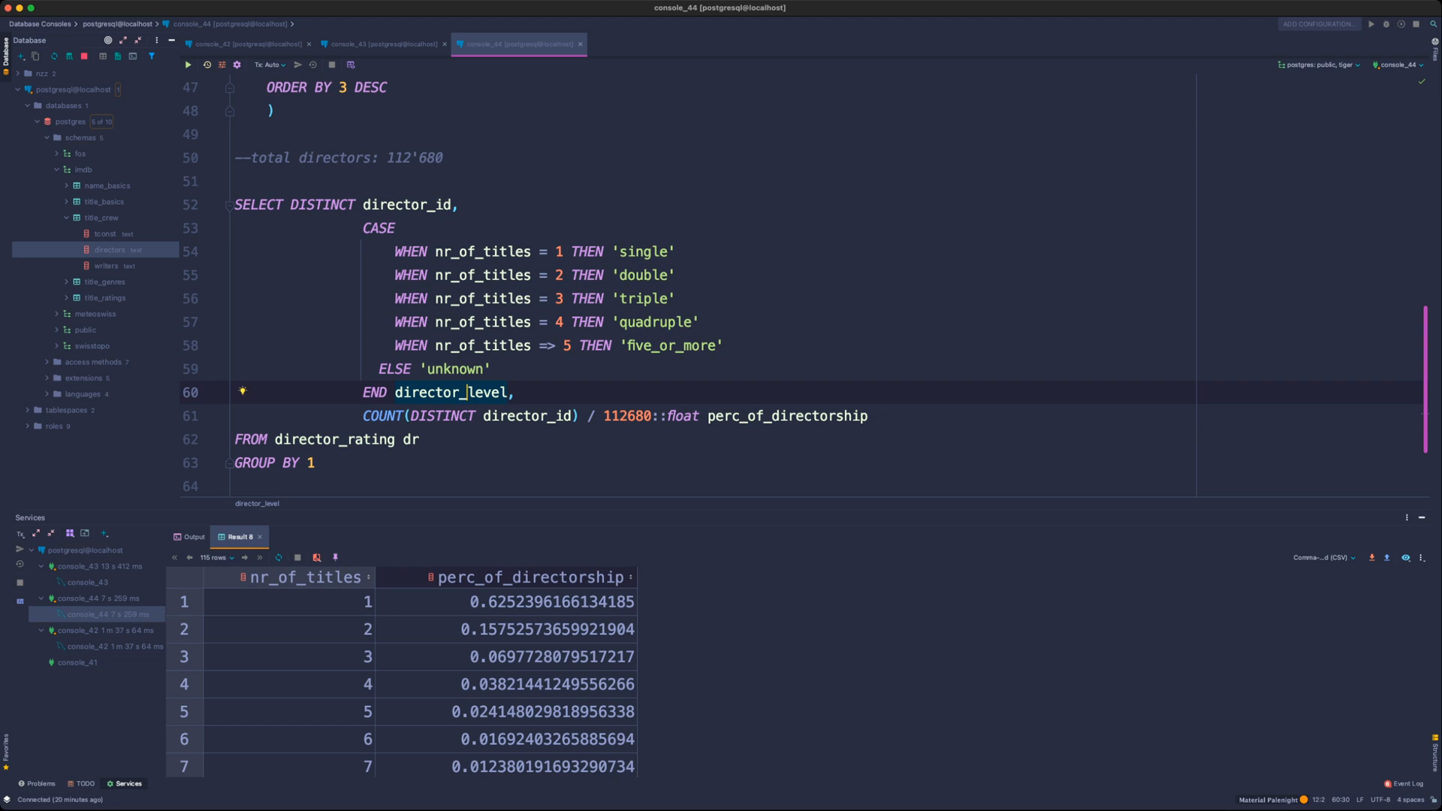
drag(871, 416, 362, 416)
- Delete the total directors comment and the extra blank lines above the final SELECT
scroll(361, 416, up, 3)
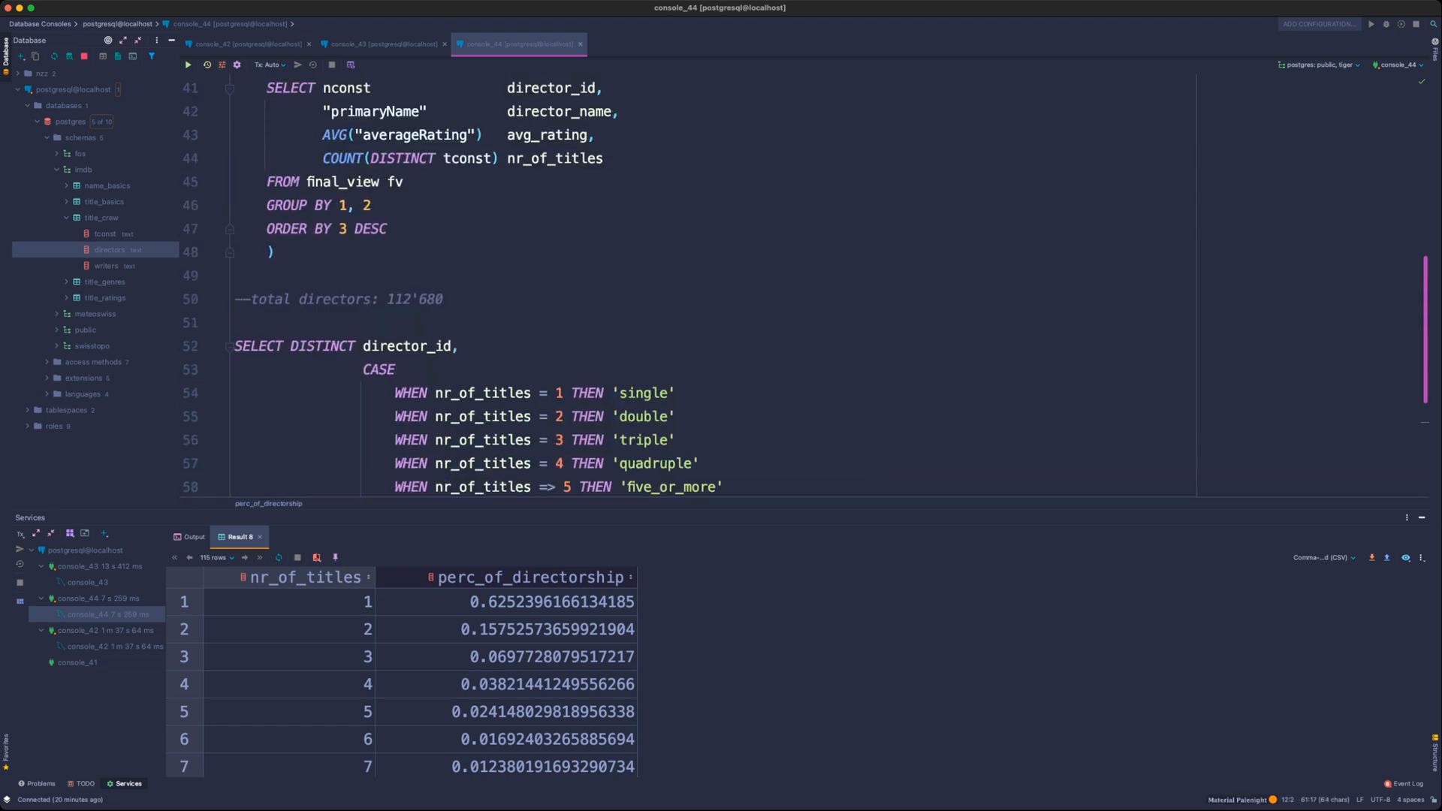
drag(444, 299, 234, 299)
key(BackSpace)
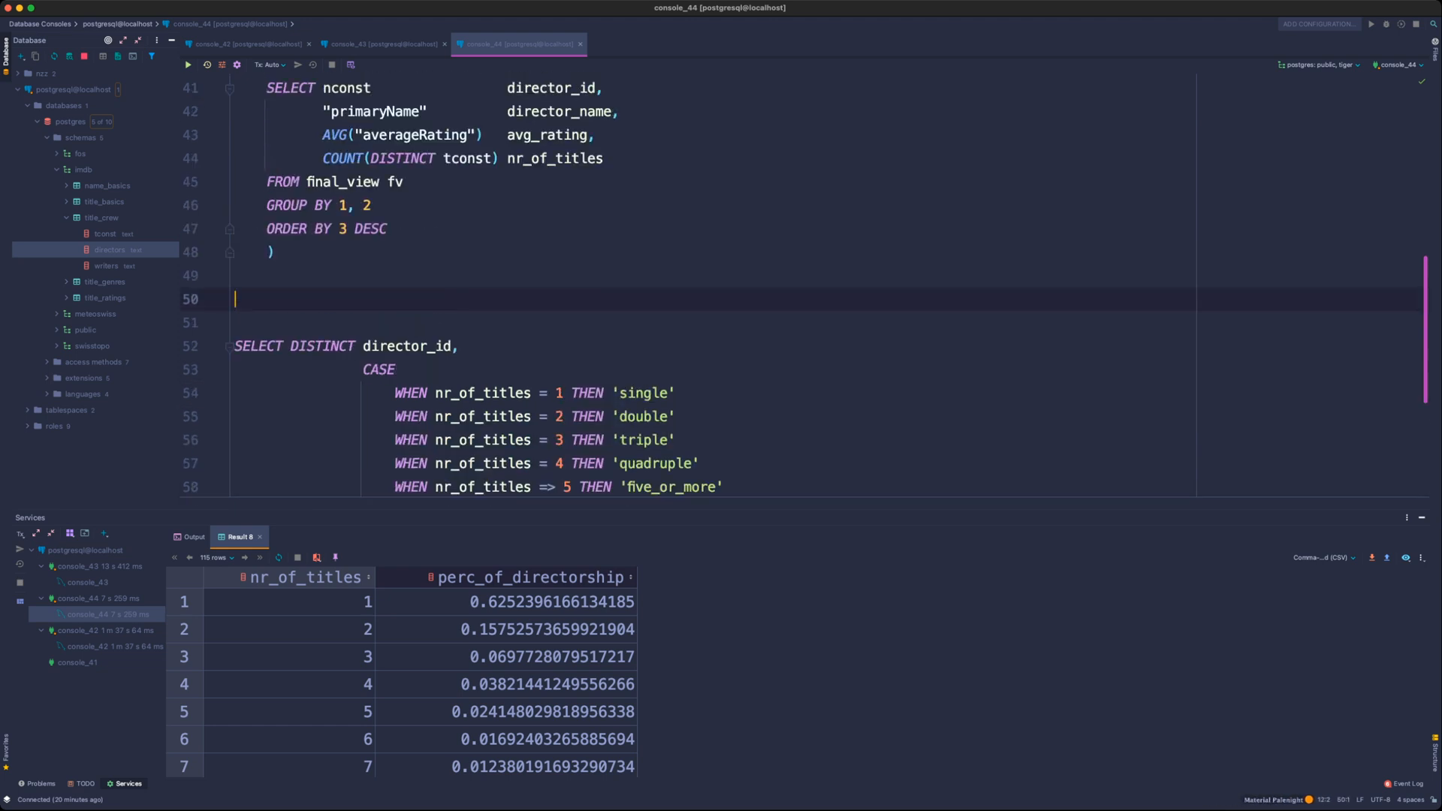
key(BackSpace)
key(BackSpace)
scroll(676, 285, up, 3)
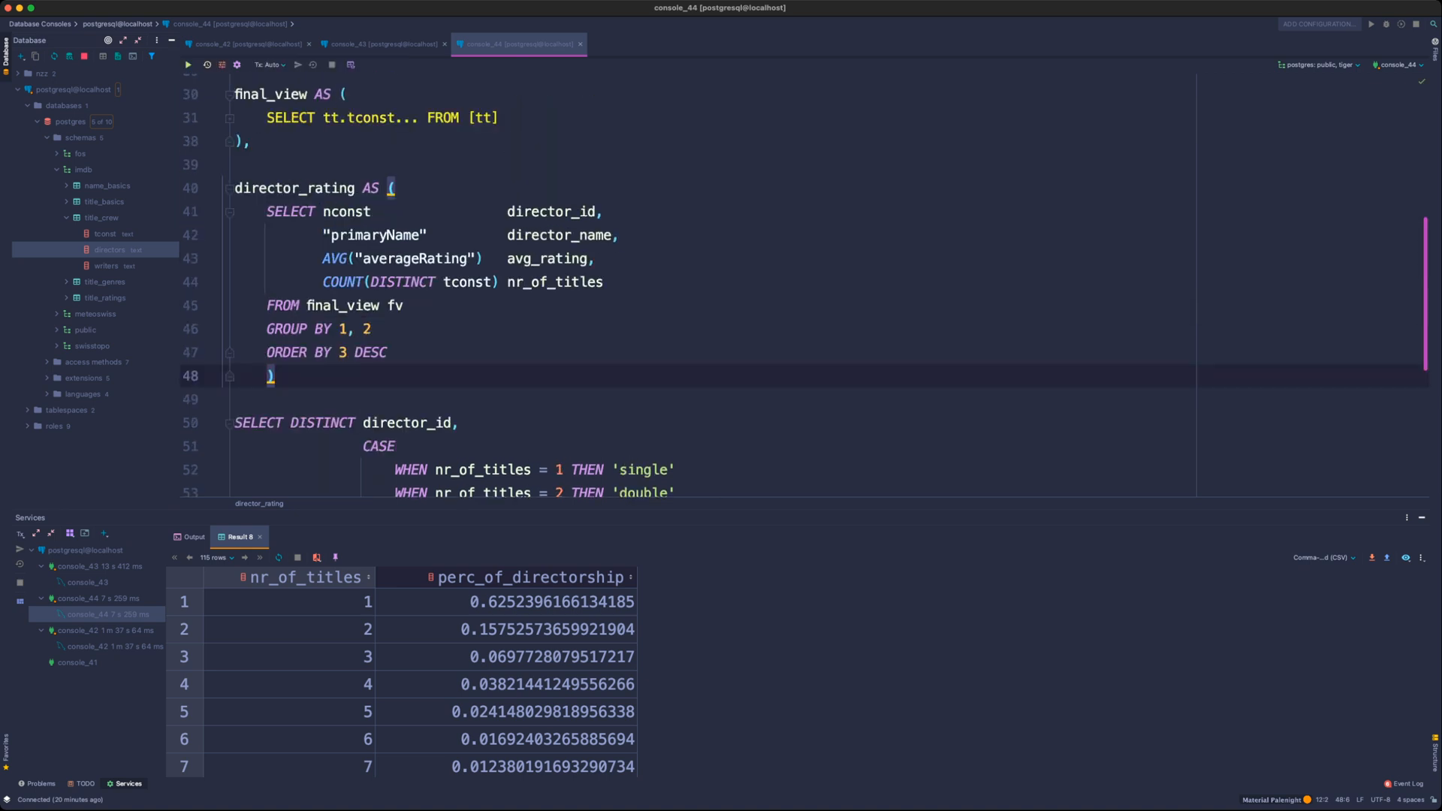
double_click(547, 259)
double_click(554, 282)
scroll(554, 283, down, 4)
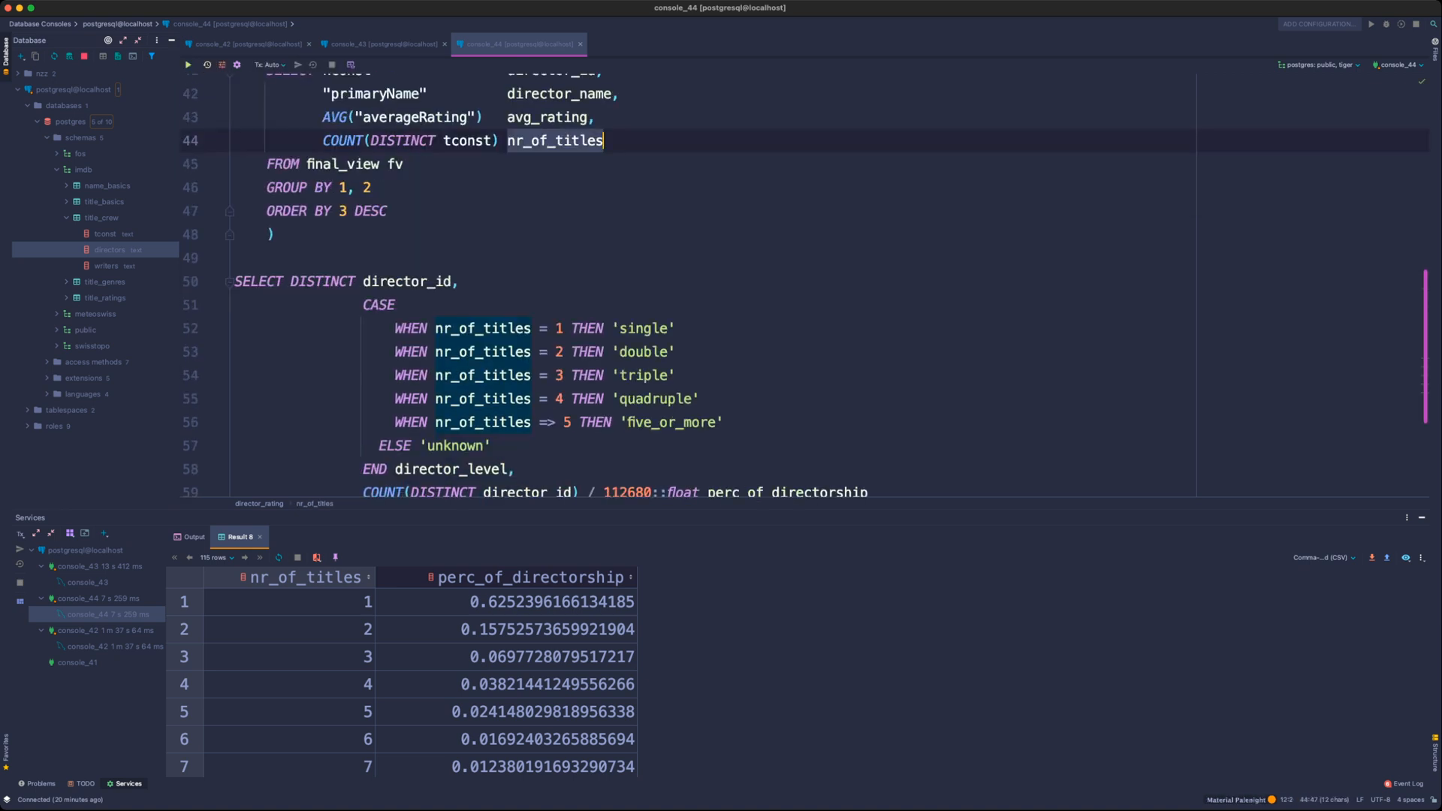
scroll(675, 285, up, 1)
scroll(676, 286, down, 3)
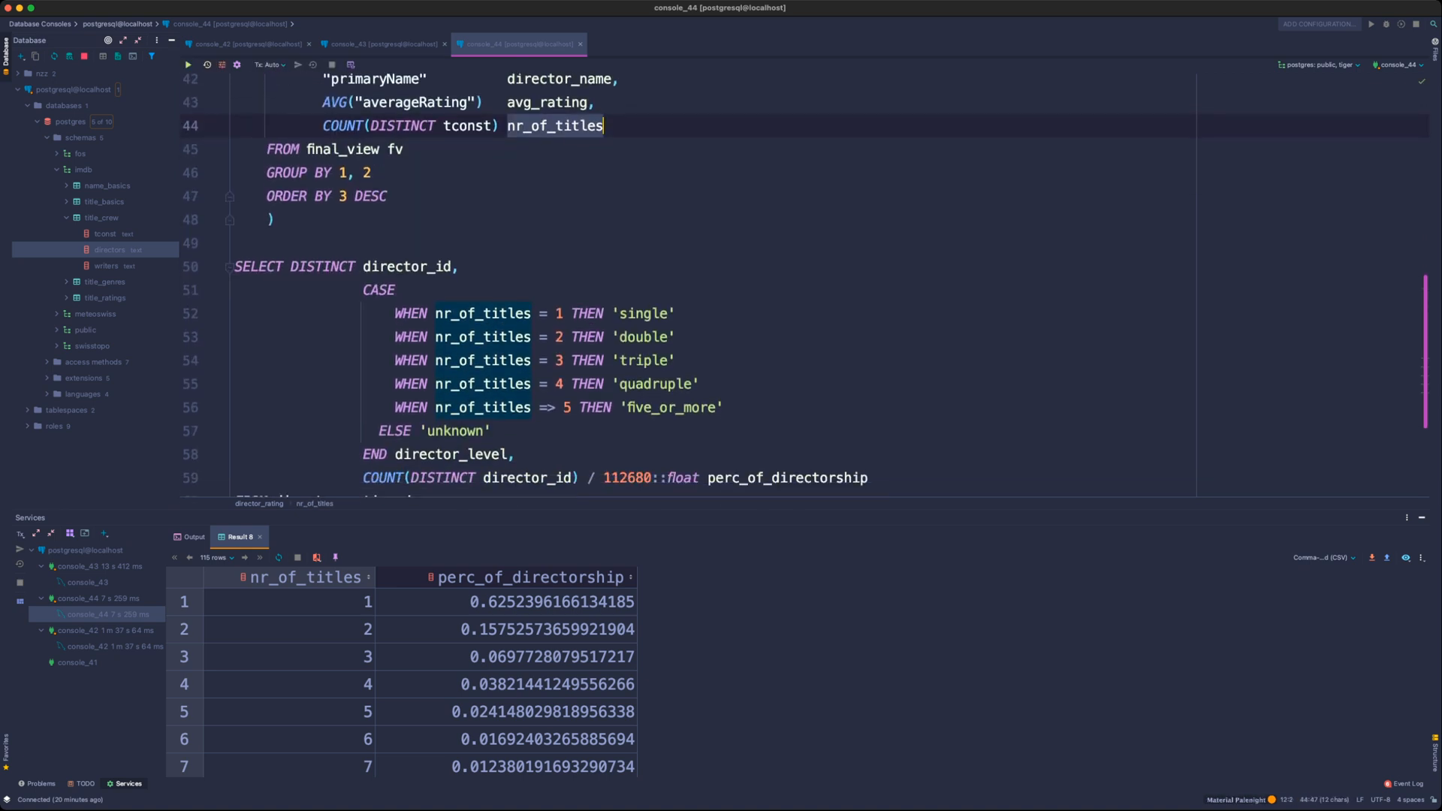
click(491, 382)
click(516, 405)
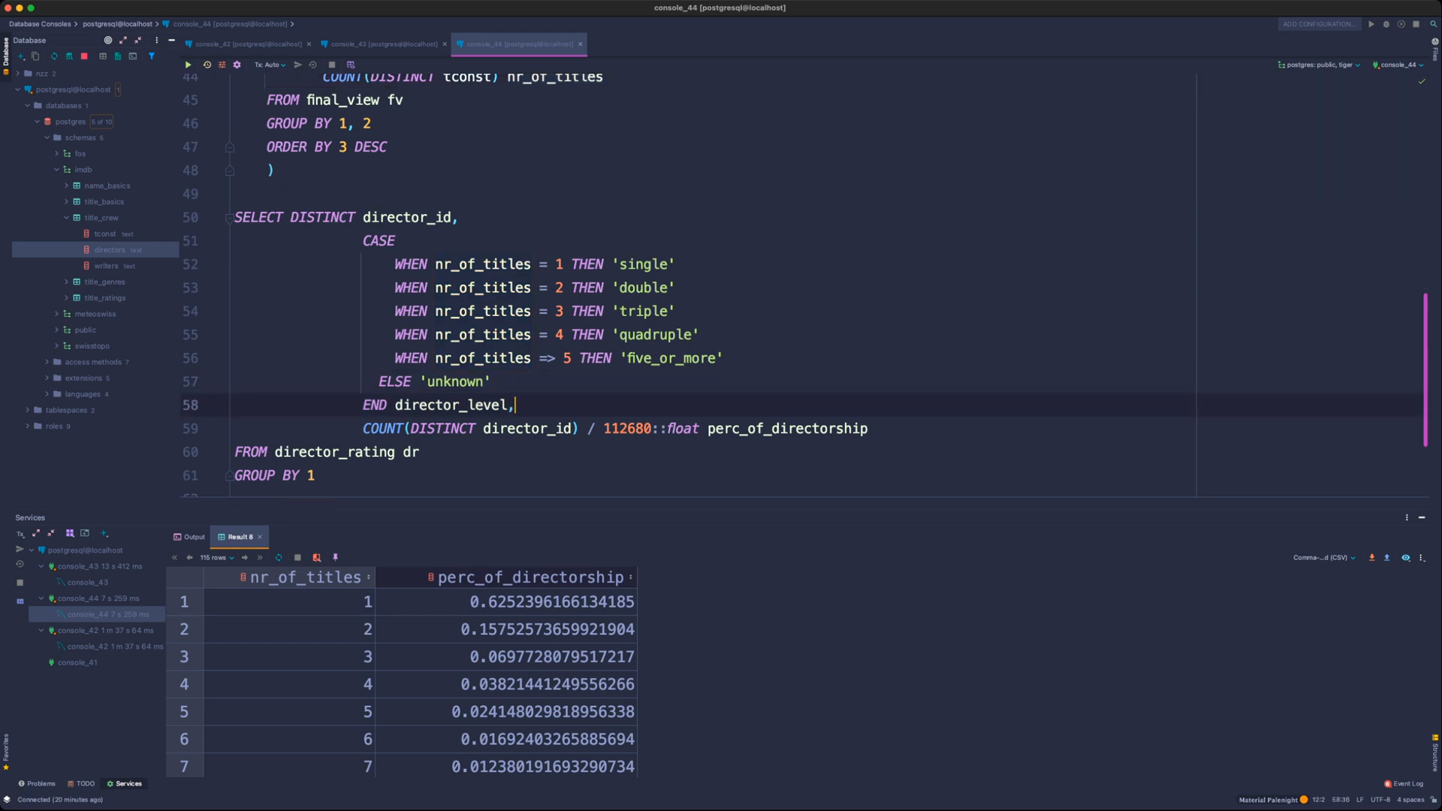
key(Return)
text(d)
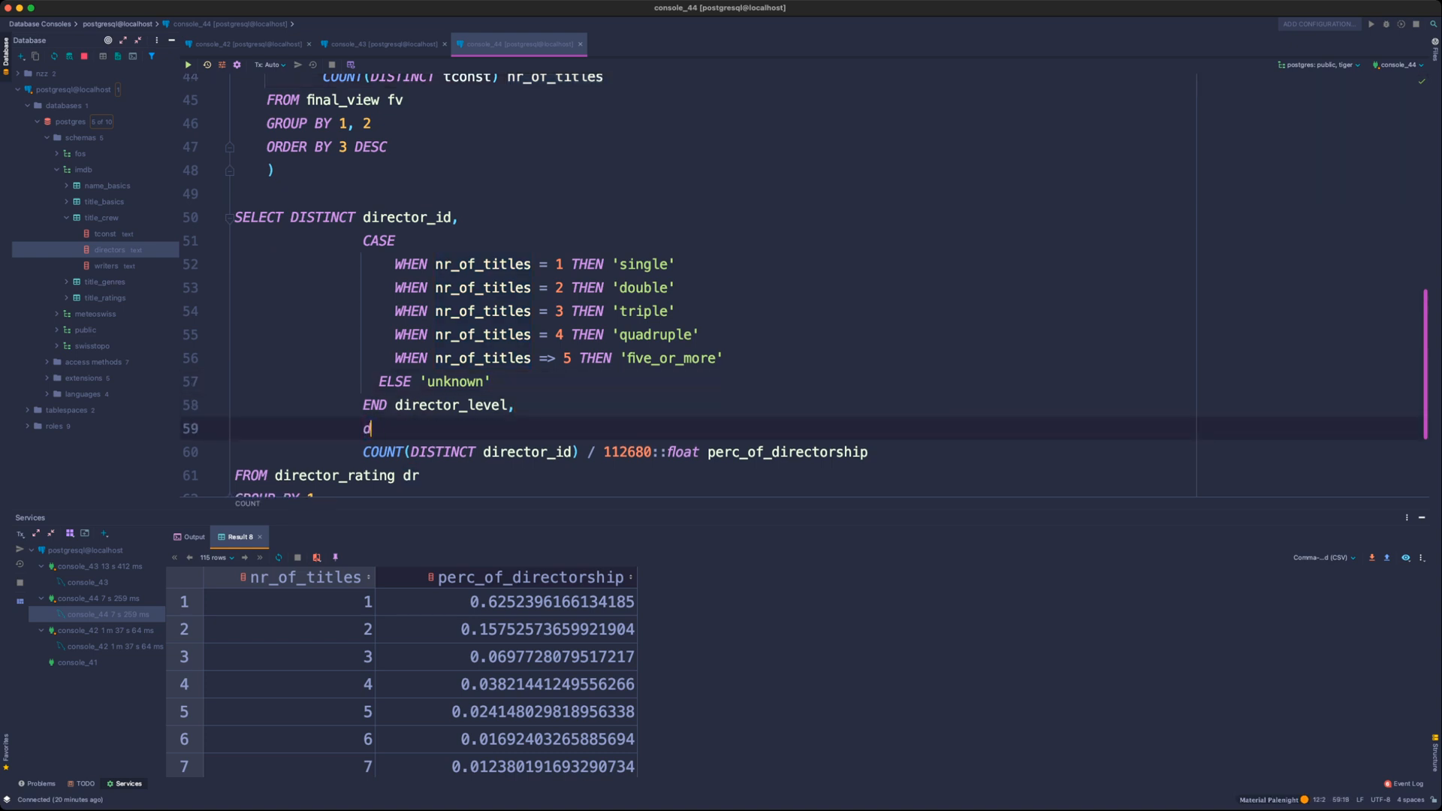
key(BackSpace)
key(BackSpace)
- Add directors_with_name on a new line between director_id and the CASE expression
click(459, 217)
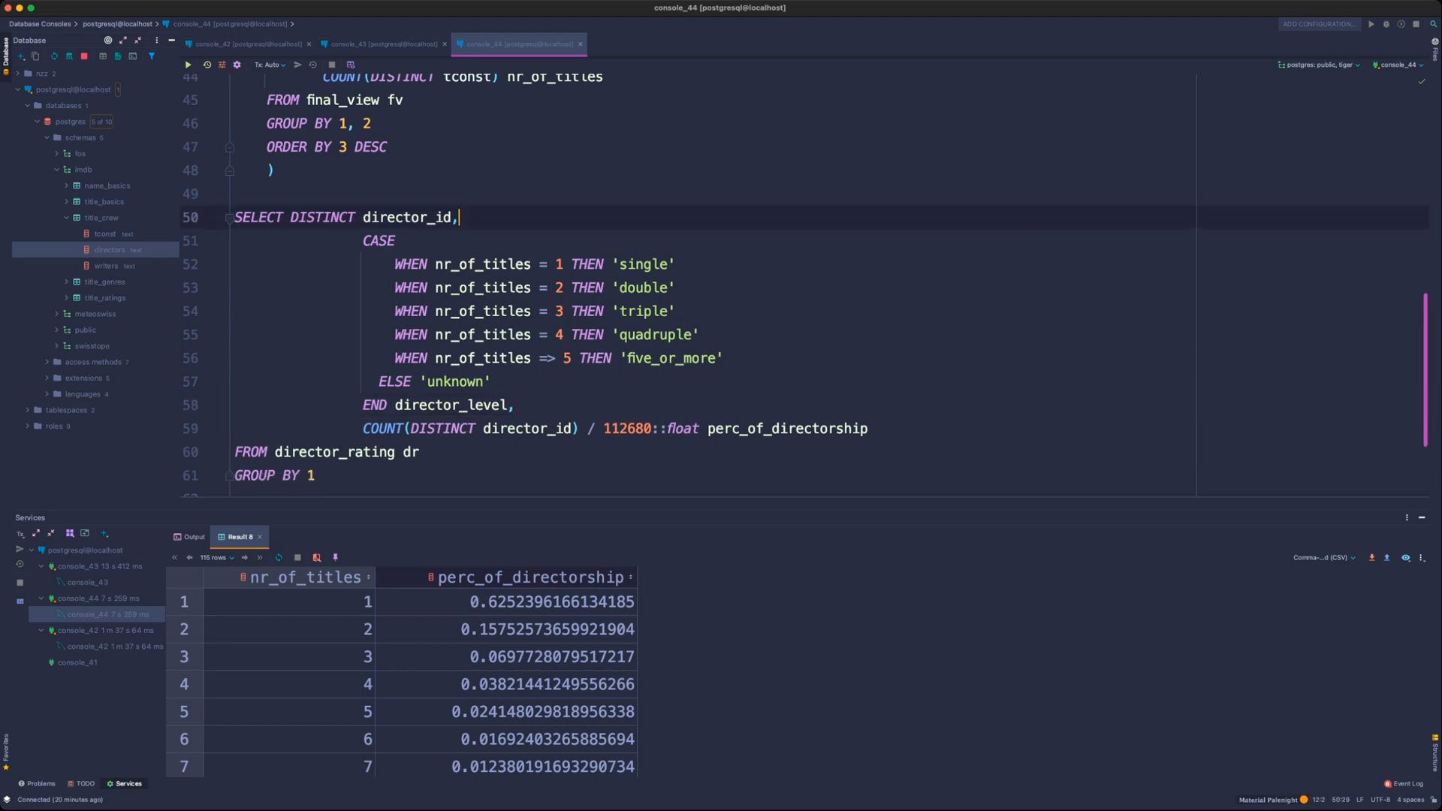
key(Return)
text(direc)
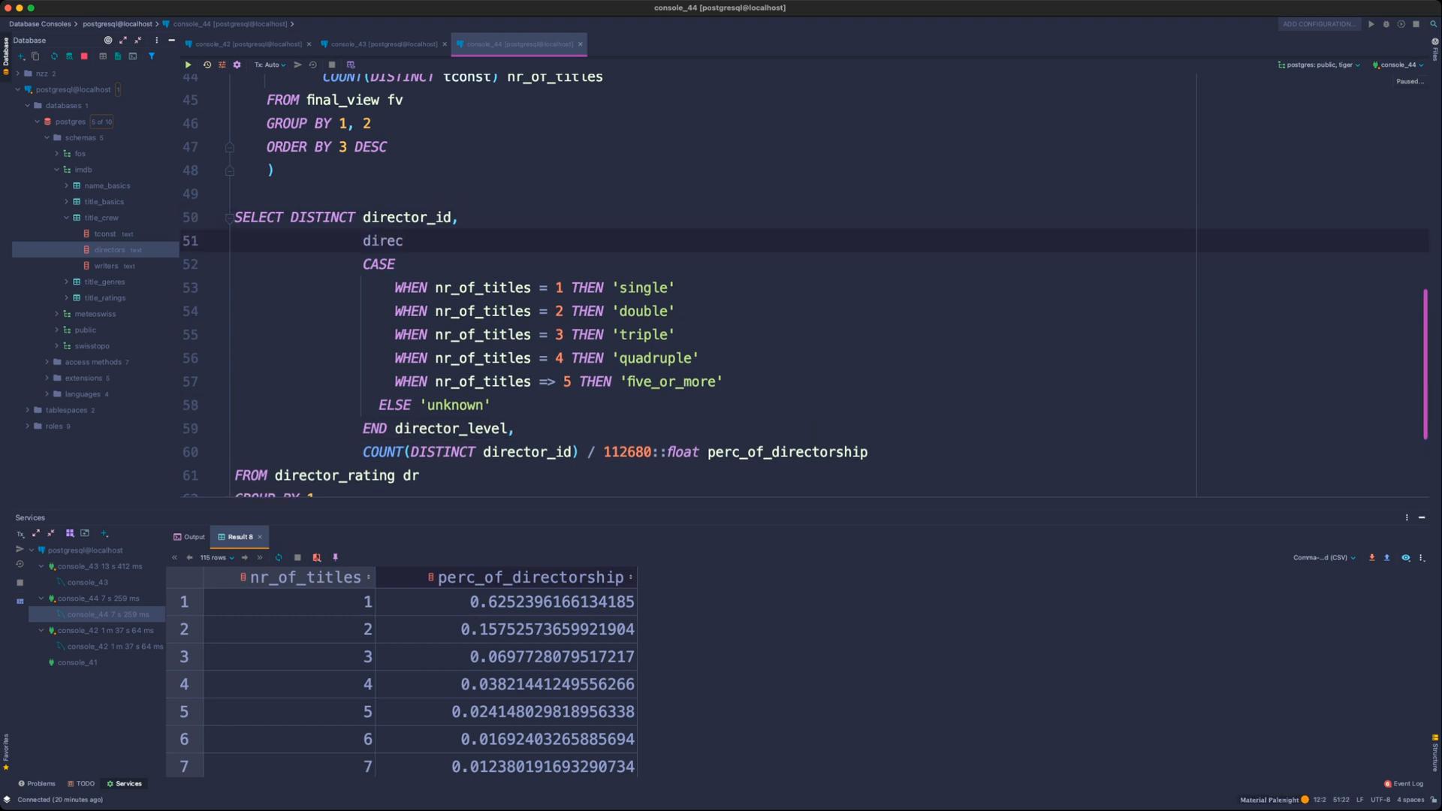
text(tors_with_name)
scroll(676, 285, up, 5)
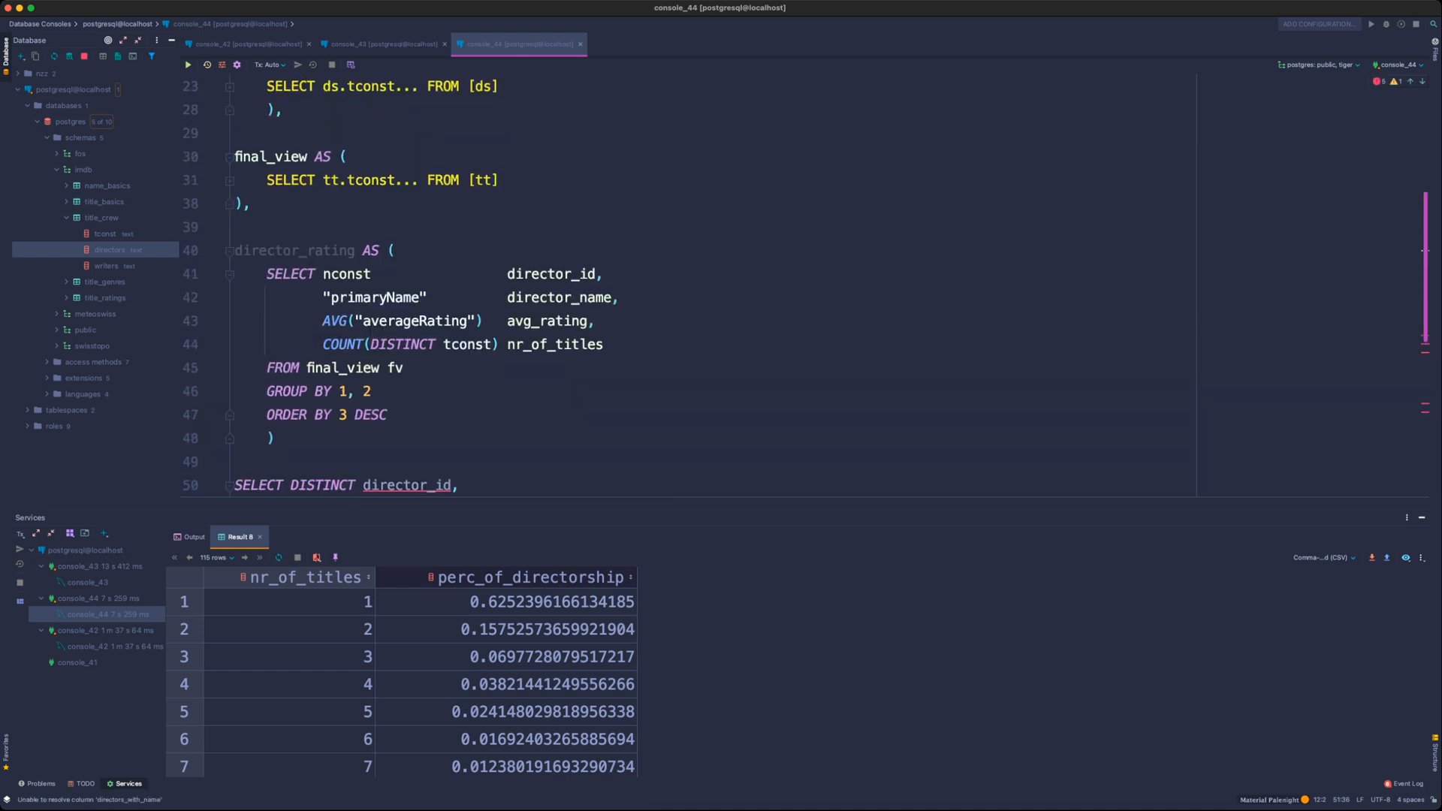
scroll(676, 285, down, 6)
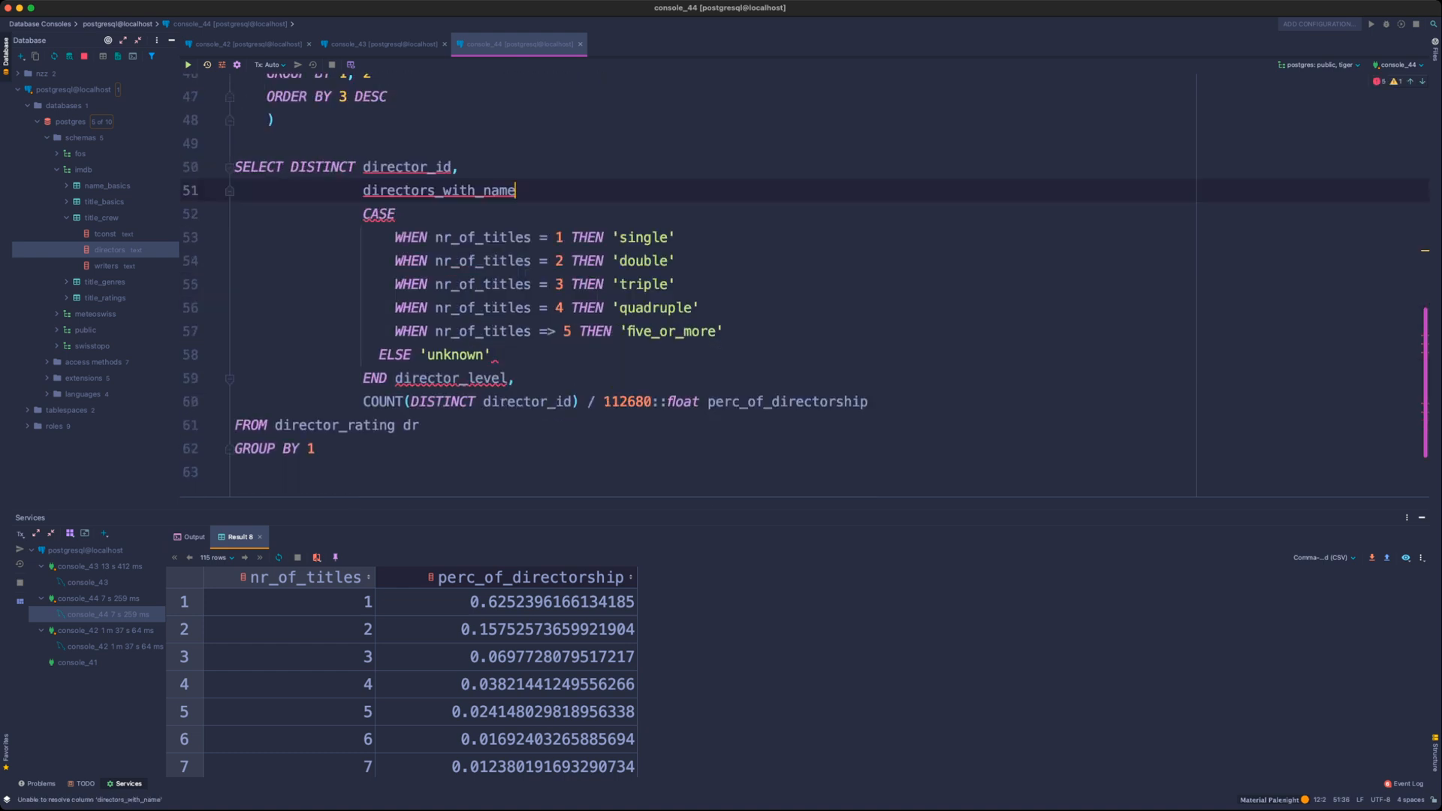
scroll(676, 285, up, 5)
scroll(676, 285, down, 5)
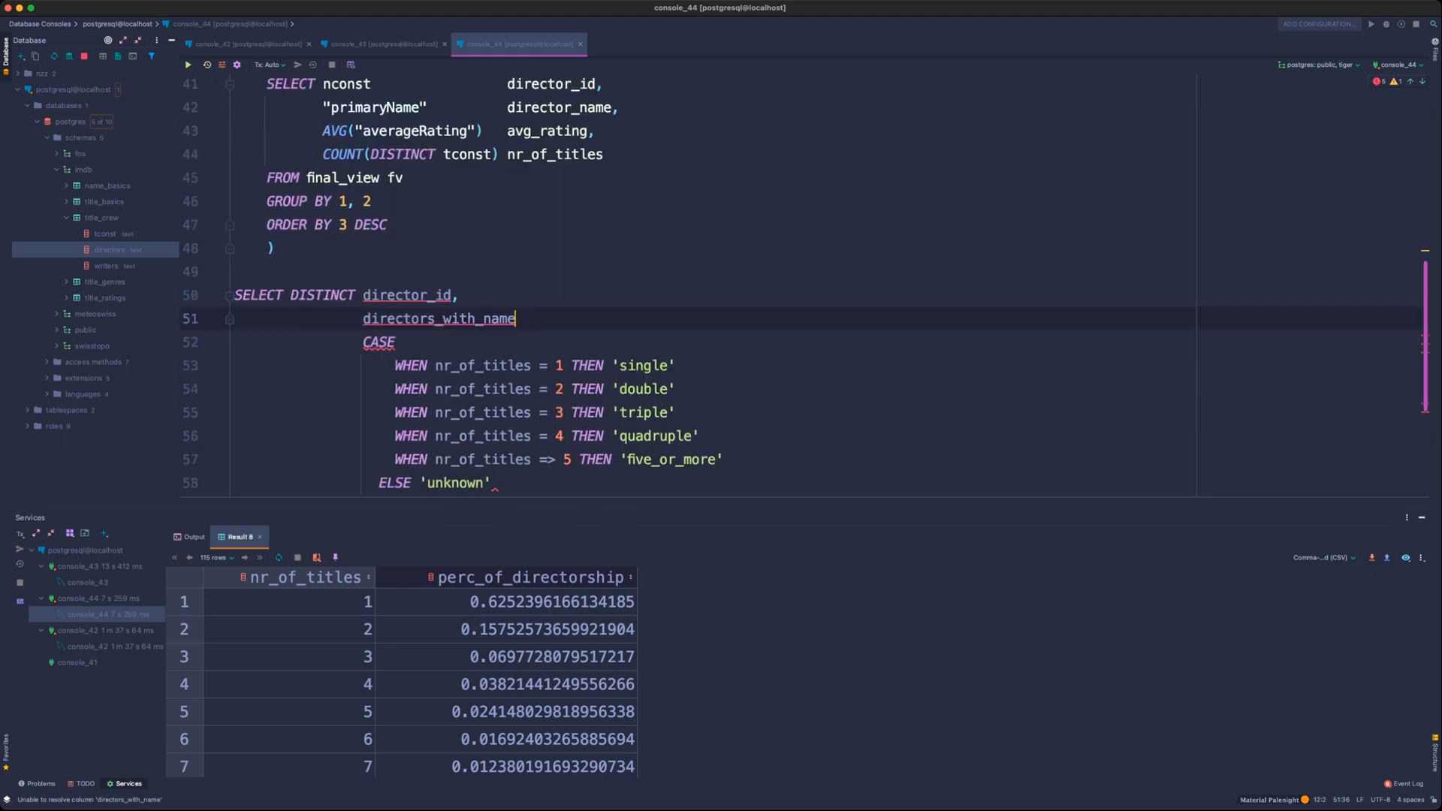
- Replace directors_with_name in the final SELECT with director_name followed by a comma
drag(516, 320, 426, 319)
text(s_with_name)
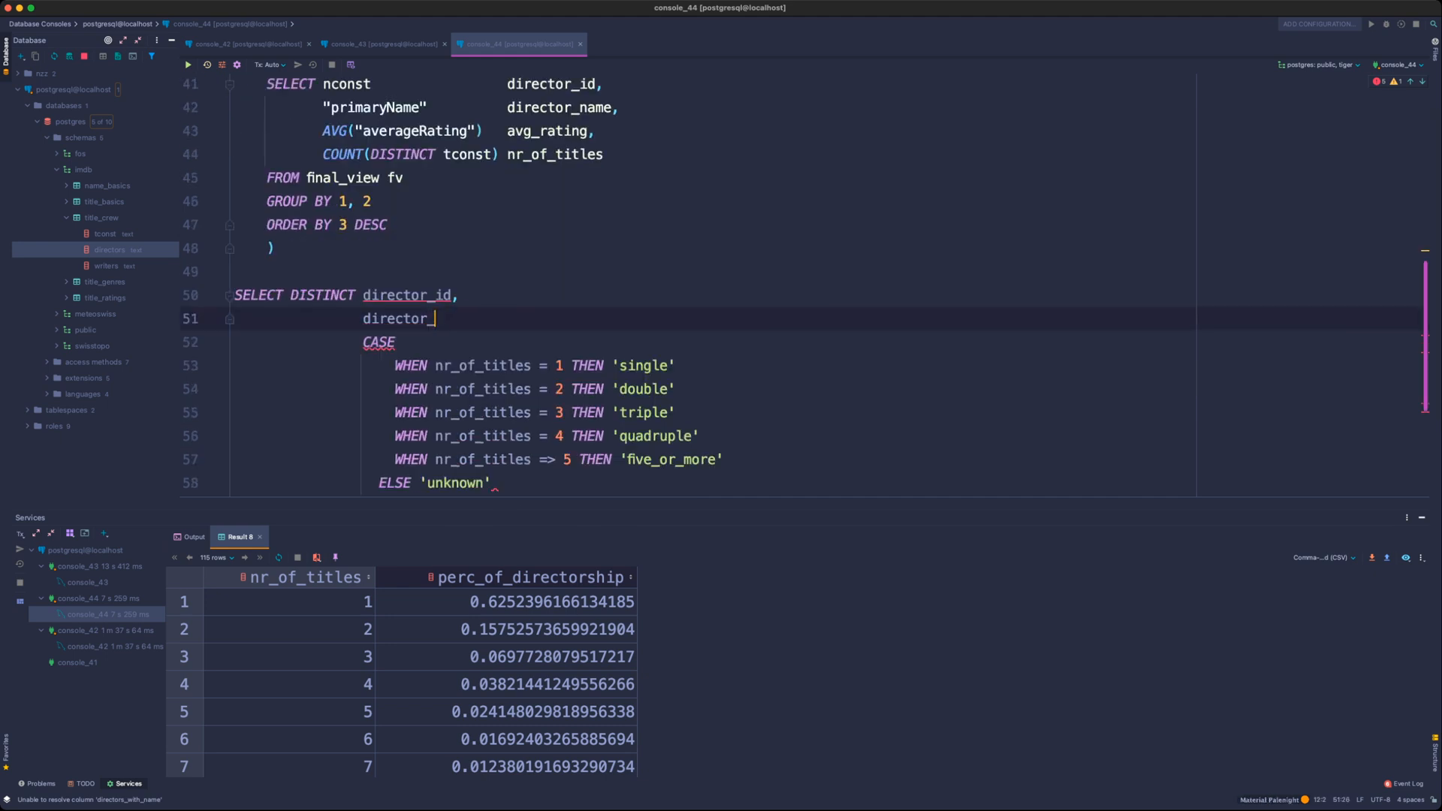
key(Return)
key(BackSpace)
key(BackSpace)
key(BackSpace)
key(BackSpace)
key(BackSpace)
key(BackSpace)
key(BackSpace)
key(BackSpace)
key(BackSpace)
key(BackSpace)
key(BackSpace)
text(_name,)
scroll(804, 285, down, 1)
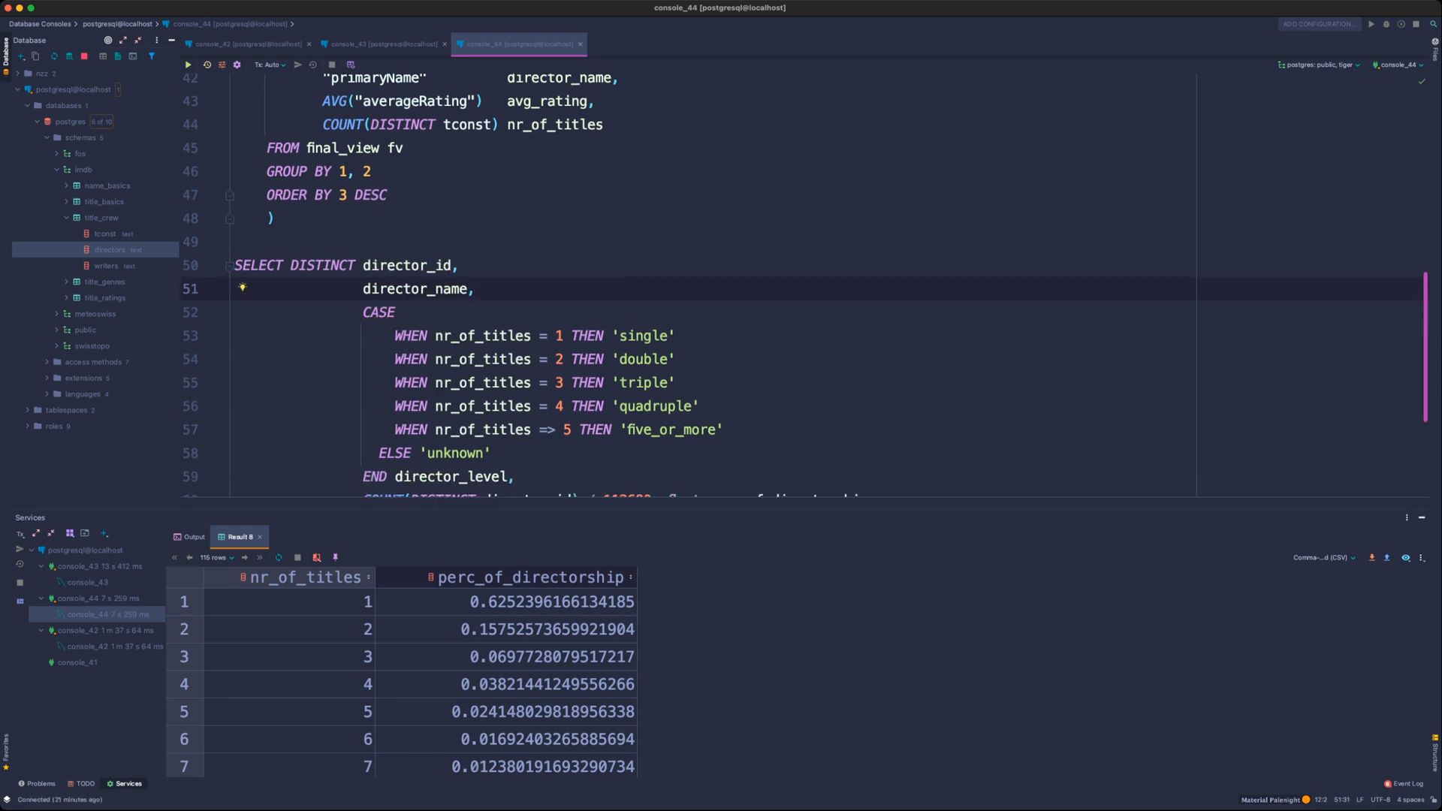
- Add avg_rating followed by a comma on a new line between director_name and the CASE expression
scroll(804, 285, up, 3)
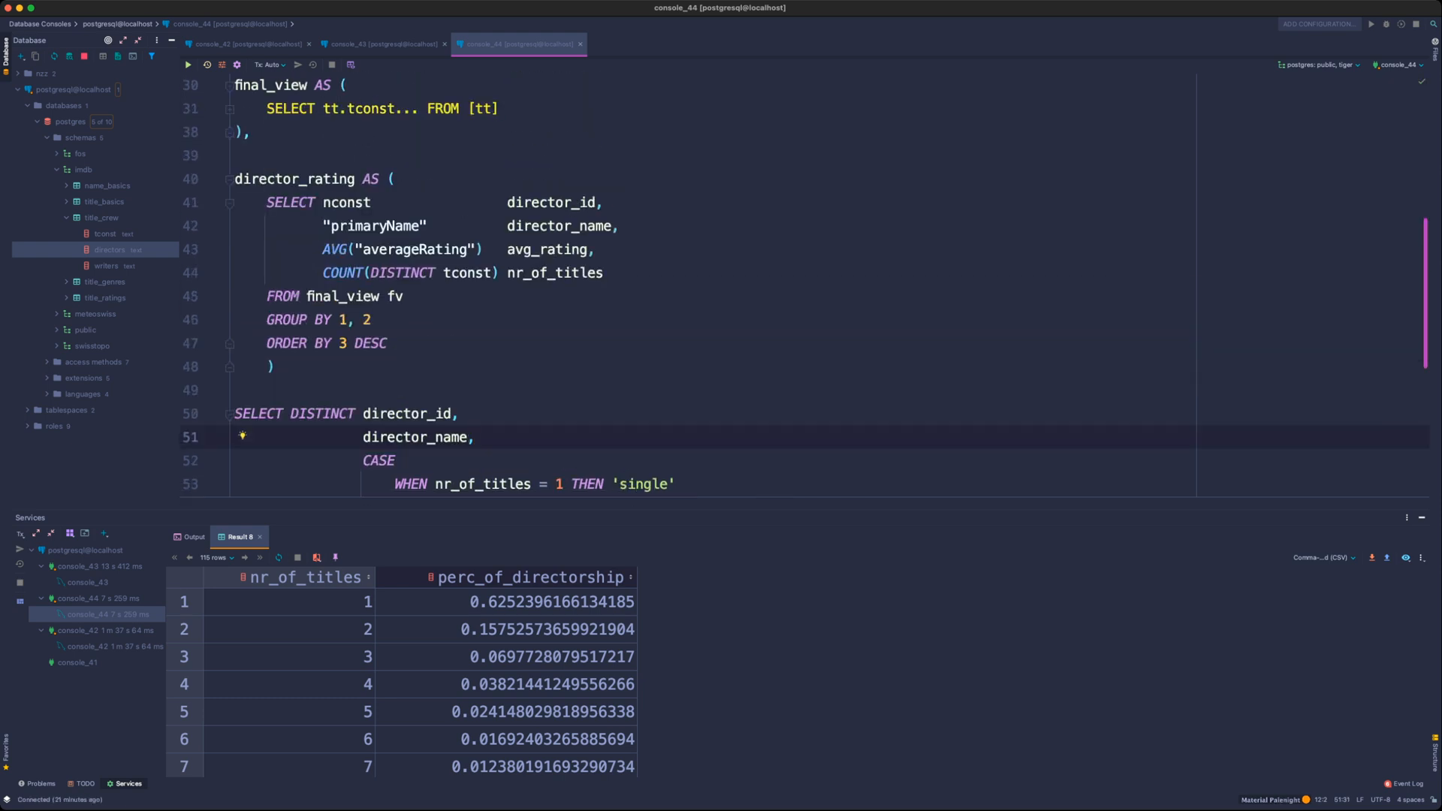
key(Return)
text(avg_rating,)
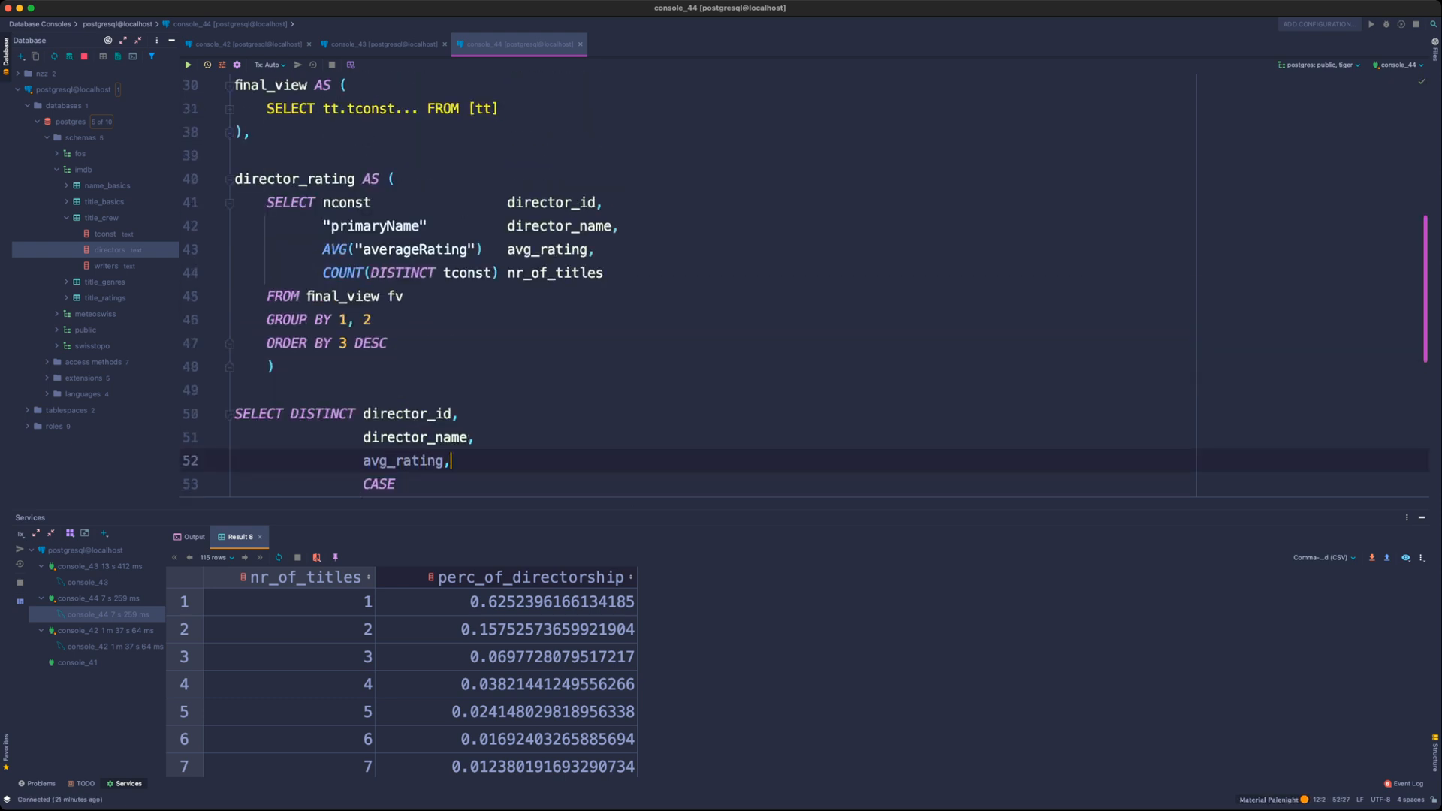
- Review the column aliases and the GROUP BY clause in the director_rating CTE
scroll(804, 286, down, 1)
double_click(555, 266)
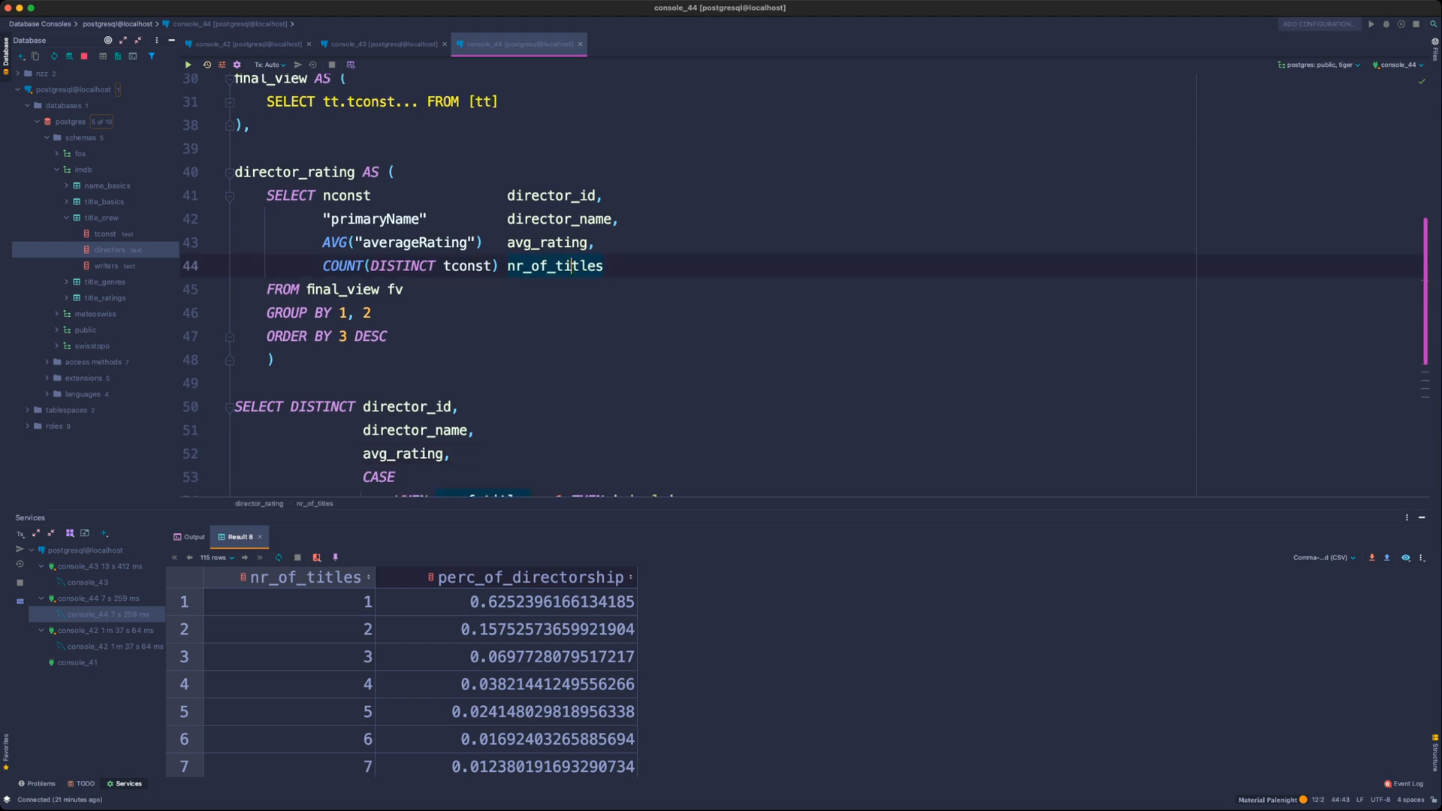
click(373, 313)
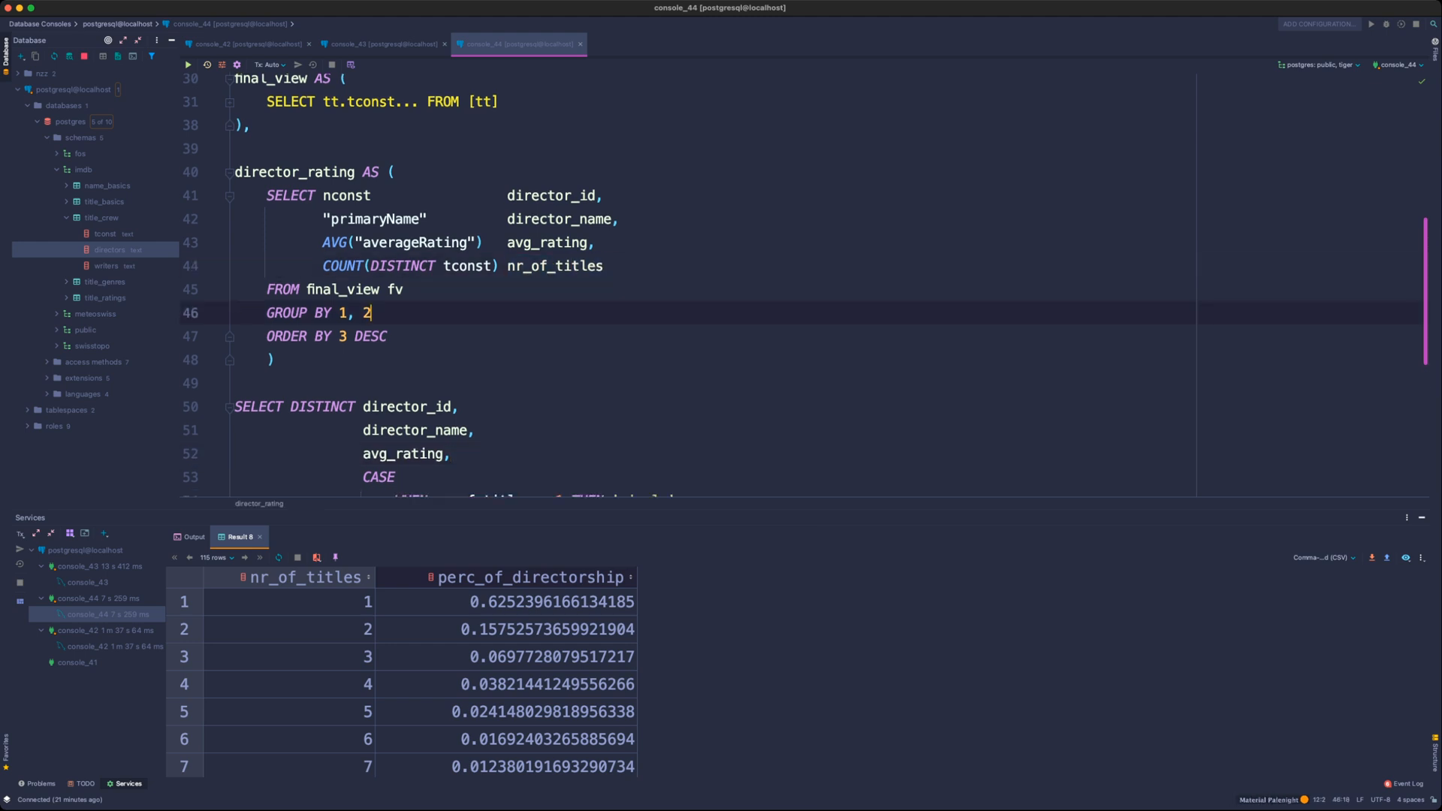
click(563, 195)
click(563, 219)
click(563, 242)
scroll(563, 242, down, 3)
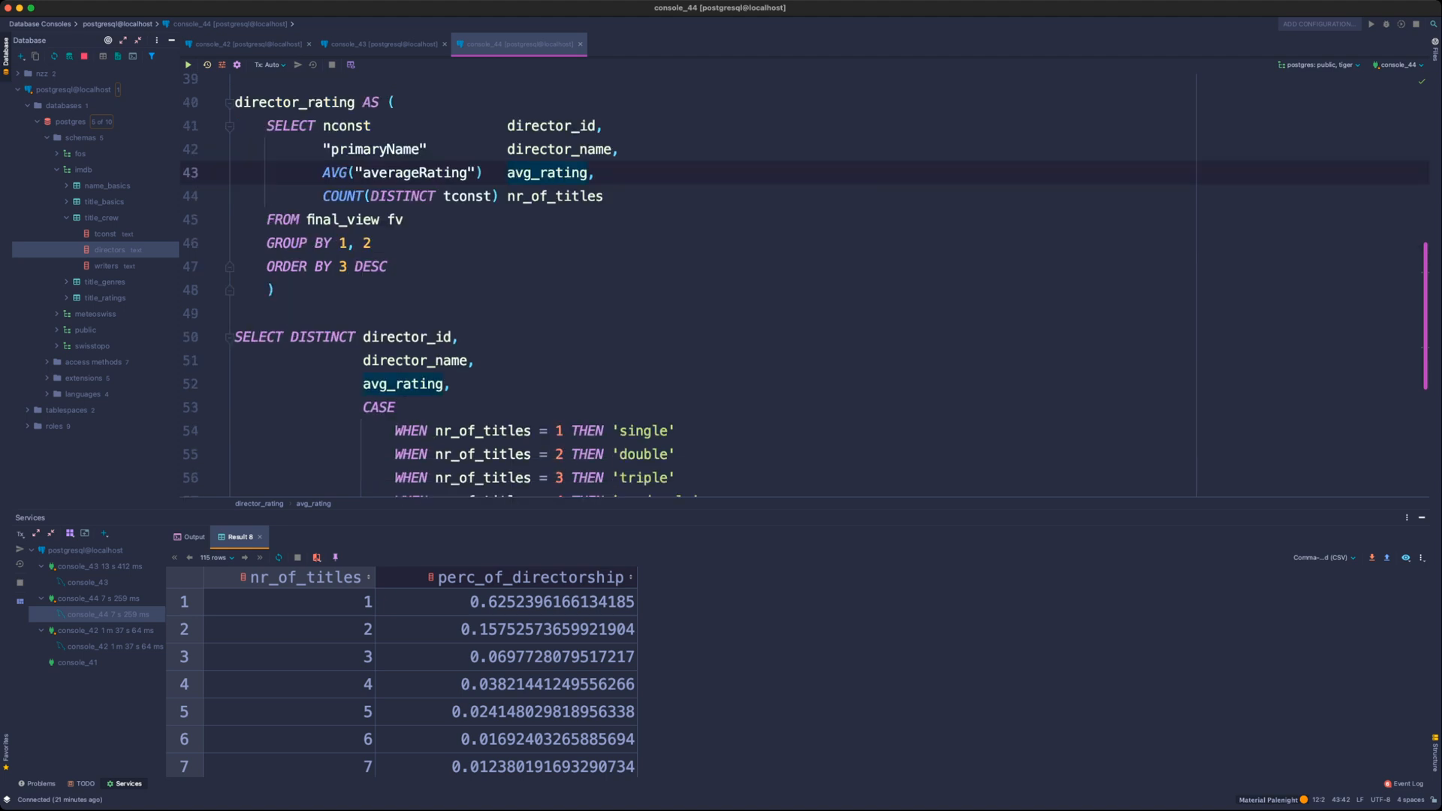
- Start a new CTE above the SELECT DISTINCT with the line buckets AS (
scroll(564, 243, down, 1)
click(236, 270)
key(Return)
text(buckets as ()
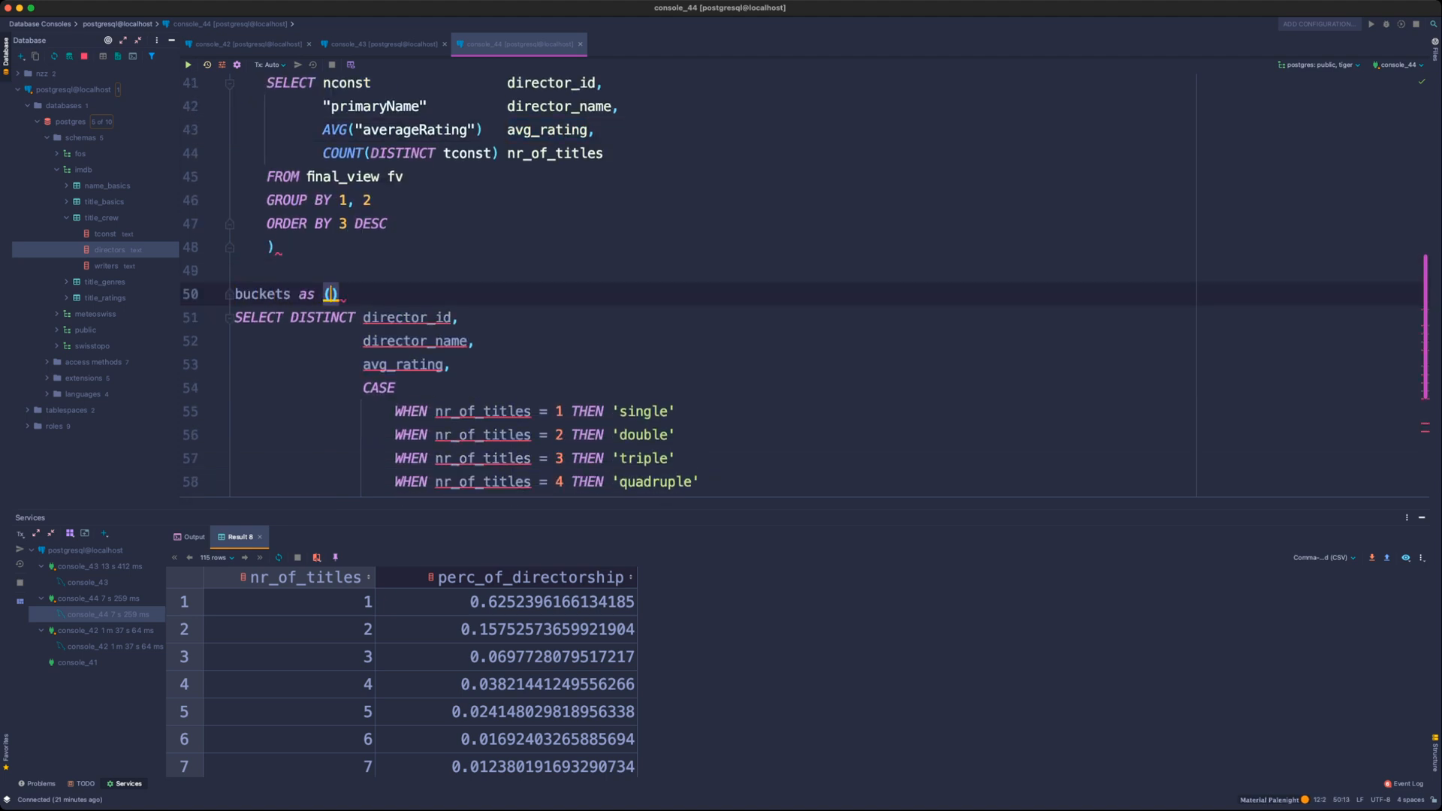
key(BackSpace)
key(BackSpace)
key(BackSpace)
key(BackSpace)
text(AS ()
- Add a comma after the closing parenthesis of director_rating and remove the extra closing parenthesis after buckets AS (
key(Up)
key(Up)
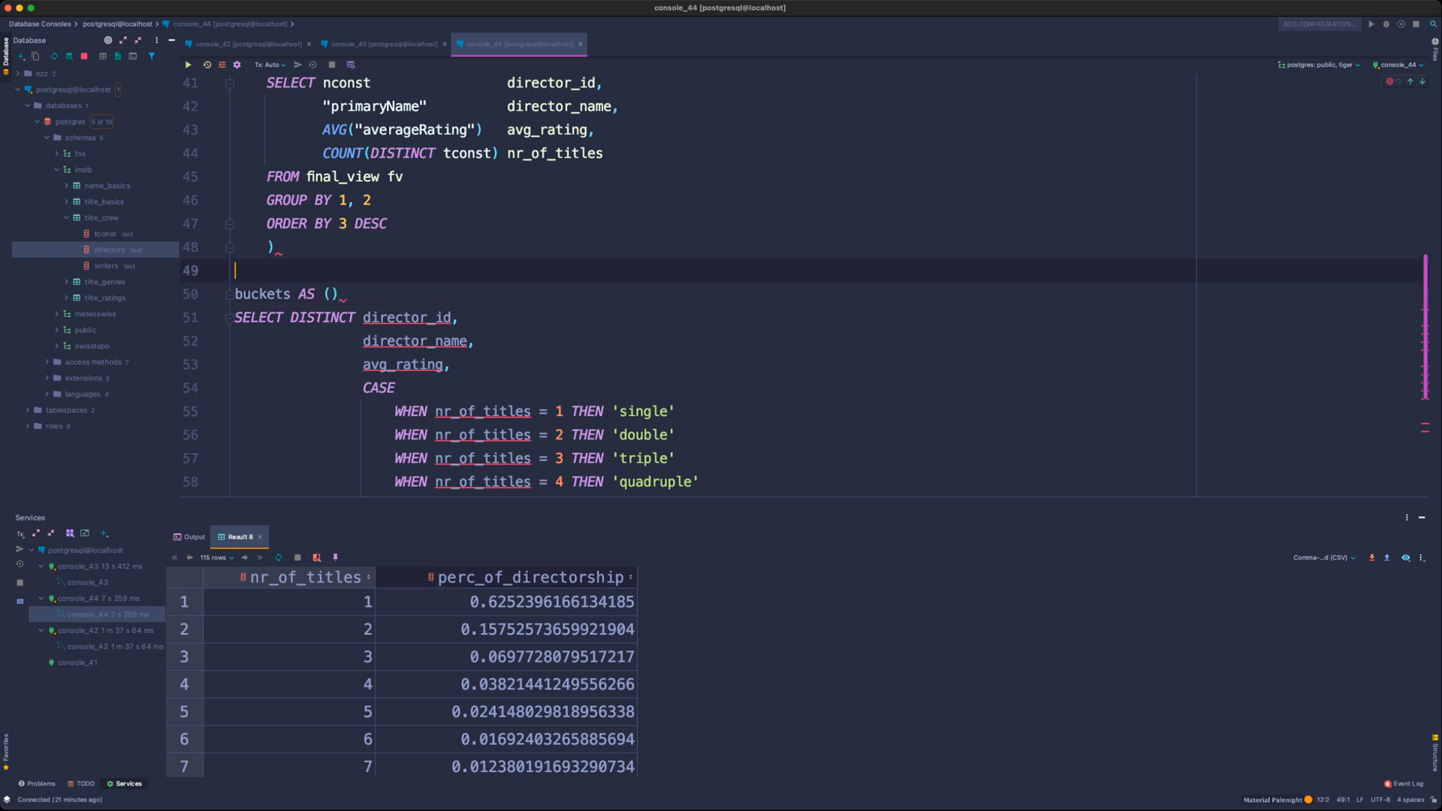
text(,)
key(Down)
key(Down)
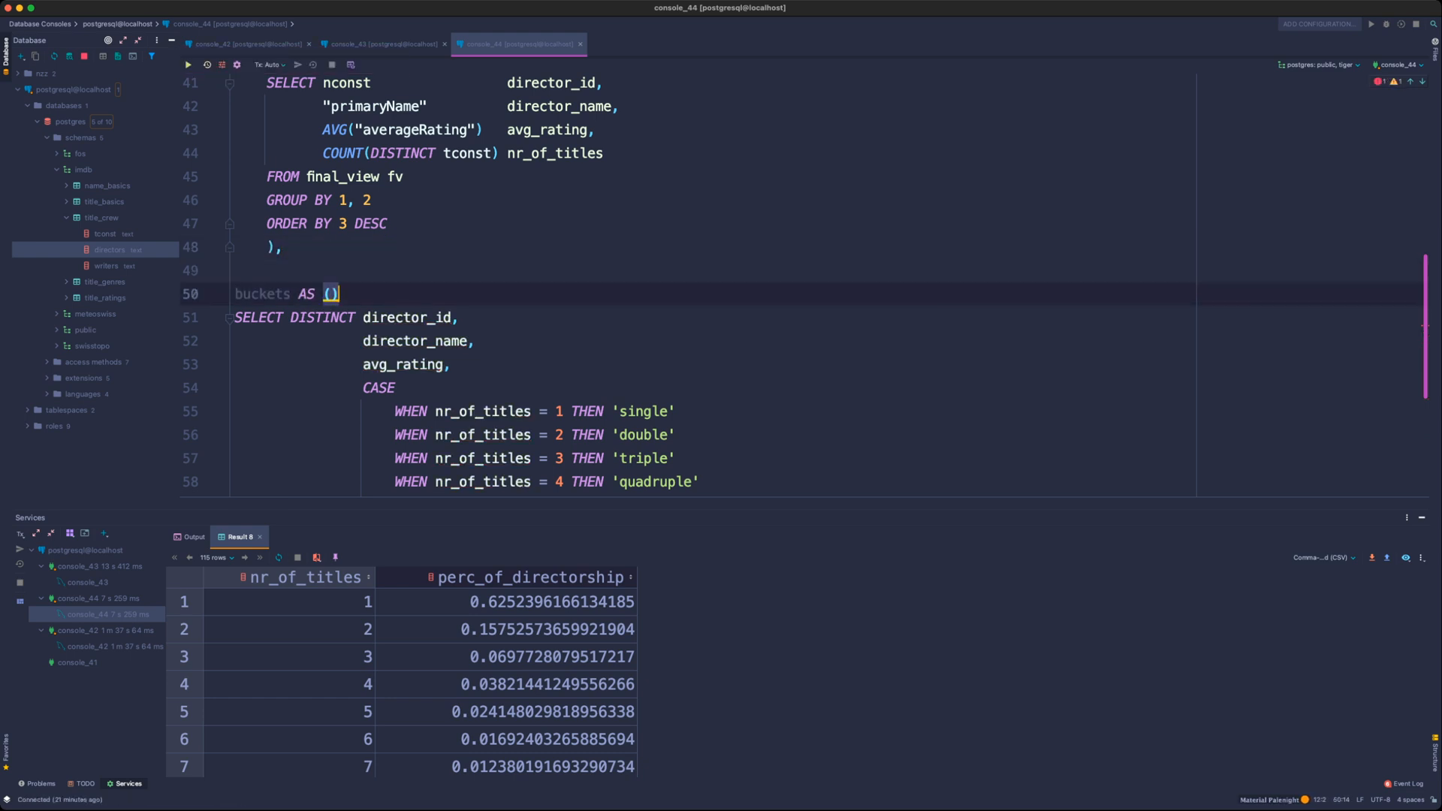
key(Delete)
- Close the buckets CTE after GROUP BY 1 and add a final SELECT * FROM buckets below it
scroll(804, 286, down, 4)
click(318, 446)
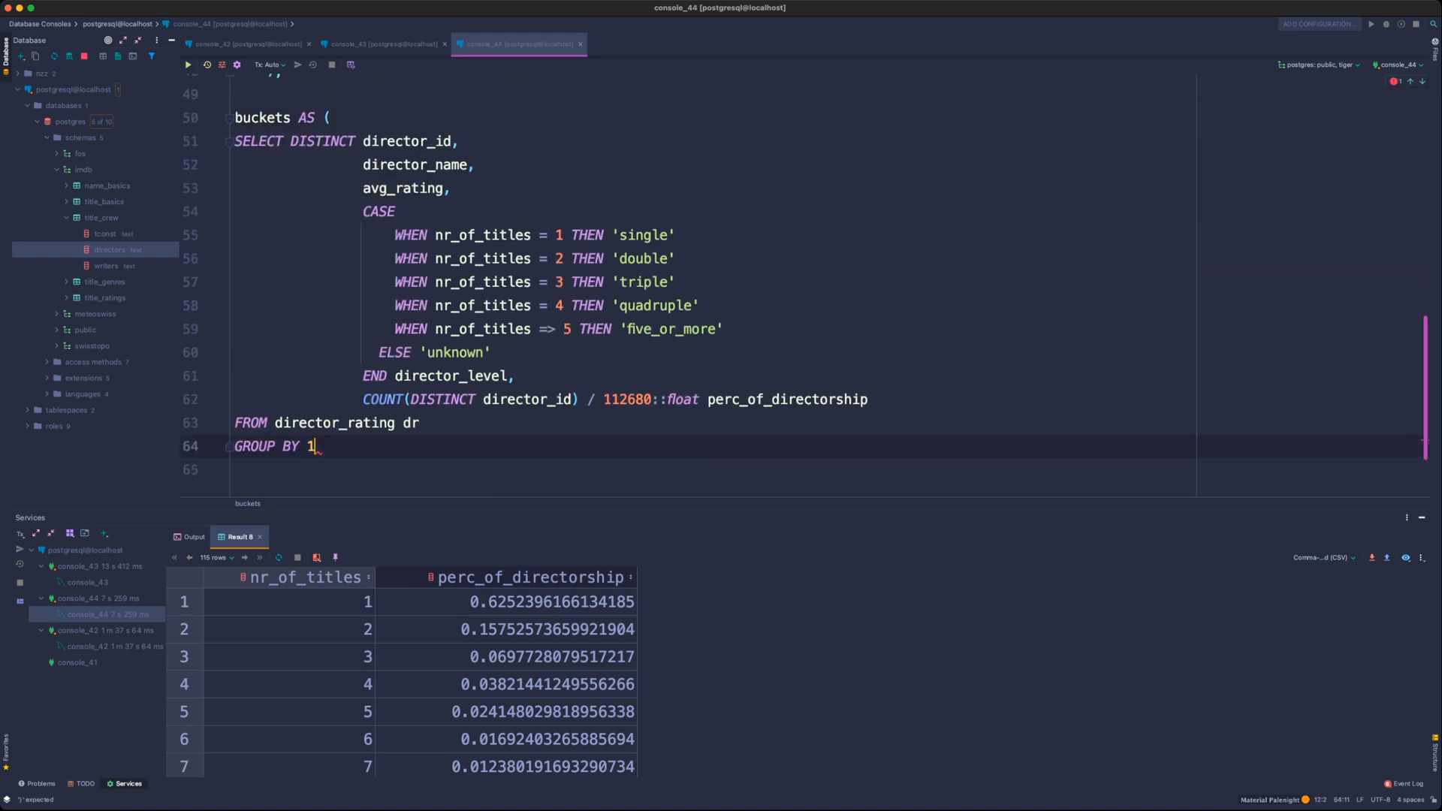
text())
key(Return)
key(Return)
text(SELECT *)
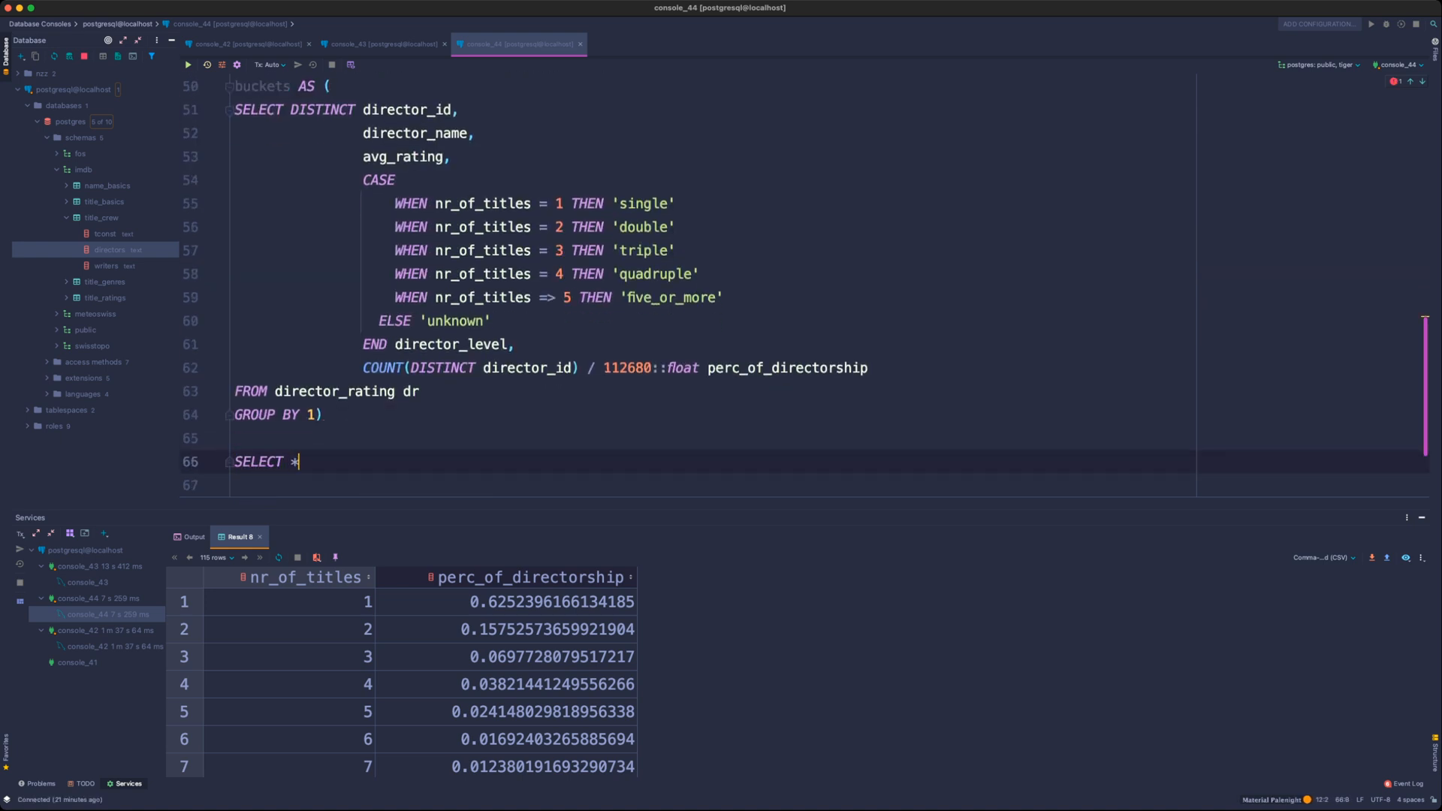
key(Return)
text(FRMO)
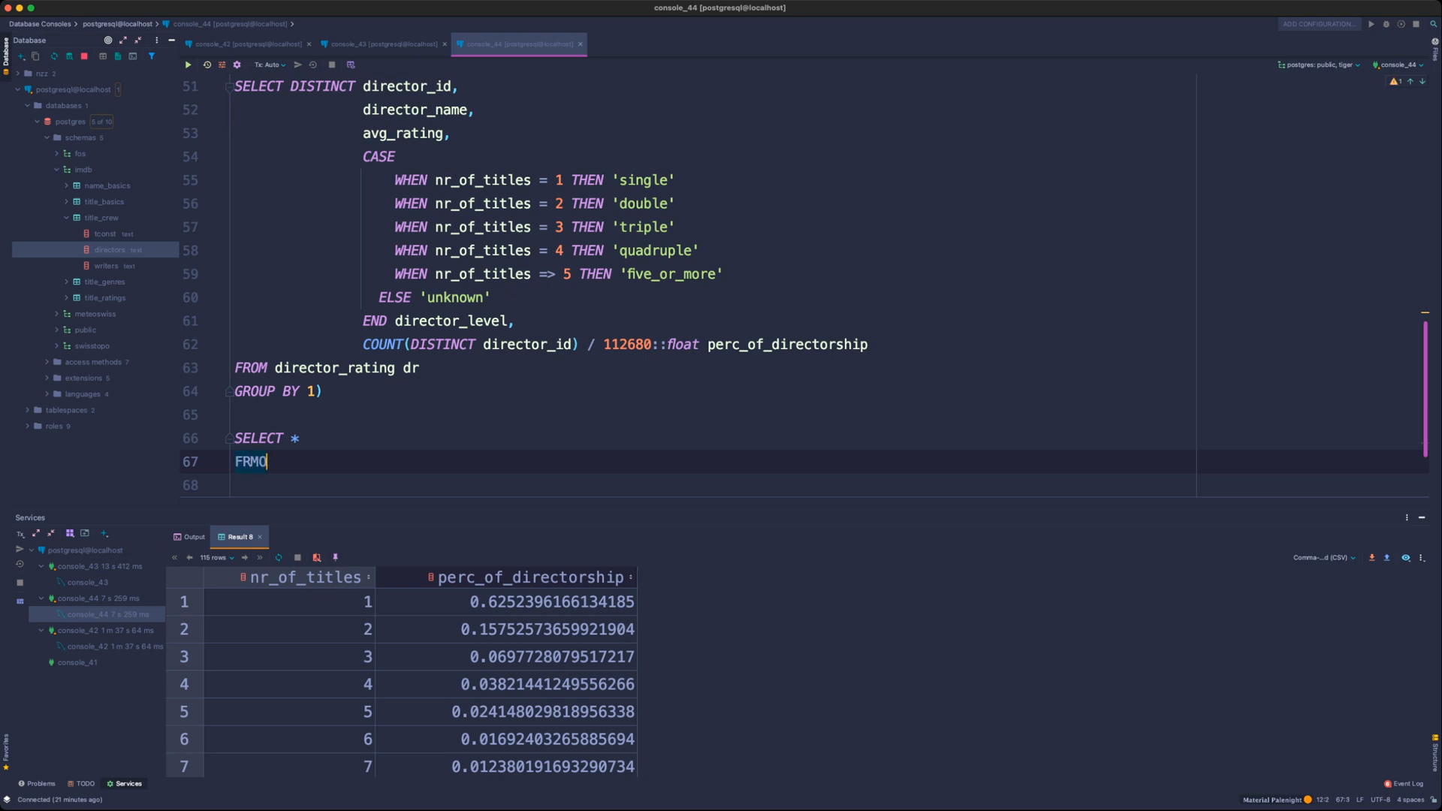
key(BackSpace)
key(BackSpace)
text(O;M)
key(BackSpace)
key(BackSpace)
key(BackSpace)
text(M buckets)
- Put the closing parenthesis of the buckets CTE on its own line and run the query
click(316, 392)
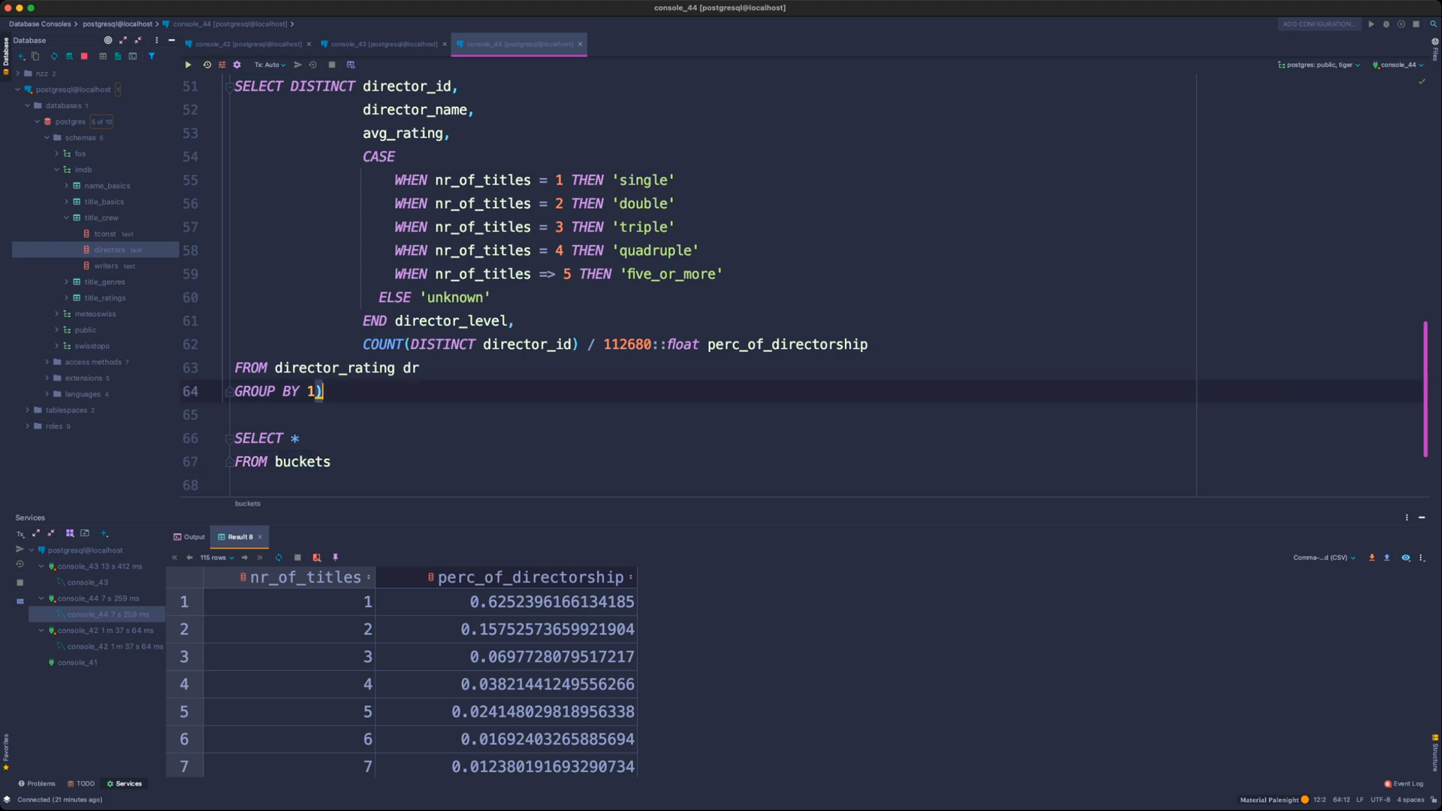
key(Return)
scroll(803, 278, up, 2)
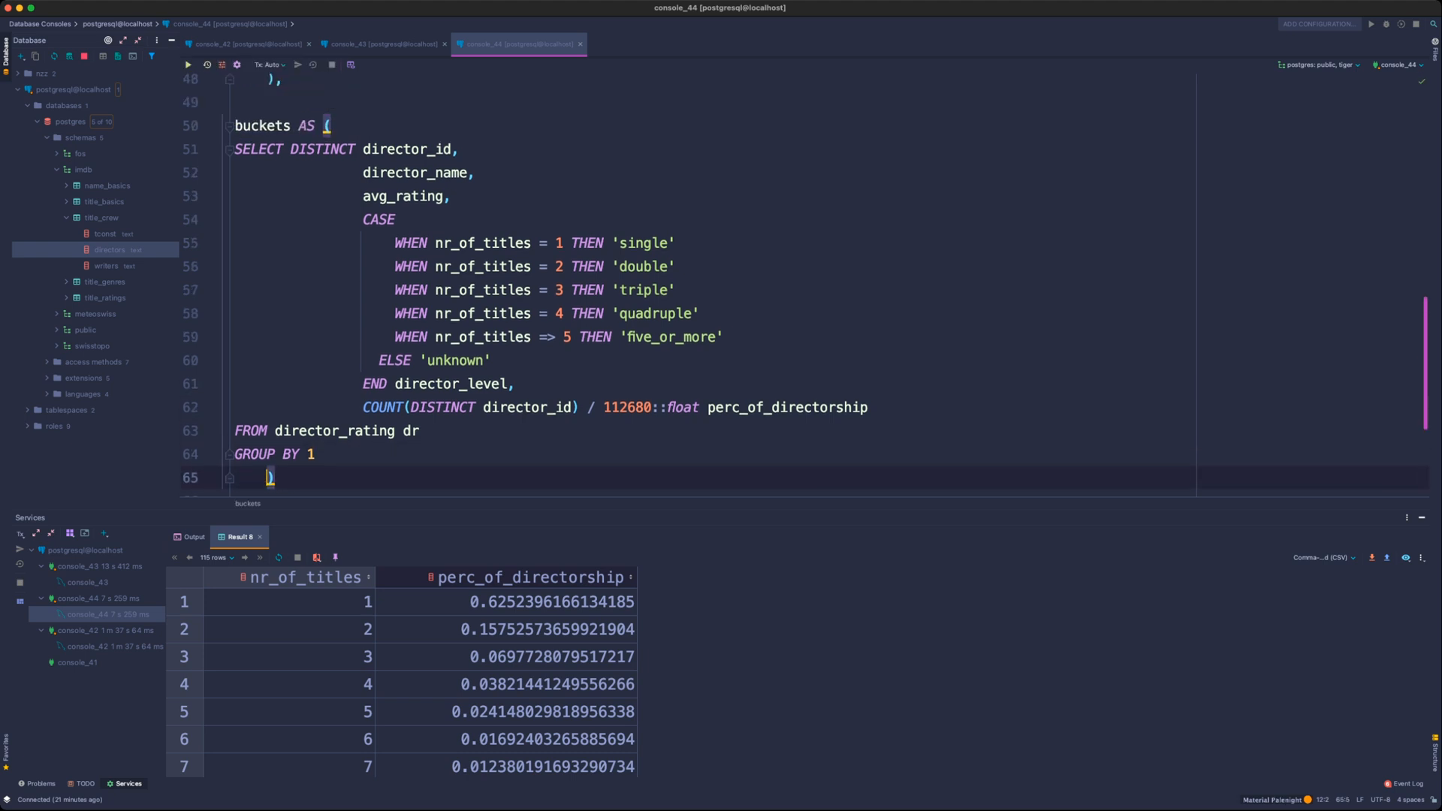
scroll(804, 278, down, 4)
click(331, 407)
key(super+Return)
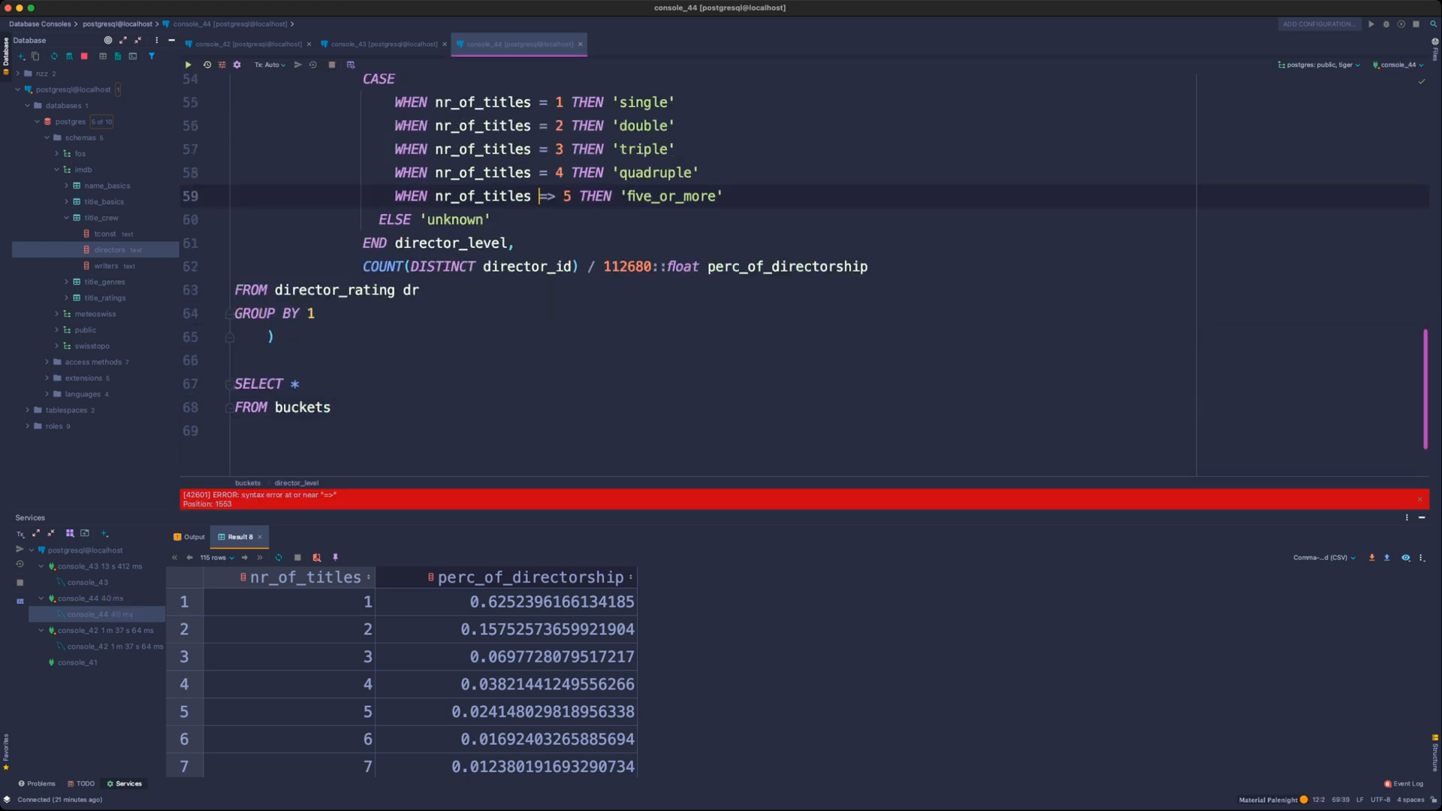
- Change the operator in the five_or_more condition to >= and rerun the query
scroll(803, 278, up, 1)
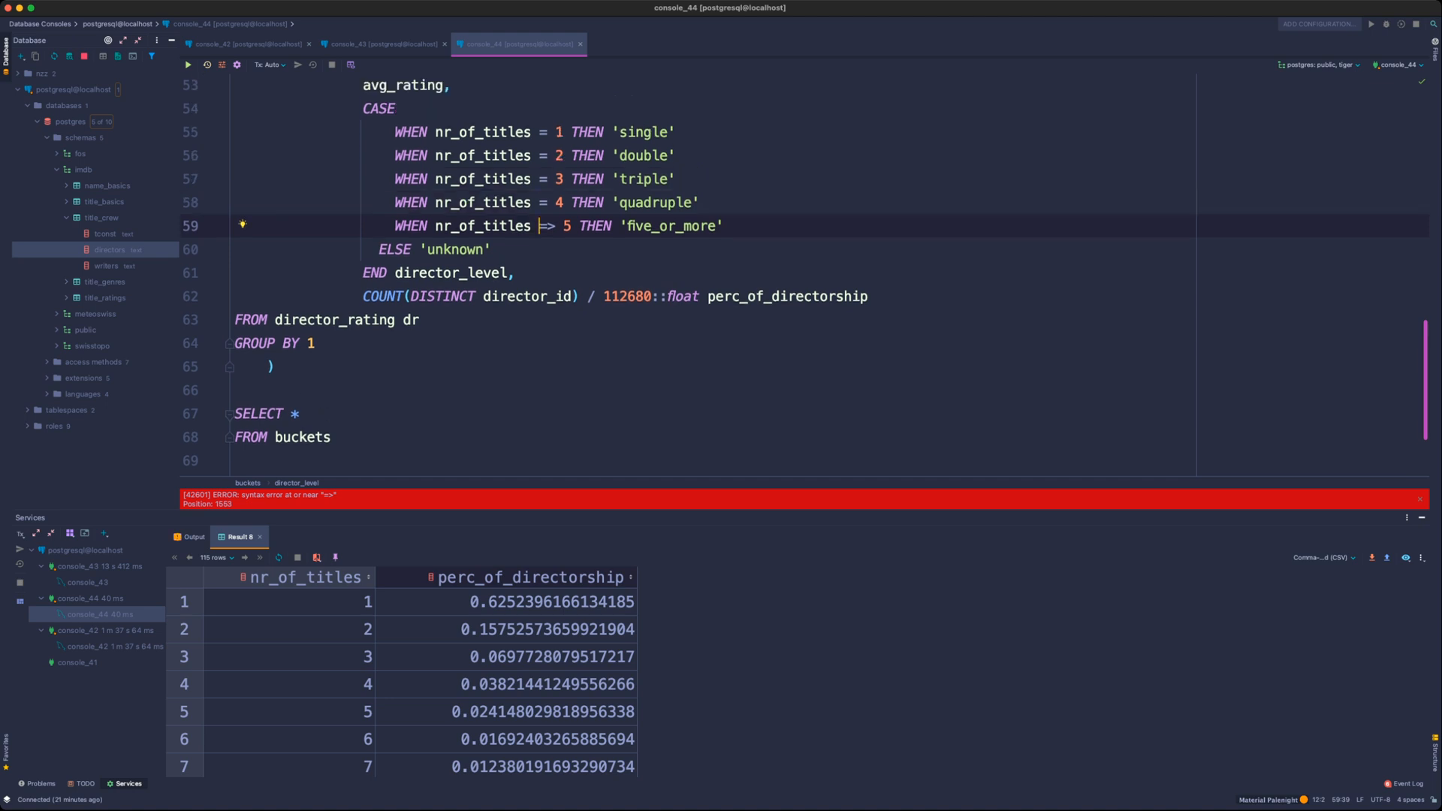
key(Delete)
key(Right)
text(=)
key(super+Return)
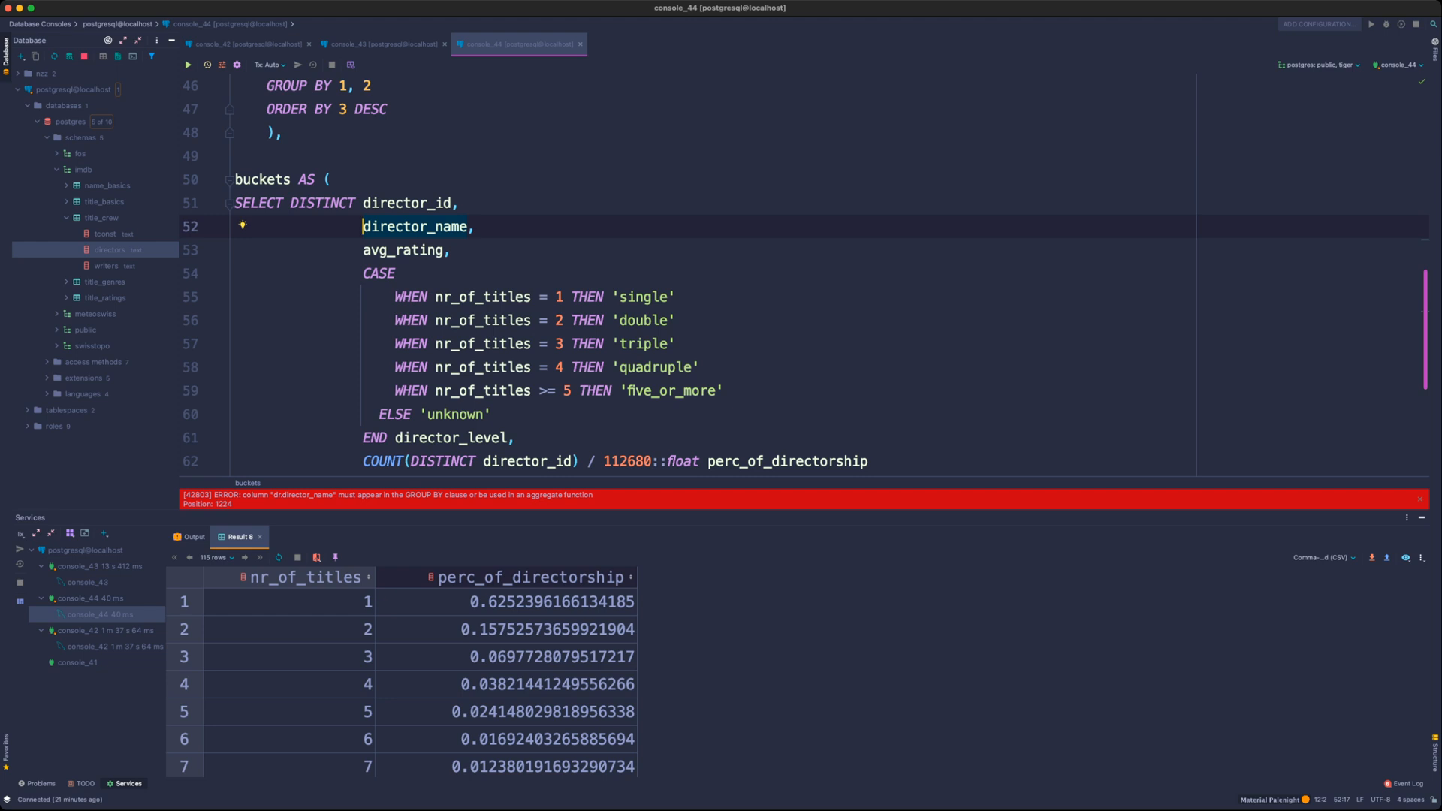
- Extend the GROUP BY of the buckets CTE to 1,2,3,4 and rerun the query
scroll(804, 274, down, 1)
scroll(803, 274, down, 2)
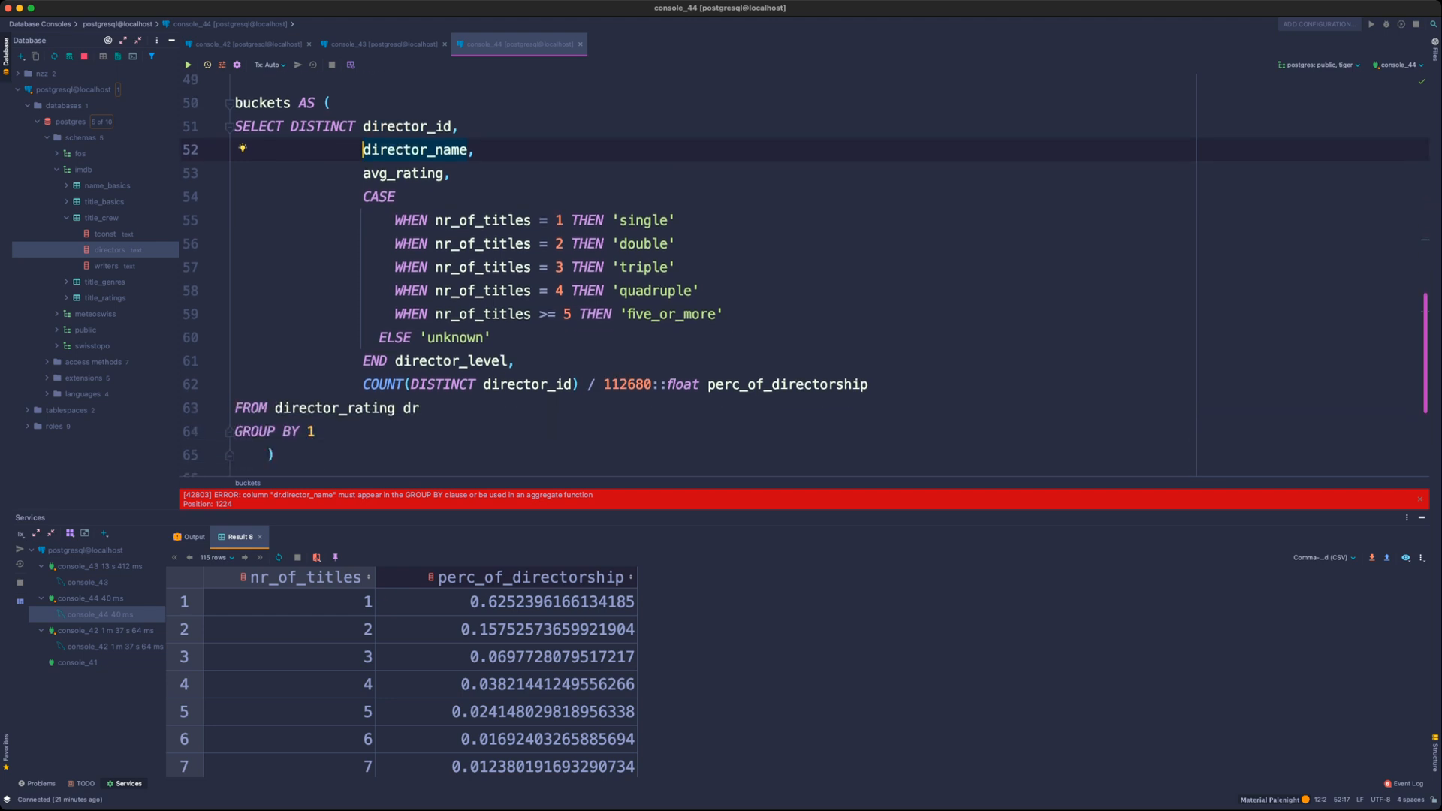
click(316, 431)
text(,2,3)
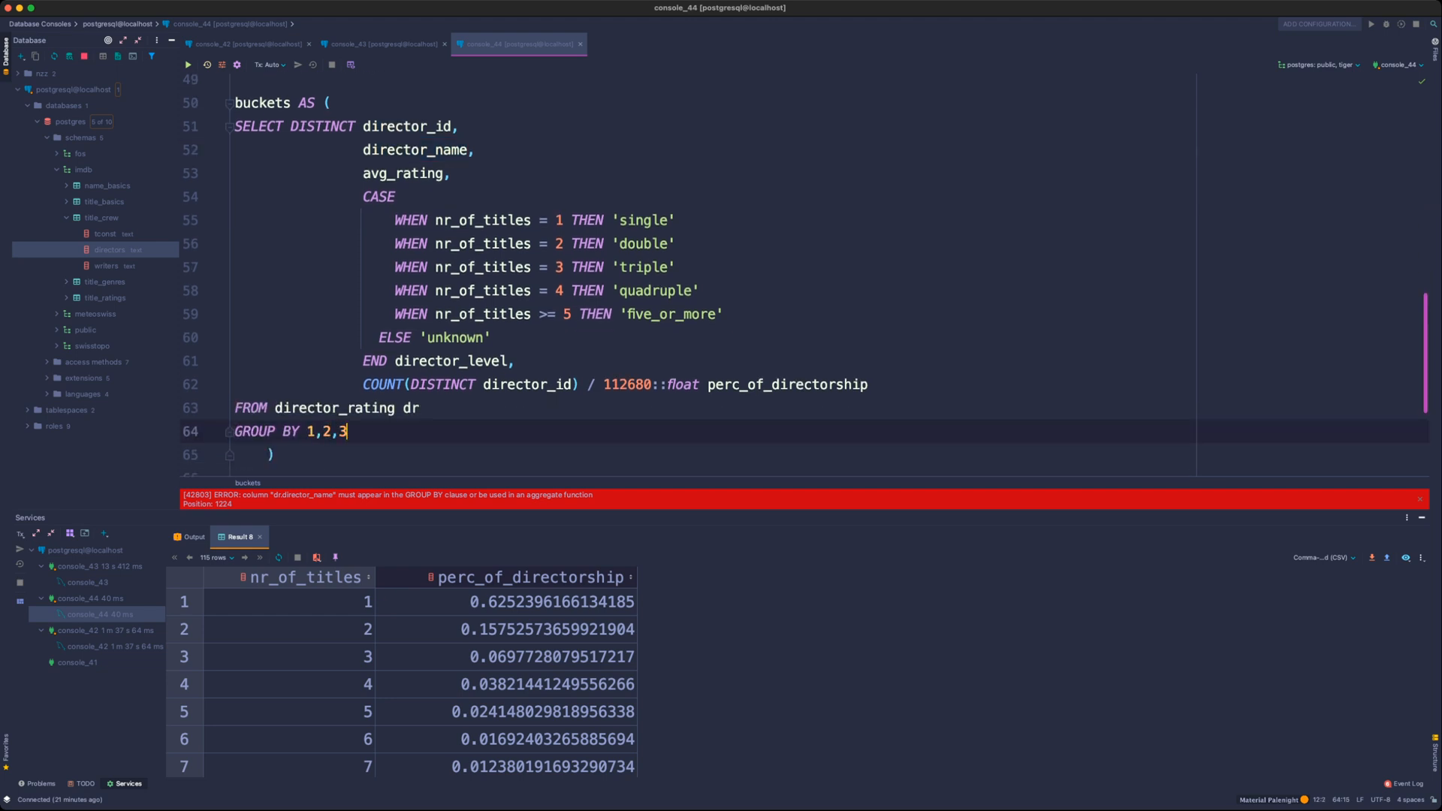
key(super+Return)
text(,4)
key(super+Return)
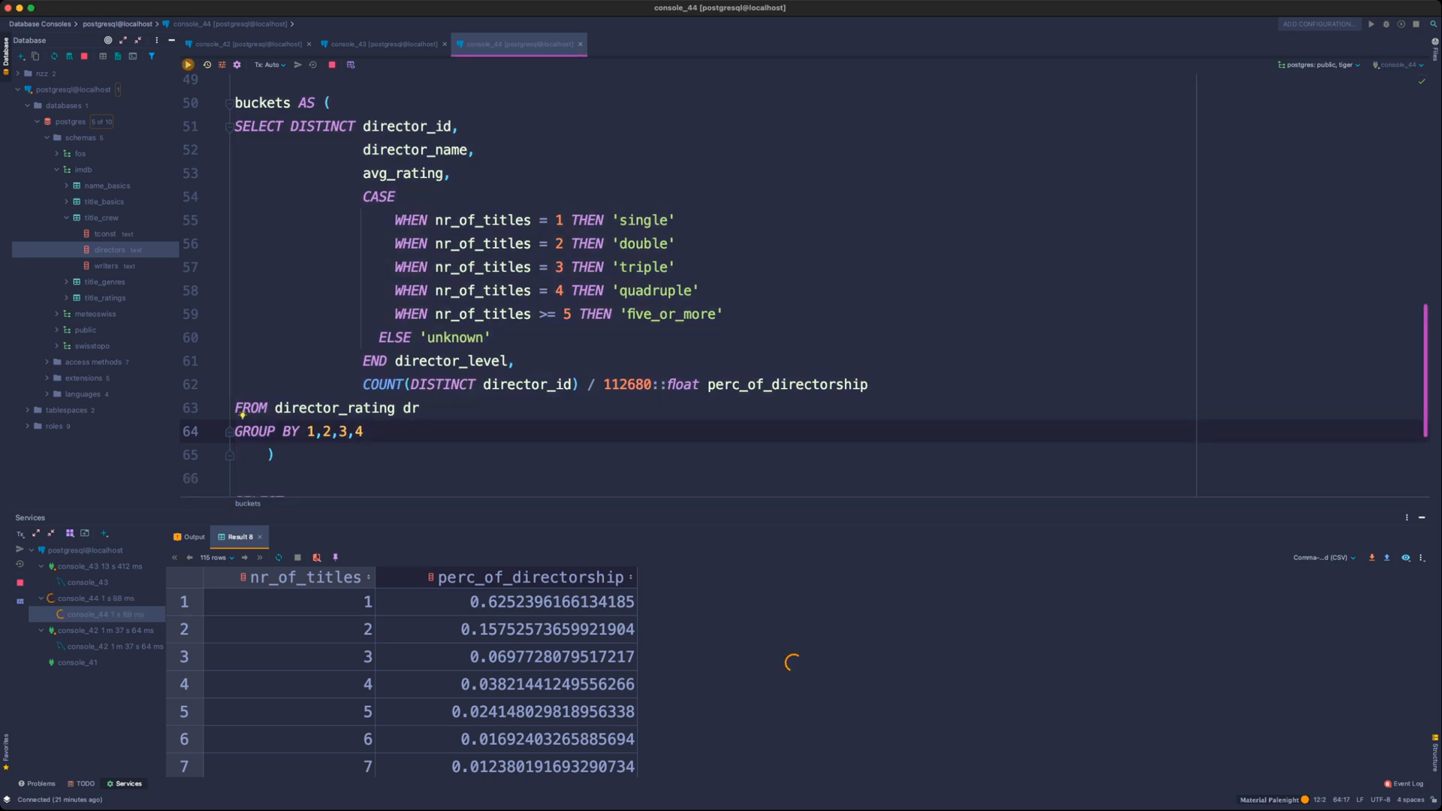
- End the final SELECT from buckets with a semicolon
scroll(676, 286, down, 3)
click(332, 361)
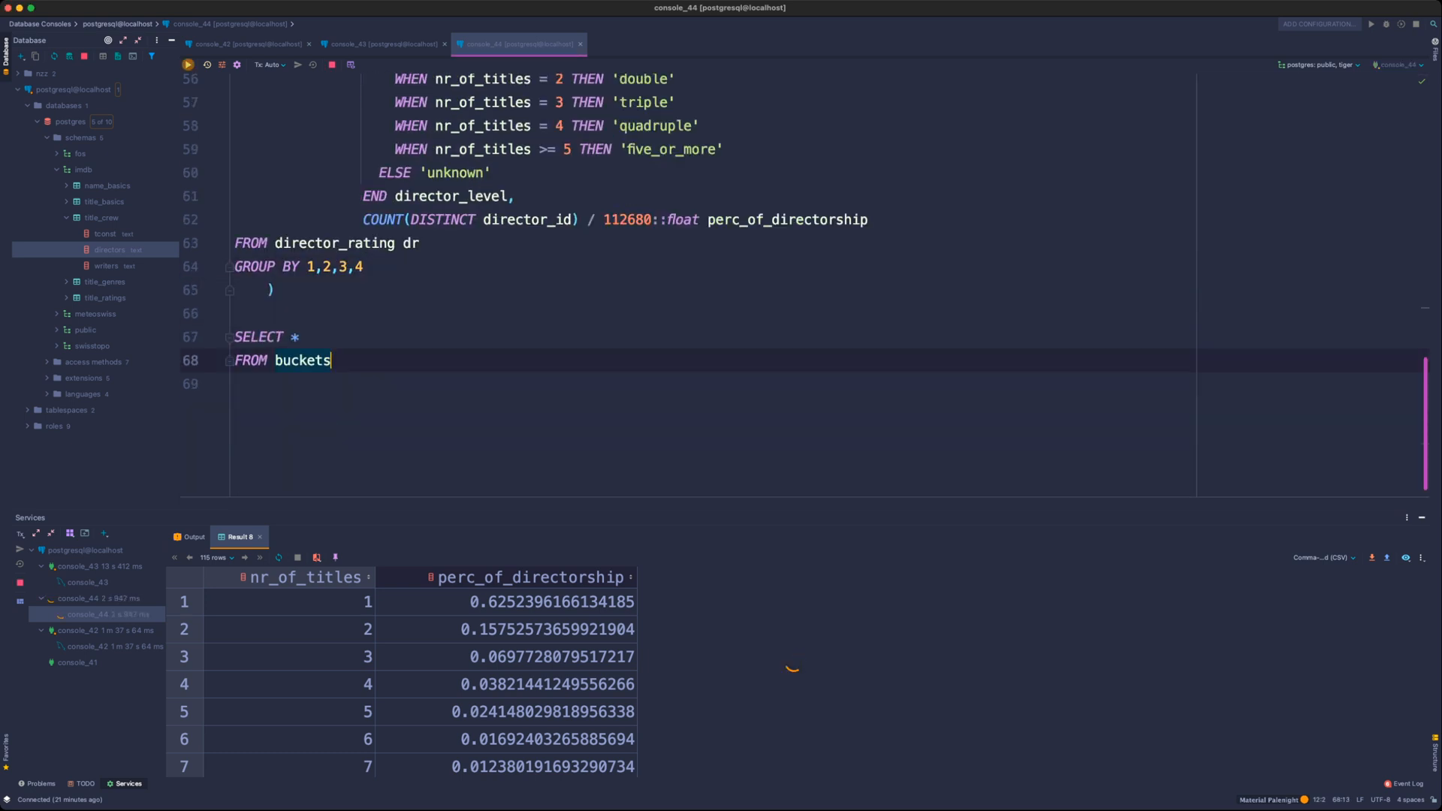
text(;)
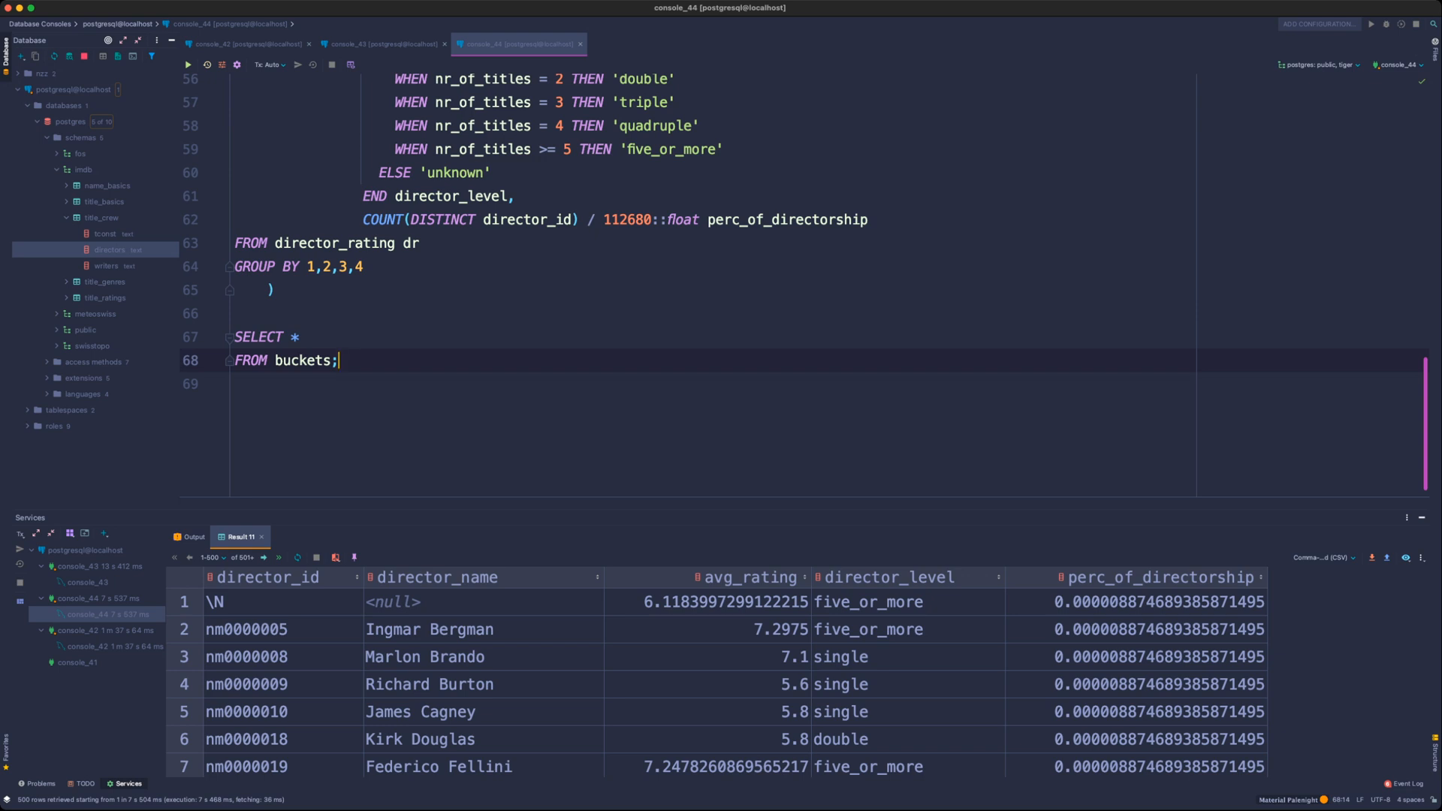
click(300, 338)
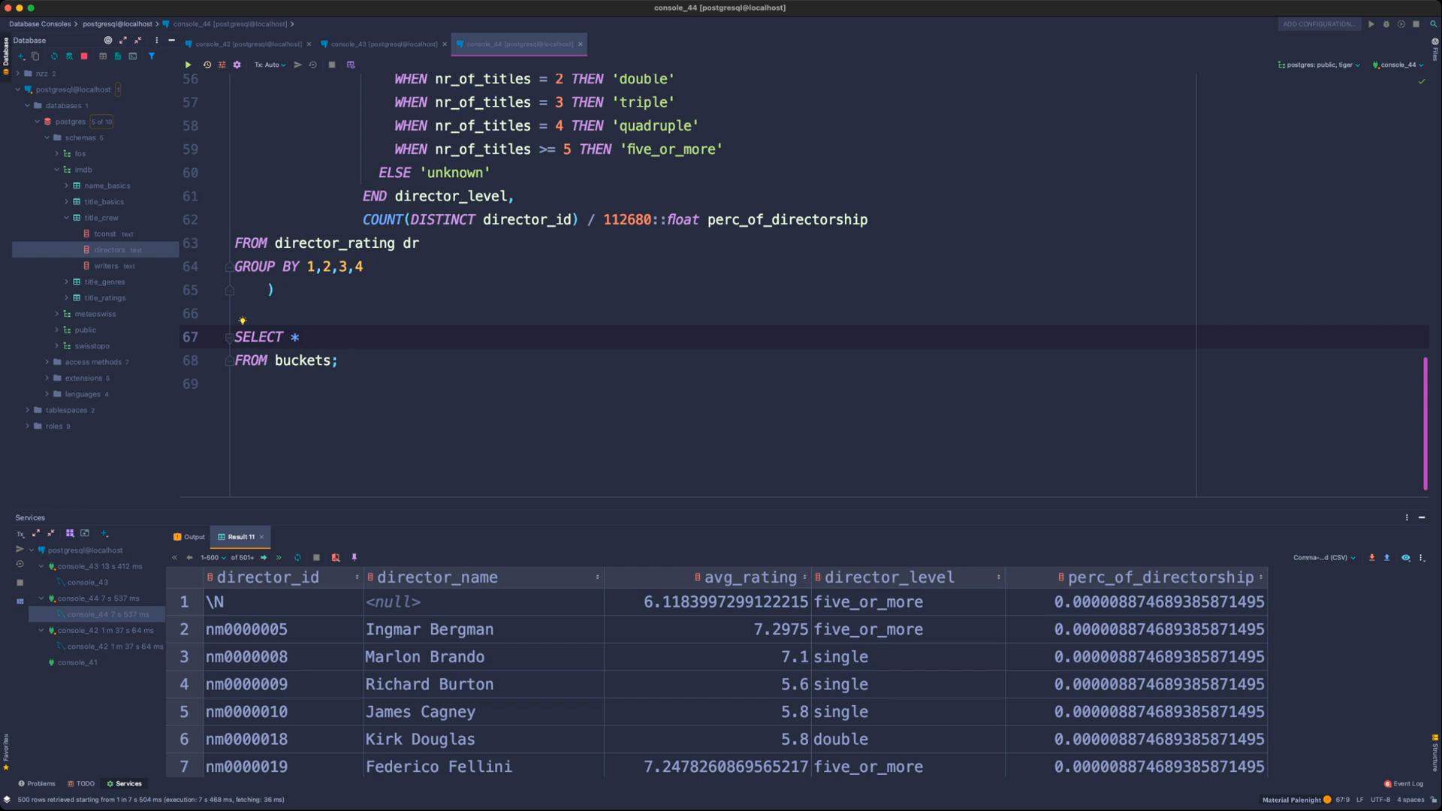
key(BackSpace)
text(*)
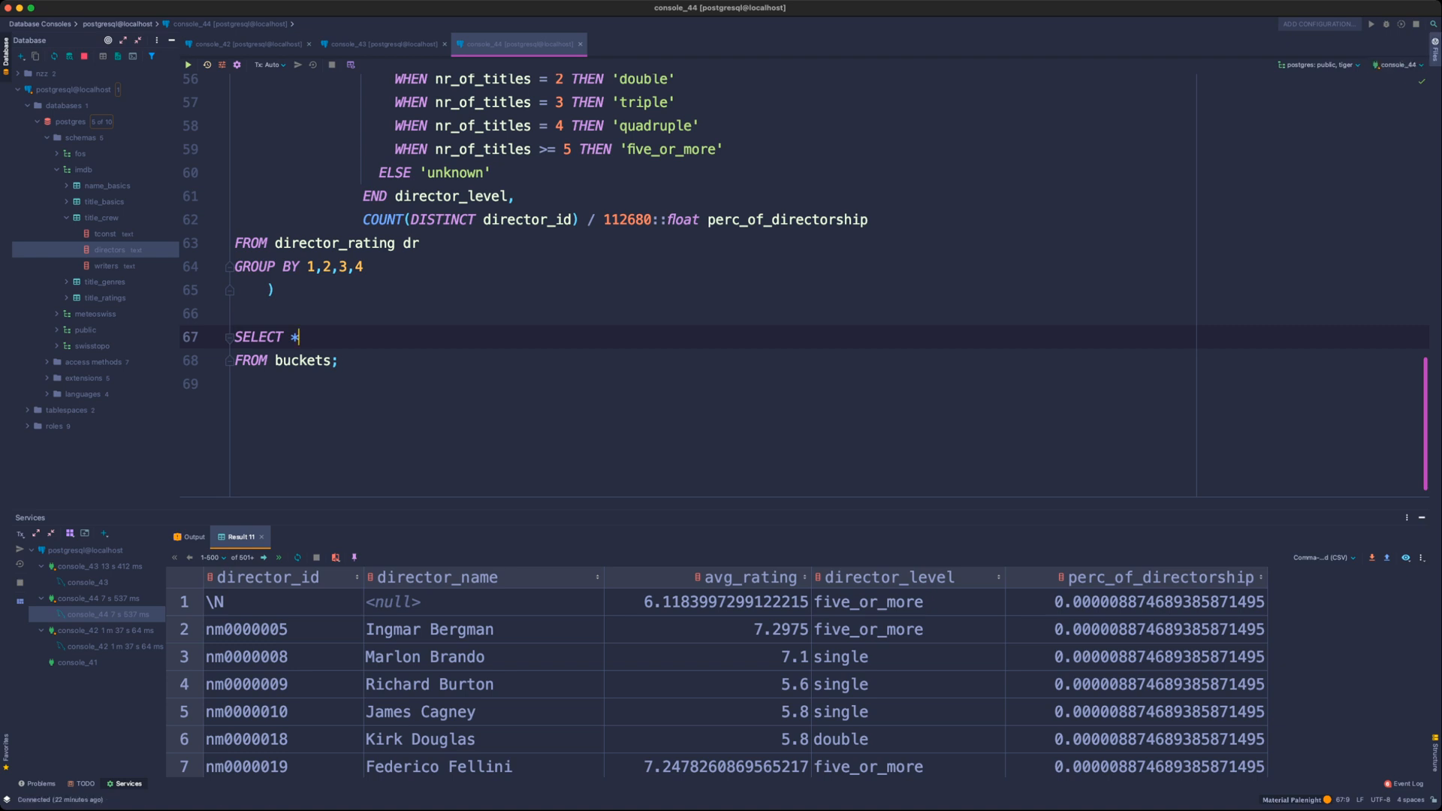
- Open the saved console_40 query from the console files and look through it for a ranking expression
click(1435, 52)
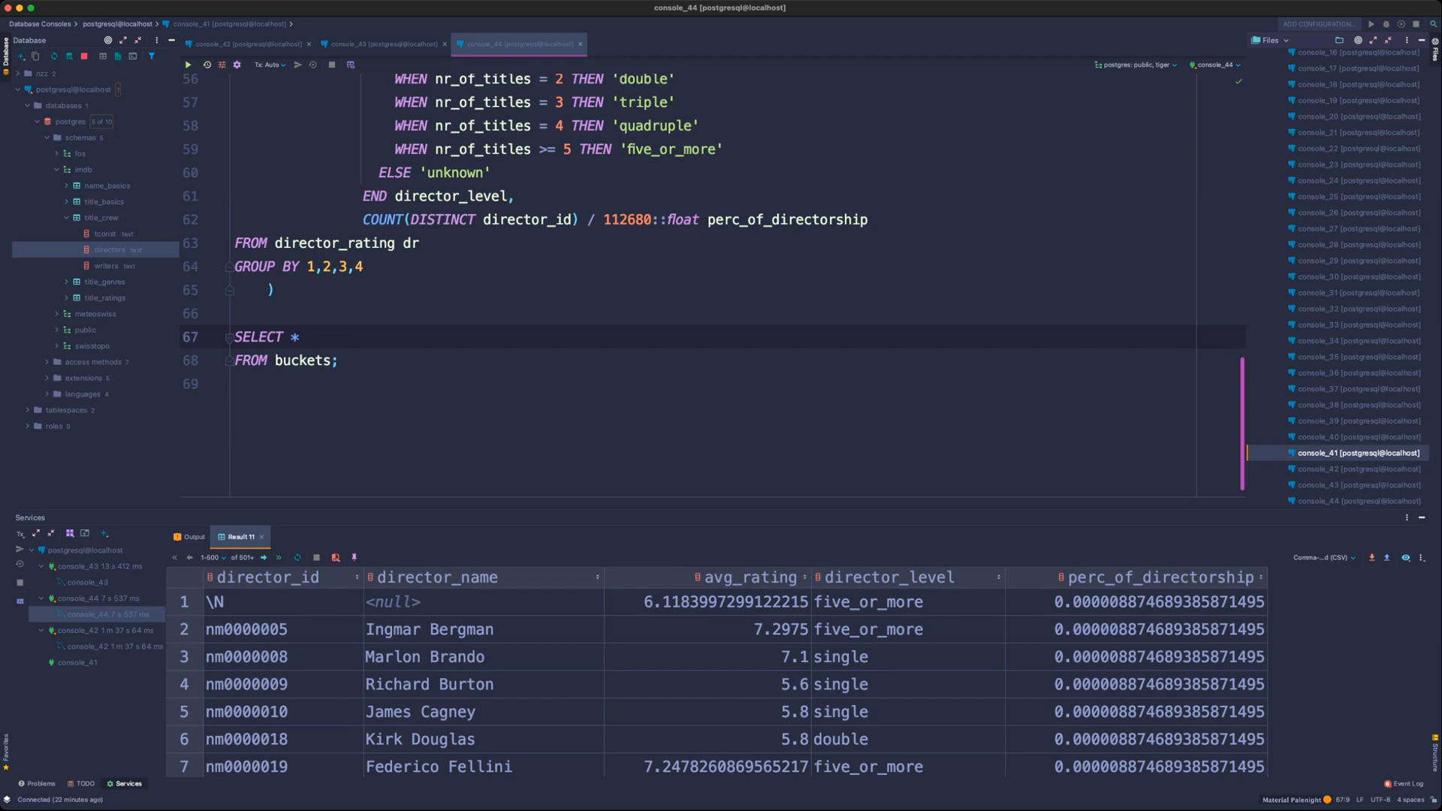
double_click(1359, 437)
scroll(712, 285, down, 8)
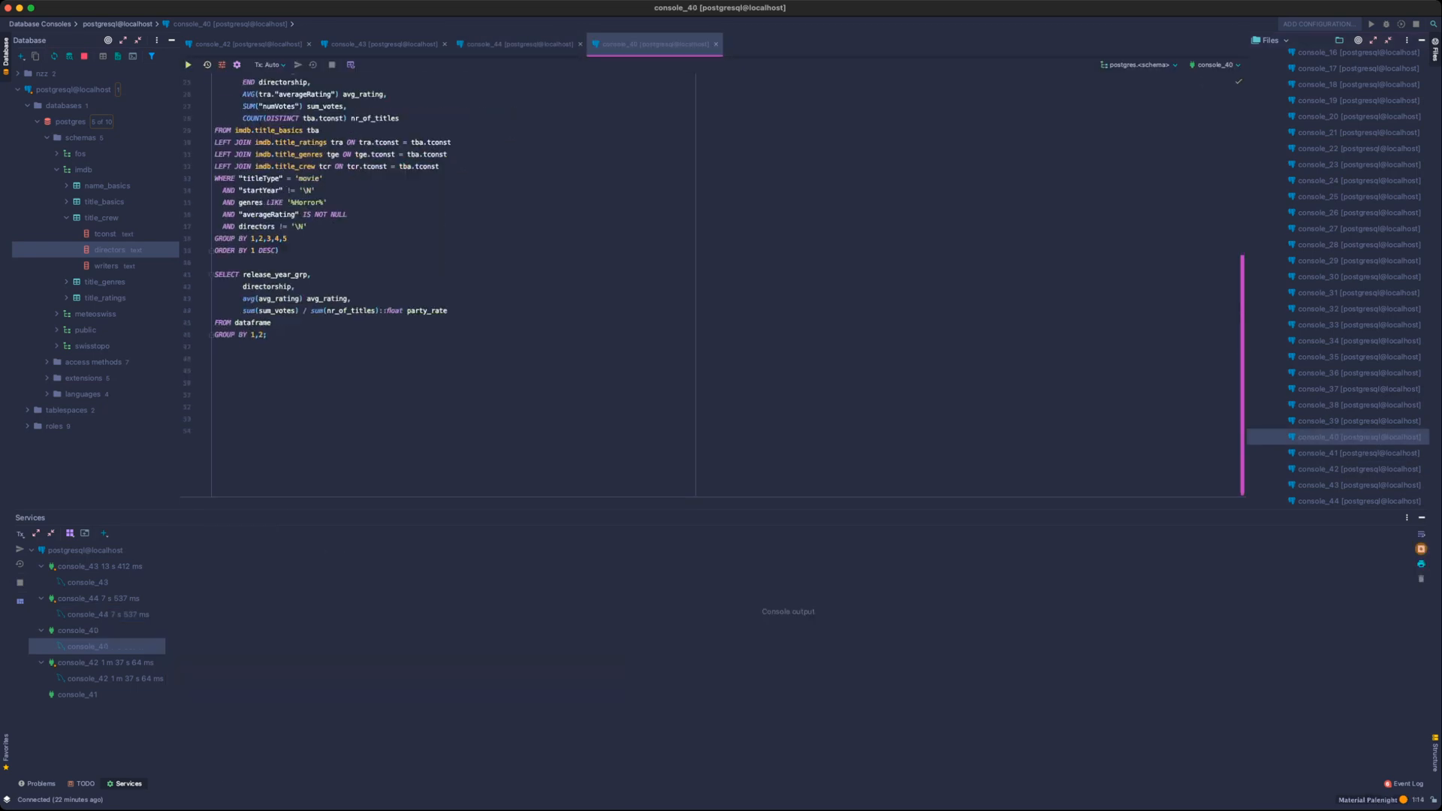
- Copy the RANK() expression aliased movie_rank_bottom from the saved console_41 query, then close console_41 and console_40
double_click(1359, 453)
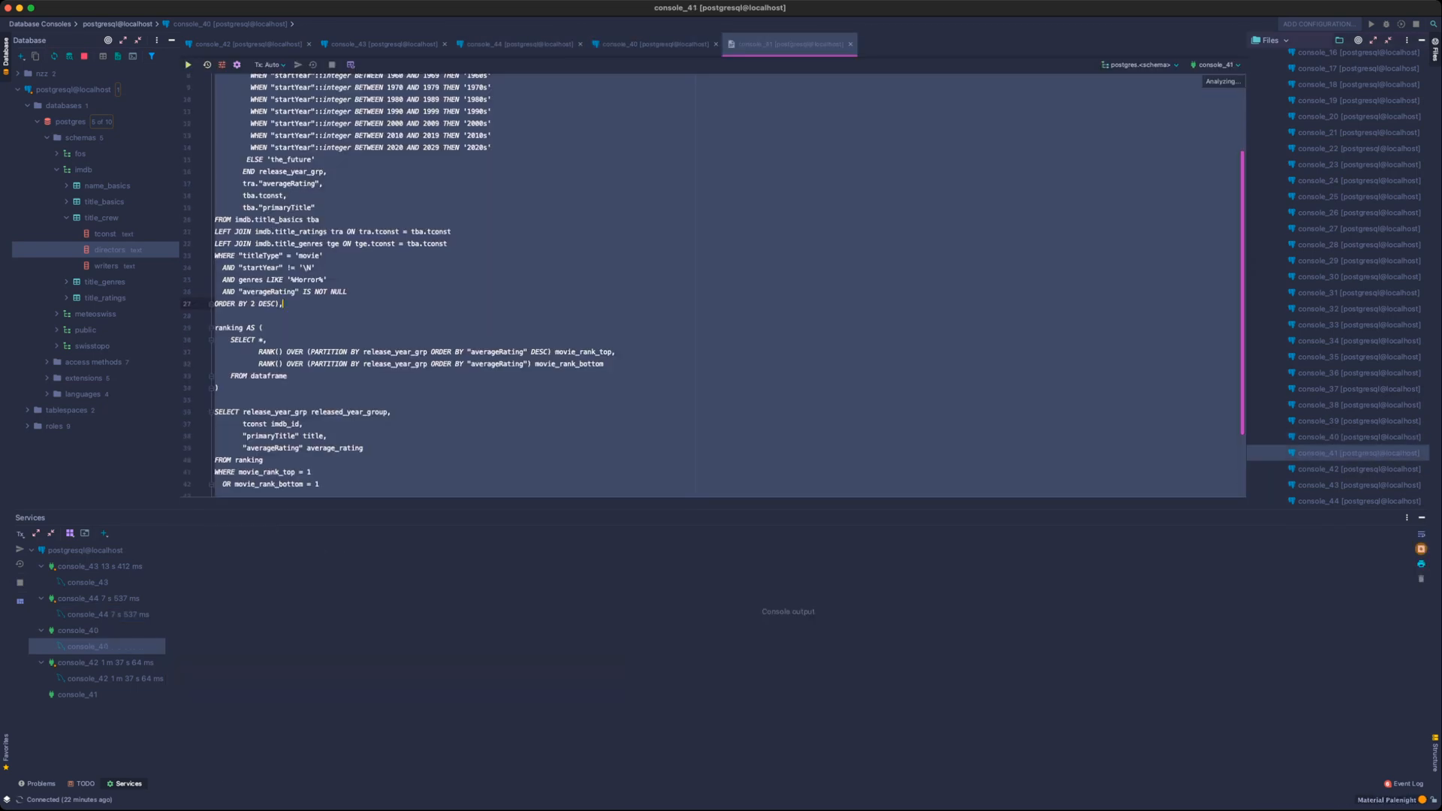
scroll(728, 285, down, 3)
click(327, 351)
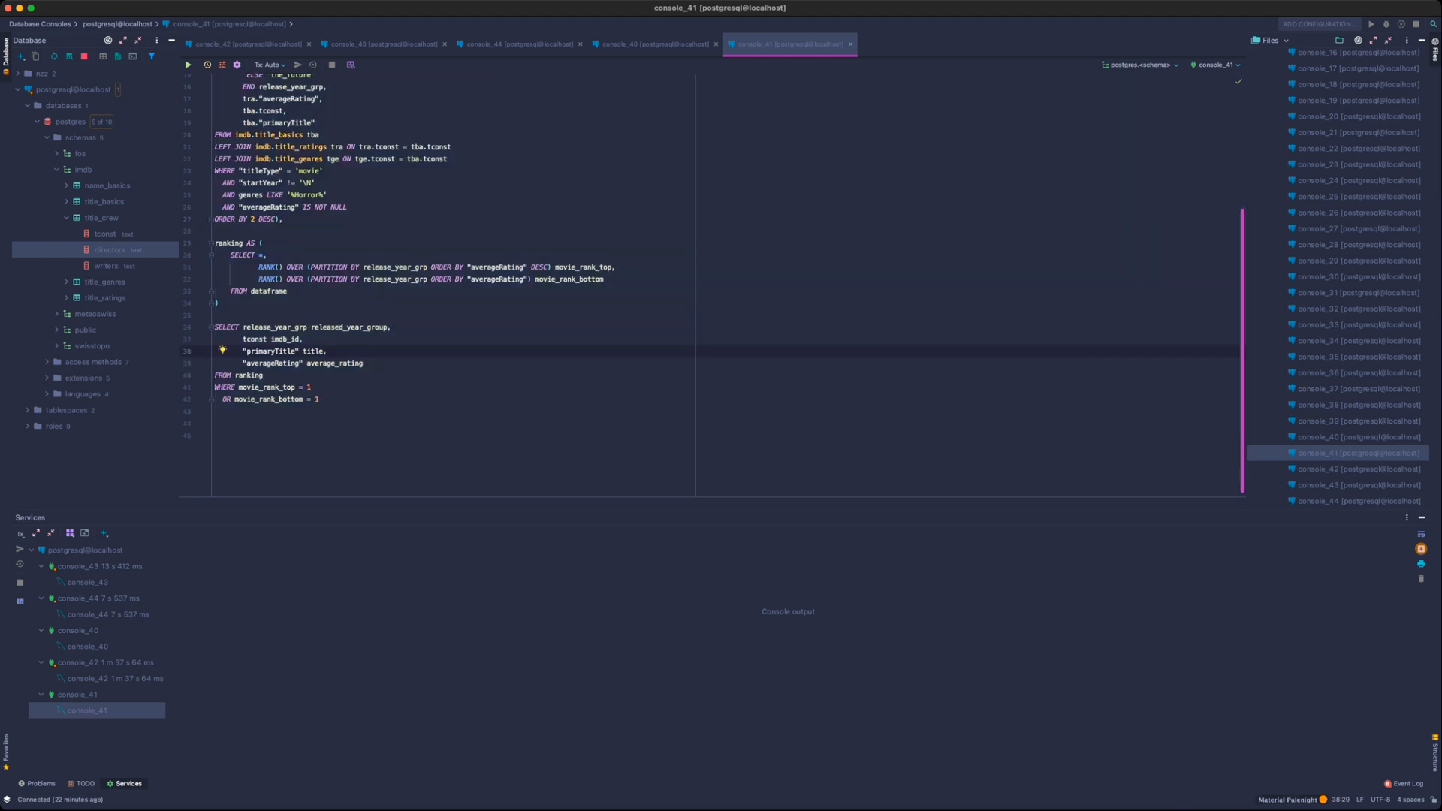
drag(605, 280, 259, 279)
key(ctrl+c)
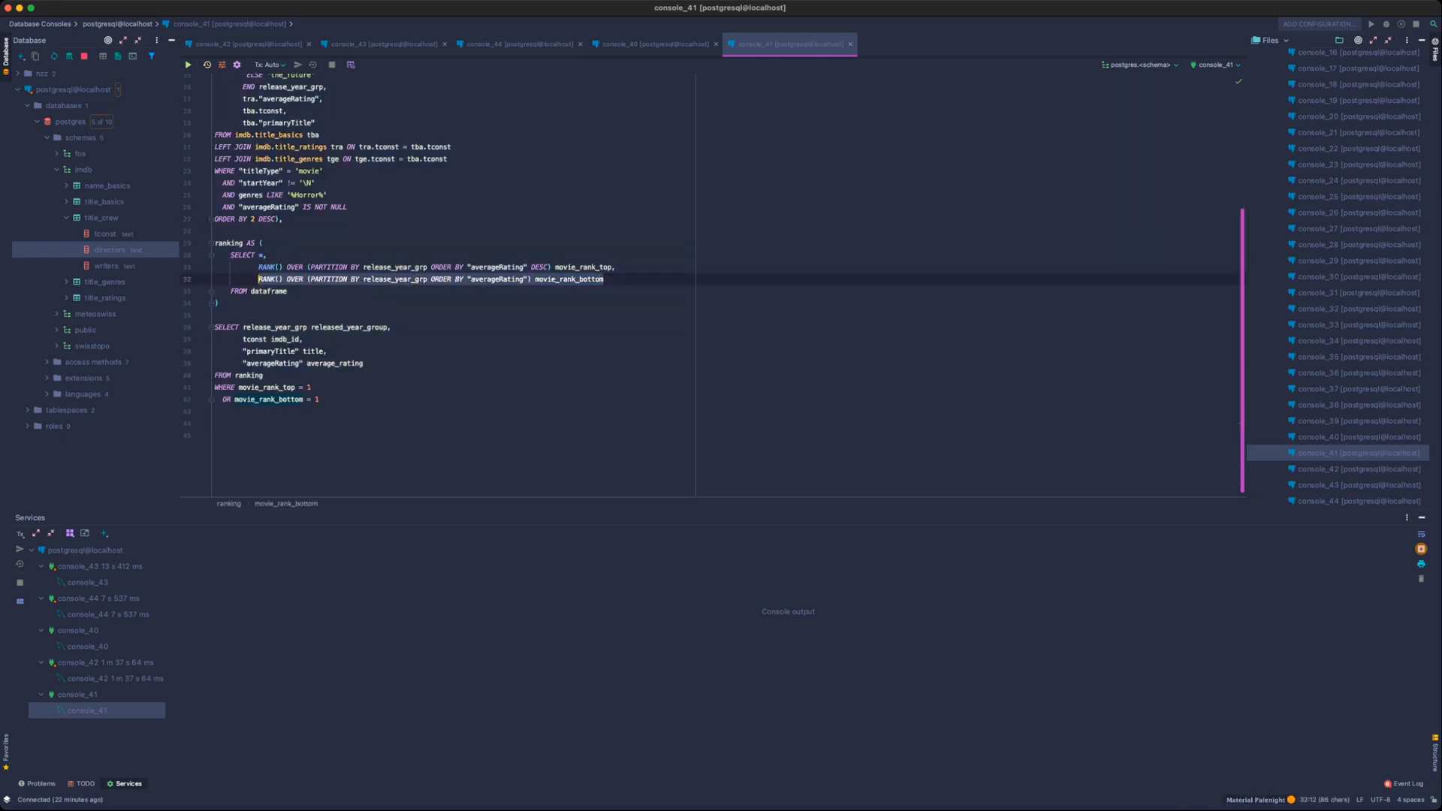
click(850, 44)
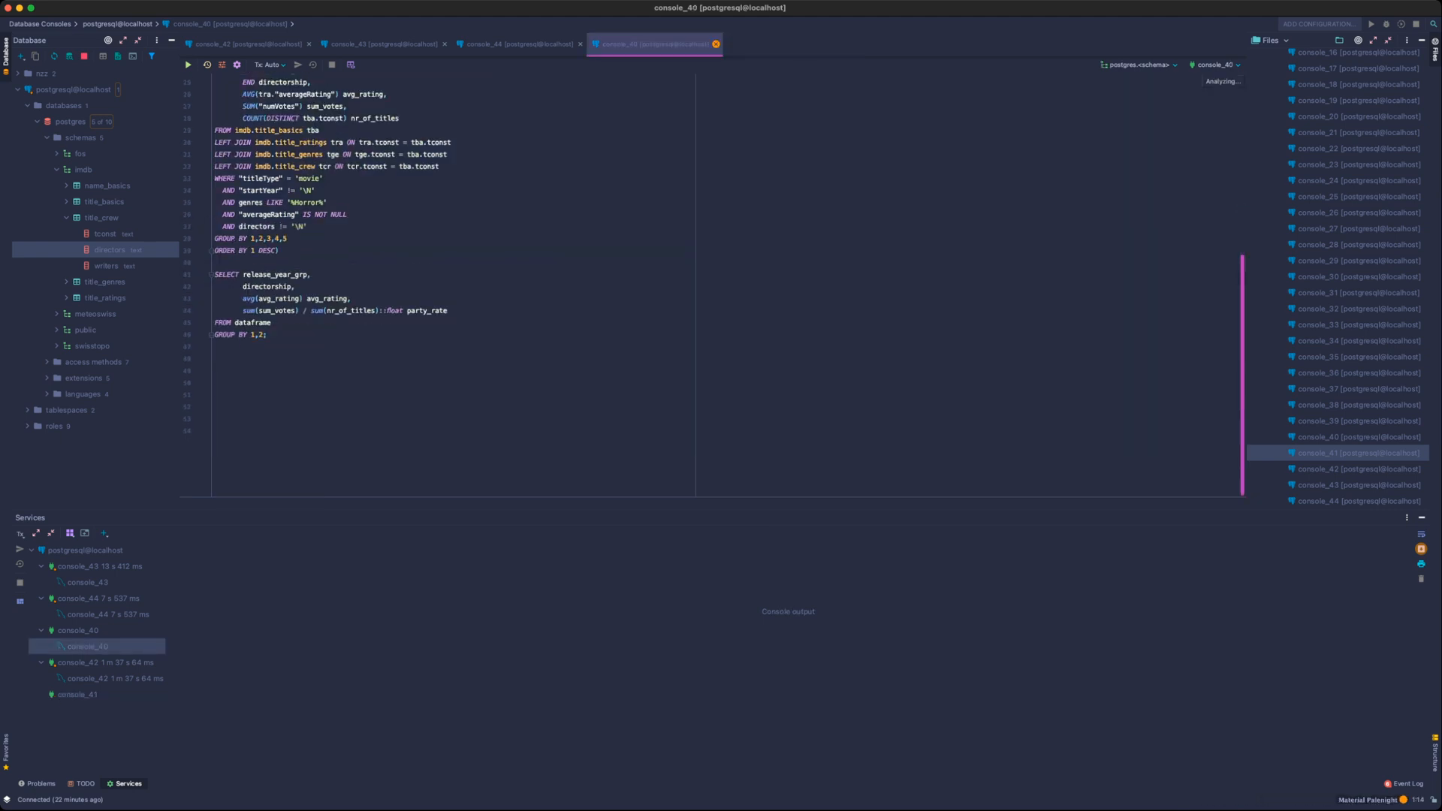
click(716, 44)
- Replace the asterisk in the final SELECT from buckets with the copied RANK() expression
scroll(713, 285, up, 3)
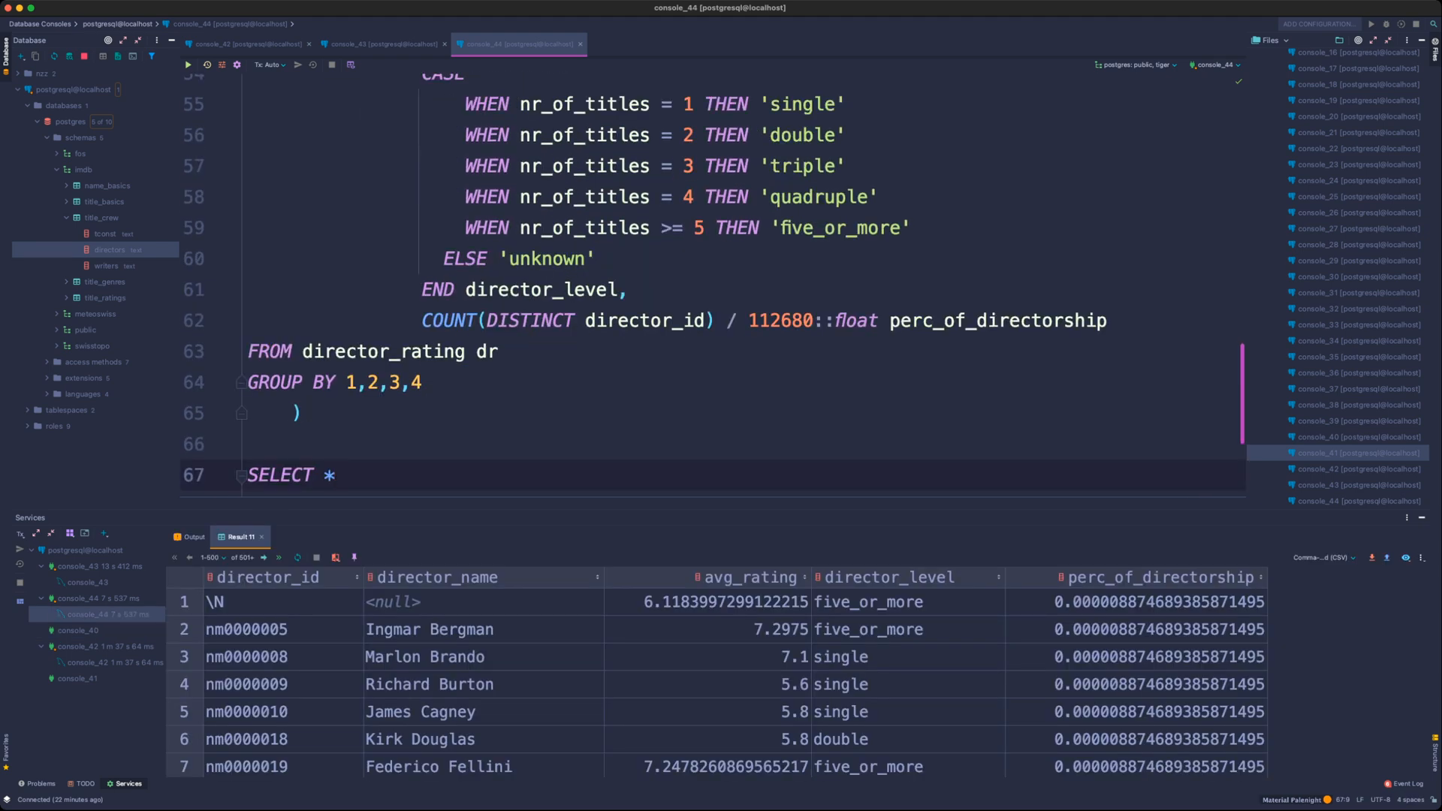
scroll(714, 285, down, 2)
scroll(713, 286, down, 3)
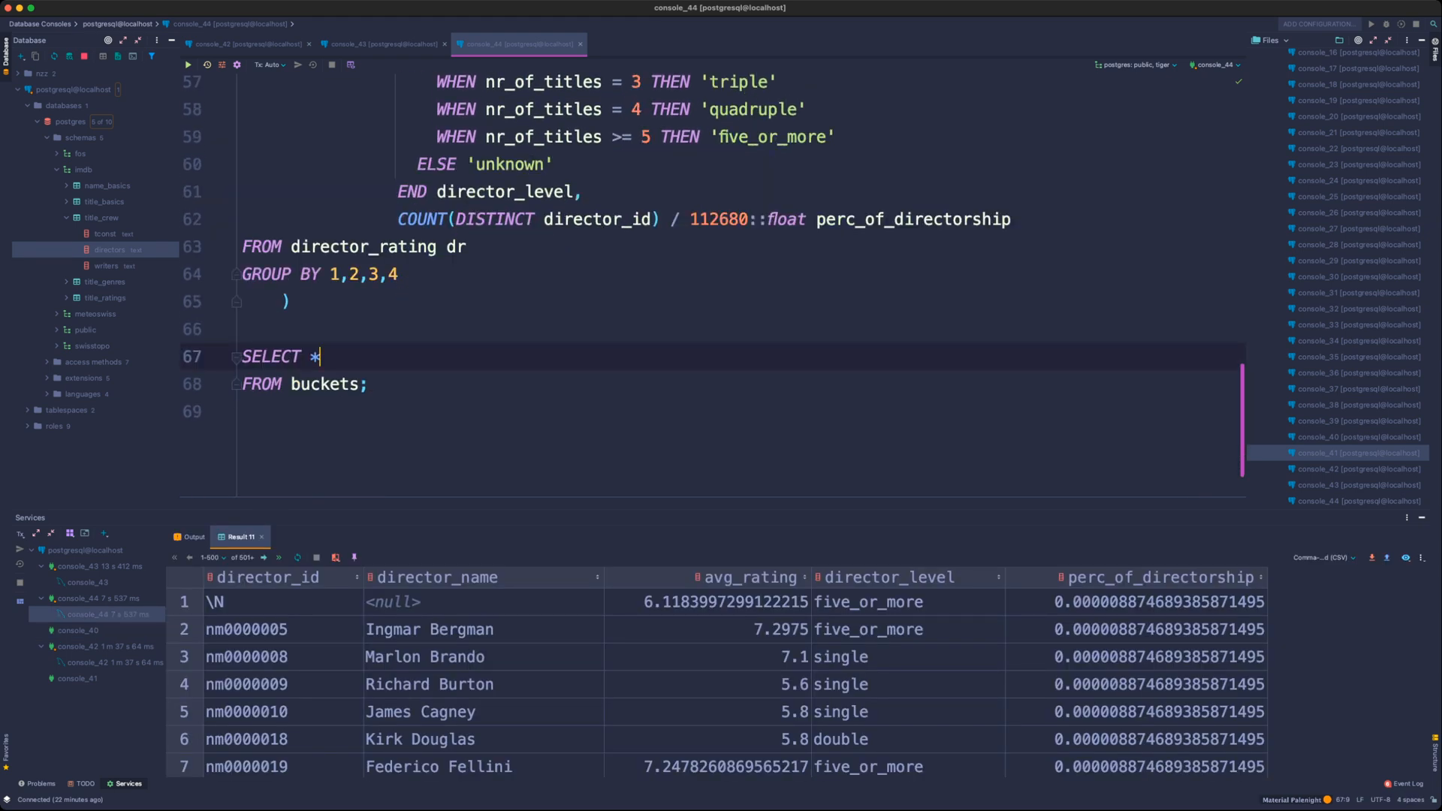
key(BackSpace)
key(ctrl+v)
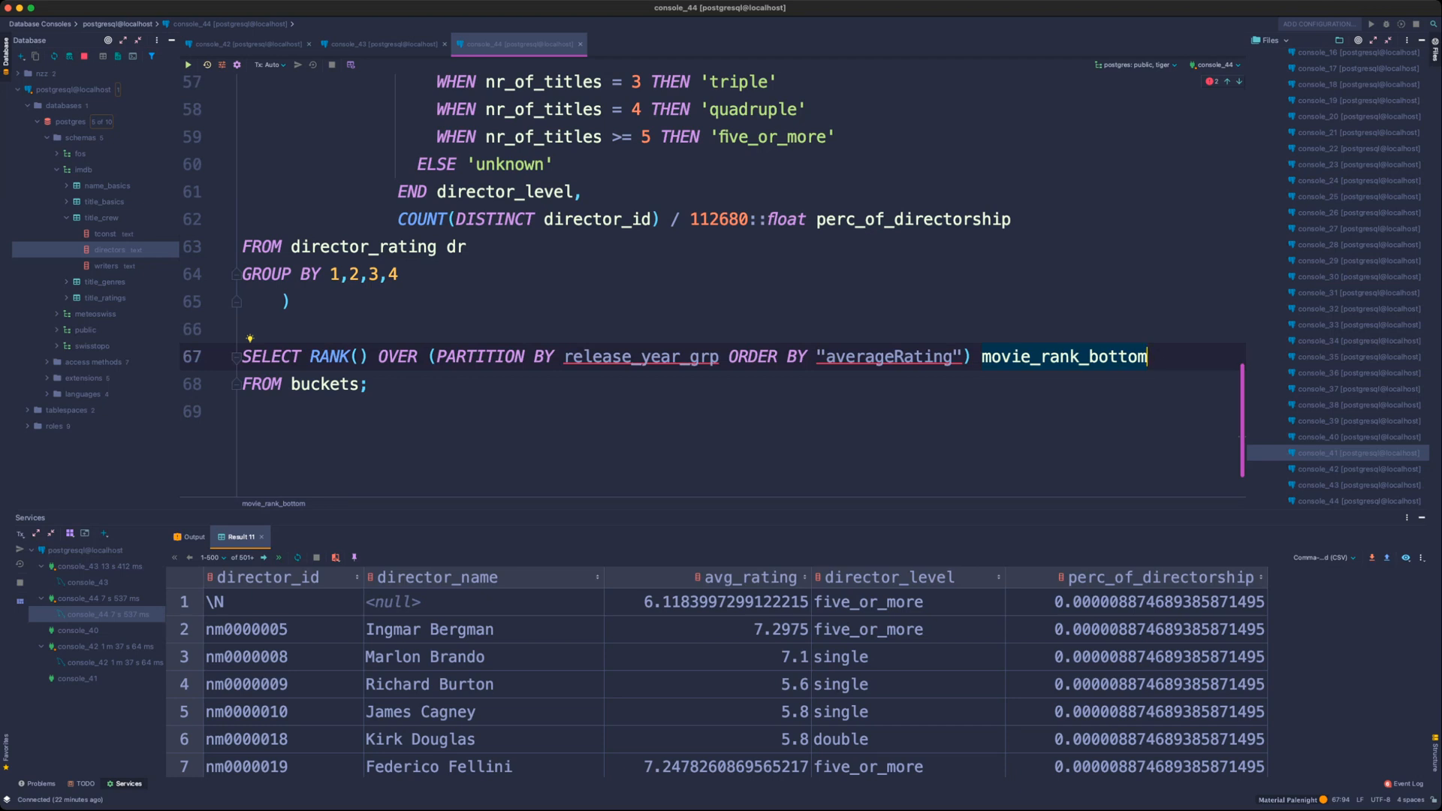
scroll(713, 285, up, 2)
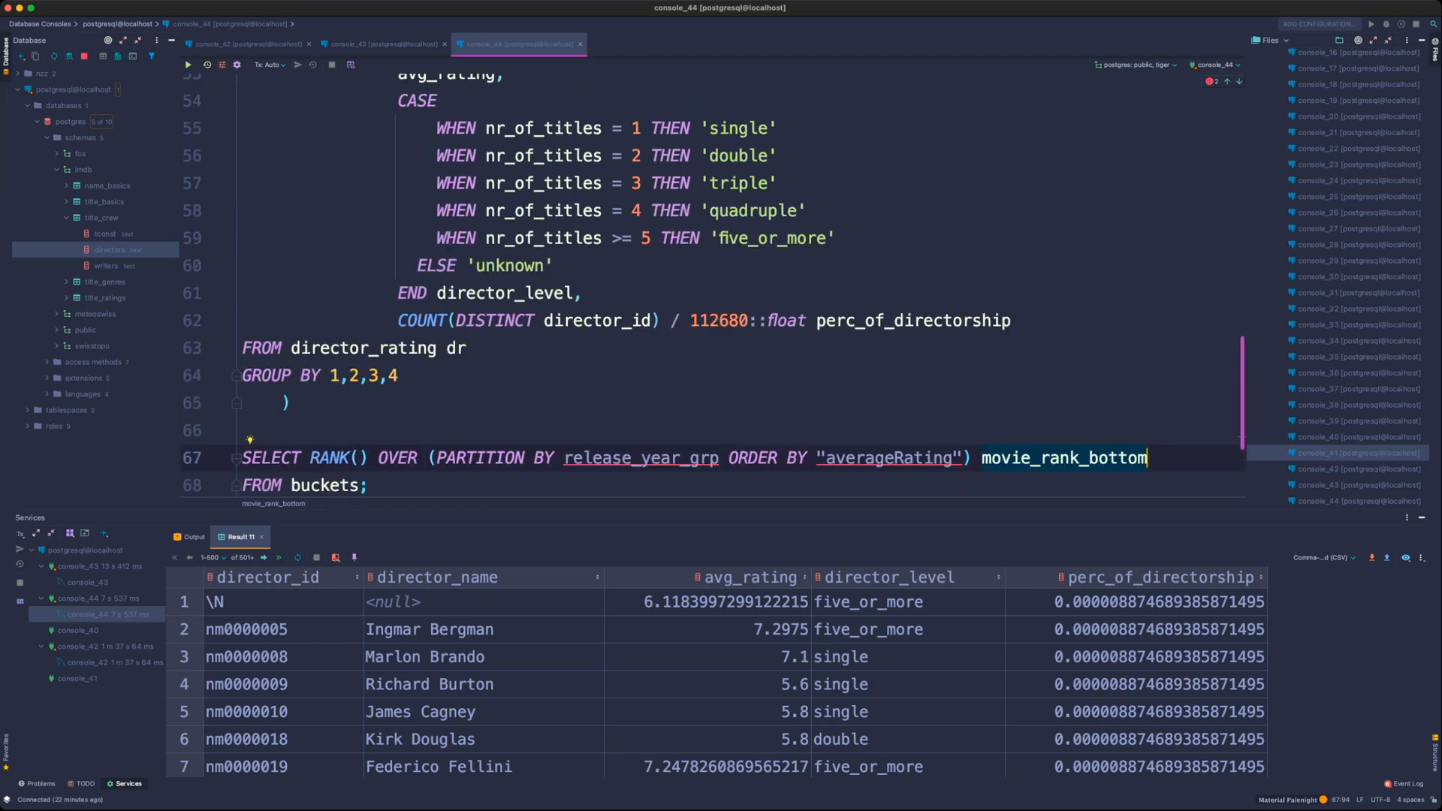
- Wrap the final RANK() SELECT from buckets in a CTE named ranking, replacing the ending semicolon with a closing parenthesis
scroll(714, 286, down, 1)
scroll(714, 285, up, 1)
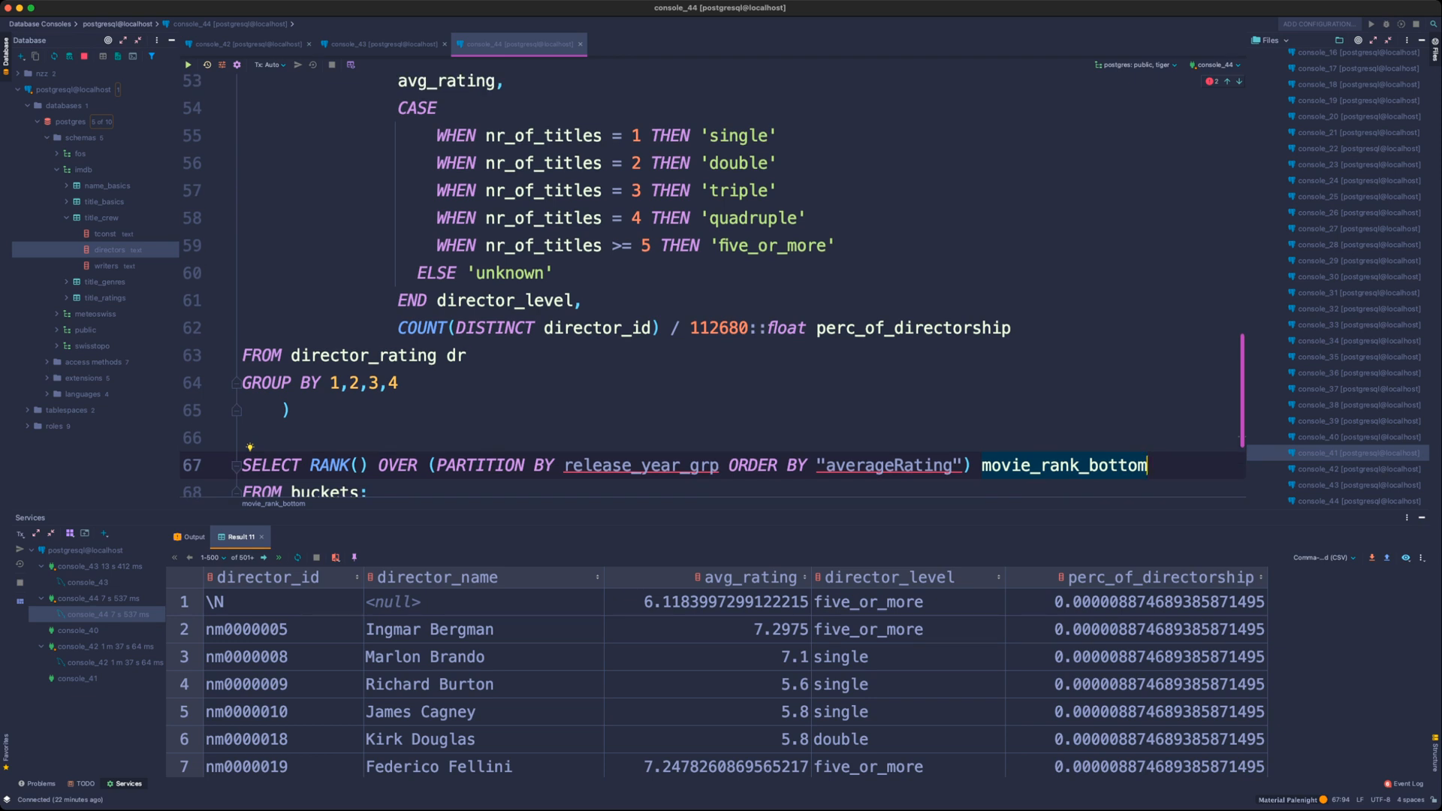
scroll(714, 286, down, 1)
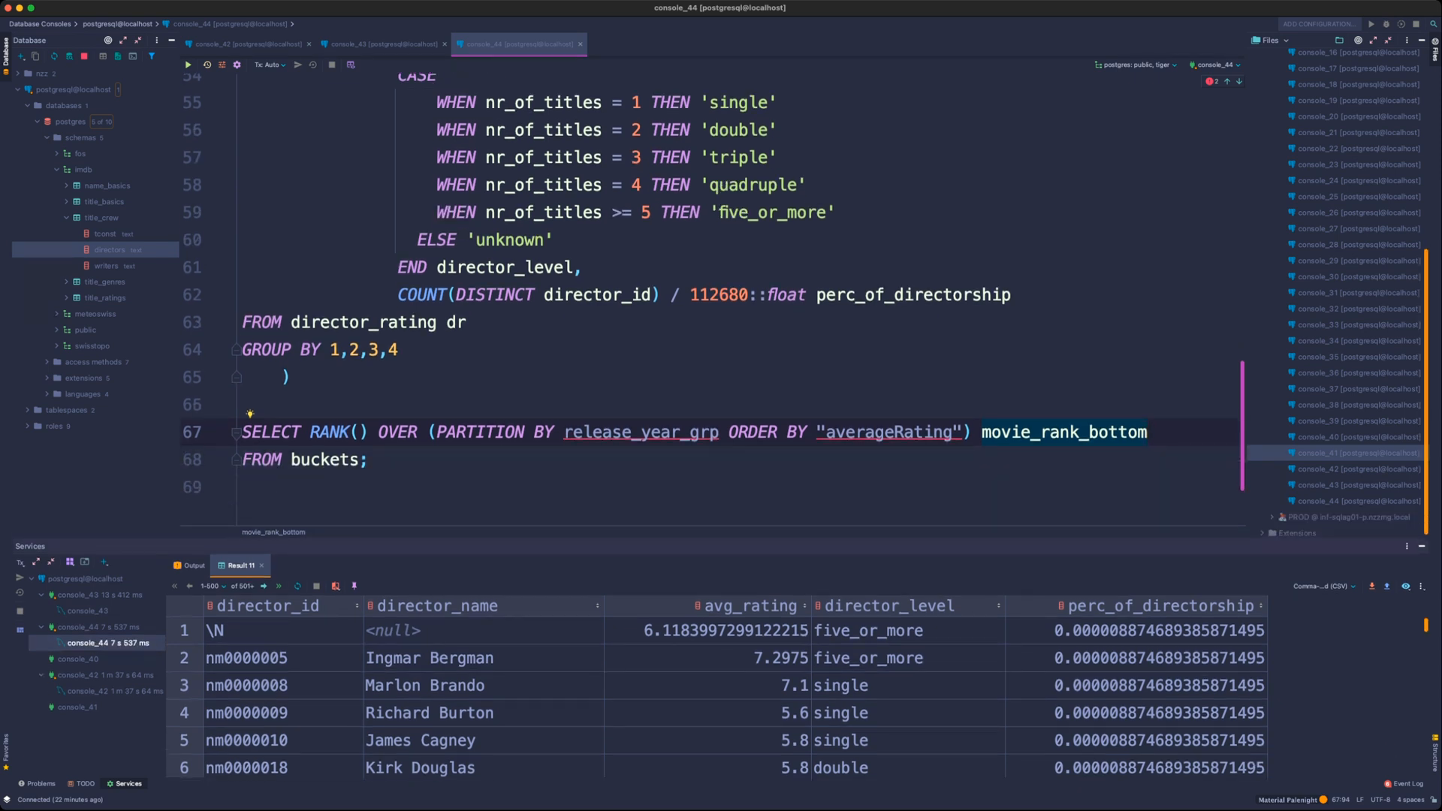
key(Up)
key(Return)
text(ranking AS ()
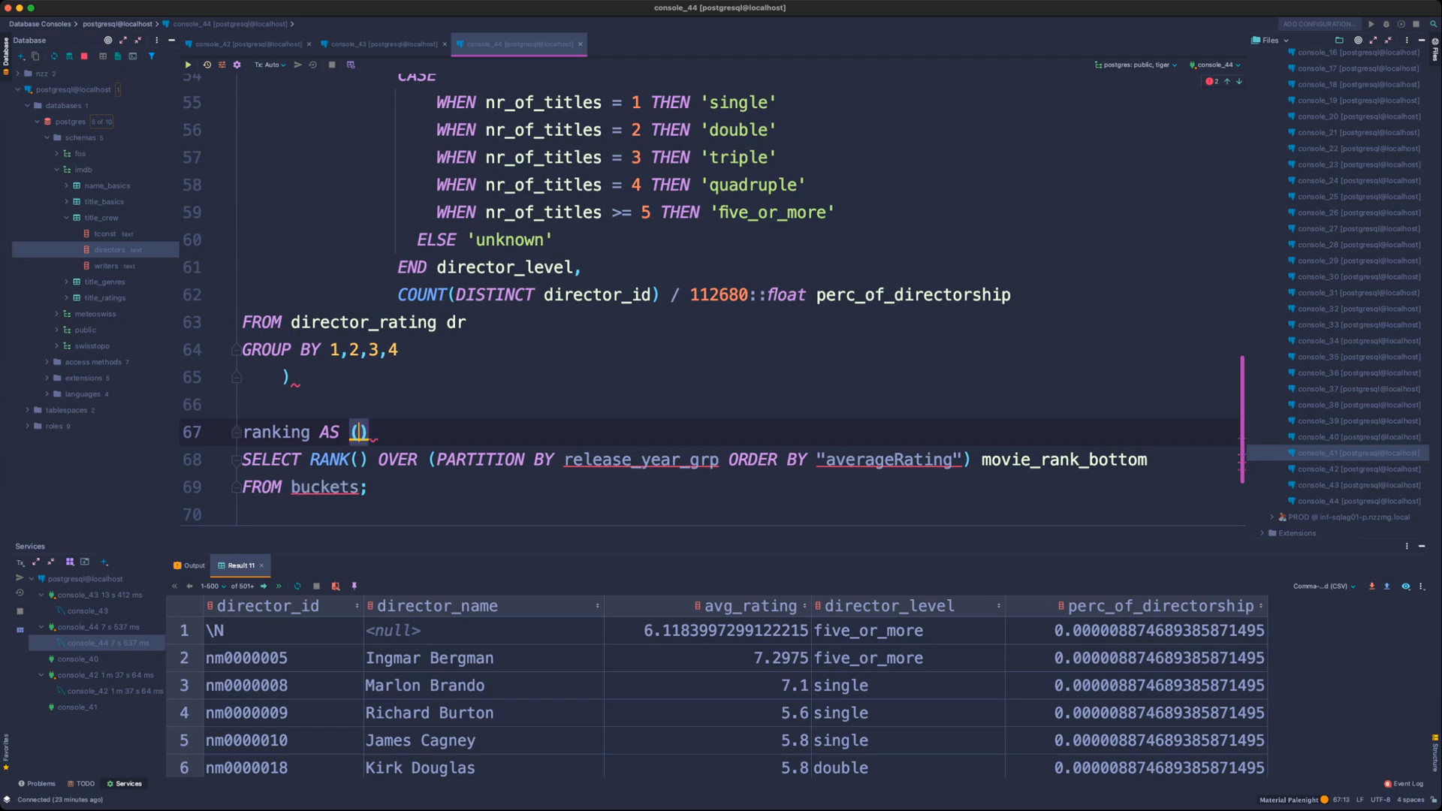
key(Delete)
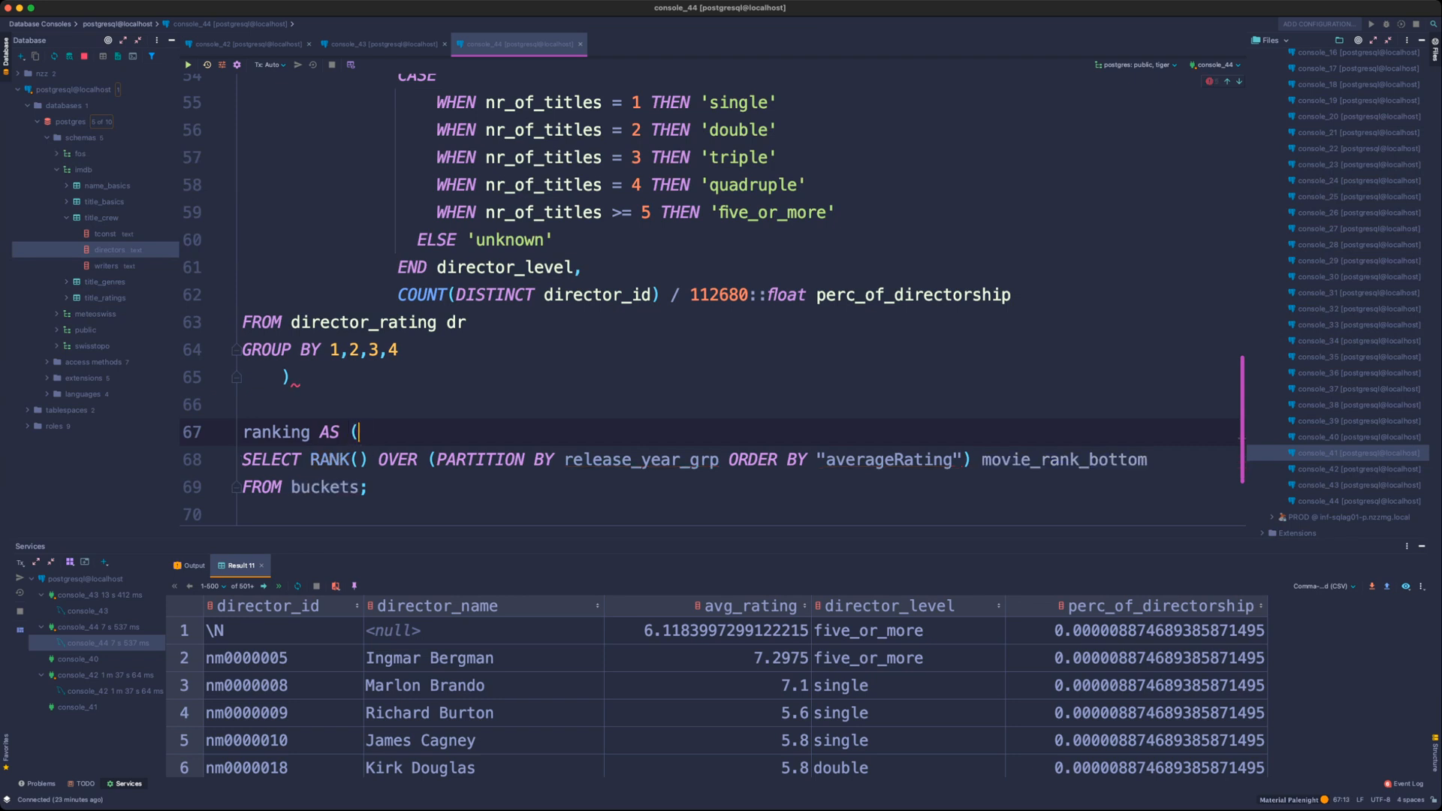
key(Down)
key(Down)
key(Delete)
text())
- Add a comma after the closing parenthesis of the buckets CTE
key(Up)
key(Up)
key(Up)
key(Up)
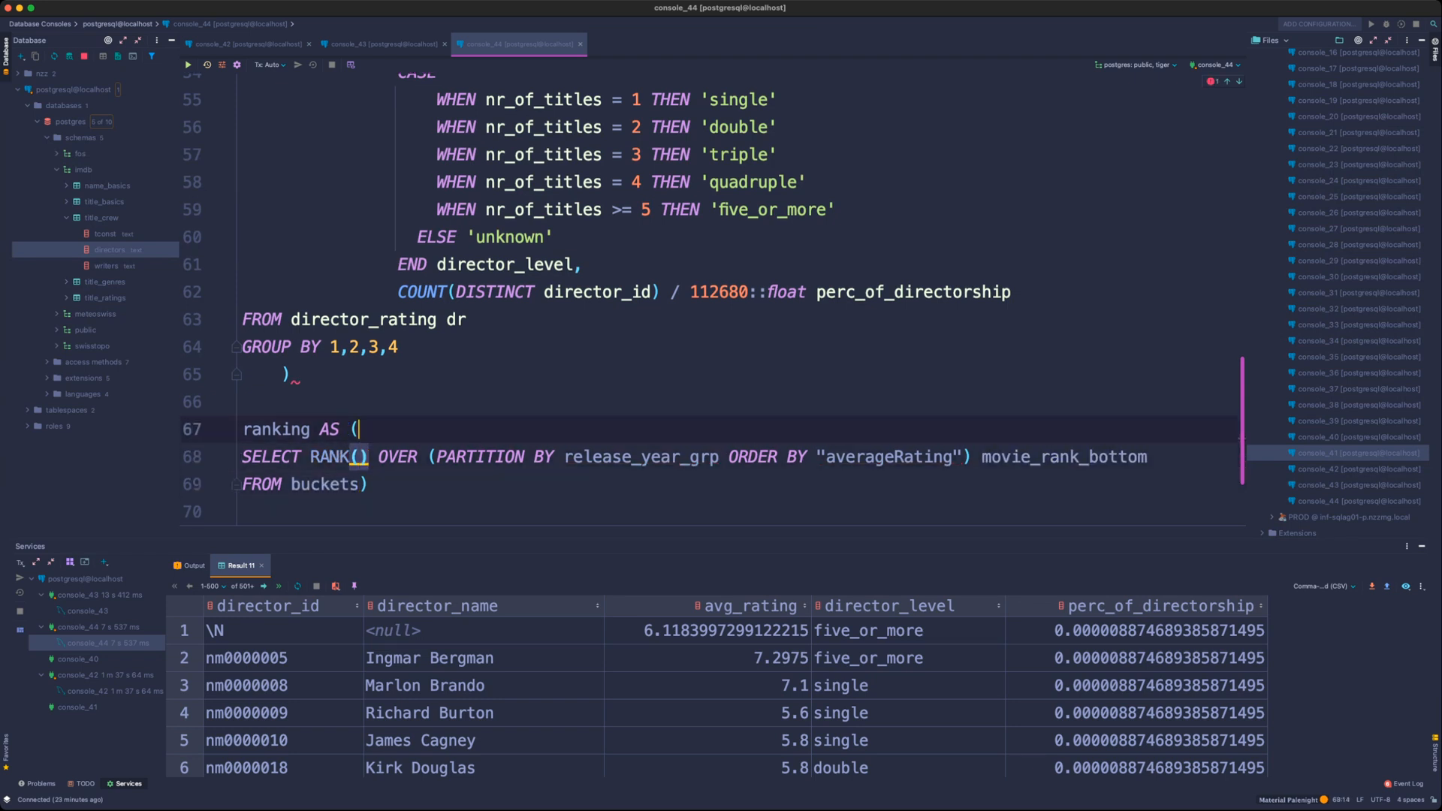
text(,)
scroll(1241, 465, down, 2)
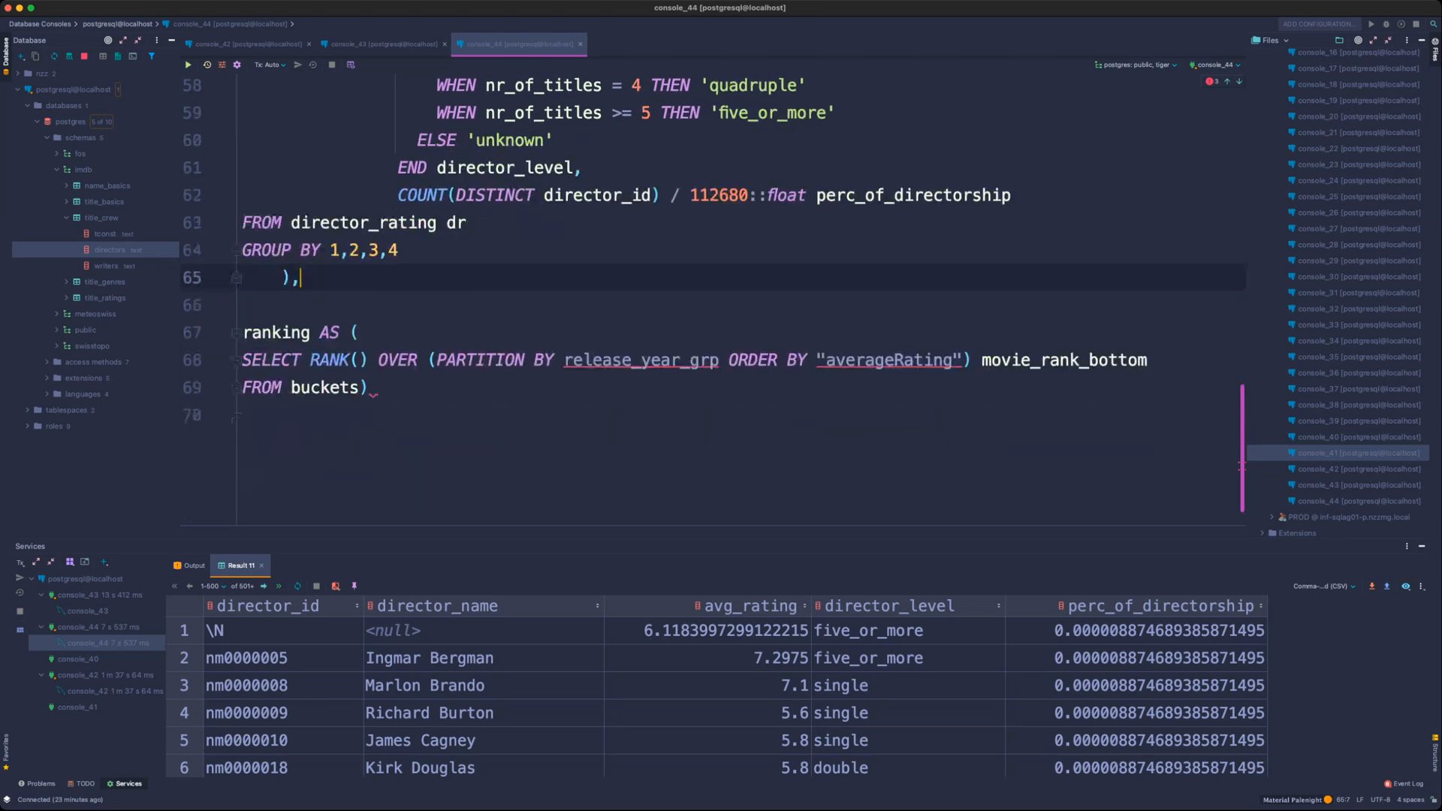
- Fold the body of the buckets CTE
scroll(1241, 466, up, 5)
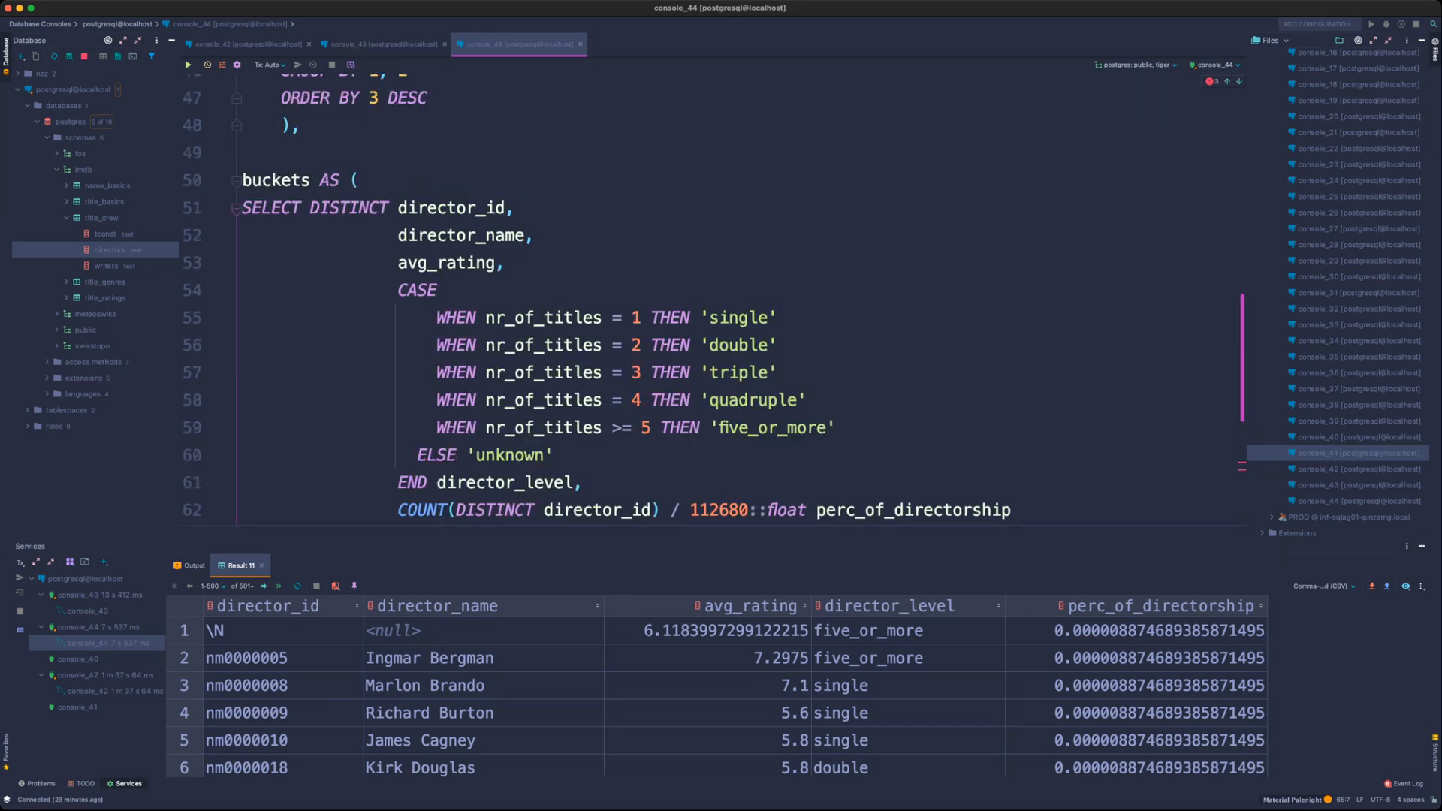
key(super+minus)
click(237, 196)
scroll(236, 197, up, 6)
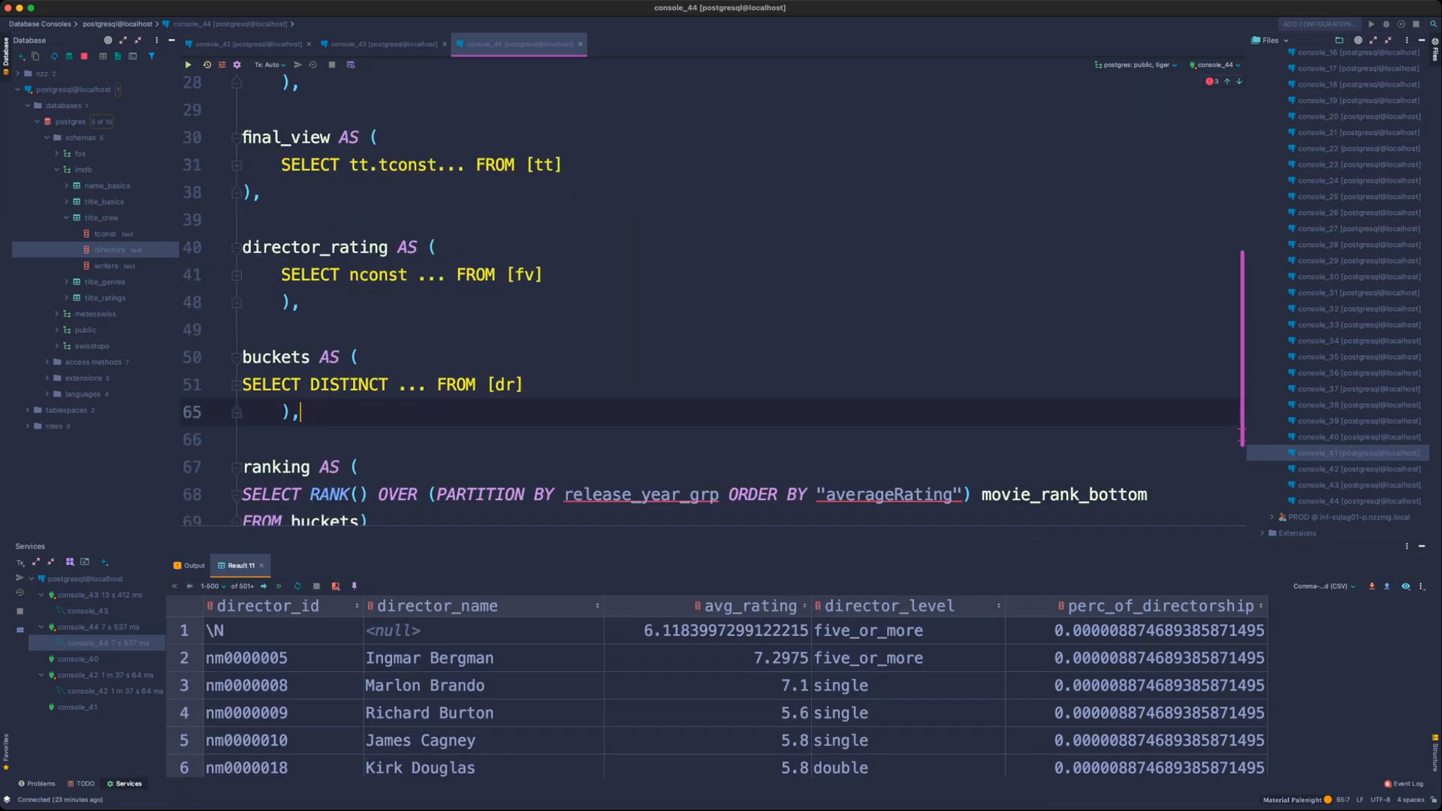
- Select all columns with "*," in the ranking CTE and put the RANK() expression on its own line
scroll(237, 197, down, 4)
scroll(713, 301, down, 3)
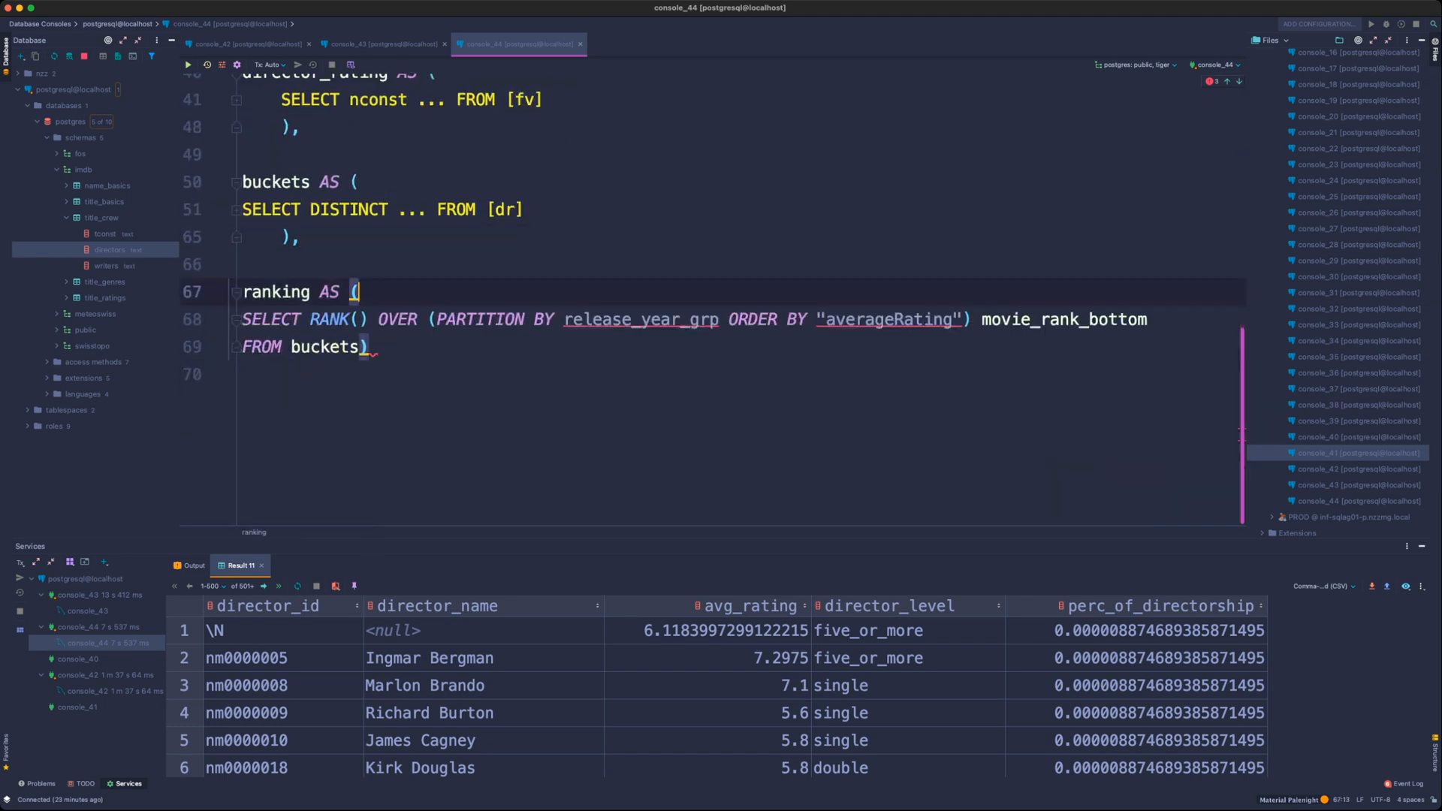
click(310, 319)
key(Return)
key(Up)
text(*)
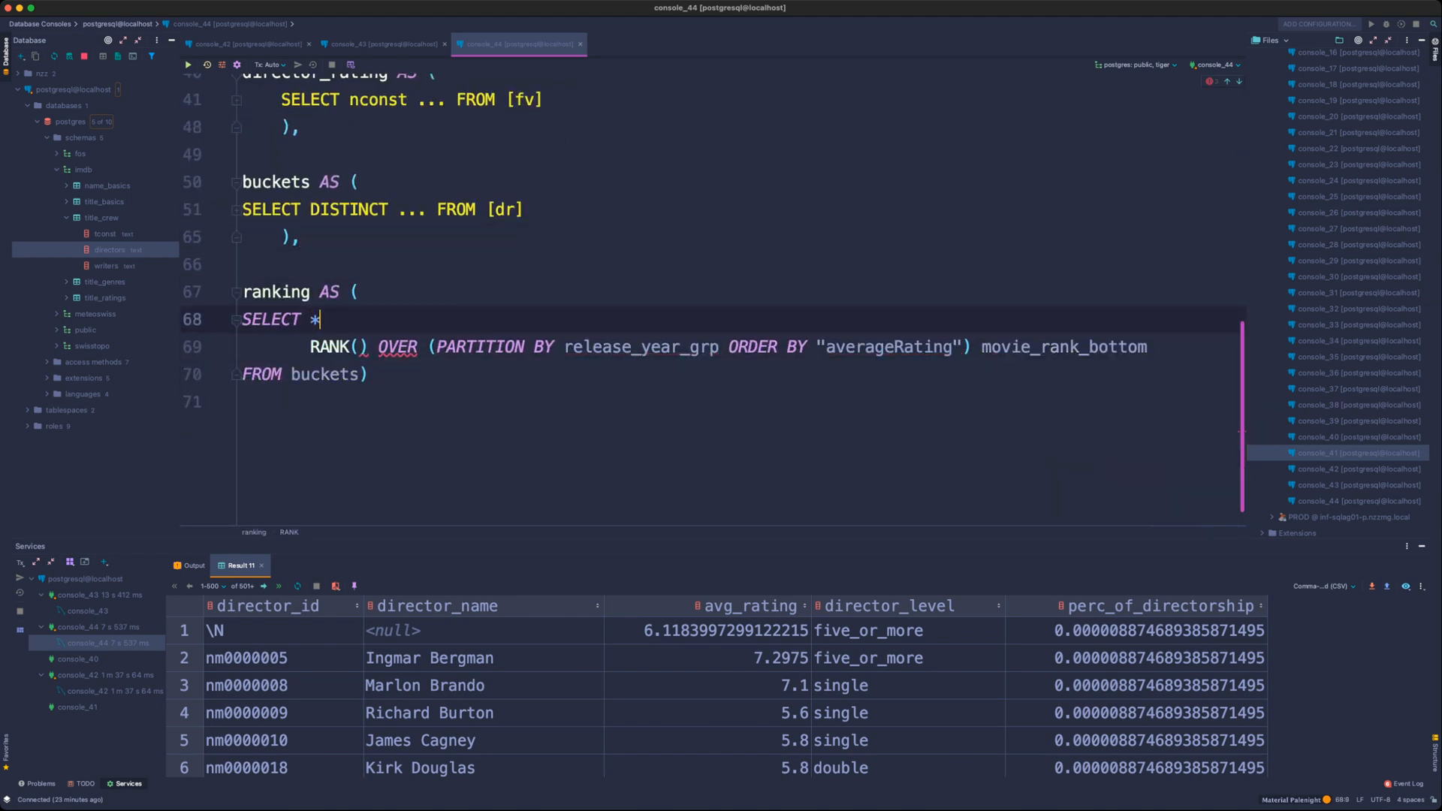
text(,)
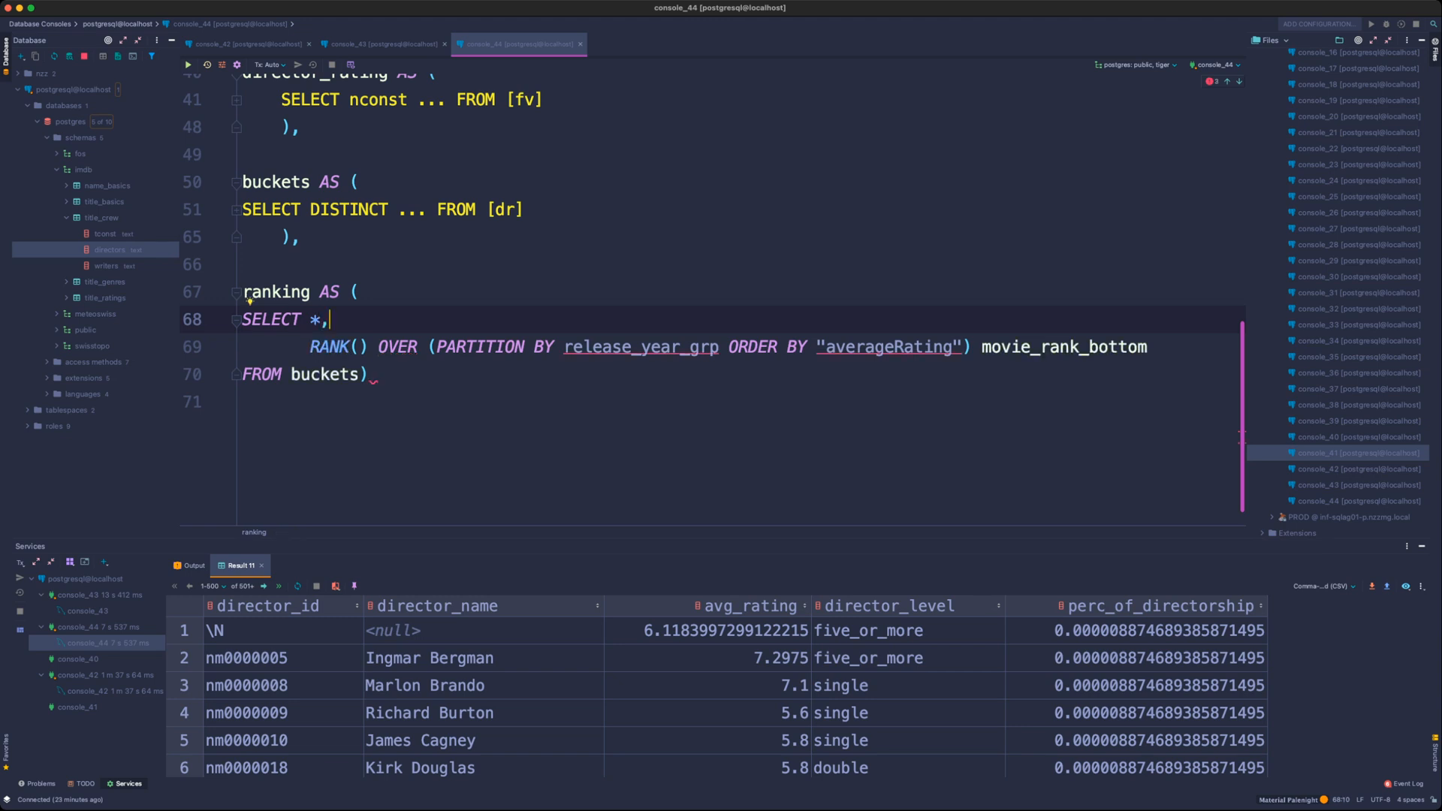
- Find the directors CTE and unfold its body, leaving directors_with_name folded
double_click(676, 346)
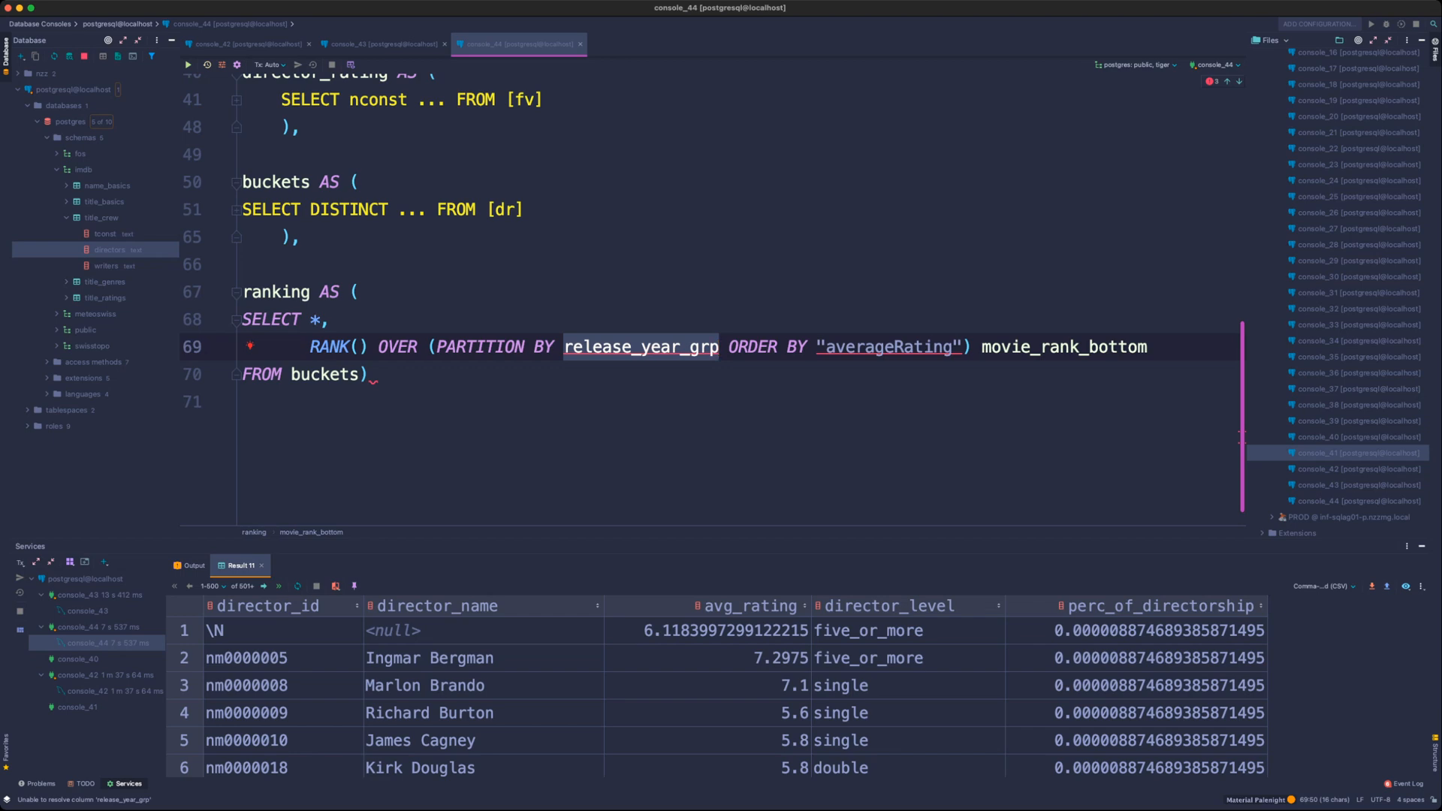
scroll(714, 300, up, 3)
scroll(714, 300, up, 3)
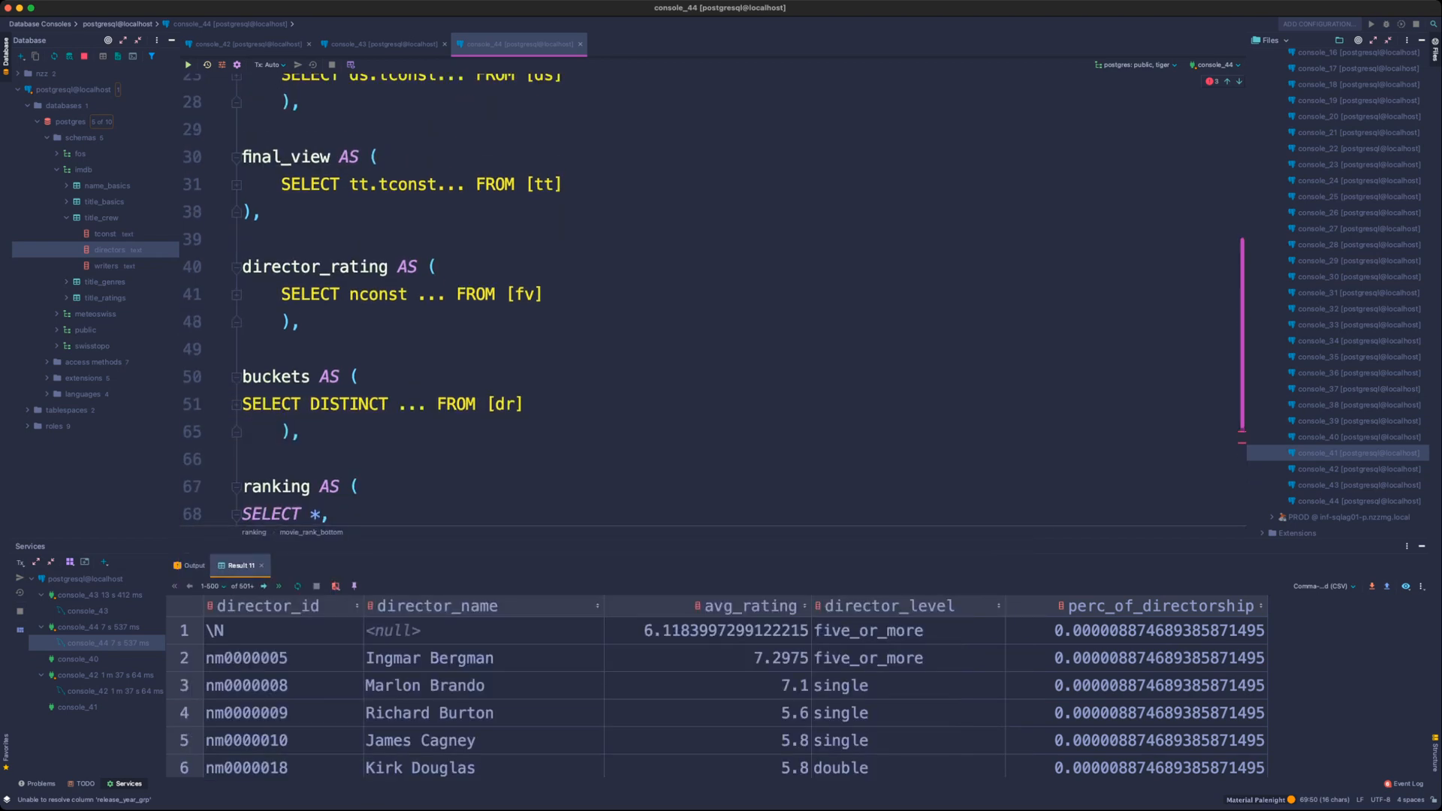
click(237, 203)
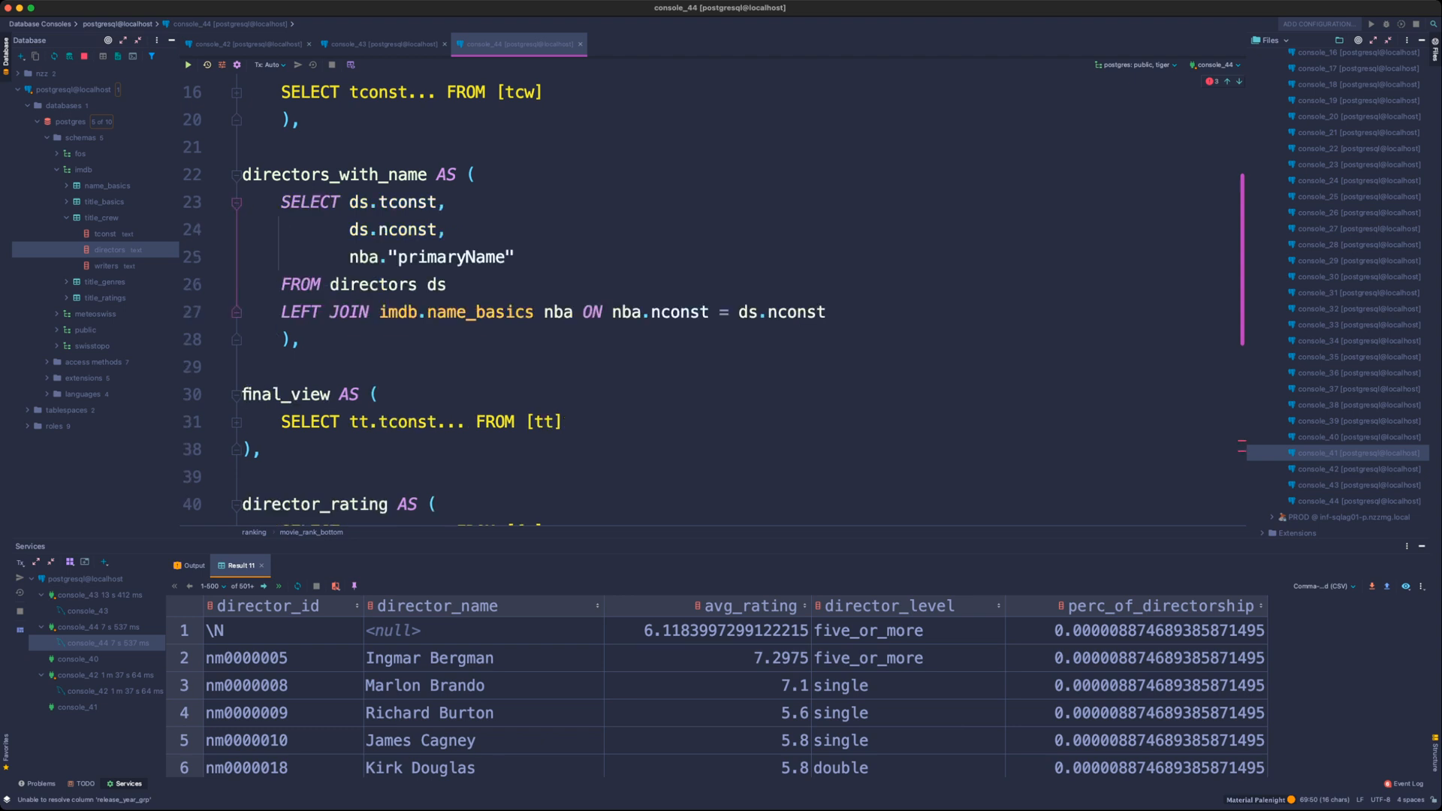
click(236, 203)
scroll(237, 203, up, 3)
click(237, 266)
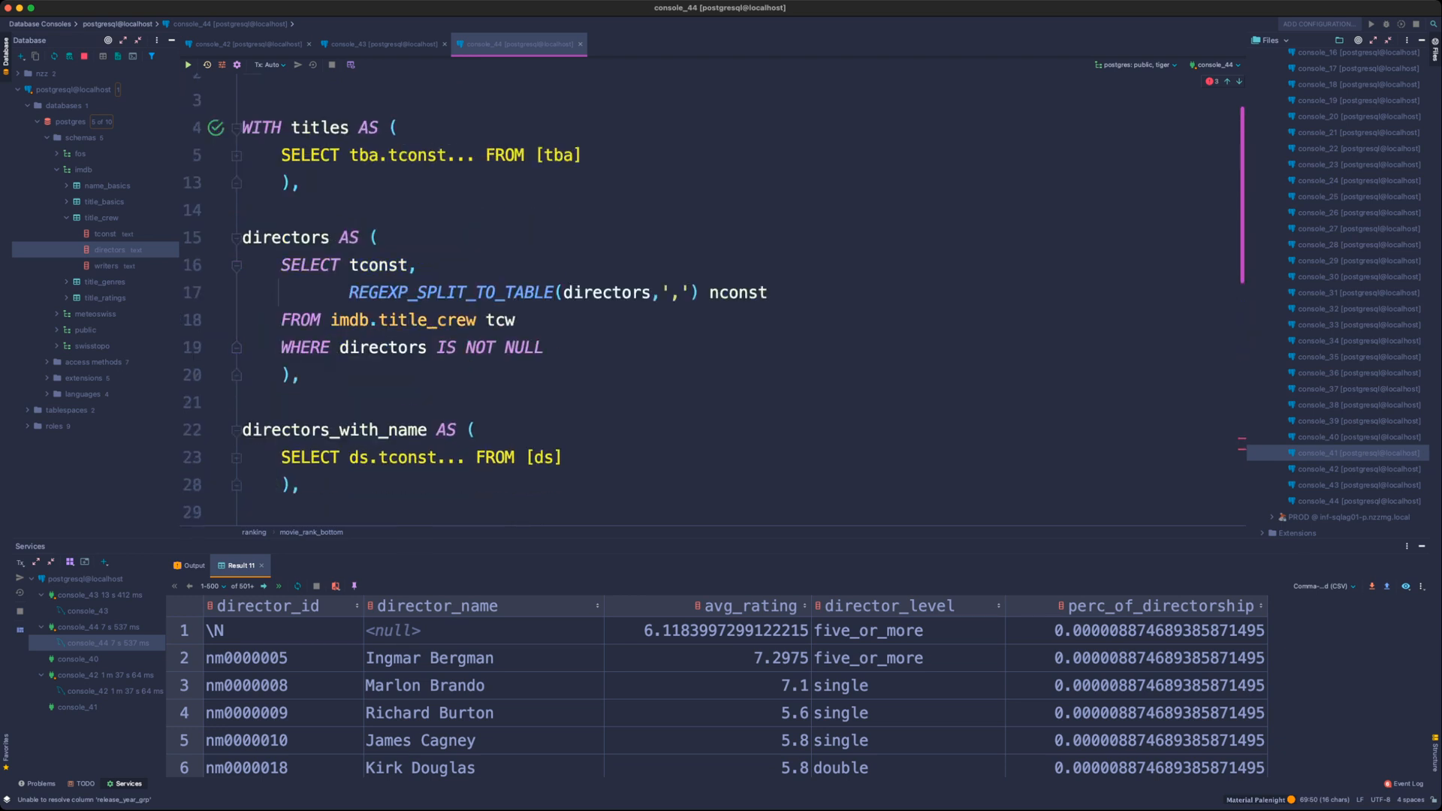
- Add the condition AND directors != '' below WHERE directors IS NOT NULL in the directors CTE
scroll(543, 300, down, 1)
click(544, 332)
key(Return)
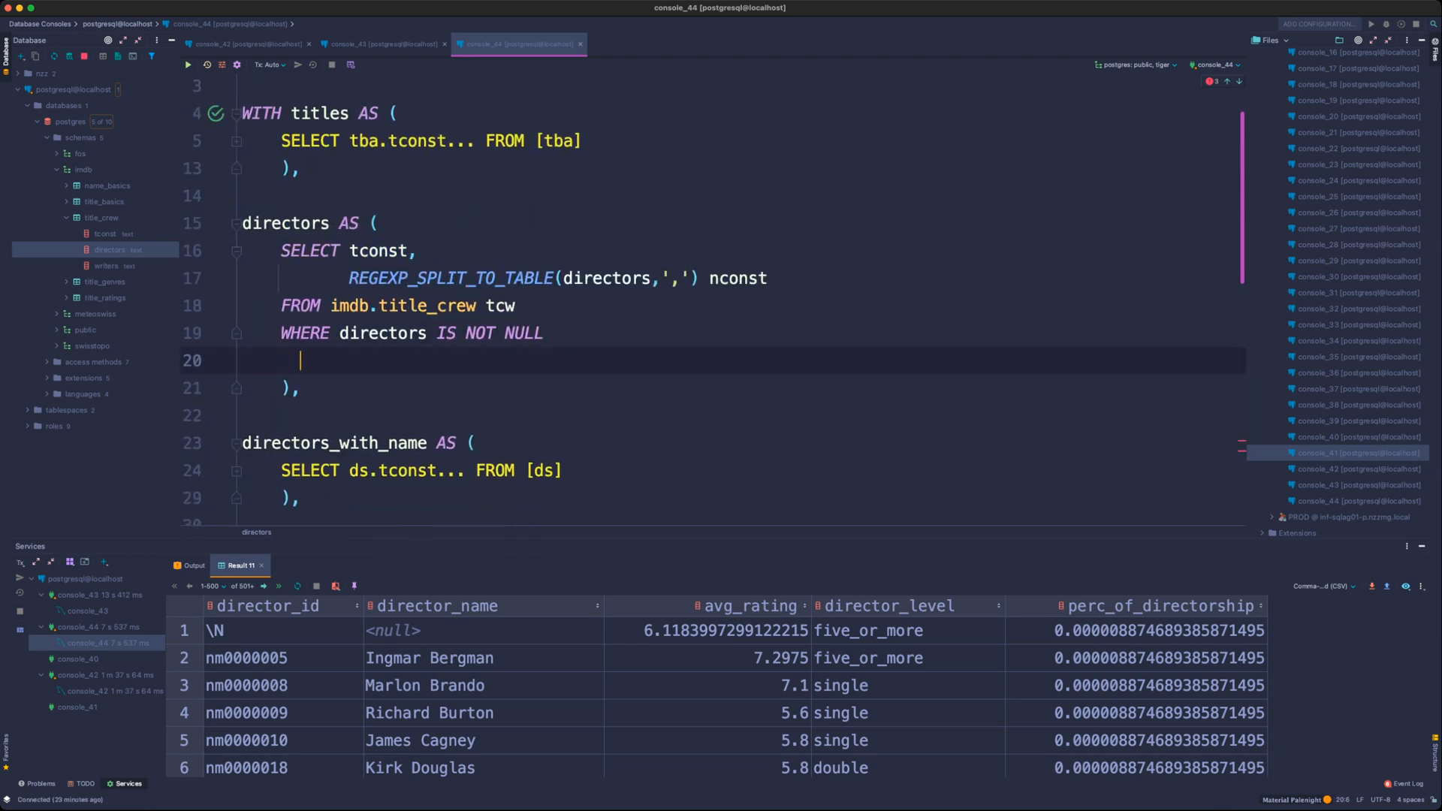
text(AND disti)
key(BackSpace)
key(BackSpace)
key(BackSpace)
key(BackSpace)
key(BackSpace)
text(ncon)
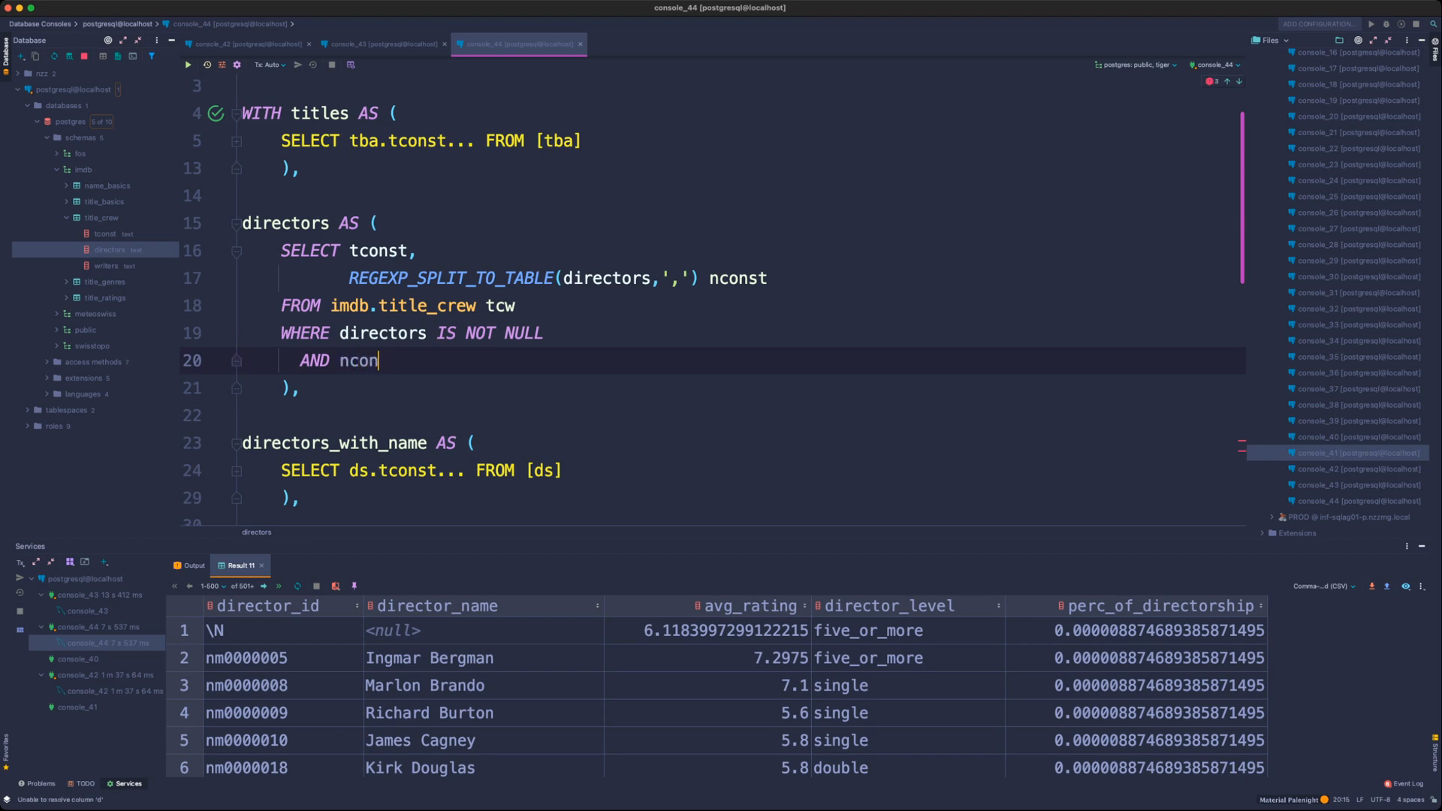
key(BackSpace)
key(BackSpace)
key(BackSpace)
key(BackSpace)
text(directors != ')
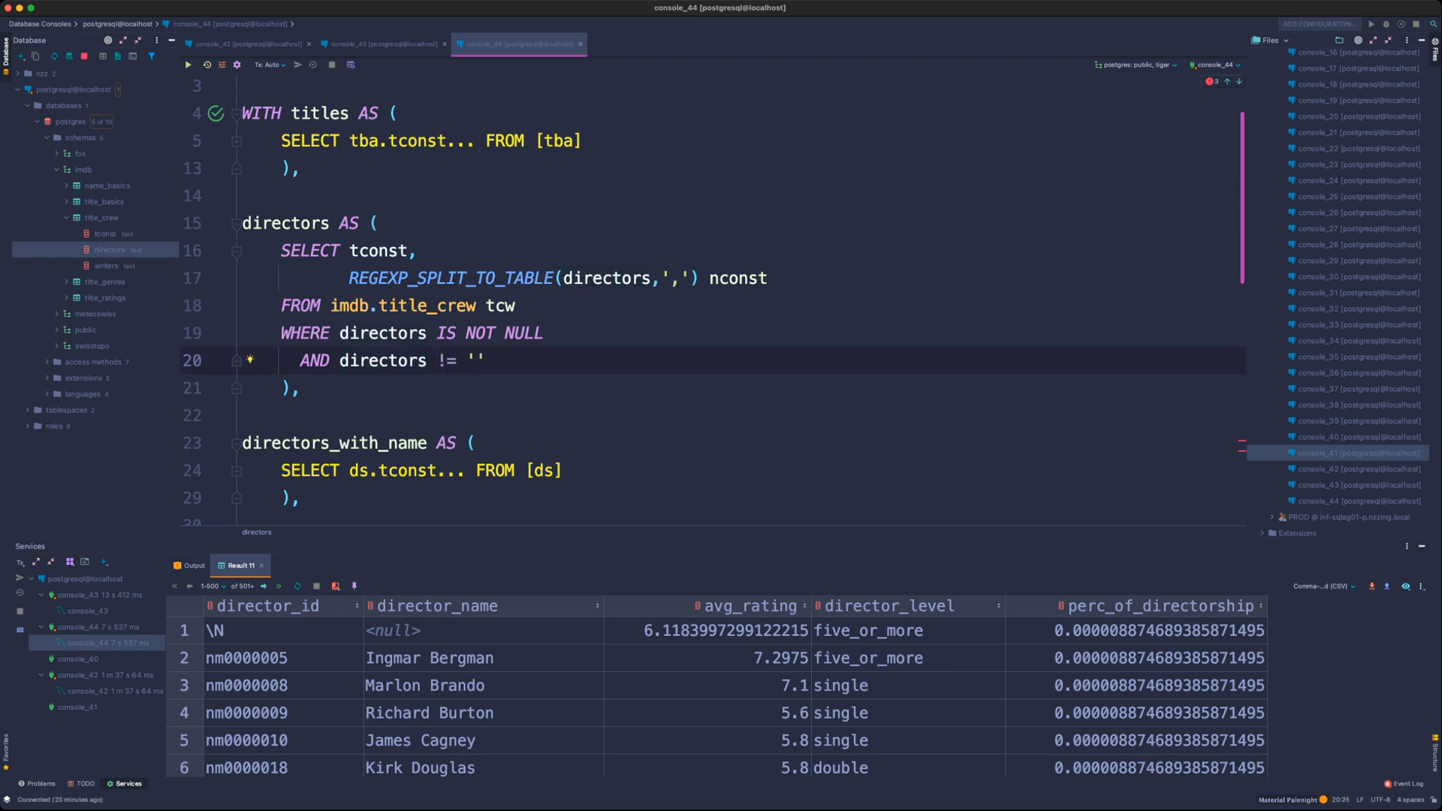
scroll(714, 300, up, 2)
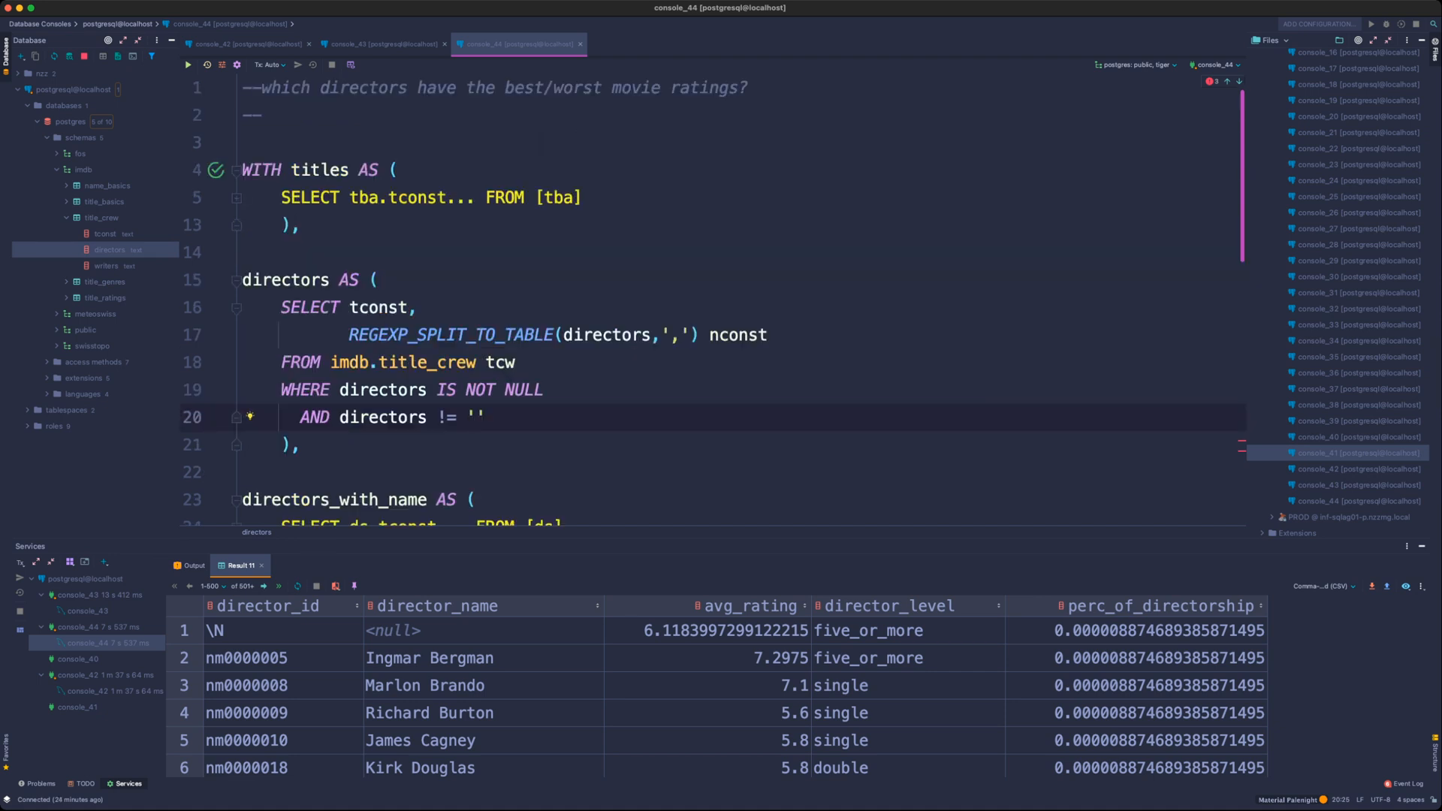
- Set the excluded directors value to '\N' and fold the directors CTE
text(\M)
key(BackSpace)
text(N)
key(super+minus)
- Write the final query SELECT * FROM ranking below the ranking CTE
scroll(714, 301, down, 5)
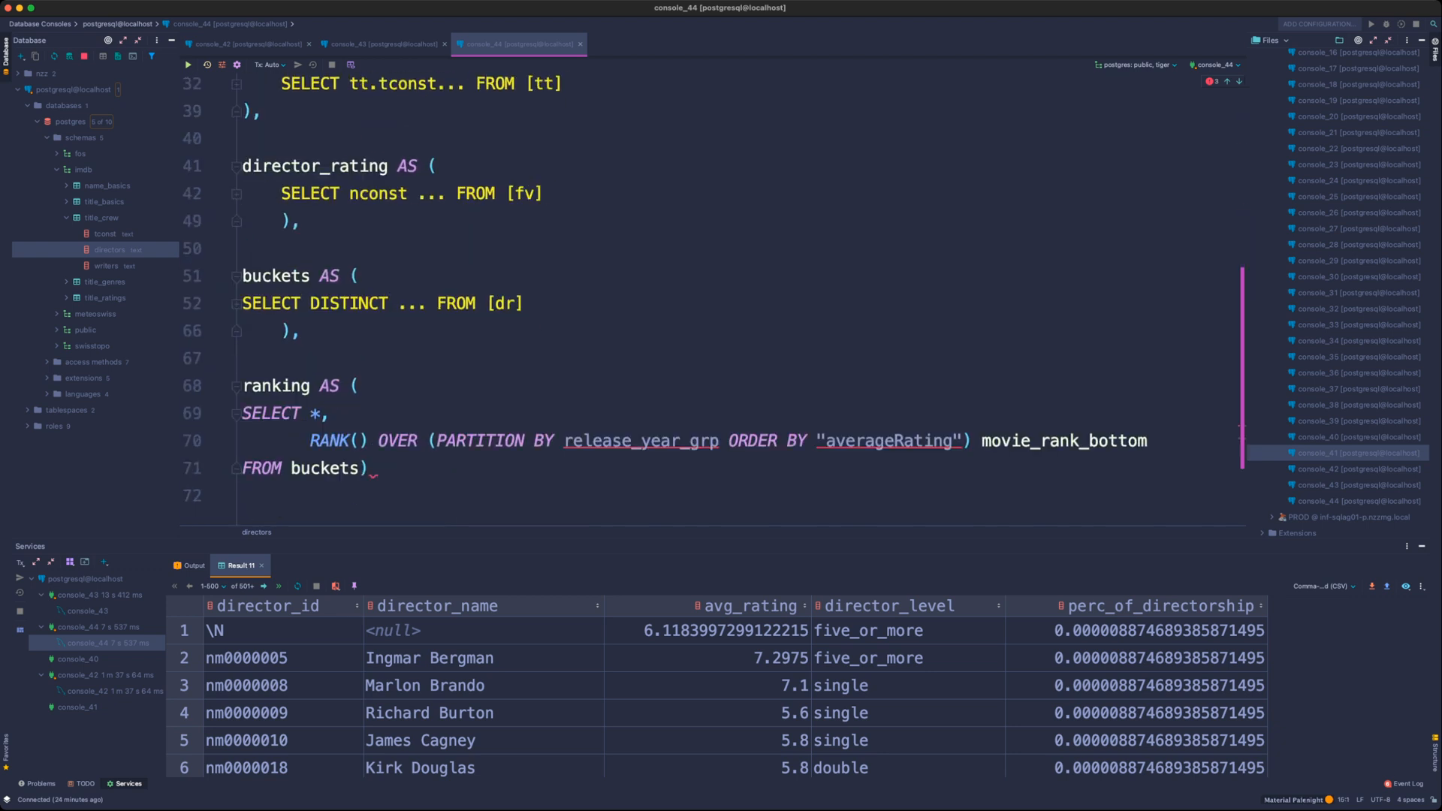
click(370, 347)
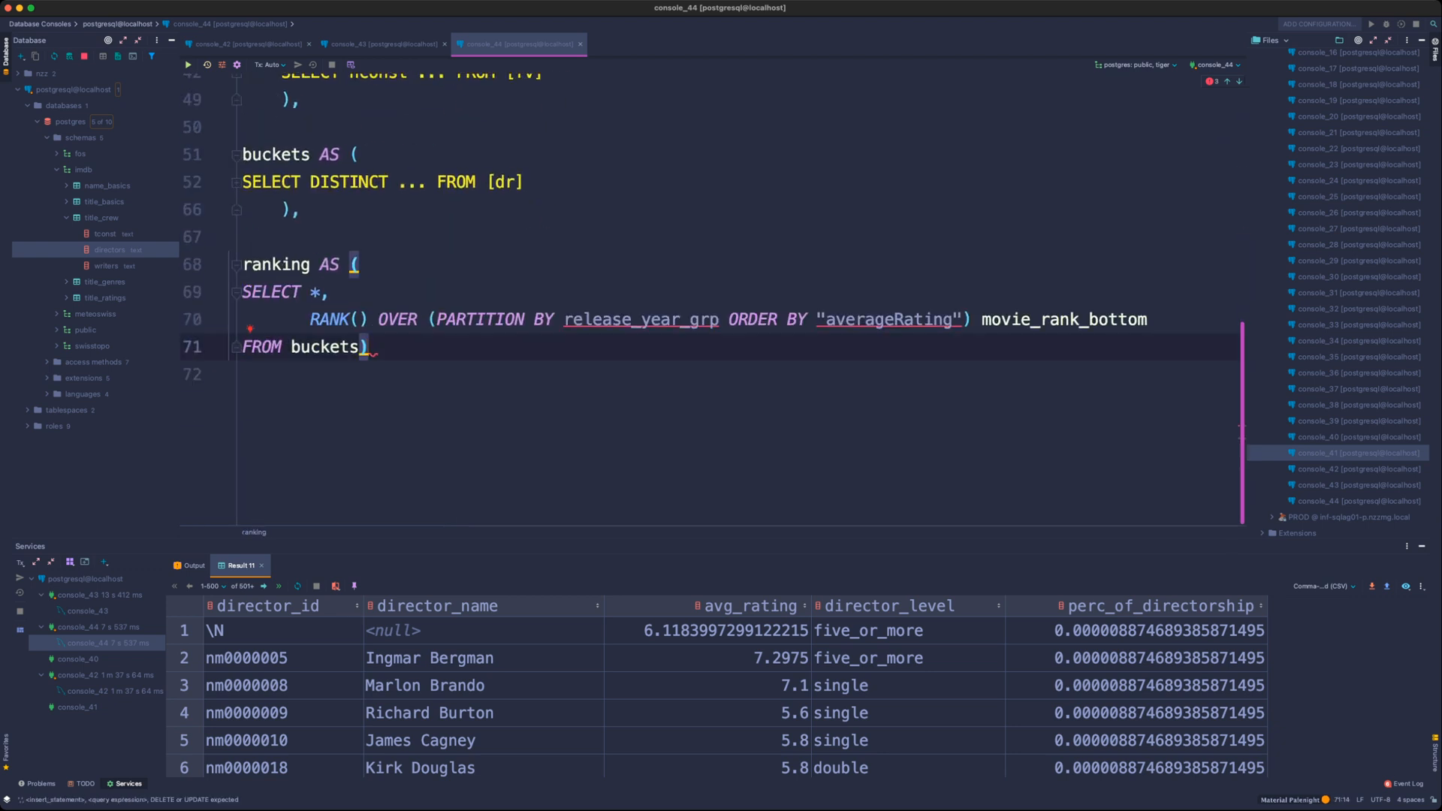
key(Return)
key(Return)
text(SELECT *)
key(Return)
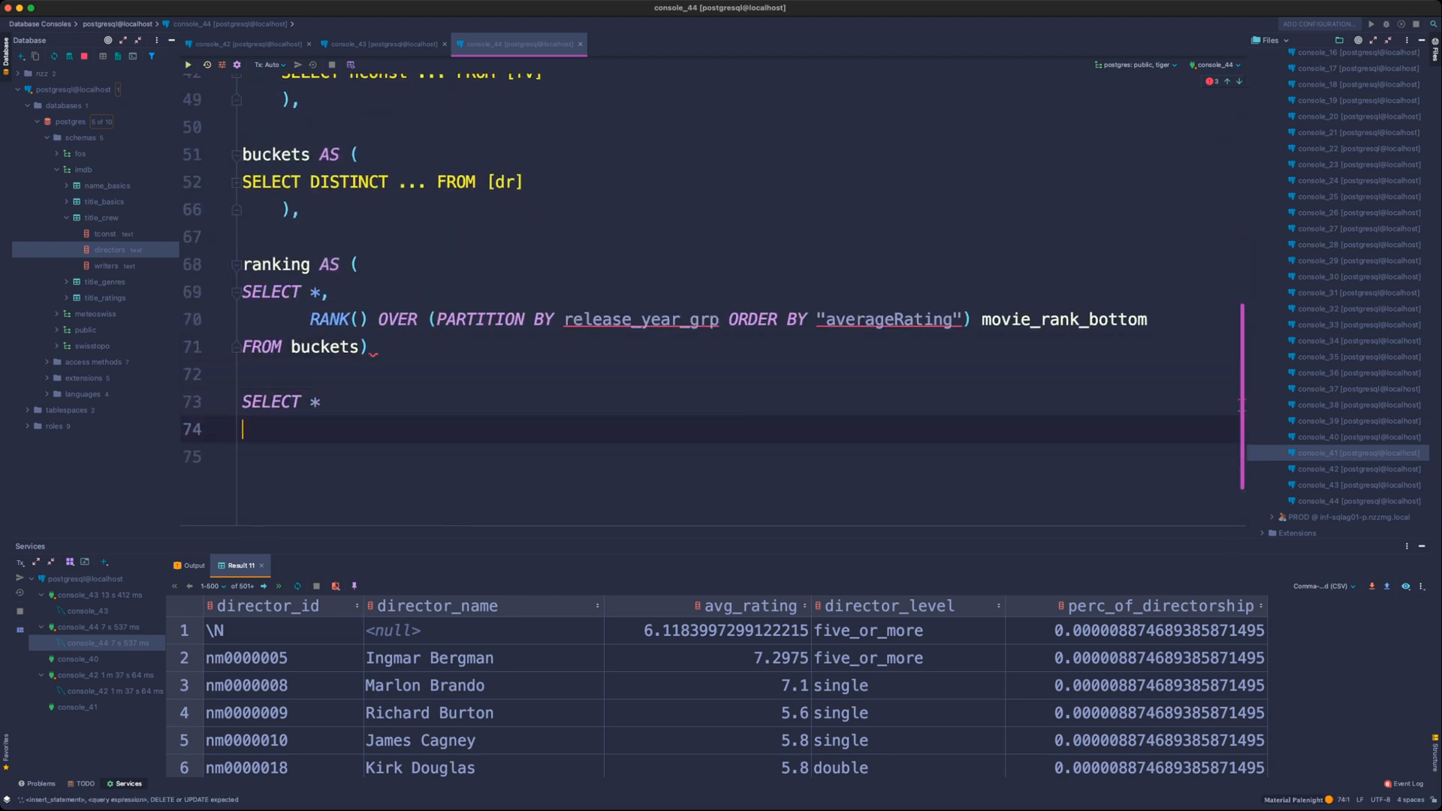
text(from)
key(BackSpace)
key(BackSpace)
key(BackSpace)
key(BackSpace)
key(BackSpace)
text(FROM)
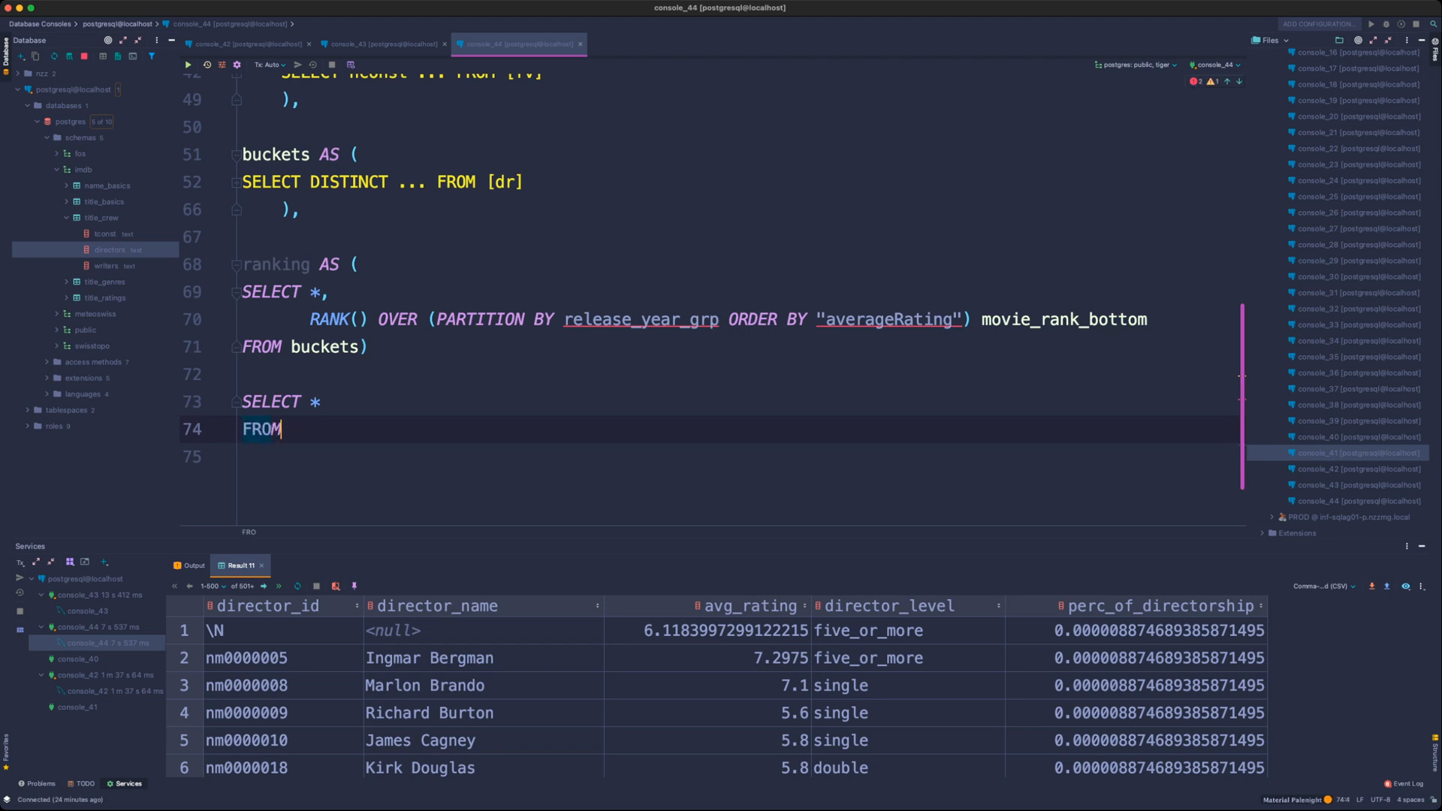
text( ranking)
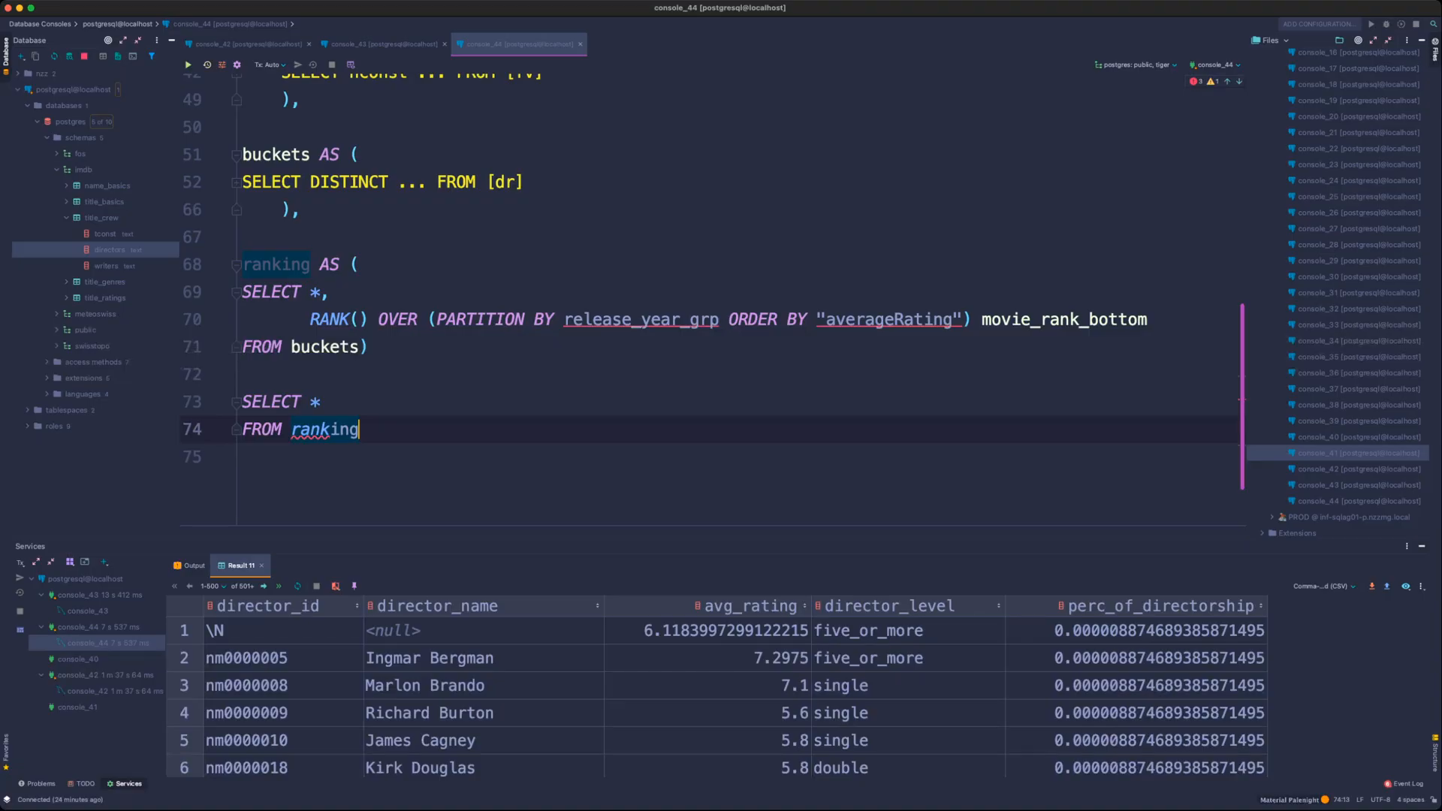
- Try to run the full query that selects everything from ranking
key(super+Return)
key(Return)
key(BackSpace)
key(BackSpace)
key(BackSpace)
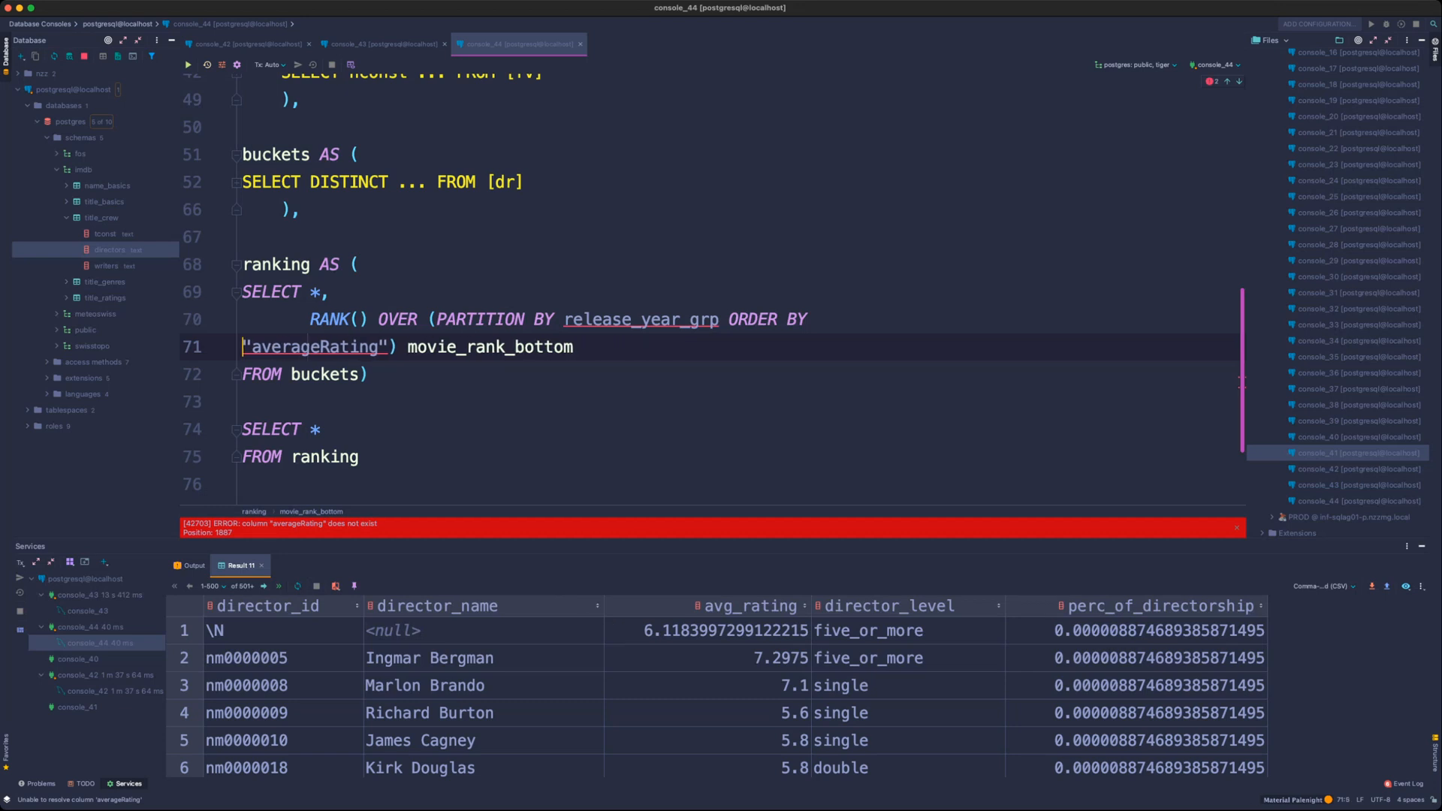
key(BackSpace)
- Replace release_year_grp with director_level in the RANK() function's PARTITION BY clause
double_click(651, 319)
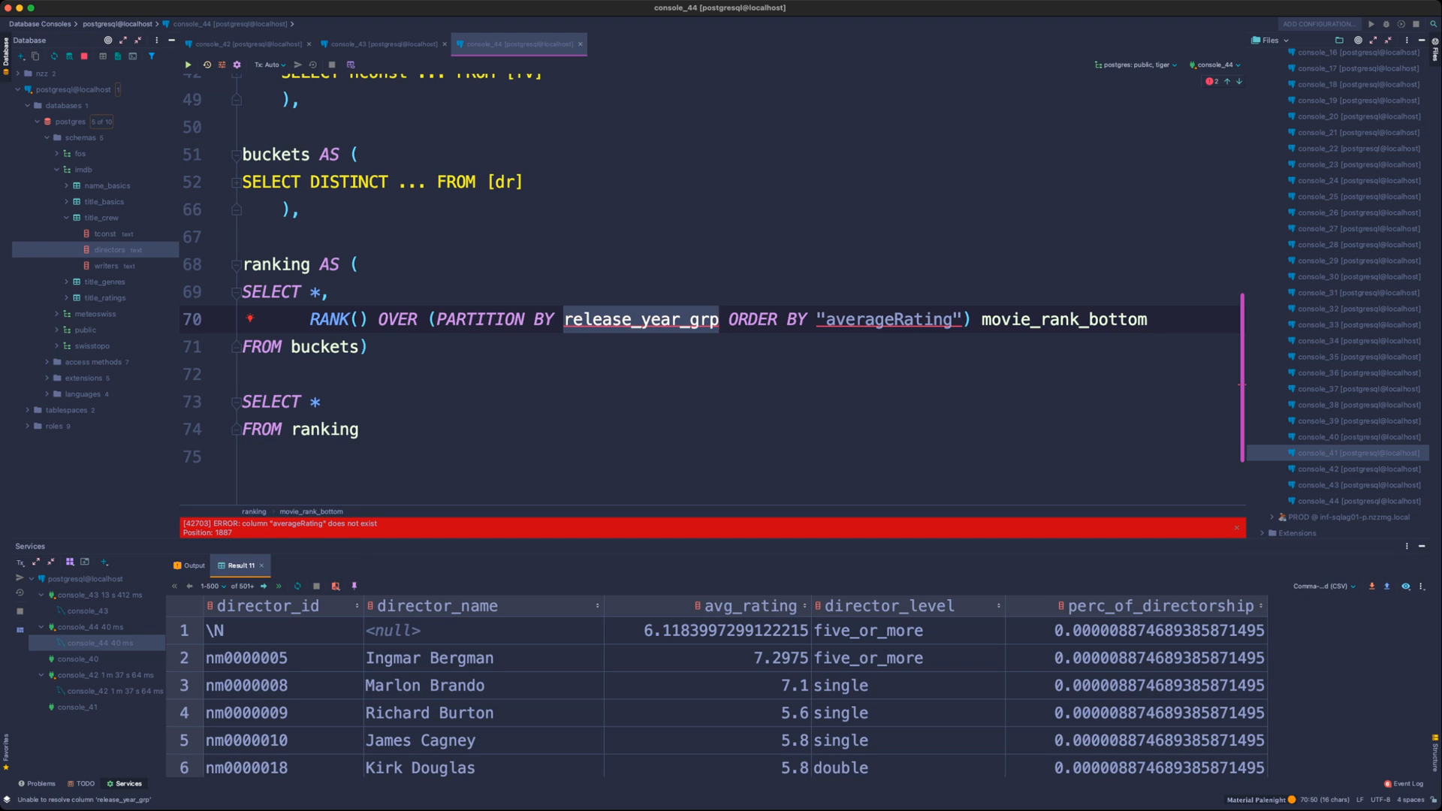
text(direc)
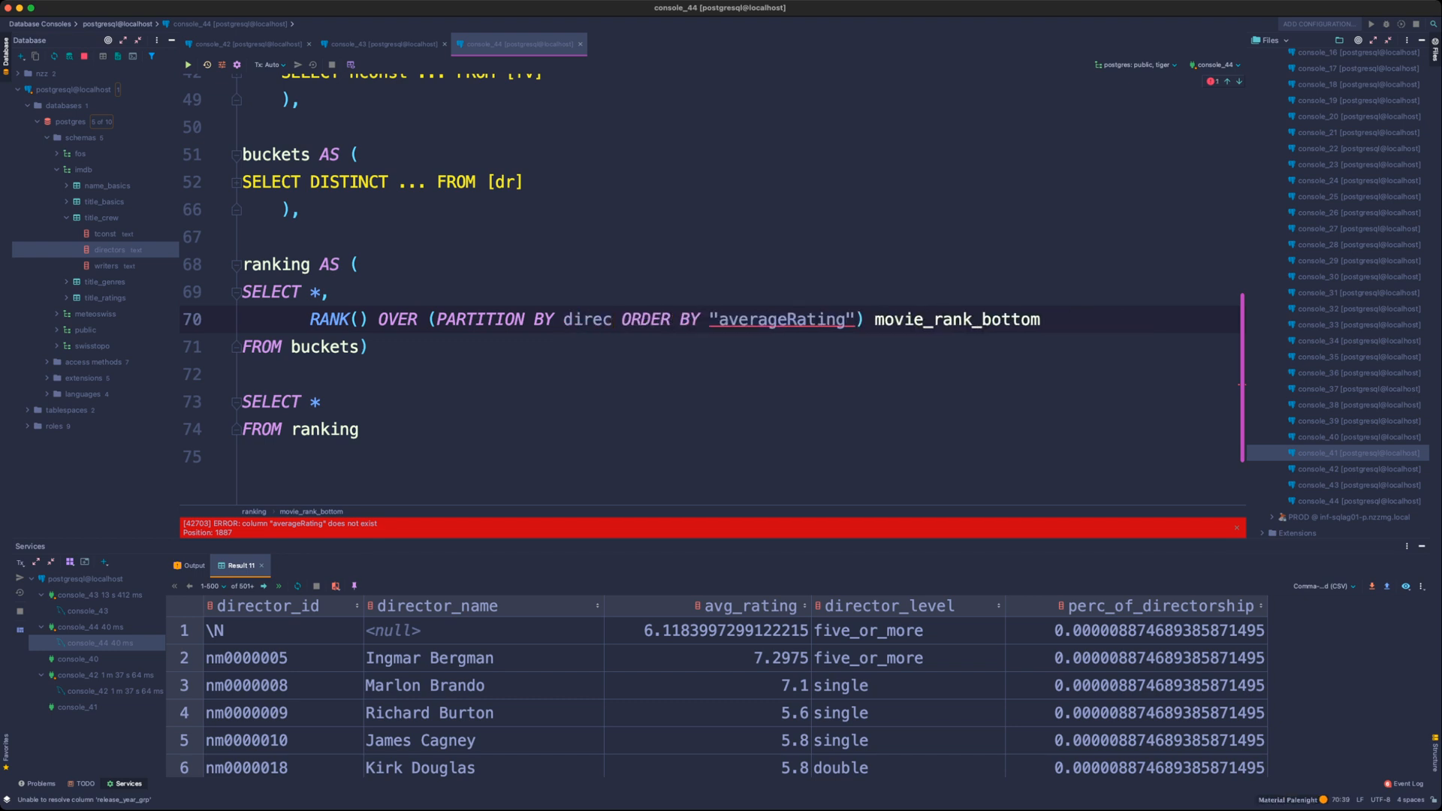
key(Return)
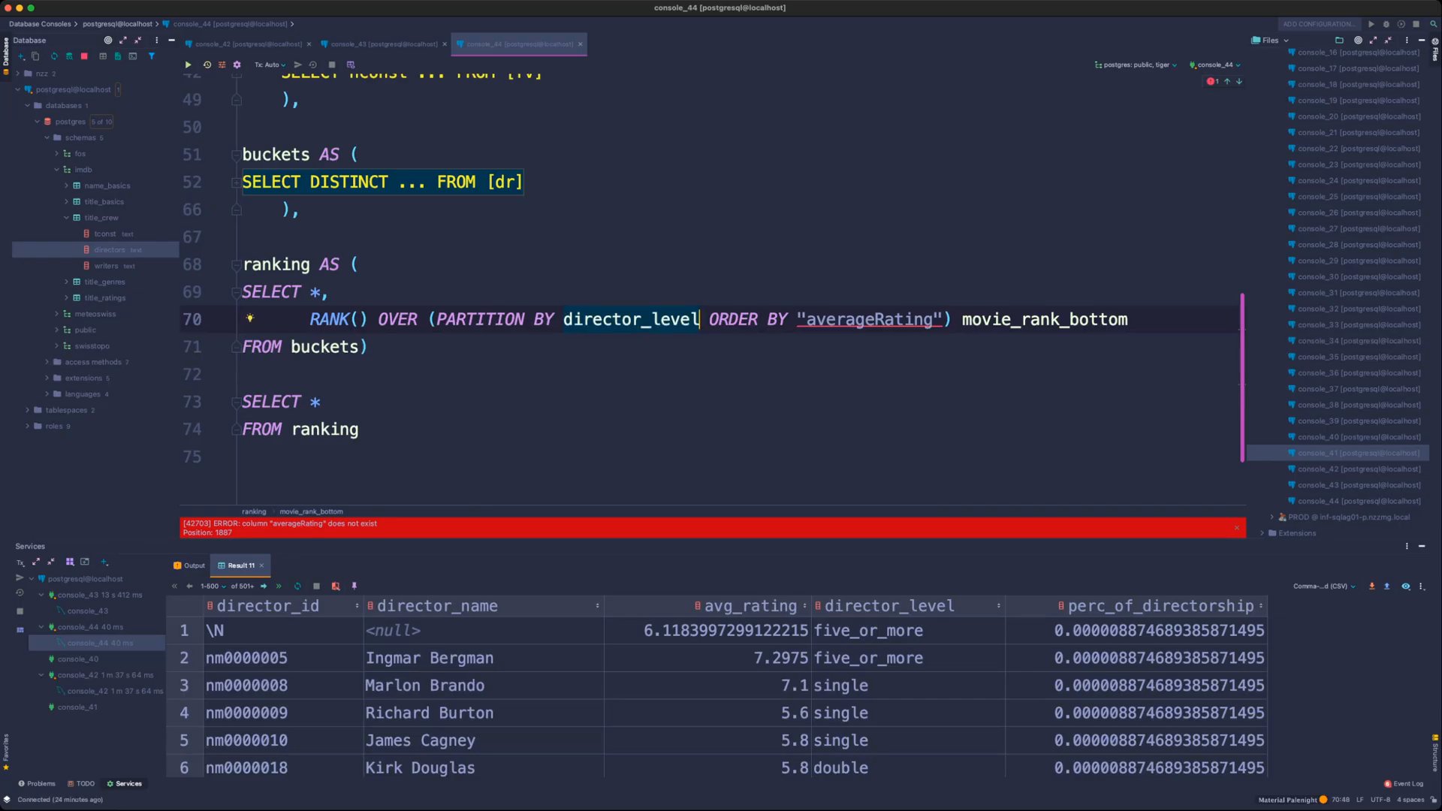
- Replace "averageRating" with avg_rating in the RANK() function's ORDER BY clause
key(alt+Right)
key(alt+Right)
key(Right)
key(alt+shift+Right)
key(alt+shift+Right)
key(alt+shift+Right)
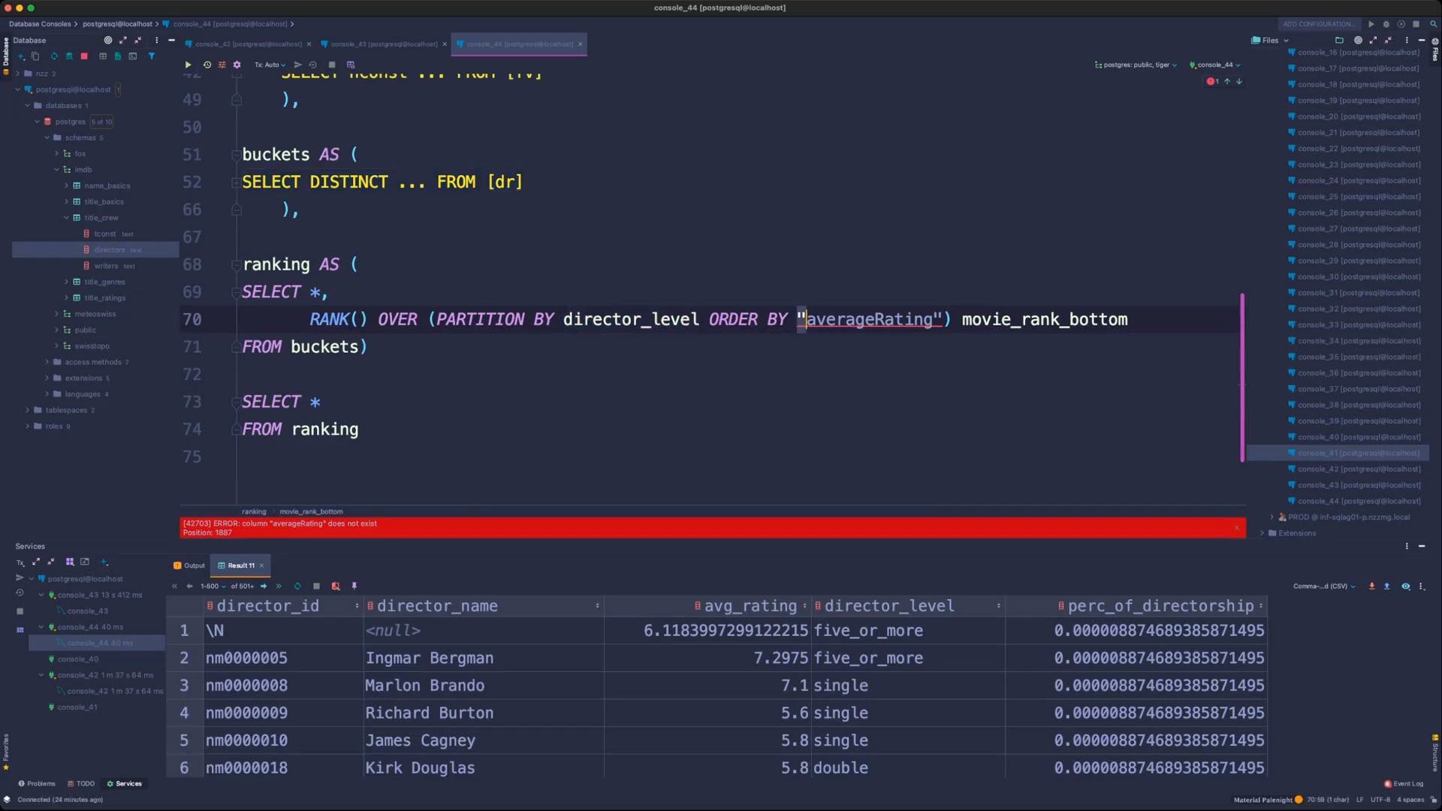
text(avg_)
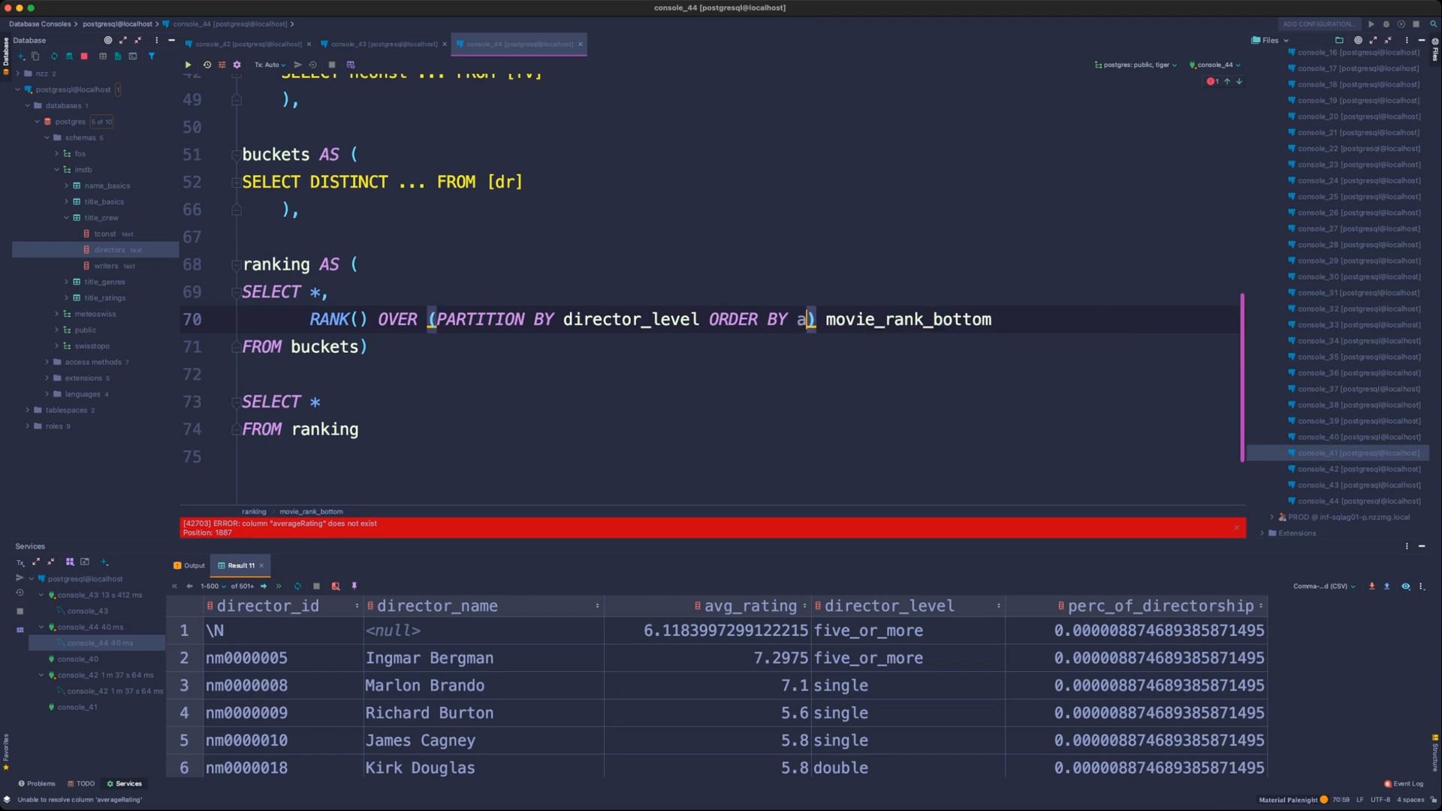
key(Return)
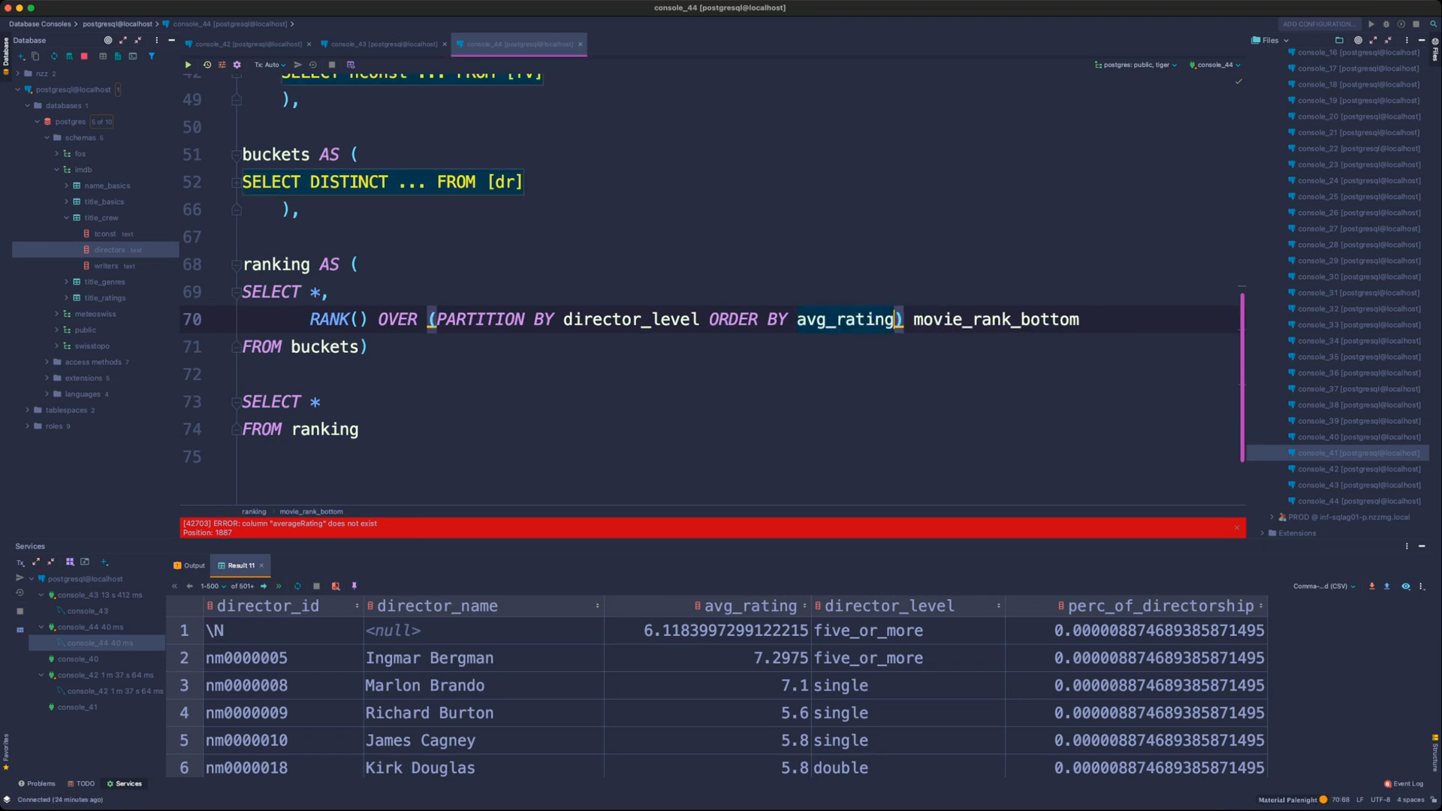
- Add LIMIT 10 to the final SELECT from ranking and run the query
click(321, 402)
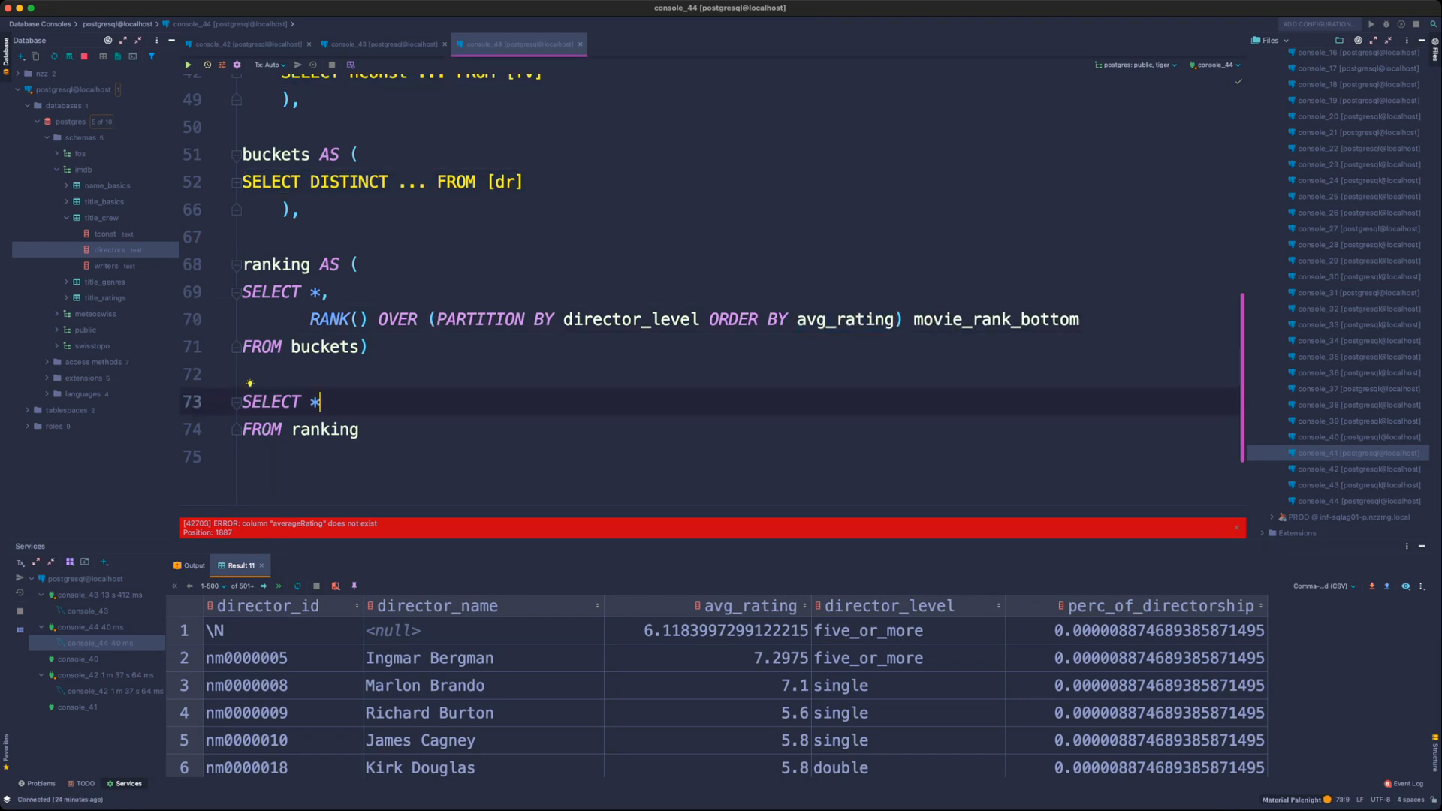
key(Down)
key(Return)
text(LIMIT 10)
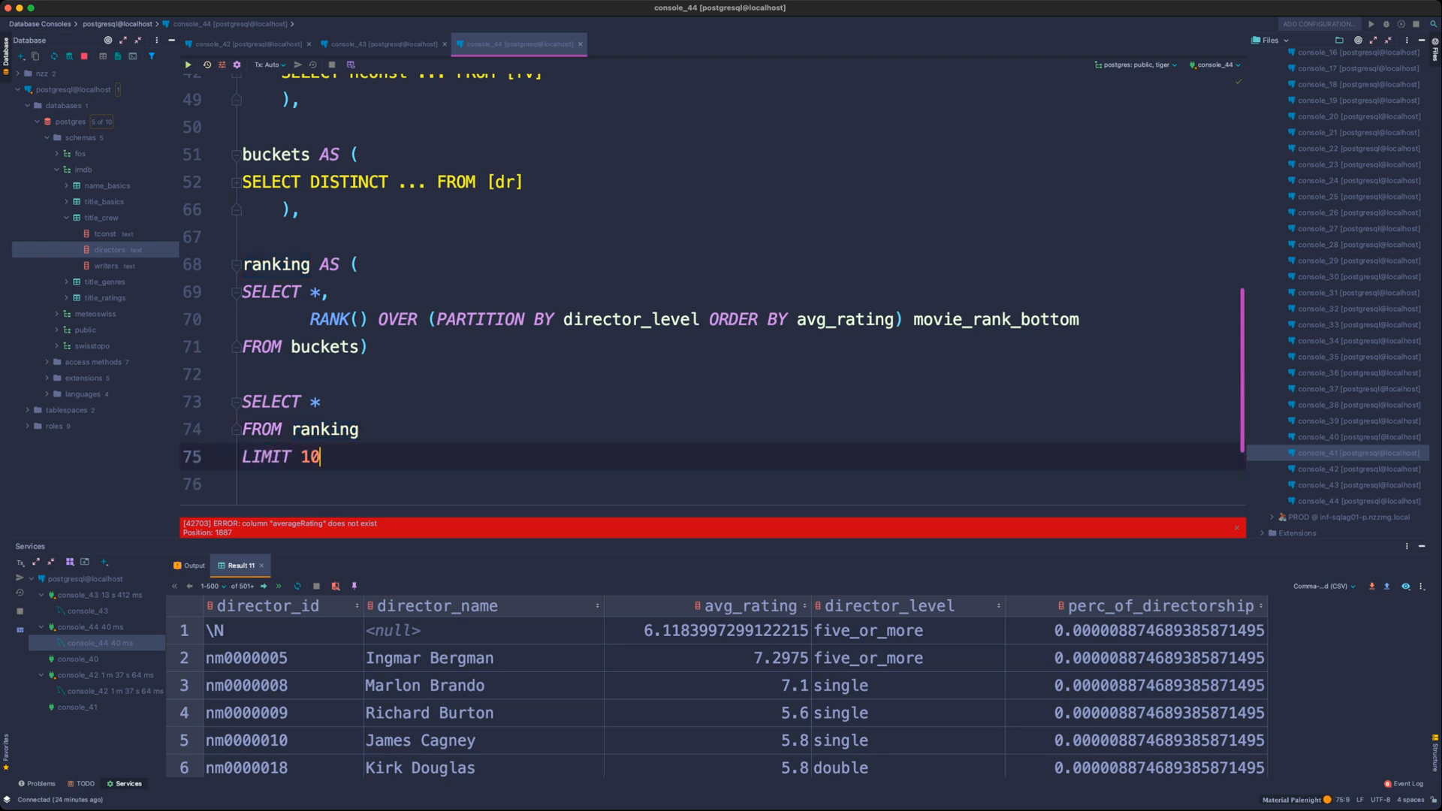
key(super+Return)
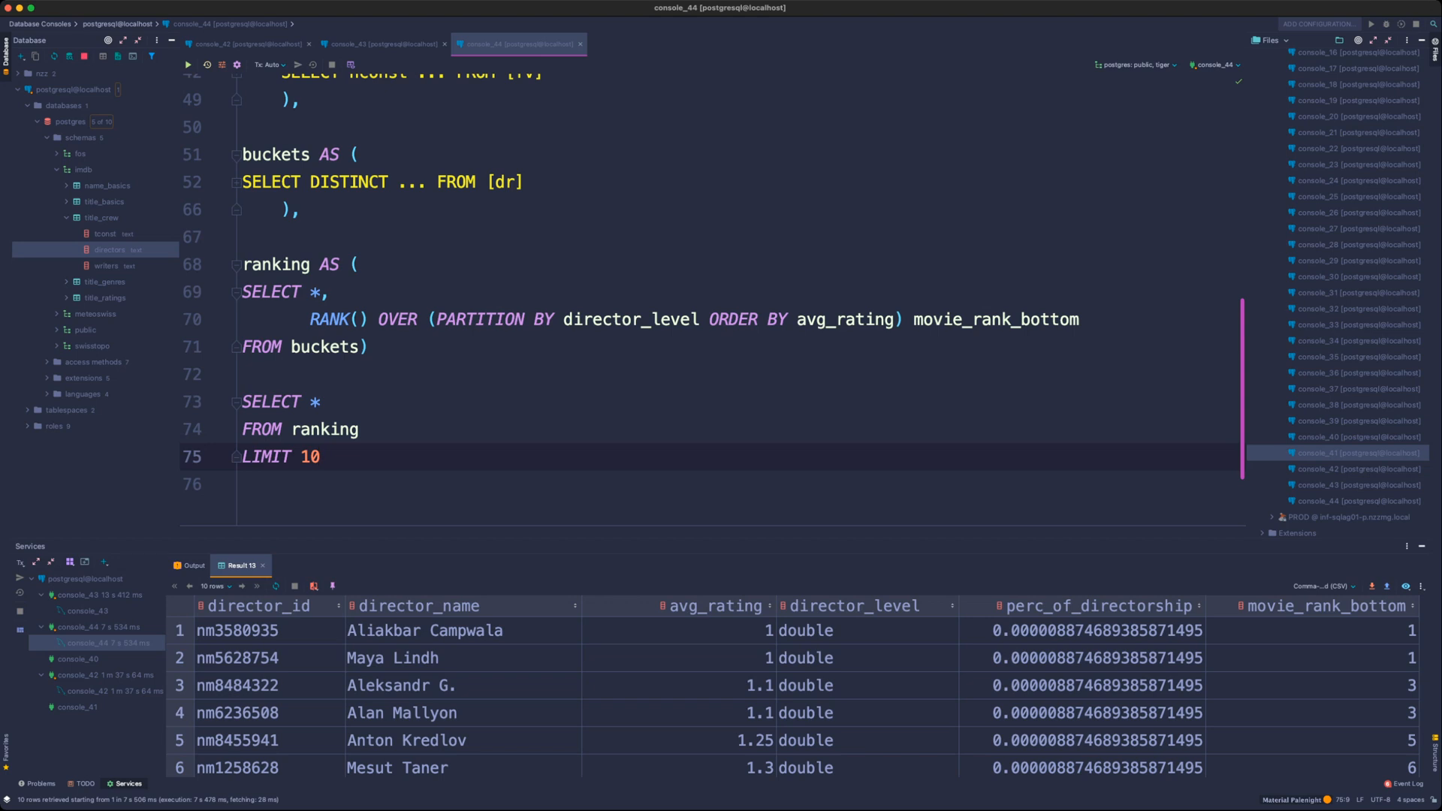
- Examine the first result row across its columns, from director_id through director_level to movie_rank_bottom
click(237, 631)
key(Right)
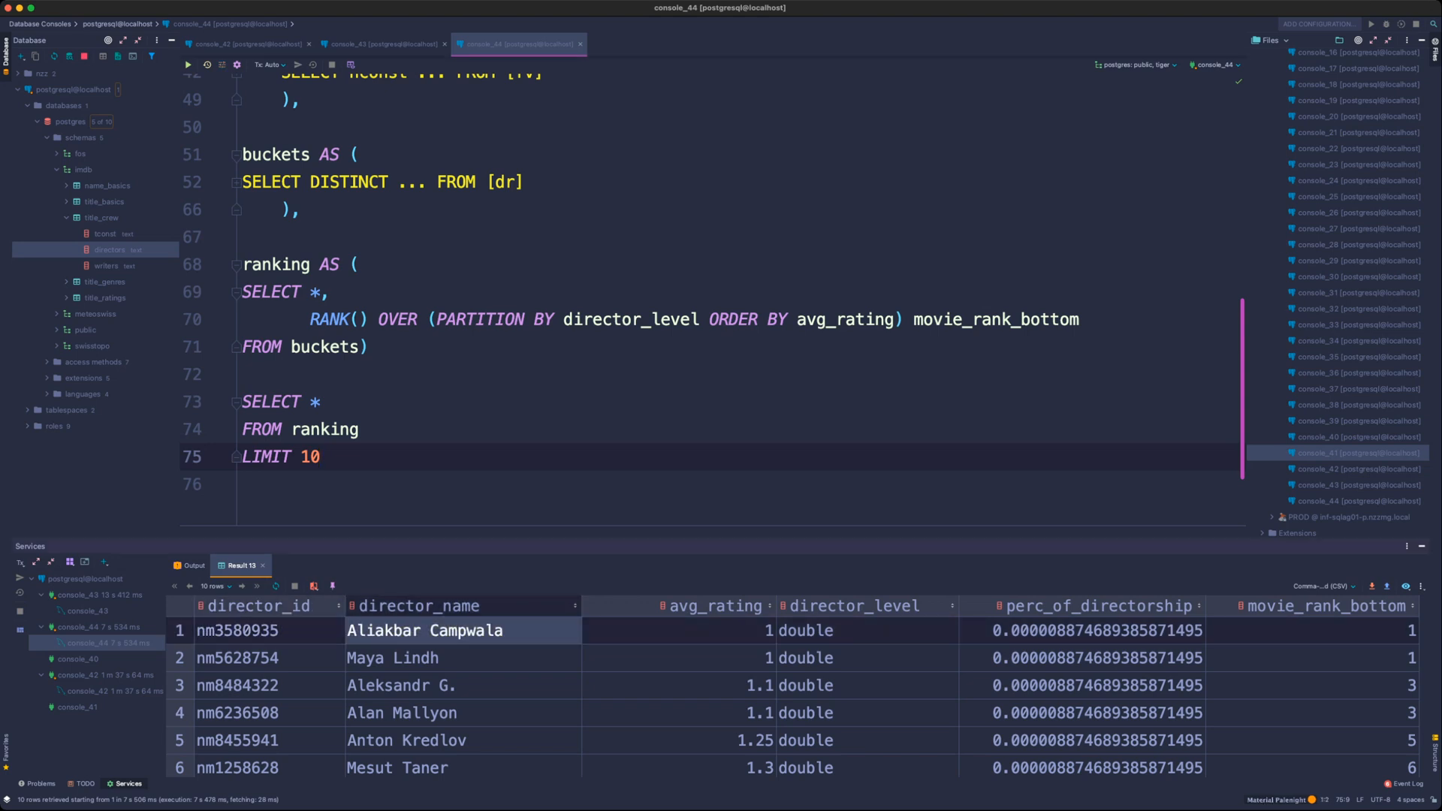
key(Right)
key(Right)
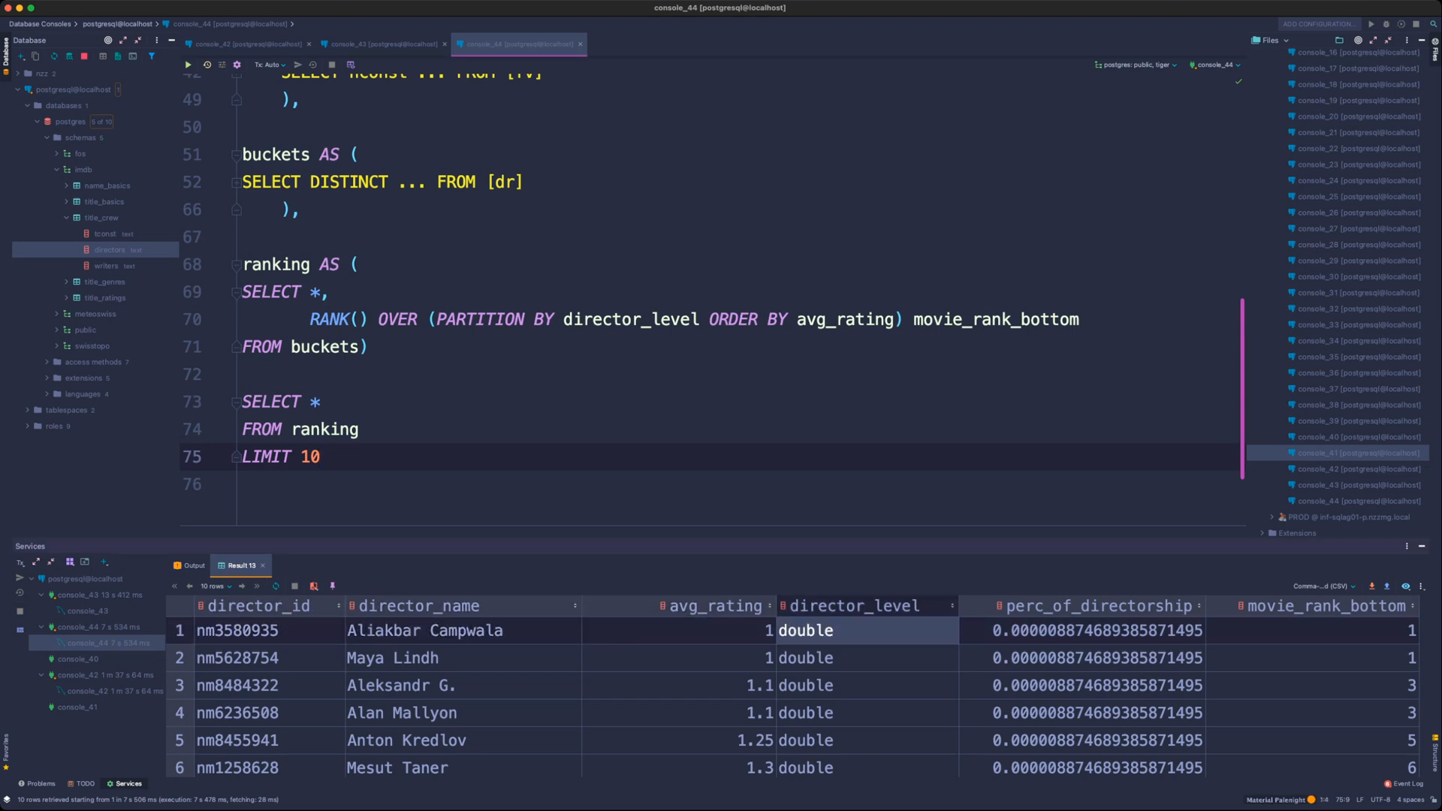
key(Right)
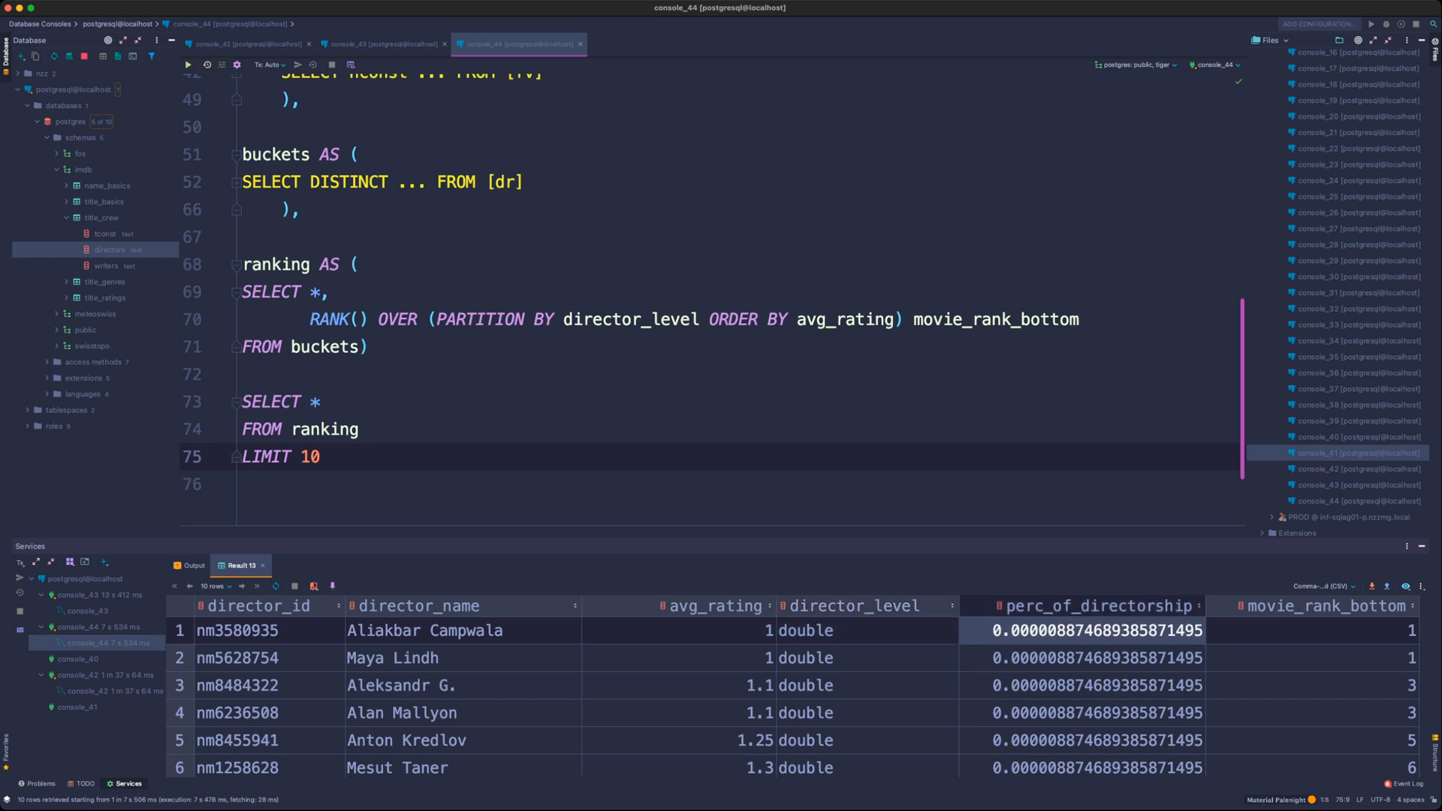
key(Right)
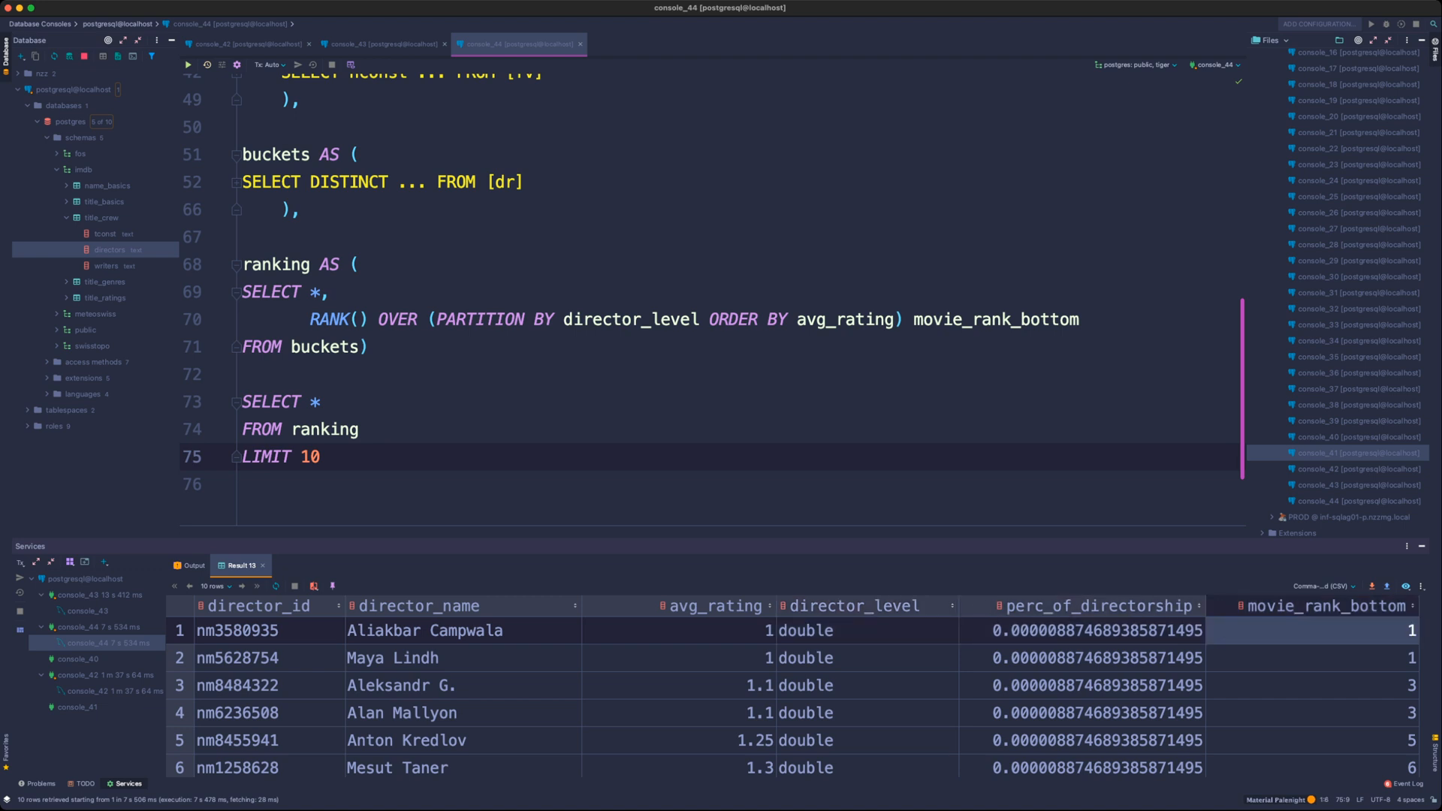
- Rename the RANK() column's alias in the ranking CTE from movie_rank_bottom to director_rank
double_click(981, 319)
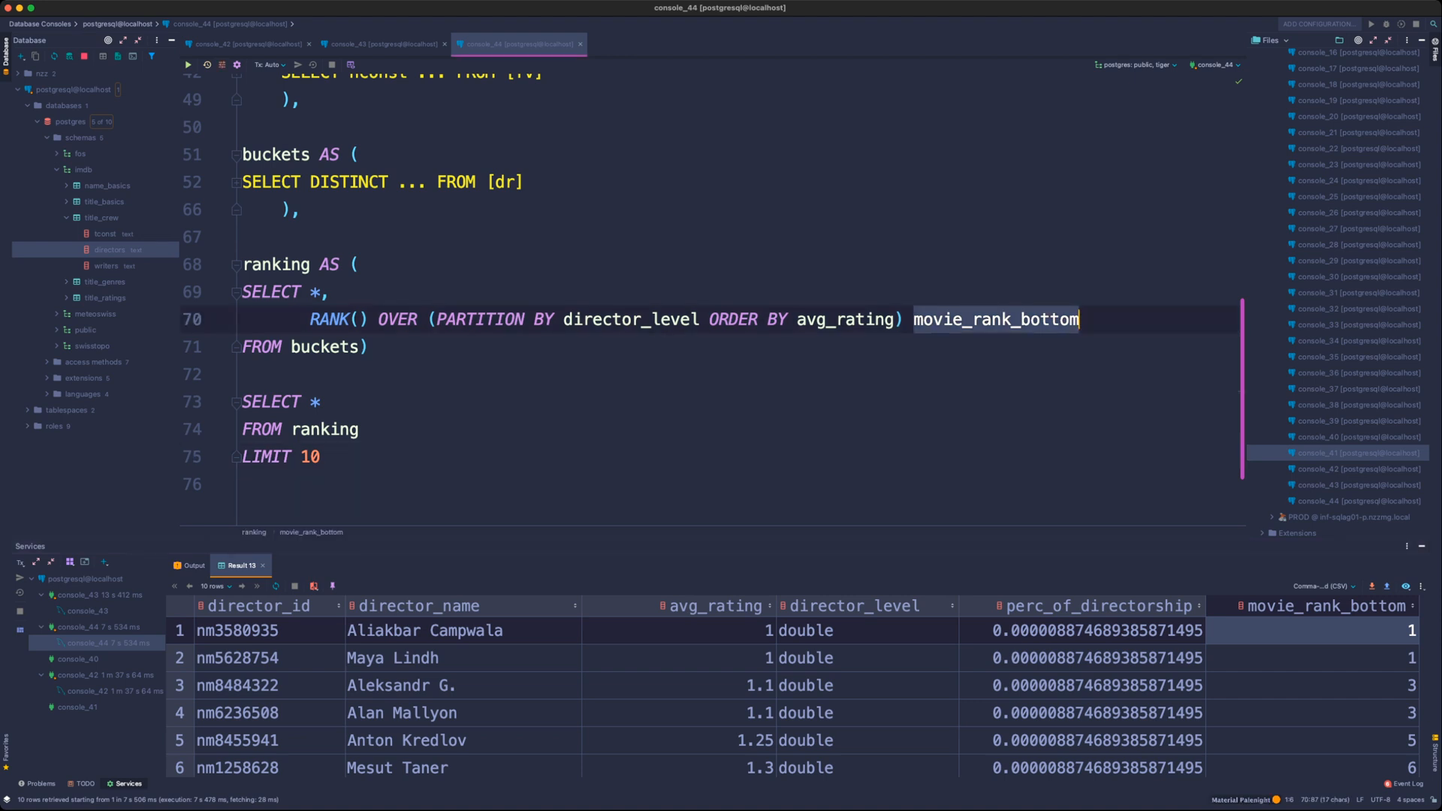
text(rank)
key(BackSpace)
key(BackSpace)
key(BackSpace)
key(BackSpace)
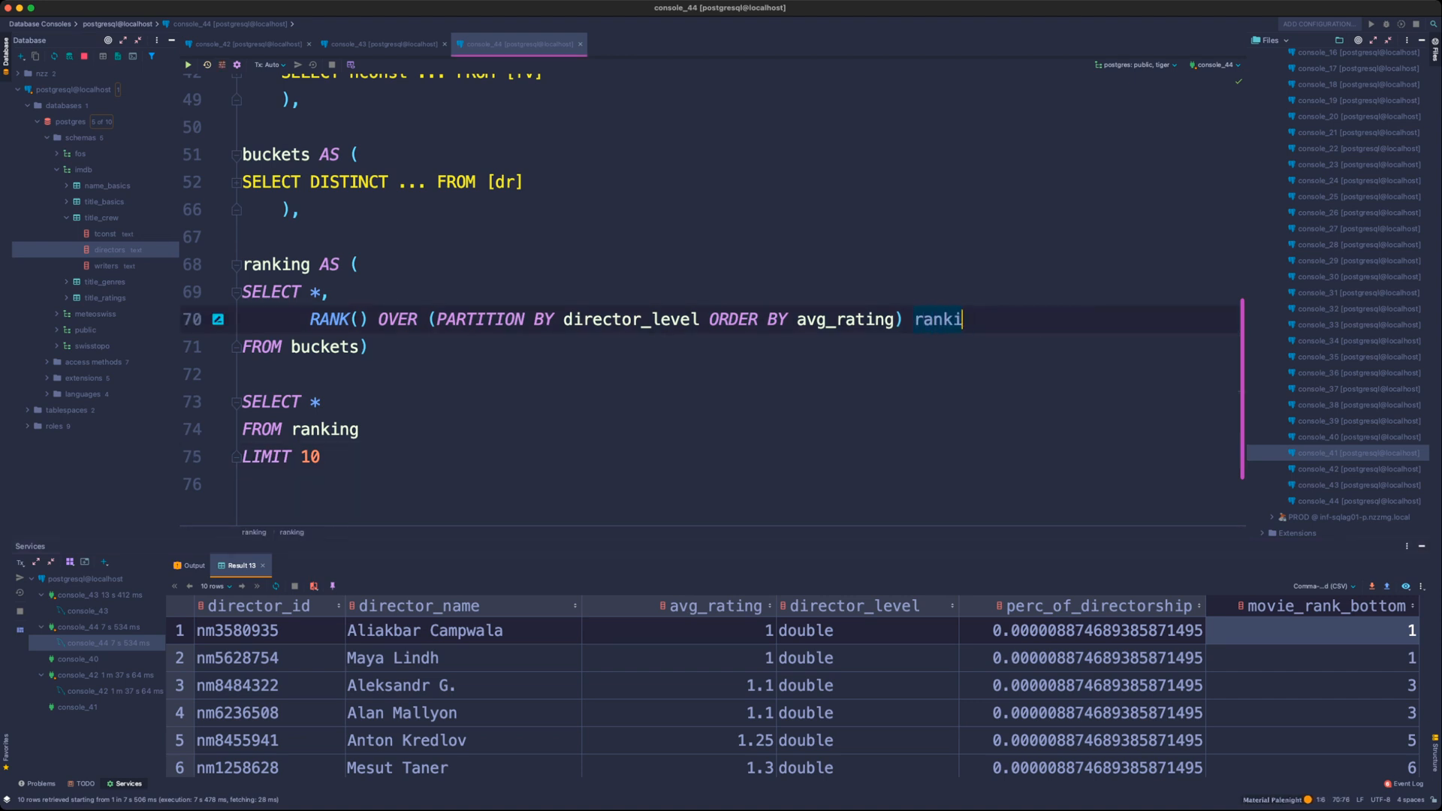
text(director_rank)
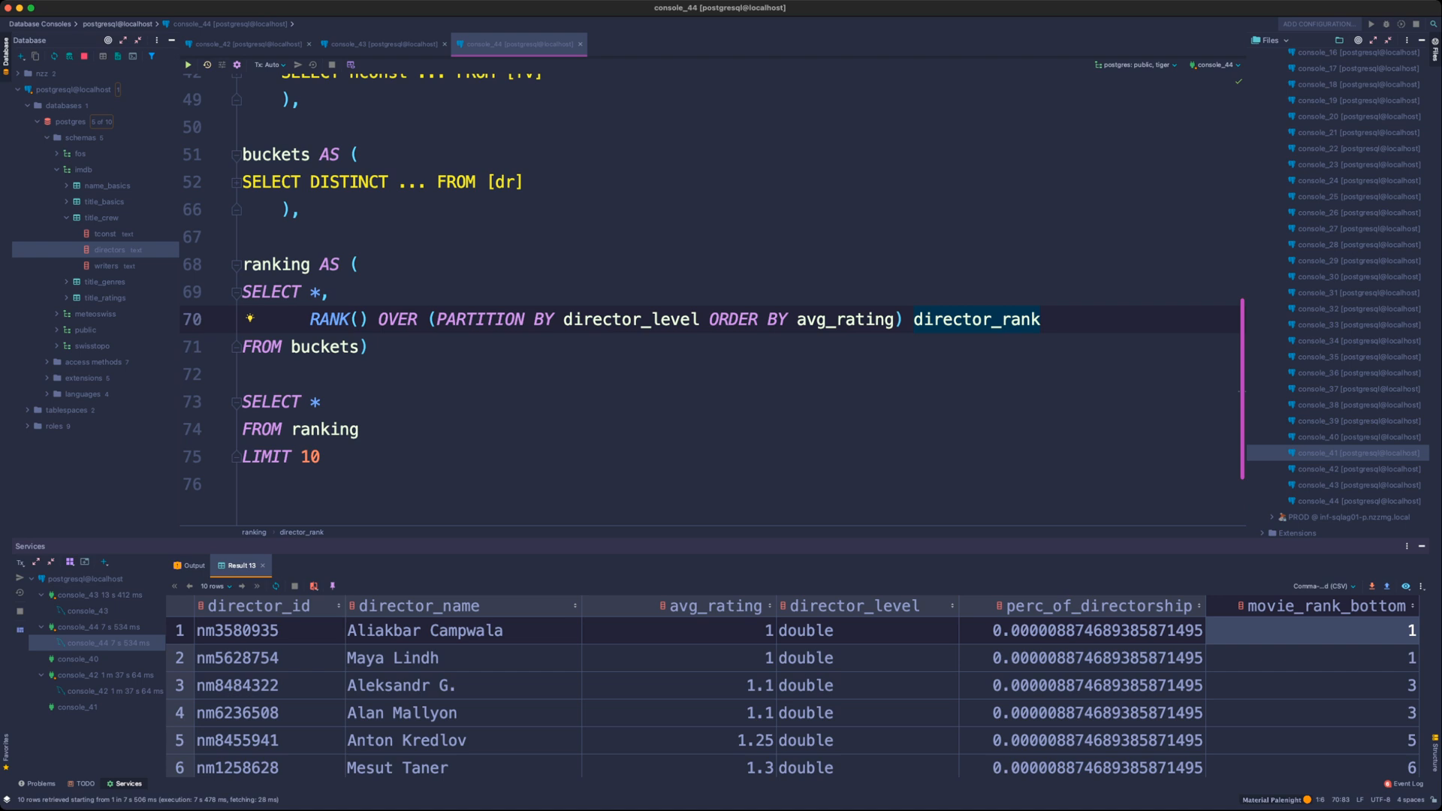
- Make the RANK() function order avg_rating descending with DESC and run the query
click(887, 320)
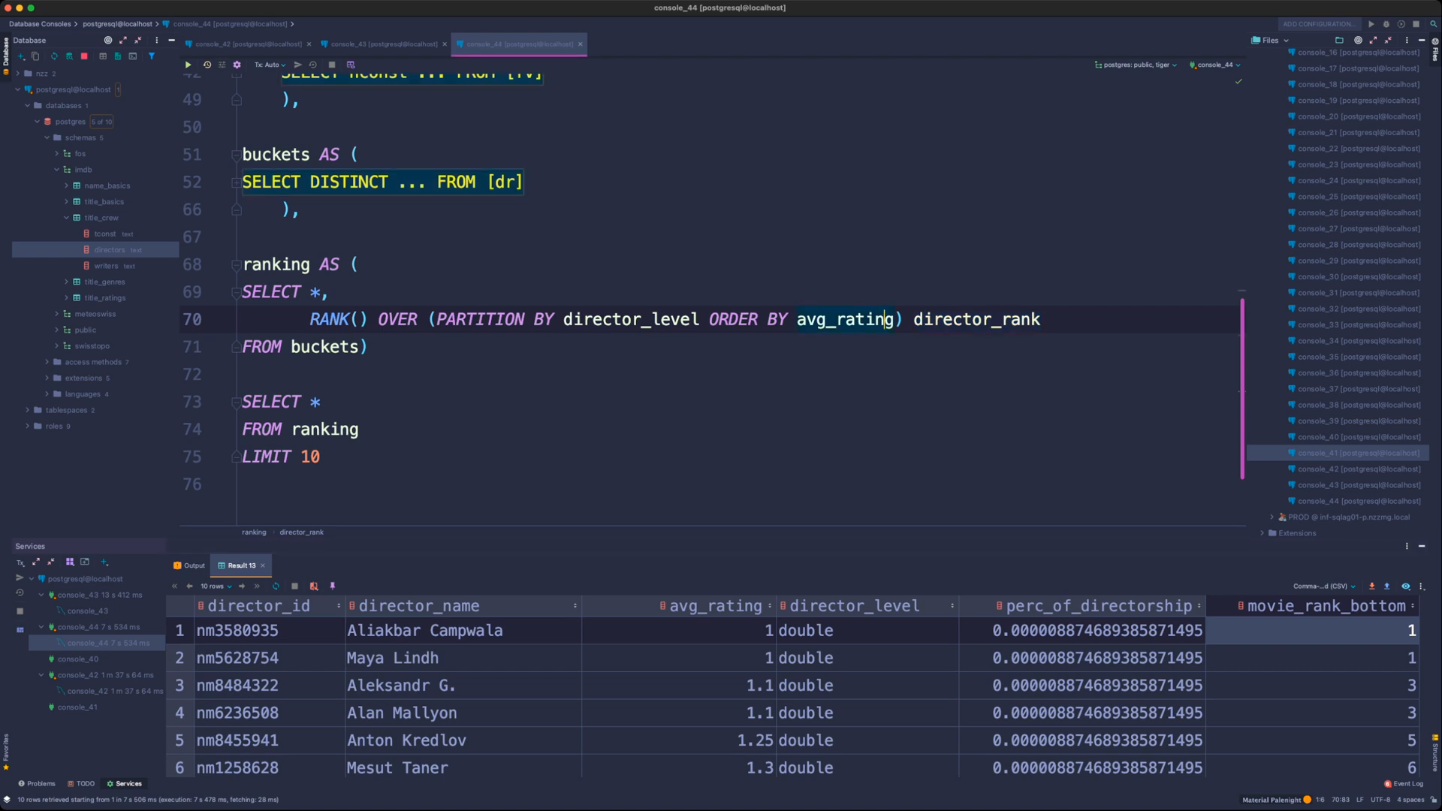
key(Right)
text(DESC)
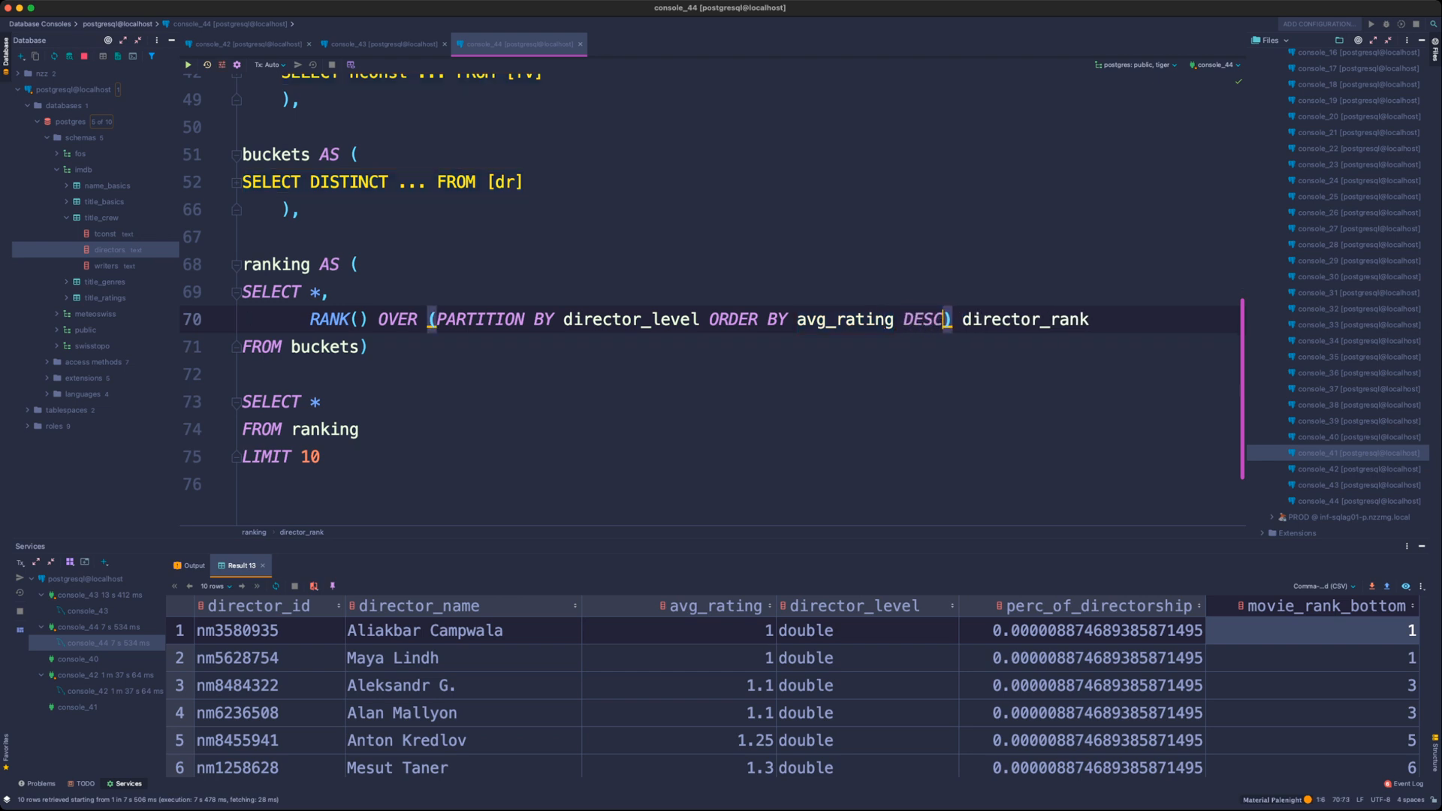
key(super+Return)
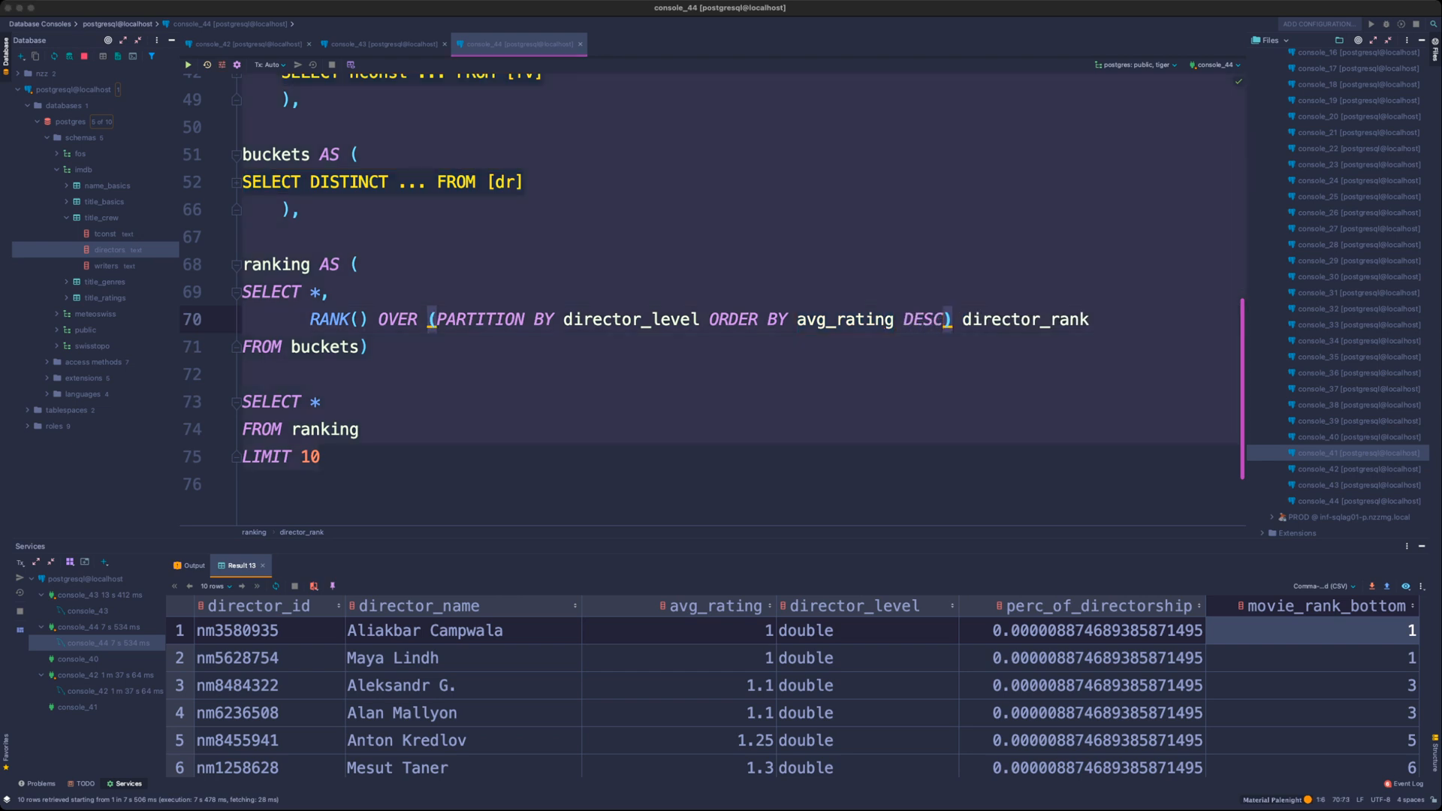
- Extend the rank column's alias to director_rank_top and duplicate the whole RANK() expression on a new line below
key(End)
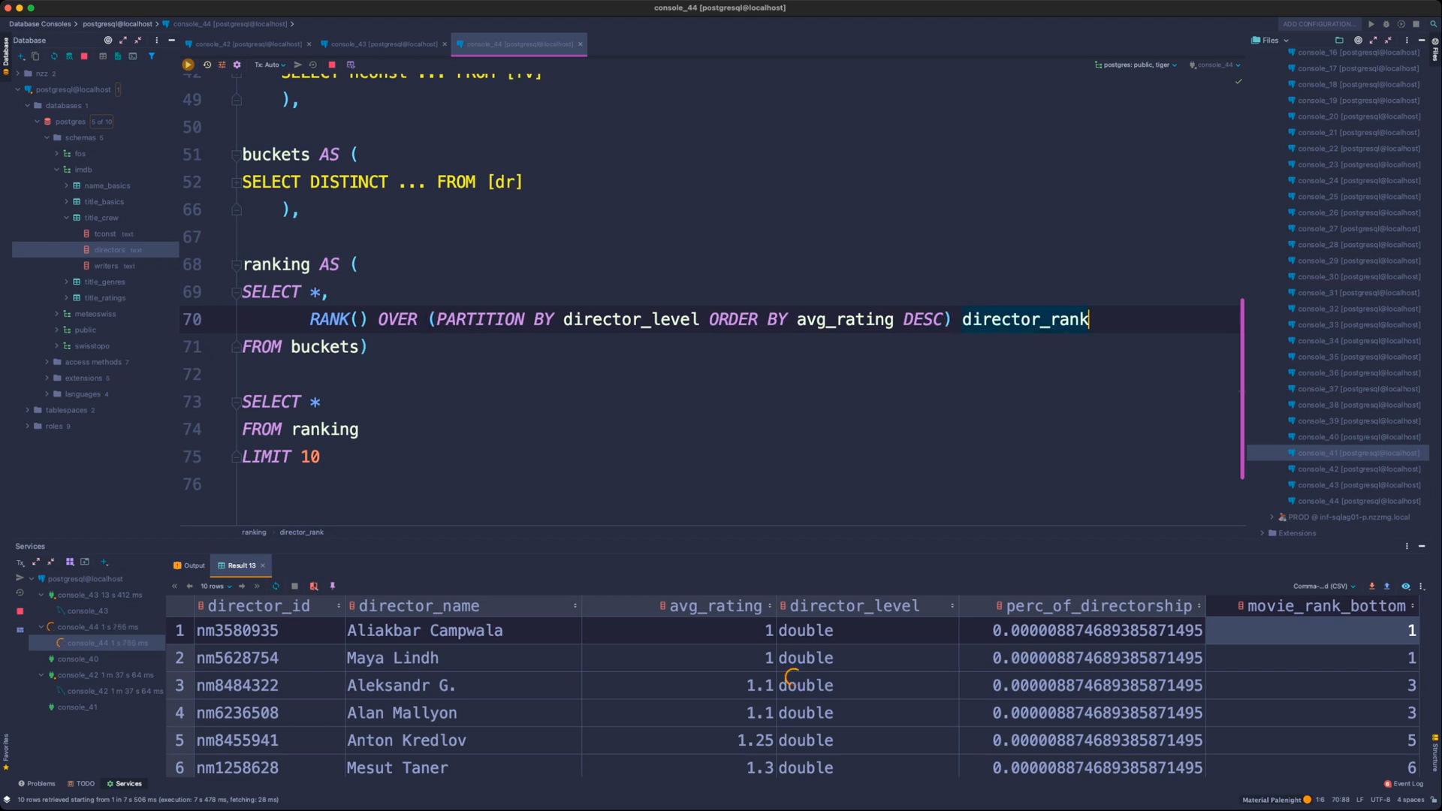
text(_top)
key(shift+Home)
key(super+c)
key(End)
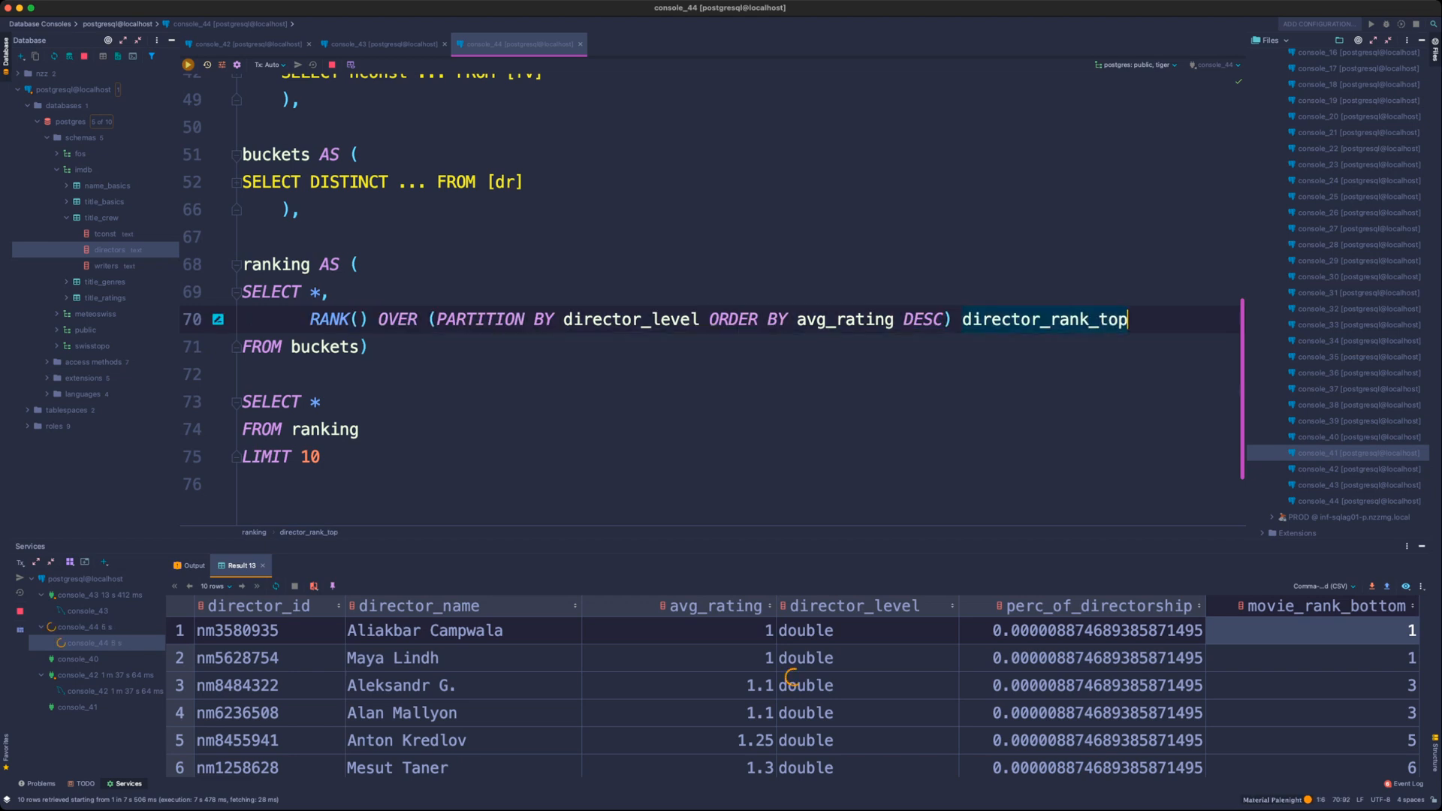
key(Return)
key(super+v)
key(Home)
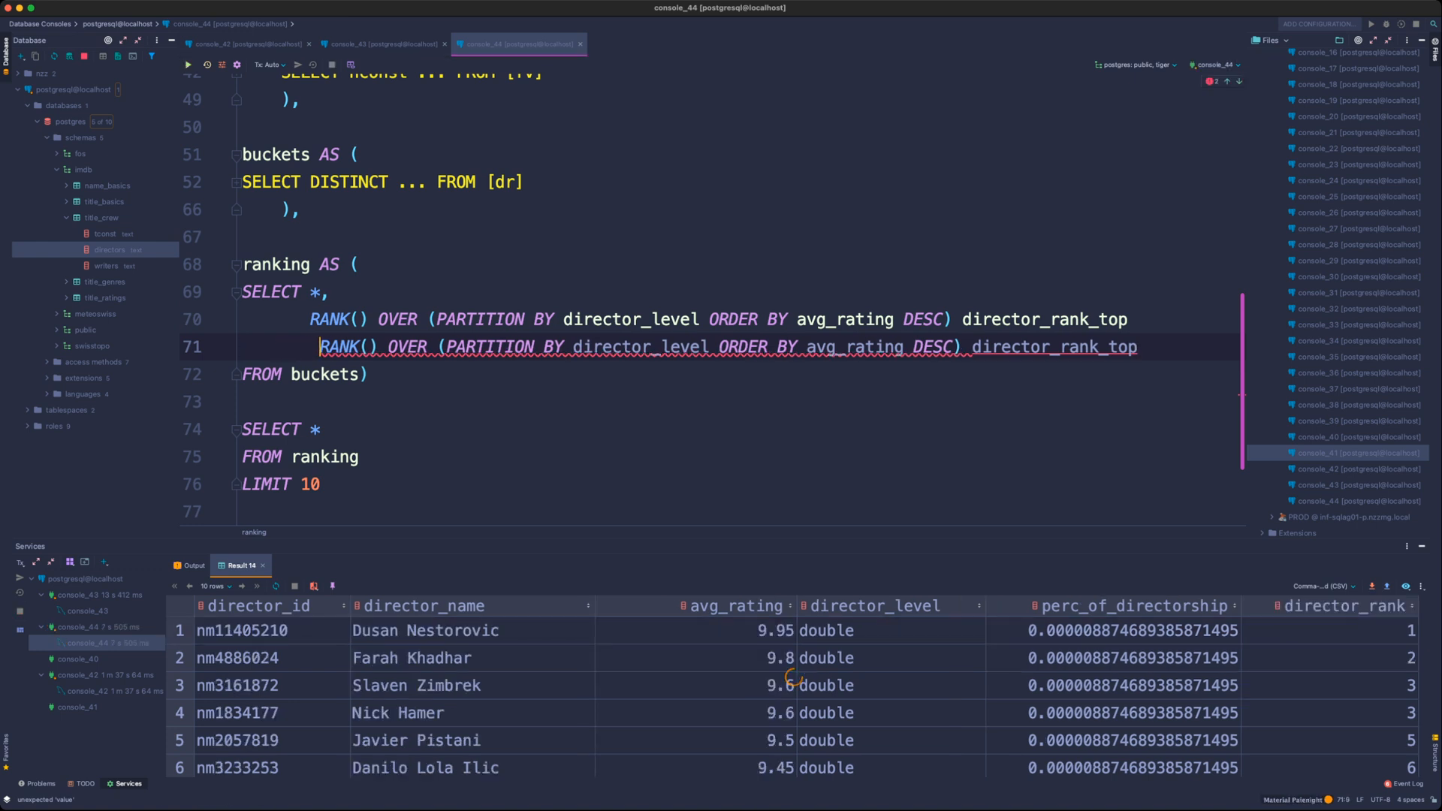
key(End)
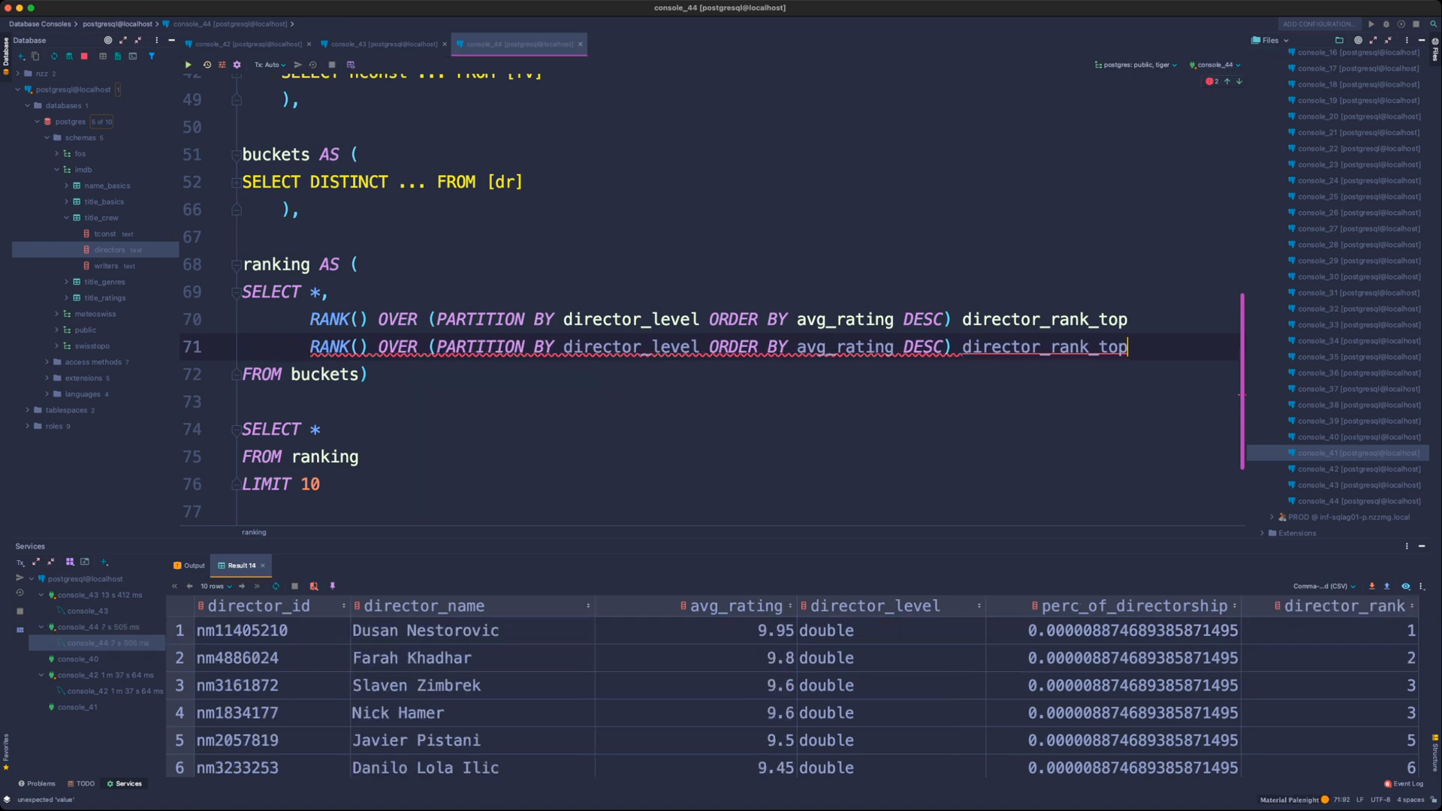
- Separate the two RANK() columns with a comma and rename the second one's alias to director_rank_bottom
text(,)
key(BackSpace)
key(Up)
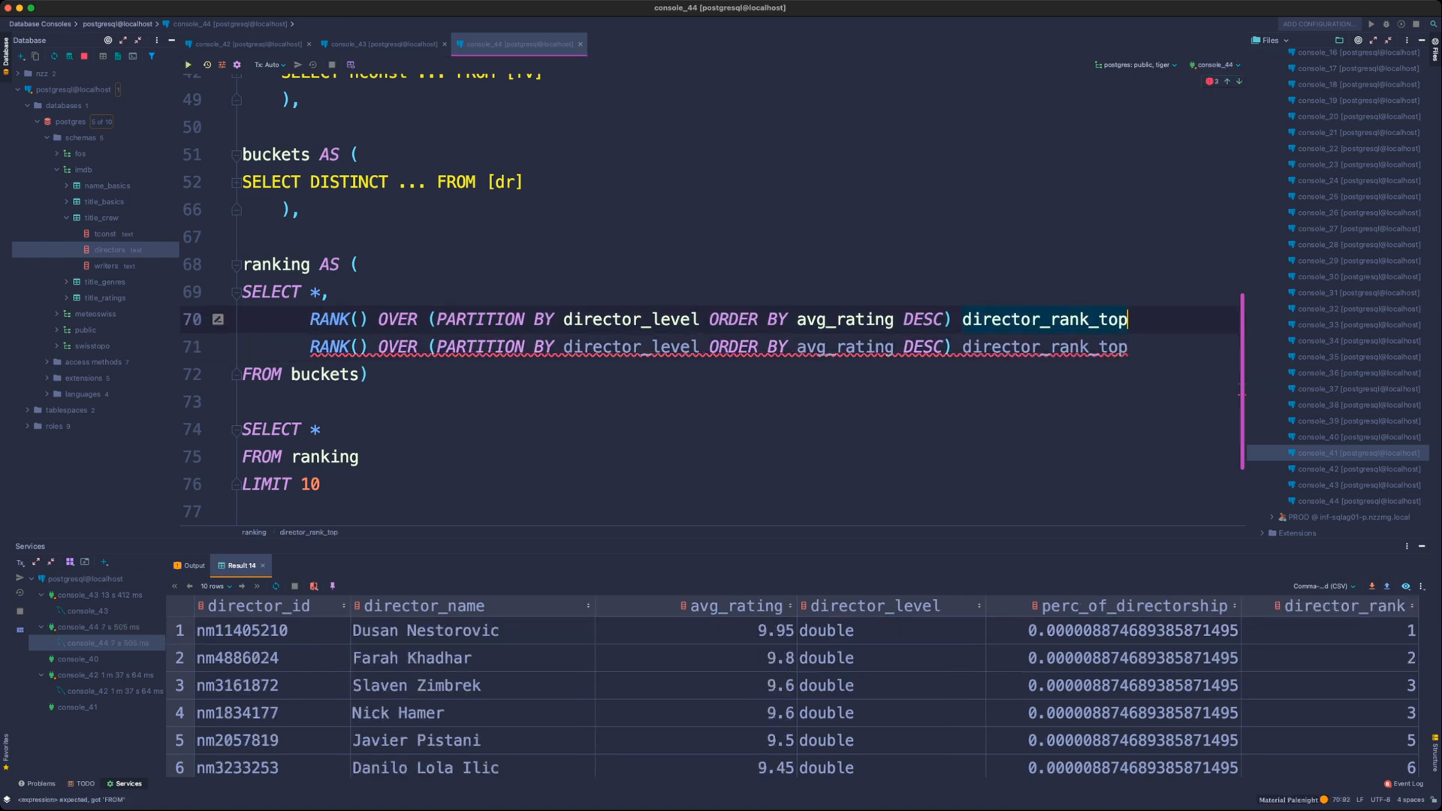
text(,)
key(Down)
key(BackSpace)
key(BackSpace)
key(BackSpace)
text(biott)
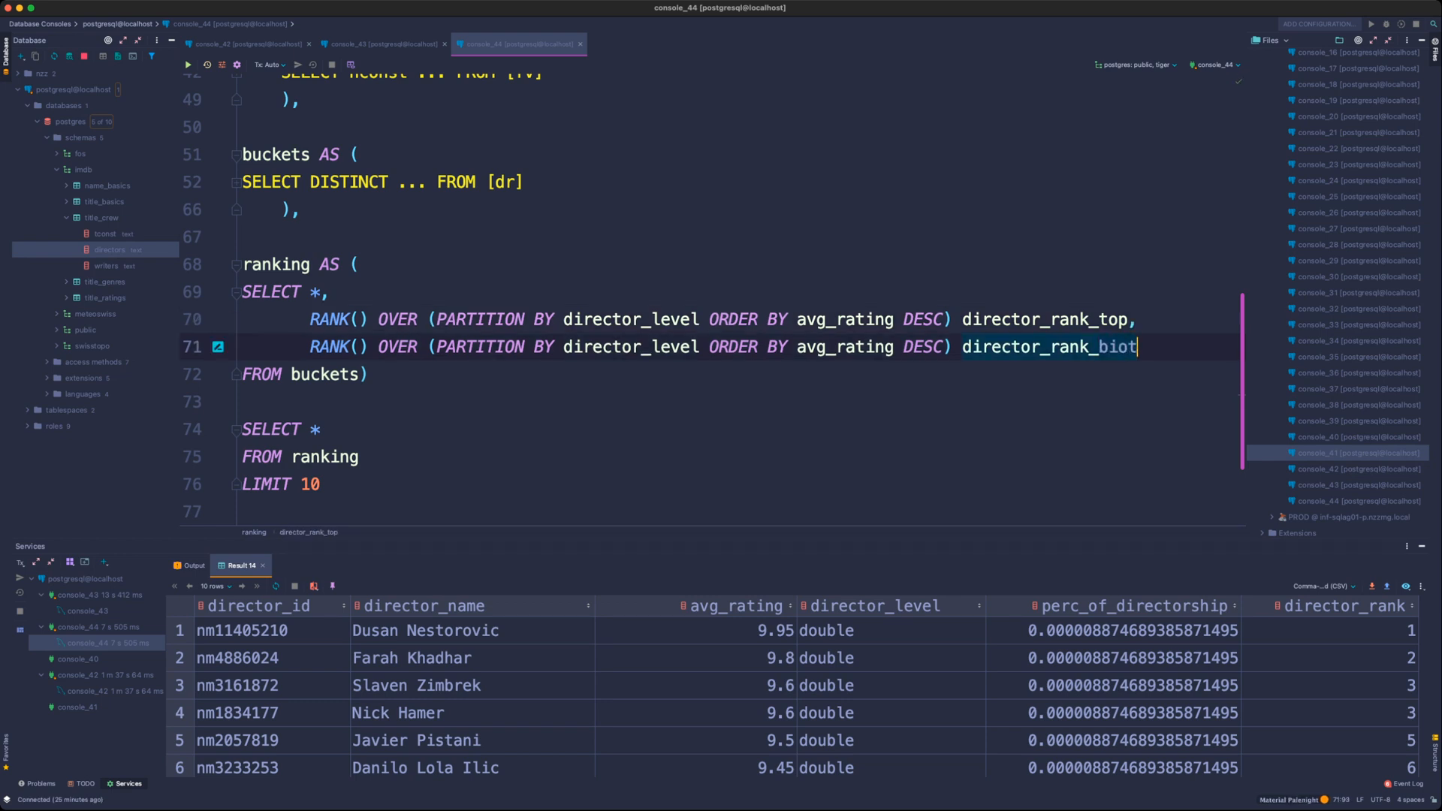
key(BackSpace)
key(BackSpace)
key(BackSpace)
key(BackSpace)
text(ottom)
- Replace the asterisk in the final SELECT with director_level and director_name, each on its own line
click(473, 631)
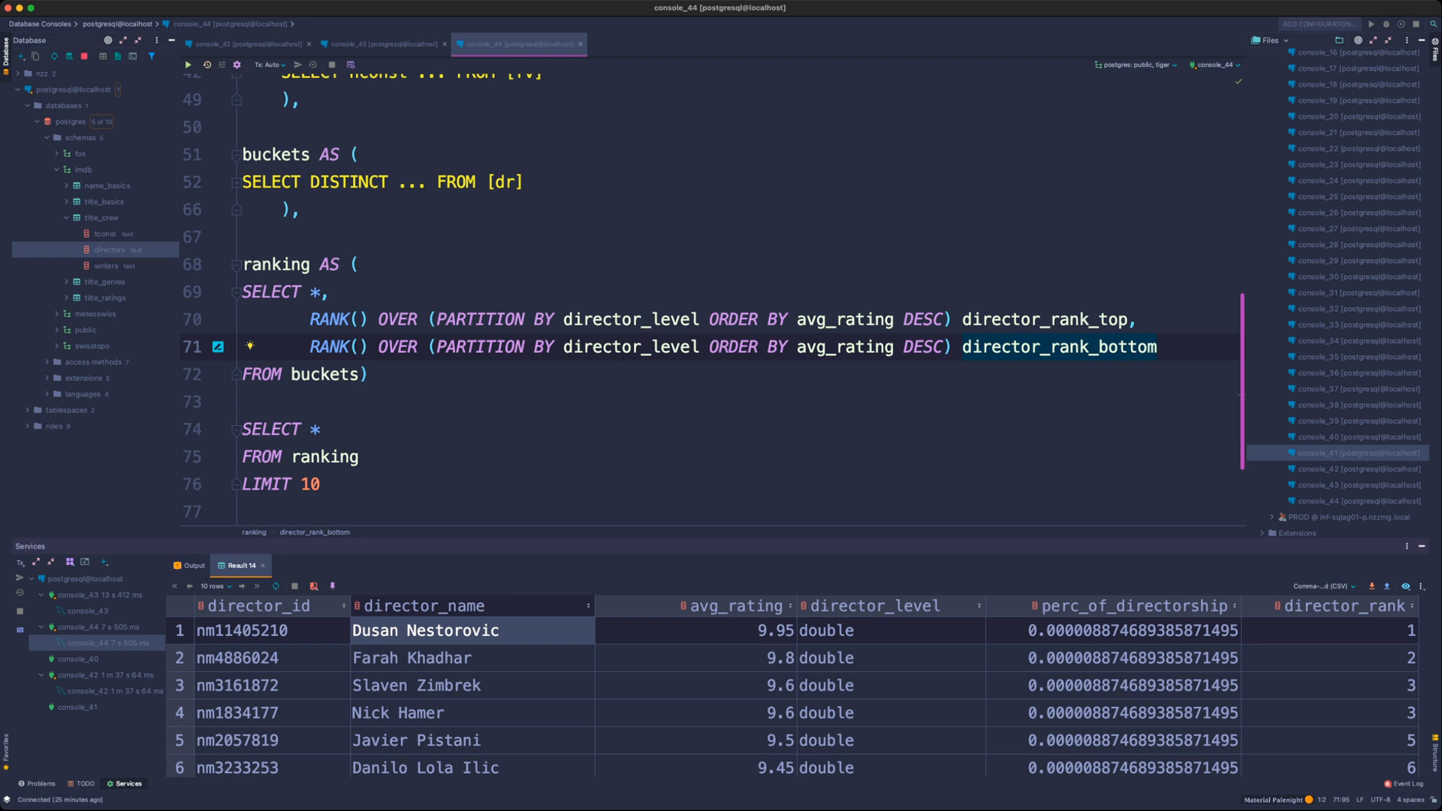
click(1331, 631)
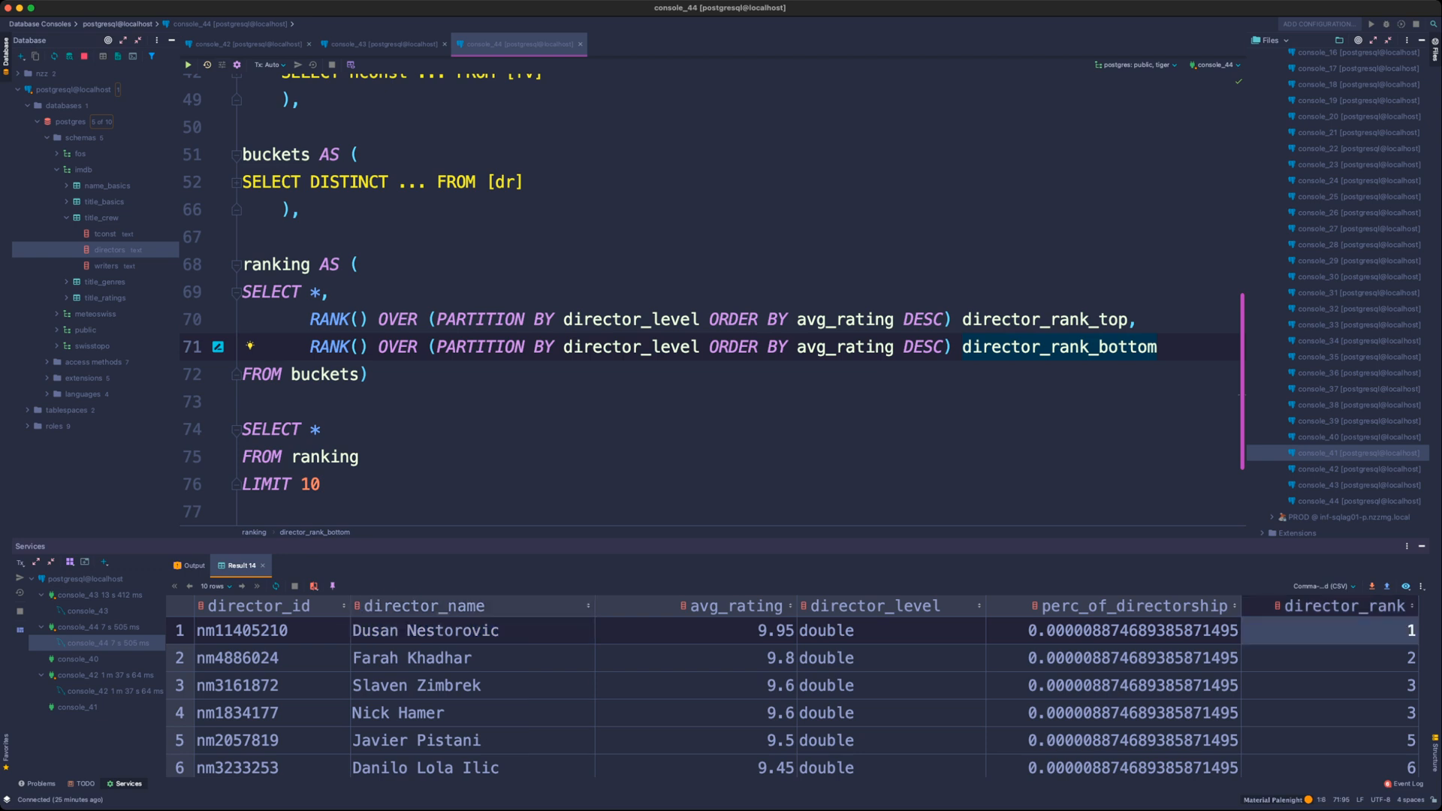
click(321, 430)
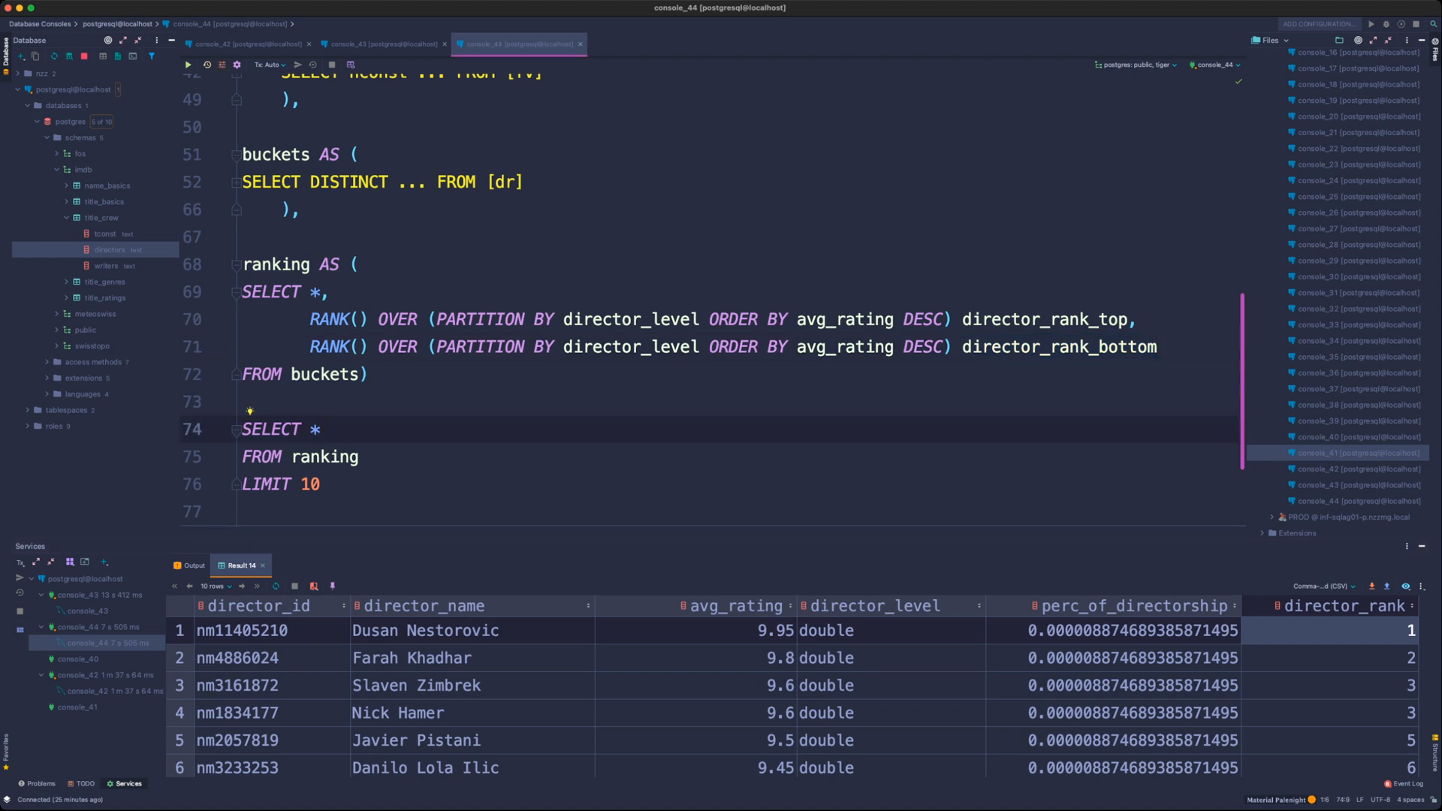
key(BackSpace)
text(director_name,)
key(Return)
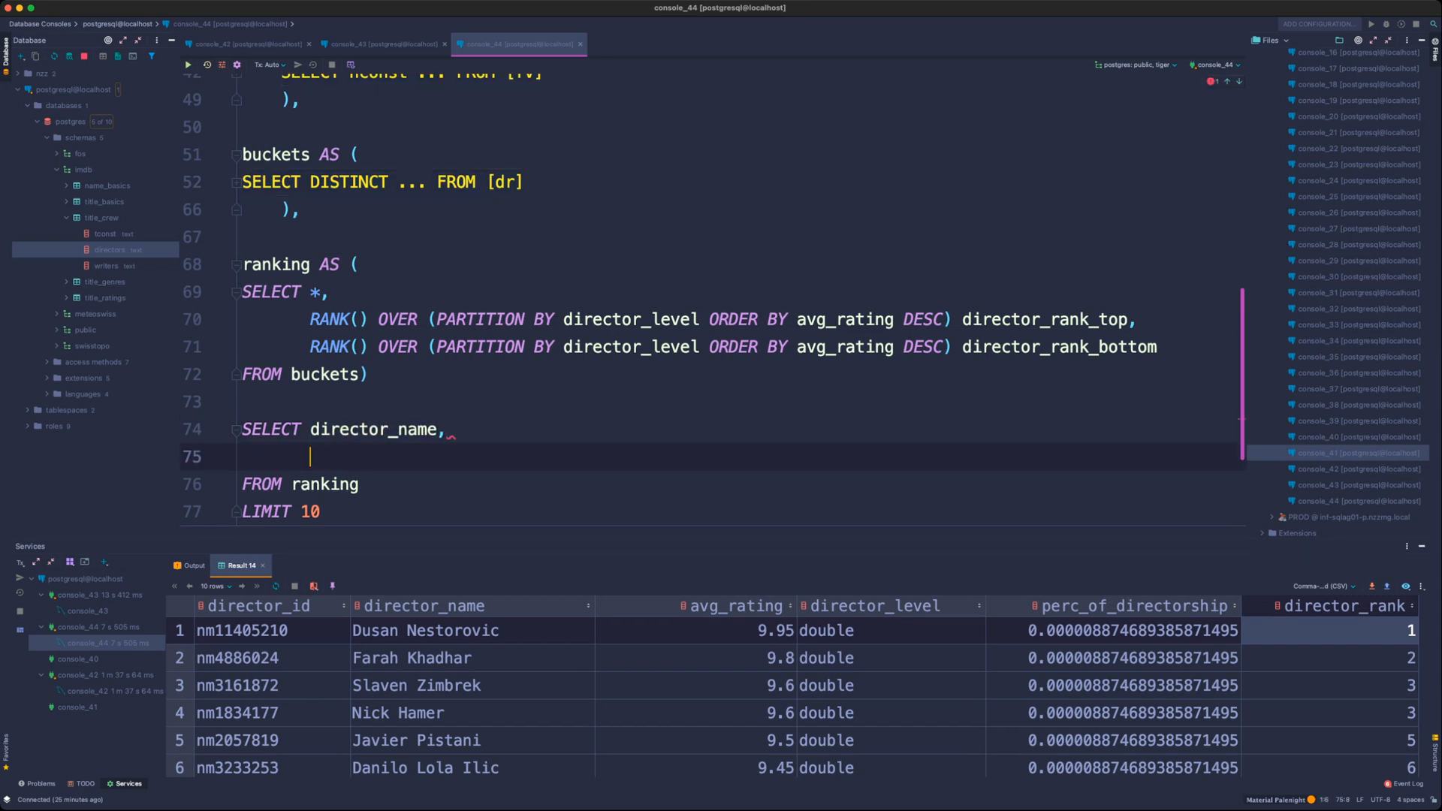
text(d)
key(BackSpace)
key(Up)
key(Return)
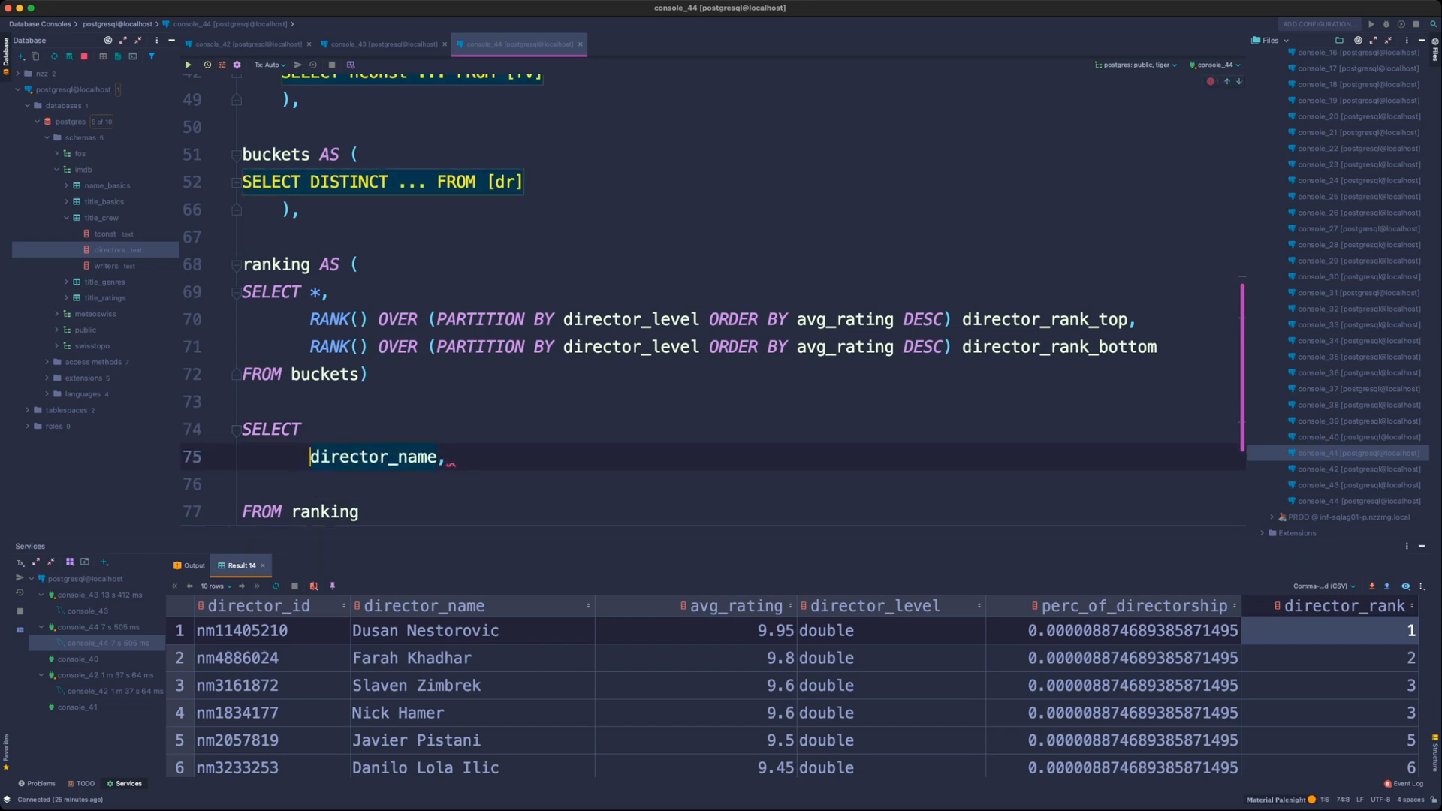
key(Up)
text(director_level,)
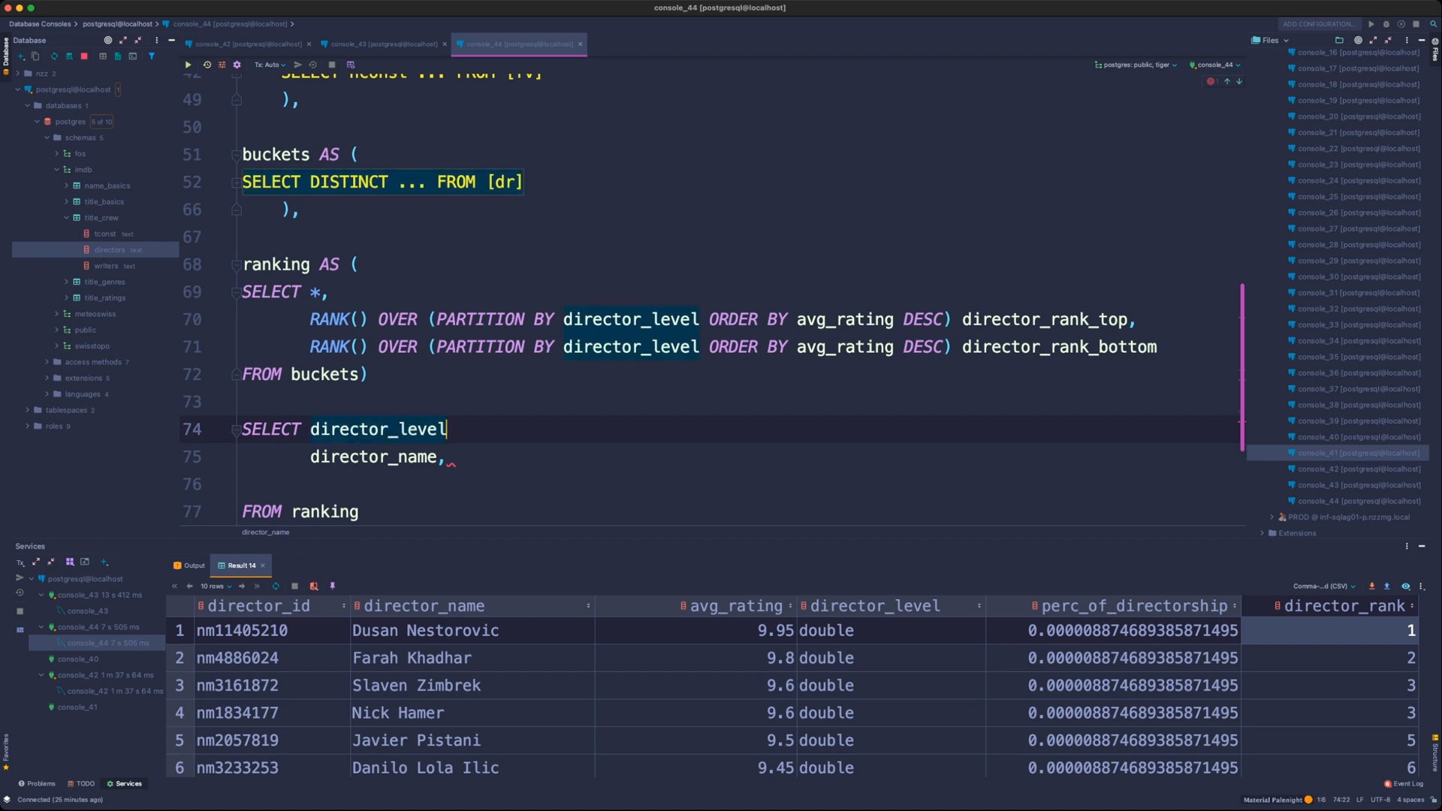
- Add avg_rating as the third column of the final SELECT from ranking
key(Down)
key(Down)
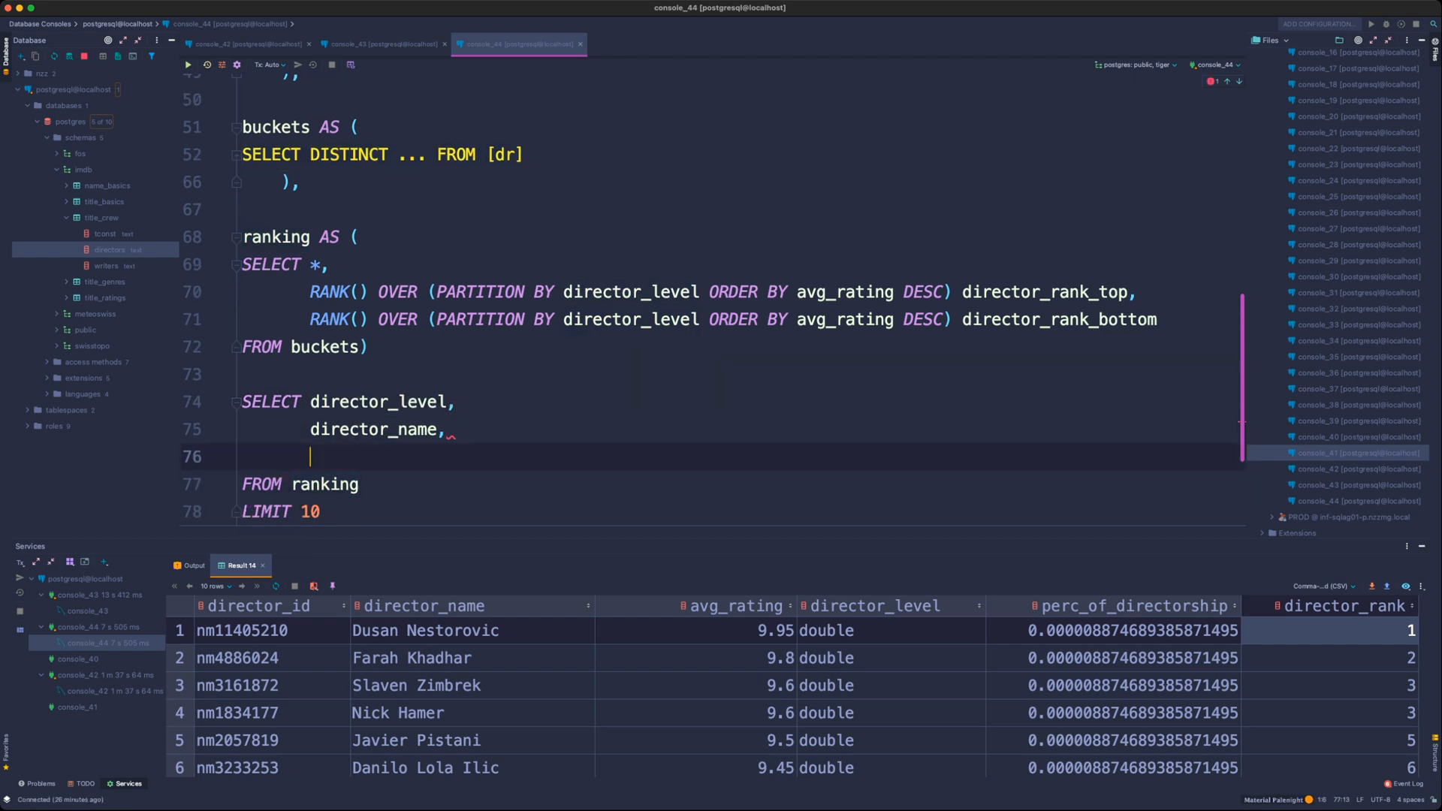
text(avg_rating)
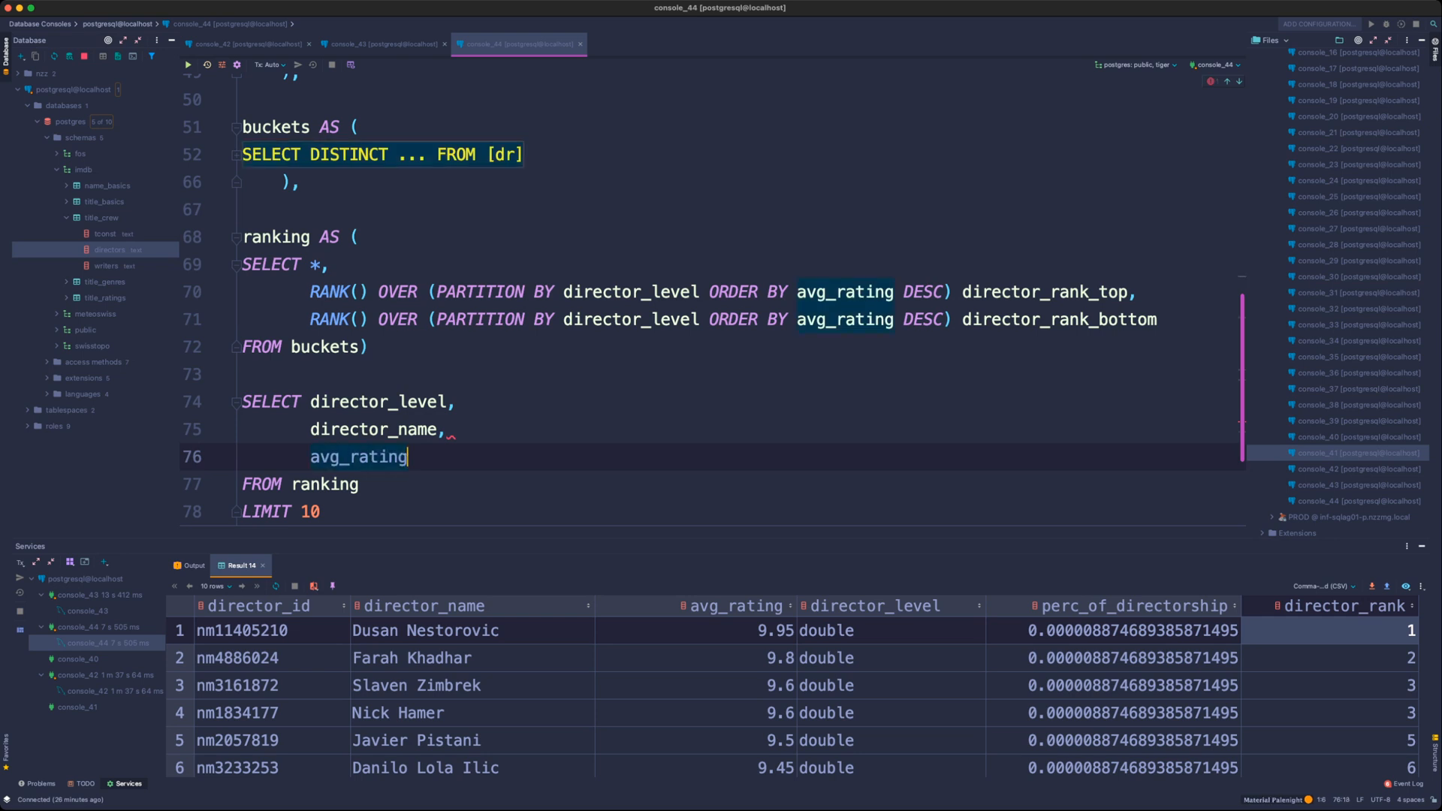
key(alt+Left)
key(Right)
key(Down)
key(Down)
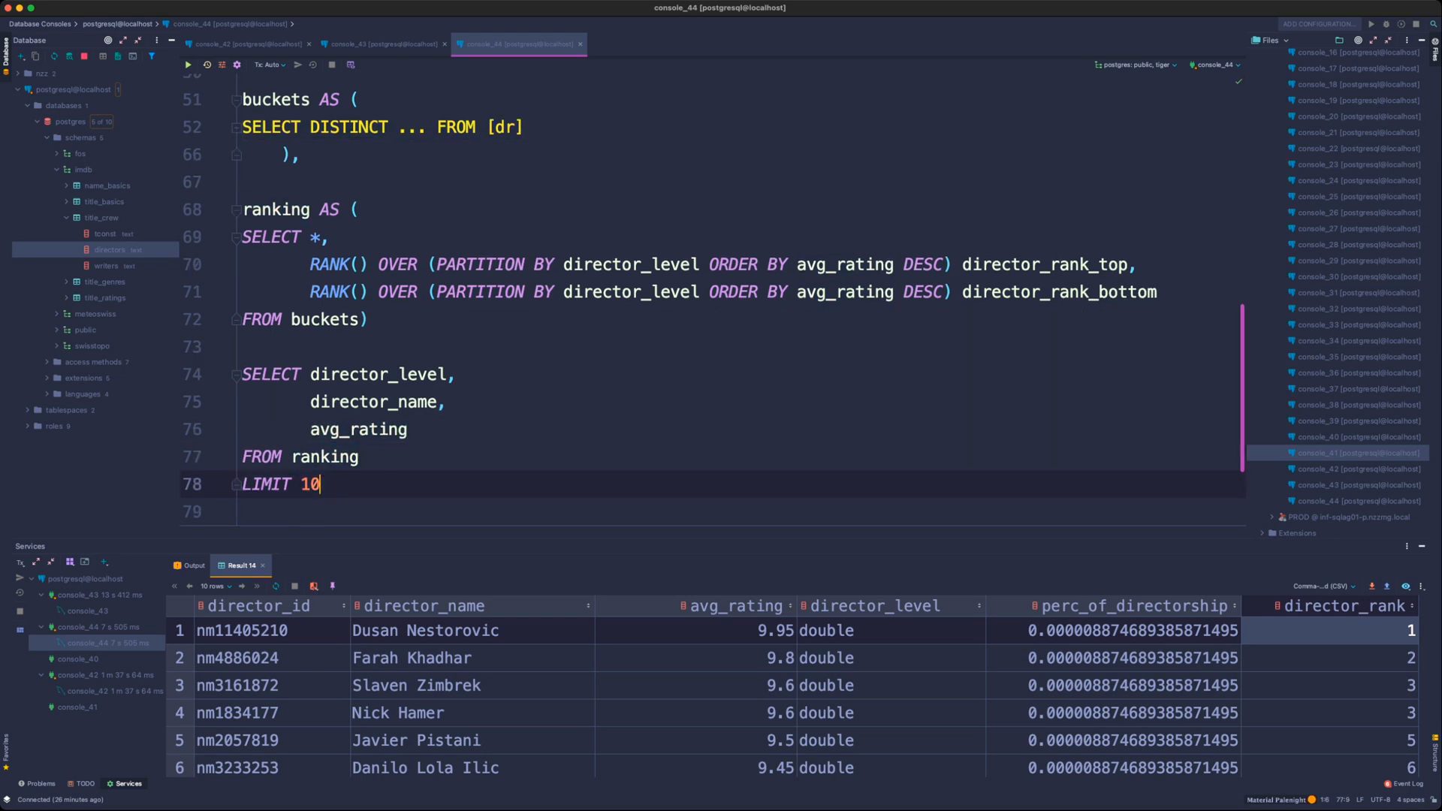
- Replace LIMIT 10 at the end of the query with the filter WHERE director_rank_top = 1
scroll(894, 320, up, 1)
click(894, 320)
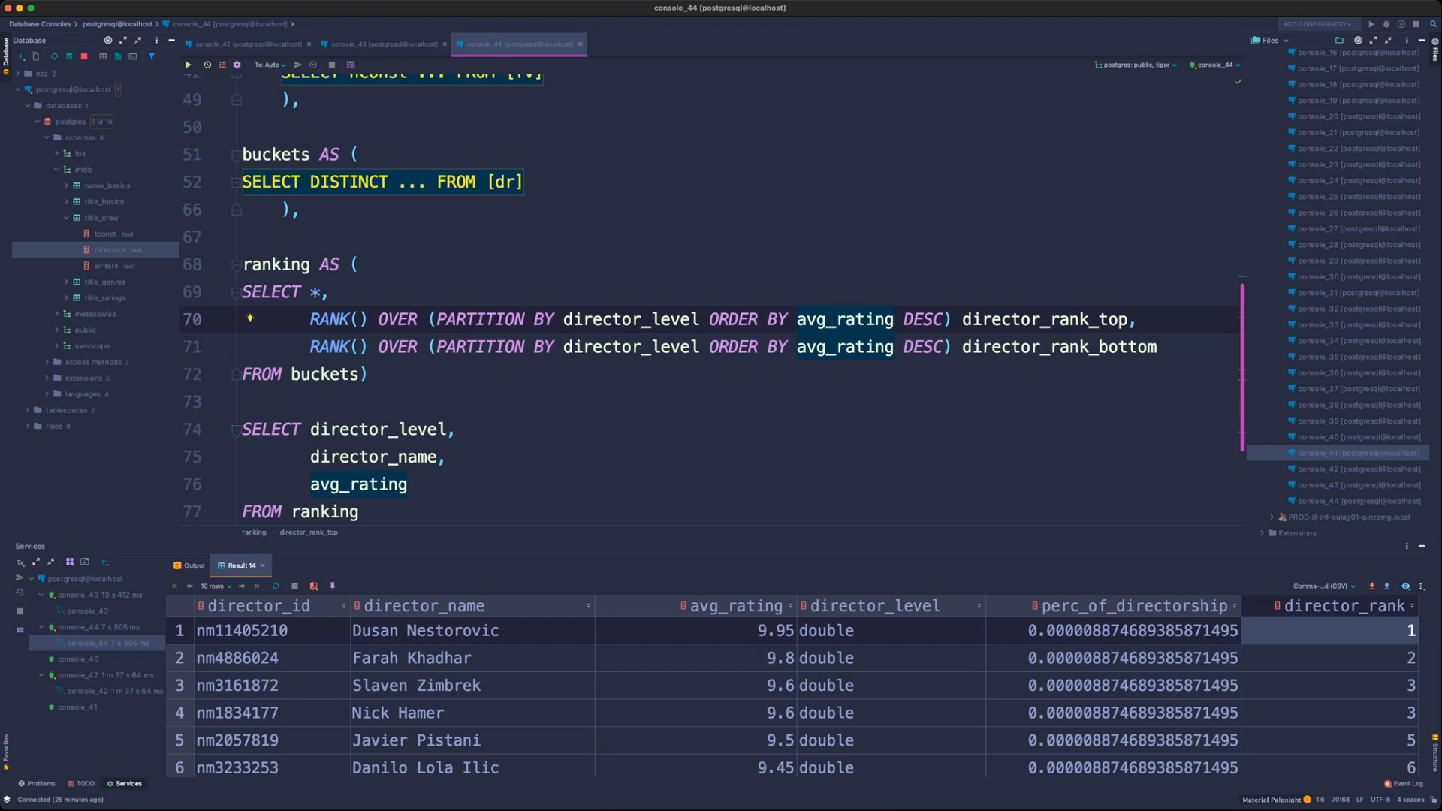
scroll(894, 319, down, 2)
key(Down)
key(Down)
key(Down)
key(Down)
key(Down)
key(Down)
key(Down)
key(Down)
key(shift+Home)
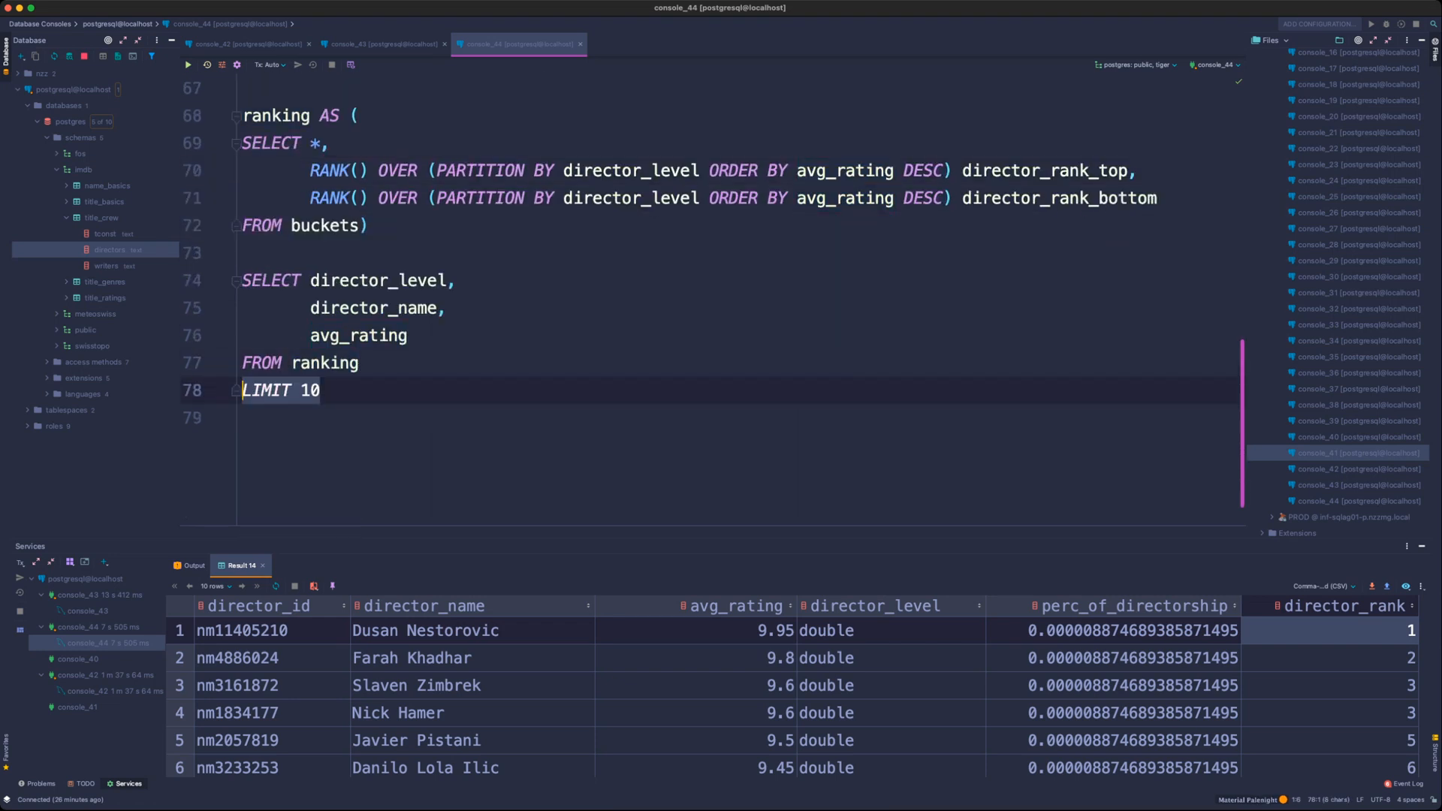
text(WHERE )
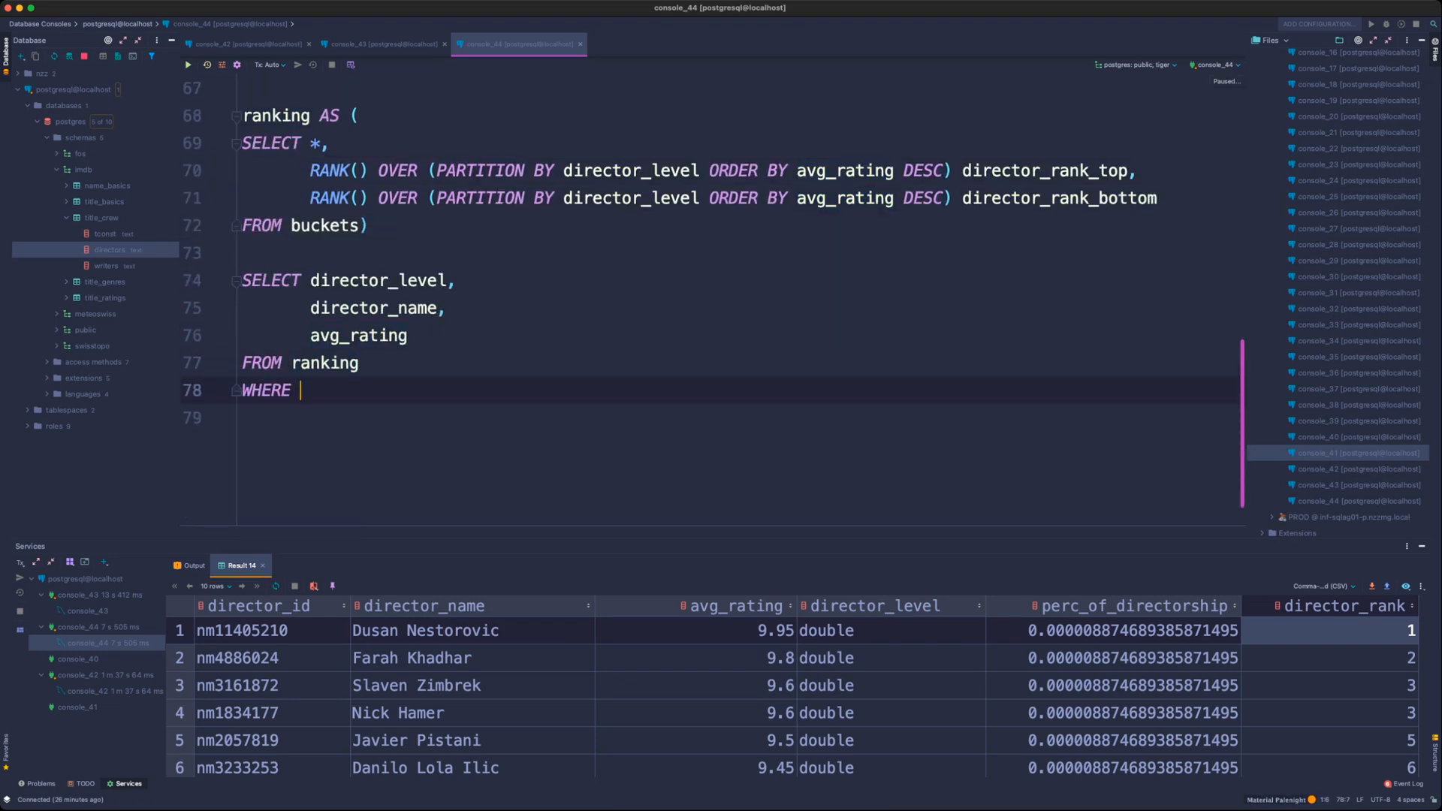
text(director_rank_top = 1)
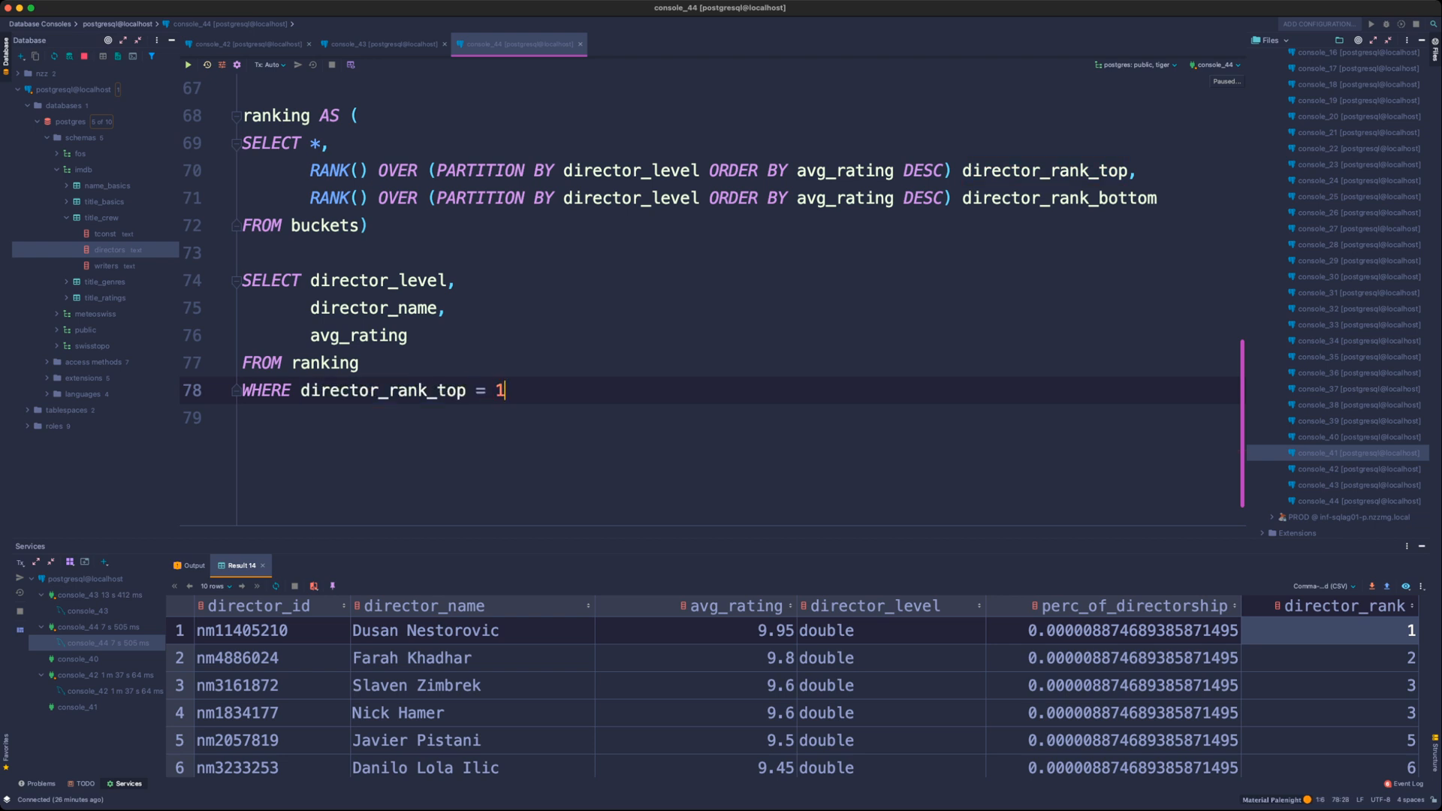
- Add the condition OR director_rank_bottom = 1 to the WHERE clause, align it, and run the query
key(Return)
text(OR dir)
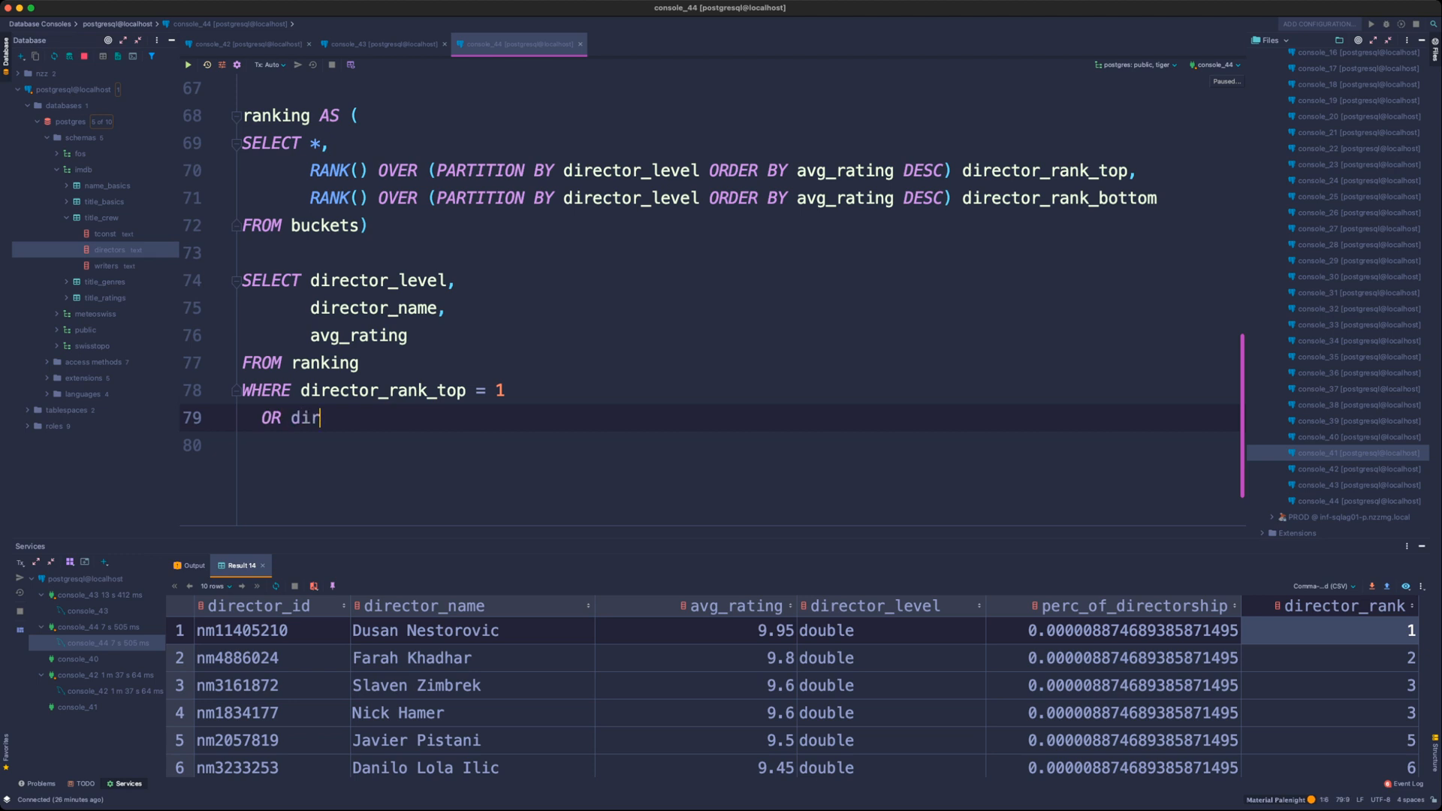
text(_r)
key(Return)
text(= 1)
click(262, 417)
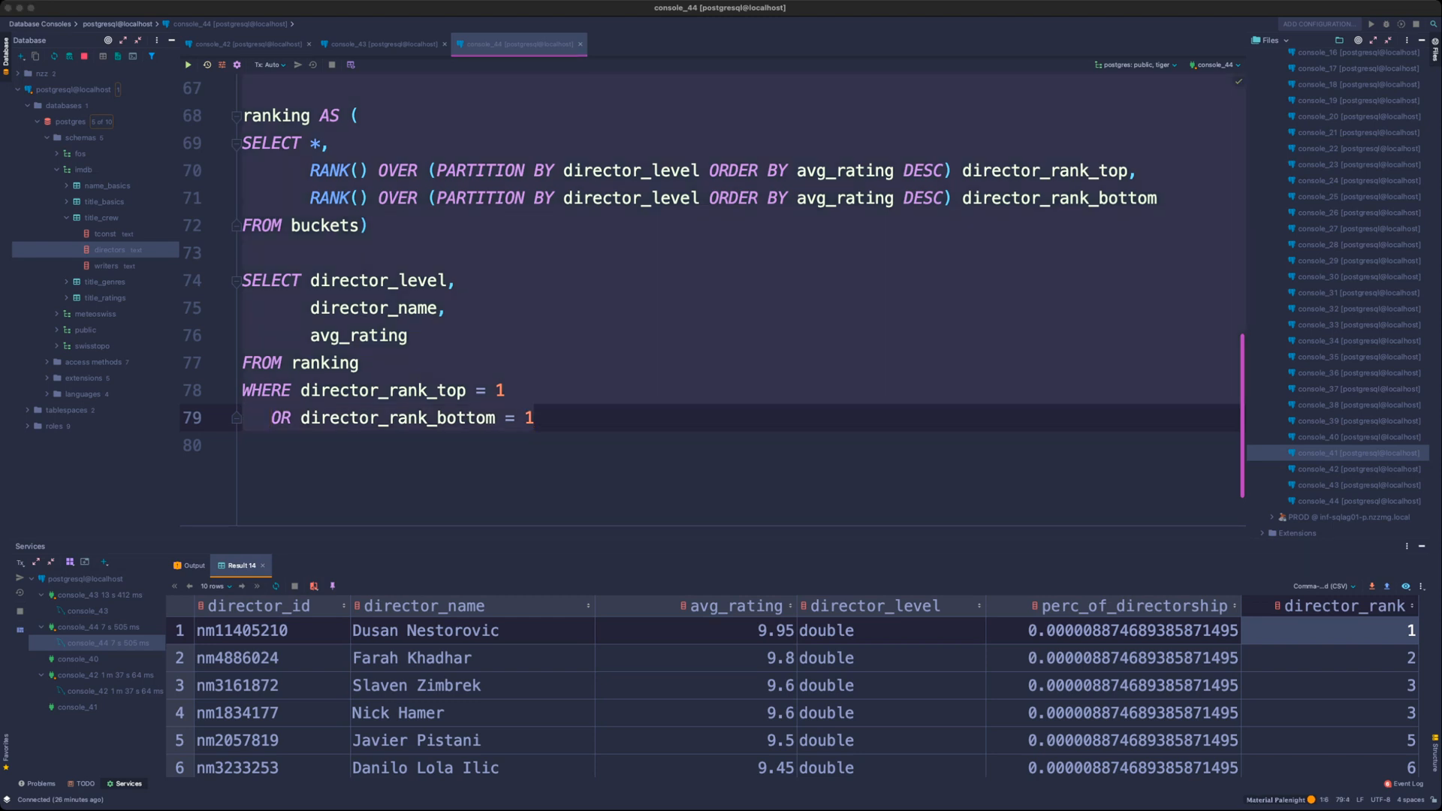
key(super+Return)
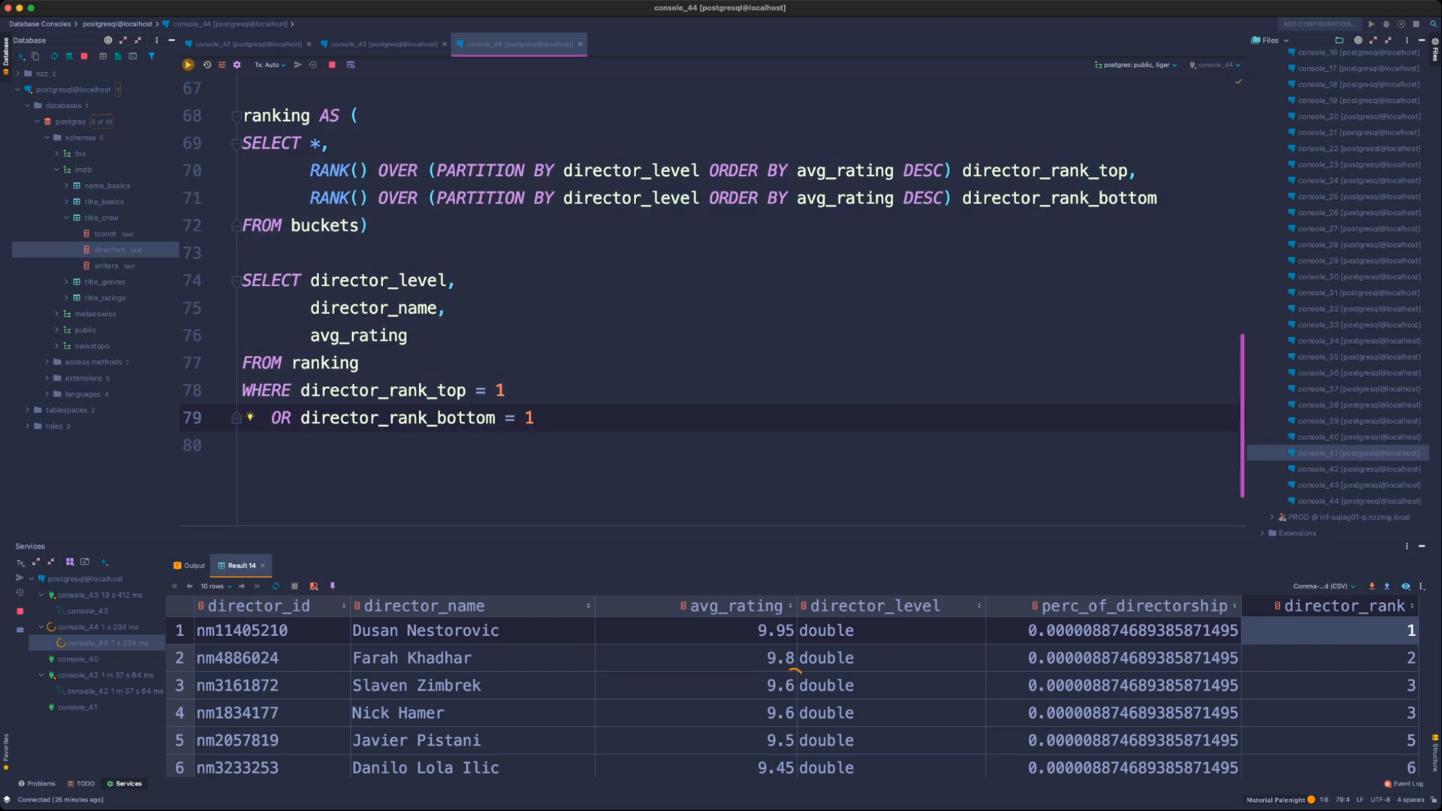
- Enlarge the results area upward to examine the directors returned for each director_level
key(ctrl+shift+Up)
key(ctrl+shift+Up)
key(ctrl+shift+Up)
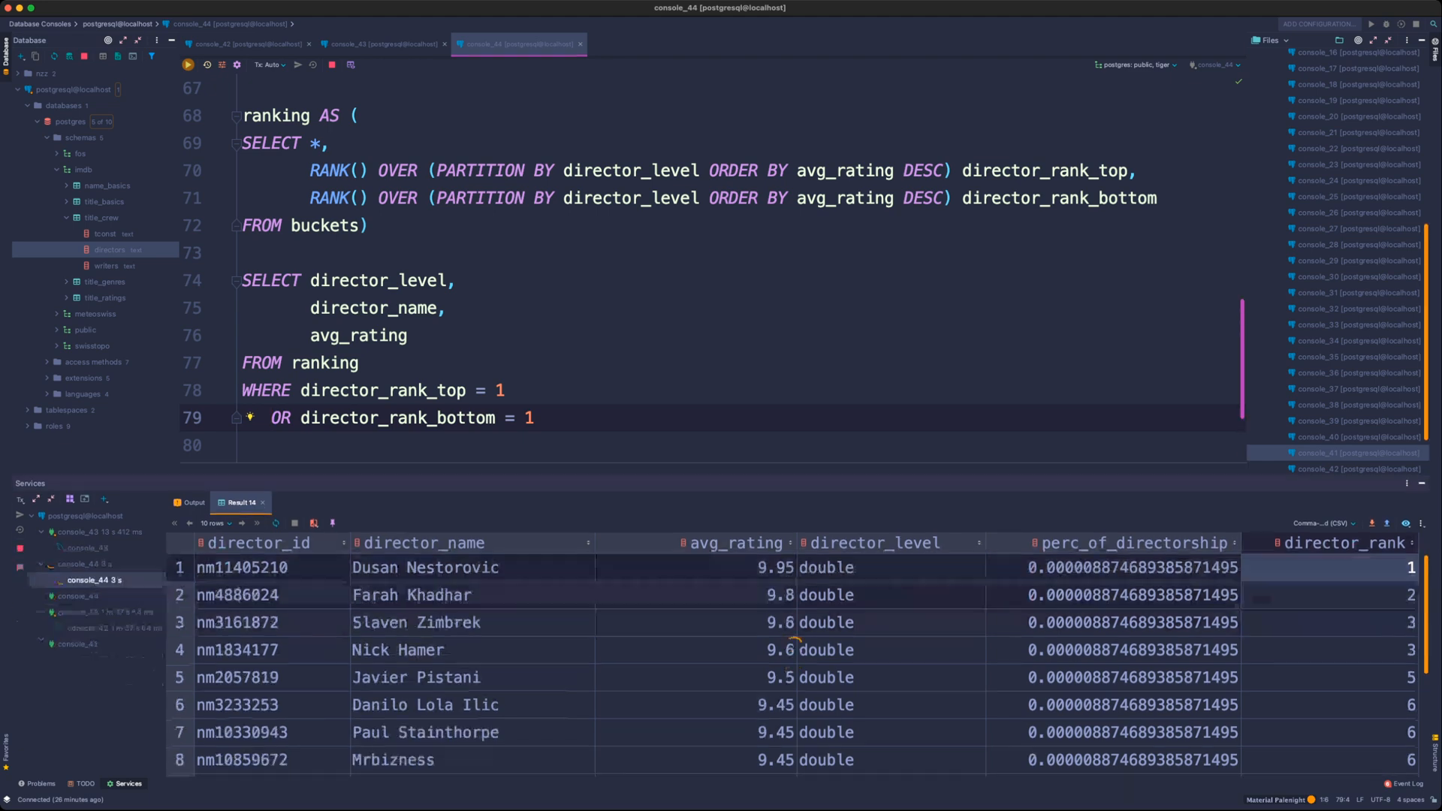
key(ctrl+shift+Up)
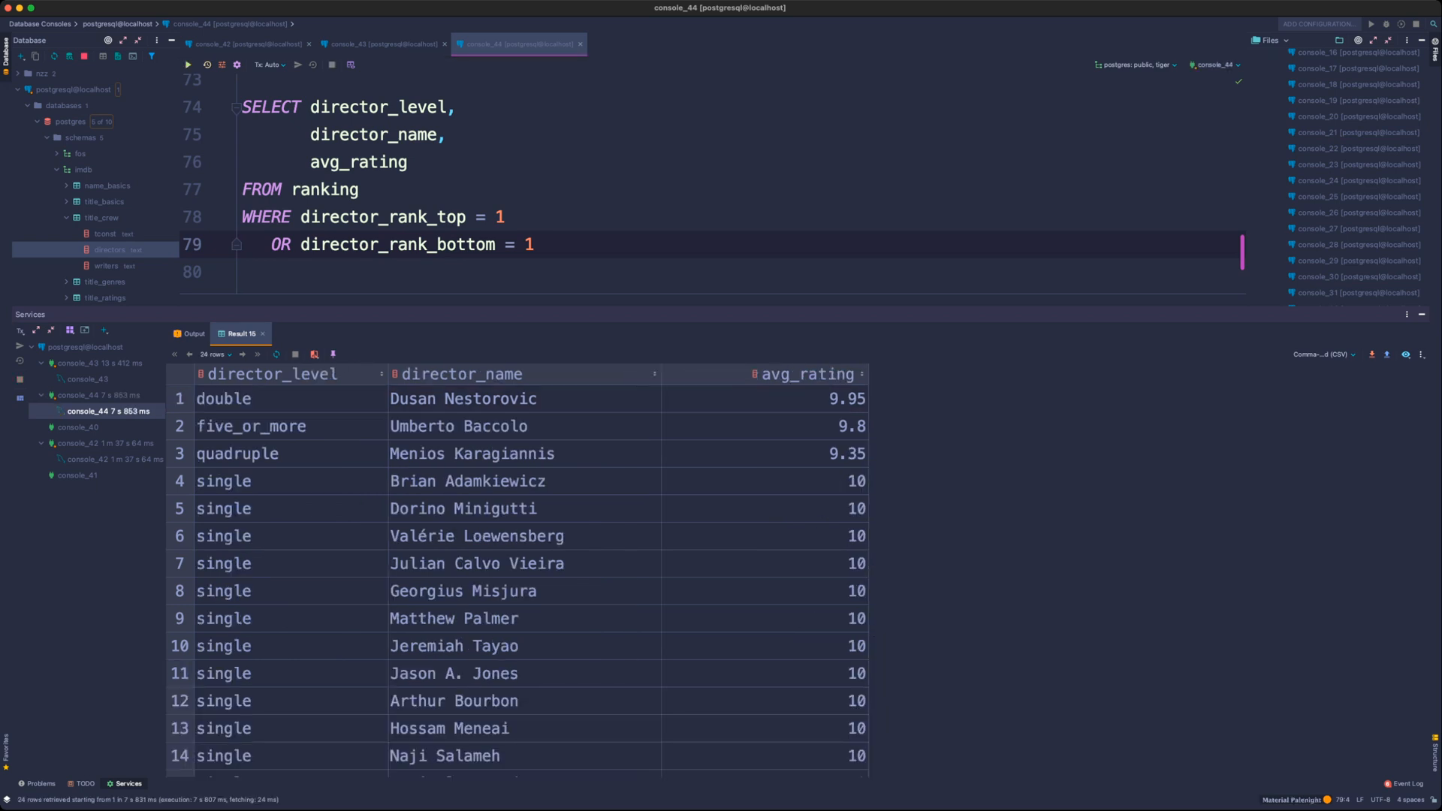
key(ctrl+shift+Up)
key(ctrl+shift+Up)
key(ctrl+shift+Up)
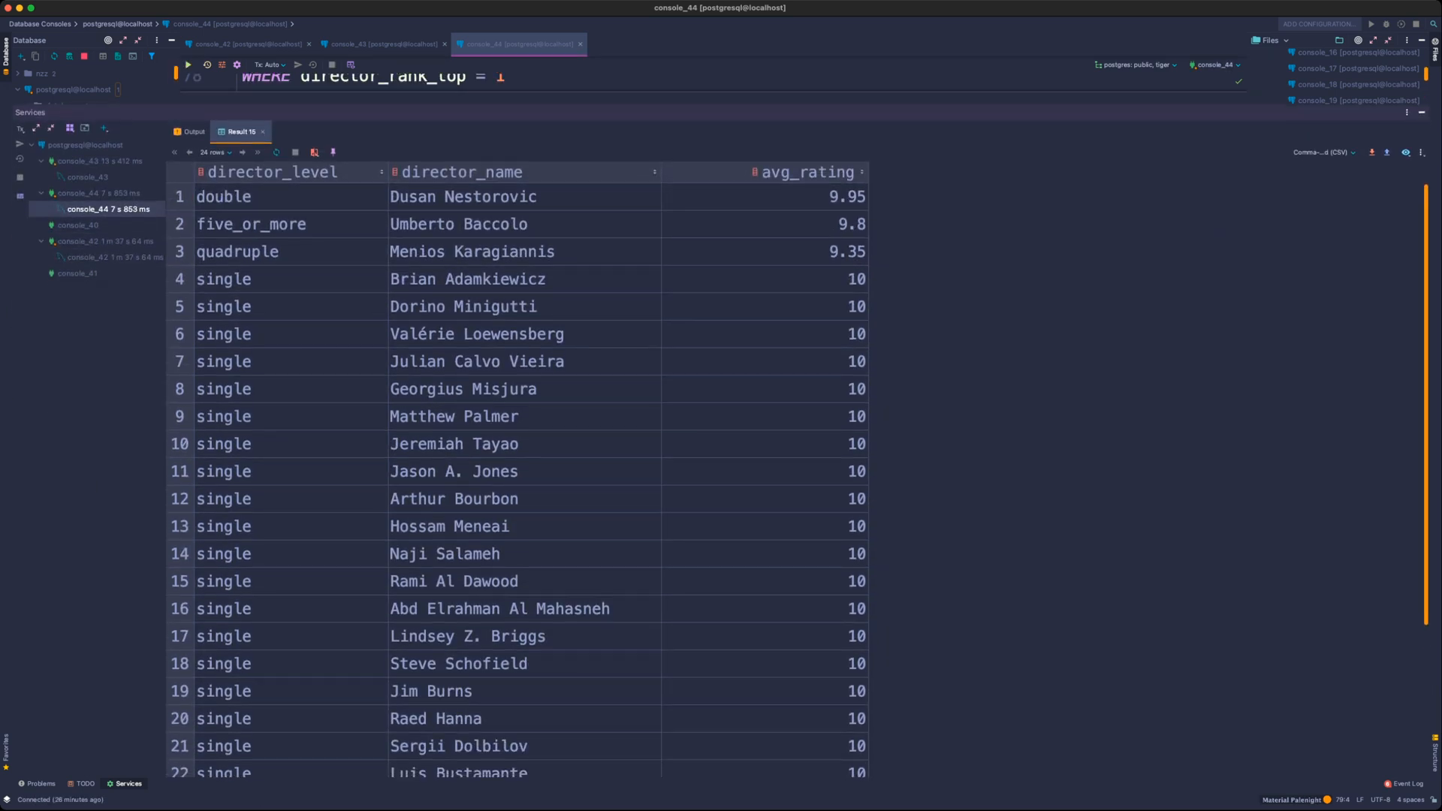
- Append ORDER BY 1,3 DESC after the WHERE clause of the final SELECT and run the query
click(272, 172)
drag(721, 104, 721, 357)
click(243, 192)
text(ORDER)
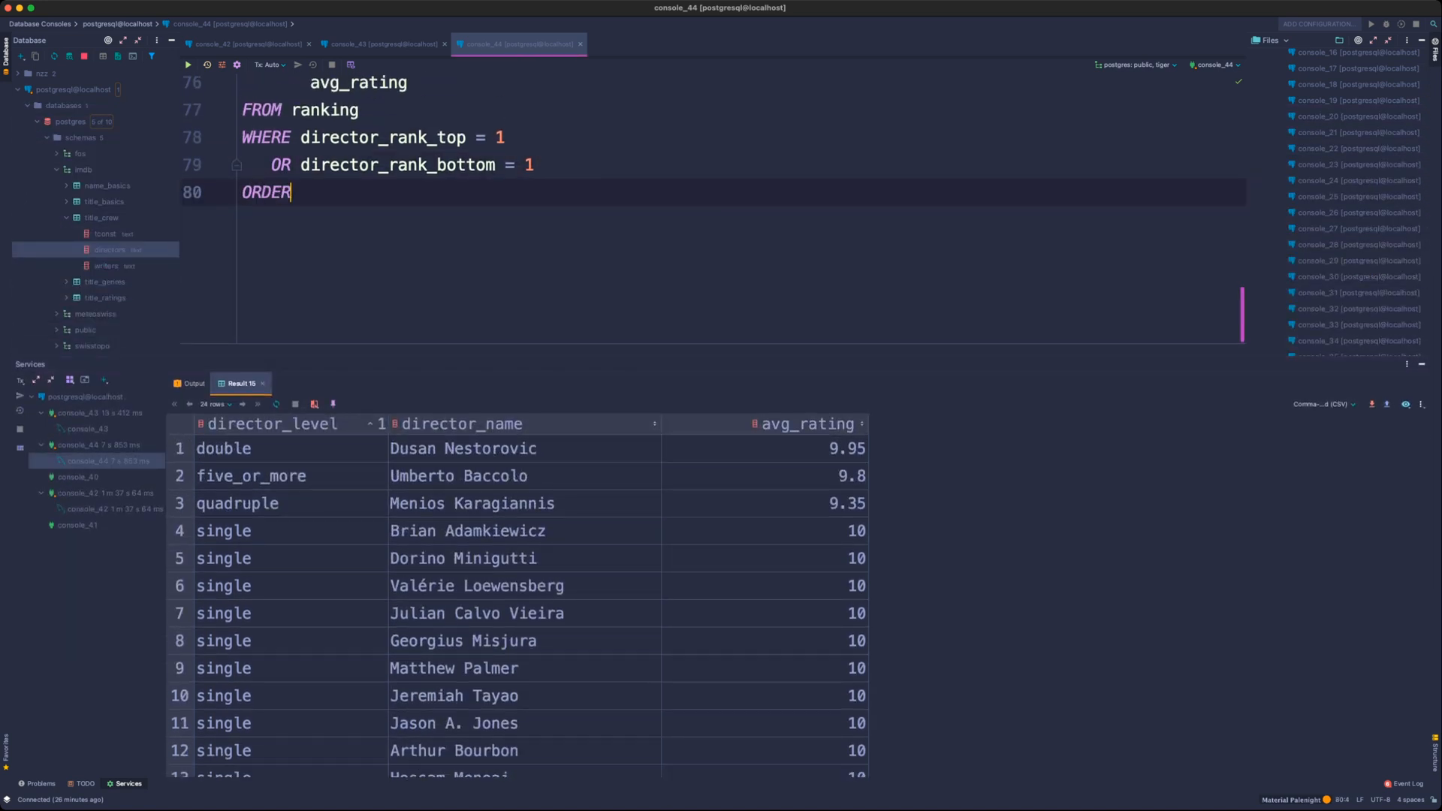
text( BY 1,)
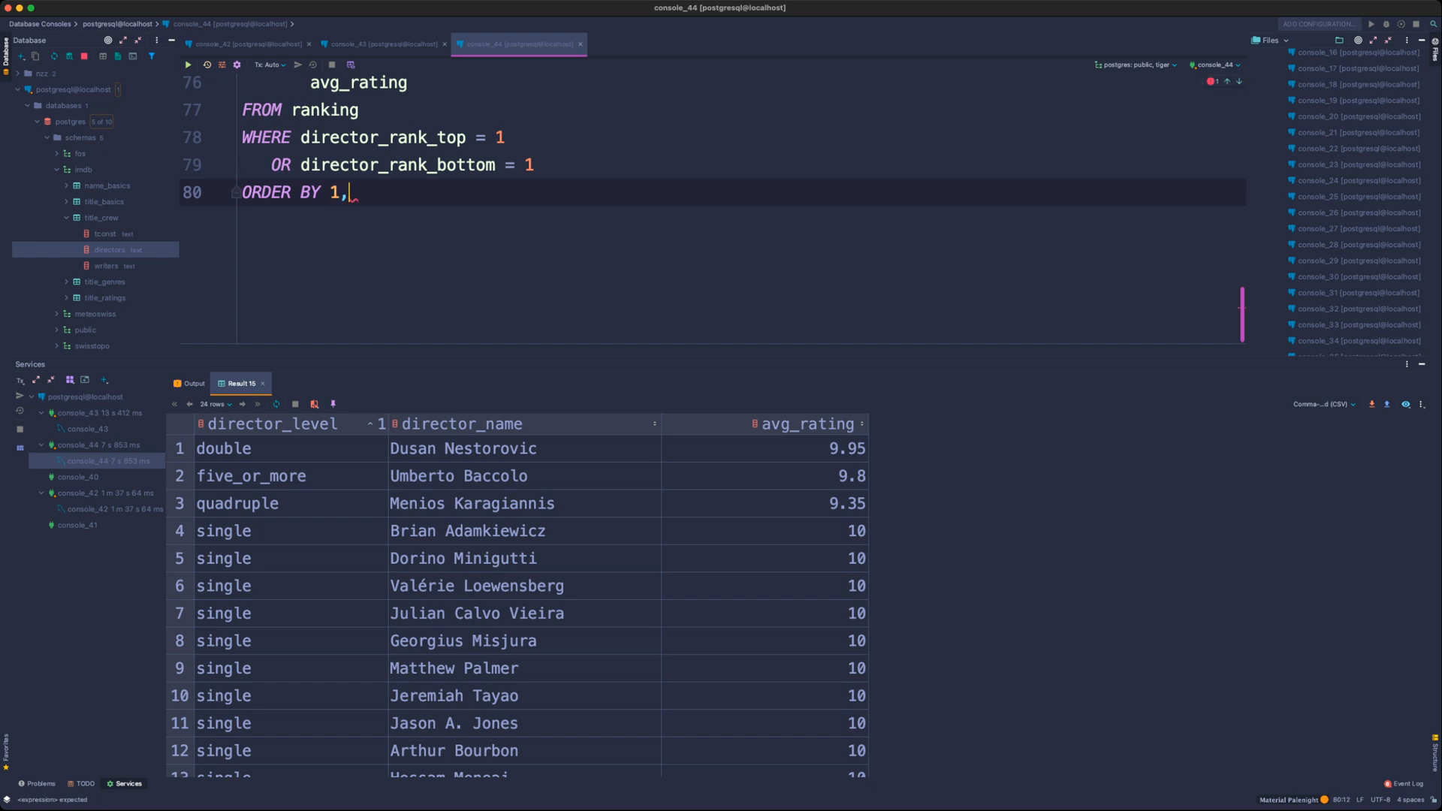
text(3 DESC)
key(super+Return)
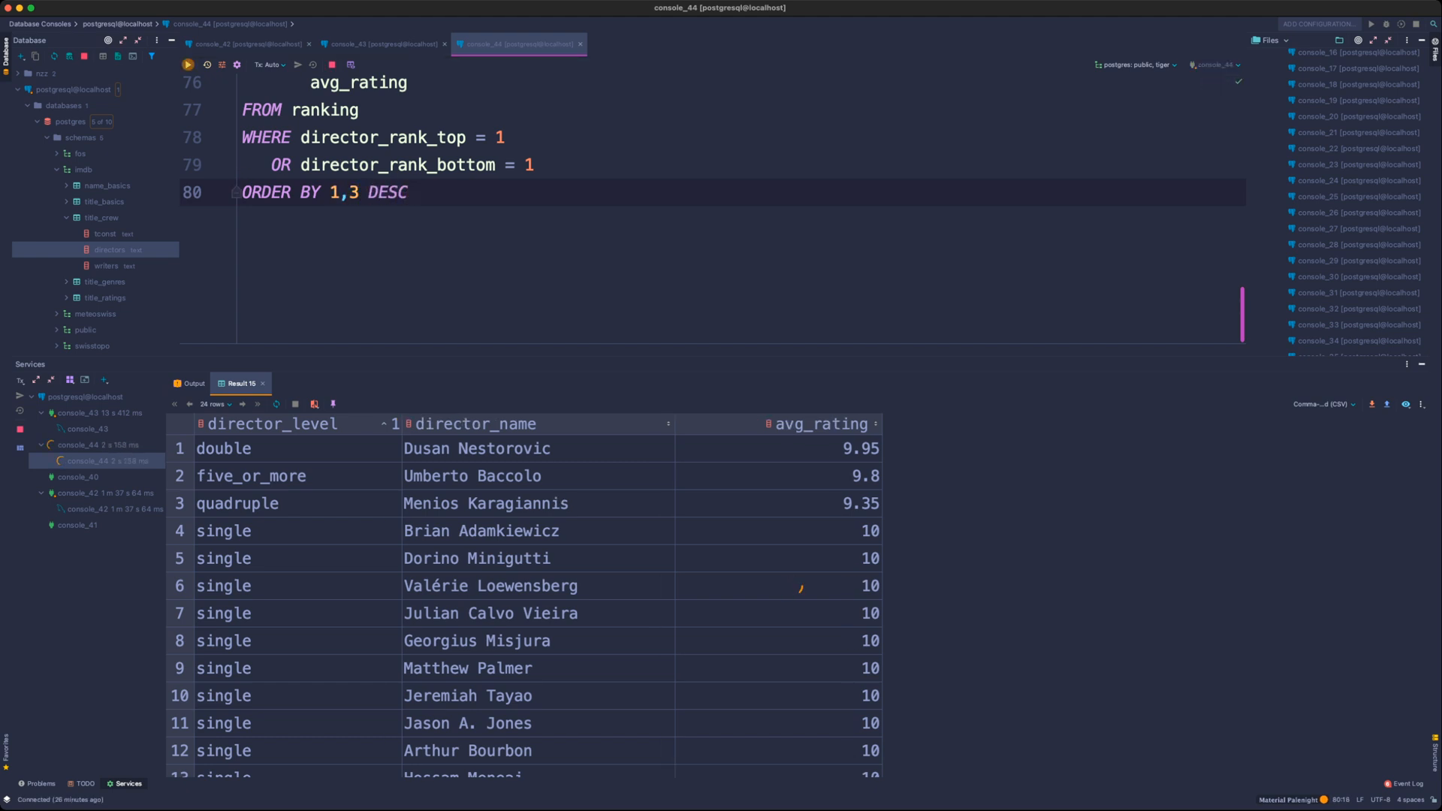
- Prefix the 'single' and 'double' labels in the CASE expression of the buckets CTE with 1_ and 2_
scroll(714, 211, up, 5)
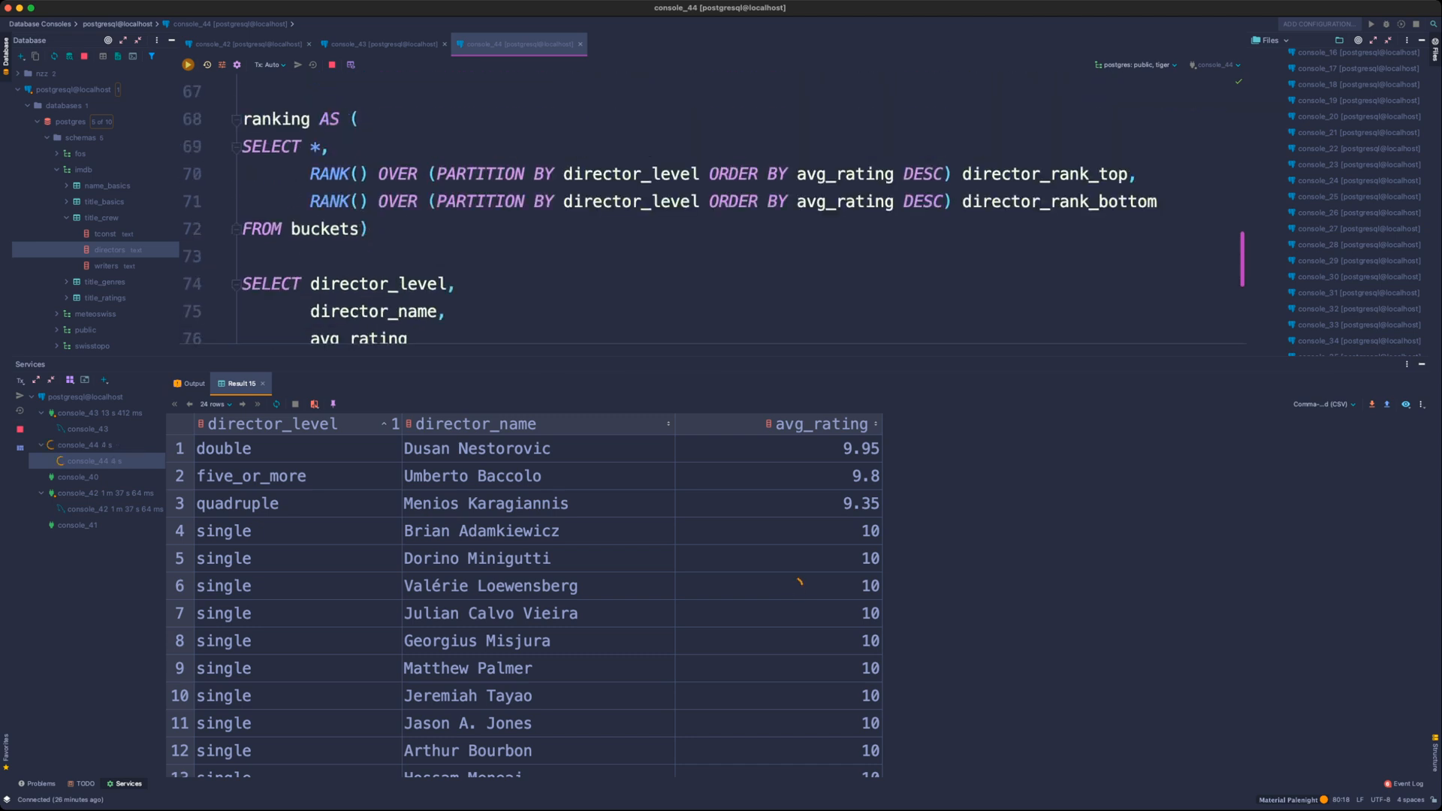
scroll(713, 210, up, 1)
click(236, 206)
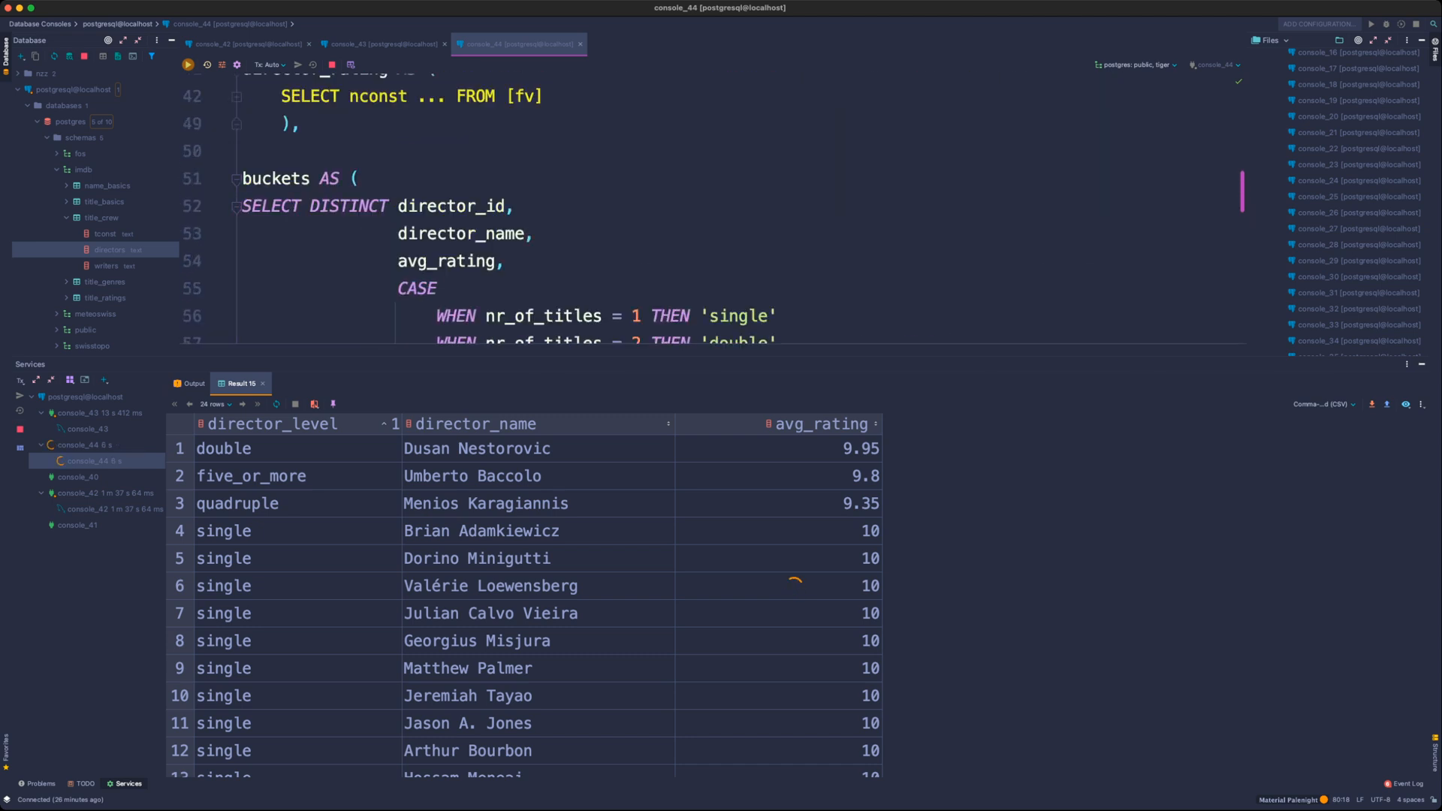
scroll(714, 210, down, 2)
click(709, 182)
text(1_)
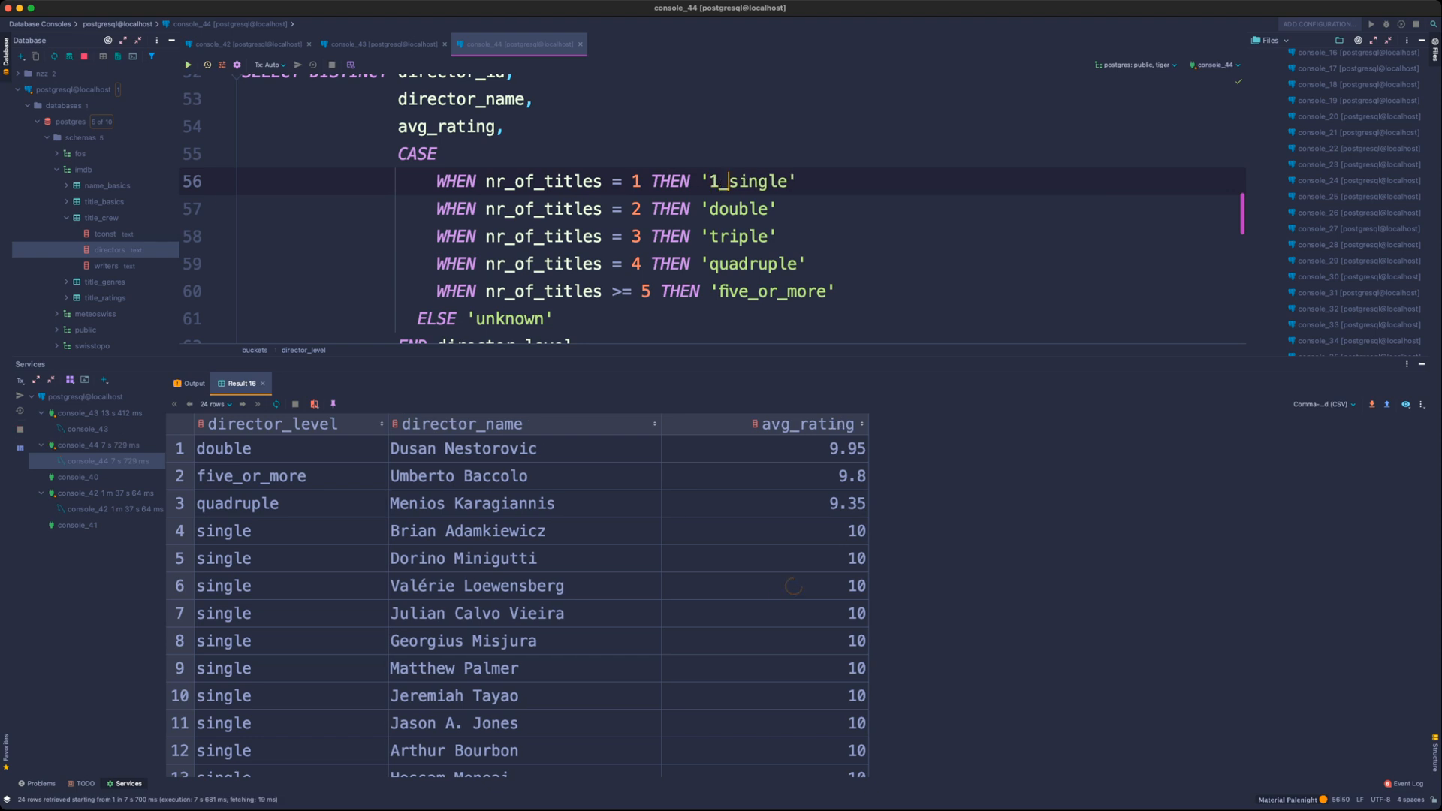
key(Down)
key(Left)
key(Left)
text(2_)
key(Down)
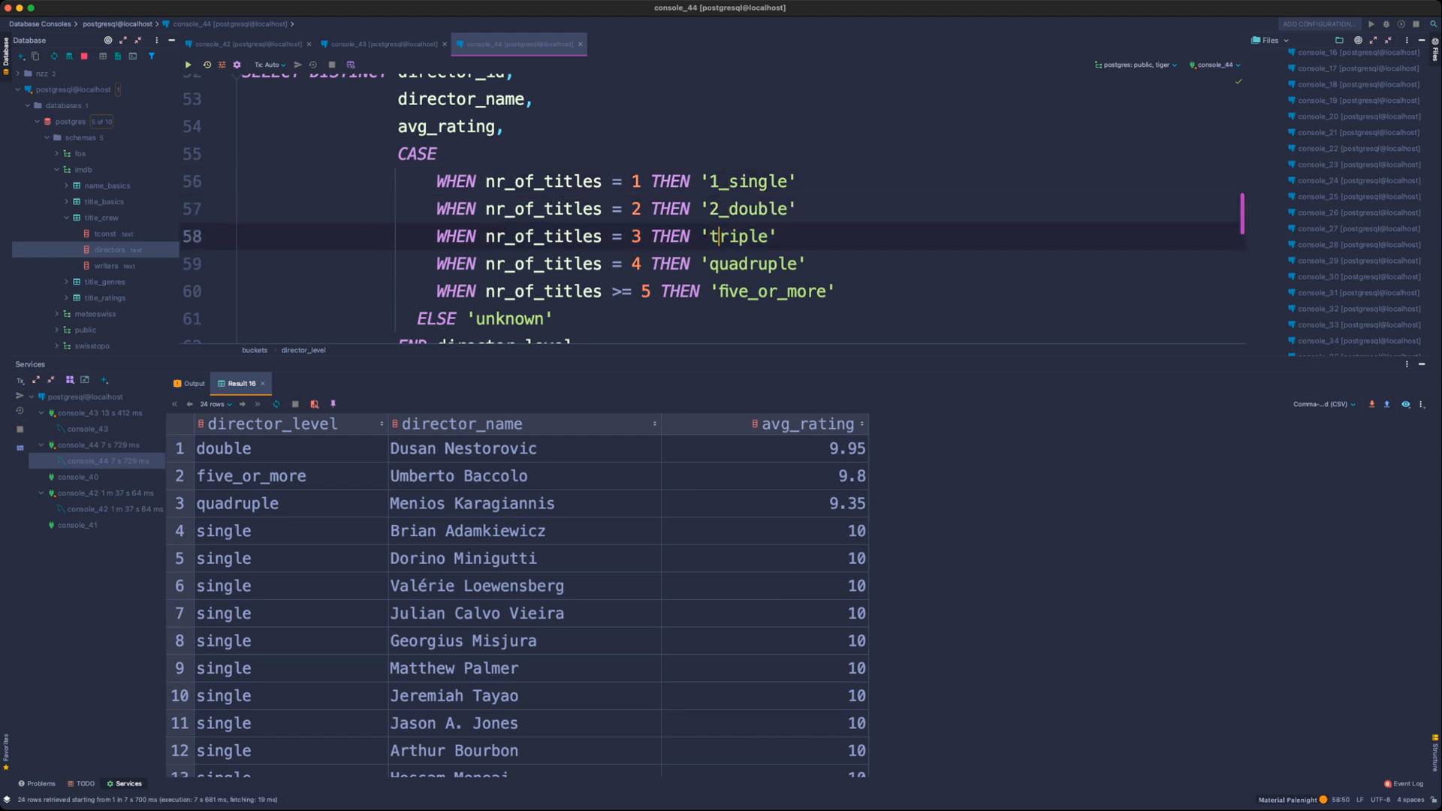
key(Left)
key(Left)
text(3_)
key(super+z)
- Shorten the CASE labels for one and two titles to '1' and '2'
key(Up)
key(Up)
key(shift+Right)
key(shift+Right)
key(shift+Right)
key(shift+Right)
key(shift+Right)
key(shift+Right)
key(shift+Right)
key(shift+Right)
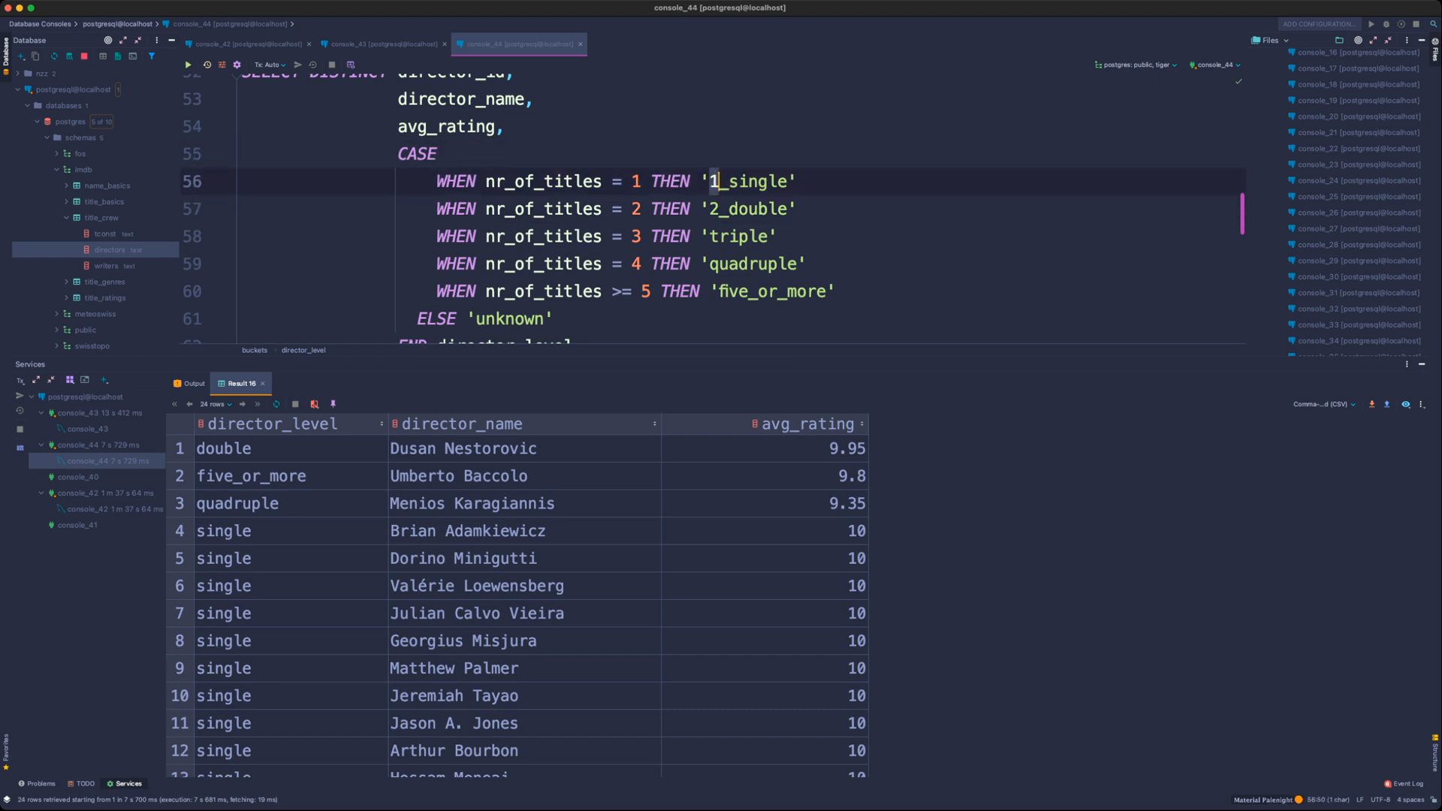
key(BackSpace)
key(Down)
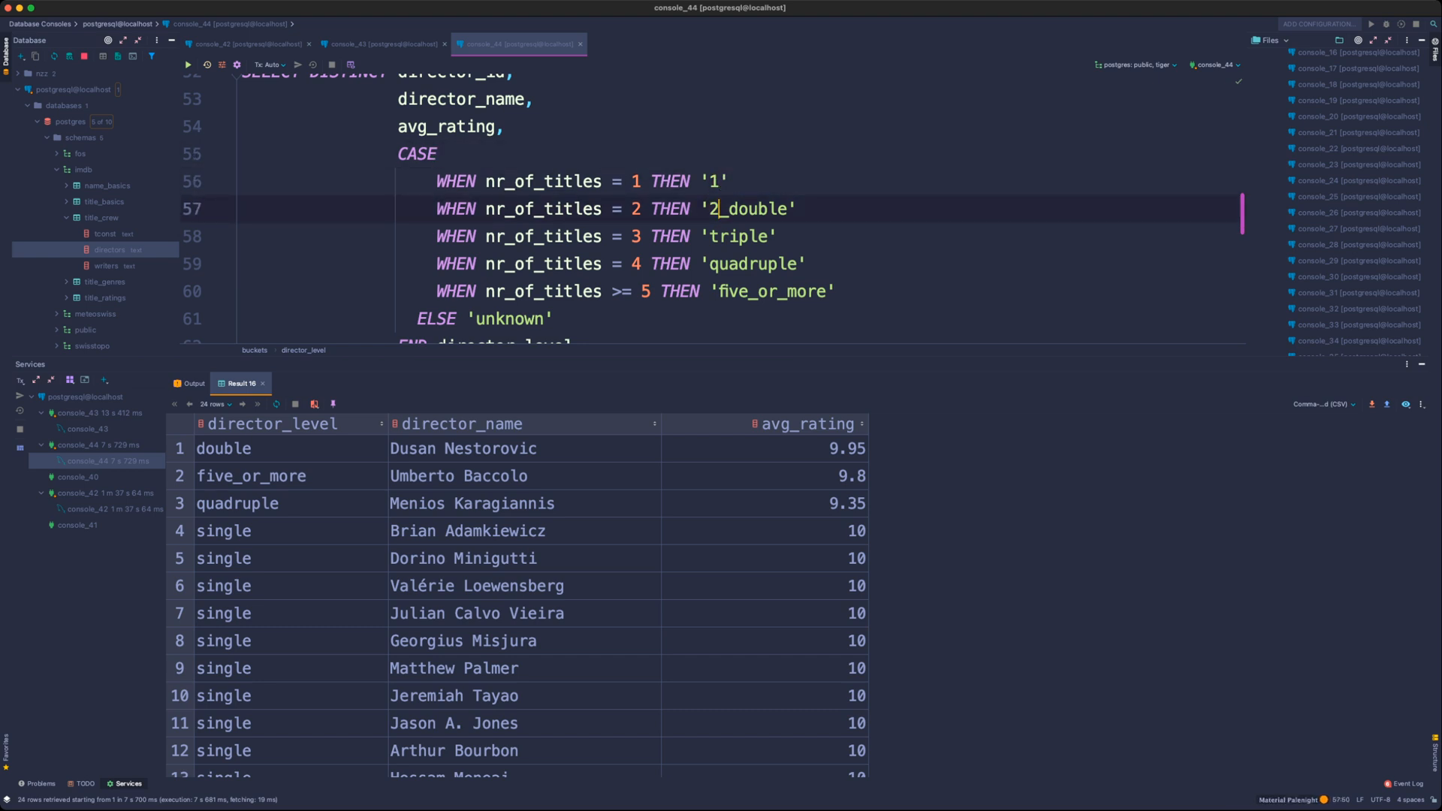
key(Delete)
key(Delete)
key(Delete)
key(Delete)
key(Delete)
key(Delete)
key(Delete)
- Replace the CASE labels 'triple' and 'quadruple' with '3' and '4'
key(Down)
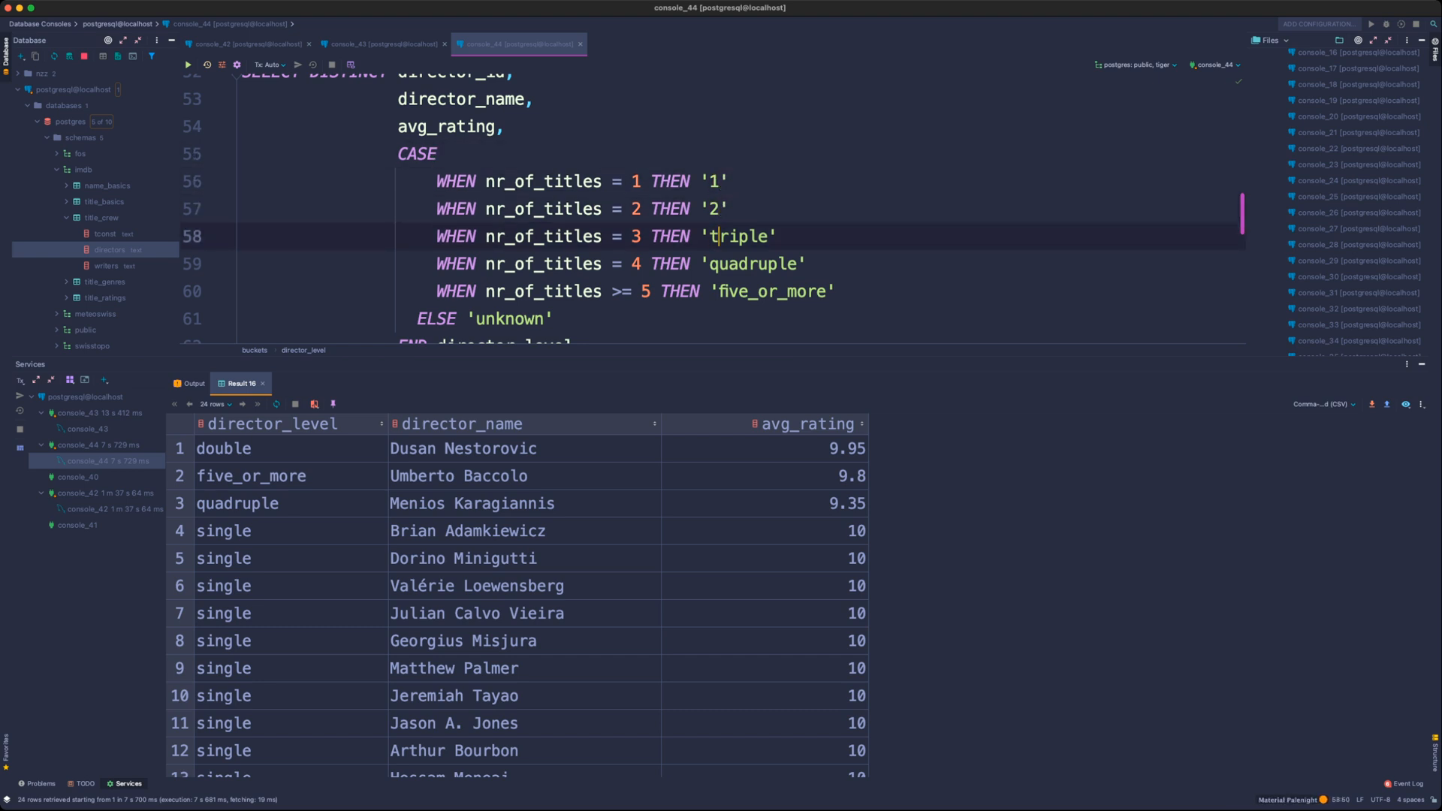
key(BackSpace)
key(Delete)
key(Delete)
key(Delete)
key(Delete)
key(Delete)
text(3)
key(Down)
key(Delete)
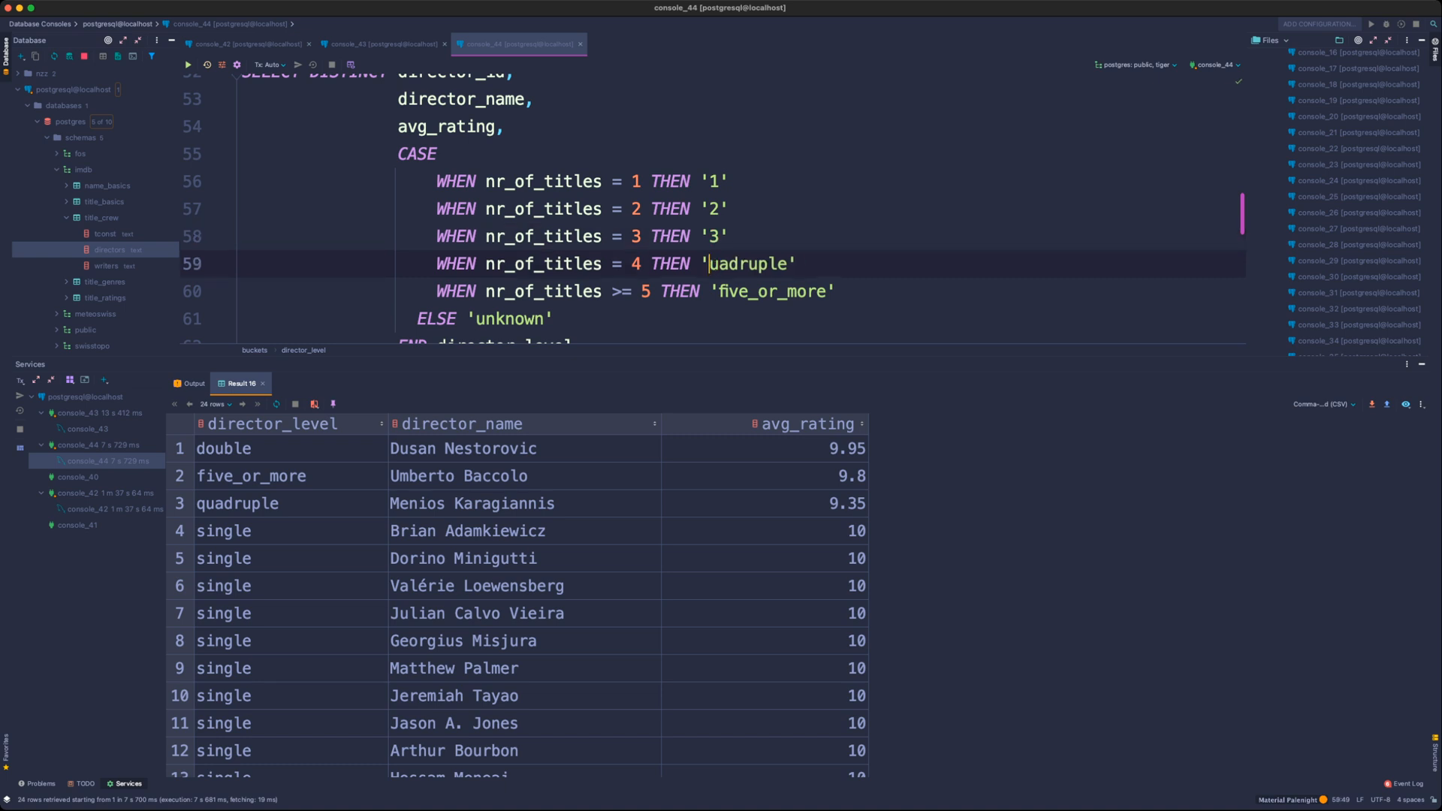
key(Delete)
key(Delete)
key(Delete)
key(Delete)
key(Delete)
key(Delete)
key(Delete)
key(Delete)
text(4)
- Replace the 'five_or_more' label for nr_of_titles >= 5 with '5+'
key(Down)
key(Delete)
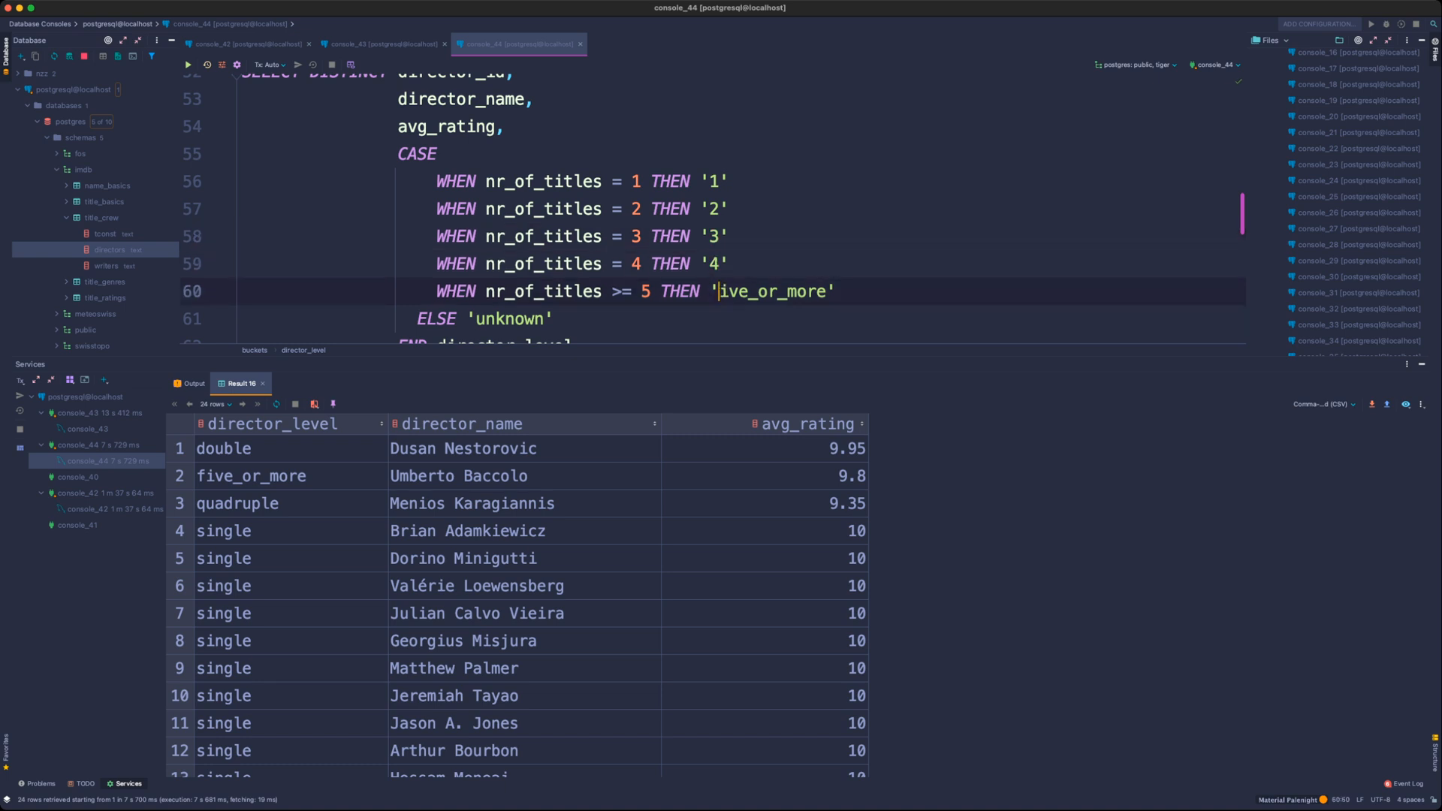
key(Delete)
key(Delete)
key(Delete)
key(Delete)
key(Delete)
key(Delete)
key(Delete)
key(Delete)
key(Delete)
key(Delete)
key(Delete)
text(5+)
- Rerun the full query from its ORDER BY line to apply the numeric director_level labels
click(633, 181)
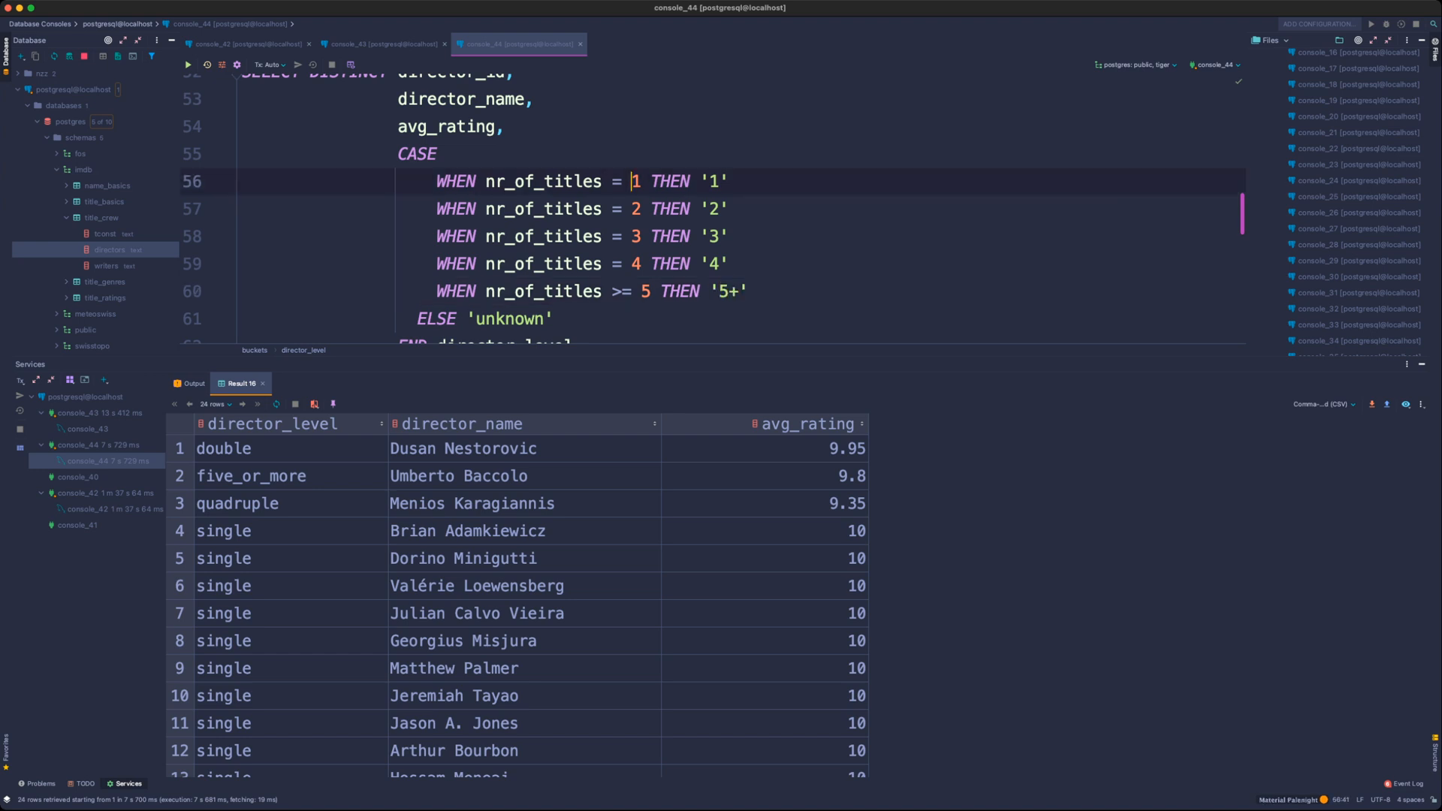
key(shift+Right)
key(shift+Right)
key(shift+Right)
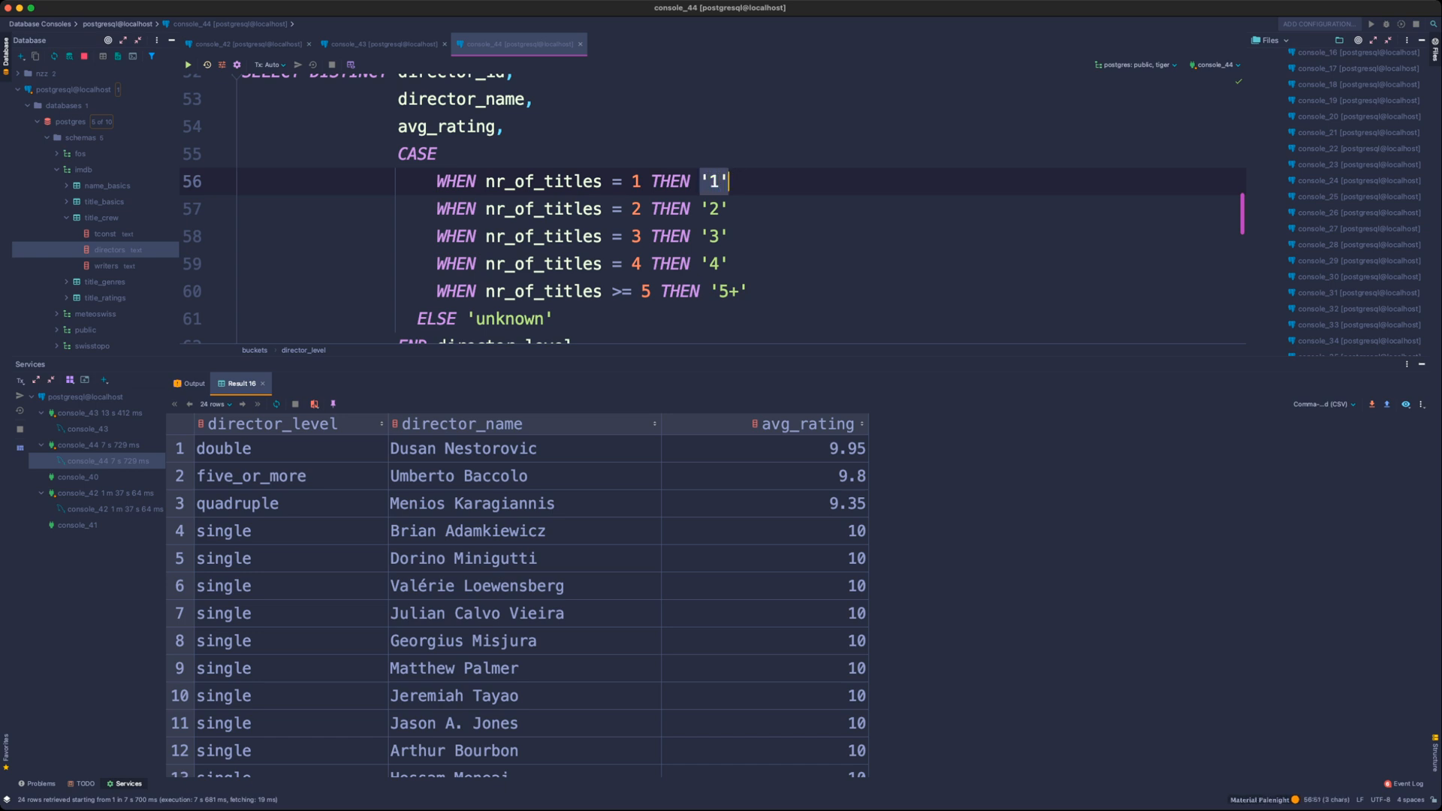
scroll(597, 208, down, 5)
scroll(597, 208, down, 5)
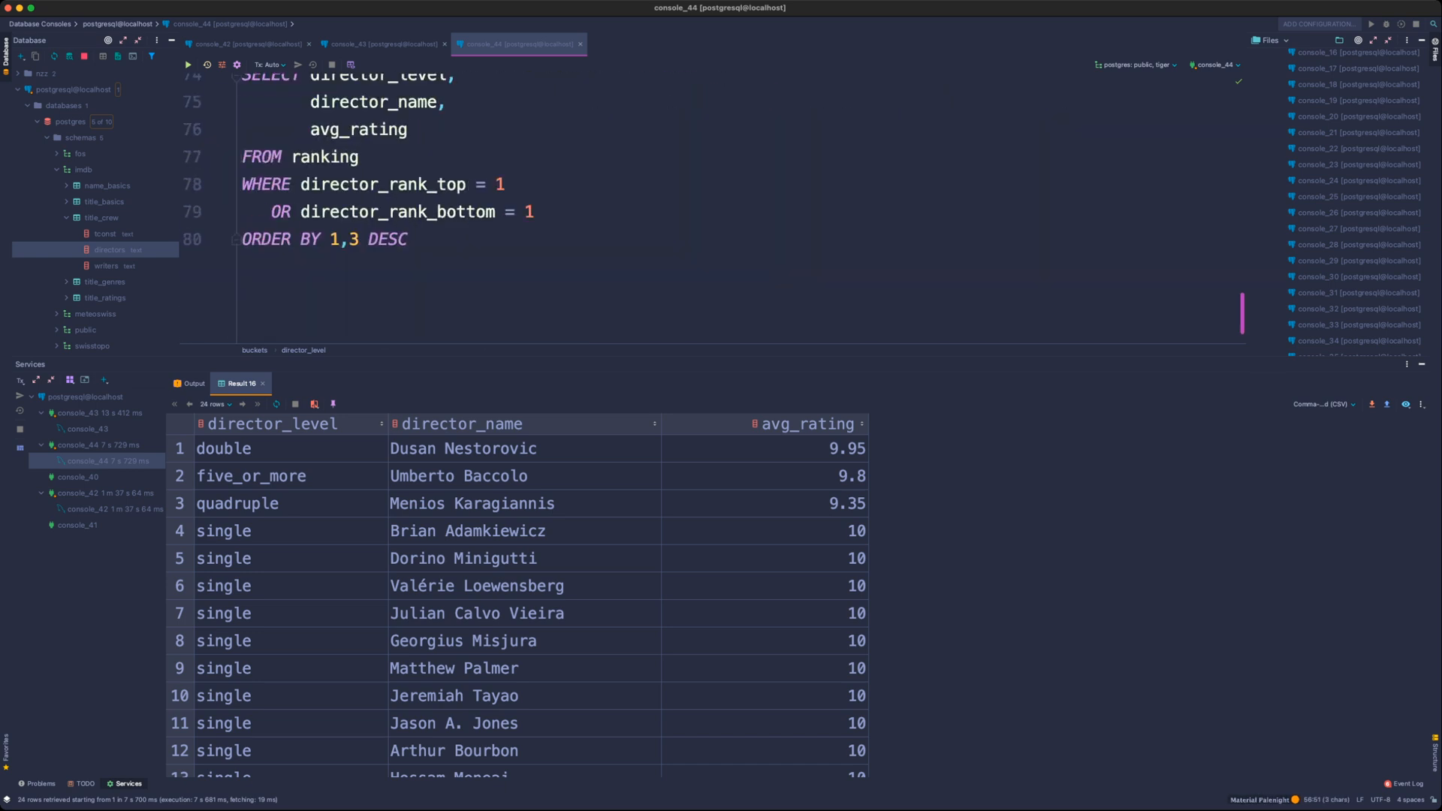
click(409, 240)
key(super+Return)
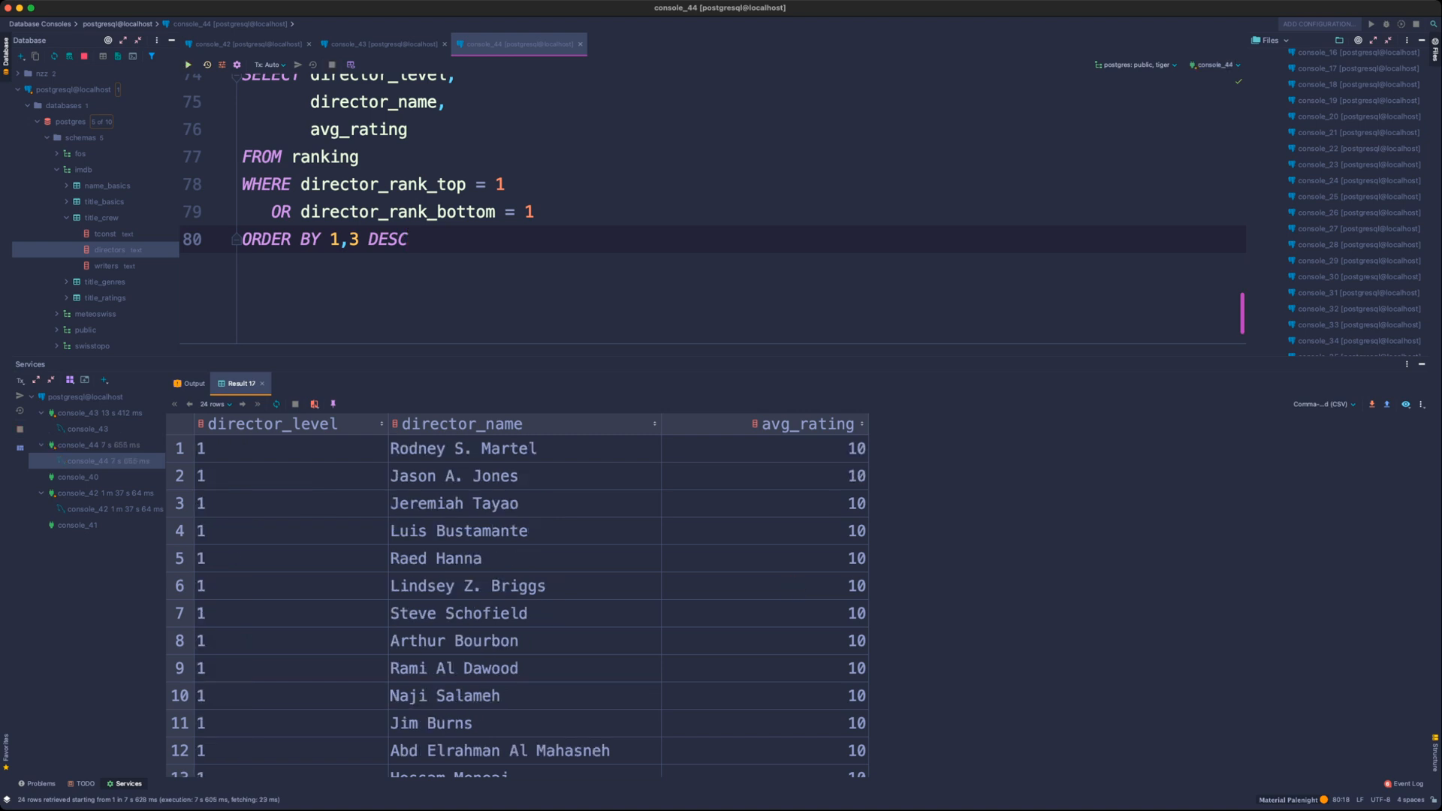
- Enlarge the results and examine which directors and ratings are returned for each director_level
drag(714, 364, 714, 185)
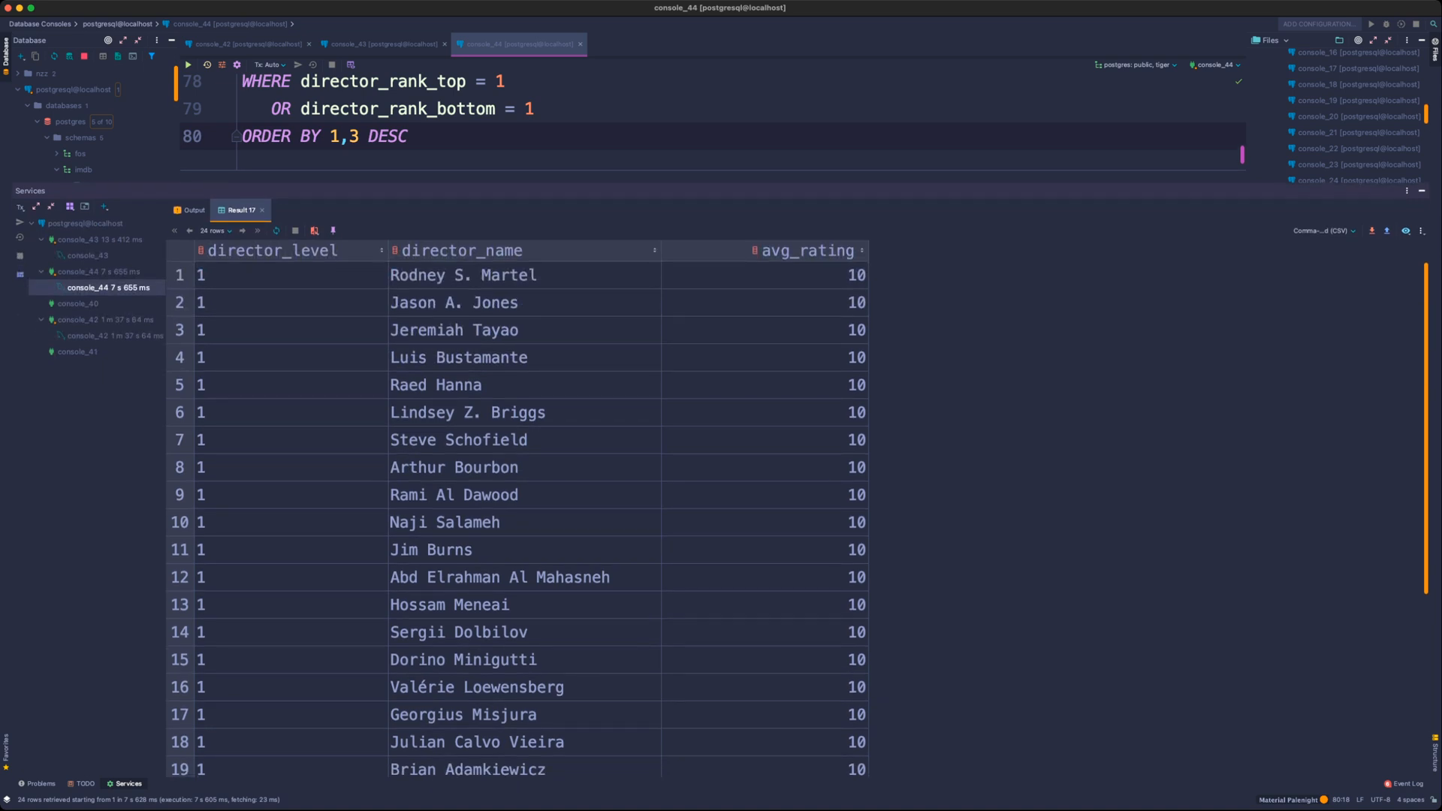
drag(291, 276, 292, 596)
scroll(292, 578, down, 4)
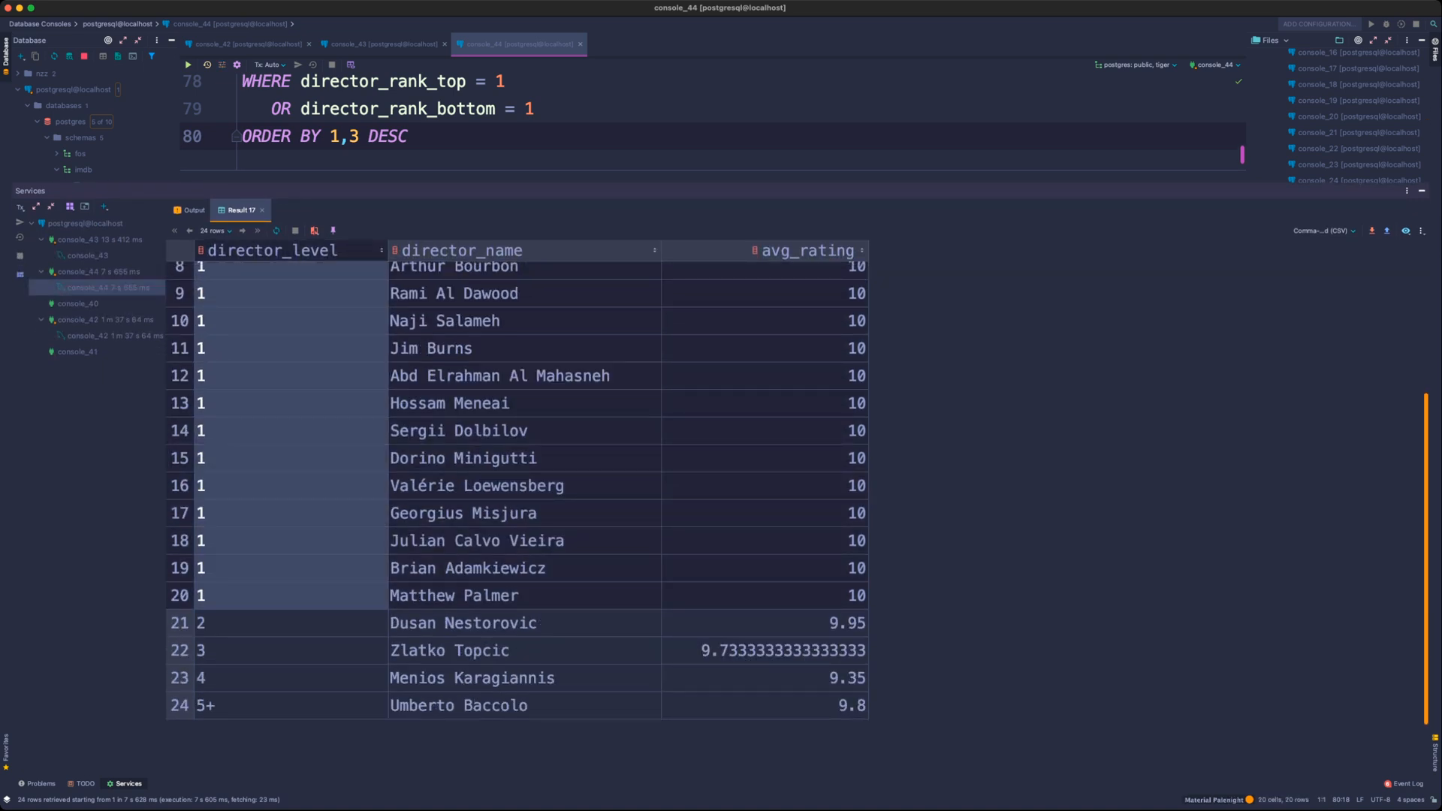
click(291, 623)
click(764, 623)
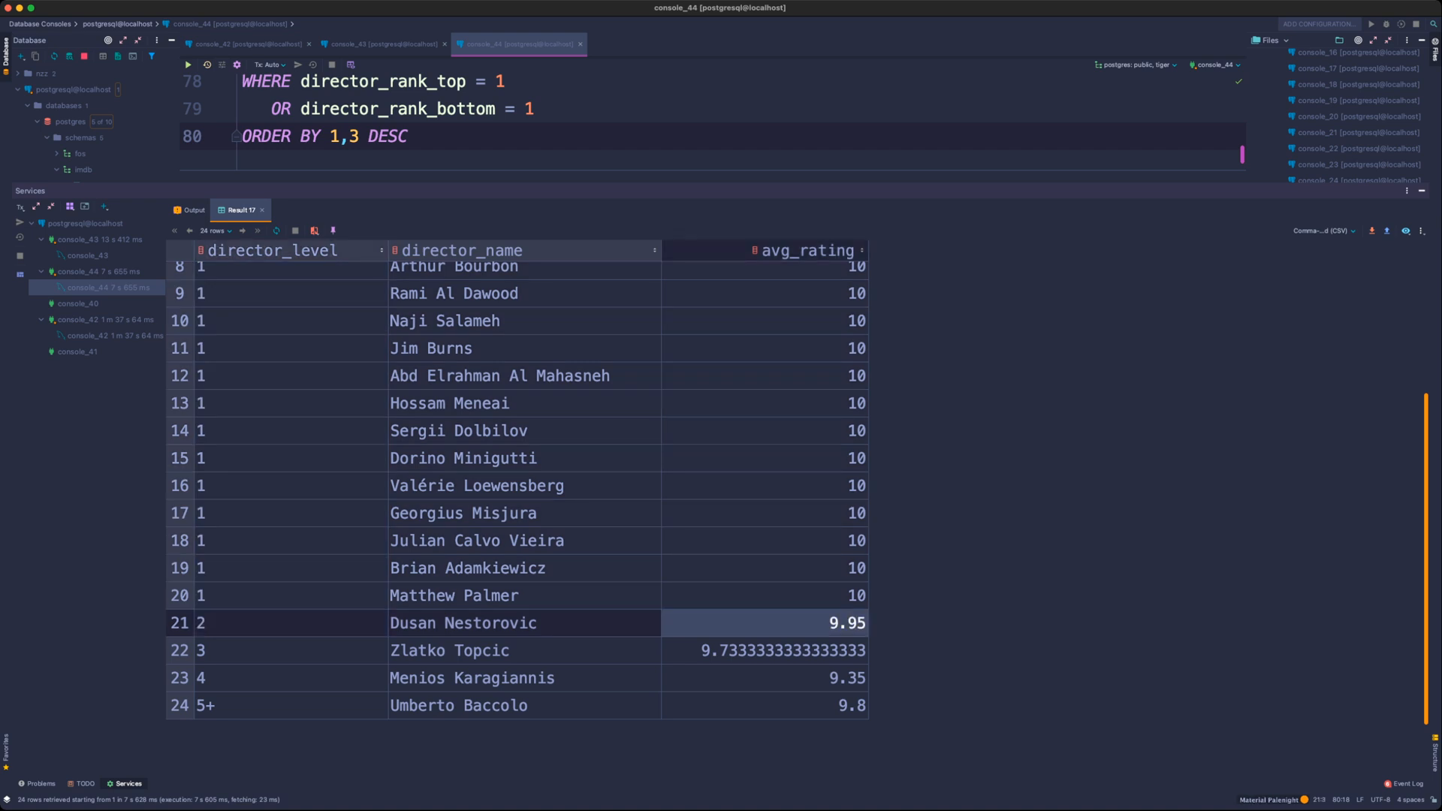
scroll(518, 511, up, 5)
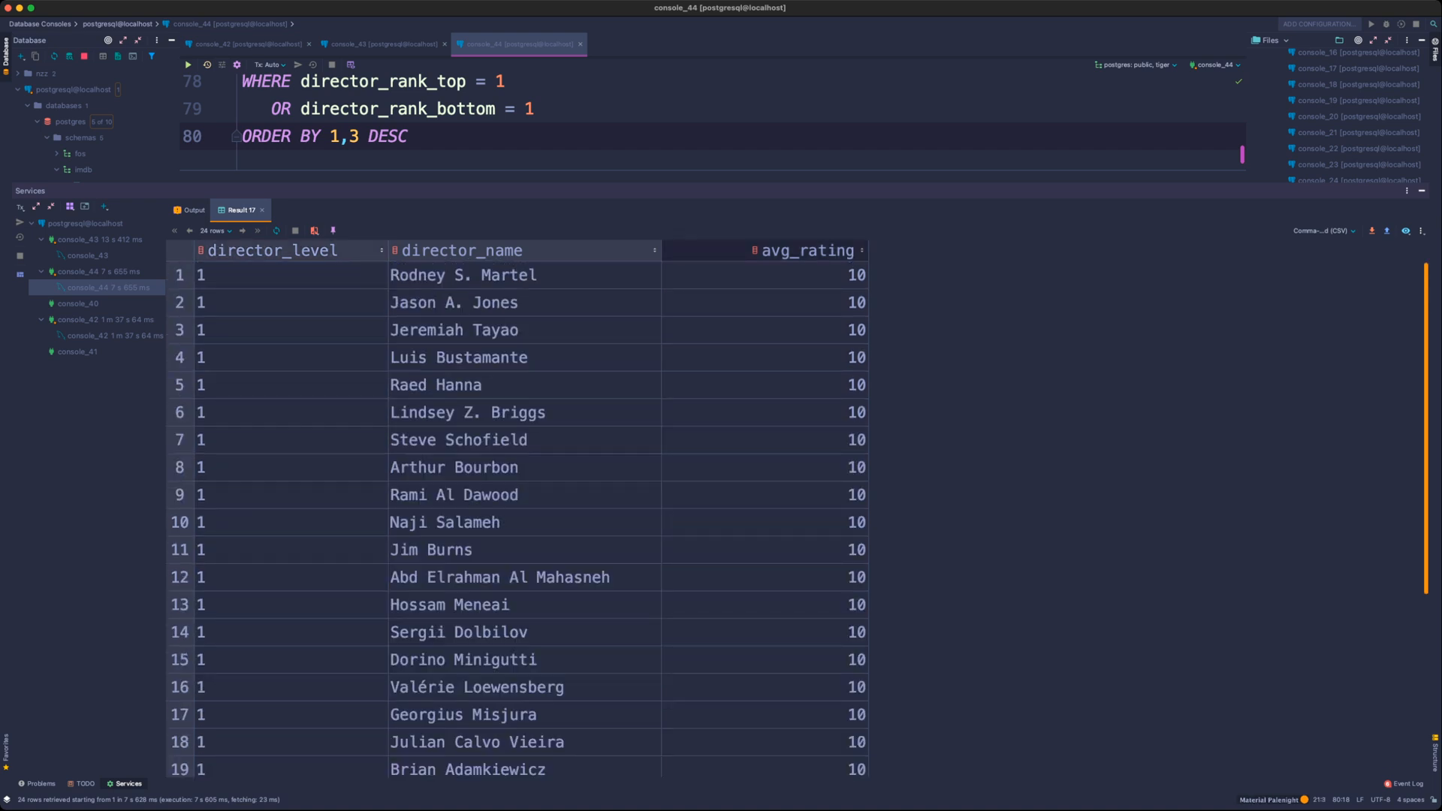
- Remove DESC from the director_rank_bottom window function in the ranking CTE and rerun the query
drag(713, 184, 713, 415)
scroll(713, 263, up, 3)
double_click(925, 145)
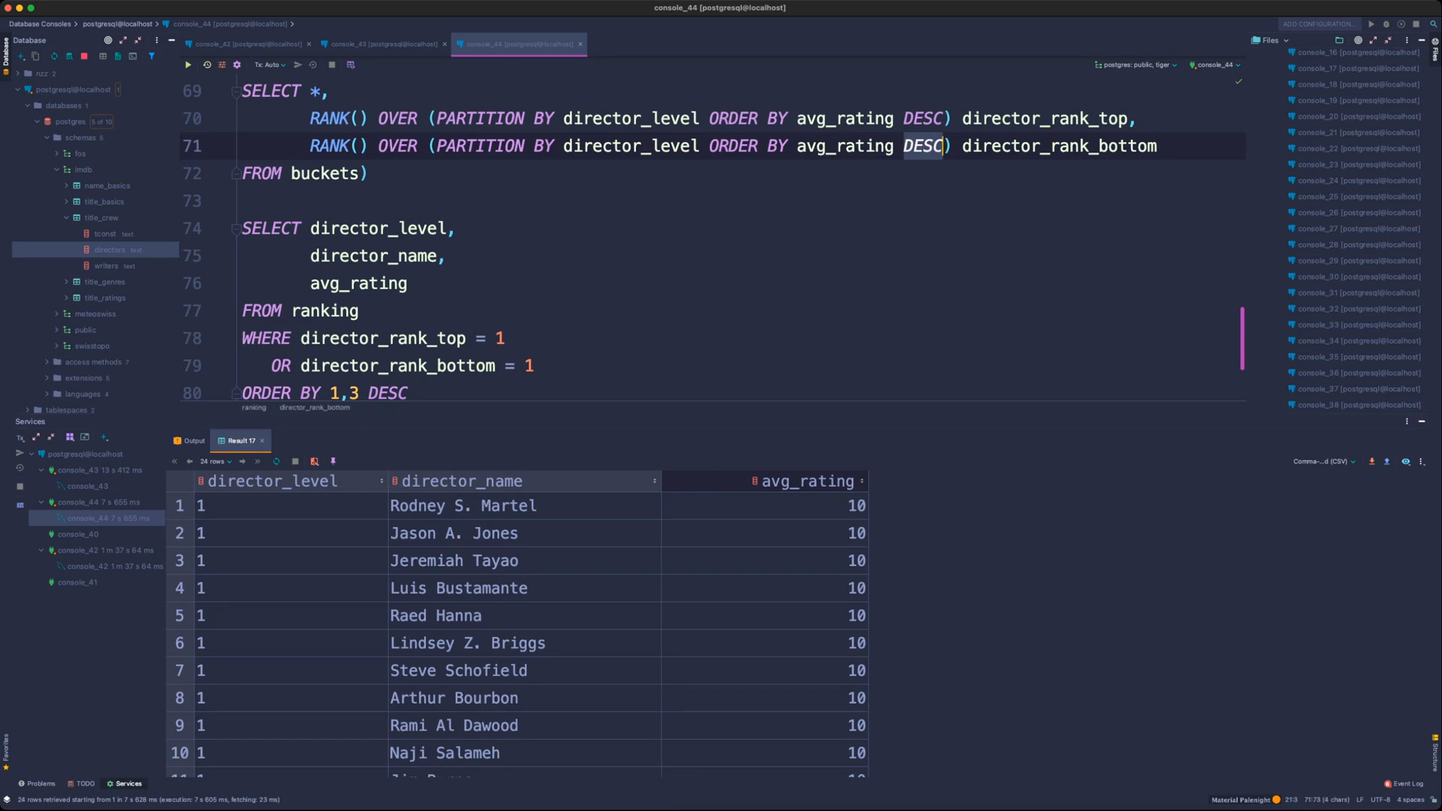
key(BackSpace)
key(BackSpace)
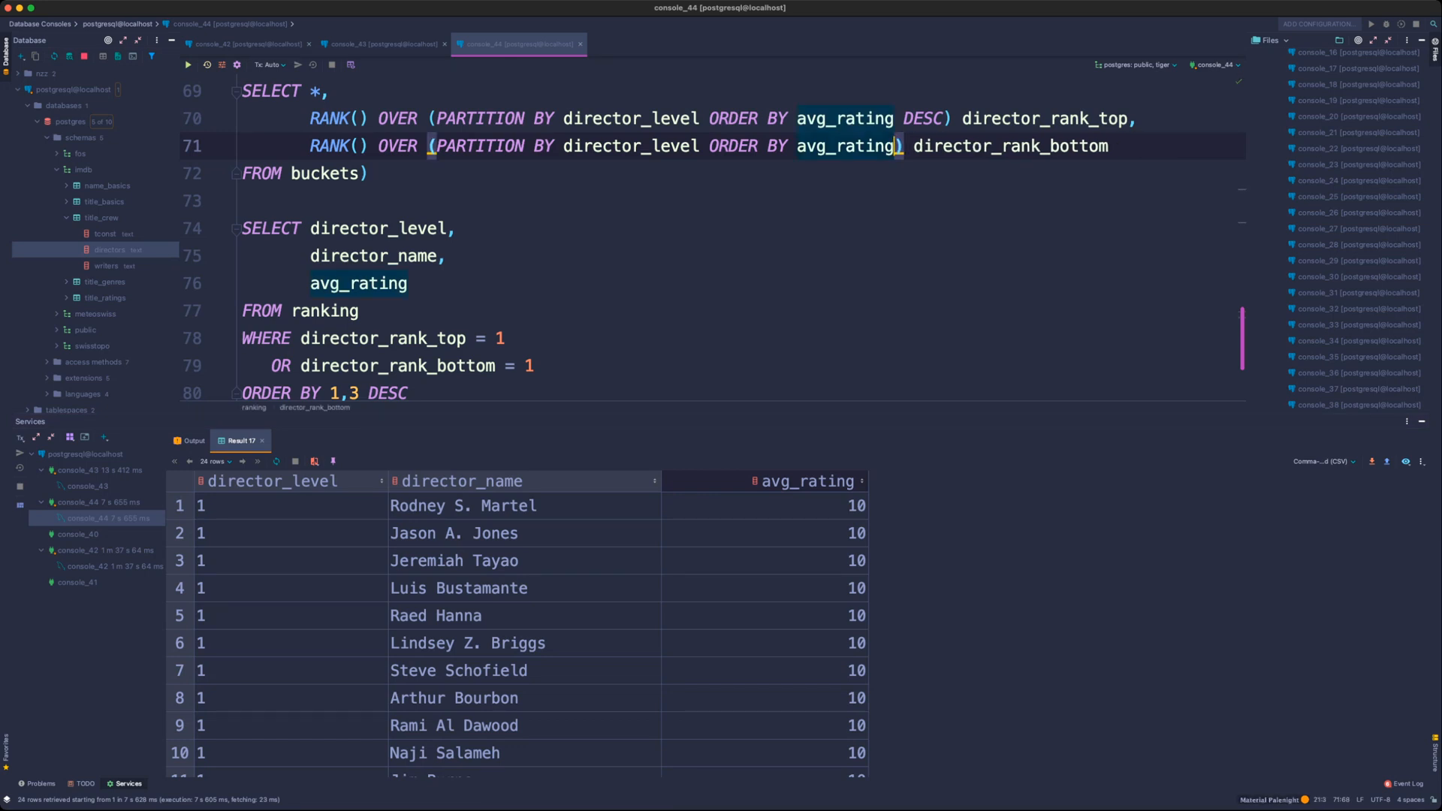
key(super+Return)
- Examine the highest- and lowest-rated directors within level 1 in the enlarged results
drag(721, 415, 721, 167)
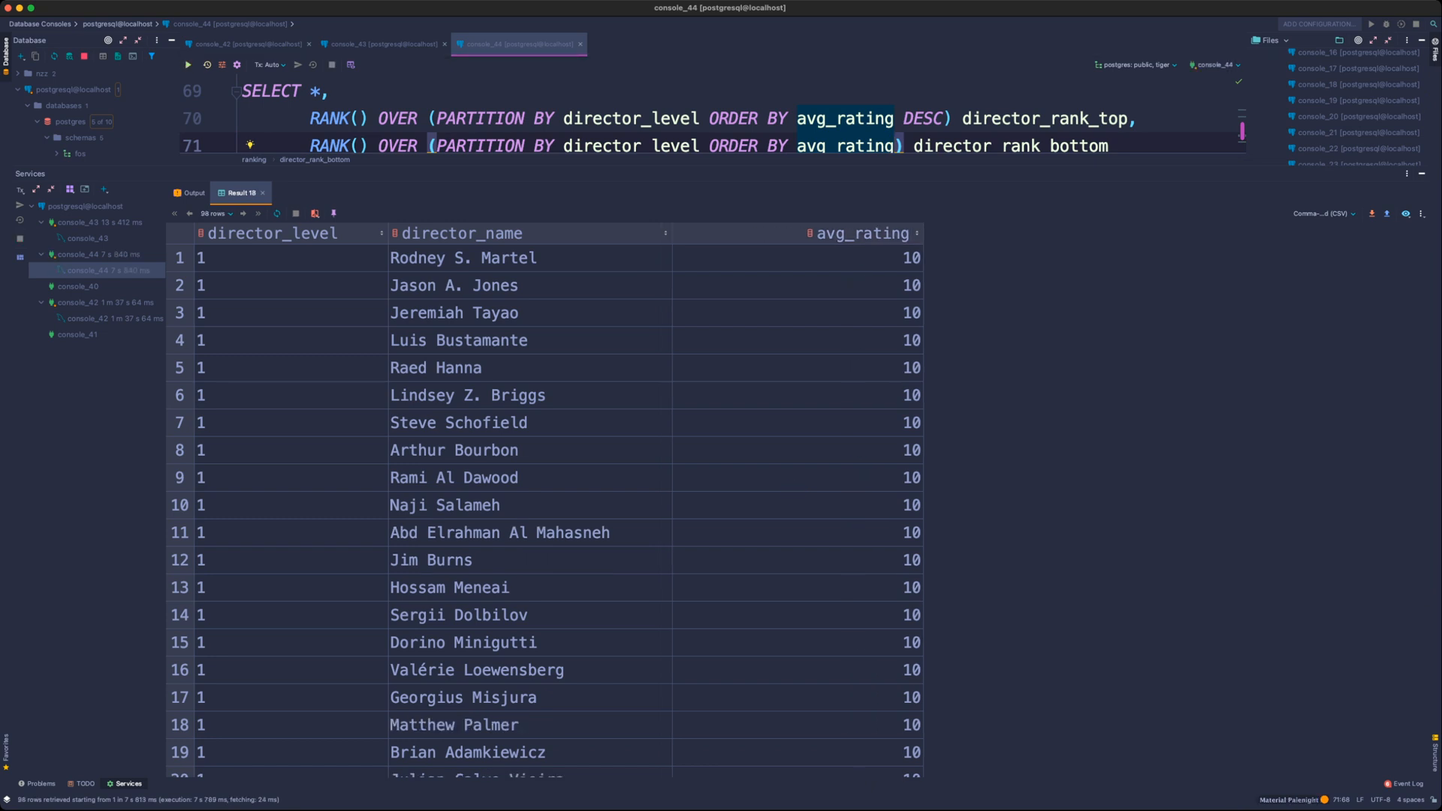
drag(285, 258, 826, 462)
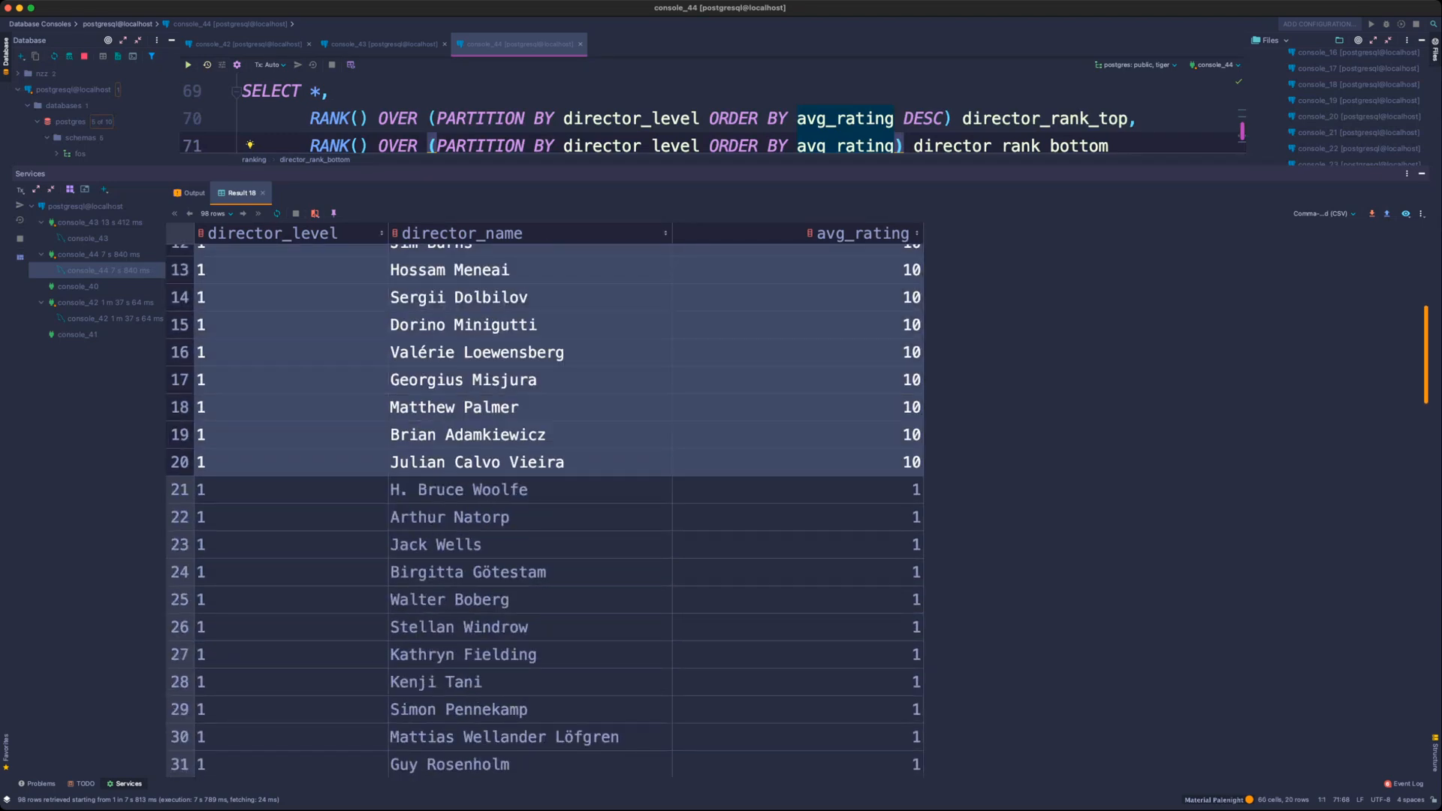
drag(286, 490, 826, 443)
click(826, 385)
scroll(827, 385, up, 12)
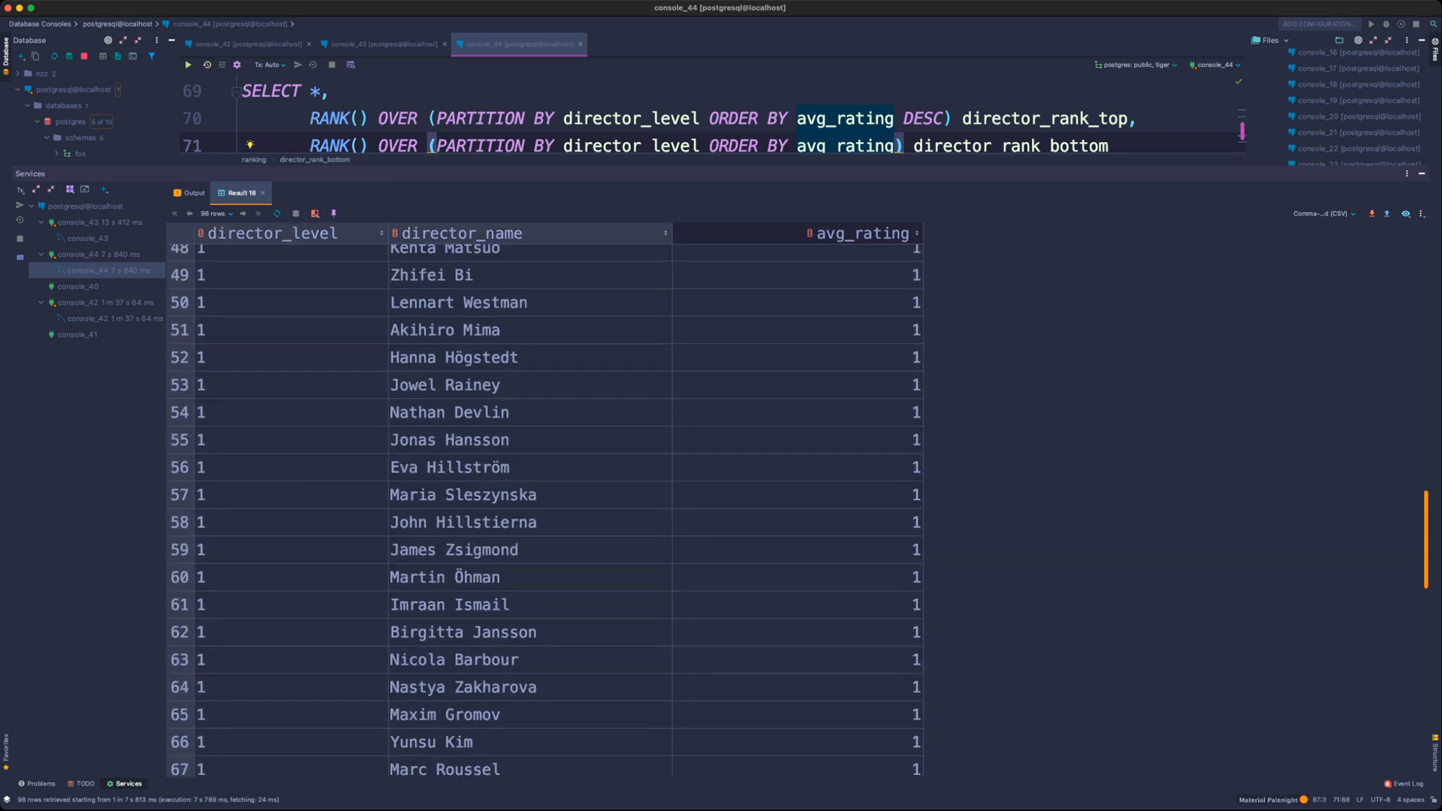
- Enlarge the editor and review the whole query from the titles CTE to the final ORDER BY
drag(526, 174, 526, 667)
scroll(526, 376, up, 9)
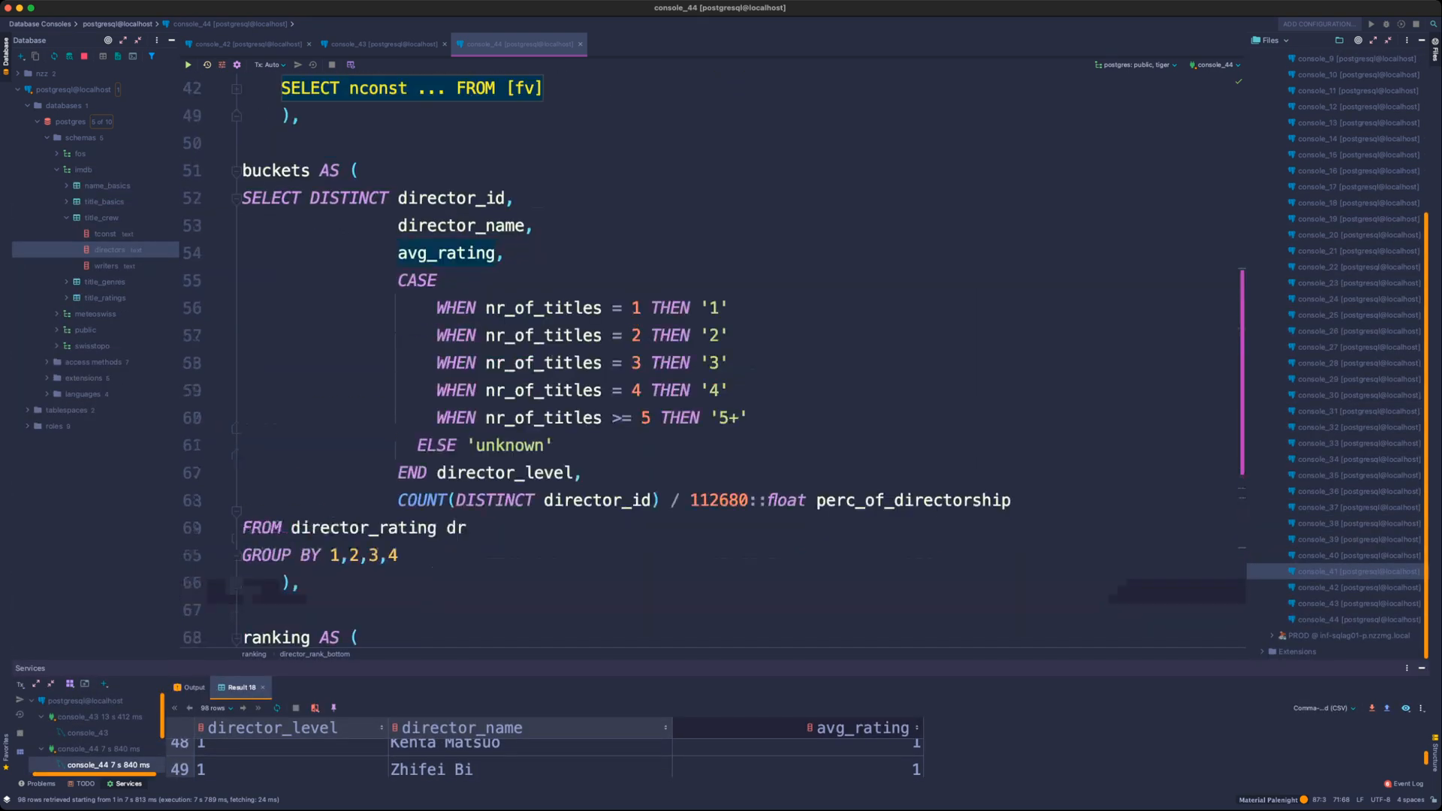
scroll(714, 365, up, 2)
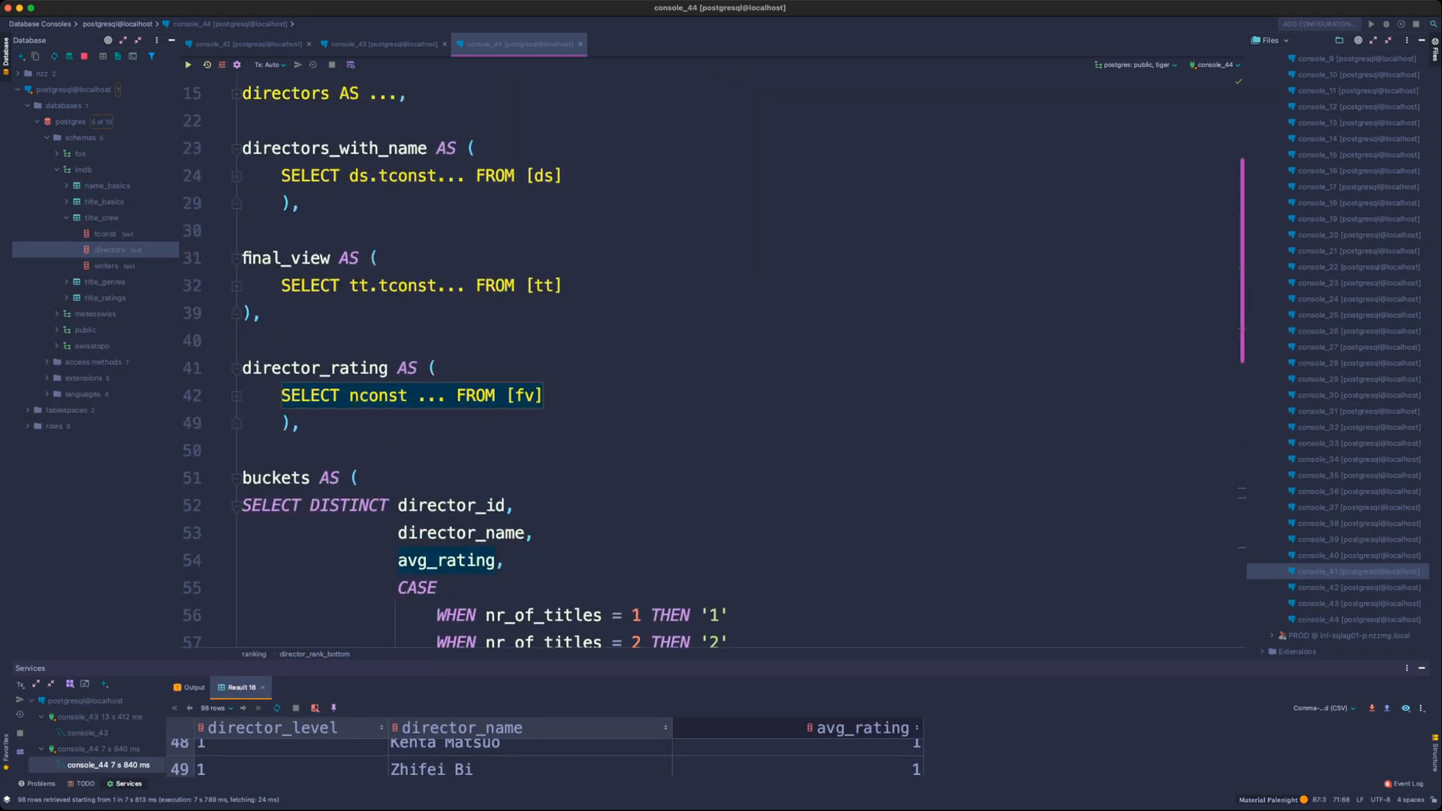
scroll(713, 365, up, 4)
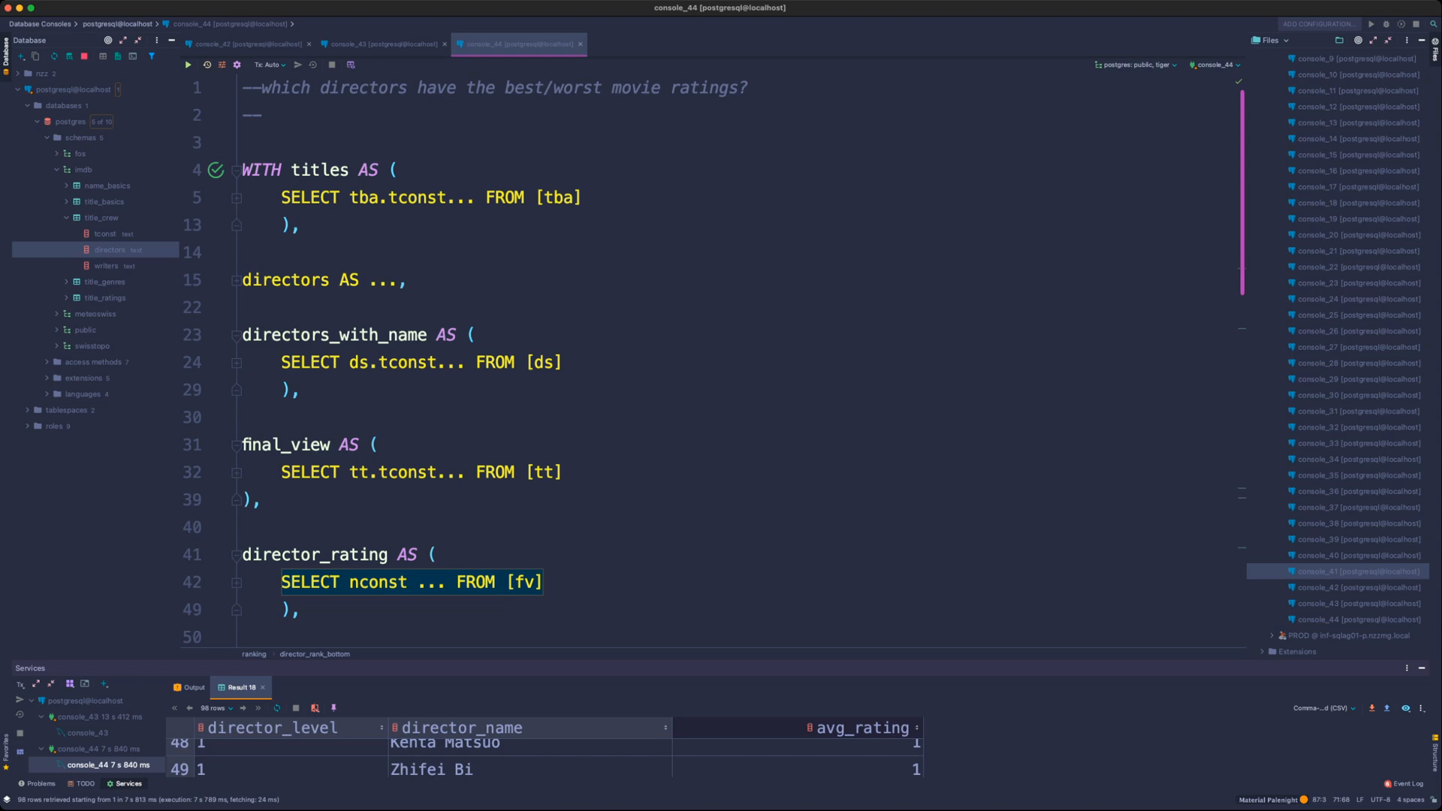
scroll(713, 365, down, 10)
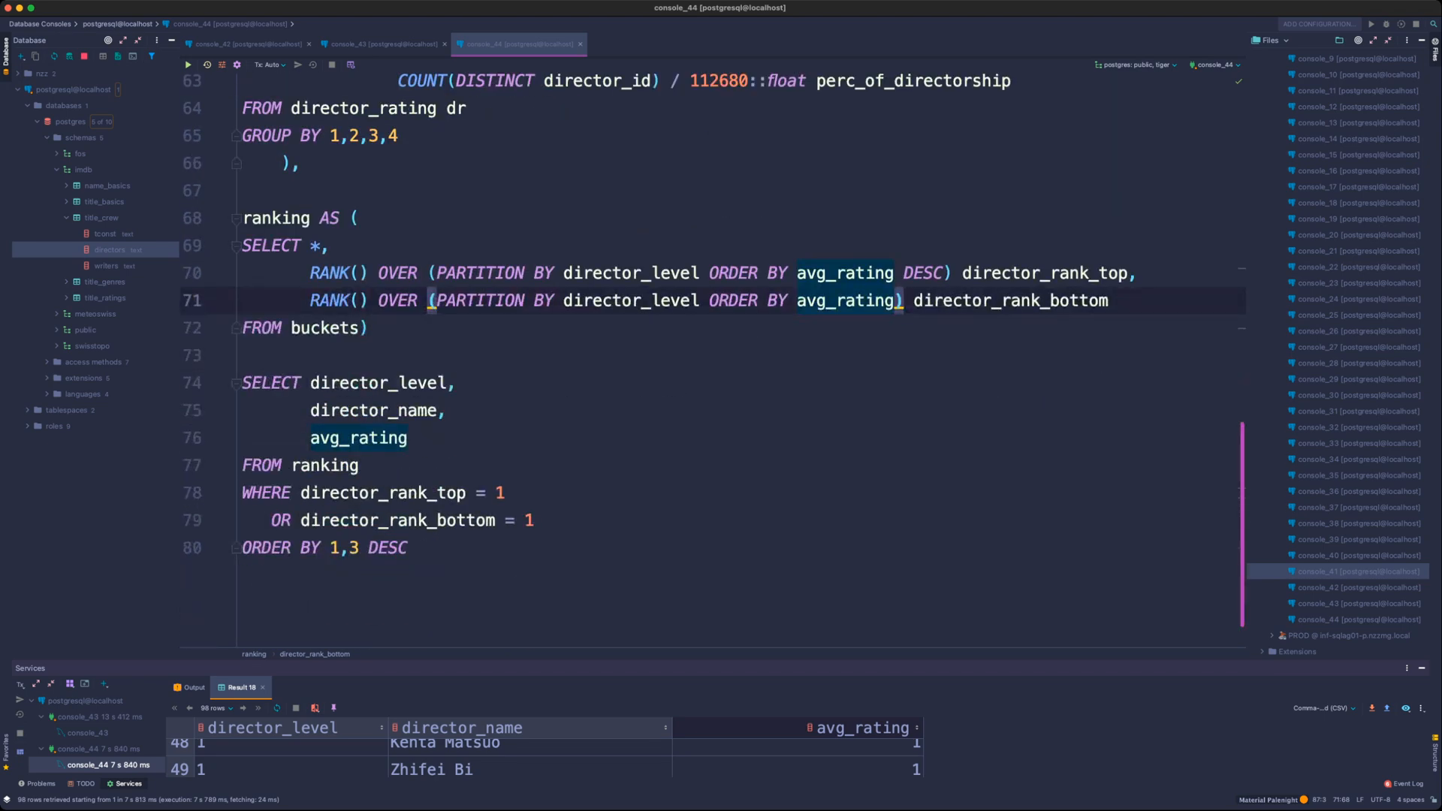
- Enlarge the results again and compare the top- and bottom-rated directors from level 1 through 5+
drag(713, 662, 714, 317)
scroll(559, 571, up, 15)
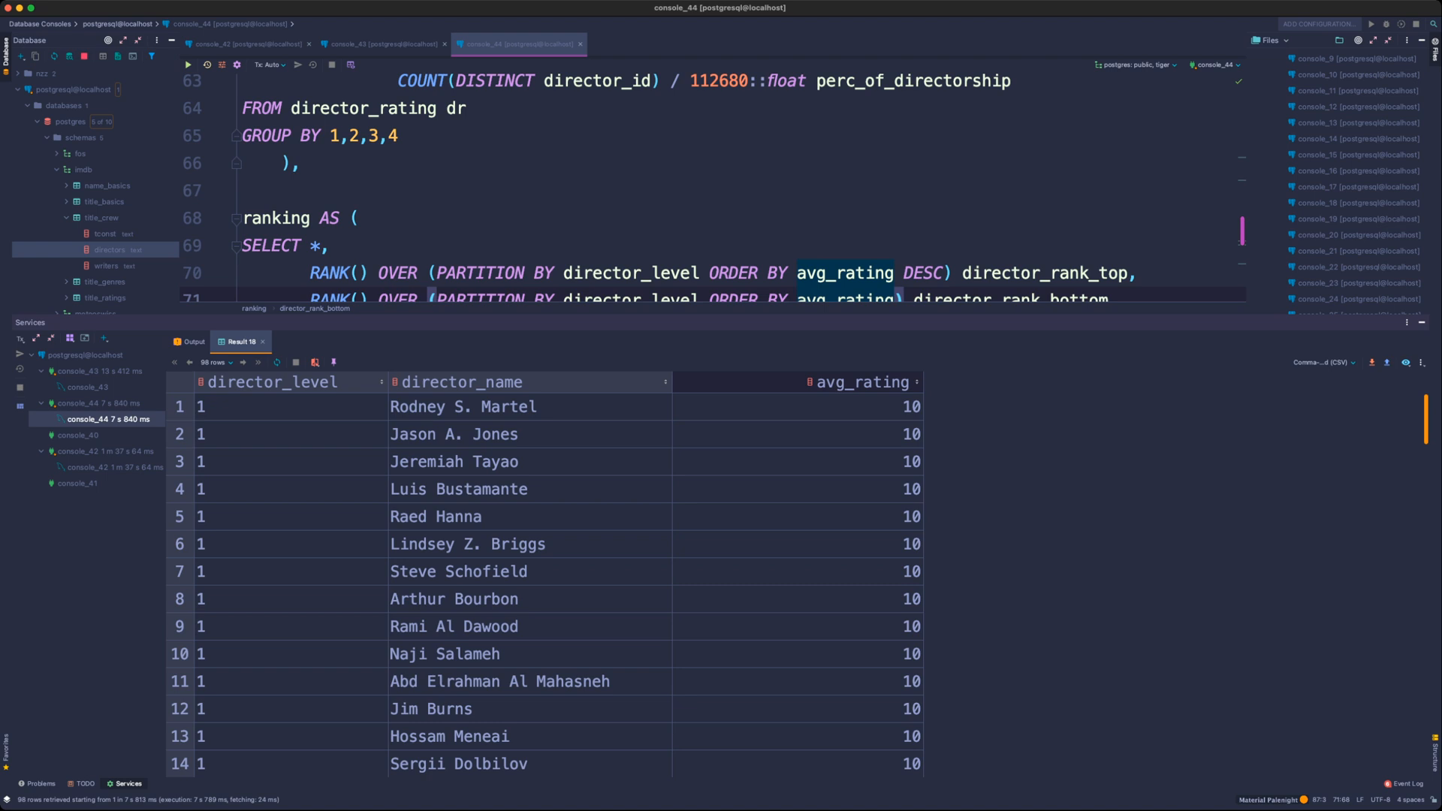
drag(458, 407, 458, 669)
scroll(459, 668, down, 13)
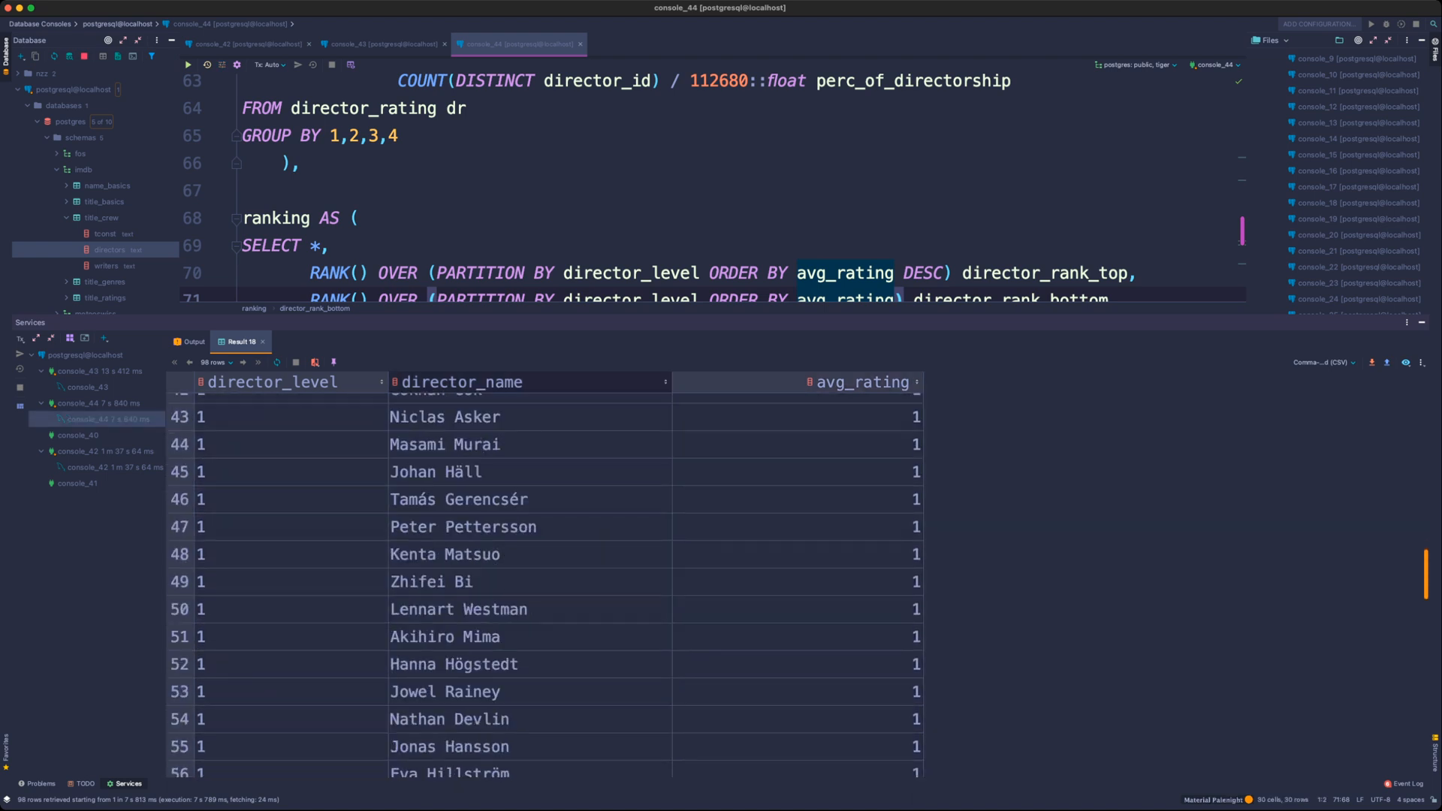
scroll(544, 571, down, 8)
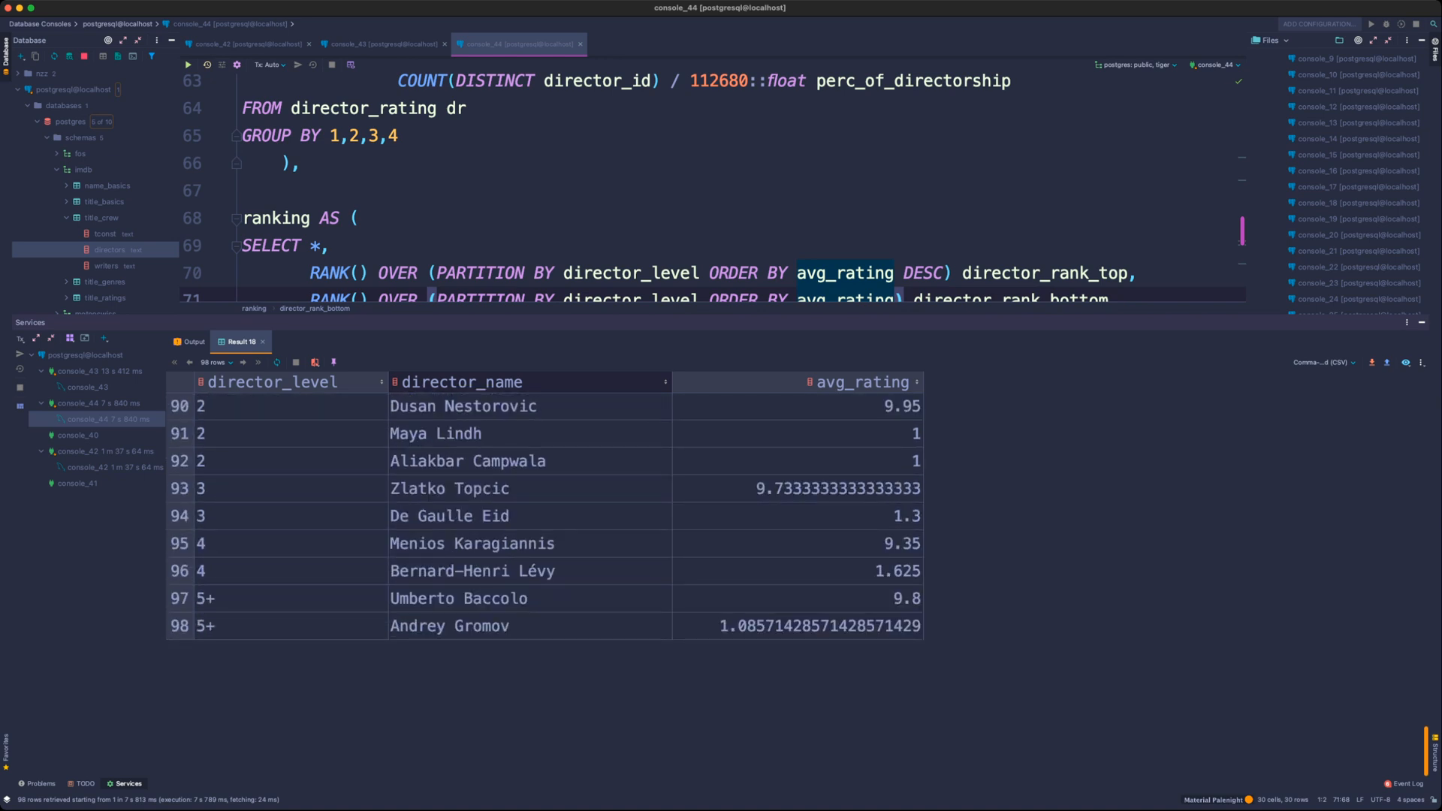
scroll(463, 465, up, 2)
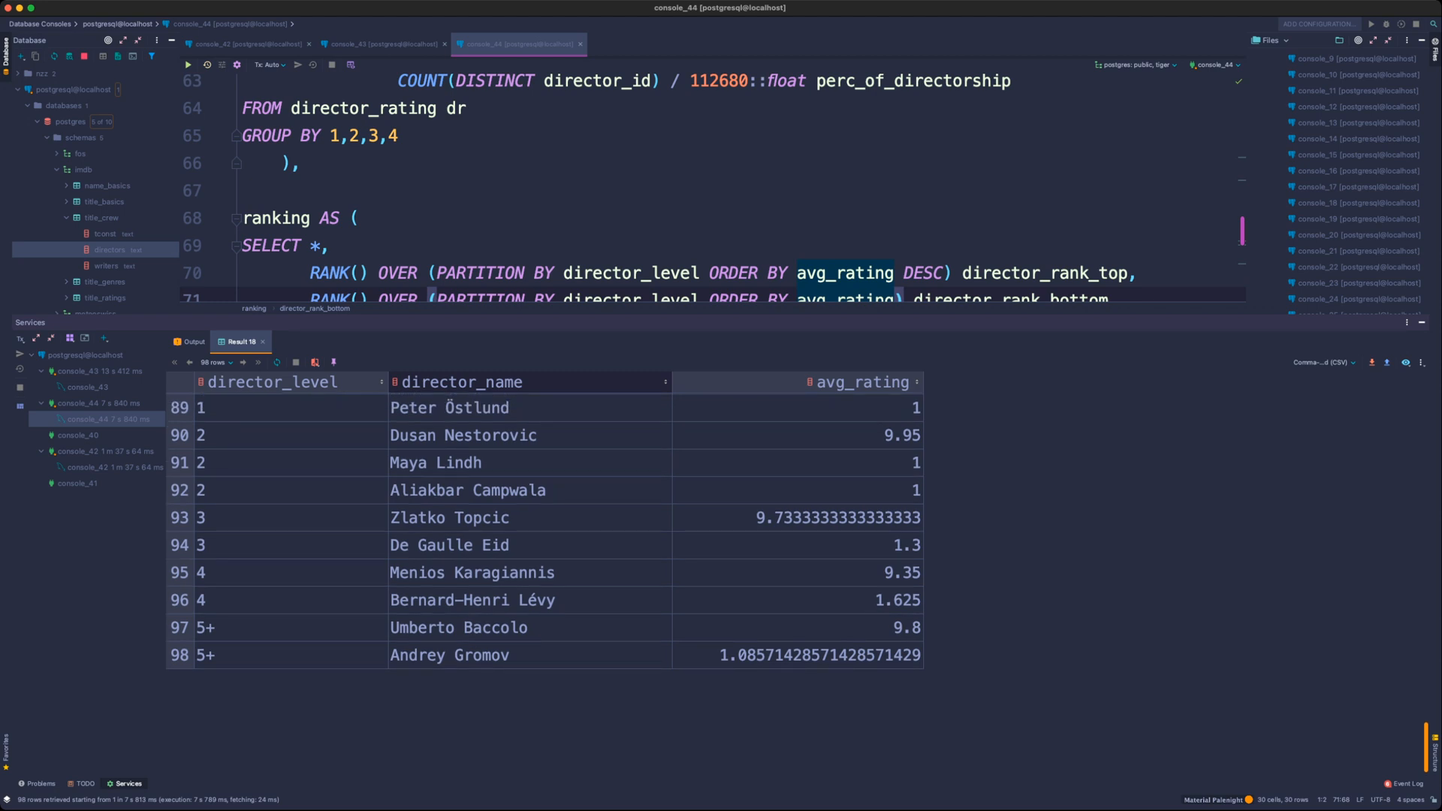
click(462, 466)
mouse_move(463, 466)
mouse_down()
mouse_move(463, 492)
mouse_move(463, 468)
mouse_up()
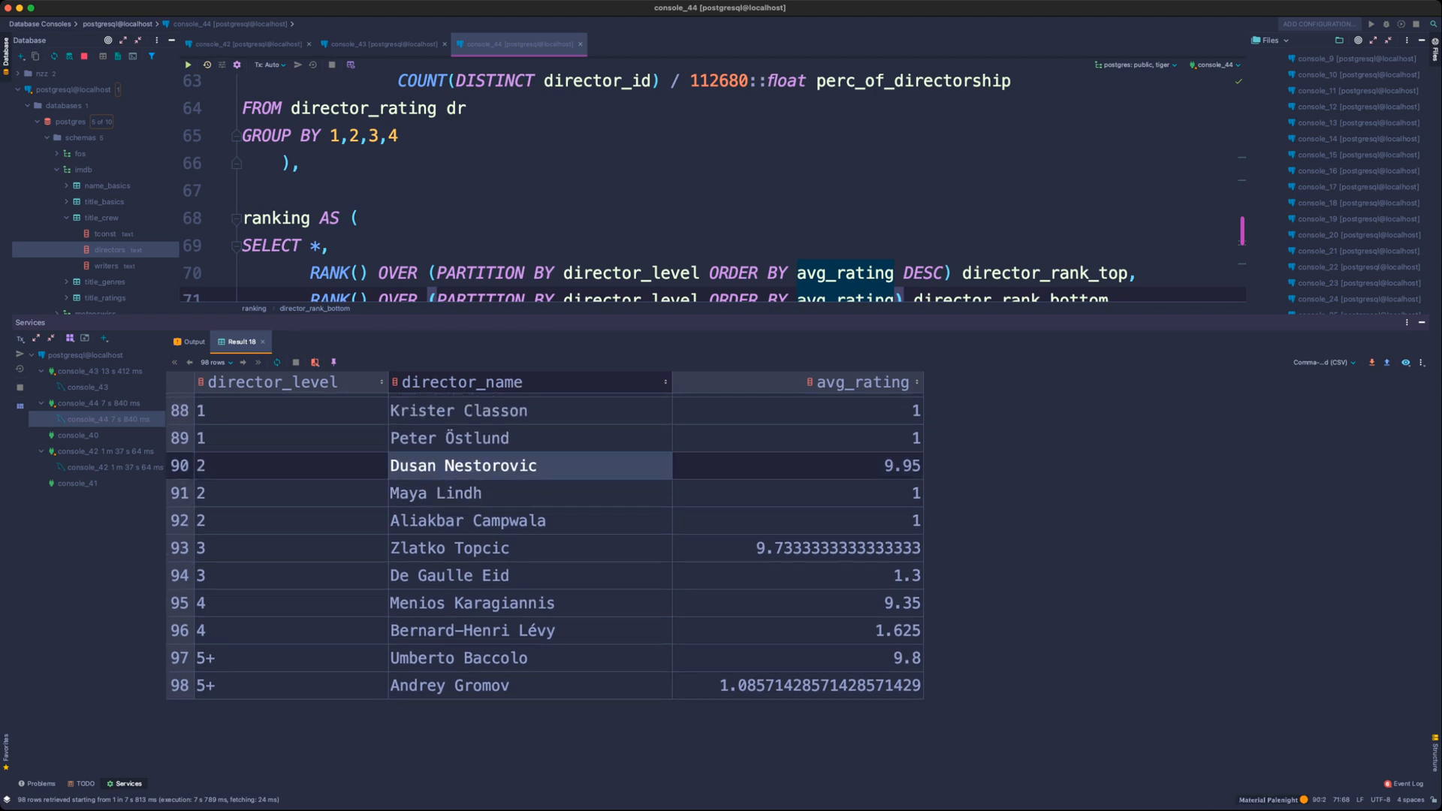
click(463, 548)
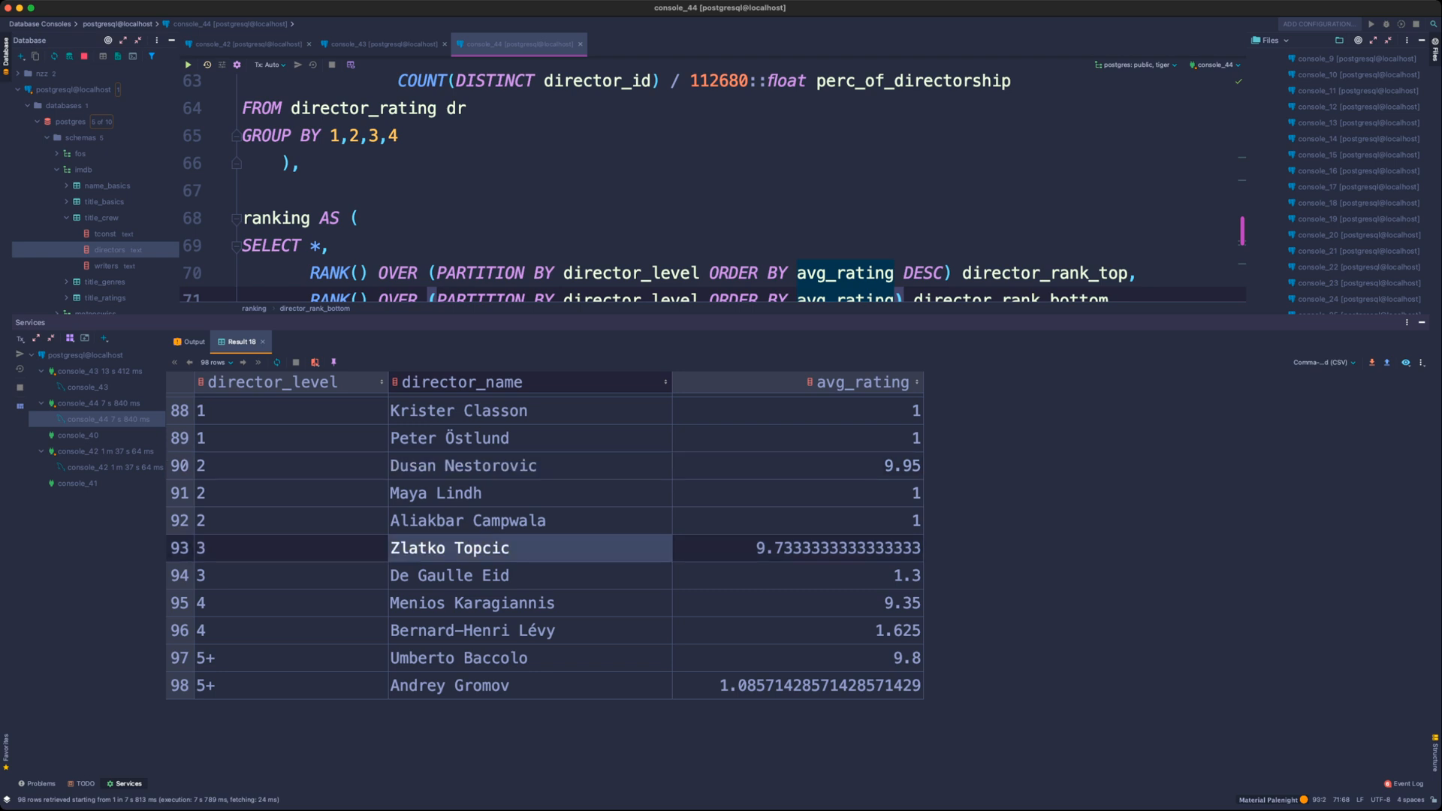
- Check the top-rated directors of levels 4 and 5+ in the results against the director_level buckets and ranking CTE
click(472, 603)
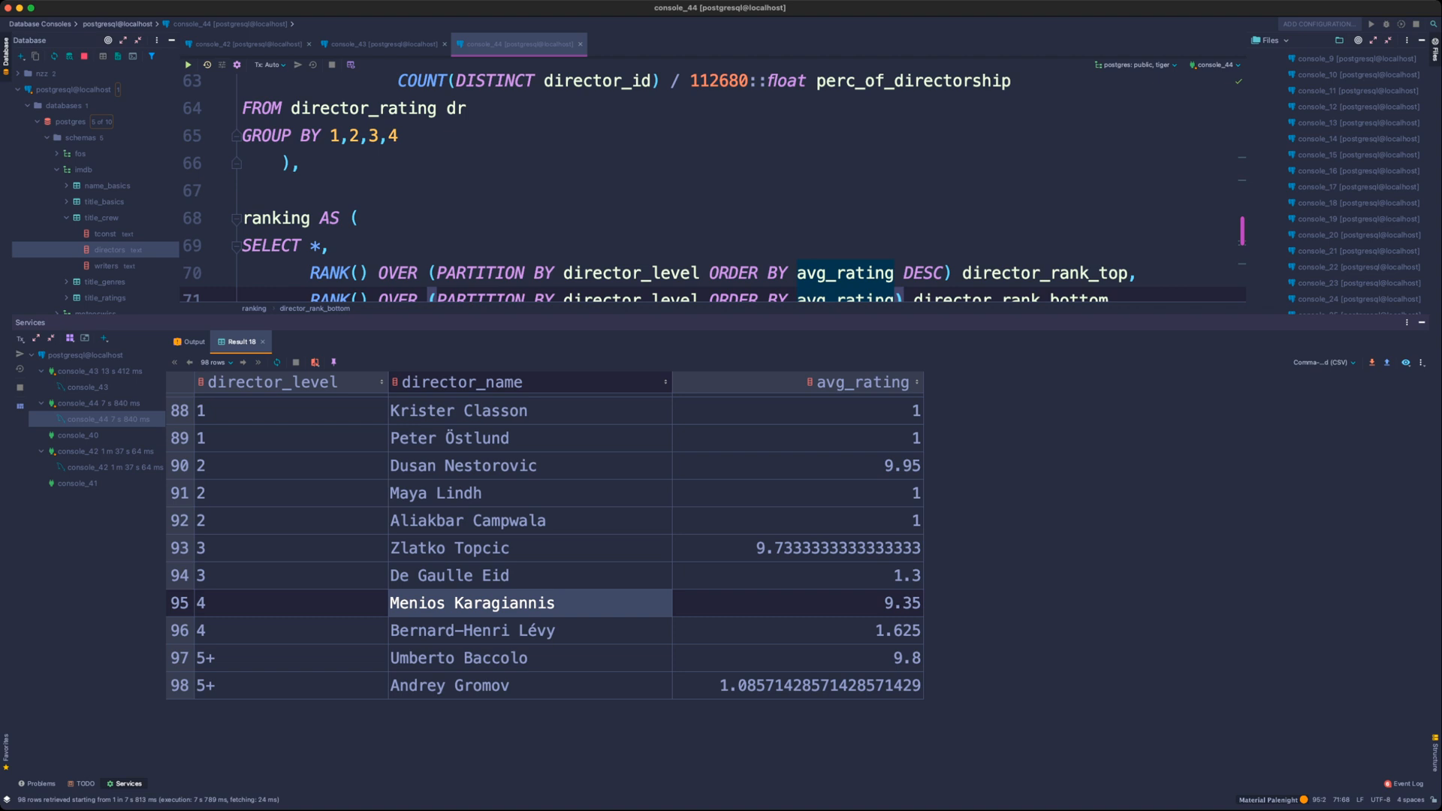
click(458, 658)
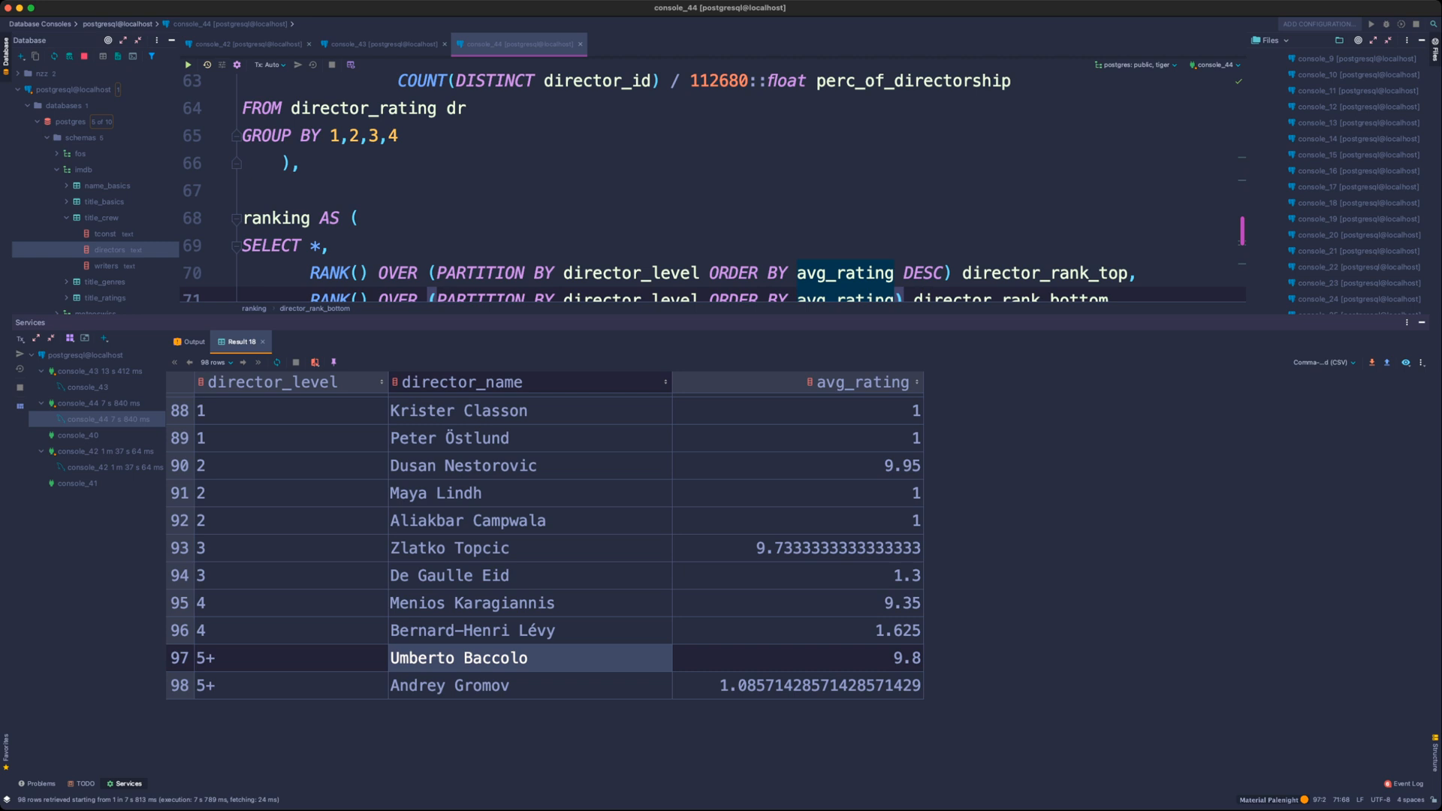
scroll(713, 187, down, 2)
click(448, 250)
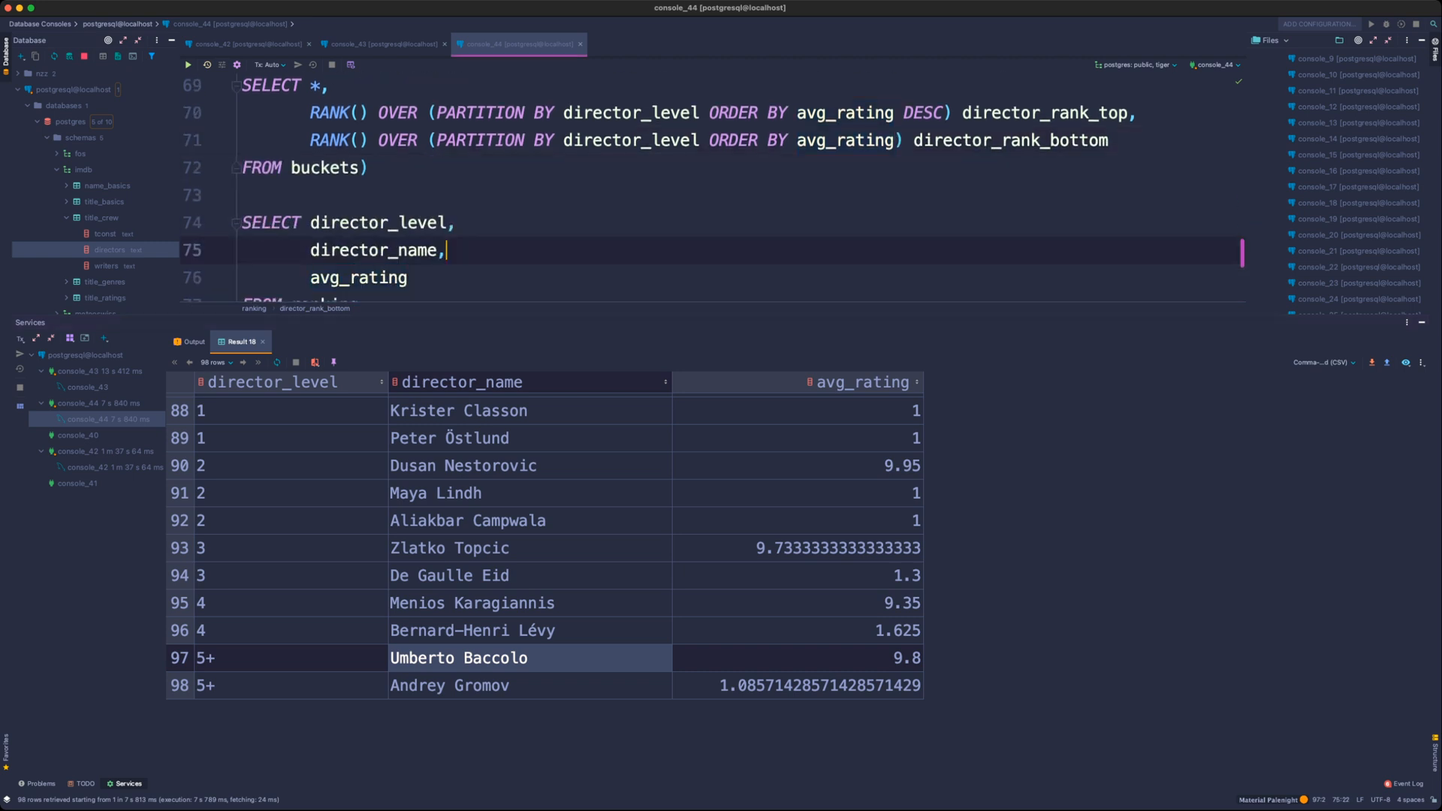
scroll(713, 187, up, 4)
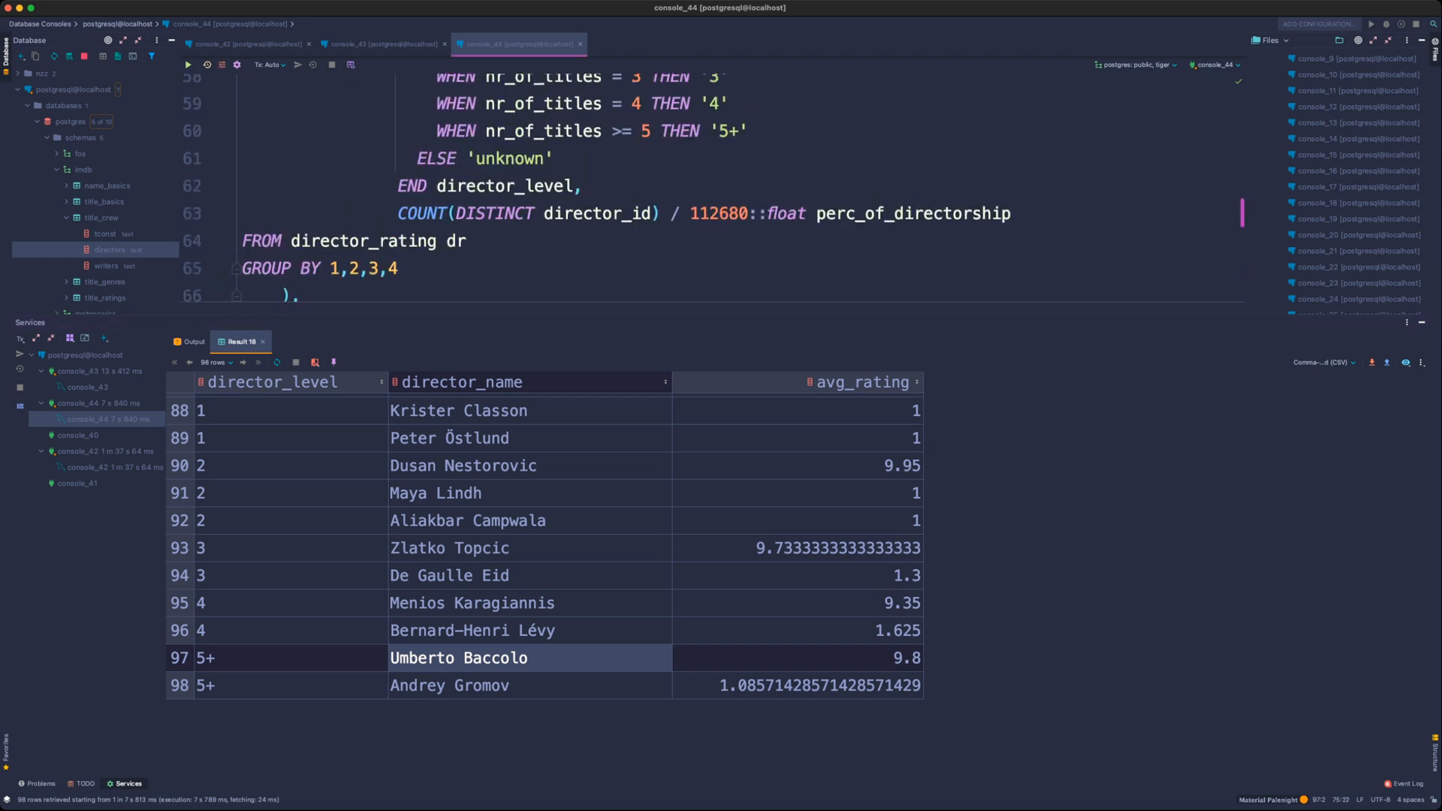
scroll(713, 187, up, 3)
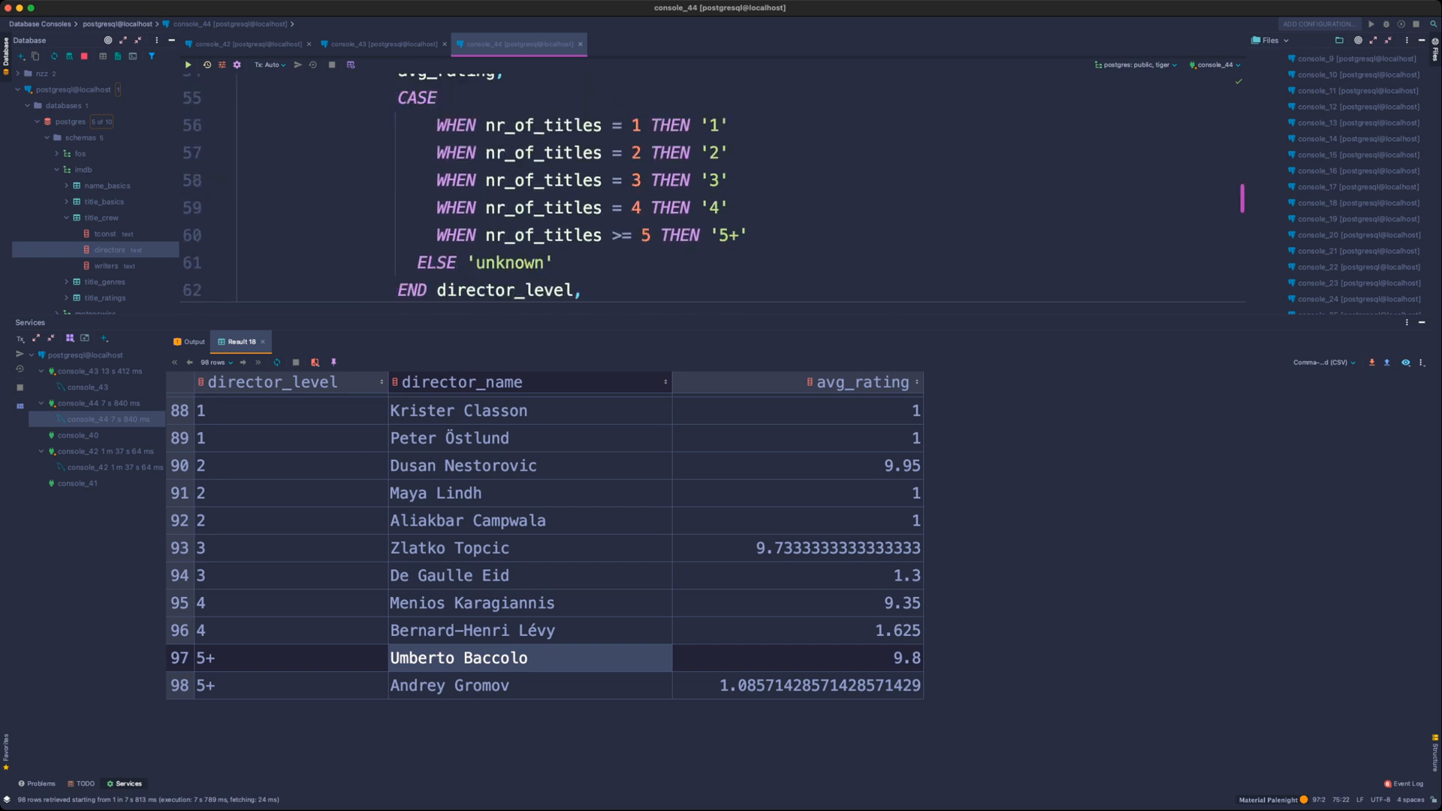
scroll(713, 187, down, 5)
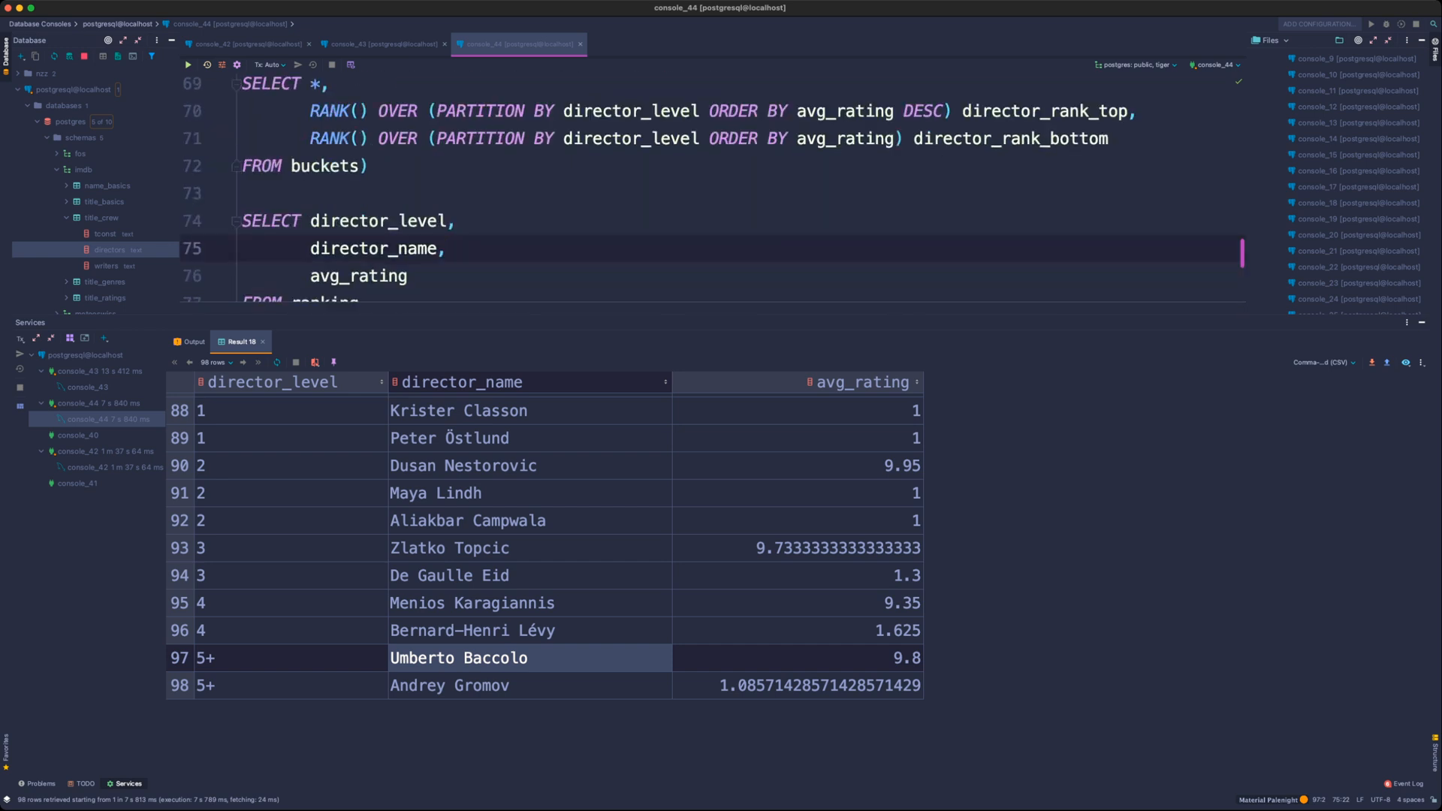
- Add director_id after director_name in the final SELECT and rerun the query
click(457, 221)
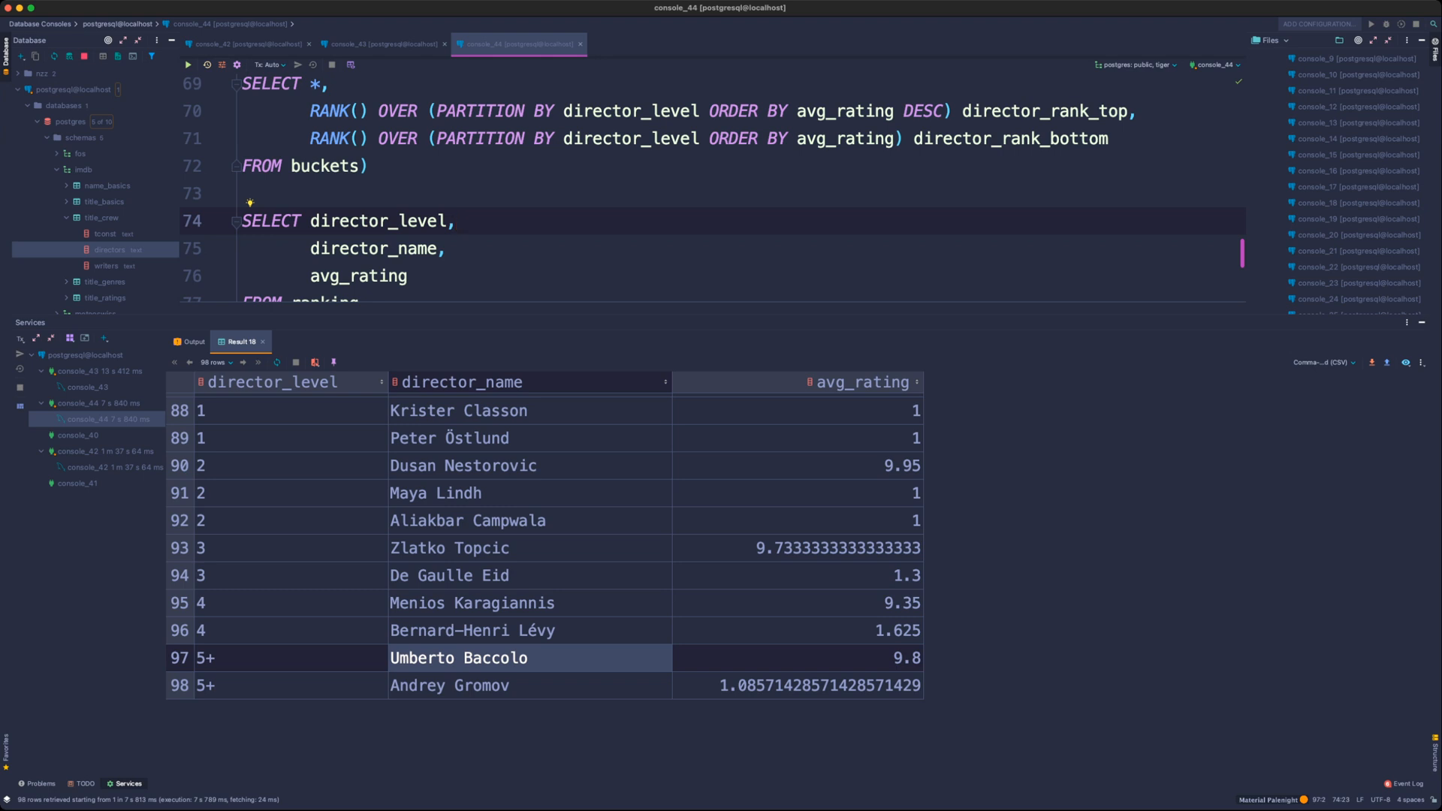
click(449, 249)
key(Return)
text(direc_)
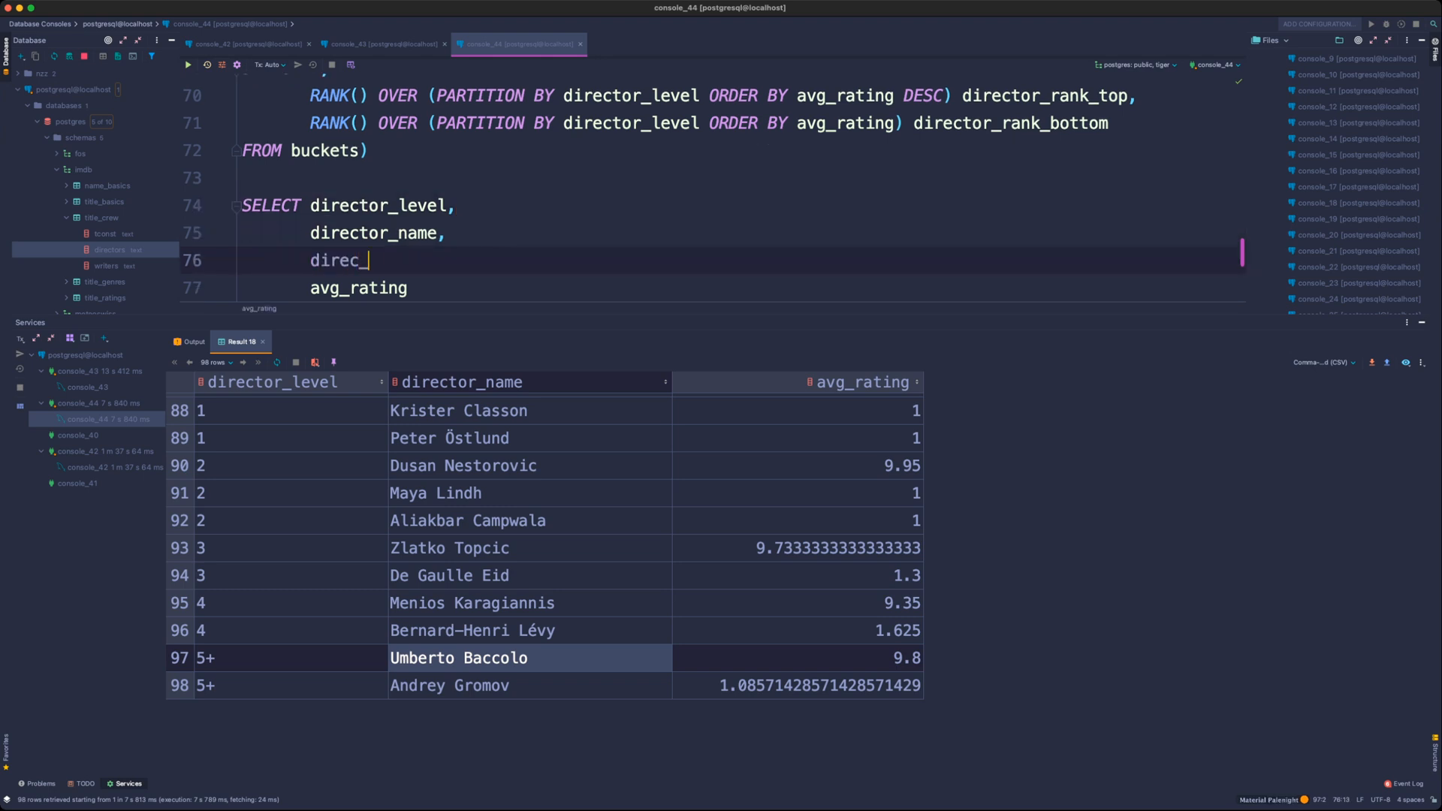
key(BackSpace)
text(tor_id,)
key(super+Return)
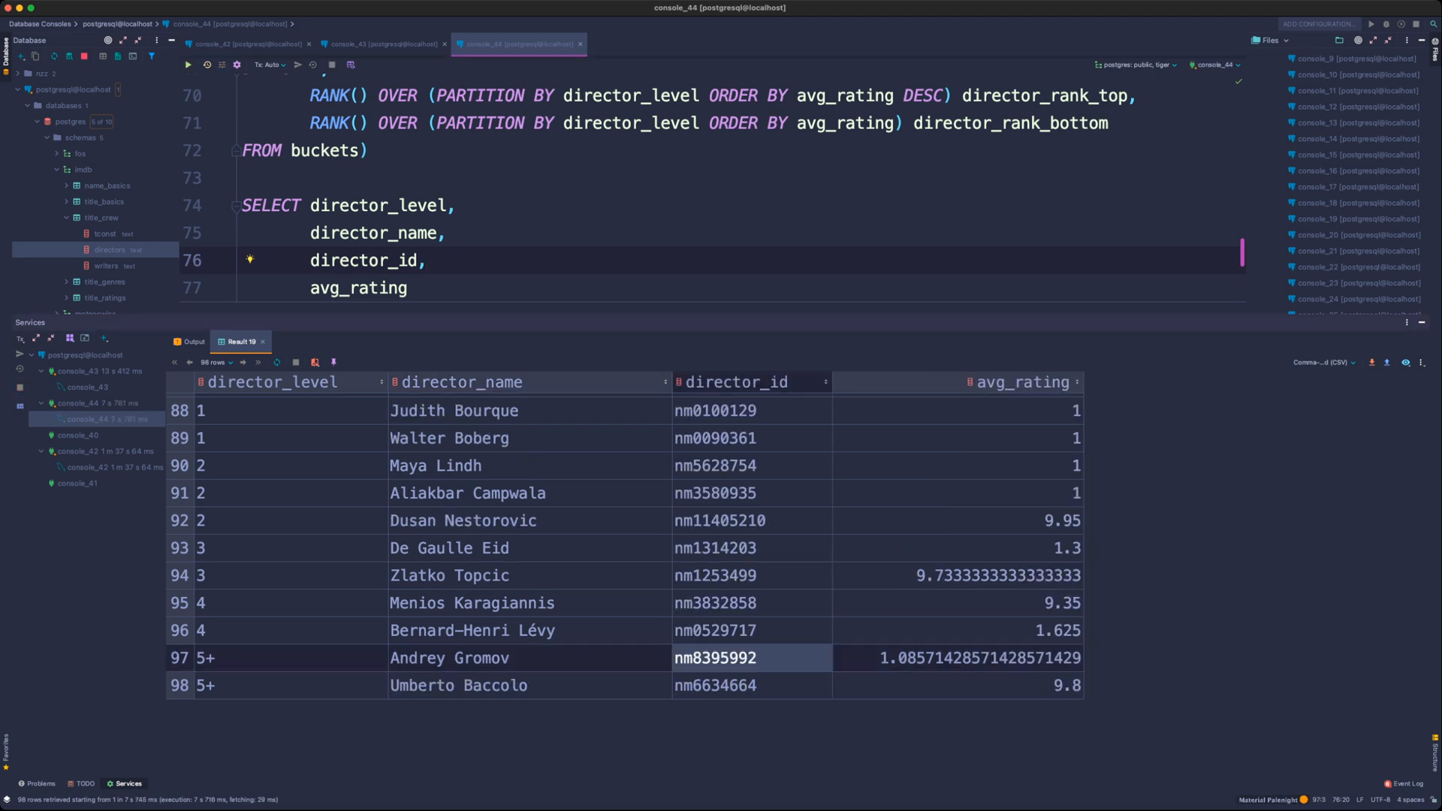
- Change the final ORDER BY to 1,4 DESC so the sort uses avg_rating
scroll(752, 670, down, 1)
click(752, 671)
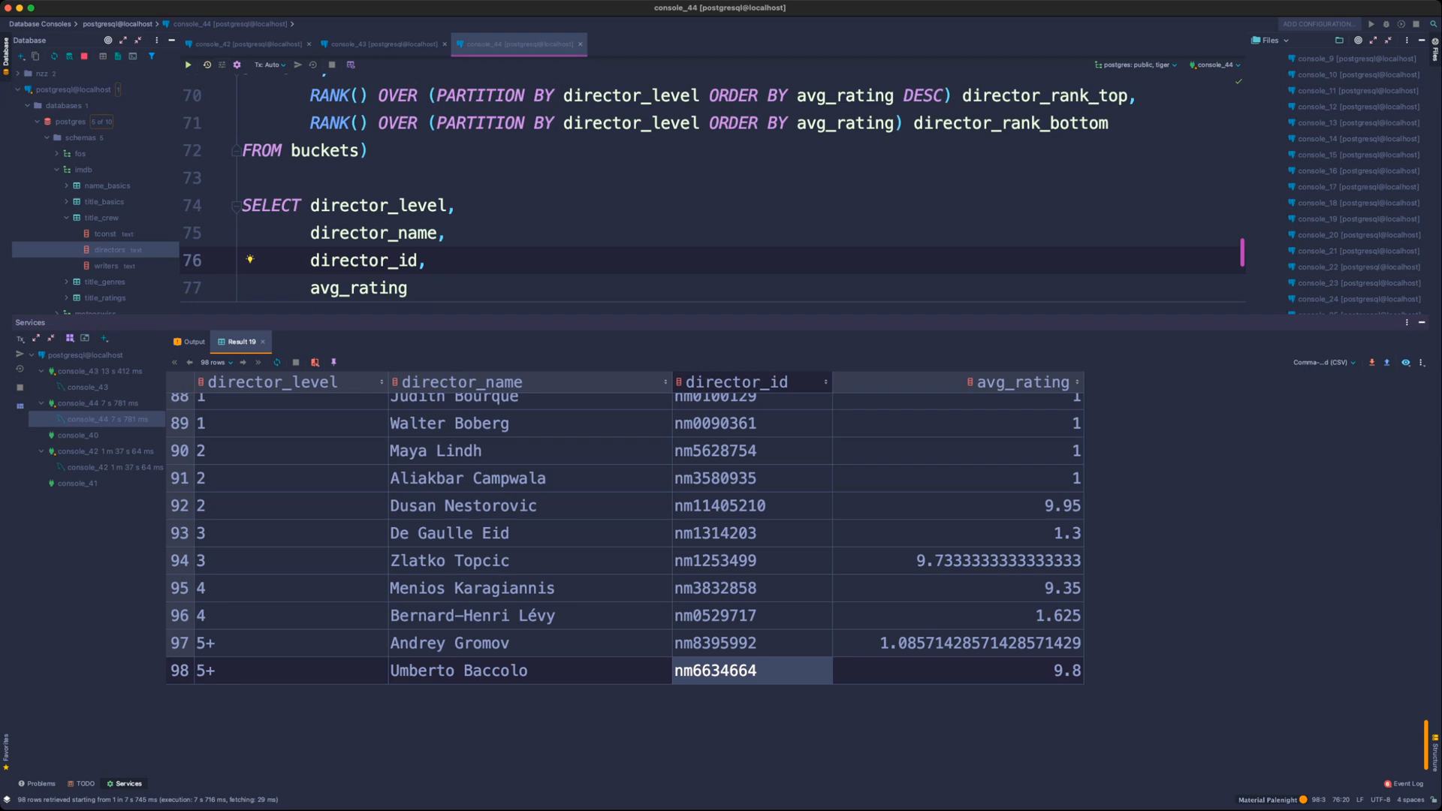
scroll(713, 188, down, 3)
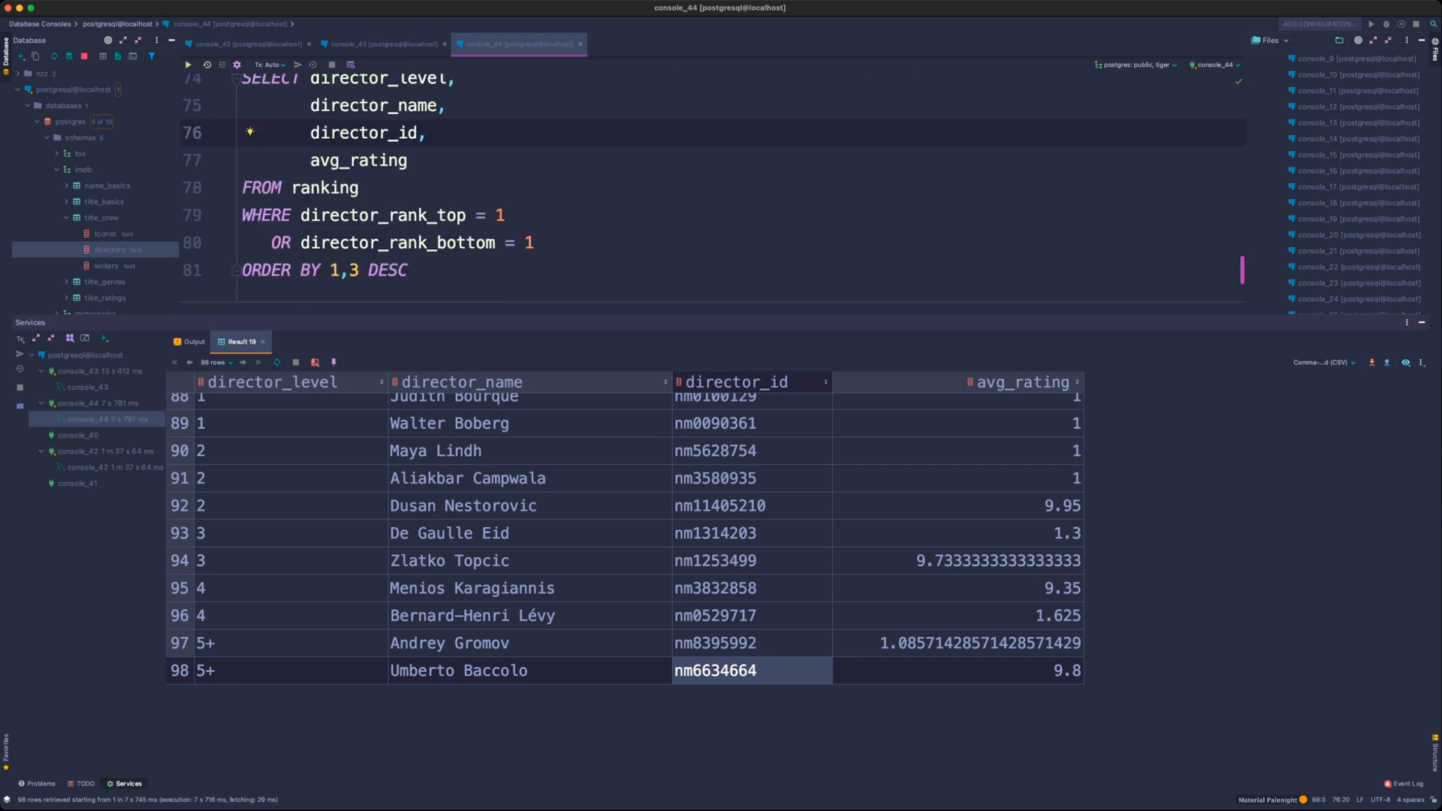
click(359, 269)
key(BackSpace)
text(4)
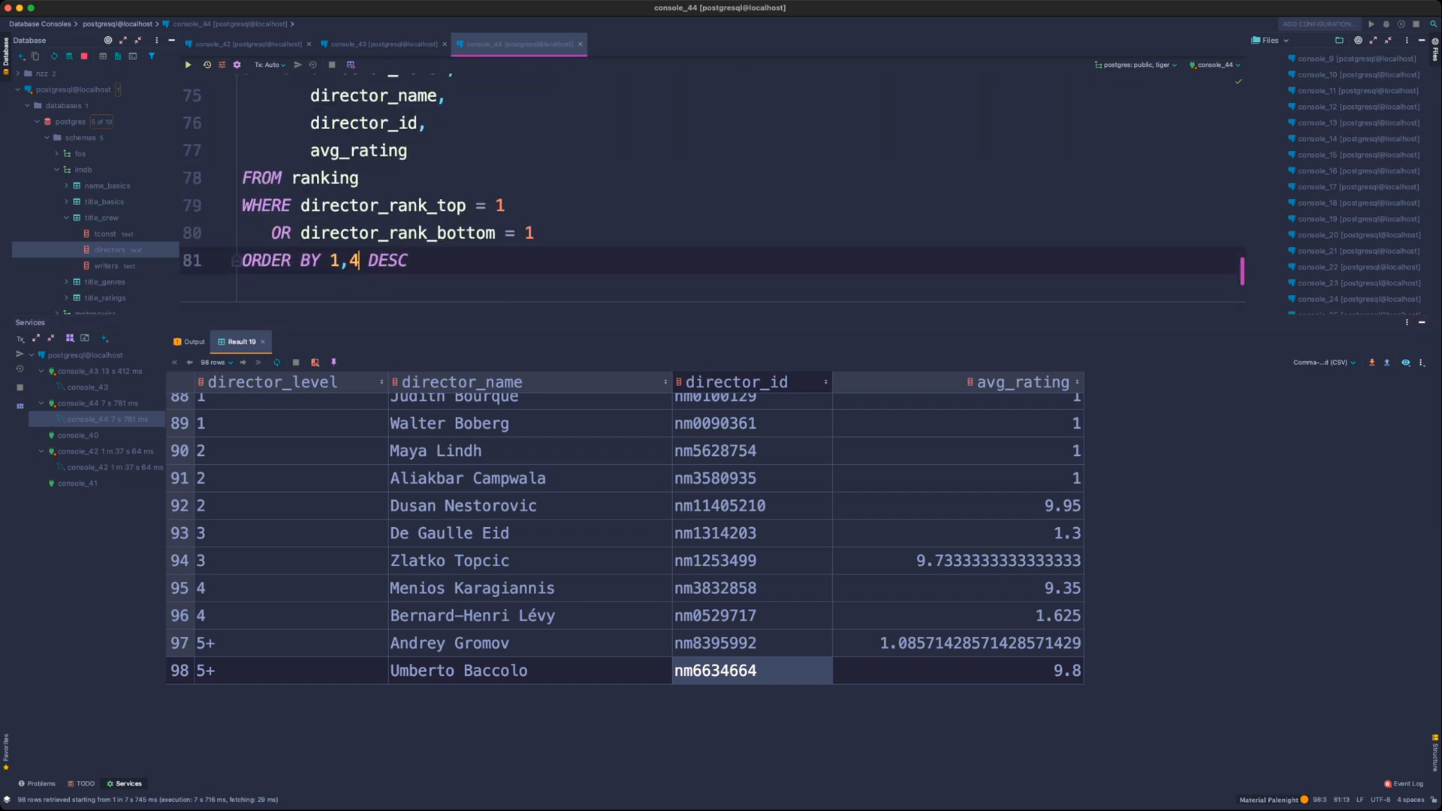
- Copy the director_id of the top-rated 5+ director and look it up in the IMDb search in the browser
double_click(751, 670)
key(cmd+c)
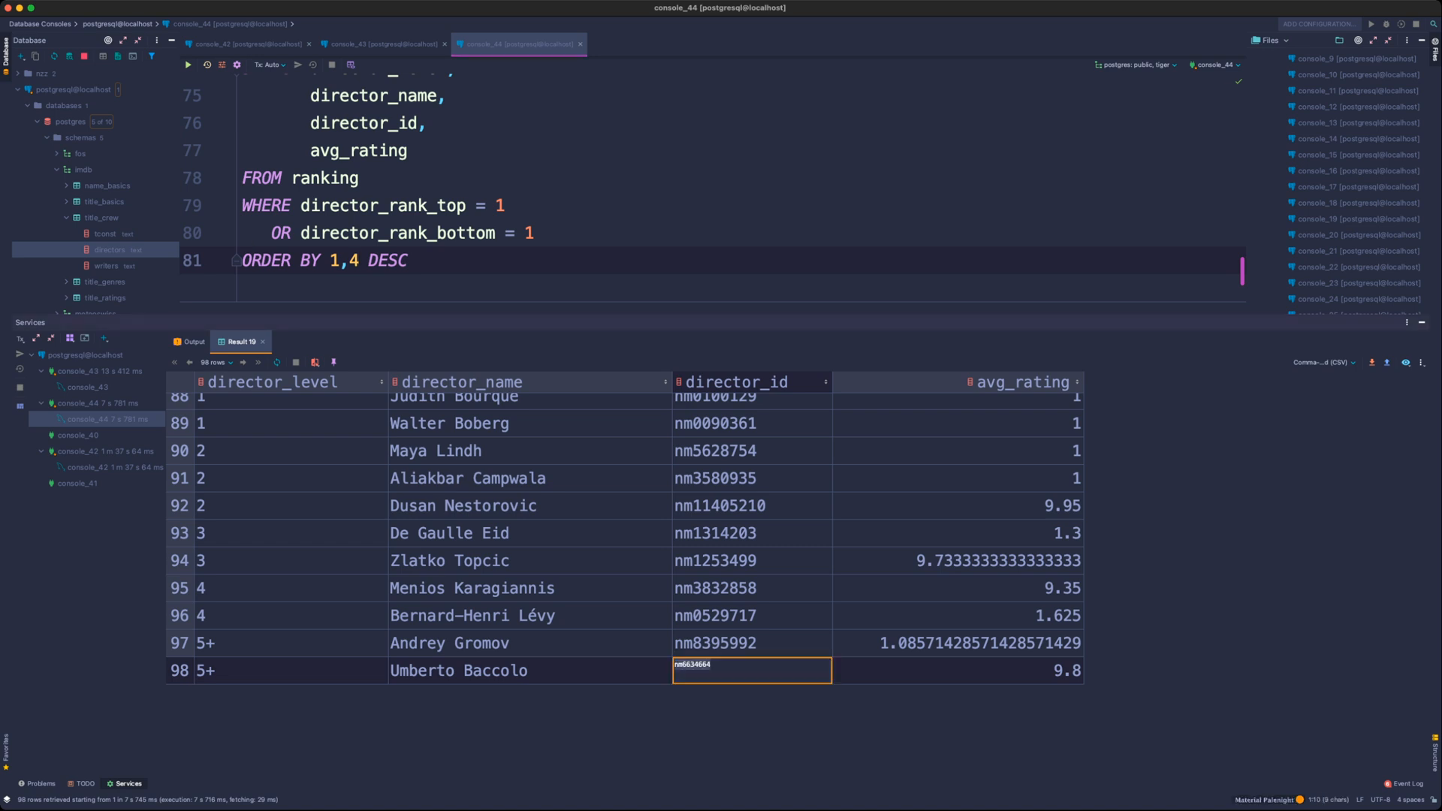
key(super+Tab)
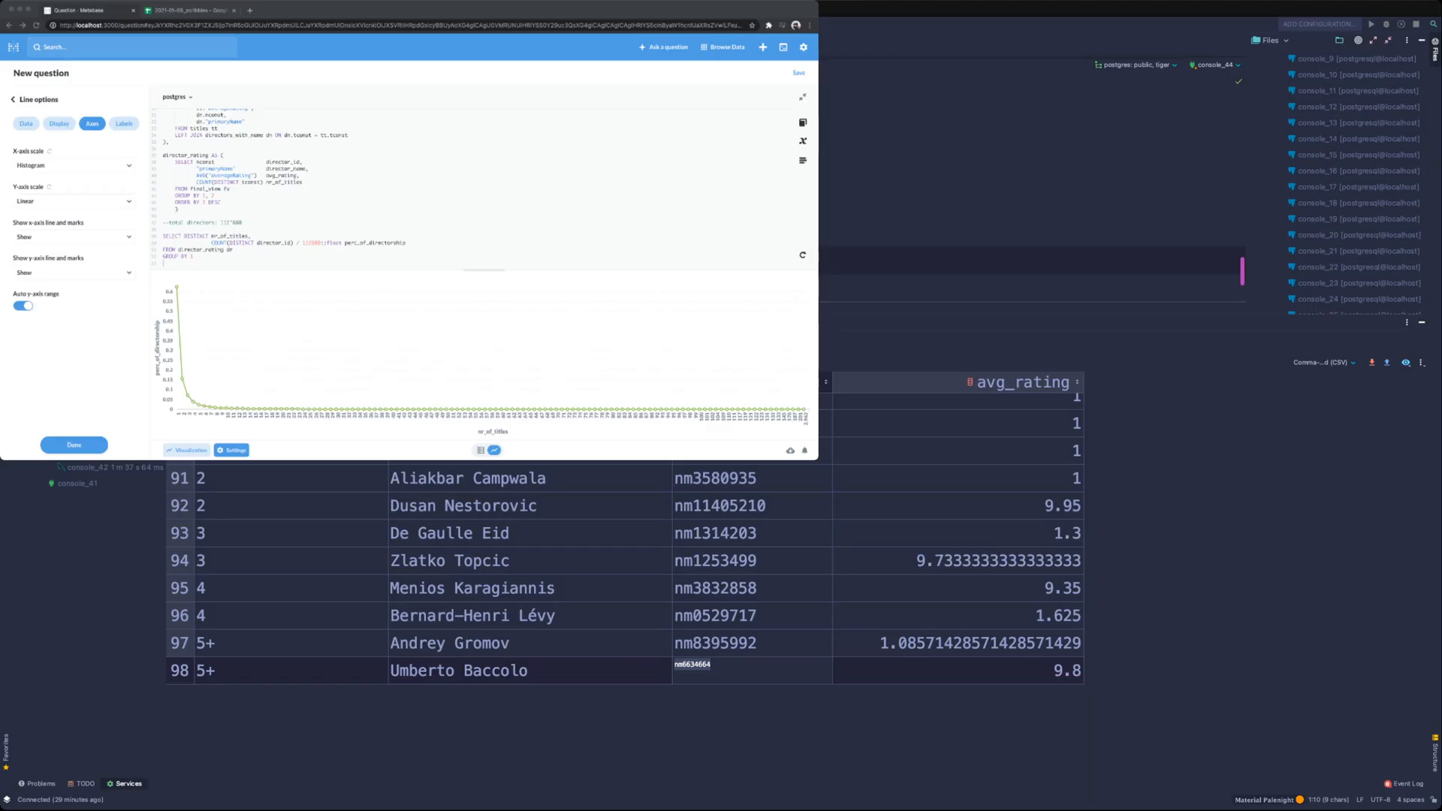
key(super+Tab)
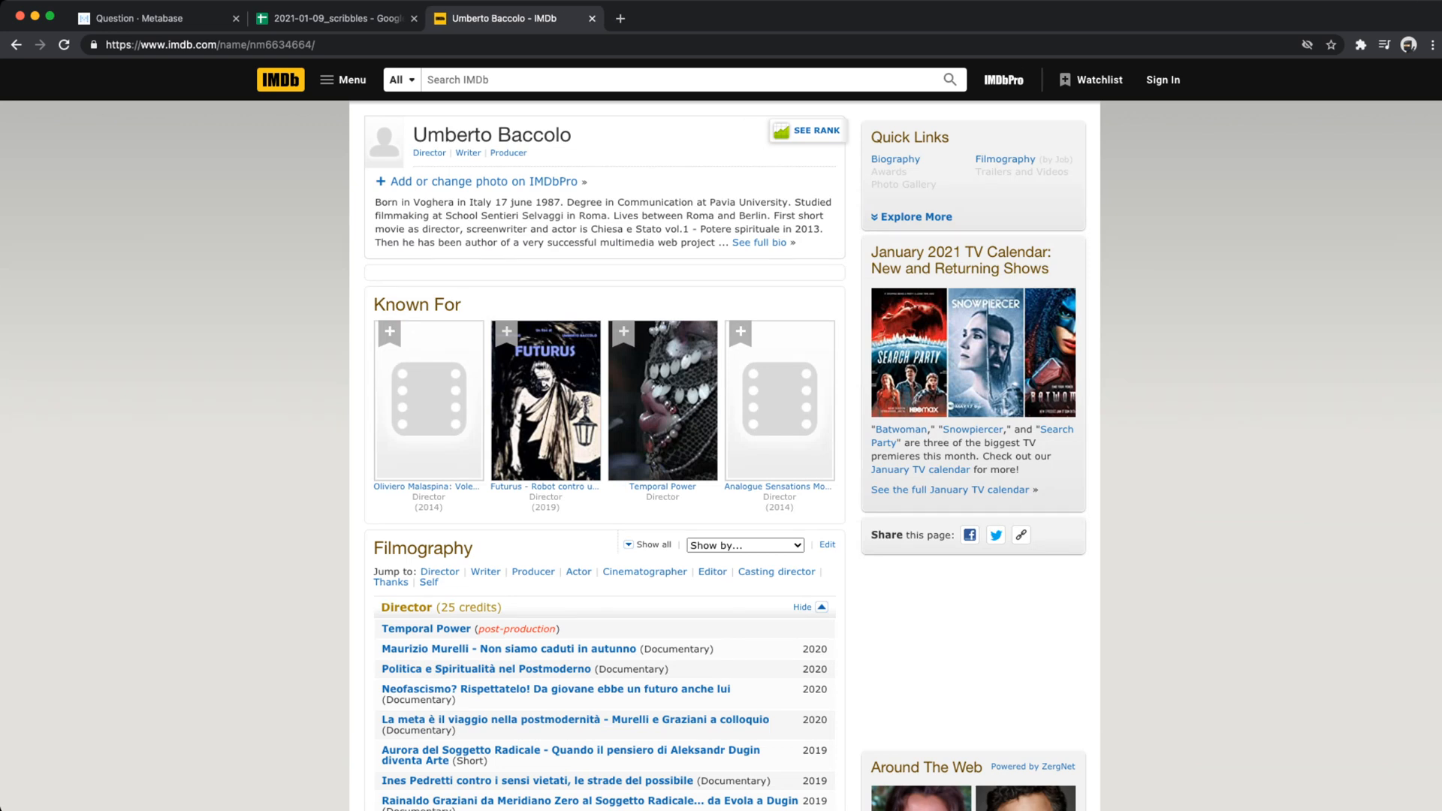
click(676, 79)
key(cmd+v)
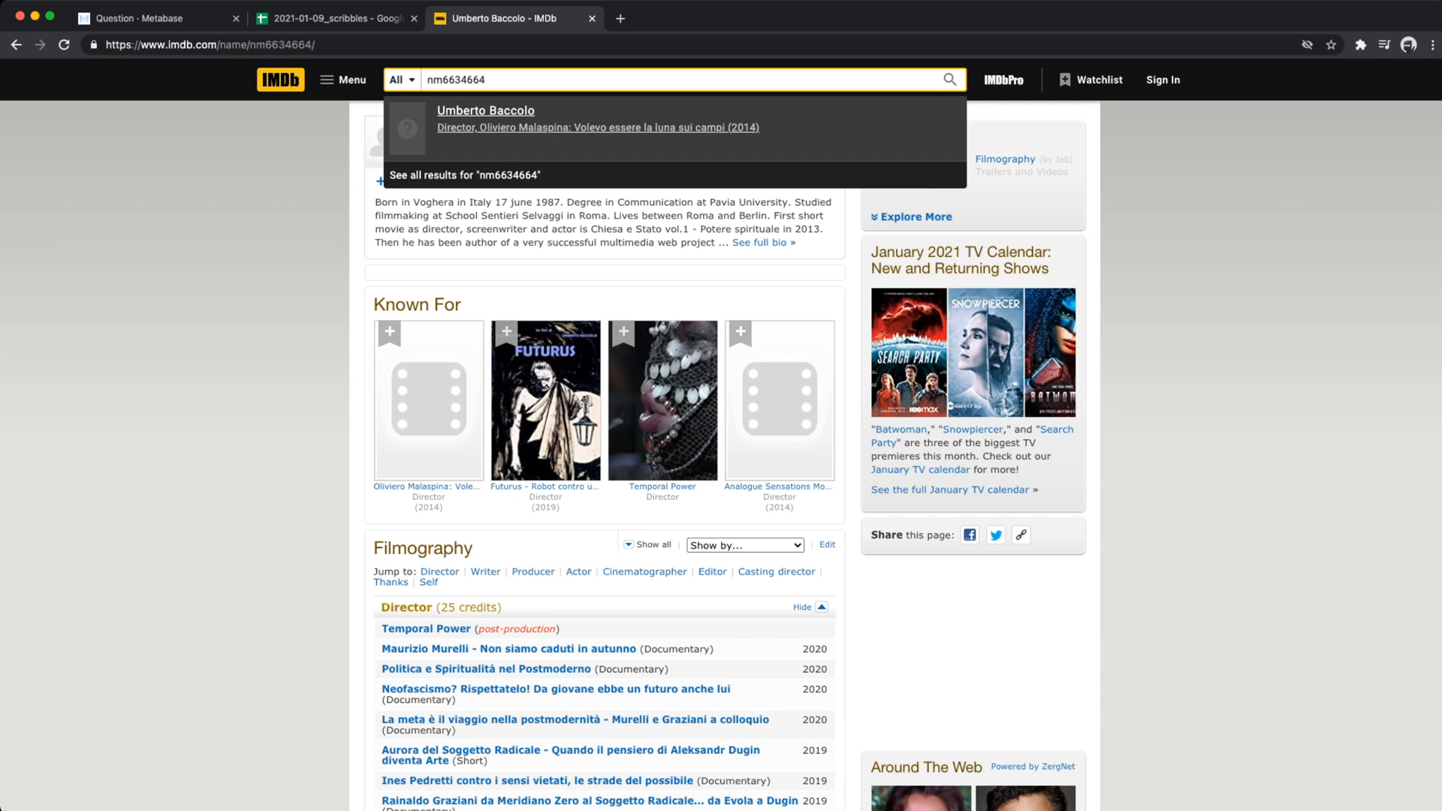
key(Escape)
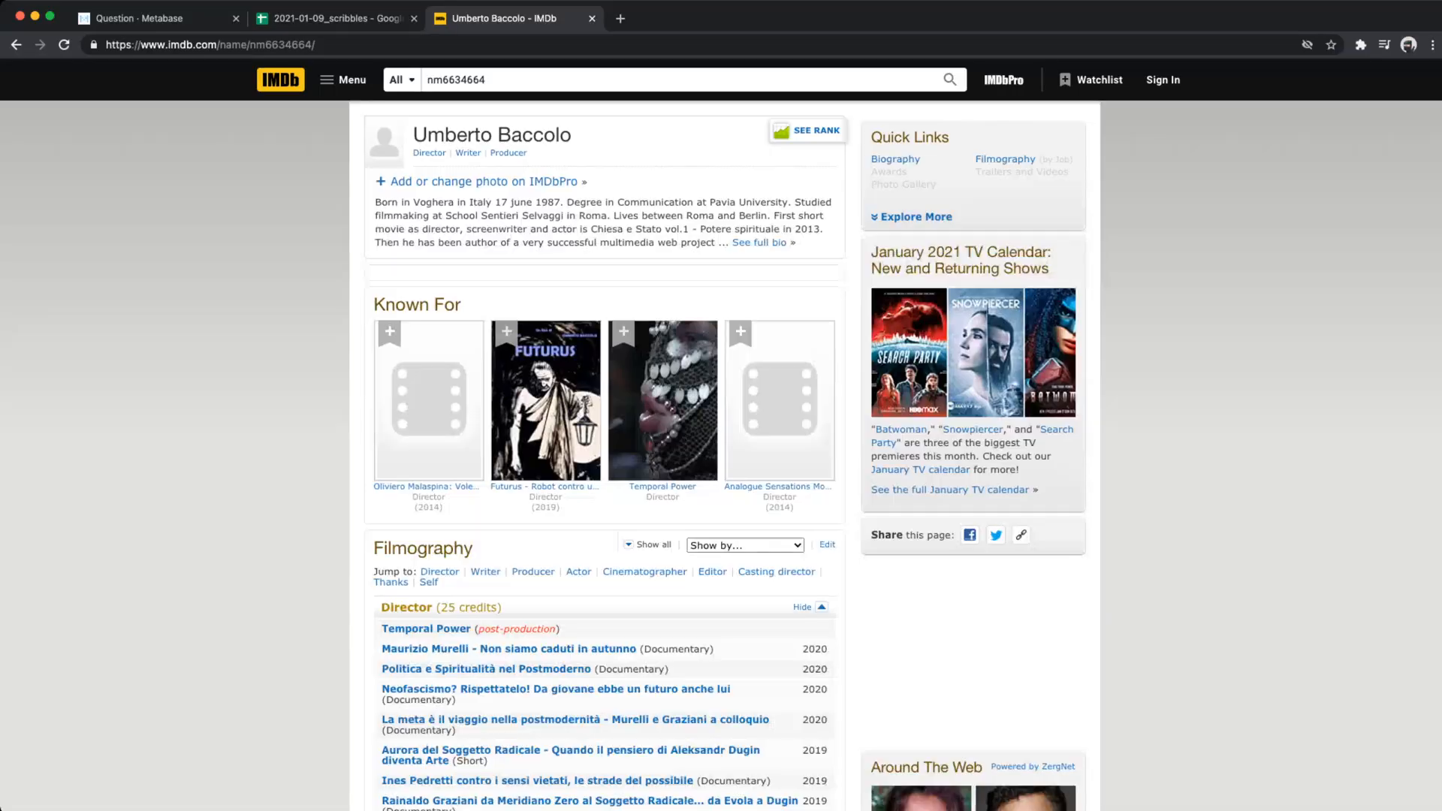
- Examine the director's biography and list of director credits on the IMDb profile page
drag(464, 229, 635, 229)
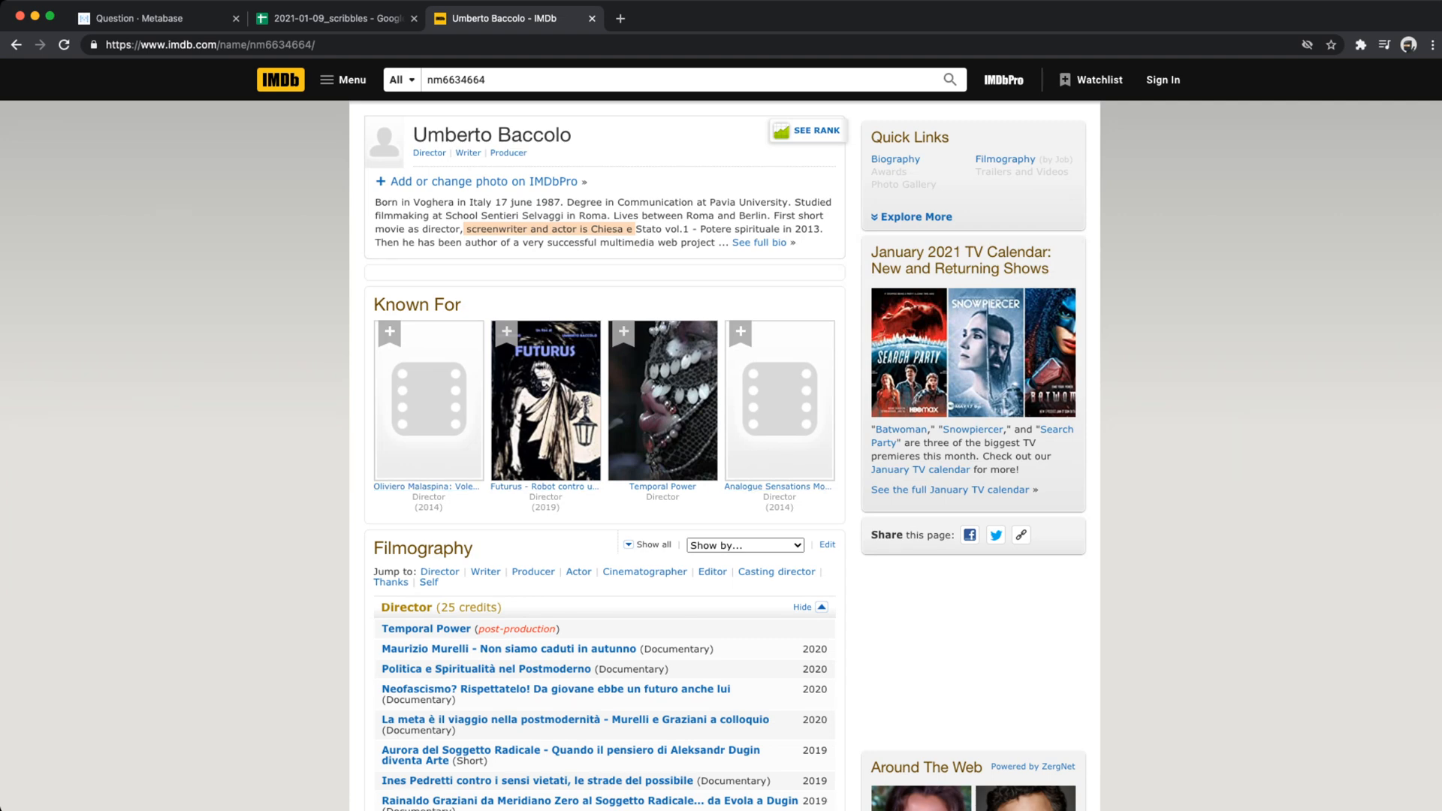
scroll(721, 436, down, 4)
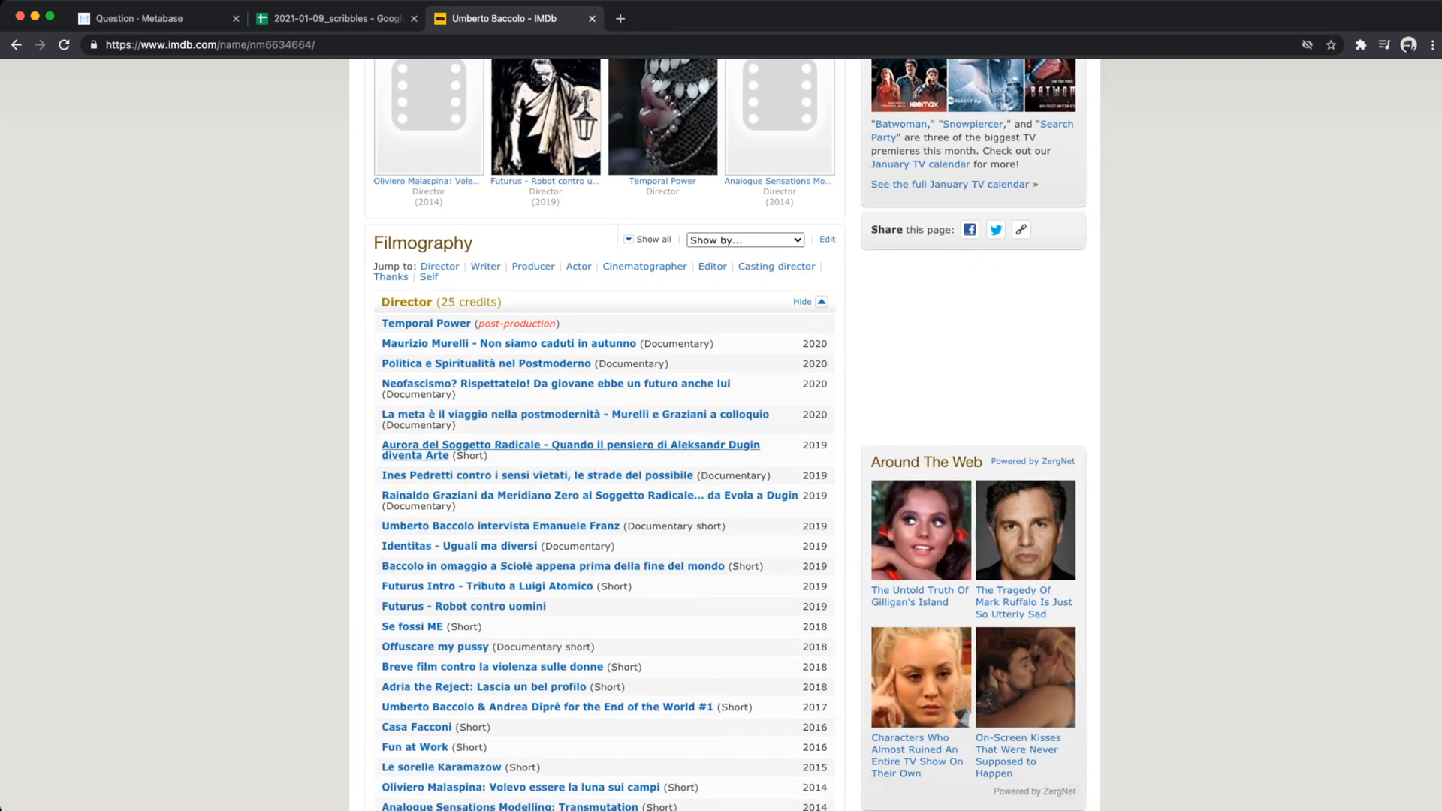
scroll(435, 571, down, 2)
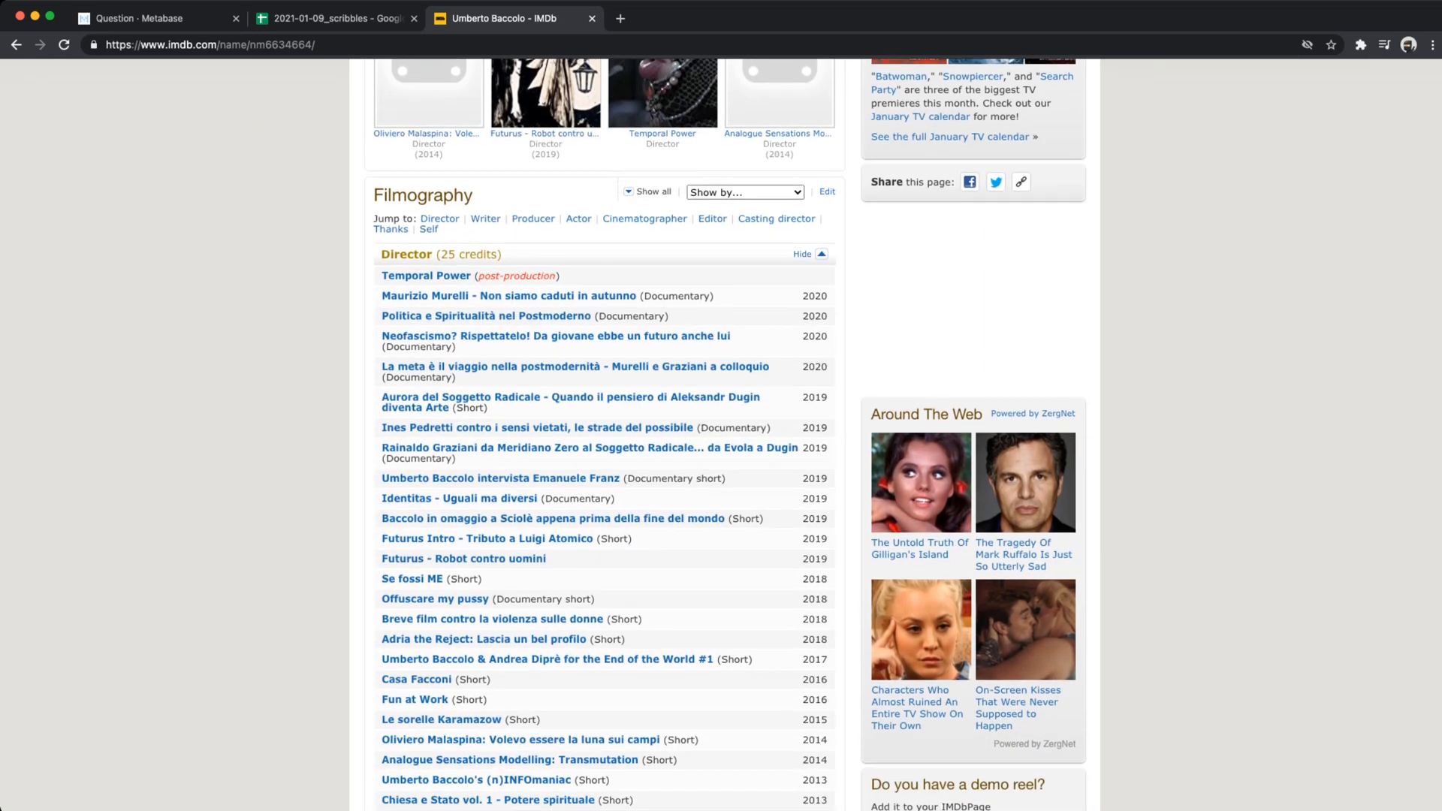
scroll(436, 571, down, 2)
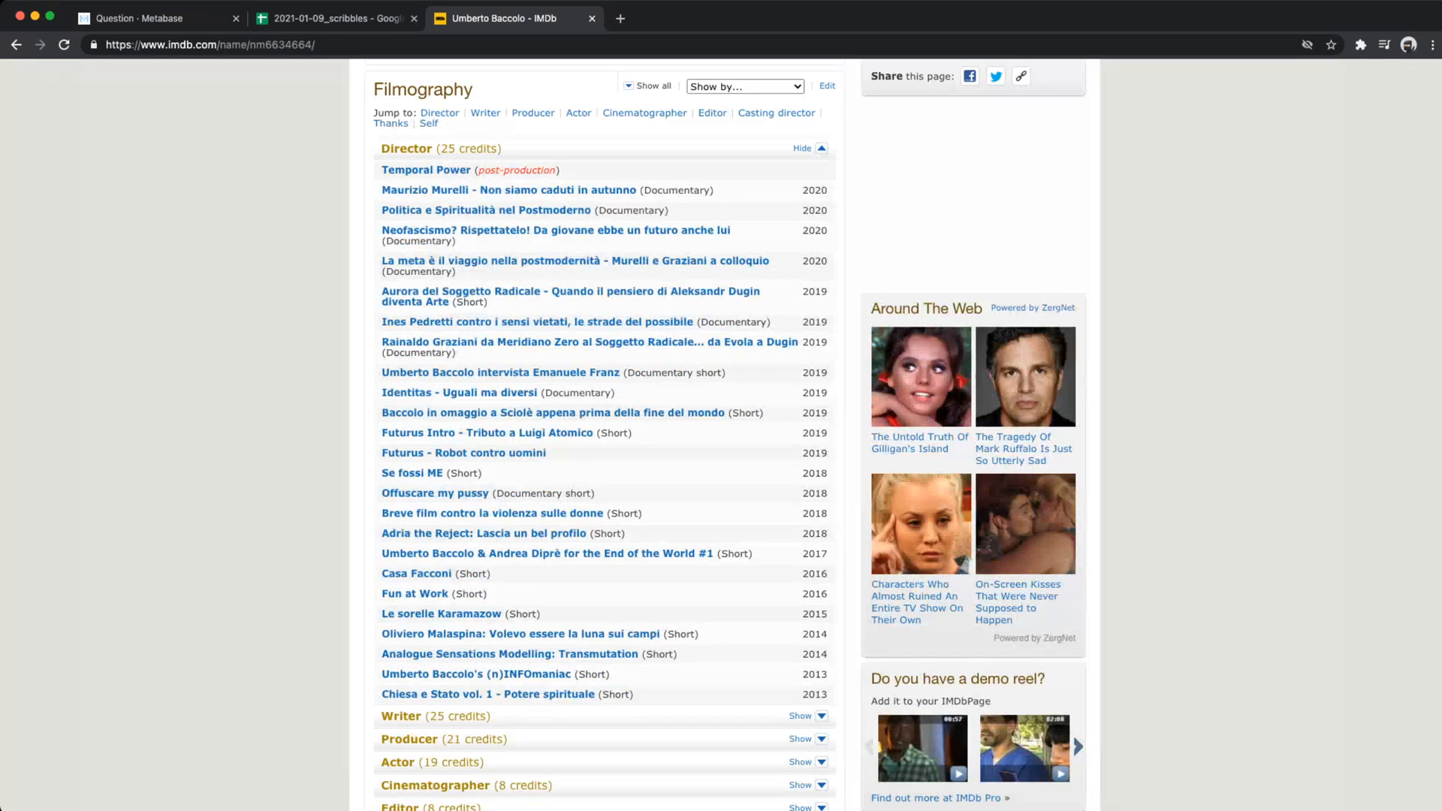
scroll(526, 646, down, 1)
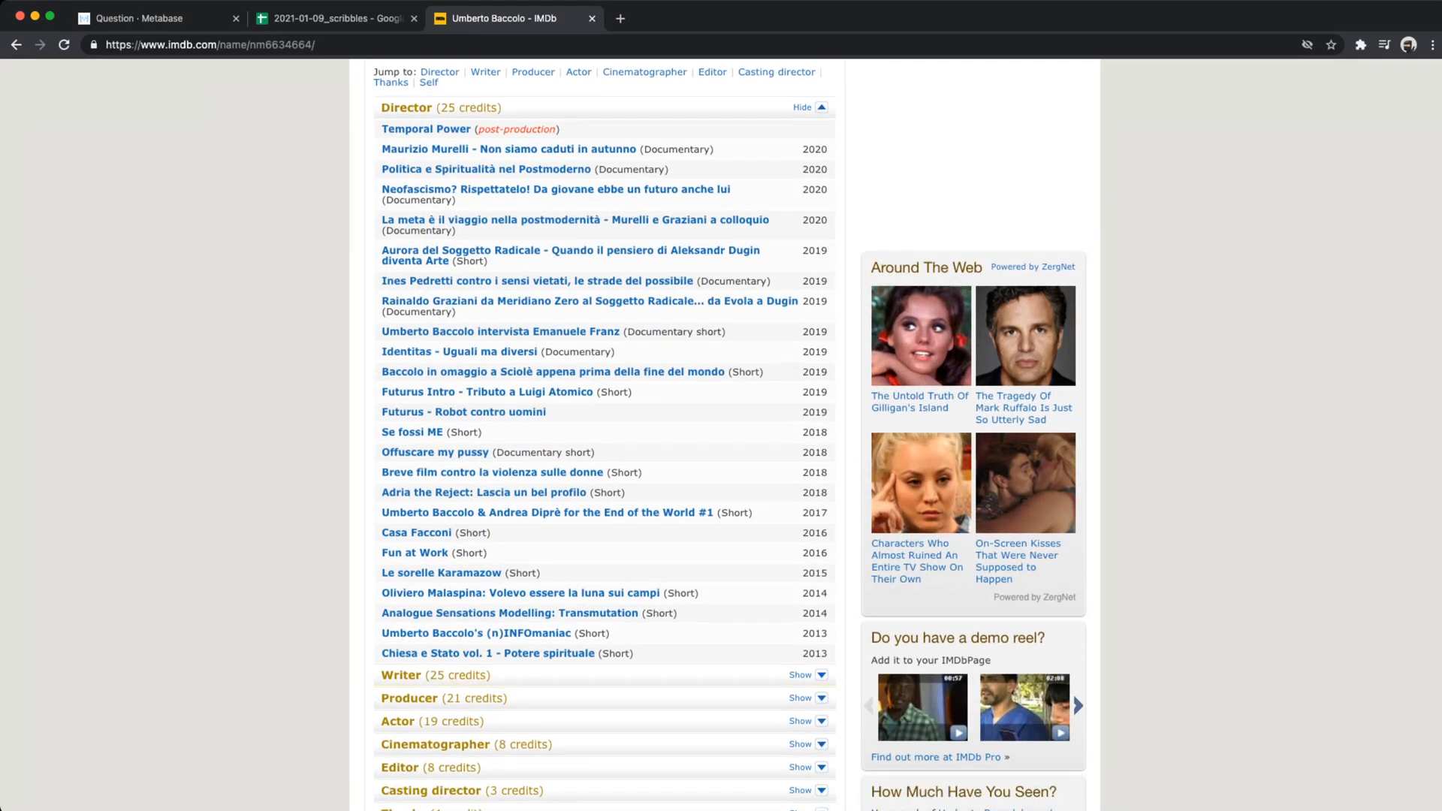
scroll(526, 646, up, 1)
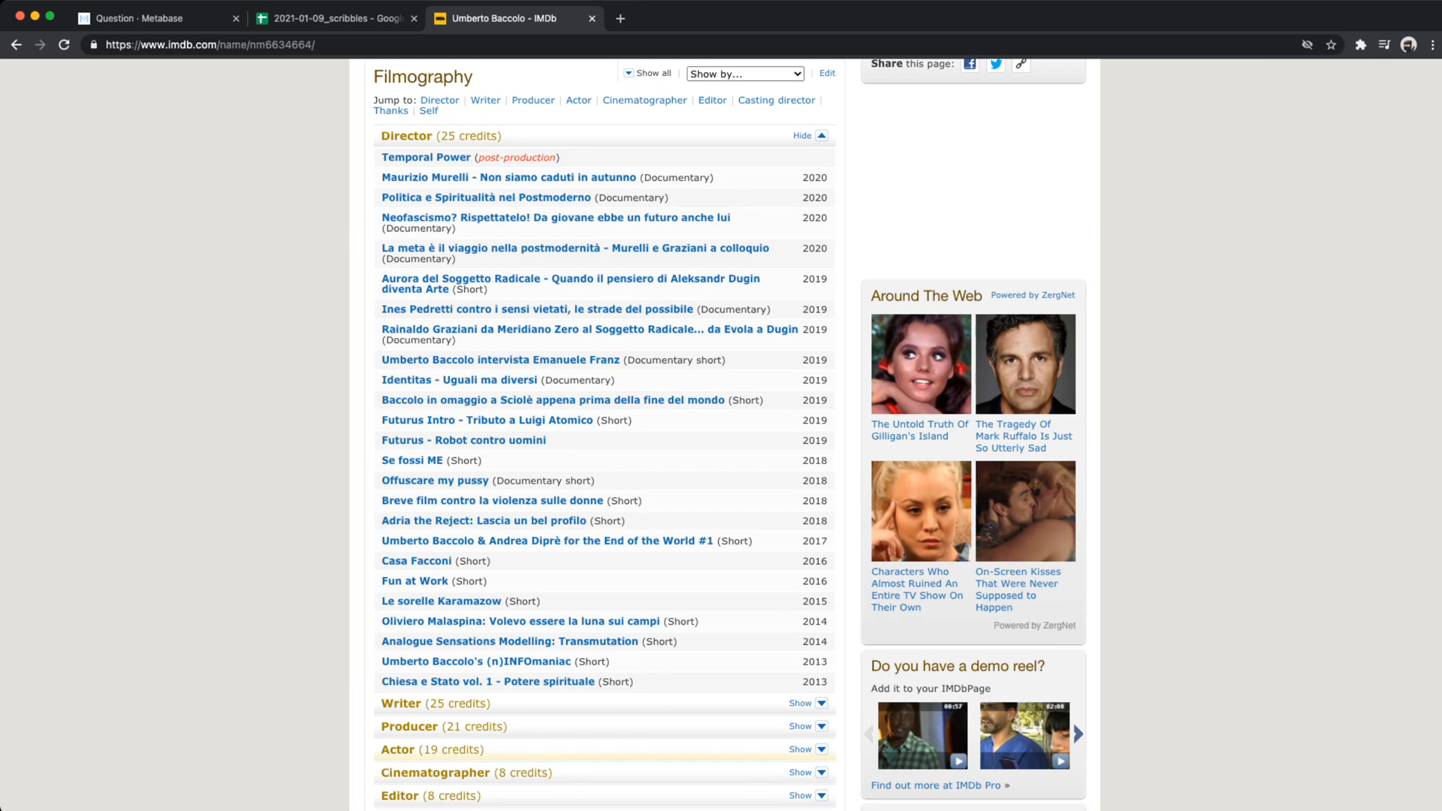
scroll(1073, 721, up, 3)
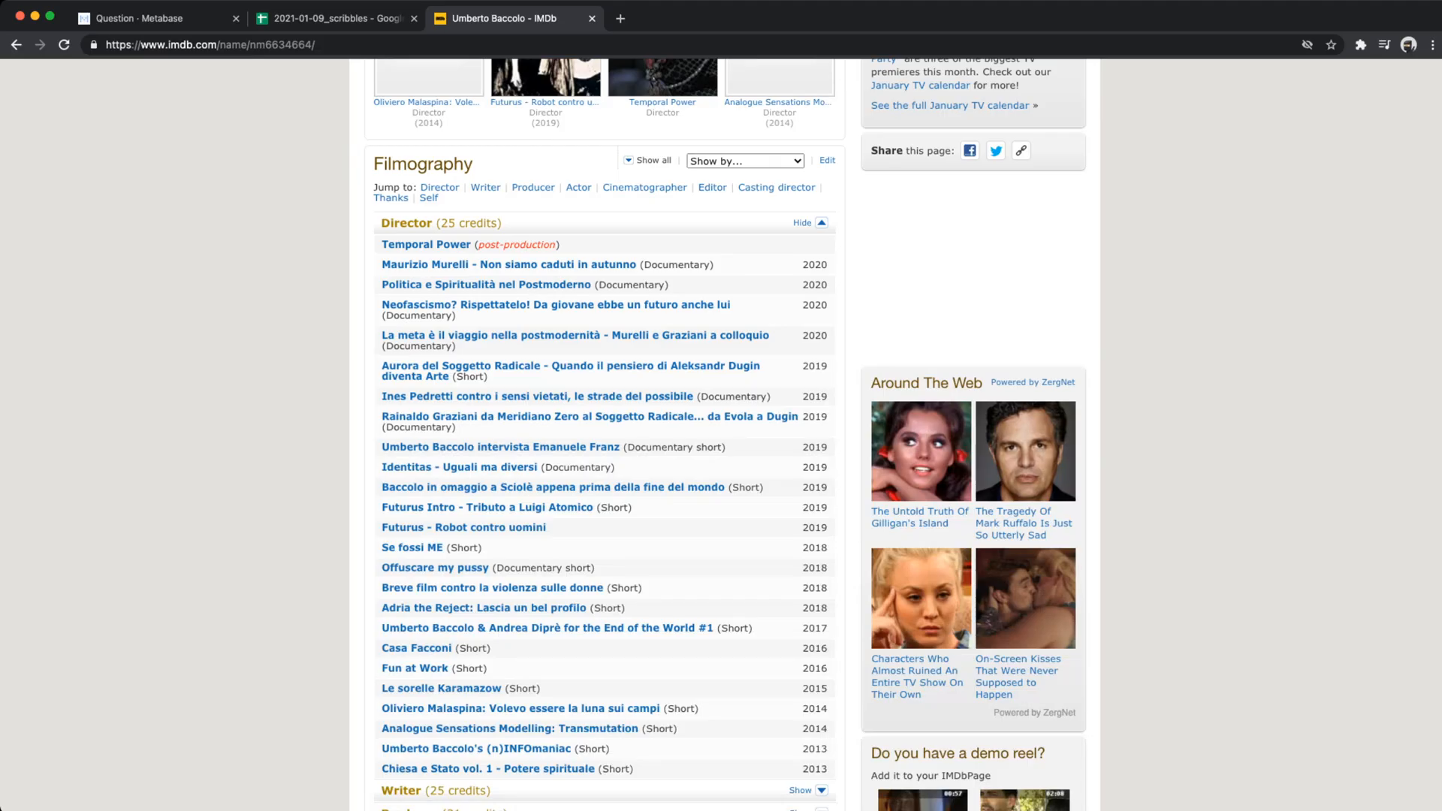
- Return to console_44 in DataGrip and complete the comment below the opening question as "--varies by number of titles attributed to them"
key(super+Tab)
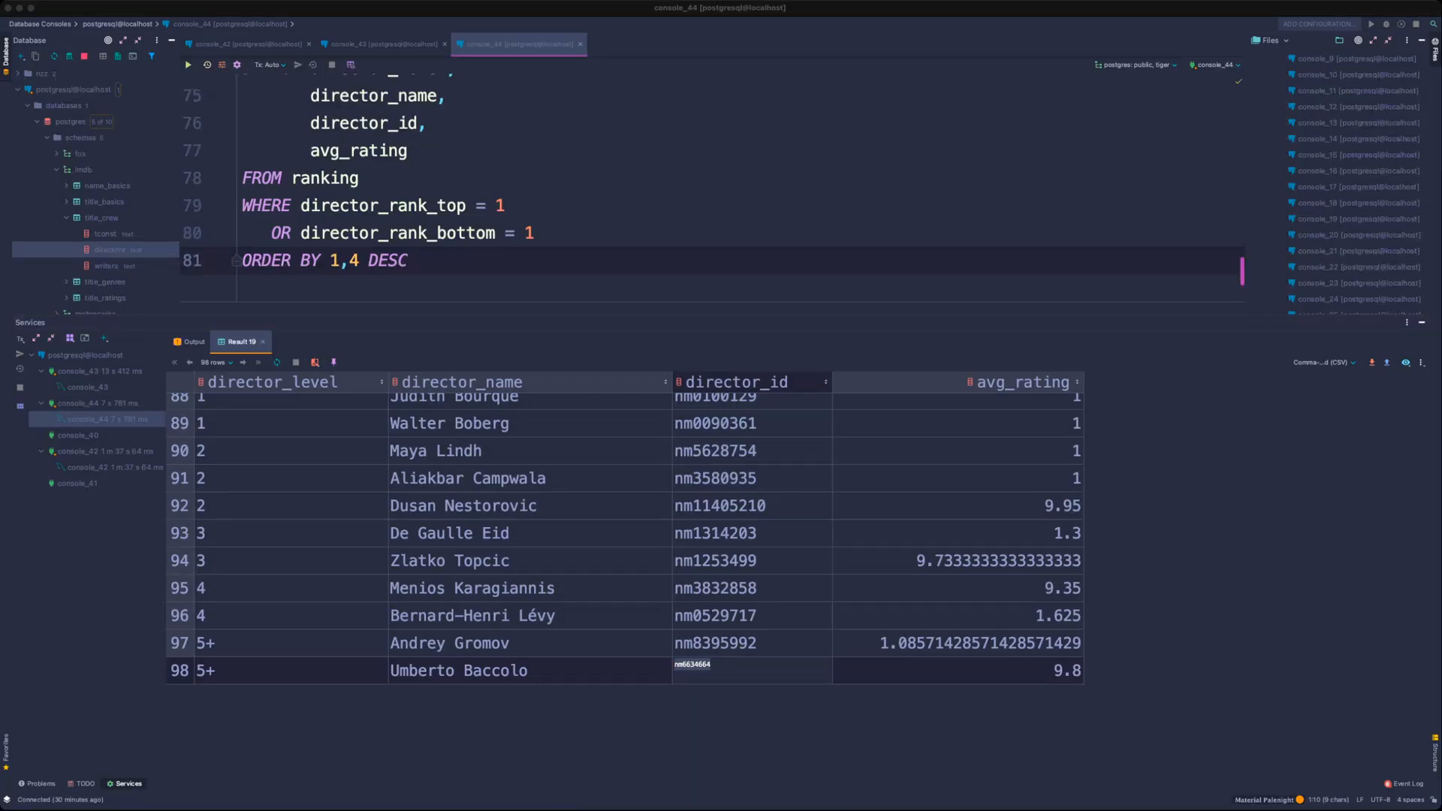
click(535, 233)
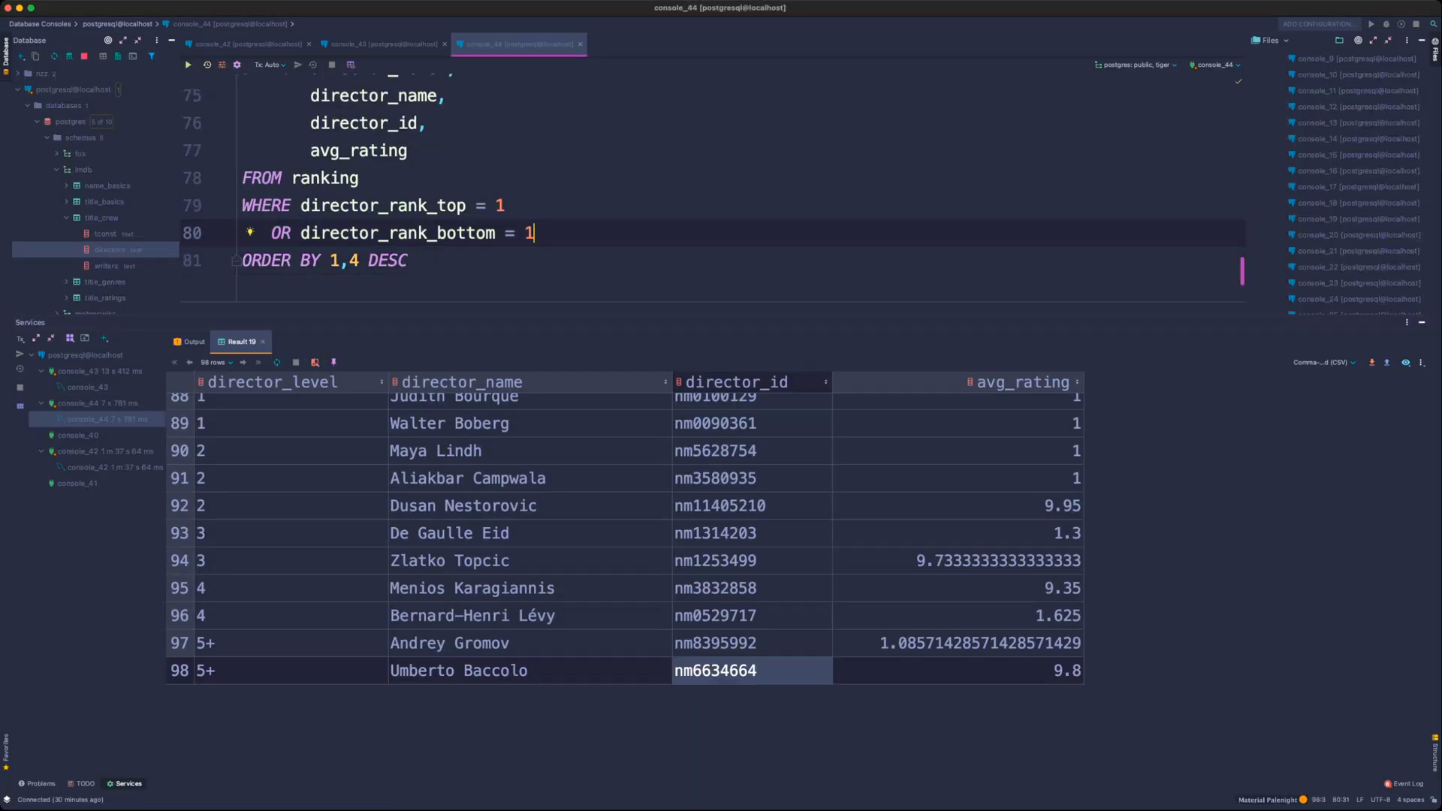
scroll(535, 233, up, 15)
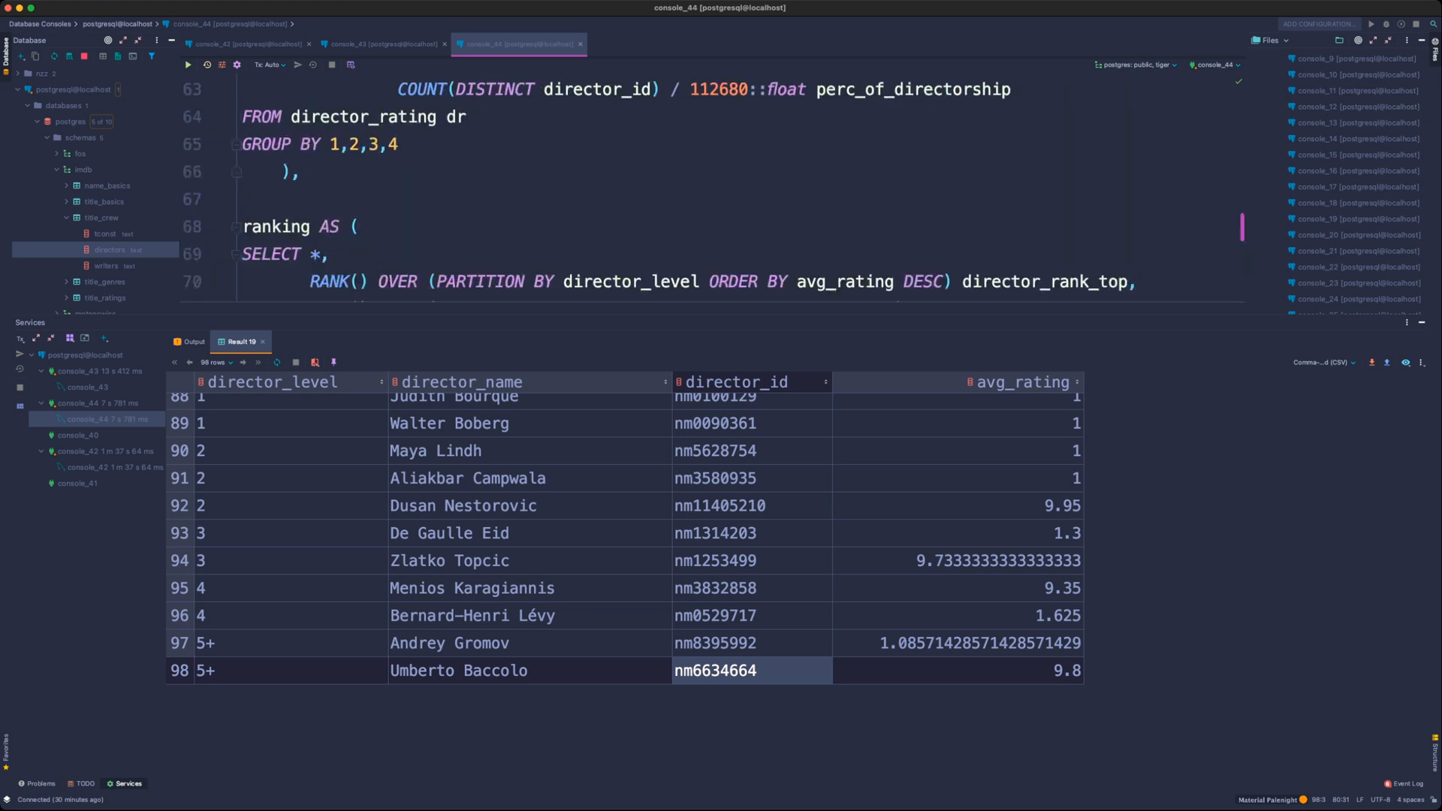
scroll(535, 232, down, 4)
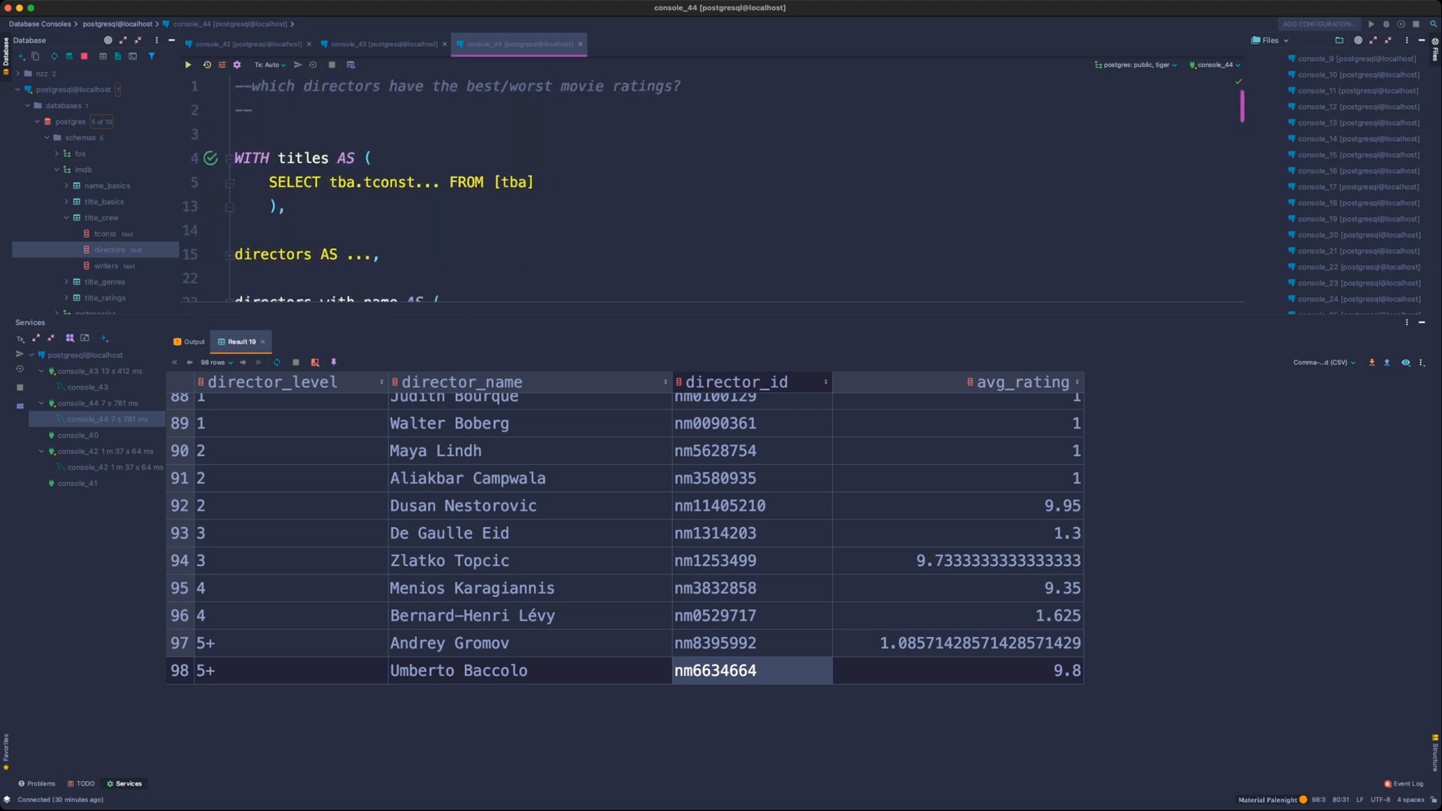
key(super+Tab)
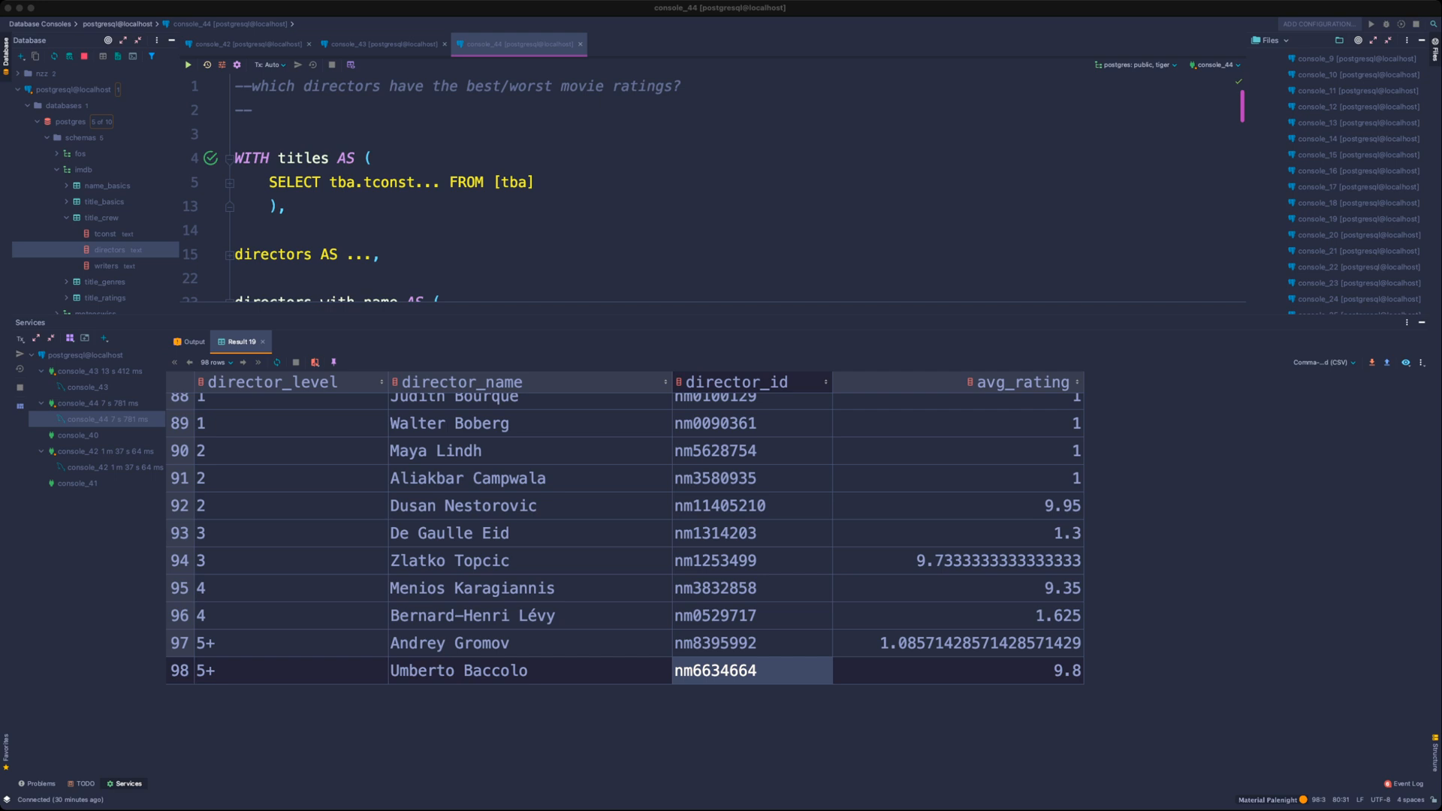
click(287, 206)
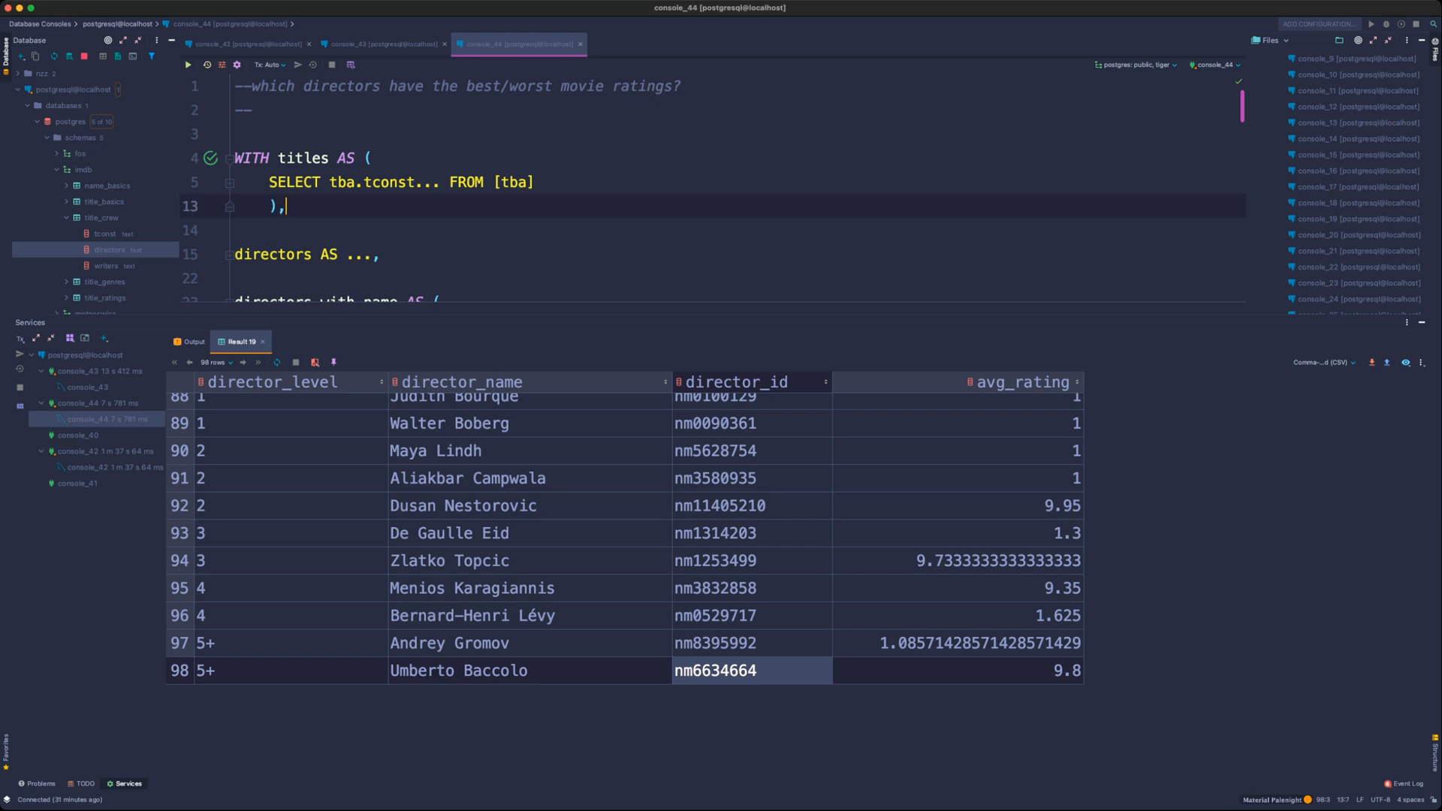
click(253, 111)
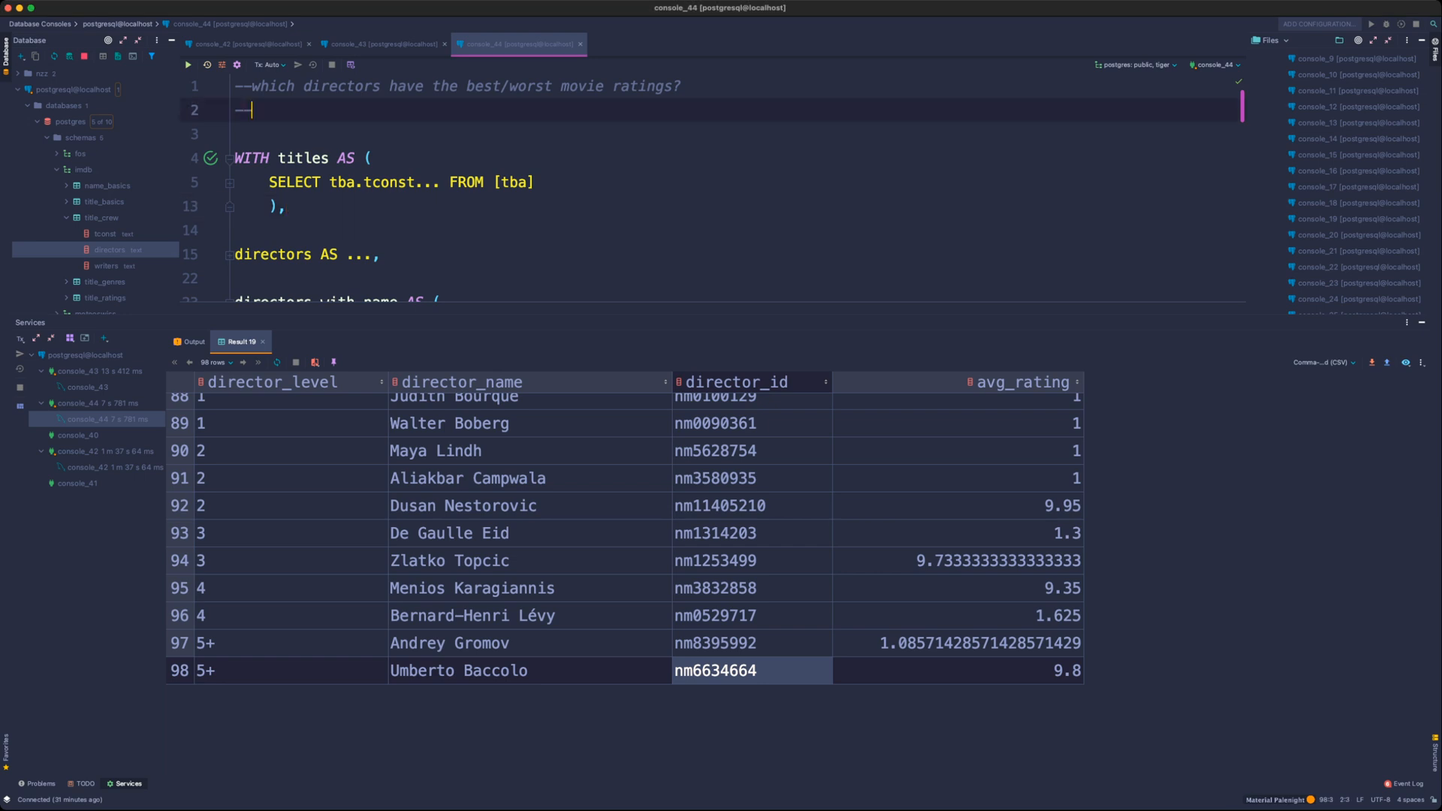
text(varies by number of )
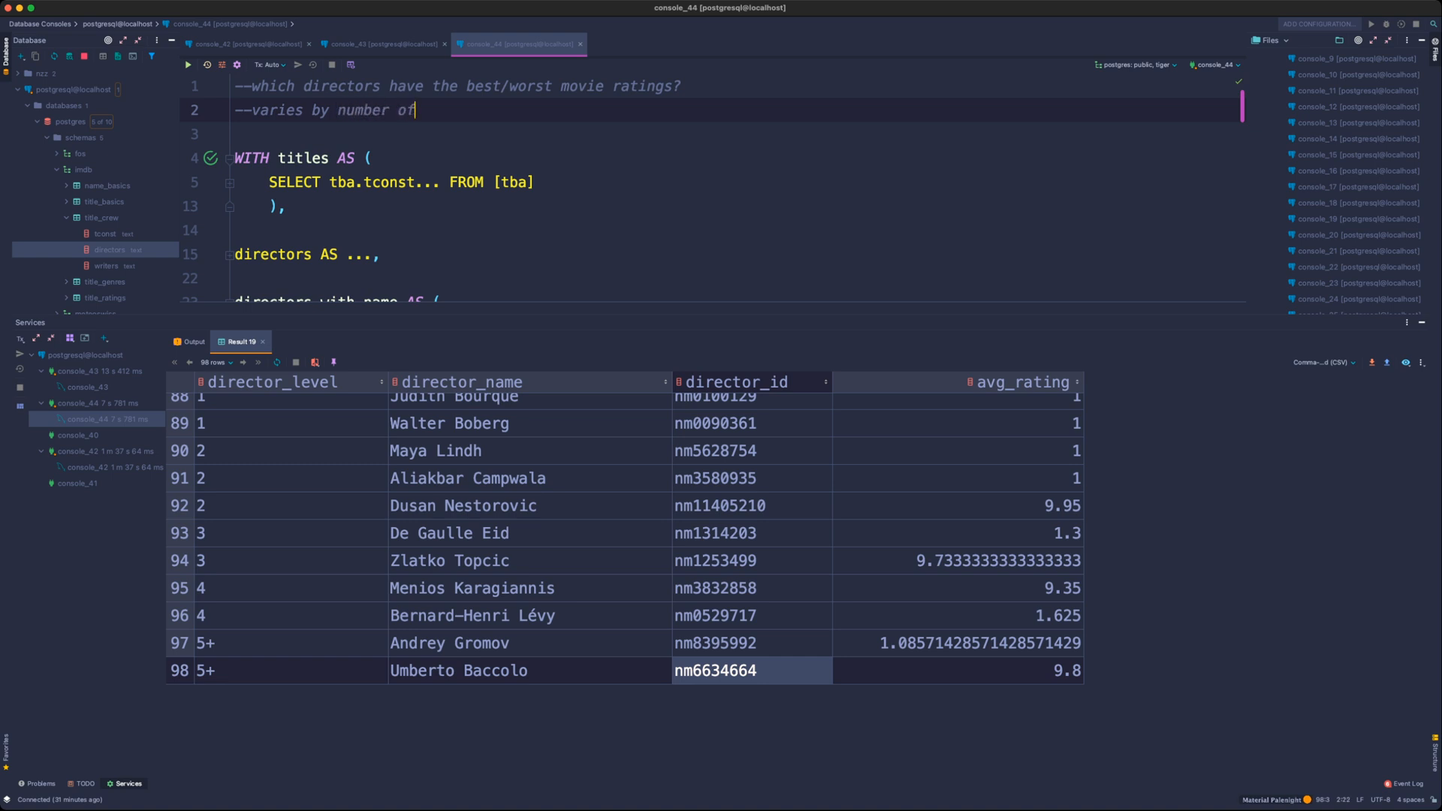
text(titles attributed to the)
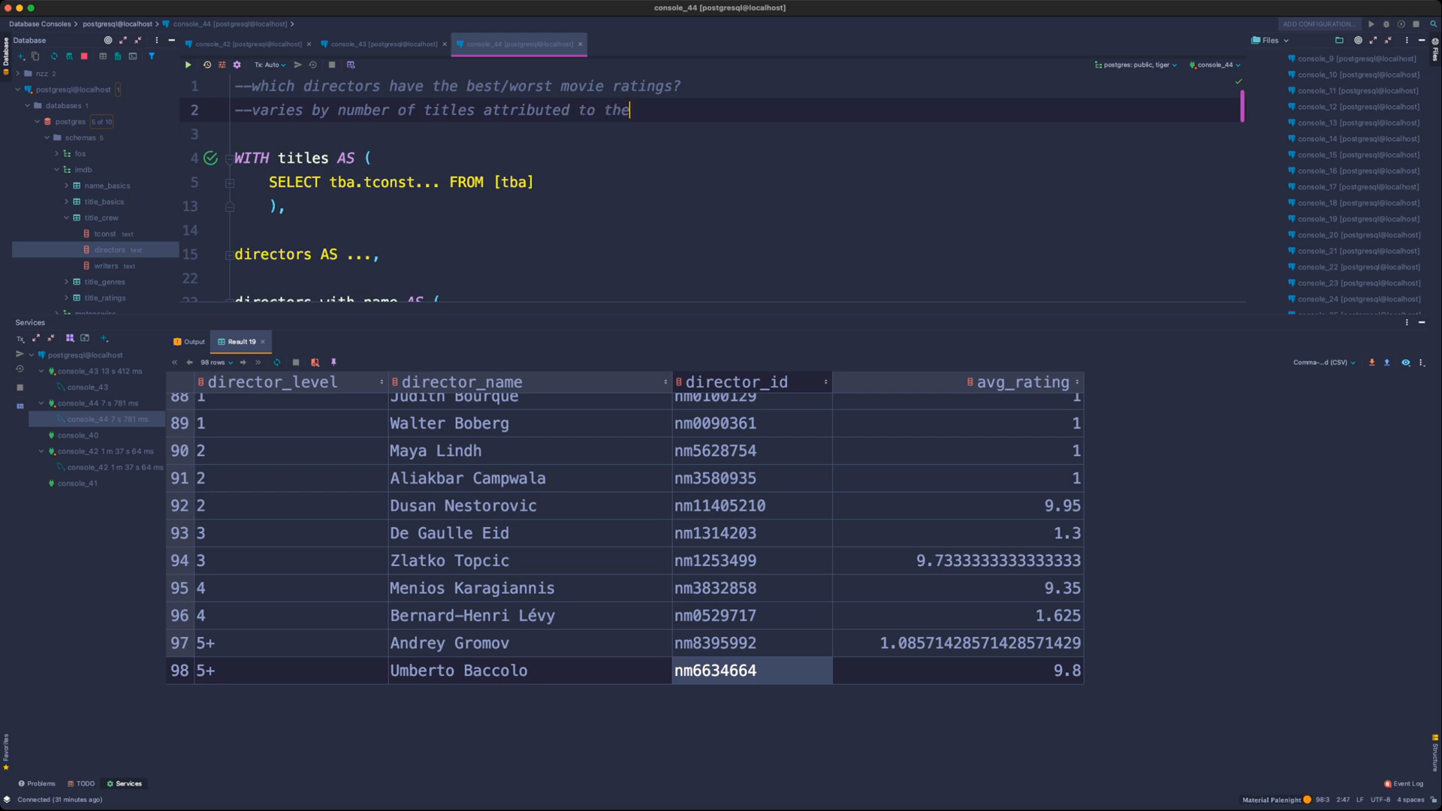
text(m)
- Return to the first result rows and expand the folded SELECT of the titles CTE
scroll(623, 586, up, 20)
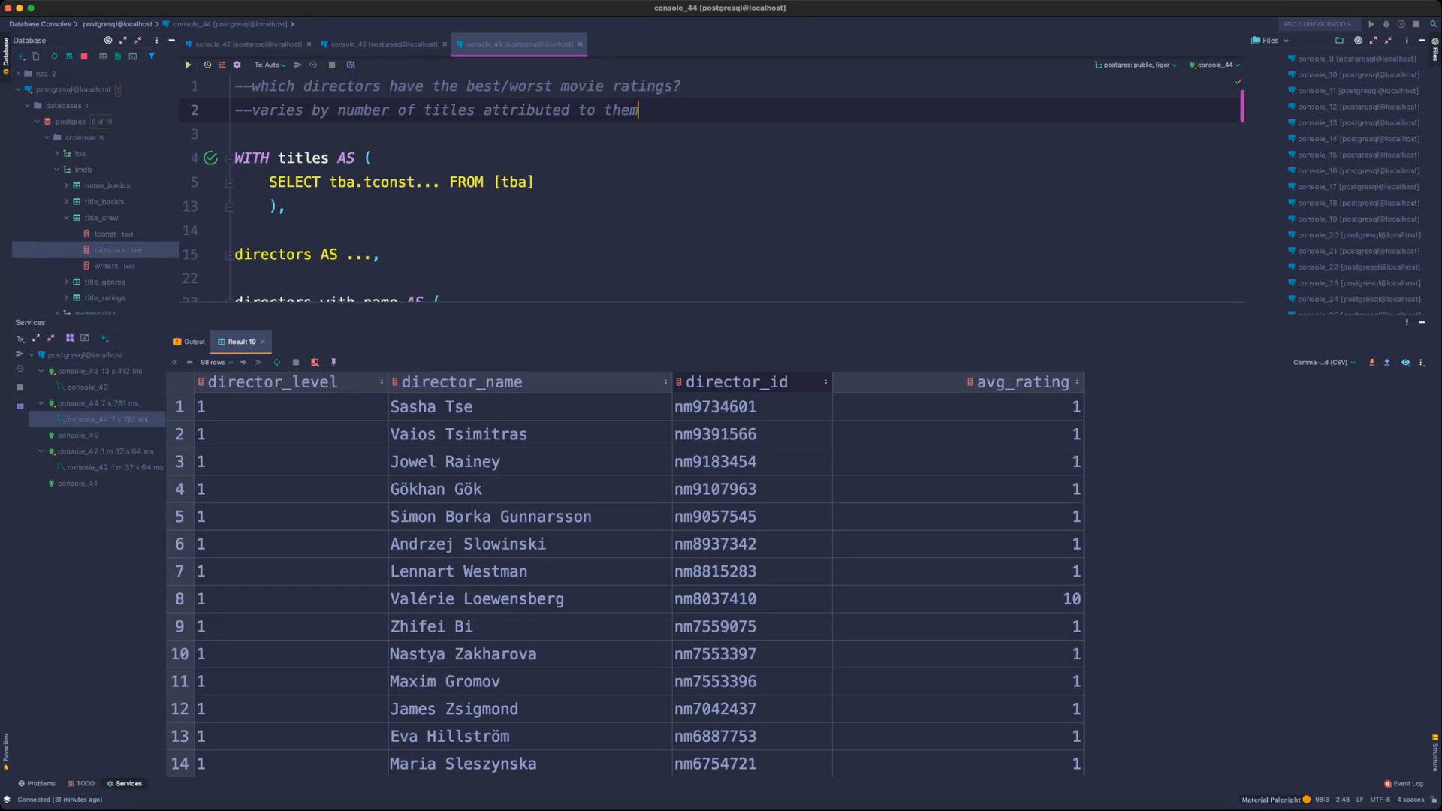
click(230, 183)
scroll(777, 211, down, 1)
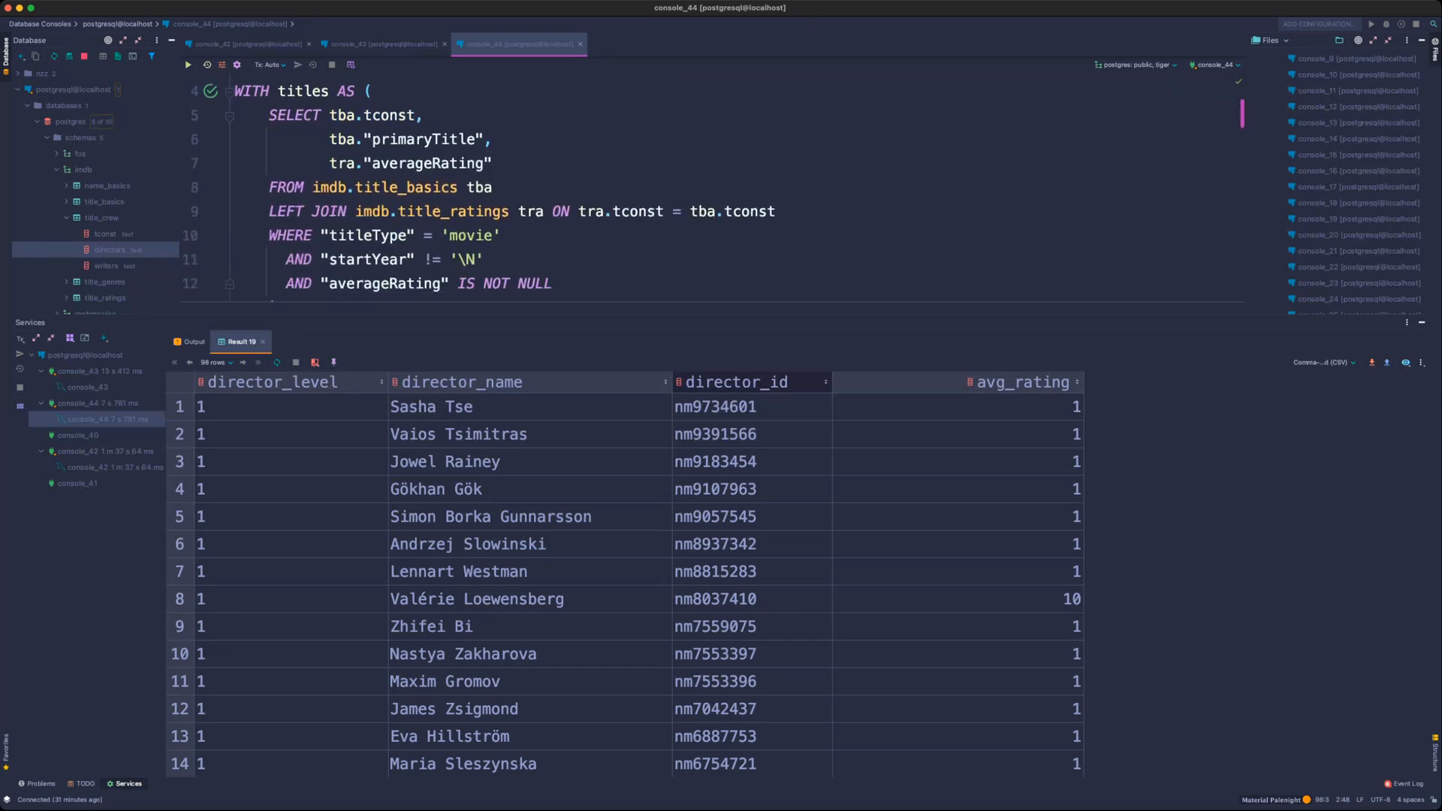
- Add tra."numVotes" after tra."averageRating" in the titles CTE, enlarge the editor area and fold the CTE's SELECT
click(776, 212)
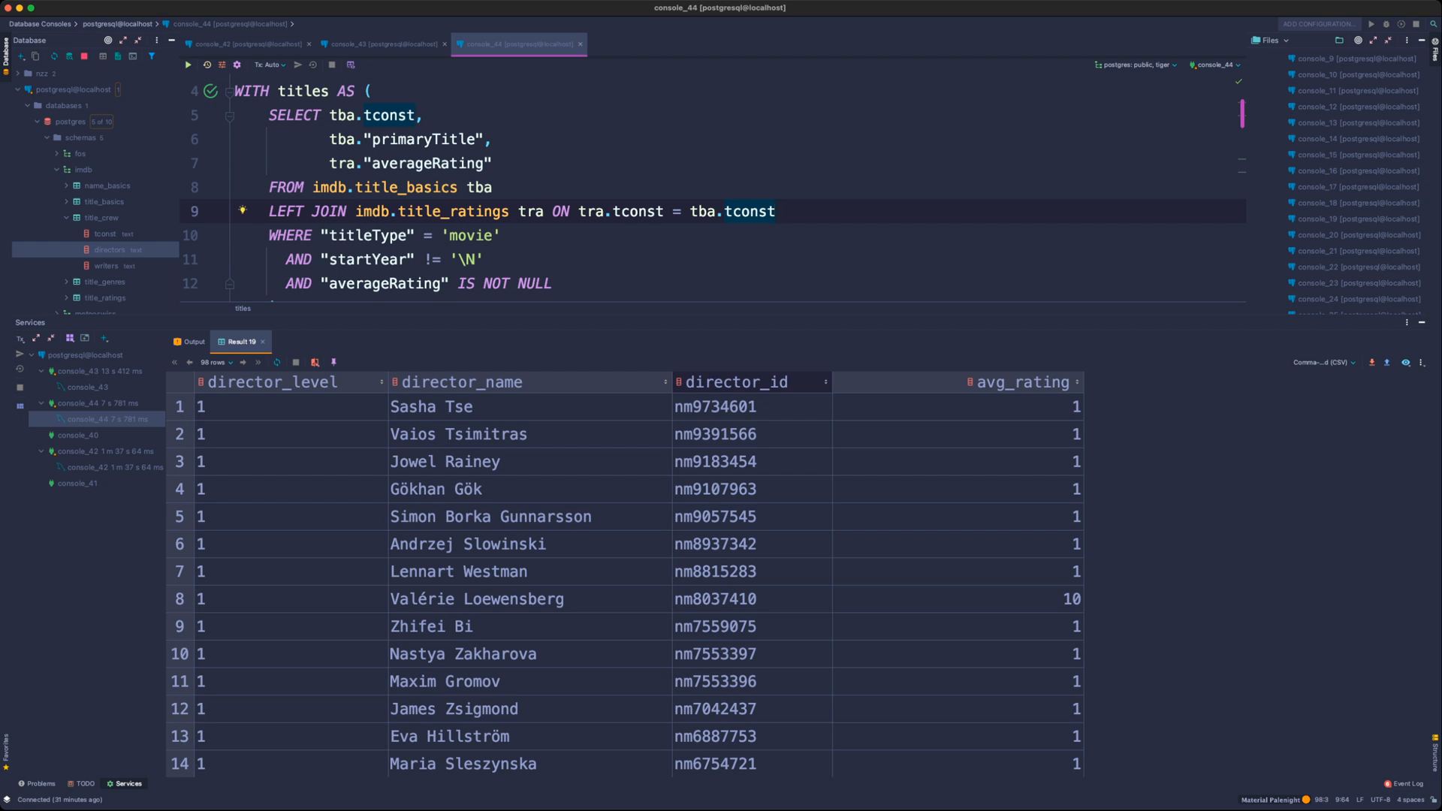
click(507, 212)
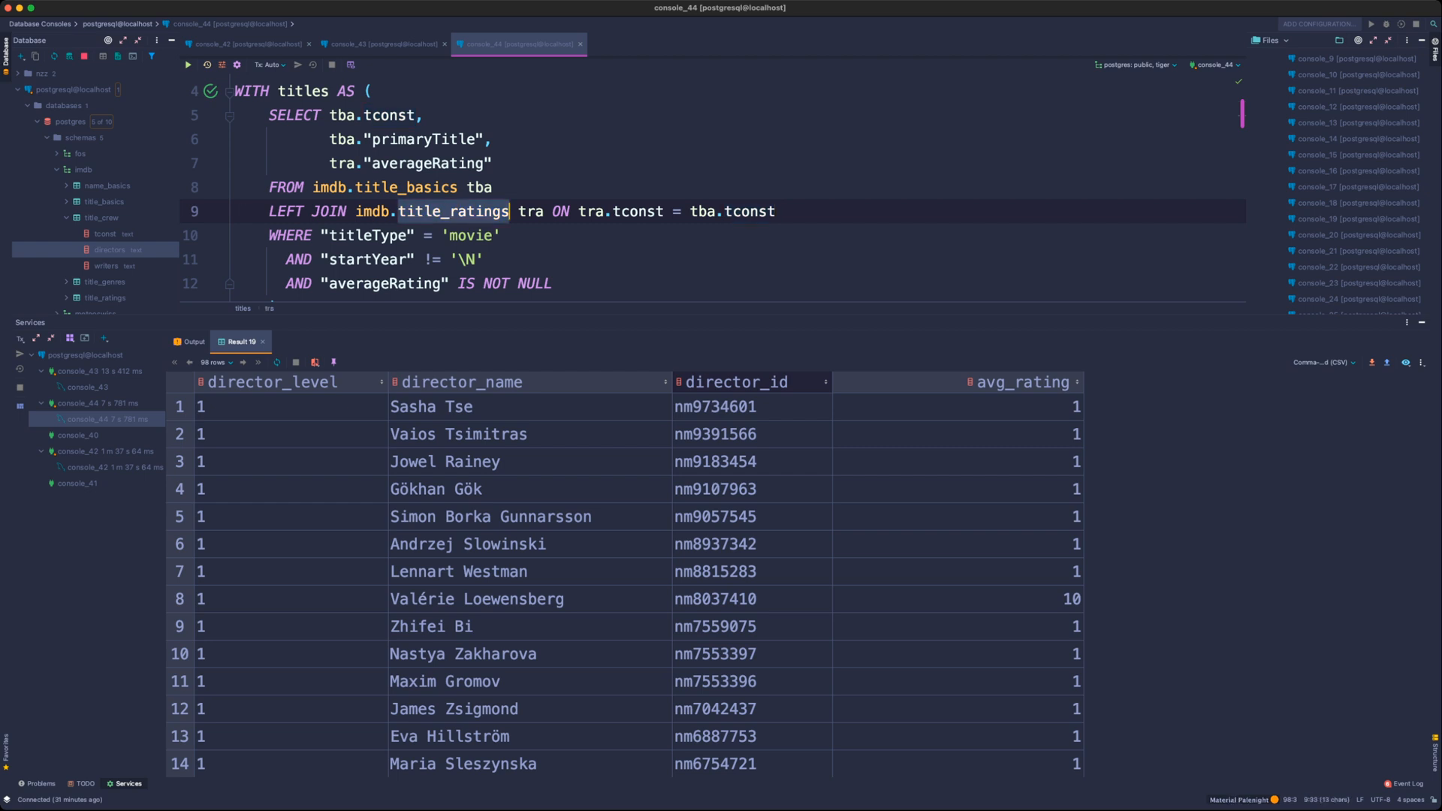
click(494, 164)
text(,)
key(Return)
text(tra.)
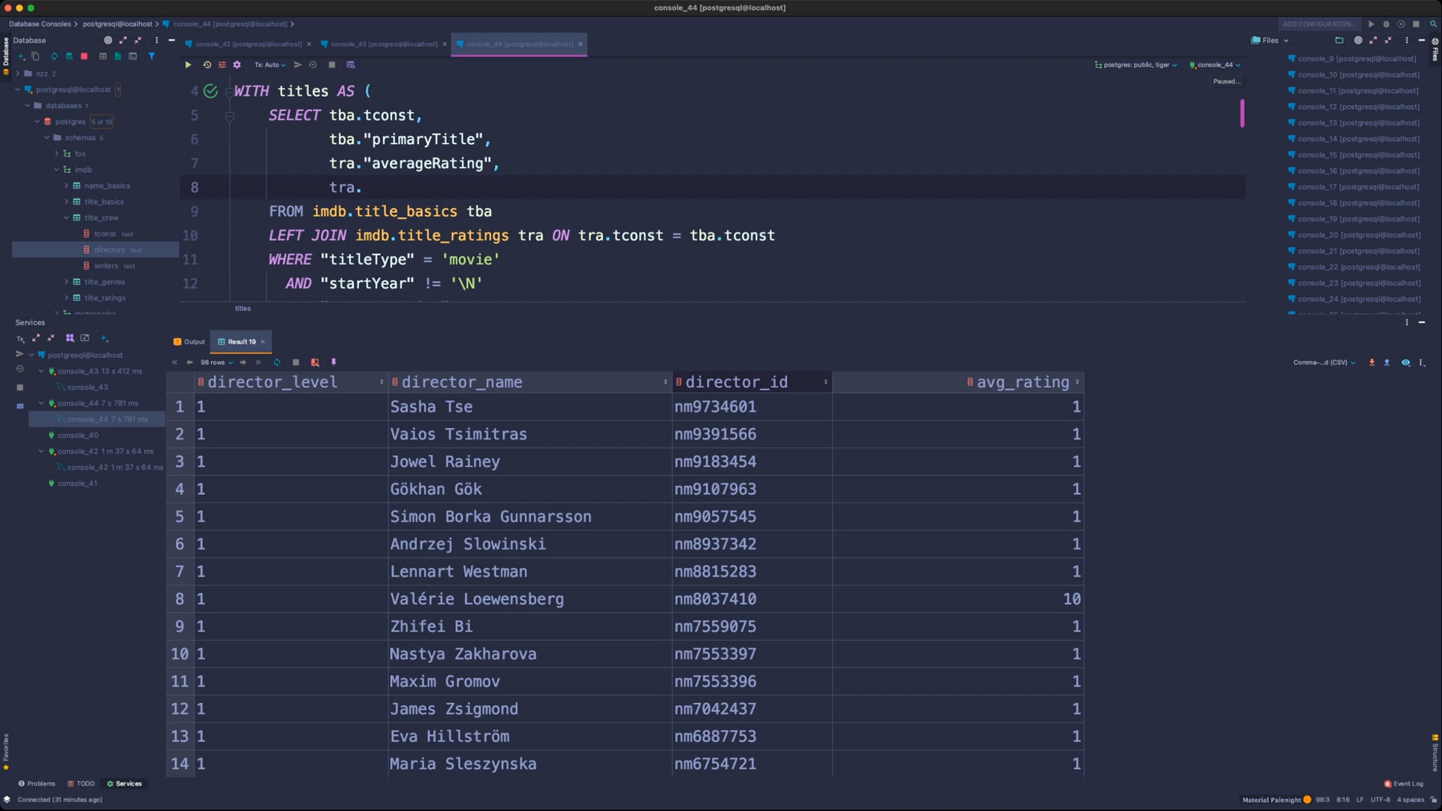
text("numVotes")
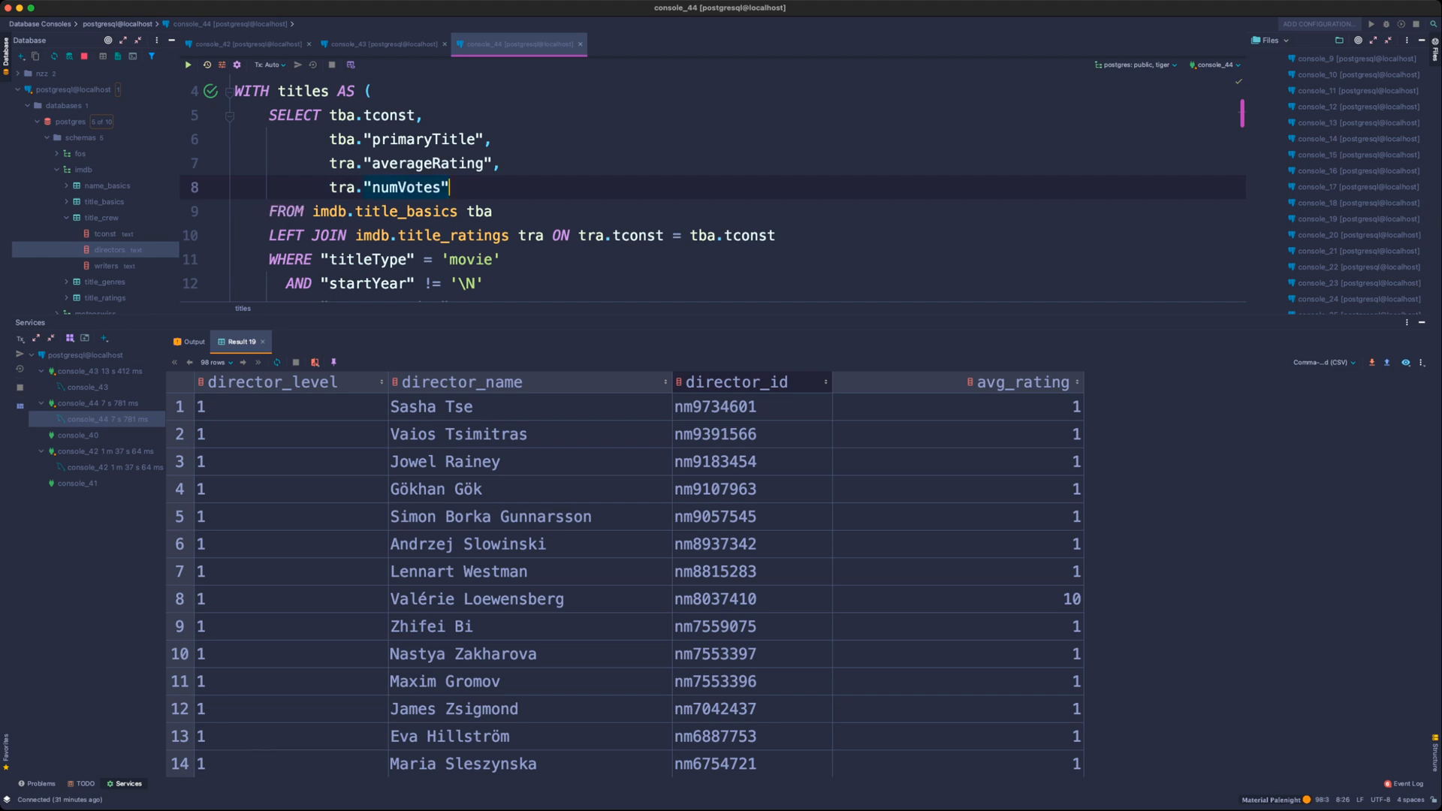
drag(541, 315, 541, 476)
key(super+minus)
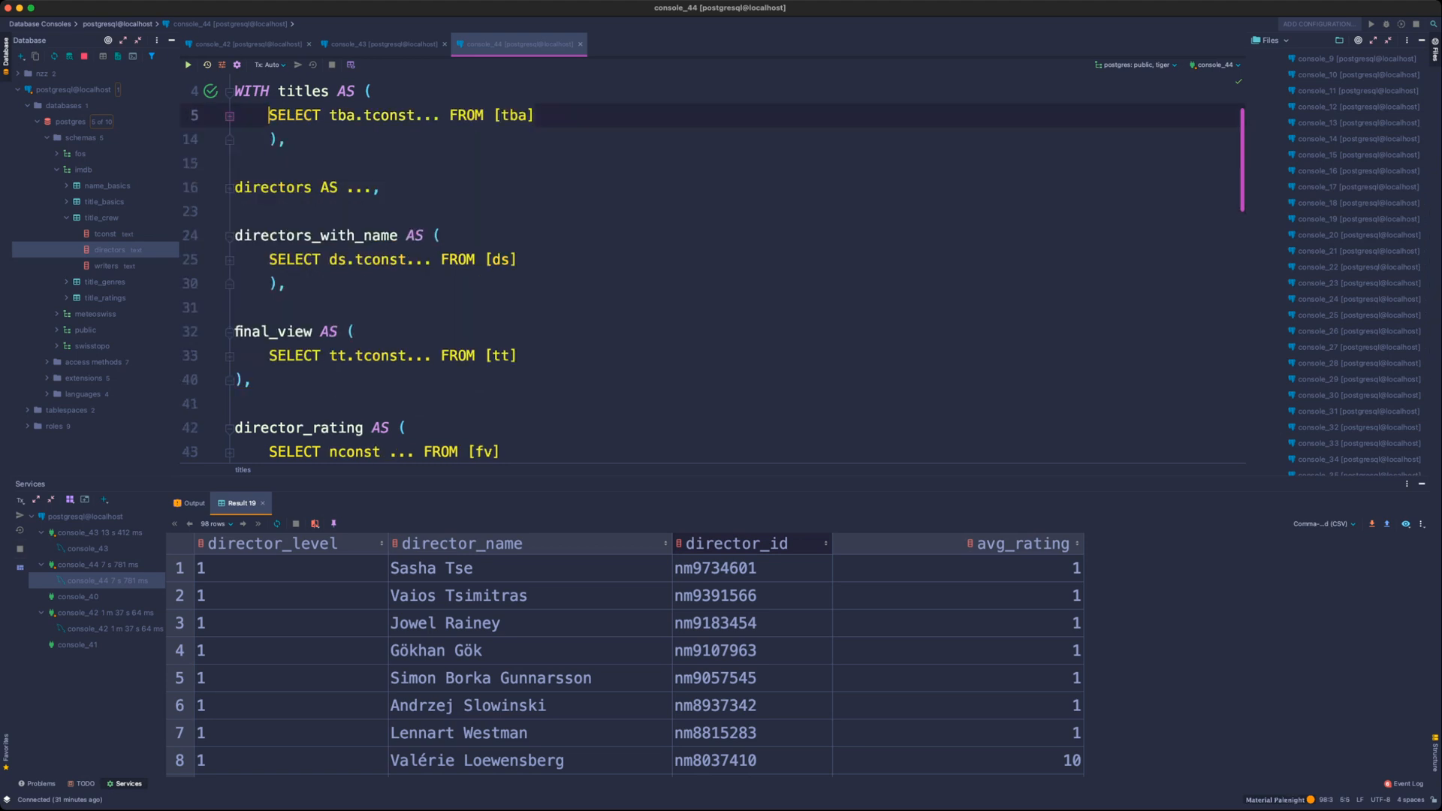
- Unfold the final_view CTE's SELECT and add tt."numVotes" on a new line after tt."averageRating"
click(230, 189)
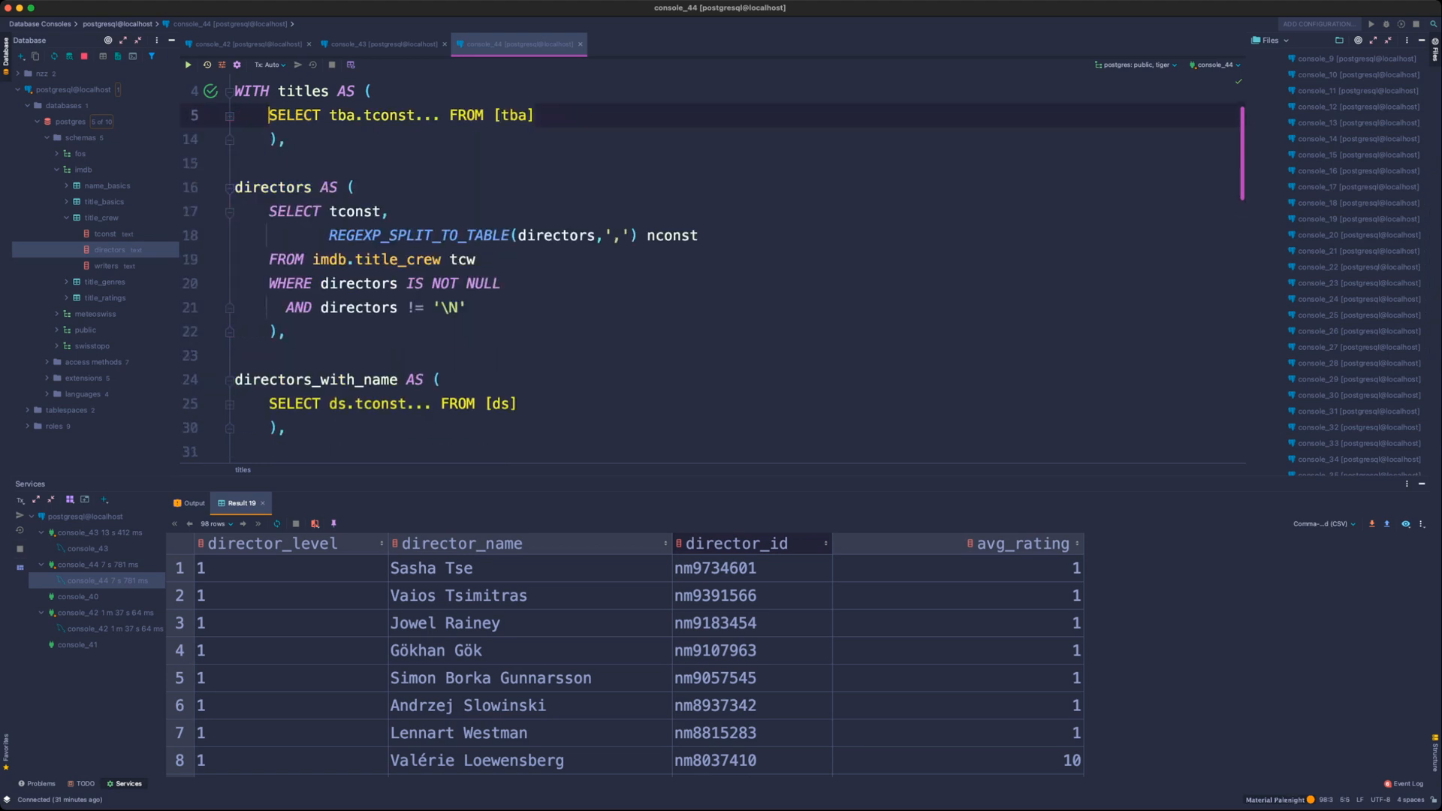
click(230, 188)
scroll(234, 298, down, 1)
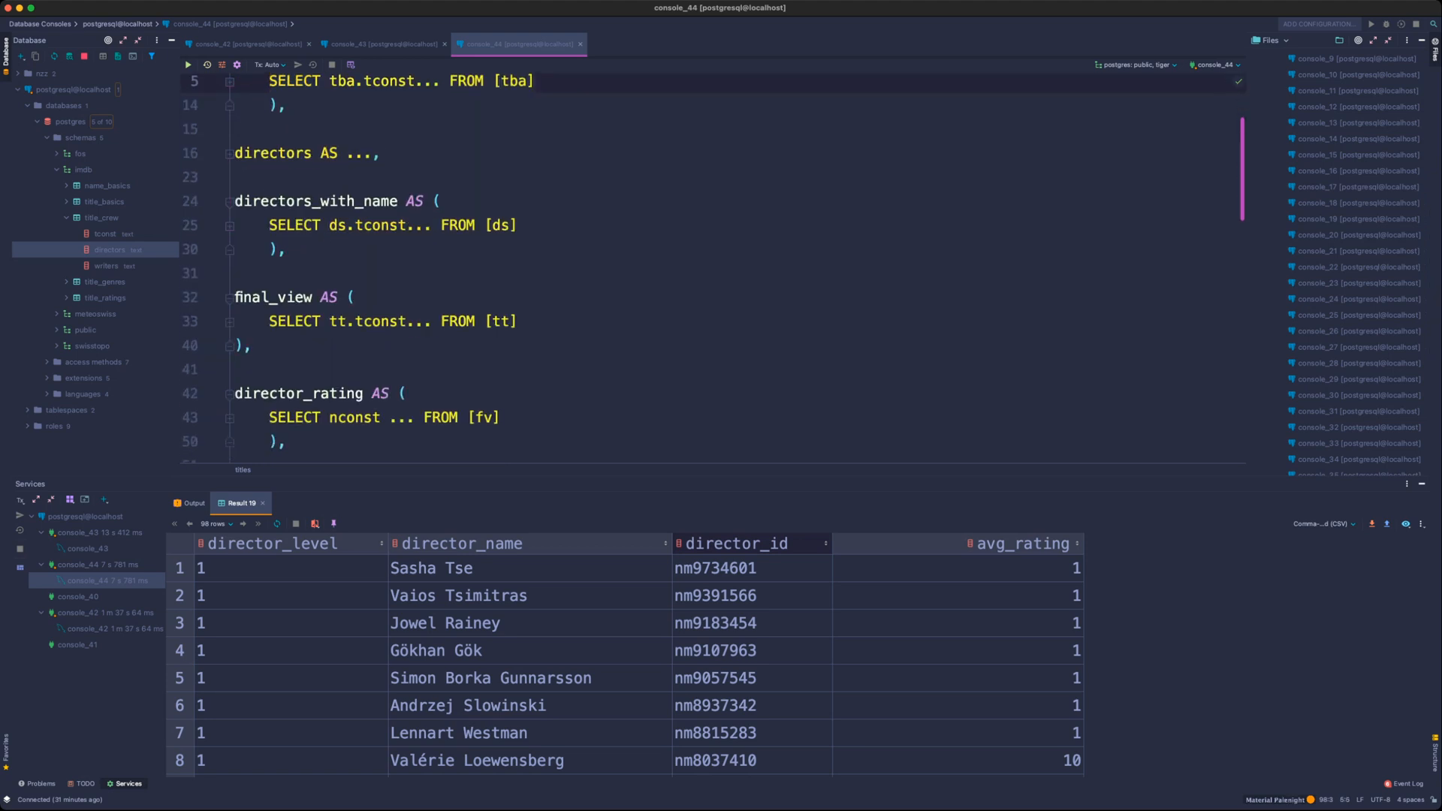
click(235, 298)
click(230, 299)
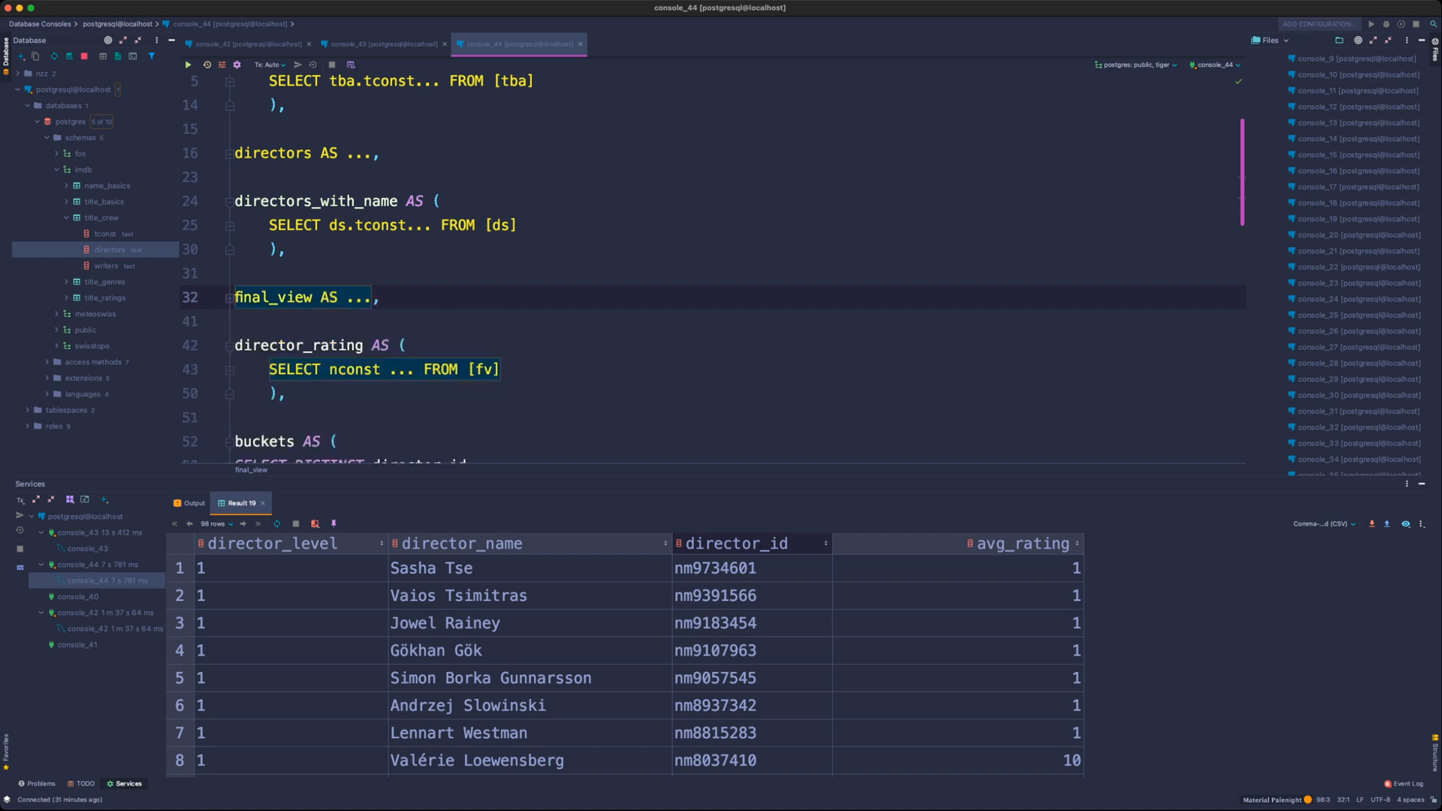
click(230, 298)
click(230, 322)
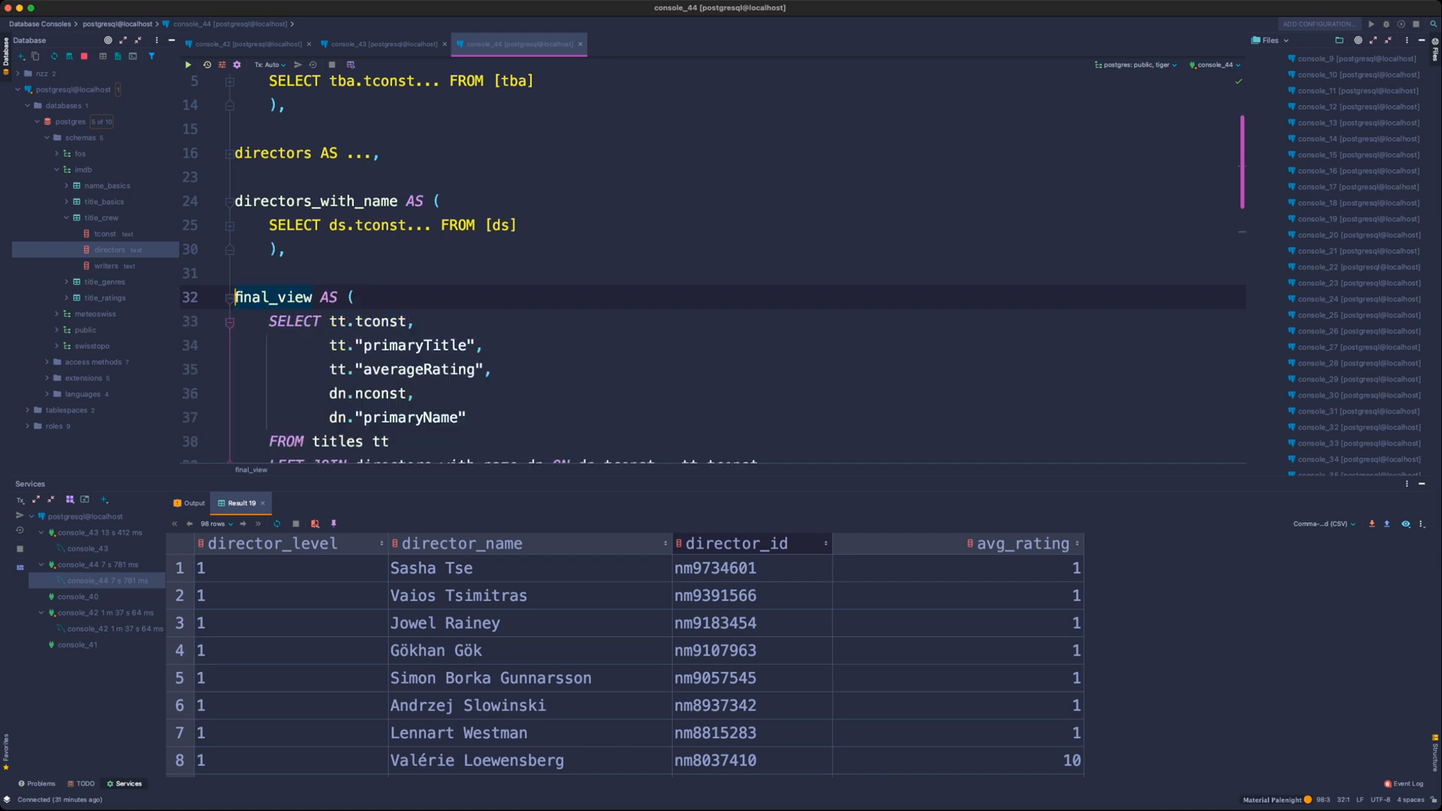
scroll(230, 322, down, 1)
click(493, 330)
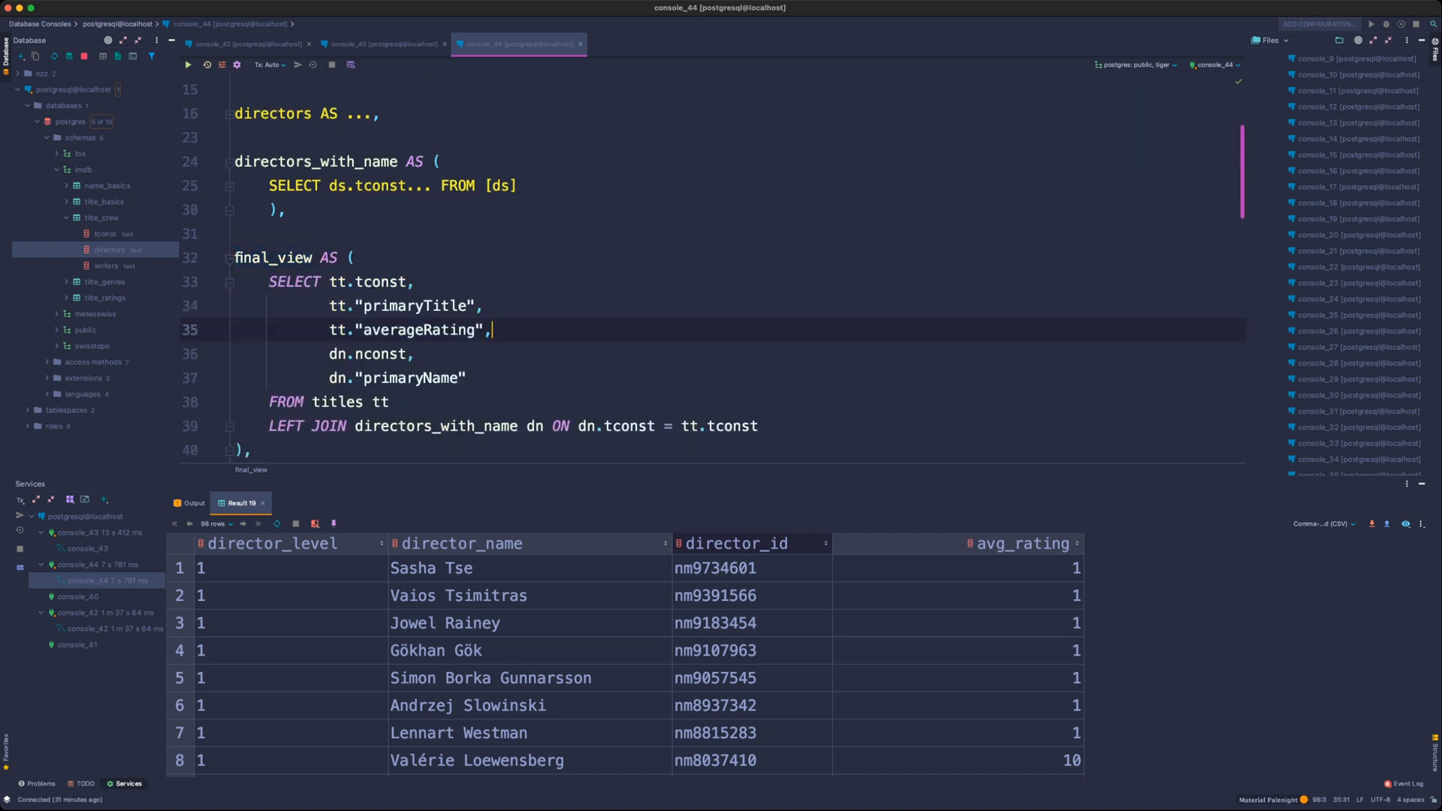
key(Return)
text(tt.)
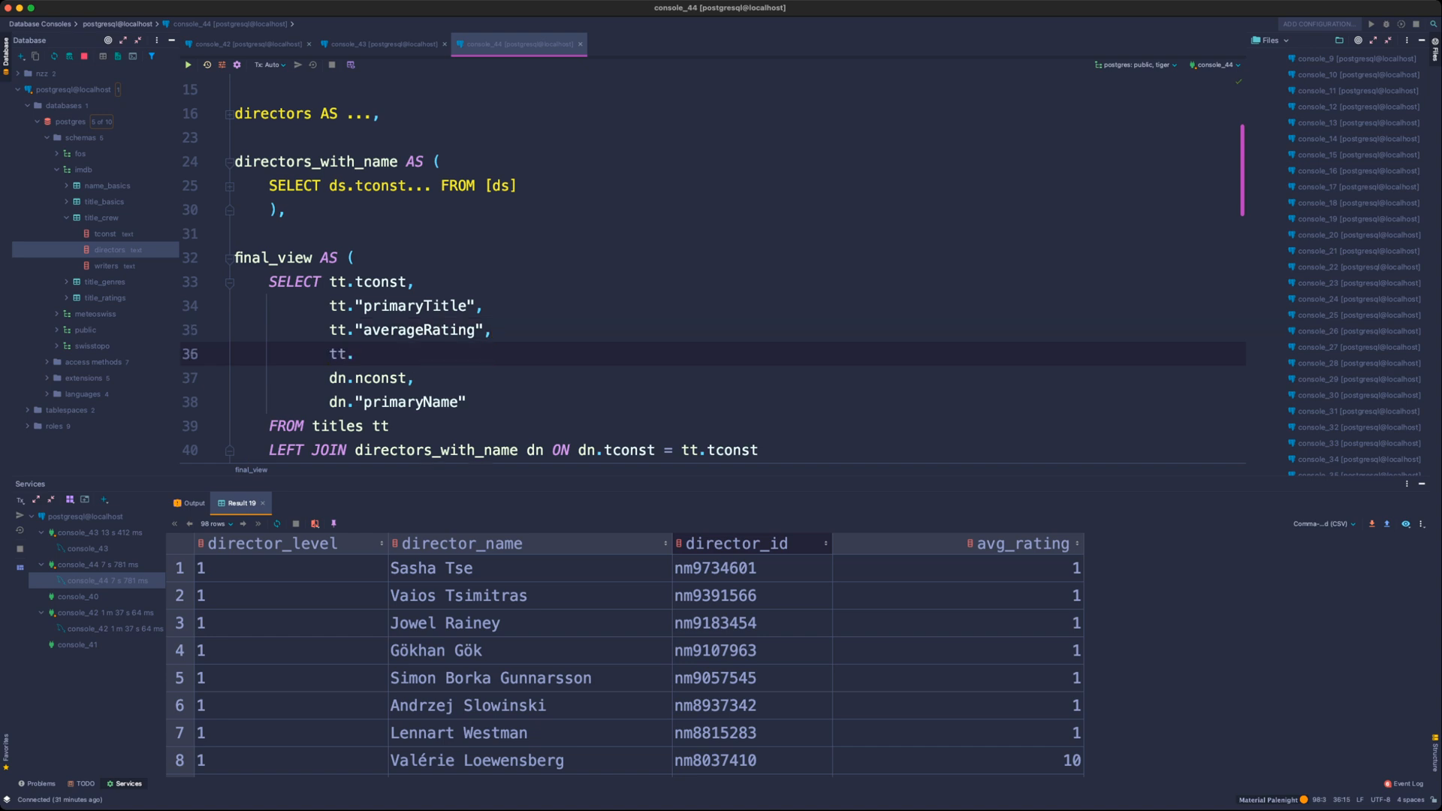
text("num)
key(Return)
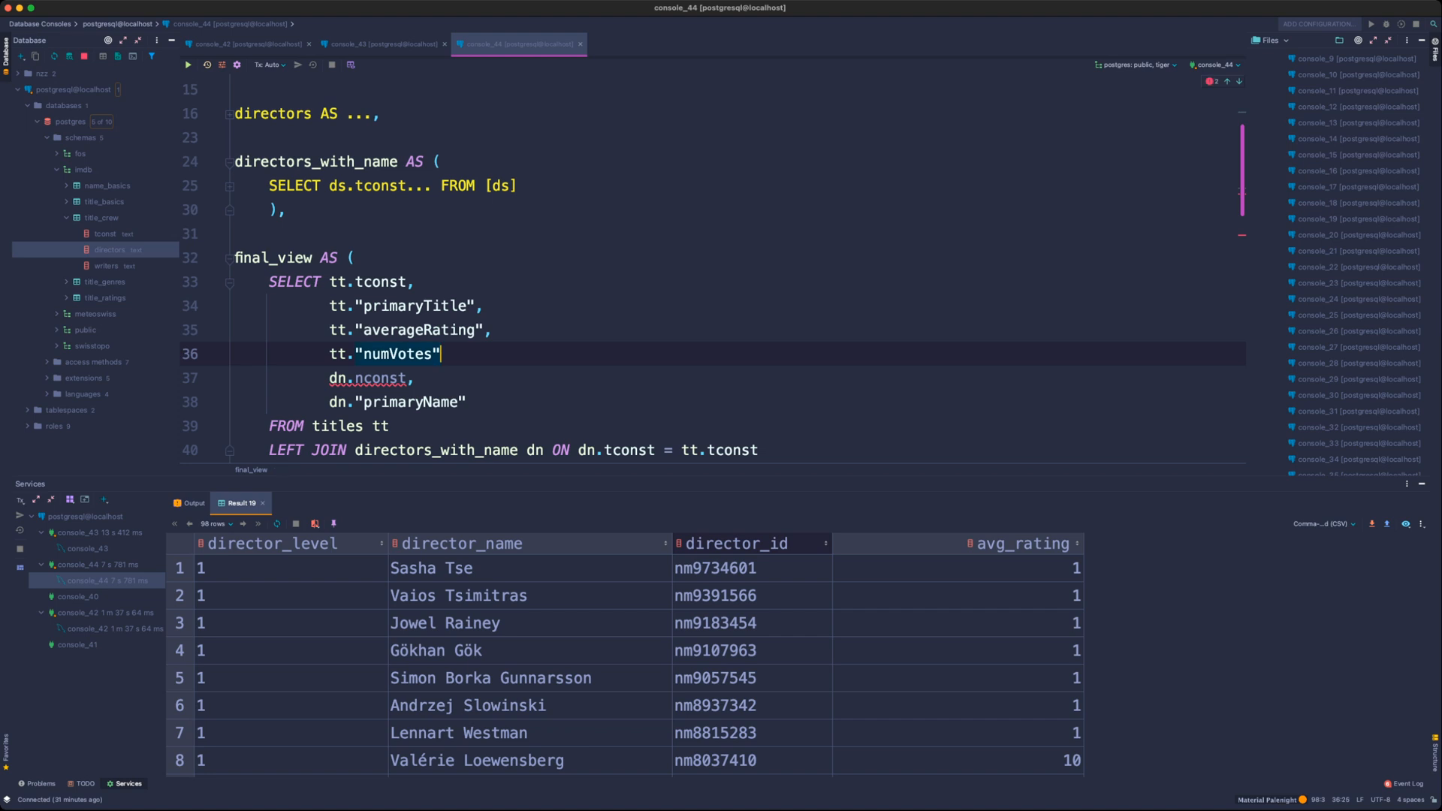
text(,)
- Review the column list and join in the final_view CTE and fold the CTE
scroll(714, 270, down, 1)
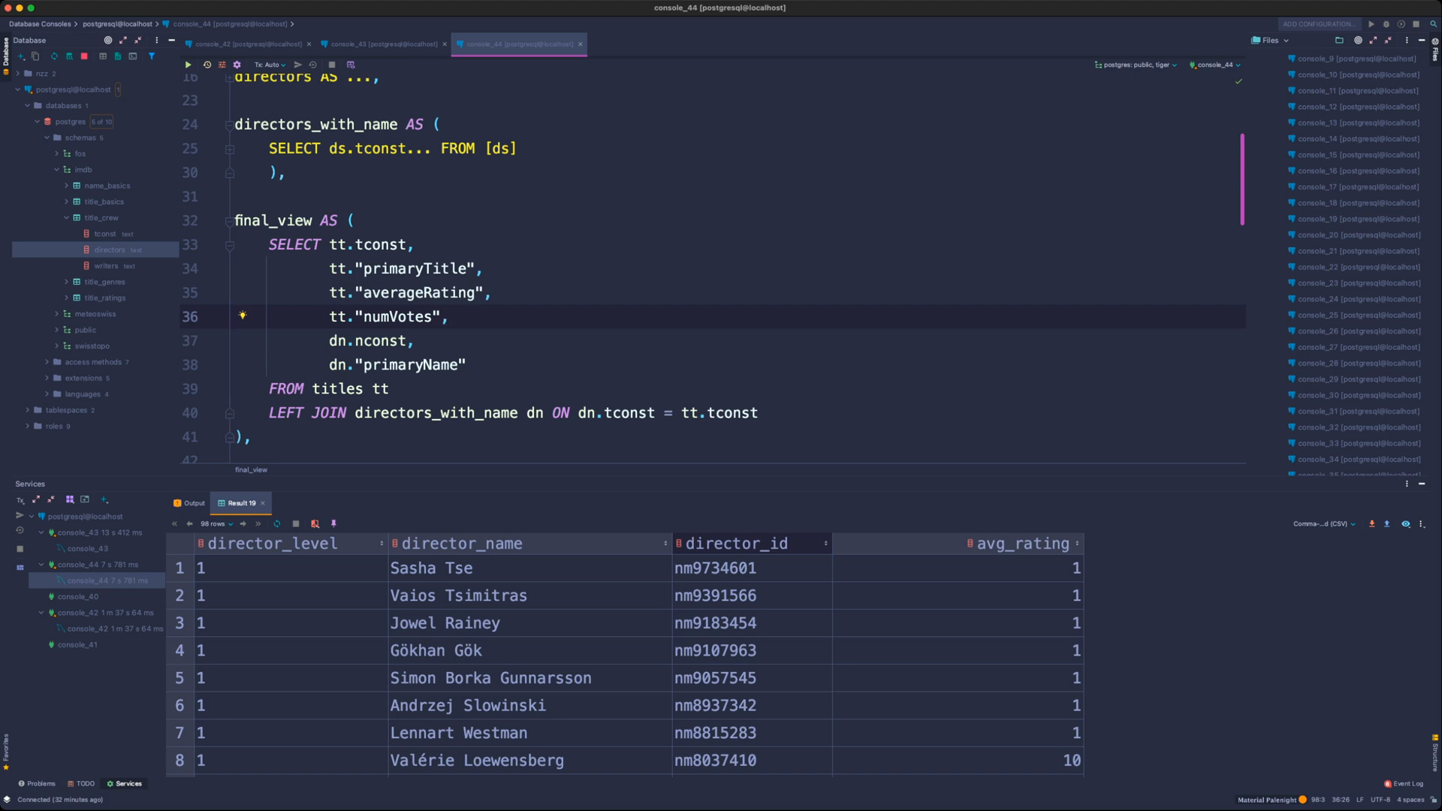
click(356, 220)
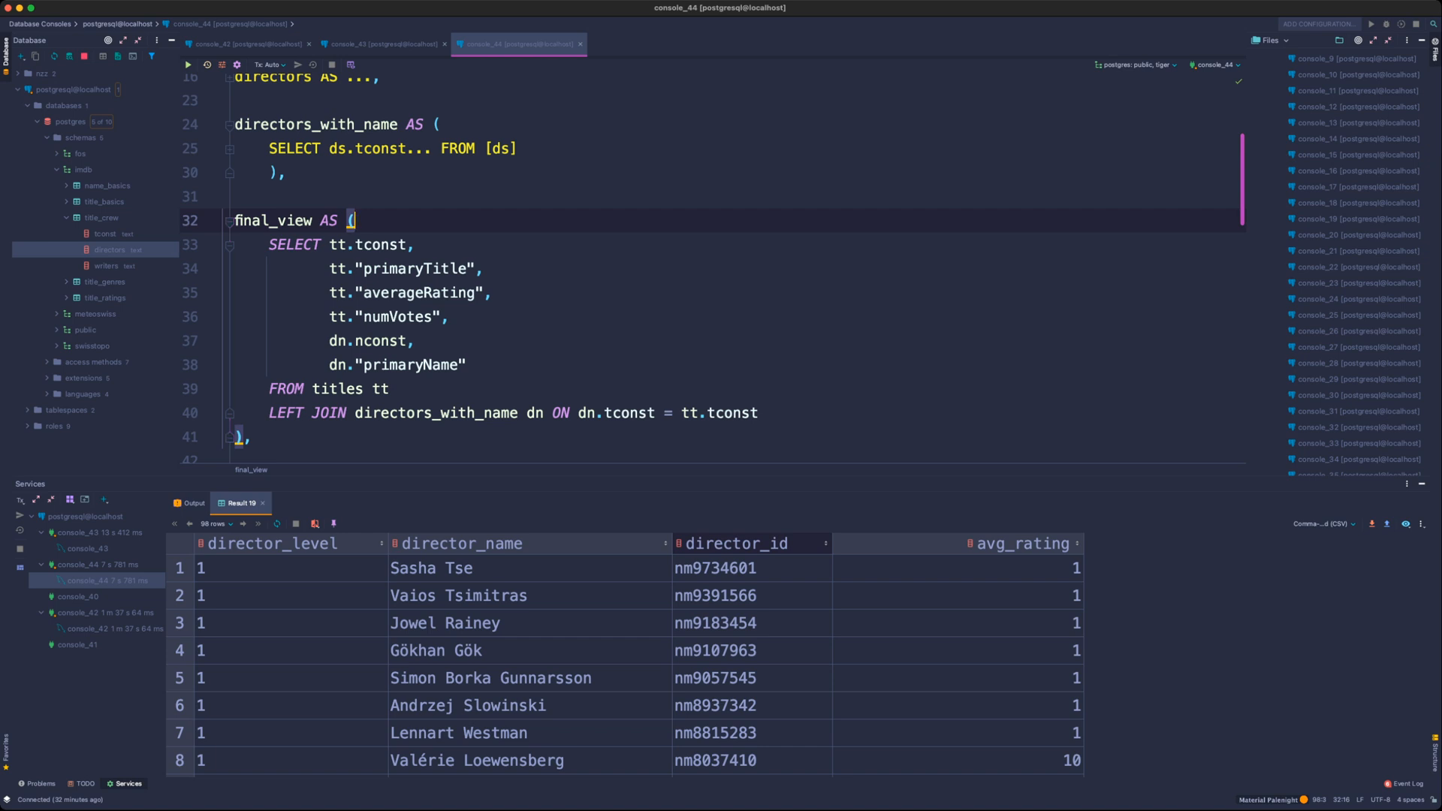
scroll(713, 268, down, 1)
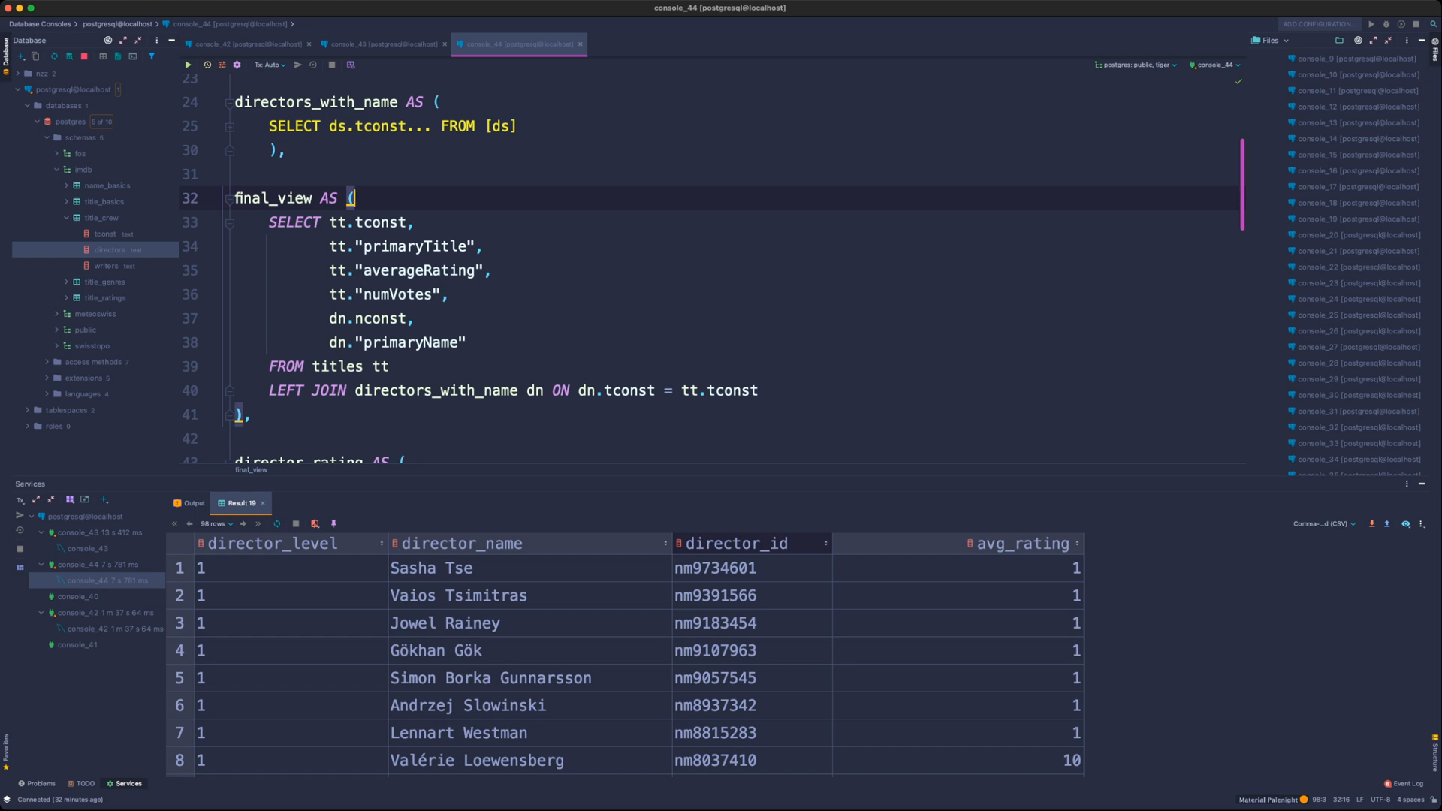
scroll(714, 268, down, 1)
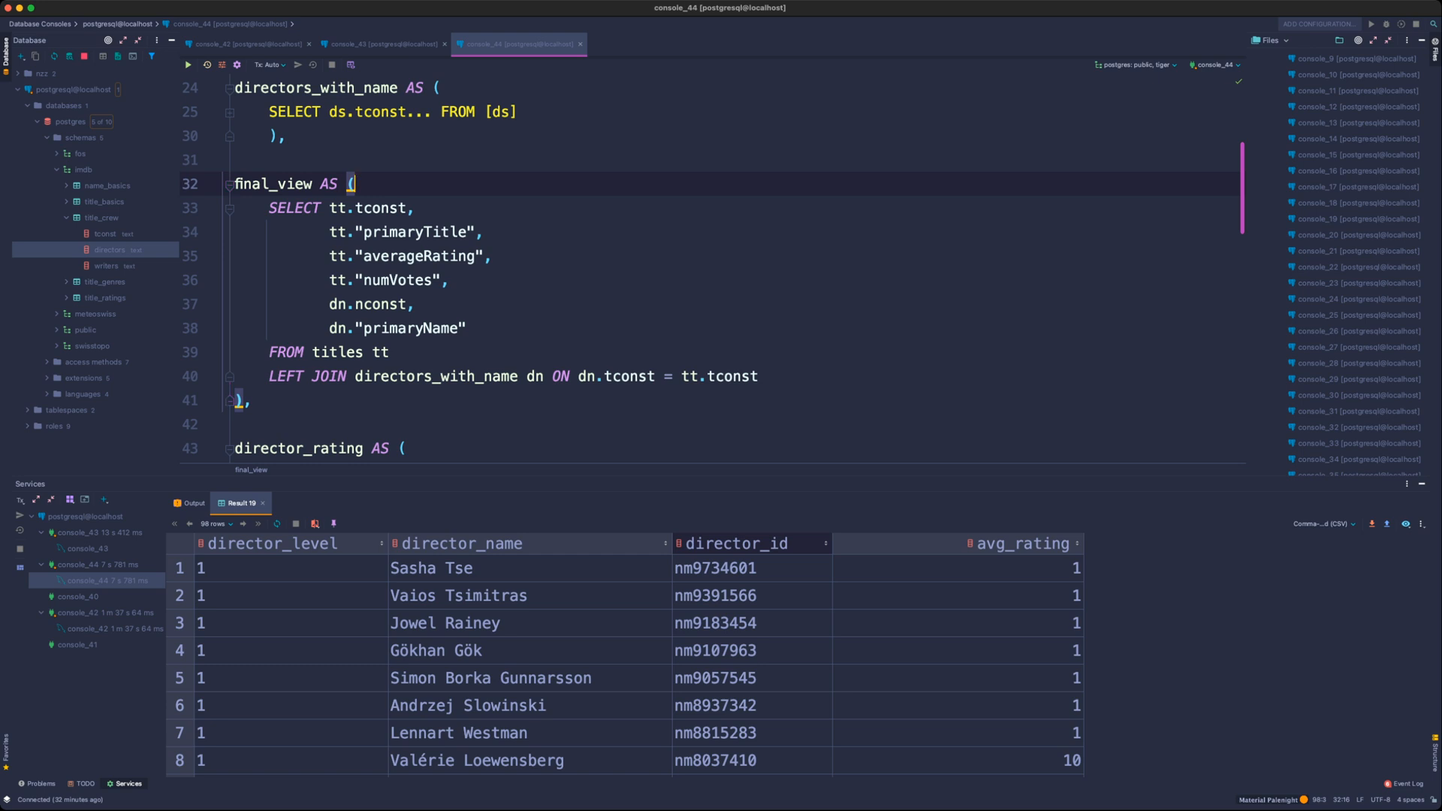
scroll(713, 268, down, 1)
click(467, 305)
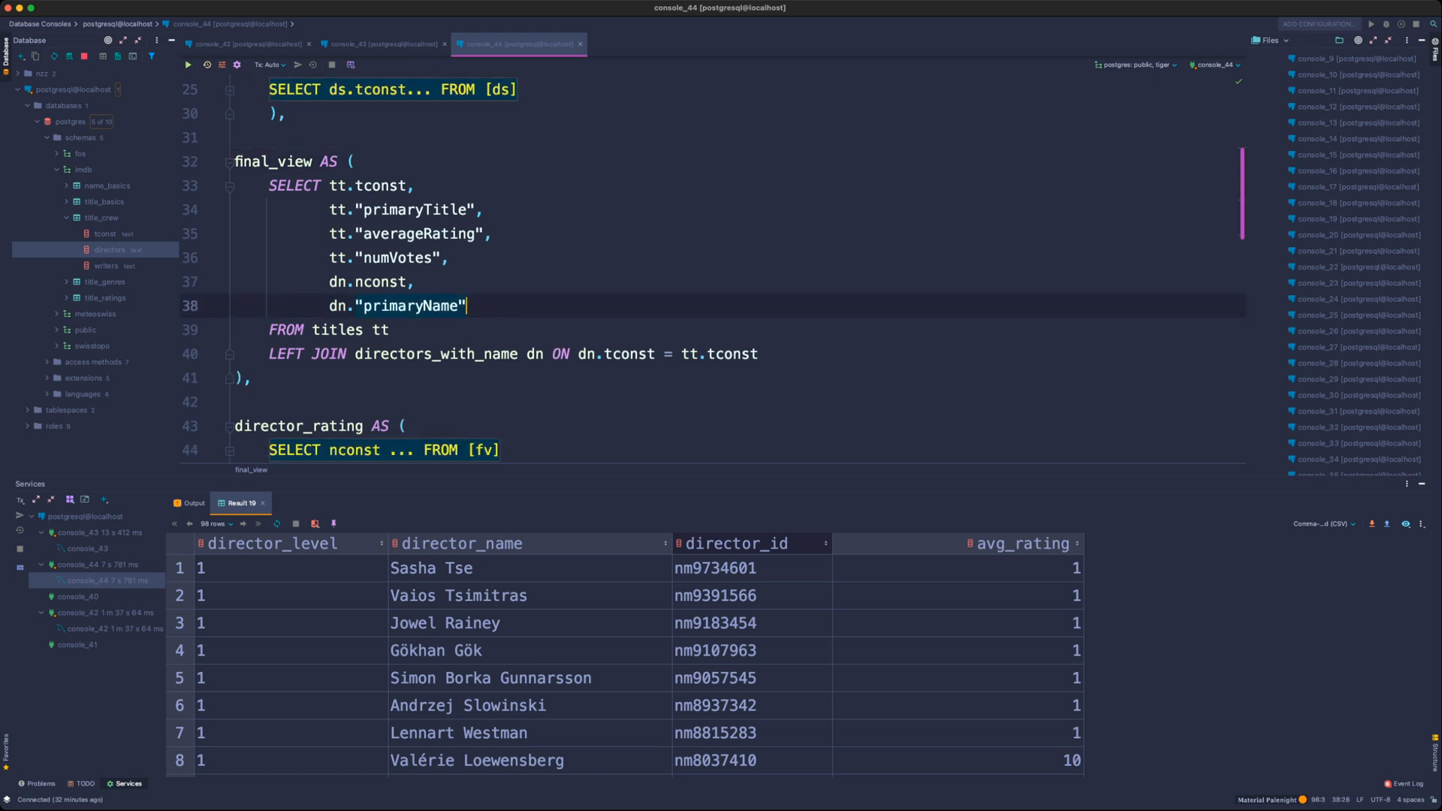
drag(449, 257, 337, 258)
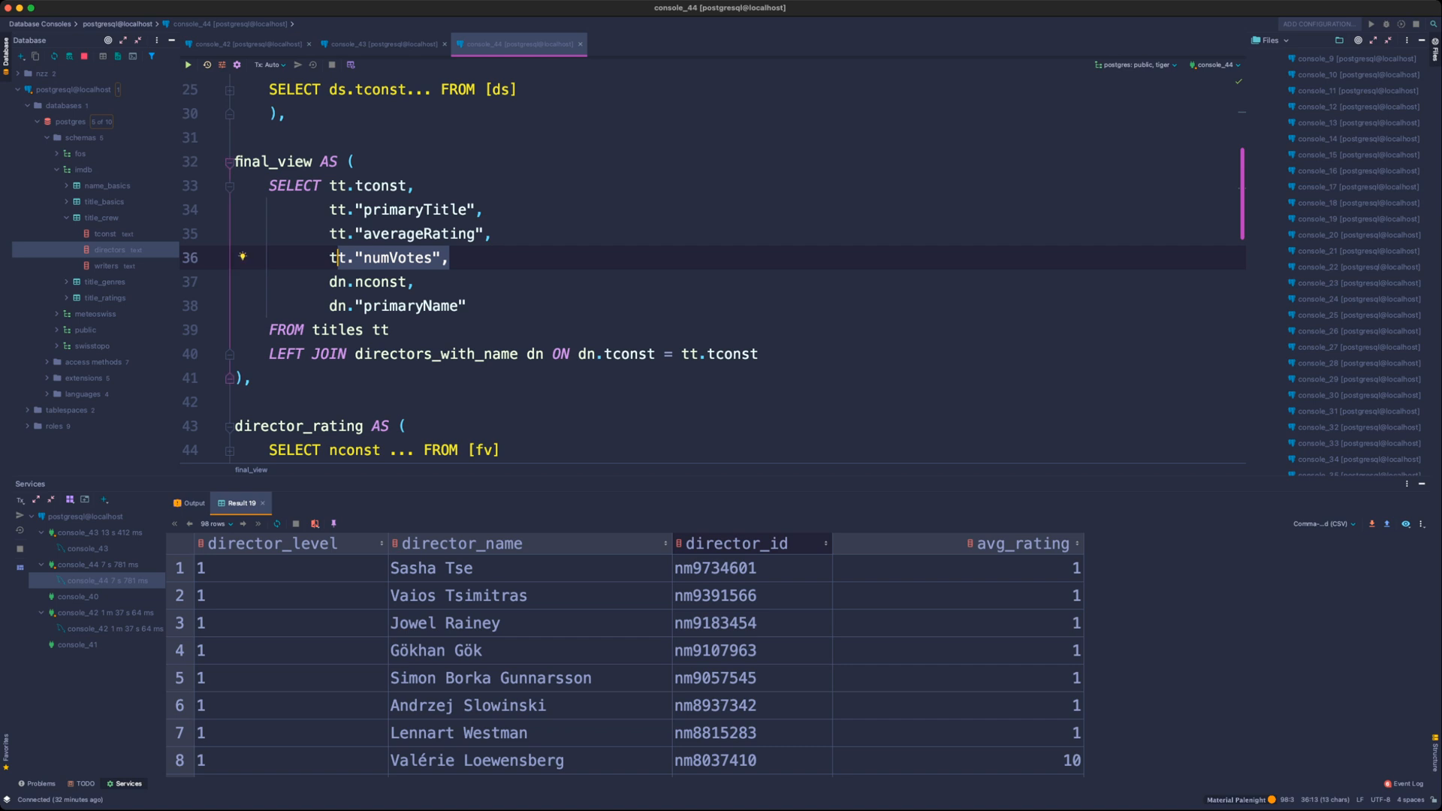
key(super+minus)
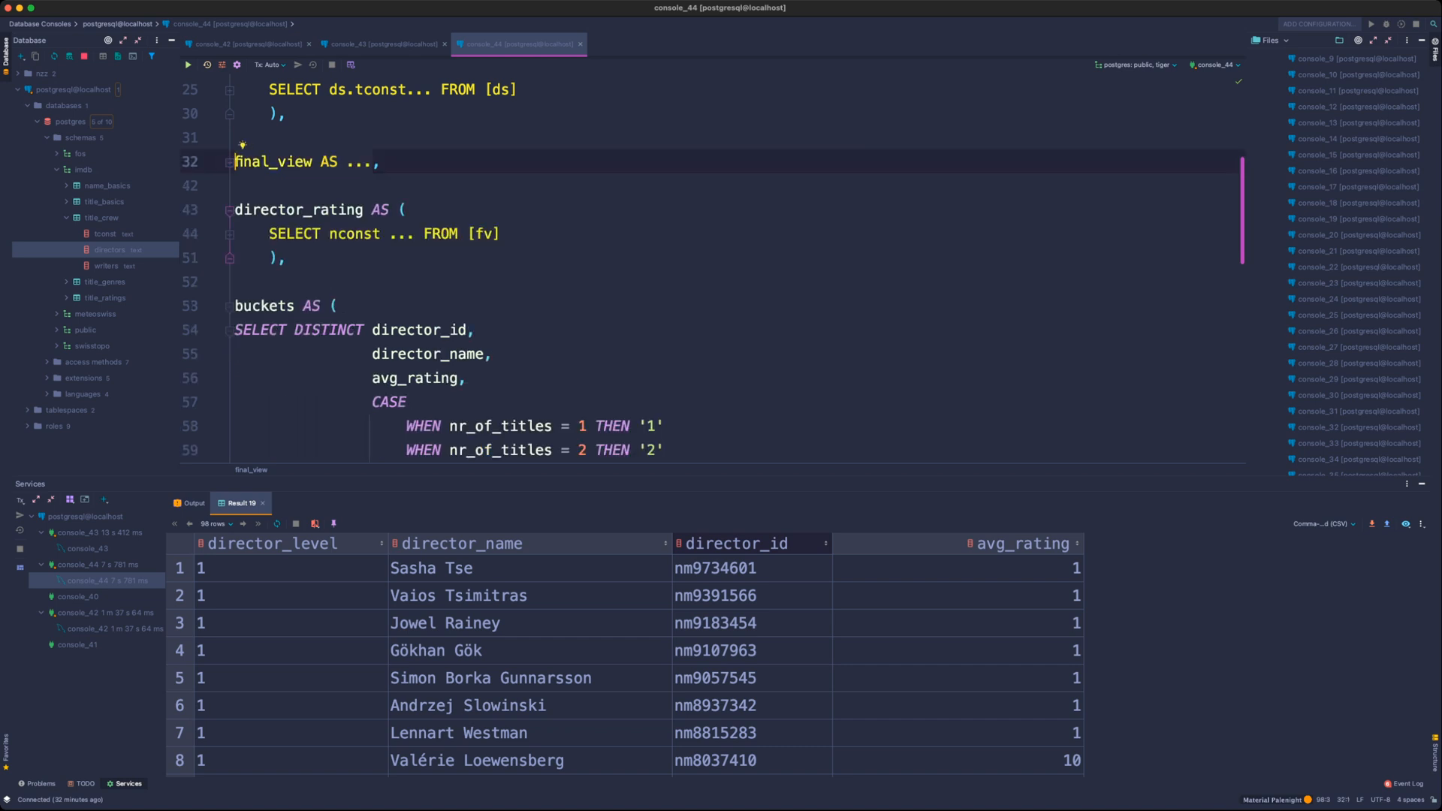
- Add SUM("numVotes") aliased as sum_votes after avg_rating in the director_rating CTE and fold the CTE
click(230, 211)
click(230, 211)
click(230, 235)
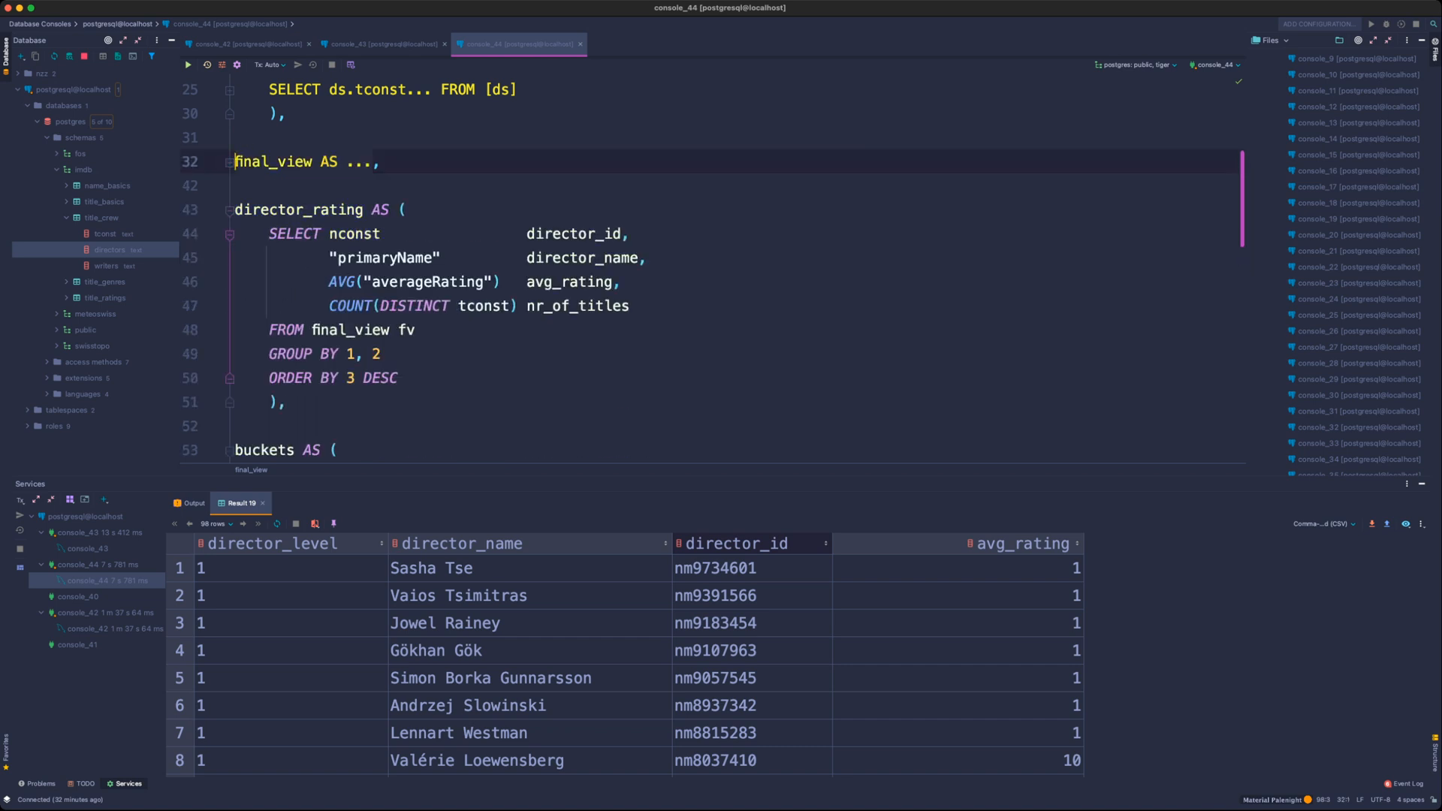
click(622, 282)
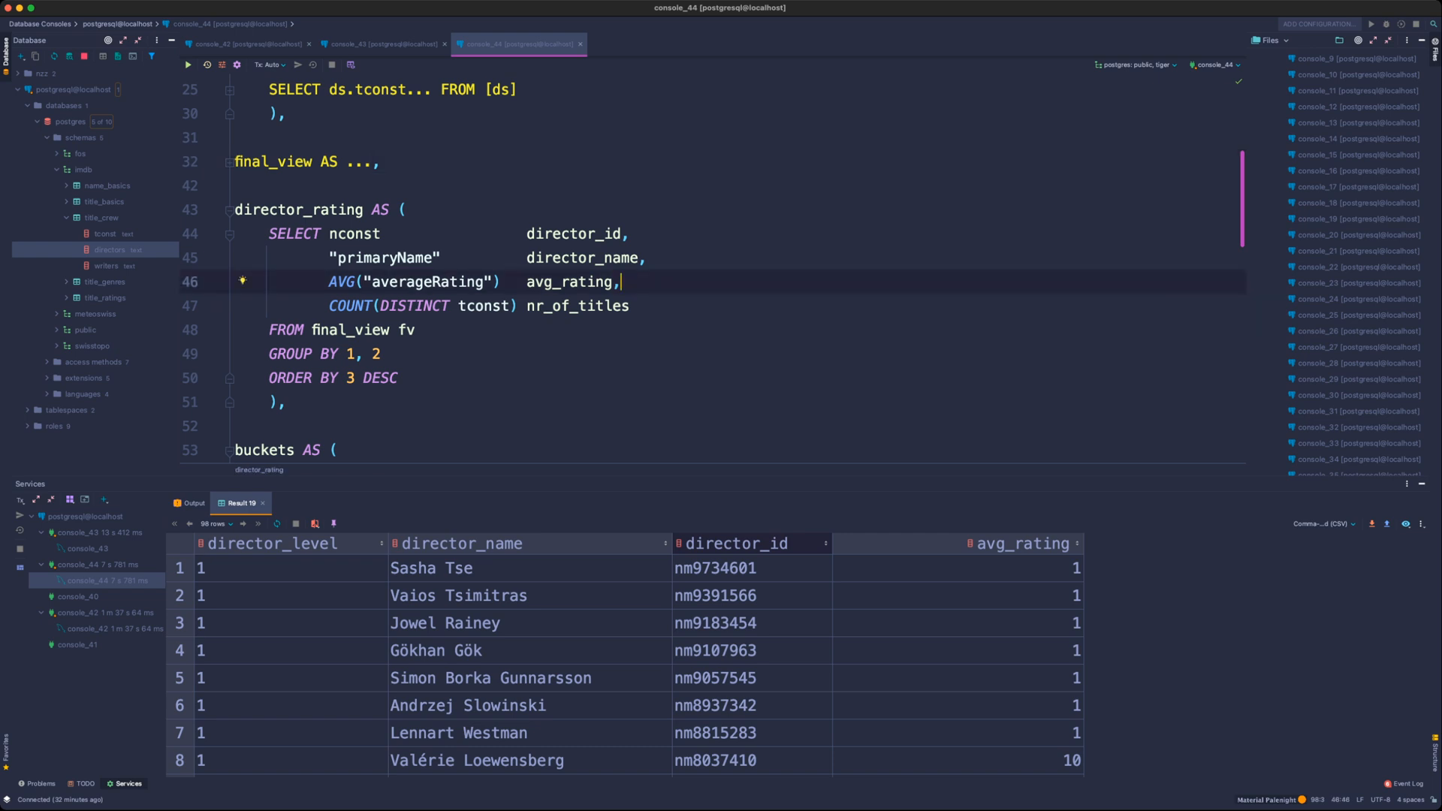
click(630, 306)
click(621, 282)
key(Return)
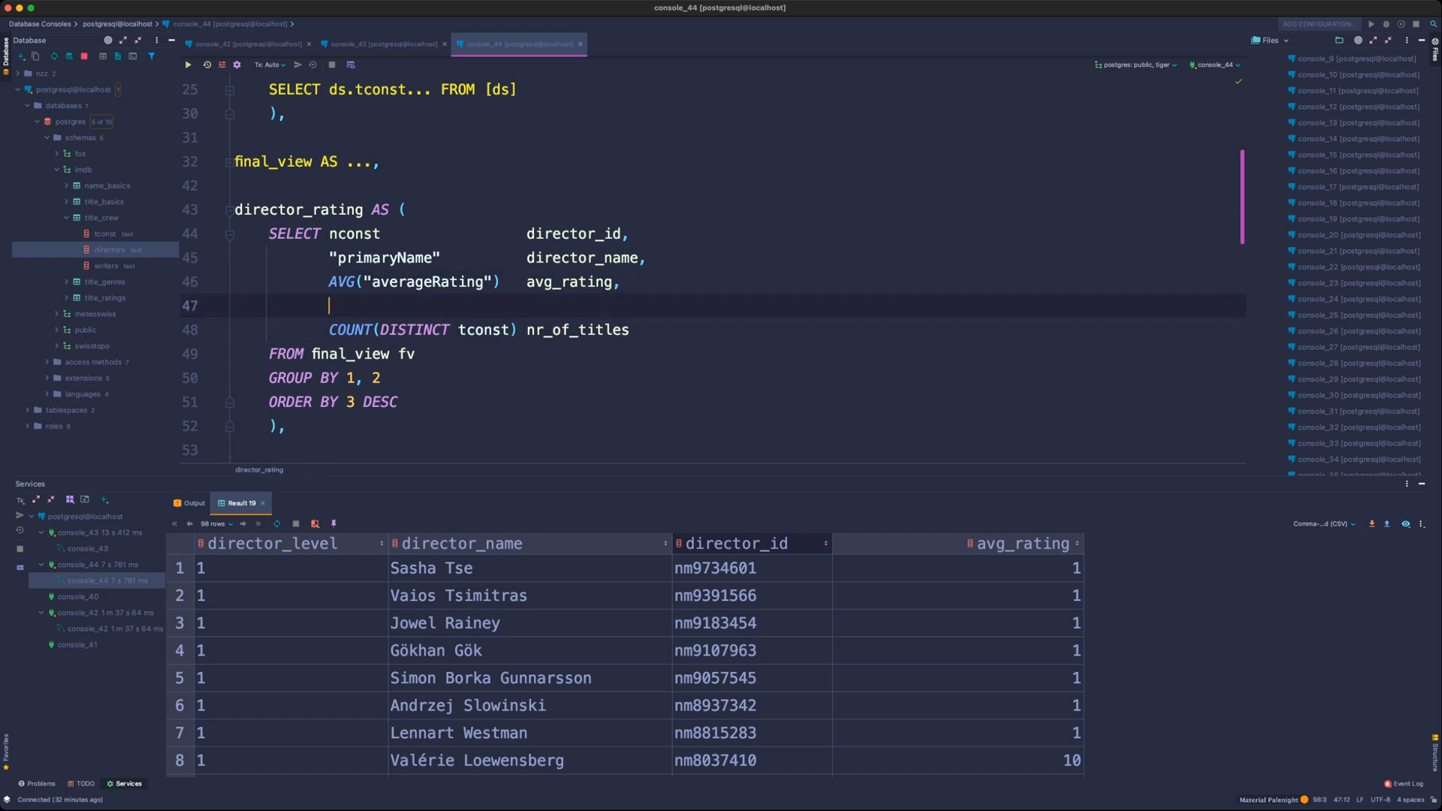
text(SUM()
text("numVotes")
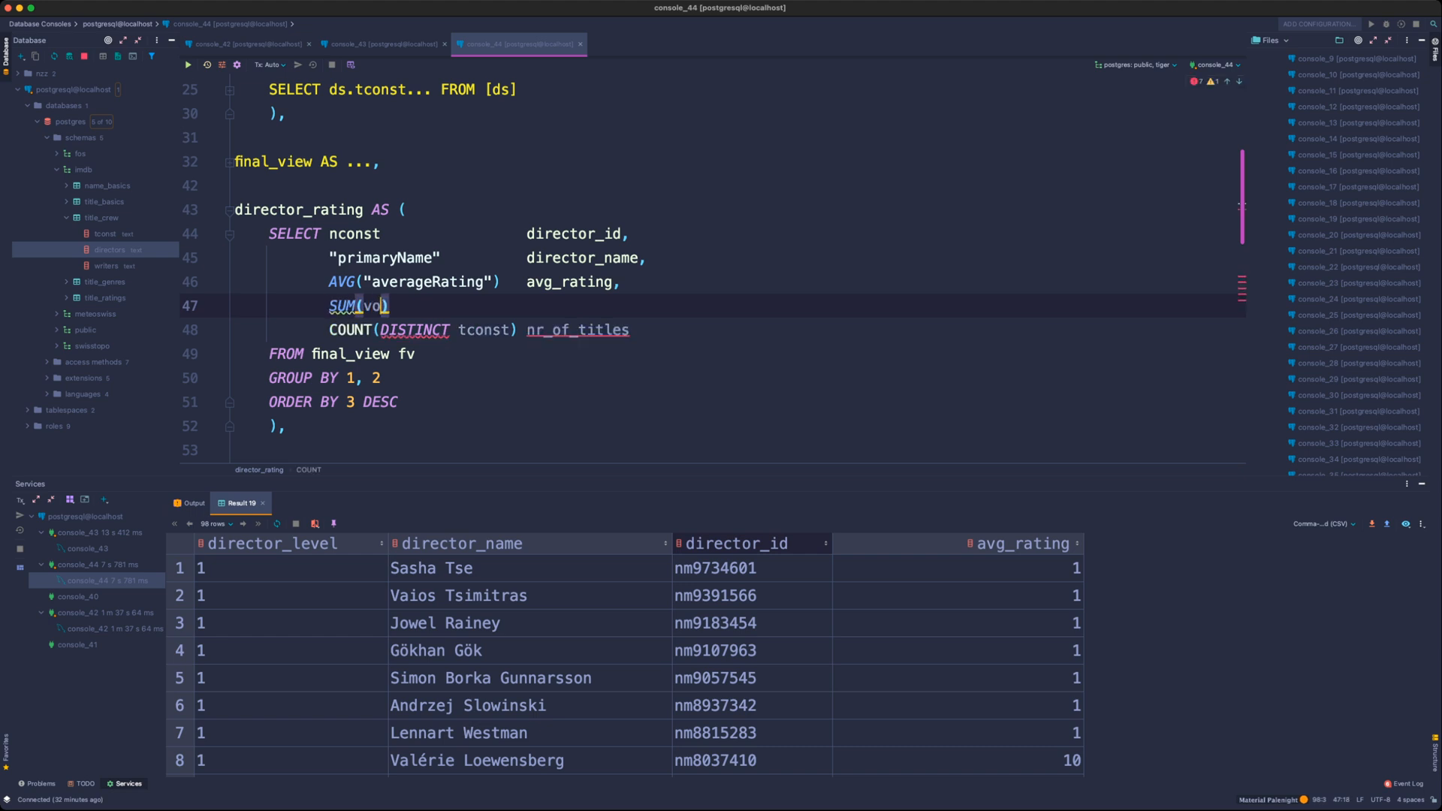
text())
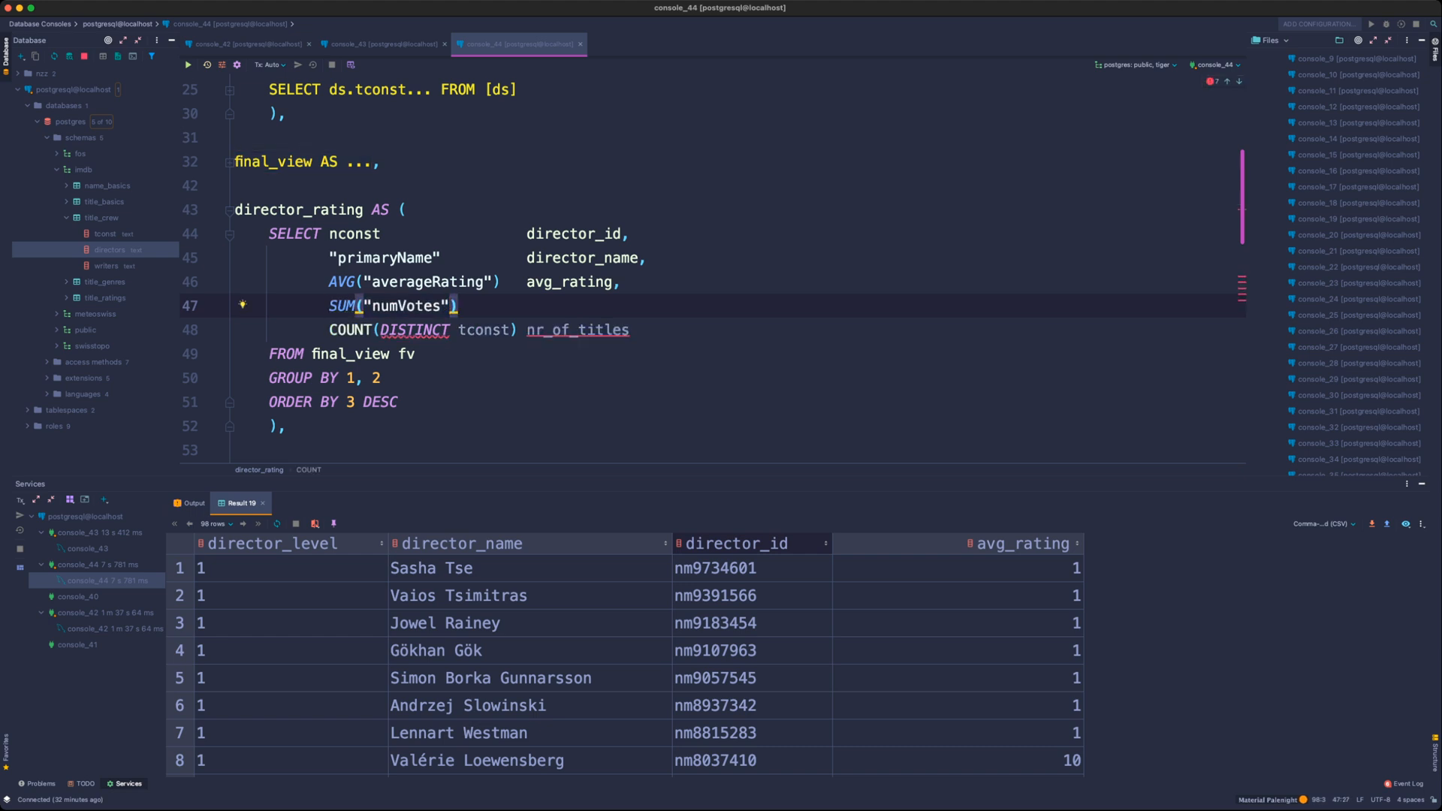
text(        sum_votes,)
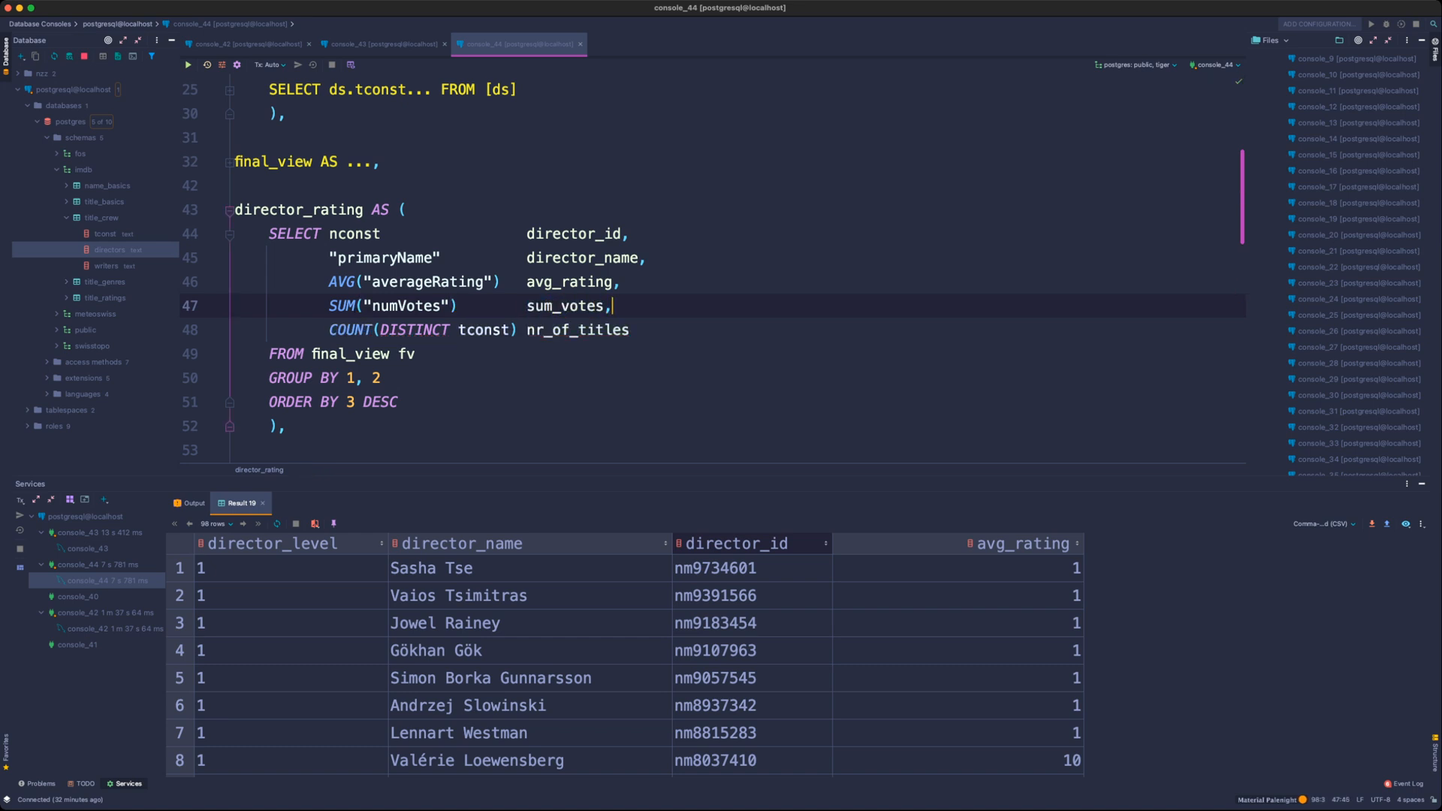
click(230, 211)
- Add sum_votes after avg_rating in the buckets CTE and extend its GROUP BY to 1,2,3,4,5
scroll(713, 270, down, 2)
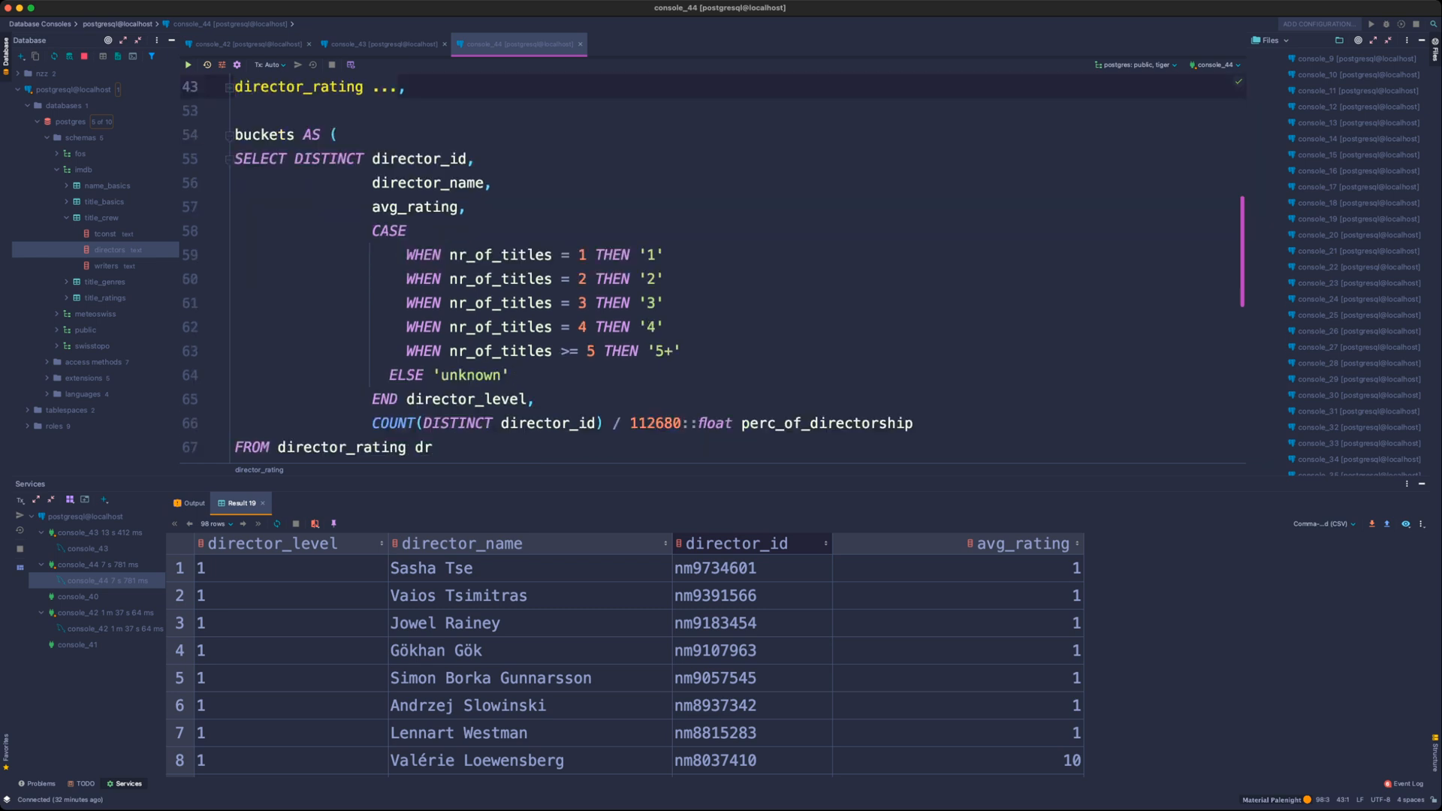
click(469, 207)
key(Return)
text(sum)
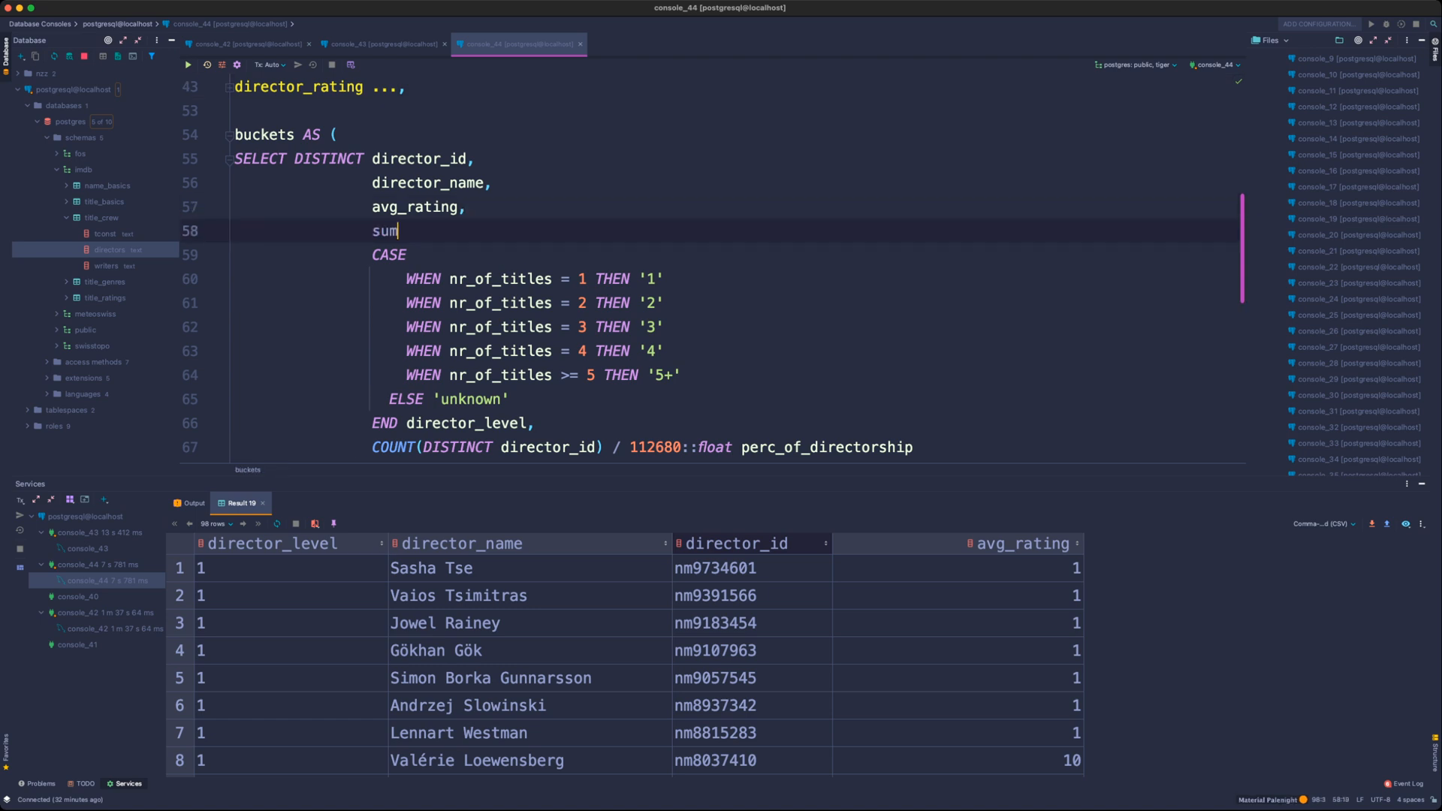
text(_votes,)
scroll(713, 271, down, 1)
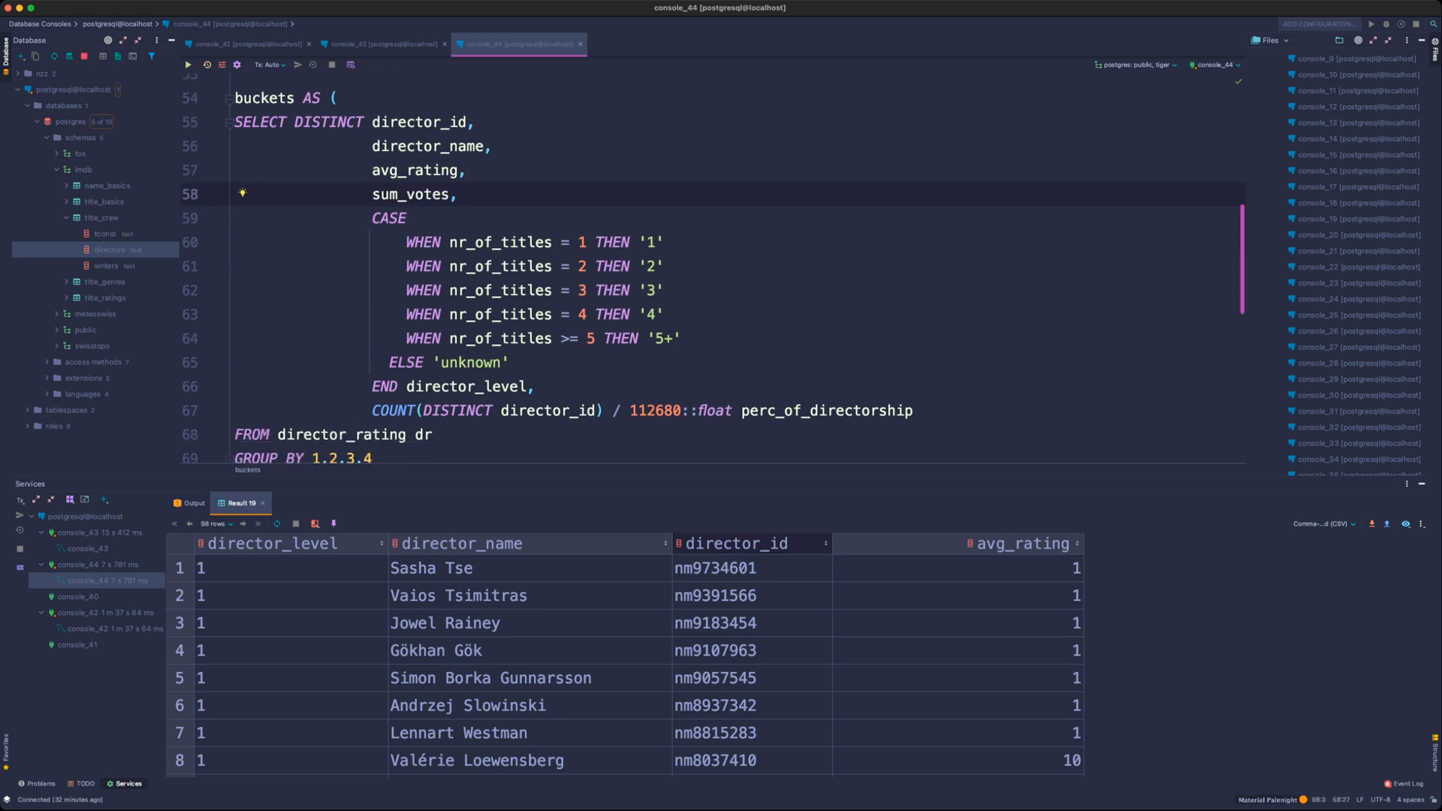
scroll(713, 271, down, 1)
click(373, 427)
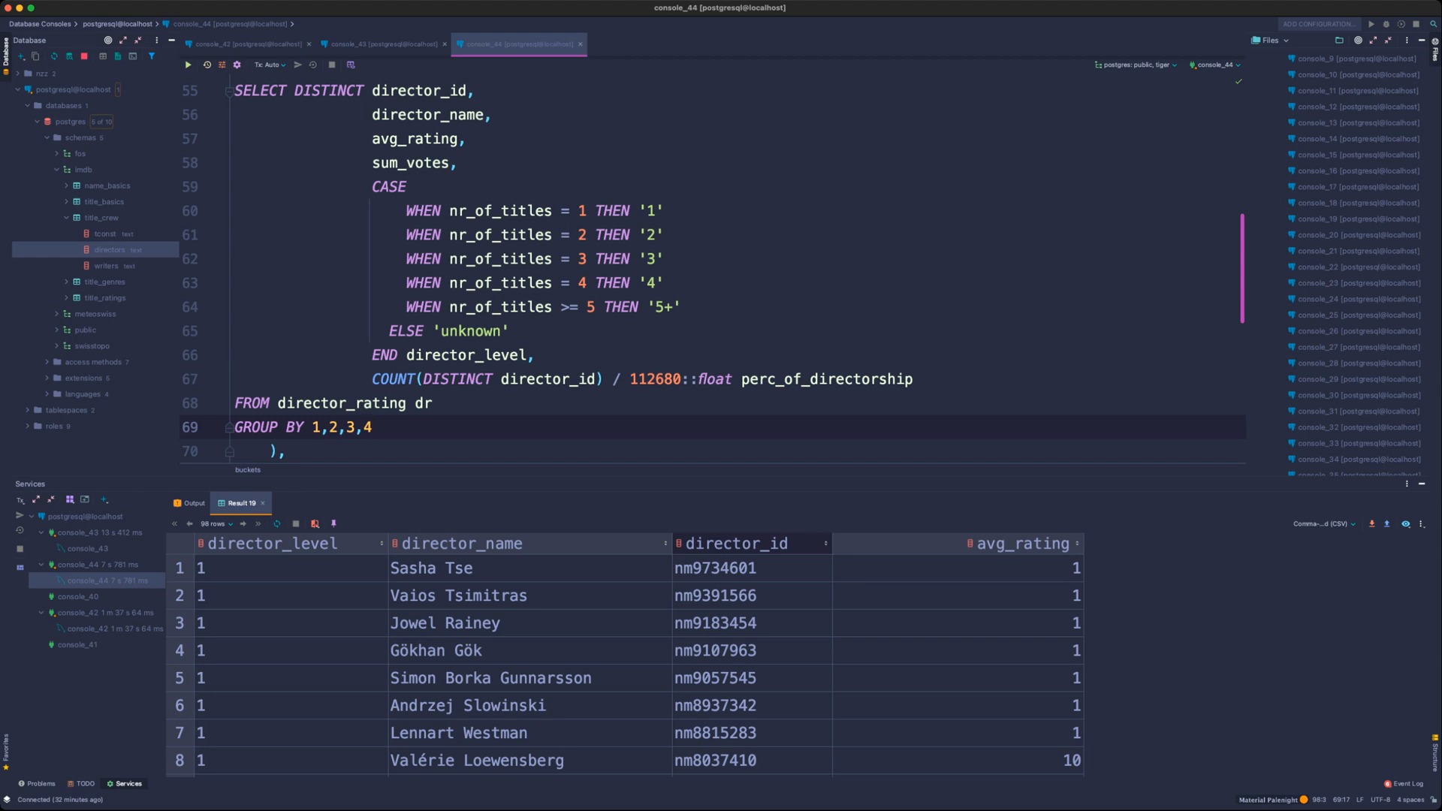
text(,5)
- Add sum_votes after avg_rating in the final SELECT from ranking and run the query
scroll(714, 271, down, 5)
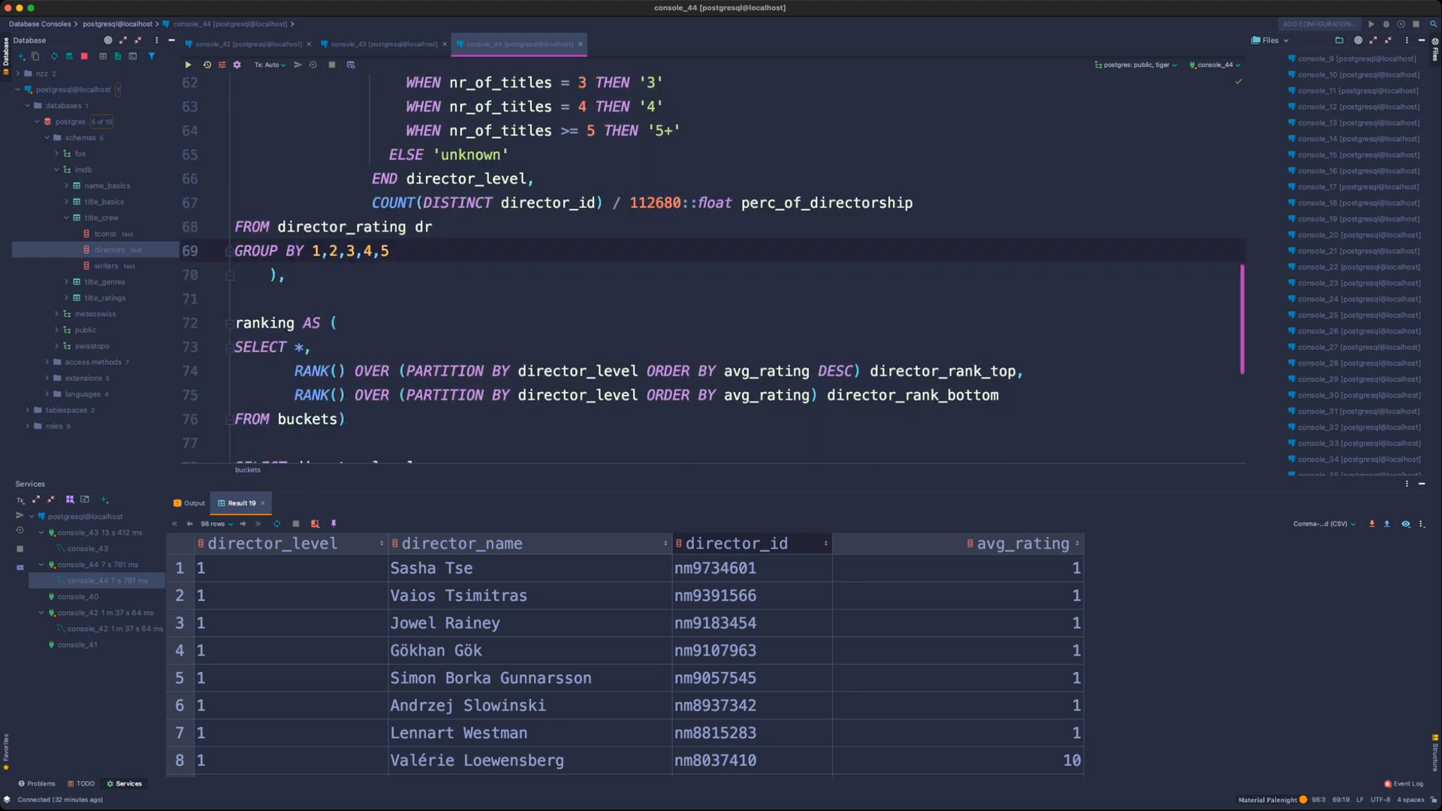
scroll(713, 270, down, 2)
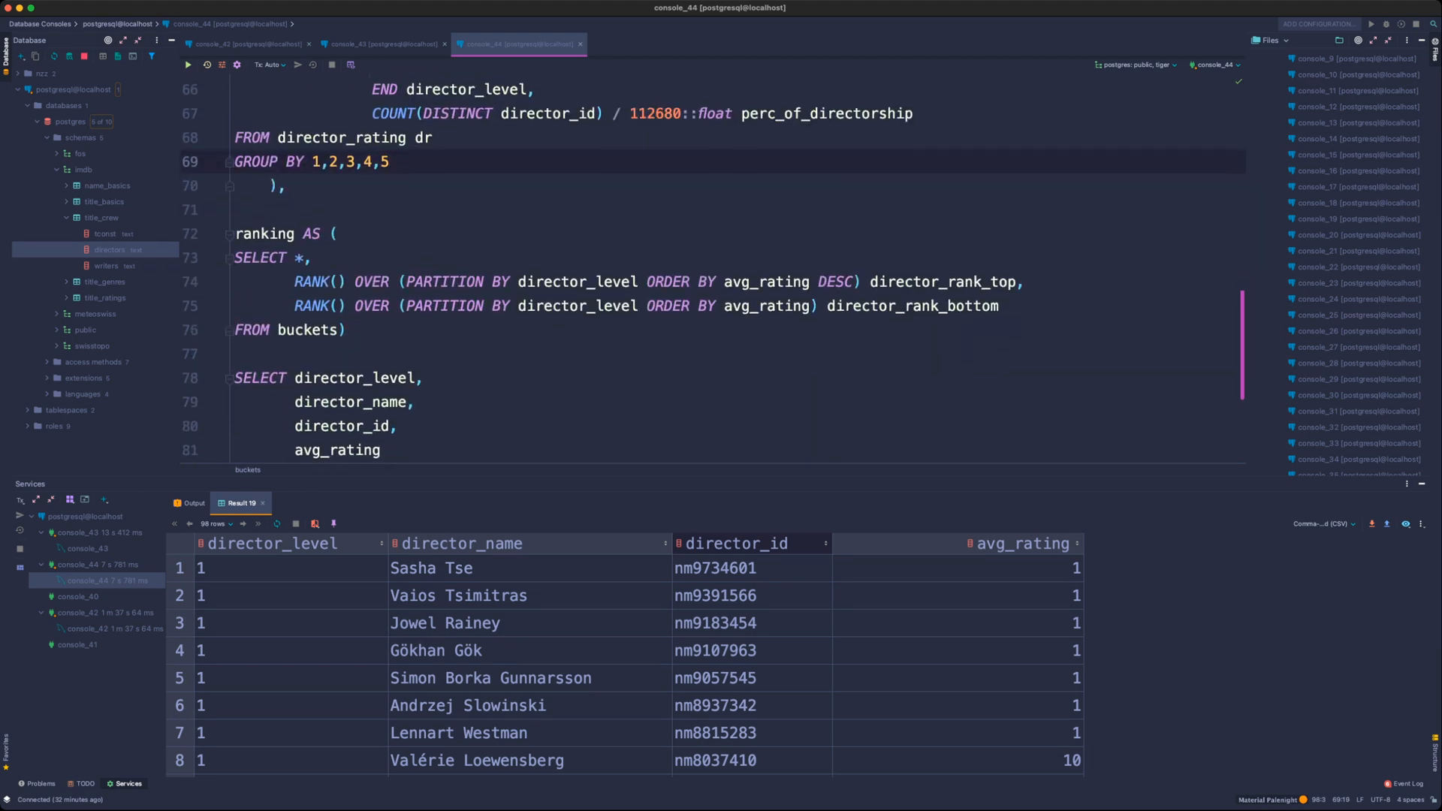
click(382, 436)
text(,)
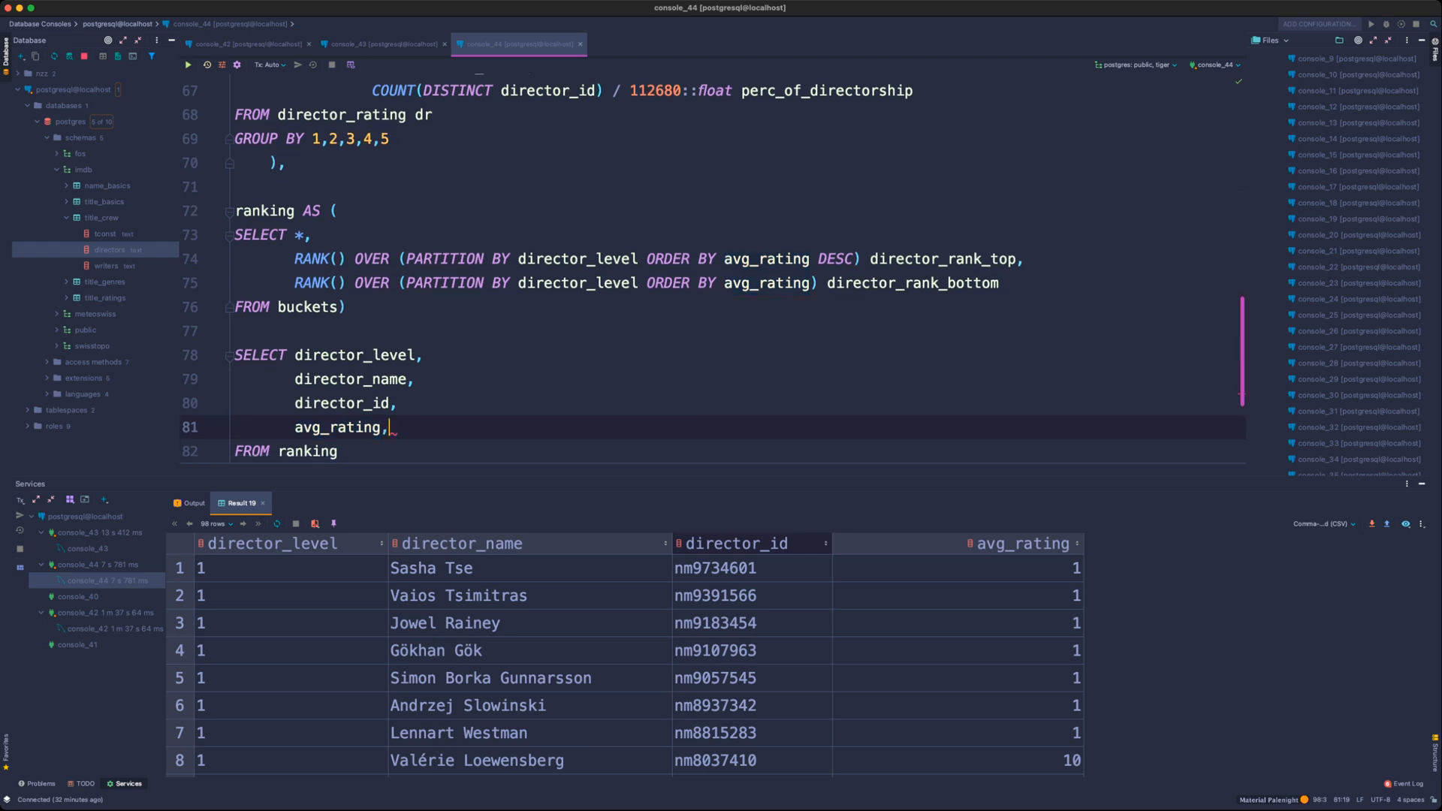
key(Return)
text(sum_votes)
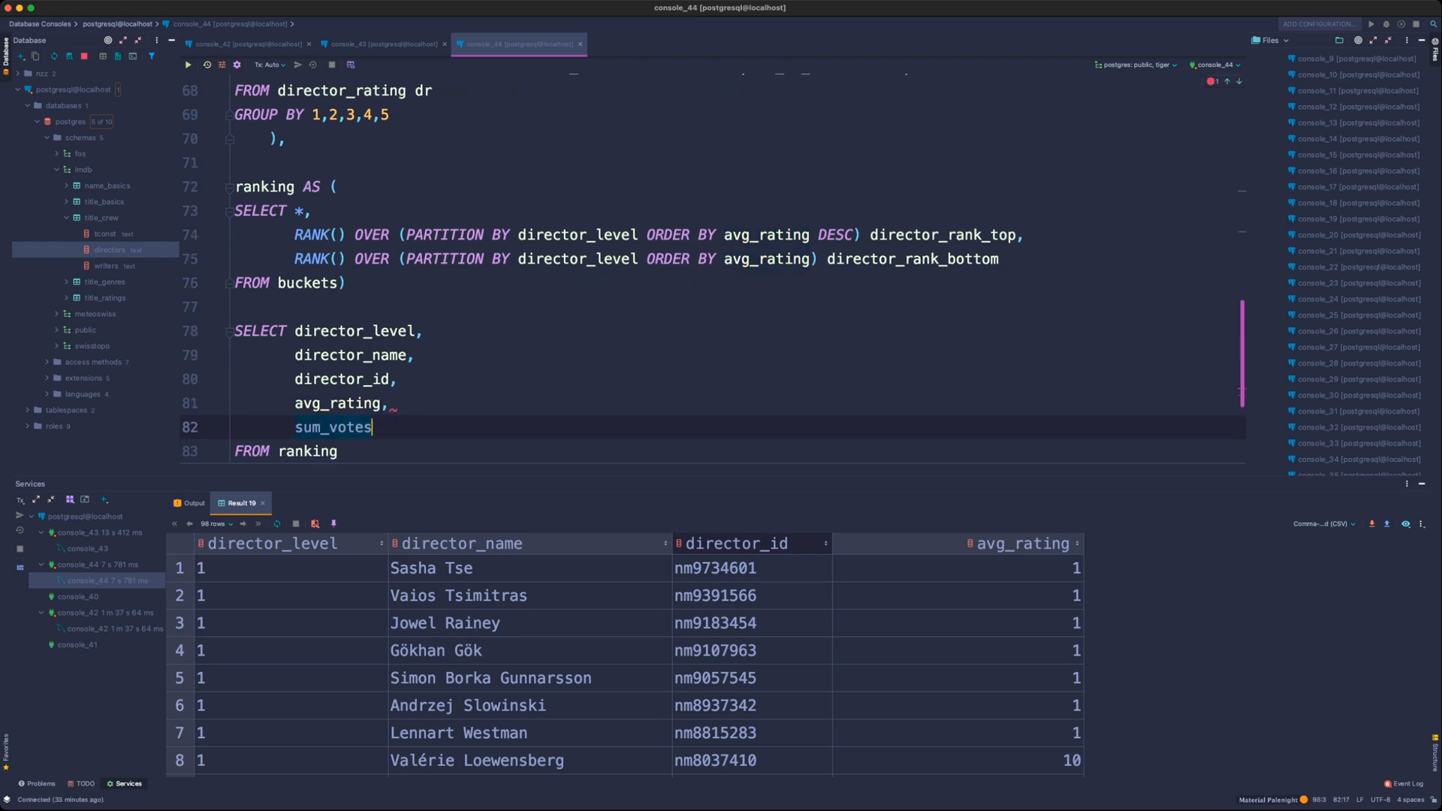
scroll(714, 271, down, 2)
scroll(714, 271, down, 2)
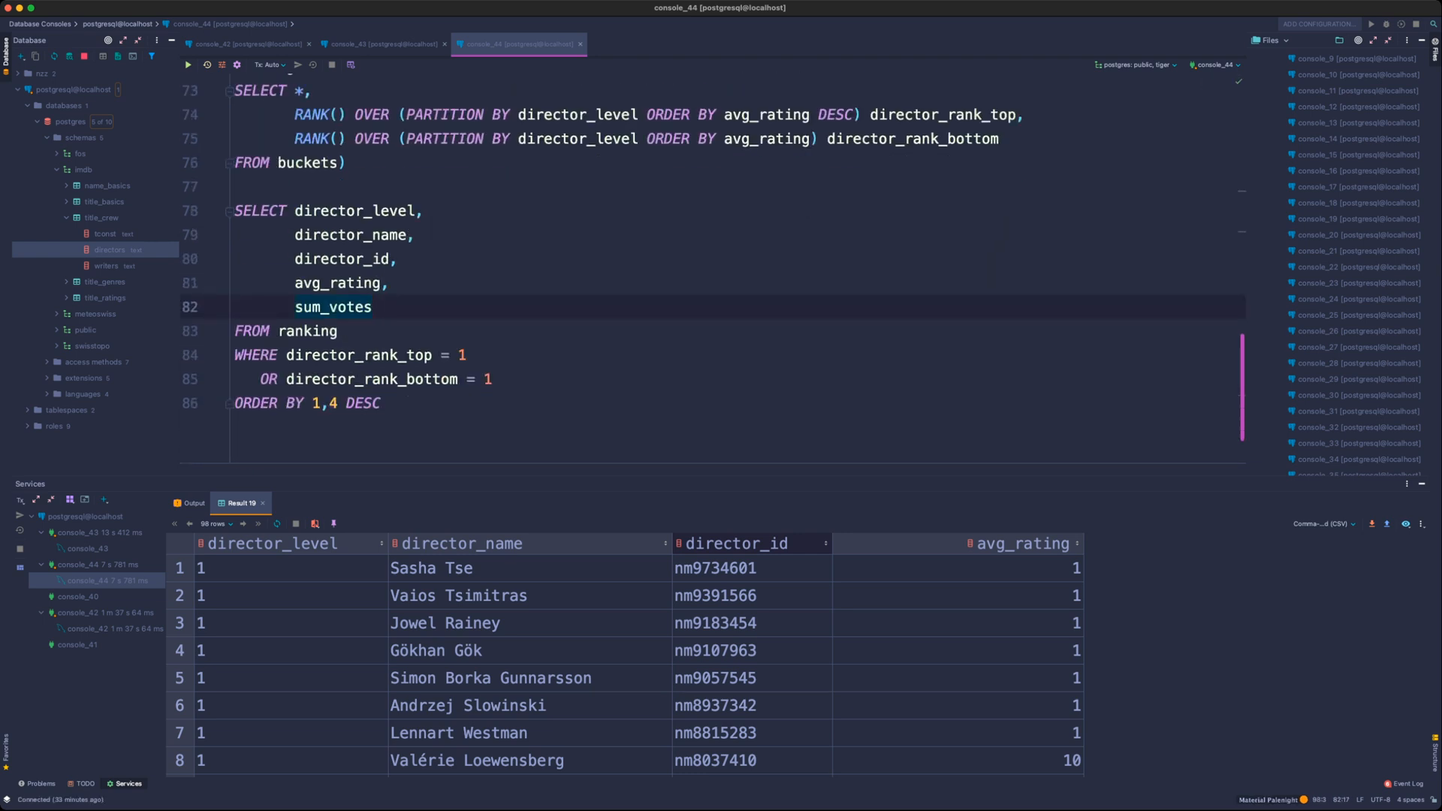
key(super+Return)
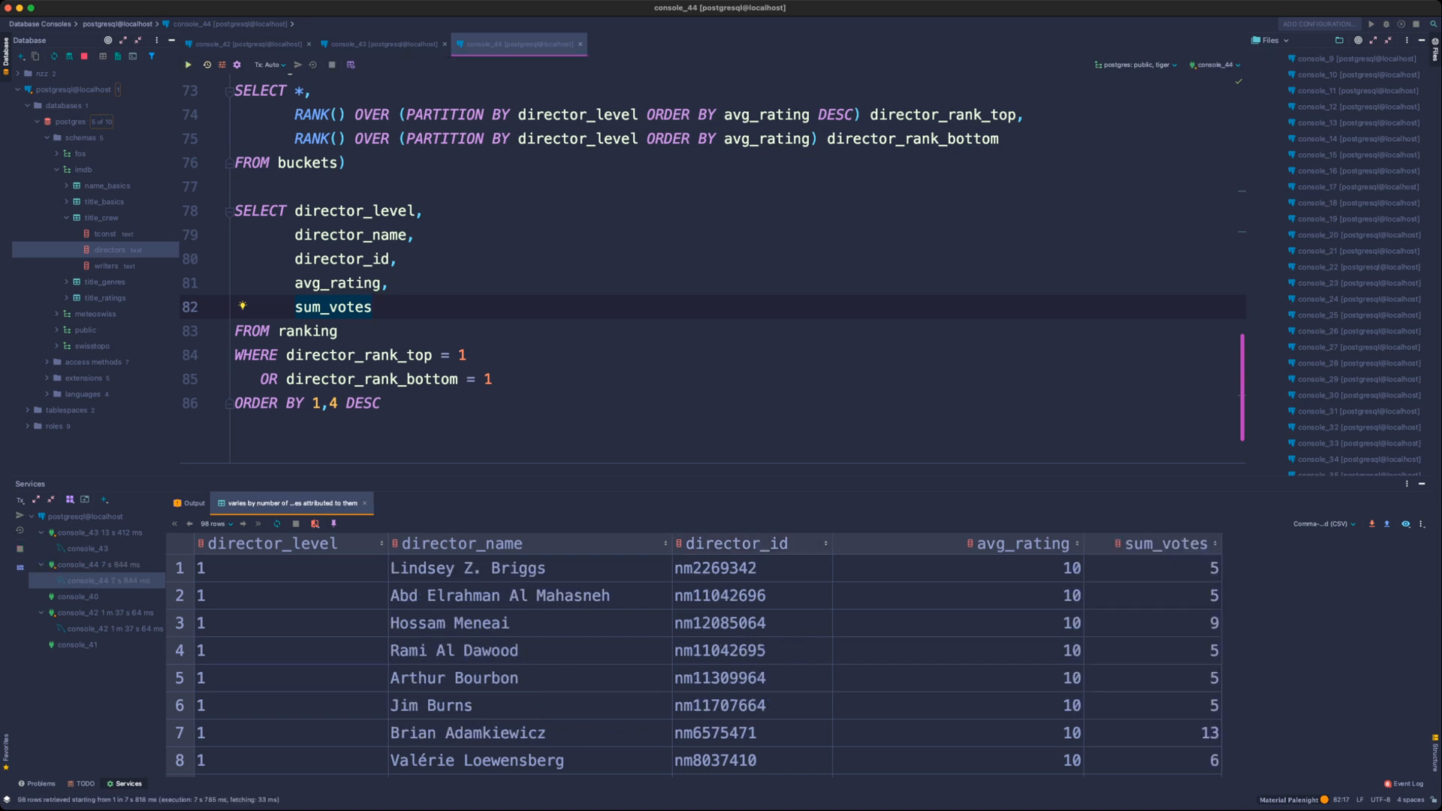
- Enlarge the results area and examine the sum_votes values of the level 1 directors rated 10 and 1
key(super+8)
key(super+shift+apostrophe)
click(1153, 402)
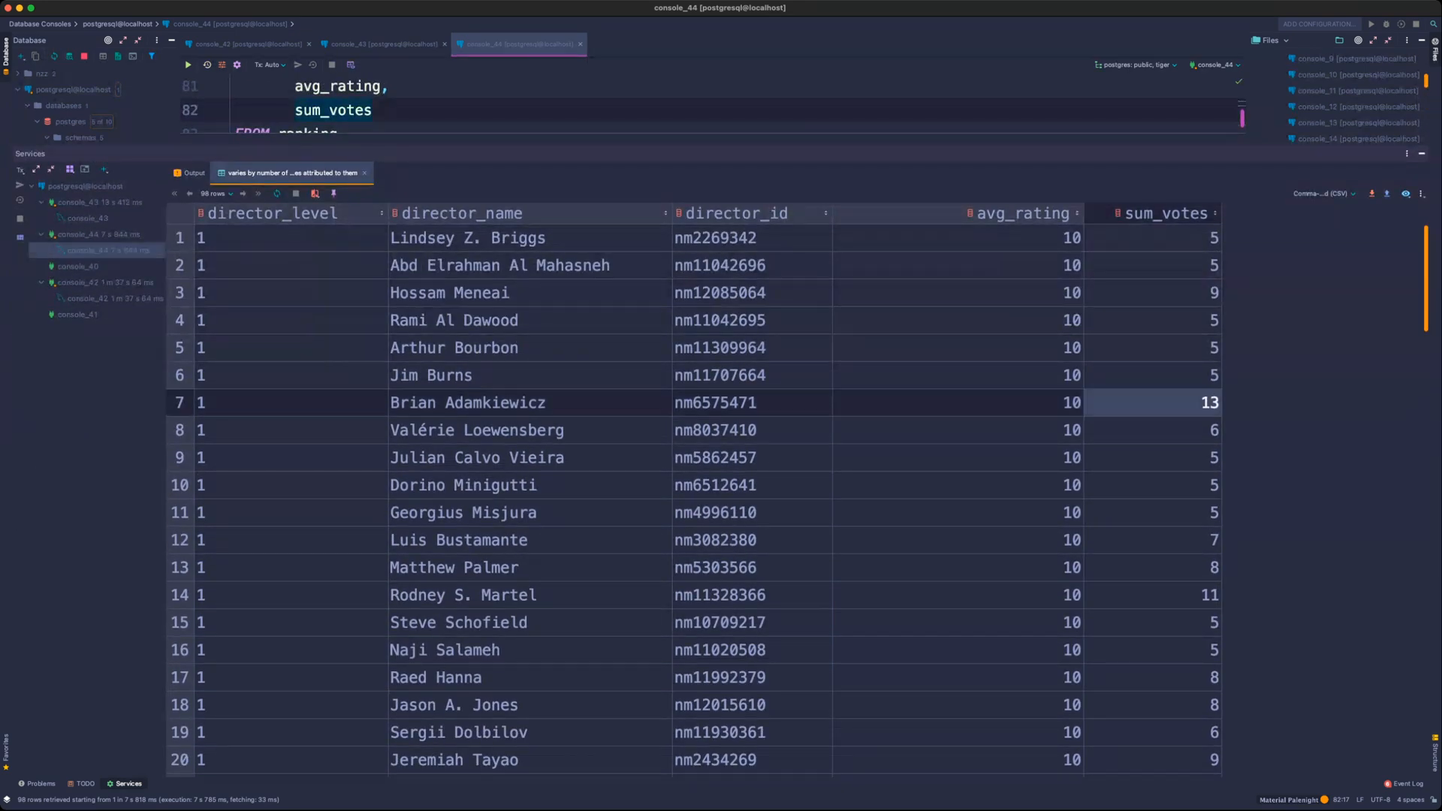
scroll(692, 500, down, 5)
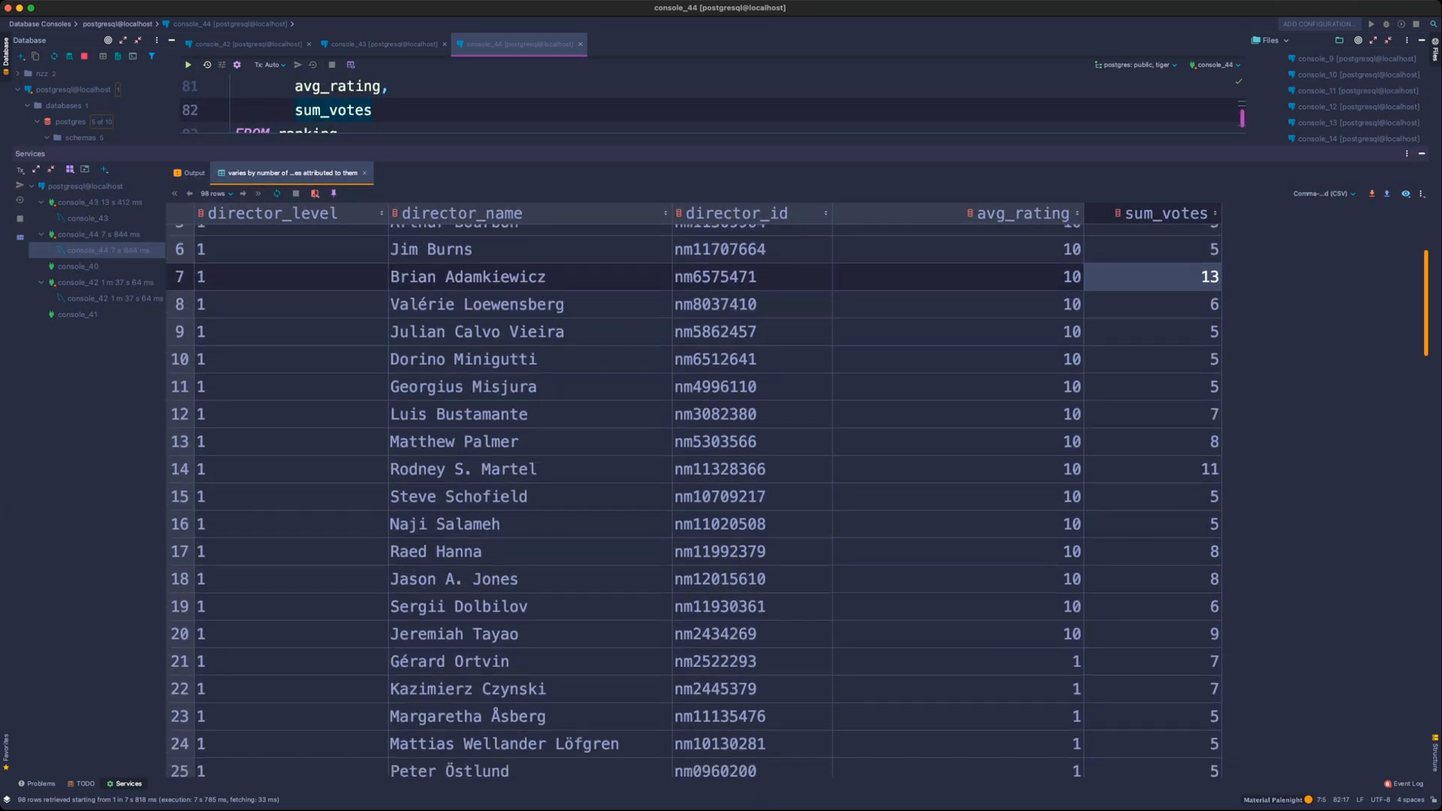
scroll(697, 501, down, 1)
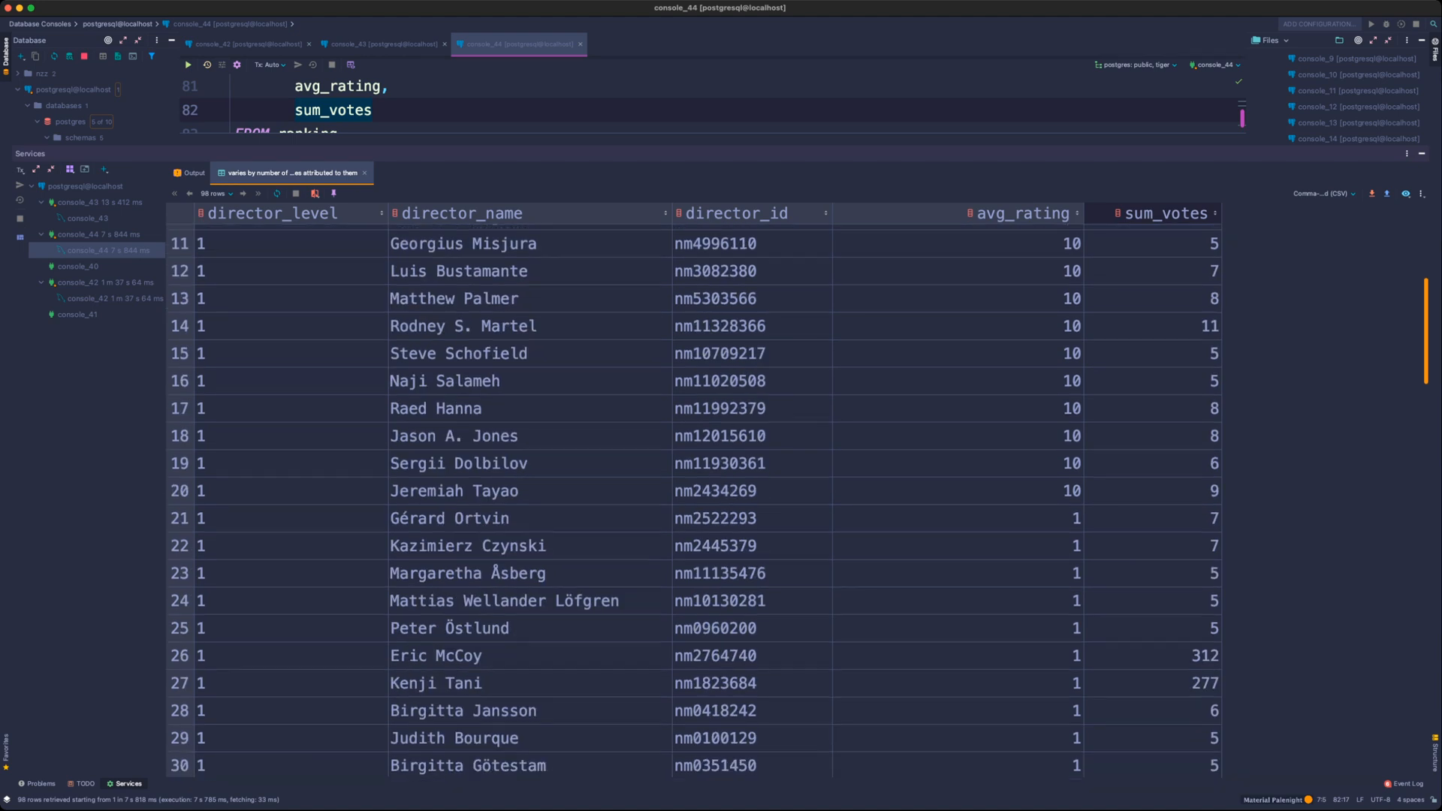
click(1153, 647)
key(shift+Down)
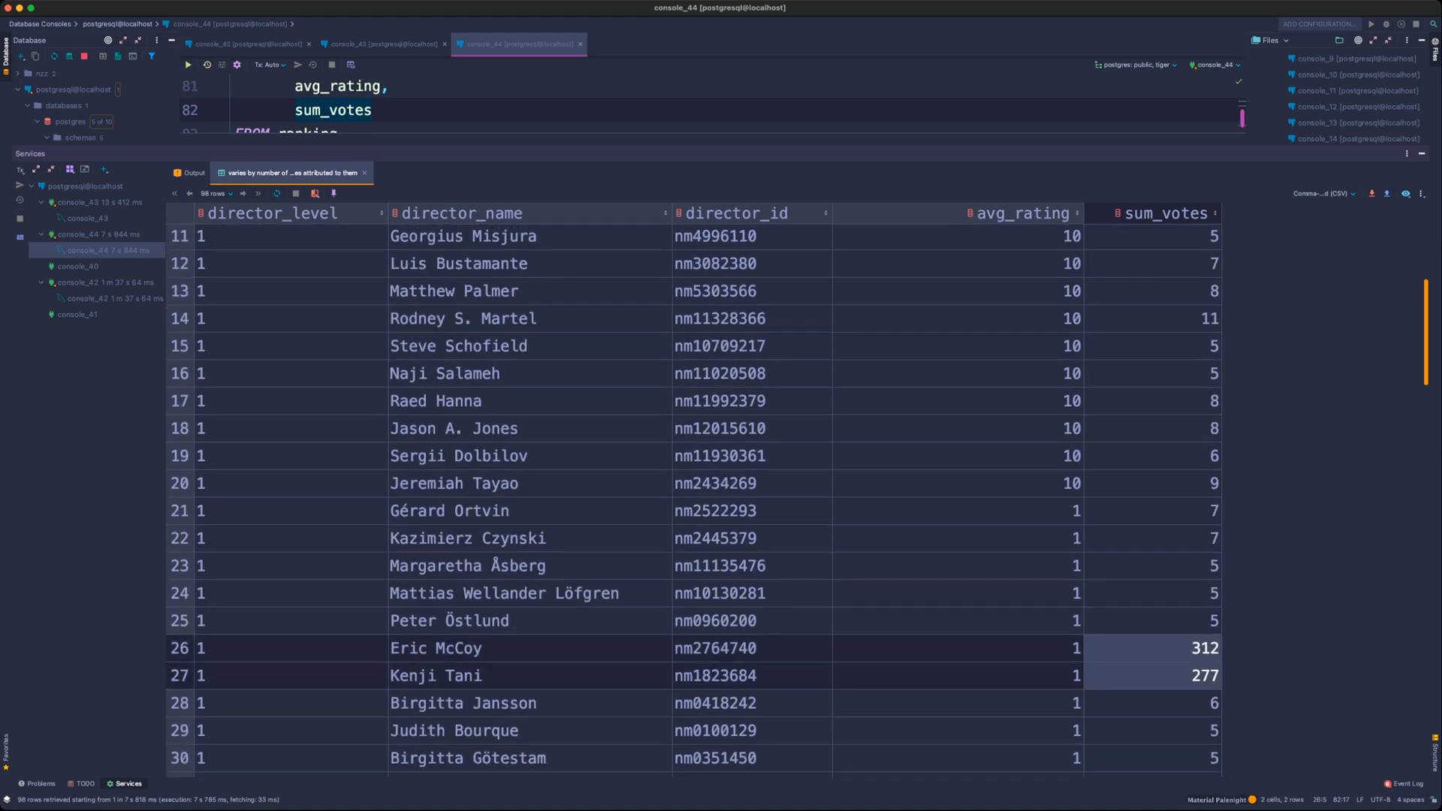
scroll(694, 488, down, 1)
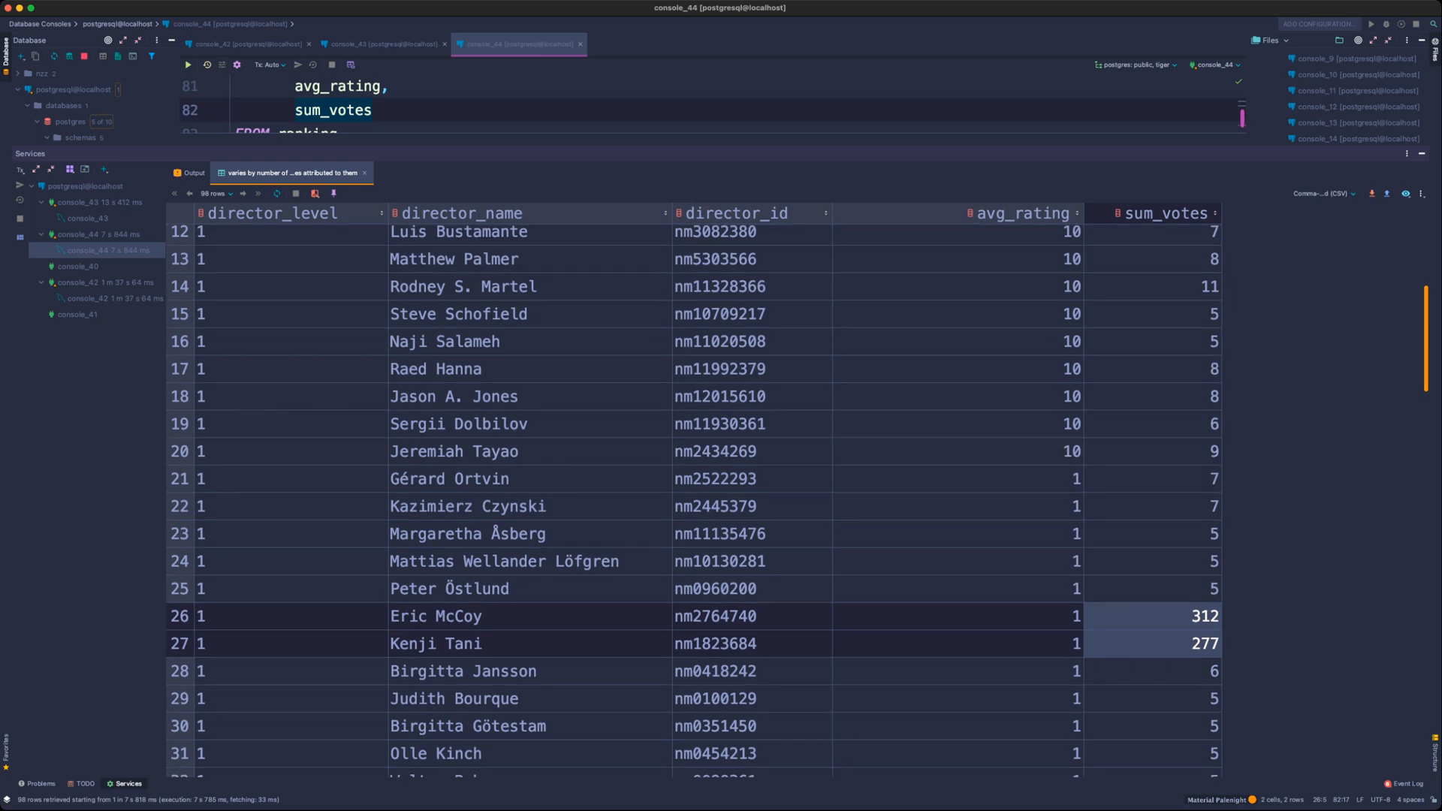
scroll(694, 488, down, 10)
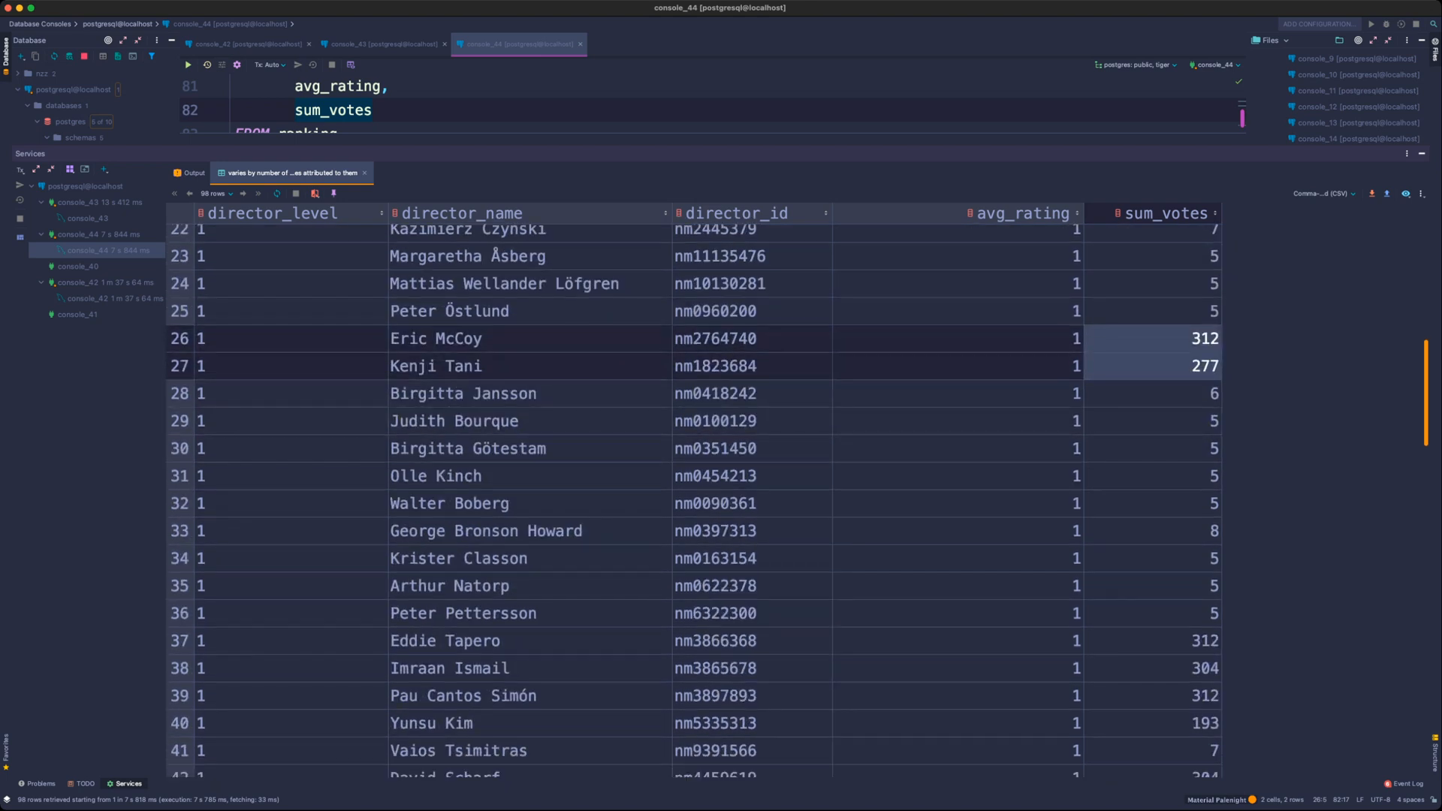
drag(1171, 642, 1172, 722)
scroll(694, 488, down, 11)
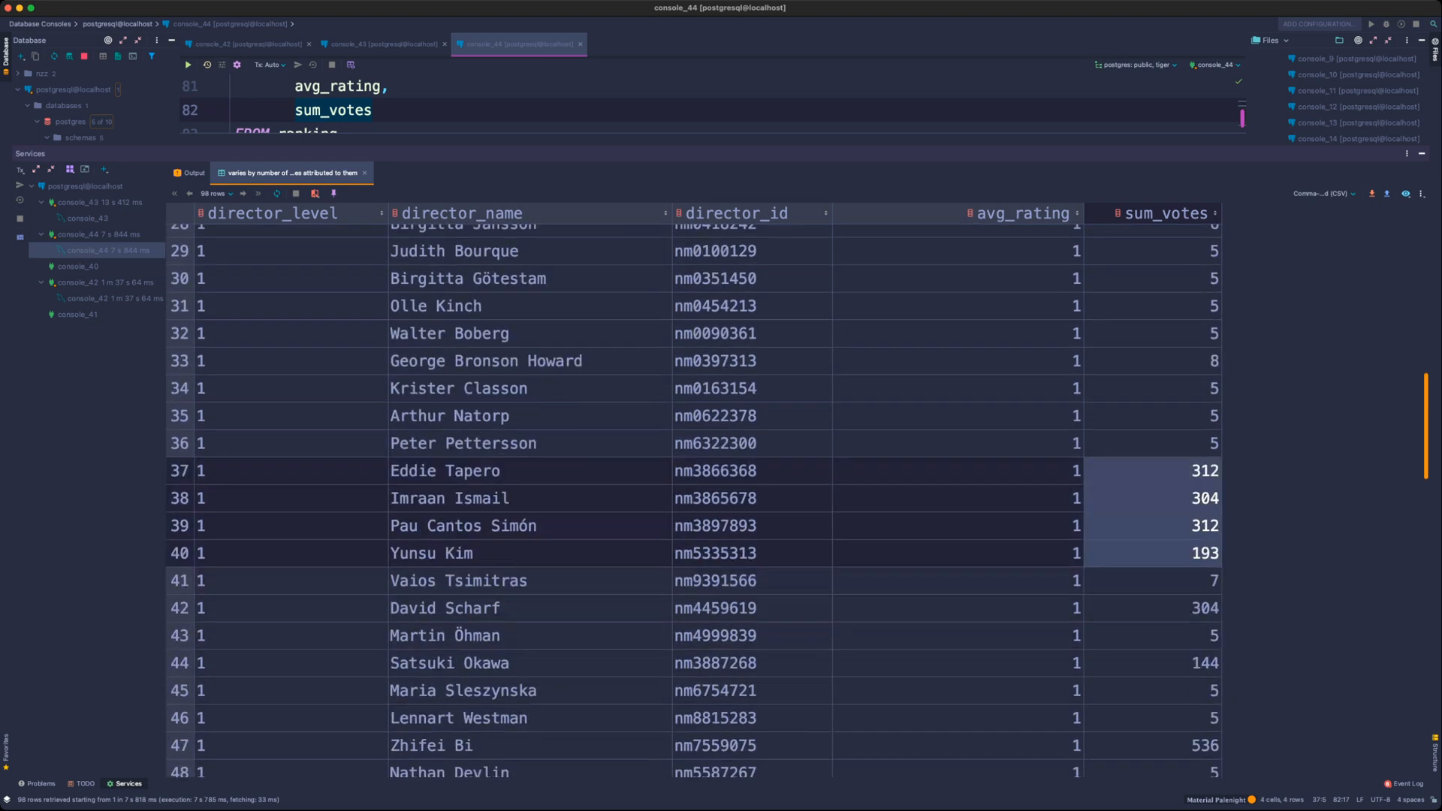
click(1171, 471)
click(1172, 525)
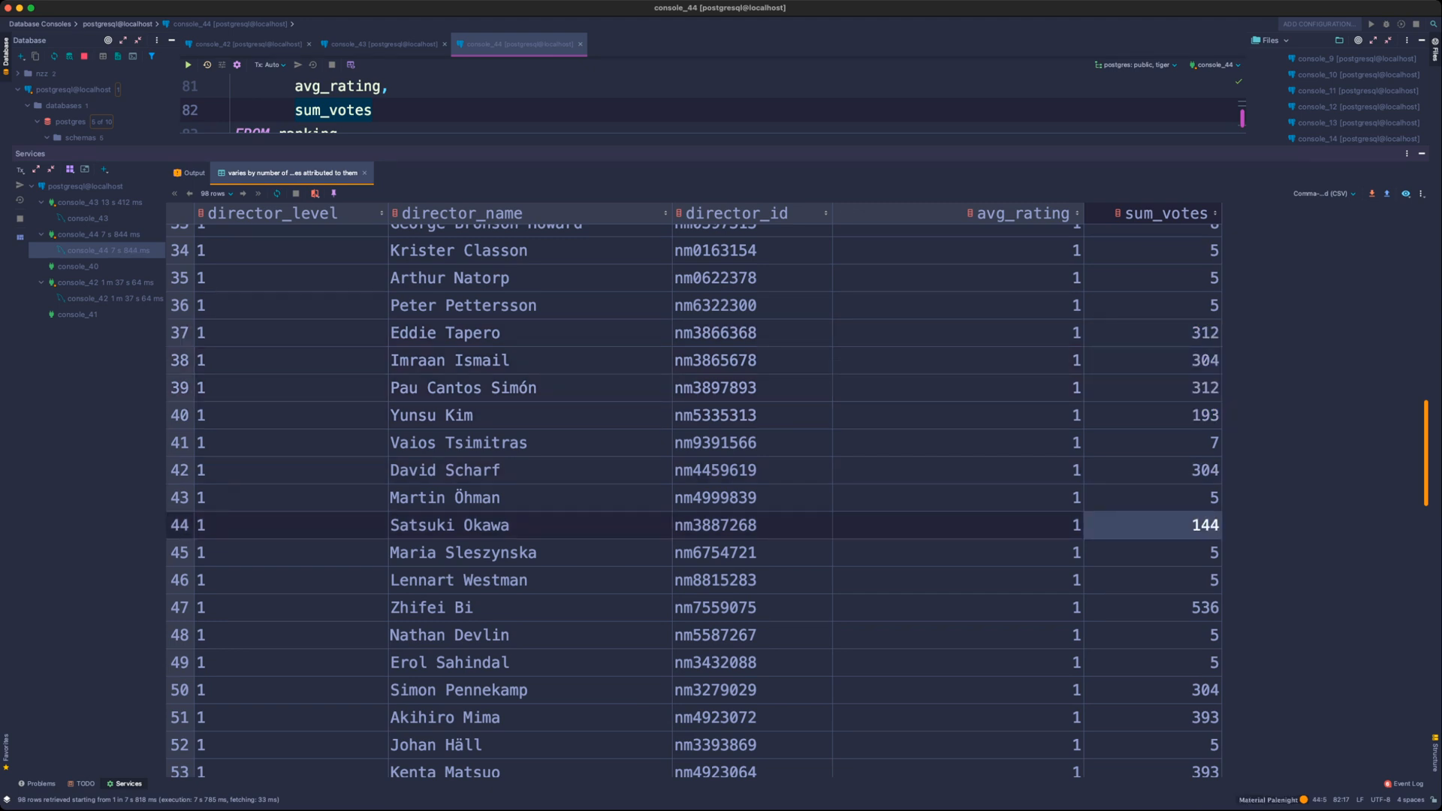
- Start a new AND condition line below the director_rank_bottom condition in the final WHERE clause
drag(706, 147, 706, 579)
click(383, 433)
click(493, 410)
key(Return)
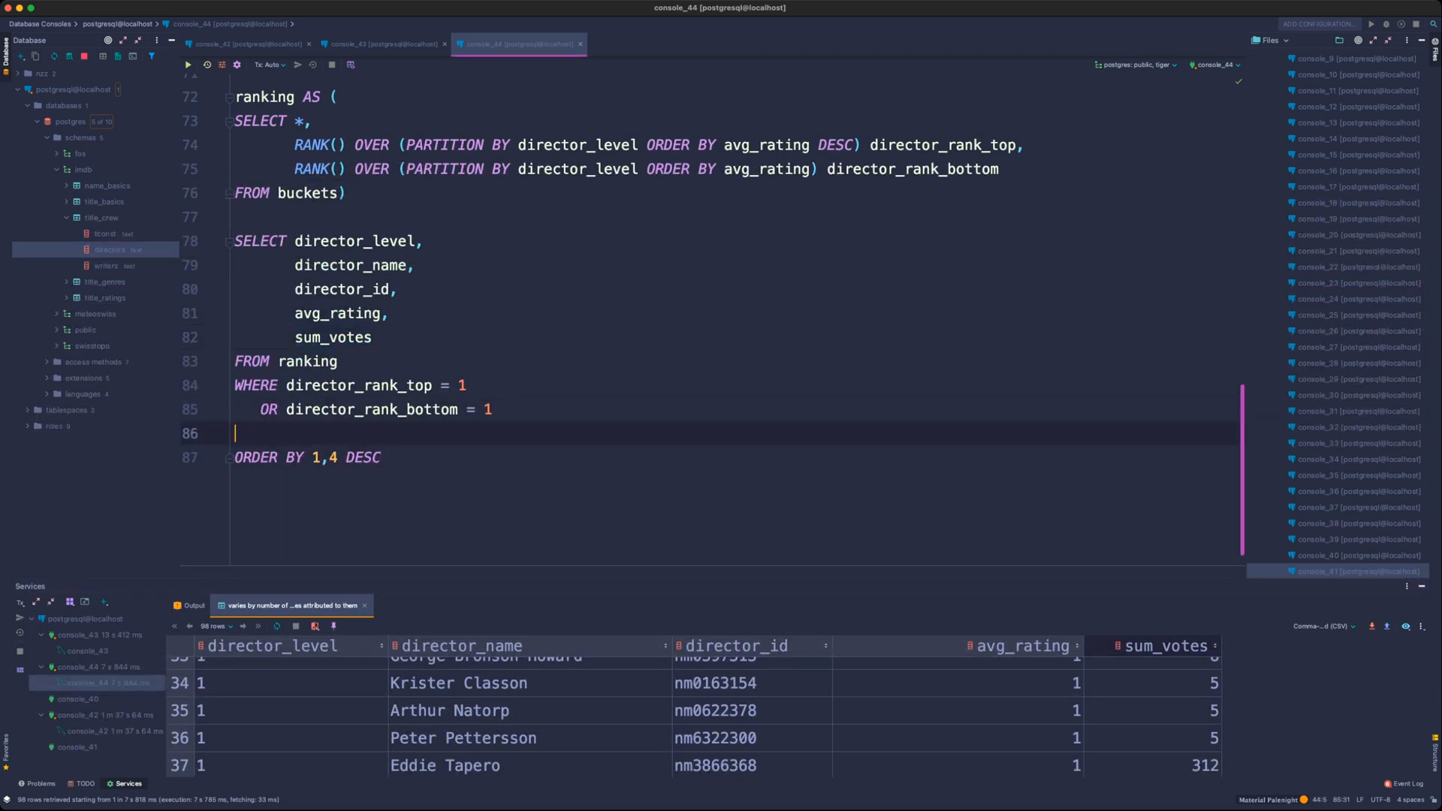
text(AND)
- Enclose the director_rank_top = 1 OR director_rank_bottom = 1 conditions in parentheses
click(286, 385)
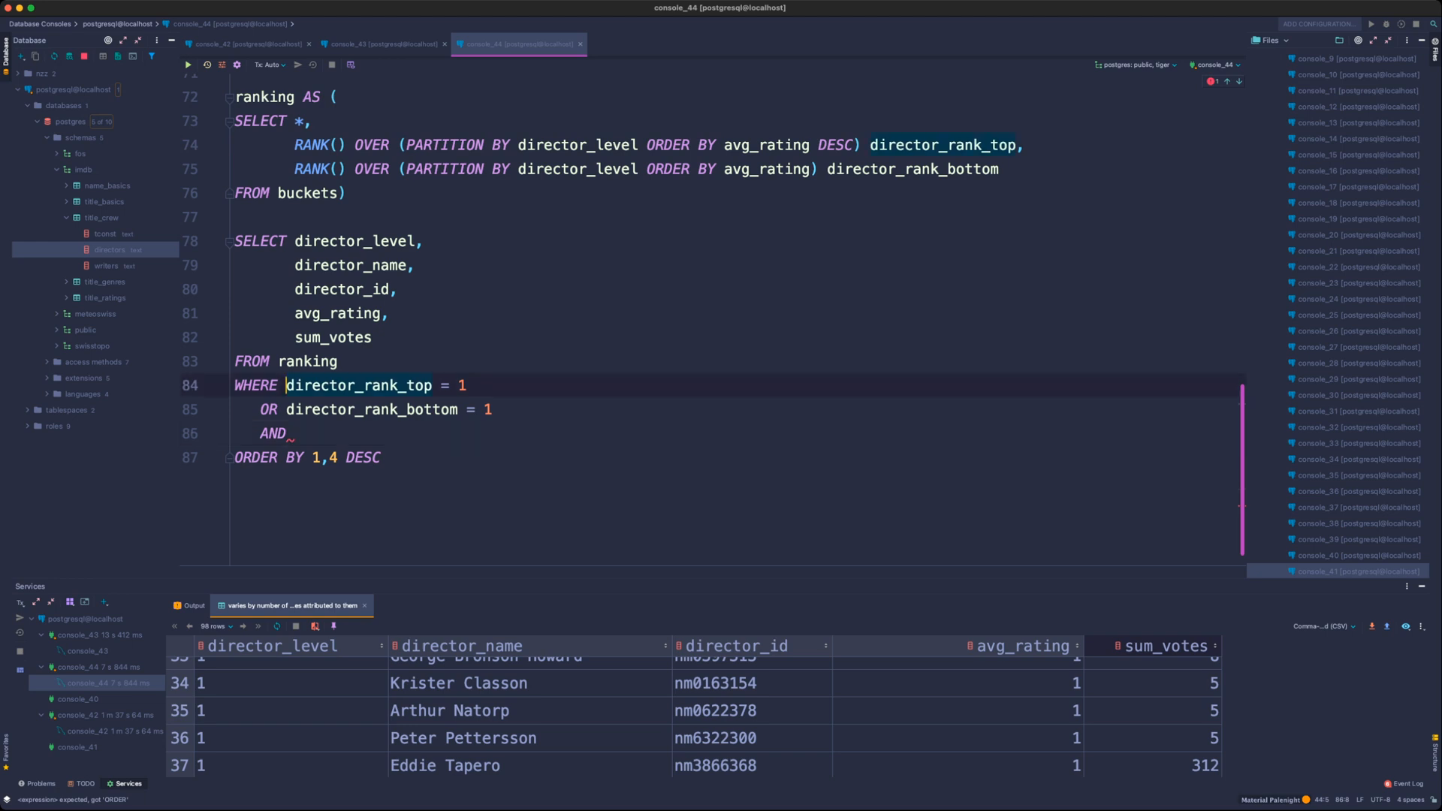
text(()
key(Down)
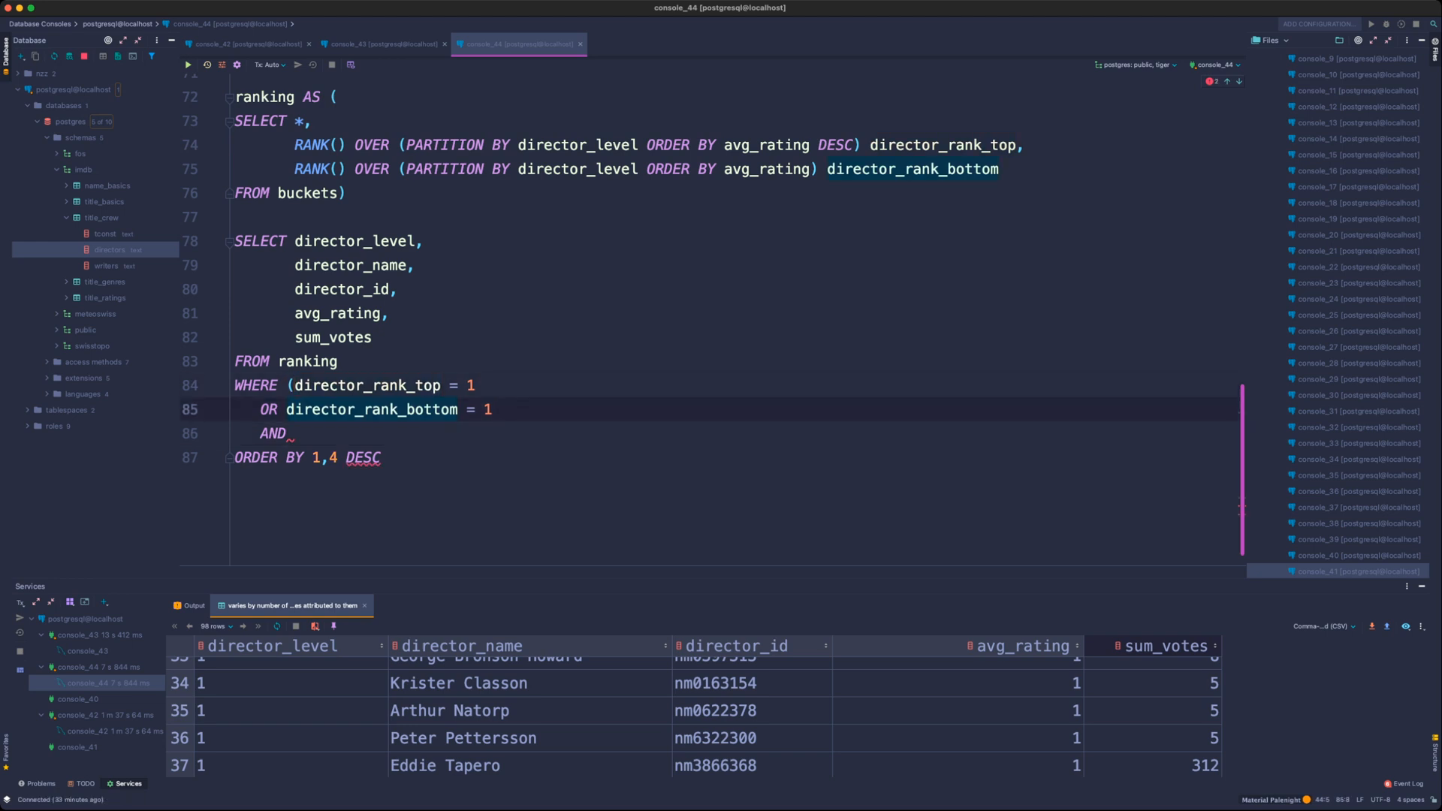
key(alt+Right)
key(Right)
key(Right)
key(Right)
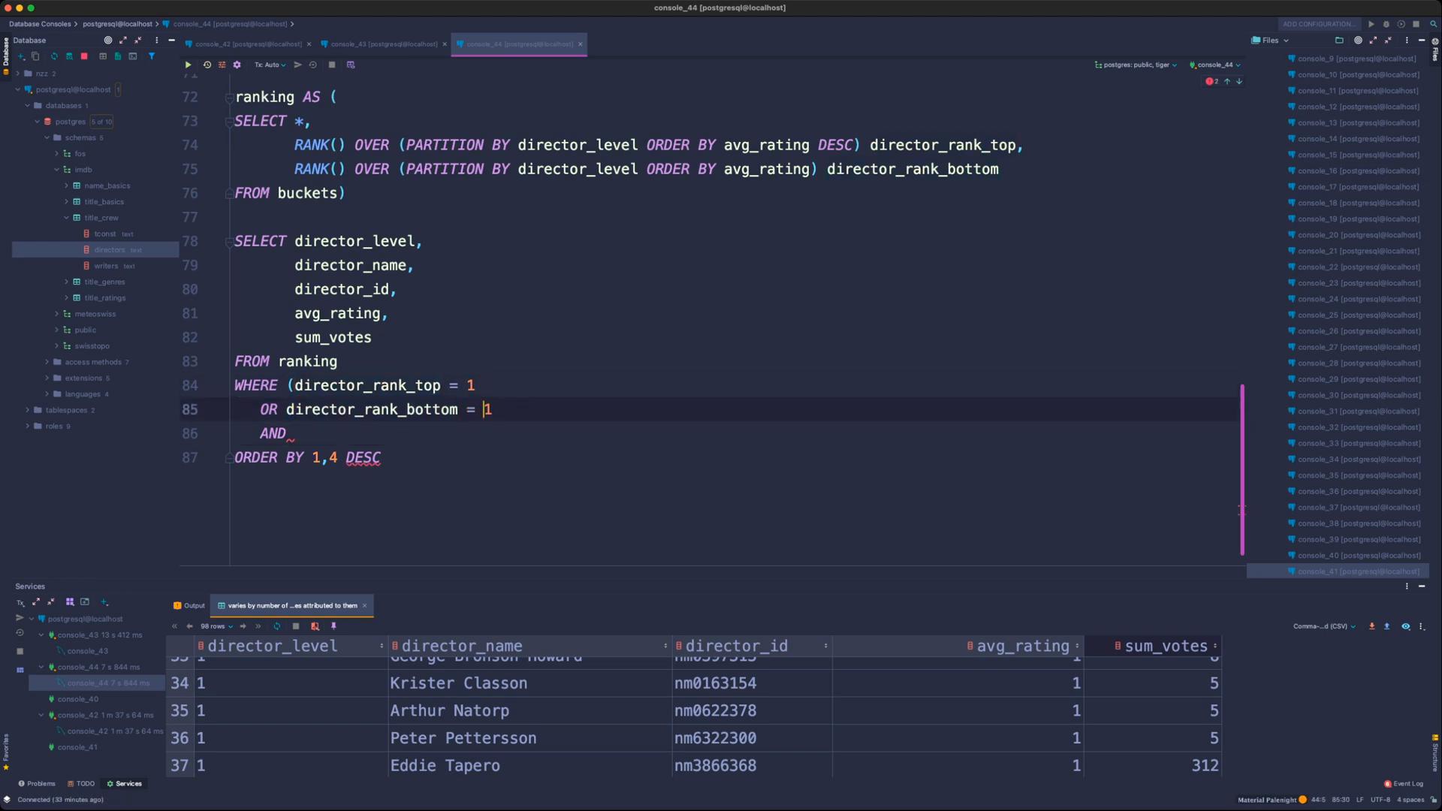
text())
- Complete the AND condition as sum_votes > 10 and run the query
key(Down)
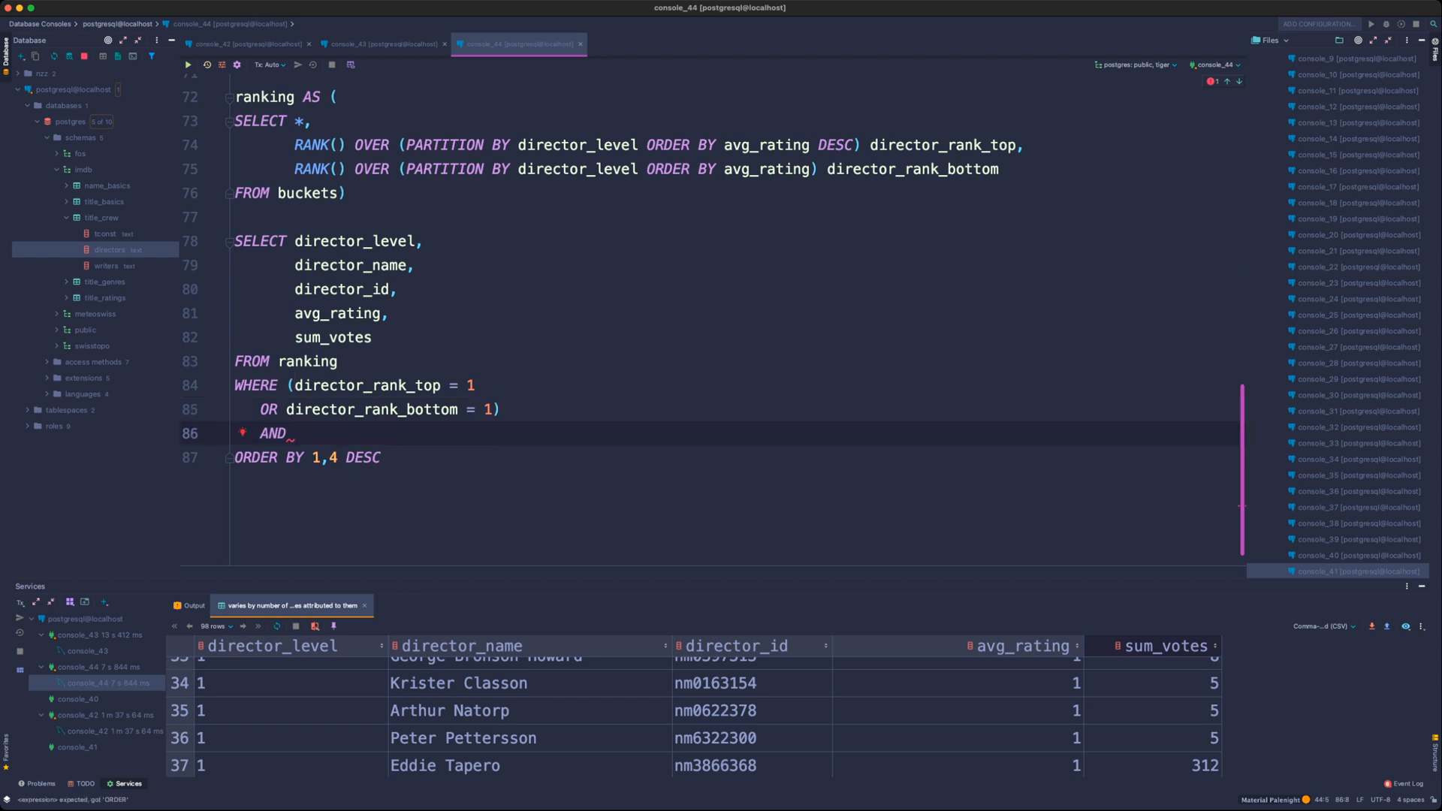
text(sum_votes > 10)
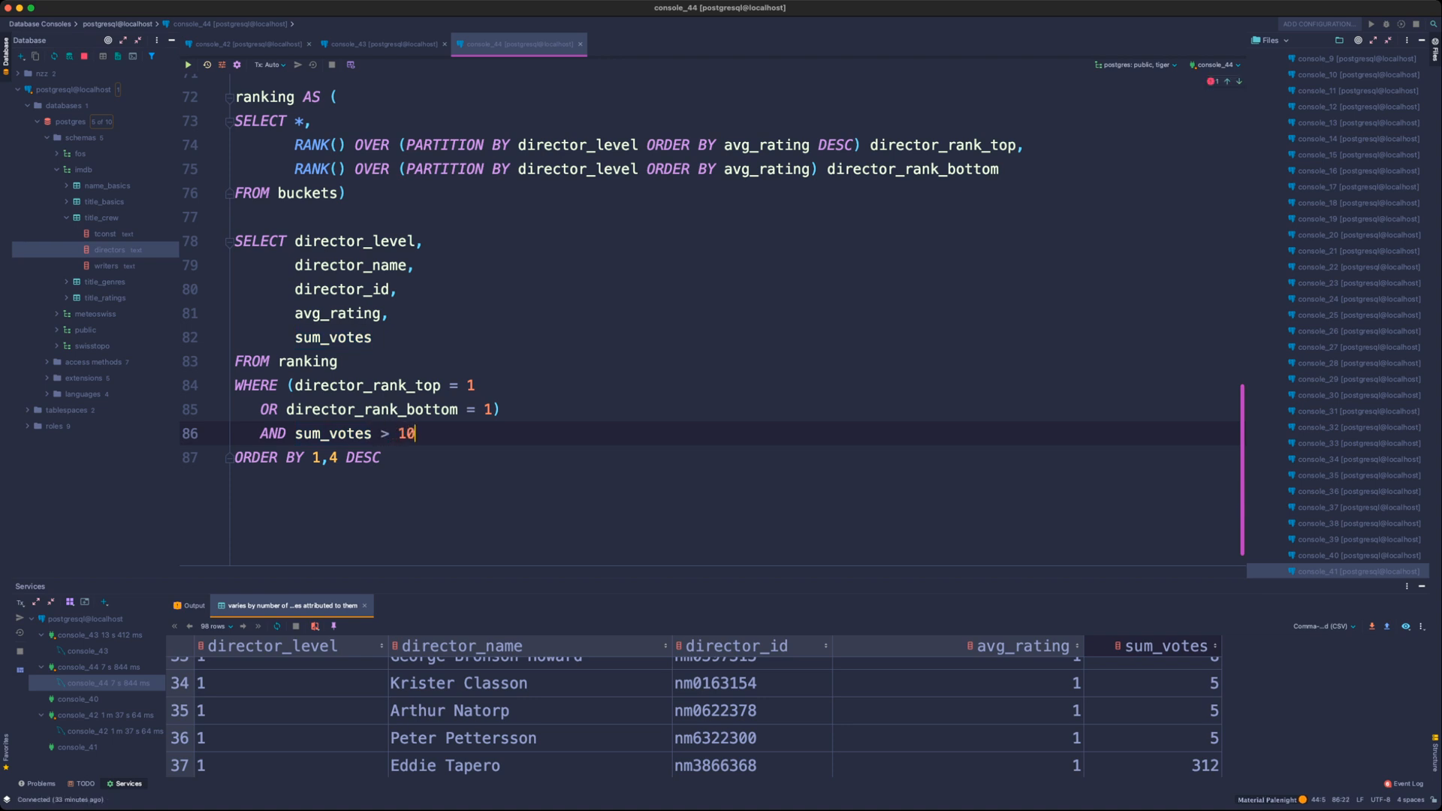
key(super+Return)
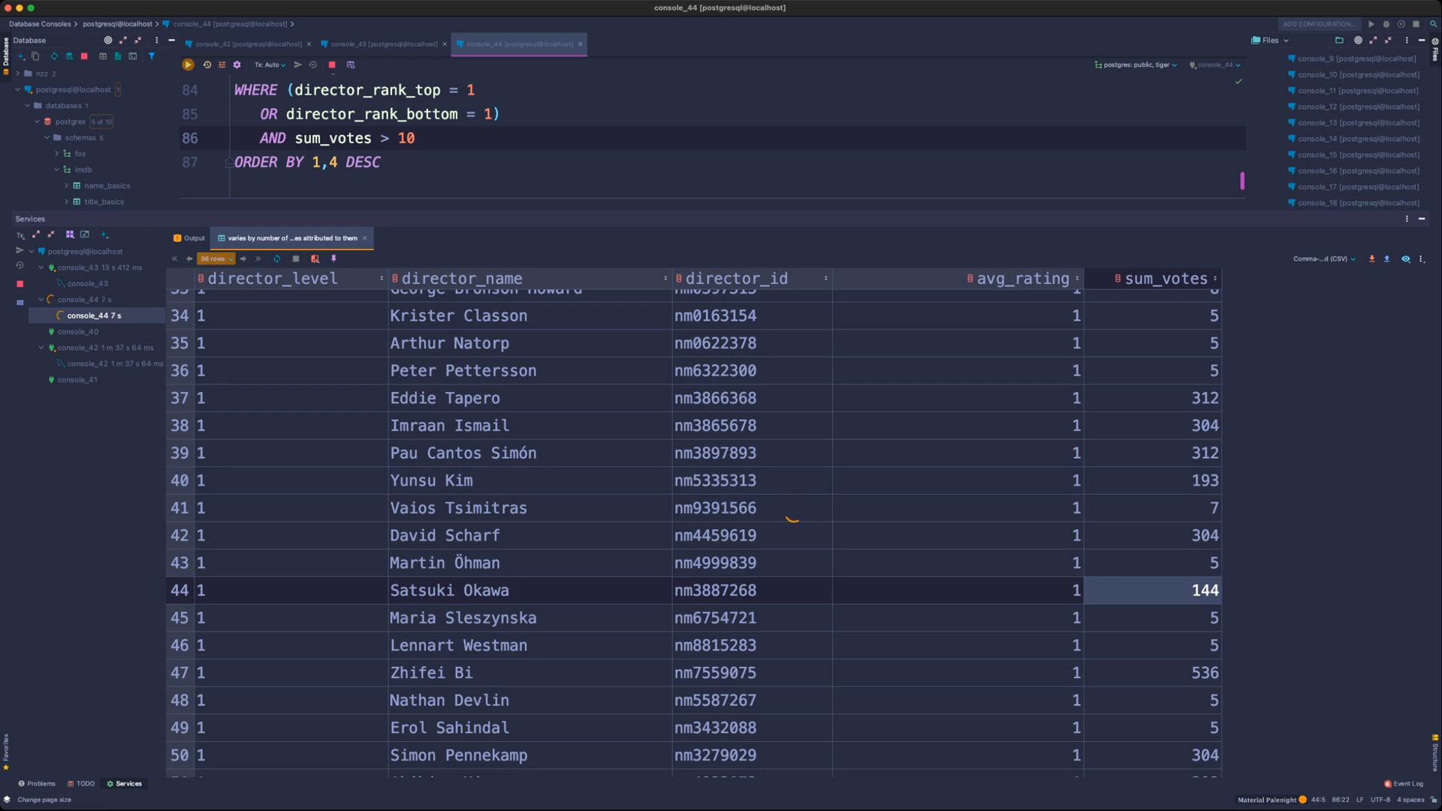
- Examine avg_rating and sum_votes in the filtered results across all director levels, from 1 to 5+
scroll(694, 526, up, 6)
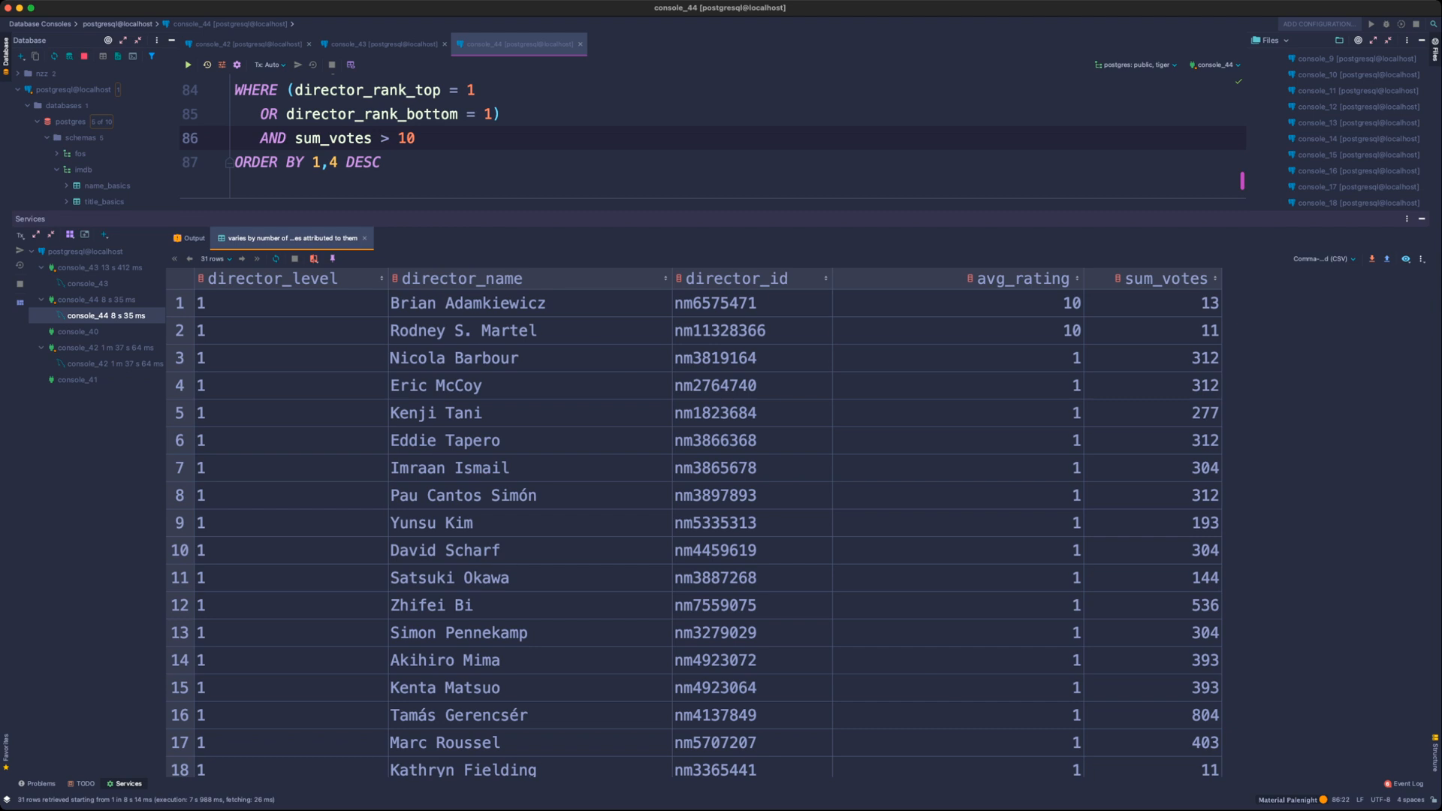
drag(1052, 304, 1051, 330)
scroll(694, 525, down, 4)
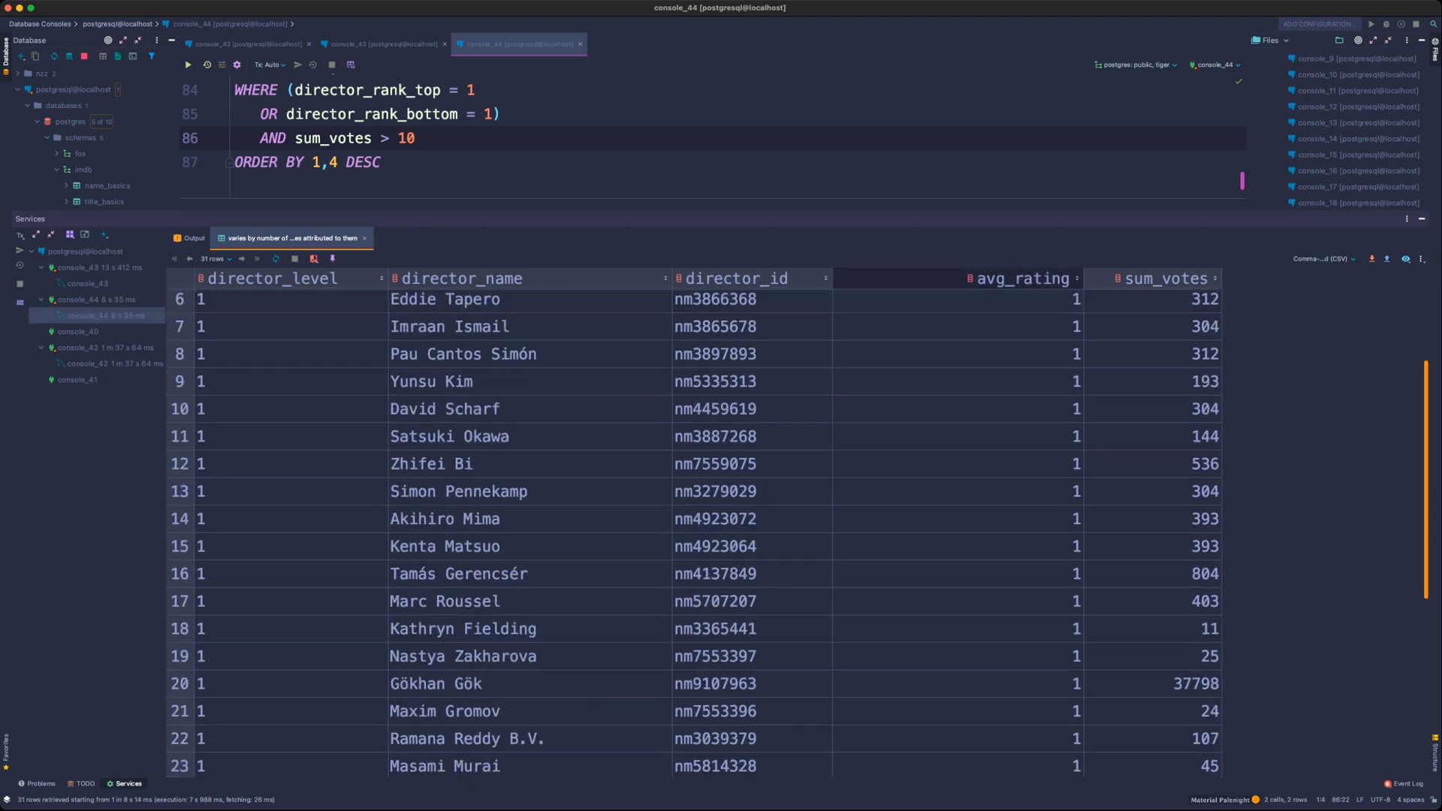
scroll(694, 526, down, 1)
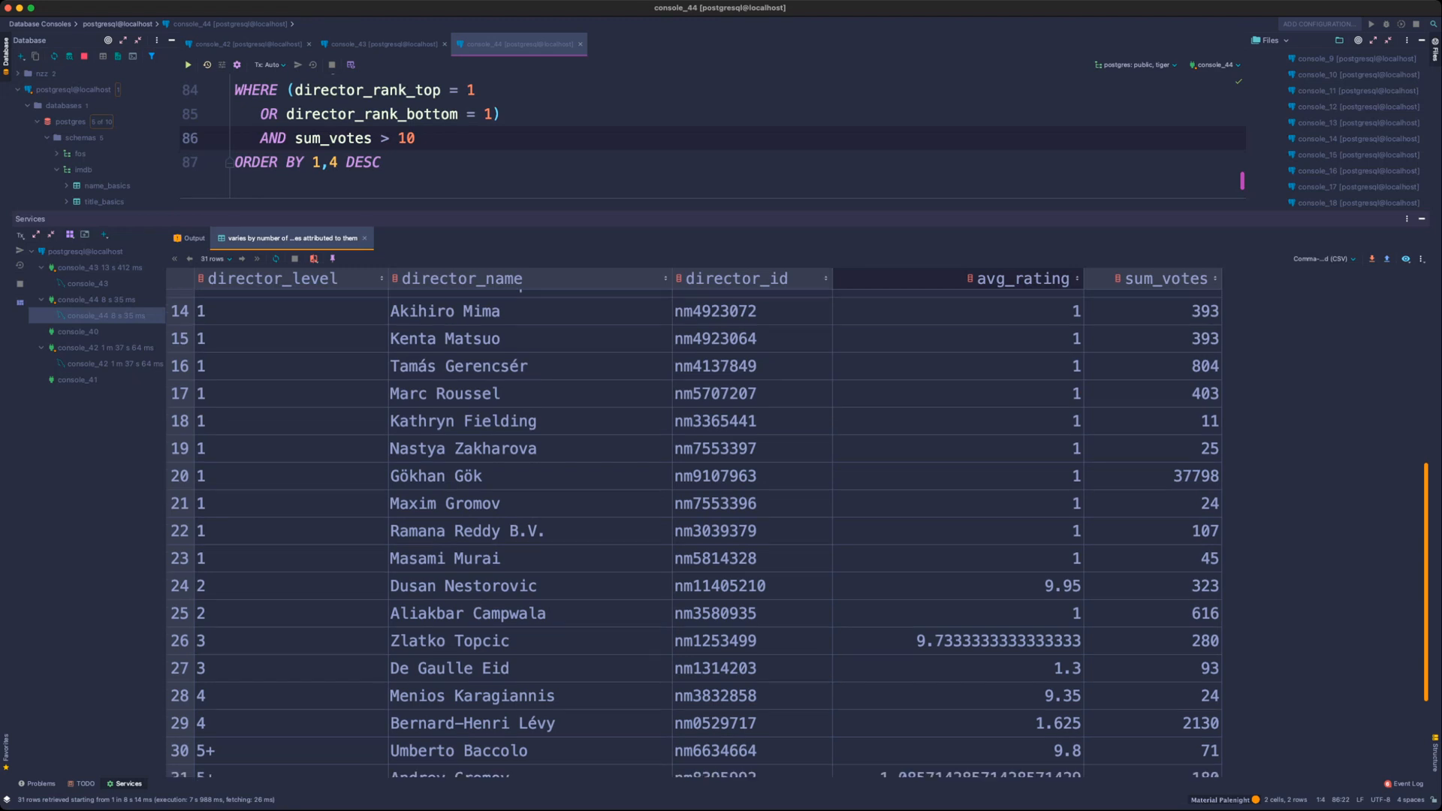
click(1154, 503)
click(1154, 558)
scroll(694, 526, down, 1)
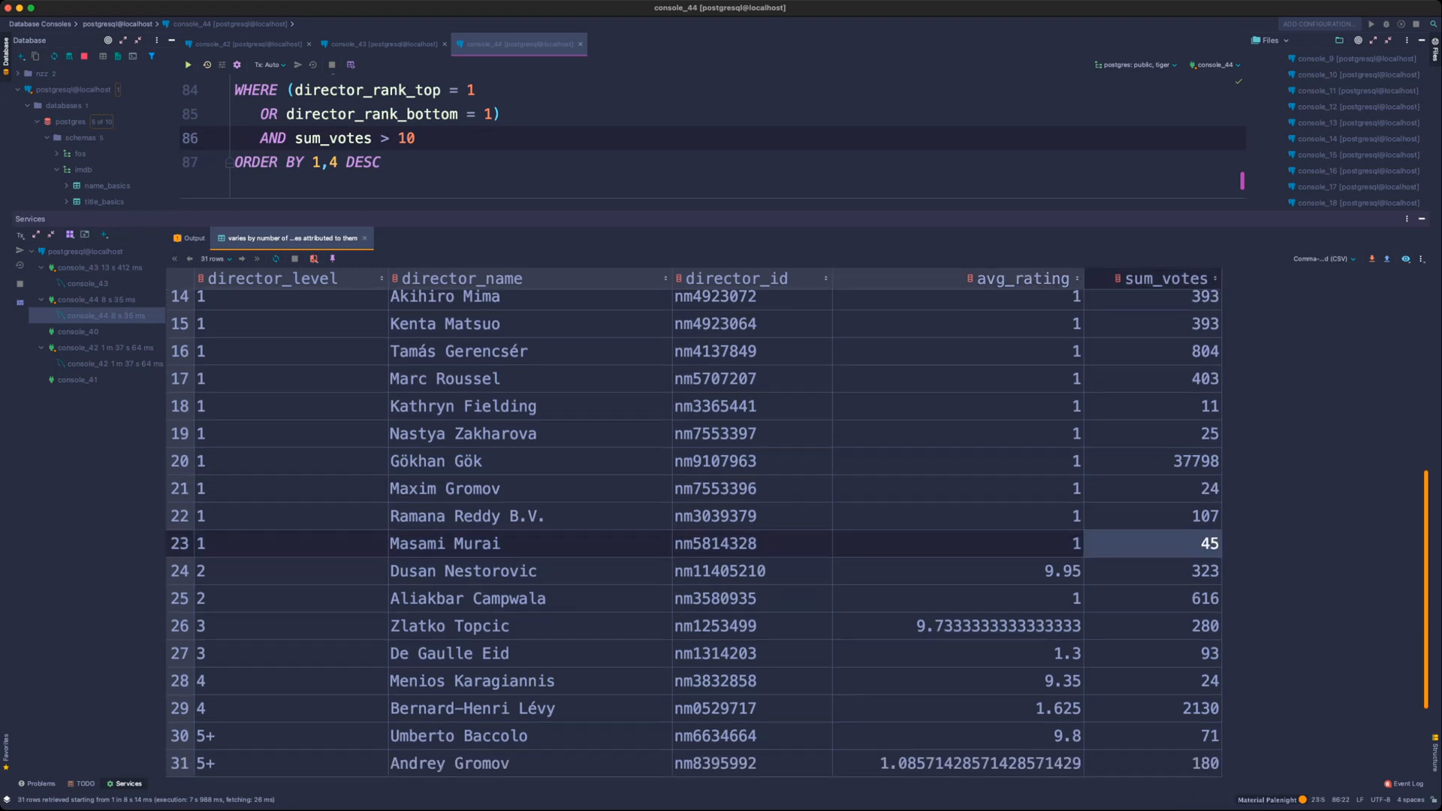
scroll(694, 525, down, 1)
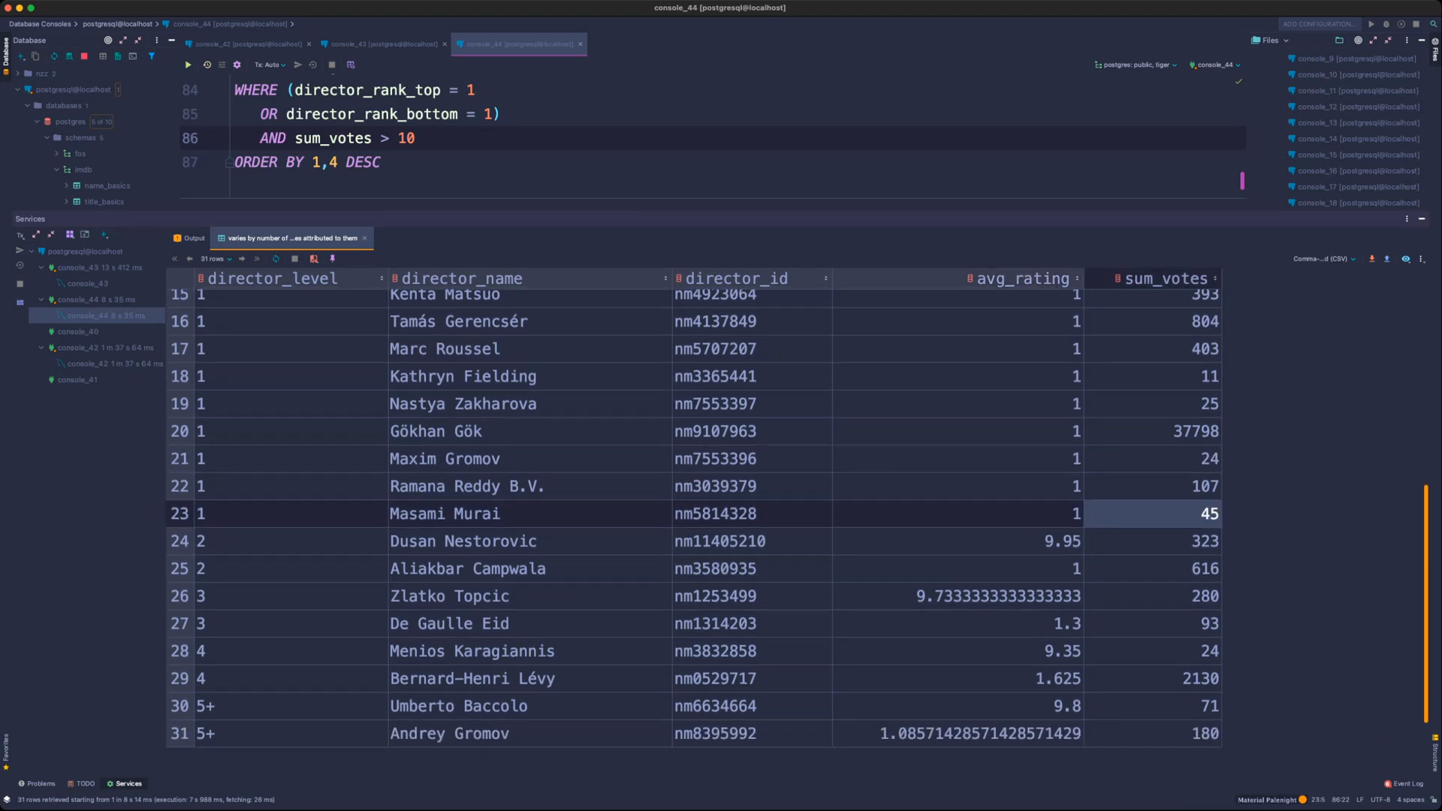
click(1154, 431)
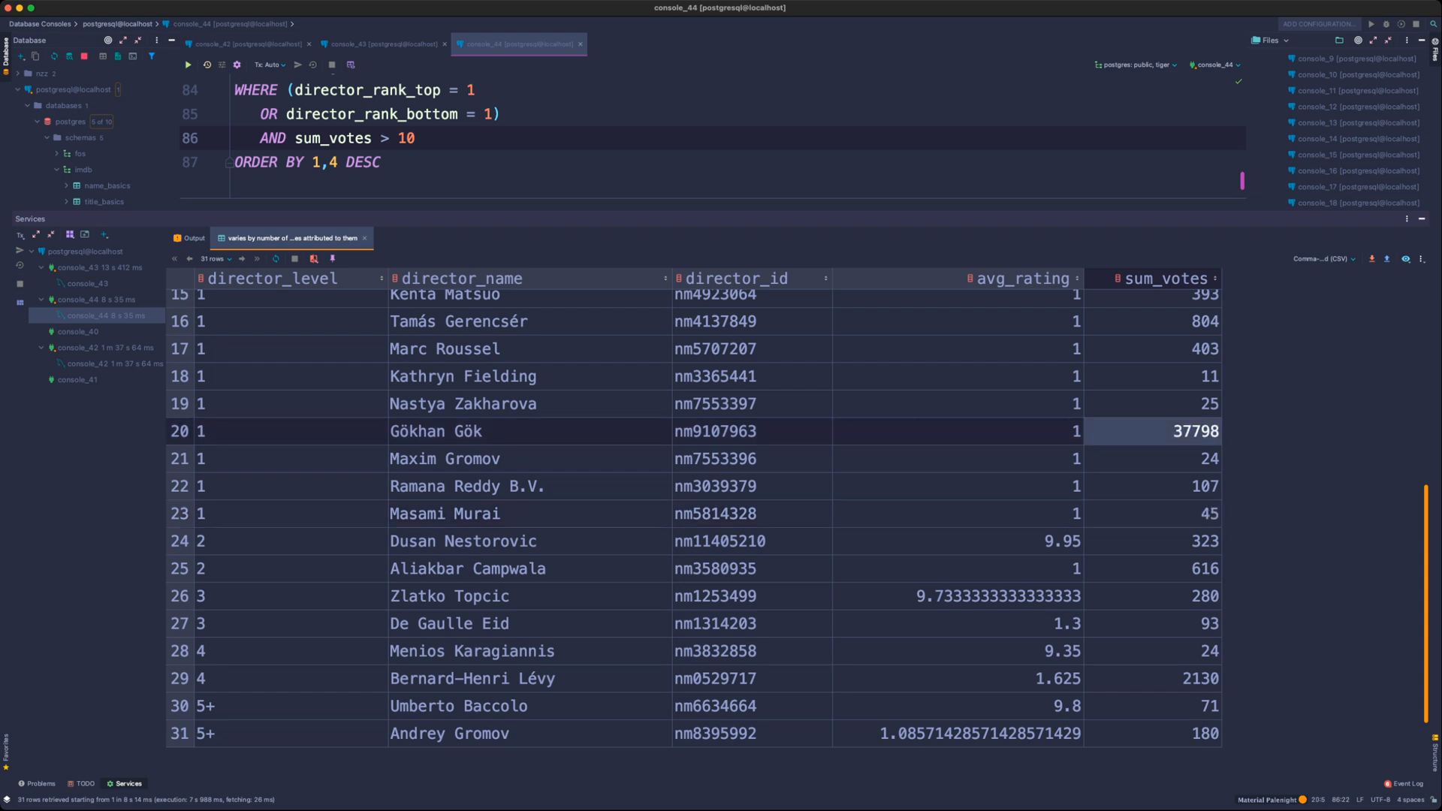
scroll(694, 526, up, 10)
scroll(694, 526, down, 6)
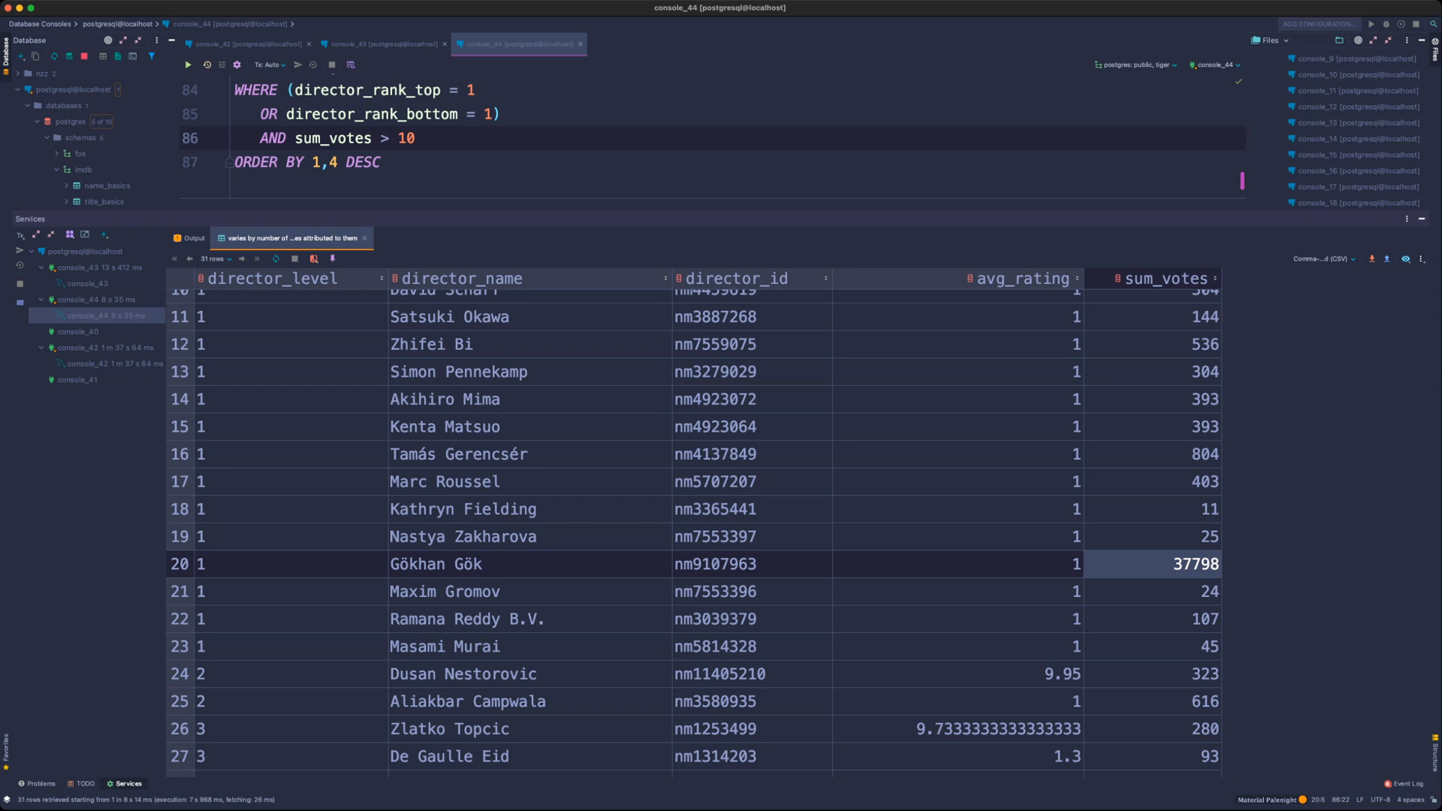
scroll(694, 526, down, 5)
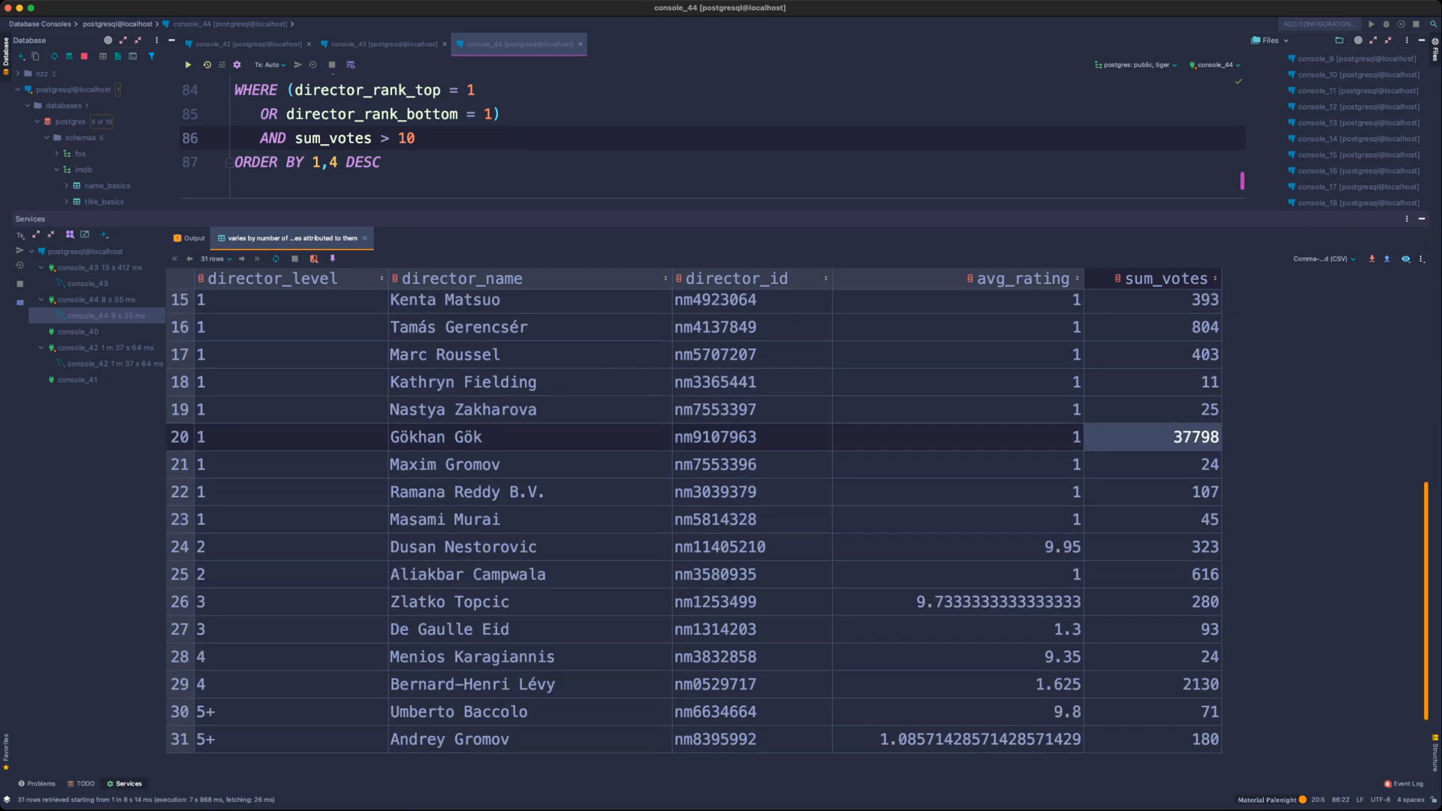
- Enlarge the query editor and review the whole query, from the opening comments and CTEs to the buckets CTE
drag(706, 215, 706, 445)
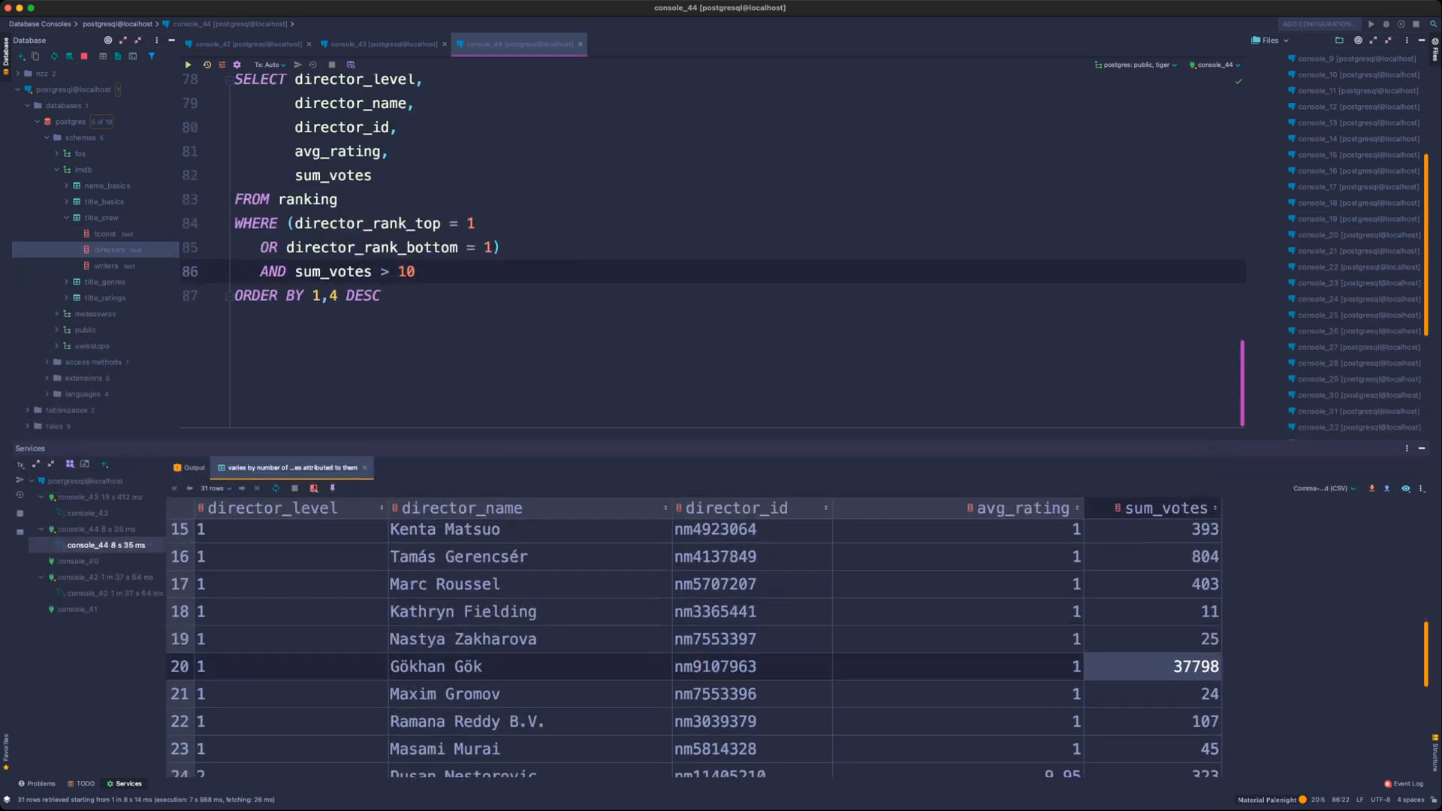
scroll(706, 300, up, 15)
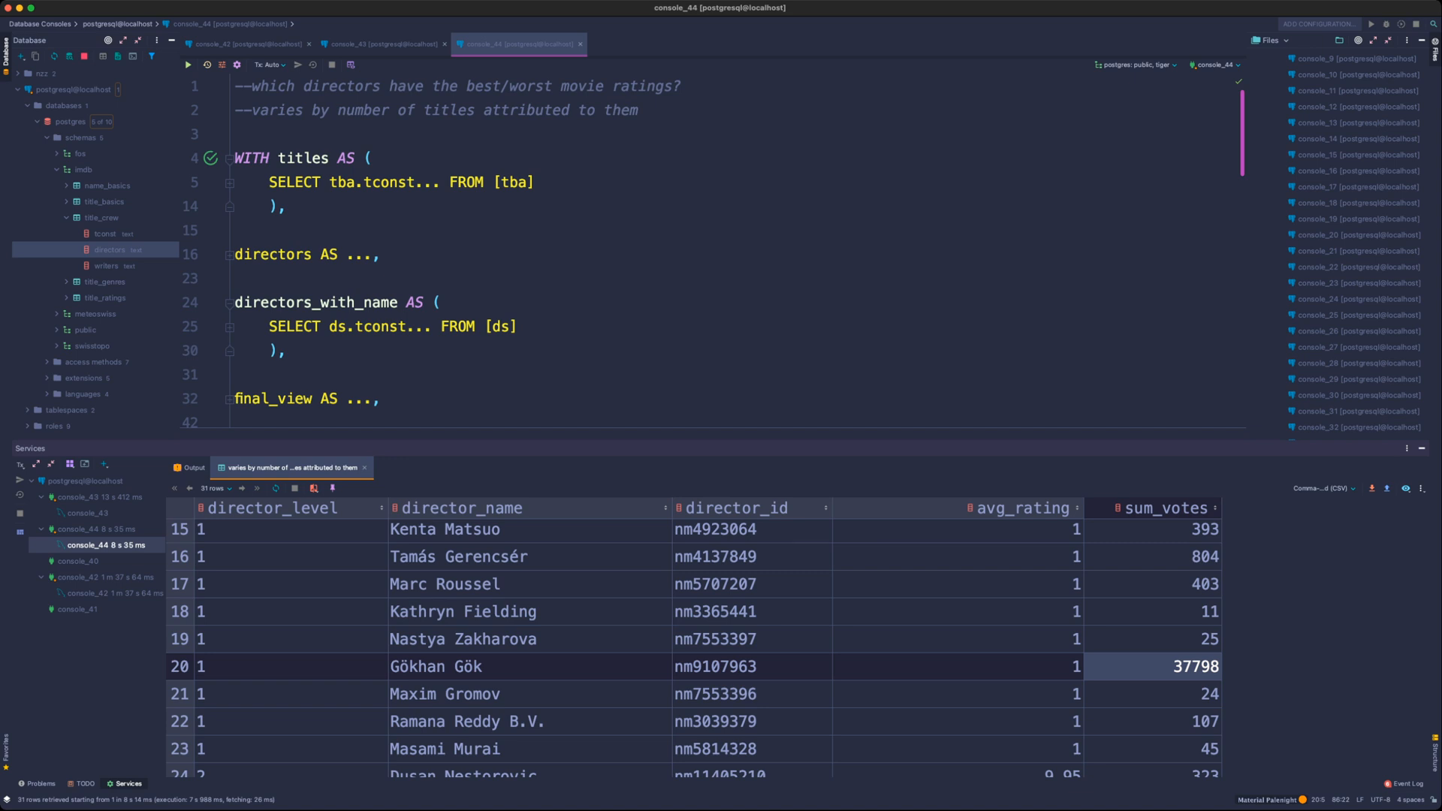
scroll(714, 248, down, 10)
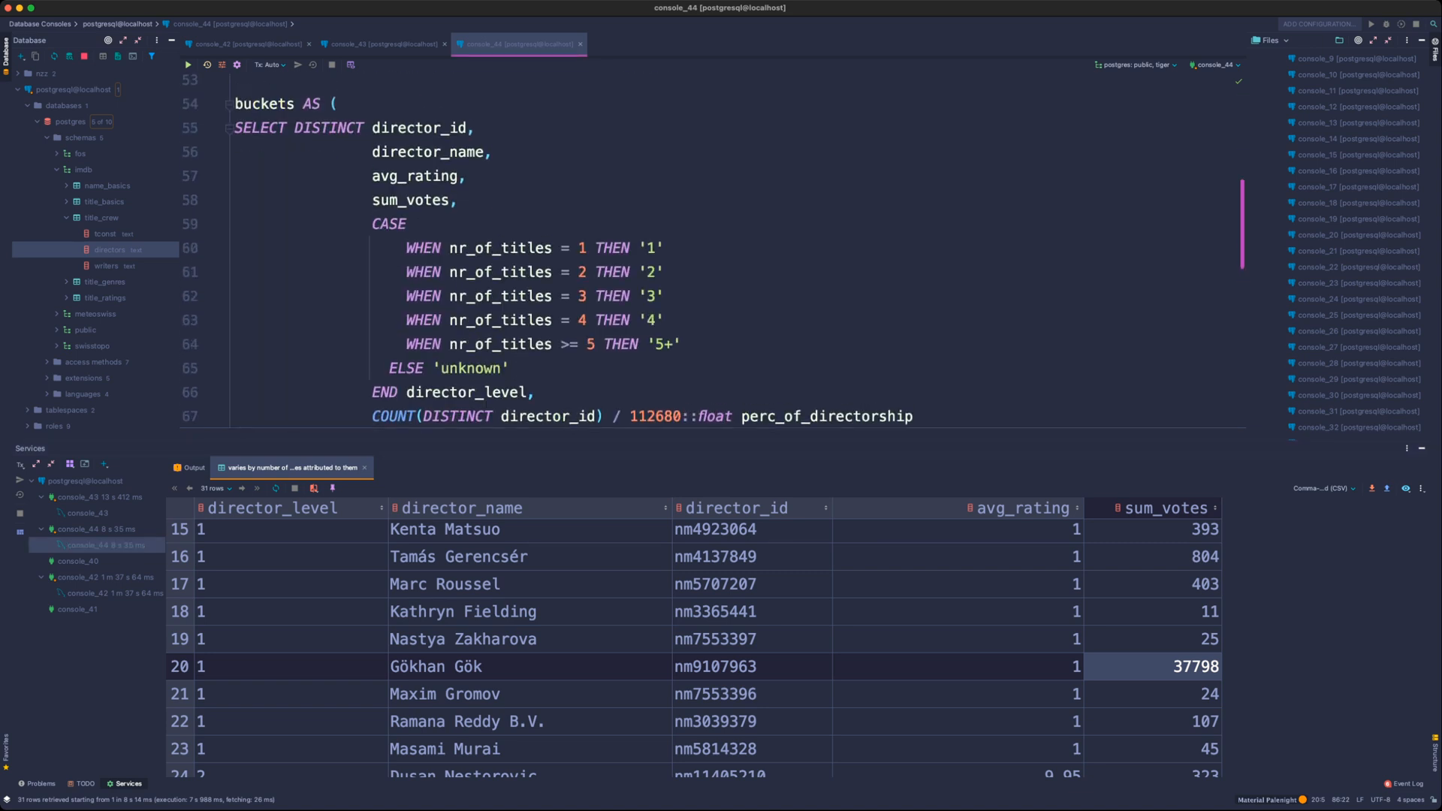
scroll(714, 248, down, 1)
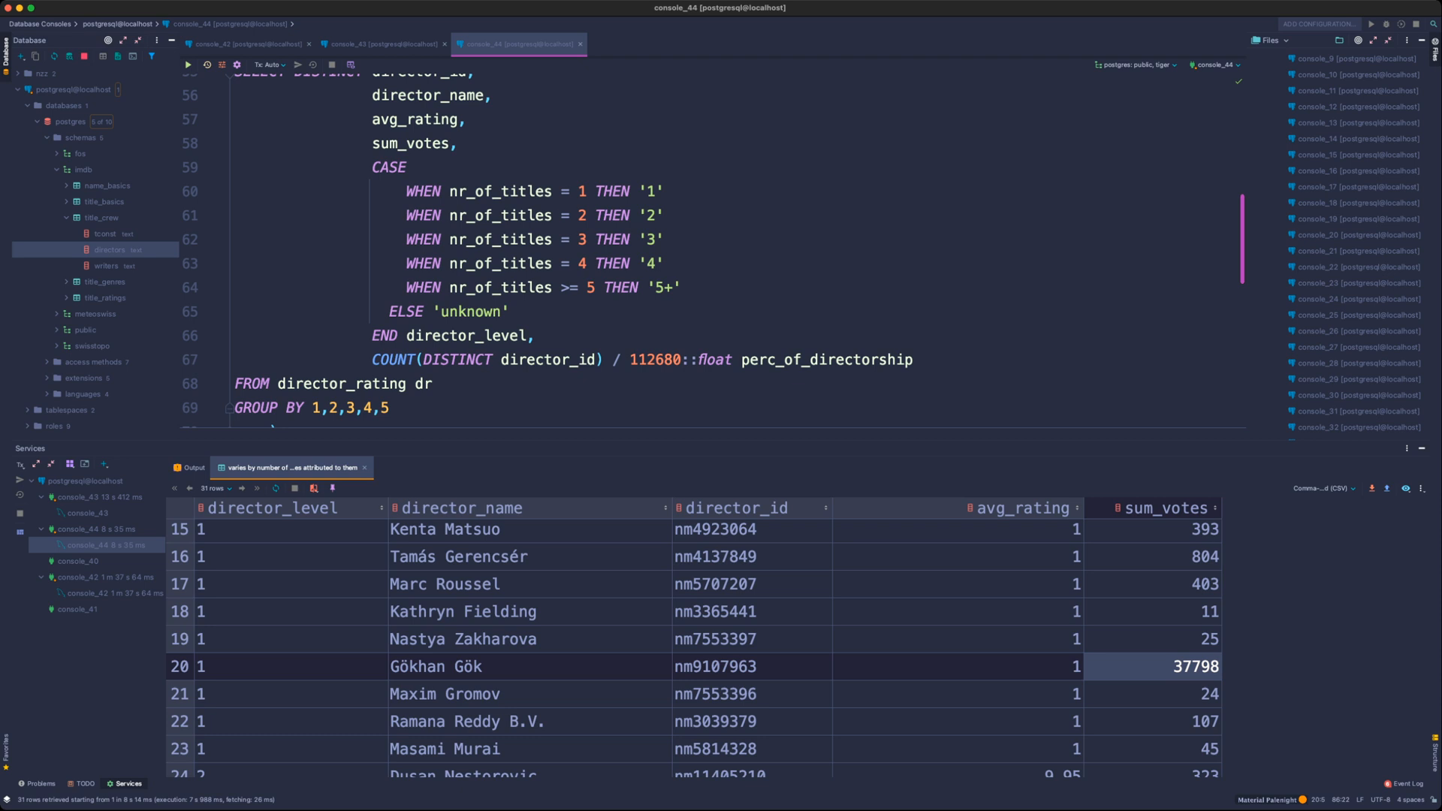
key(super+Tab)
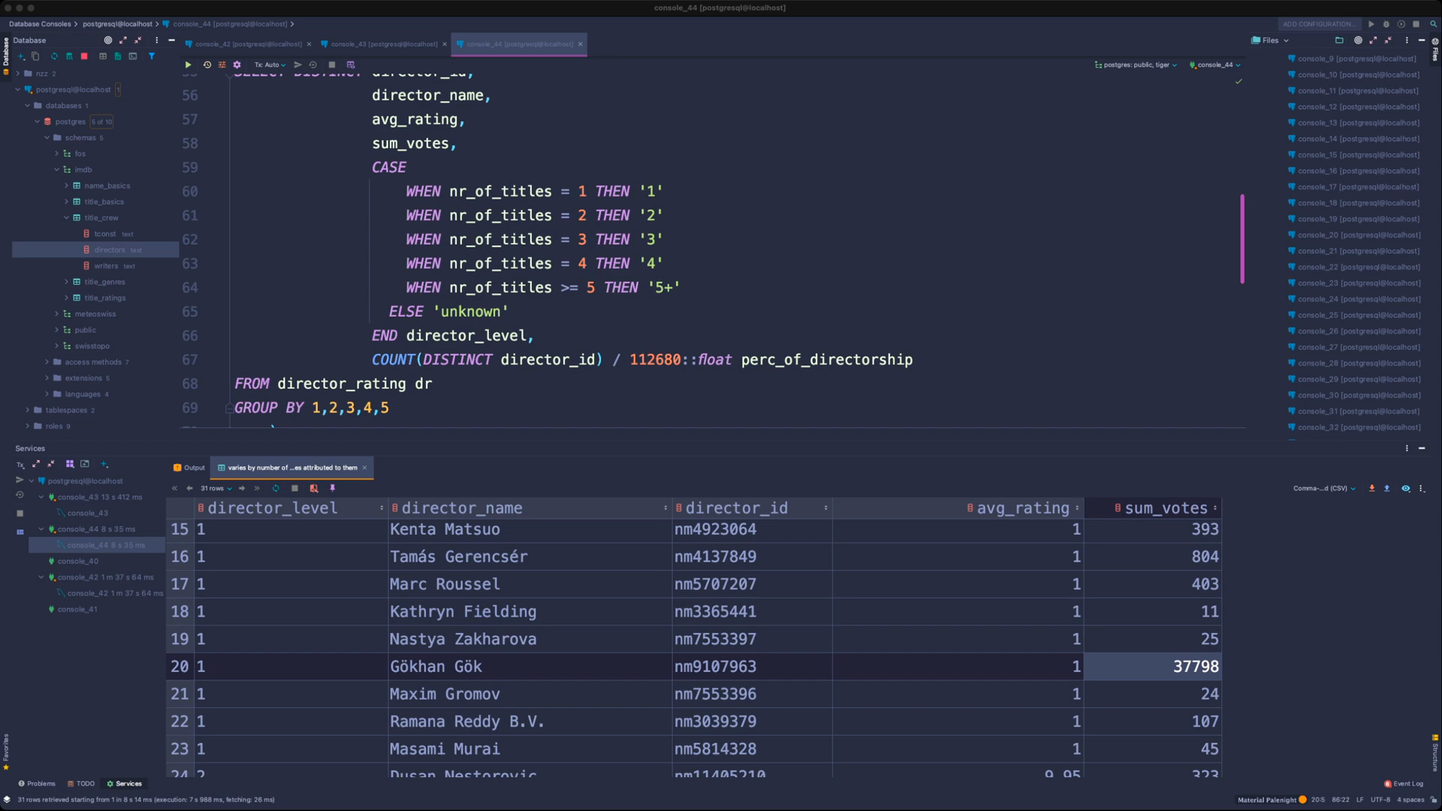
click(885, 264)
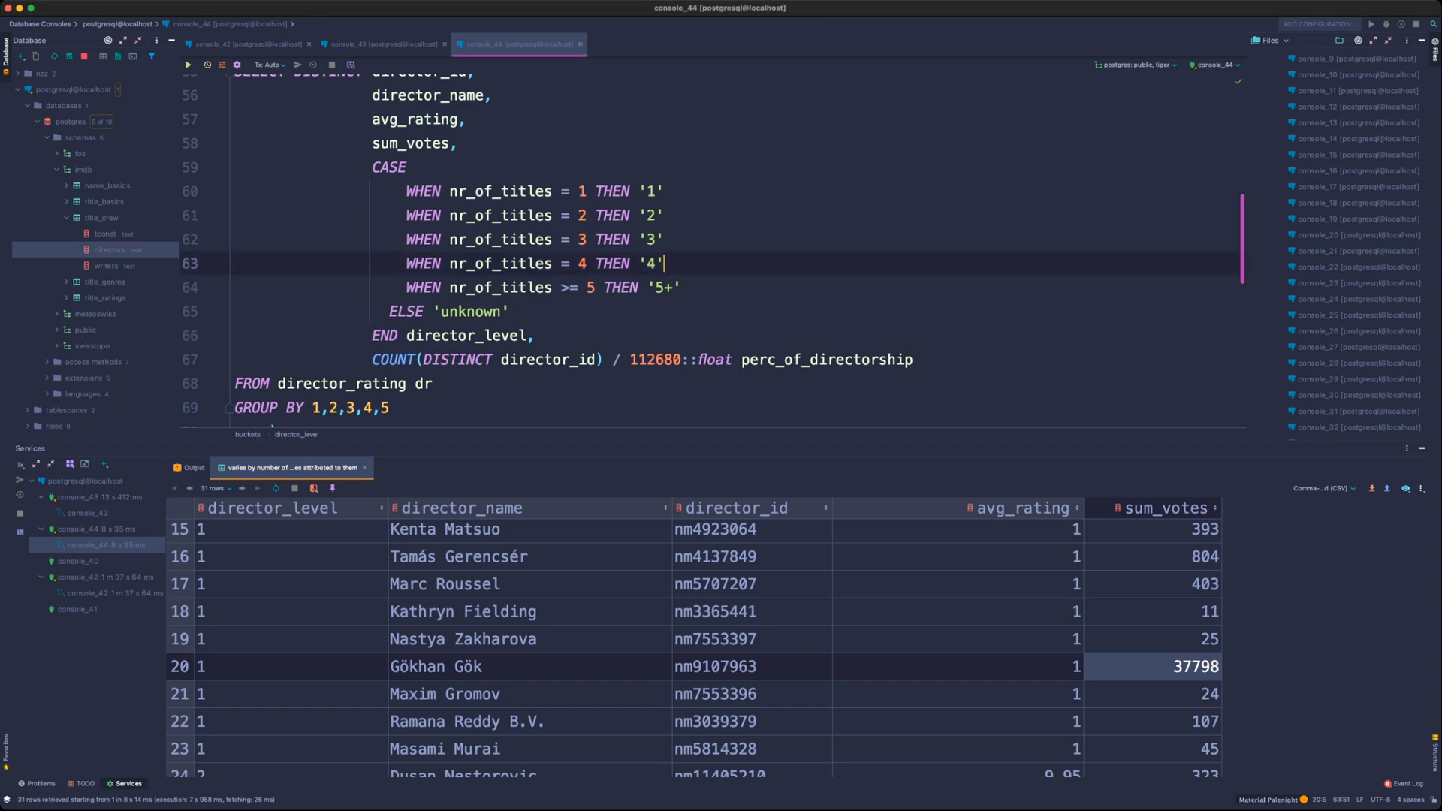
scroll(885, 263, down, 3)
scroll(885, 264, up, 9)
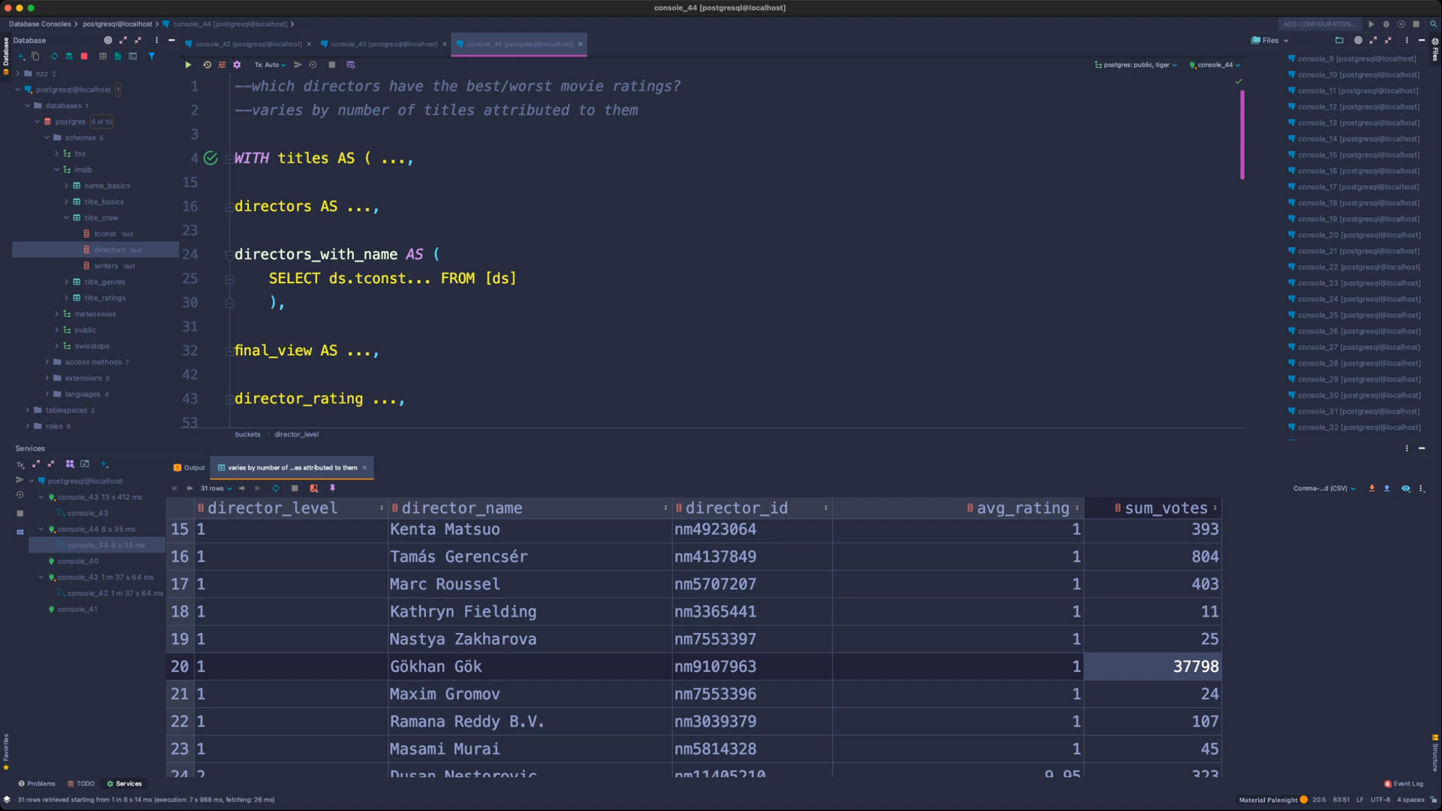
- Open a new query console from the title_crew table, enlarge its text, and write the comment --THANK YOU!!!
click(92, 218)
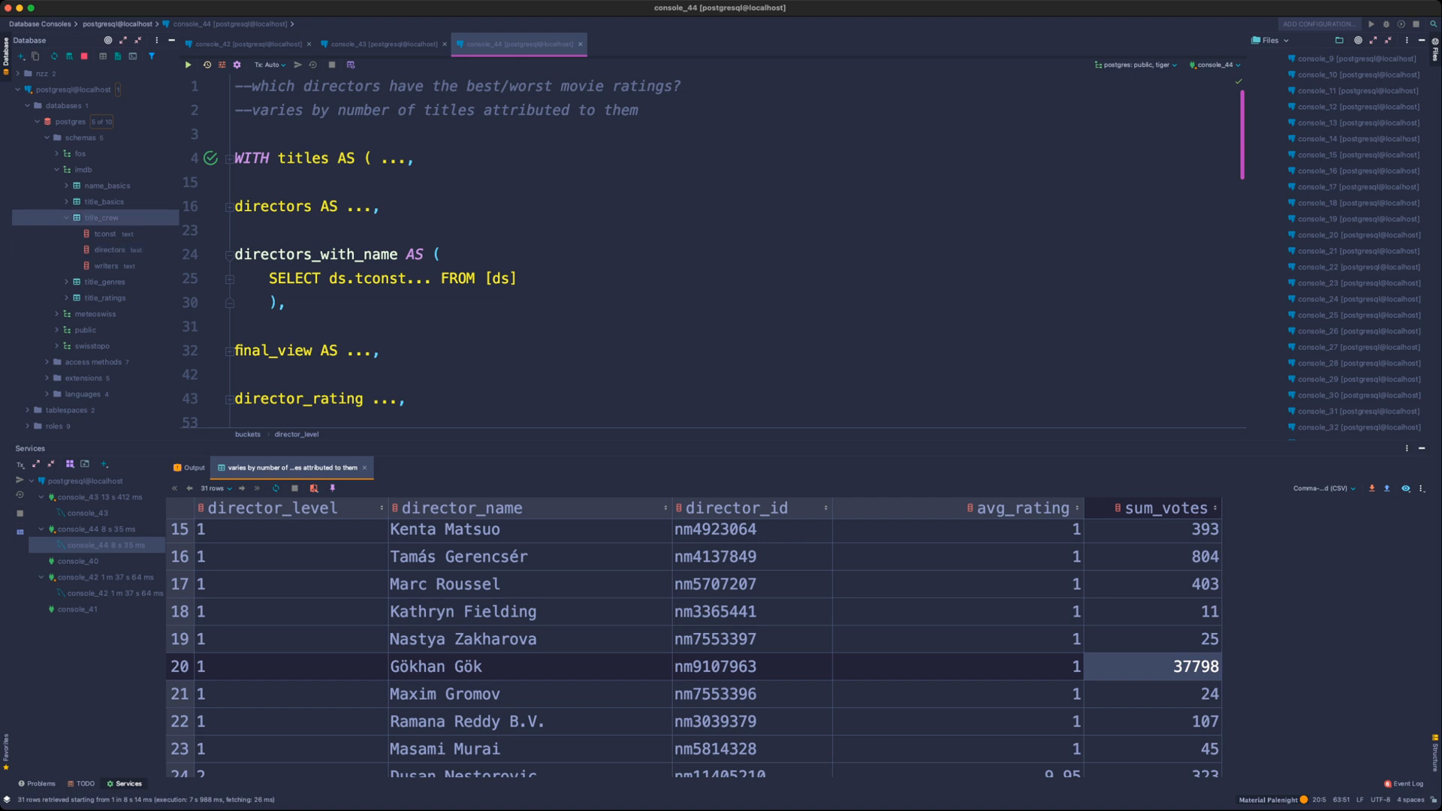
key(shift+super+l)
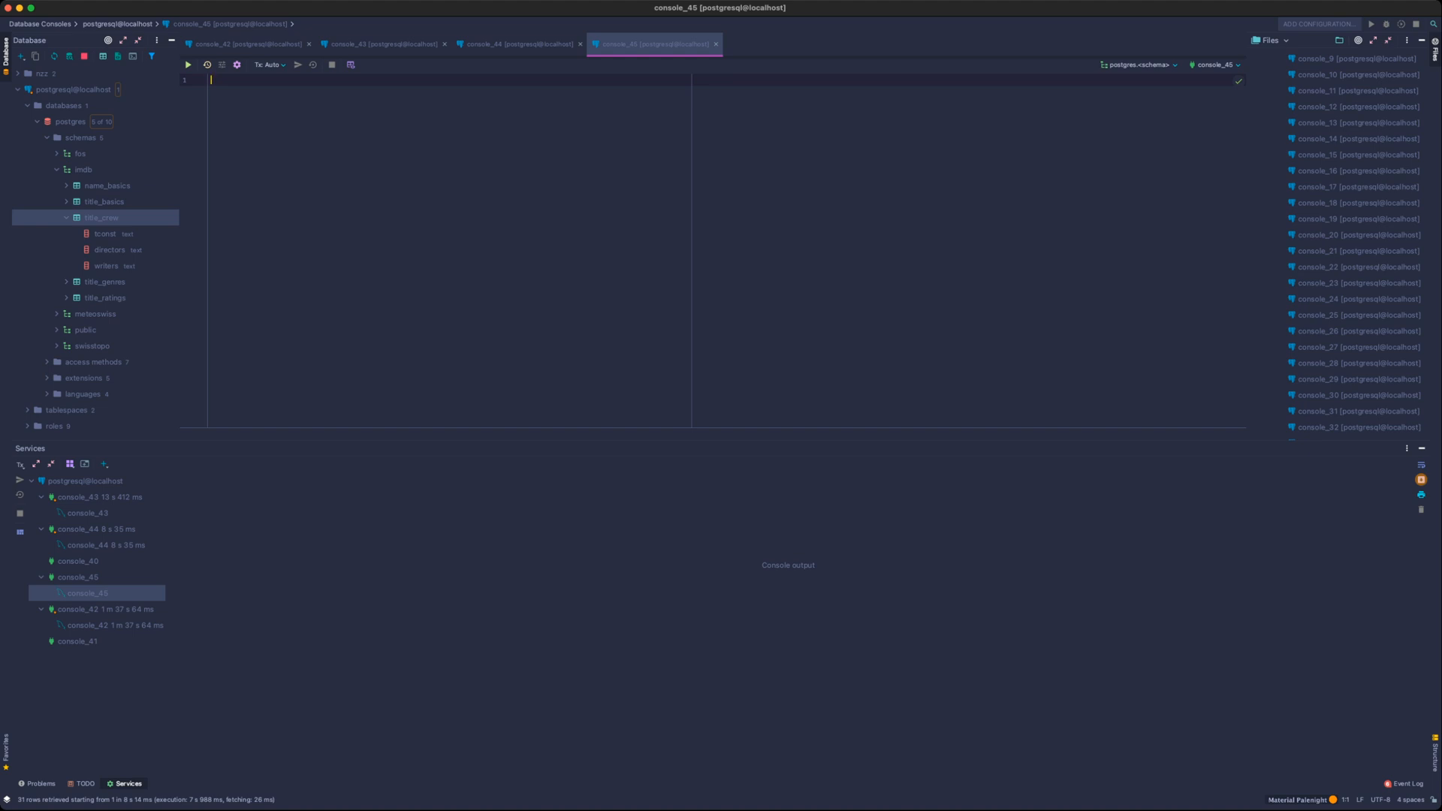
scroll(714, 251, up, 10)
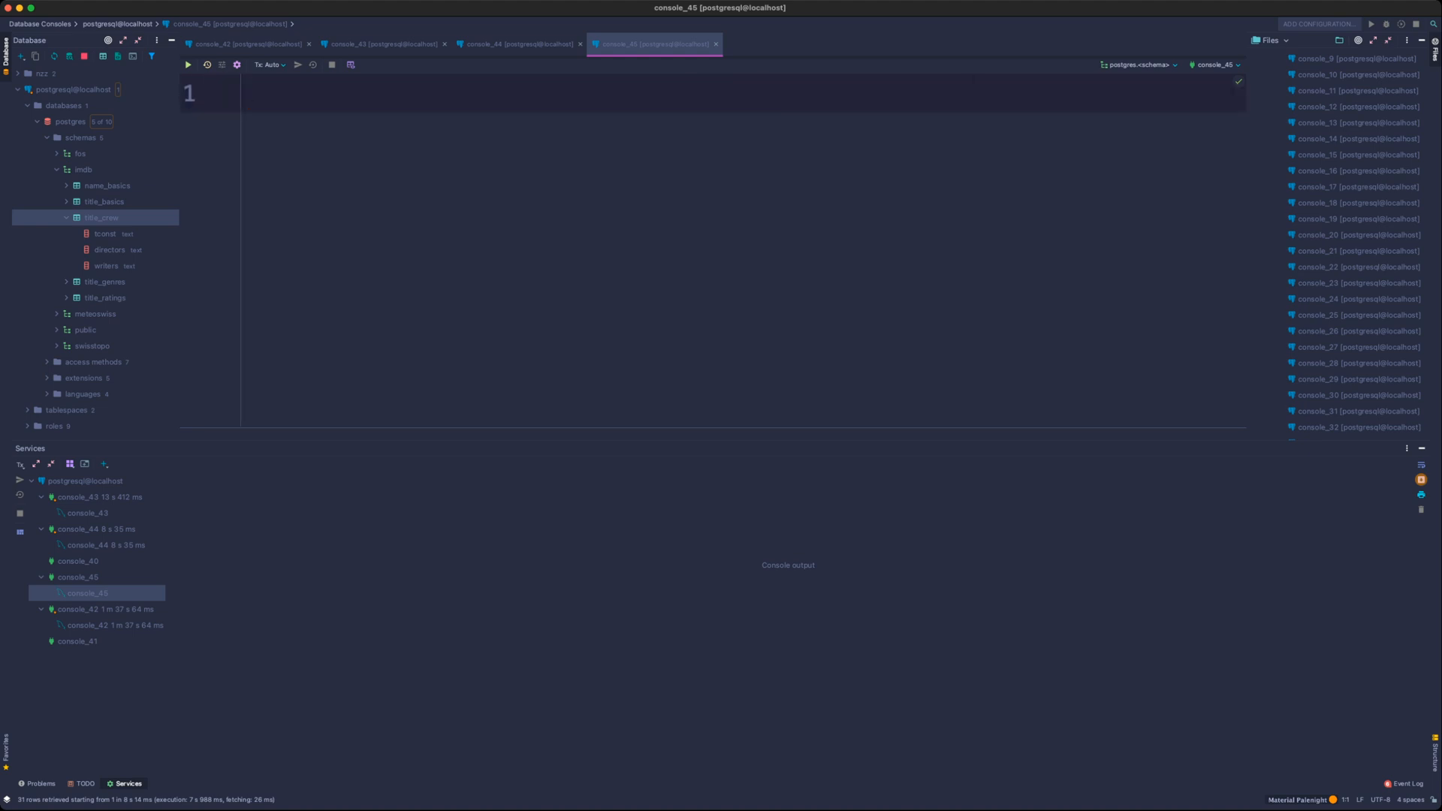
text(--THANK YOU)
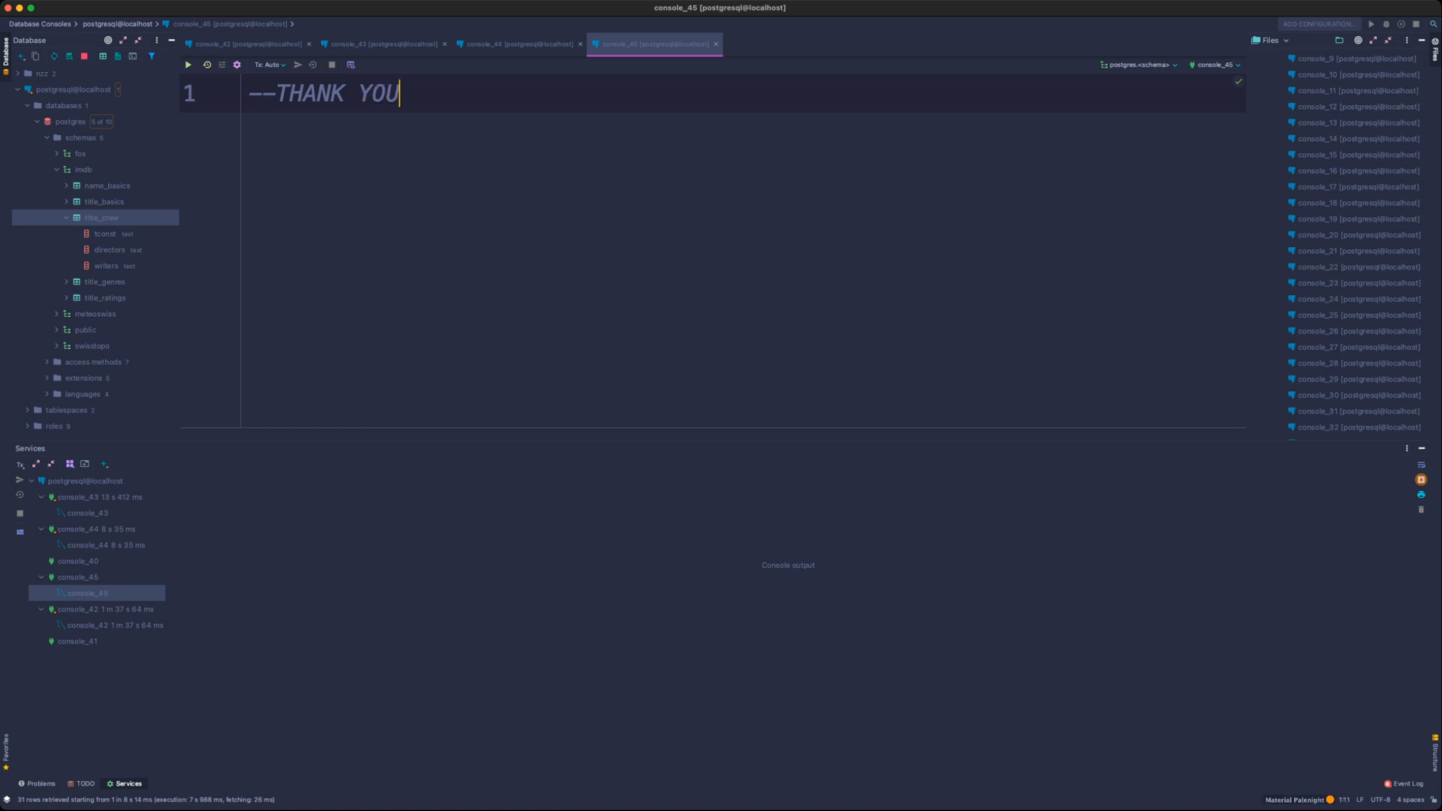
text(!!!)
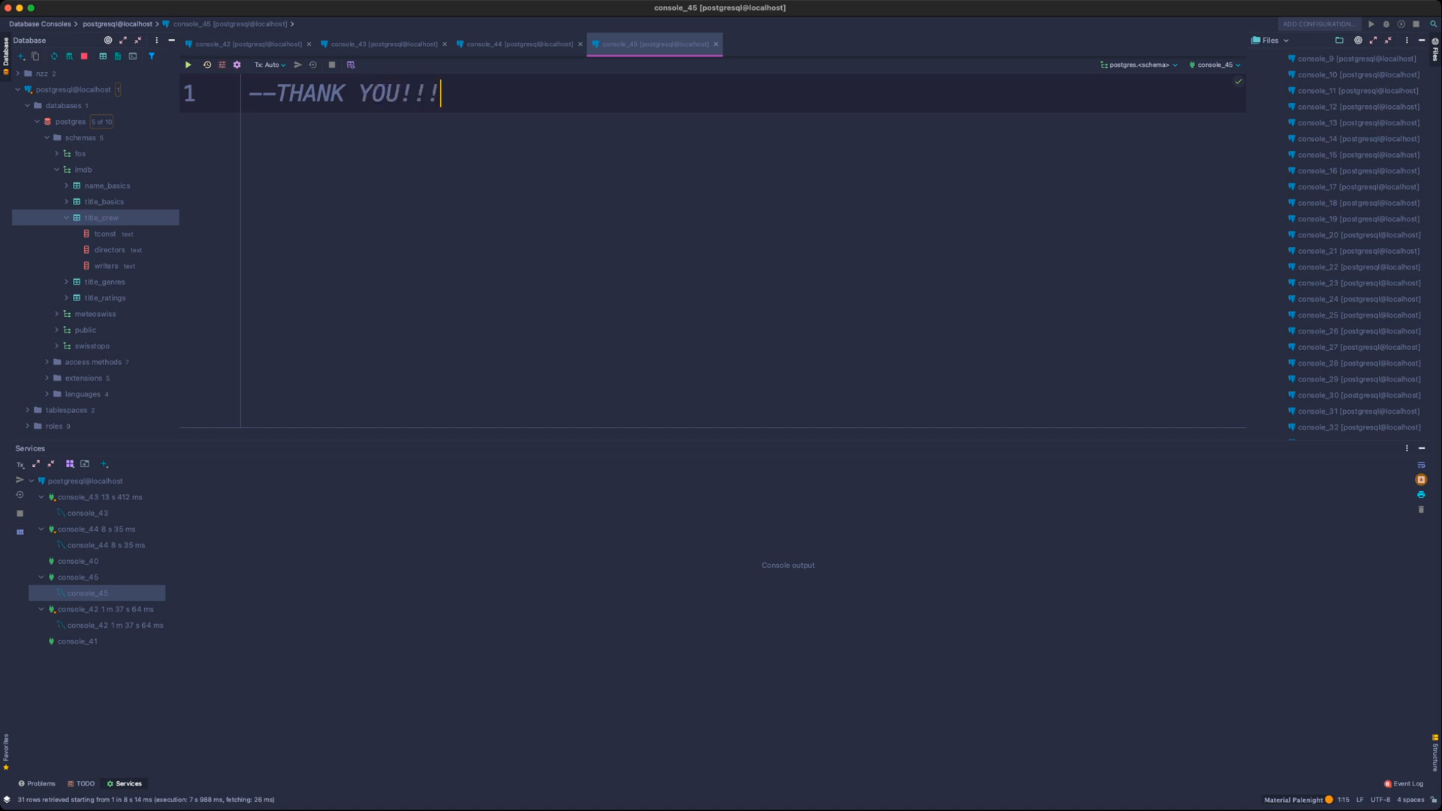